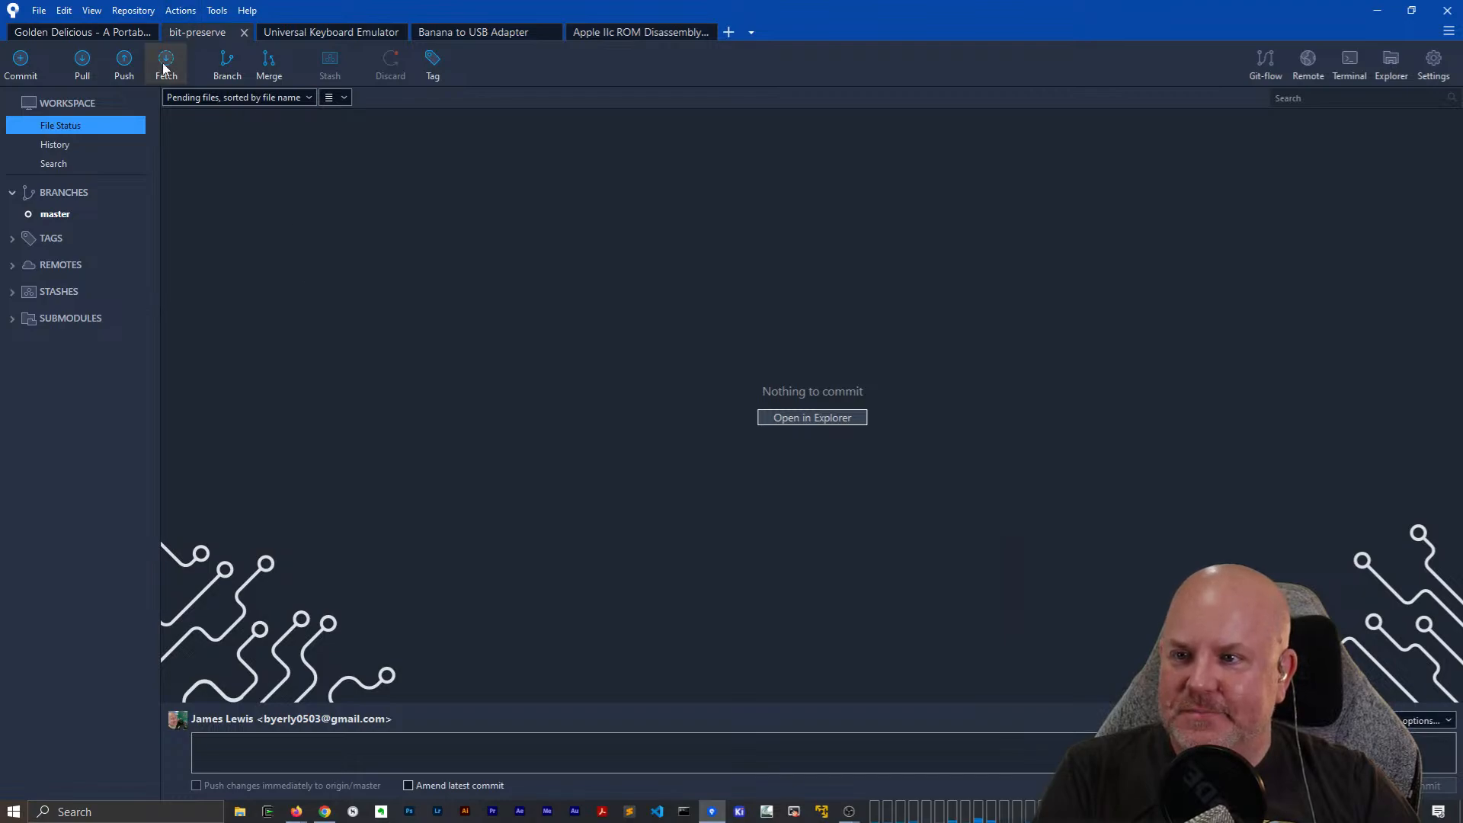
Create and check out a new branch named apple_iie_k7 from the working copy parent.
click(236, 67)
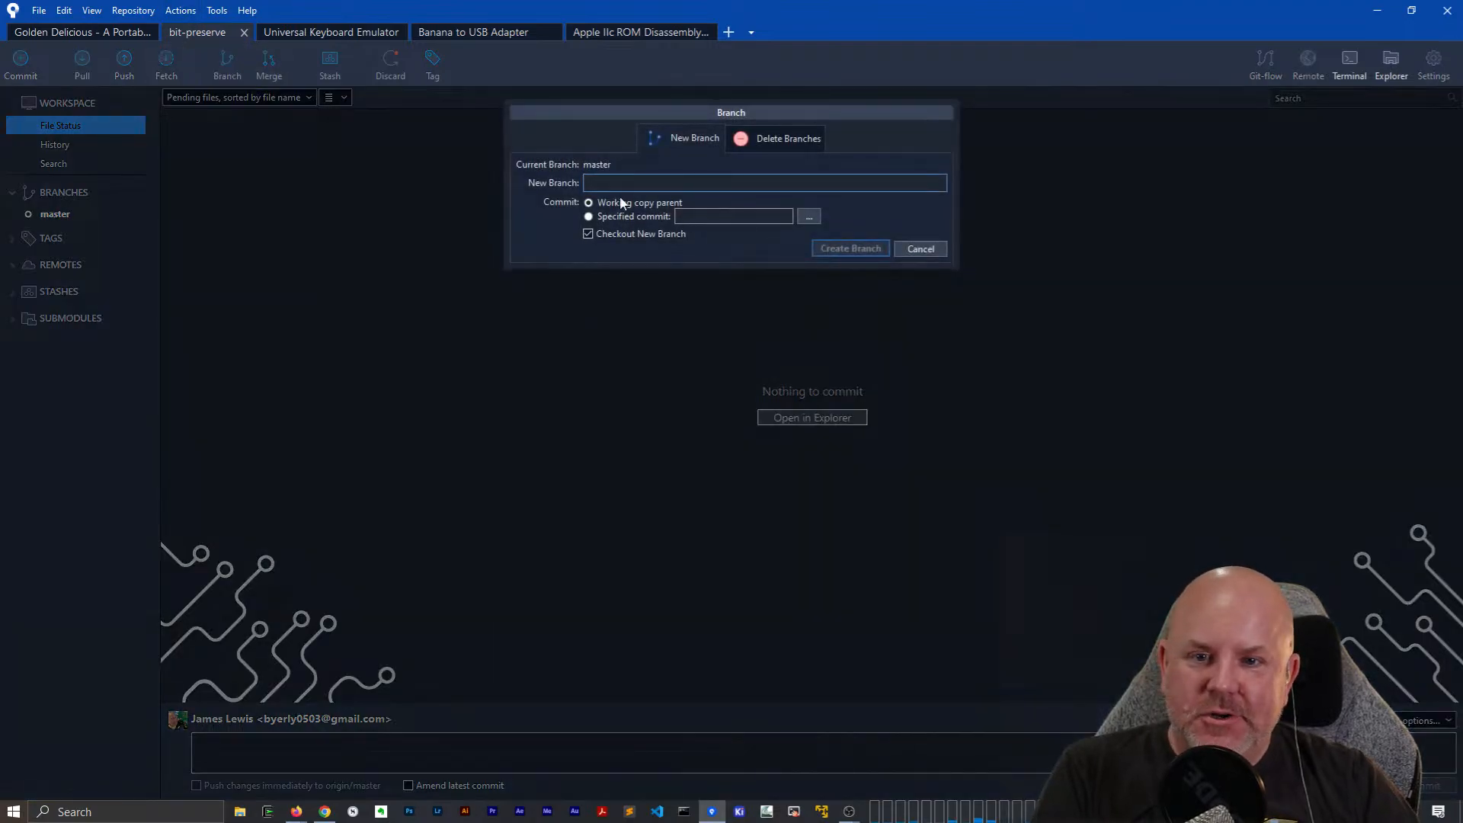
text(apple_iie)
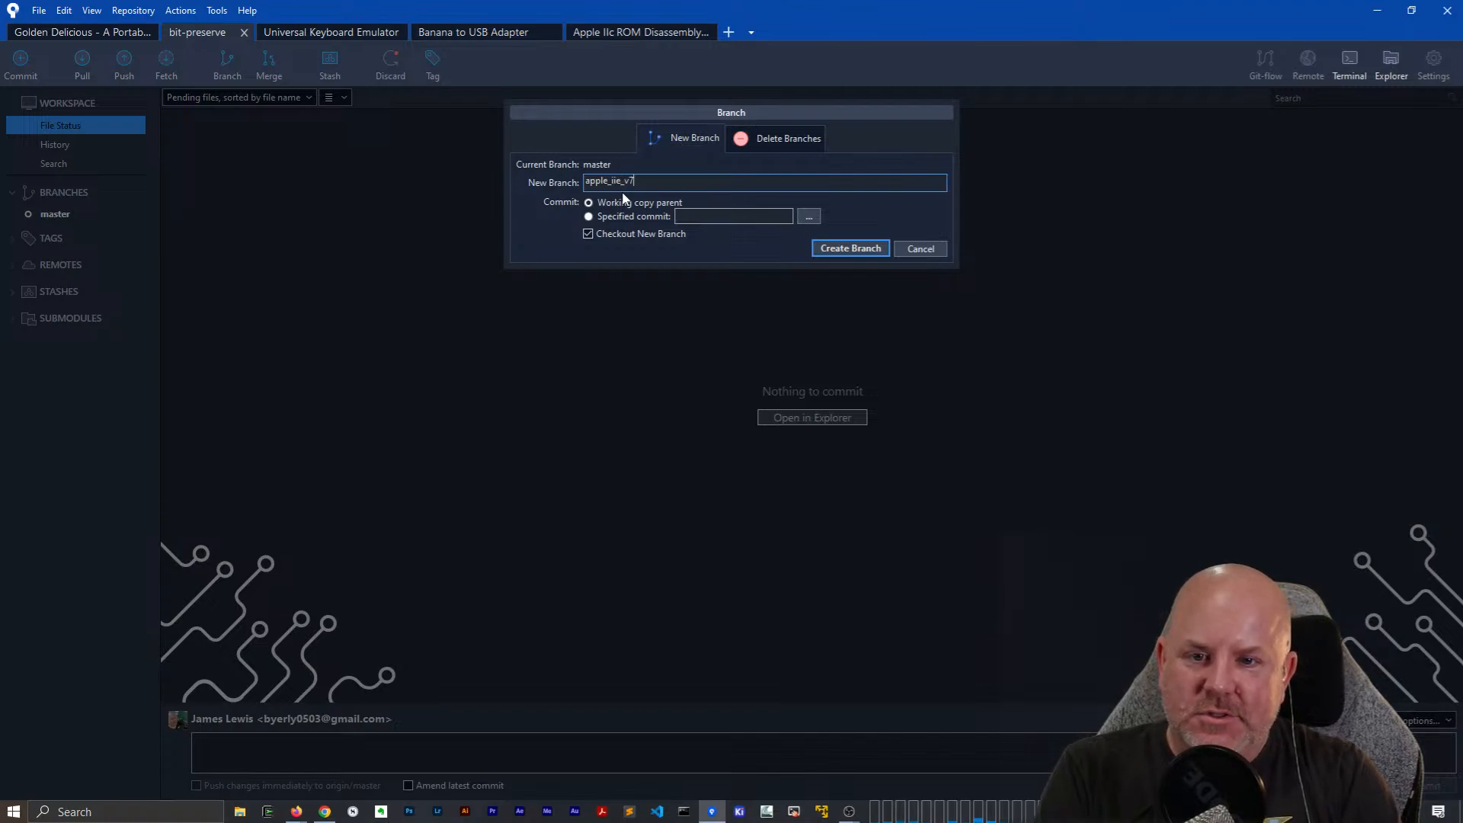
text(_v7)
key(BackSpace)
key(BackSpace)
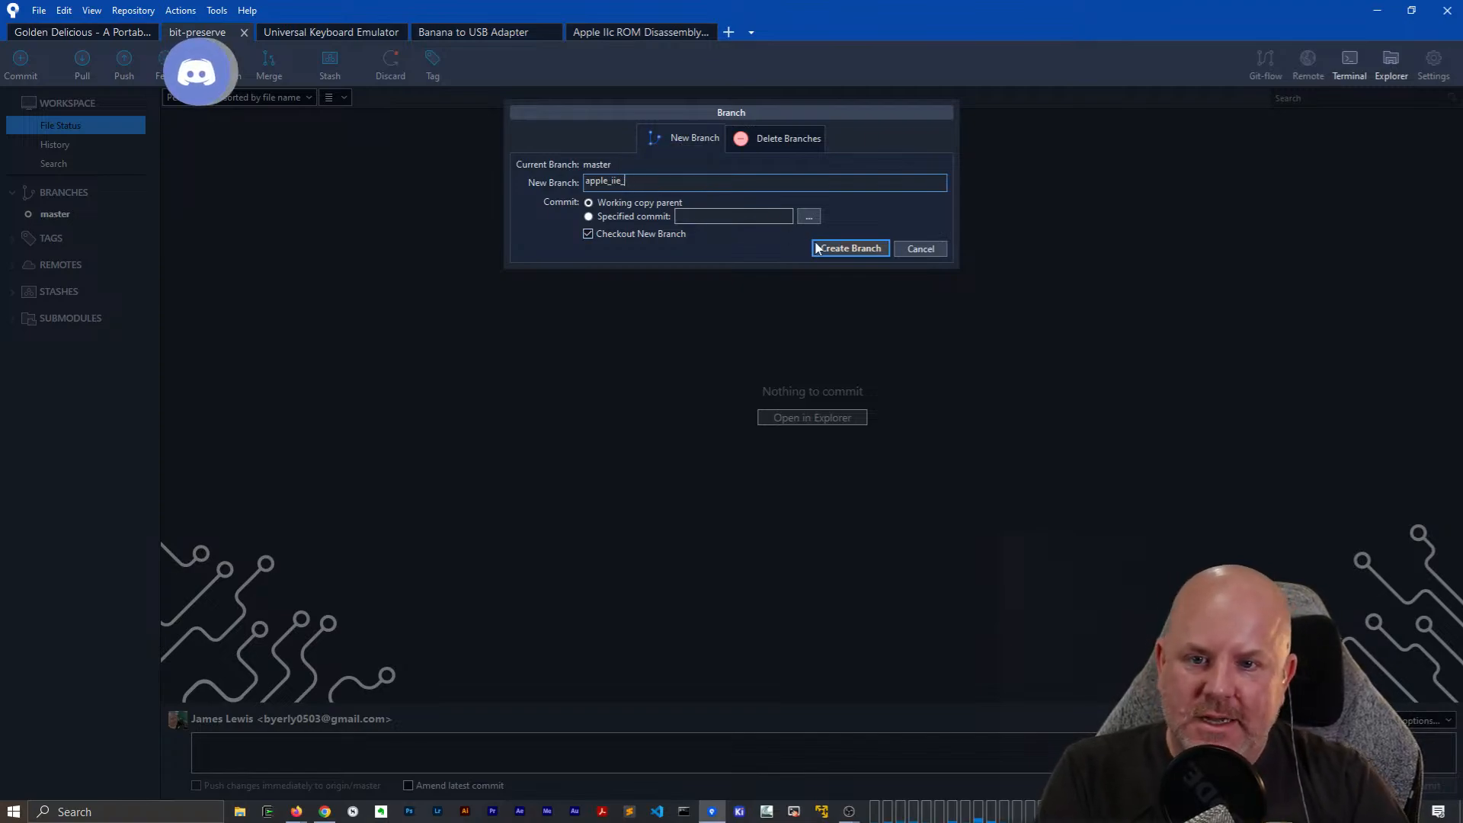
text(k7)
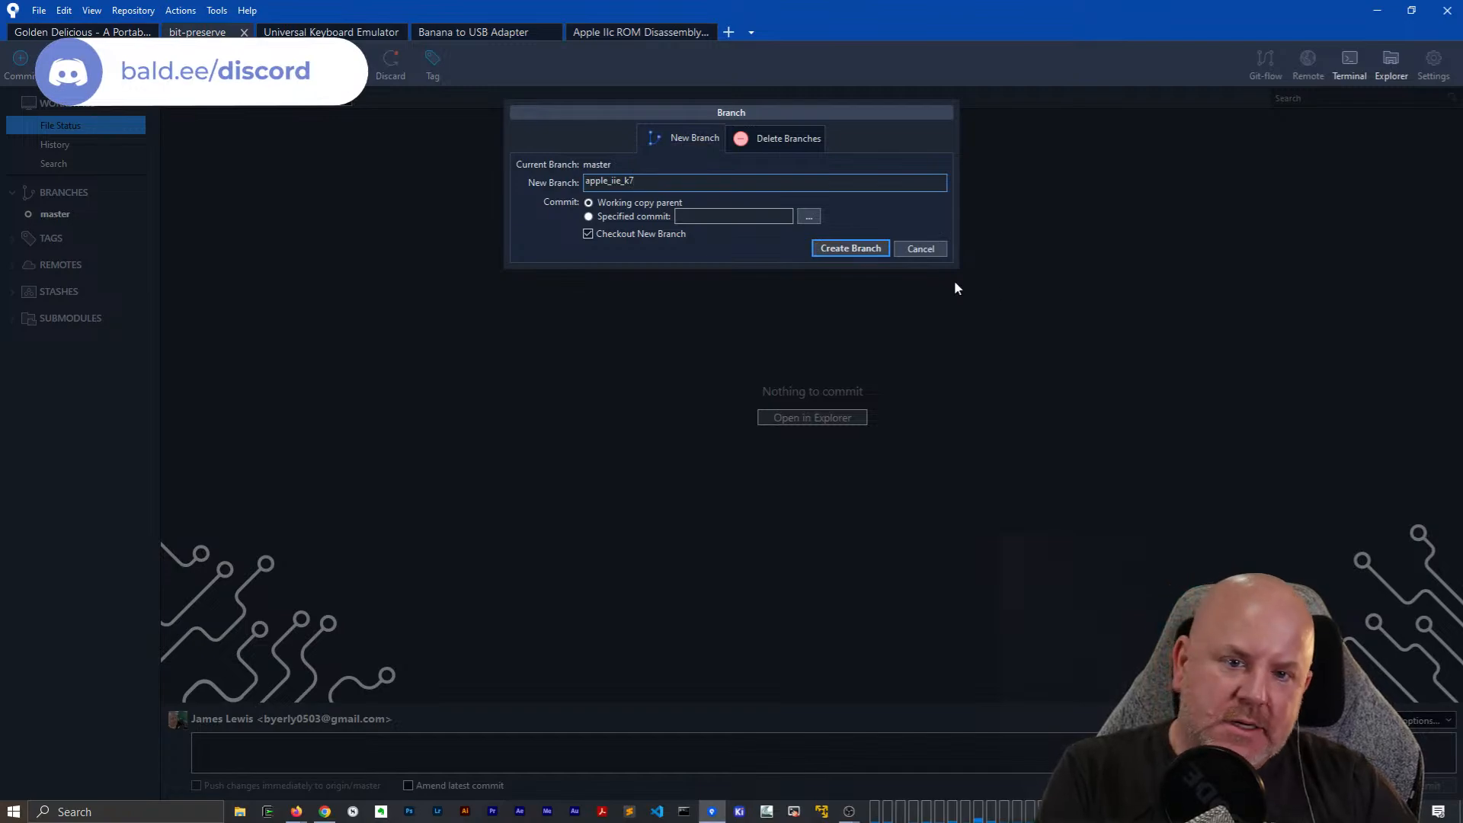
click(851, 248)
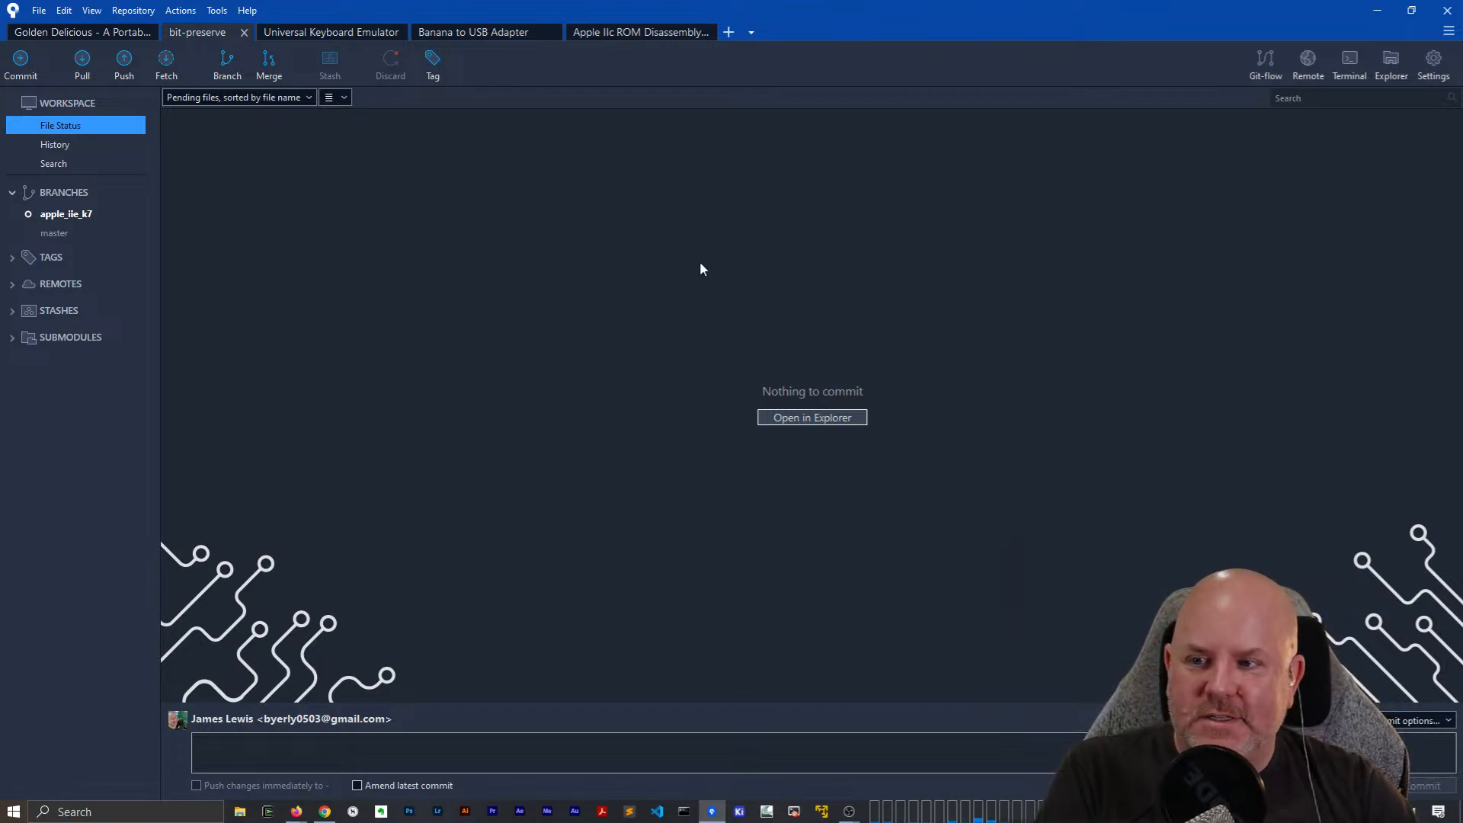
Switch to KiCad and open the Apple IIe (NTSC) - 050-0051-D project from Projects/GitHub/bit-preserve/Apple/Apple IIe.
click(740, 812)
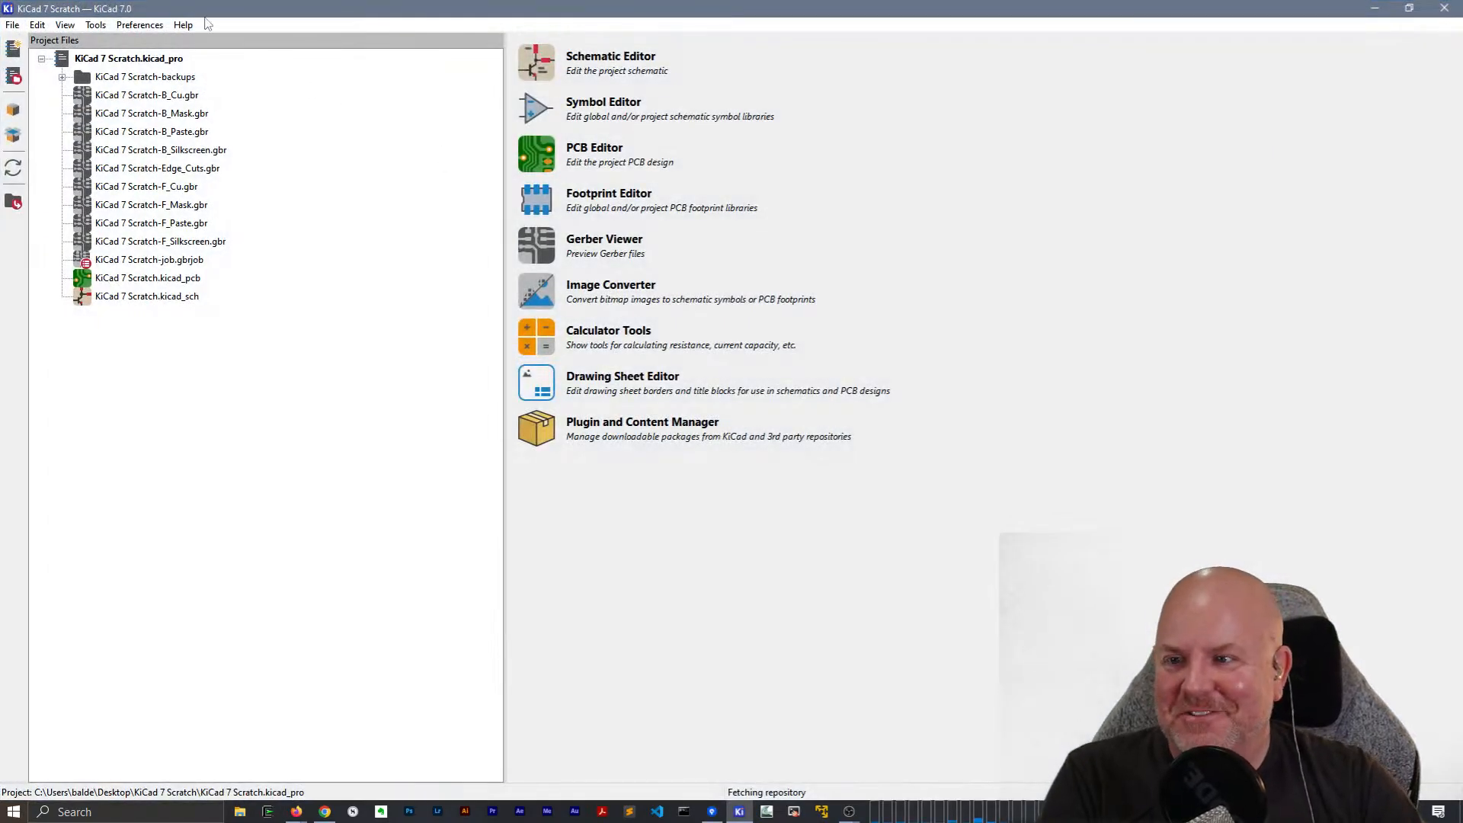
click(12, 24)
click(46, 114)
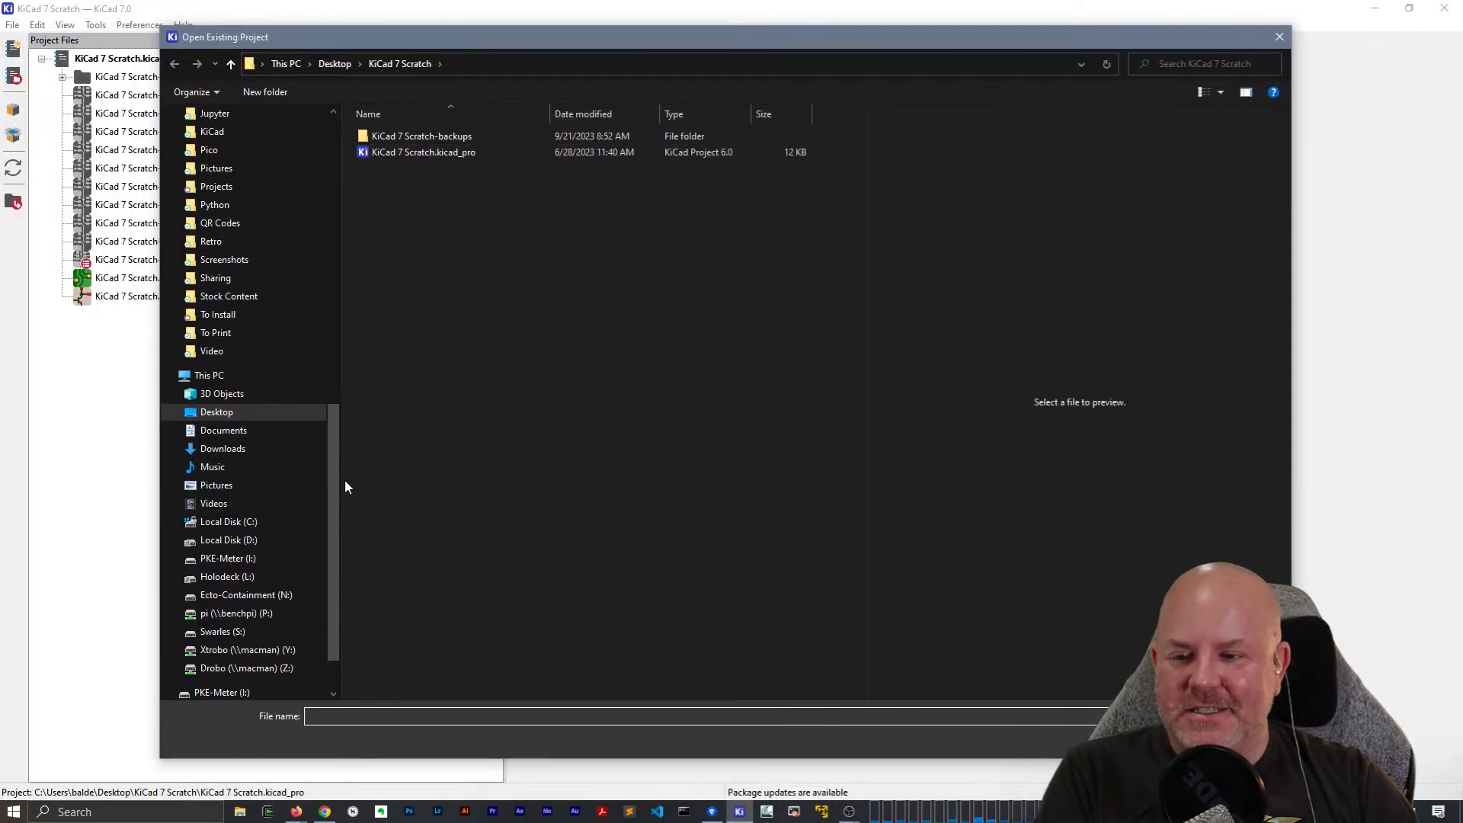
drag(332, 494, 349, 203)
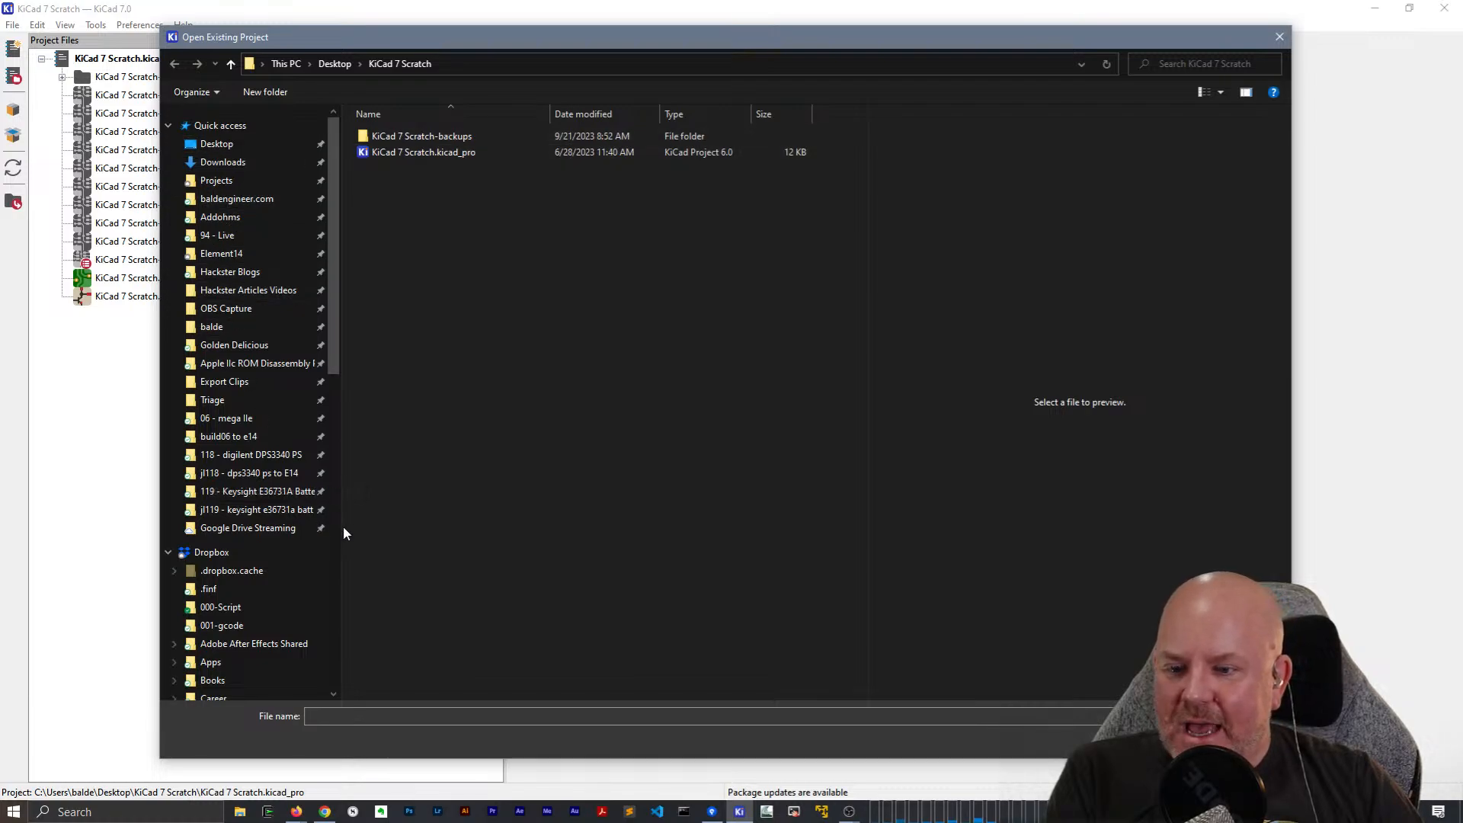
click(249, 172)
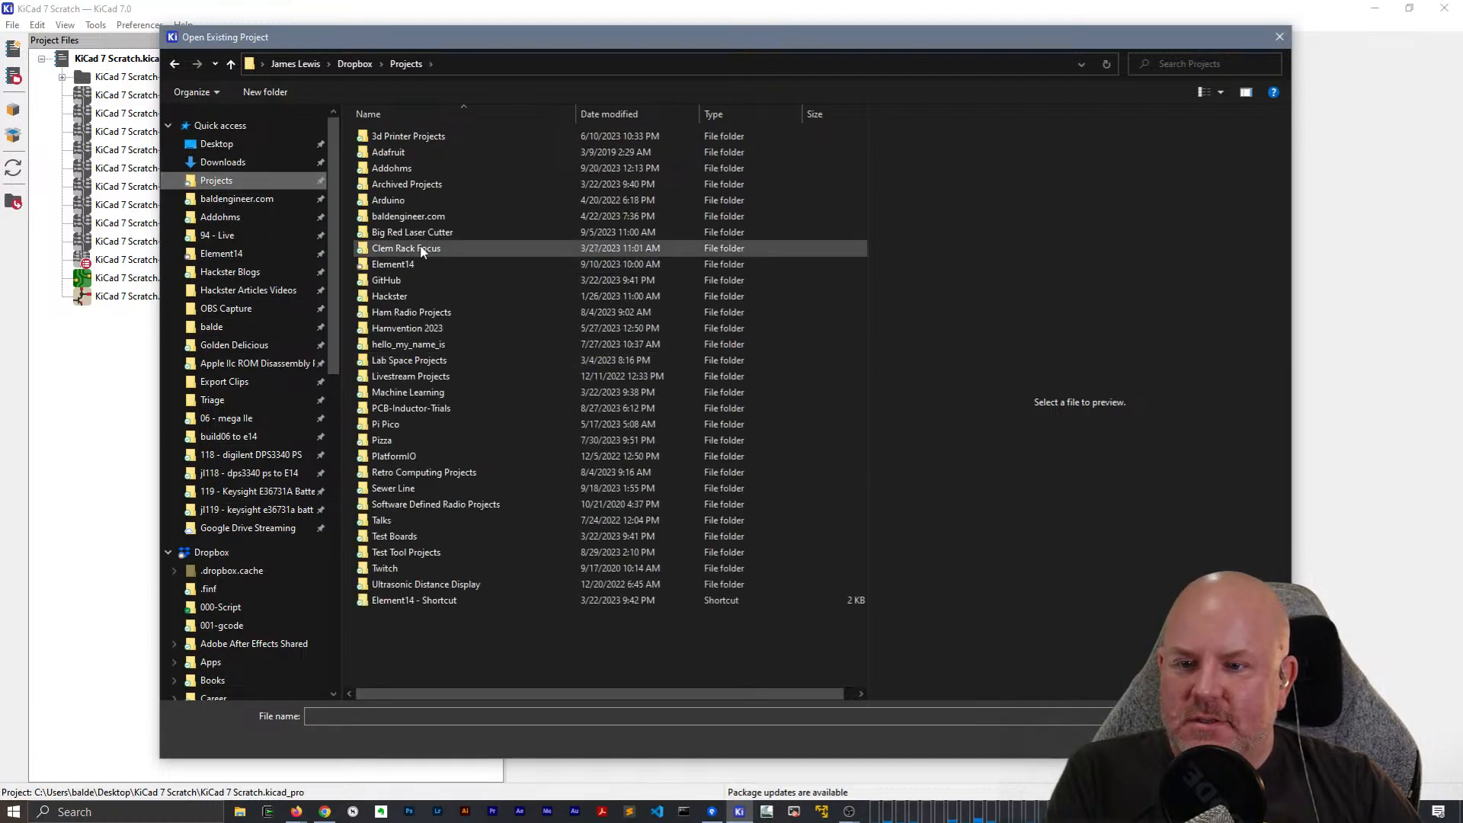
double_click(414, 284)
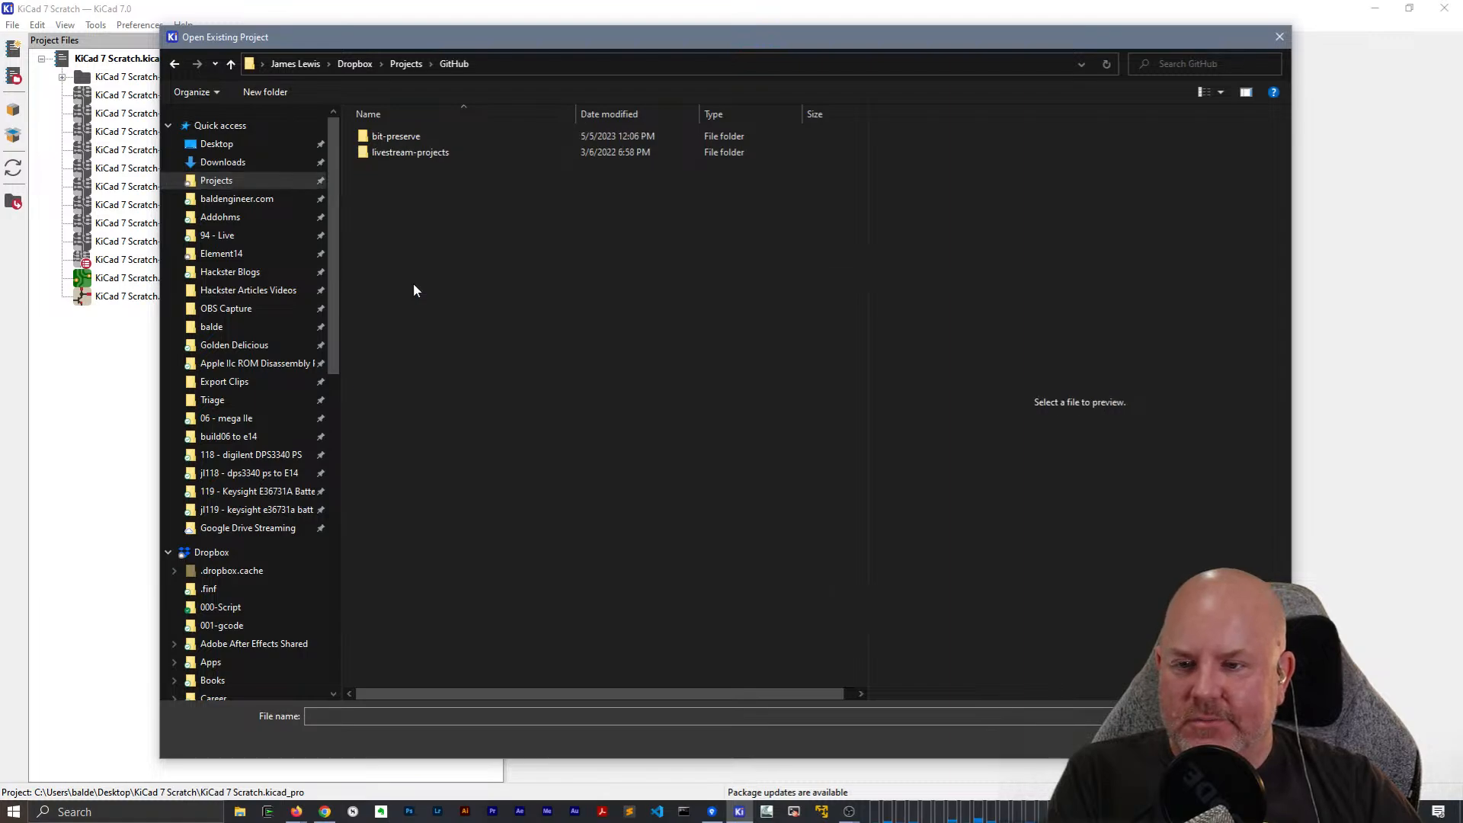
double_click(425, 137)
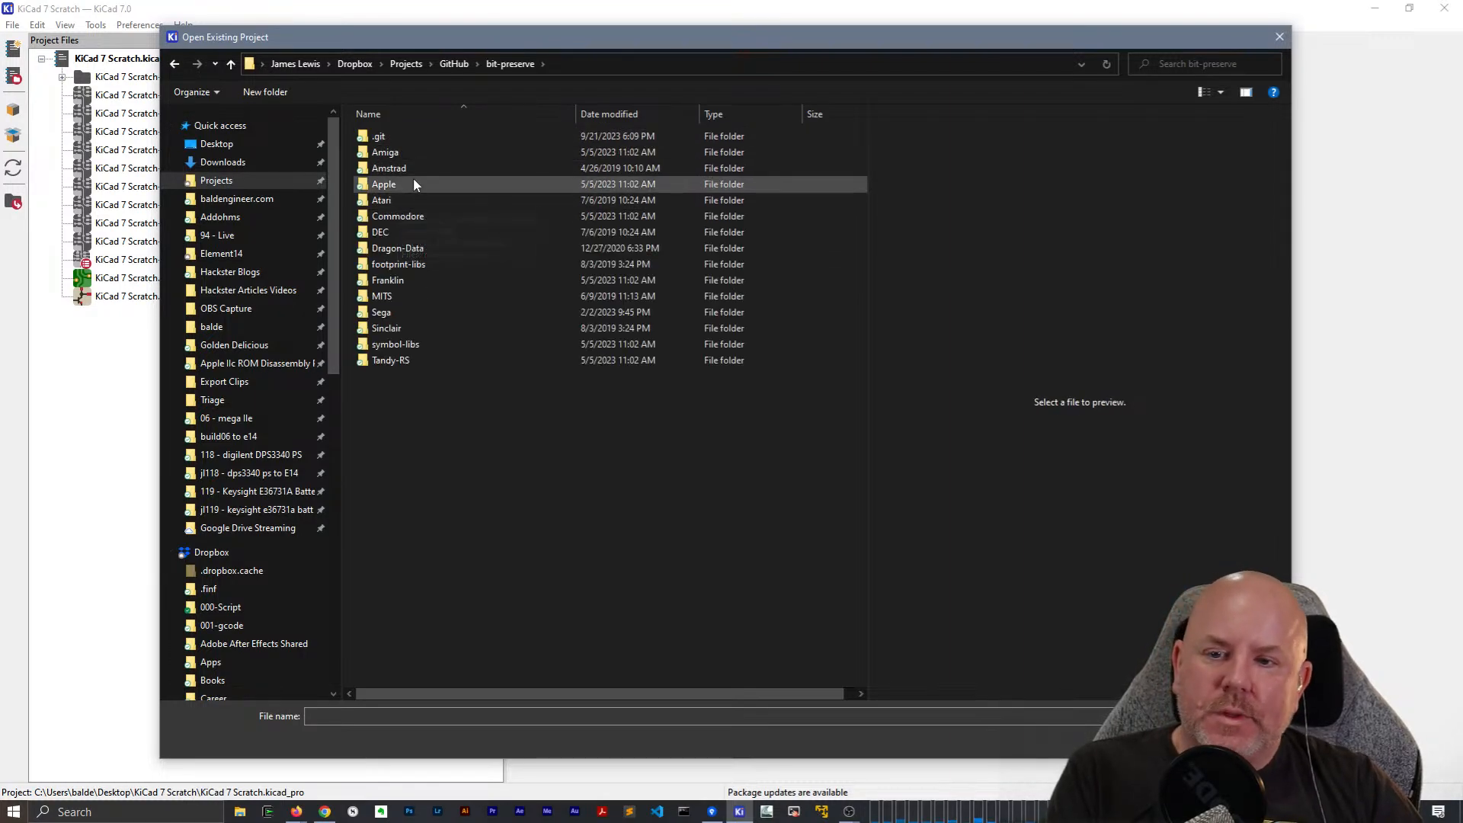
double_click(400, 184)
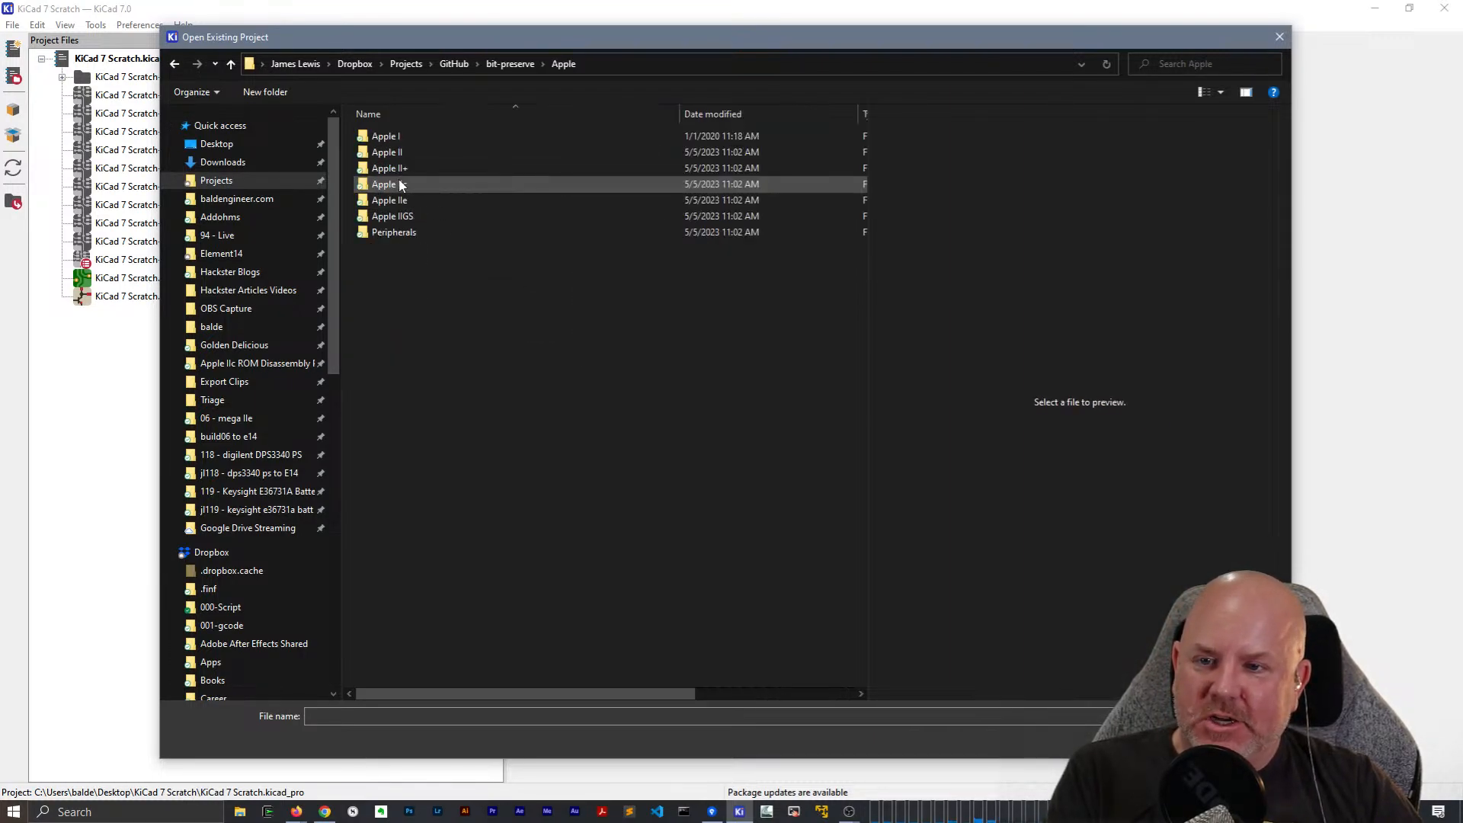
double_click(401, 198)
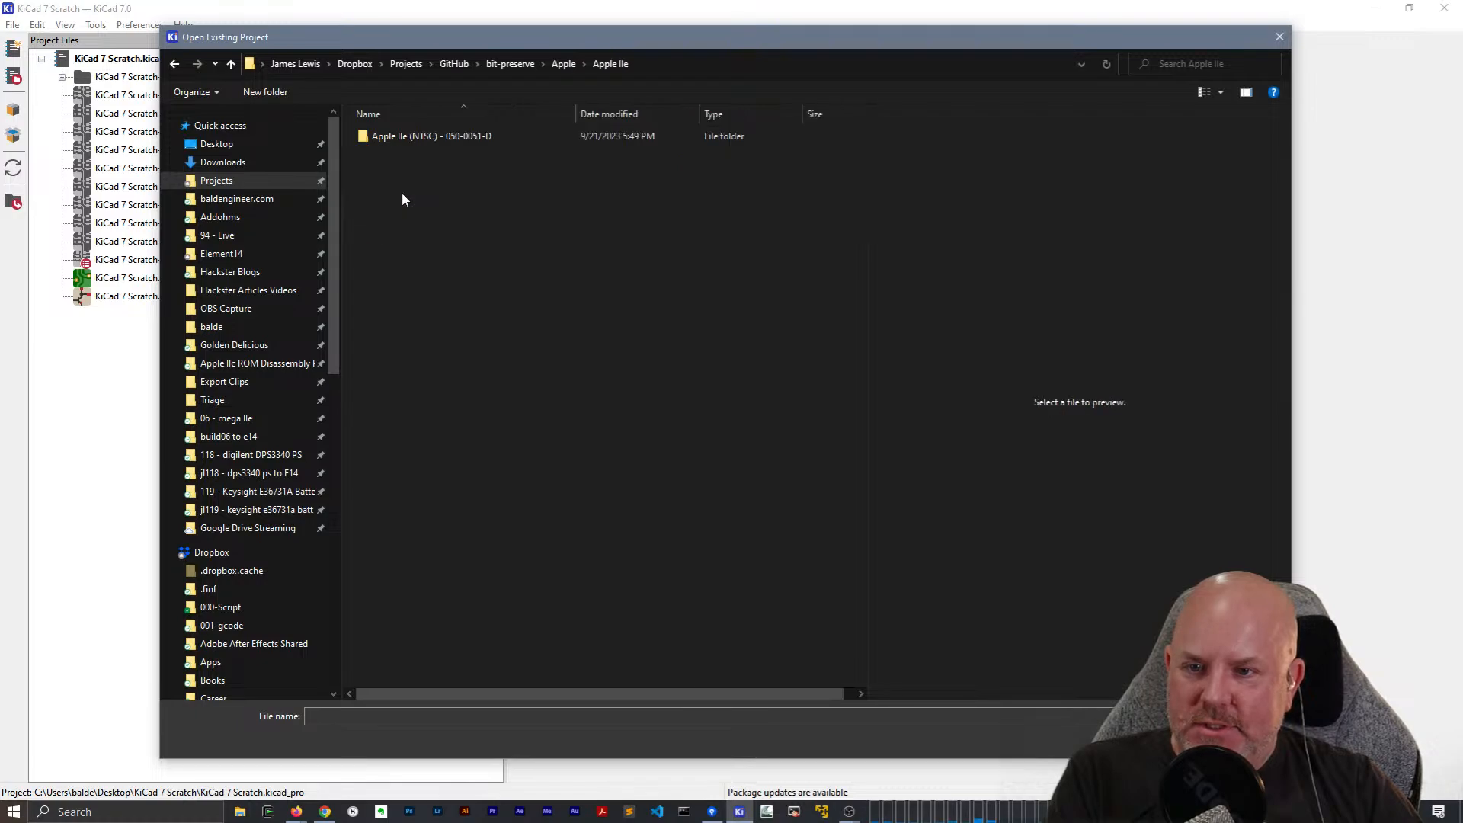
double_click(441, 137)
click(441, 153)
double_click(441, 153)
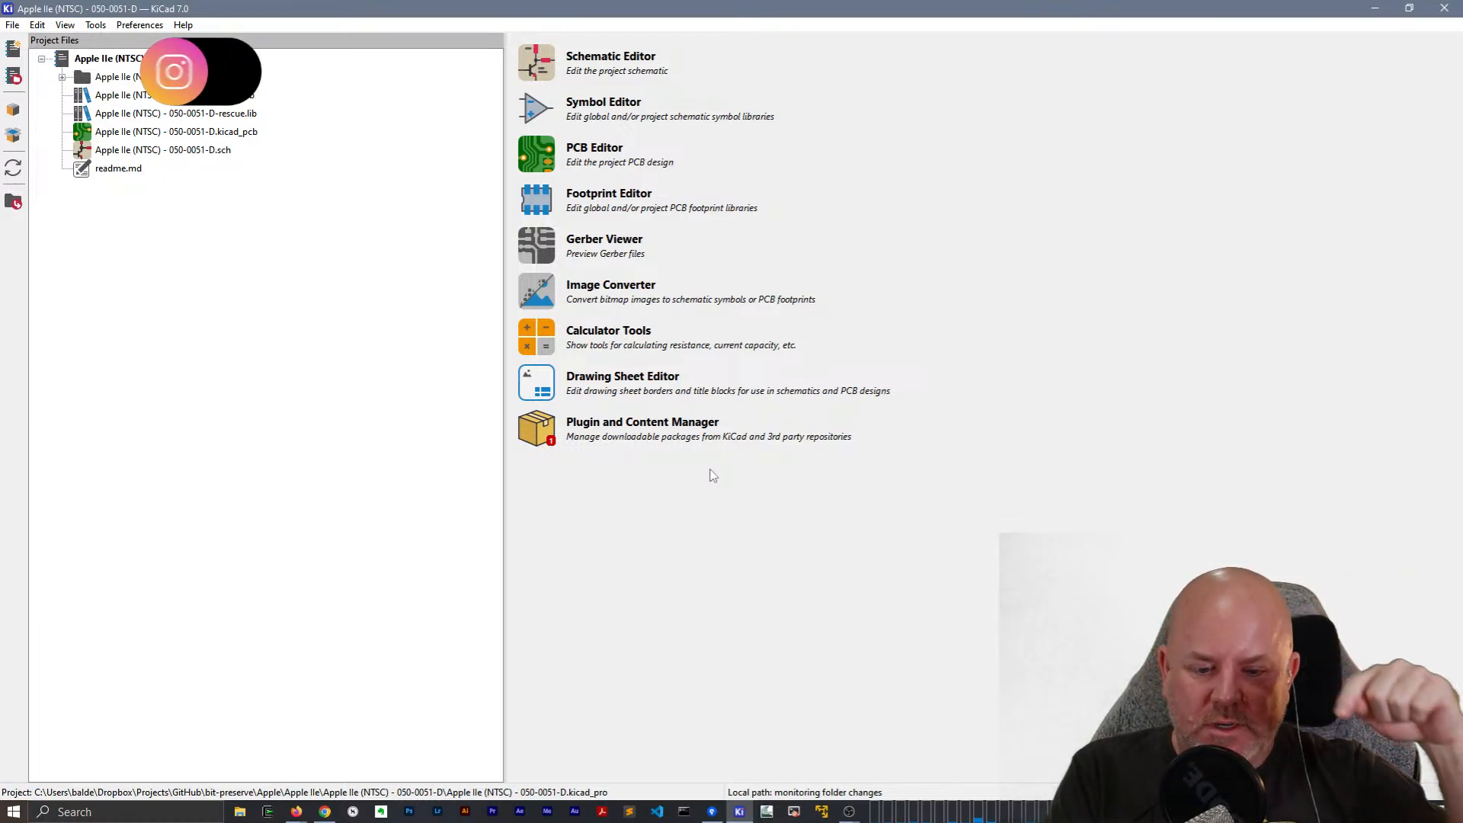
Open the project's .sch schematic and capture a screenshot of the enlarged Project Rescue Helper dialog.
double_click(180, 152)
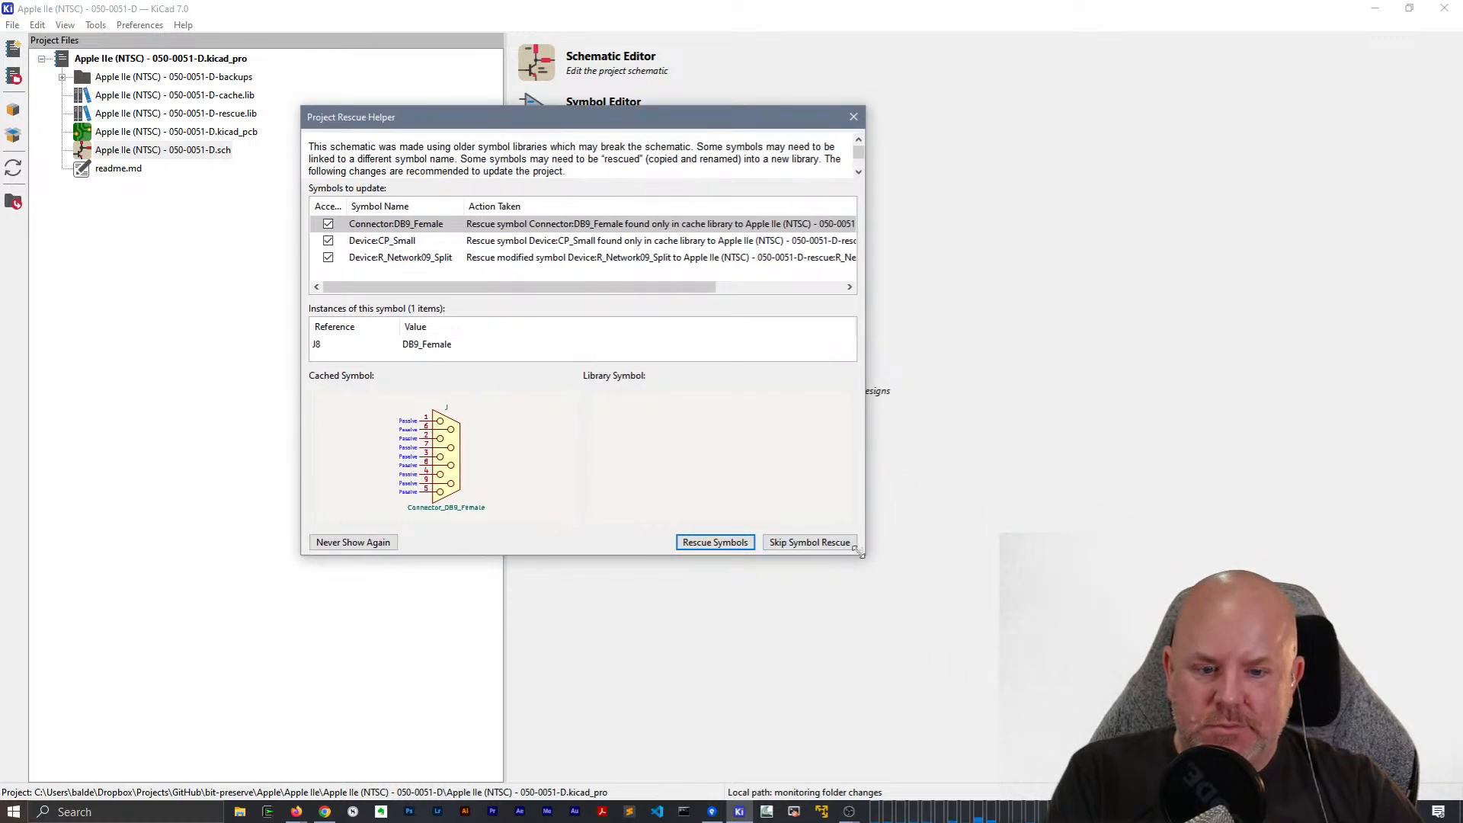
drag(846, 558, 1058, 674)
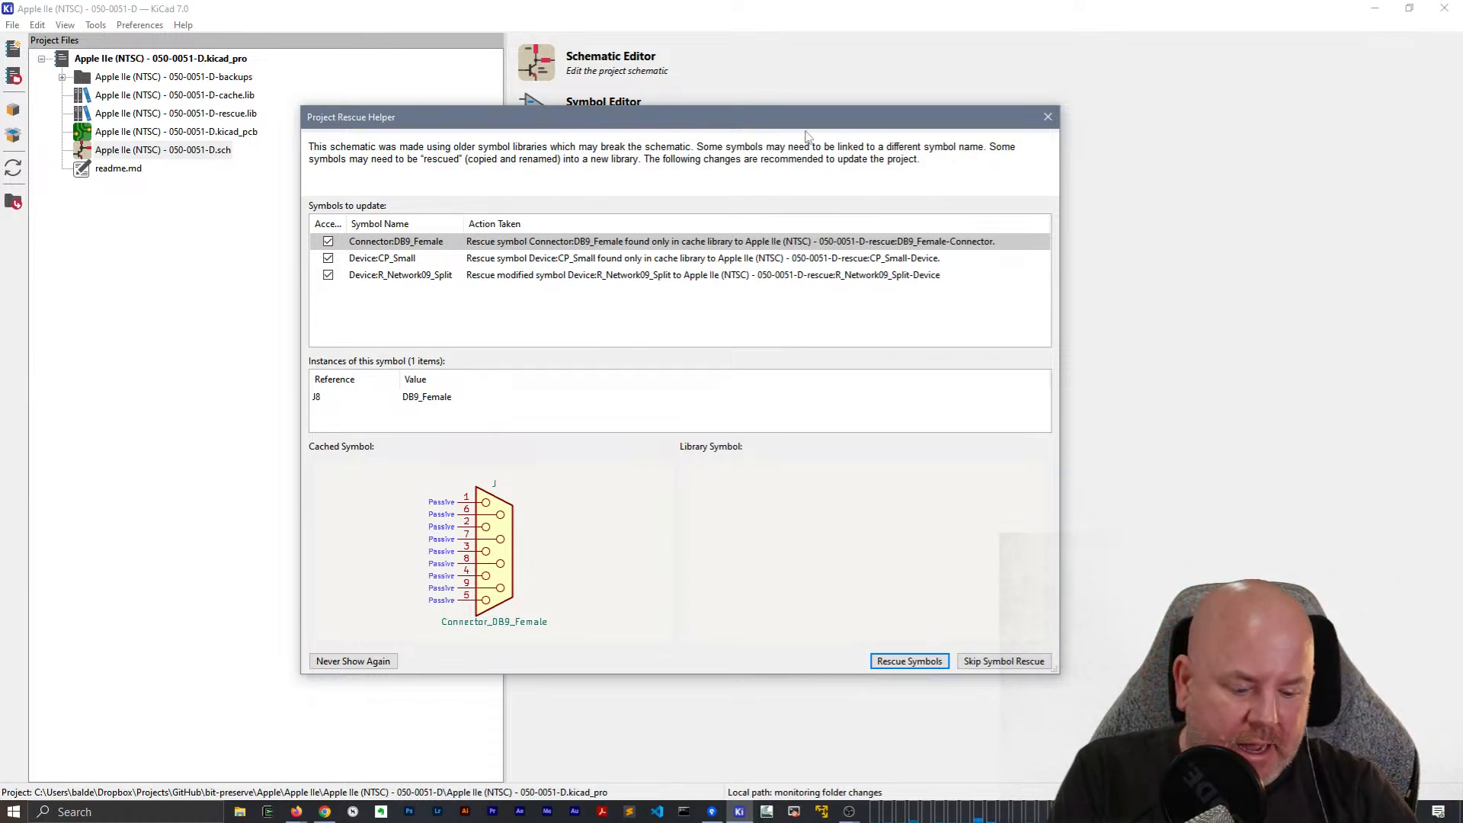
key(alt+Print)
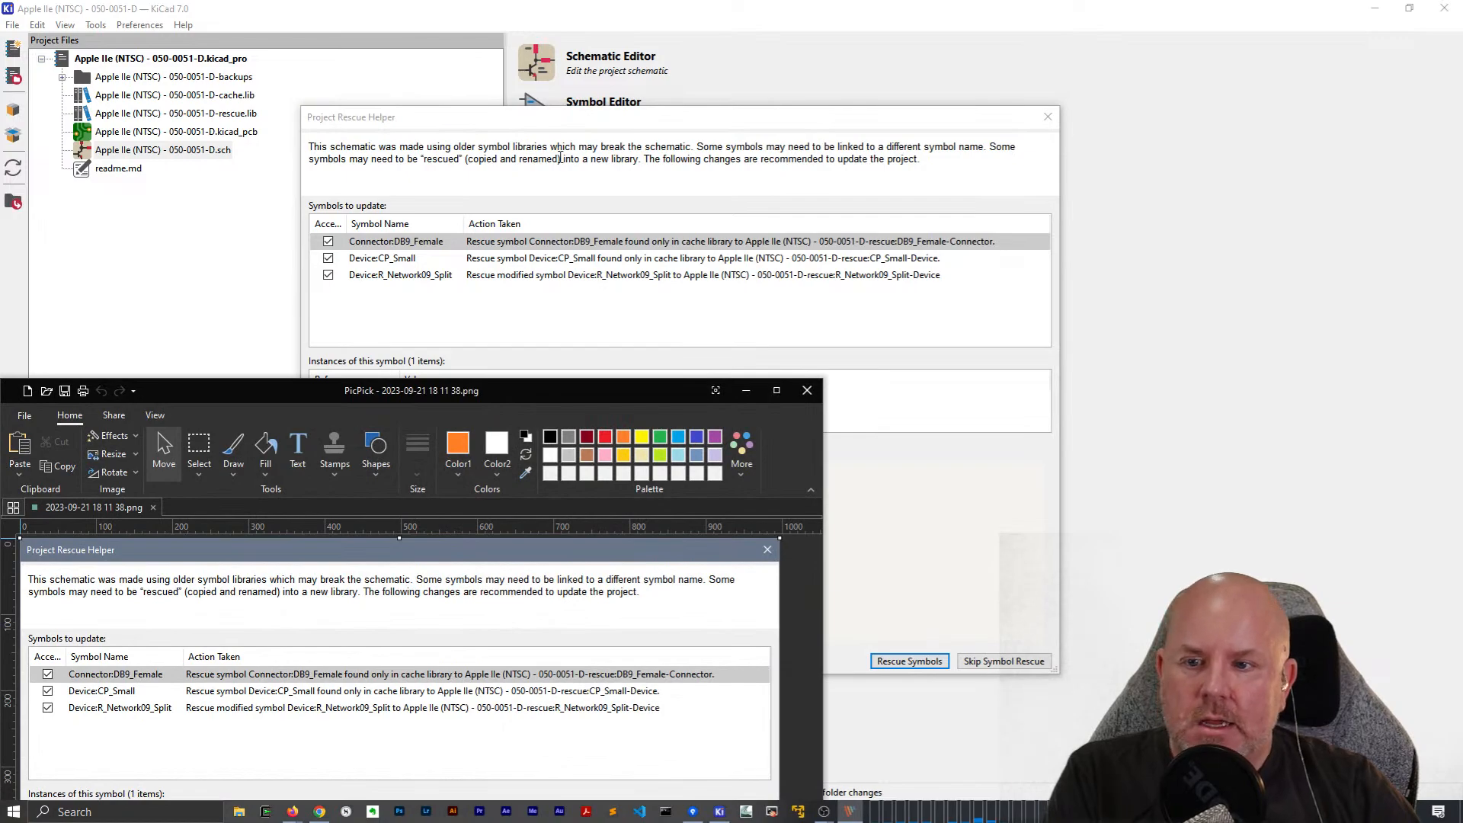
click(568, 151)
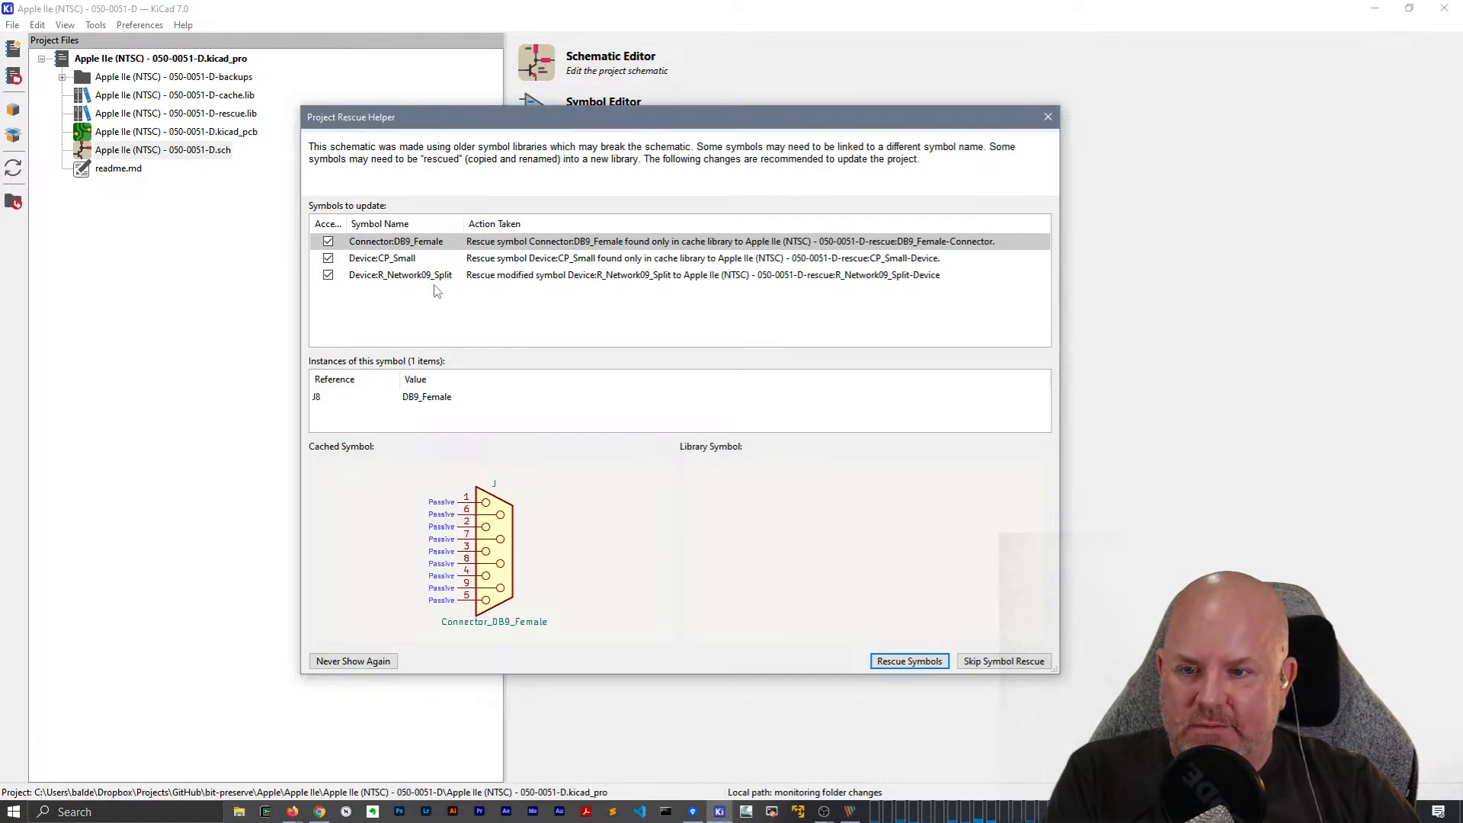
Skip the symbol rescue and save the Apple IIe schematic in the new KiCad format.
click(1004, 661)
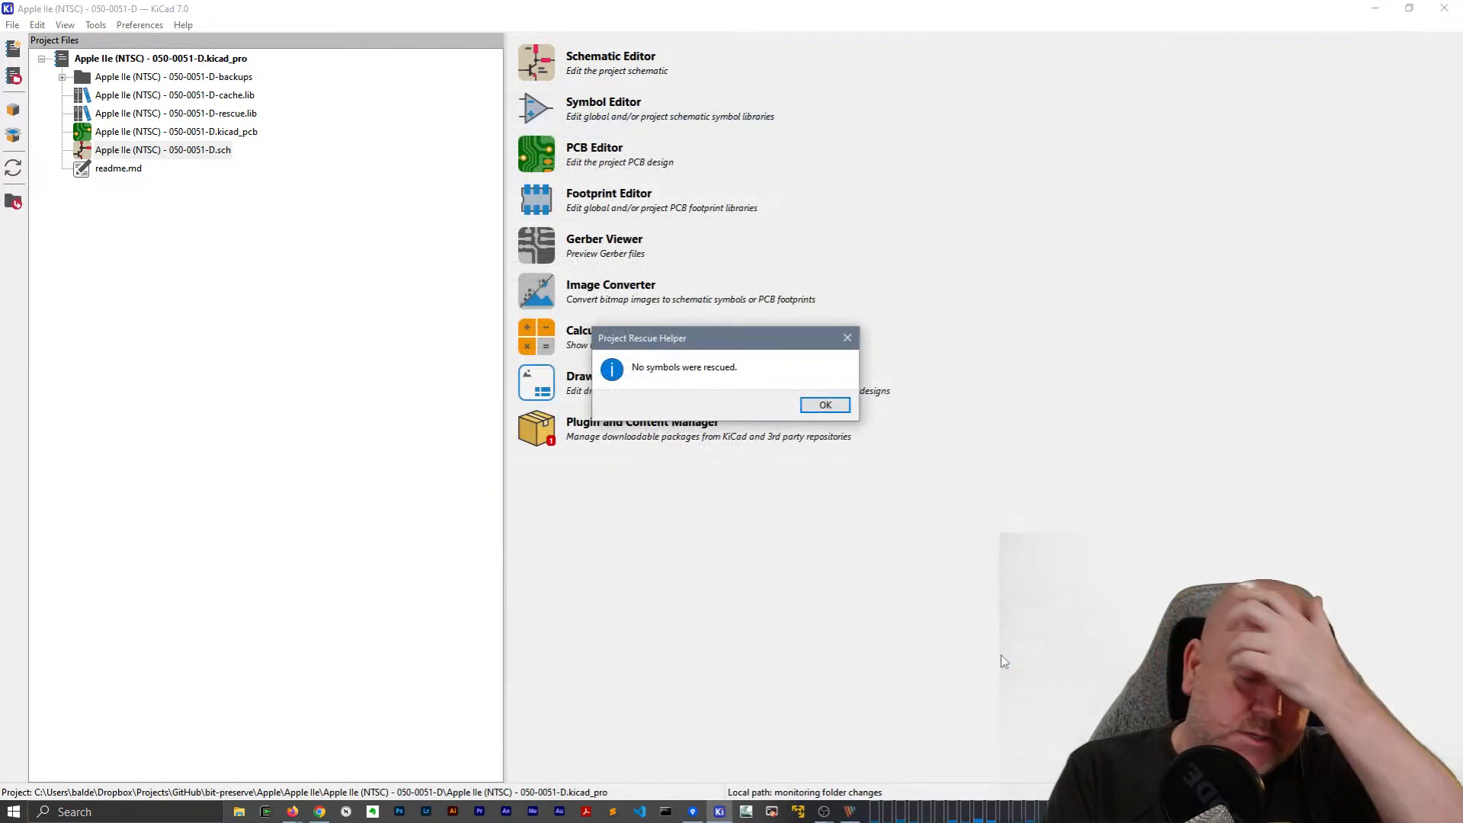
click(837, 402)
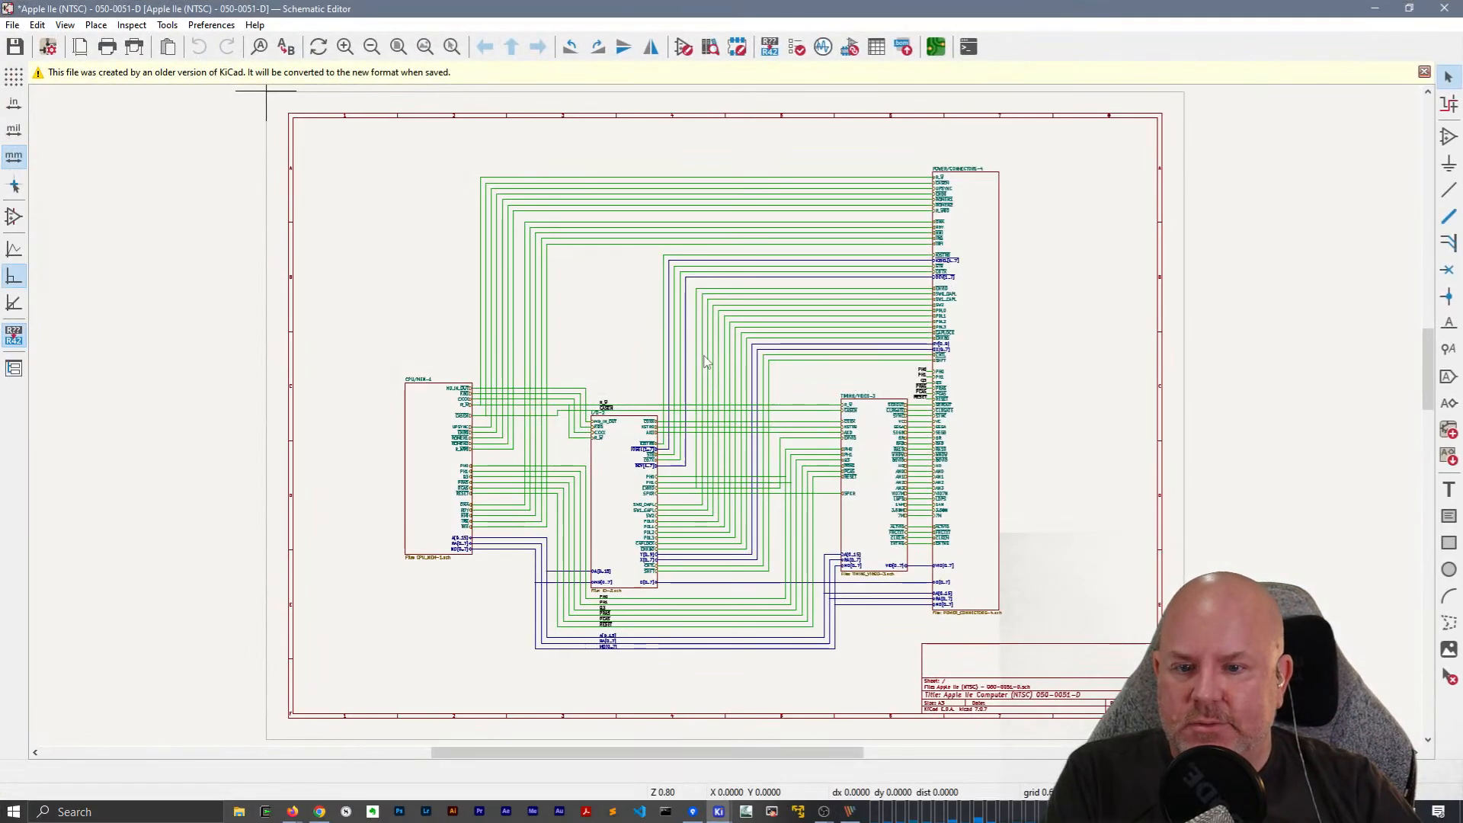
click(13, 25)
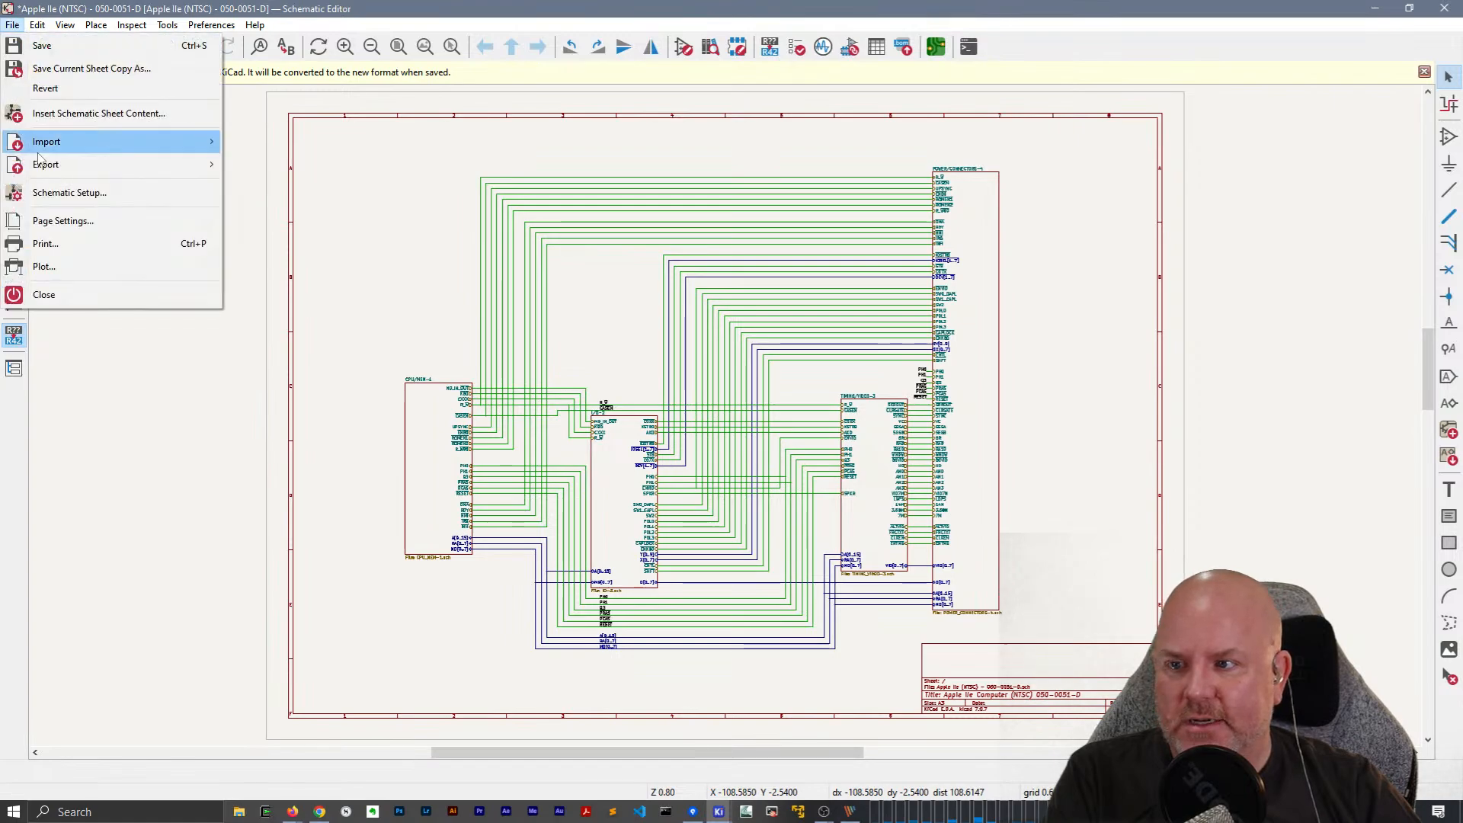
click(42, 45)
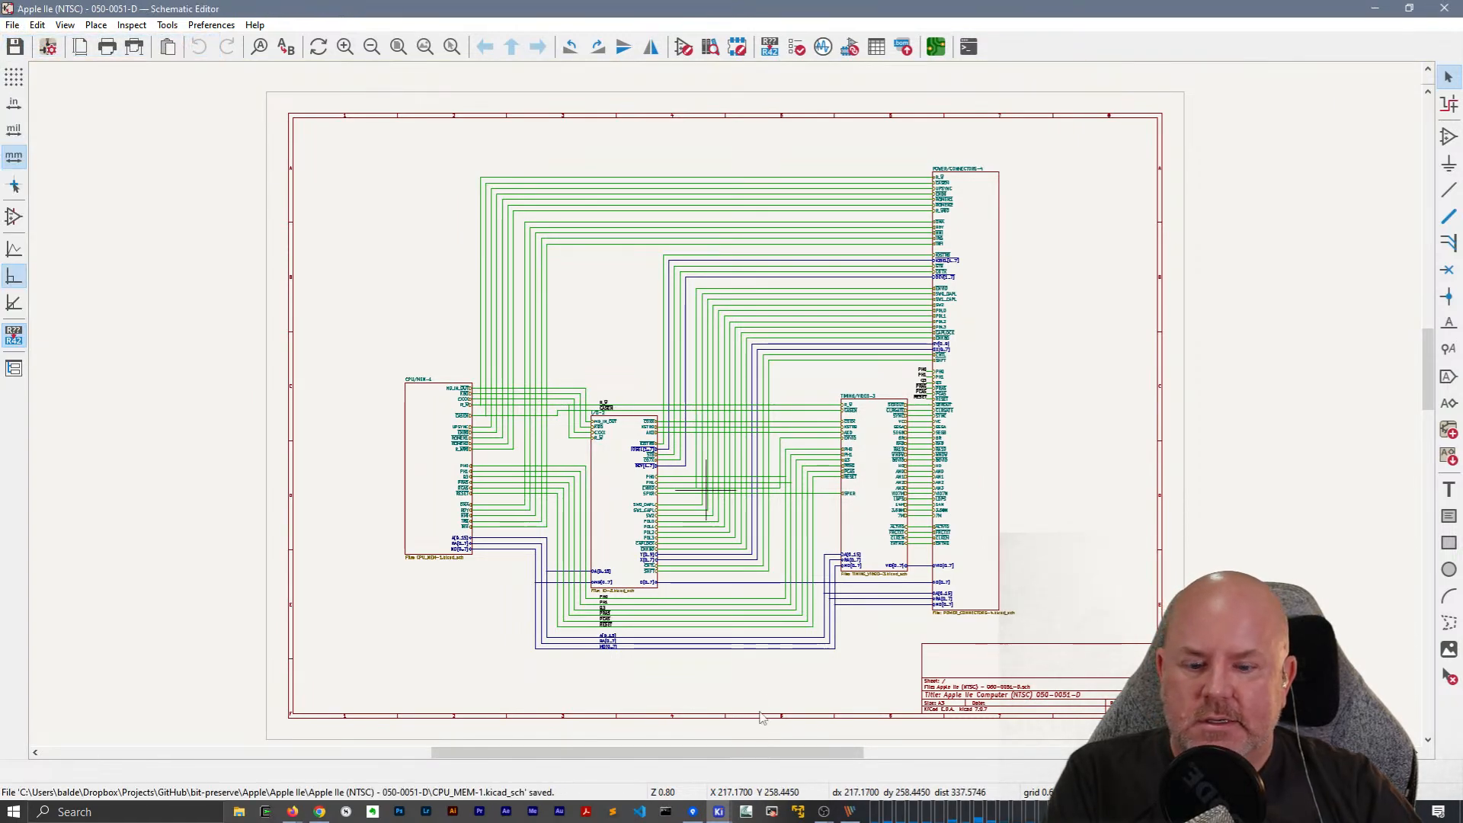
Switch to Sourcetree, stage all the new files in bit-preserve, and unstage the .sch.lck lock file.
click(692, 812)
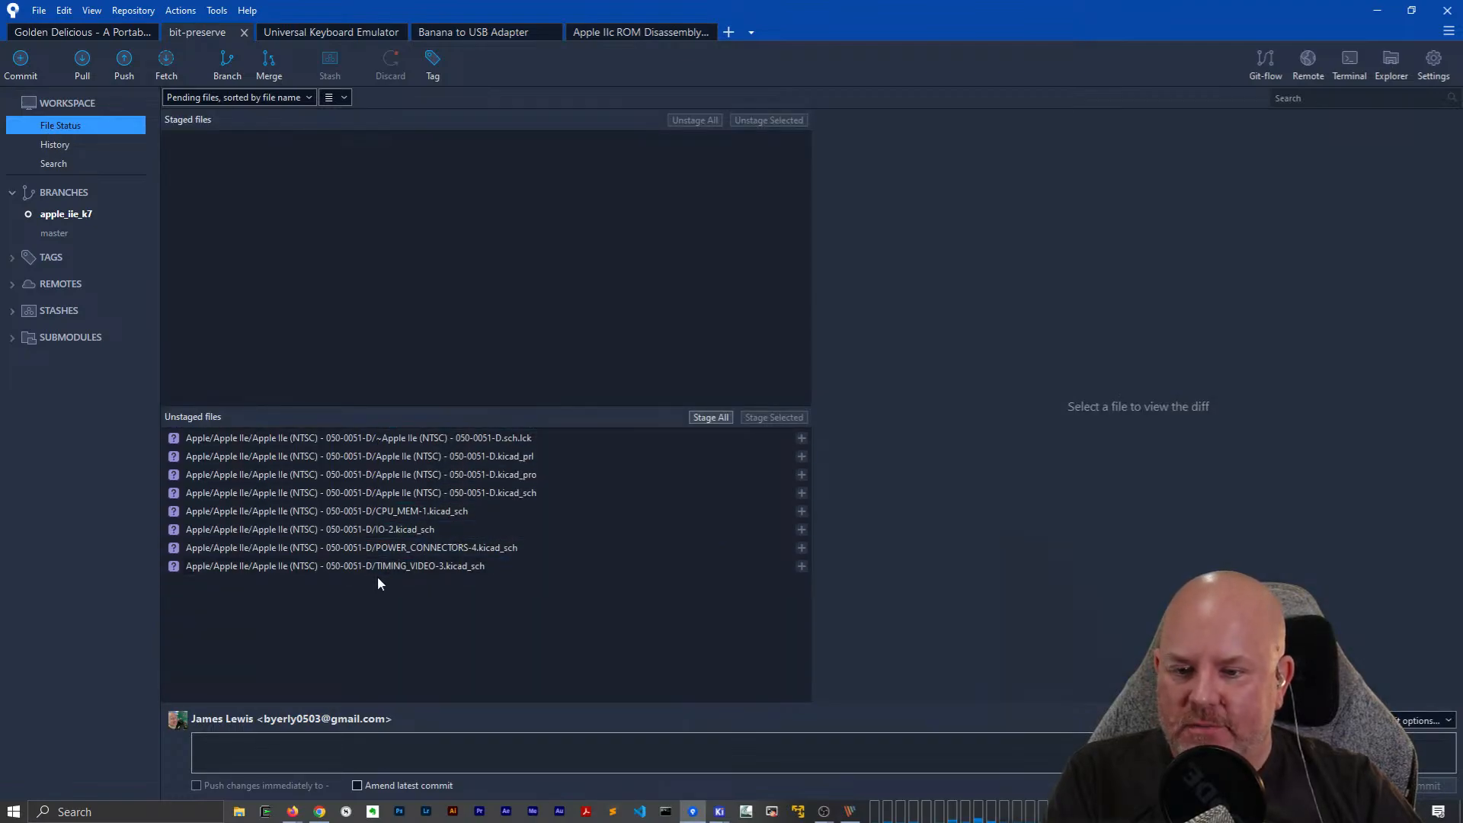
click(709, 417)
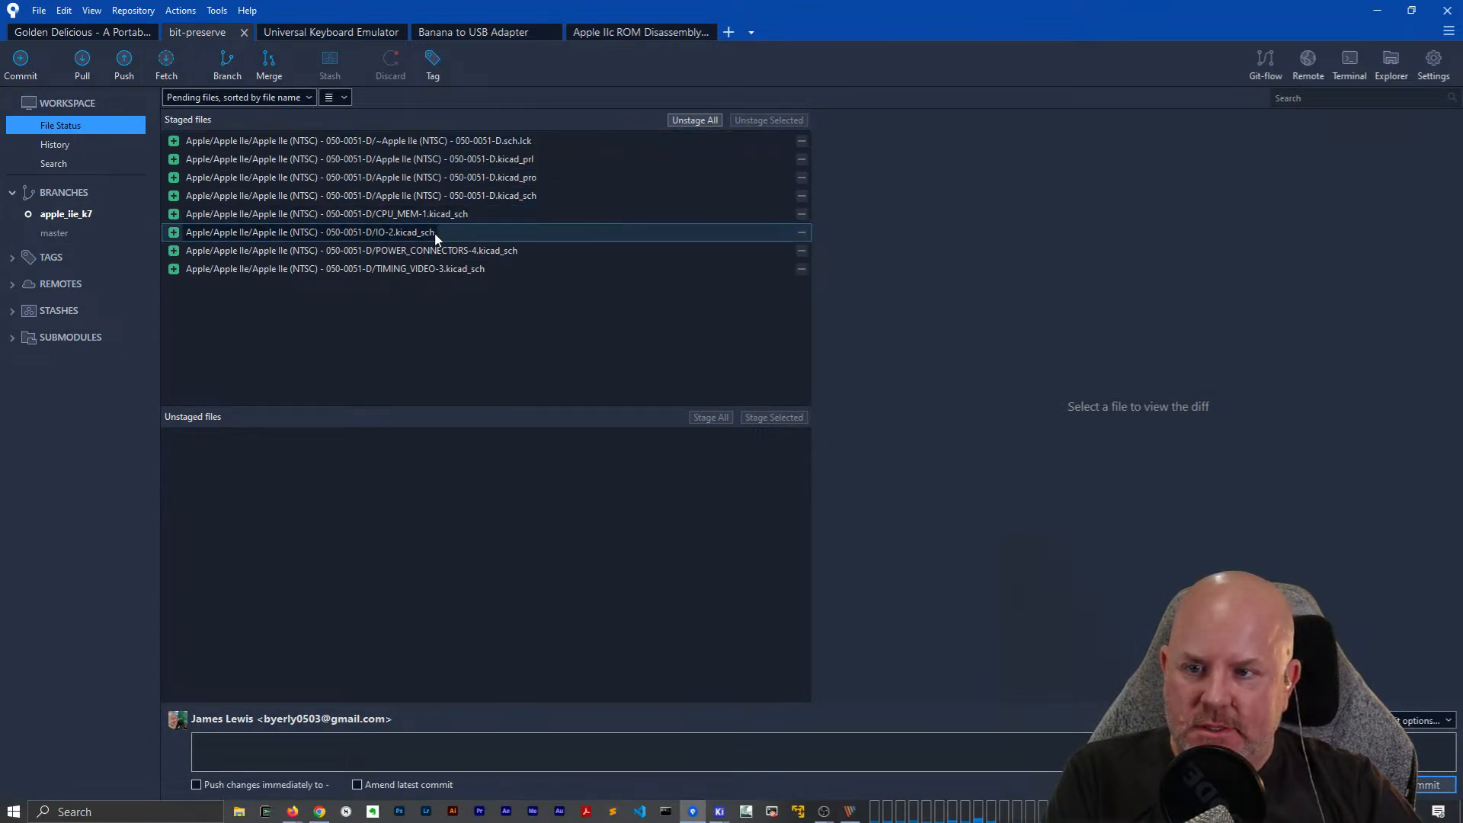
click(475, 148)
right_click(475, 147)
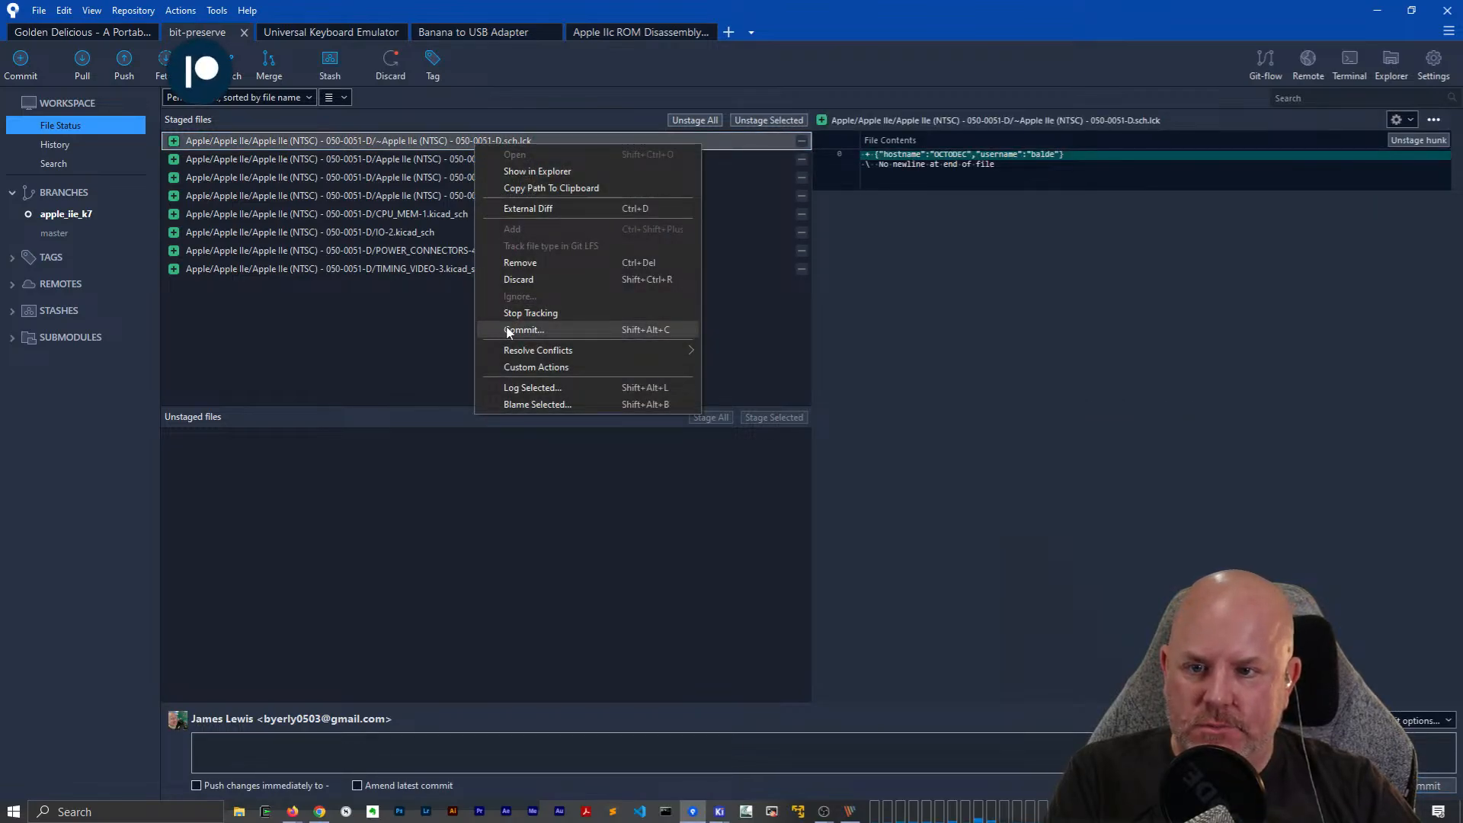
click(448, 317)
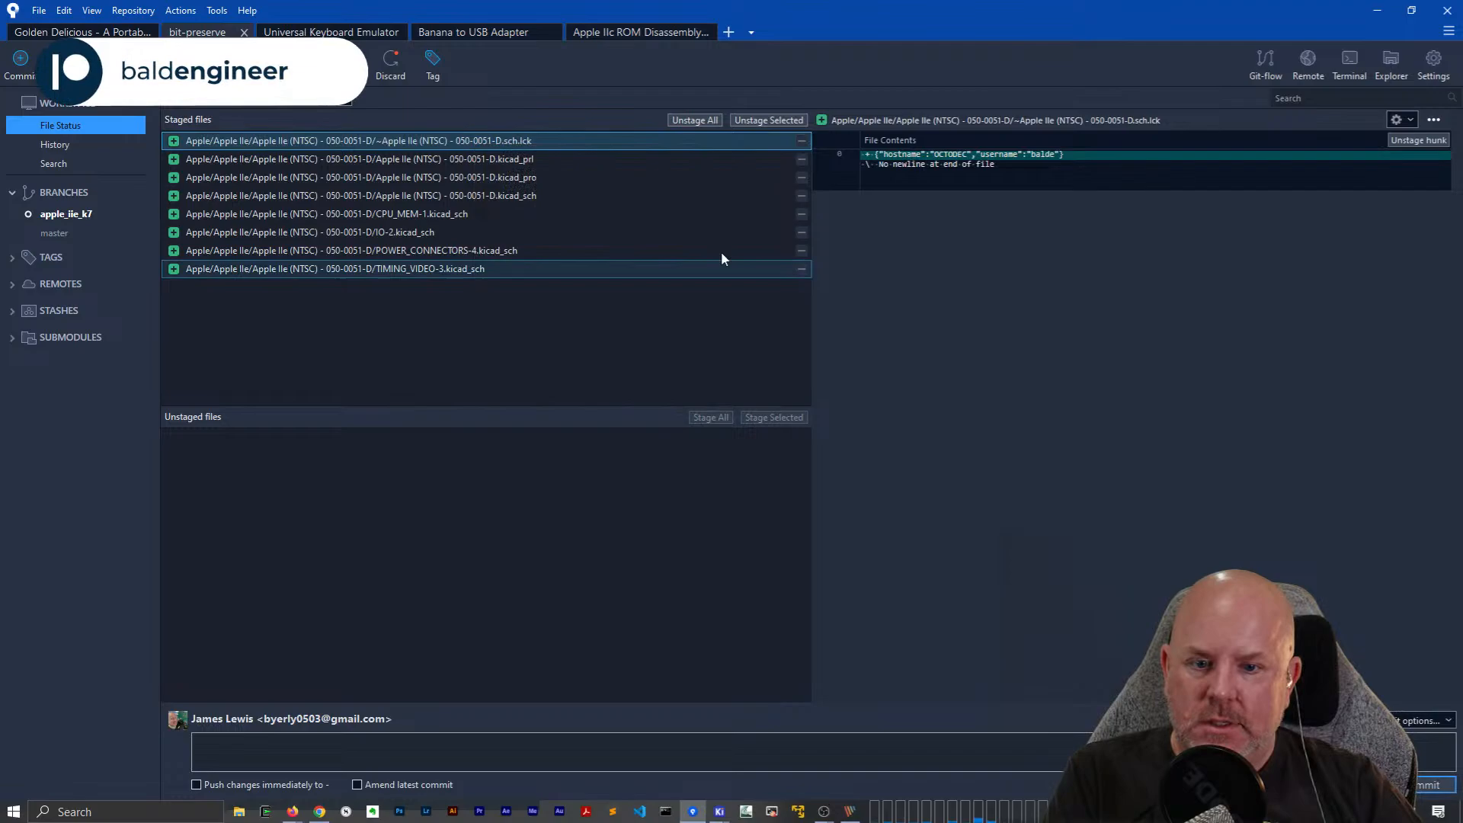
click(802, 141)
Ignore all files with the .lck extension for this repository only.
right_click(492, 438)
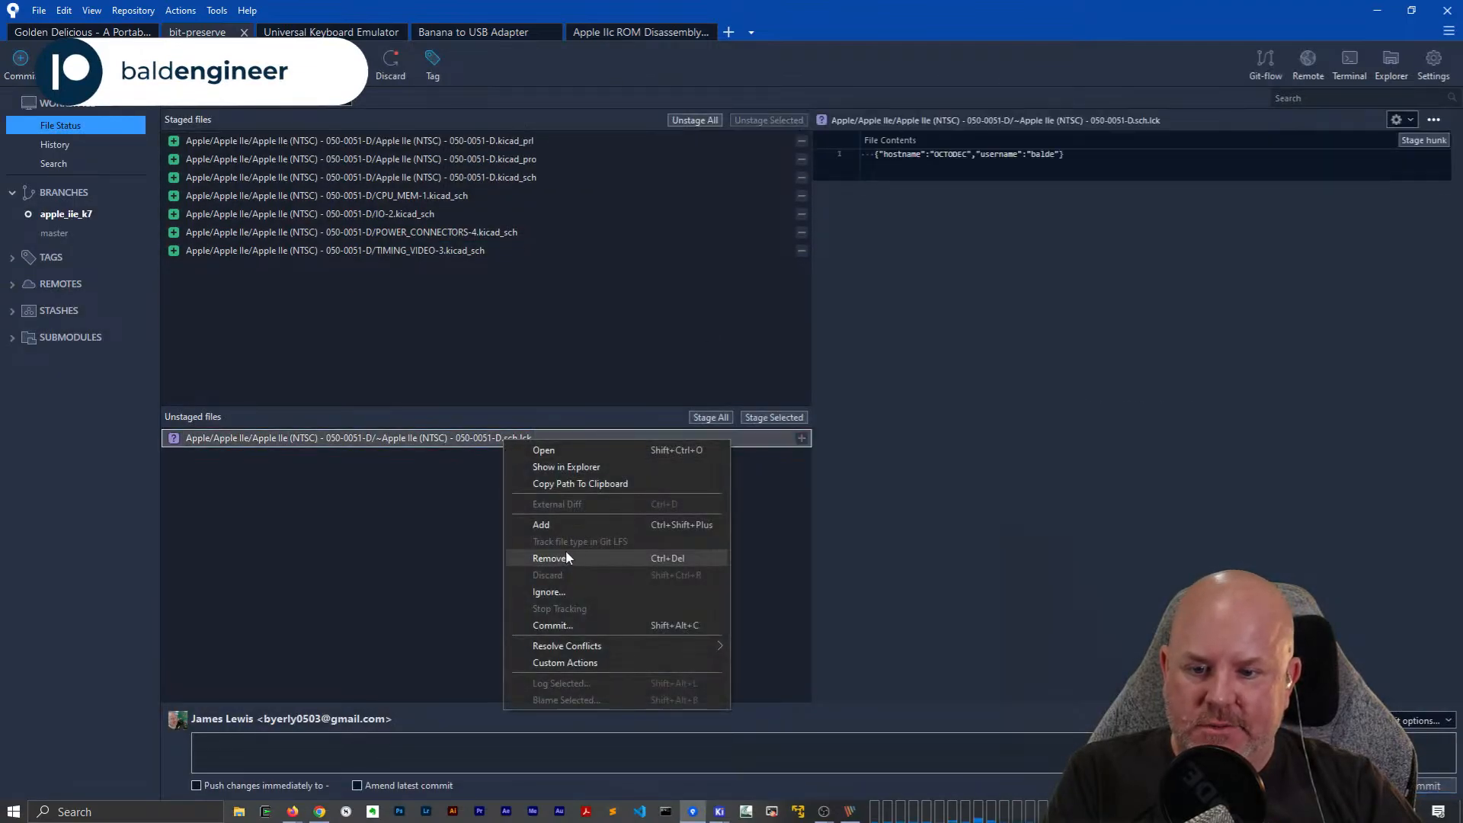
click(560, 590)
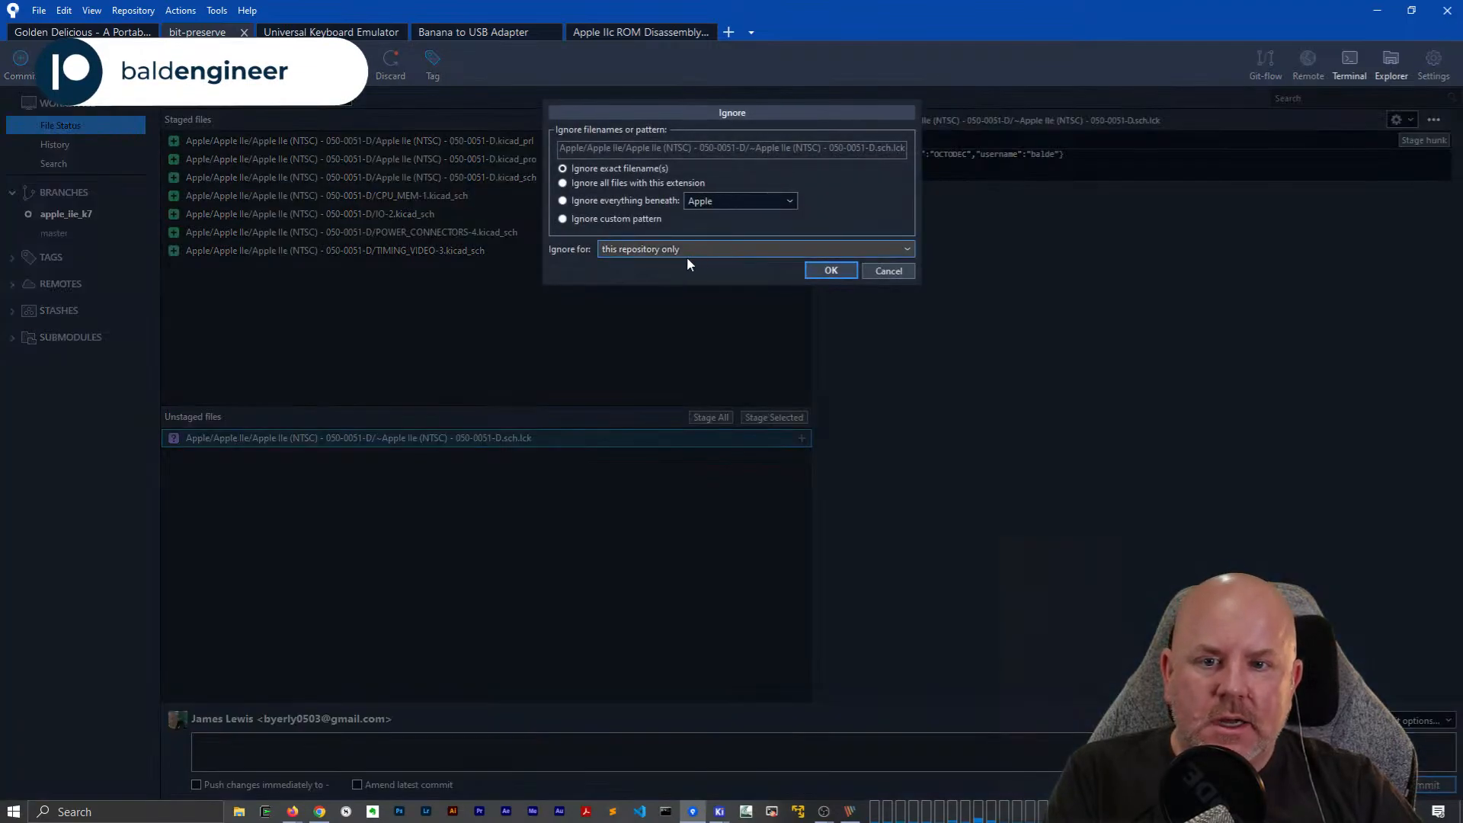
click(642, 183)
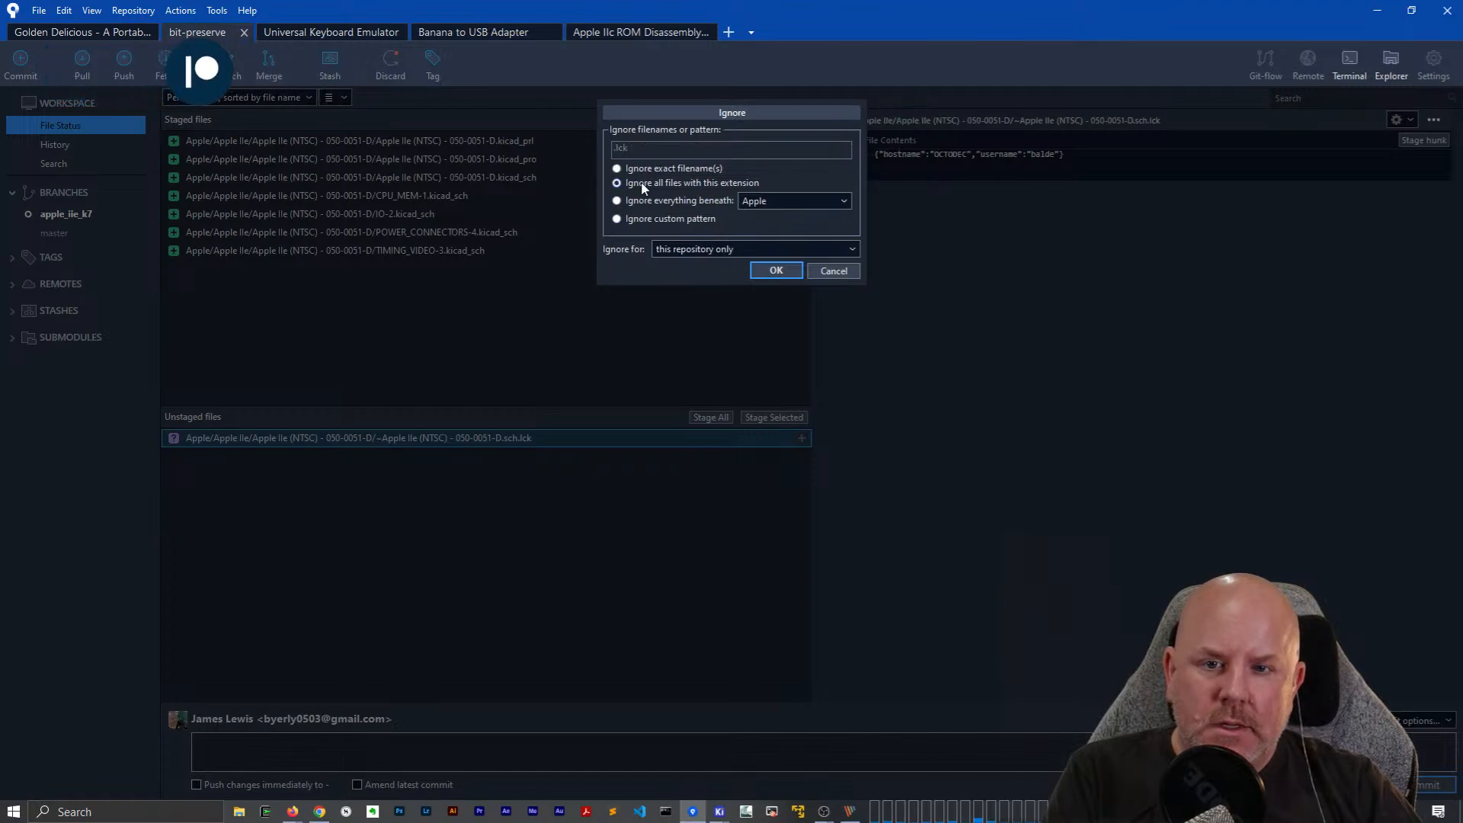
click(716, 250)
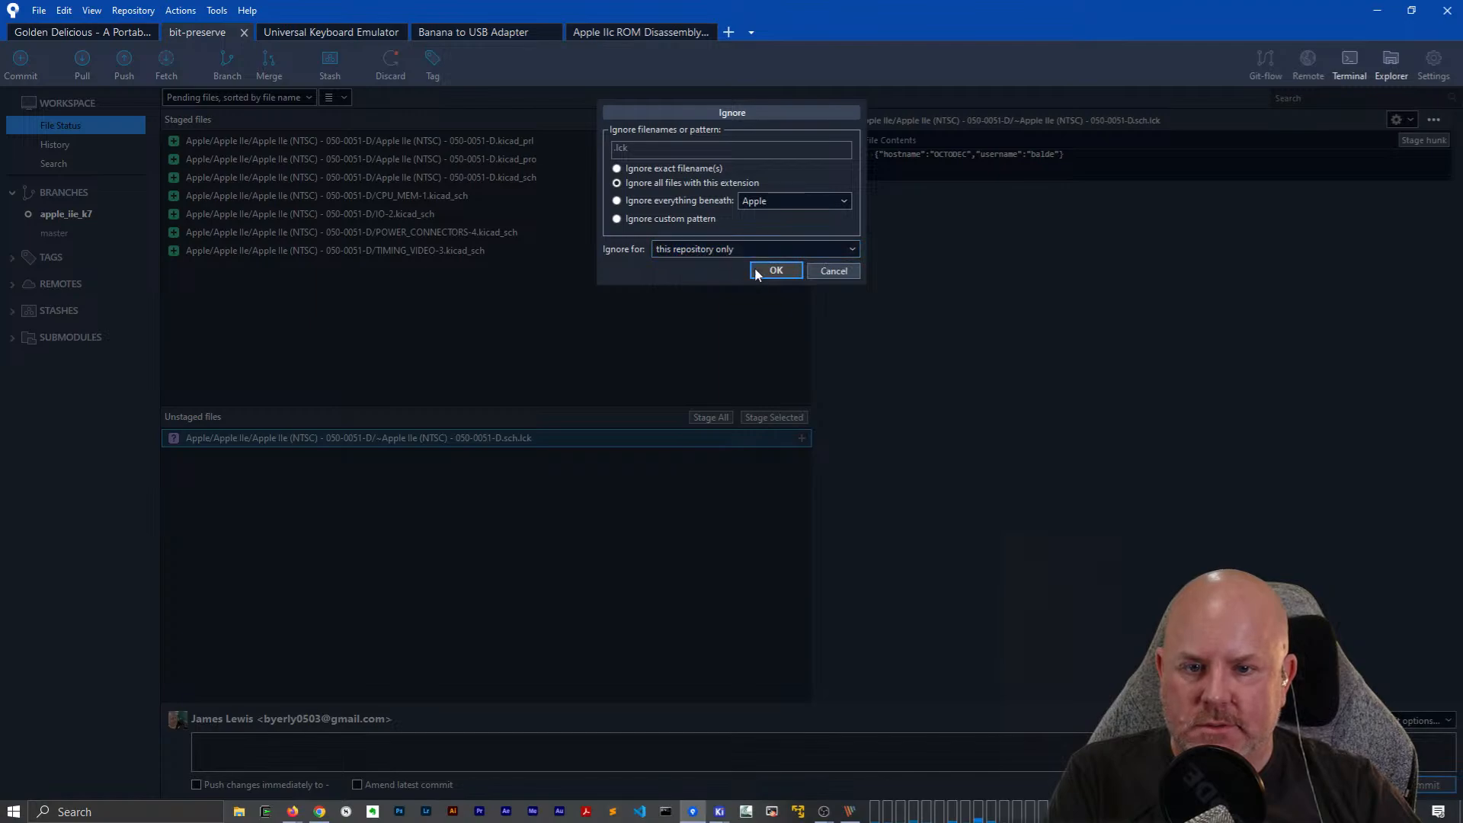
click(775, 271)
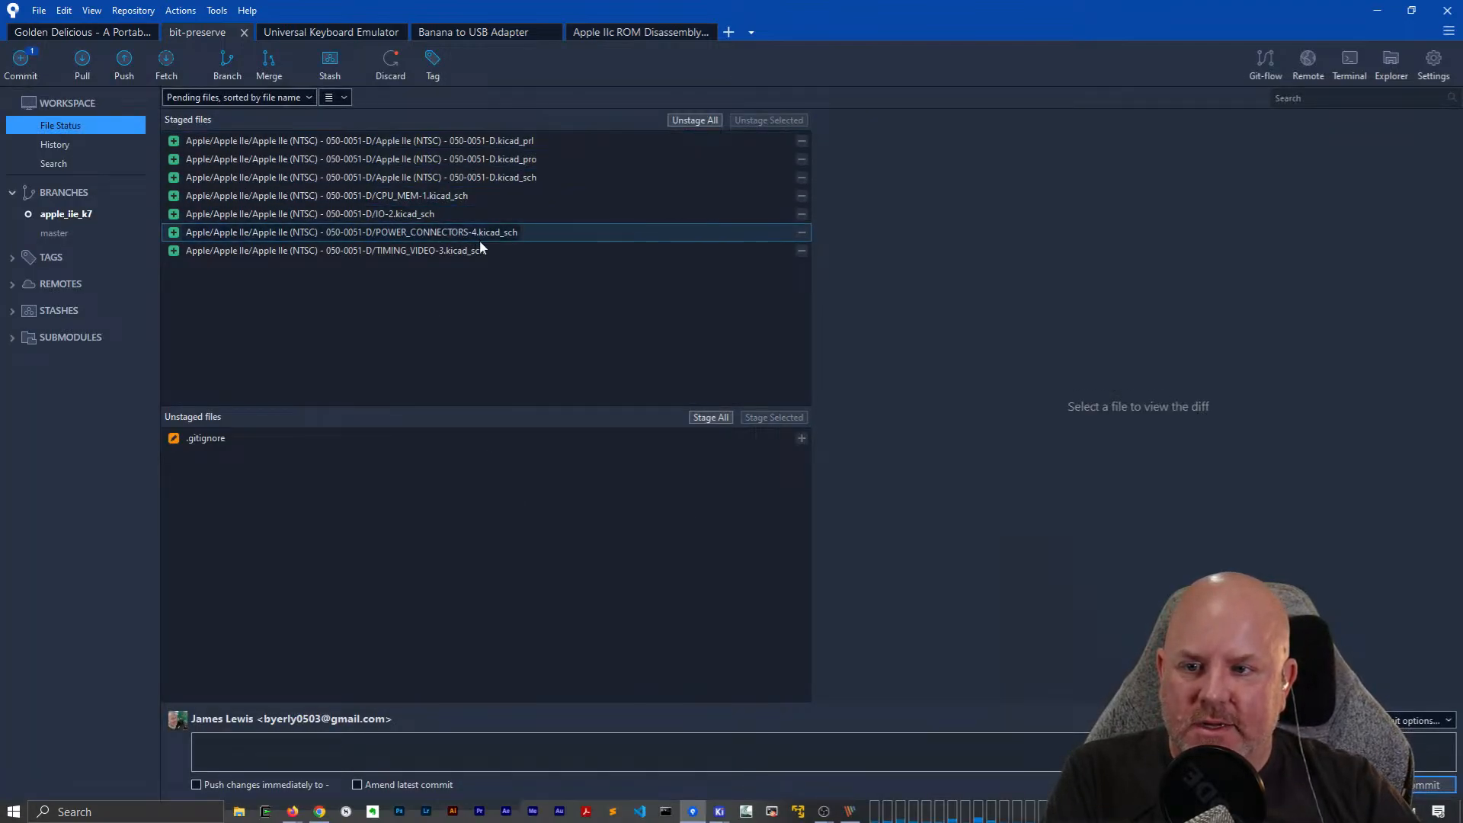
click(454, 438)
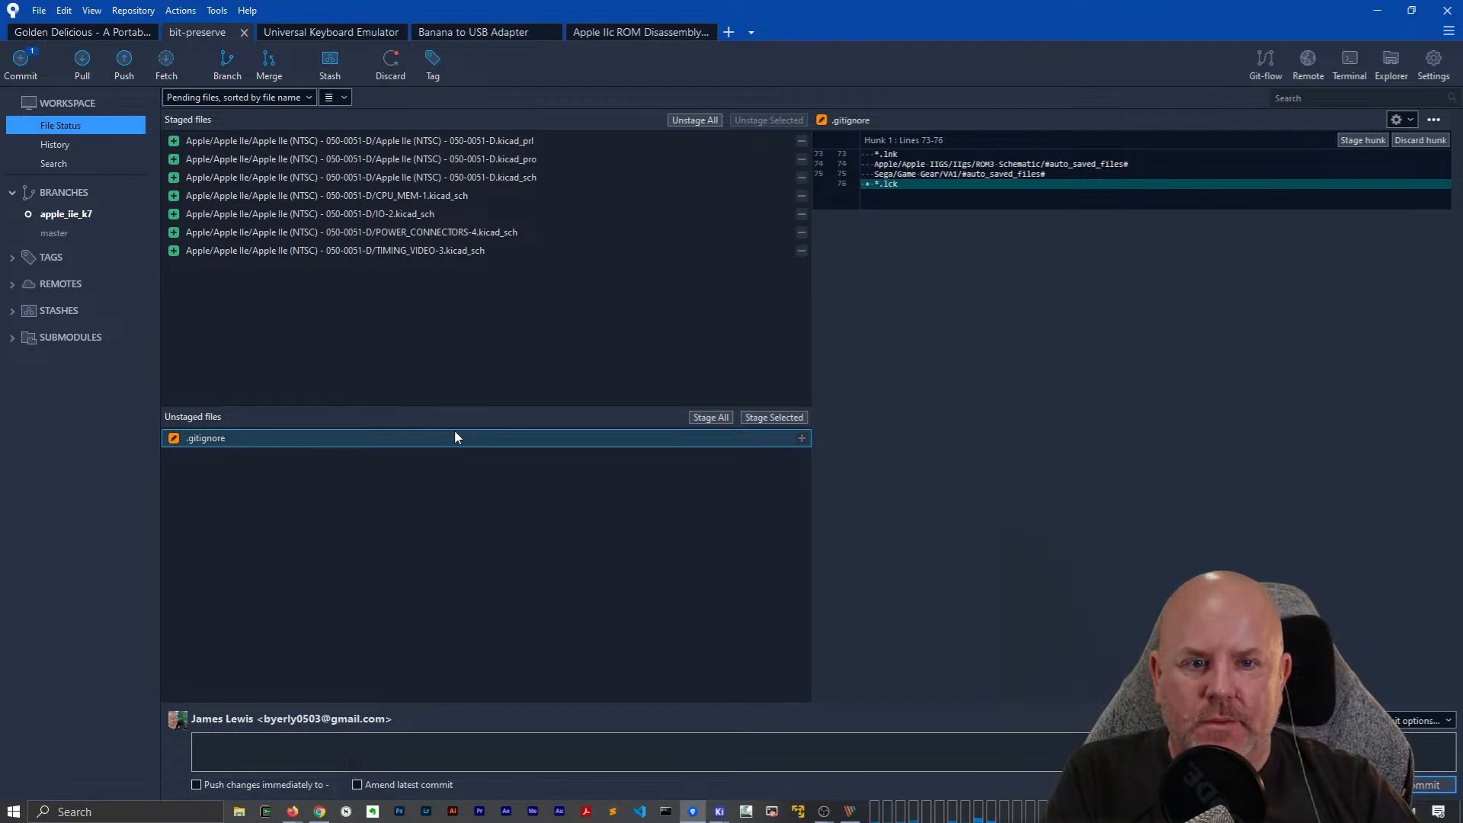
right_click(449, 438)
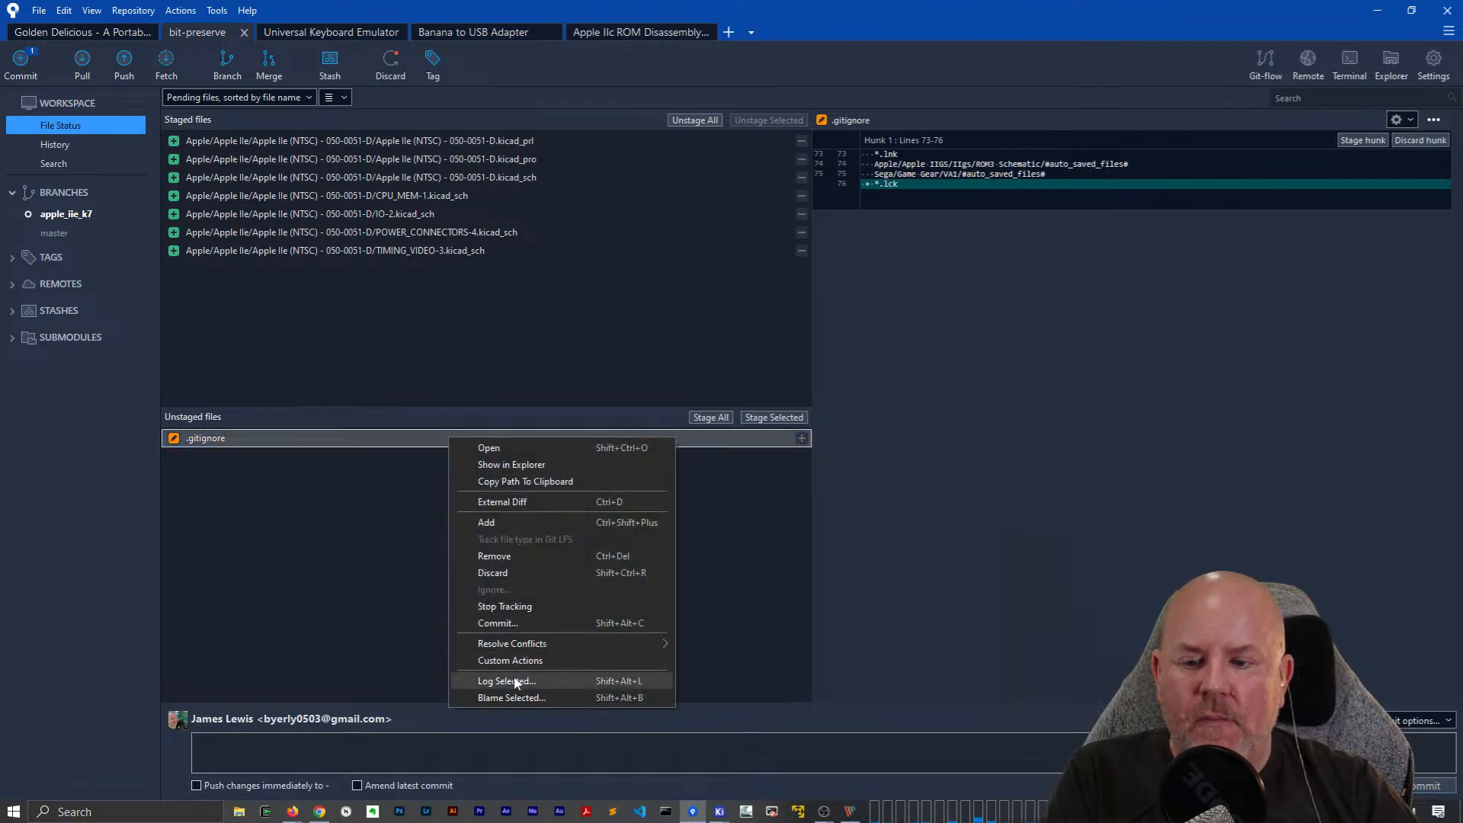
click(524, 471)
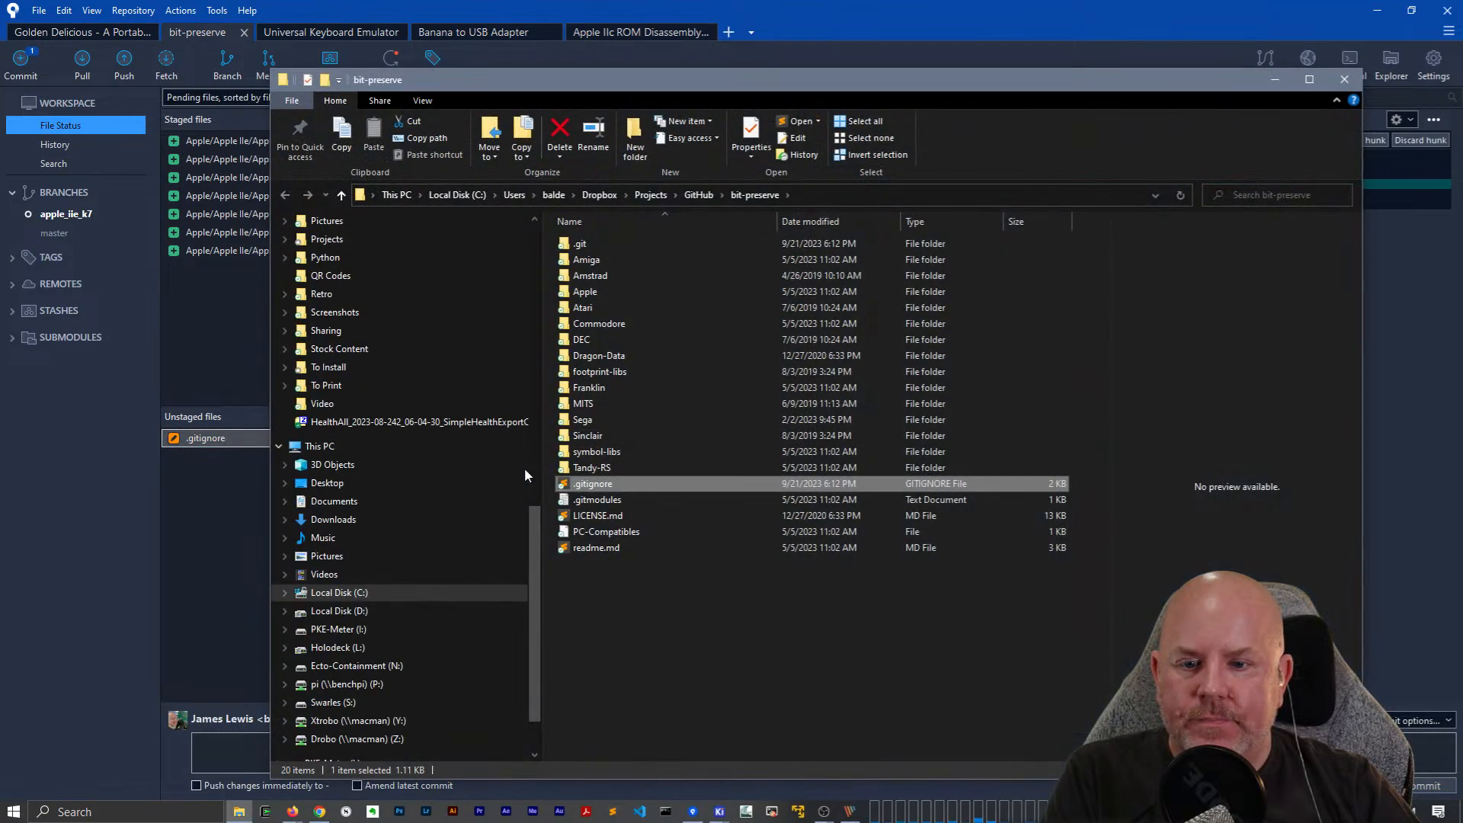
right_click(609, 484)
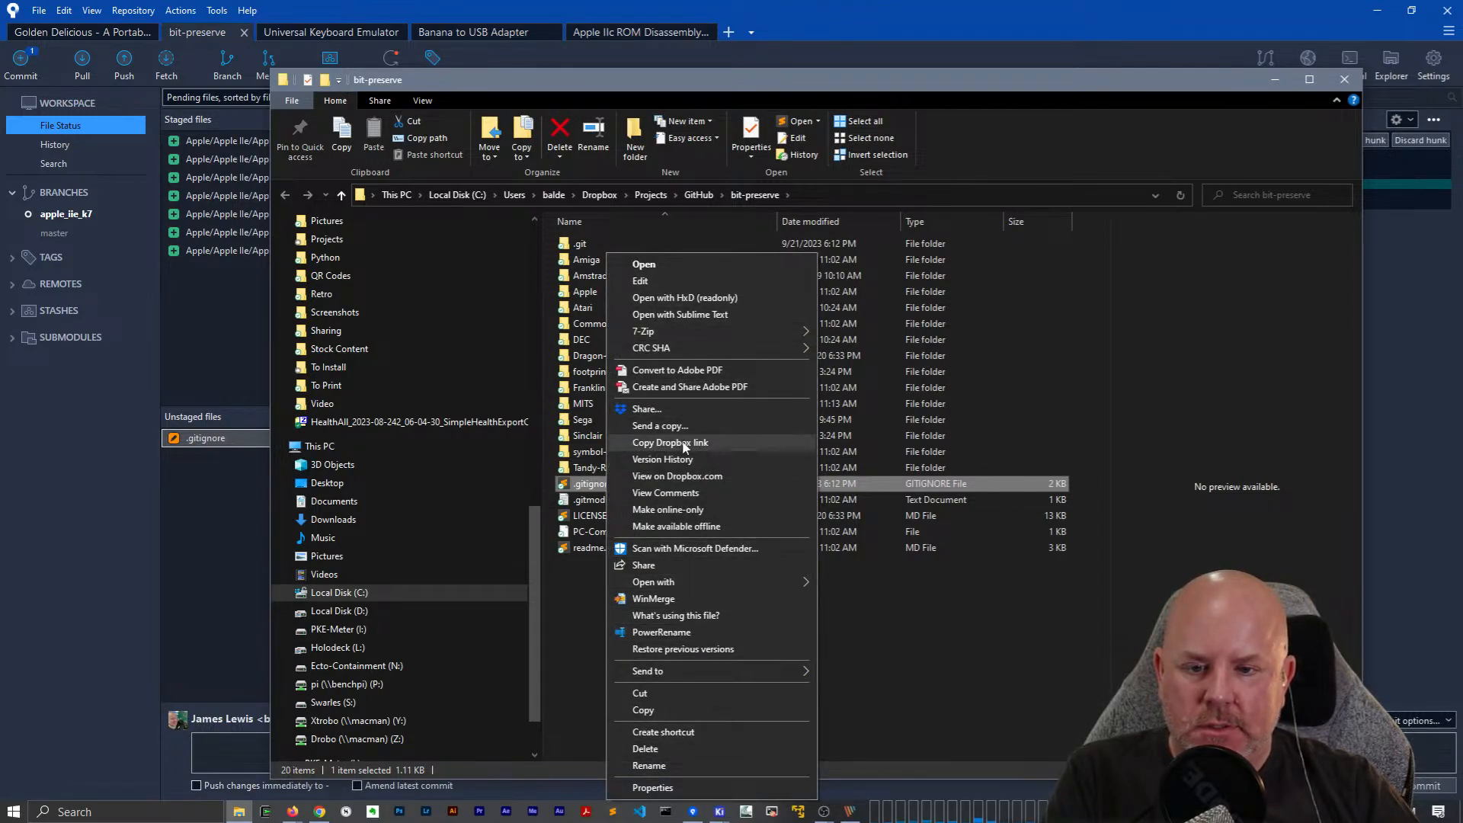
click(861, 651)
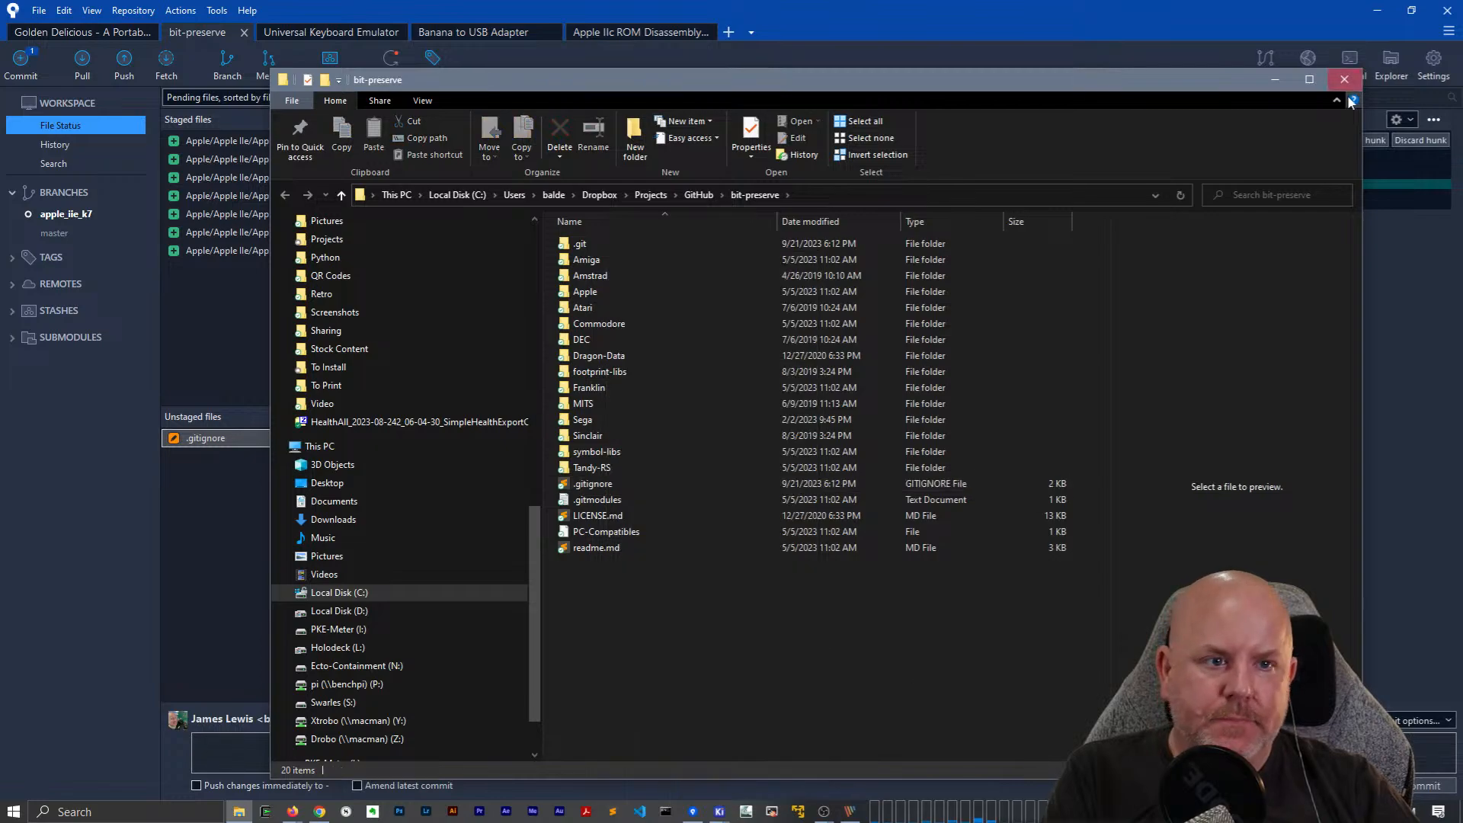
click(1345, 79)
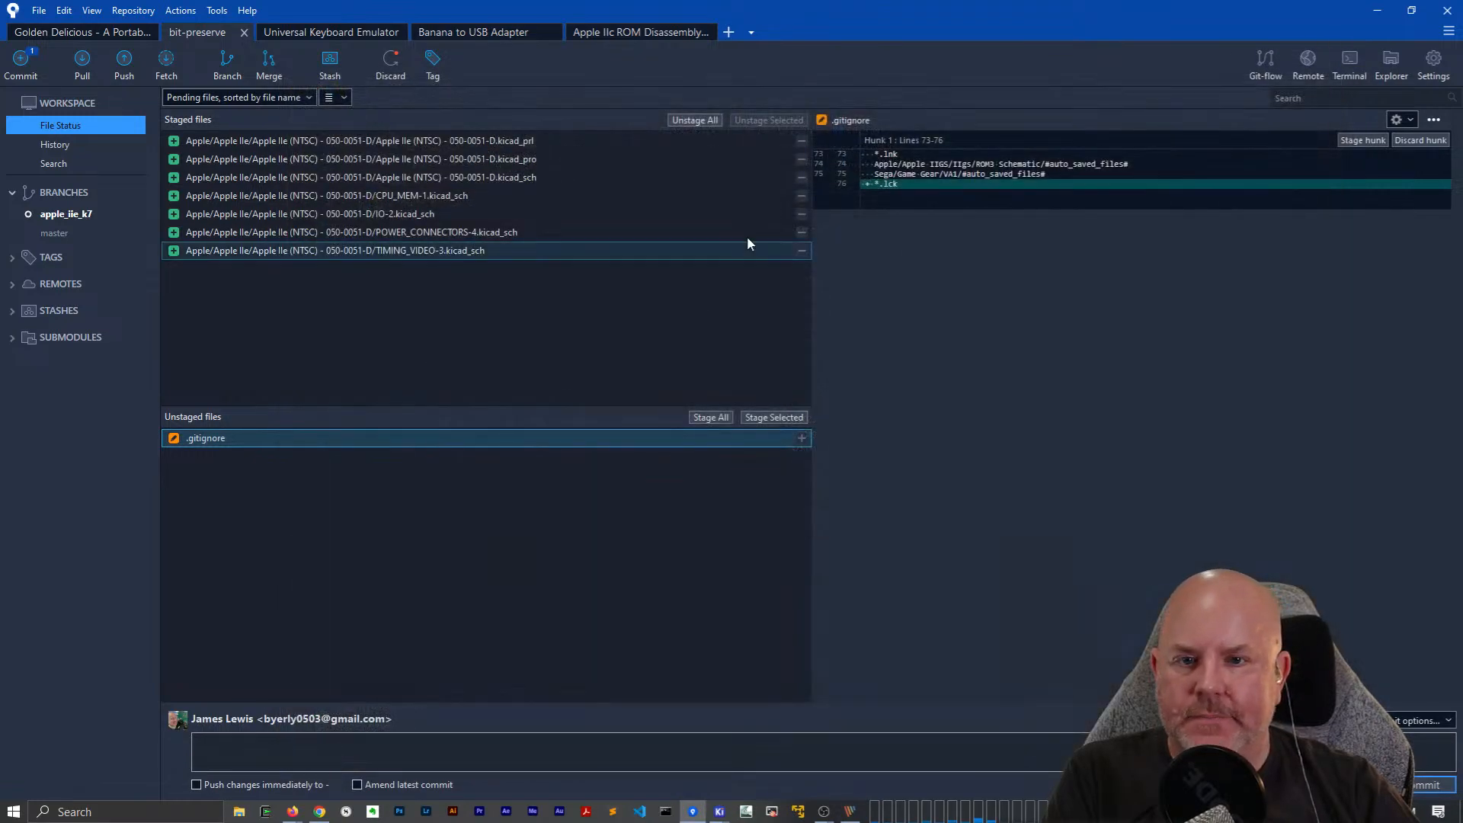
Open the unstaged .gitignore in Sublime Text from its repository folder, review its ignore rules through the end, and close it.
right_click(738, 438)
click(803, 467)
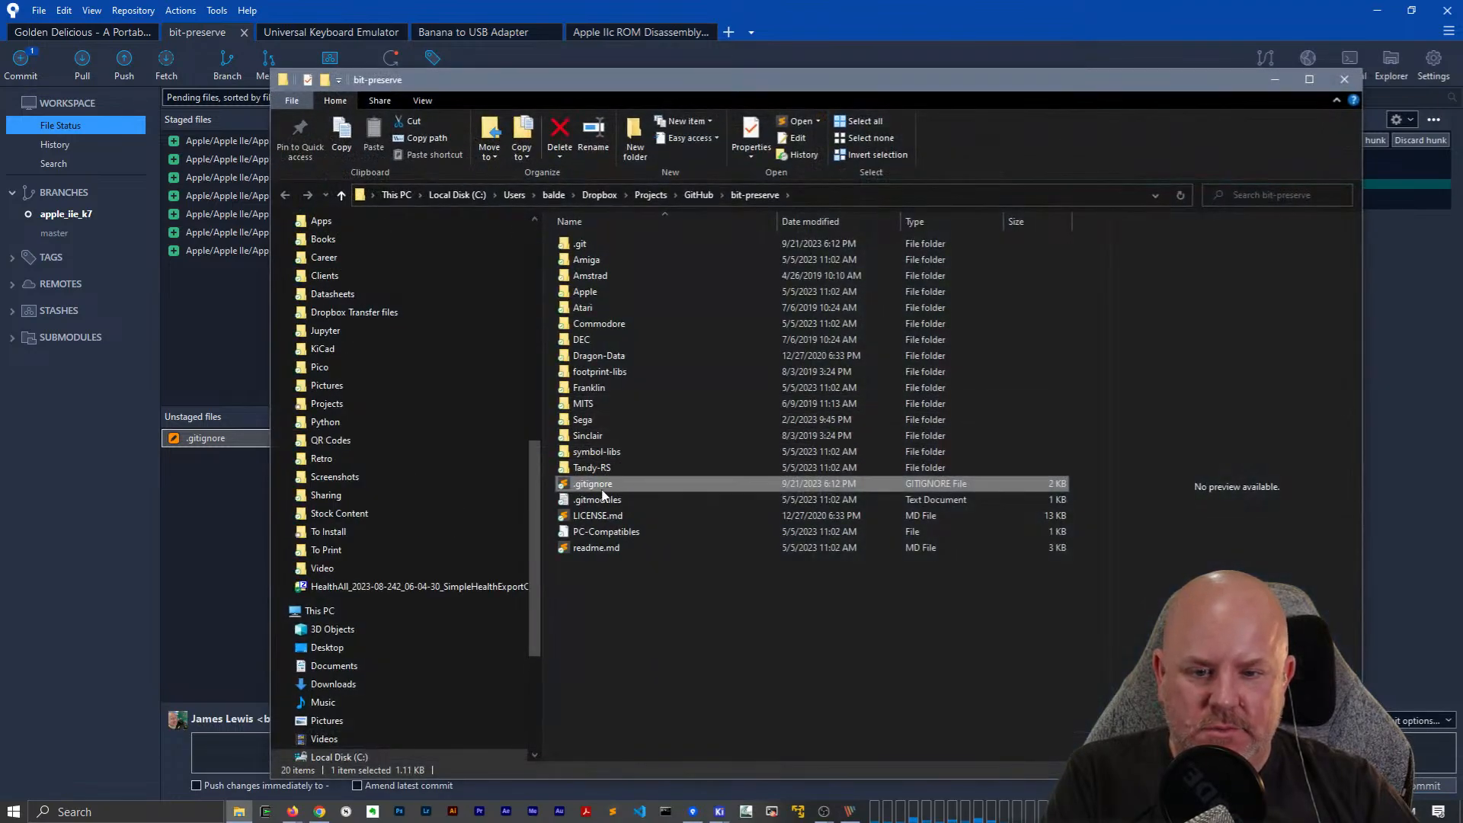
right_click(602, 494)
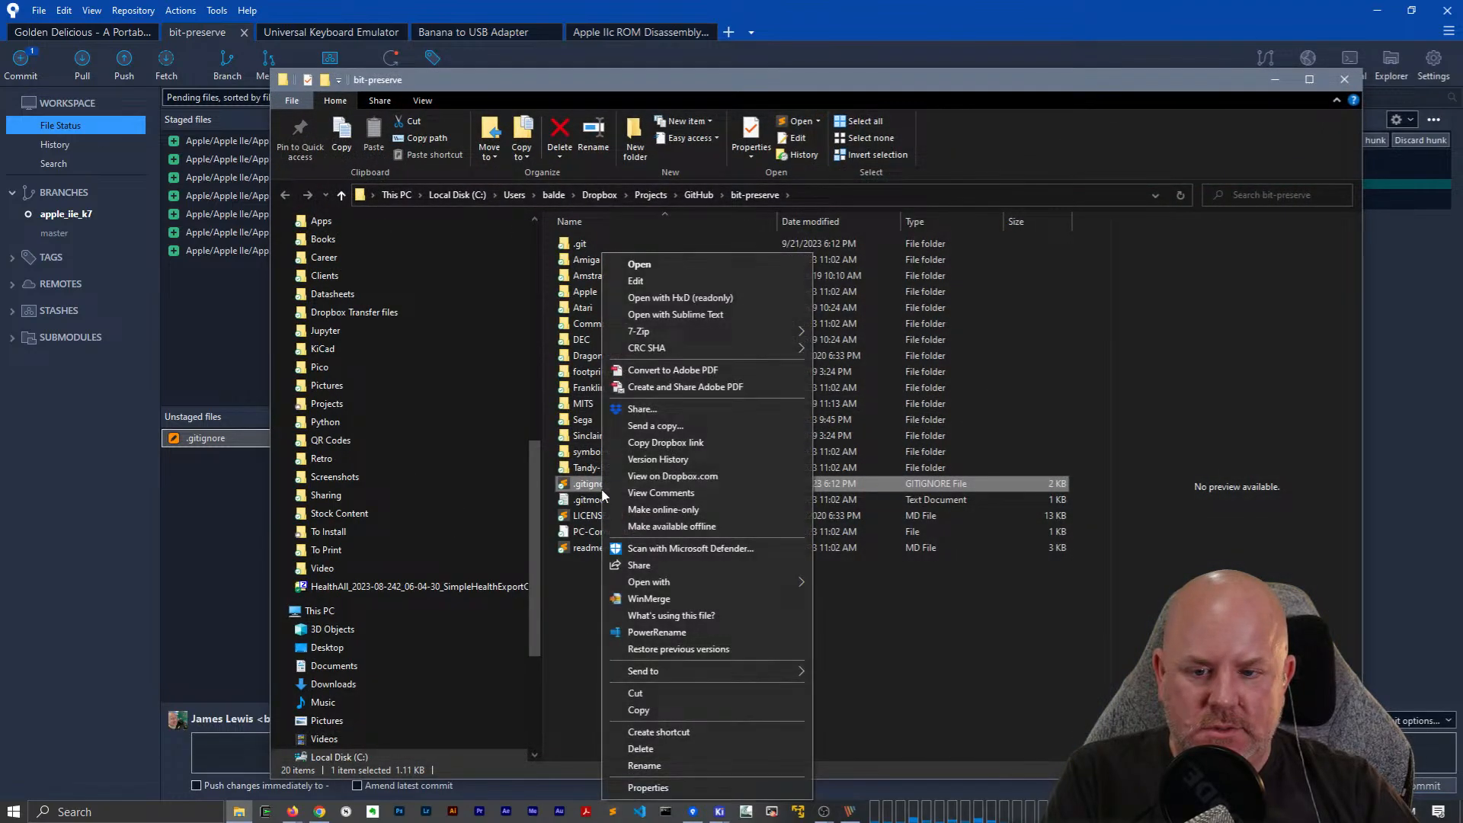
click(632, 273)
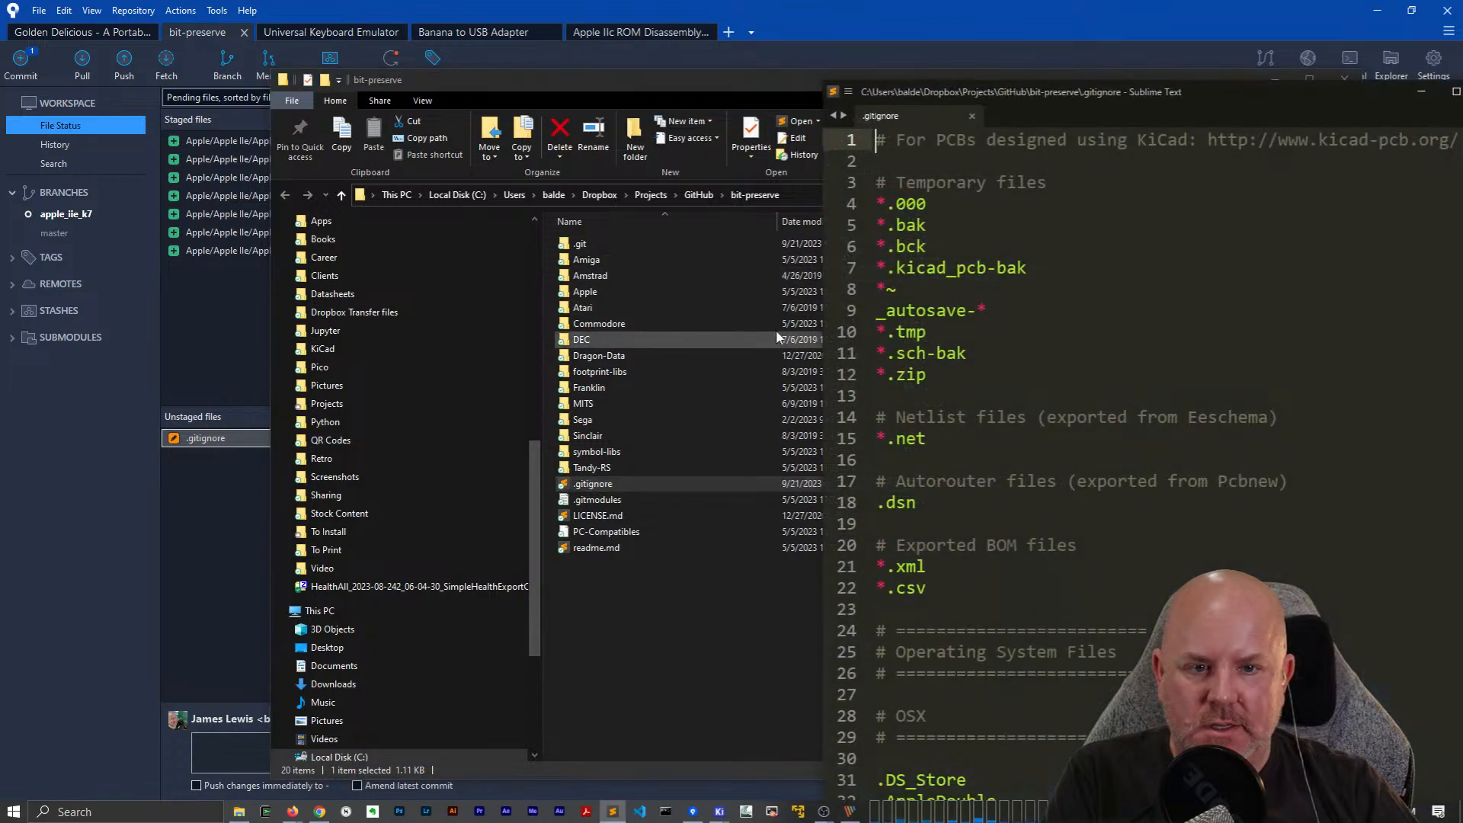
drag(980, 94, 426, 3)
scroll(614, 565, down, 1)
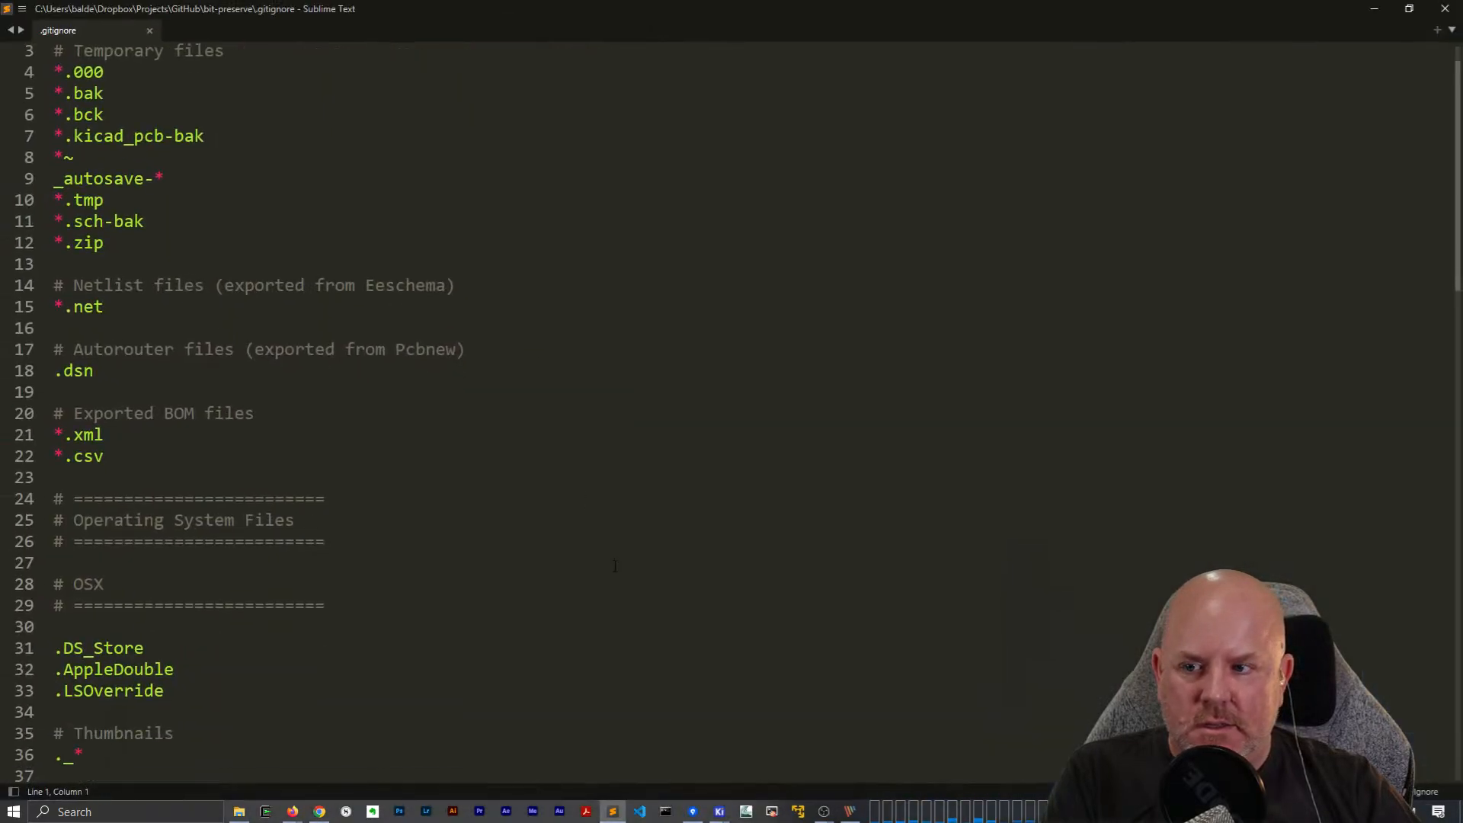
scroll(614, 565, down, 20)
scroll(617, 560, up, 4)
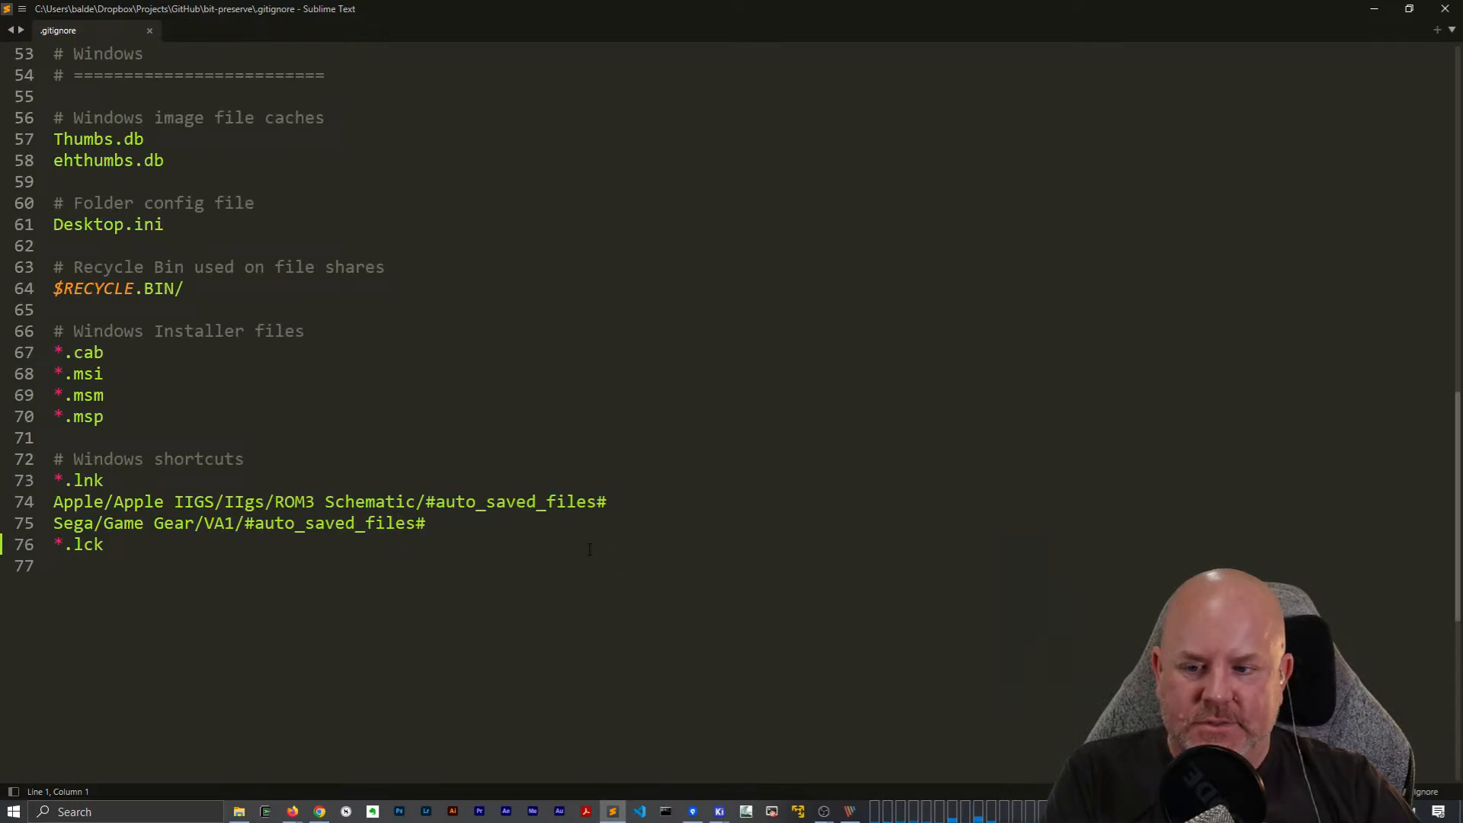
click(1448, 7)
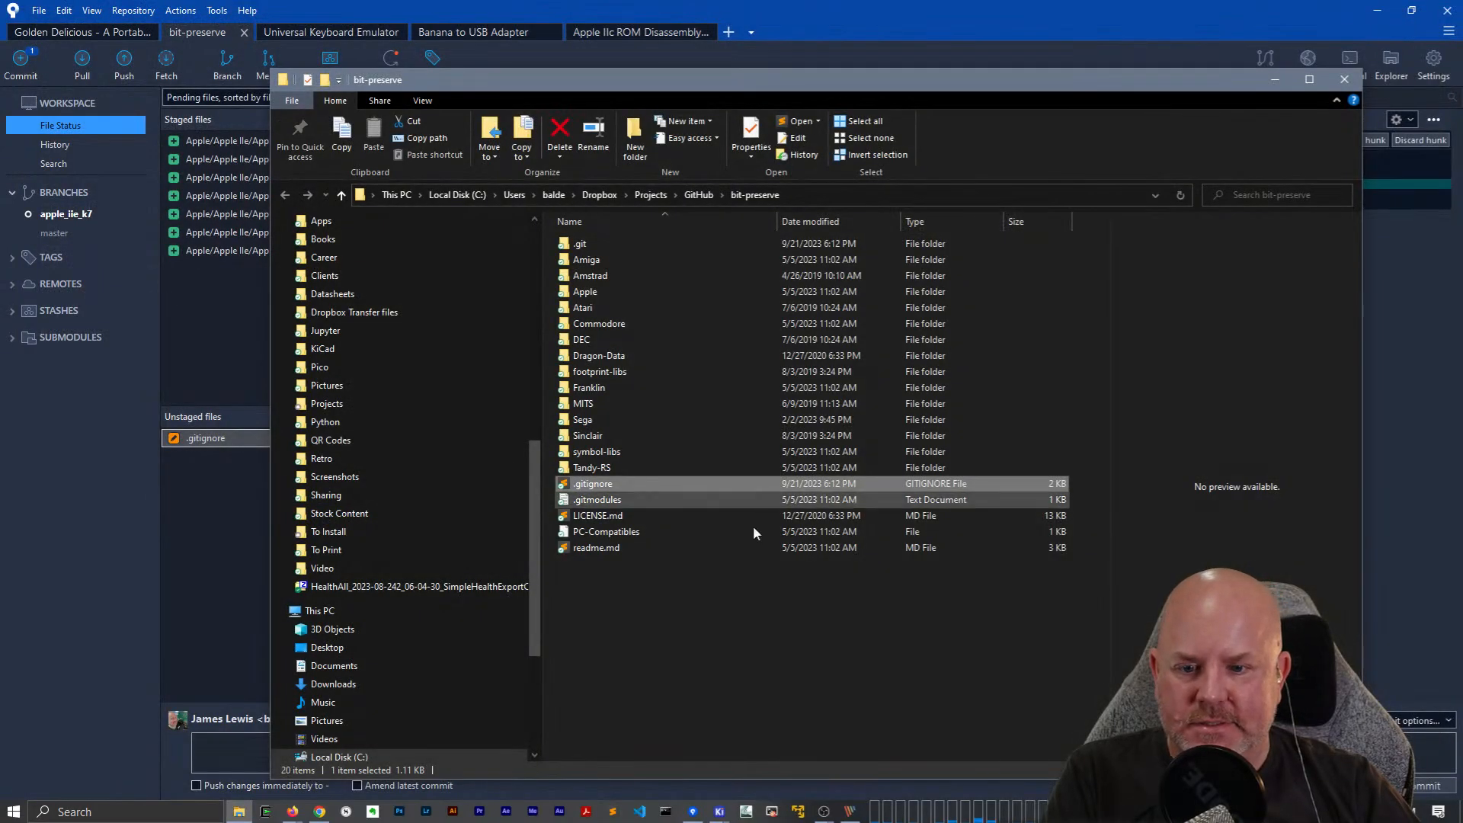
click(1355, 79)
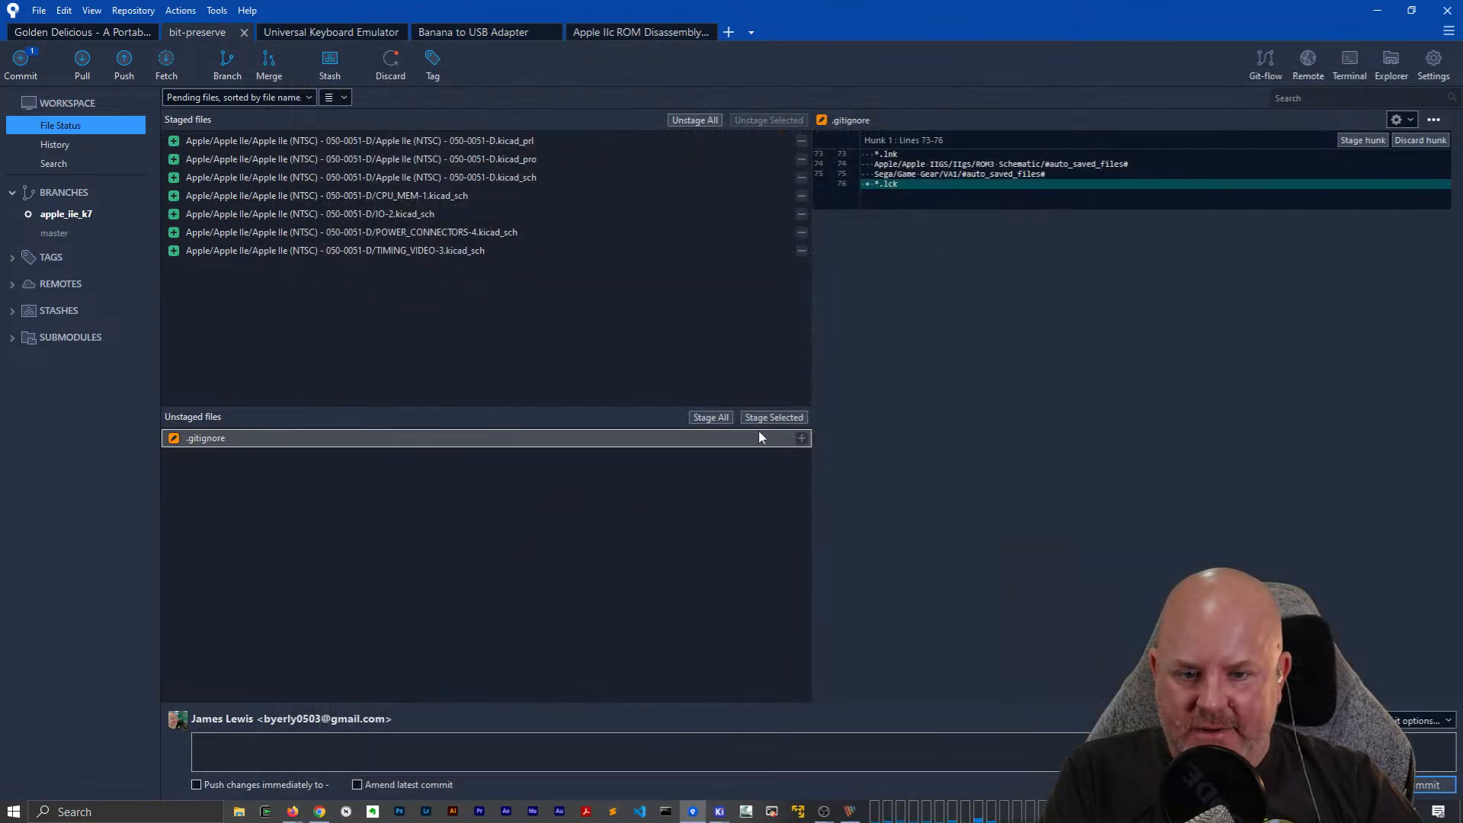
Stage .gitignore and commit all staged files with the message "initial v7 update commit", pushing the changes immediately.
click(801, 438)
click(278, 782)
click(283, 743)
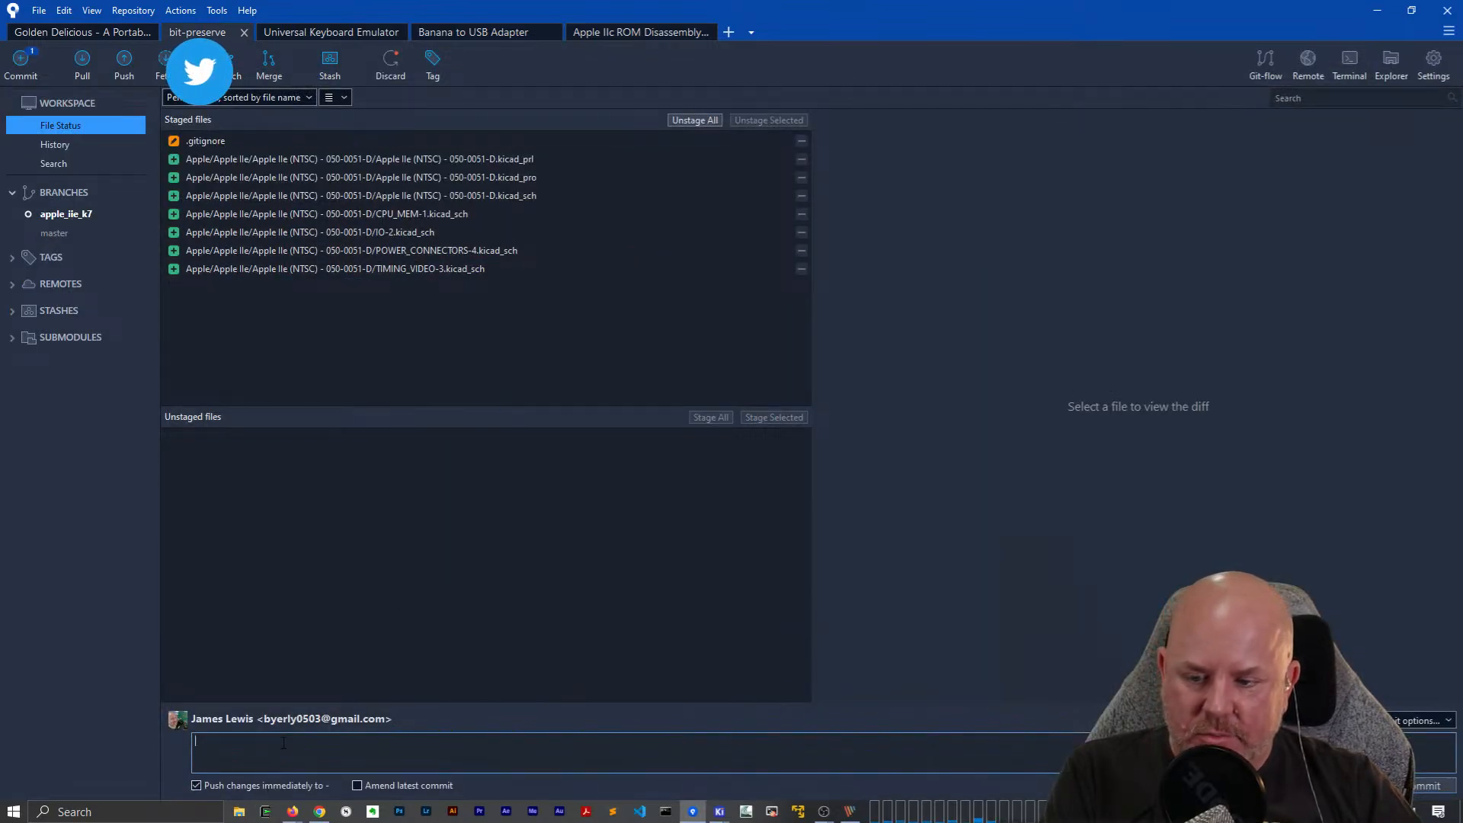
text(init)
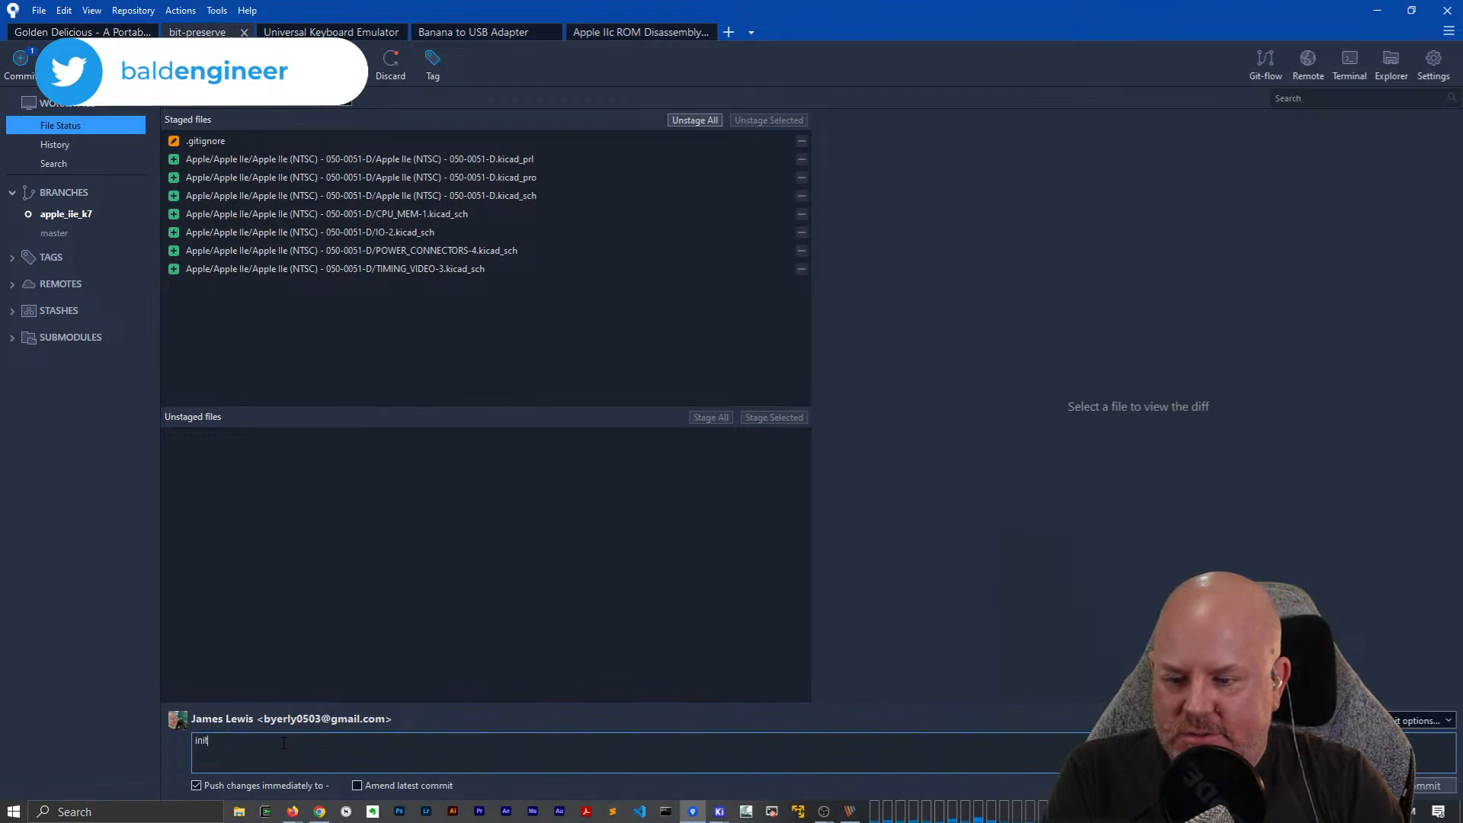
text(ial v7 upda)
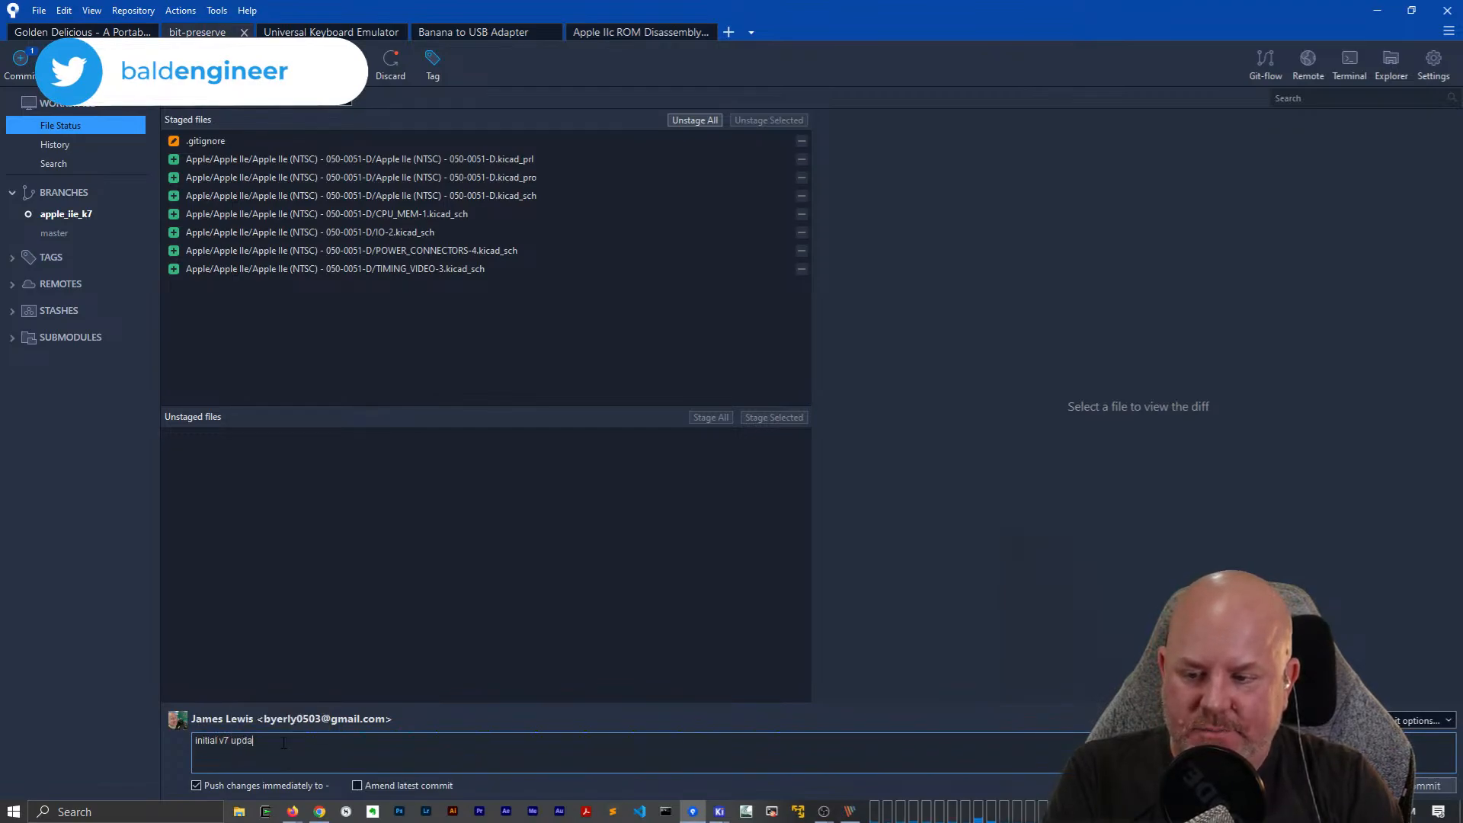
text(te commit)
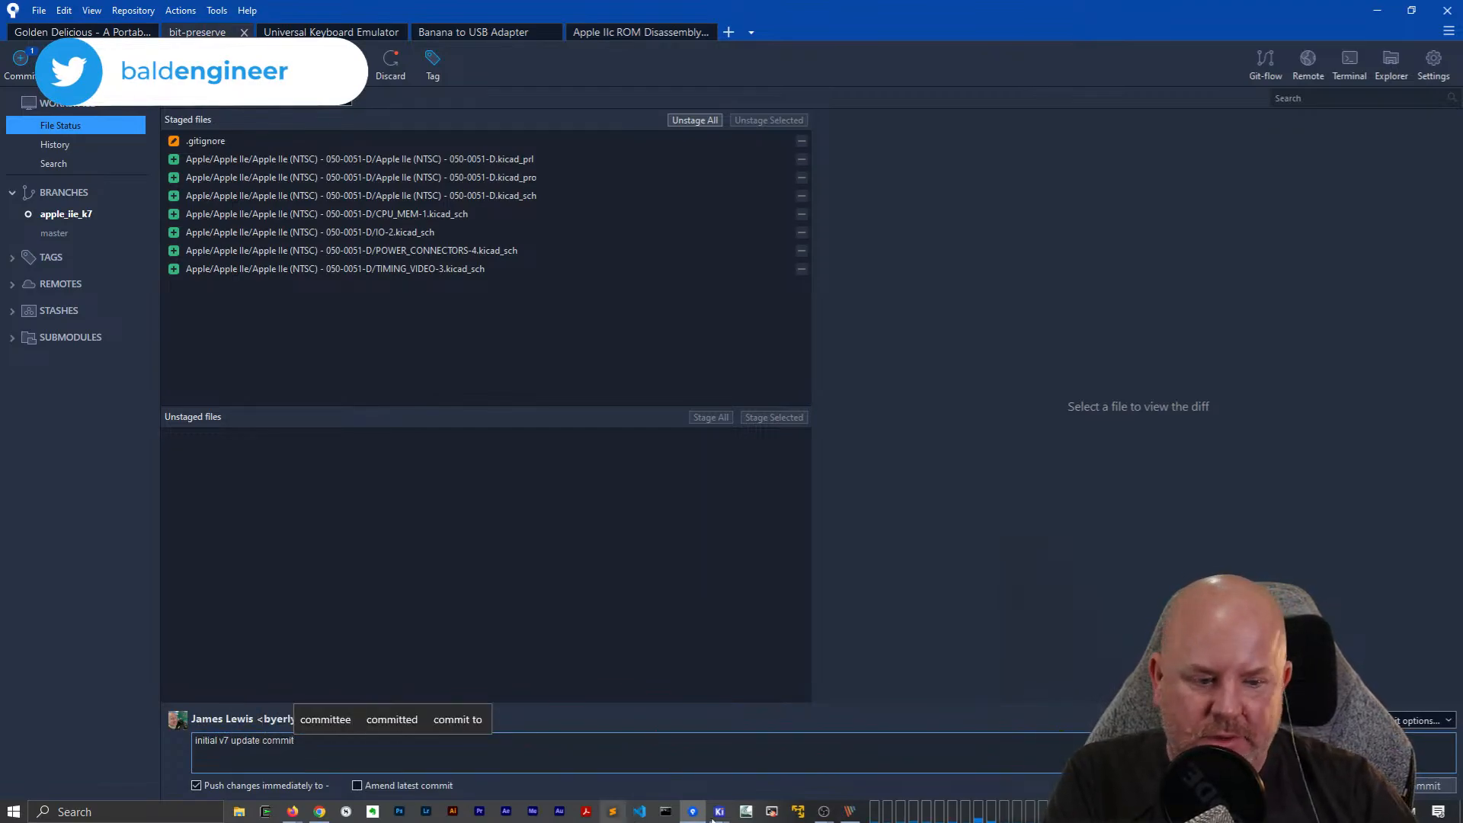
key(ctrl+Return)
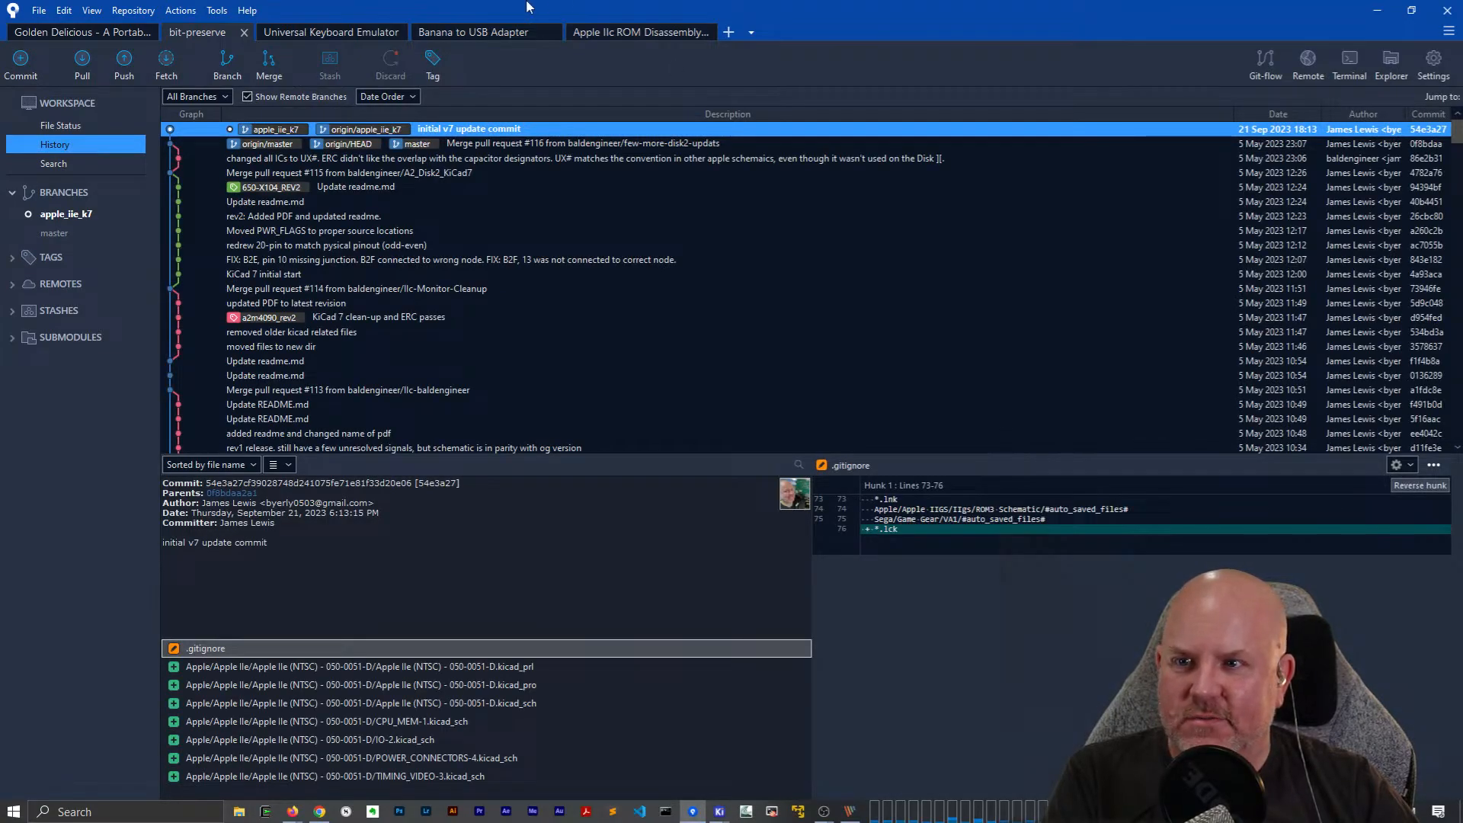
Switch to the KiCad Schematic Editor and examine the CPU/MEM-1 and I/O-2 blocks on the root sheet.
click(1365, 7)
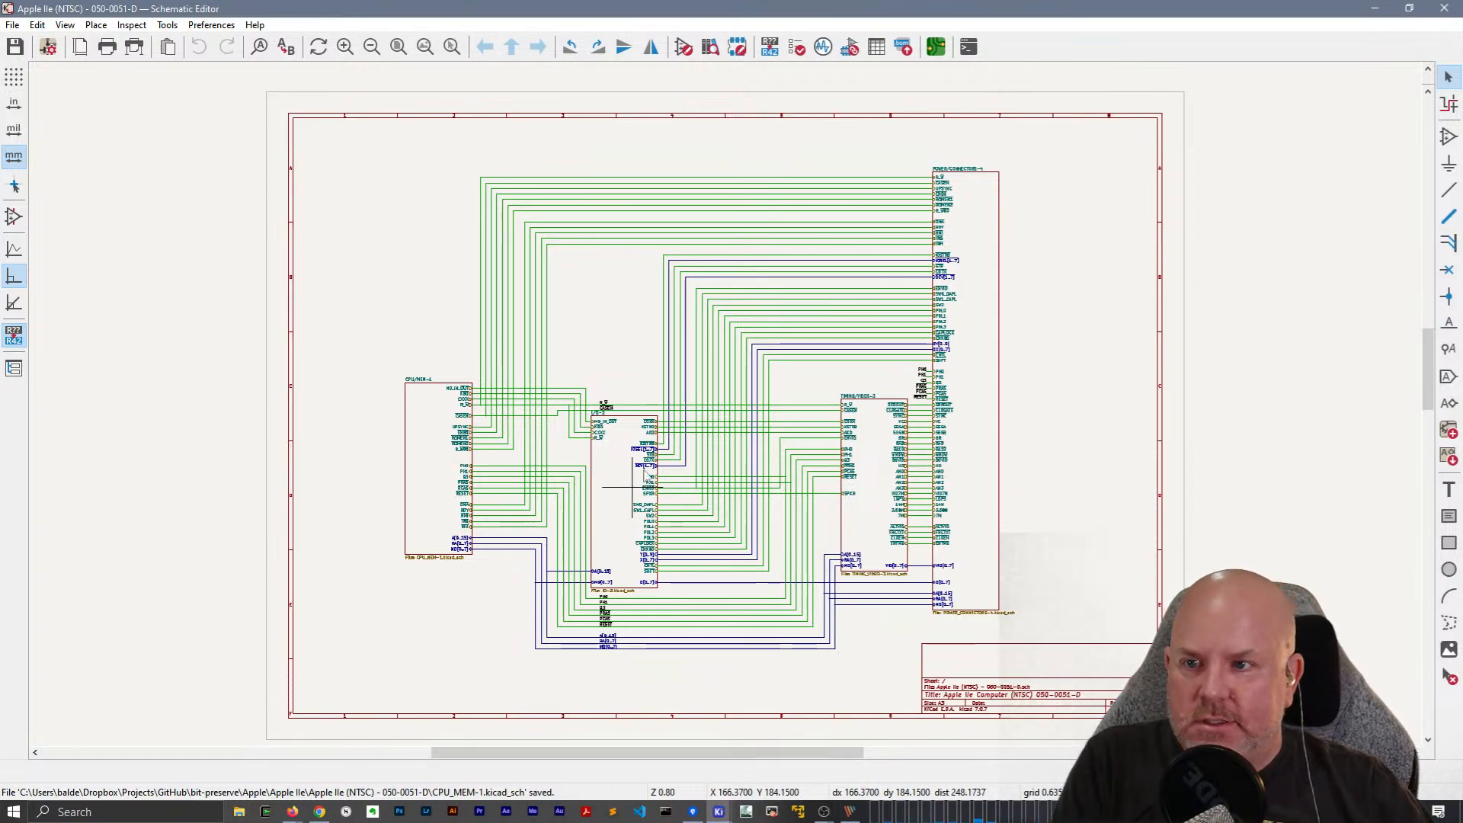
scroll(438, 464, up, 2)
scroll(726, 410, up, 4)
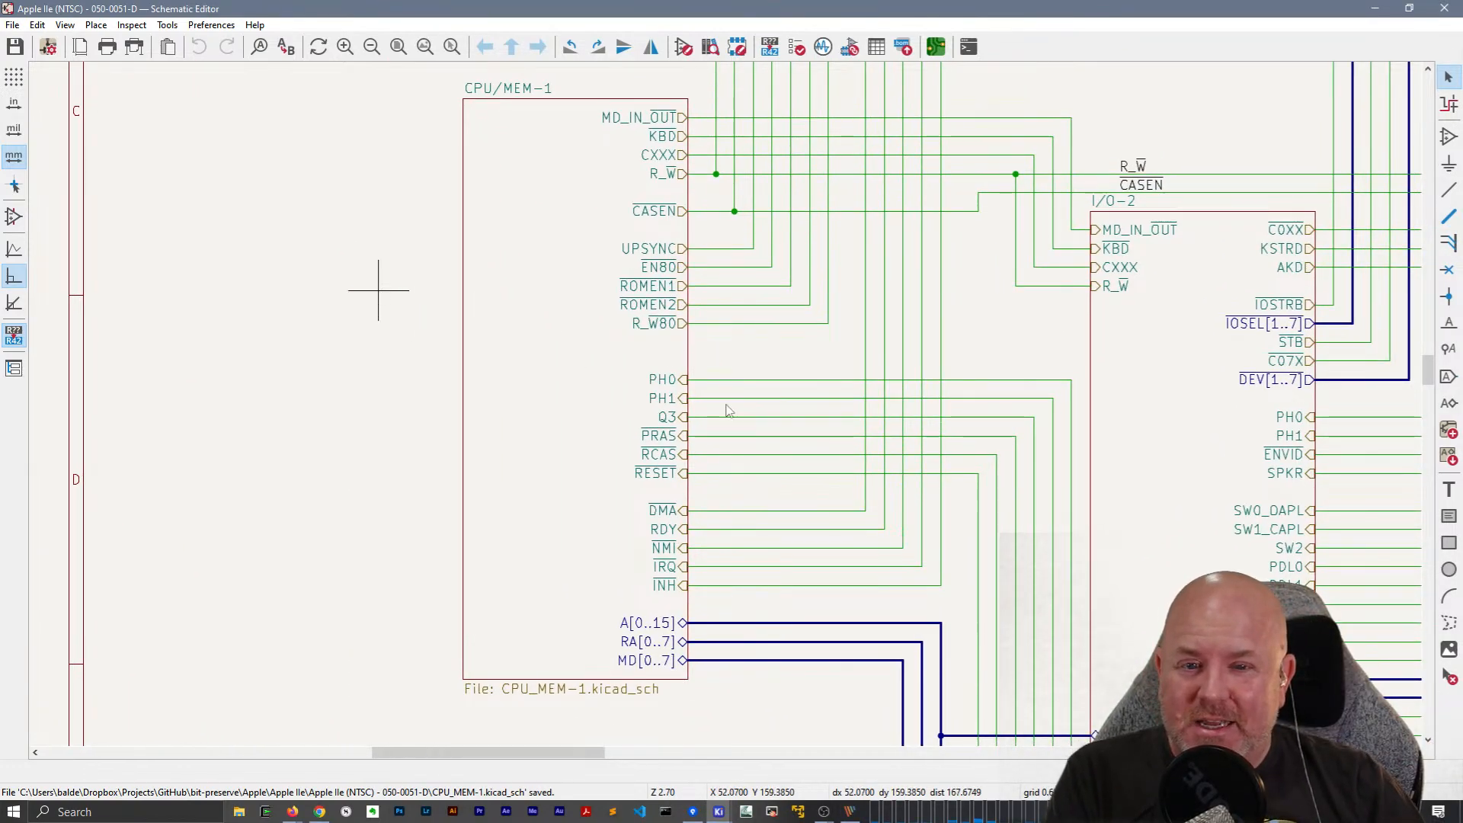
scroll(766, 410, down, 5)
scroll(766, 409, up, 2)
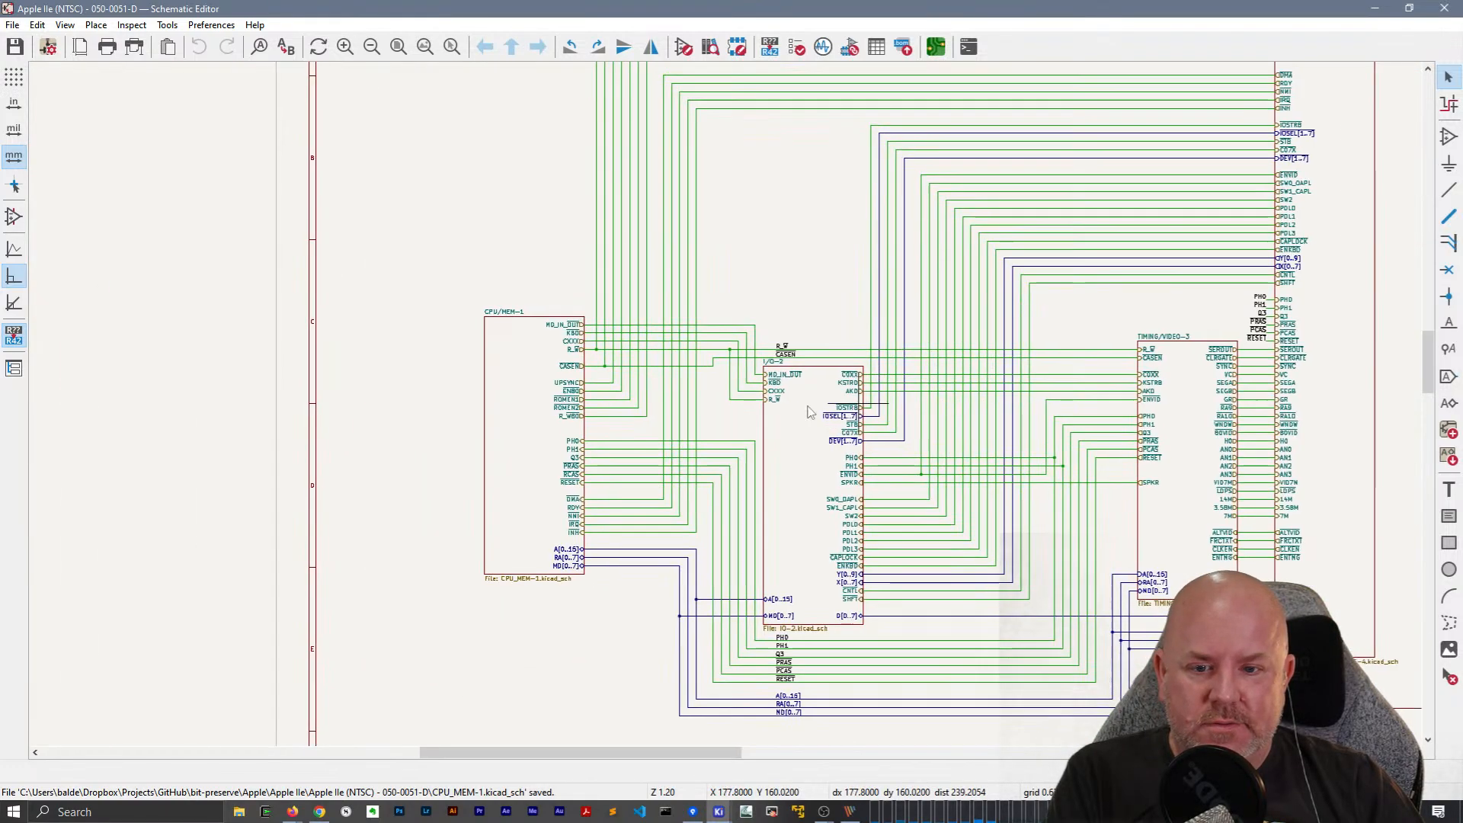
Try to set the CPU/MEM-1 sheet's background fill to White without changing its sheet name.
double_click(427, 412)
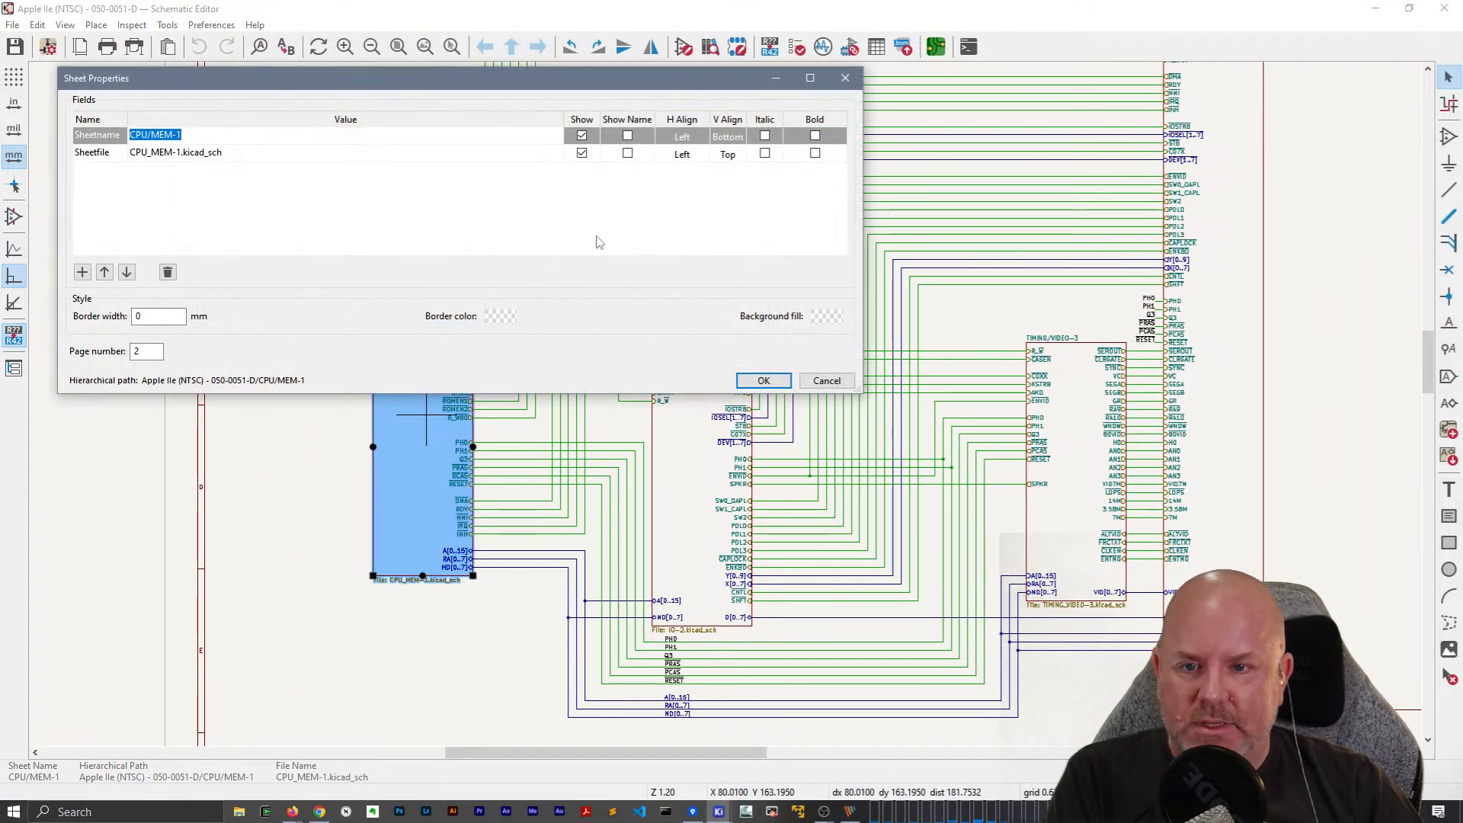
click(824, 317)
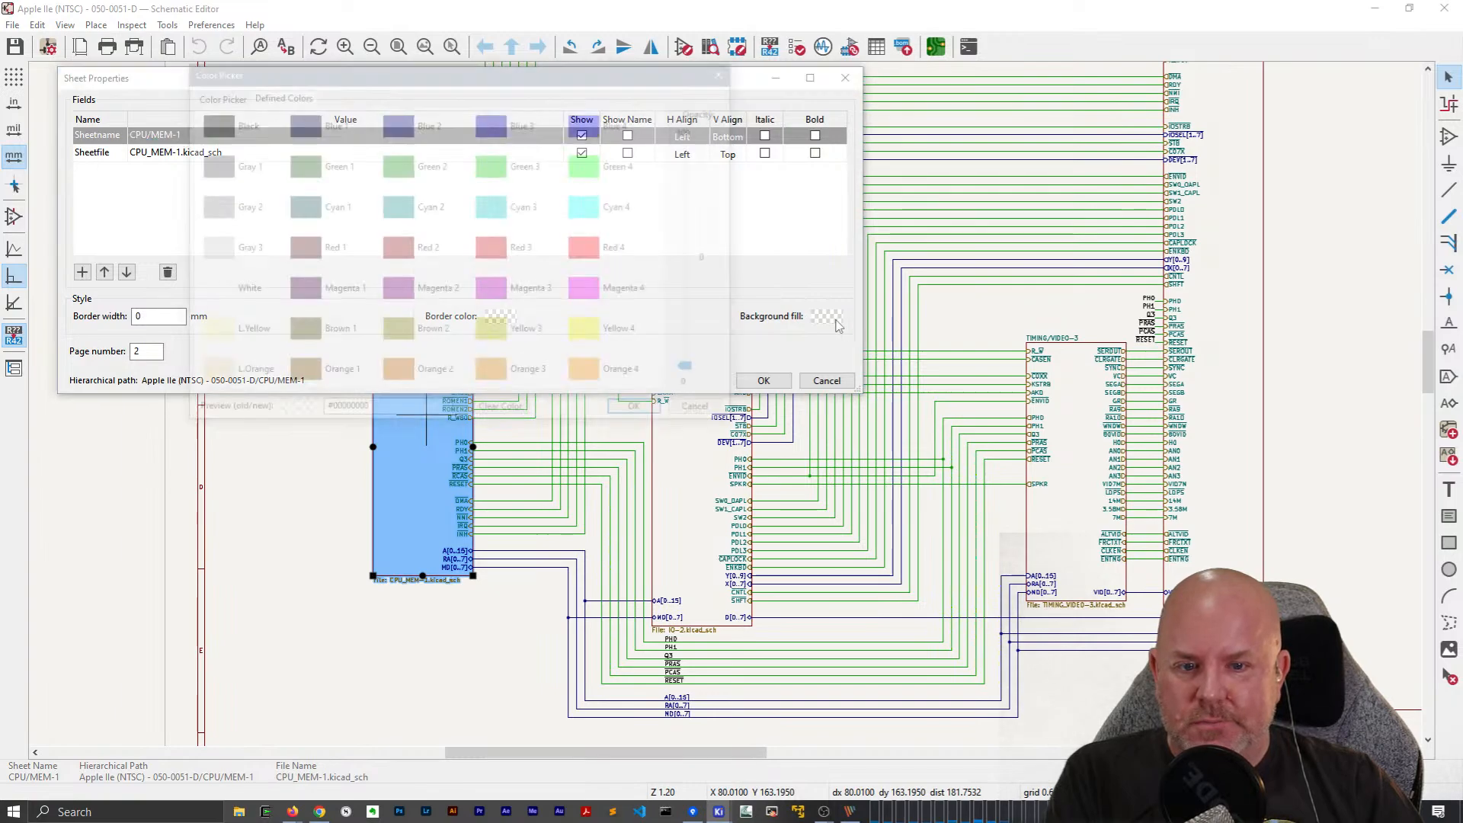
click(206, 289)
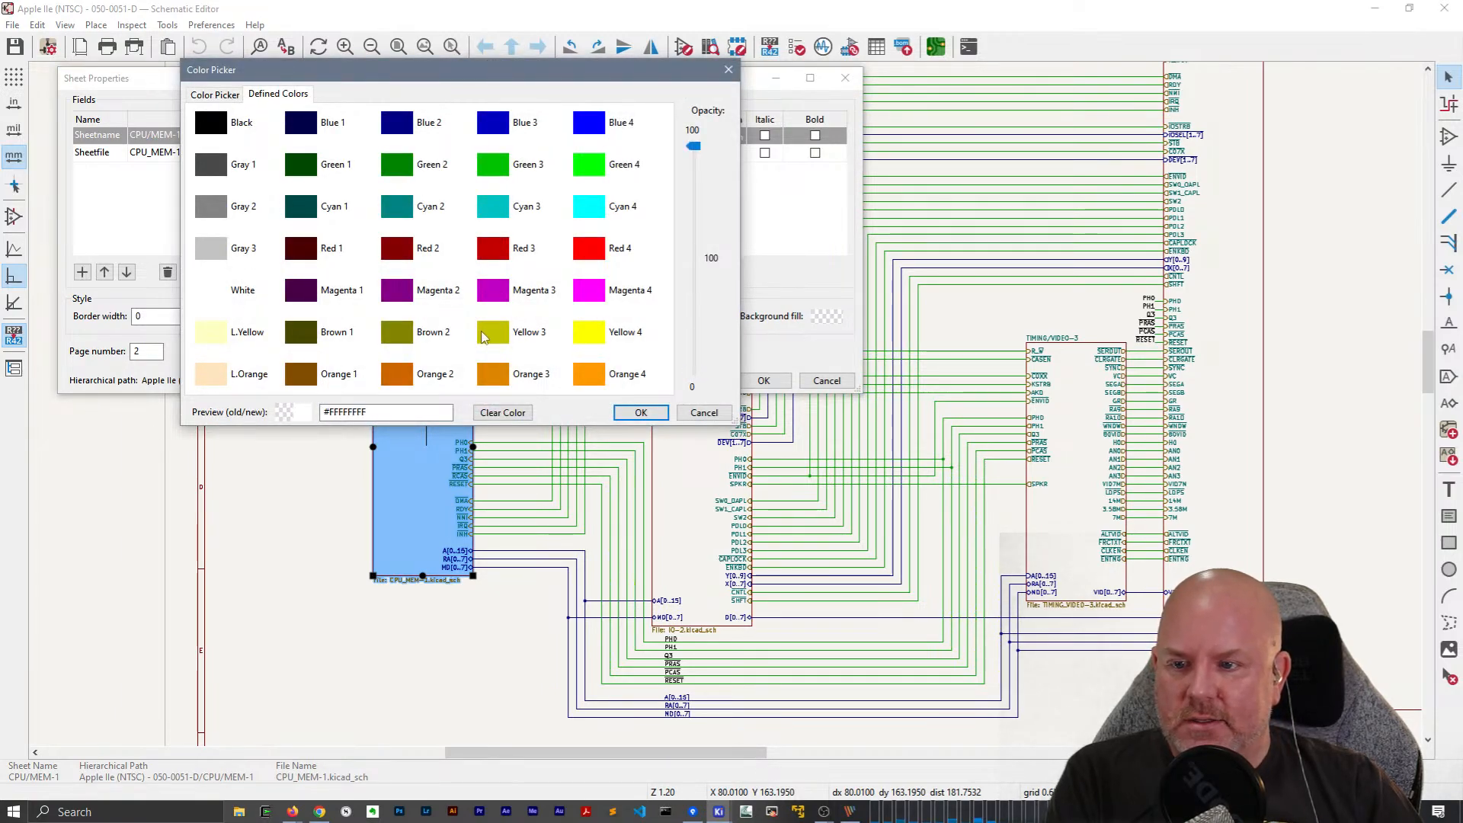
click(641, 412)
click(763, 380)
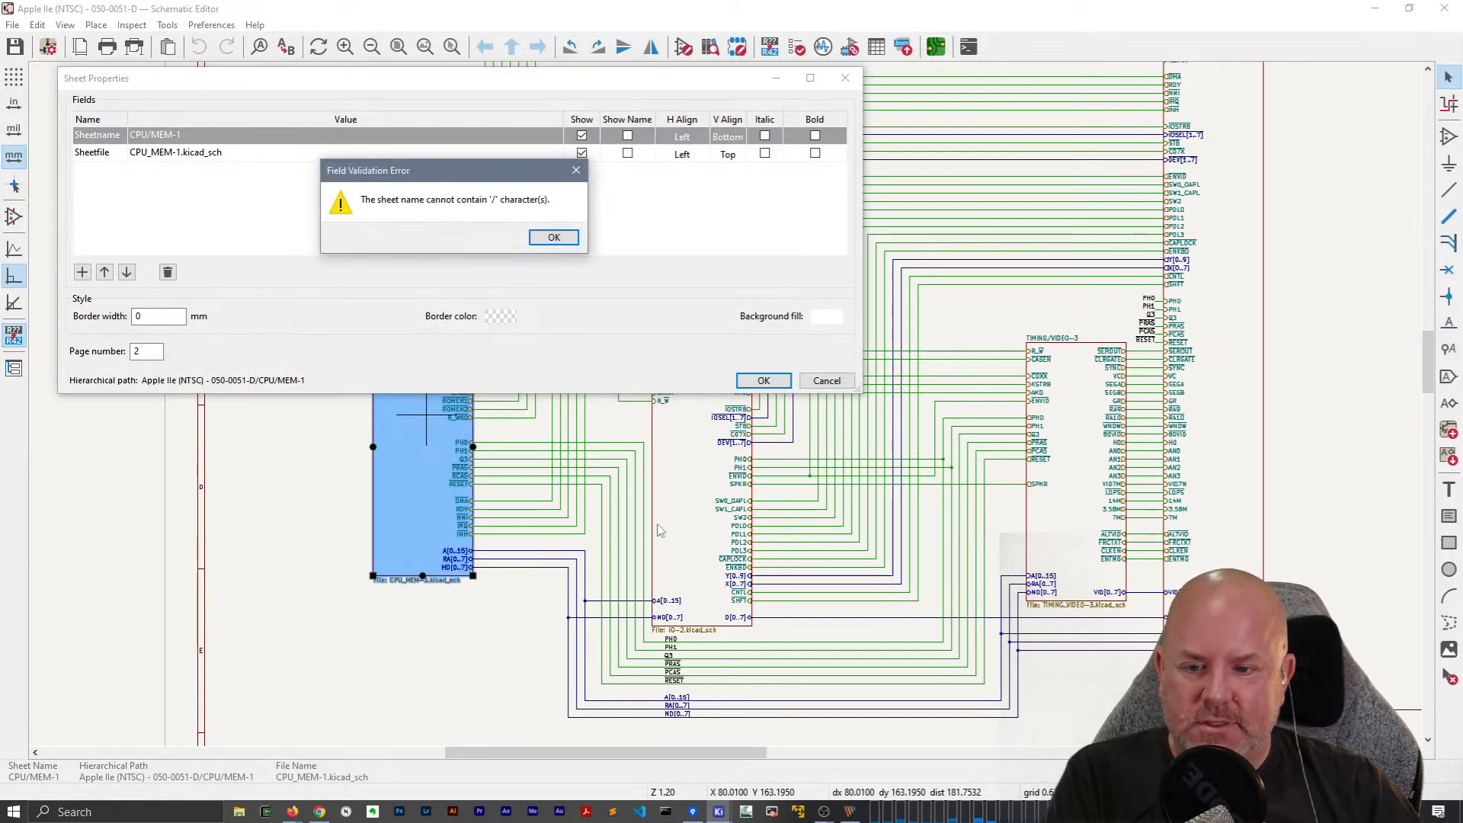
click(550, 238)
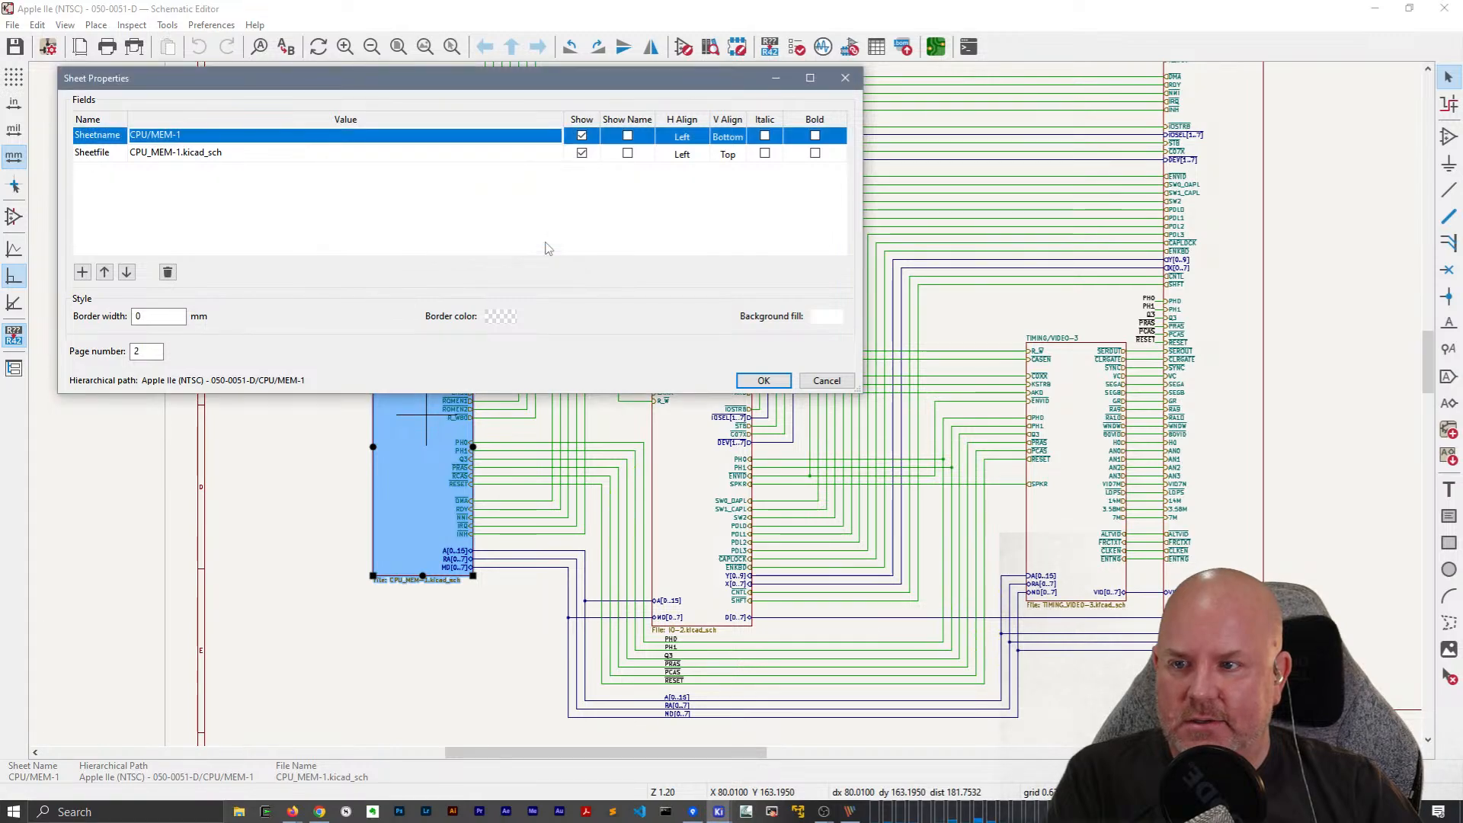
click(138, 142)
click(826, 381)
click(365, 669)
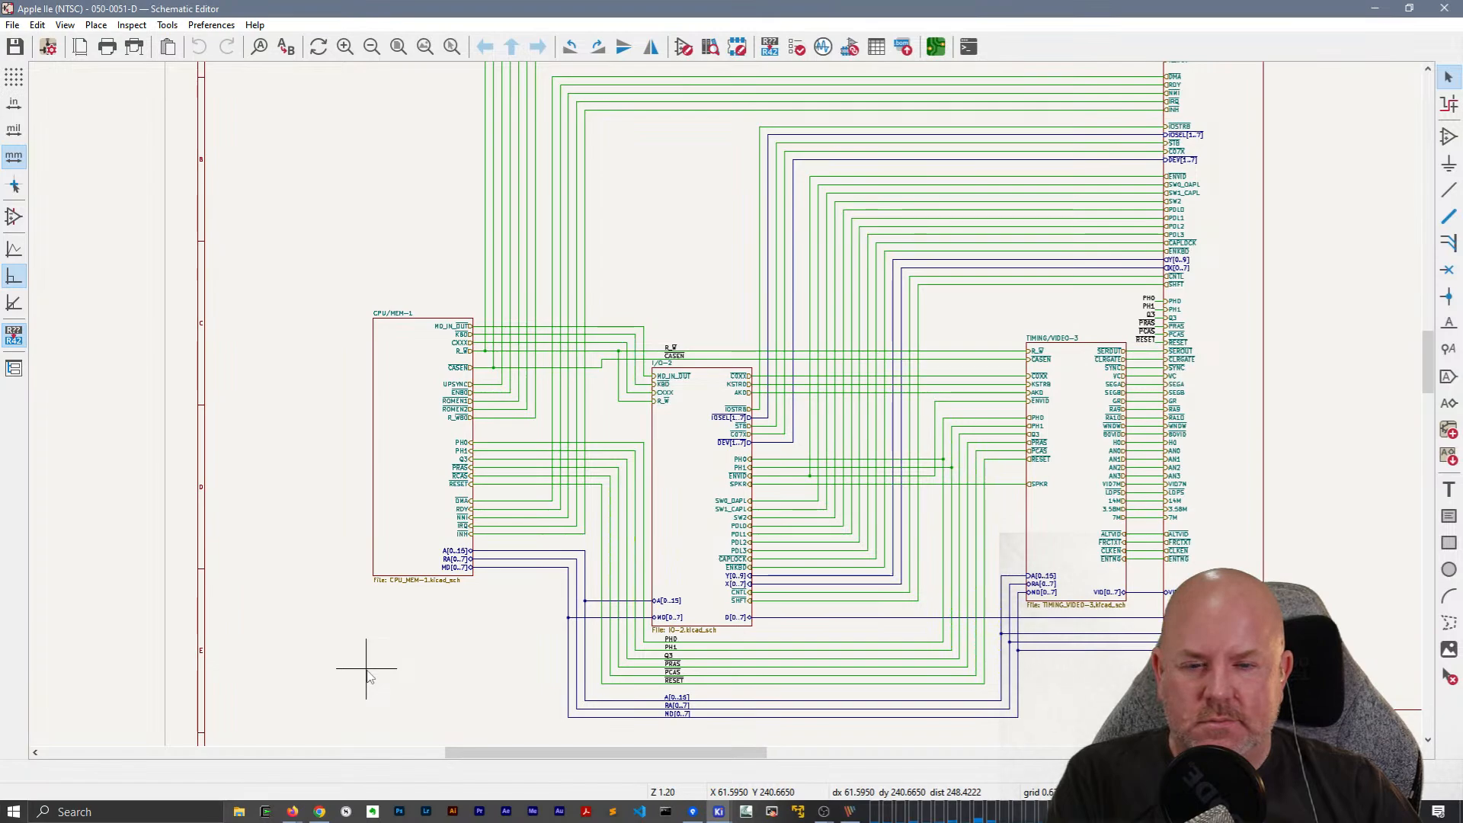
Rename the CPU/MEM-1 sheet to CPU_MEM-1 and set its background fill to White.
click(403, 466)
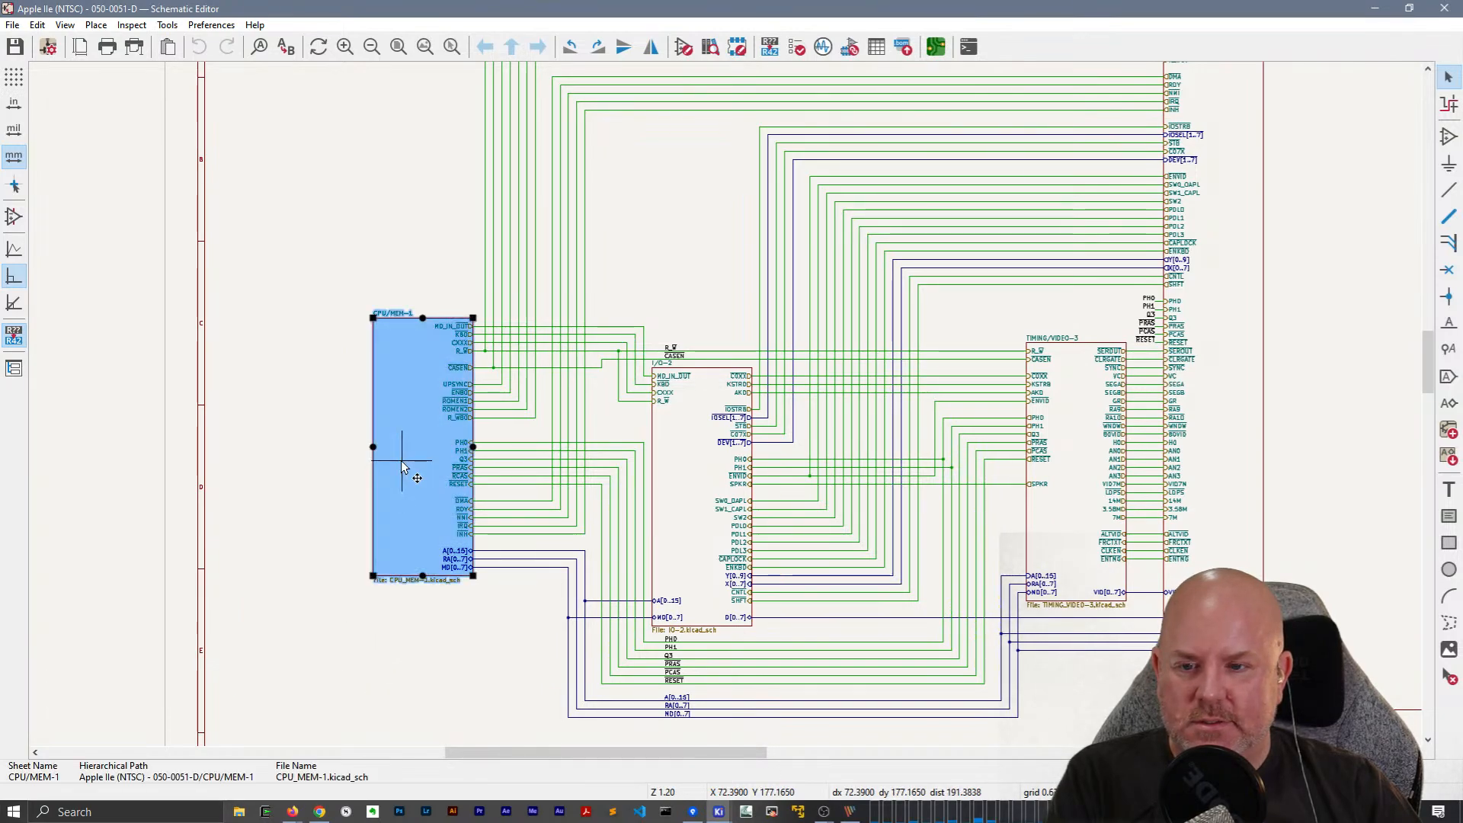
key(e)
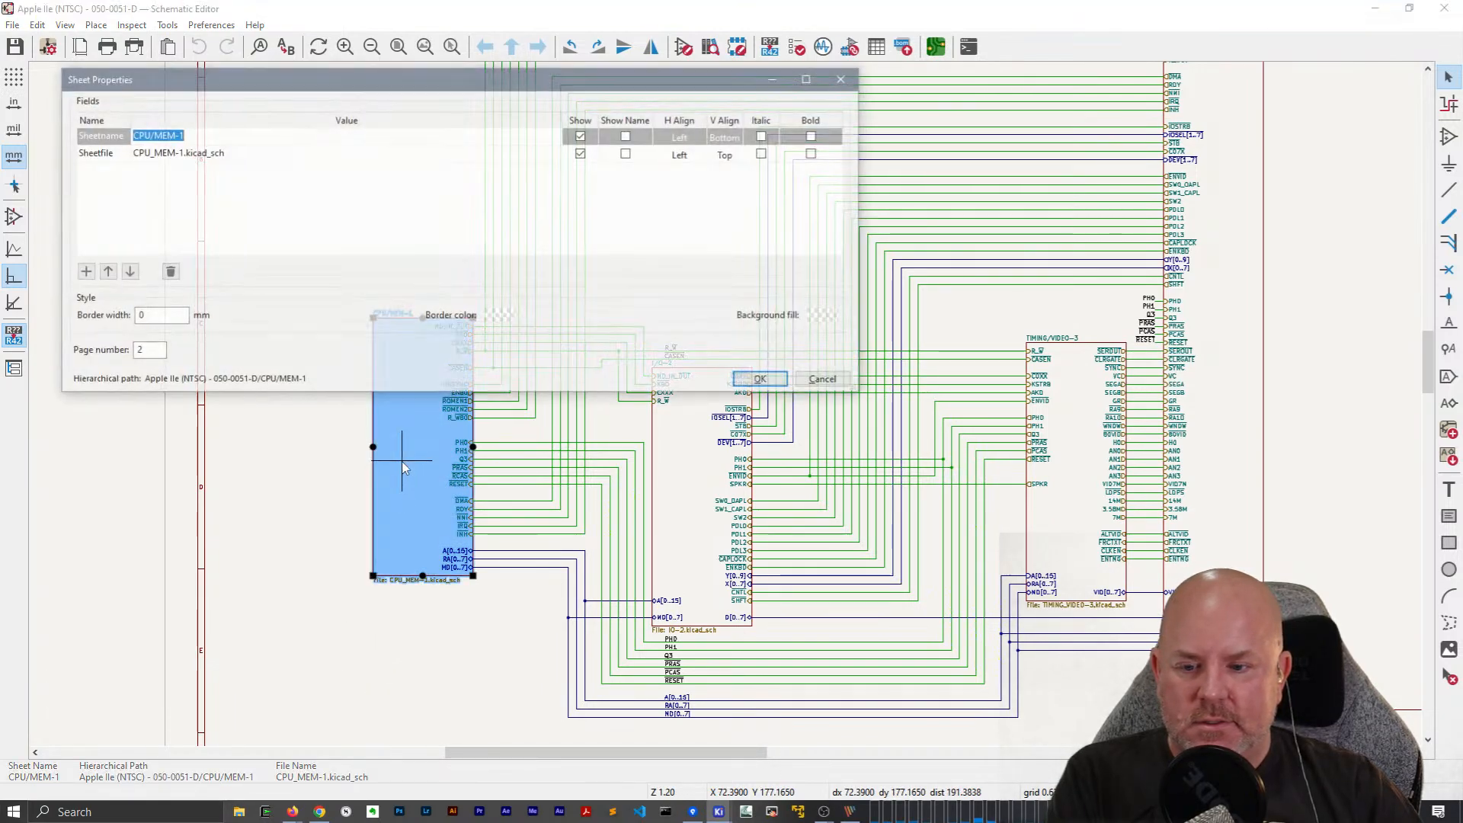
click(143, 135)
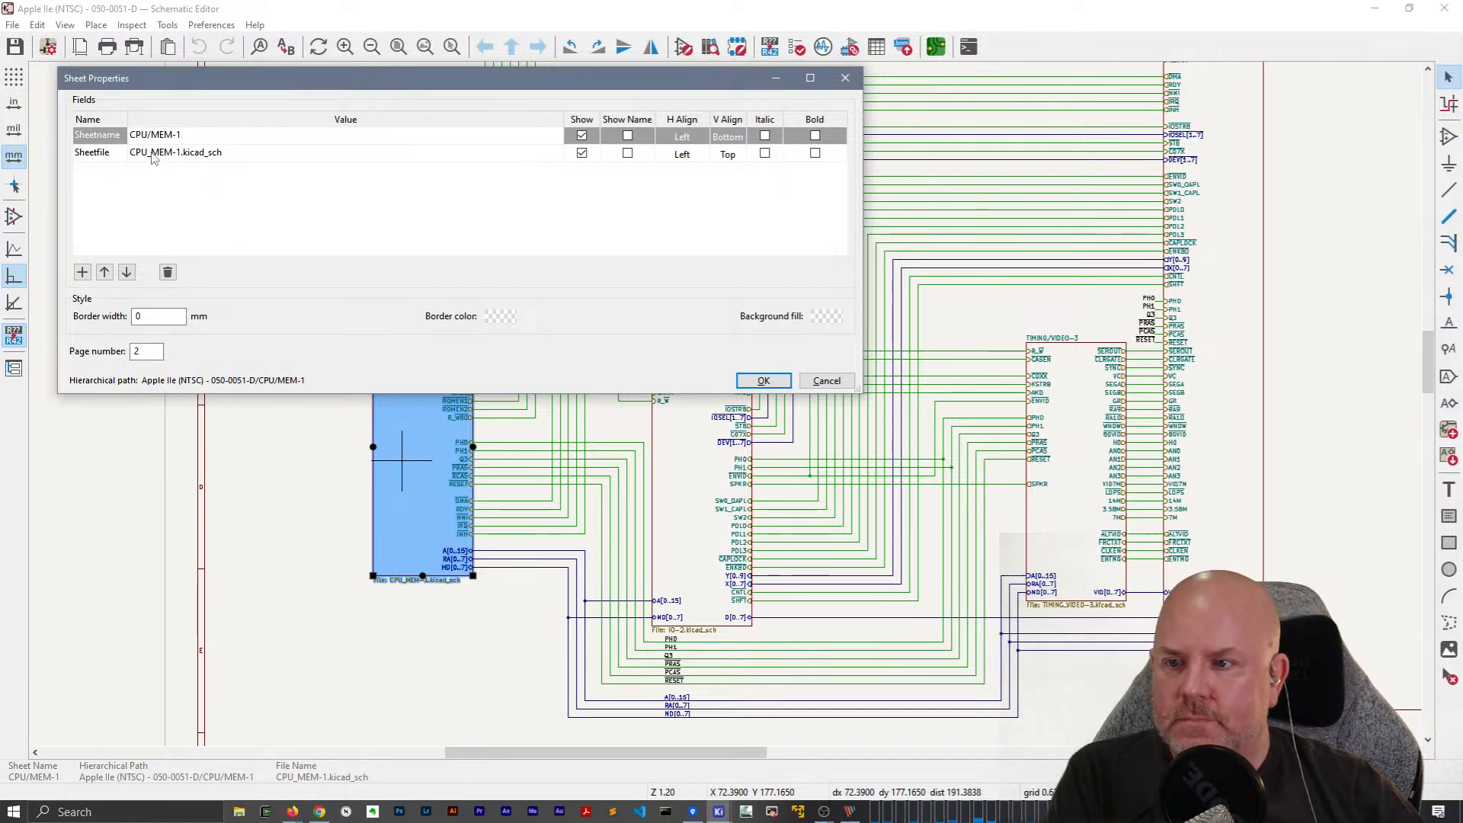
key(BackSpace)
text(_)
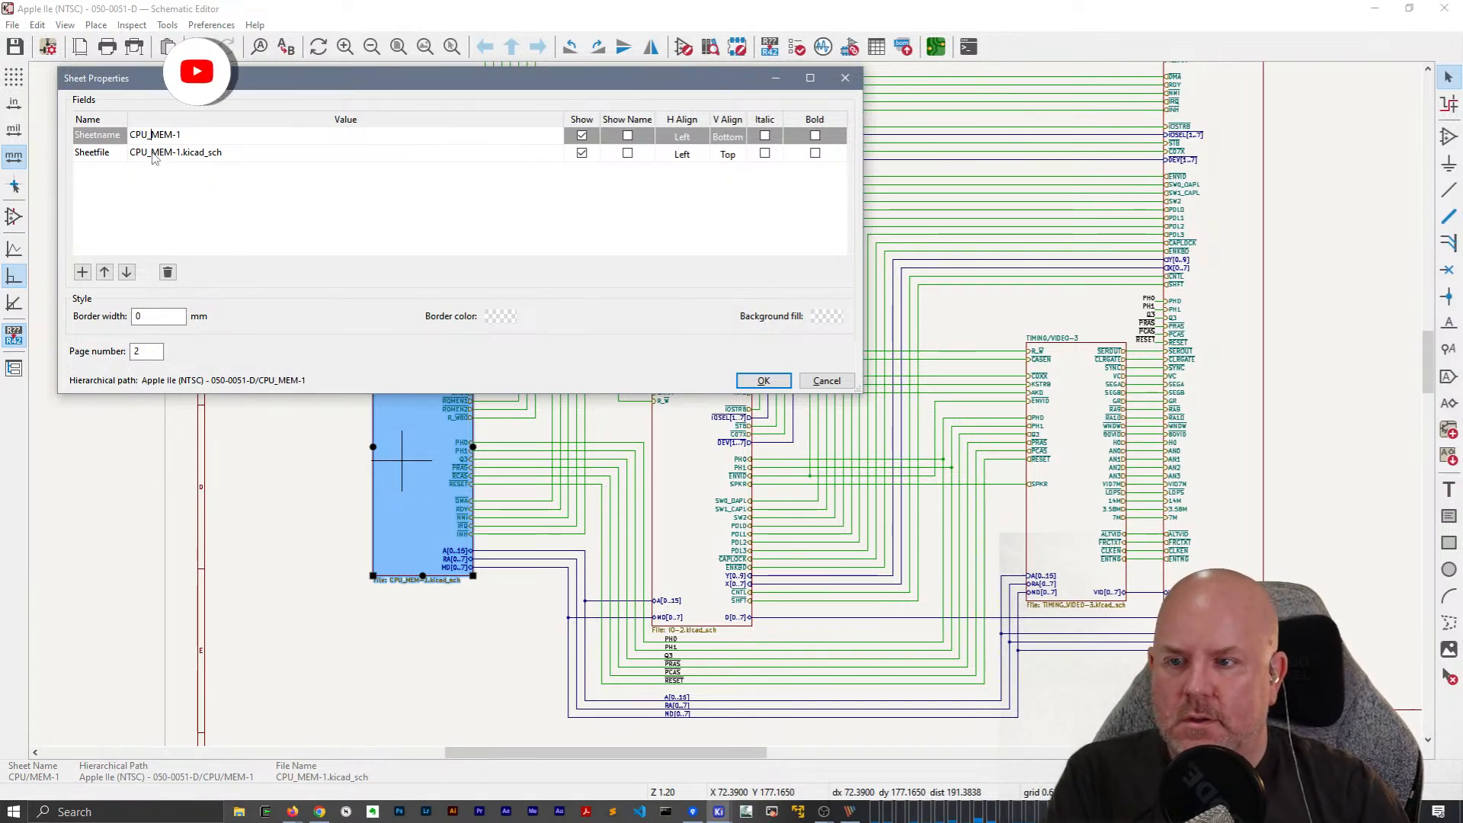
click(827, 316)
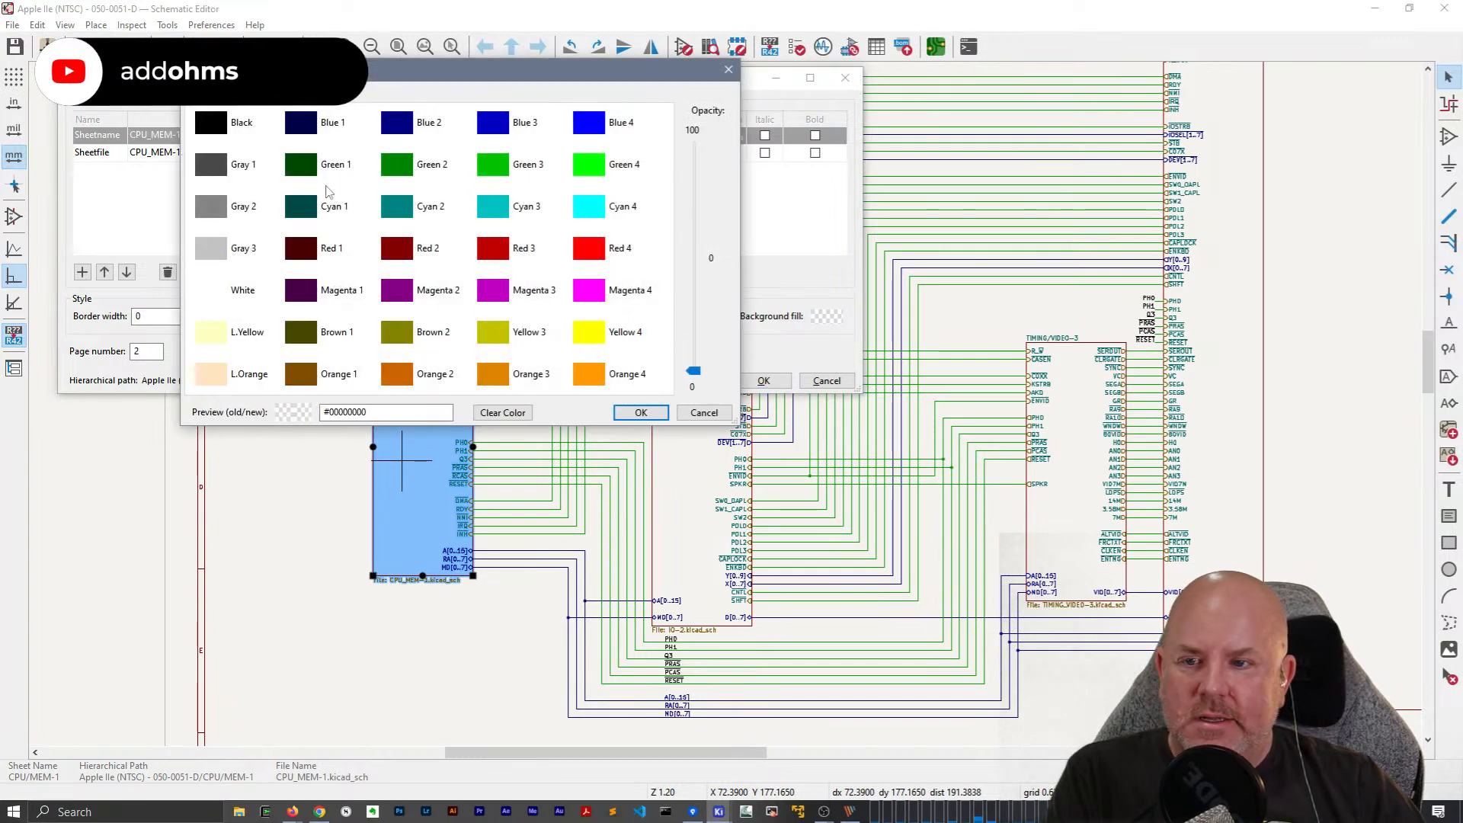
click(641, 412)
click(764, 380)
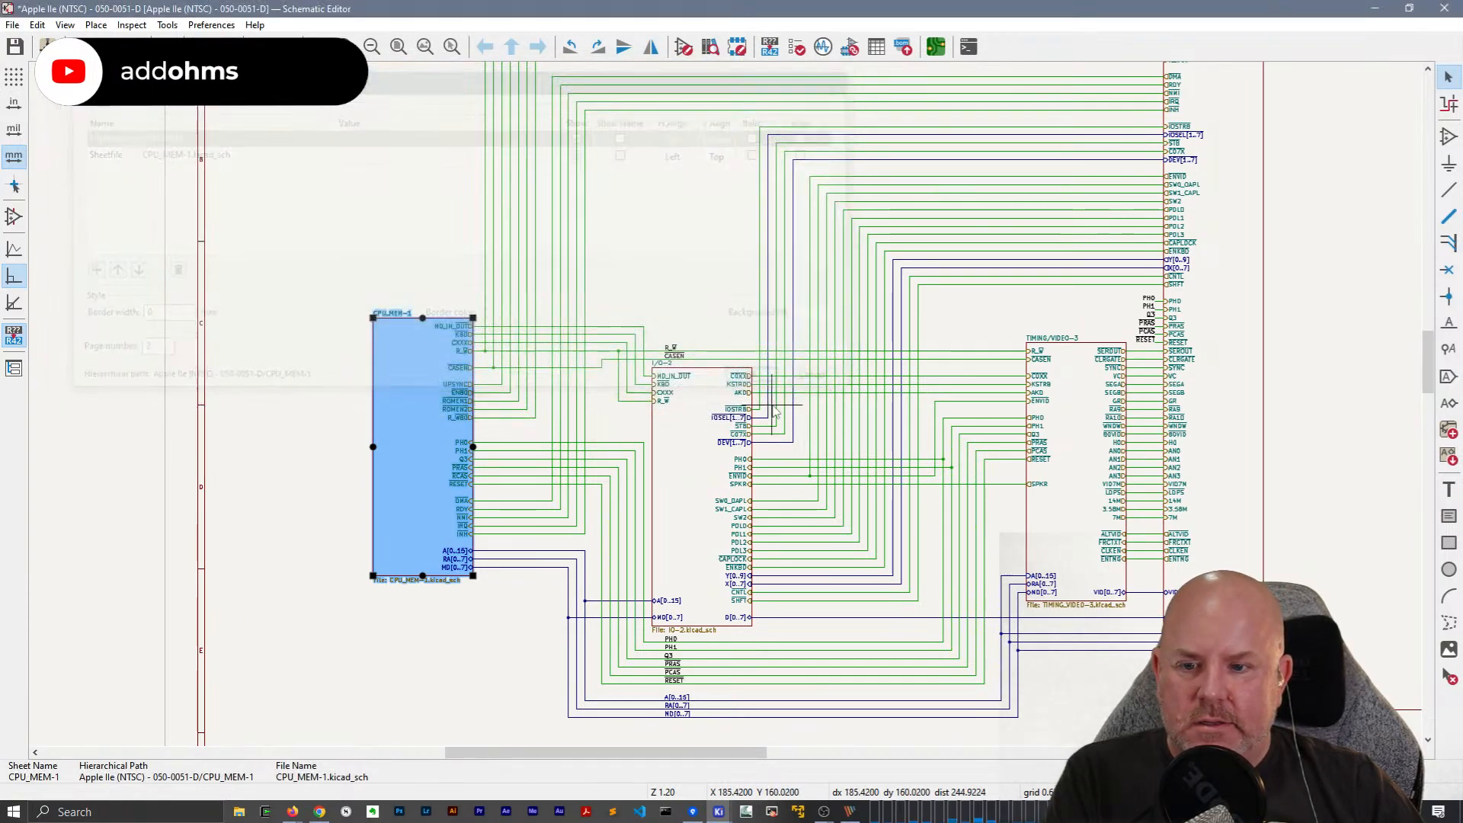
Rename the I/O-2 sheet to IO-2 and set its background fill to White.
double_click(702, 488)
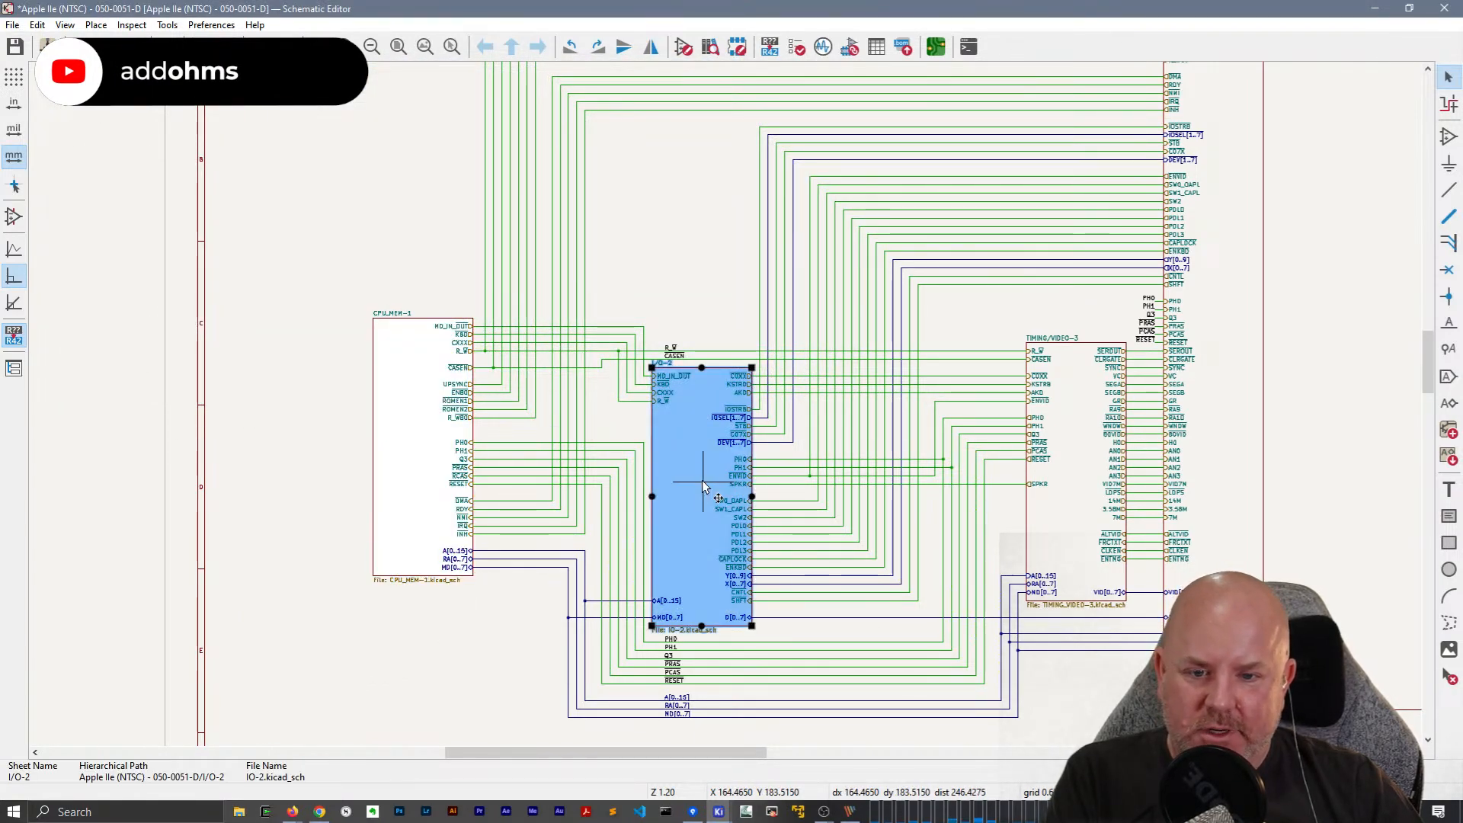
click(142, 136)
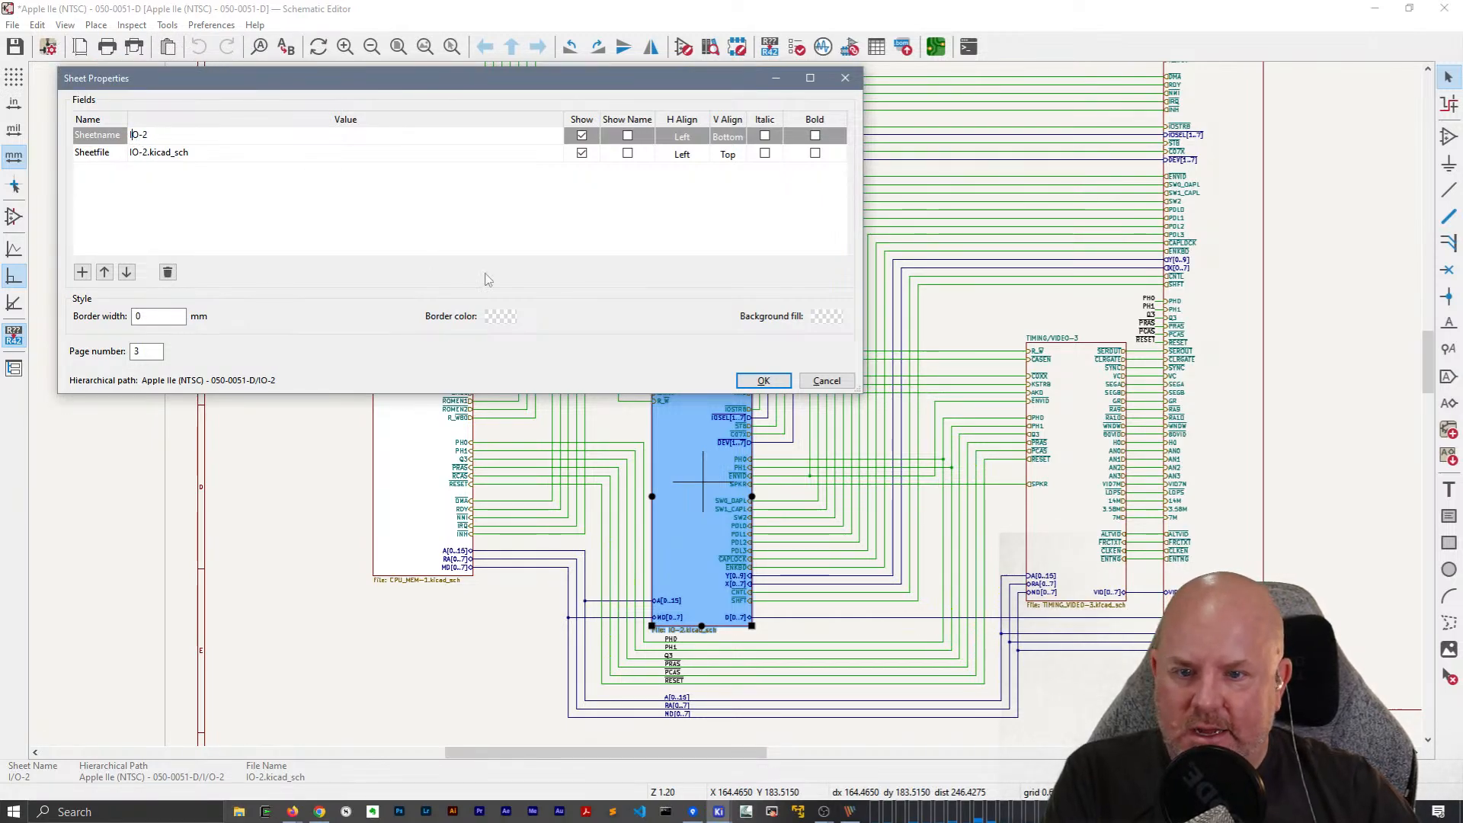
click(825, 317)
click(211, 290)
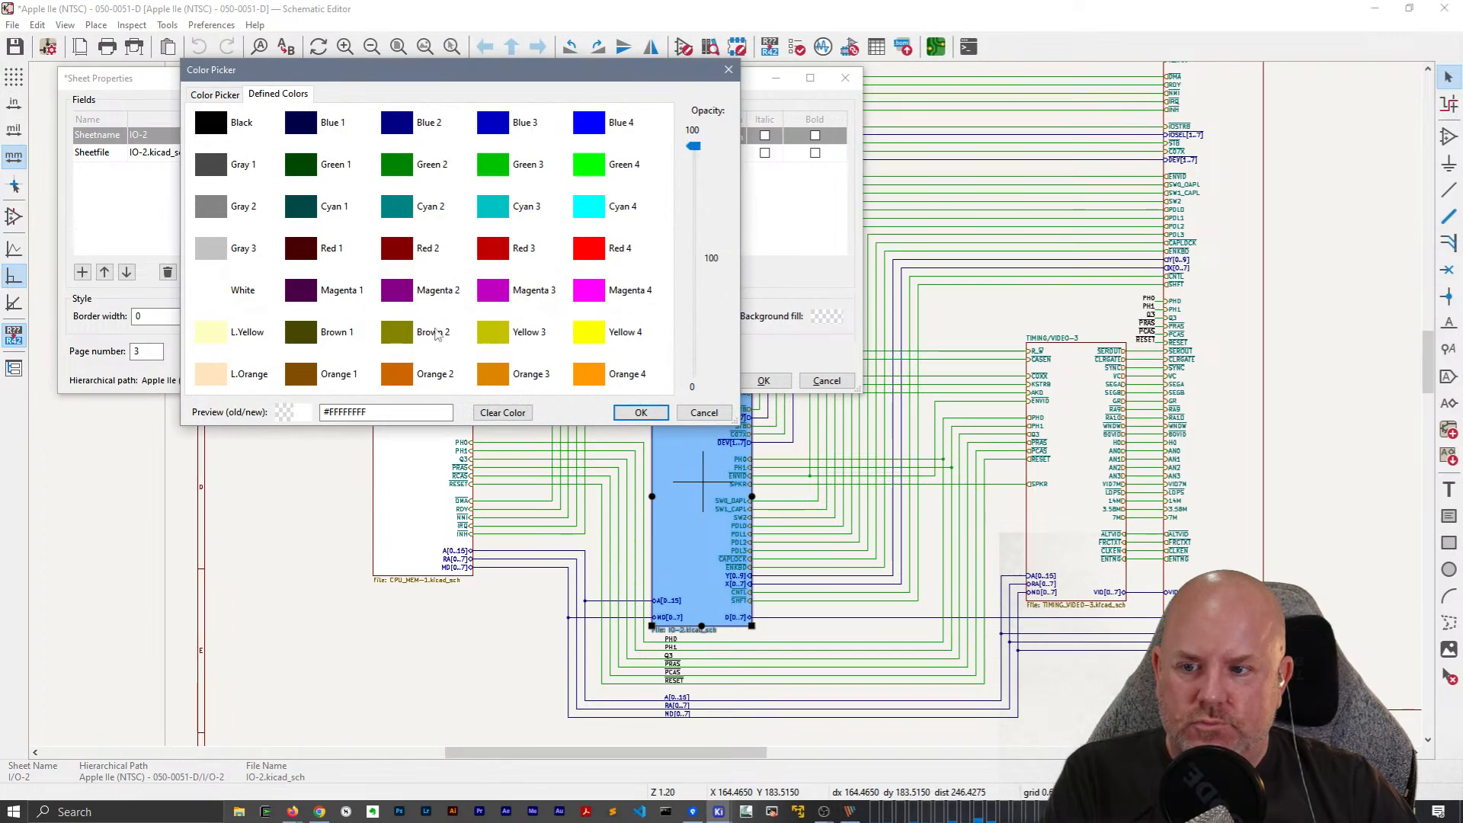
click(640, 412)
click(764, 380)
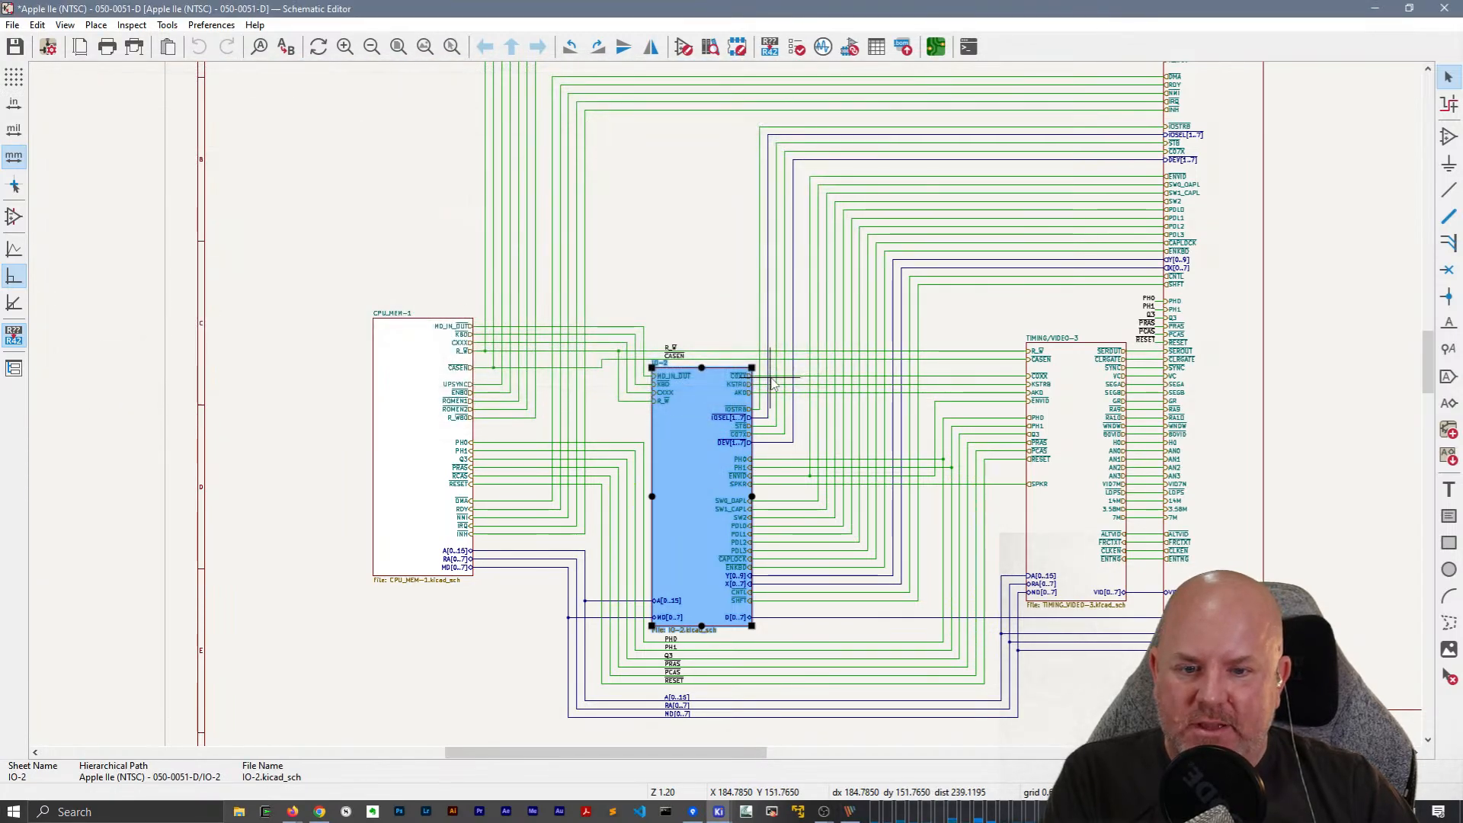
Set the TIMING/VIDEO-3 sheet's background fill to White and try to apply it with the sheet name unchanged.
click(1065, 461)
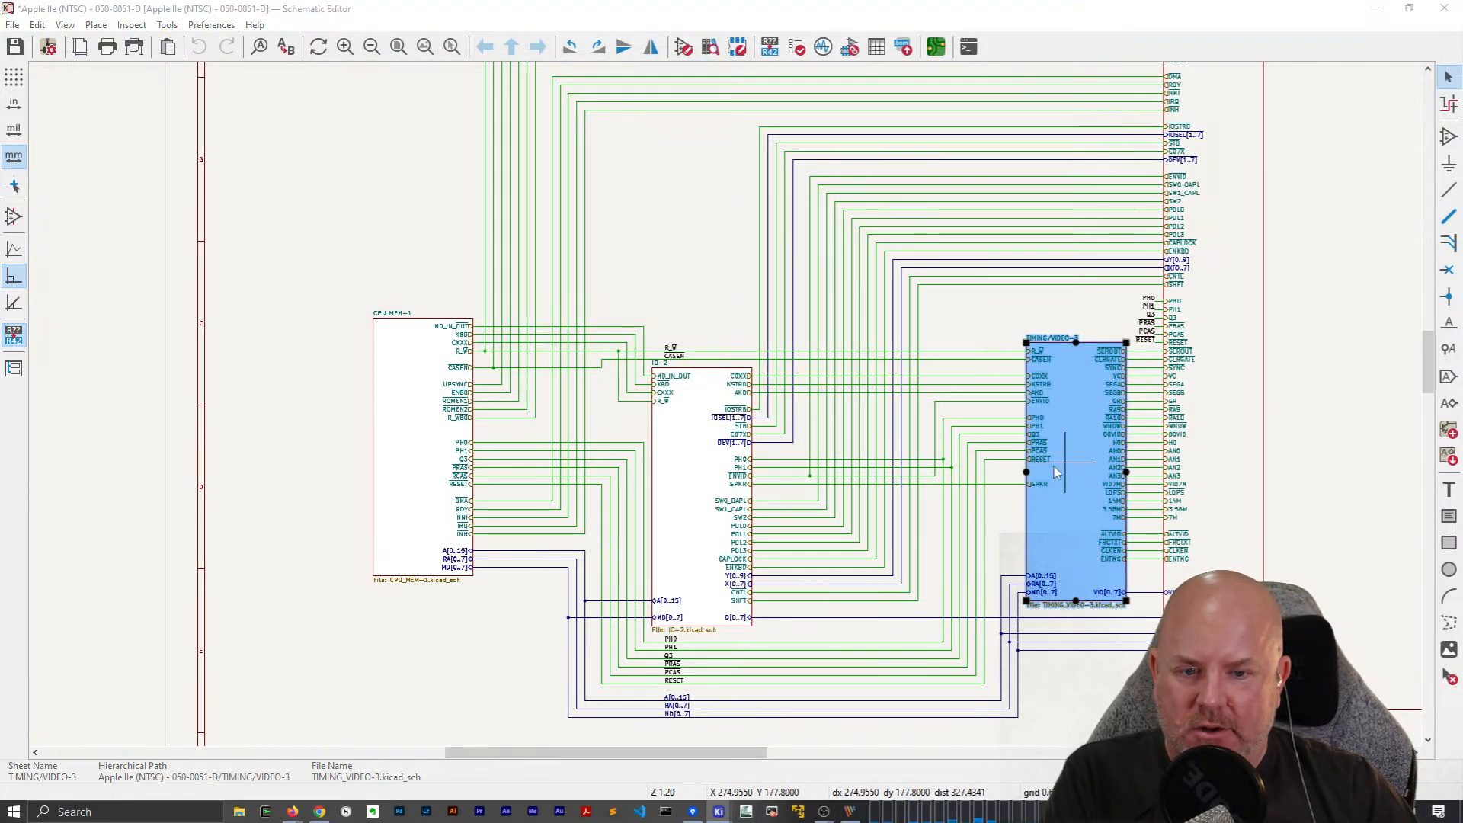
key(e)
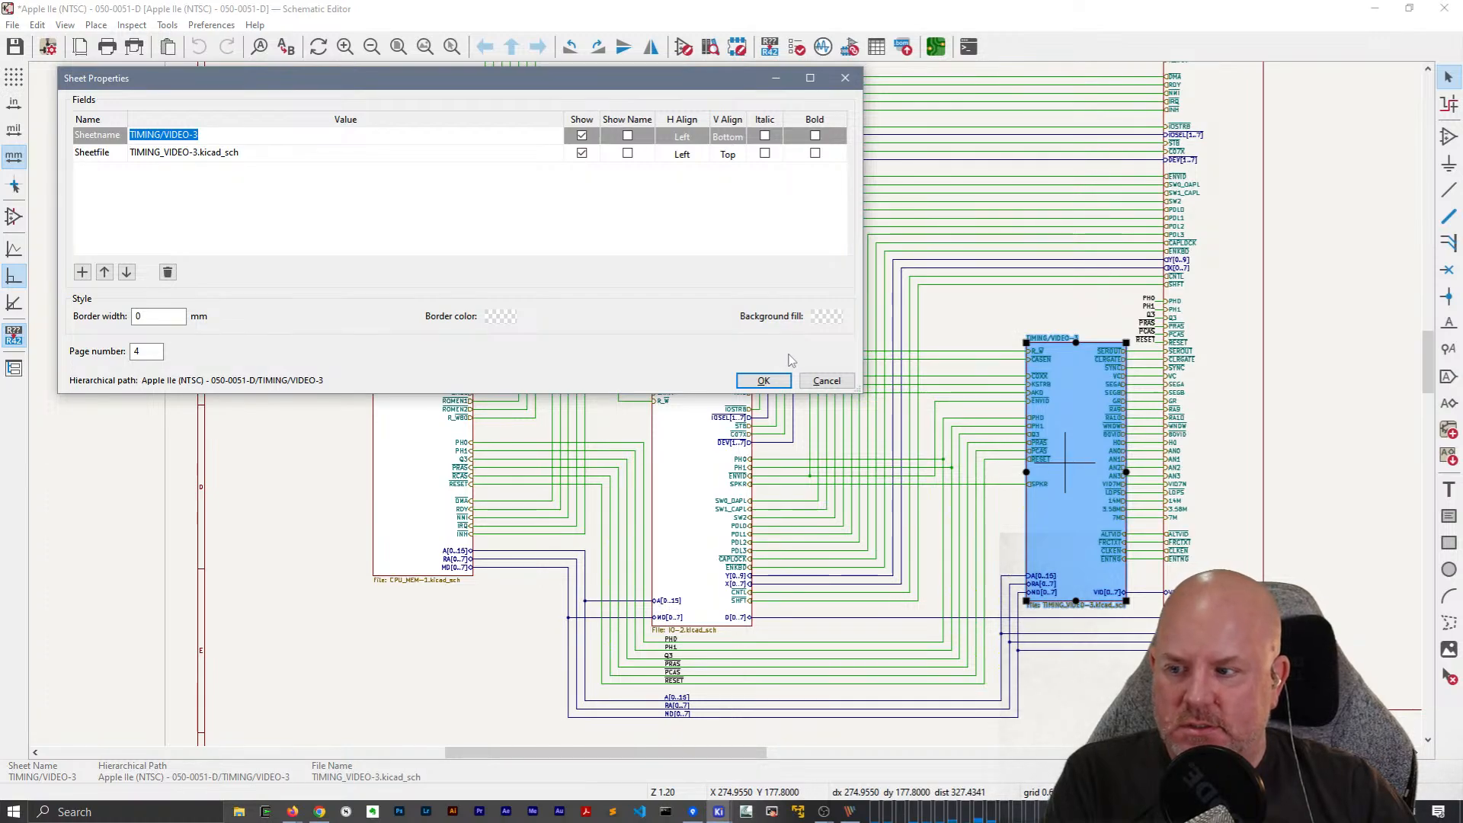
click(826, 317)
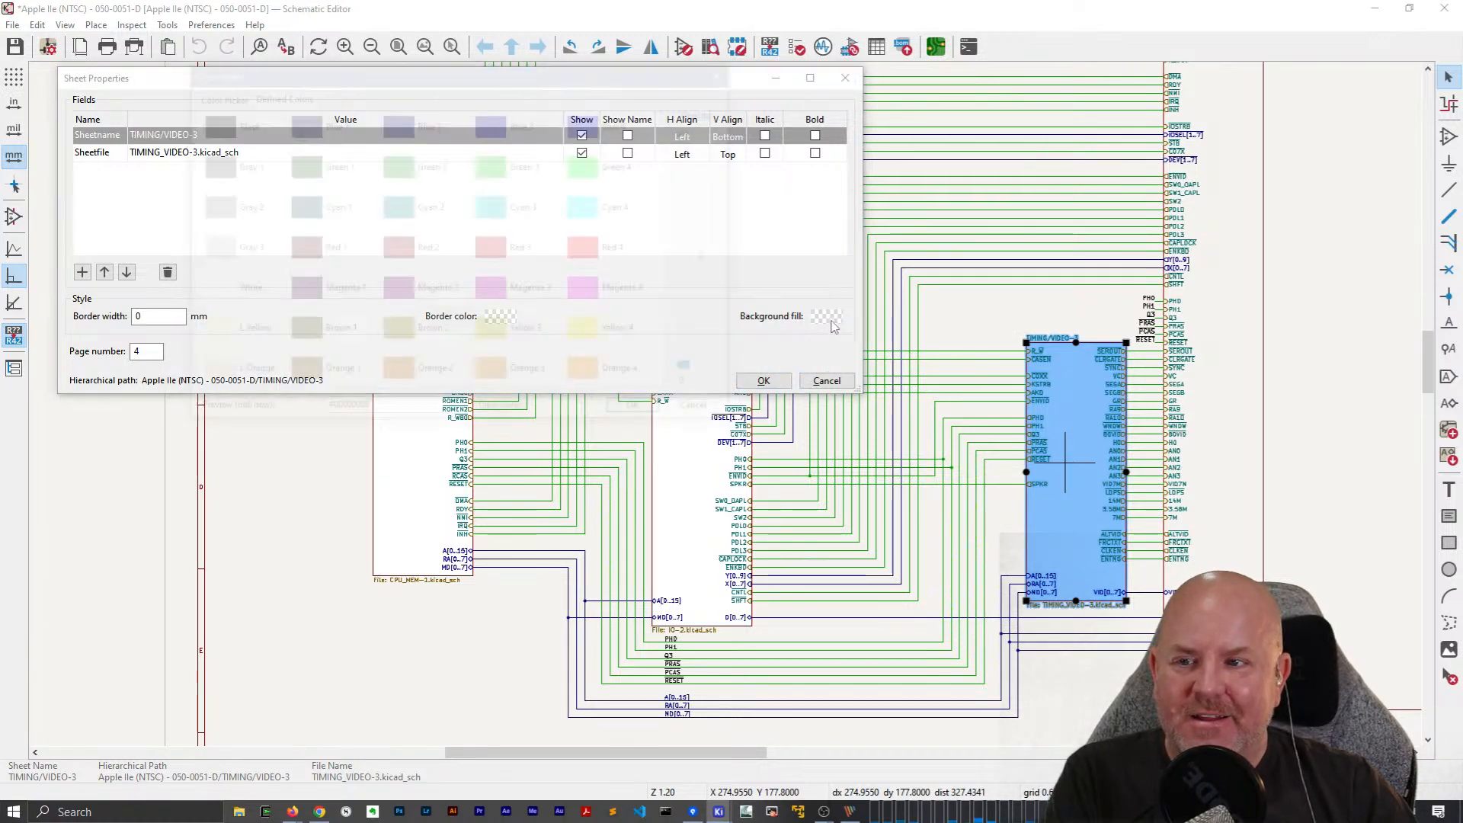
click(211, 288)
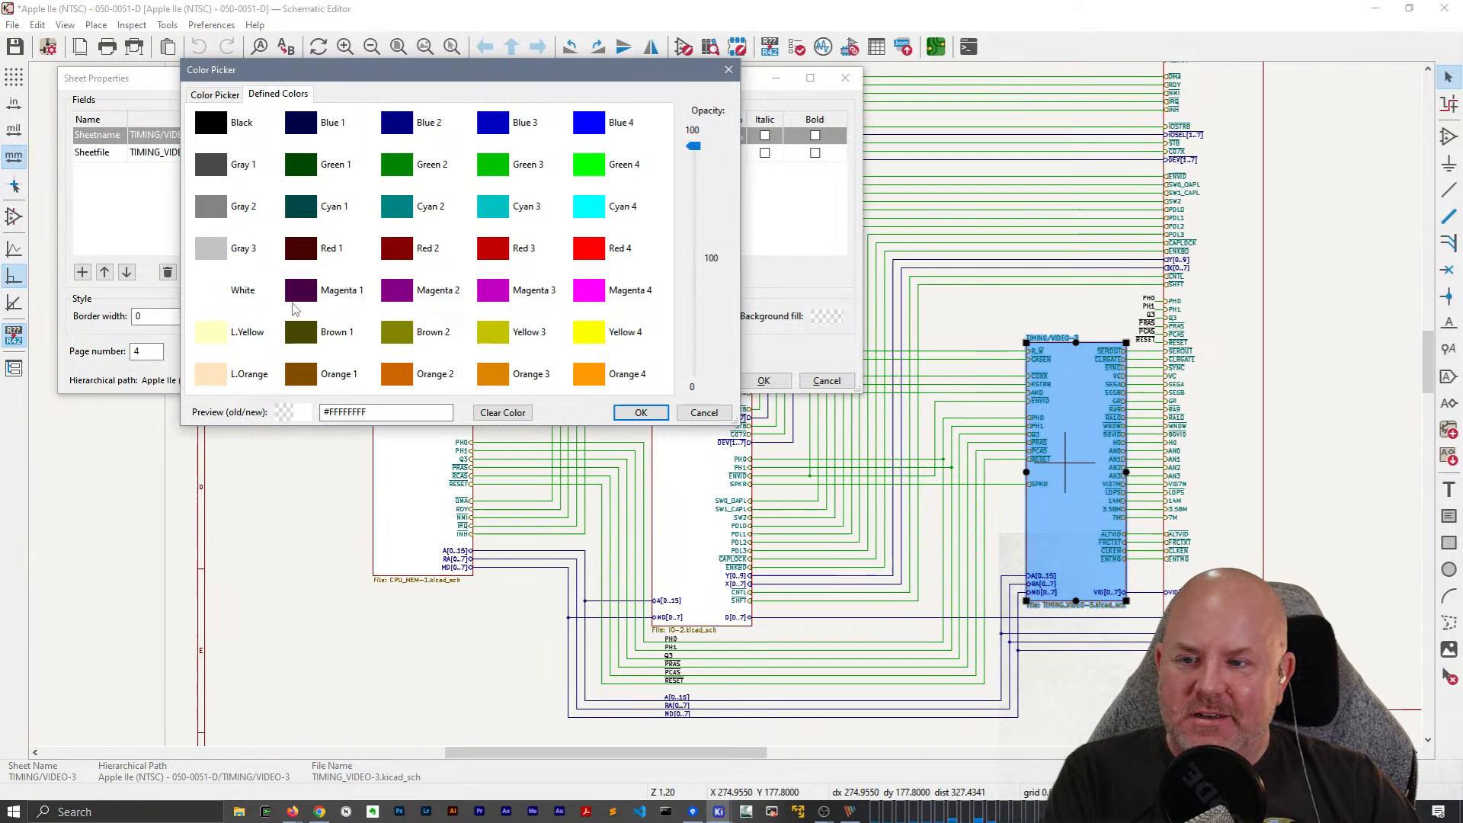
click(640, 412)
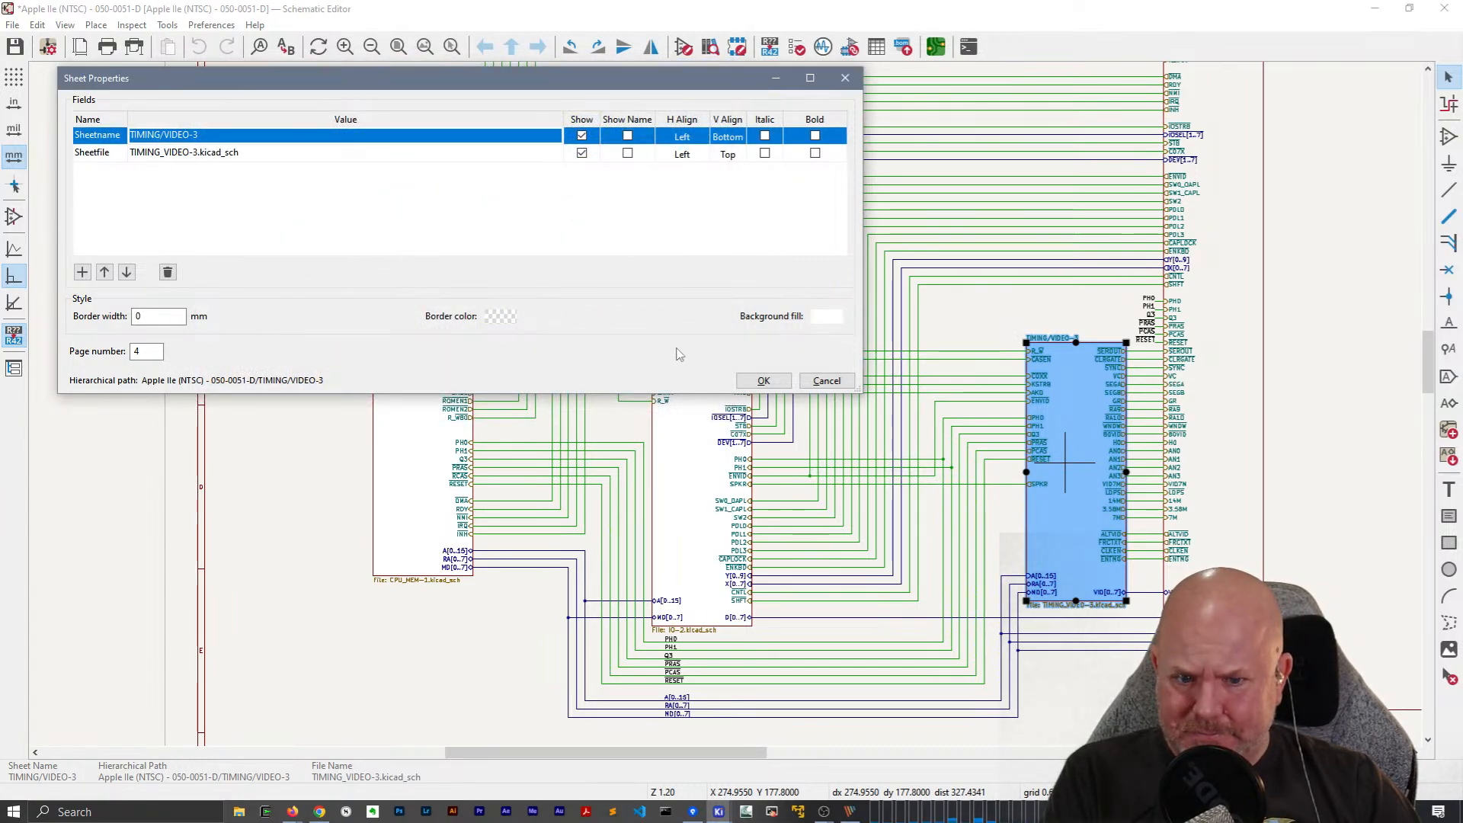
click(772, 383)
click(553, 238)
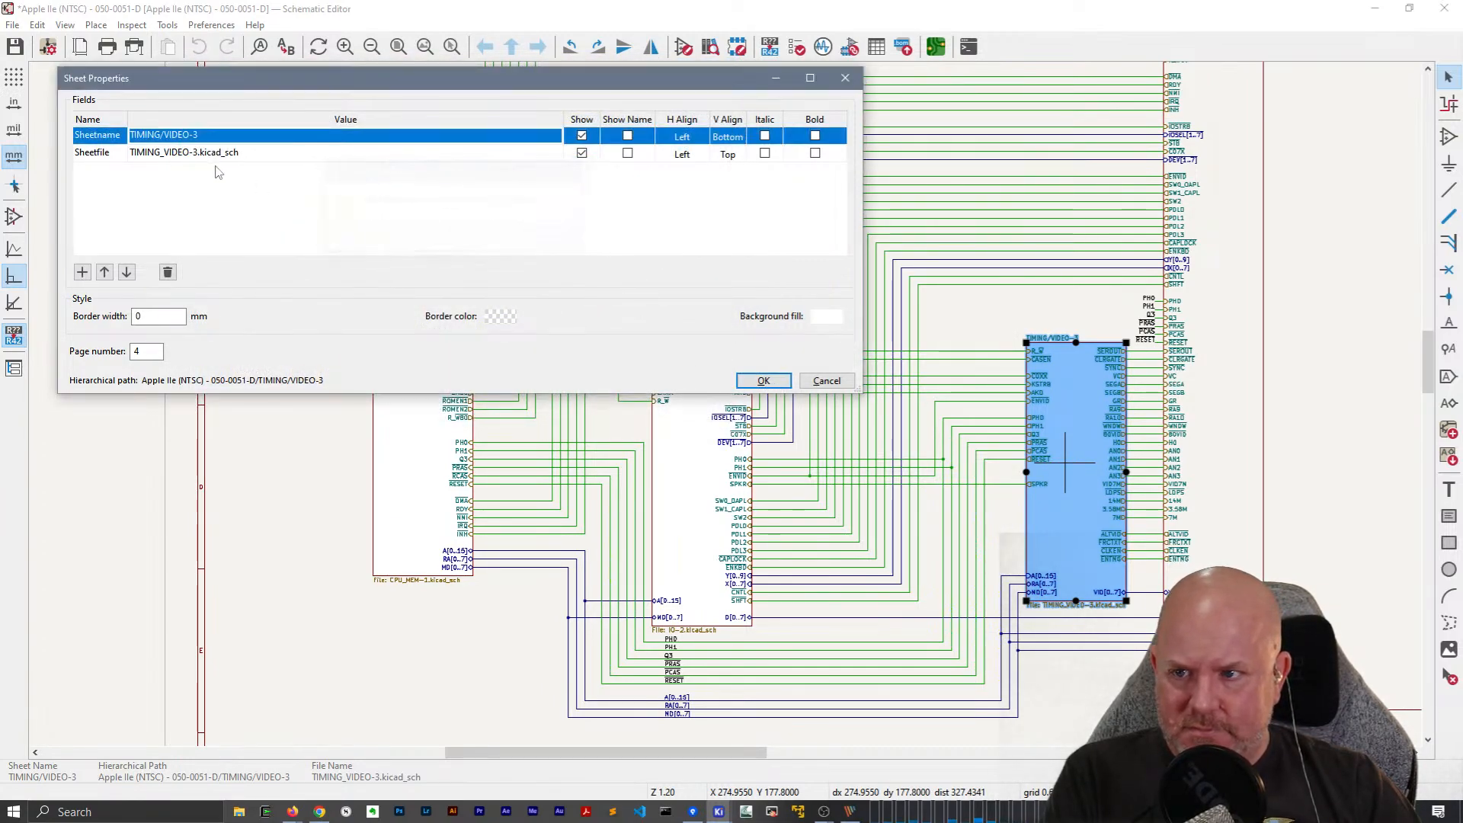
Rename the sheet to TIMING_VIDEO-3 and apply its sheet properties.
key(End)
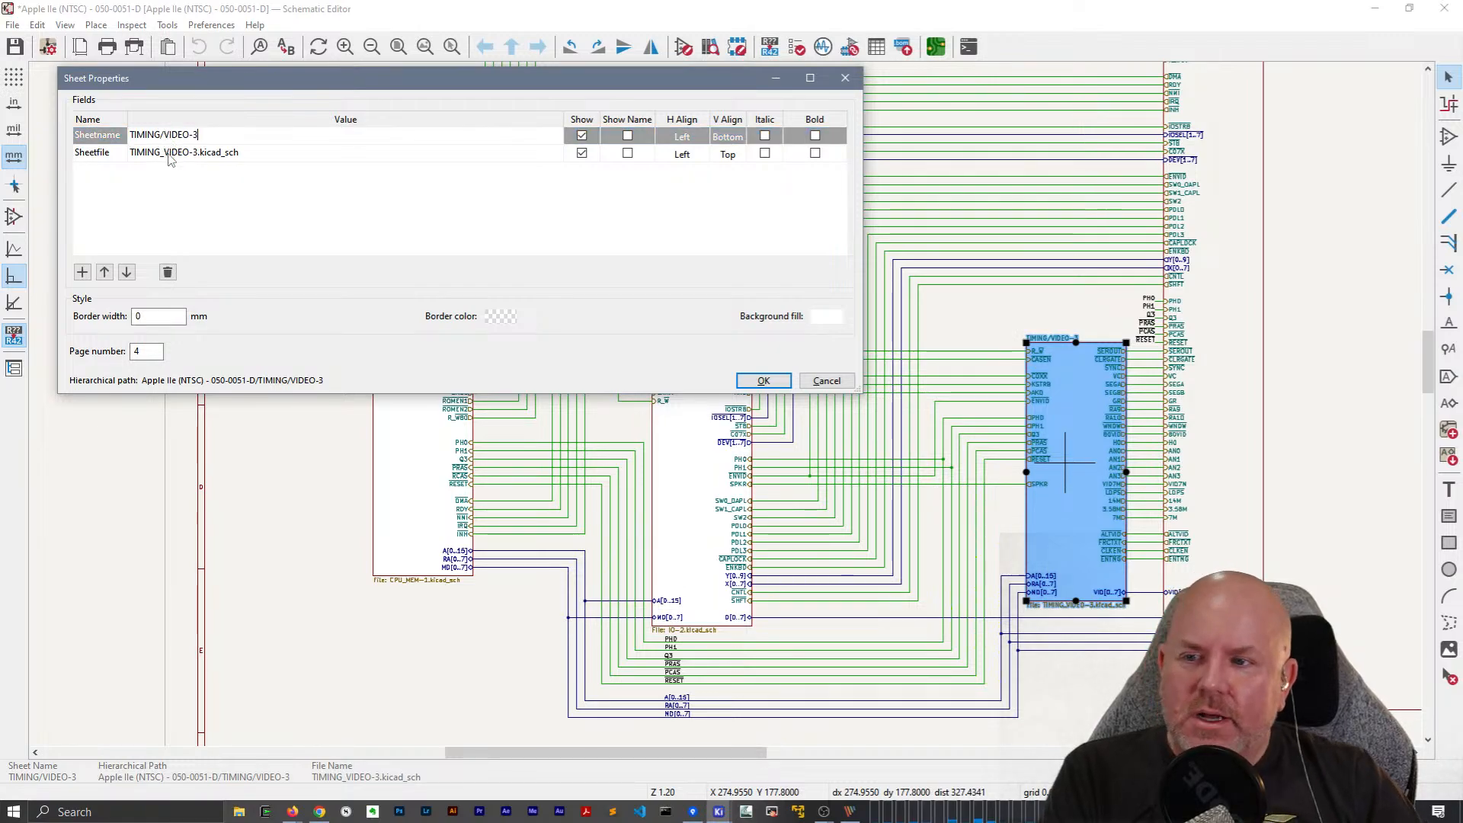
key(BackSpace)
text(_)
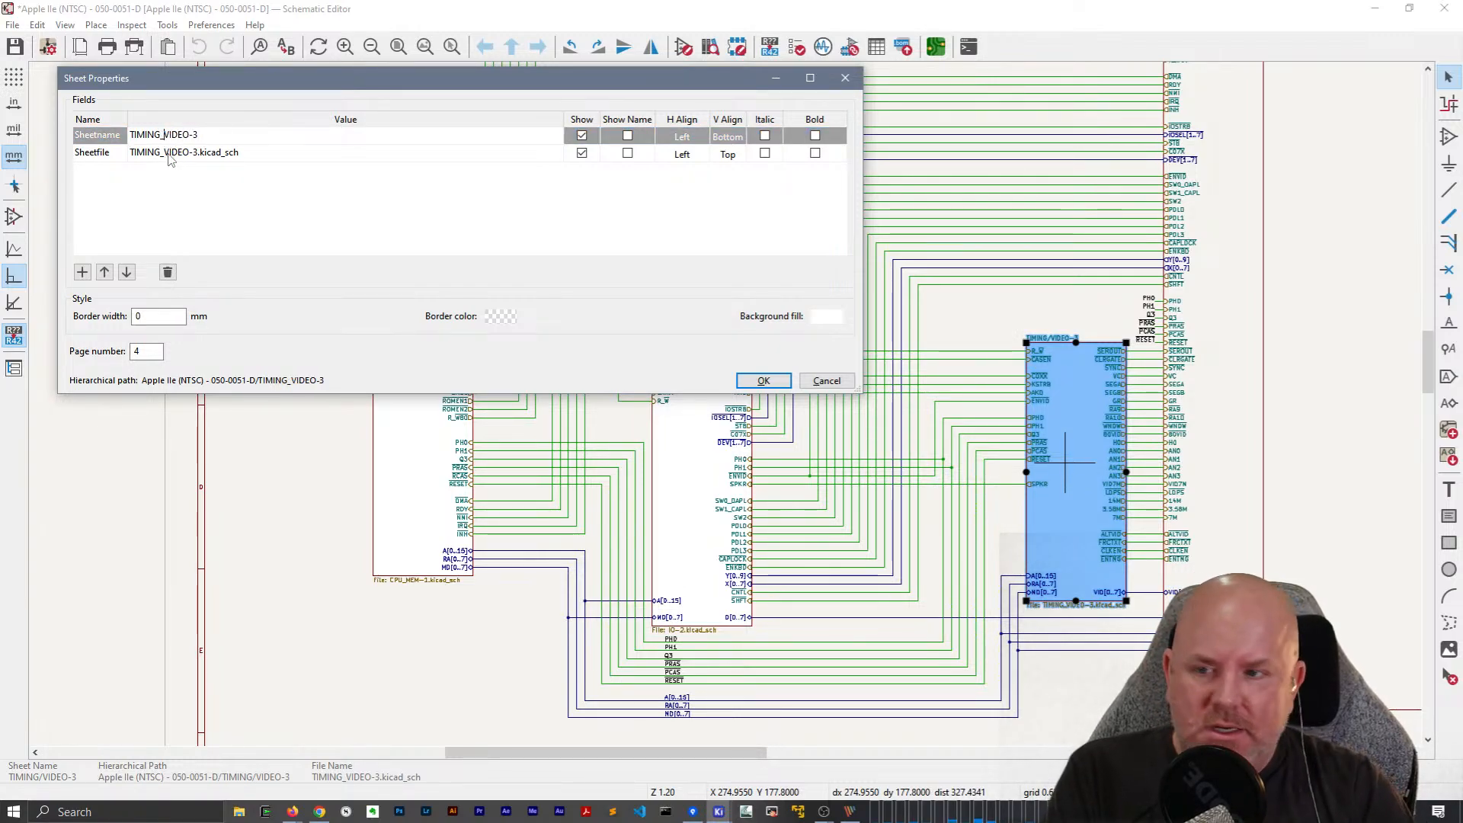
click(764, 381)
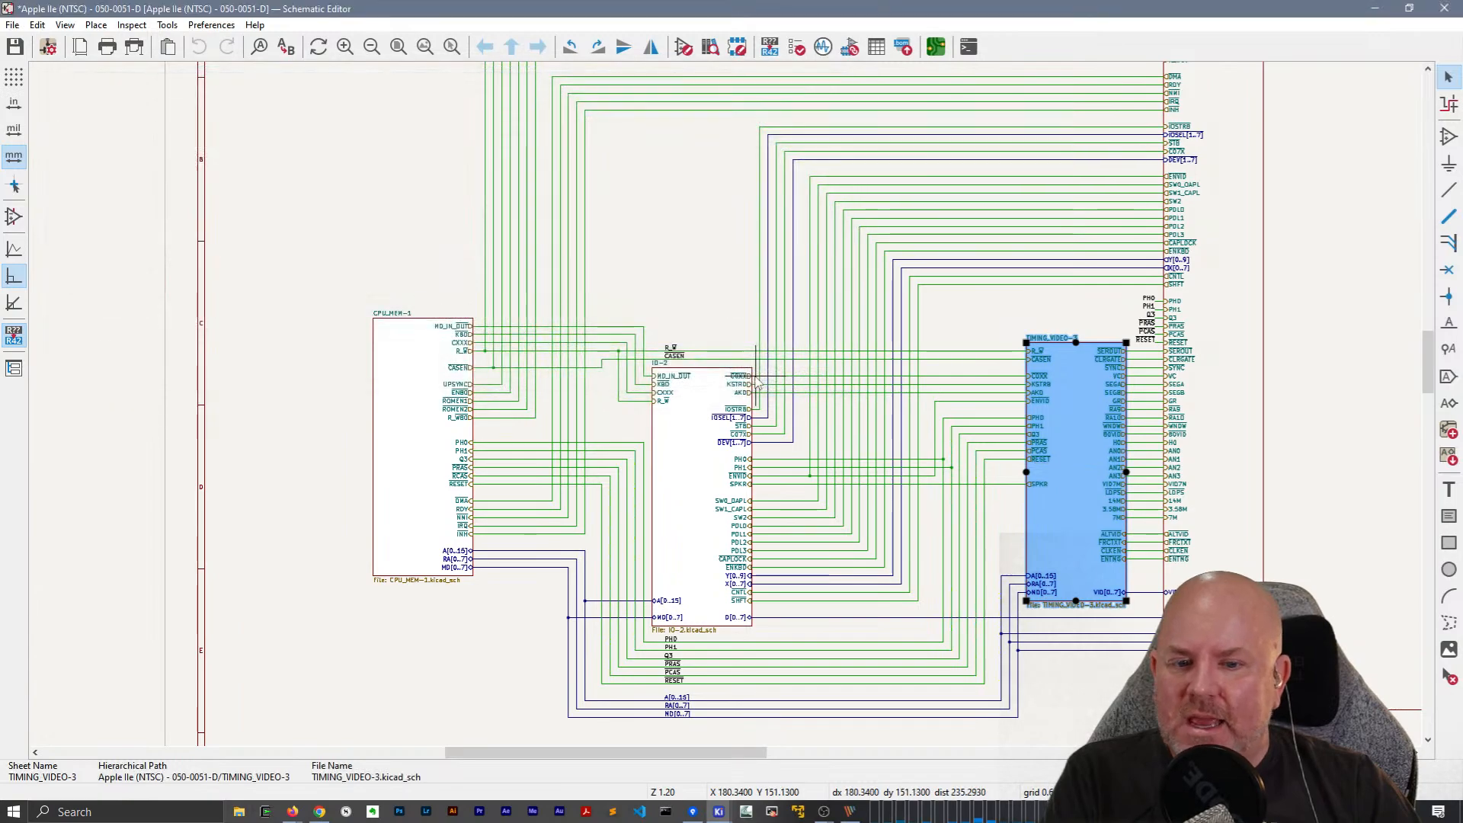
click(1044, 311)
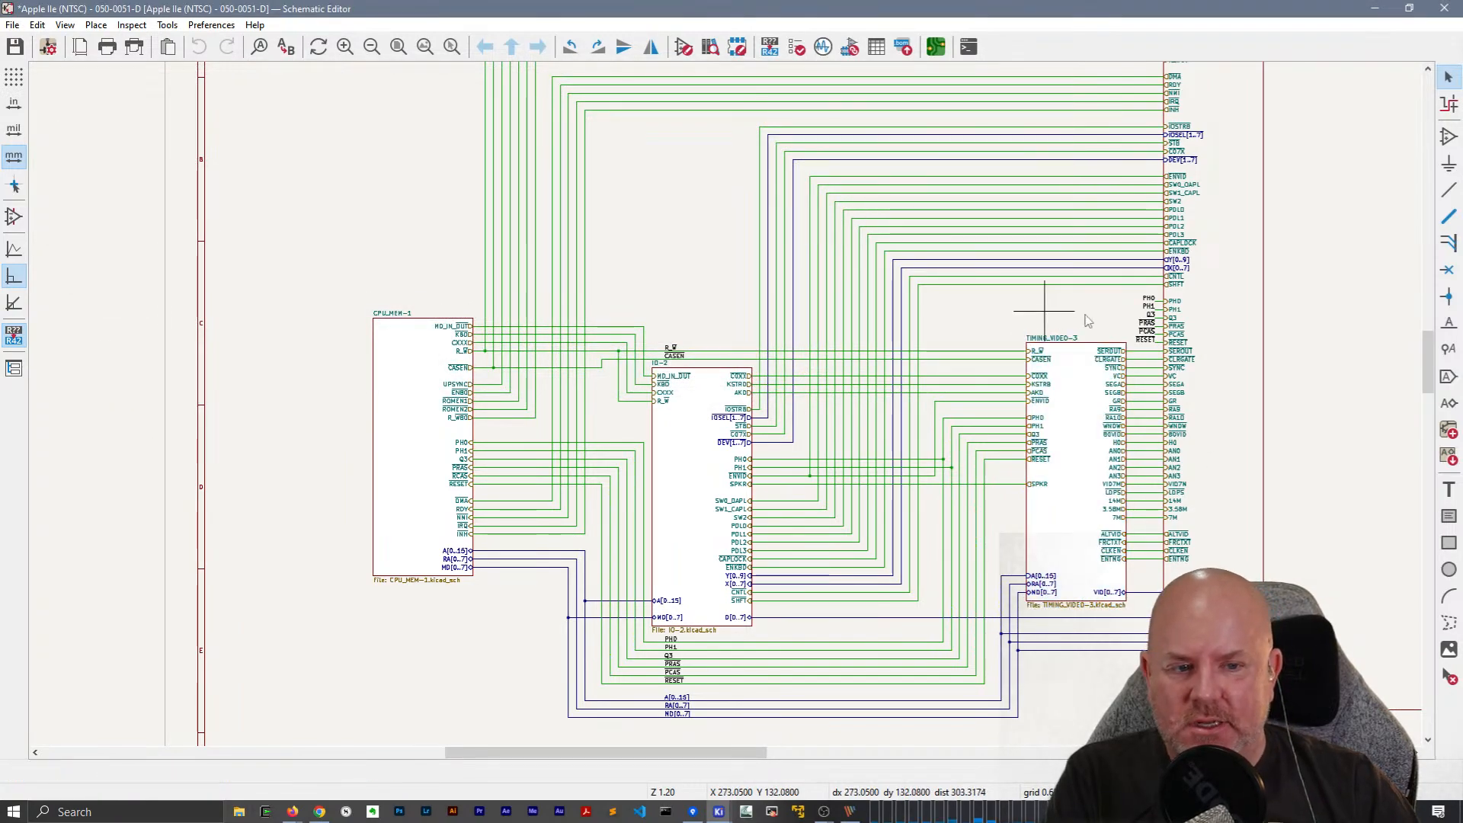
Rename the POWER/CONNECTORS-4 sheet to POWER_CONNECTORS-4 and set its background fill to White.
click(1240, 288)
key(e)
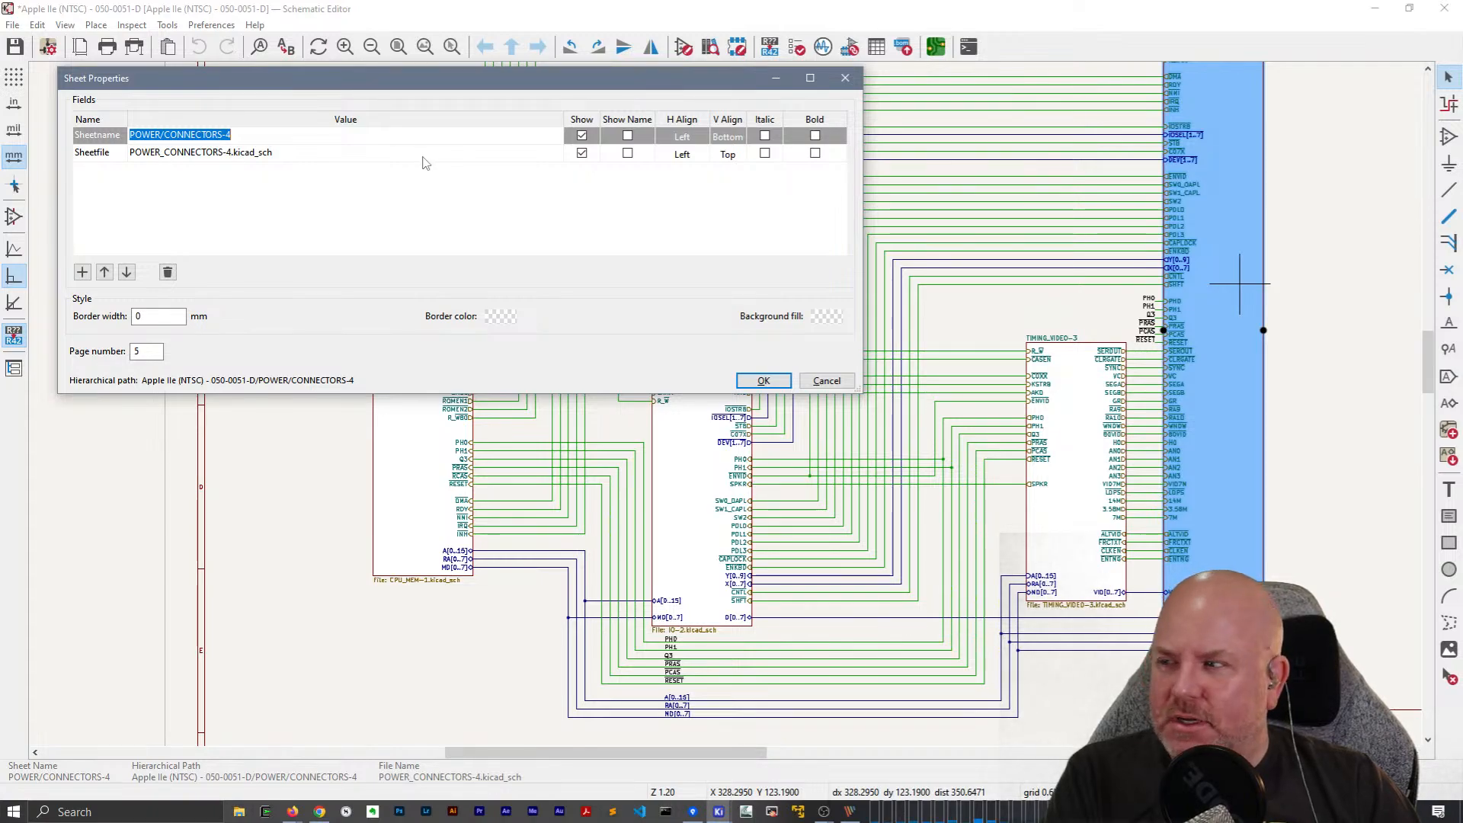
click(164, 135)
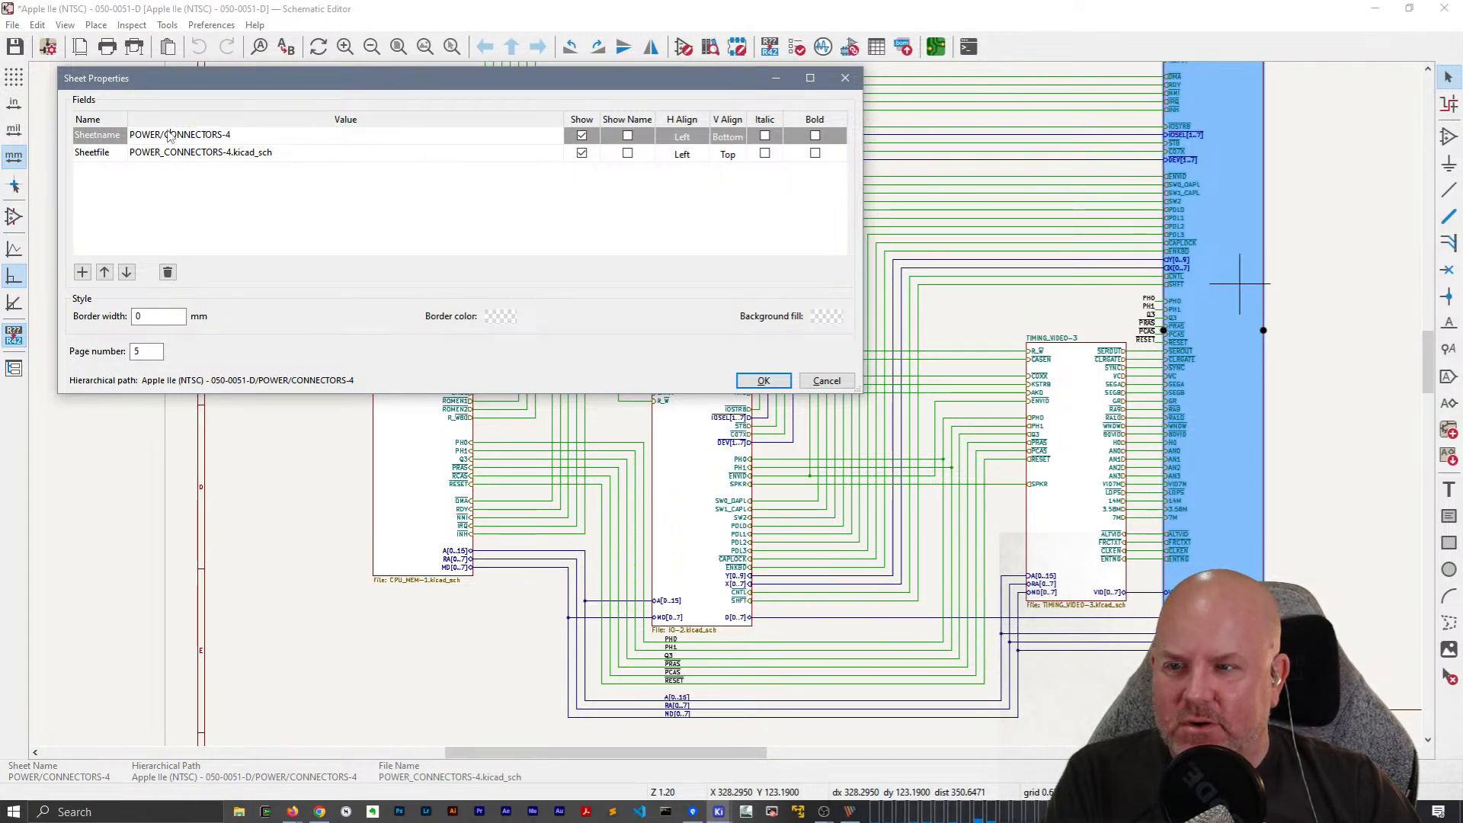
key(BackSpace)
text(_)
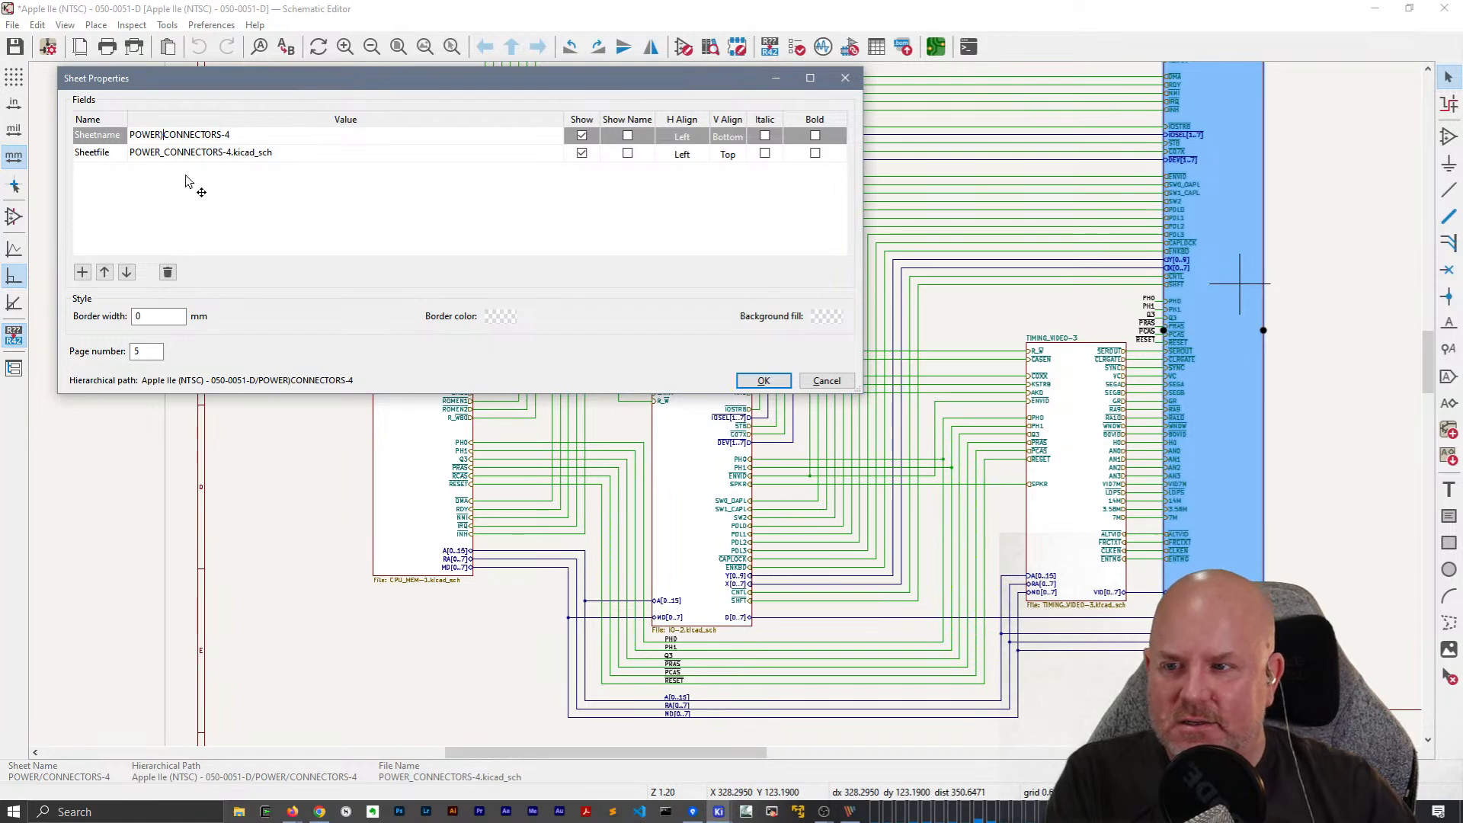
key(Return)
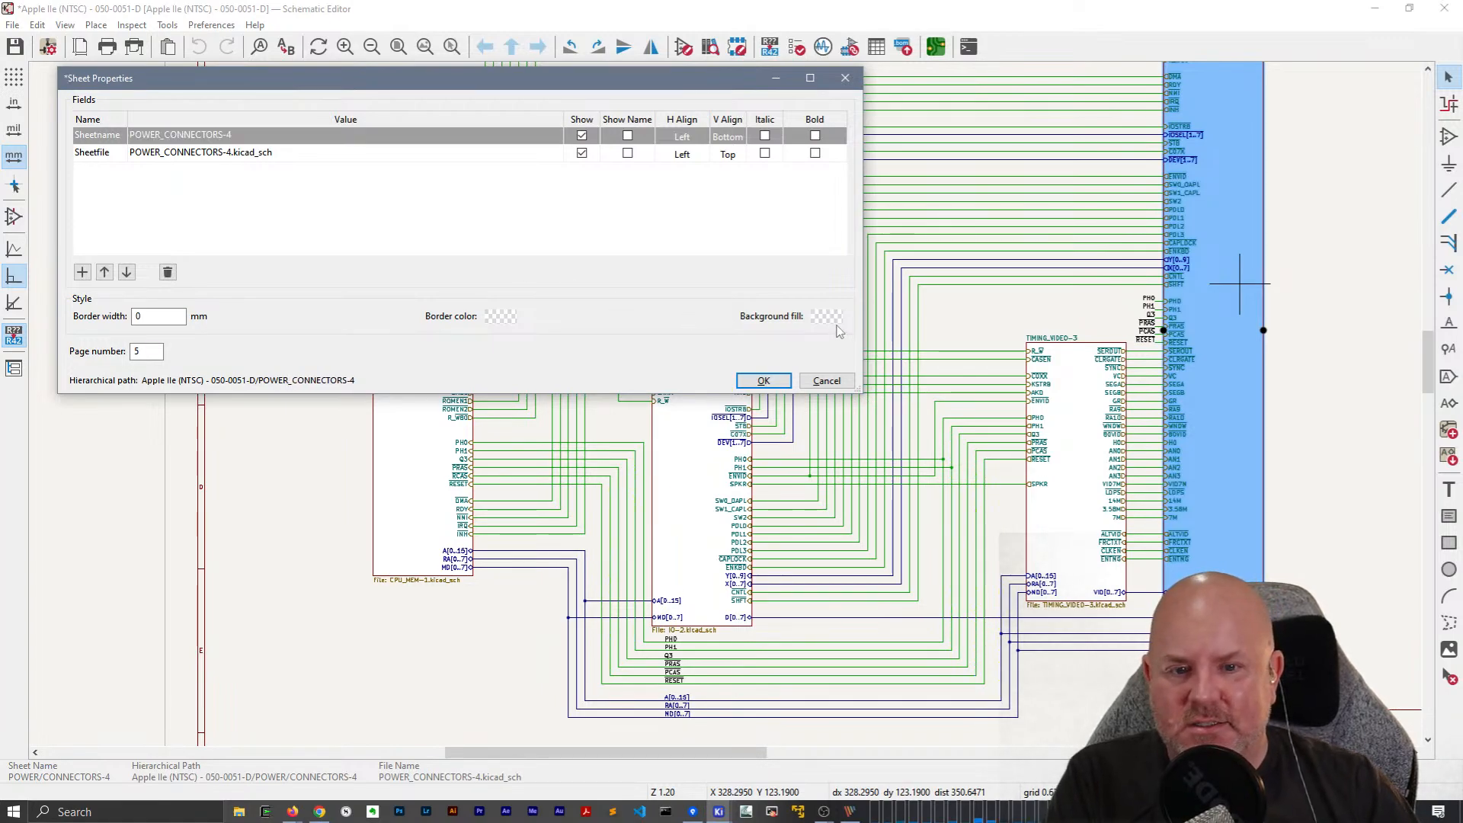
click(827, 317)
click(221, 288)
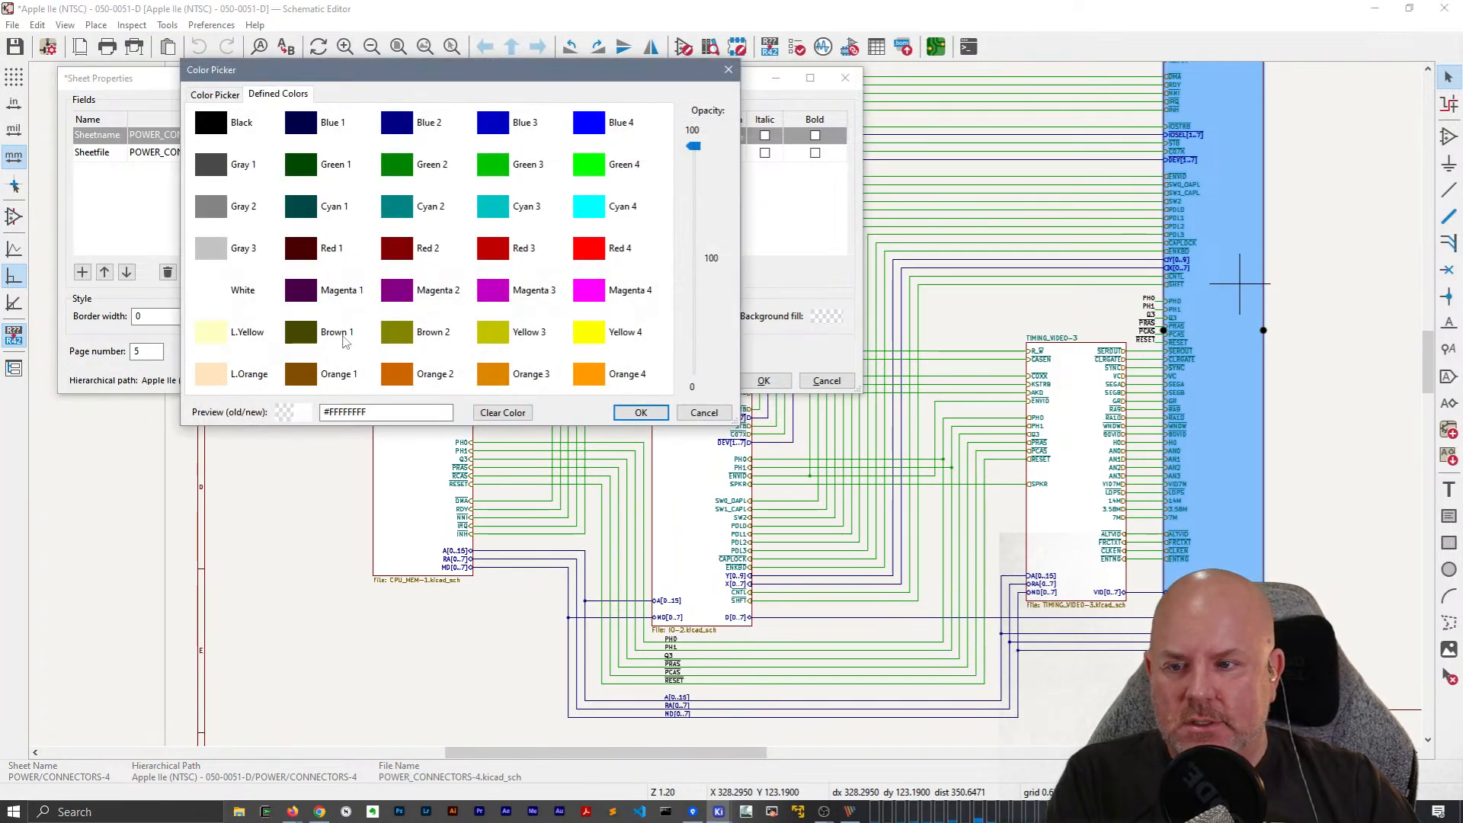
click(640, 412)
click(764, 380)
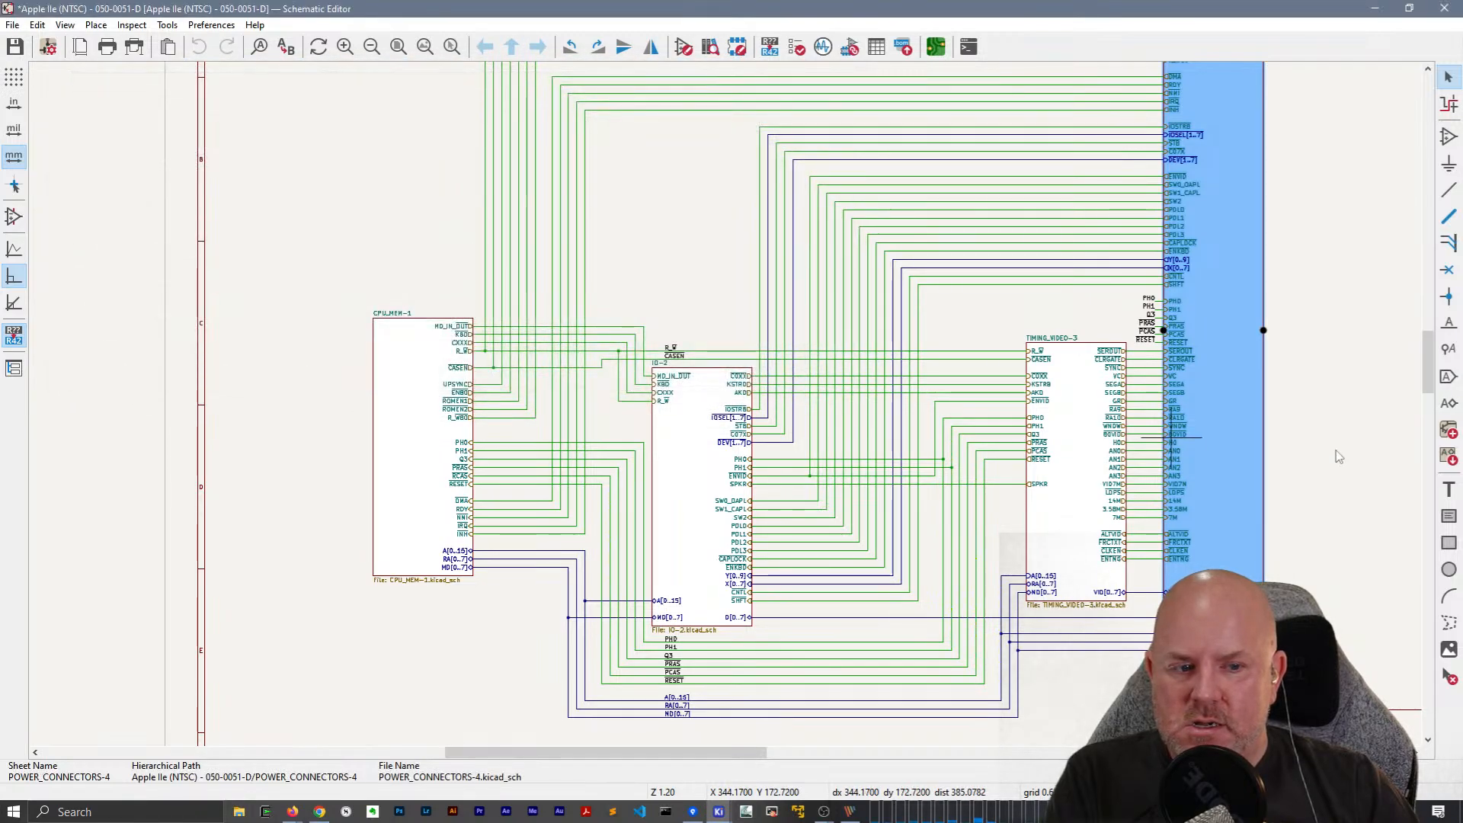
Open the Schematic Setup dialog to look over the project's schematic settings.
scroll(898, 452, down, 3)
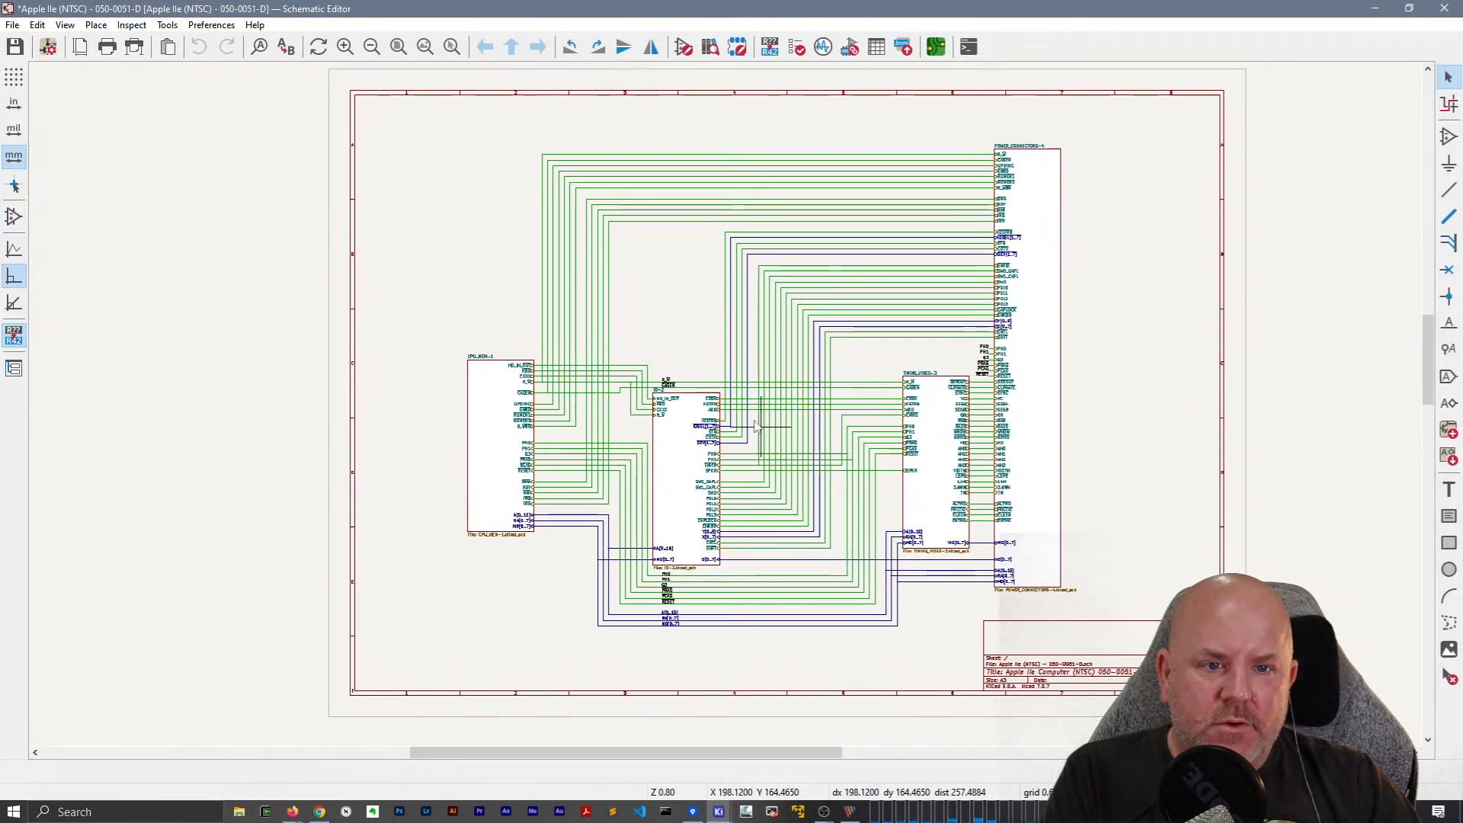
click(48, 47)
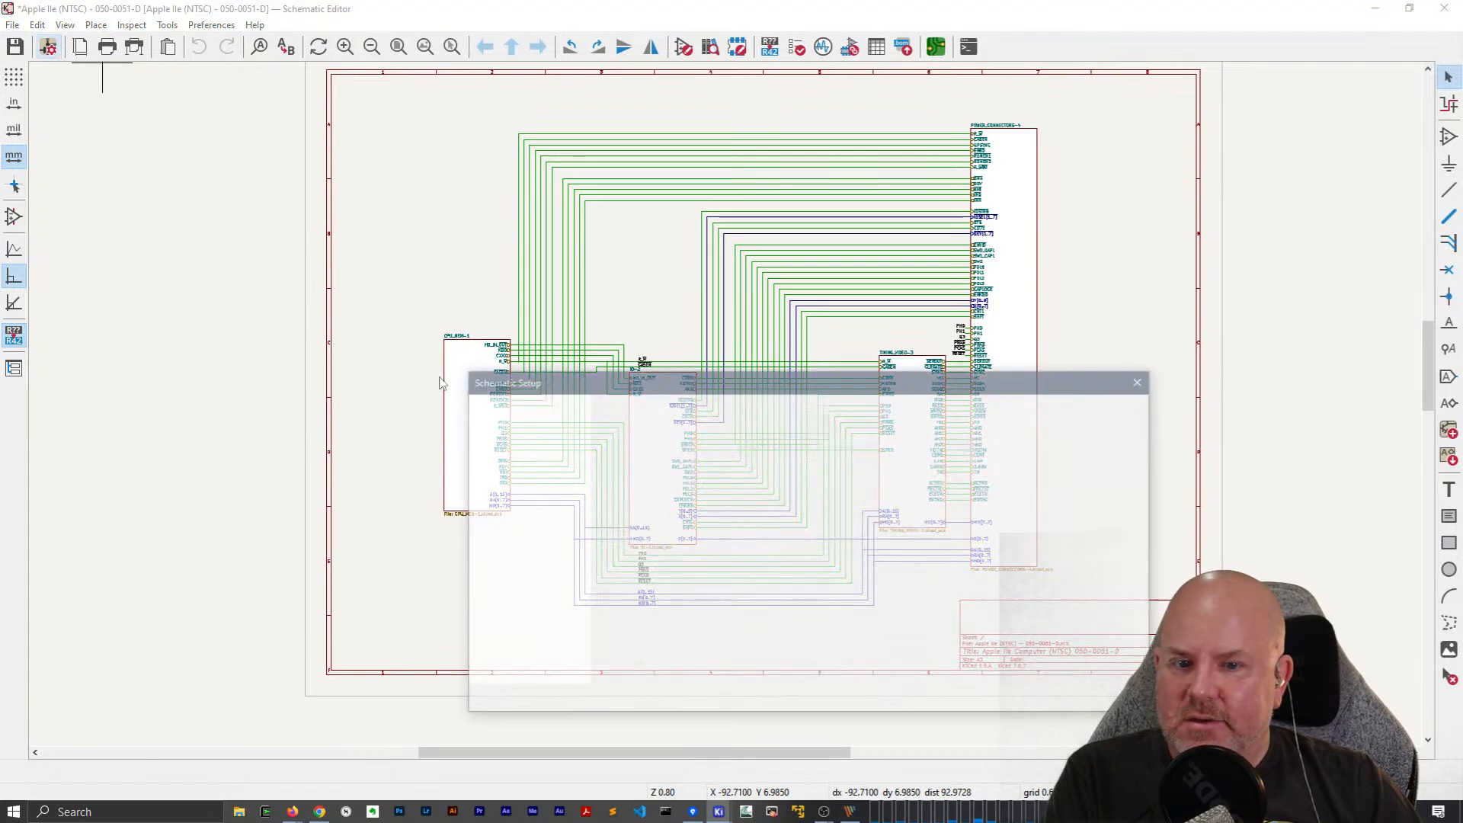
drag(747, 395, 571, 166)
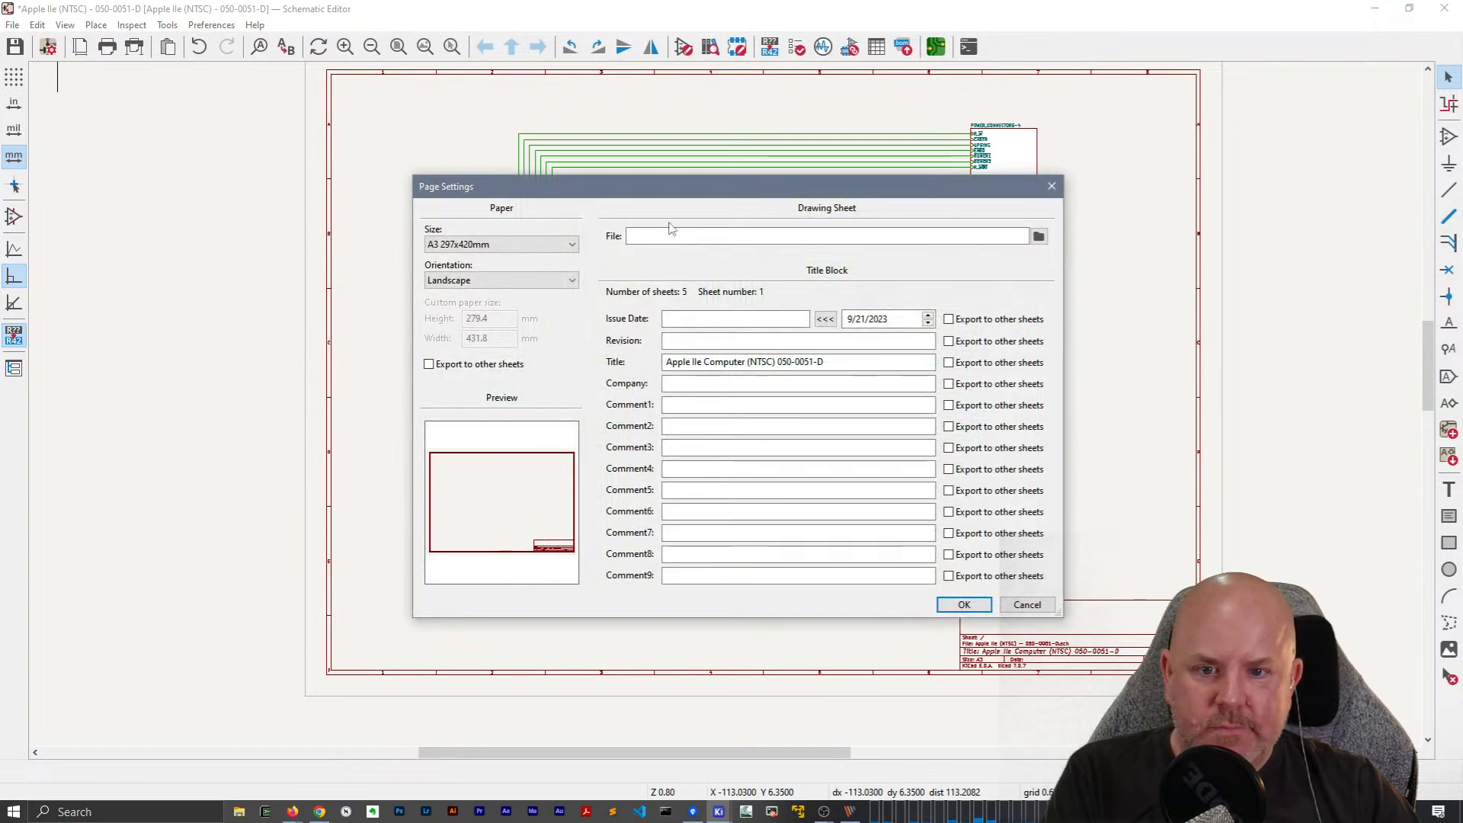
Set the root sheet's title block revision to 2 in the page settings and save the schematic.
click(700, 341)
text(2)
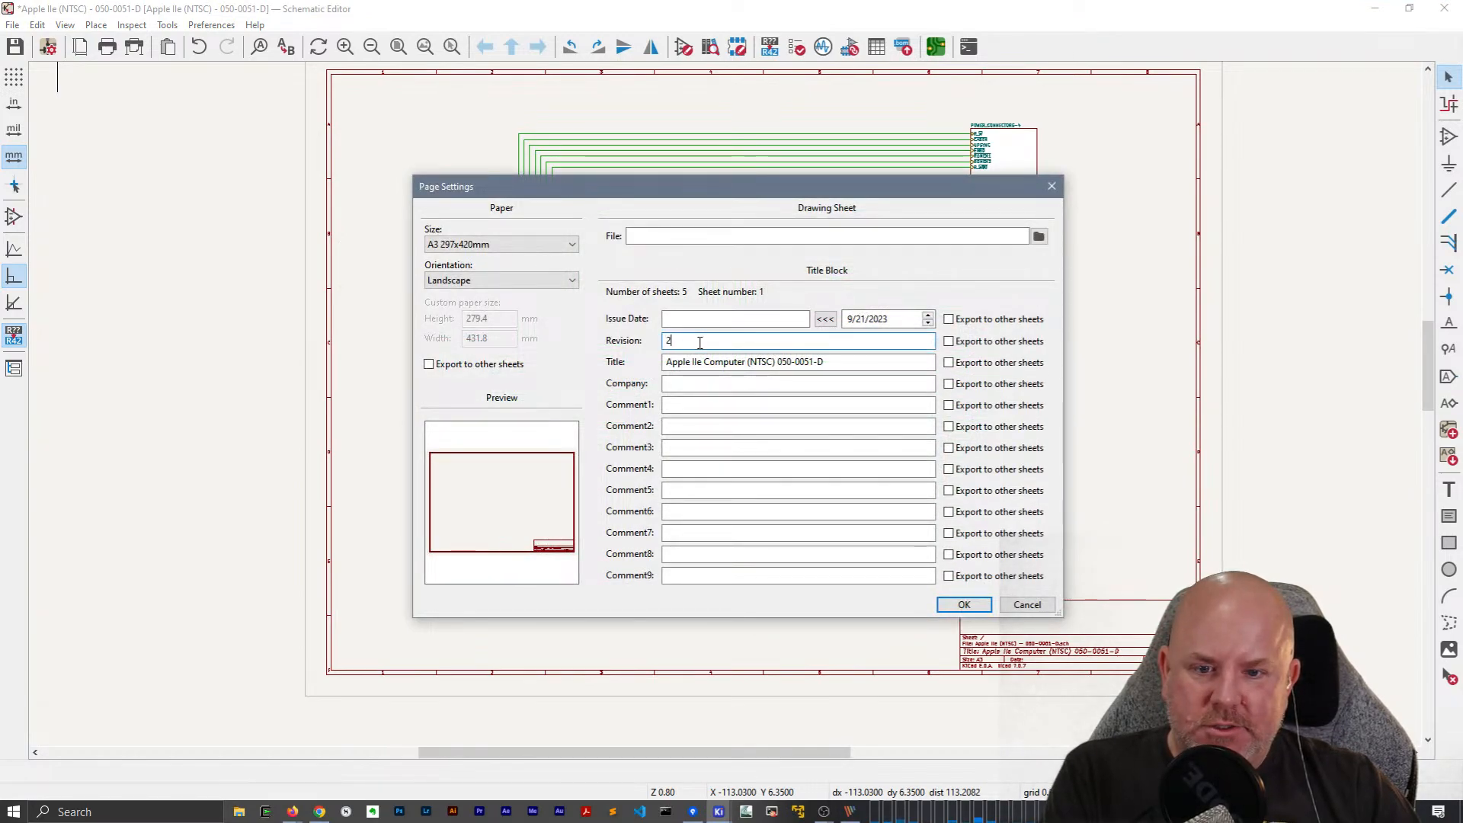
click(964, 605)
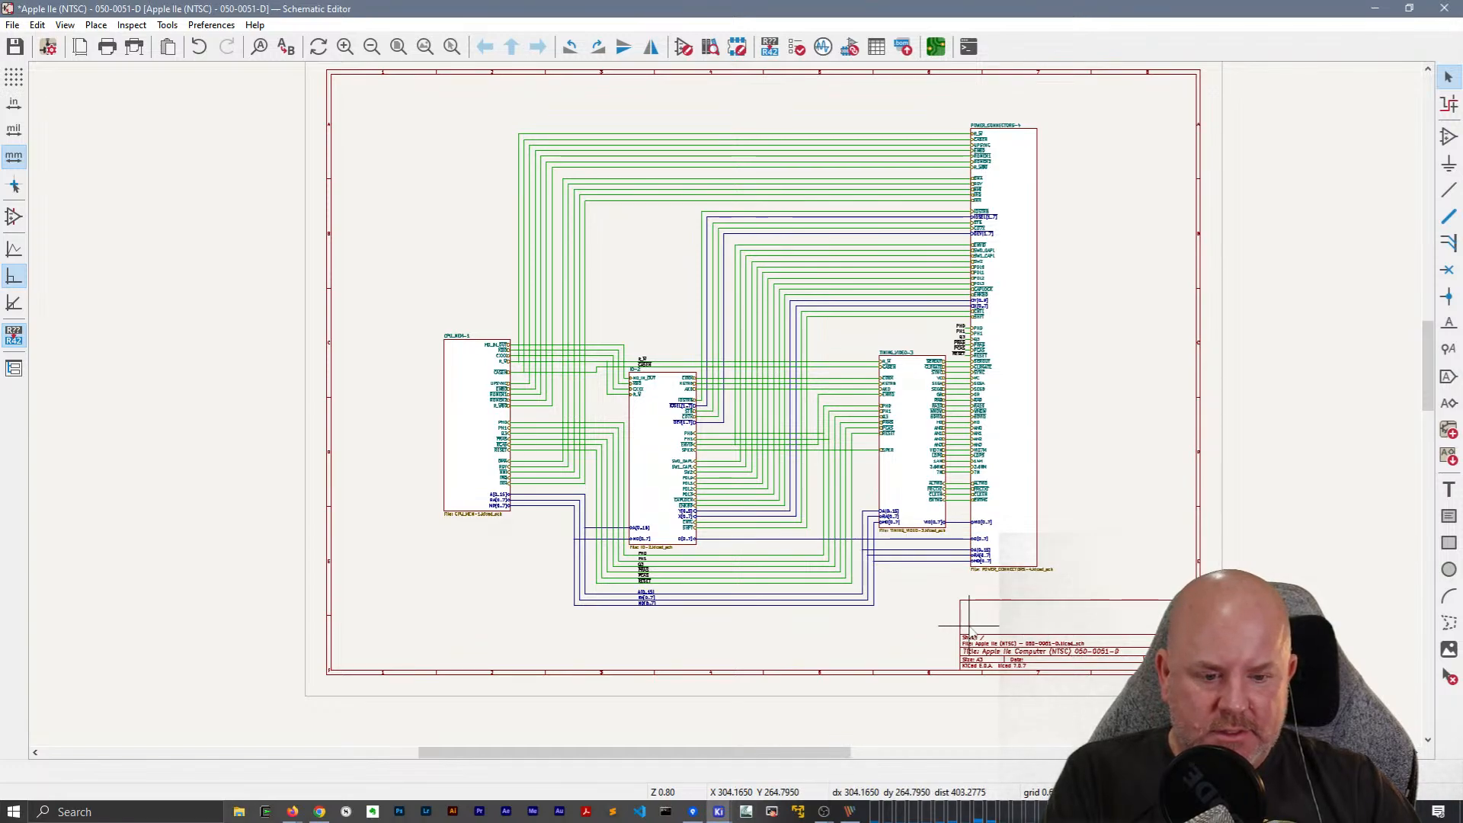
key(ctrl+s)
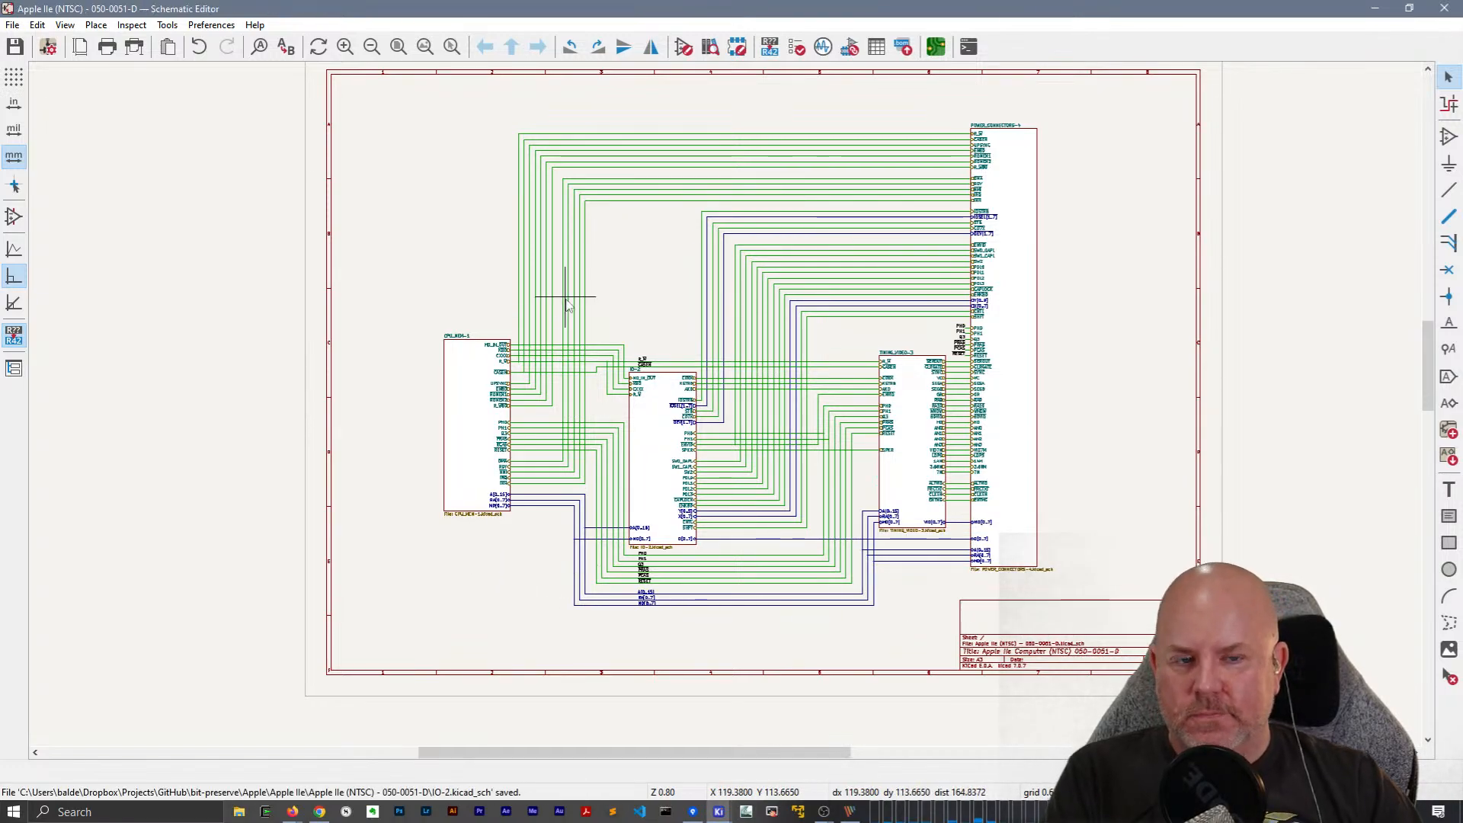
middle_drag(583, 309, 551, 324)
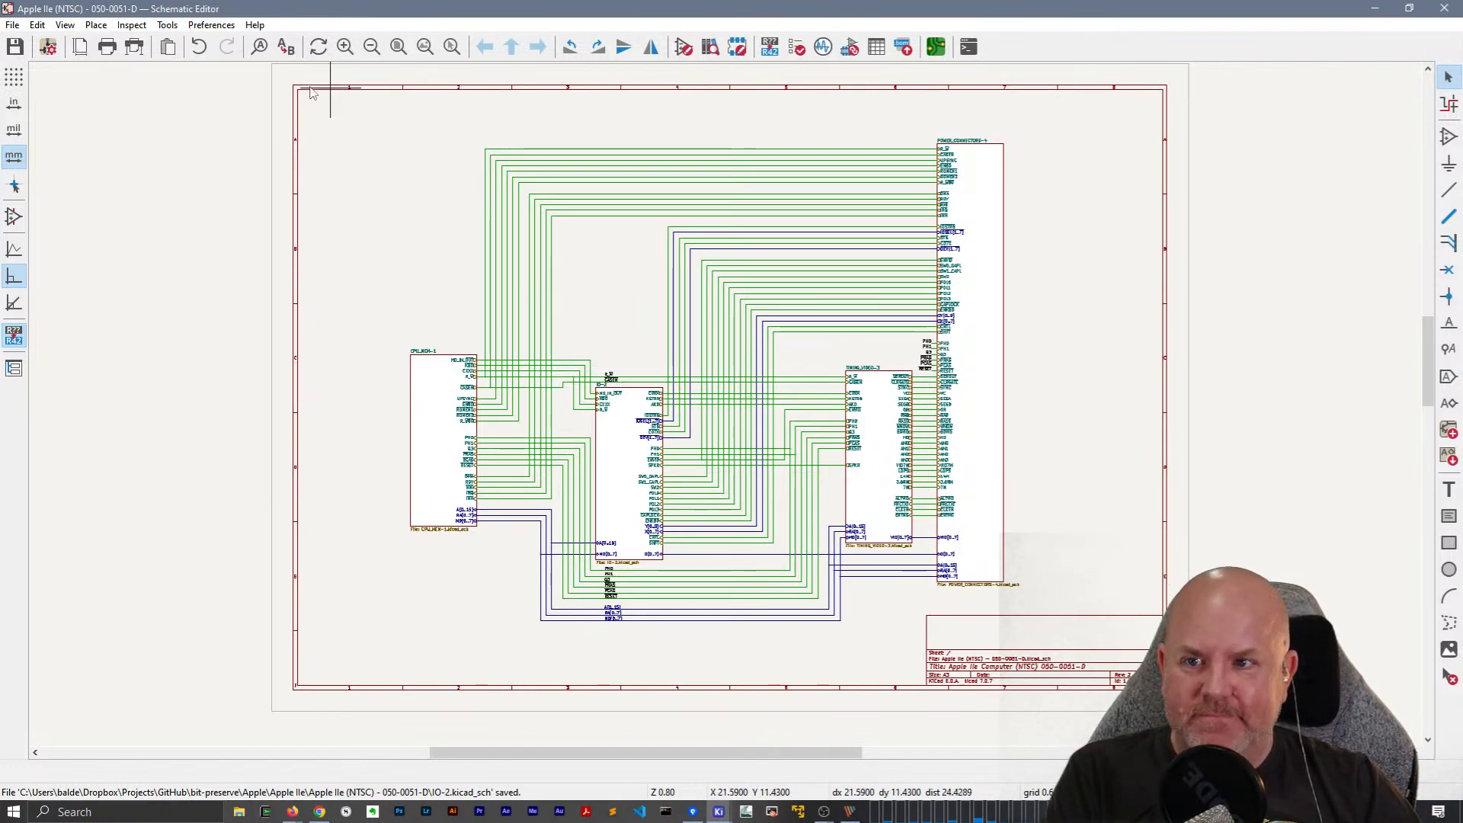
click(180, 25)
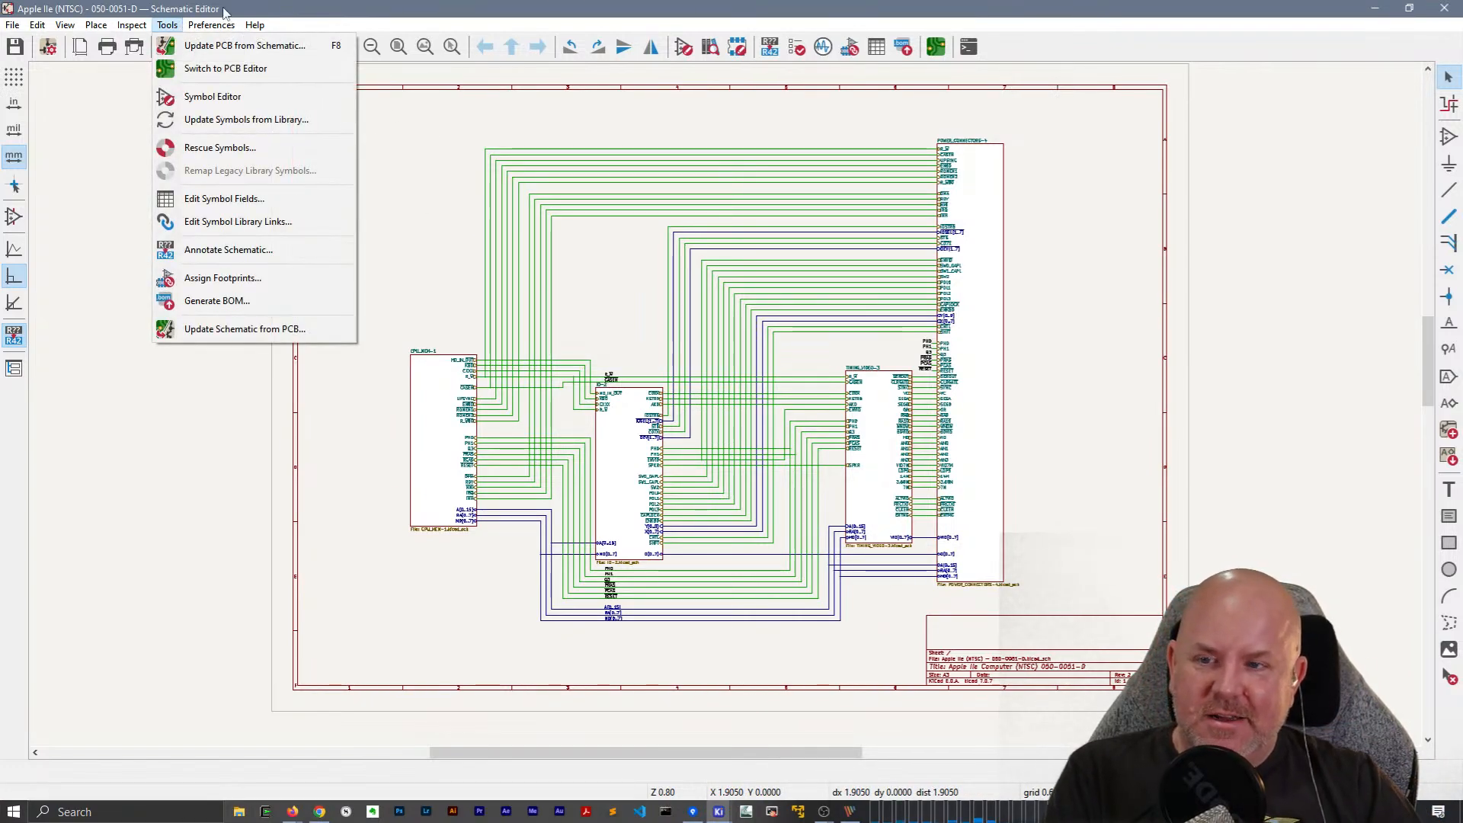
click(170, 26)
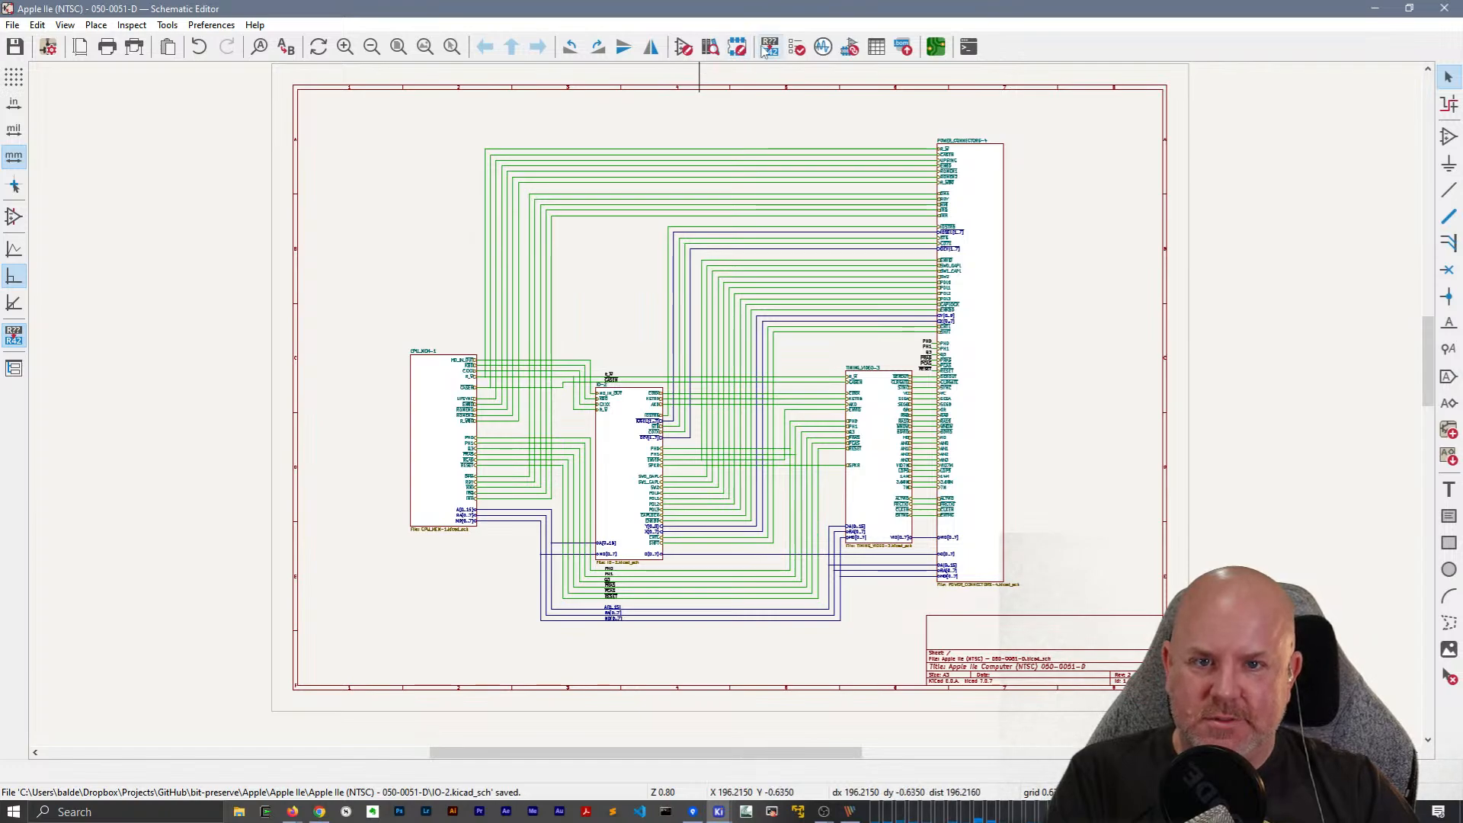
Run the Electrical Rules Checker on the schematic and examine the full list of errors and warnings.
click(797, 47)
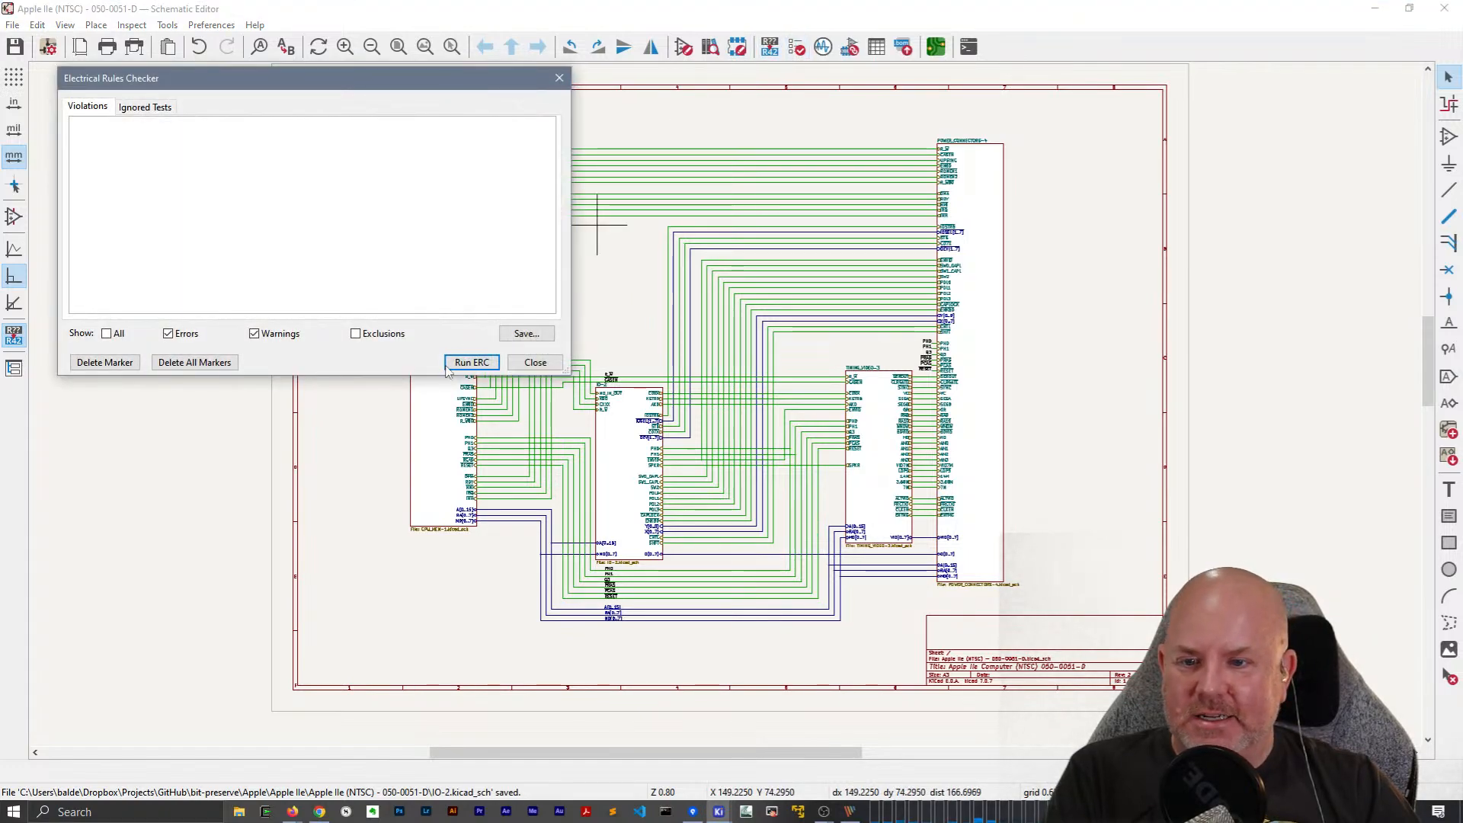
click(471, 362)
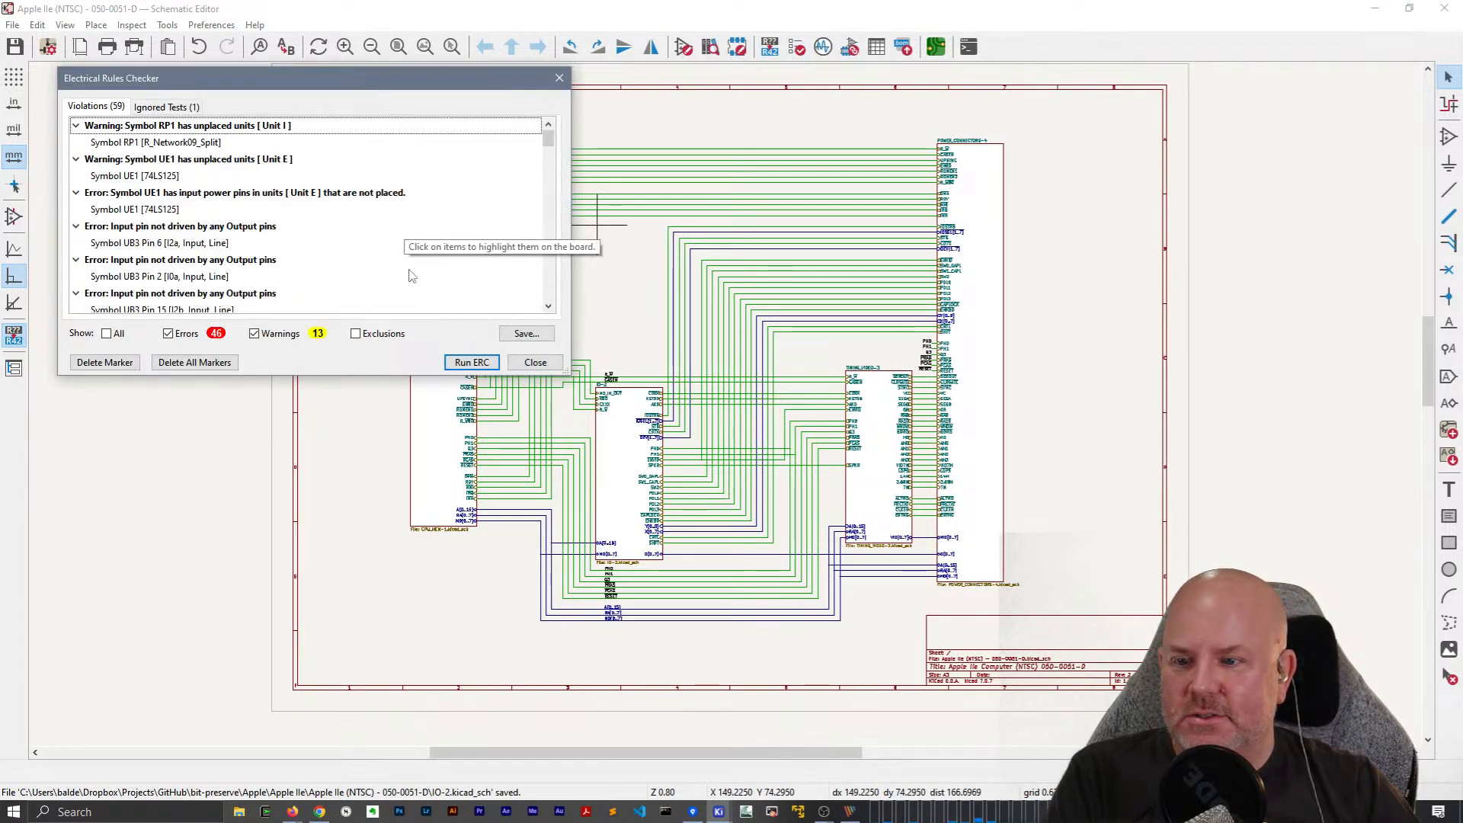
drag(371, 379, 371, 638)
scroll(370, 513, down, 15)
scroll(374, 516, down, 1)
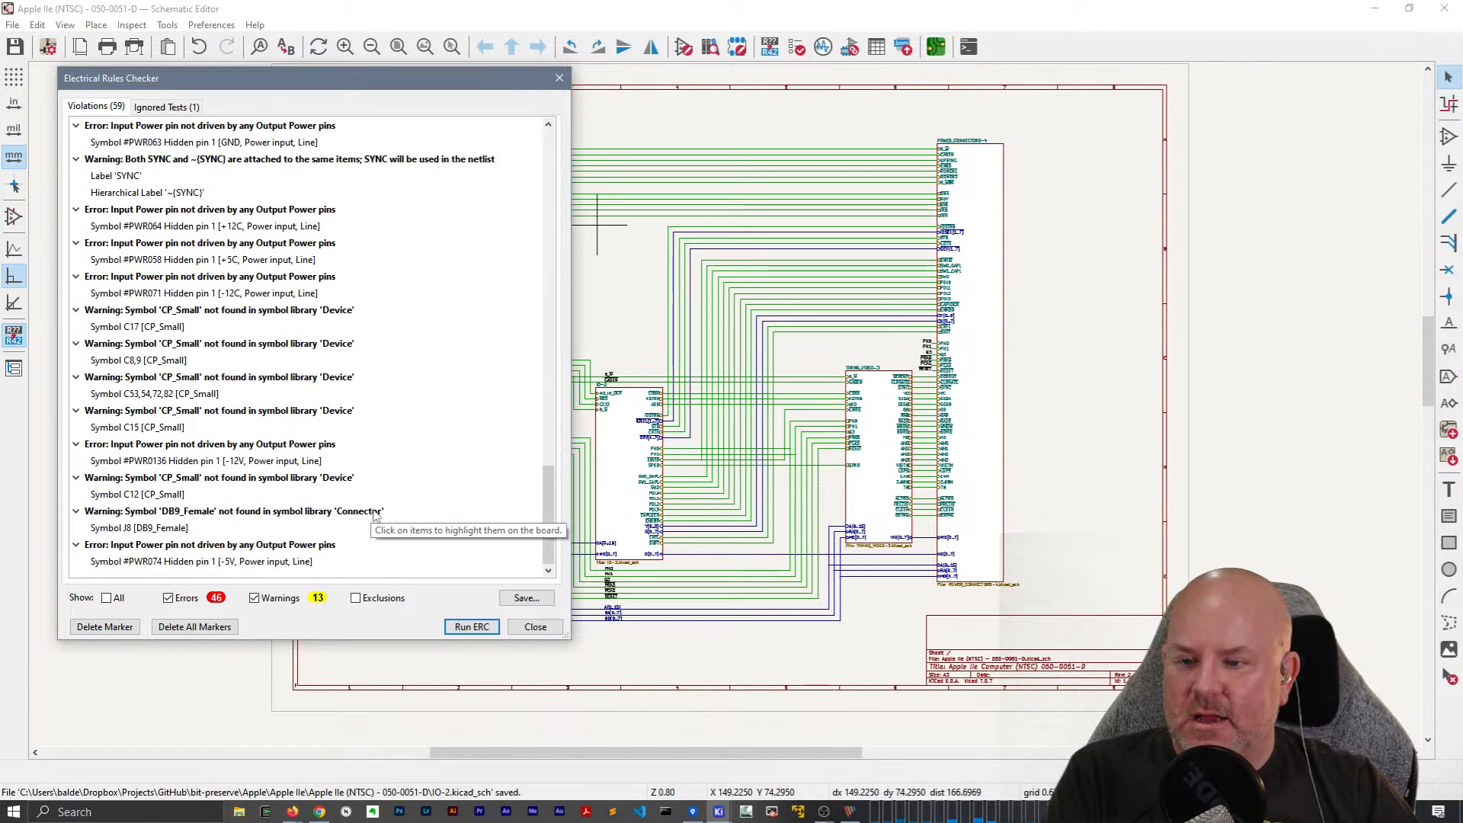
scroll(374, 515, up, 8)
scroll(373, 516, up, 10)
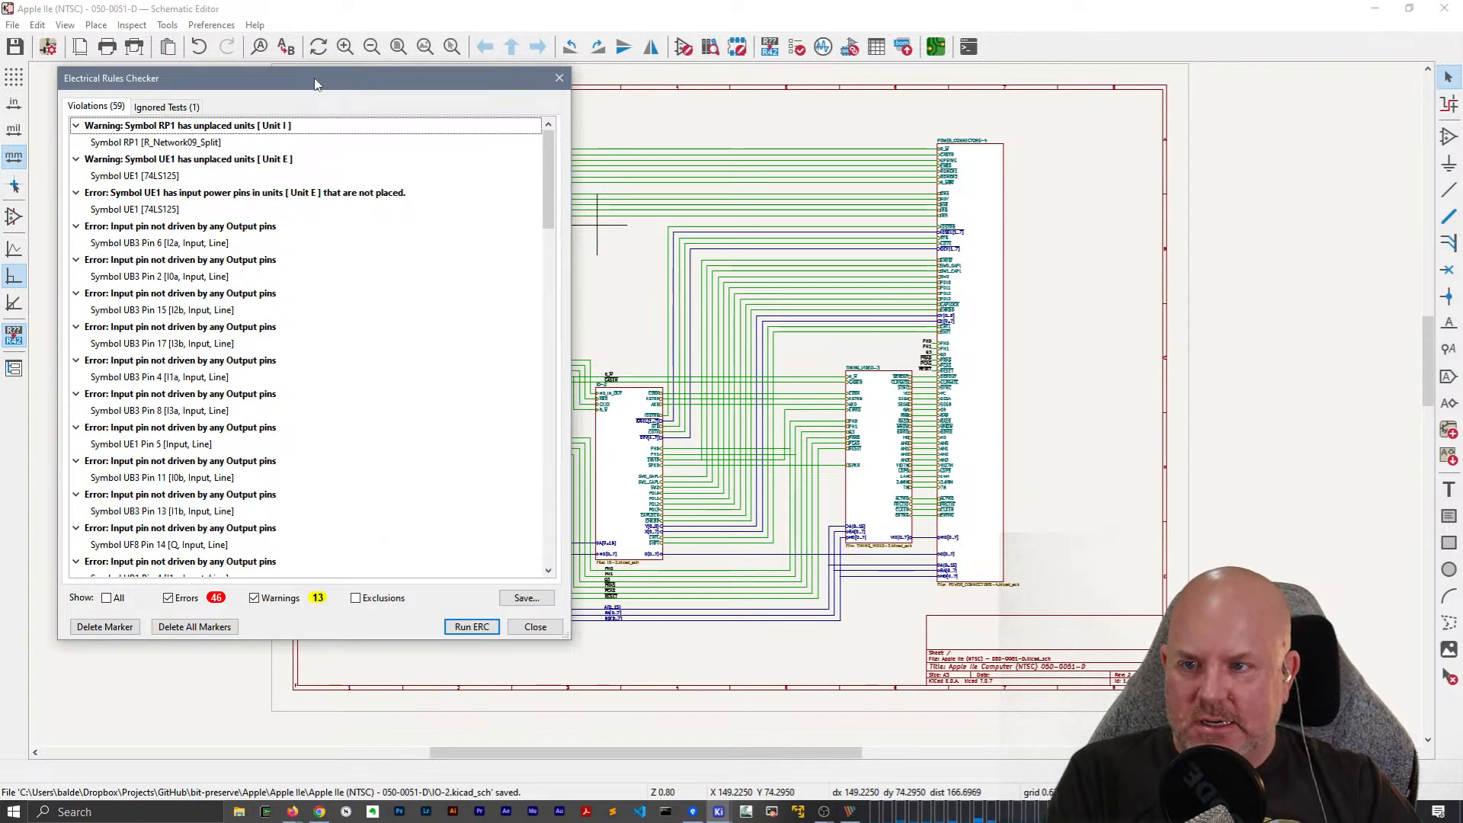
Locate the undriven input pin violation for UB3 pin 11 on its schematic sheet.
drag(318, 84, 383, 116)
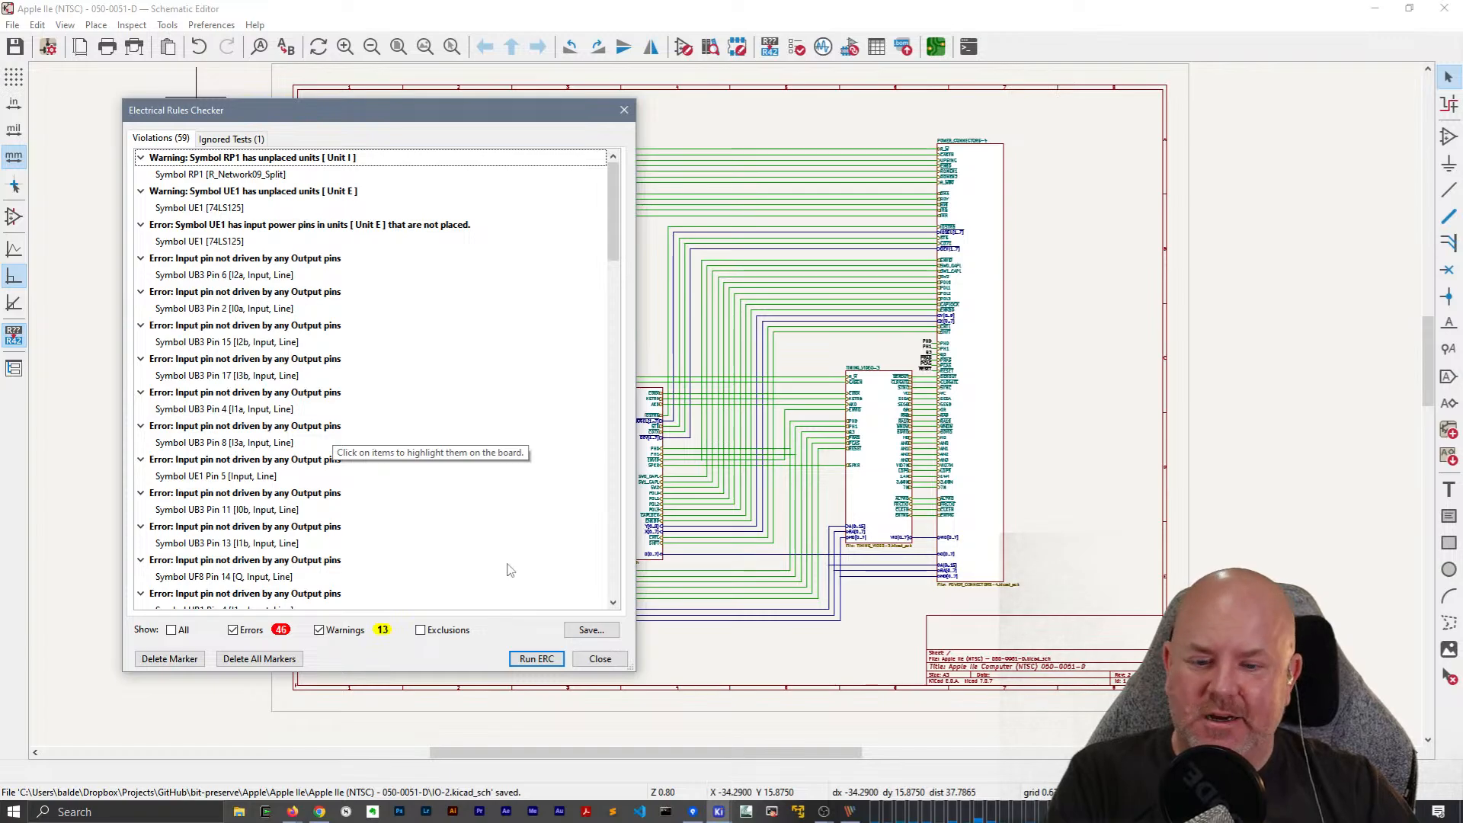
double_click(183, 509)
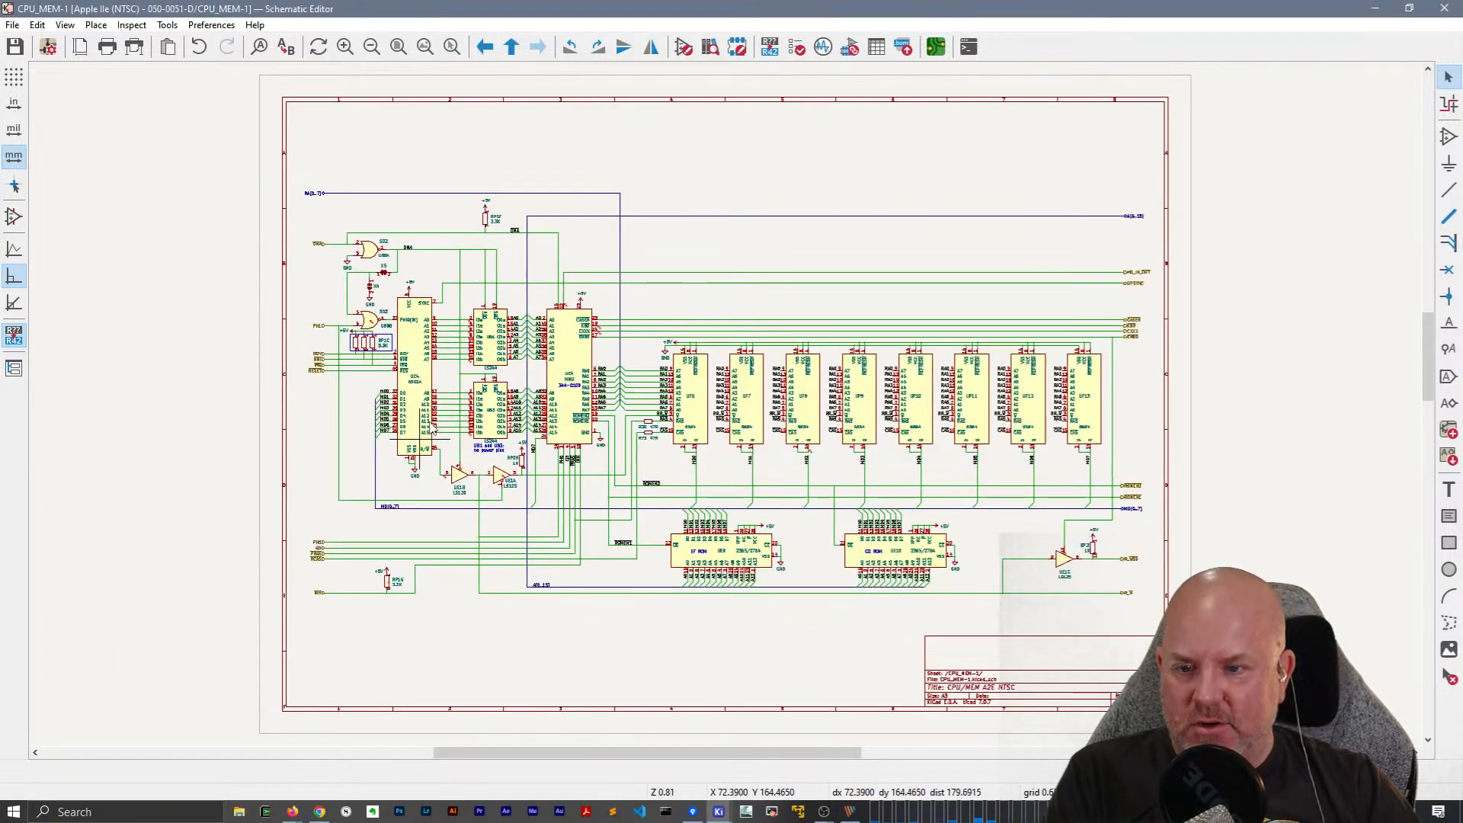
Open the library symbol of the 6502A processor UC4 in the Symbol Editor.
scroll(405, 377, up, 3)
middle_drag(725, 407, 458, 363)
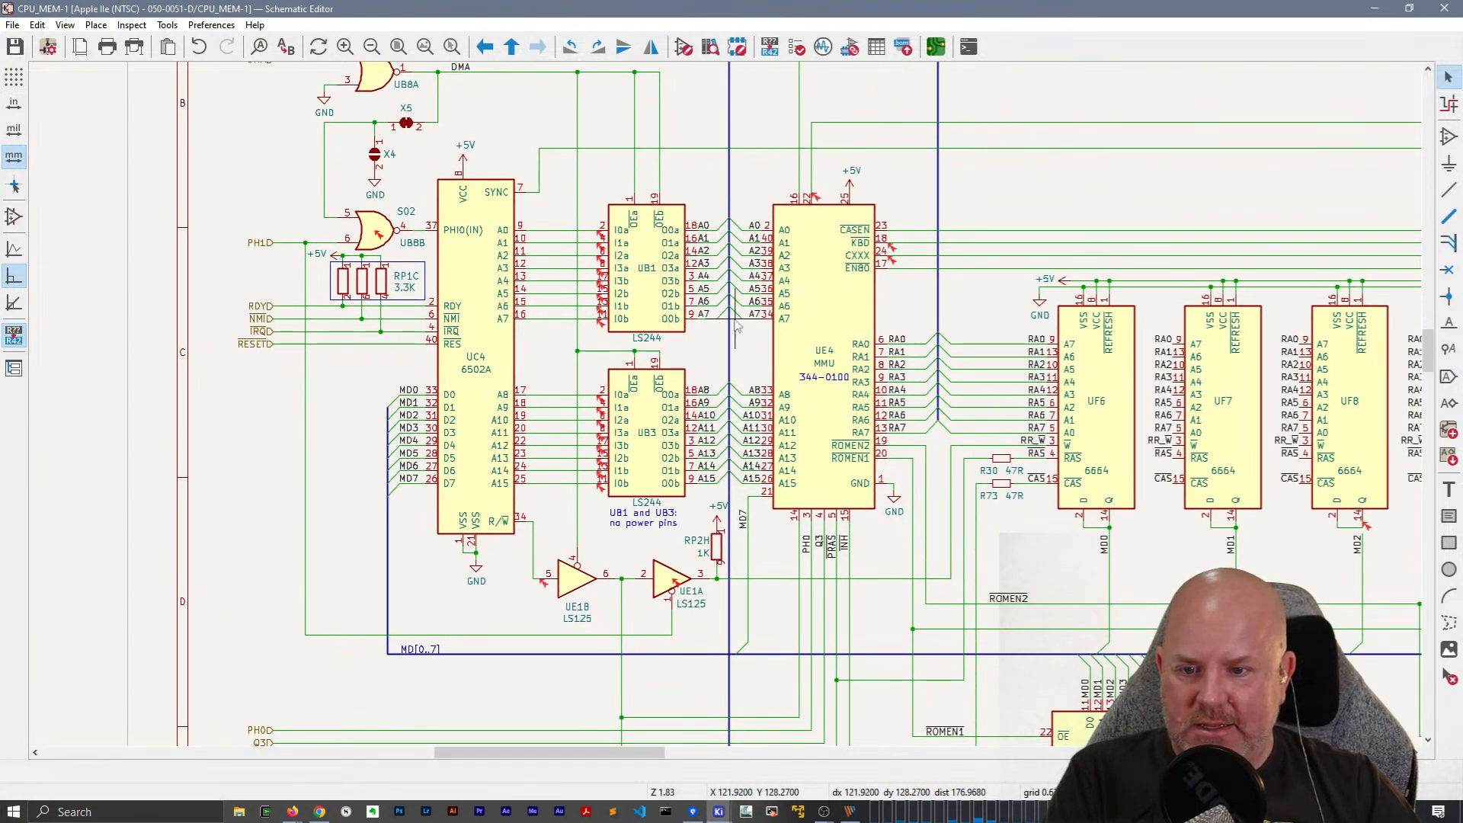
middle_drag(737, 326, 672, 324)
double_click(434, 337)
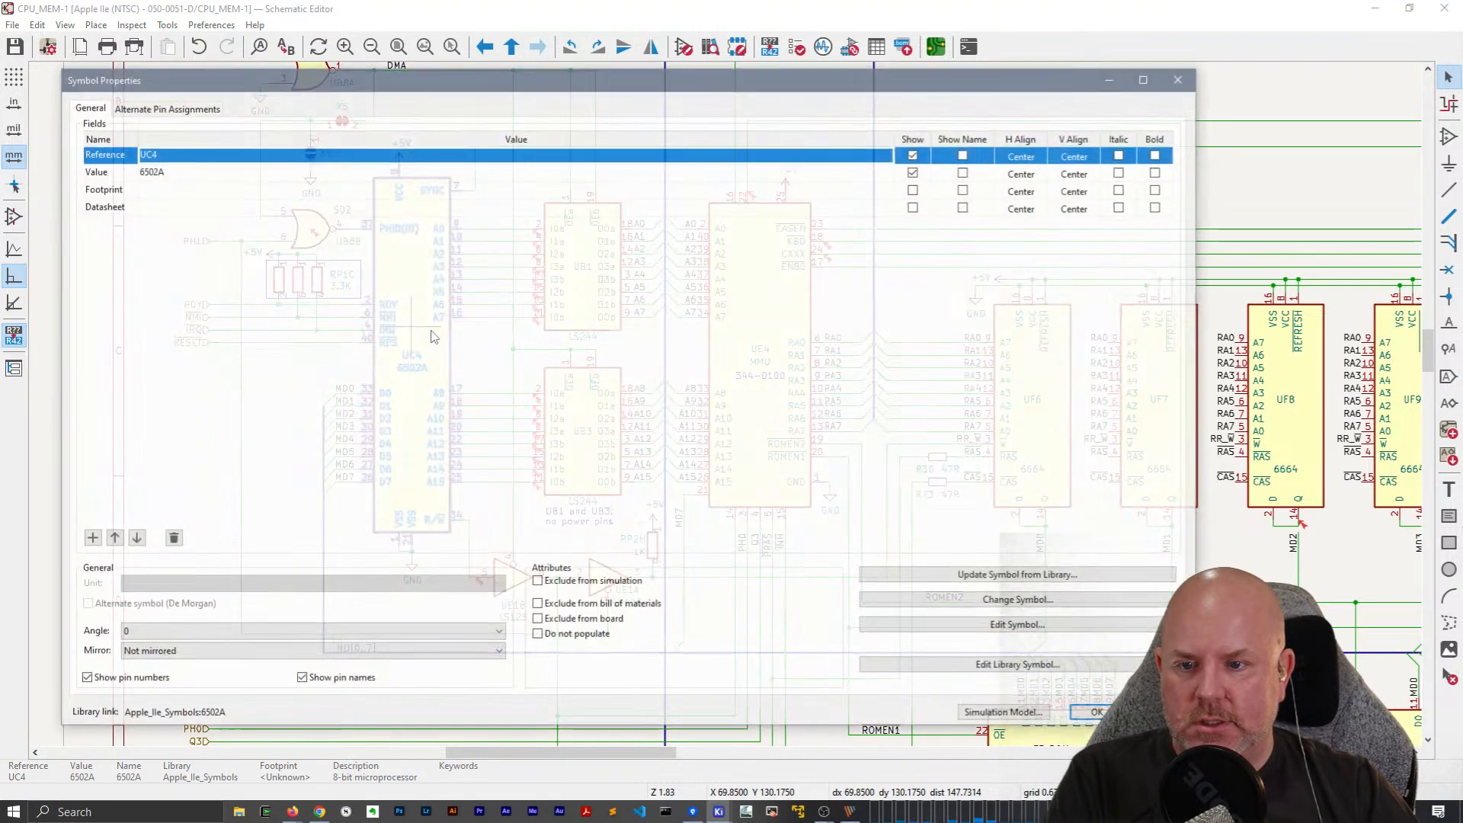
click(1096, 712)
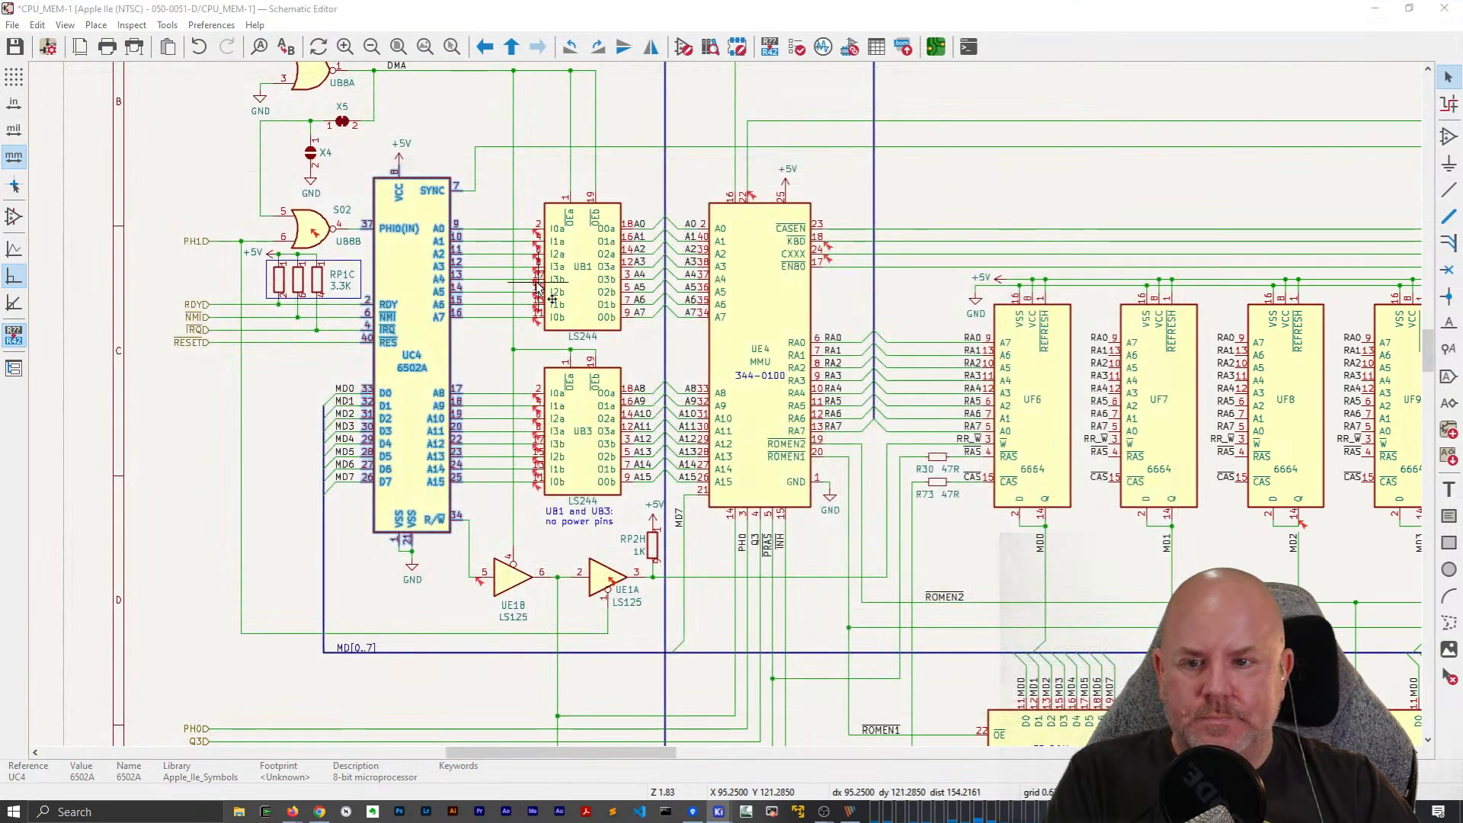
key(ctrl+e)
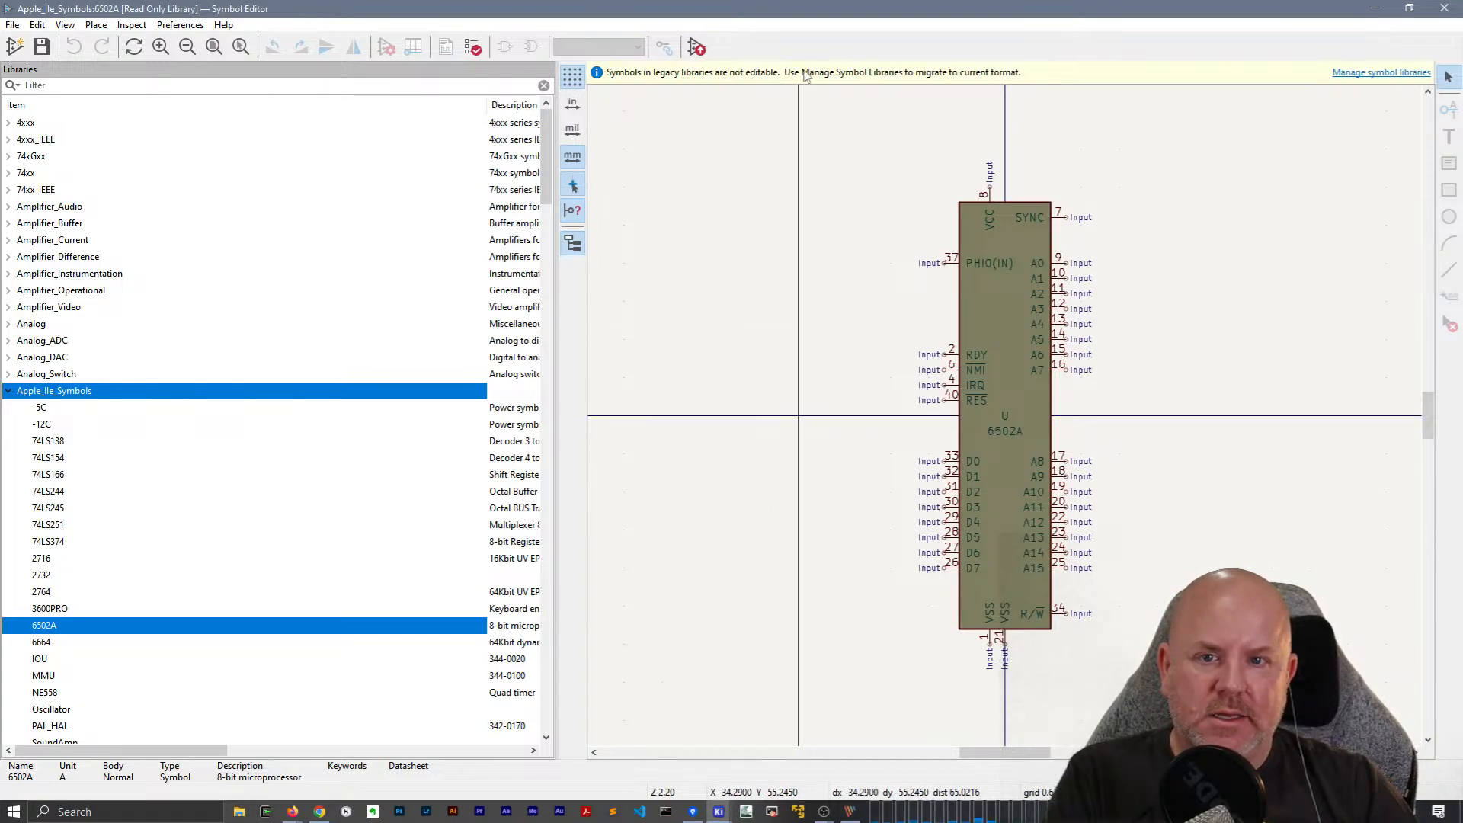
Migrate the project-specific Apple_IIe_Symbols library from legacy to the current KiCad format, then return to the schematic.
click(1364, 72)
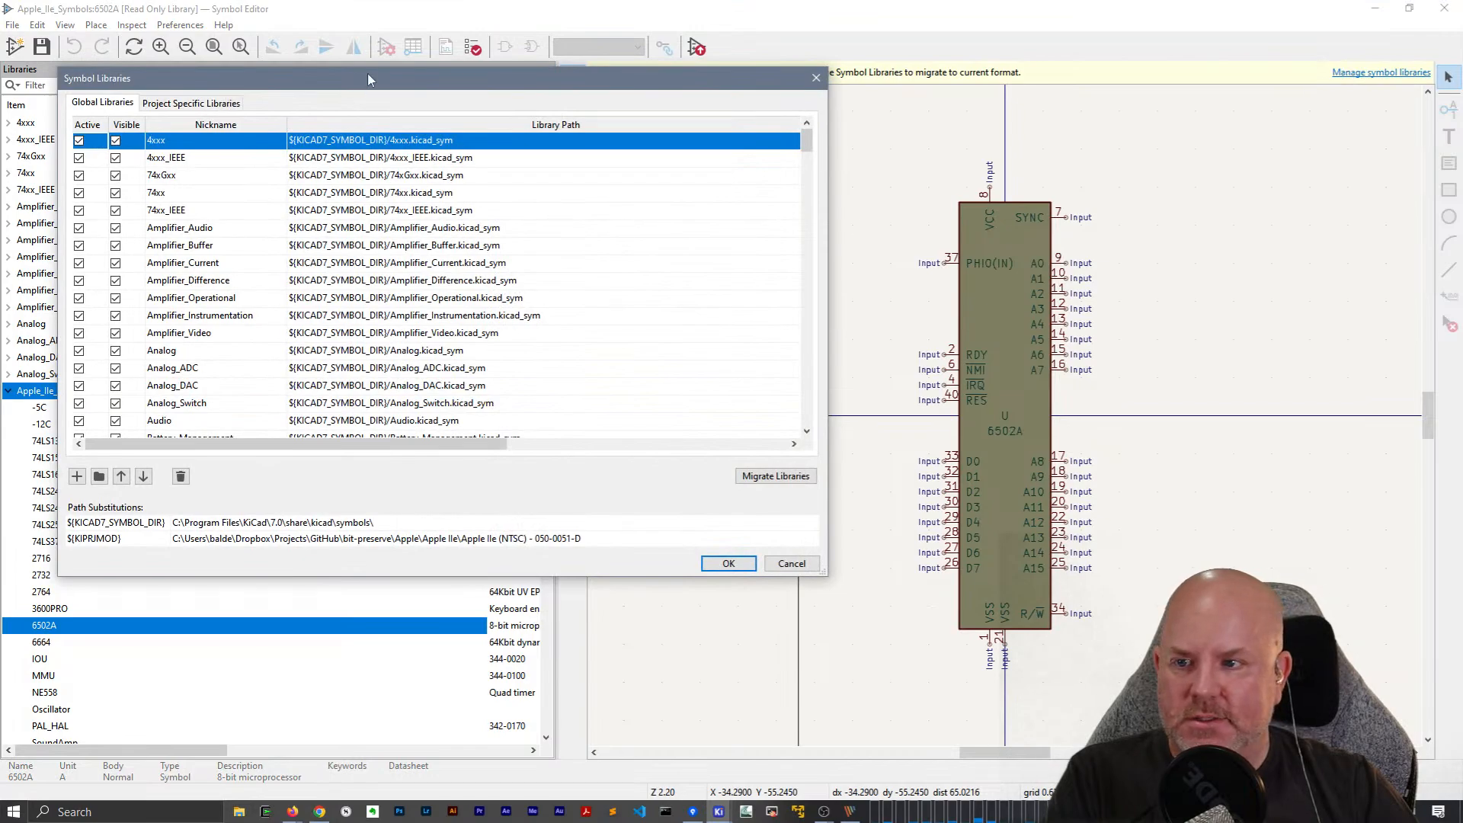
drag(367, 73, 598, 85)
click(422, 113)
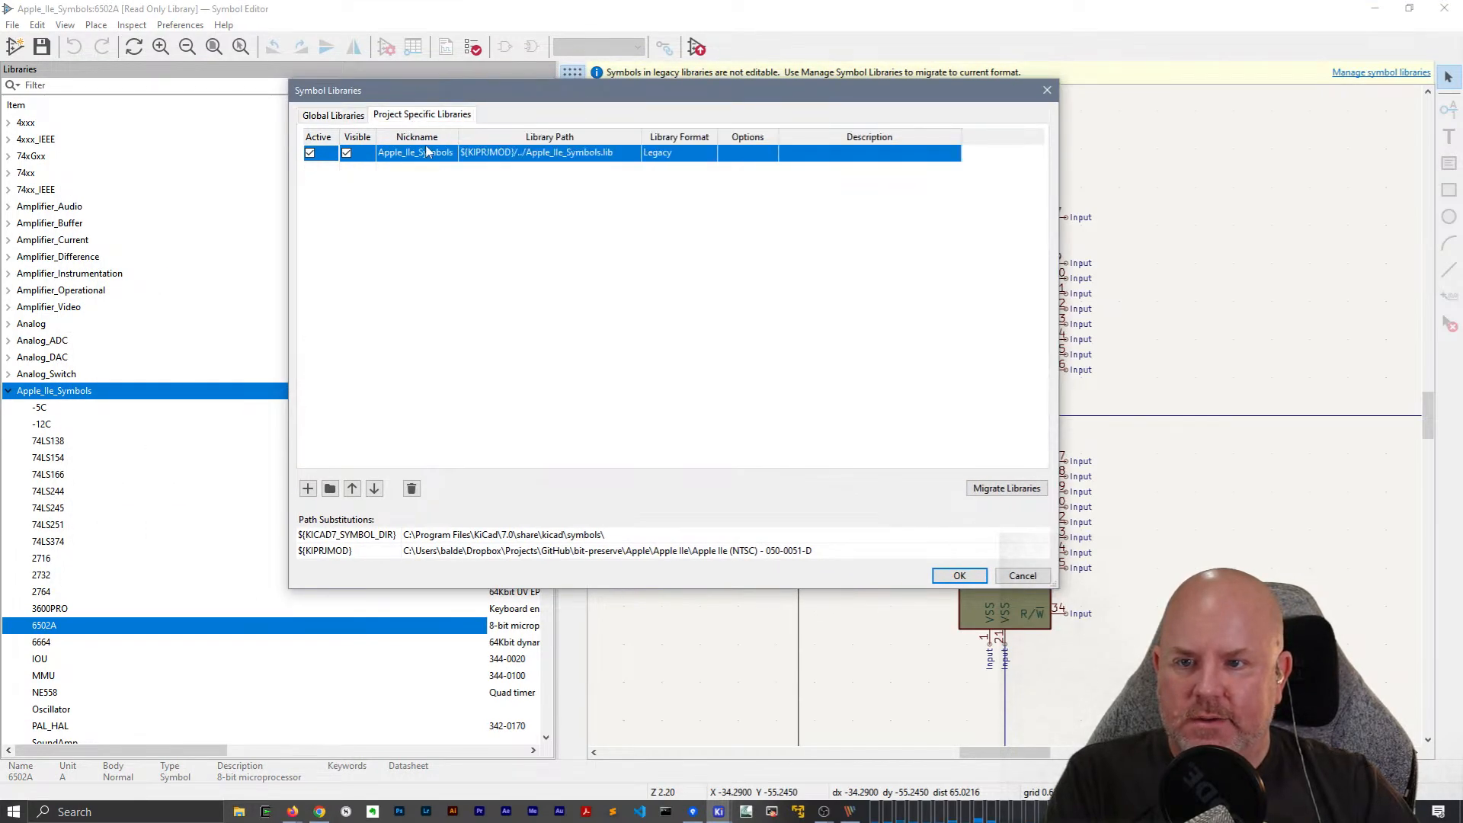
click(1014, 489)
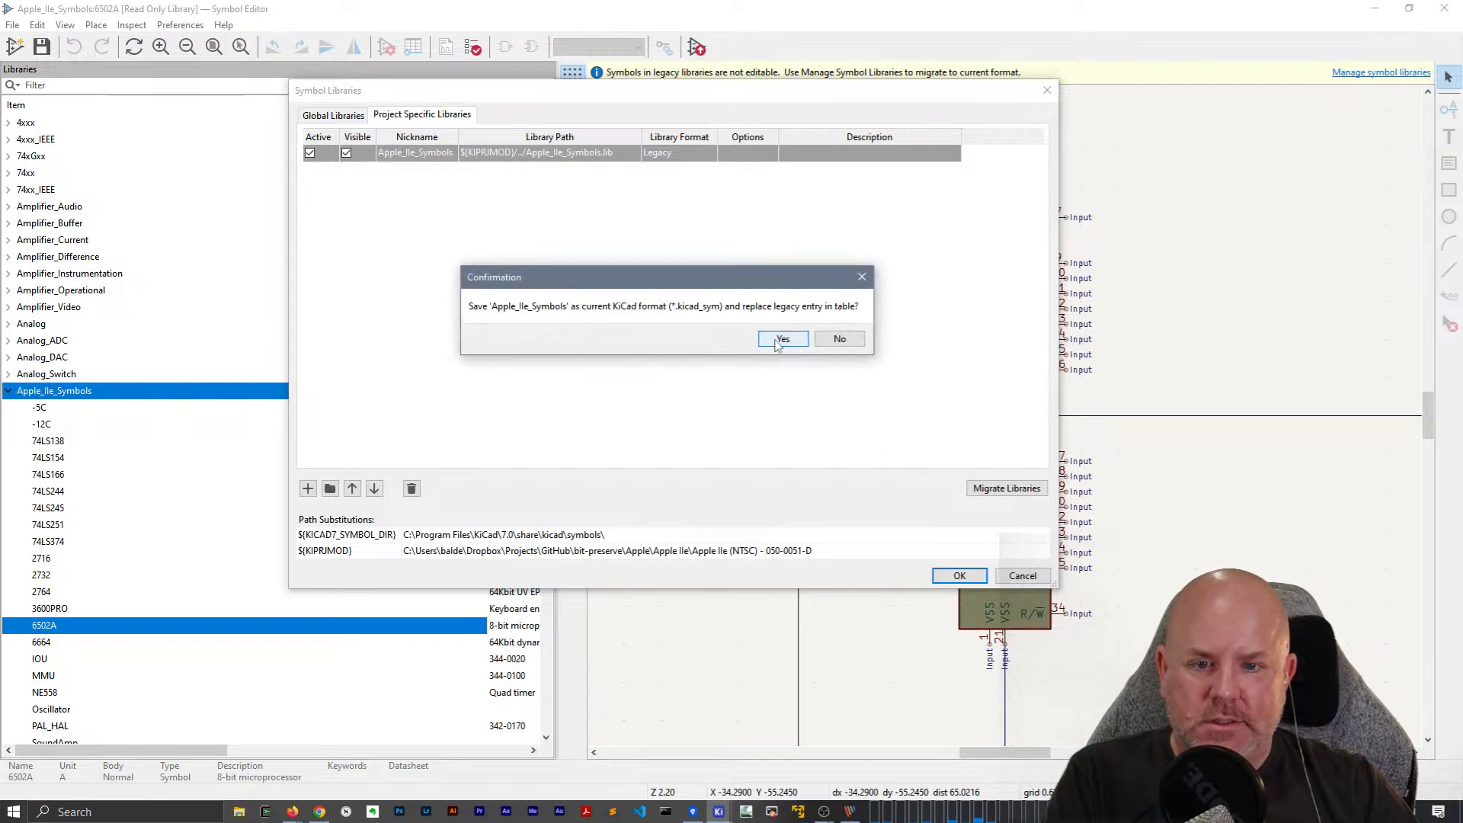
click(781, 340)
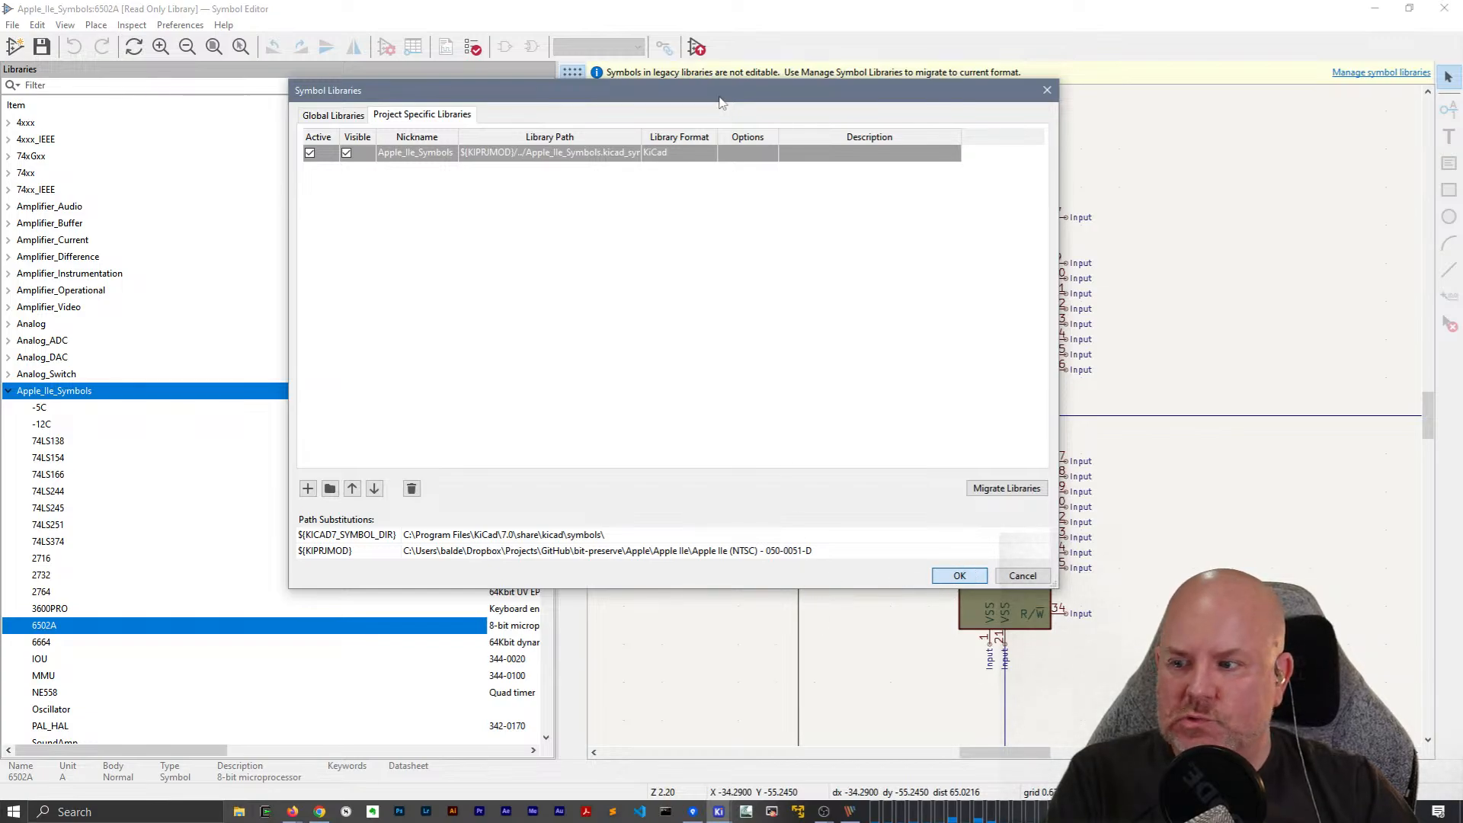
key(Return)
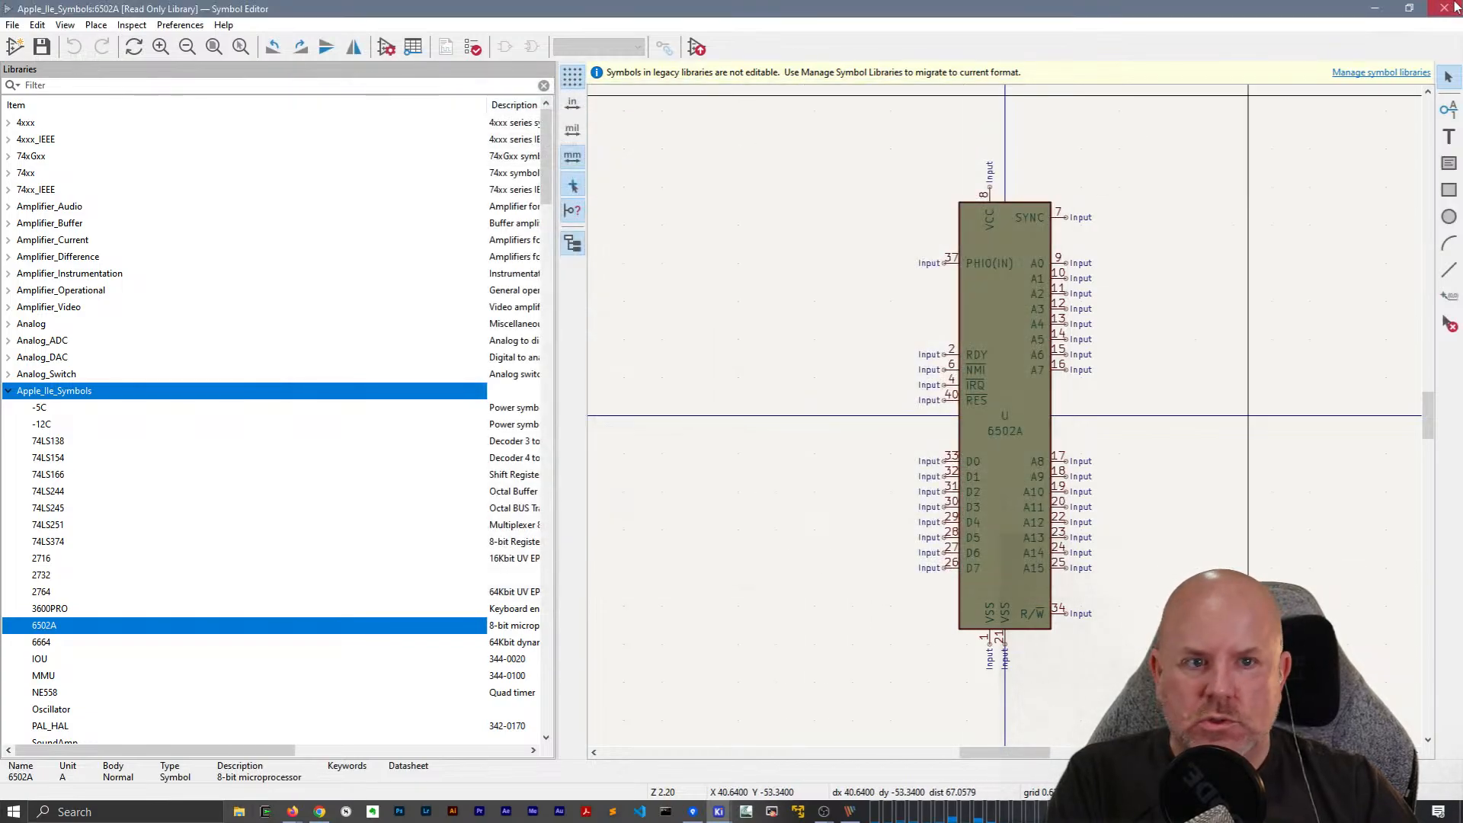
click(1444, 8)
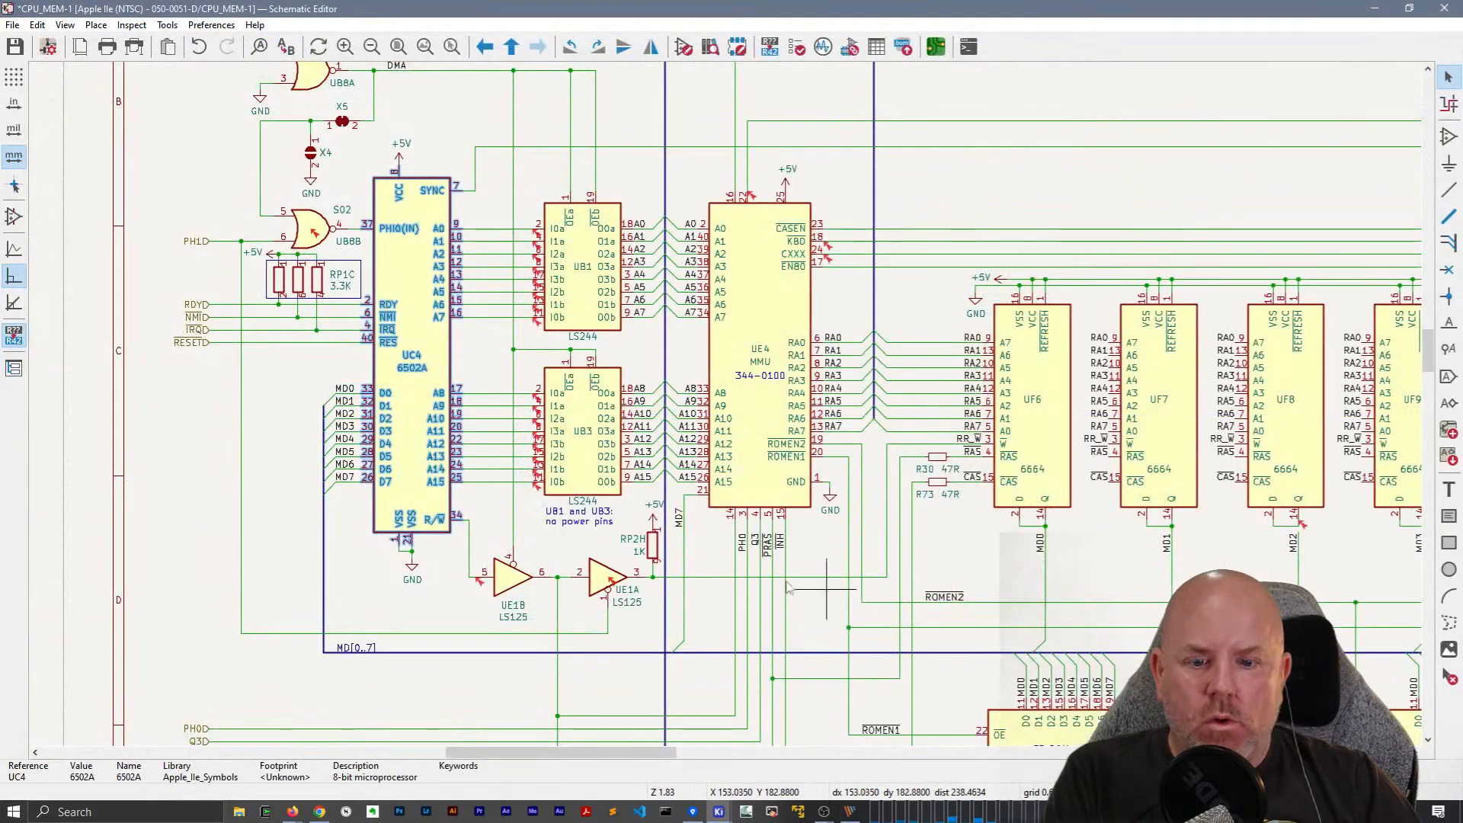
Switch to Sourcetree and stage all pending files in the bit-preserve repository, including the migrated symbol library.
click(696, 814)
click(67, 126)
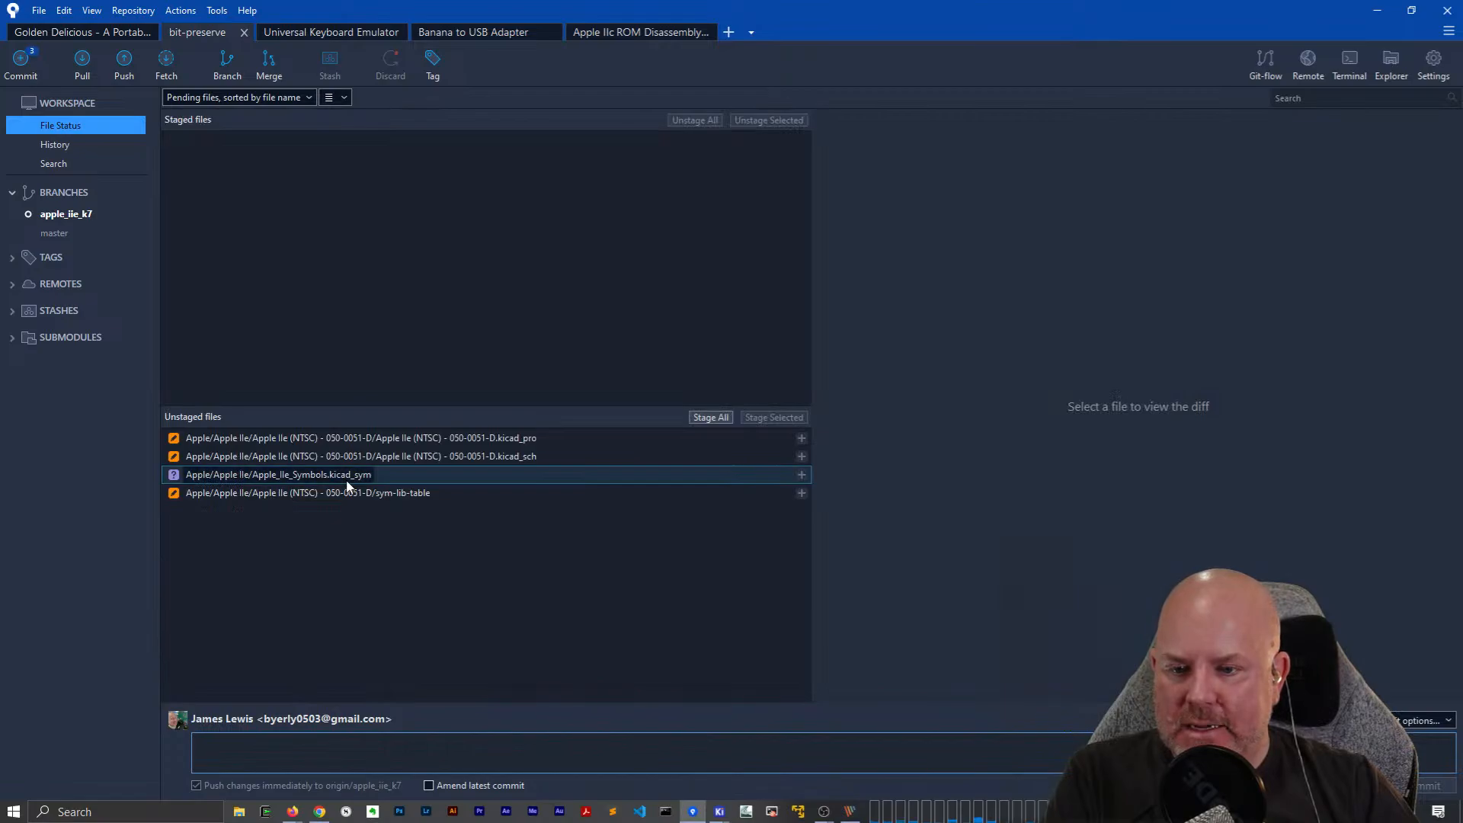
click(346, 478)
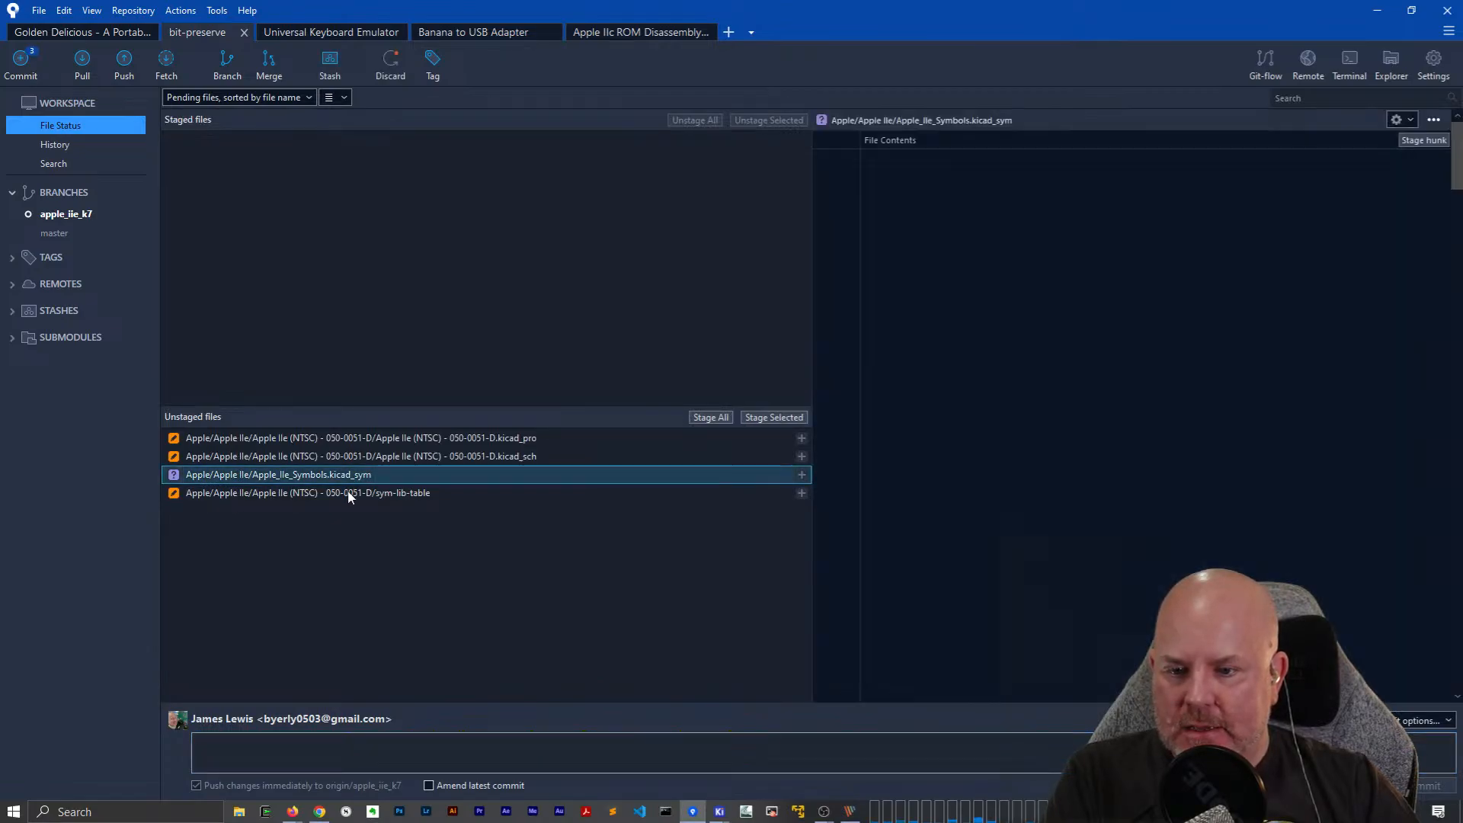
shift+click(583, 492)
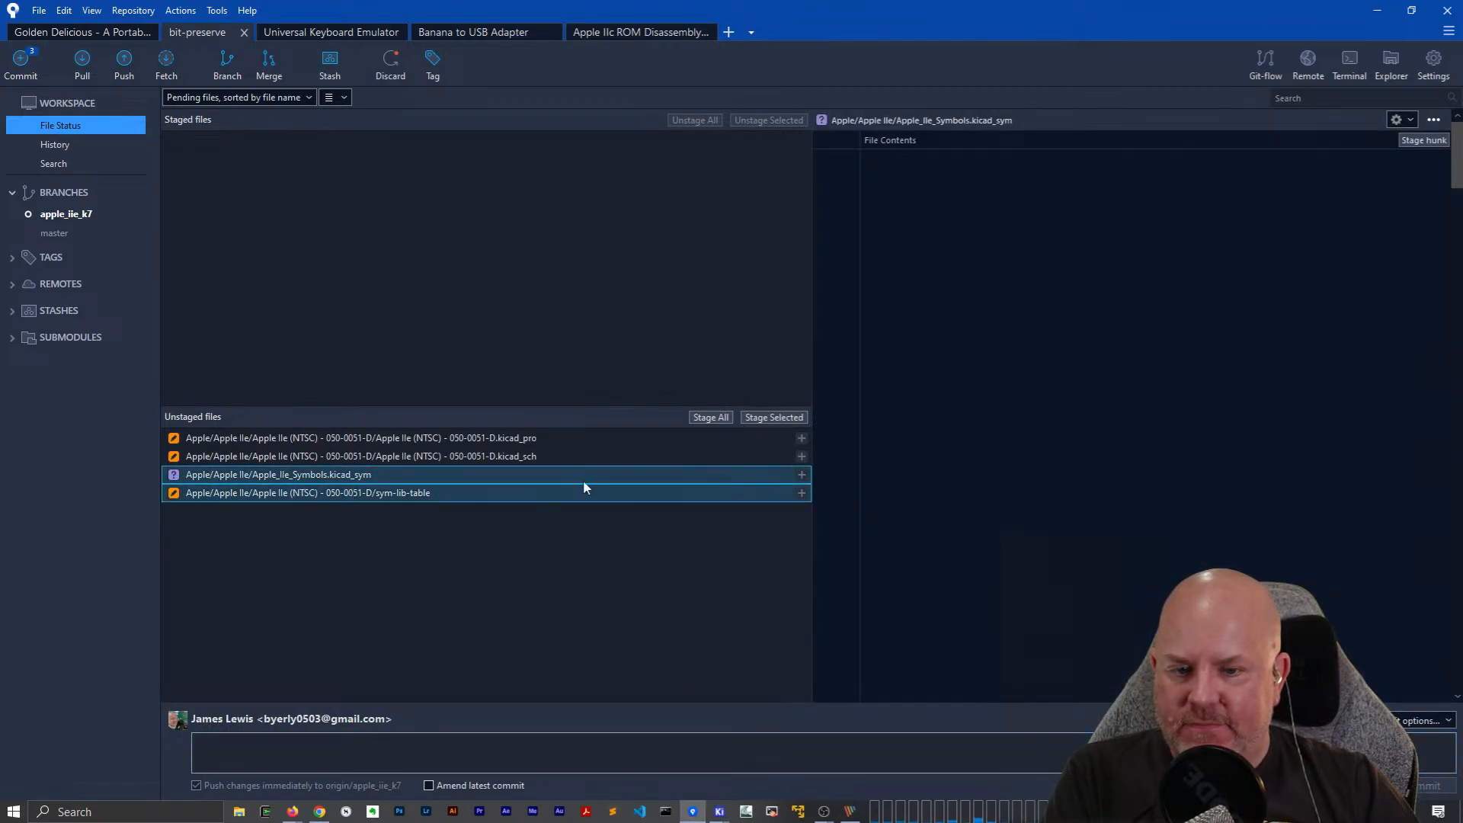
click(711, 417)
Commit and push the staged files with the message "update IIe library to v7", then return to the KiCad schematic.
click(266, 755)
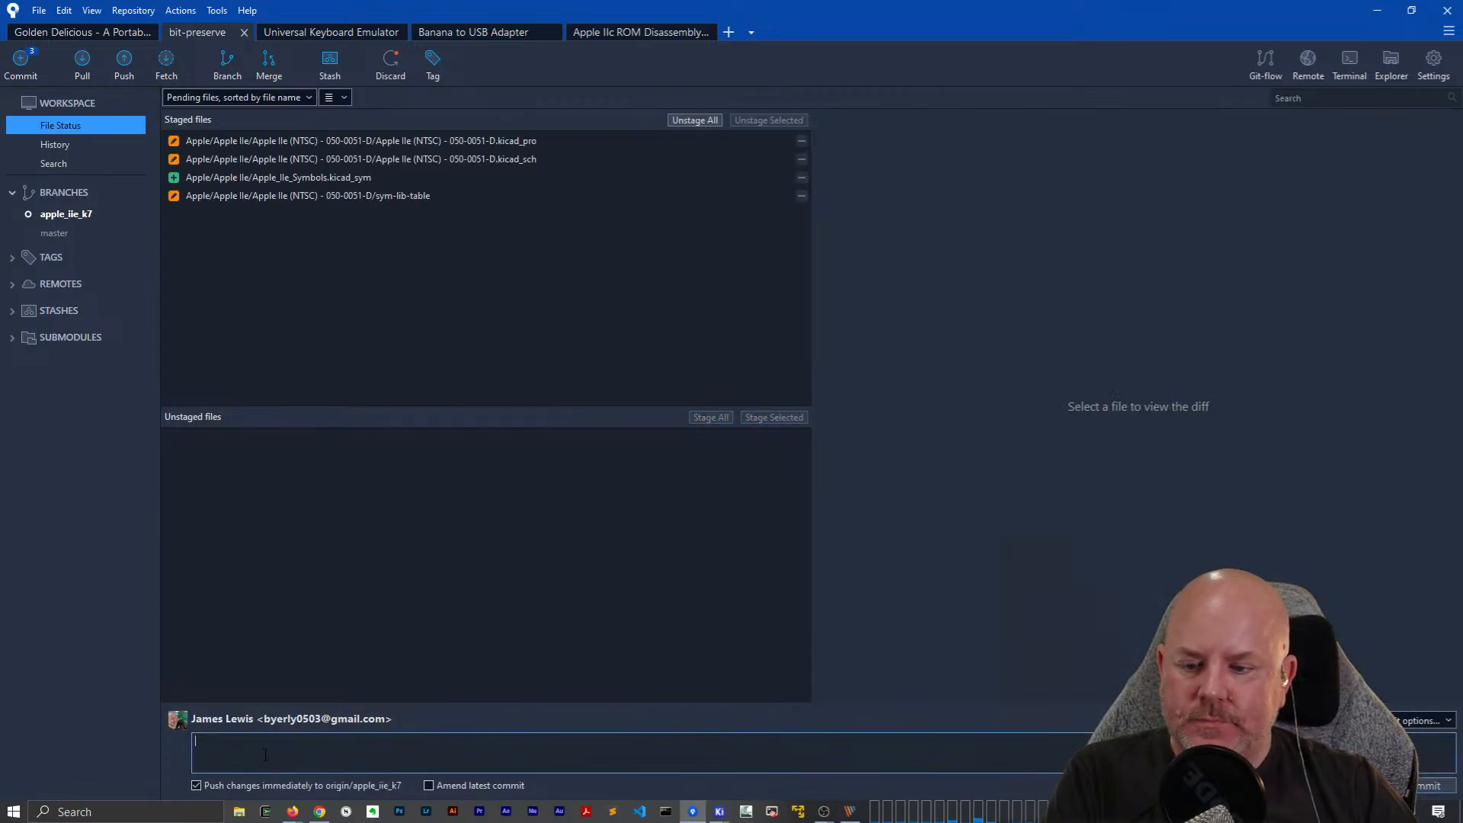
text(update IIe l)
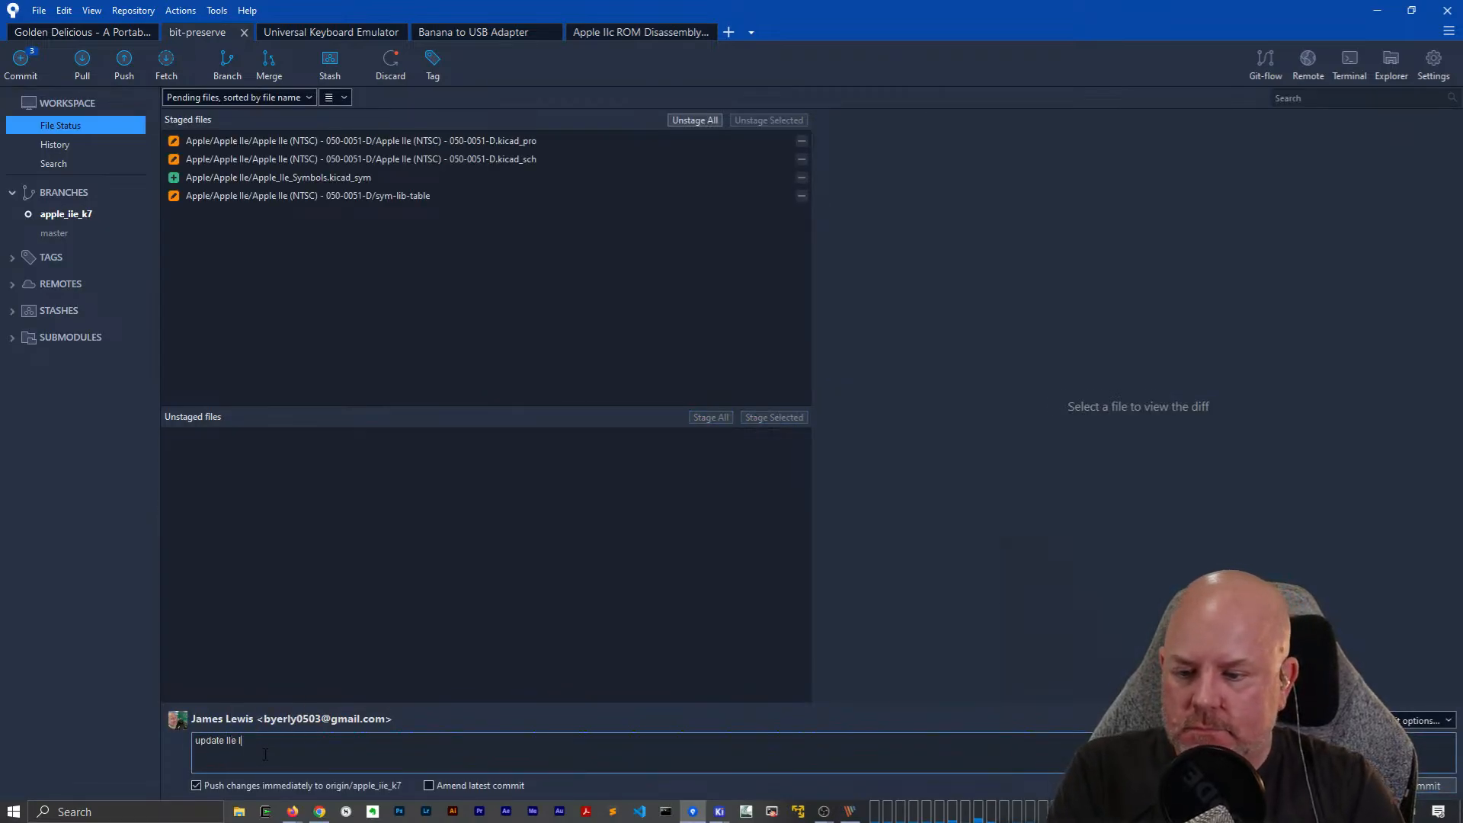
text(ibrary to v7)
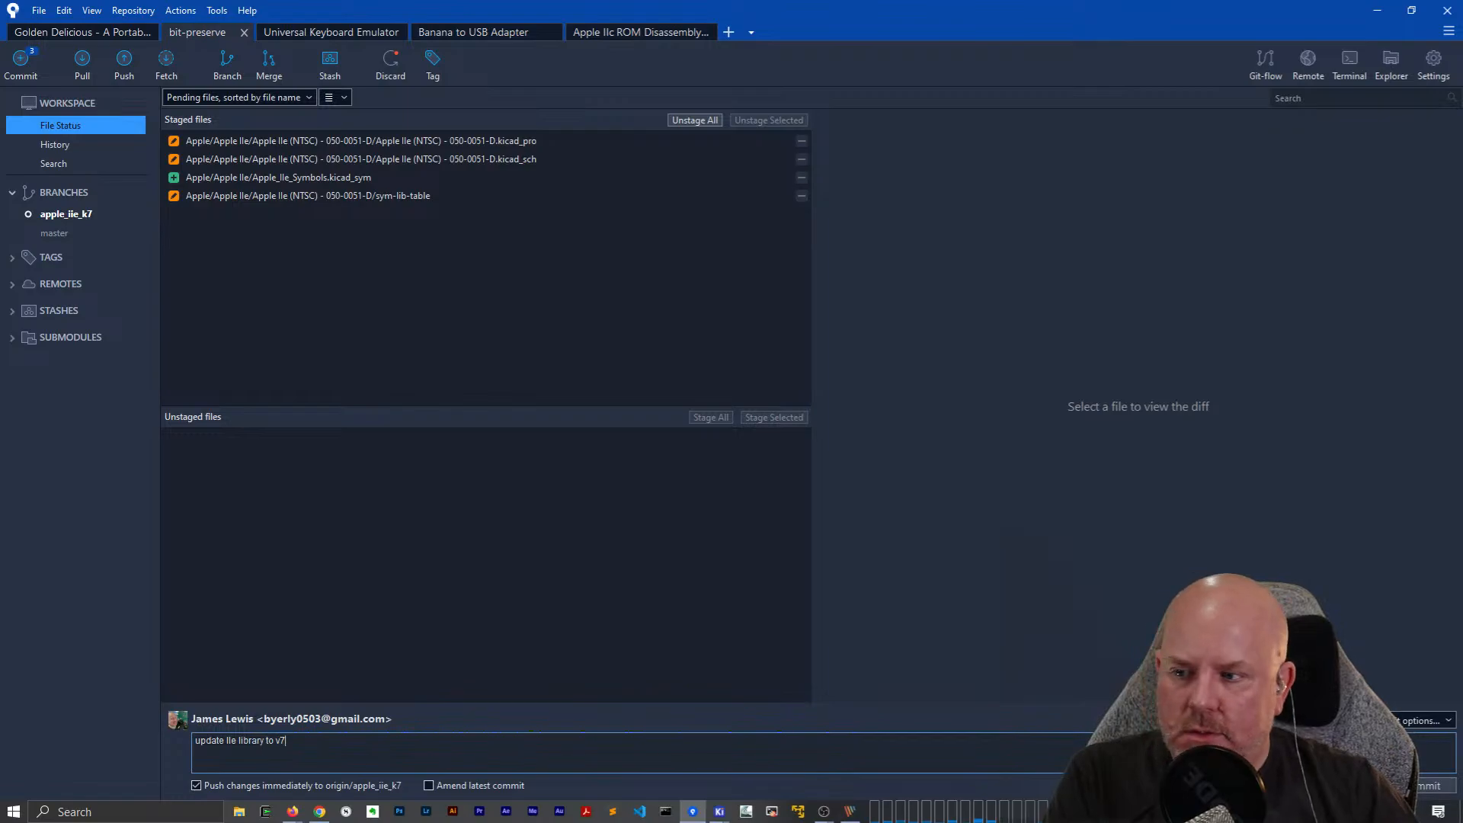
key(ctrl+Return)
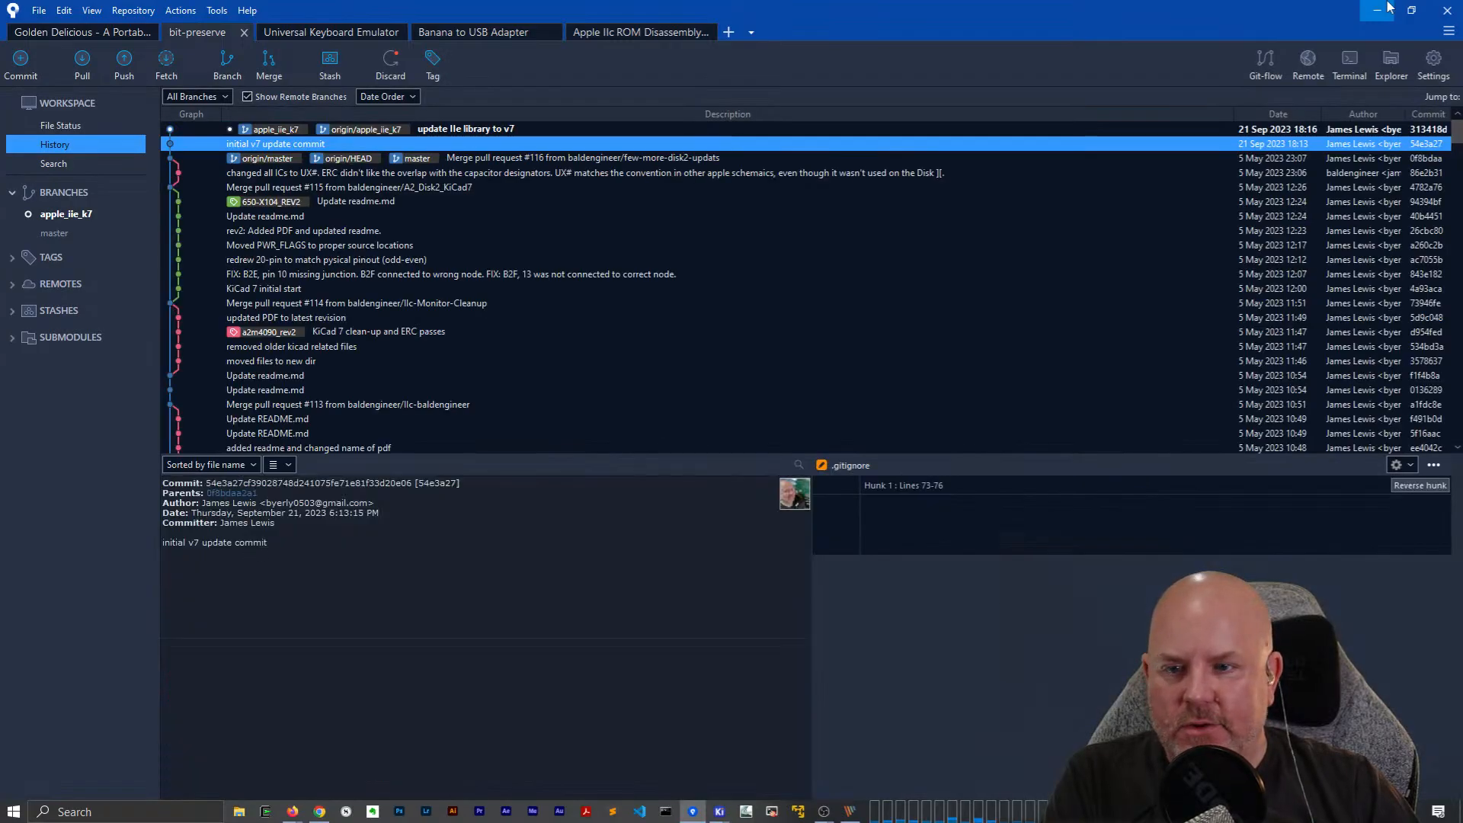
click(1378, 10)
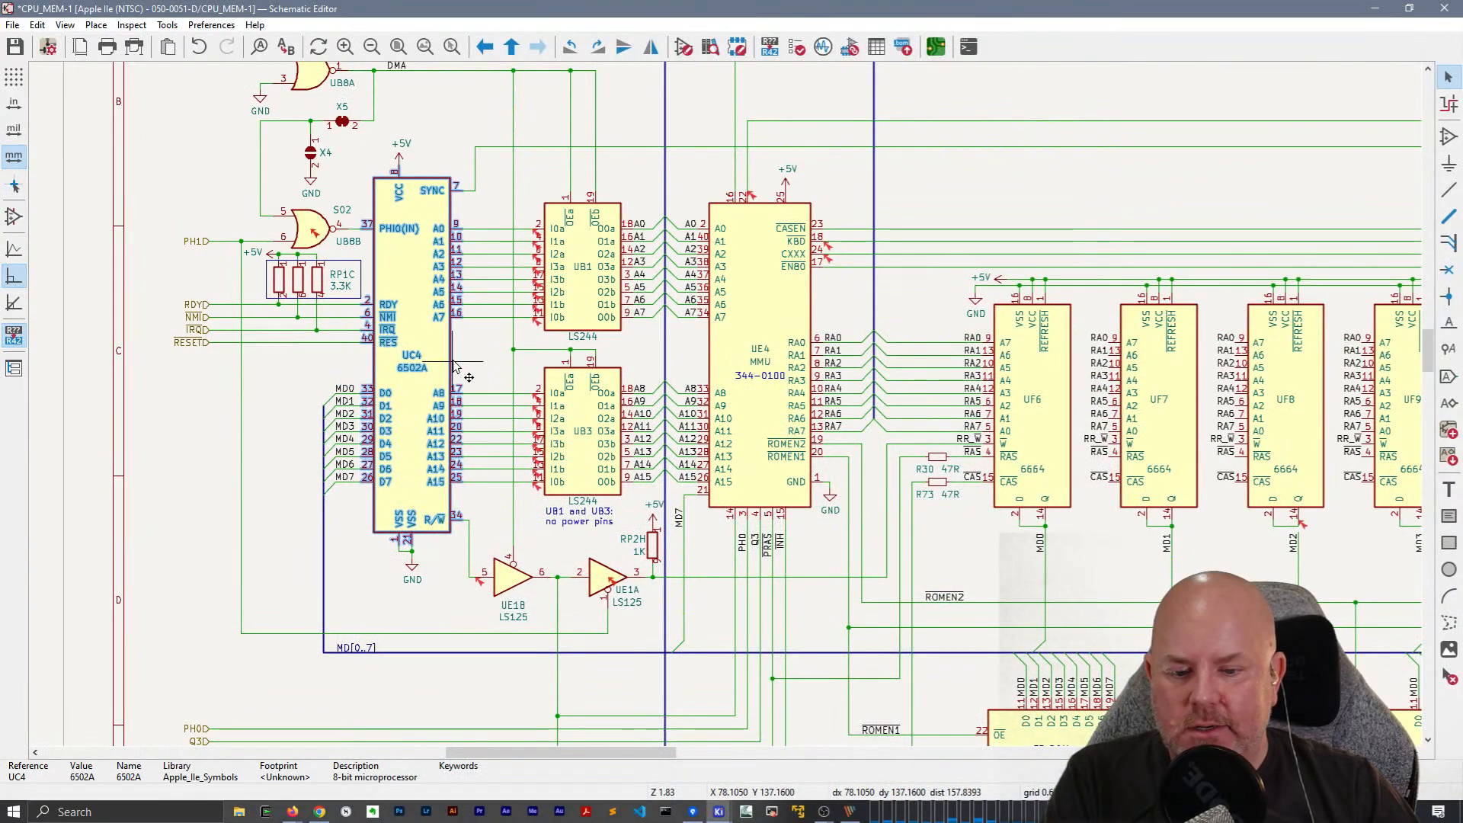
Reopen UC4's 6502A library symbol for editing and narrow the library list to enlarge the drawing area.
mouse_move(723, 811)
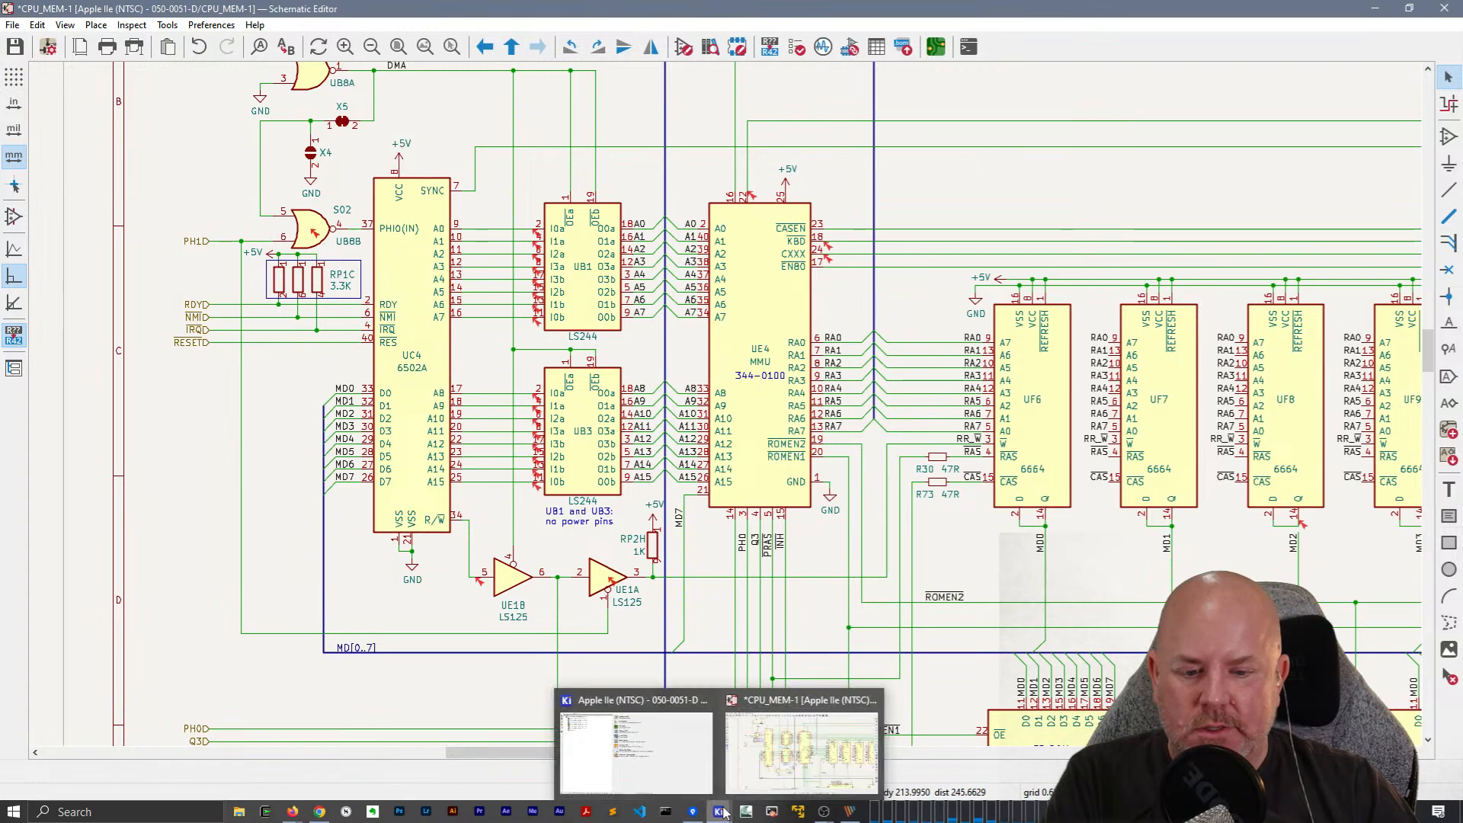
click(414, 311)
double_click(414, 311)
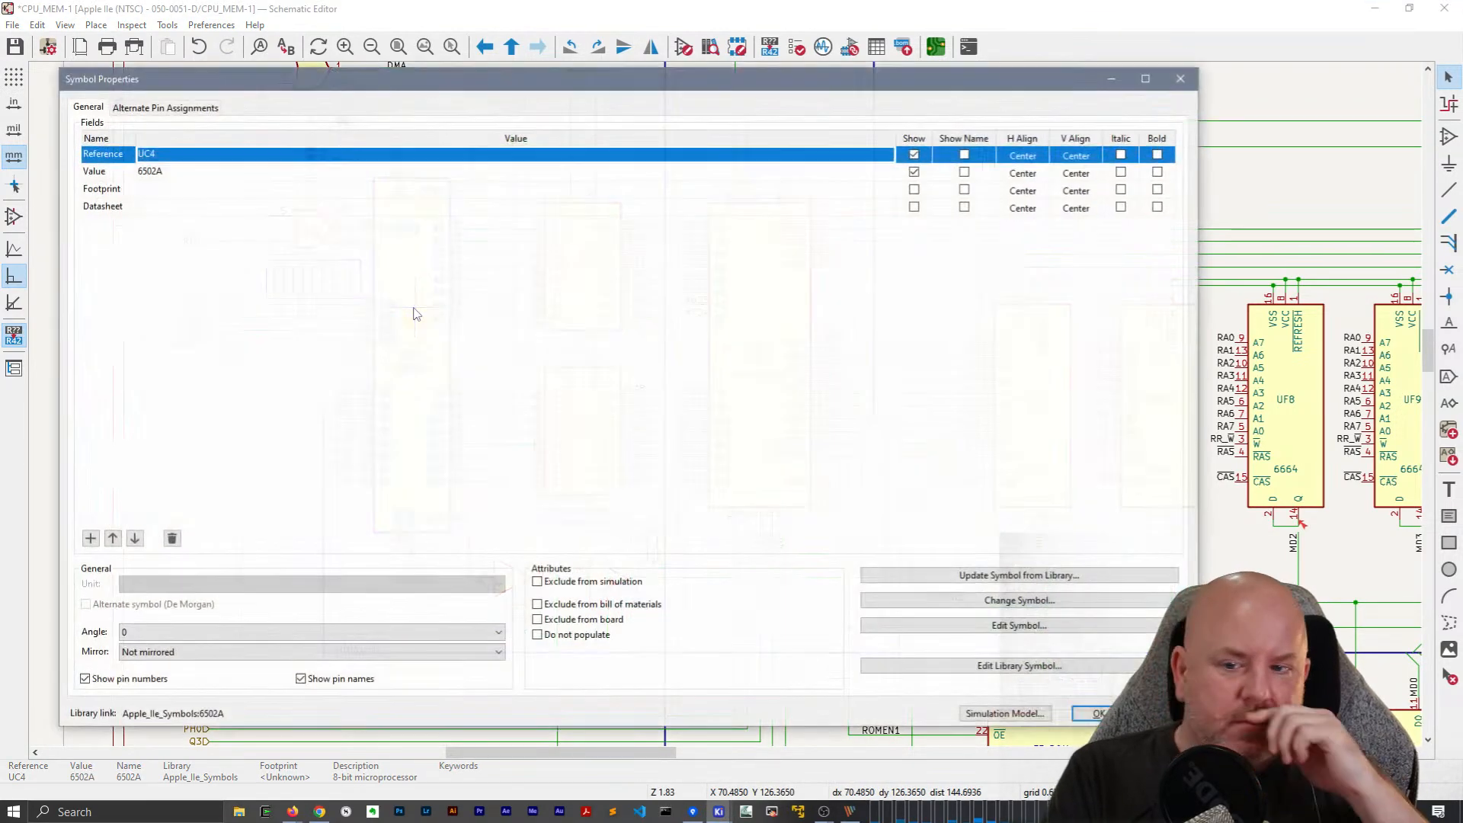
click(983, 664)
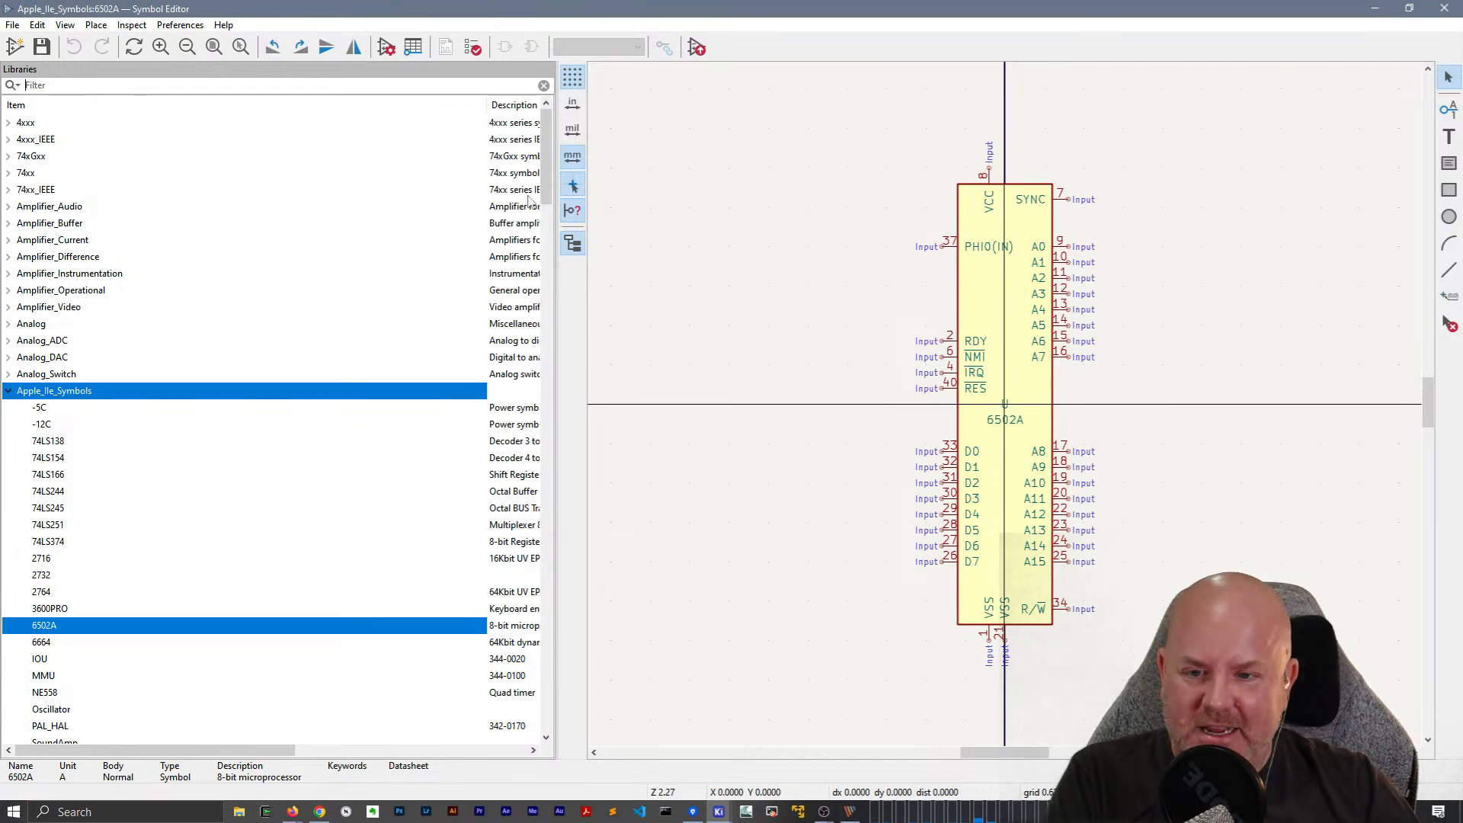
drag(219, 286, 220, 286)
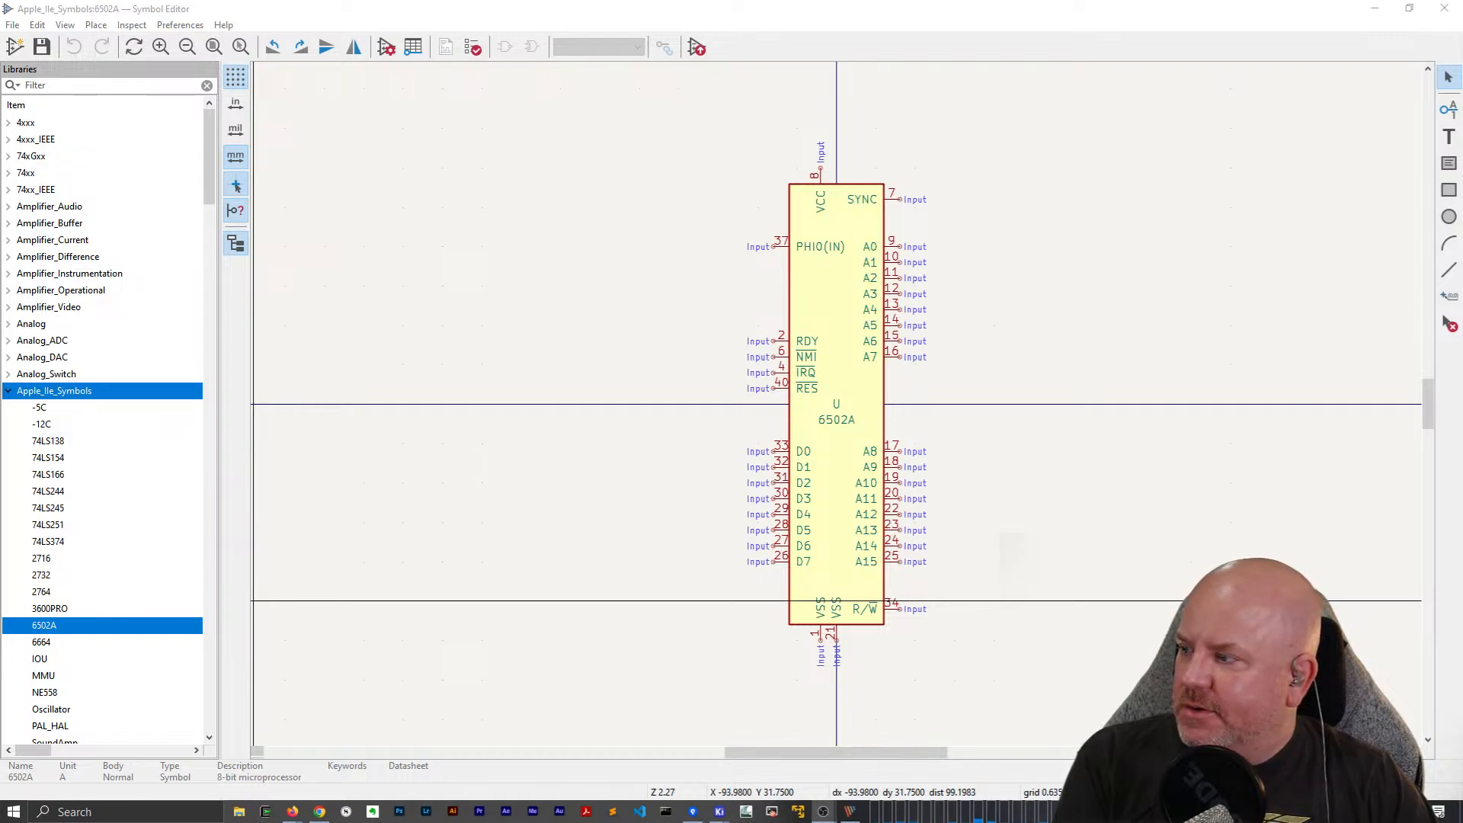
Set the electrical type of the 6502A symbol's VCC pin 8 to Power input.
click(199, 71)
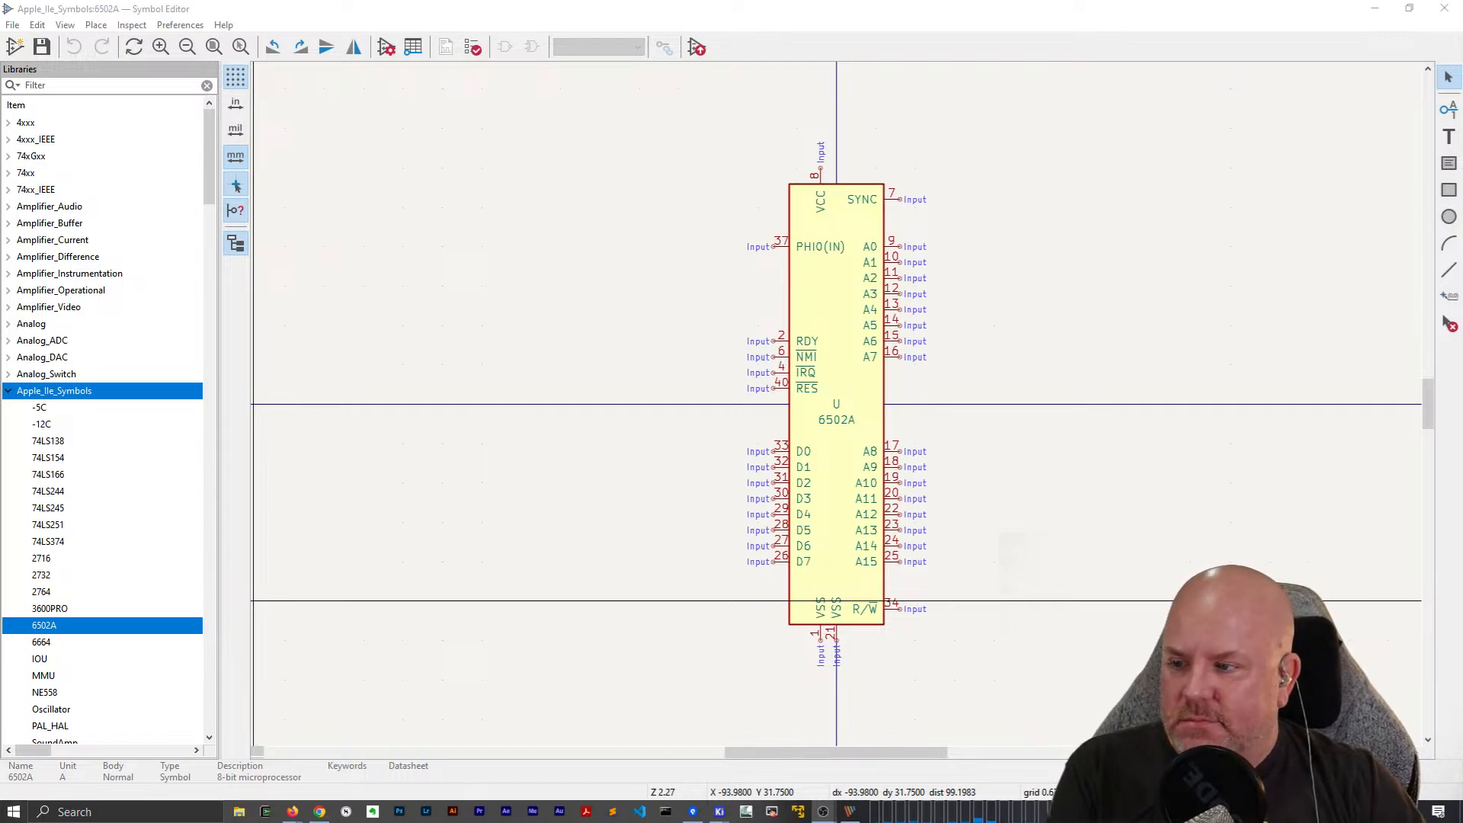
click(693, 216)
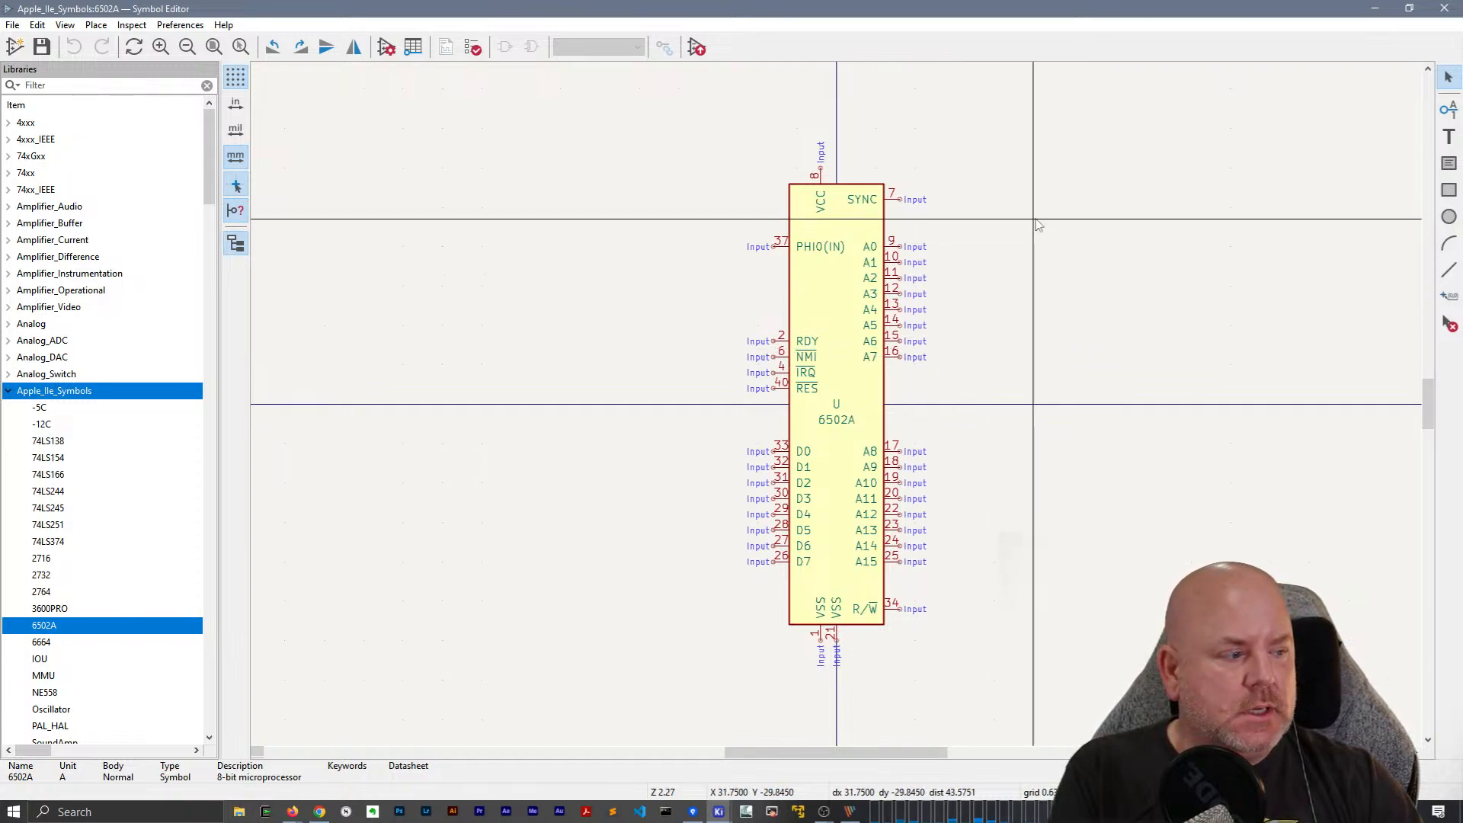
middle_drag(1038, 226, 1004, 256)
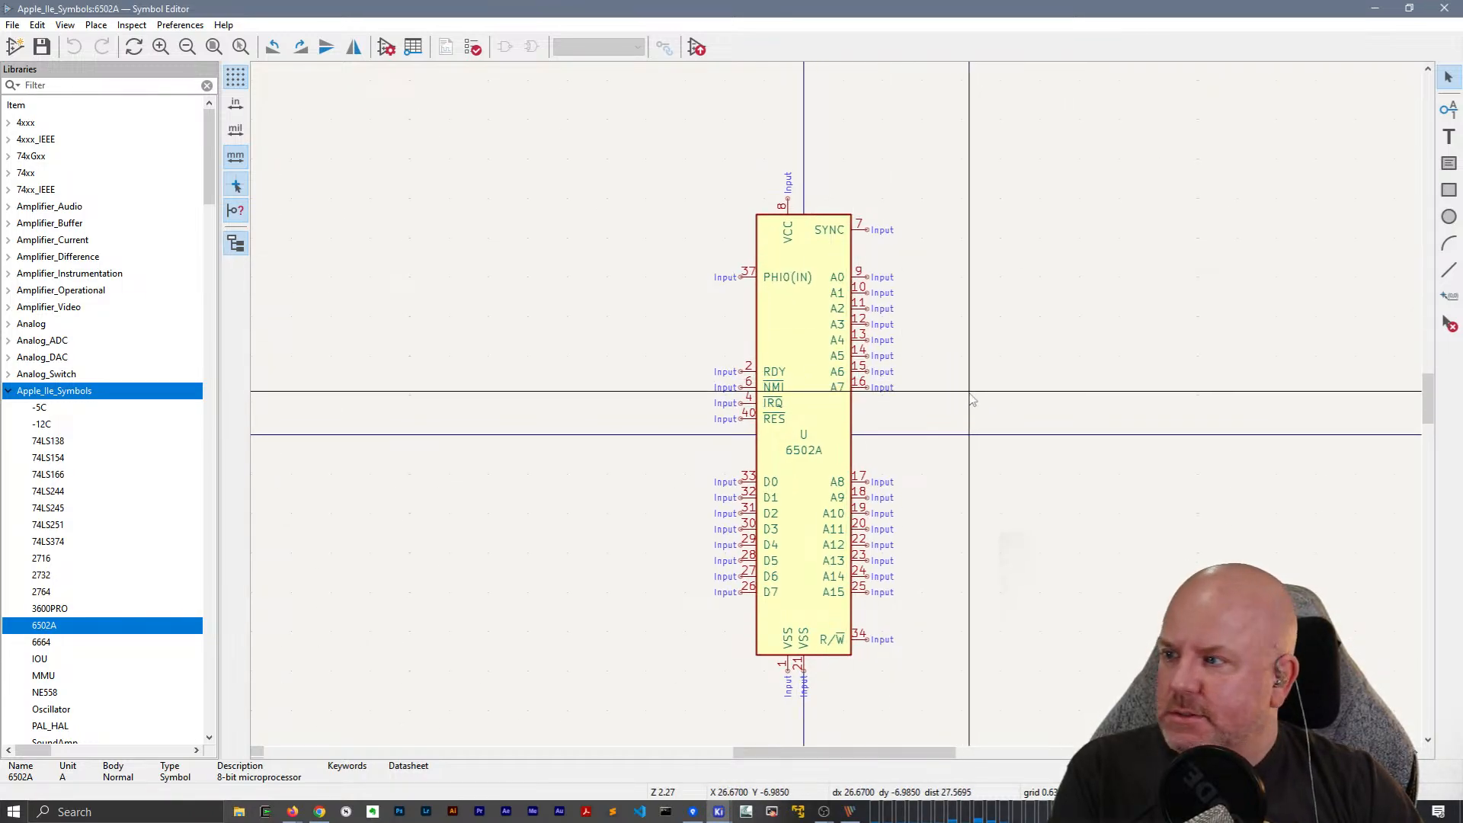
middle_drag(990, 374, 942, 366)
scroll(943, 366, up, 4)
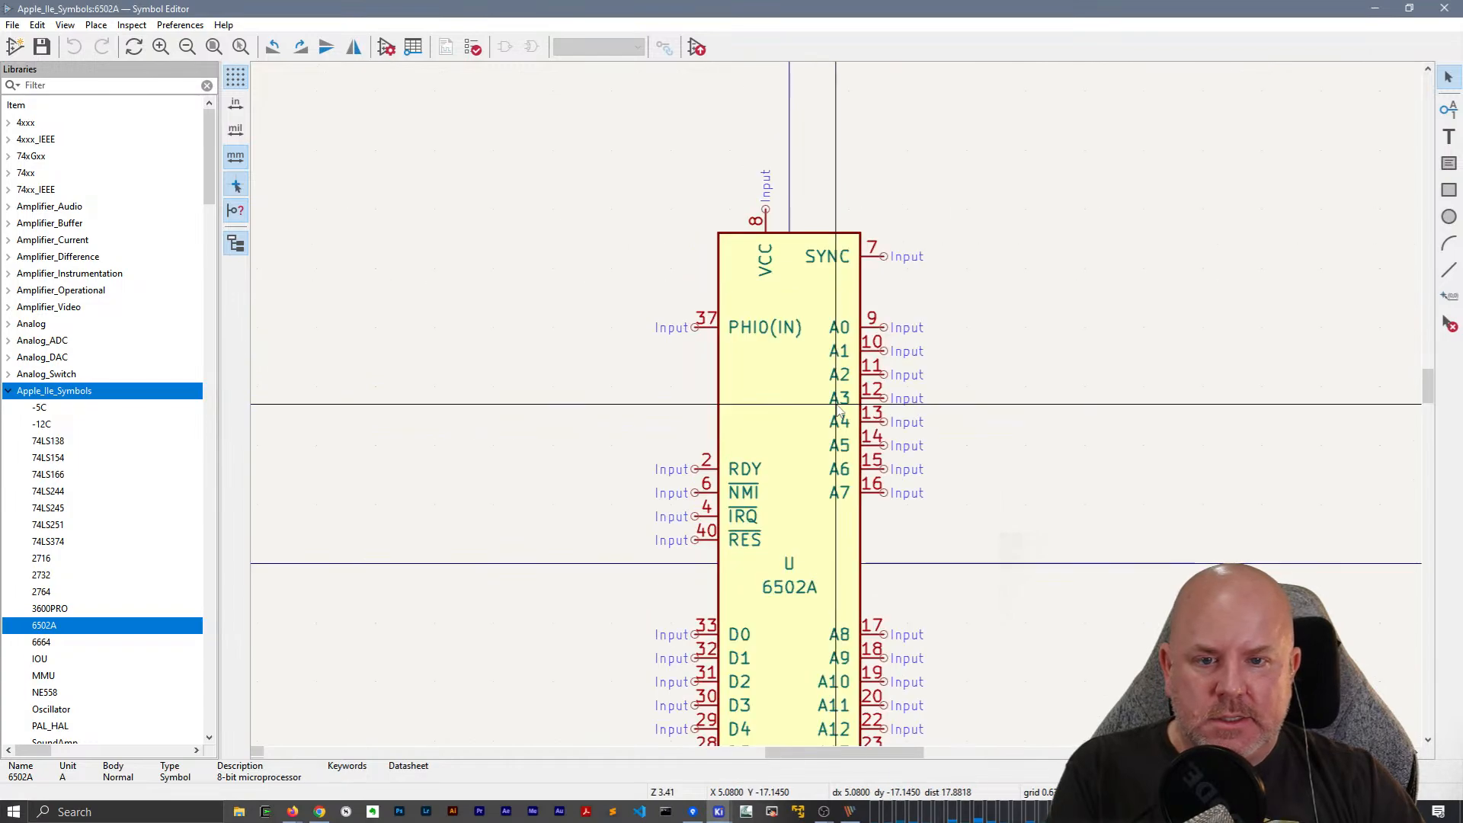
scroll(1031, 490, down, 2)
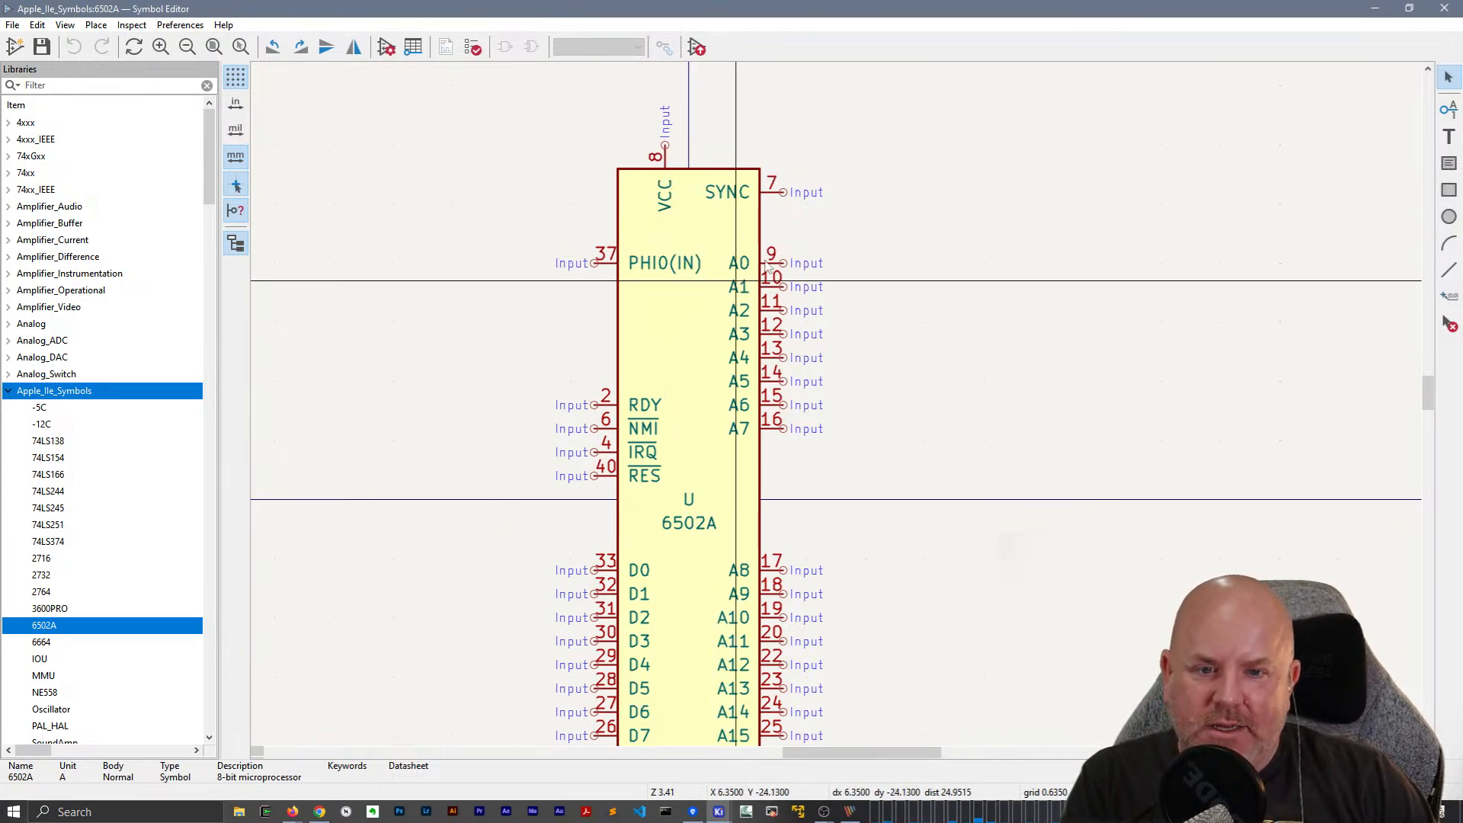
double_click(667, 174)
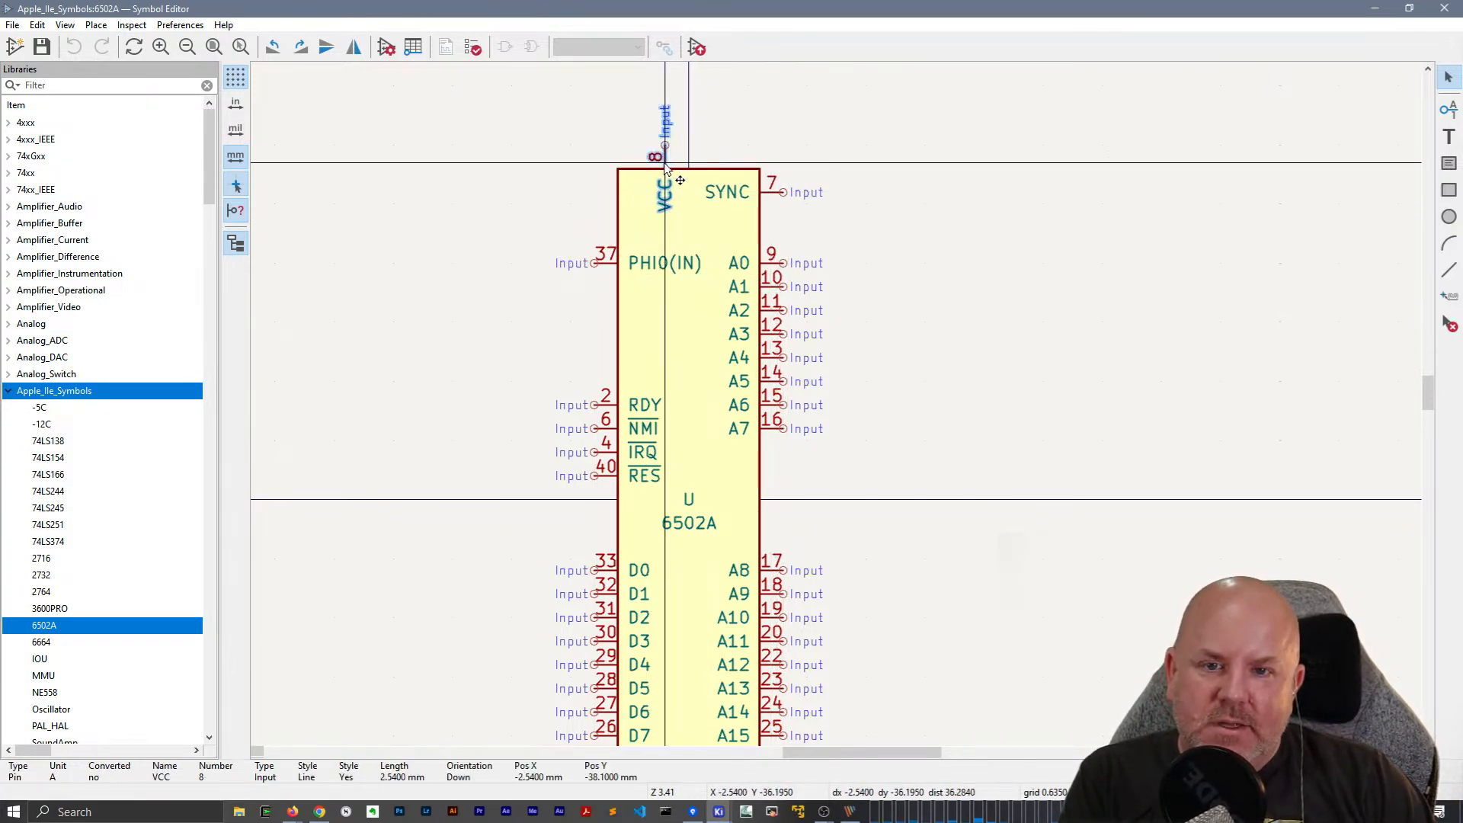
click(686, 330)
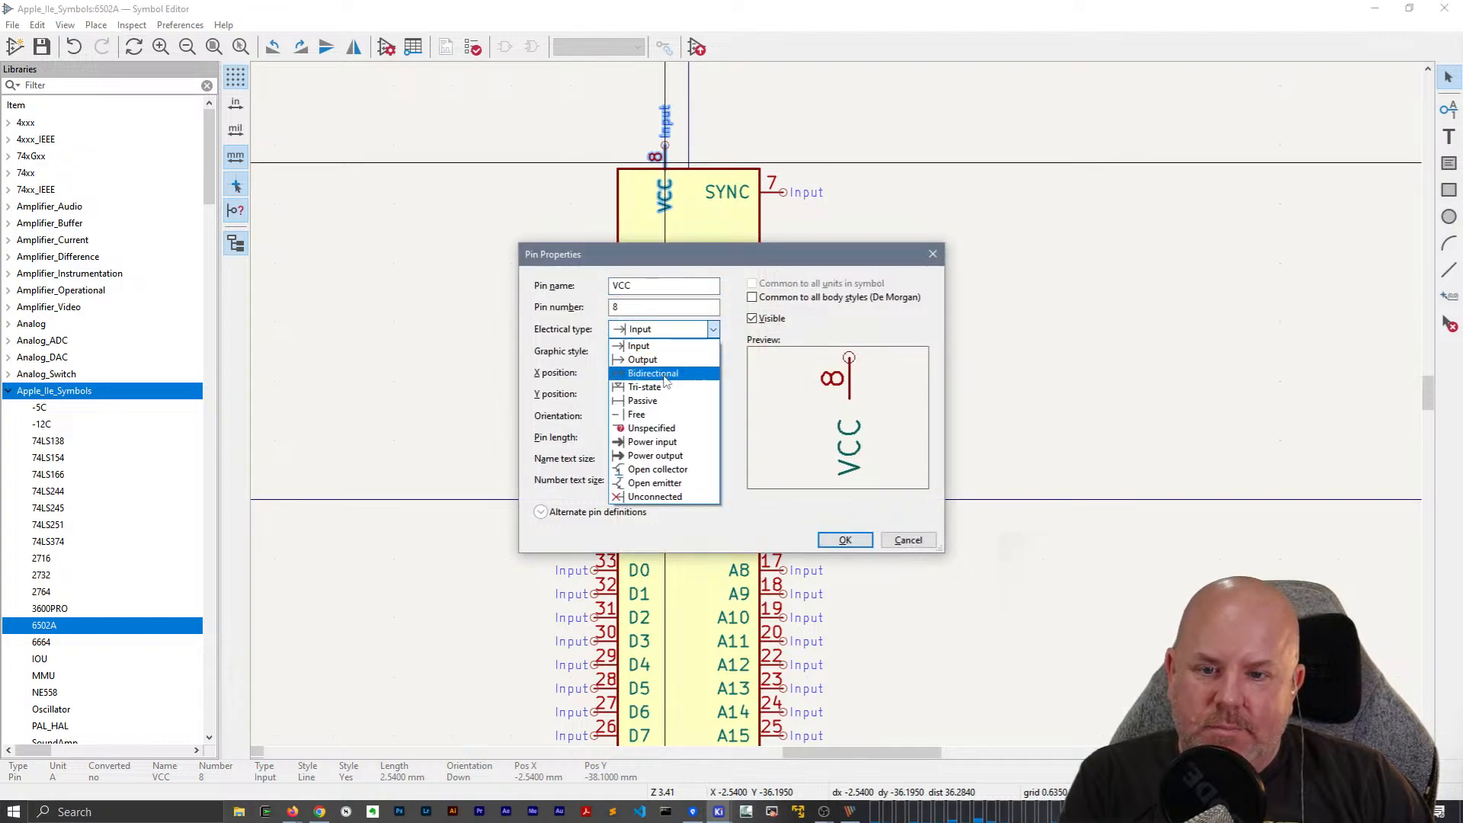
click(663, 443)
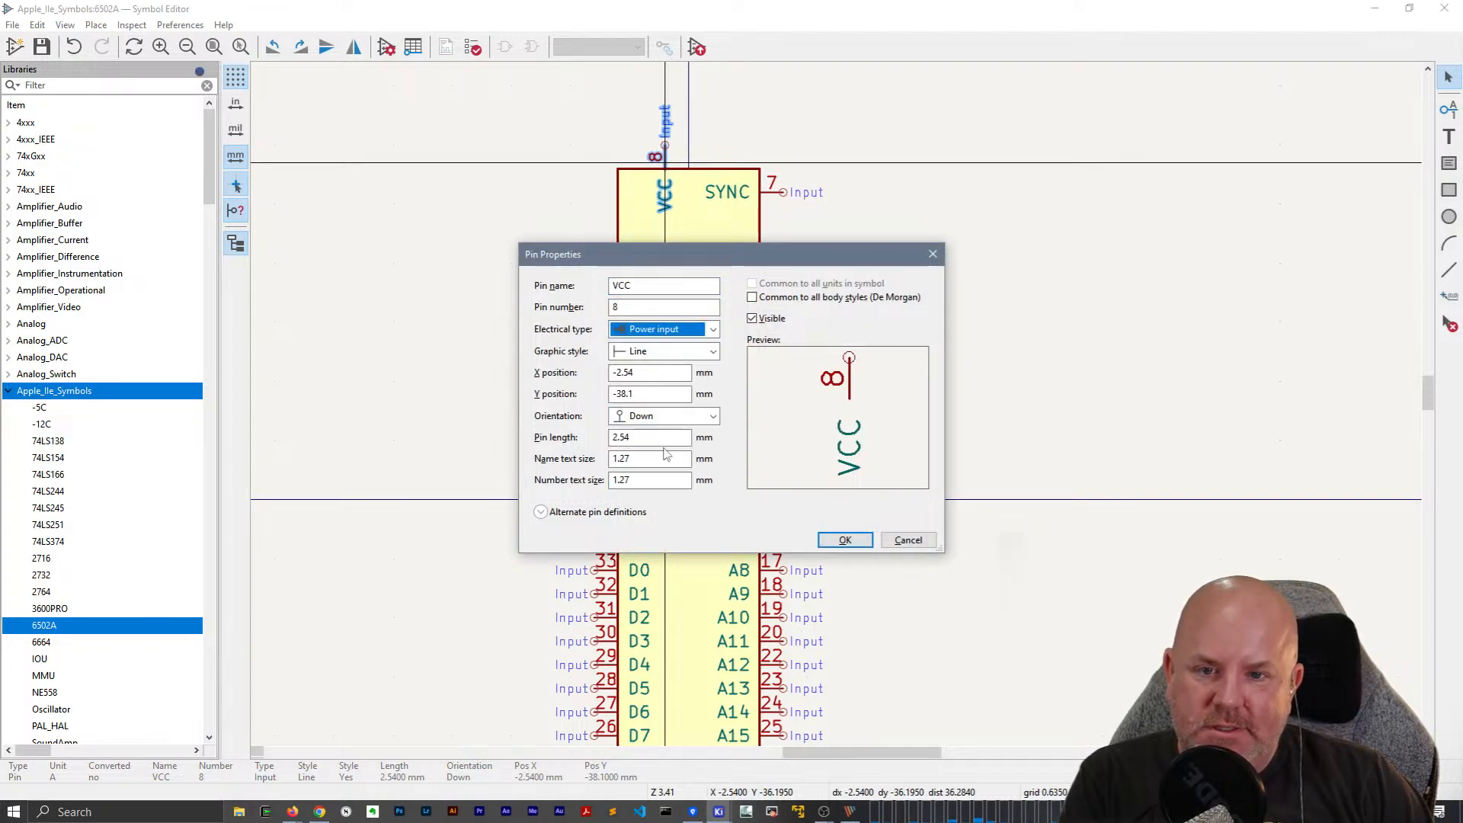
click(844, 539)
Set the electrical type of the 6502A symbol's VSS pin 21 to Power input.
scroll(725, 464, down, 3)
middle_drag(839, 447, 728, 434)
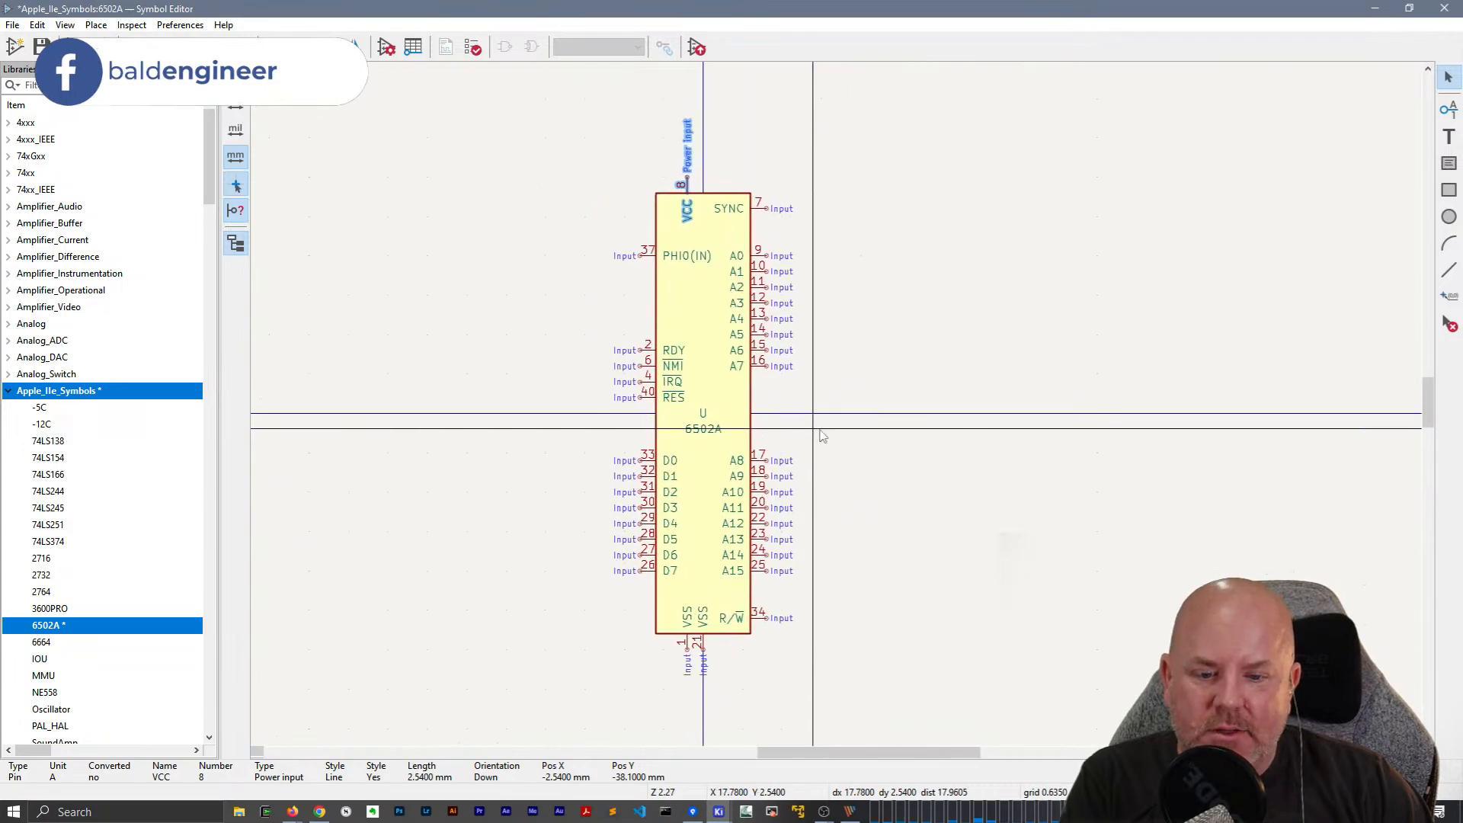
double_click(704, 650)
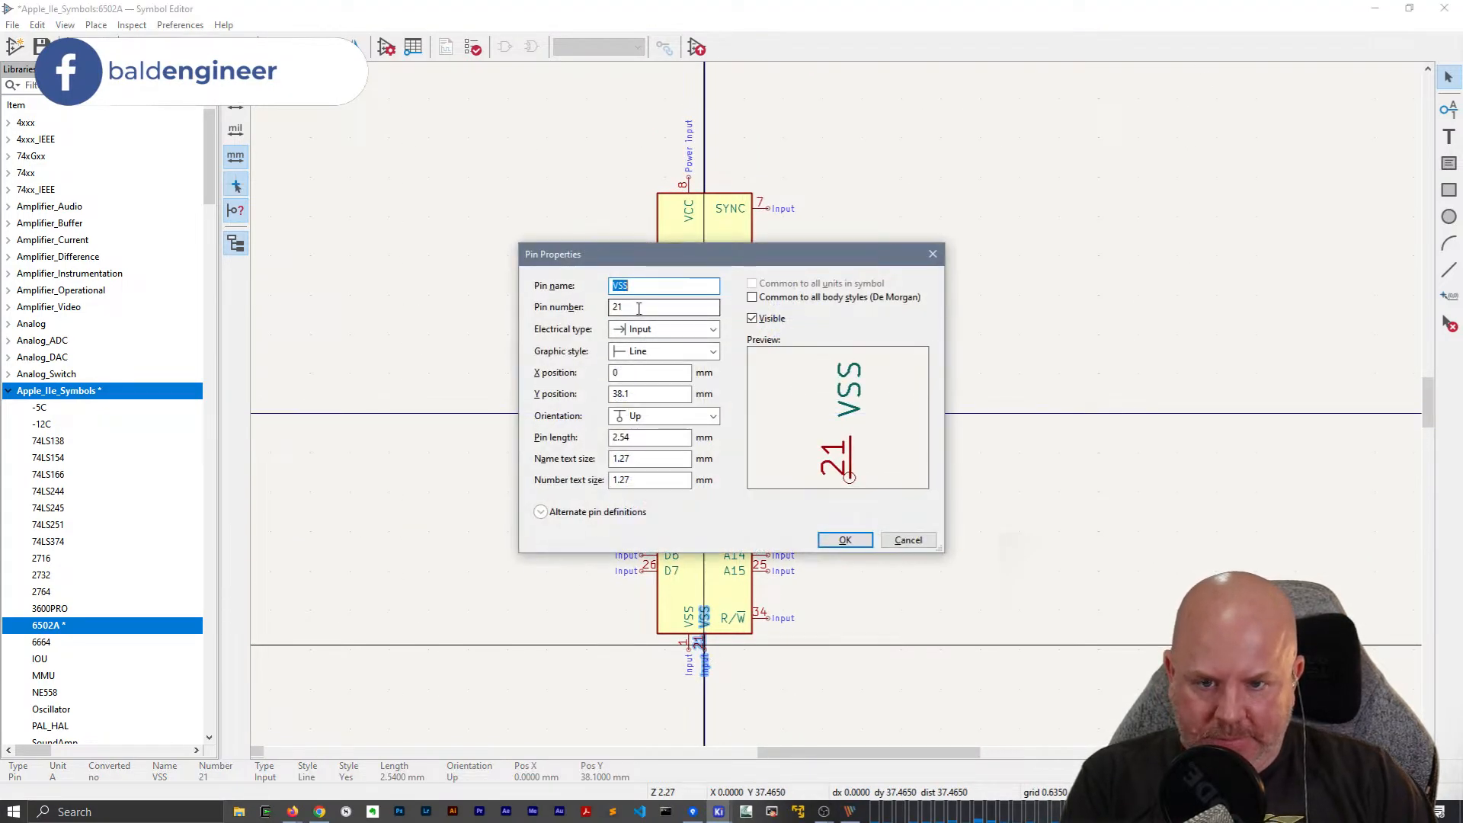
click(642, 330)
click(648, 439)
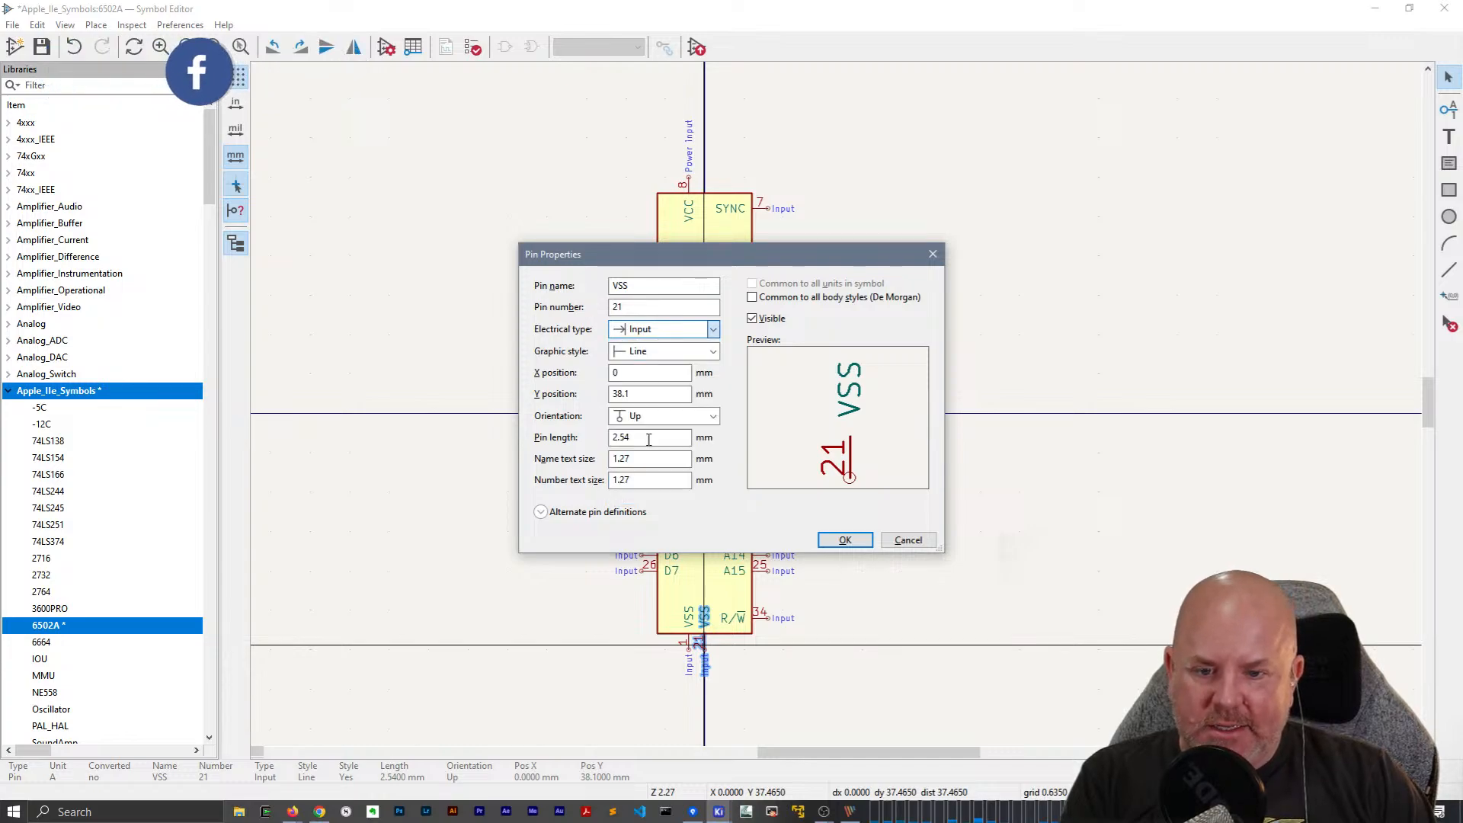
click(852, 541)
Set the electrical type of the 6502A symbol's VSS pin 1 to Power input.
double_click(690, 649)
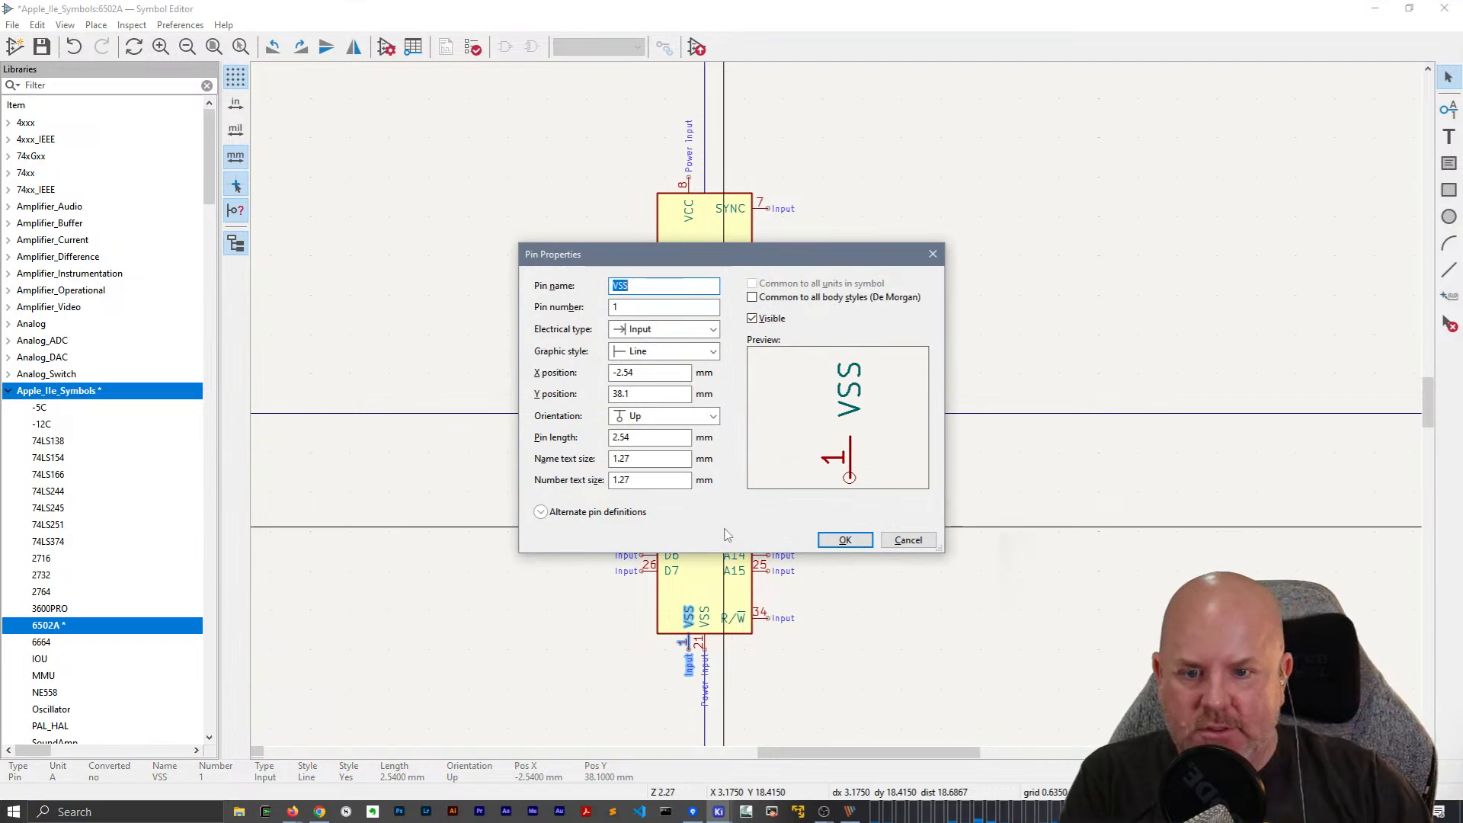
click(657, 329)
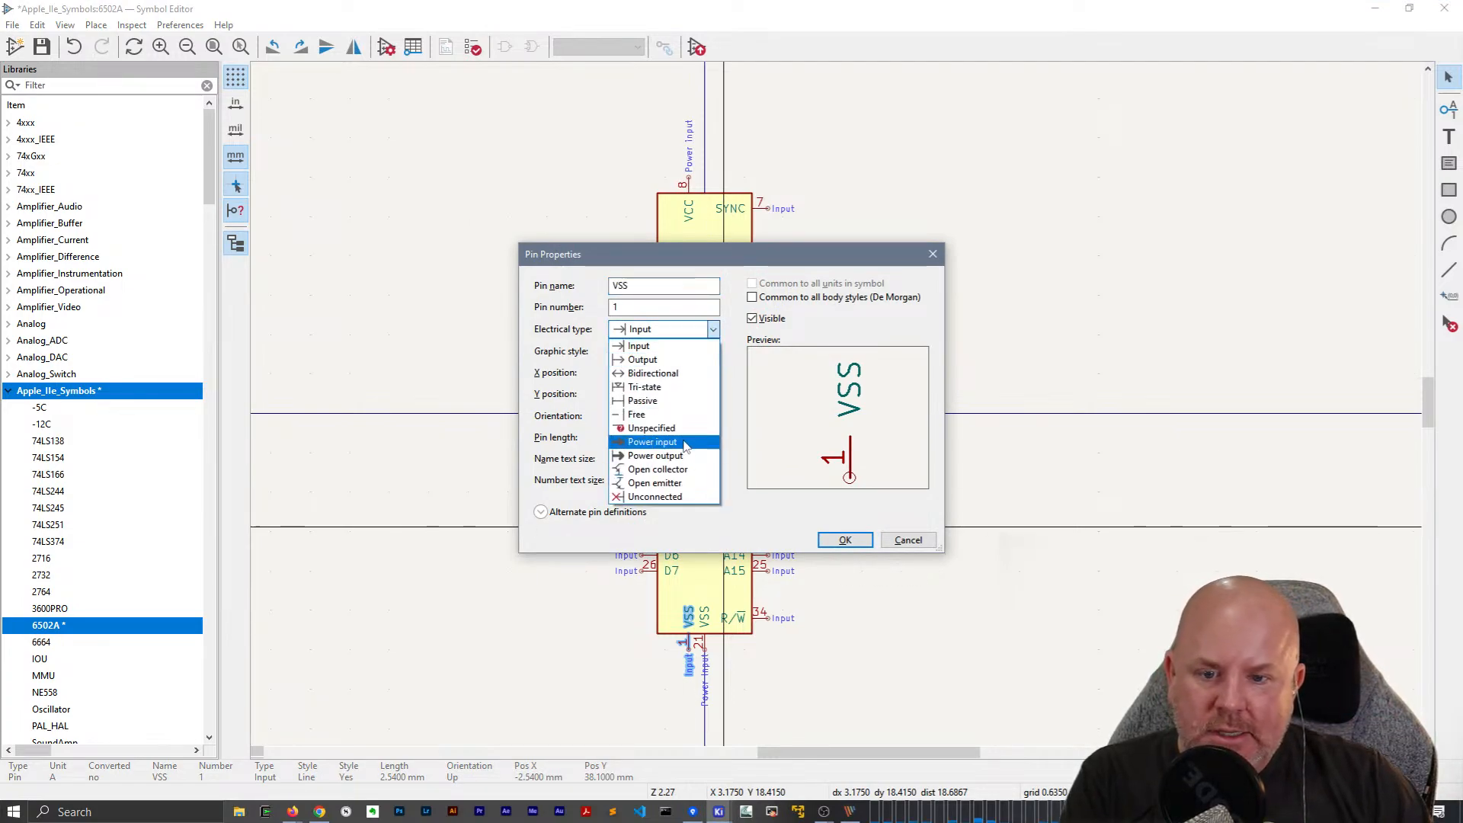
click(649, 439)
click(845, 541)
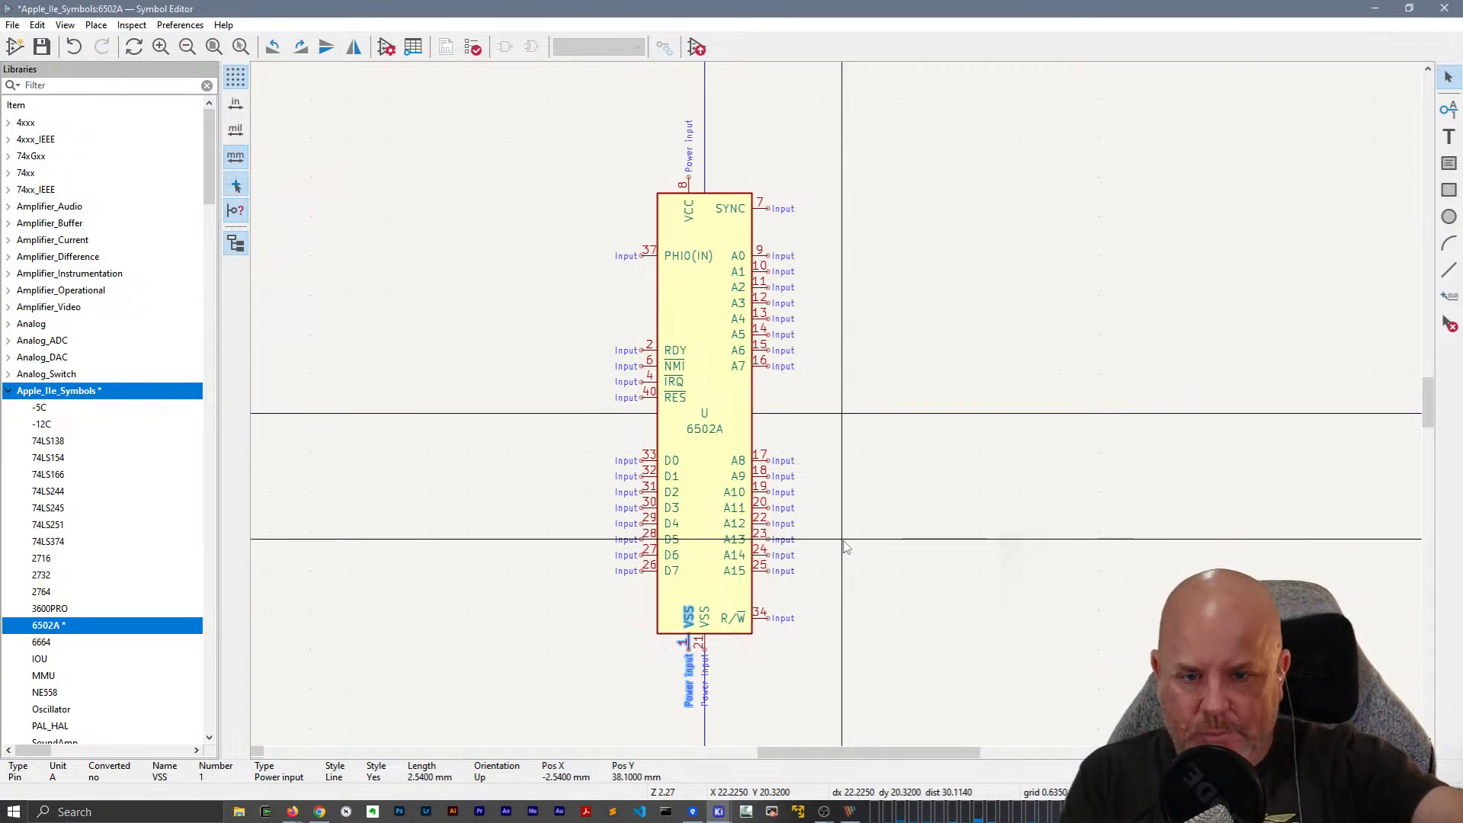
click(994, 530)
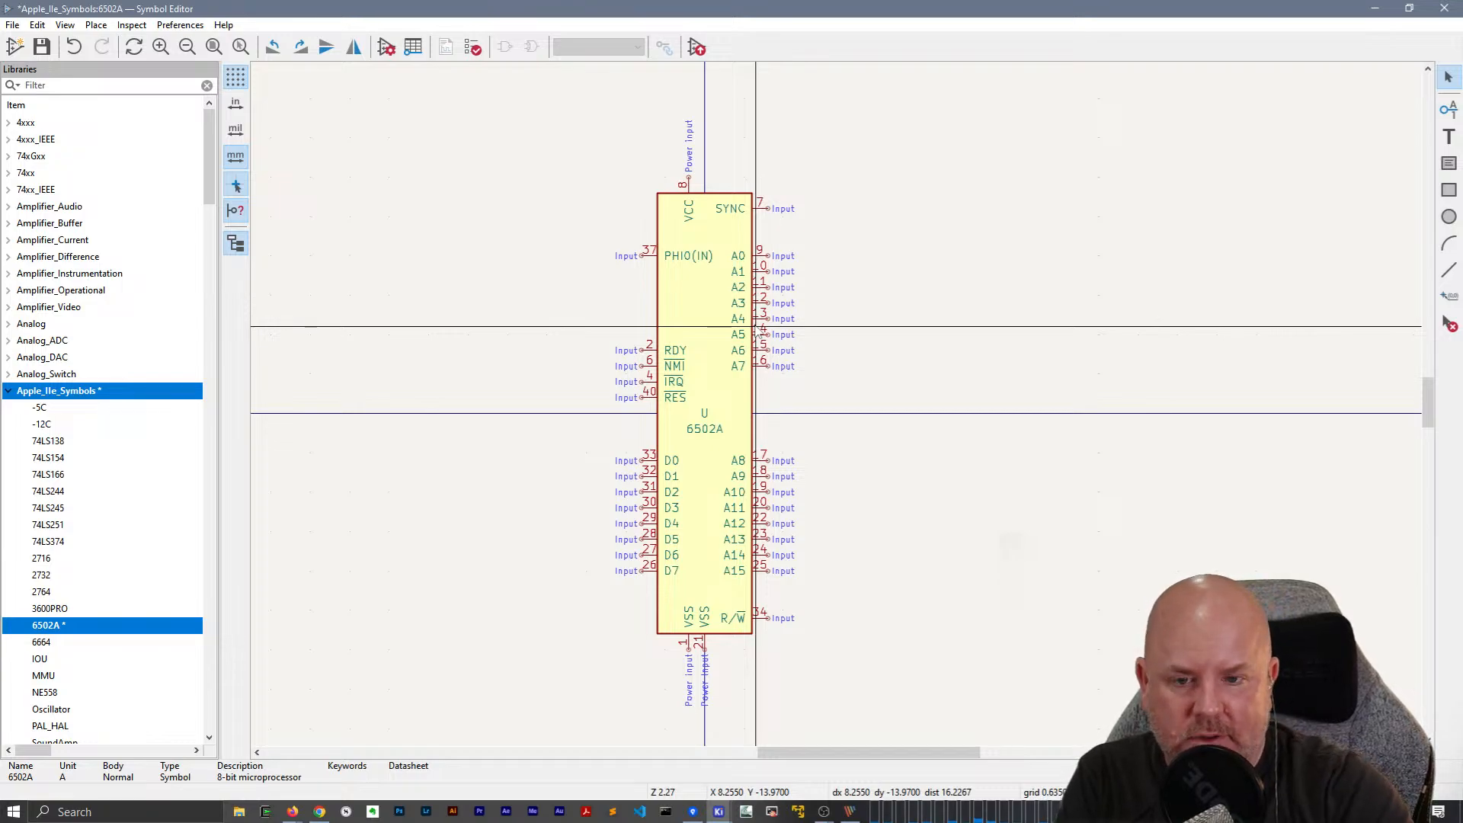
Set the electrical type of the 6502A symbol's SYNC pin 7 to Output.
scroll(678, 256, up, 1)
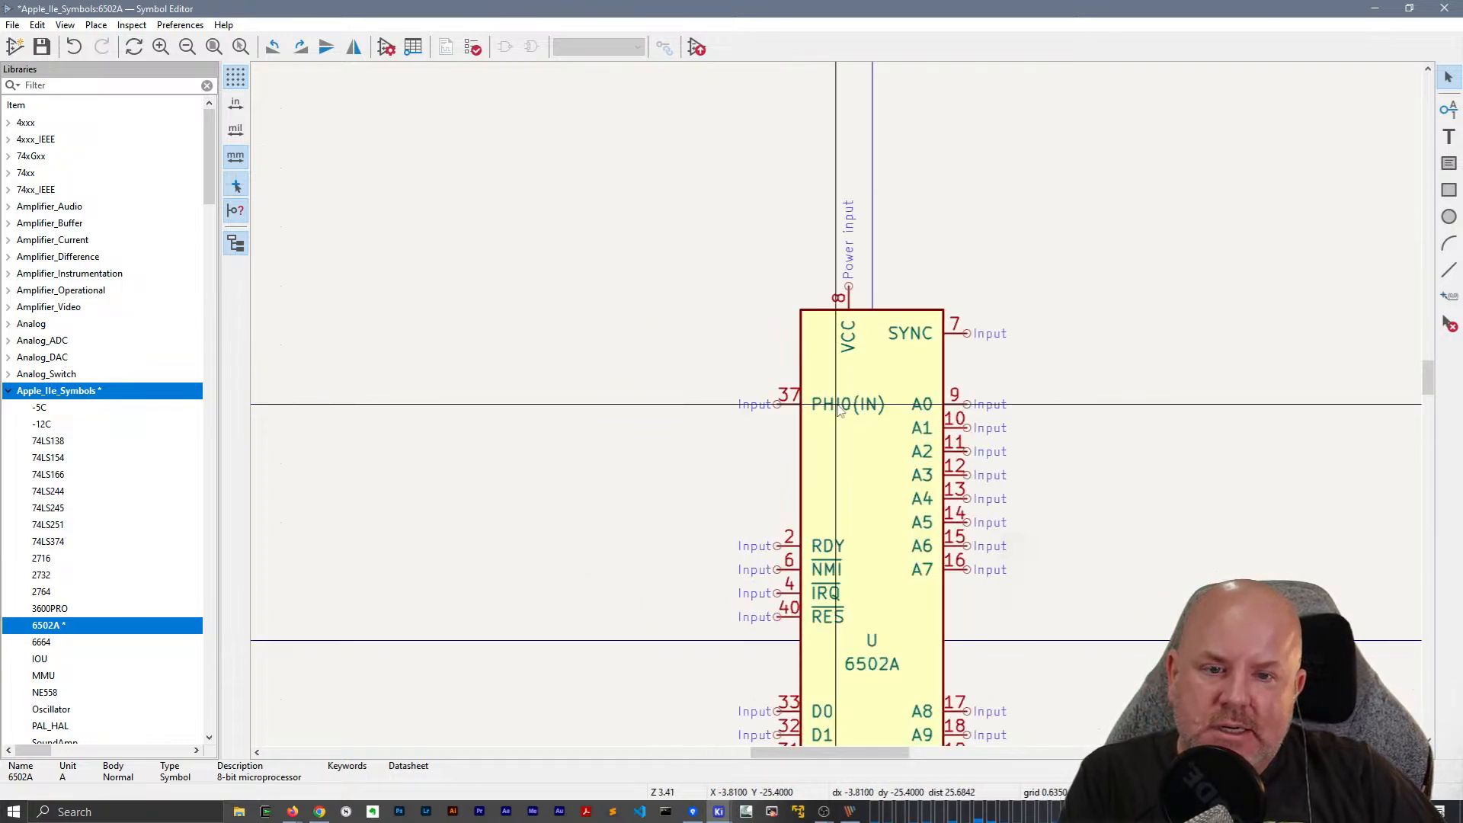
scroll(839, 412, down, 1)
middle_drag(1073, 501, 851, 377)
scroll(551, 266, up, 1)
middle_drag(1090, 462, 750, 364)
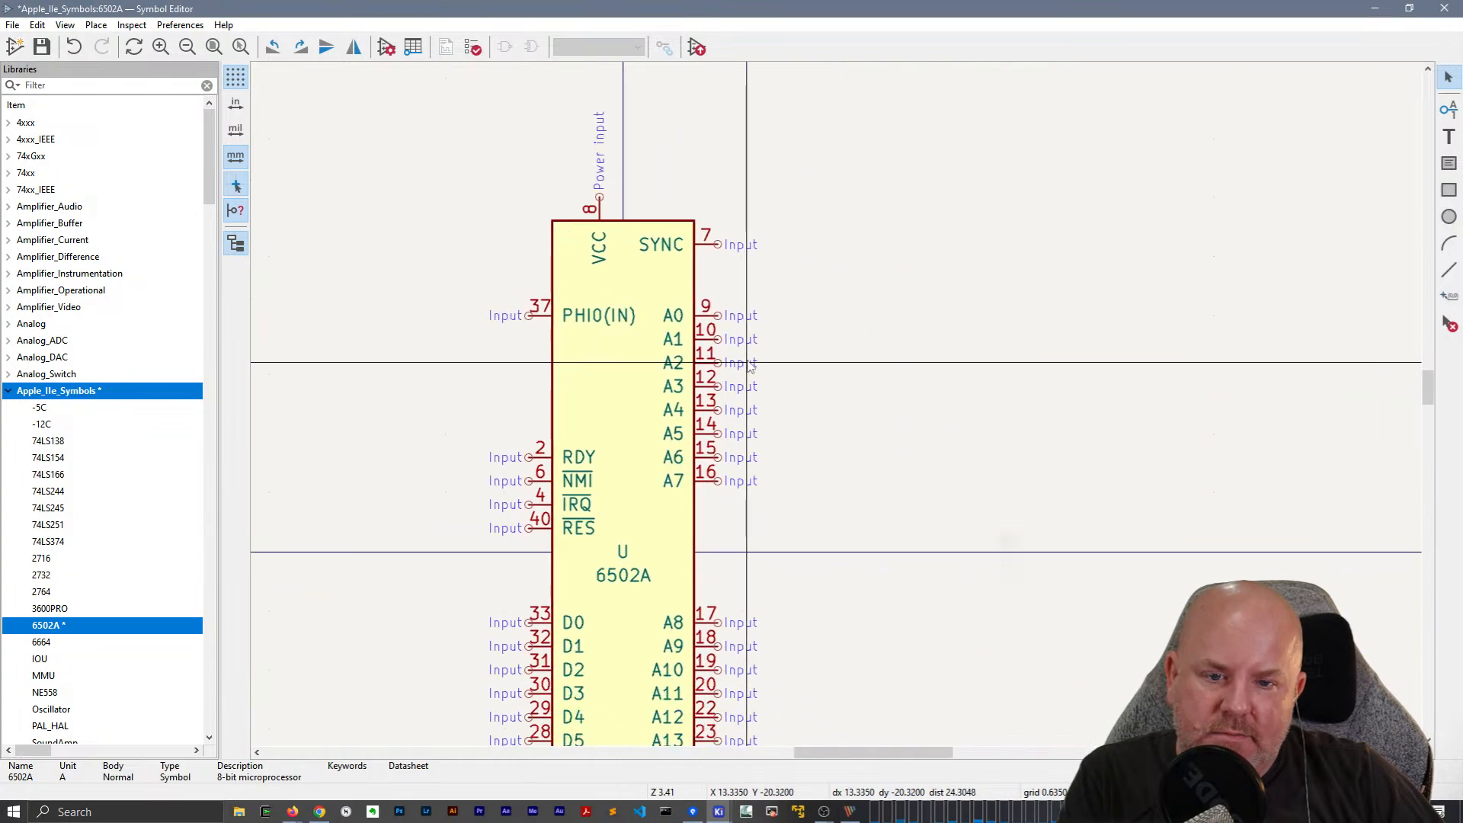
click(705, 247)
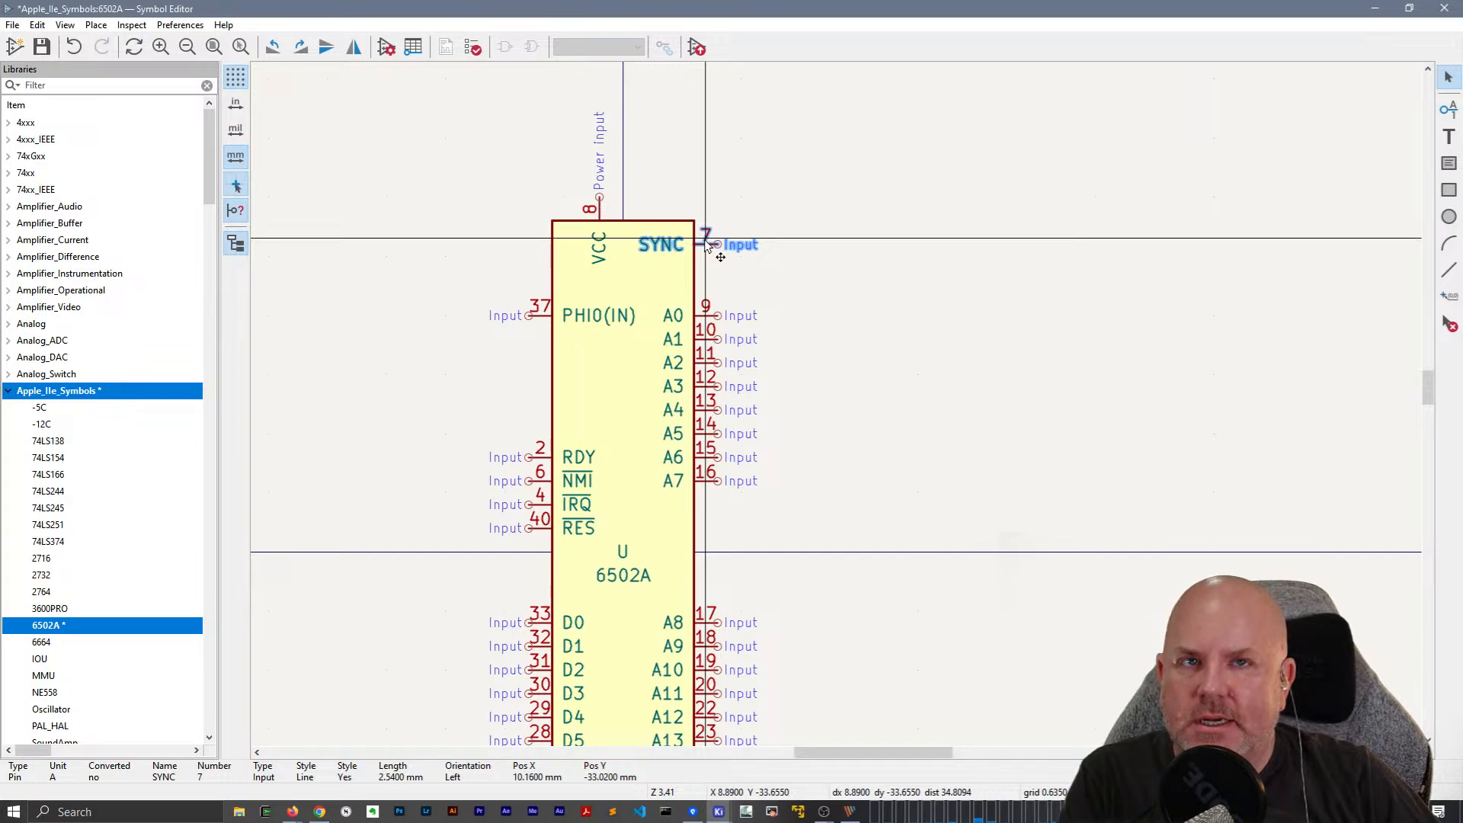
scroll(770, 305, down, 5)
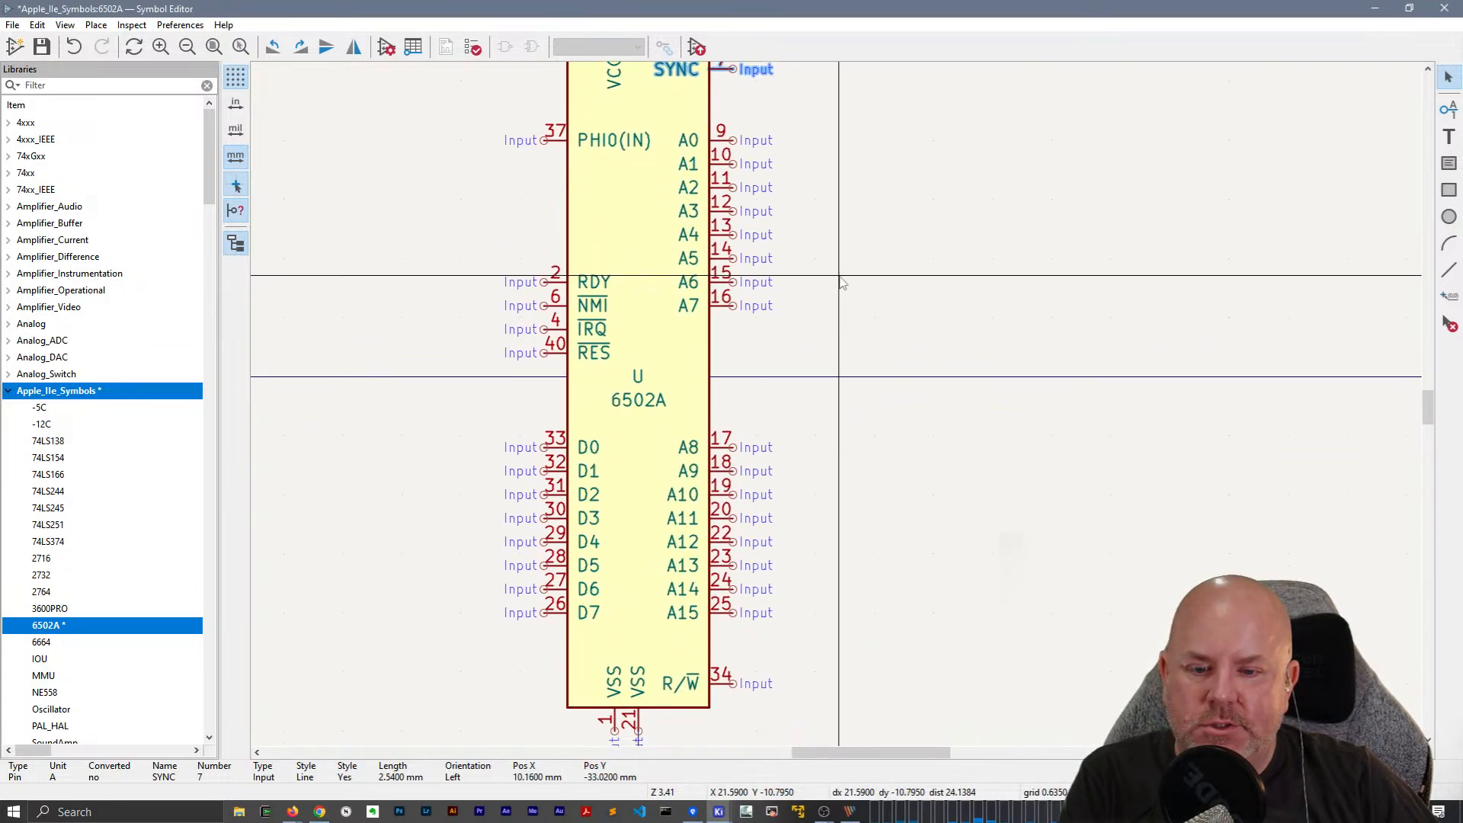
scroll(842, 283, up, 3)
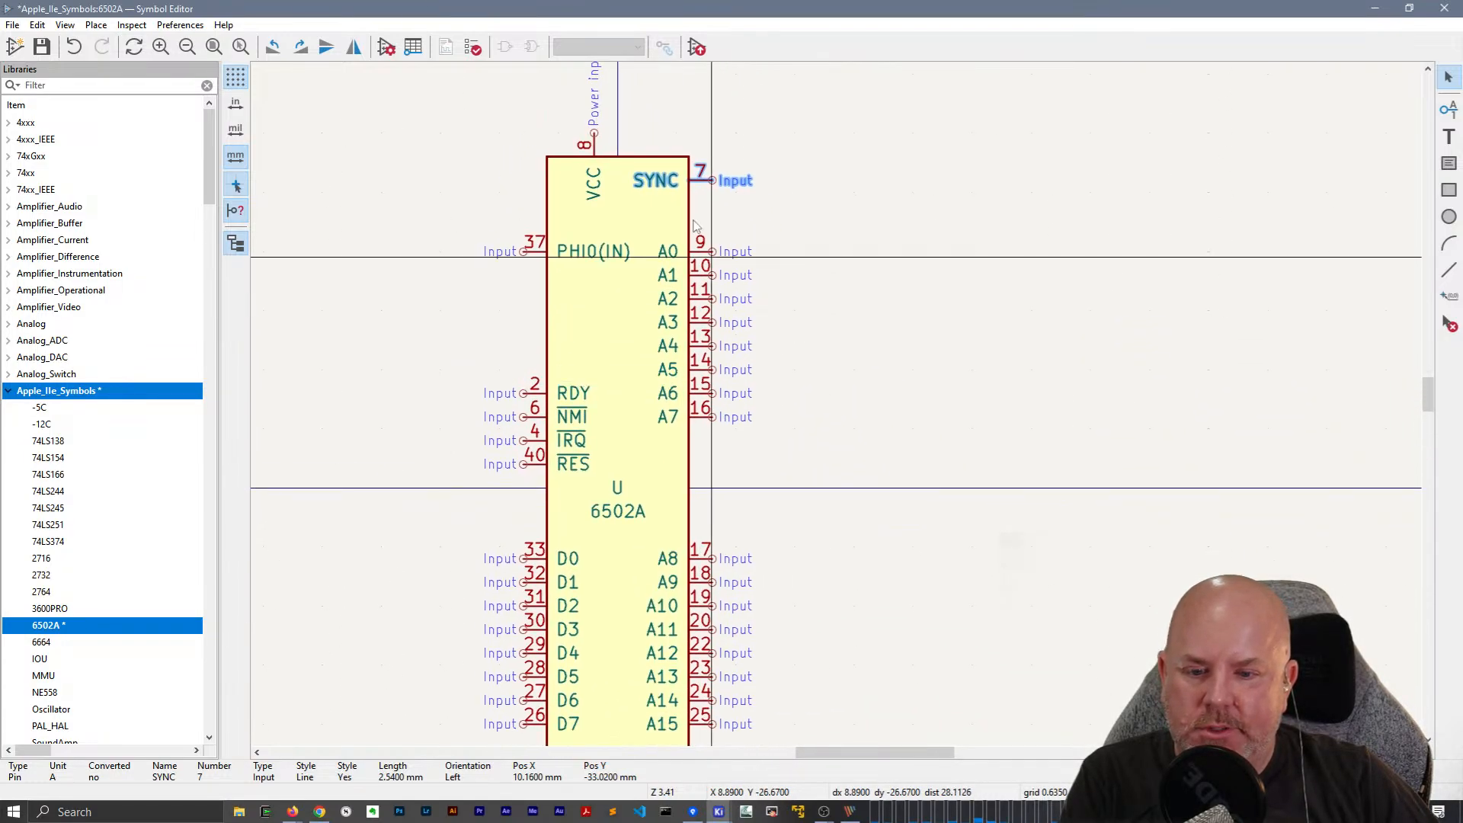
double_click(689, 194)
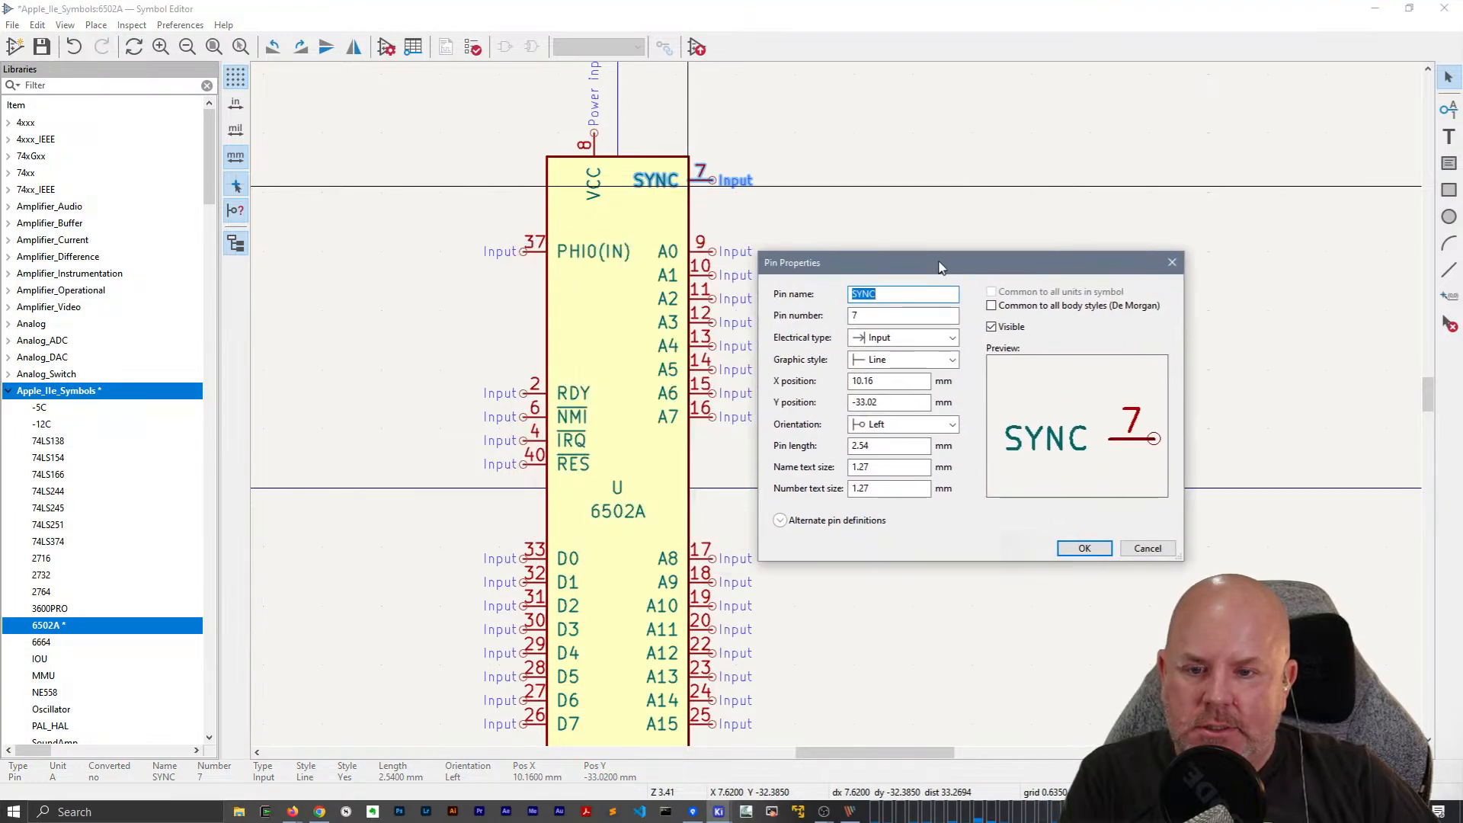
click(886, 344)
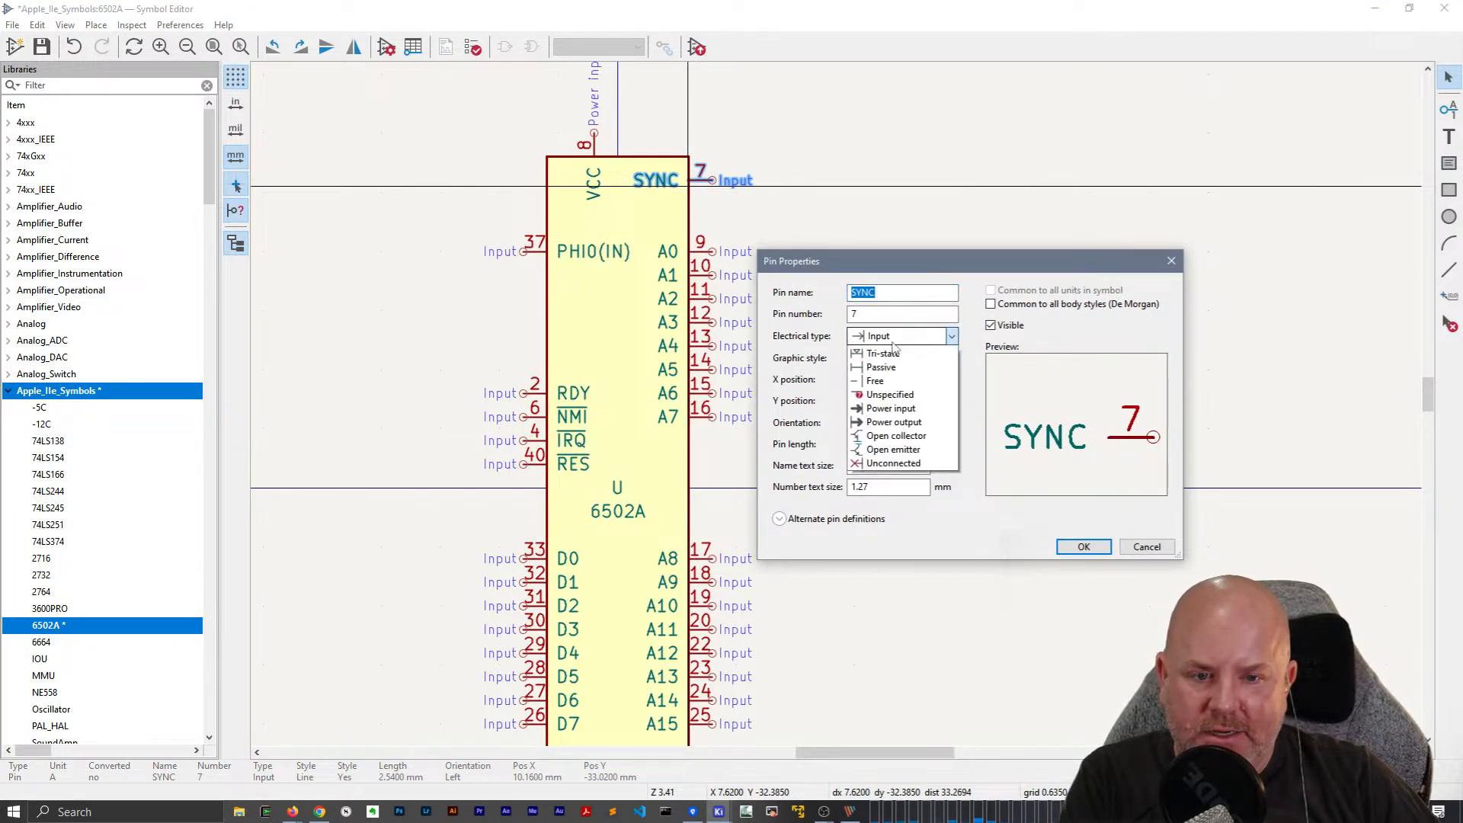
click(884, 366)
click(1083, 549)
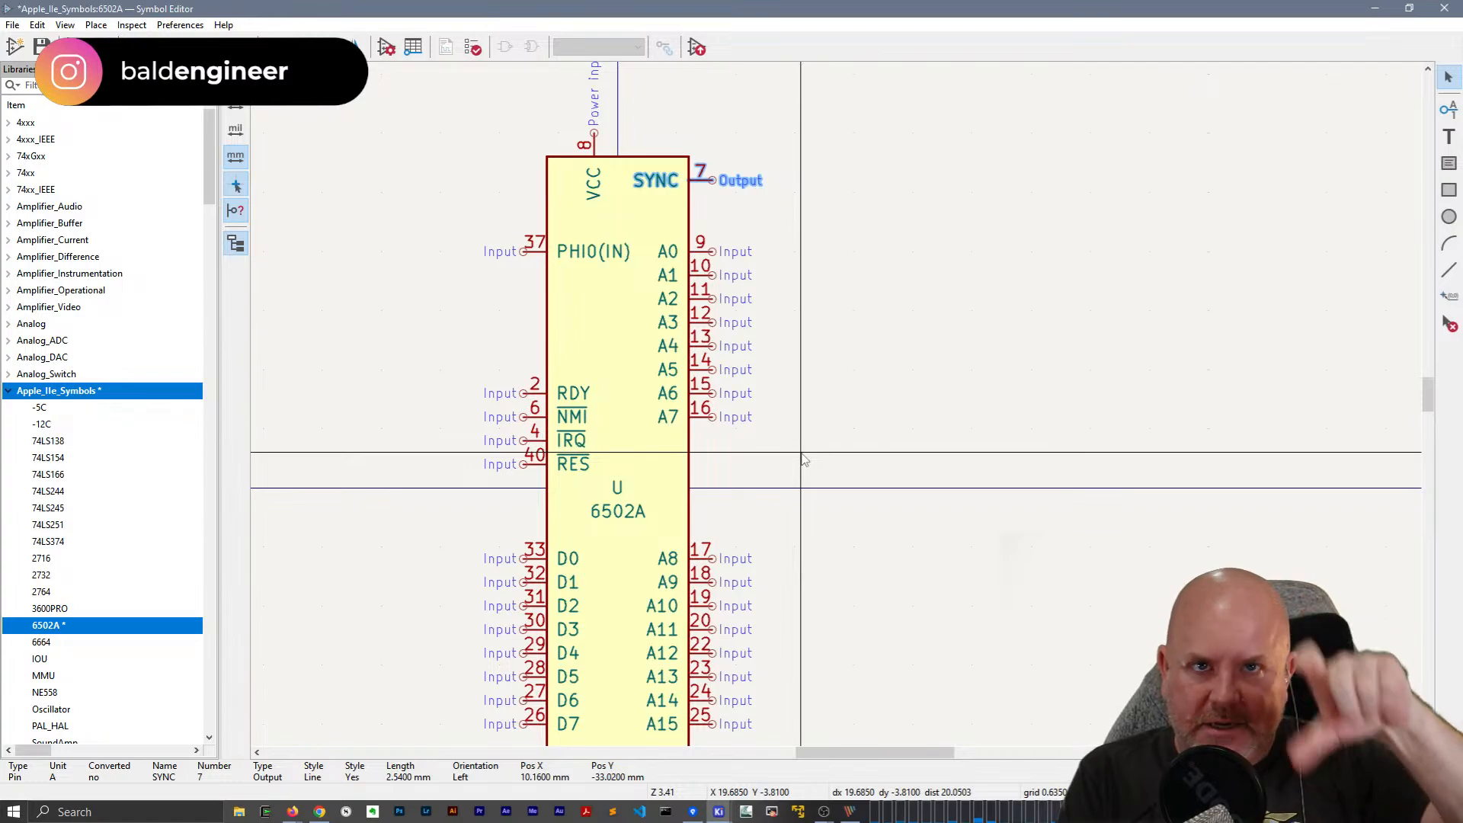
click(832, 383)
Open the 6502A symbol's pin table and enlarge its window so more pin rows fit.
click(705, 263)
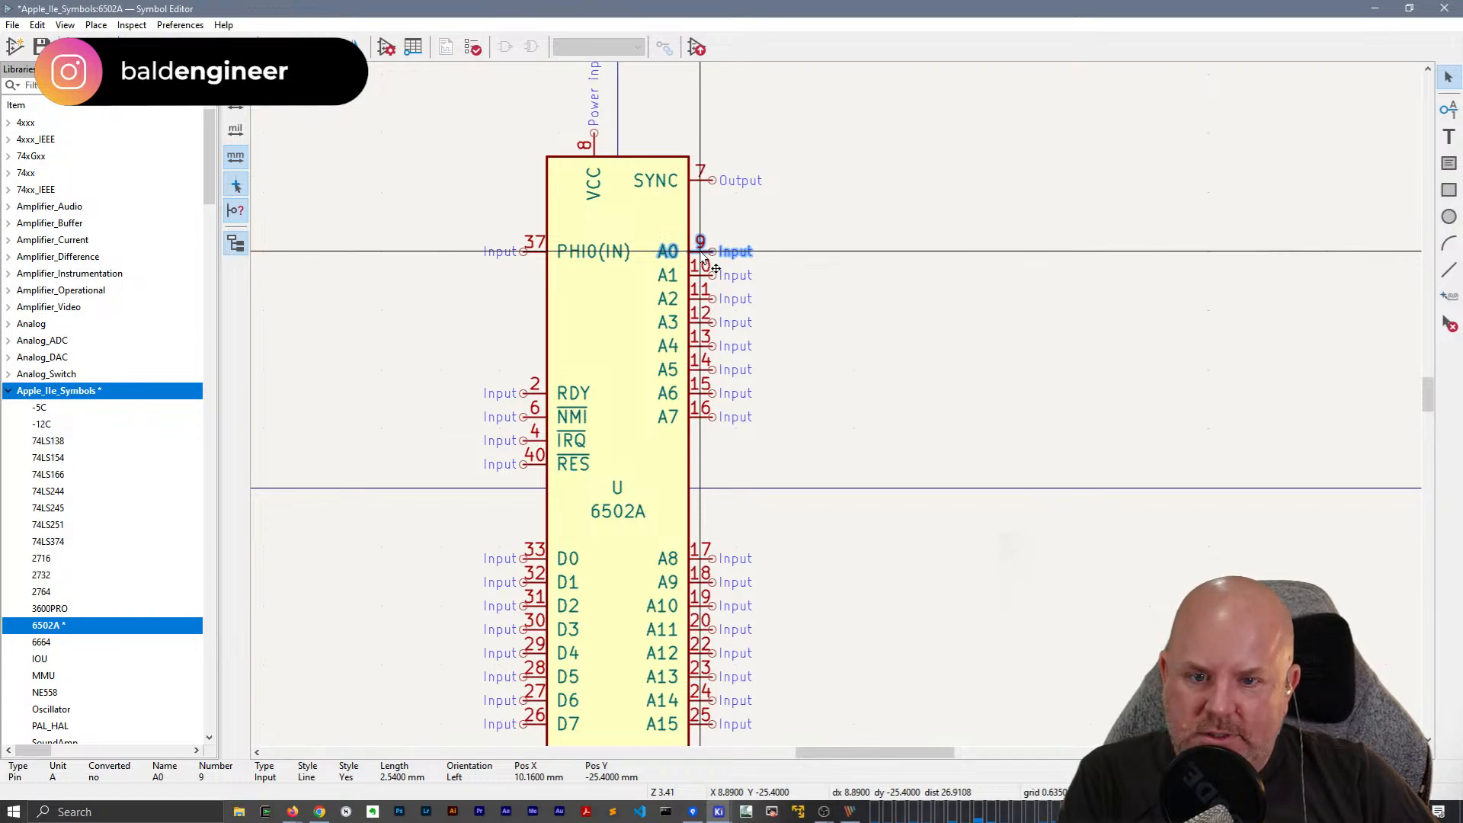
key(Escape)
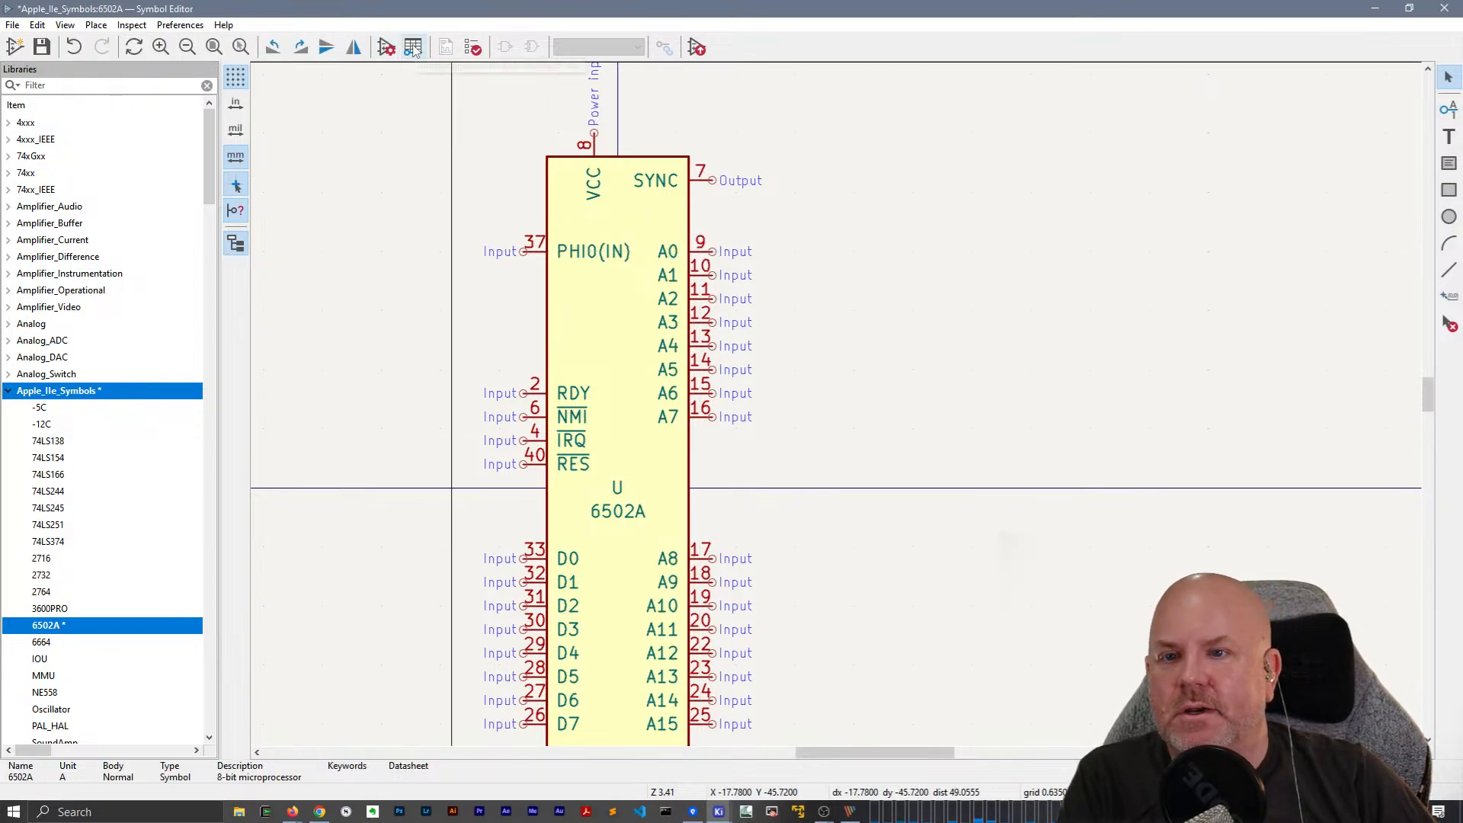
click(413, 48)
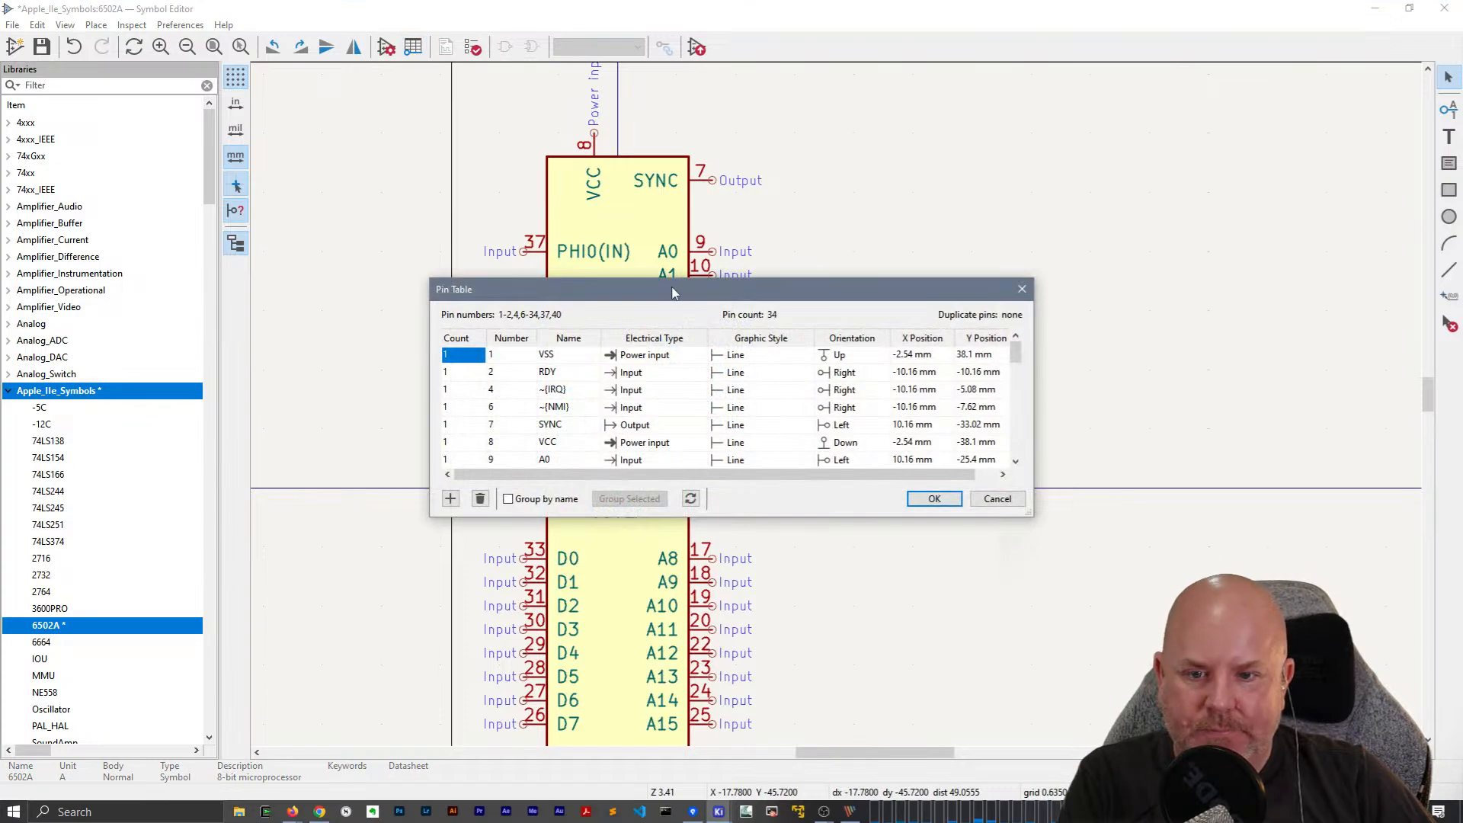
drag(672, 292, 608, 99)
drag(964, 321, 1104, 554)
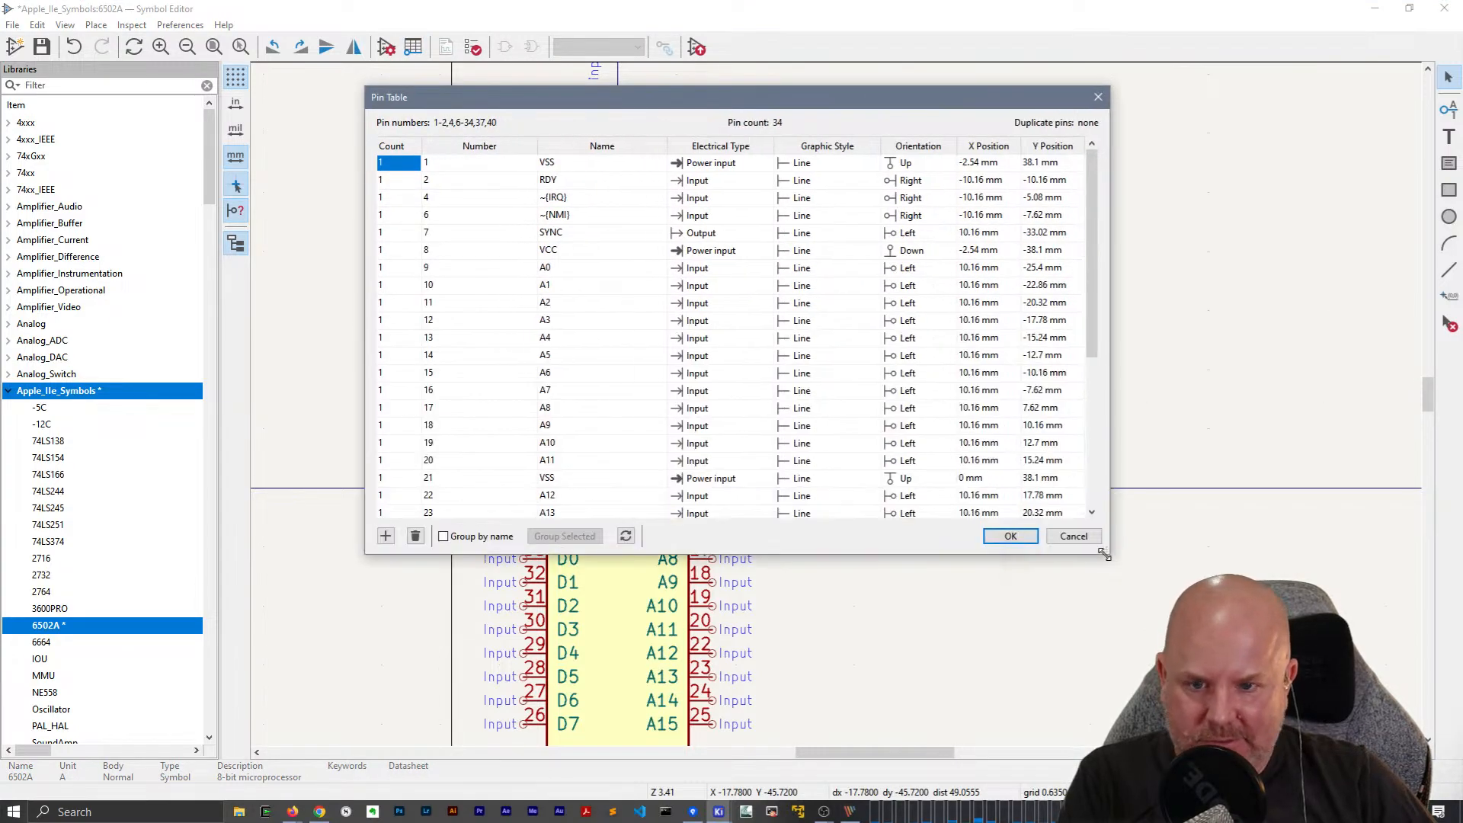
Set the electrical type of address pins A0 through A3 (pins 9–12) to Output in the pin table.
click(715, 269)
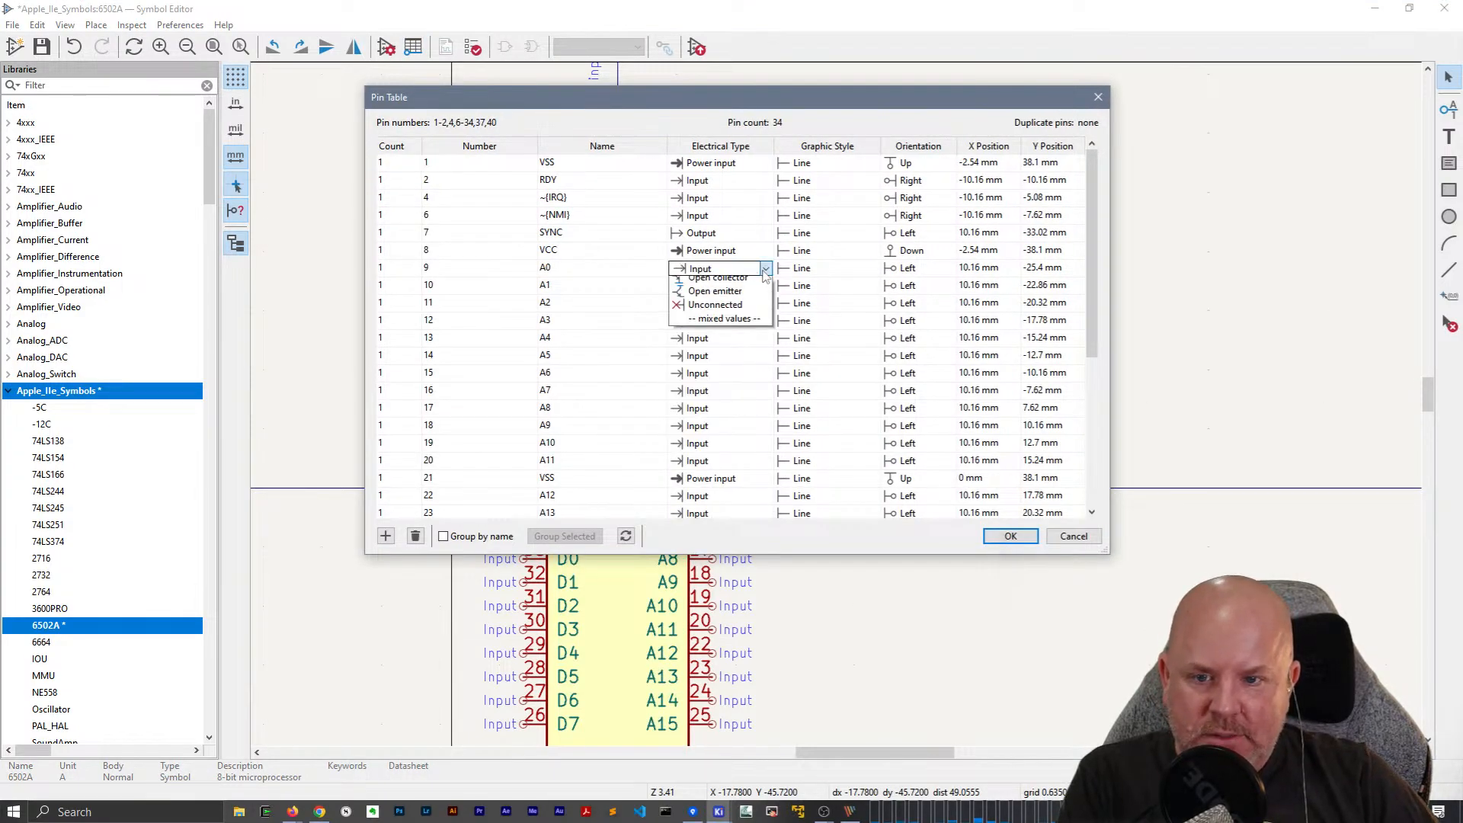
click(734, 297)
click(766, 286)
click(766, 286)
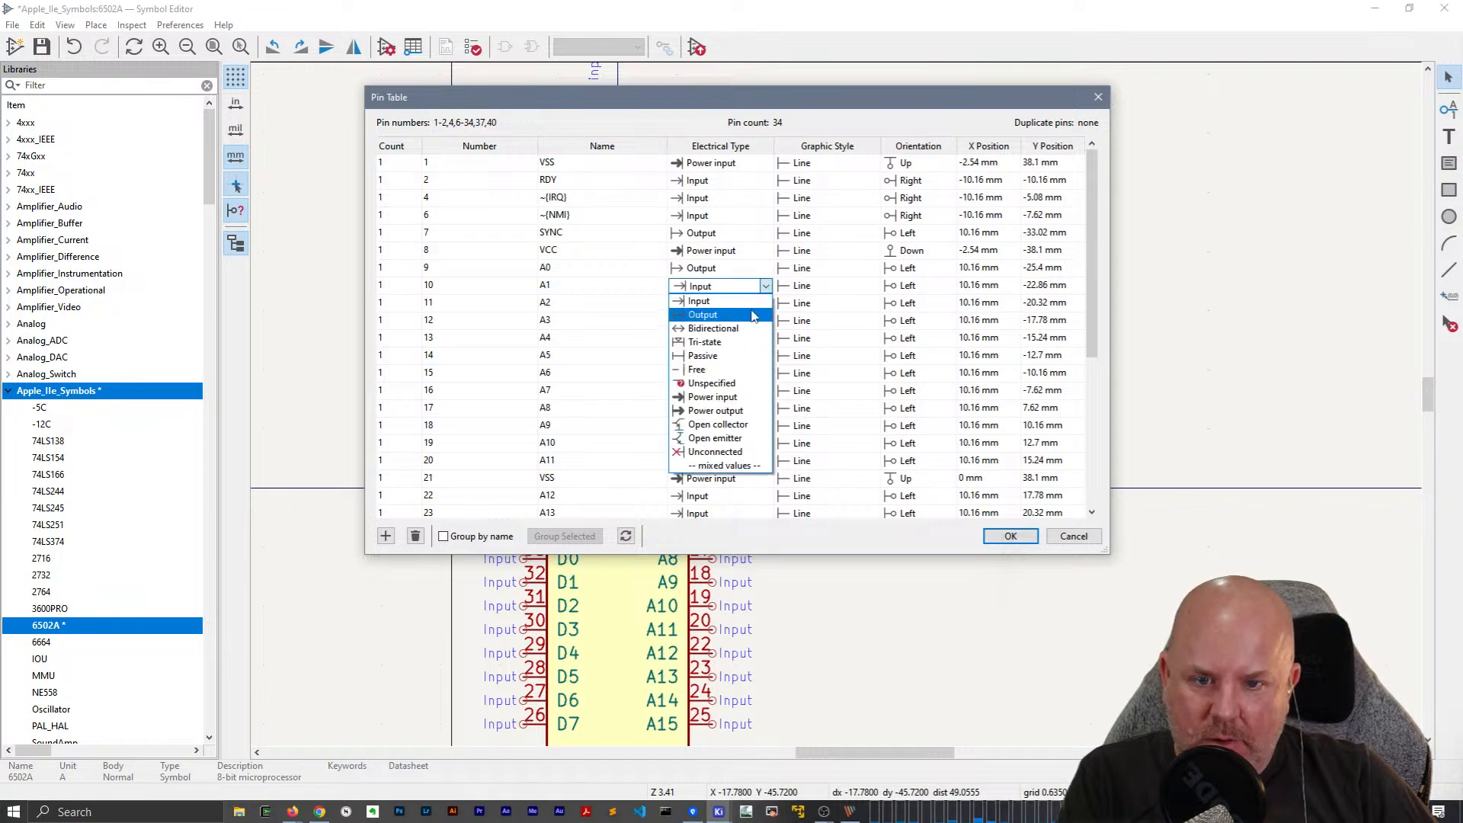
click(734, 314)
click(766, 303)
click(766, 303)
click(768, 331)
click(766, 321)
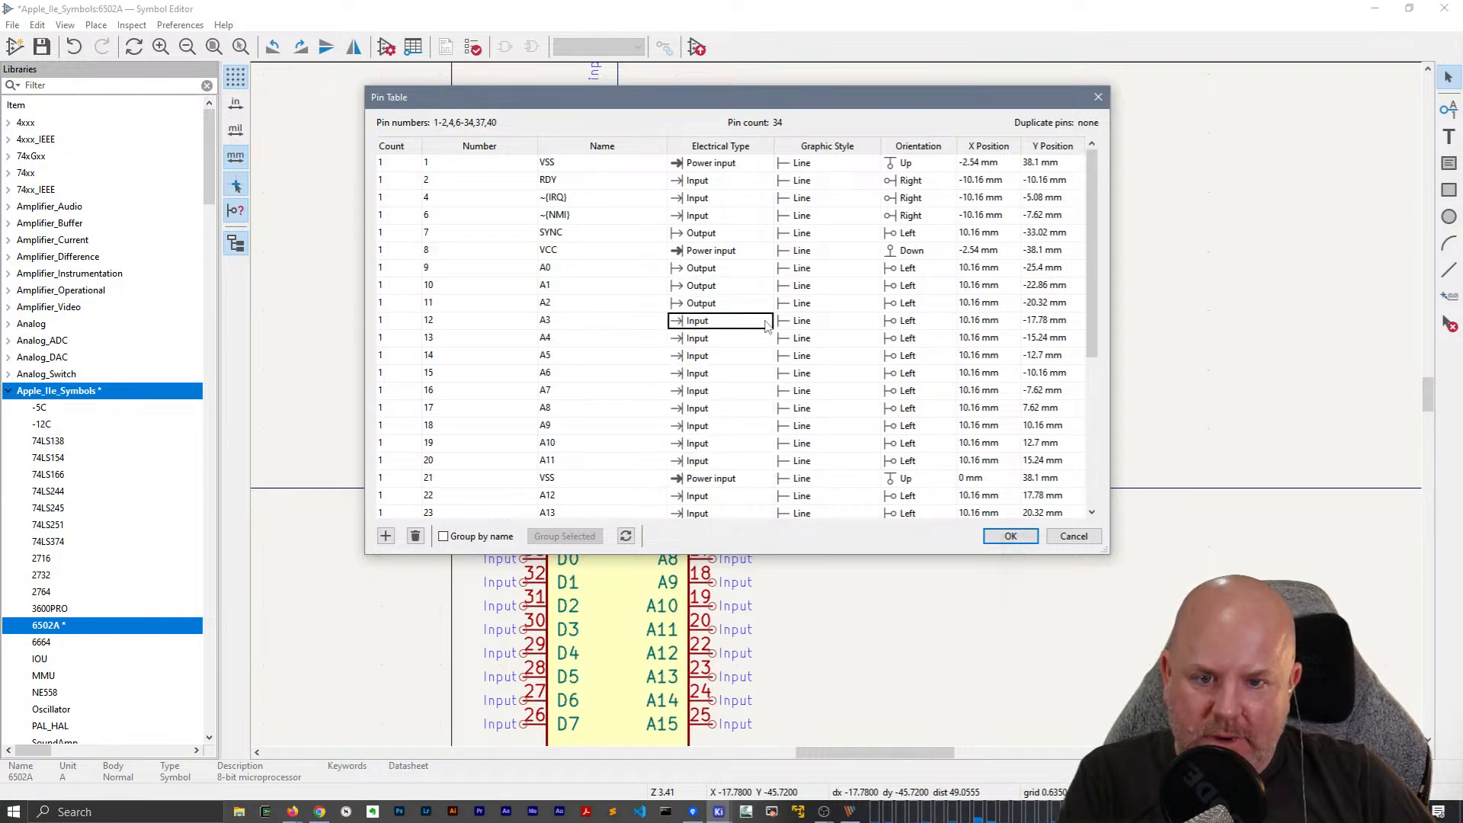
click(766, 320)
click(768, 343)
Set the electrical type of address pins A4 through A7 (pins 13–16) to Output in the pin table.
click(766, 339)
click(766, 338)
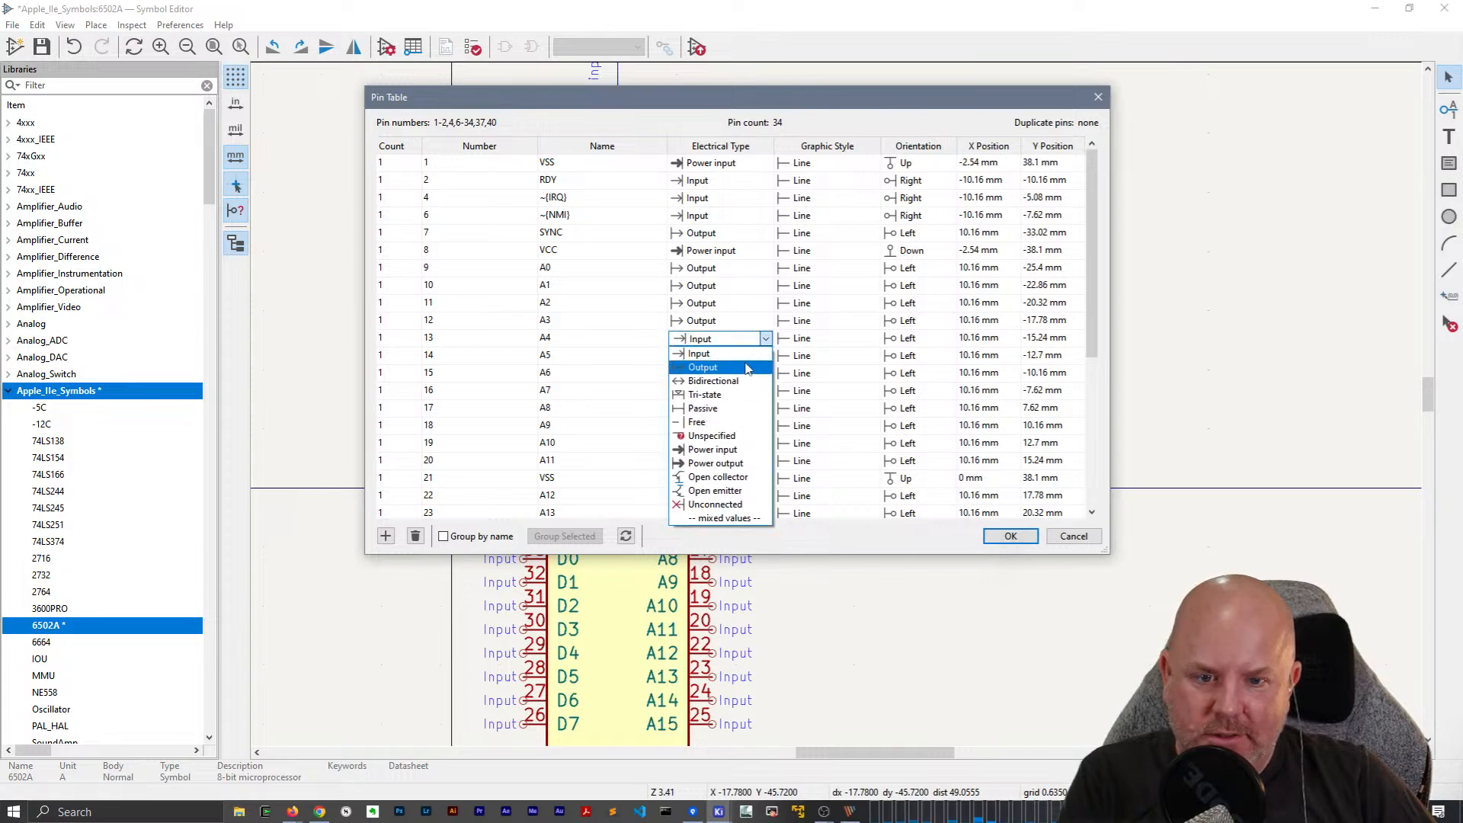
click(732, 367)
click(766, 356)
click(766, 355)
click(743, 385)
click(766, 373)
click(766, 373)
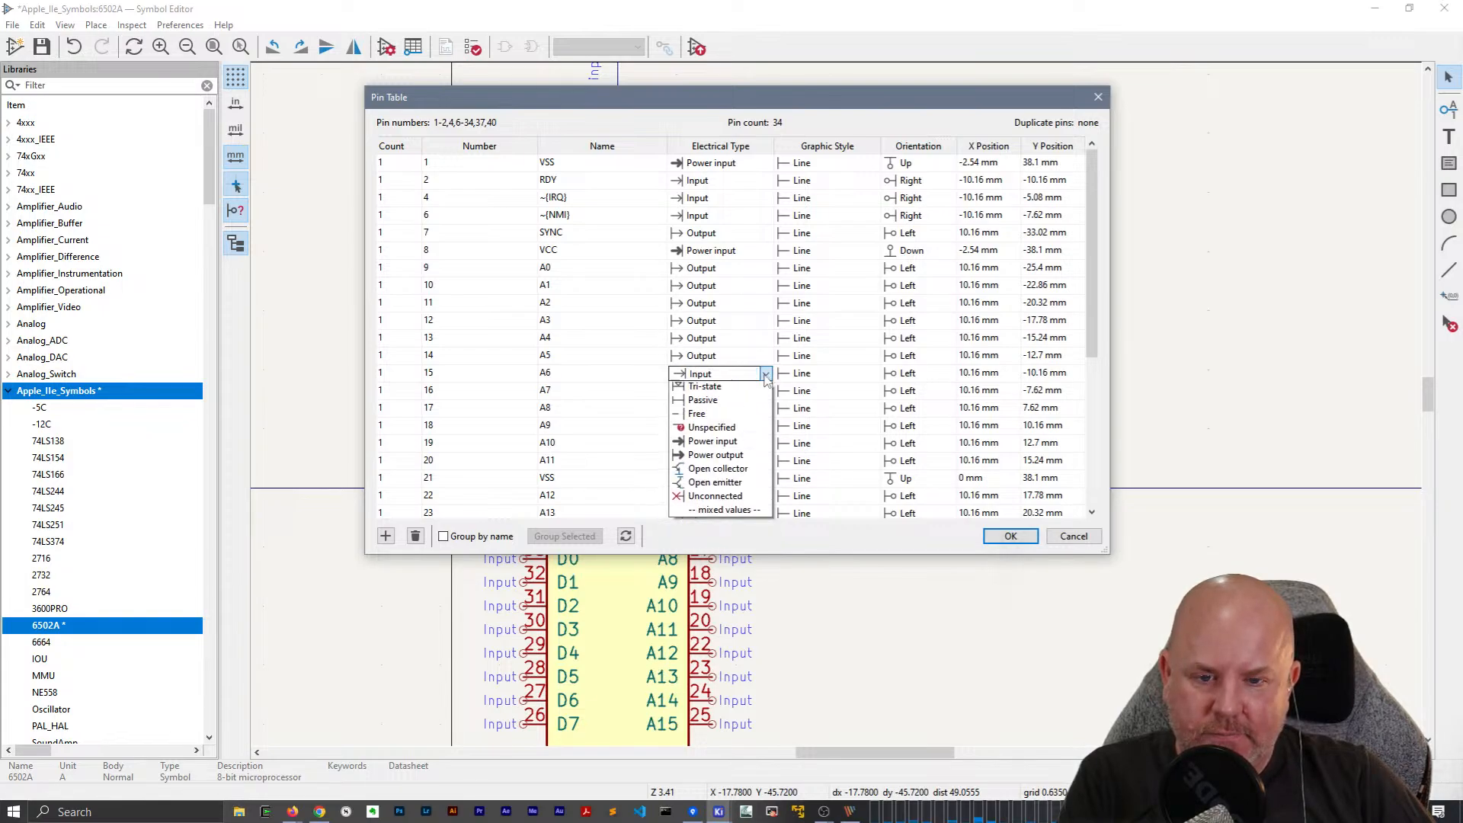
click(743, 402)
click(765, 390)
click(764, 390)
click(743, 419)
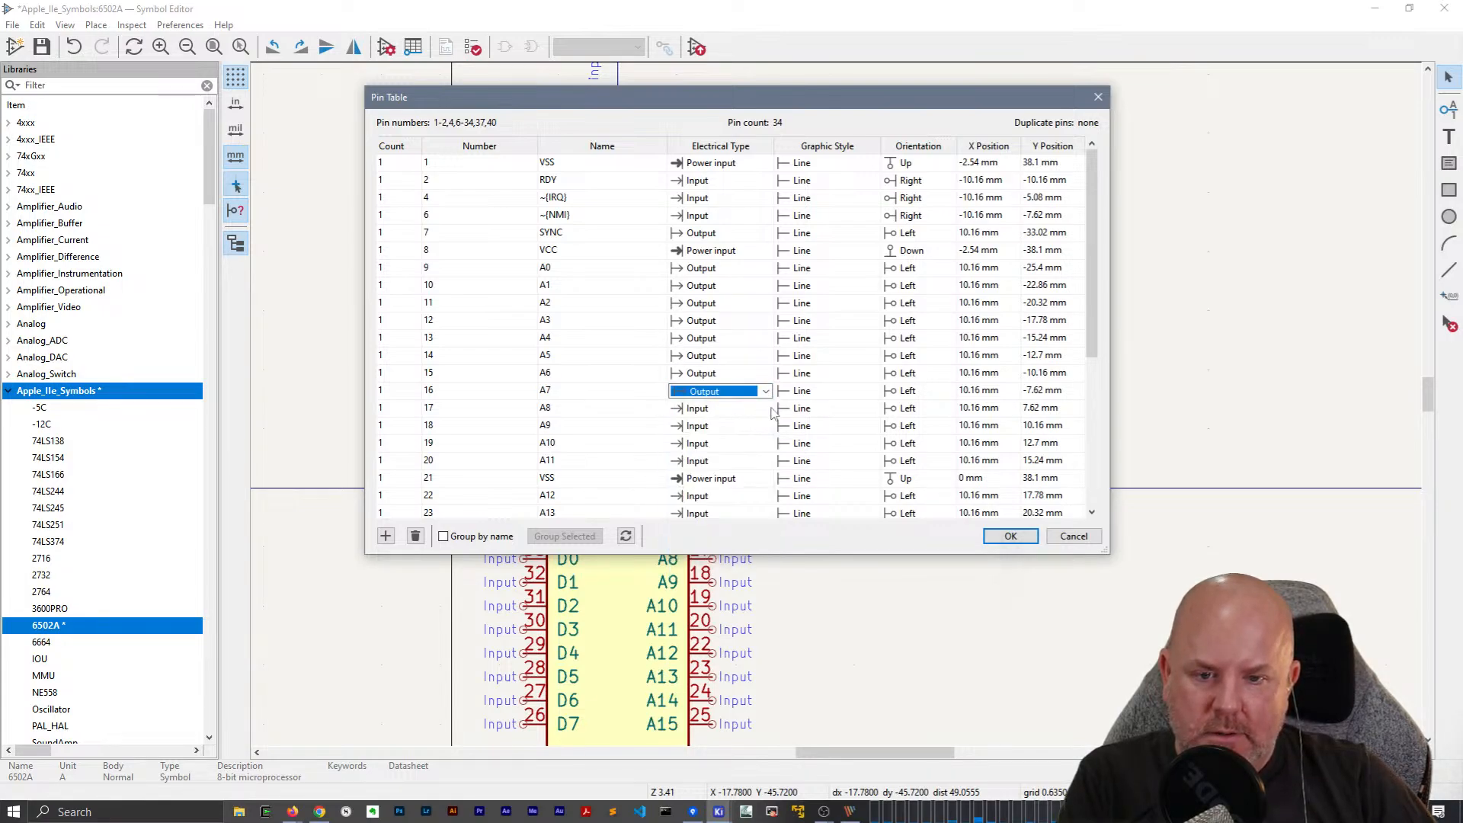
Set the electrical type of address pins A8 through A11 (pins 17–20) to Output in the pin table.
click(766, 408)
click(766, 408)
click(743, 438)
click(766, 425)
click(766, 425)
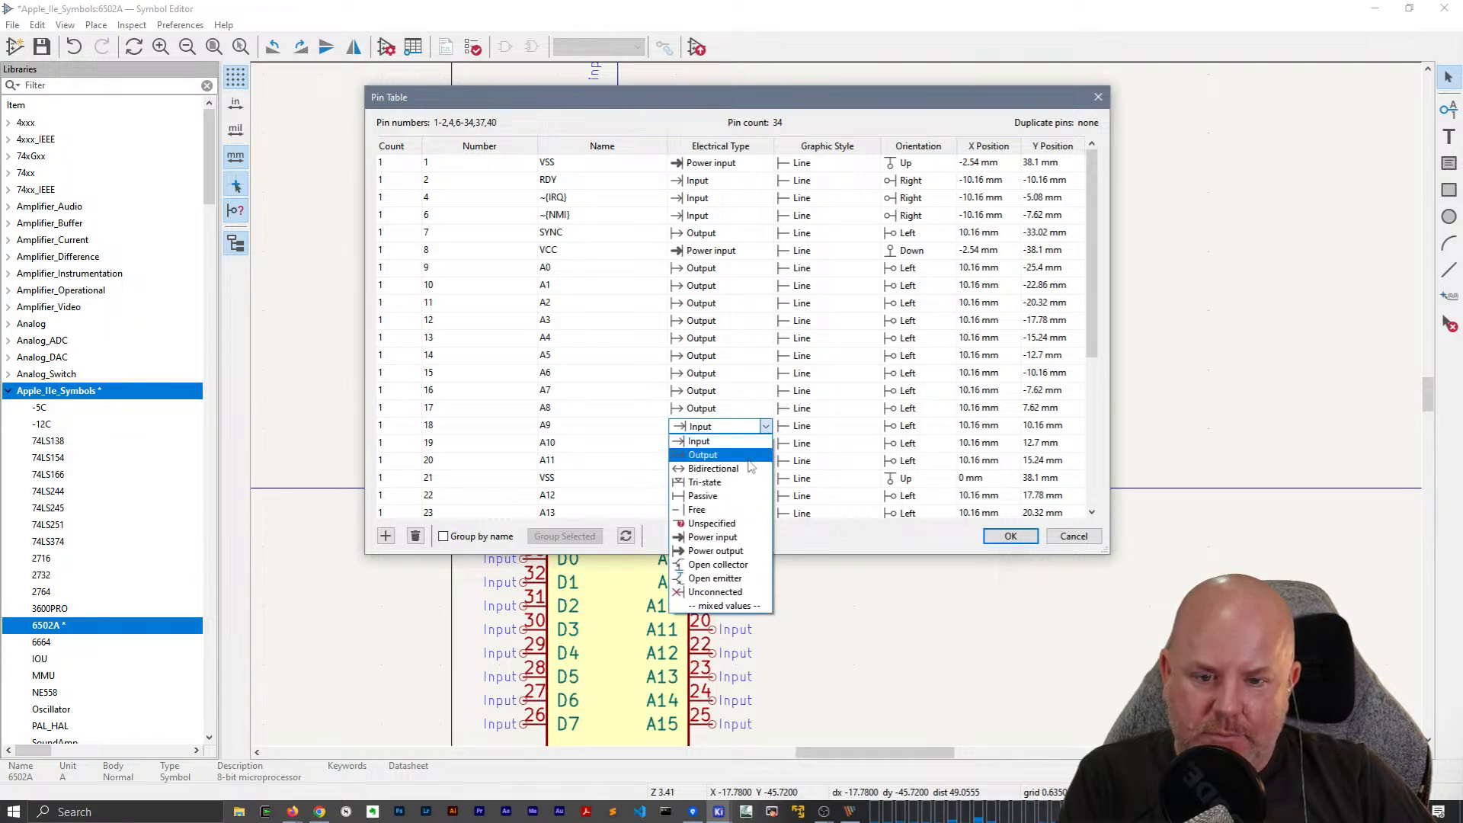
click(743, 455)
click(766, 443)
click(766, 443)
click(743, 471)
click(766, 461)
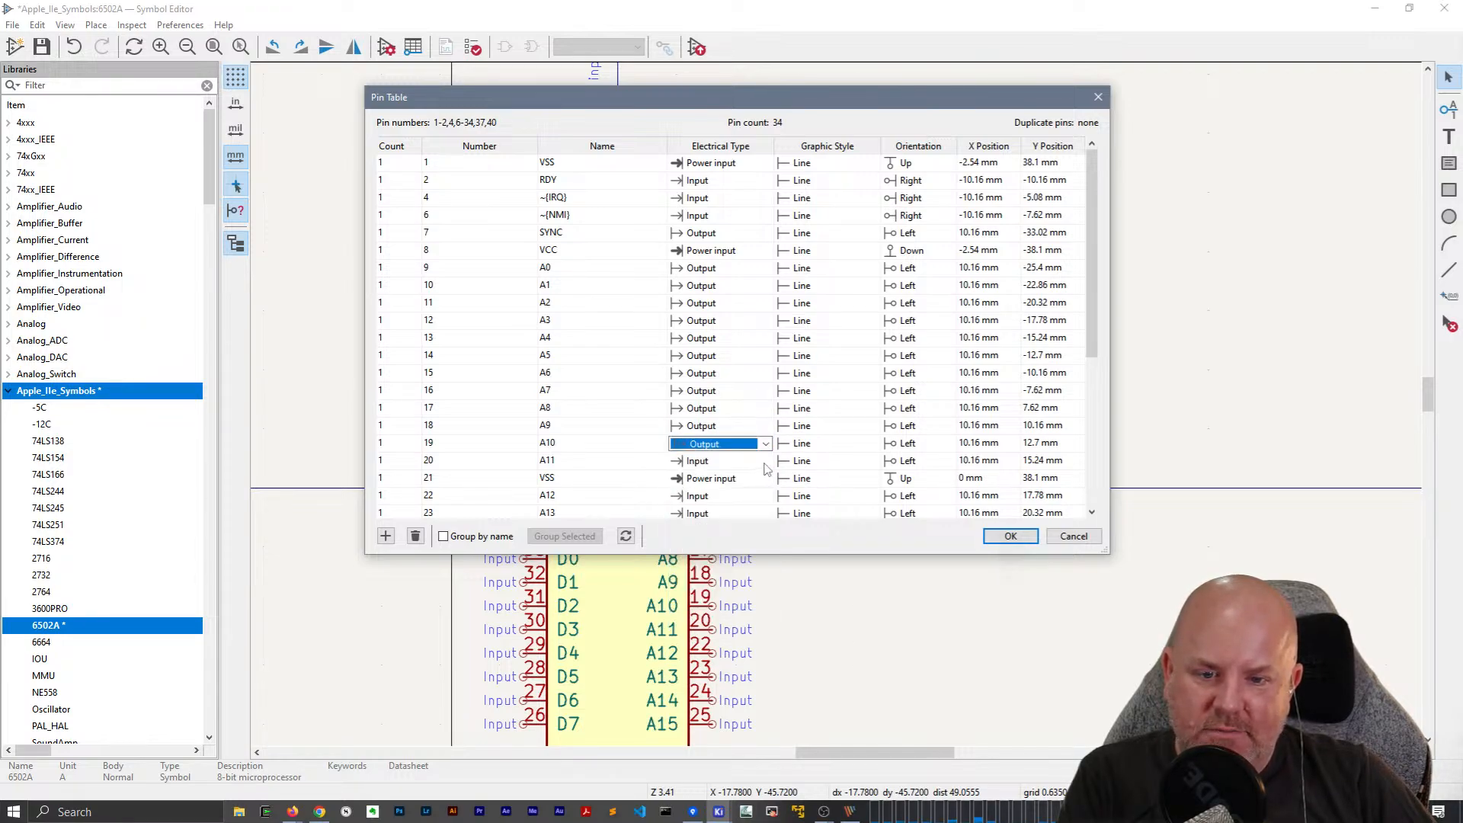
click(766, 460)
click(743, 490)
Set the electrical type of address pins A12 through A15 (pins 22–25) to Output in the pin table.
scroll(691, 341, down, 5)
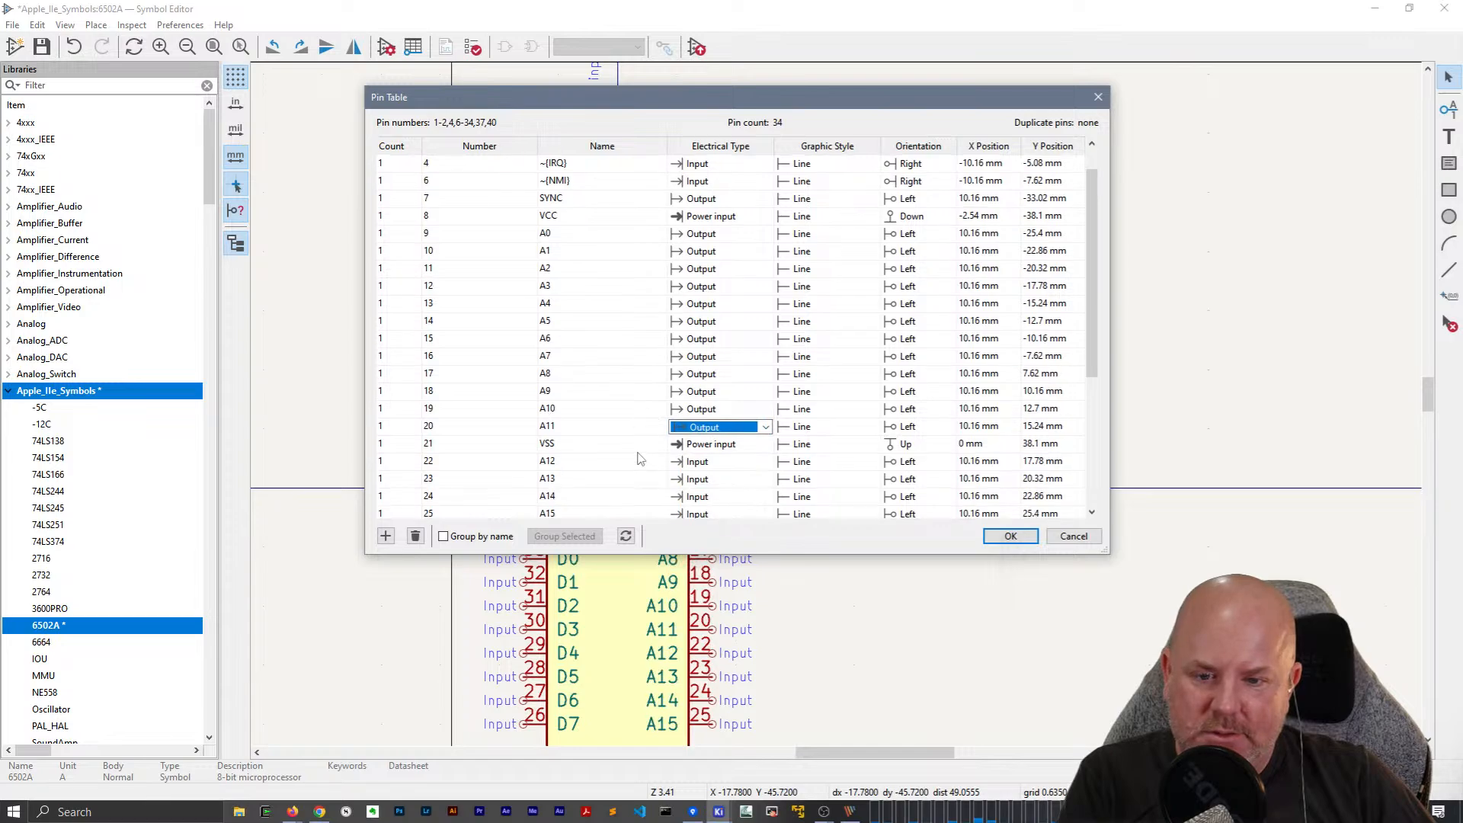
click(743, 256)
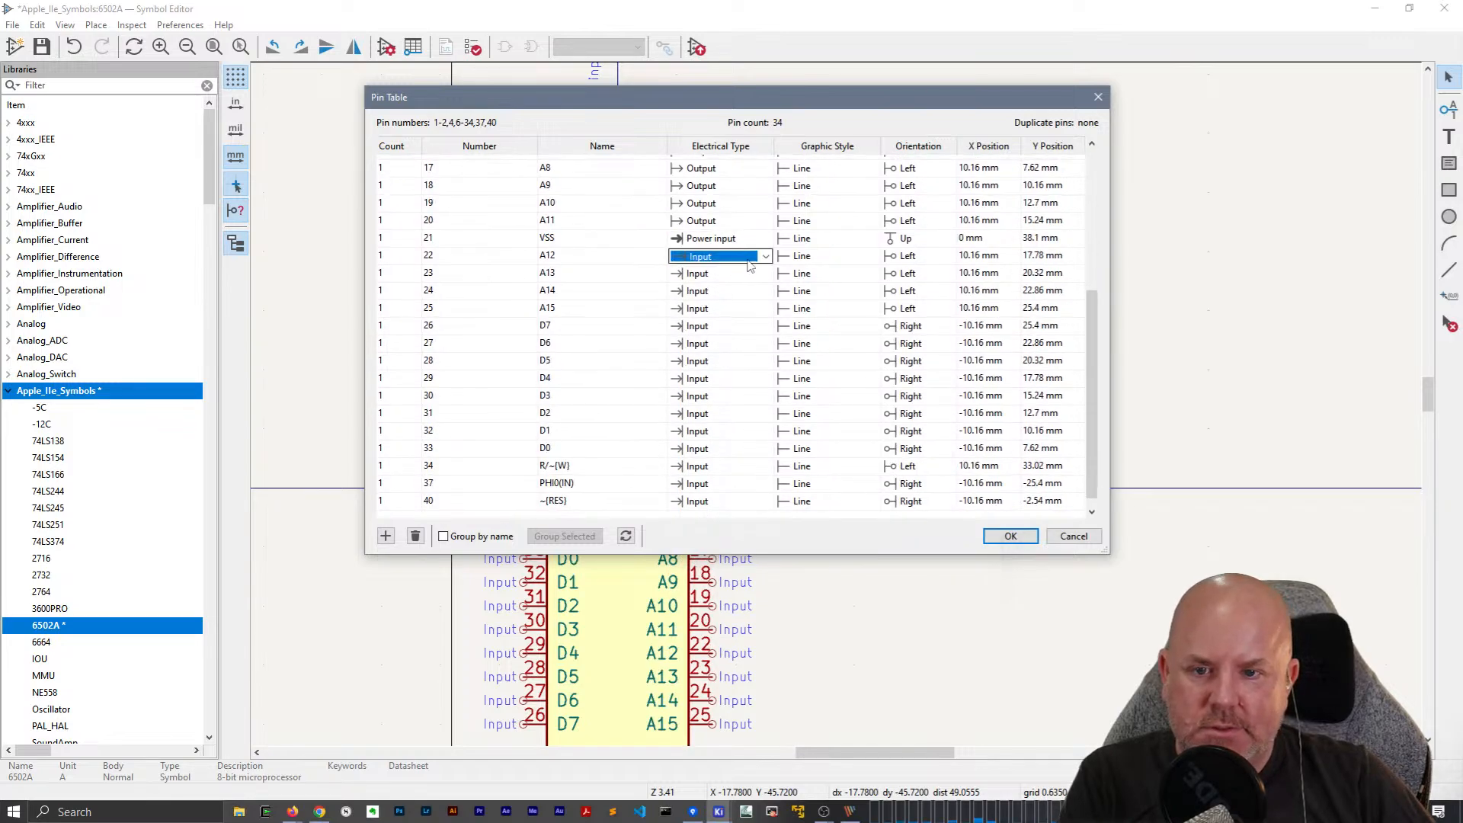
click(766, 256)
click(740, 285)
click(743, 273)
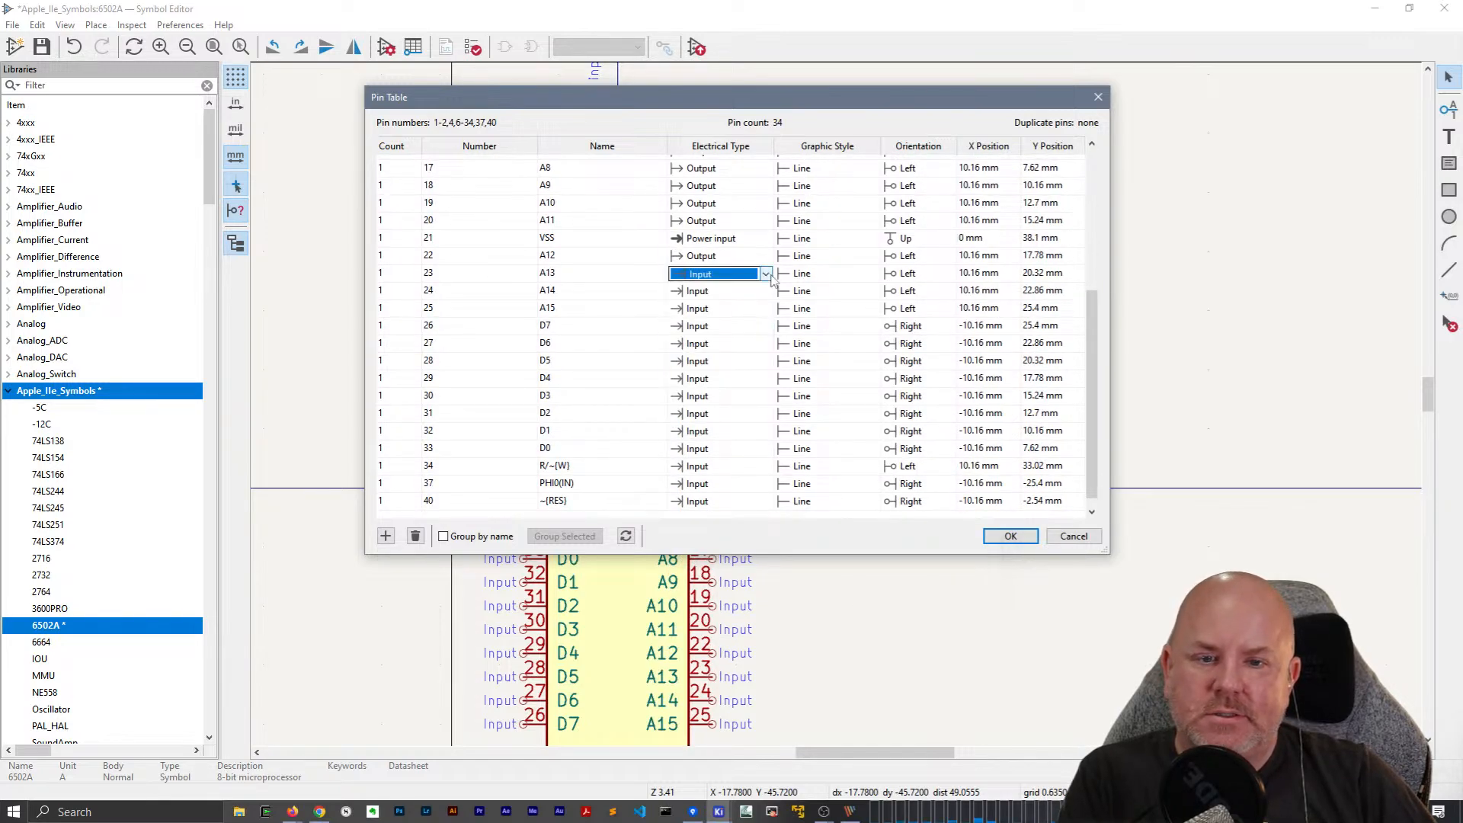
click(766, 273)
click(741, 303)
click(743, 290)
click(766, 291)
click(743, 320)
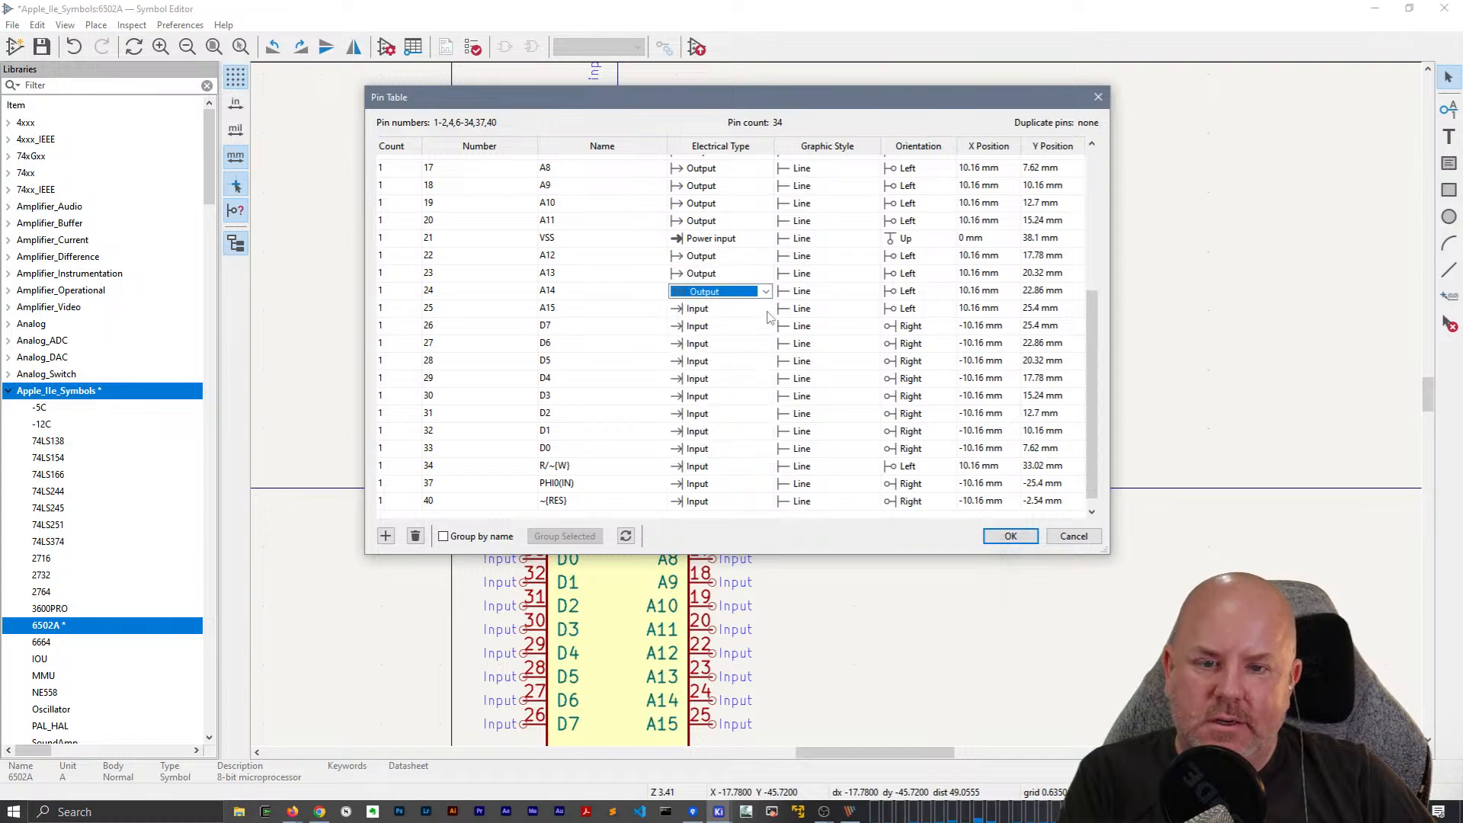
click(743, 308)
click(766, 309)
click(760, 337)
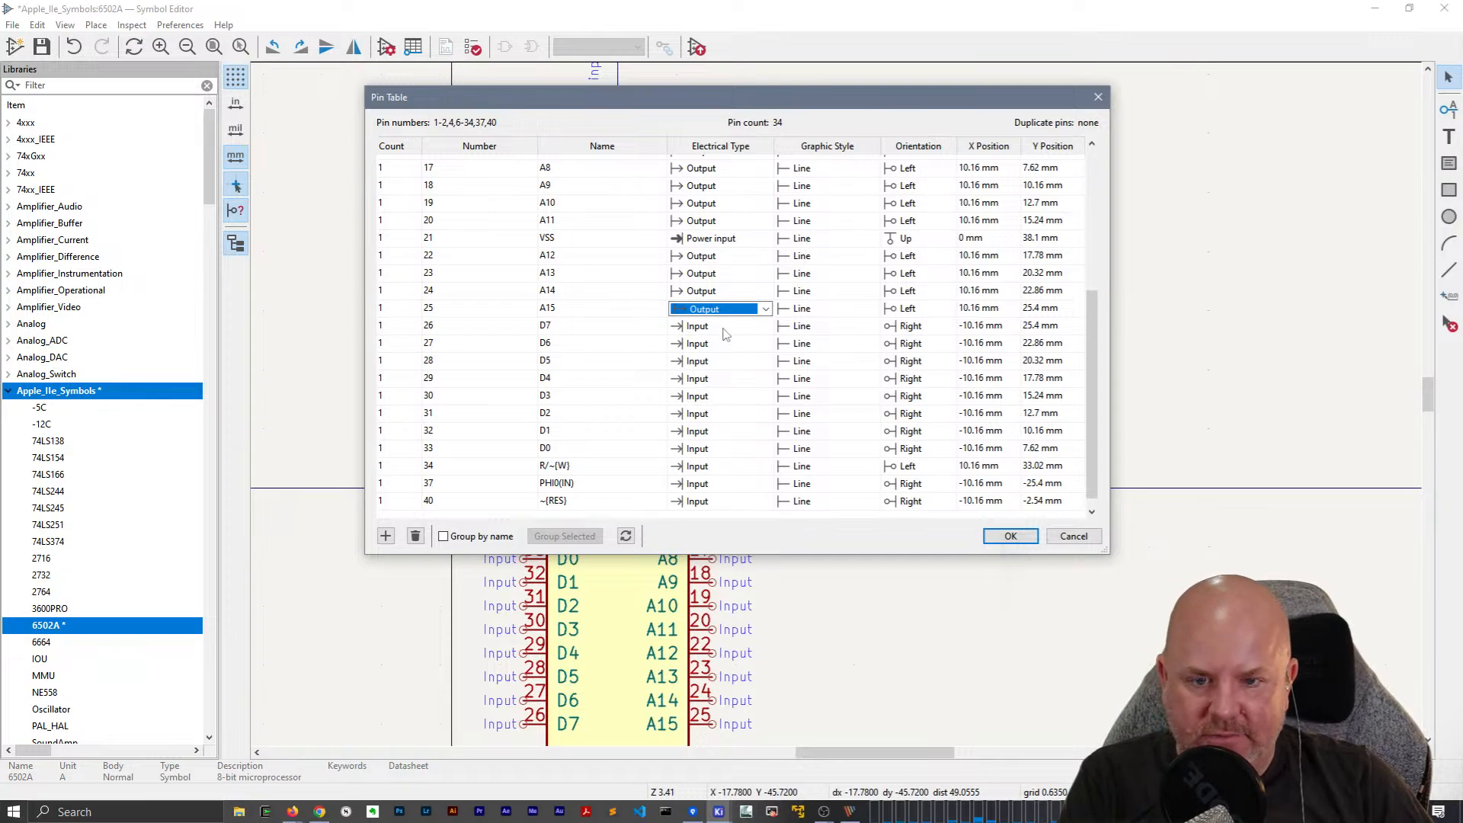
Set the electrical type of data pin D7 (pin 26) to Bidirectional in the pin table.
click(725, 328)
click(766, 326)
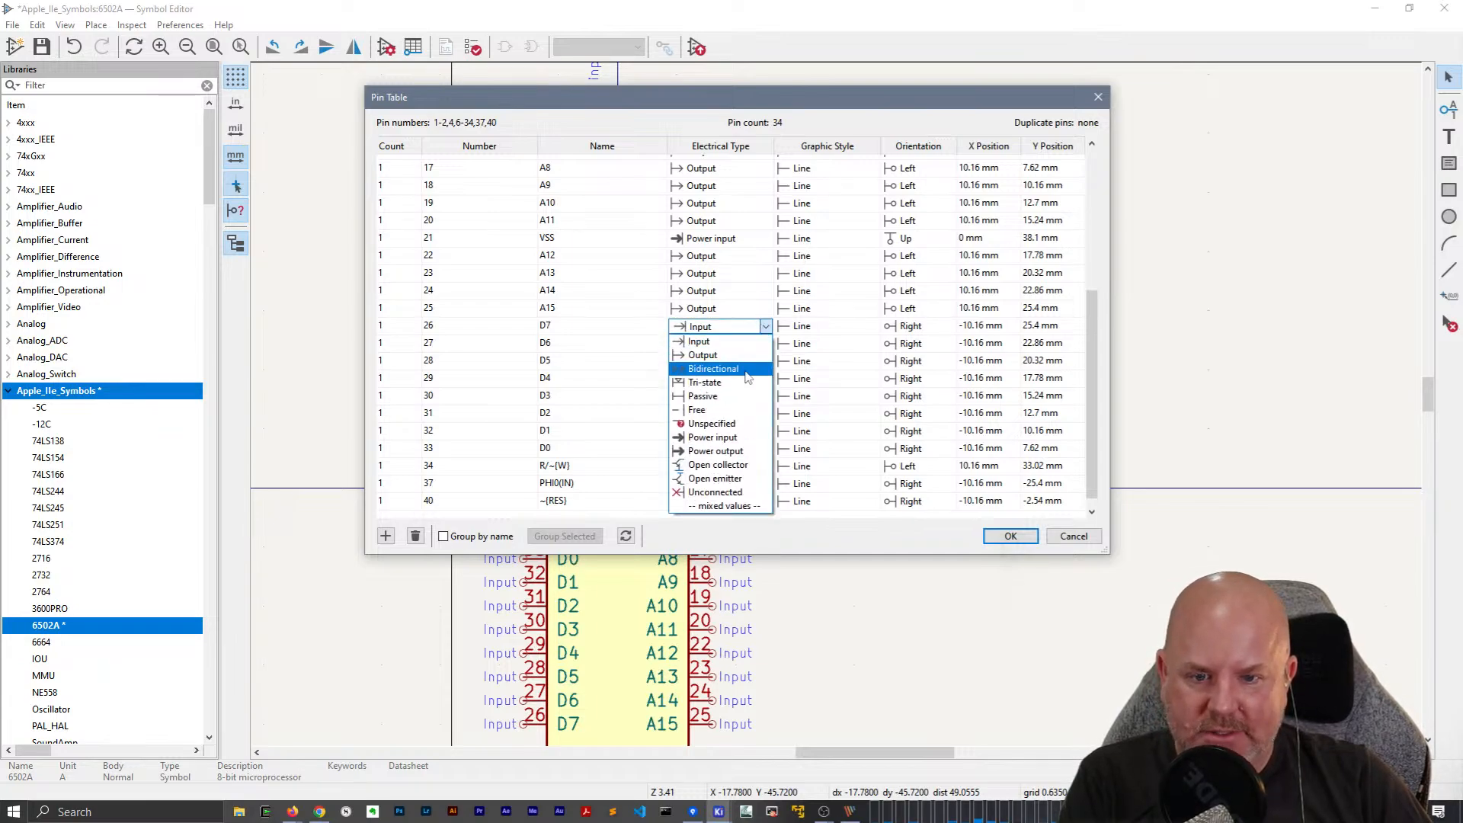
click(746, 369)
Set the electrical type of data pins D6 and D7 (pins 27 and 26) to Tri-state.
click(754, 344)
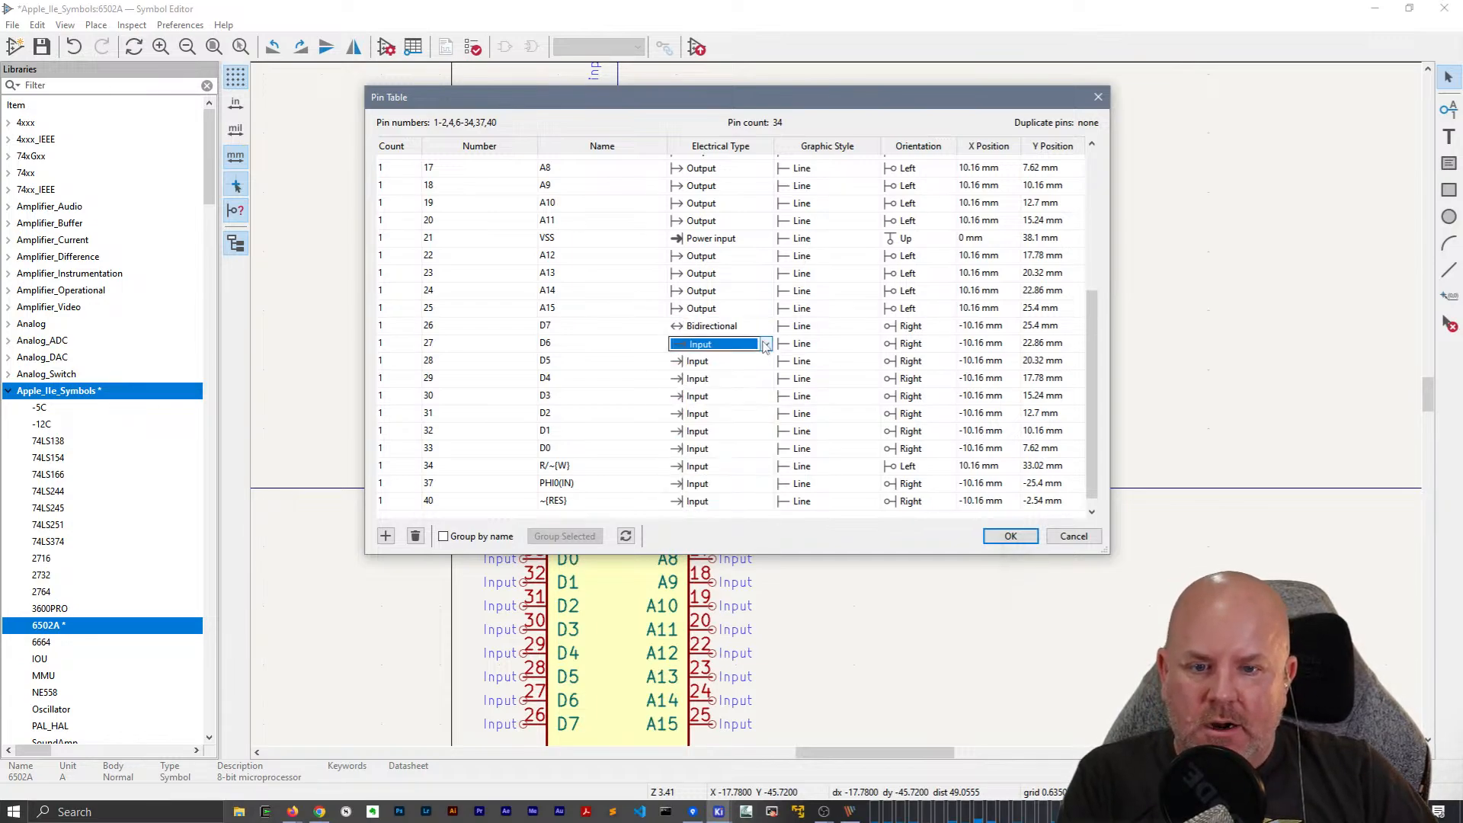
click(766, 344)
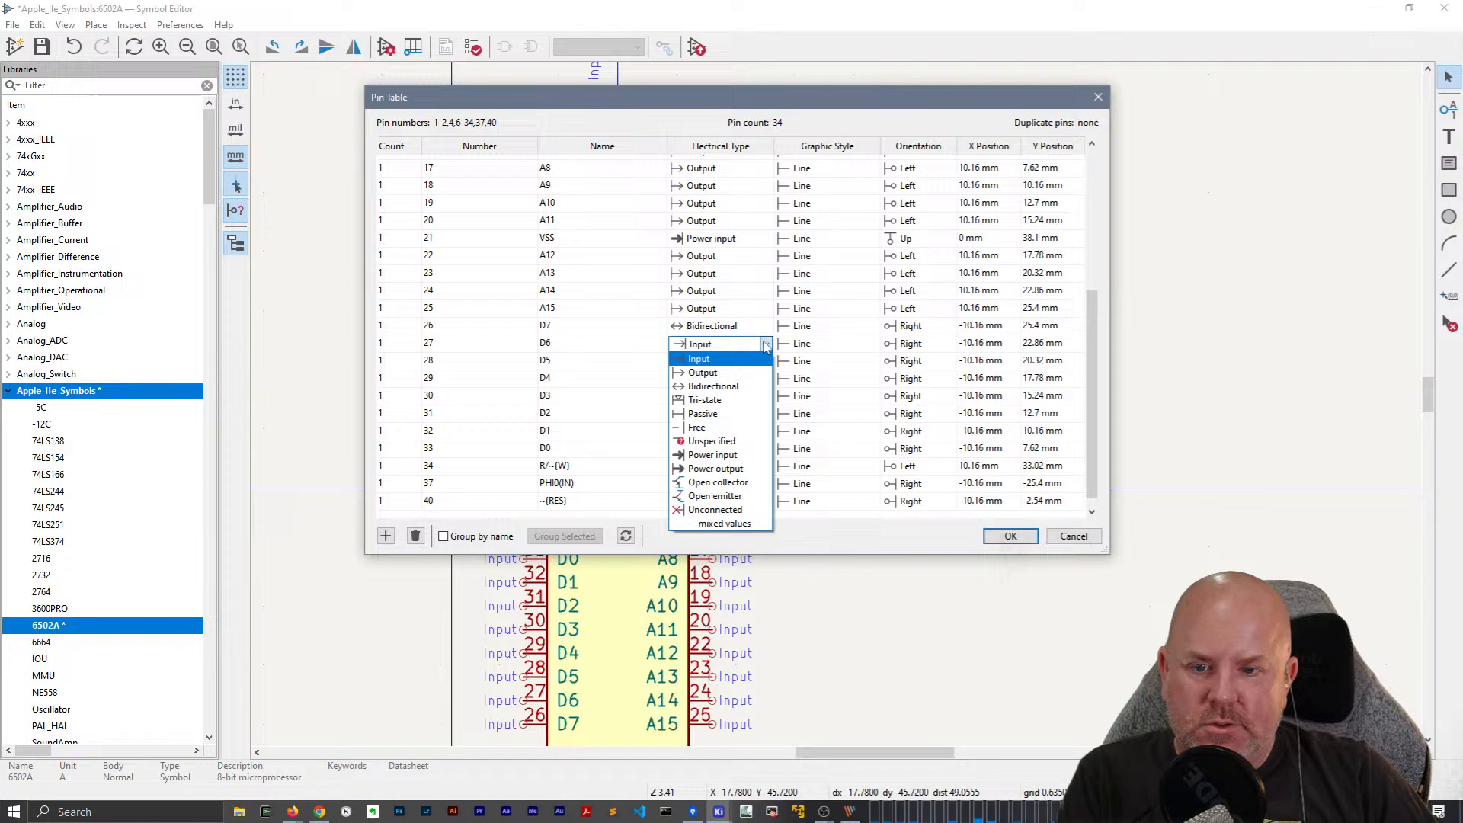
click(747, 401)
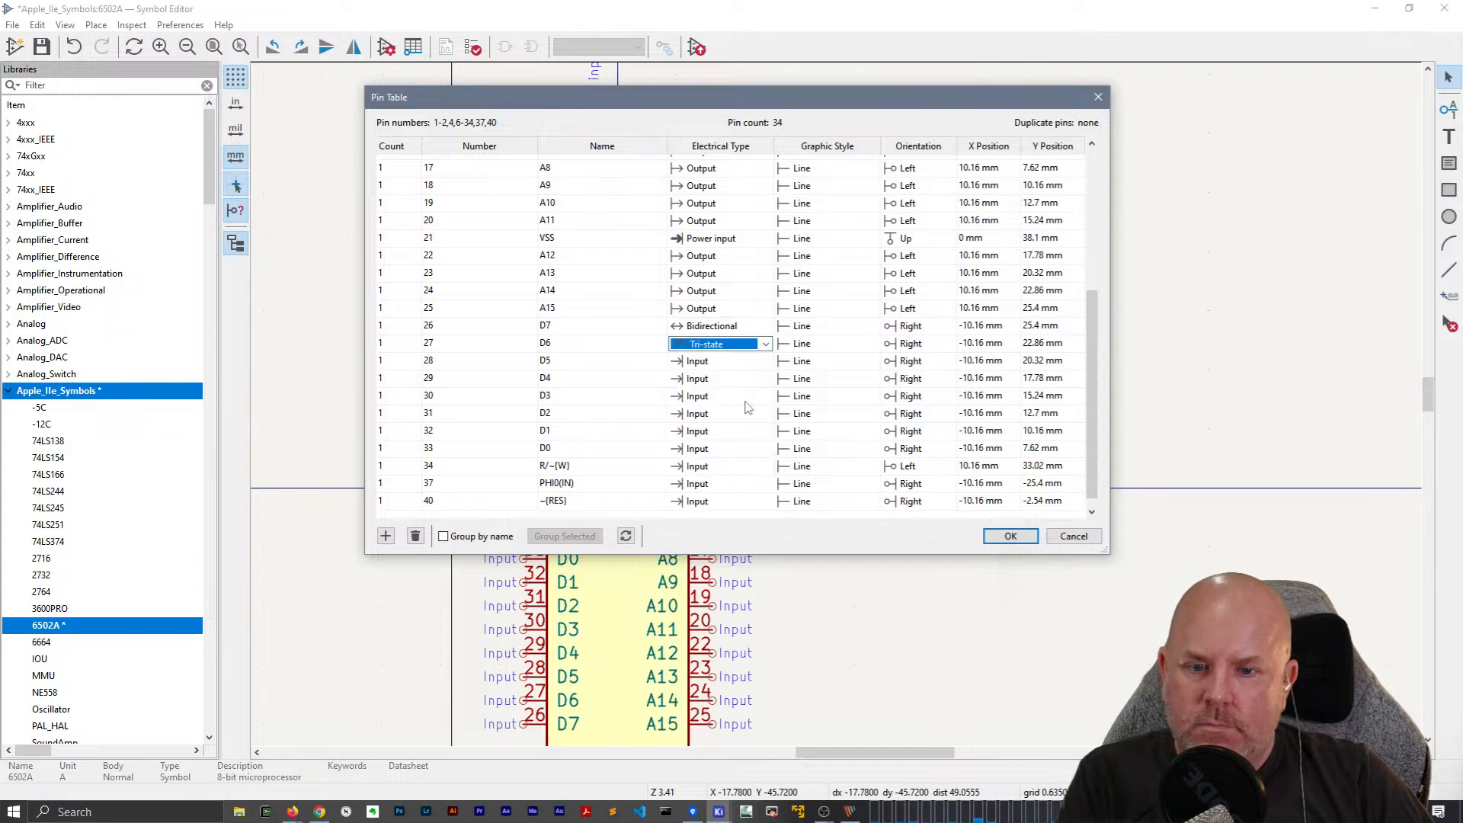
click(732, 326)
click(732, 326)
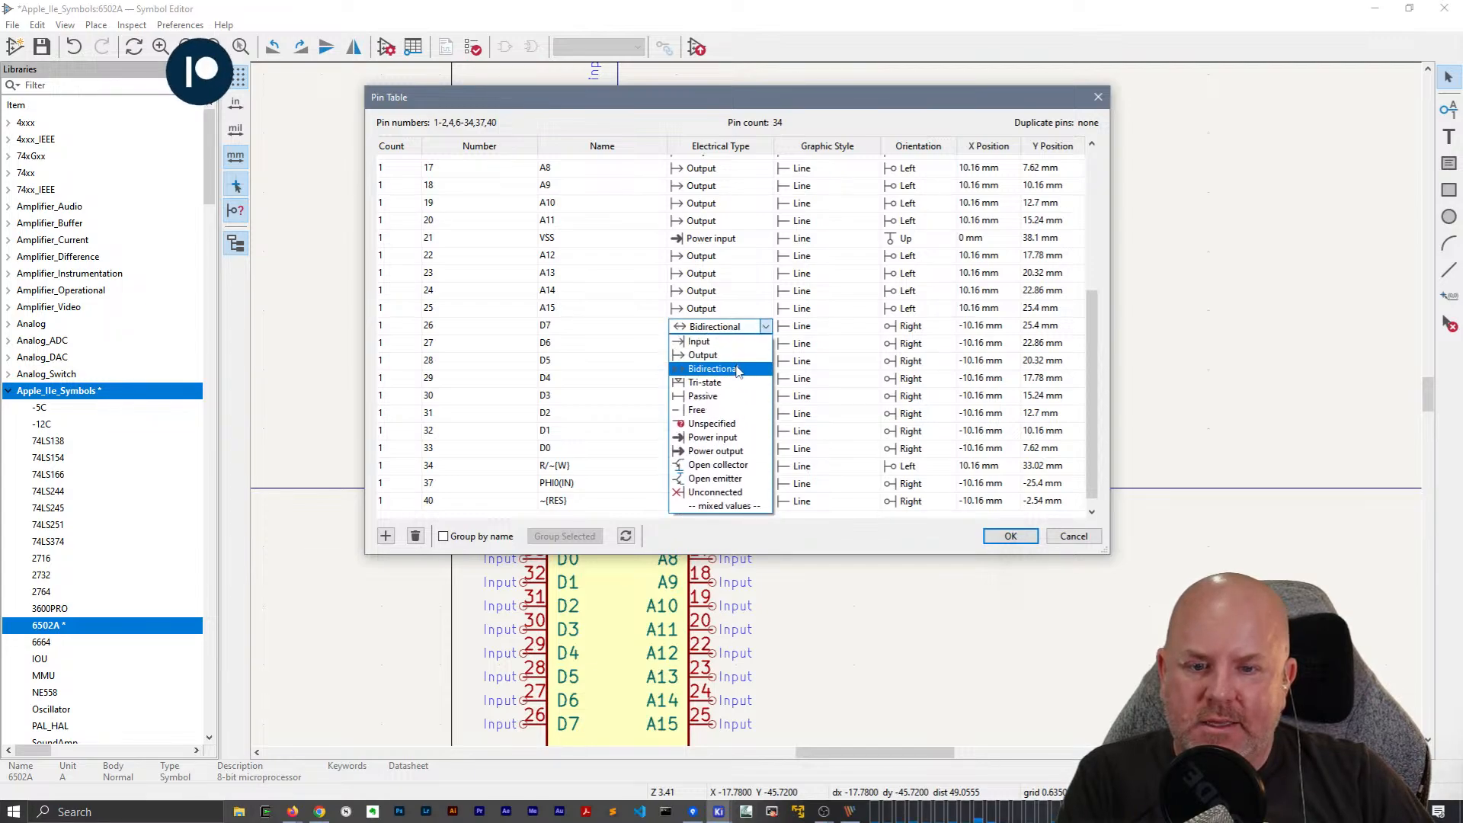
click(732, 384)
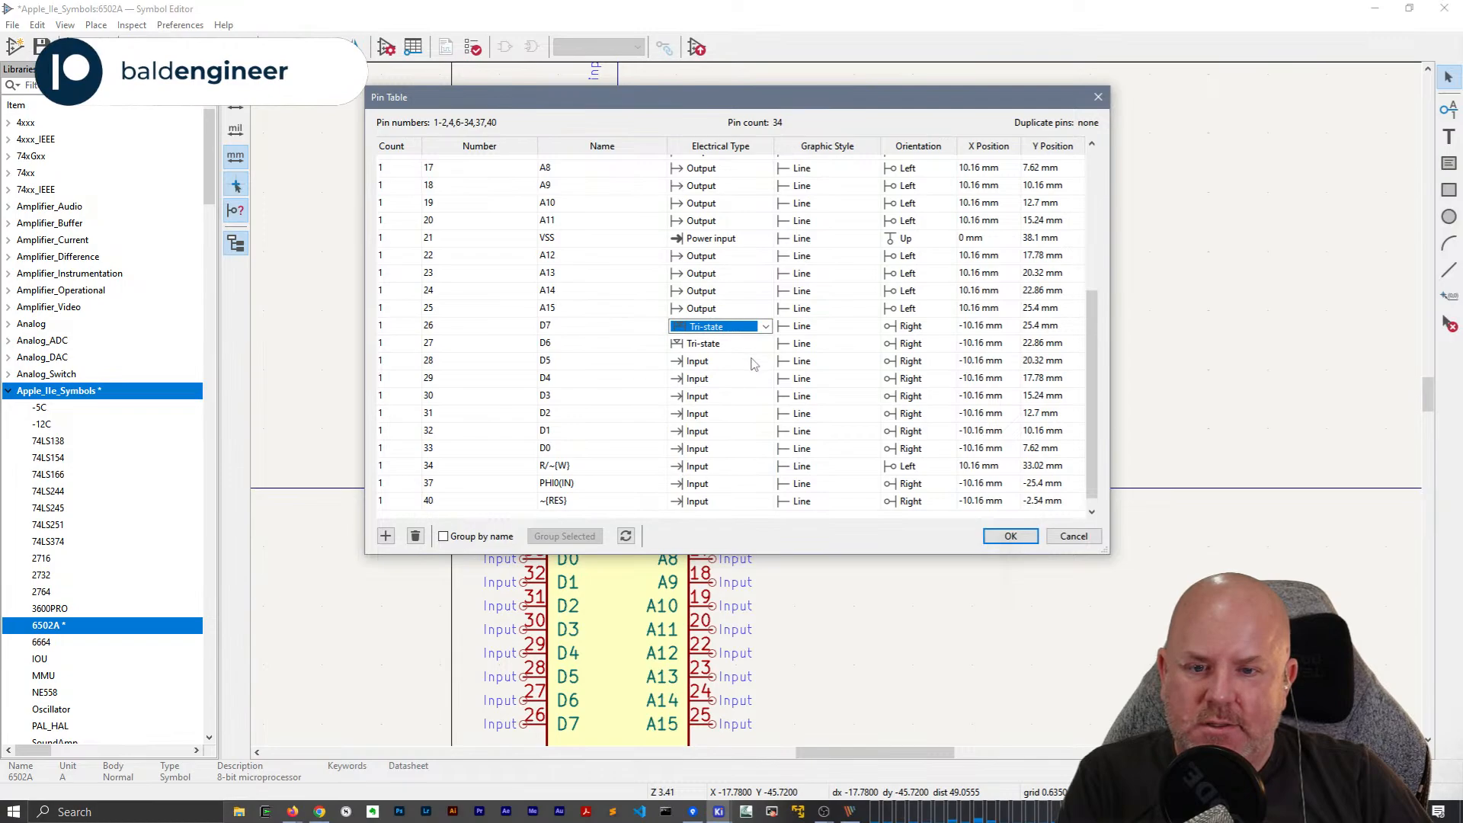
Set the electrical type of data pins D5, D4 and D3 (pins 28–30) to Tri-state.
click(753, 363)
click(753, 364)
click(751, 421)
click(761, 381)
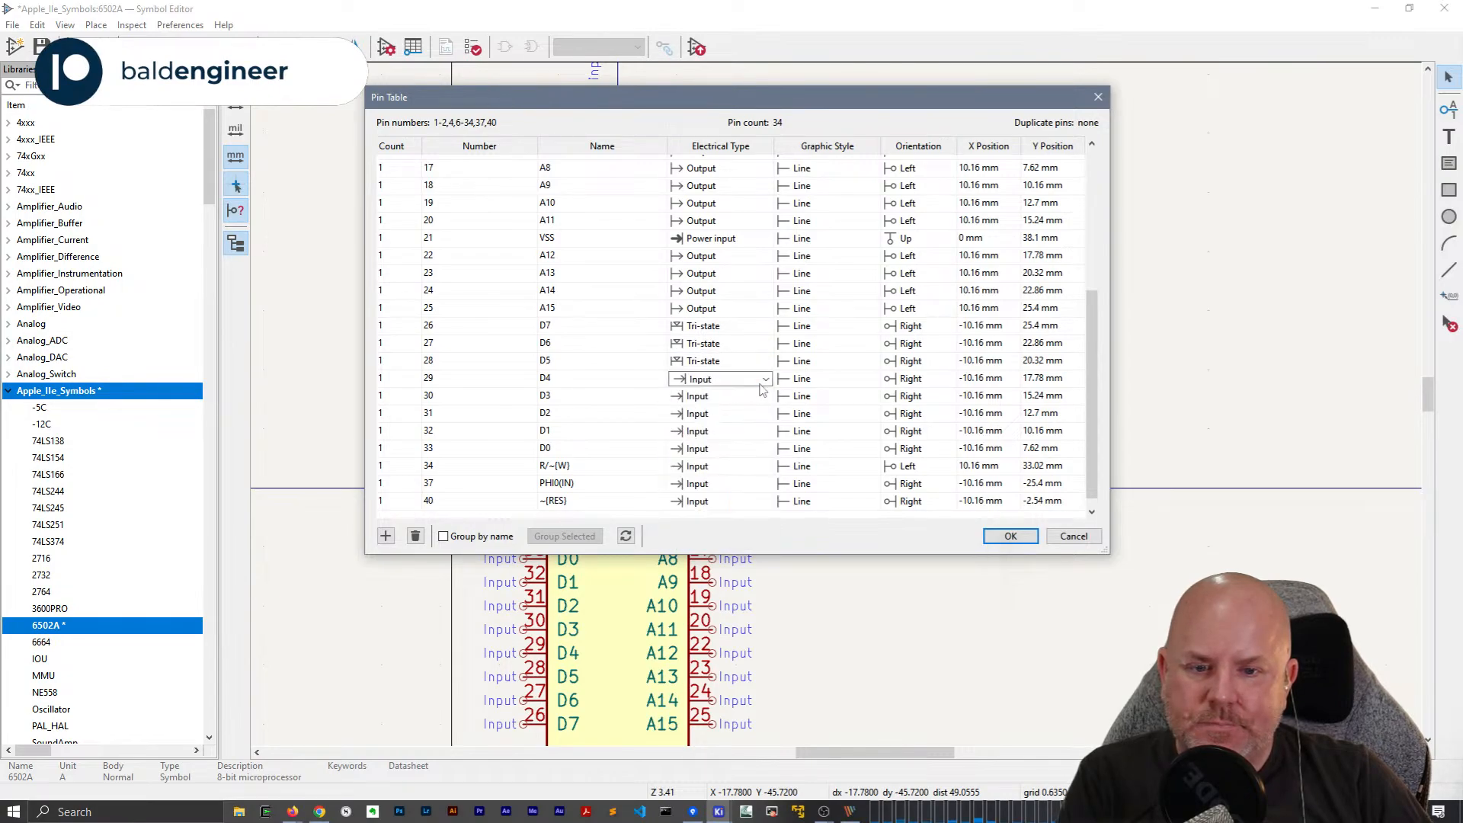
click(763, 378)
click(755, 435)
click(762, 397)
click(762, 396)
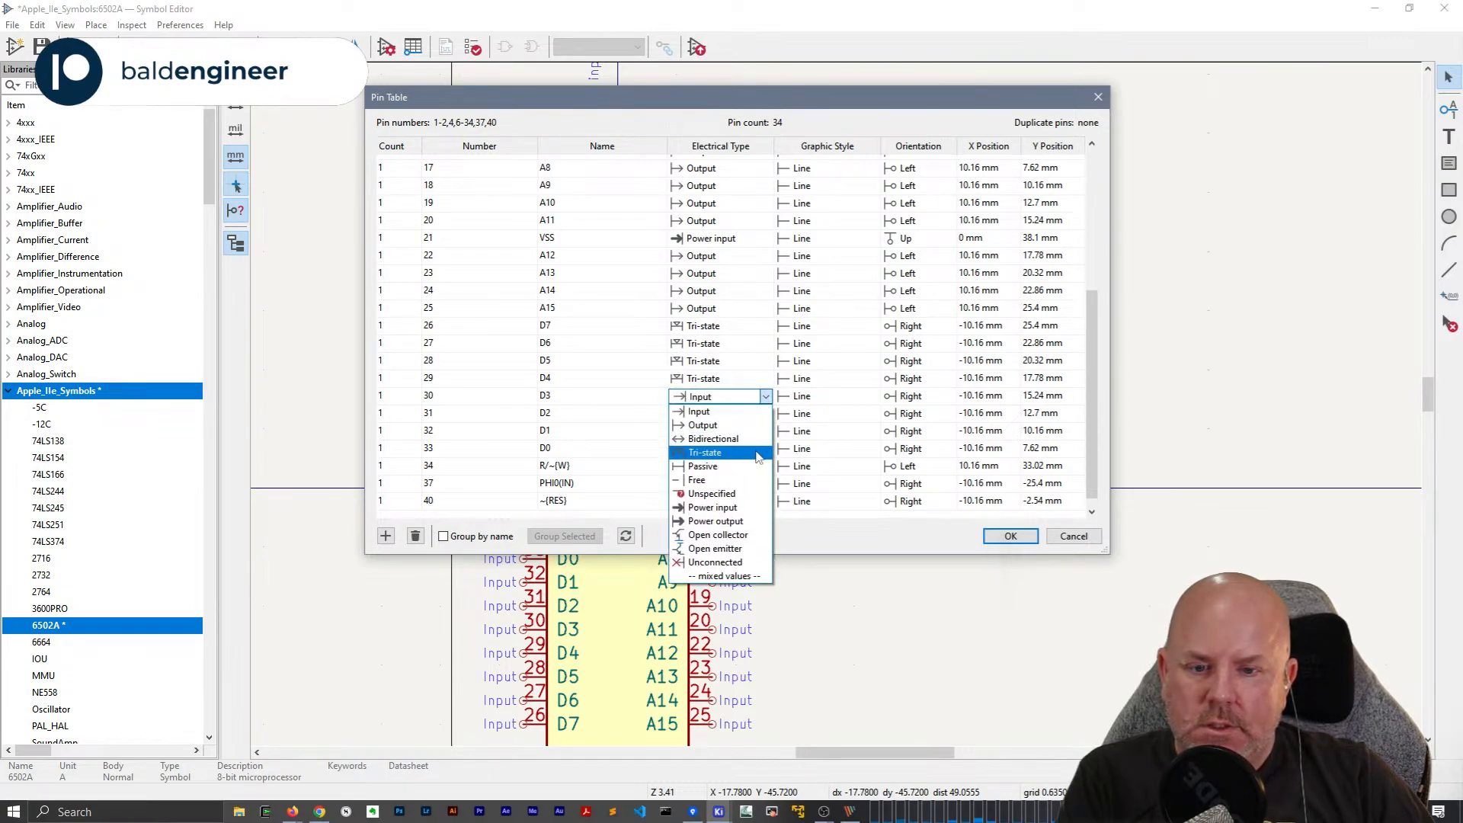
click(759, 453)
Set the electrical type of data pins D2, D1 and D0 (pins 31–33) to Tri-state.
click(762, 414)
click(763, 413)
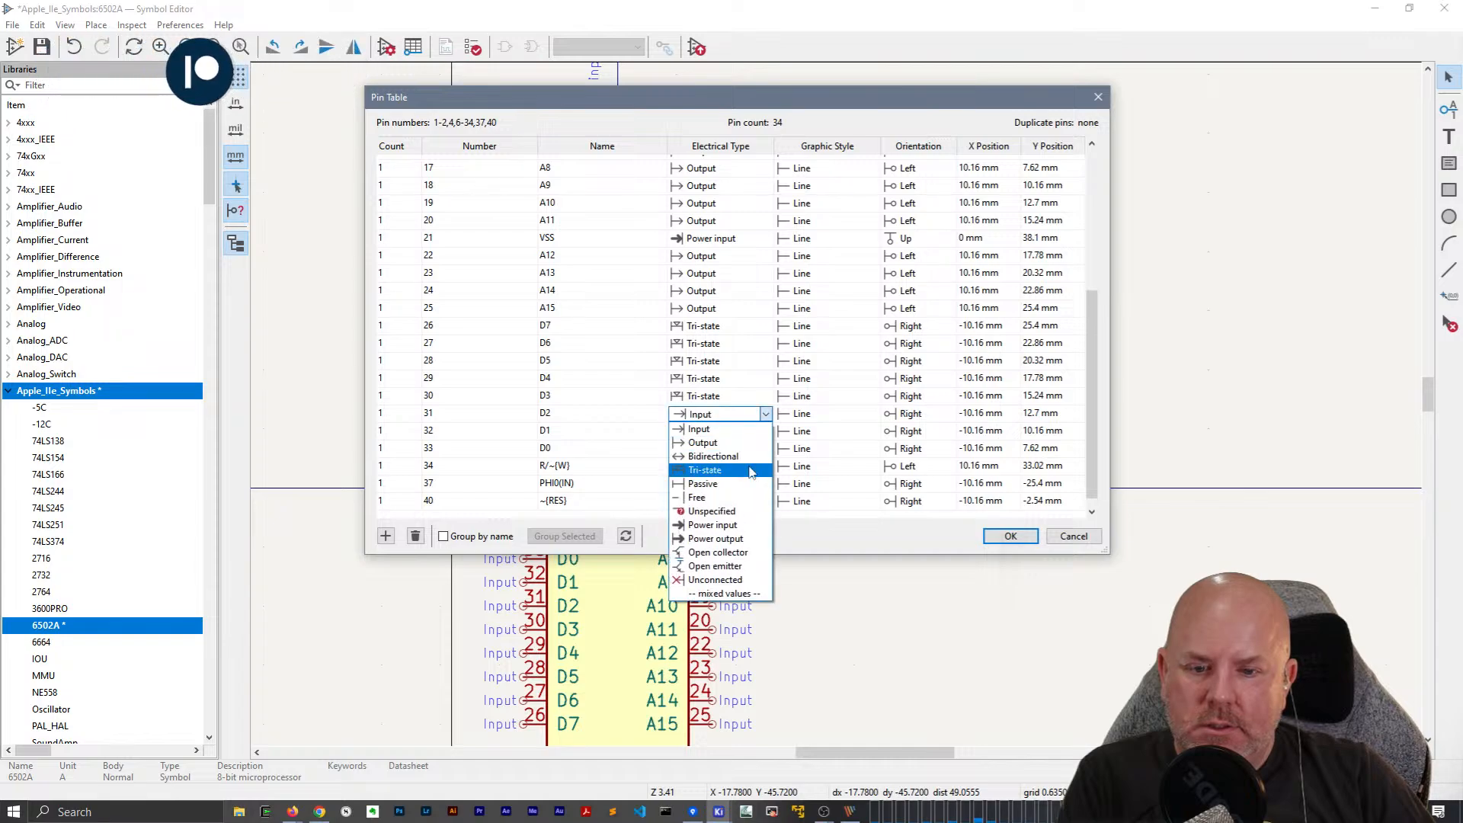
click(751, 470)
click(762, 432)
click(762, 431)
click(751, 488)
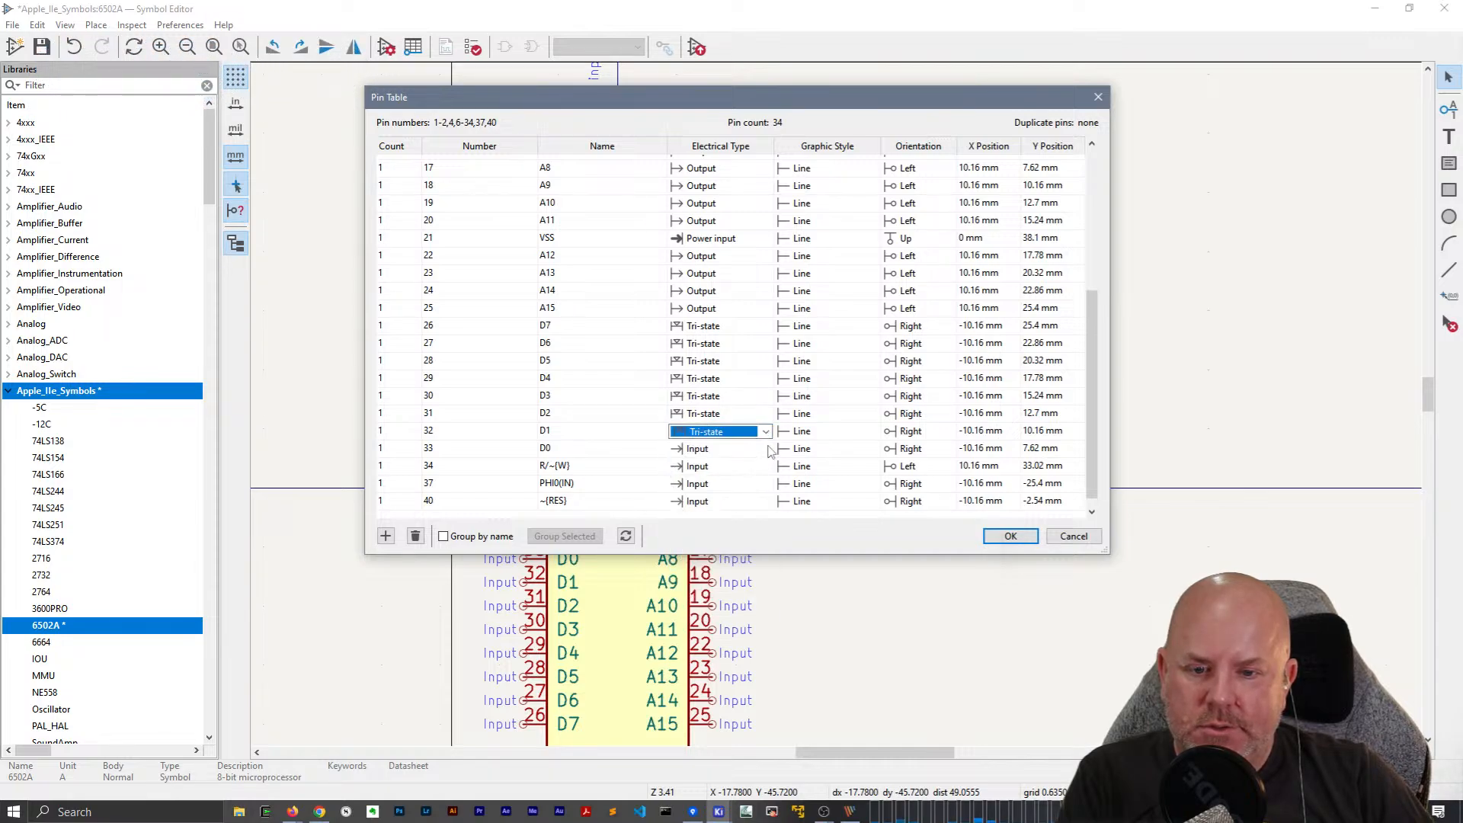
click(767, 450)
click(767, 449)
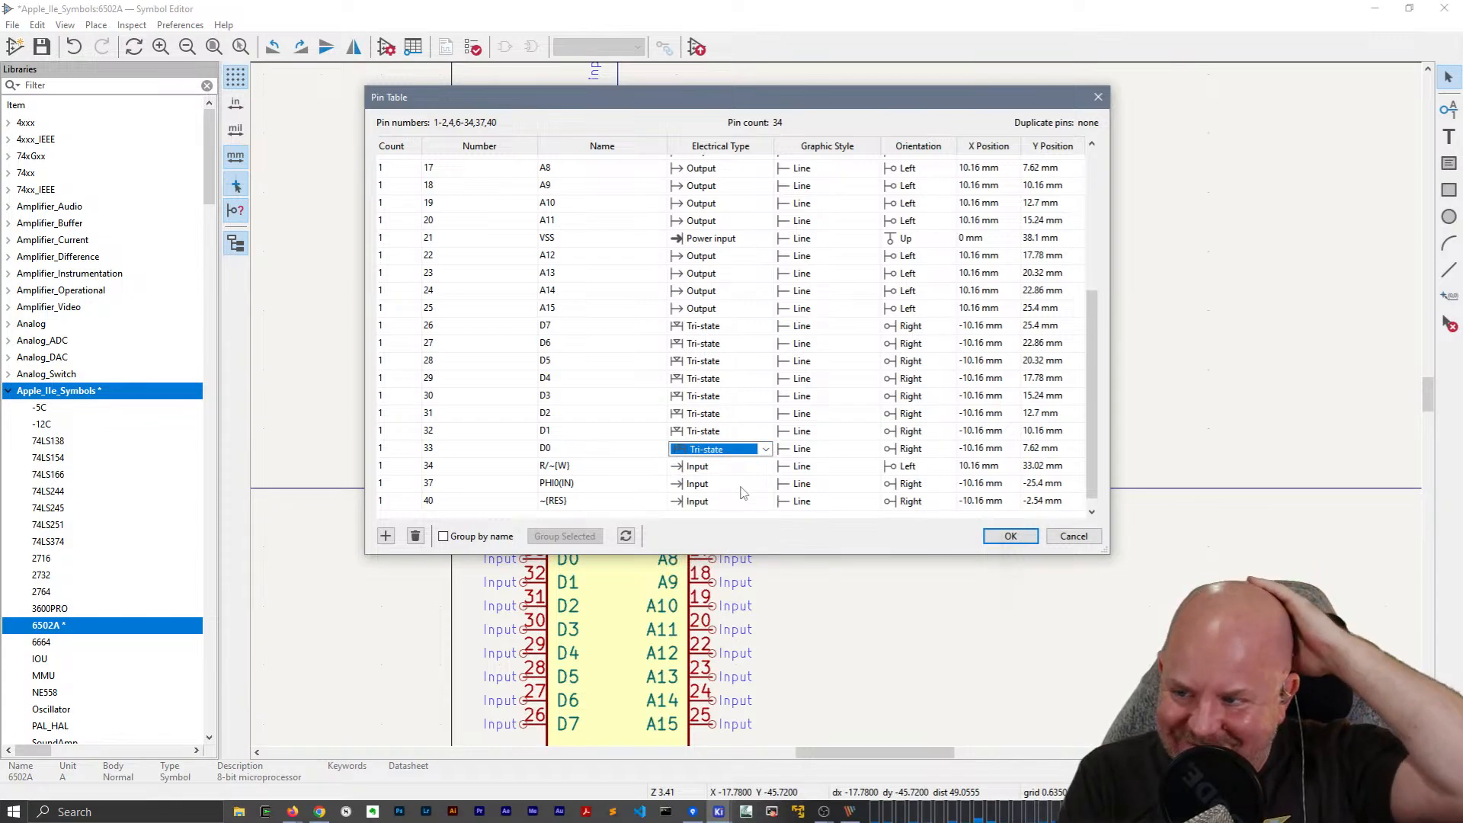
Set the electrical type of the R/~{W} pin (pin 34) to Output.
click(728, 466)
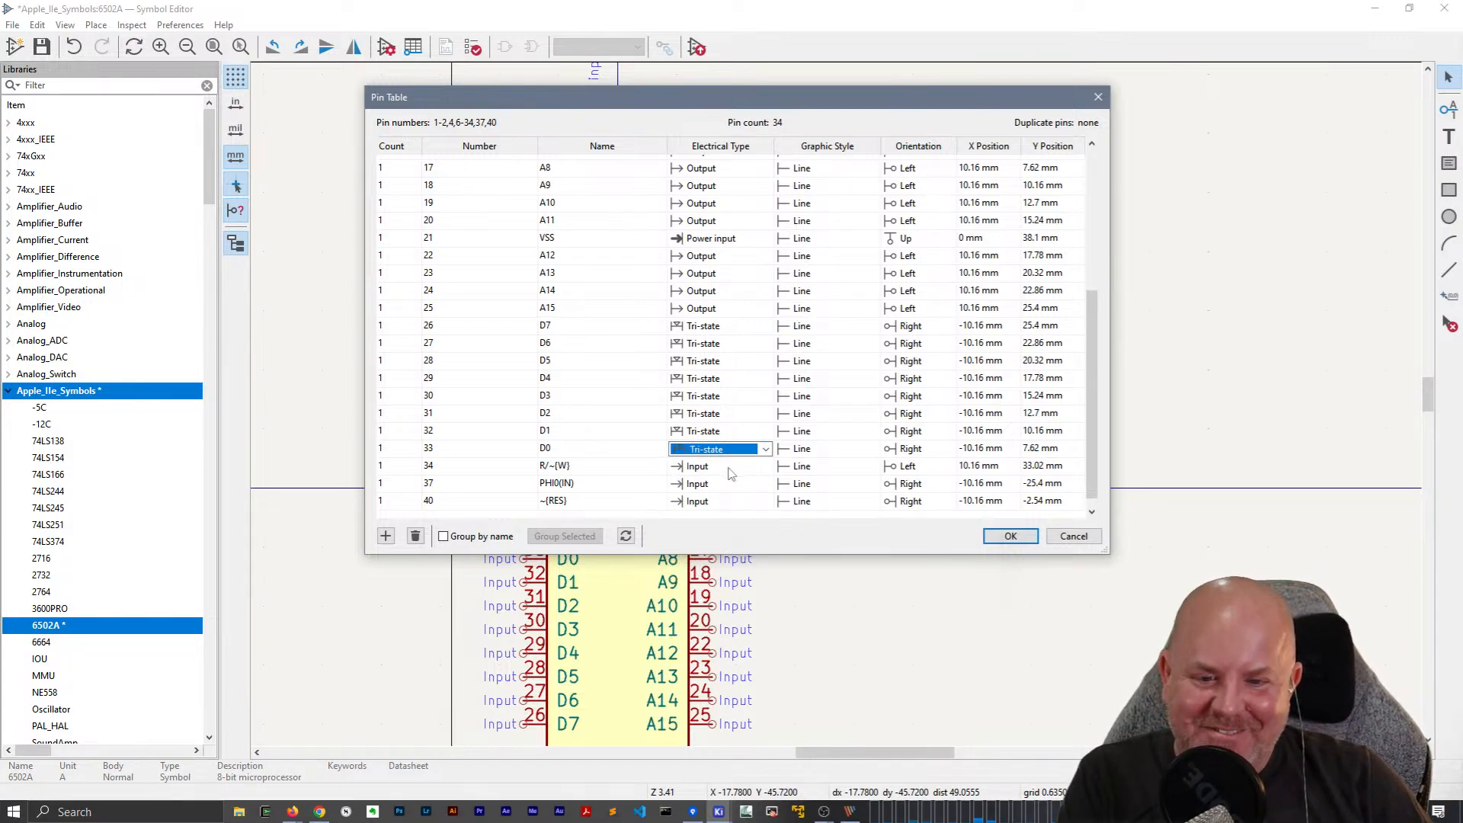
click(763, 467)
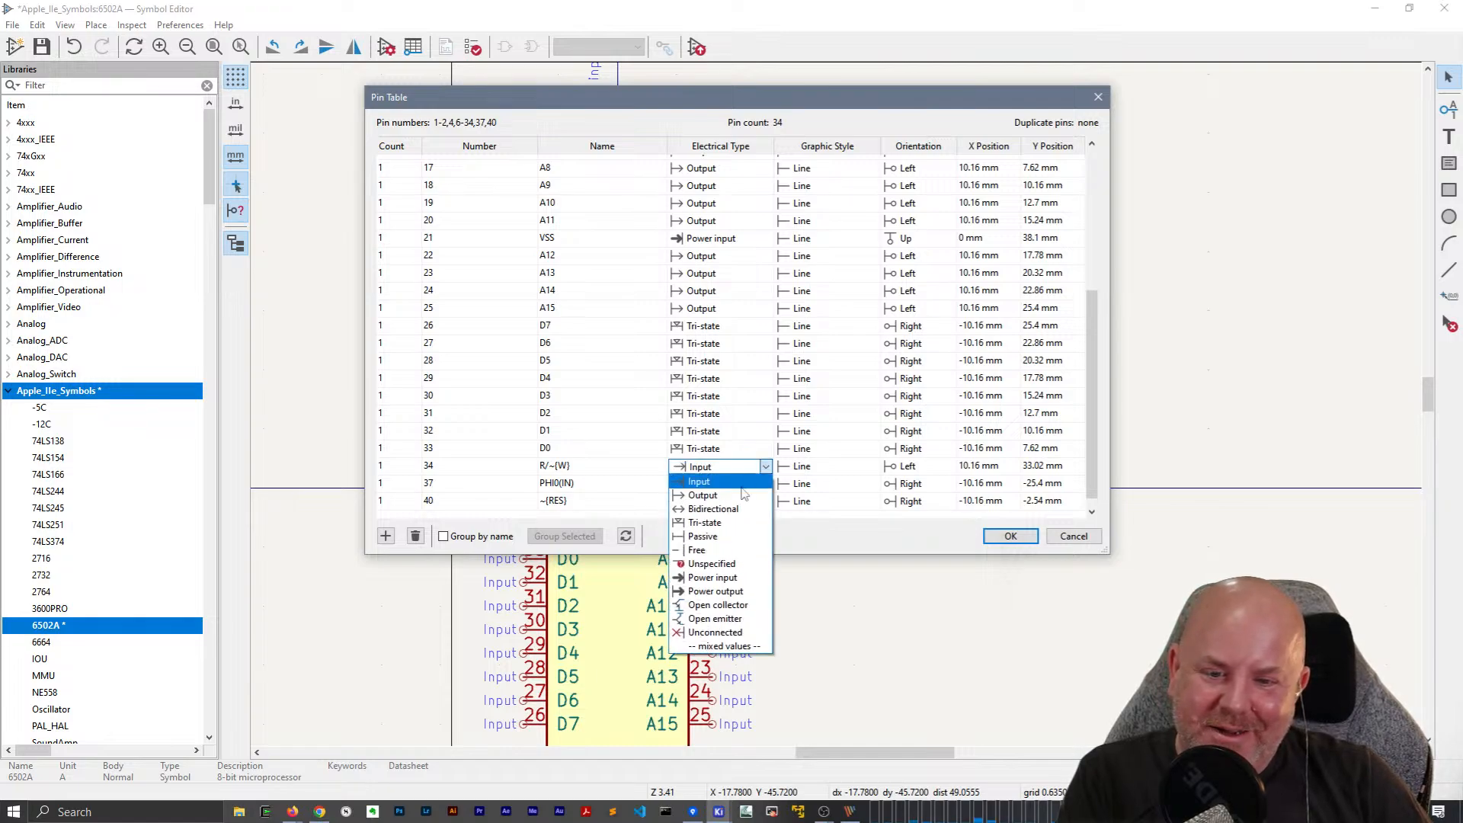
click(745, 494)
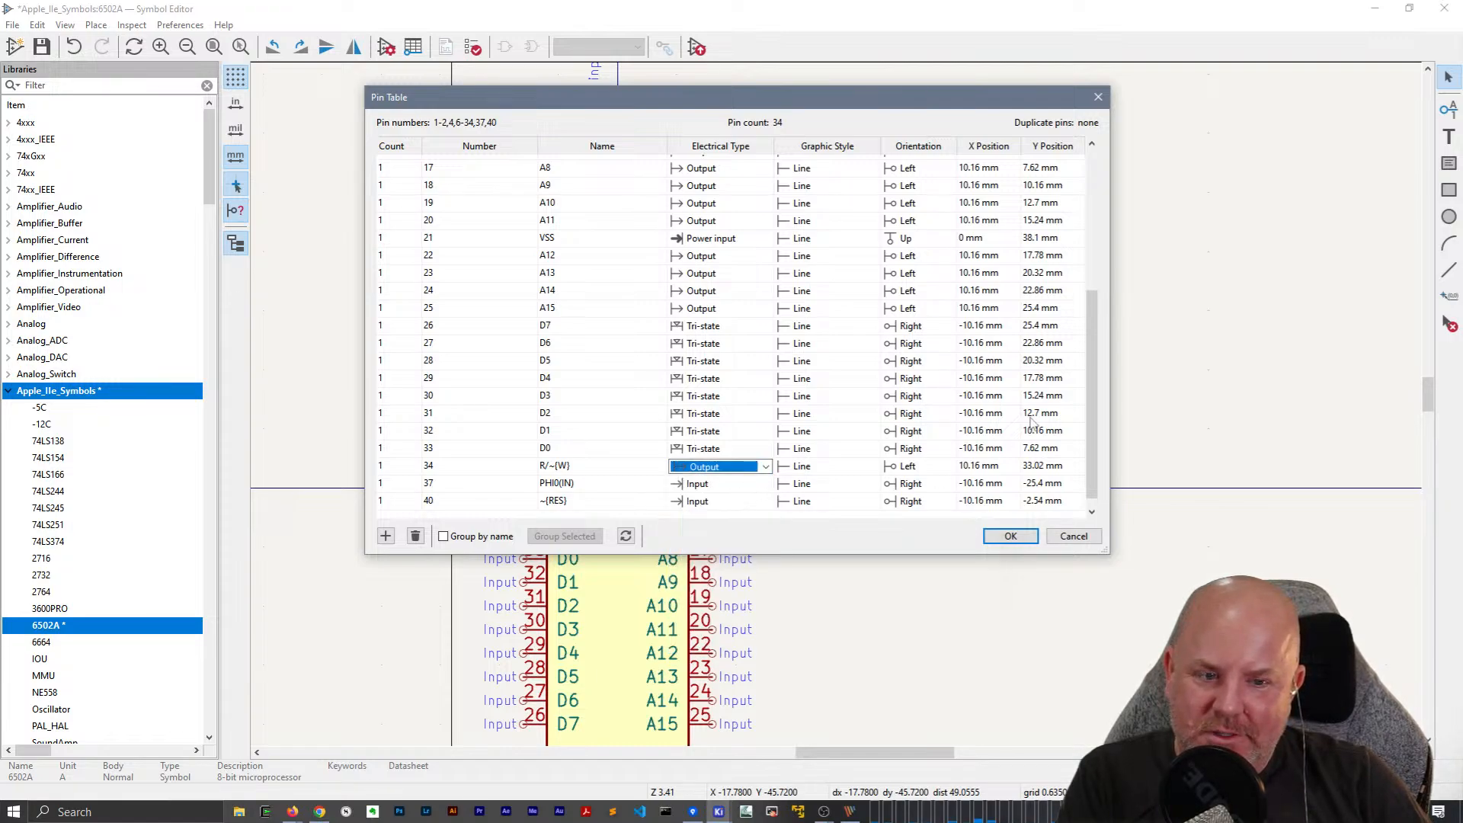
Review the electrical types across the pin table, checking the RDY, ~{IRQ} and ~{NMI} pins in particular.
scroll(1098, 416, down, 1)
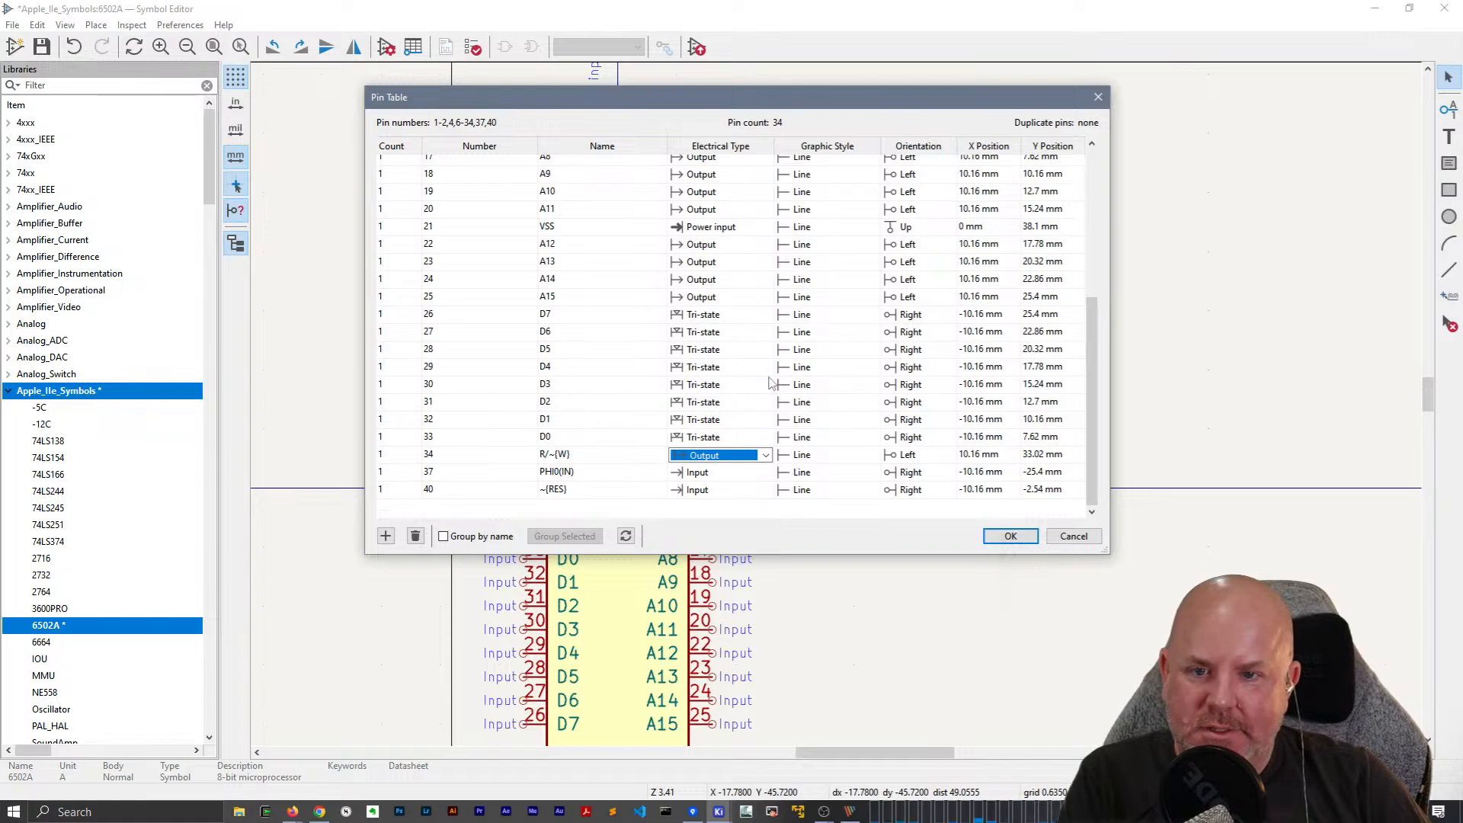
drag(1097, 472, 1095, 313)
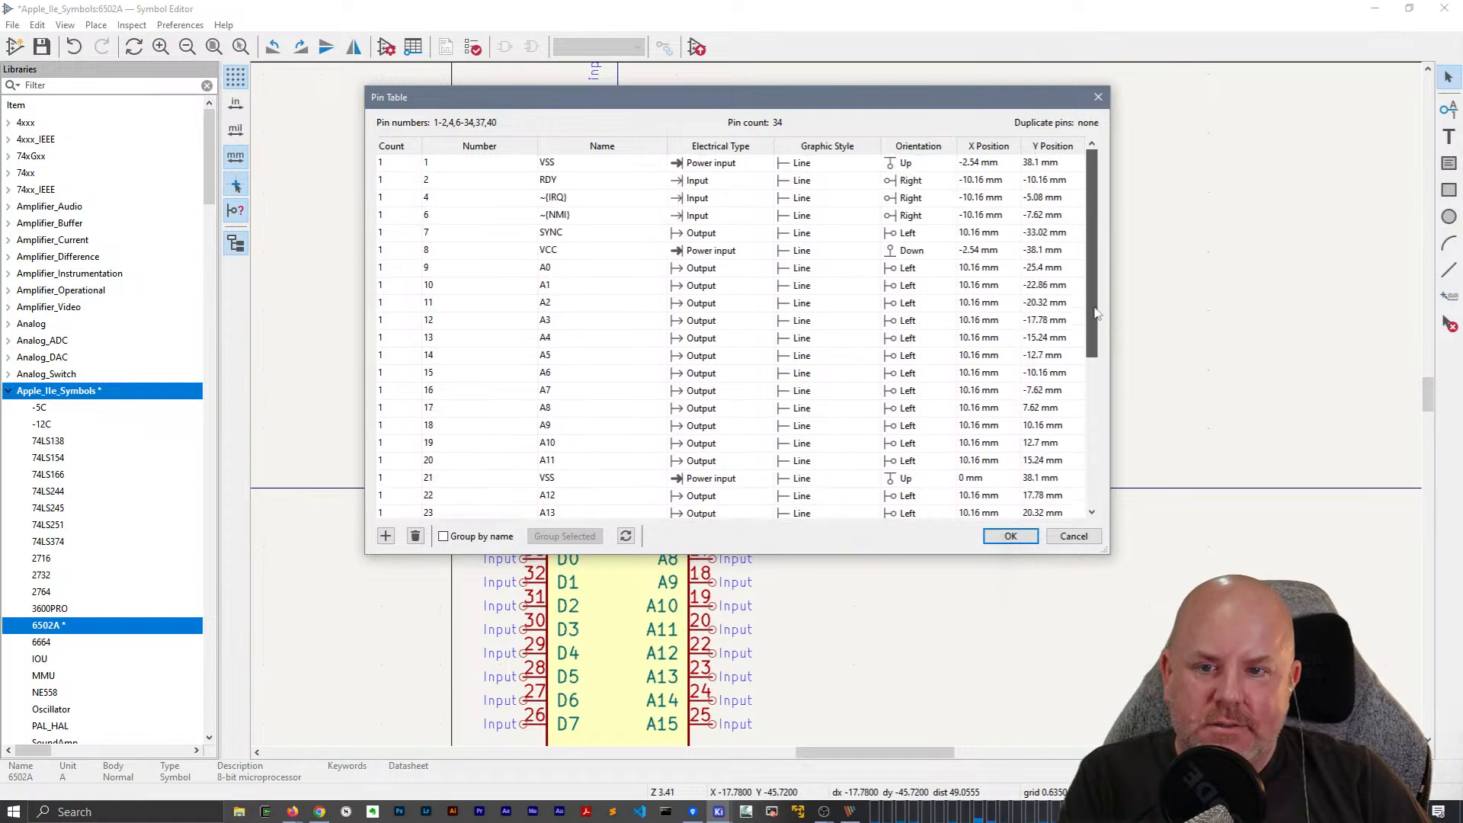
click(718, 187)
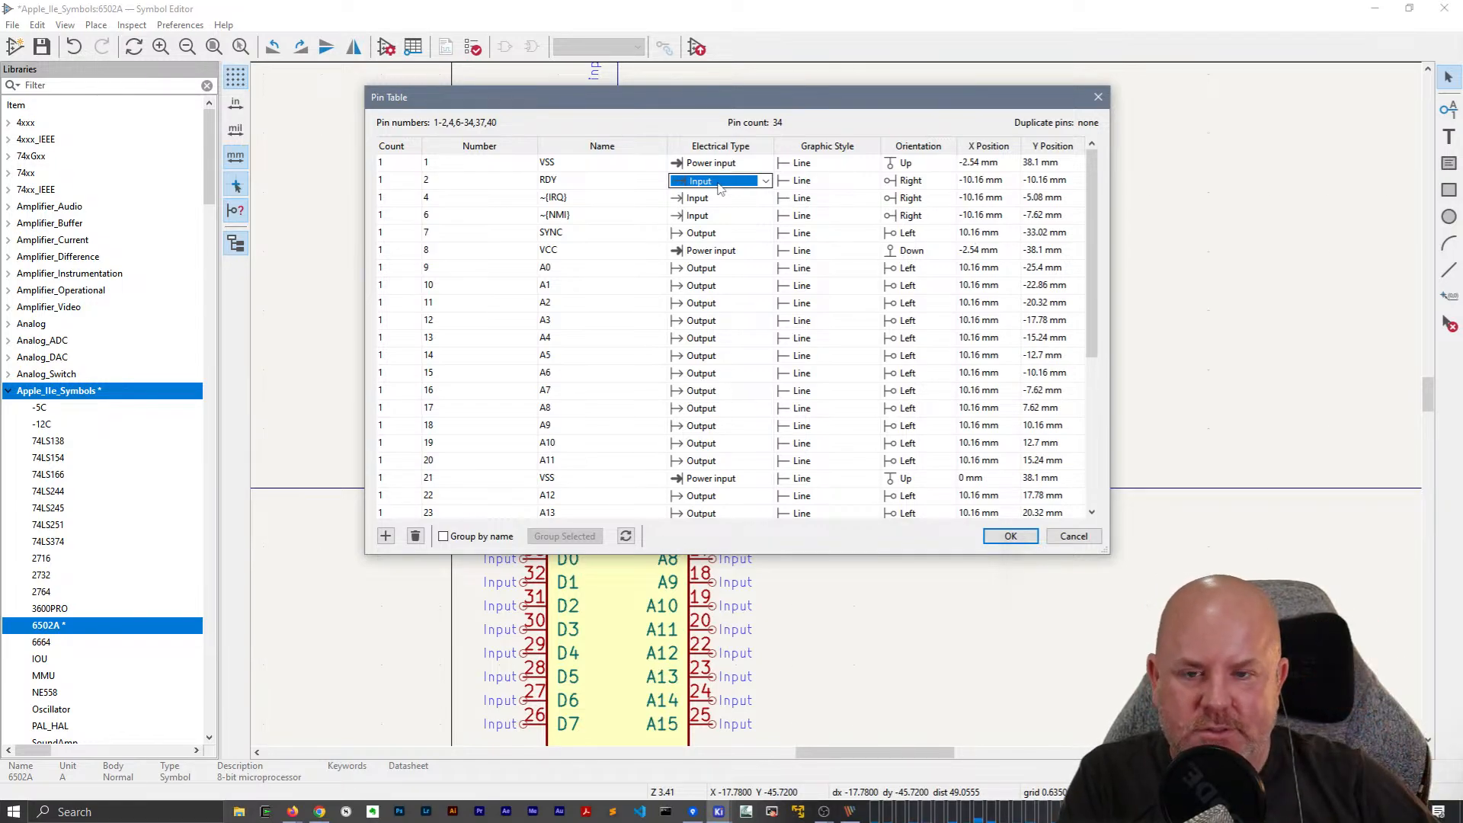
click(727, 198)
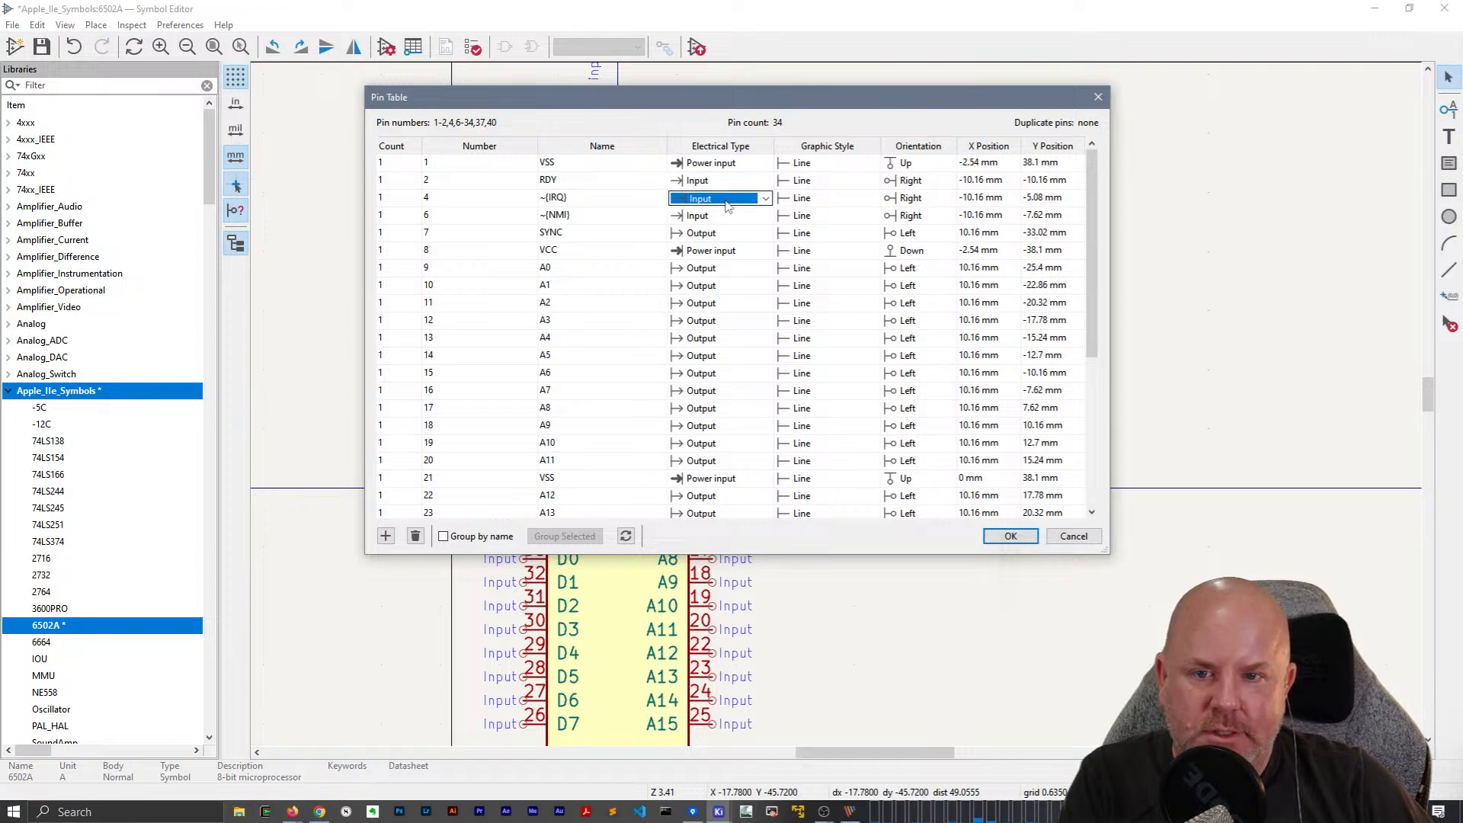
click(767, 198)
click(767, 214)
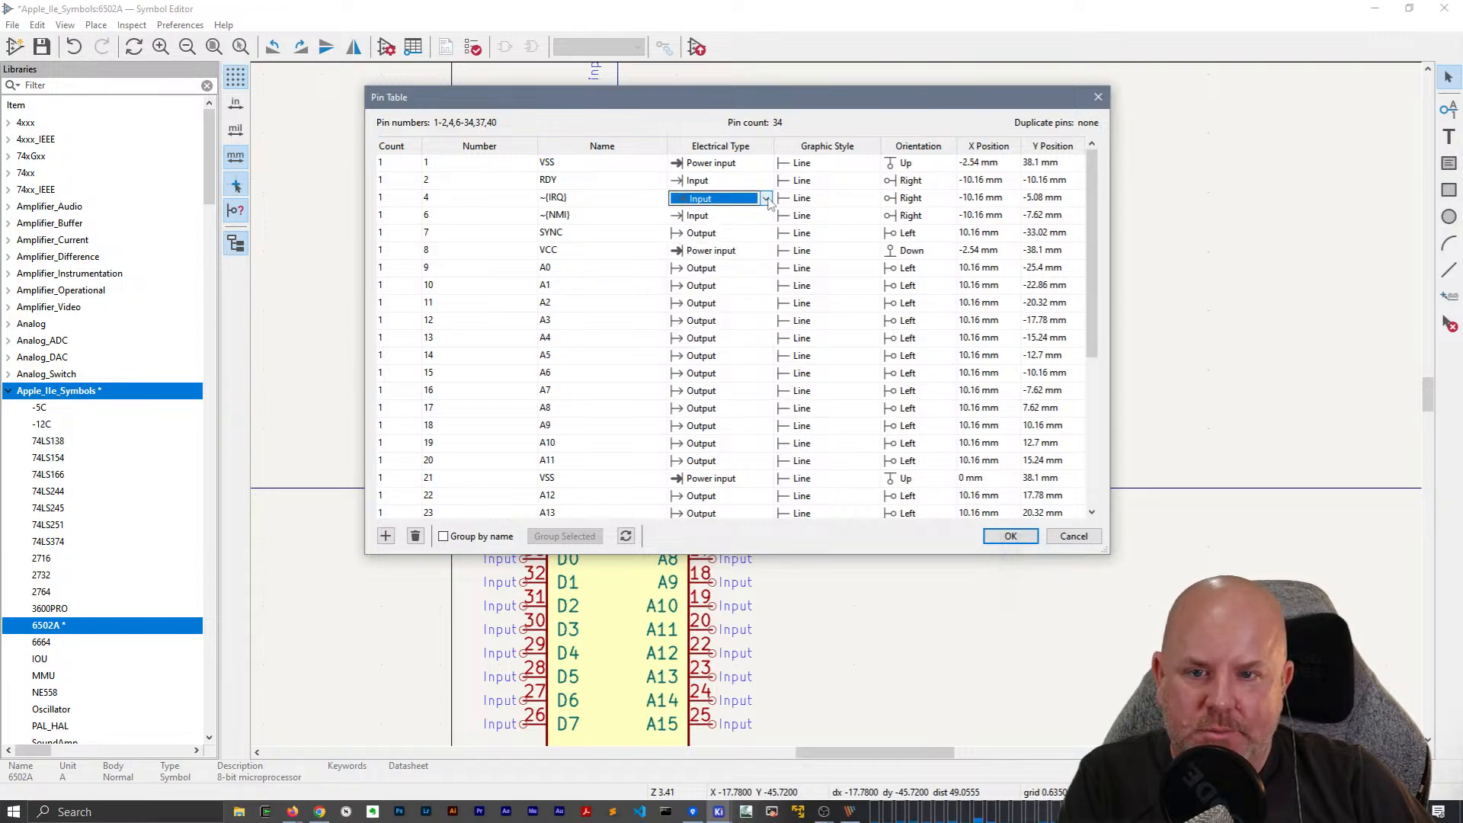
click(771, 217)
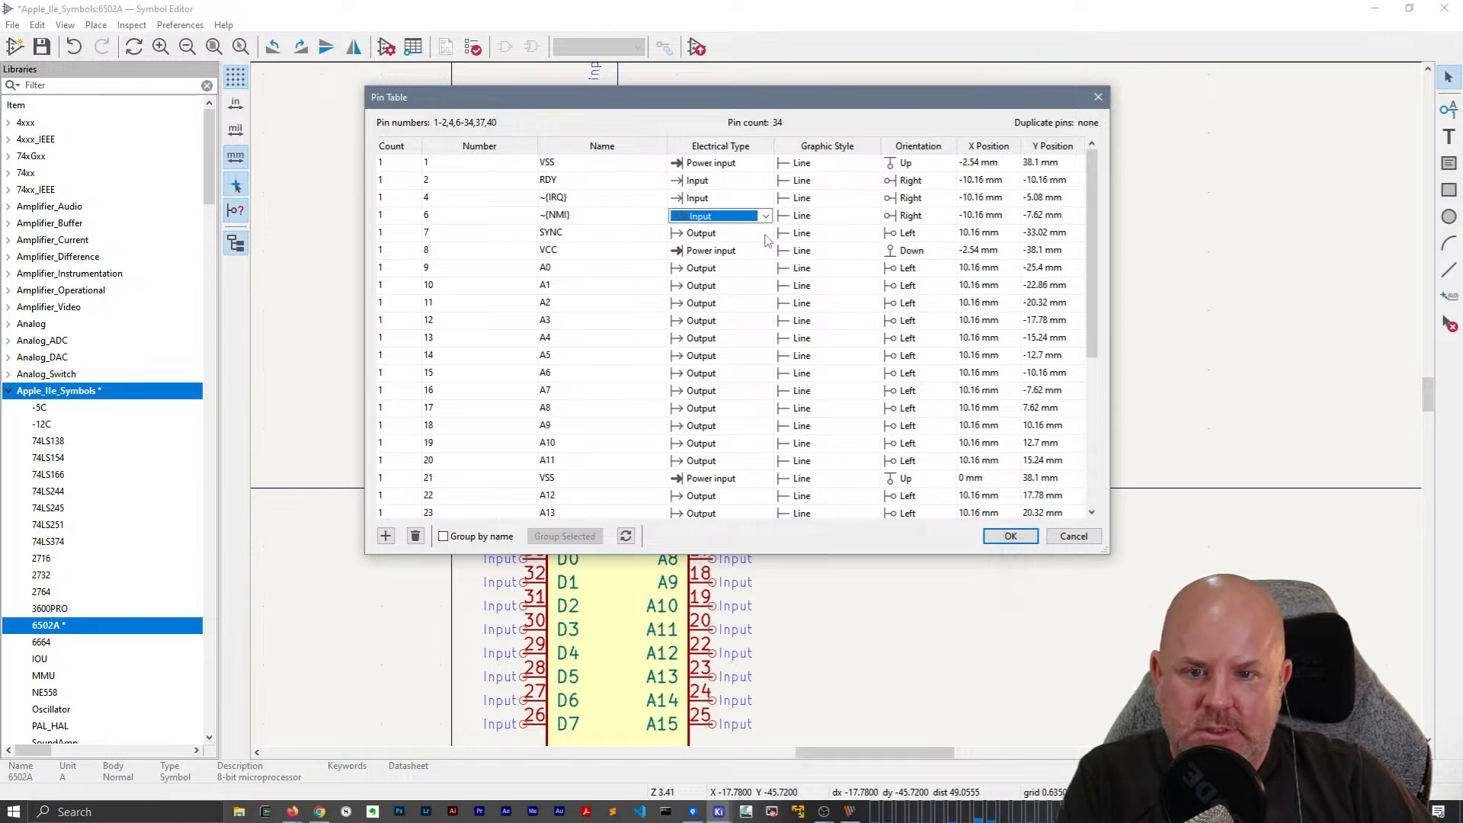
scroll(752, 294, down, 5)
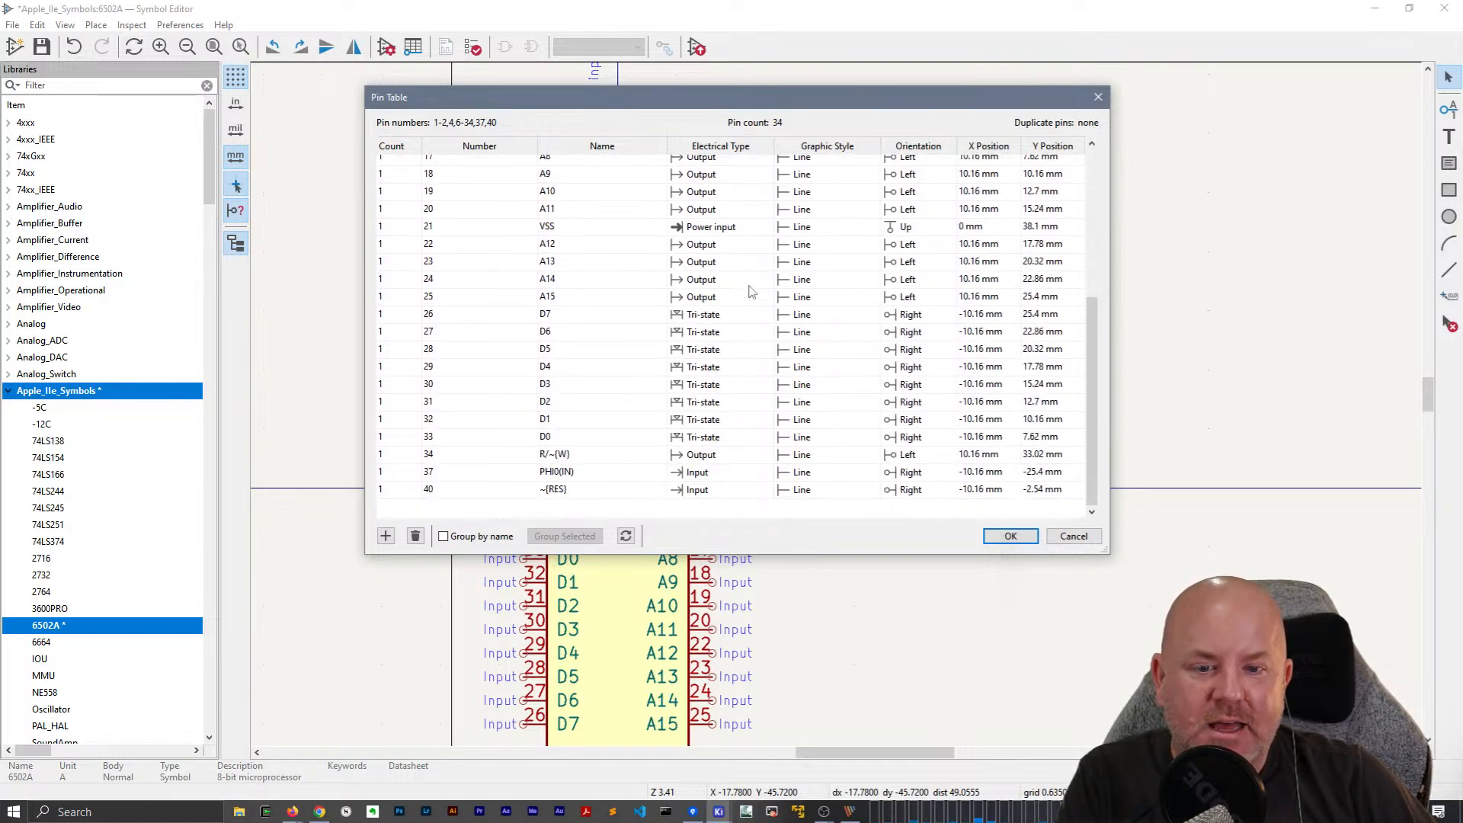
scroll(749, 241, up, 4)
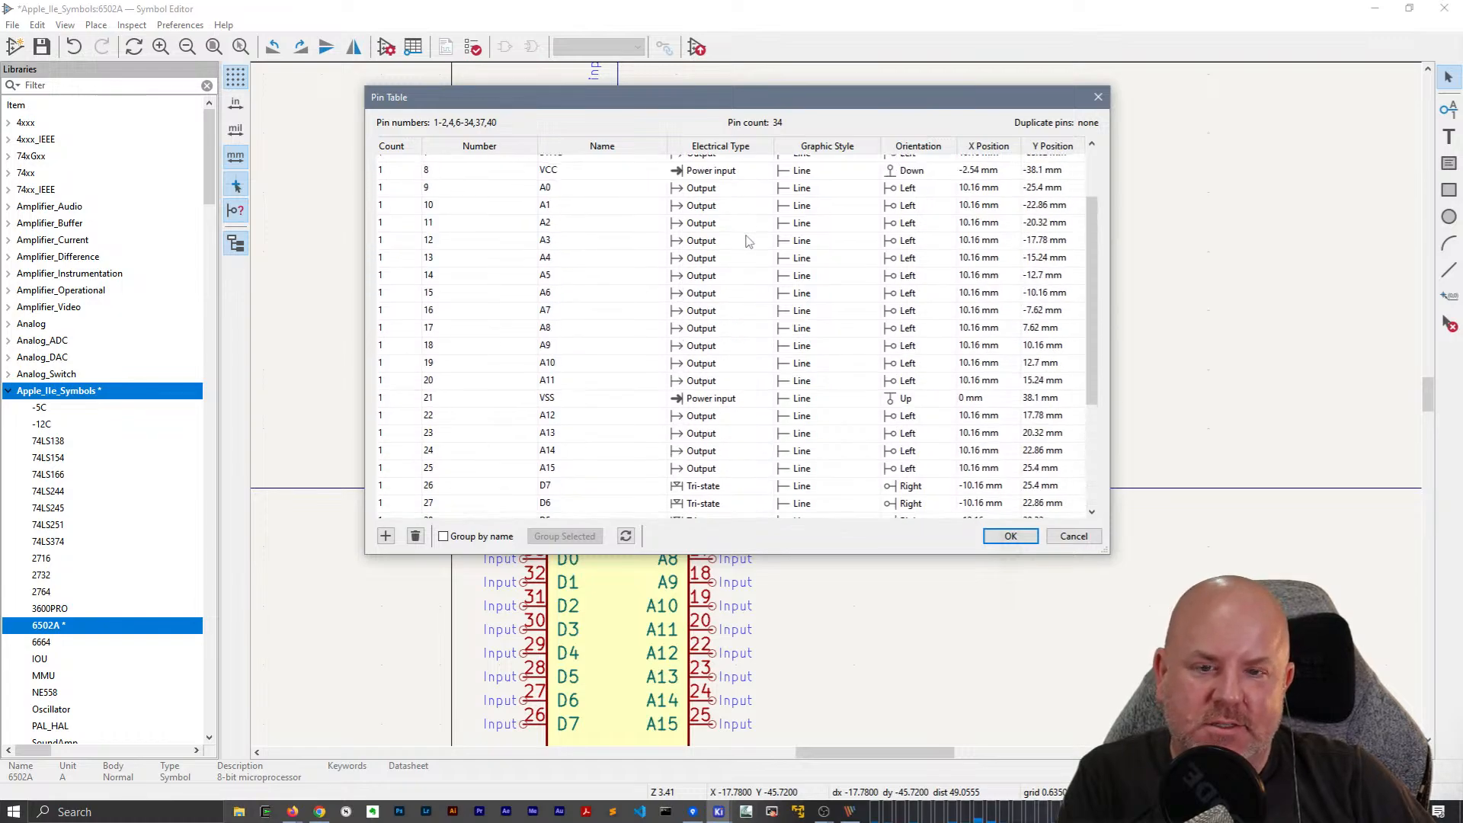
Apply the pin table changes to the 6502A symbol, then save the library and close the Symbol Editor.
click(998, 535)
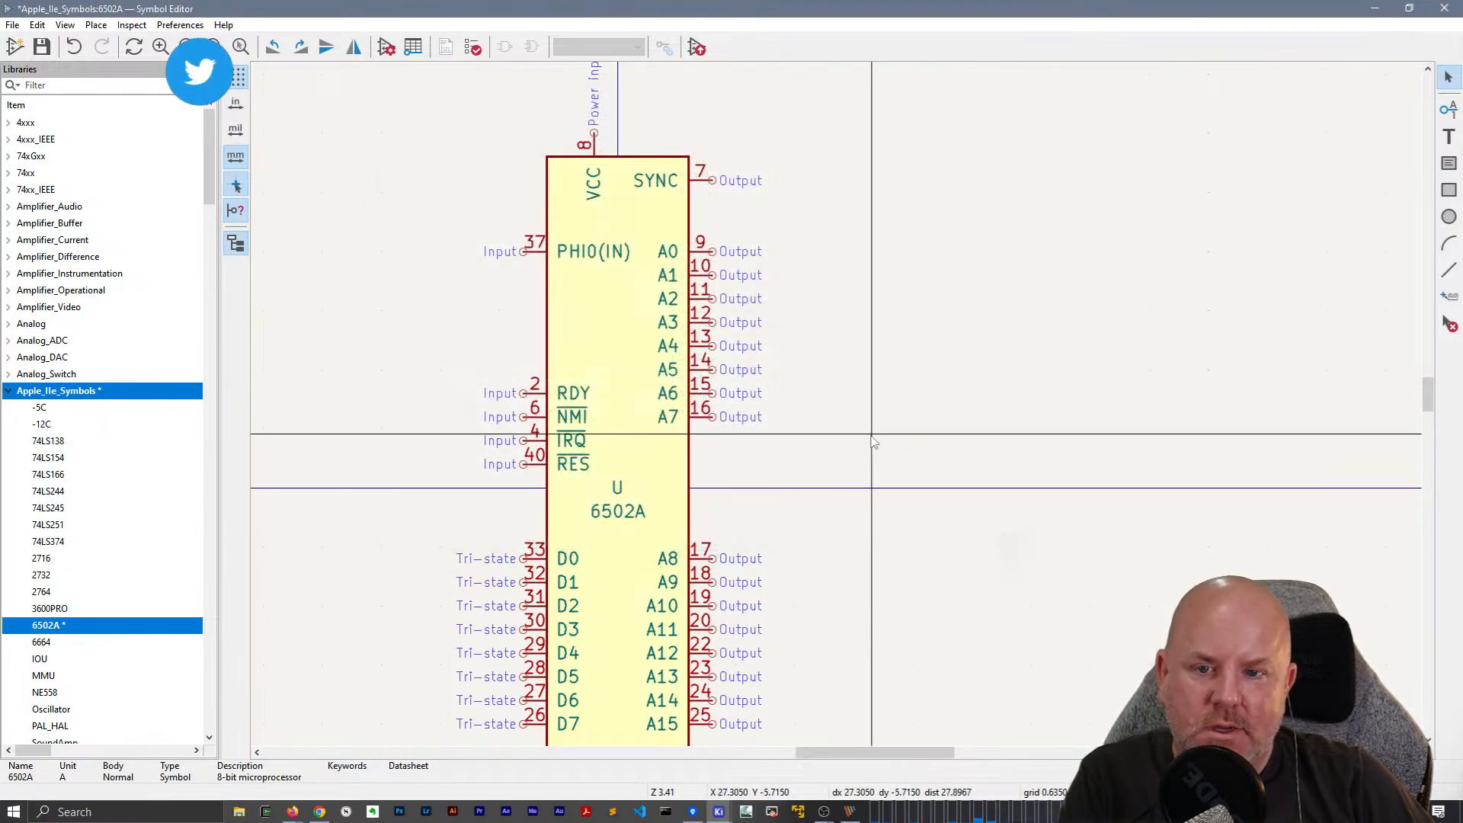
middle_drag(841, 414, 890, 350)
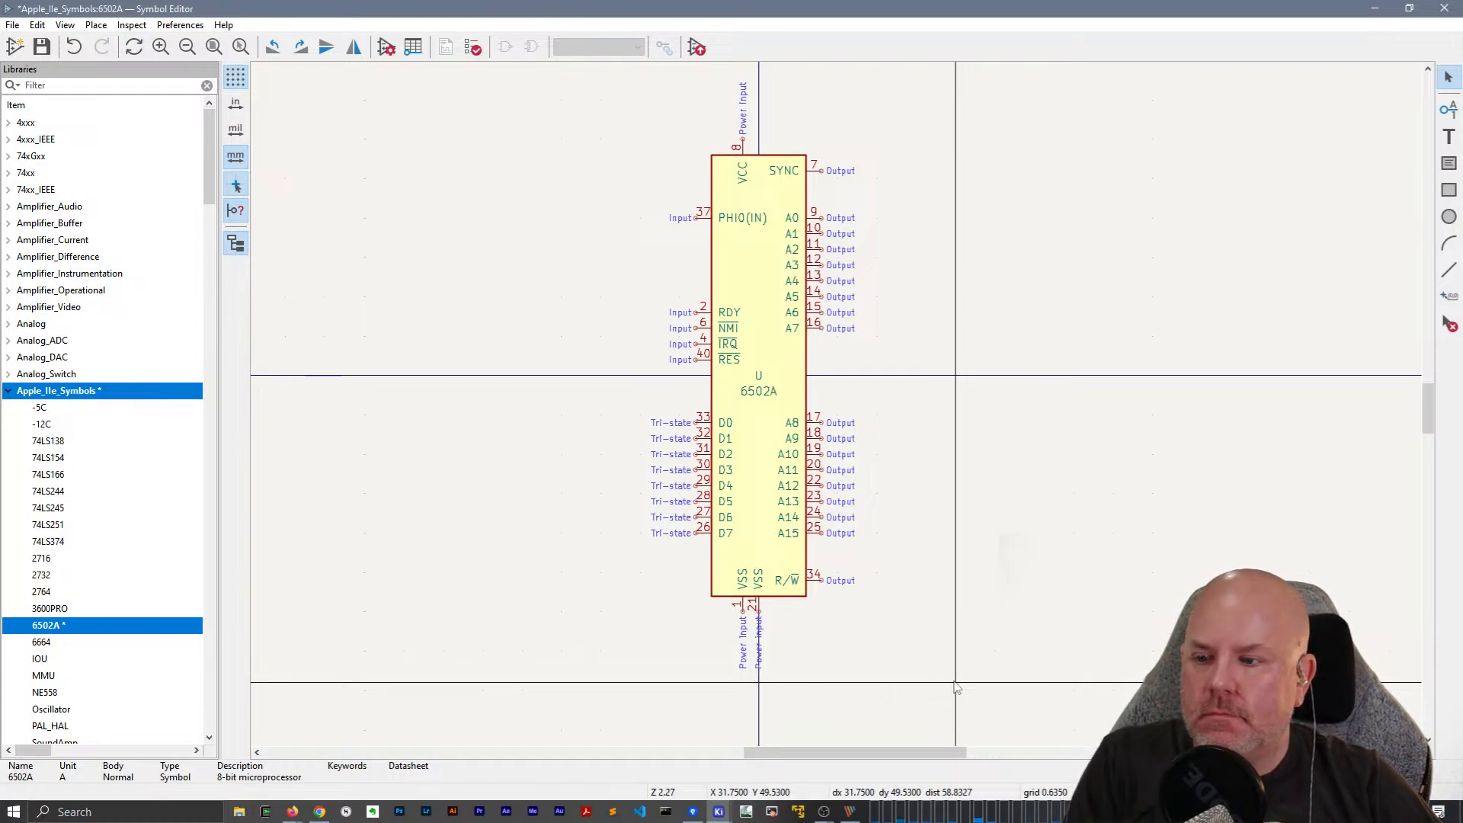
key(ctrl+s)
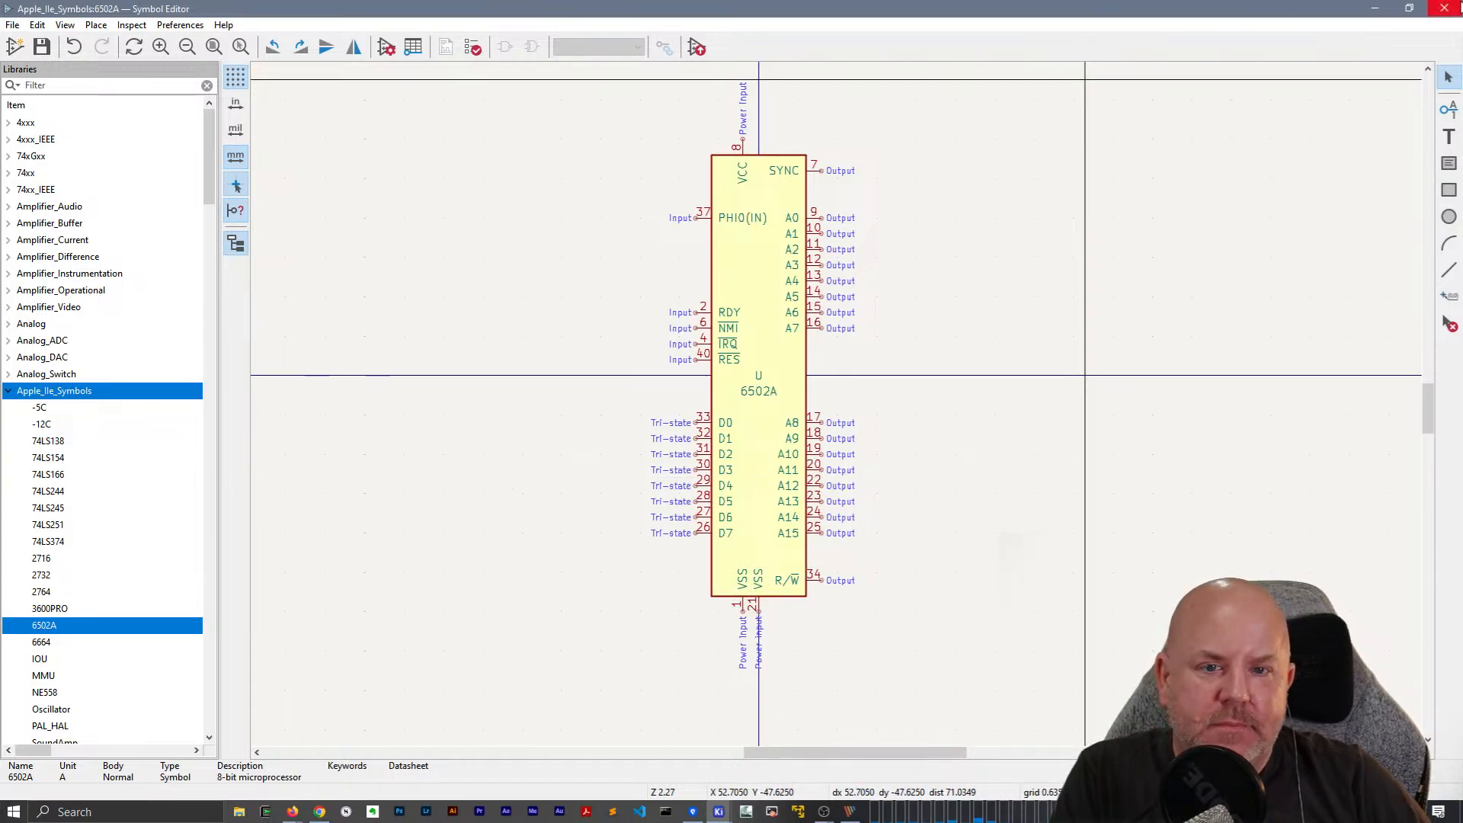
click(1444, 8)
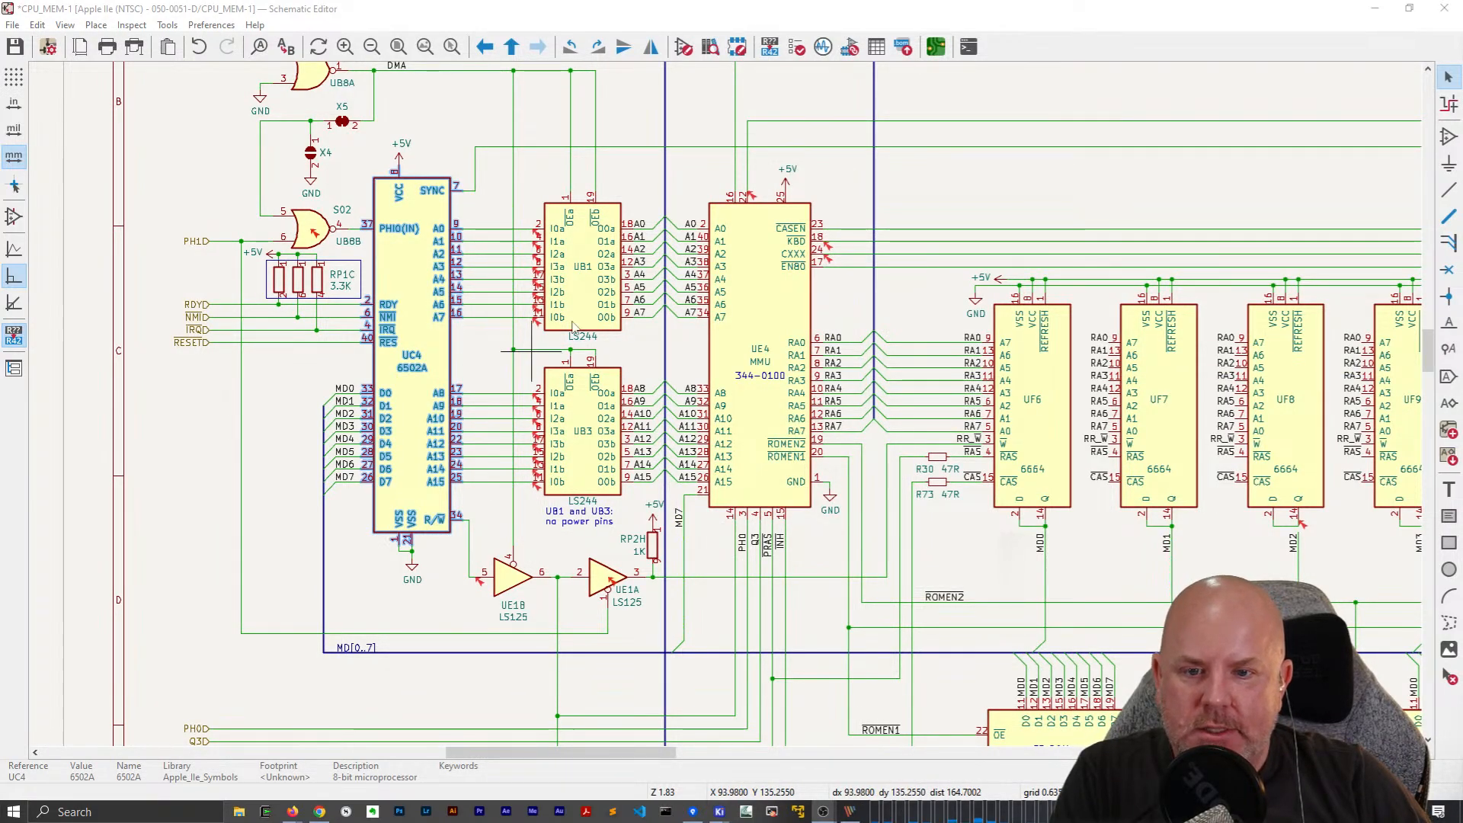
Switch to the Western Design Center W65C02S datasheet in the browser and maximize its window.
click(596, 269)
right_click(596, 268)
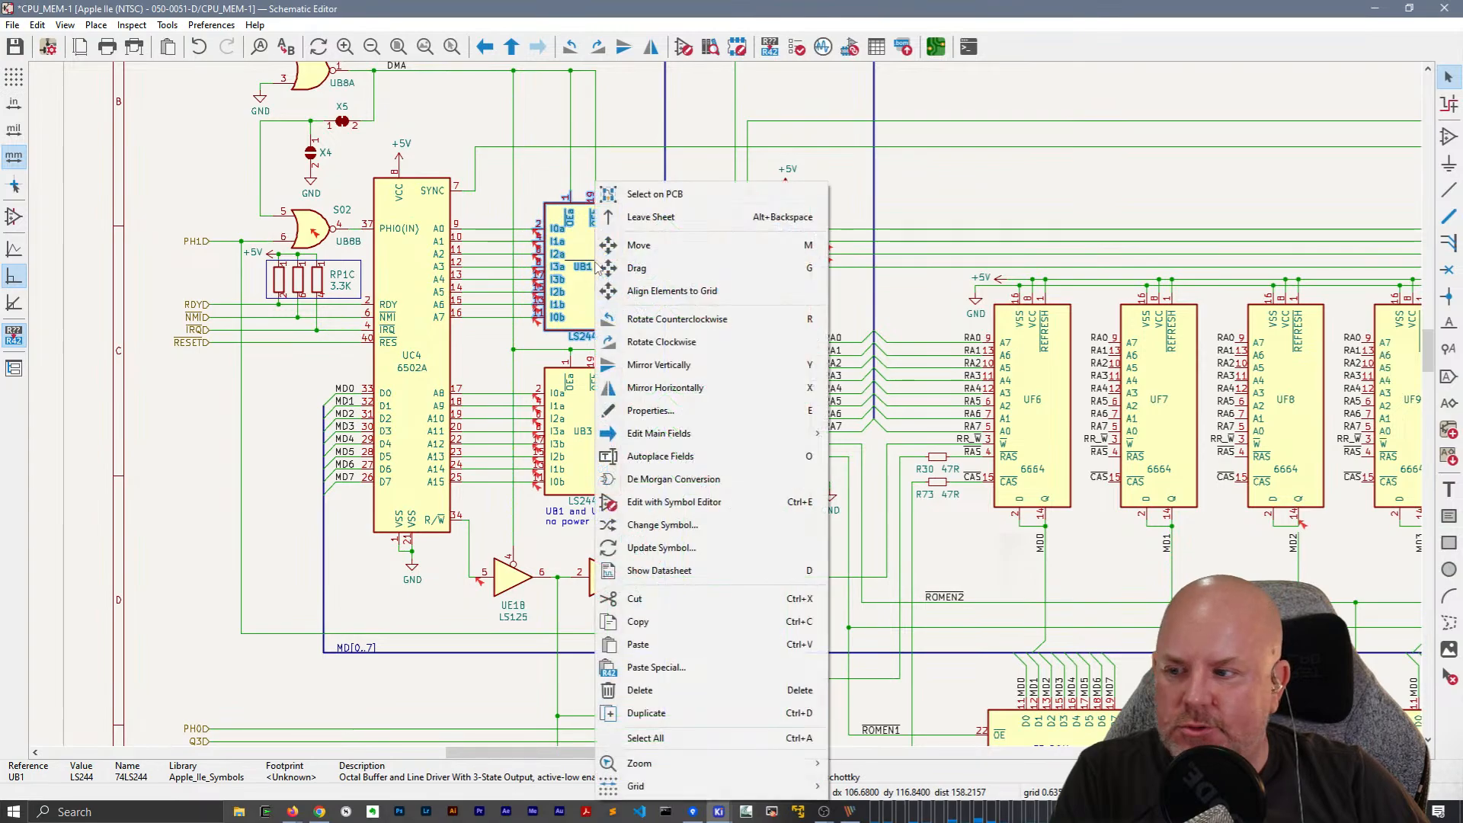
right_click(435, 363)
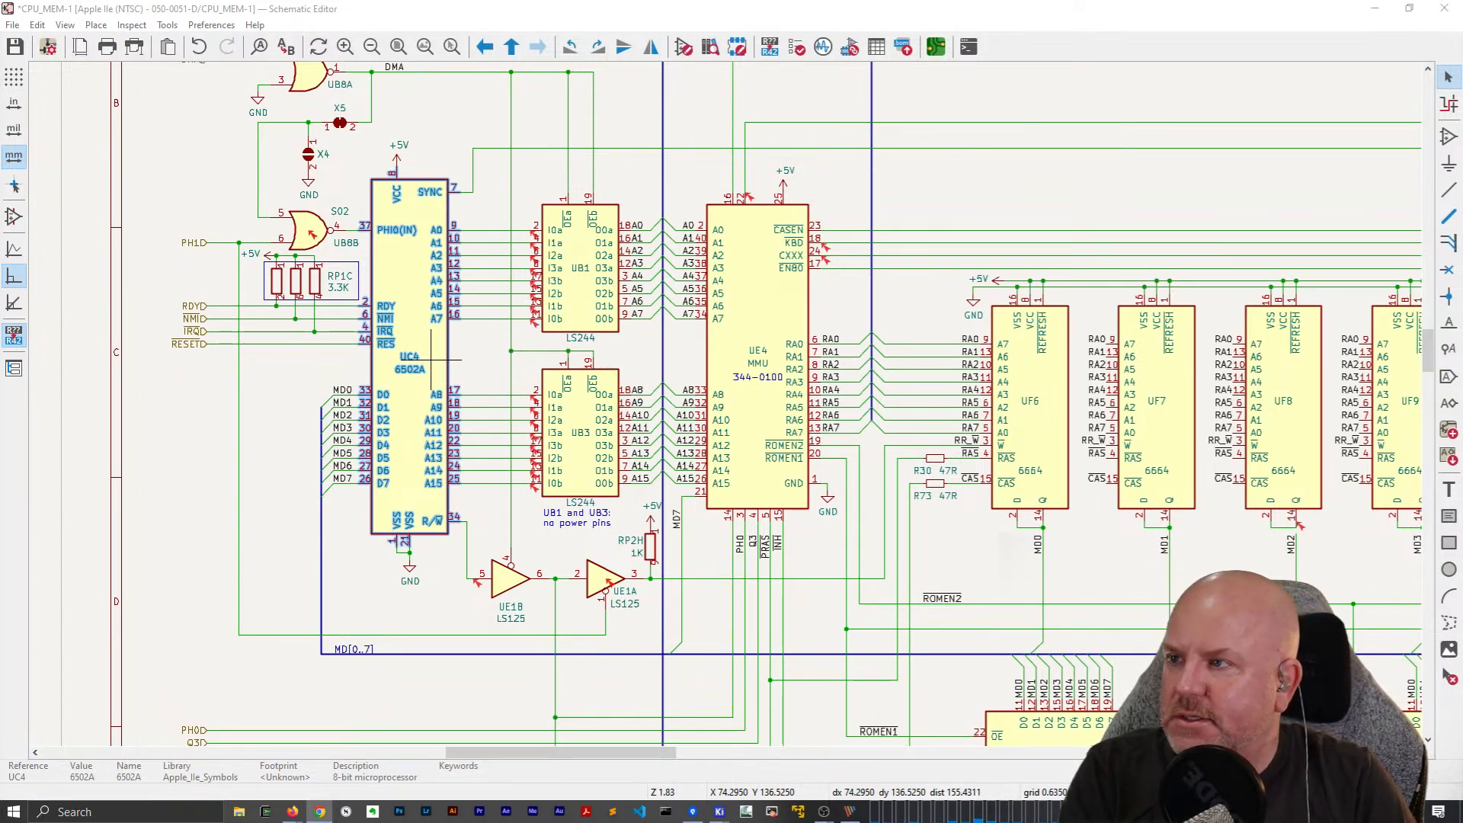
drag(0, 408, 778, 78)
click(617, 320)
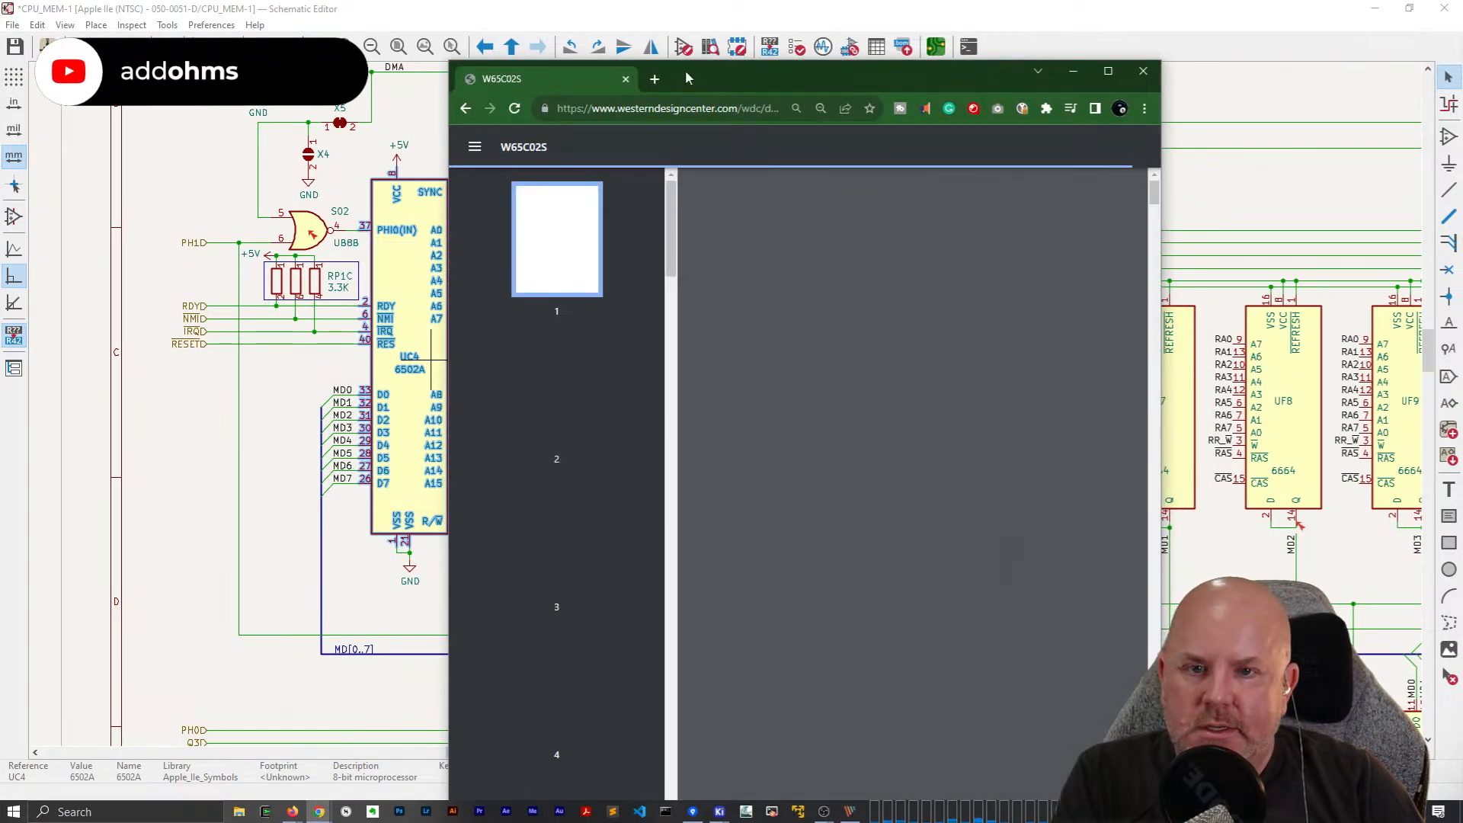
double_click(684, 71)
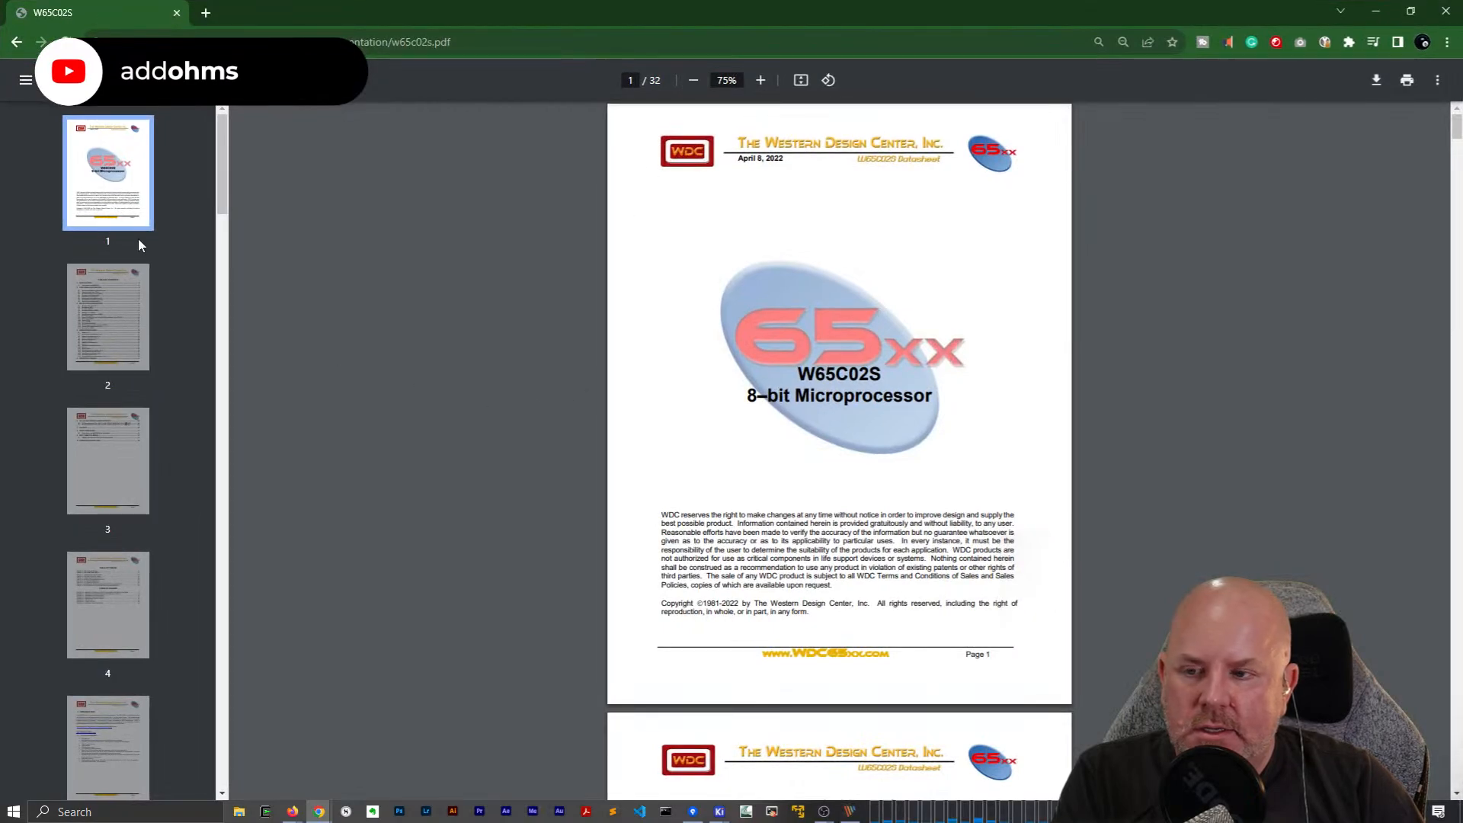
Find the Ready (RDY) pin description on page 10 of the datasheet and enlarge it to 150% for reading.
click(122, 313)
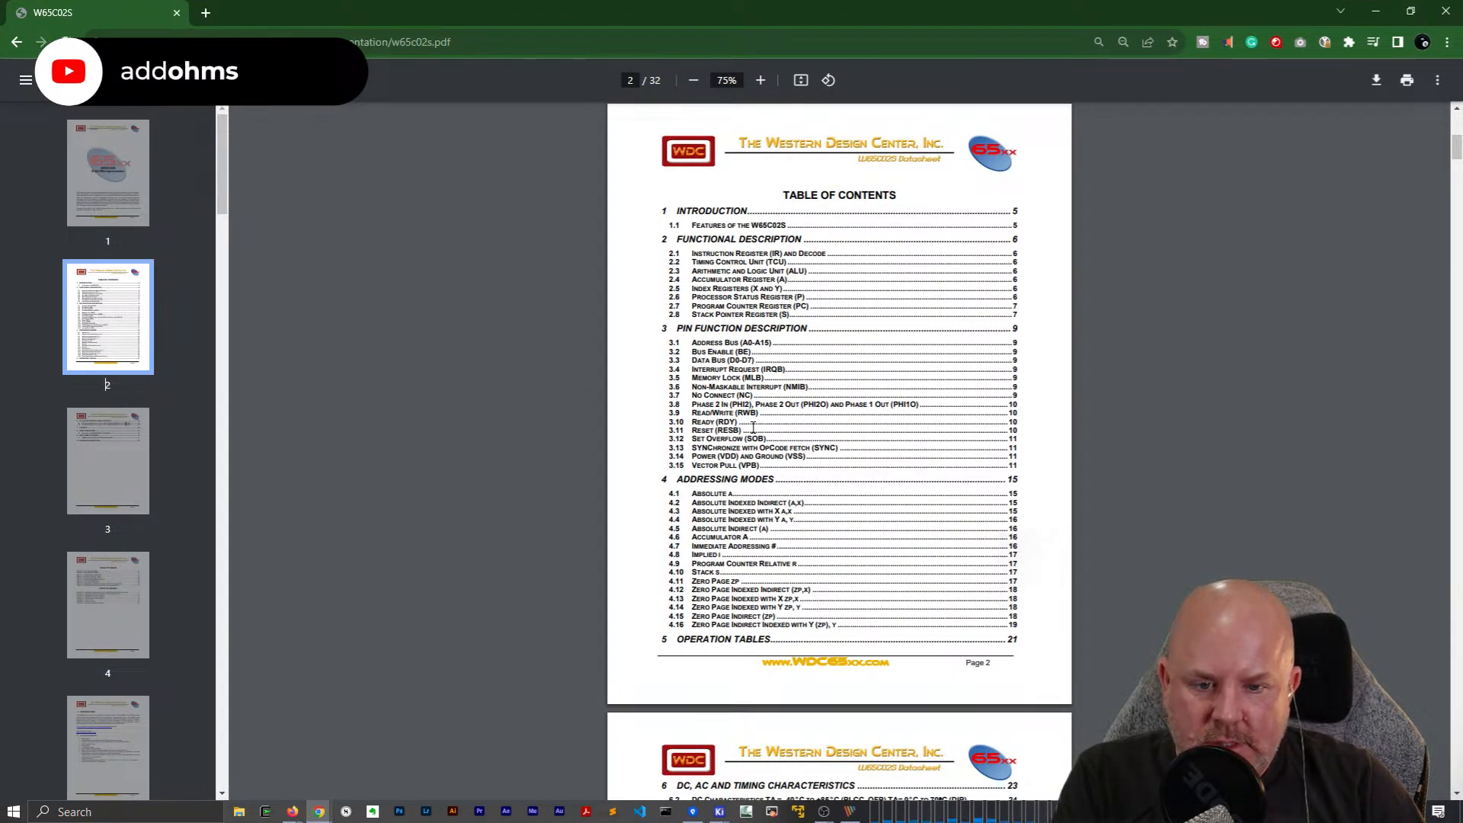
scroll(752, 427, down, 5)
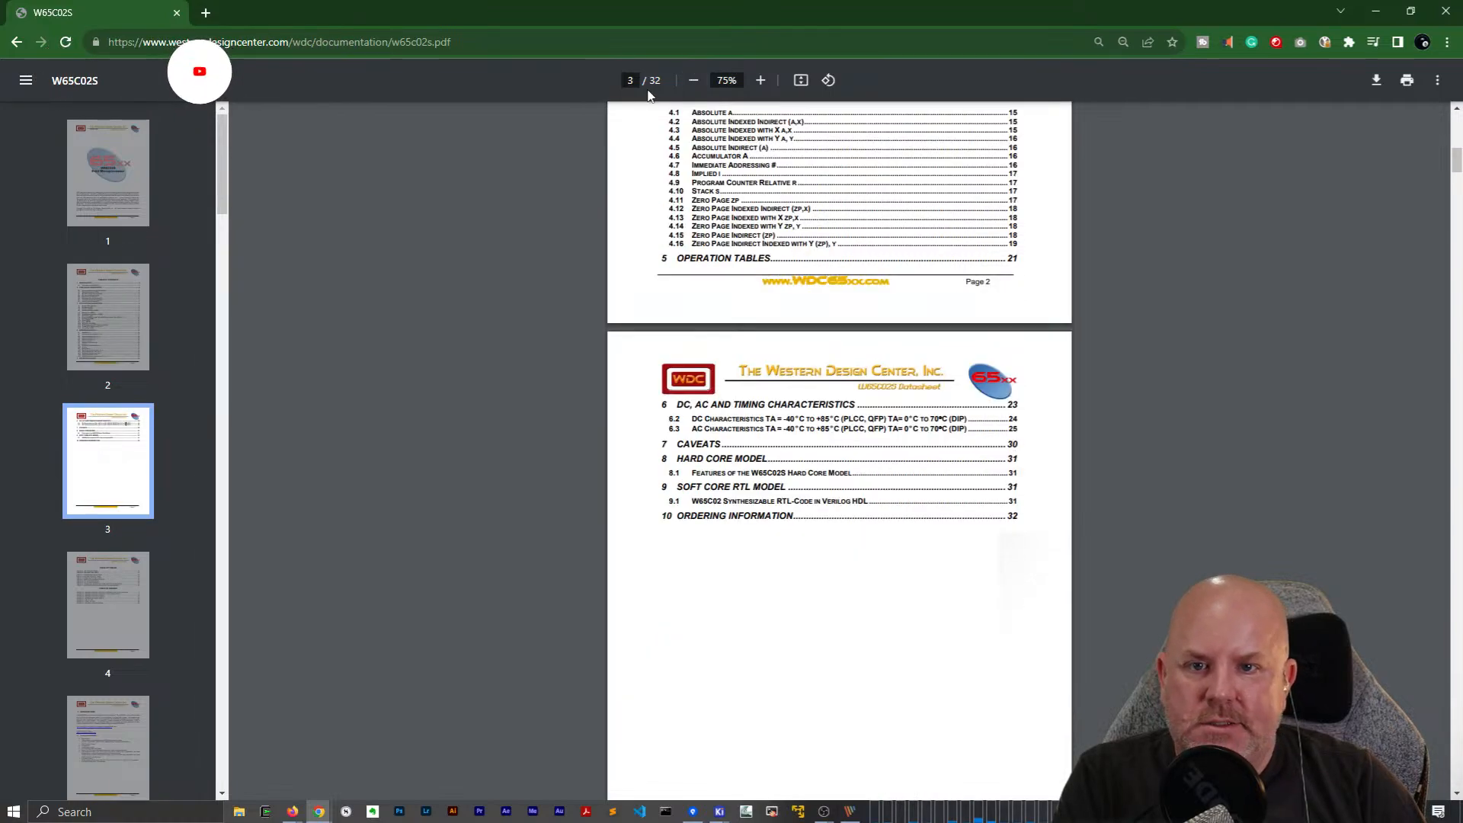
text(10)
key(Return)
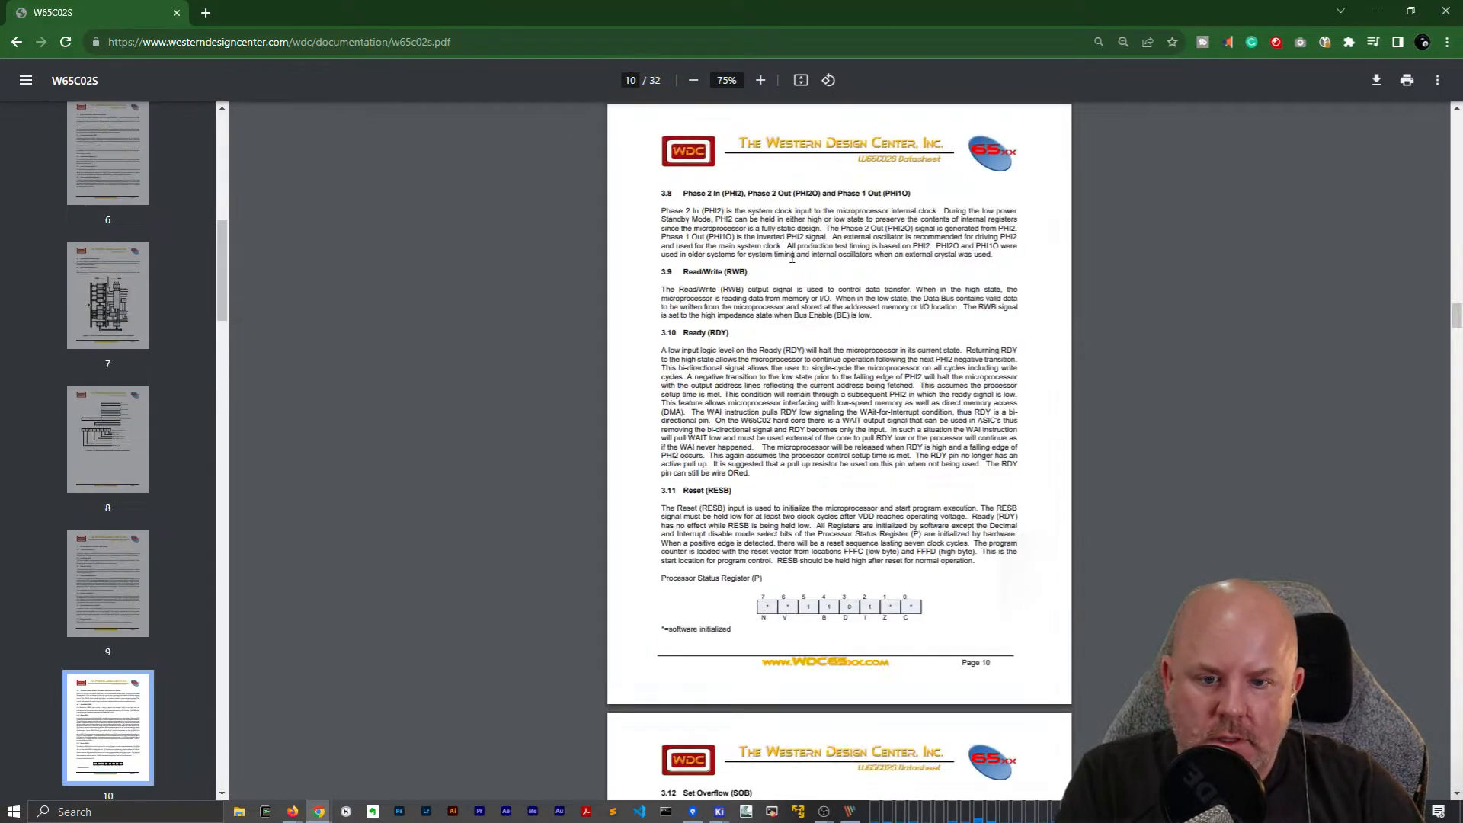
click(759, 80)
click(760, 80)
click(760, 80)
click(760, 80)
click(759, 80)
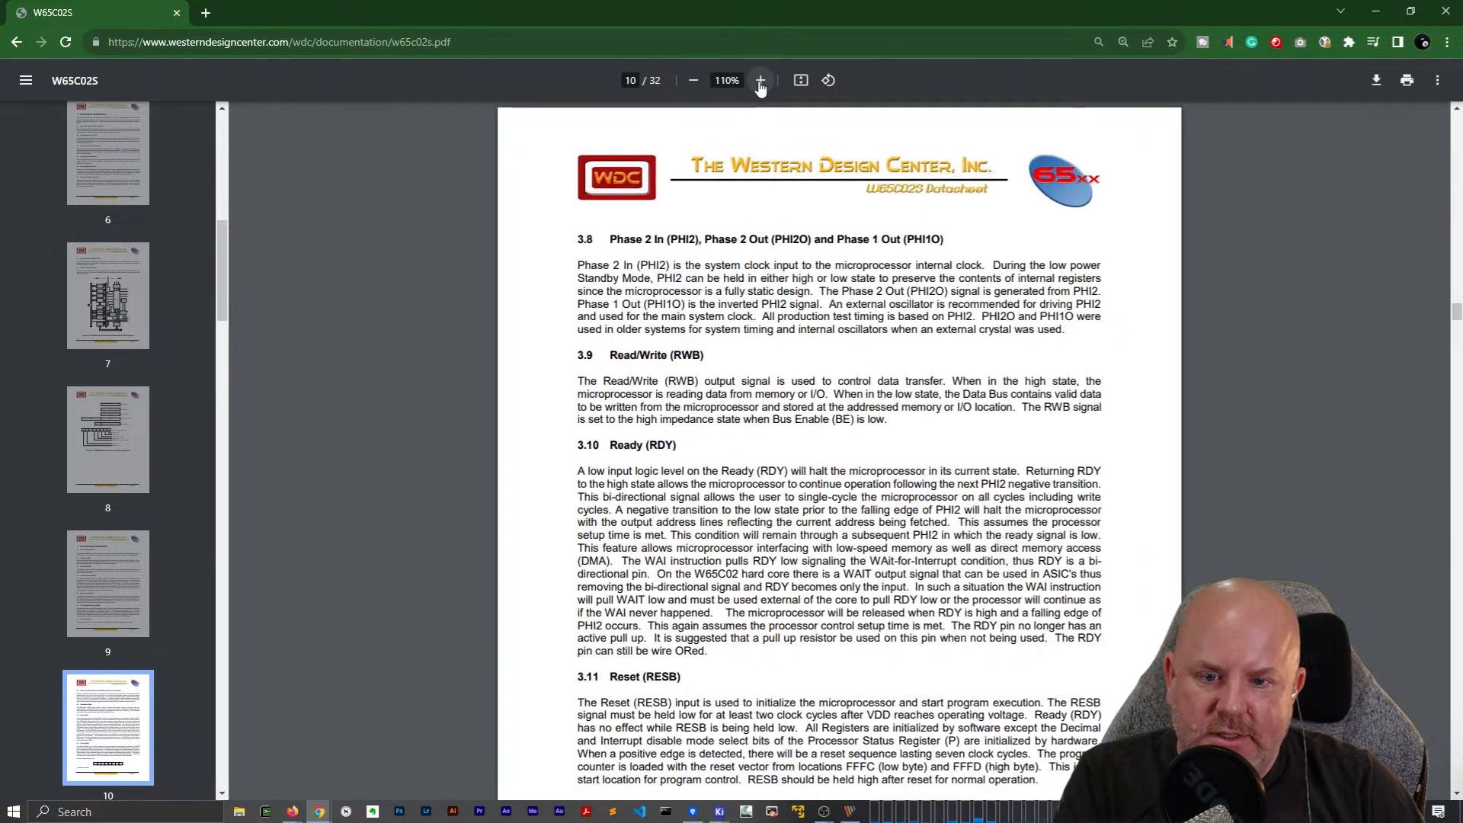
click(759, 80)
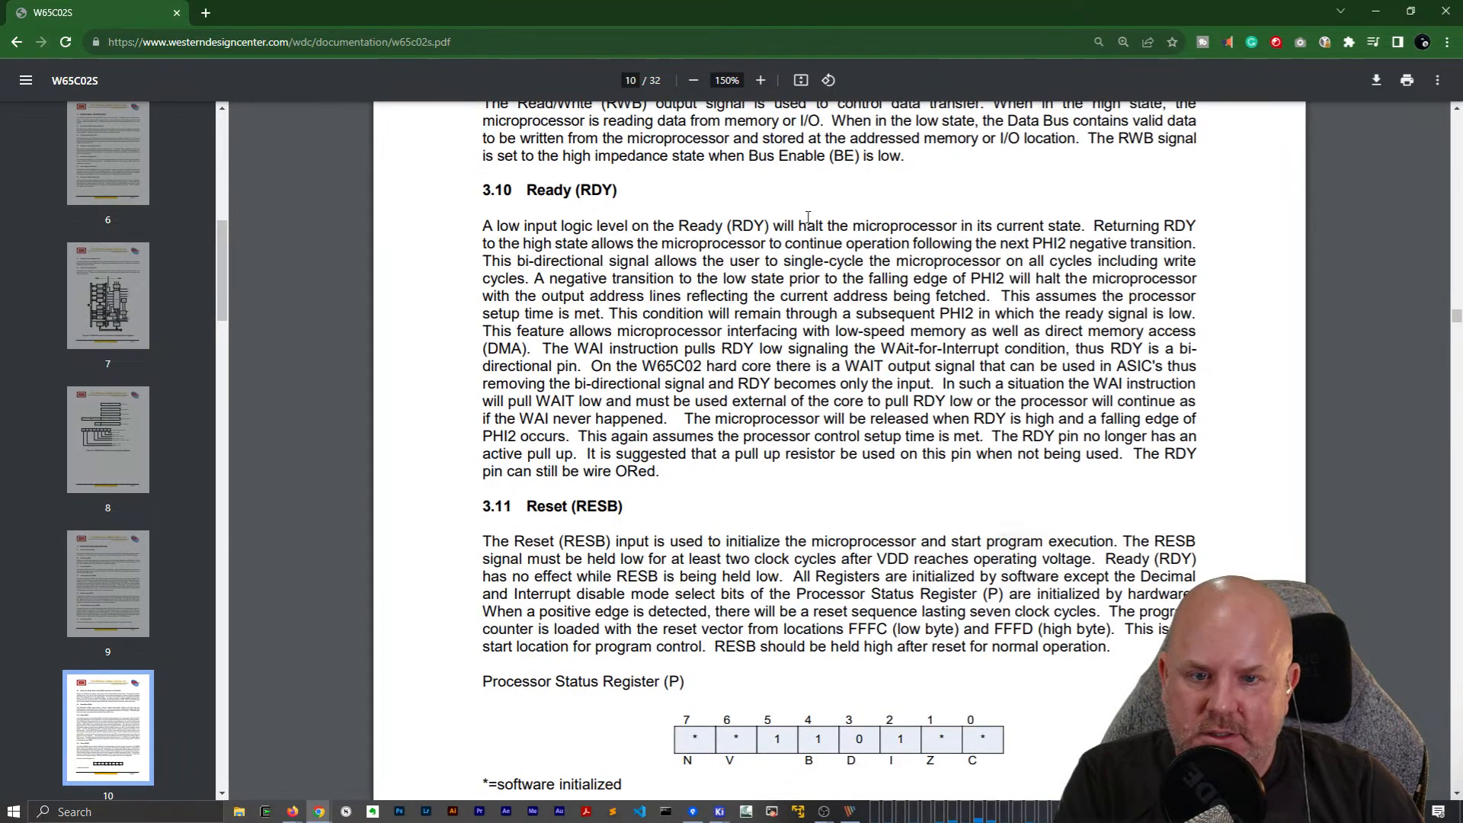
Read the Ready (RDY) section of the W65C02S datasheet, highlighting the bi-directional signal, WAI instruction and pull-up resistor passages.
drag(962, 225, 1098, 225)
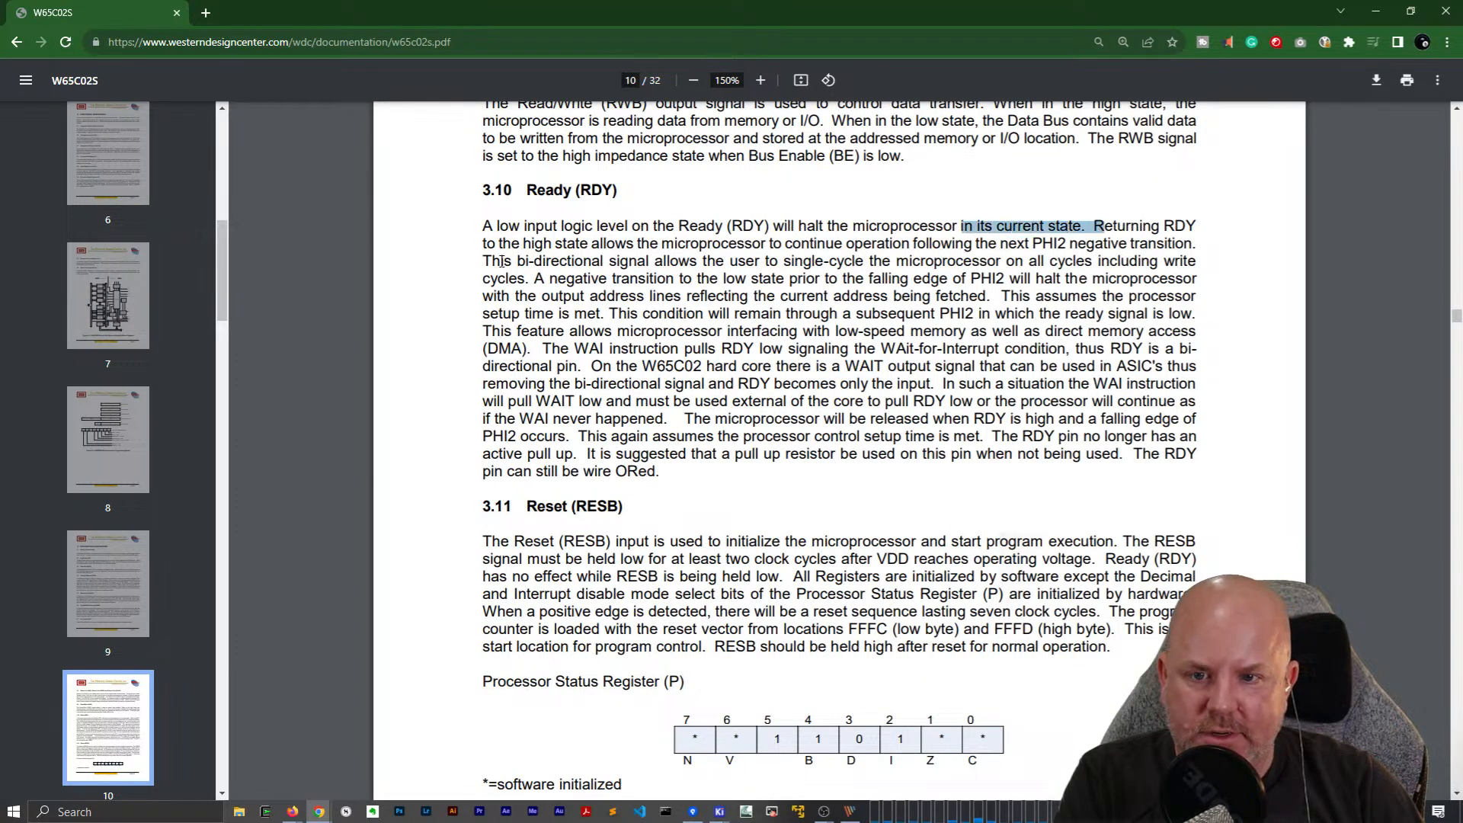
drag(502, 262, 1165, 267)
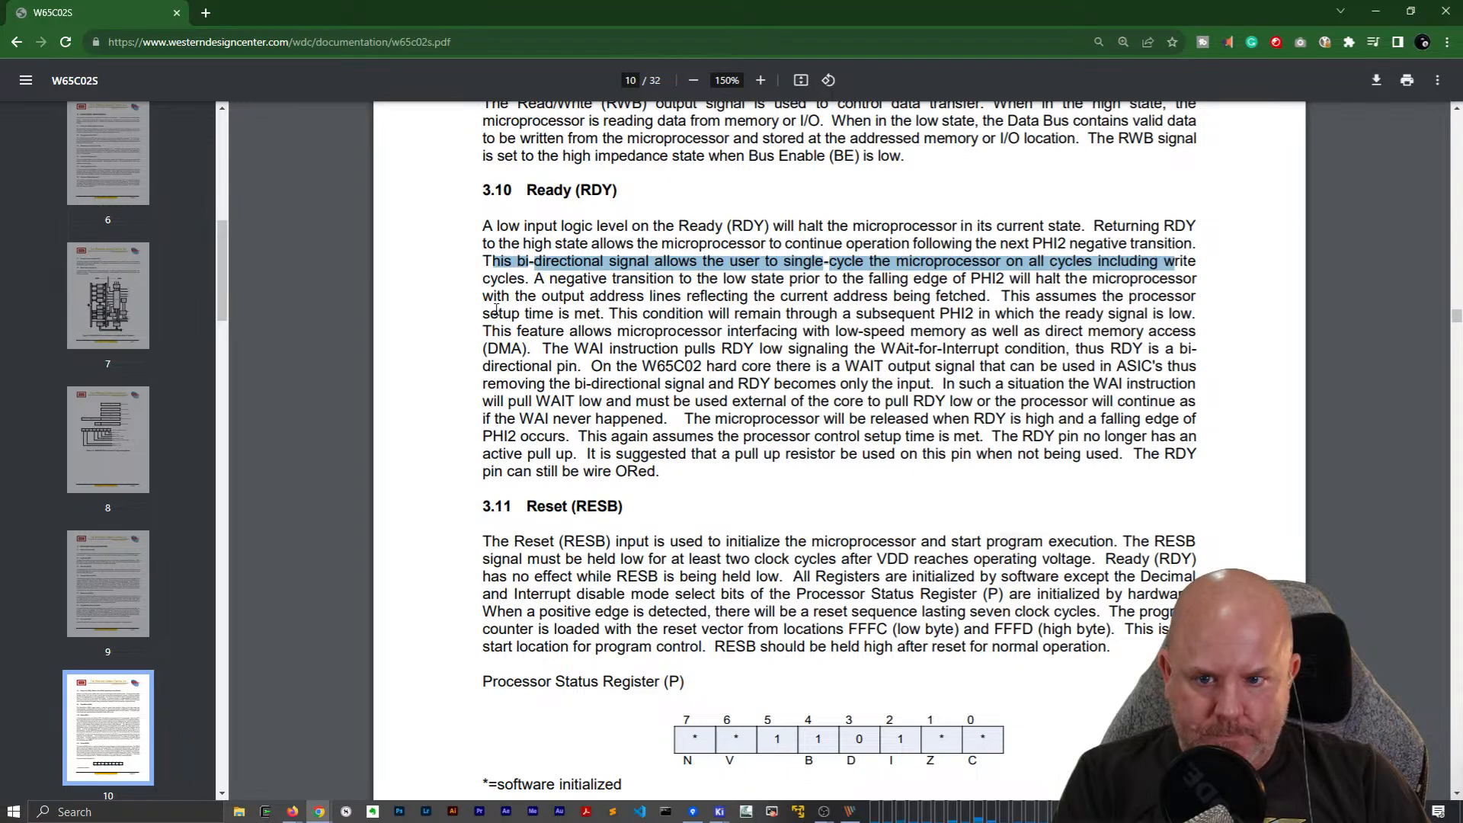
drag(654, 315, 983, 467)
click(544, 347)
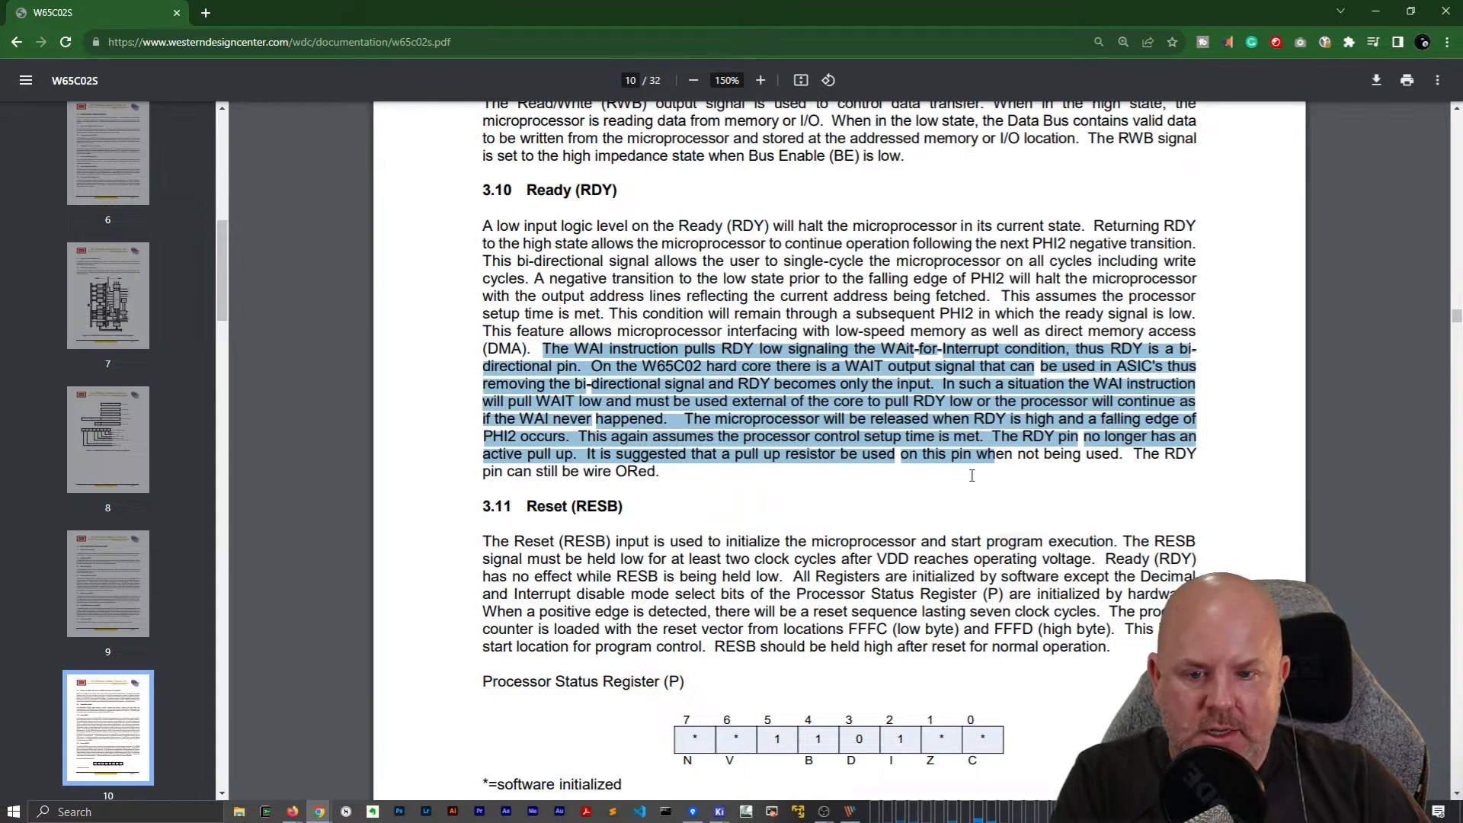
click(710, 449)
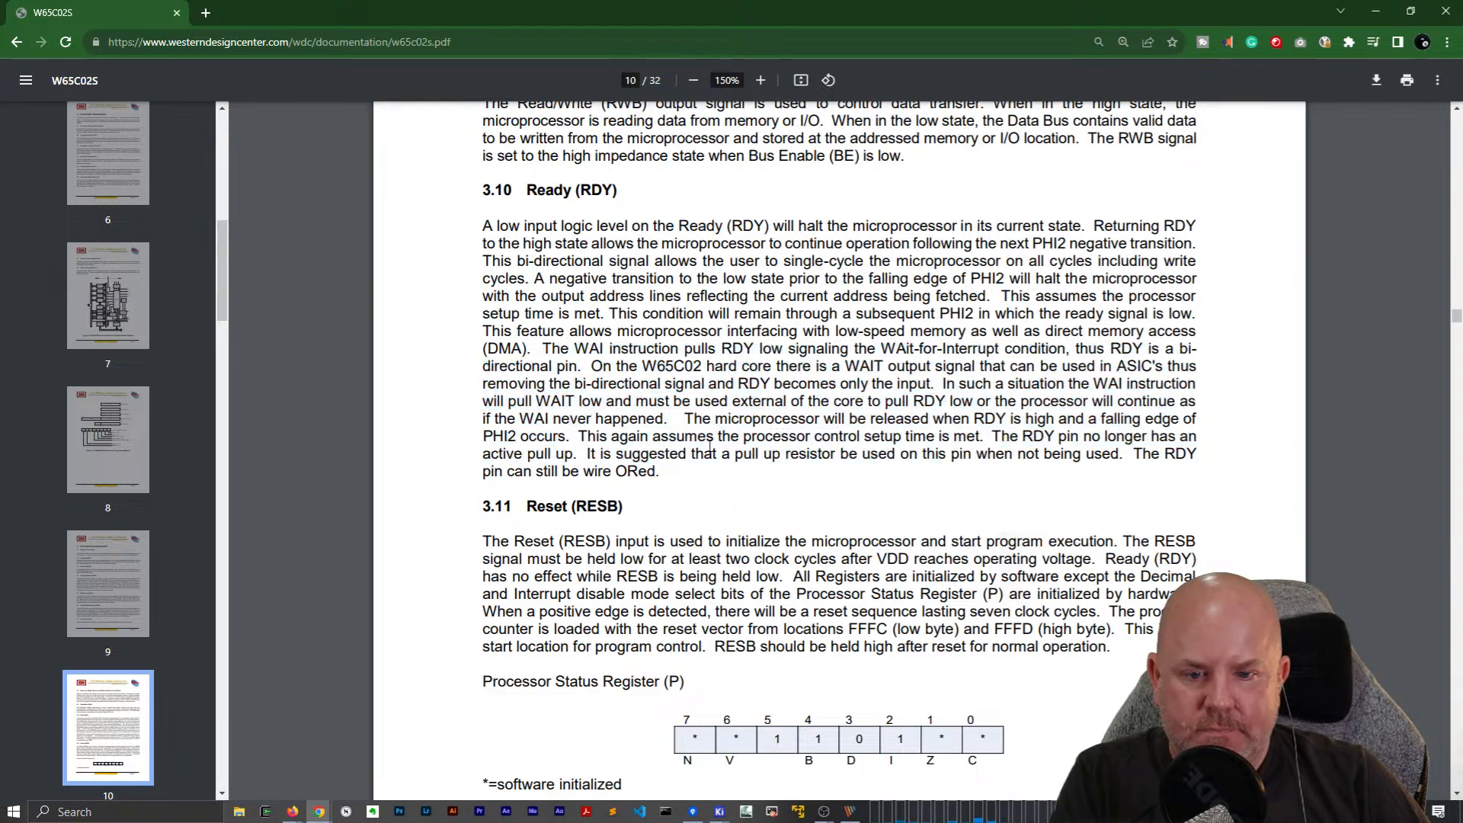
Search the web in a new browser tab for "is RDY bidirectional on 6502 or just 65c02".
click(203, 13)
text(is RDY bird)
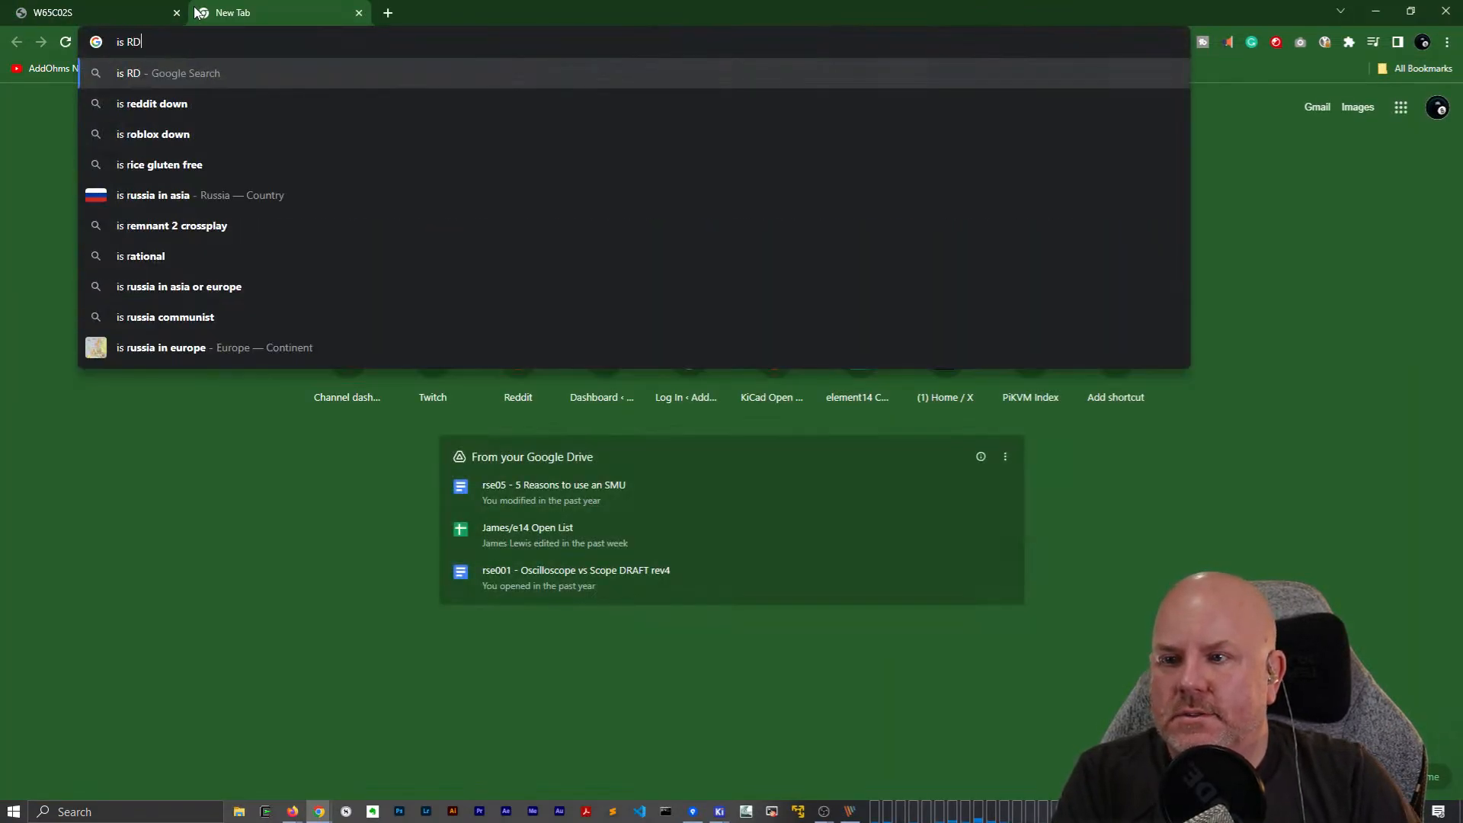
key(BackSpace)
key(BackSpace)
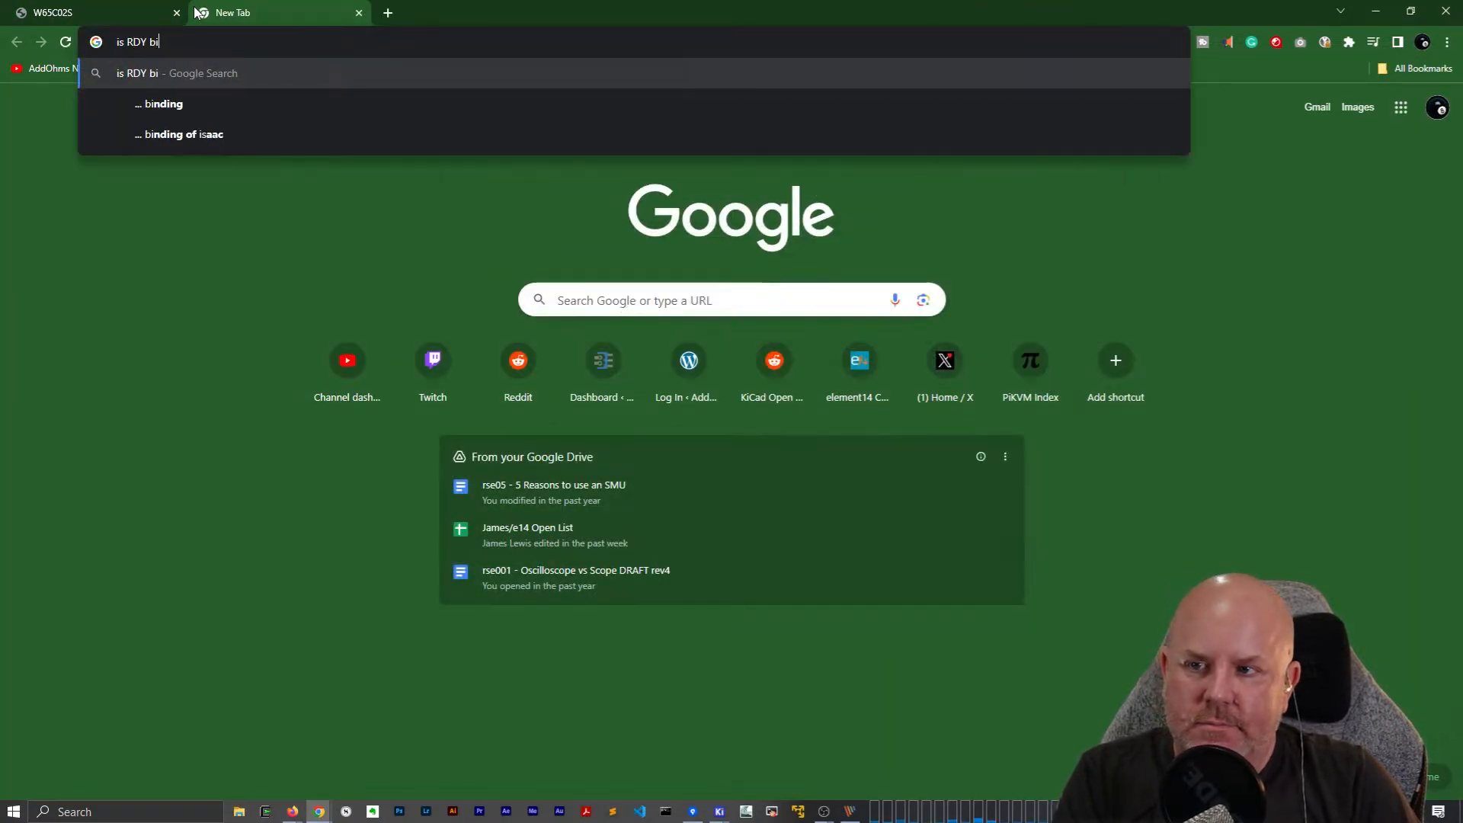
text(directional on anything other tha)
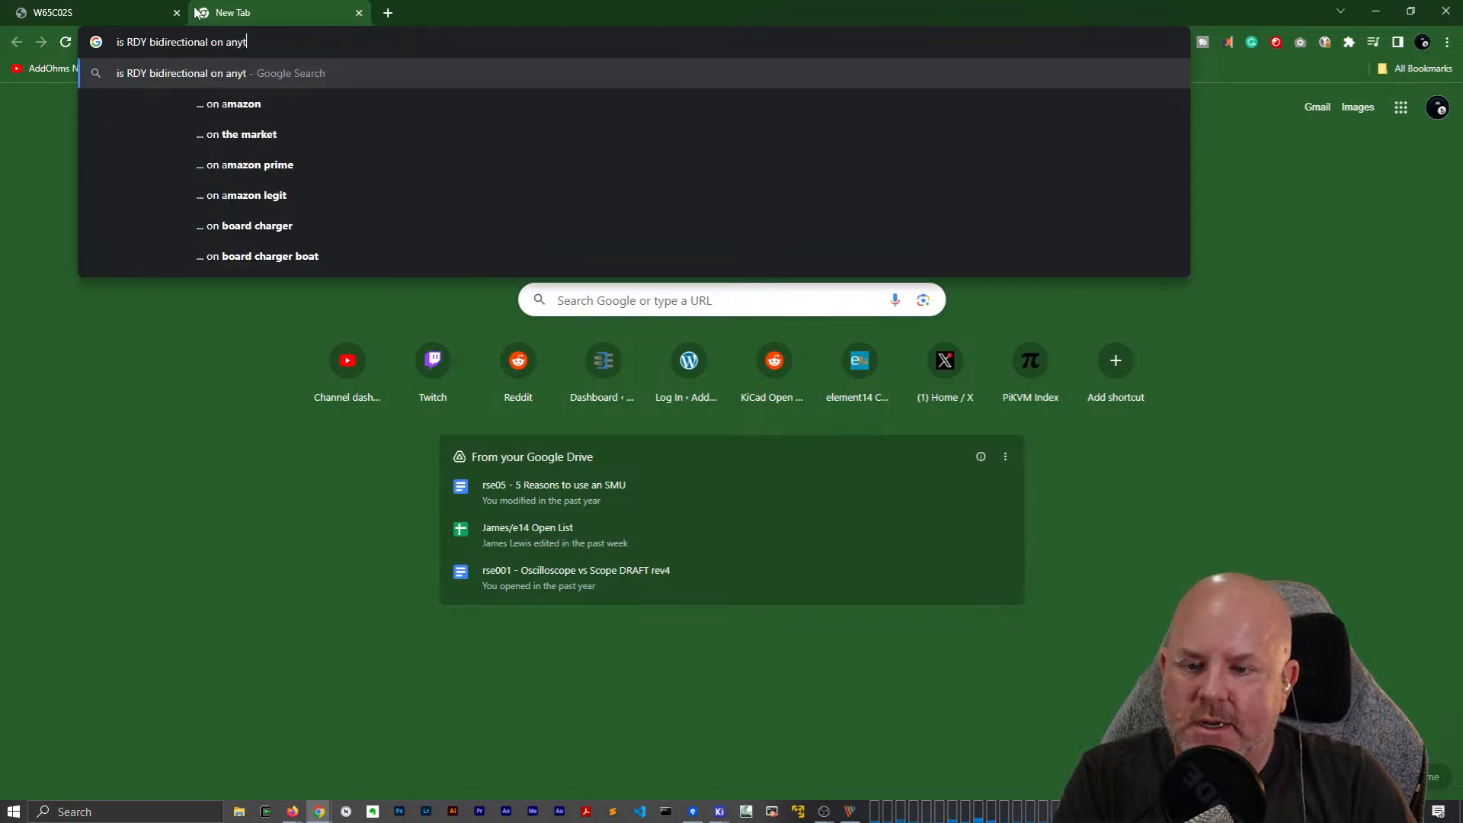
key(BackSpace)
key(BackSpace)
key(BackSpace)
key(BackSpace)
key(BackSpace)
key(BackSpace)
key(BackSpace)
key(BackSpace)
key(BackSpace)
key(BackSpace)
key(BackSpace)
key(BackSpace)
key(BackSpace)
key(BackSpace)
key(BackSpace)
key(BackSpace)
key(BackSpace)
key(BackSpace)
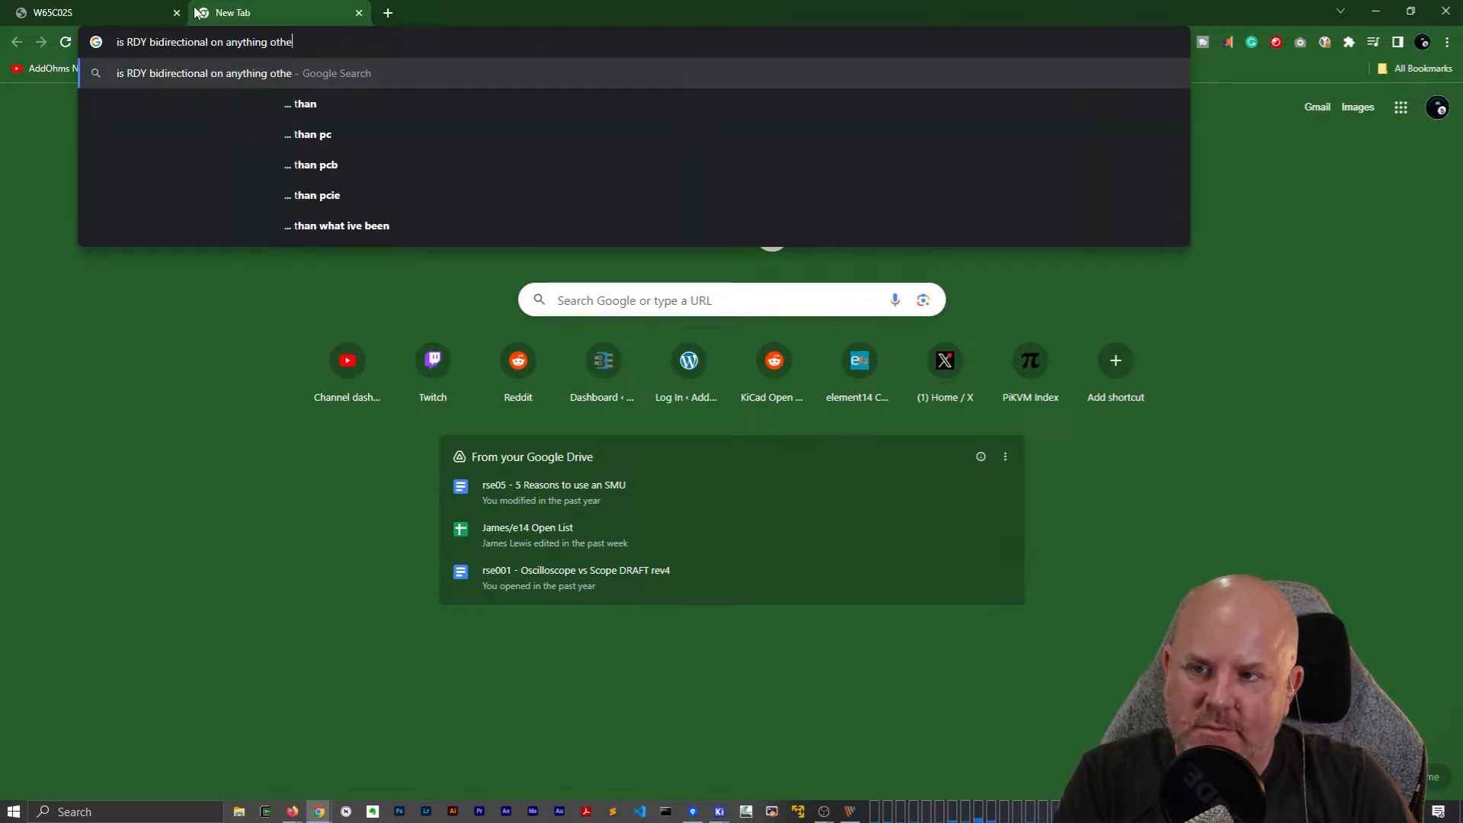
text(650)
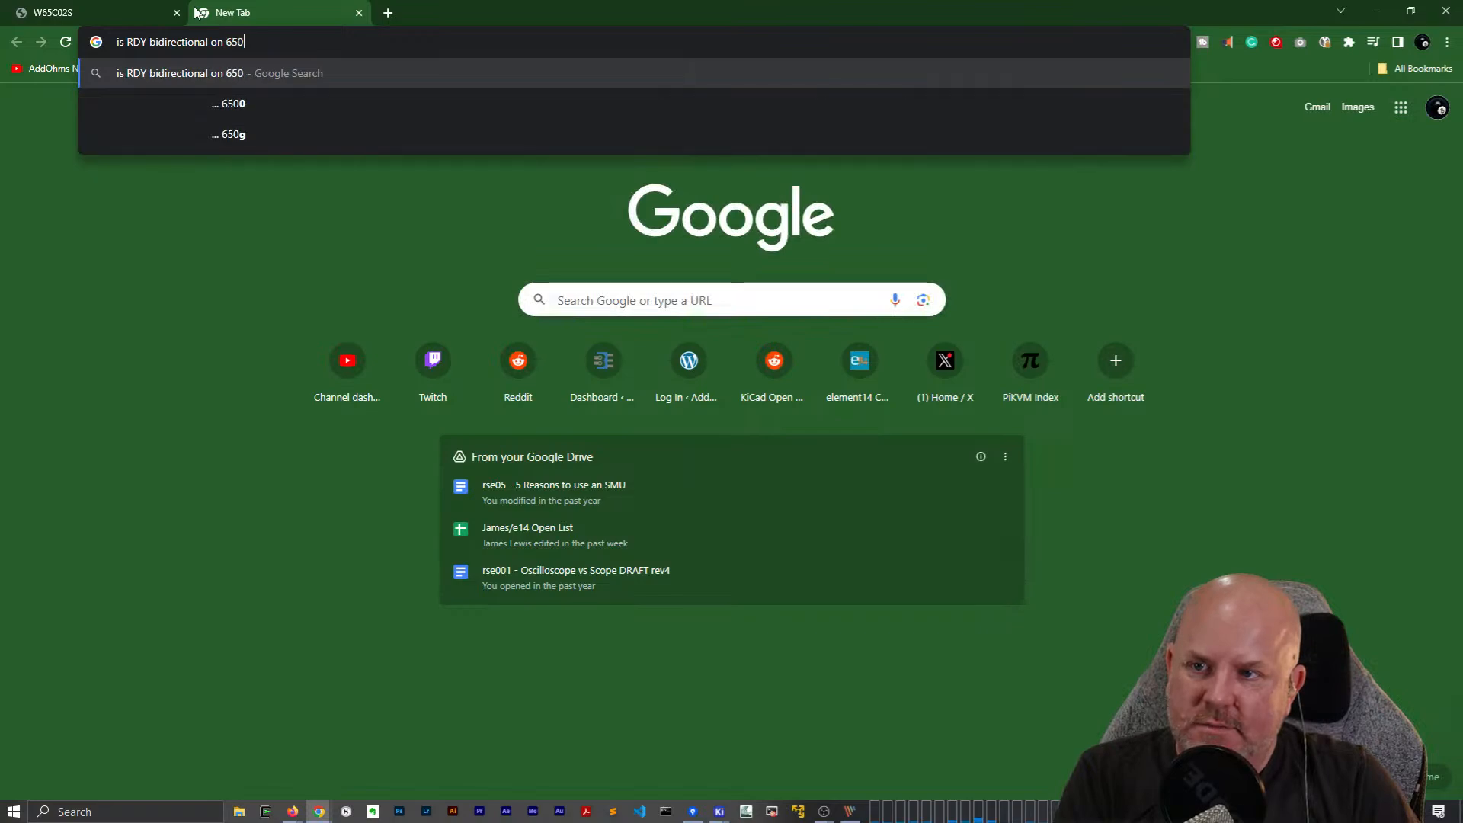
text(2 or just 65c02)
key(Return)
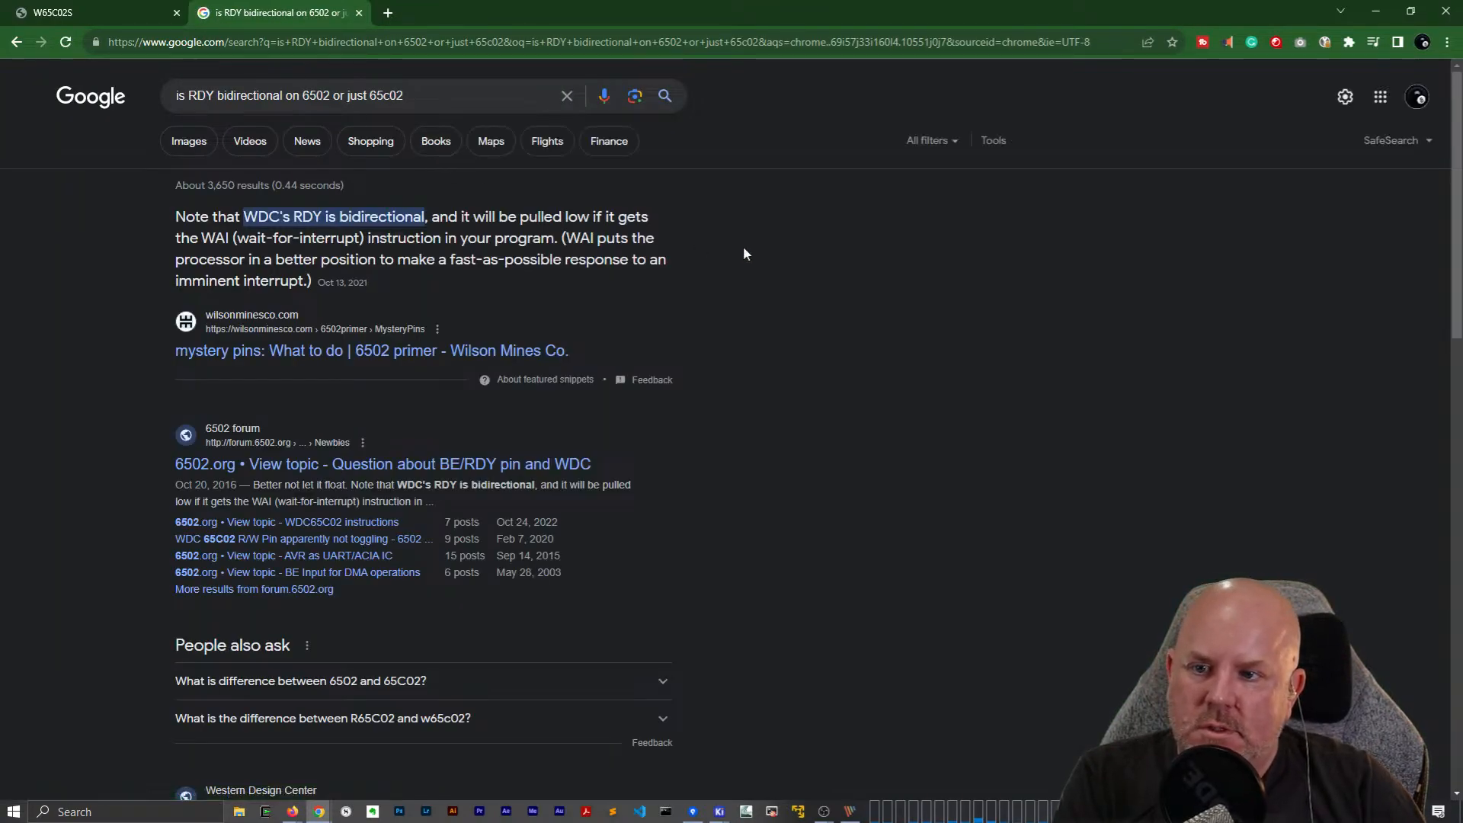
Read the featured answer on WDC's RDY pin, and open the 6502.org topic "Question about BE/RDY pin and WDC" in its own tab.
drag(176, 218, 462, 241)
click(175, 216)
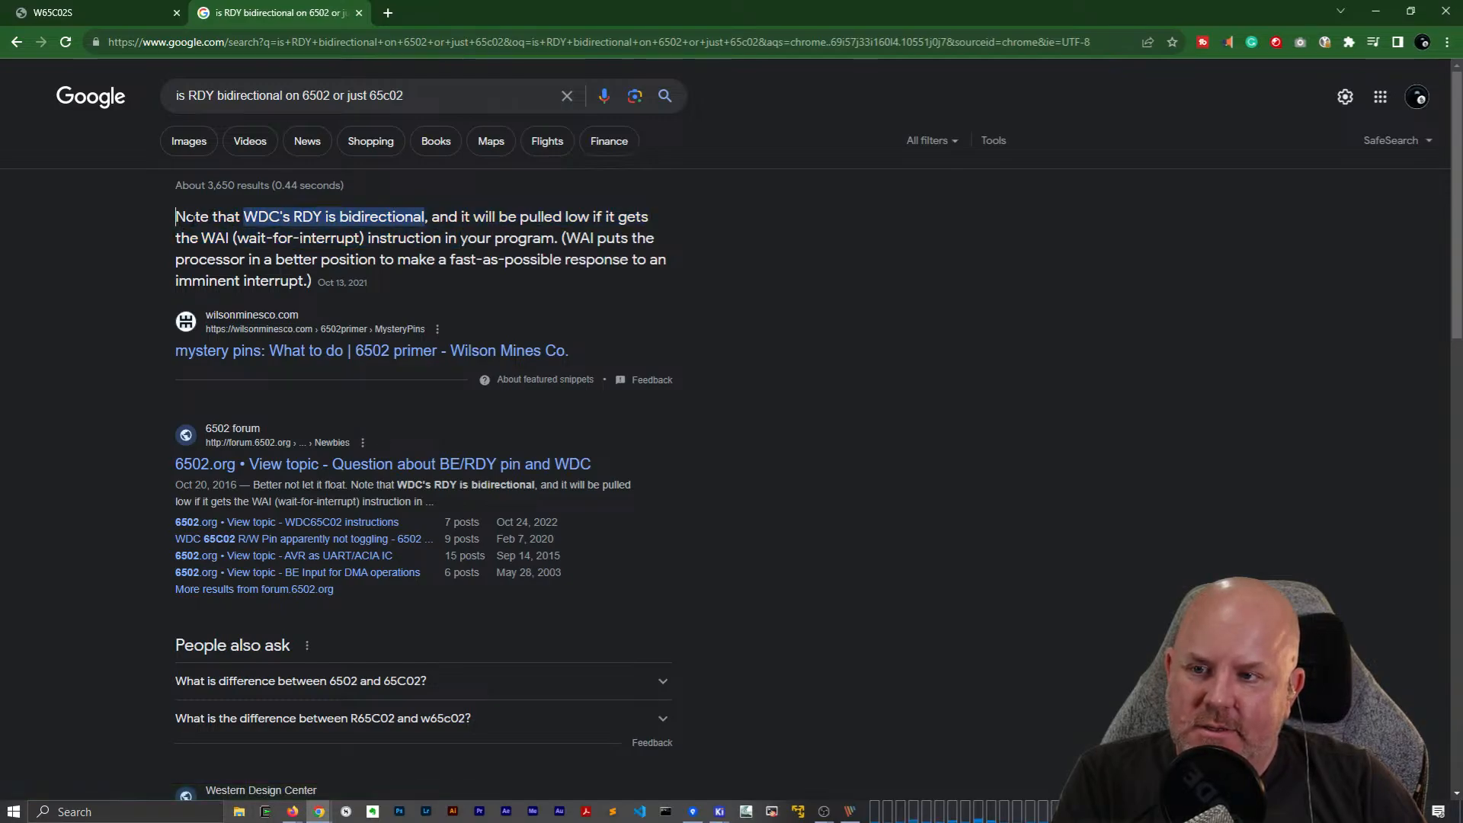
drag(175, 217, 420, 239)
scroll(670, 309, down, 1)
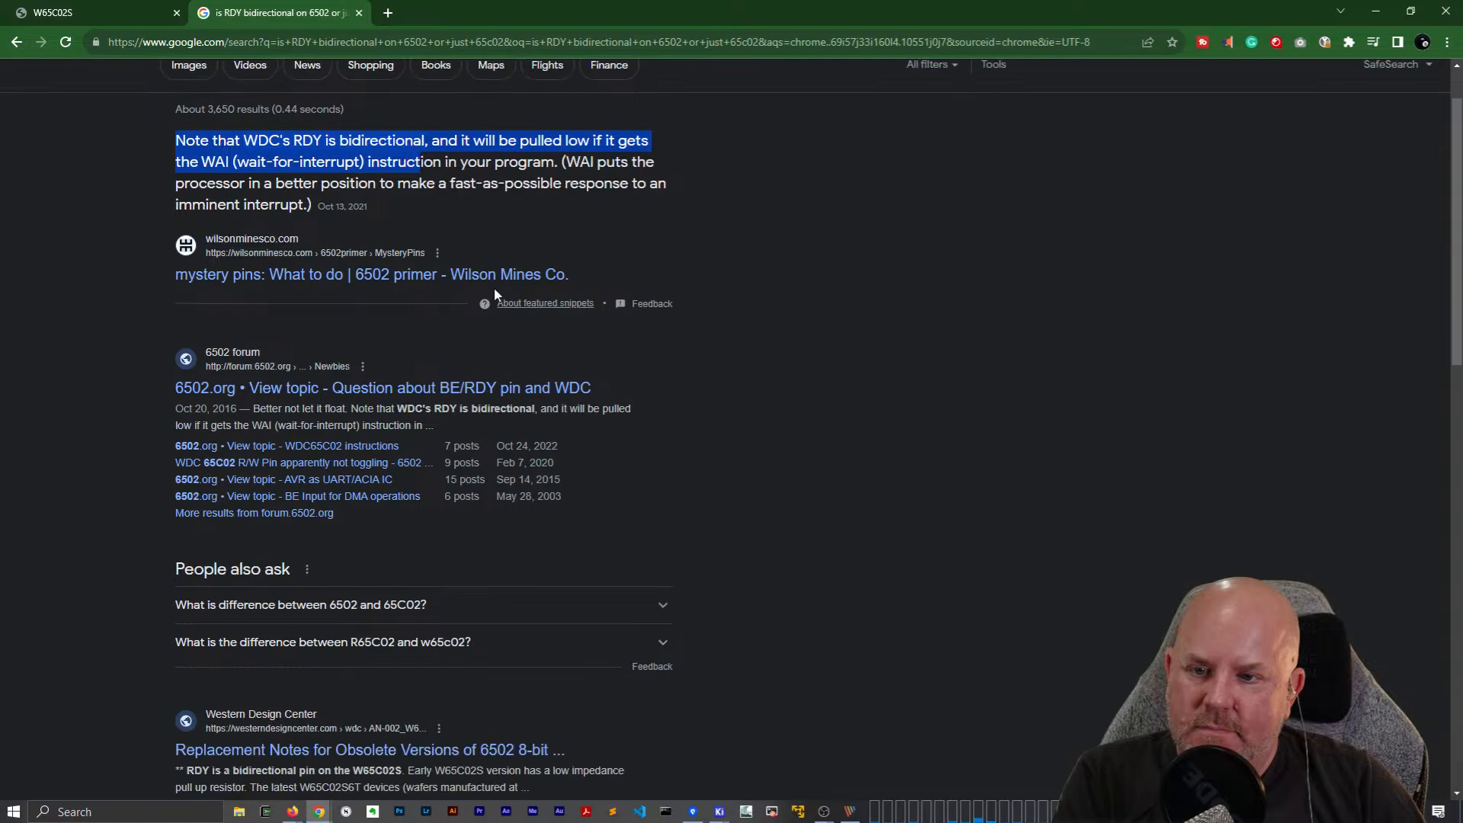
right_click(389, 394)
click(427, 405)
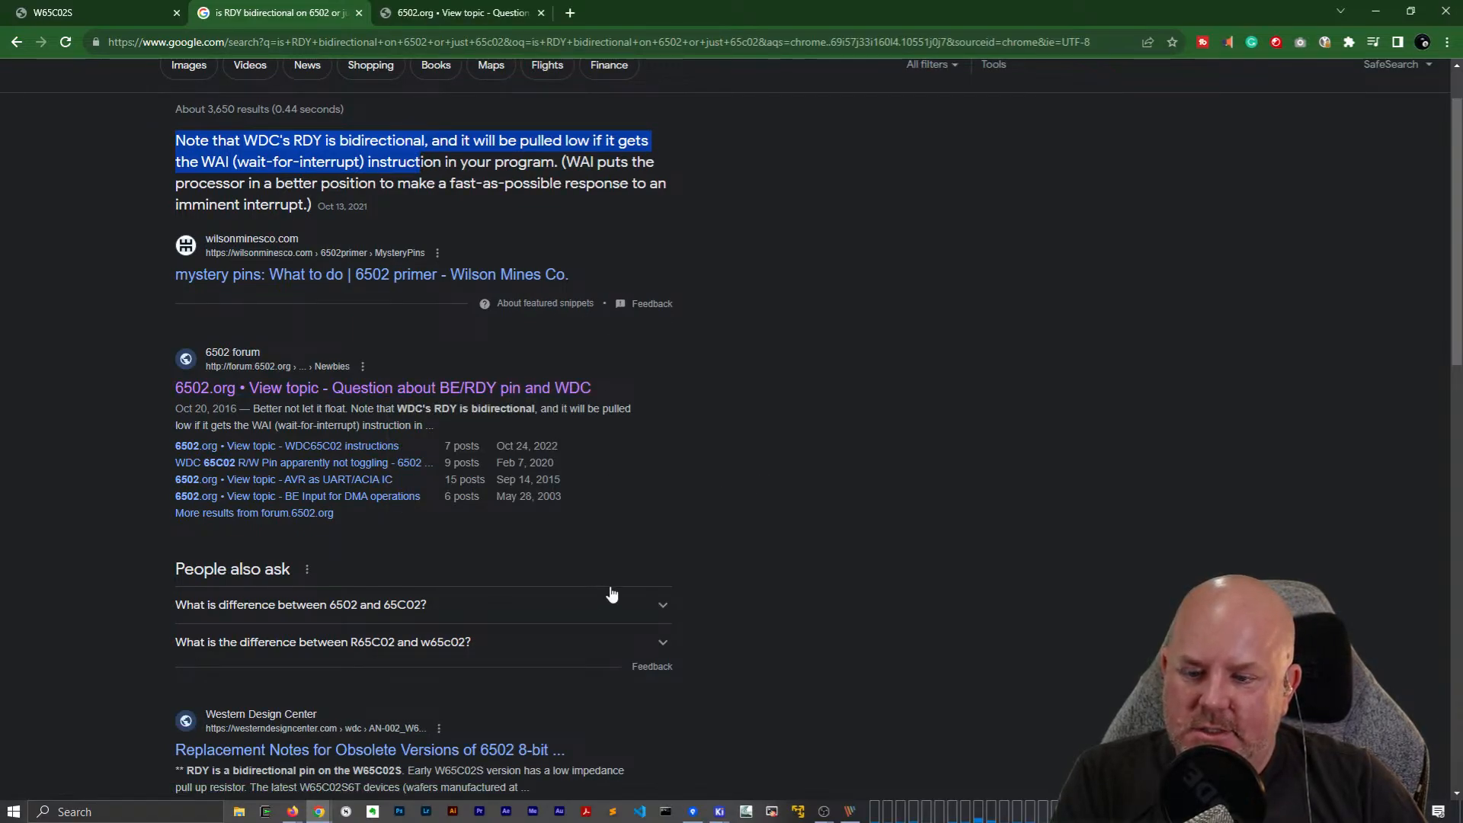
scroll(611, 593, down, 2)
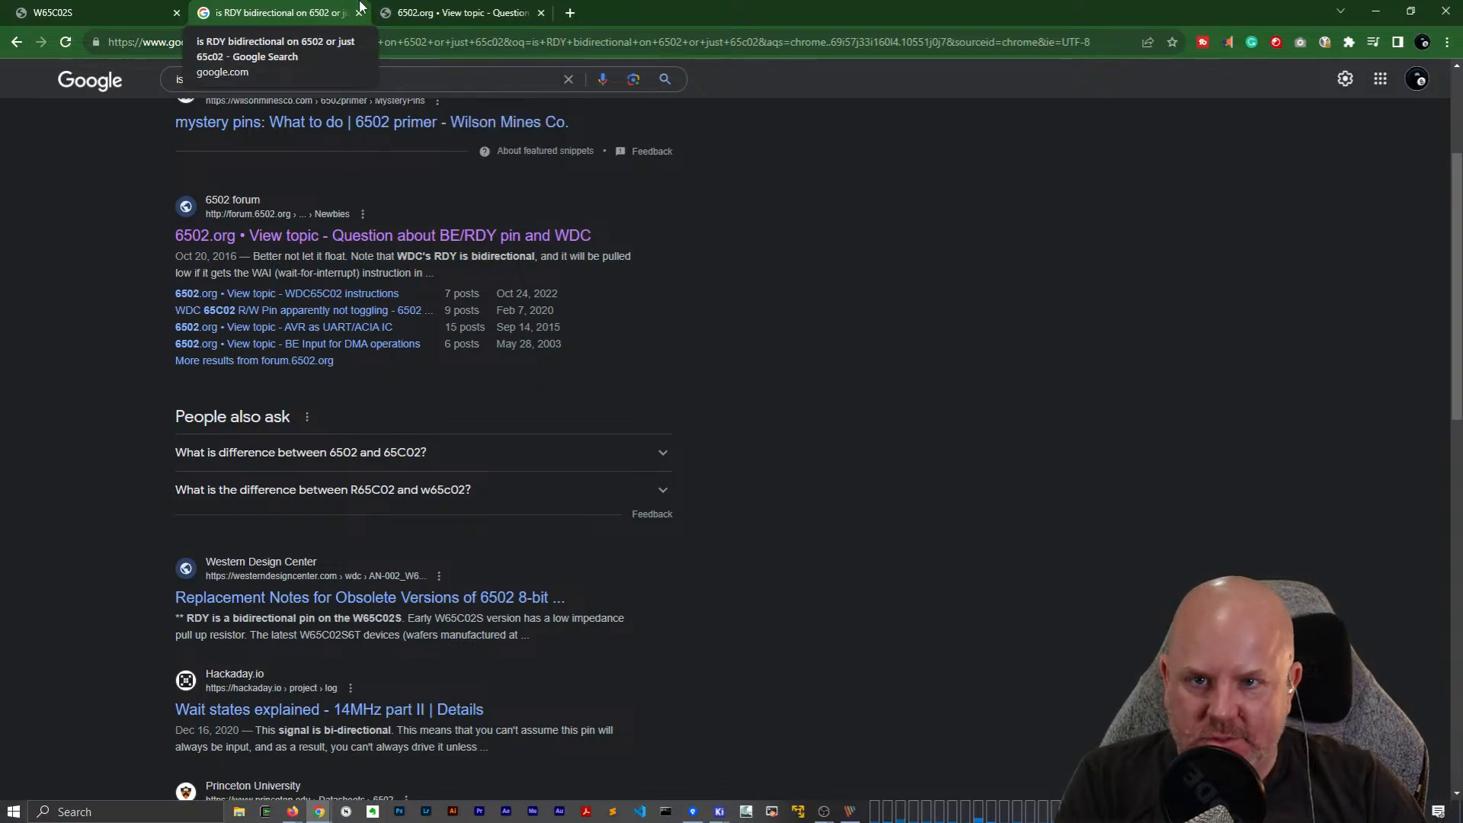
click(473, 12)
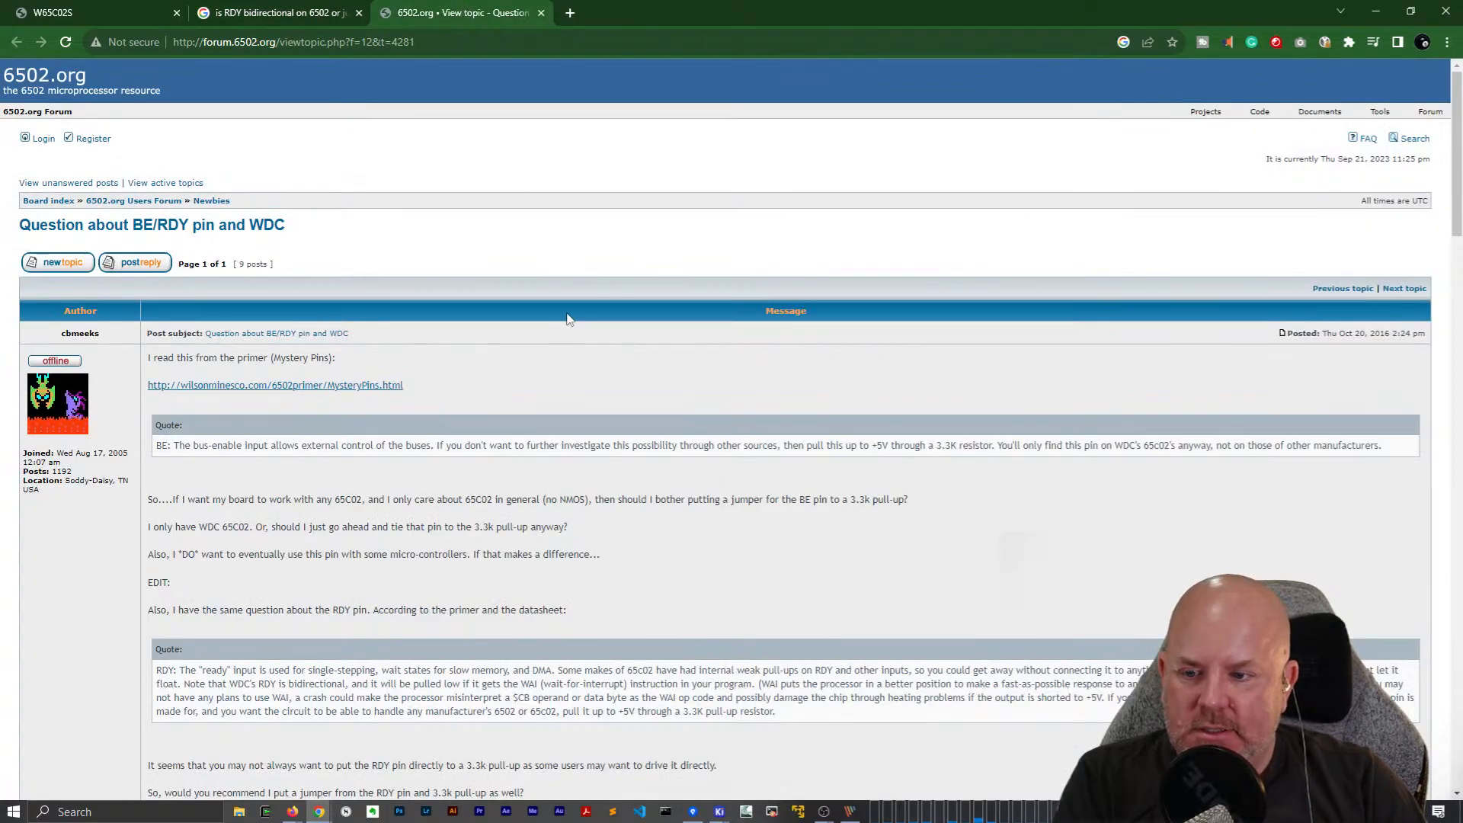
Read the first forum post, including its quotes about the BE and RDY pins on 65C02 variants.
drag(250, 499, 577, 501)
scroll(635, 504, down, 1)
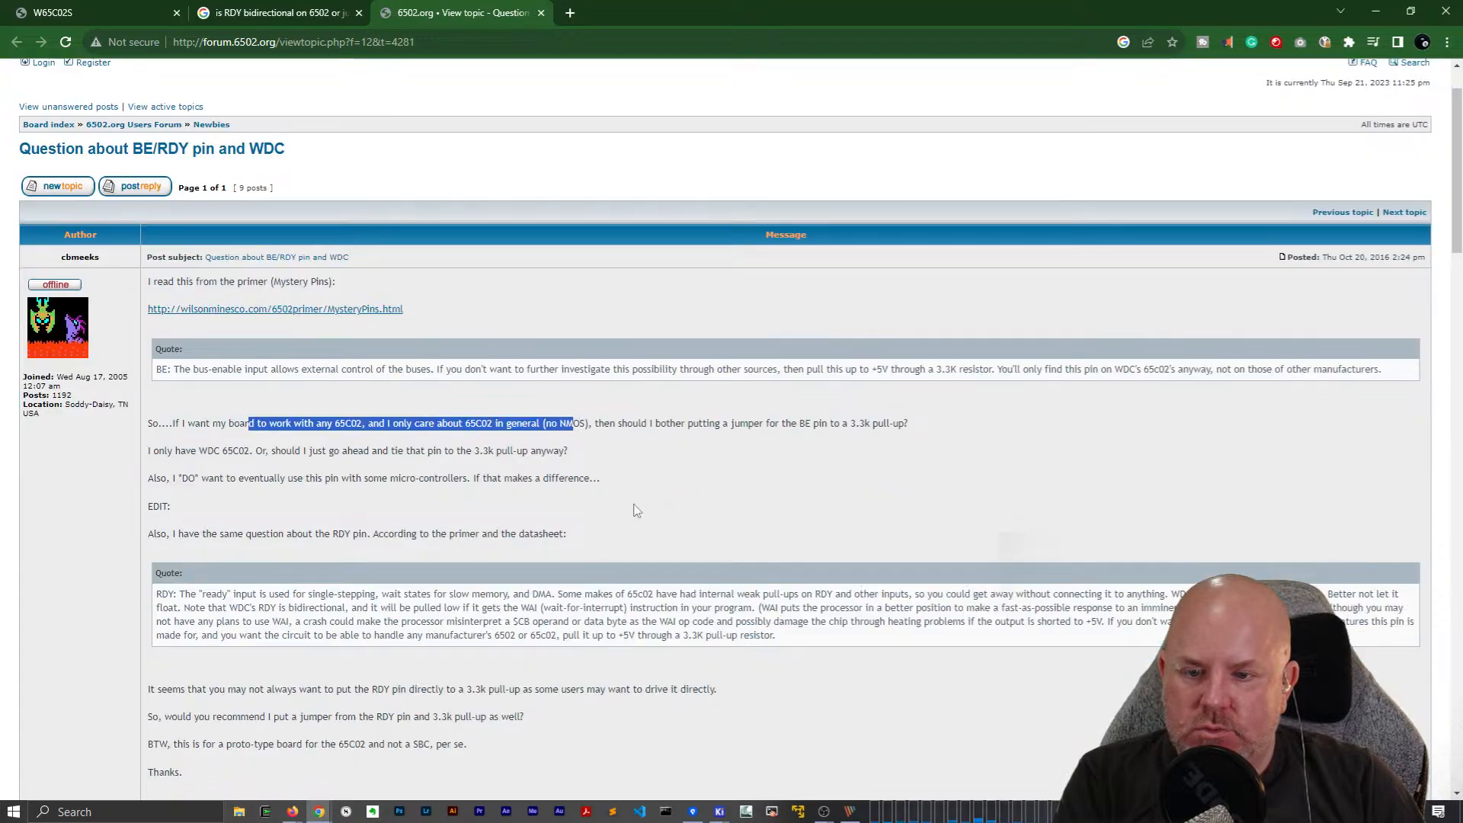
scroll(637, 511, down, 2)
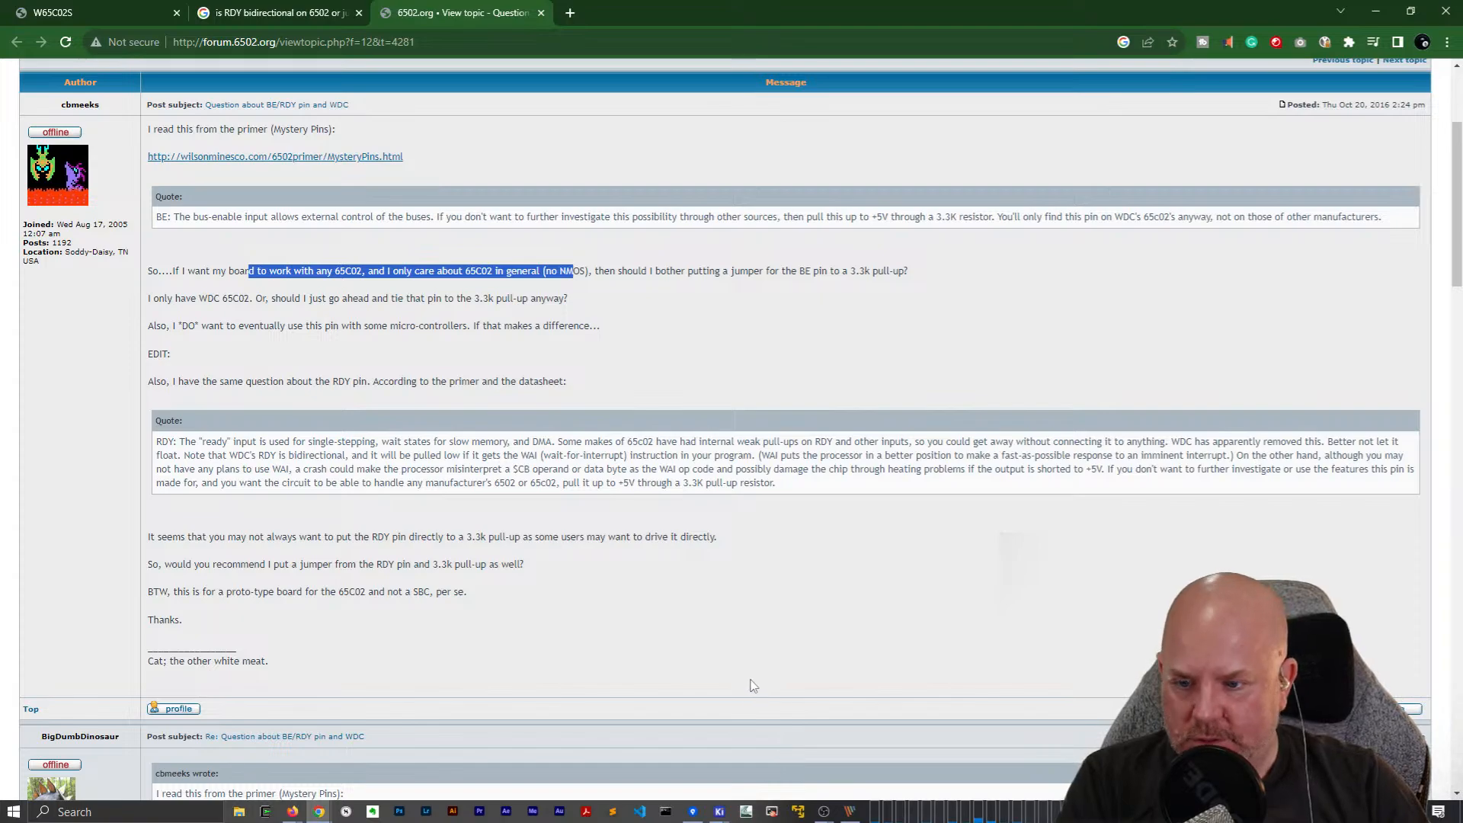
scroll(689, 655, down, 1)
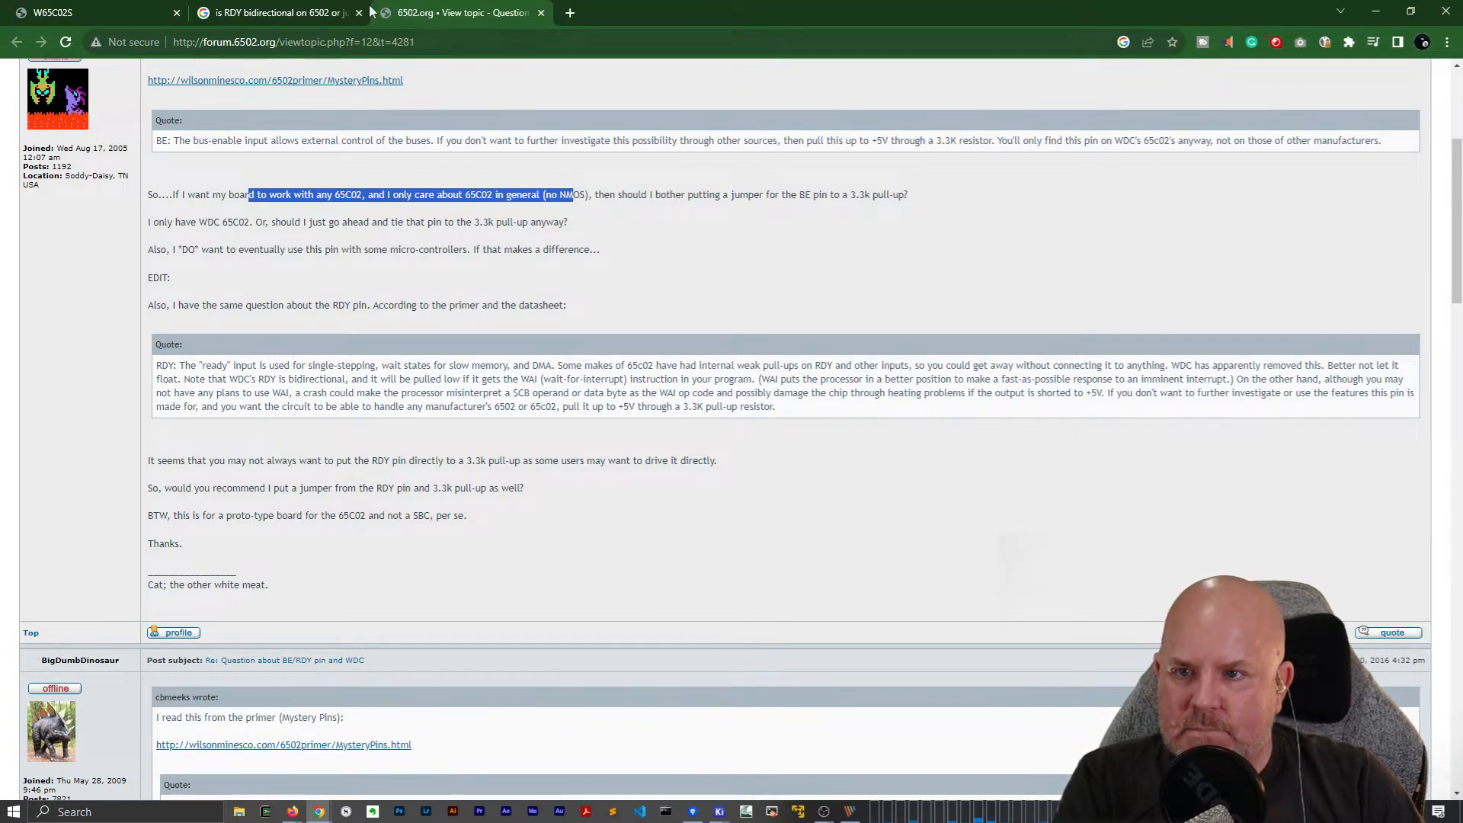
Leave the browser research for the KiCad Schematic Editor, save the CPU_MEM-1 schematic and deselect the 6502A symbol.
click(336, 13)
click(164, 13)
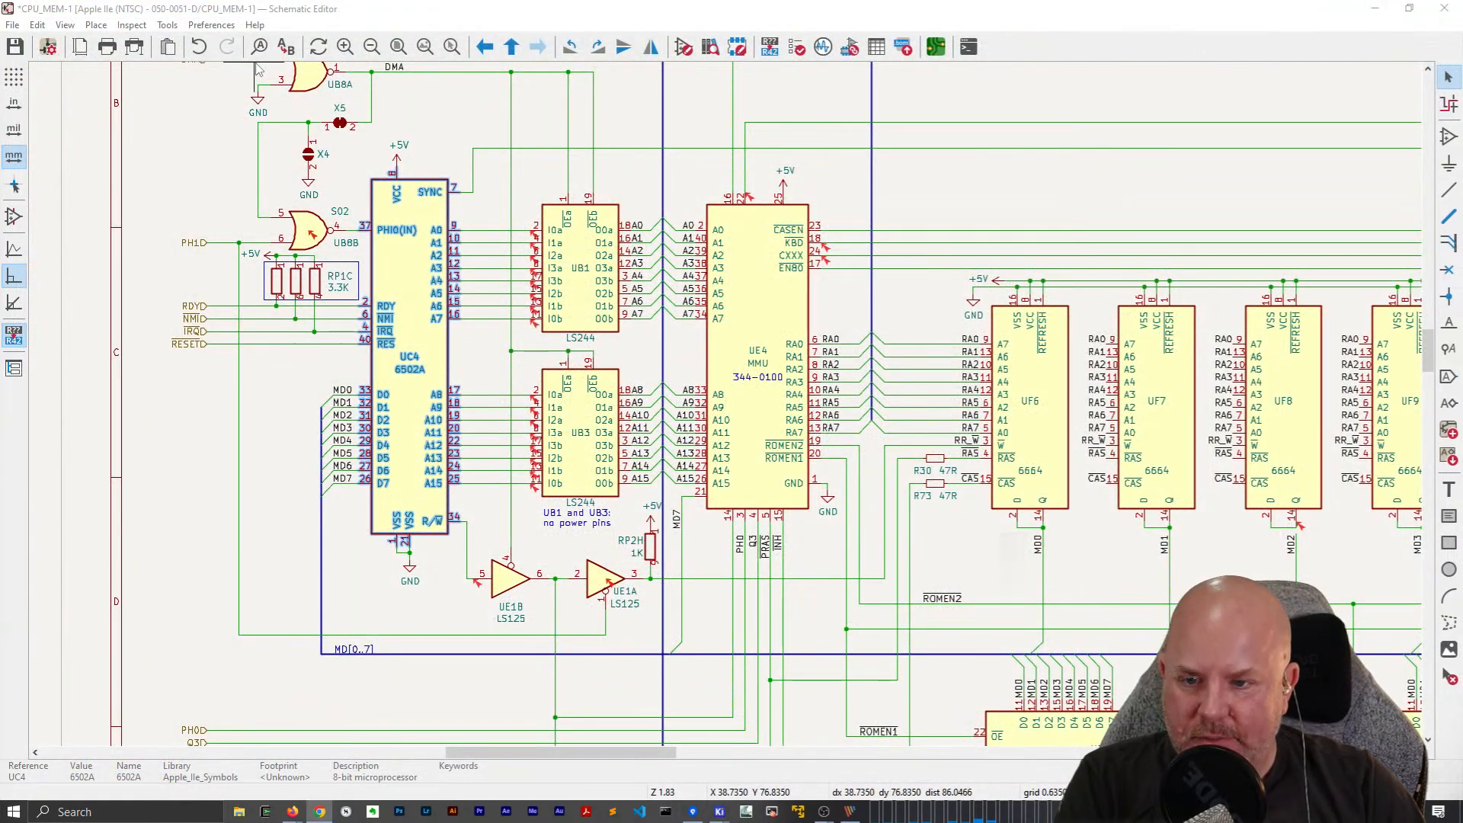
key(ctrl+s)
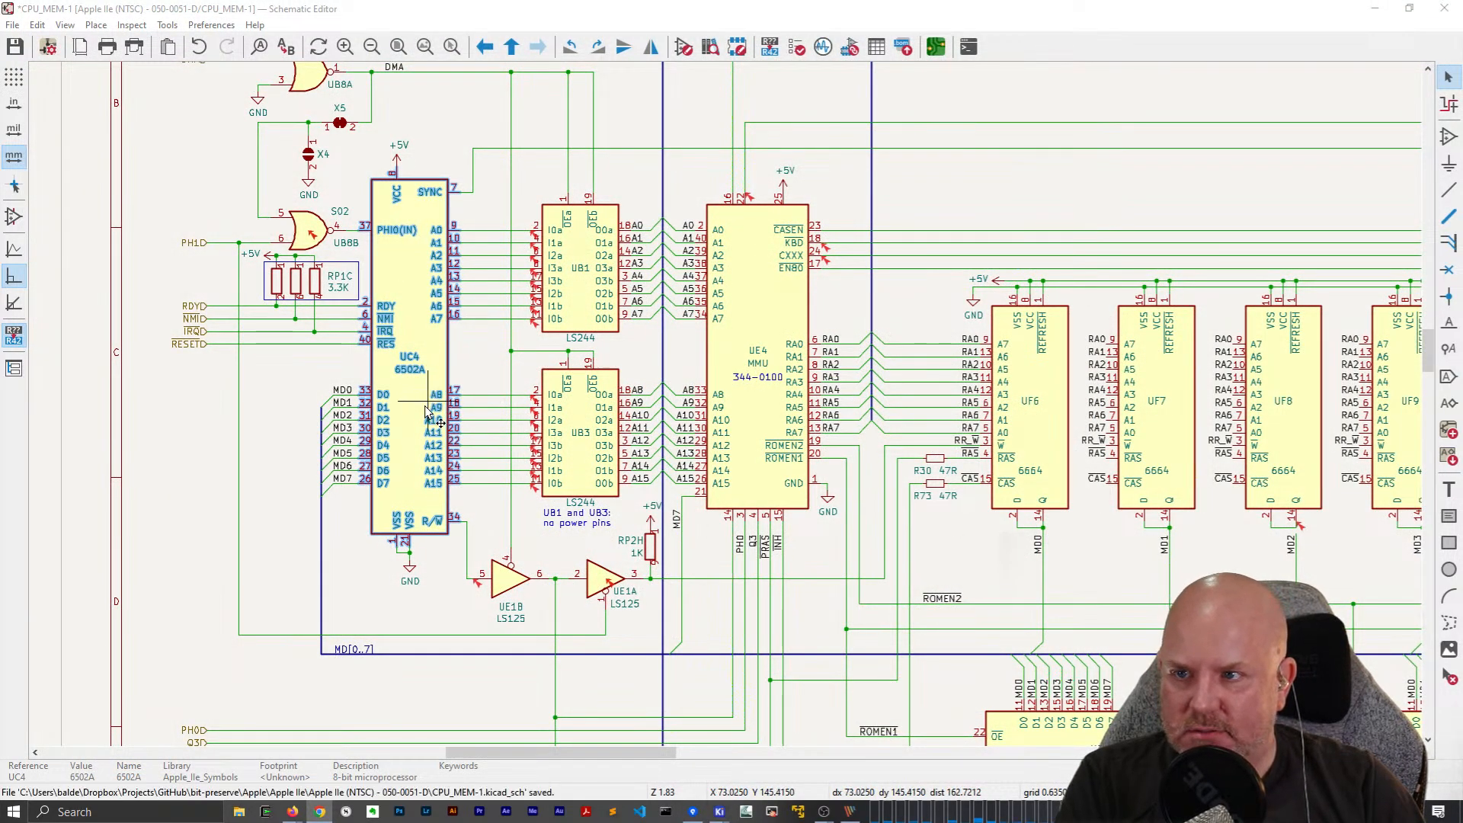
click(428, 364)
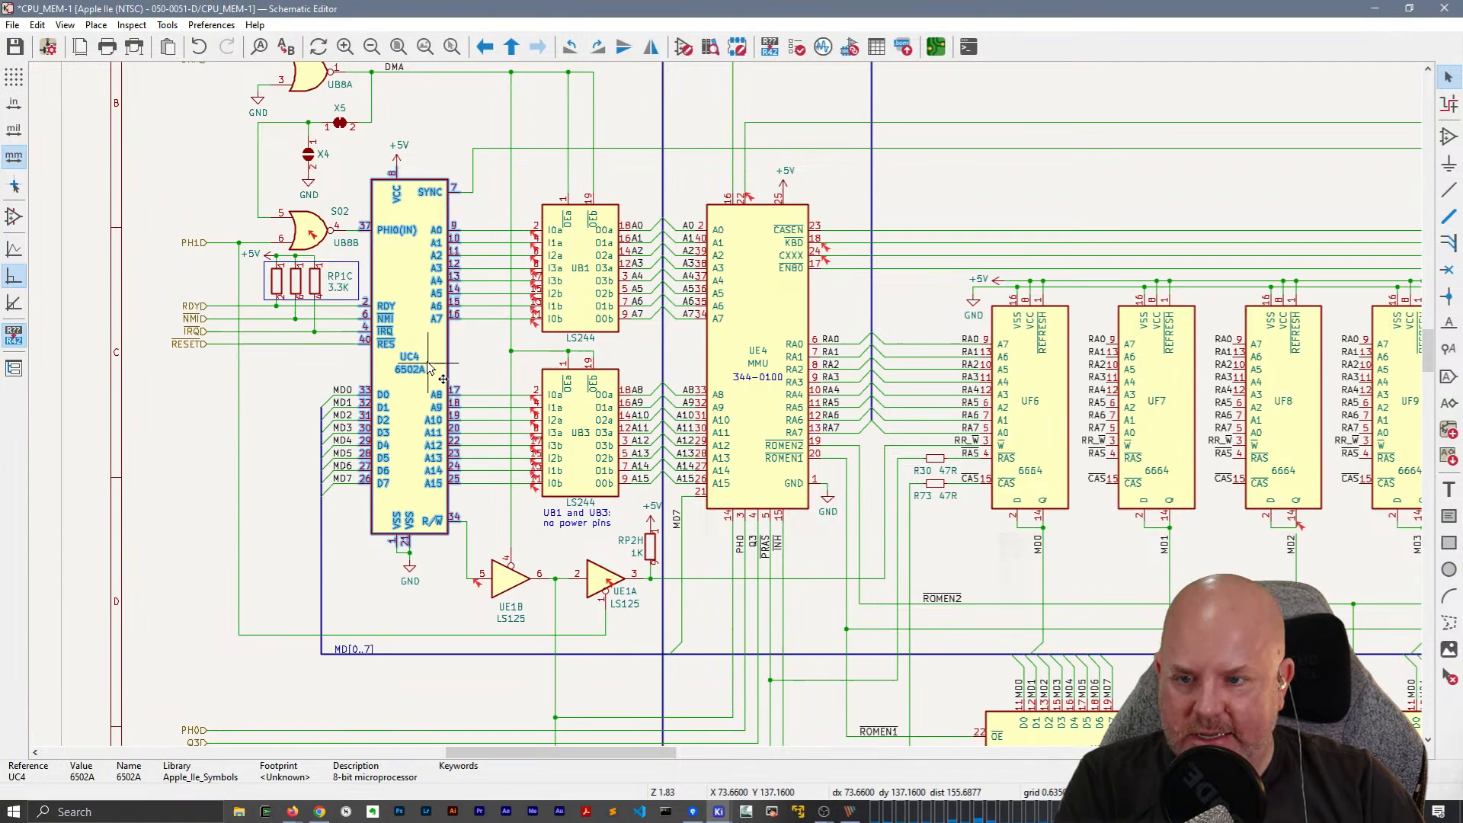
click(461, 346)
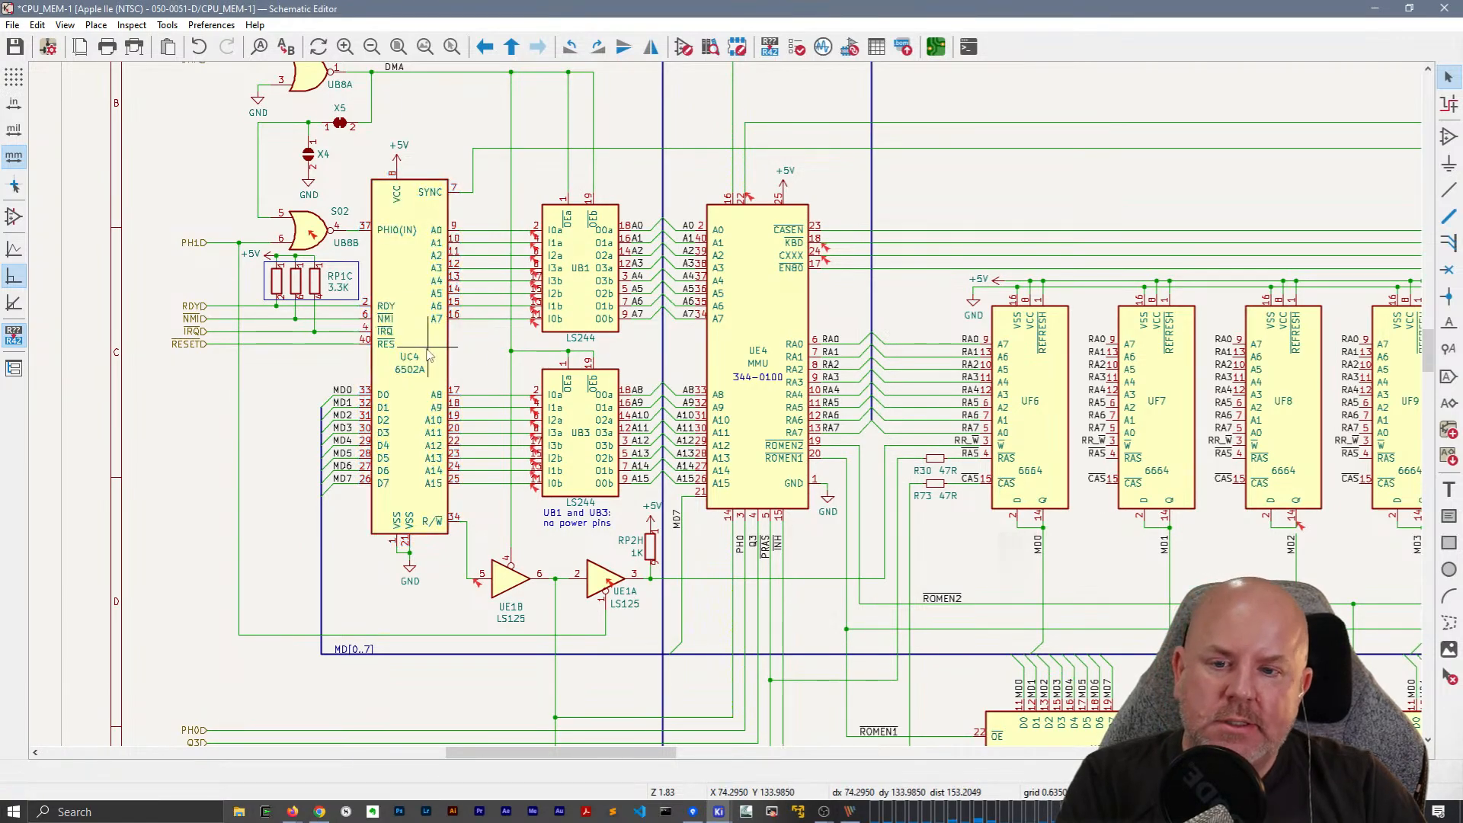
Open the library symbol of the LS244 buffer UB1 in the Symbol Editor from its symbol properties.
click(603, 305)
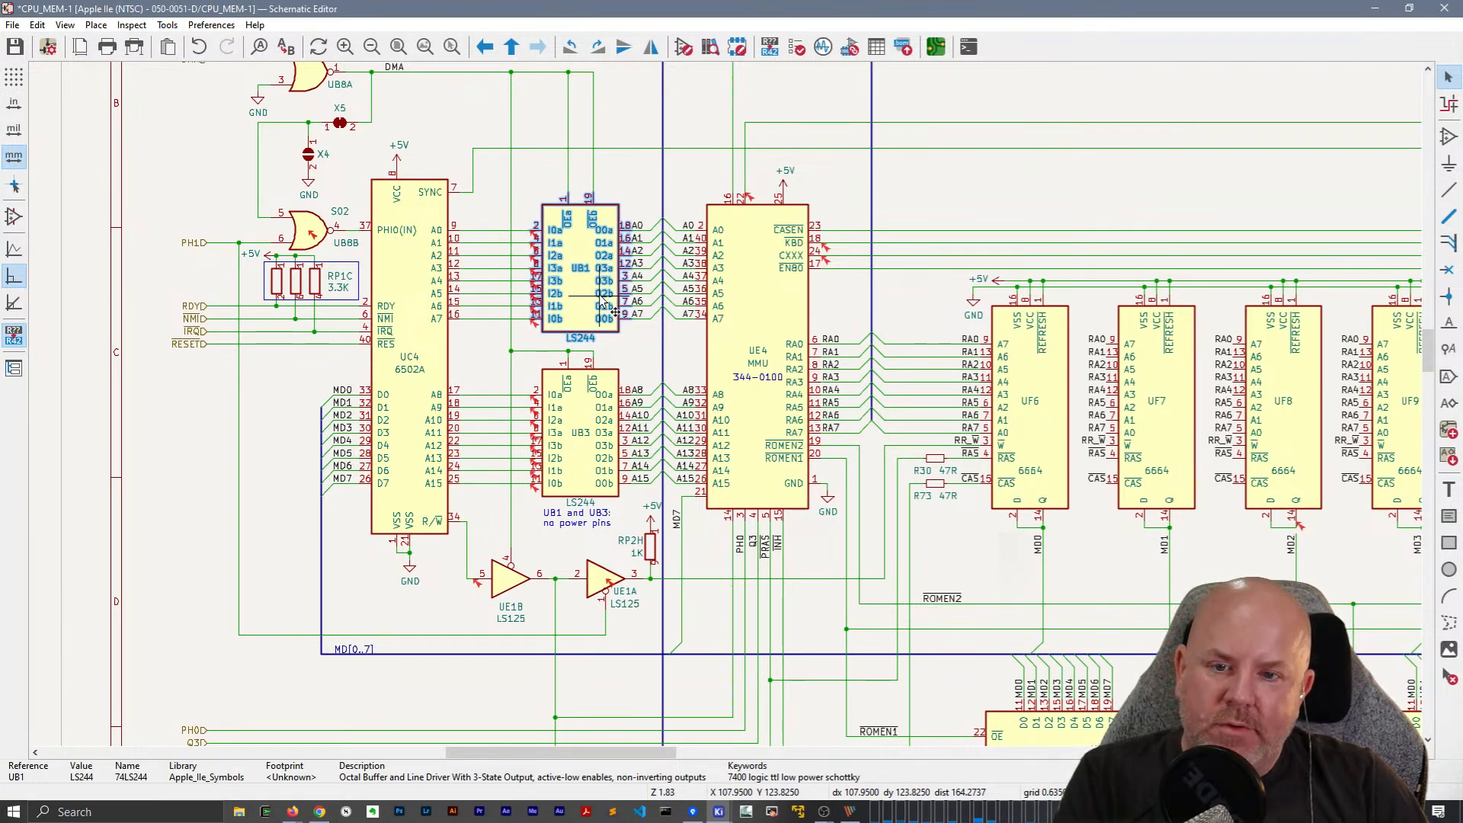
double_click(604, 305)
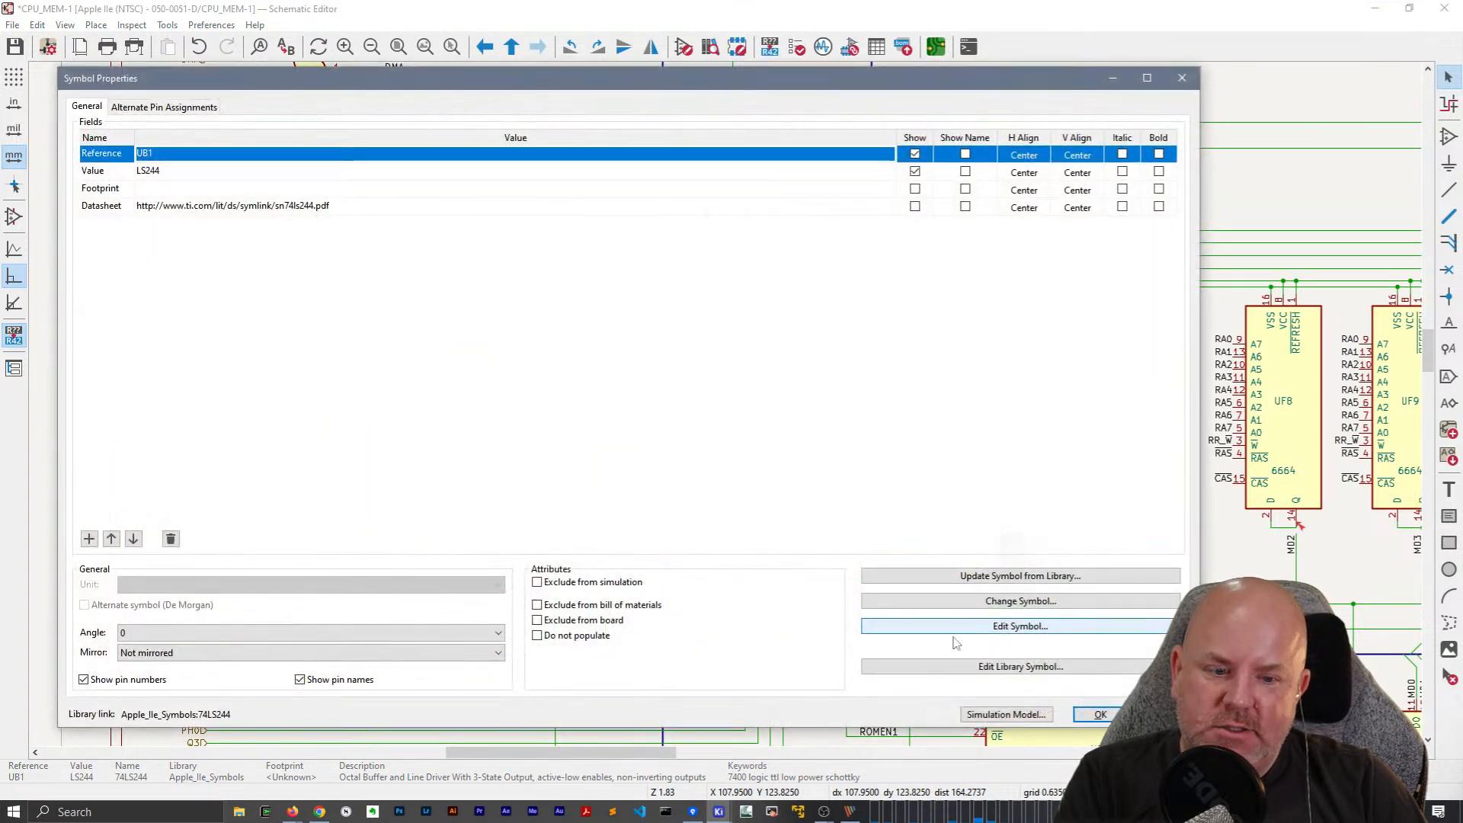
click(976, 669)
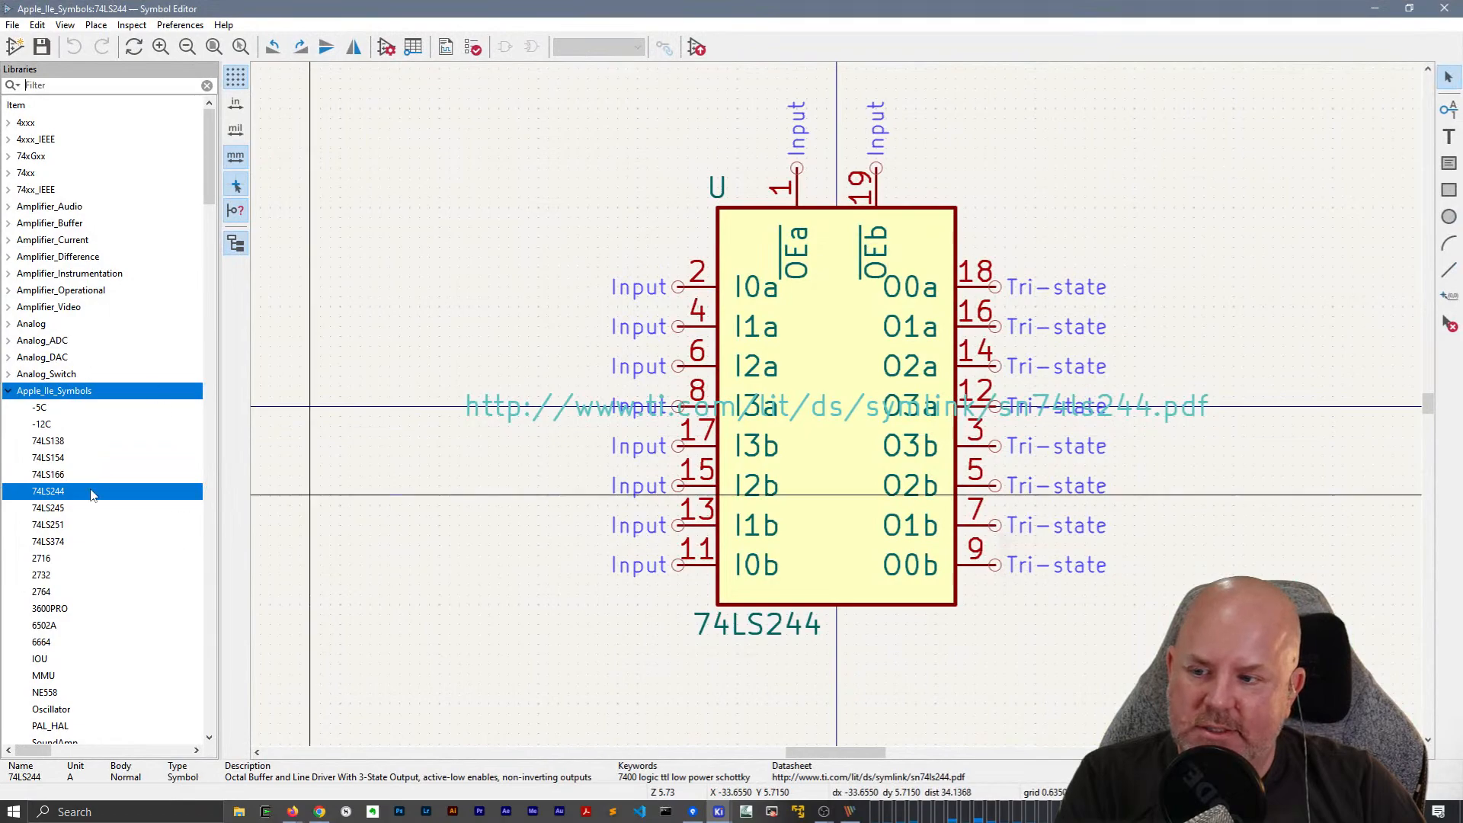
Examine the electrical types of the input, output and enable pins on the 74LS244 symbol.
middle_drag(812, 455, 640, 467)
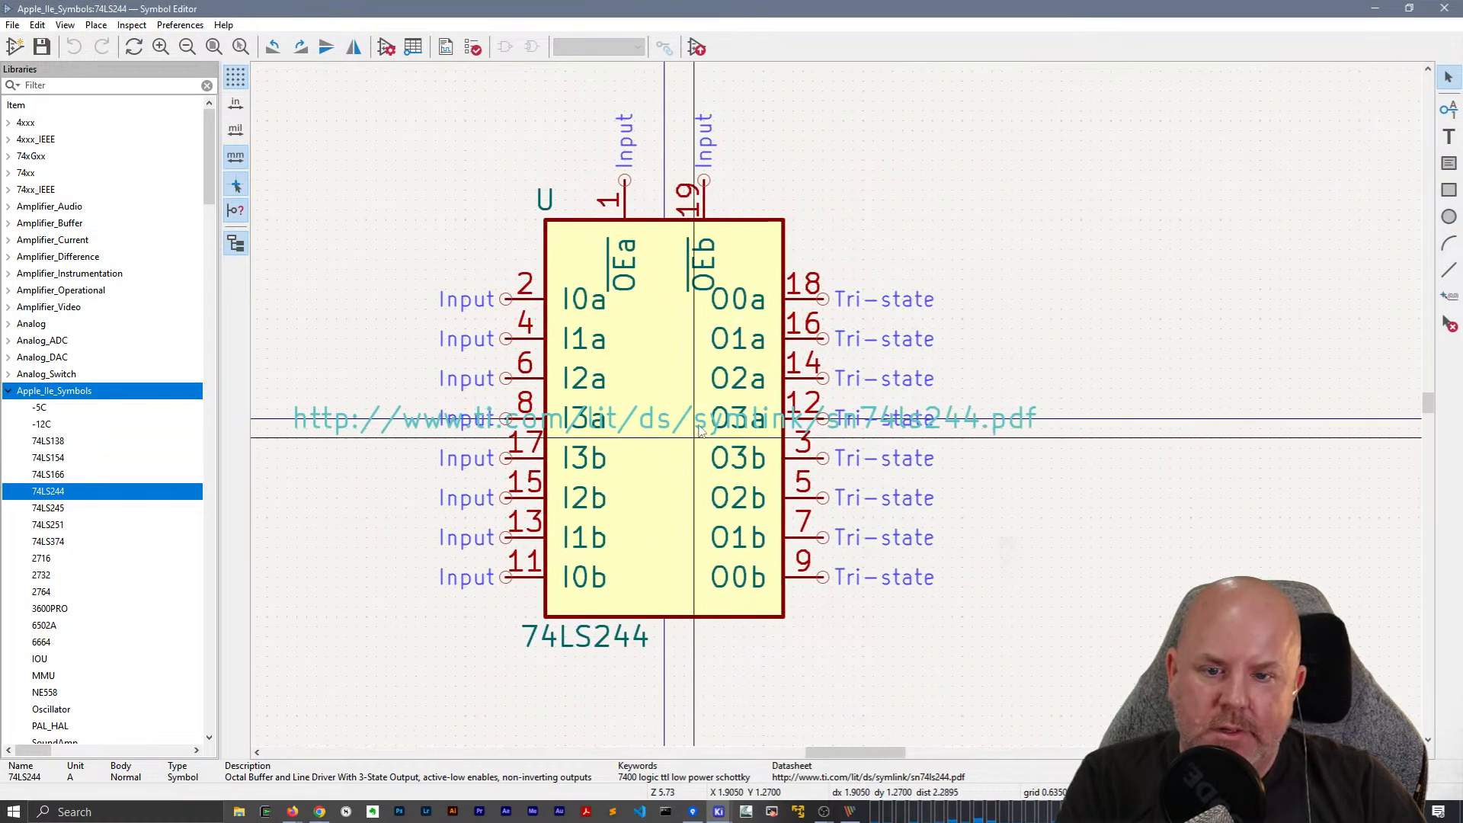
click(689, 423)
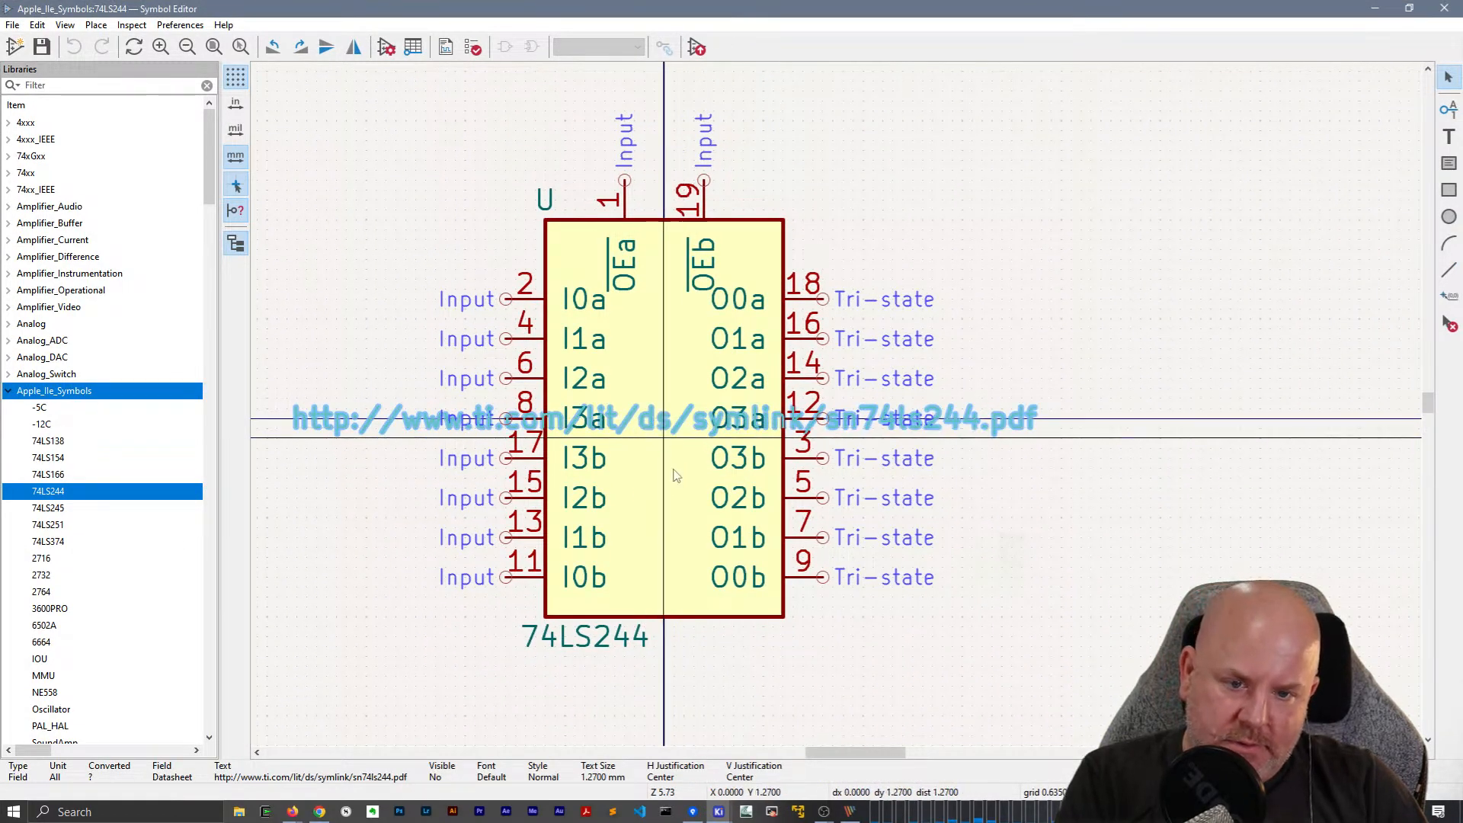
click(951, 625)
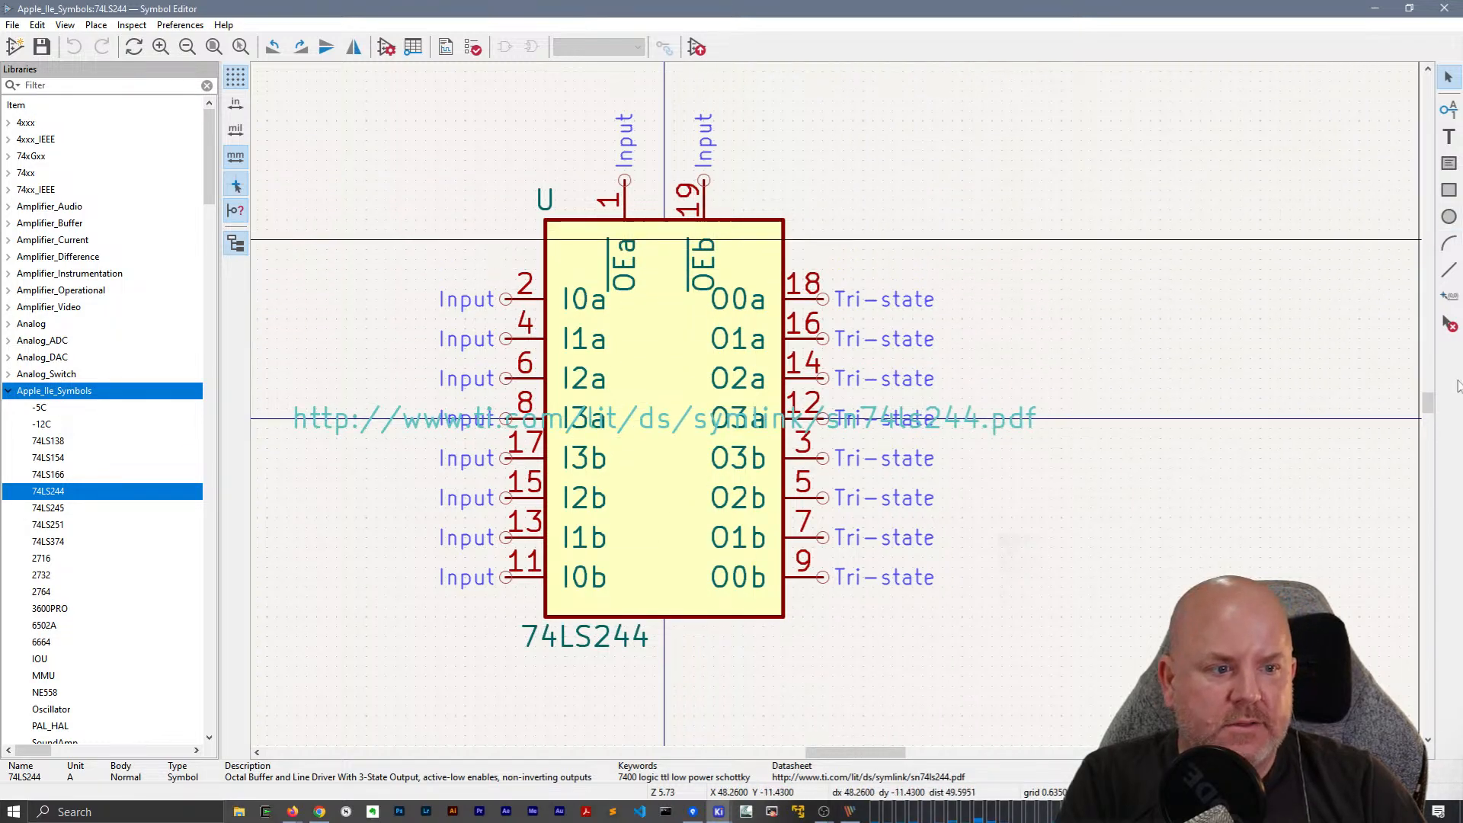
scroll(646, 359, down, 3)
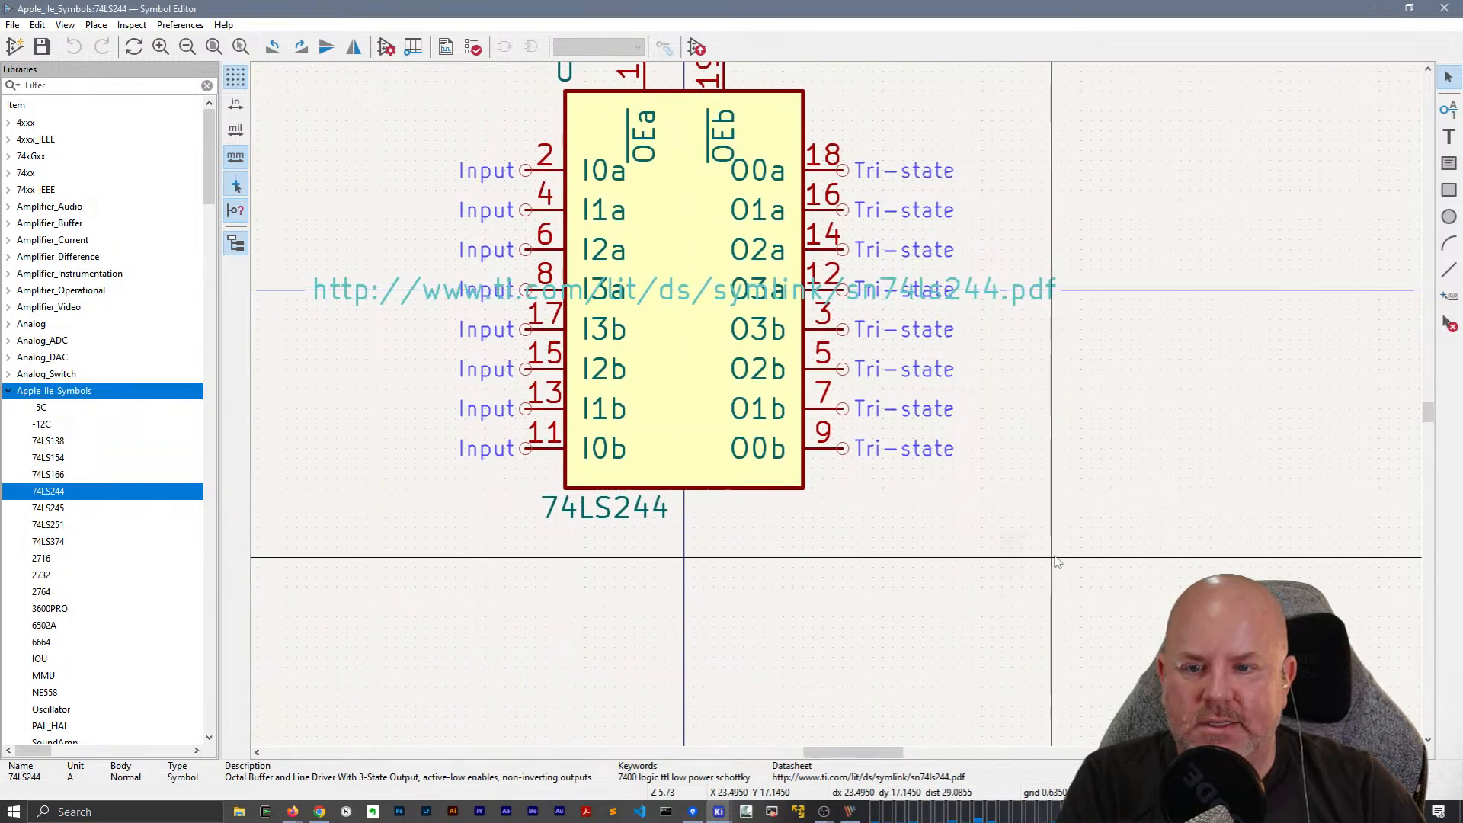
scroll(778, 390, up, 3)
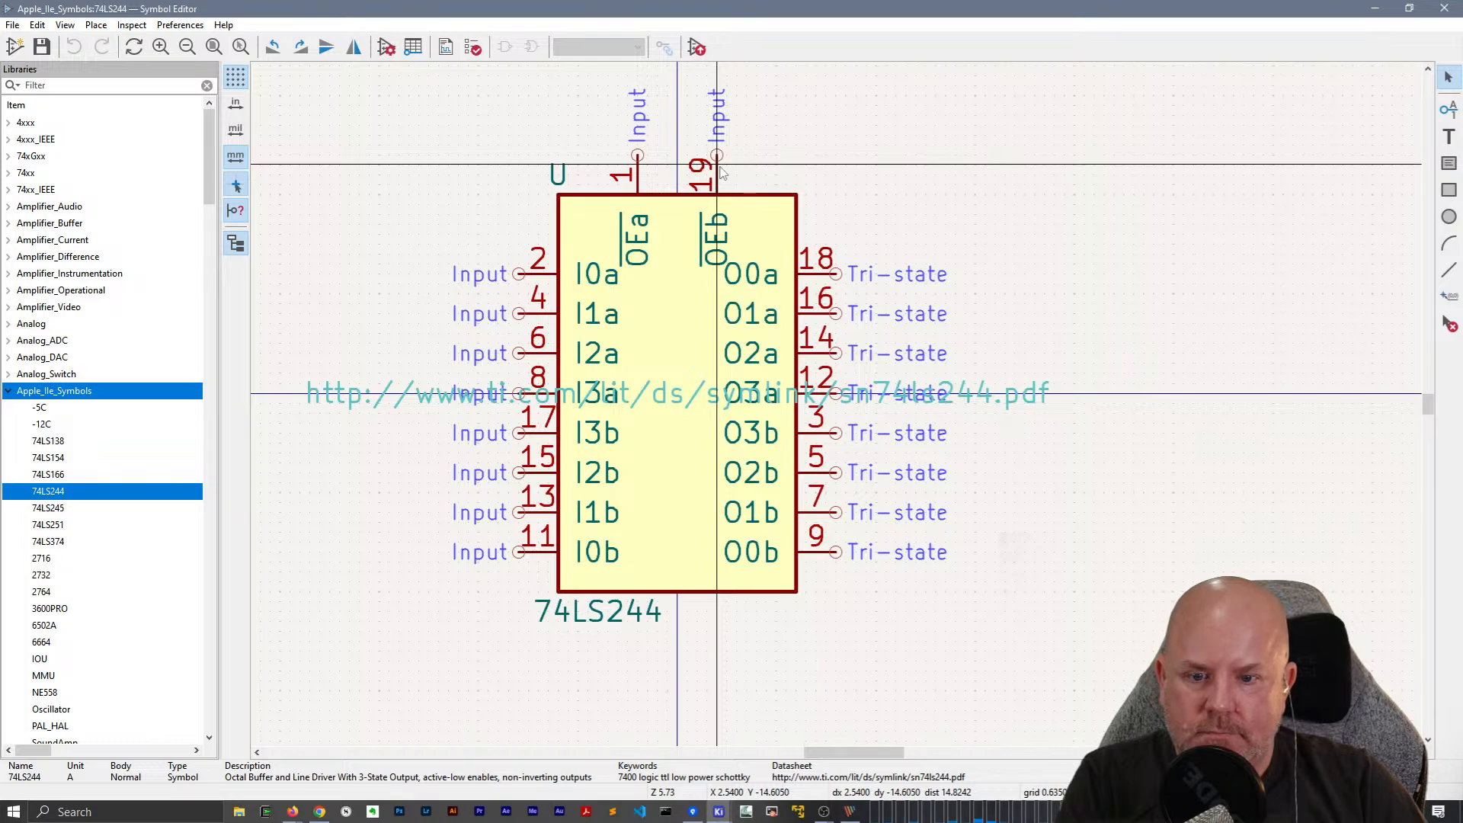
Take the datasheet link from the 74LS244 symbol's Datasheet field and bring up the TI sn74ls244.pdf document in a browser window.
click(690, 402)
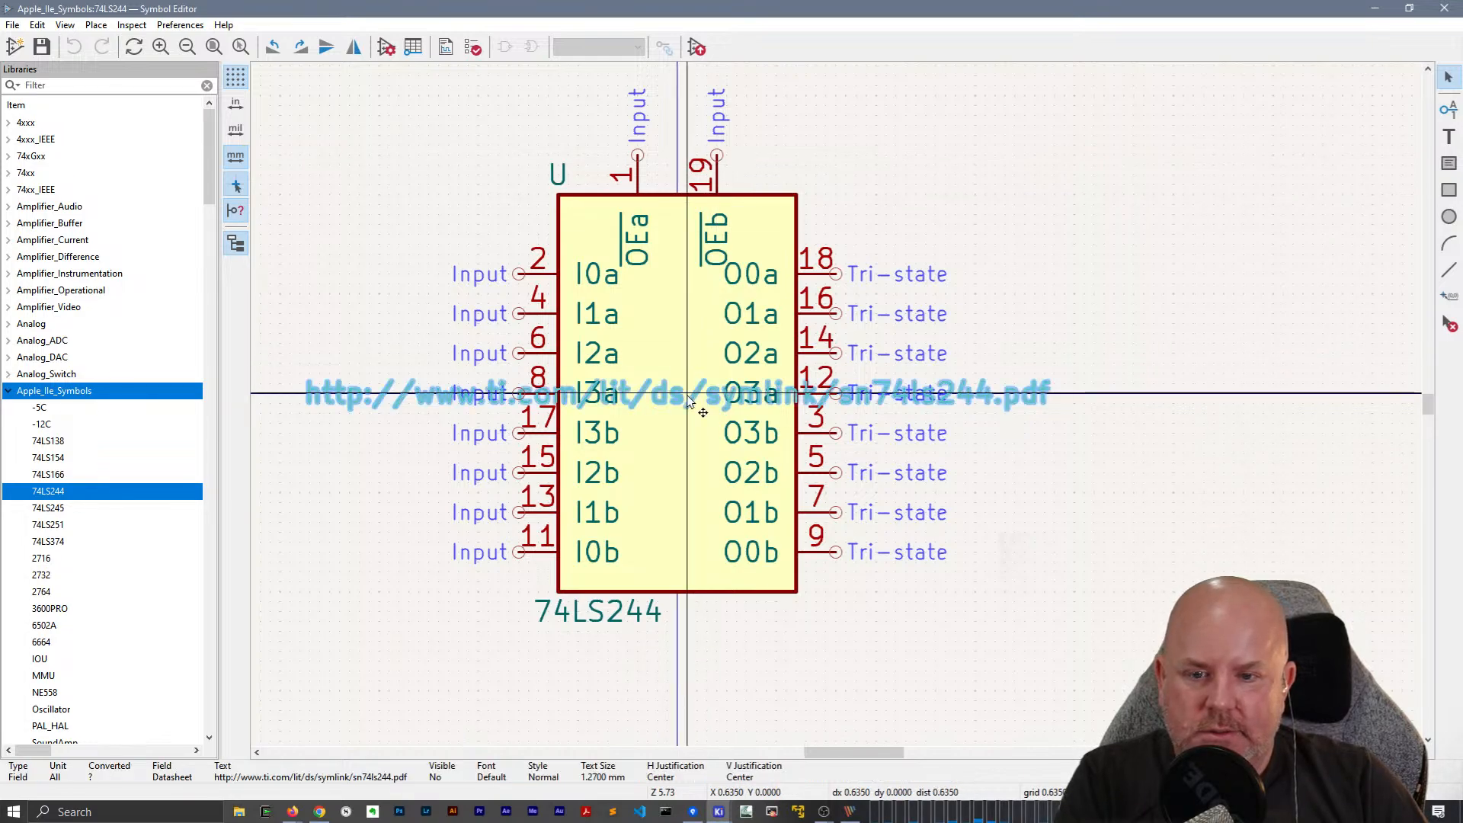
double_click(689, 402)
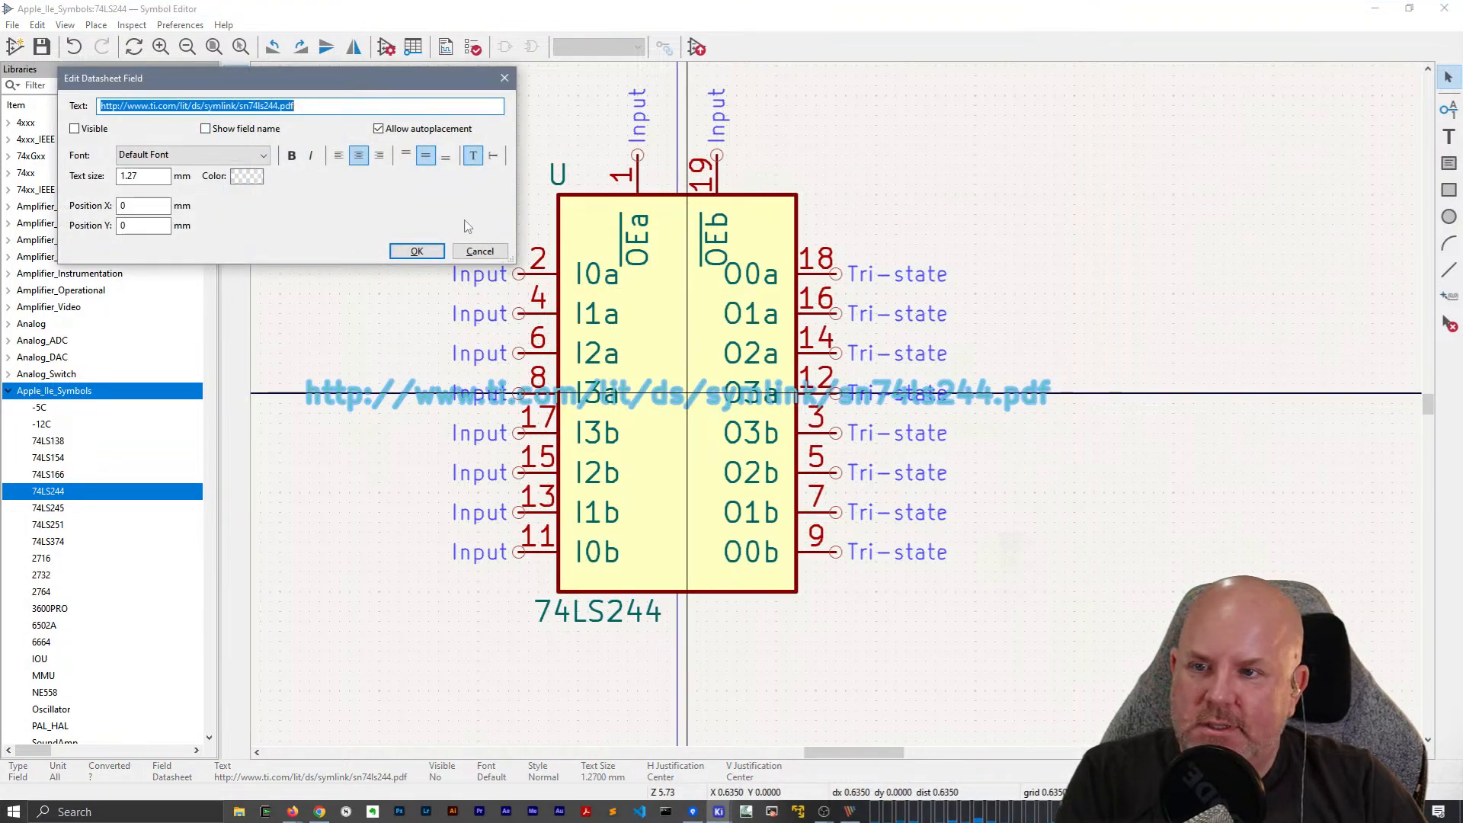
click(481, 251)
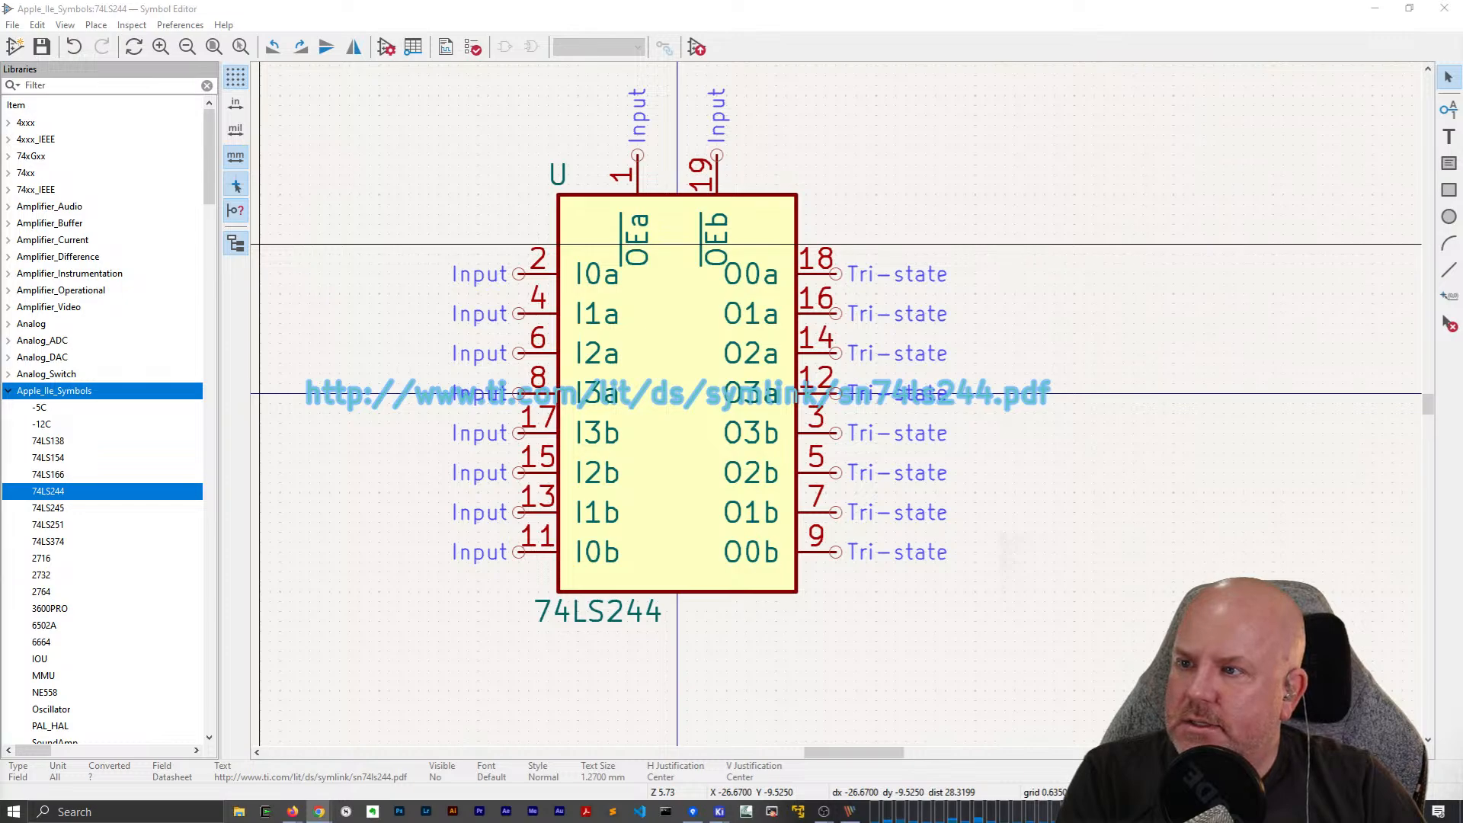
drag(0, 232, 516, 153)
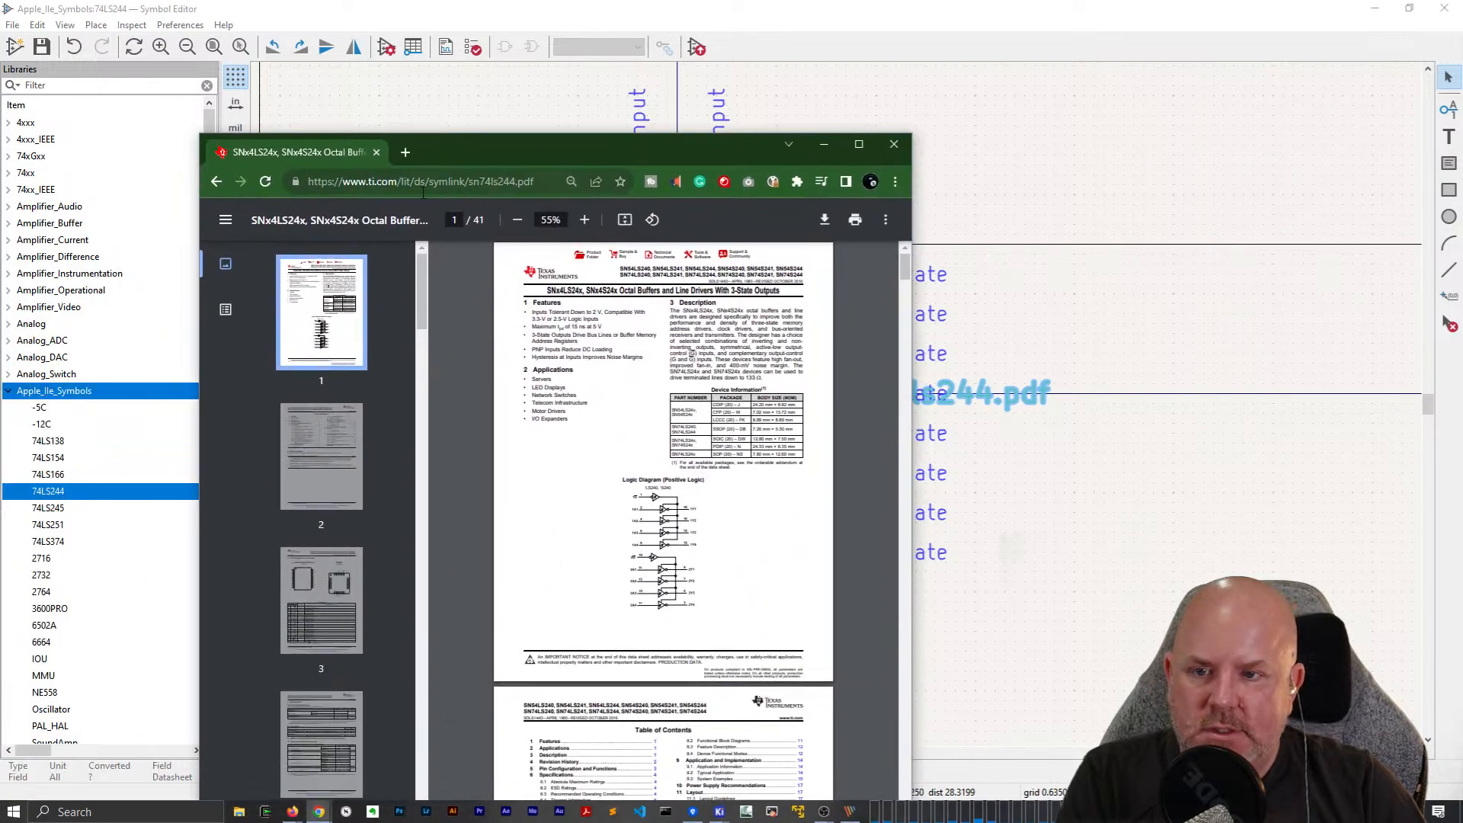
Enlarge the SN74LS244 datasheet to 110% for reading.
click(585, 220)
click(584, 219)
click(585, 219)
click(584, 219)
click(584, 219)
click(585, 220)
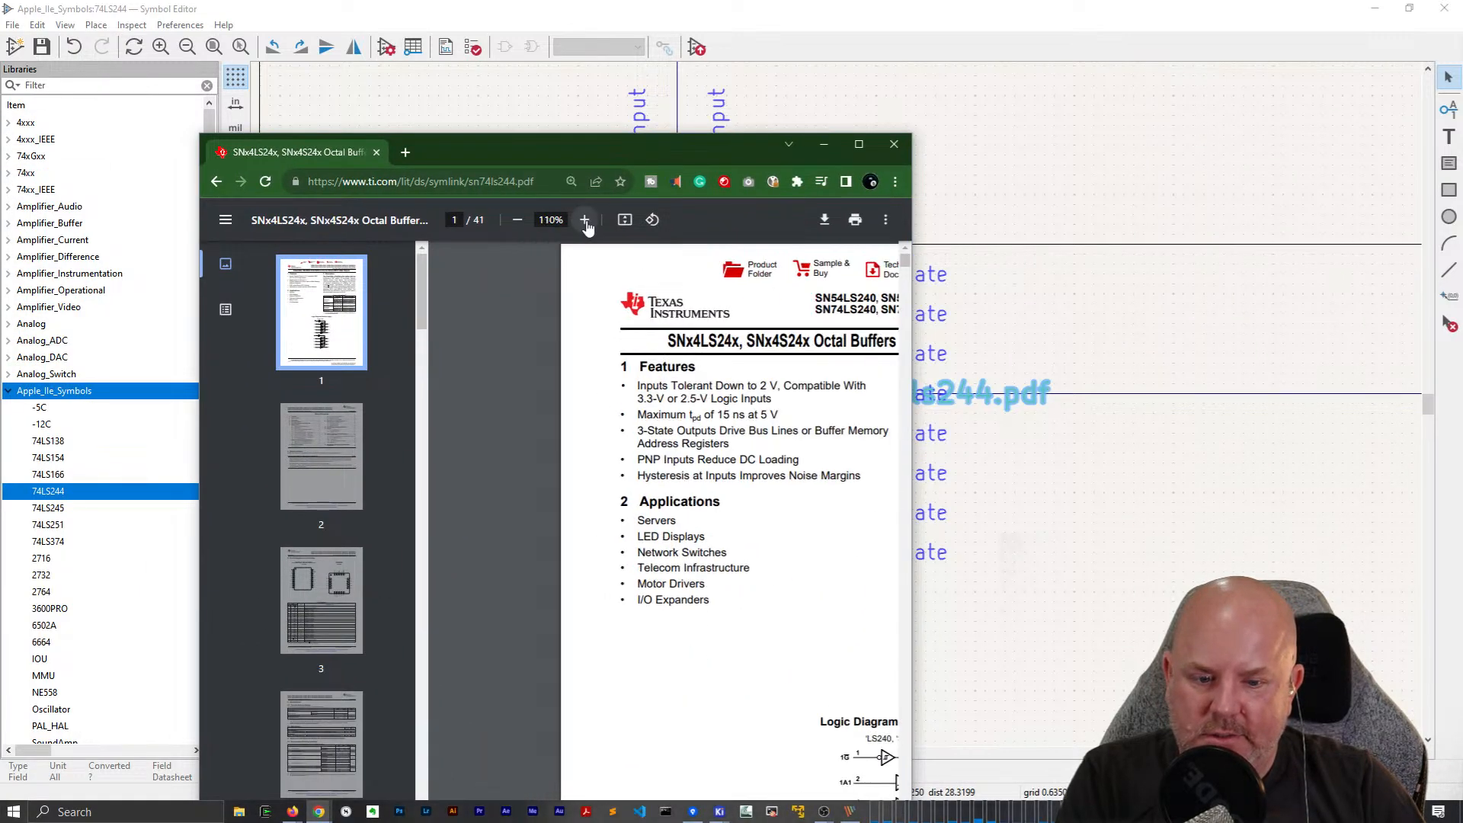
Enlarge the SN74LS244 datasheet to 125%, widen its window to examine the logic diagram, and put the browser away.
click(586, 221)
scroll(686, 698, down, 6)
scroll(686, 697, up, 2)
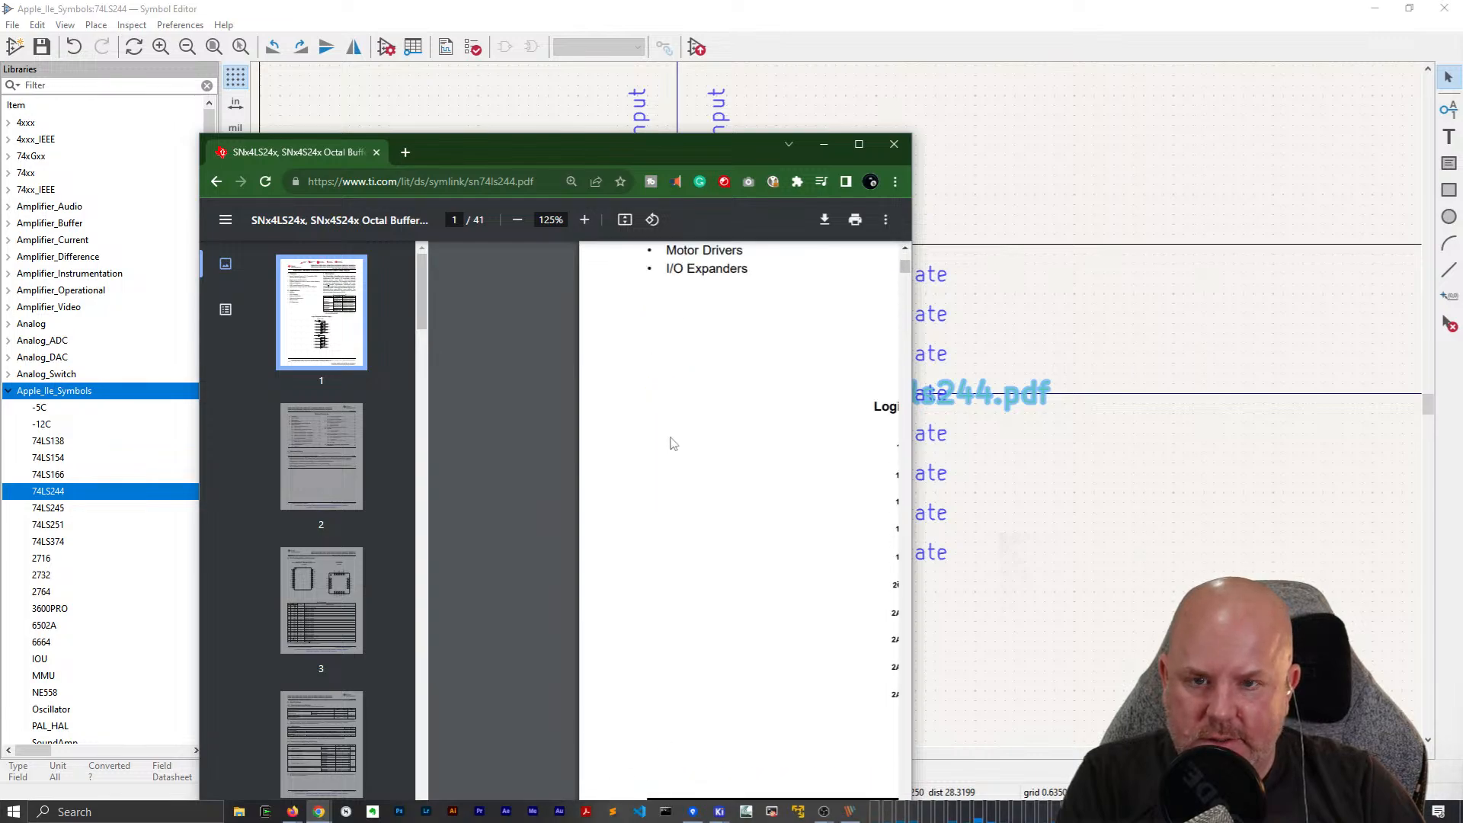
drag(663, 143, 626, 105)
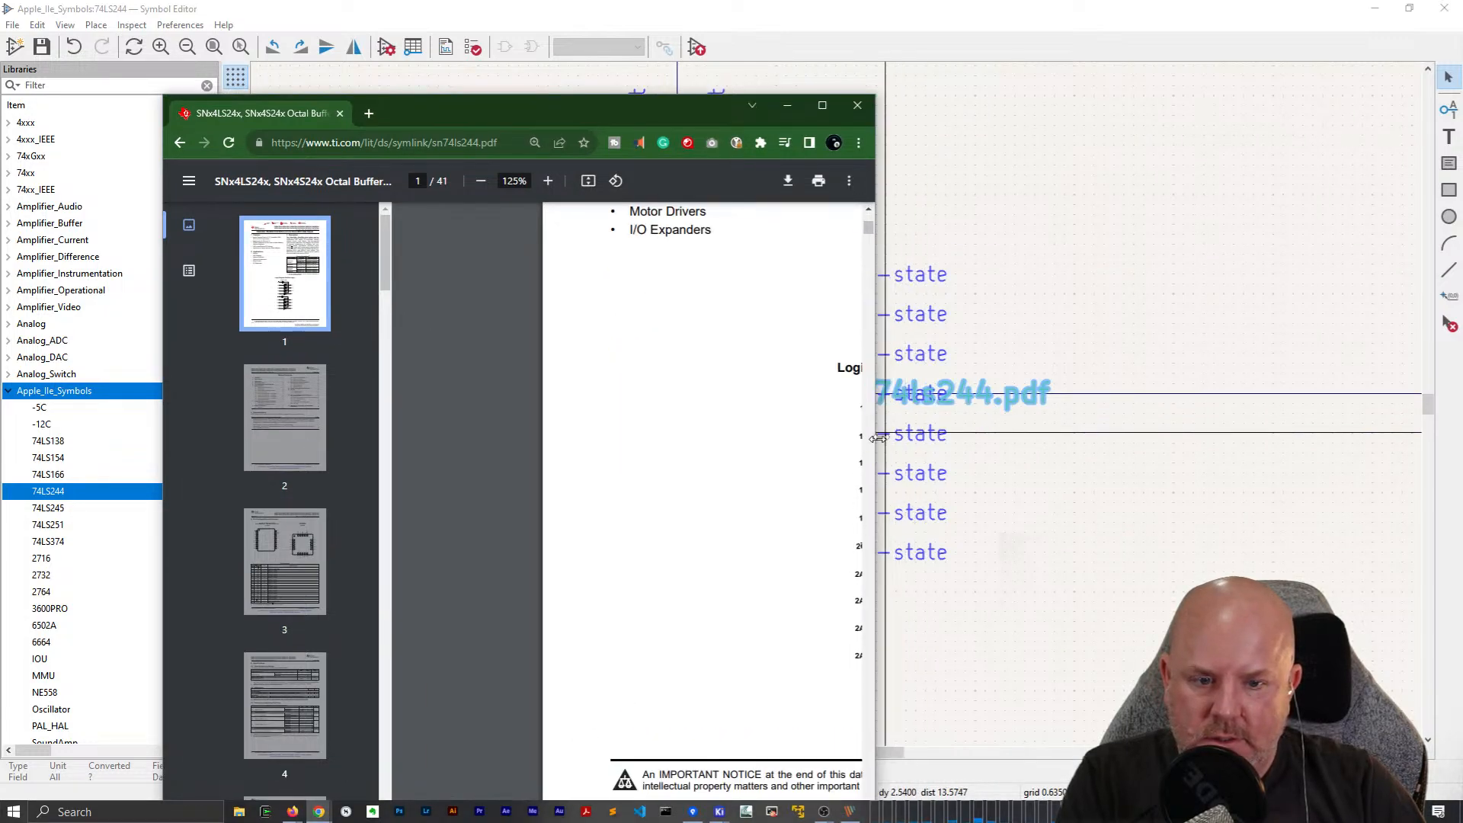
drag(879, 438, 1309, 381)
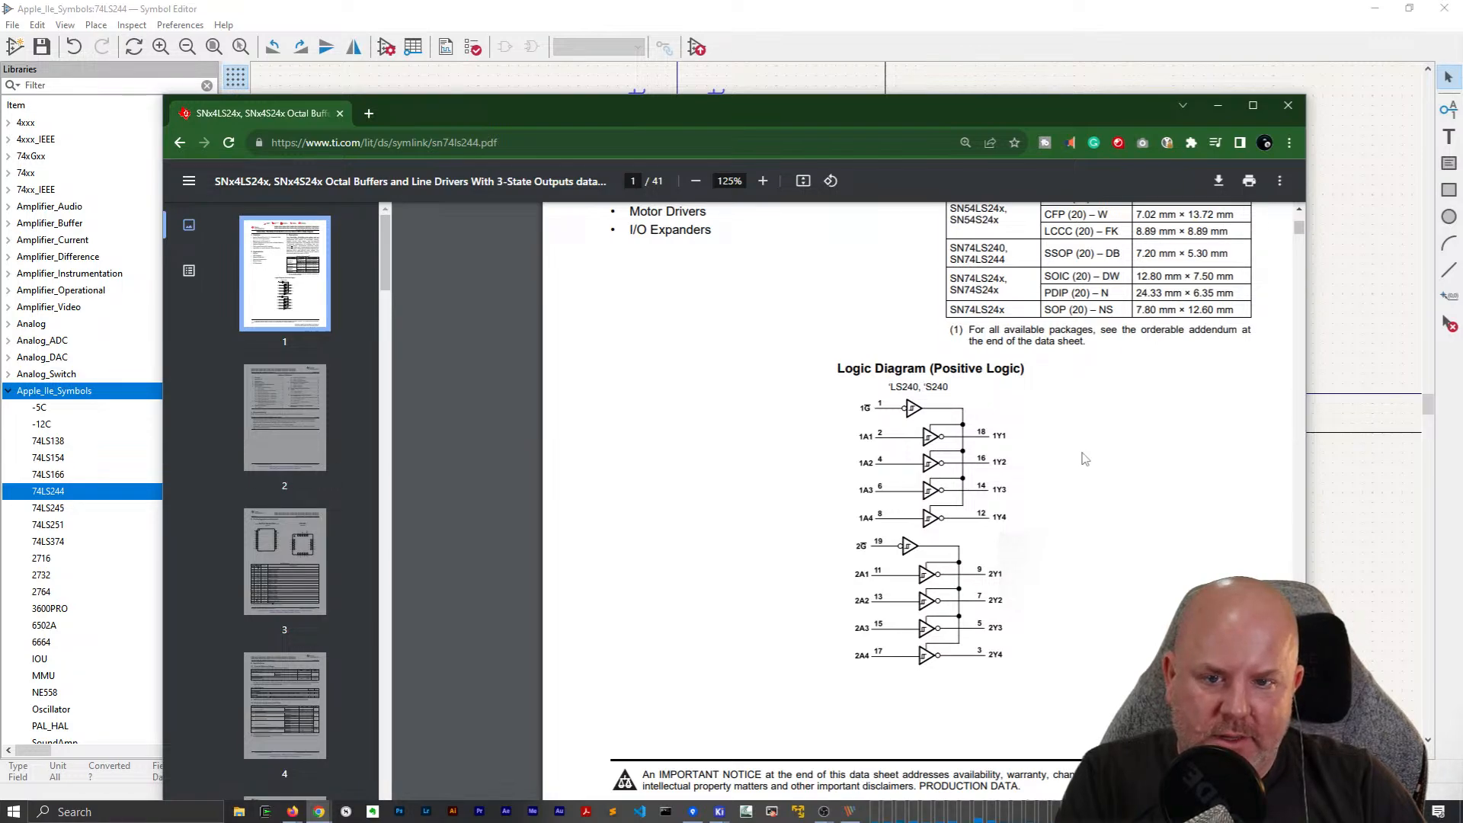
click(1223, 104)
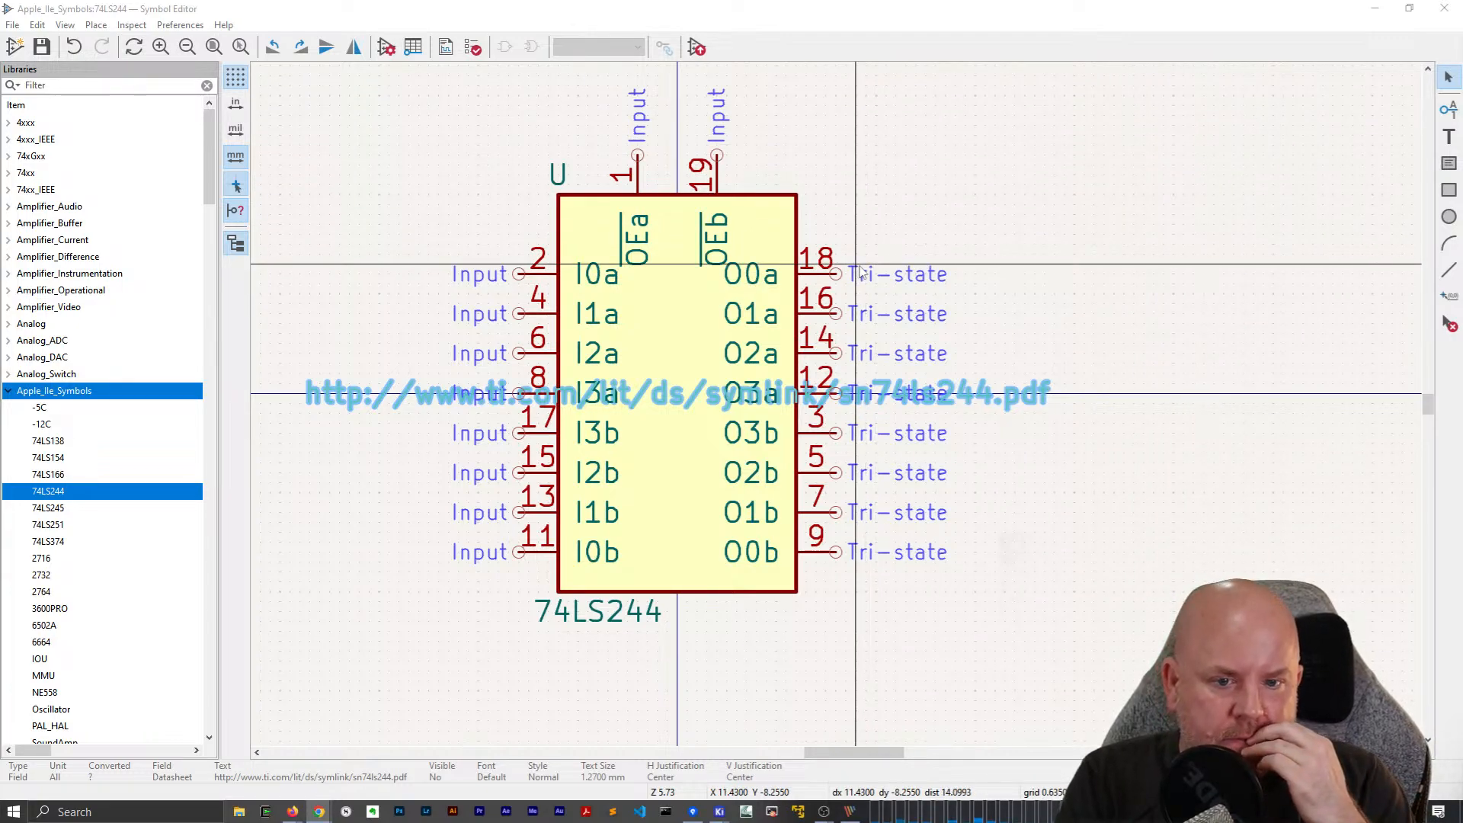
Close the 74LS244 symbol and return to buffer UB1 on the CPU_MEM-1 schematic.
click(1016, 150)
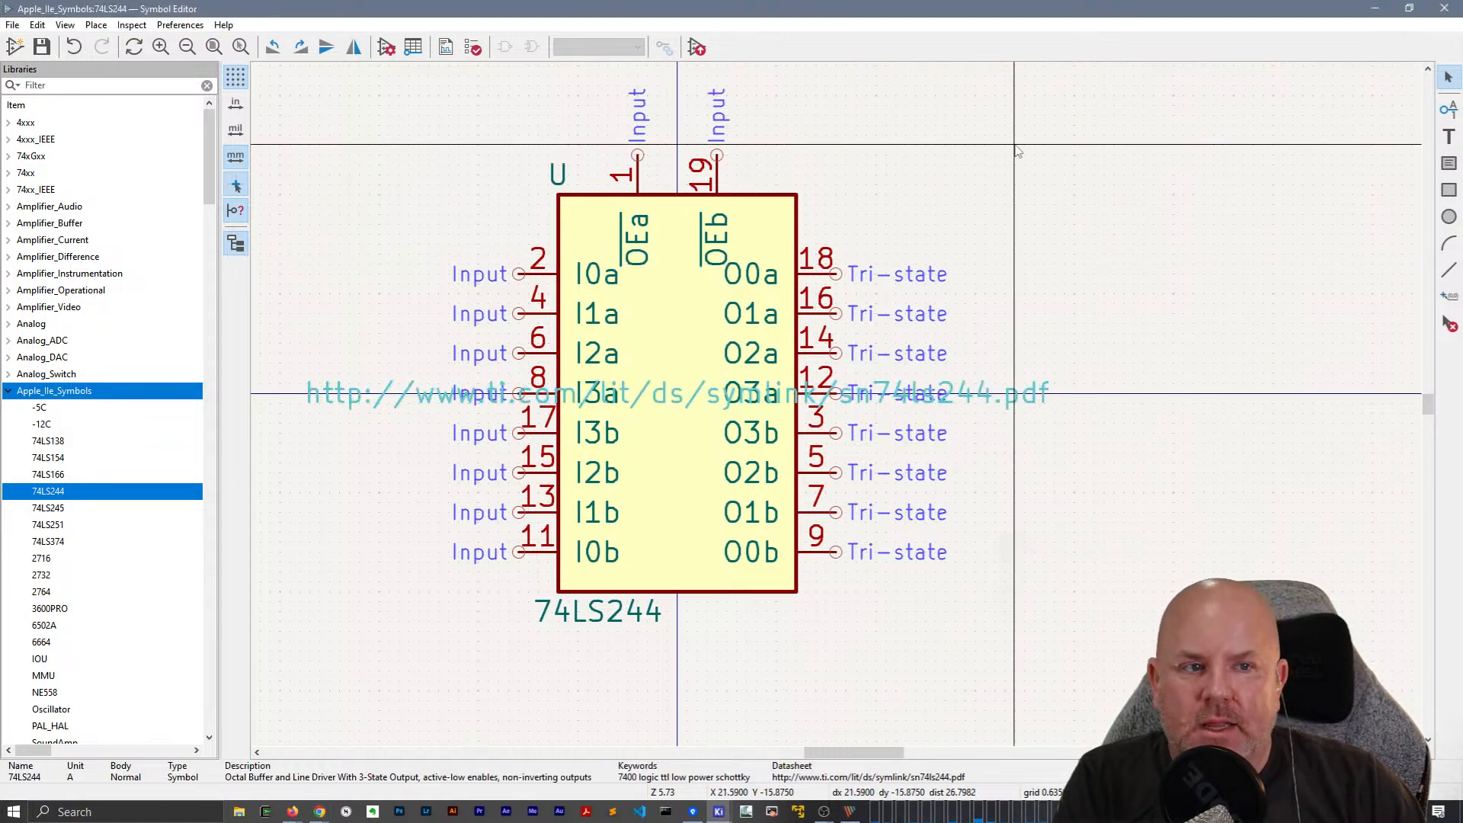
click(1445, 9)
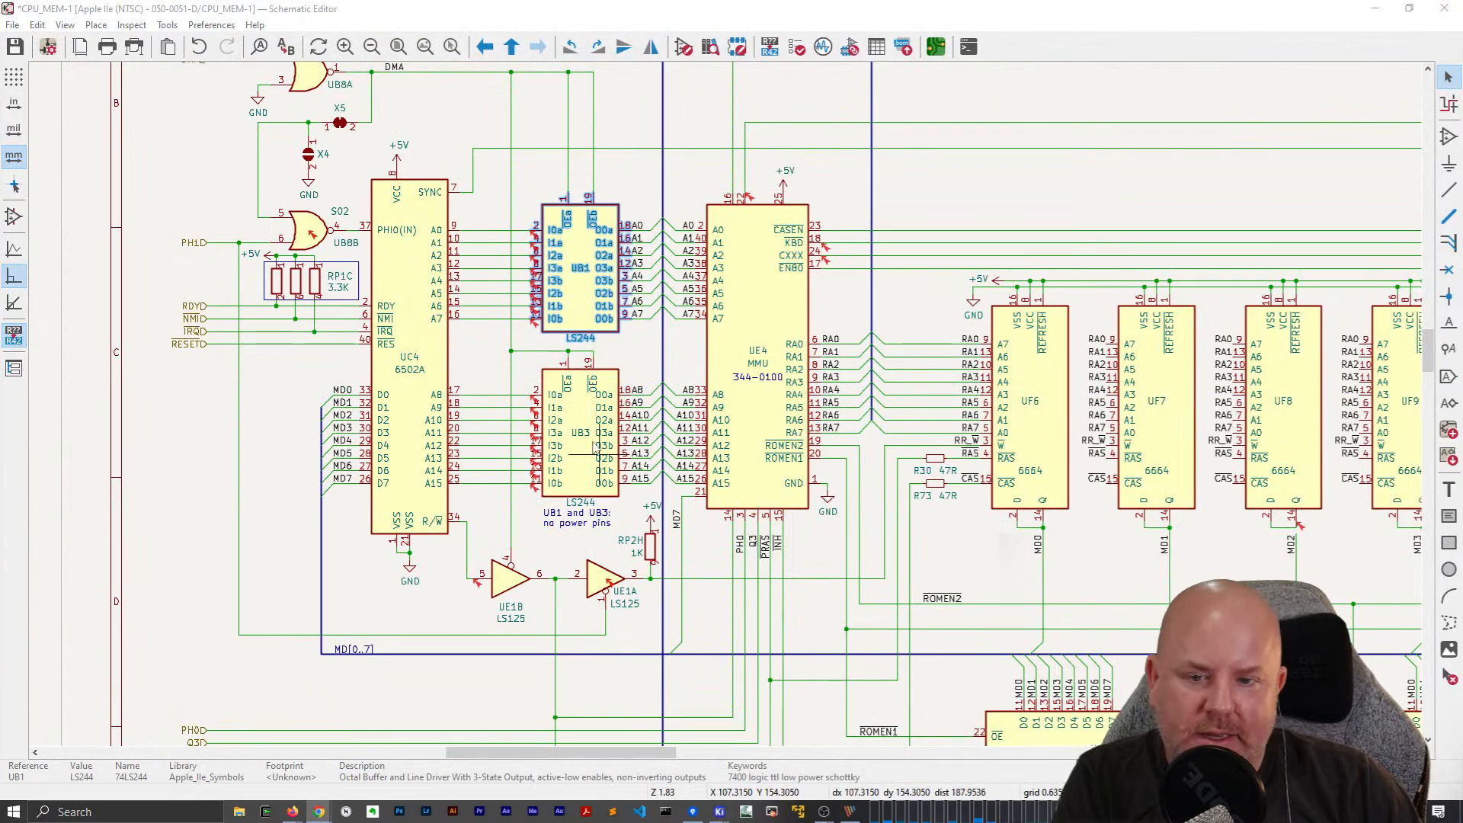
click(663, 360)
double_click(586, 312)
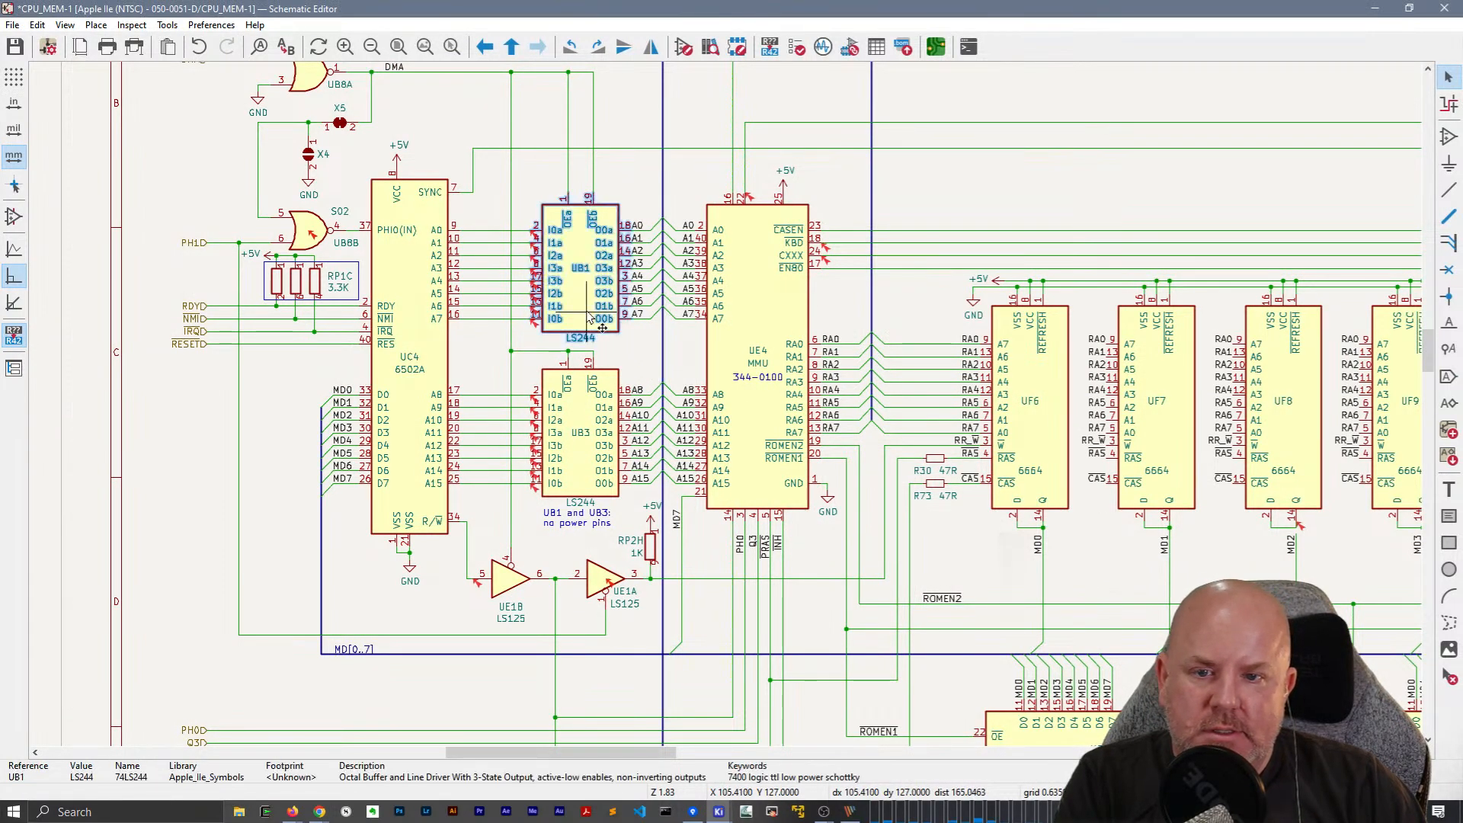
key(Escape)
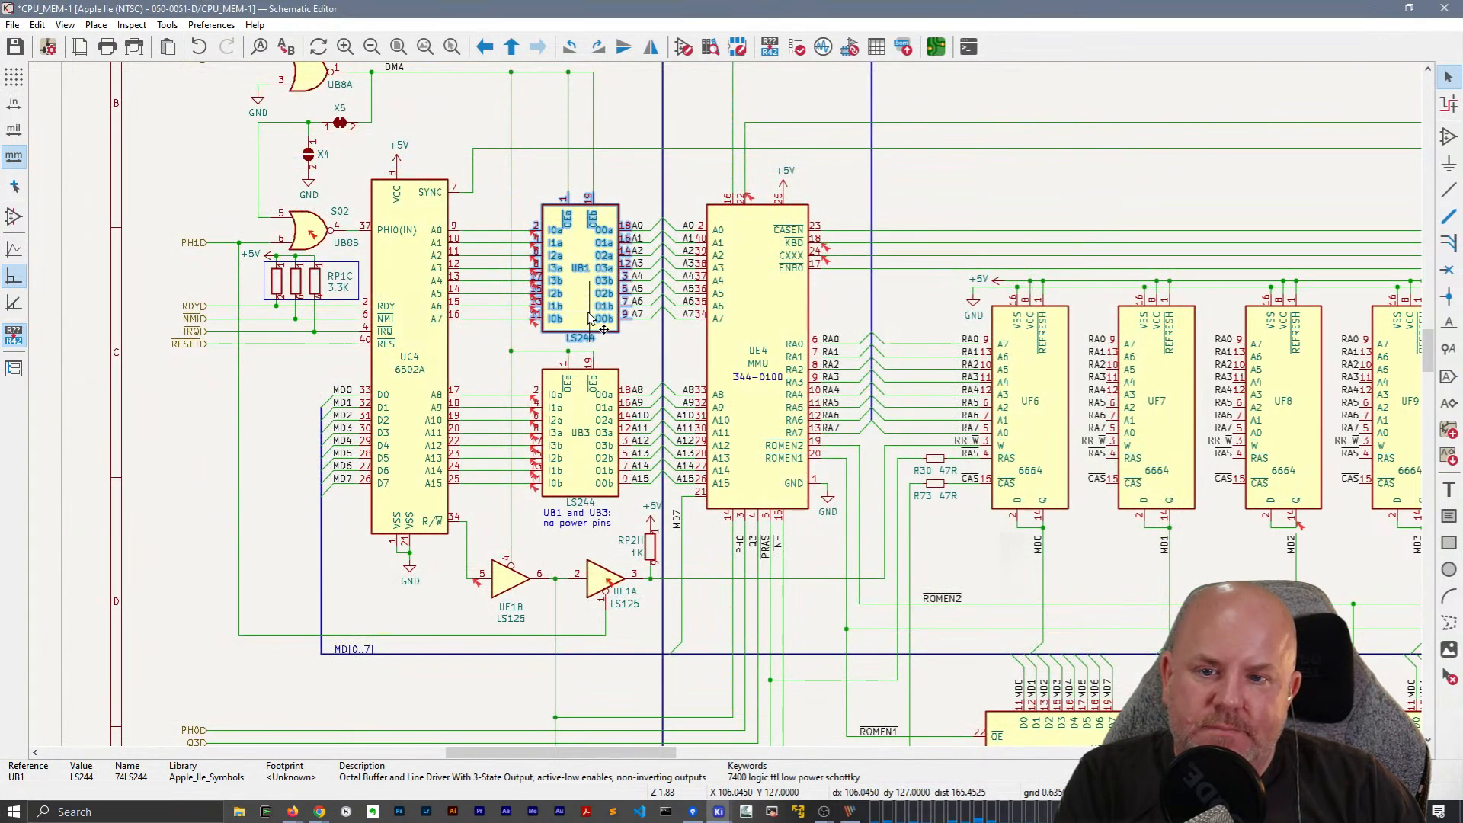
Check the pin types of the LS125 buffer UE1A in its library symbol, and return to the schematic.
click(583, 524)
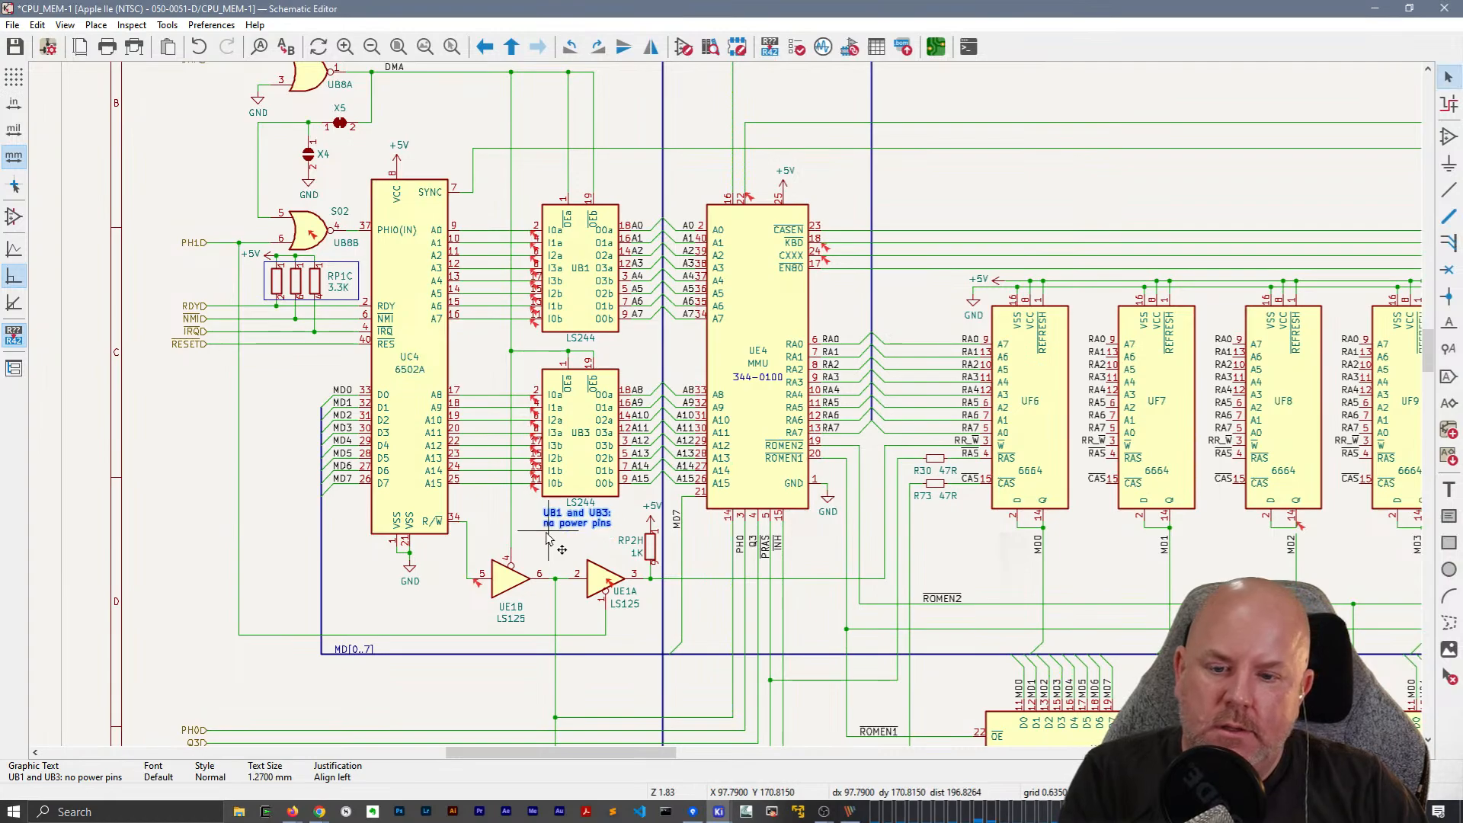
middle_drag(597, 526, 527, 519)
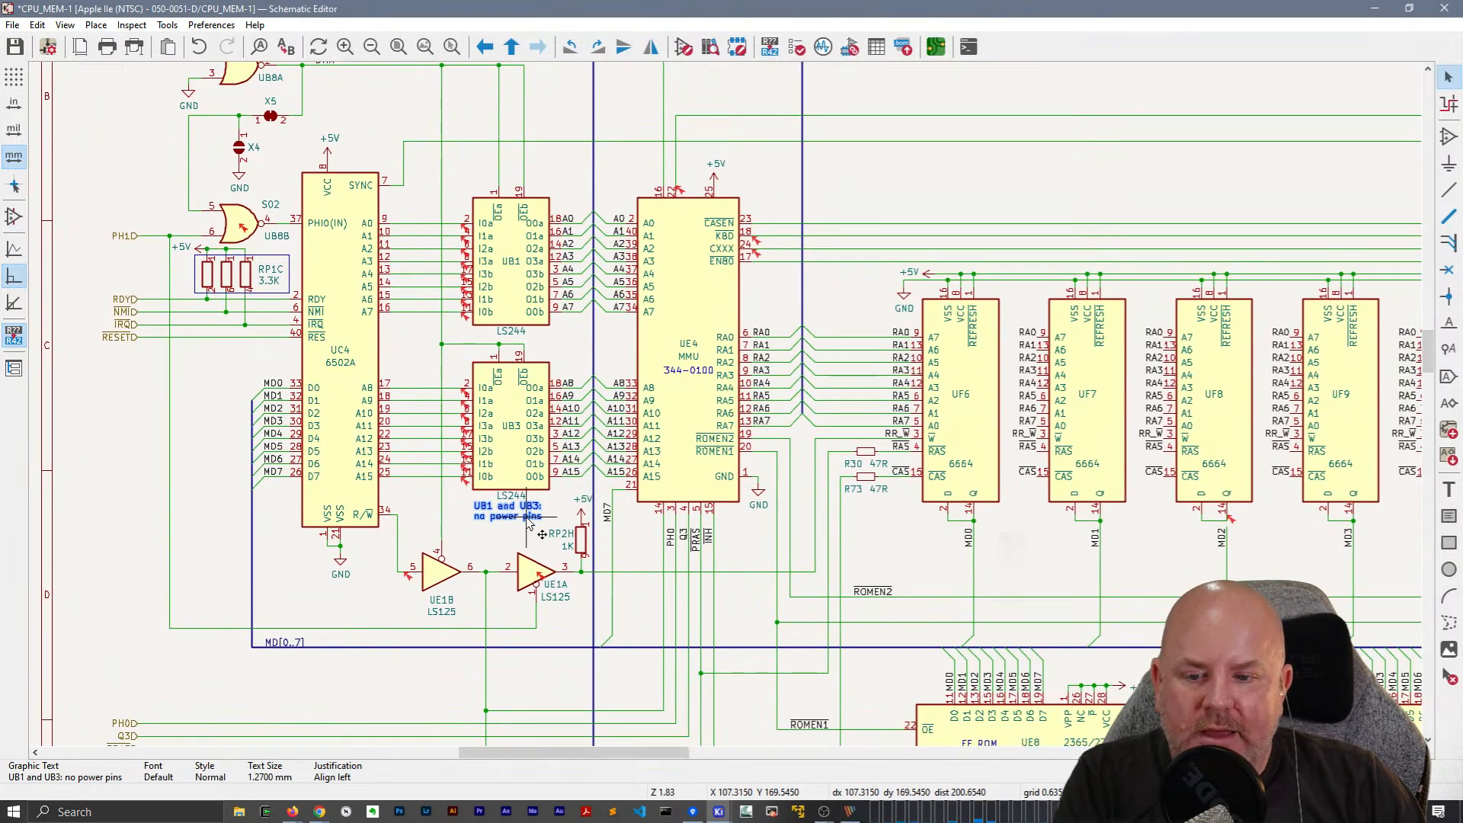
click(523, 572)
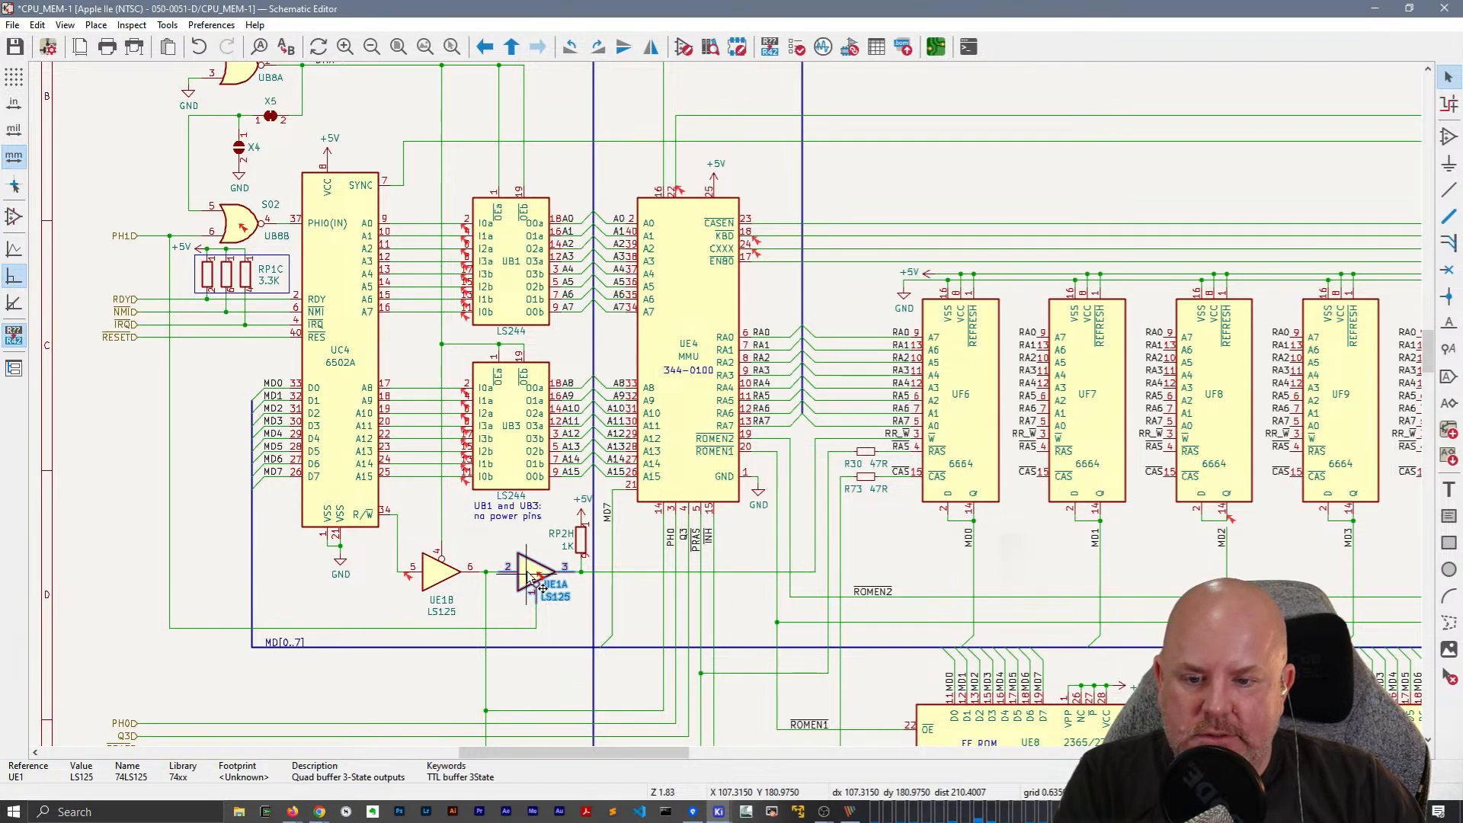
double_click(527, 573)
click(900, 664)
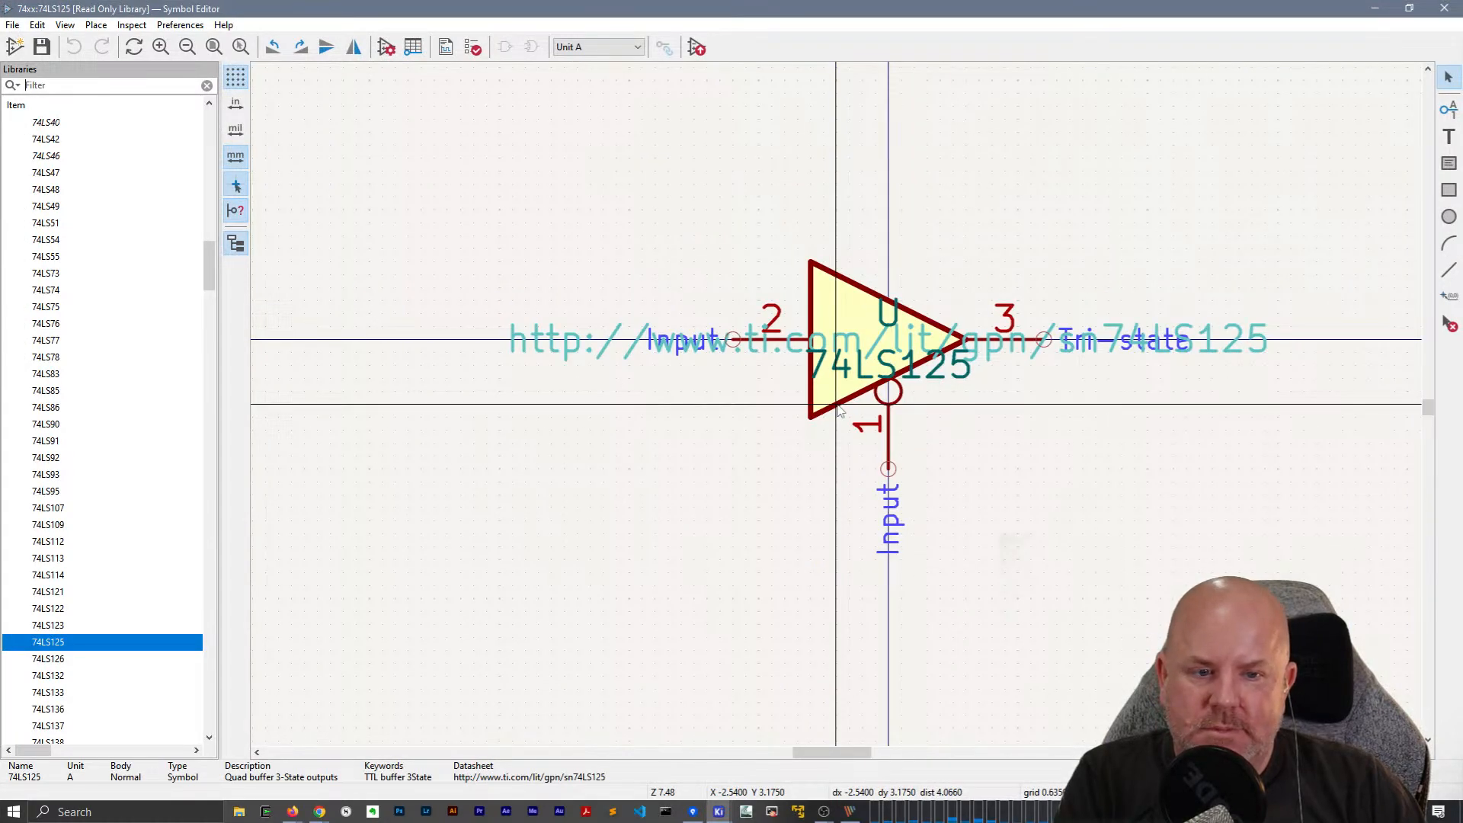
click(1444, 9)
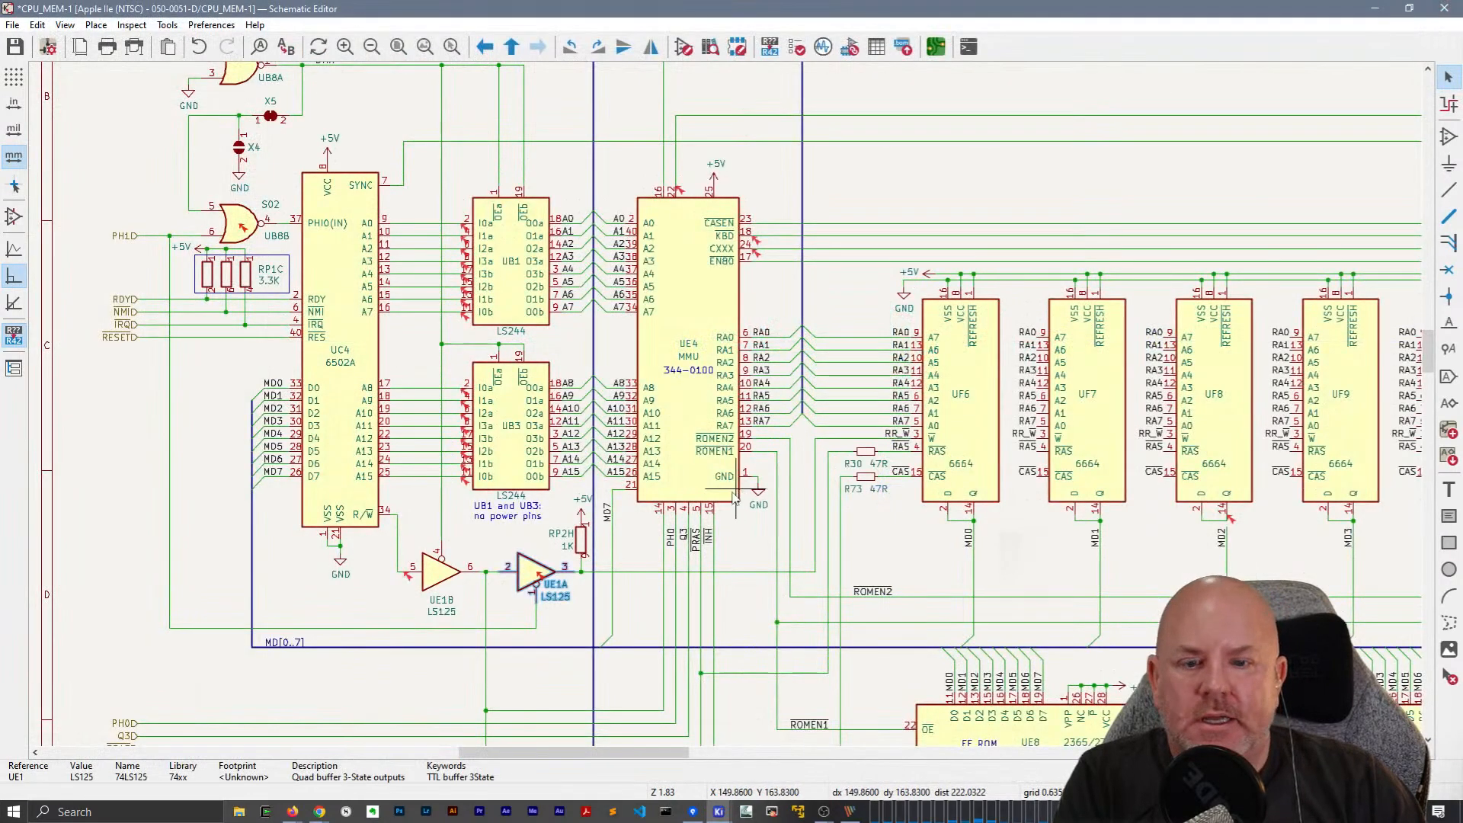
Open the library symbol of the 6664 dynamic RAM UF6 in the Symbol Editor from its symbol properties.
middle_drag(879, 417, 521, 382)
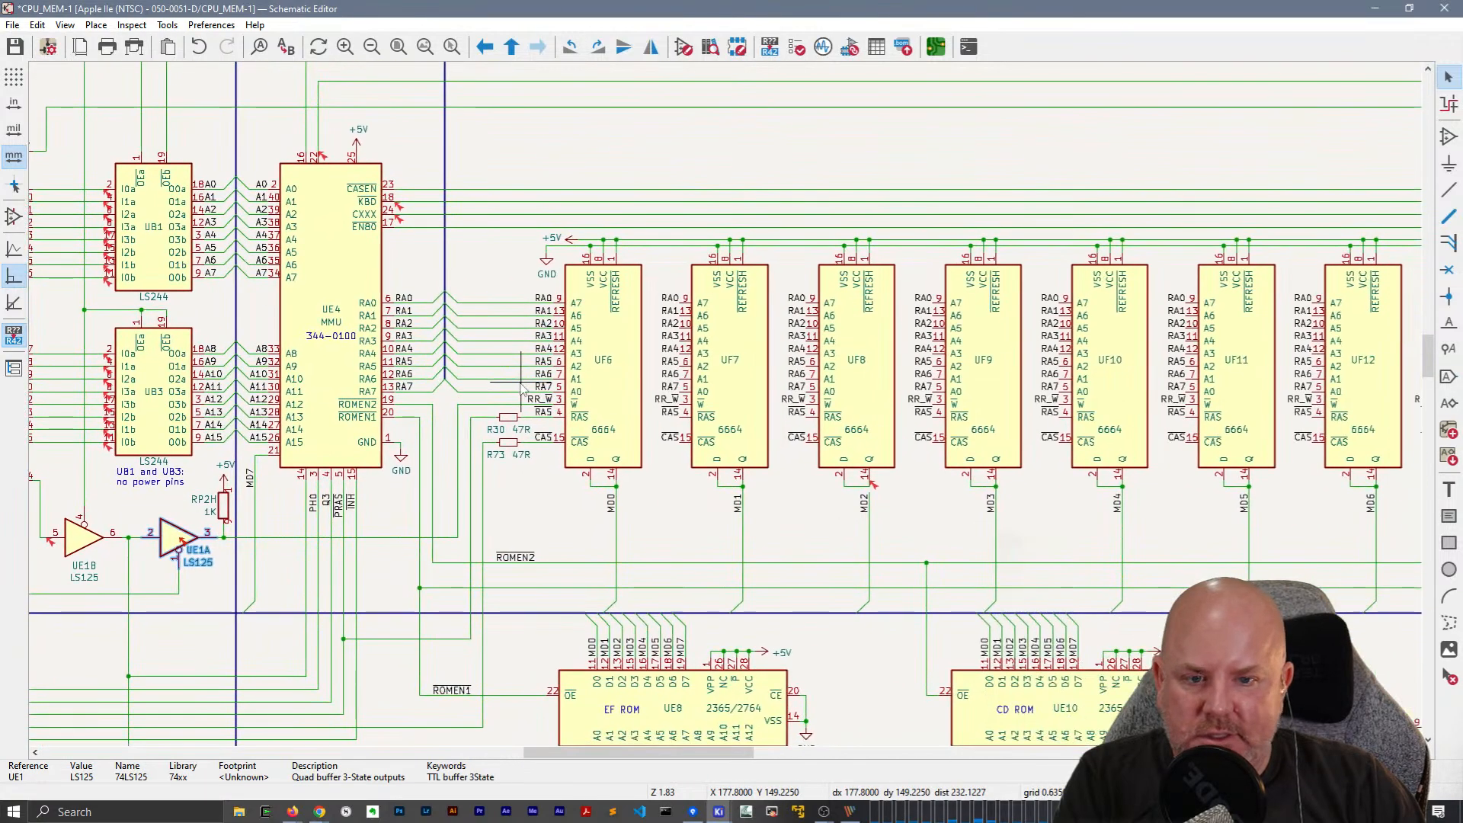
click(320, 301)
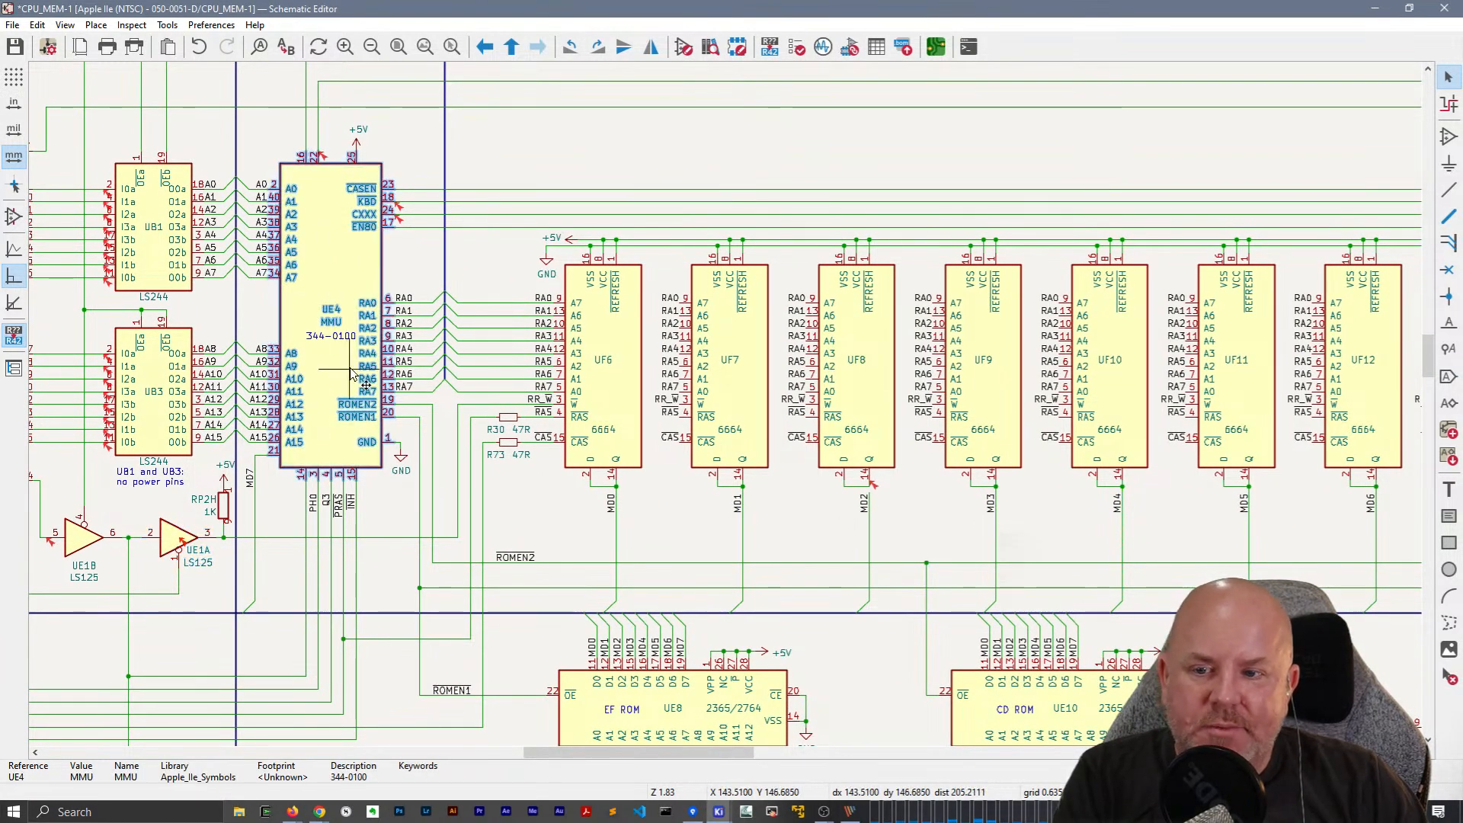
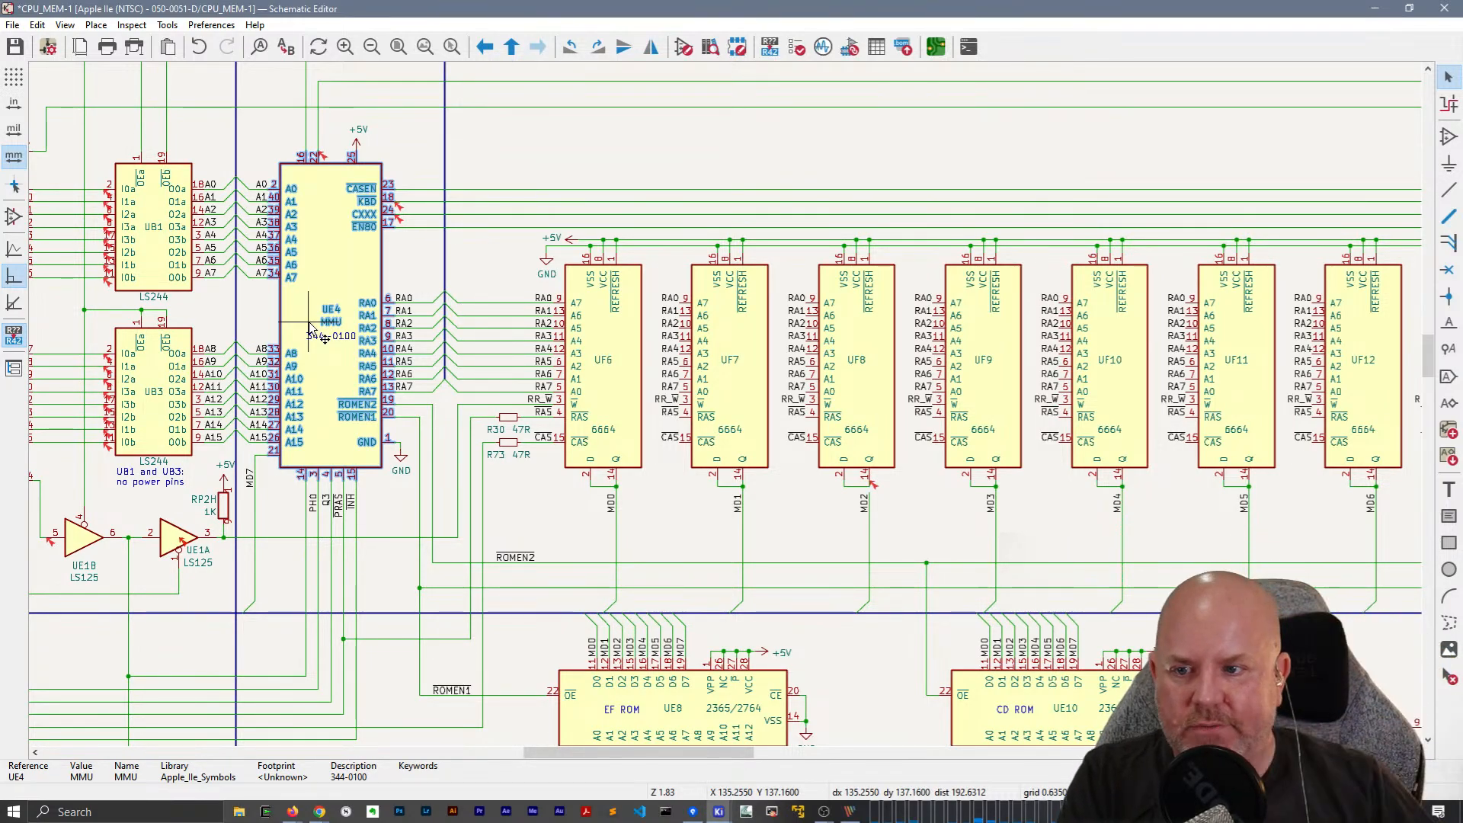
click(609, 343)
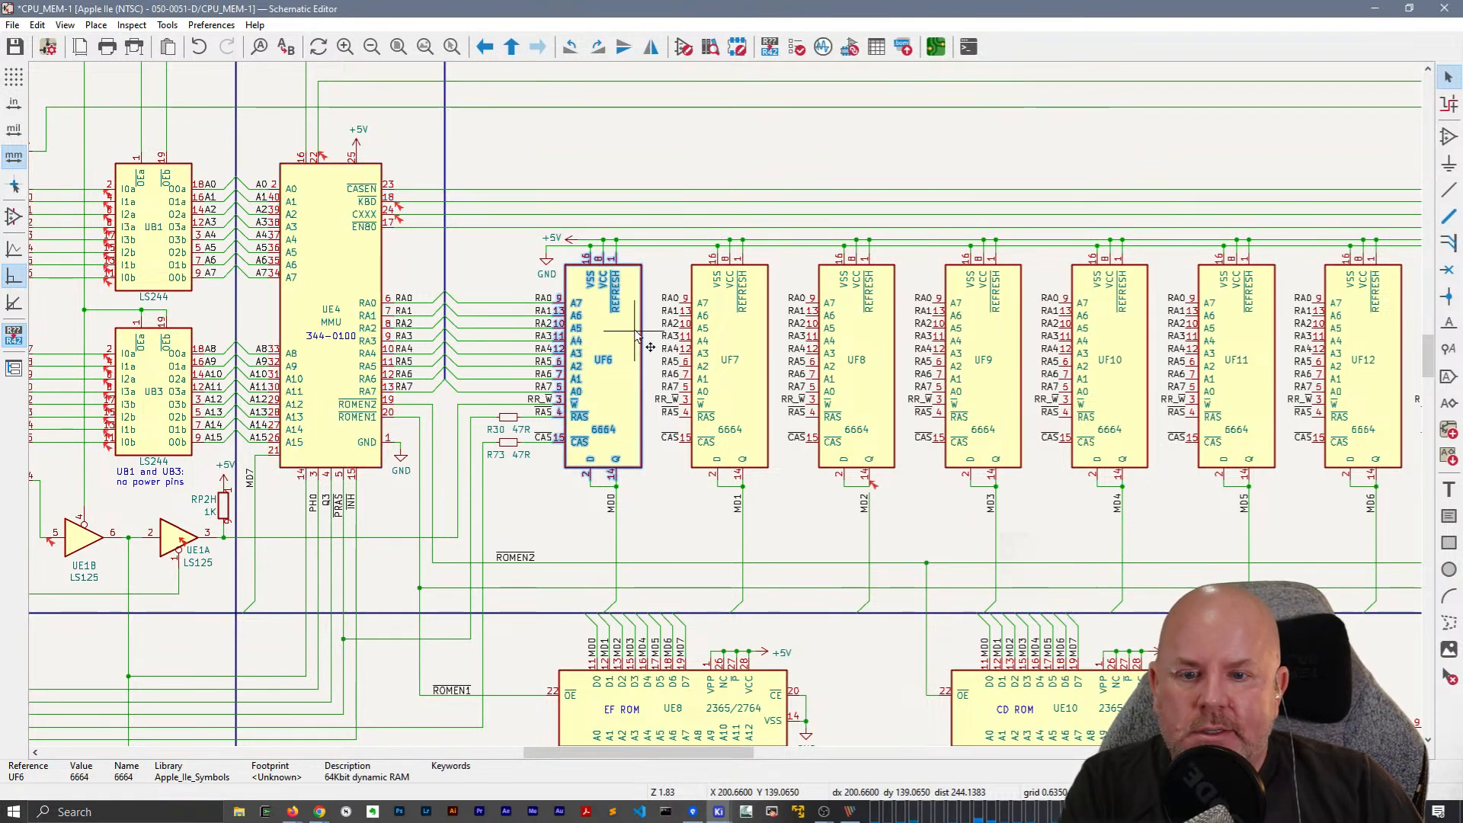
double_click(589, 340)
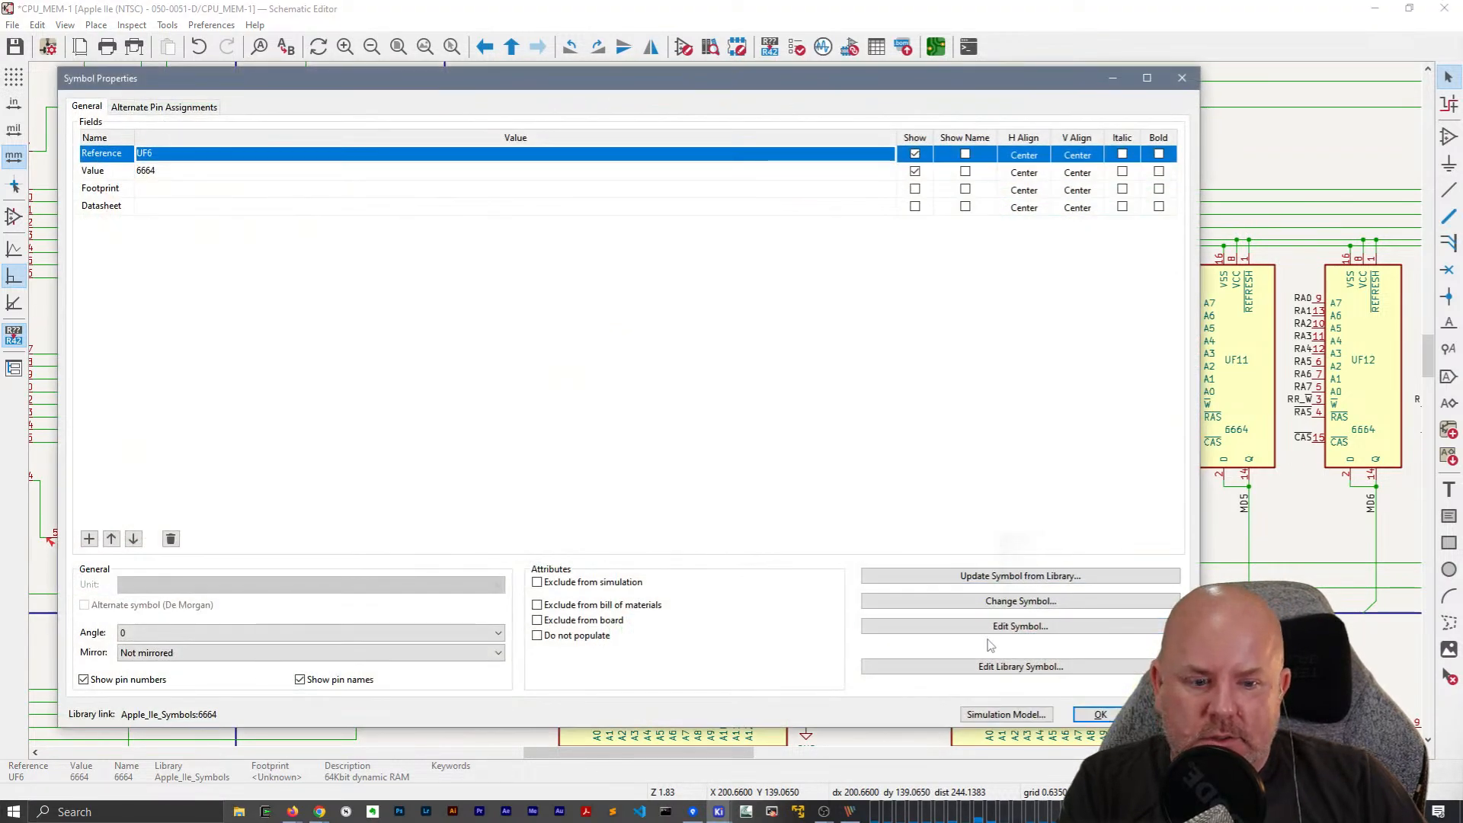
key(Escape)
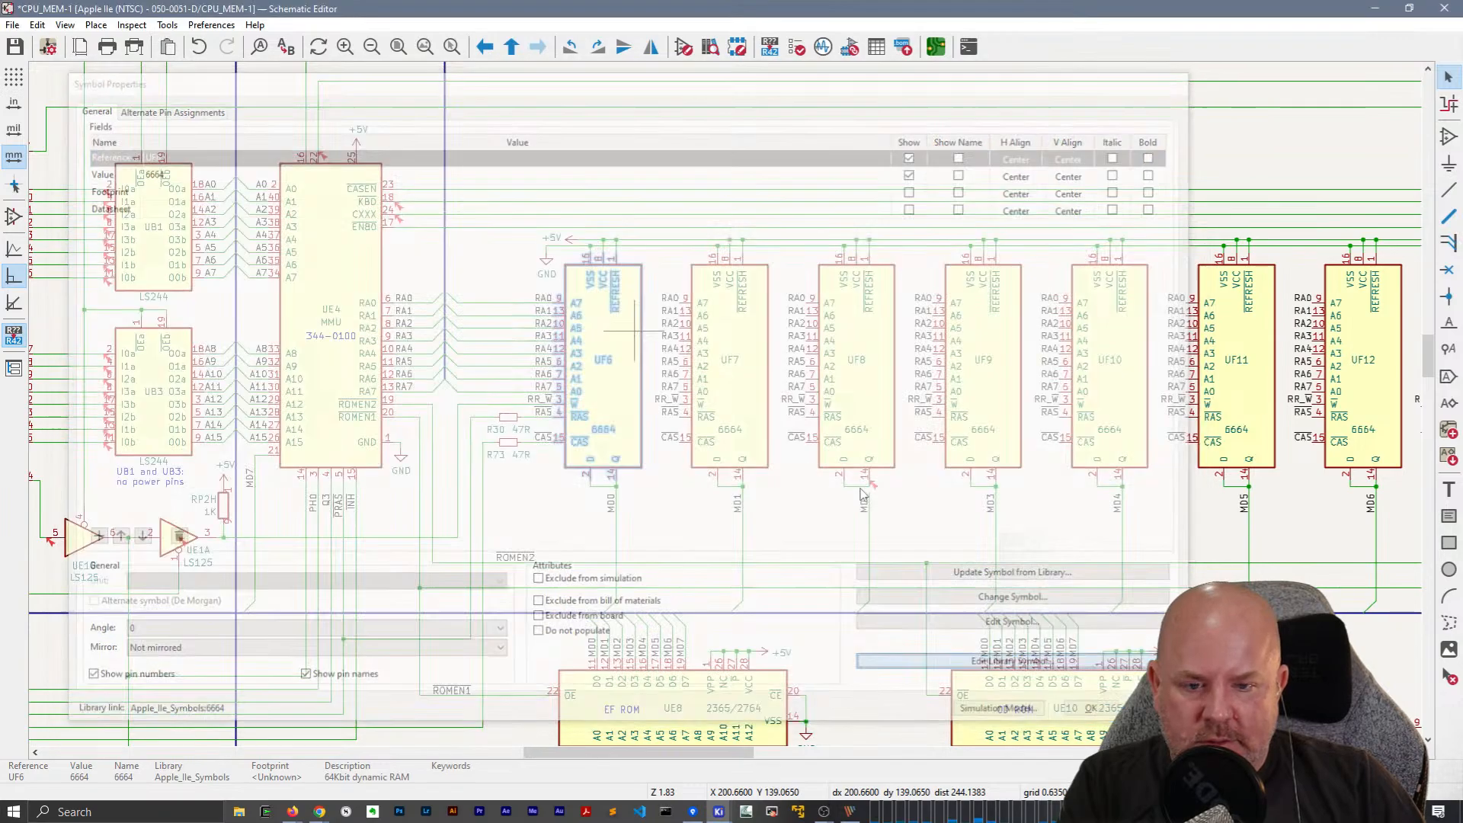
key(ctrl+e)
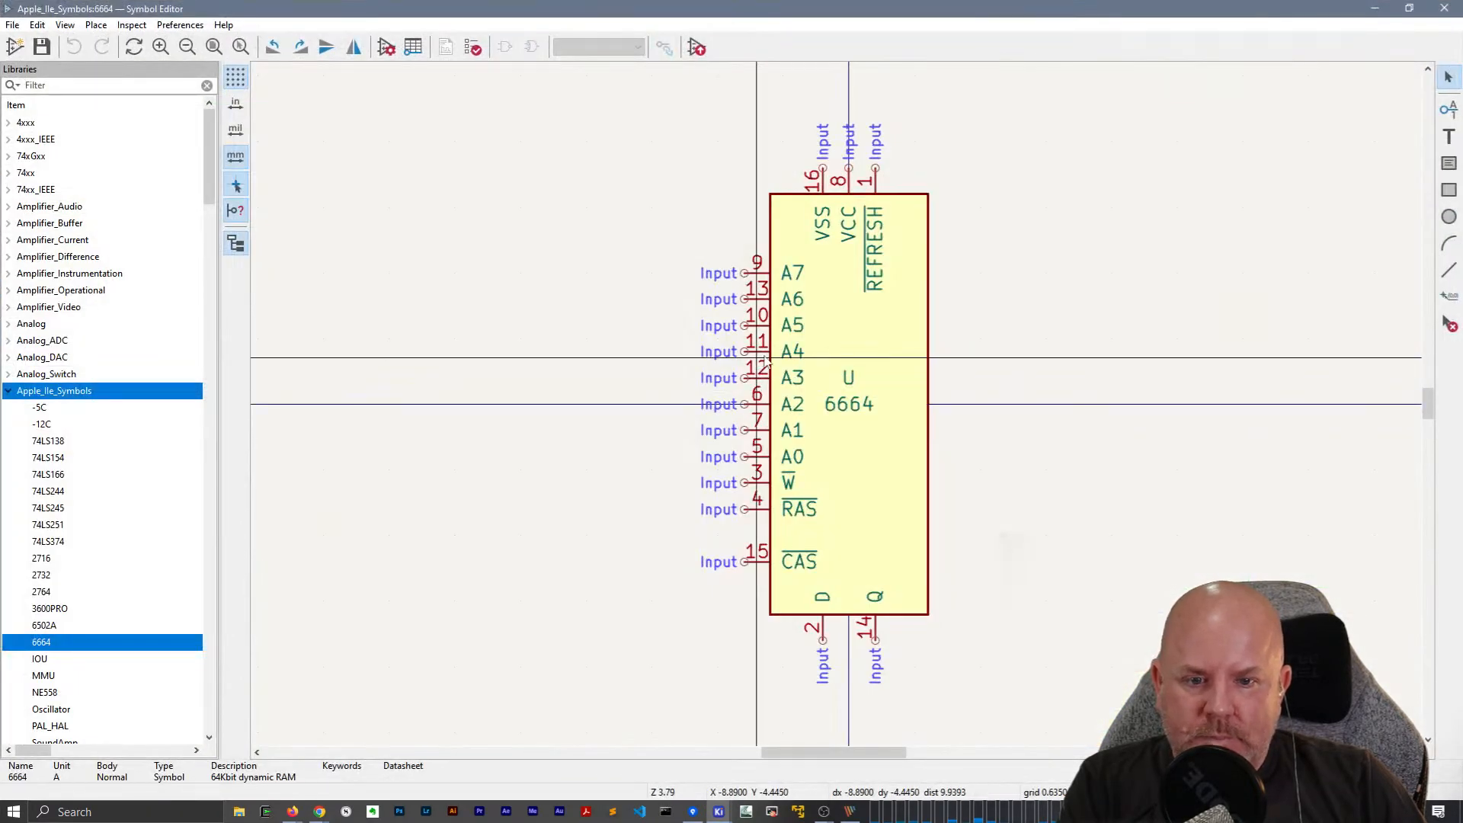
Set the electrical type of pin 14 (Q) on the 6664 symbol to Tri-state in the pin table.
middle_drag(983, 361, 949, 355)
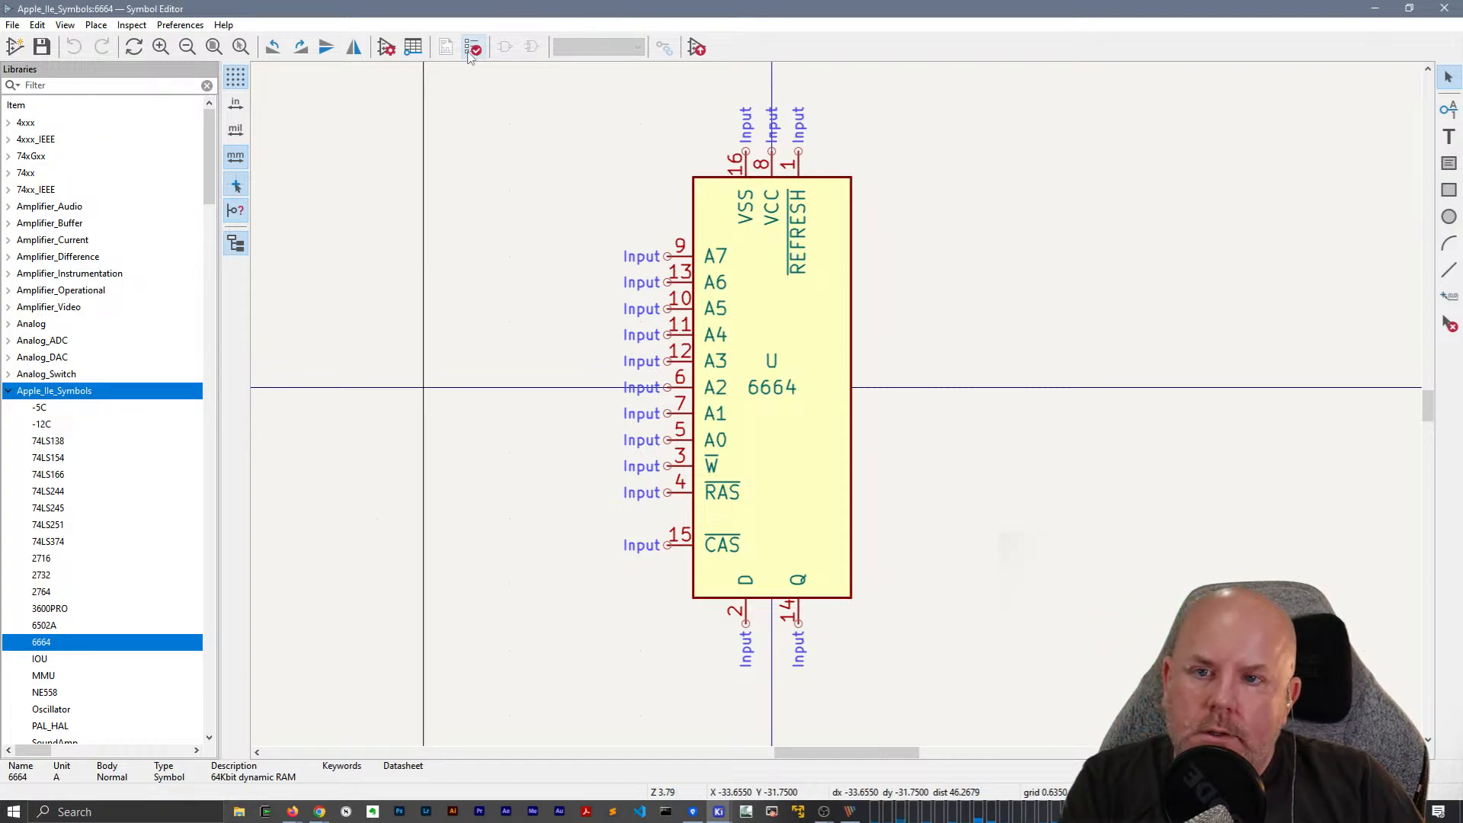
click(413, 47)
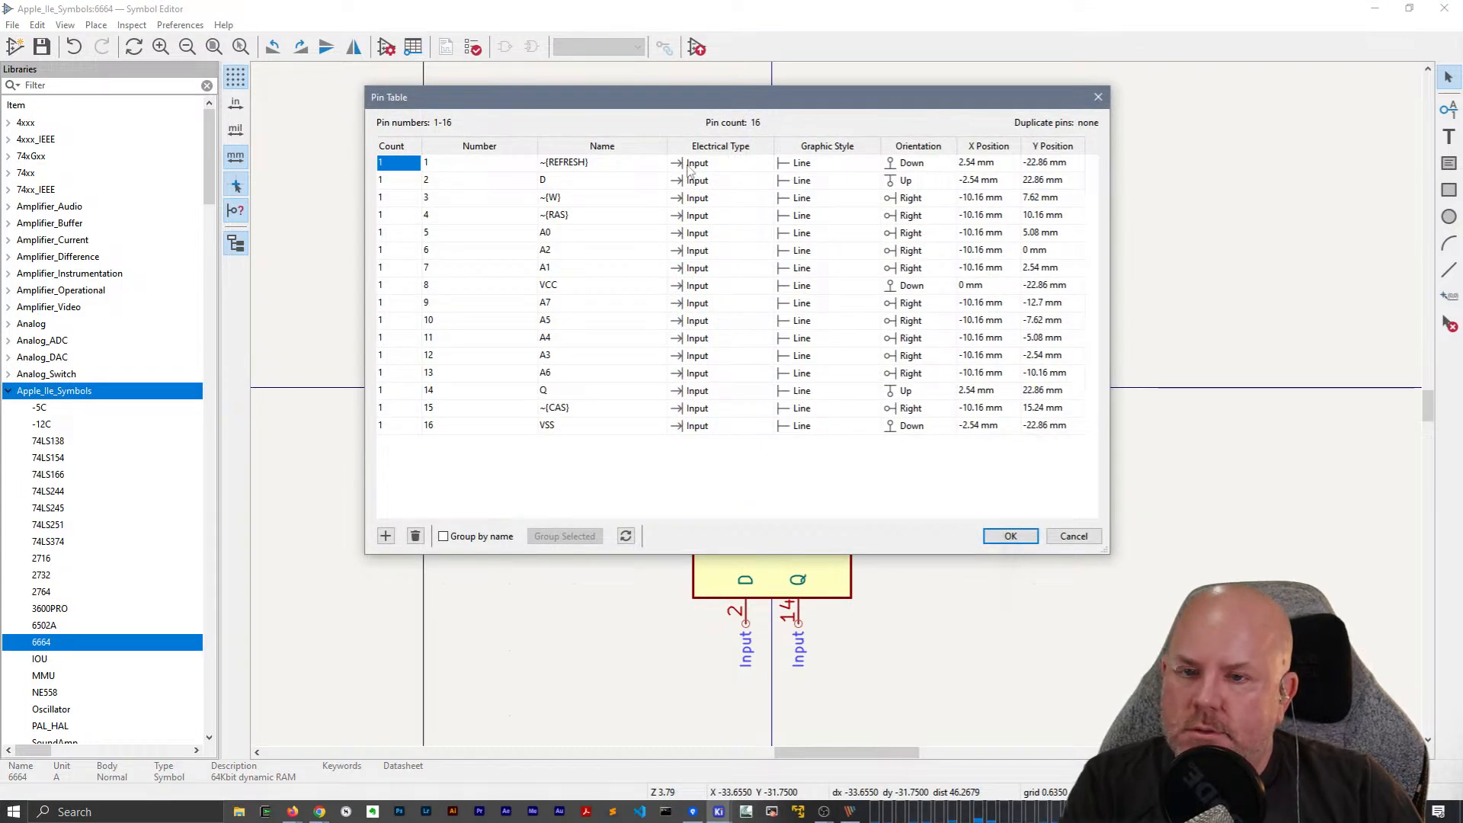
double_click(624, 179)
drag(660, 108, 675, 38)
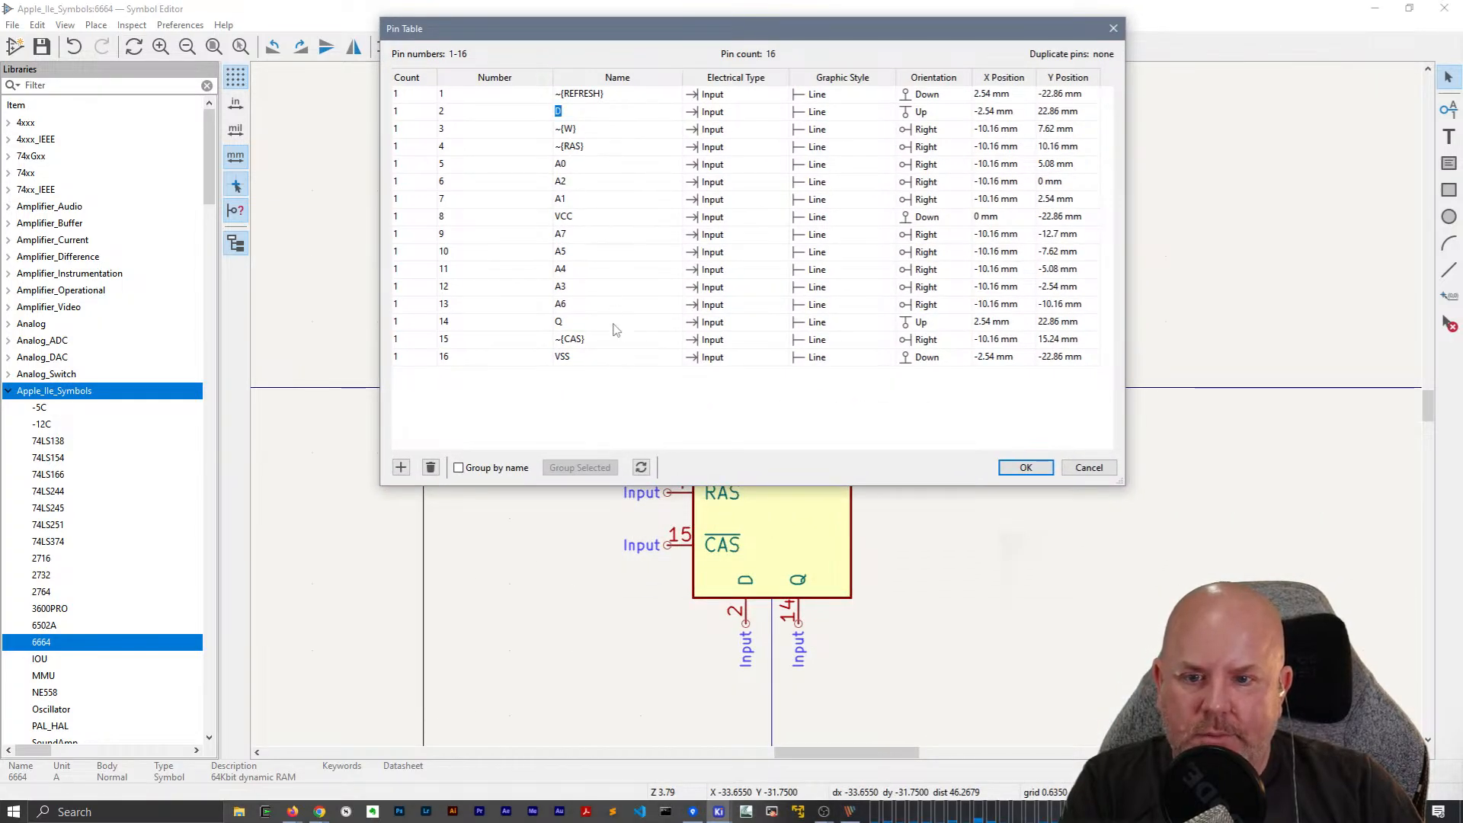
click(615, 330)
click(716, 323)
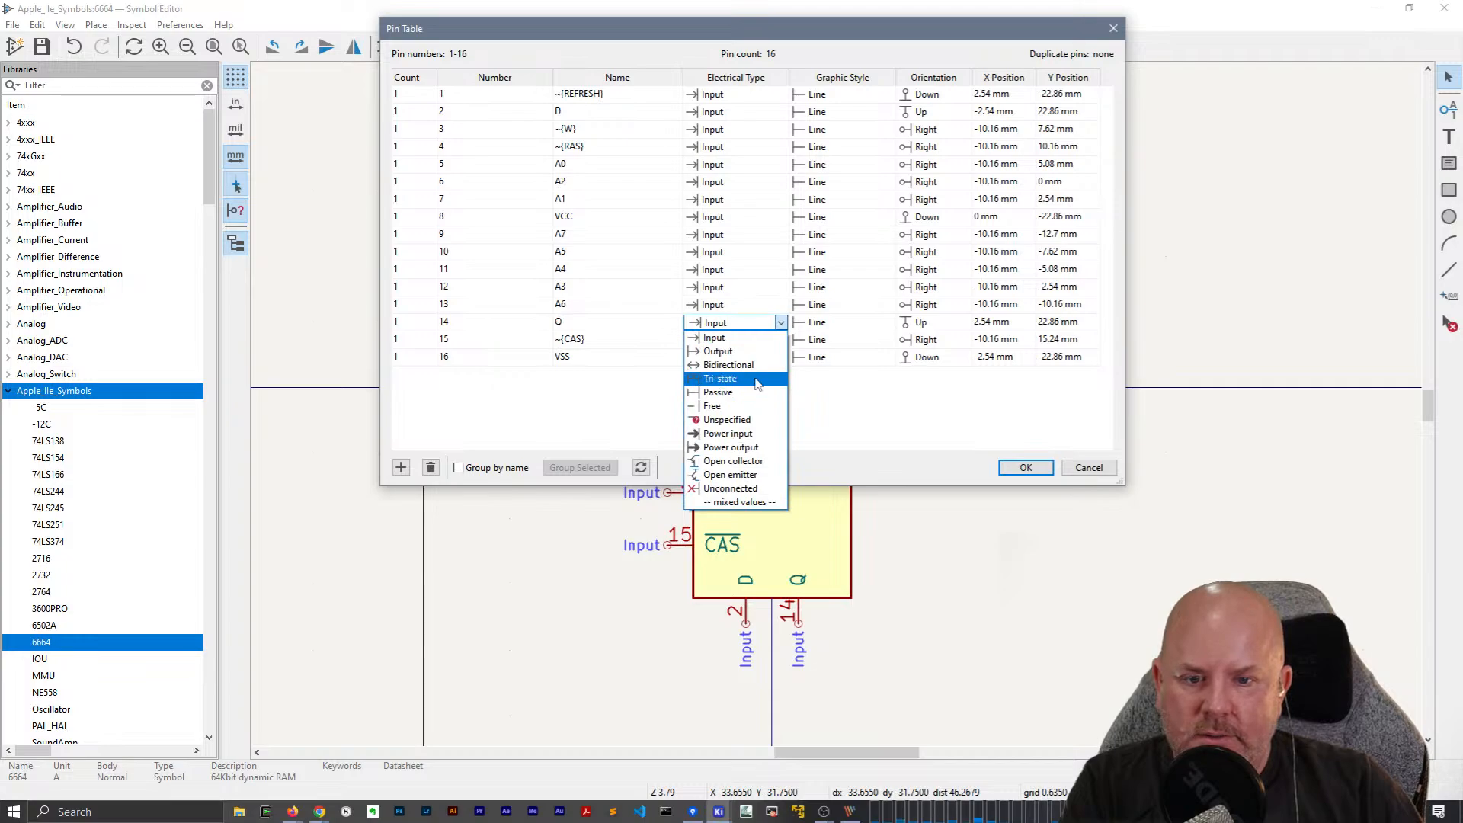
click(757, 379)
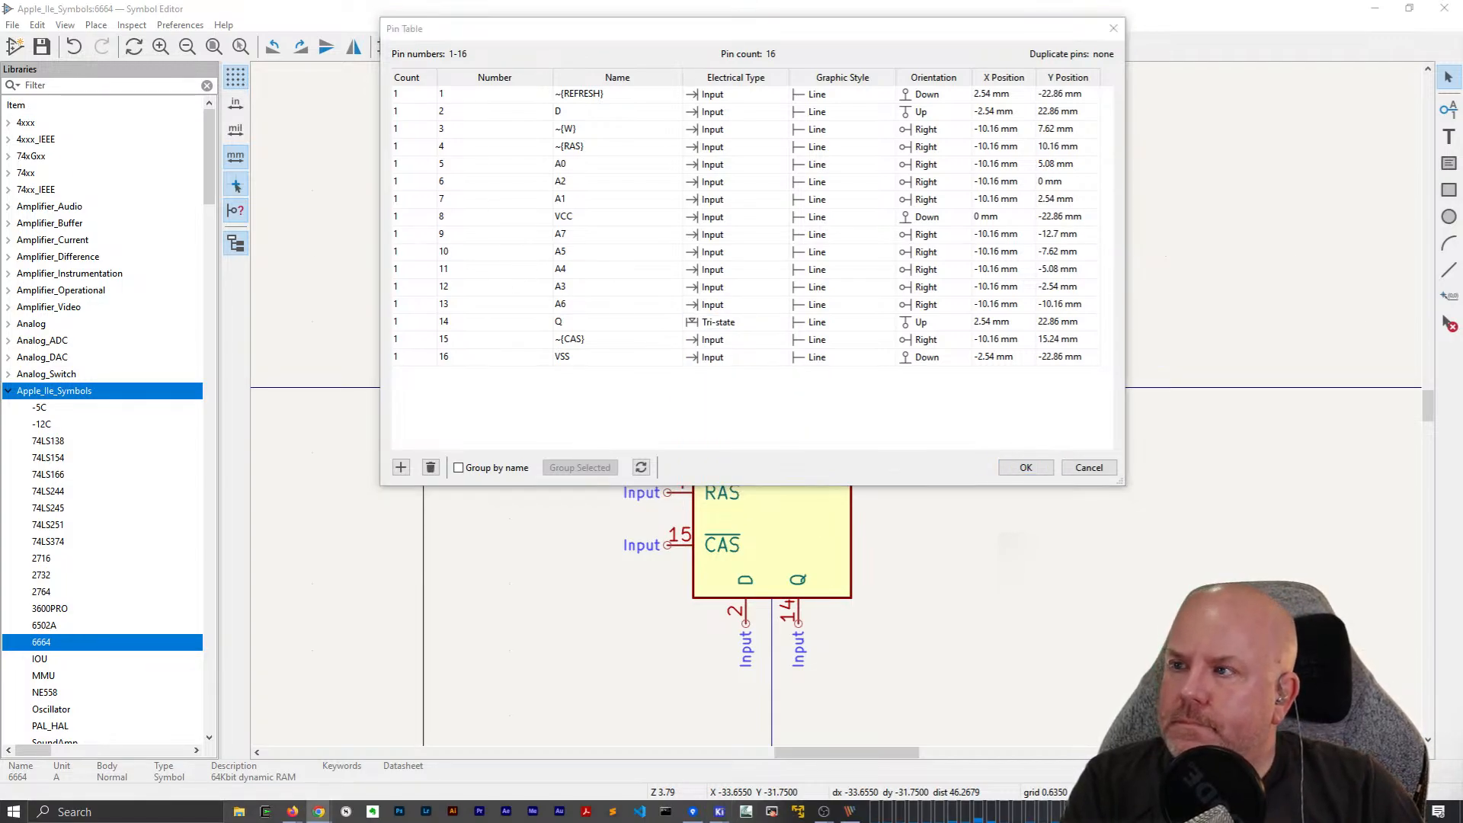
click(1026, 467)
Check the 6664 symbol's properties for a datasheet, and look through nte6664.pdf in a browser window for the pin connections and block diagram.
click(386, 48)
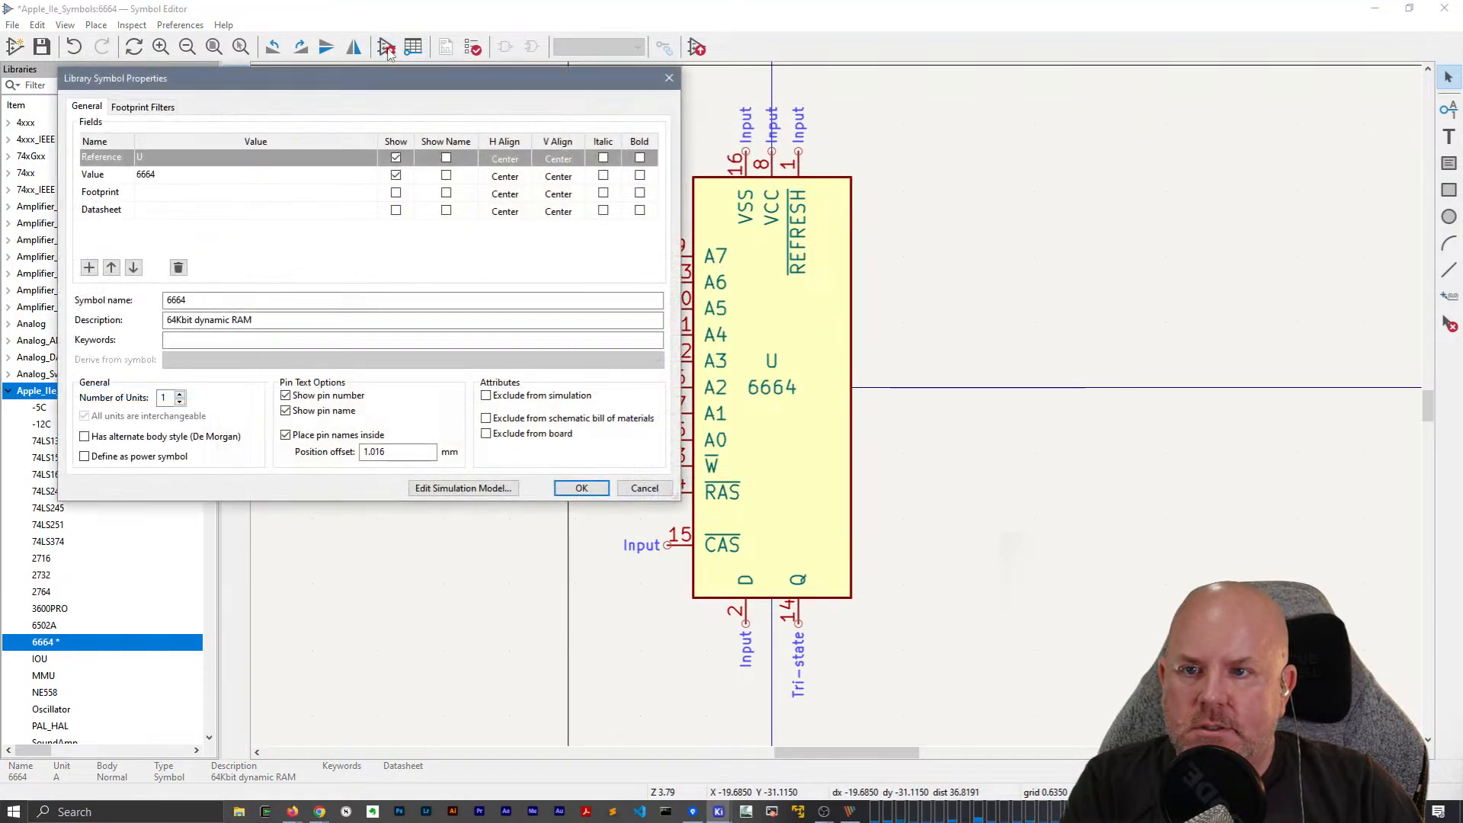
key(Escape)
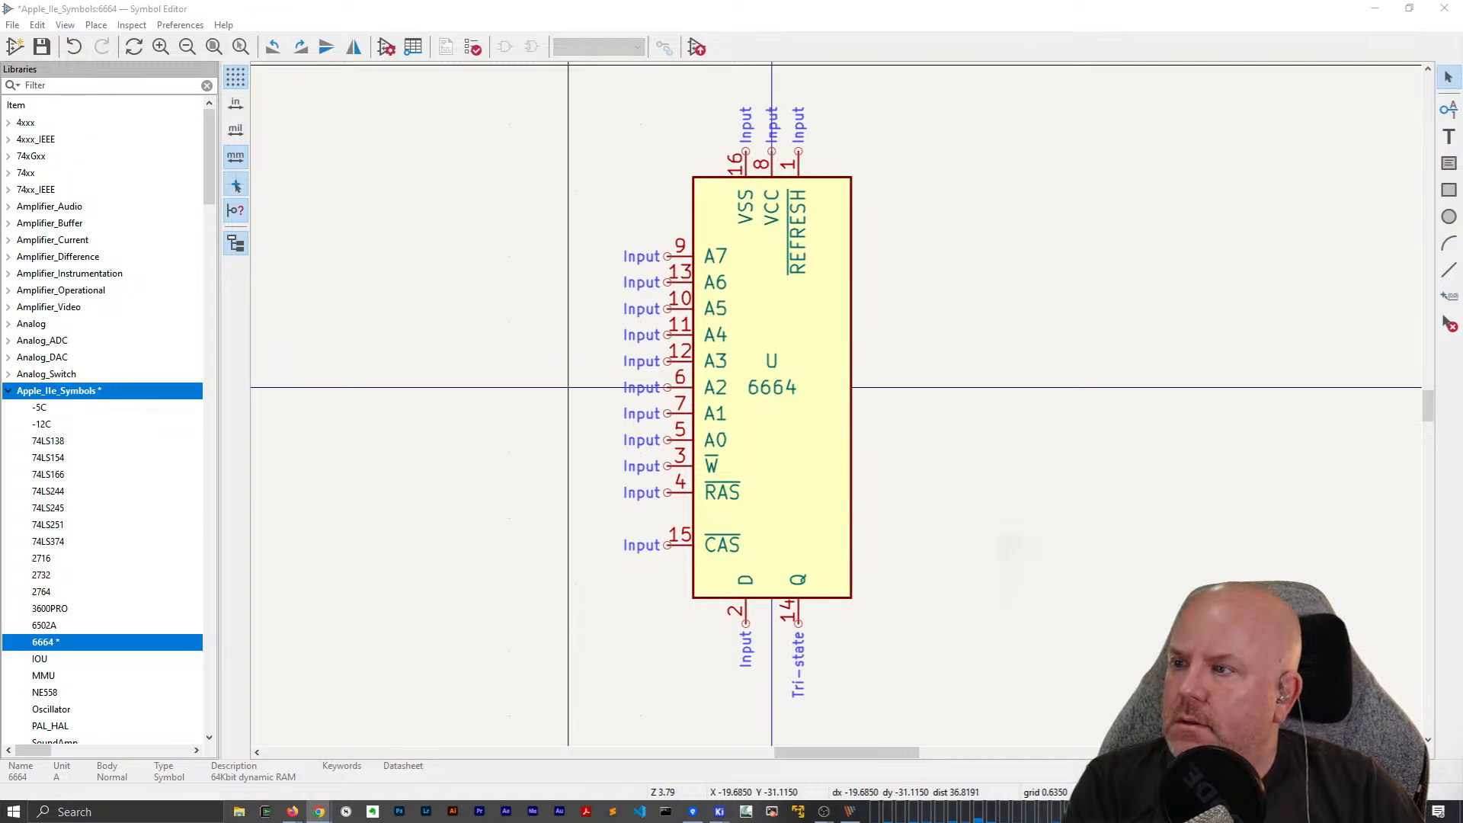
drag(0, 301, 811, 138)
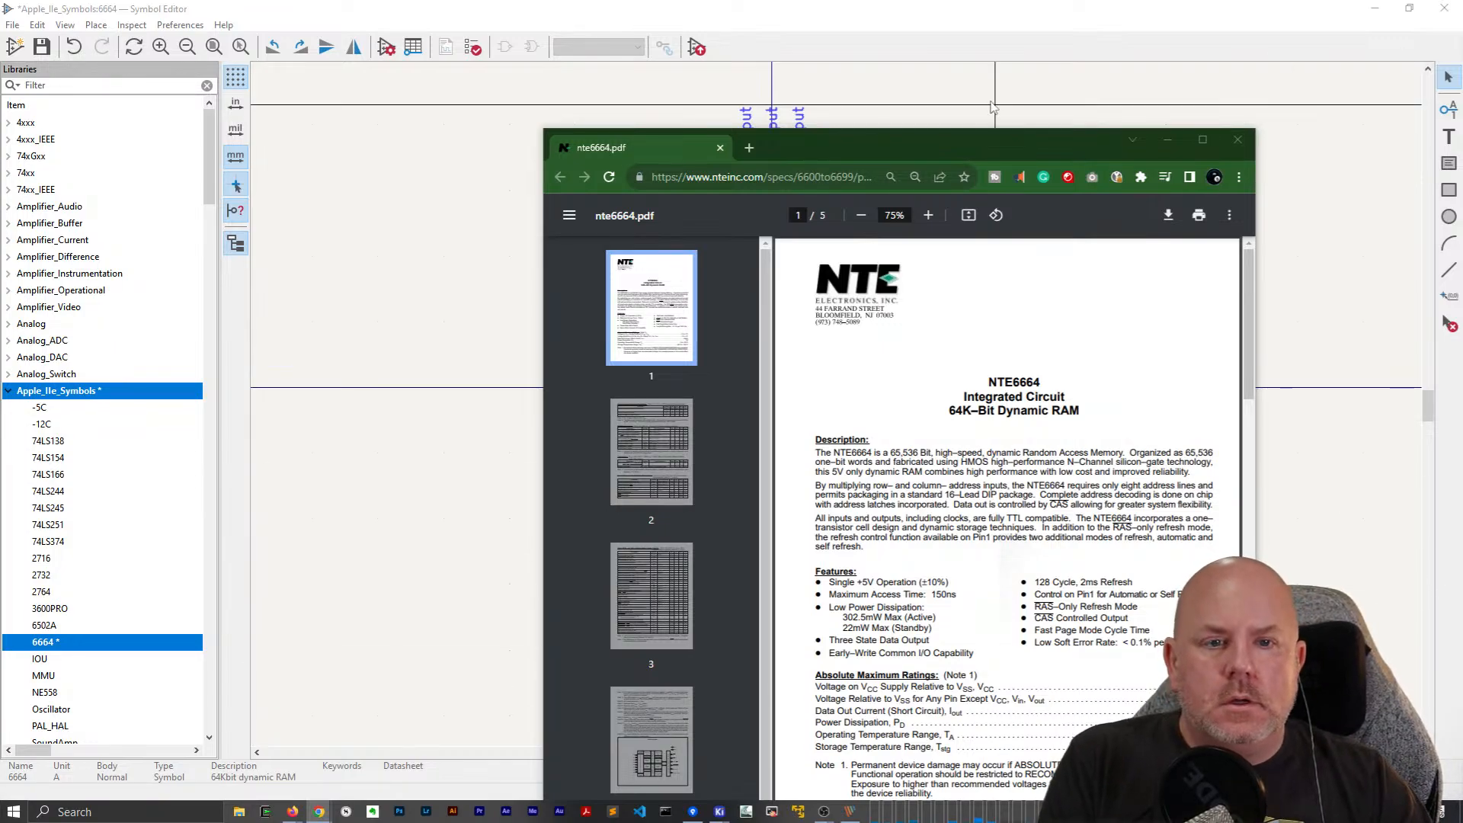
drag(945, 145, 733, 67)
scroll(961, 564, down, 7)
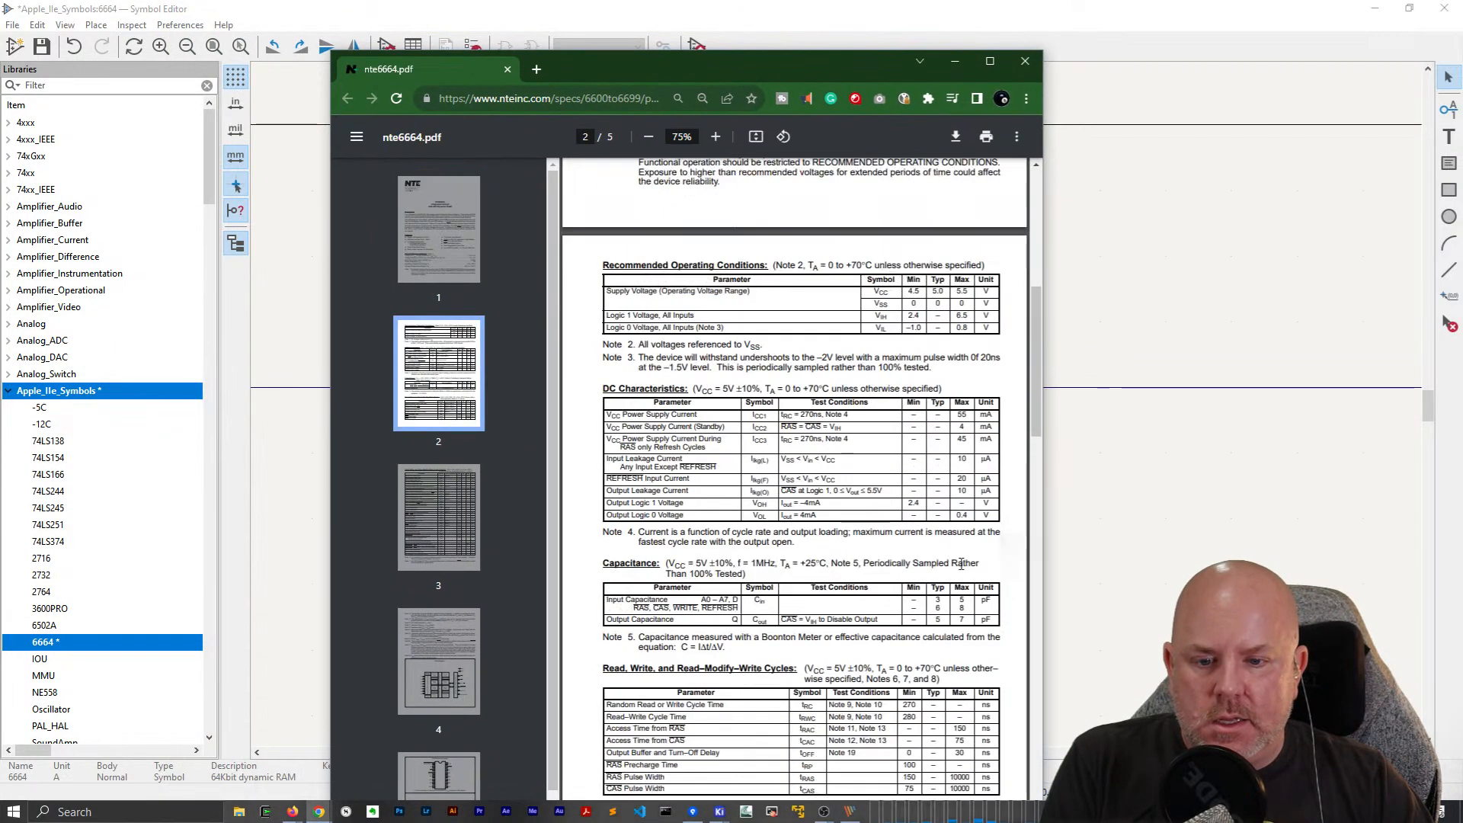
scroll(962, 564, down, 10)
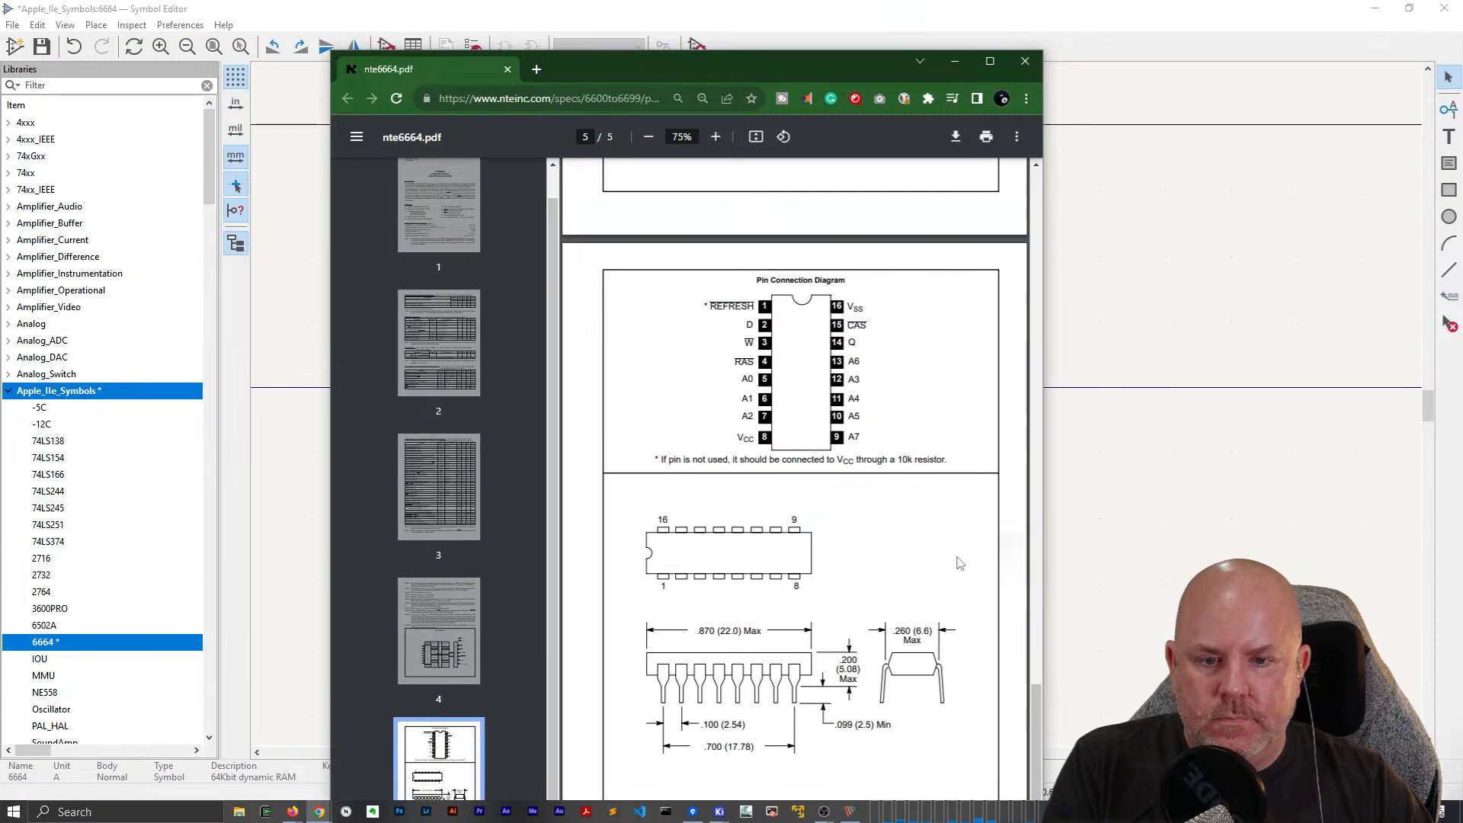
scroll(959, 563, up, 5)
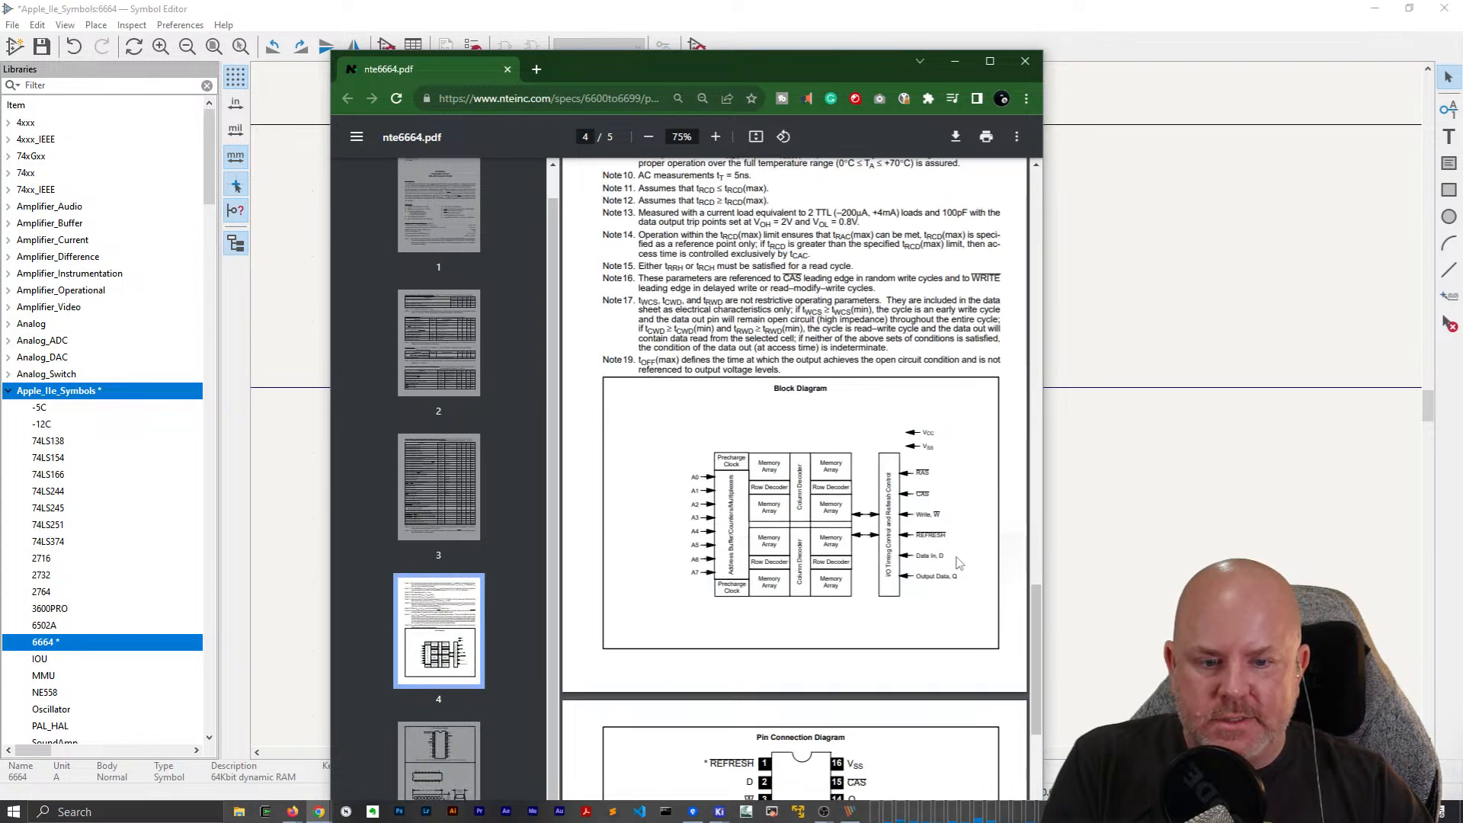
Enlarge the nte6664.pdf datasheet to 125%, widen its window, and examine the signal directions in the block diagram.
click(715, 136)
click(716, 137)
click(716, 136)
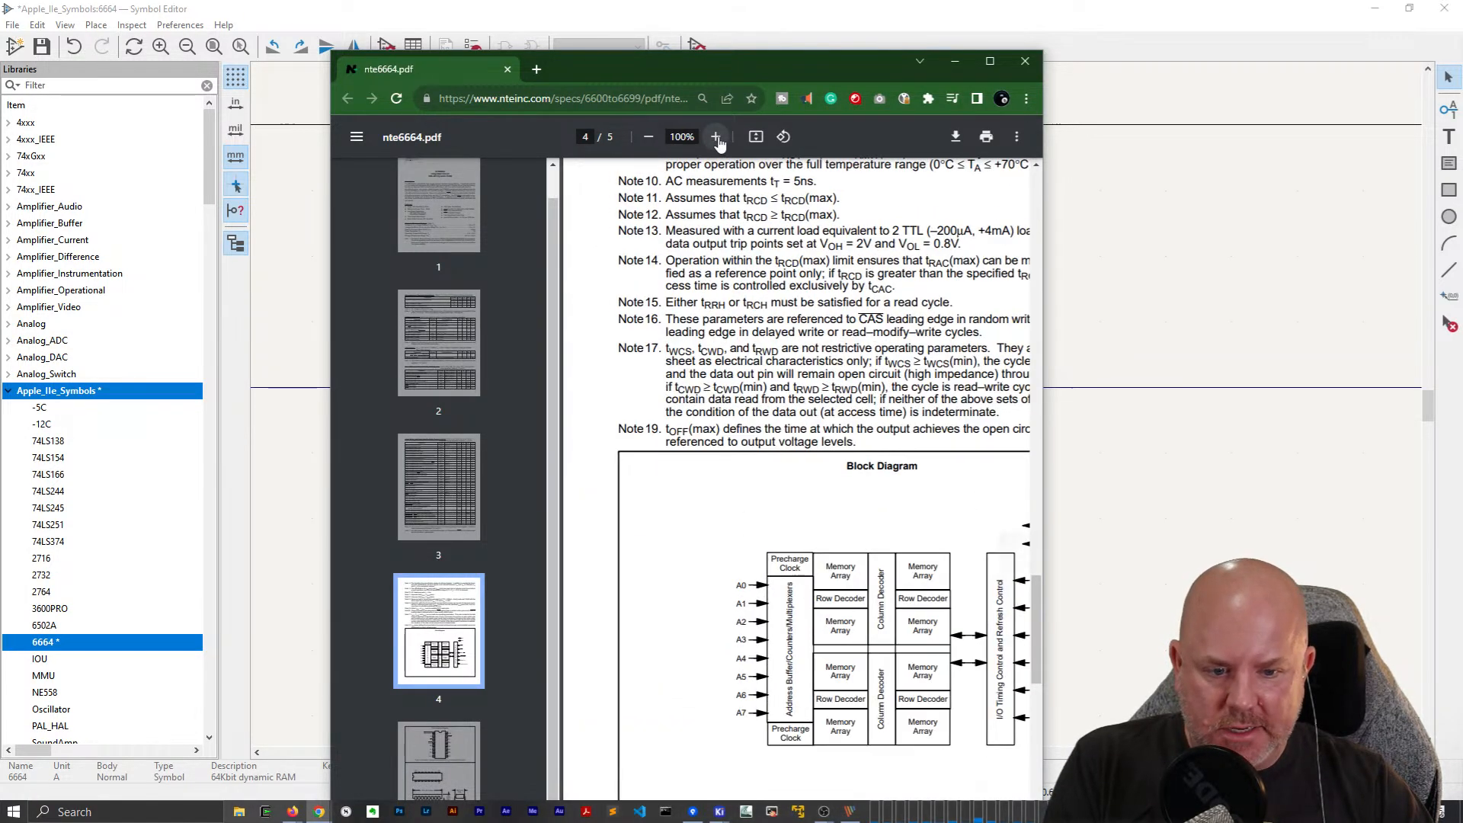
click(716, 137)
click(715, 137)
drag(1046, 566, 1452, 566)
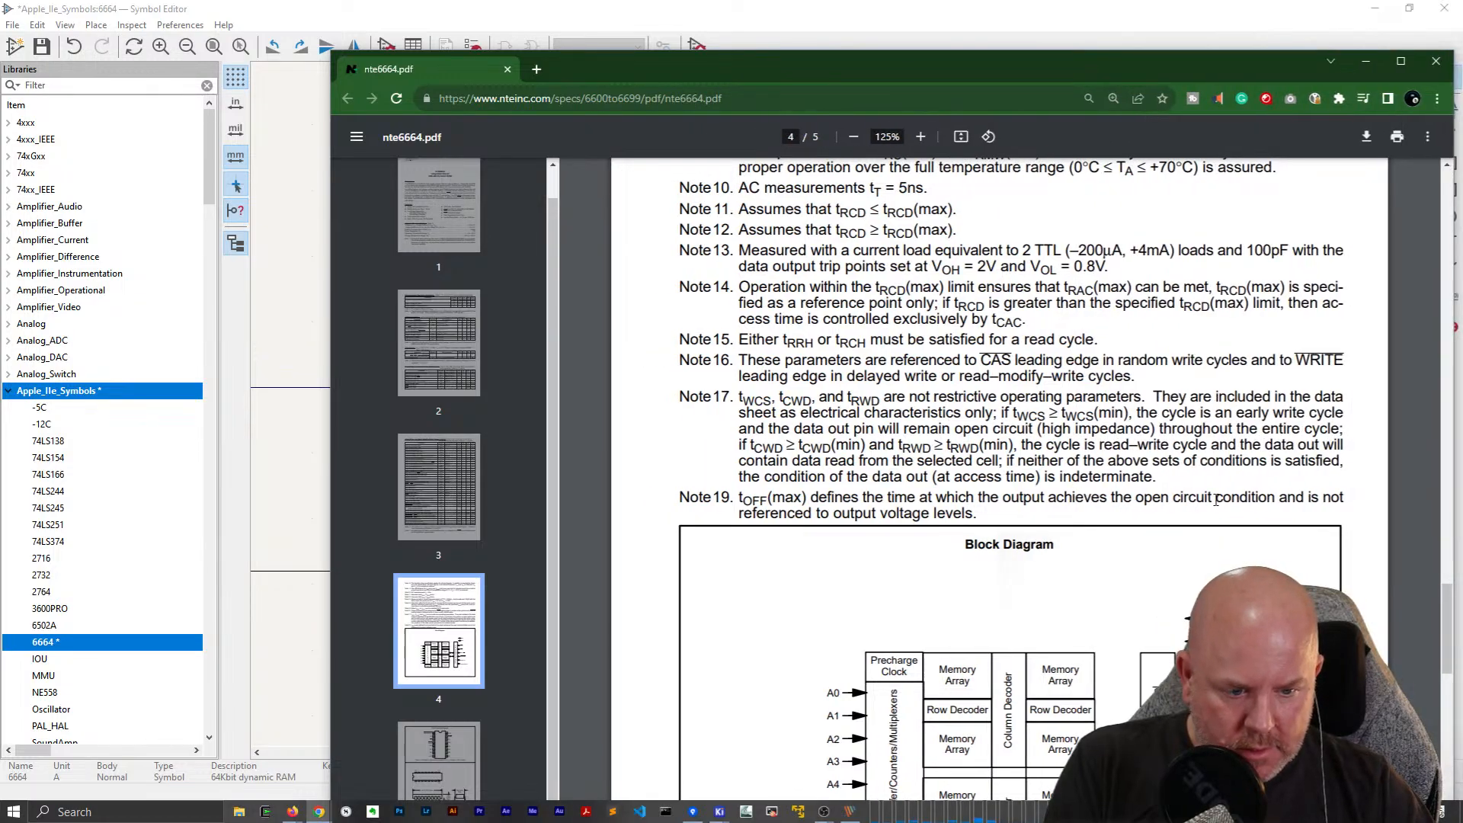
scroll(1134, 214, down, 10)
scroll(1134, 214, up, 5)
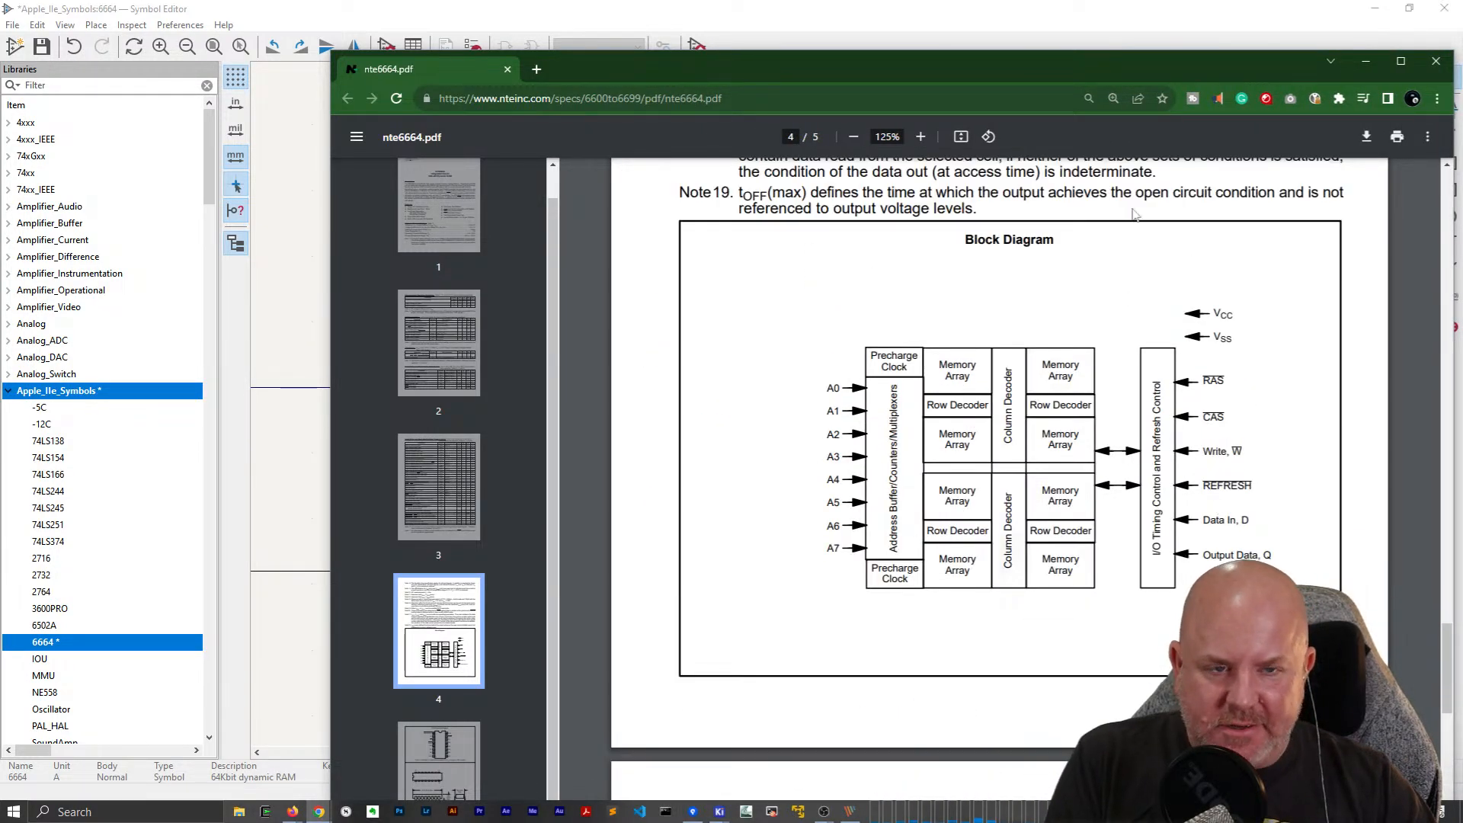
click(884, 48)
key(alt+Tab)
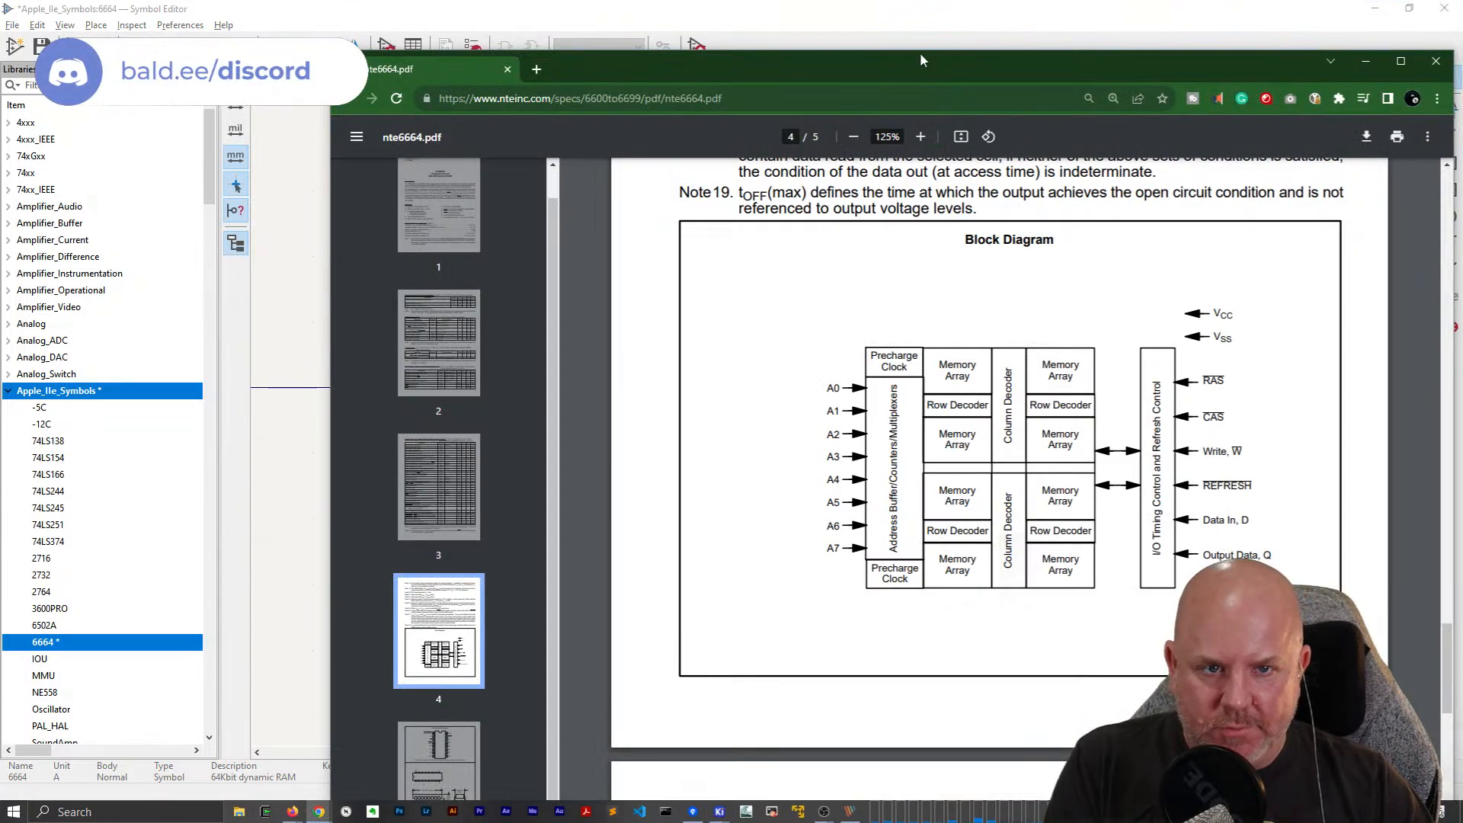
Compare the Data In (D) and Output Data (Q) signals in the nte6664.pdf block diagram with the D and Q pins of the 6664 symbol.
drag(918, 50, 743, 82)
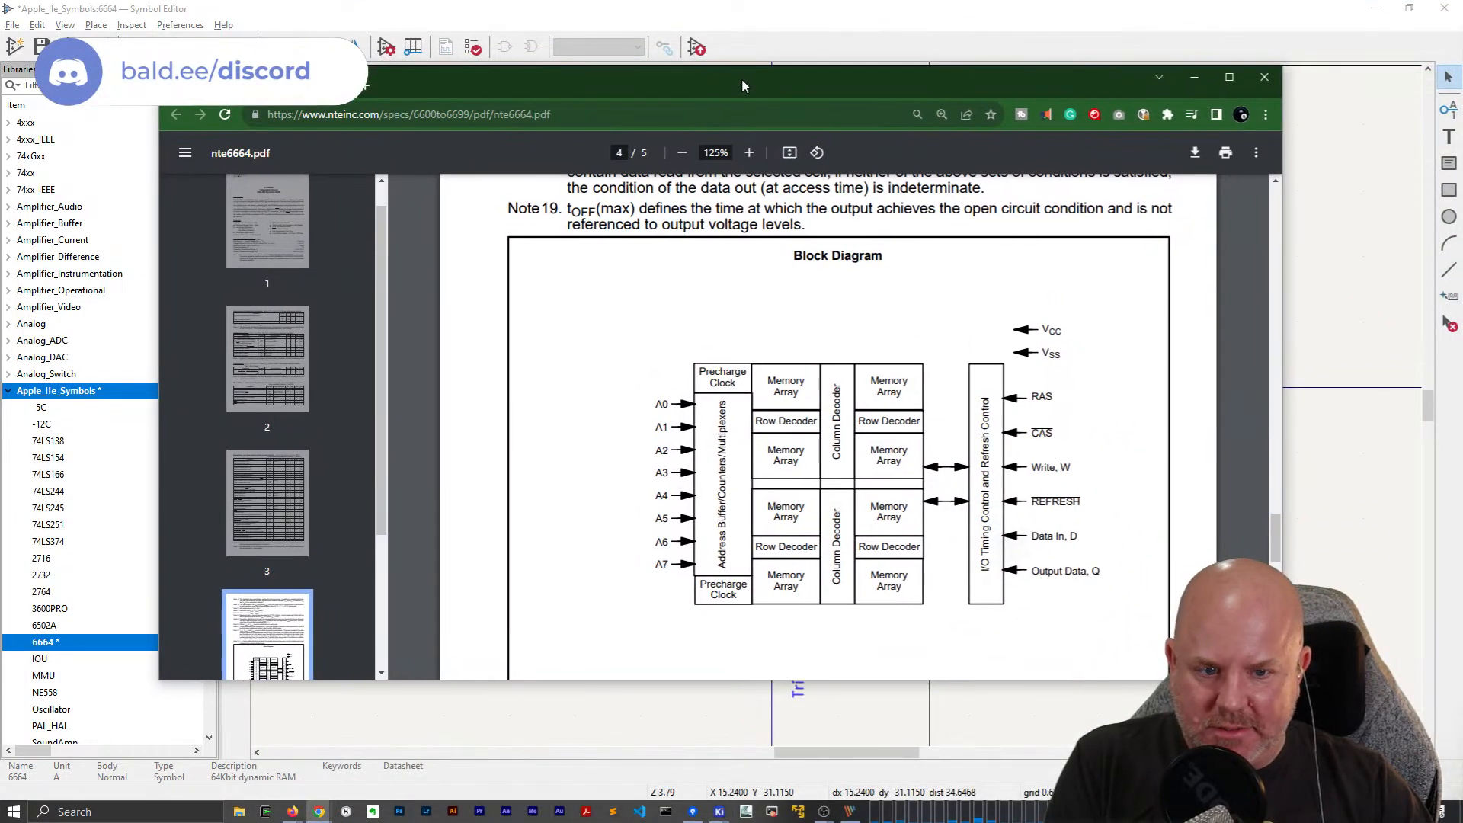
scroll(962, 490, down, 1)
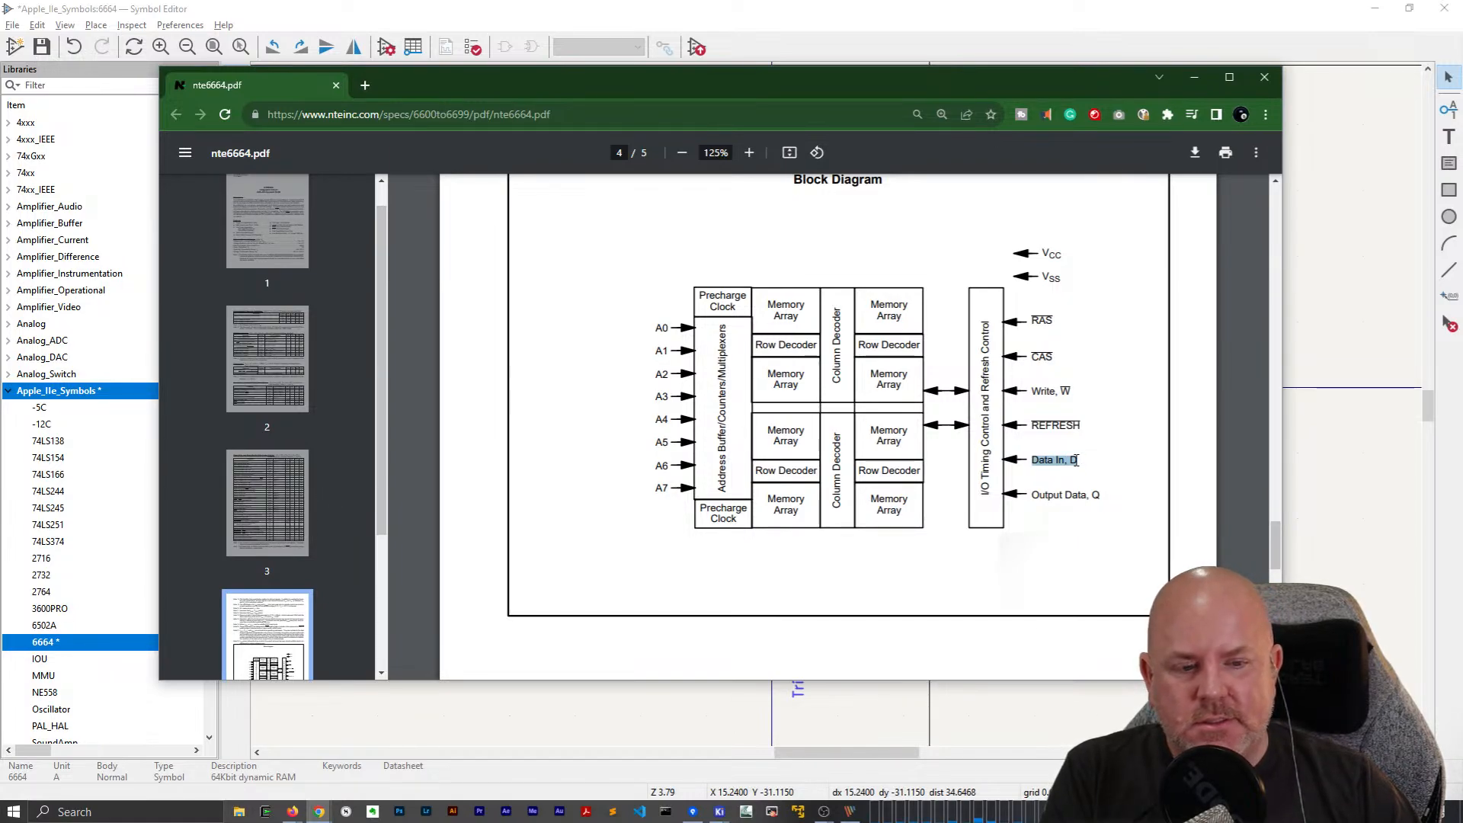
drag(1032, 494, 1127, 495)
click(1088, 711)
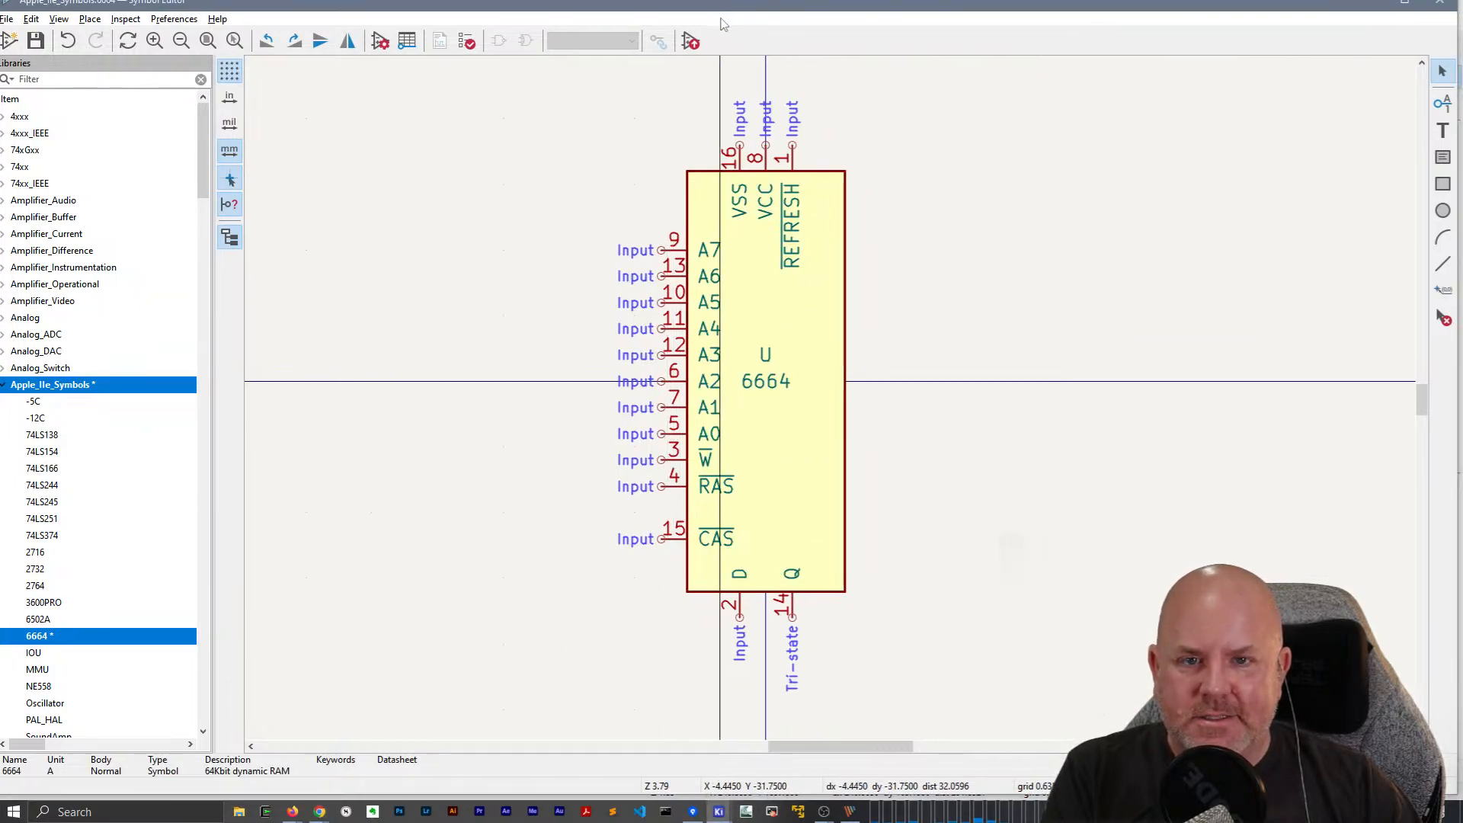
drag(721, 18, 874, 194)
double_click(874, 192)
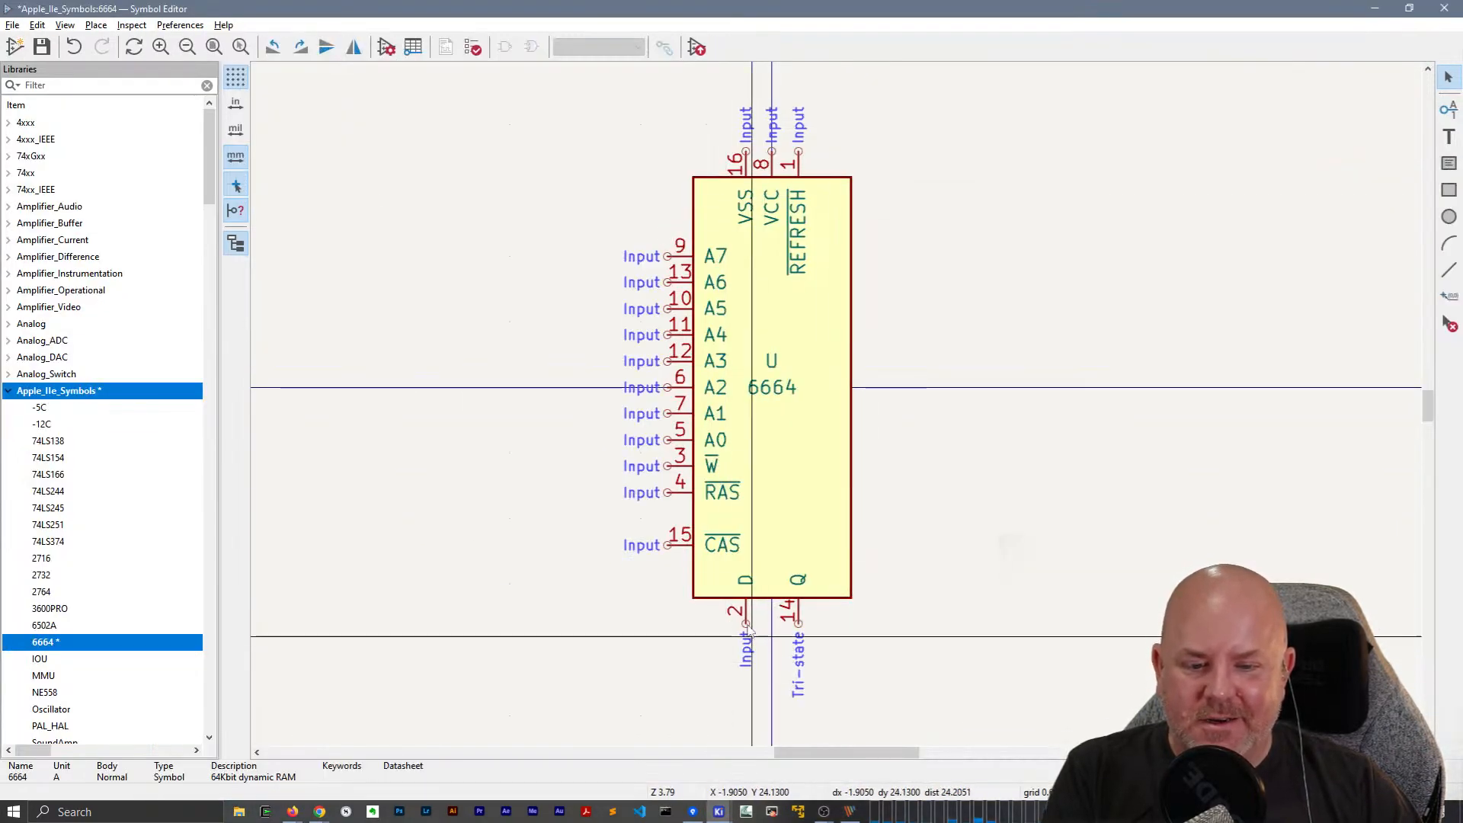
click(798, 619)
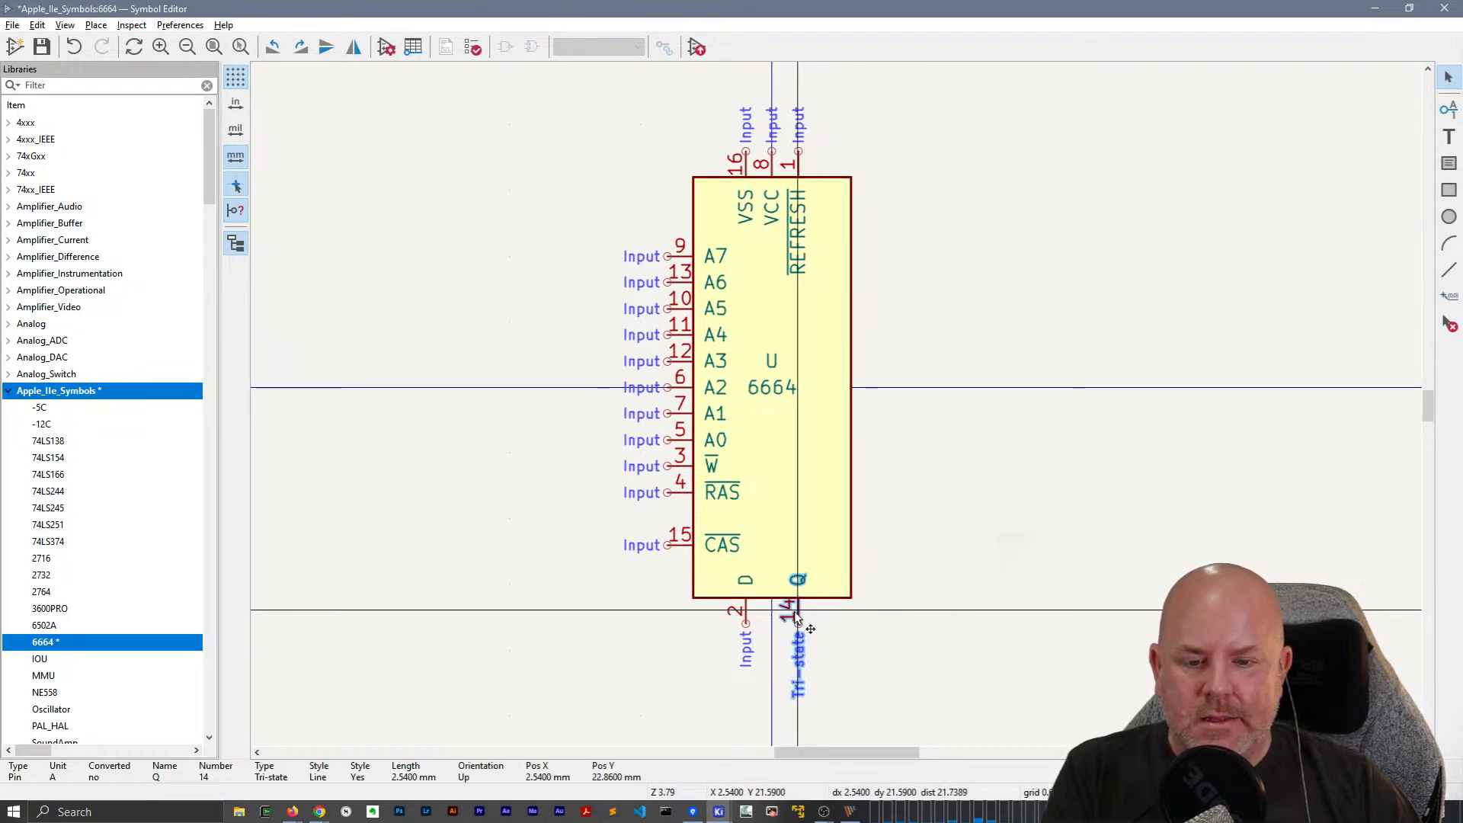
Check the nte6664.pdf features, DC characteristics, notes and block diagram for the output type of Q.
key(alt+Tab)
scroll(915, 550, down, 5)
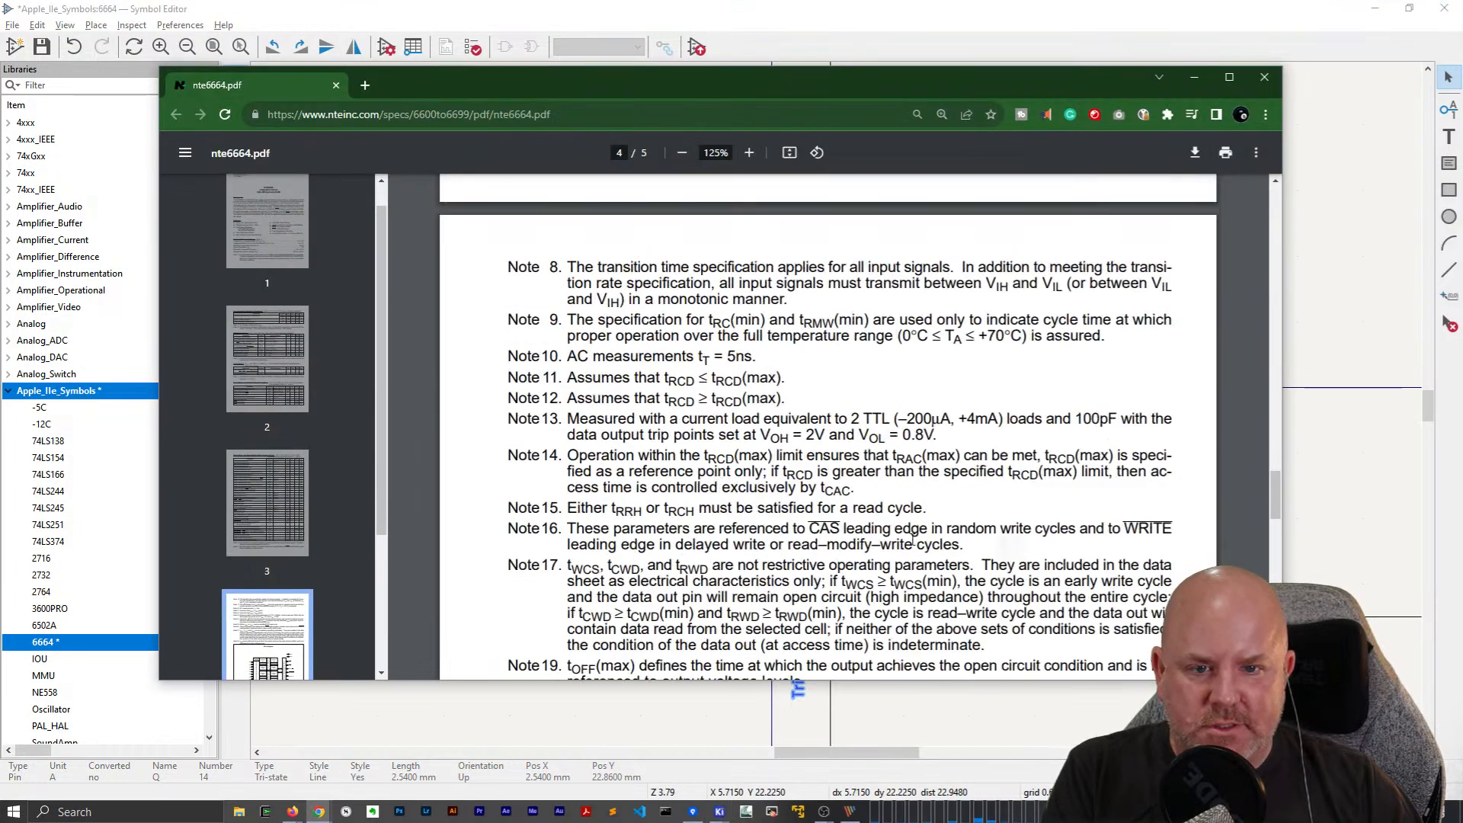
scroll(913, 539, up, 20)
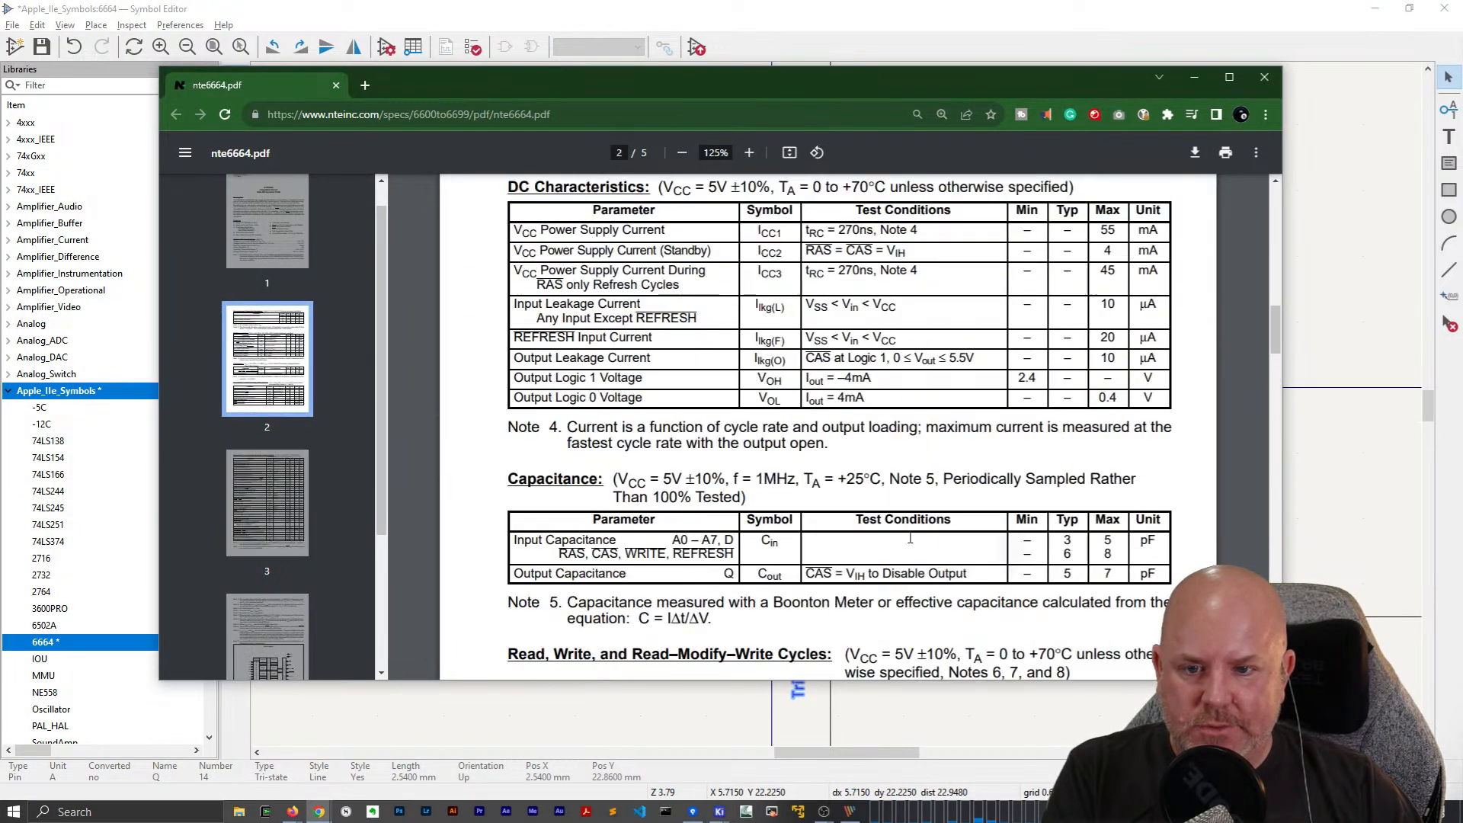
scroll(907, 538, up, 4)
scroll(906, 538, down, 4)
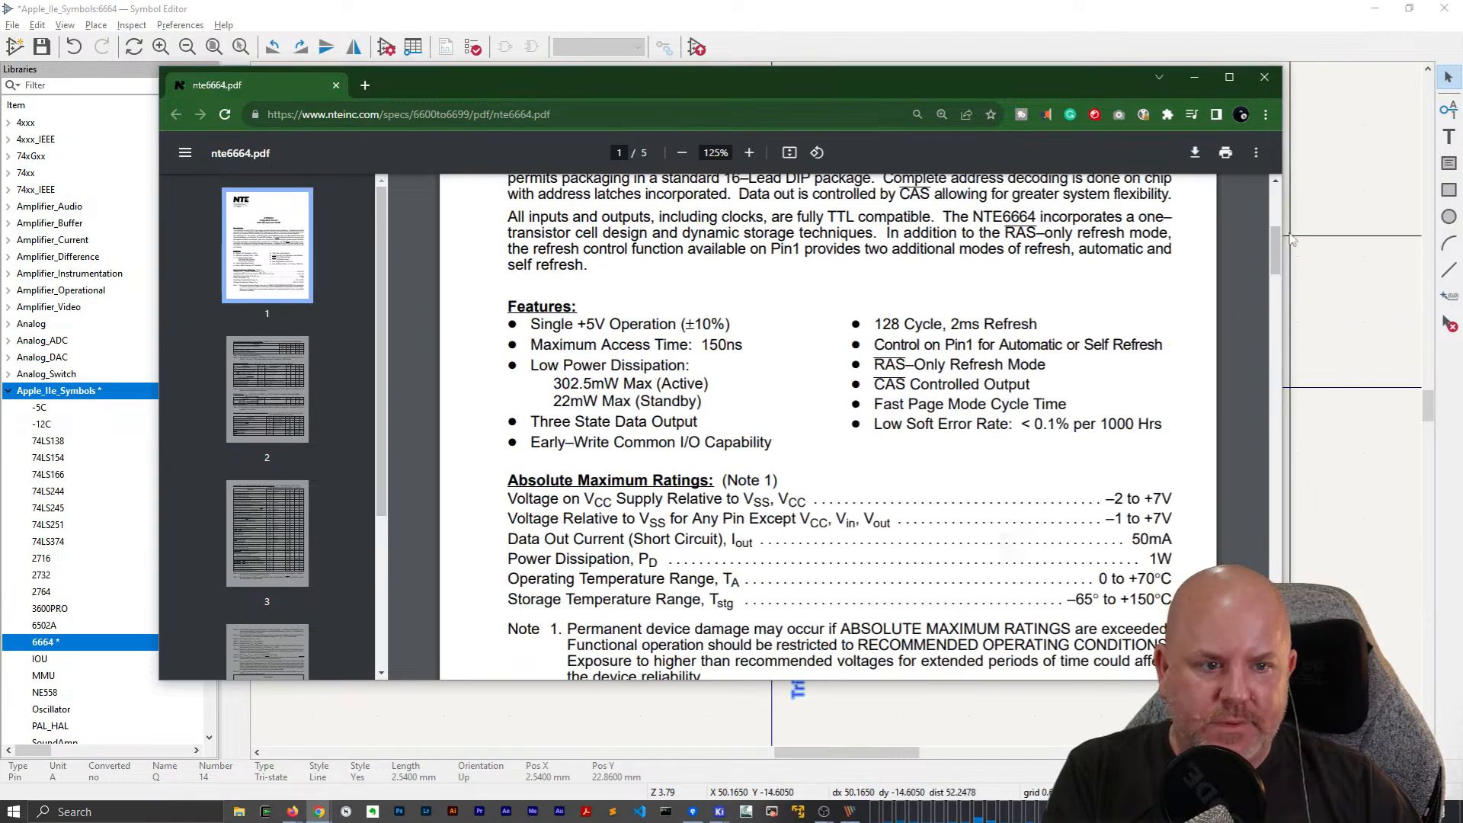
scroll(339, 540, down, 3)
click(271, 458)
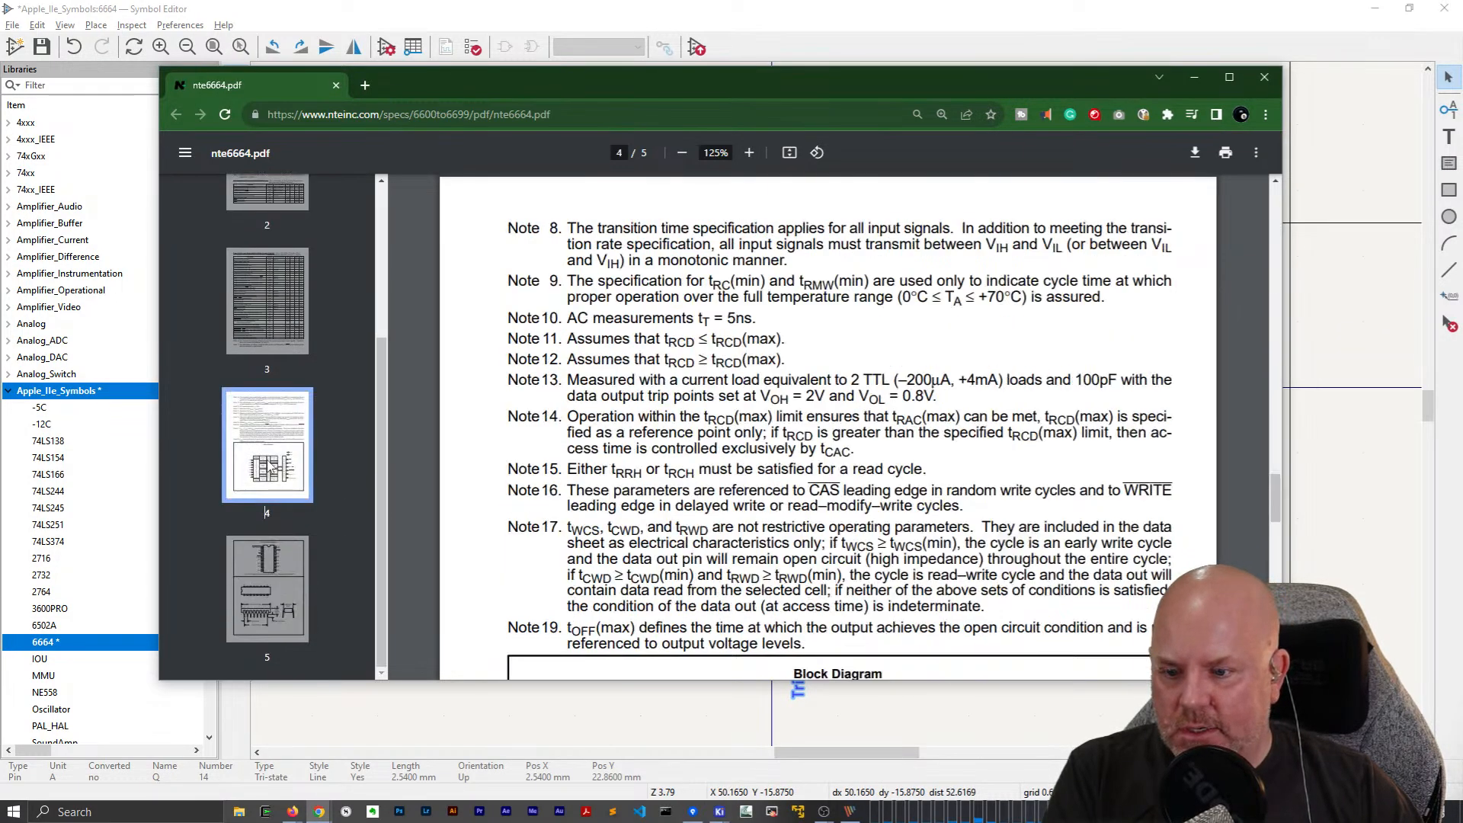
scroll(941, 519, down, 5)
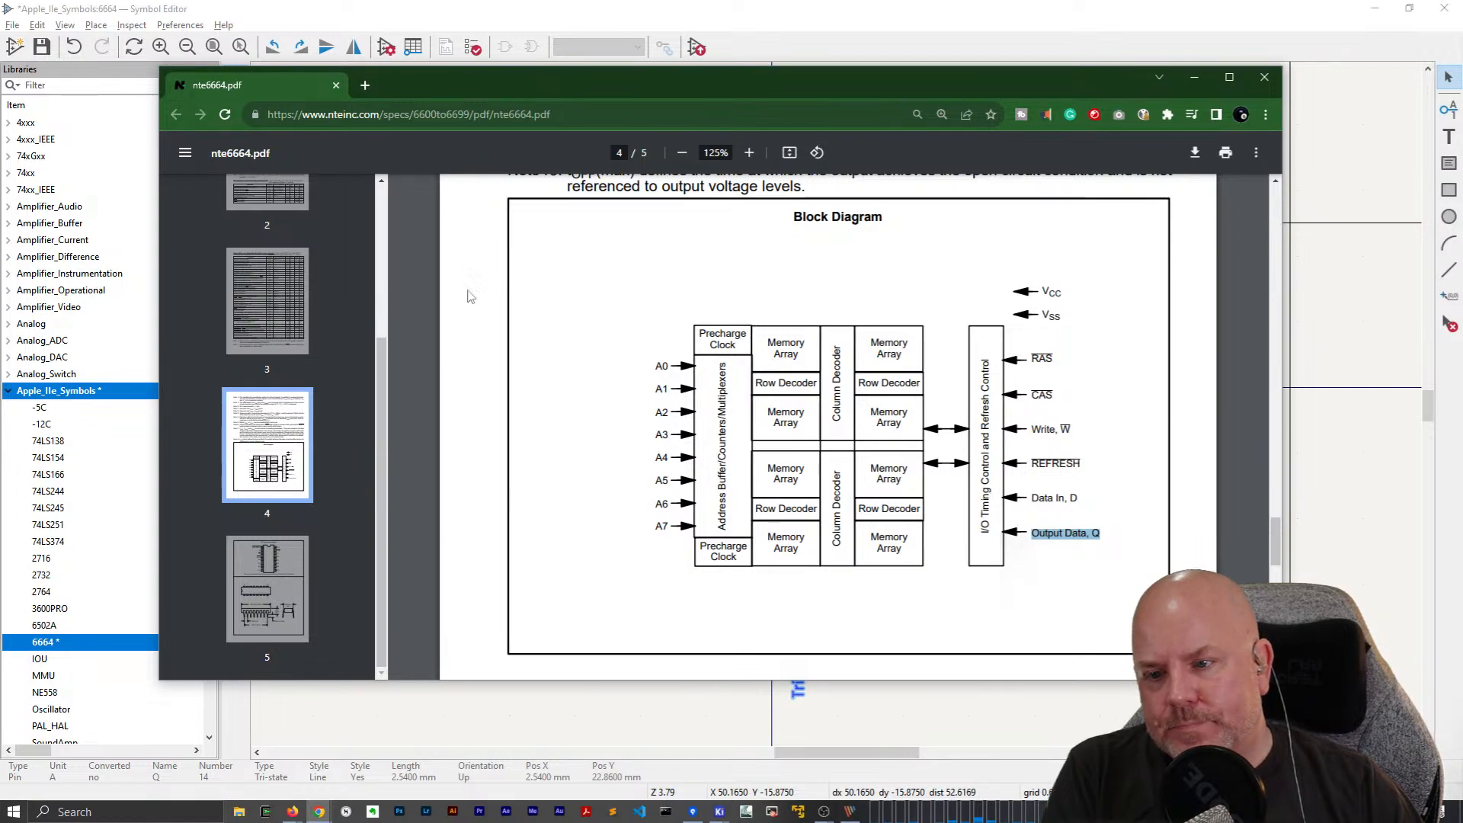
Examine the pin connection diagram, read/write timing tables and front-page description in nte6664.pdf, and minimize the browser window.
click(270, 610)
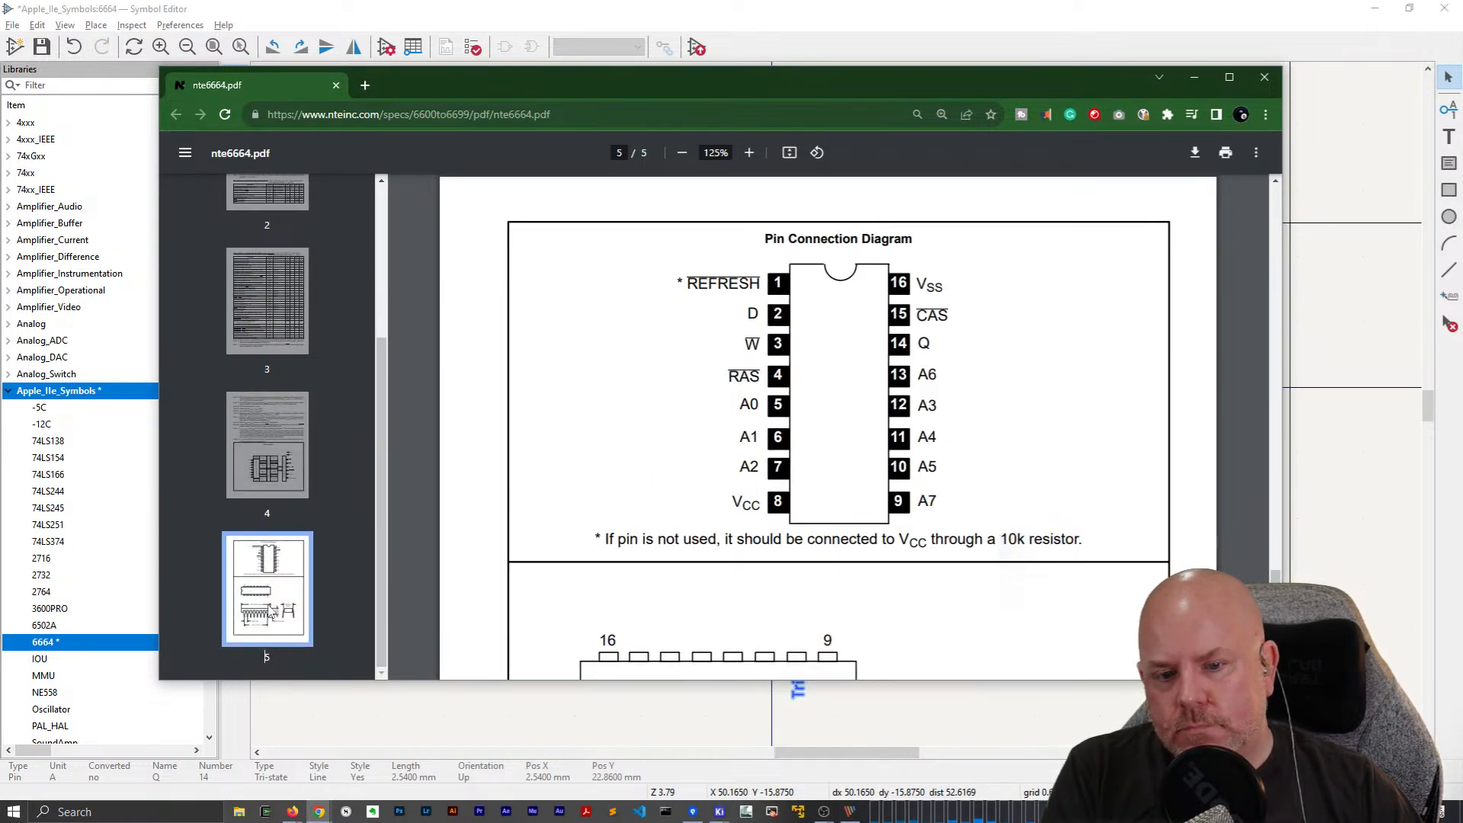
click(285, 358)
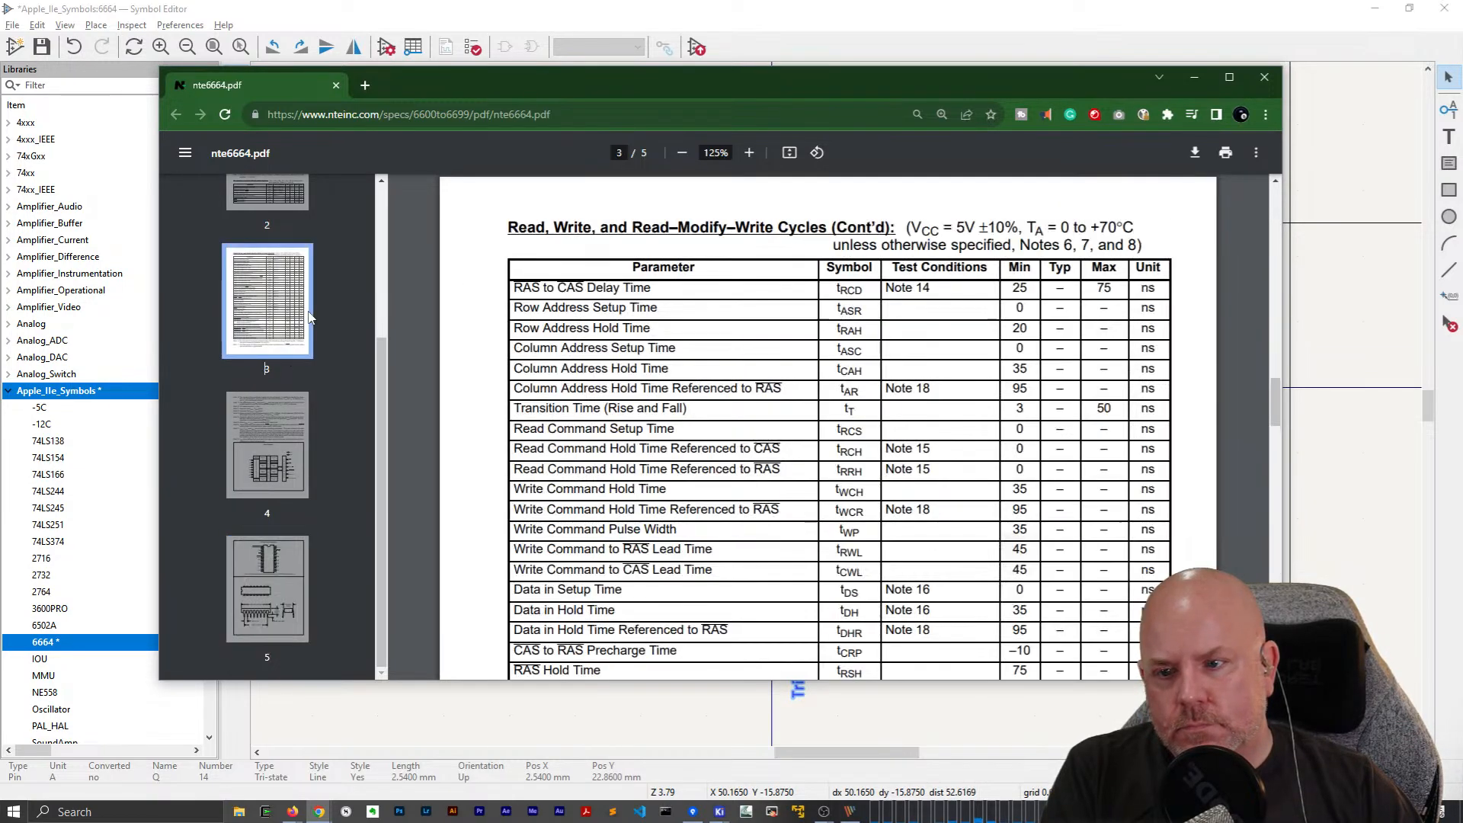
scroll(579, 500, down, 5)
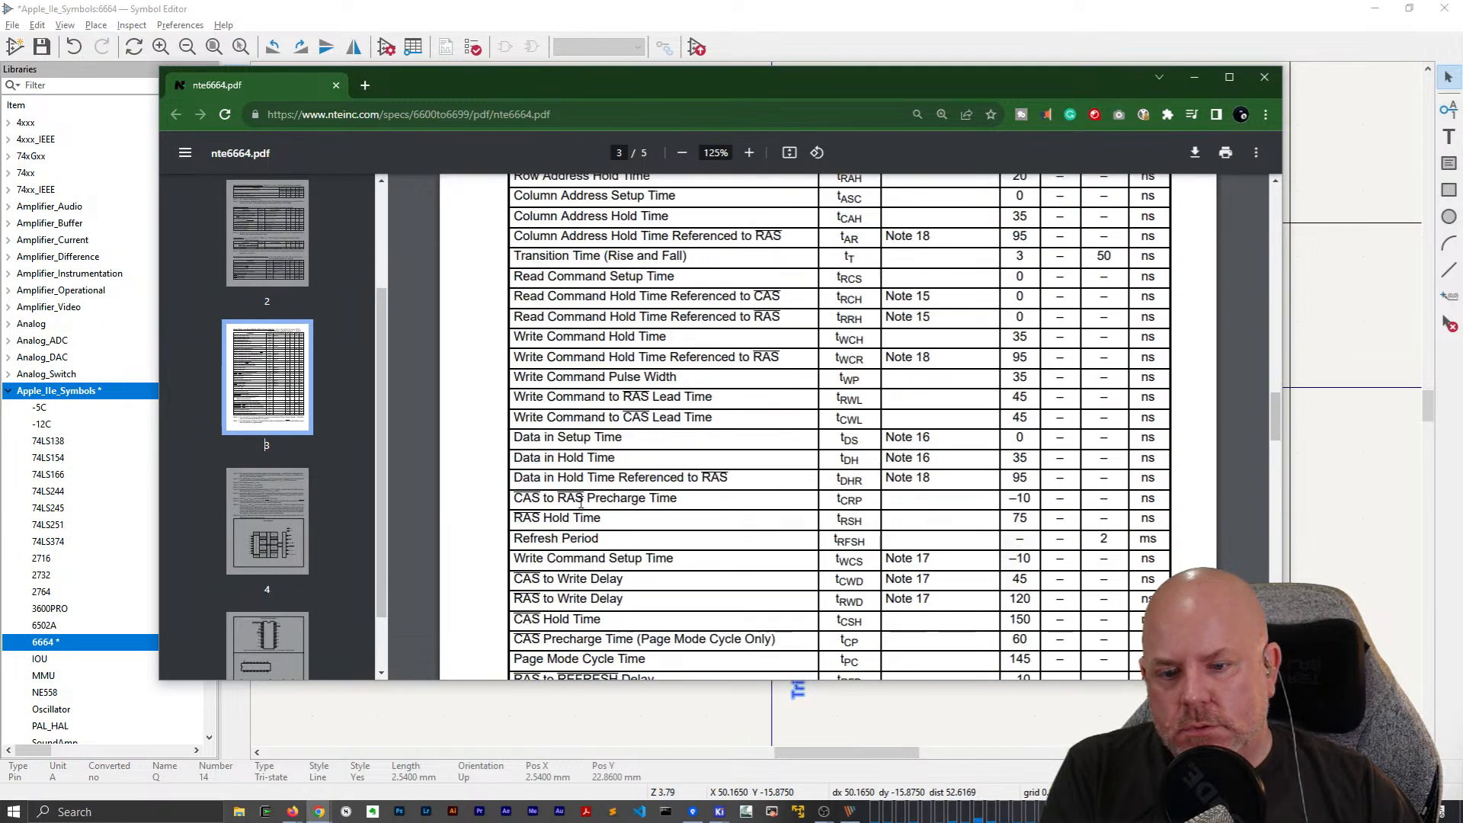
scroll(580, 500, up, 12)
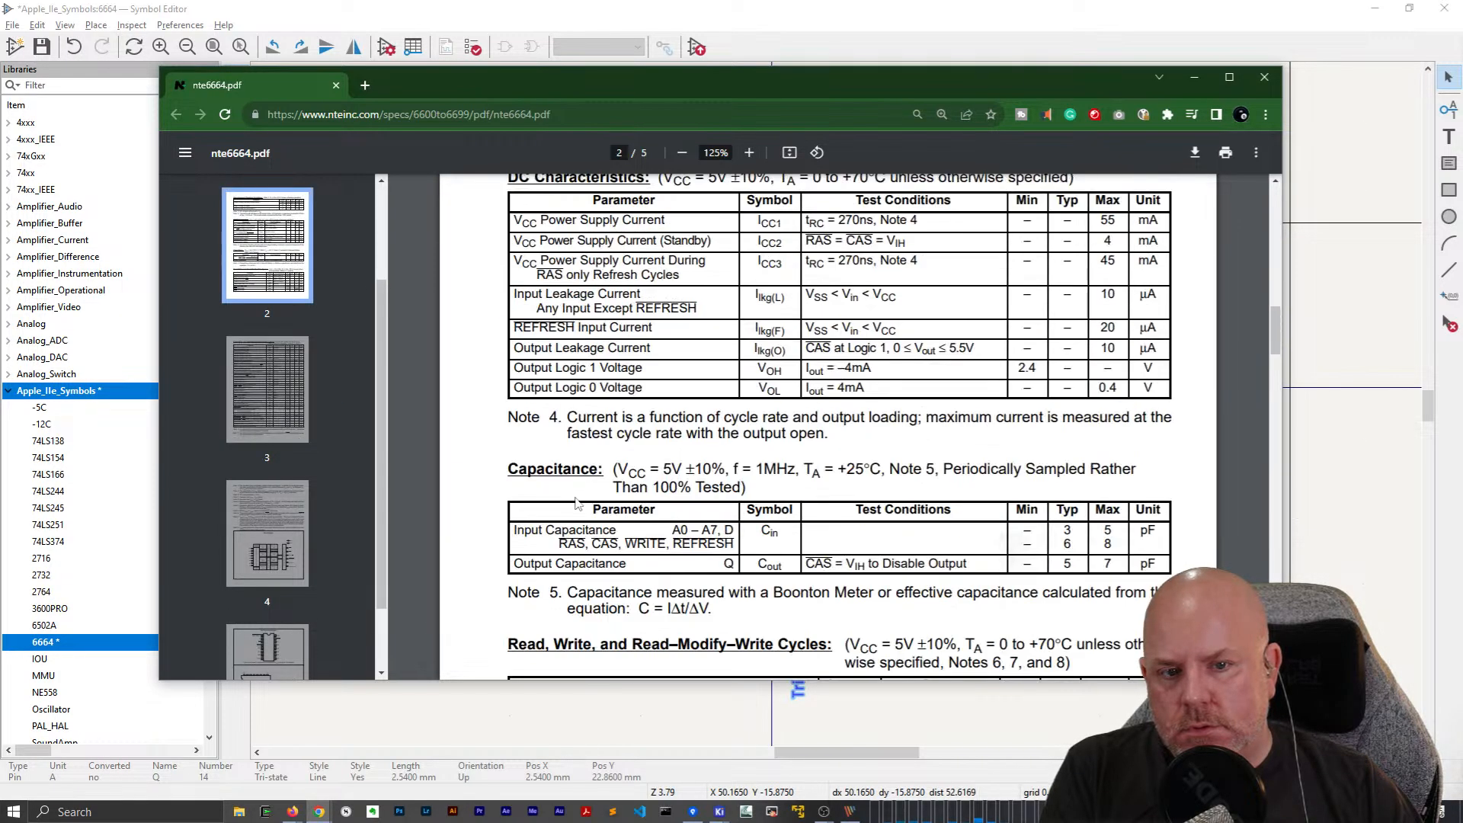
scroll(577, 503, up, 3)
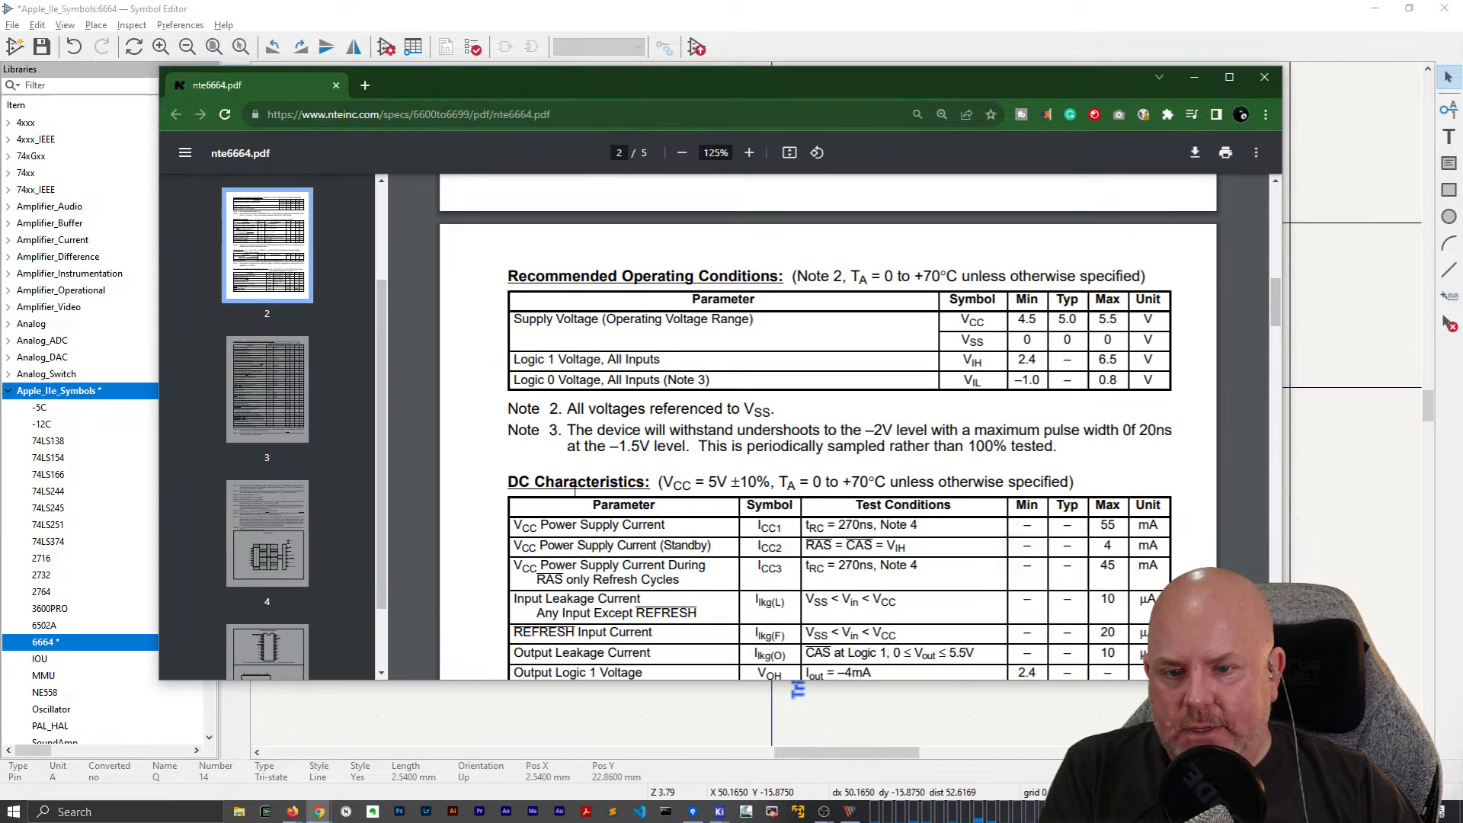
scroll(271, 284, up, 2)
click(273, 281)
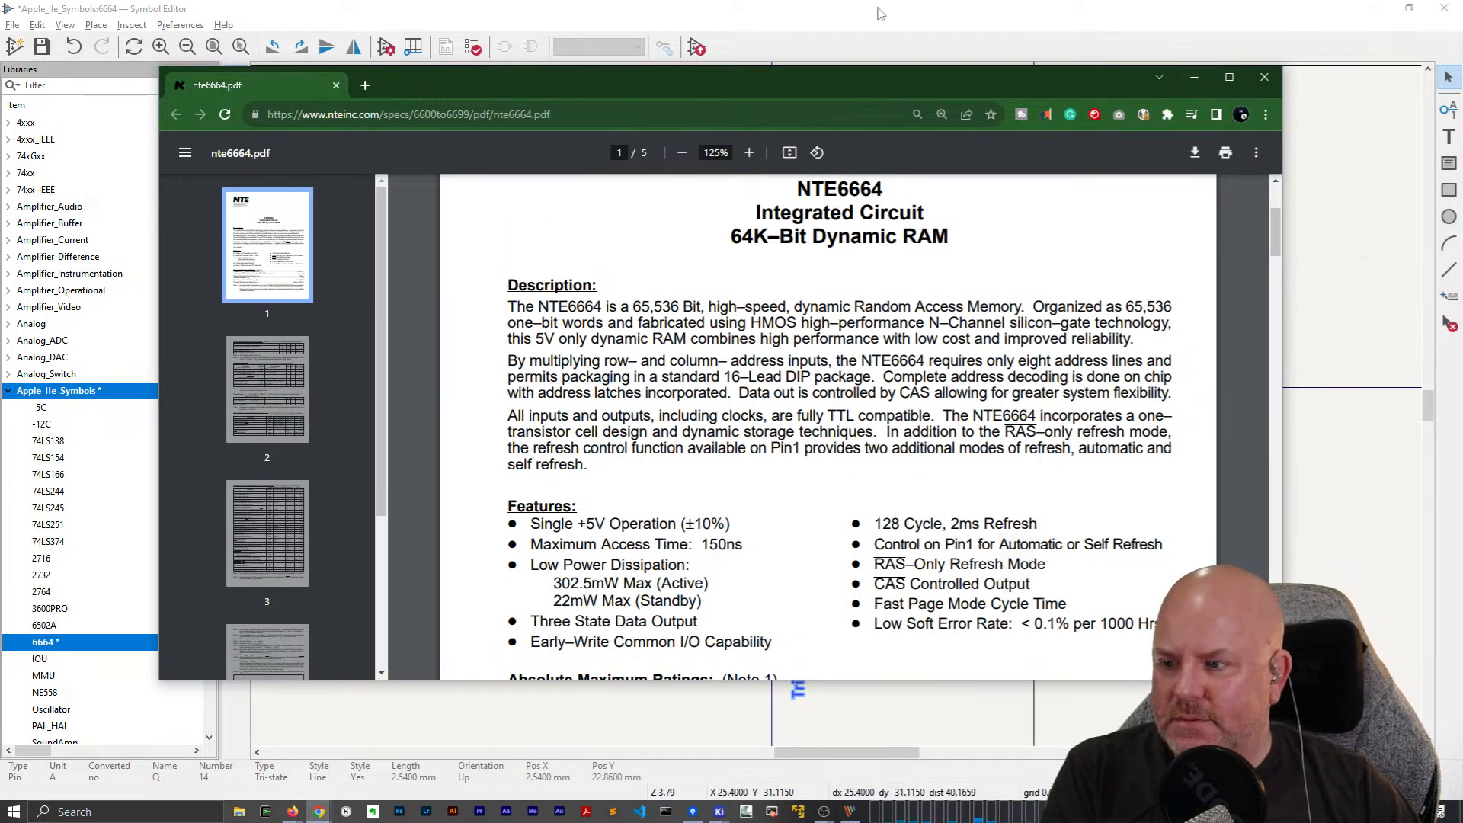
click(1193, 79)
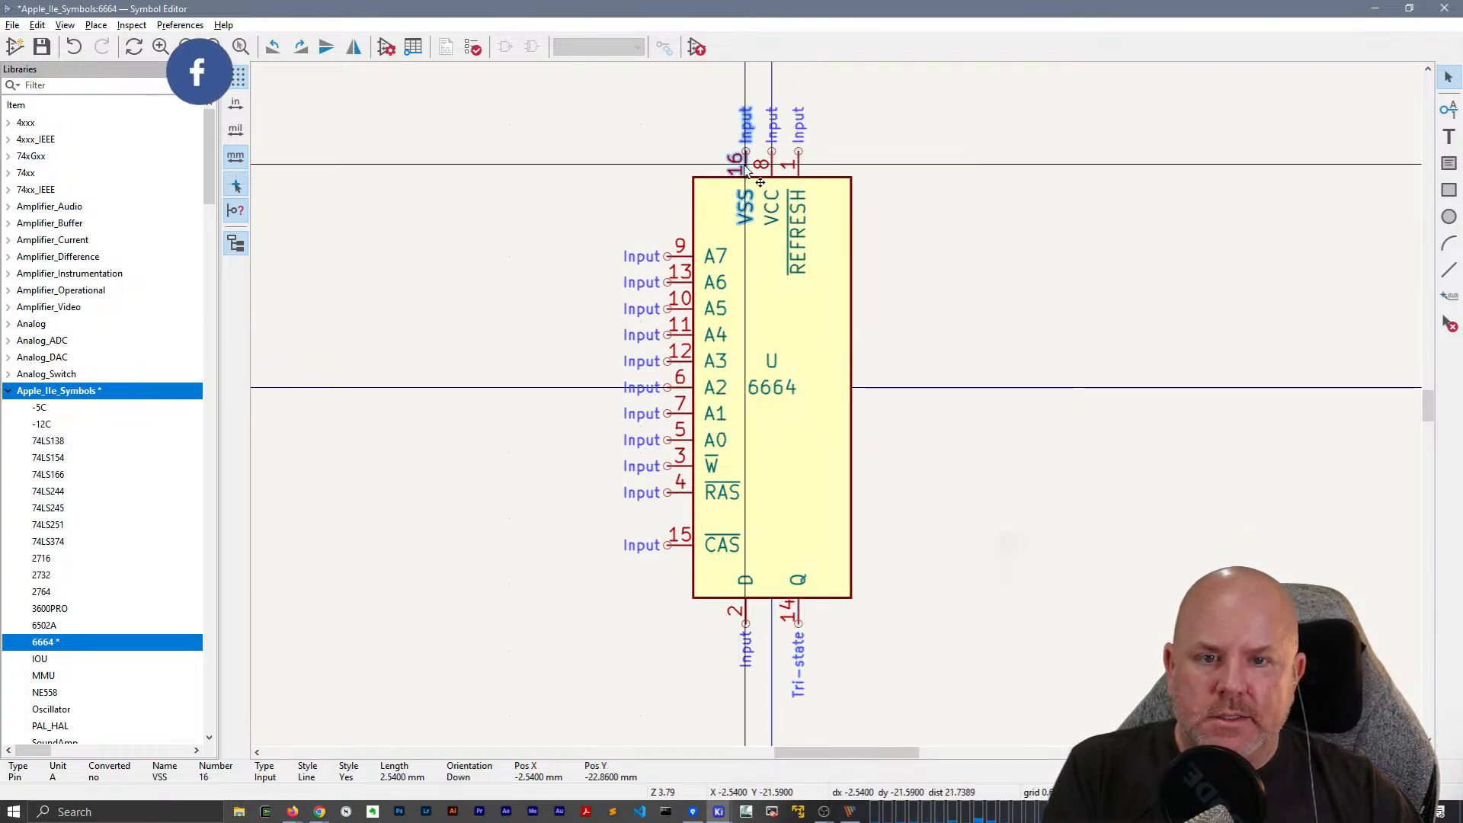
Go through the electrical types of pins 2 to 8 in the 6664 pin table and set pin 8 (VCC) to Power input.
click(417, 47)
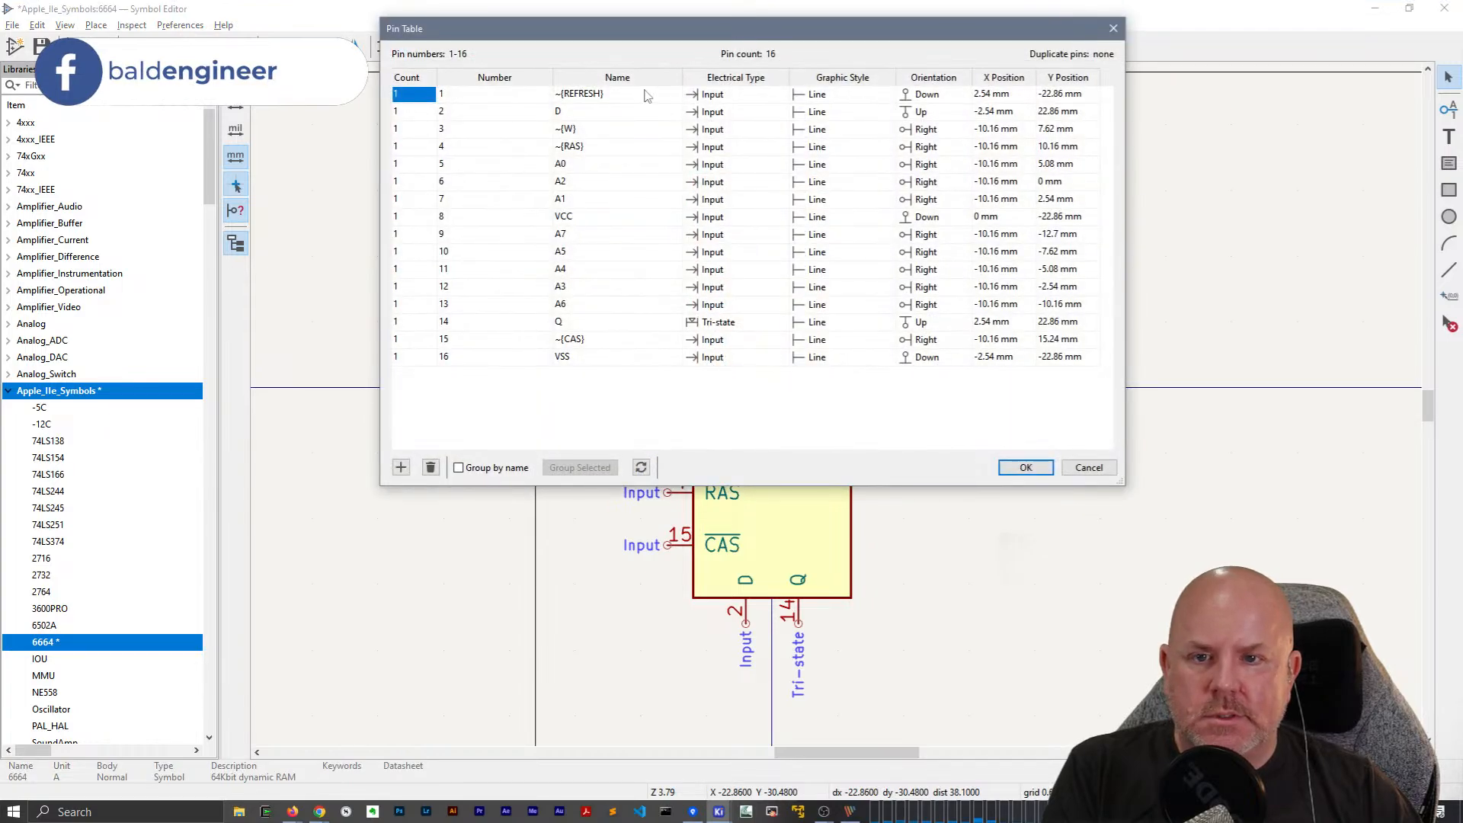
drag(650, 35, 624, 113)
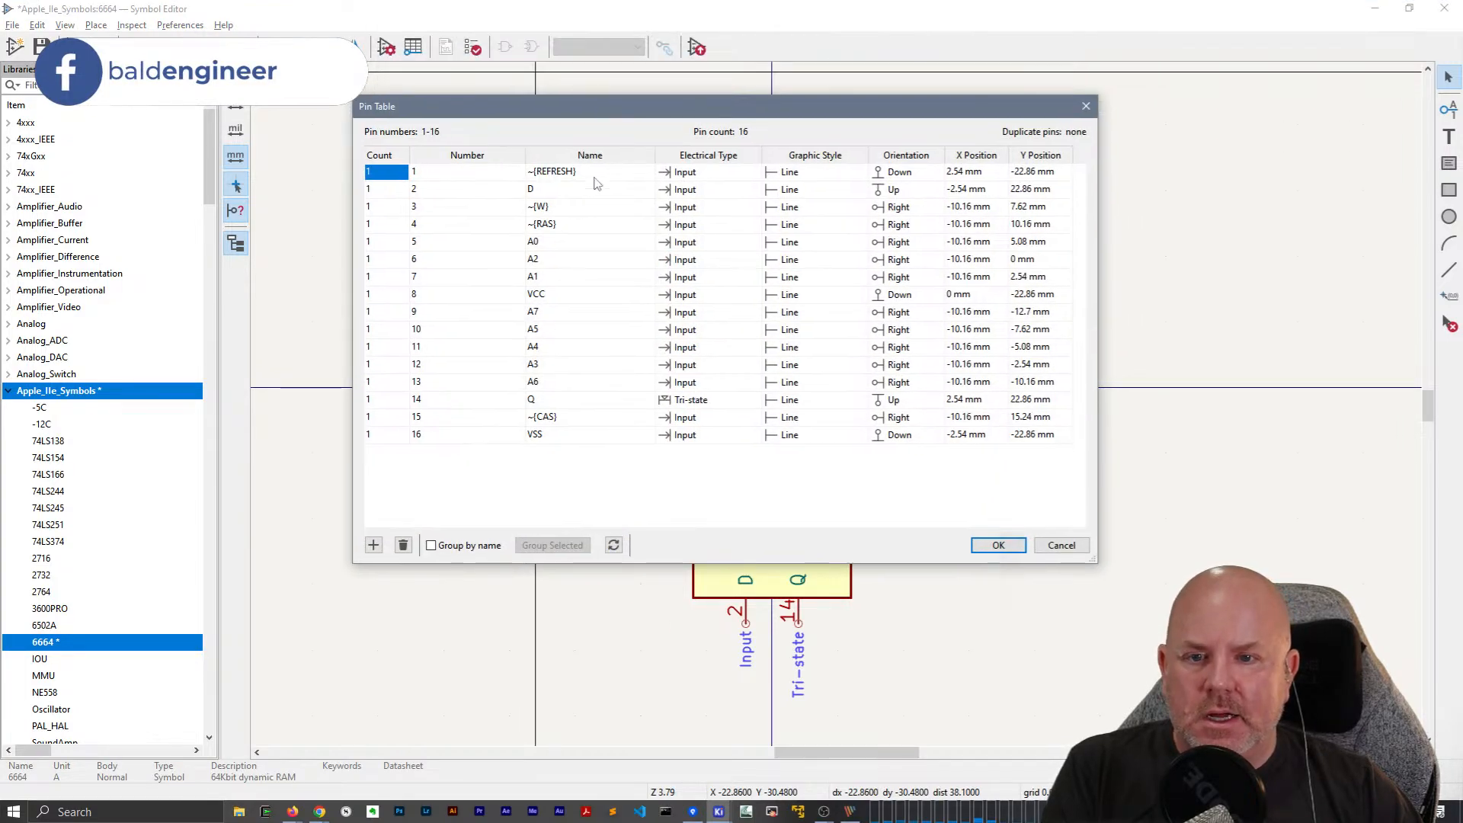
click(696, 196)
click(737, 209)
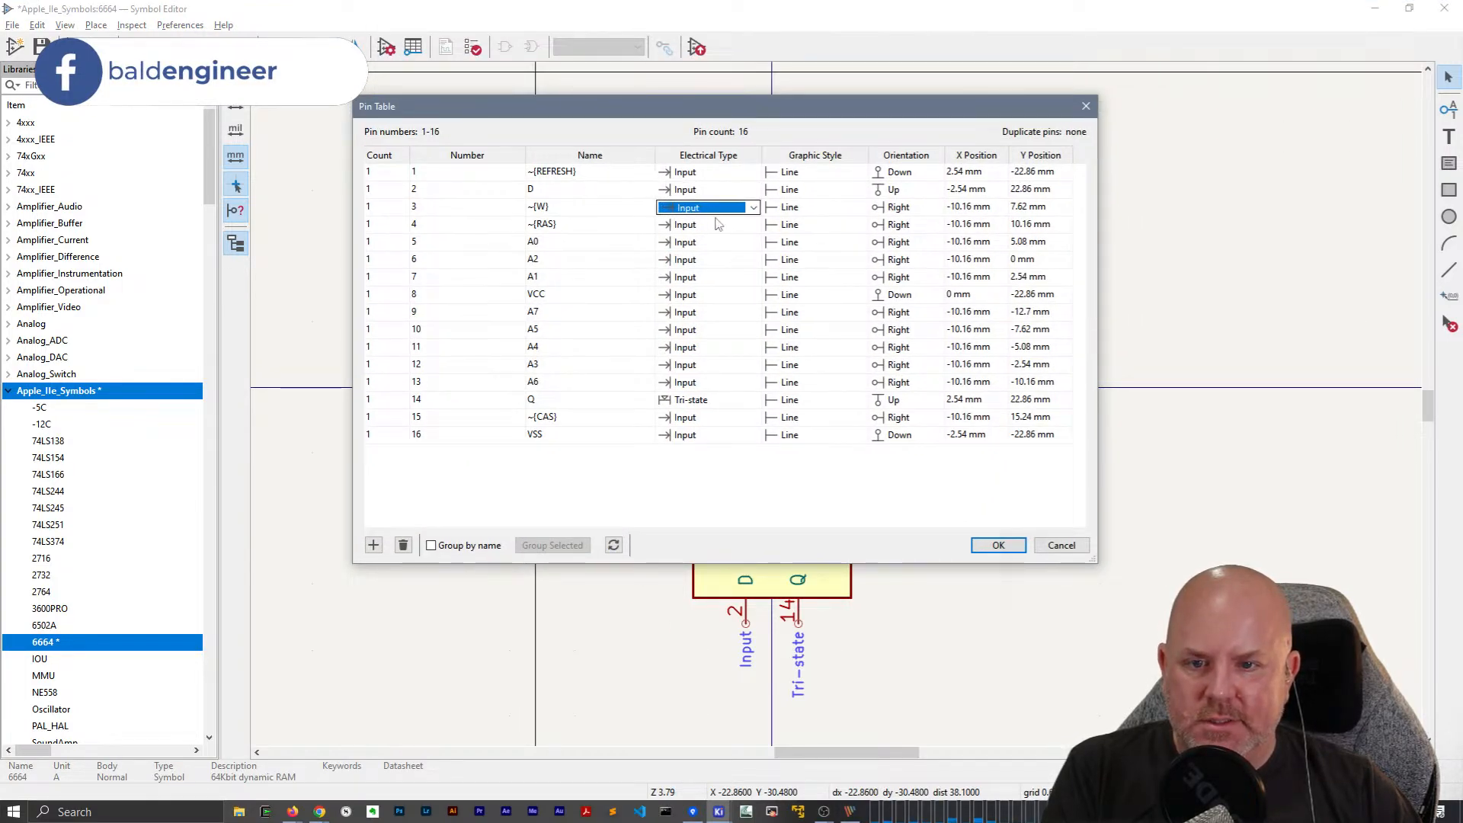
click(710, 226)
click(710, 242)
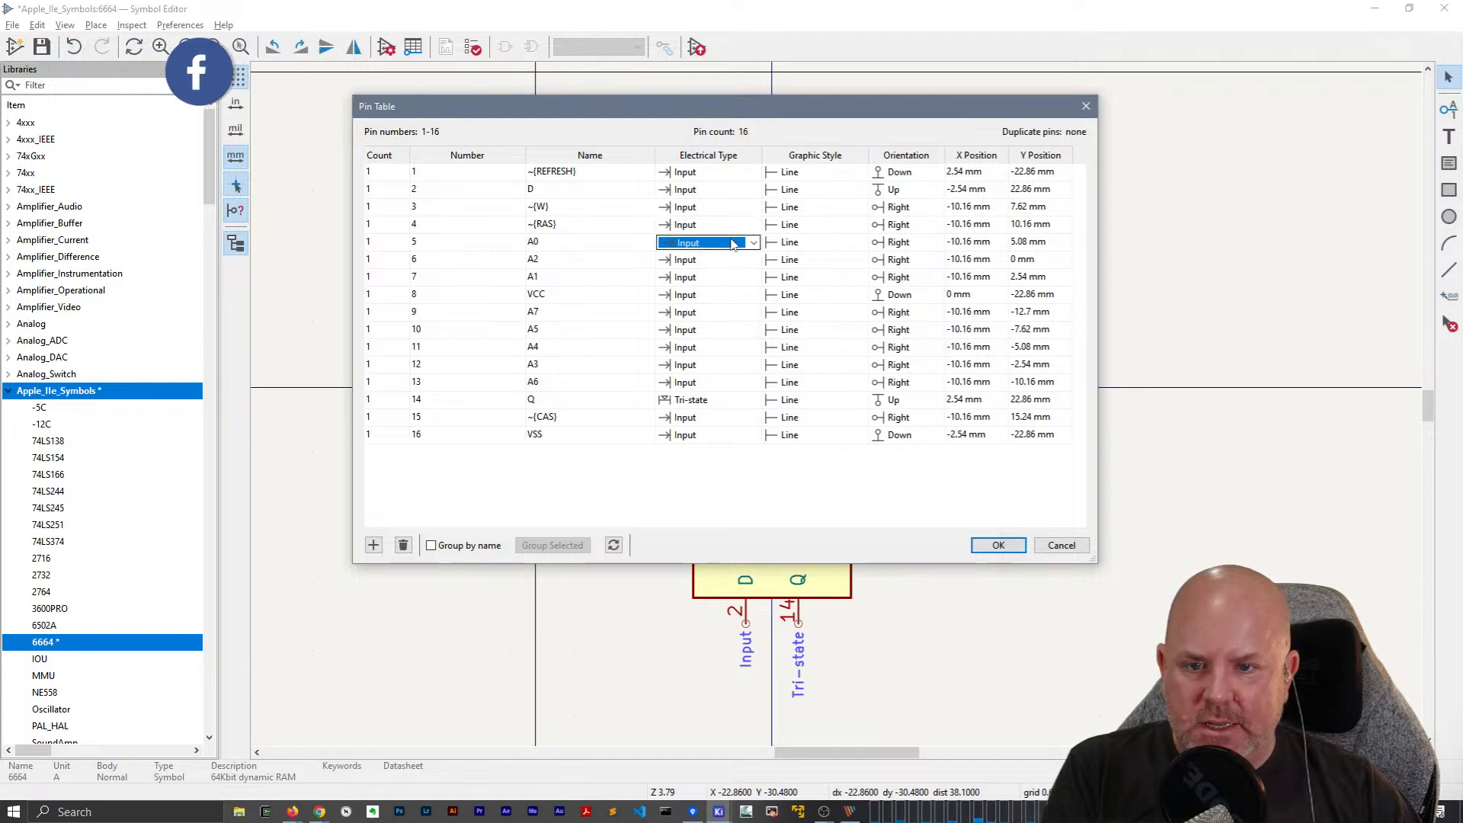
click(710, 260)
click(711, 278)
click(711, 296)
click(712, 296)
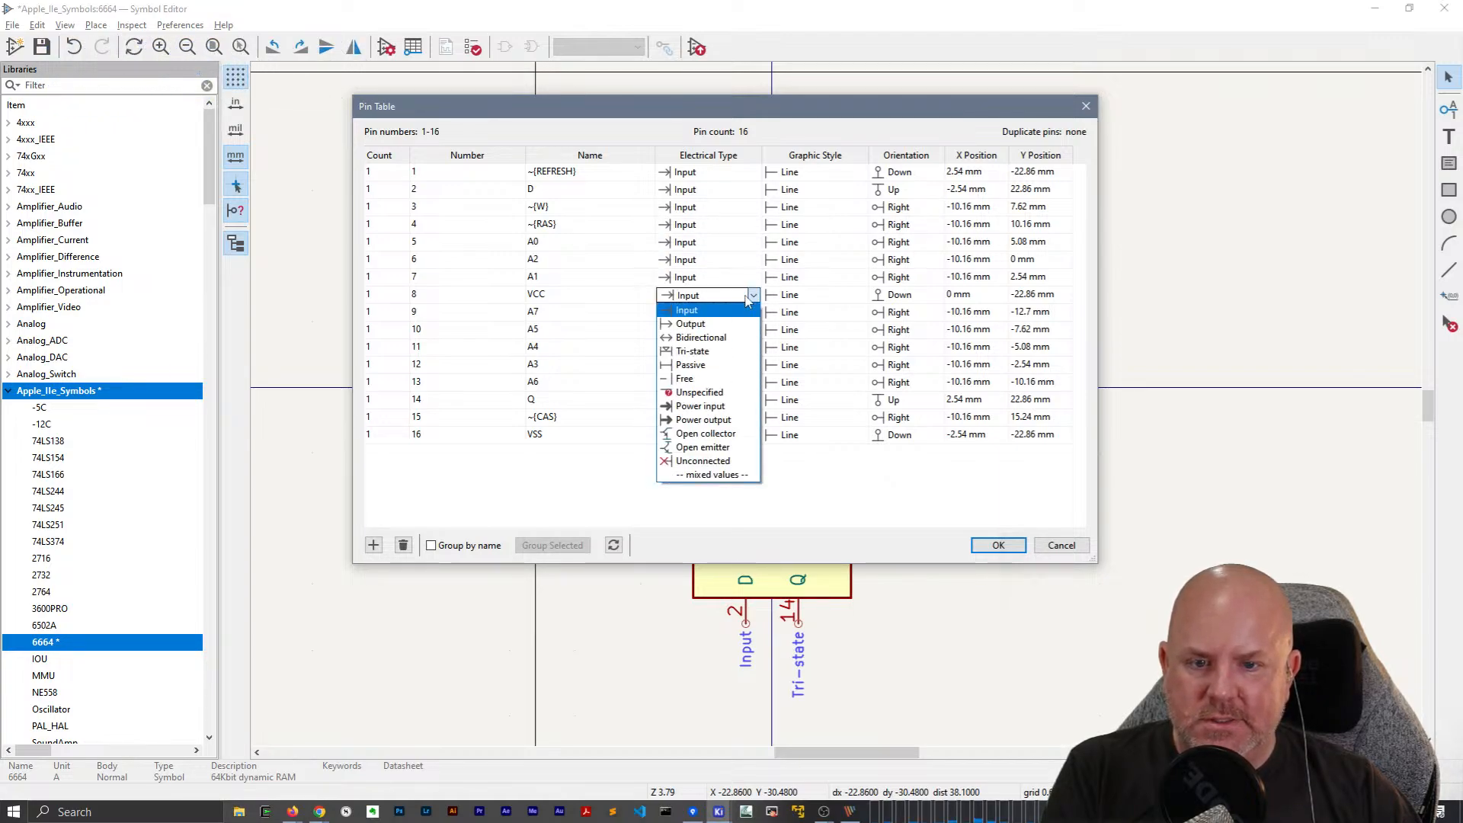
click(701, 406)
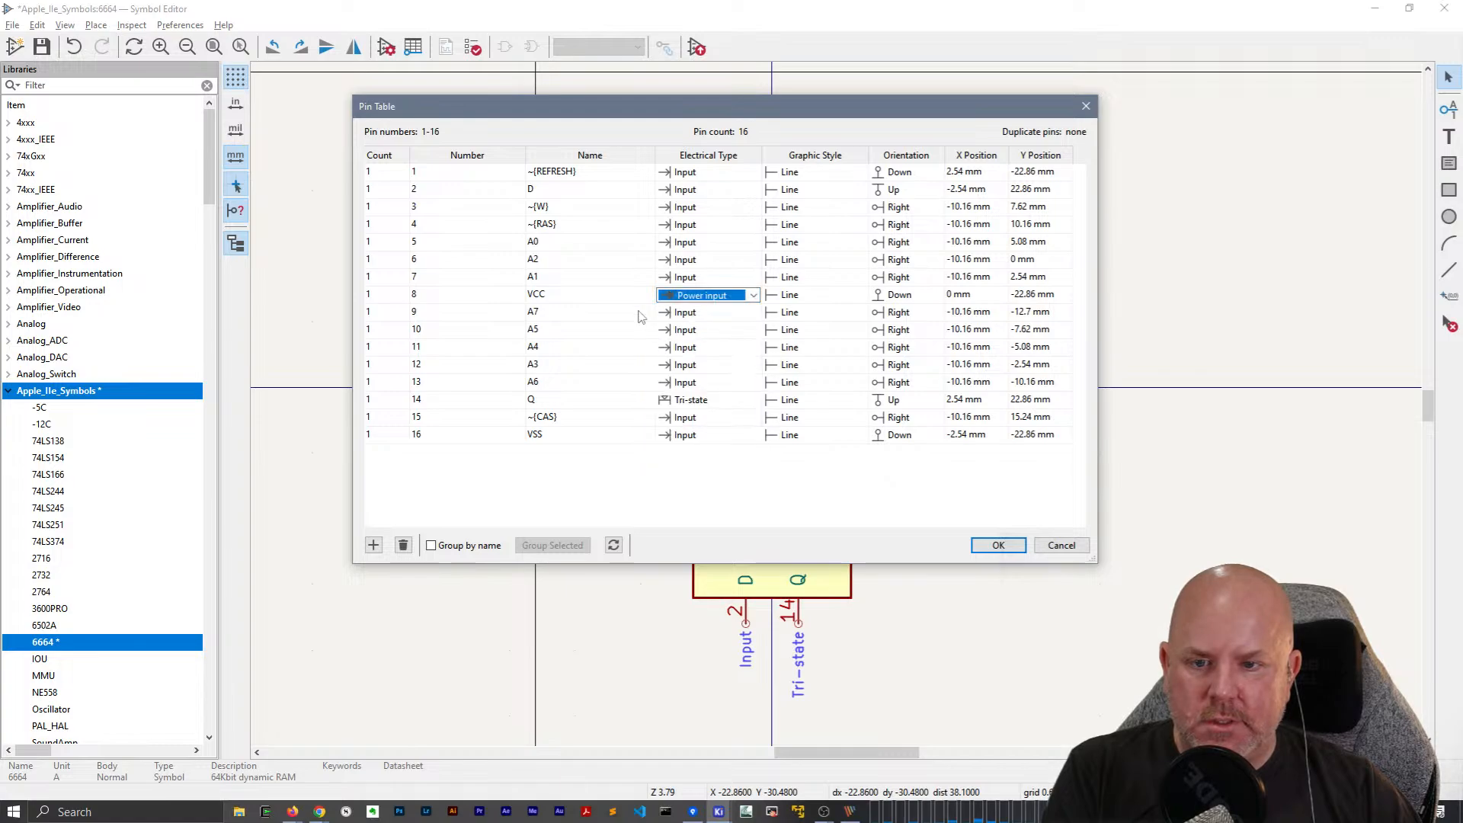
Review pins 9 to 15, set pin 16 (VSS) to Power input, and save the 6664 symbol before closing the Symbol Editor.
click(697, 313)
click(696, 331)
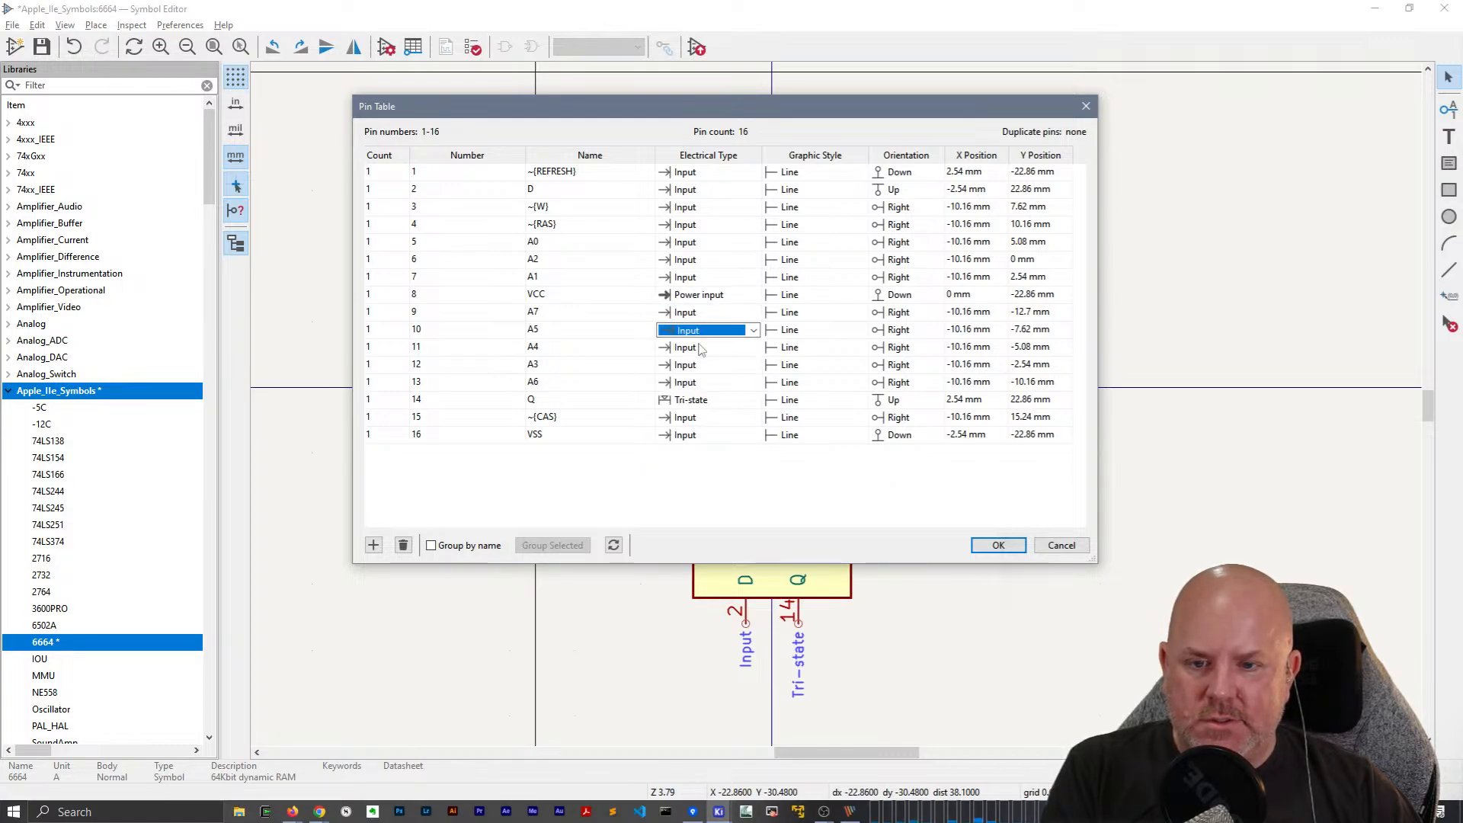
click(699, 347)
double_click(700, 365)
click(700, 380)
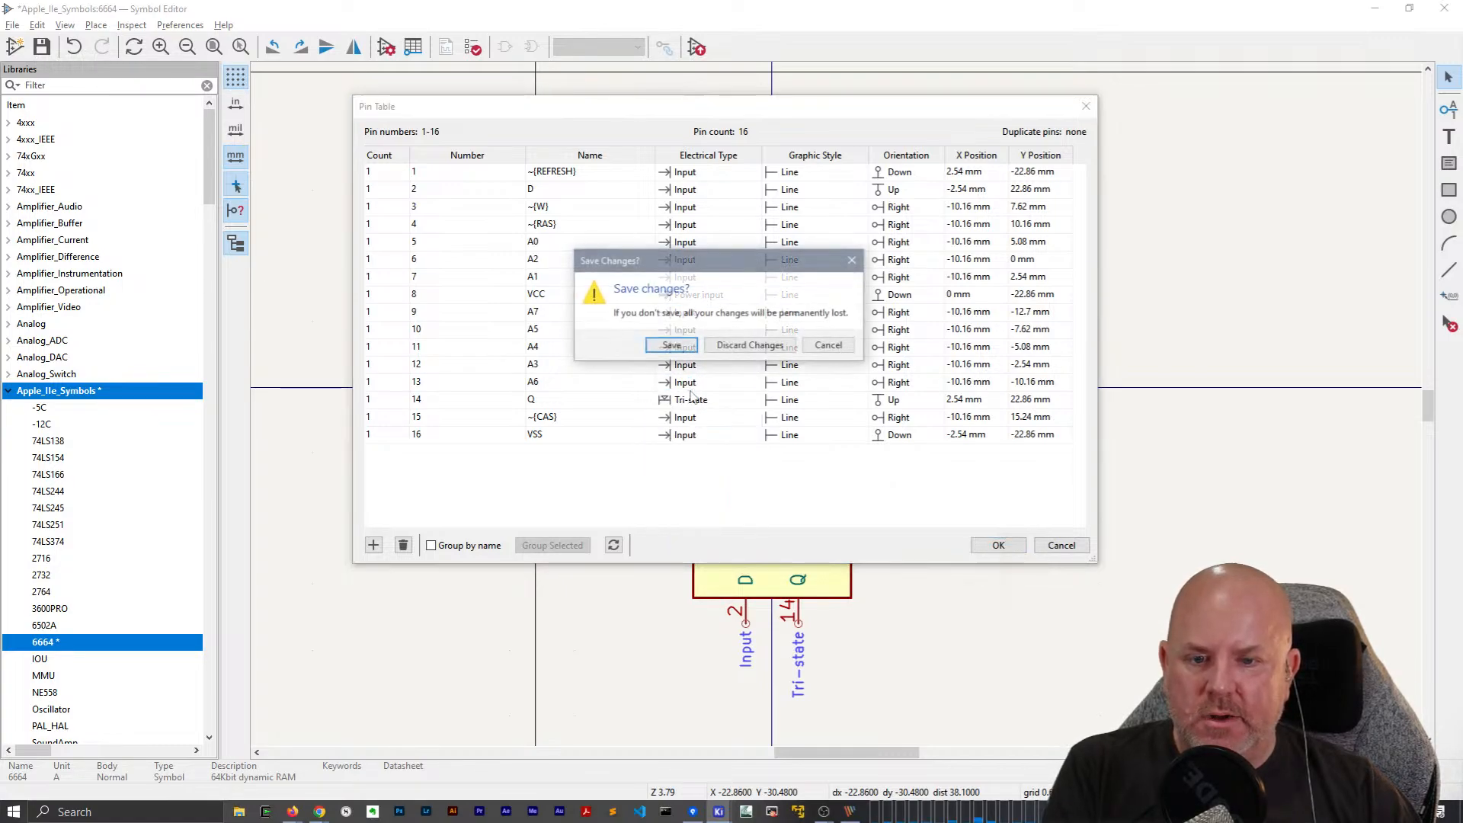
click(711, 401)
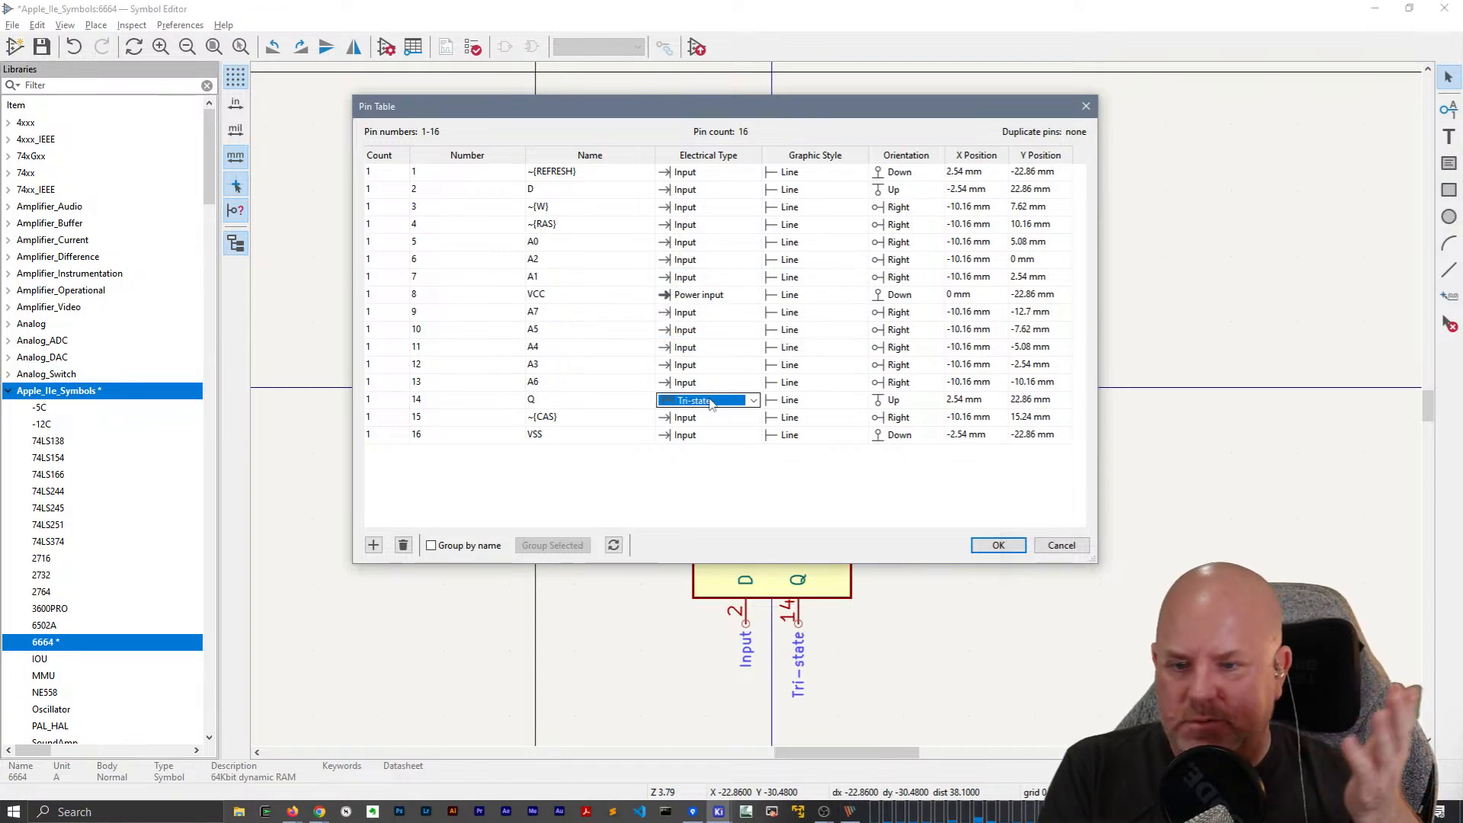
click(708, 417)
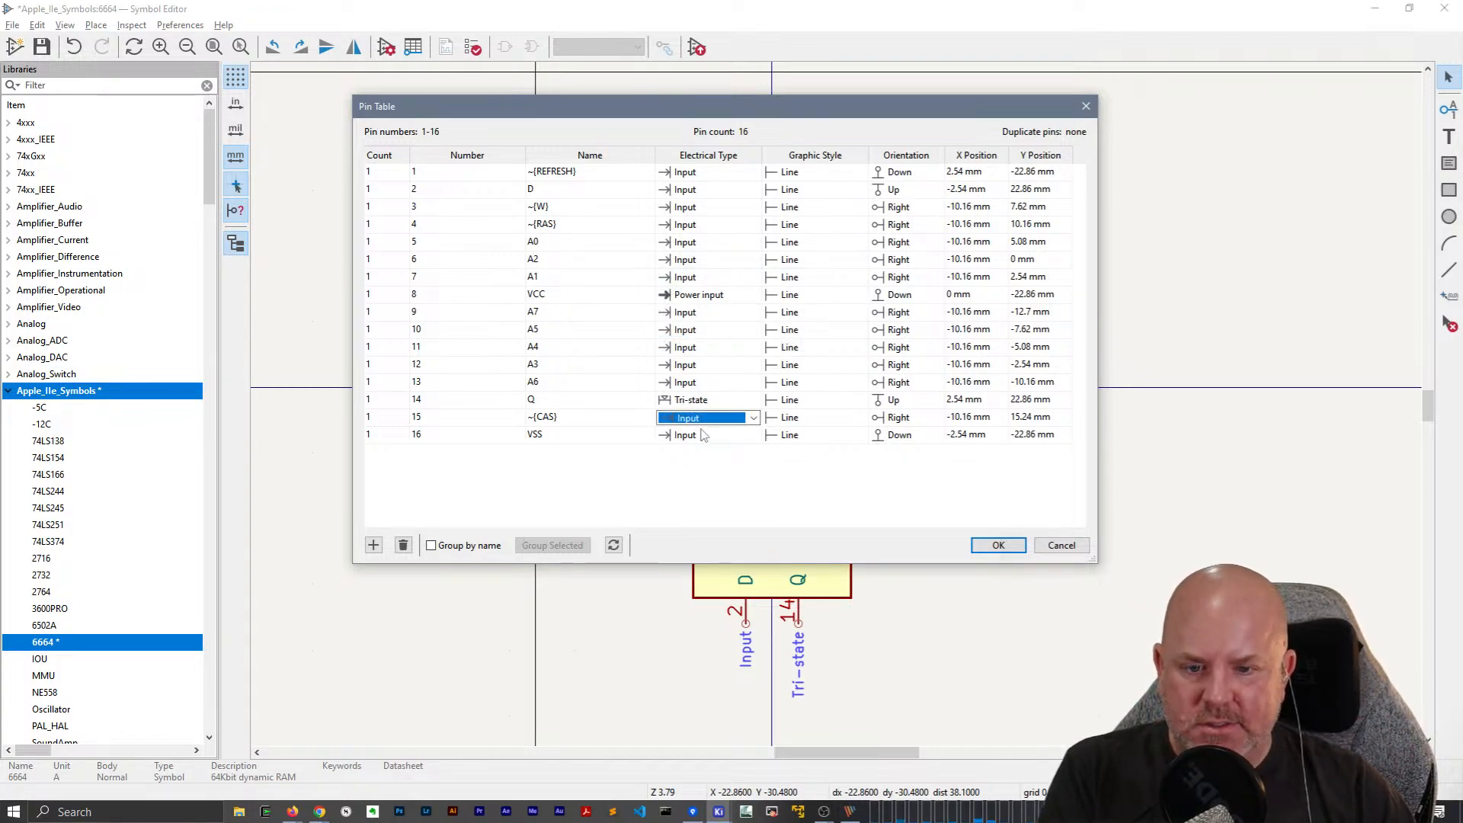
click(701, 435)
click(705, 435)
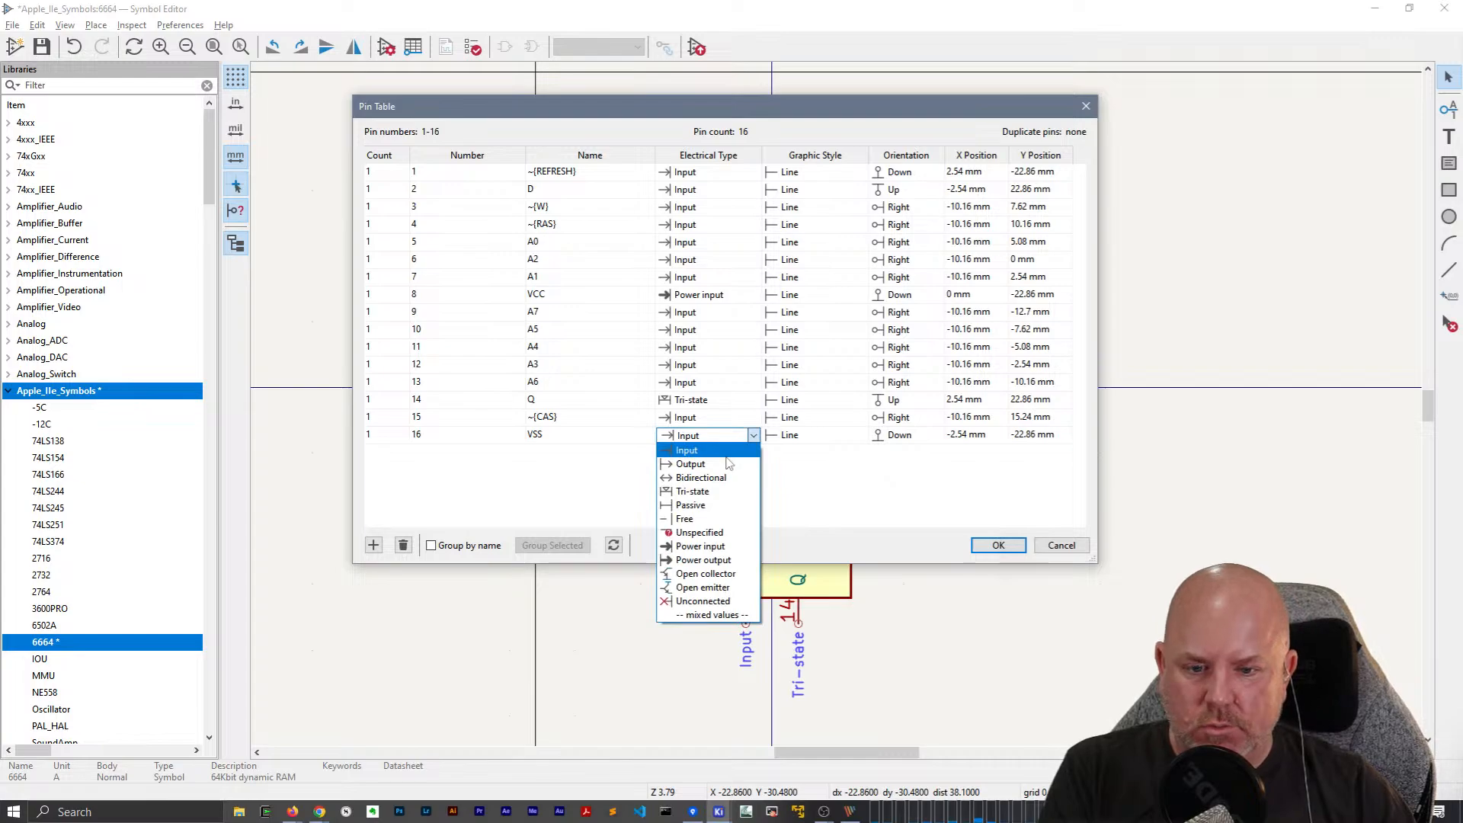
click(730, 547)
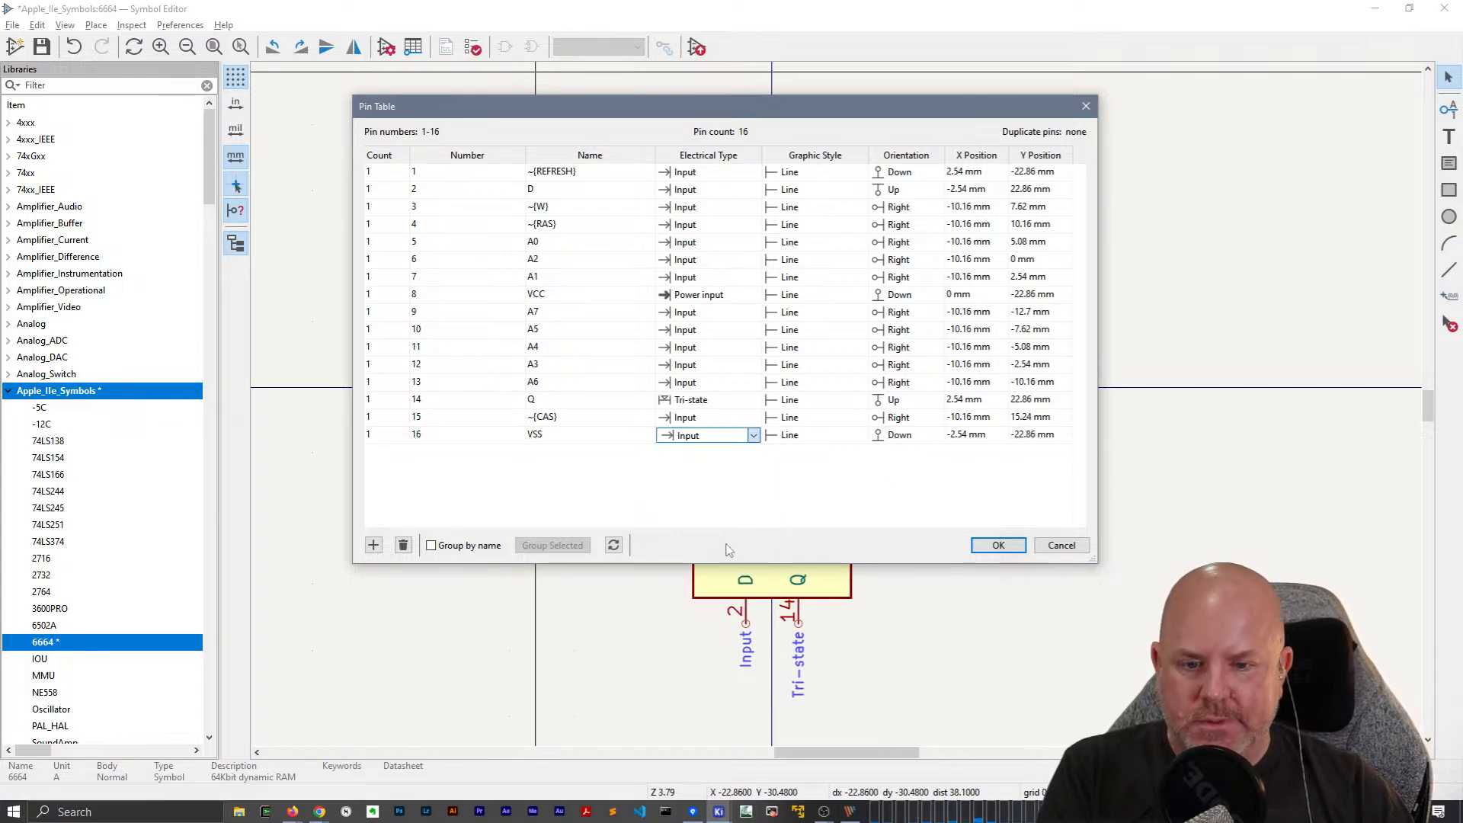
click(997, 545)
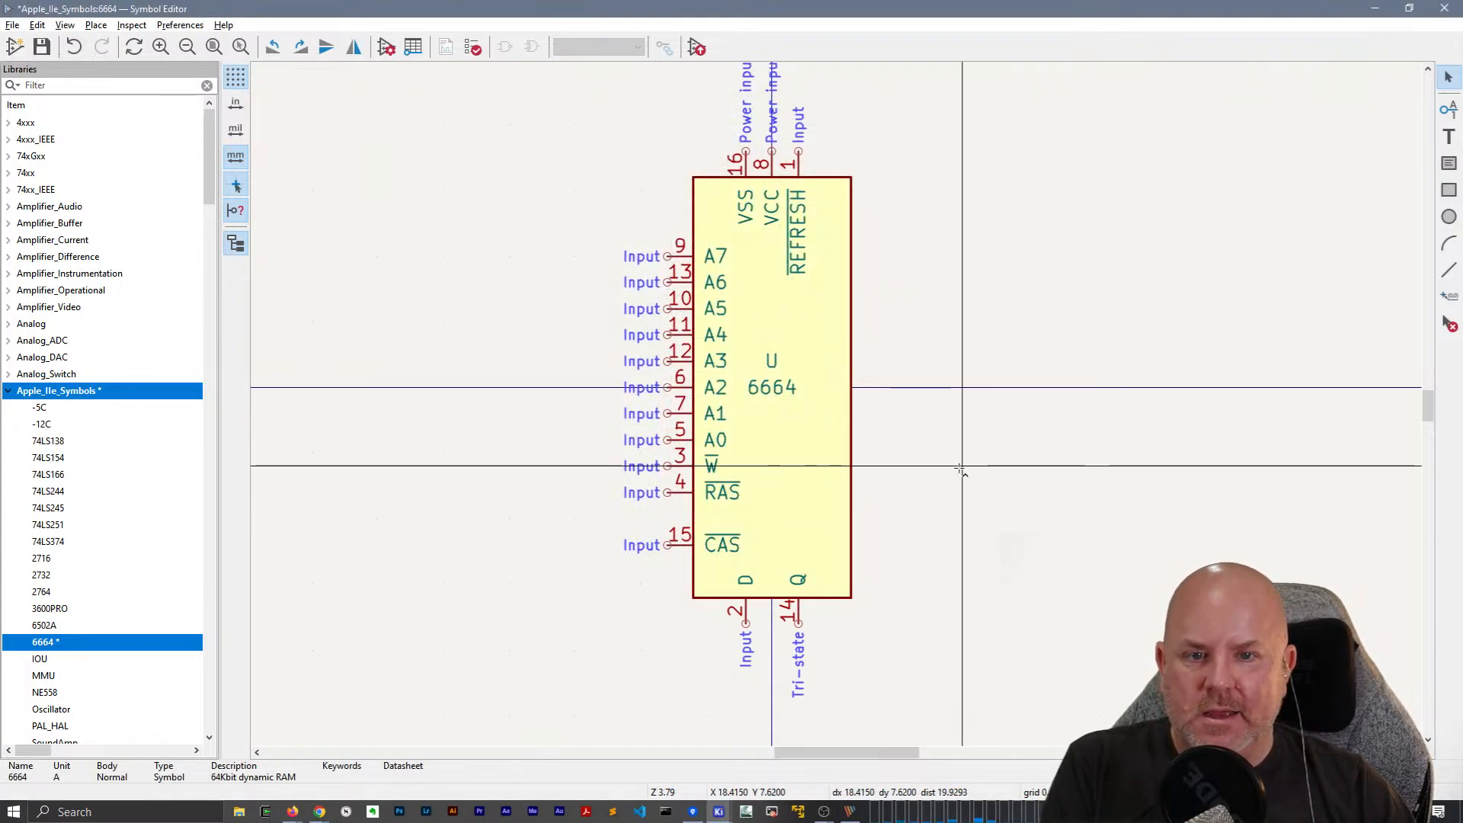
key(ctrl+s)
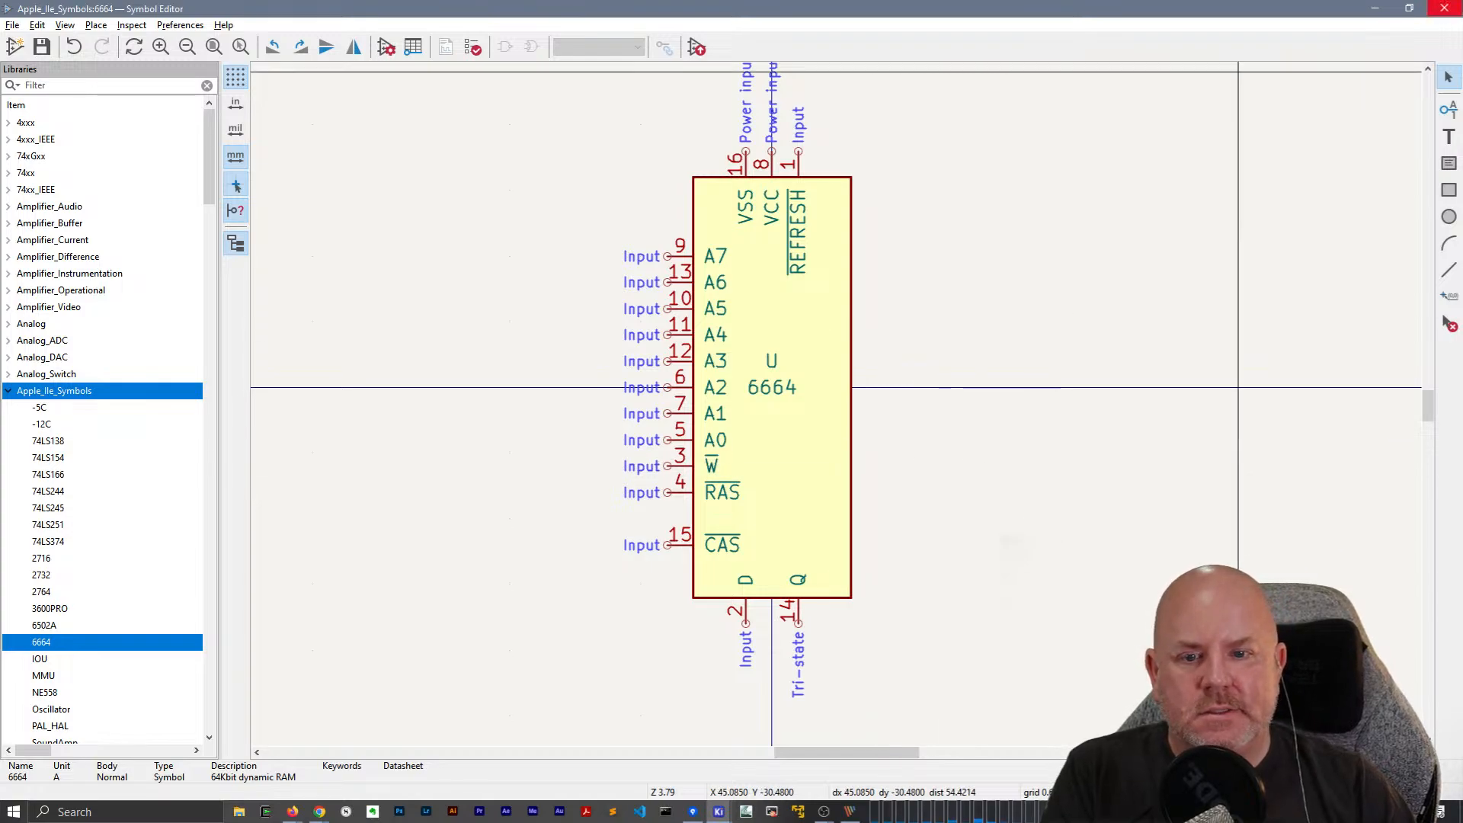
click(1445, 8)
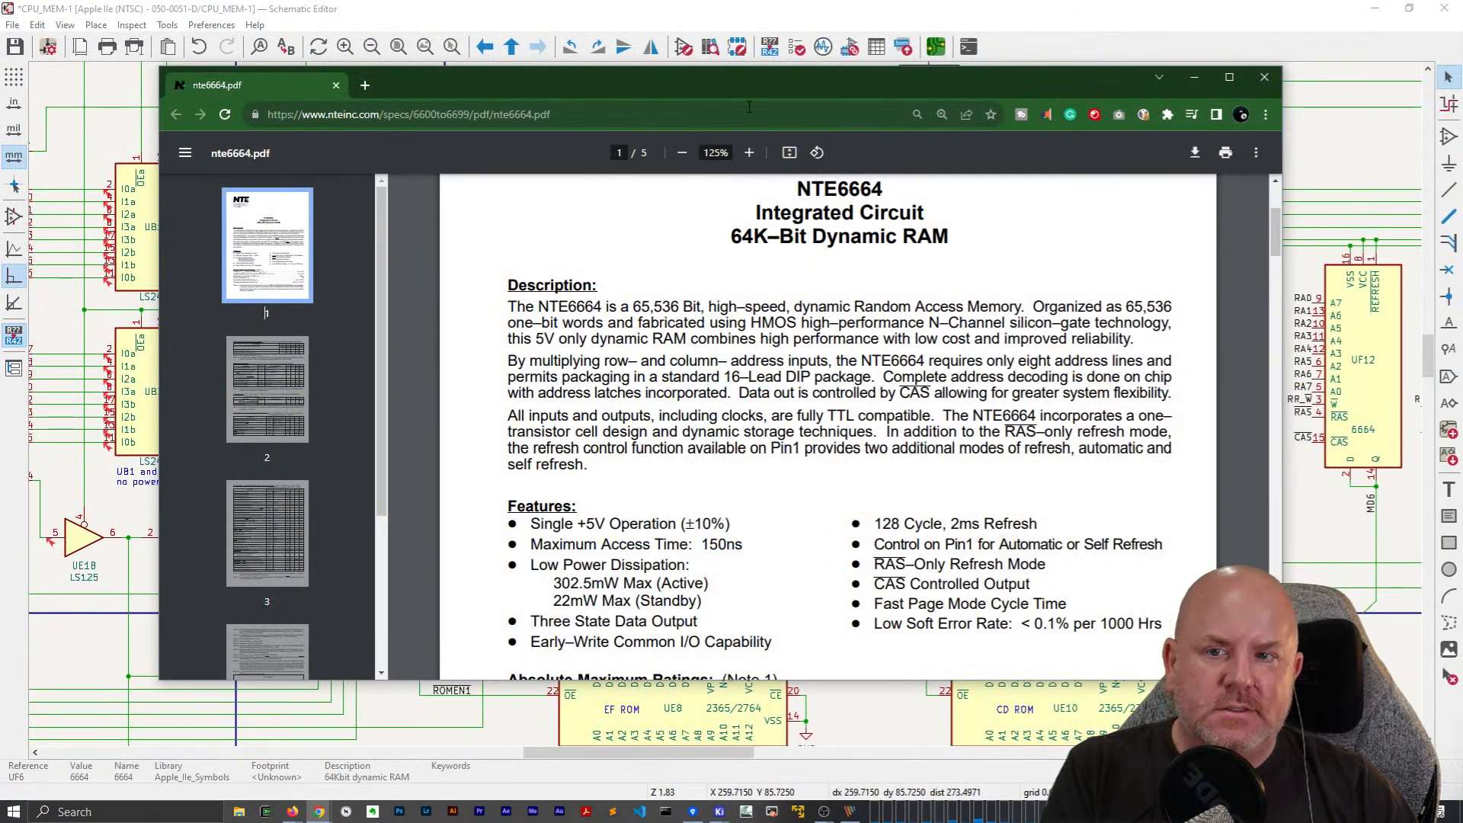
Copy the nte6664.pdf web address from the browser and open the library symbol of UF6 for editing.
click(601, 118)
key(ctrl+c)
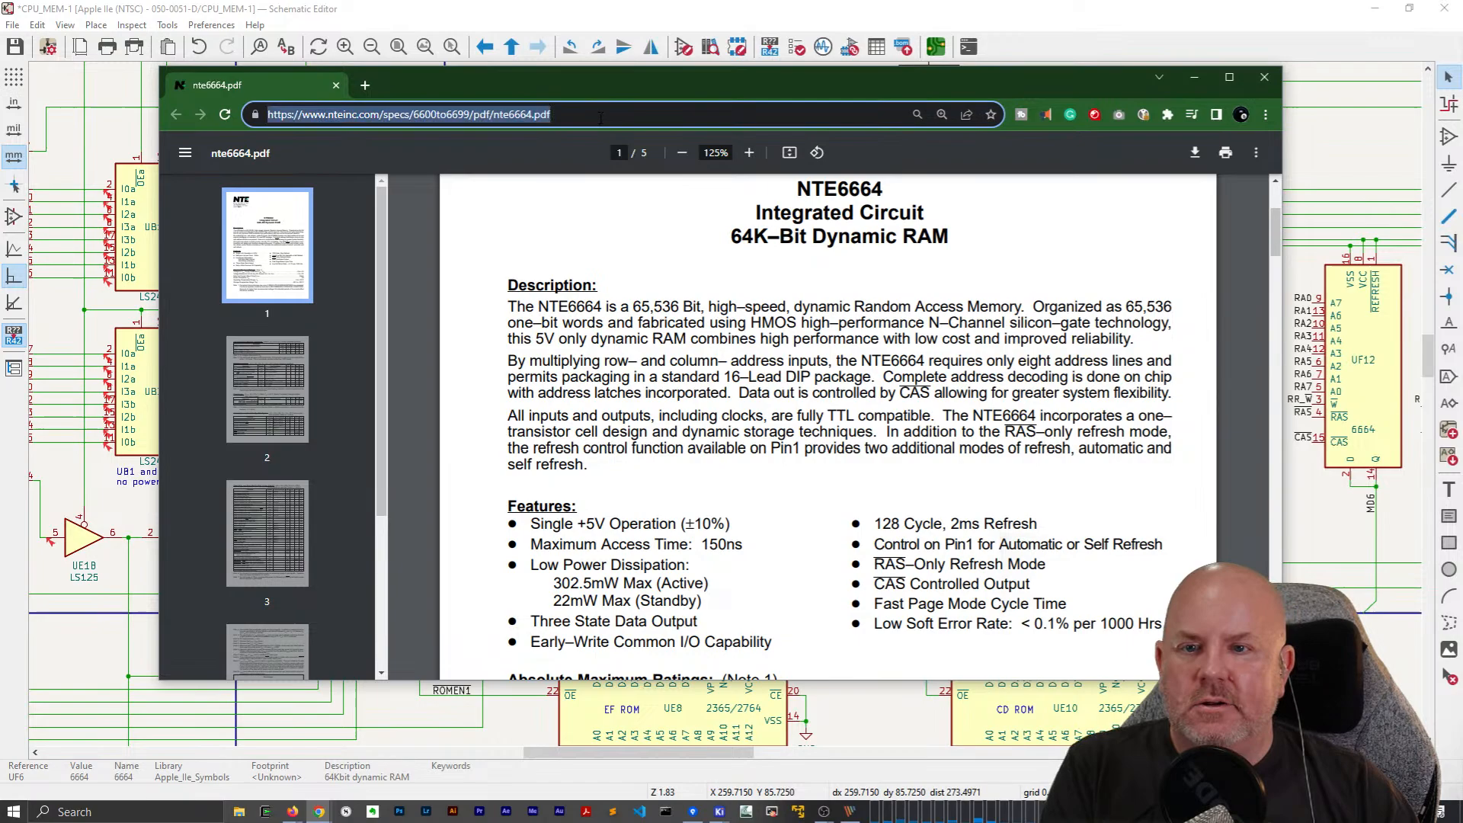
click(610, 13)
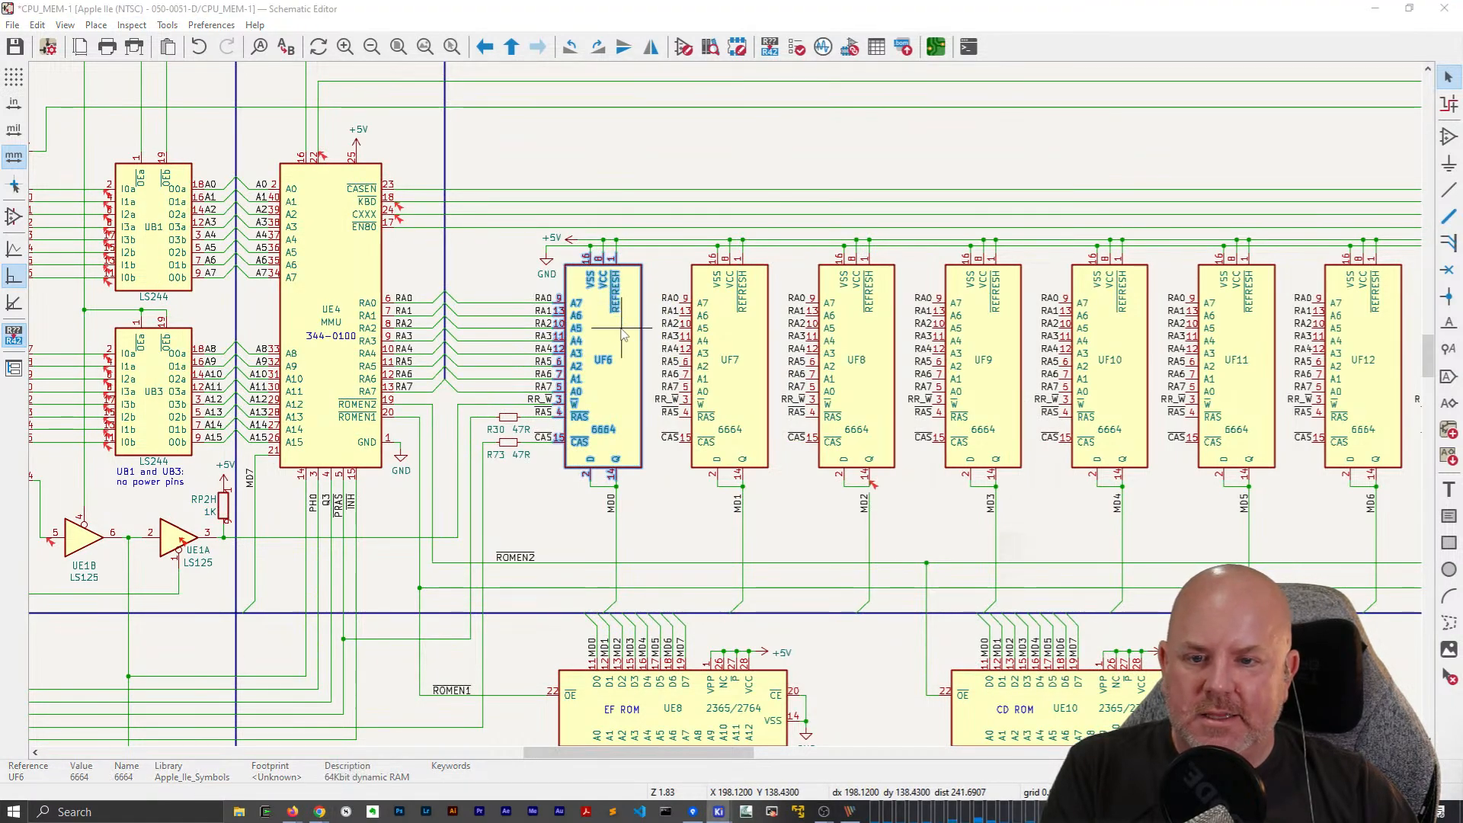
double_click(626, 333)
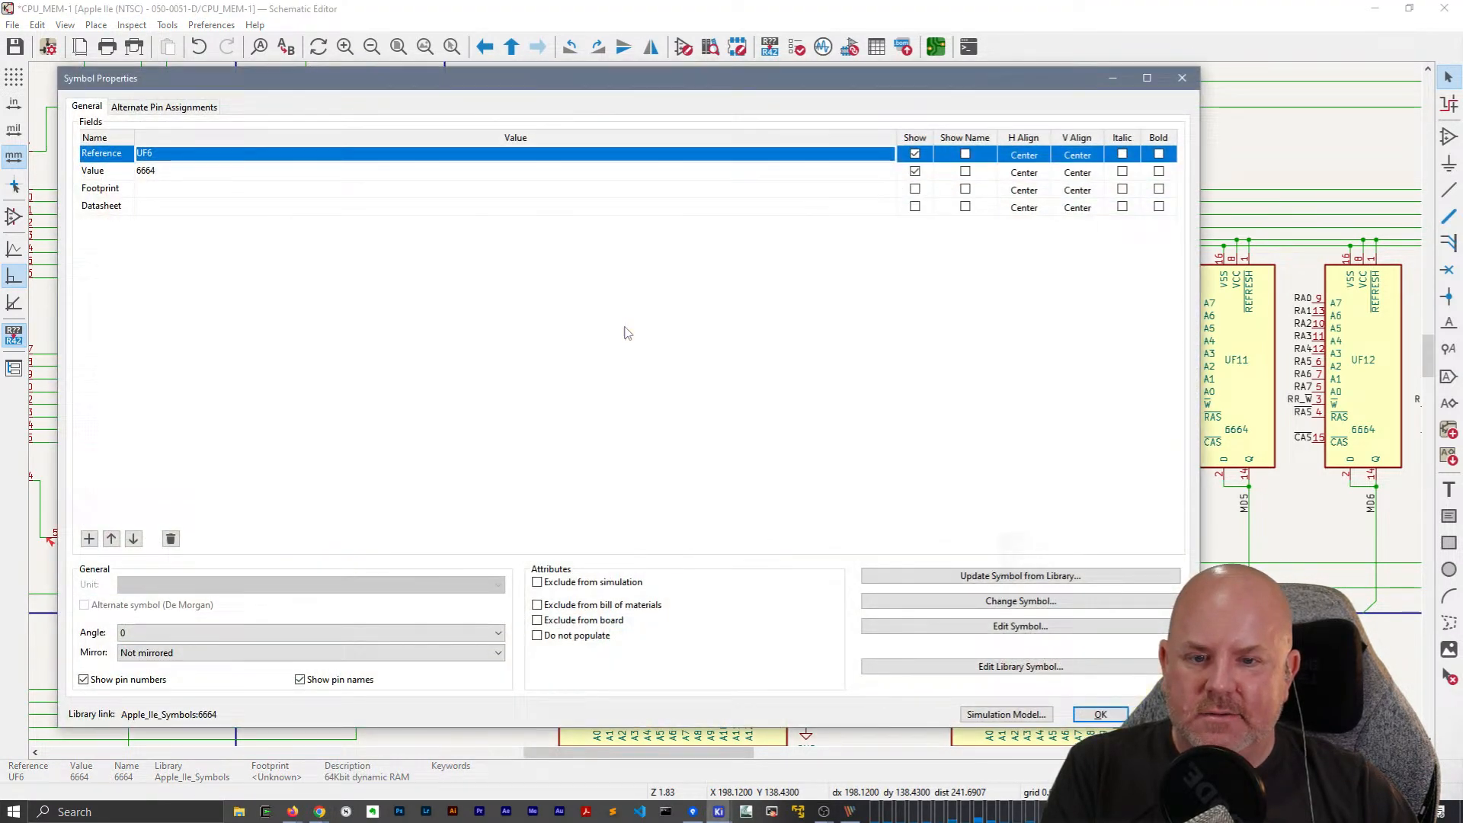
click(939, 673)
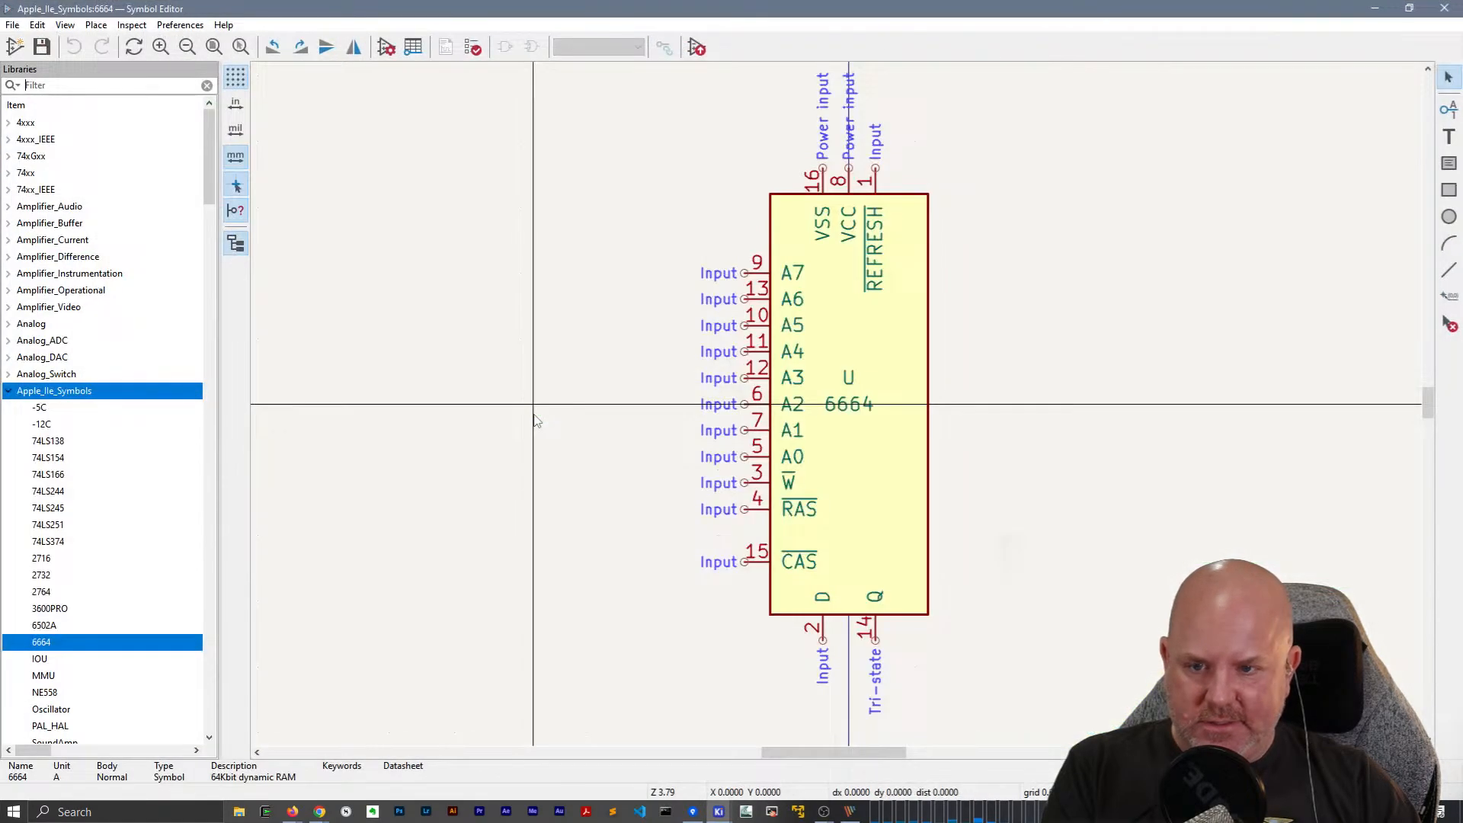
click(386, 47)
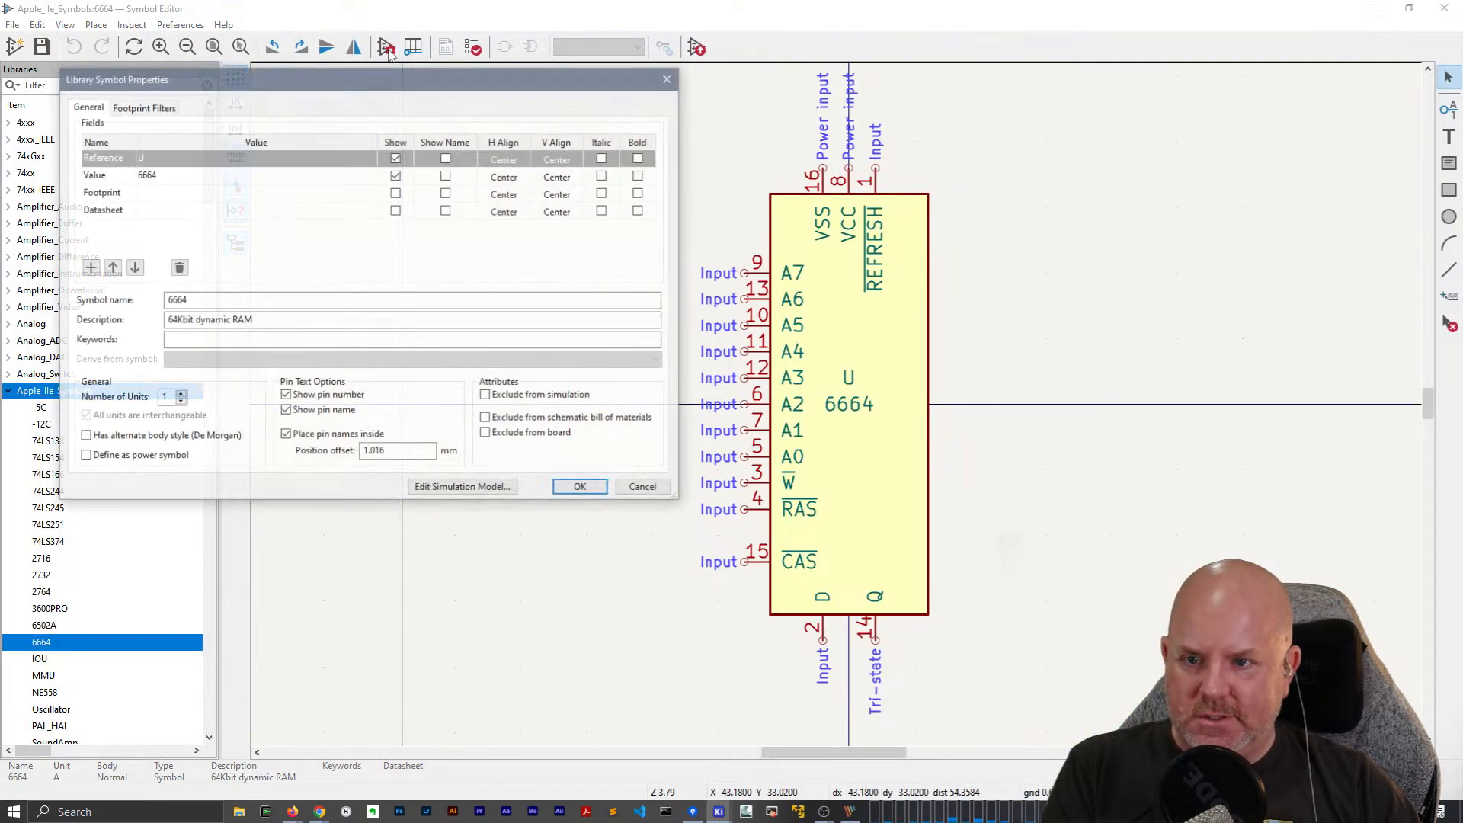
click(183, 211)
key(ctrl+v)
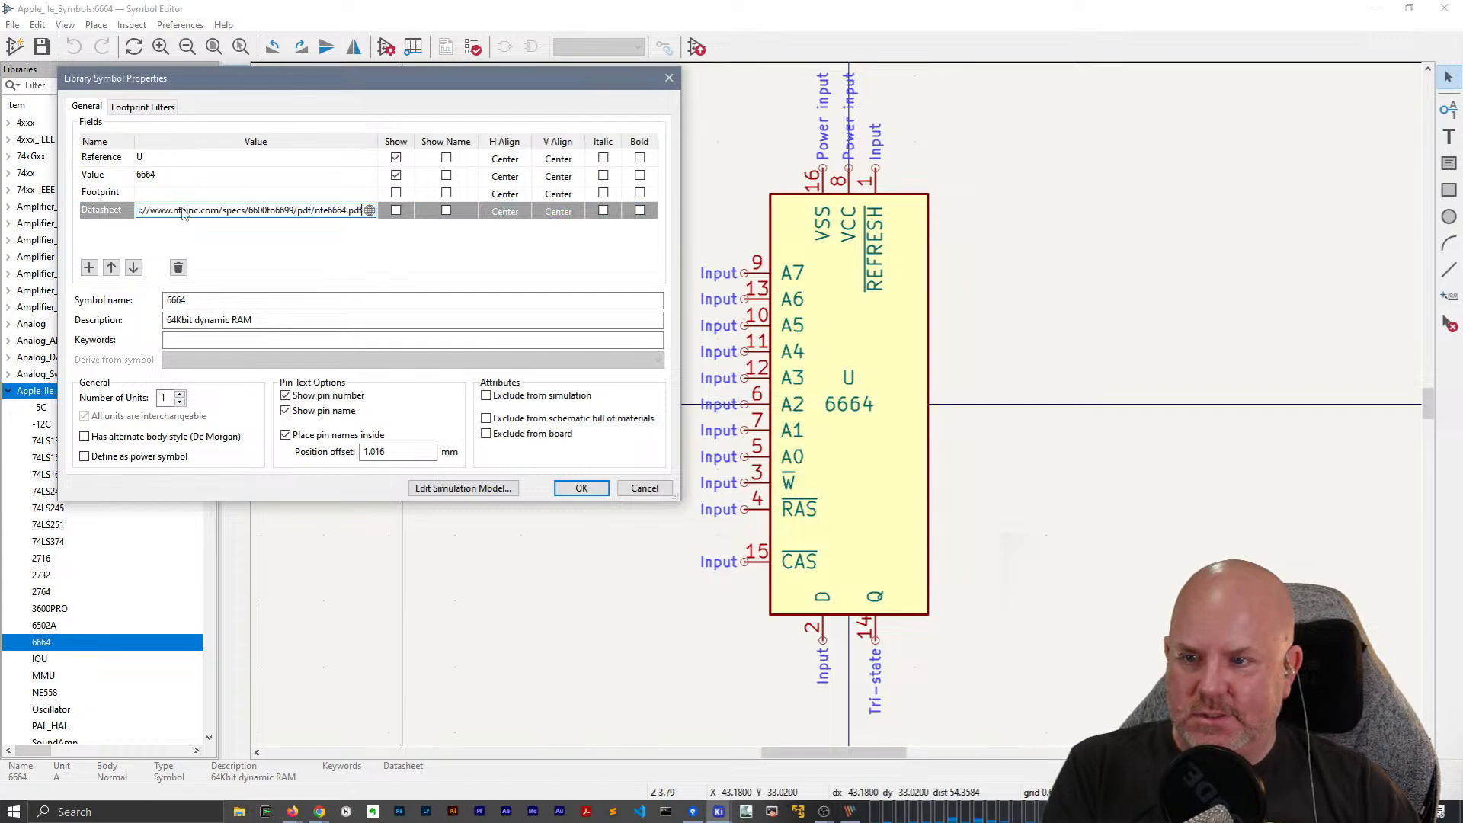
click(579, 490)
key(ctrl+s)
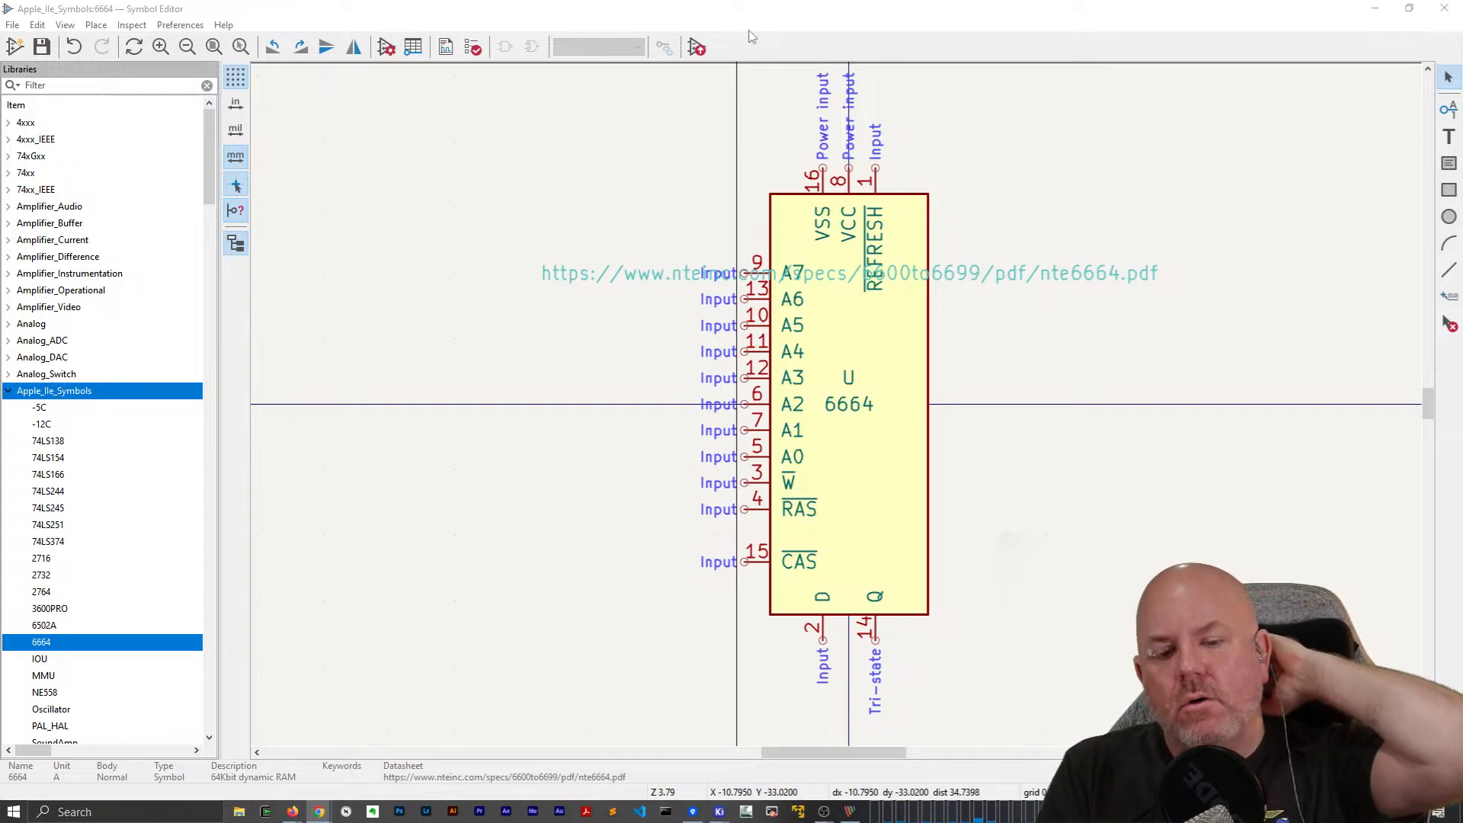
Examine the electrical type options for pin 14 (Q) of the 6664 symbol without changing it, and close the Symbol Editor.
double_click(877, 631)
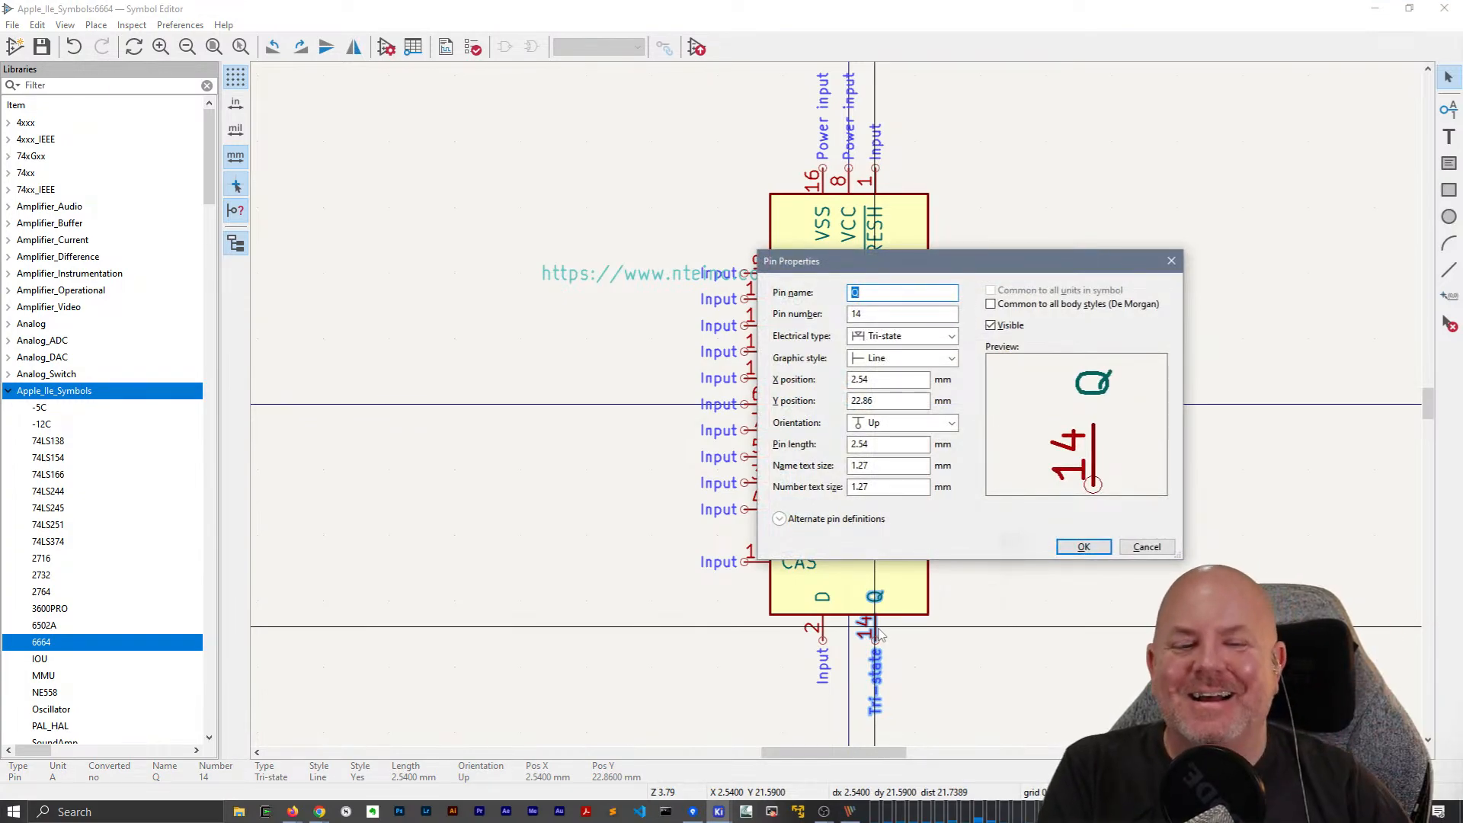
click(951, 336)
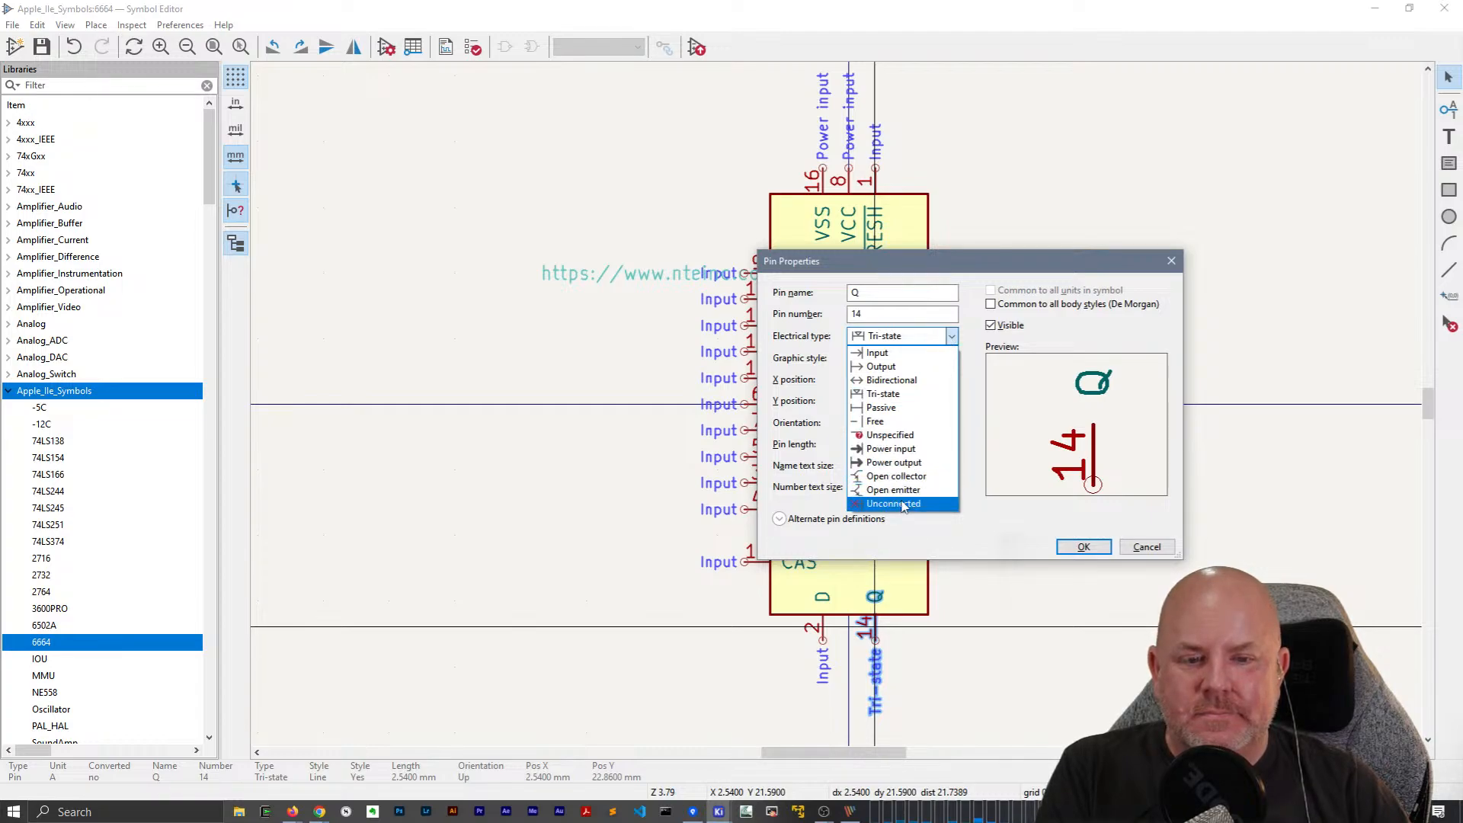
click(884, 392)
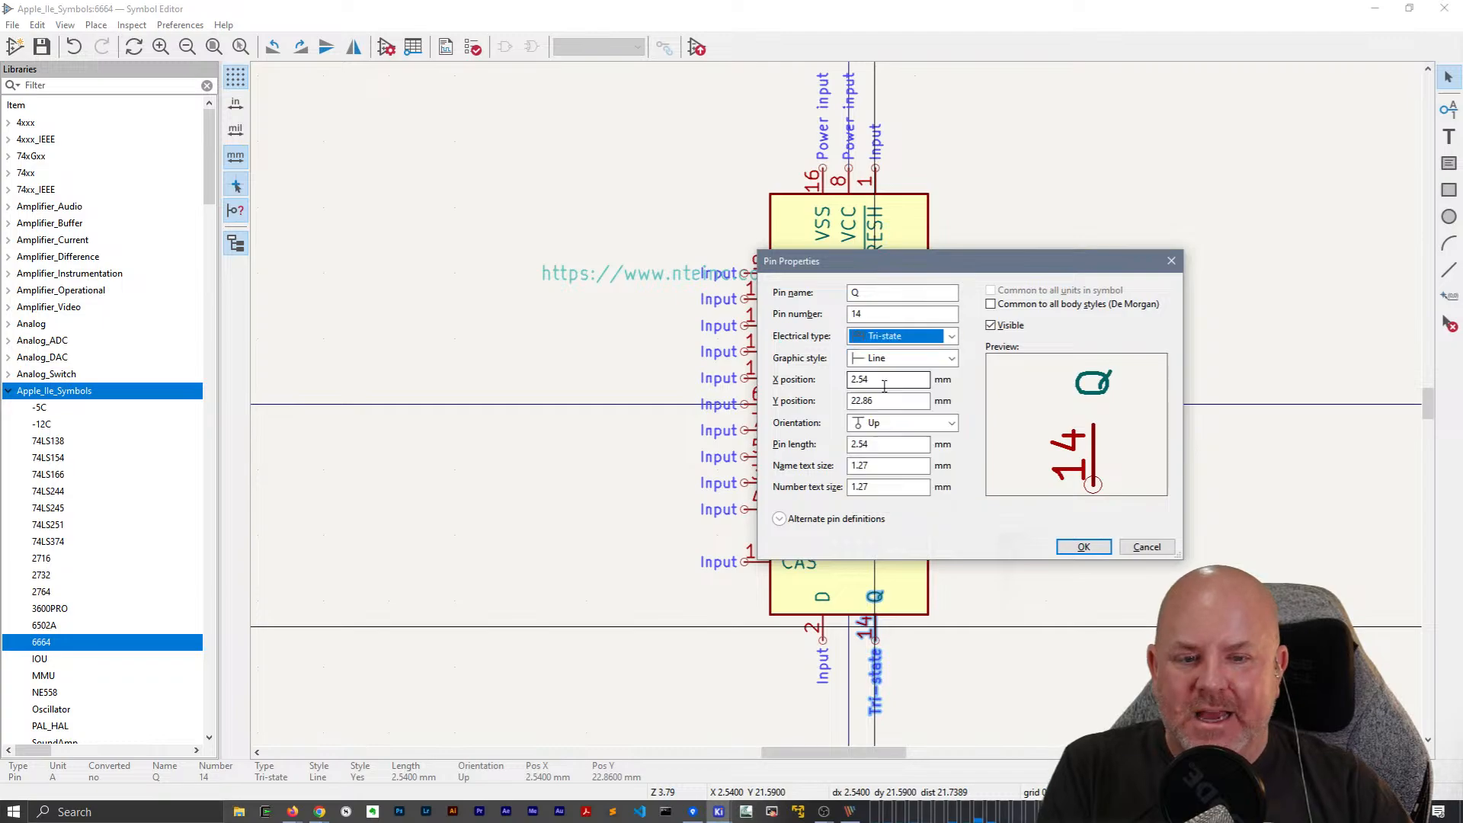
click(1152, 554)
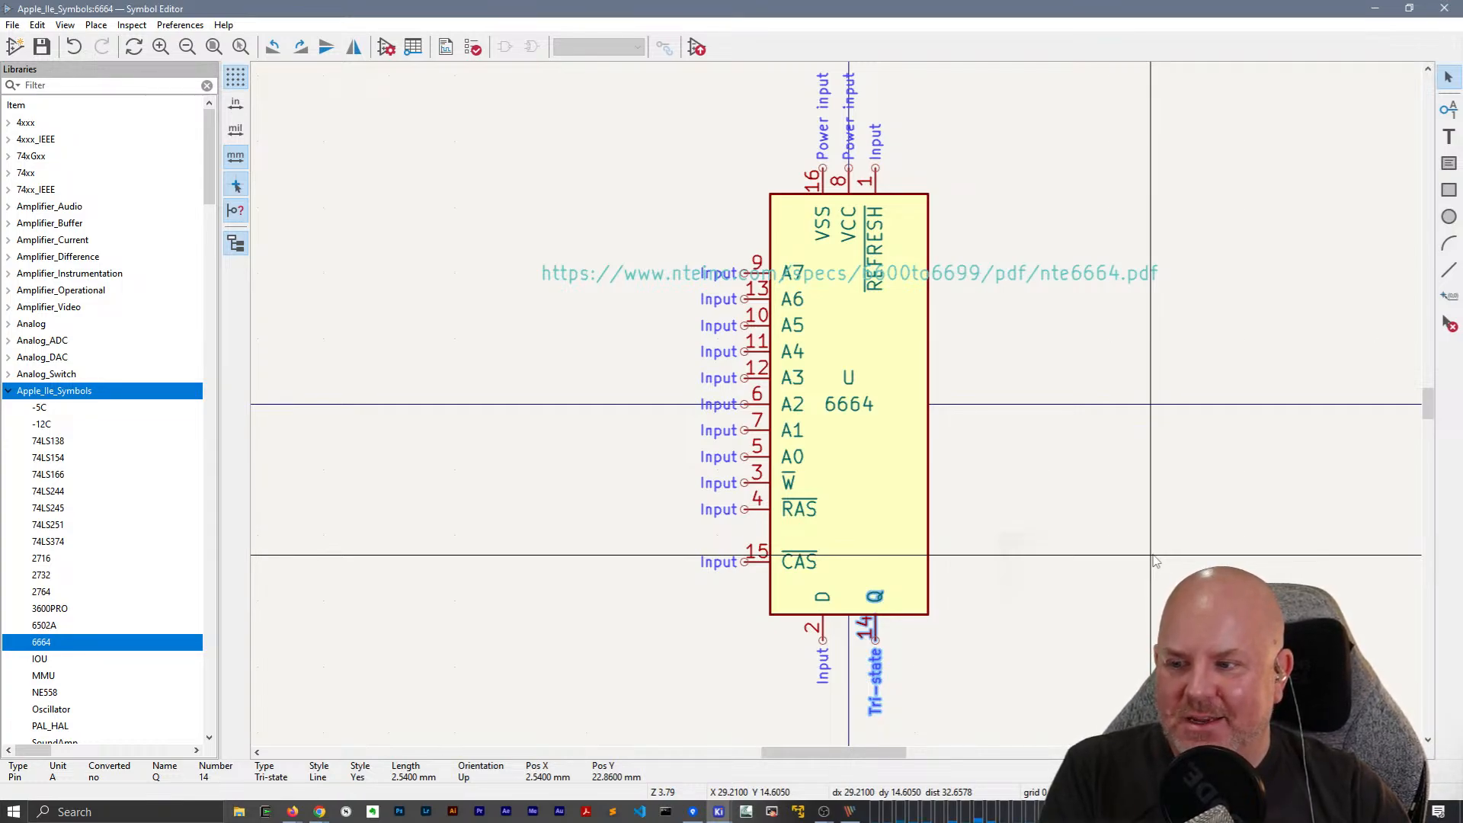
click(598, 559)
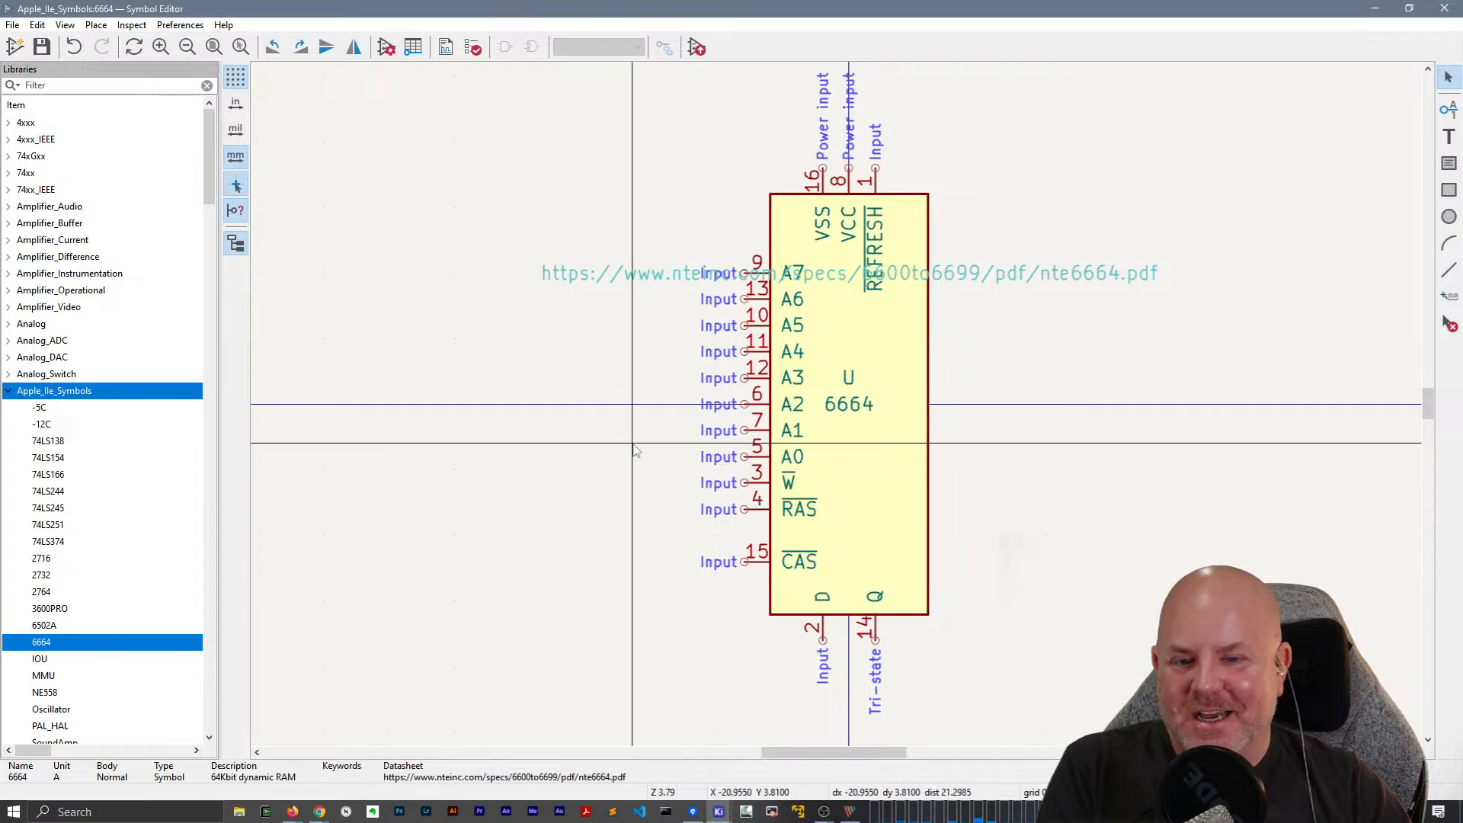
click(1444, 9)
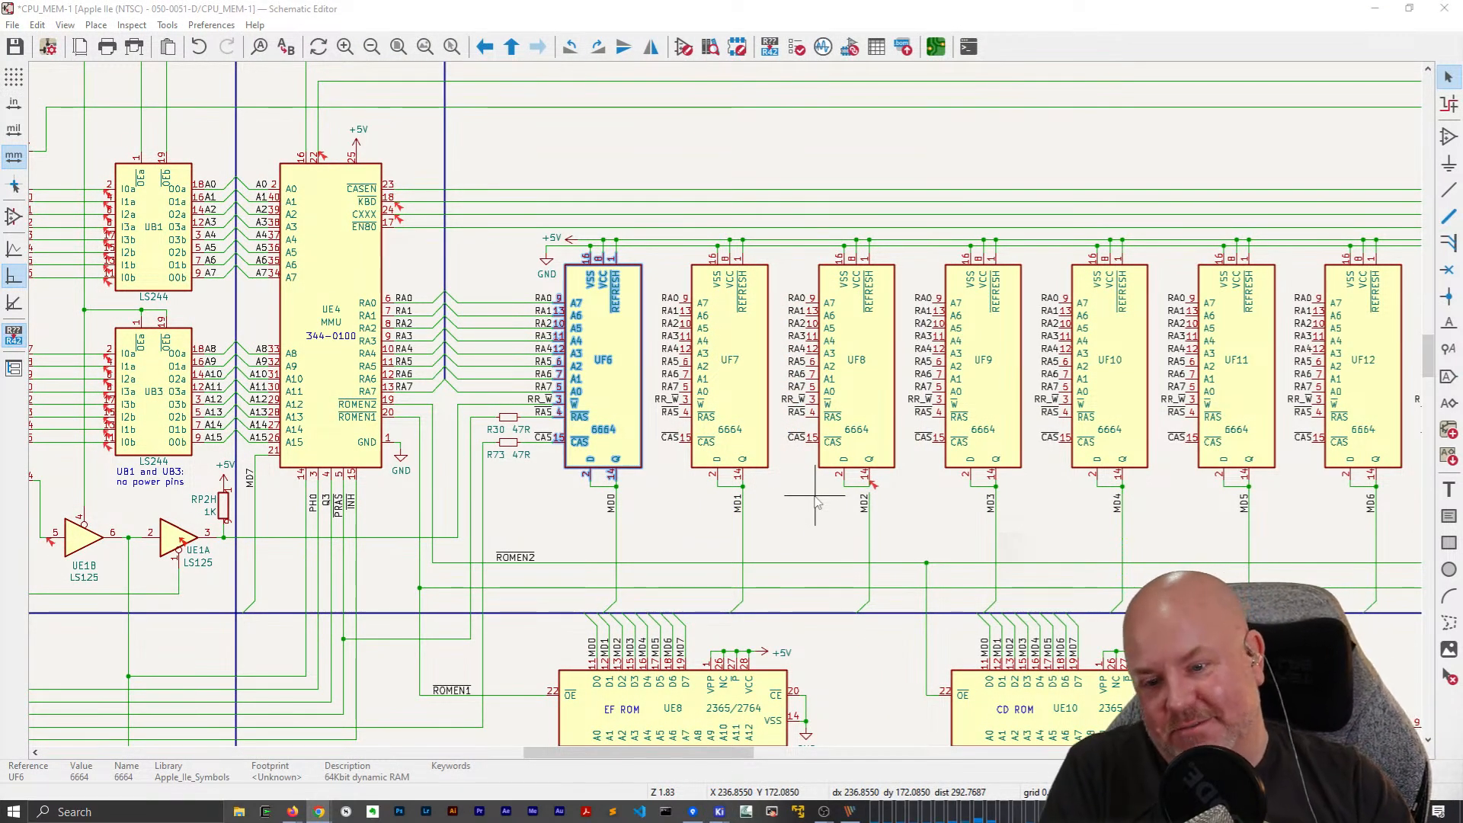
Update all schematic symbols with the value 6664 from the library and save the schematic.
right_click(610, 346)
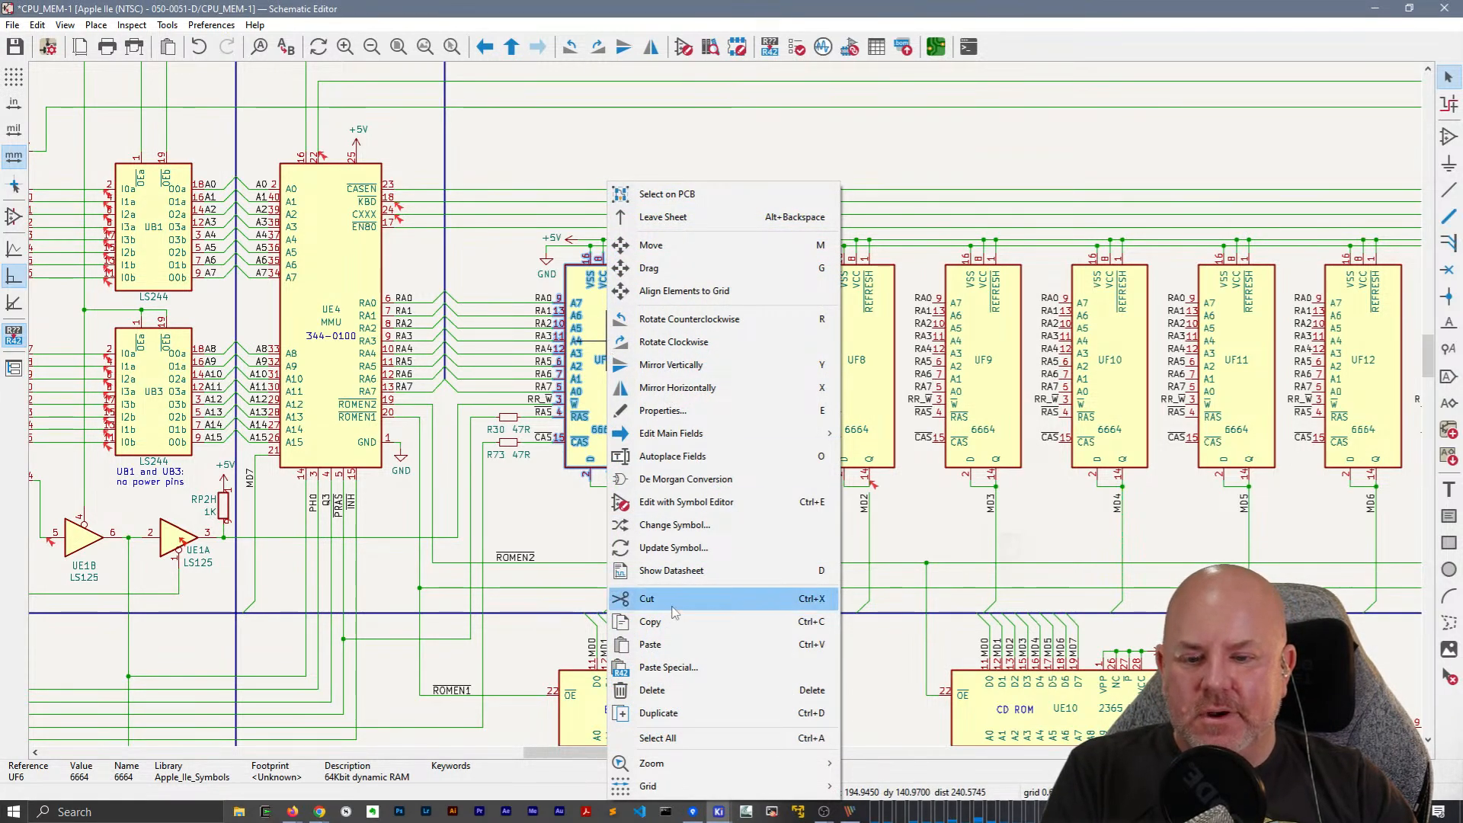
click(674, 547)
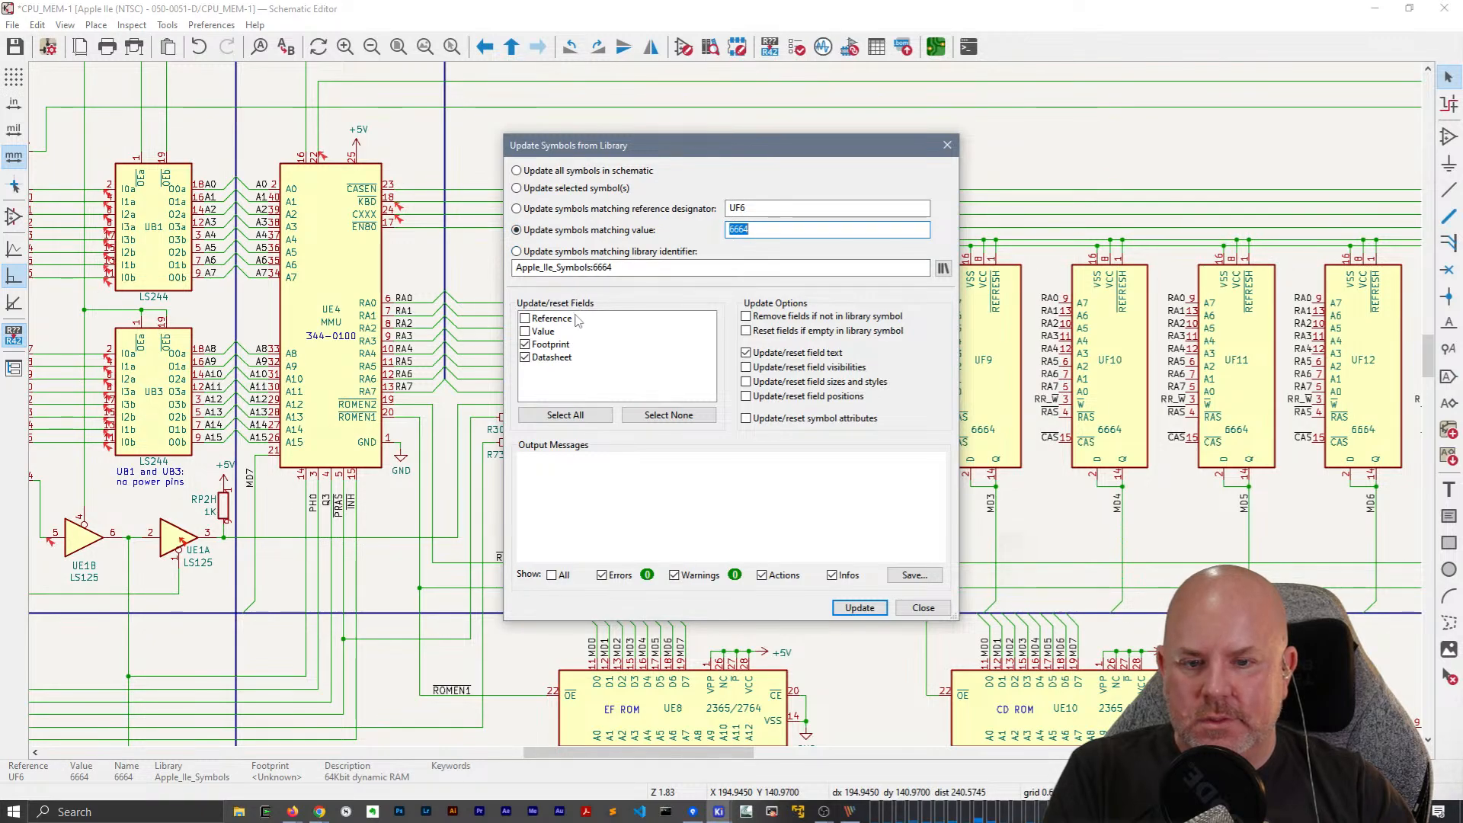
drag(688, 145, 300, 104)
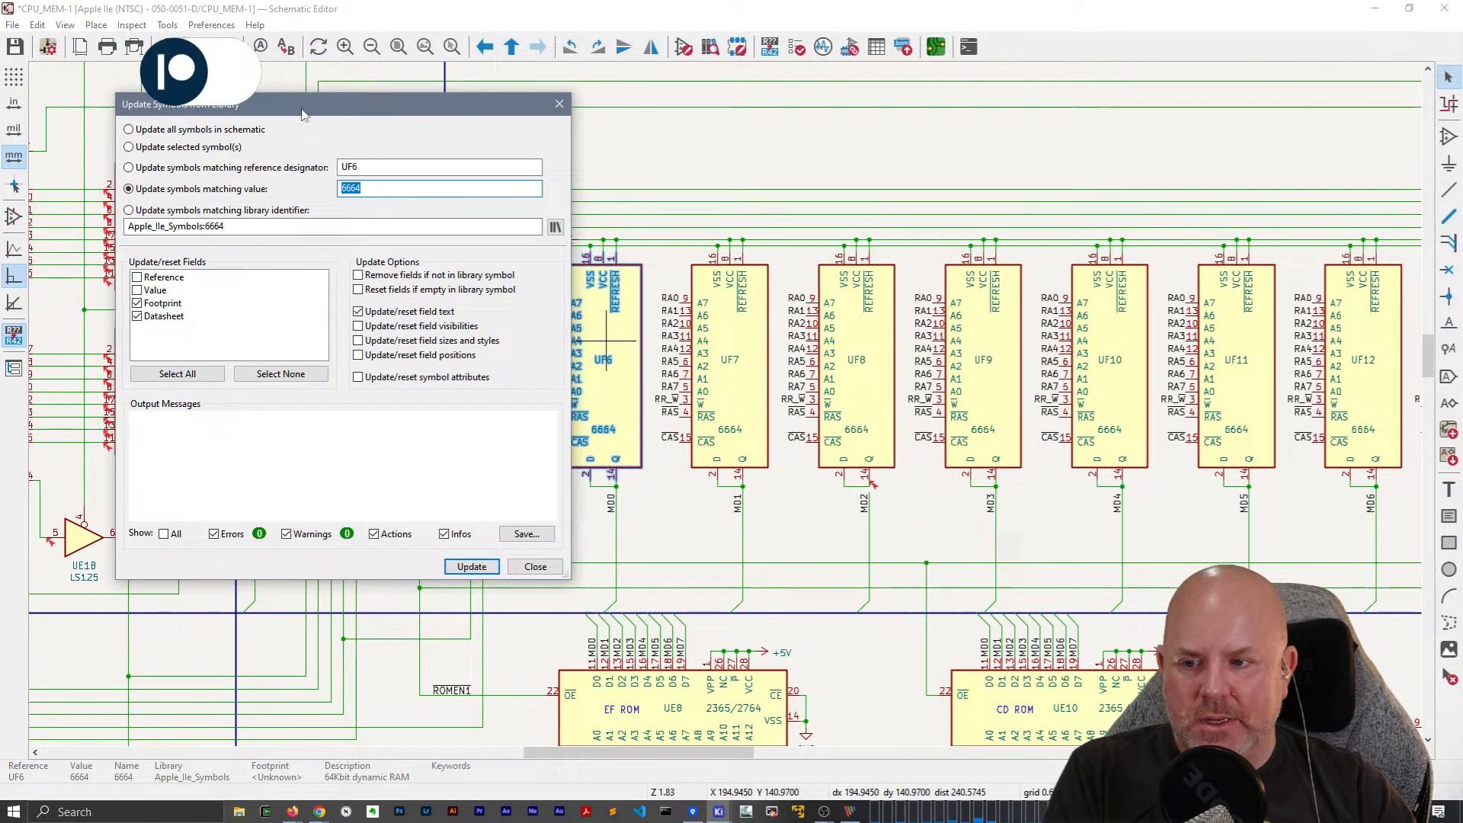
click(467, 568)
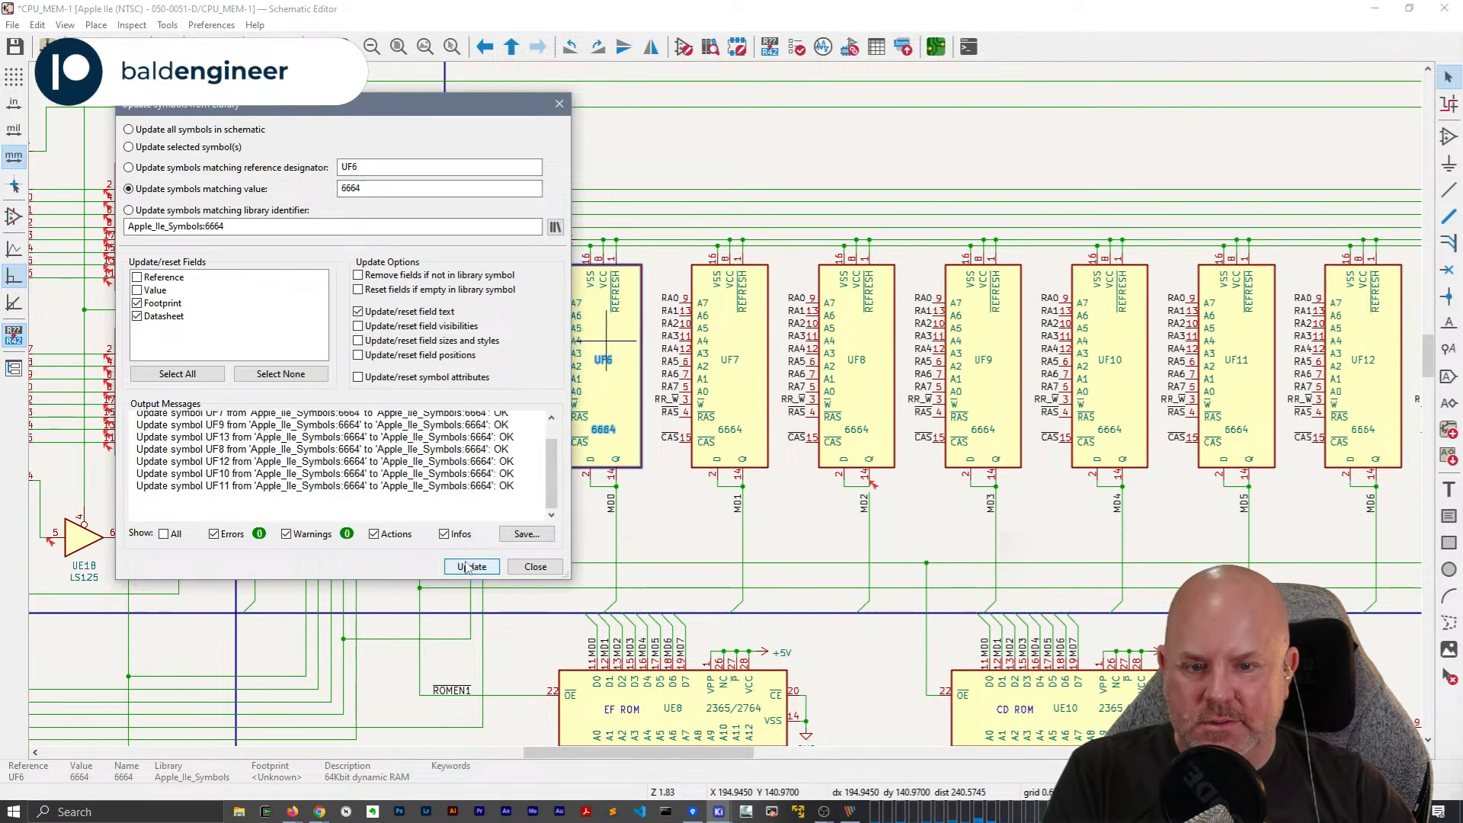
click(547, 570)
middle_drag(1048, 386, 646, 377)
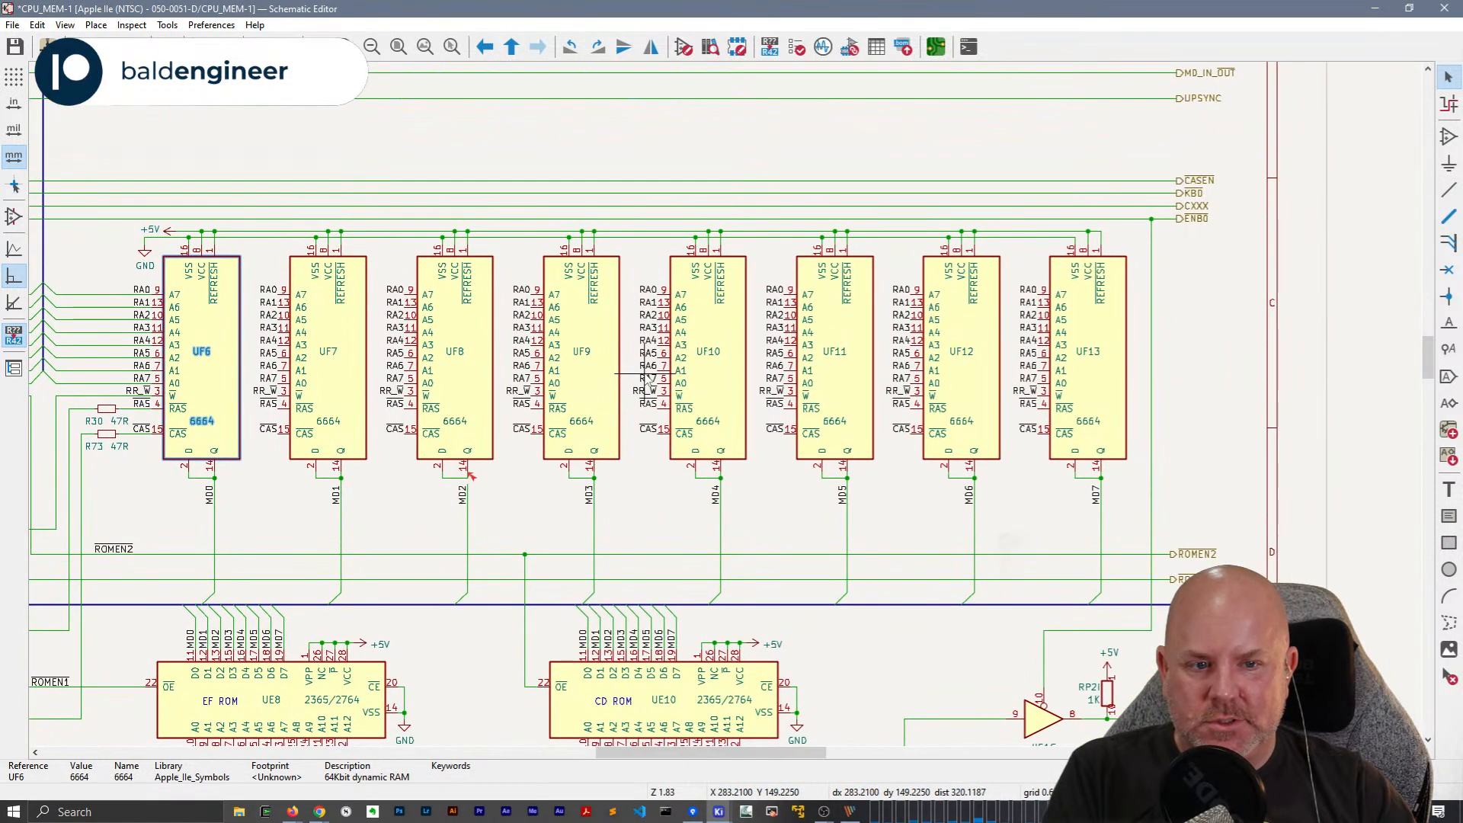
middle_drag(470, 395, 681, 379)
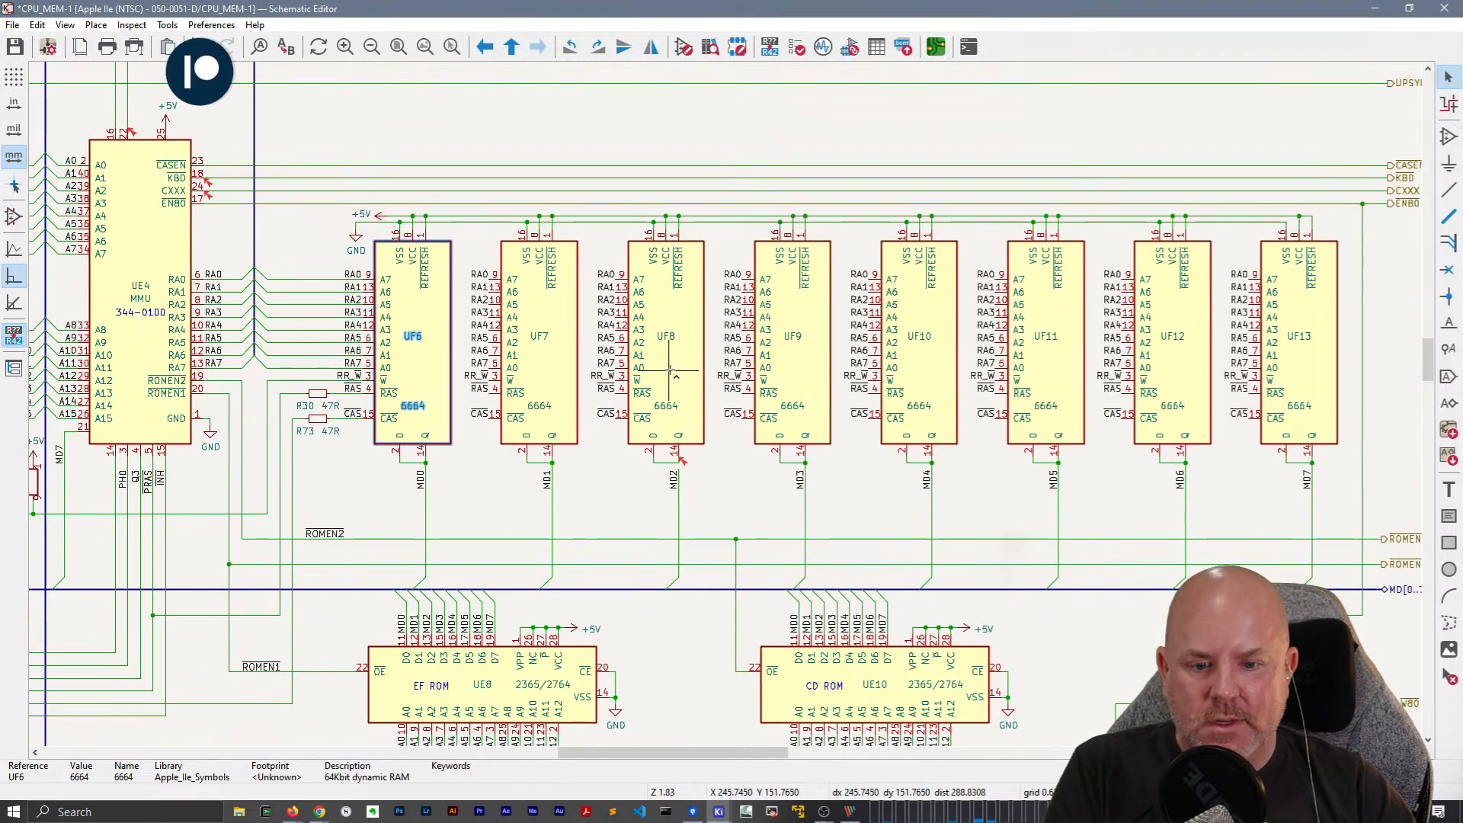
key(ctrl+s)
Open the 2764 library symbol of UE8 in the Symbol Editor and show its pin table enlarged.
middle_drag(595, 537, 626, 412)
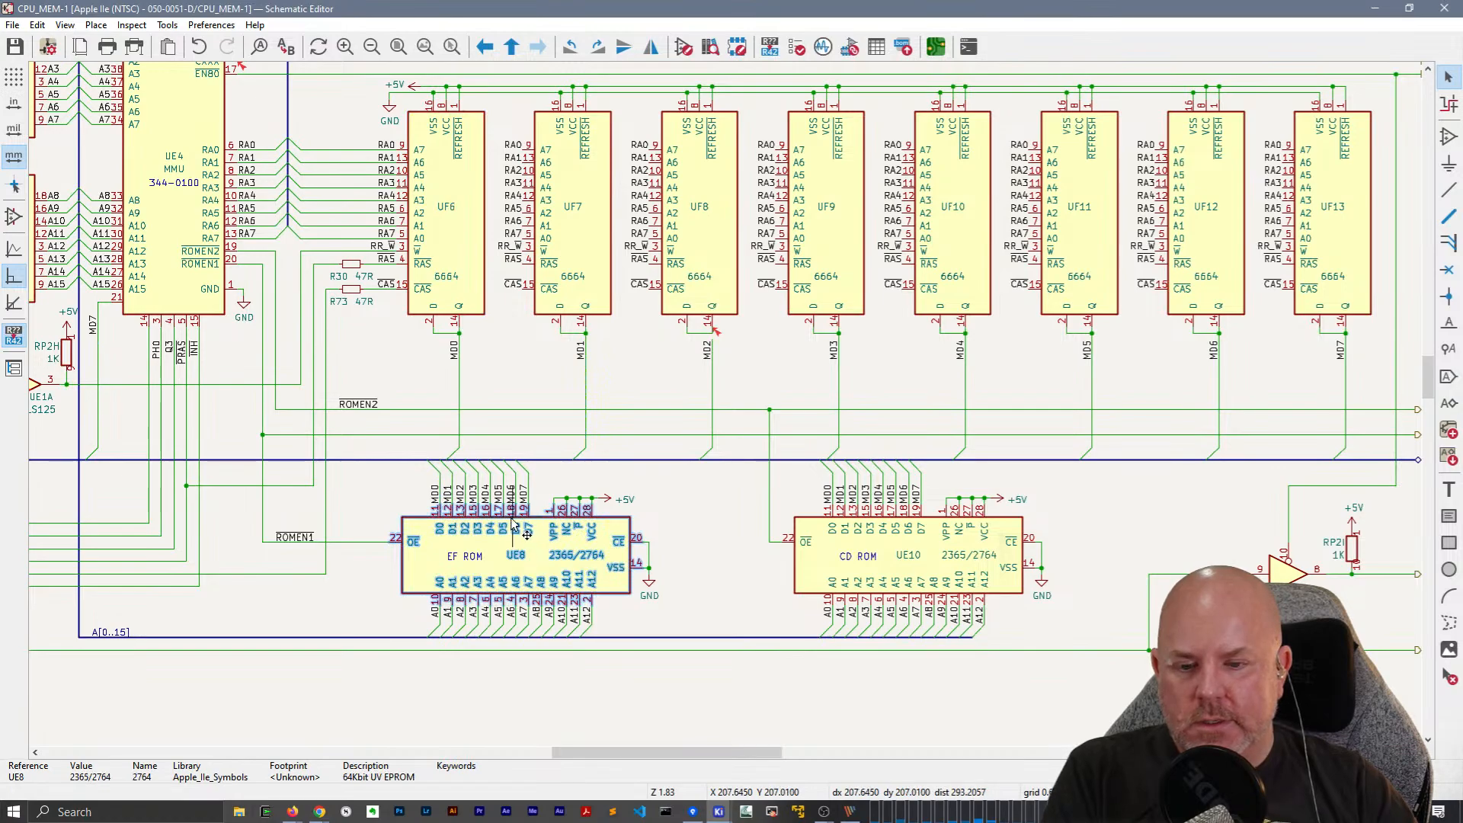
double_click(534, 541)
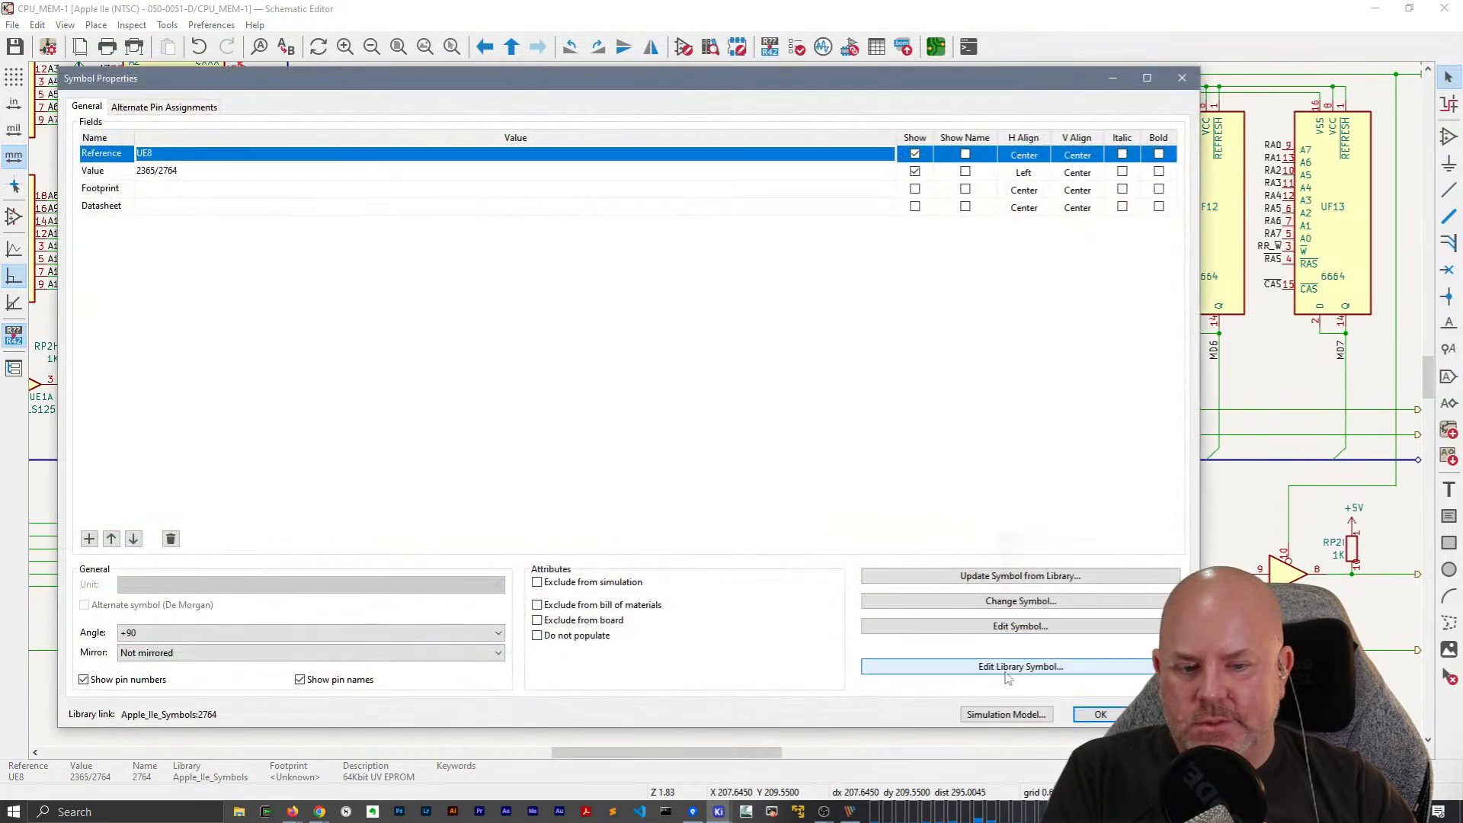
click(1100, 714)
key(ctrl+e)
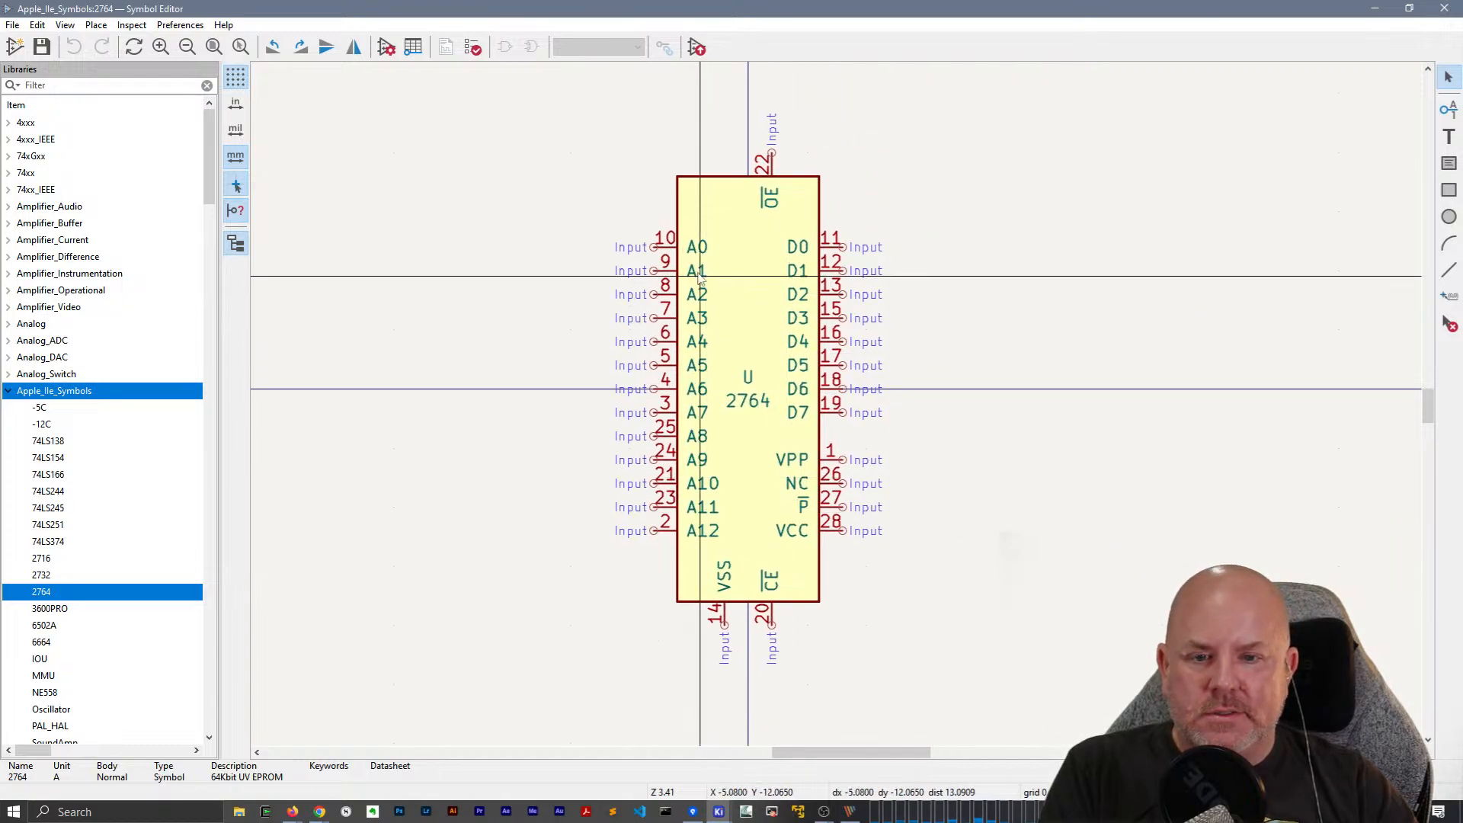
click(416, 50)
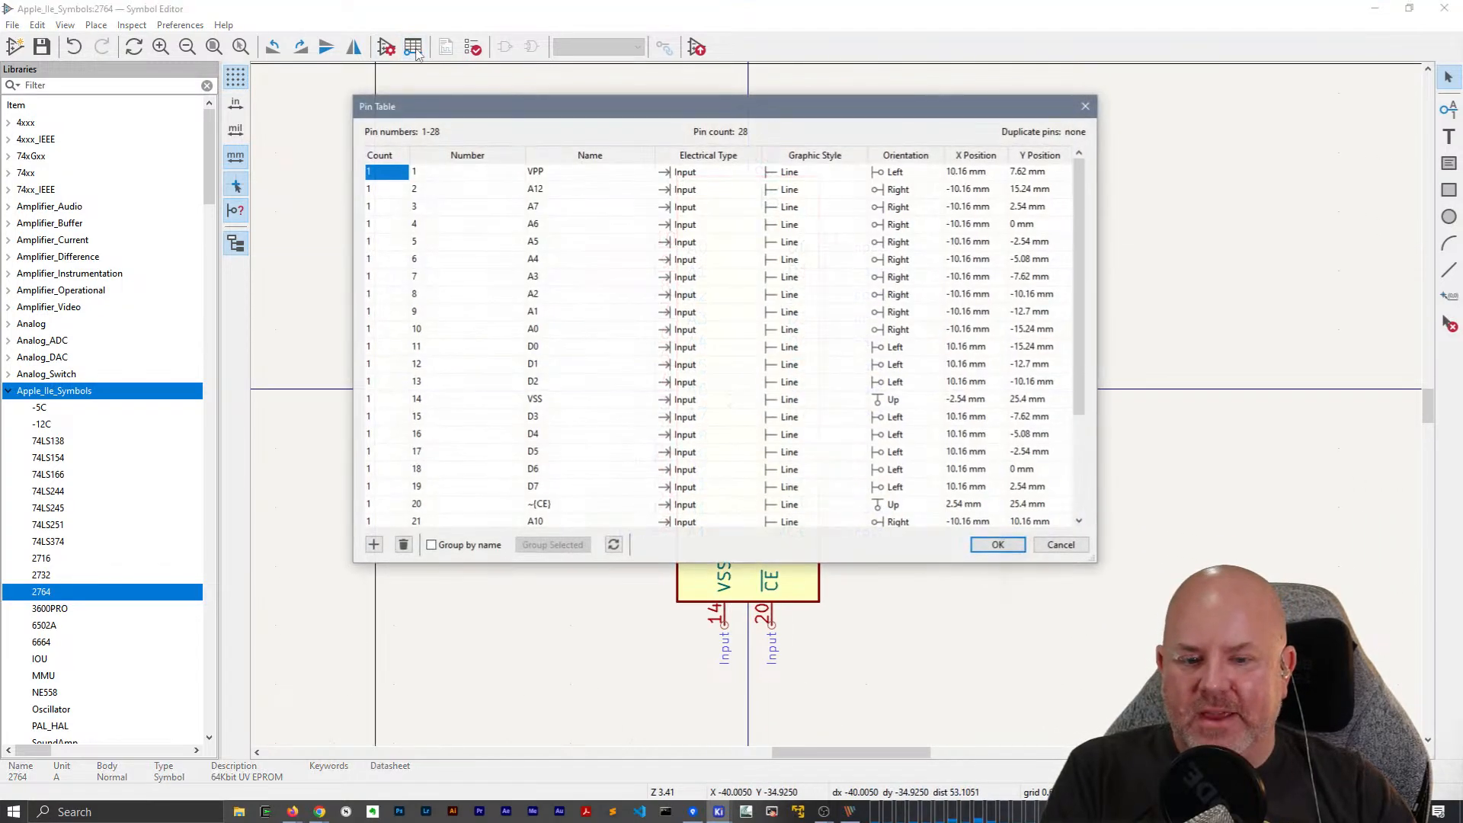
drag(692, 103, 707, 128)
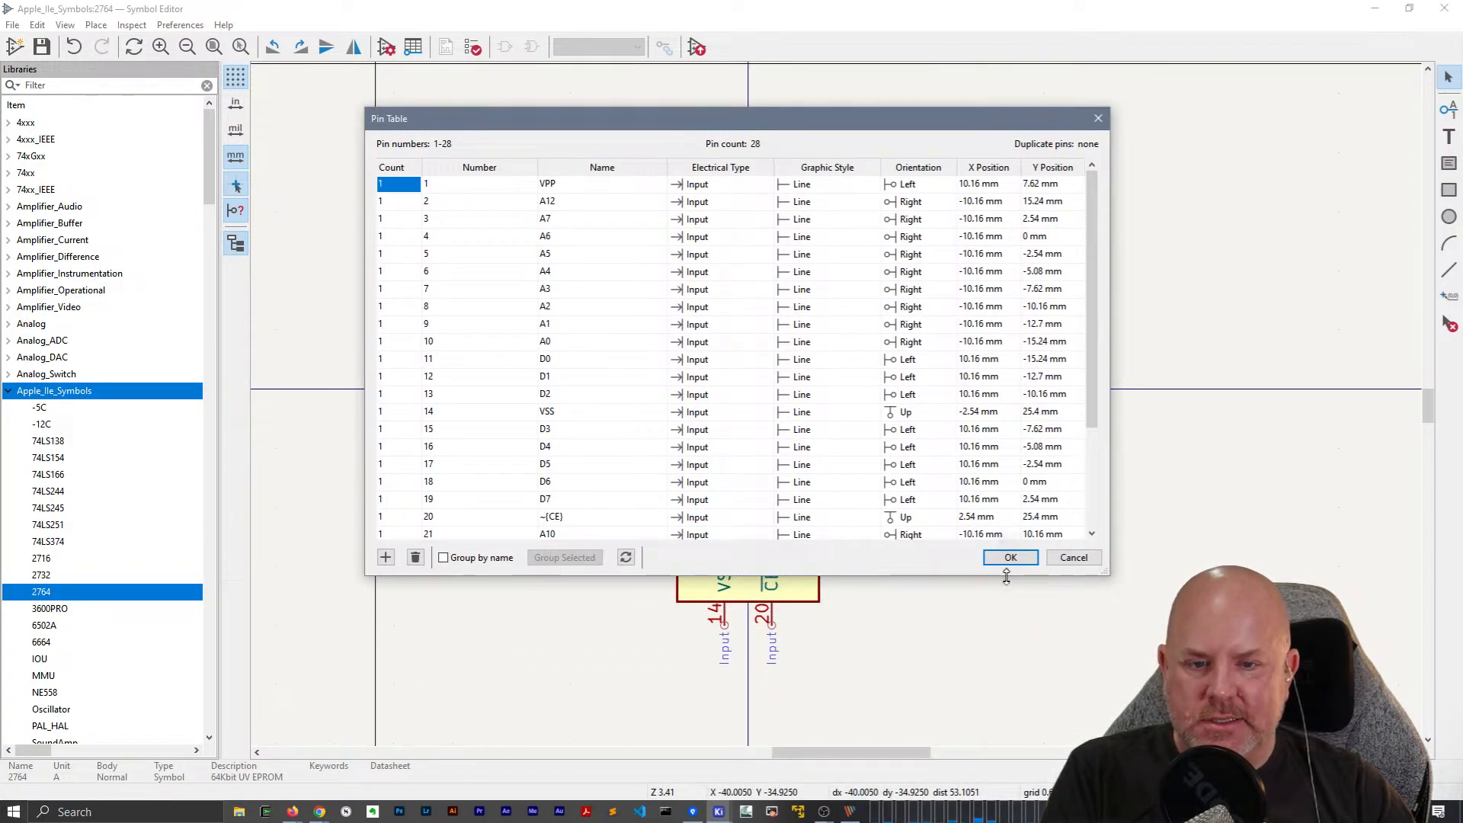
drag(1006, 577, 1014, 695)
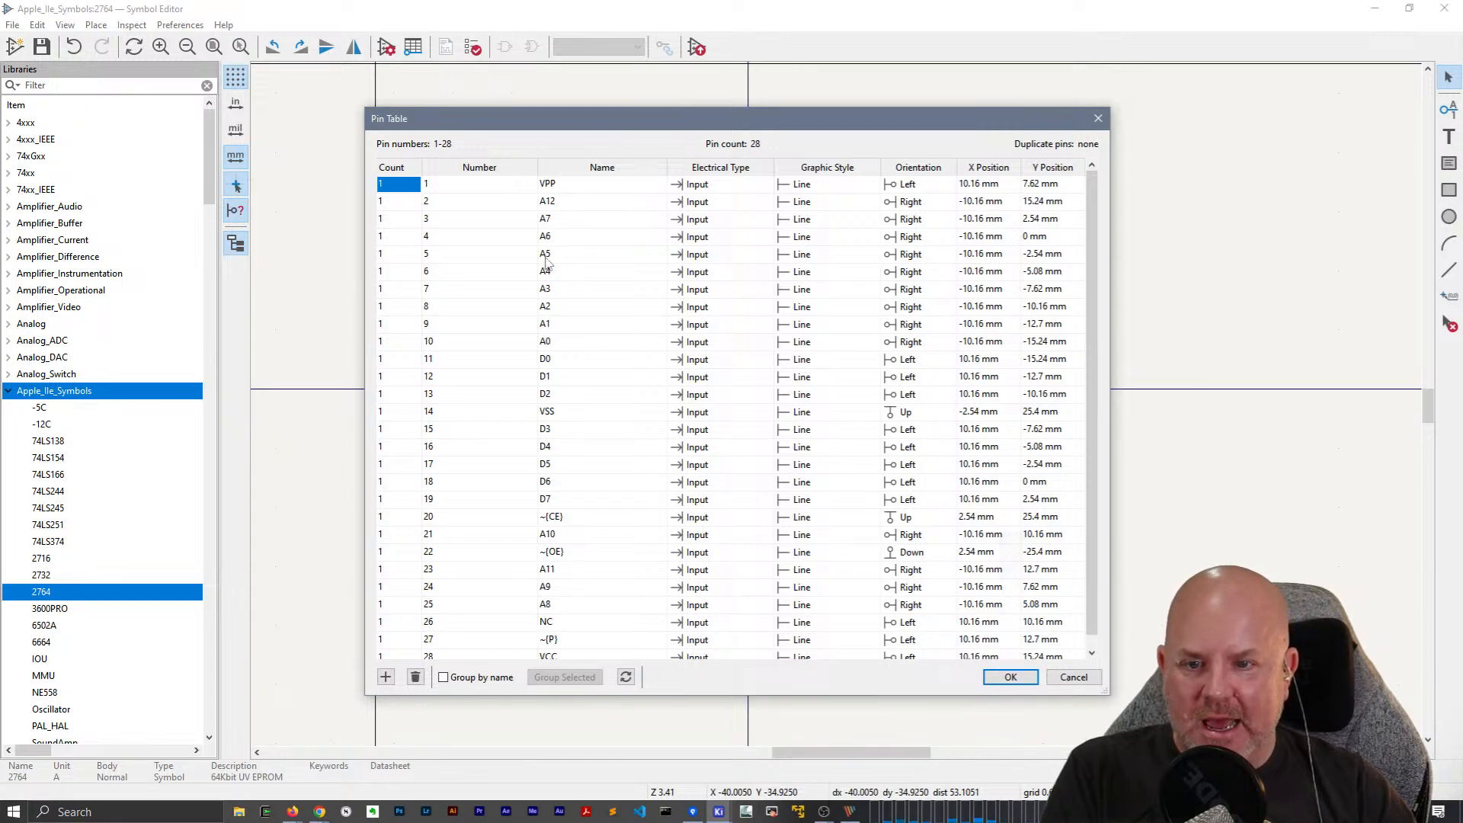
Set the electrical type of pin 14 (VSS) to Power input.
click(550, 415)
click(736, 418)
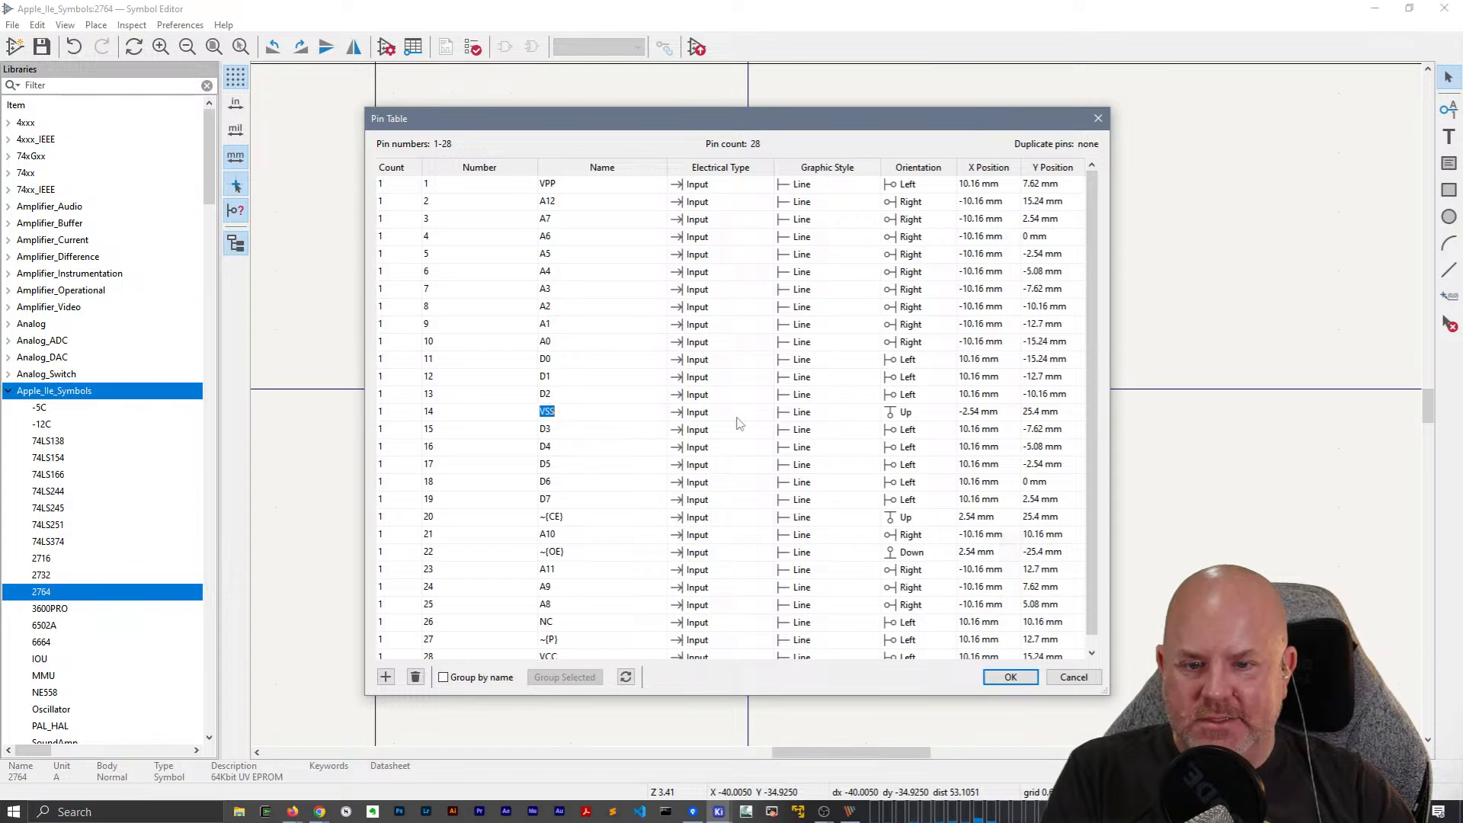
click(765, 412)
click(711, 525)
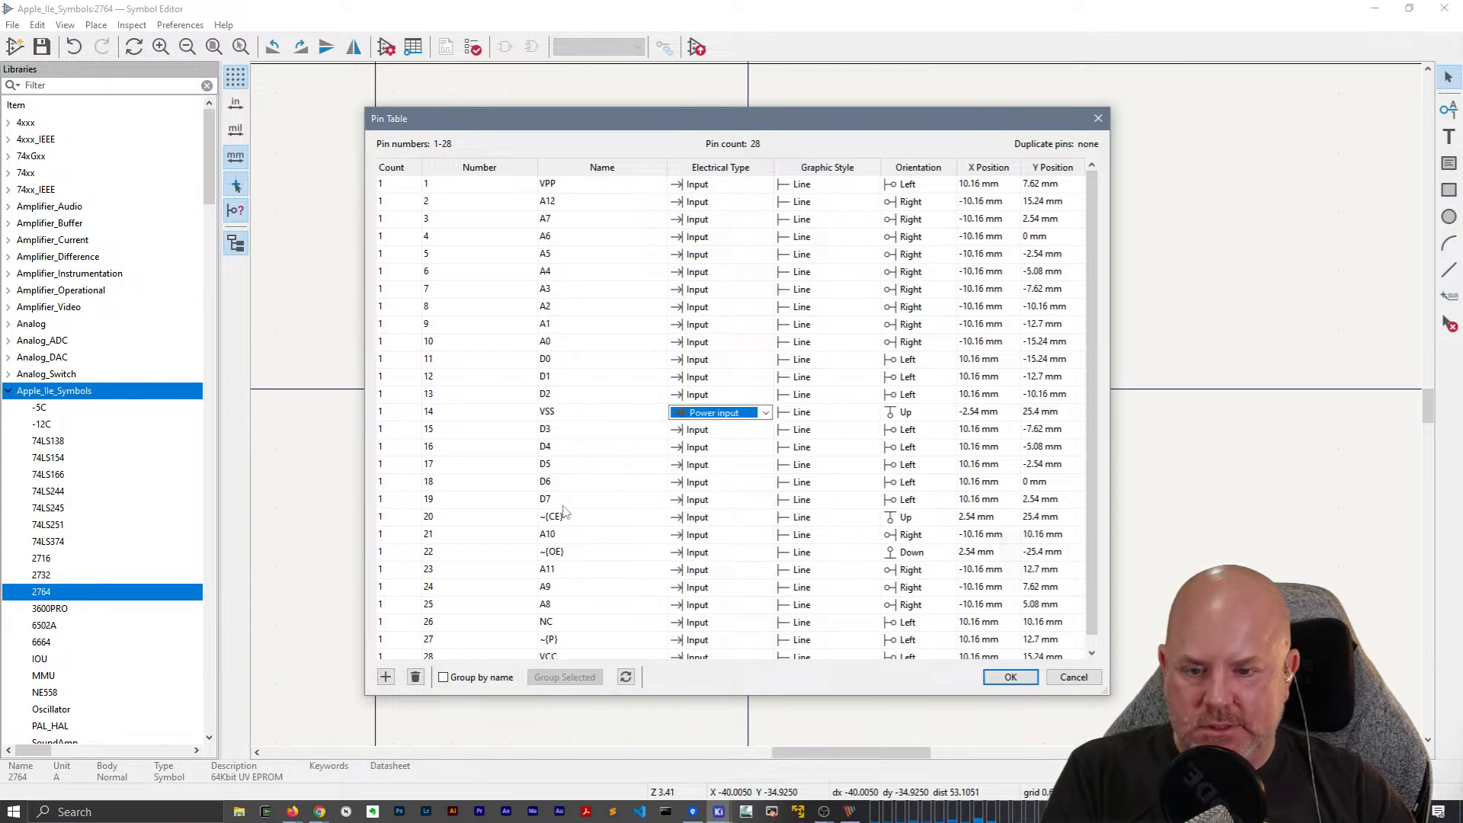
Set the electrical type of pin 15 (D3) to Bidirectional.
click(599, 429)
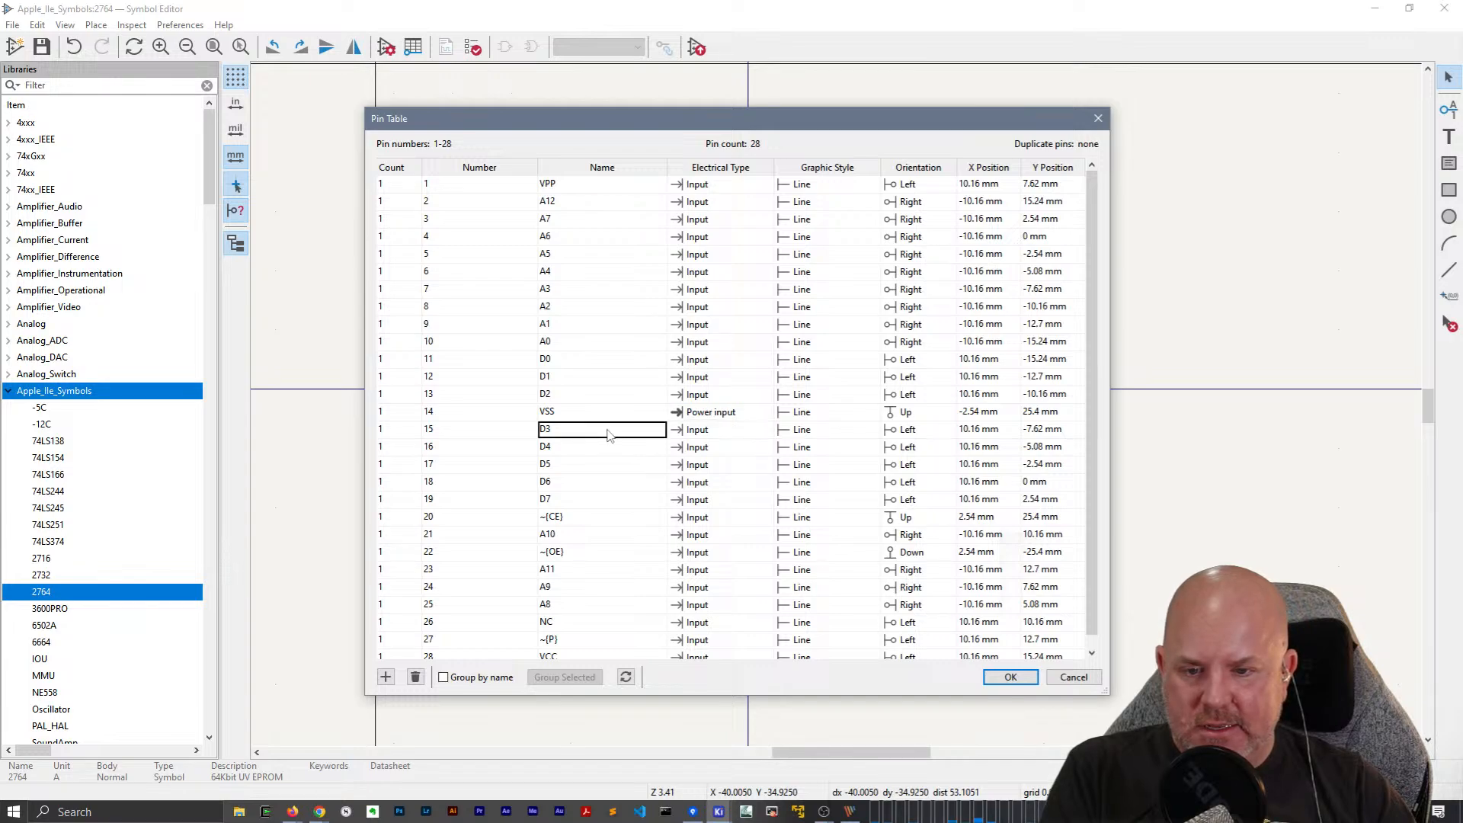
shift+click(583, 500)
click(738, 431)
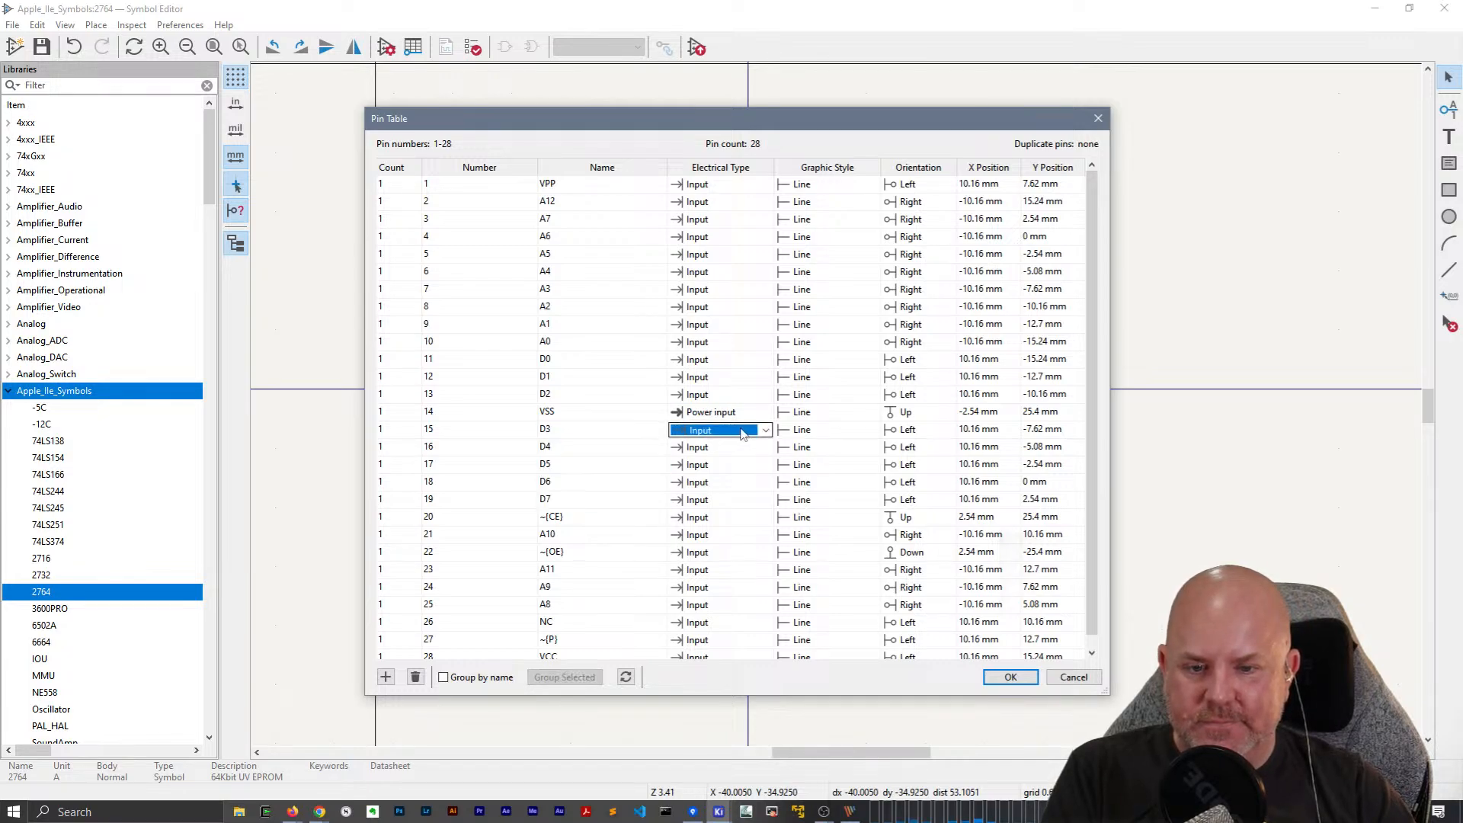
click(764, 430)
key(Down)
key(Down)
key(Return)
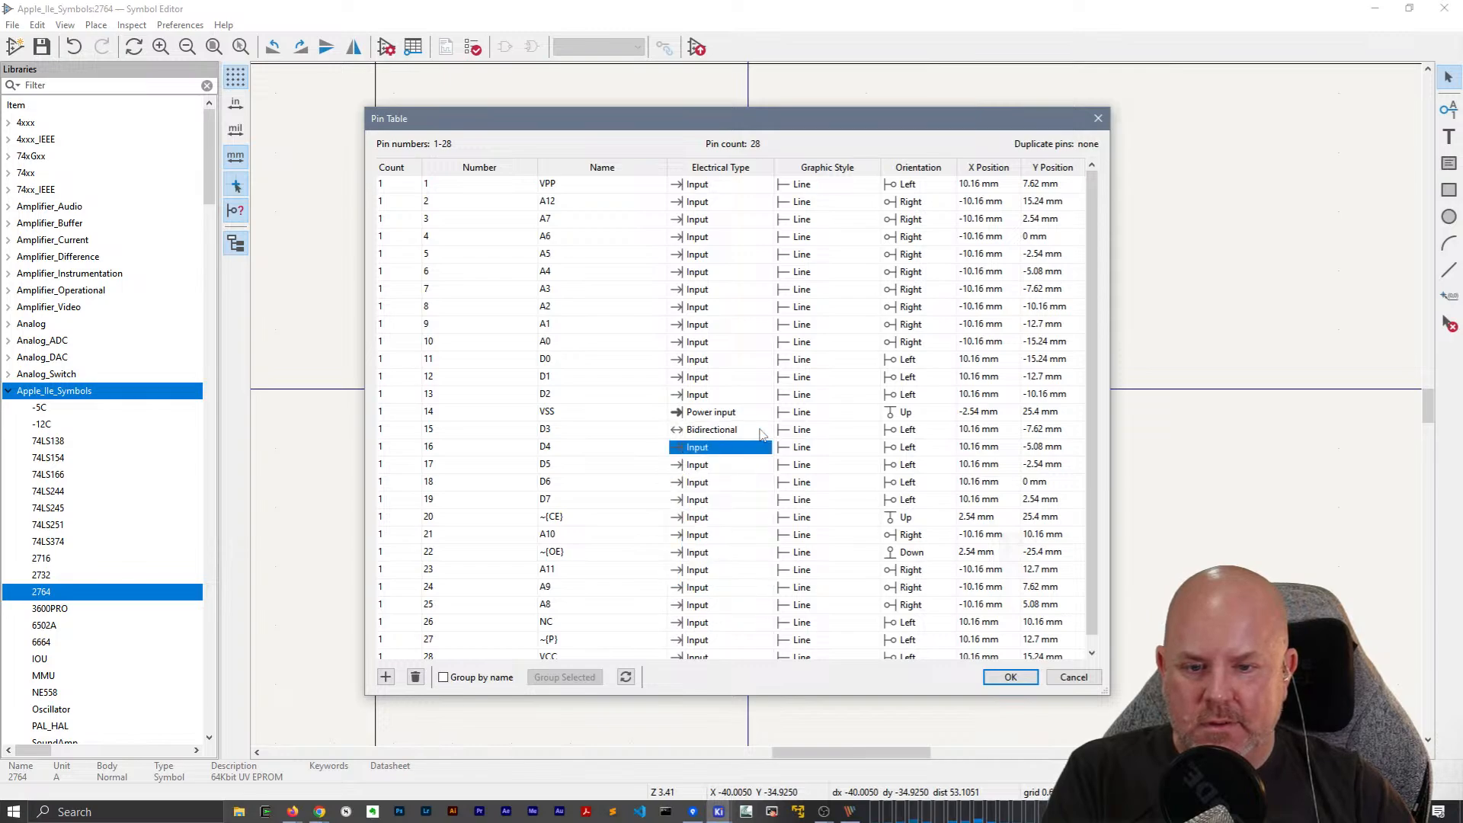
Set the electrical types of pins 16 (D4) and 17 (D5) to Bidirectional.
click(738, 448)
click(755, 450)
key(Down)
key(Down)
key(Return)
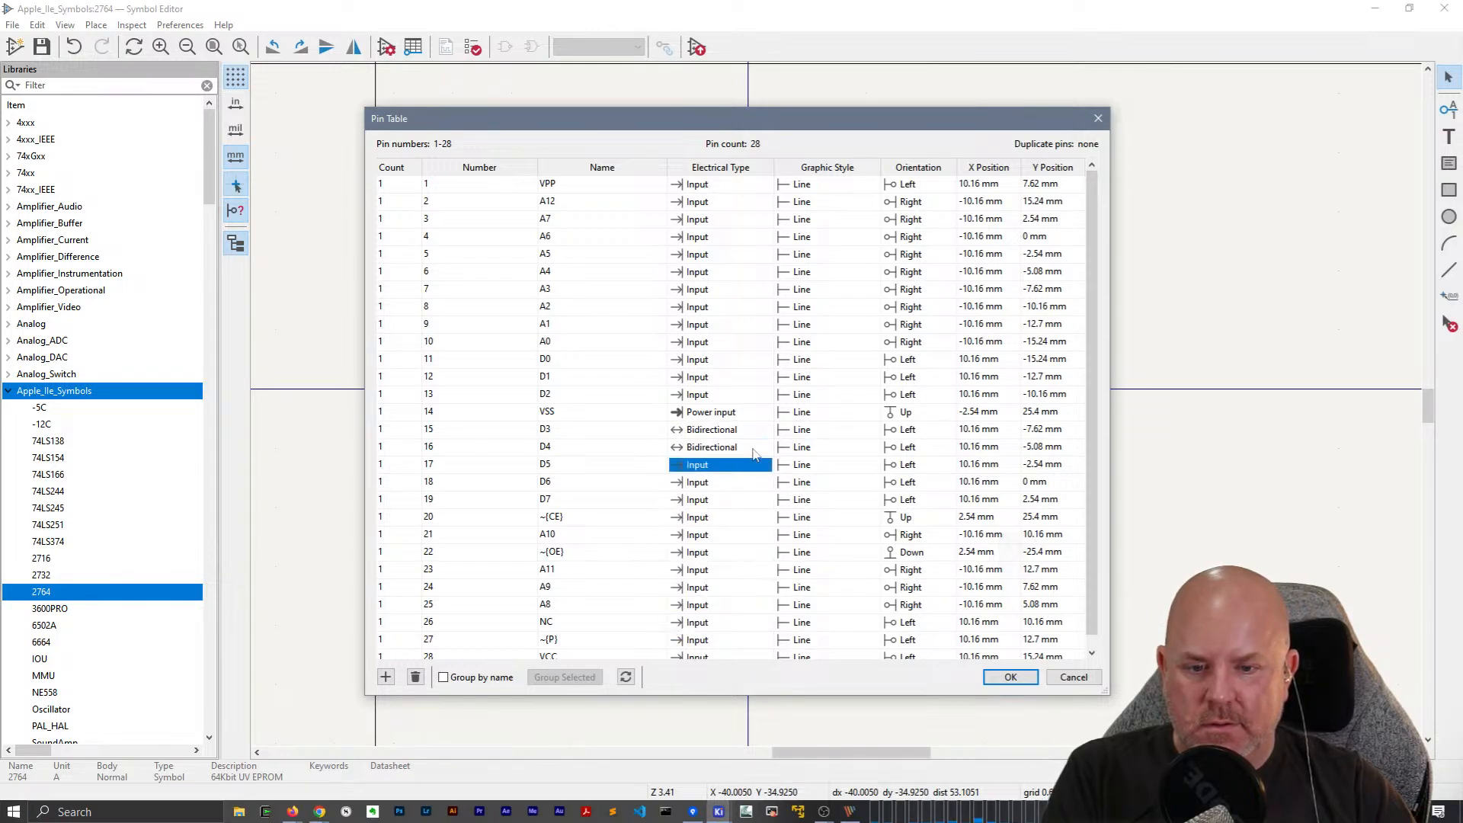
click(756, 466)
click(764, 465)
key(Down)
key(Down)
key(Return)
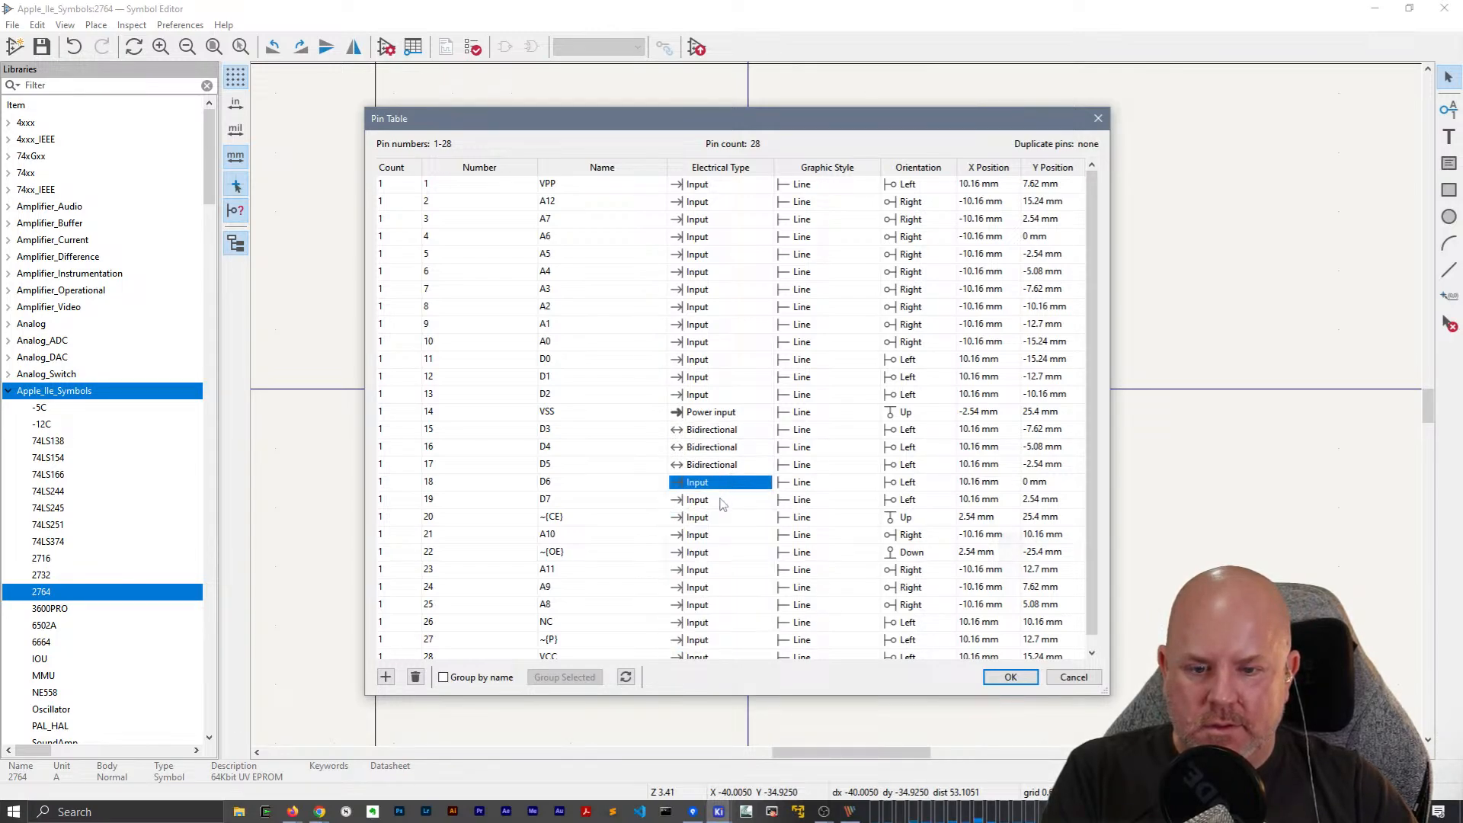
Set the electrical types of pins 19 (D7) and 18 (D6) to Bidirectional.
click(720, 500)
click(721, 500)
key(Down)
key(Down)
key(Return)
click(732, 483)
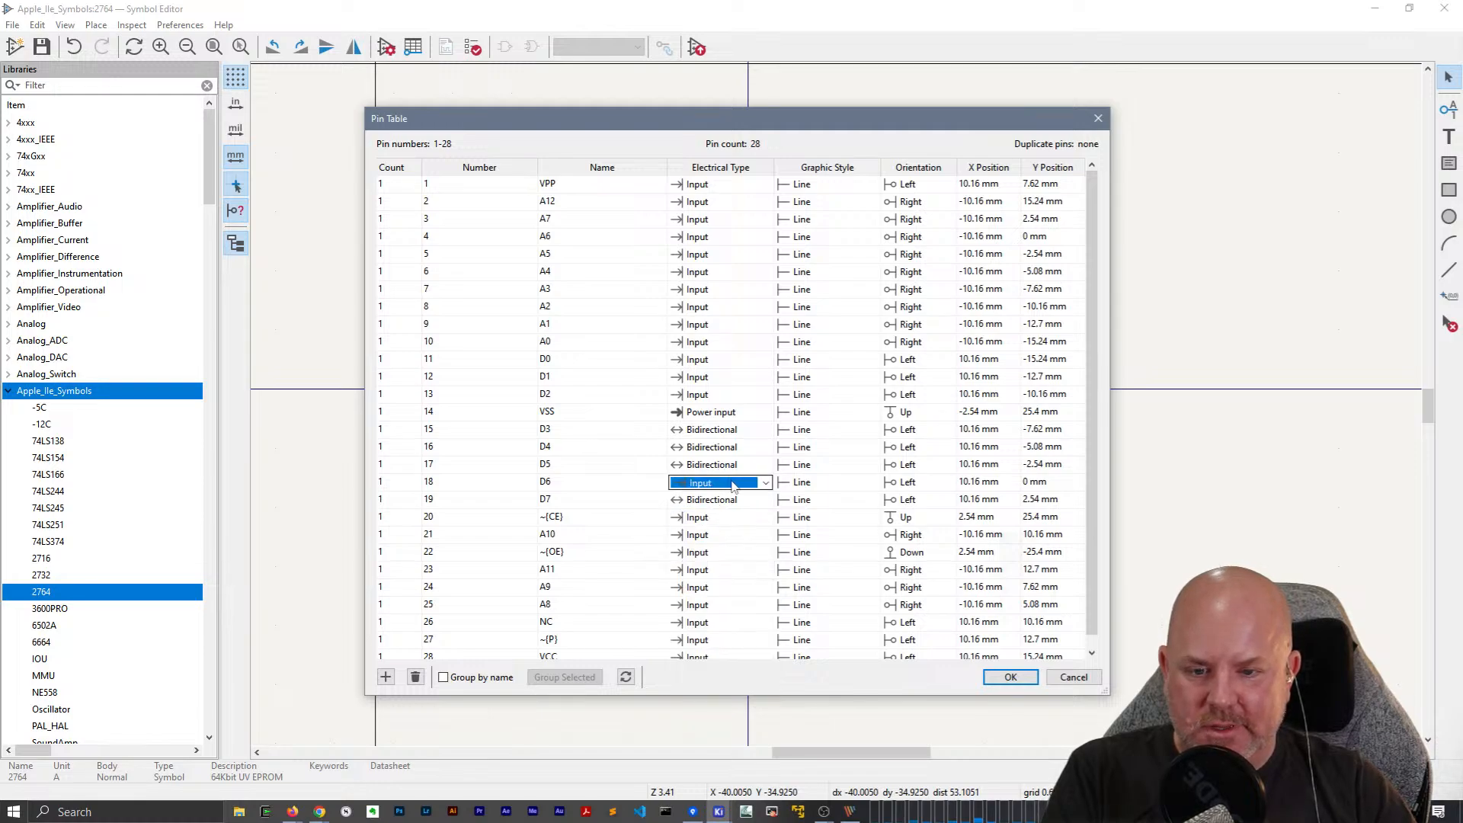
click(733, 485)
key(Down)
key(Down)
key(Return)
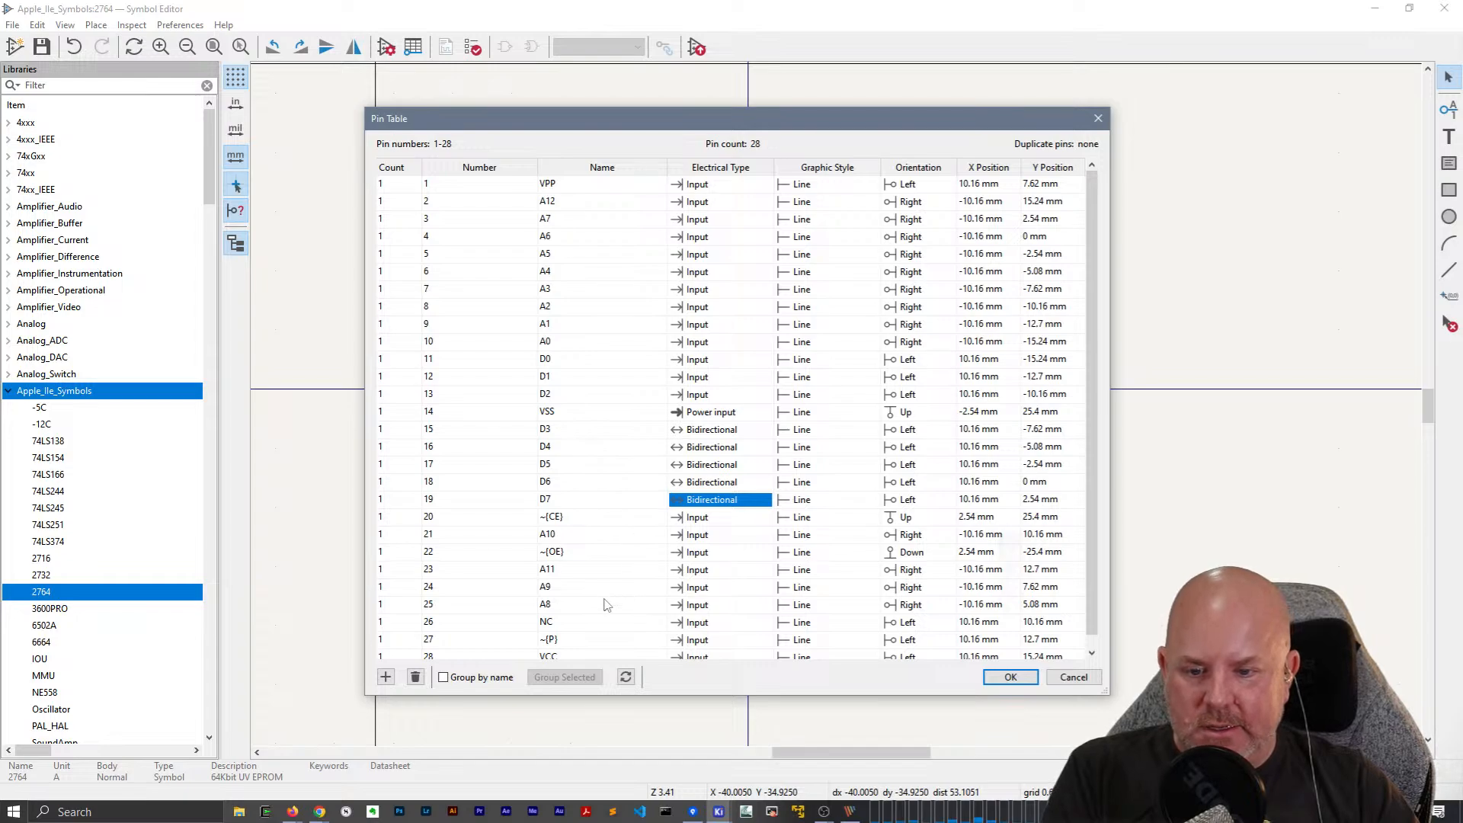
Open the electrical type choices for pin 11 (D0) in the 2764 pin table.
scroll(608, 604, down, 1)
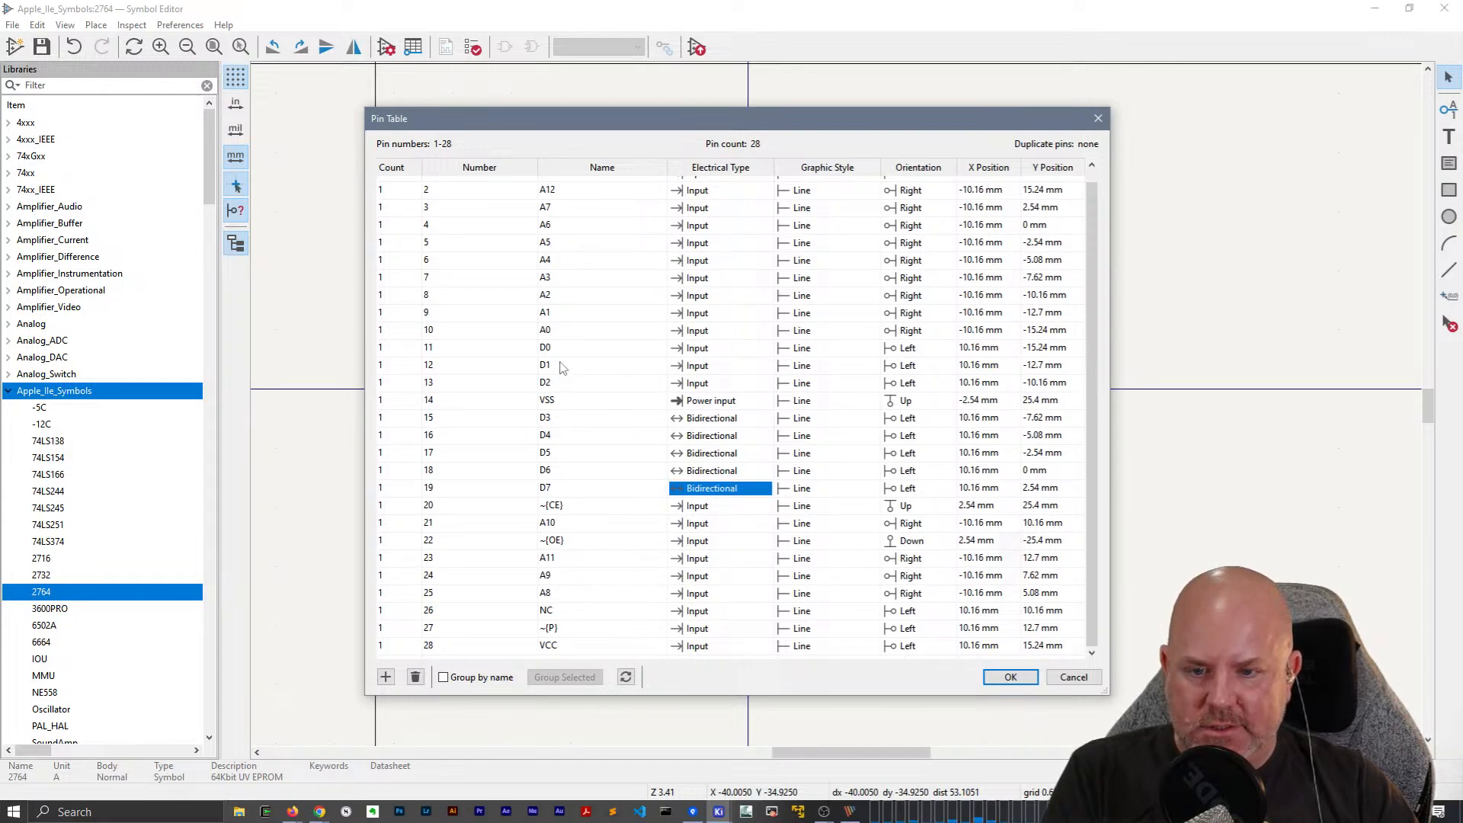
click(711, 349)
click(711, 350)
click(711, 349)
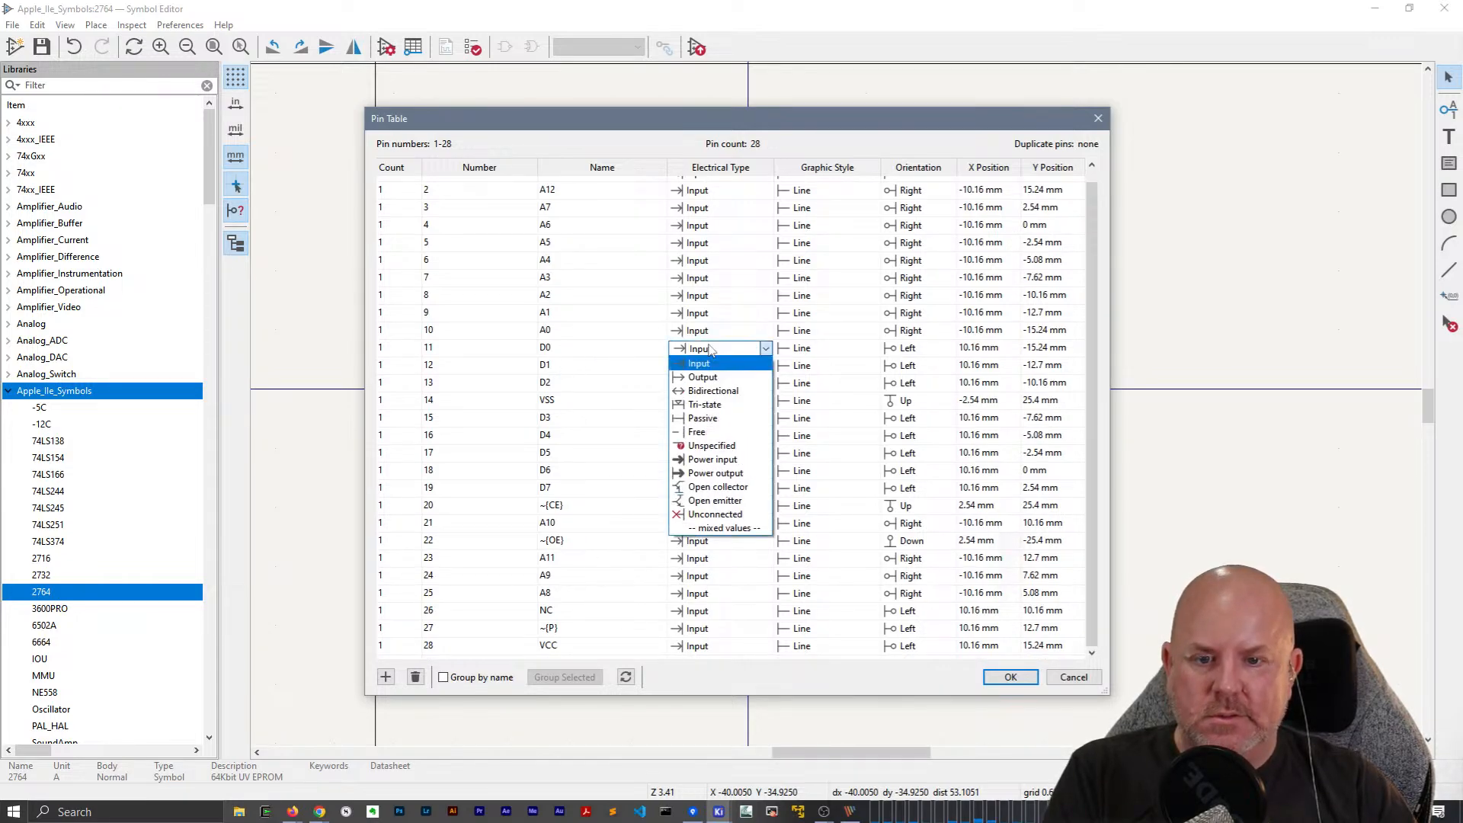
Set the electrical type of pins D0, D1 and D2 to Bidirectional.
key(b)
key(Return)
click(710, 369)
click(710, 368)
key(b)
key(Return)
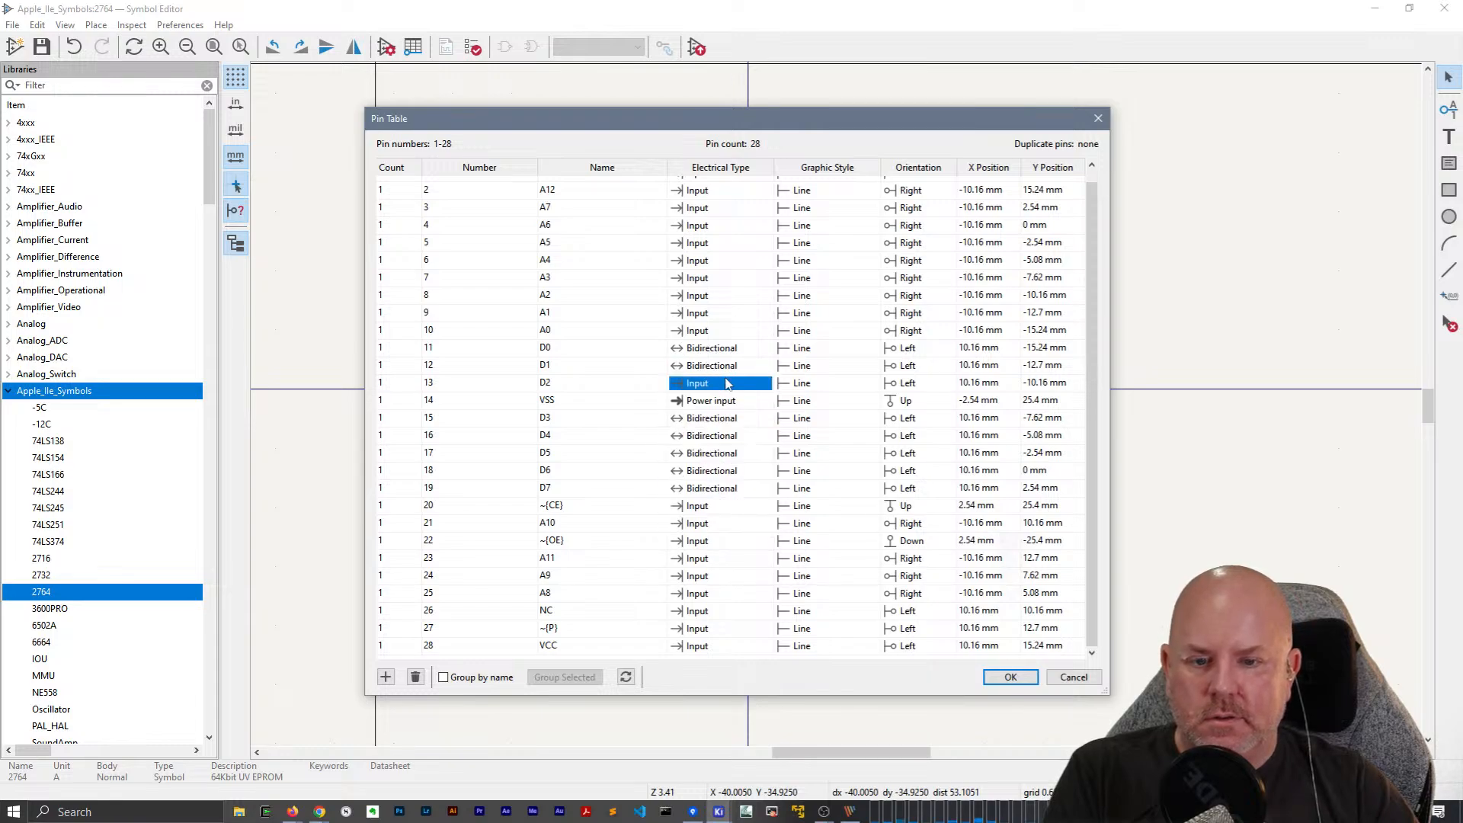
click(709, 388)
key(b)
key(Return)
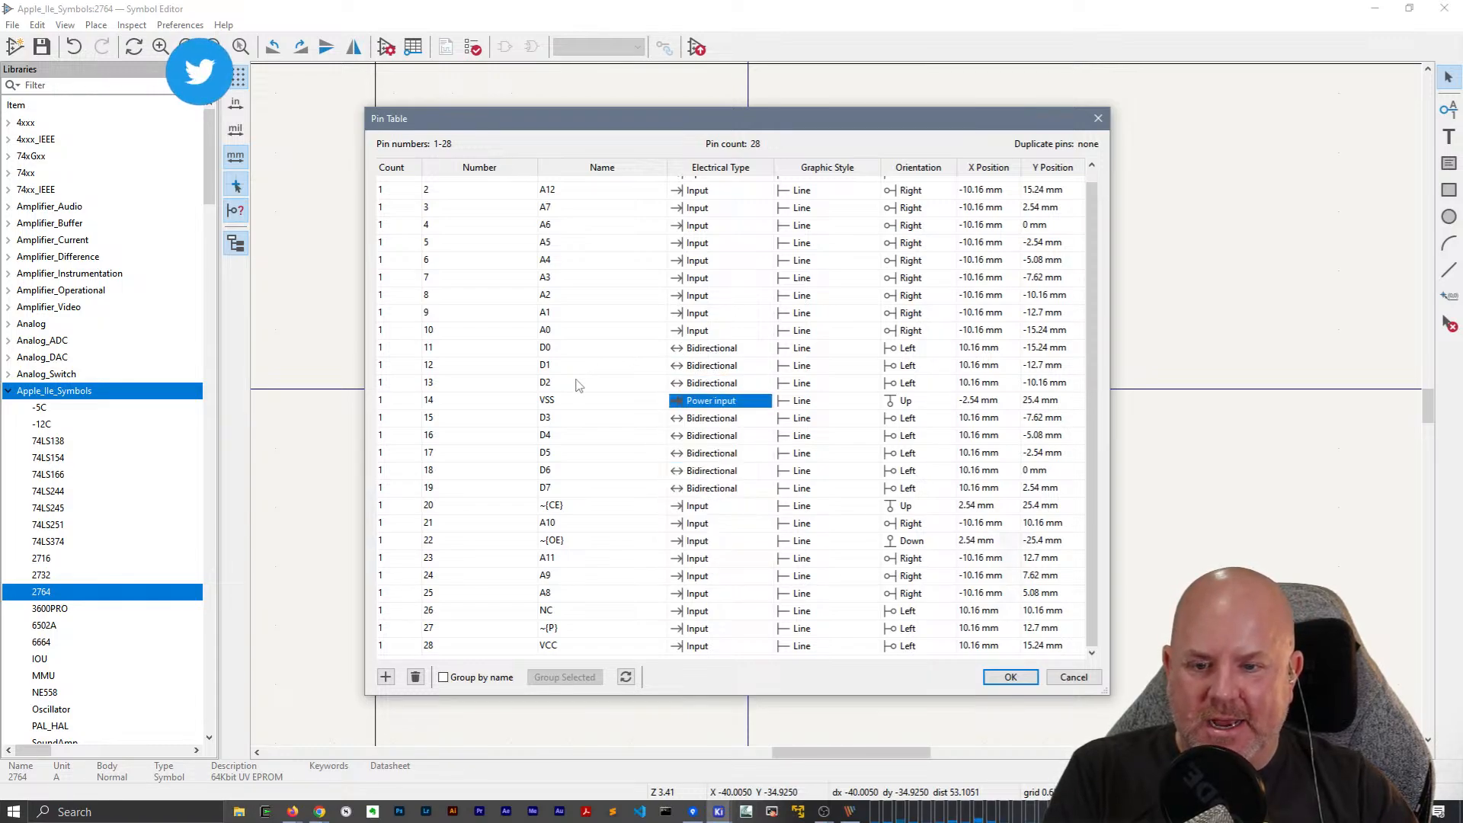
Try to bulk-edit the electrical type of pins D3 through D7 as one selection.
right_click(624, 489)
click(587, 487)
shift+click(579, 424)
right_click(579, 427)
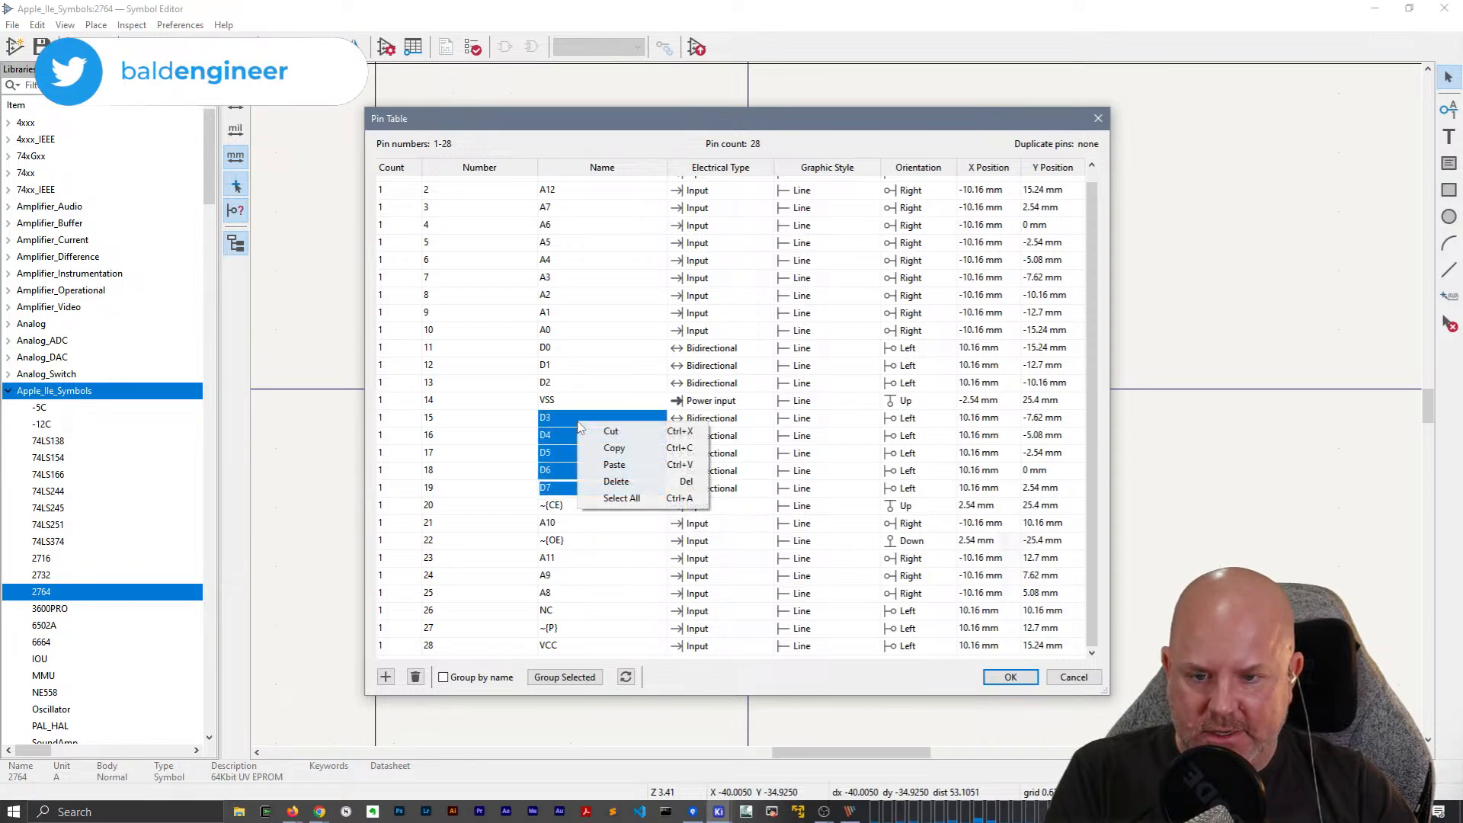
key(Escape)
click(720, 488)
shift+click(709, 426)
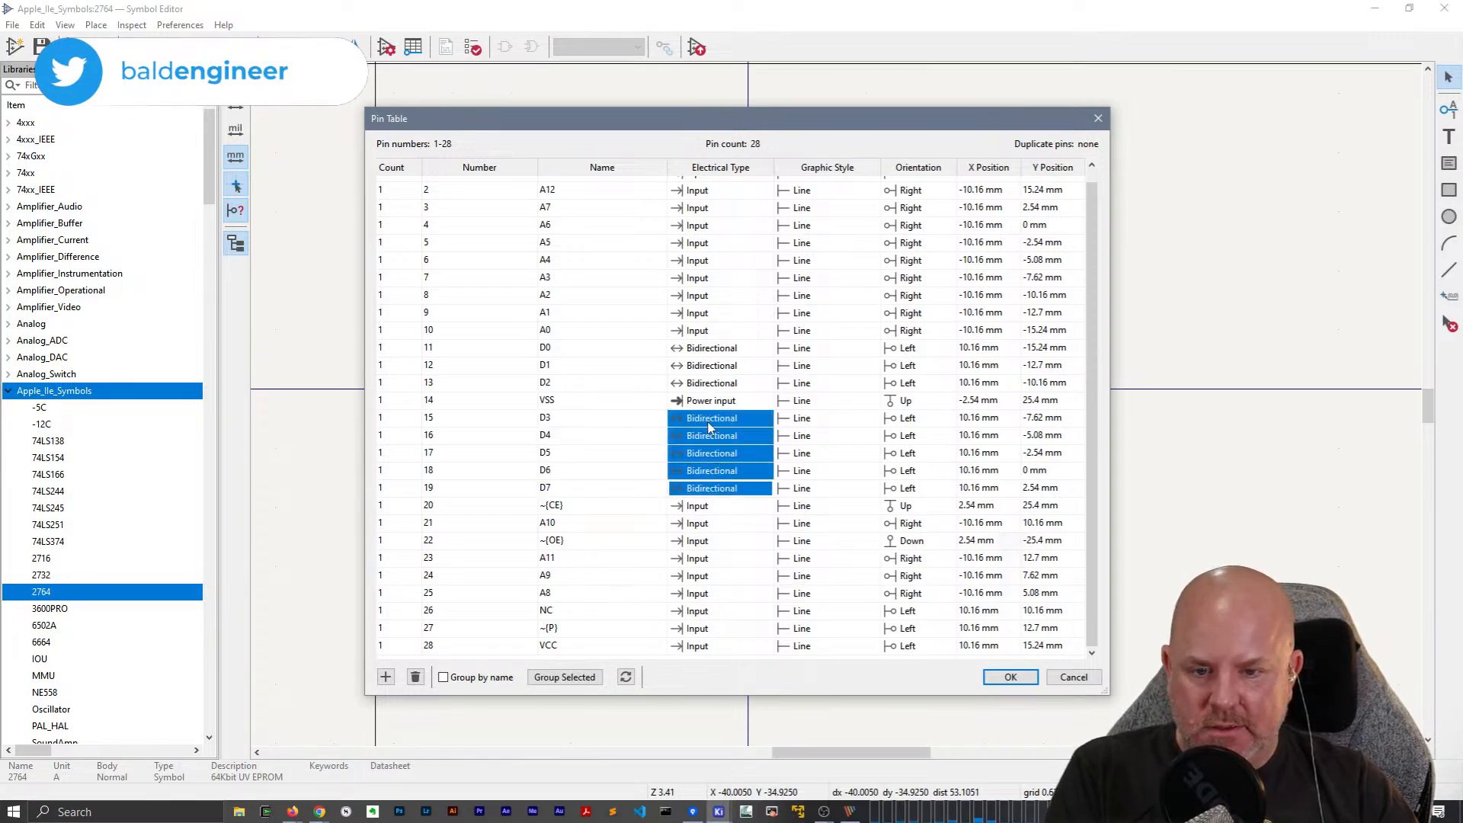
right_click(708, 427)
click(709, 423)
click(710, 421)
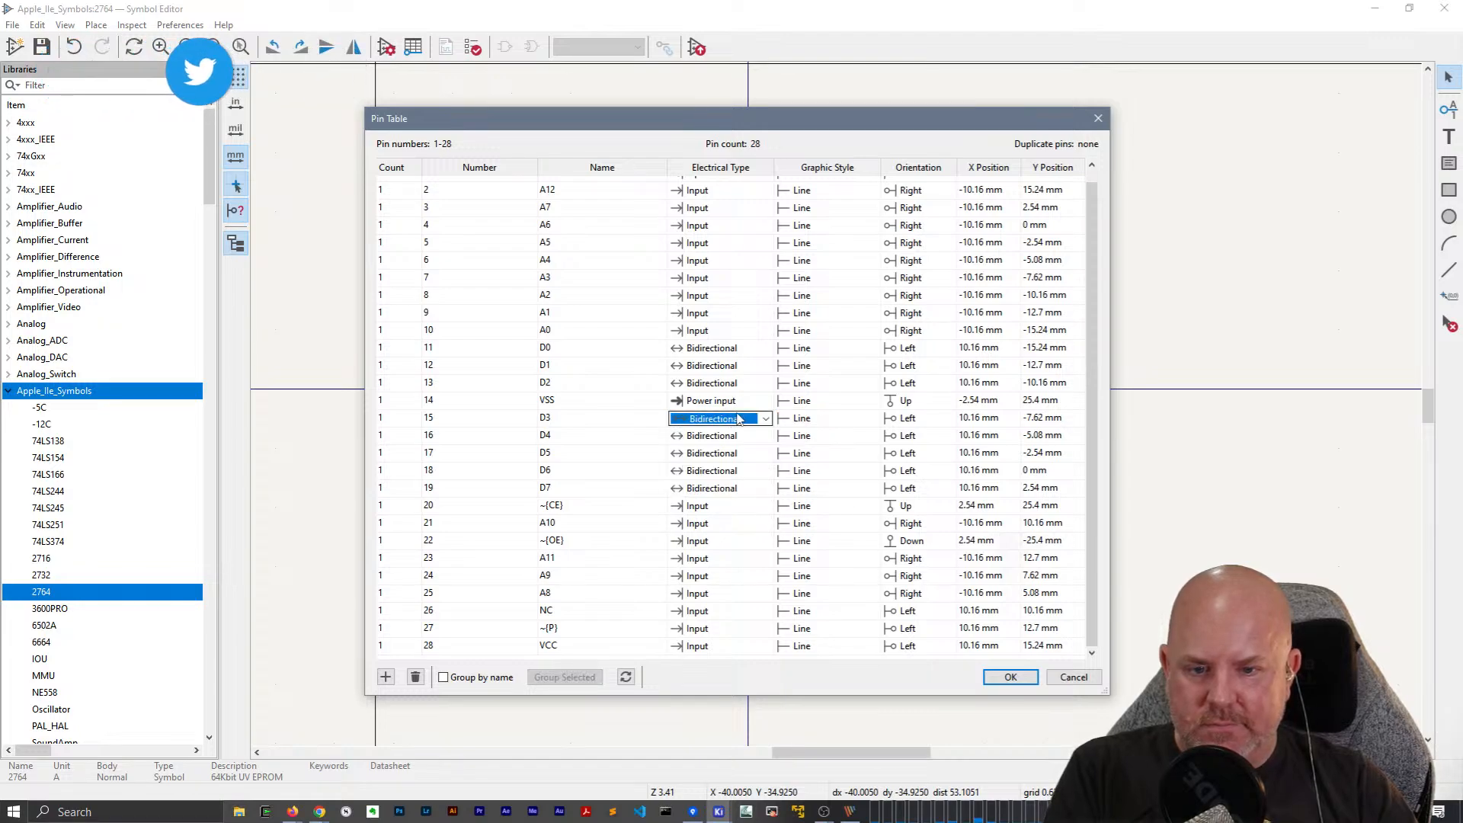
double_click(721, 506)
double_click(710, 523)
double_click(709, 540)
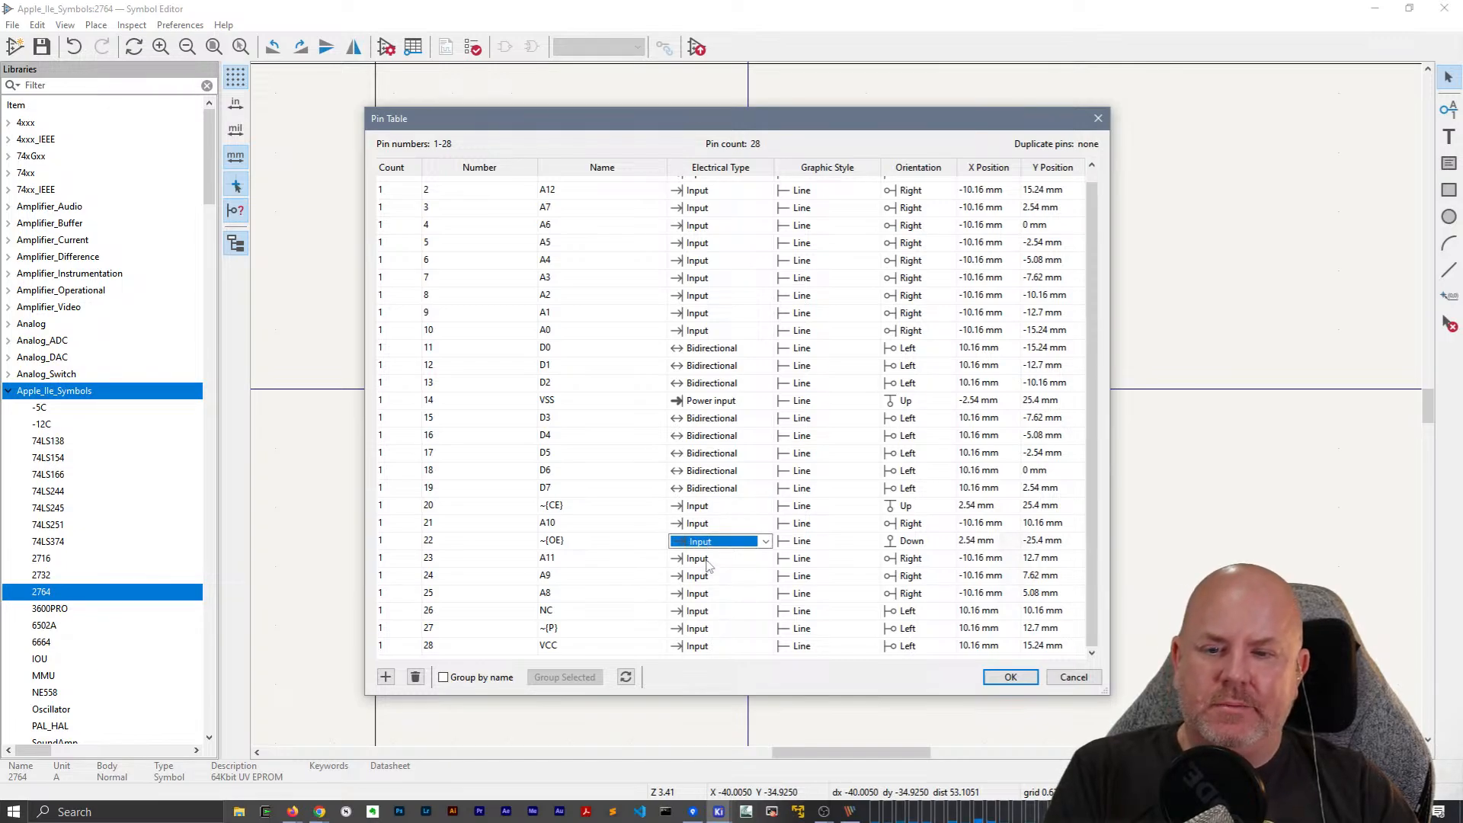
Set the electrical type of data pins D0, D1 and D2 to Tri-state.
double_click(732, 348)
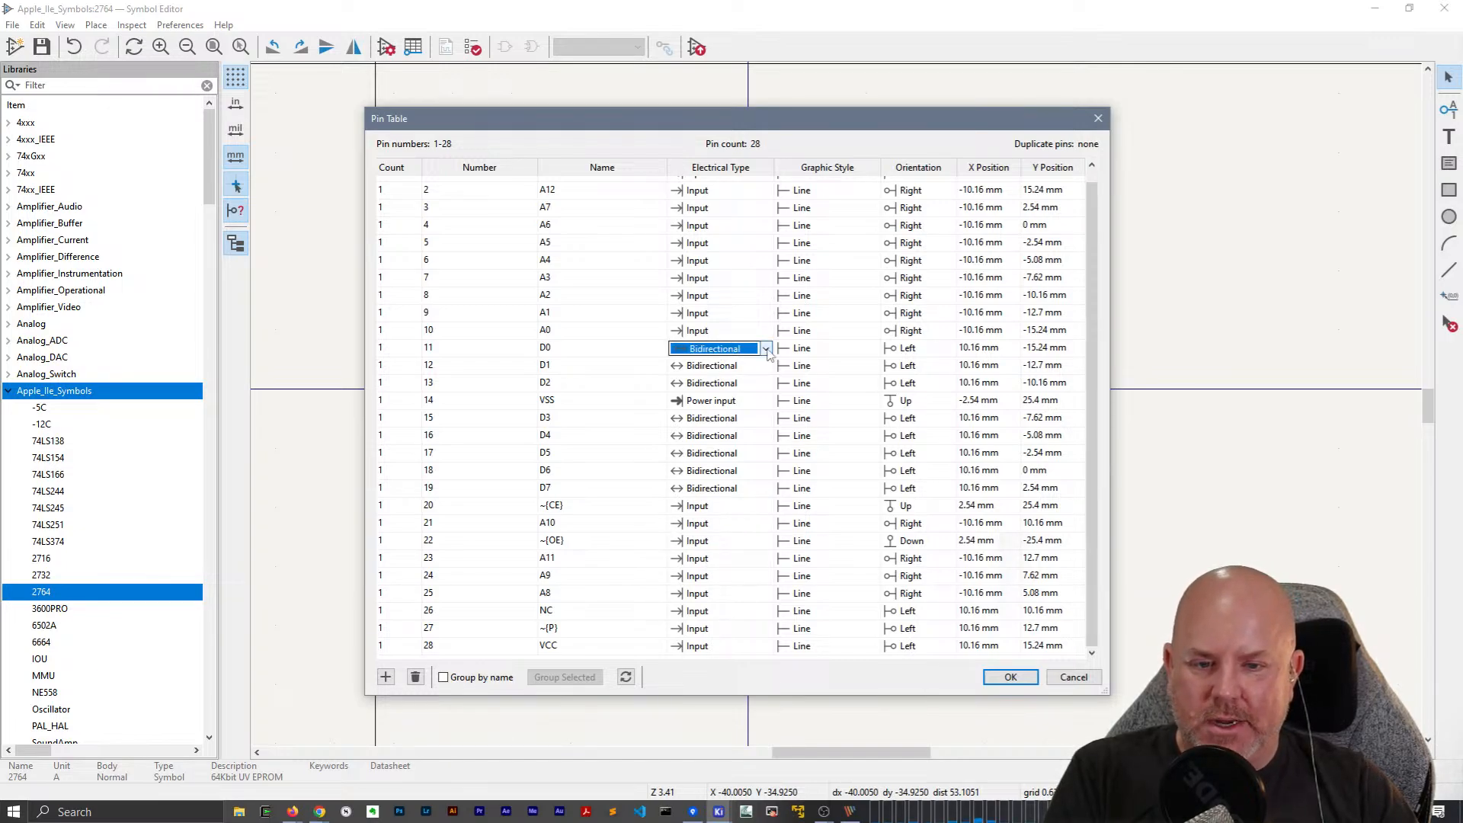
click(765, 348)
click(722, 405)
double_click(757, 366)
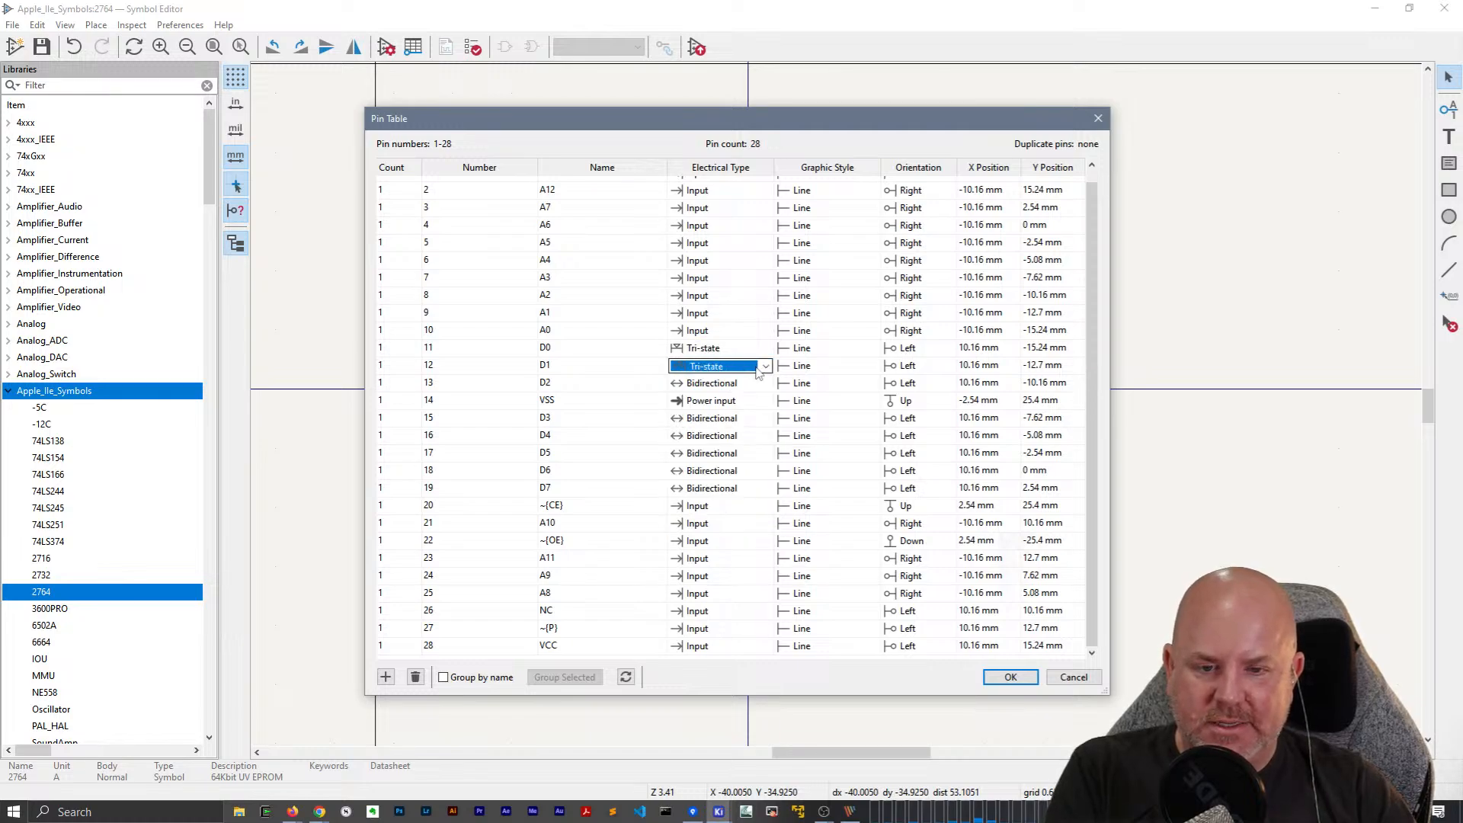
click(740, 384)
key(t)
Set the electrical type of data pins D3 through D7 to Tri-state.
click(714, 420)
key(t)
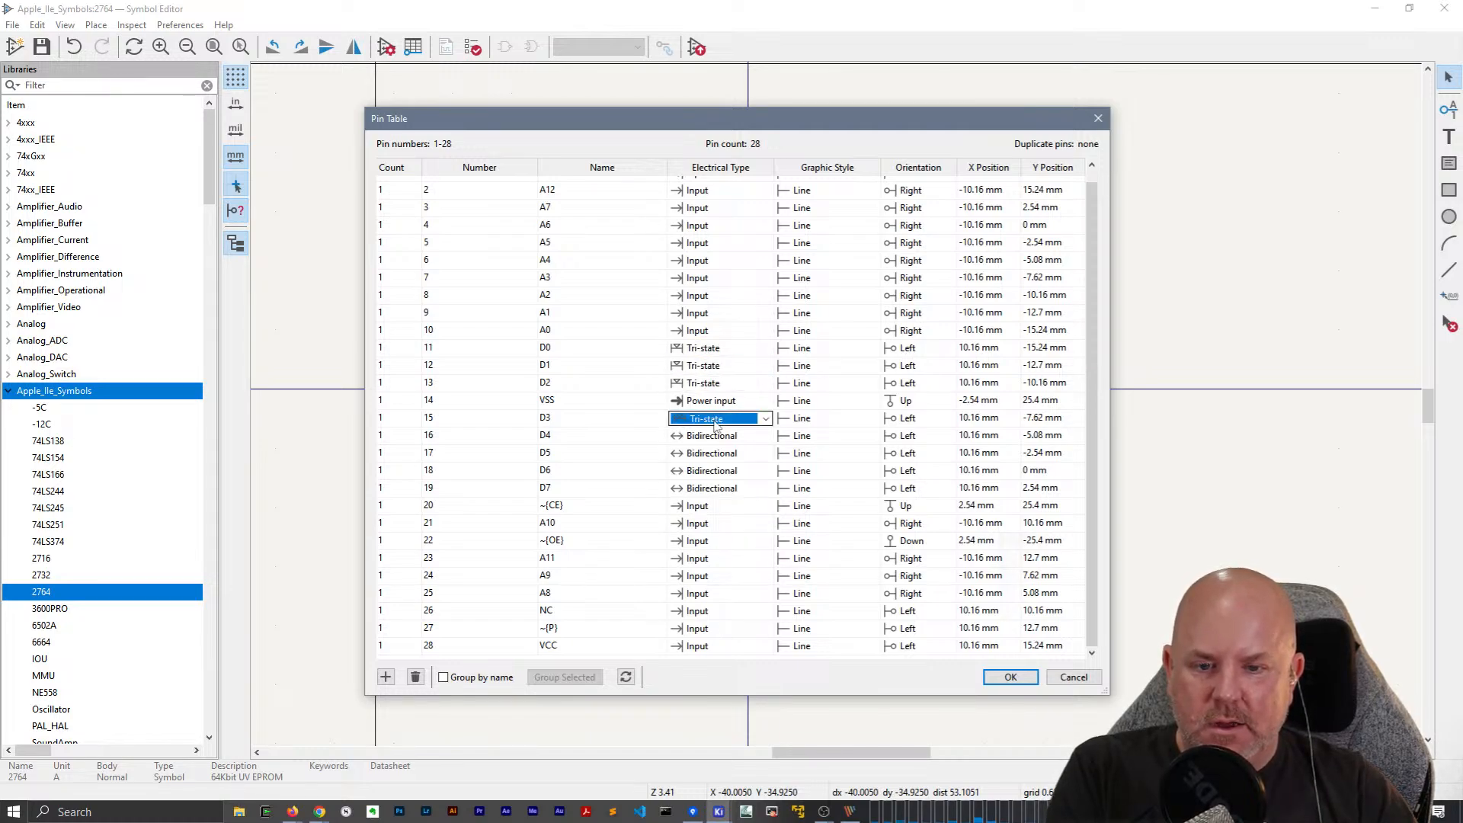
click(715, 437)
key(t)
click(715, 453)
key(t)
click(714, 470)
key(t)
click(715, 488)
key(t)
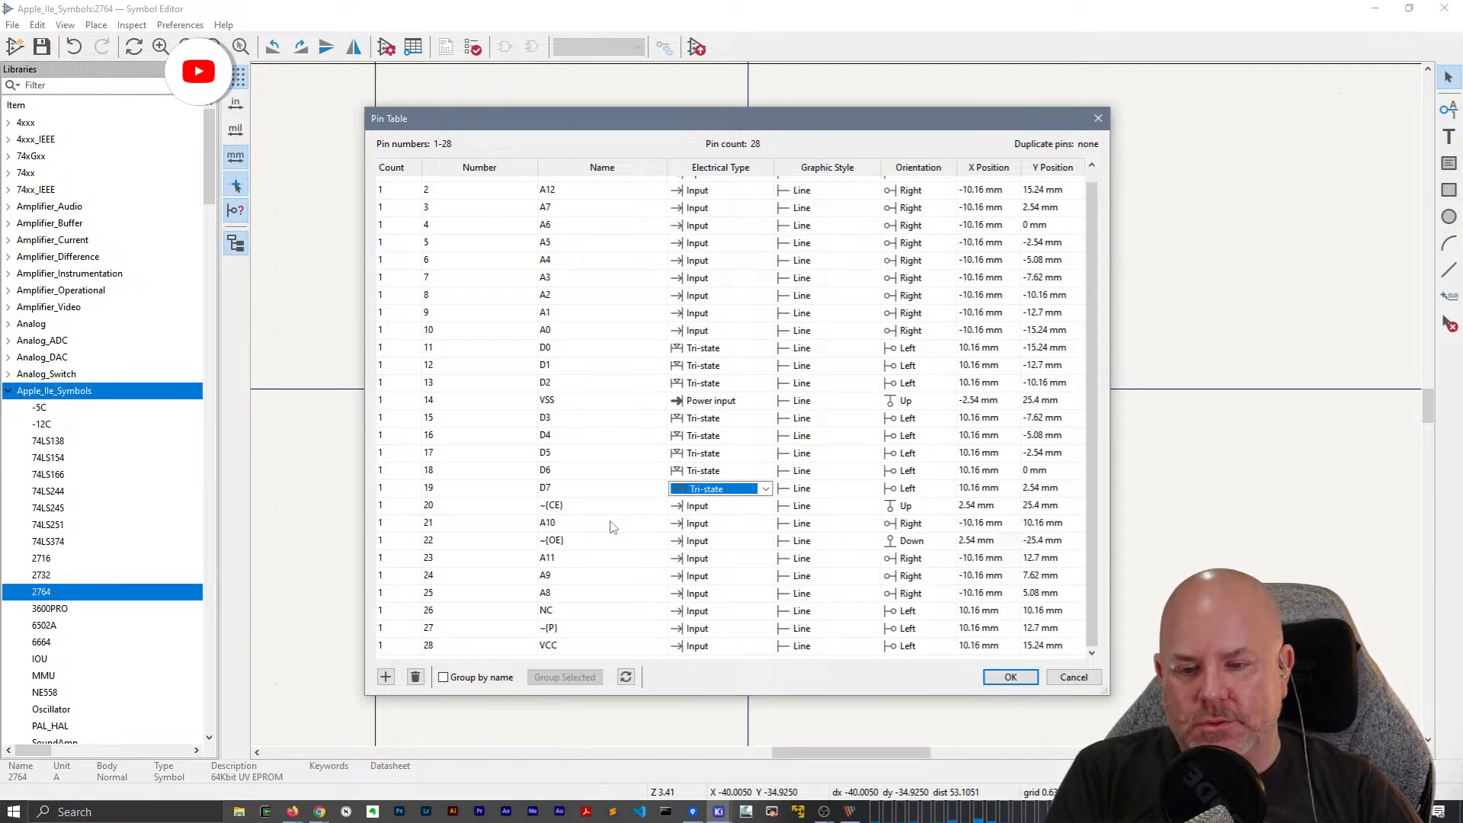
Set the electrical type of pin 26 (NC) to Unconnected and pin 28 (VCC) to Power input.
click(705, 618)
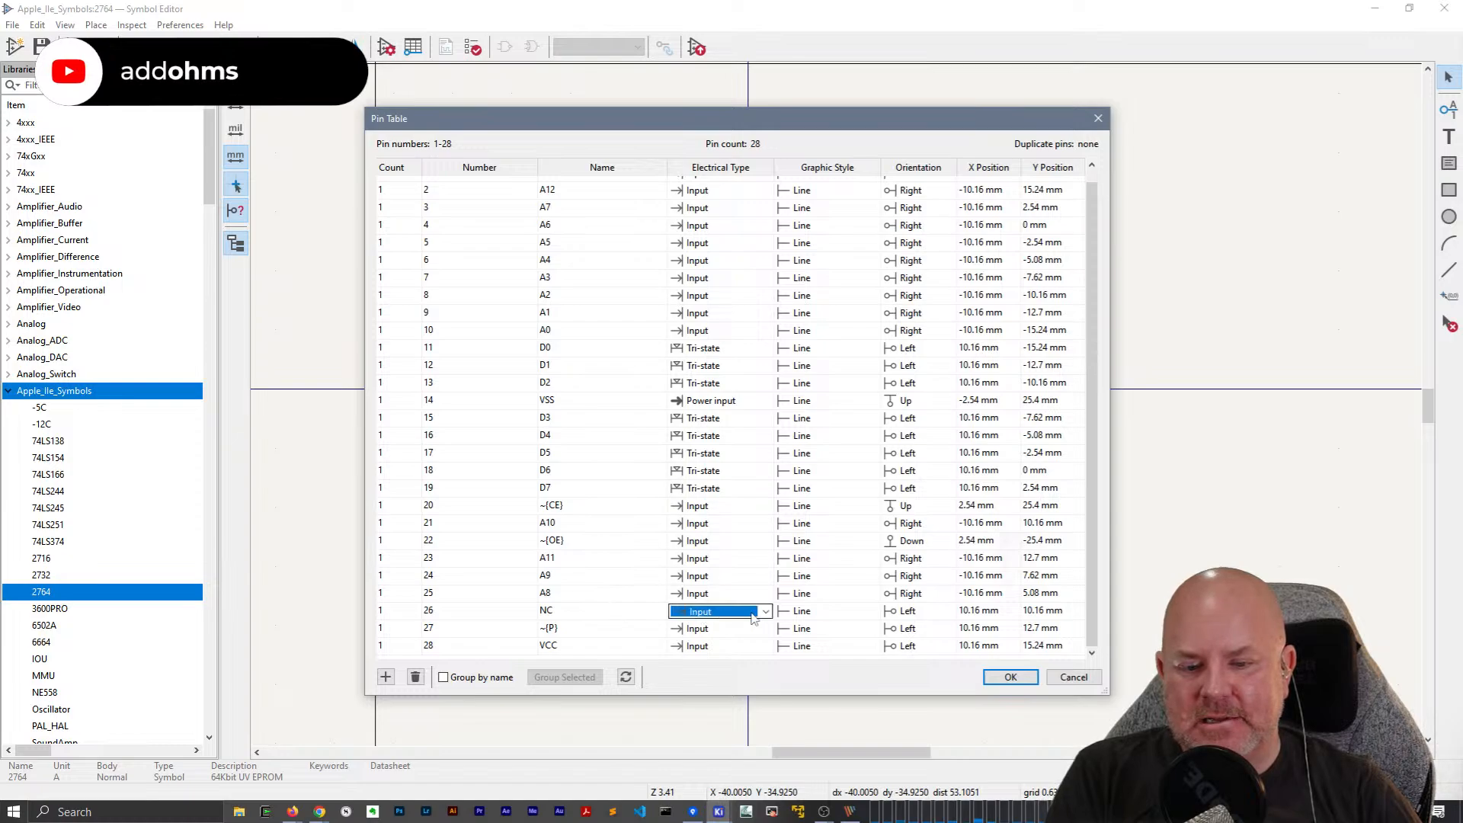
click(764, 611)
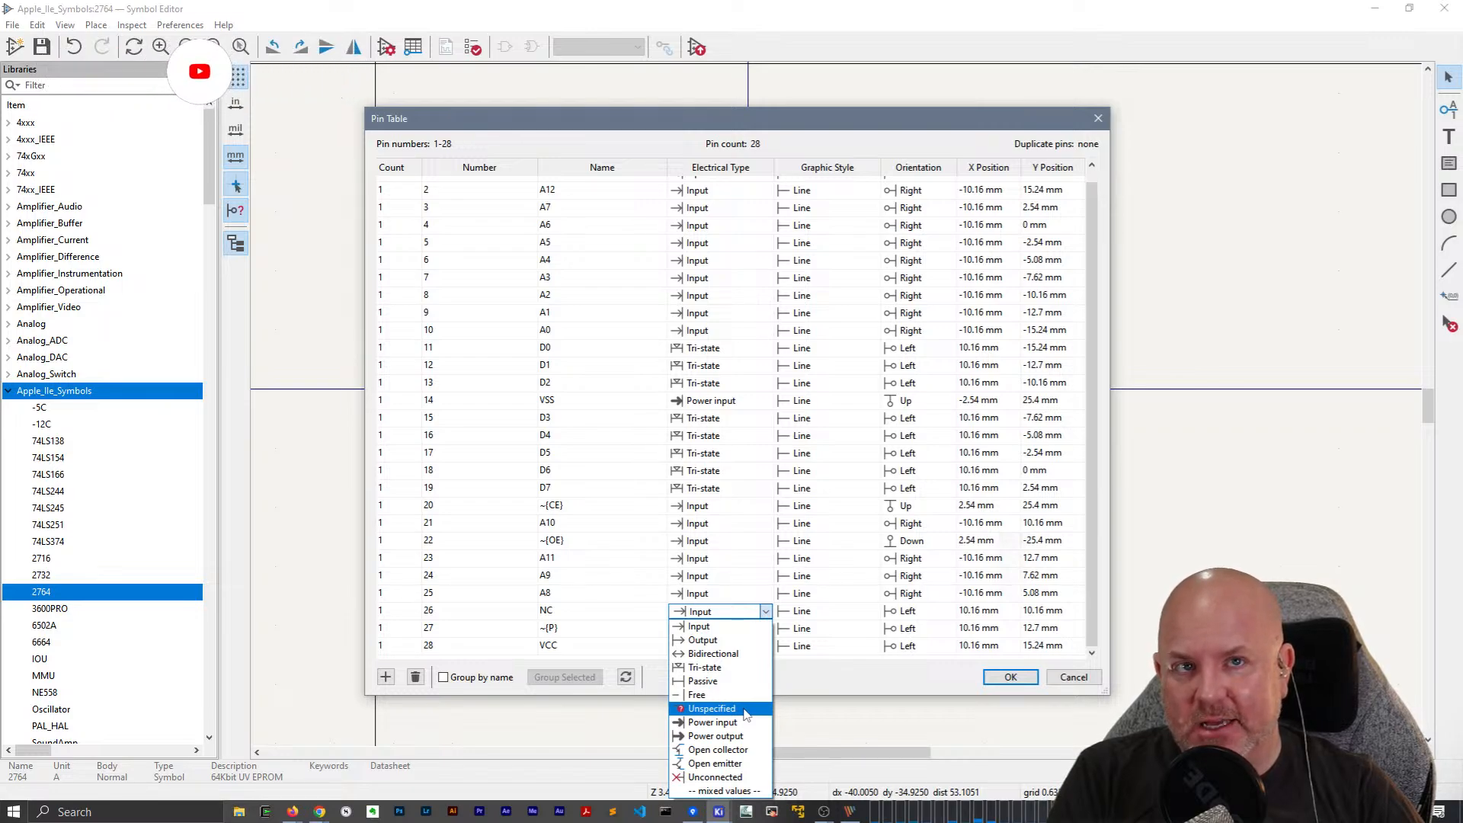
click(743, 778)
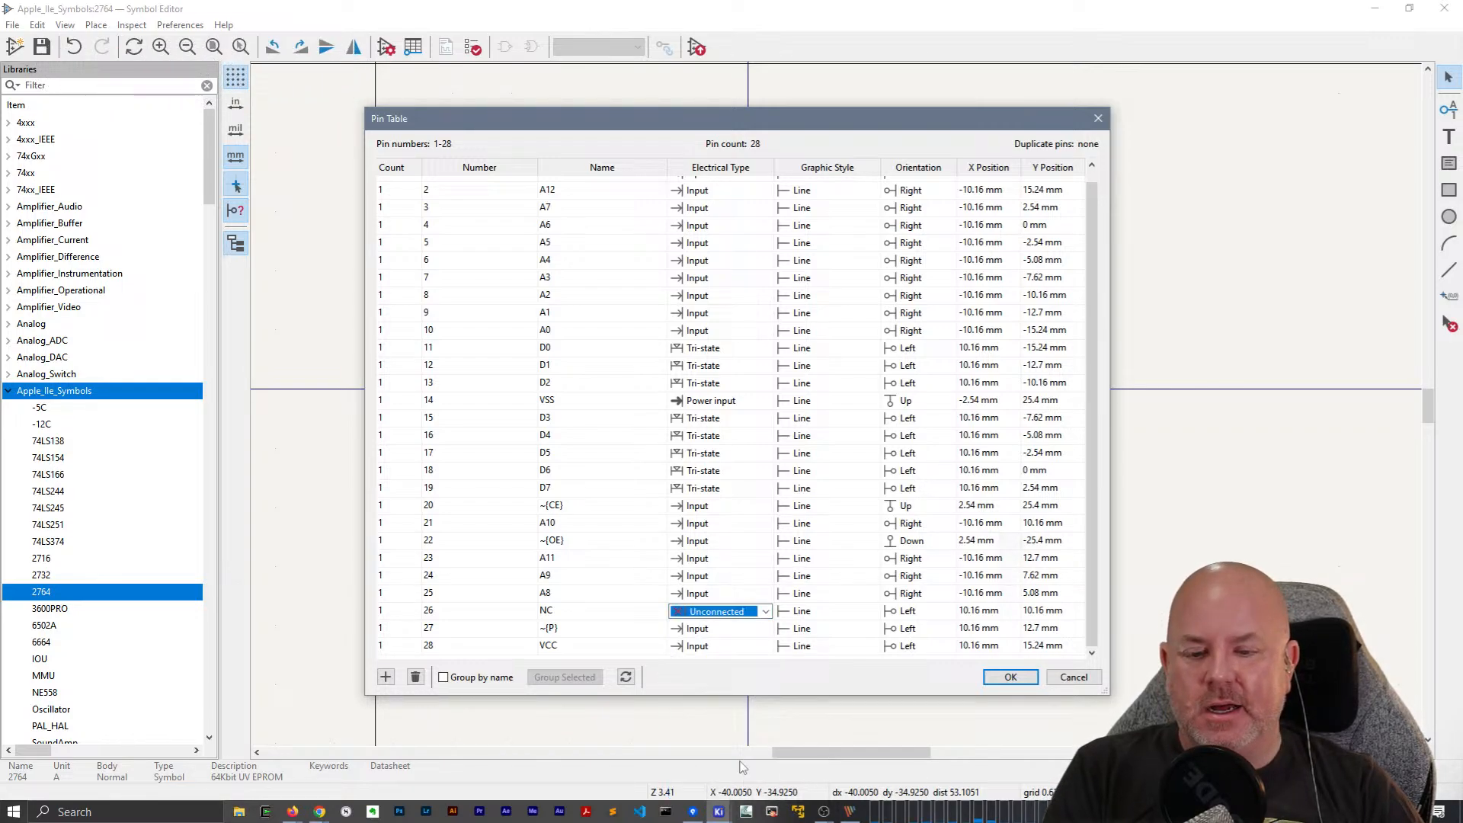
click(731, 646)
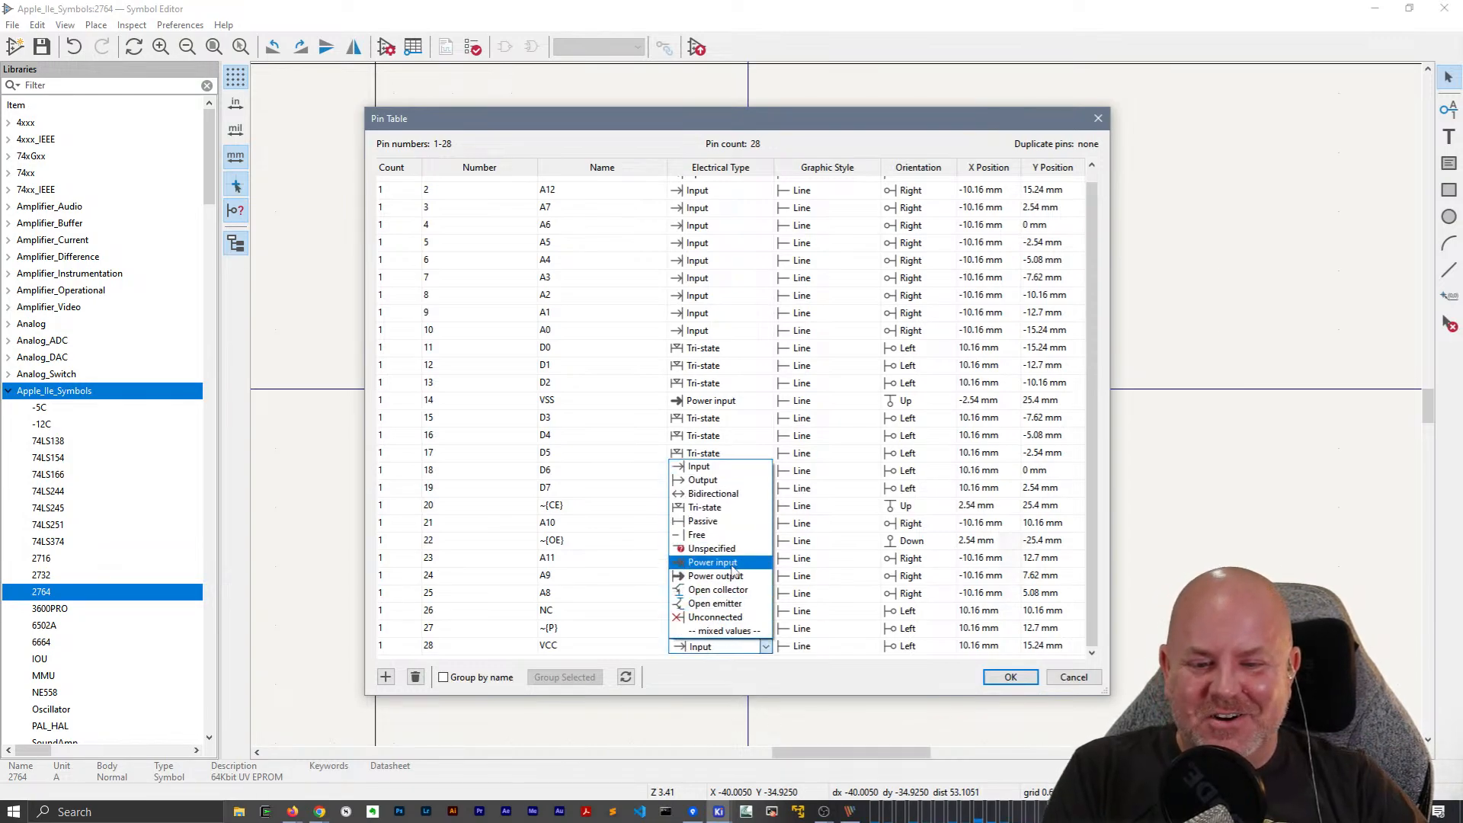
click(733, 565)
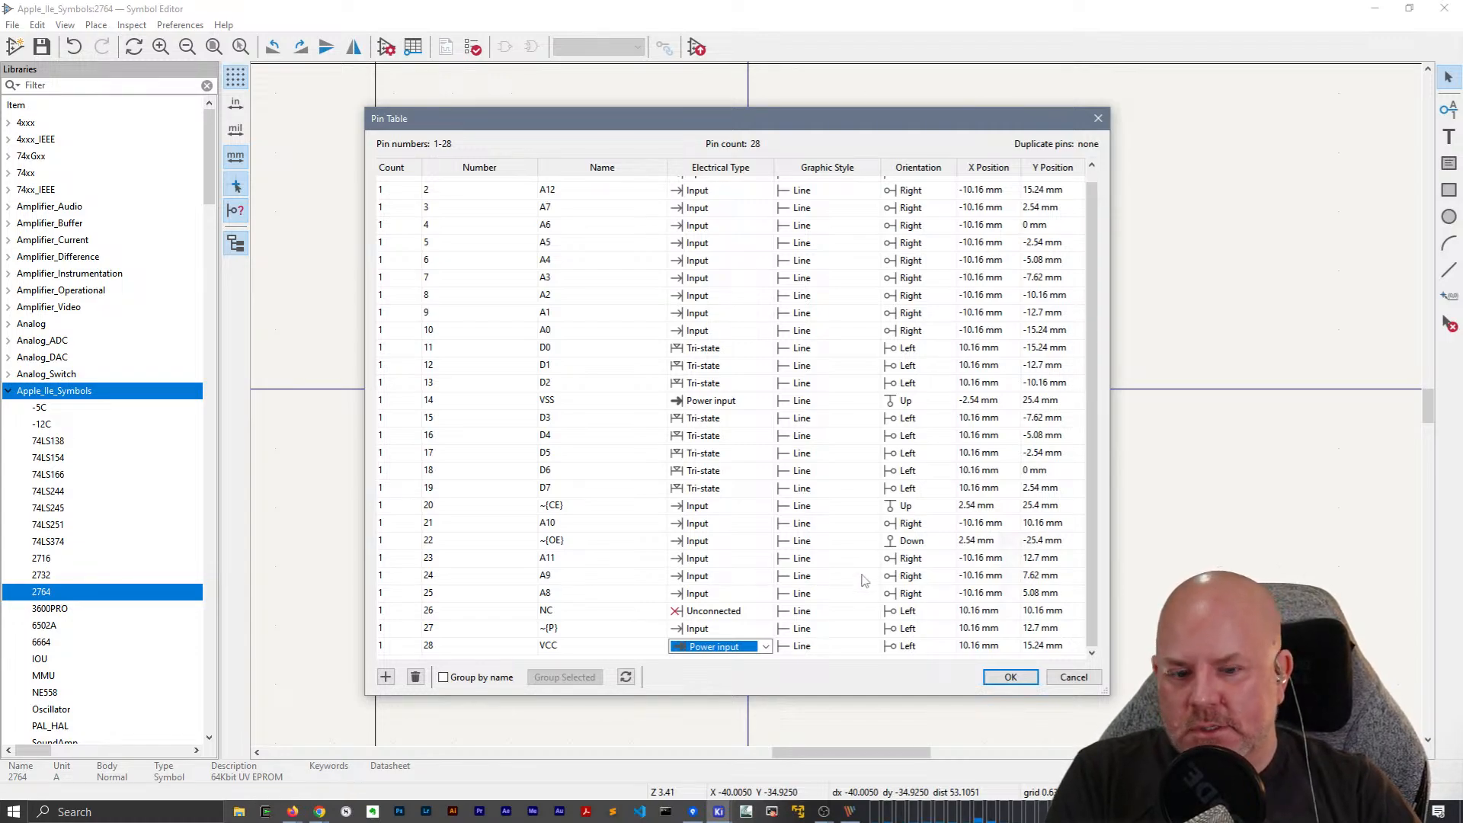
Accept the pin table edits, save the 2764 symbol and return to the schematic.
click(1011, 677)
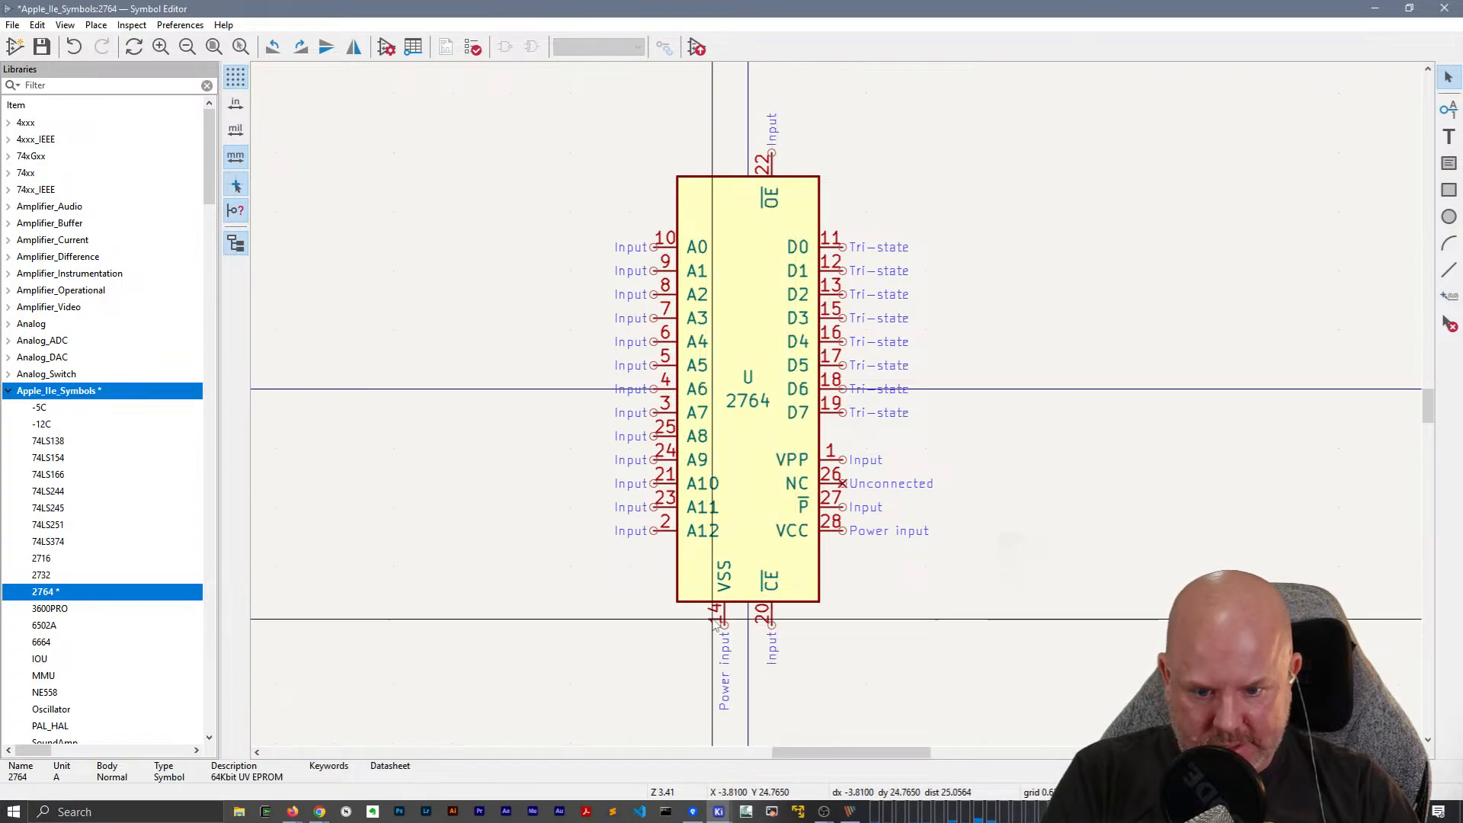
key(ctrl+s)
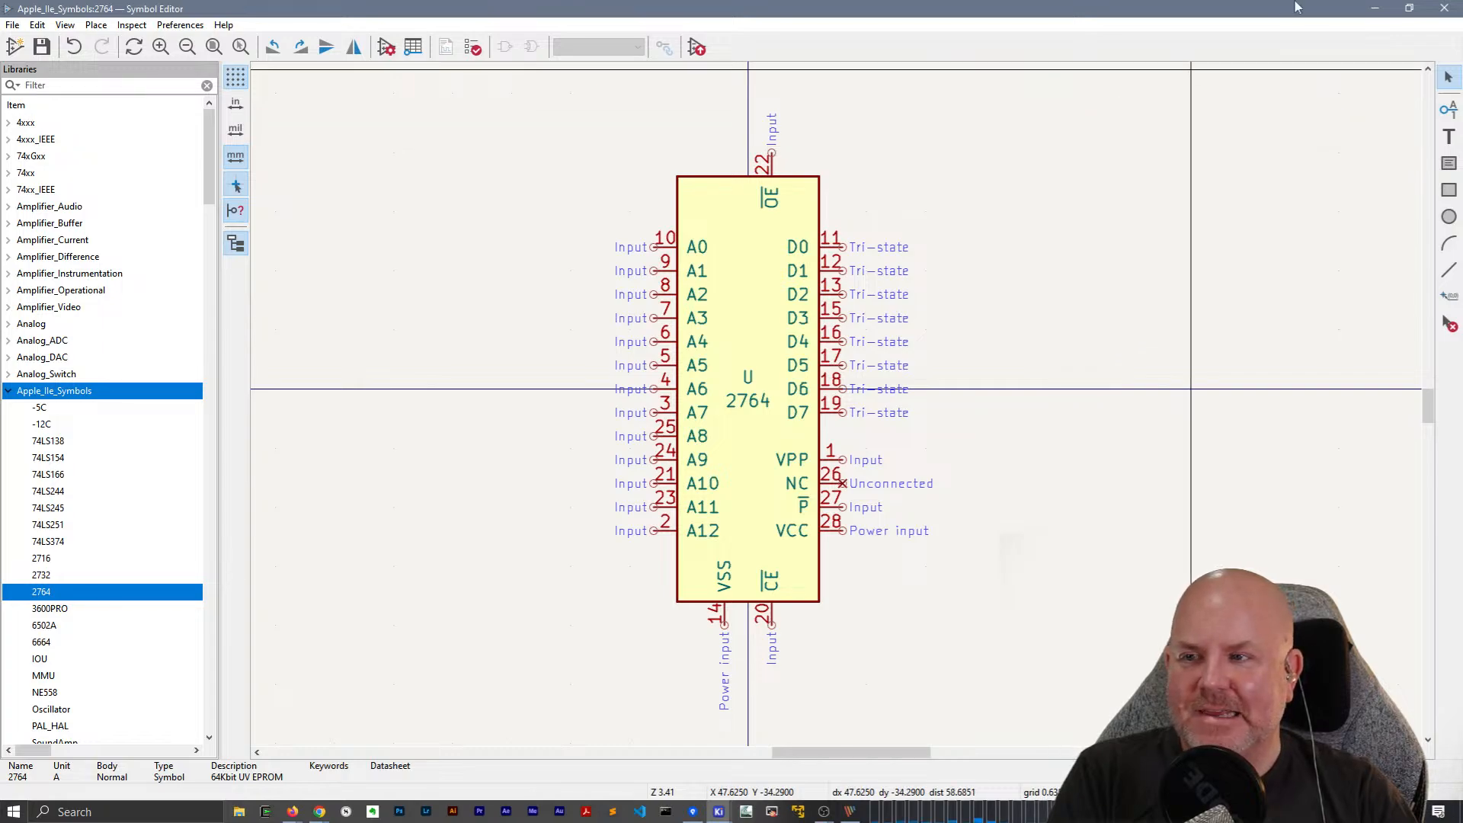
click(1445, 8)
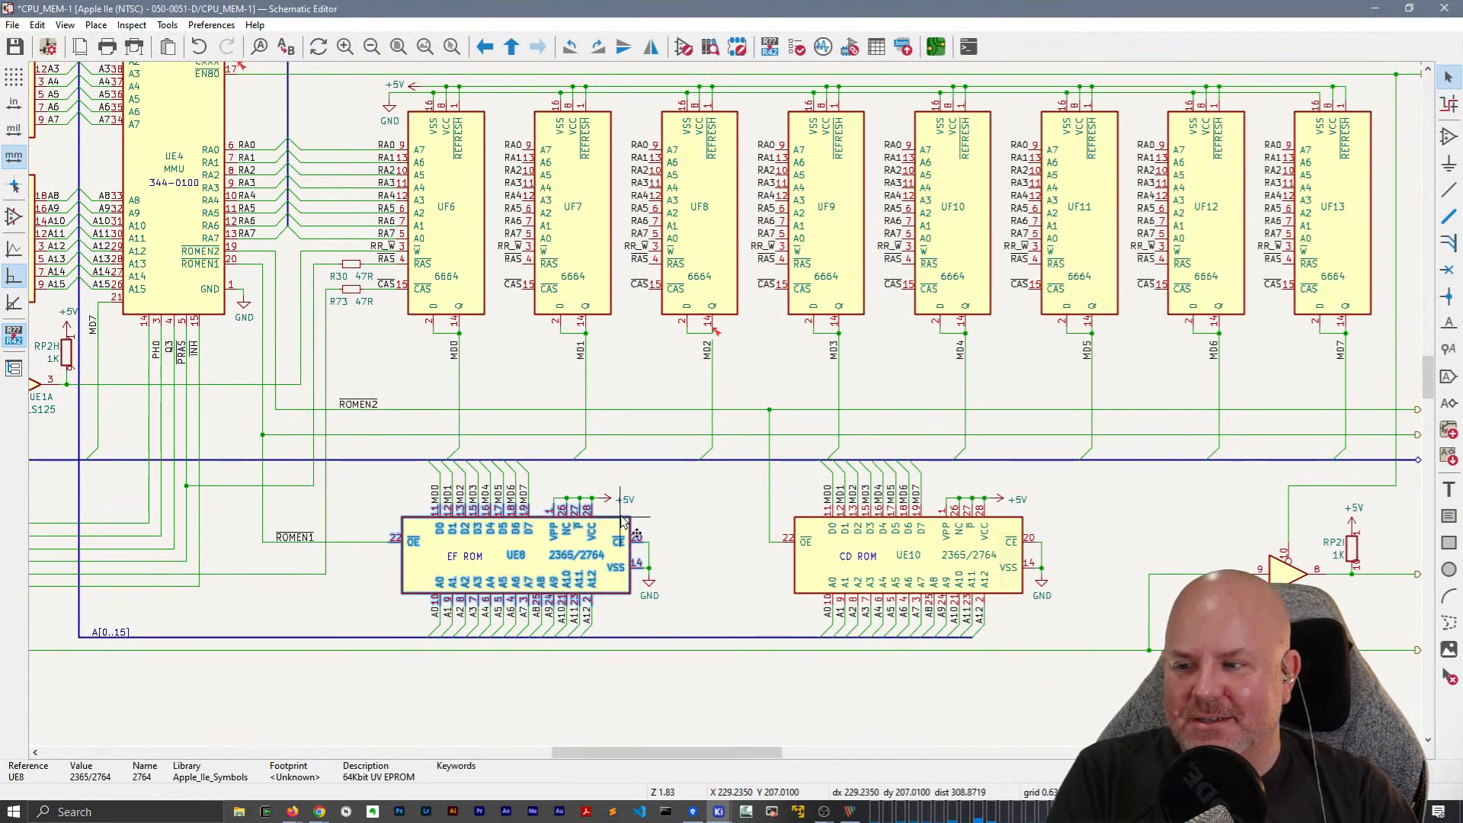
Update UE8 from the library, including all symbols matching the value 2365/2764.
right_click(583, 552)
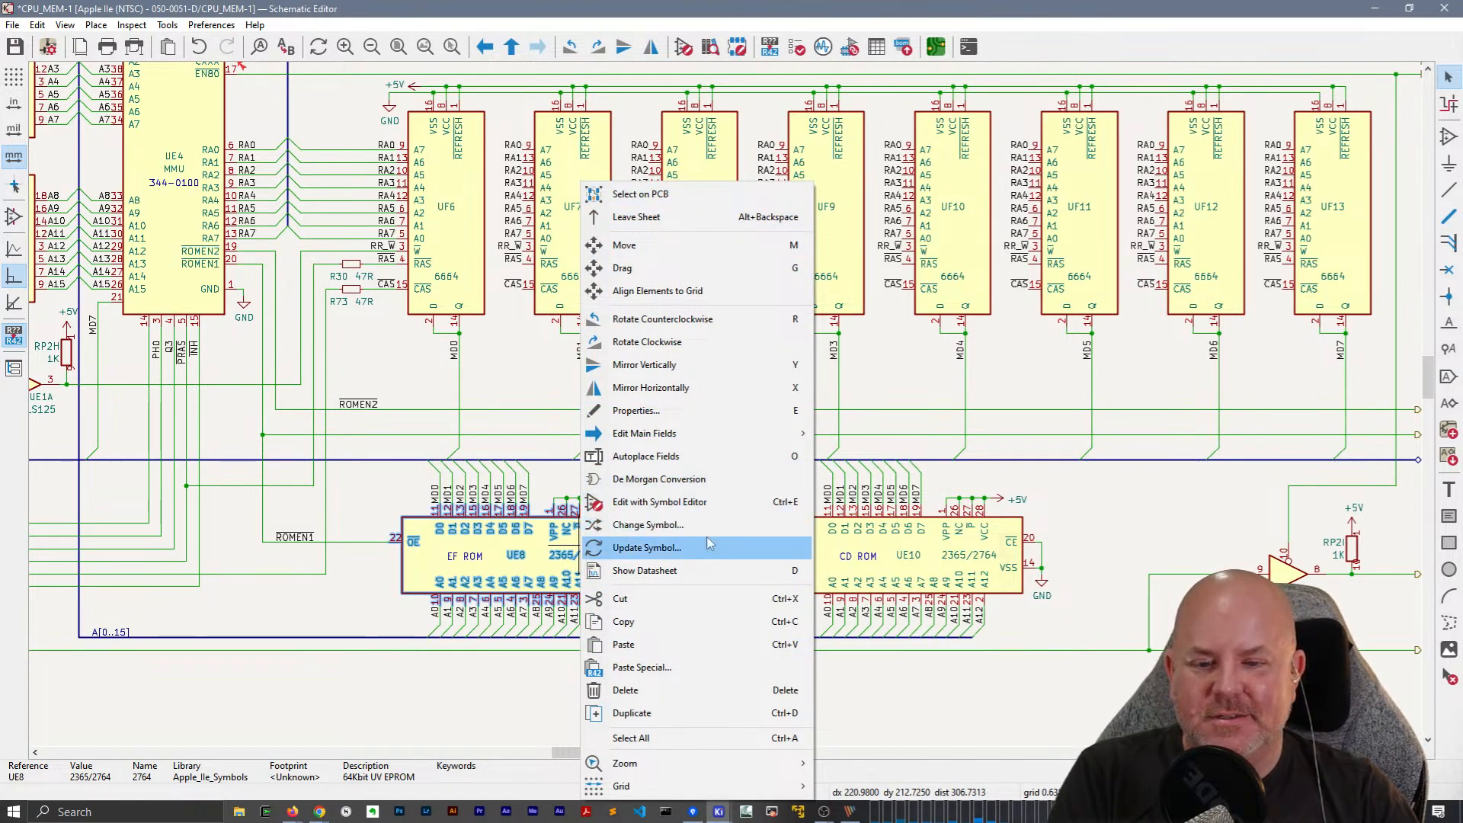
click(727, 548)
drag(308, 112, 578, 101)
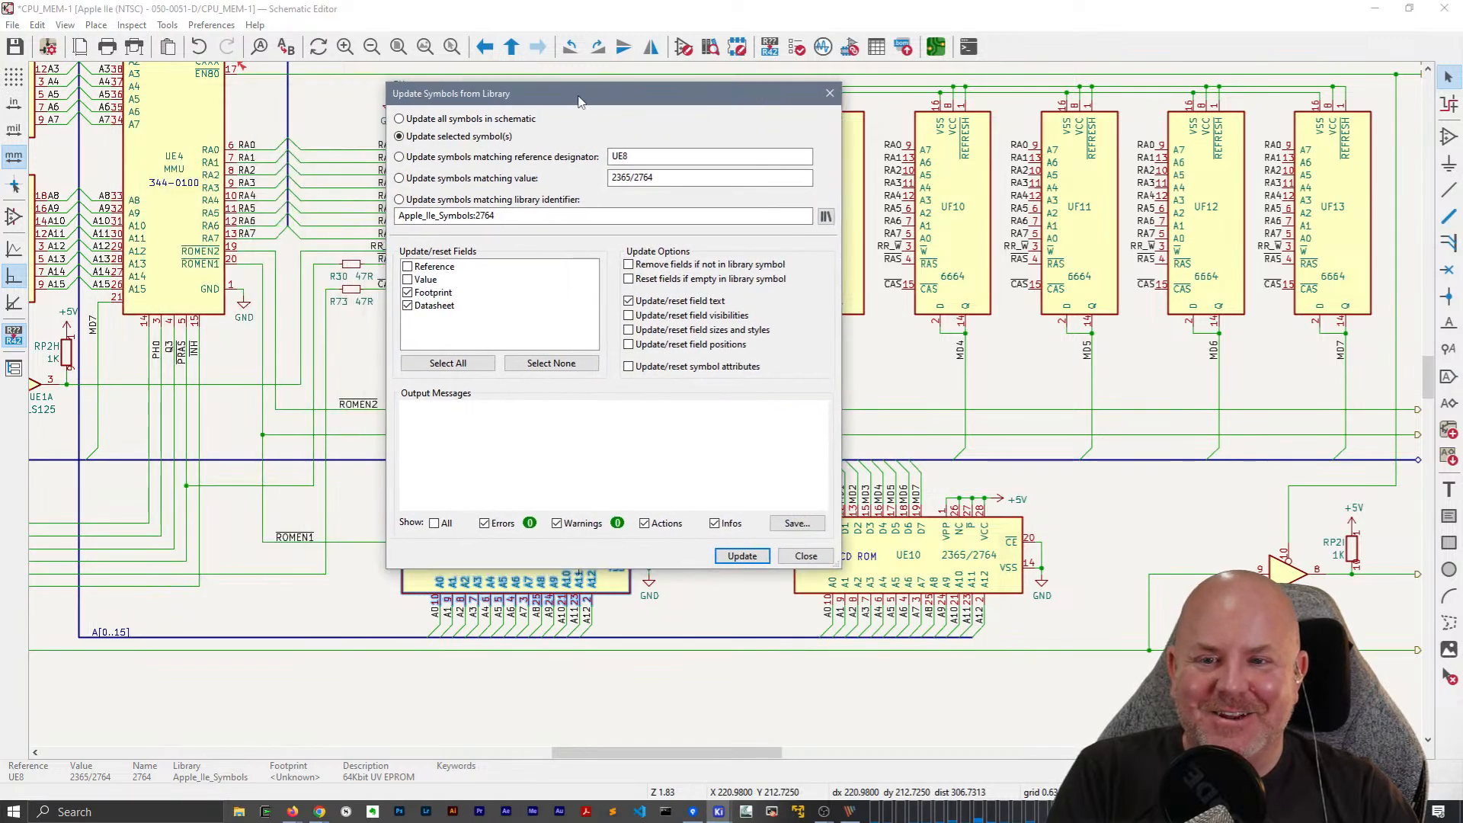
click(742, 555)
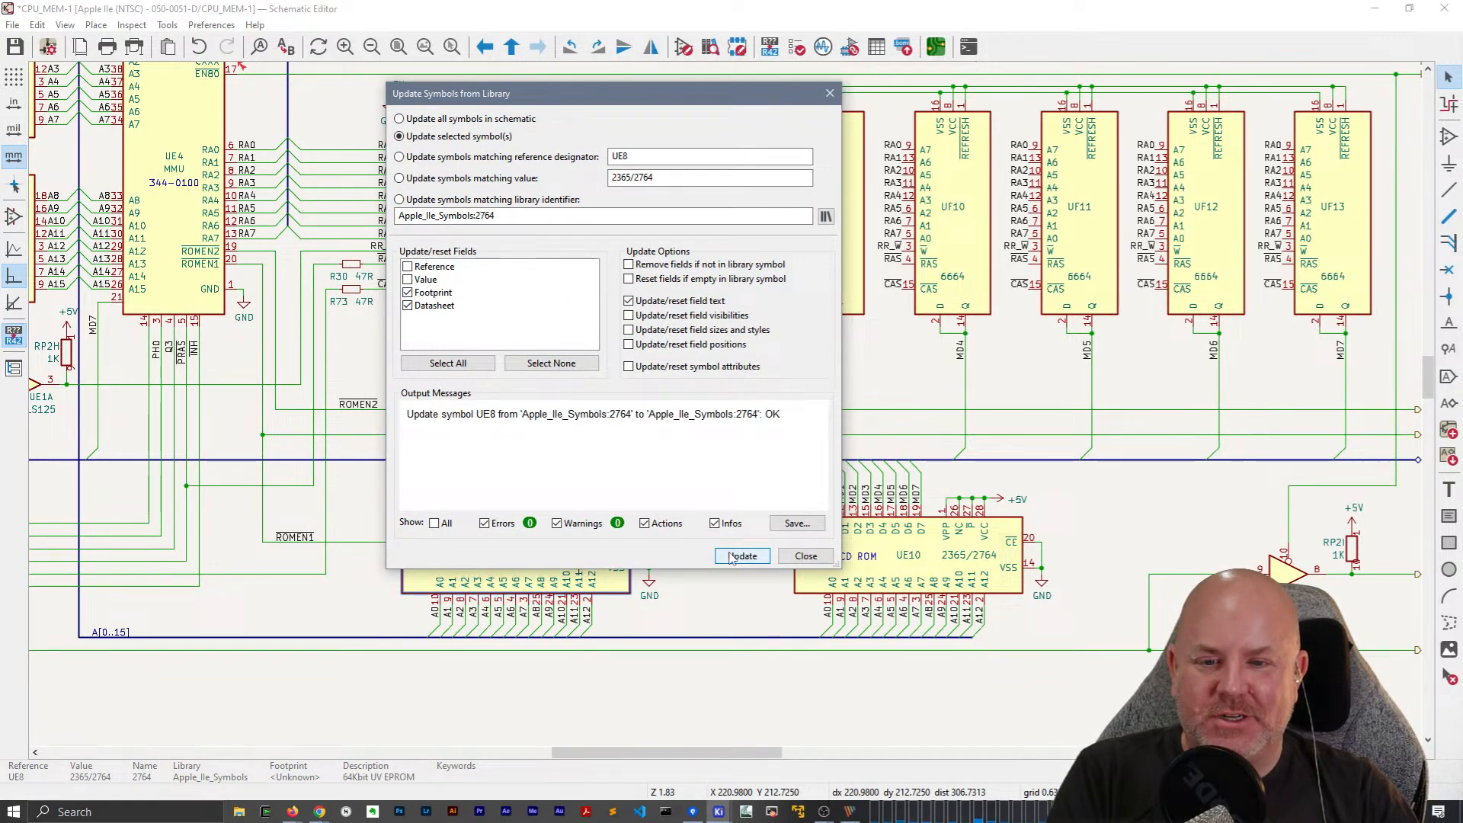
click(512, 181)
click(739, 555)
click(798, 557)
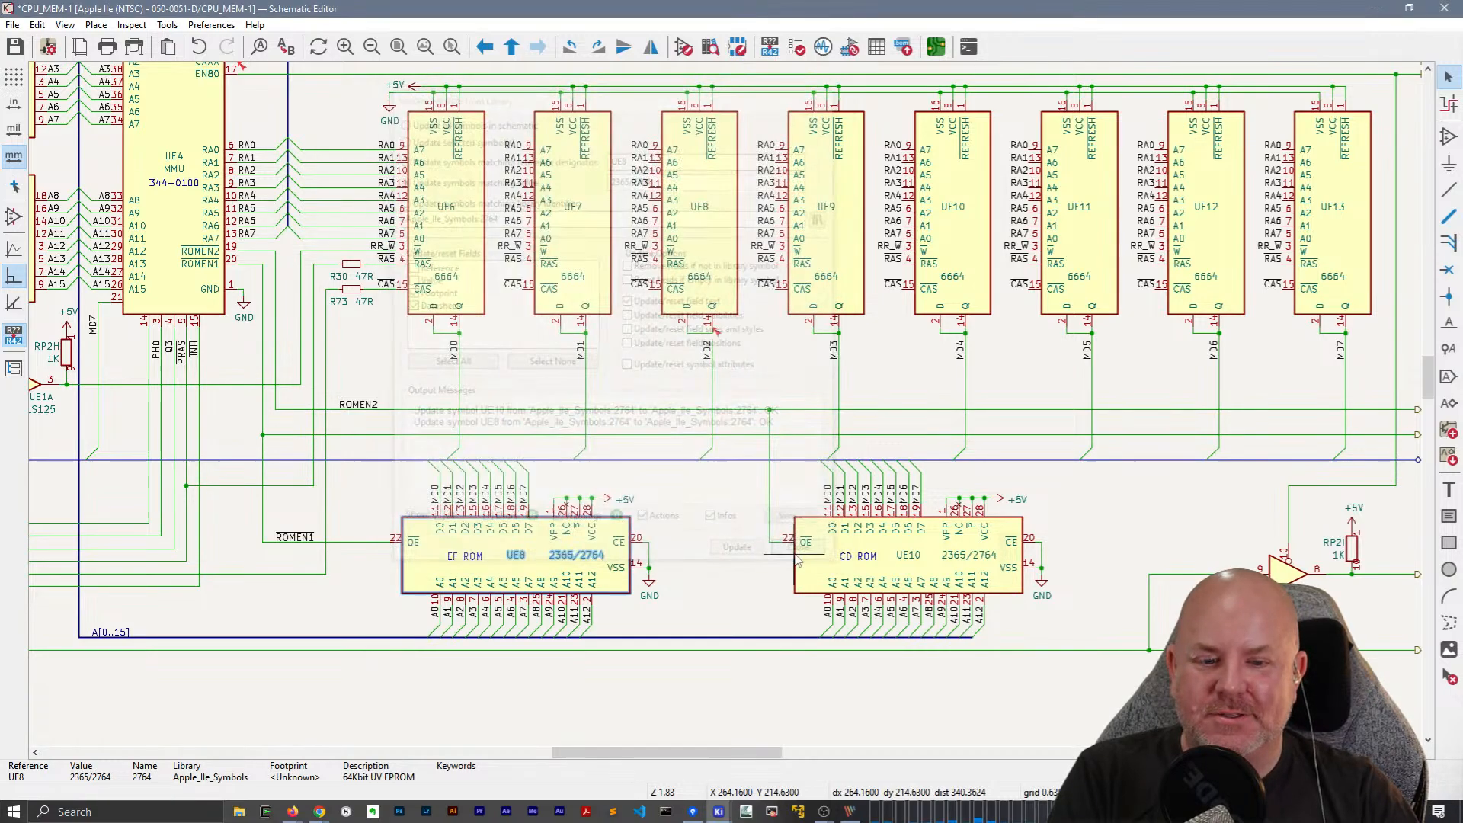
Check the electrical rule marker on resistor RP1G and save the schematic.
middle_drag(1025, 518, 1063, 600)
middle_drag(273, 395, 718, 475)
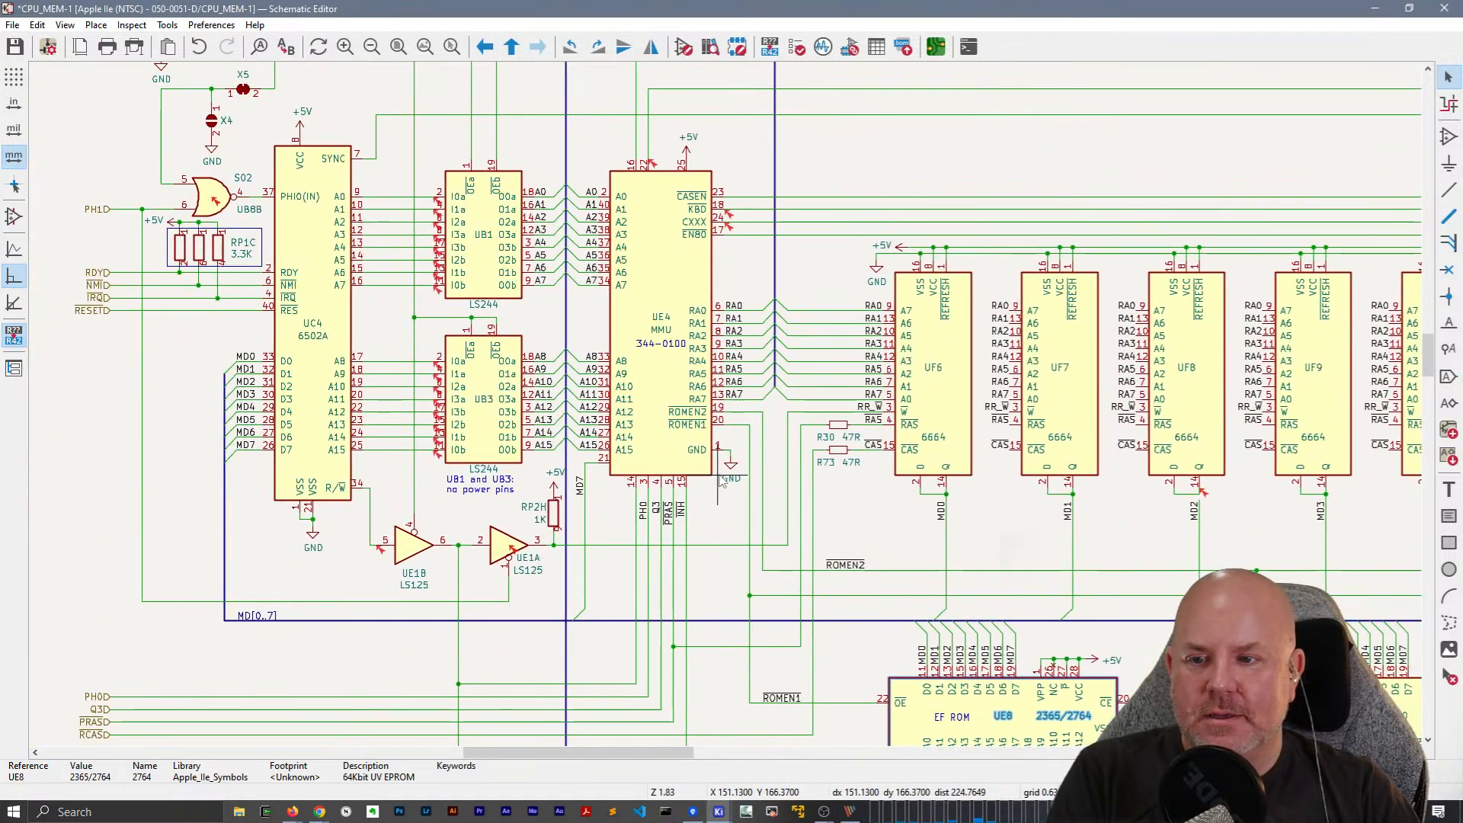
scroll(721, 482, down, 2)
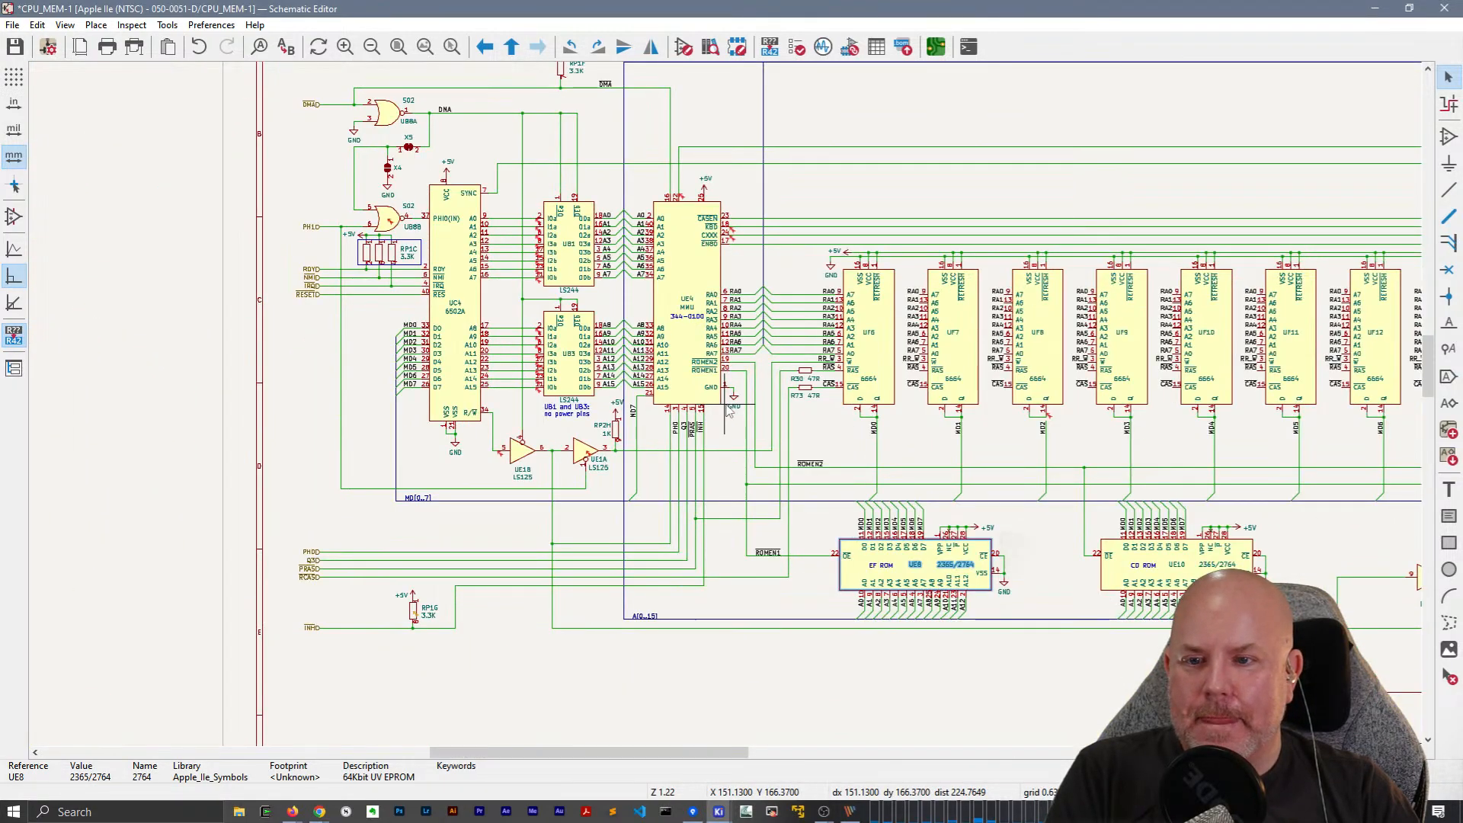
scroll(729, 412, up, 2)
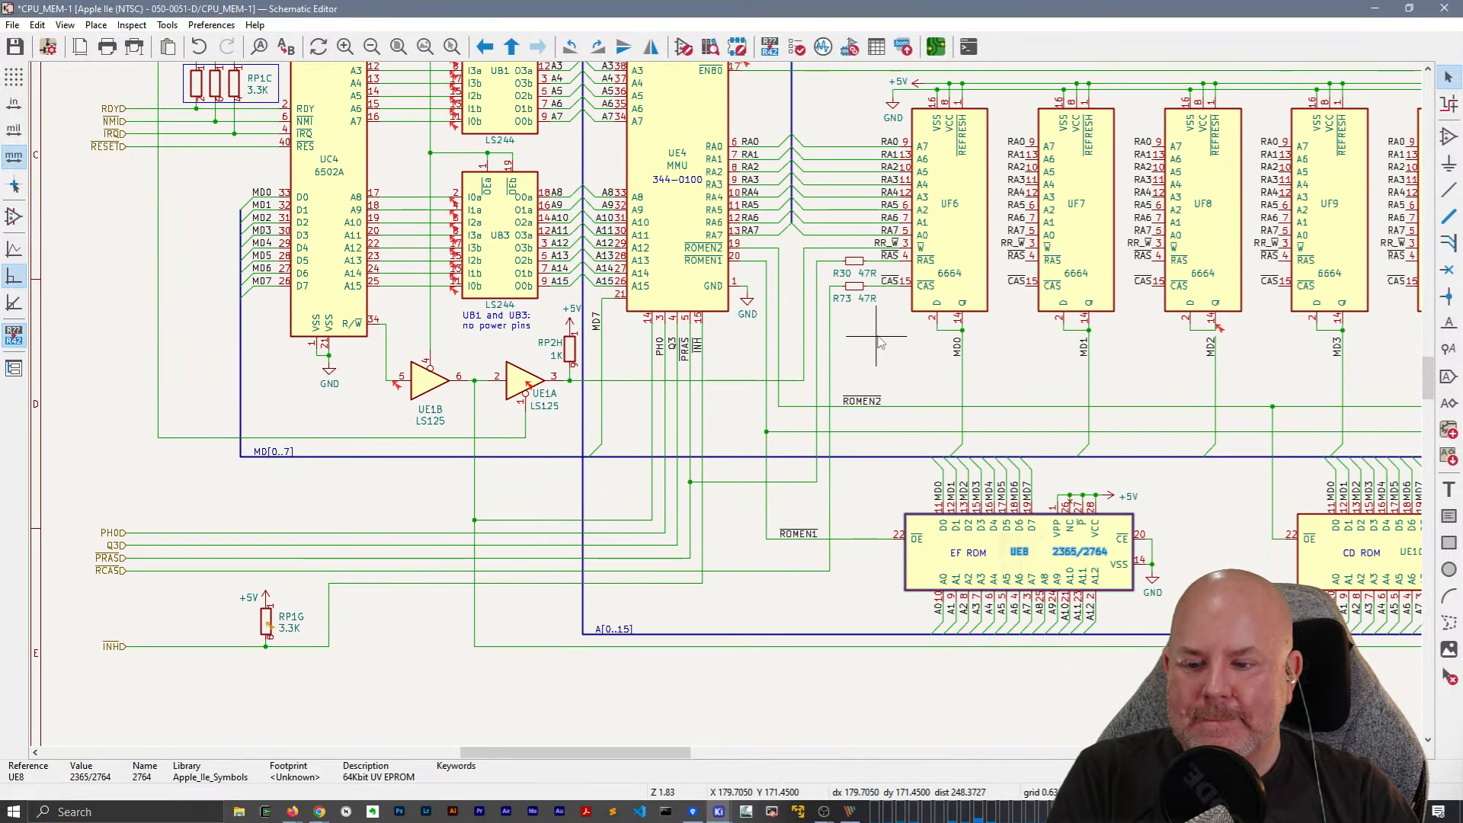
click(272, 637)
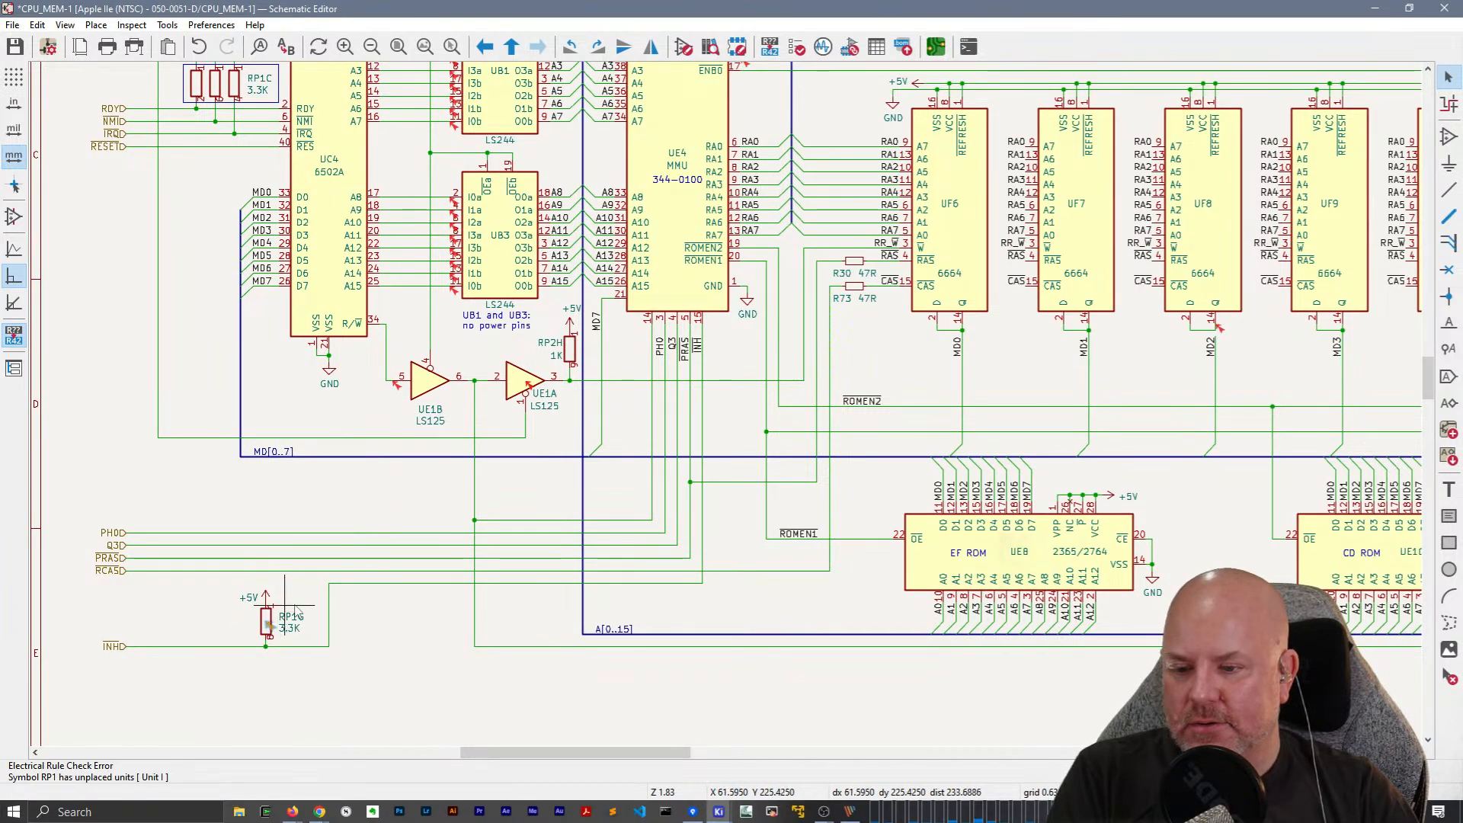
middle_drag(690, 407, 402, 487)
middle_drag(635, 478, 557, 507)
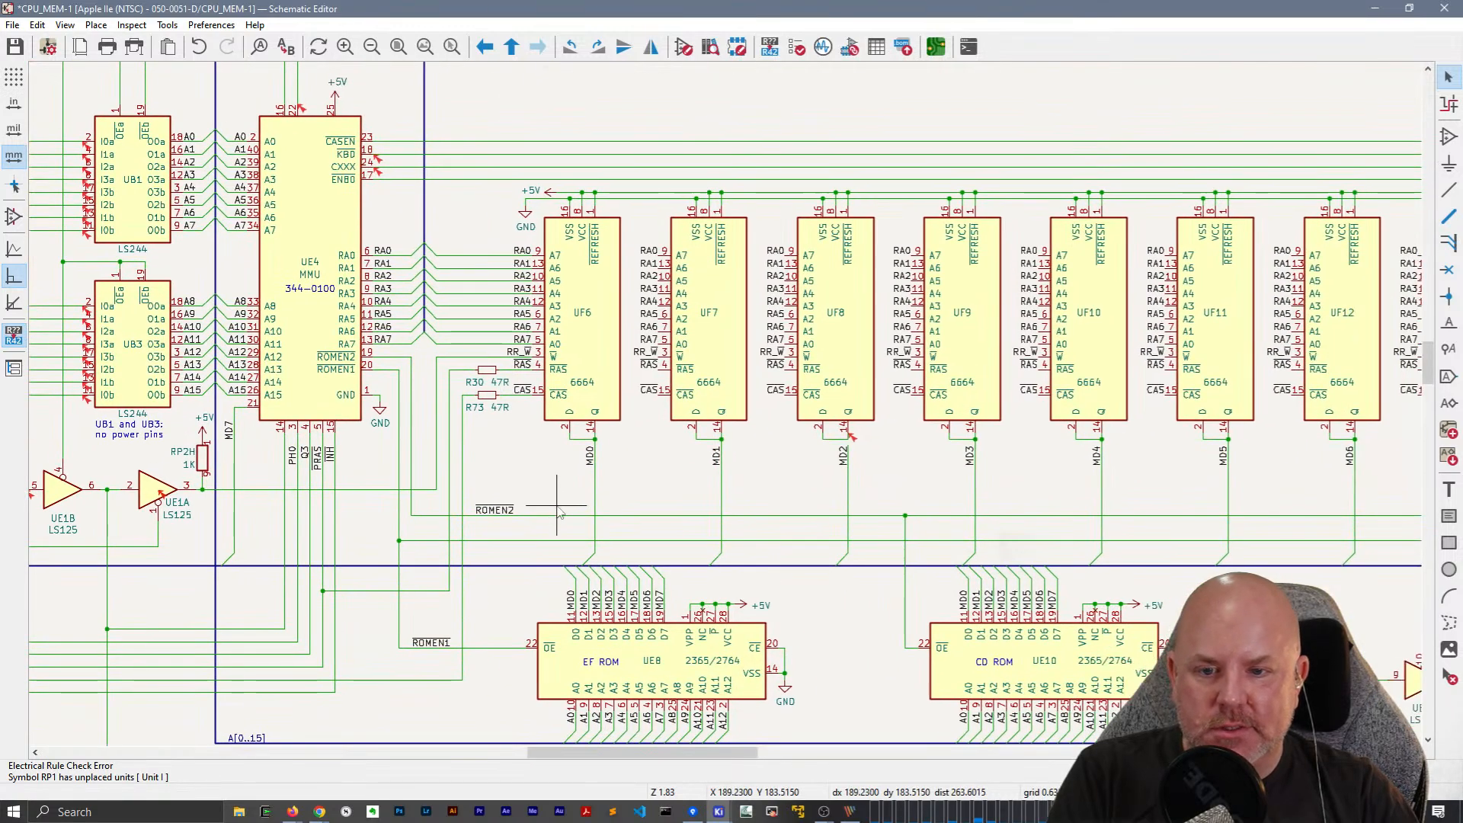
middle_drag(791, 489, 750, 497)
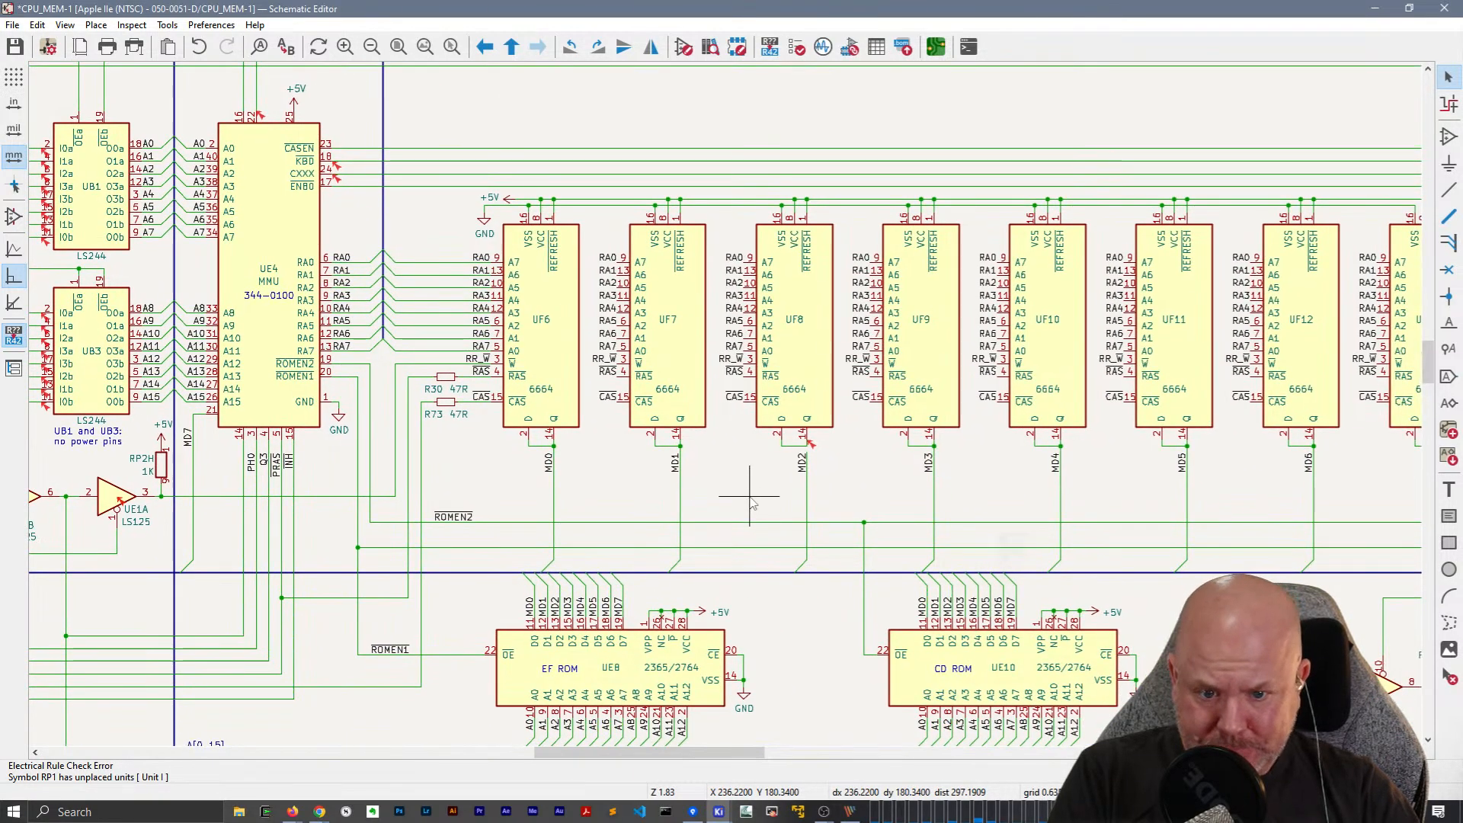
key(ctrl+s)
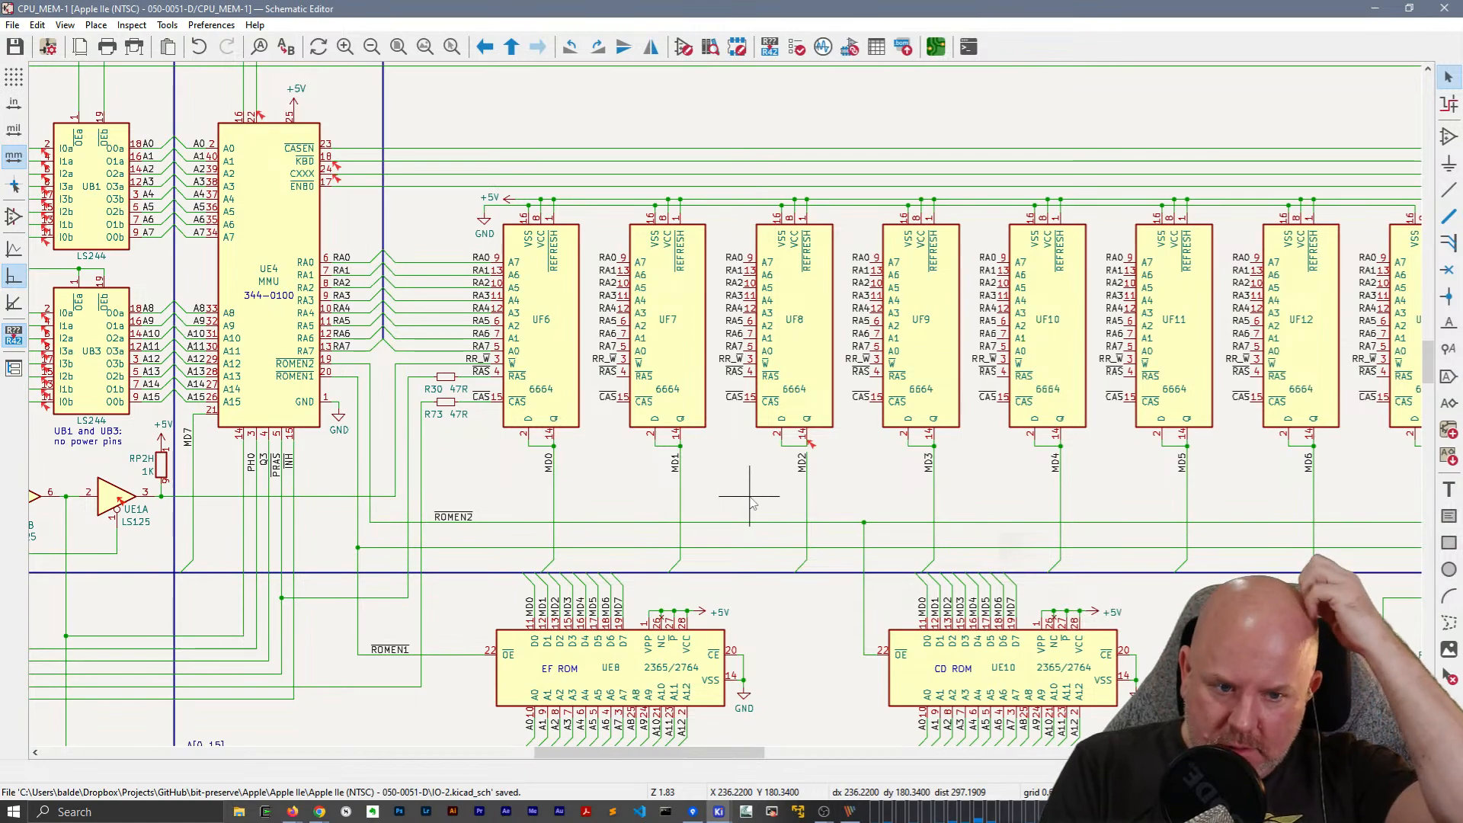
Inspect the electrical rule marker at pin 14 of UF8 and the MMU symbol UE4.
click(809, 442)
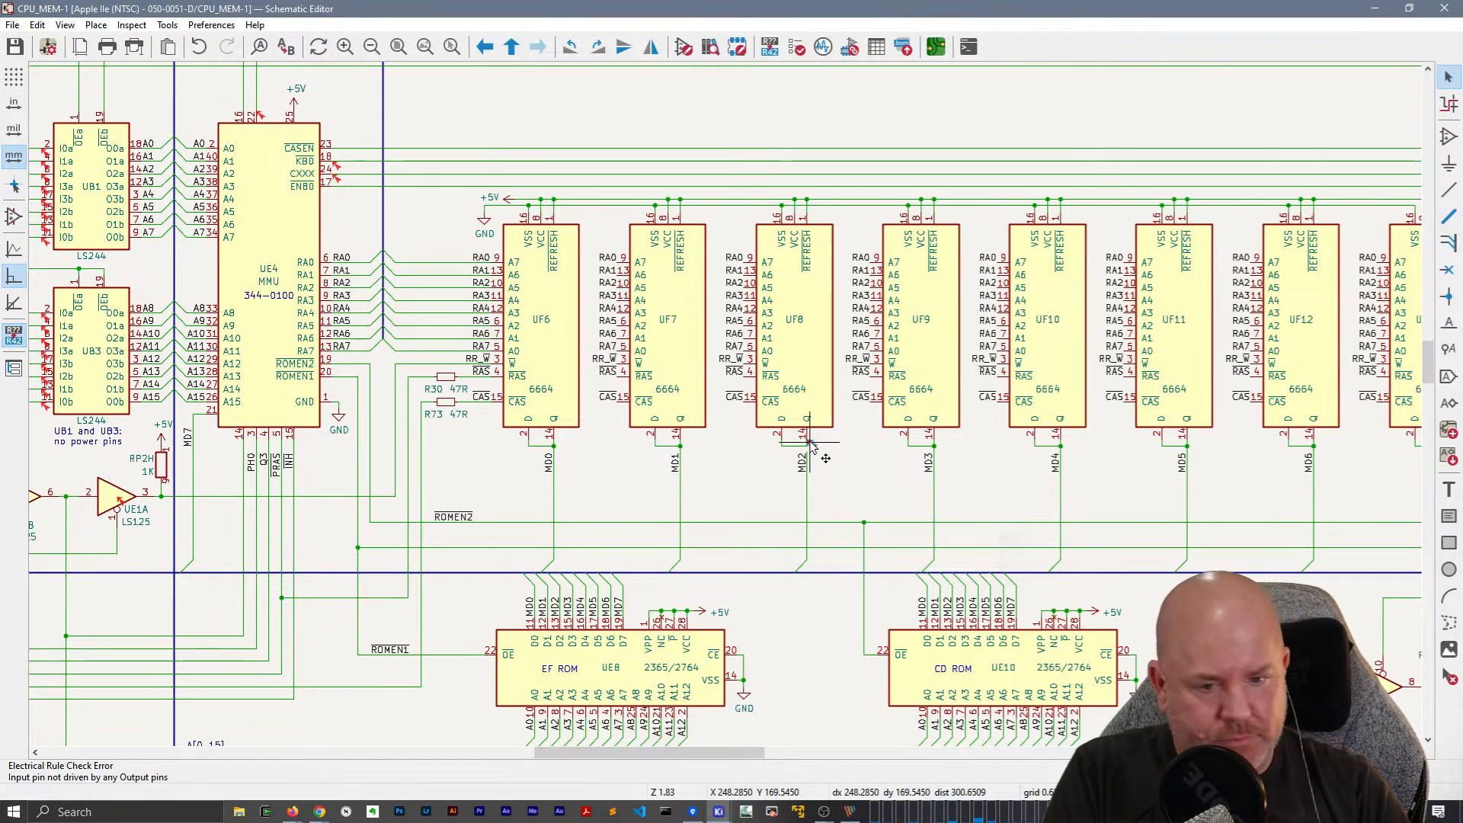
mouse_move(864, 443)
middle_down()
mouse_move(738, 434)
mouse_move(805, 346)
mouse_move(638, 392)
mouse_move(587, 385)
mouse_move(858, 429)
middle_up()
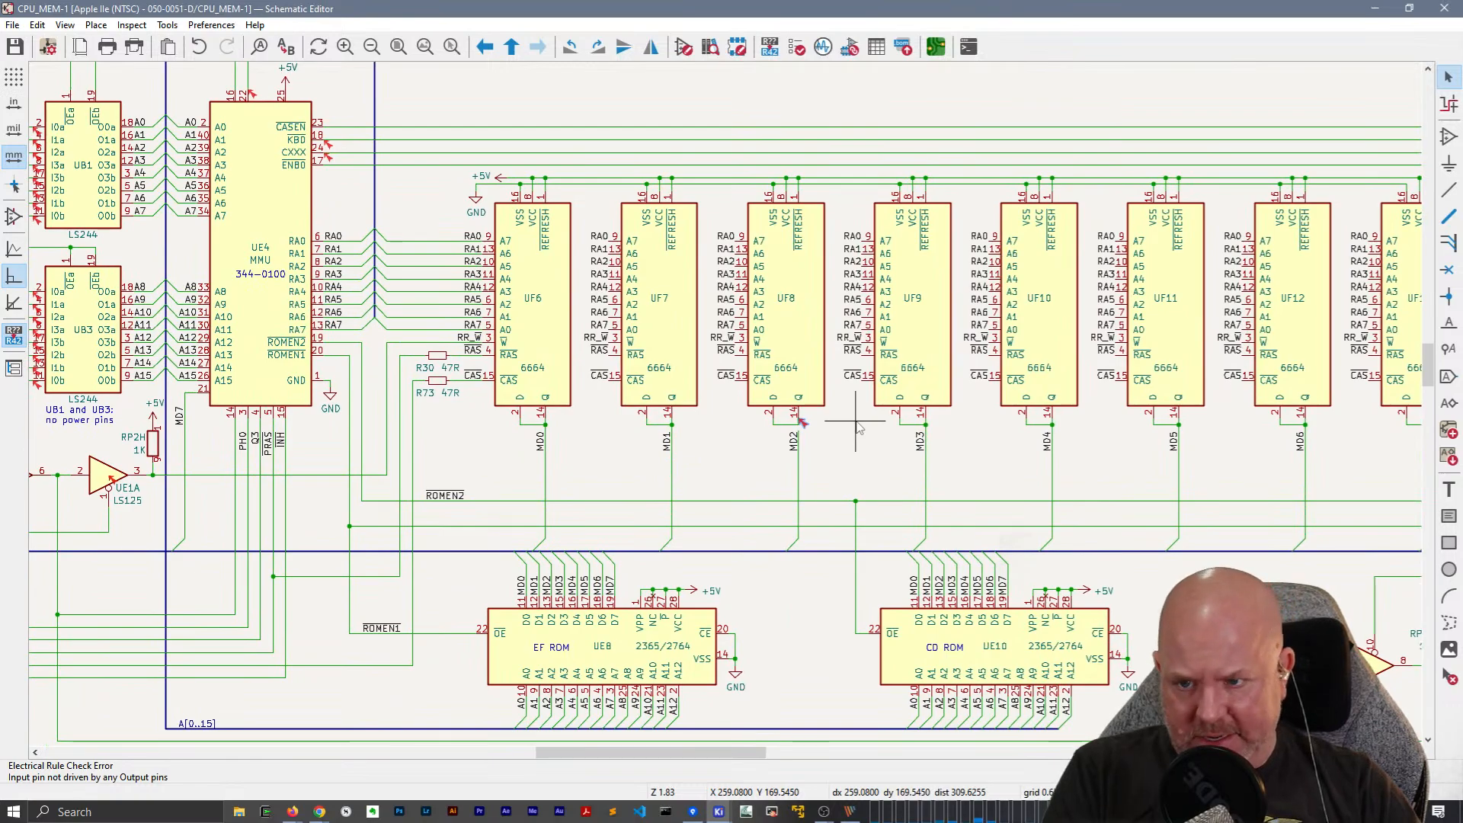
click(276, 210)
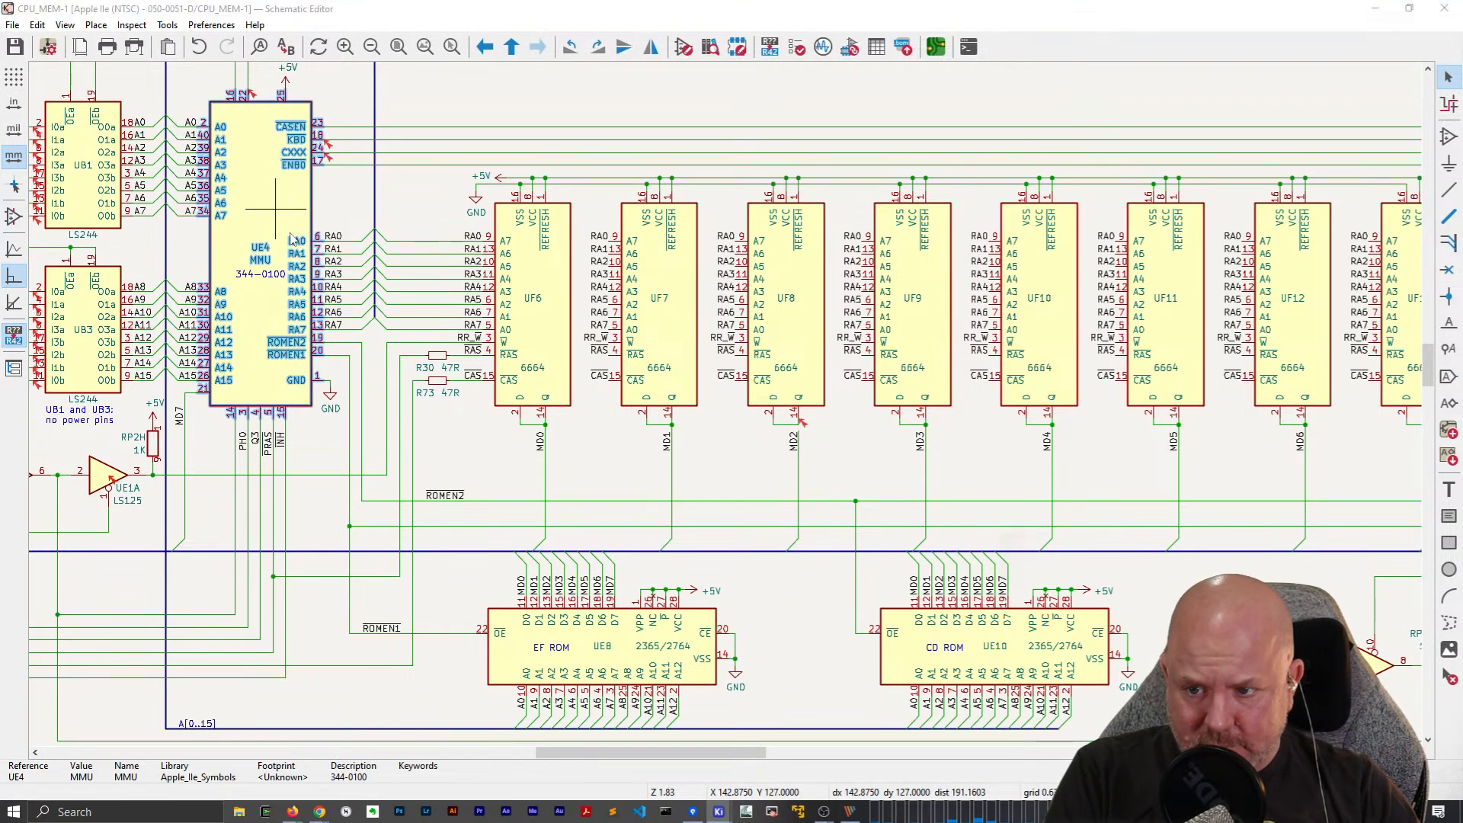
double_click(291, 238)
key(Escape)
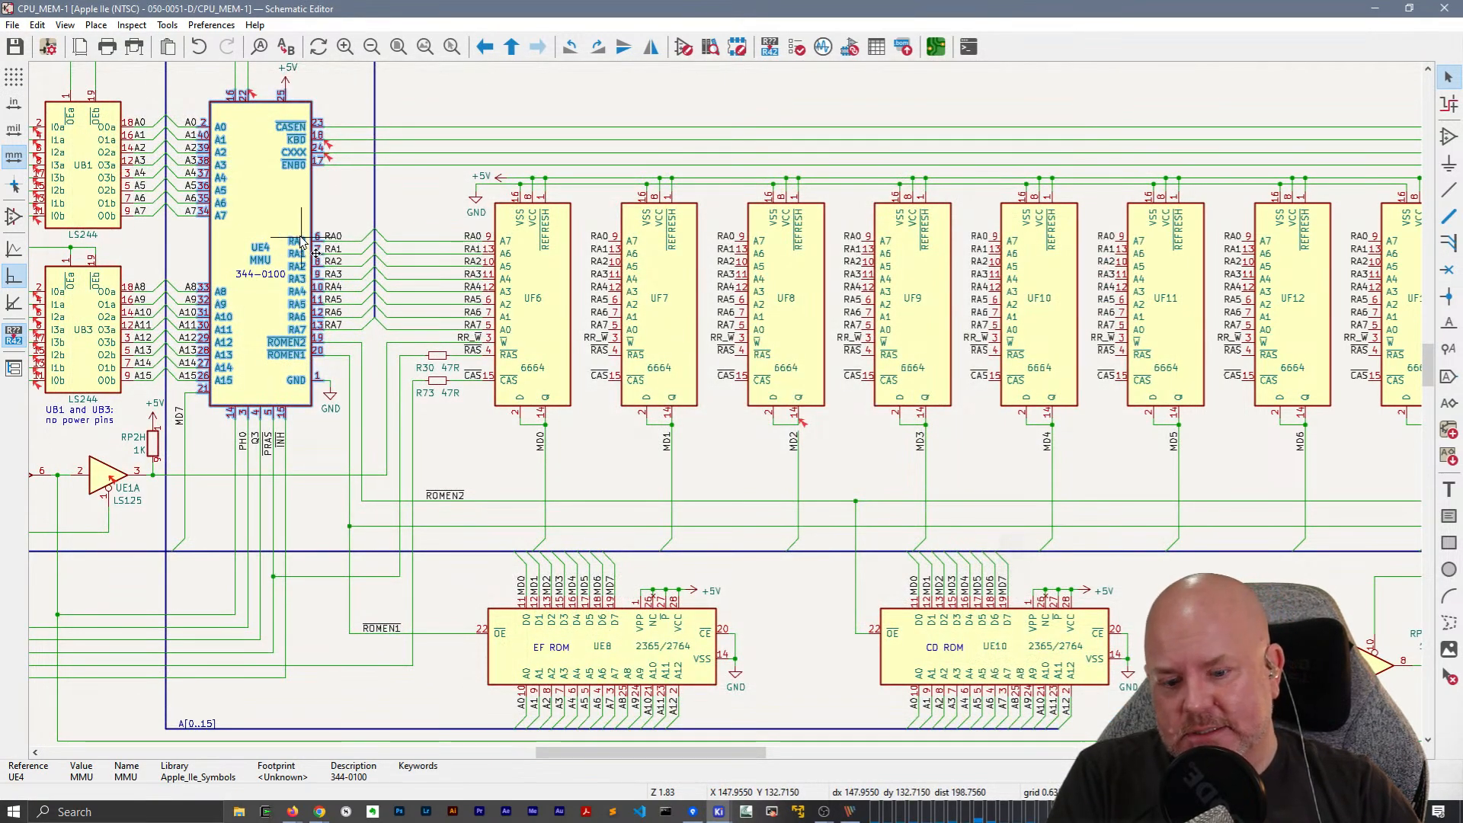
double_click(730, 8)
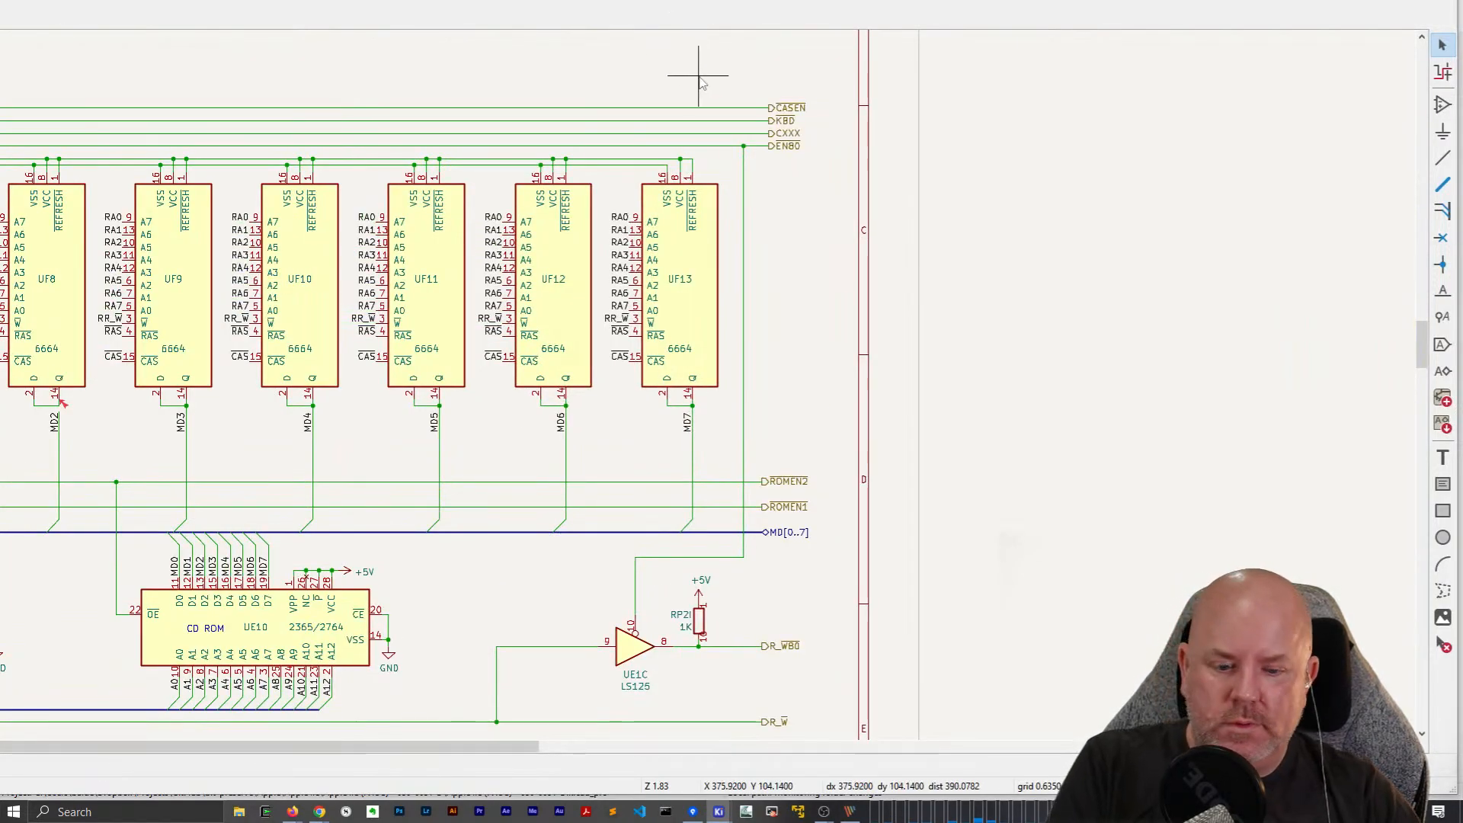
key(super+Up)
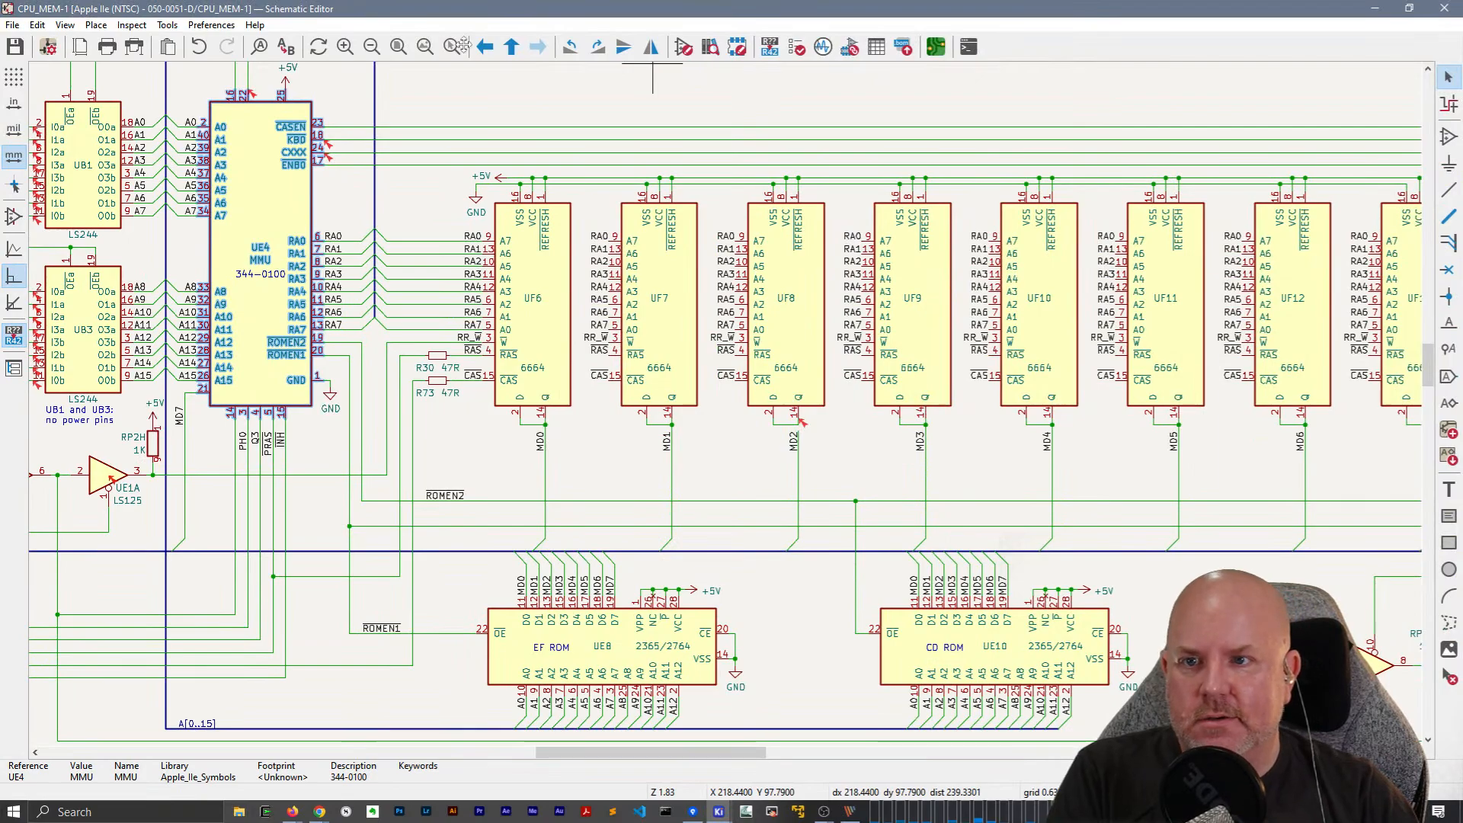
Restore the Apple IIe schematic window and resize it to about half the screen's width and nearly full height.
click(1409, 9)
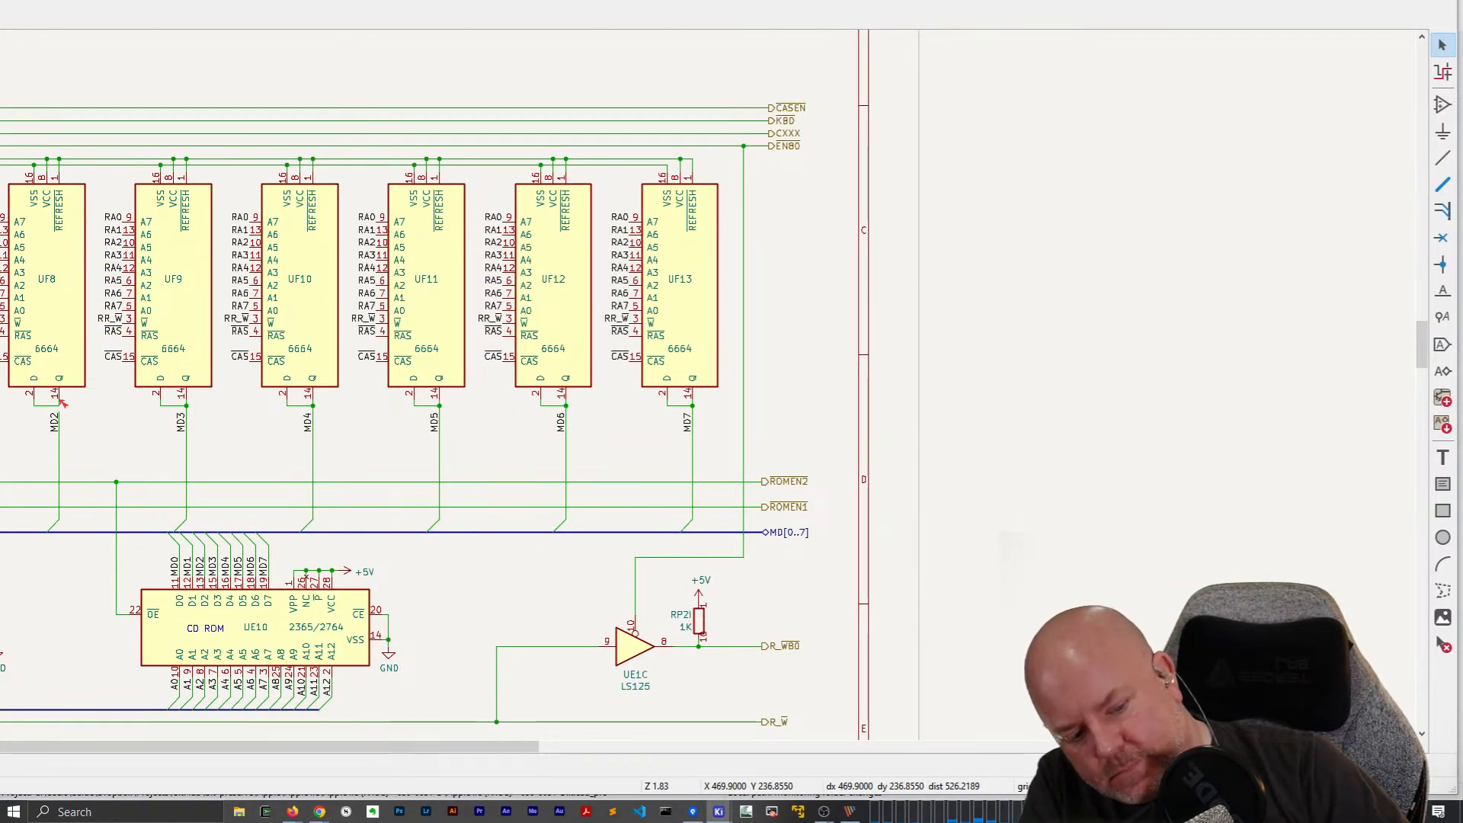
drag(1458, 793, 810, 701)
drag(618, 3, 857, 130)
drag(1037, 146, 0, 151)
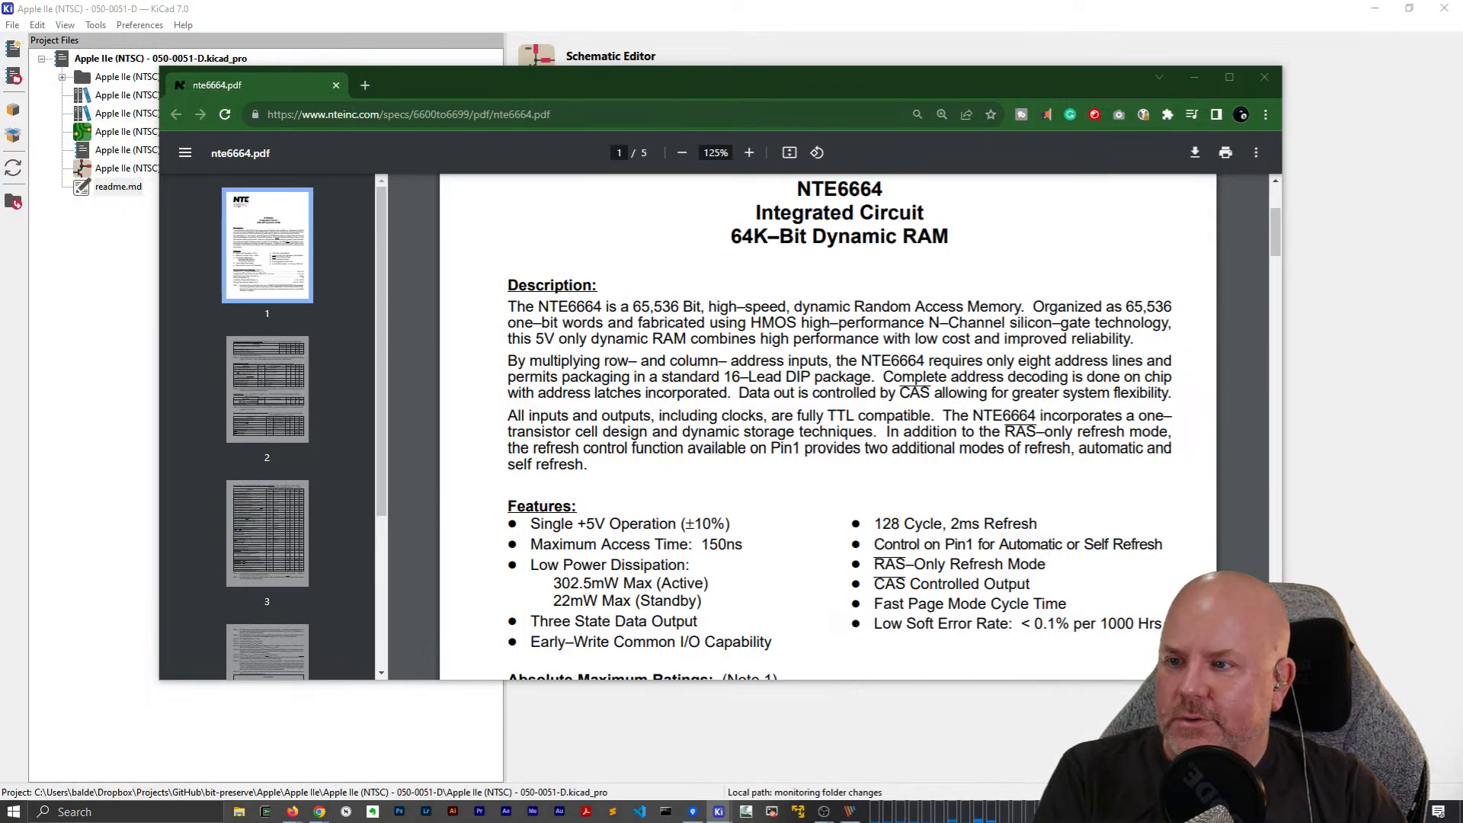
drag(1462, 381, 942, 144)
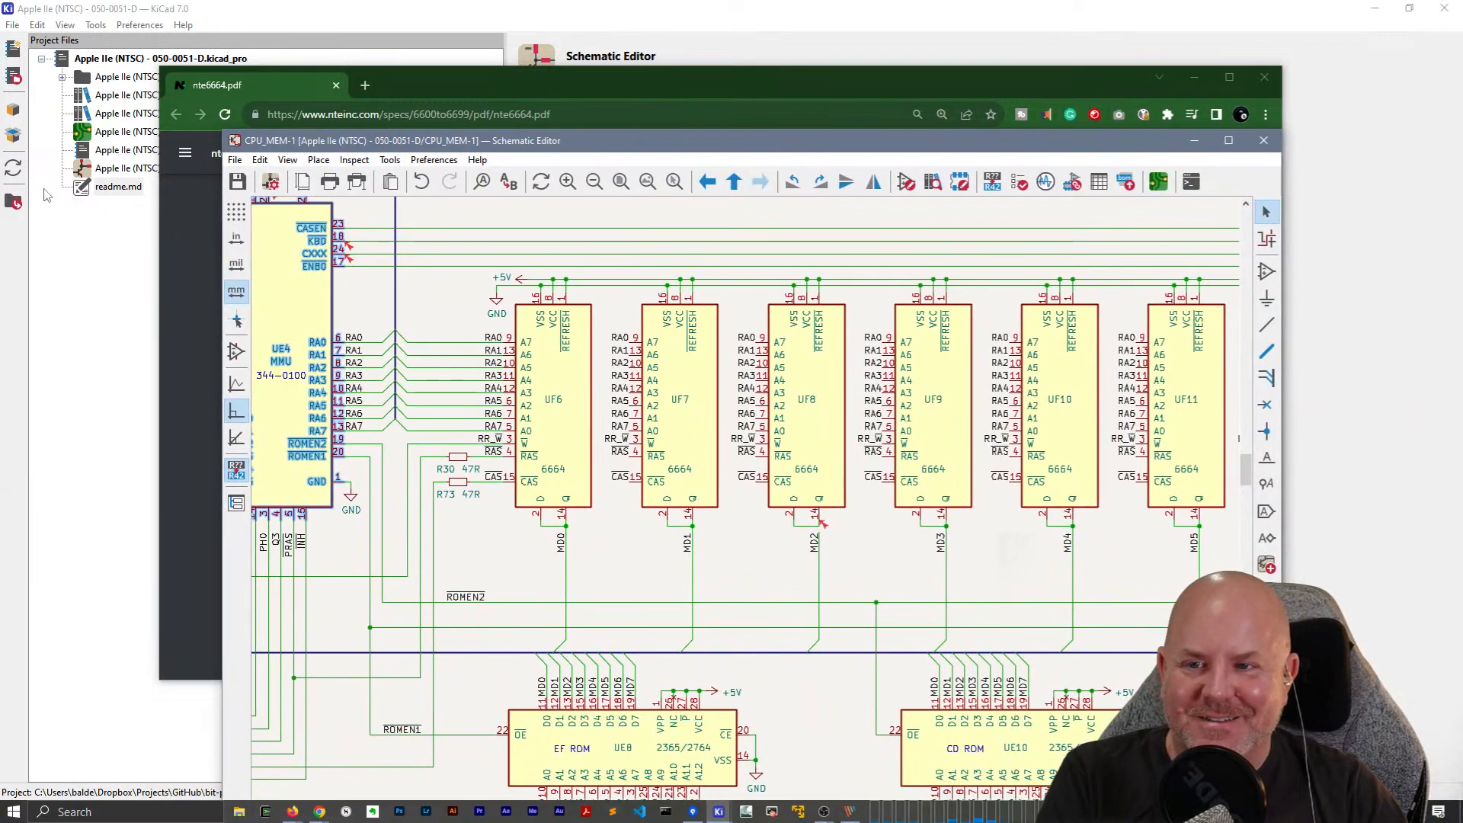
drag(226, 129, 846, 441)
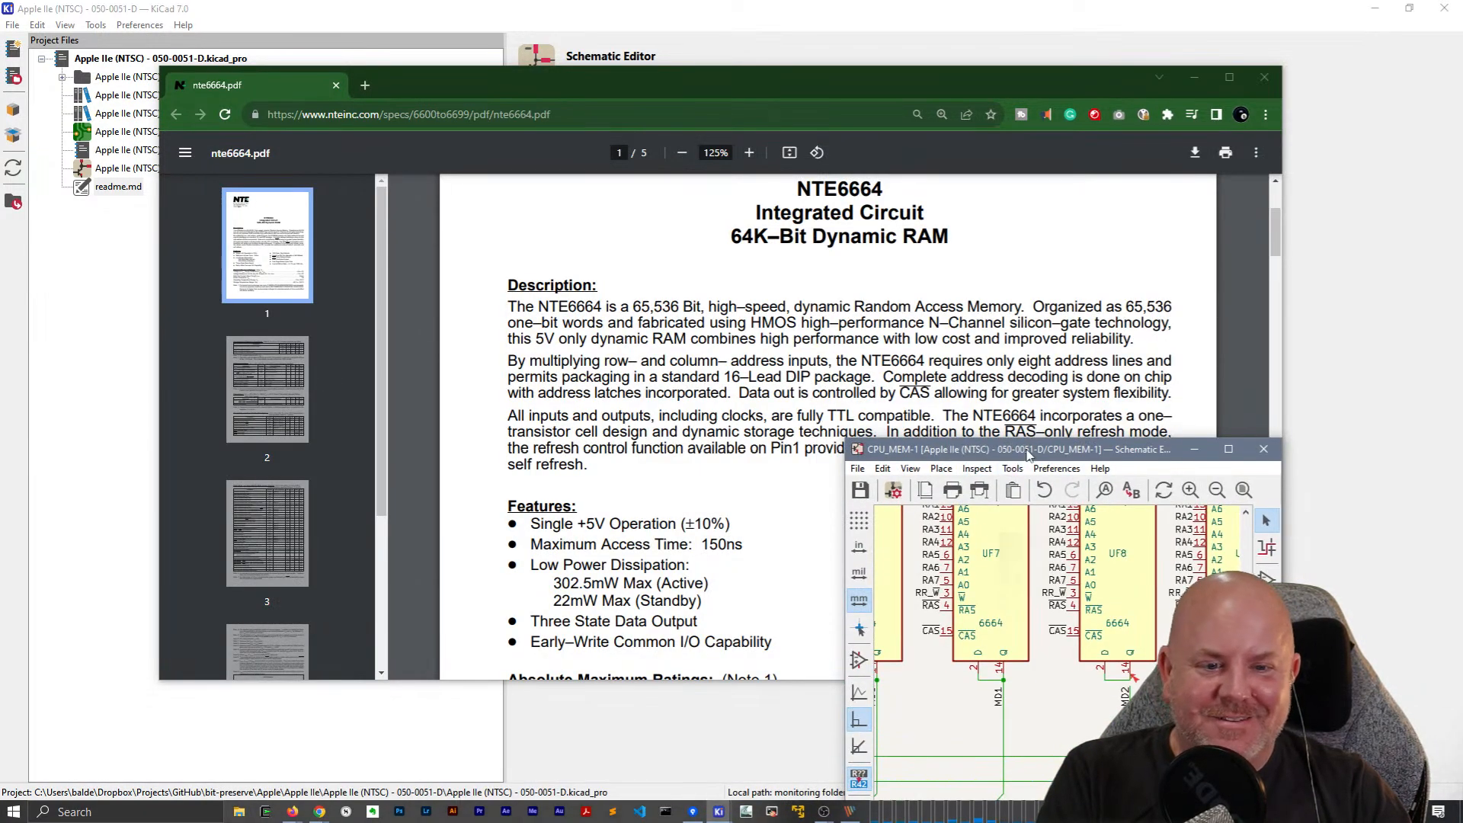
drag(1028, 454, 252, 153)
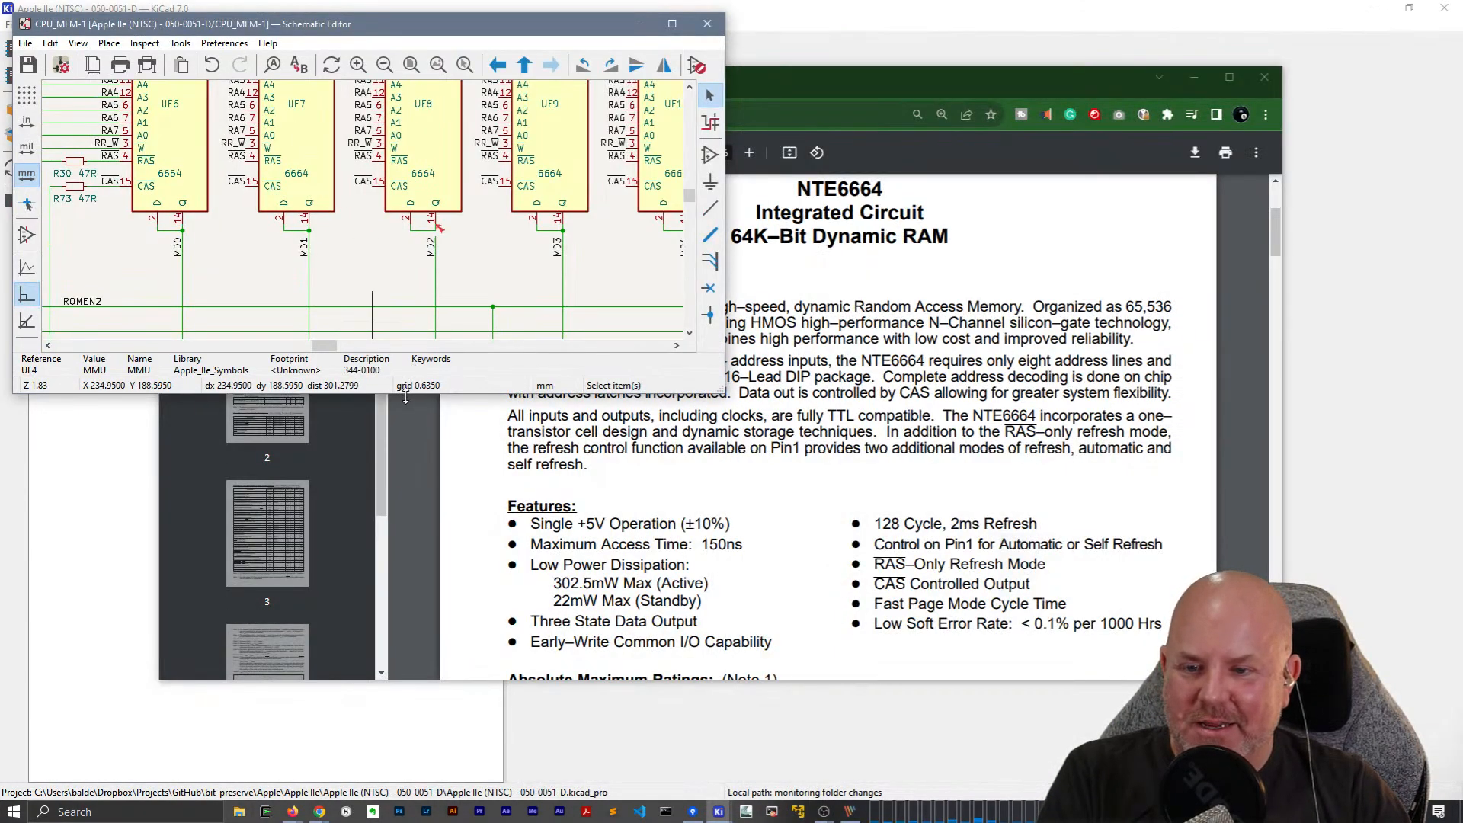
drag(406, 396, 457, 779)
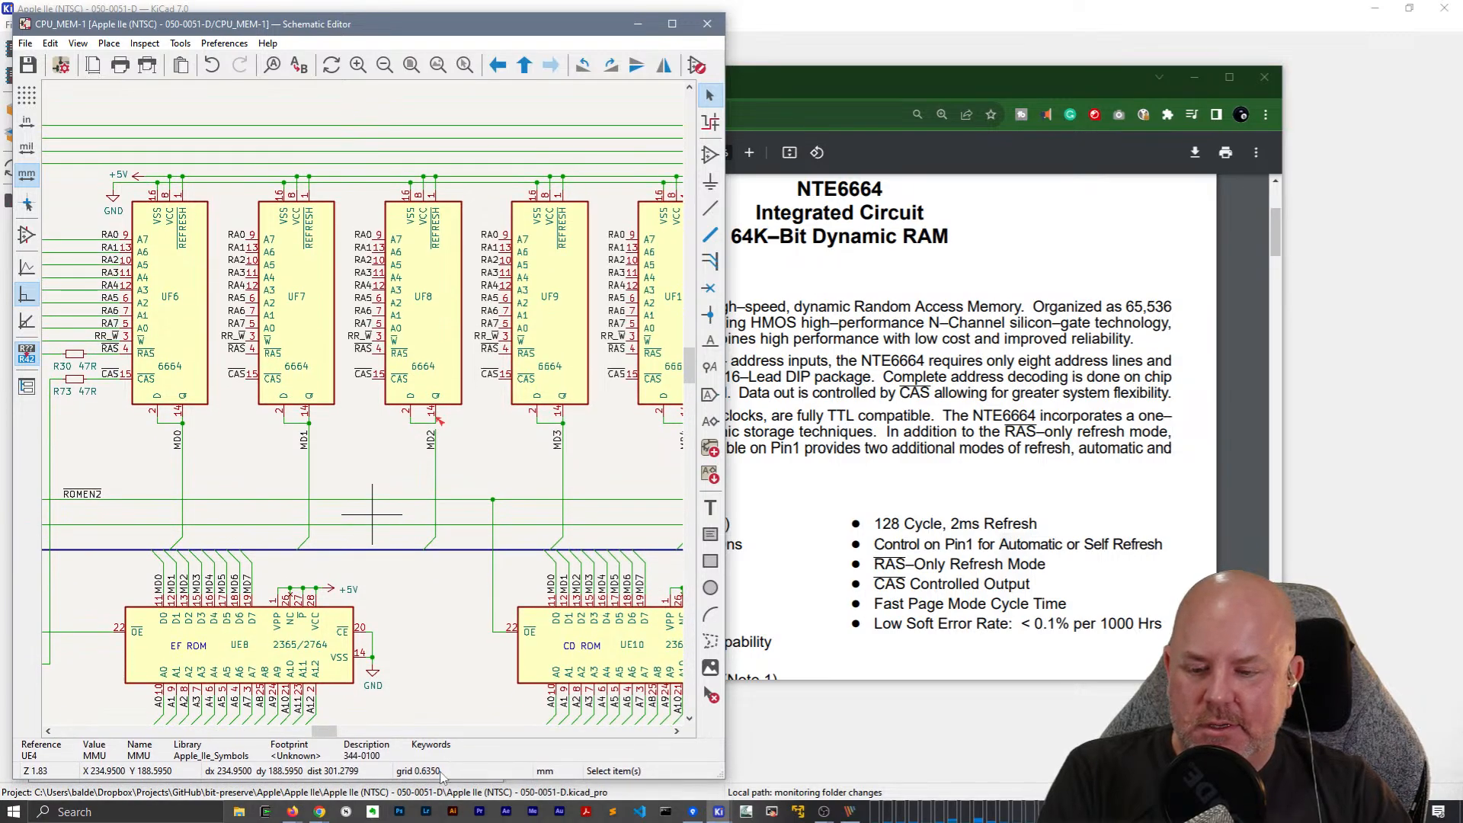
key(super)
text(kicad)
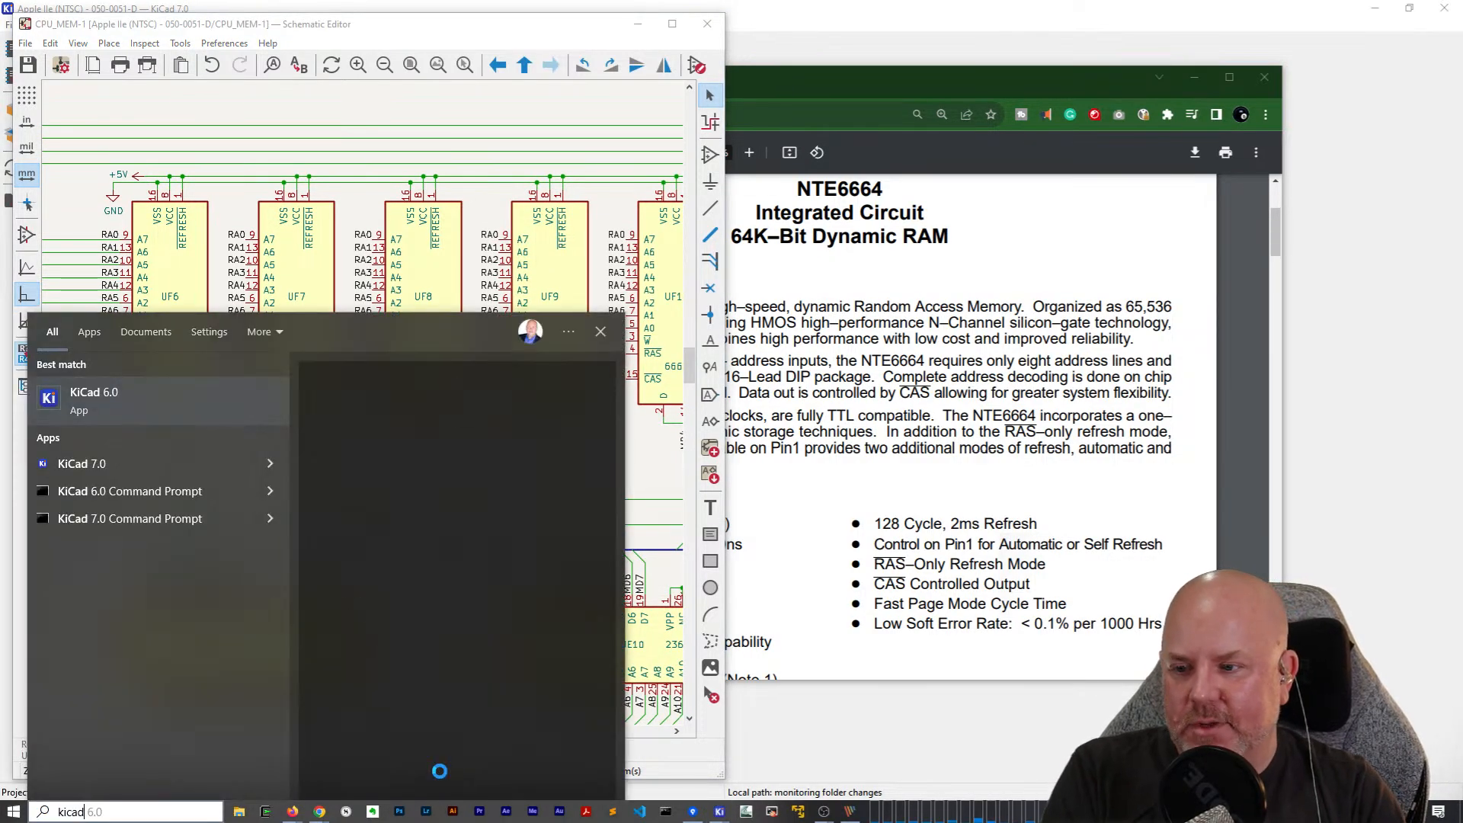
key(Return)
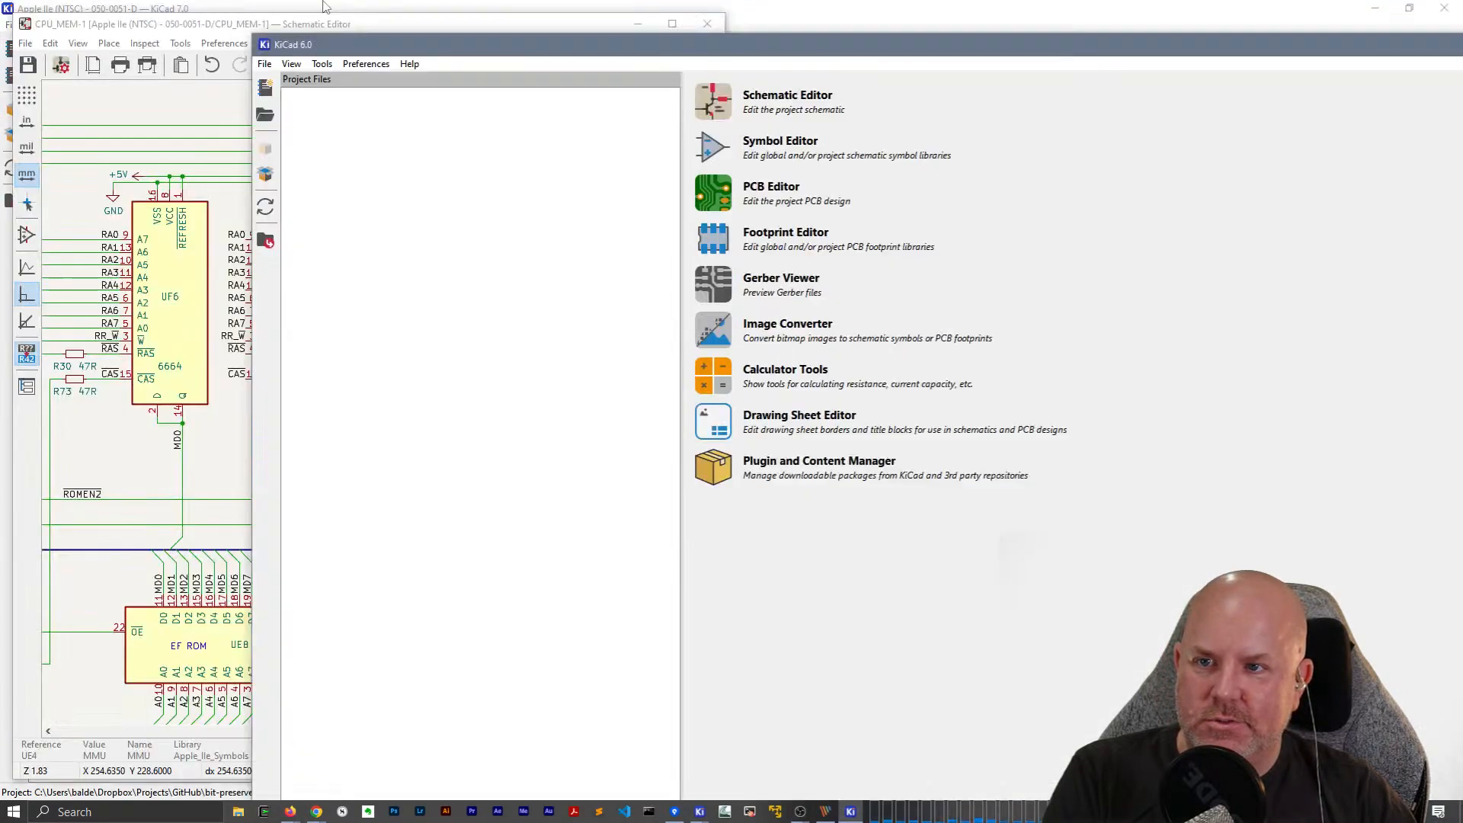
double_click(265, 45)
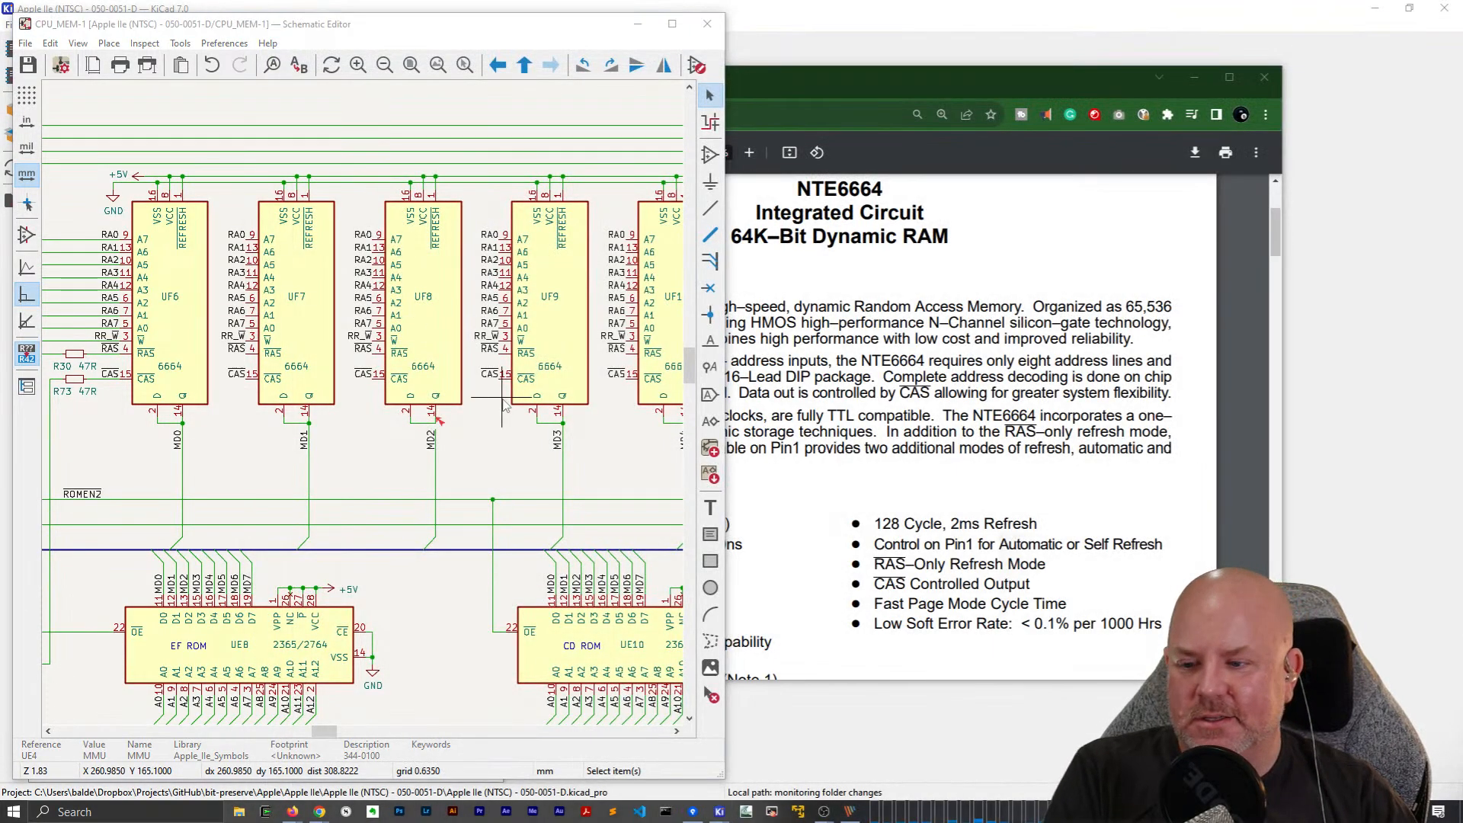
Launch a second instance of KiCad 7.0.
key(super)
text(kicad)
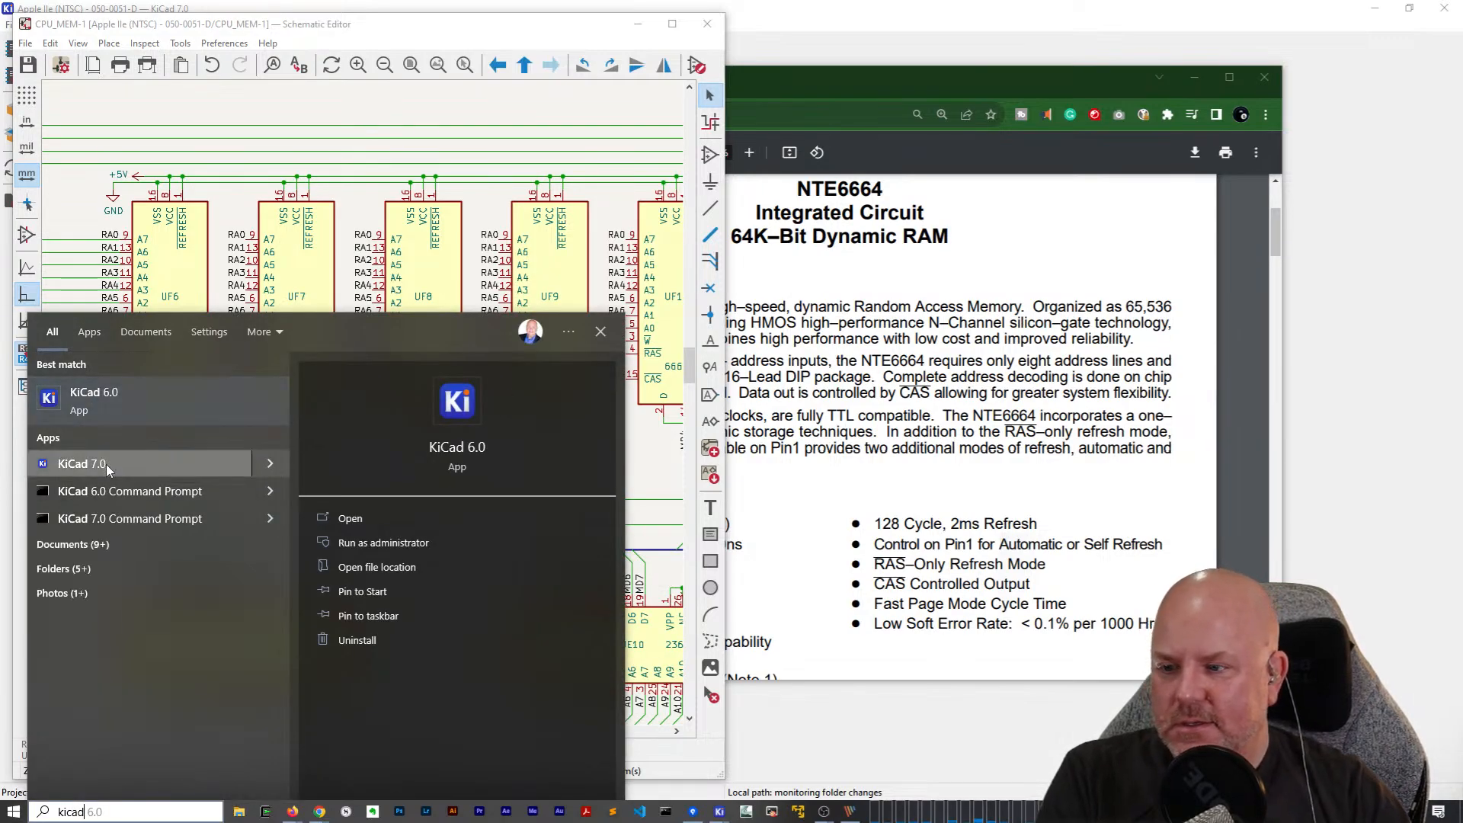
click(107, 464)
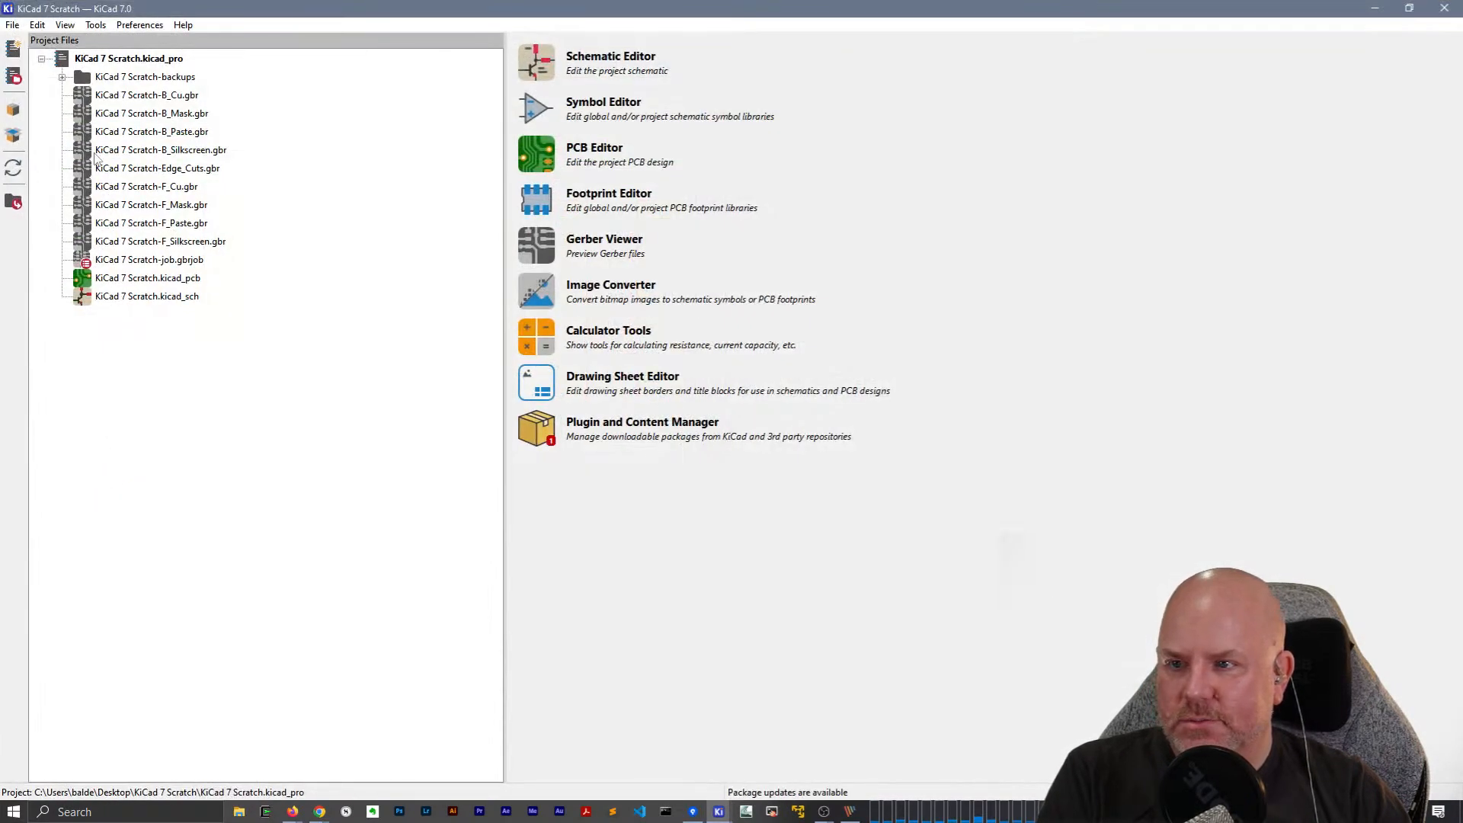
Start opening an existing project and browse to the Projects/GitHub/bit-preserve/Apple folder.
click(12, 24)
click(46, 111)
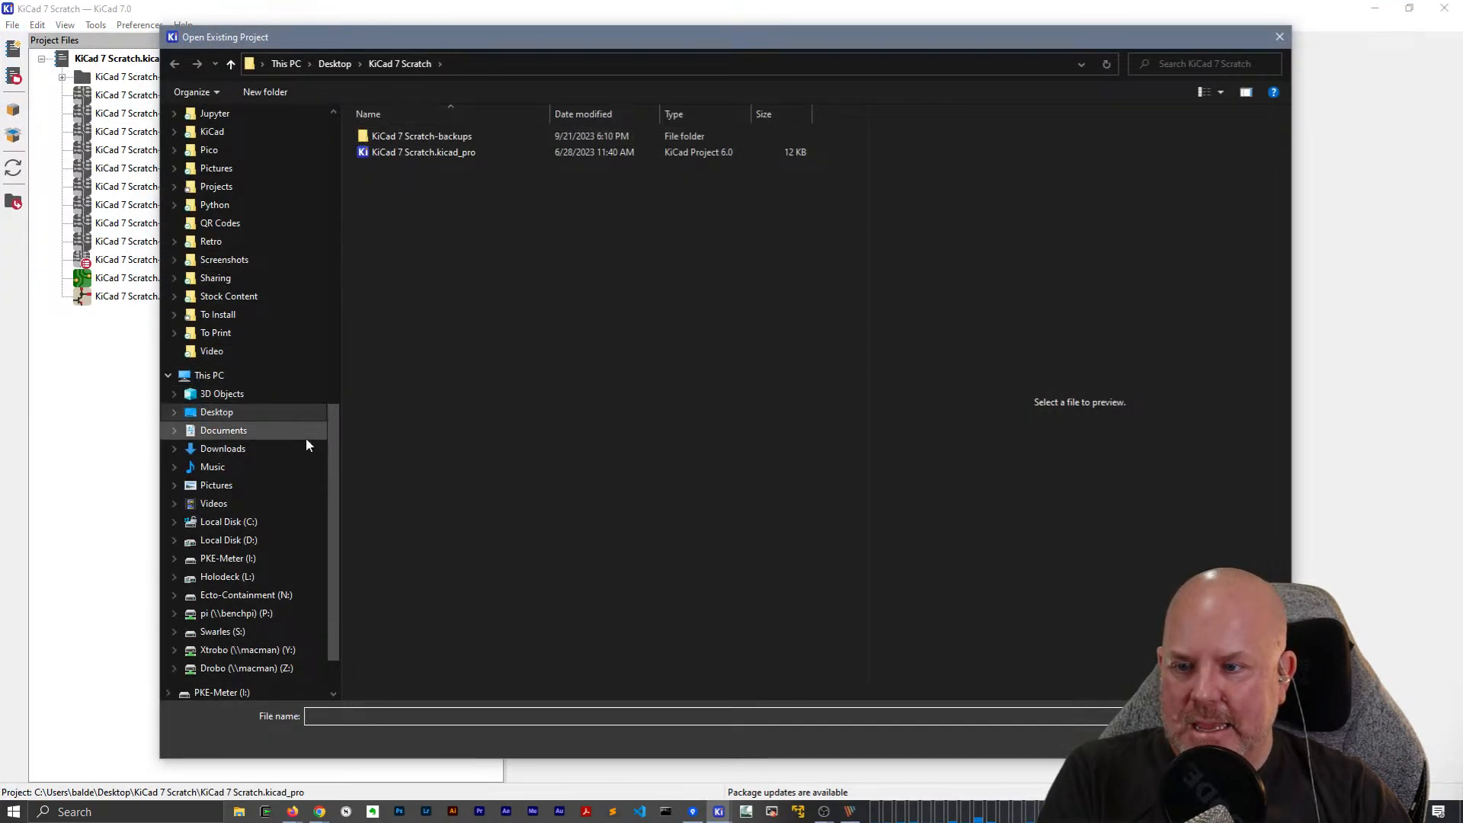
drag(328, 456, 365, 187)
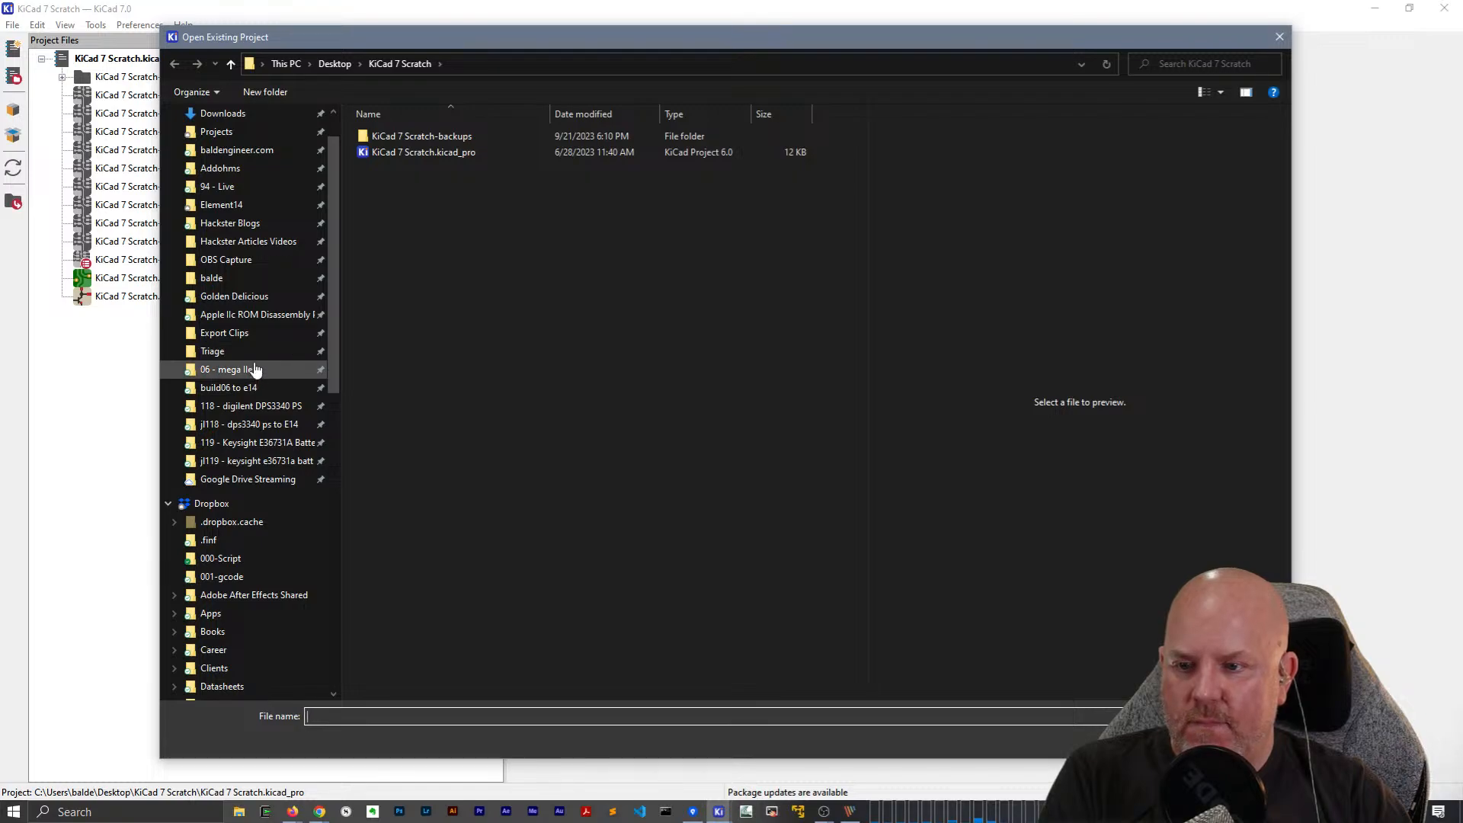
click(233, 134)
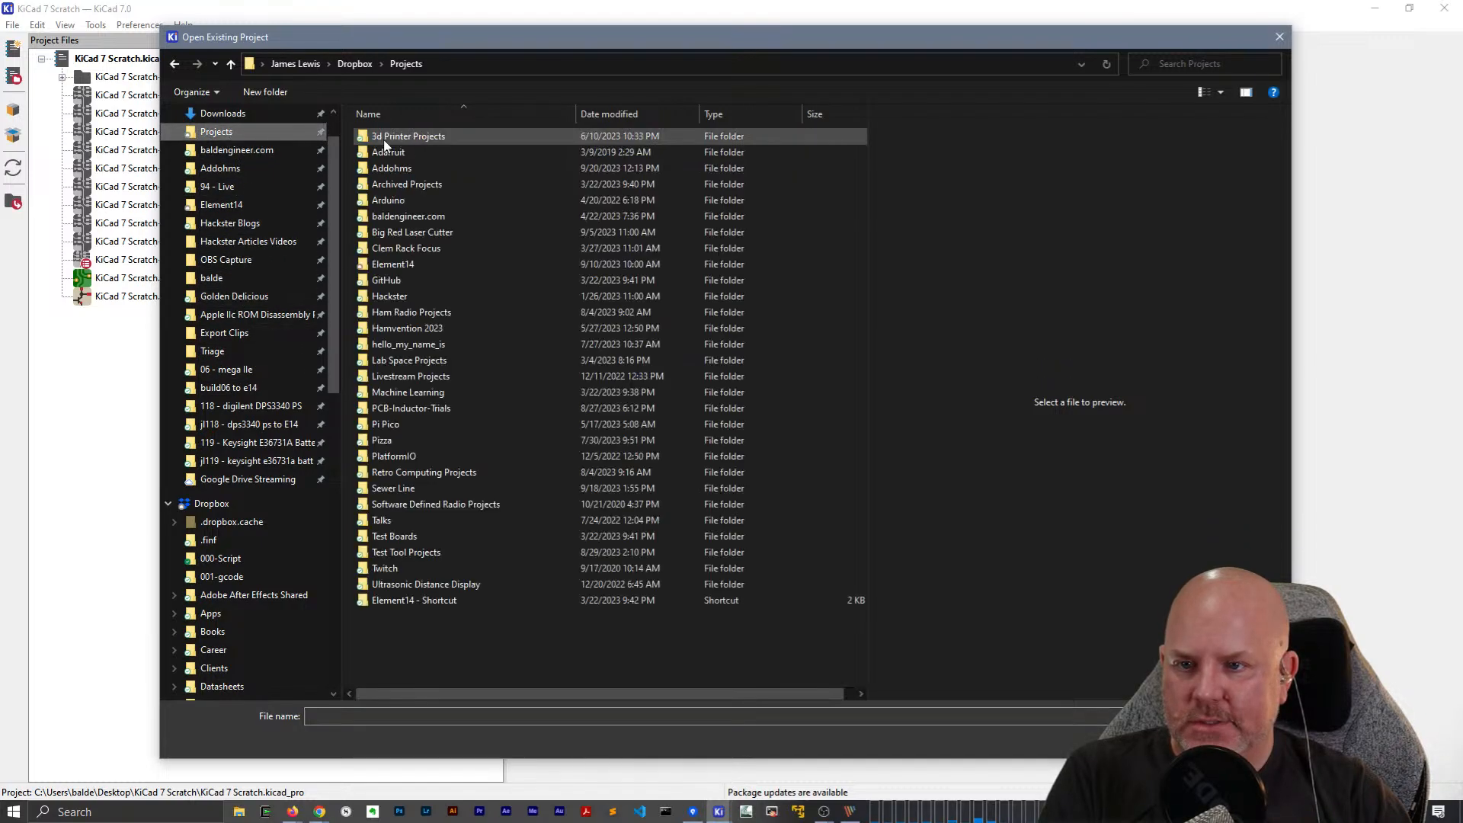
double_click(393, 288)
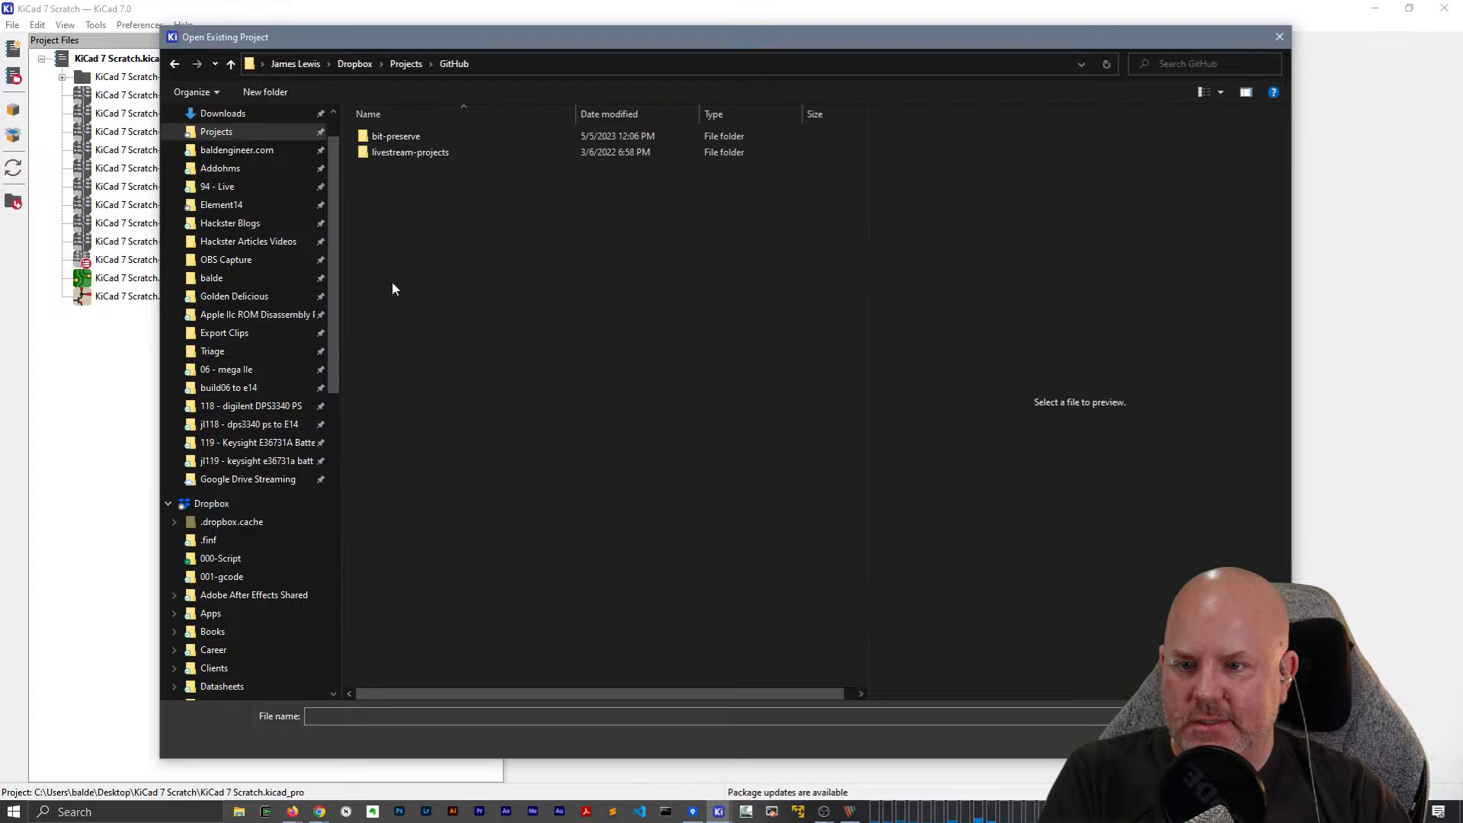
double_click(396, 135)
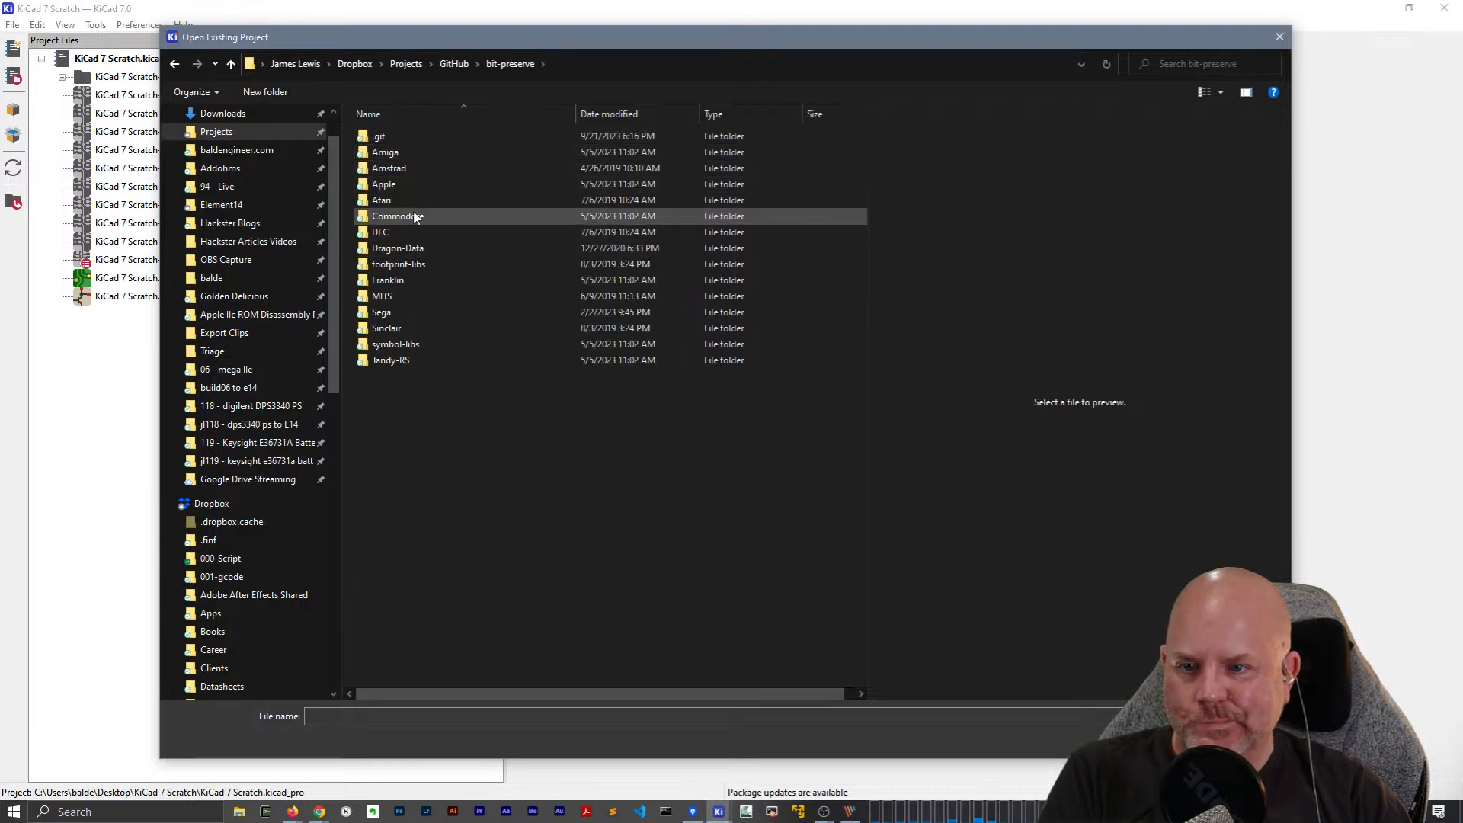
click(386, 182)
double_click(386, 183)
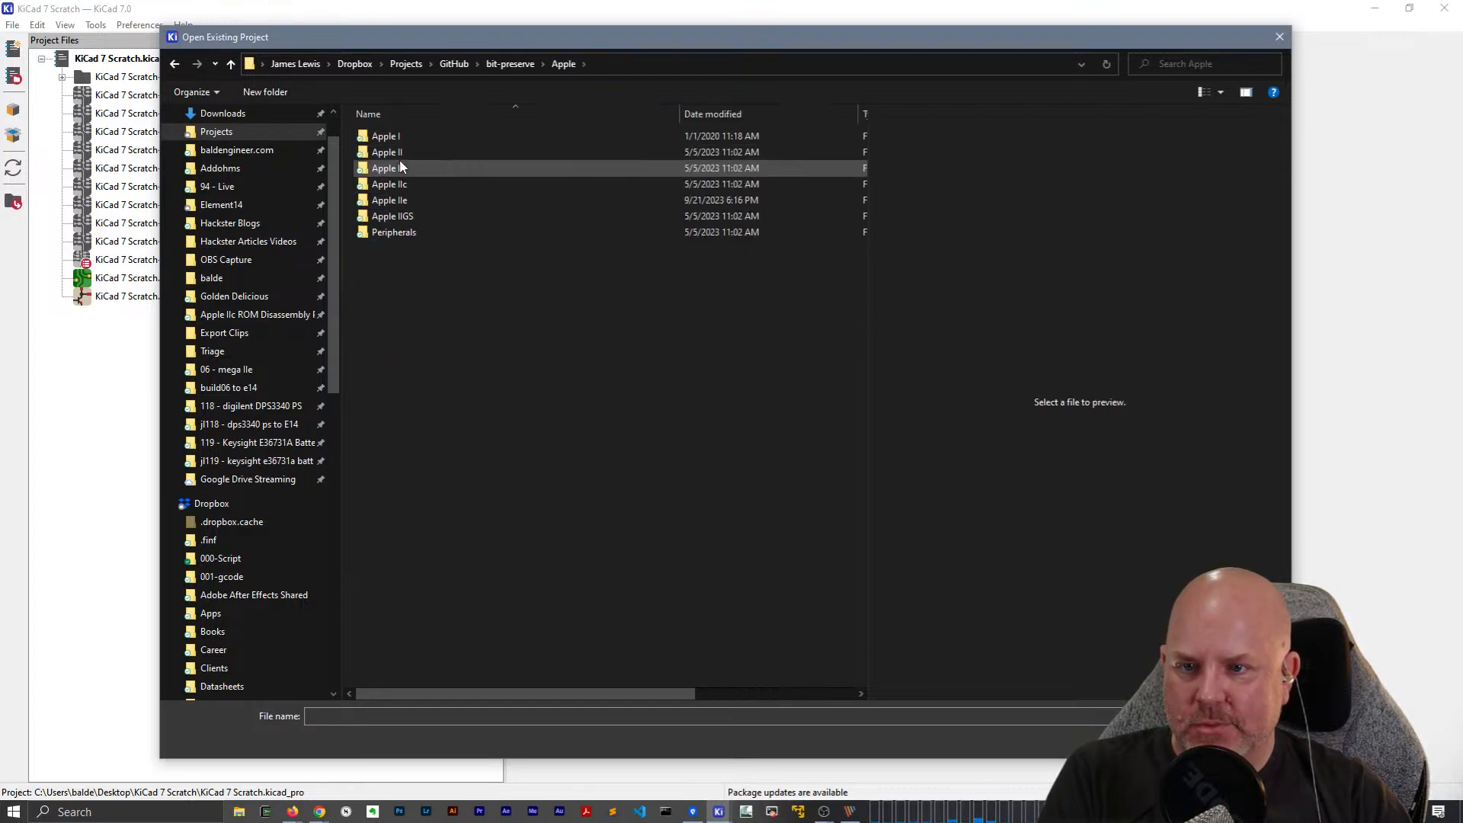
double_click(401, 199)
double_click(412, 138)
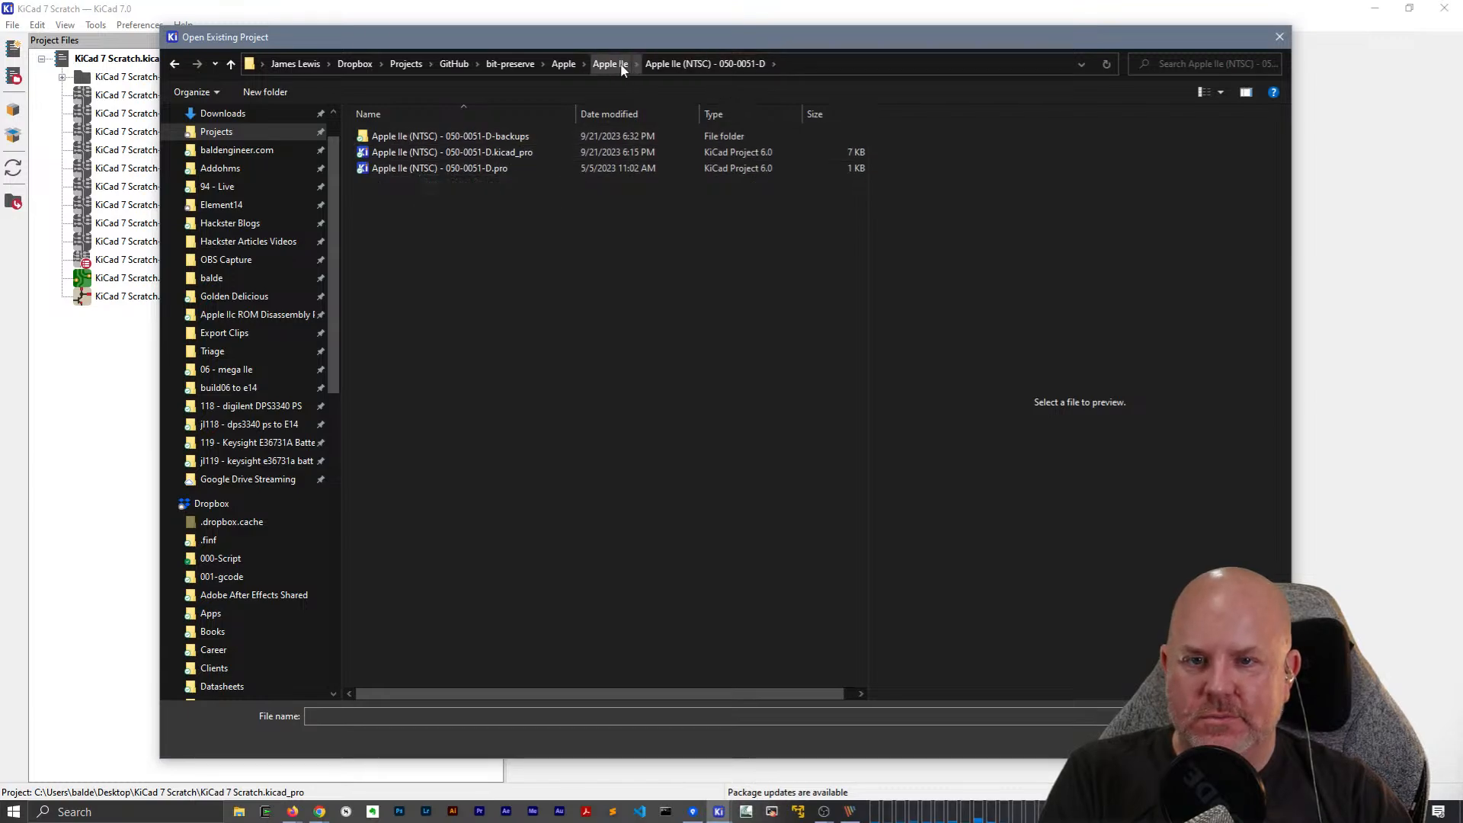
click(564, 64)
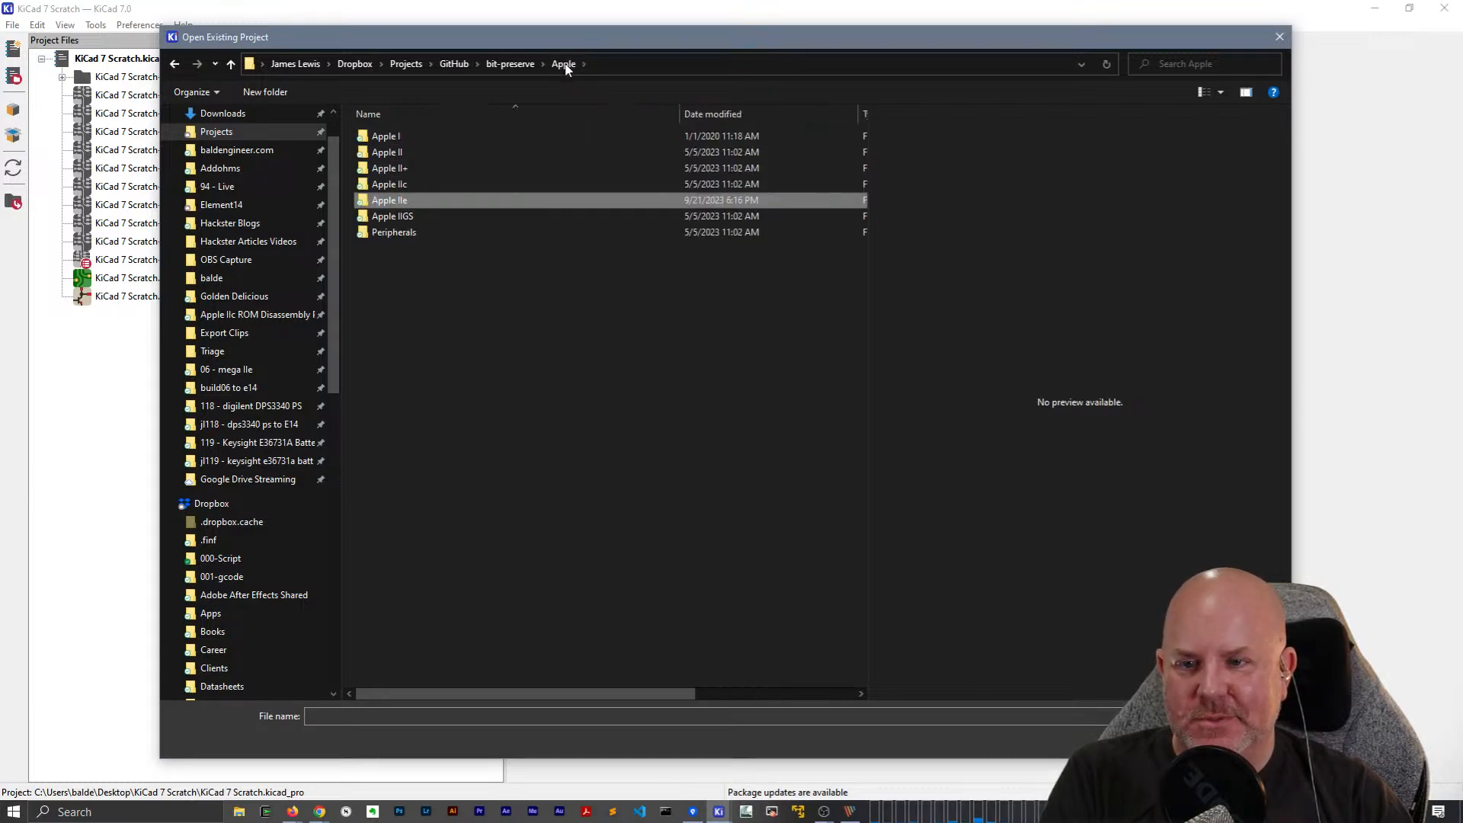
Open the Apple IIc project from the Apple IIc folder and open its schematic.
double_click(378, 189)
double_click(400, 153)
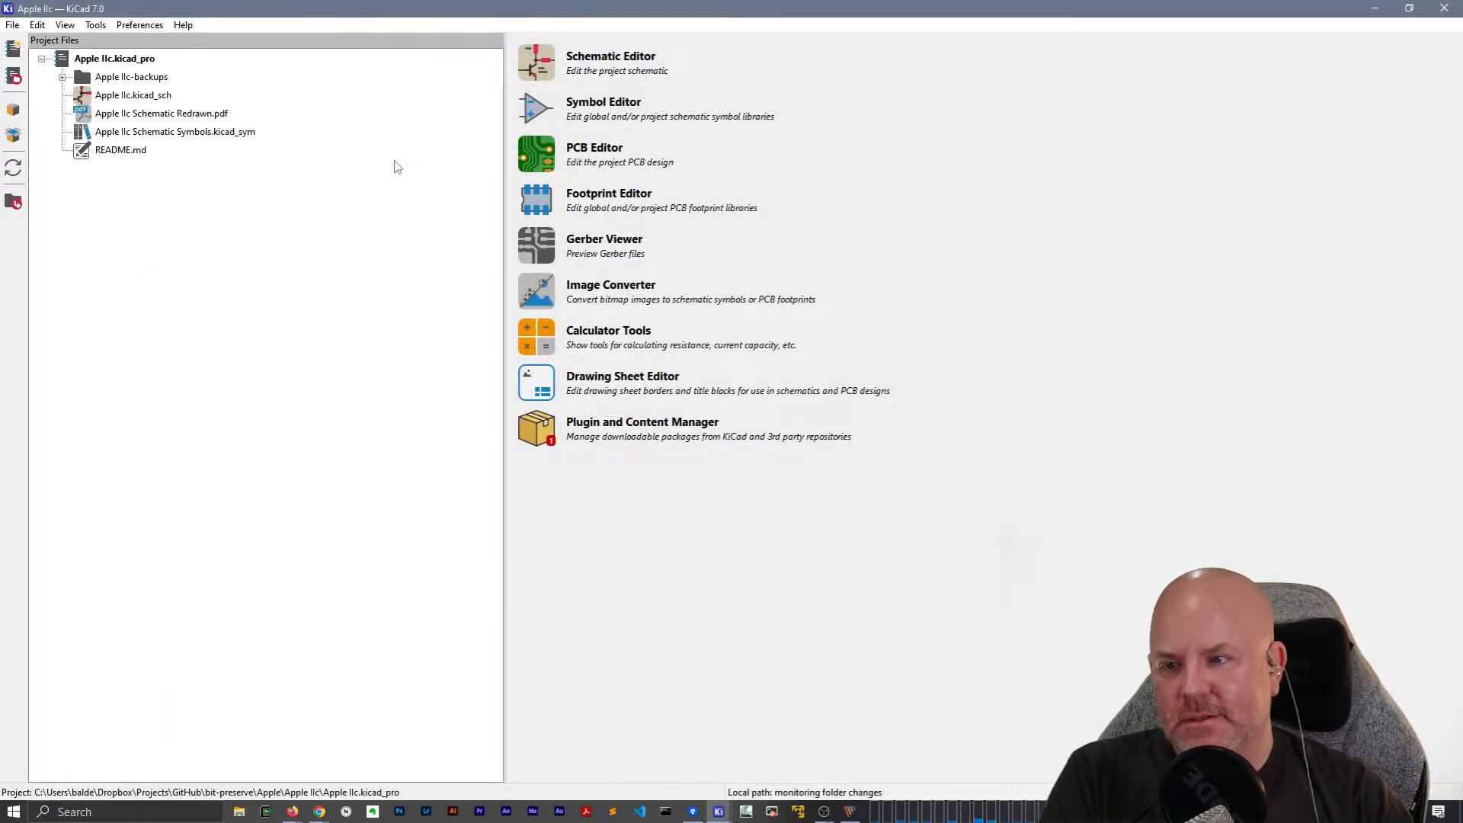
double_click(145, 96)
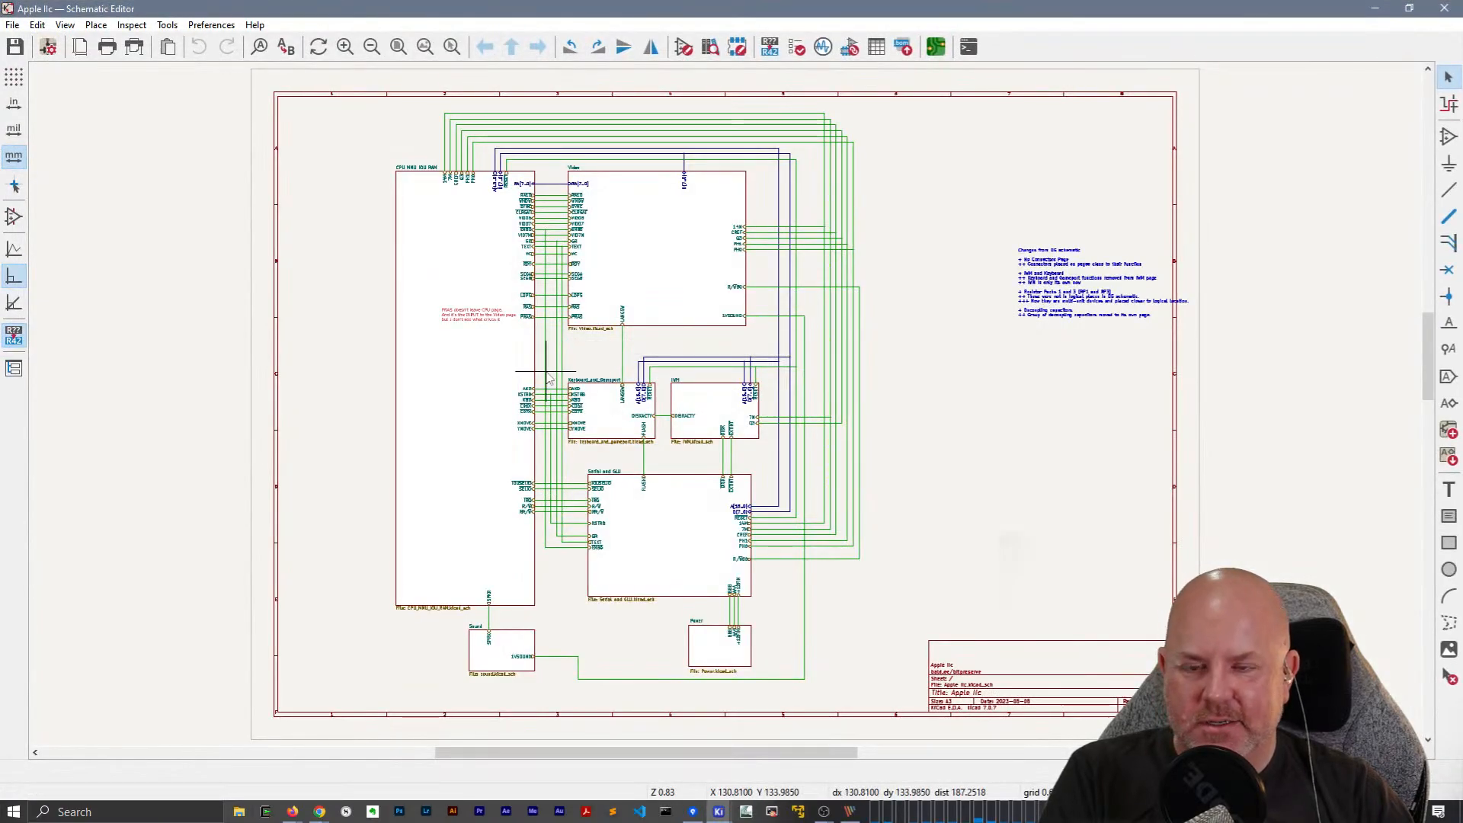
Enter the CPU MMU IOU RAM sheet of the Apple IIc schematic and bring the MMU UE16 into view.
scroll(479, 344, up, 2)
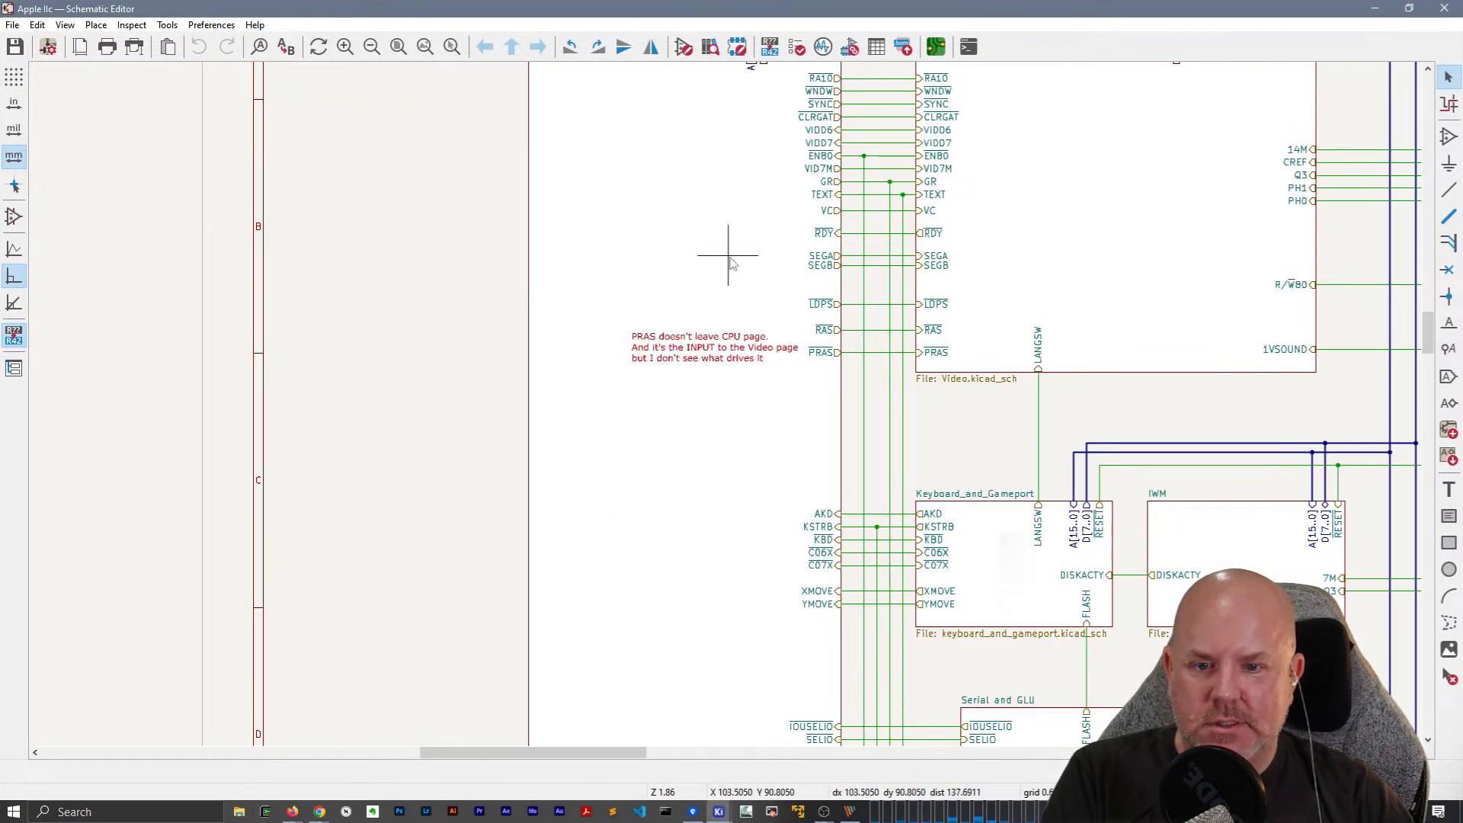
double_click(732, 247)
scroll(682, 303, up, 3)
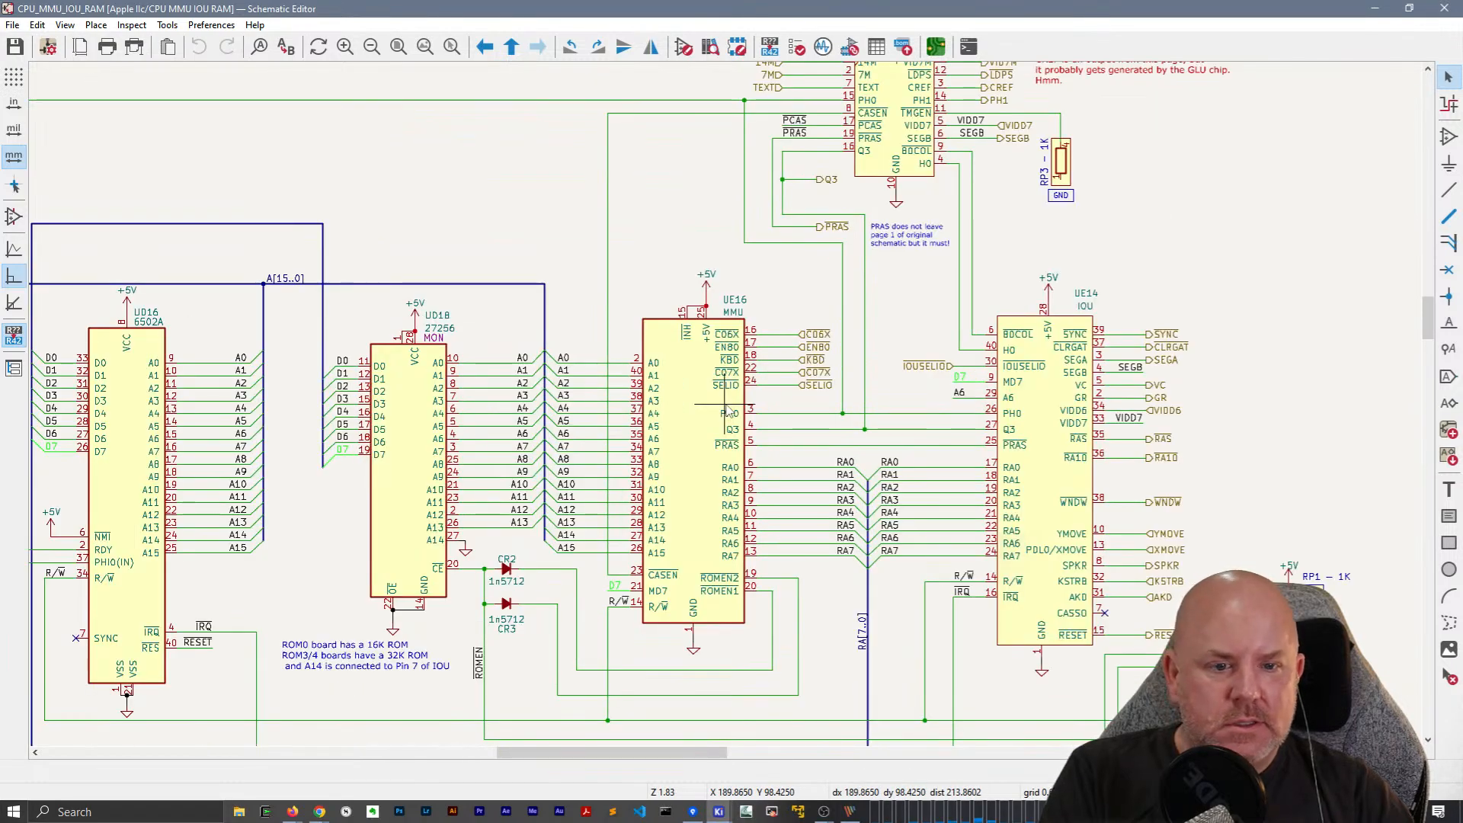
middle_drag(848, 348, 943, 270)
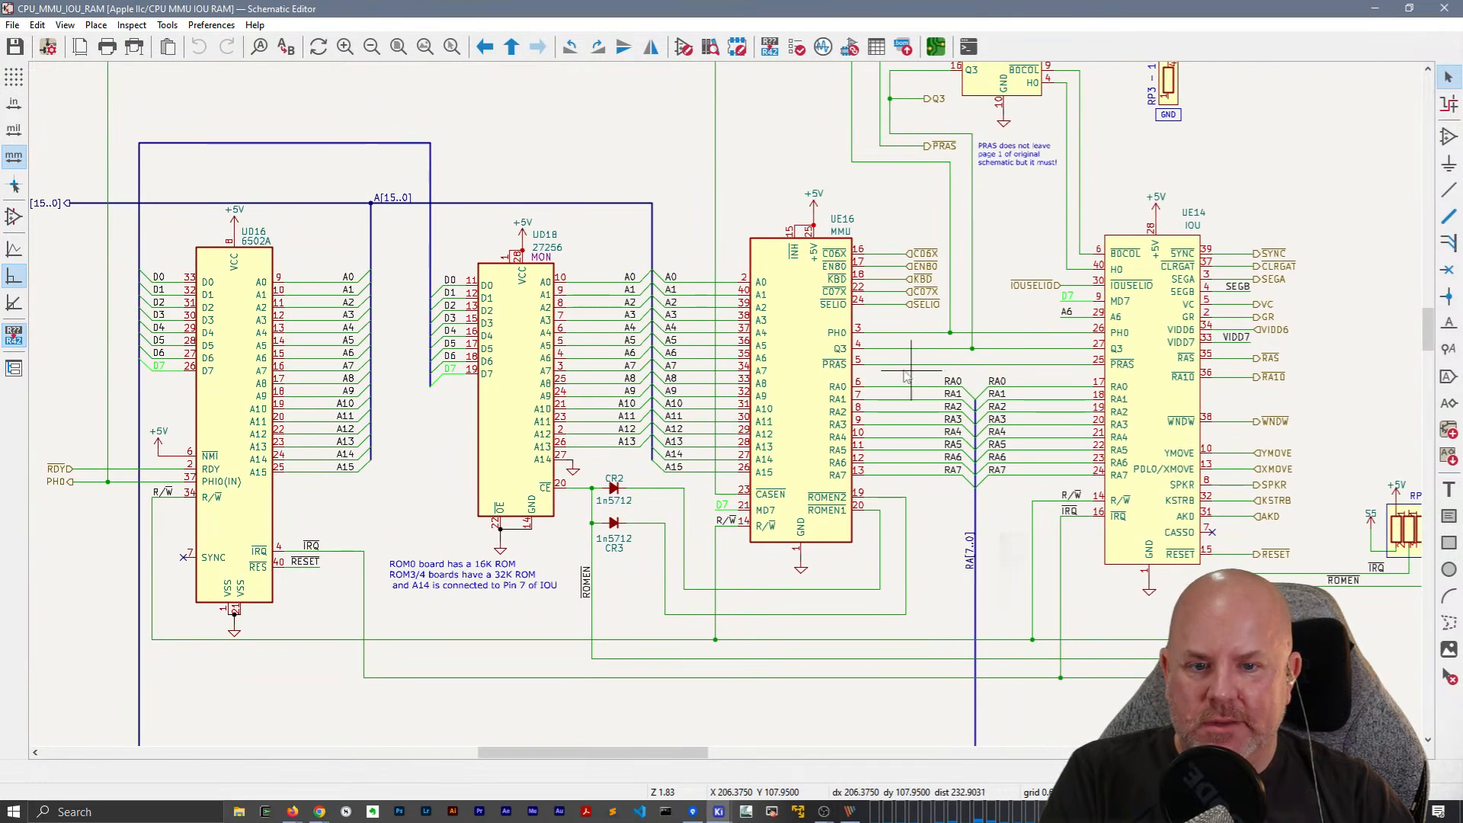
Open the library symbol of the MMU UE16 in the Symbol Editor.
click(821, 364)
double_click(822, 364)
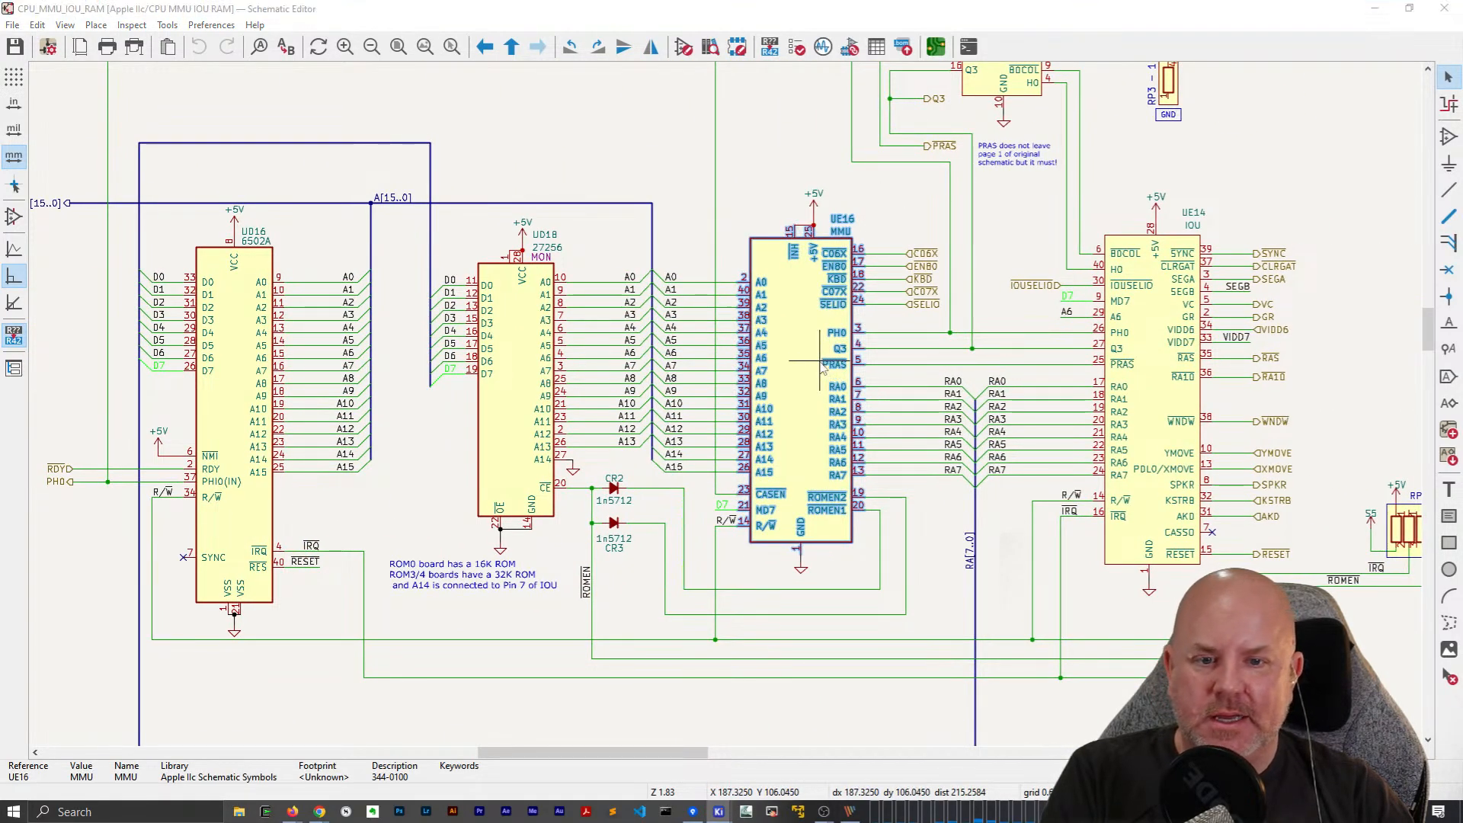
click(1015, 667)
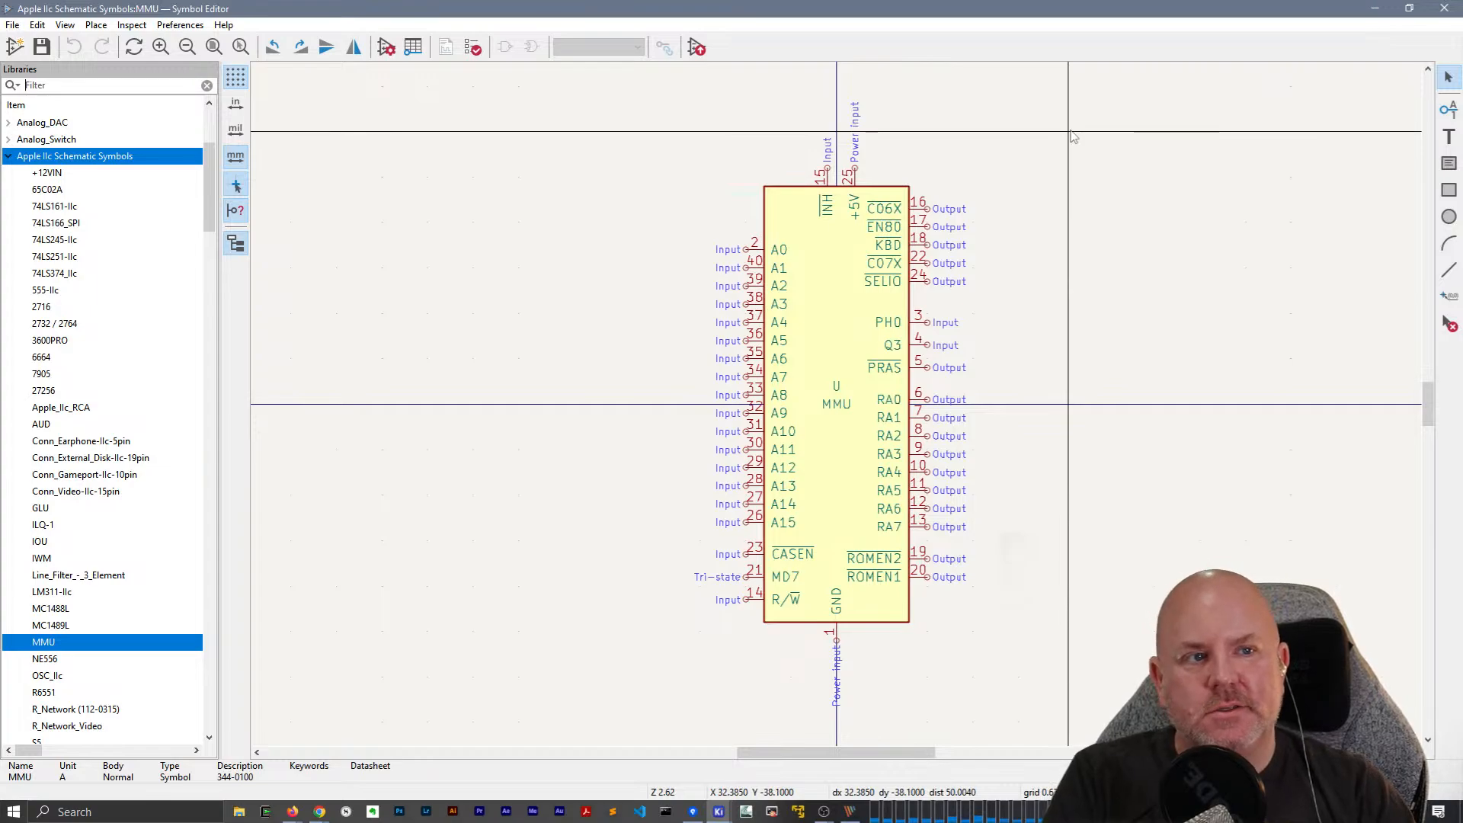
Restore the Symbol Editor window with the MMU symbol and resize it to half the screen's width and full height.
double_click(1137, 10)
double_click(1087, 15)
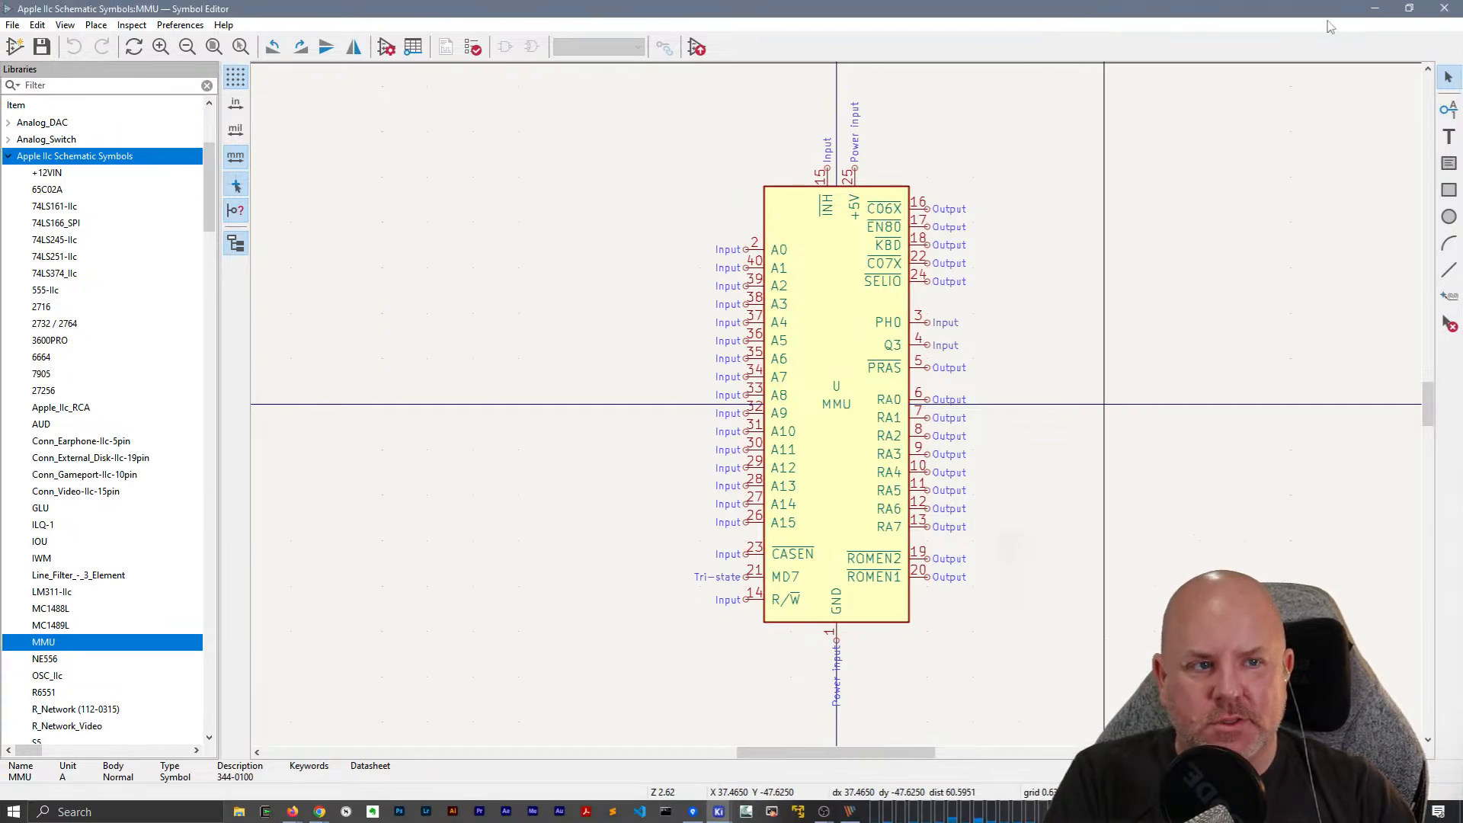
click(1409, 8)
drag(1196, 11, 1073, 193)
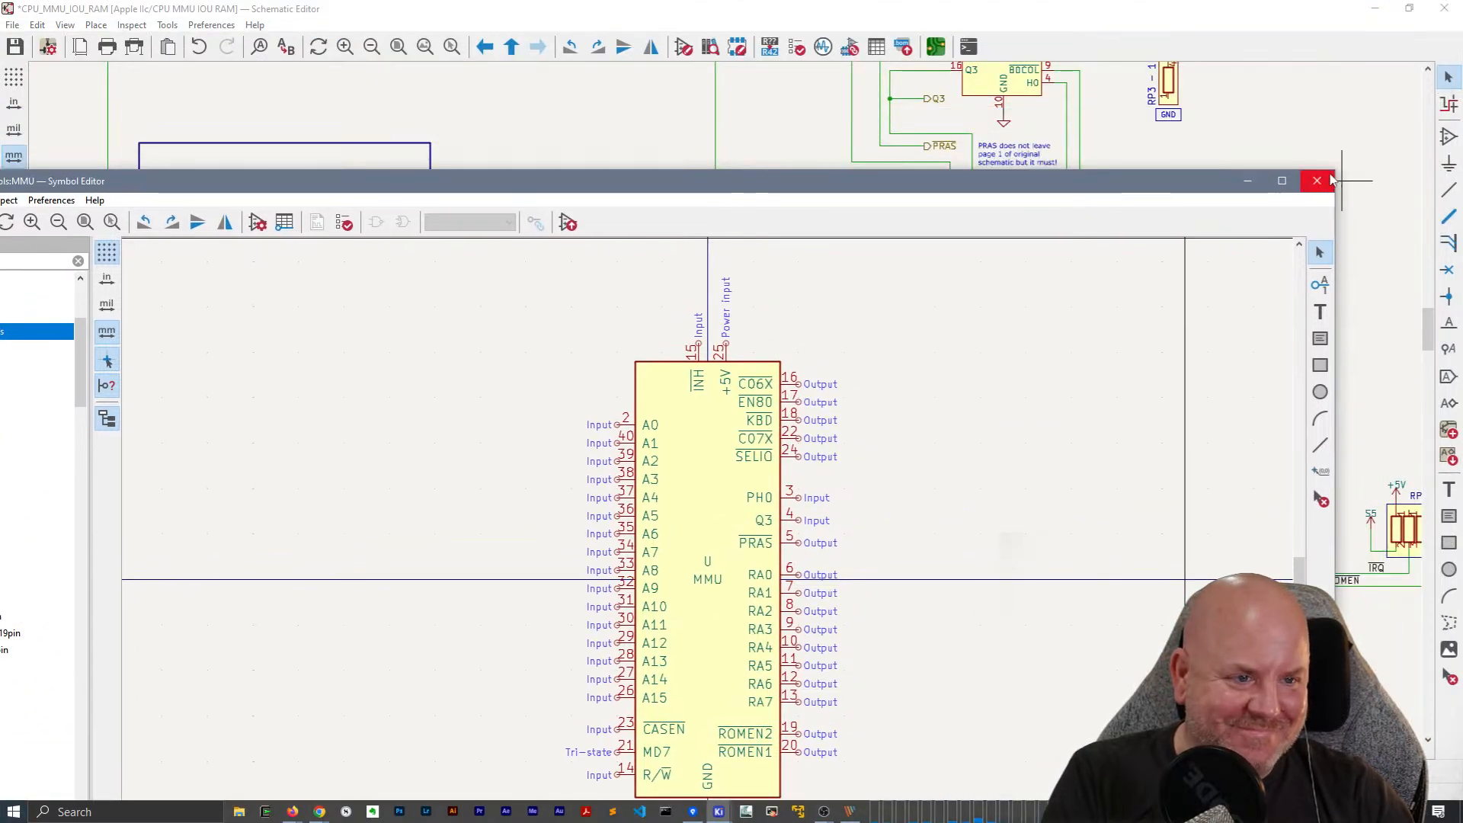
drag(1335, 177, 498, 147)
drag(343, 171, 1459, 2)
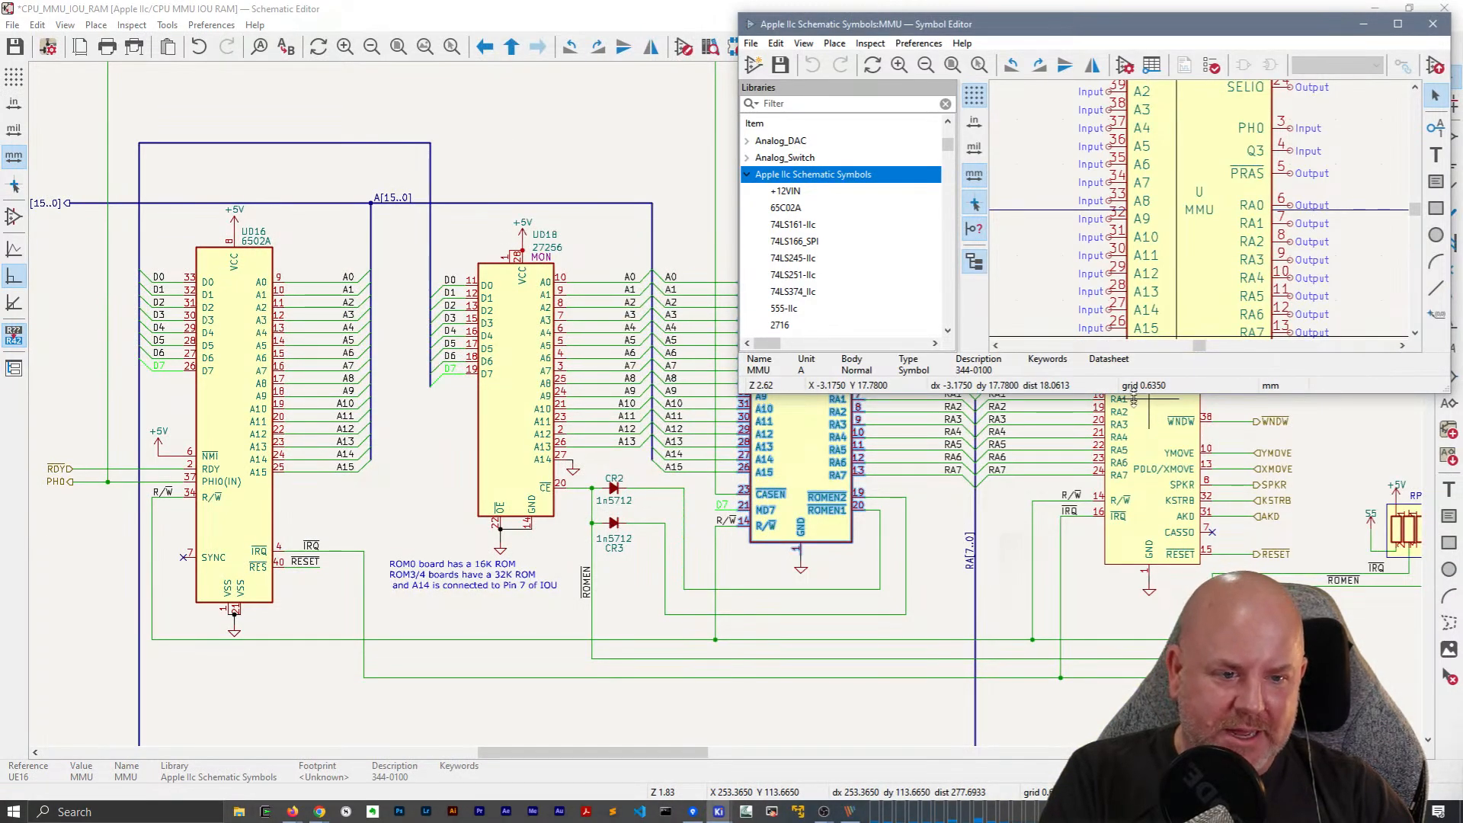
drag(1133, 395, 1134, 792)
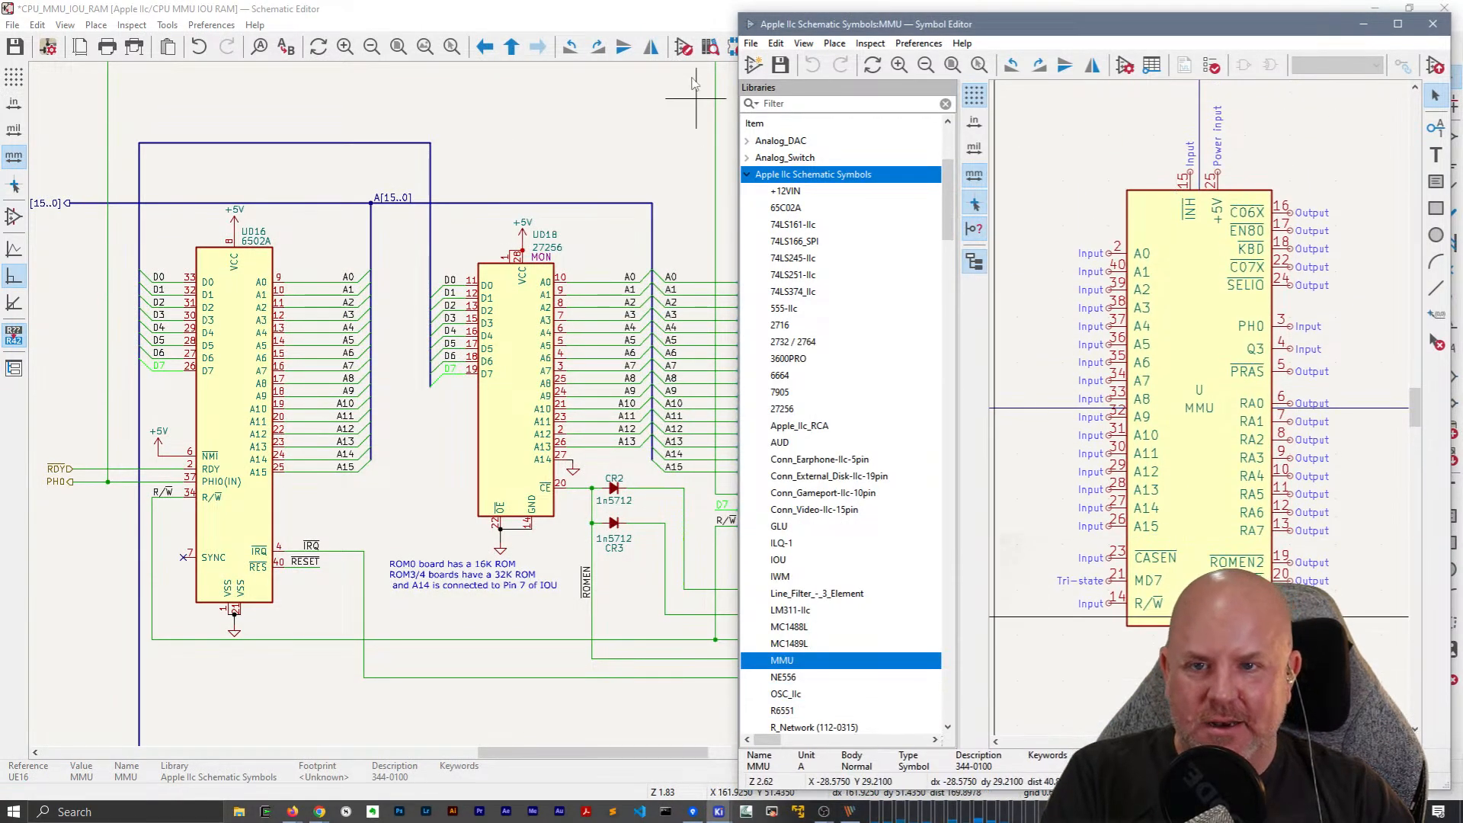
Hide the Apple IIc schematic and project windows and show UE4 in the Apple IIe schematic beside the Apple IIc MMU symbol.
click(677, 10)
click(1374, 8)
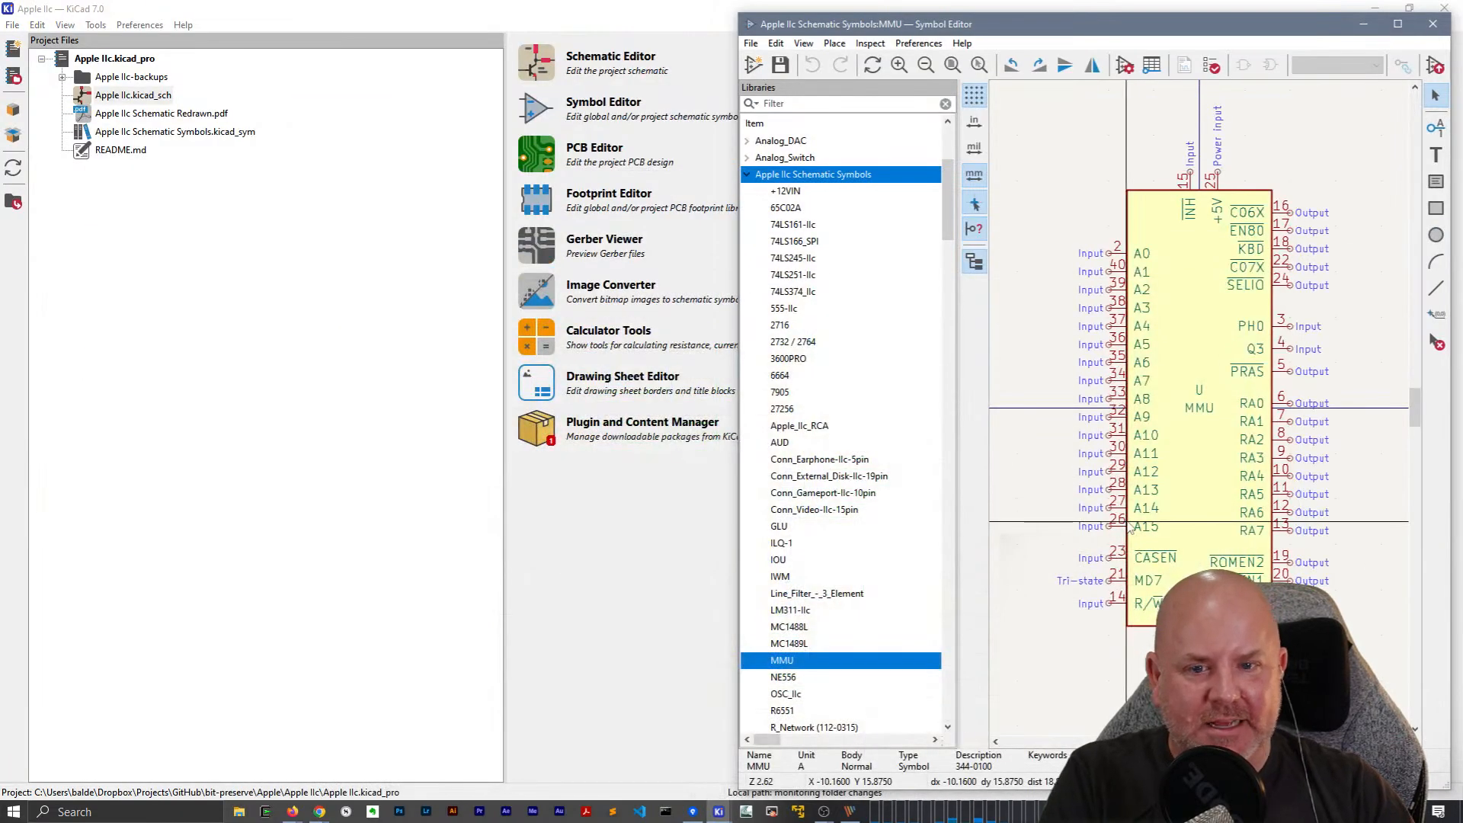
click(529, 26)
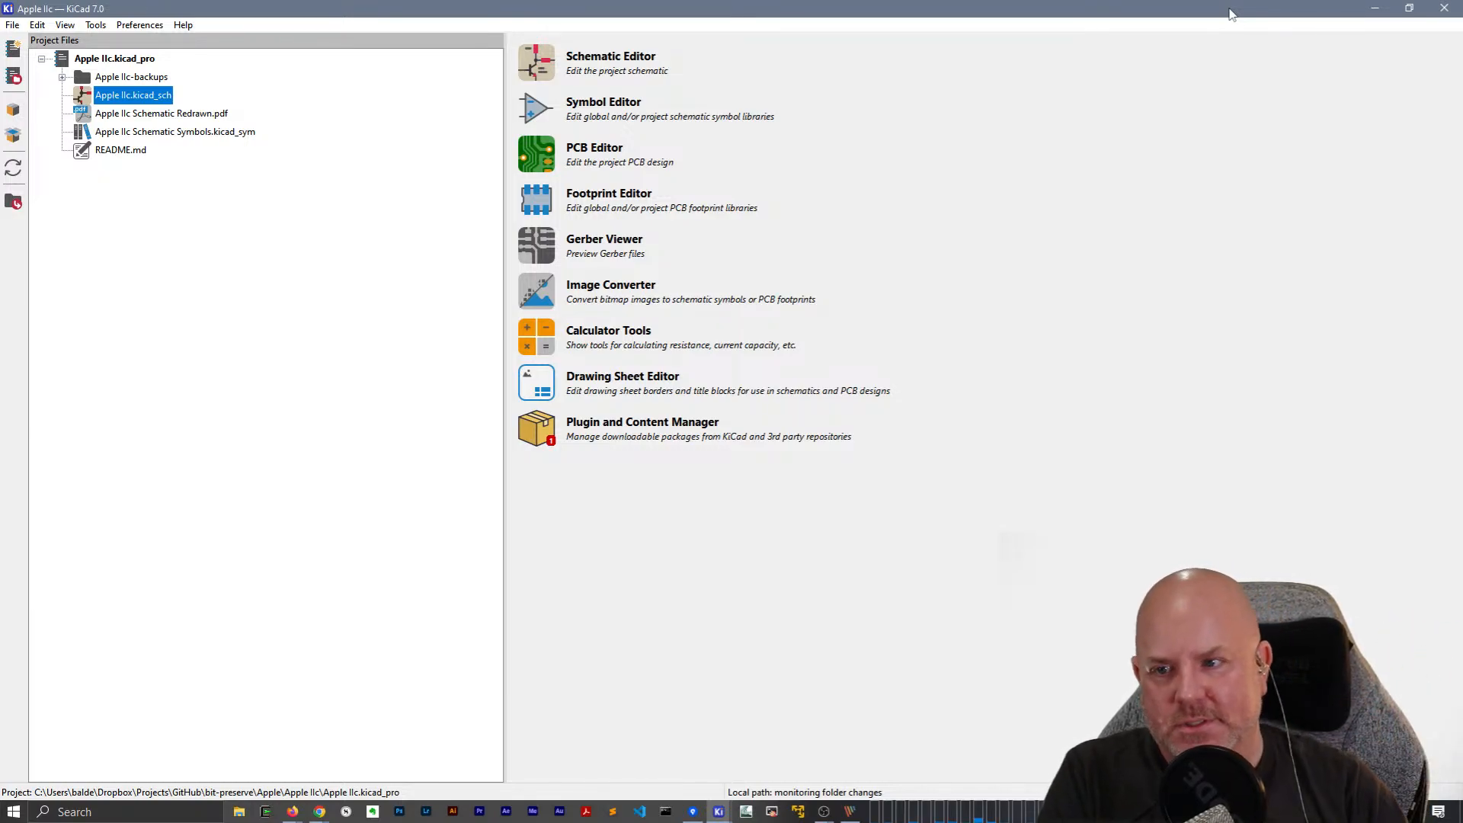
click(1440, 8)
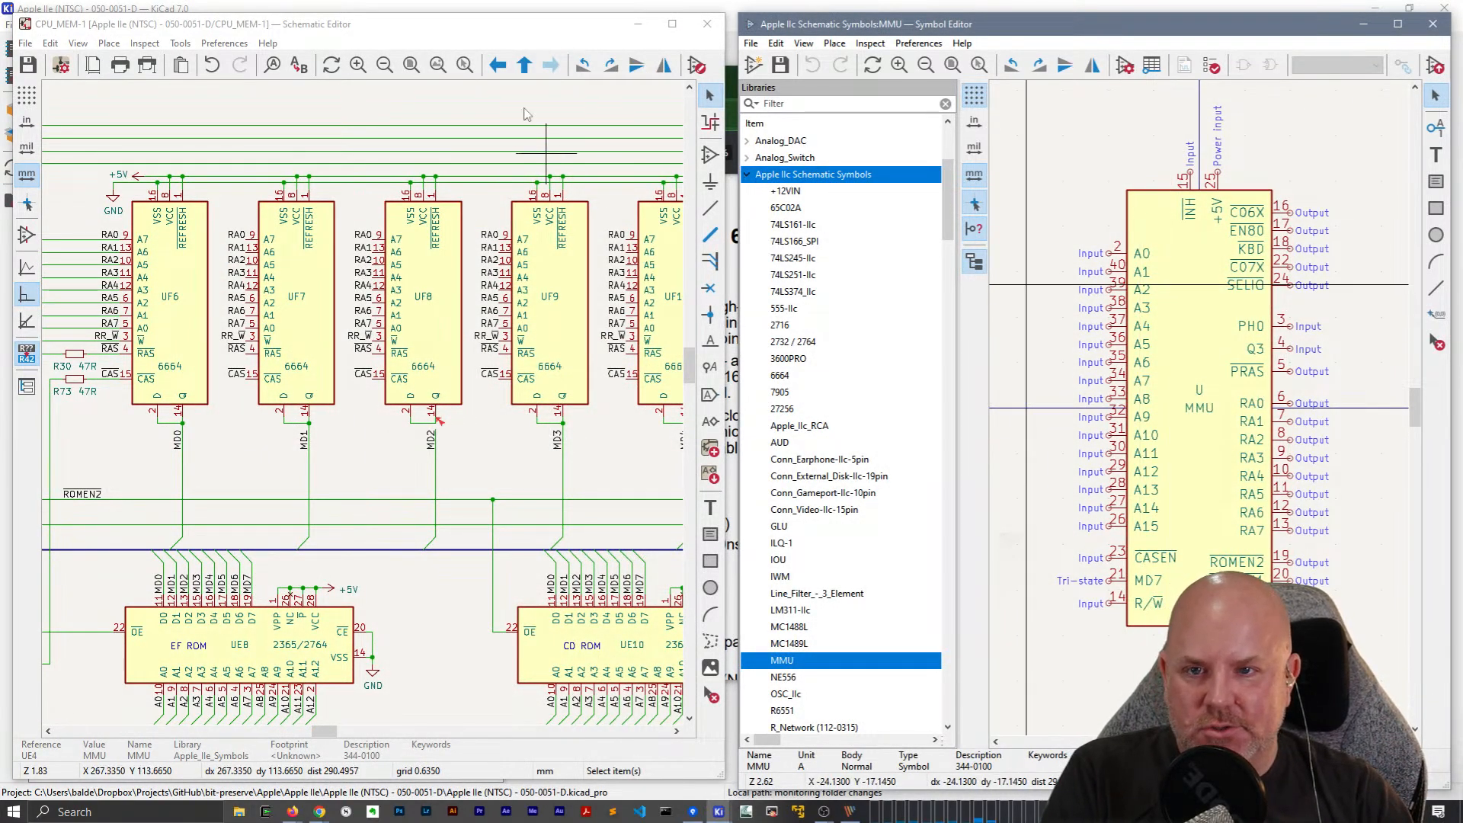
click(504, 32)
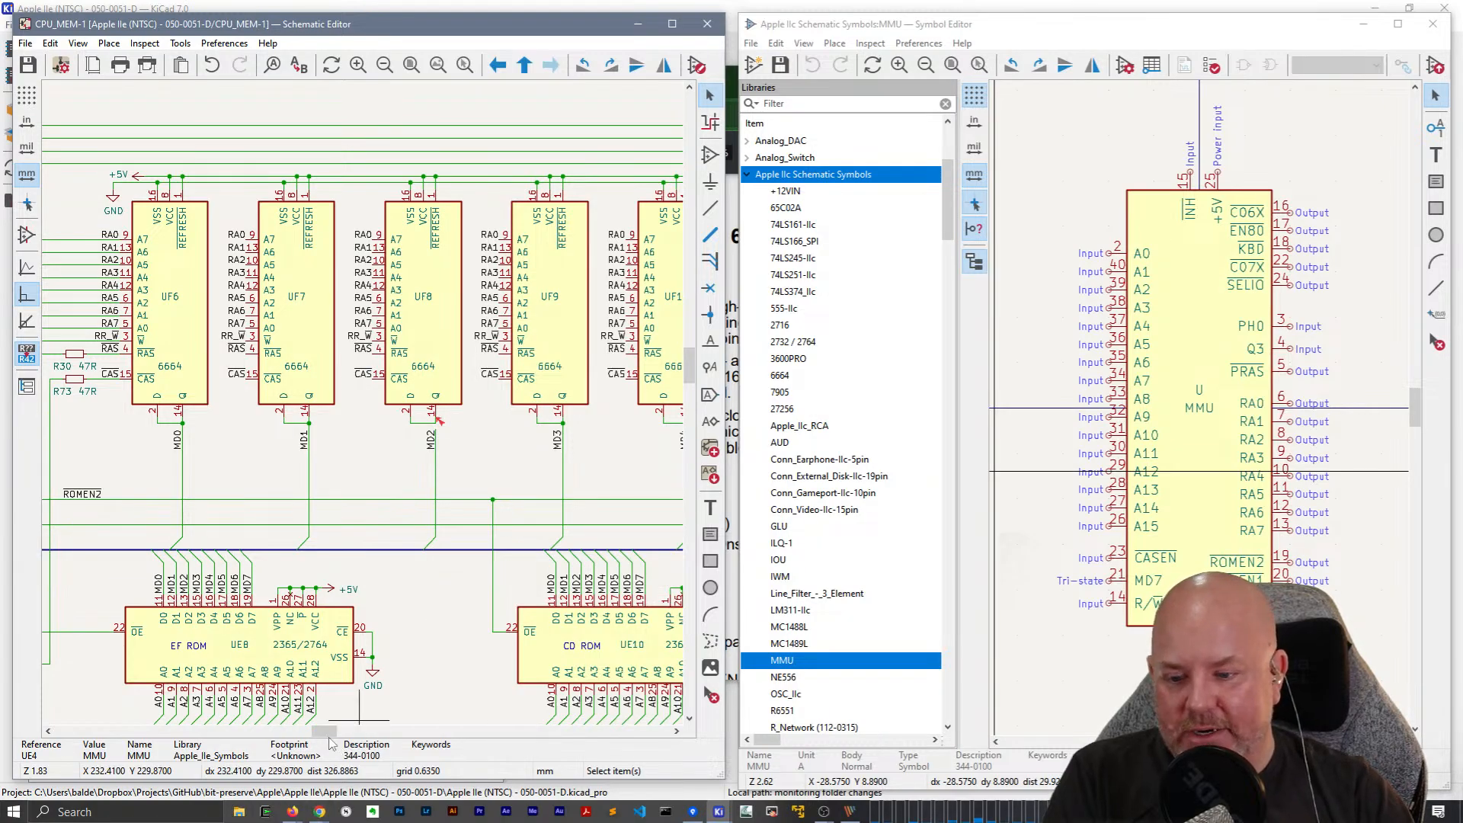
drag(329, 736, 289, 732)
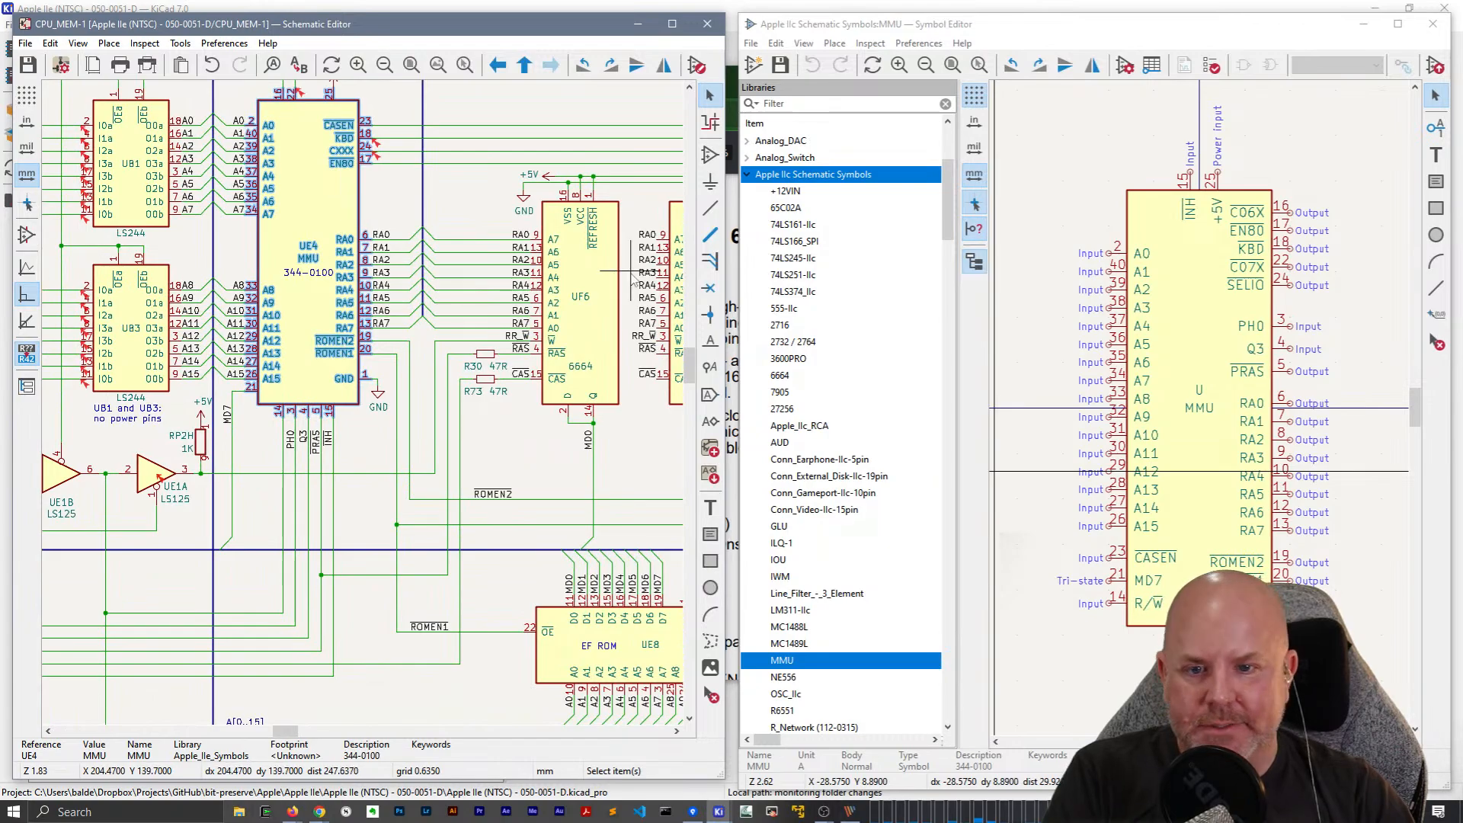
Open the library symbol of the MMU UE4 in the Symbol Editor and size its window to sit beside the Apple IIc MMU symbol.
scroll(518, 350, up, 2)
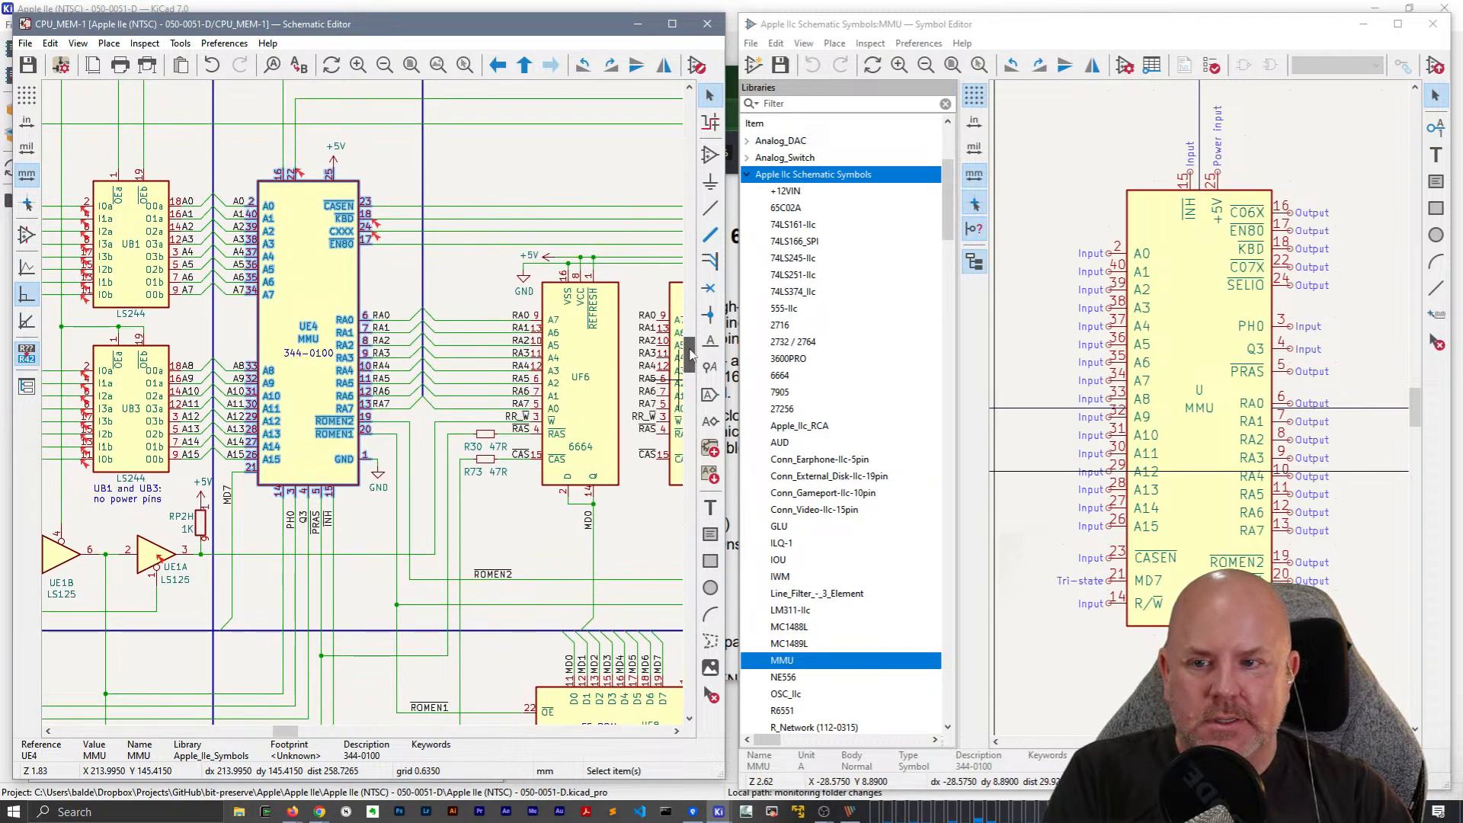
double_click(371, 263)
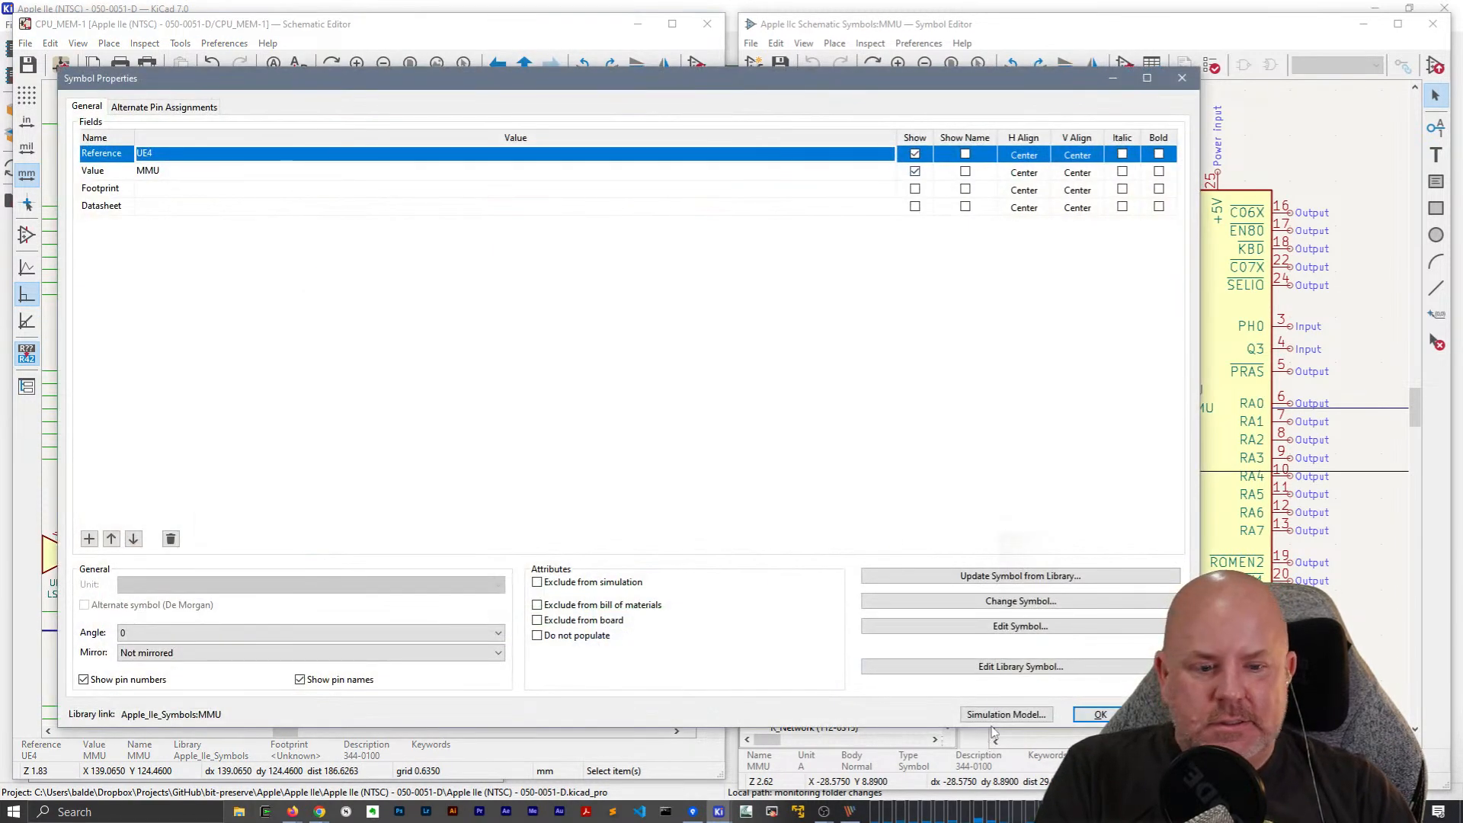
click(1020, 666)
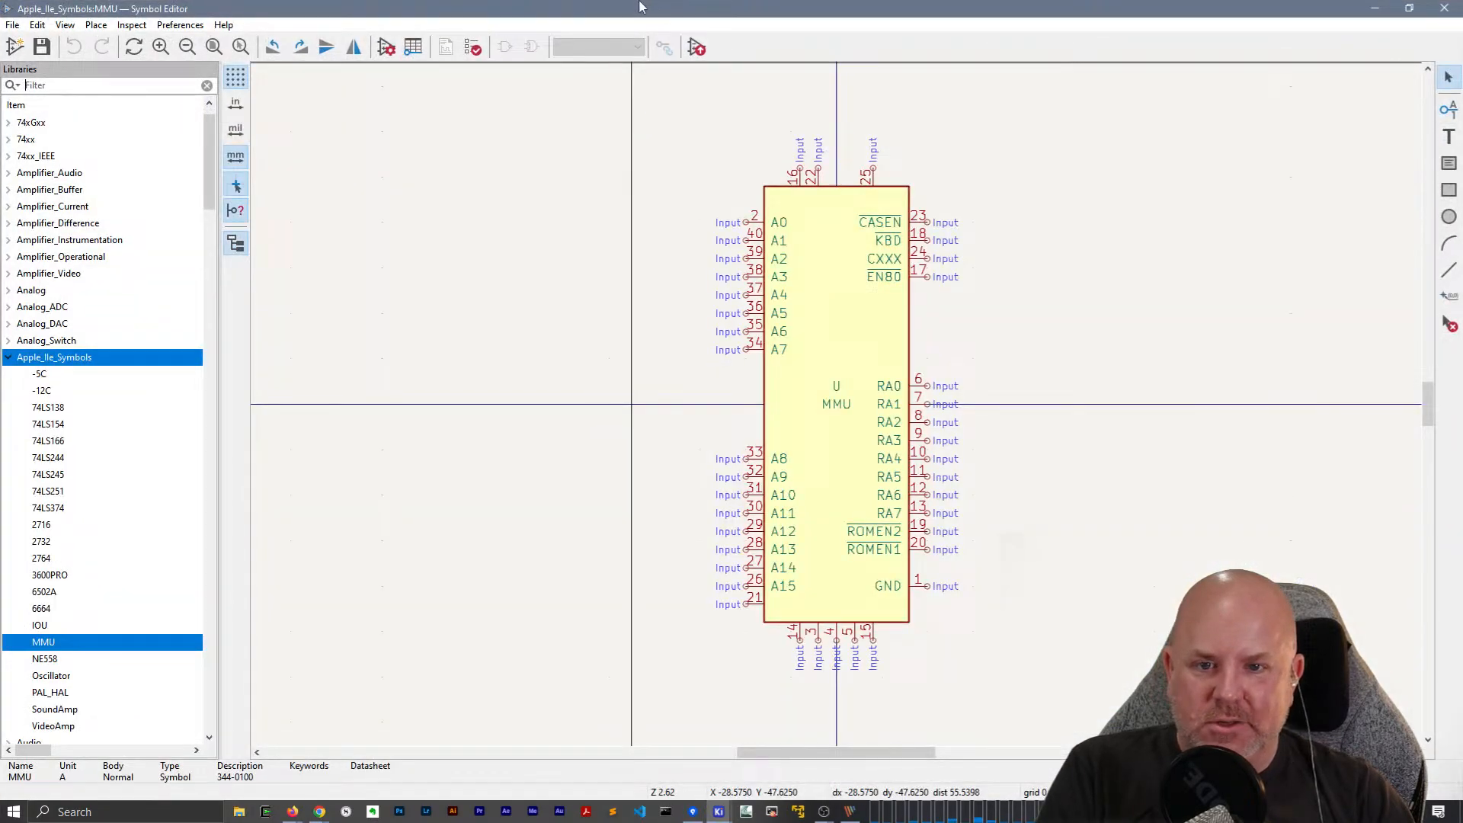
double_click(641, 4)
shift+drag(721, 5, 513, 351)
drag(579, 392, 560, 771)
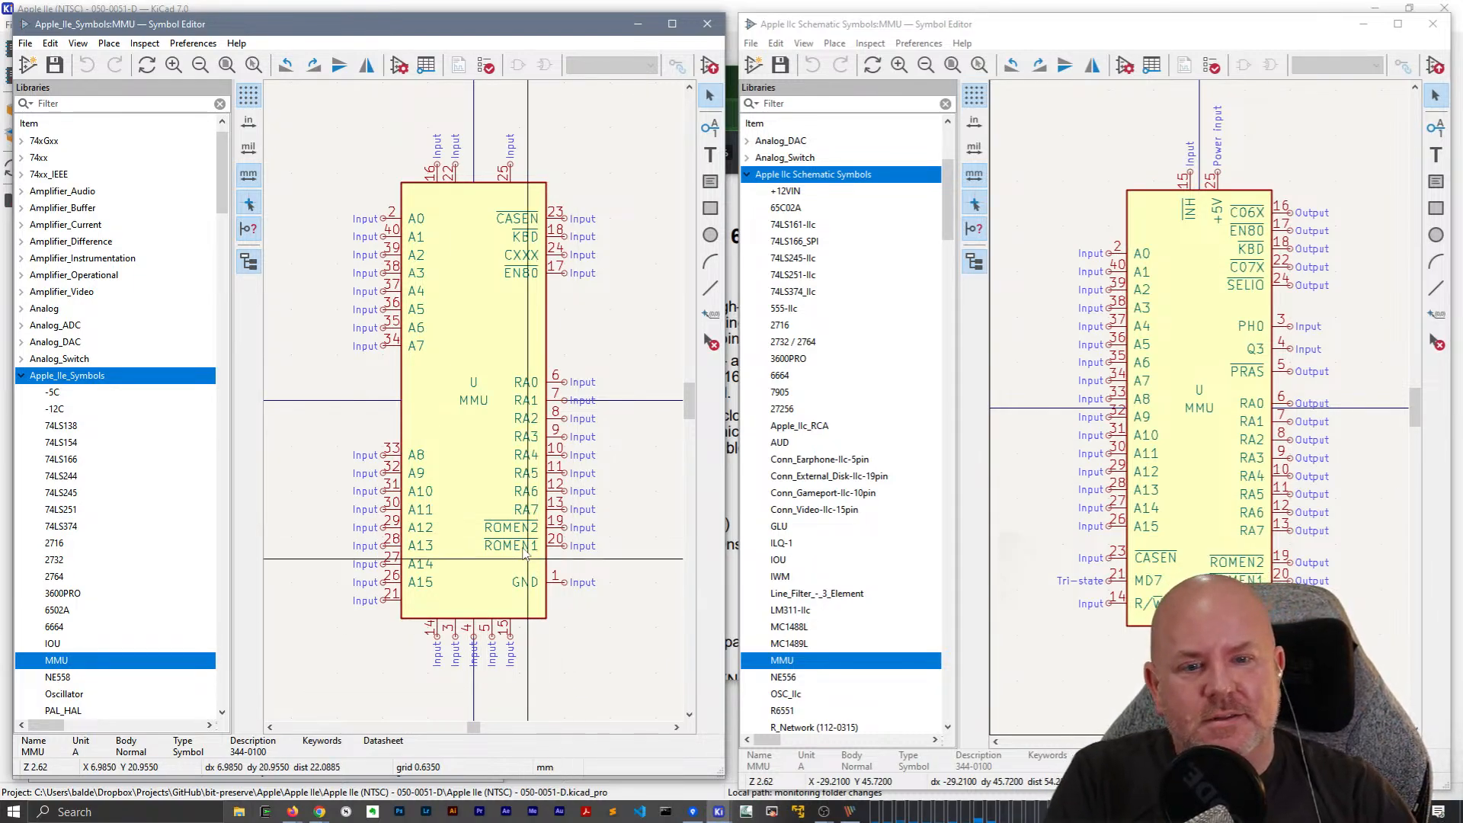
Open the pin table of the Apple IIe MMU symbol and set the electrical type of pin 1 (GND) to Power input.
click(482, 276)
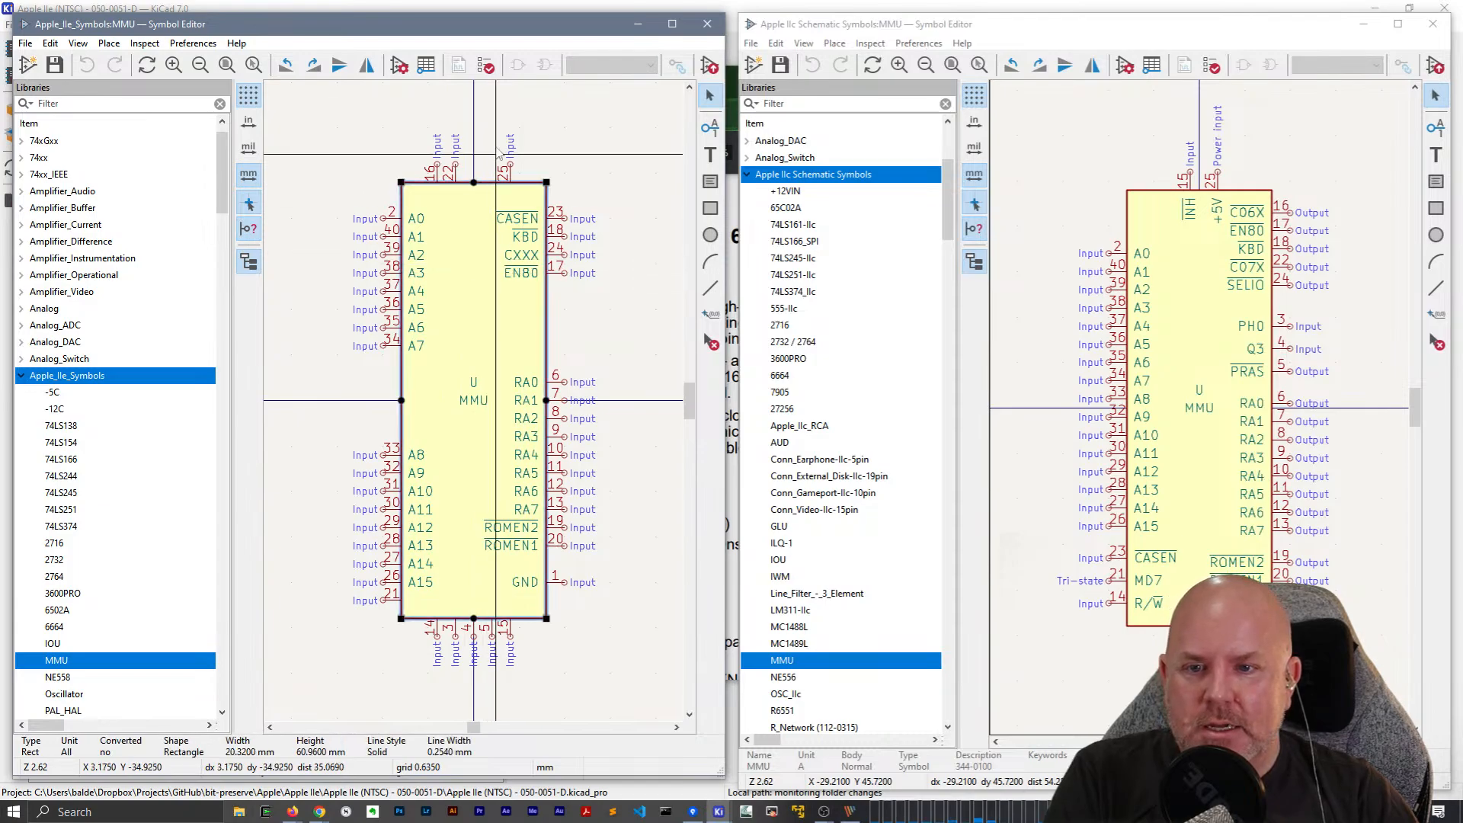
click(426, 65)
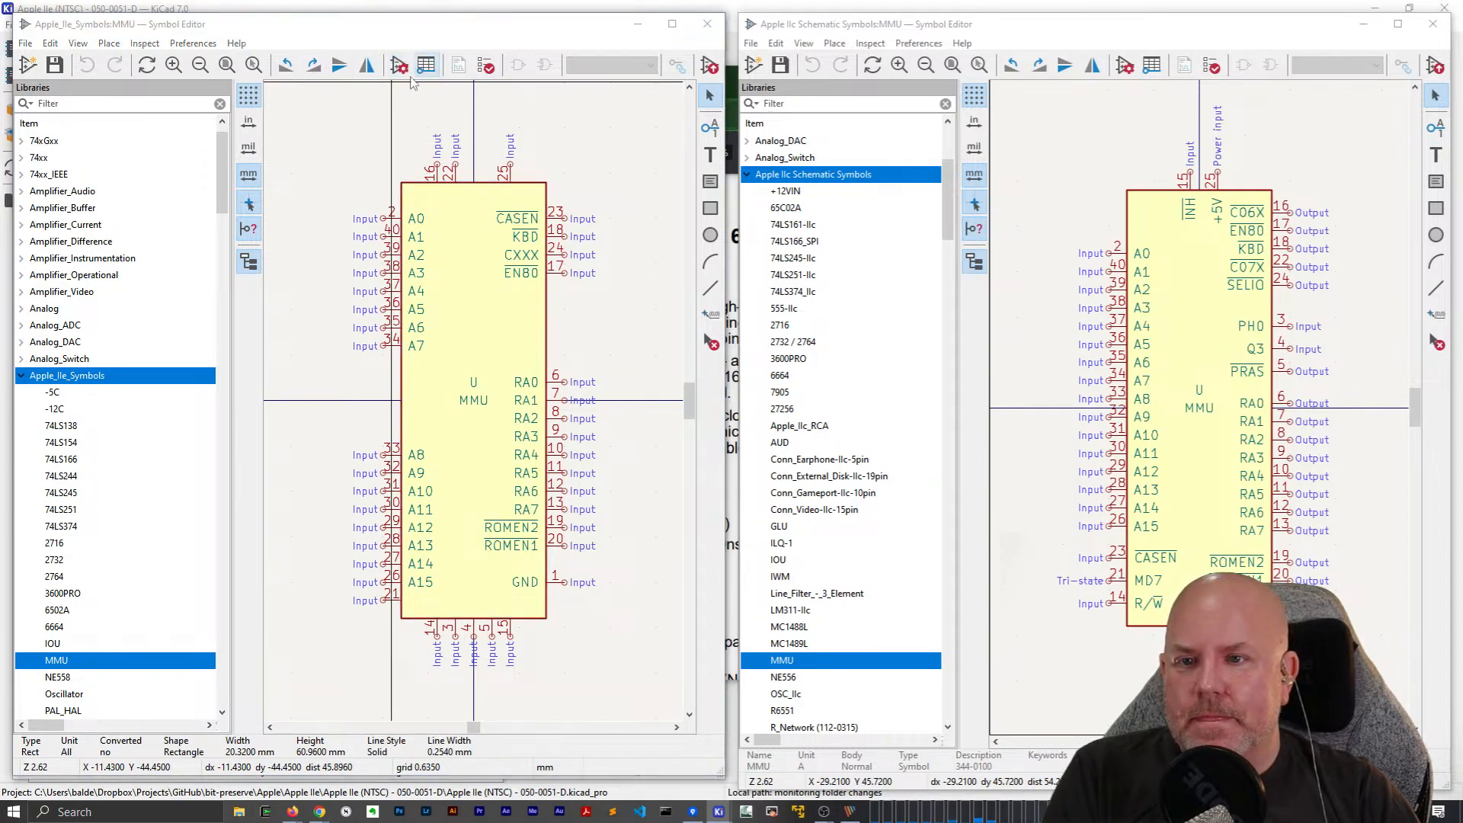
drag(678, 107, 498, 62)
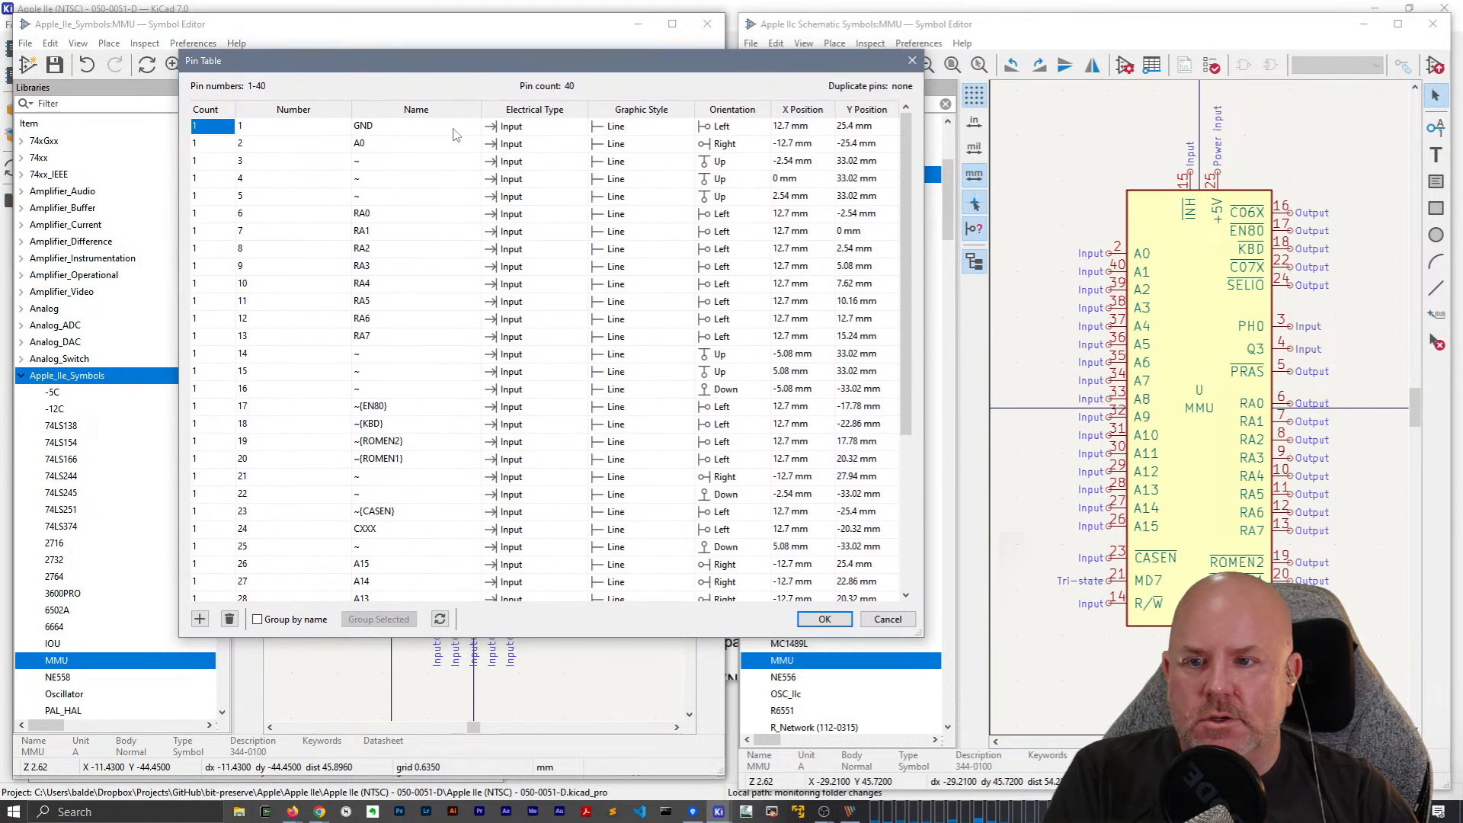
click(557, 131)
click(557, 128)
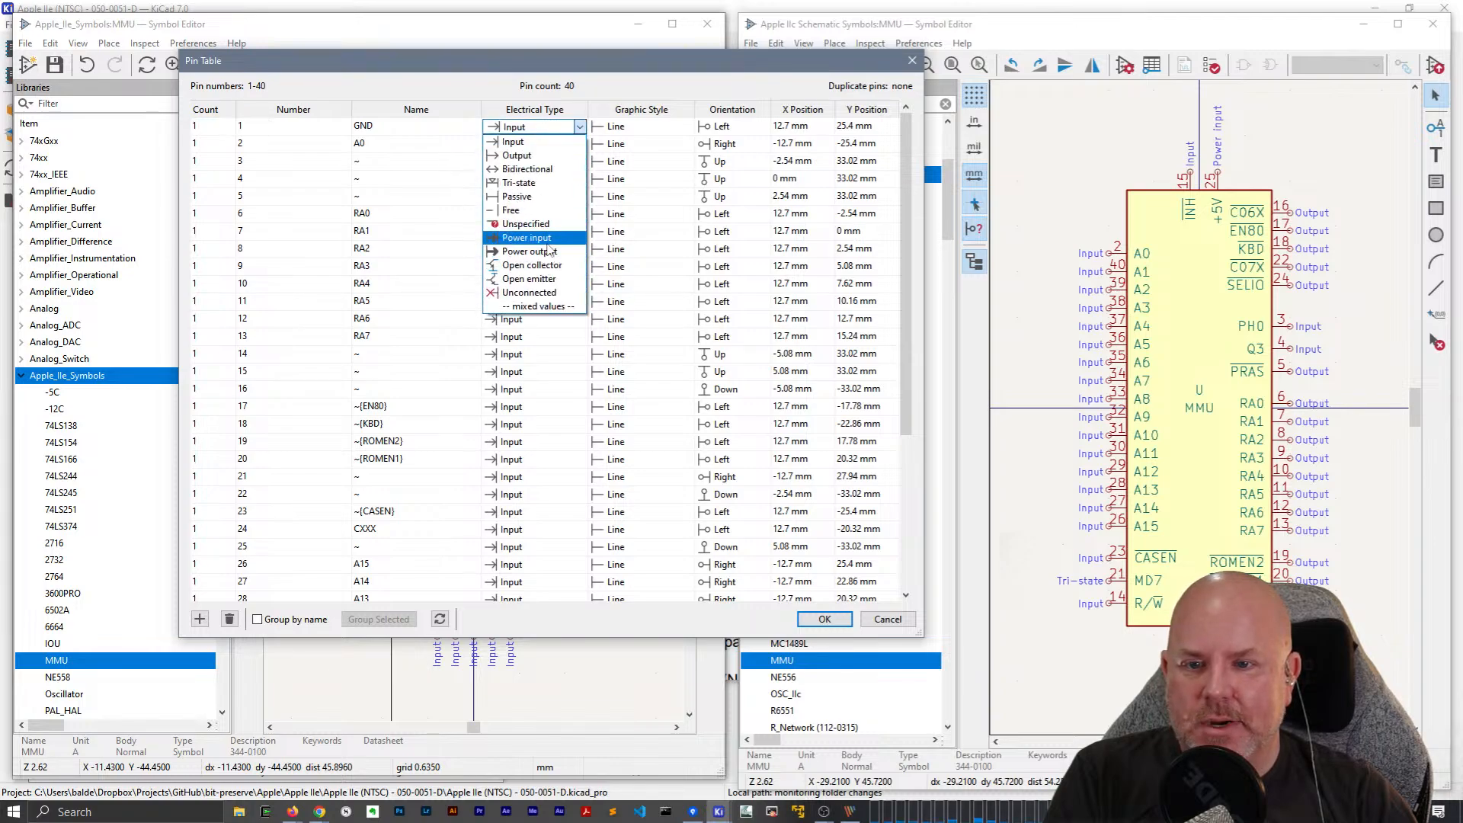
click(550, 248)
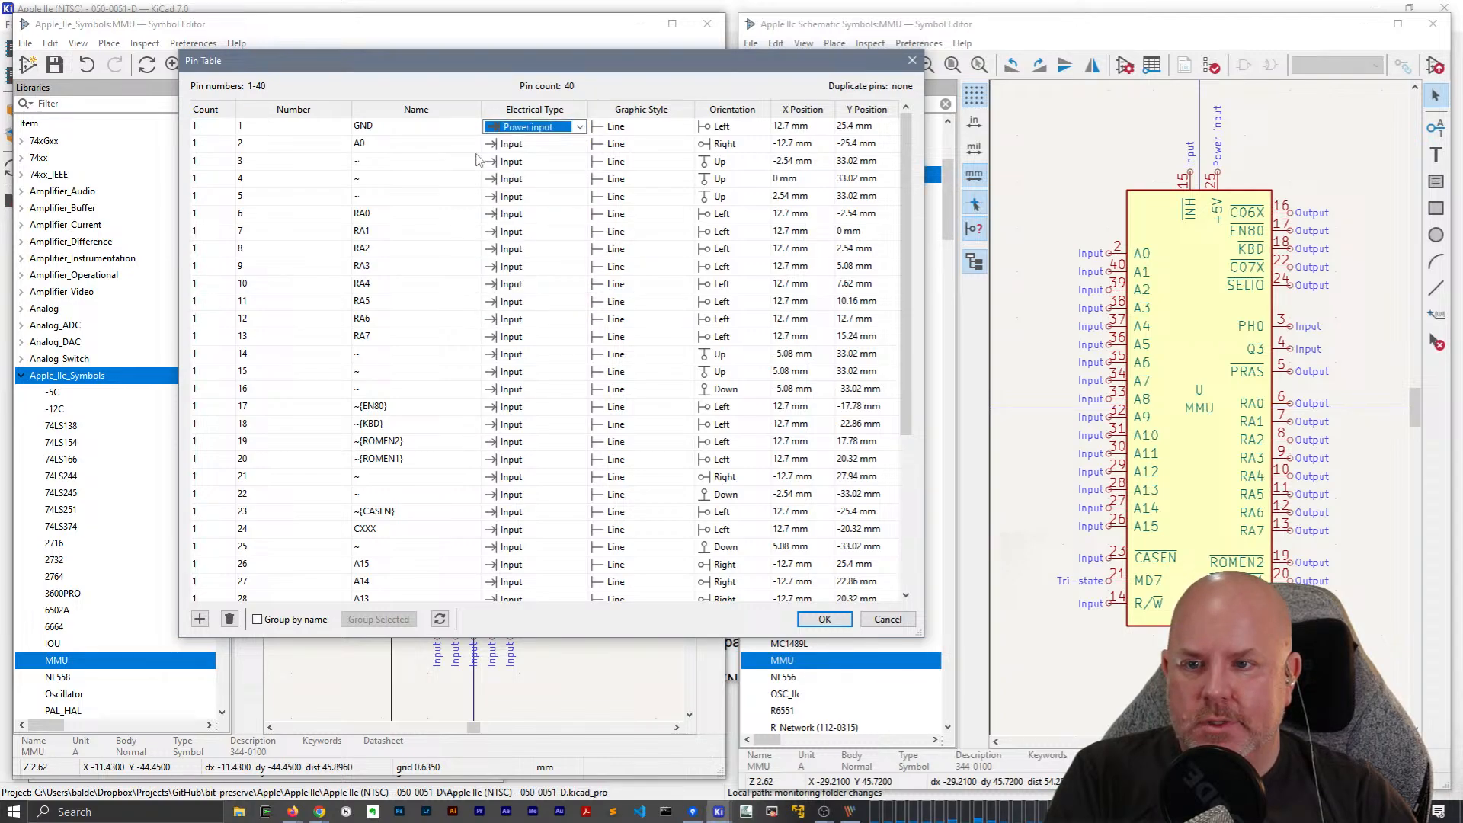
Open the pin table of the Apple IIc MMU symbol and arrange both pin tables side by side for comparison.
click(401, 160)
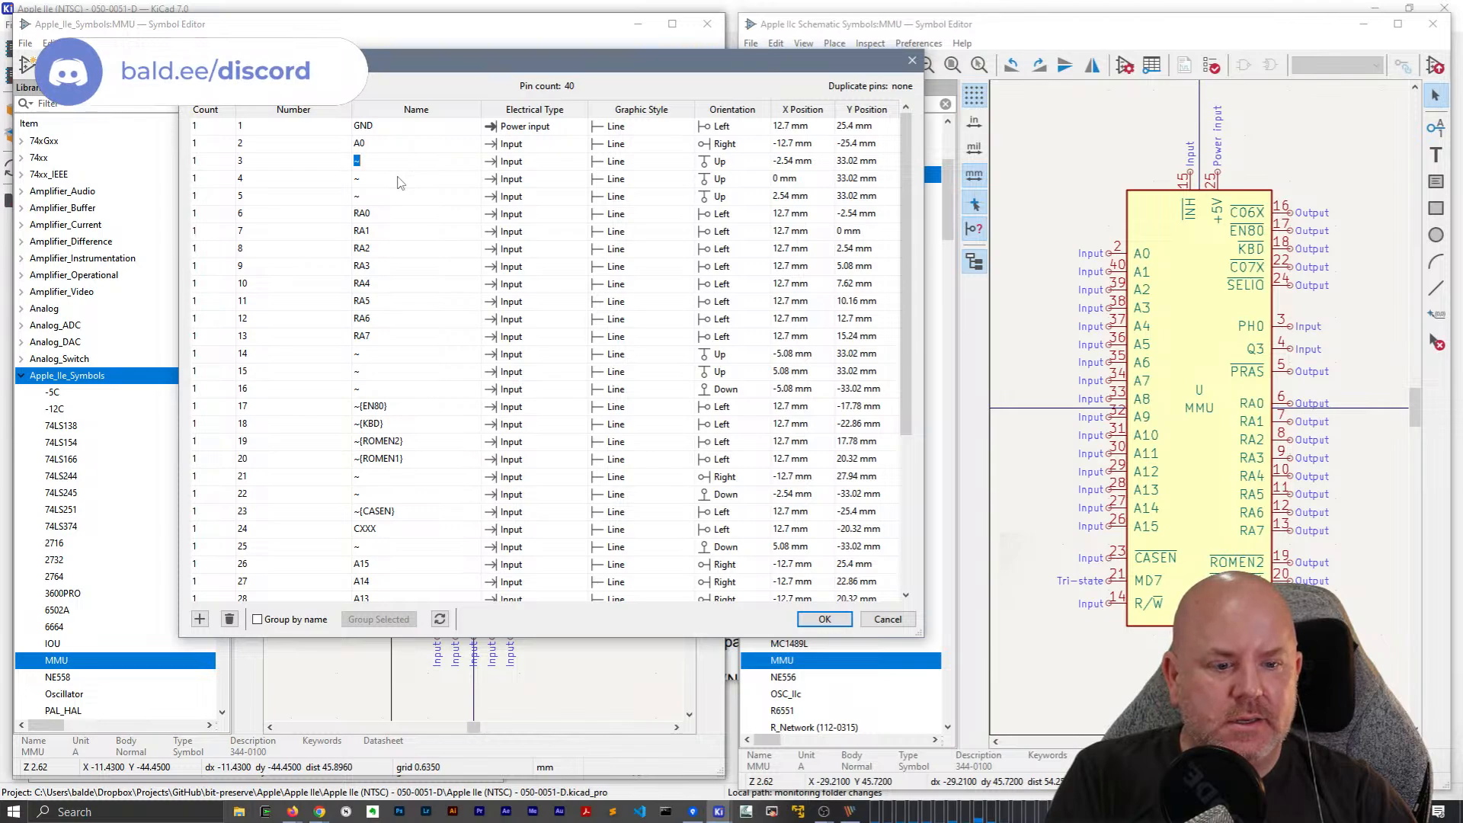
click(402, 181)
click(389, 197)
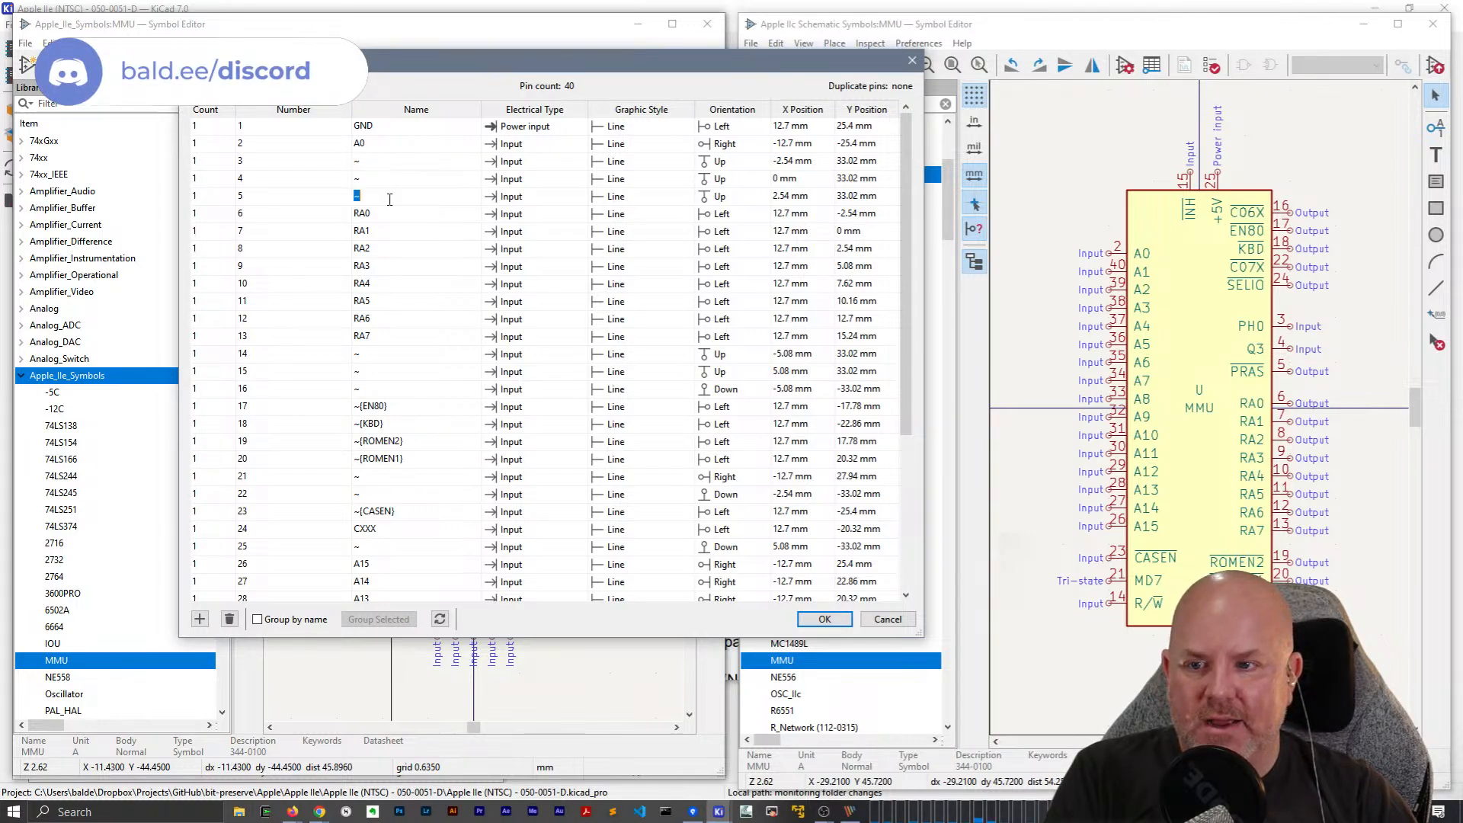
drag(493, 70, 343, 75)
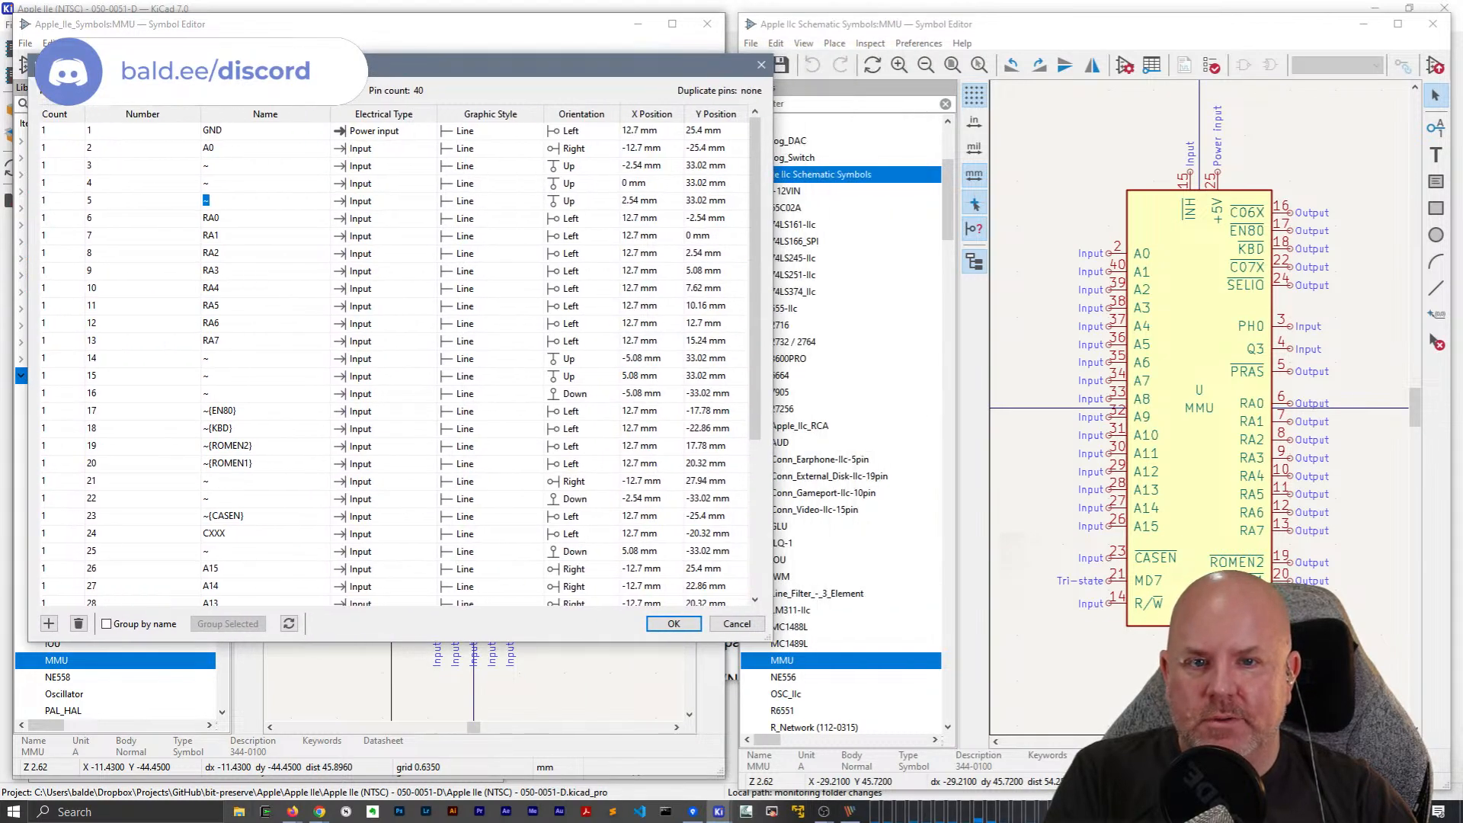
click(1153, 65)
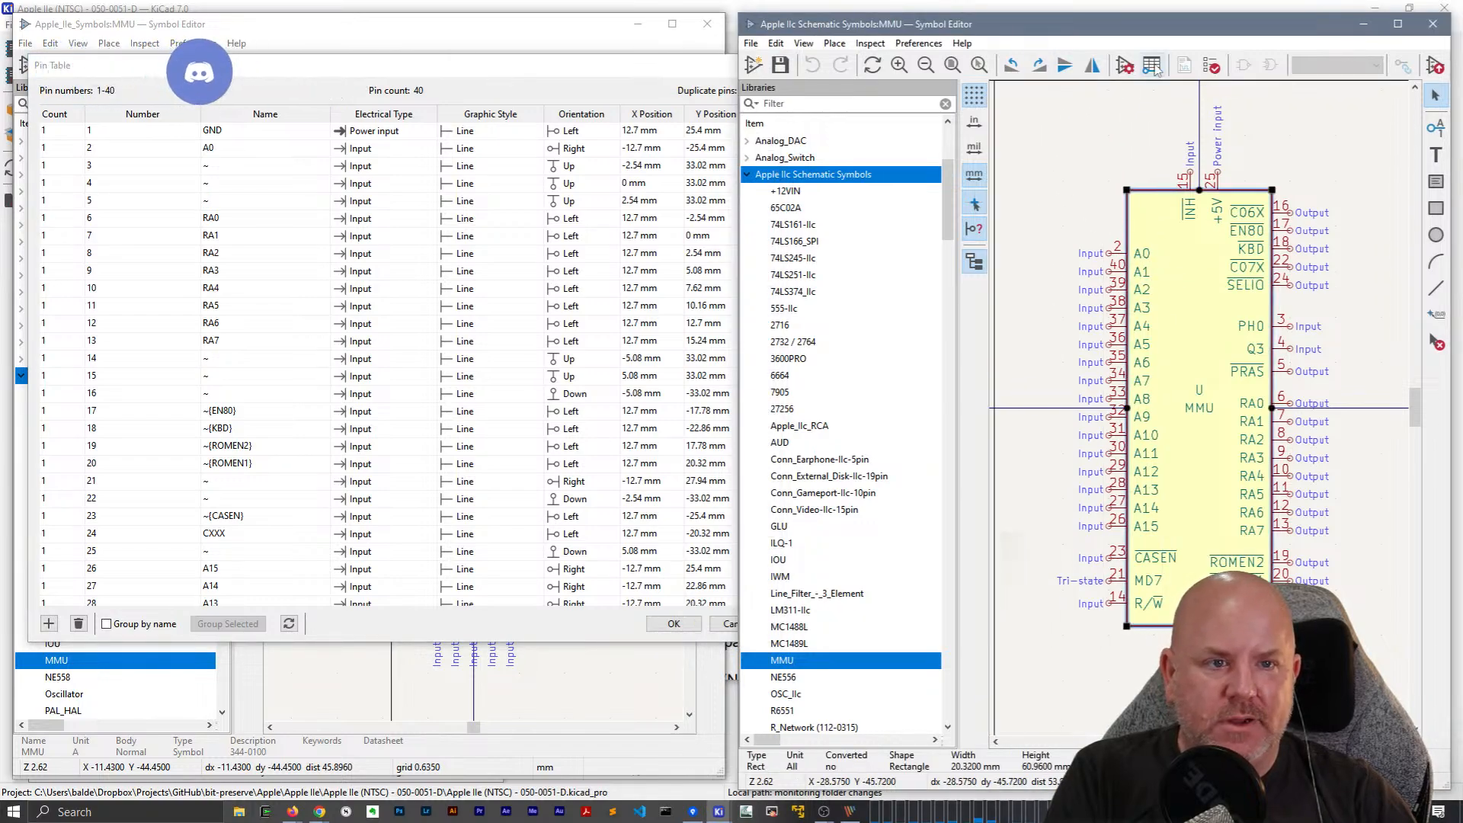
drag(1050, 295, 1019, 87)
drag(1363, 312, 1426, 667)
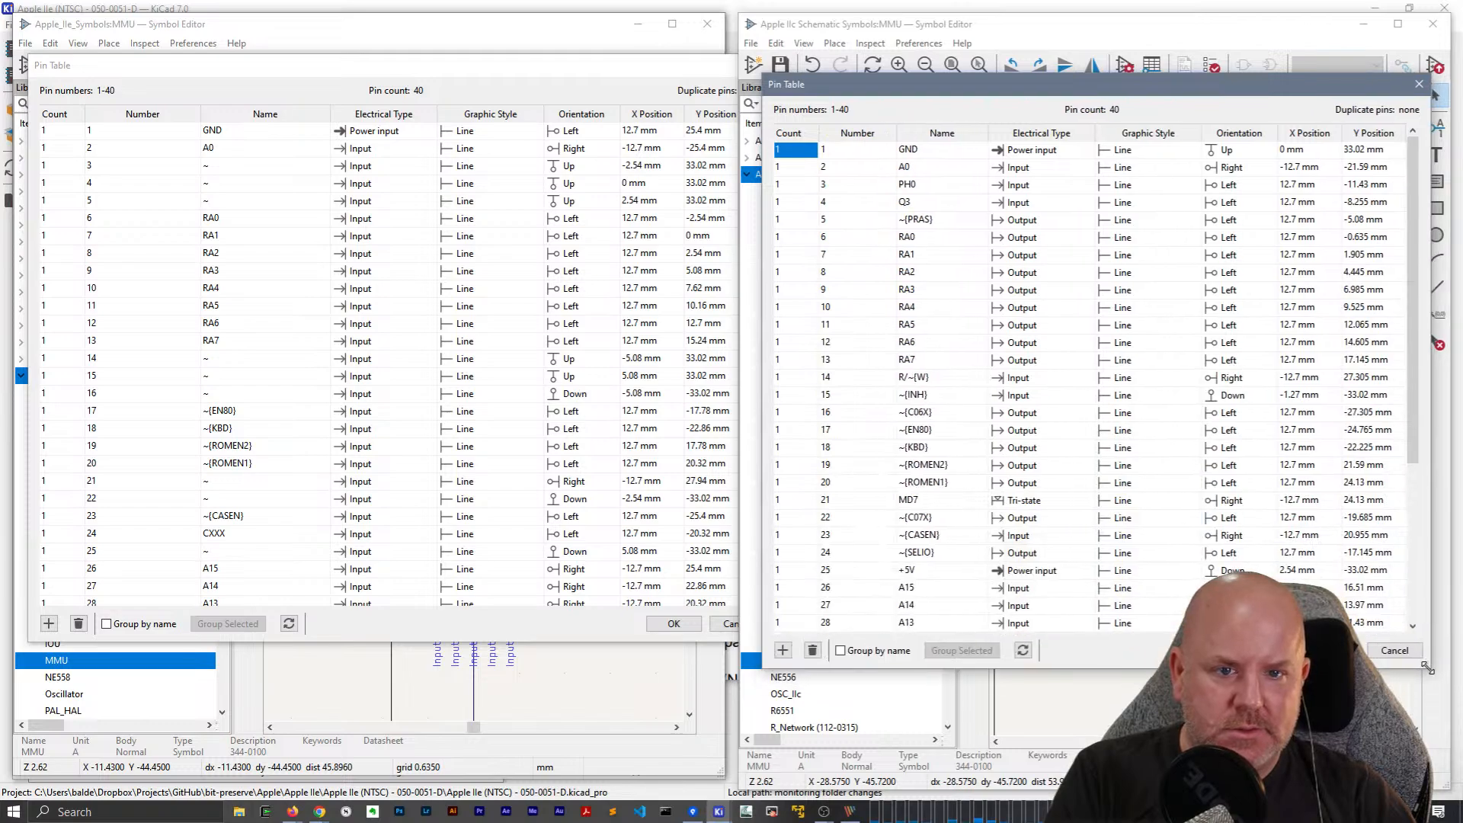
drag(314, 68, 314, 78)
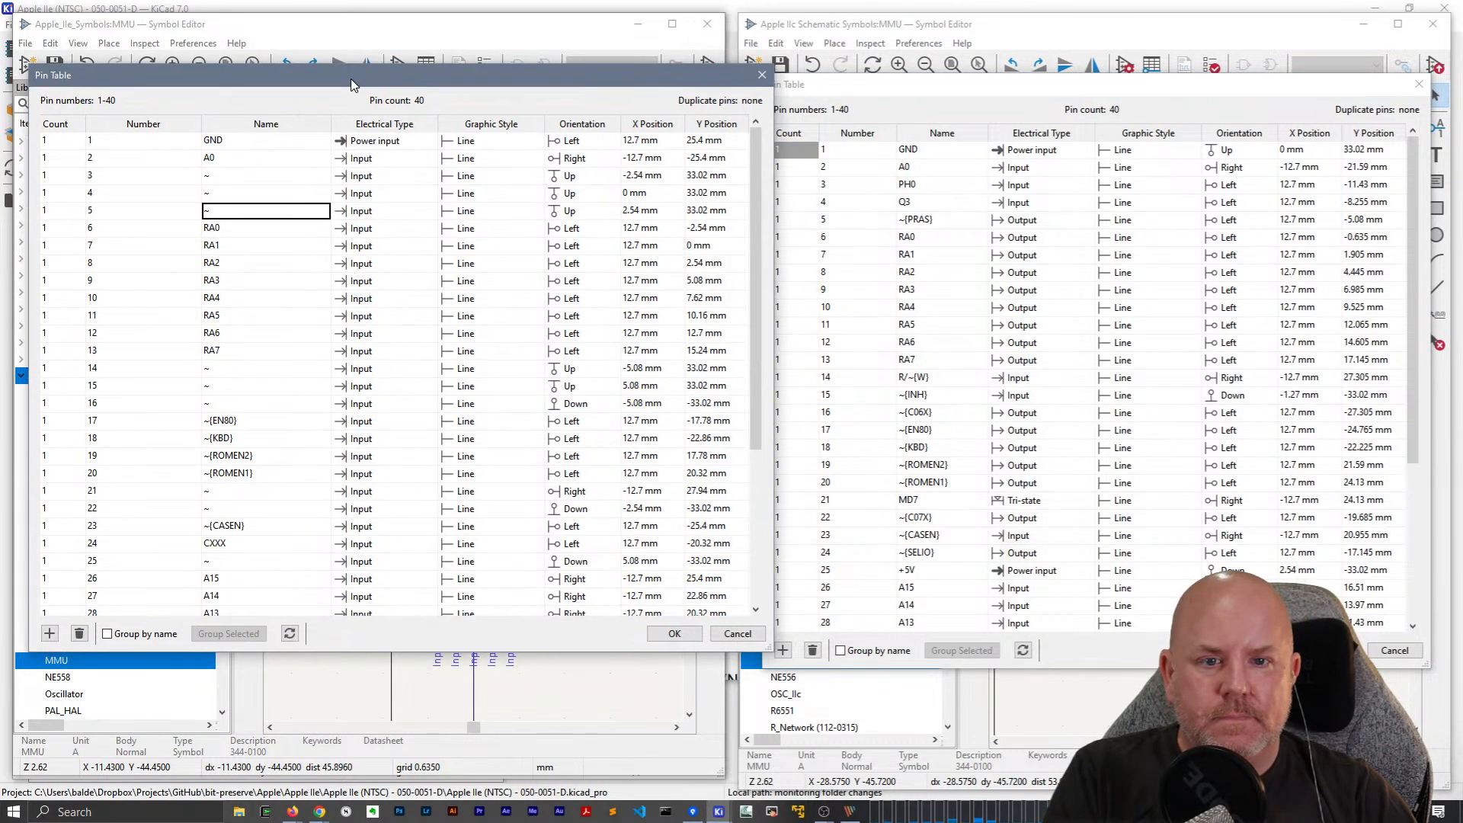
double_click(280, 175)
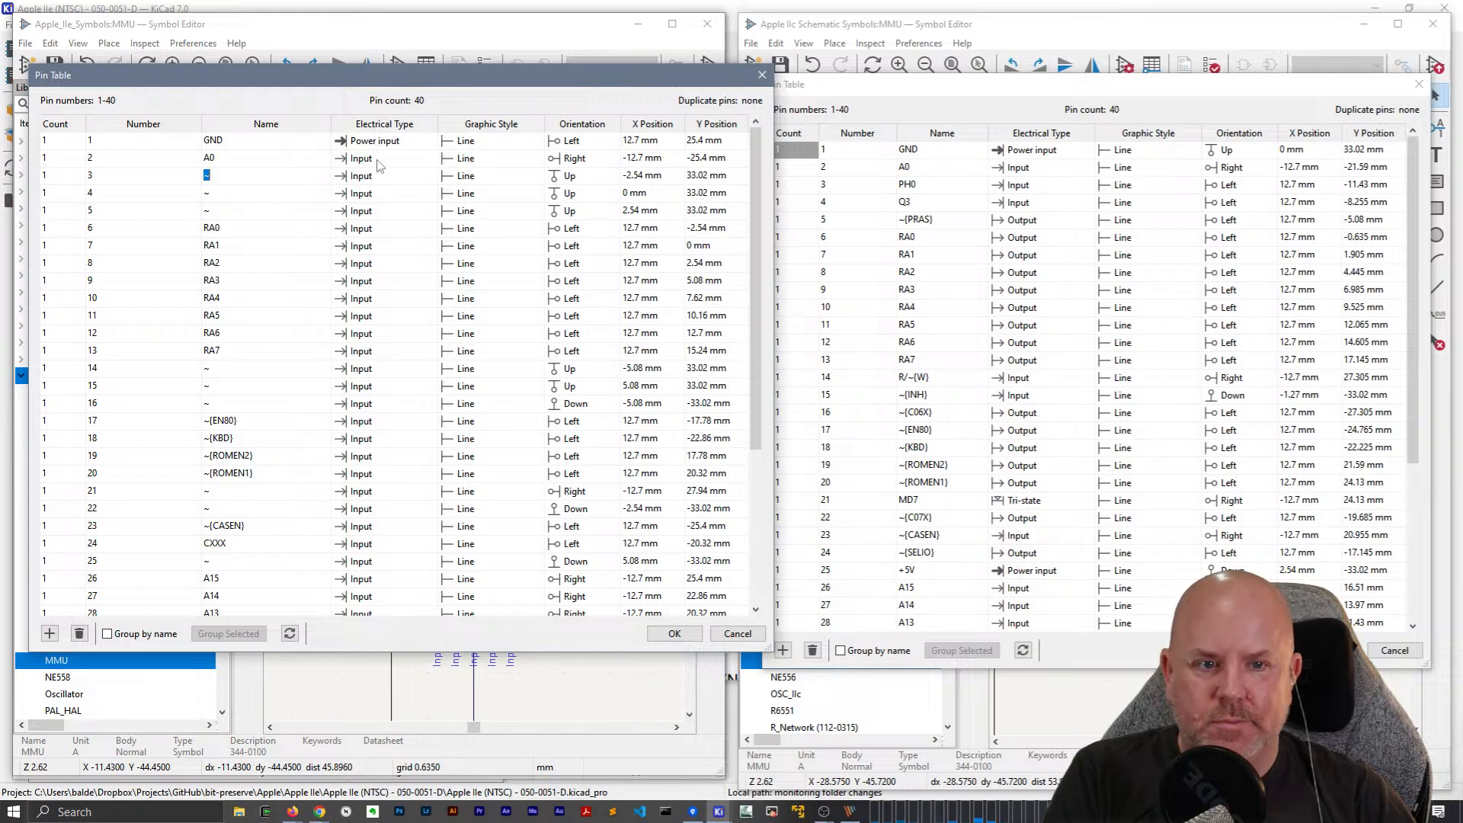
click(383, 193)
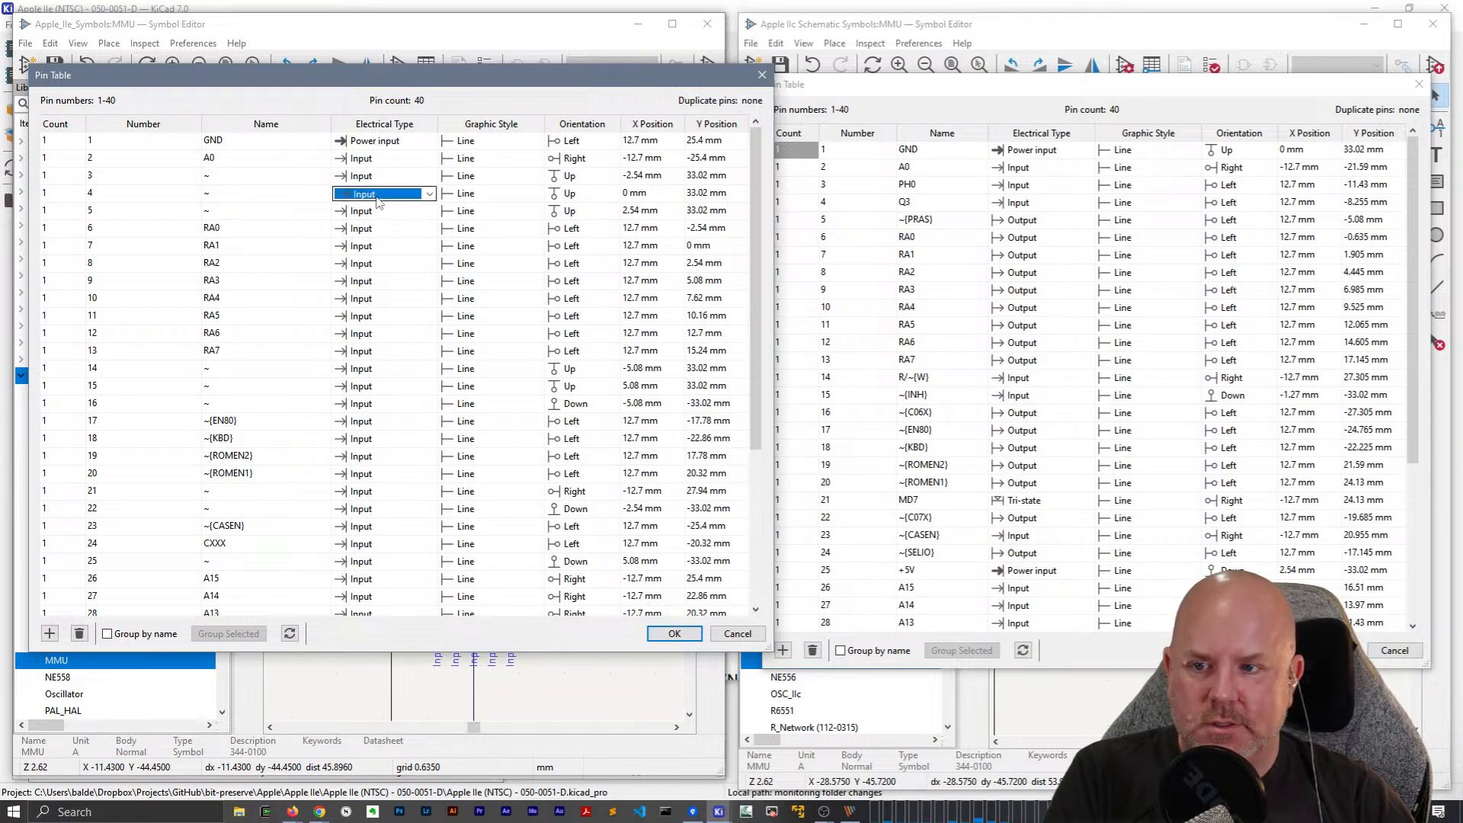
drag(385, 81, 1120, 404)
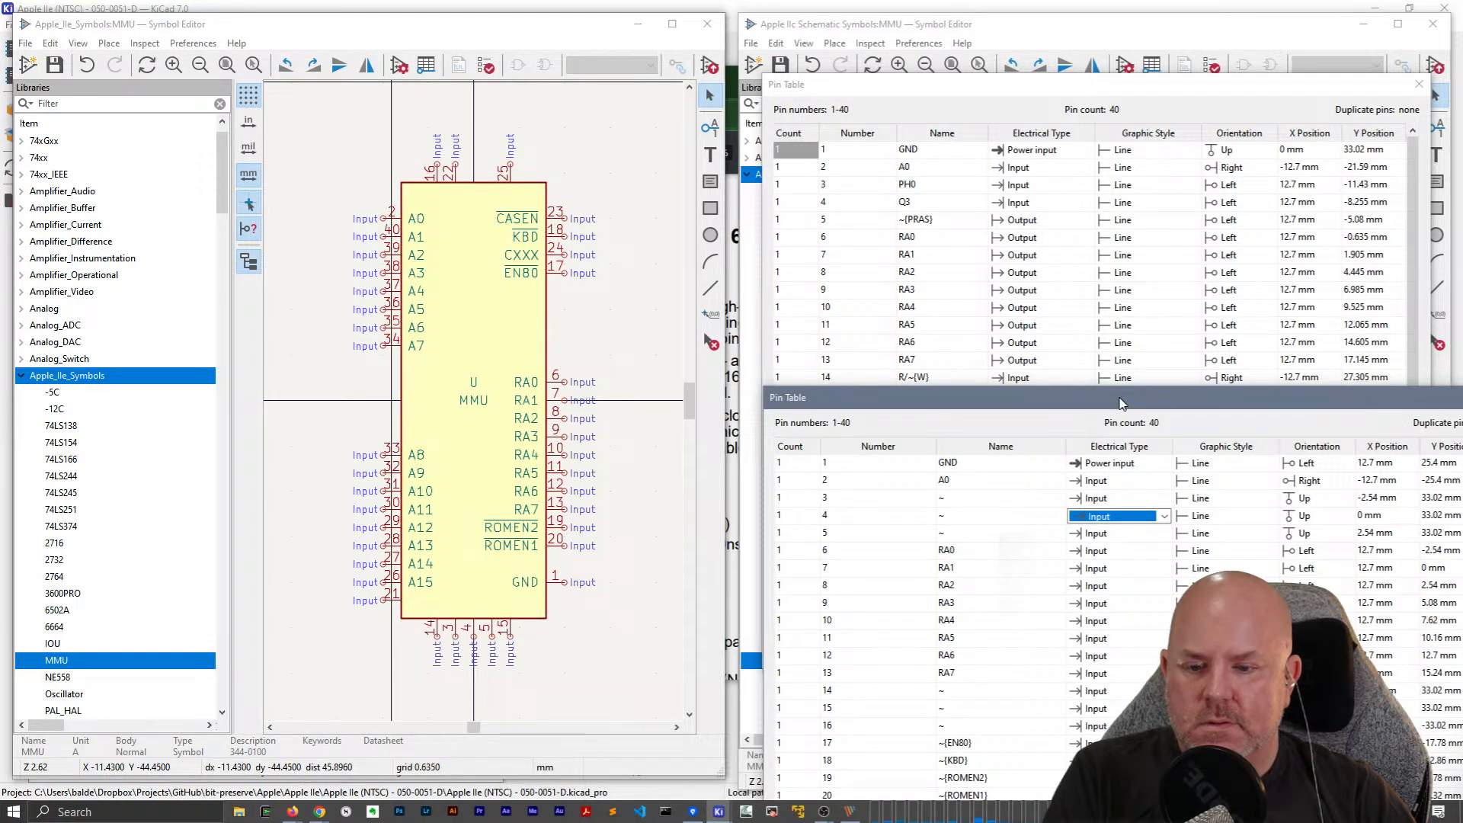
drag(1121, 404, 358, 95)
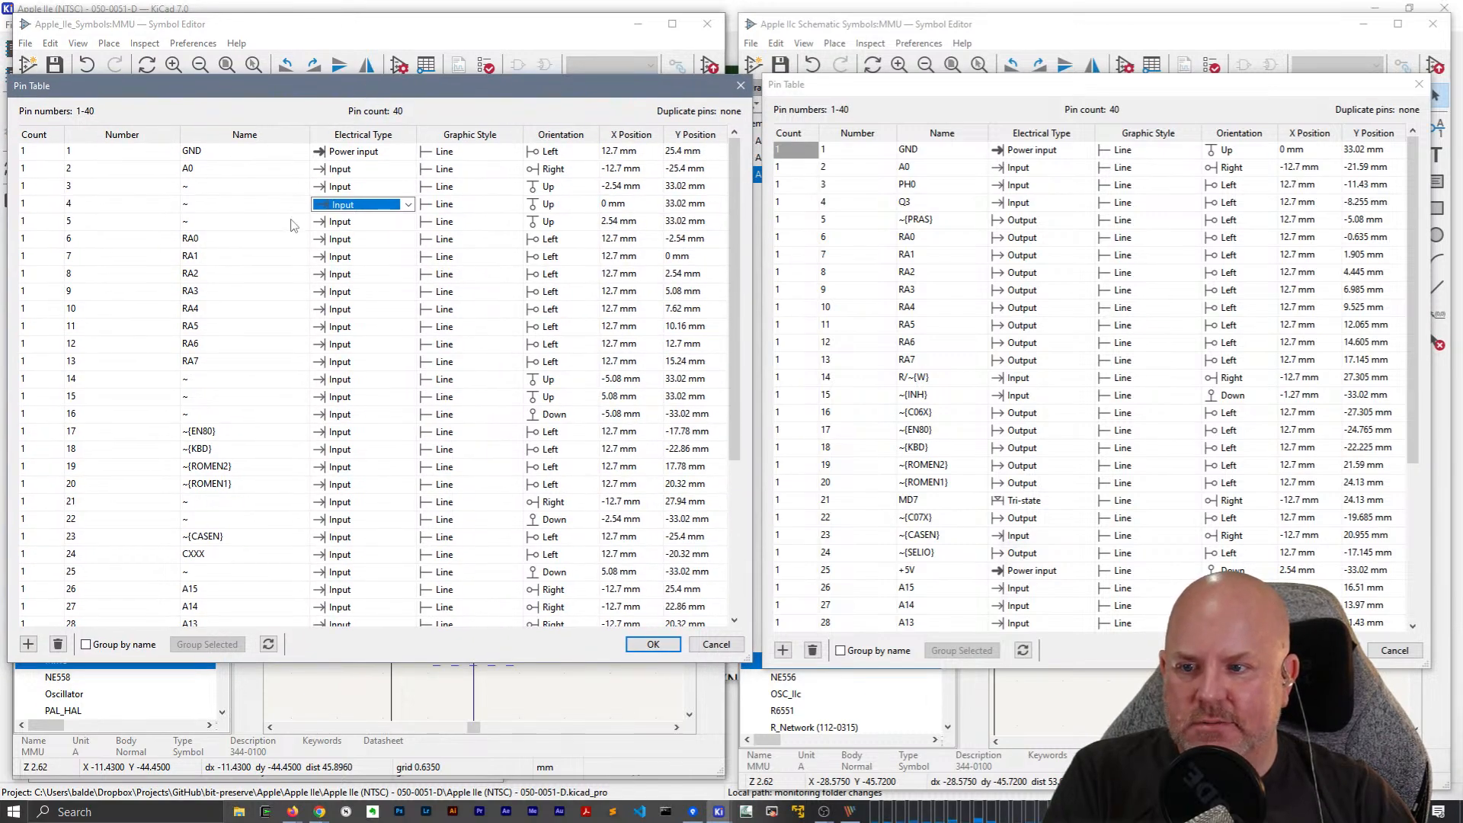
Set the electrical type of pins 5, 6 (RA0) and 7 (RA1) of the Apple IIe MMU to Output.
click(364, 221)
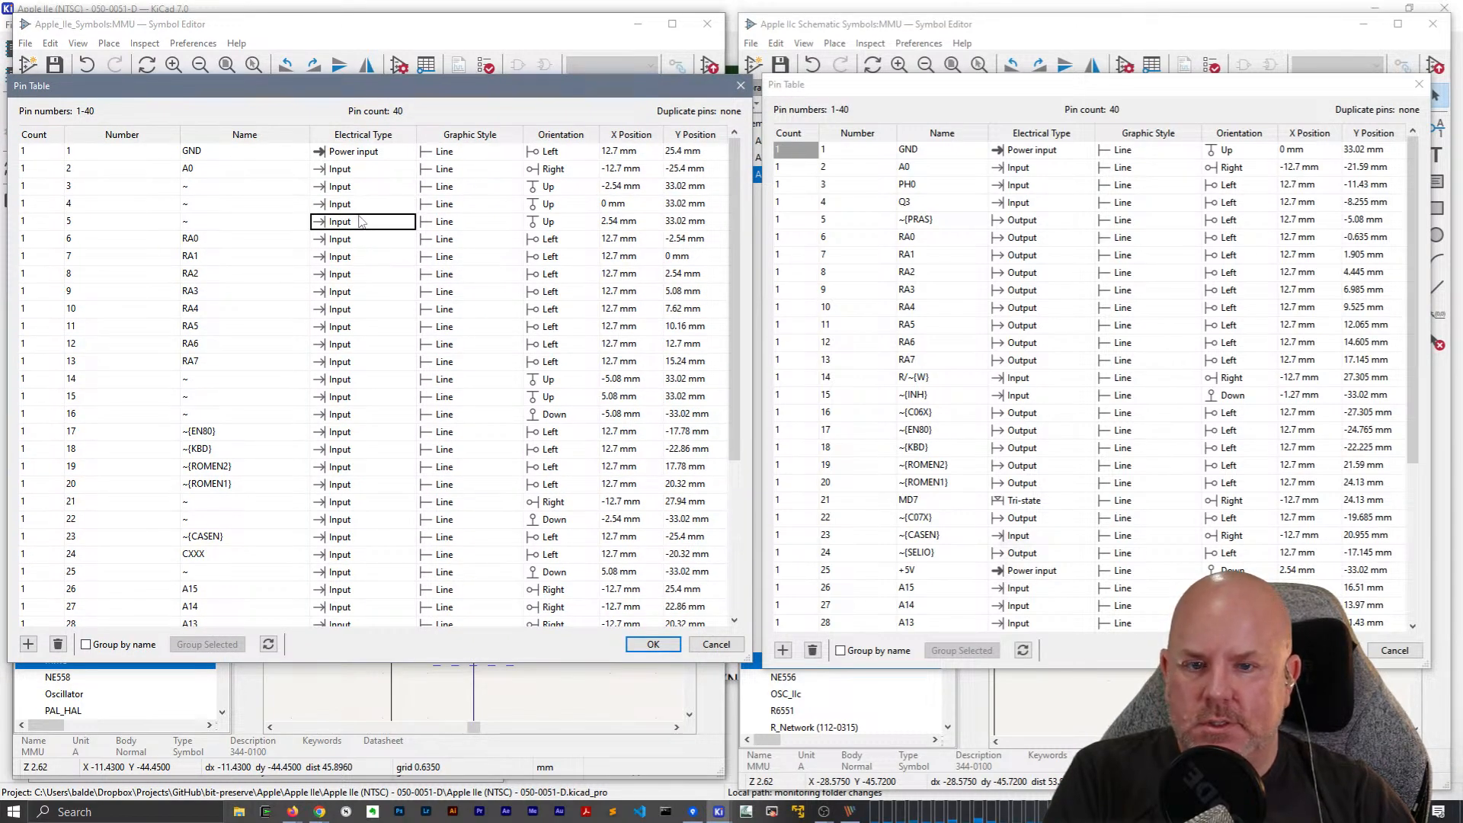
click(383, 222)
click(372, 252)
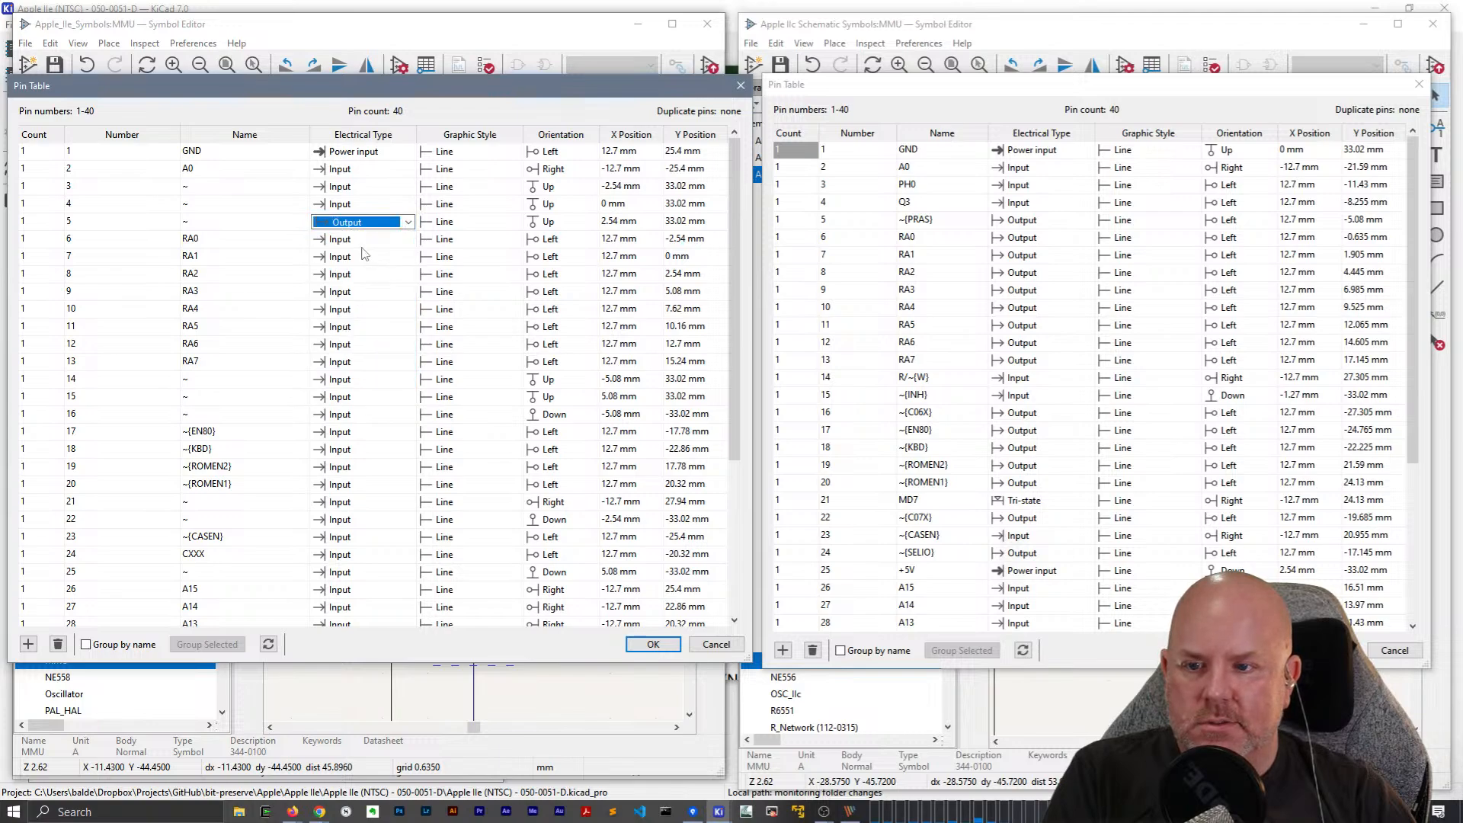
click(362, 243)
click(362, 243)
key(o)
click(363, 258)
click(364, 257)
key(o)
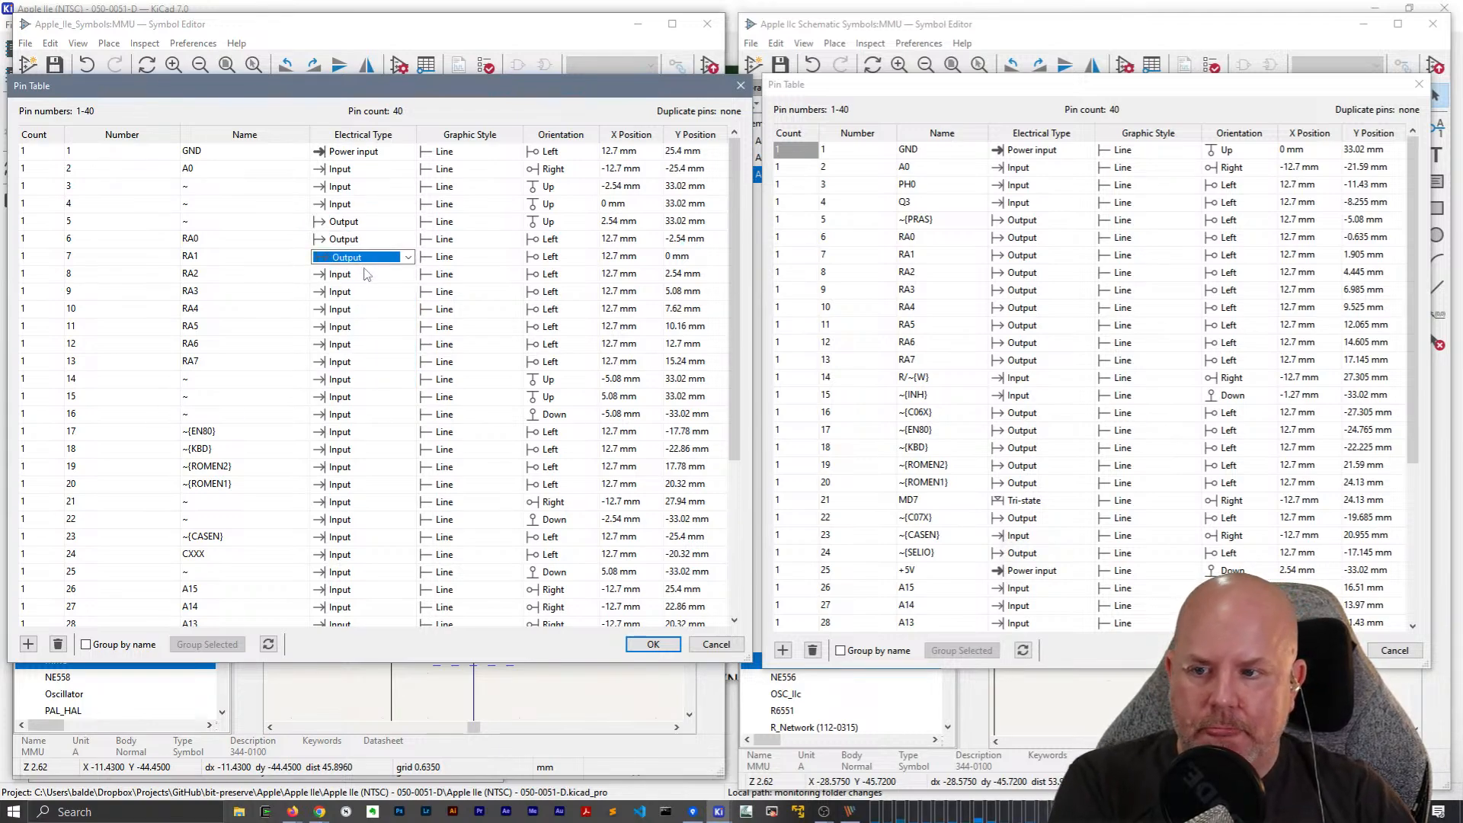
Set the electrical type of pins 8 to 13 (RA2 to RA7) of the Apple IIe MMU to Output.
double_click(367, 277)
key(o)
double_click(366, 294)
key(o)
double_click(364, 311)
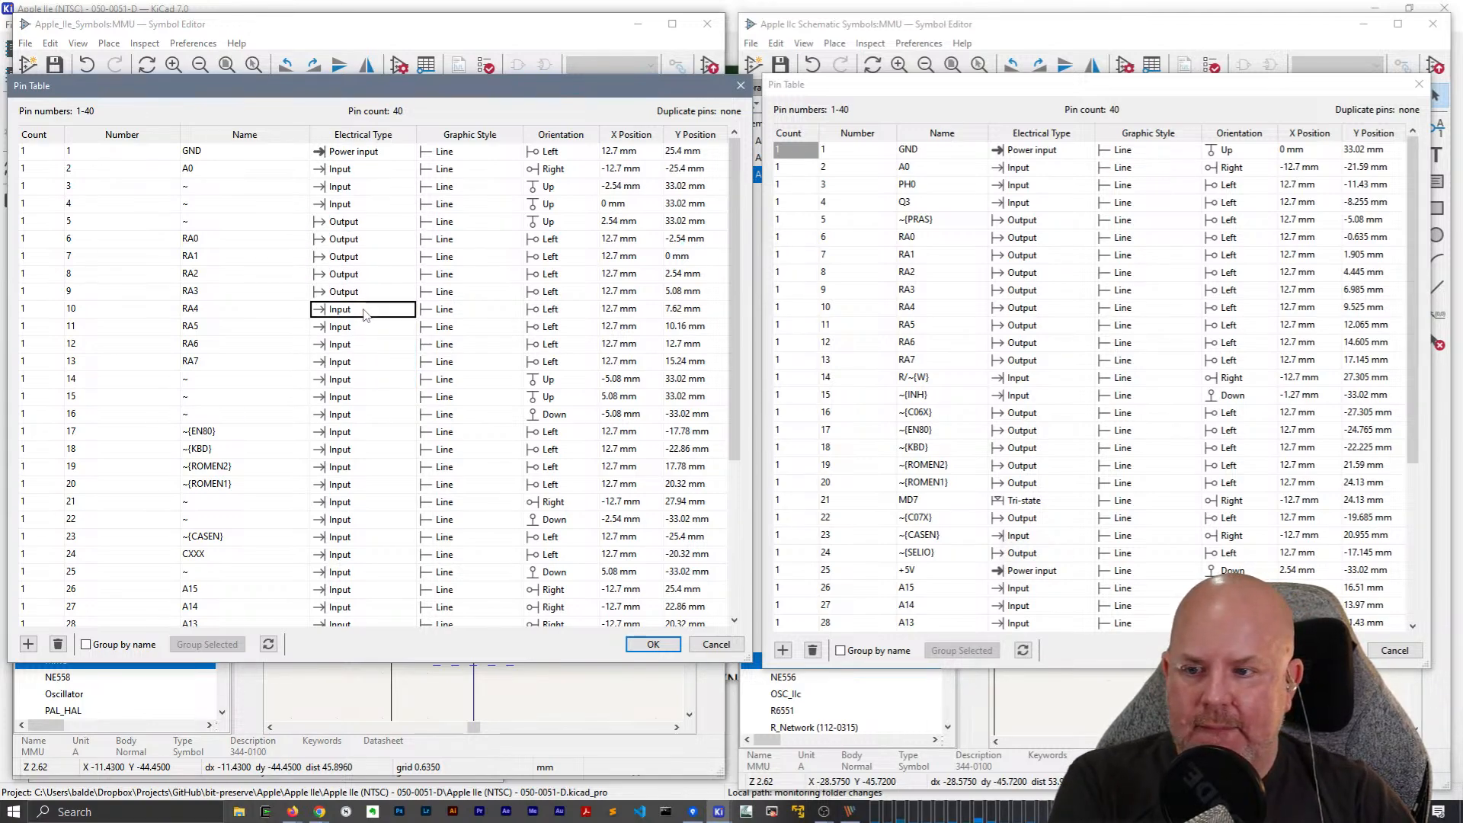
key(o)
double_click(358, 327)
key(o)
double_click(359, 345)
key(o)
double_click(358, 363)
key(o)
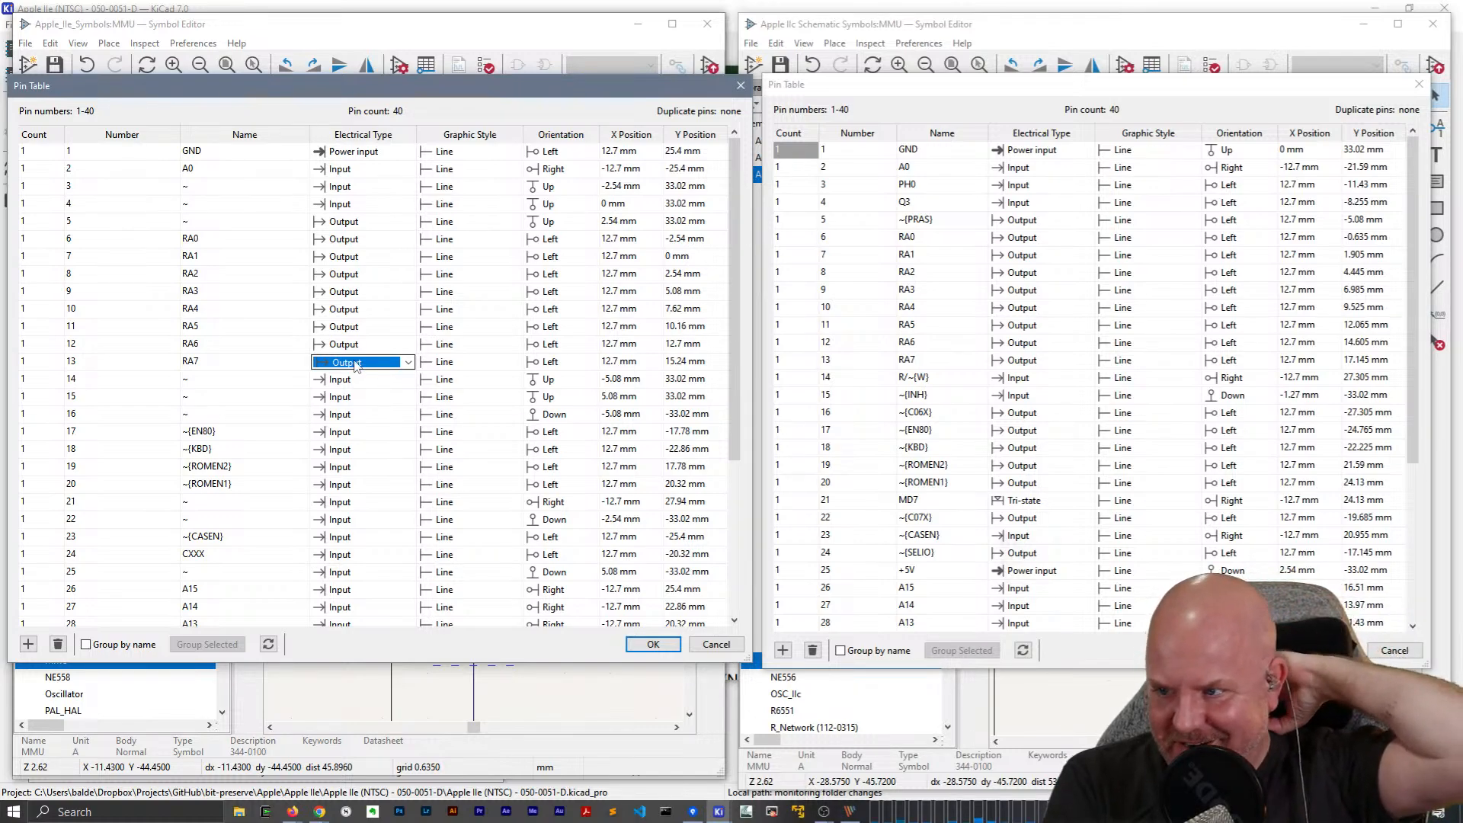
Choose Input as the electrical type of pin 14 and Output for pin 16 in the Apple IIe MMU's pin table.
click(382, 380)
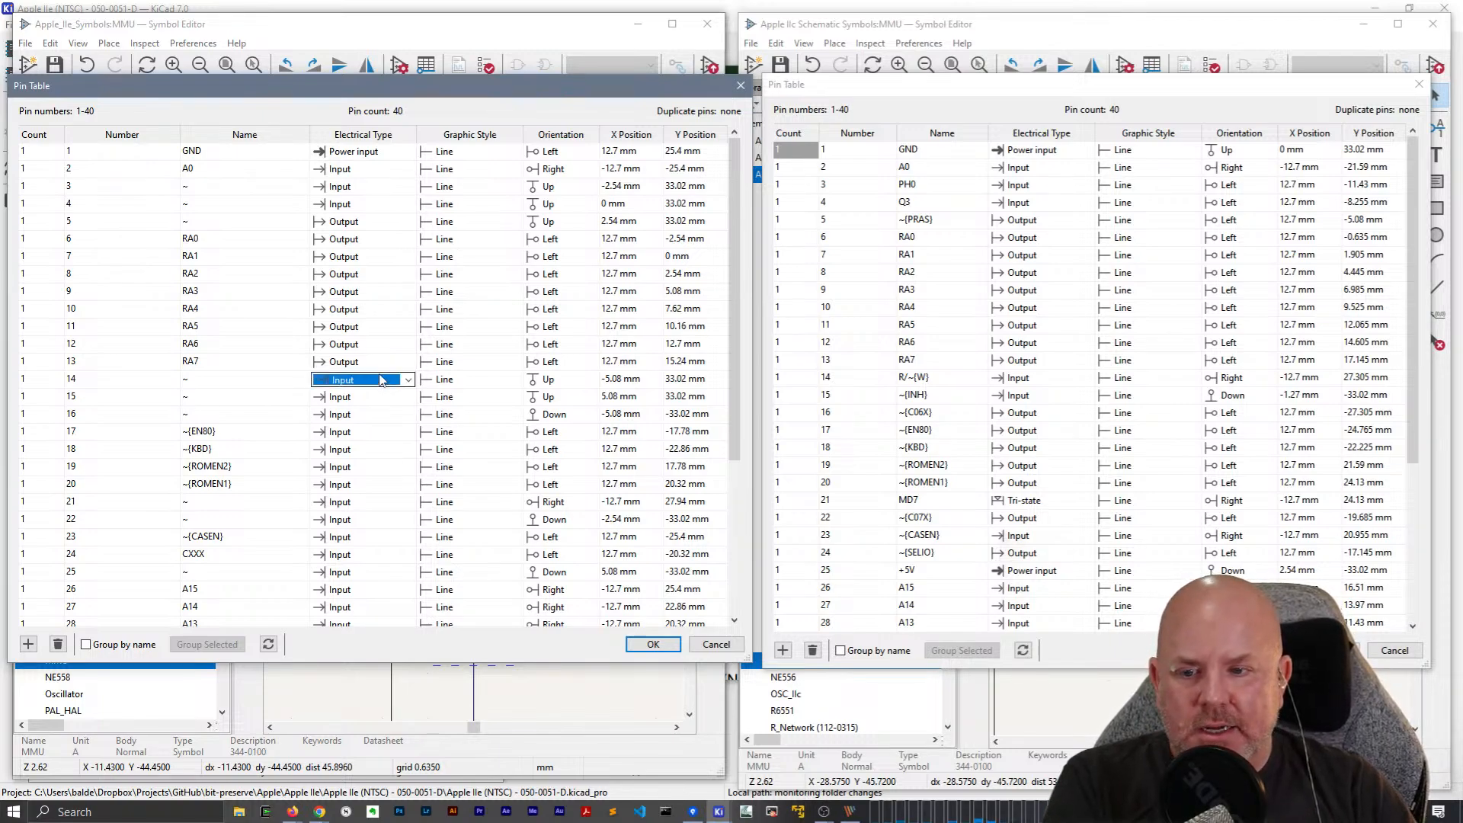
click(409, 381)
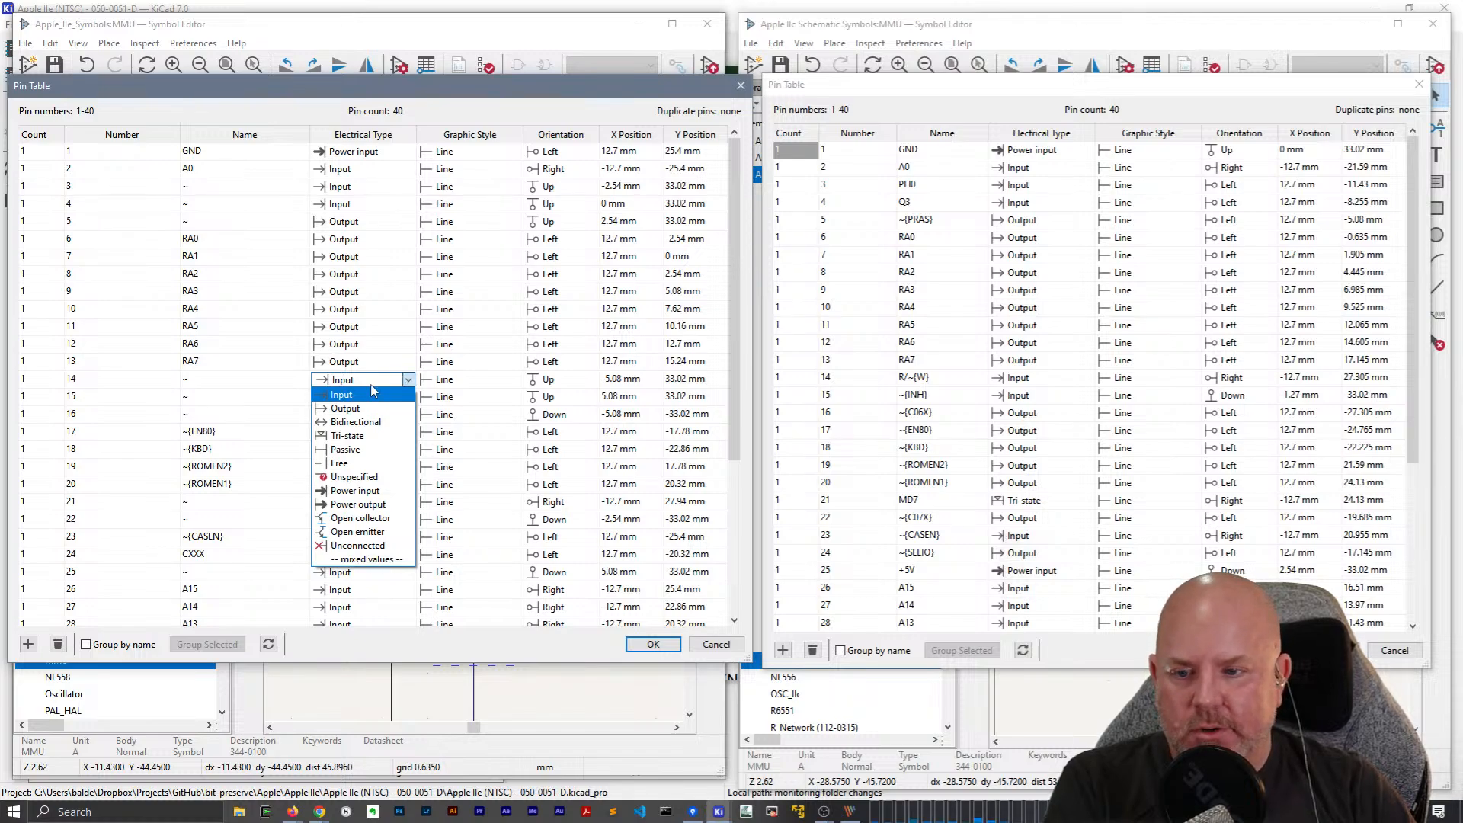
click(362, 395)
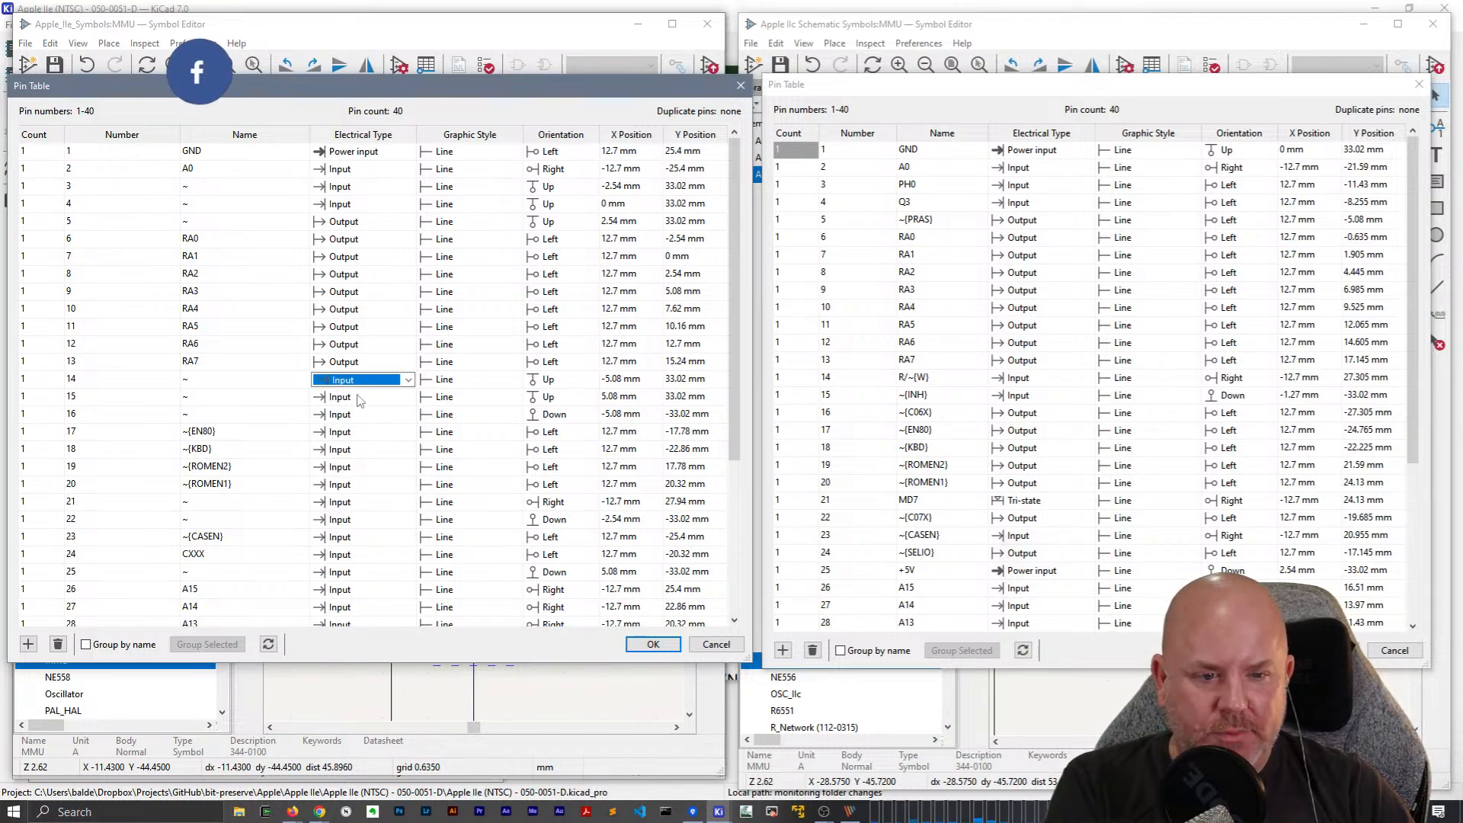
click(354, 399)
click(349, 417)
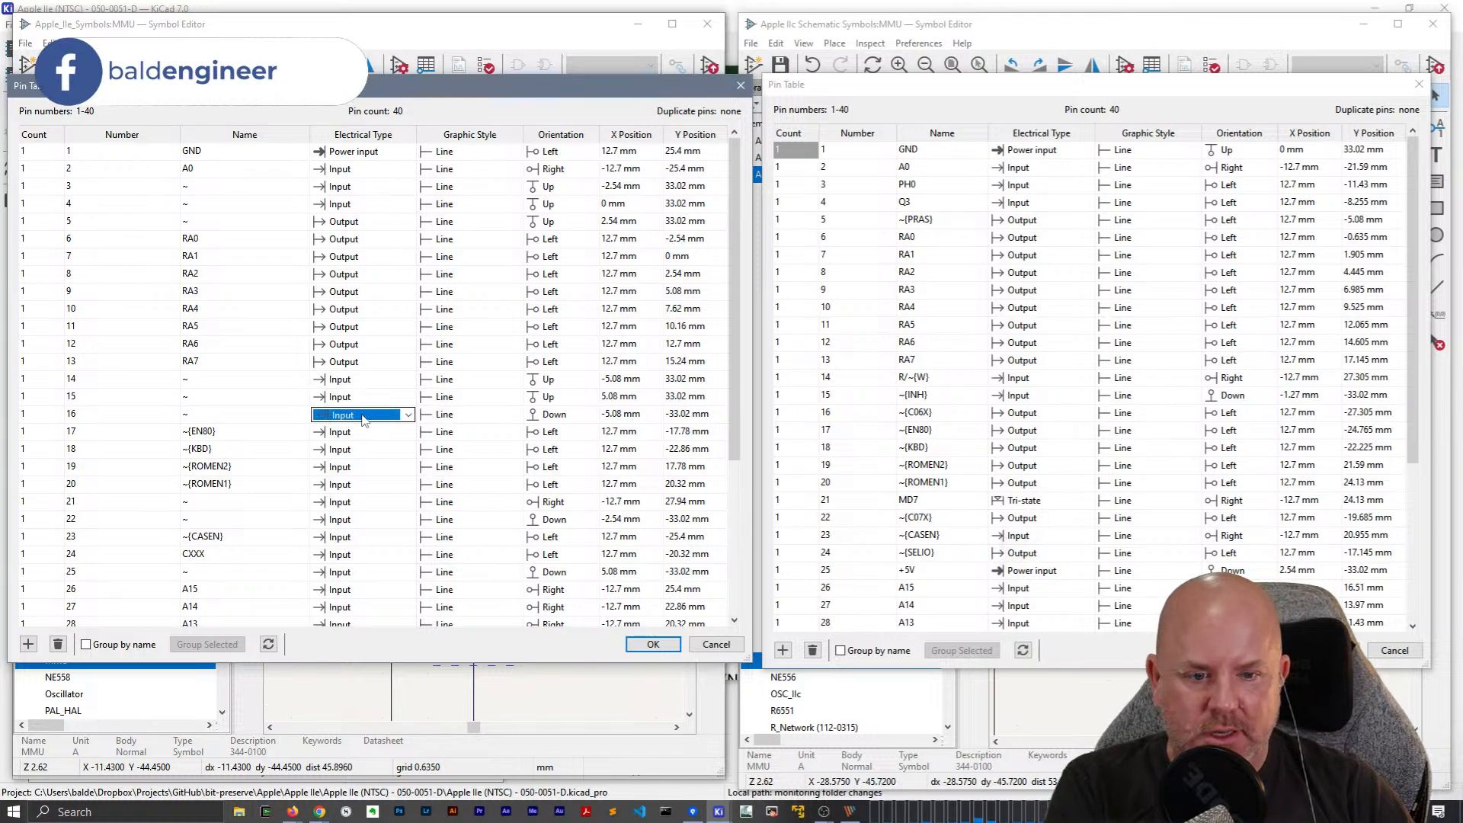
click(388, 418)
click(374, 449)
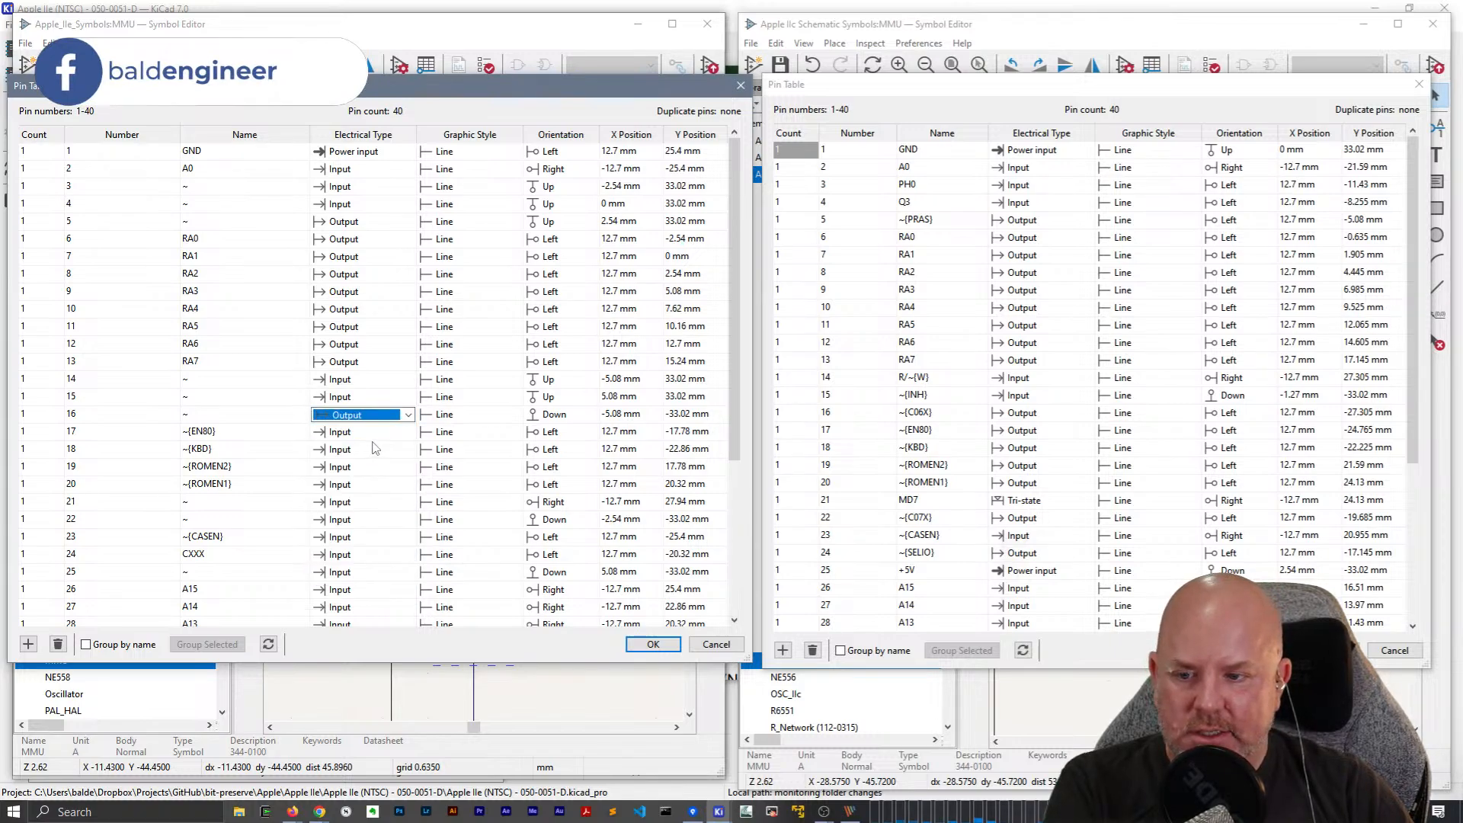
Set the electrical type of pins 17 (EN80), 18 (KBD), 19 (ROMEN2) and 20 (ROMEN1) to Output.
click(358, 433)
key(o)
click(370, 451)
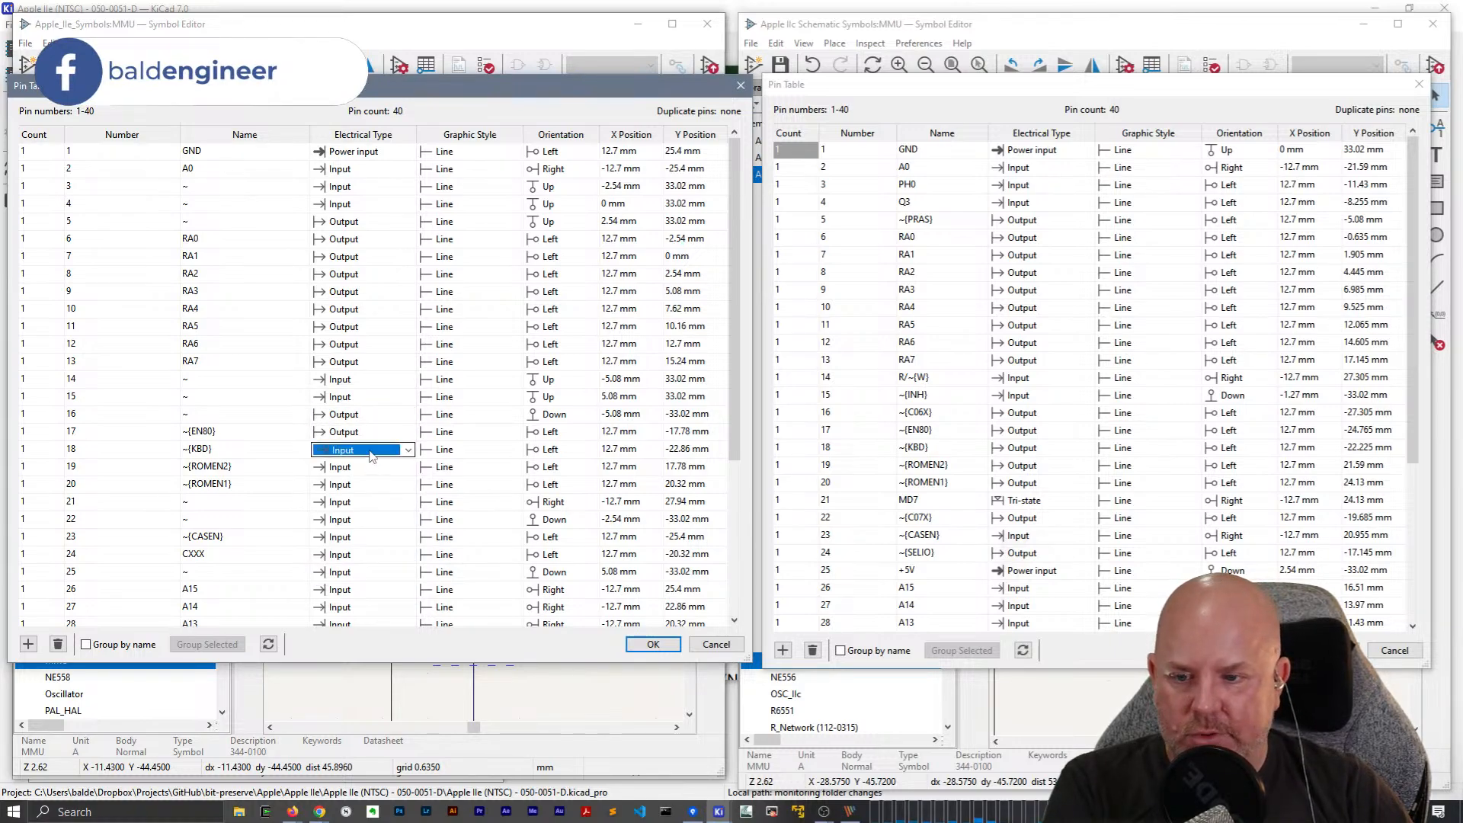
key(o)
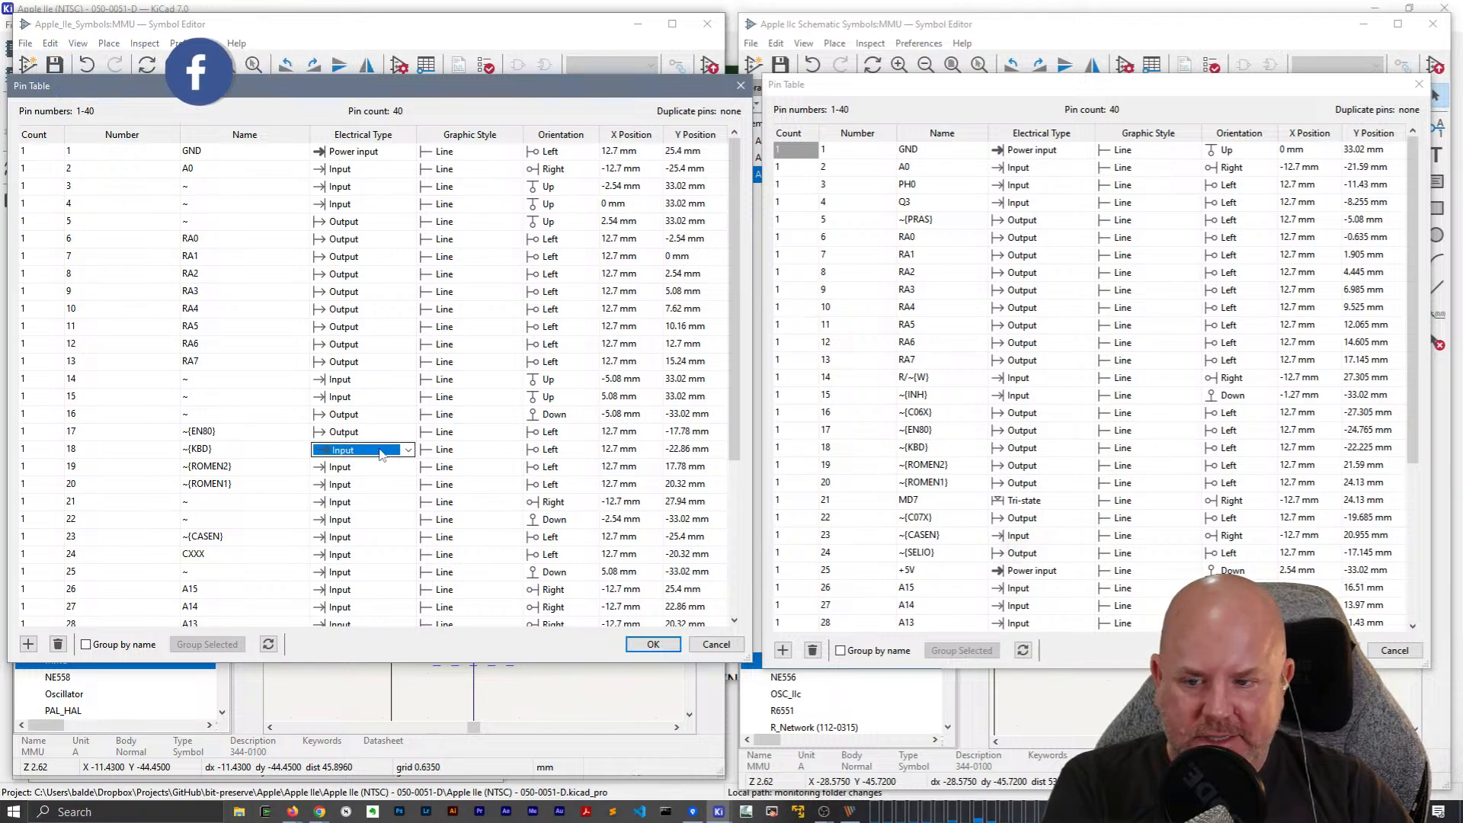
click(364, 469)
key(o)
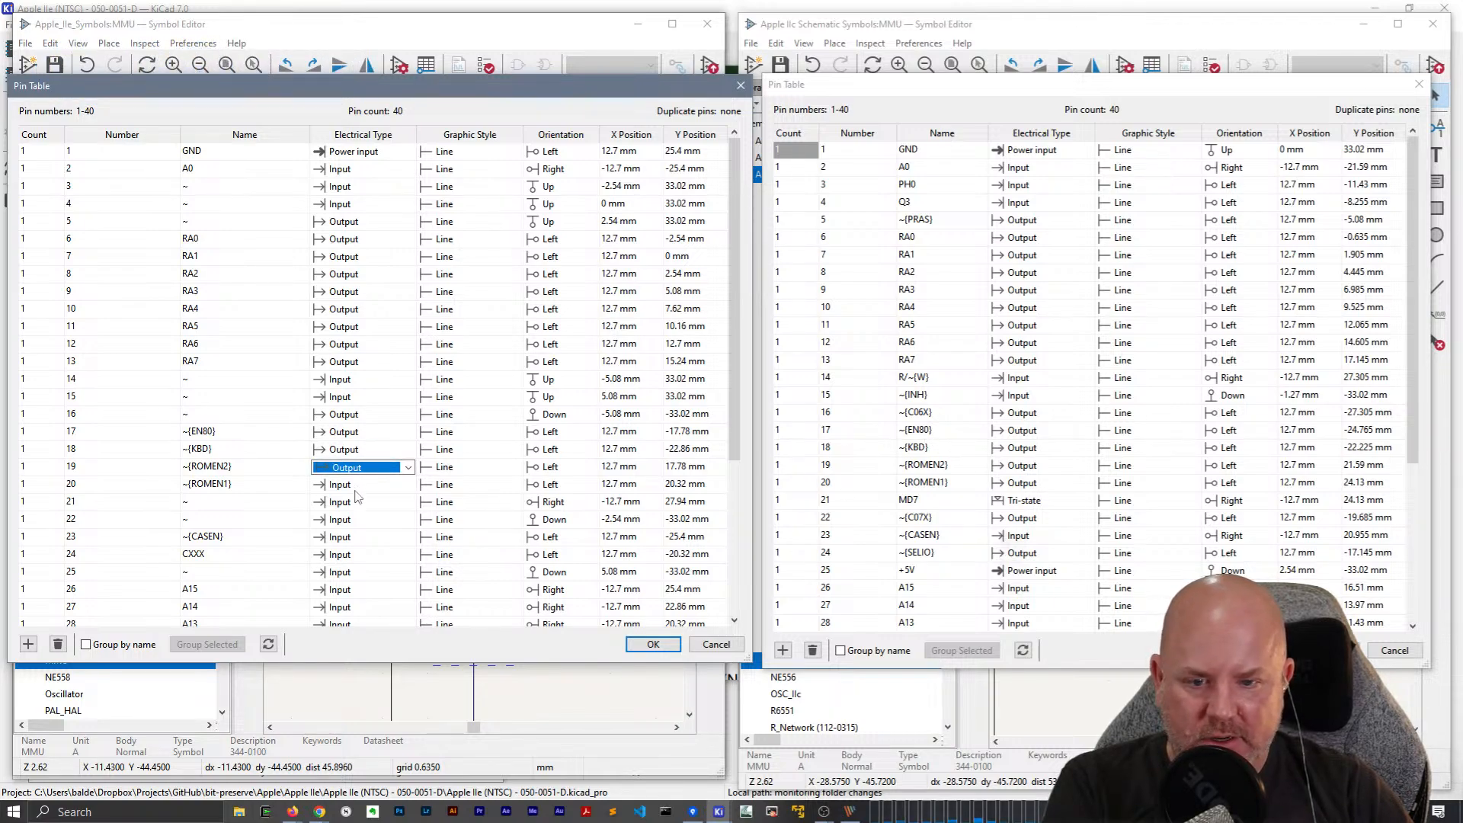
click(361, 486)
key(o)
Set the electrical type of pin 21 of the Apple IIe MMU to Tri-state, matching MD7 in the Apple IIc table.
click(358, 503)
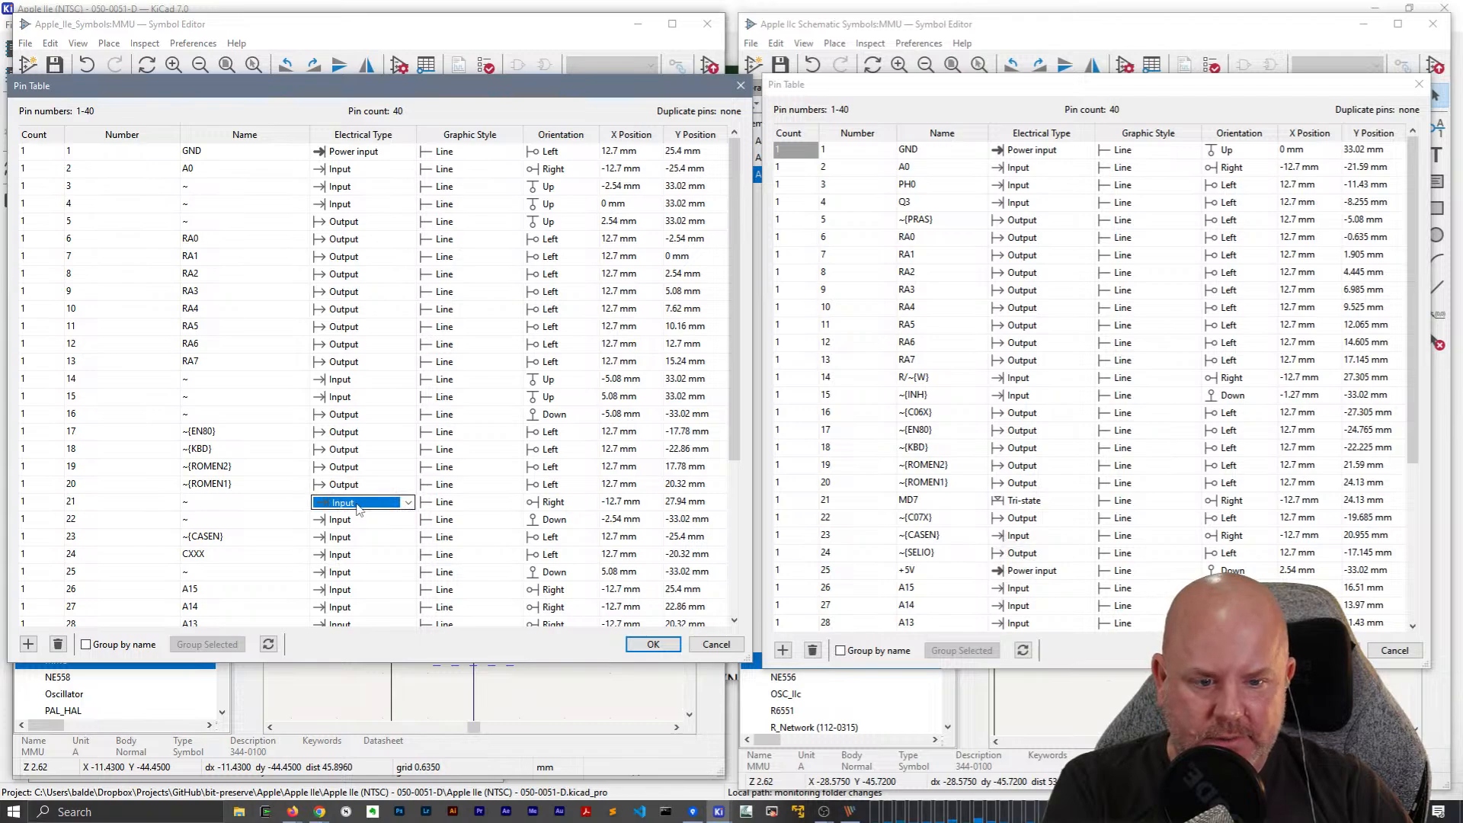
click(357, 503)
click(360, 565)
click(360, 561)
click(361, 504)
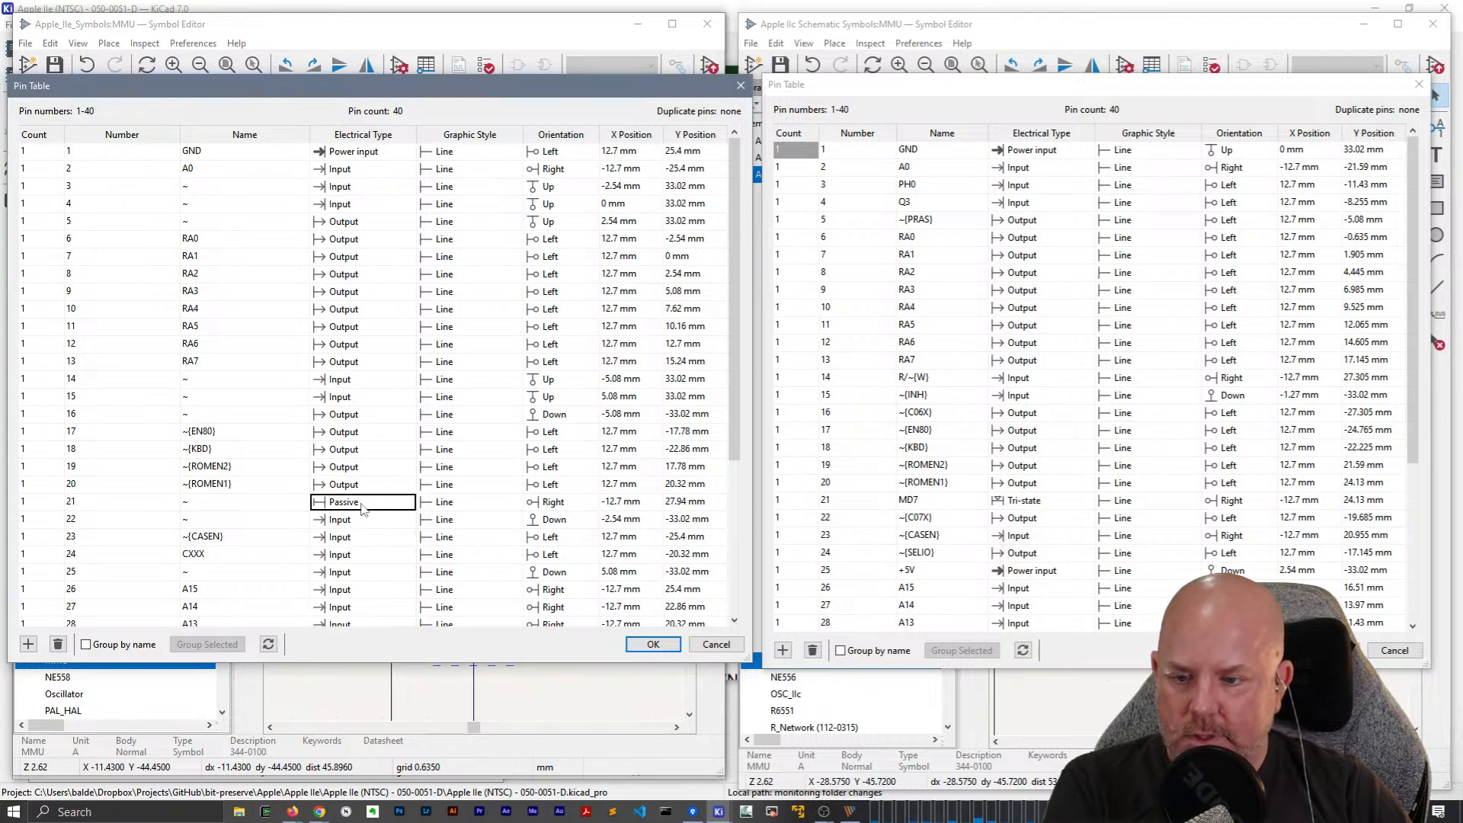
click(361, 504)
click(362, 562)
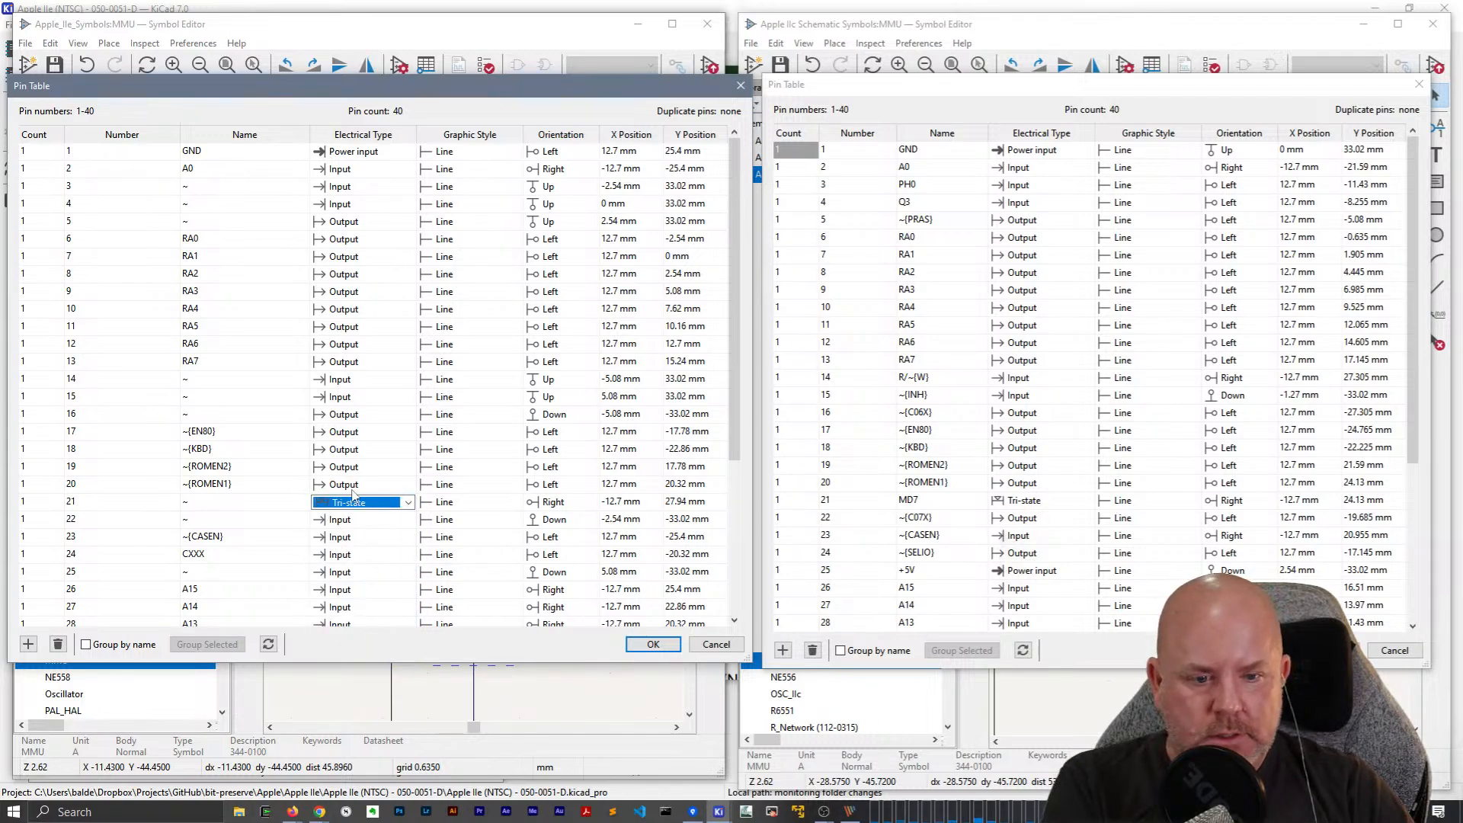
Set the electrical type of pins 22 and 24 (CXXX) of the Apple IIe MMU to Output.
click(366, 519)
click(352, 521)
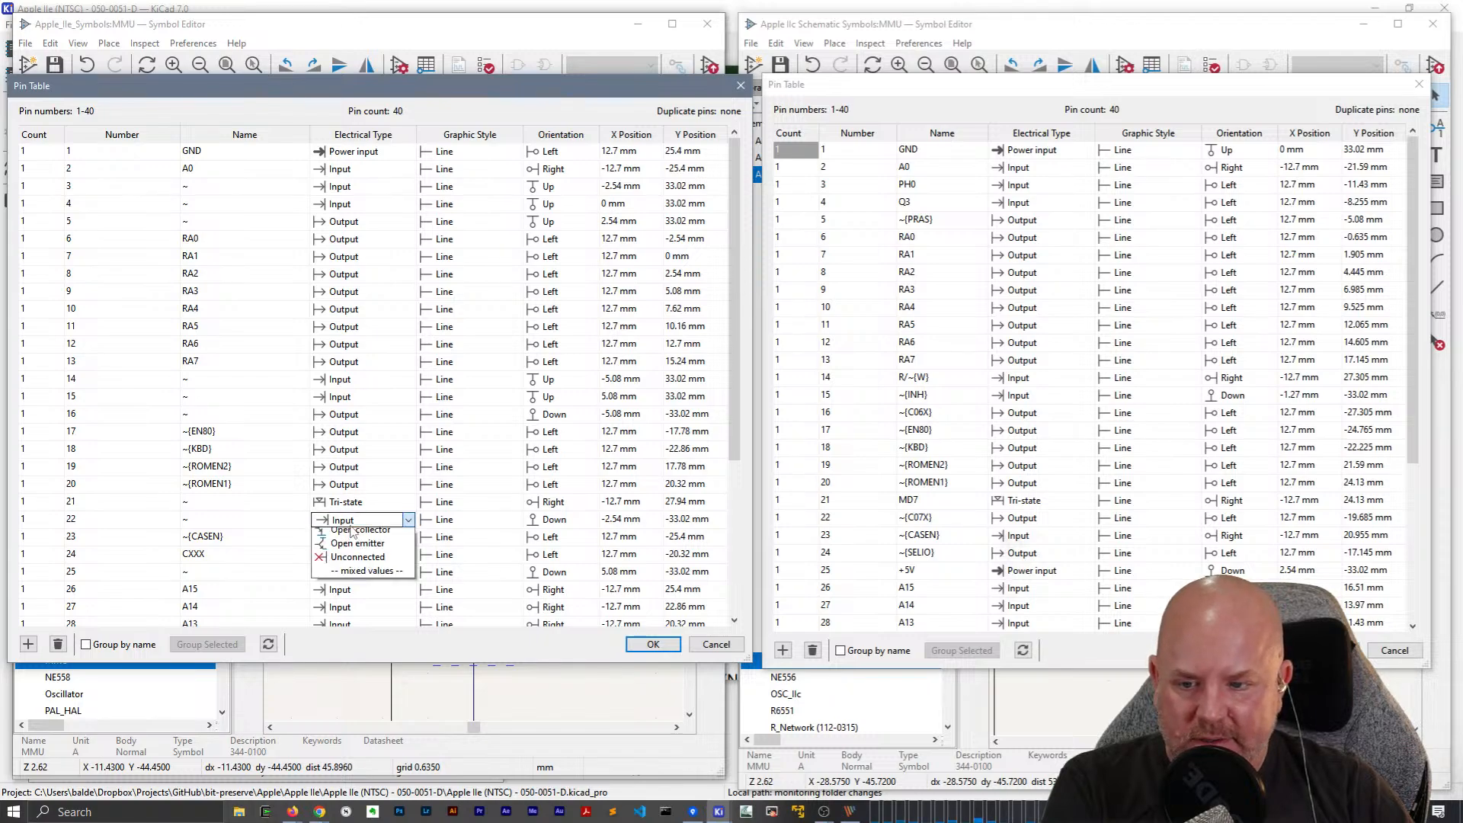
click(347, 550)
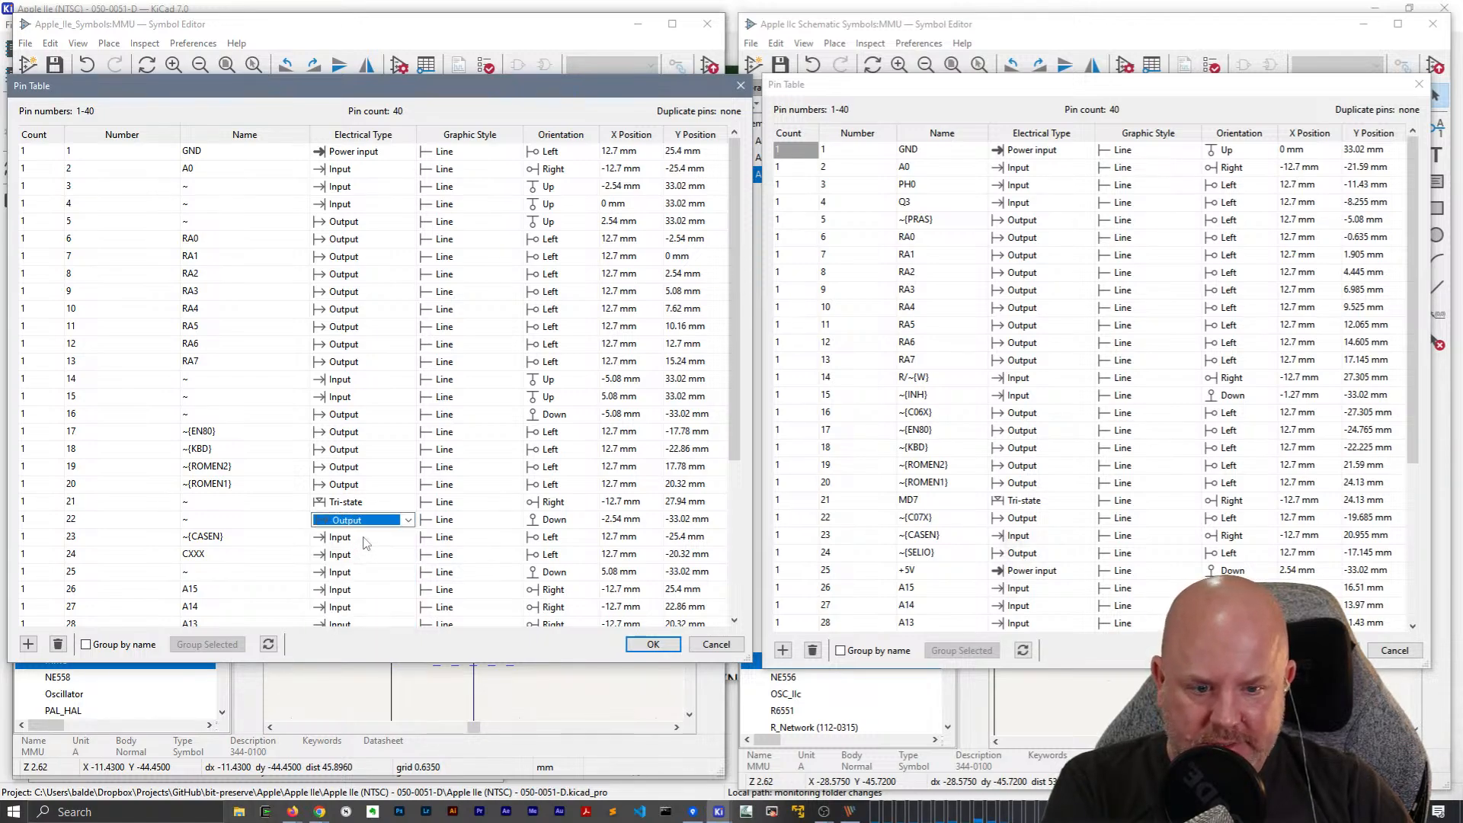
click(358, 556)
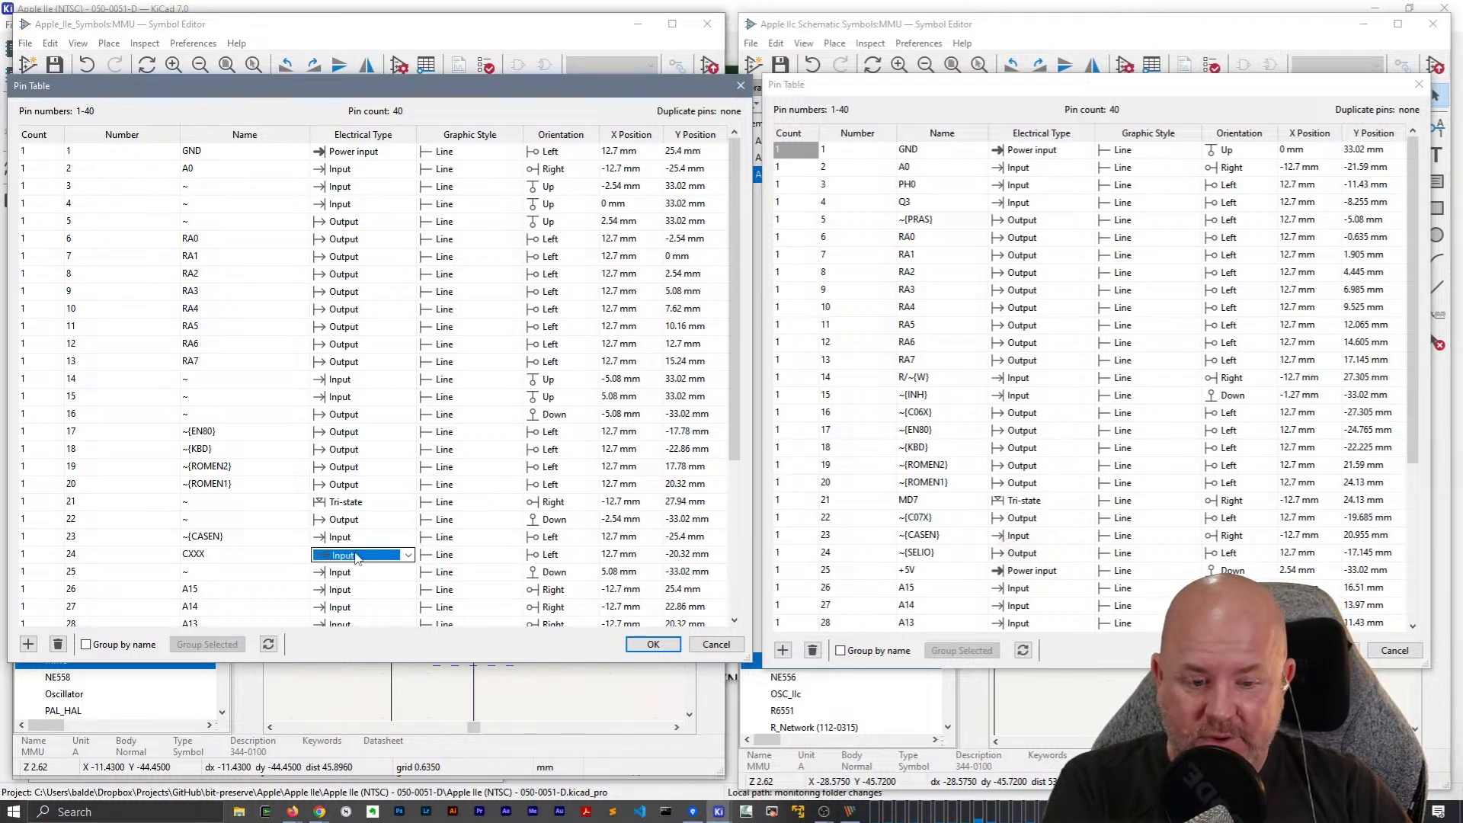
click(356, 556)
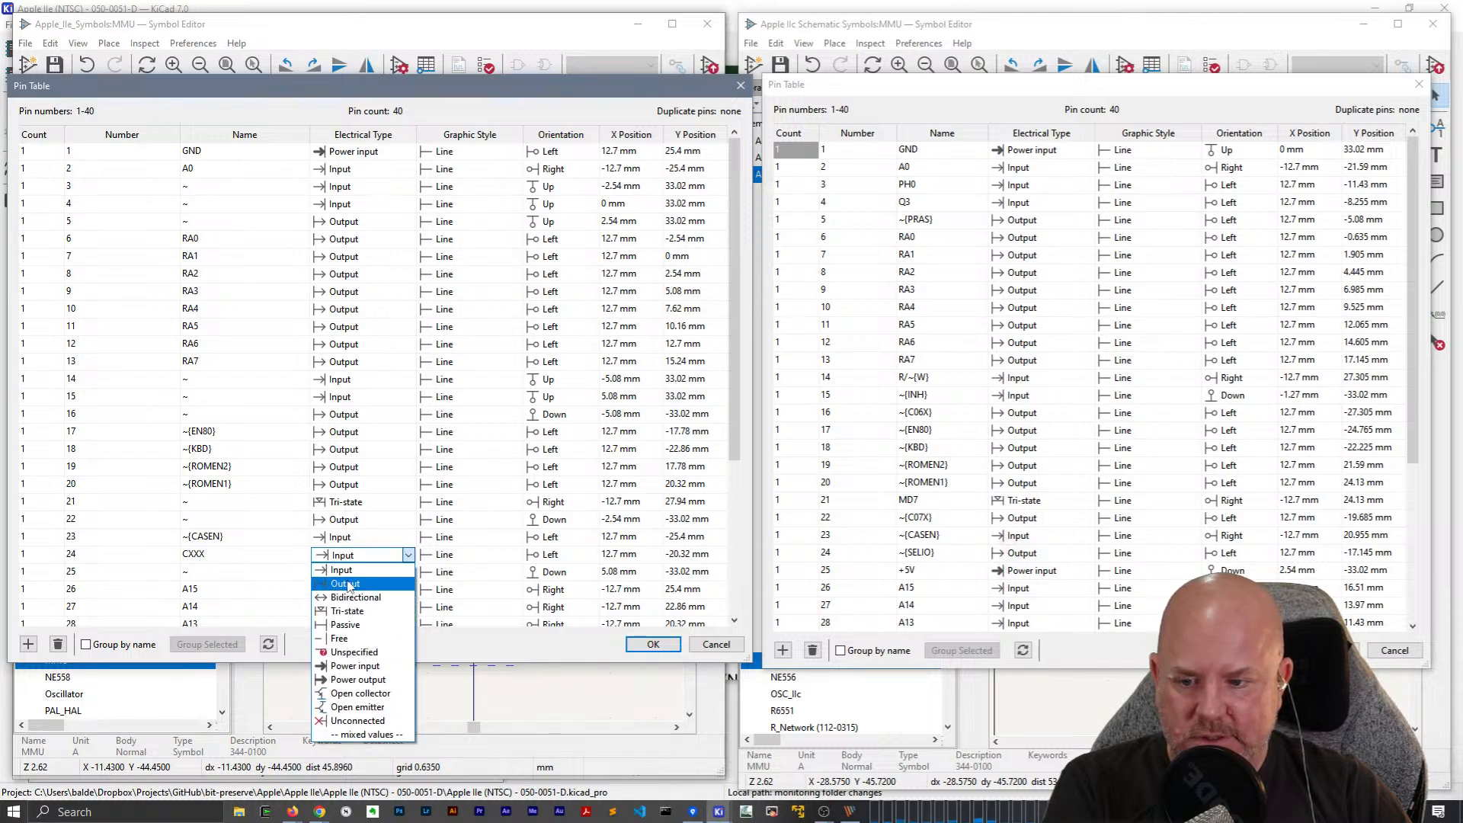
click(347, 585)
Set the electrical type of pin 25 of the Apple IIe MMU to Power input, matching the +5V pin in the Apple IIc table.
click(347, 574)
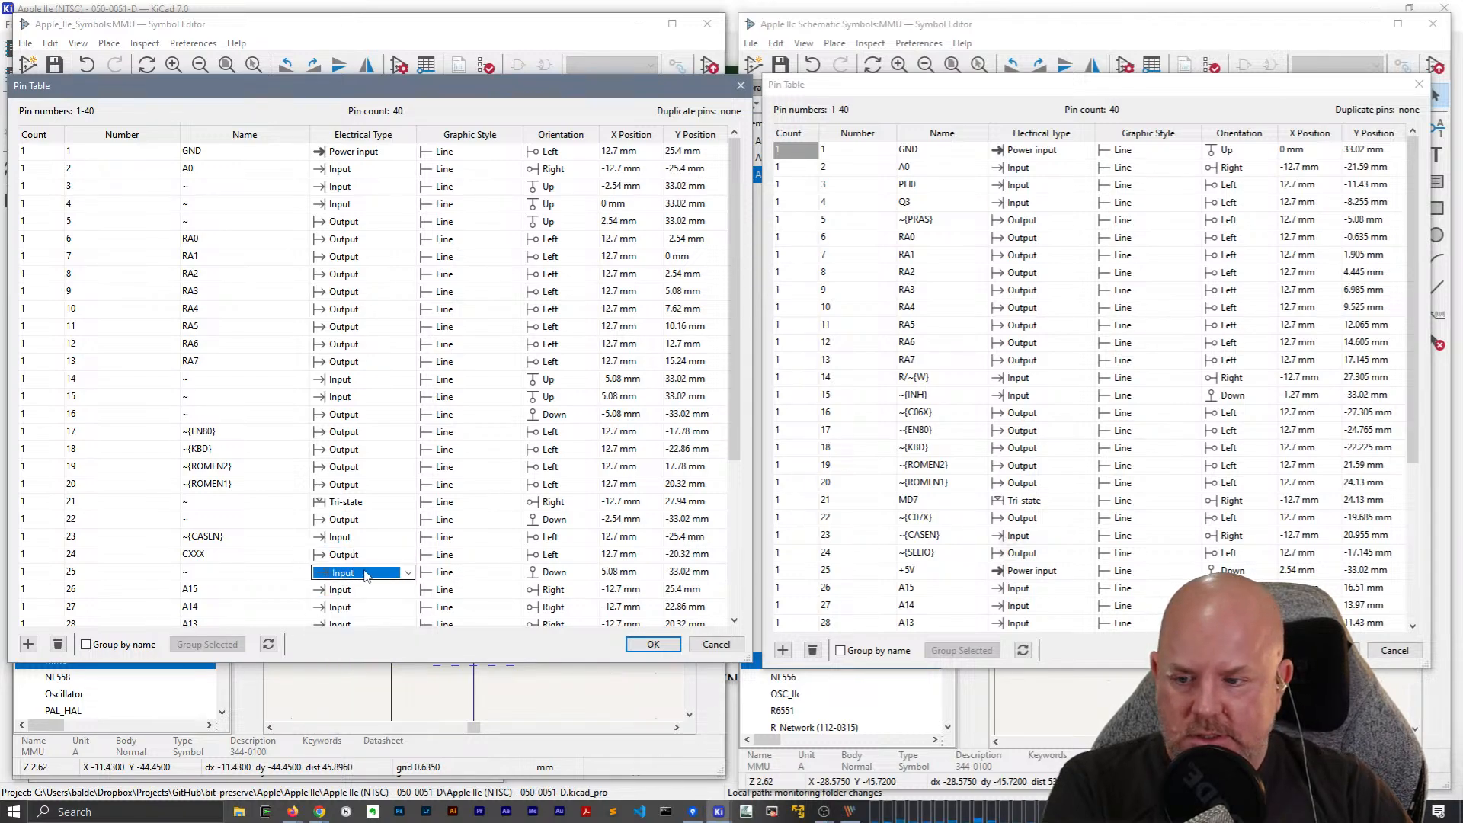
click(364, 574)
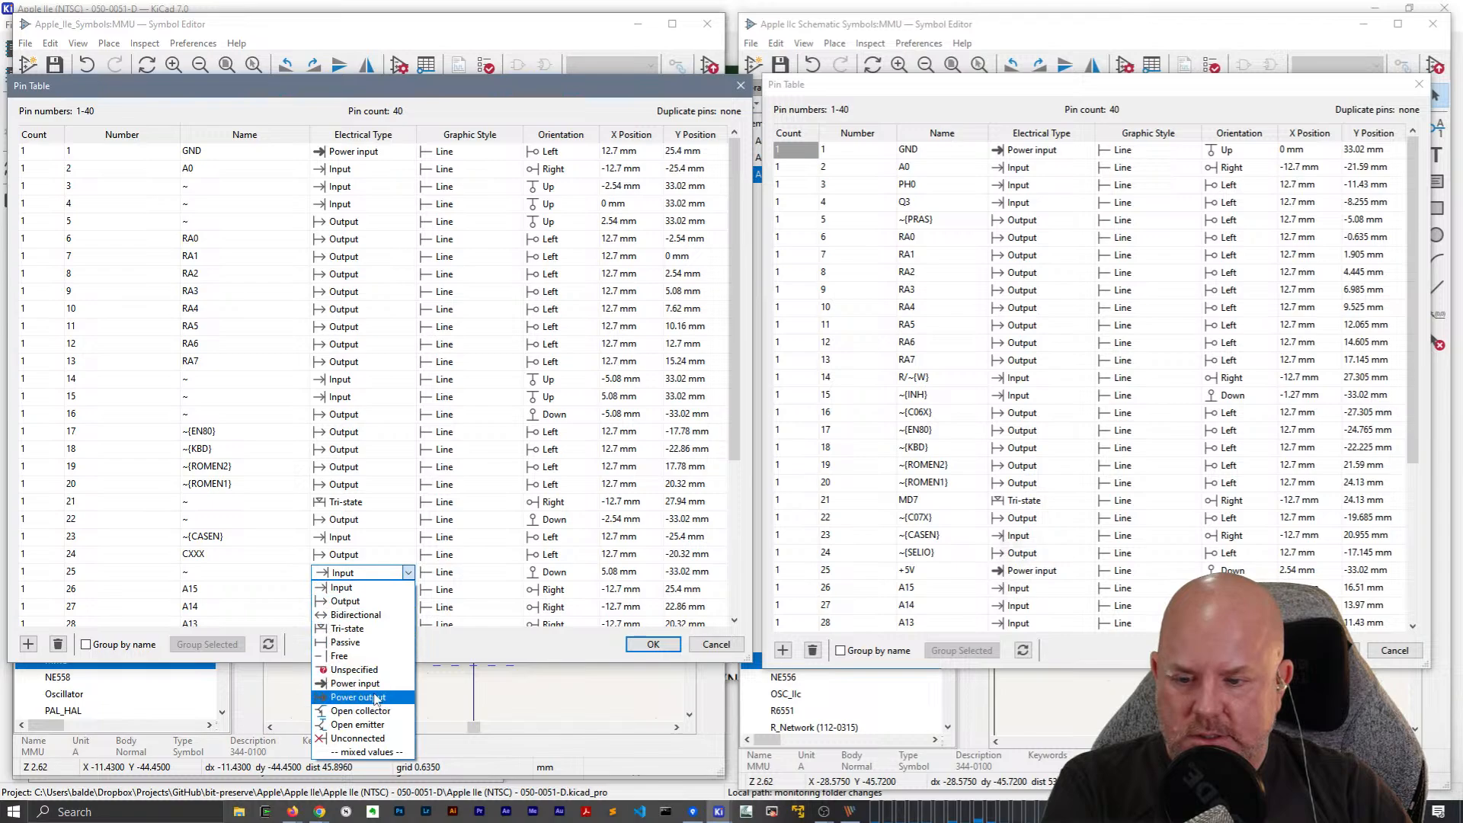
click(373, 684)
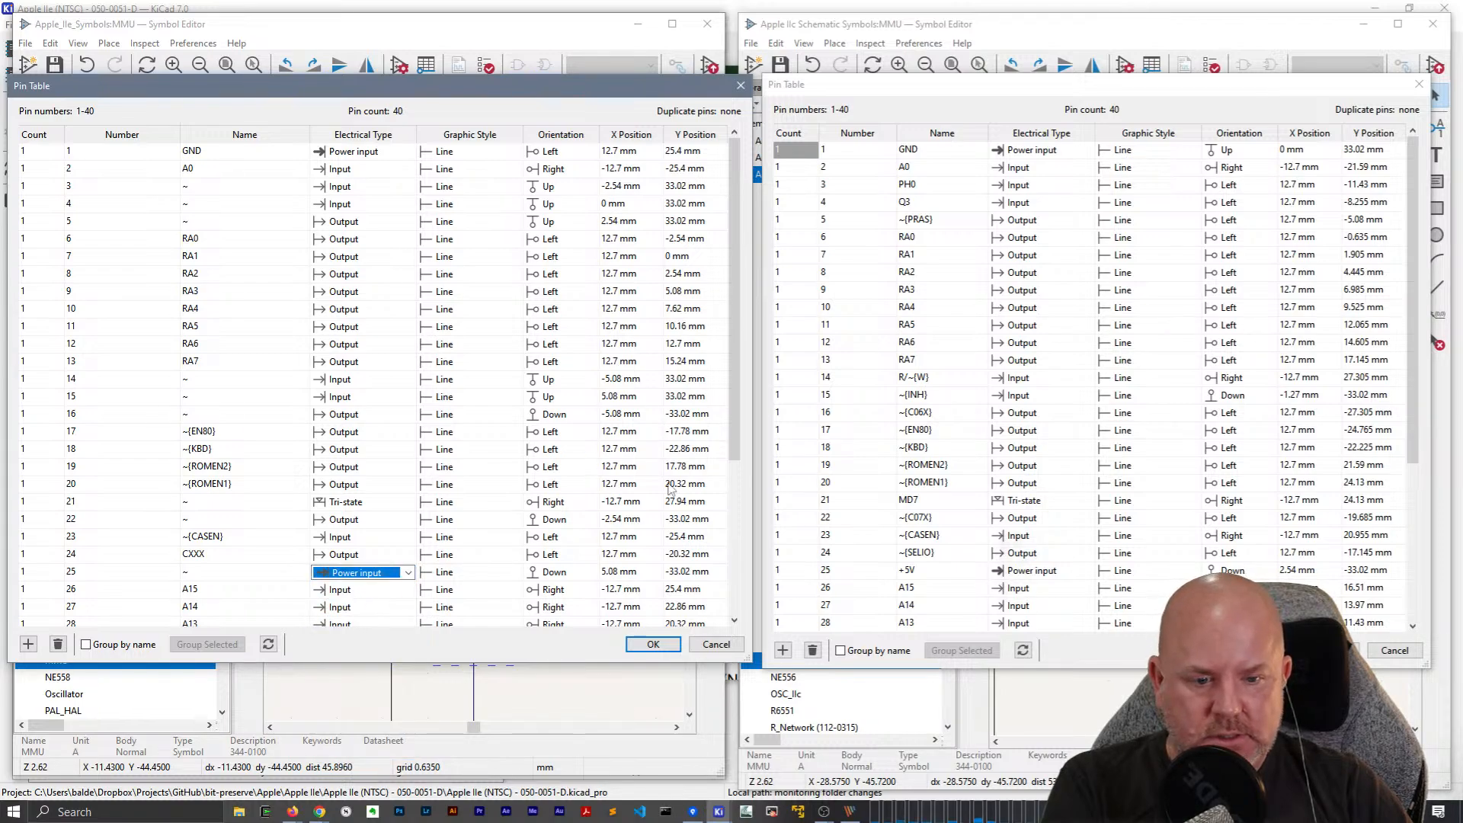
Compare pins 26 to 40 between the two MMU pin tables and accept both tables.
drag(1415, 434, 1429, 621)
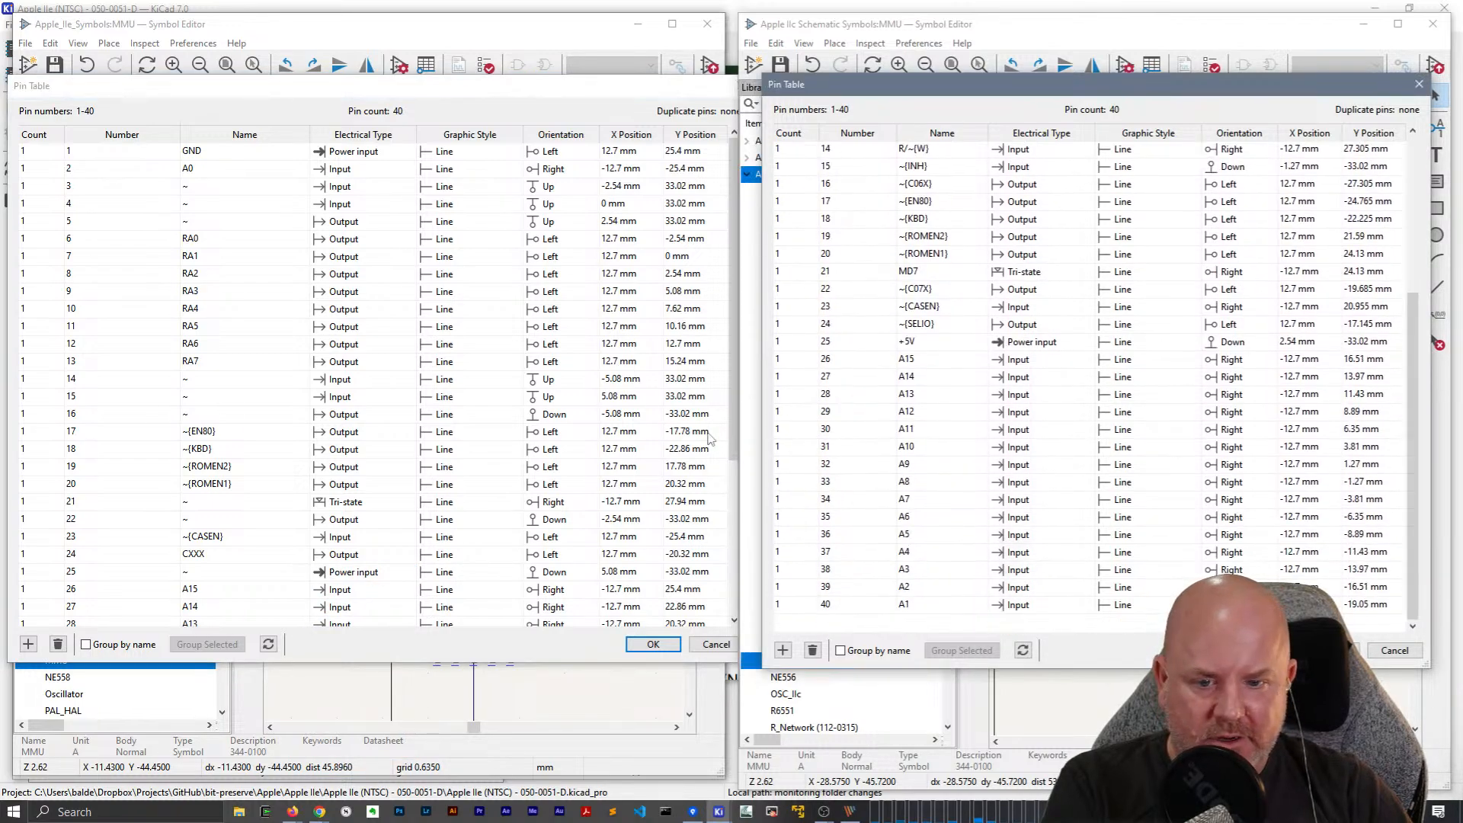
drag(733, 436, 729, 609)
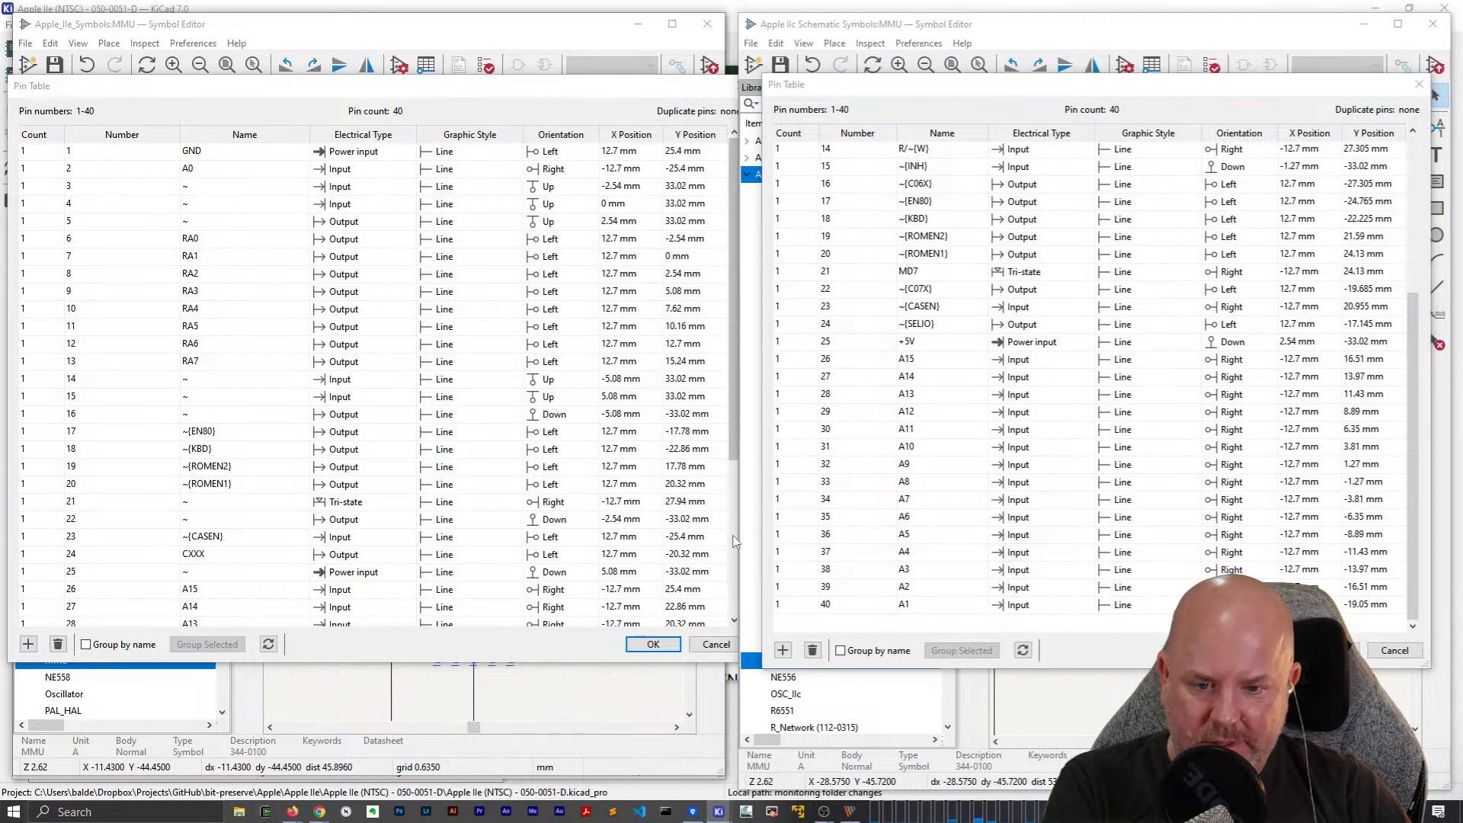
click(353, 572)
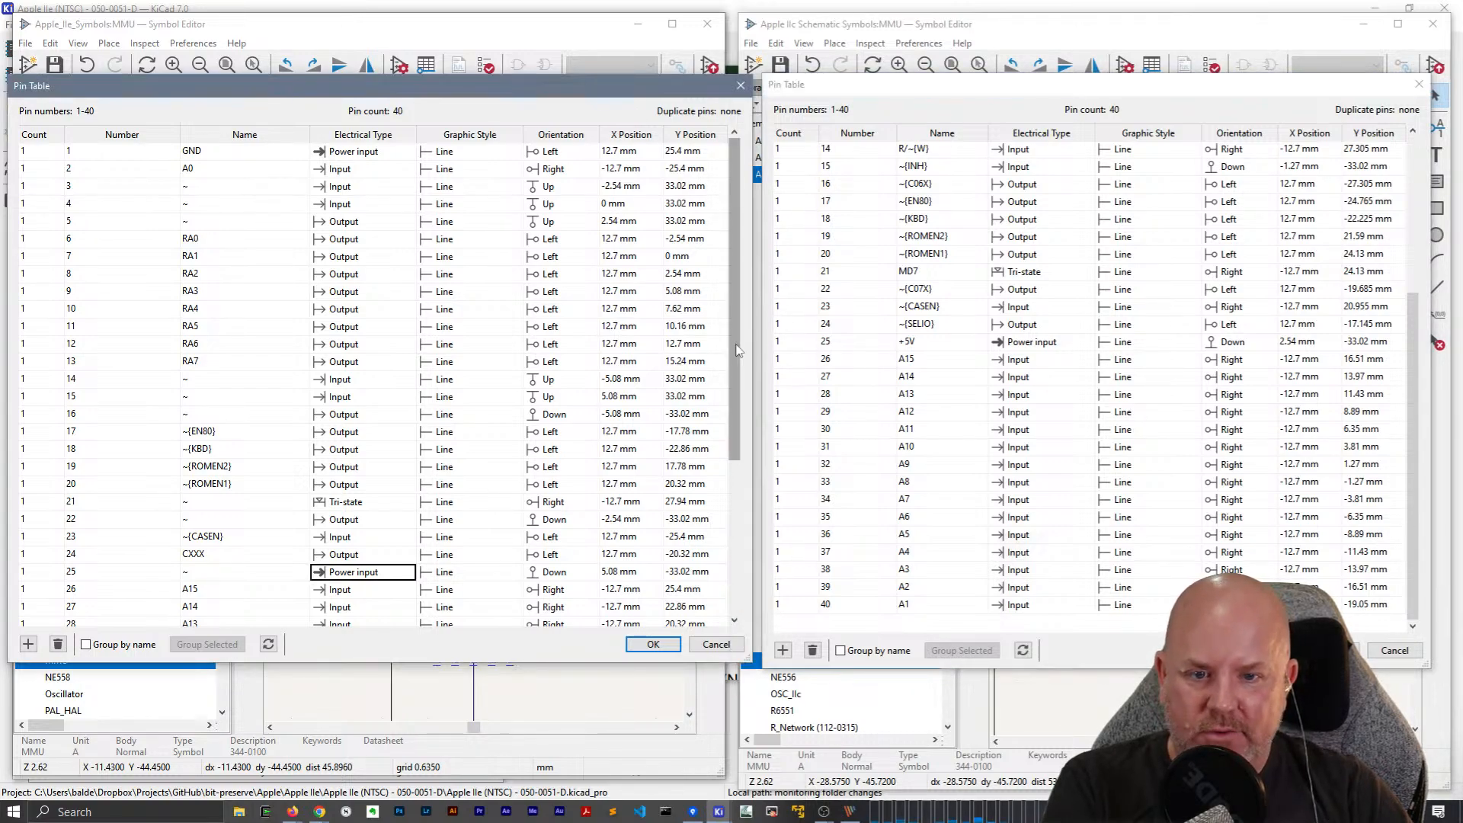
drag(733, 411, 743, 567)
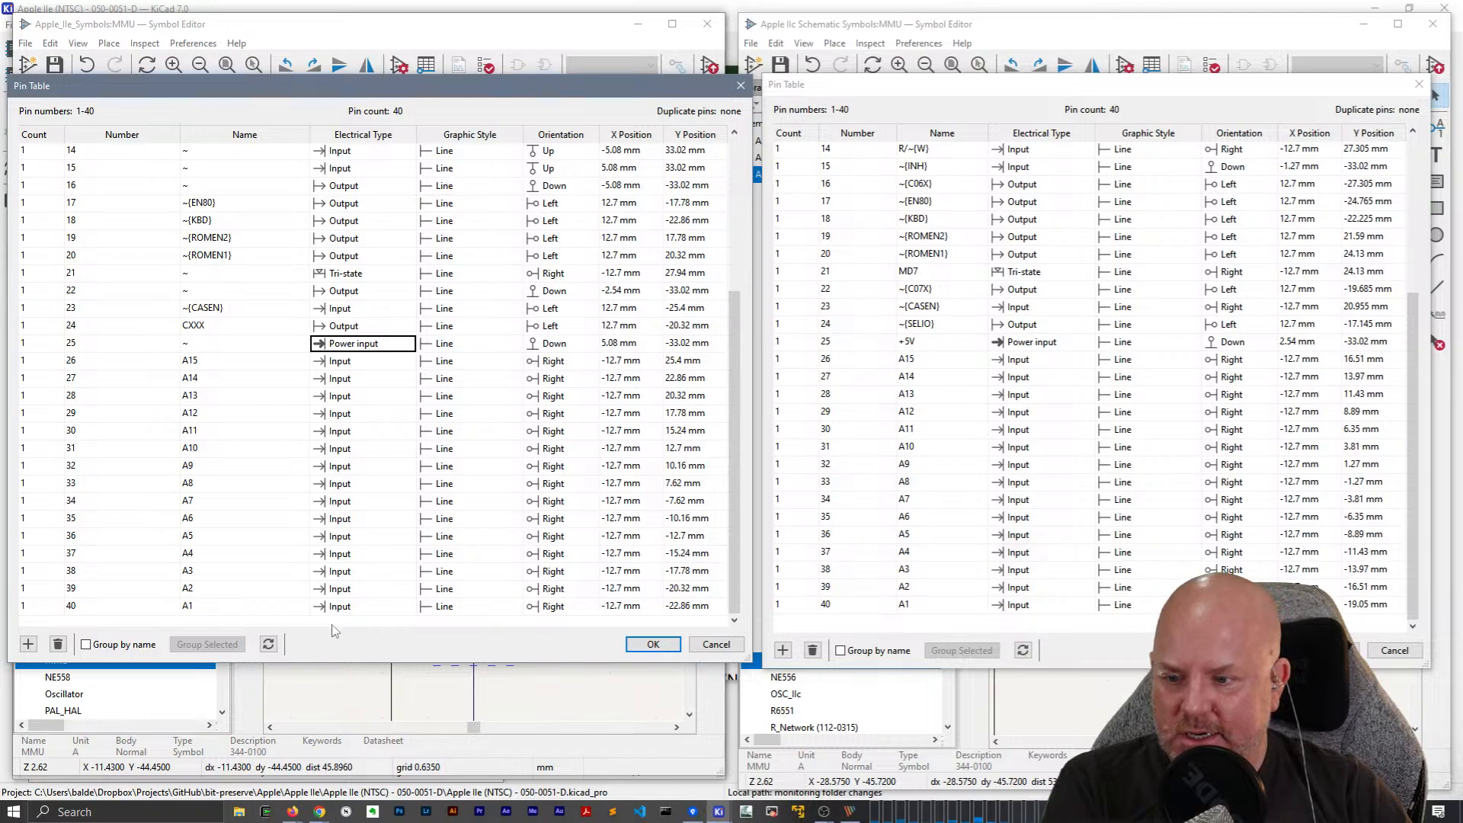
click(653, 645)
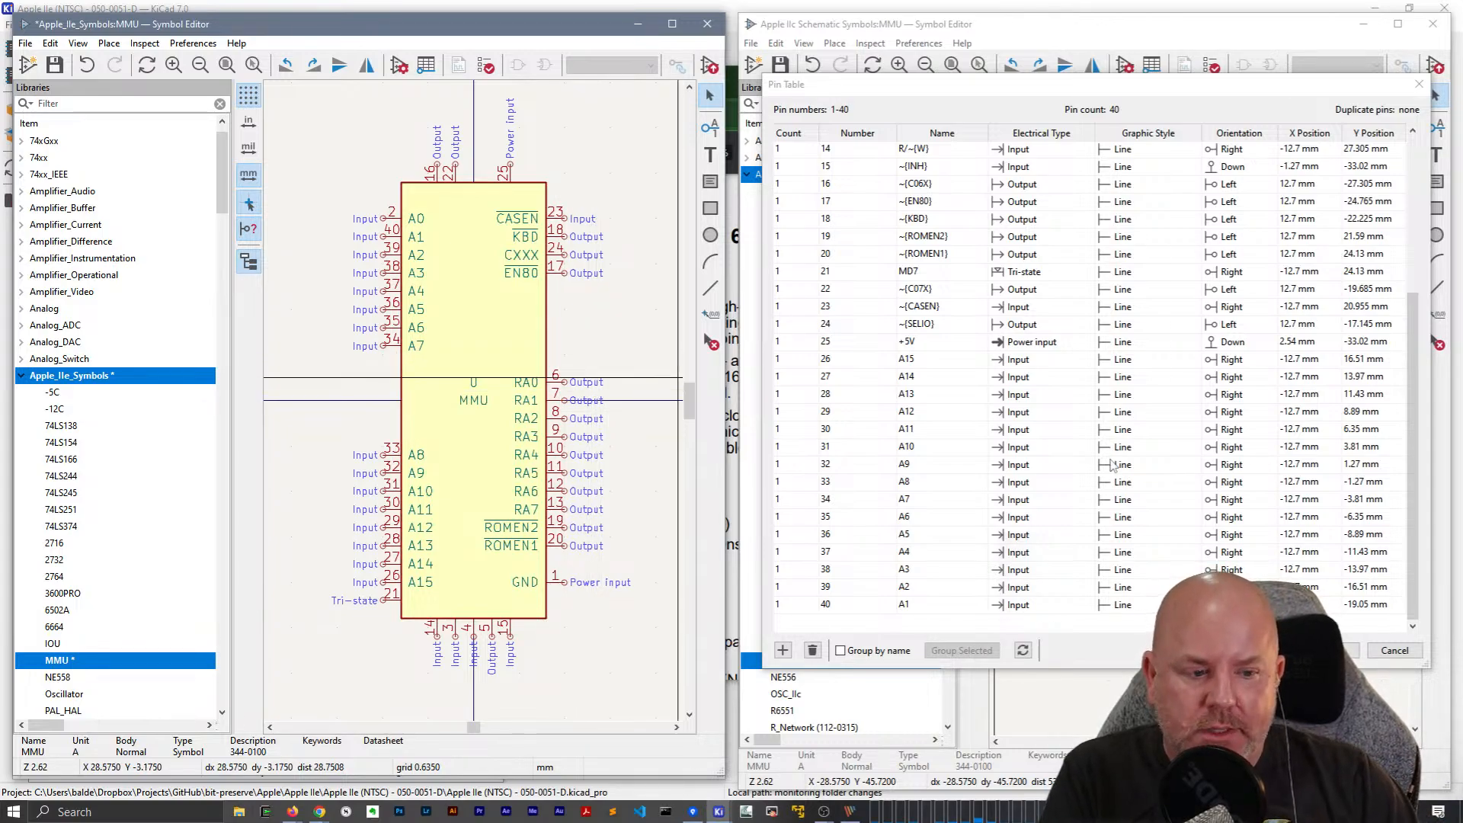
click(1355, 650)
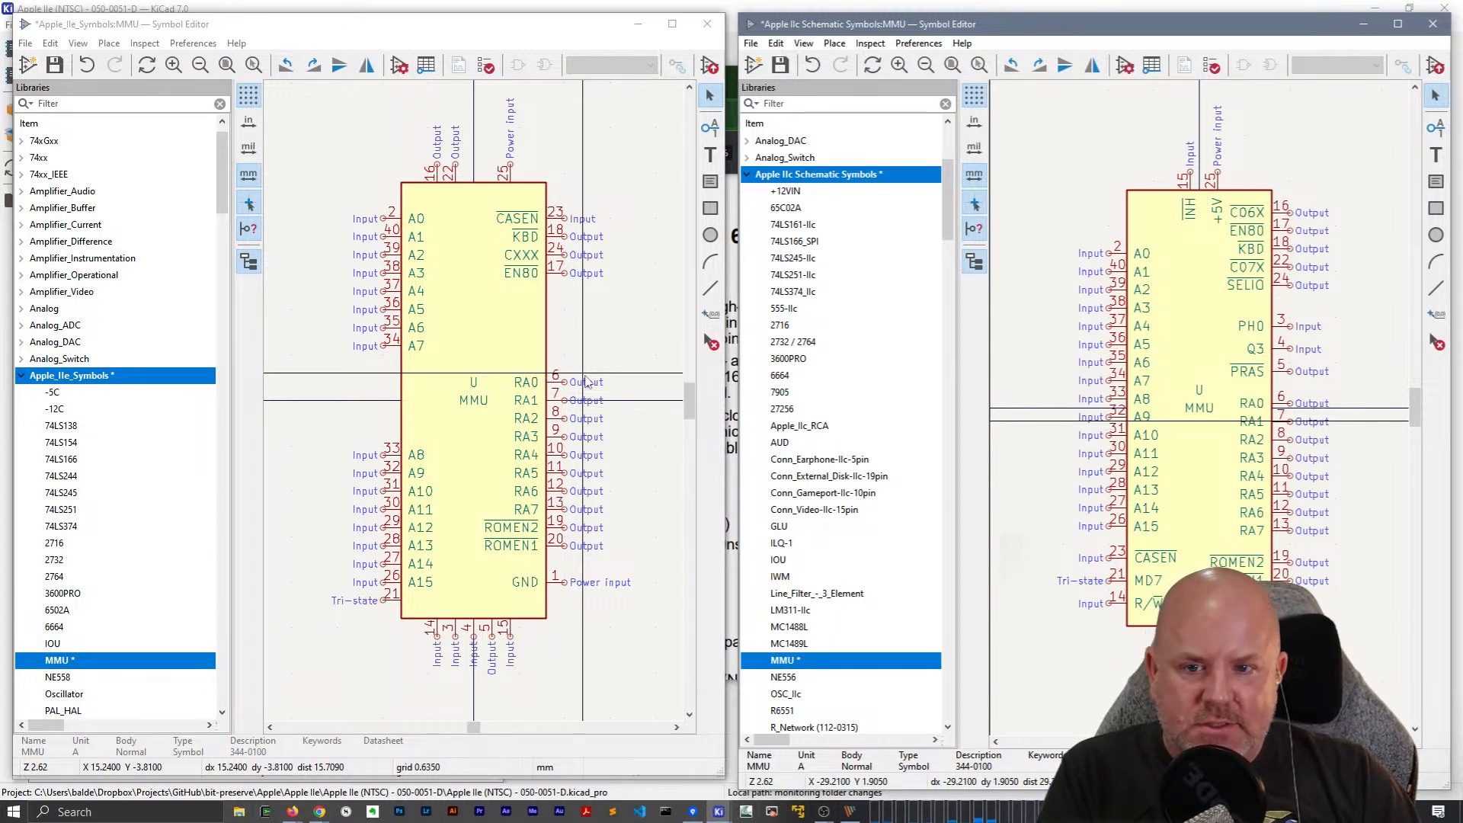
Close the Apple IIe symbol editor, saving the changes to the Apple_IIe_Symbols library.
click(652, 61)
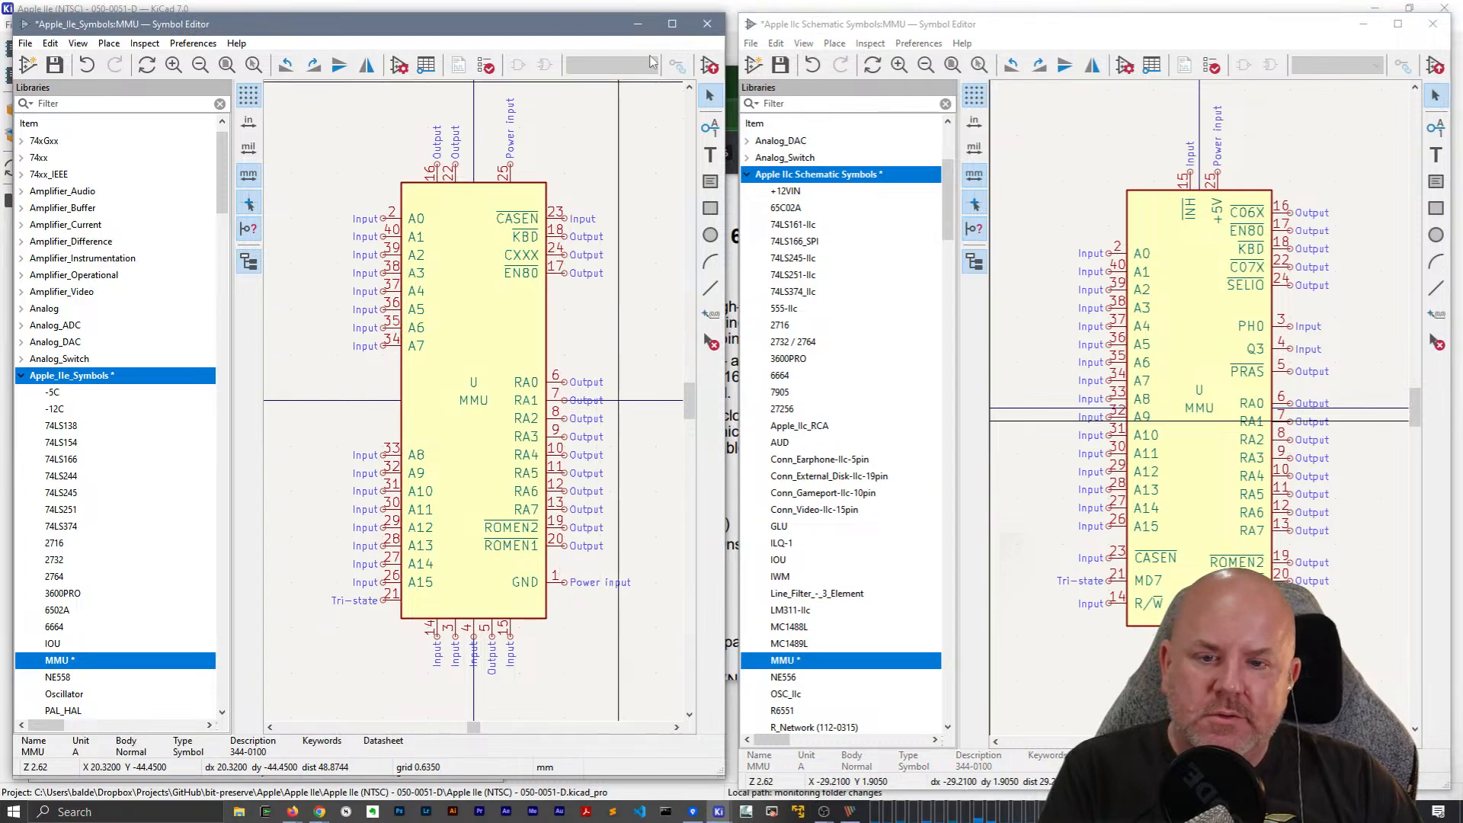
click(707, 24)
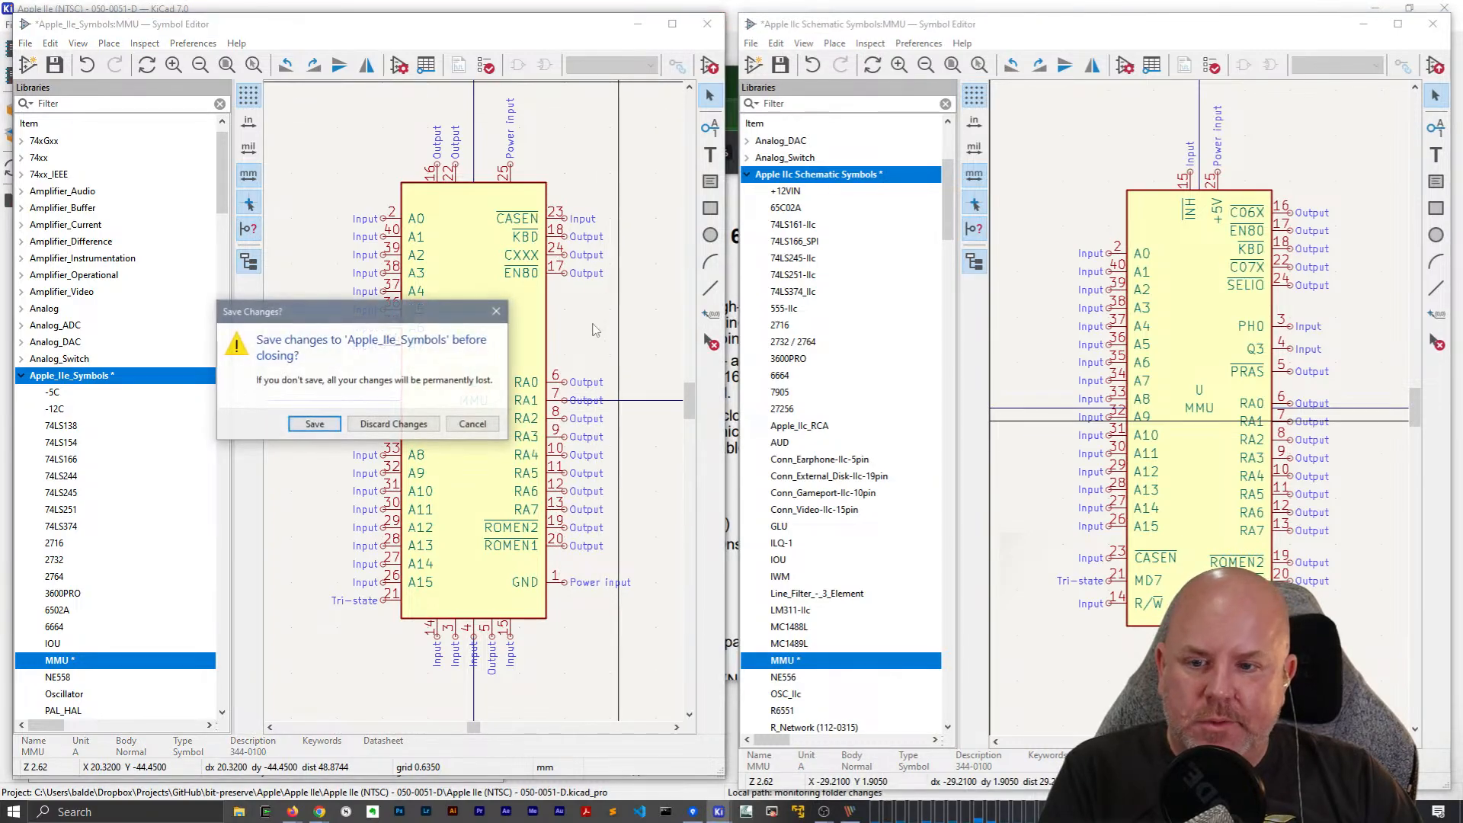
click(315, 425)
Leave the CPU_MEM-1 sheet and open the IO-2 sheet from the root schematic.
scroll(401, 455, down, 3)
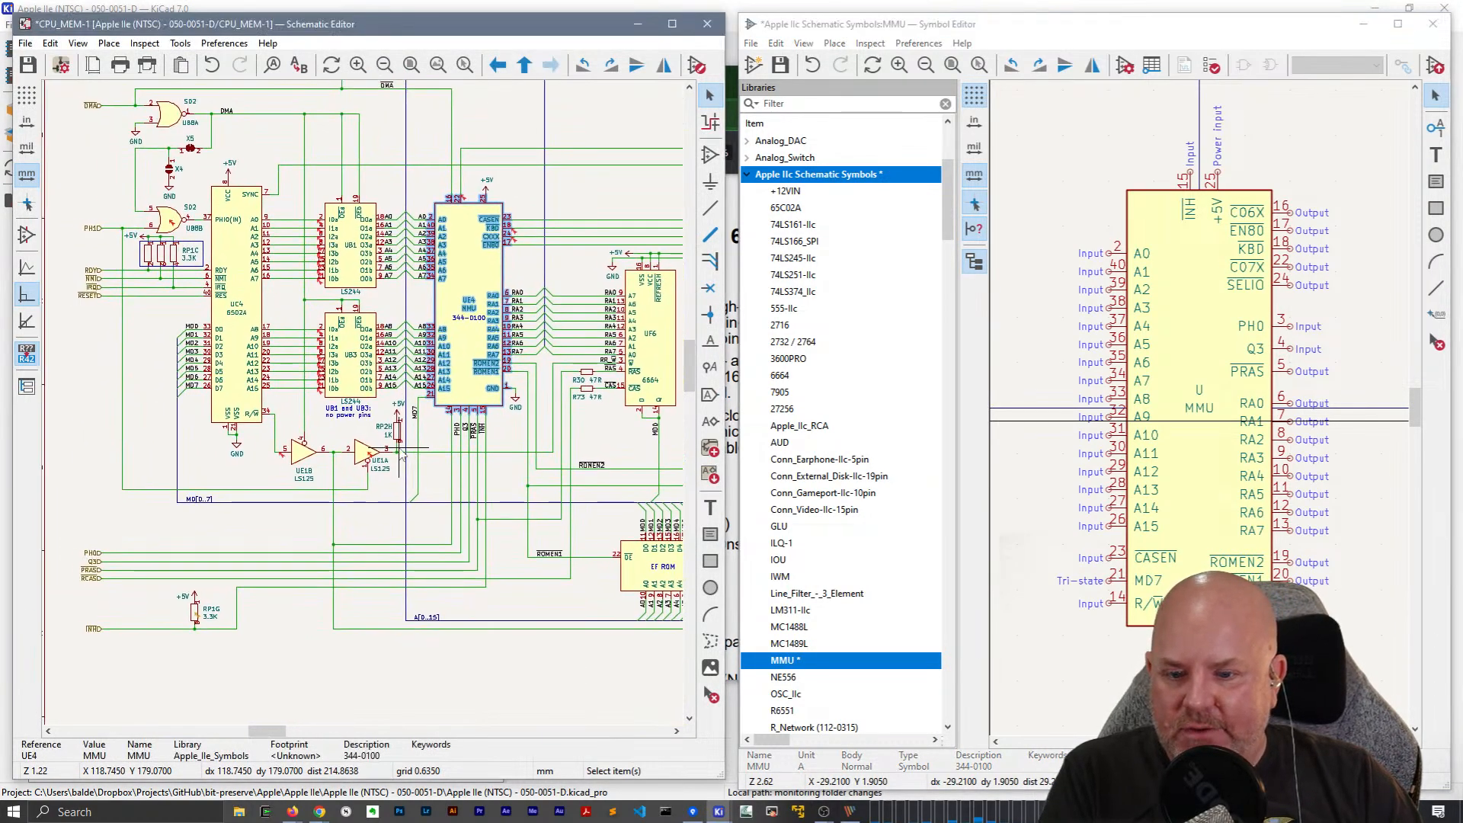
scroll(401, 451, down, 3)
right_click(479, 184)
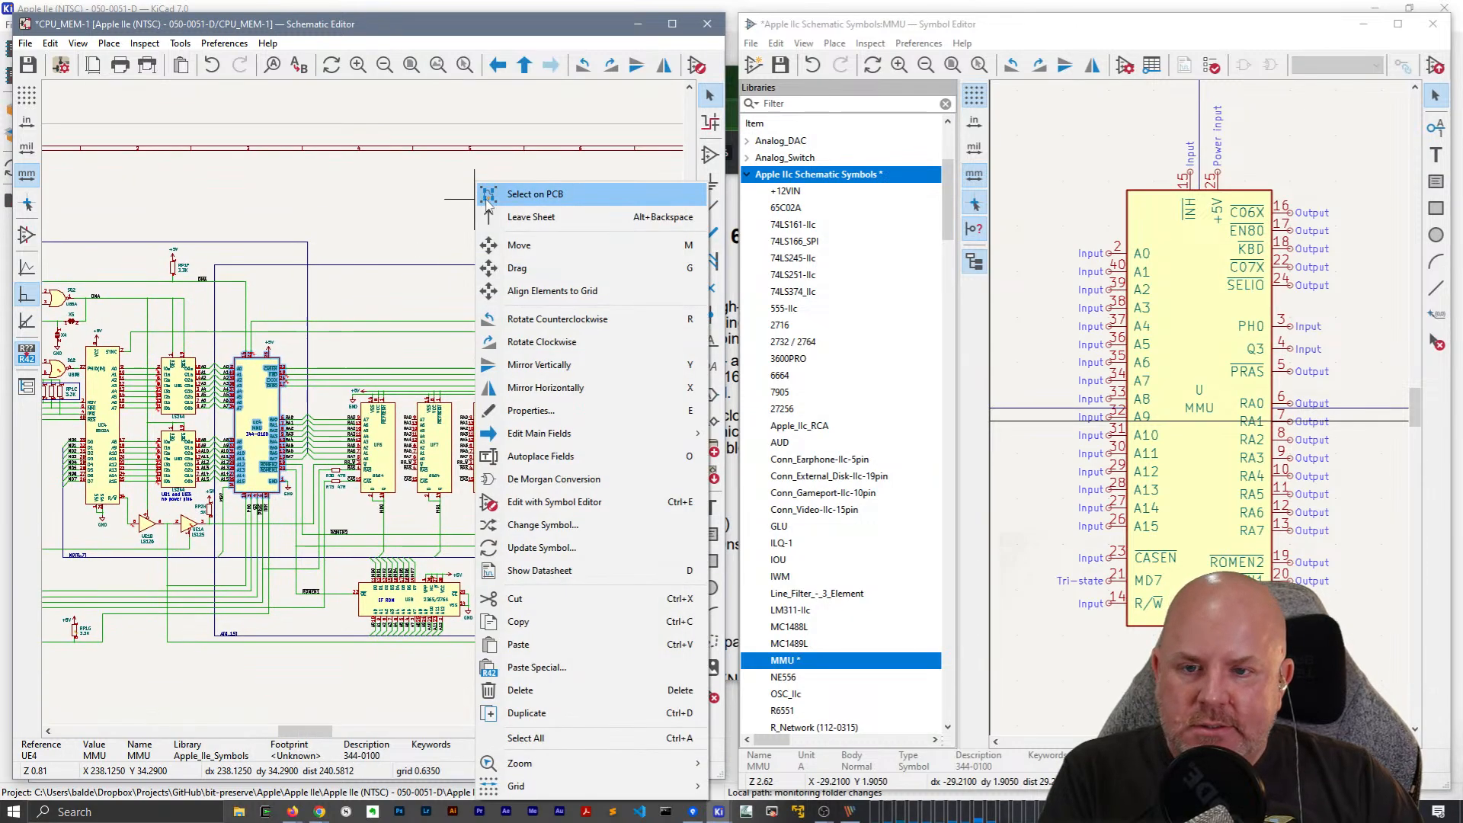
click(507, 218)
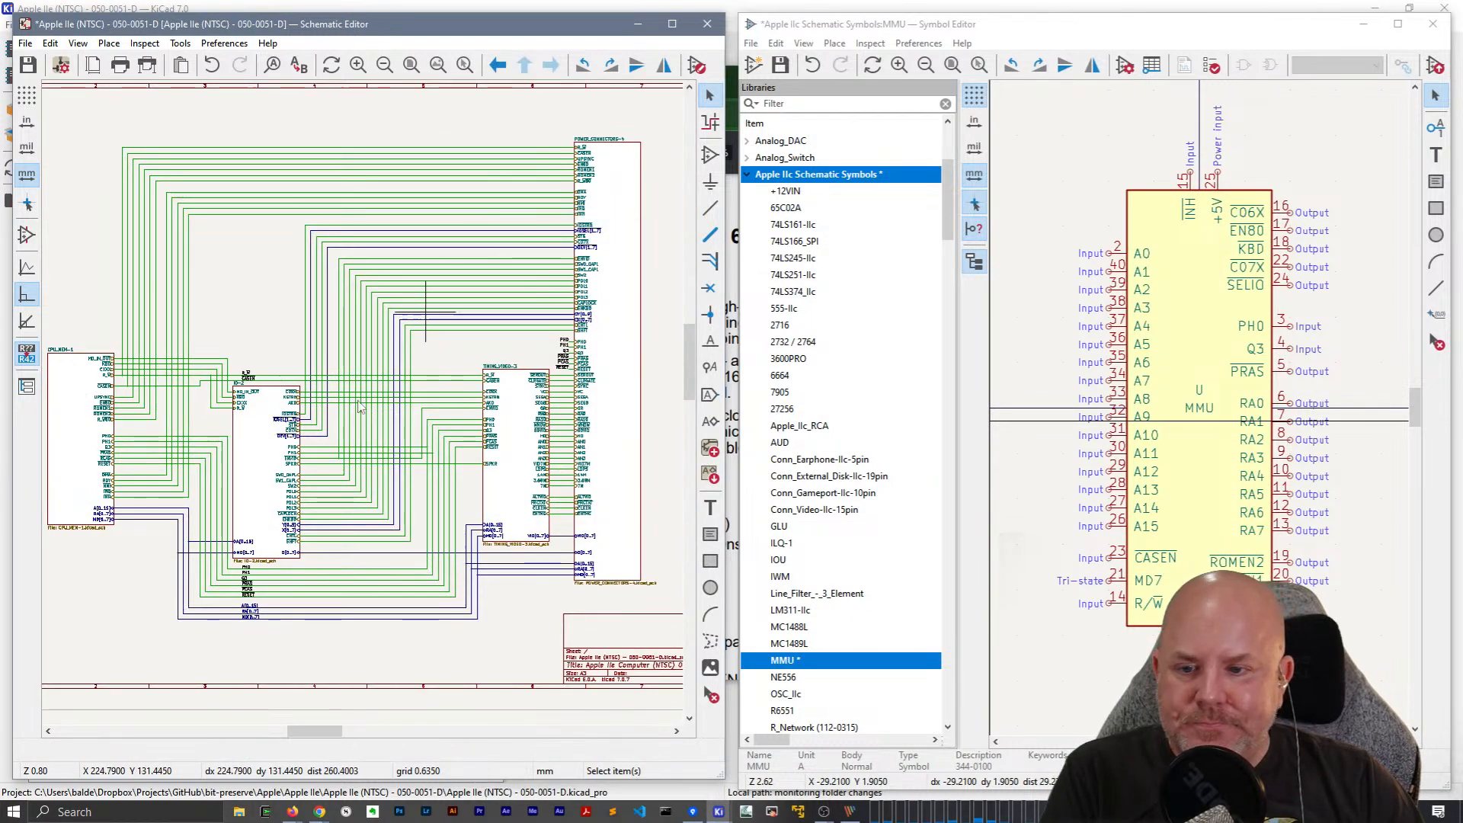
double_click(80, 442)
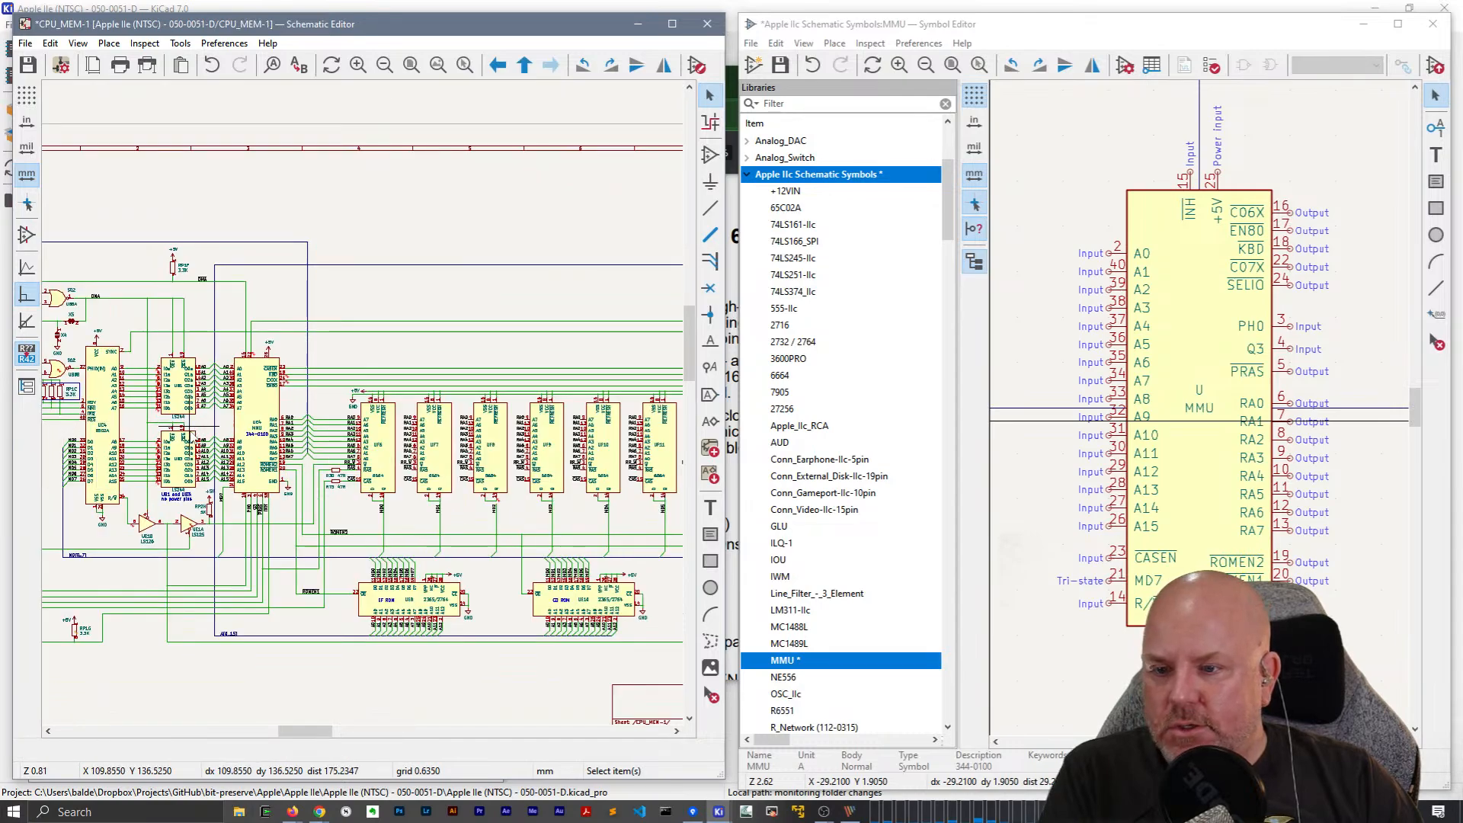
right_click(516, 226)
click(538, 232)
double_click(258, 471)
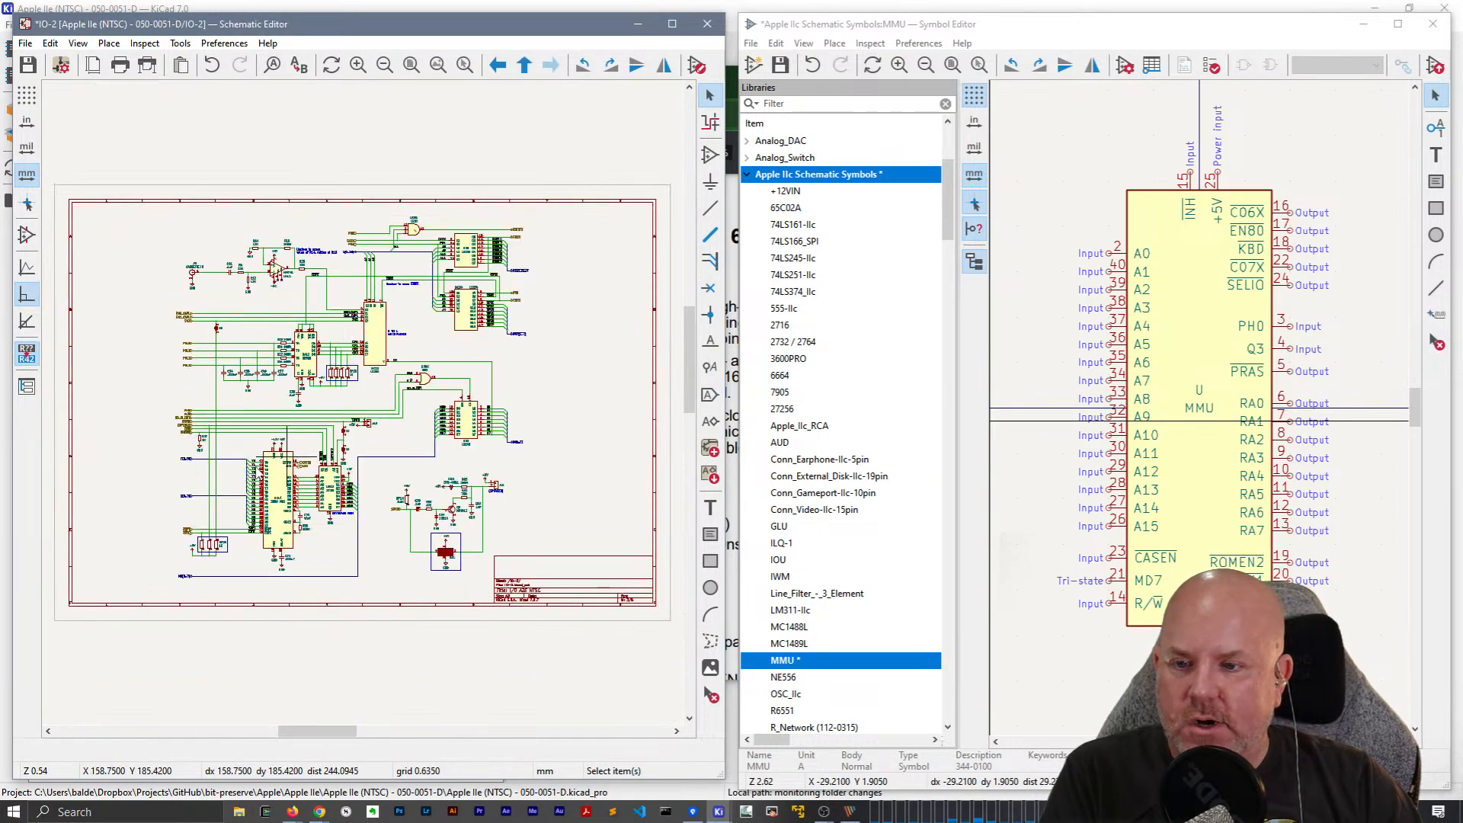
Open the 3600 PRO keyboard encoder UE14 from the IO-2 sheet for symbol editing and display the Apple IIc library's 3600PRO symbol for comparison.
scroll(338, 478, up, 3)
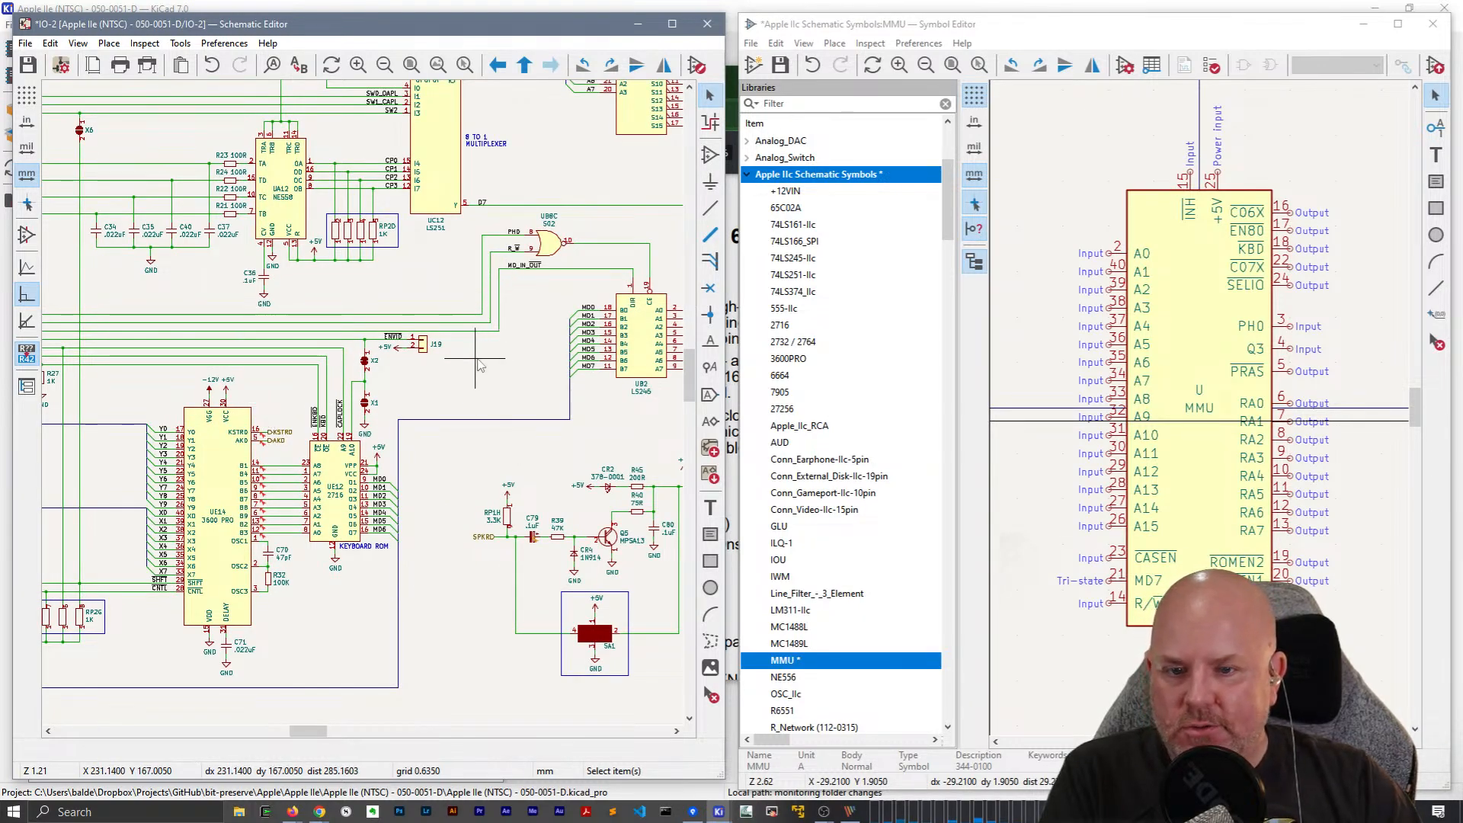
middle_drag(509, 351, 346, 667)
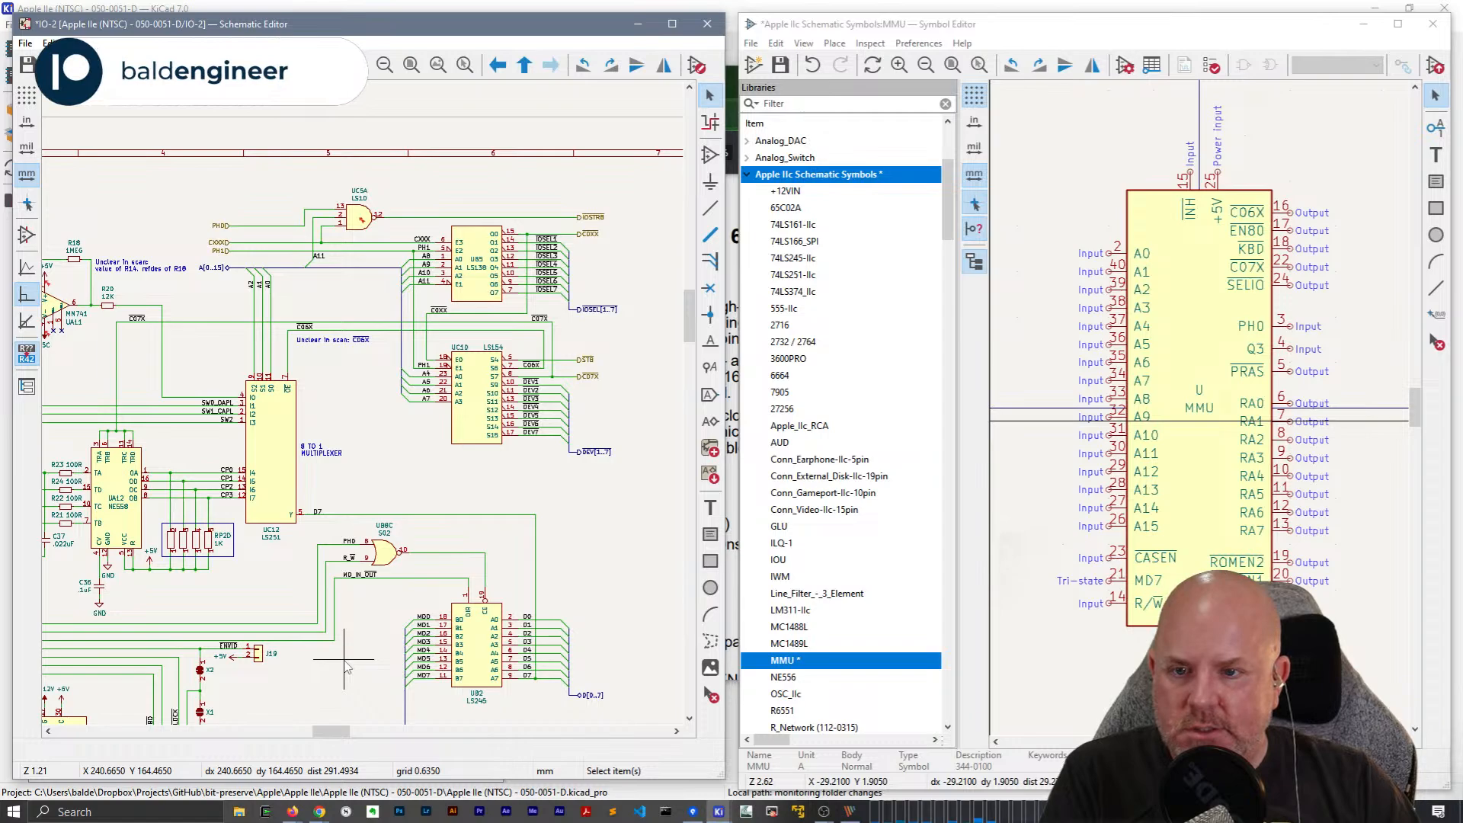
middle_drag(347, 665, 567, 182)
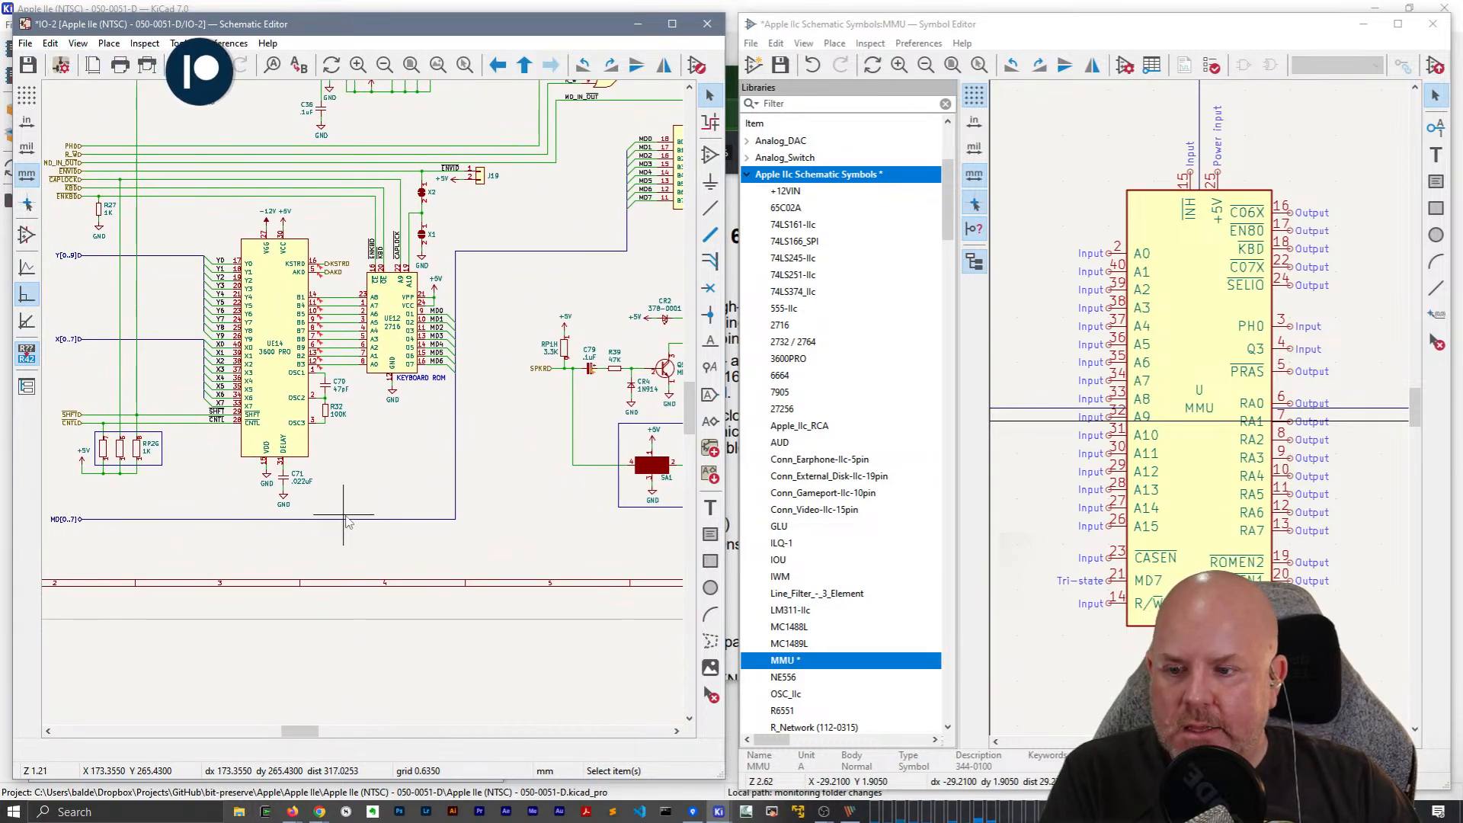
middle_drag(363, 519, 432, 512)
scroll(432, 519, up, 5)
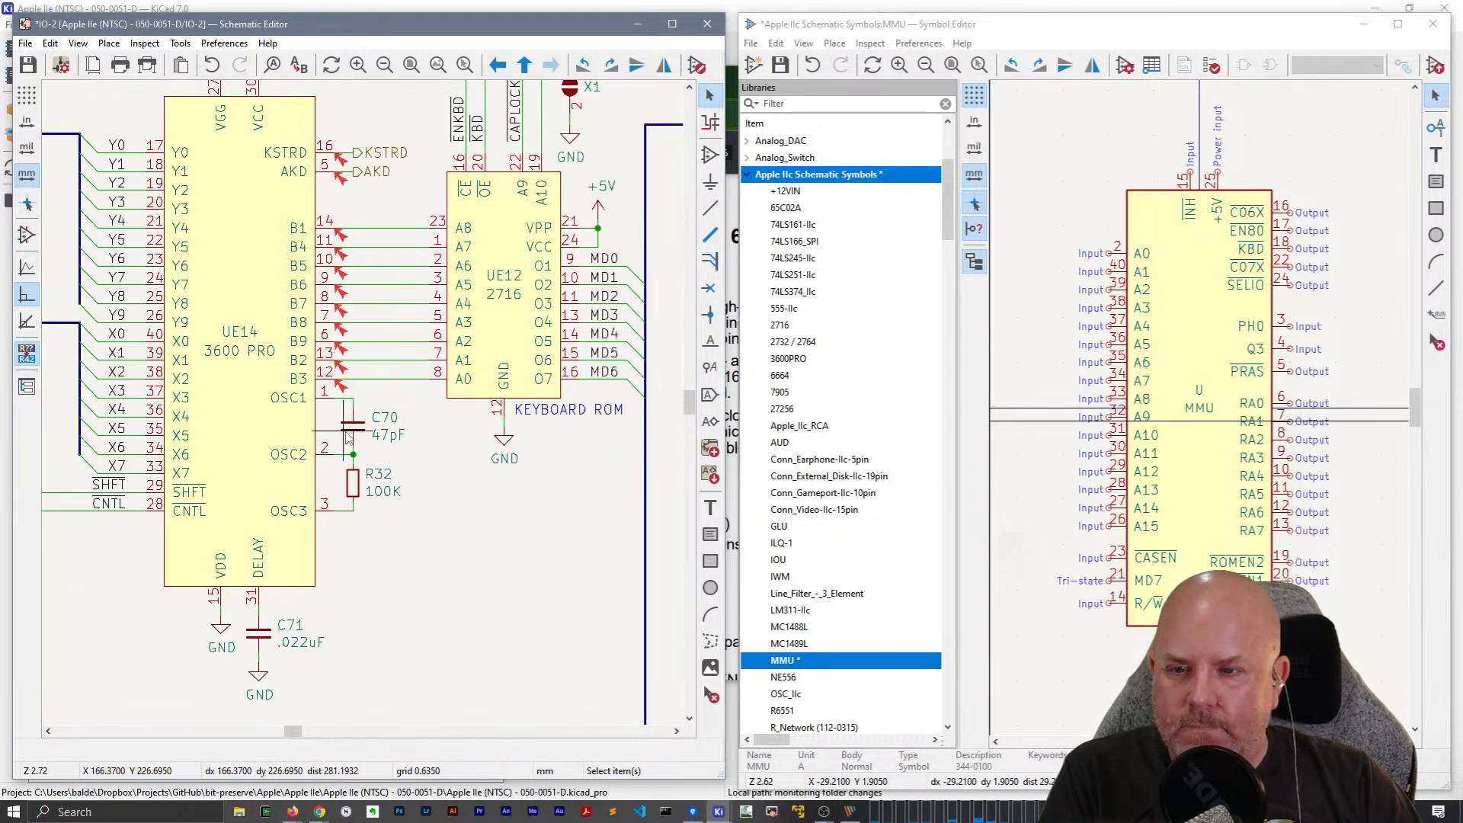
middle_drag(412, 457, 456, 512)
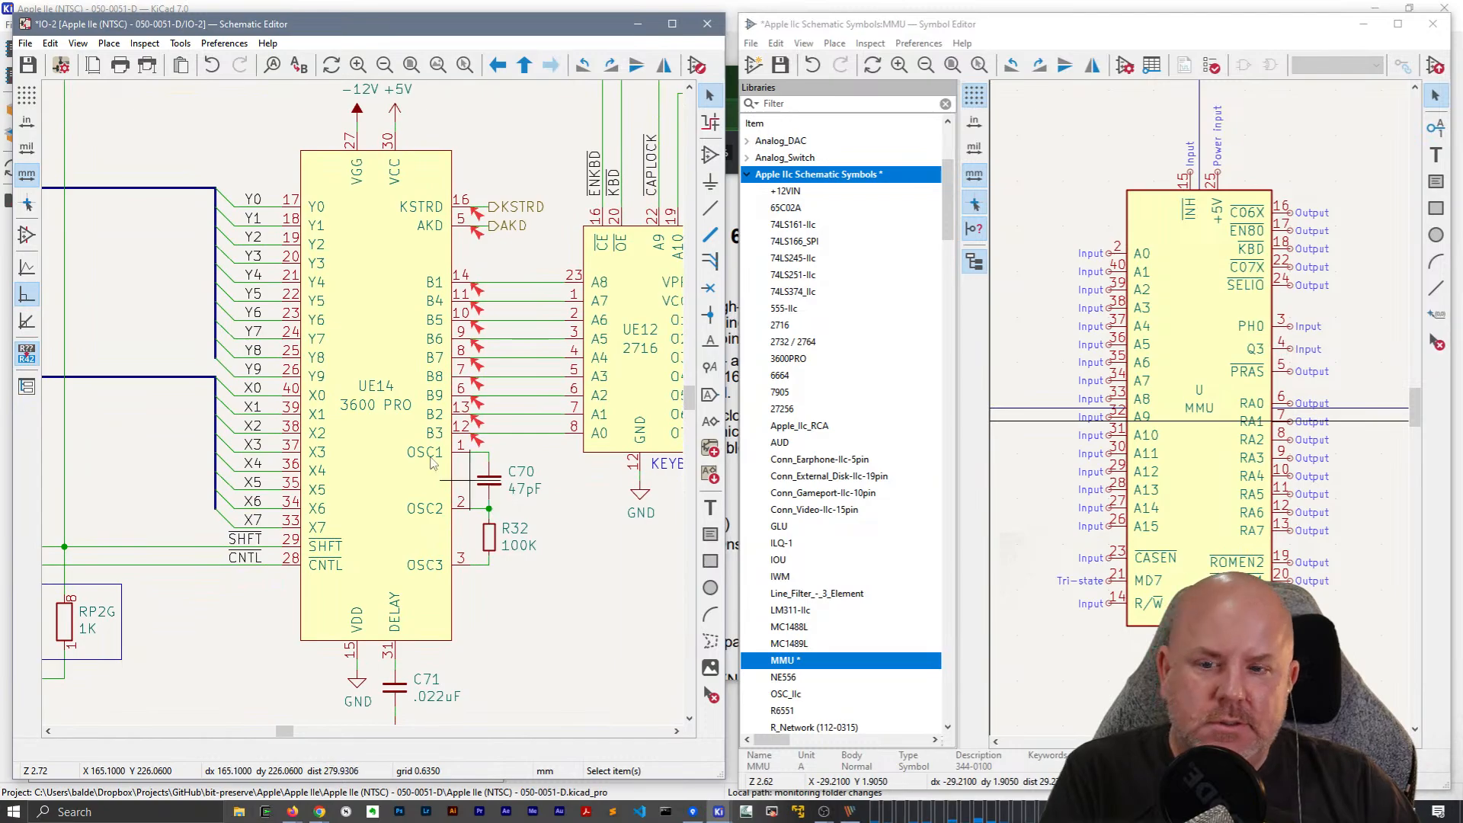
click(395, 324)
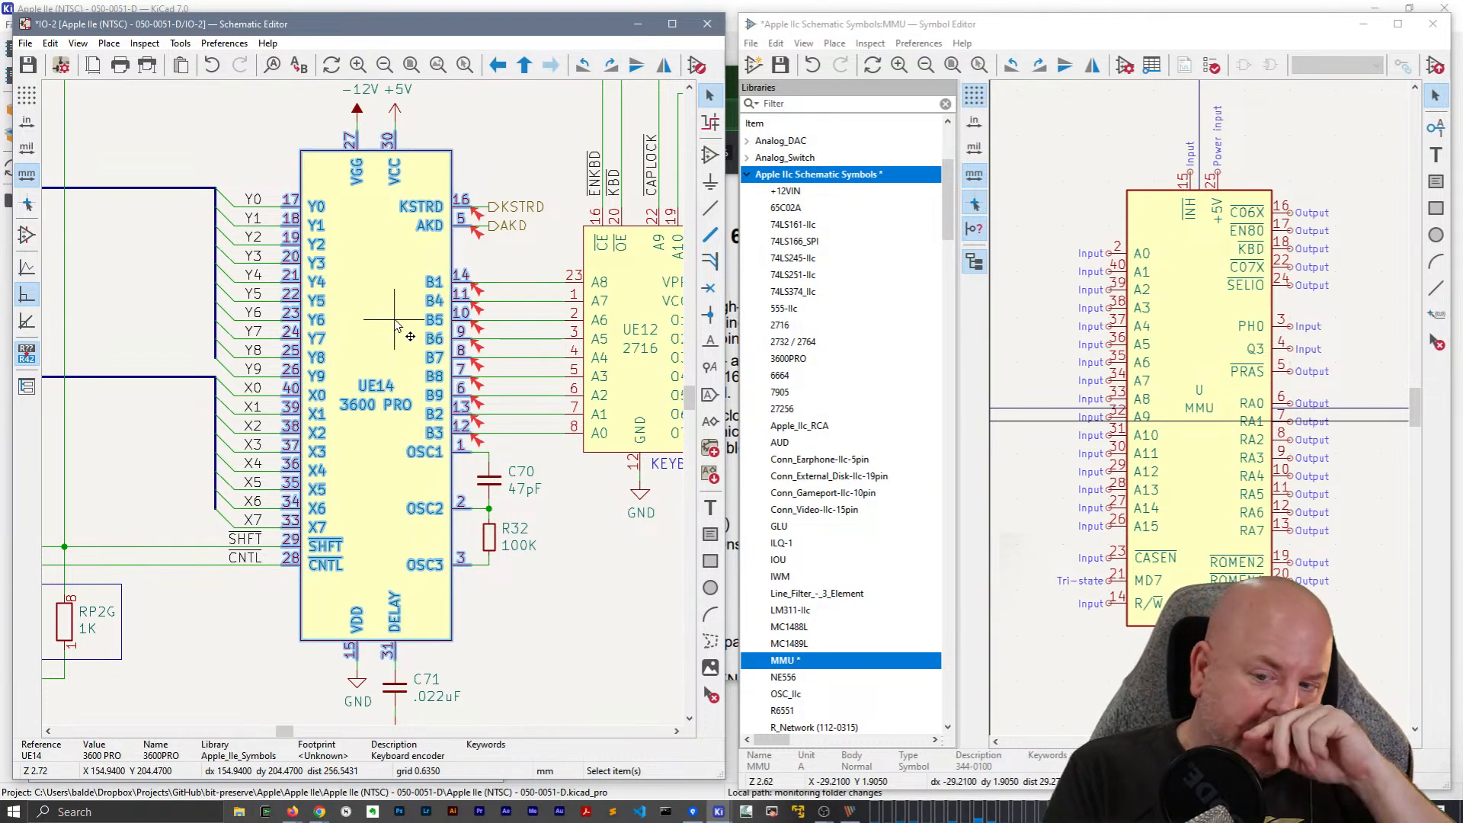
double_click(396, 324)
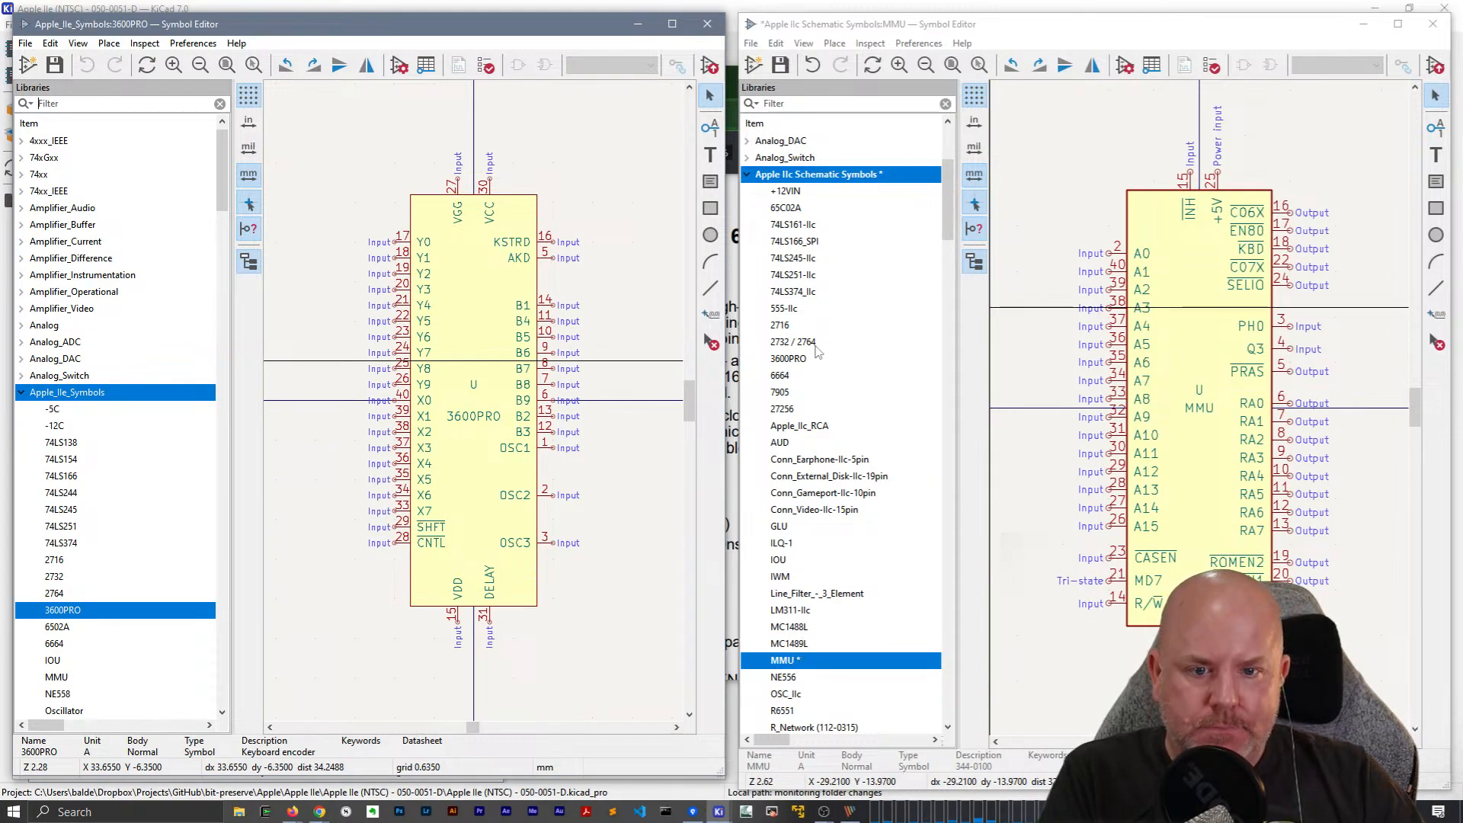
click(792, 358)
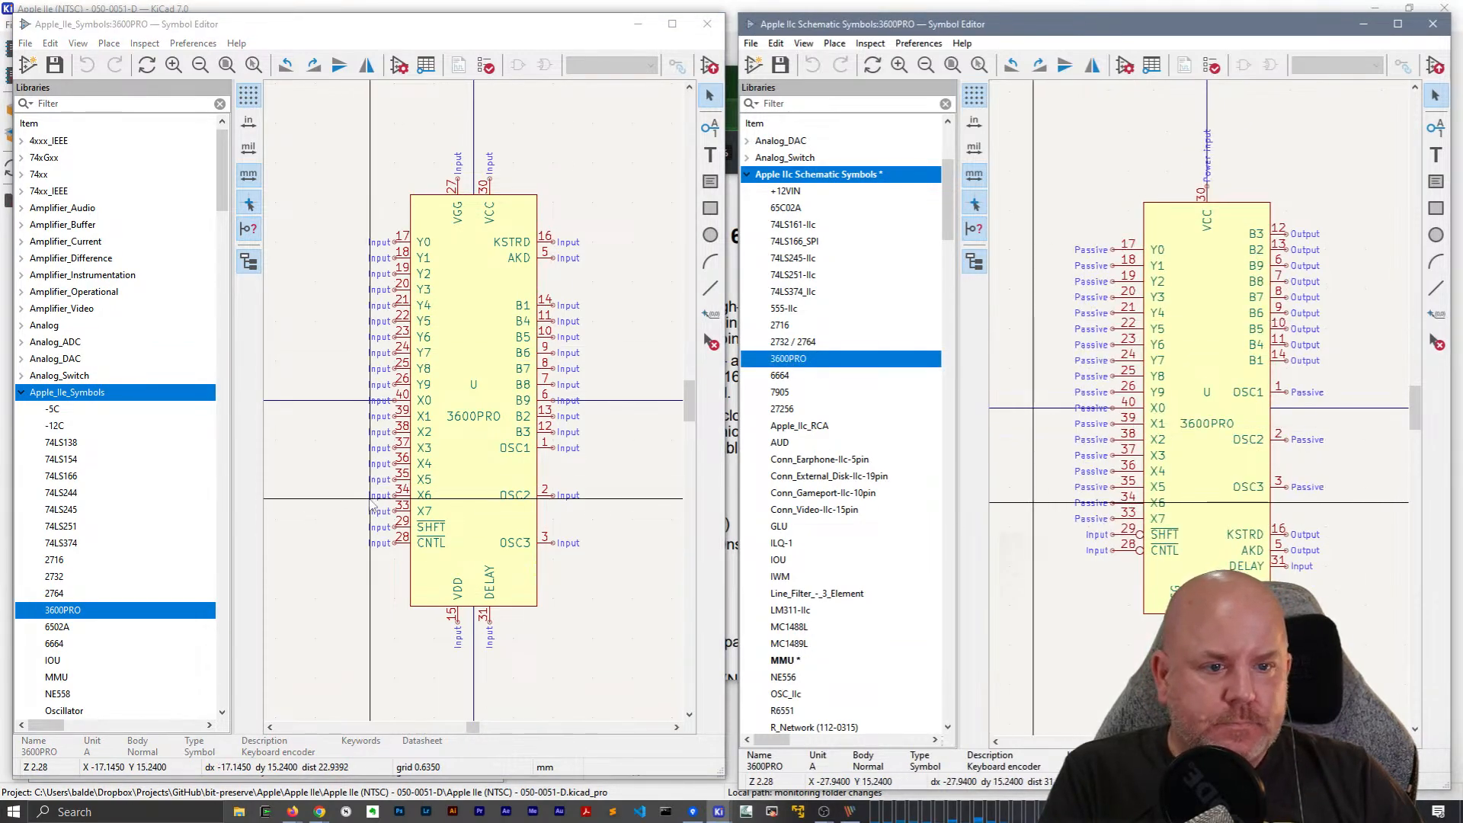
double_click(448, 288)
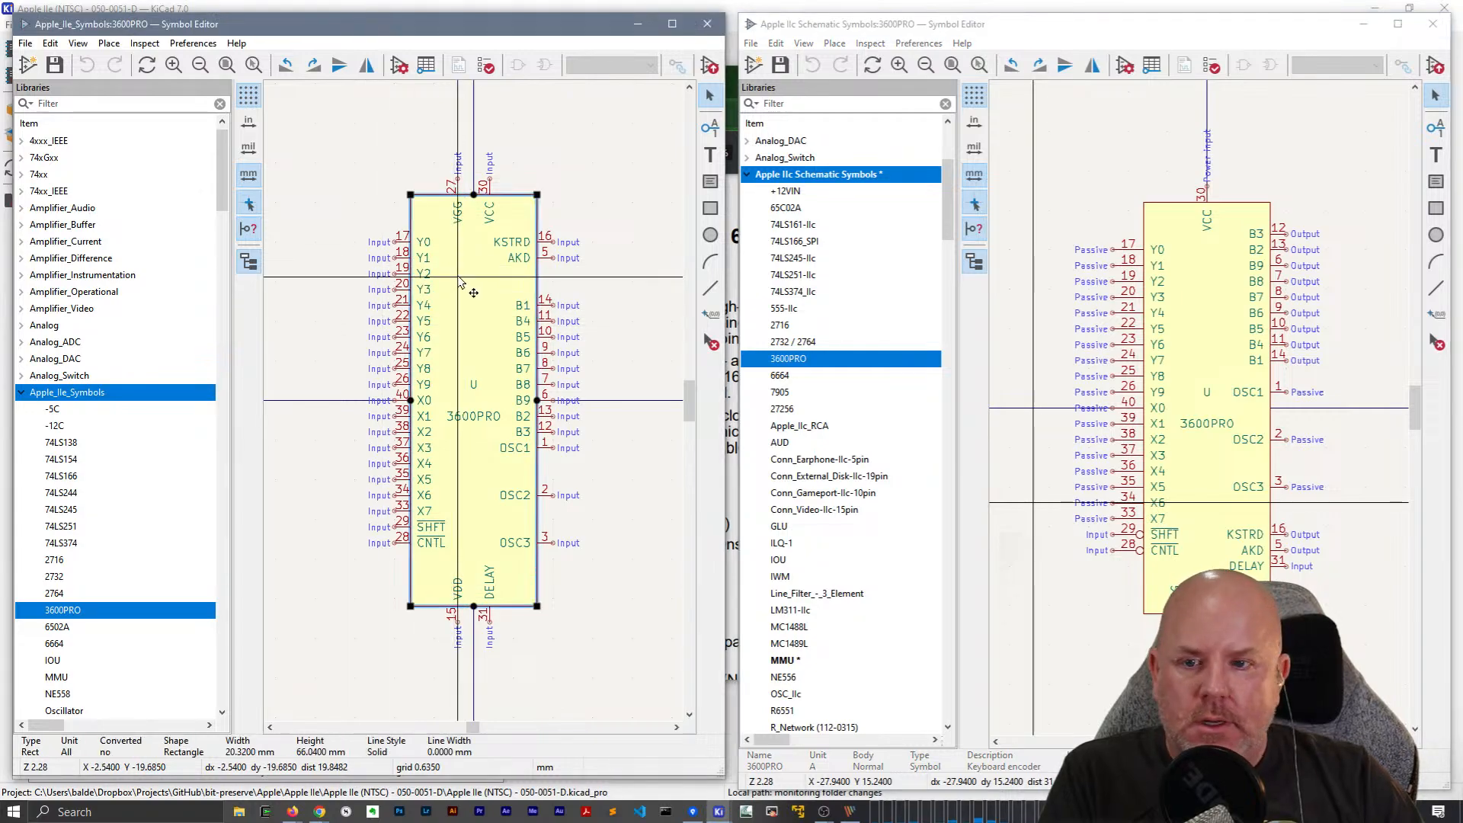
key(Escape)
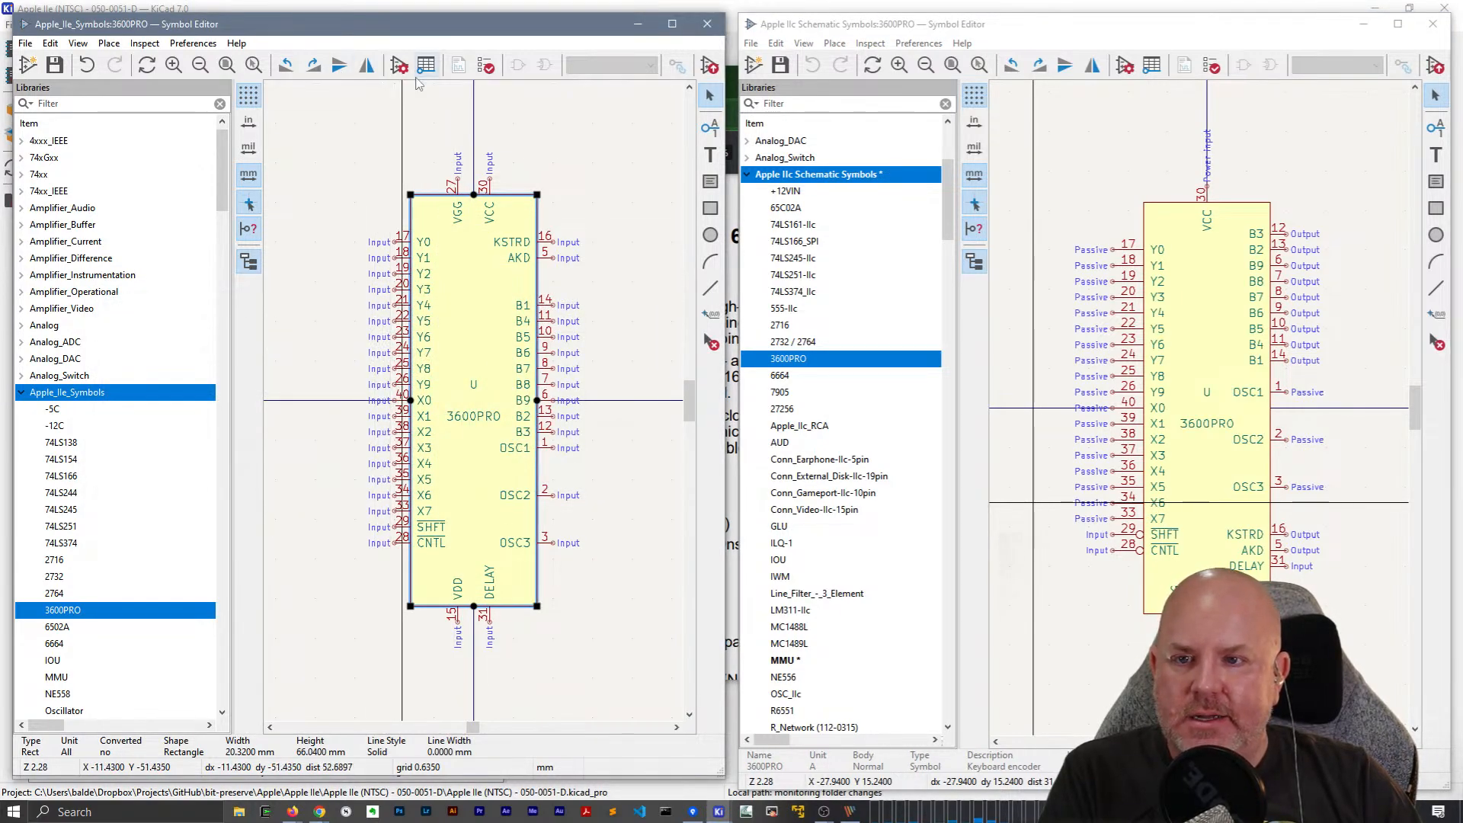
drag(401, 577, 374, 197)
click(361, 206)
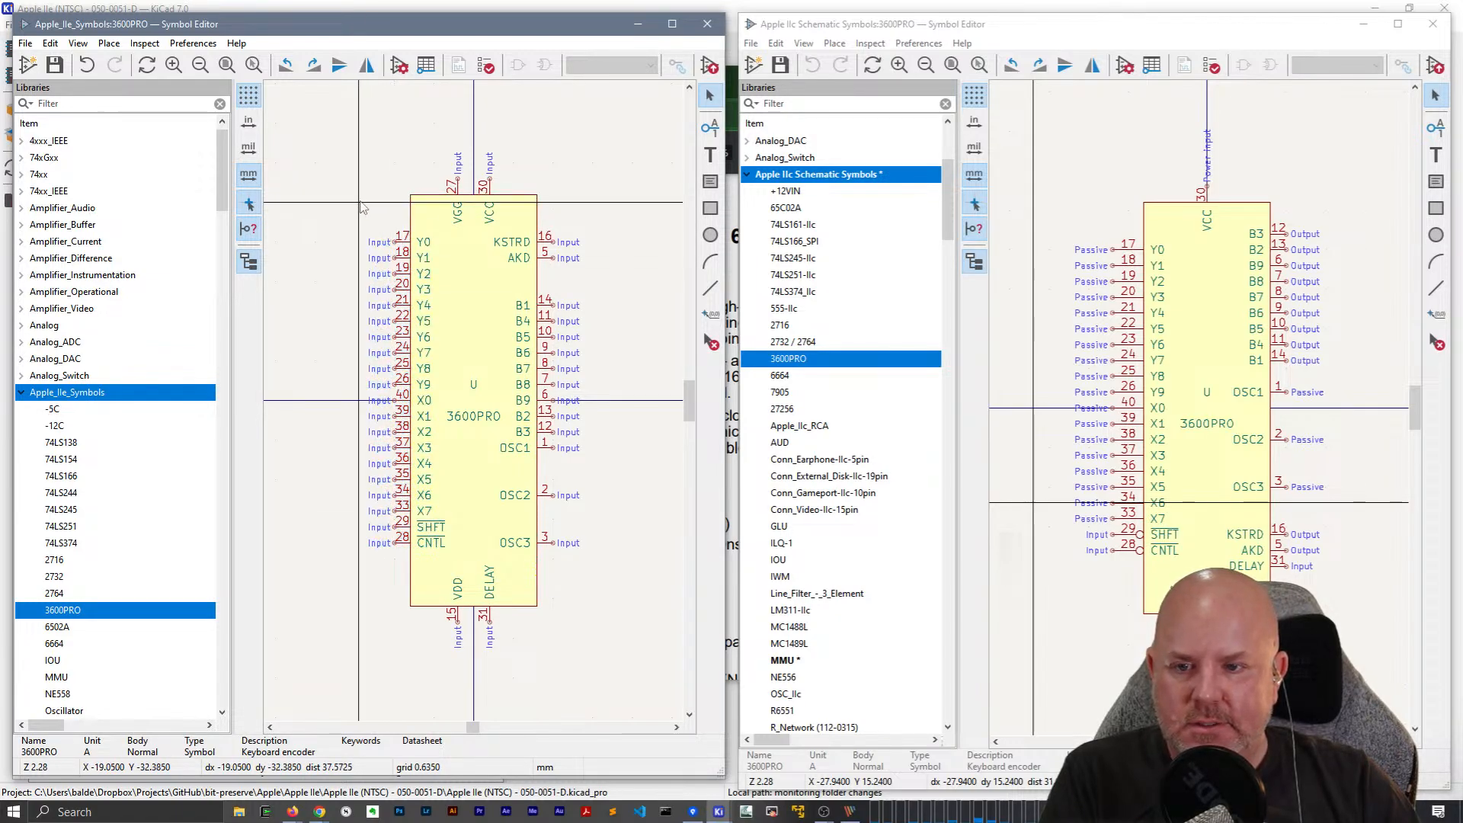
click(710, 287)
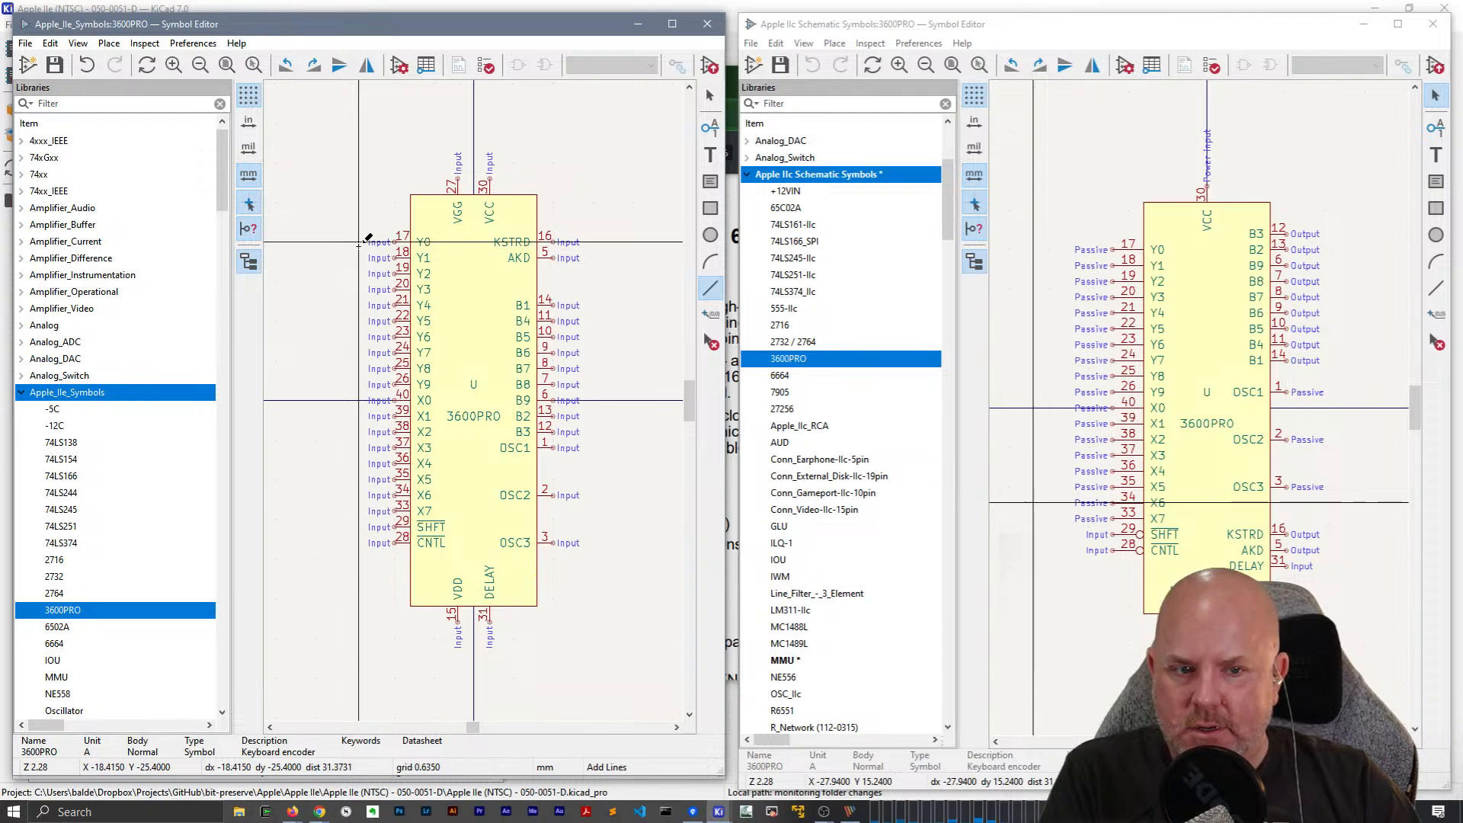
Open the Apple IIe 3600PRO's pin table and set the electrical type of pin 17 (Y0) to Passive.
click(423, 65)
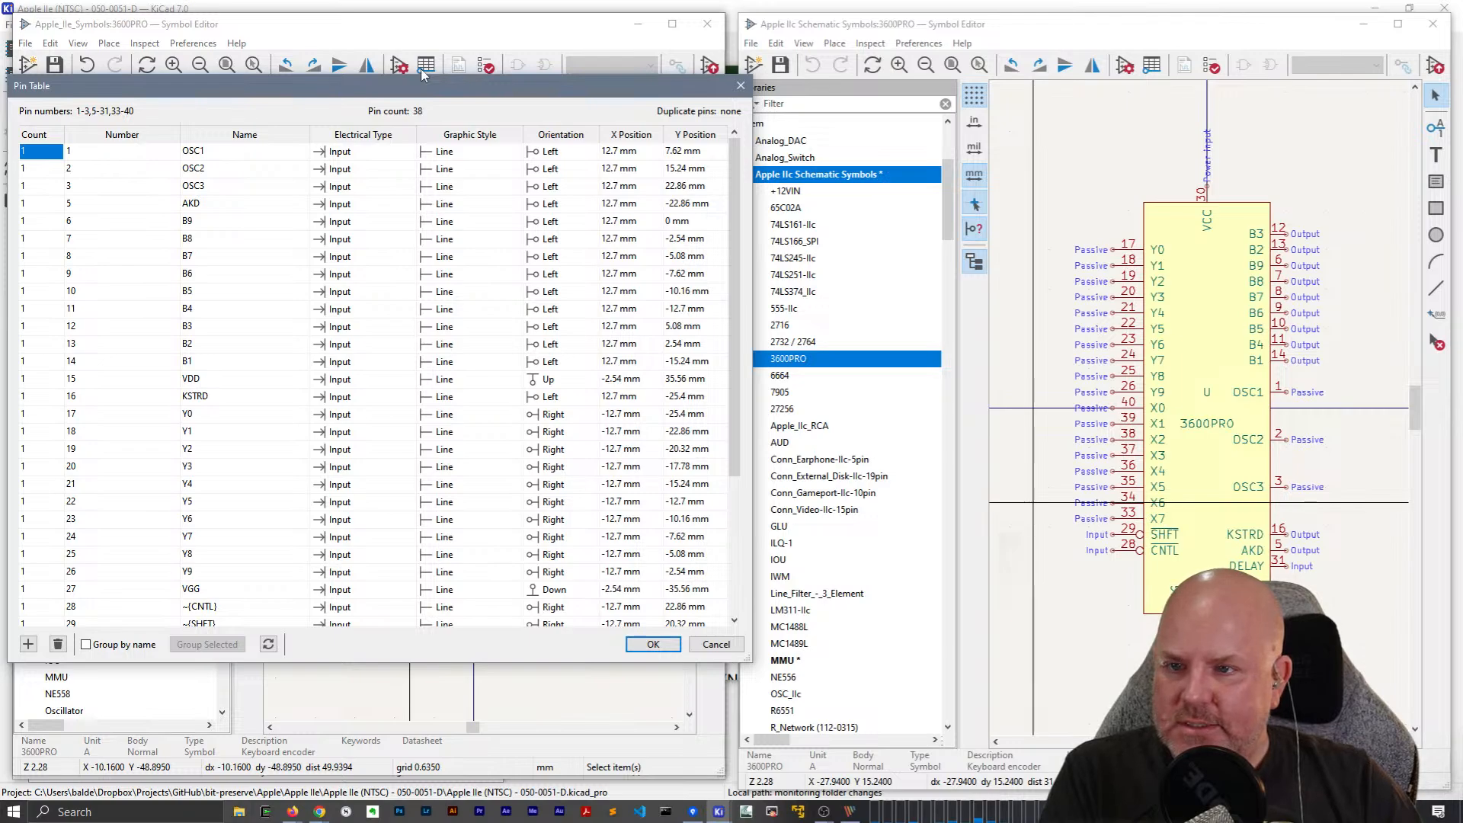
drag(395, 91, 921, 79)
click(869, 404)
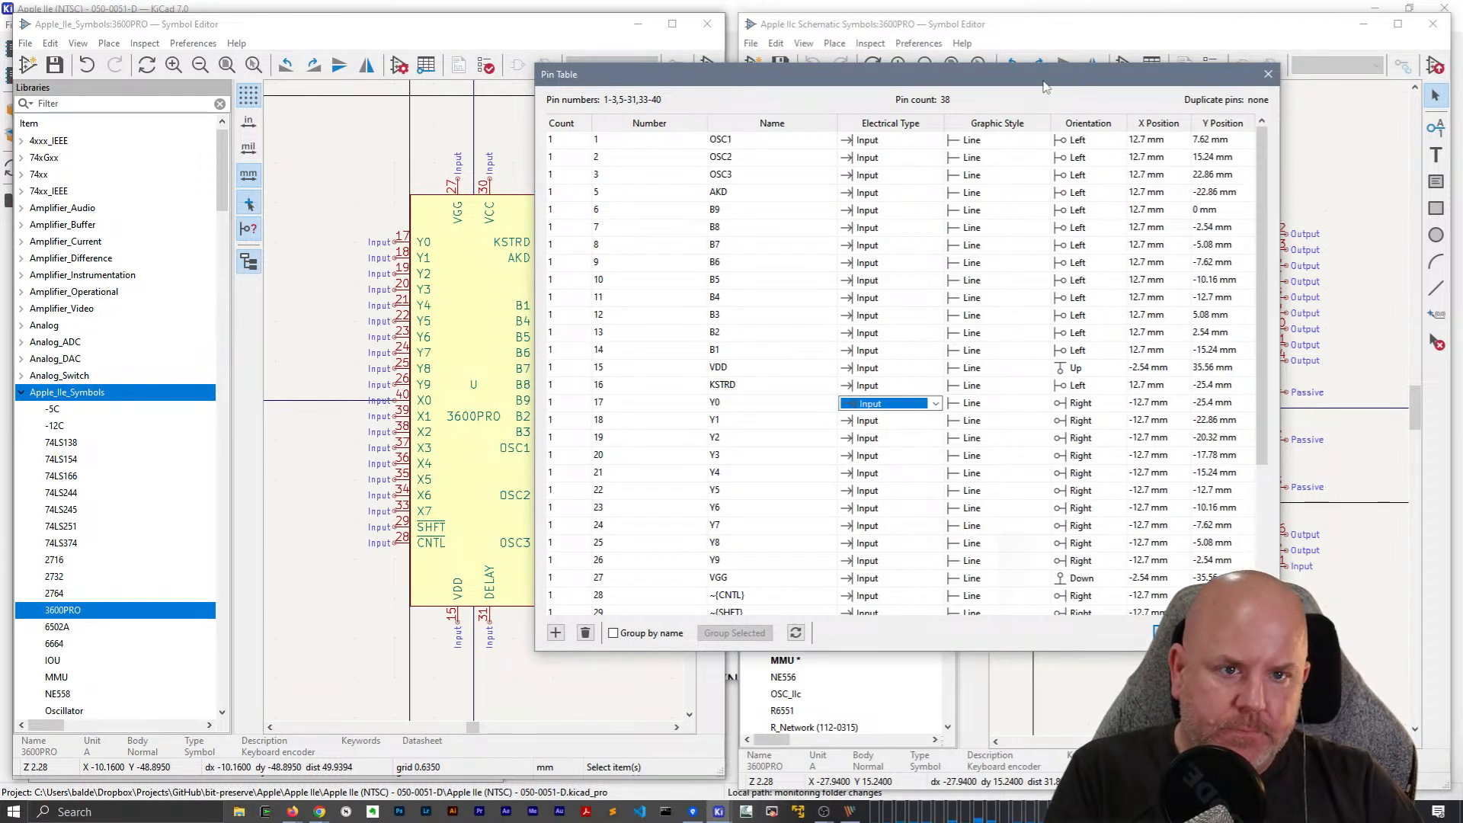
drag(1043, 80, 1010, 94)
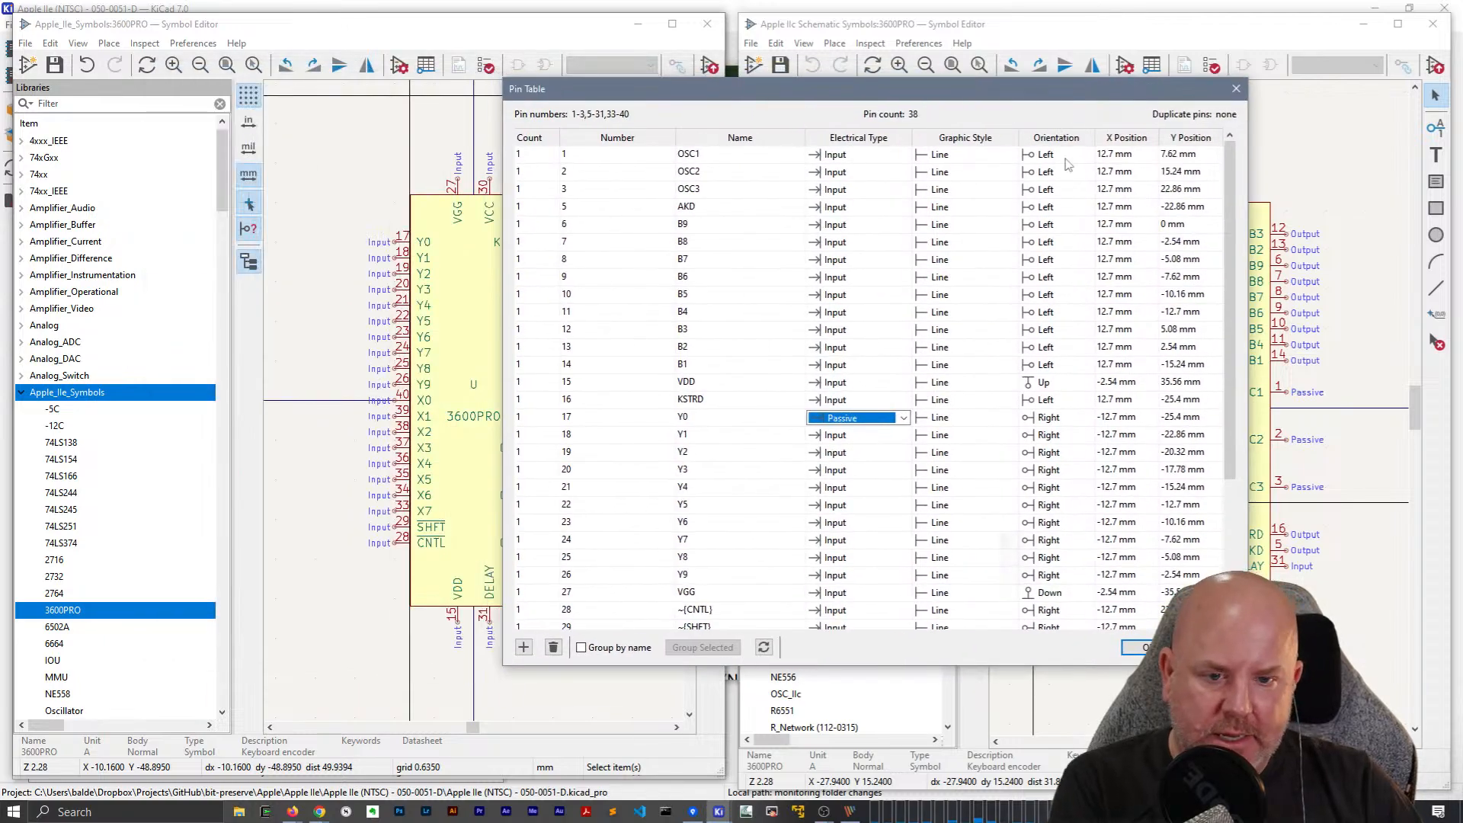
Set the electrical type of the 3600PRO's pins 18 to 26 (Y1 to Y9) to Passive.
key(p)
drag(768, 96, 852, 70)
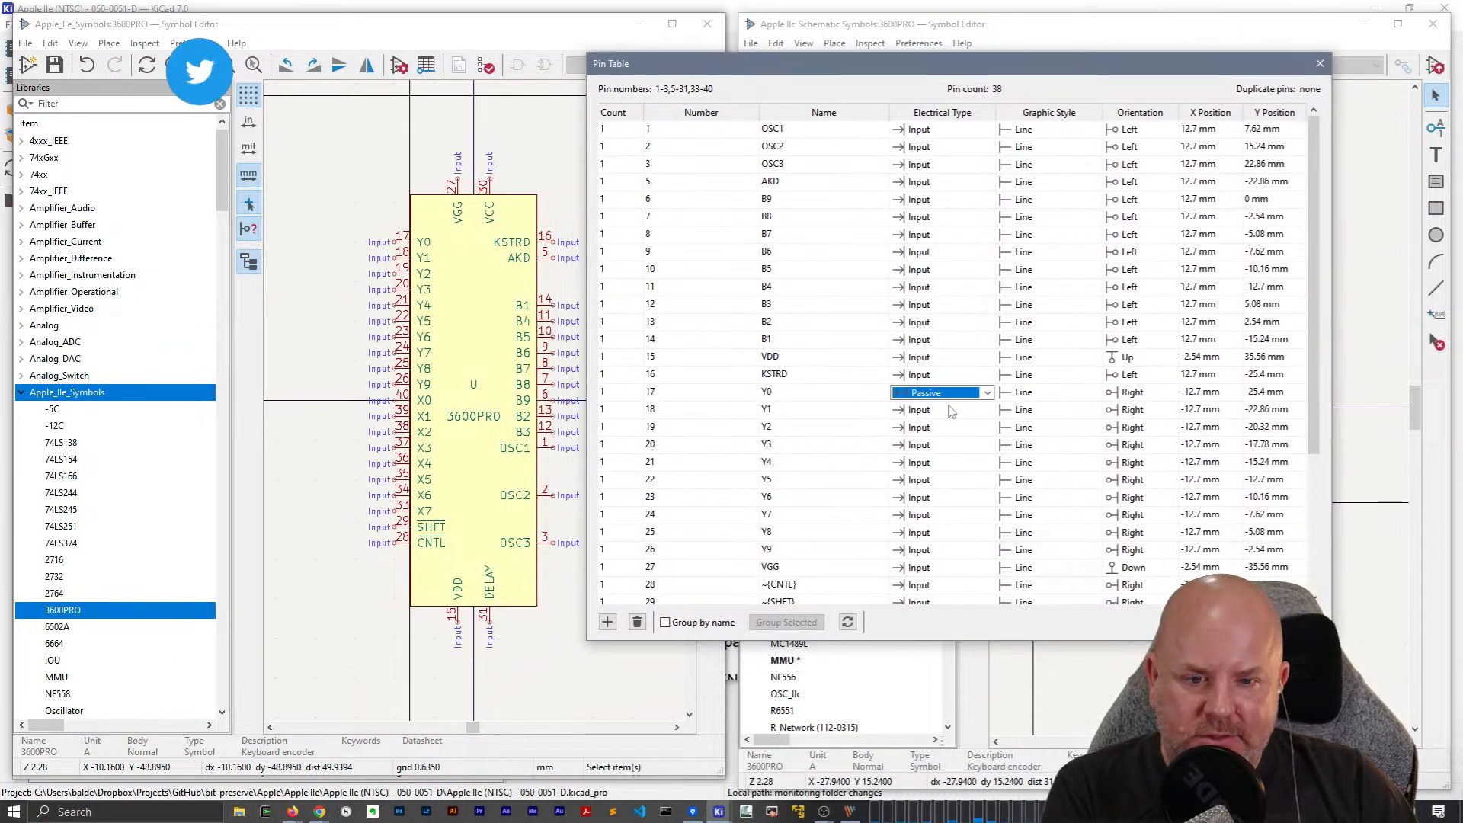
click(961, 410)
key(p)
click(956, 428)
key(p)
click(946, 442)
key(p)
click(943, 463)
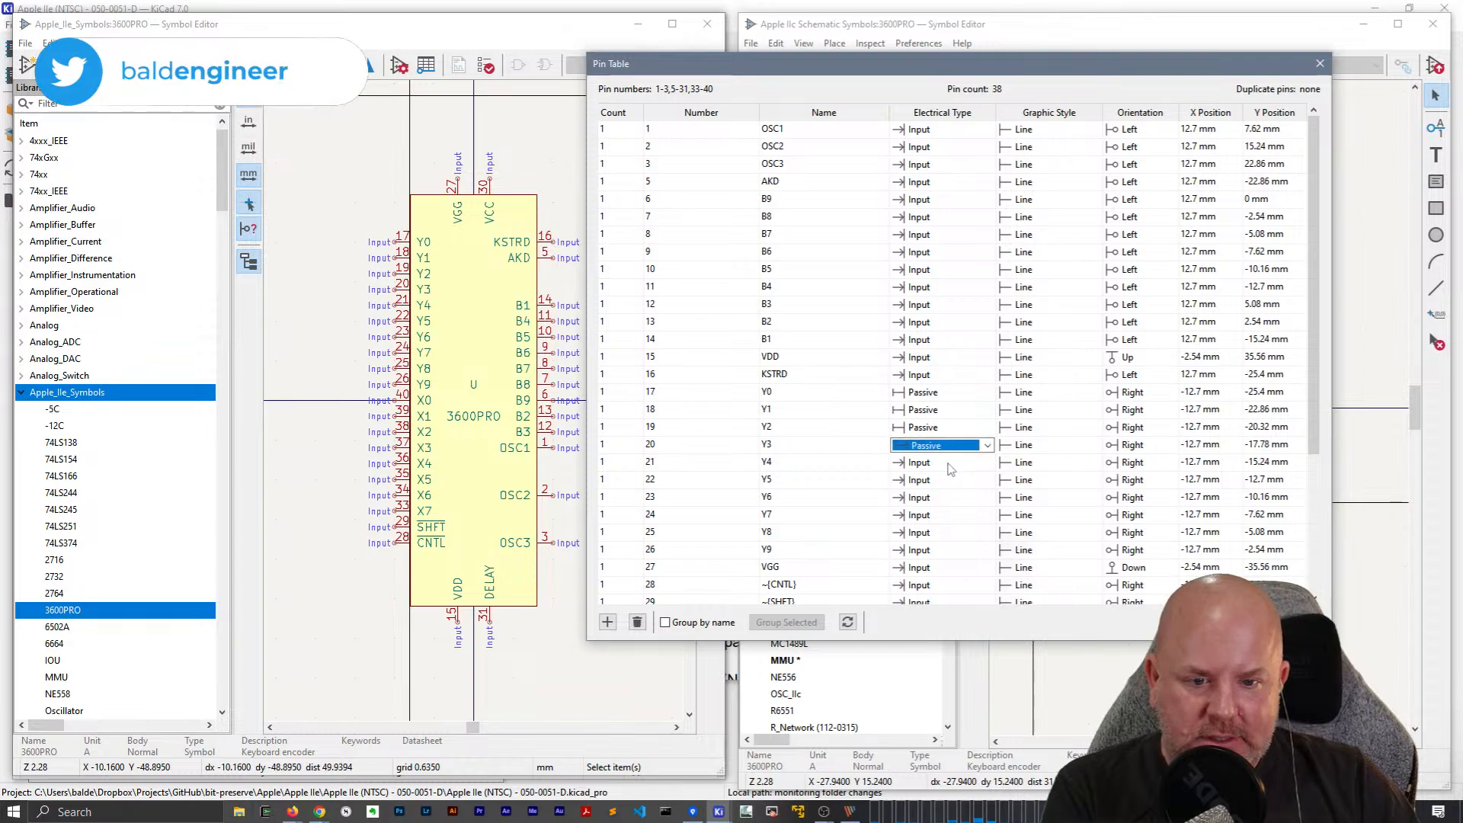
key(p)
click(939, 480)
key(p)
click(936, 498)
key(p)
click(932, 515)
key(p)
click(930, 532)
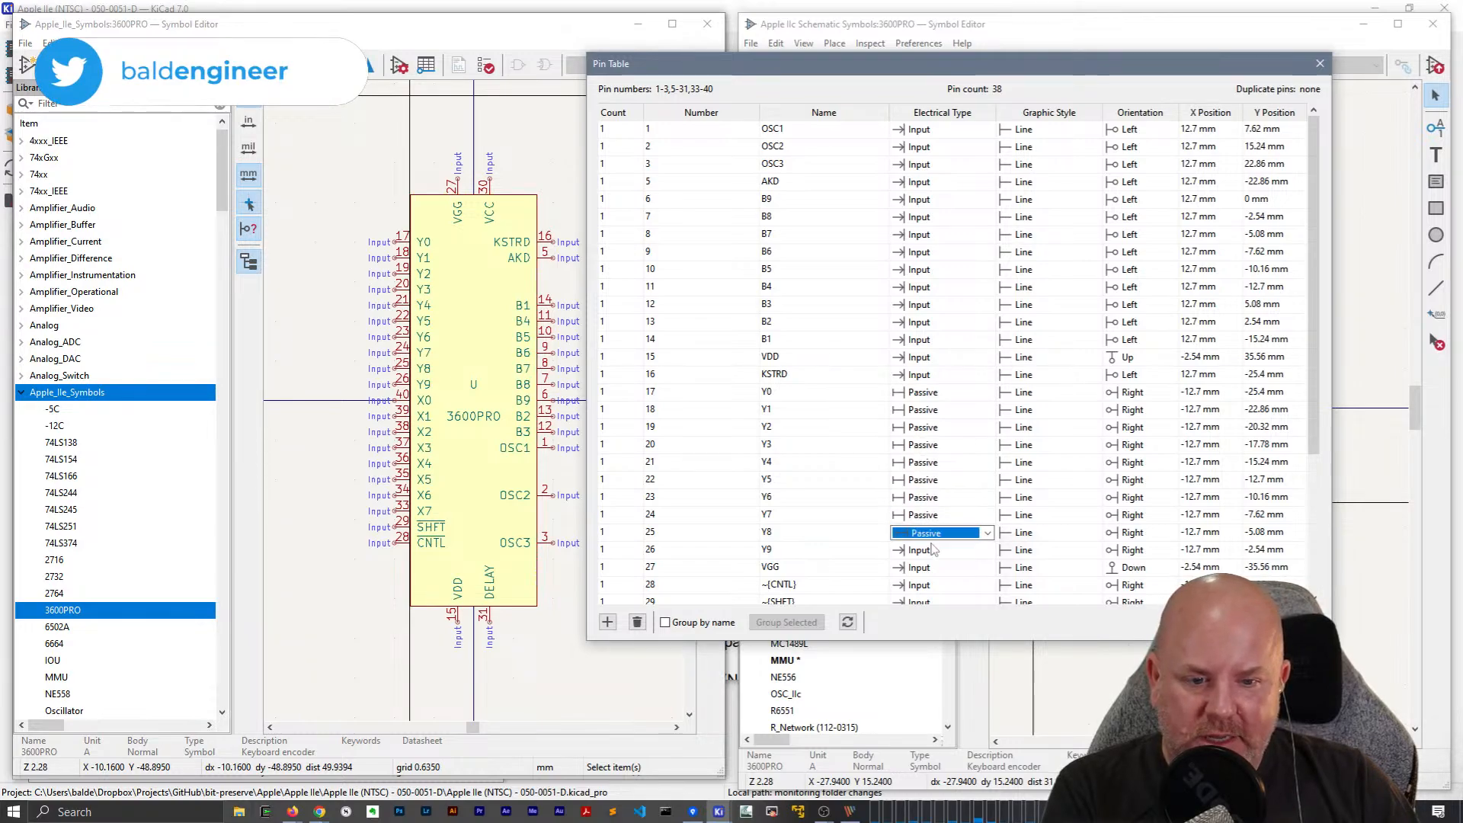
key(p)
click(930, 550)
key(p)
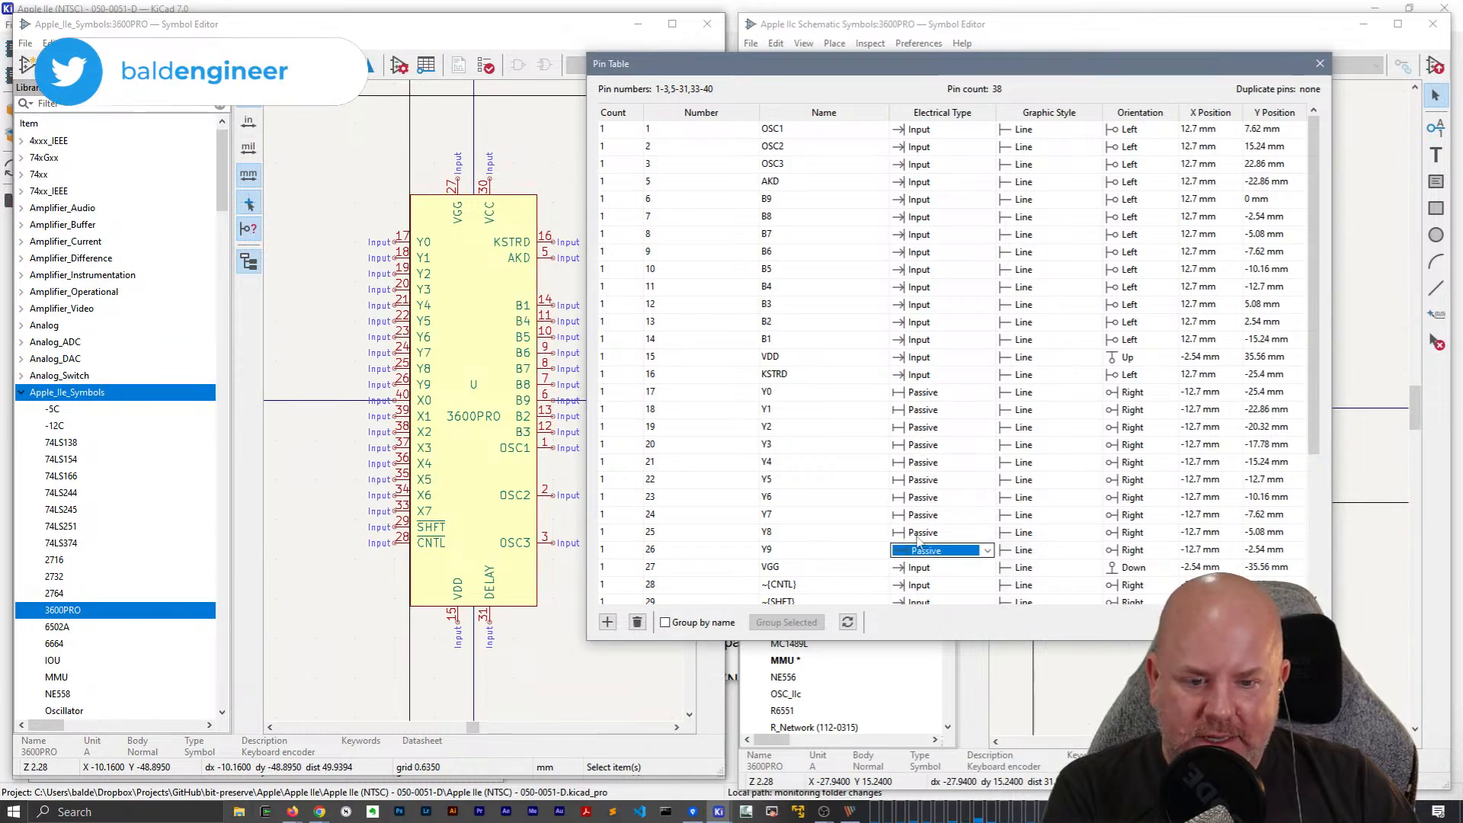
Set the electrical type of the 3600PRO's pins 33 to 40 (X7 to X0) to Passive.
scroll(924, 465, down, 4)
click(931, 462)
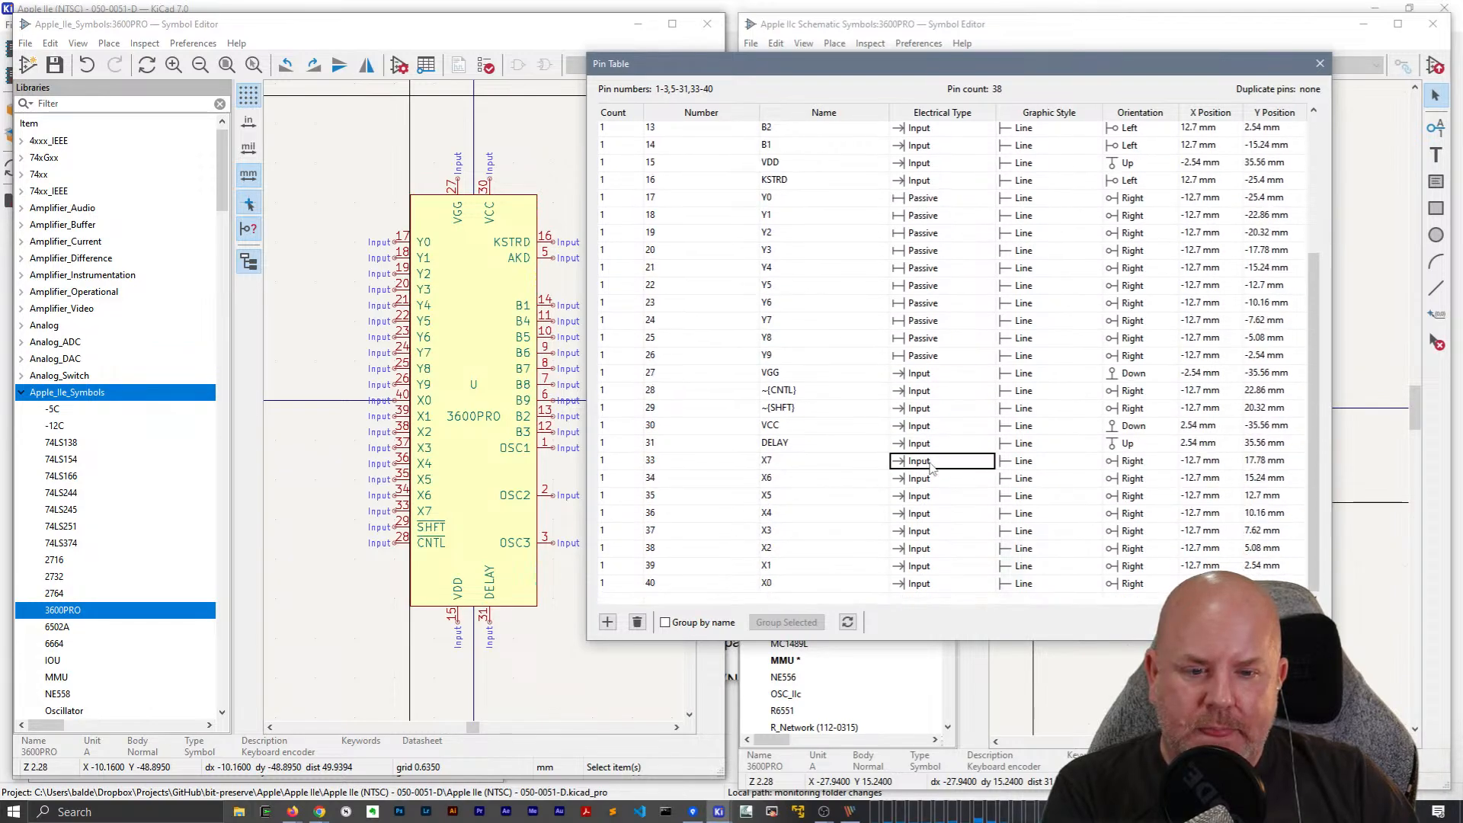
key(p)
click(932, 481)
key(p)
click(932, 498)
key(p)
click(935, 516)
key(p)
click(937, 532)
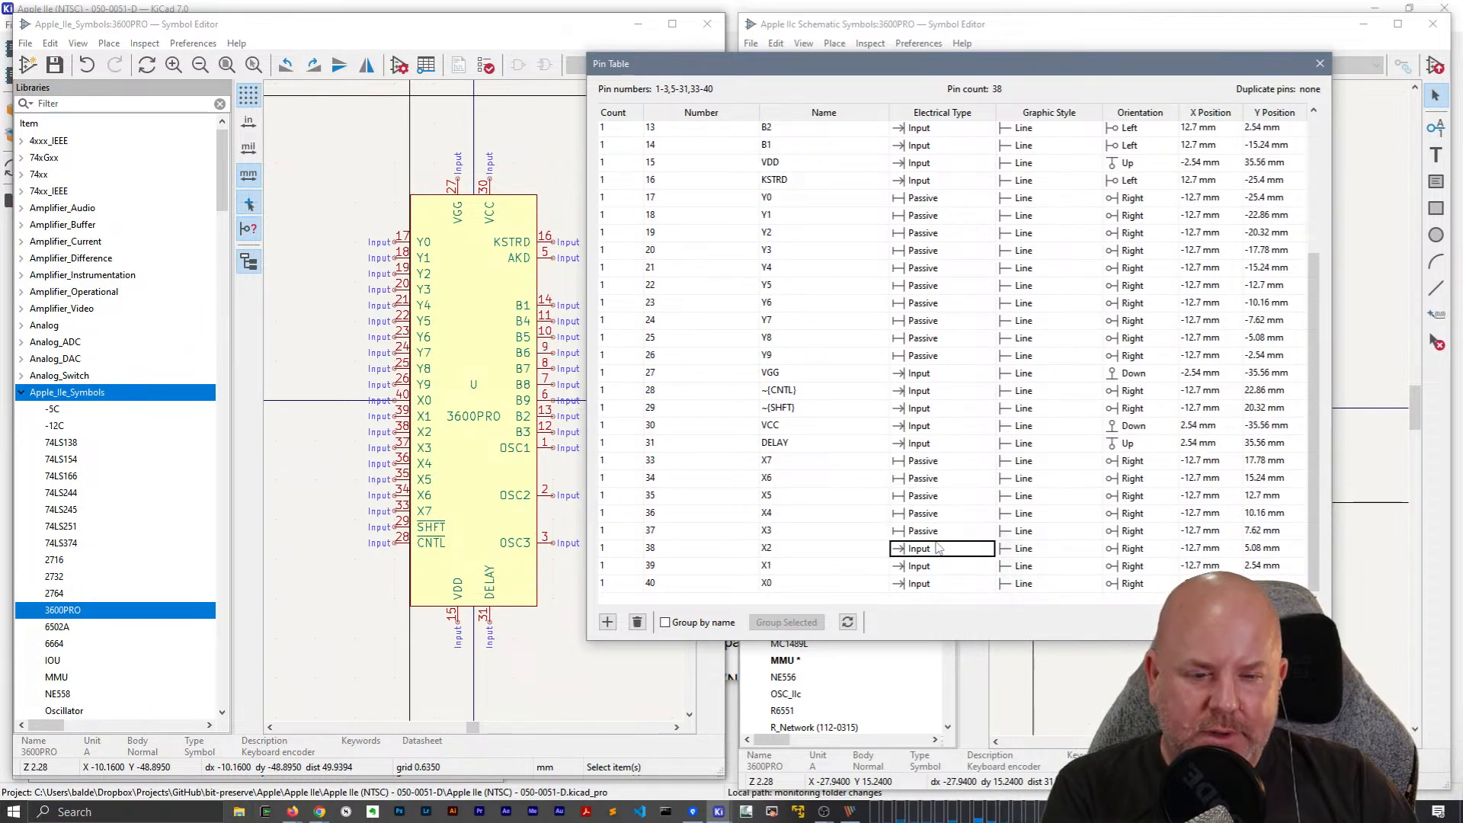
key(p)
click(936, 568)
key(p)
click(933, 567)
key(p)
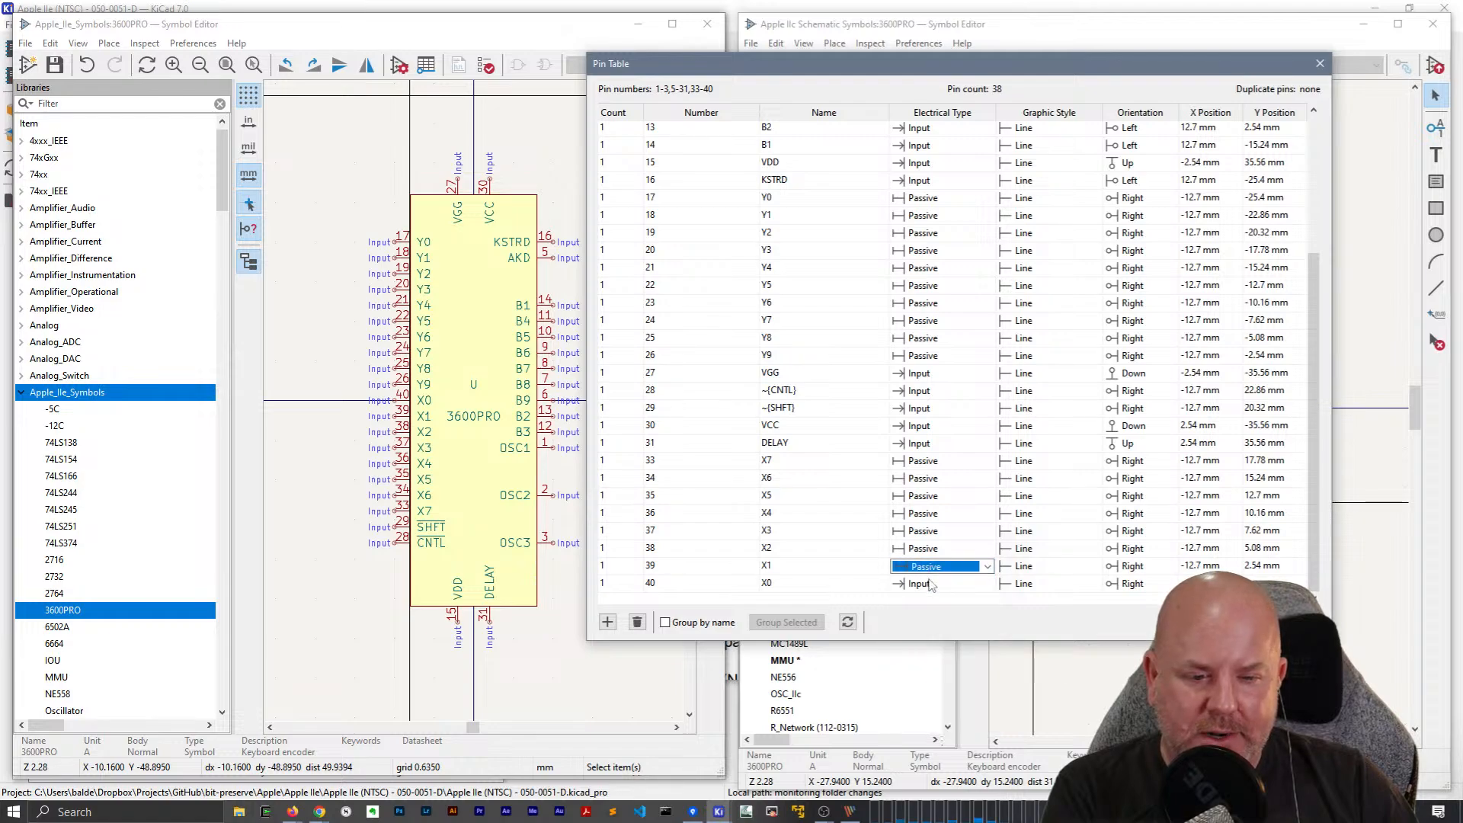
click(931, 583)
key(p)
Uncover the reference symbol and set the electrical type of pins 5 (AKD) and 16 (KSTRD) to Output.
drag(1017, 76, 741, 80)
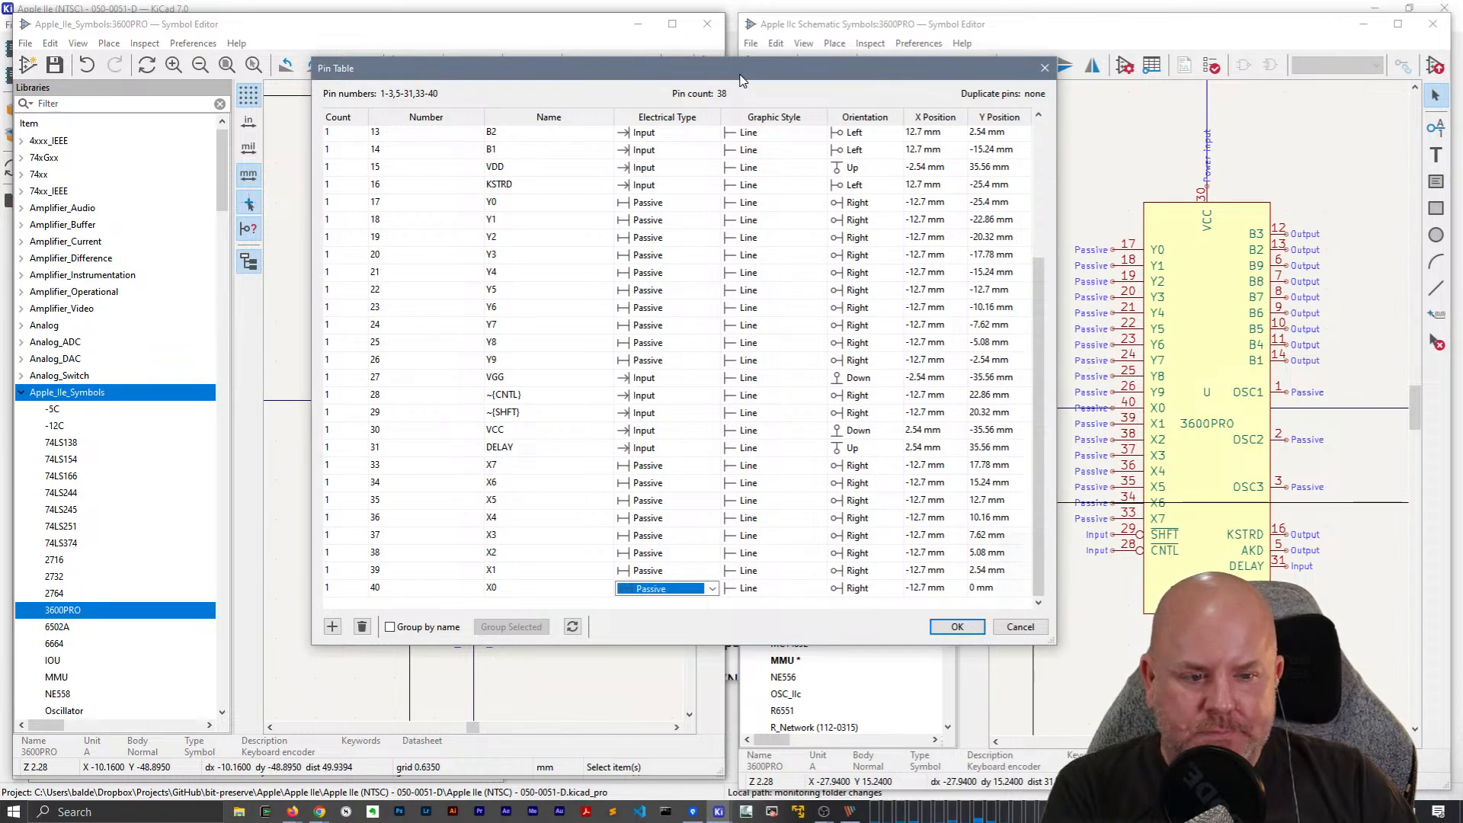
mouse_move(741, 80)
mouse_down()
mouse_move(977, 83)
mouse_move(729, 76)
mouse_up()
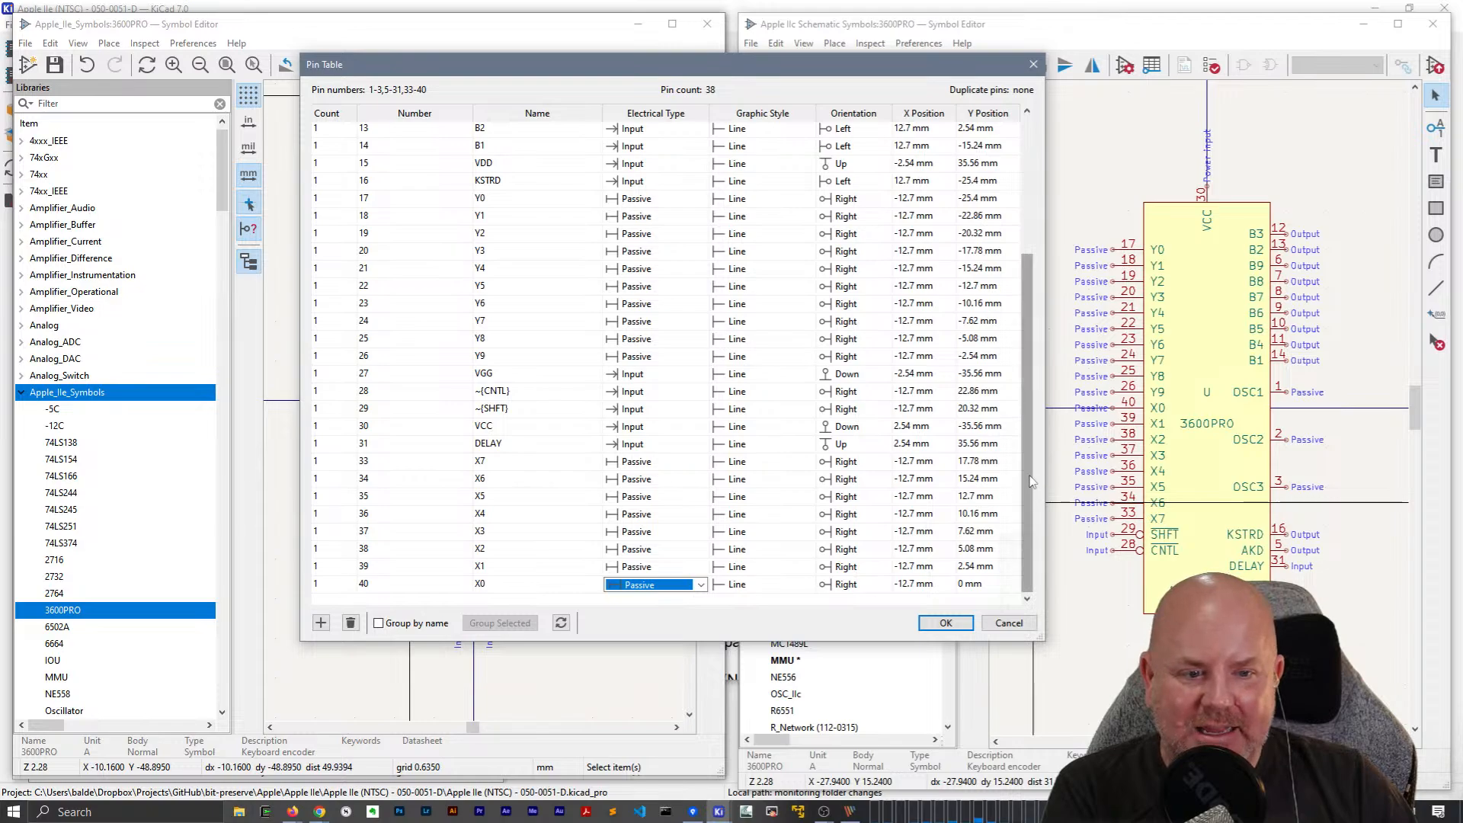
drag(1029, 463, 1005, 162)
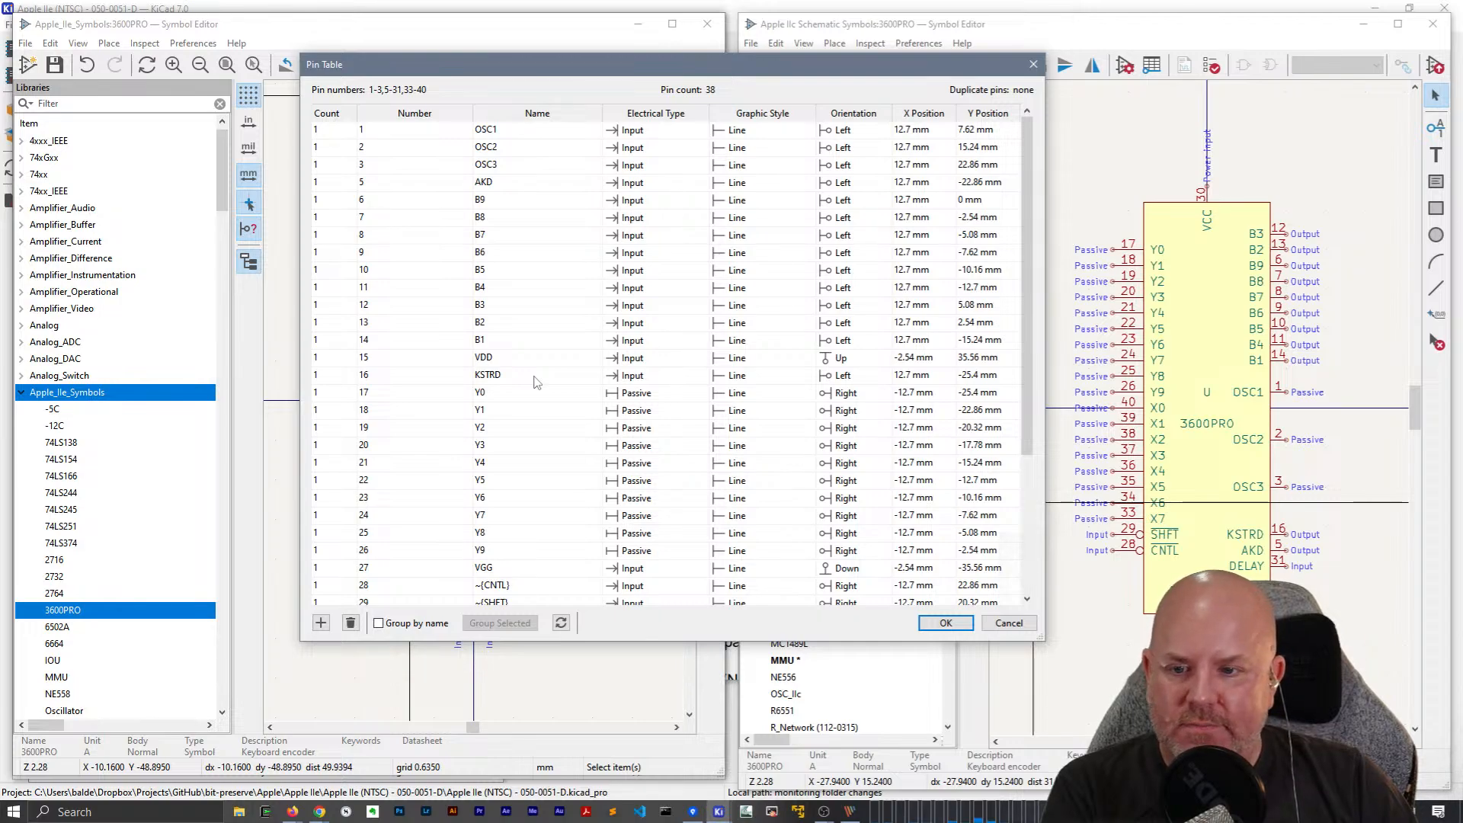
click(636, 183)
click(640, 183)
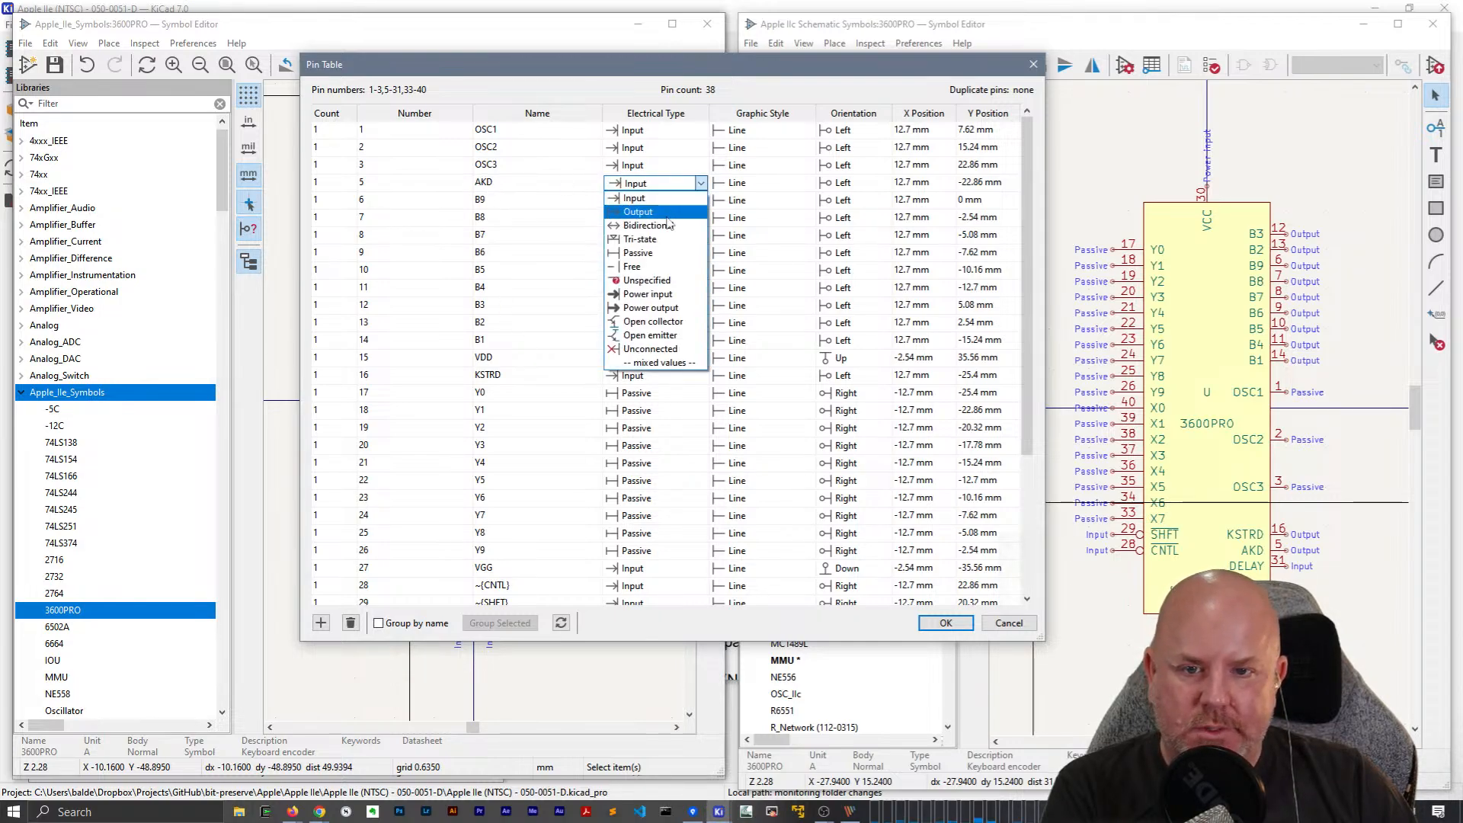
click(672, 218)
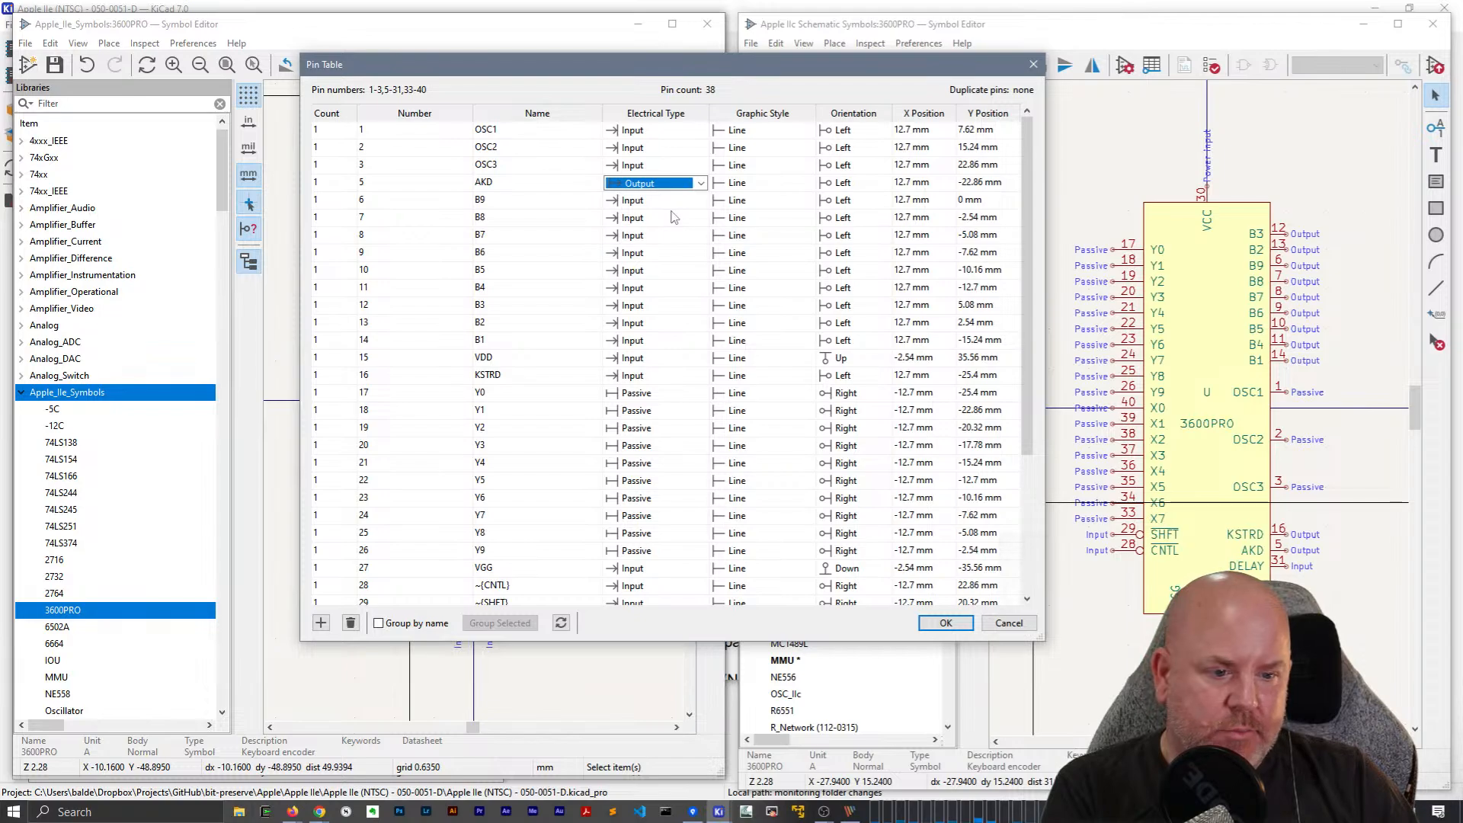
click(640, 375)
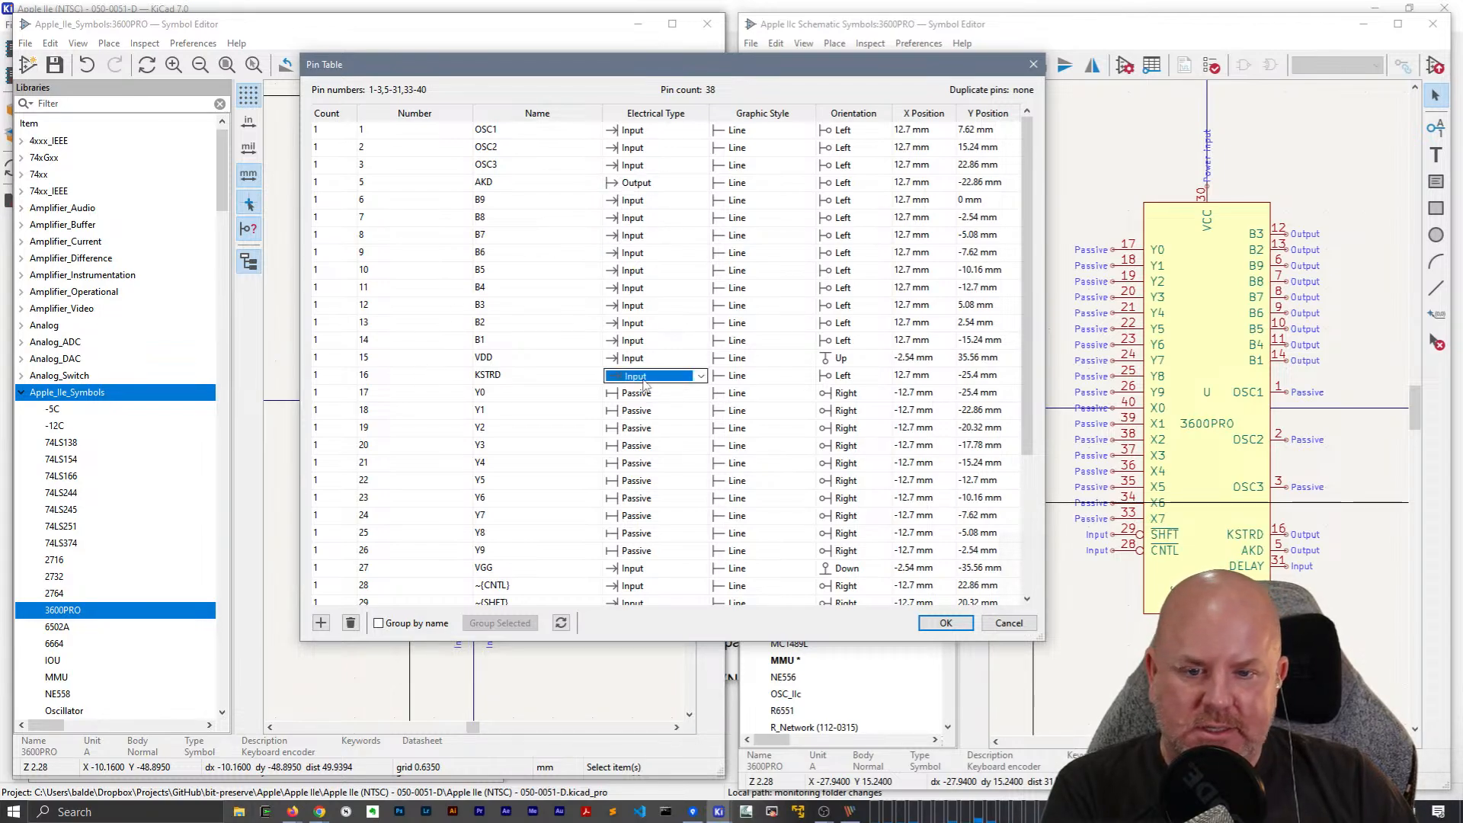
click(654, 376)
click(654, 410)
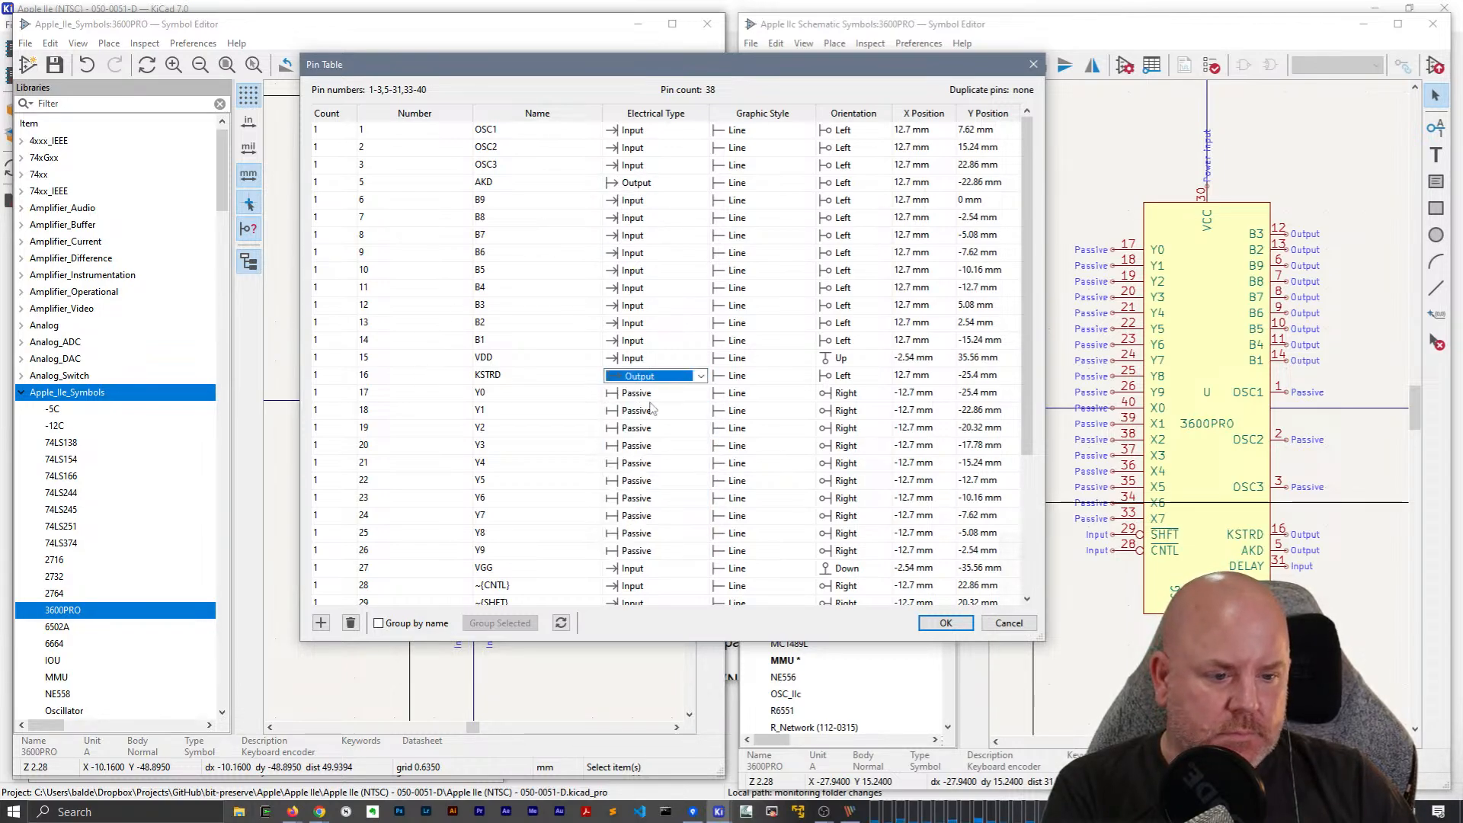
Set the electrical type of pins 6 to 14 (B9 to B1) to Output.
click(650, 202)
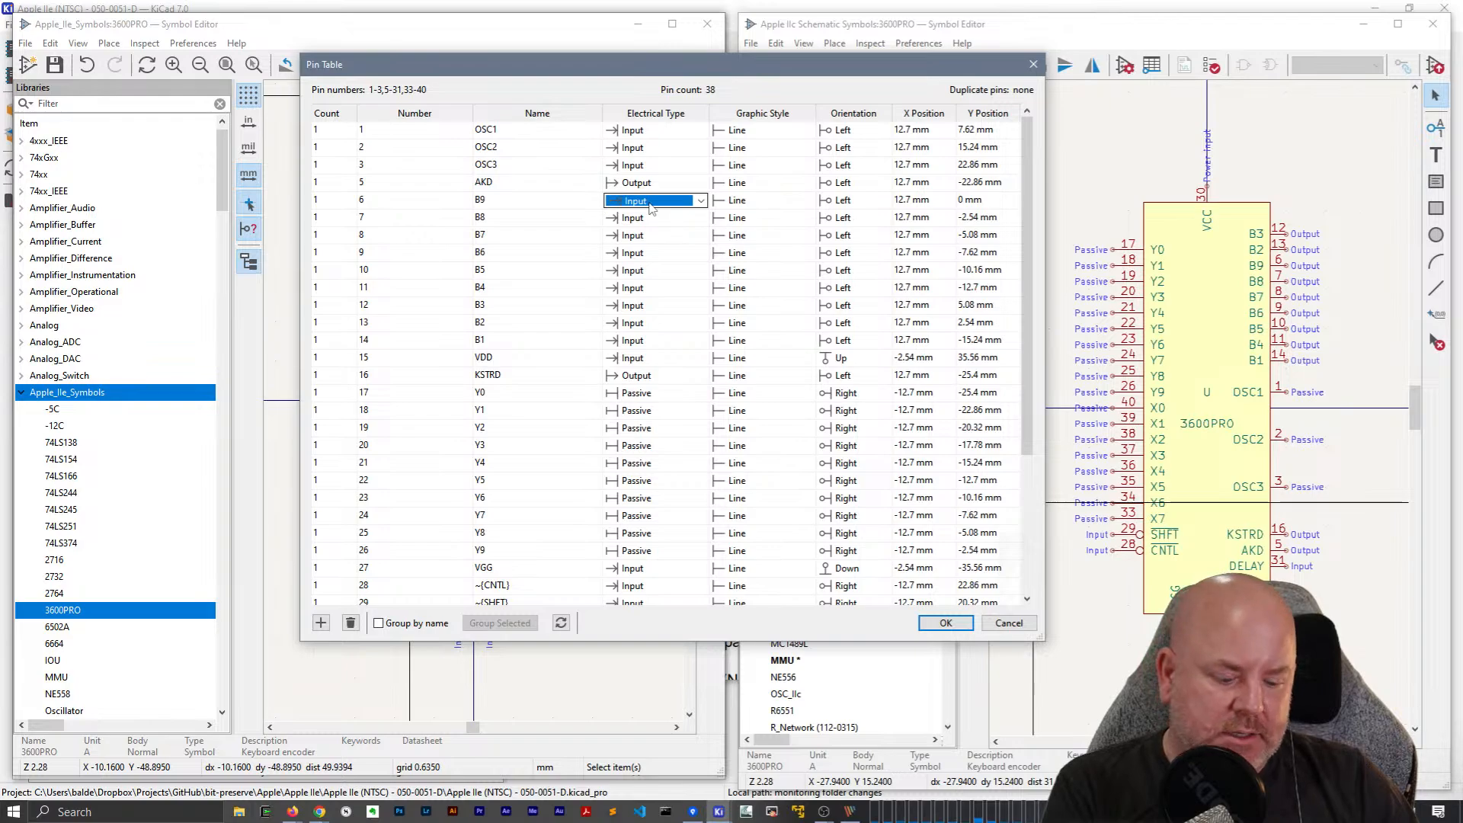
key(o)
click(648, 219)
key(o)
click(651, 237)
key(o)
click(653, 253)
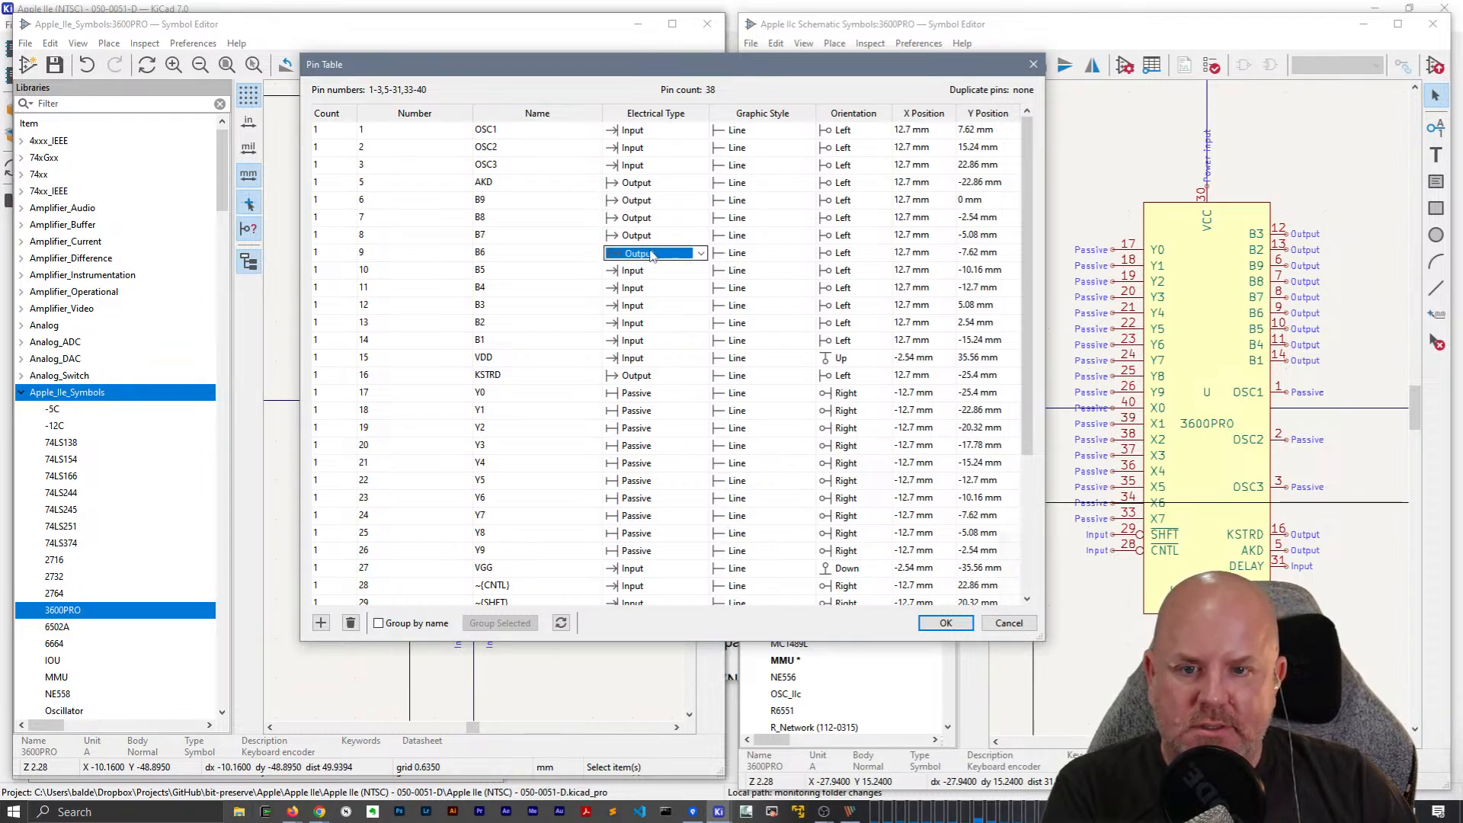
key(o)
click(659, 272)
click(672, 288)
key(o)
click(658, 305)
key(o)
click(660, 323)
key(o)
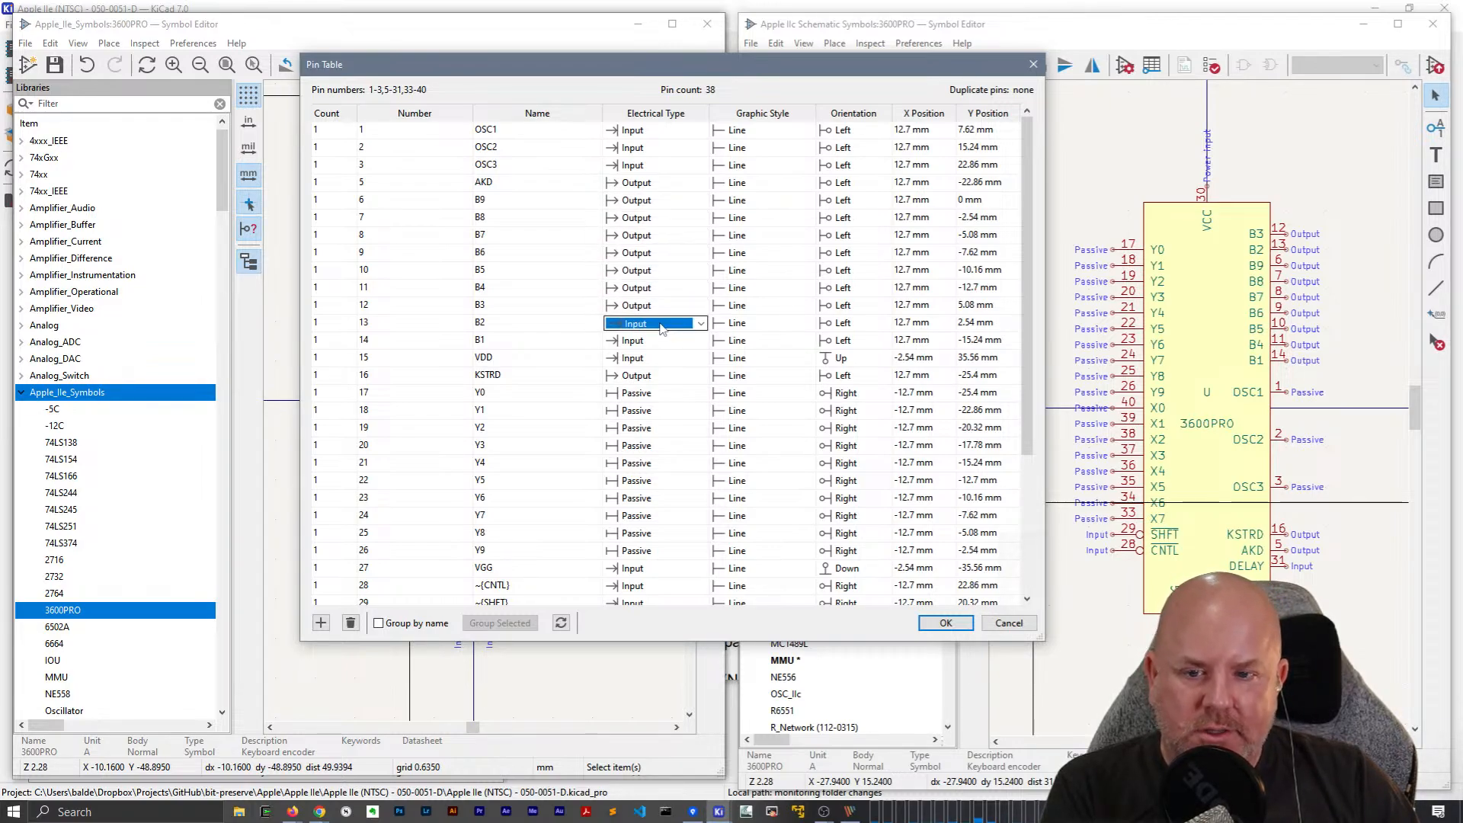
click(660, 340)
key(o)
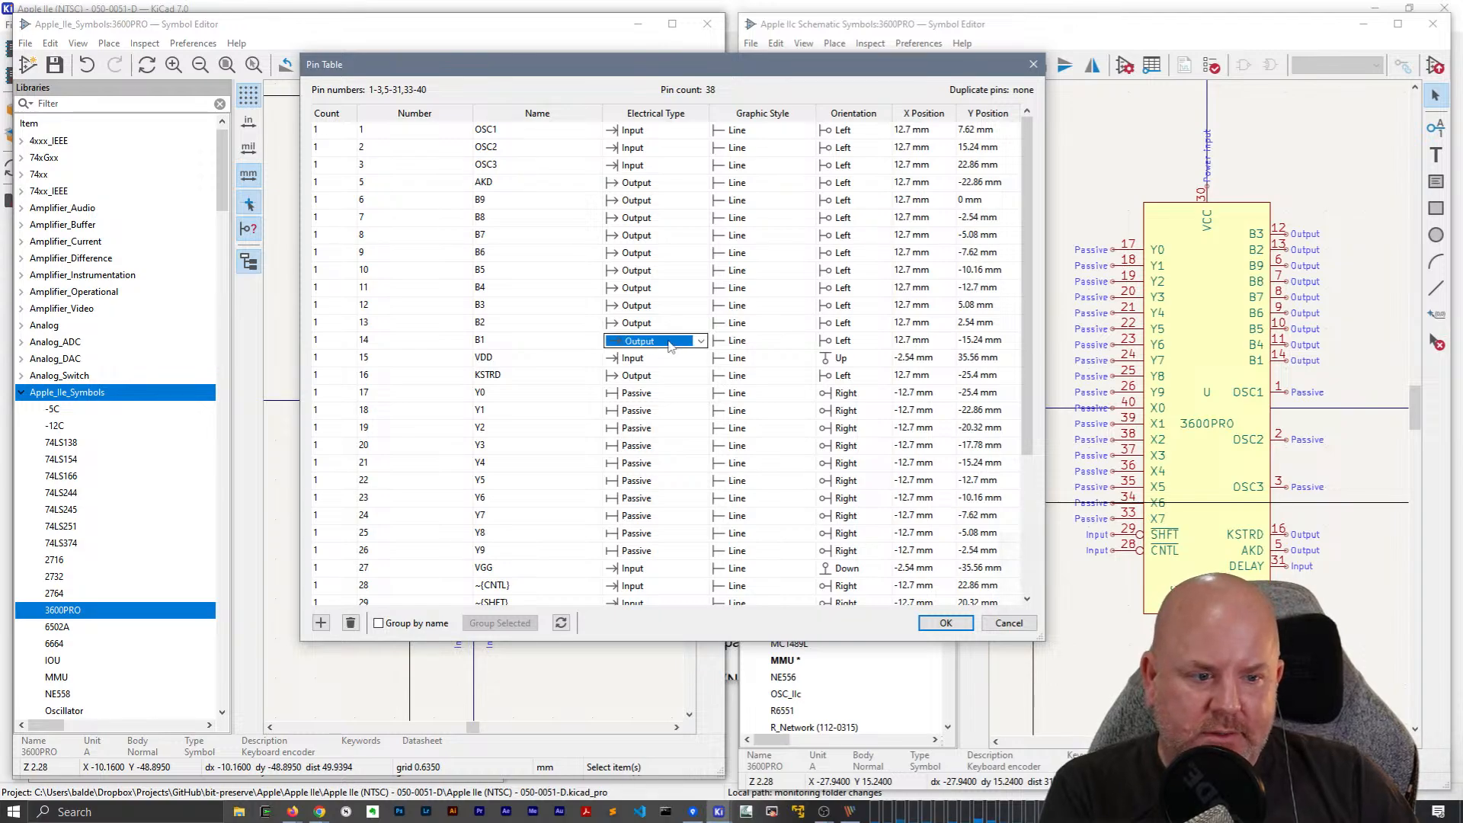
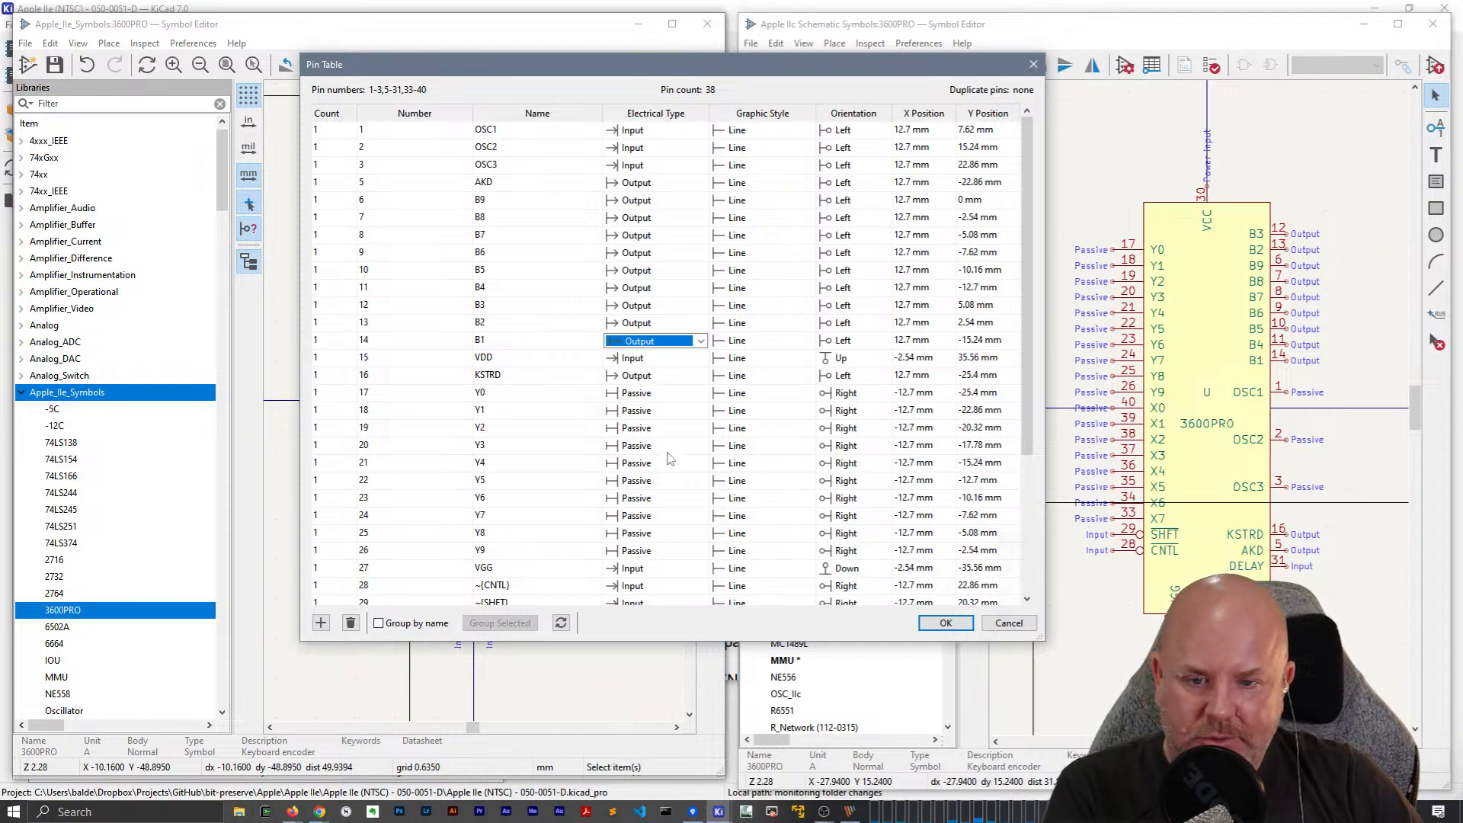
Set the electrical type of the oscillator pins 1 to 3 (OSC1, OSC2, OSC3) to Passive.
click(657, 136)
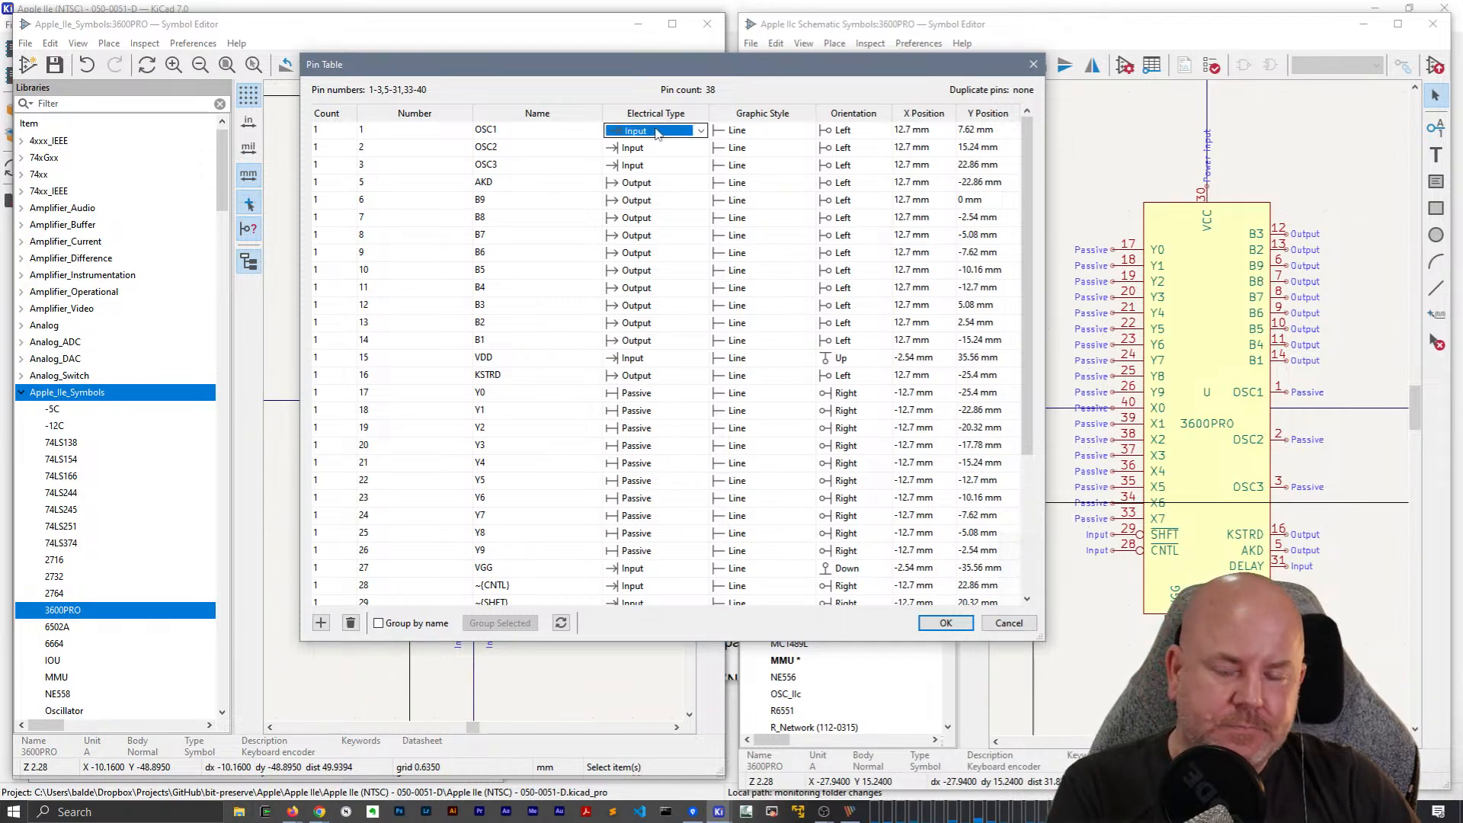
key(p)
click(655, 149)
key(p)
click(661, 168)
key(p)
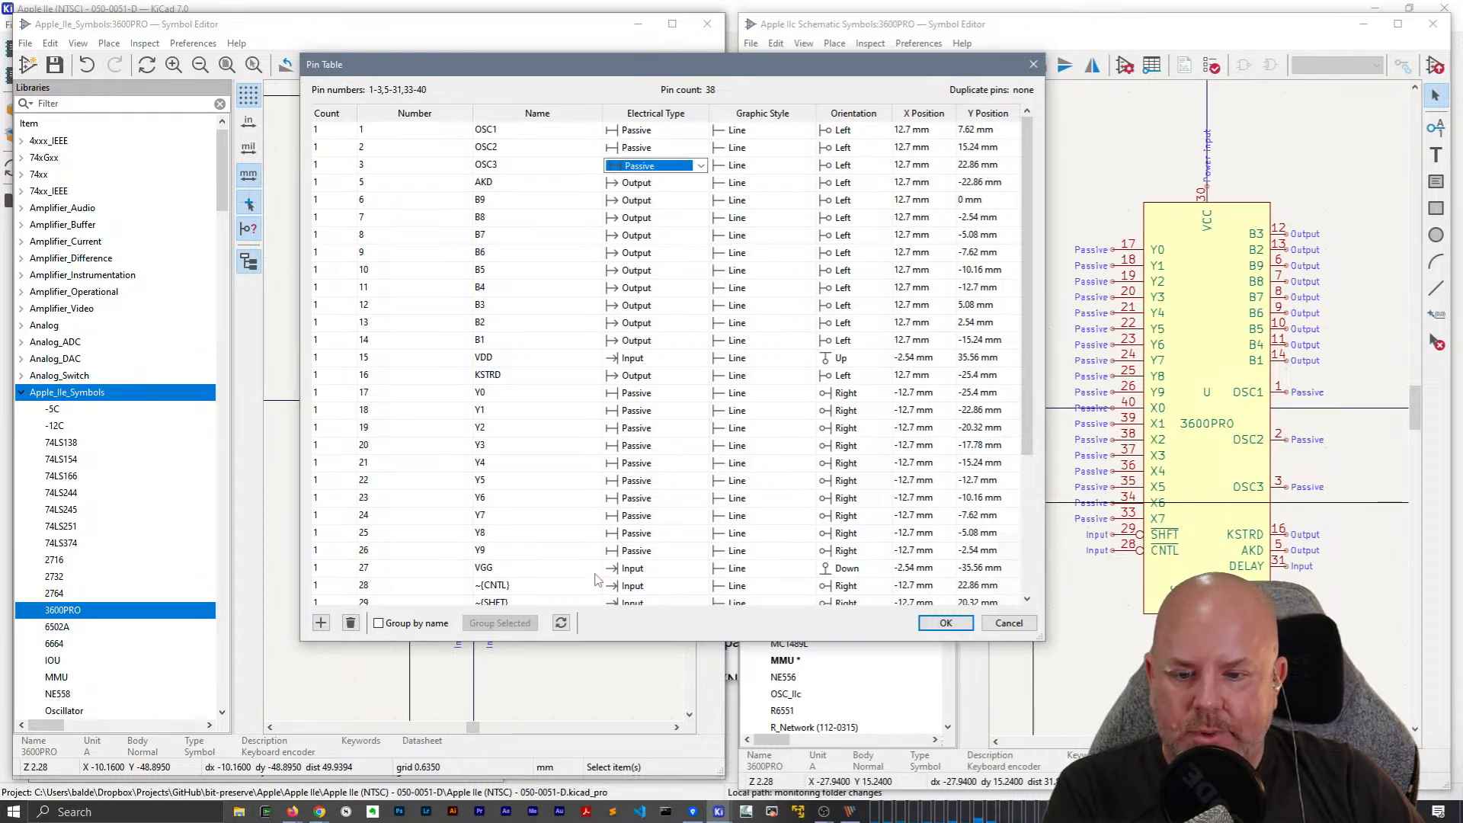
Set pins 27 (VGG), 30 (VCC) and 15 (VDD) to Power input and accept the pin table changes.
click(665, 574)
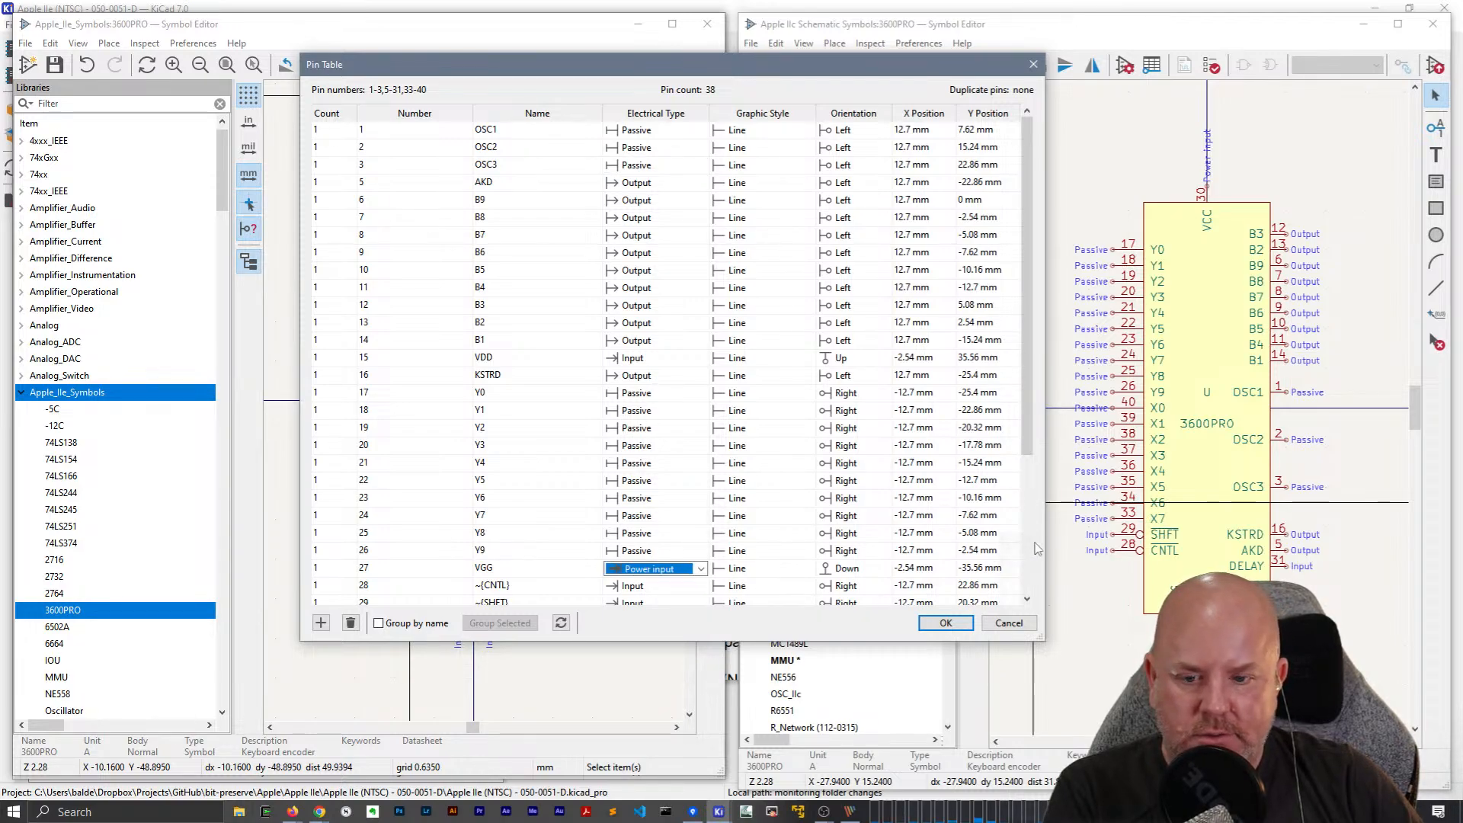
drag(1031, 427, 1044, 599)
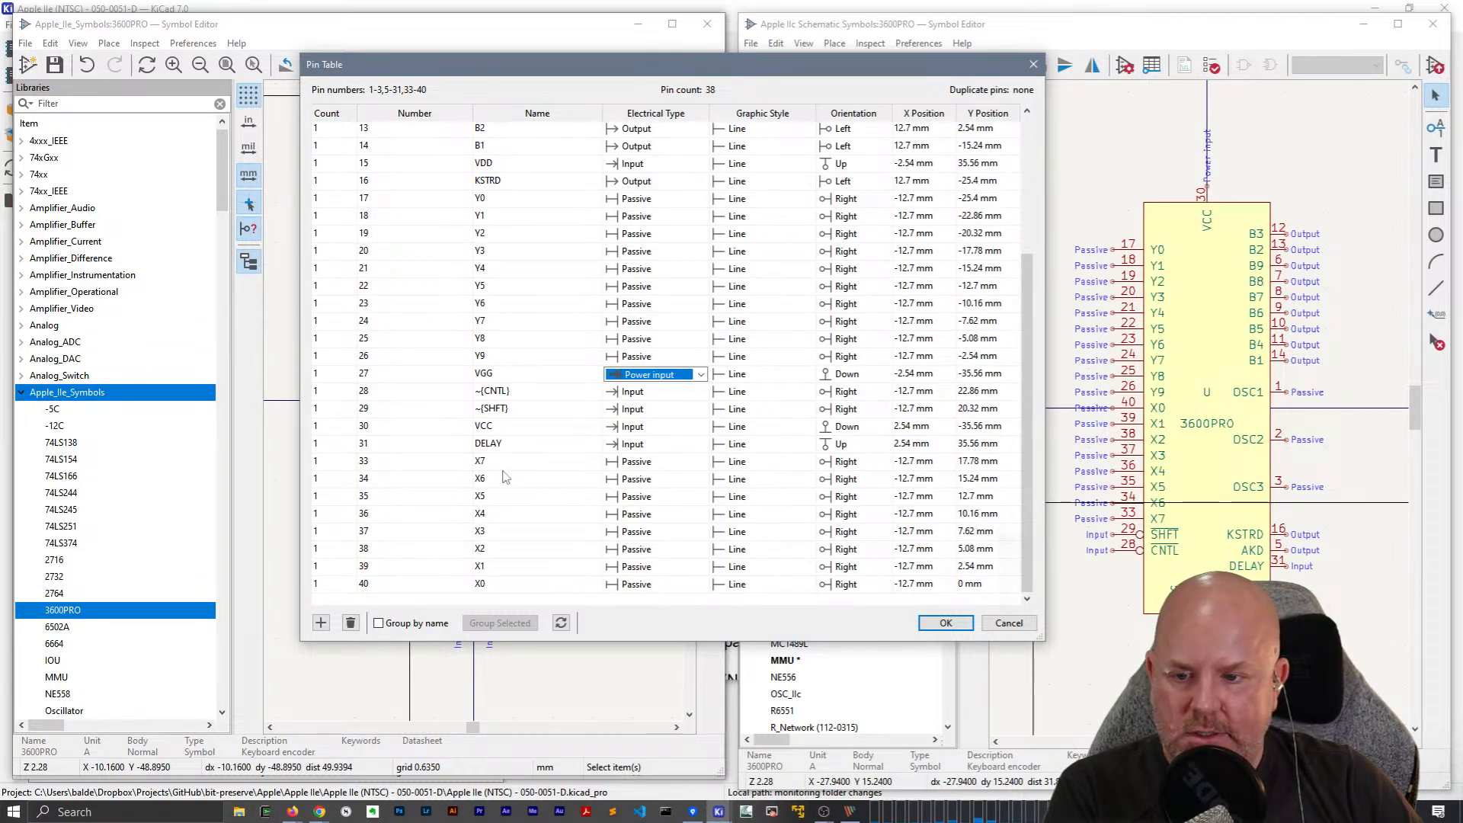
click(653, 431)
key(p)
key(p)
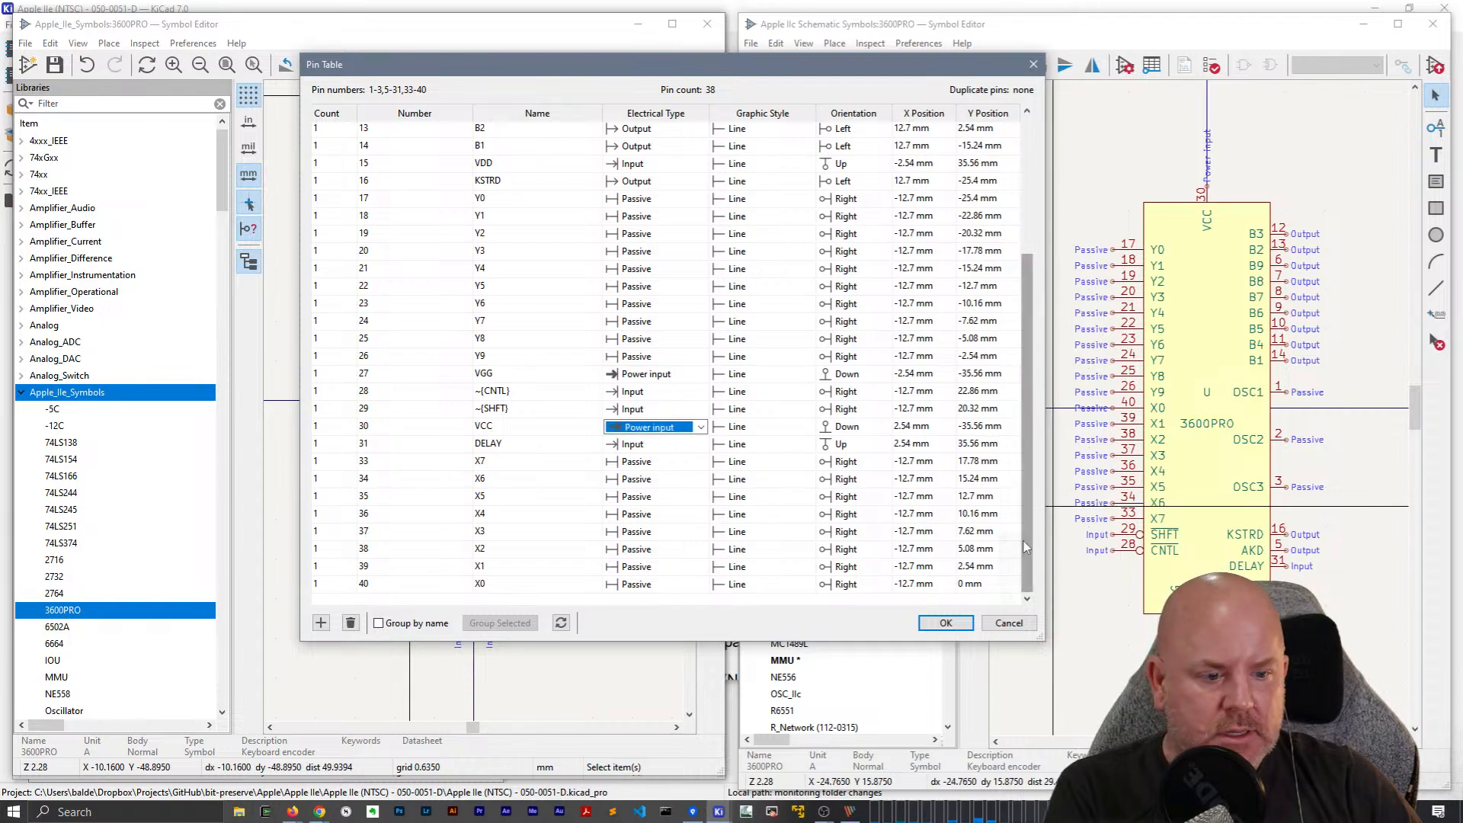
drag(1022, 560, 1038, 503)
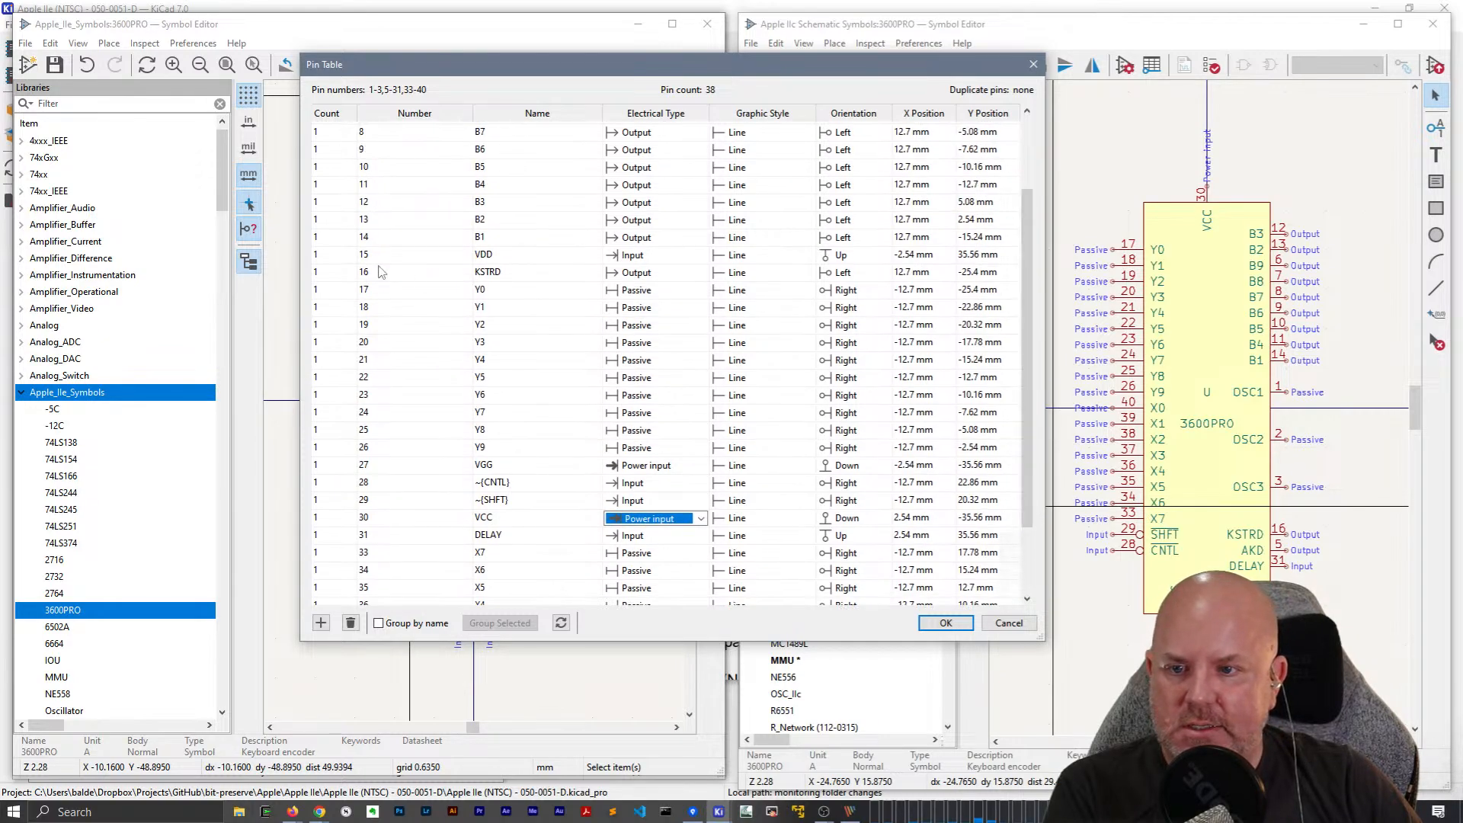
click(649, 257)
key(p)
key(p)
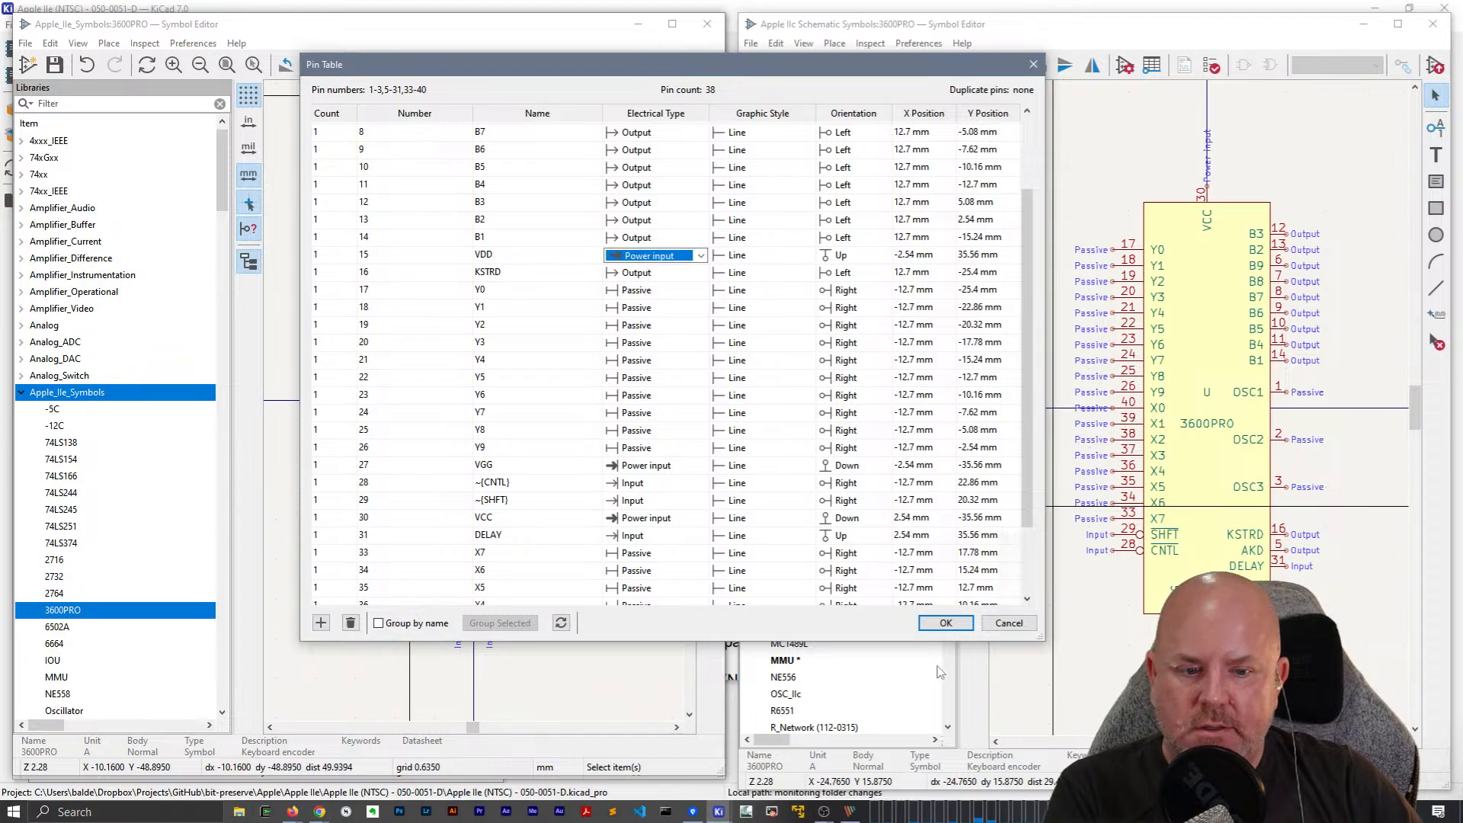
click(945, 622)
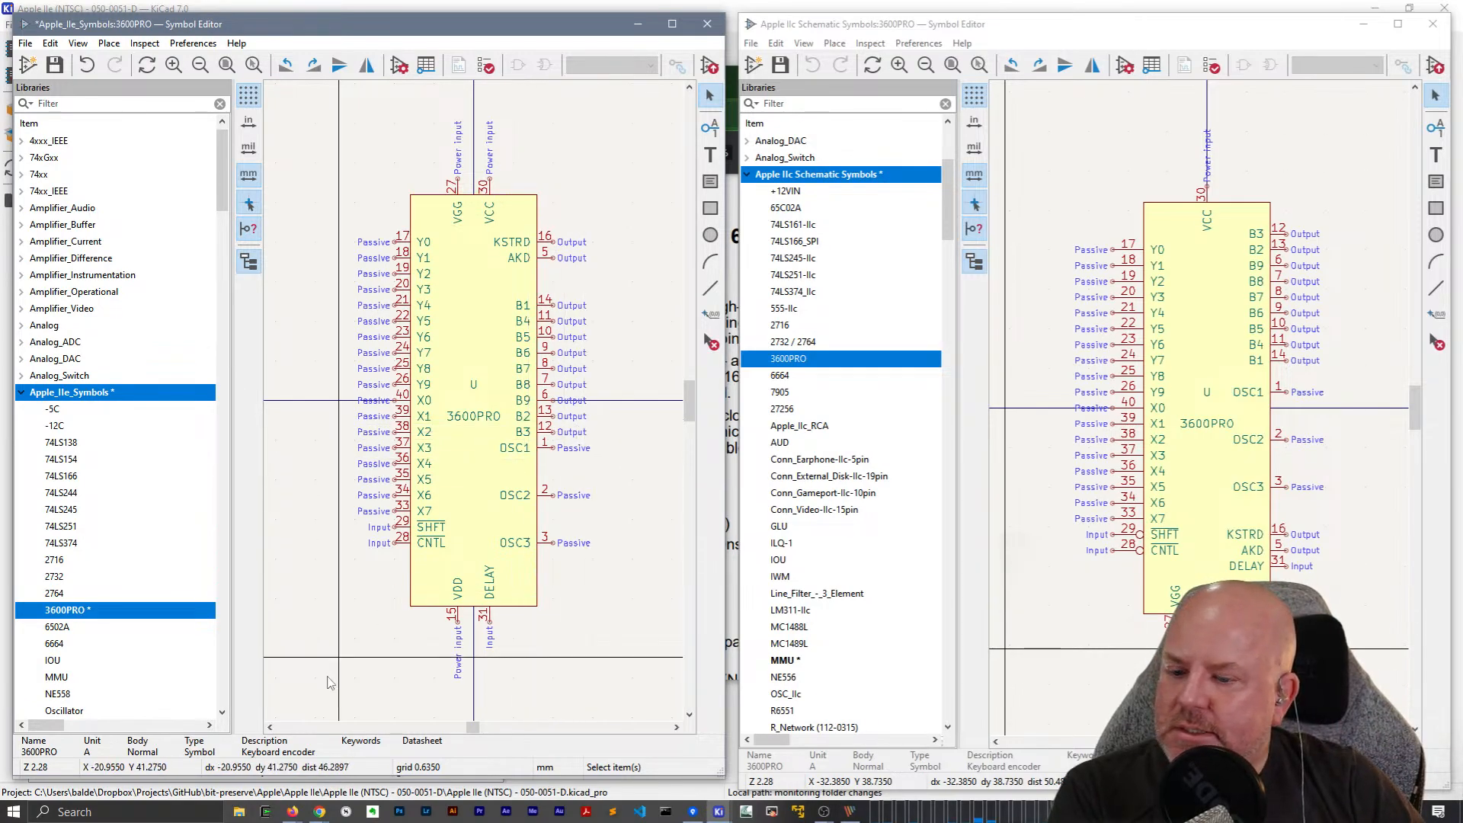
Save the edited 3600PRO symbol to the Apple_IIe_Symbols library and close its symbol editor.
click(293, 811)
click(217, 776)
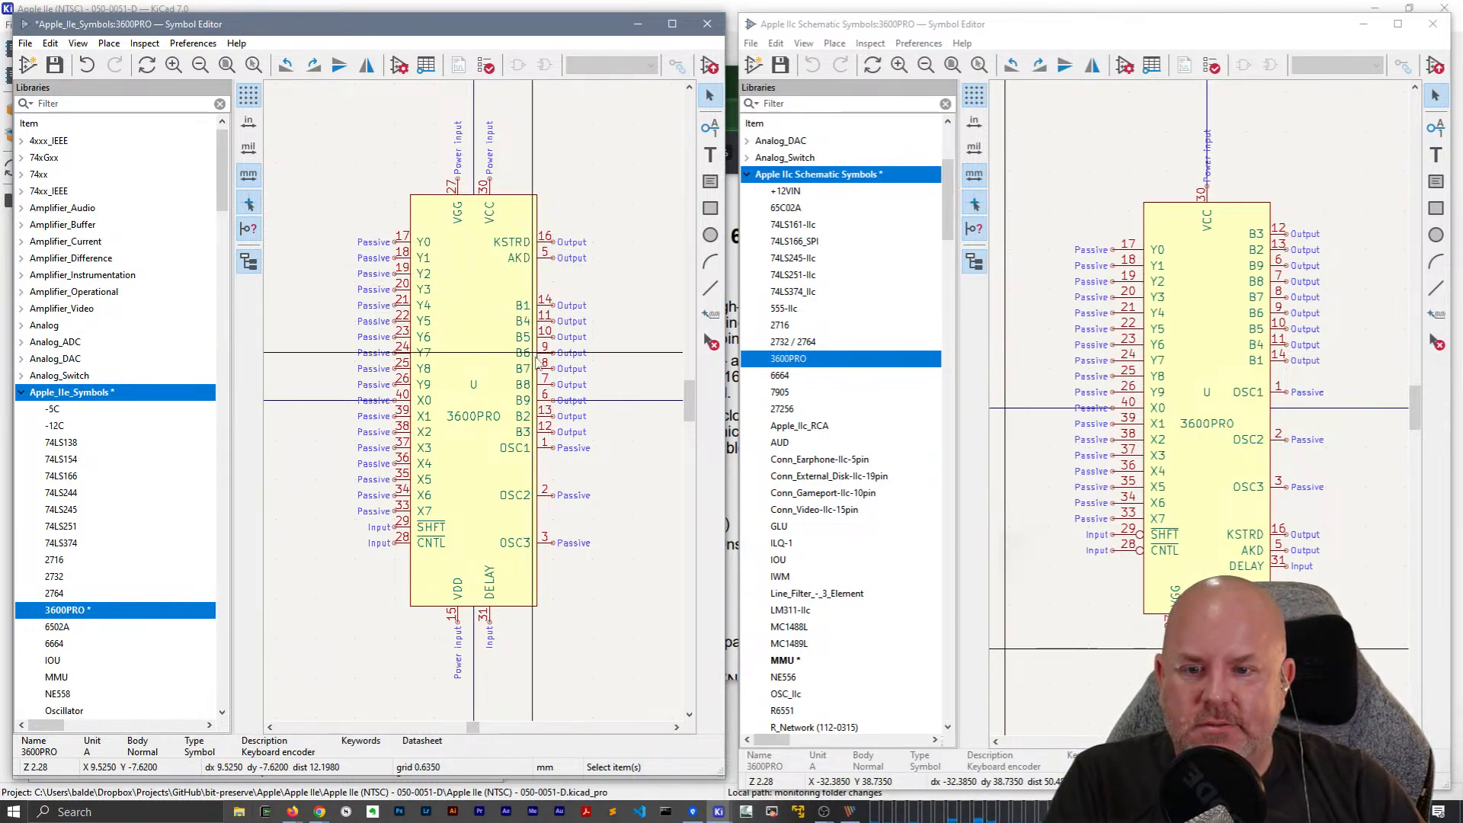
key(ctrl+s)
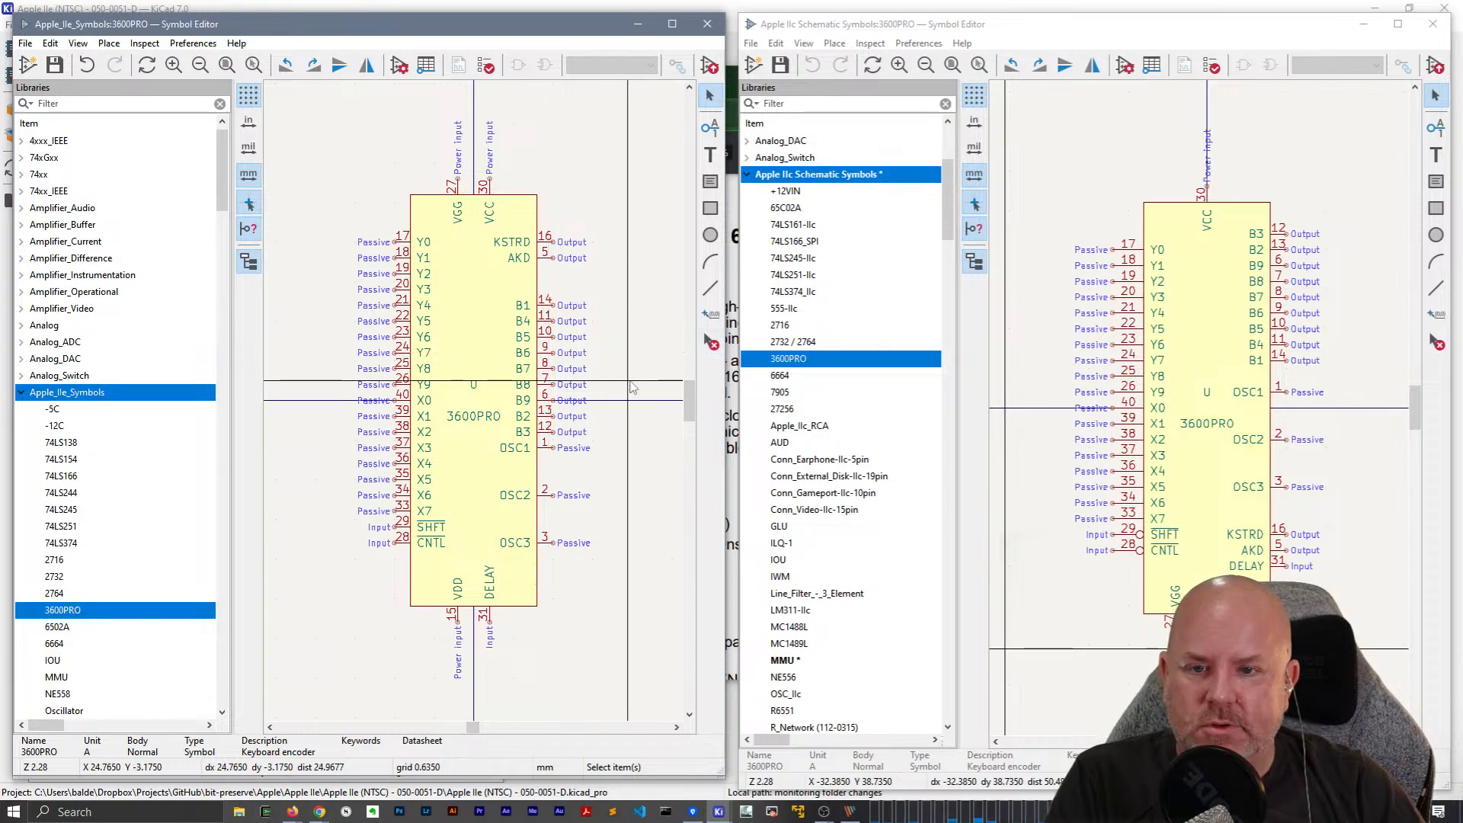
click(707, 24)
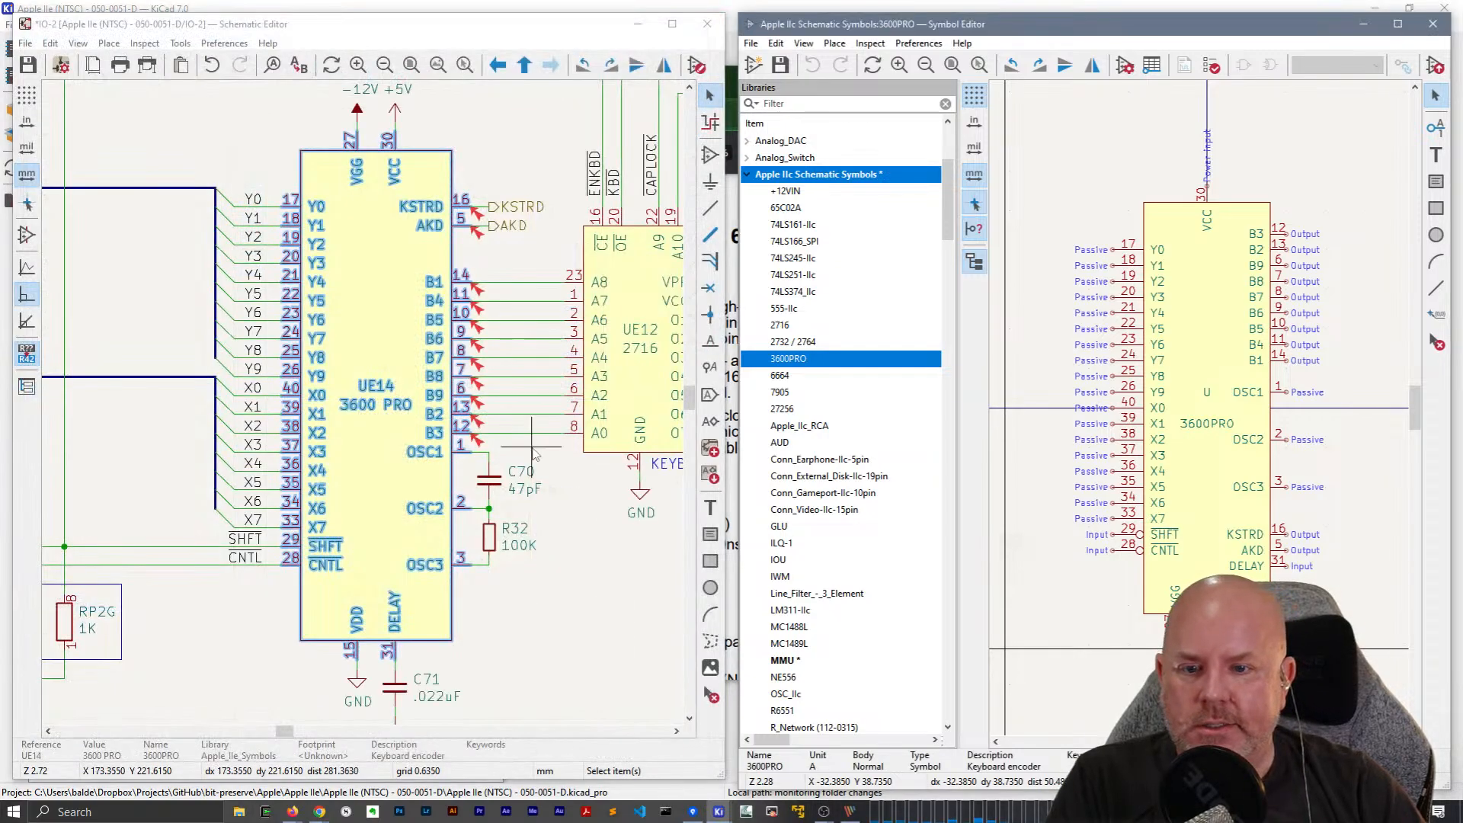
Examine the pin types of keyboard ROM UE12 (2716) in the symbol editor and its connections to UE14 on the IO-2 sheet.
click(542, 627)
middle_drag(545, 550, 288, 561)
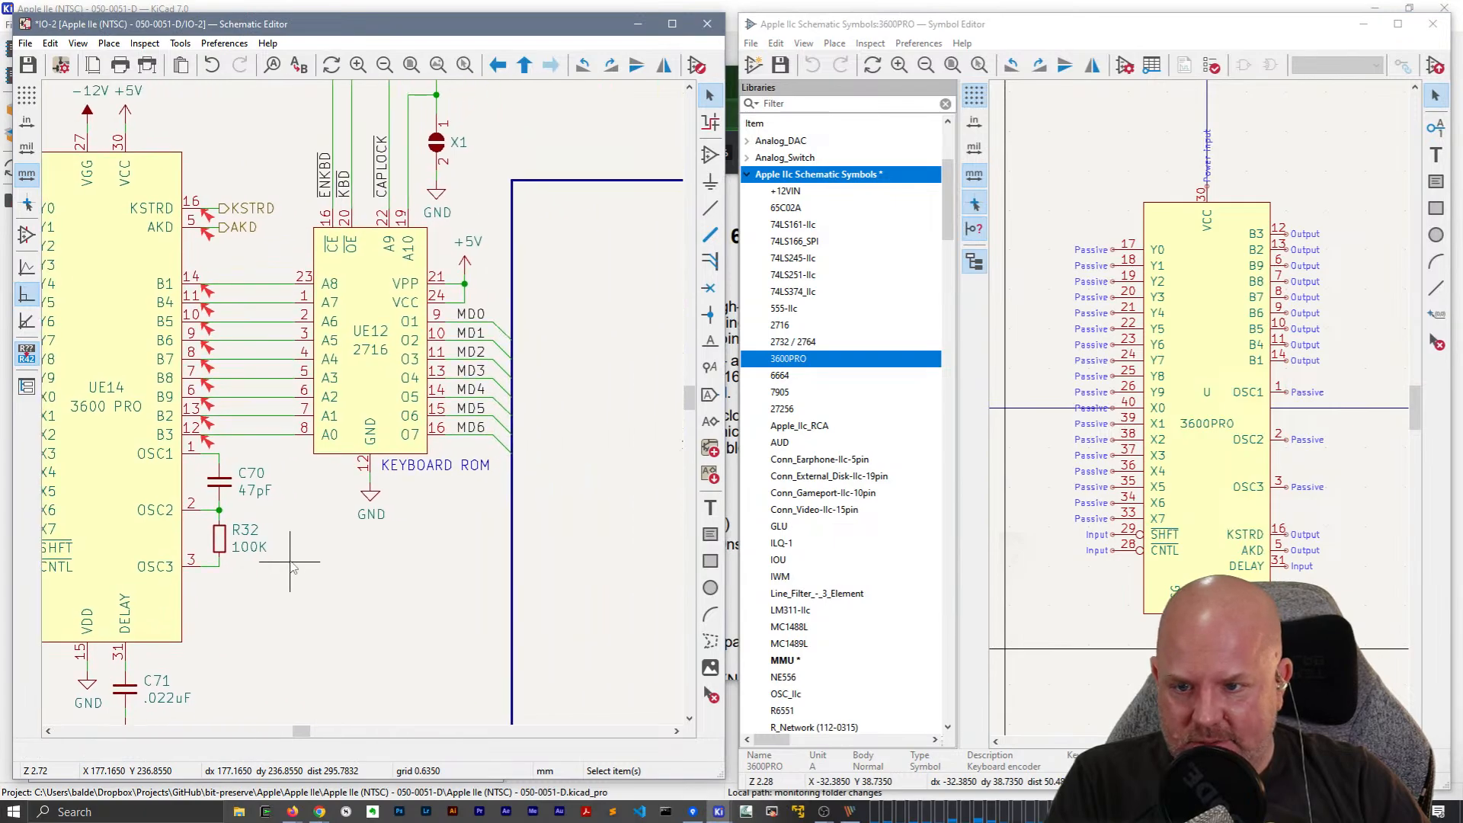
click(374, 399)
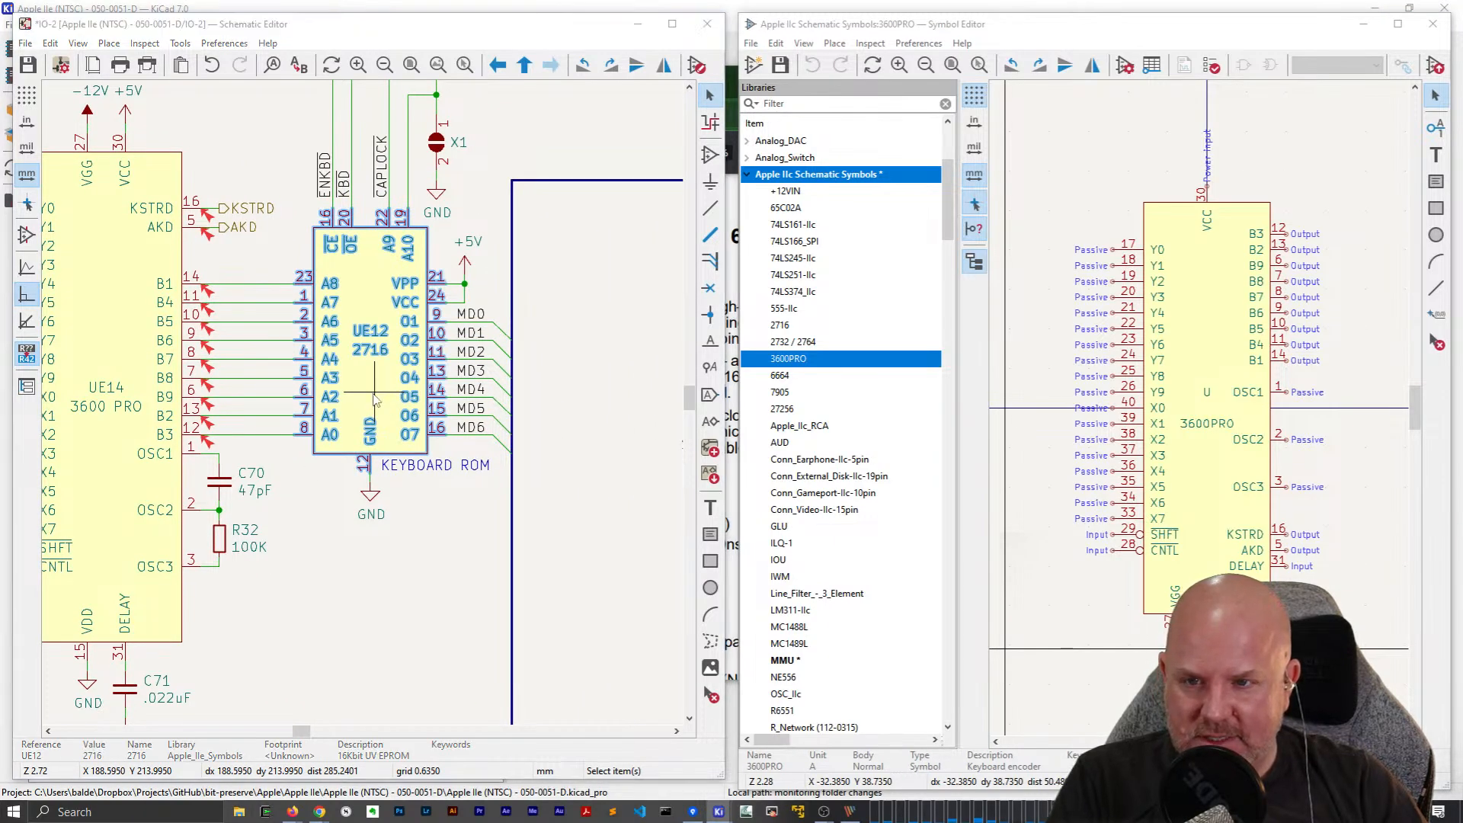
double_click(373, 398)
click(920, 668)
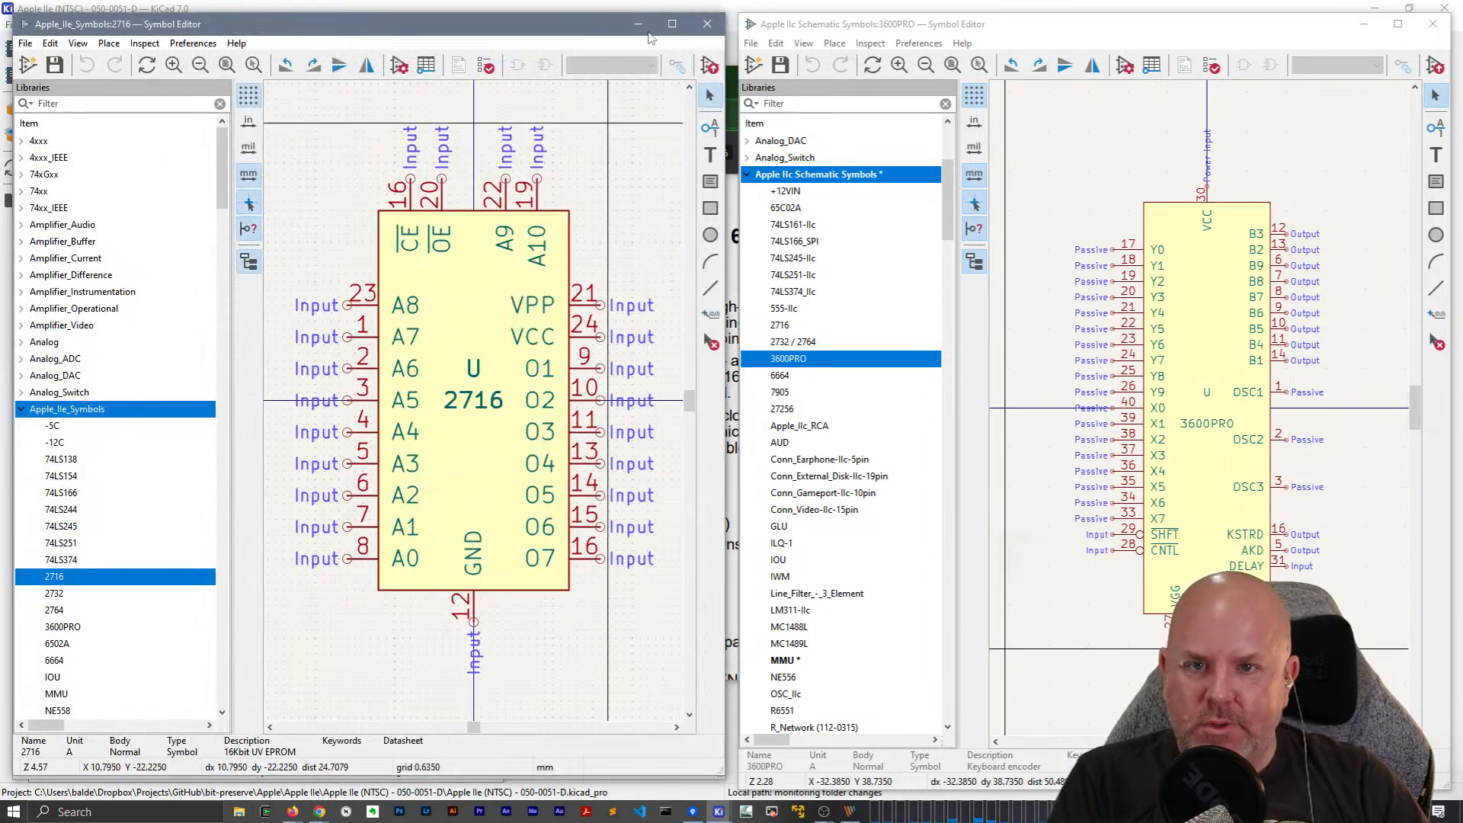
click(707, 23)
middle_drag(337, 442, 456, 536)
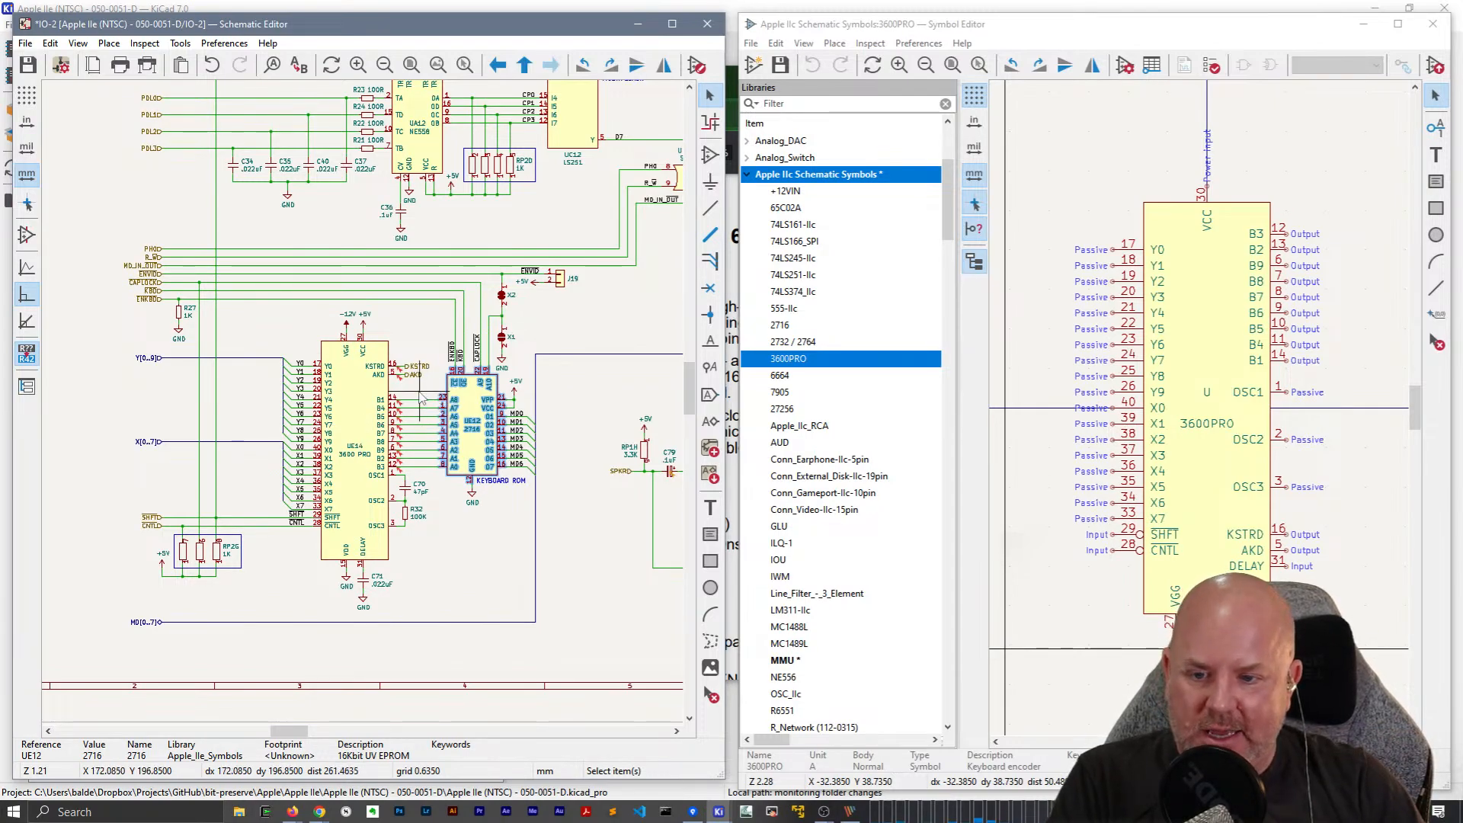
scroll(506, 479, up, 3)
middle_drag(347, 424, 422, 492)
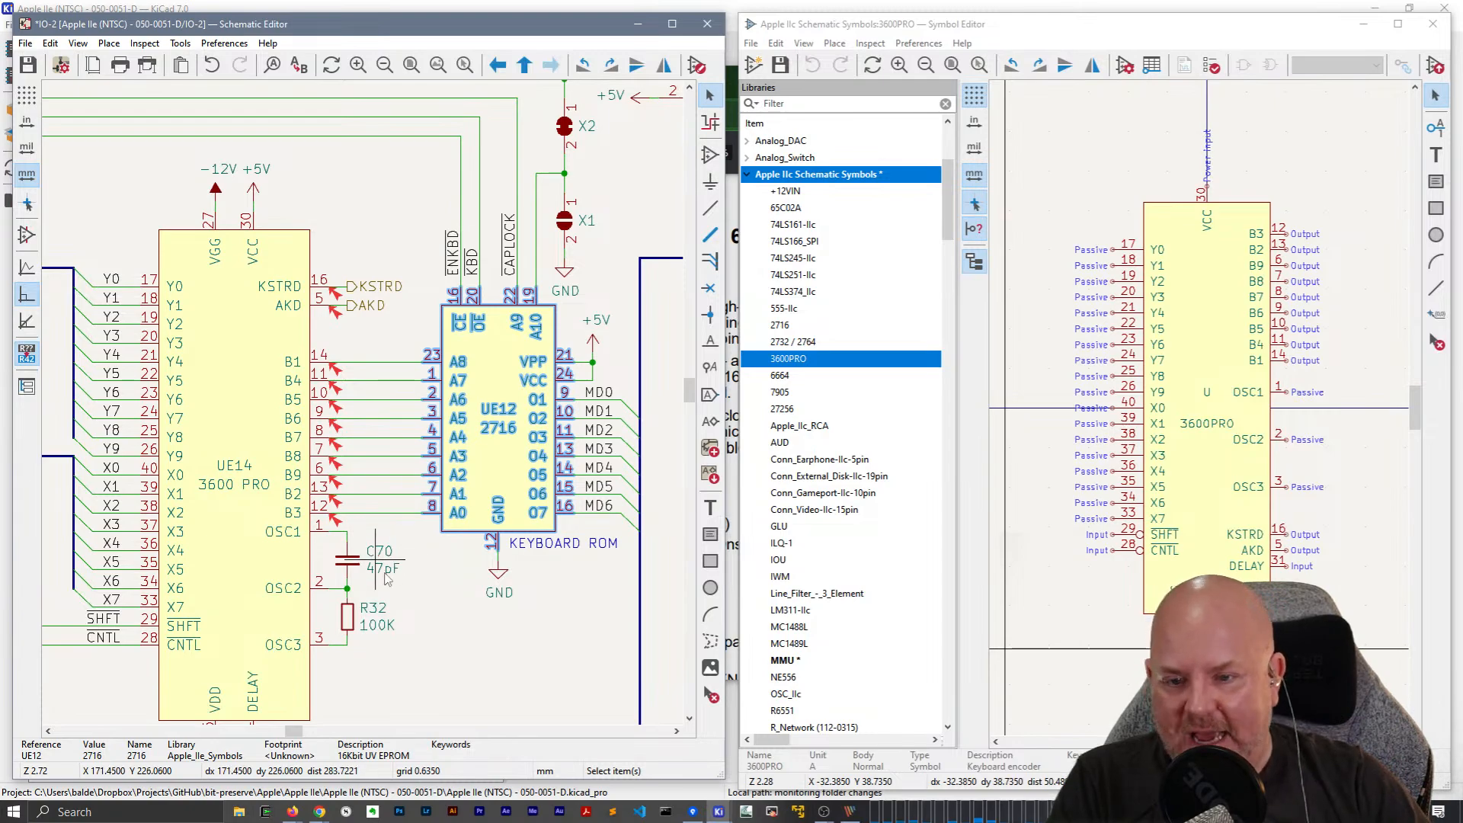
Open the library symbol of keyboard ROM UE12 (2716) for editing and widen the symbol editor window.
middle_drag(464, 661, 312, 632)
click(343, 411)
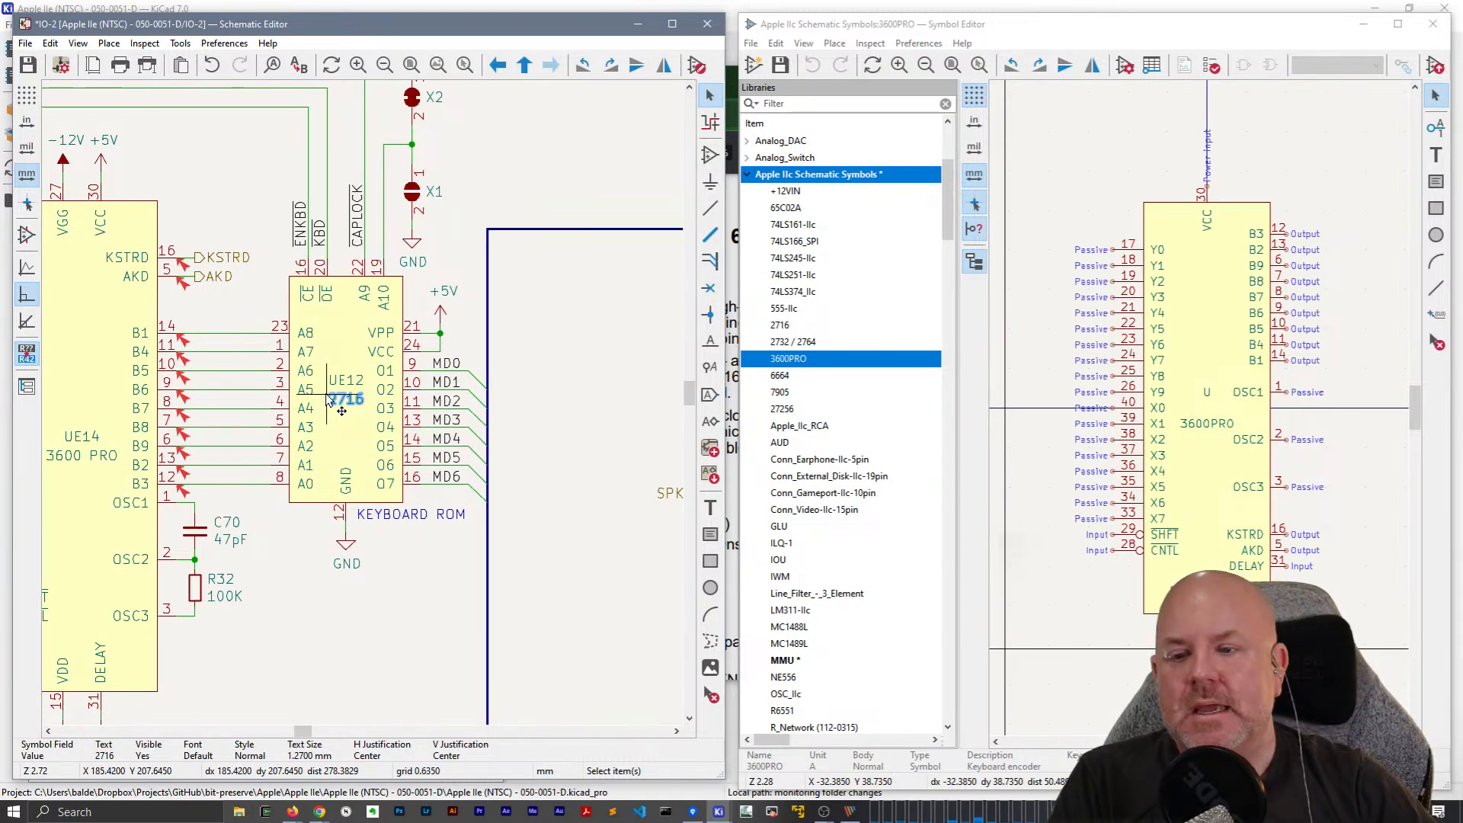
click(331, 355)
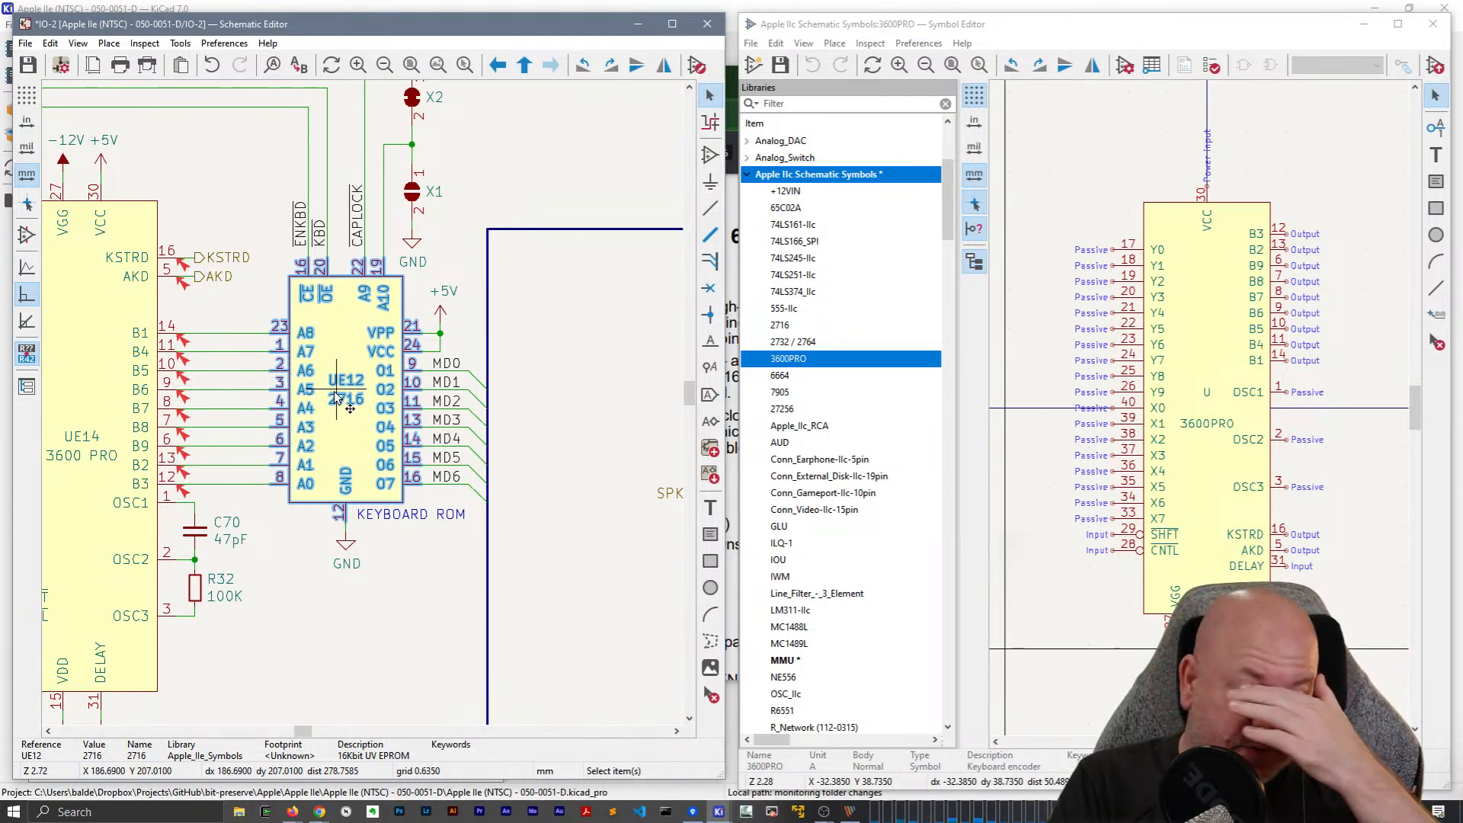
double_click(388, 326)
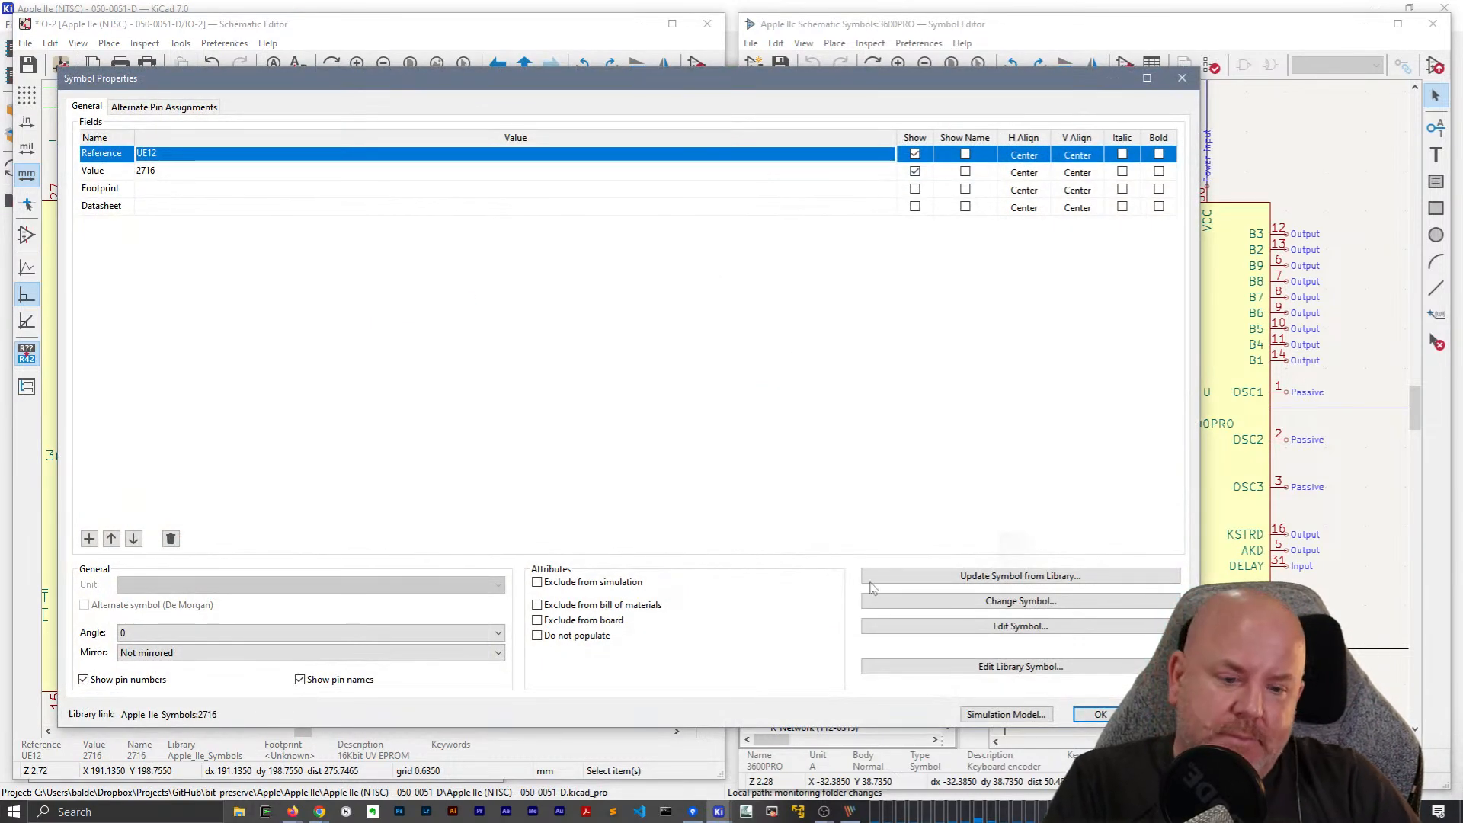
click(945, 666)
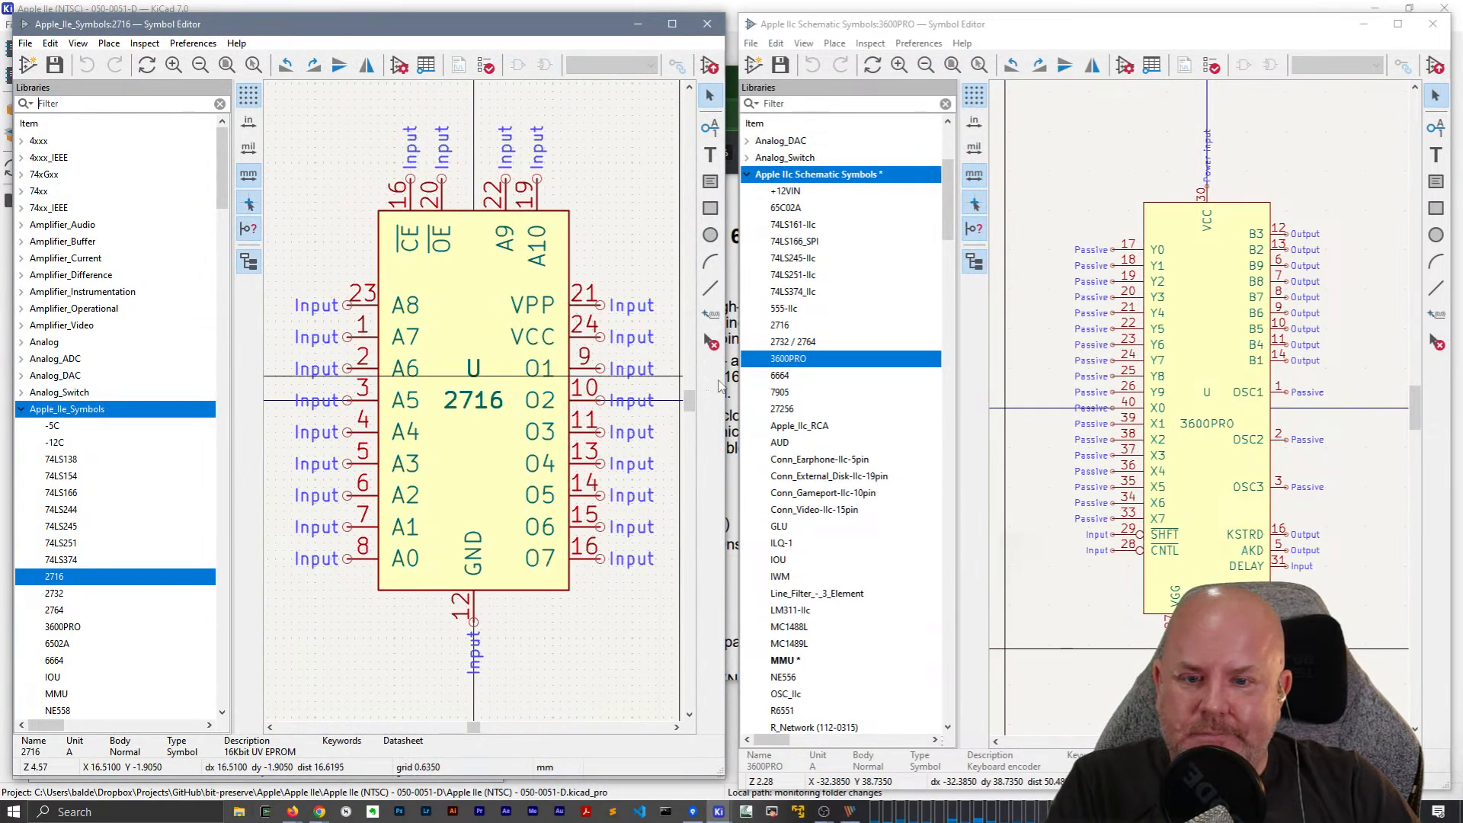
drag(720, 385, 898, 367)
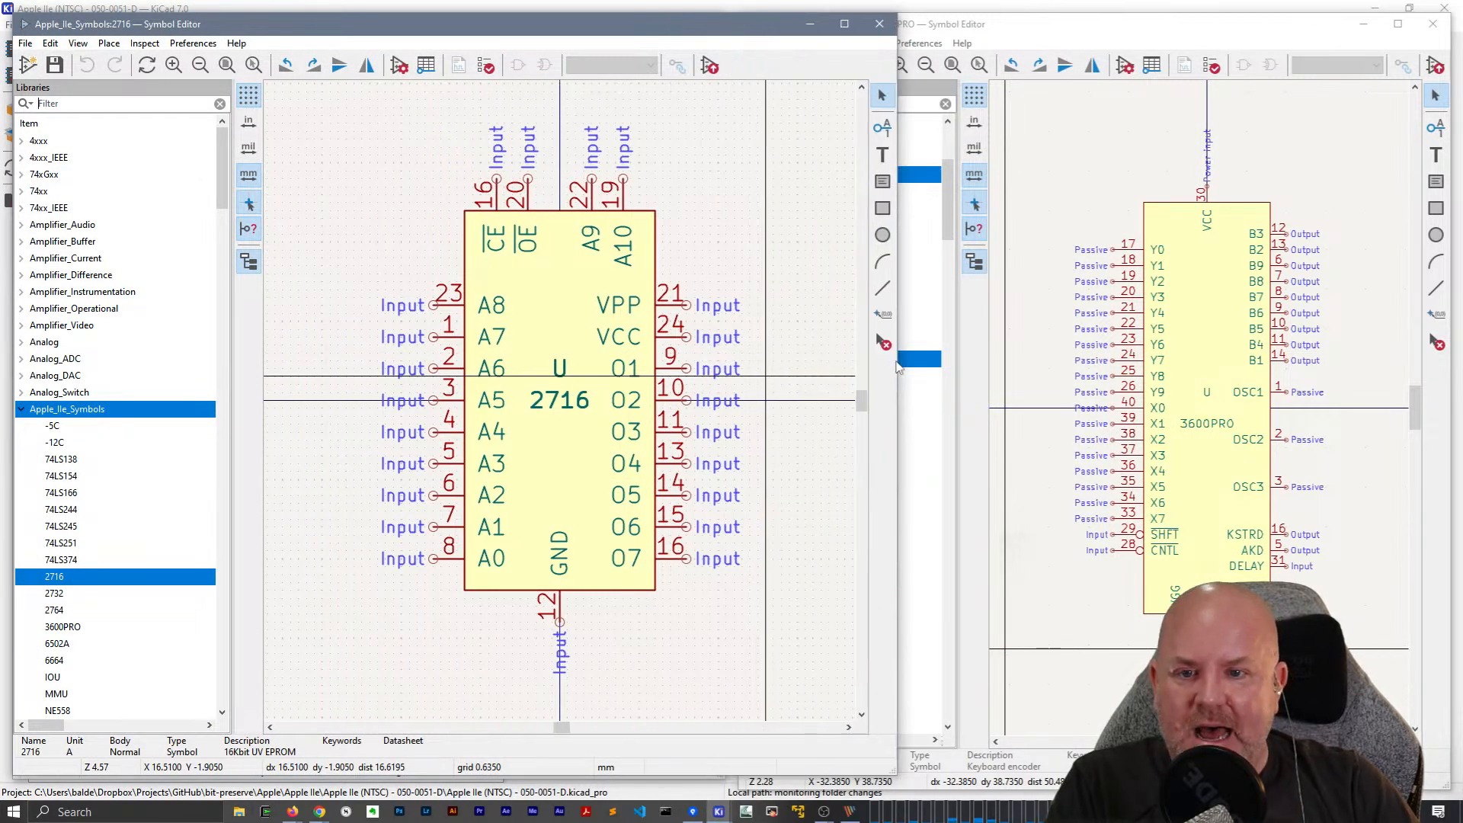
scroll(796, 412, down, 1)
middle_drag(462, 380, 702, 383)
scroll(690, 380, up, 1)
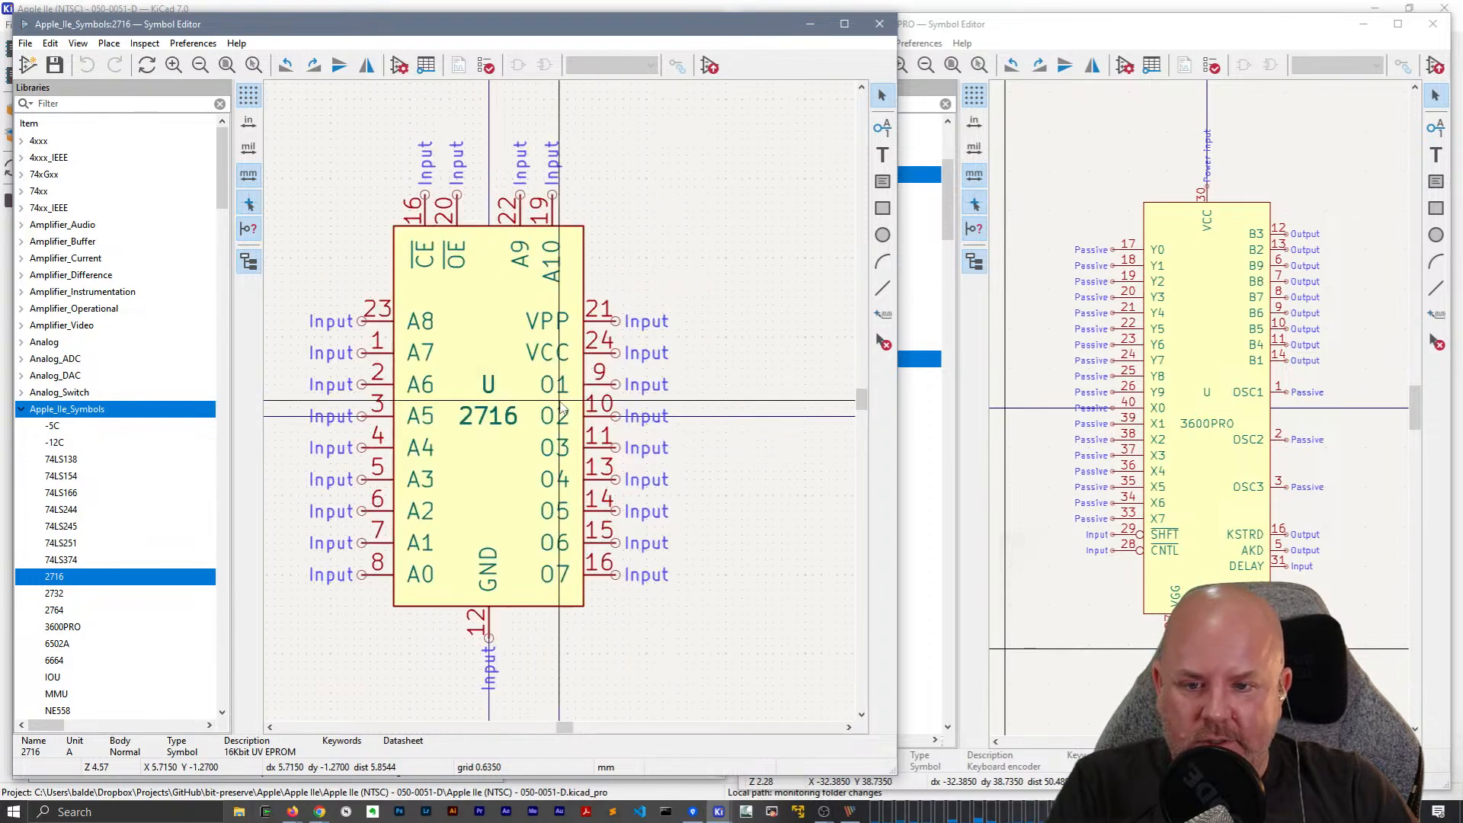
middle_drag(488, 411, 549, 401)
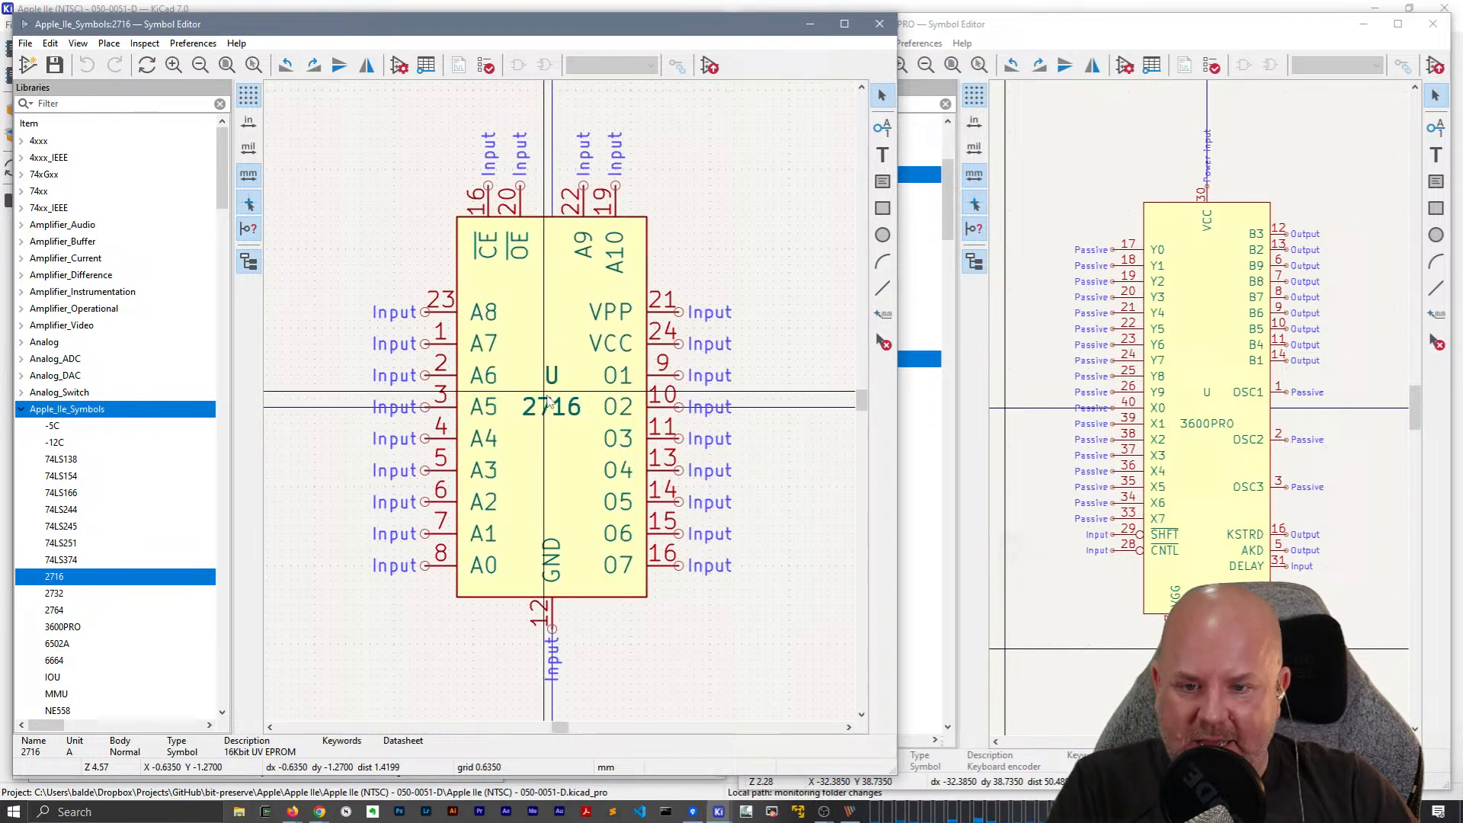
Open the pin table of the 2716 symbol and place it beside the symbol drawing.
click(426, 65)
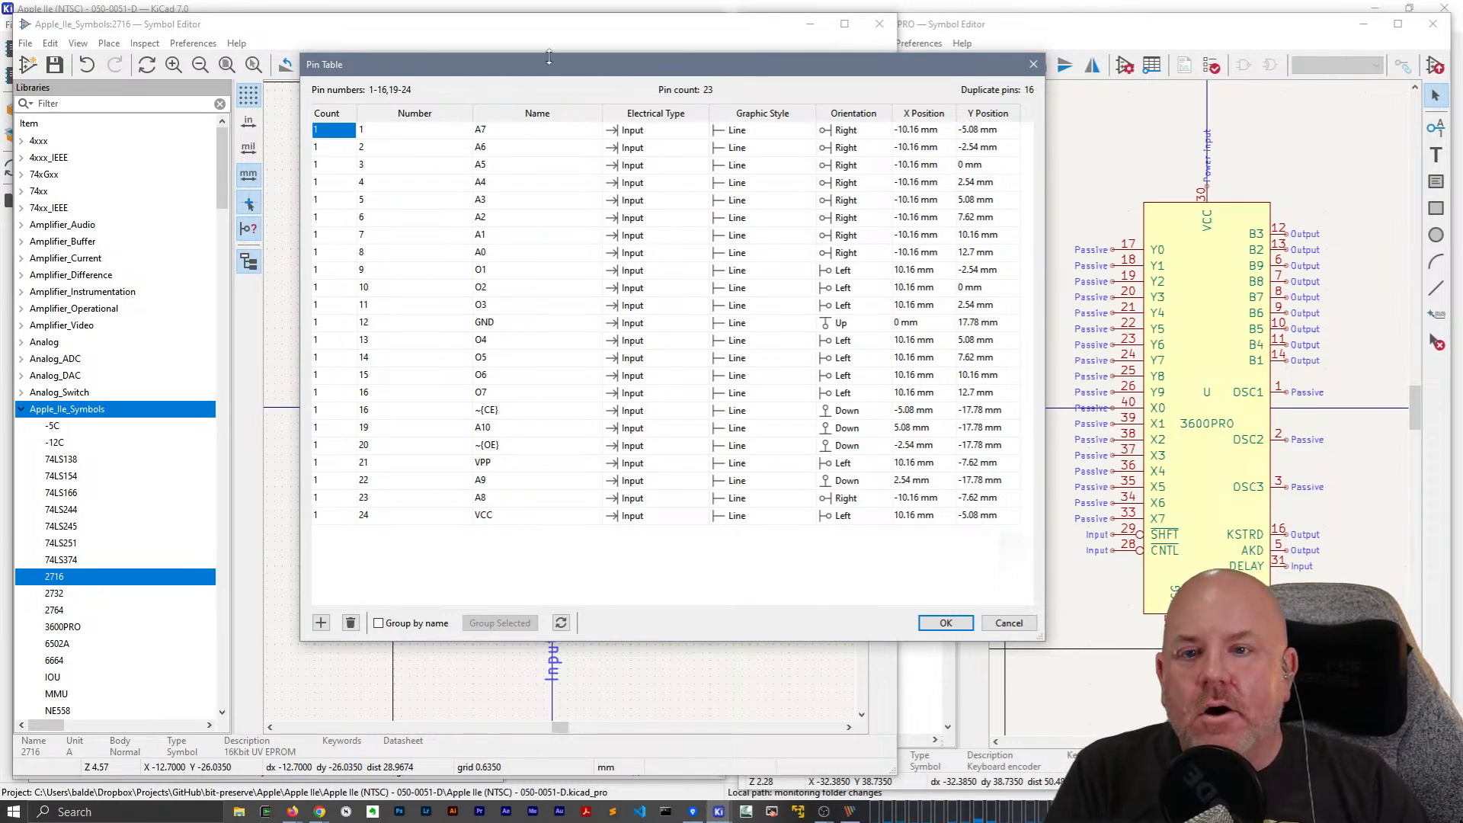
drag(551, 77, 531, 156)
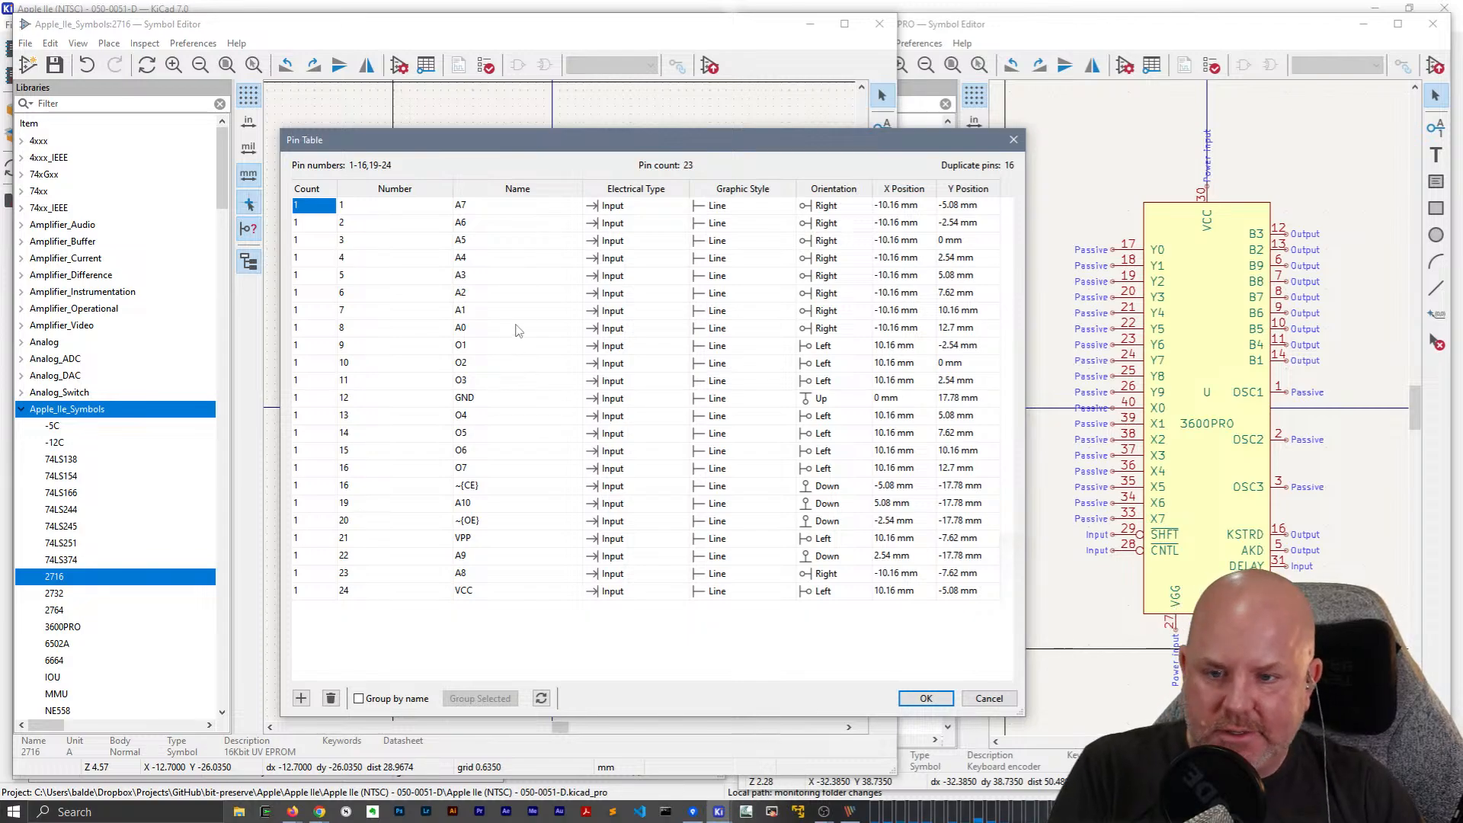
drag(481, 142, 886, 93)
drag(685, 344, 827, 344)
drag(1036, 97, 964, 93)
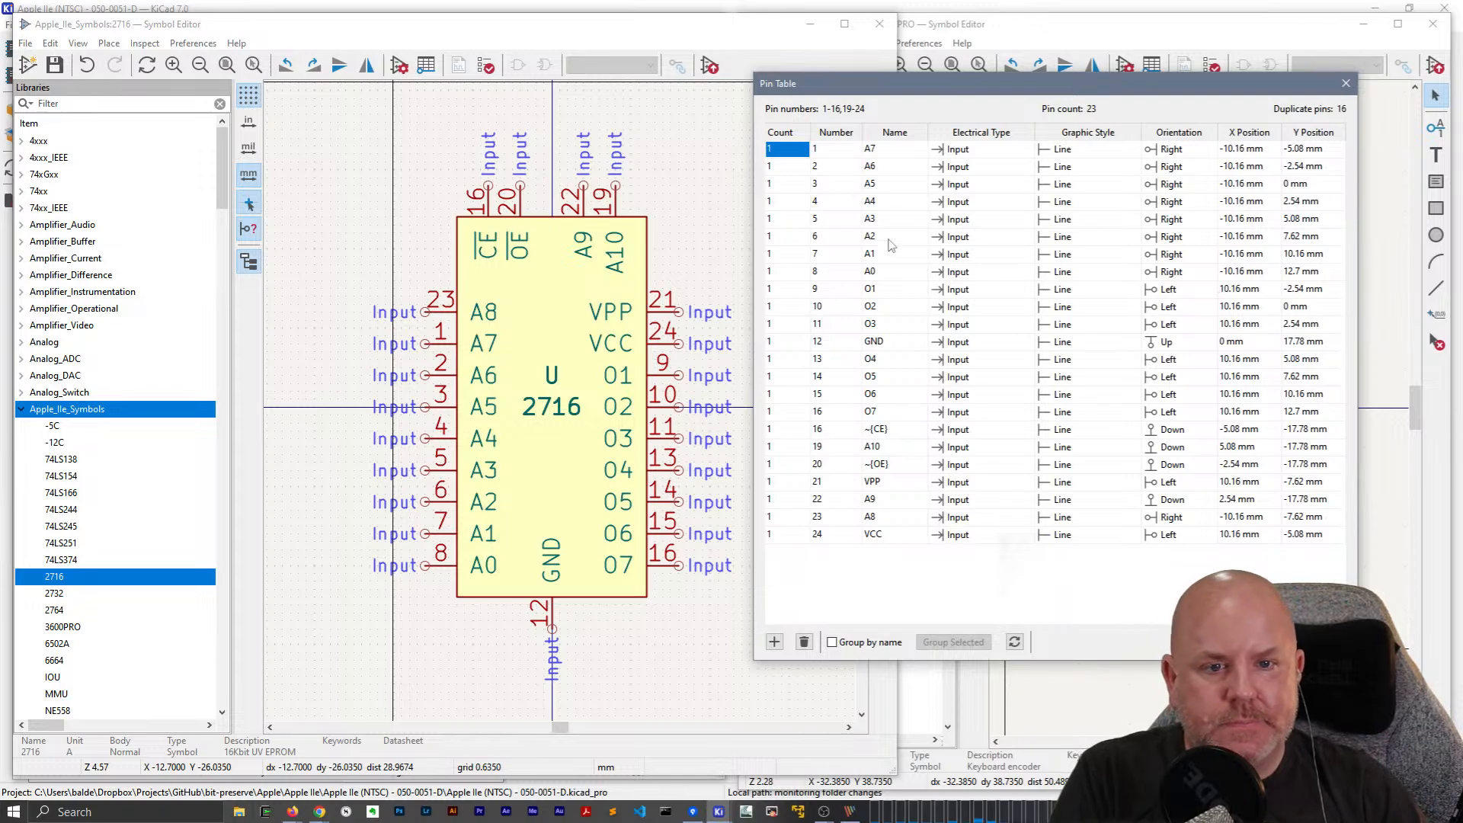
Set the electrical type of the 2716 data output pins O1 to O7 (pins 9–11 and 13–16) to Tri-state.
double_click(897, 293)
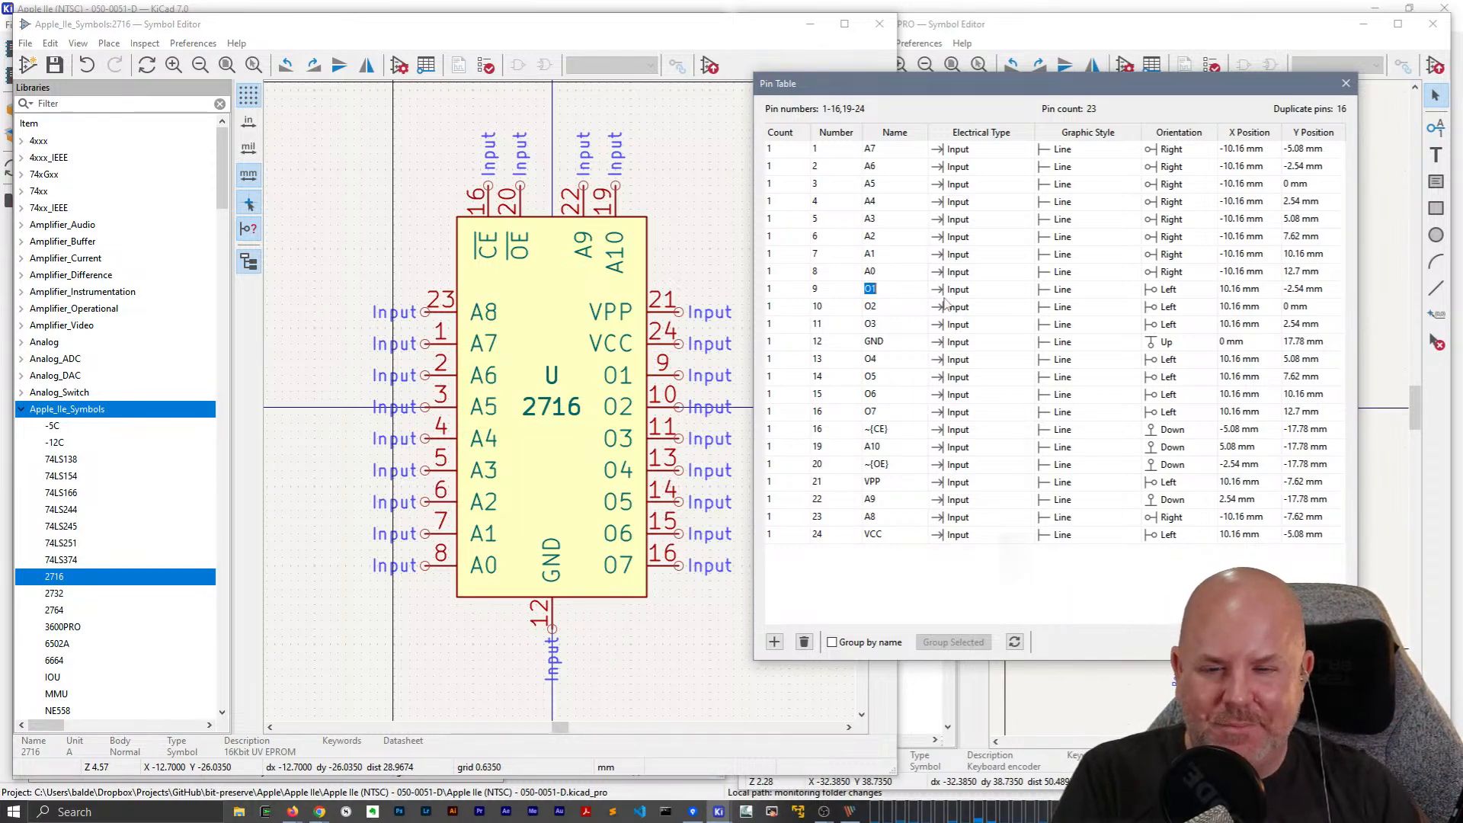
click(979, 291)
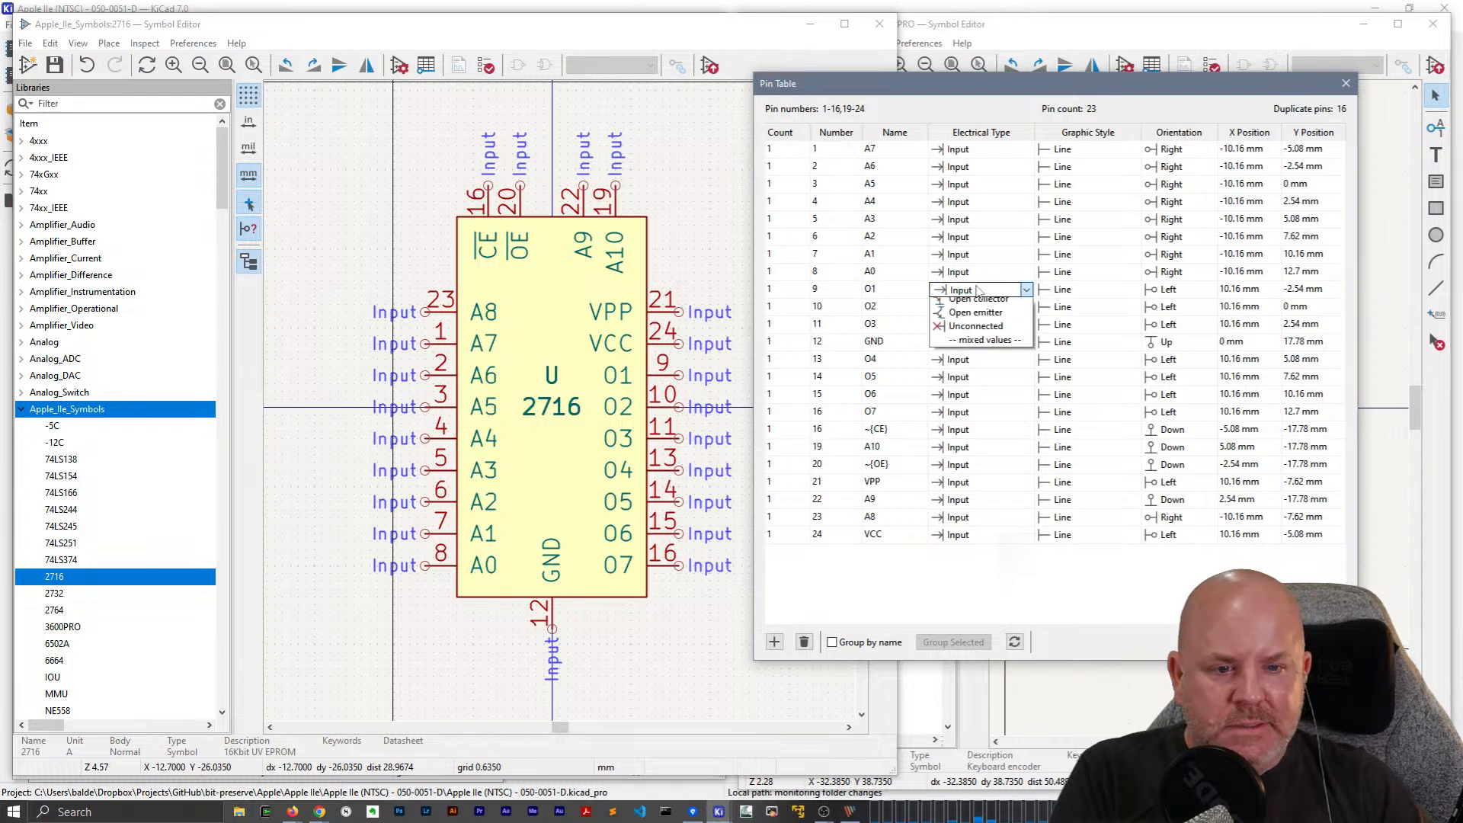
click(993, 357)
click(978, 311)
key(t)
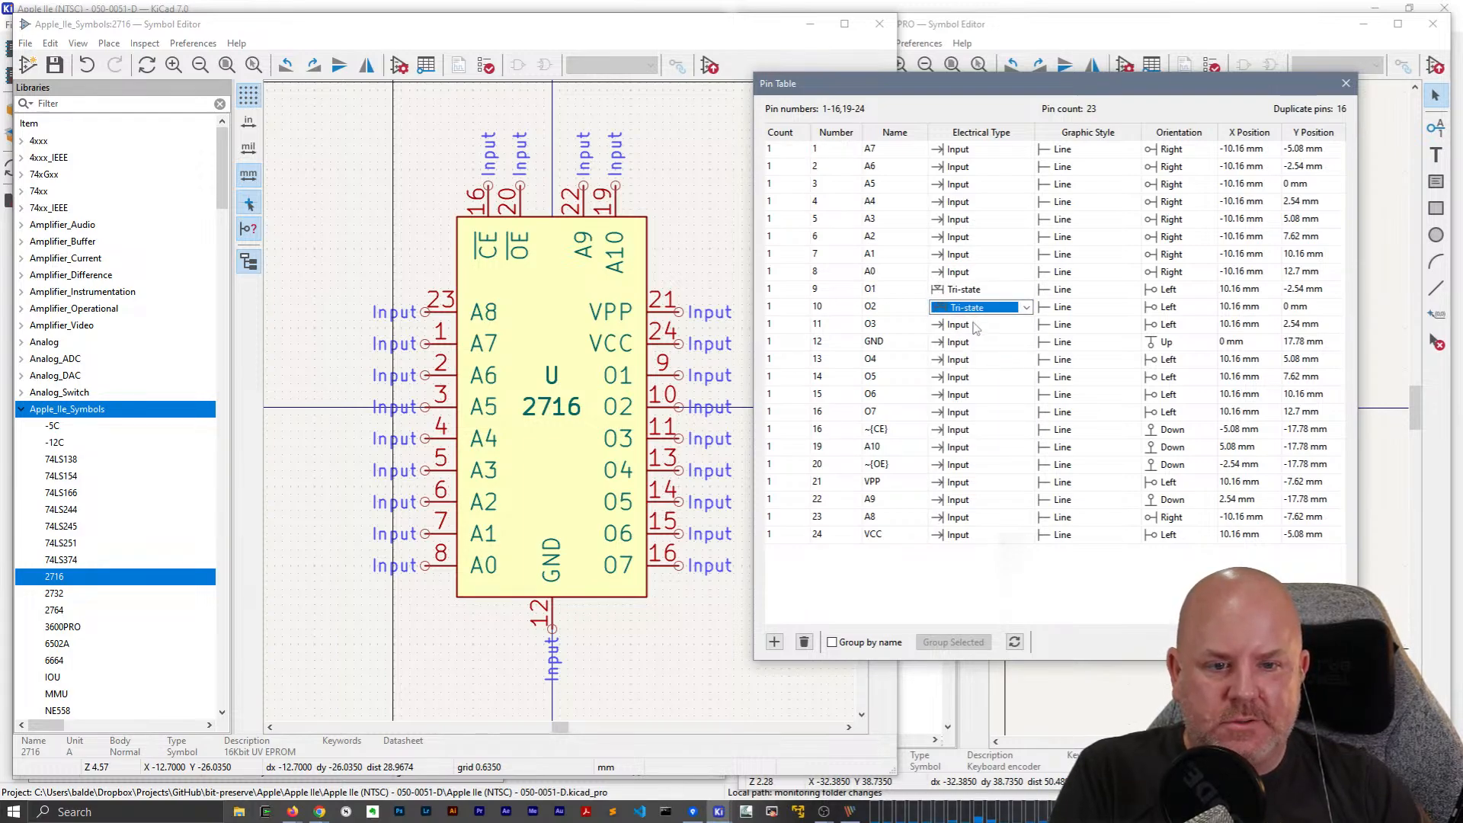
click(975, 326)
key(t)
click(974, 361)
key(t)
click(972, 394)
key(t)
click(972, 377)
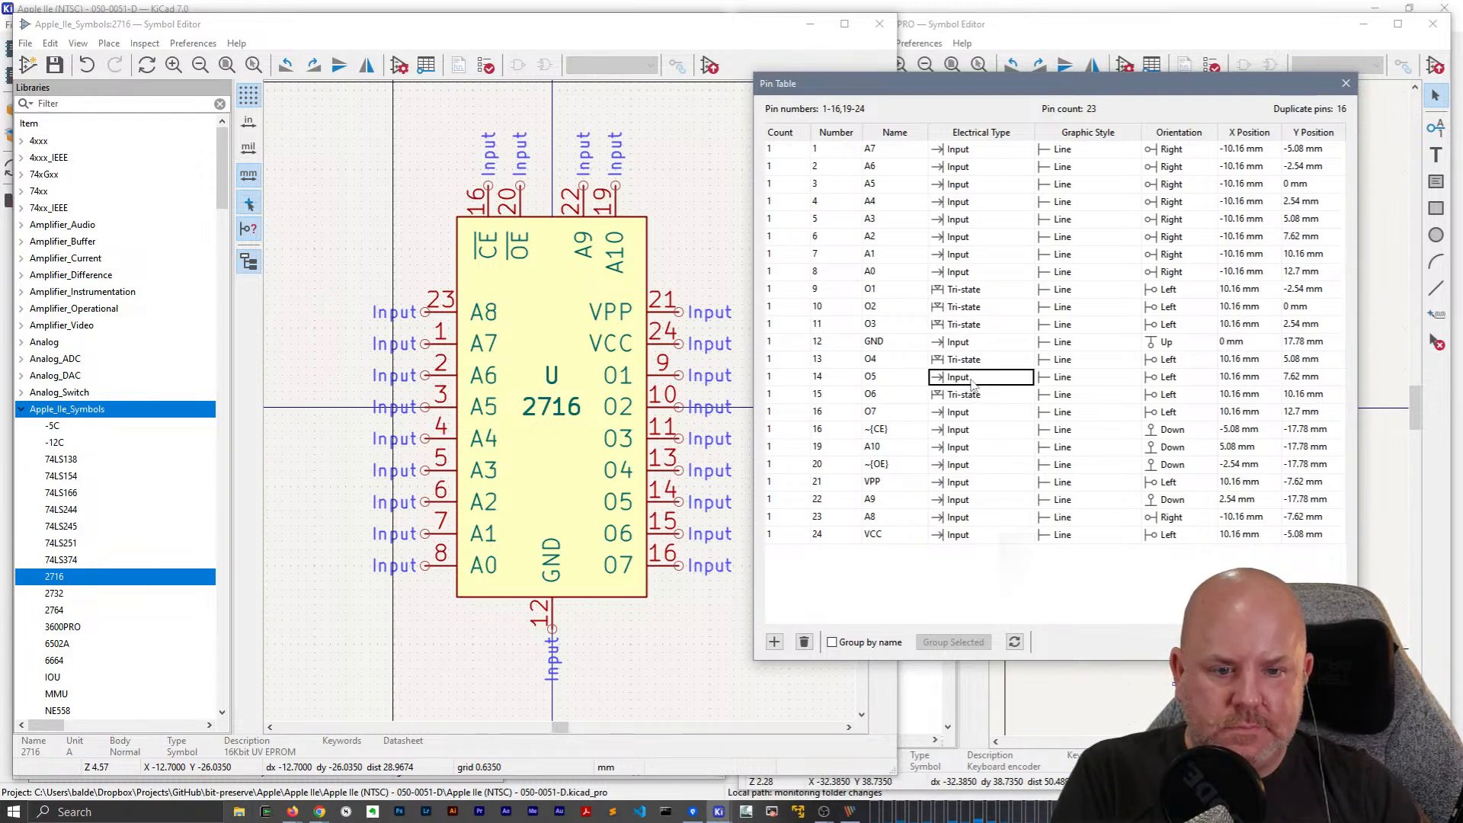
key(t)
click(973, 412)
key(t)
Set pins 12 (GND) and 24 (VCC) of the 2716 to Power input and accept the pin table changes.
click(972, 345)
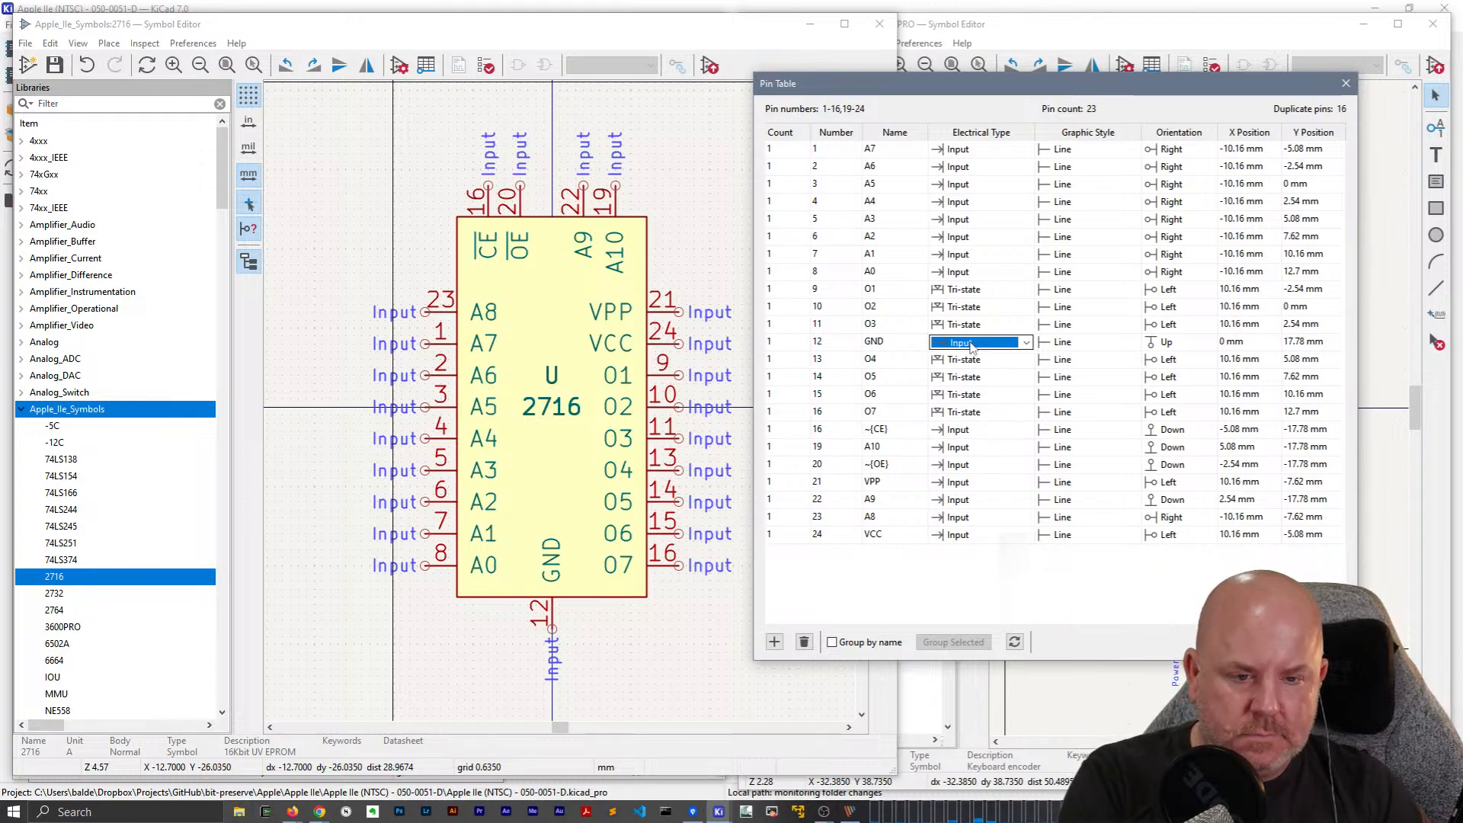
click(972, 535)
key(p)
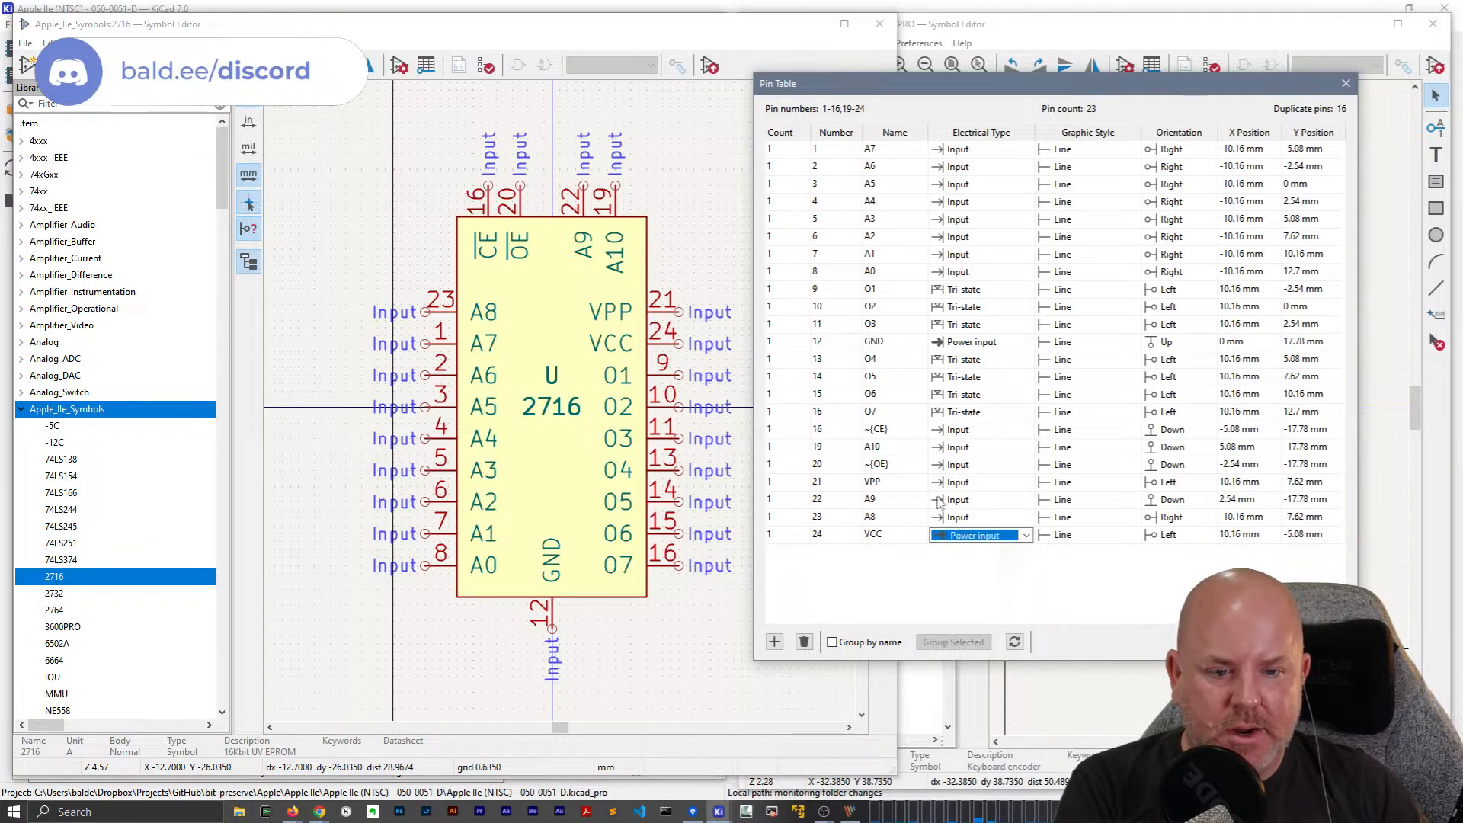
click(960, 482)
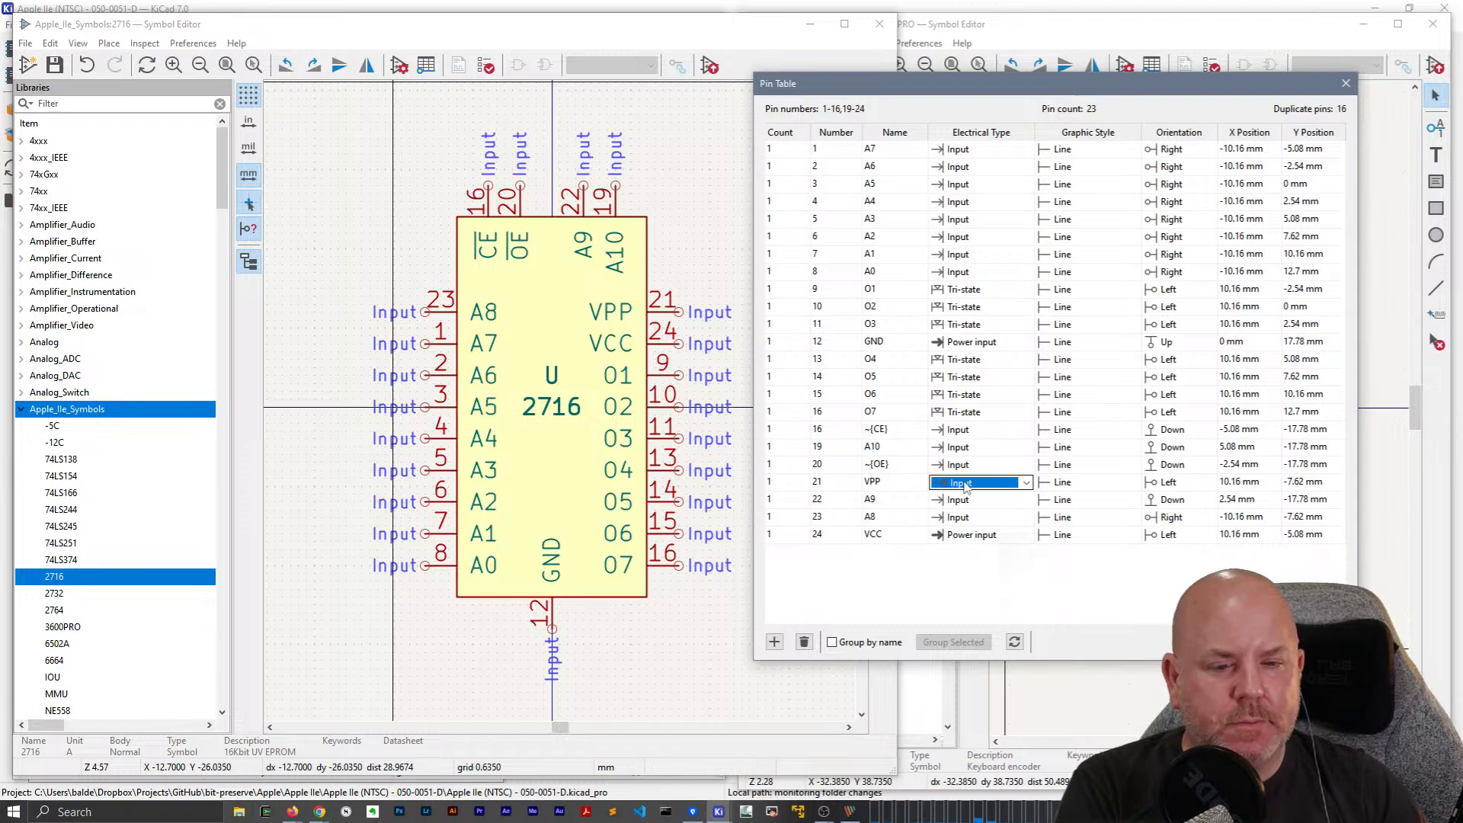
mouse_move(1009, 95)
mouse_down()
mouse_move(623, 348)
mouse_move(1014, 99)
mouse_up()
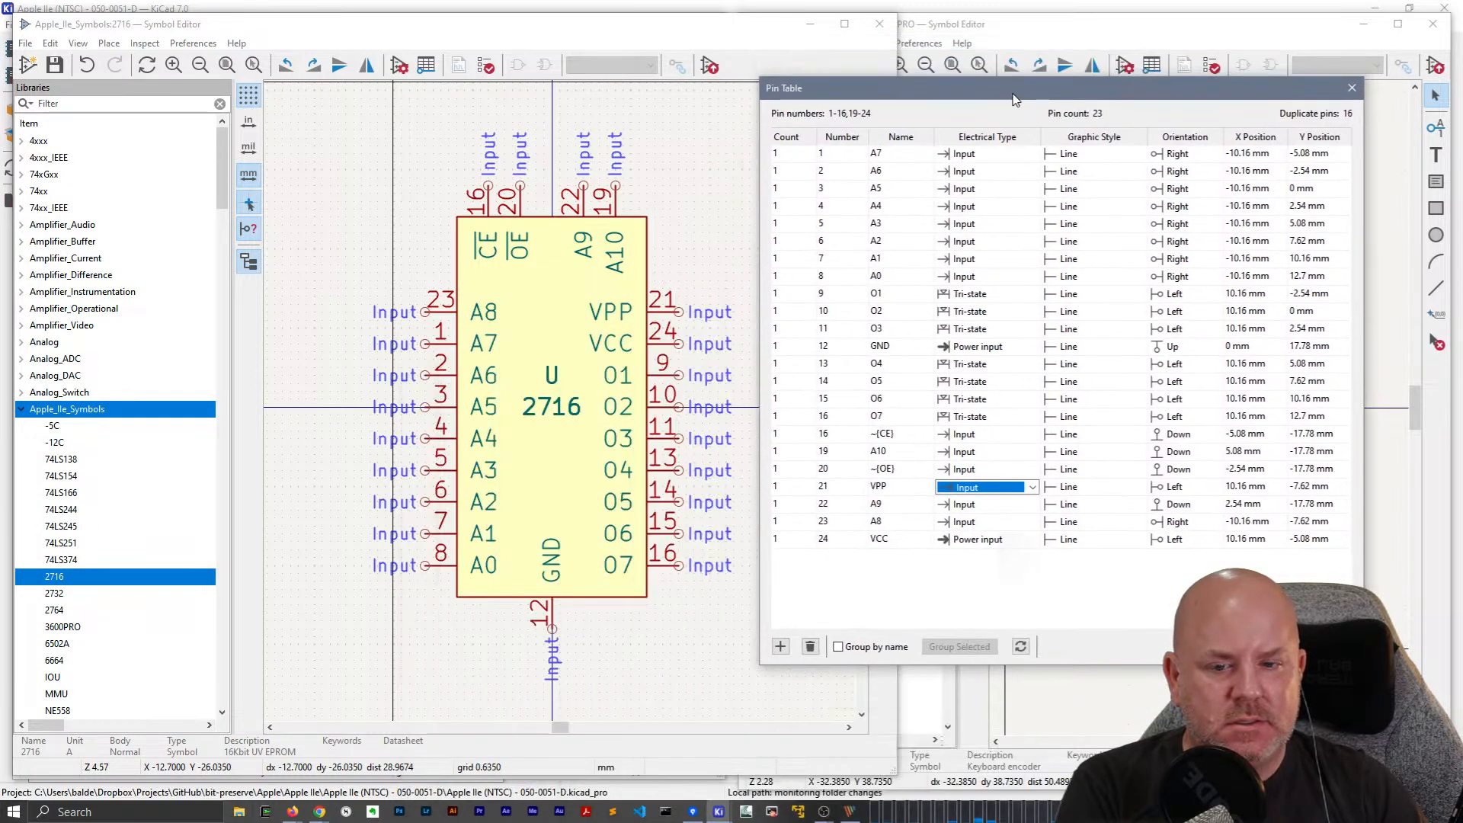
click(962, 469)
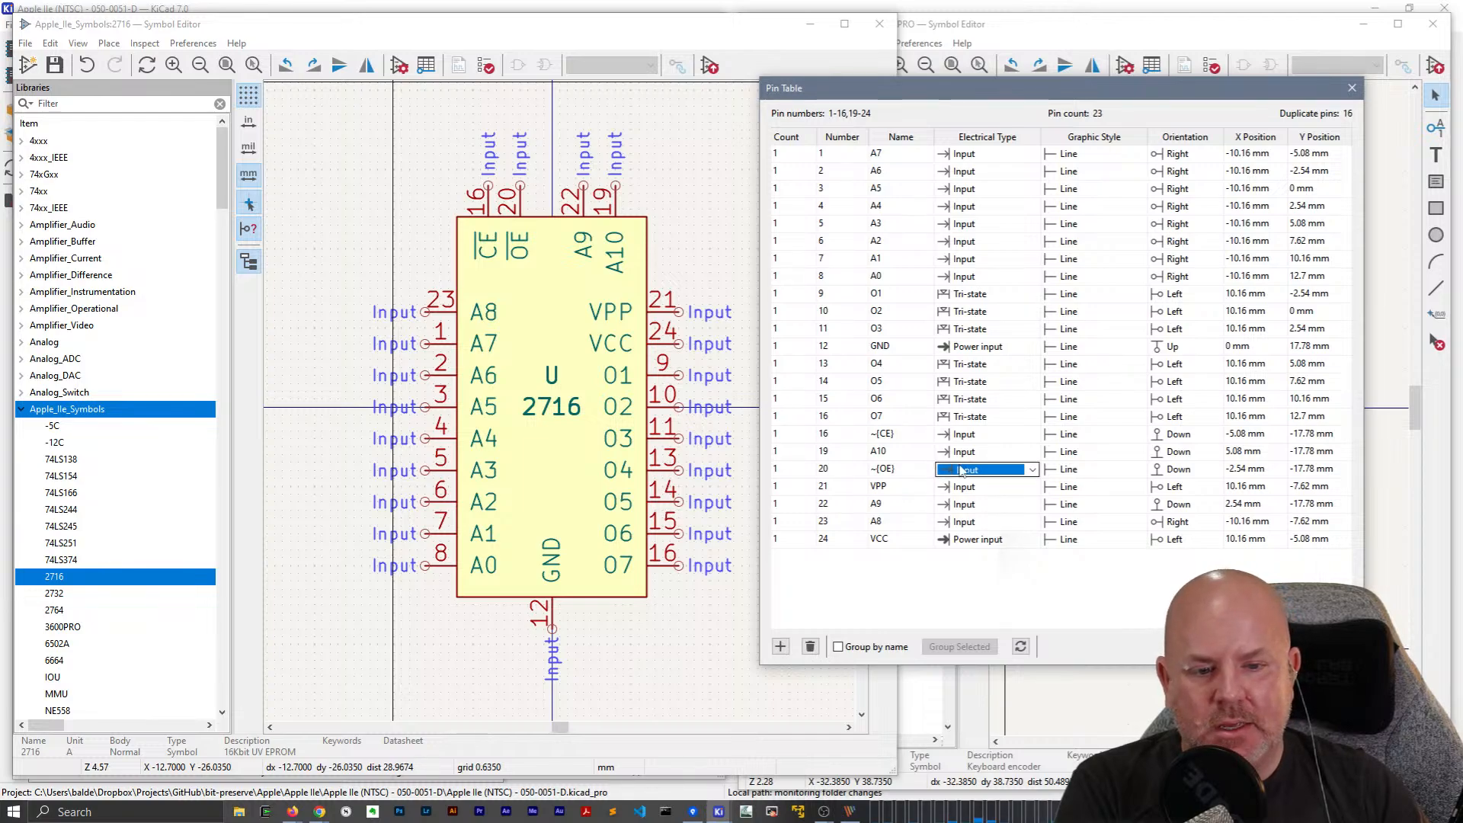
click(973, 438)
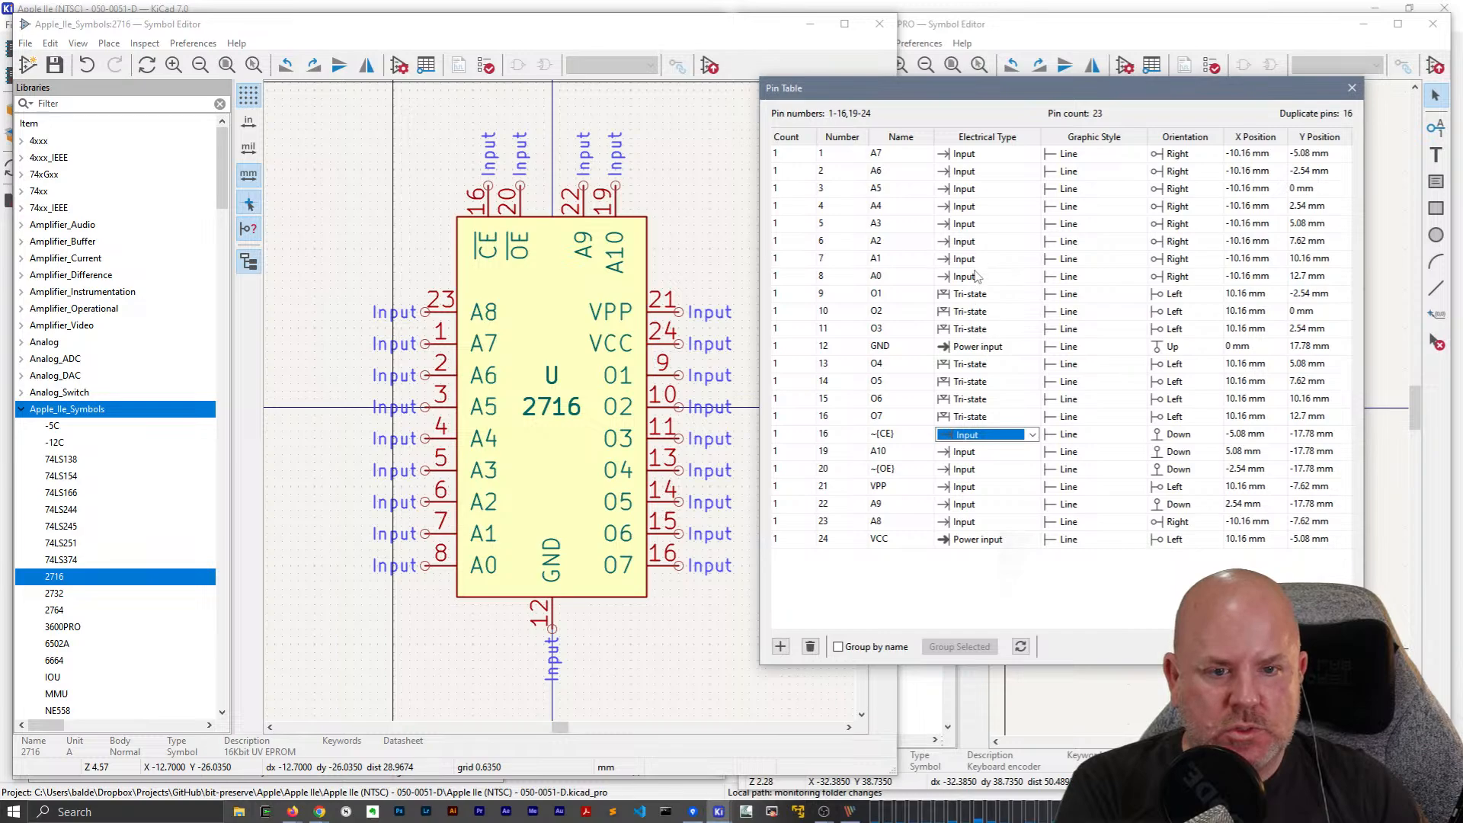
click(1250, 646)
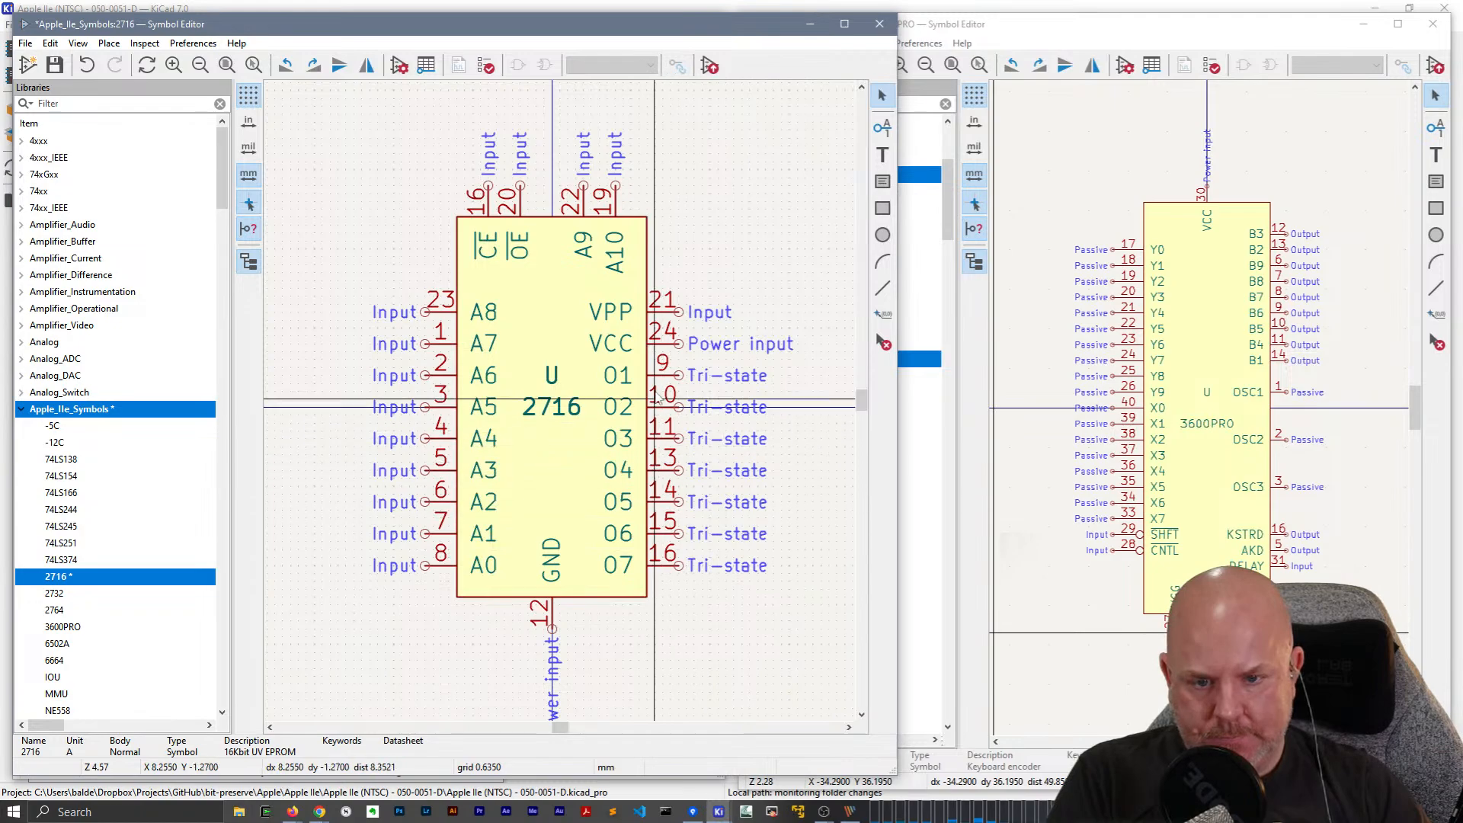
Save the edited 2716 symbol to the Apple_IIe_Symbols library and close its symbol editor.
right_click(727, 138)
click(751, 149)
key(ctrl+s)
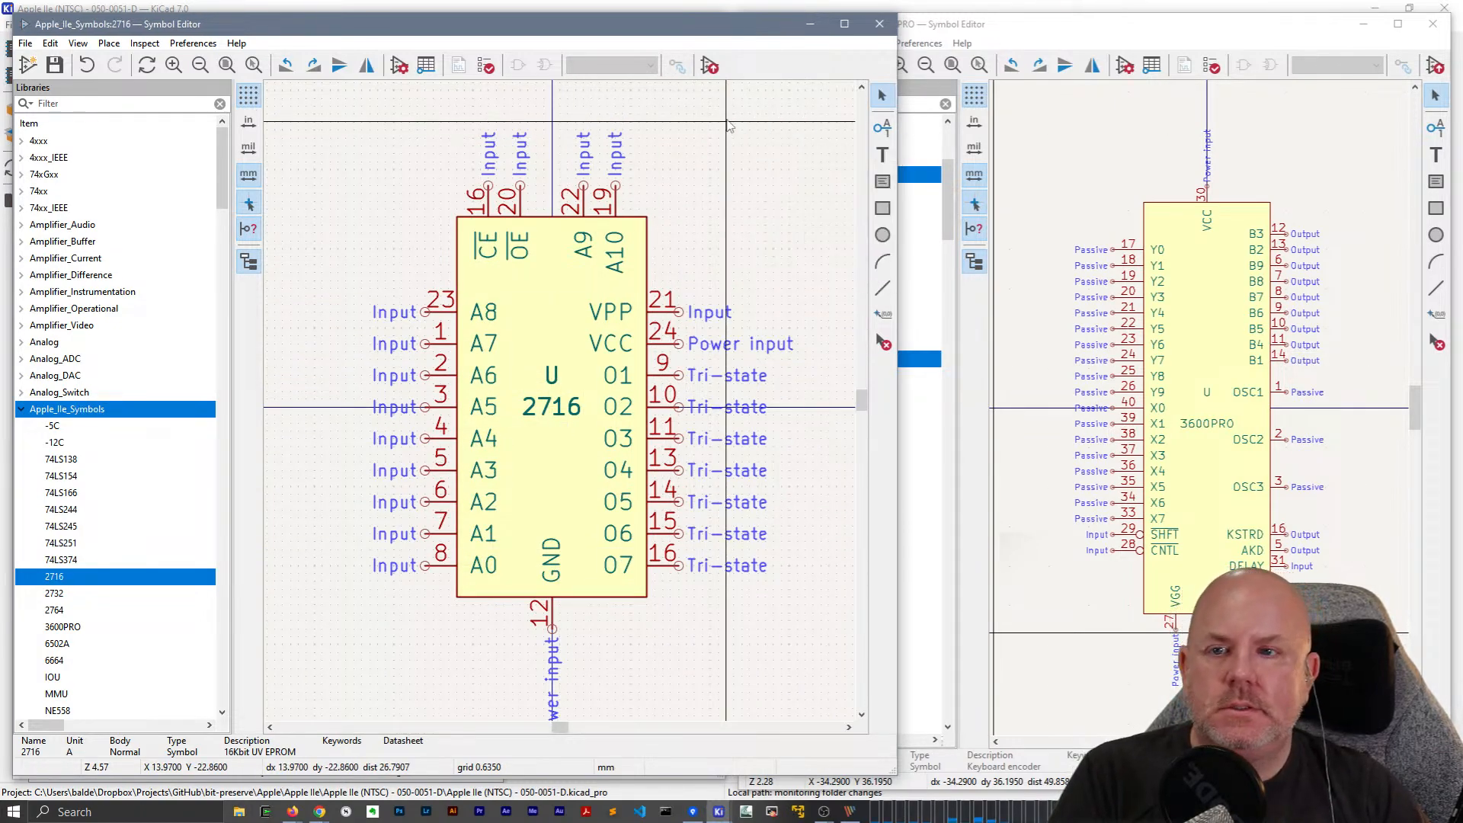
click(880, 25)
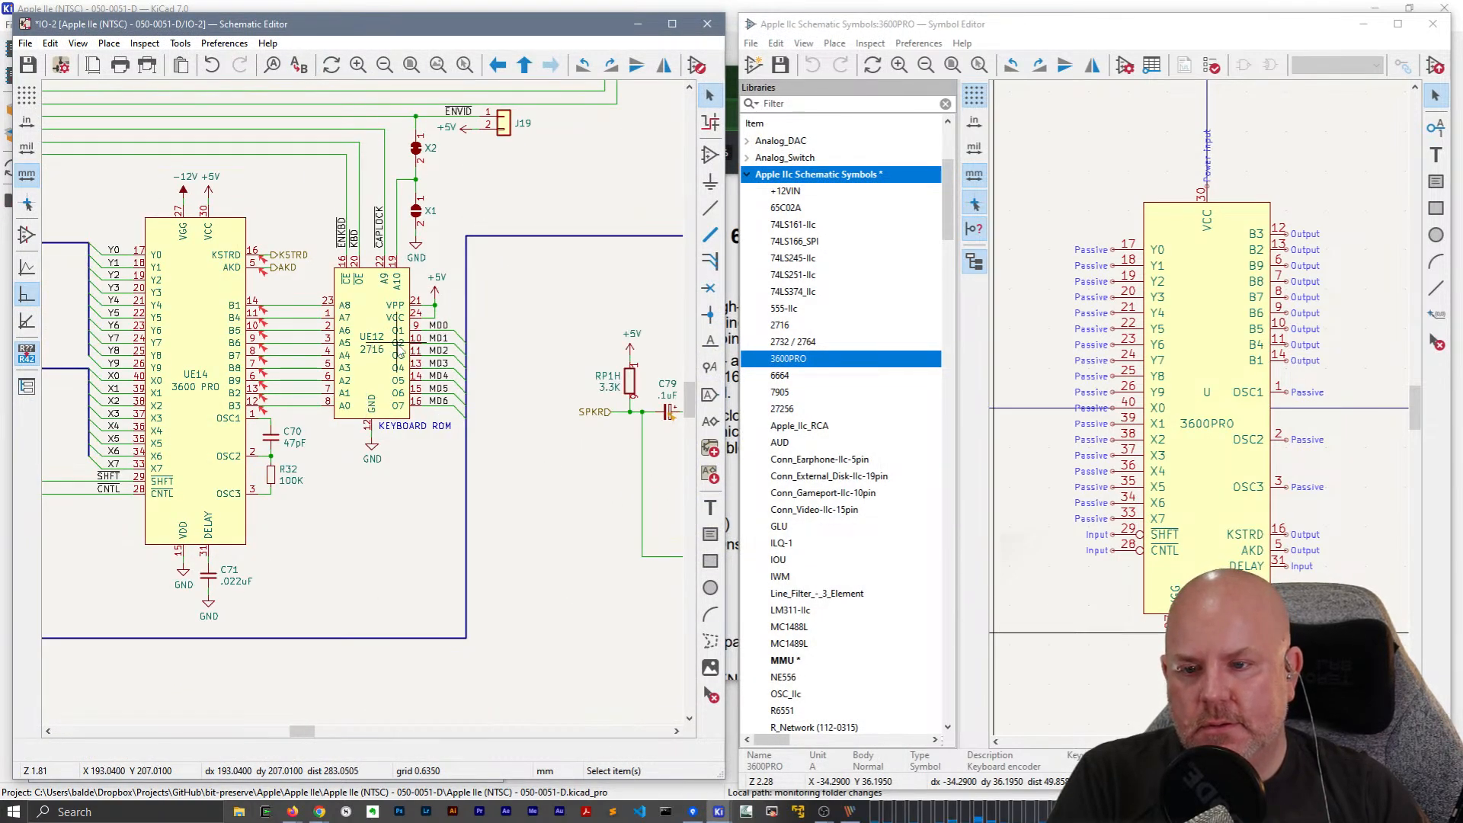
Open the library symbol of sound amplifier SA1 (SoundAmp) from the IO-2 sheet for editing.
scroll(402, 350, down, 1)
scroll(408, 395, down, 1)
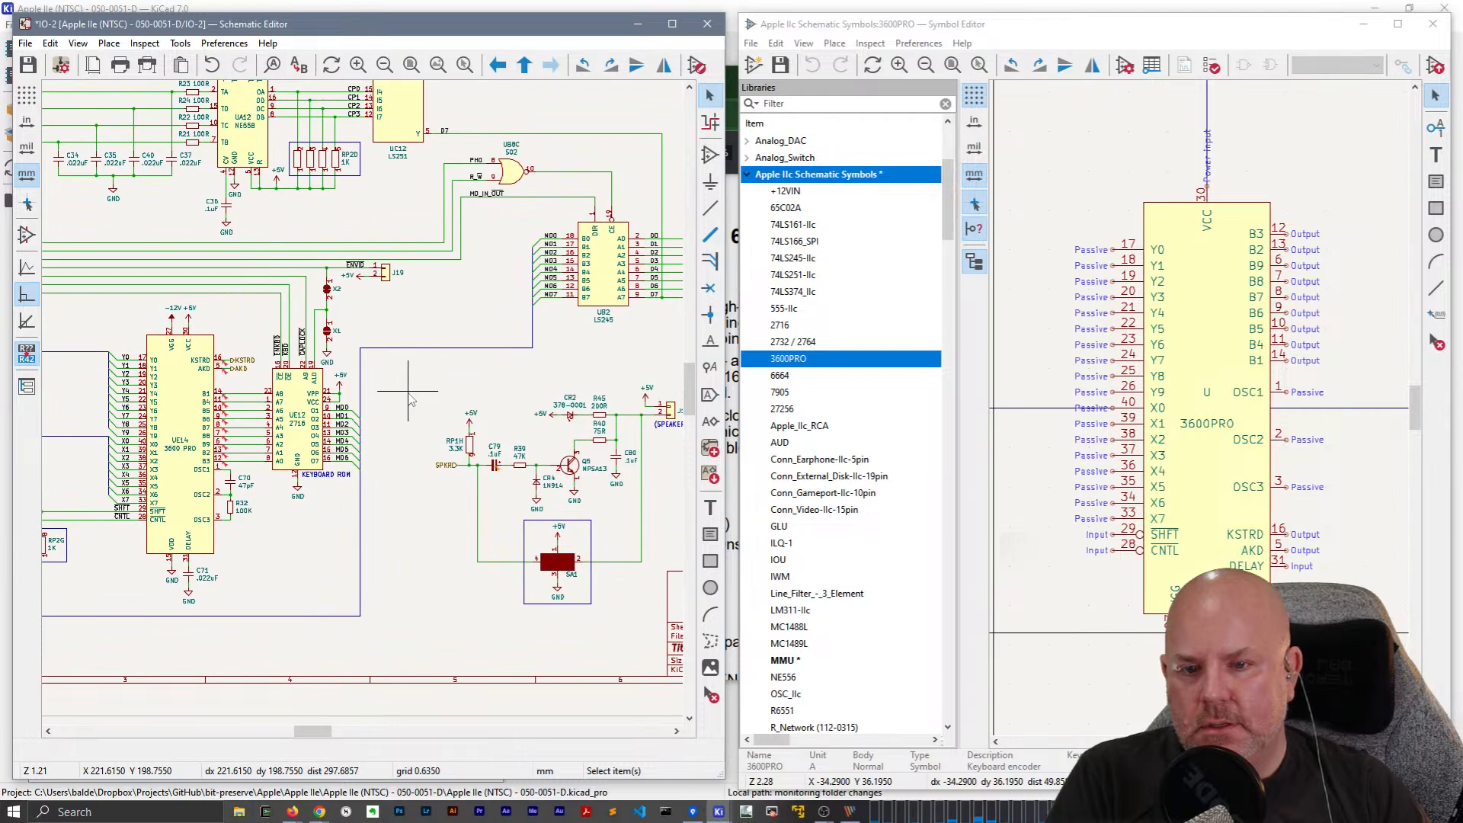
middle_drag(410, 400, 260, 289)
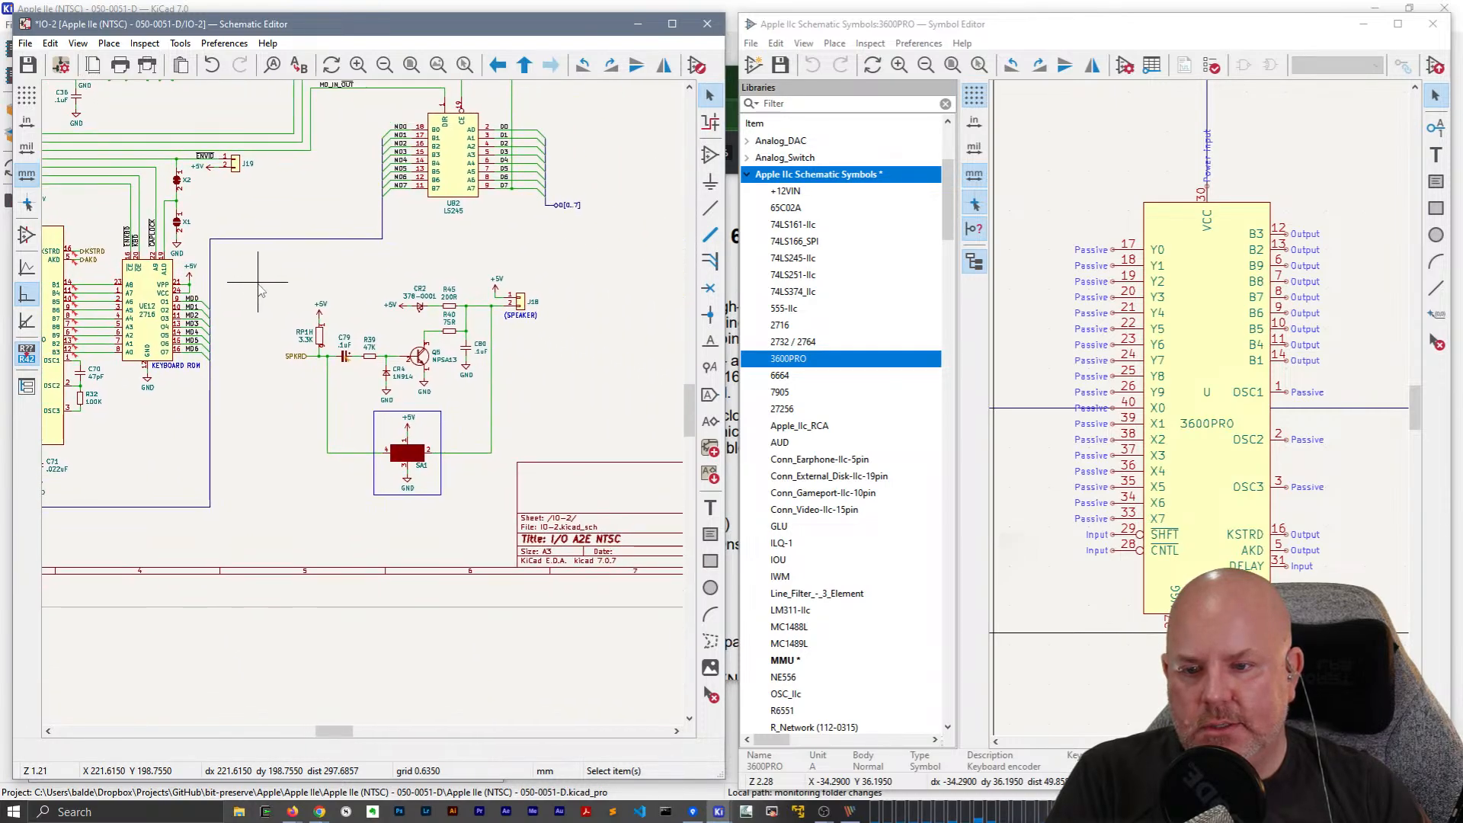
scroll(404, 449, up, 4)
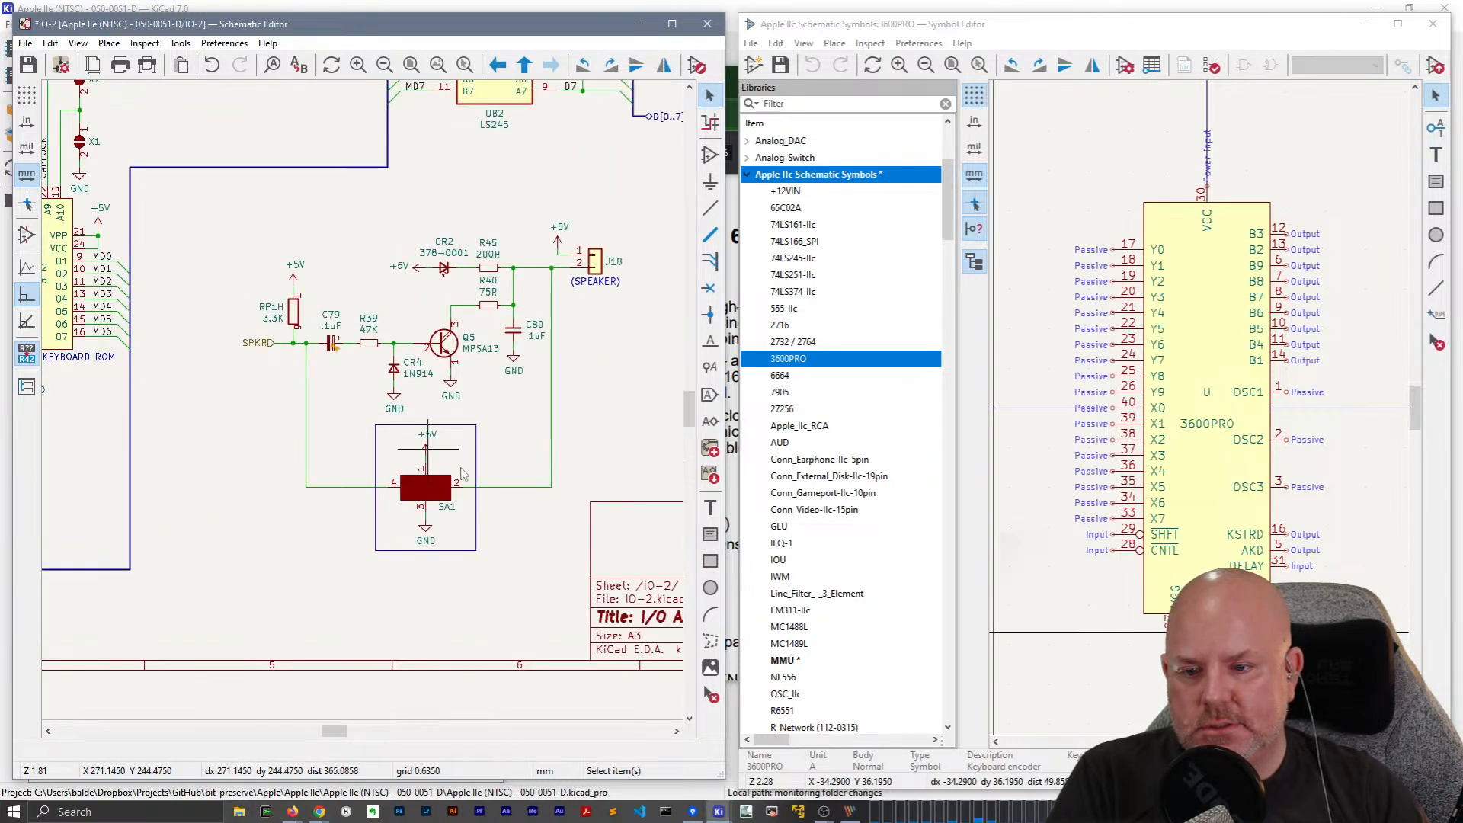
double_click(510, 395)
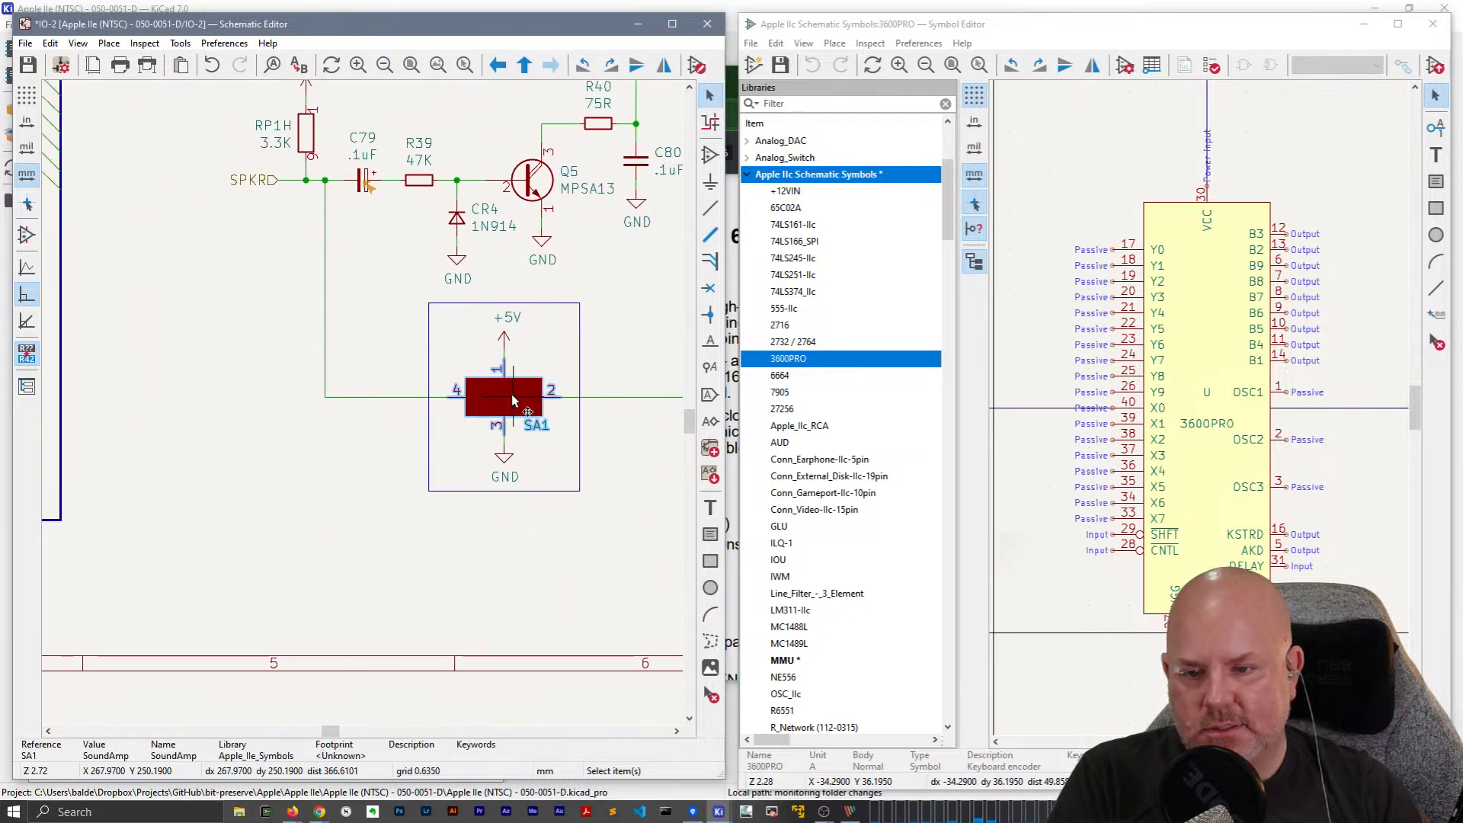
click(943, 666)
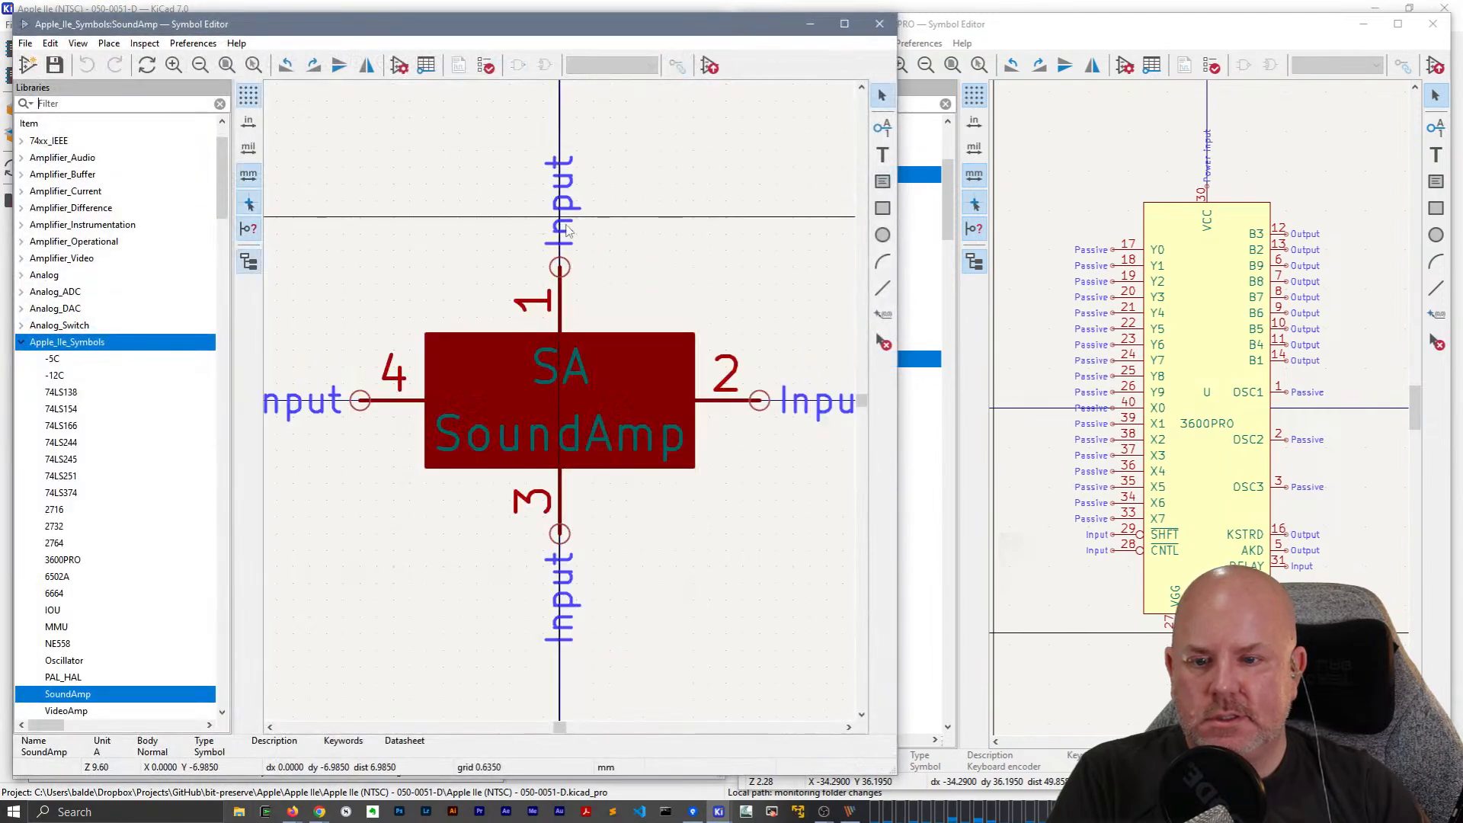
double_click(561, 311)
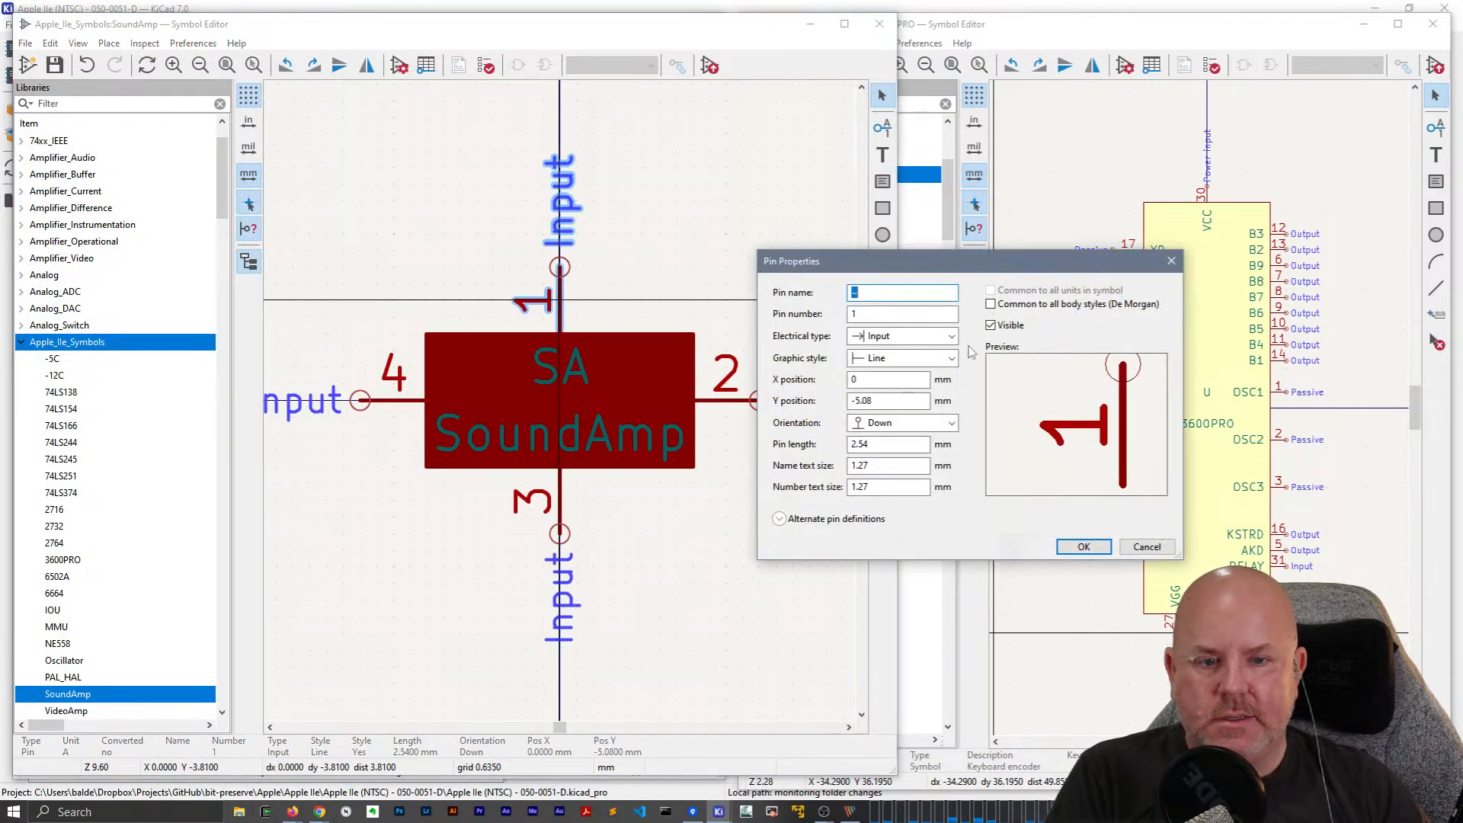
key(Escape)
Set the electrical type of SoundAmp supply pins 1 and 3 to Power input and accept the pin table changes.
click(433, 72)
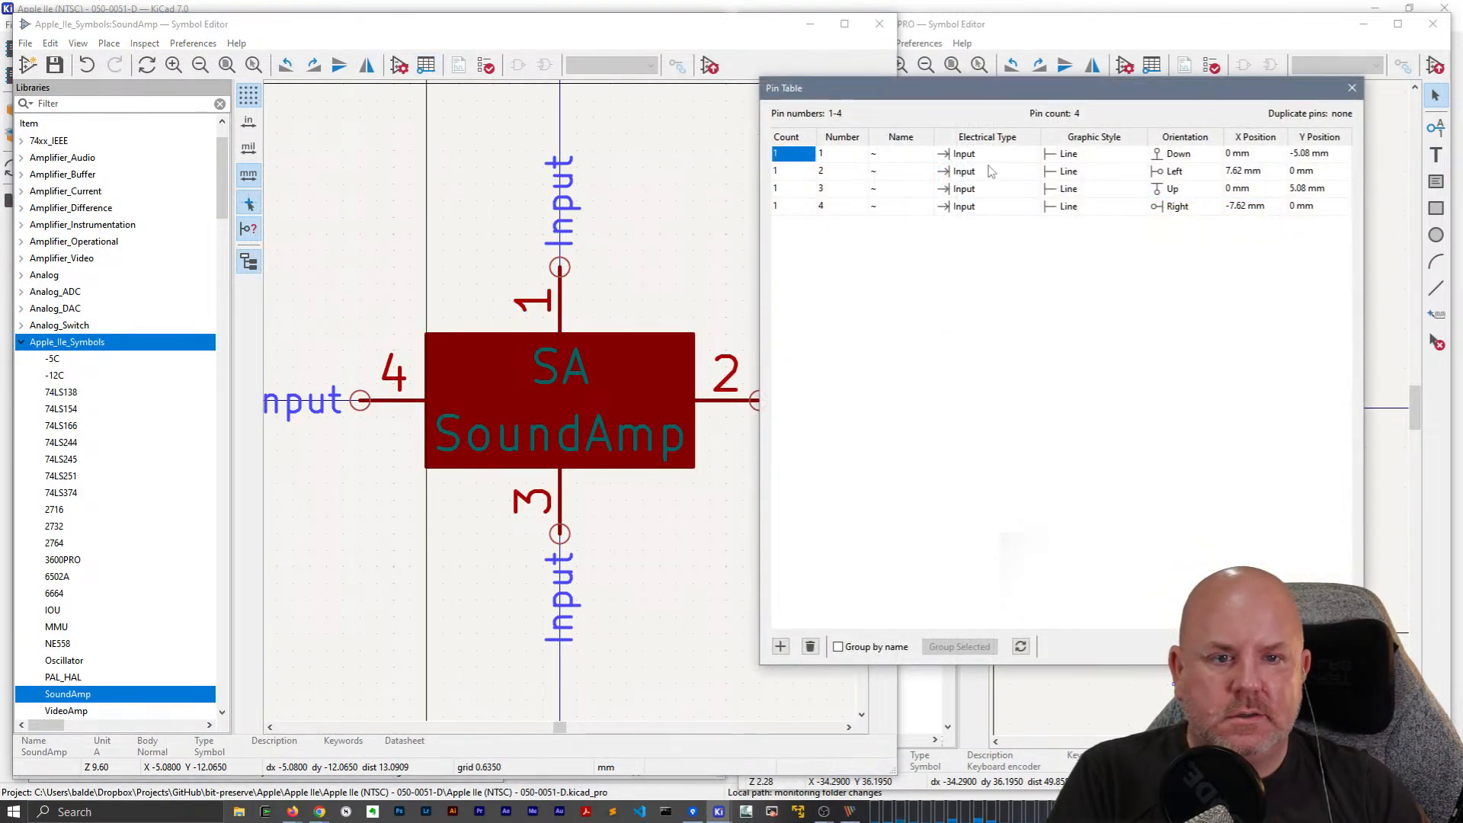
click(1000, 159)
click(1032, 155)
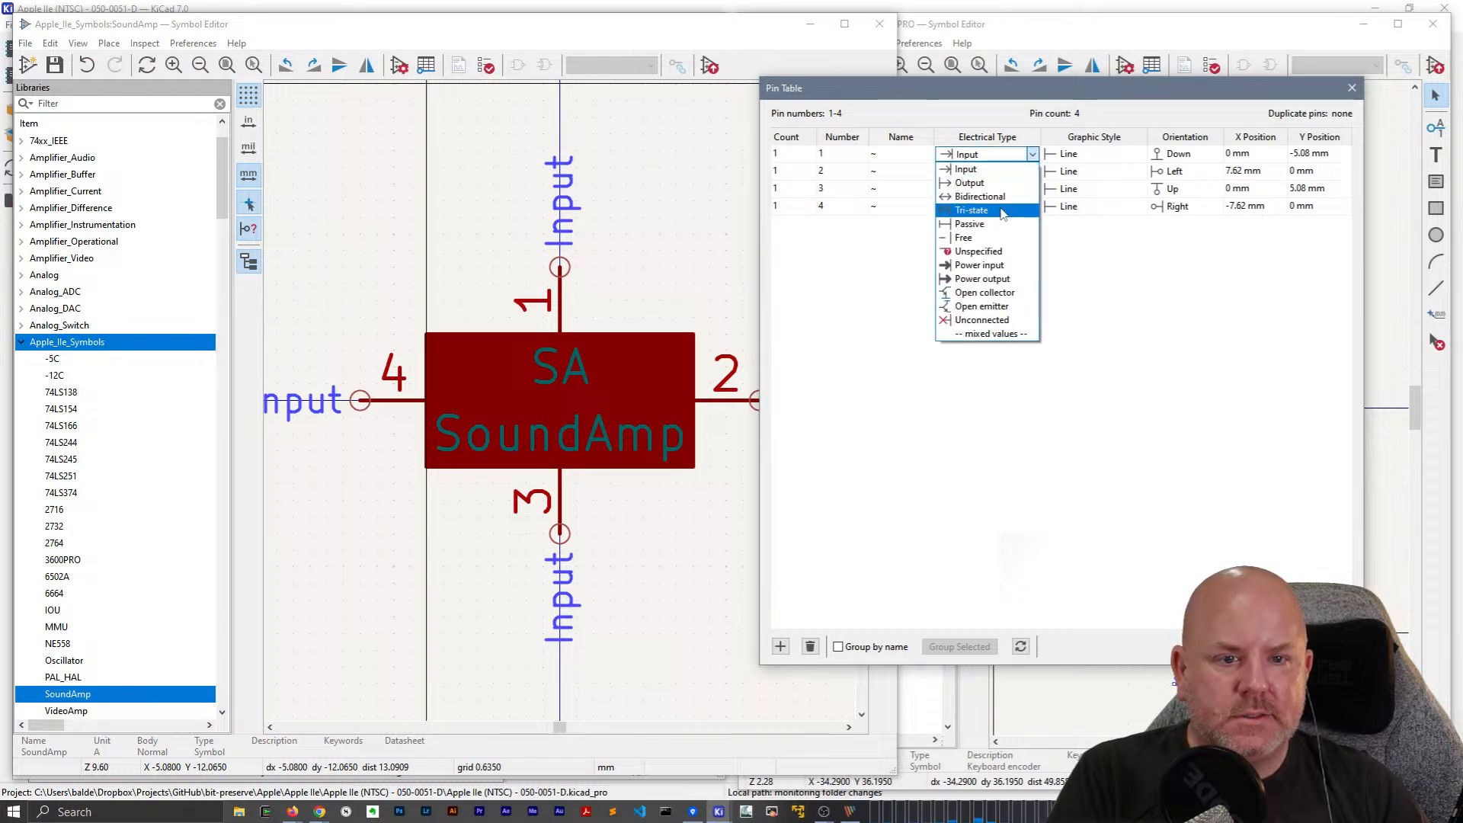
click(991, 271)
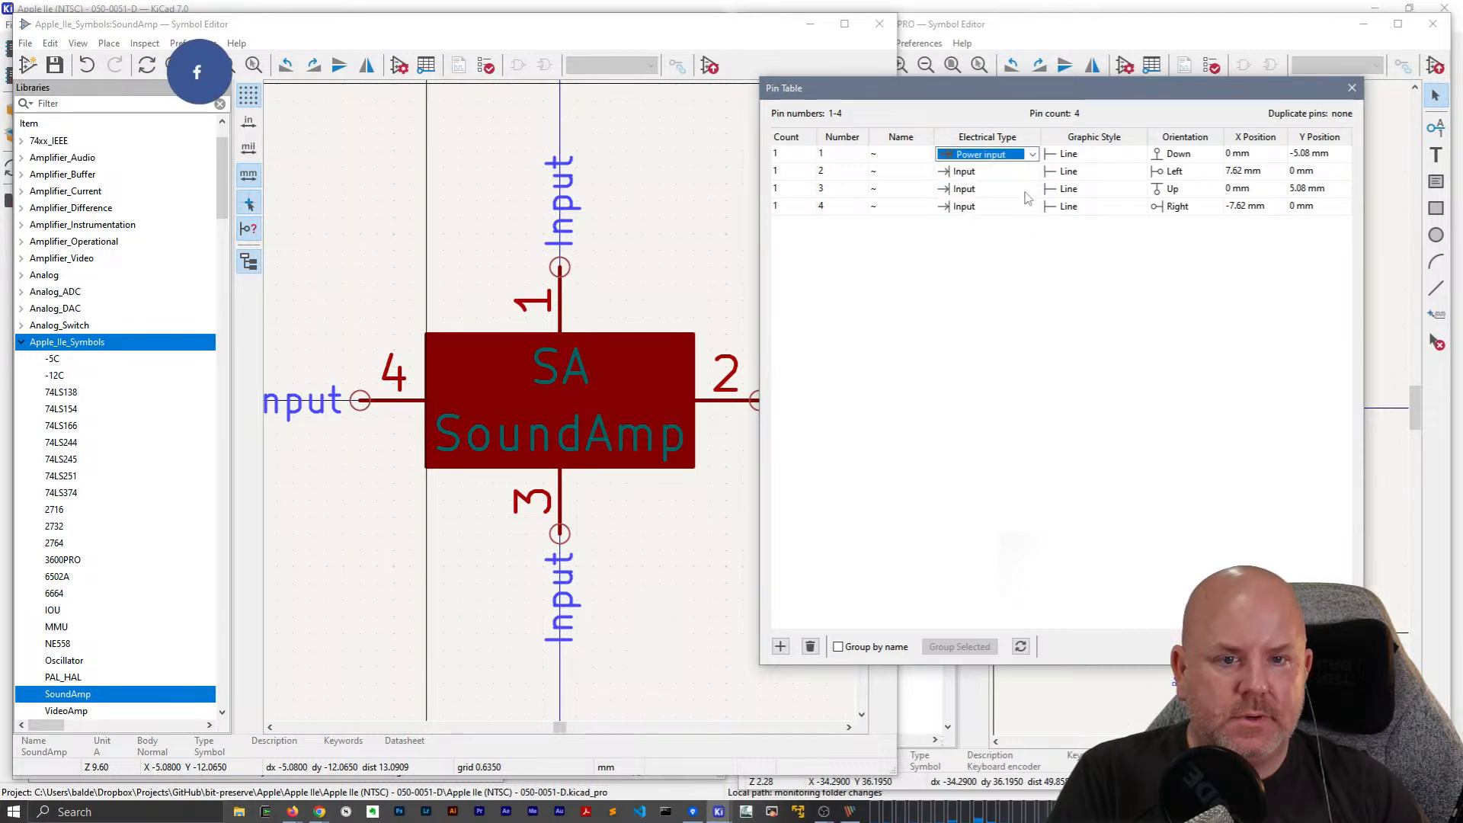
click(1017, 189)
click(1032, 189)
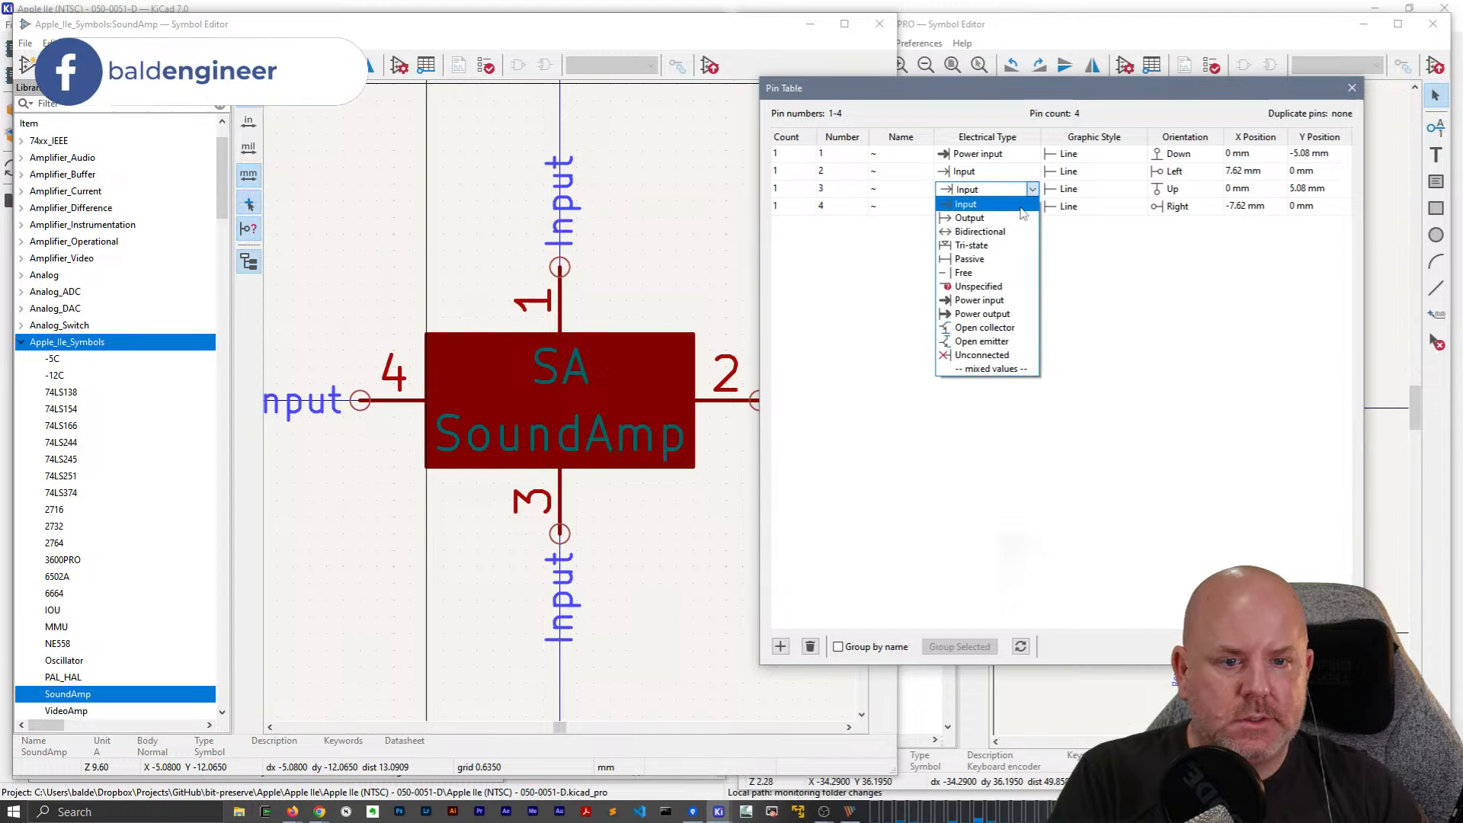
click(1009, 301)
click(1003, 381)
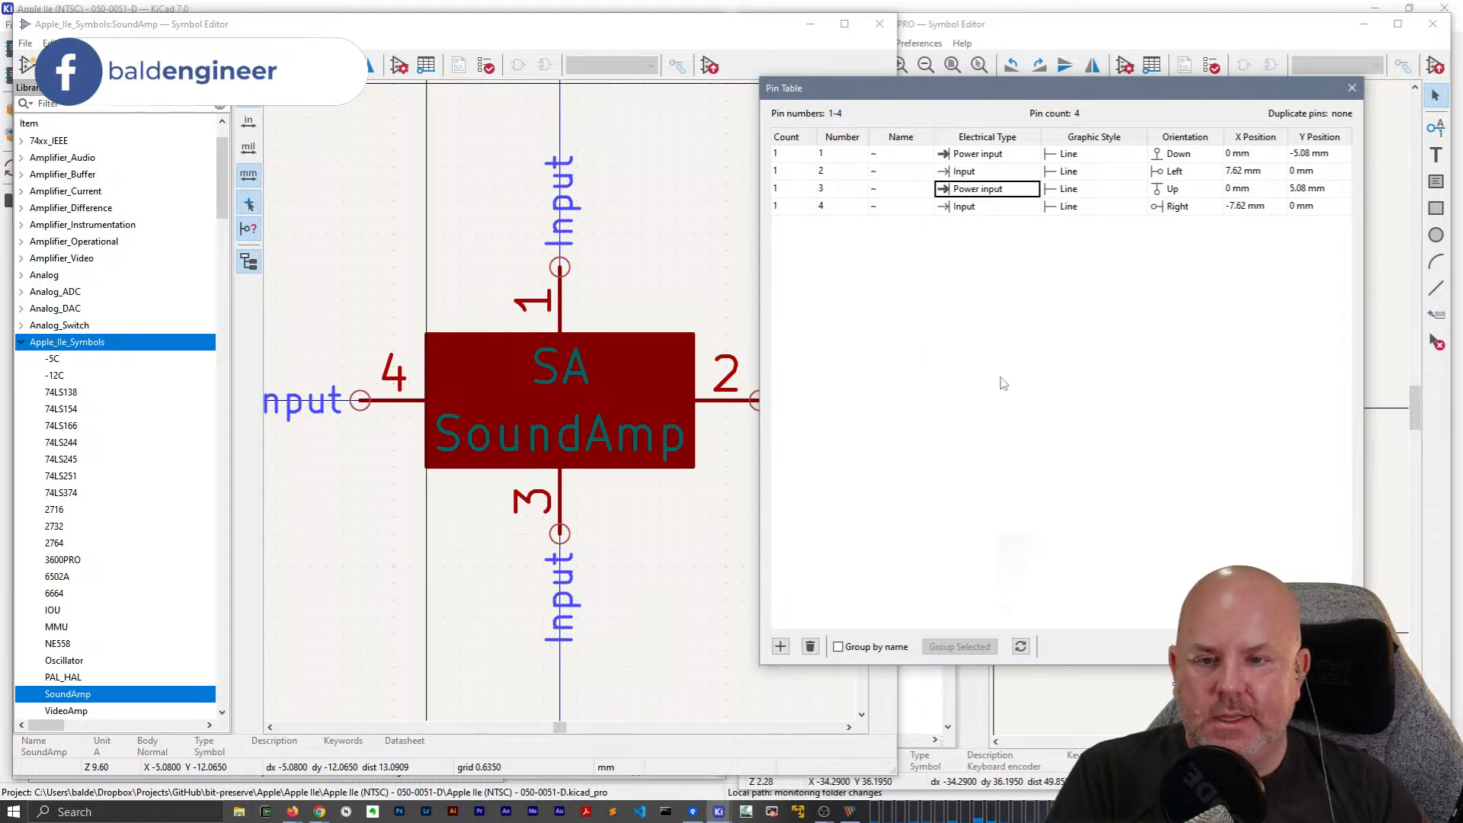
click(509, 32)
click(1252, 646)
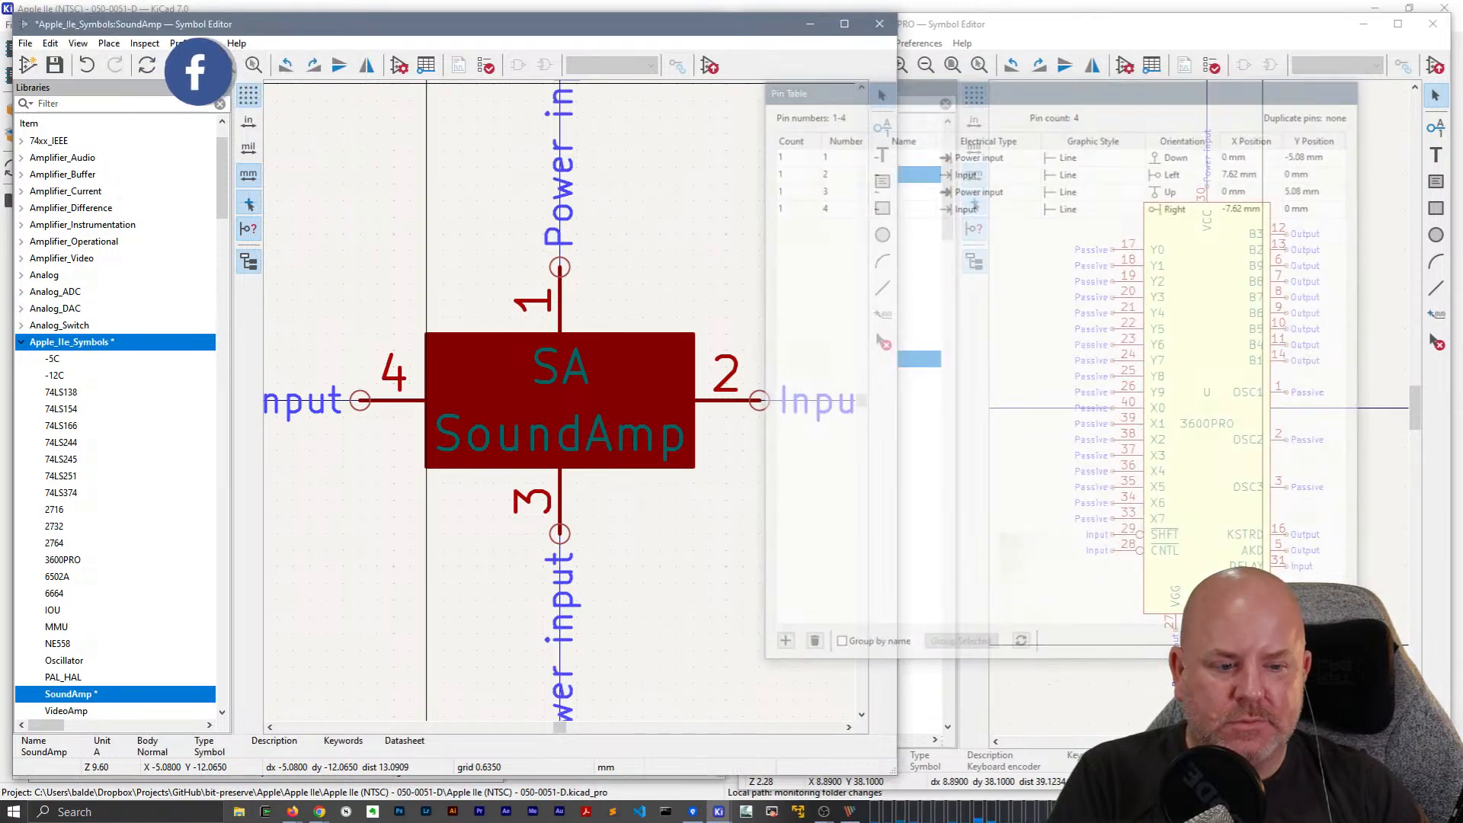
Save the SoundAmp supply pin changes to the Apple_IIe_Symbols library while closing its symbol editor.
drag(460, 26, 1077, 263)
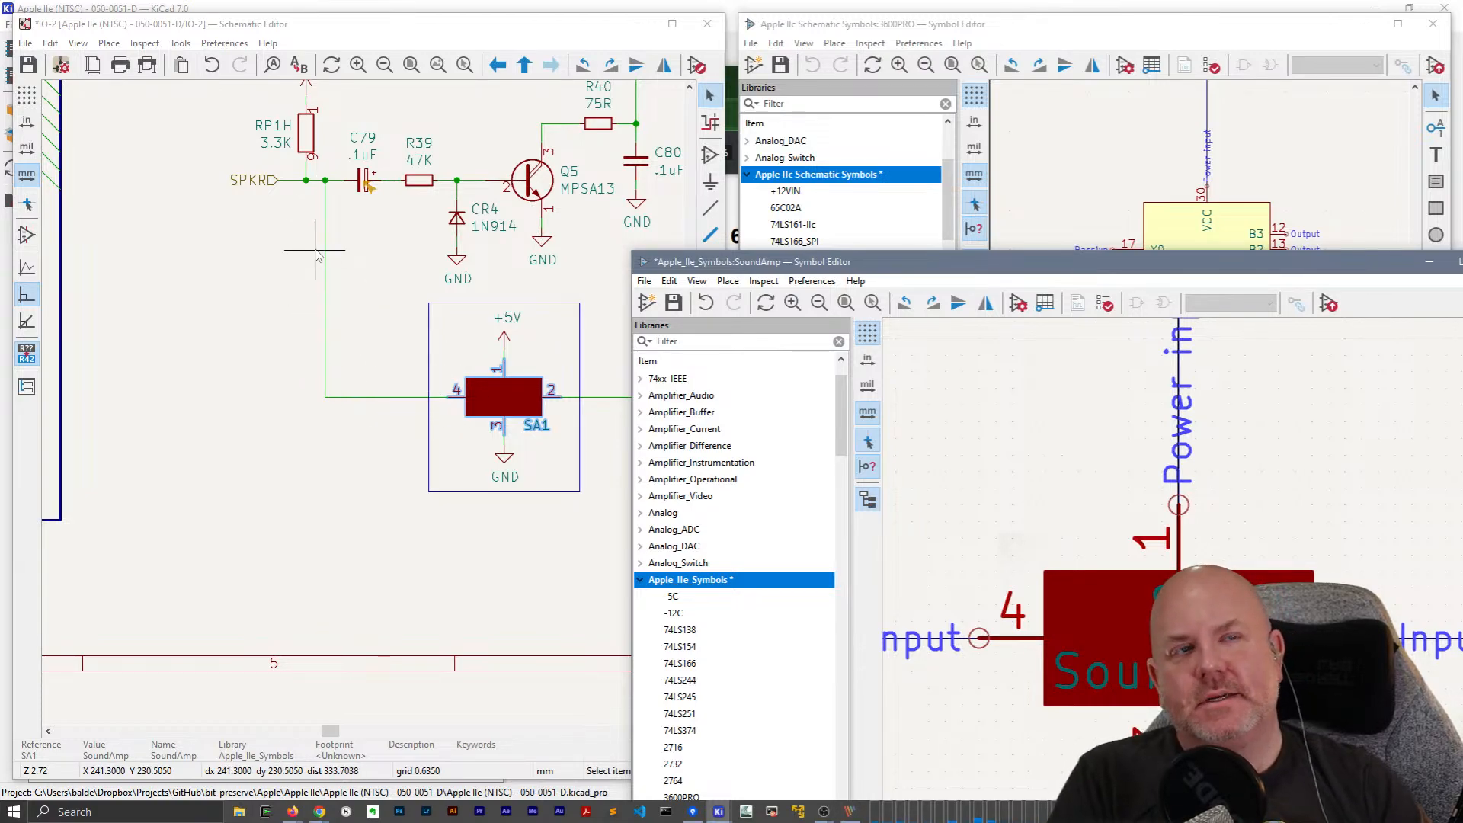
drag(993, 264, 361, 235)
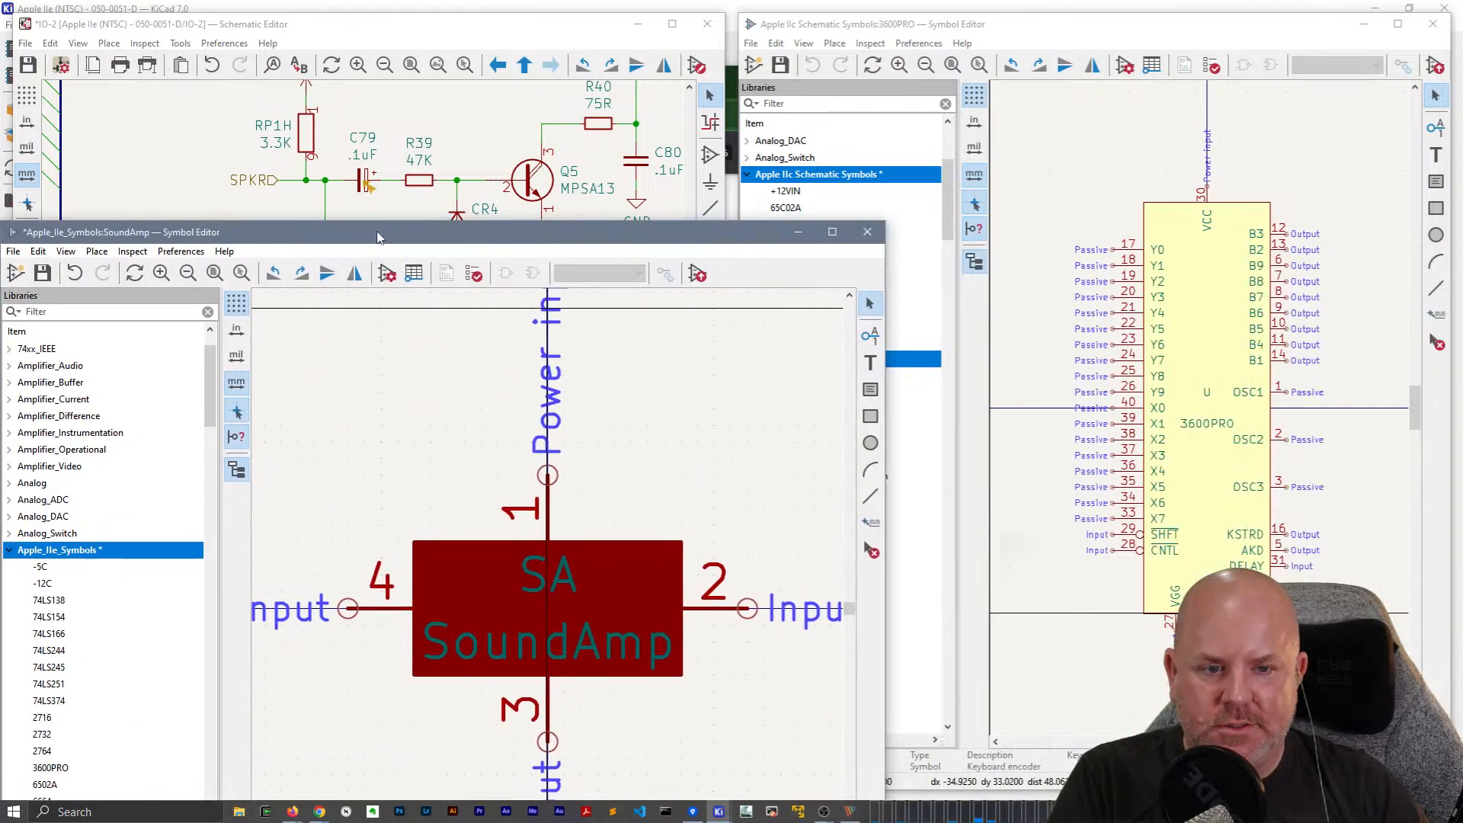
click(867, 231)
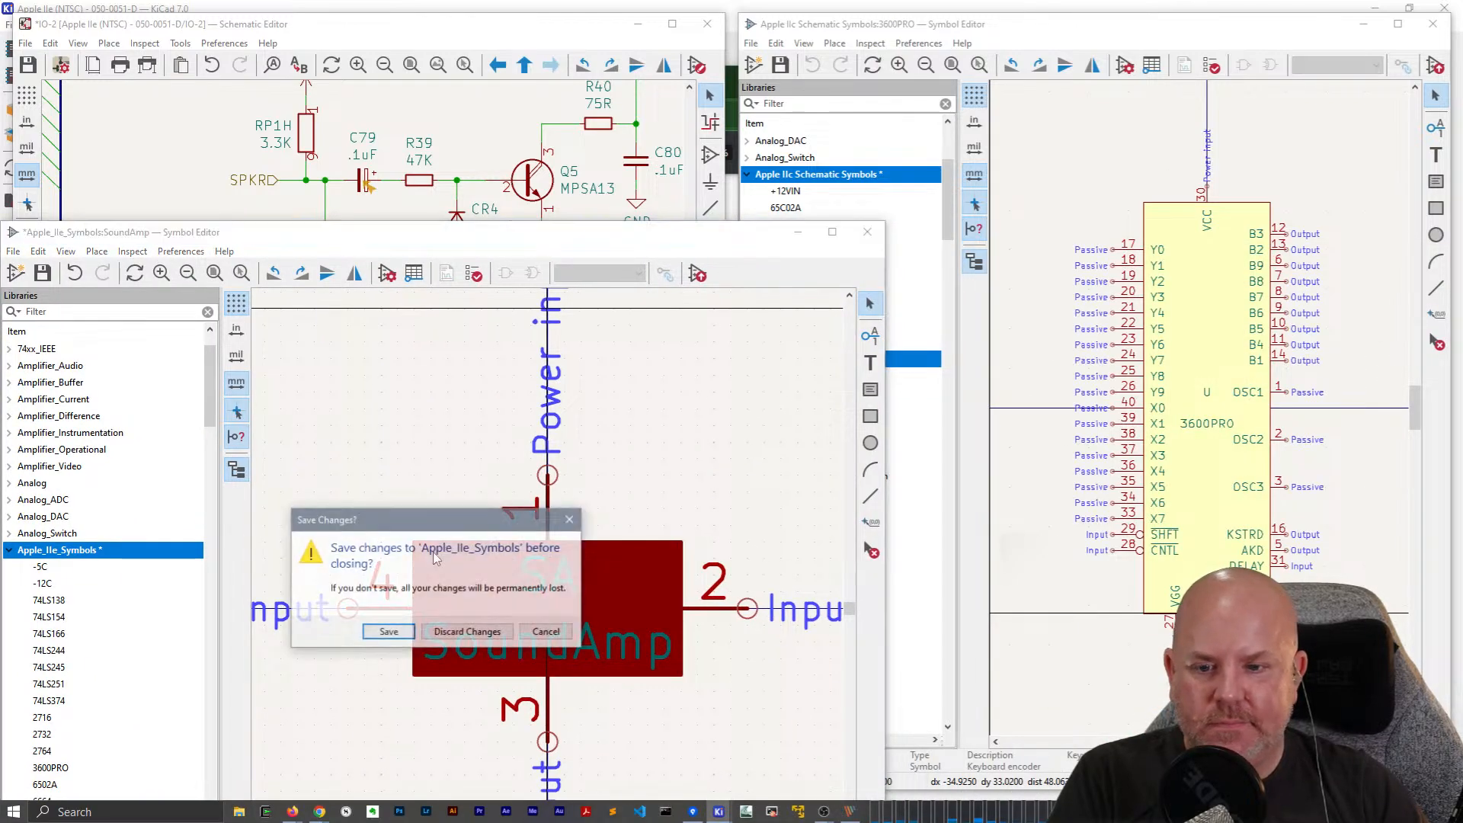
click(403, 634)
Reopen SA1's library symbol from the IO-2 sheet and set the electrical type of SoundAmp pin 2 to Output.
drag(329, 736, 342, 736)
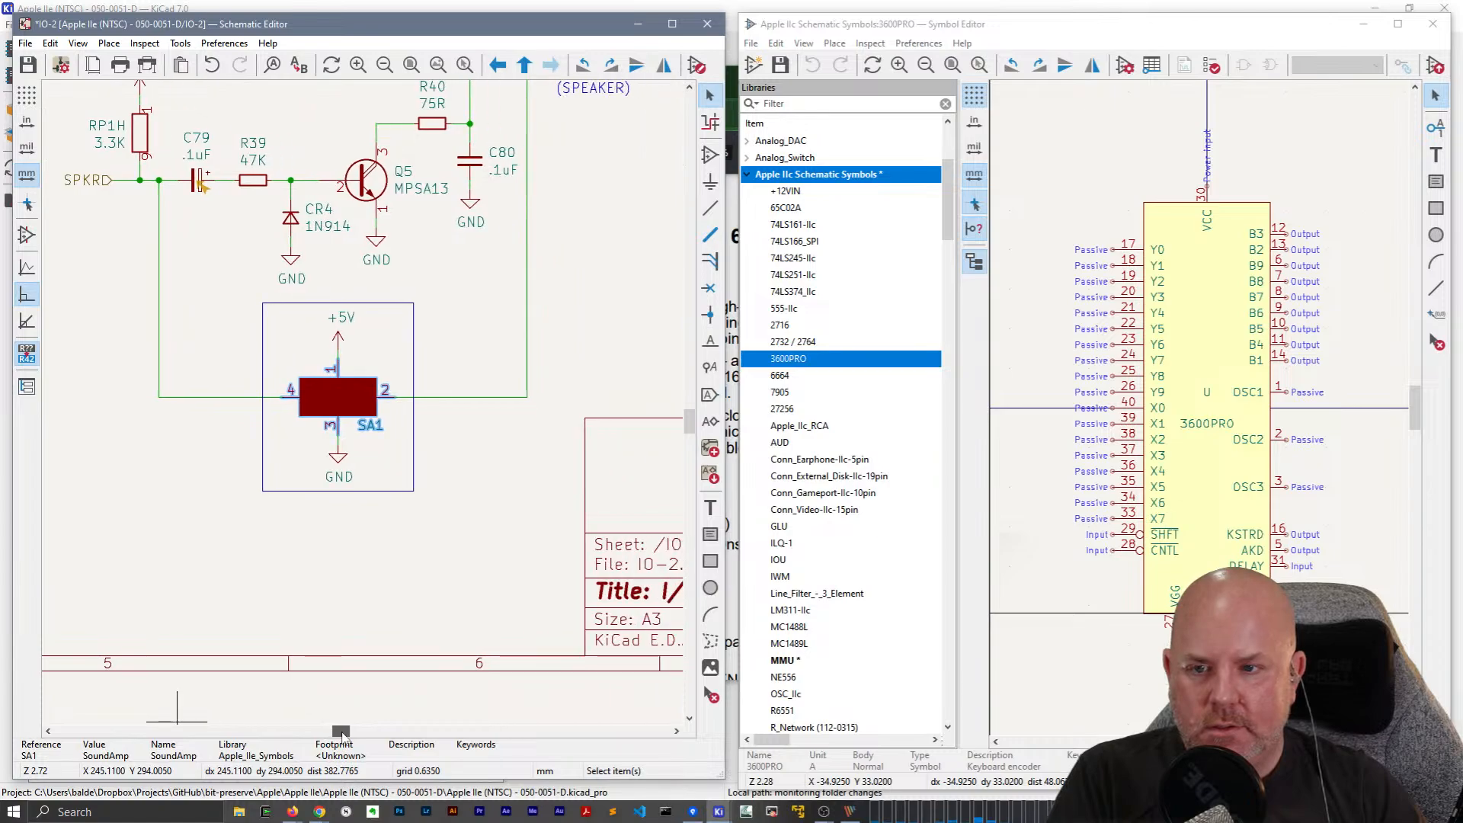
drag(687, 422, 689, 402)
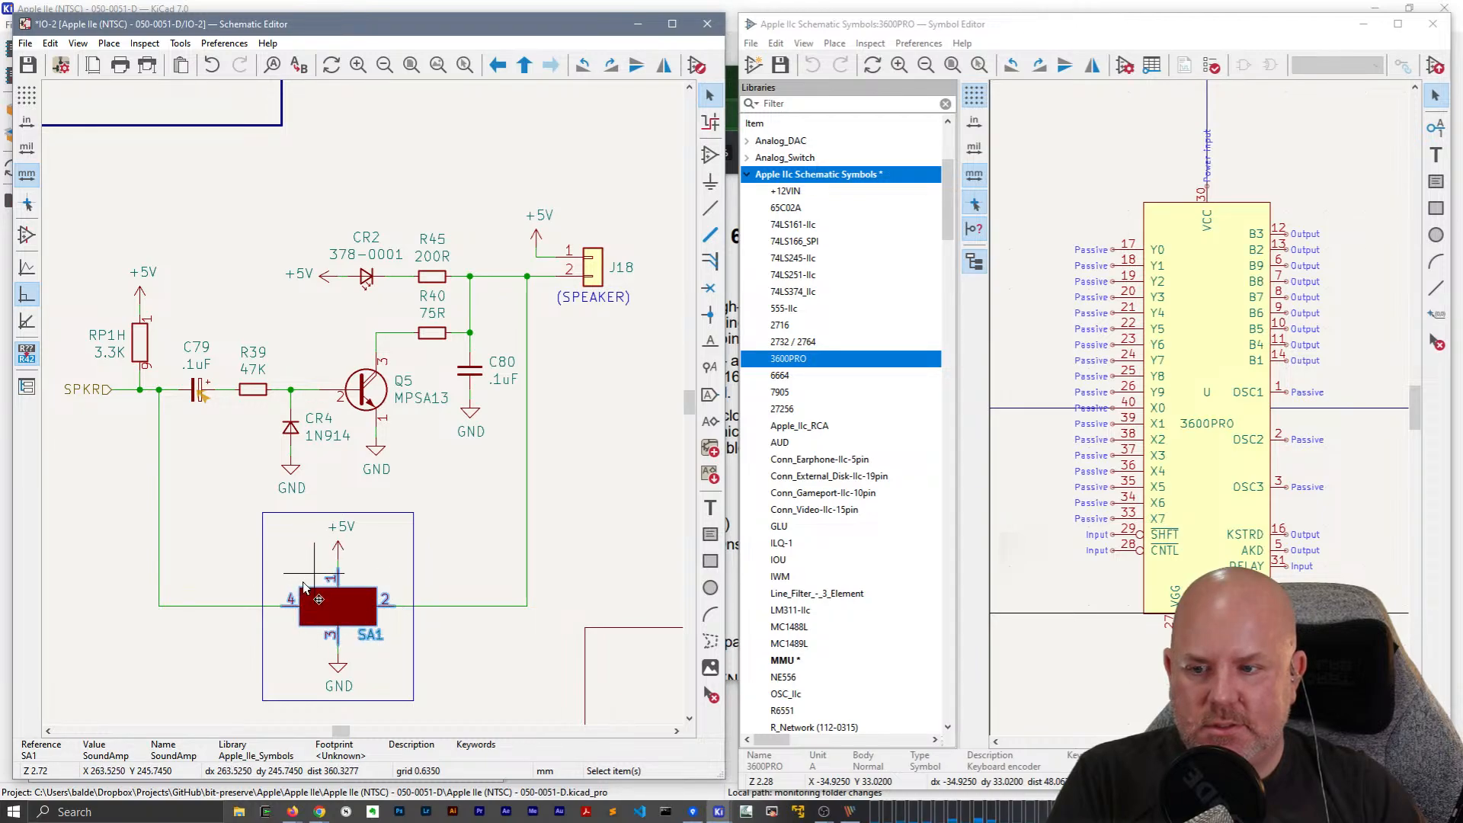
double_click(334, 616)
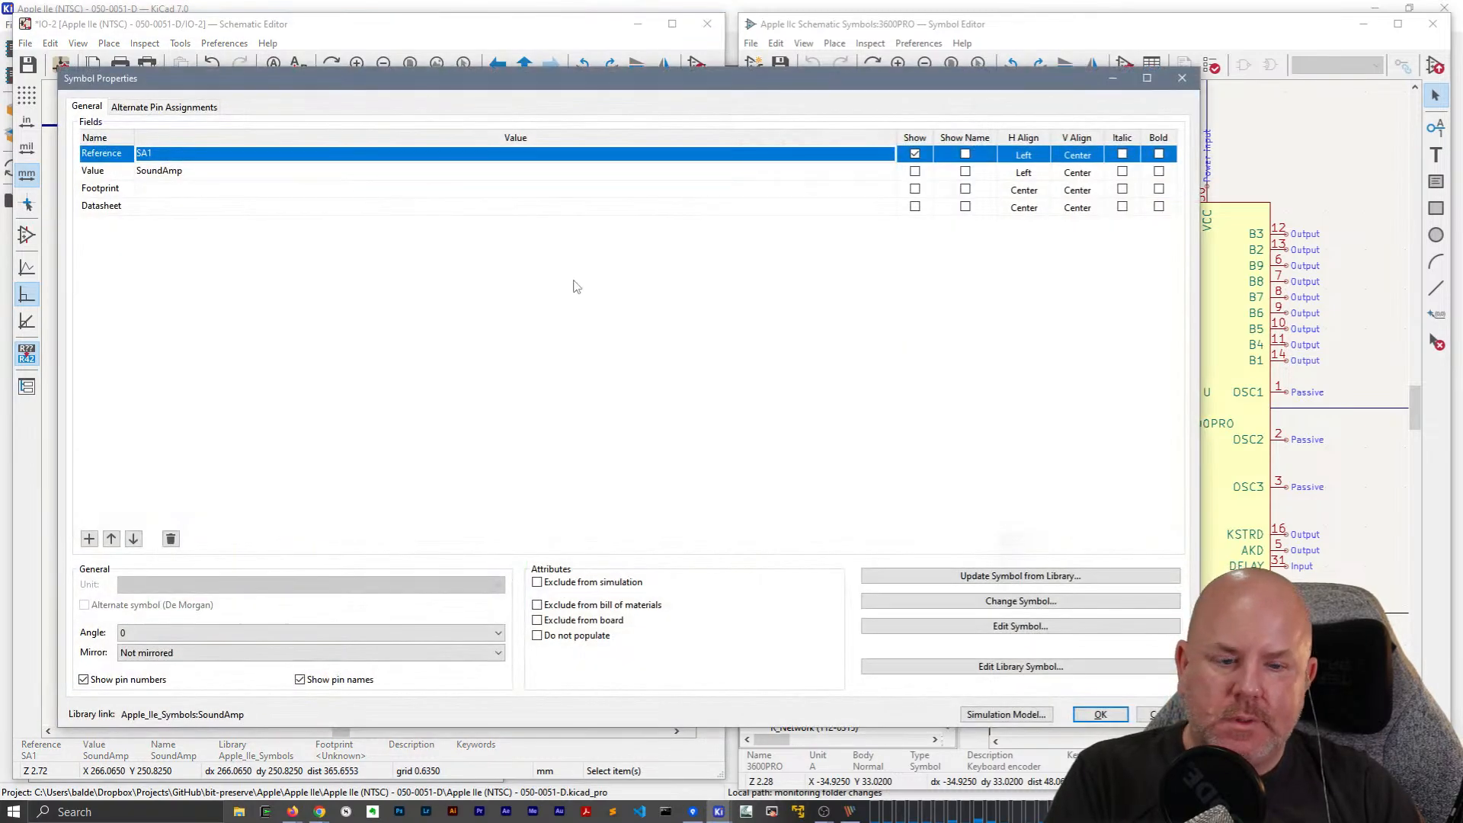
click(1021, 666)
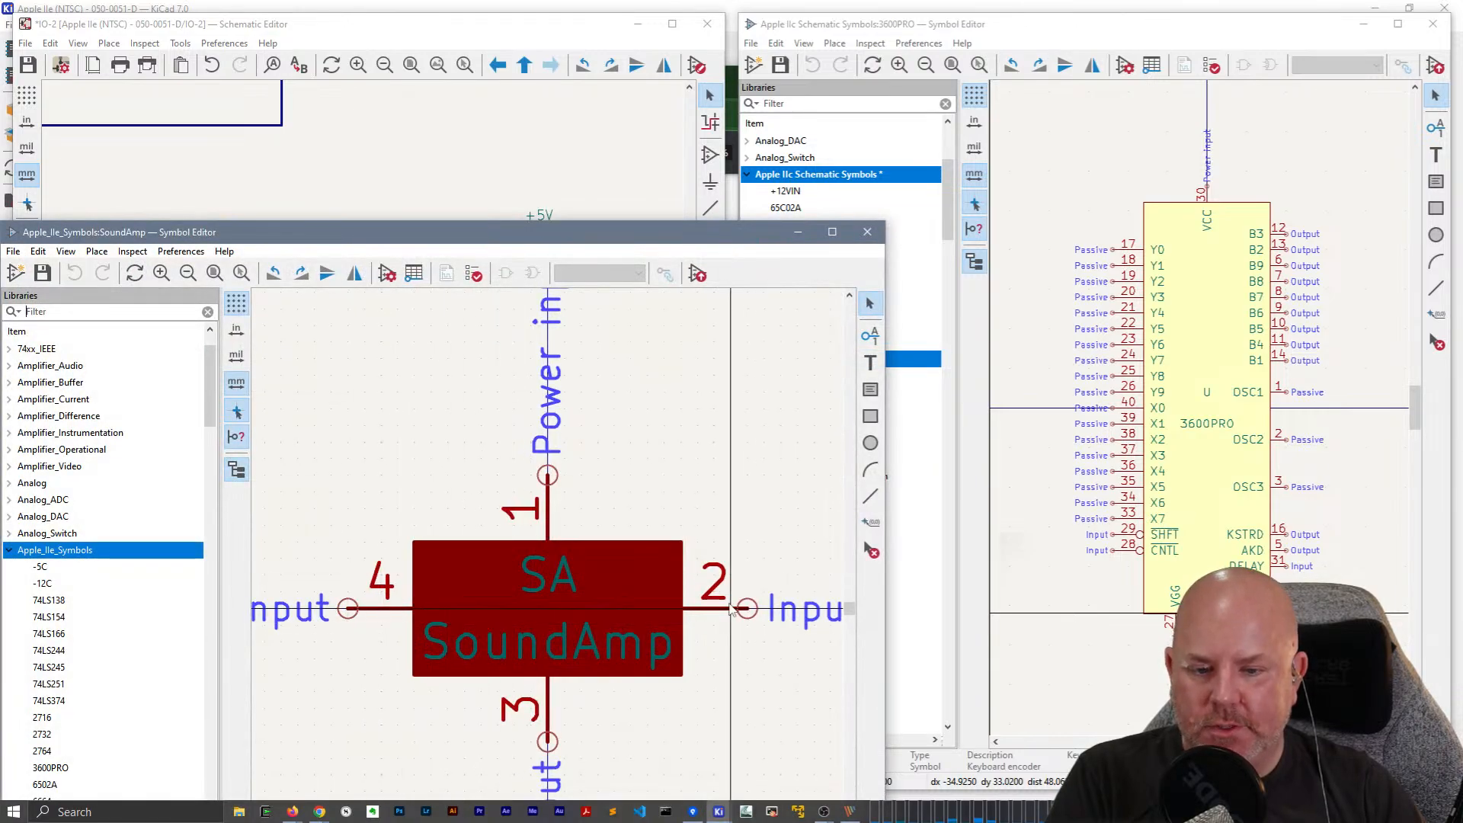
click(730, 609)
key(e)
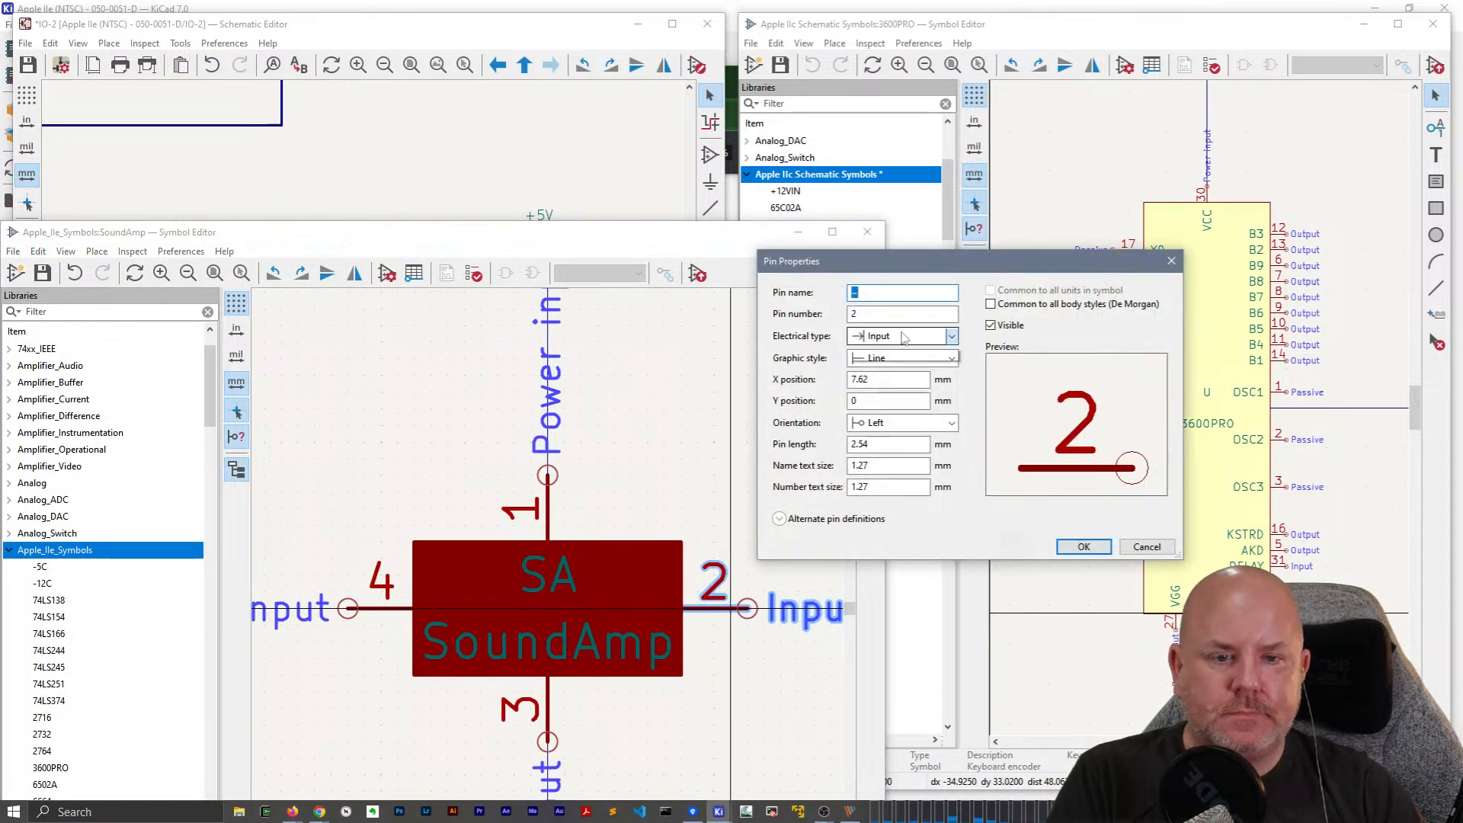
click(899, 336)
click(913, 367)
click(1085, 545)
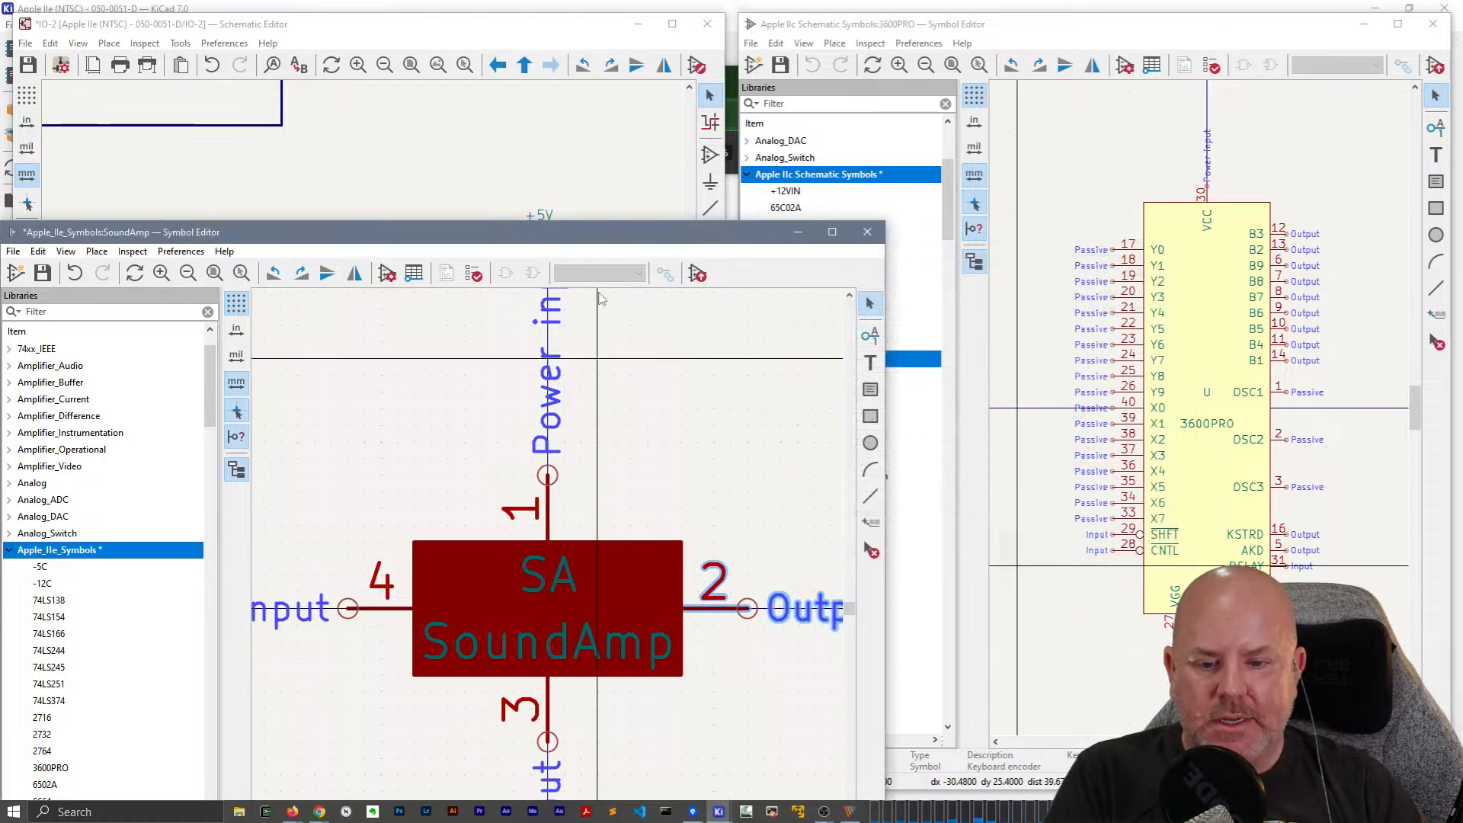
Save the SoundAmp symbol with its changed output pin and close the symbol editor.
drag(595, 241, 854, 42)
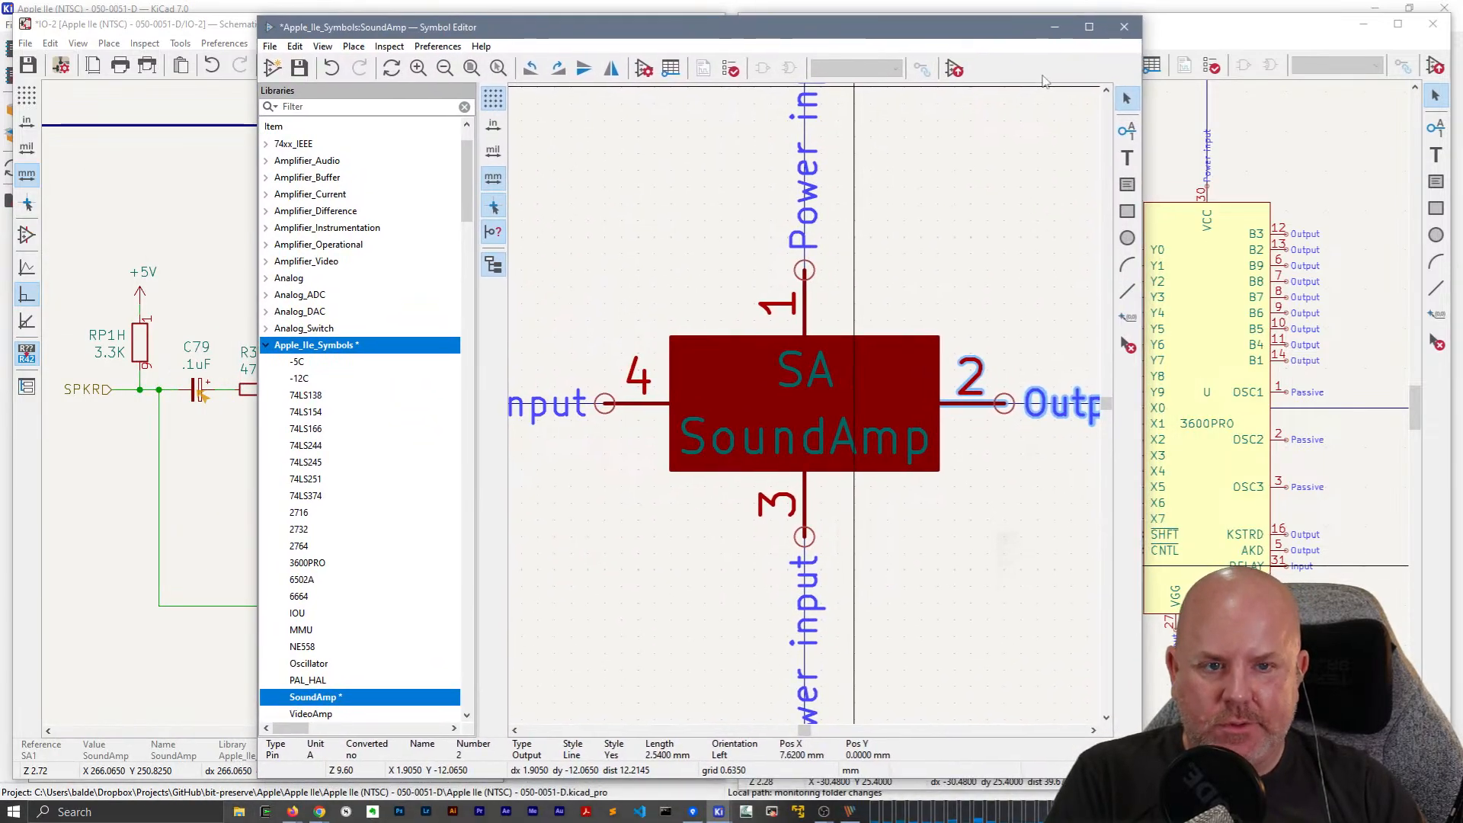
key(ctrl+s)
click(1133, 26)
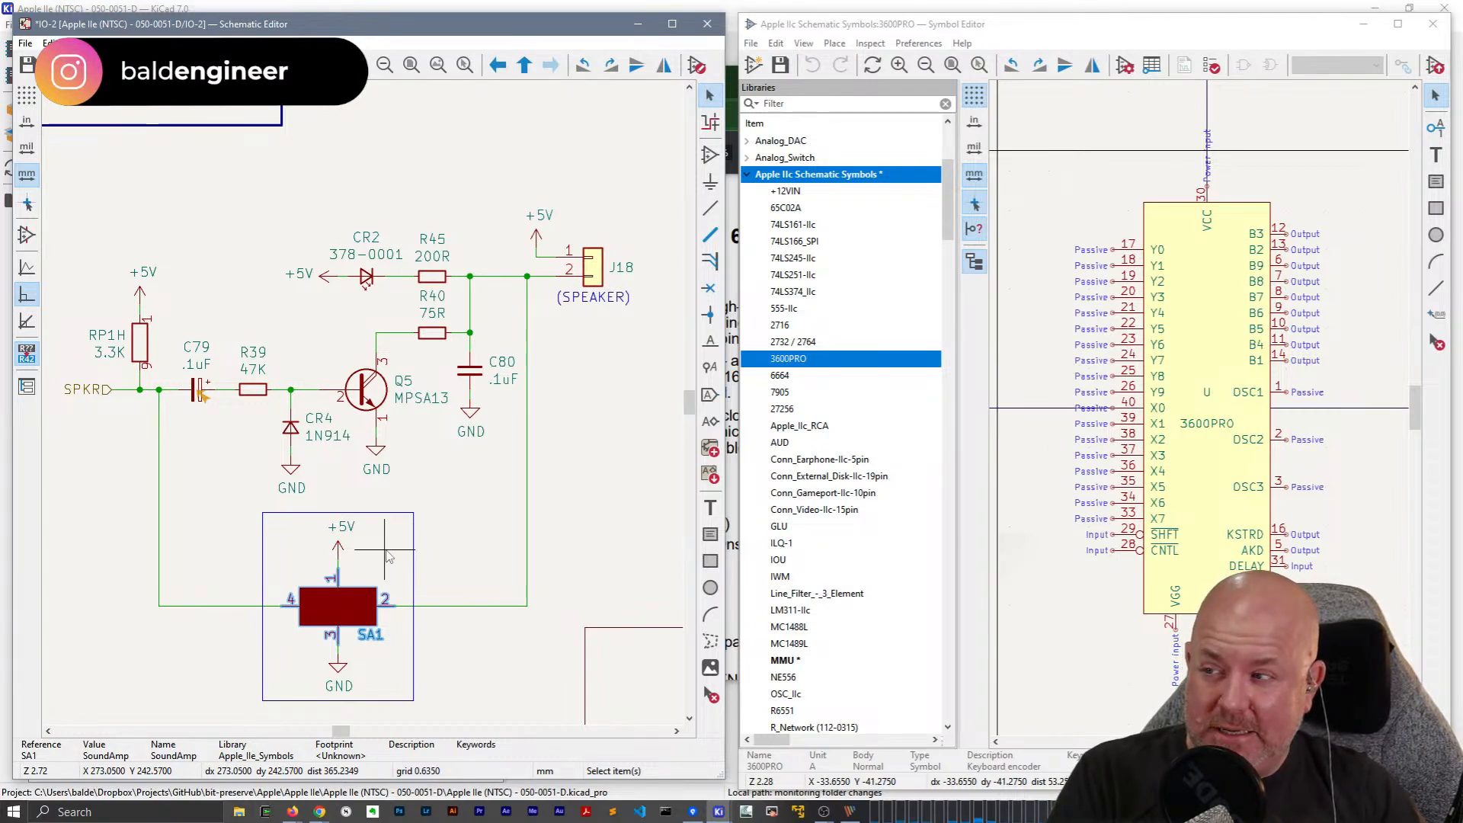
Check the pin types in the 74LS245 library symbol of UB2 and close its editor.
scroll(442, 541, up, 2)
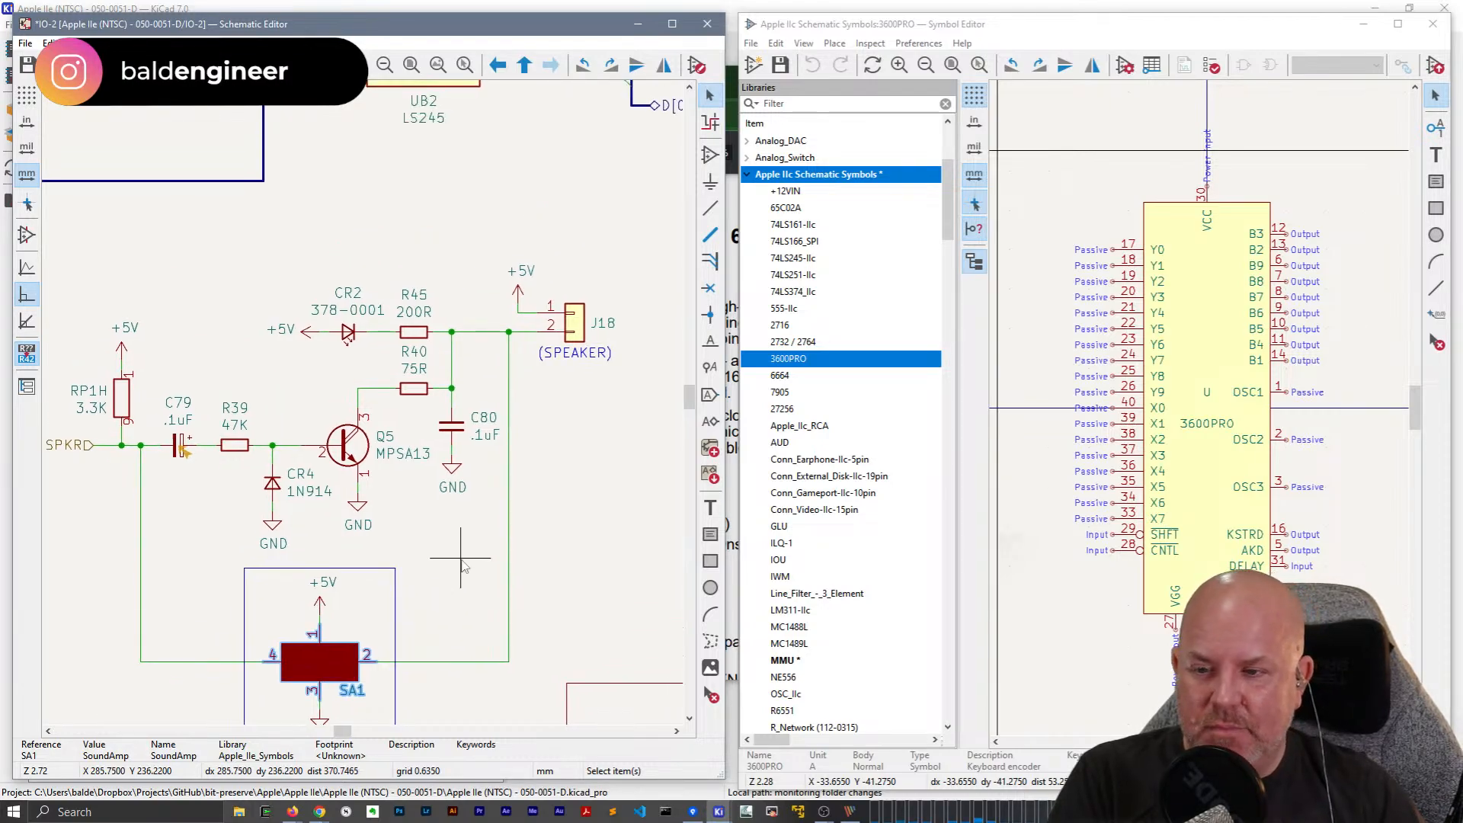
middle_drag(483, 528, 389, 616)
middle_drag(541, 461, 550, 731)
click(550, 6)
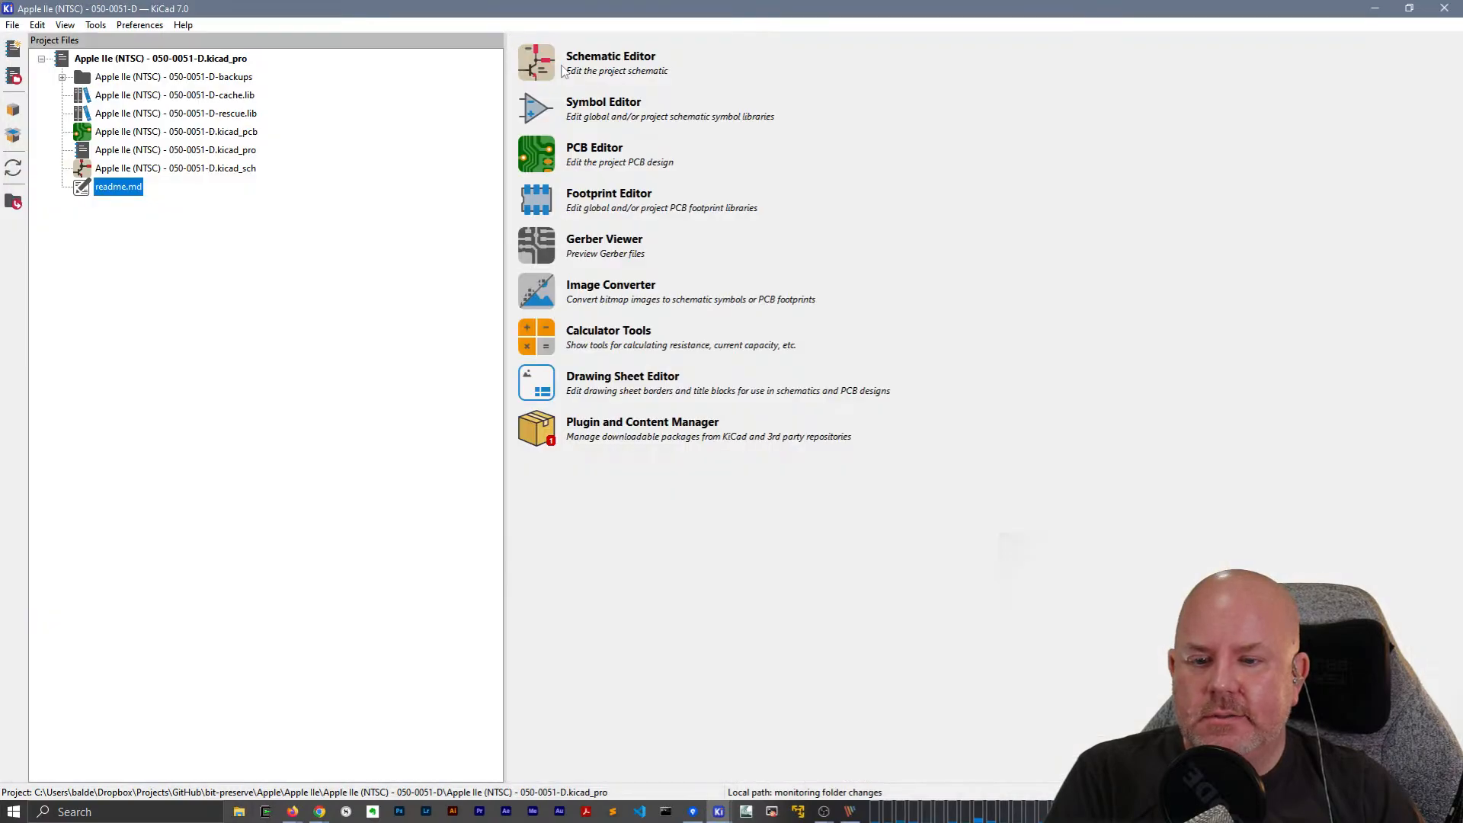
key(alt+Tab)
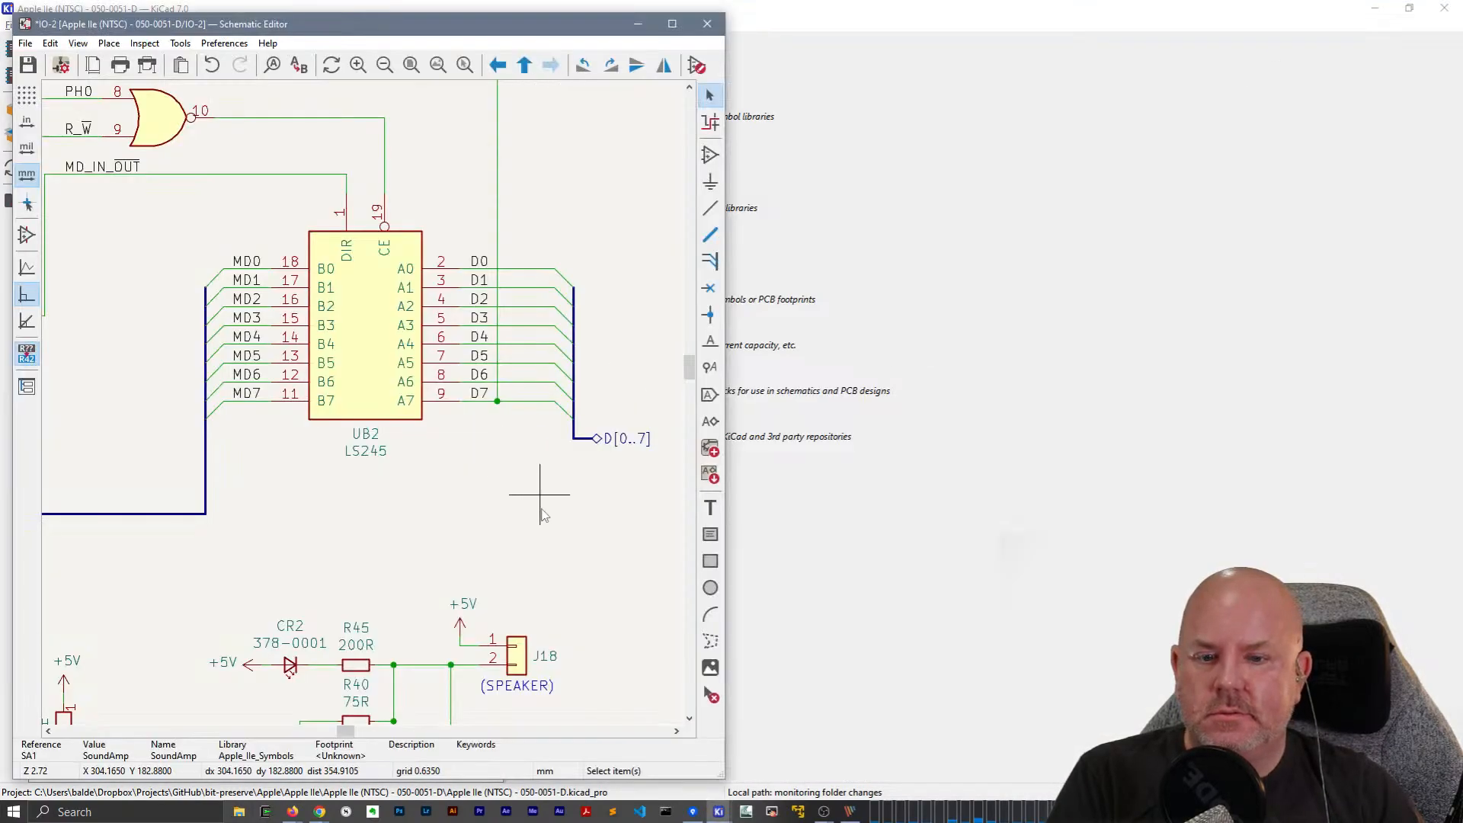
scroll(364, 408, down, 4)
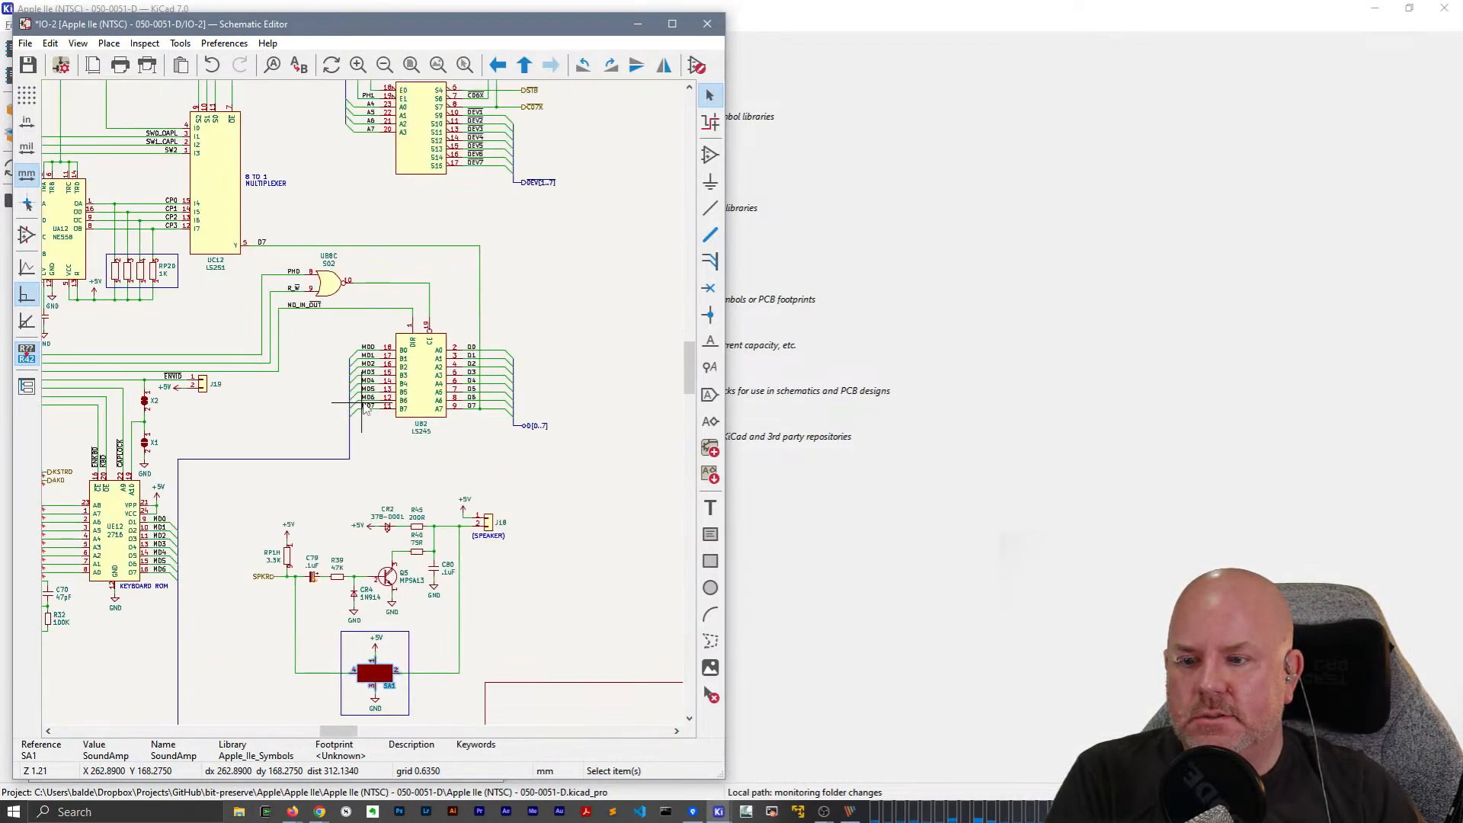
middle_drag(189, 424, 200, 485)
click(449, 451)
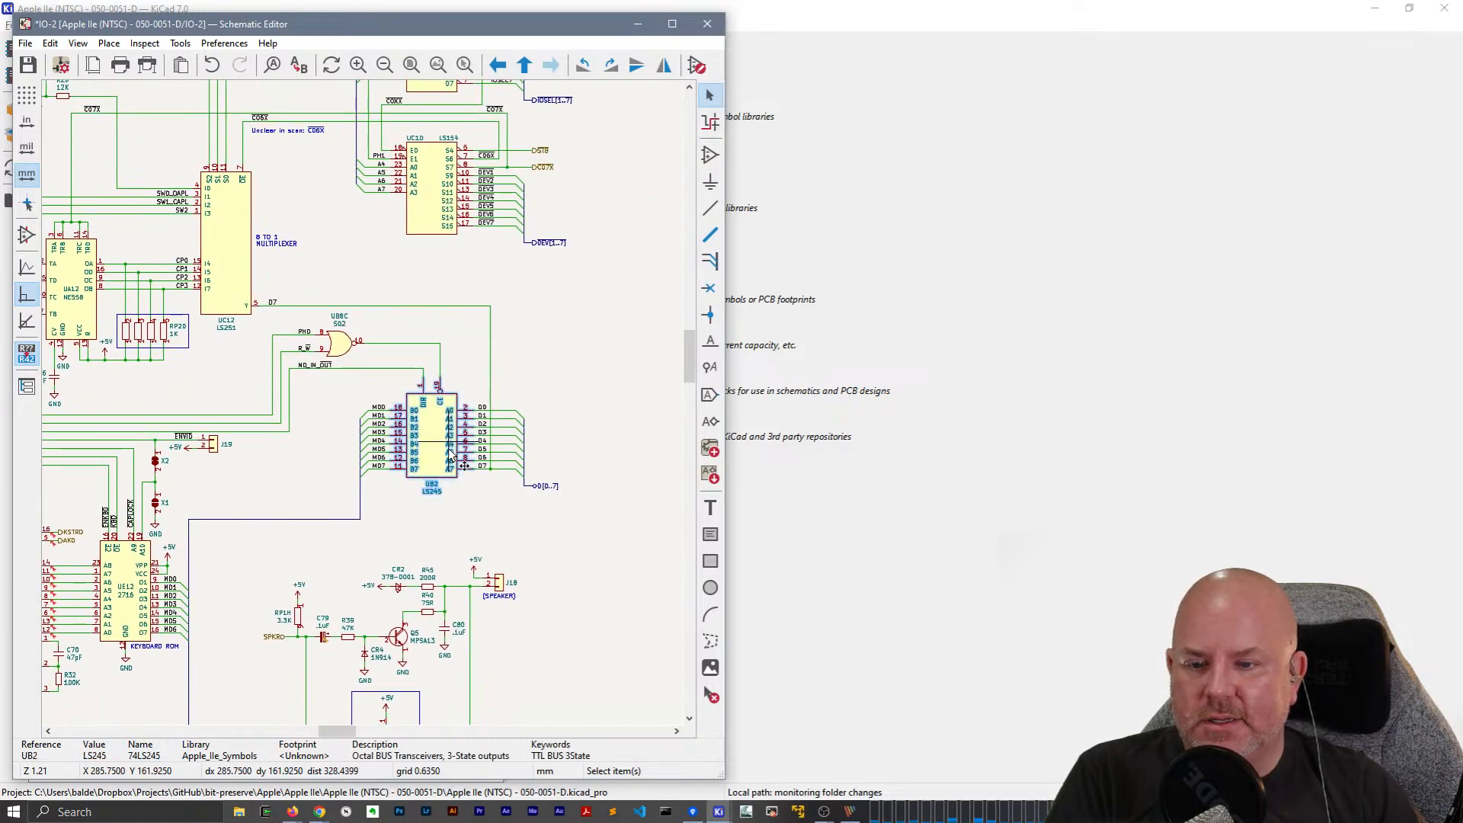
double_click(449, 454)
click(1019, 666)
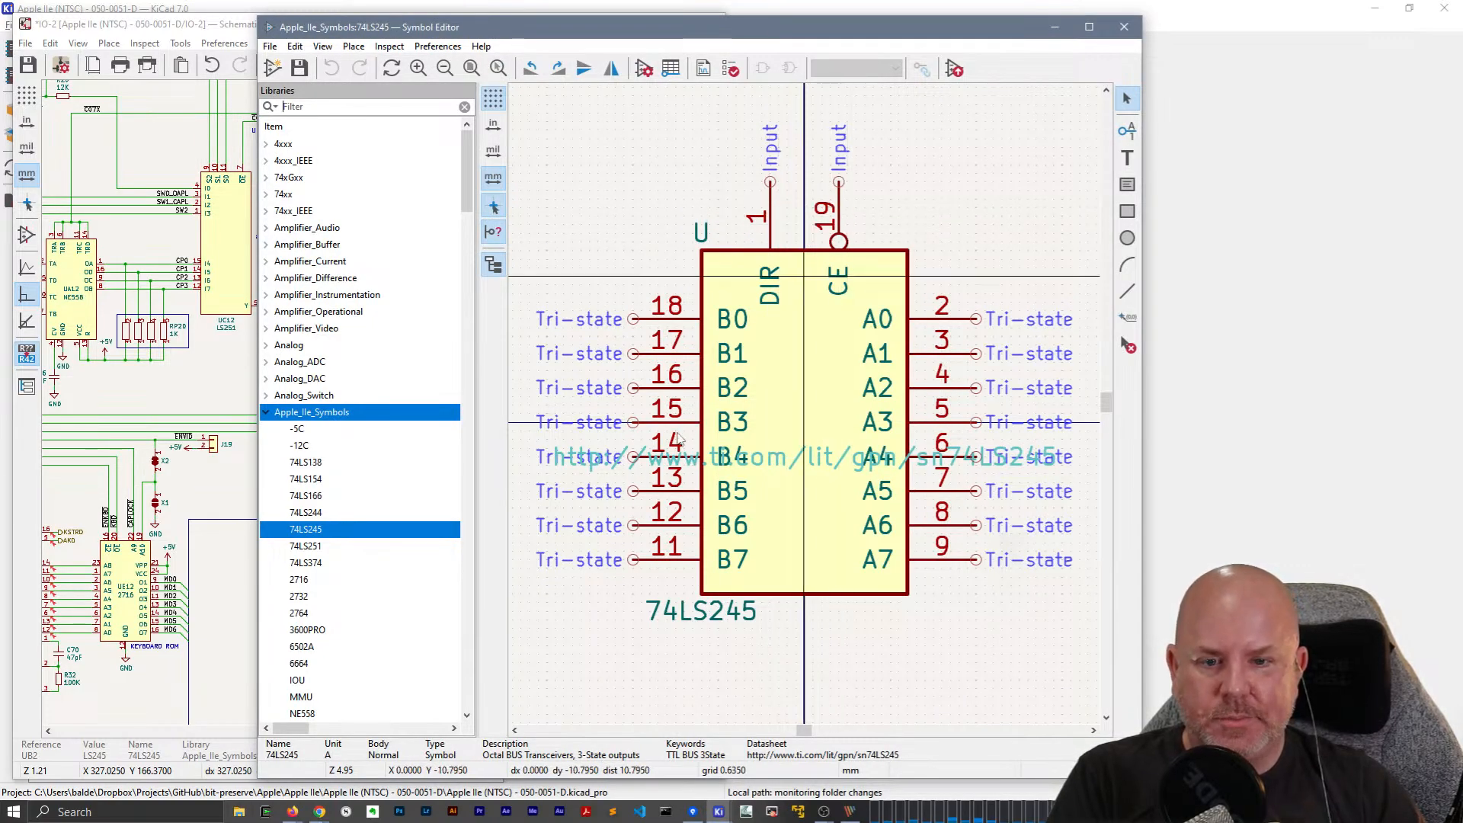
click(1124, 27)
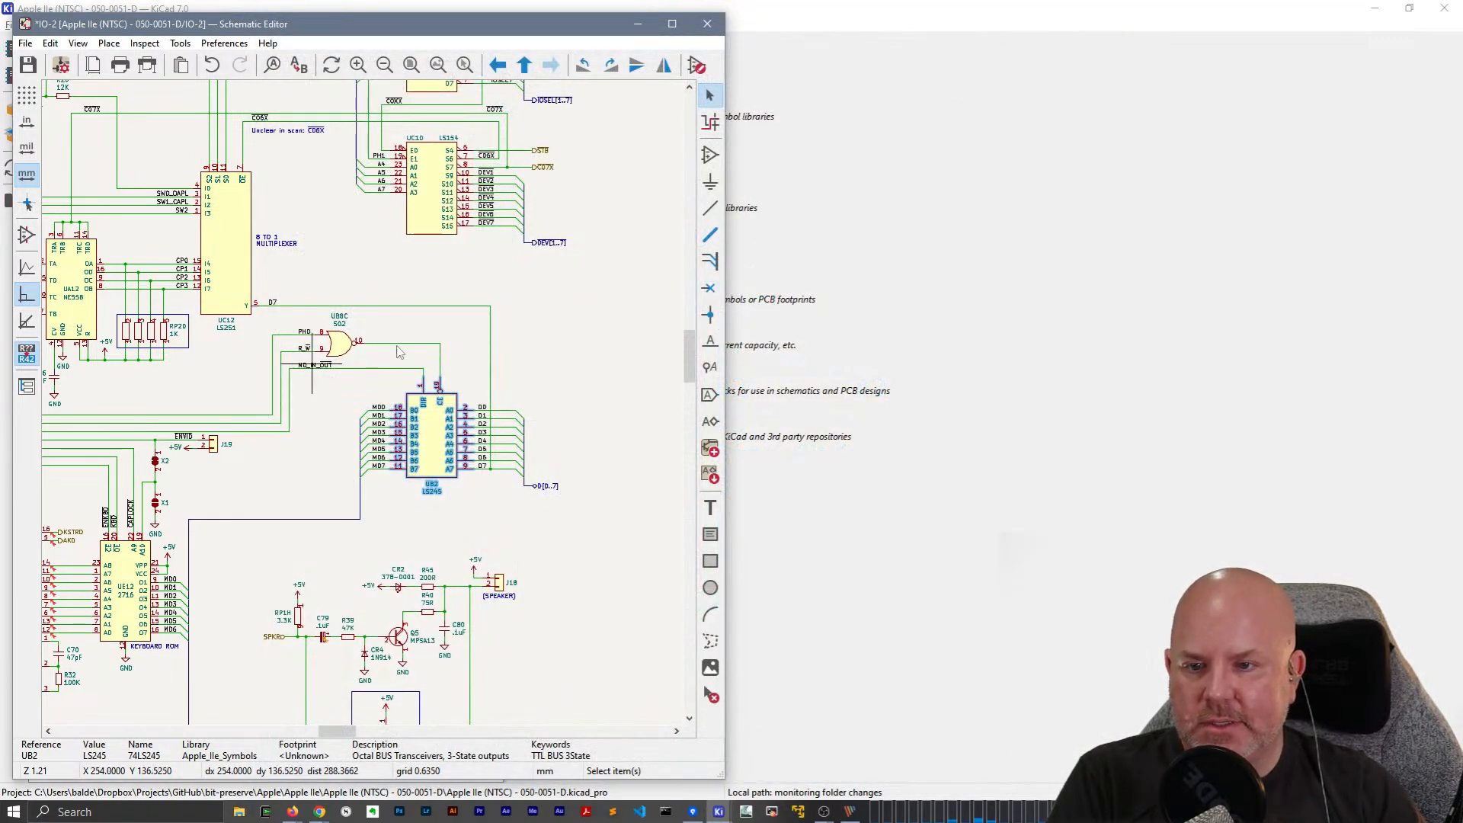
Check the pin types of UC10's 74LS154 library symbol, including the properties of pin 17 (S15), and close its editor unchanged.
middle_drag(553, 282, 596, 437)
double_click(472, 360)
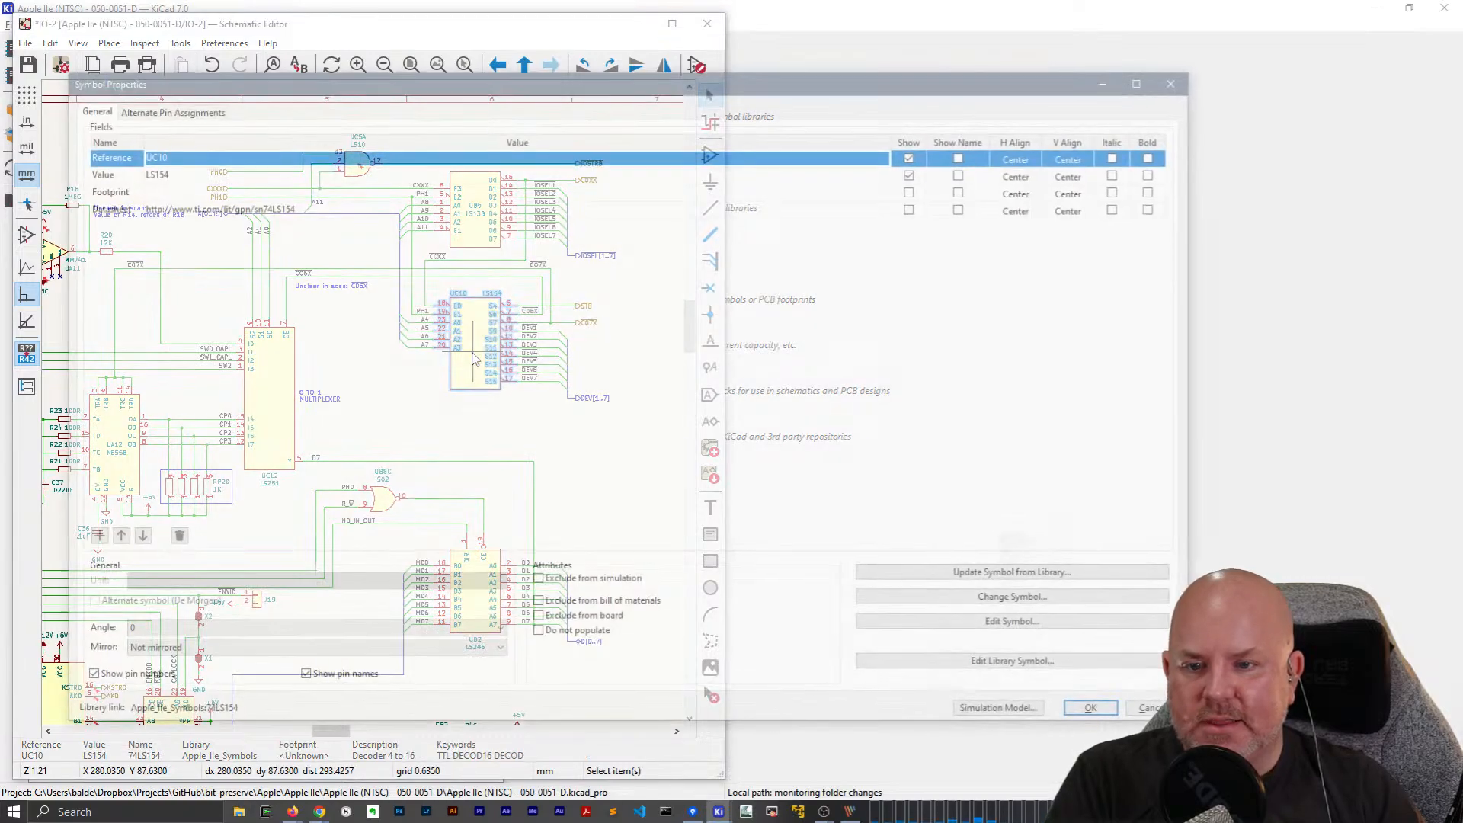
click(923, 663)
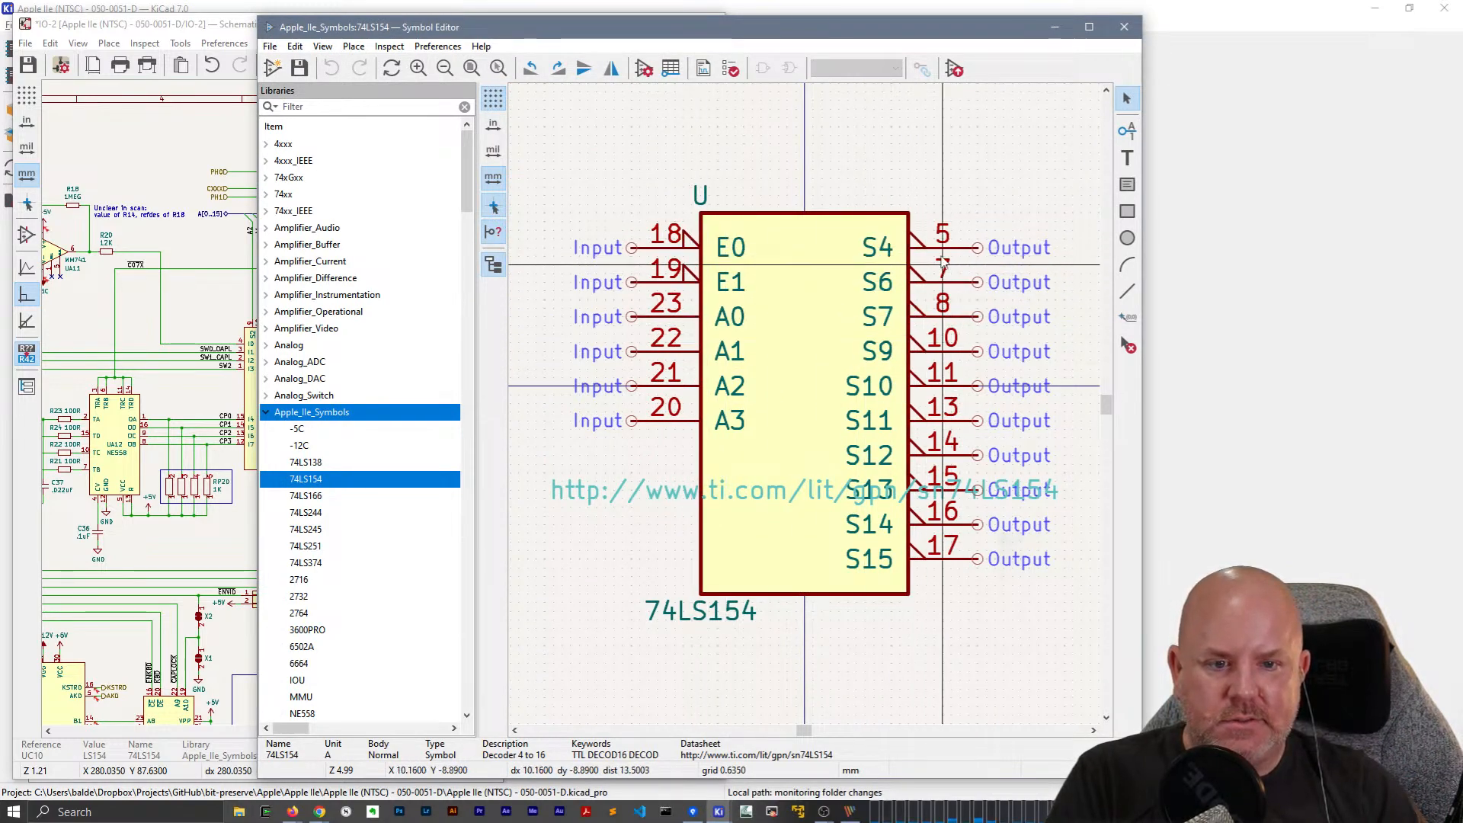
double_click(938, 565)
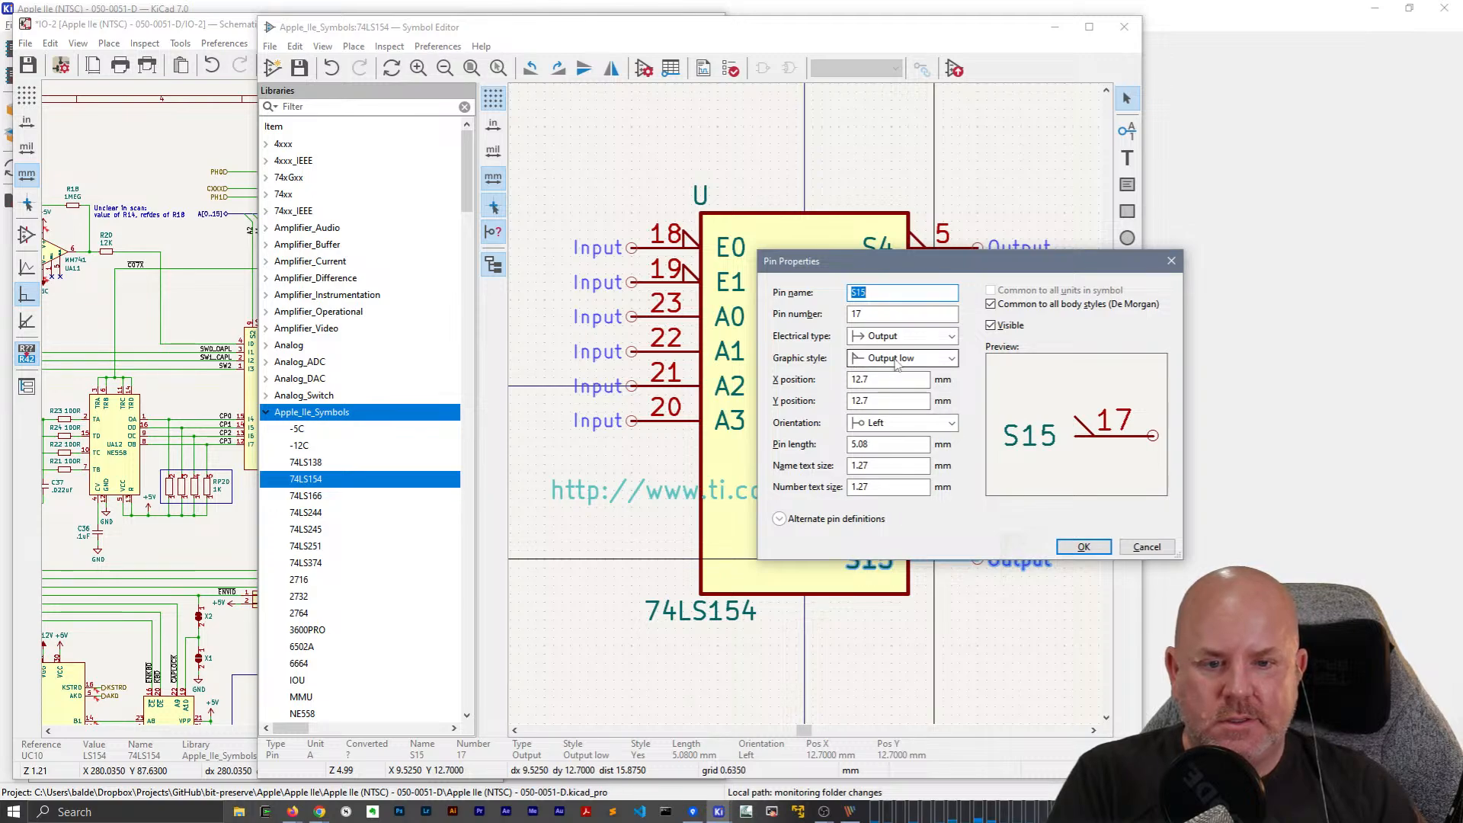
click(1136, 547)
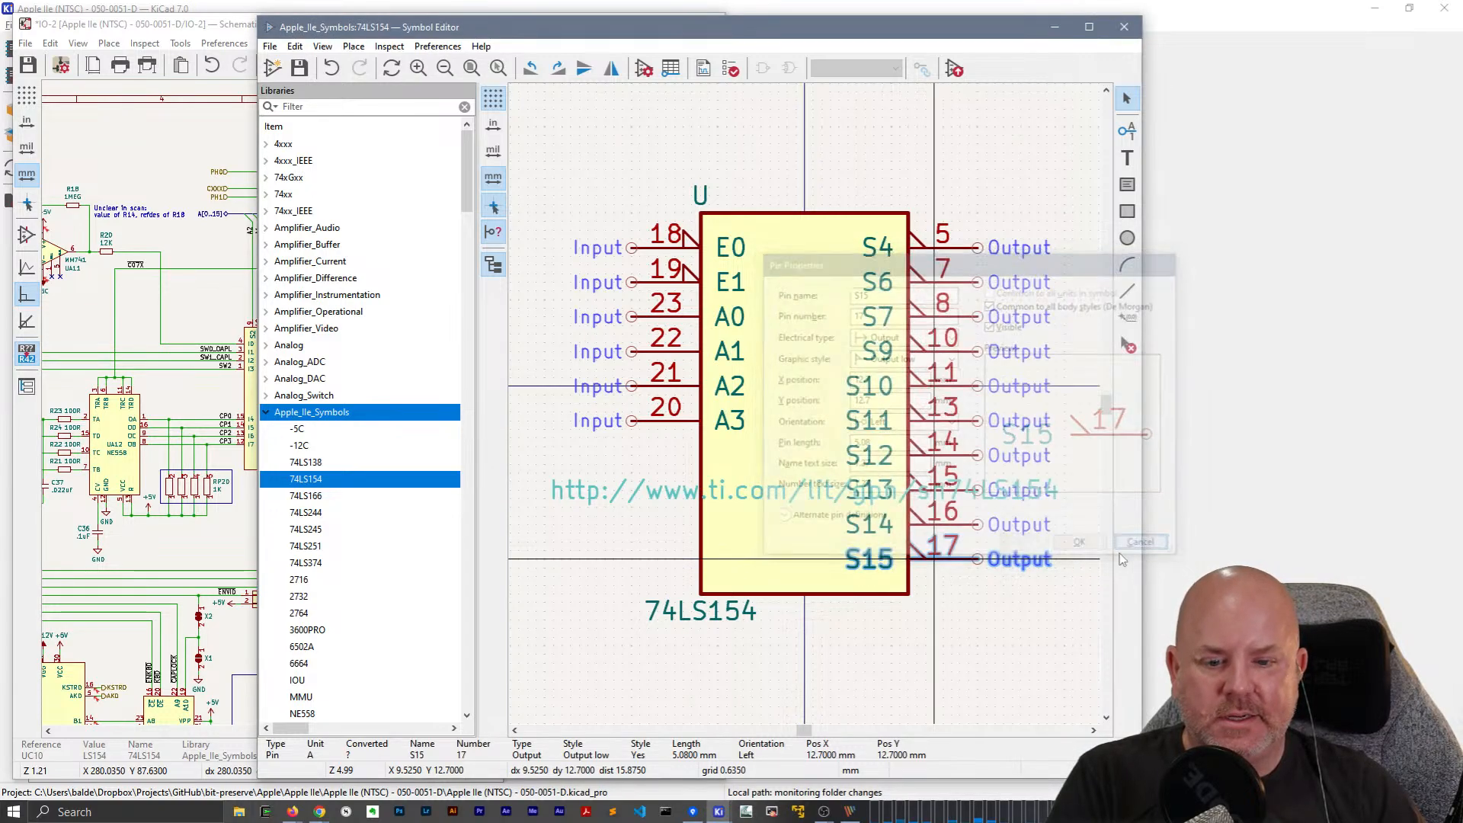
click(1124, 27)
Open the library symbol of quad timer UA12 (NE558) from the IO-2 sheet for editing.
scroll(467, 404, left, 3)
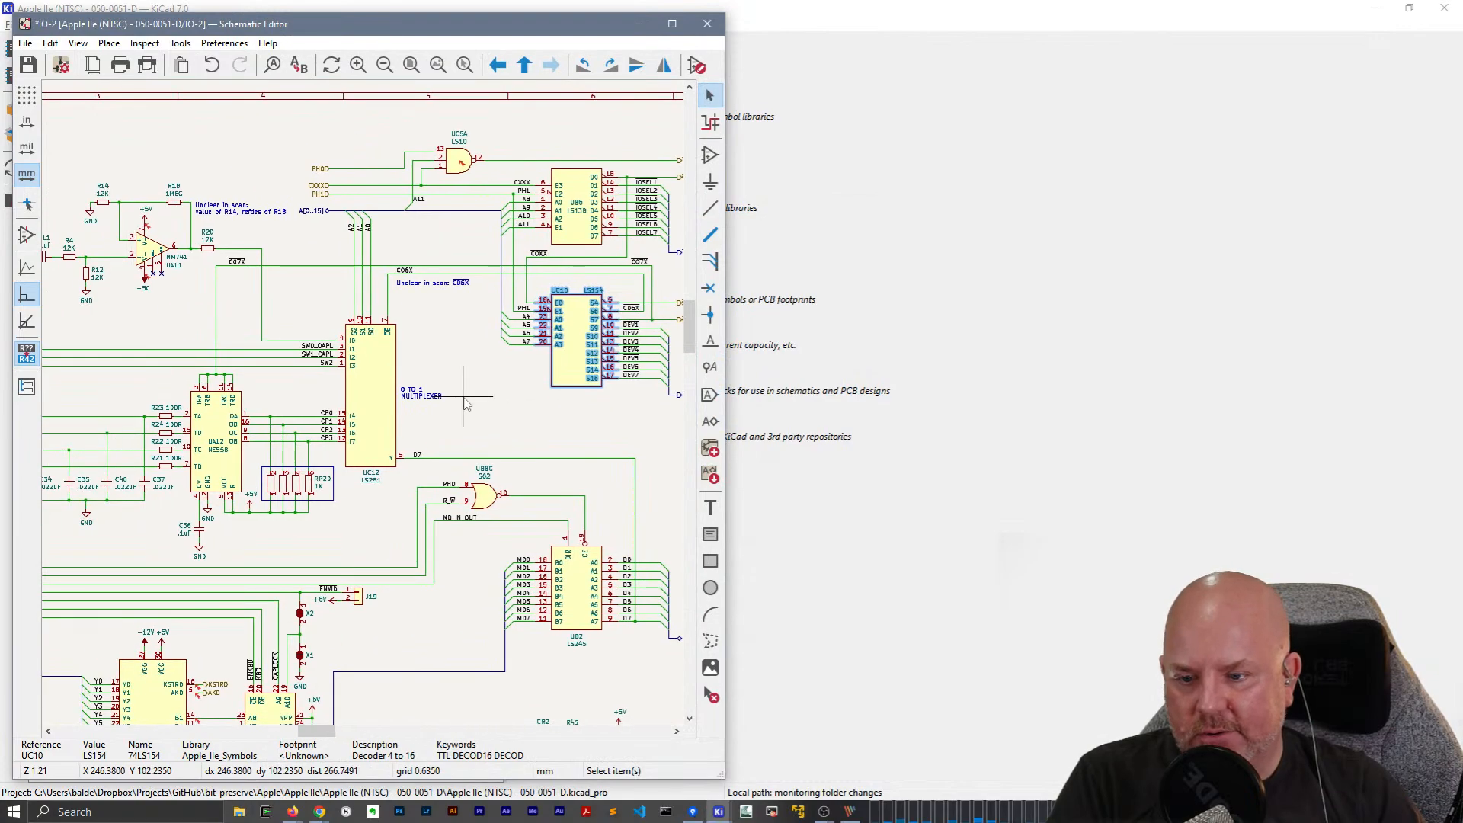
scroll(467, 404, up, 1)
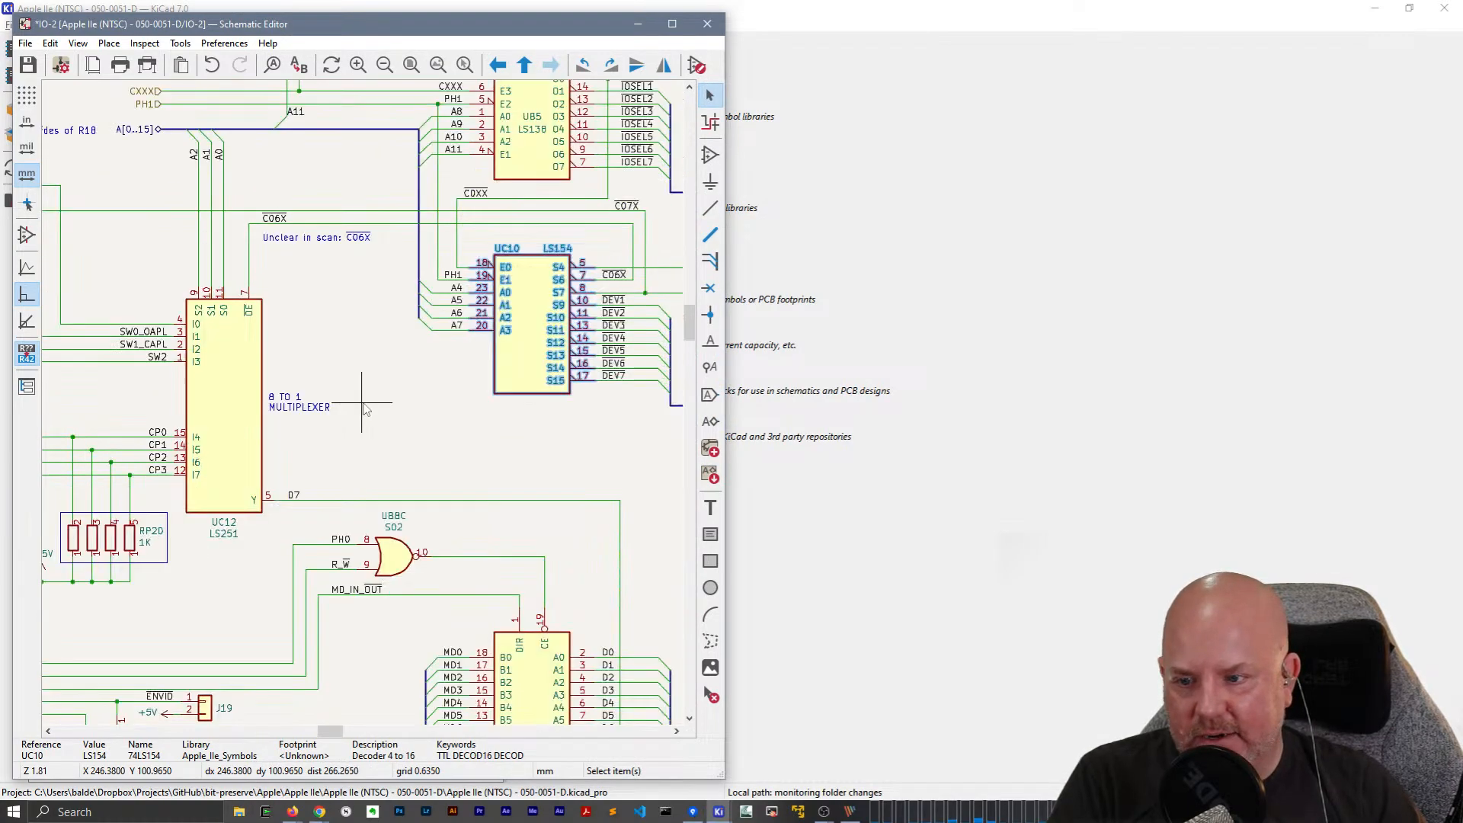
scroll(366, 396, up, 2)
middle_drag(343, 383, 431, 371)
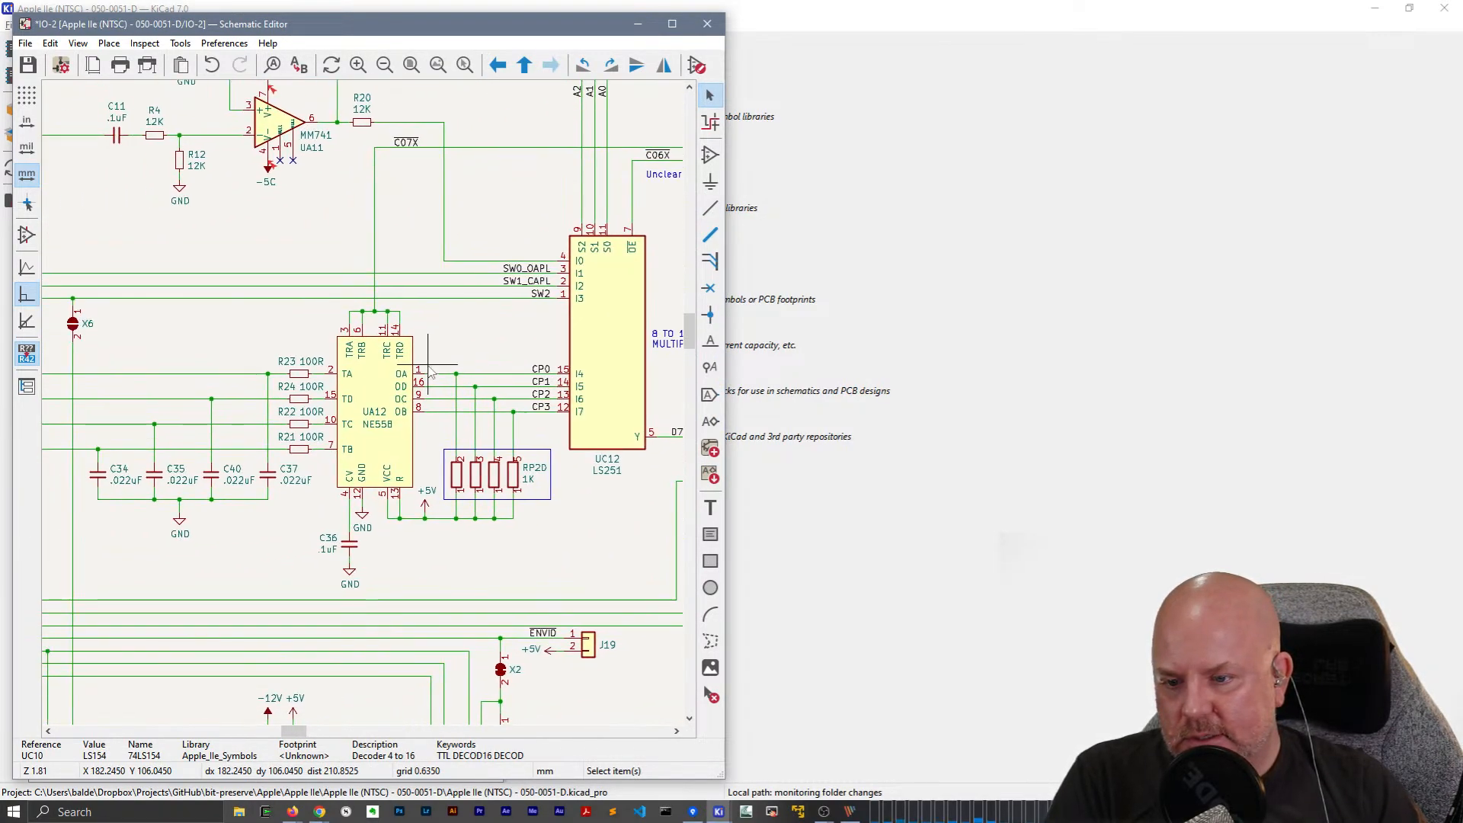
double_click(374, 400)
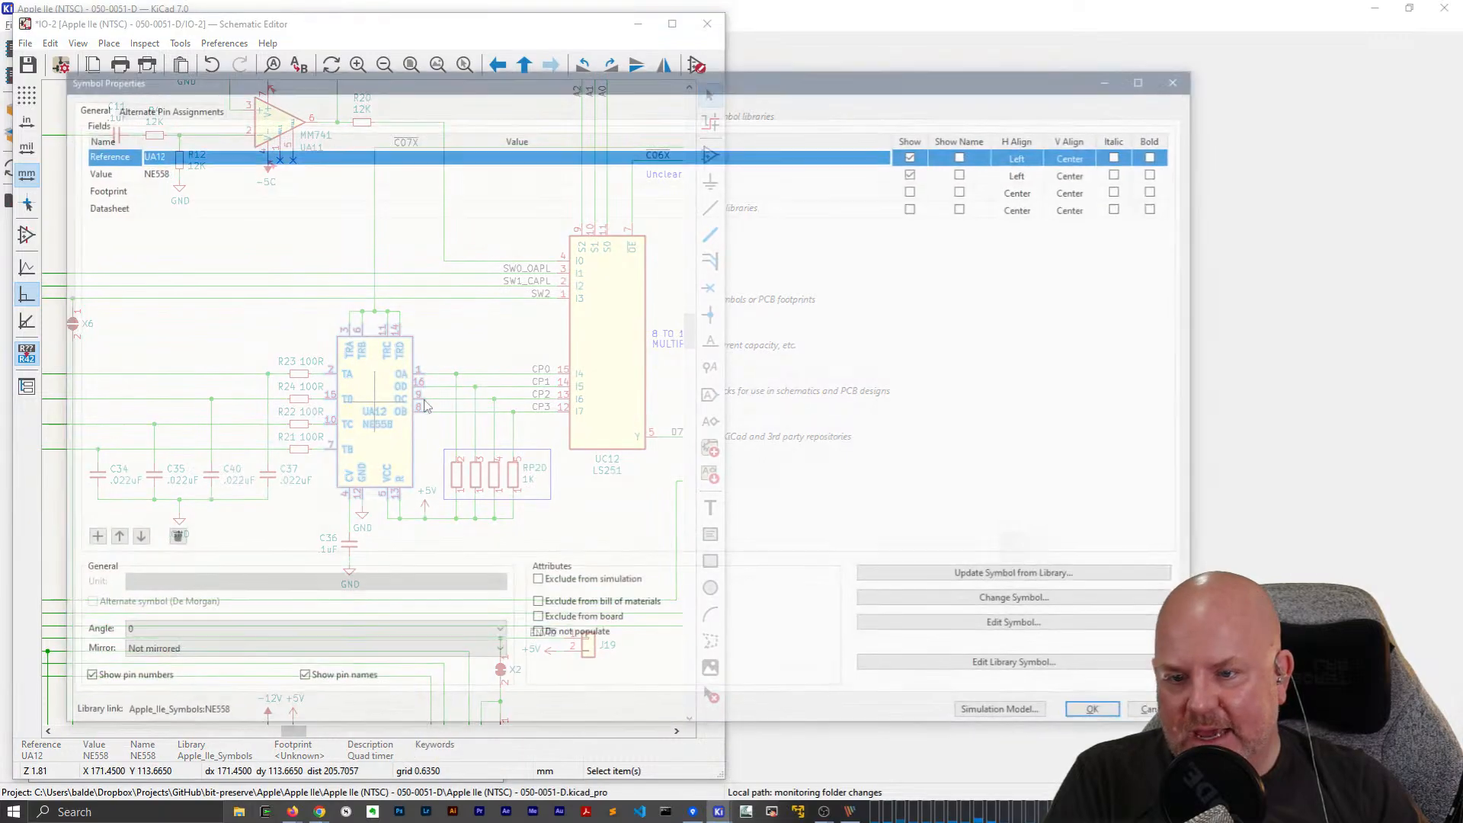
click(1021, 668)
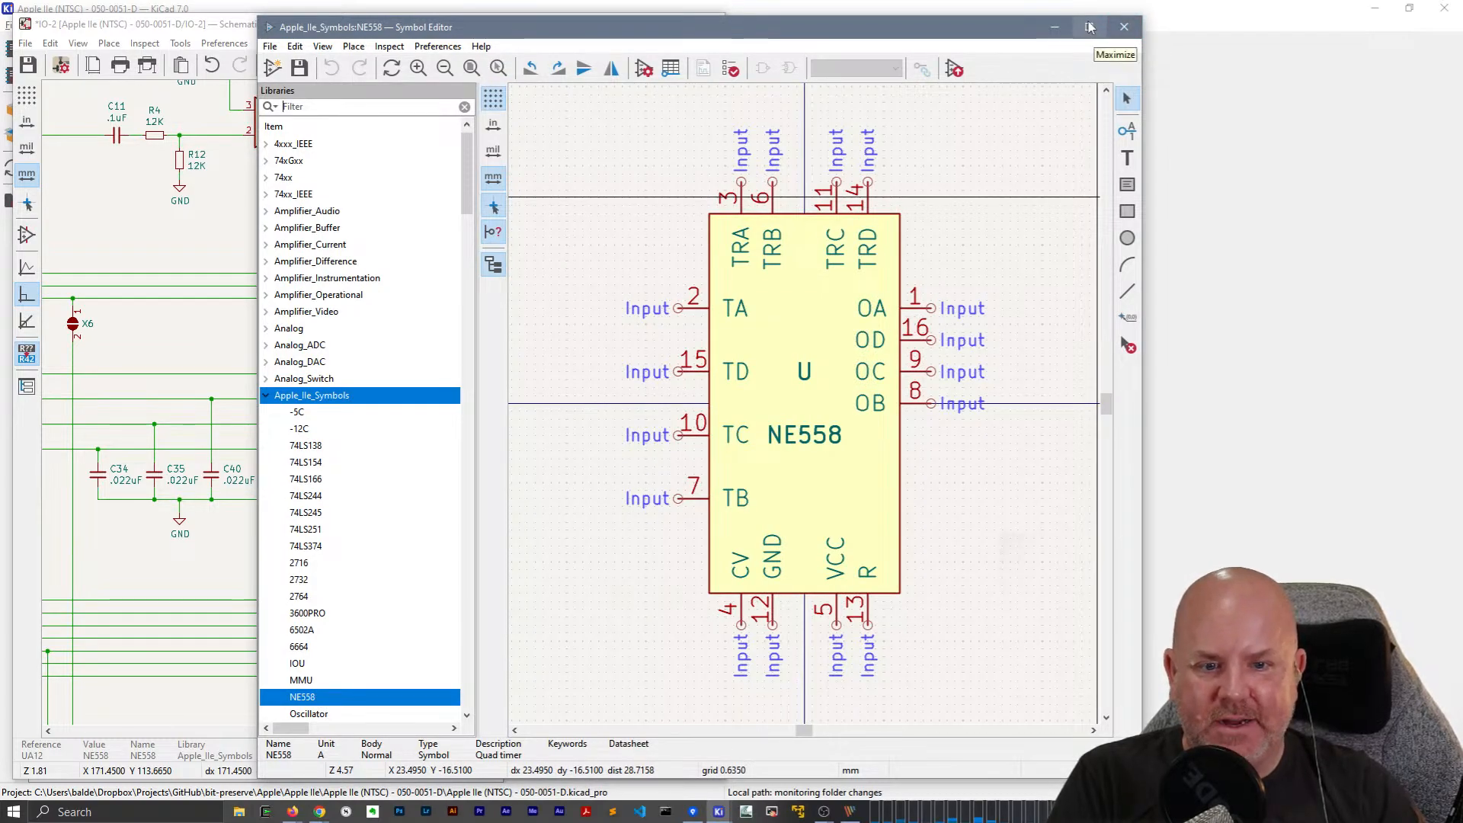
Arrange the NE558 symbol editor side by side with the Apple IIc Schematic Symbols editor for comparison.
drag(705, 19, 1460, 4)
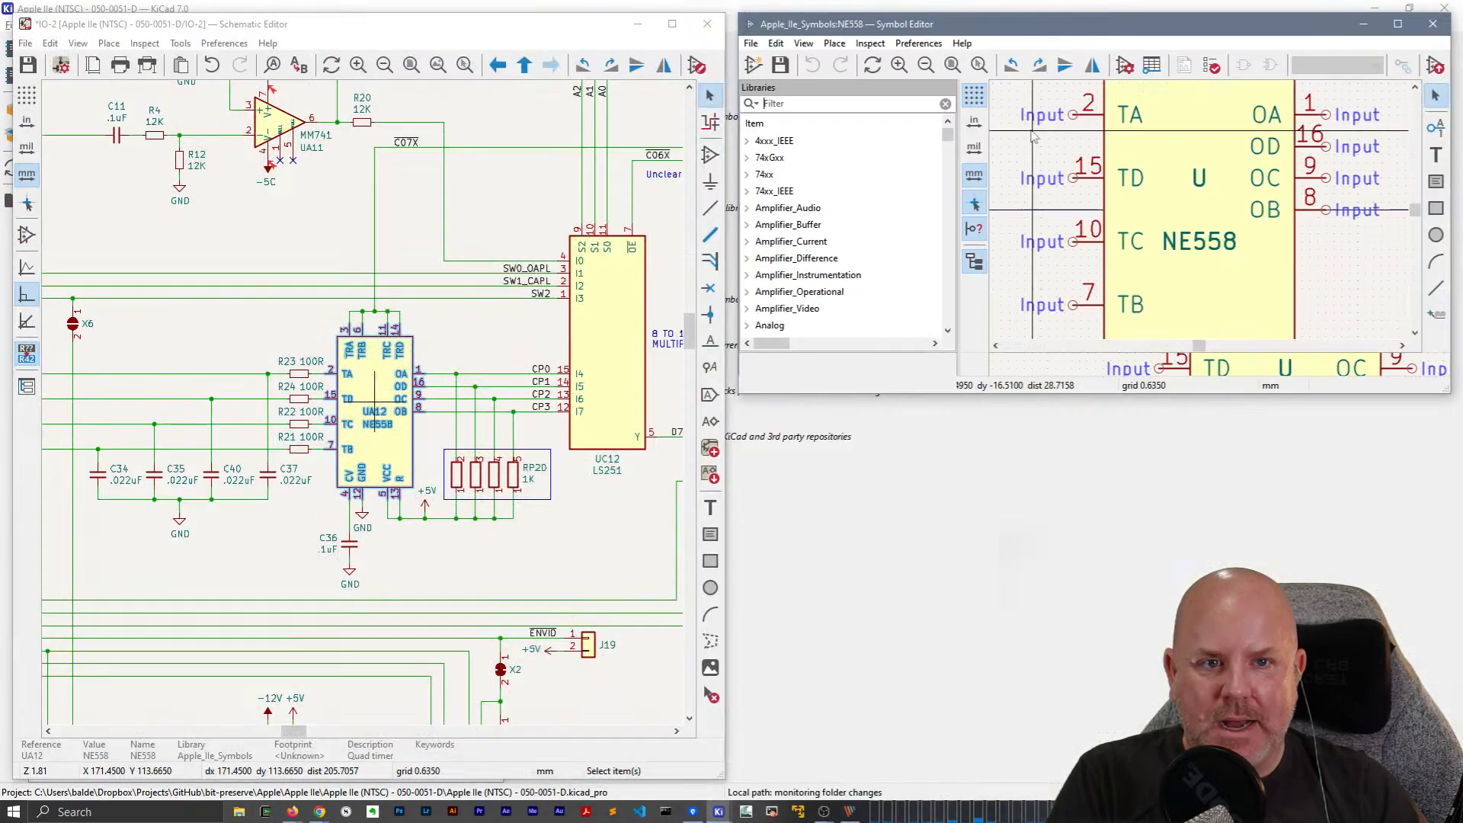
drag(1058, 395, 1058, 773)
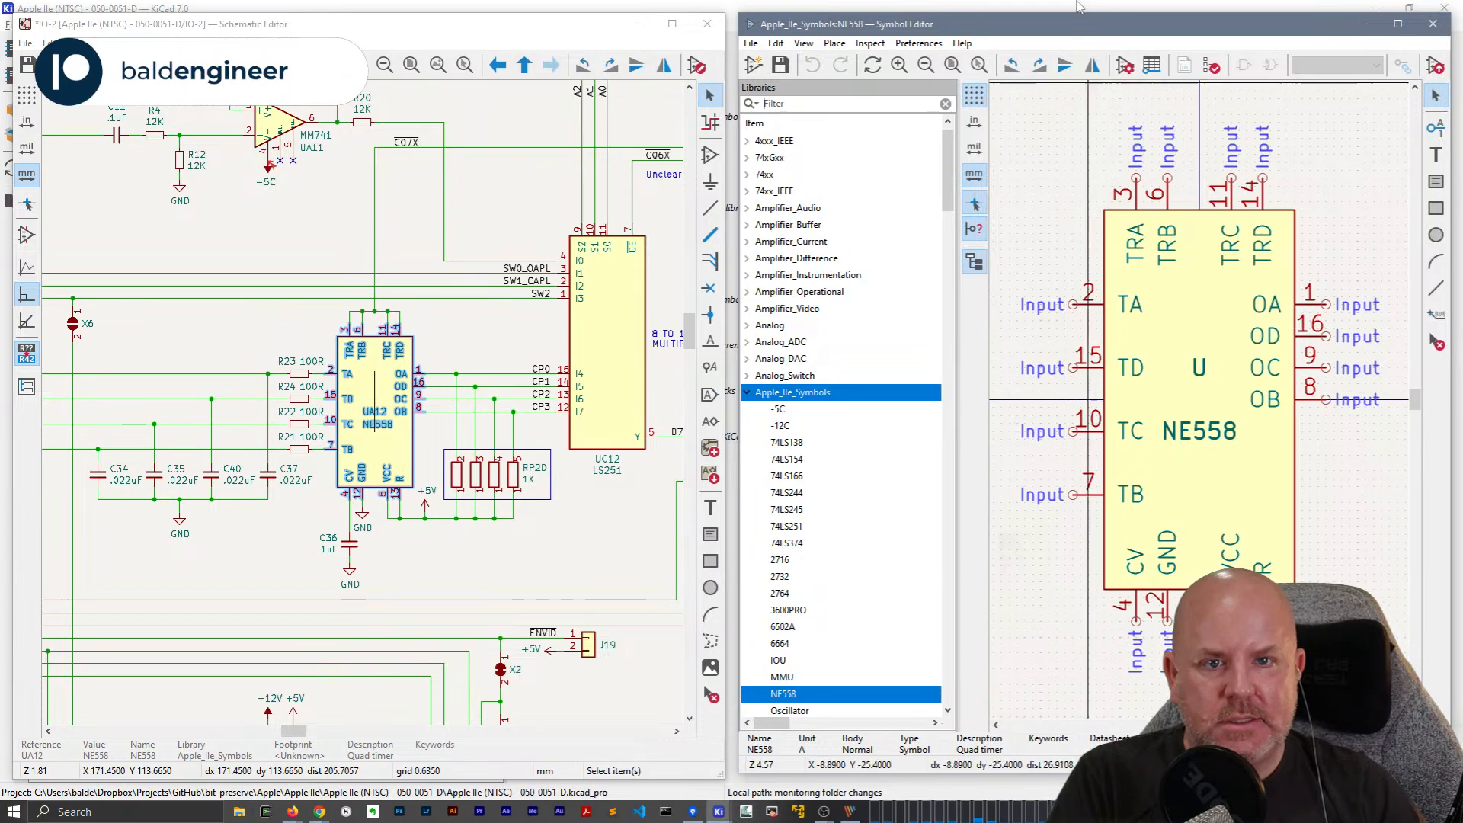
drag(1092, 26, 365, 27)
key(alt+Tab)
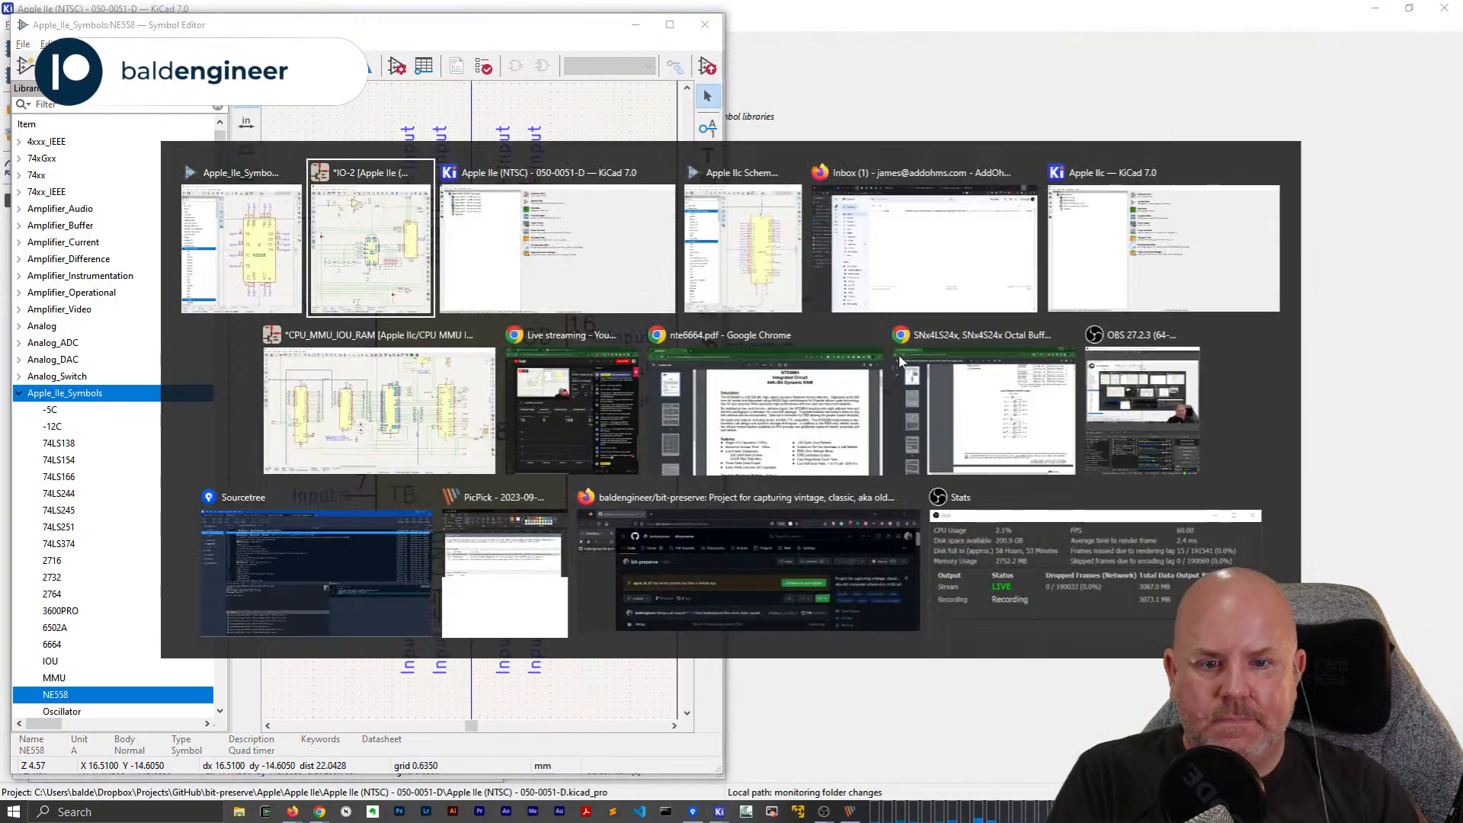
click(713, 253)
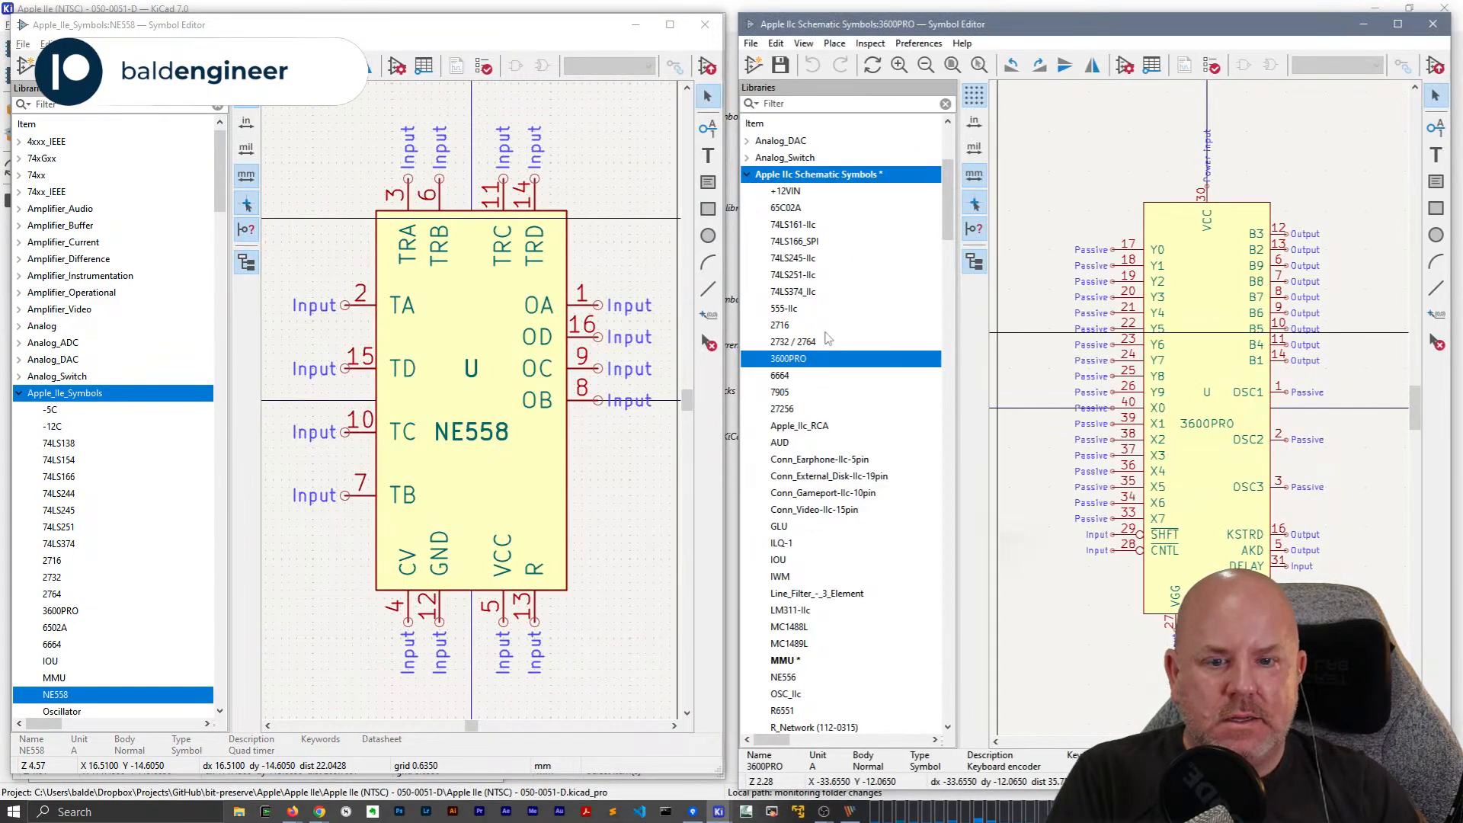
Display the 555-IIc symbol from the Apple IIc library and look through the list for timer symbols to compare with the NE558.
scroll(796, 268, down, 3)
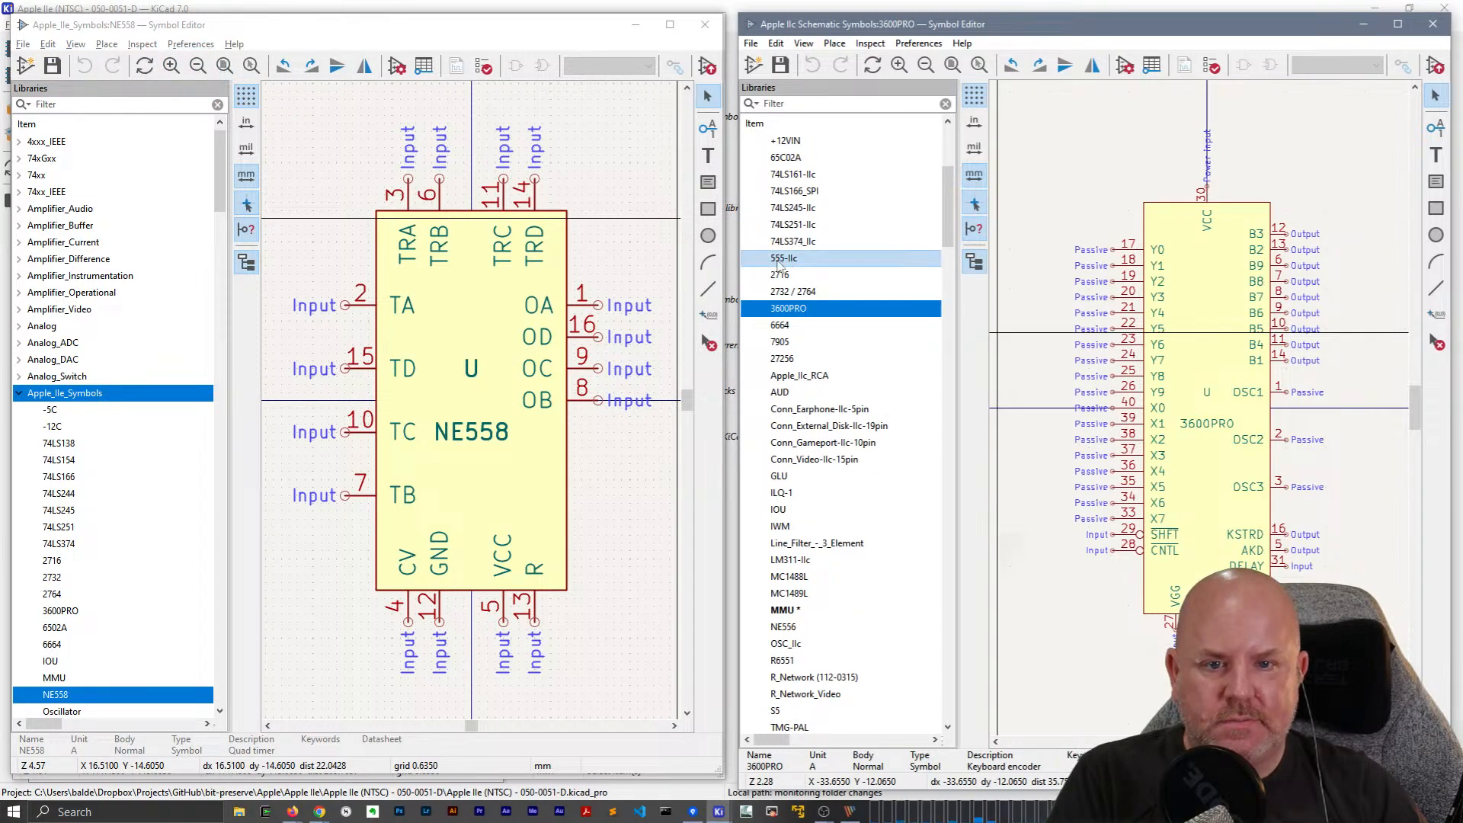
click(784, 261)
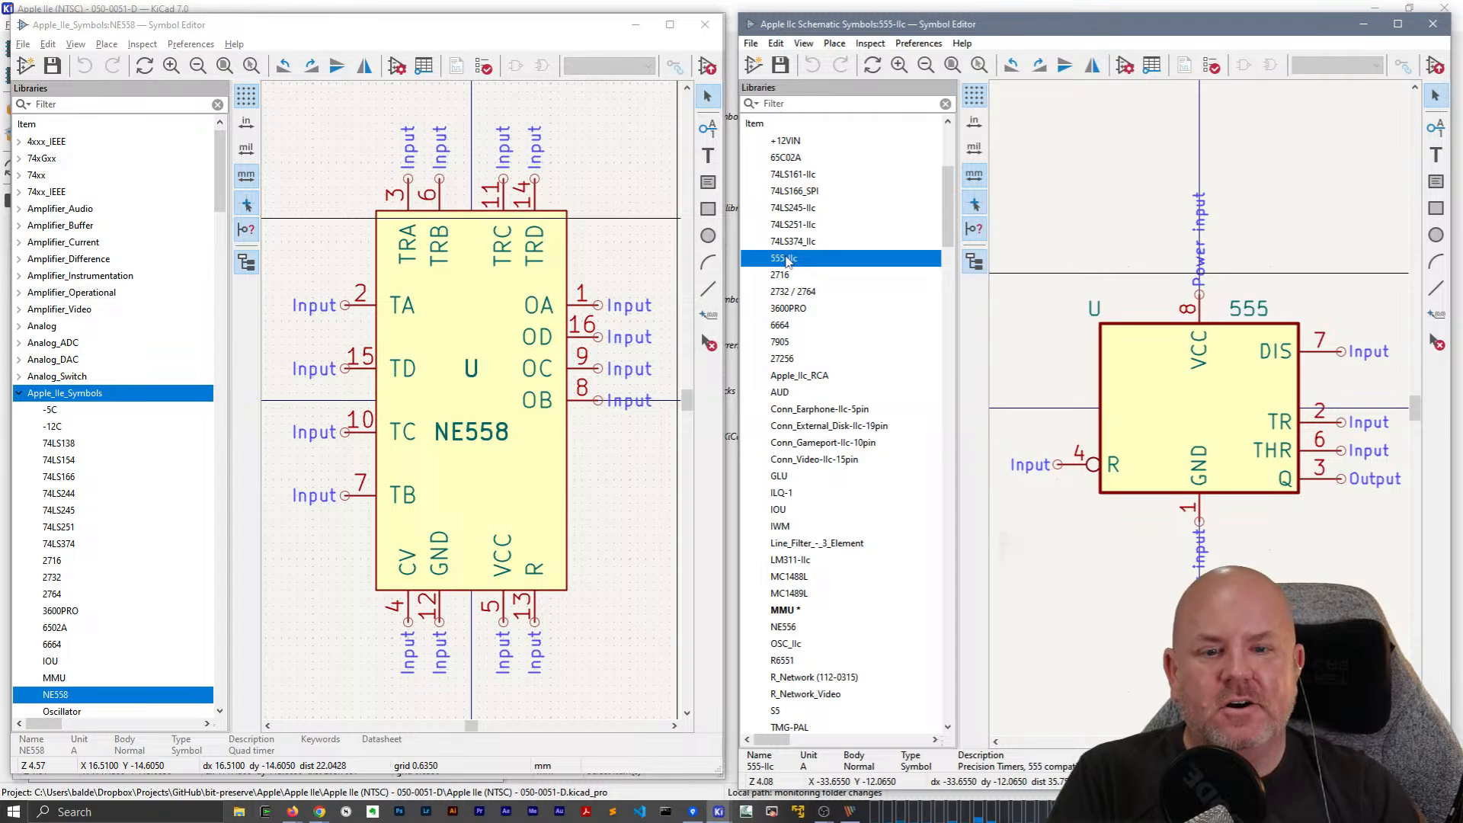
scroll(867, 614, down, 1)
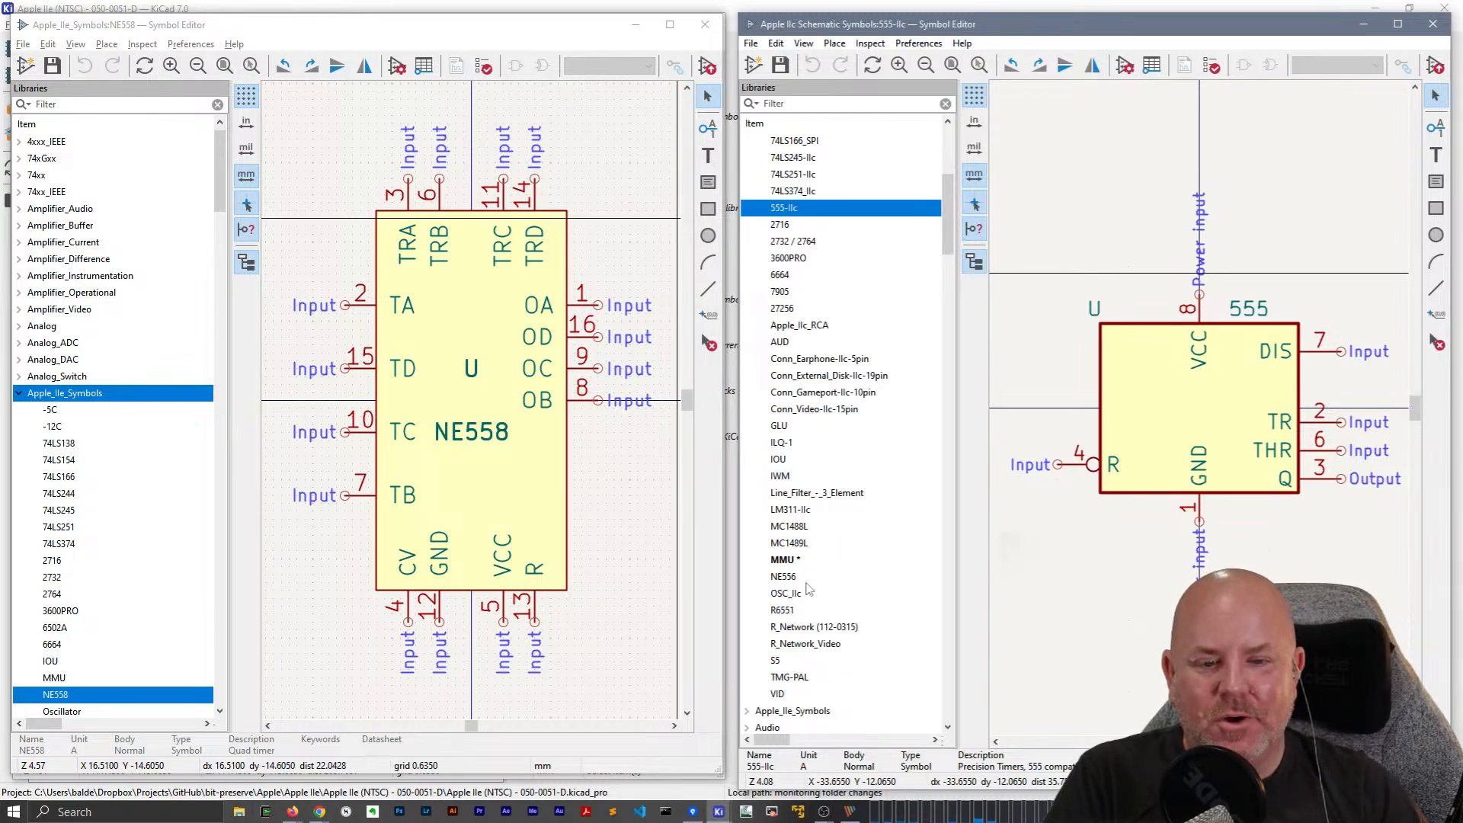
scroll(838, 590, up, 2)
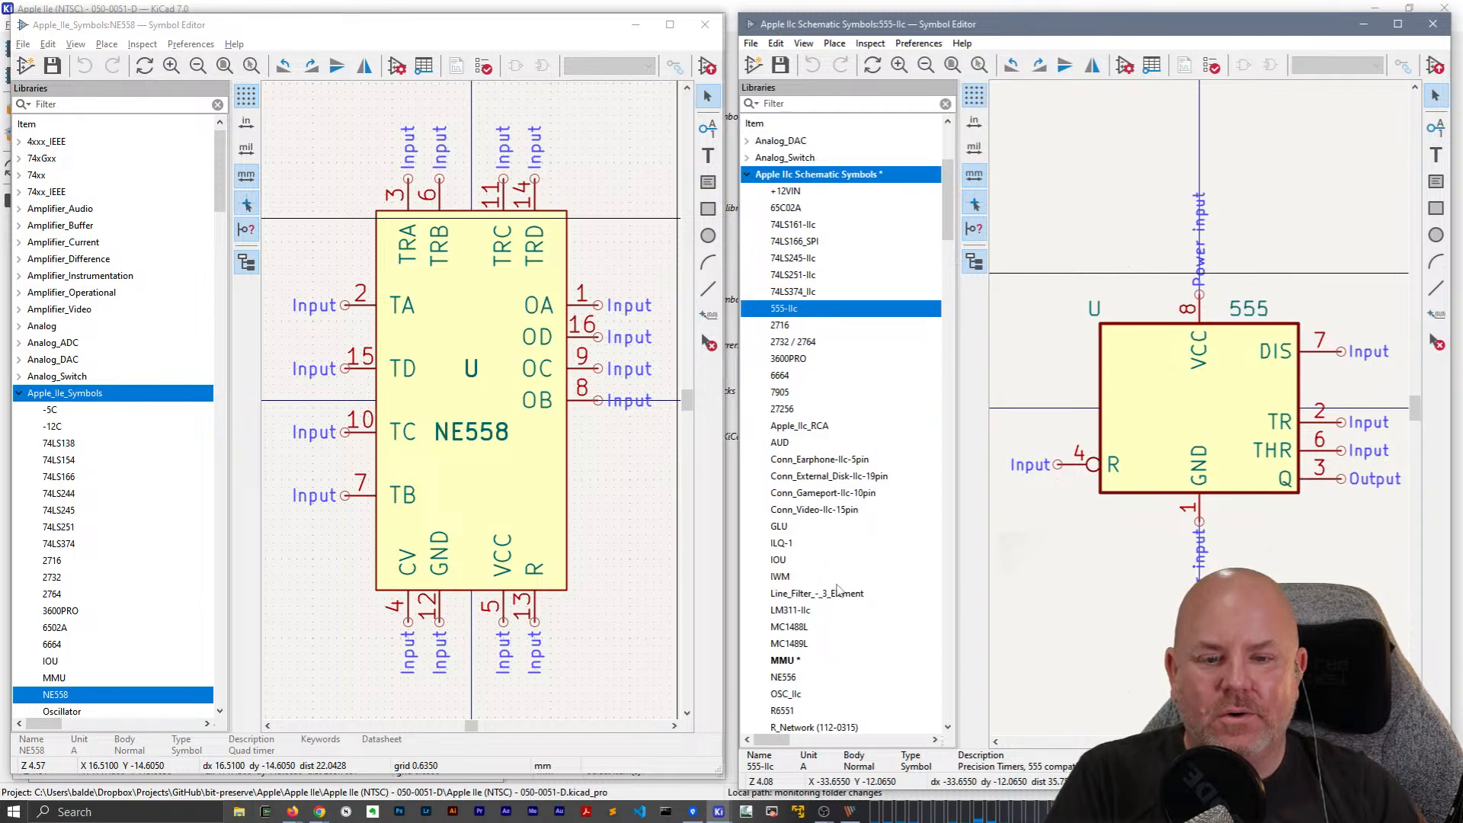
Display the NE556 symbol from the Apple IIc Schematic Symbols library to compare its pin types with the NE558.
scroll(838, 590, up, 1)
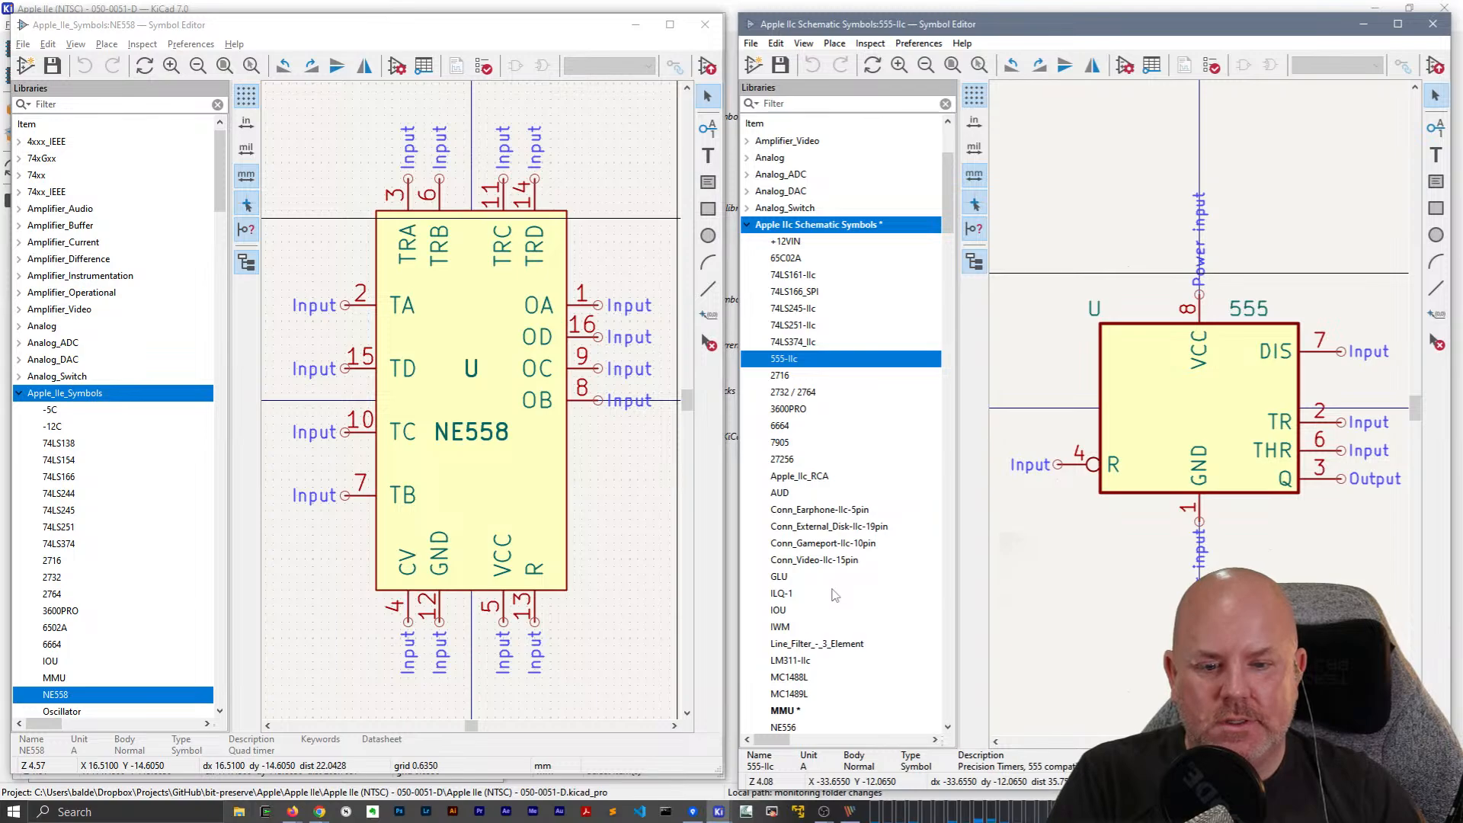
scroll(835, 594, down, 2)
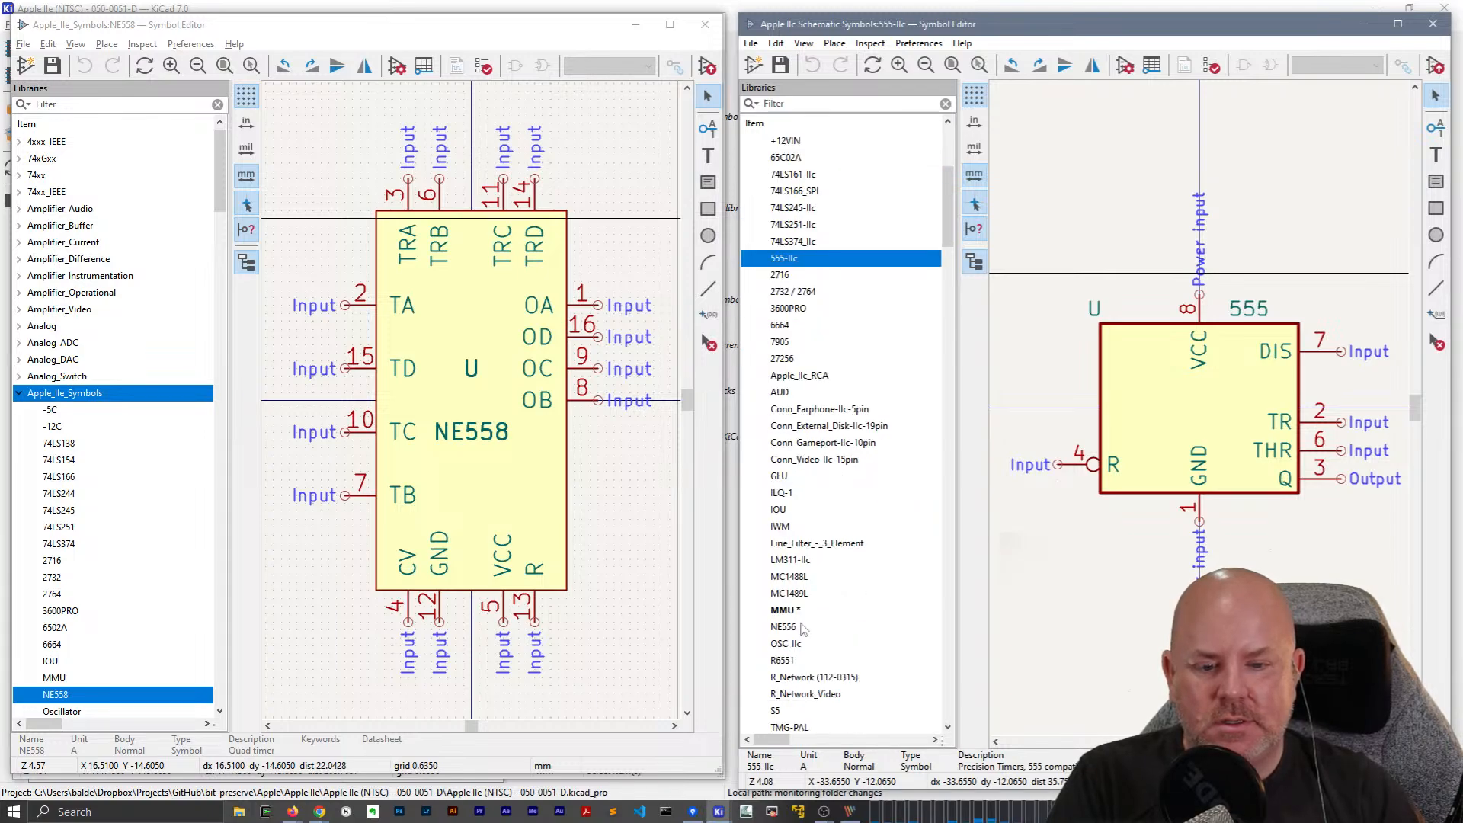
click(801, 626)
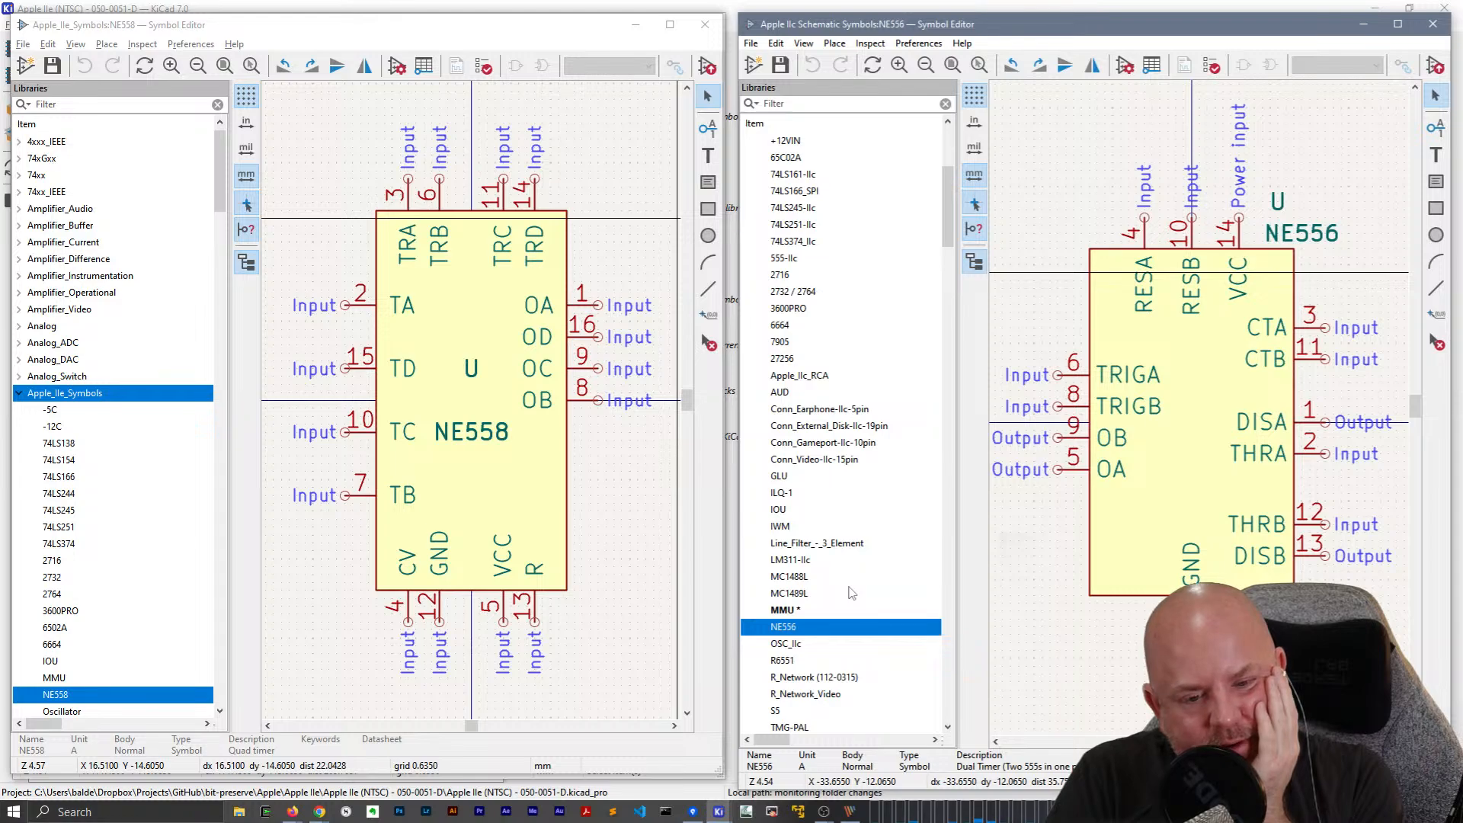
scroll(854, 596, down, 3)
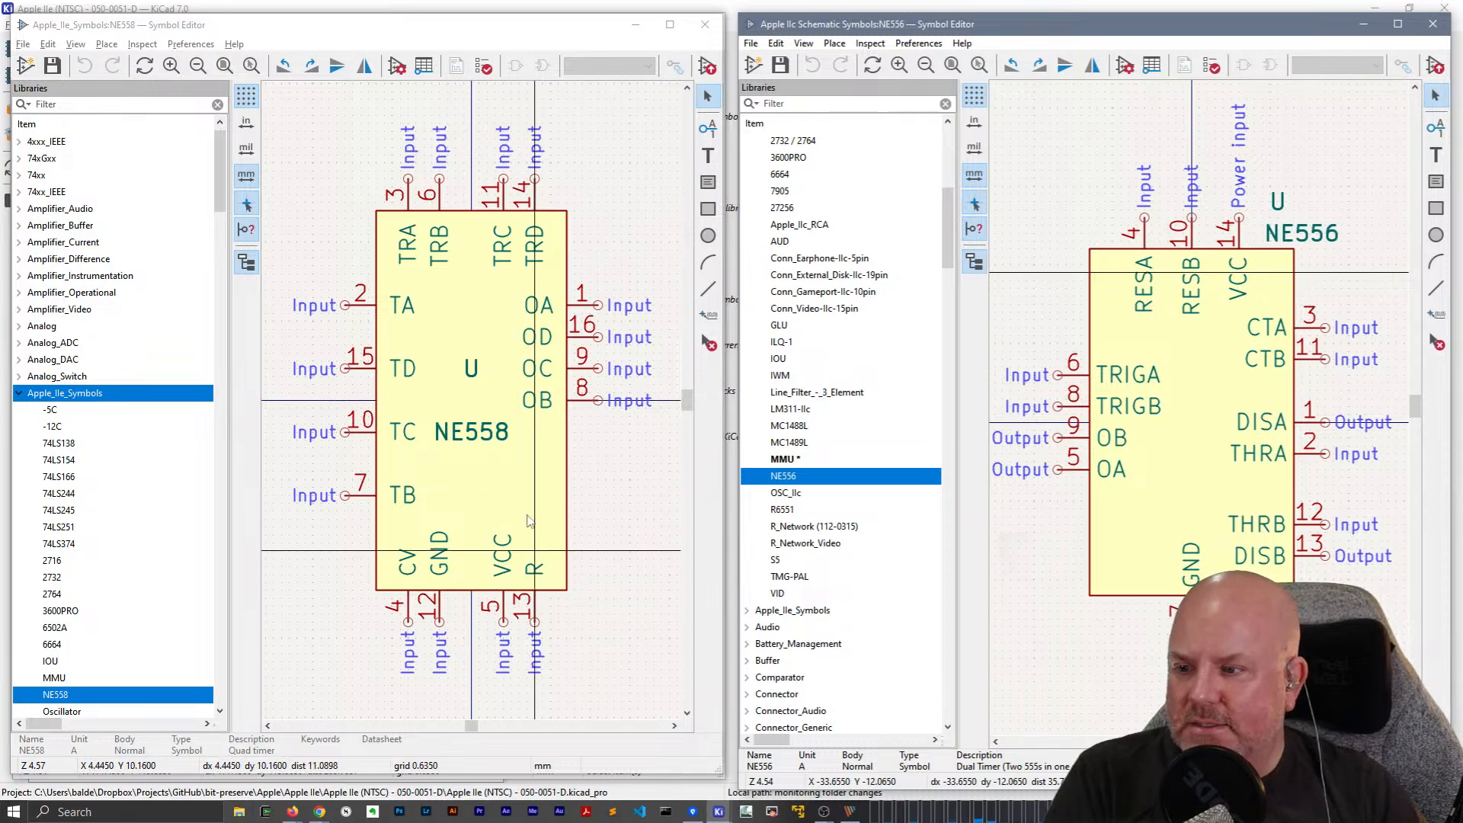
Open the pin table of the NE558 symbol and sort its pins by name.
click(530, 397)
double_click(612, 316)
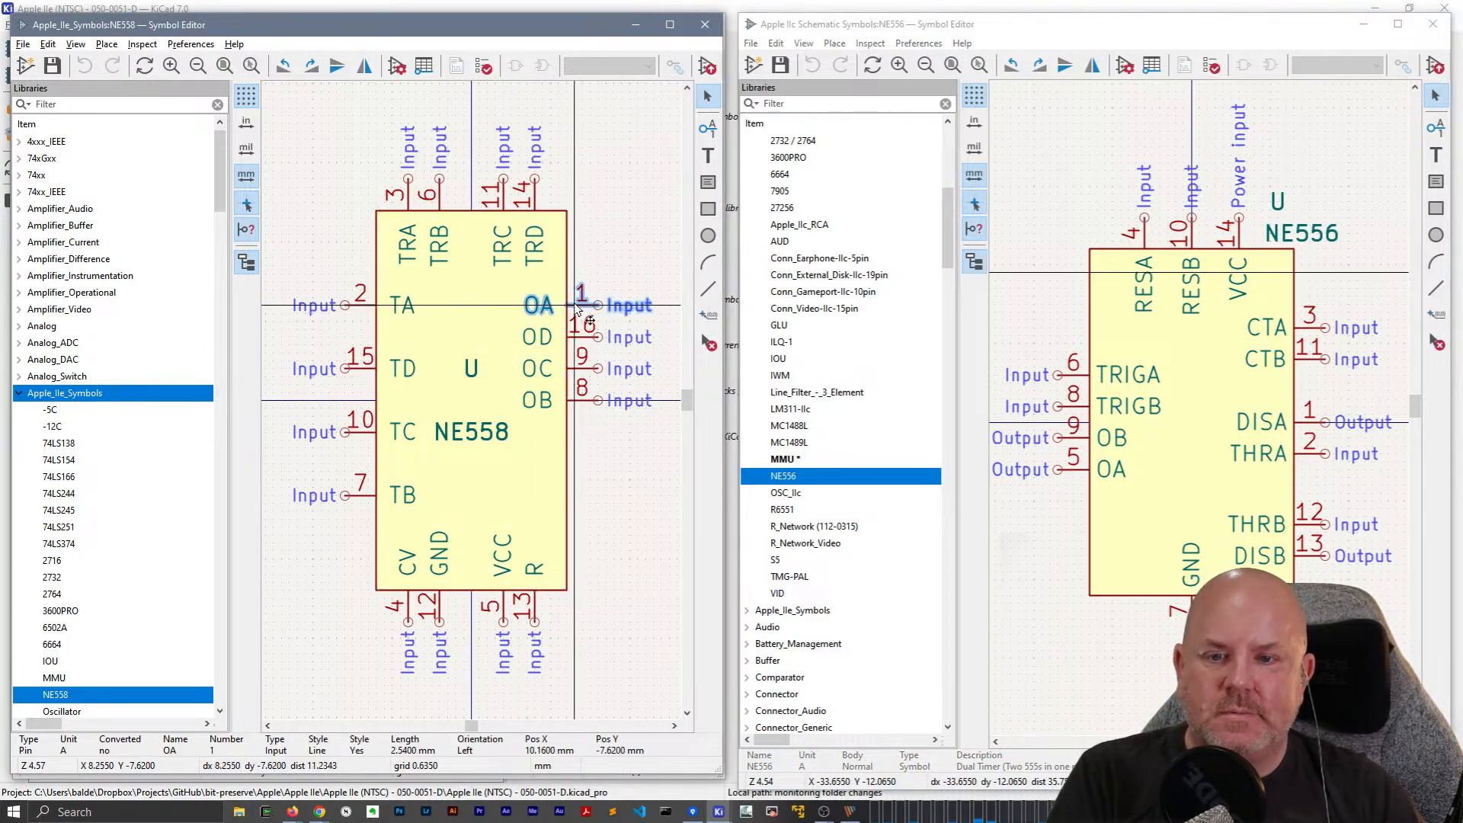
key(Escape)
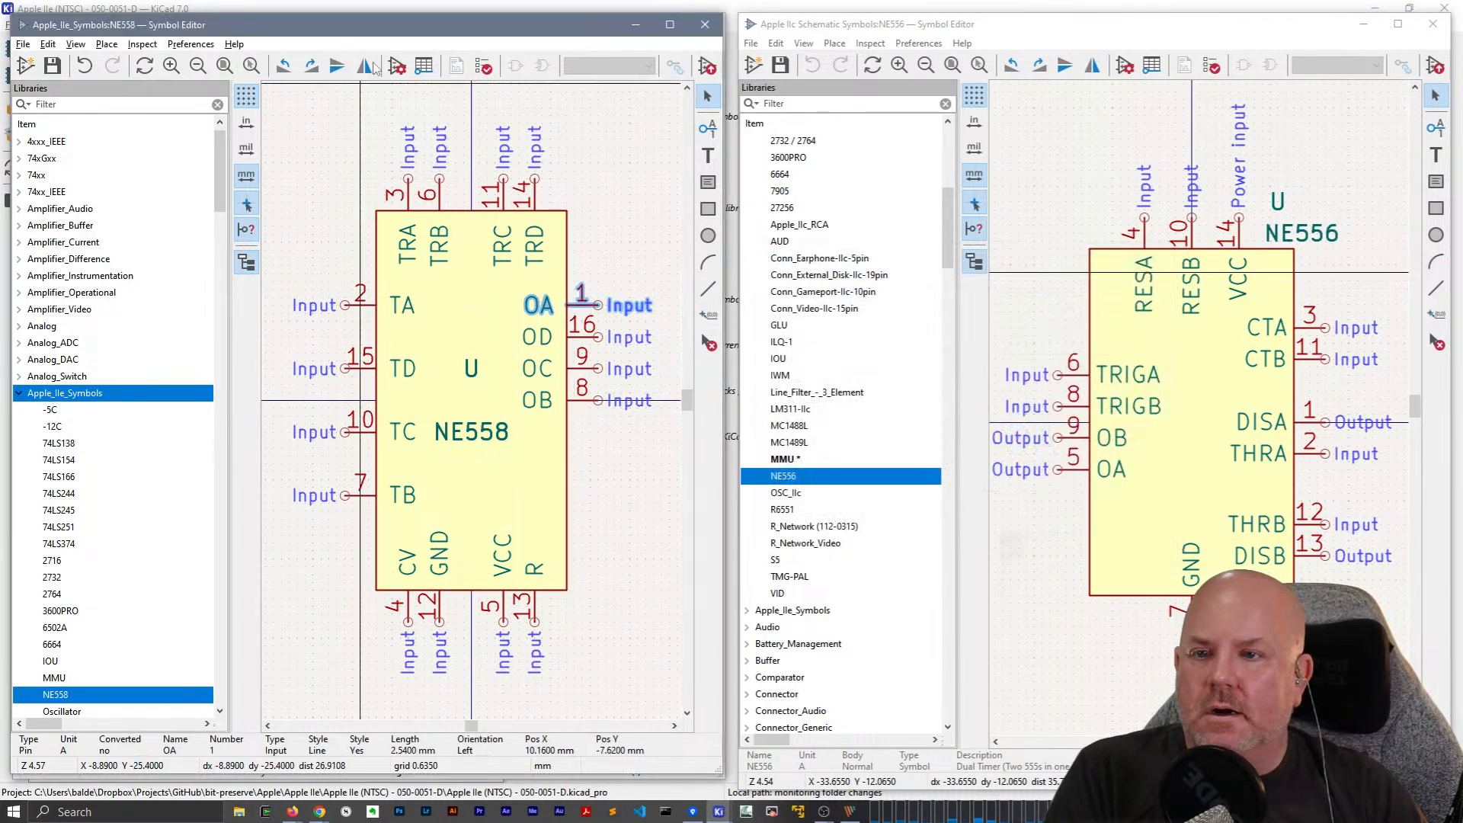
click(423, 66)
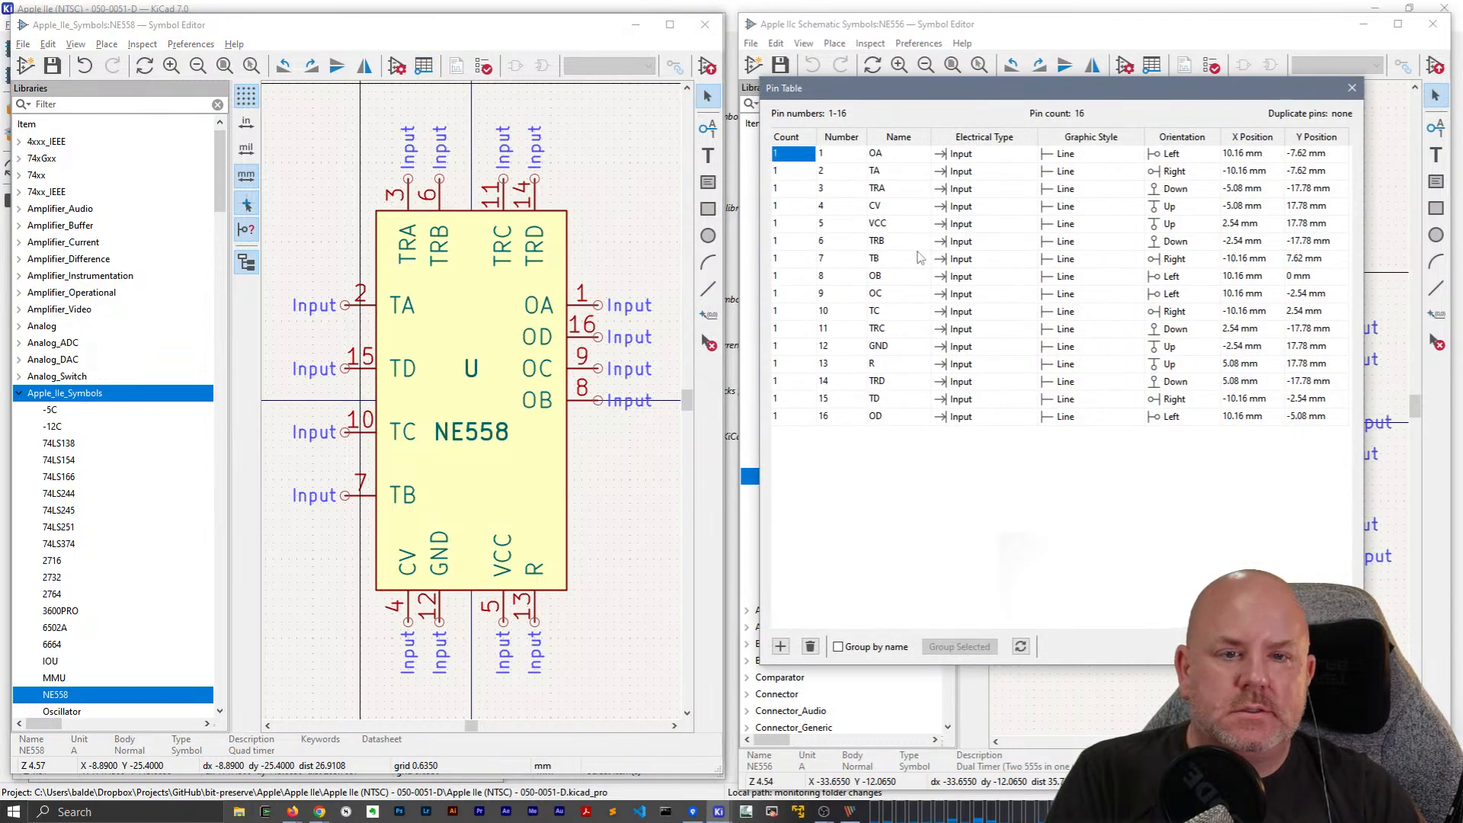
drag(901, 89, 722, 195)
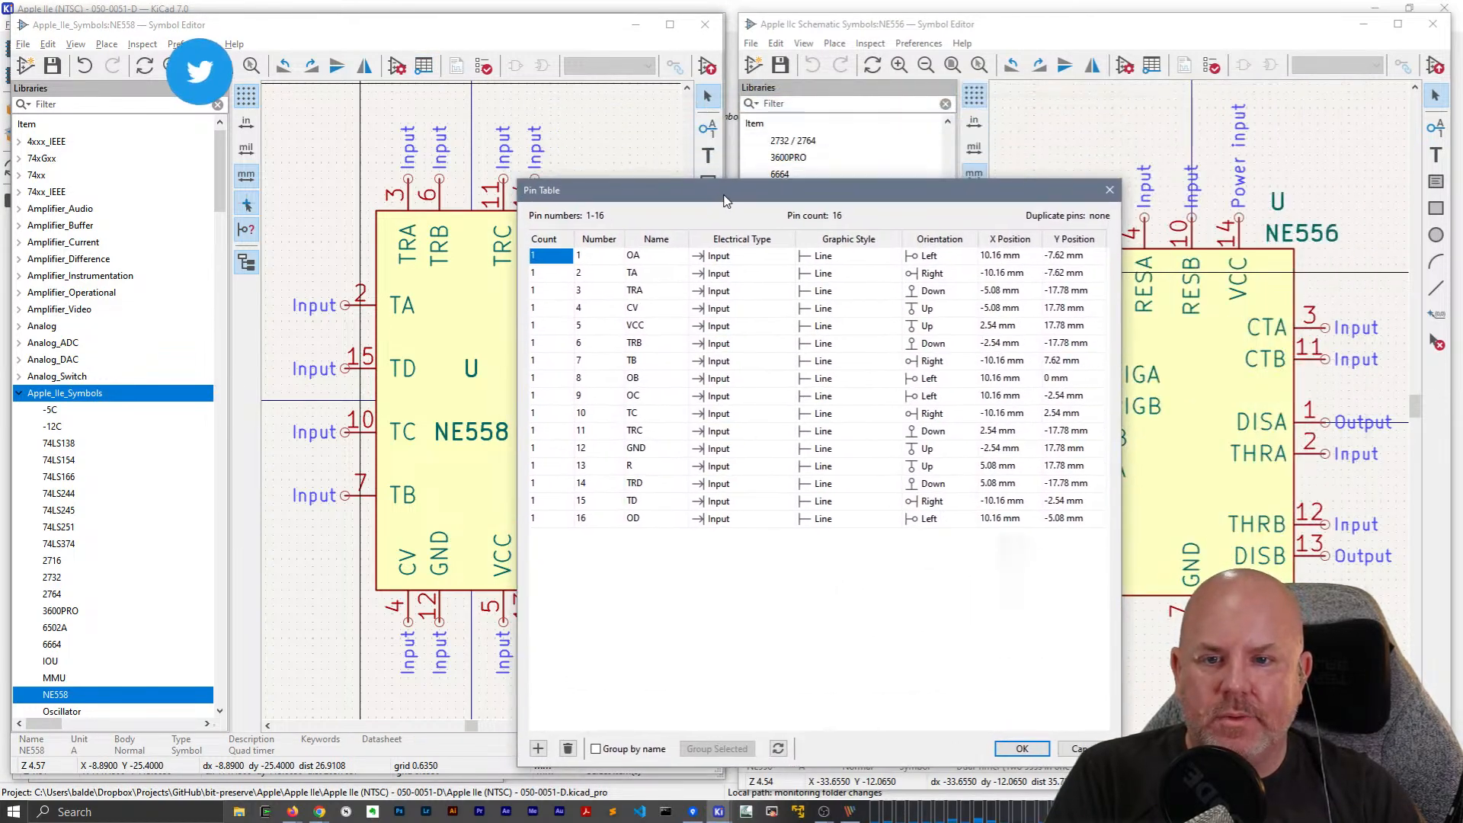
click(657, 239)
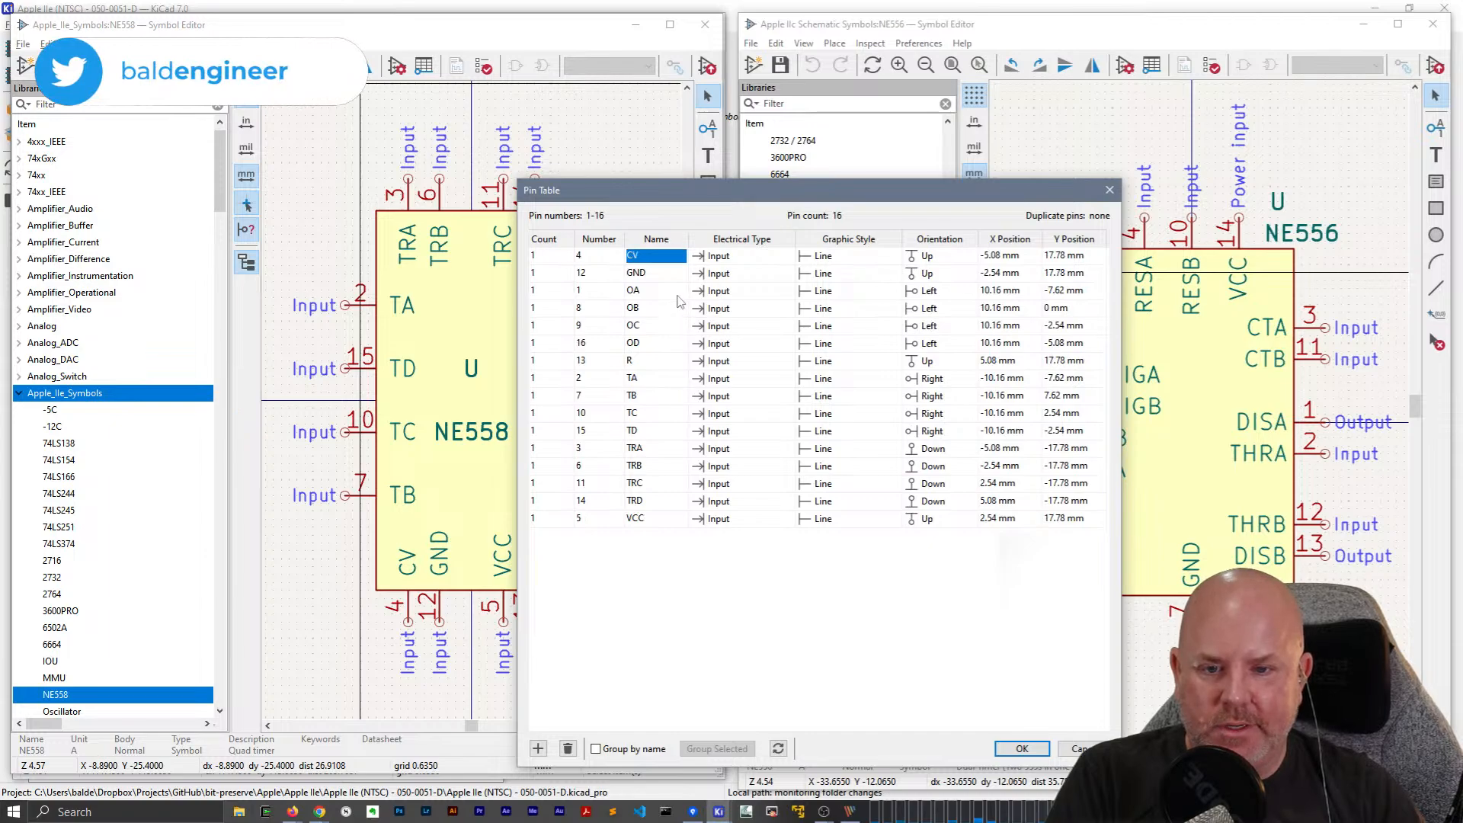
Set the electrical type of the NE558 pins OA, OB and OC to Output.
click(709, 292)
key(o)
click(718, 309)
key(o)
click(723, 326)
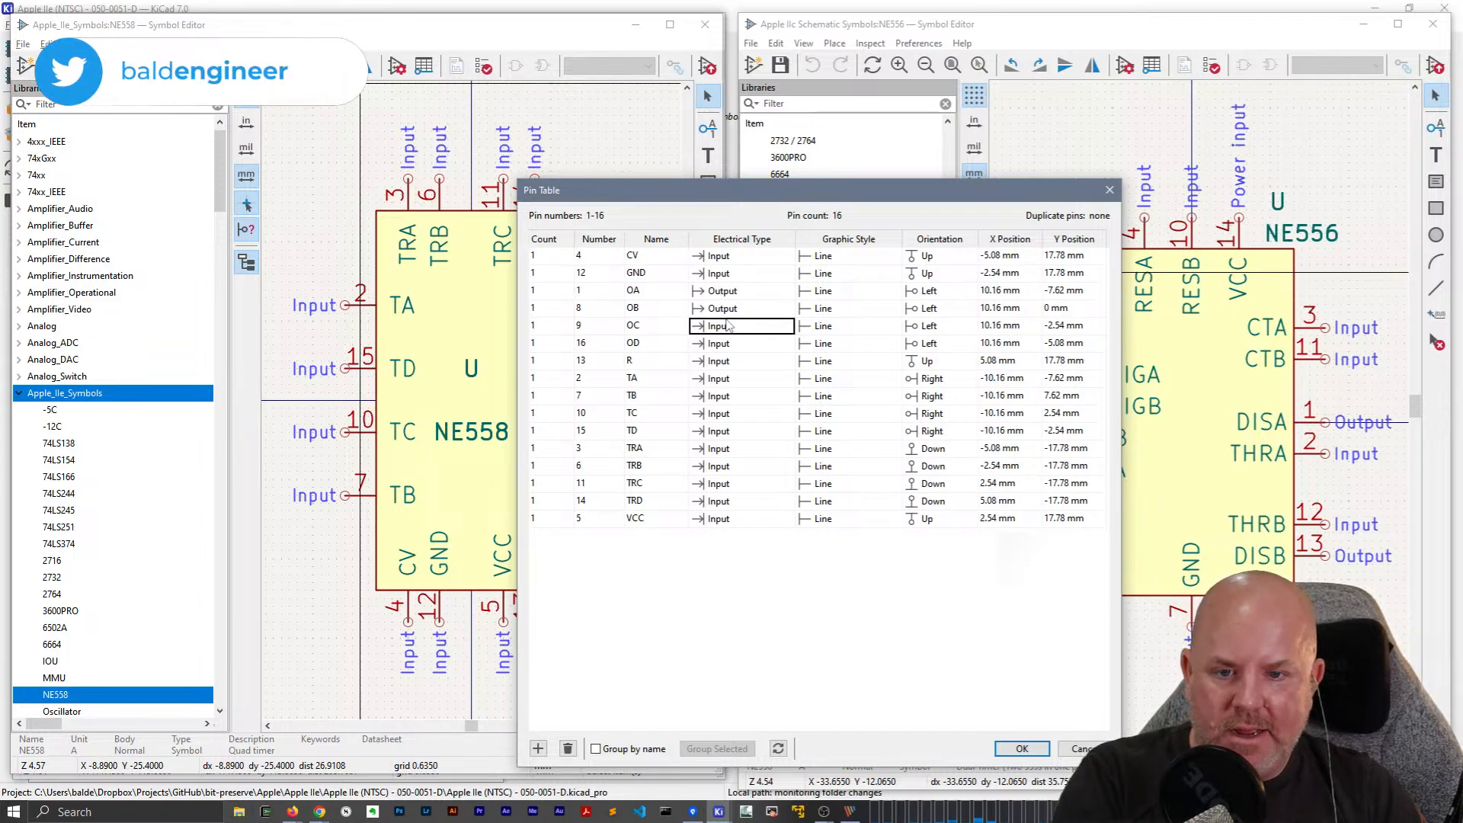
key(o)
drag(723, 333, 727, 348)
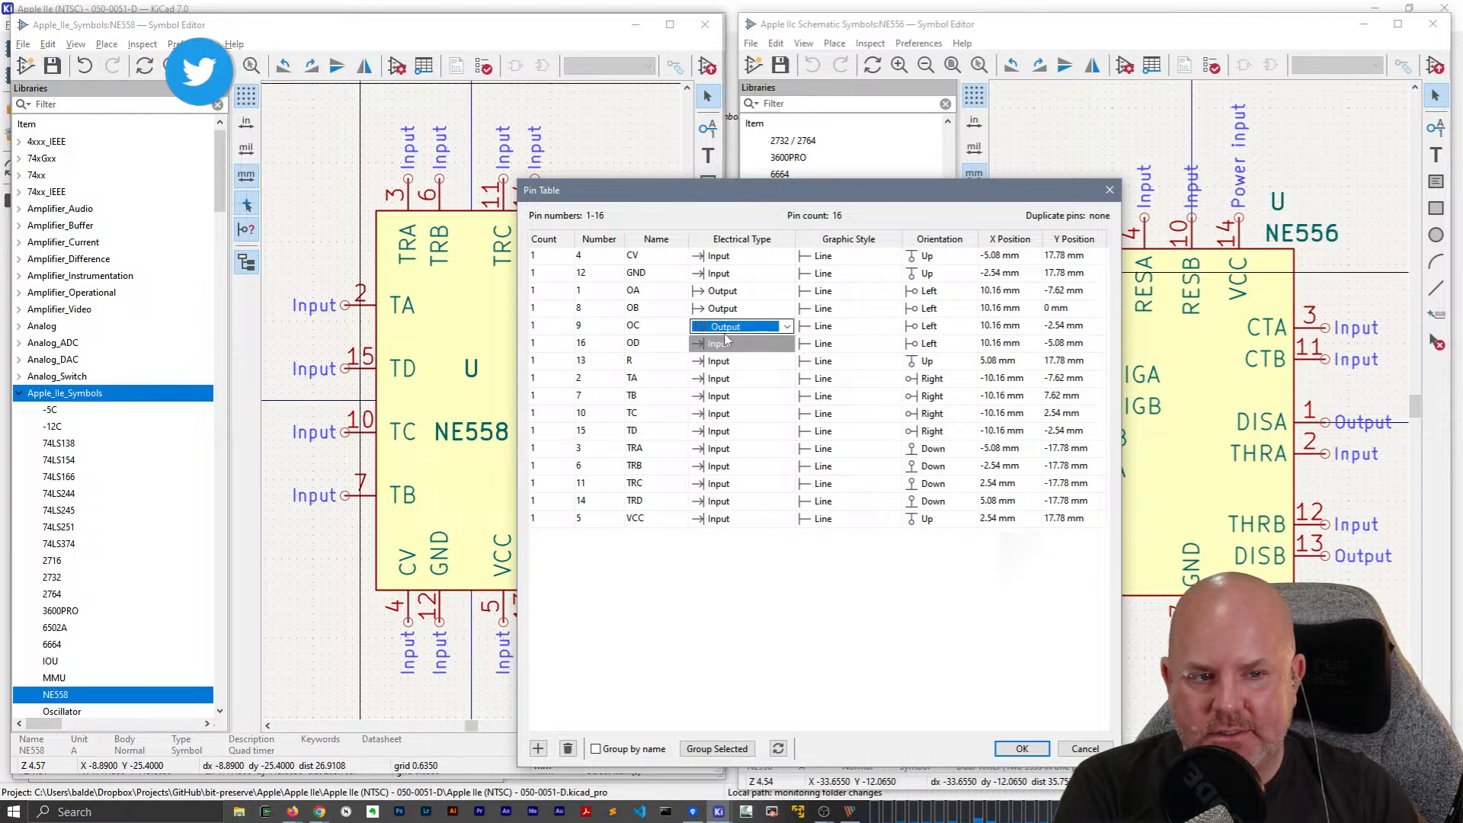
drag(800, 197, 724, 181)
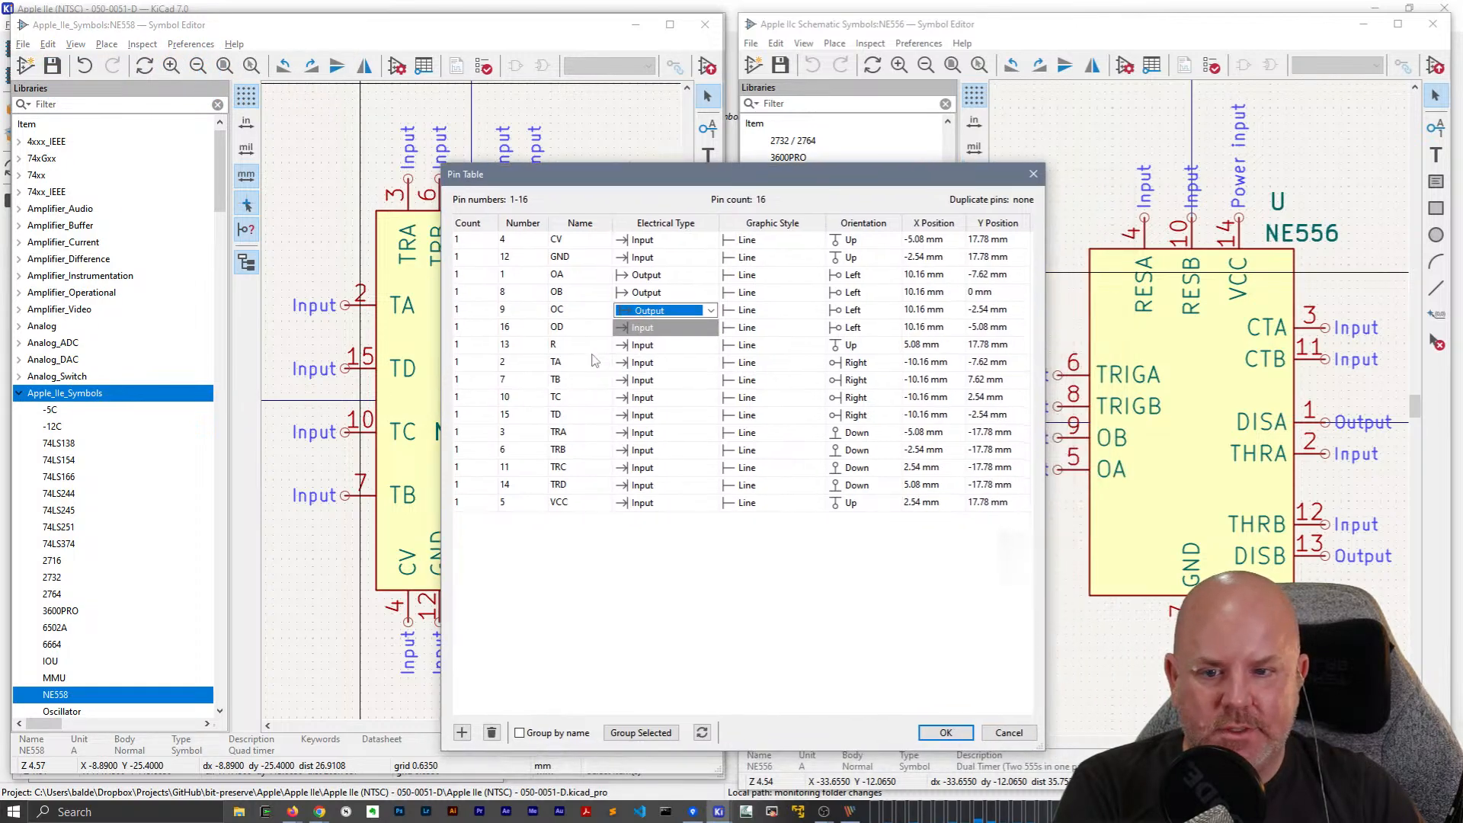
Go through the electrical types of pins TA to TD and TRA to TRD in the NE558 pin table.
click(645, 366)
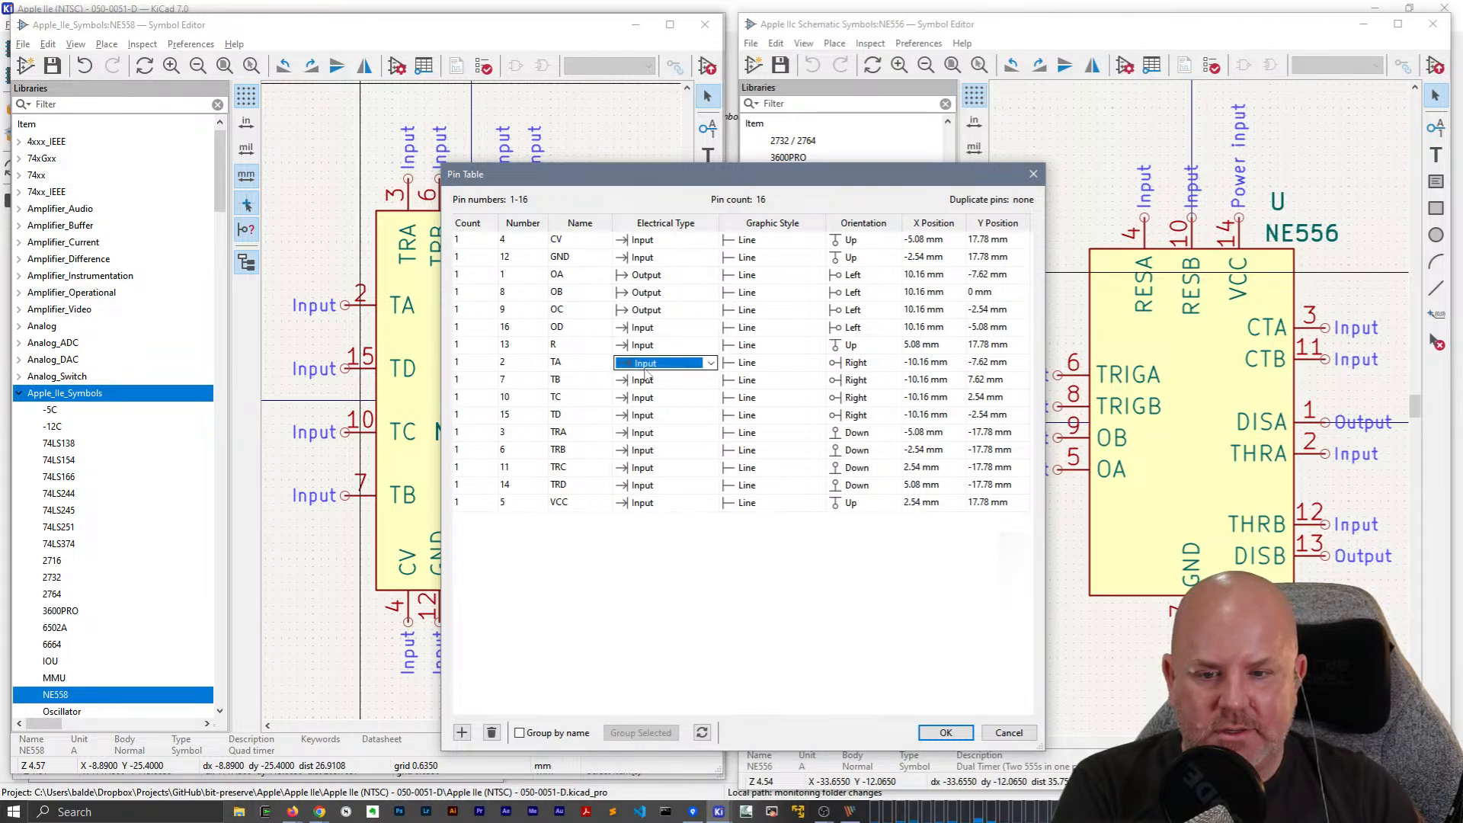
click(573, 382)
click(573, 400)
click(580, 416)
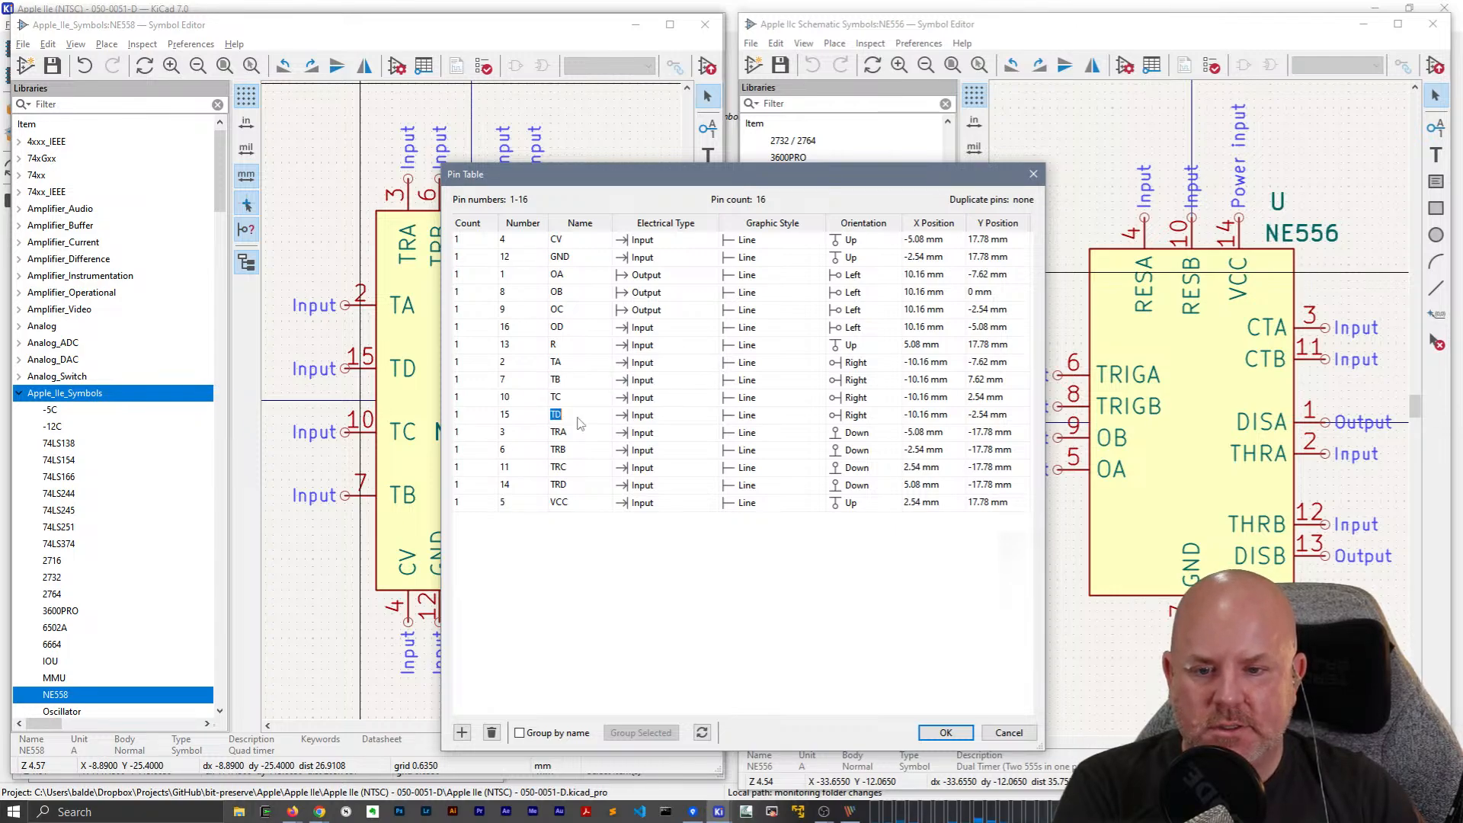
click(580, 435)
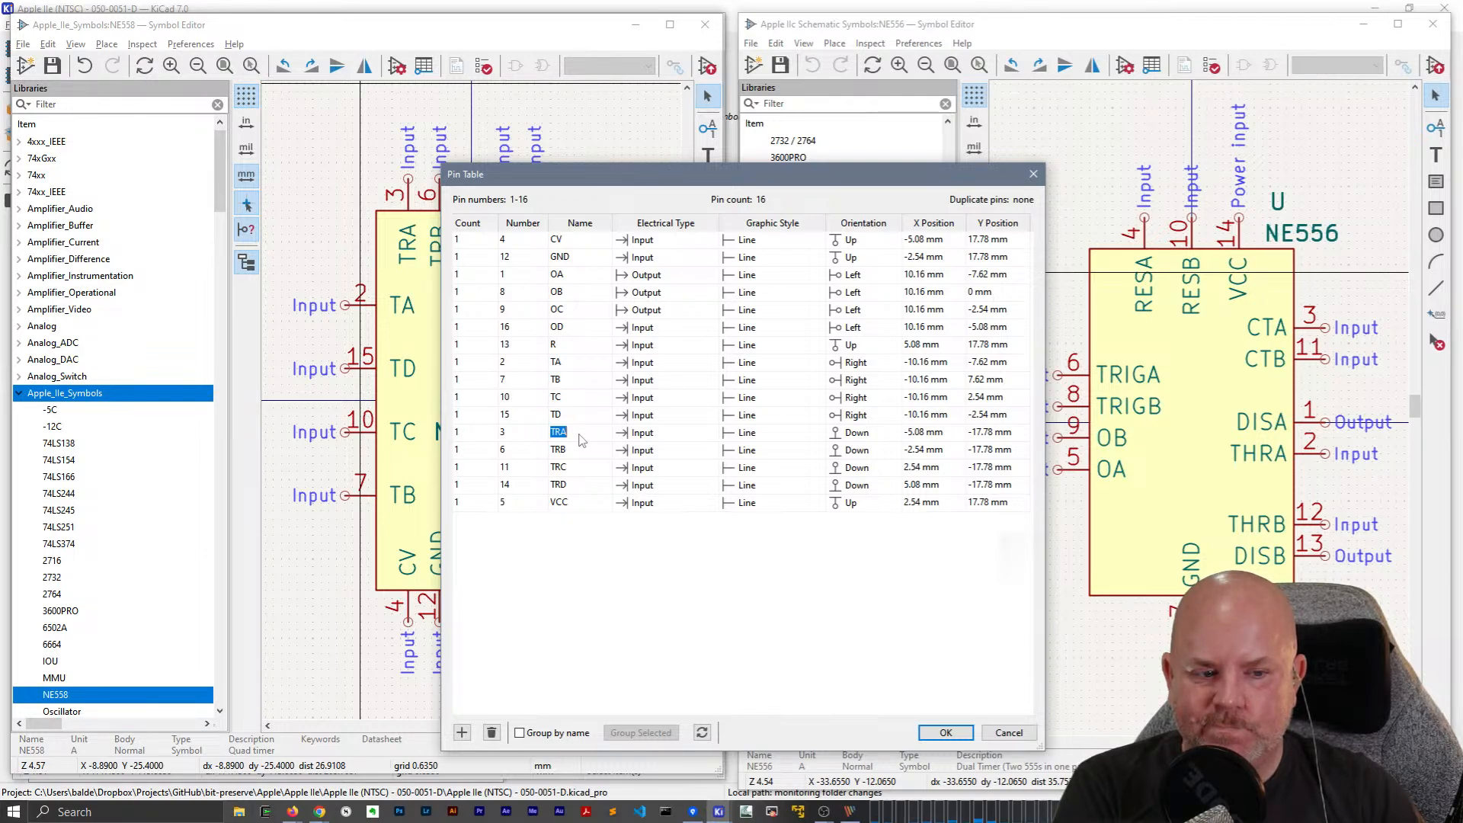
click(579, 449)
click(579, 467)
click(579, 485)
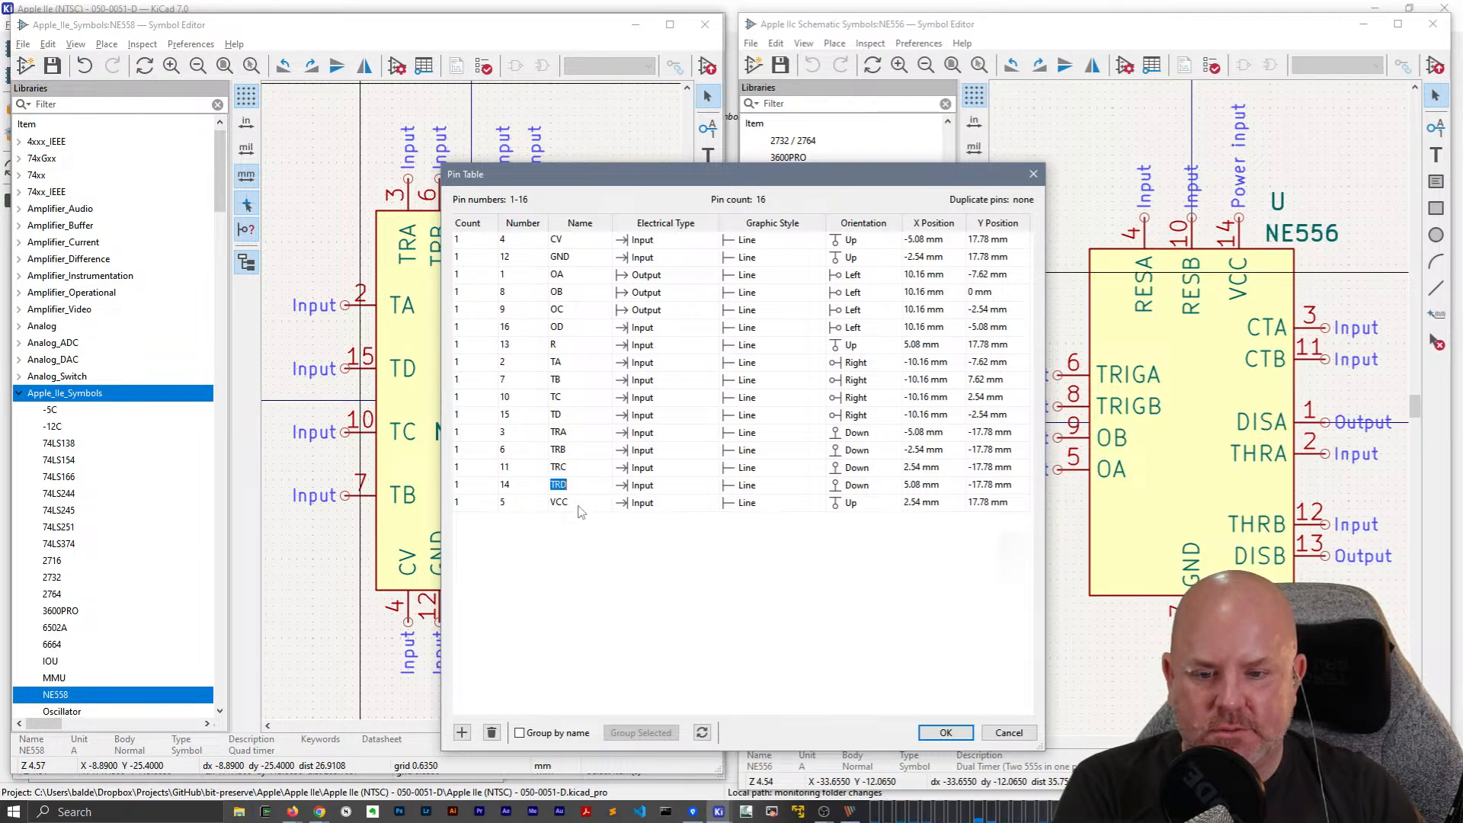
Set the electrical type of the NE558's VCC pin to Power input.
click(579, 502)
click(656, 508)
click(655, 509)
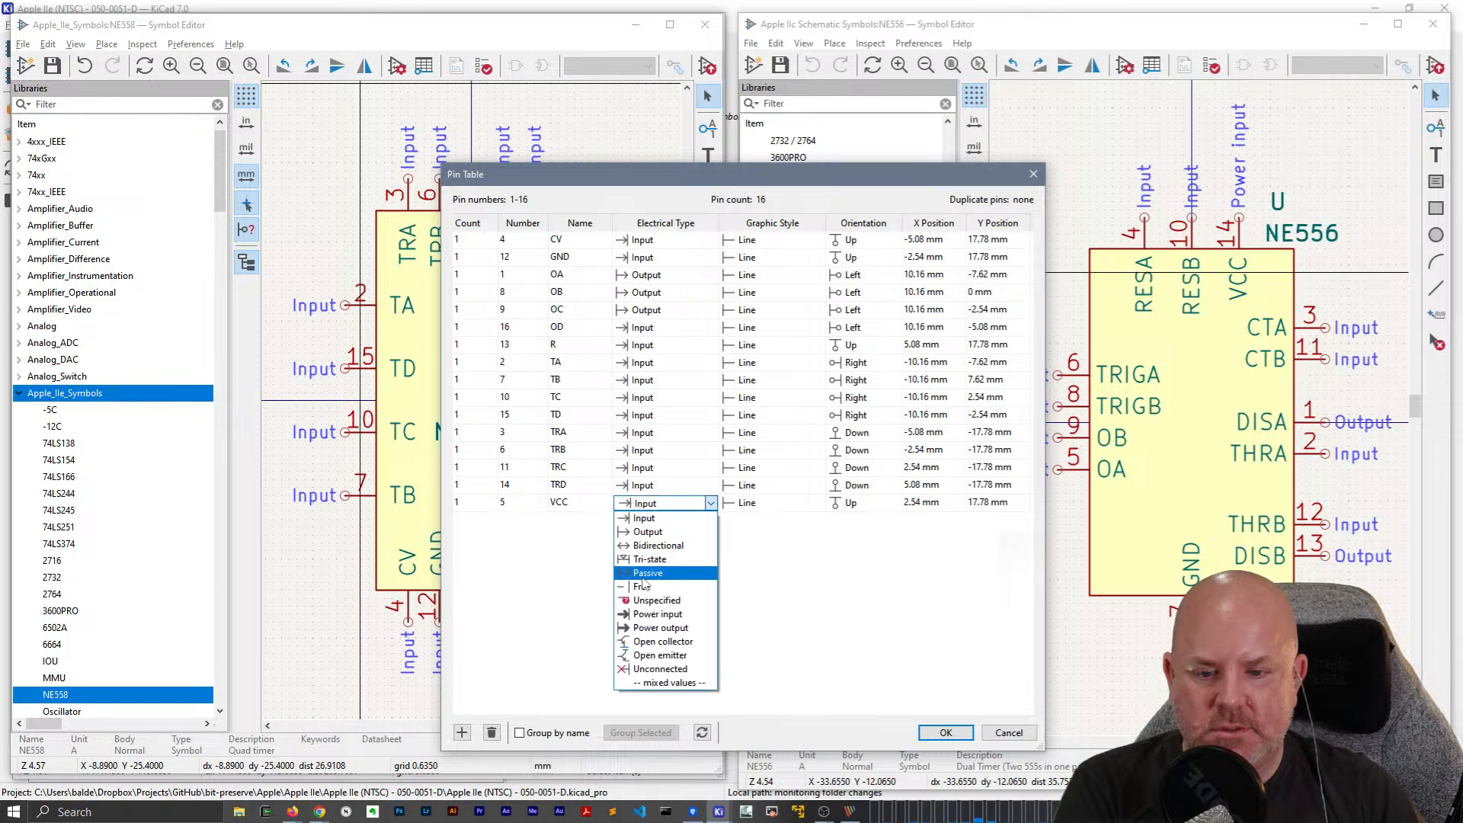
click(657, 614)
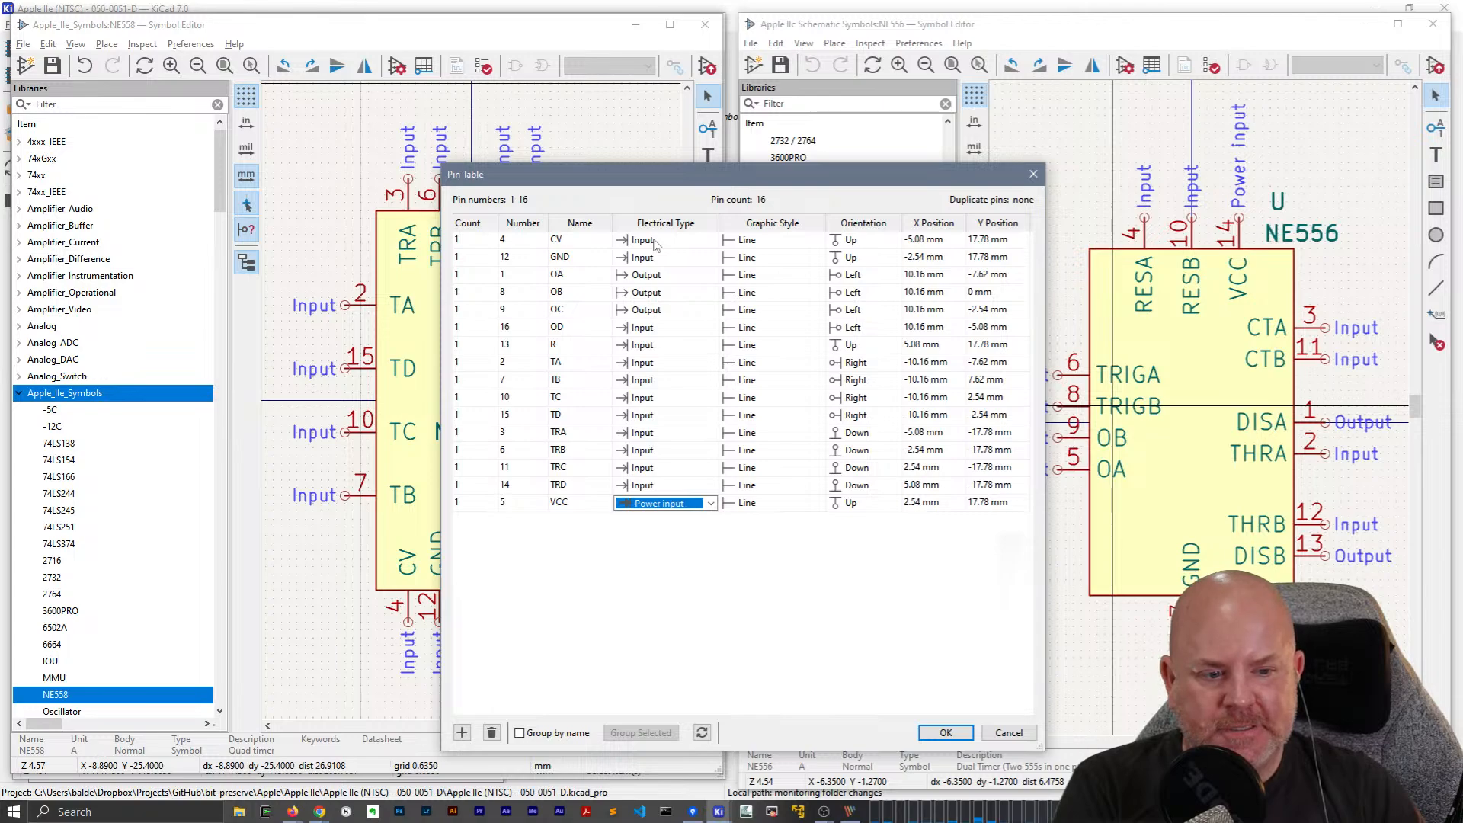
Set the electrical type of the NE558's GND pin to Power output and apply the pin table changes.
double_click(580, 362)
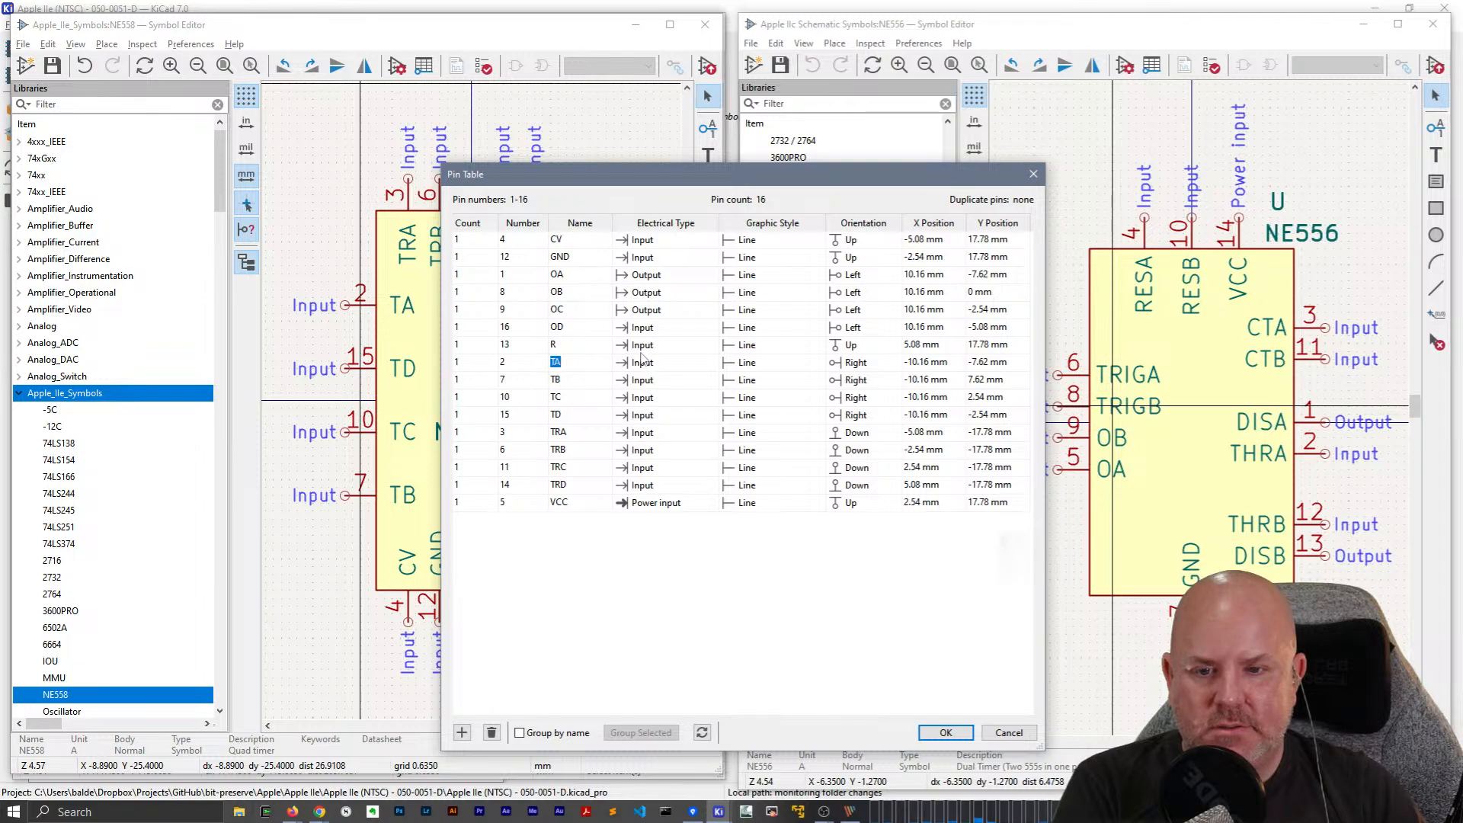
click(647, 257)
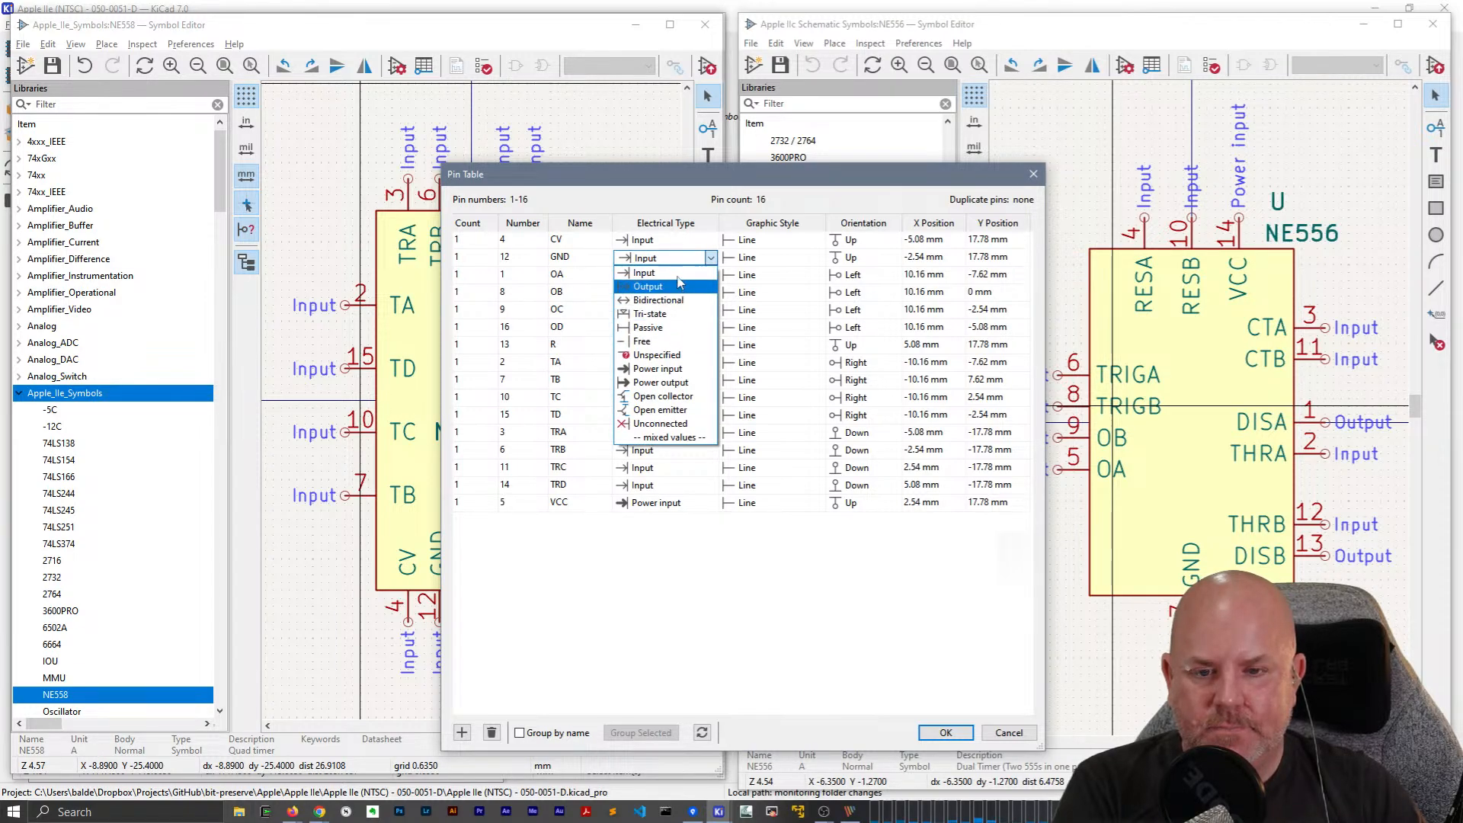
click(679, 381)
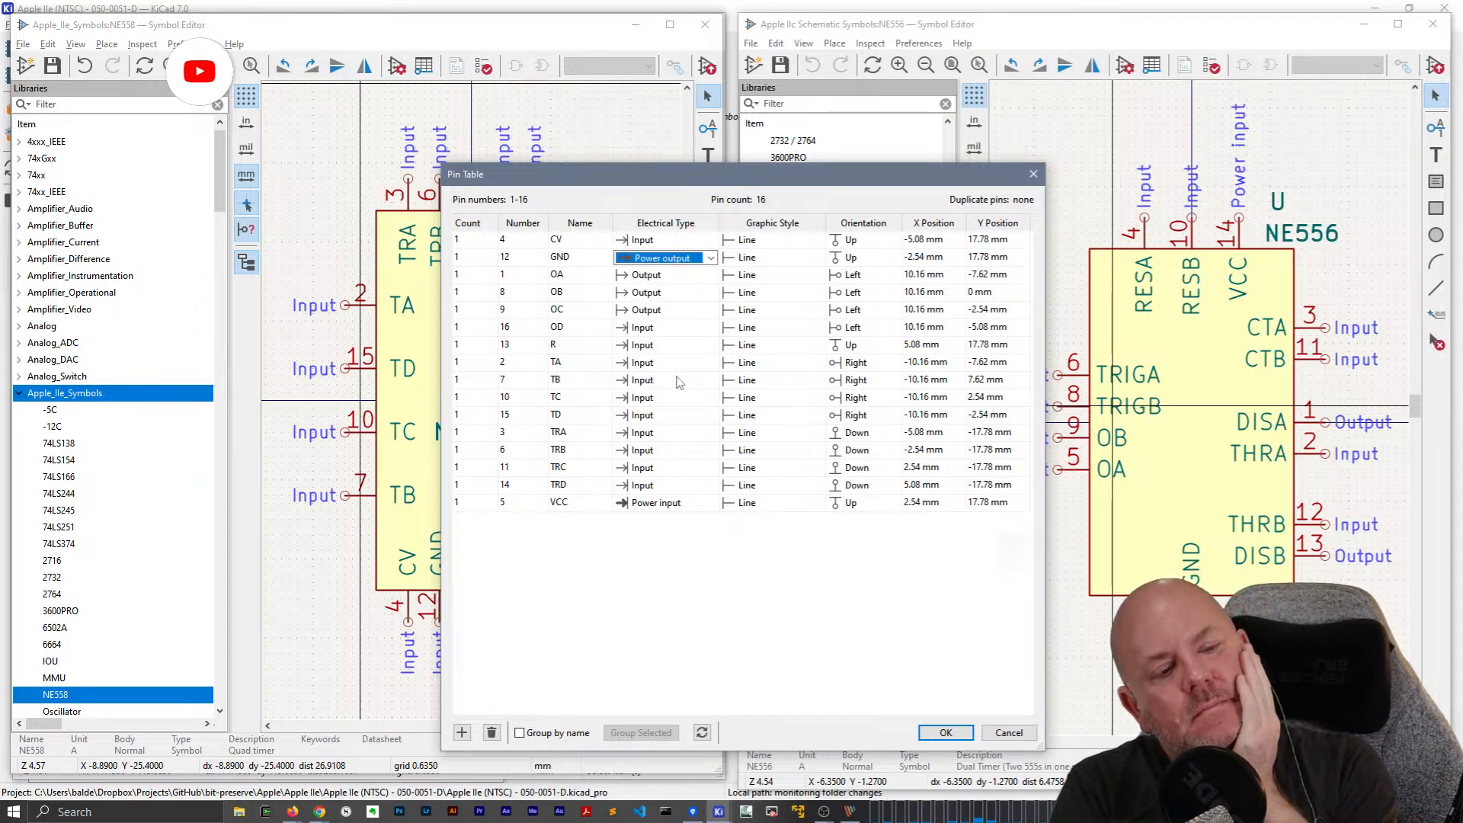
click(703, 619)
click(946, 732)
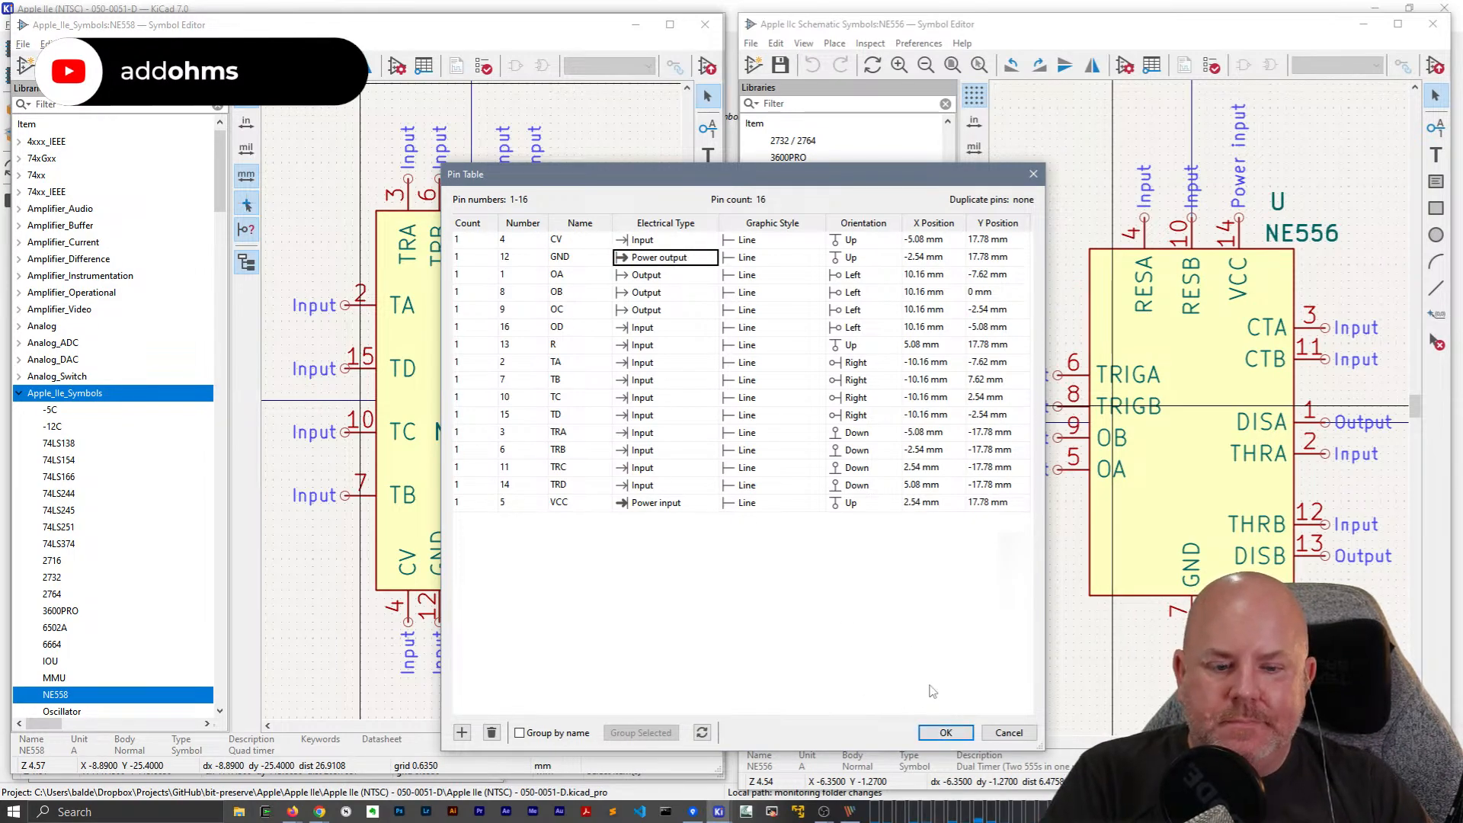
Save the NE558 symbol to the Apple_IIe_Symbols library and close its editor.
scroll(629, 526, down, 3)
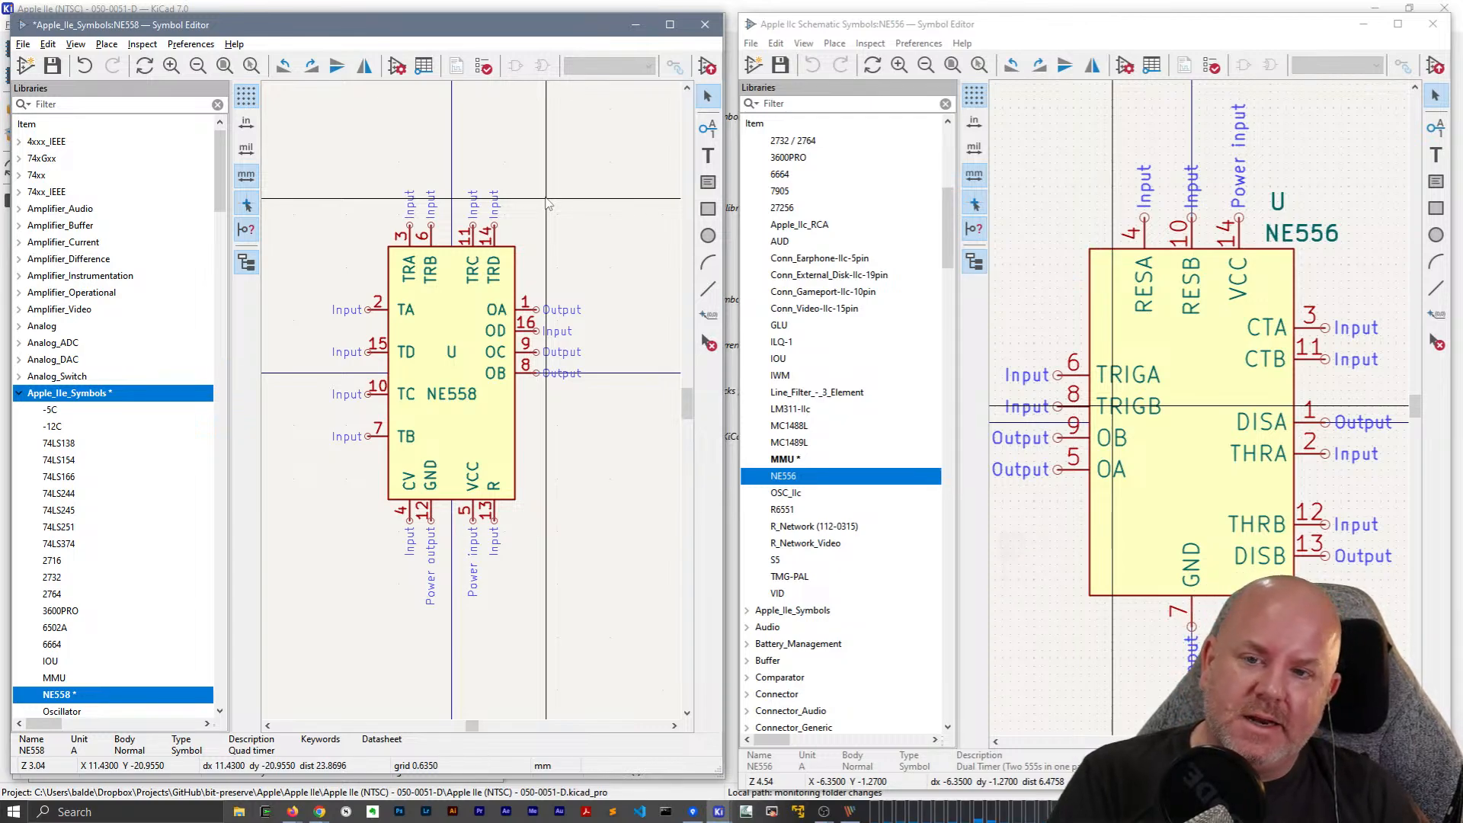
key(ctrl+s)
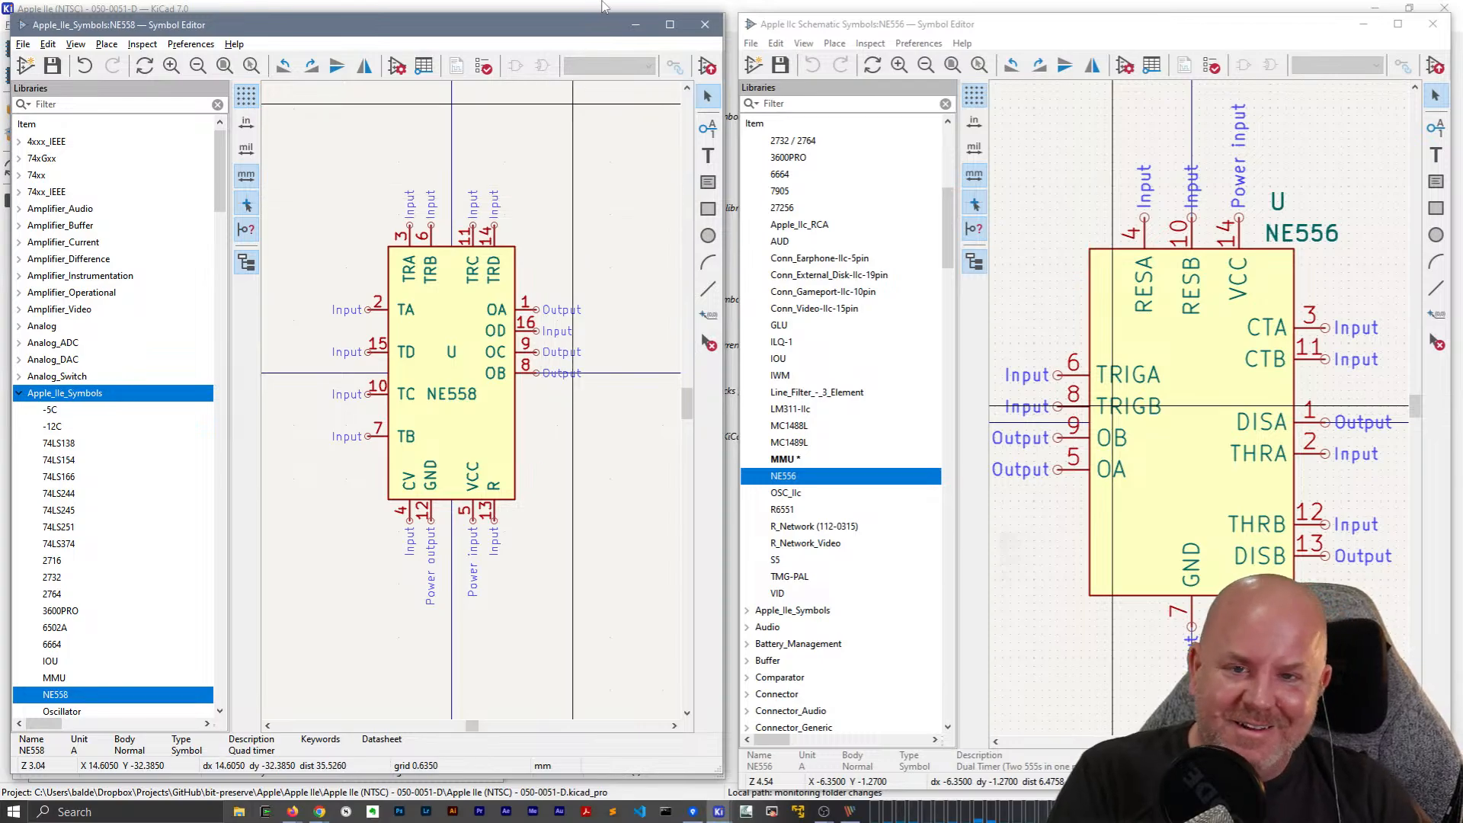
click(705, 29)
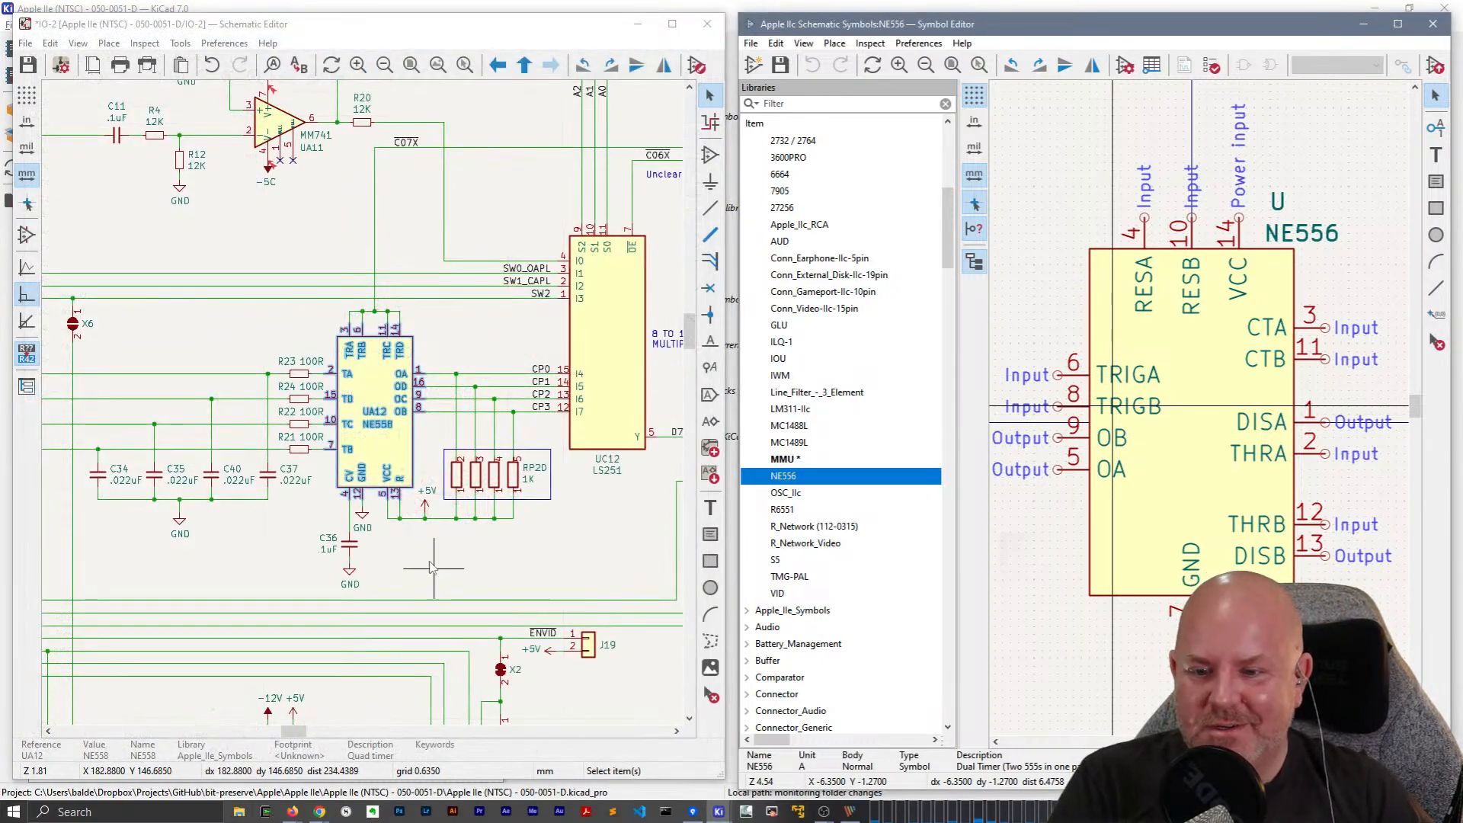
Check the pin types in the LM741 library symbol of op amp UA11 and close its editor unchanged.
scroll(373, 451, down, 2)
scroll(308, 297, down, 1)
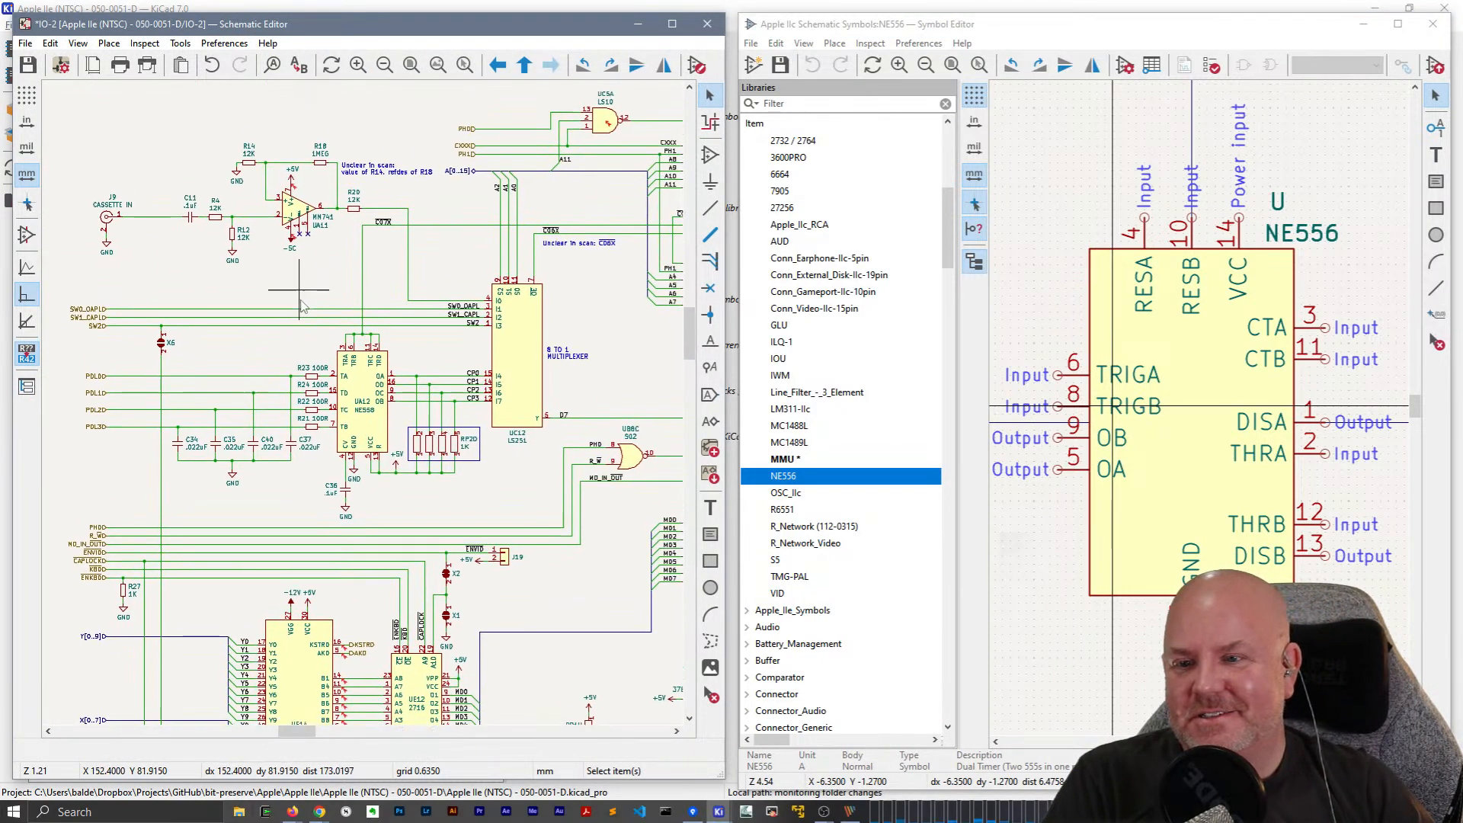
scroll(301, 229, up, 4)
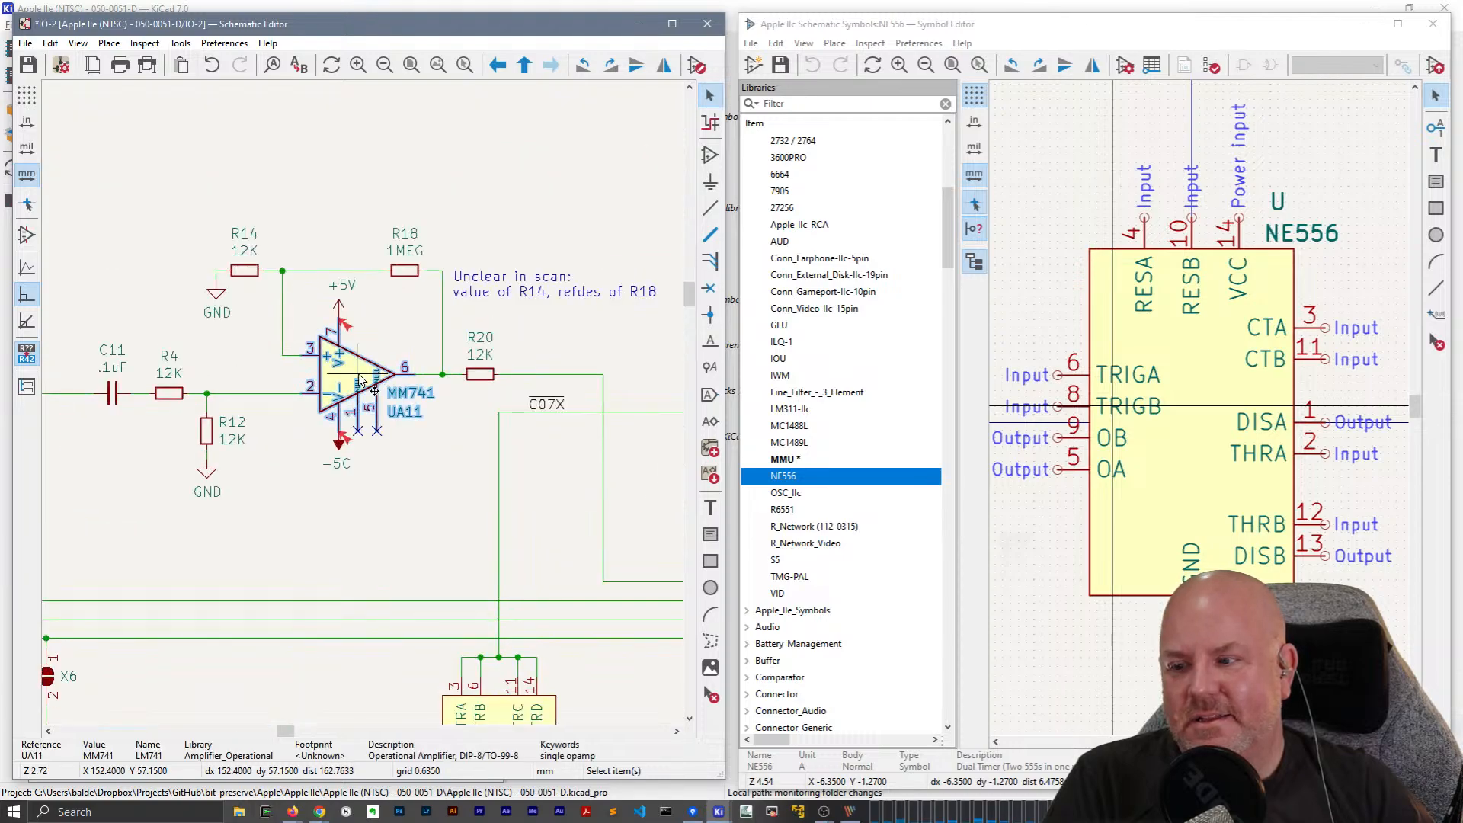
double_click(362, 381)
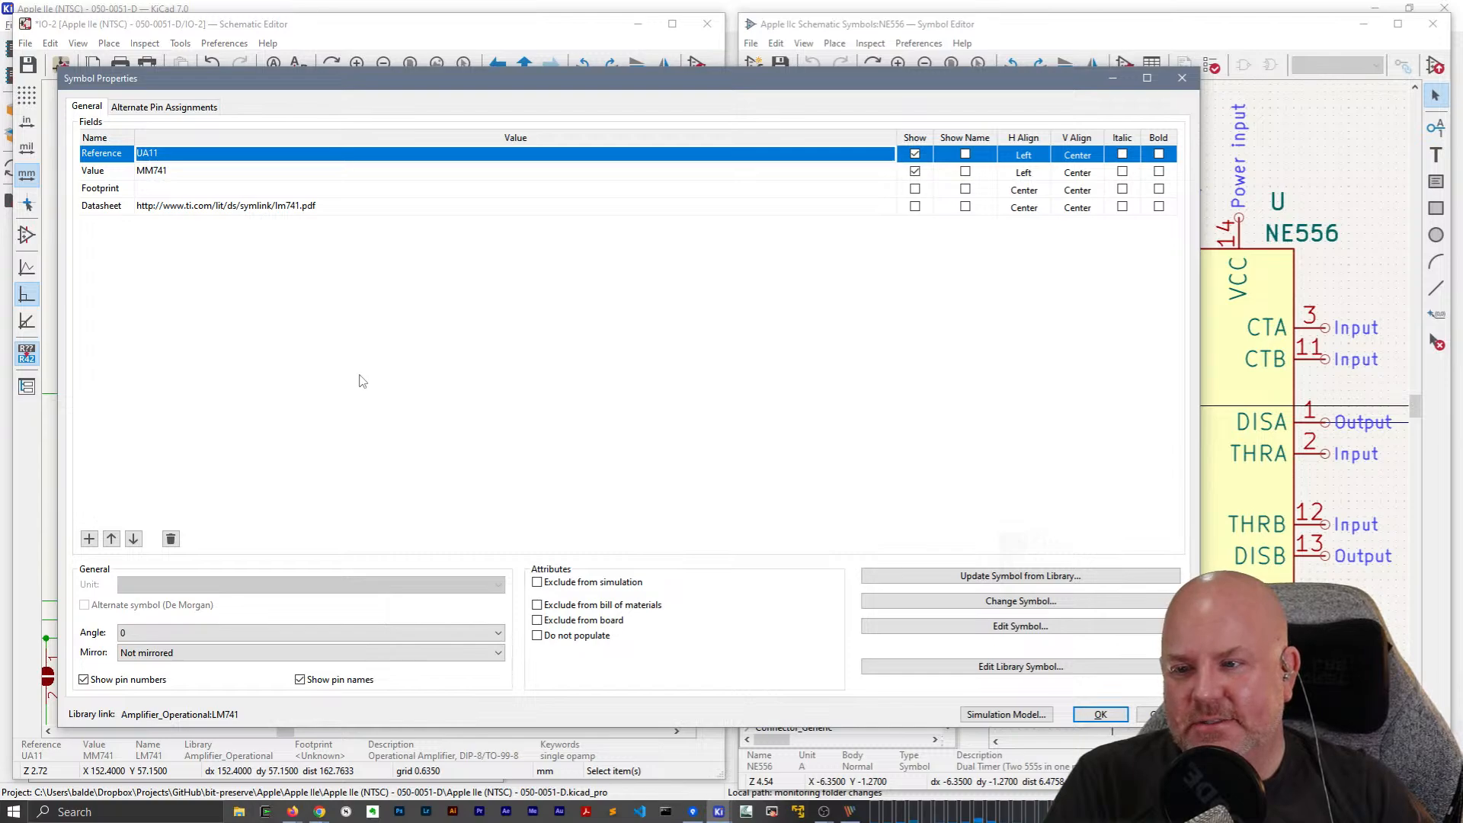
click(1025, 668)
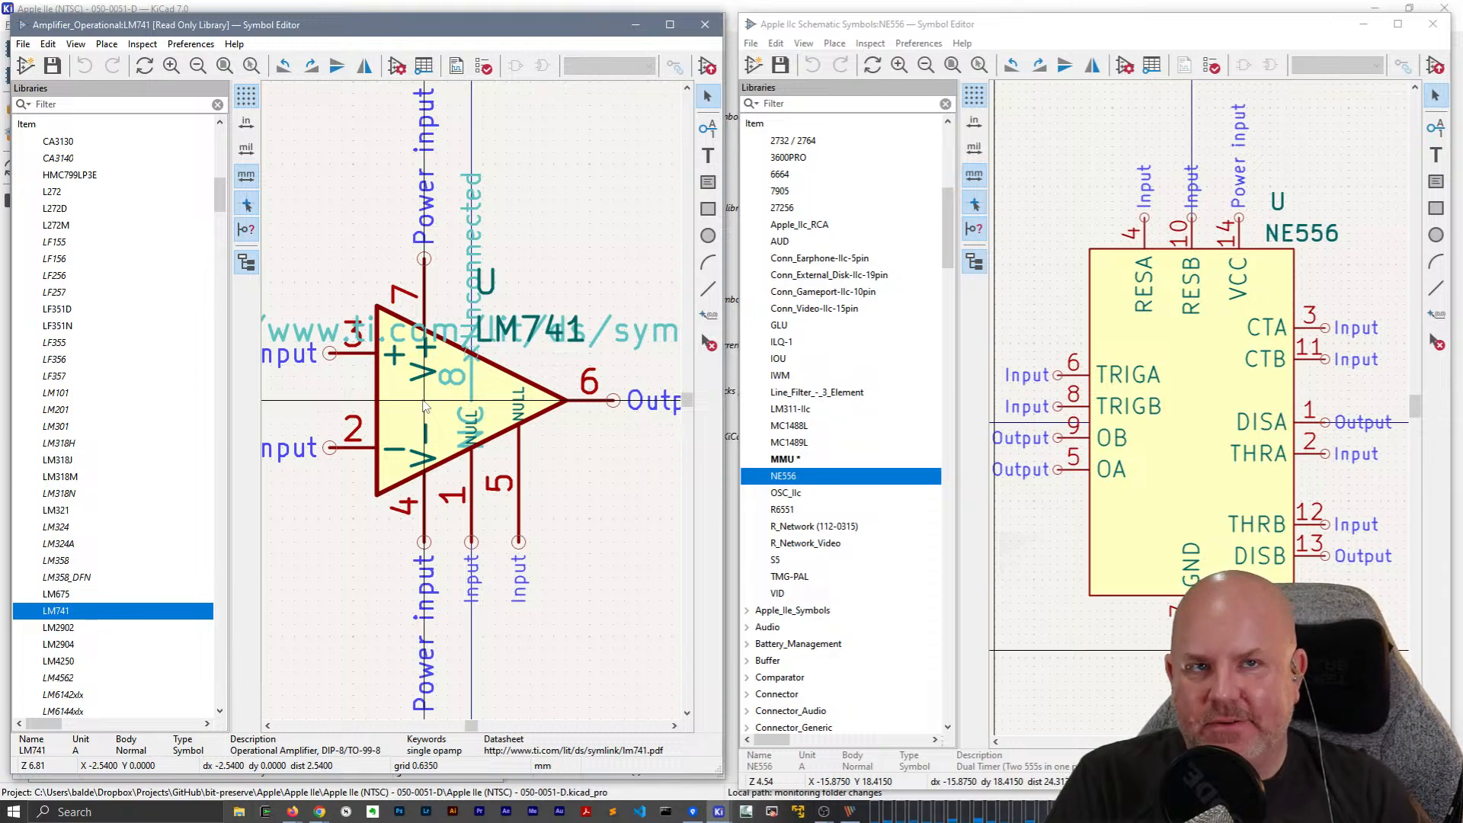
scroll(425, 407, down, 2)
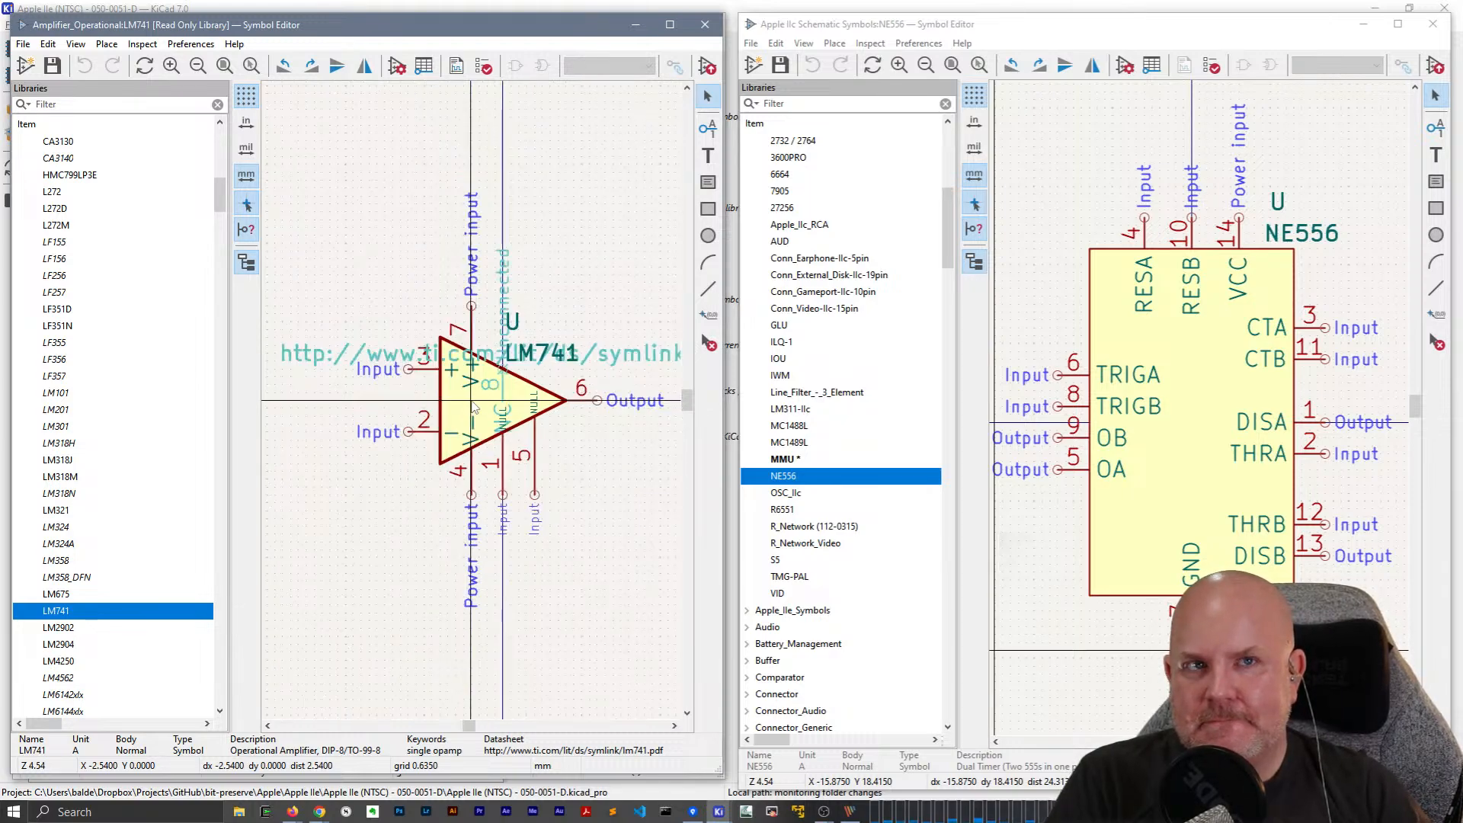
scroll(472, 402, down, 1)
scroll(472, 402, up, 1)
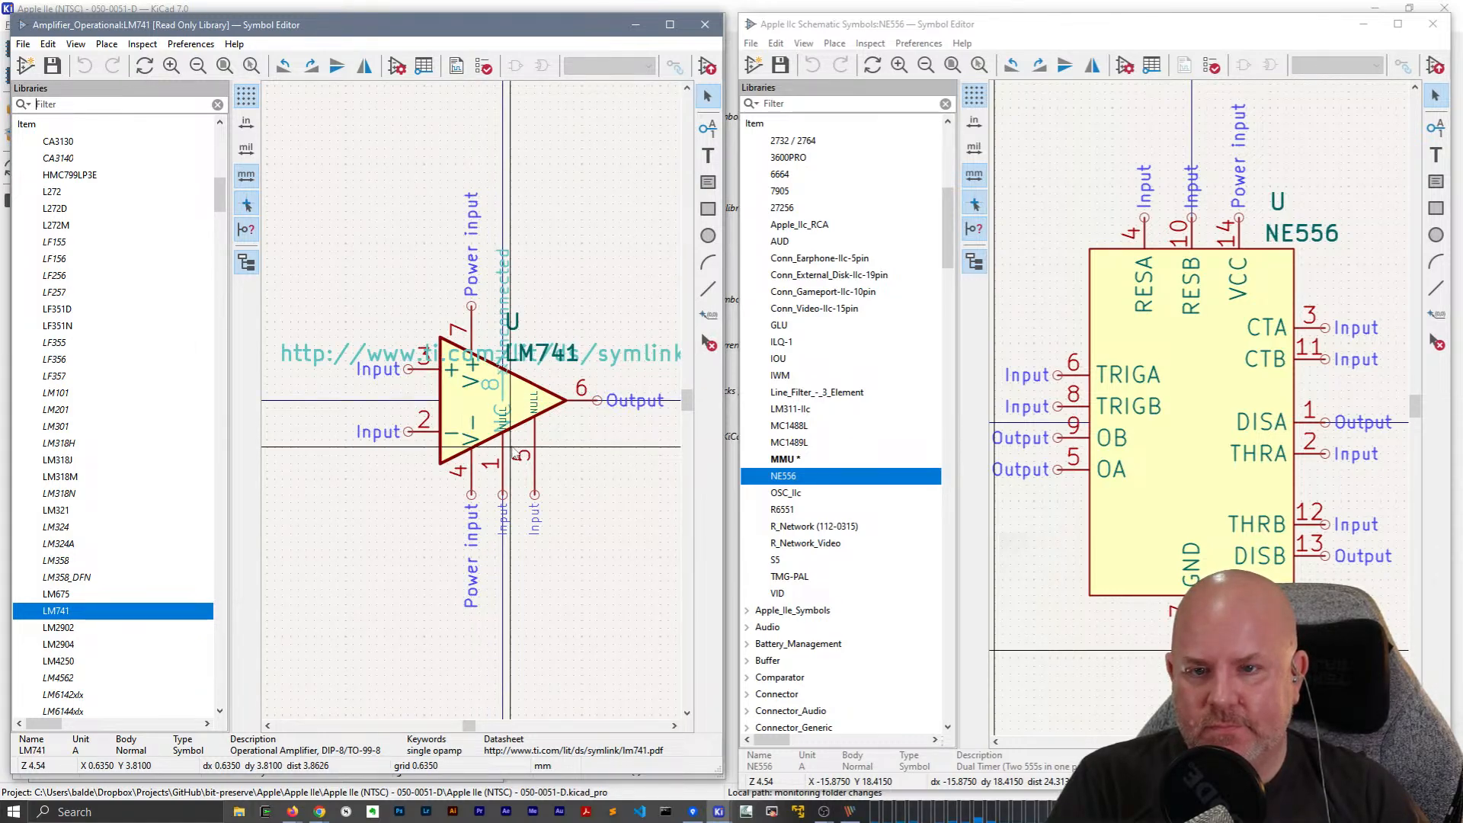
click(705, 24)
Check the symbol properties of the RP2 resistor network units beside UA12 and close them unchanged.
scroll(364, 426, down, 3)
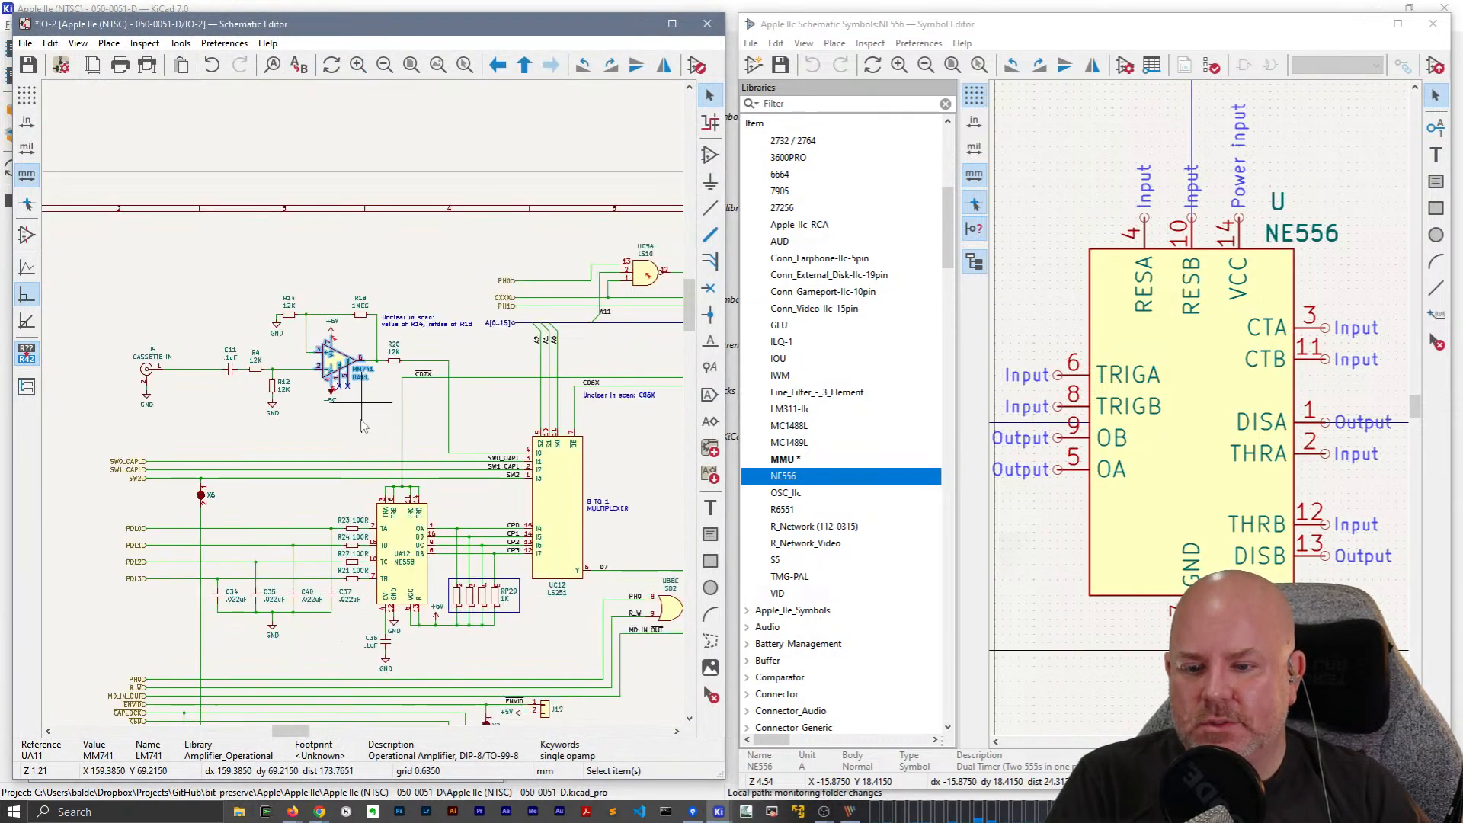
middle_drag(383, 514, 186, 143)
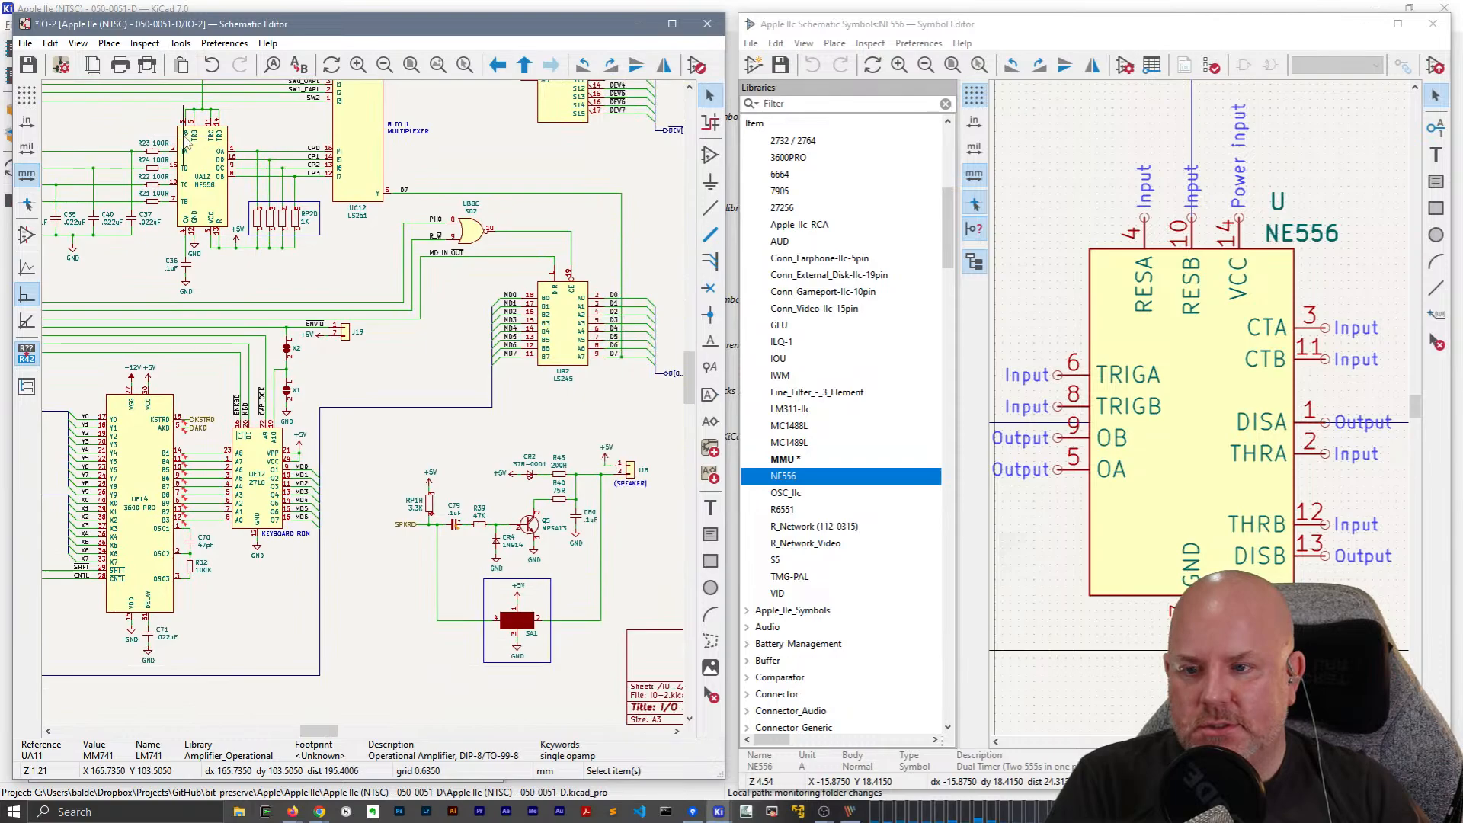
scroll(275, 222, up, 3)
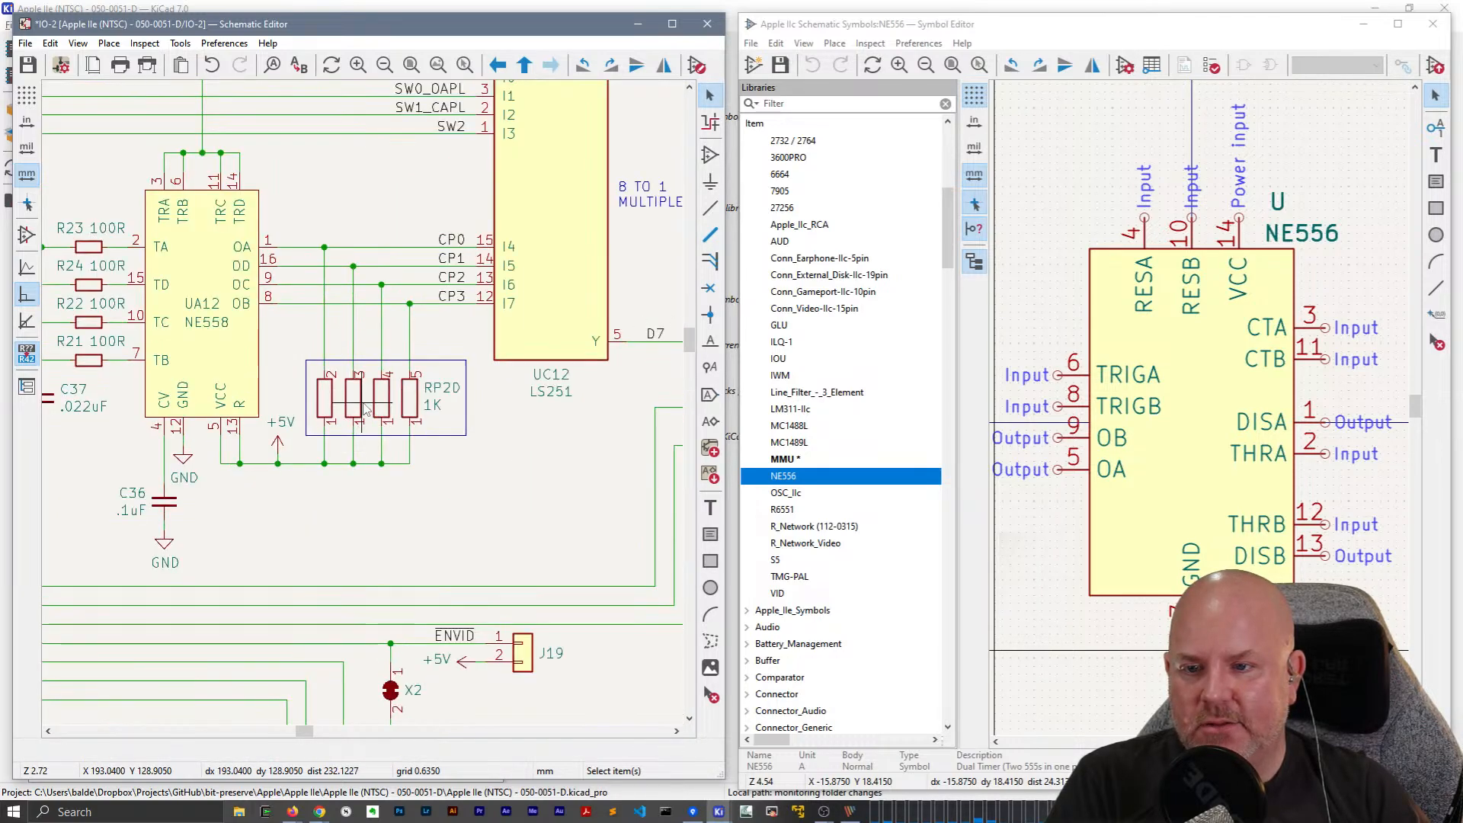
double_click(402, 416)
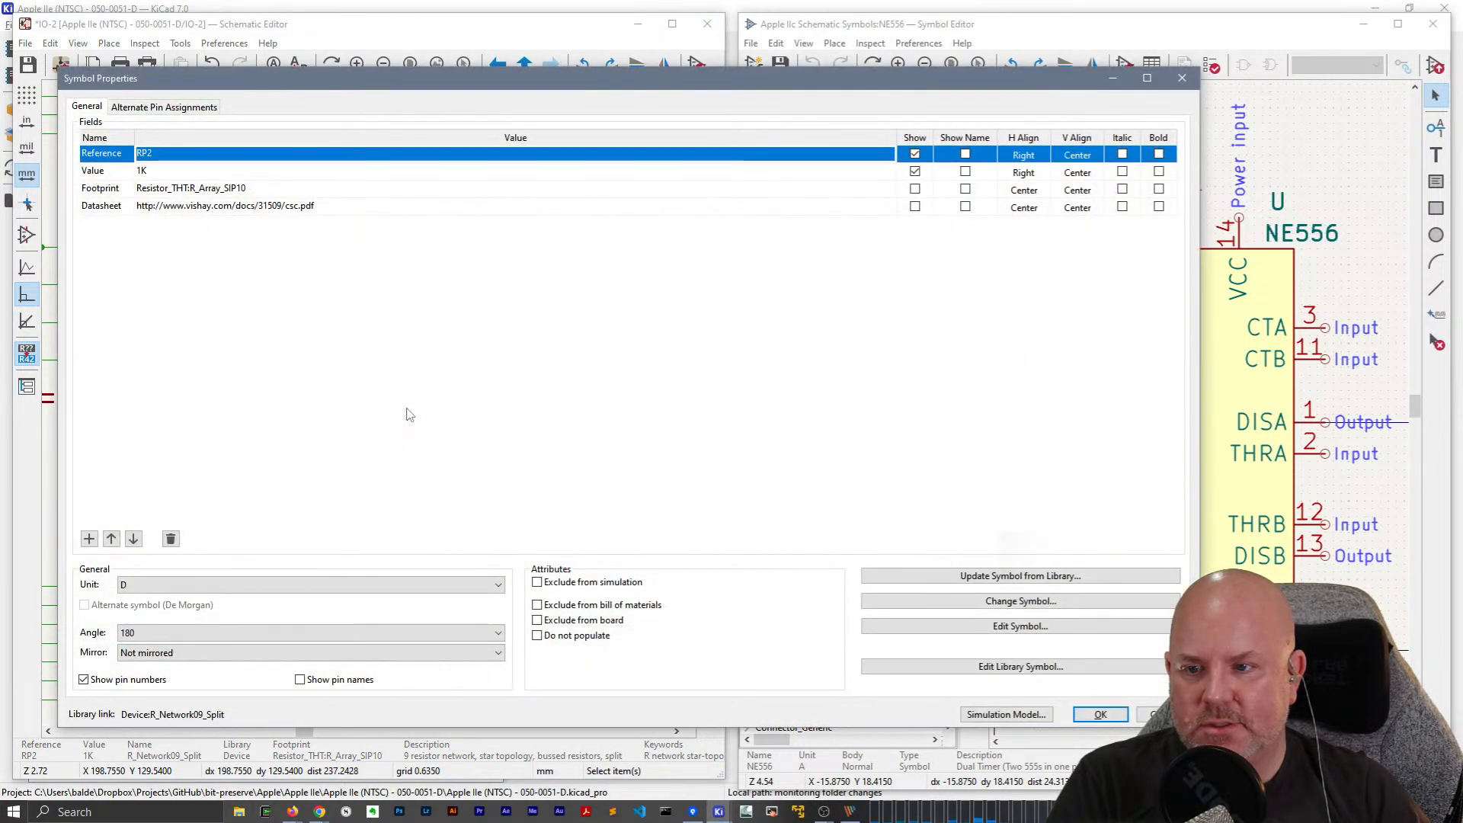
key(Escape)
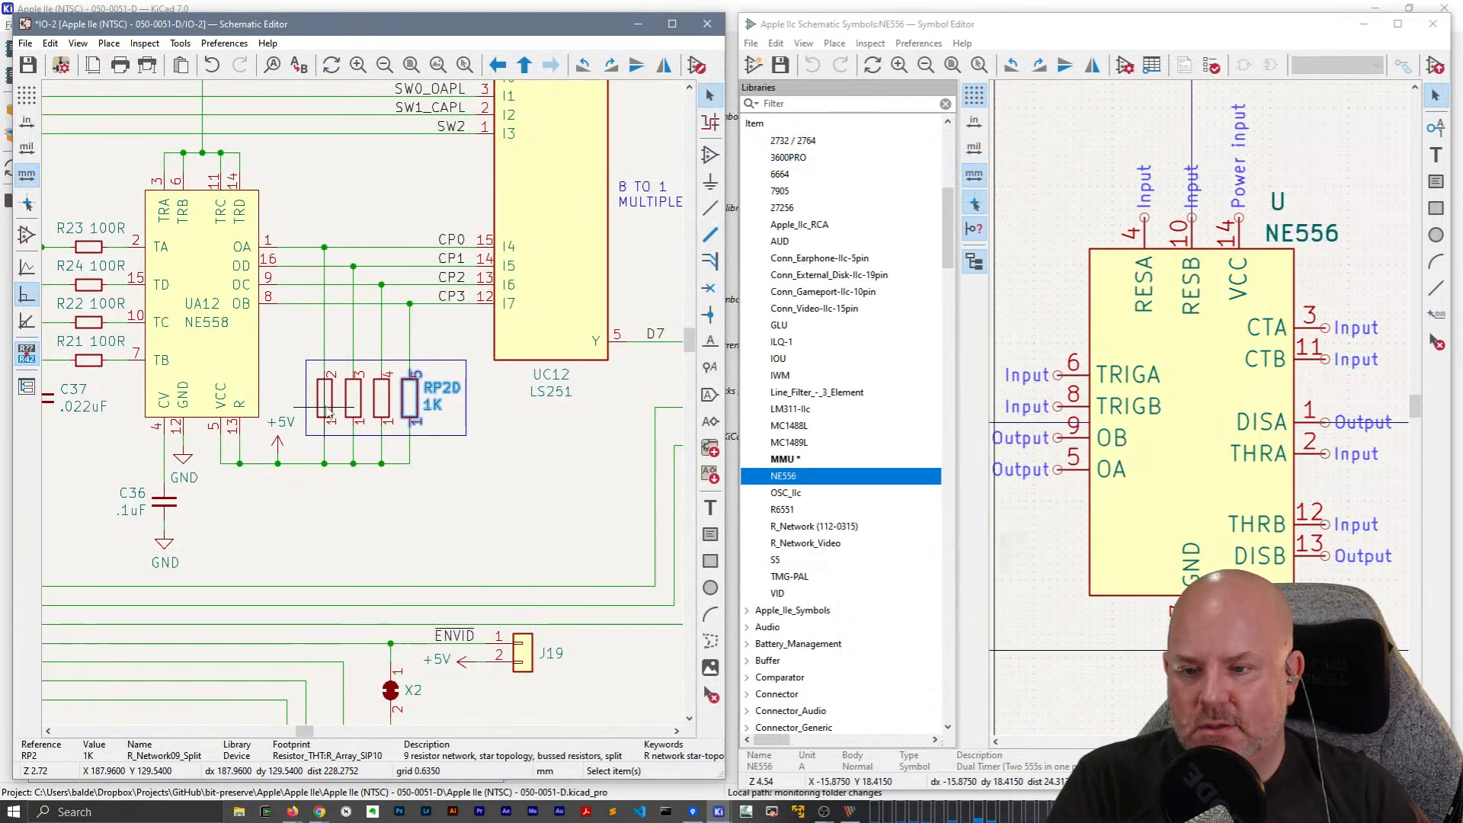
double_click(325, 412)
key(Escape)
scroll(290, 404, down, 2)
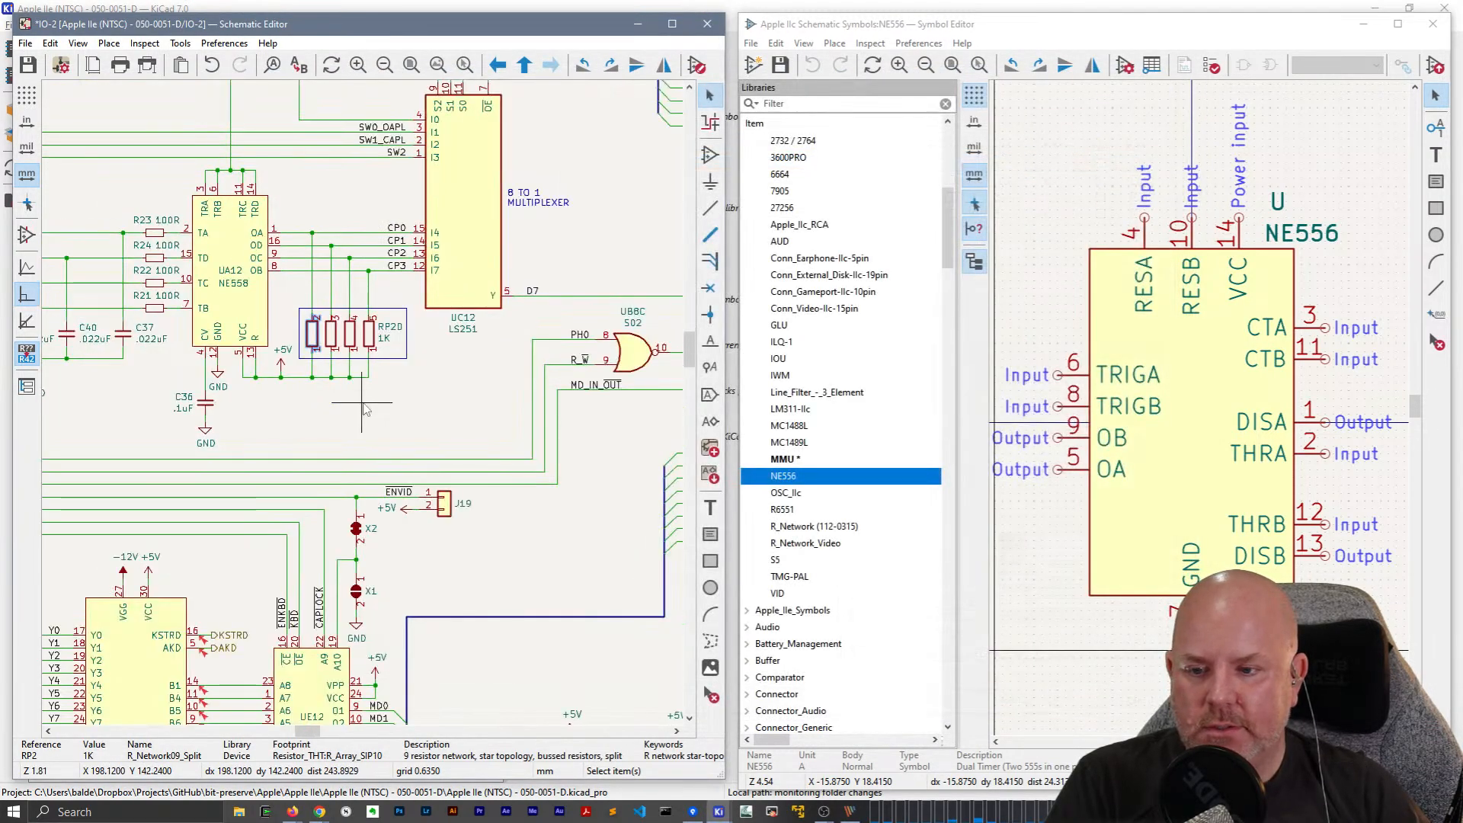
Look over the rest of the IO-2 sheet and read the electrical rule error marker on gate UC5A.
scroll(284, 404, down, 3)
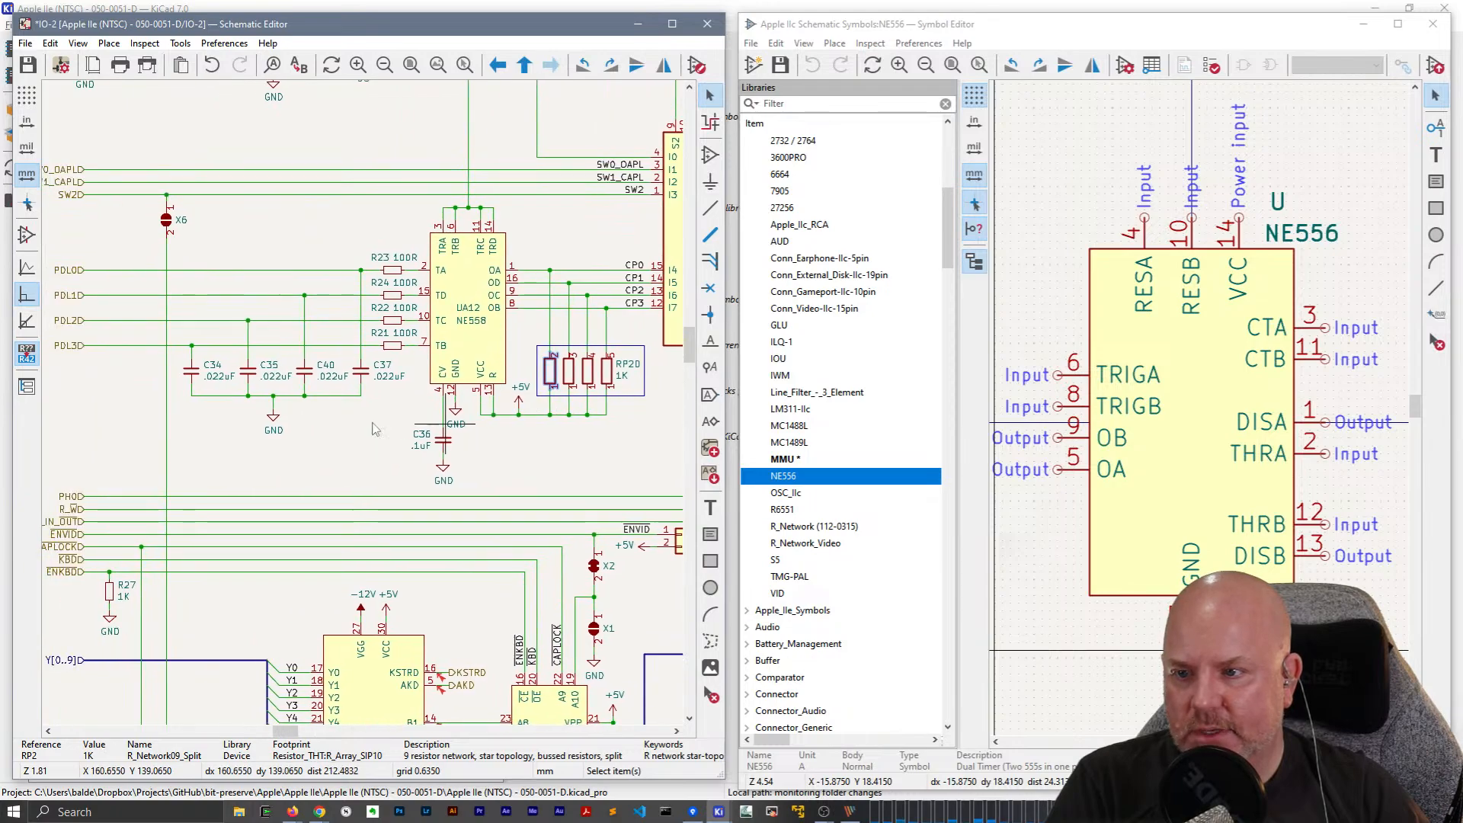
middle_drag(436, 478, 112, 322)
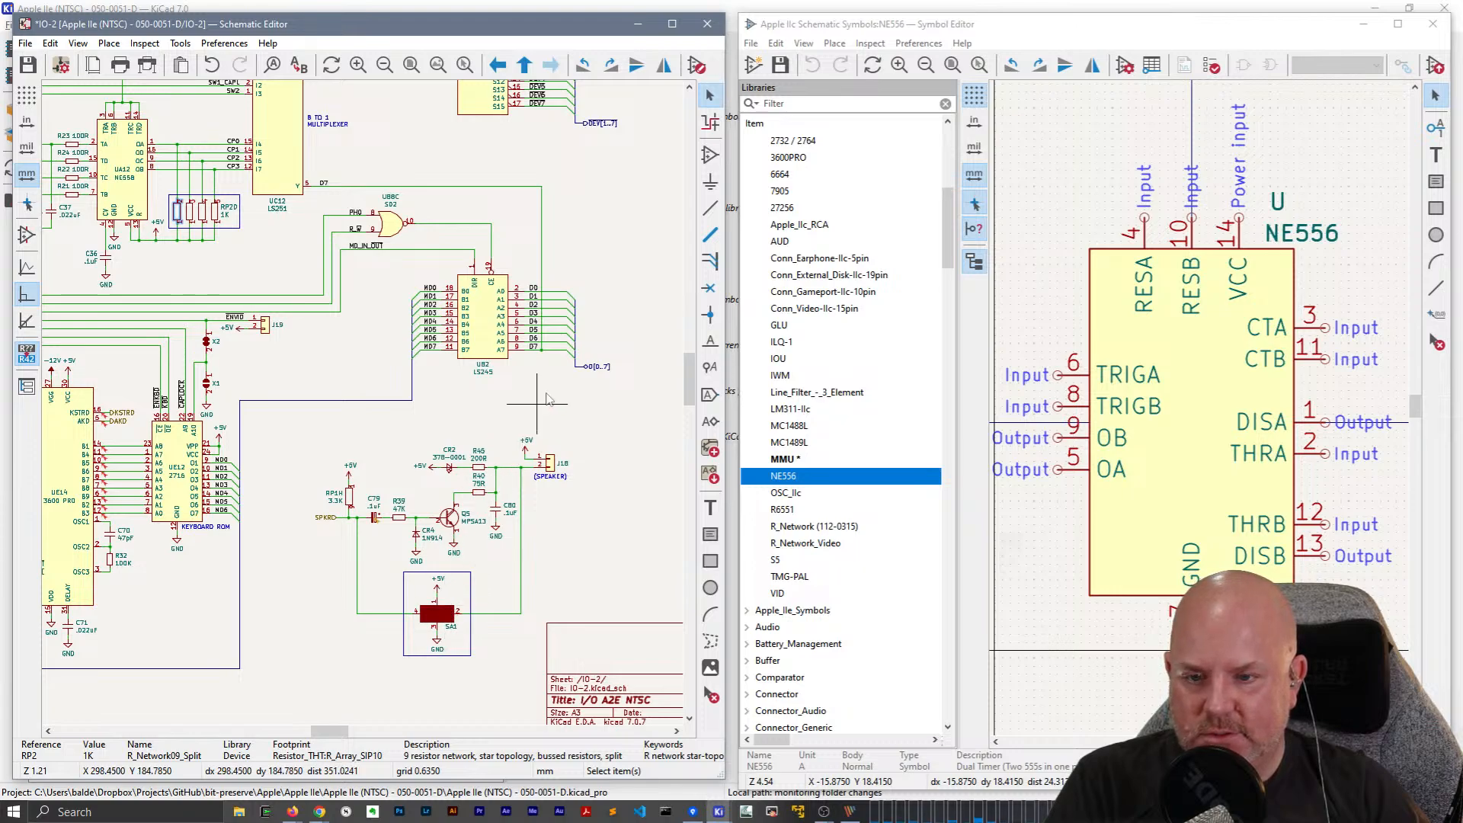
scroll(534, 404, up, 3)
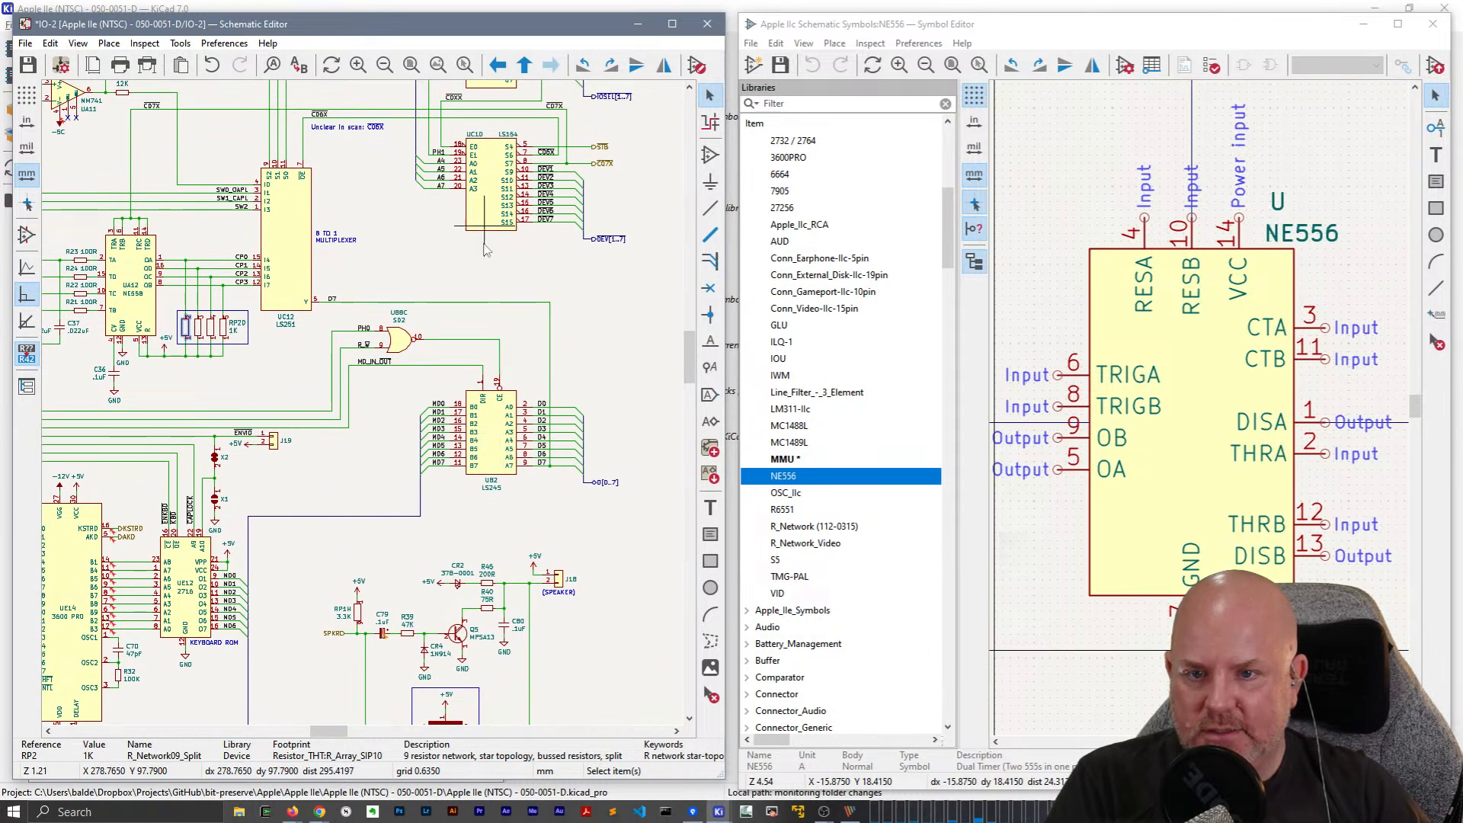
middle_drag(418, 232, 496, 380)
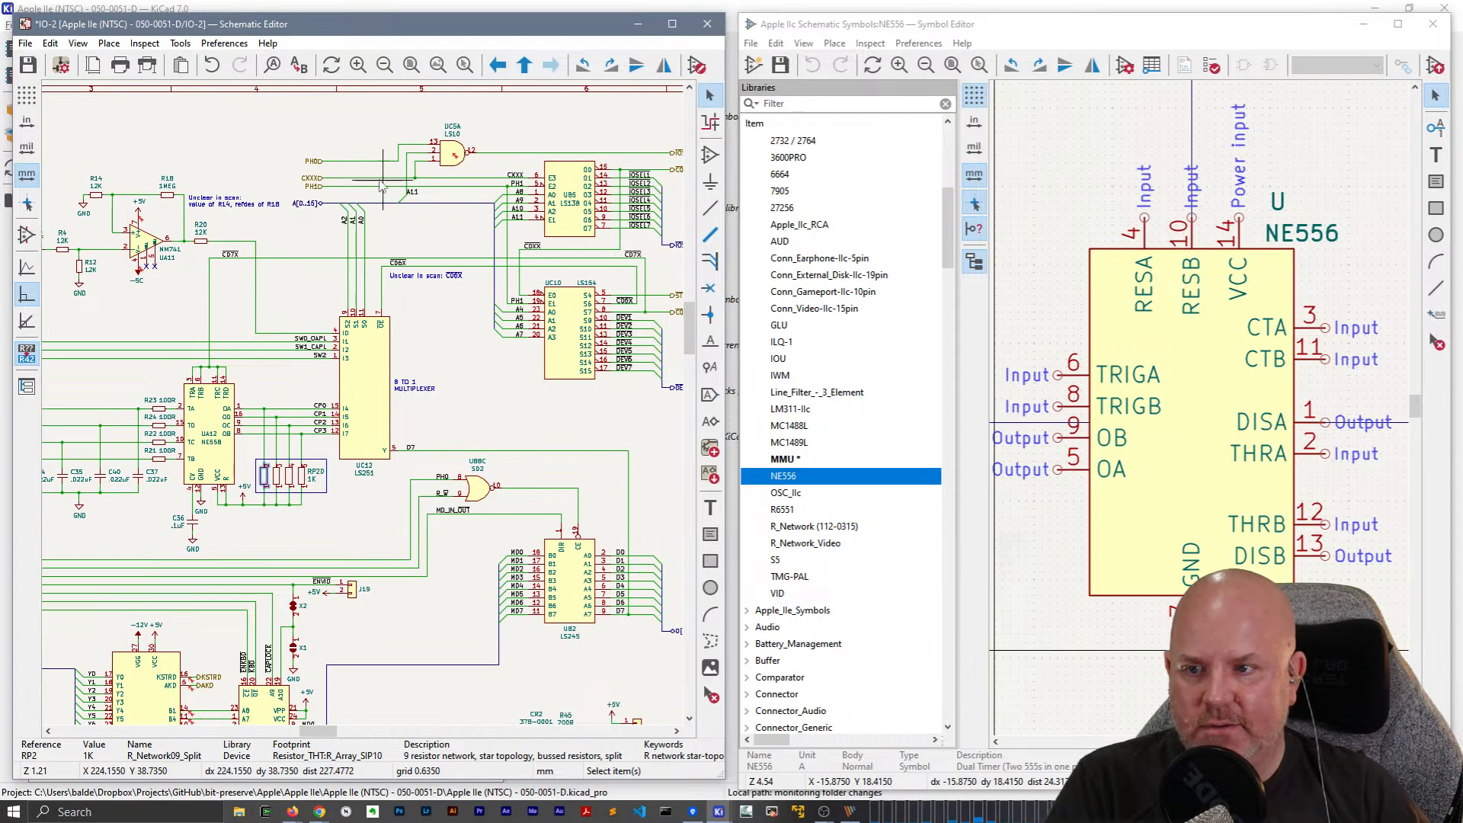
middle_drag(257, 163, 310, 173)
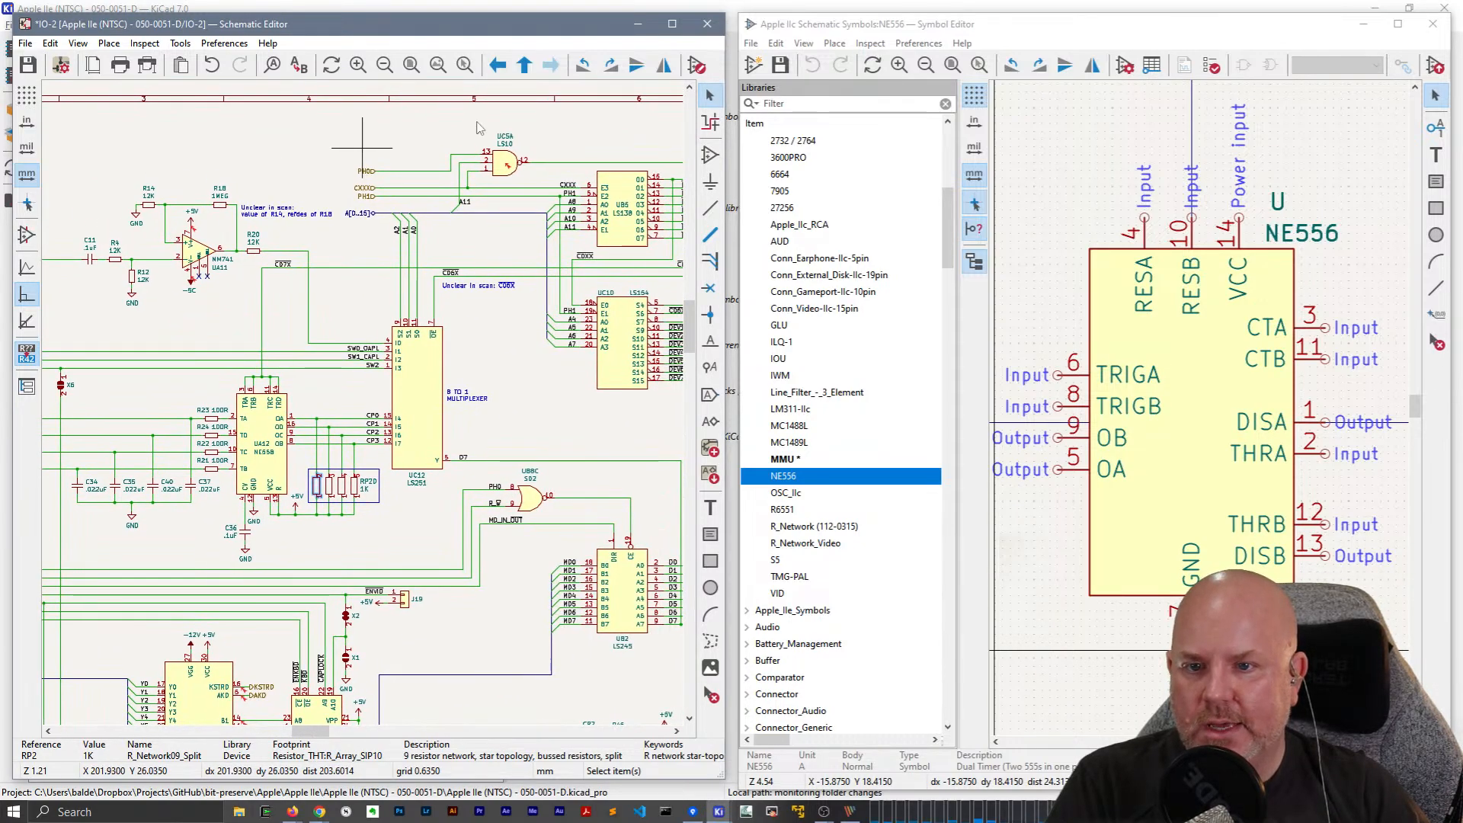
click(511, 173)
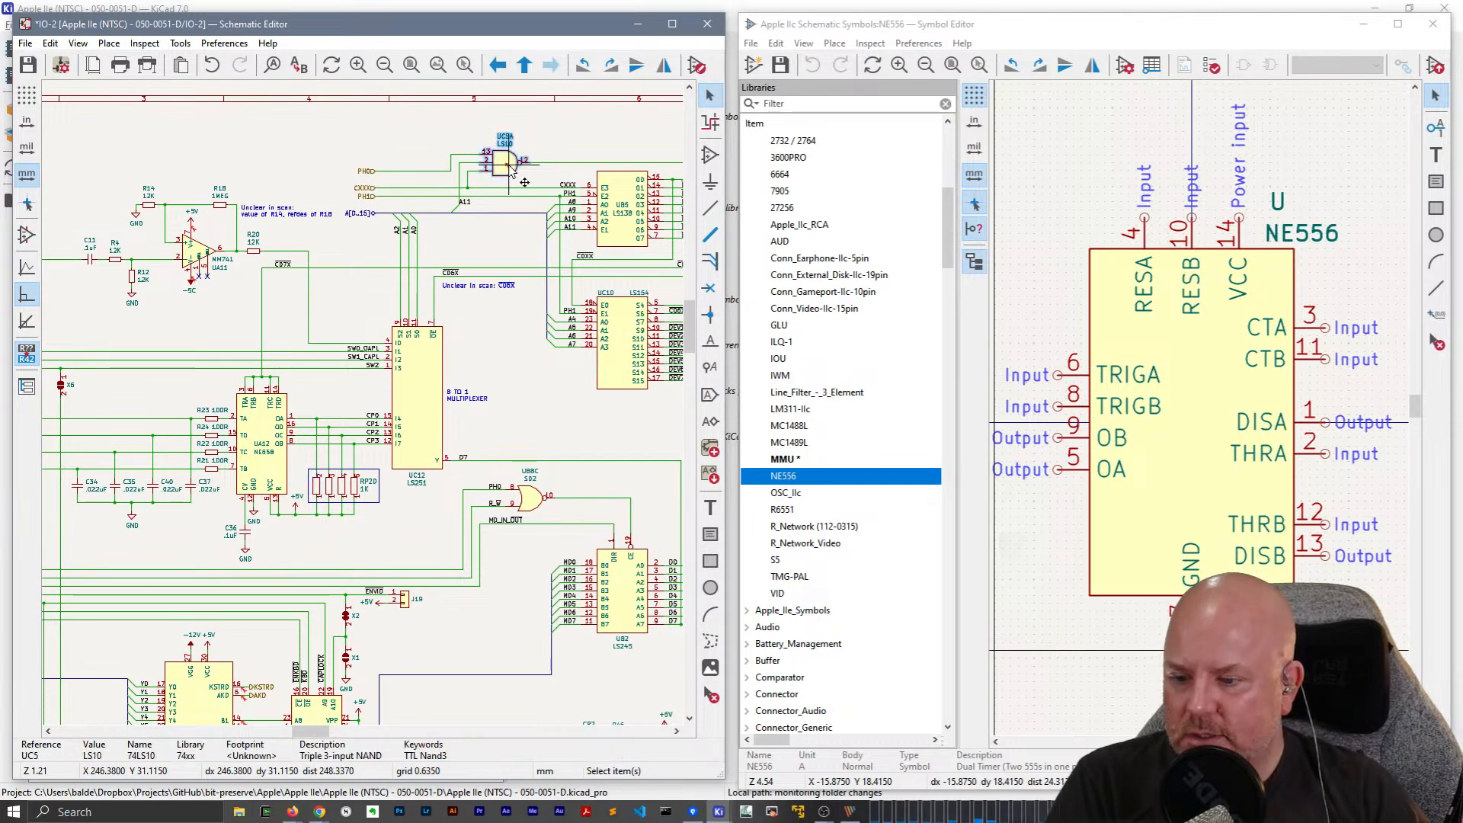
scroll(510, 172, up, 5)
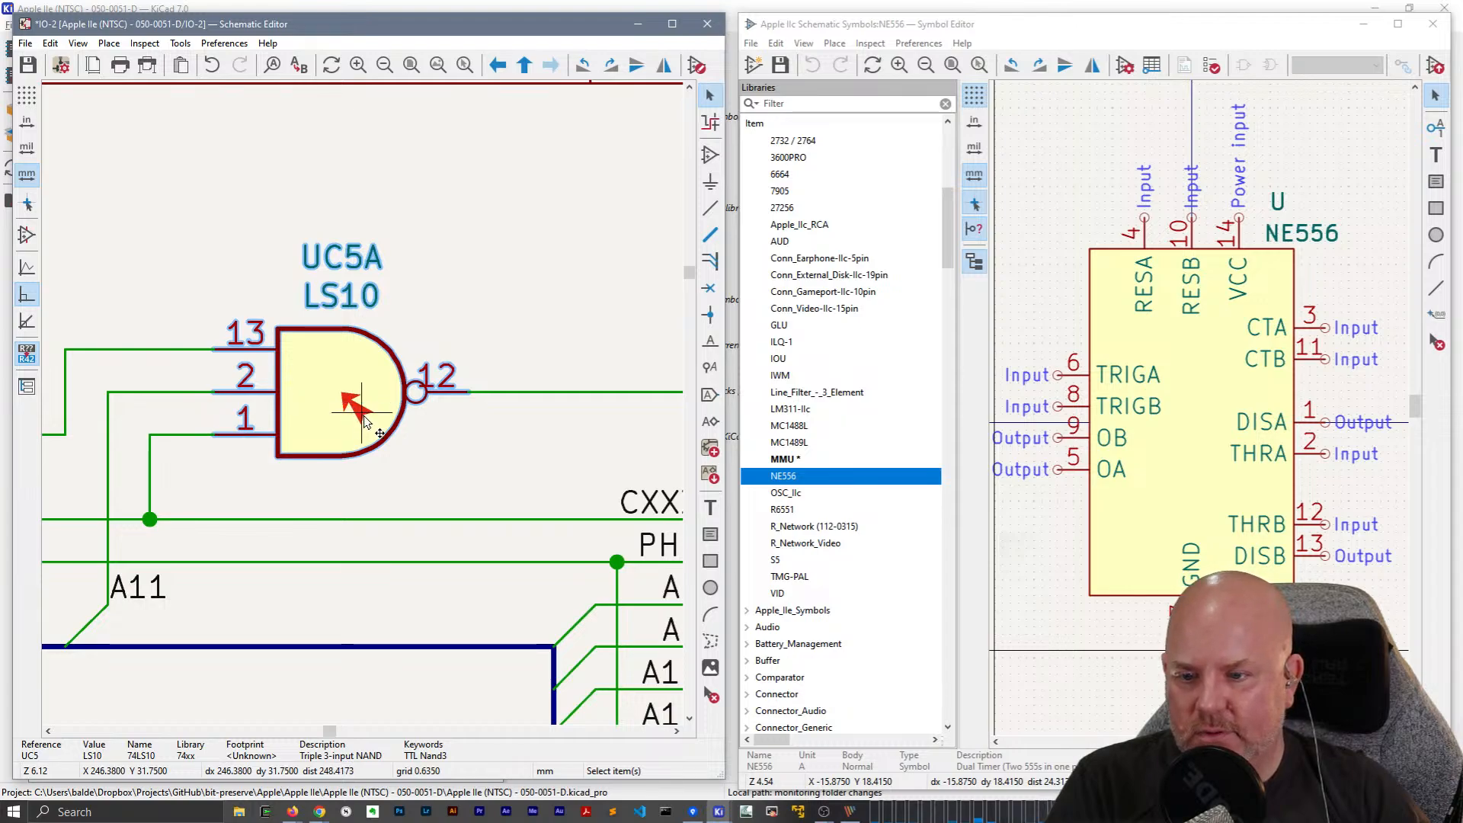
click(360, 405)
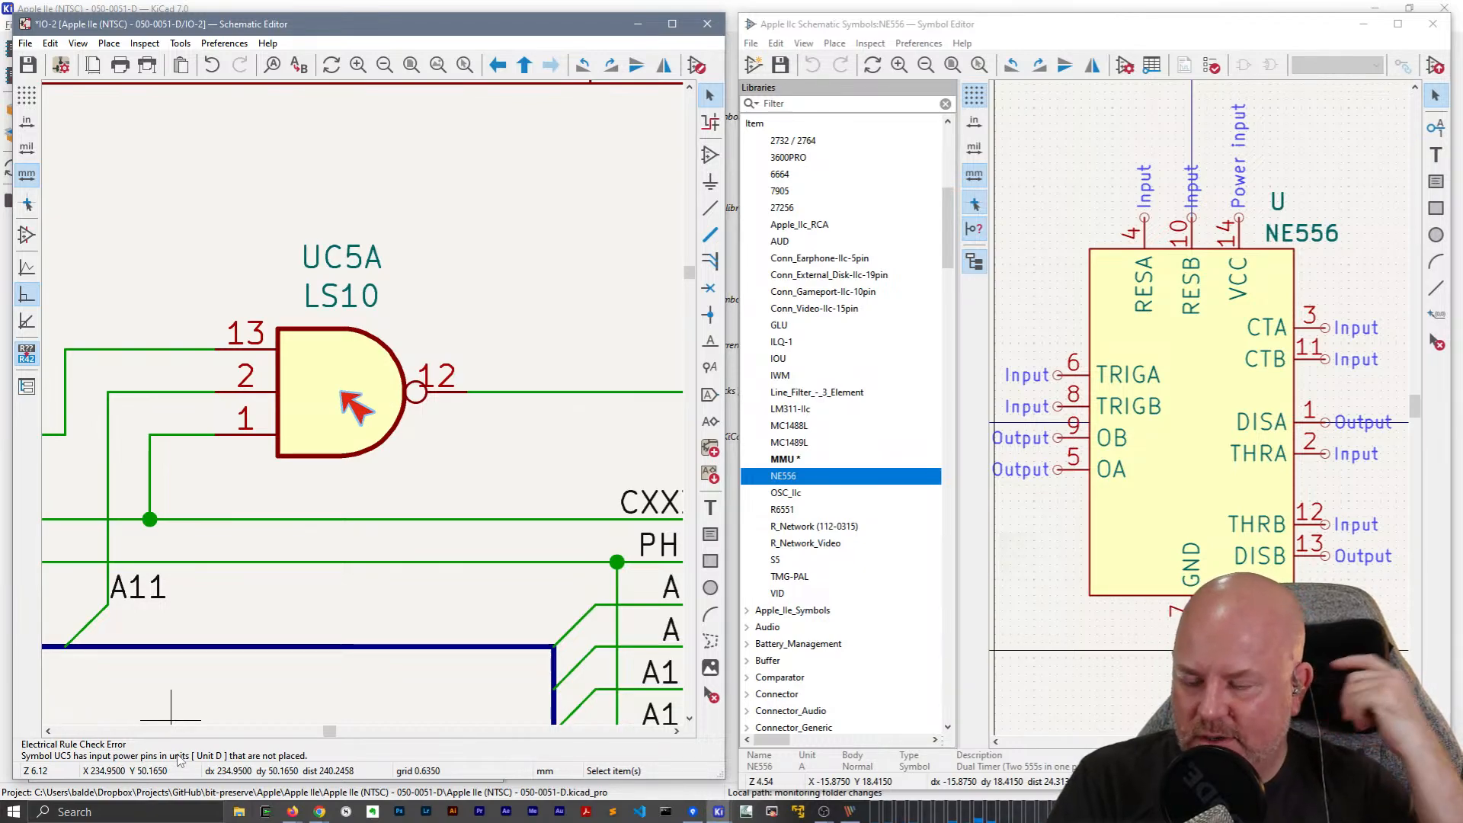
Leave the IO-2 sheet, enter the TIMING_VIDEO-3 sheet and save the schematic.
scroll(457, 244, down, 3)
right_click(506, 243)
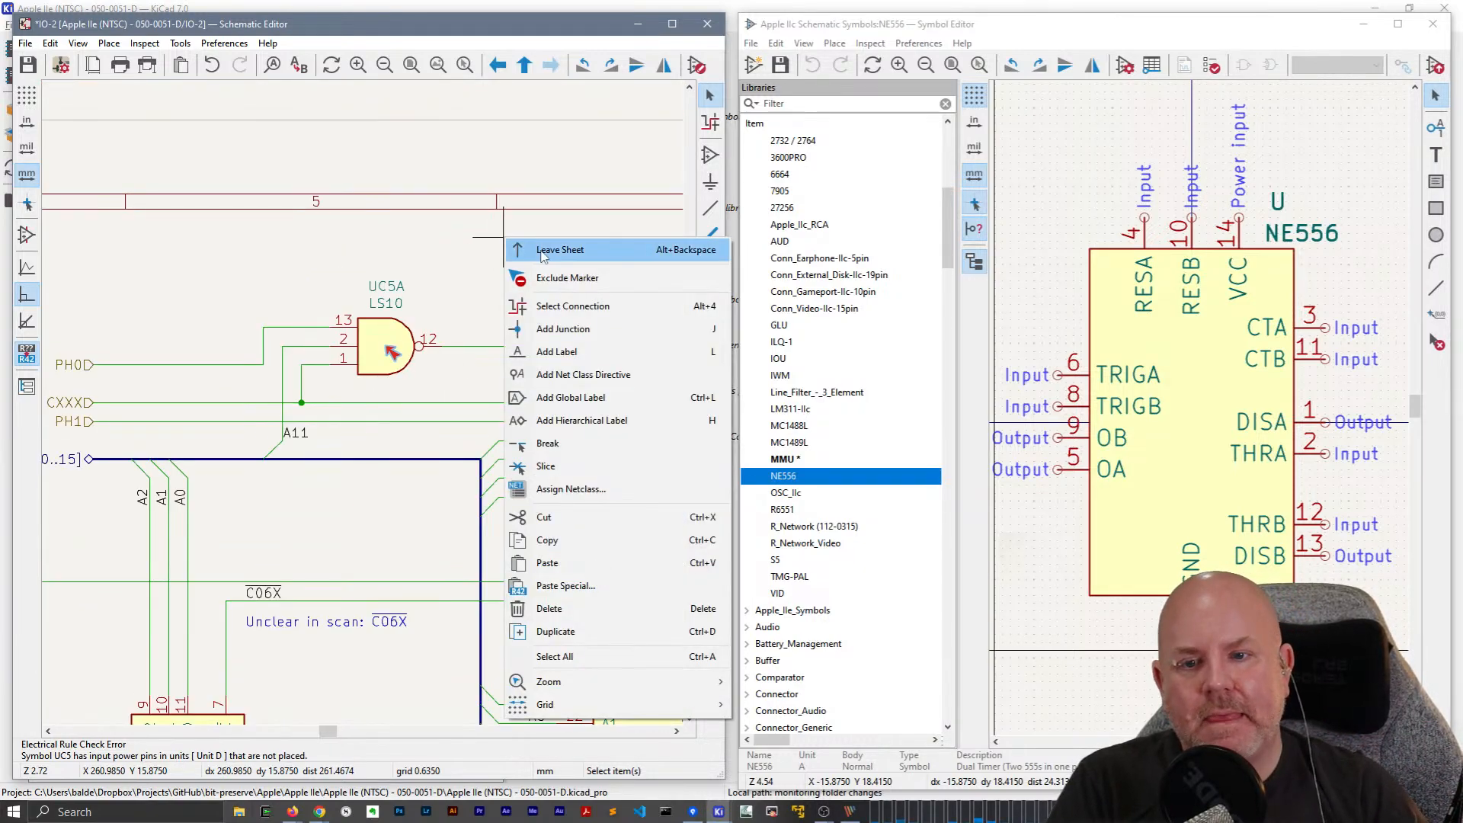
click(543, 252)
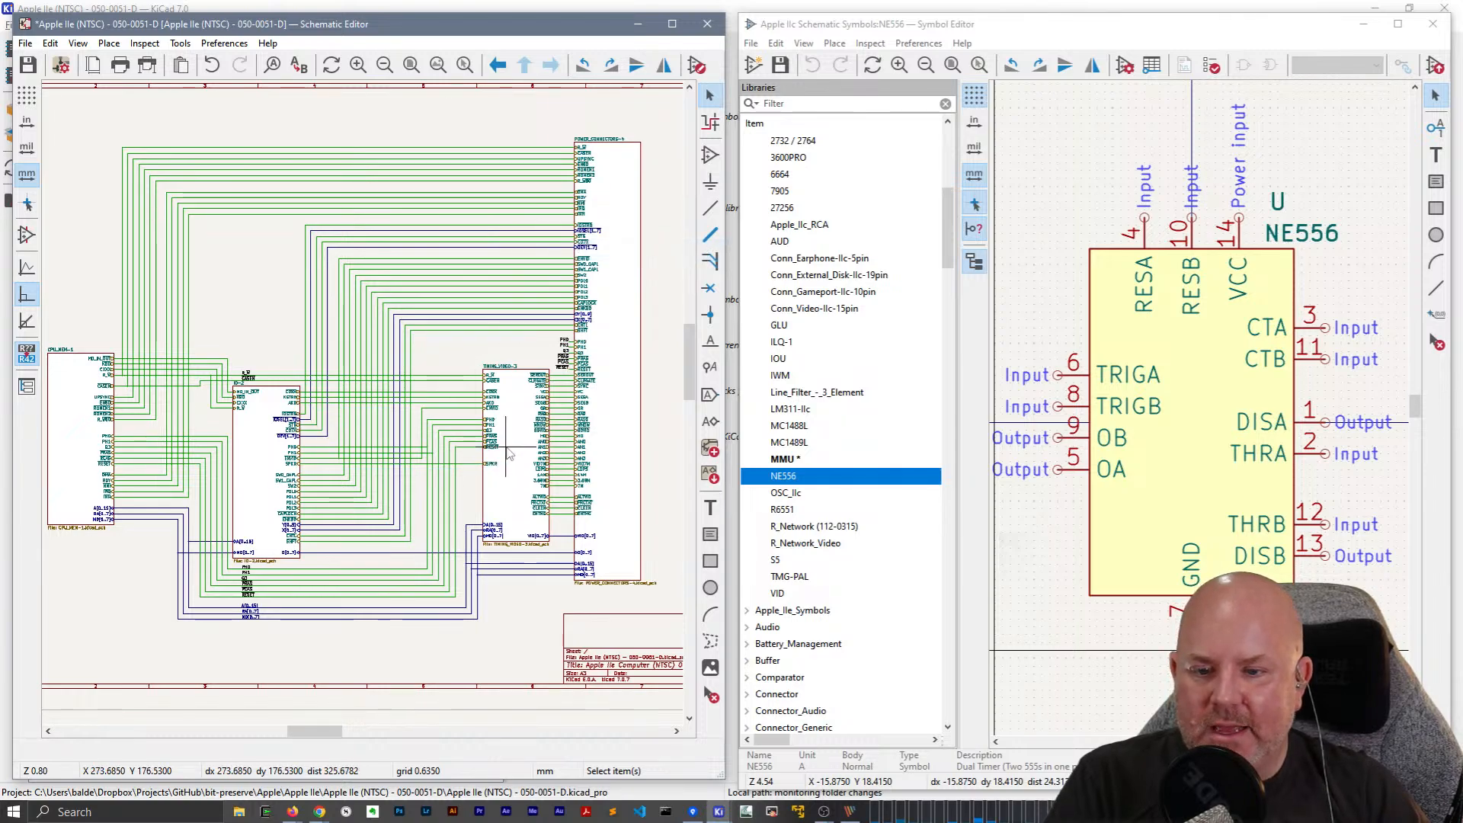
double_click(509, 452)
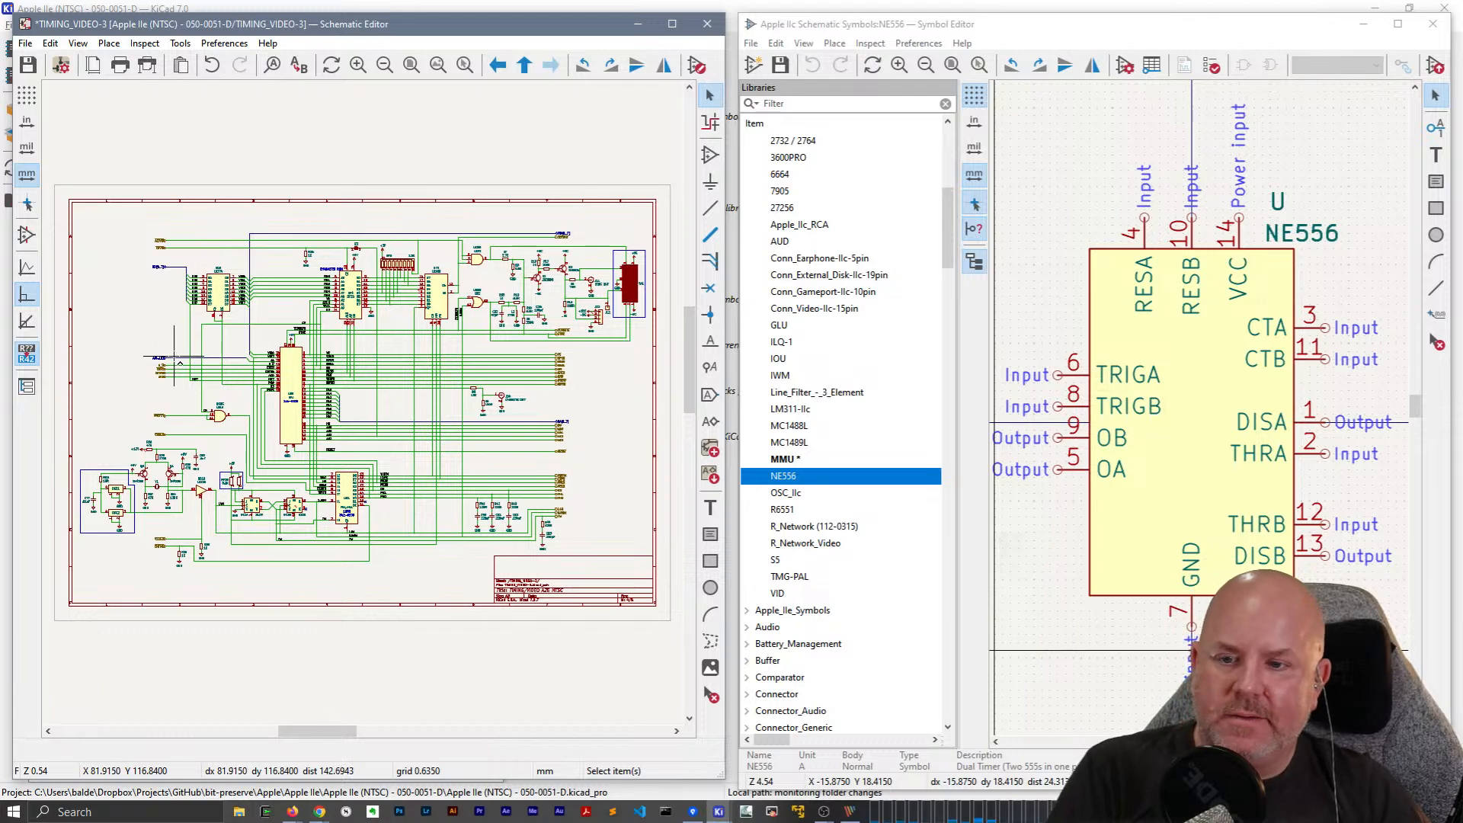
key(ctrl+s)
Open the library symbol of oscillator OSC1 for editing and place its editor window beside the oscillator circuit.
scroll(297, 181, up, 5)
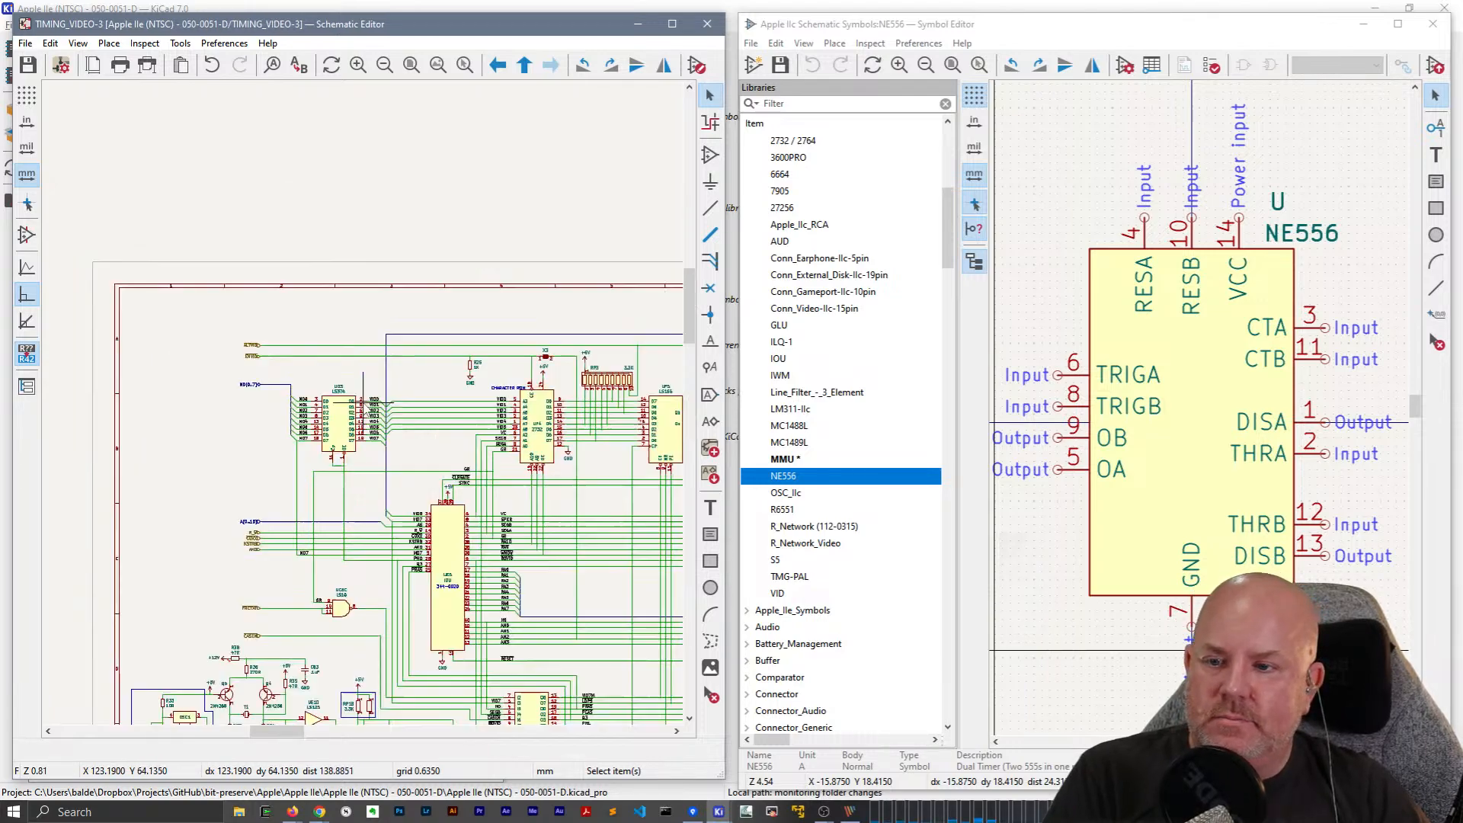
scroll(358, 288, down, 2)
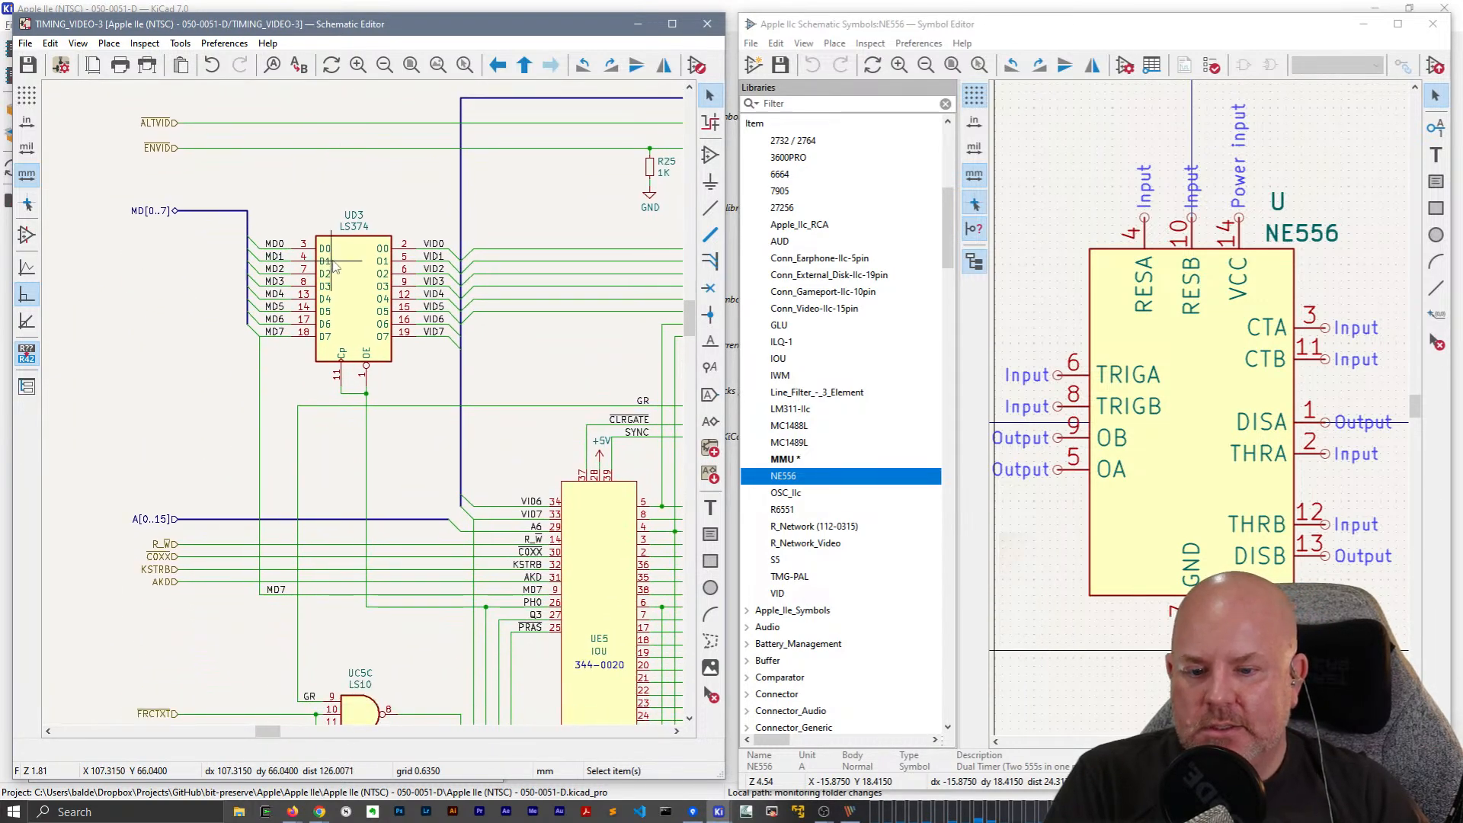
scroll(385, 371, down, 4)
scroll(407, 387, down, 3)
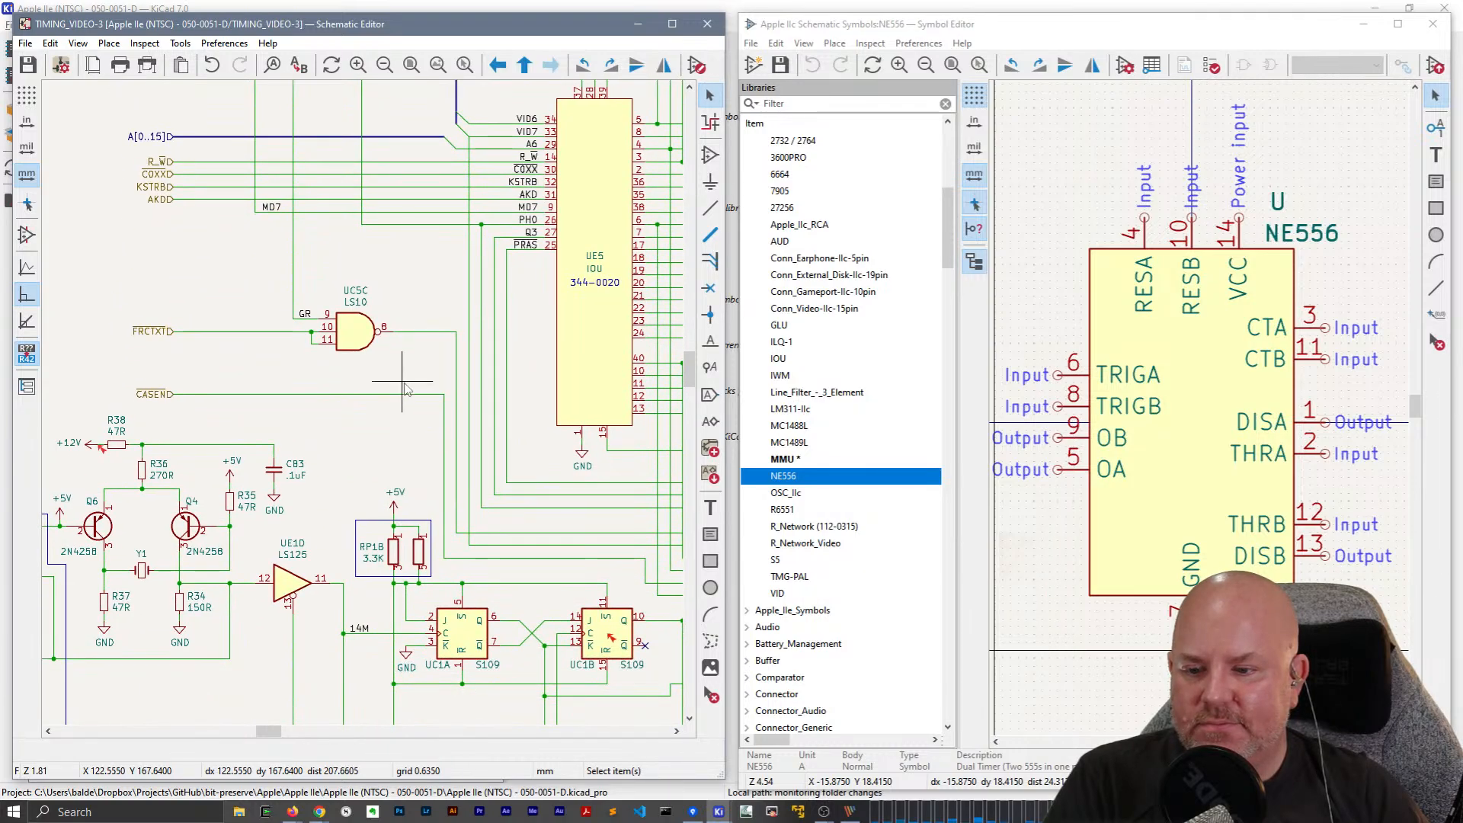
scroll(487, 229, down, 2)
scroll(488, 229, left, 1)
middle_drag(493, 206, 547, 175)
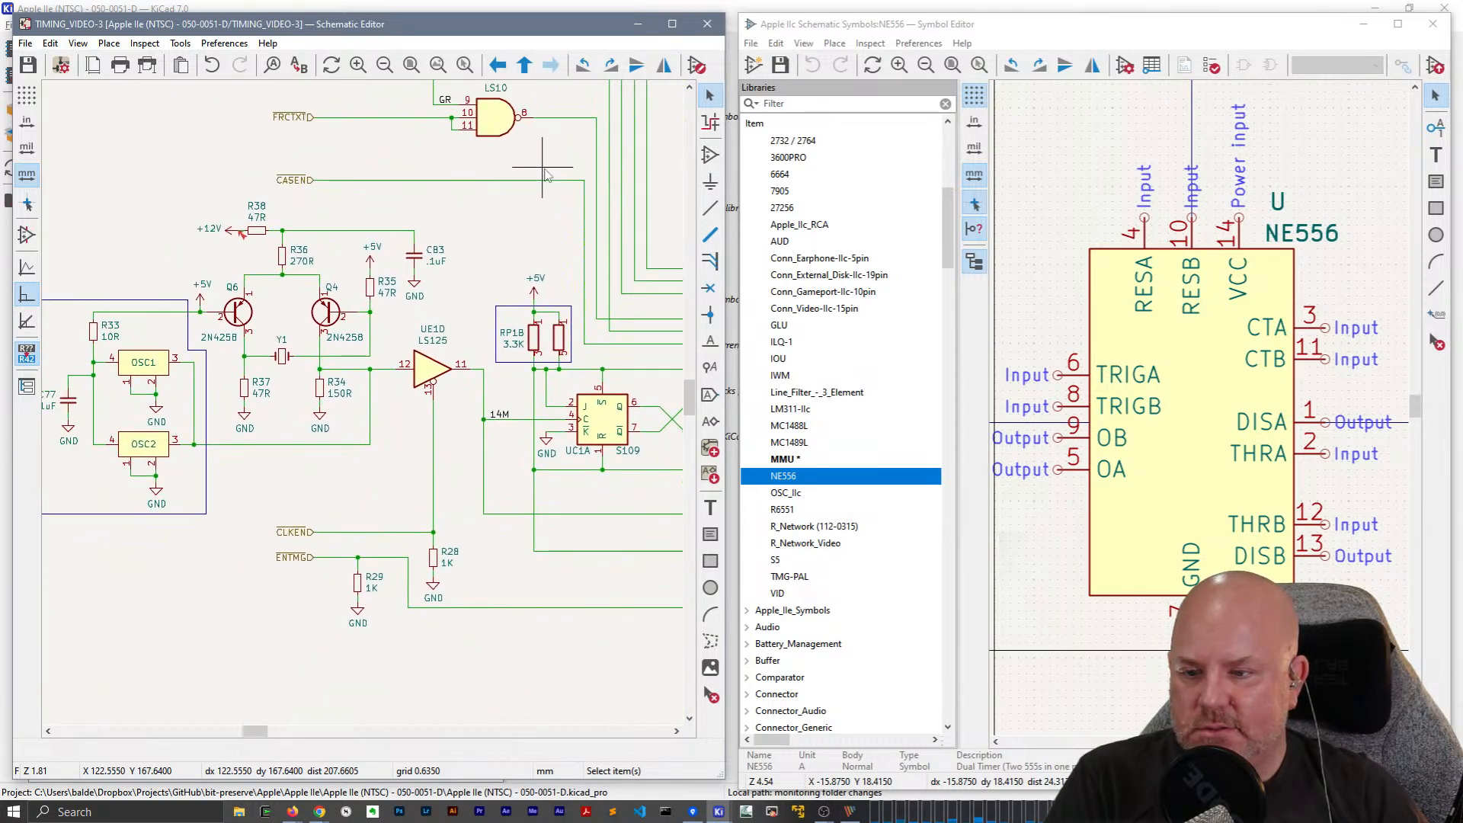
middle_drag(146, 376, 352, 336)
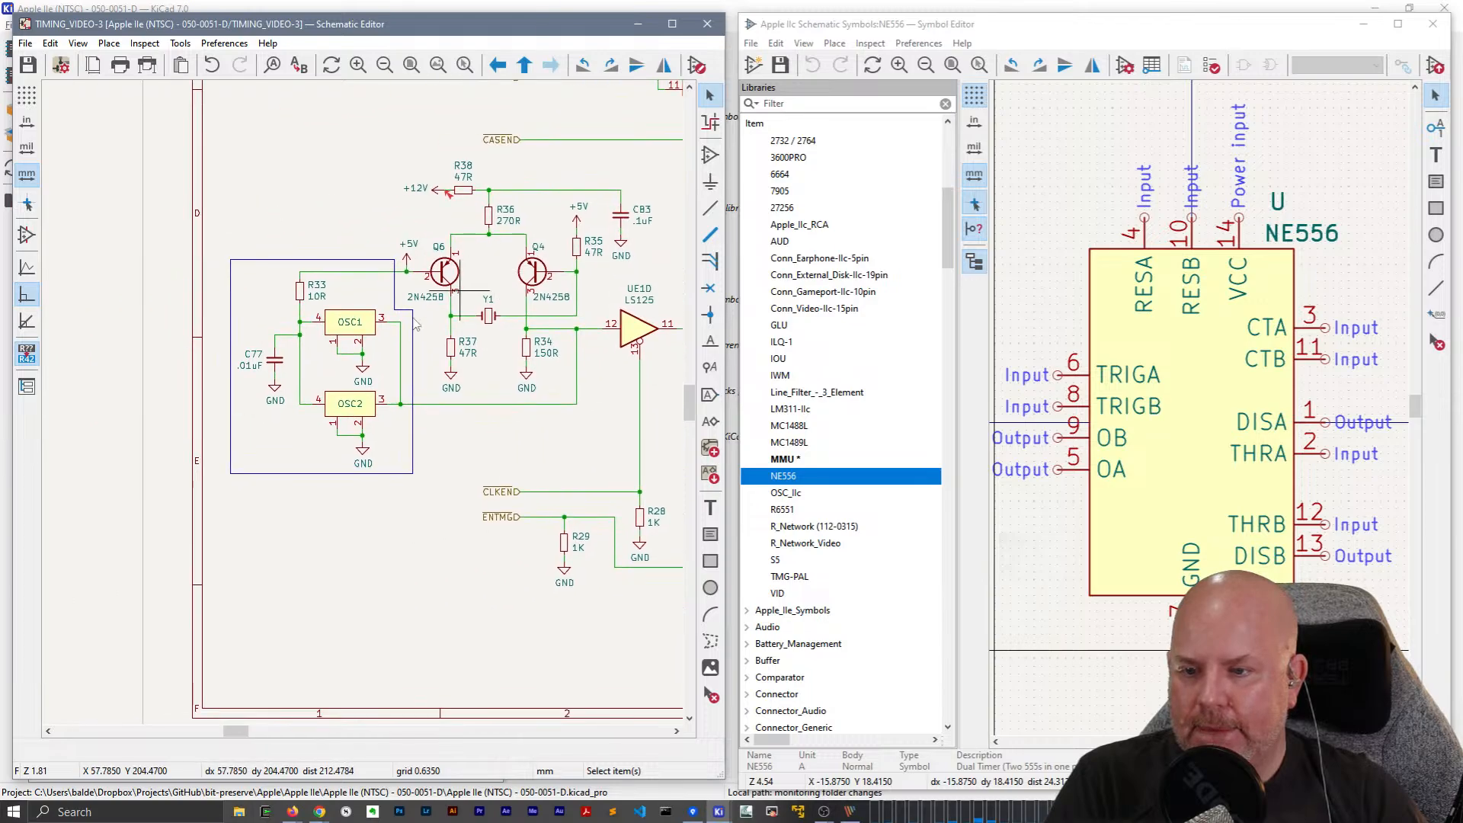
click(352, 336)
double_click(352, 336)
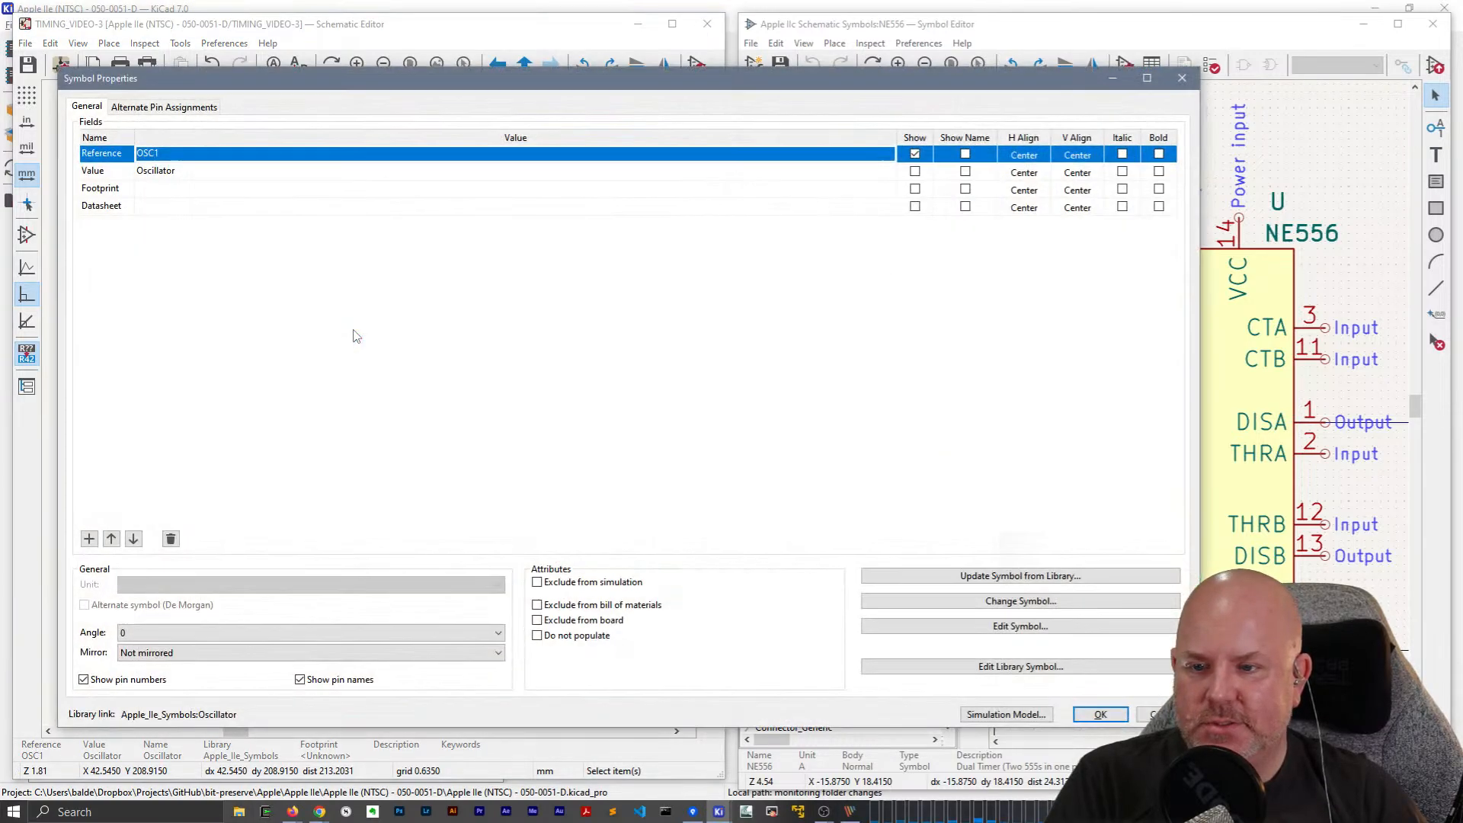
click(964, 666)
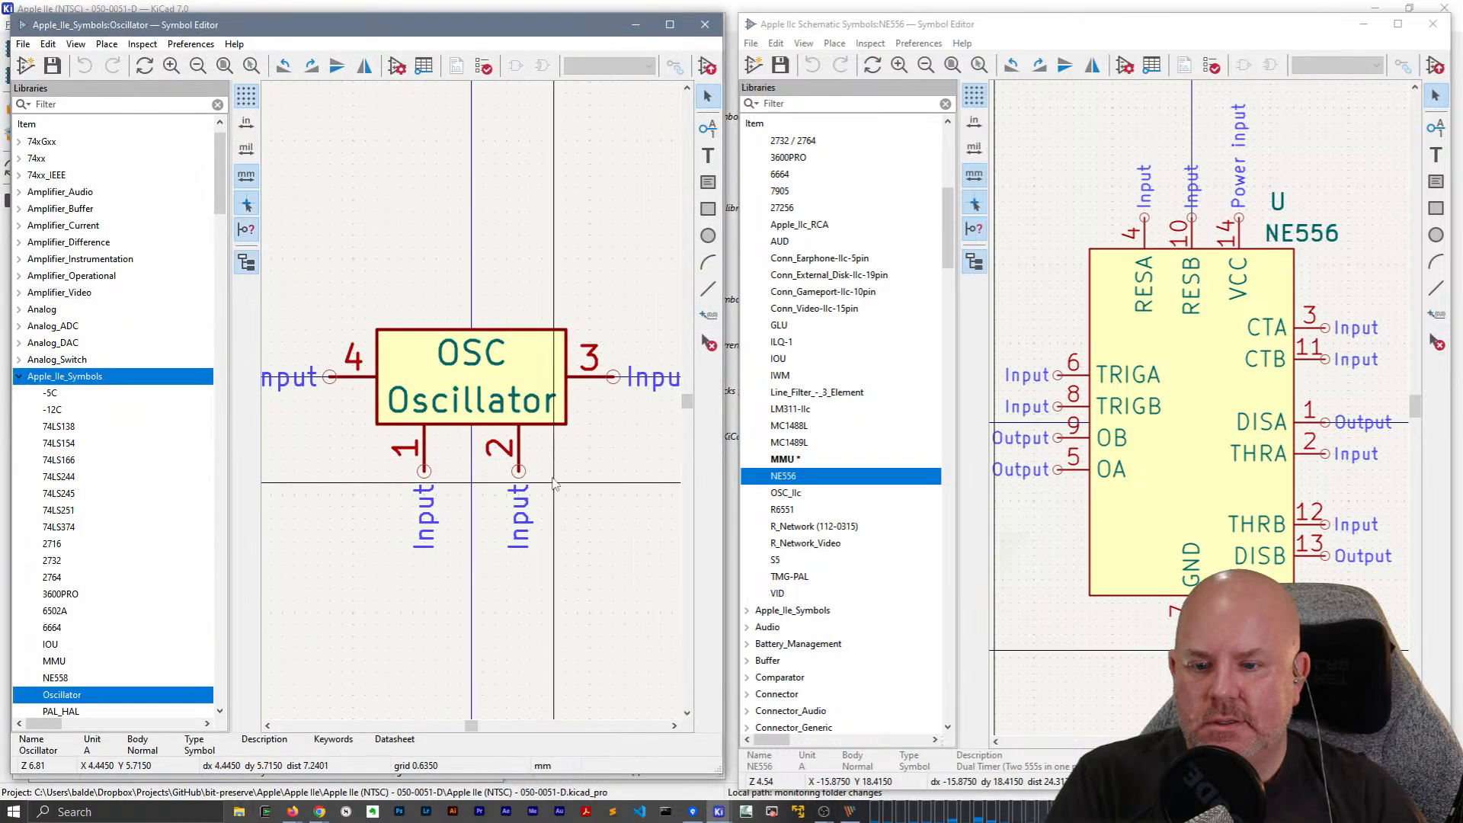
drag(301, 29, 865, 52)
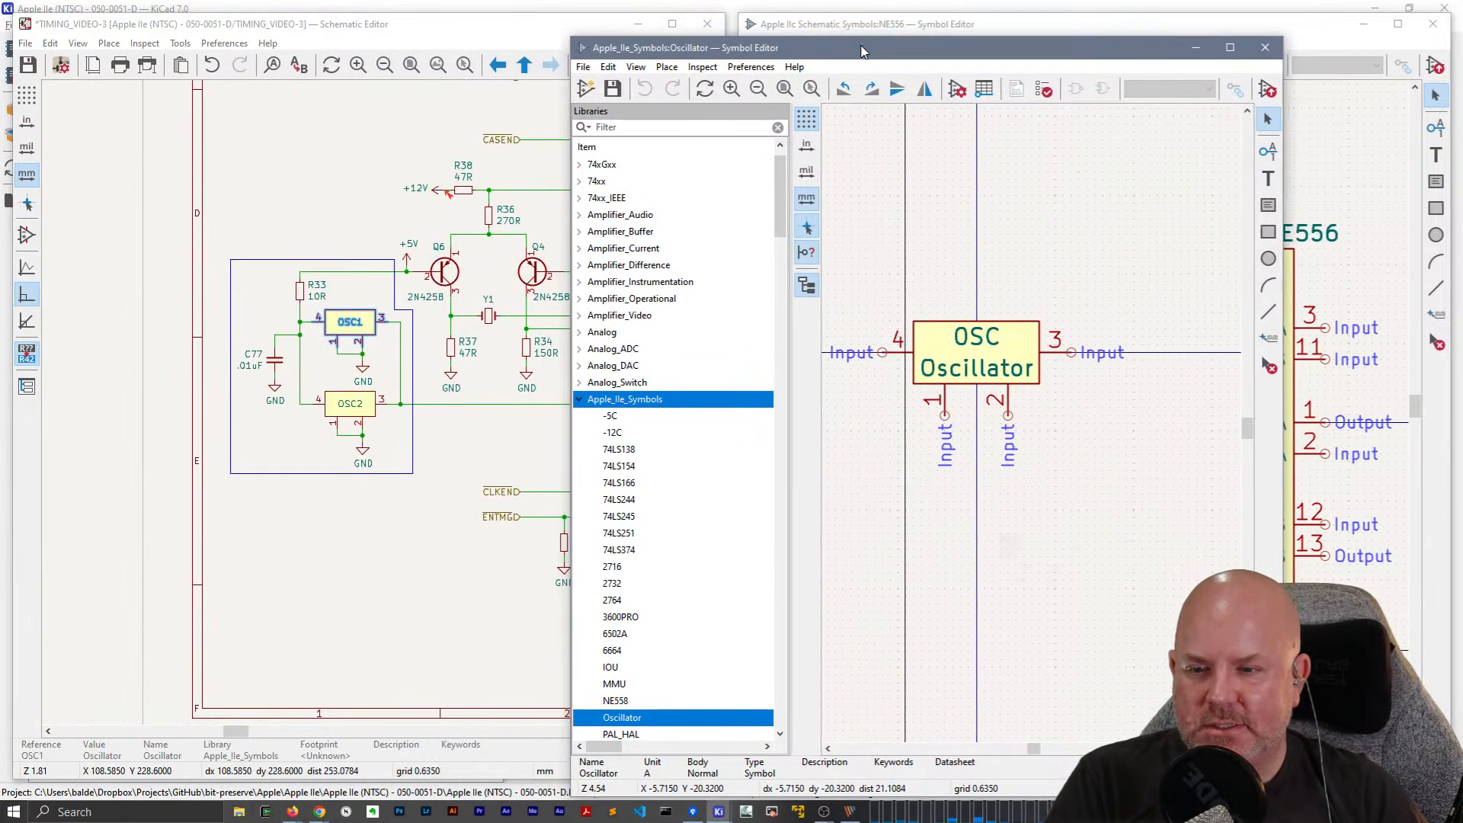
Set the electrical type of the Oscillator symbol's pin 2 to Power input.
click(945, 404)
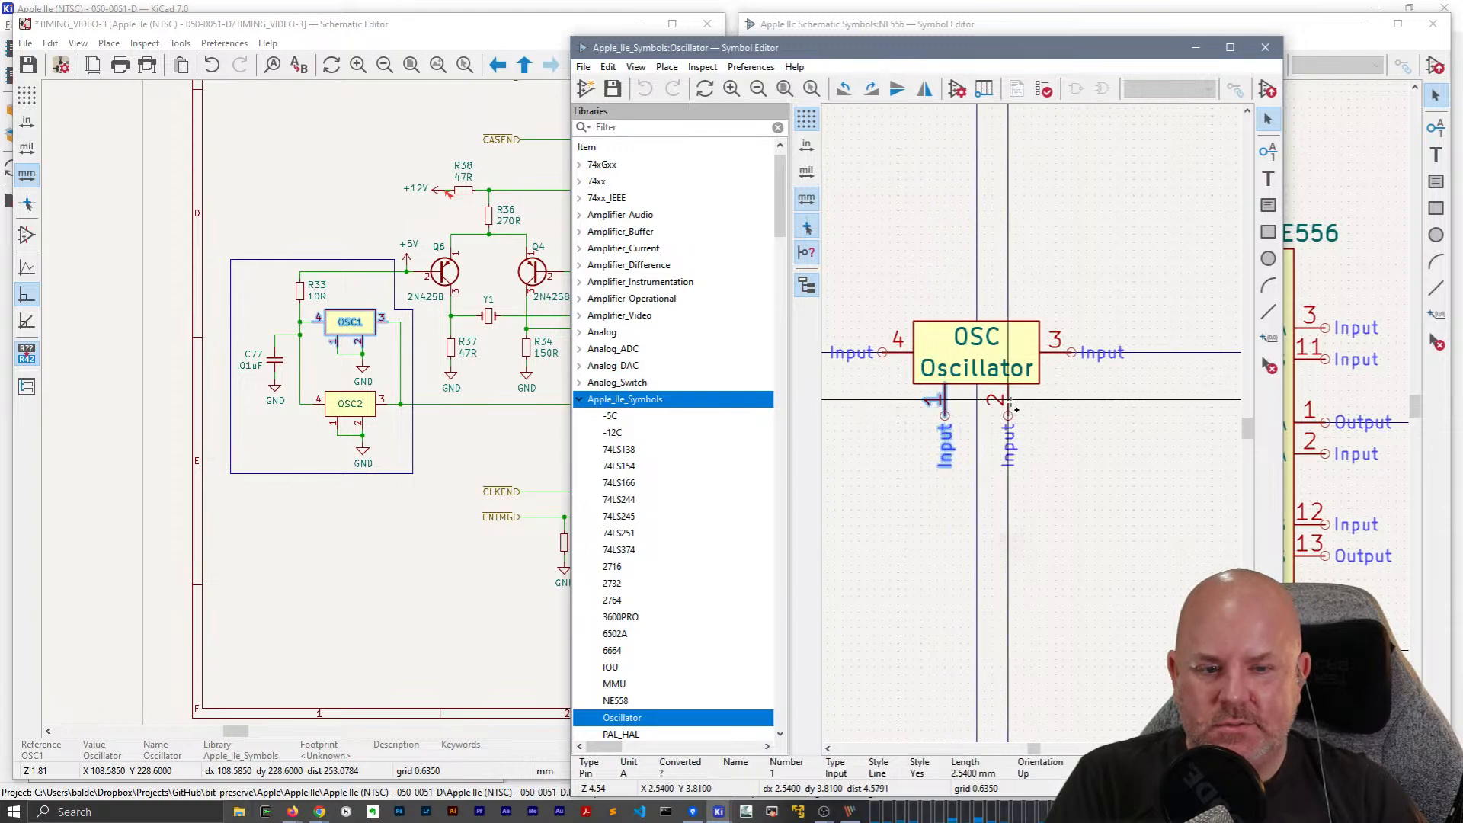
shift+click(1009, 406)
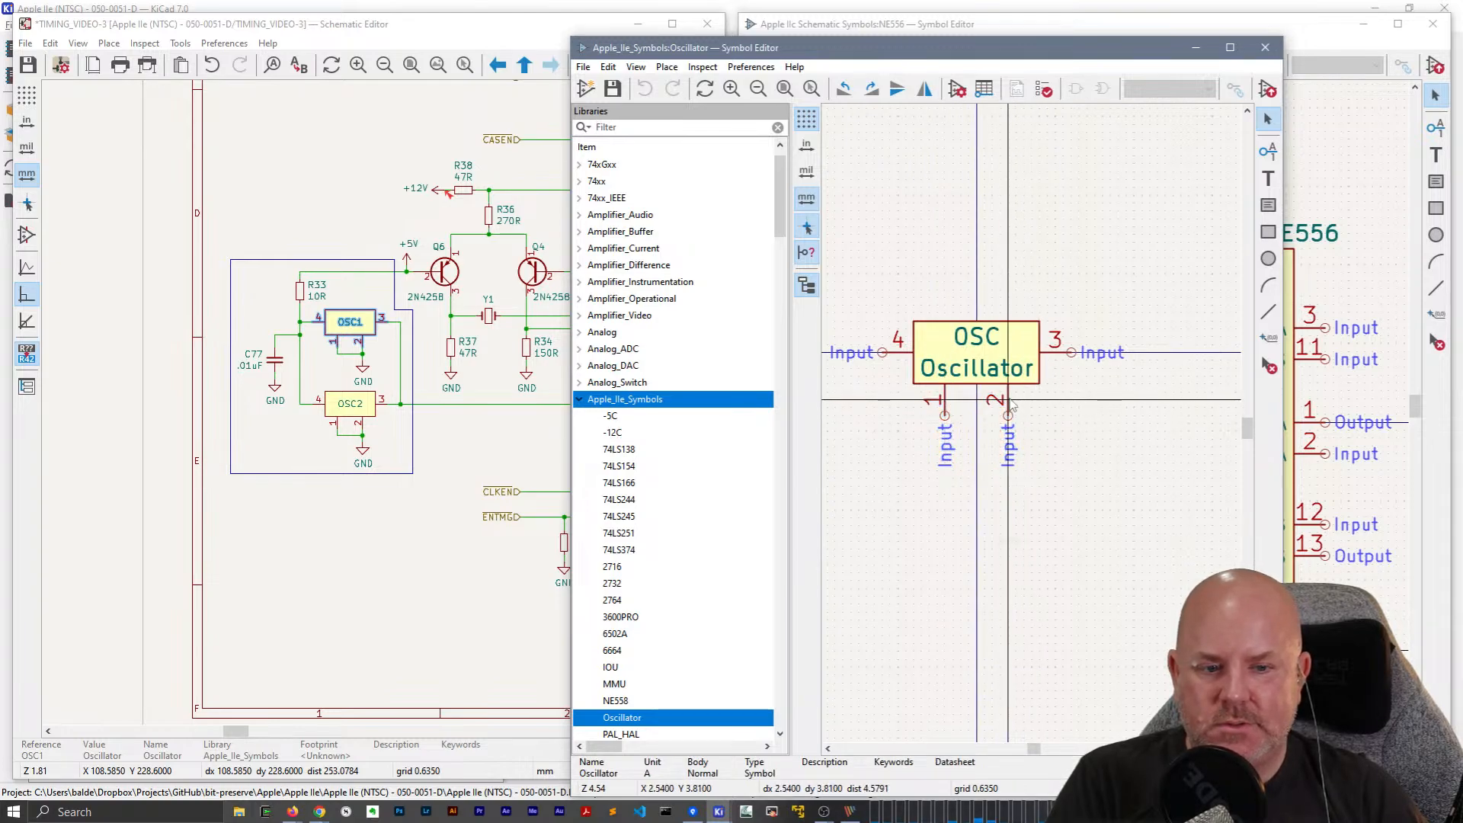
double_click(1010, 410)
click(918, 341)
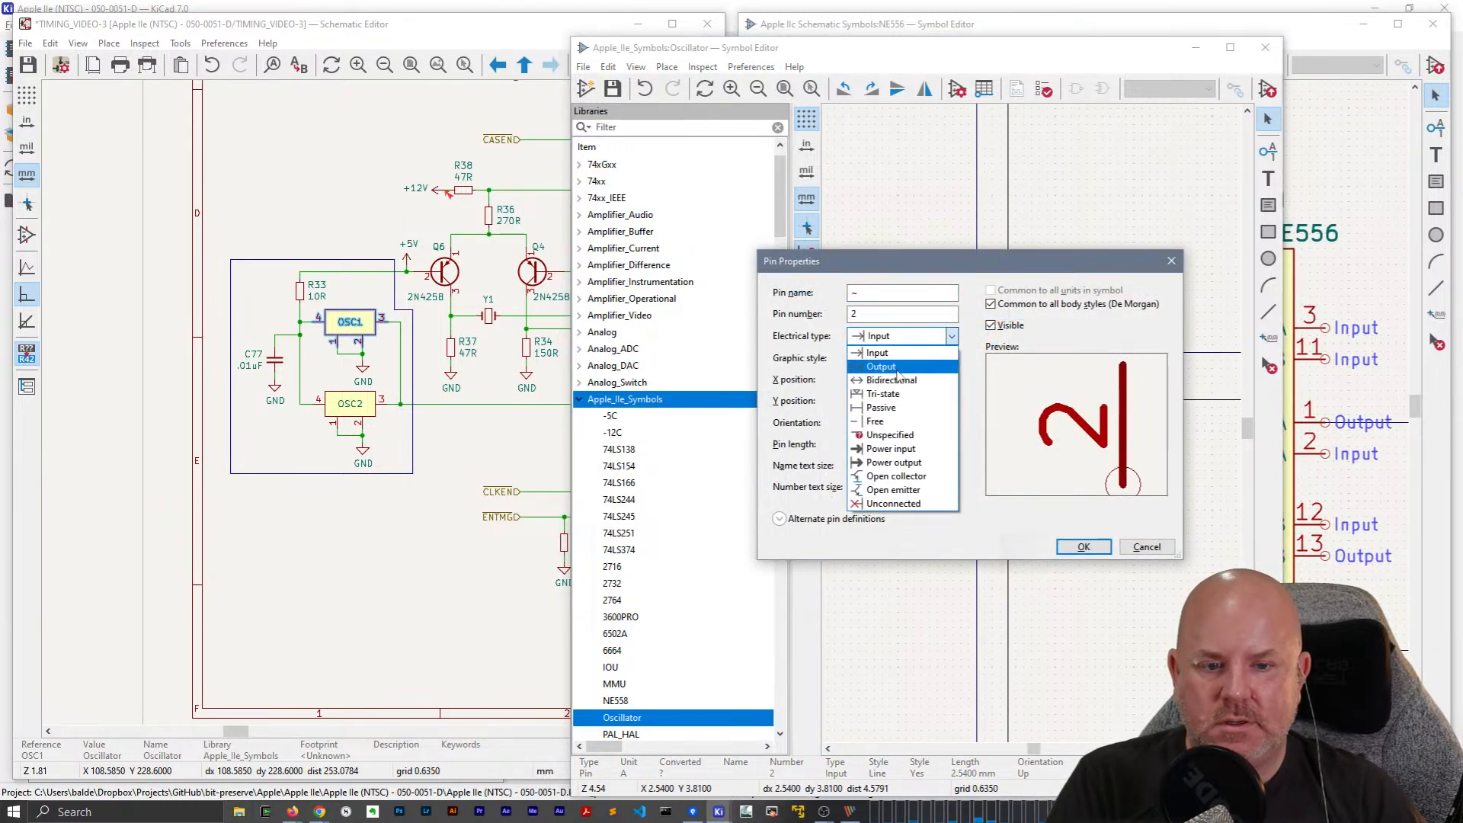
click(888, 439)
click(1082, 547)
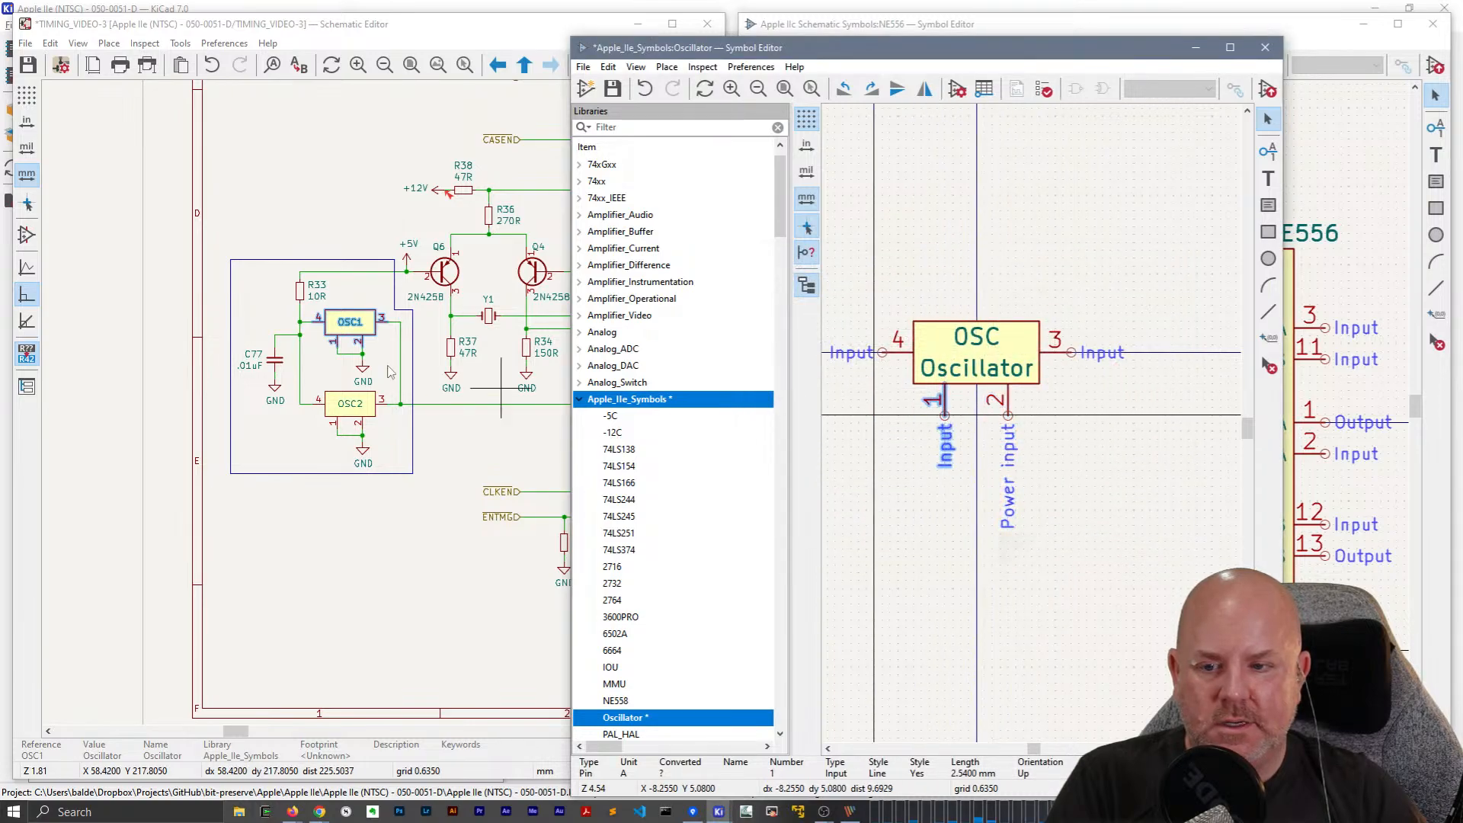
Set the electrical type of the Oscillator symbol's pin 1 to Power input.
double_click(967, 431)
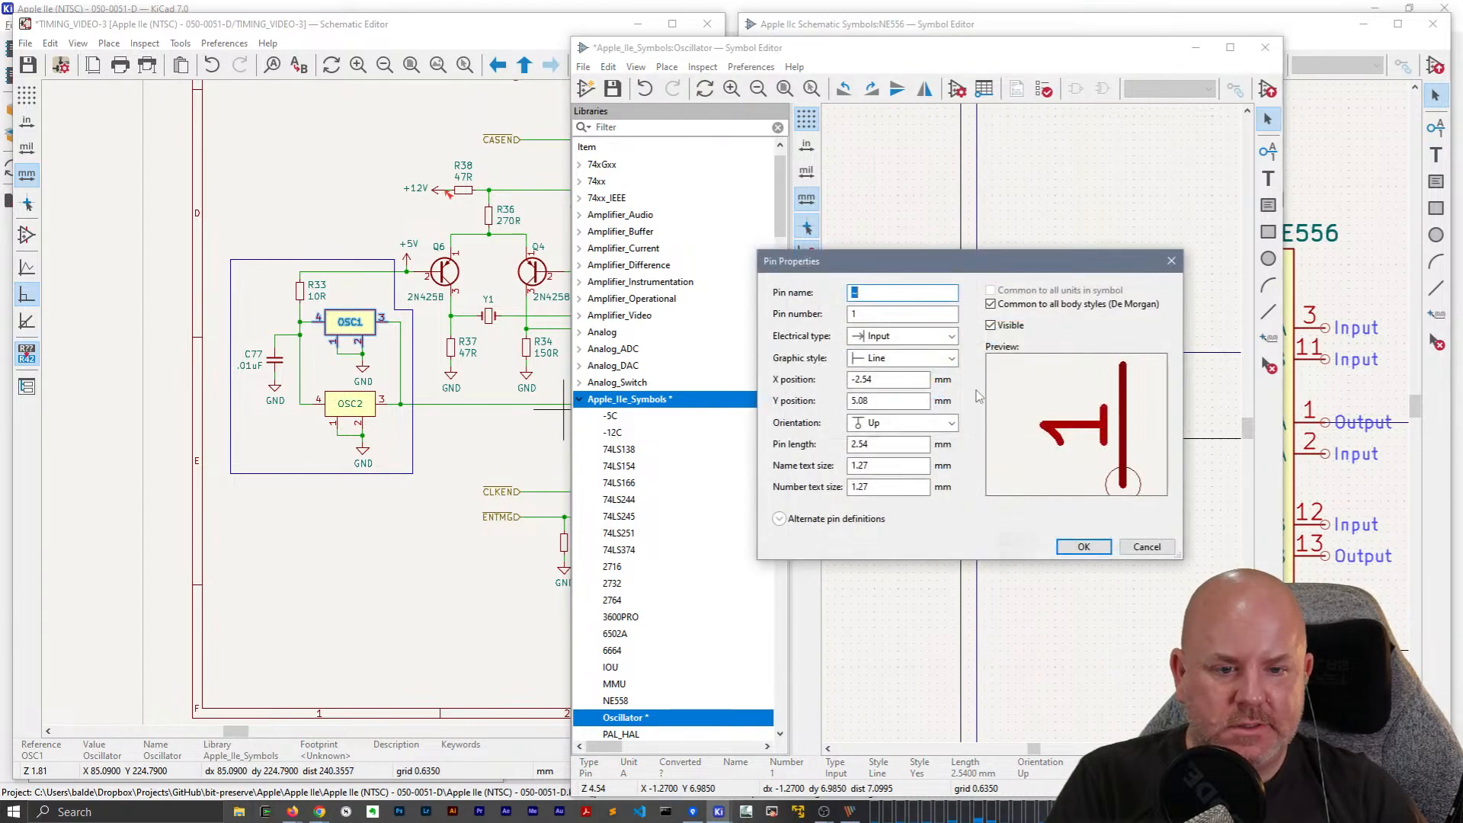
click(923, 339)
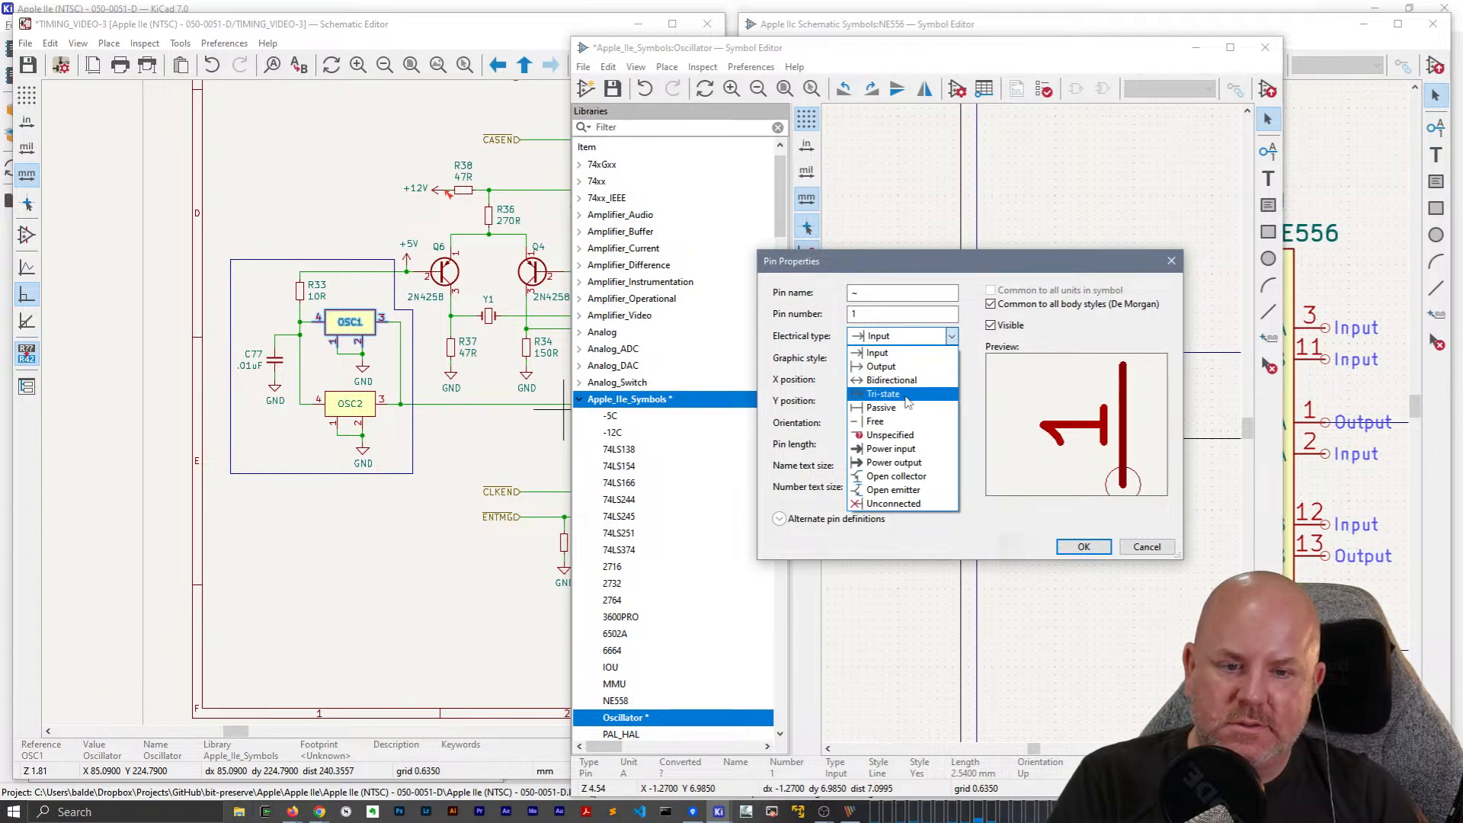
click(891, 448)
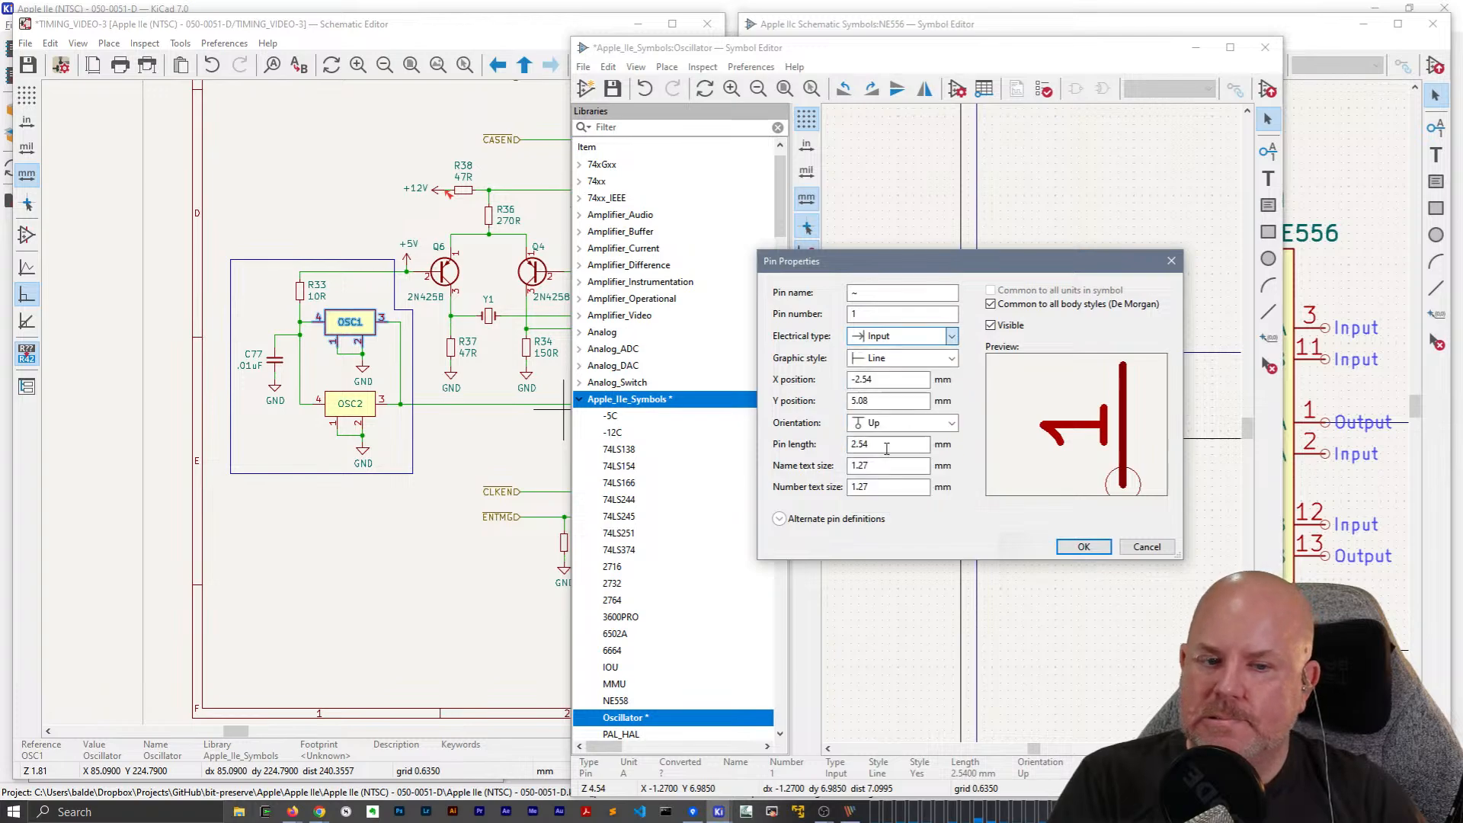
click(1083, 547)
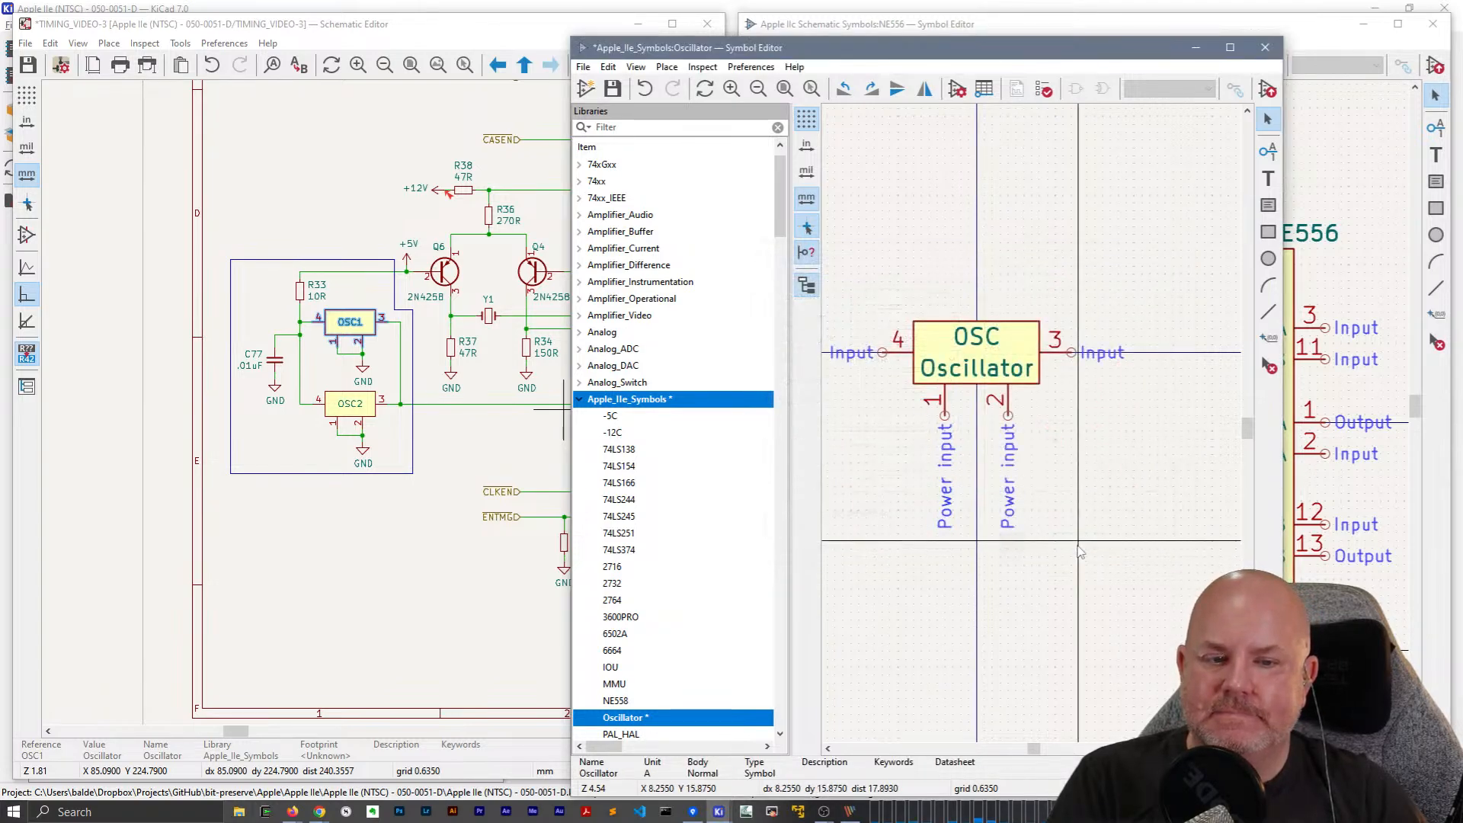
Examine how the pins of OSC1 and OSC2 are wired on the TIMING_VIDEO-3 sheet.
click(323, 430)
scroll(323, 432, down, 1)
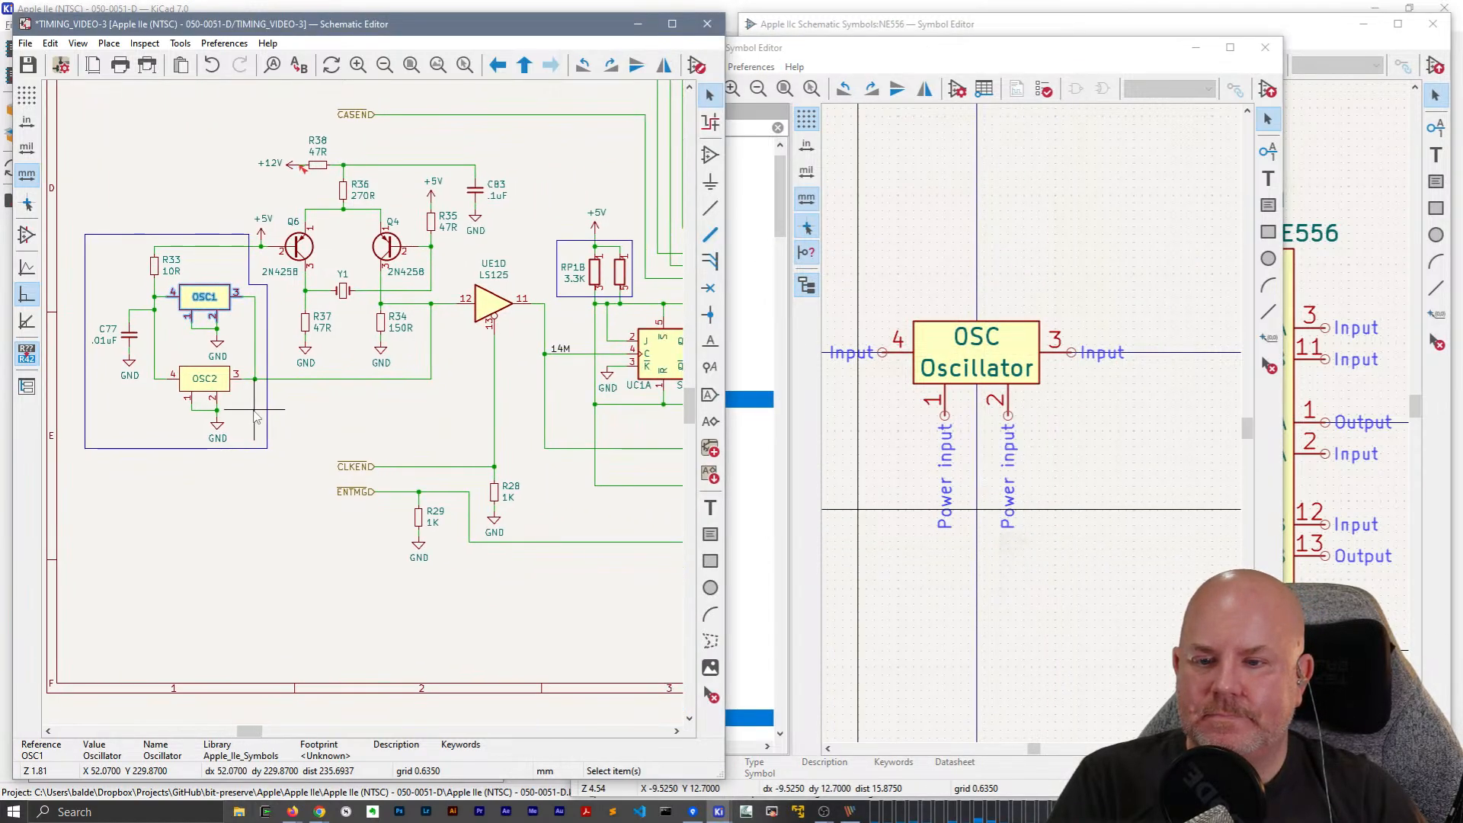
scroll(342, 455, up, 1)
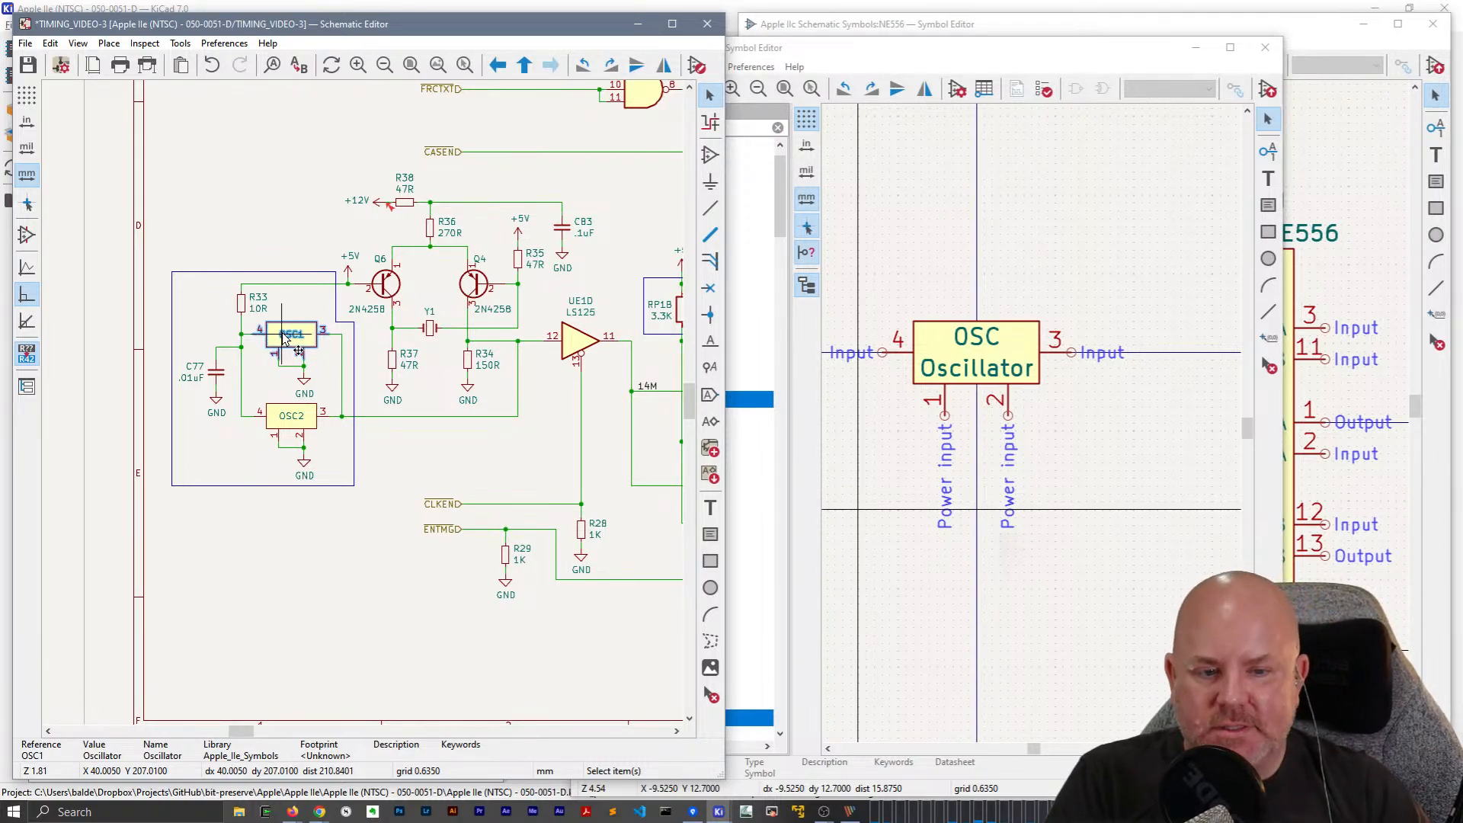
Change the electrical type of the Oscillator symbol's pin 2 to Input.
click(1009, 393)
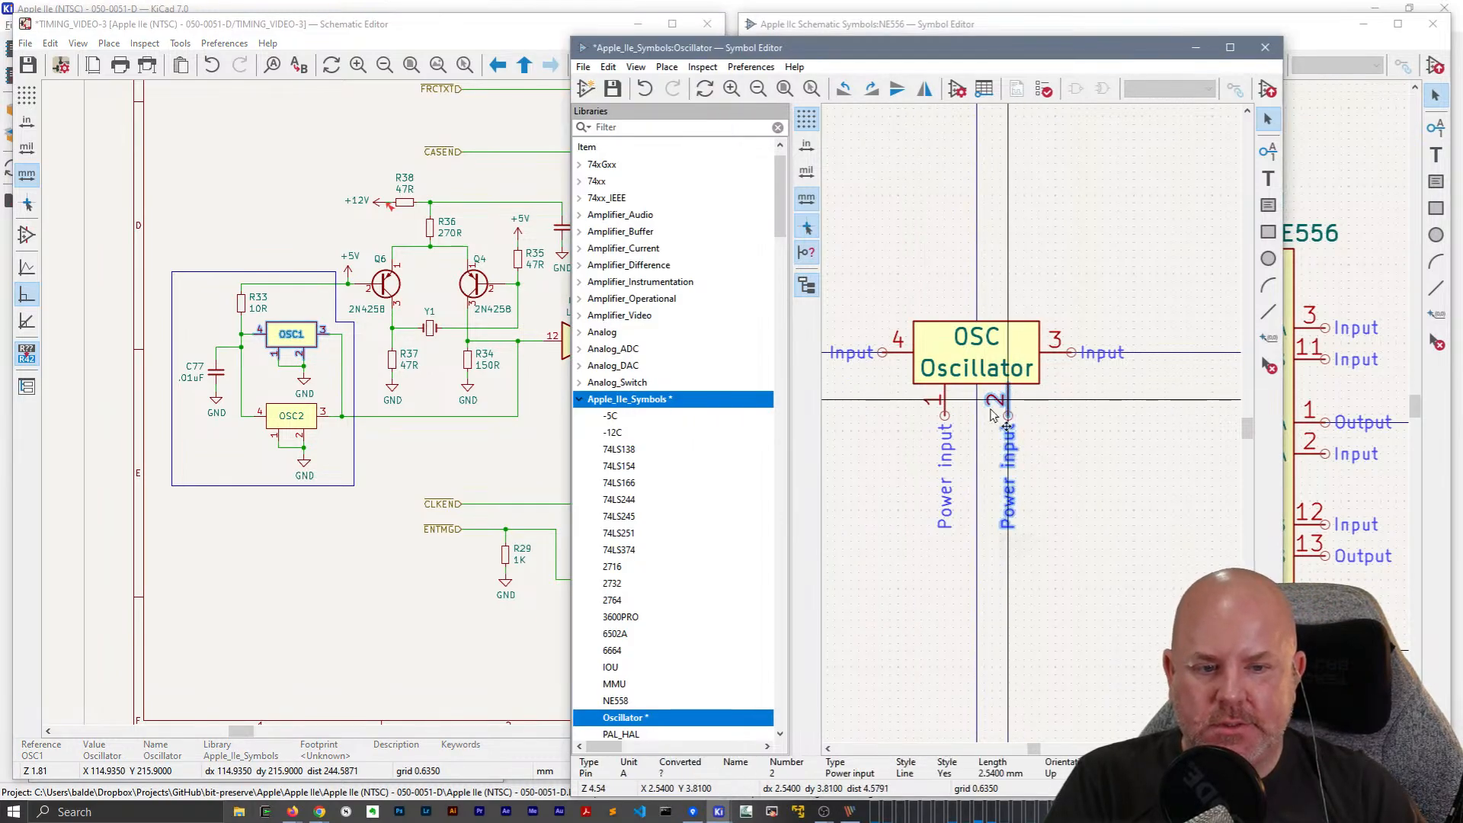
double_click(1009, 394)
click(907, 340)
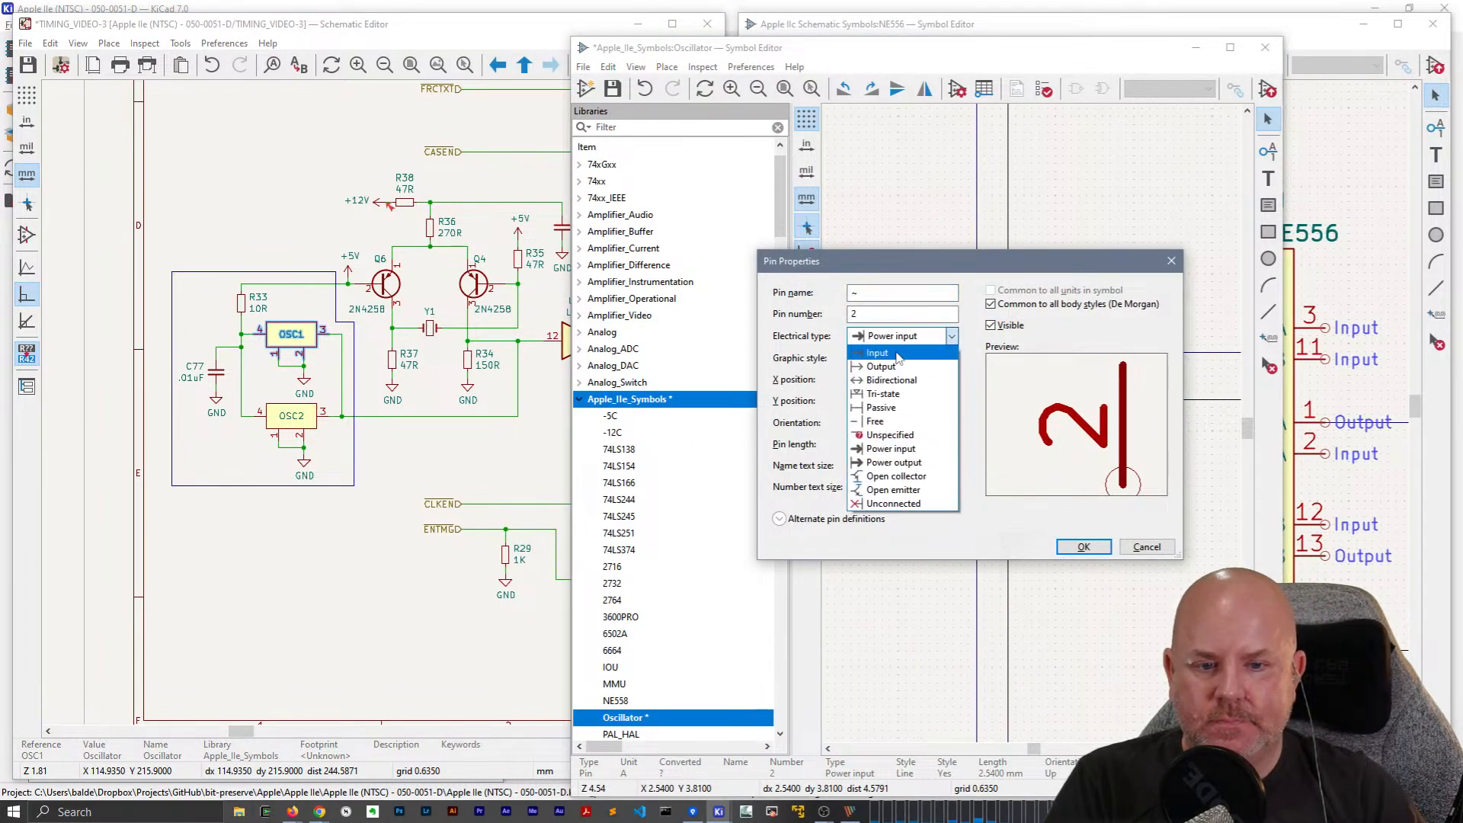
click(884, 355)
click(1083, 547)
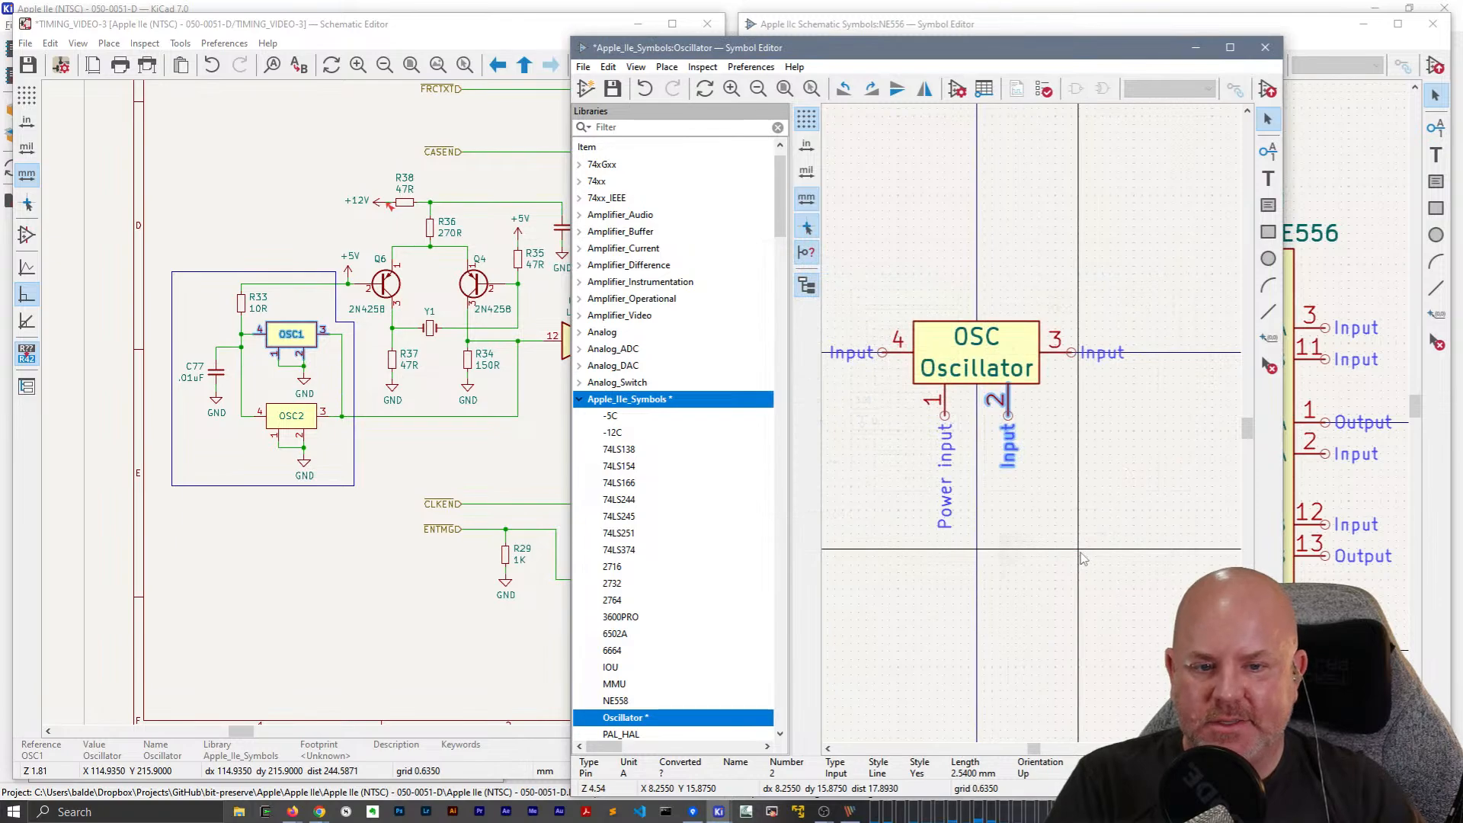
Set the electrical type of the Oscillator symbol's pin 4 to Power input.
double_click(906, 353)
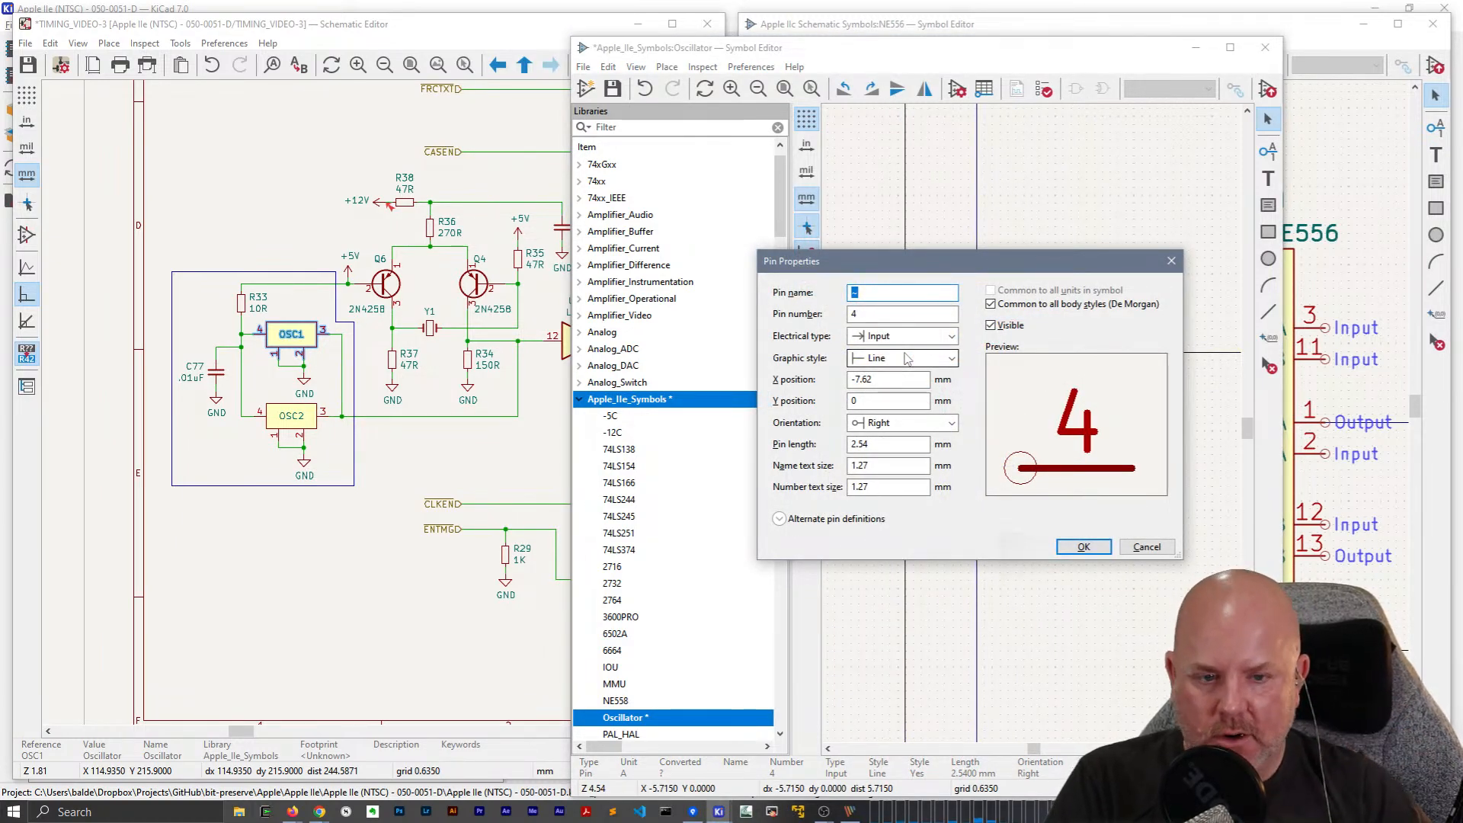
click(903, 336)
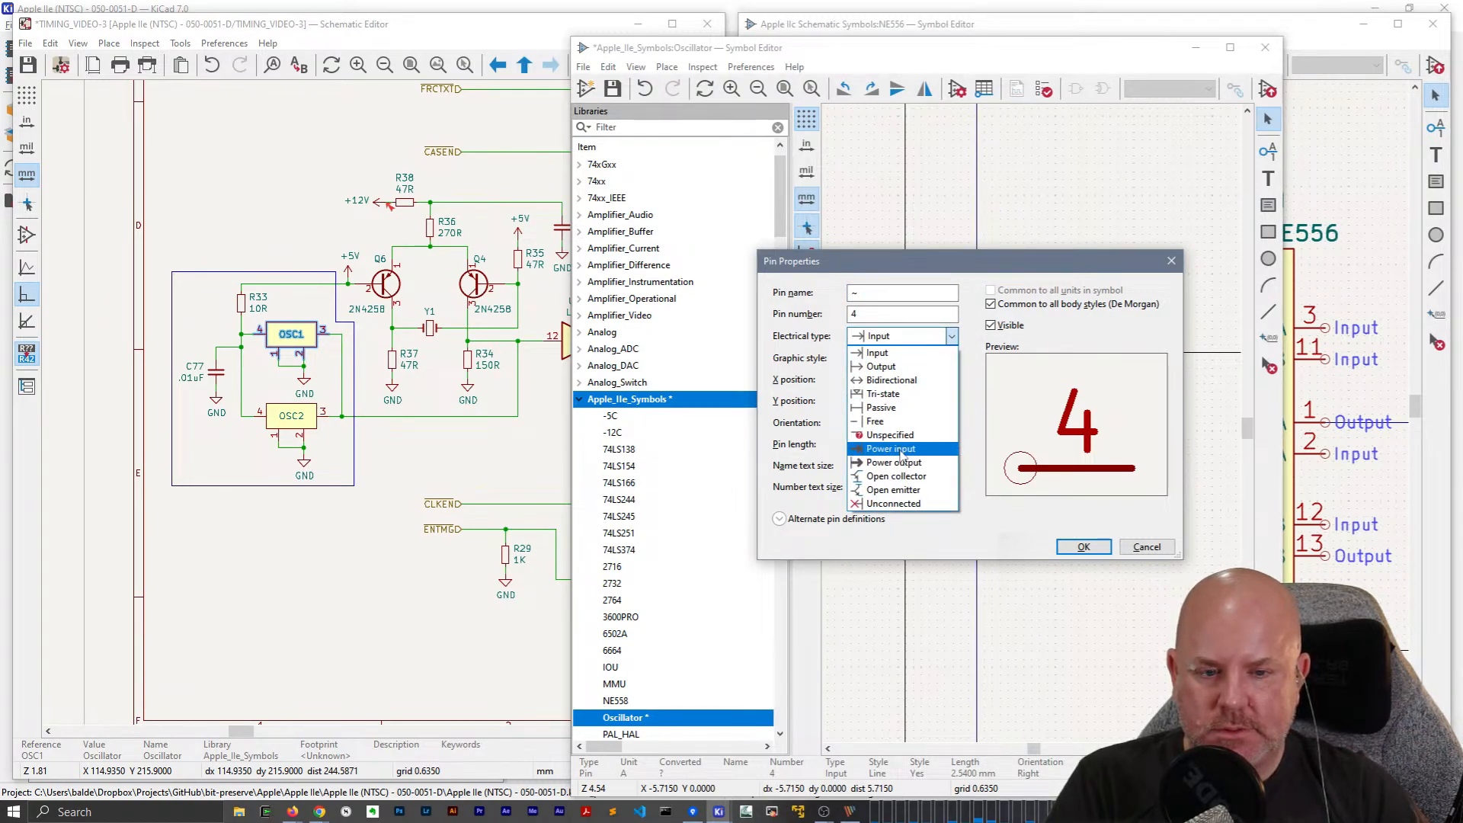
click(892, 449)
click(1083, 547)
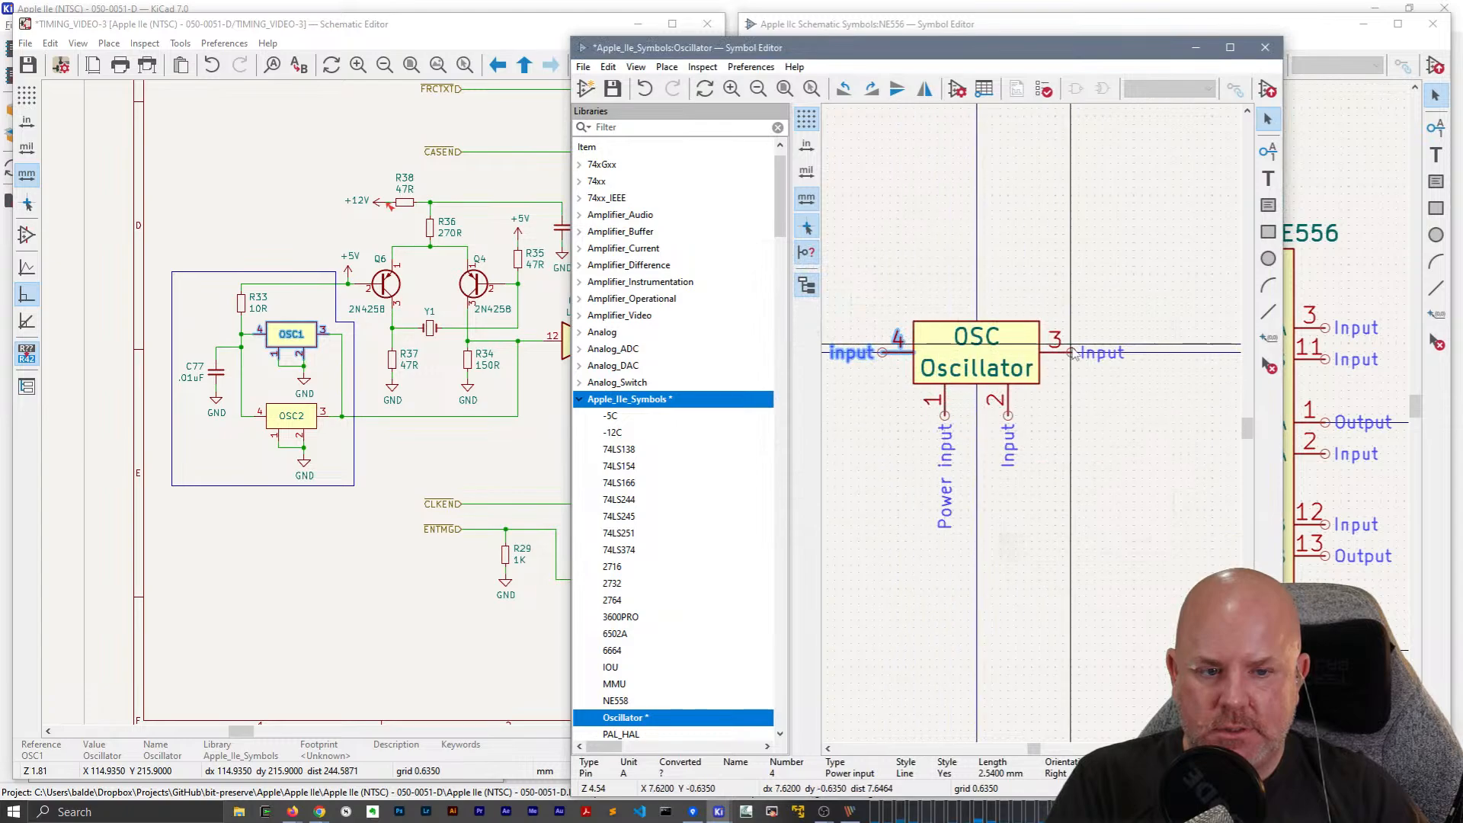
Set the electrical type of the Oscillator symbol's pin 3 to Output.
double_click(1063, 353)
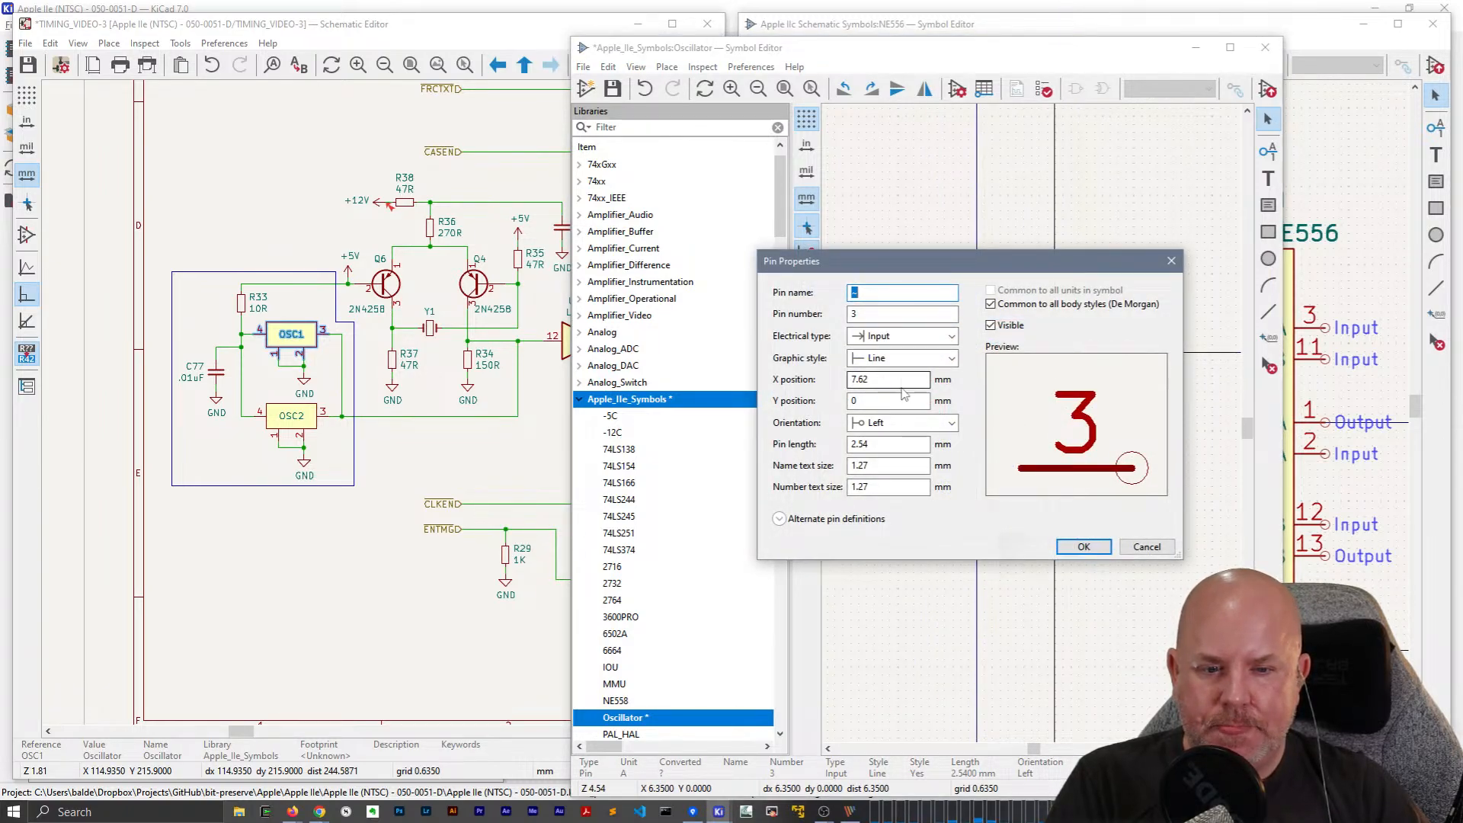
click(903, 336)
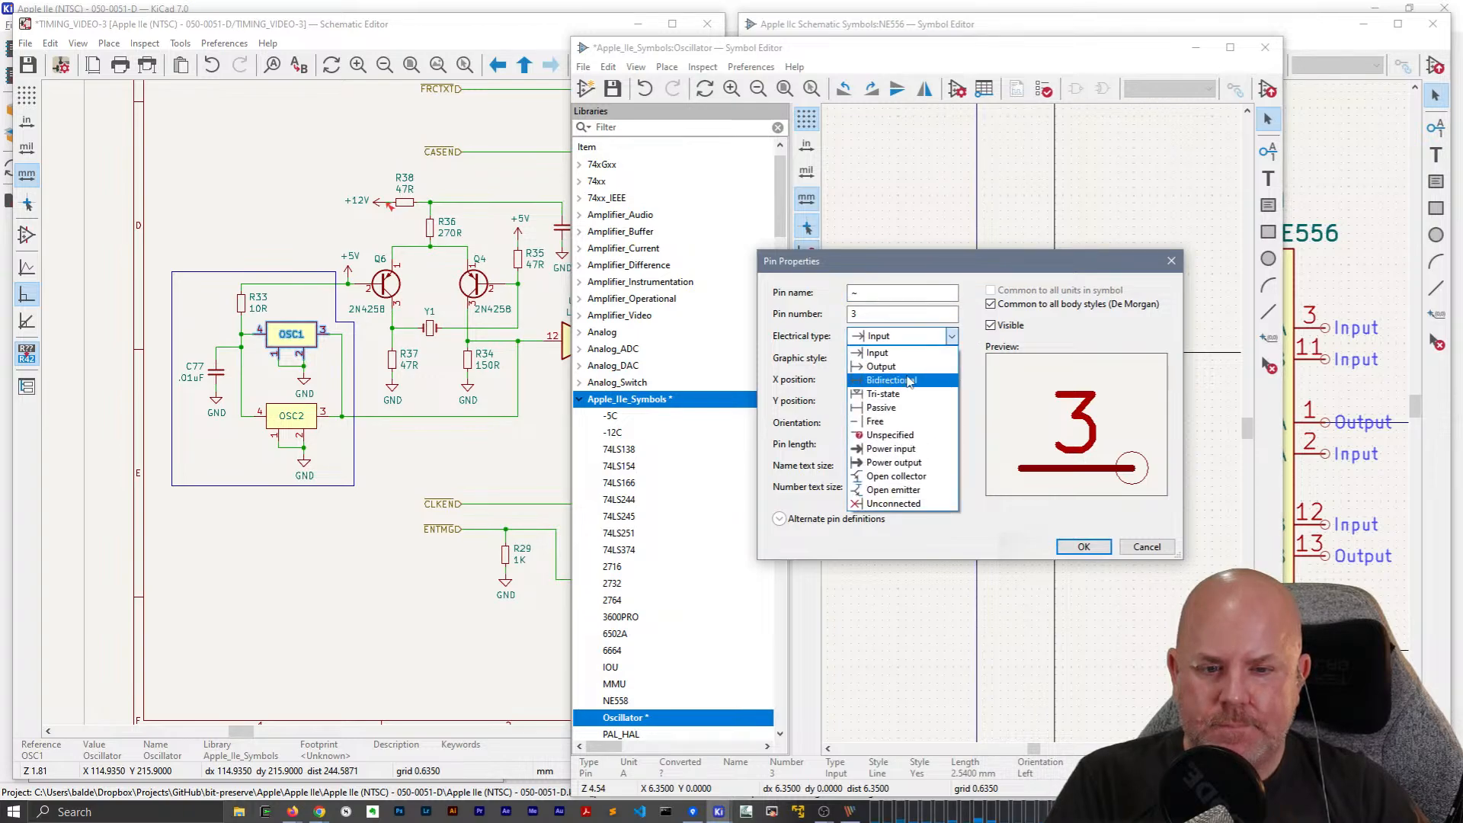
click(881, 367)
click(1083, 547)
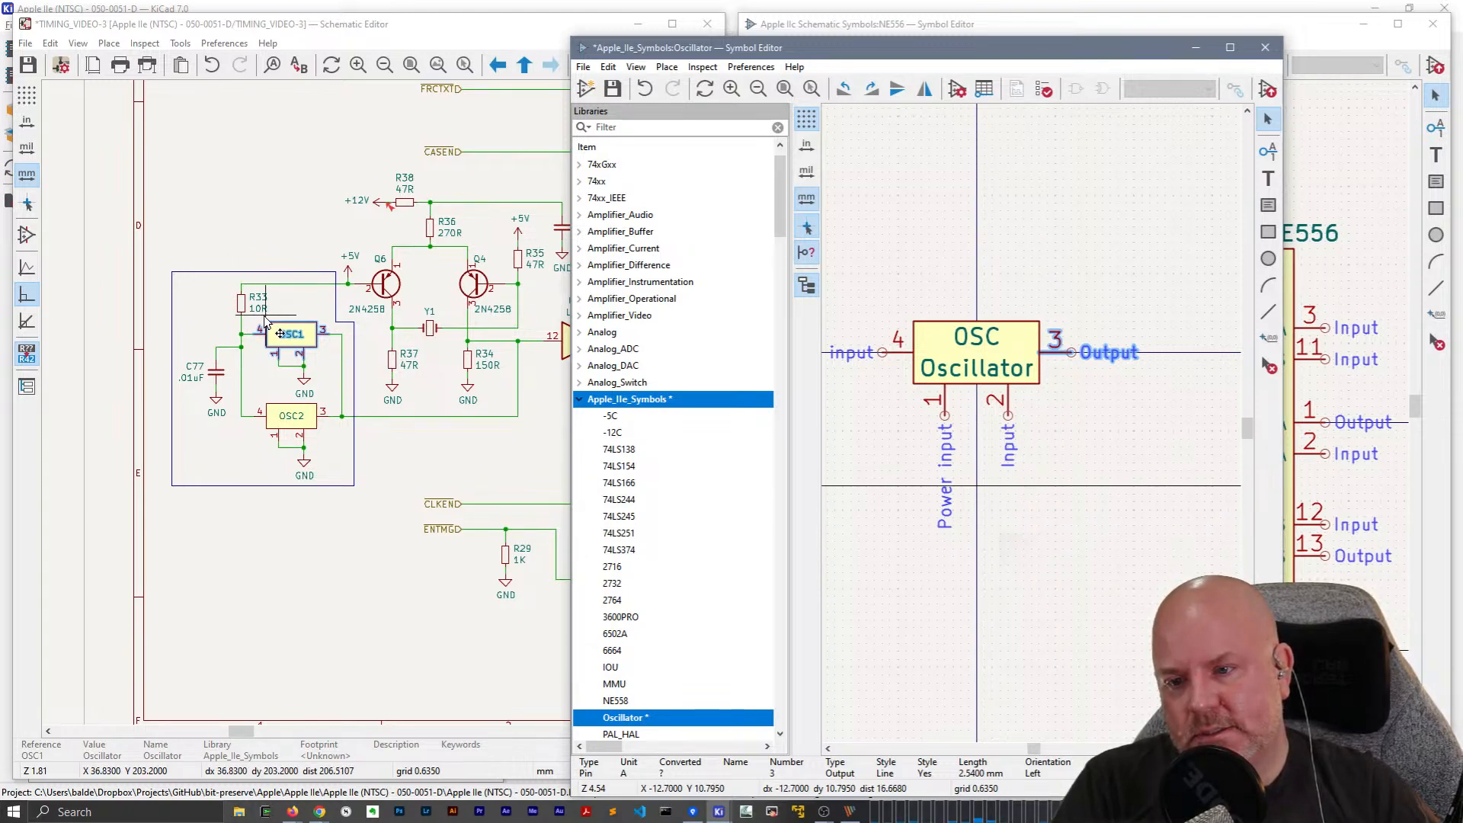
Check the pin types against the wiring of OSC1, then save the Oscillator symbol and close its editor window.
scroll(278, 324, up, 2)
click(335, 411)
middle_drag(335, 411, 221, 383)
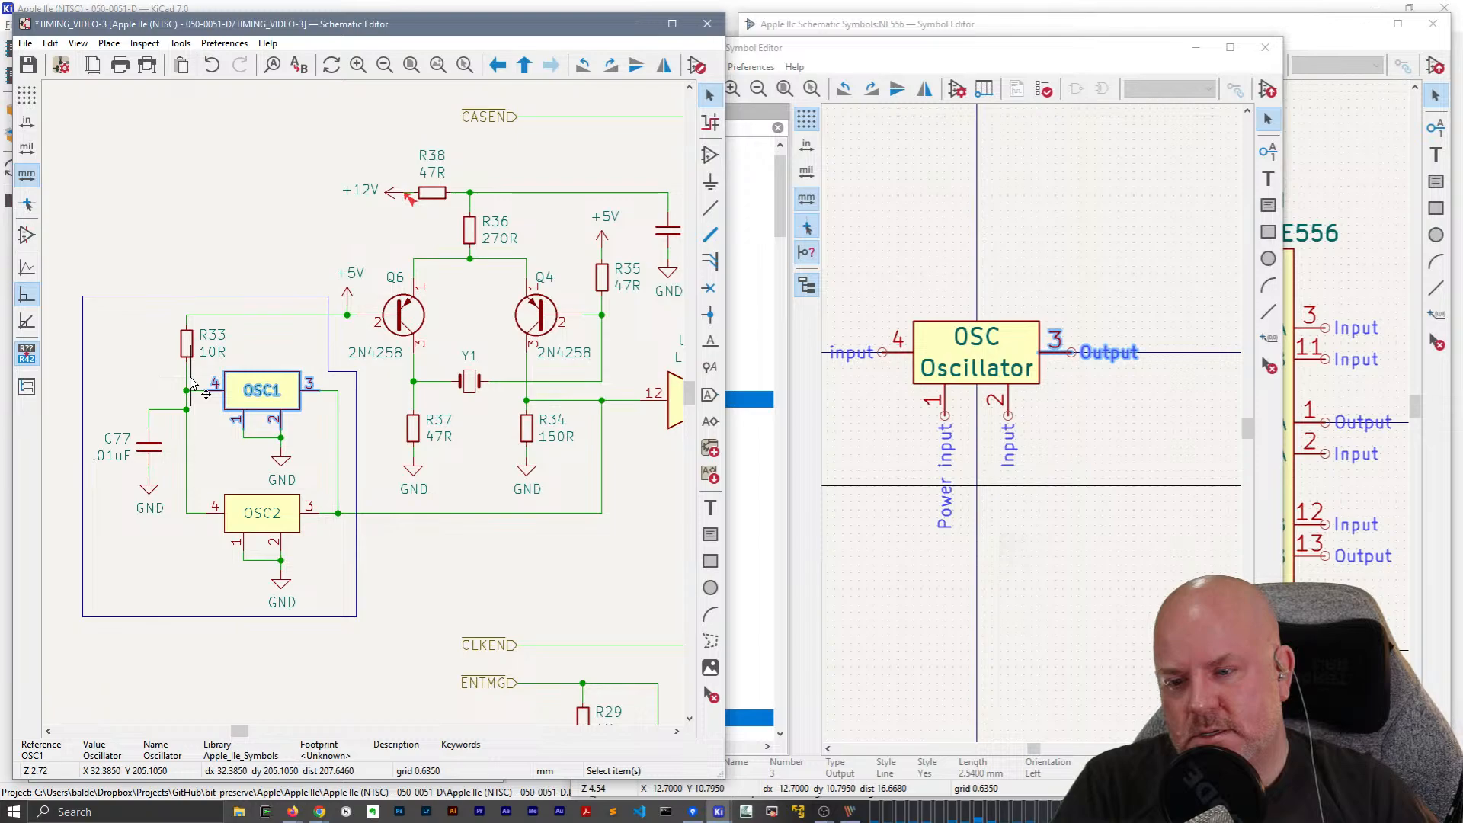
middle_drag(362, 416, 403, 339)
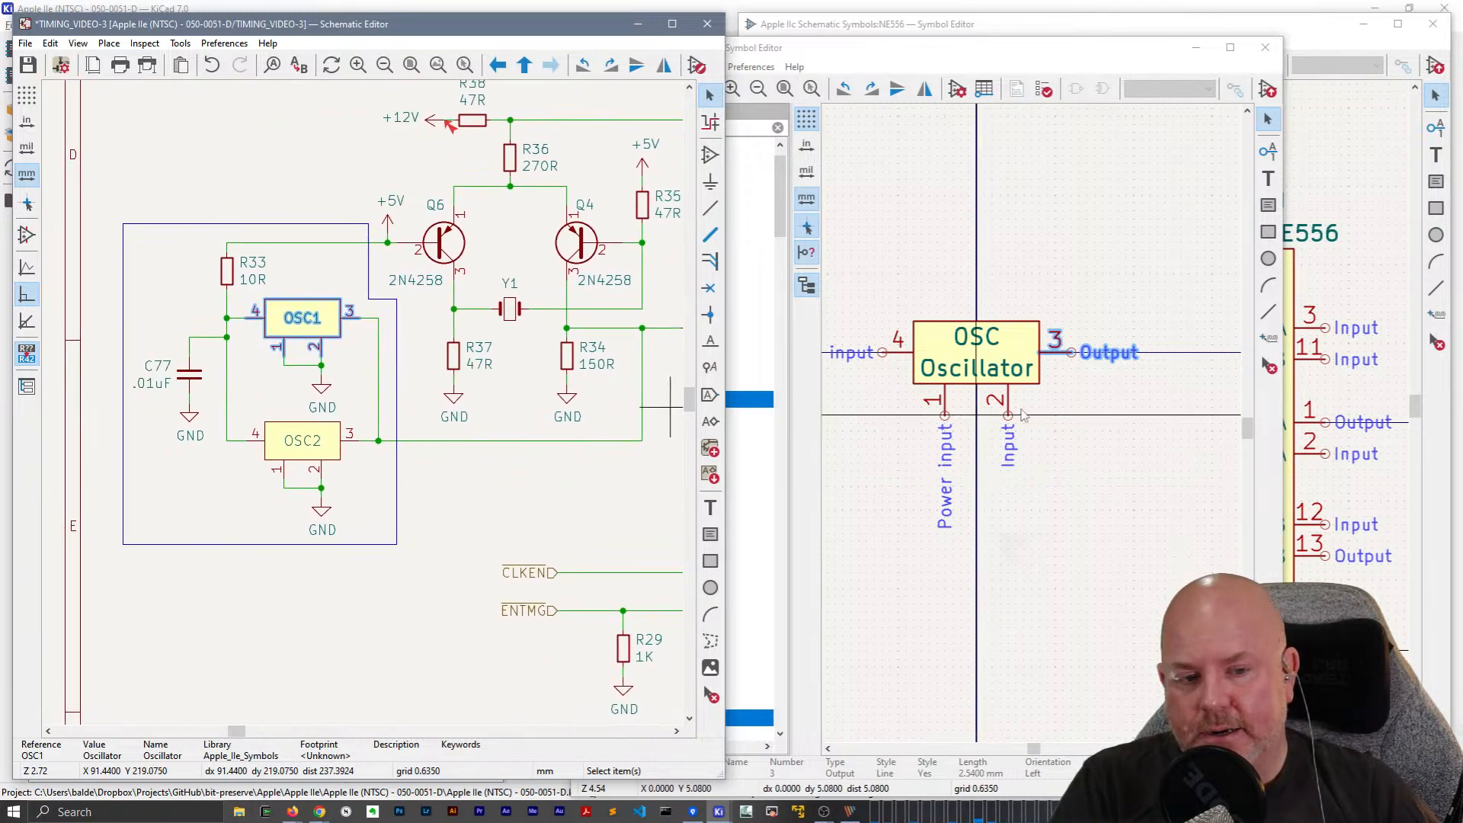
click(945, 263)
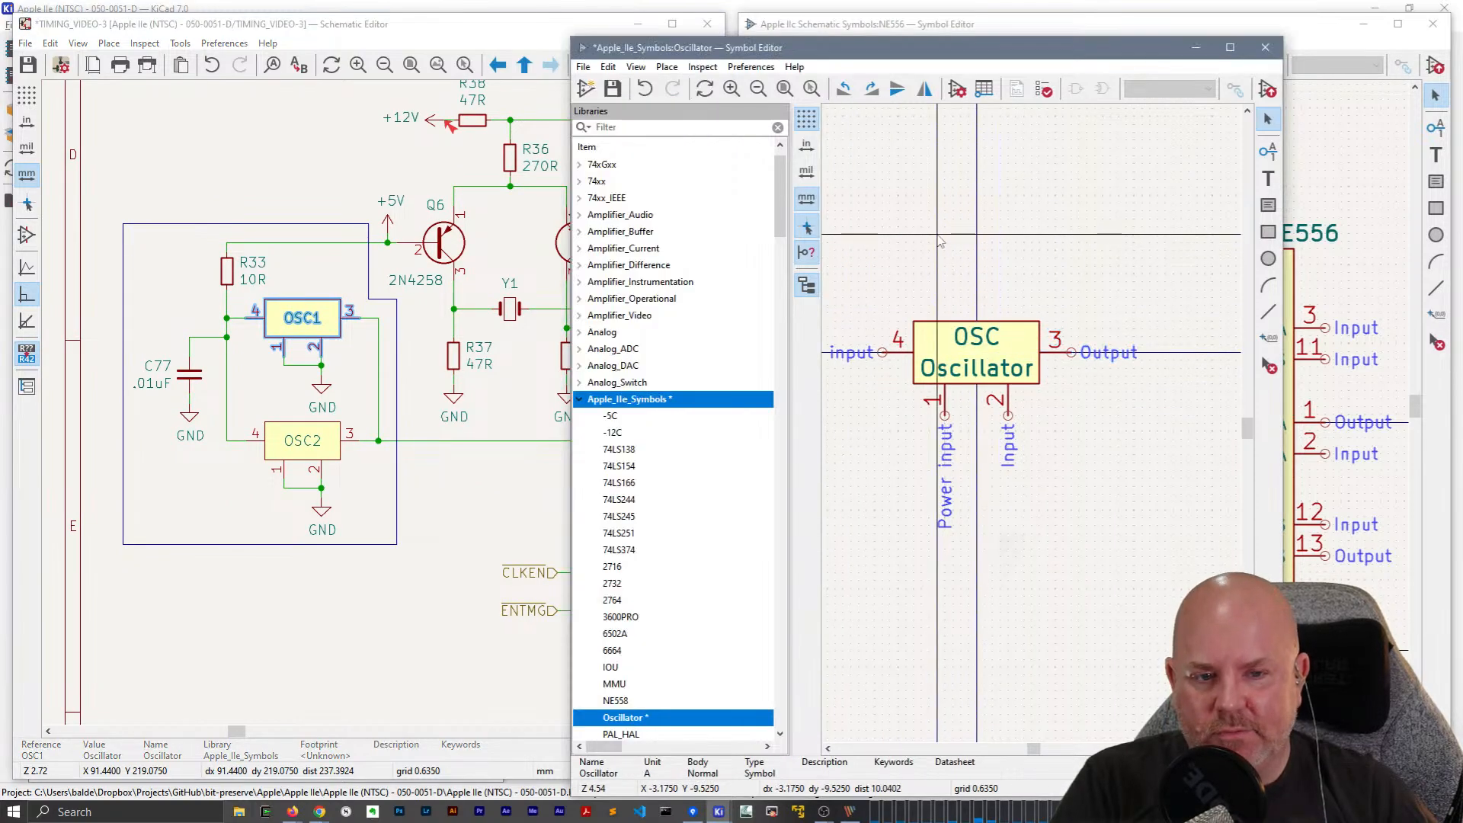
right_click(938, 234)
click(968, 216)
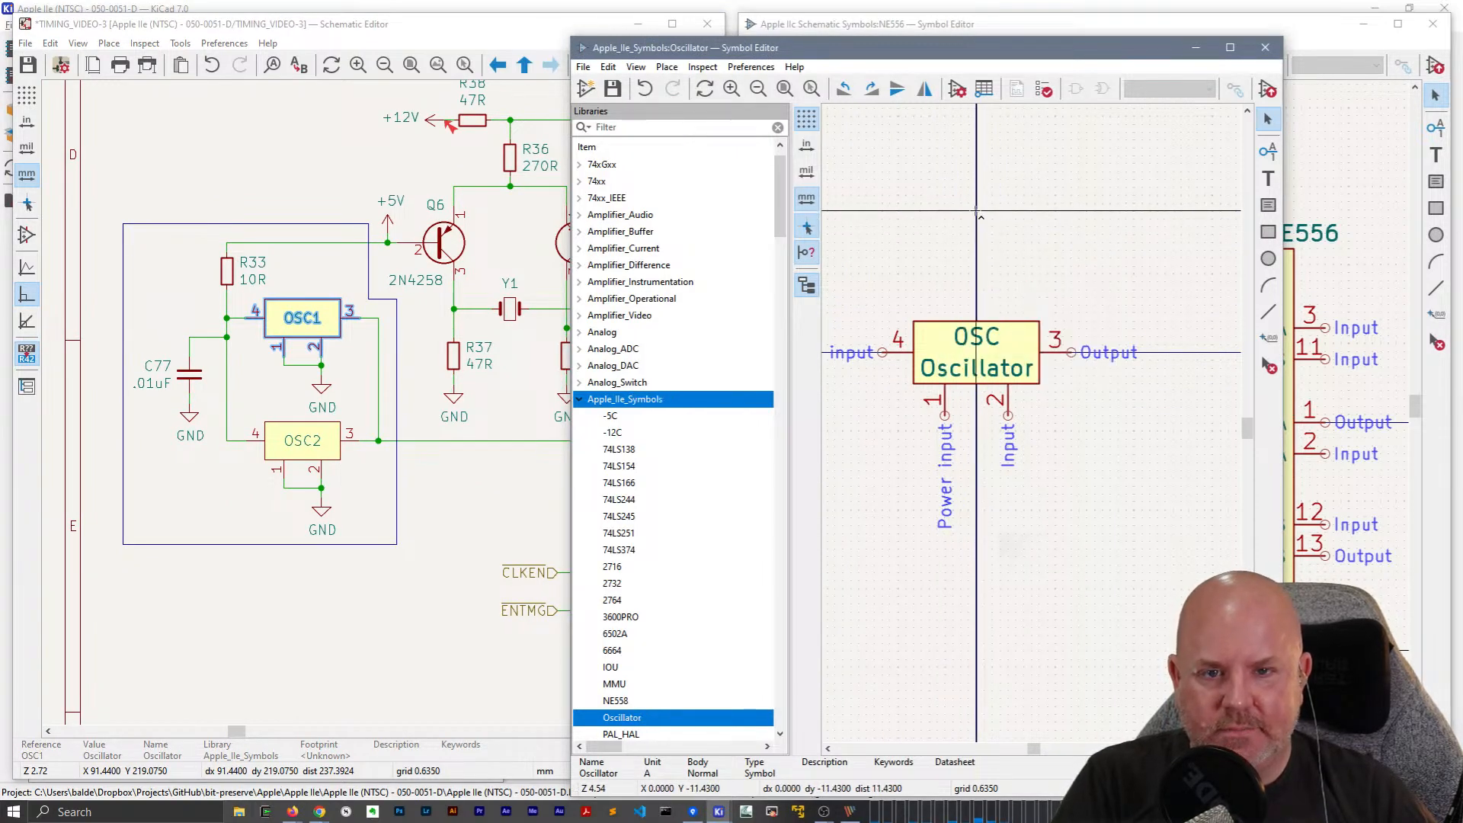
click(1265, 48)
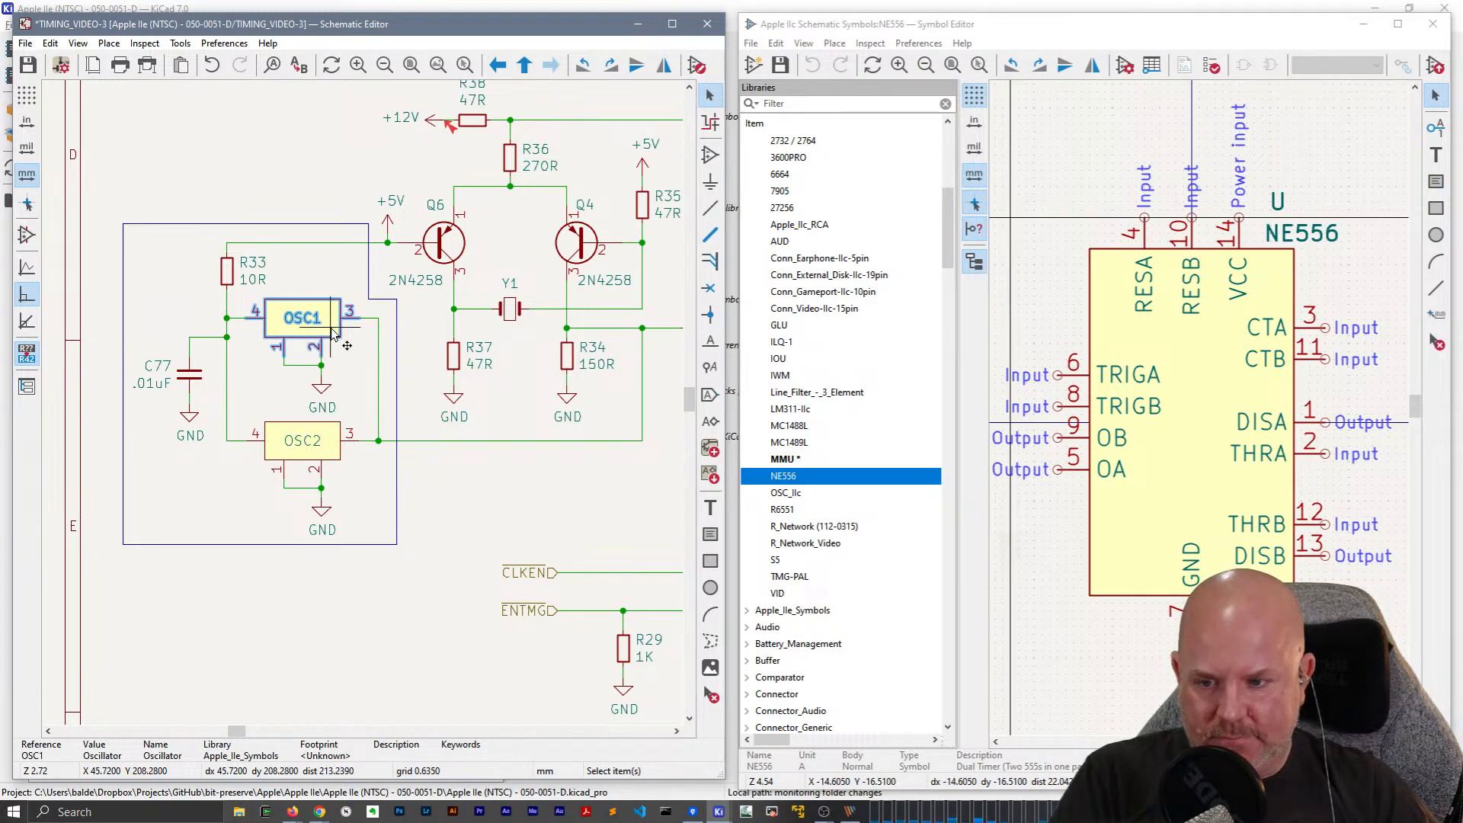
Examine OSC1 and OSC2 and how they connect to the crystal circuit around Y1 on the TIMING_VIDEO-3 sheet.
click(302, 440)
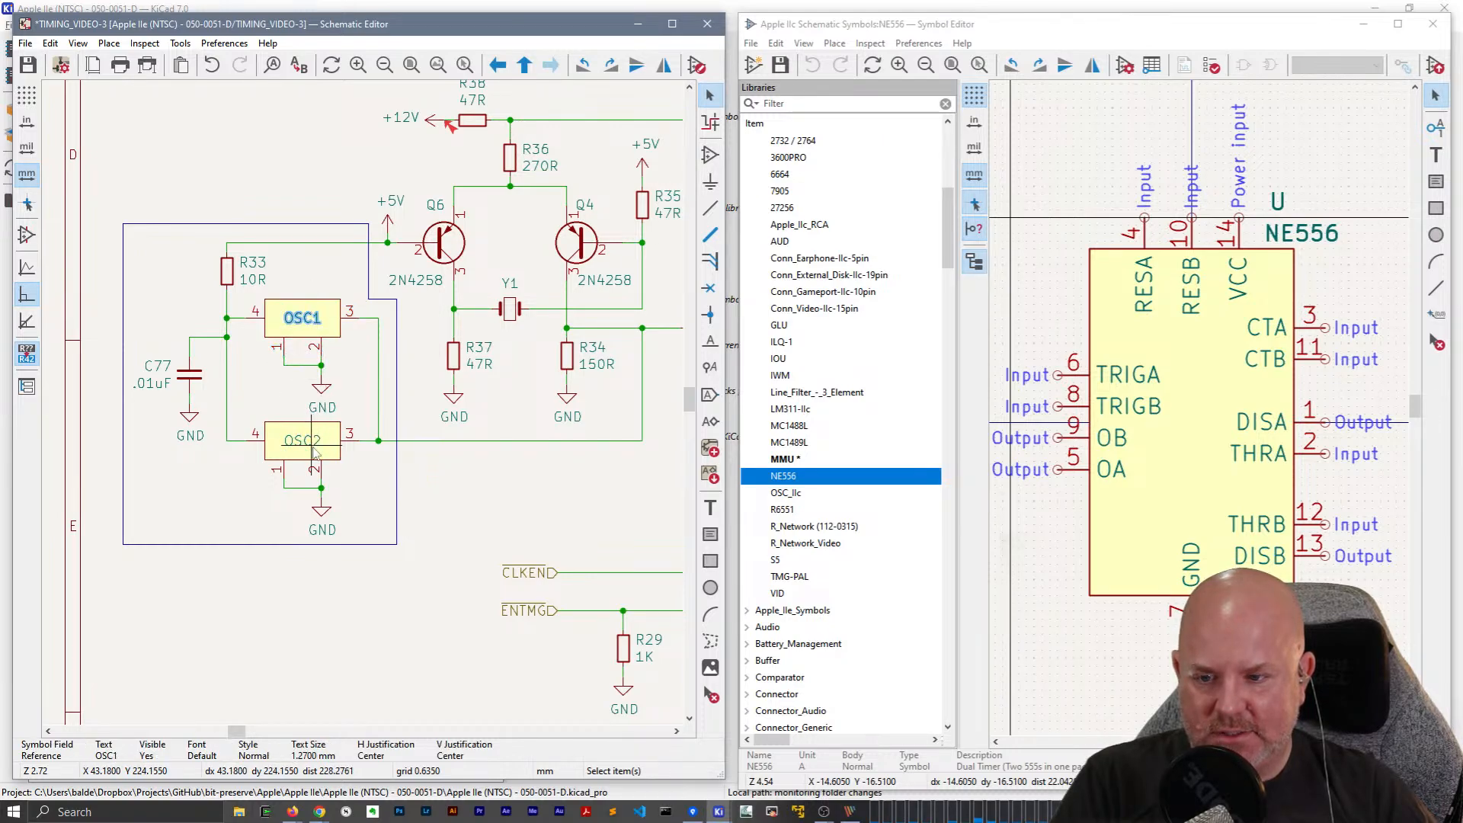
click(328, 314)
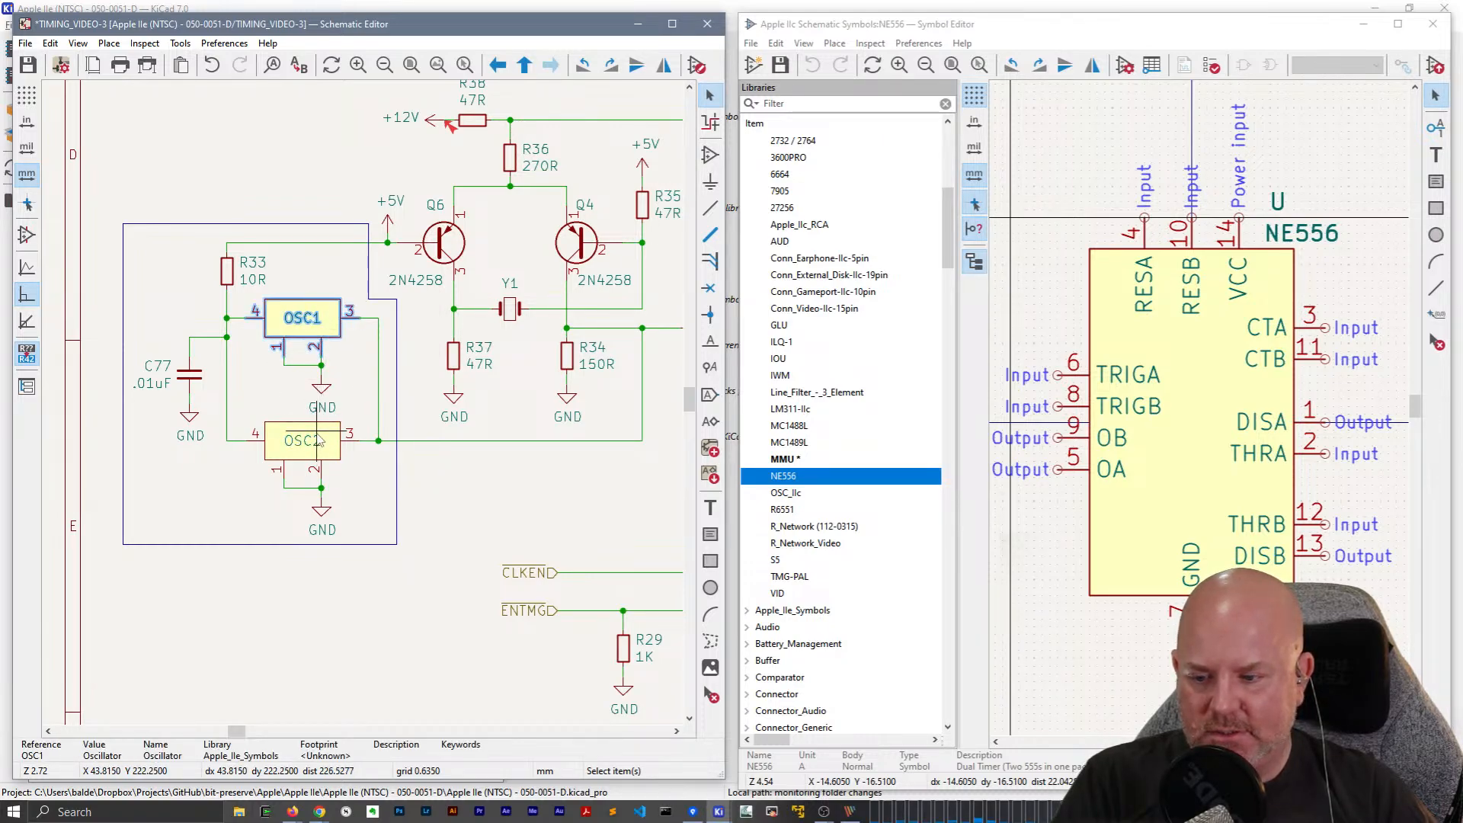
click(319, 441)
click(319, 325)
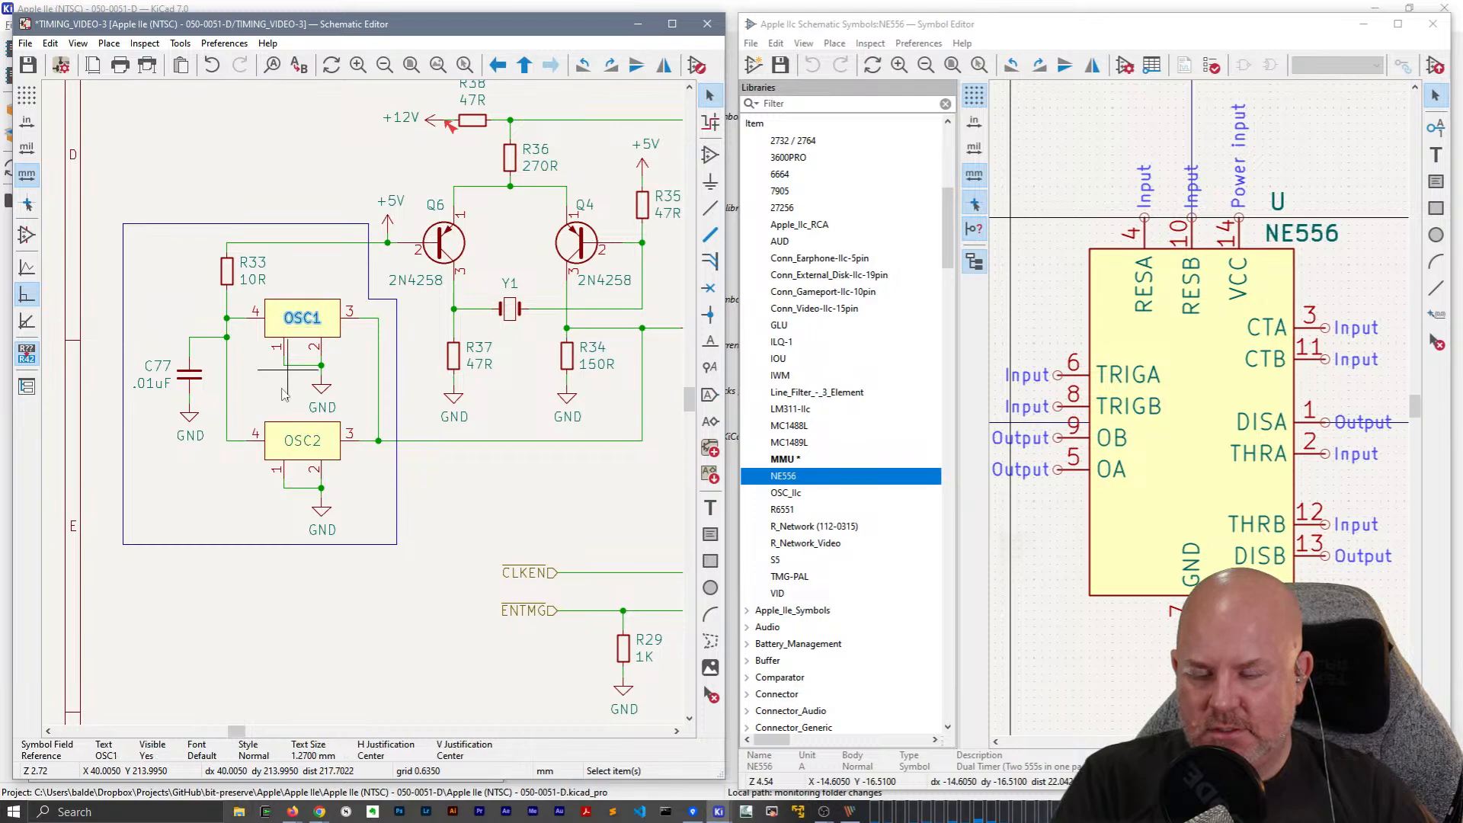
scroll(518, 389, down, 3)
middle_drag(525, 396, 414, 470)
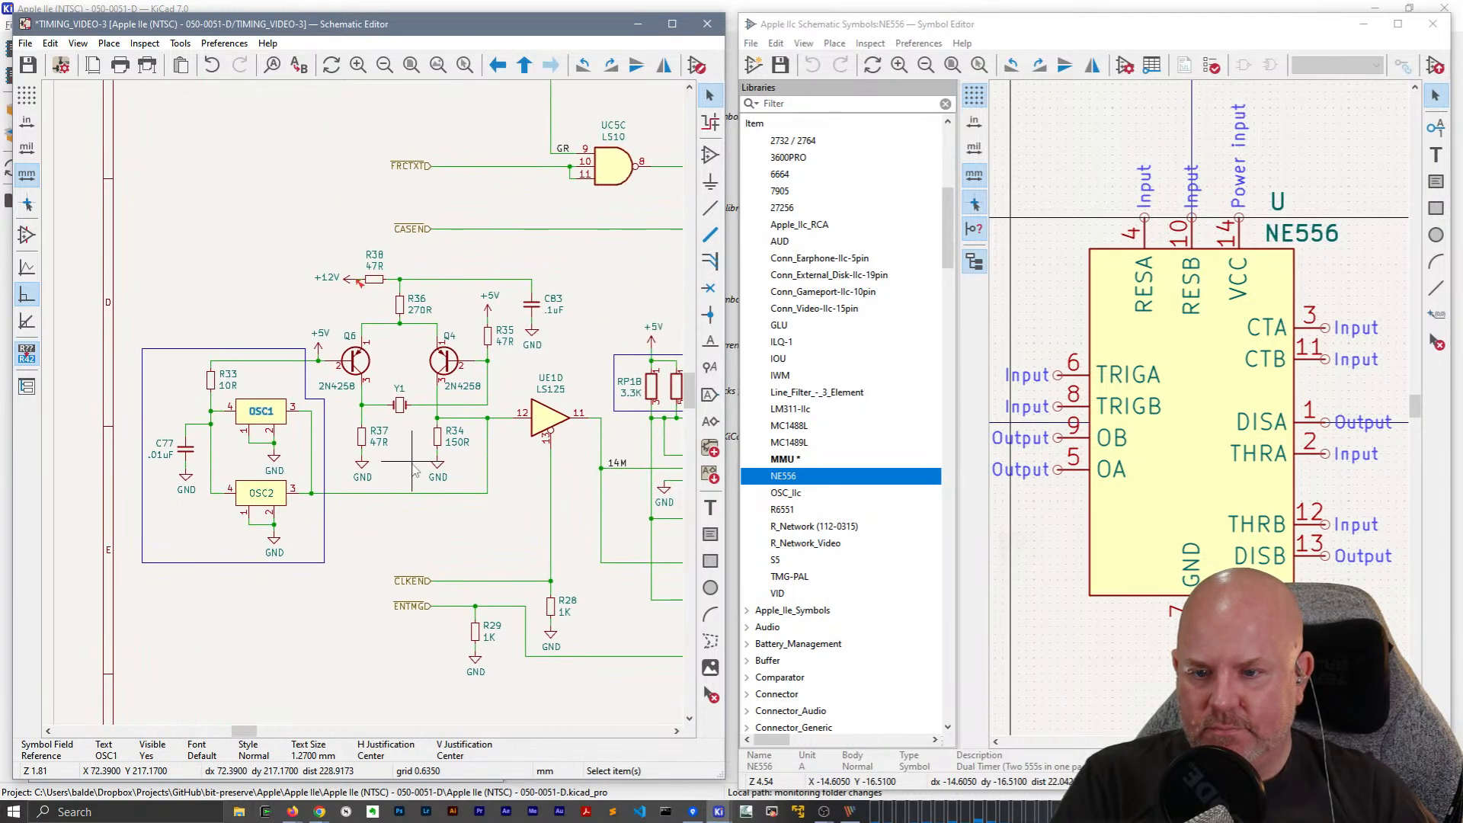
click(398, 406)
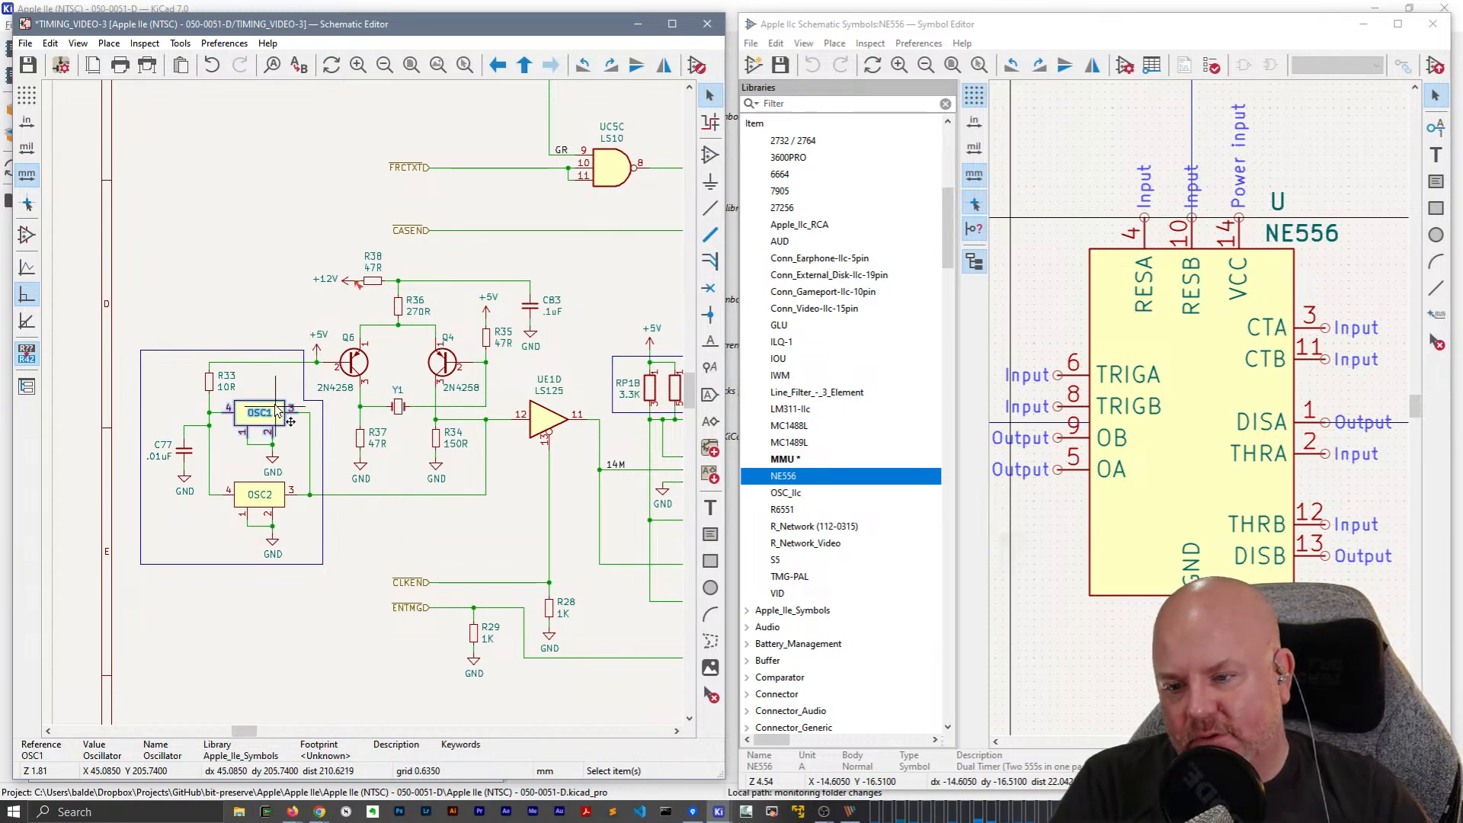
click(261, 495)
click(269, 422)
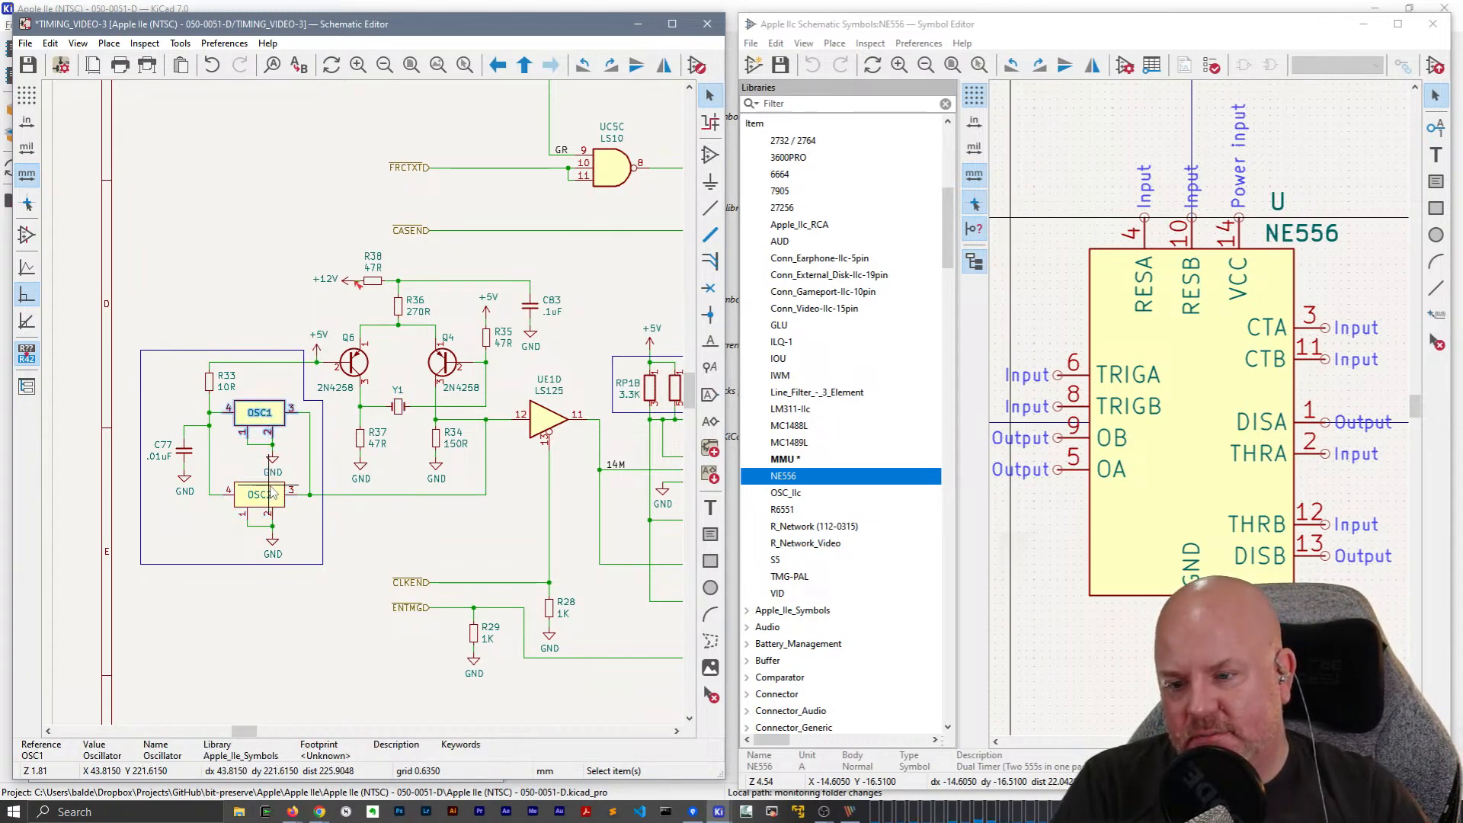
click(269, 491)
click(265, 415)
Open the 74LS109 library symbol of flip-flop UC1A and display its unit C to inspect the power pins.
middle_drag(381, 510, 53, 457)
click(328, 450)
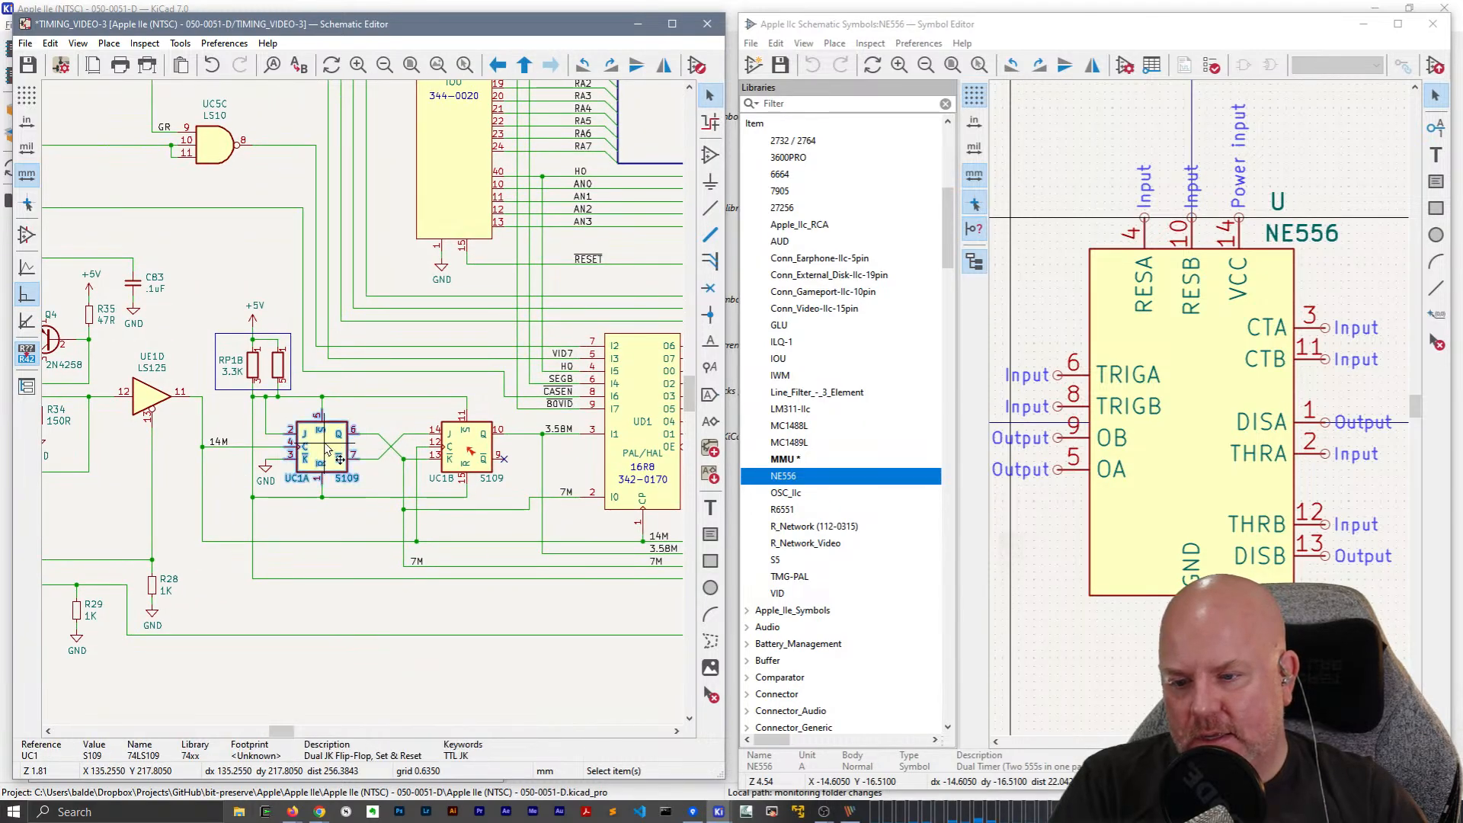
double_click(340, 460)
click(979, 665)
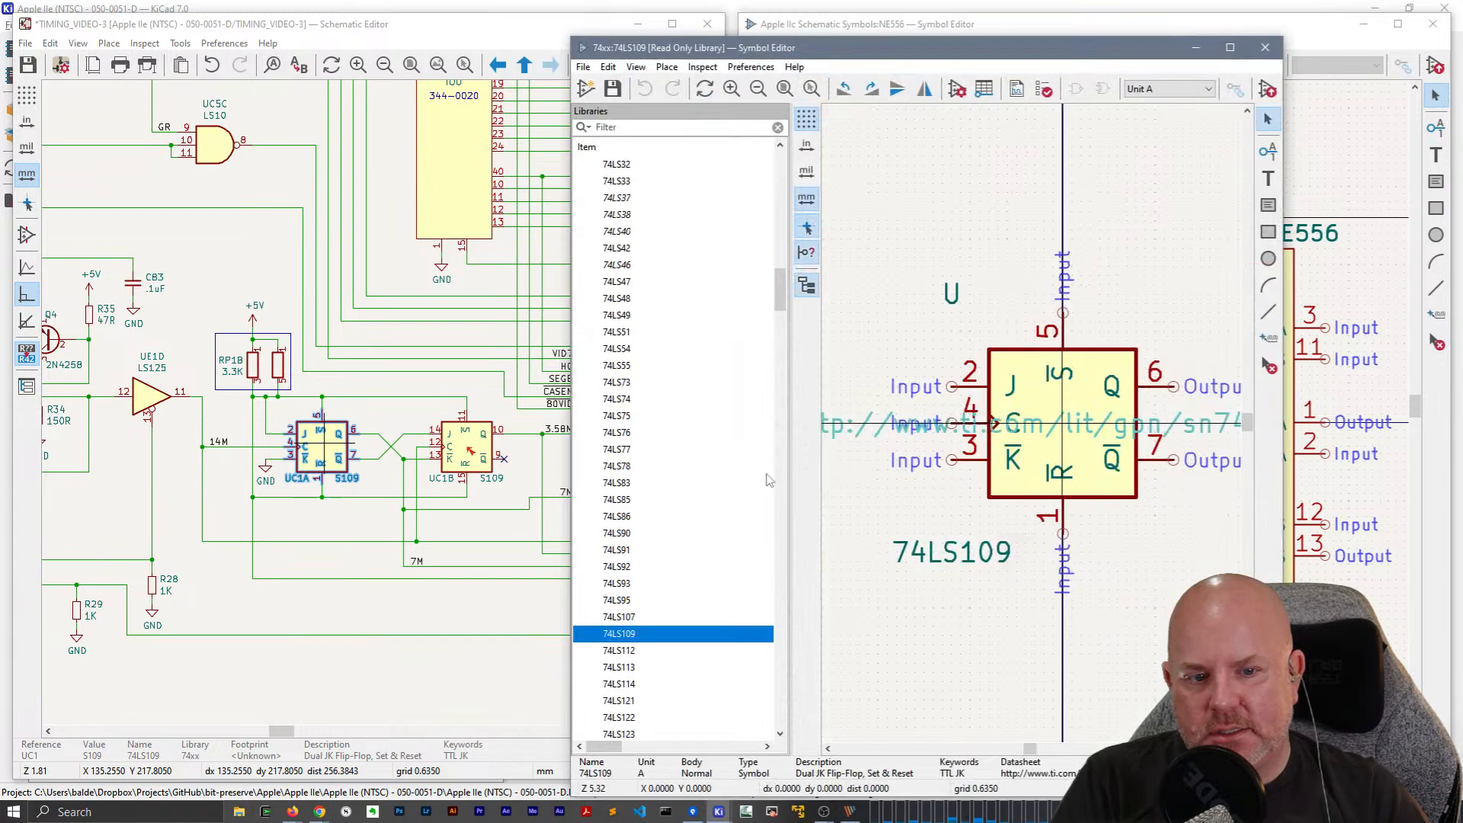
scroll(1034, 431, down, 2)
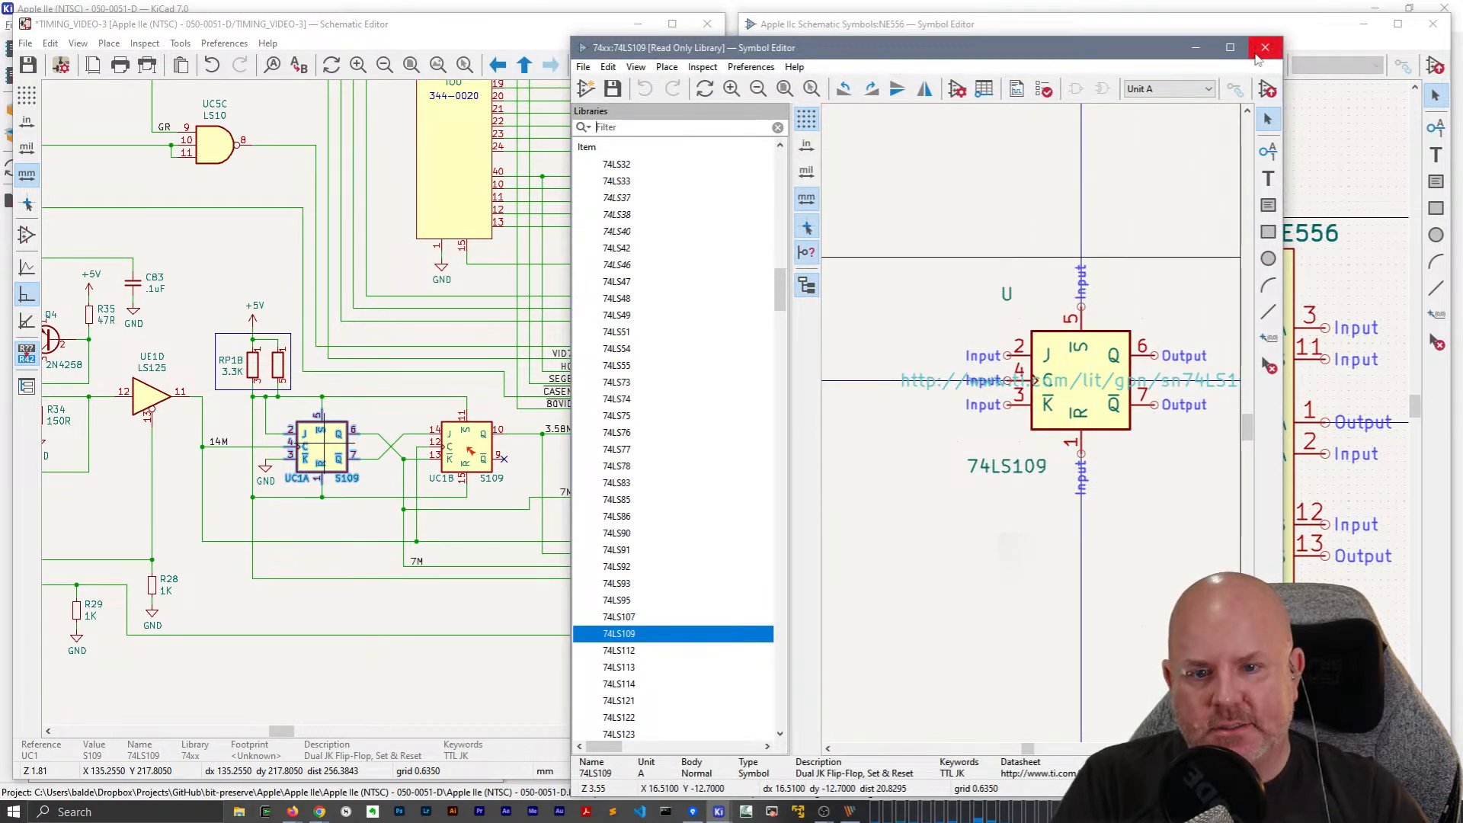
click(1166, 88)
click(1162, 131)
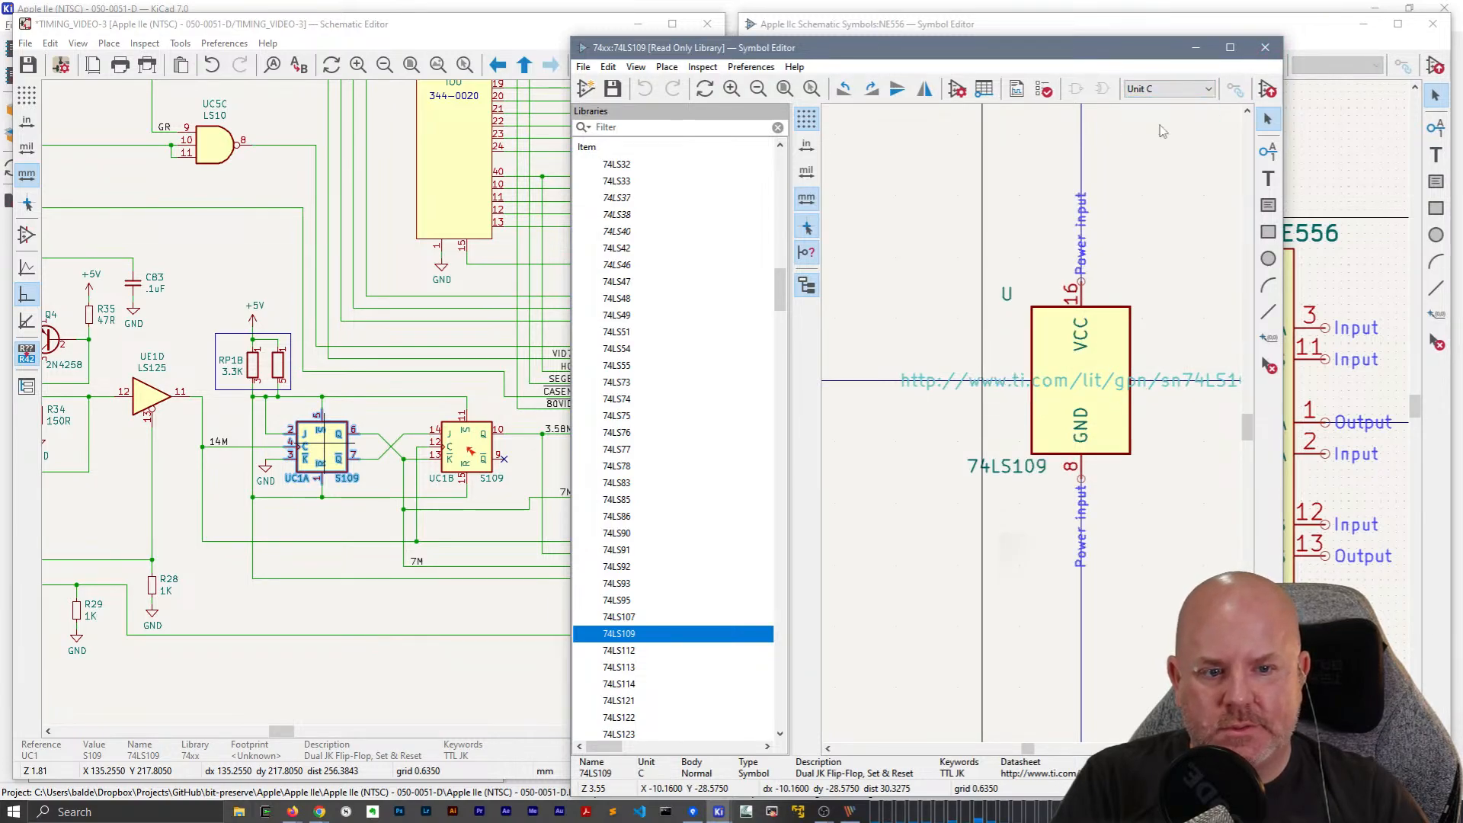
Close the 74LS109 symbol editor and examine the PAL/HAL chip UD1 and the IOU chip UE5 on the timing schematic.
click(1265, 47)
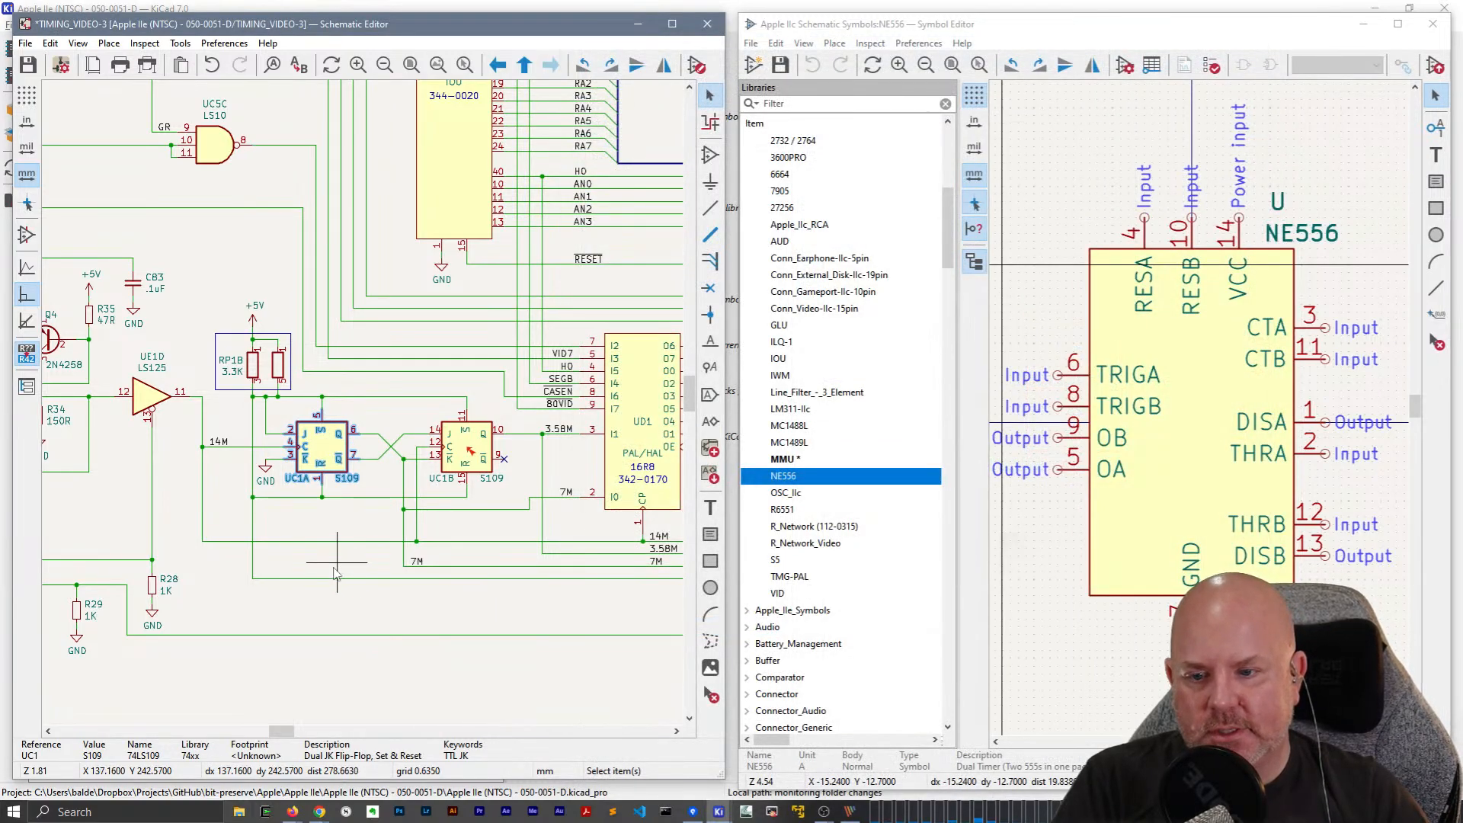
middle_drag(432, 490, 277, 486)
middle_drag(494, 469, 438, 464)
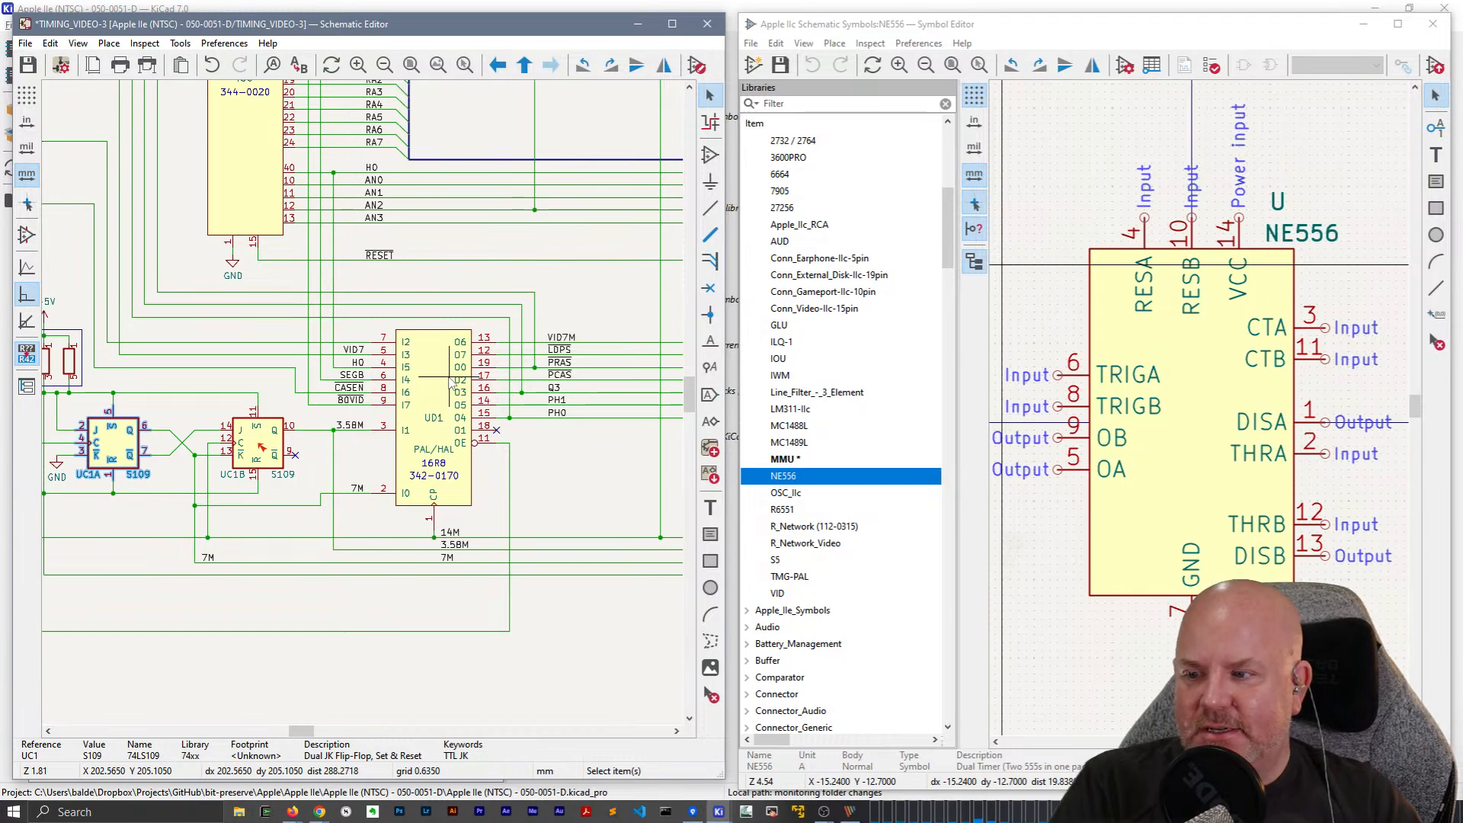
click(443, 404)
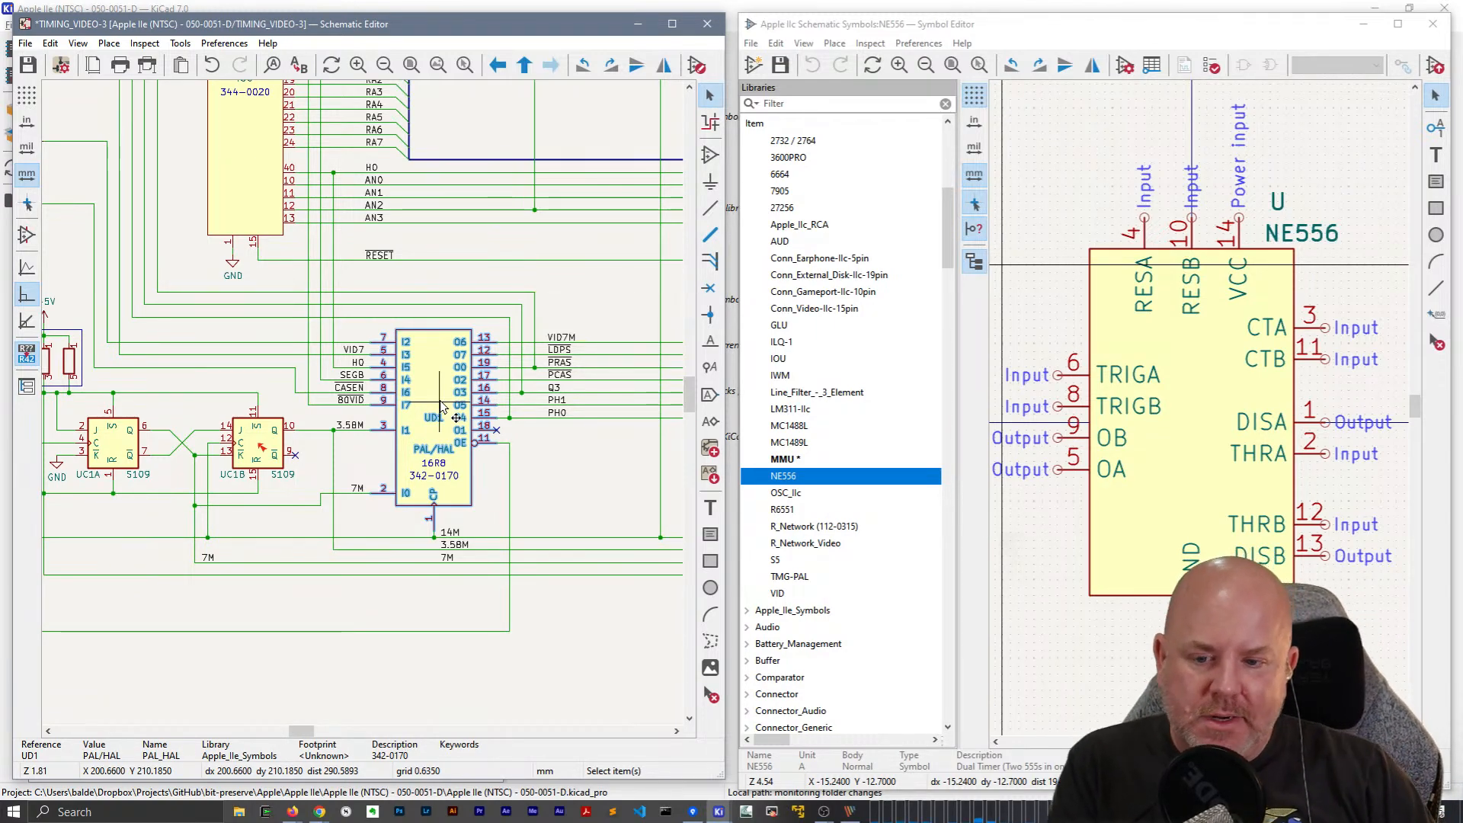
middle_drag(299, 283, 372, 493)
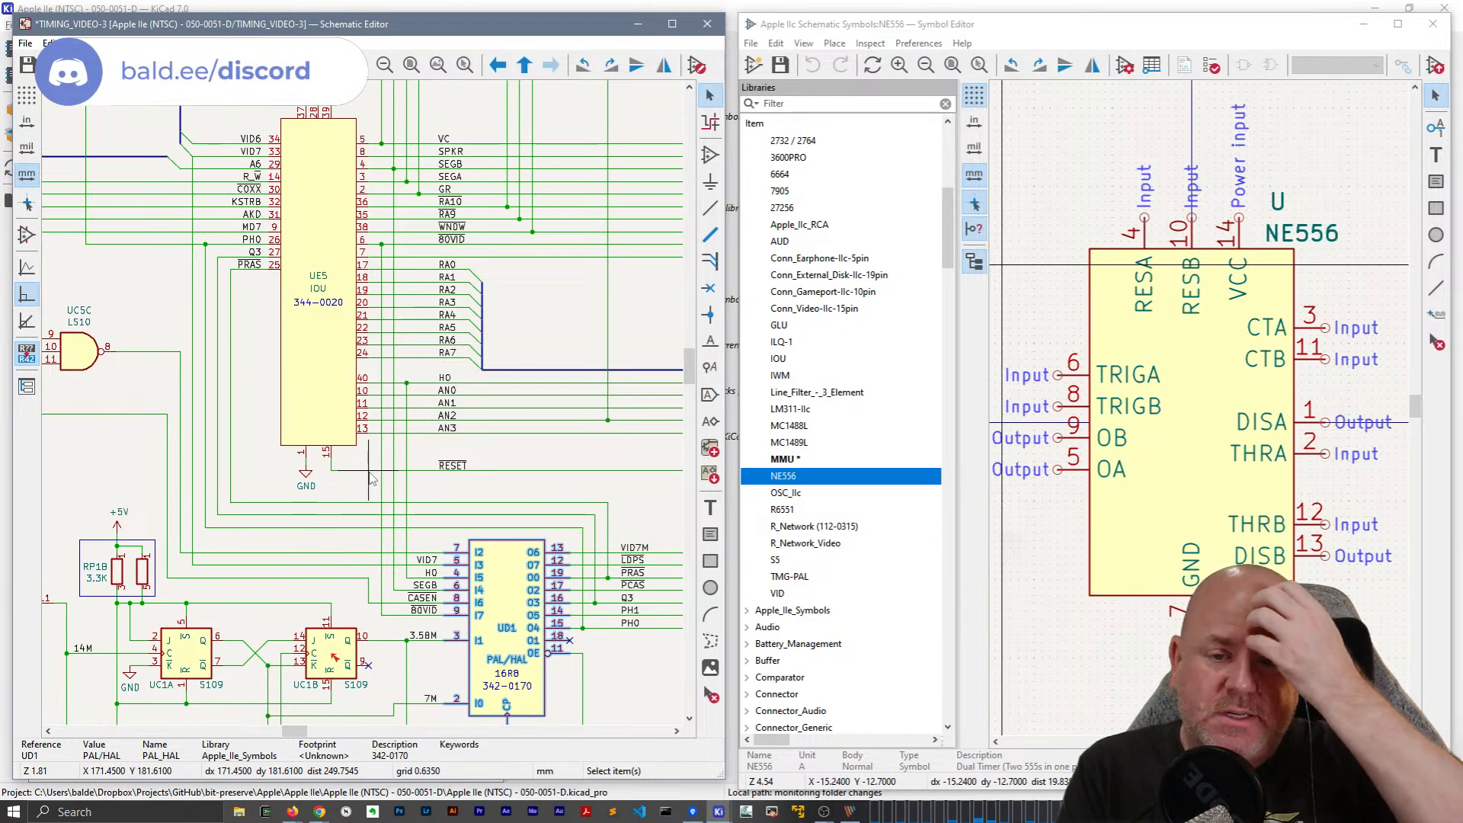
middle_drag(416, 394, 374, 535)
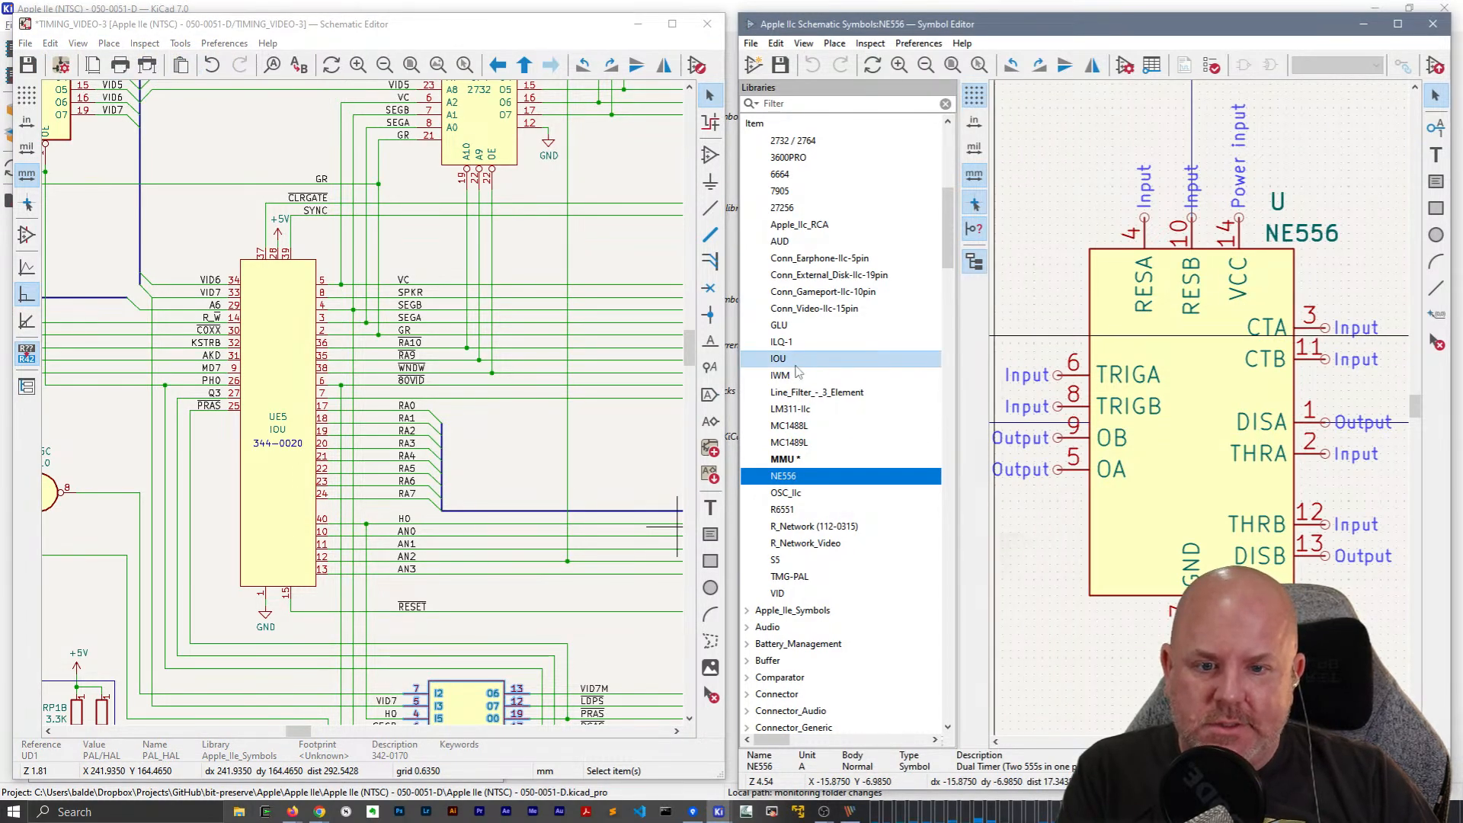
Load the IOU symbol from the Apple IIc library as a reference in the existing symbol editor.
mouse_move(721, 814)
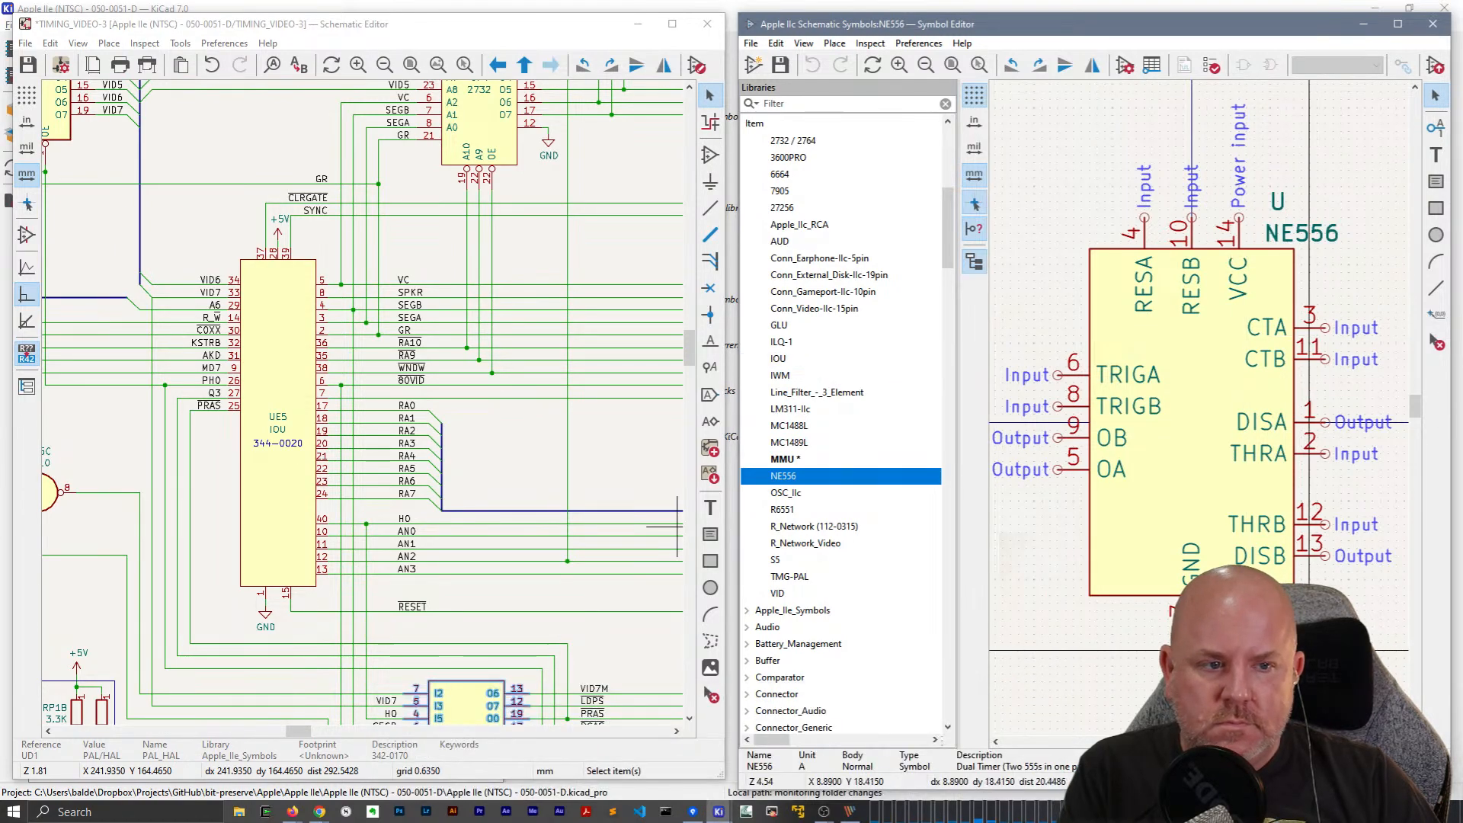
drag(1009, 13, 1052, 28)
double_click(811, 362)
Open the library symbol of the IOU chip UE5 for editing and enlarge its editor window to show the whole symbol.
middle_drag(362, 419, 397, 348)
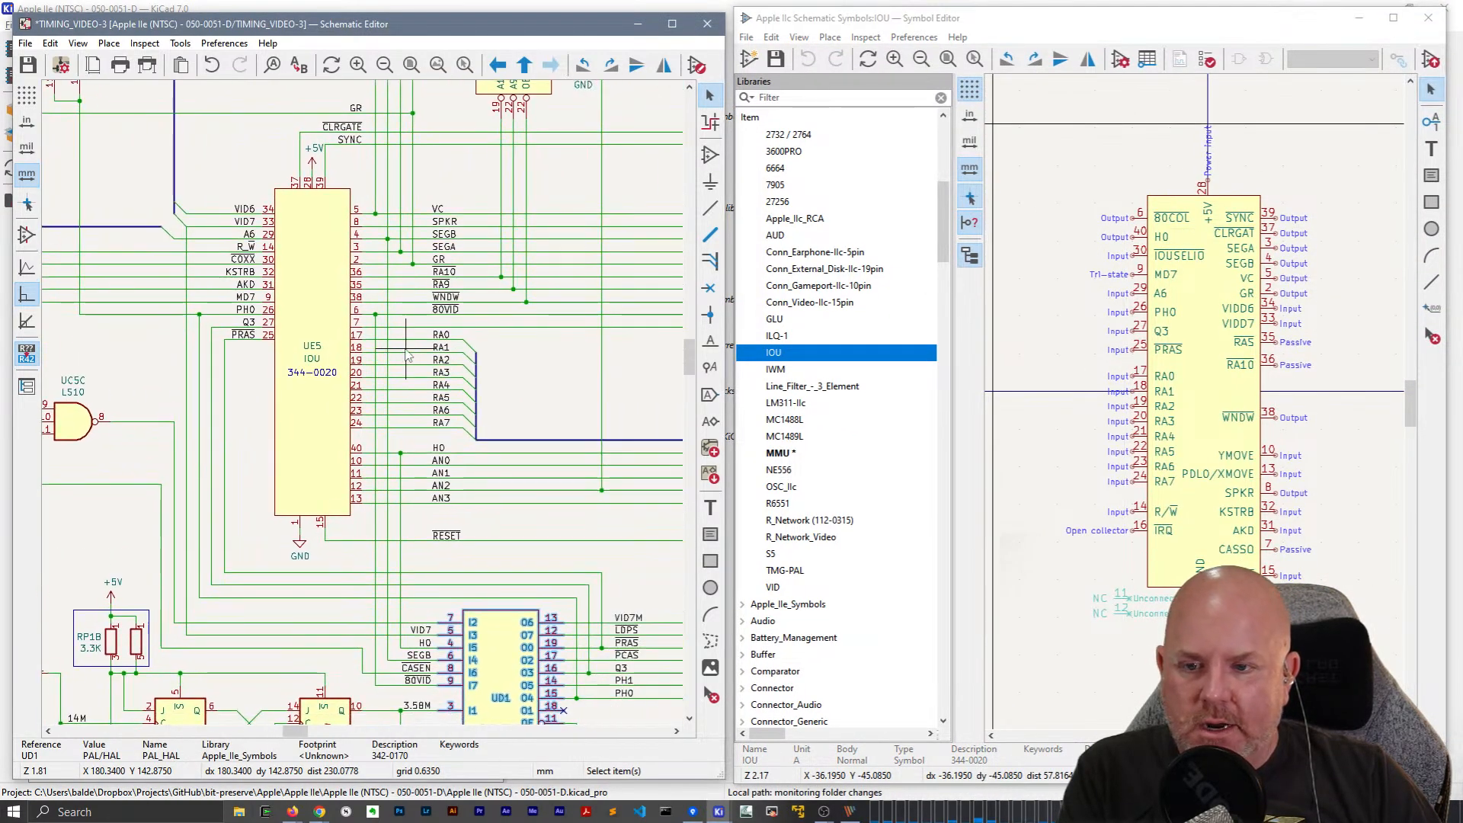
click(318, 339)
double_click(319, 343)
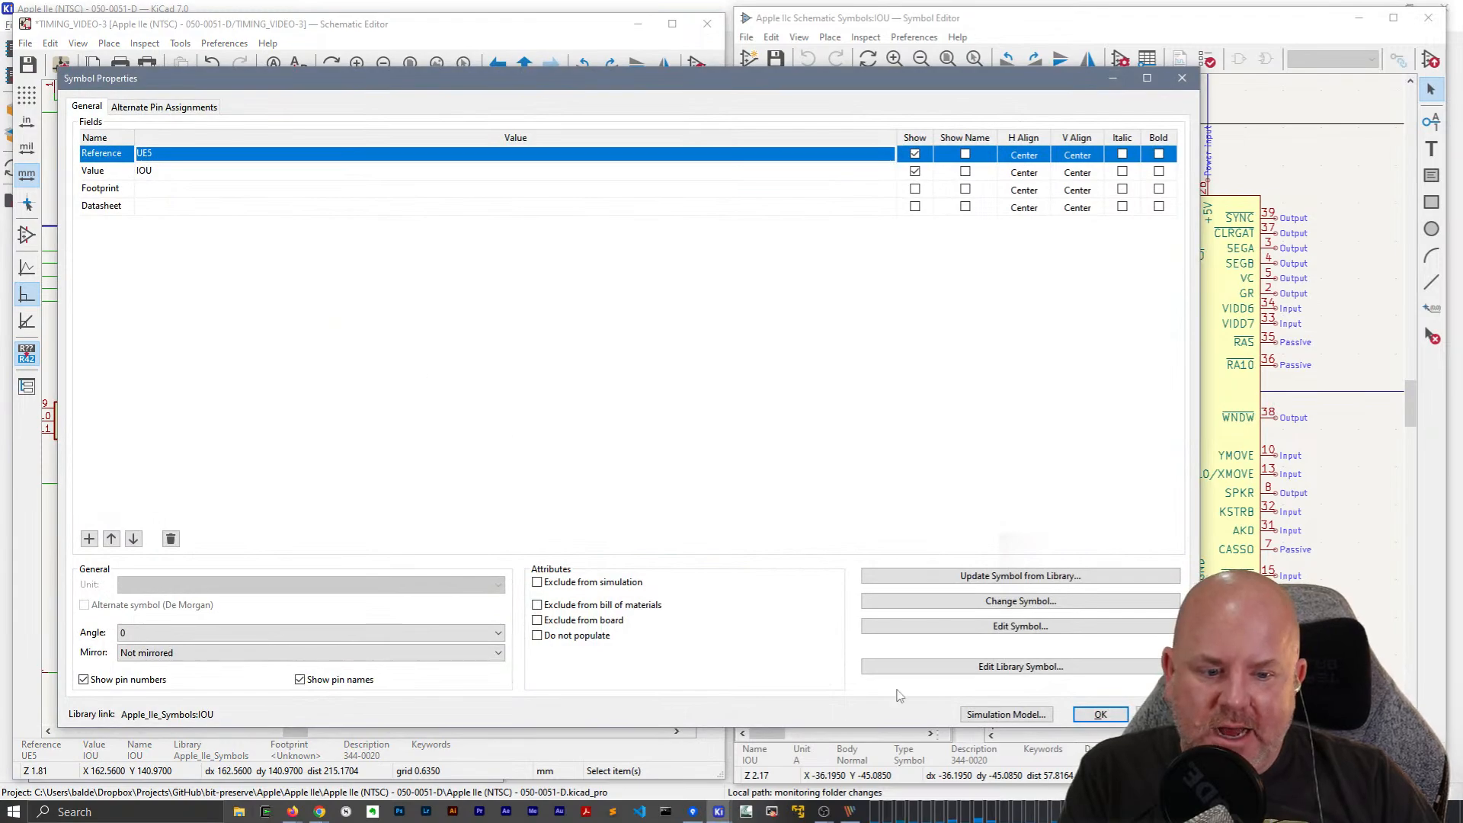
click(983, 670)
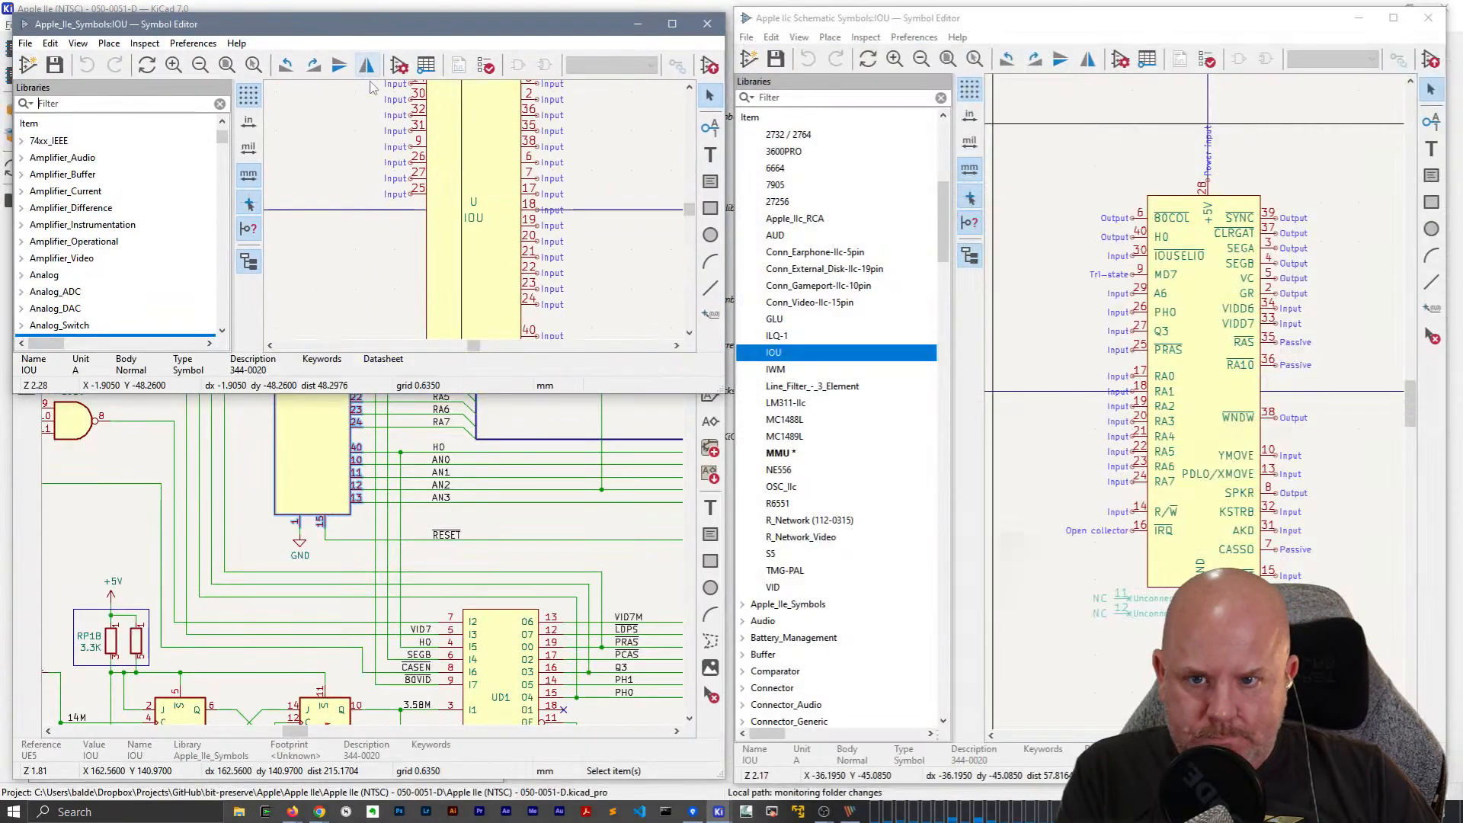
drag(519, 403, 495, 793)
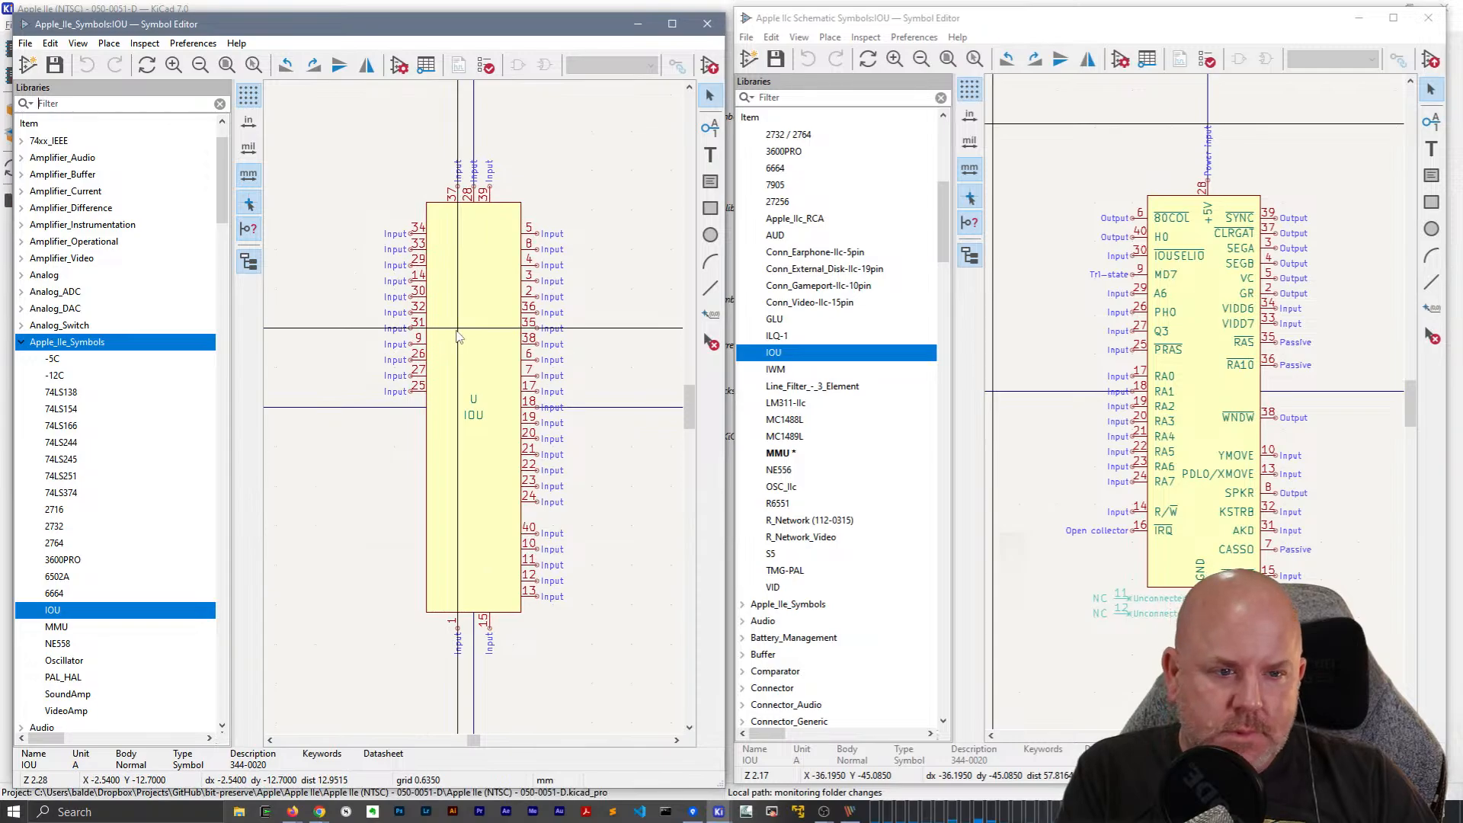
Reposition the Apple IIe IOU symbol editor window so its full symbol sits beside the Apple IIc IOU reference symbol.
drag(415, 24, 634, 506)
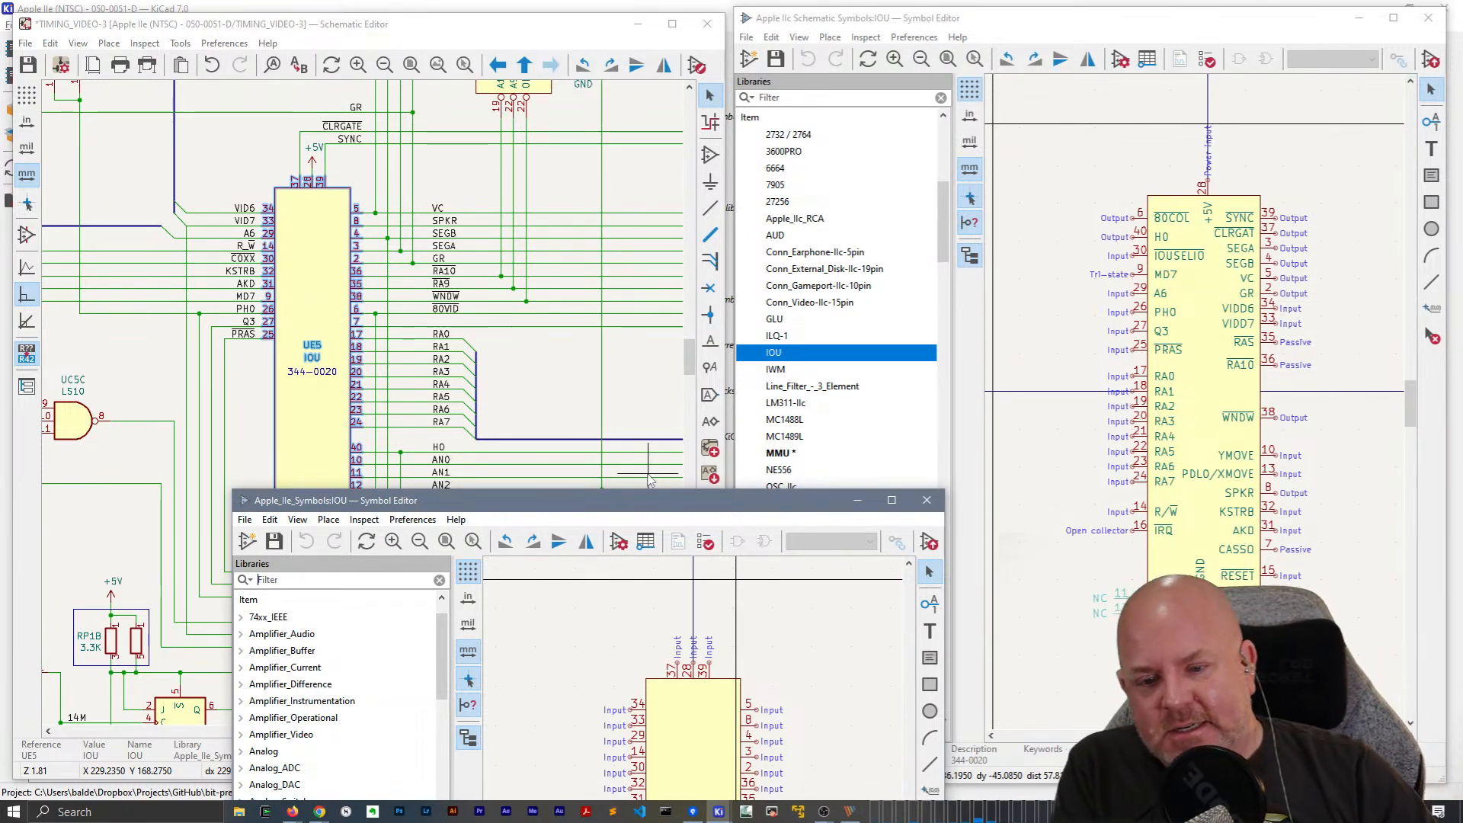
drag(587, 501, 414, 443)
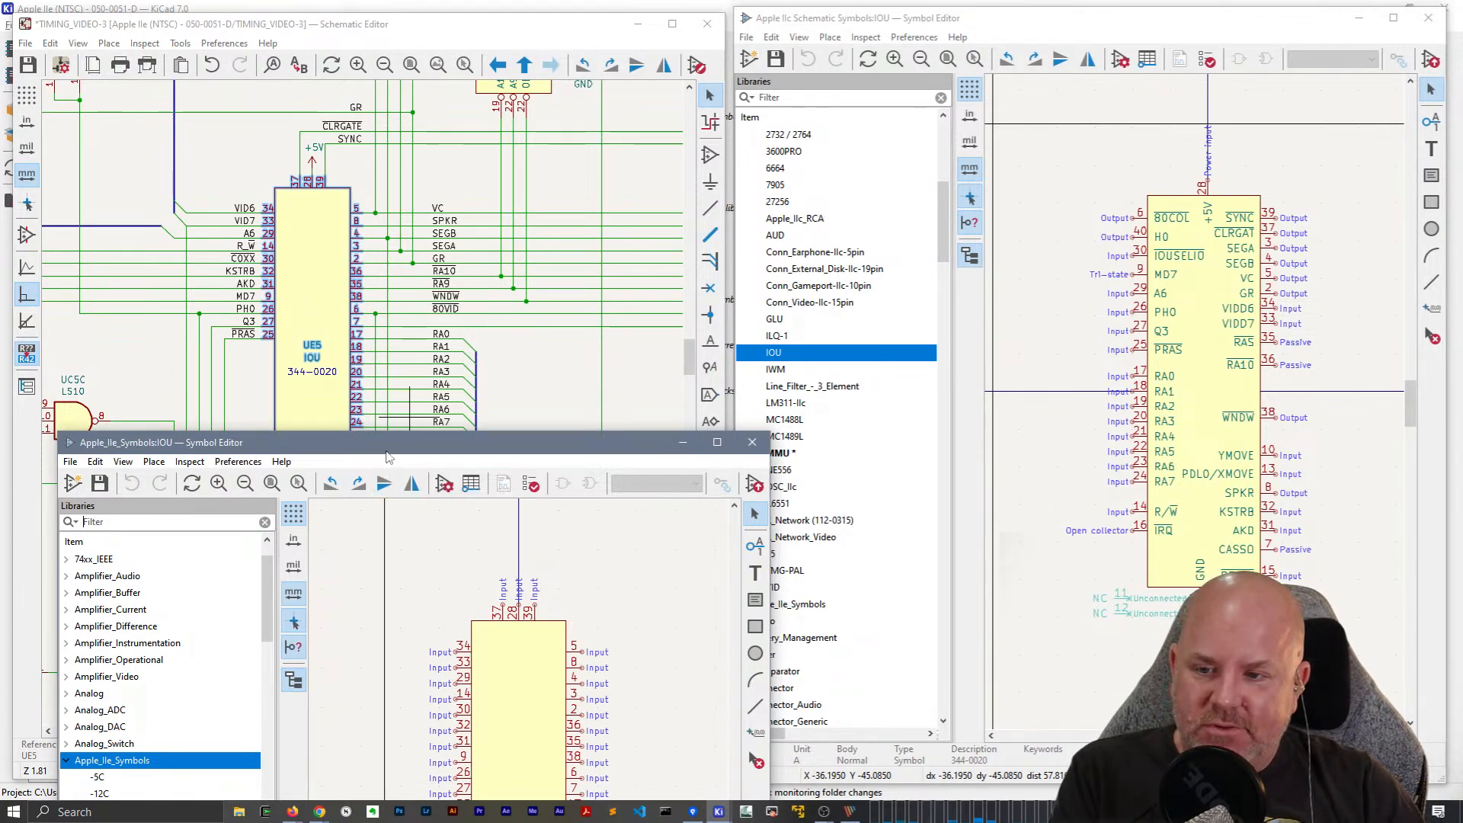
drag(389, 446, 444, 442)
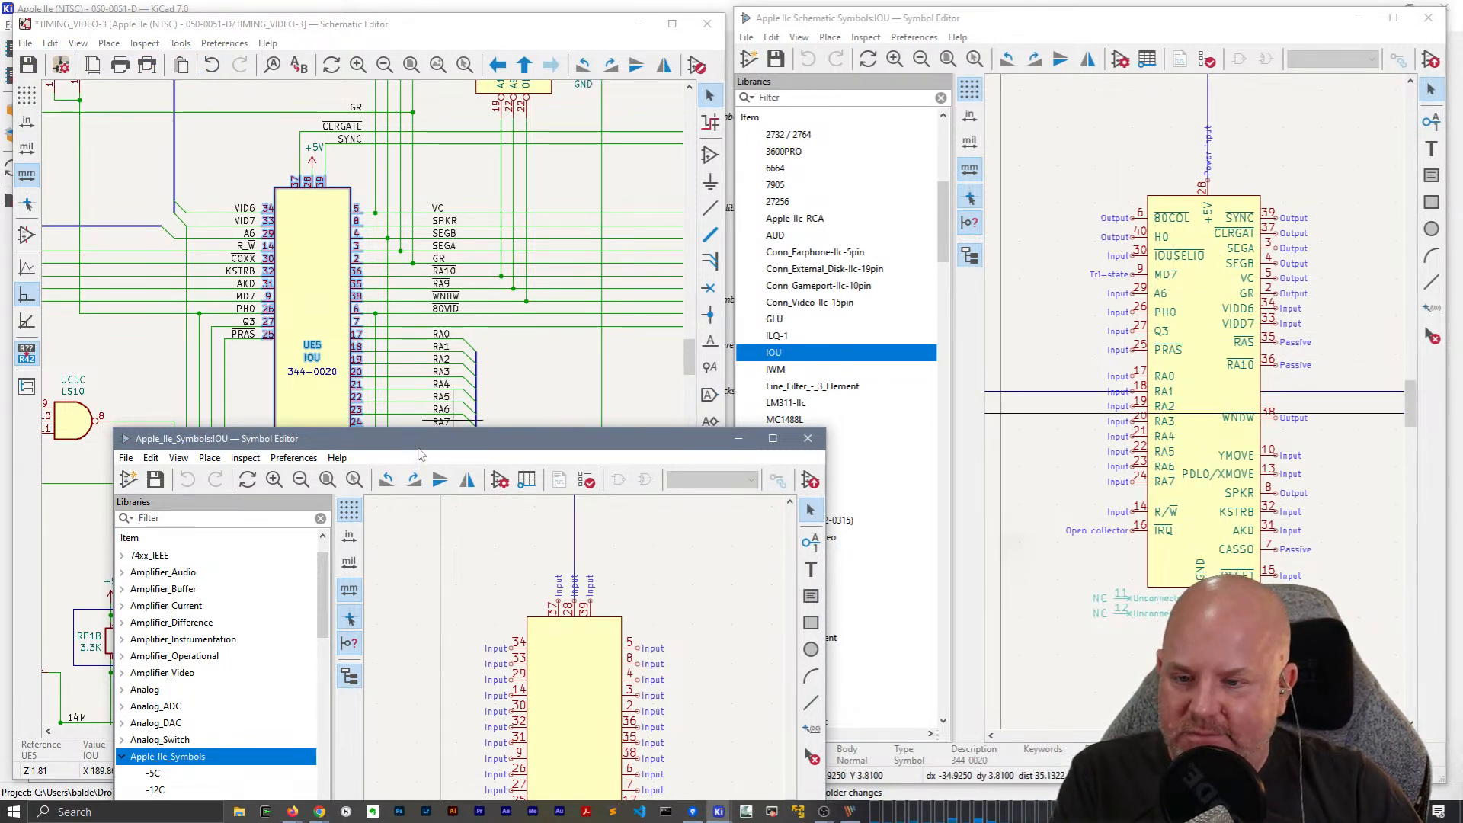
drag(420, 440, 366, 360)
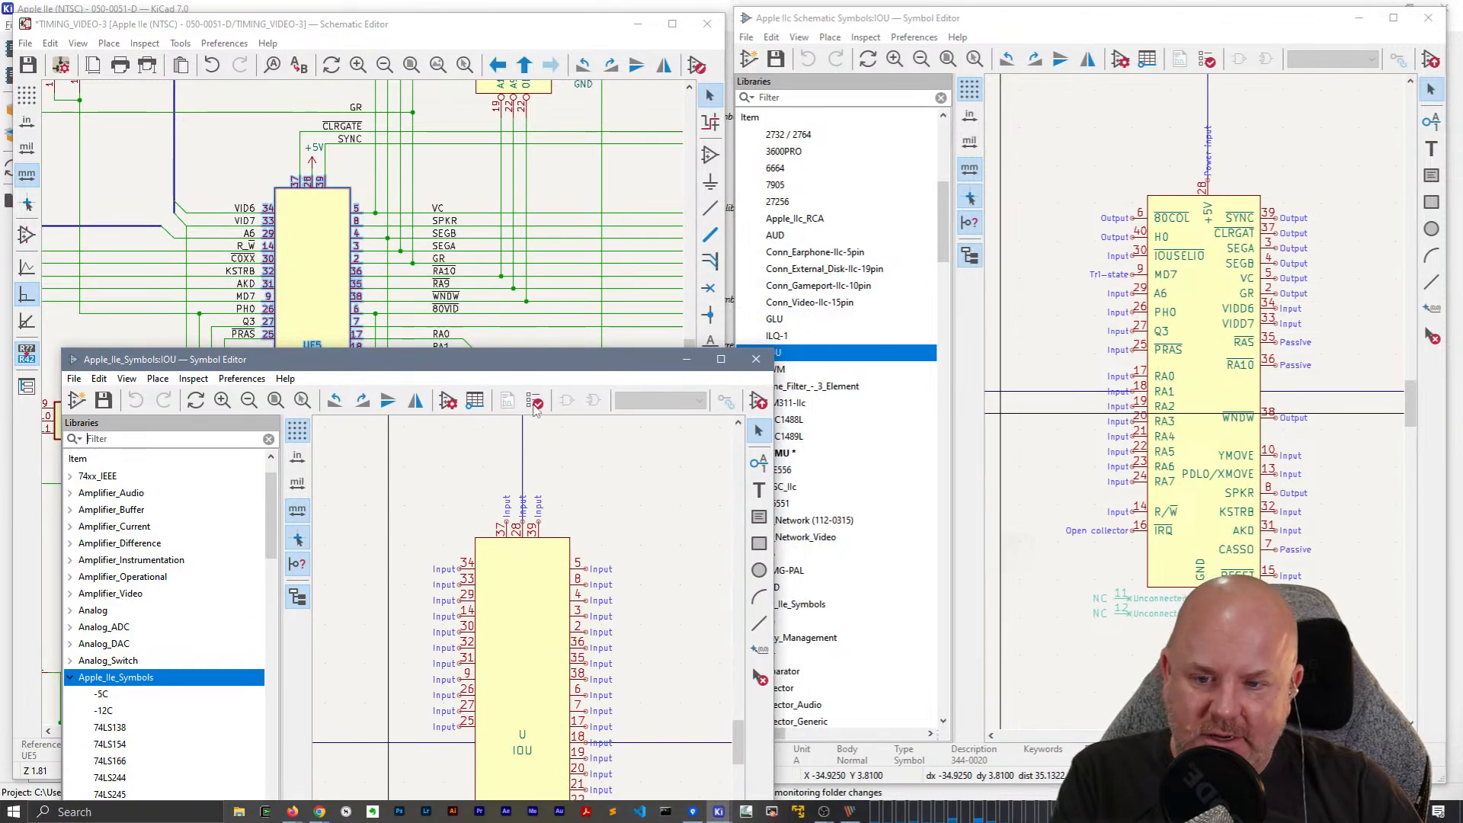
drag(523, 367, 497, 96)
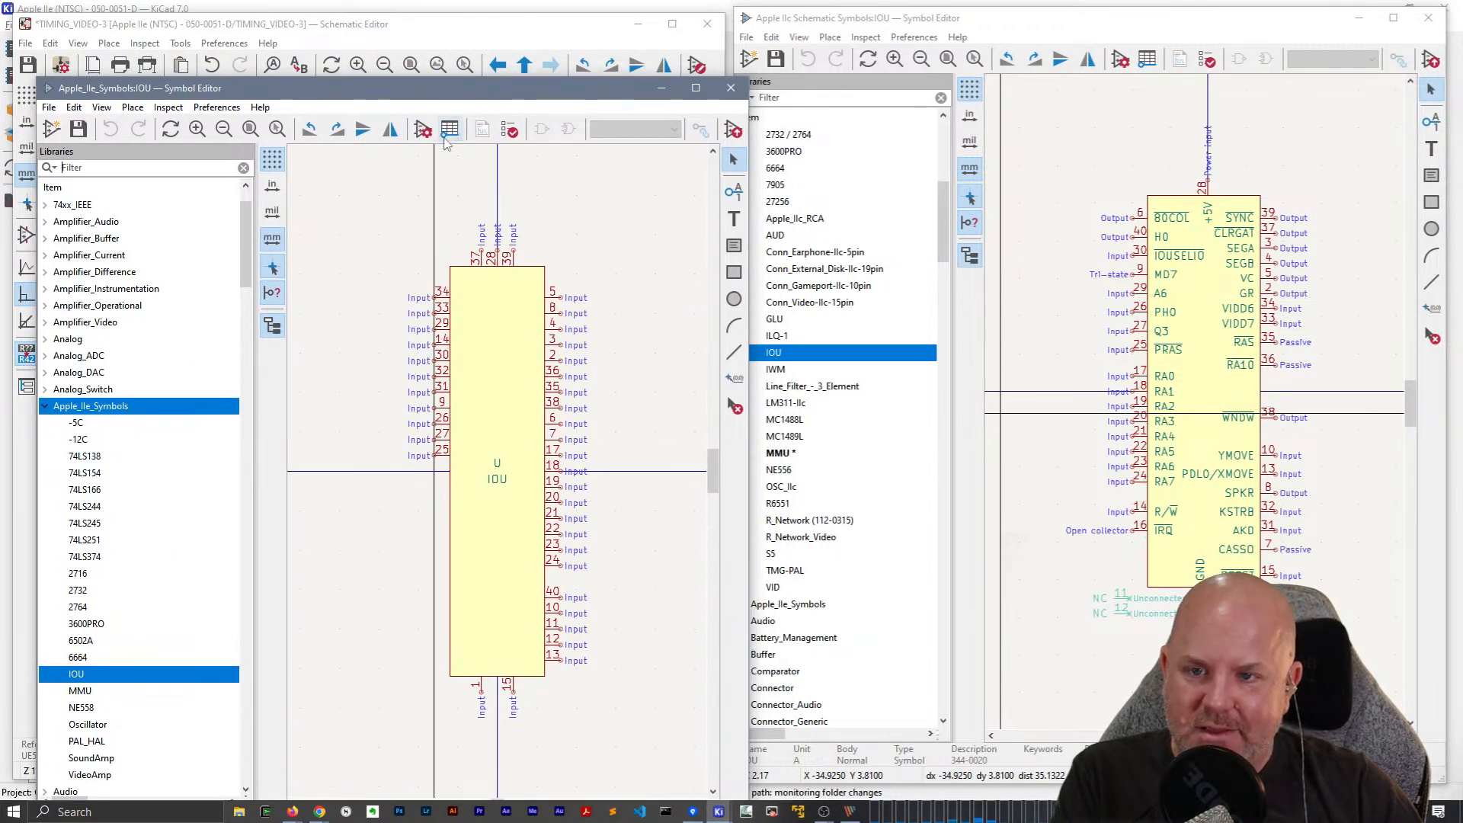
Open the pin tables of both IOU symbols, widen the Apple IIe one, and arrange them side by side for comparison.
click(449, 131)
drag(724, 177, 399, 110)
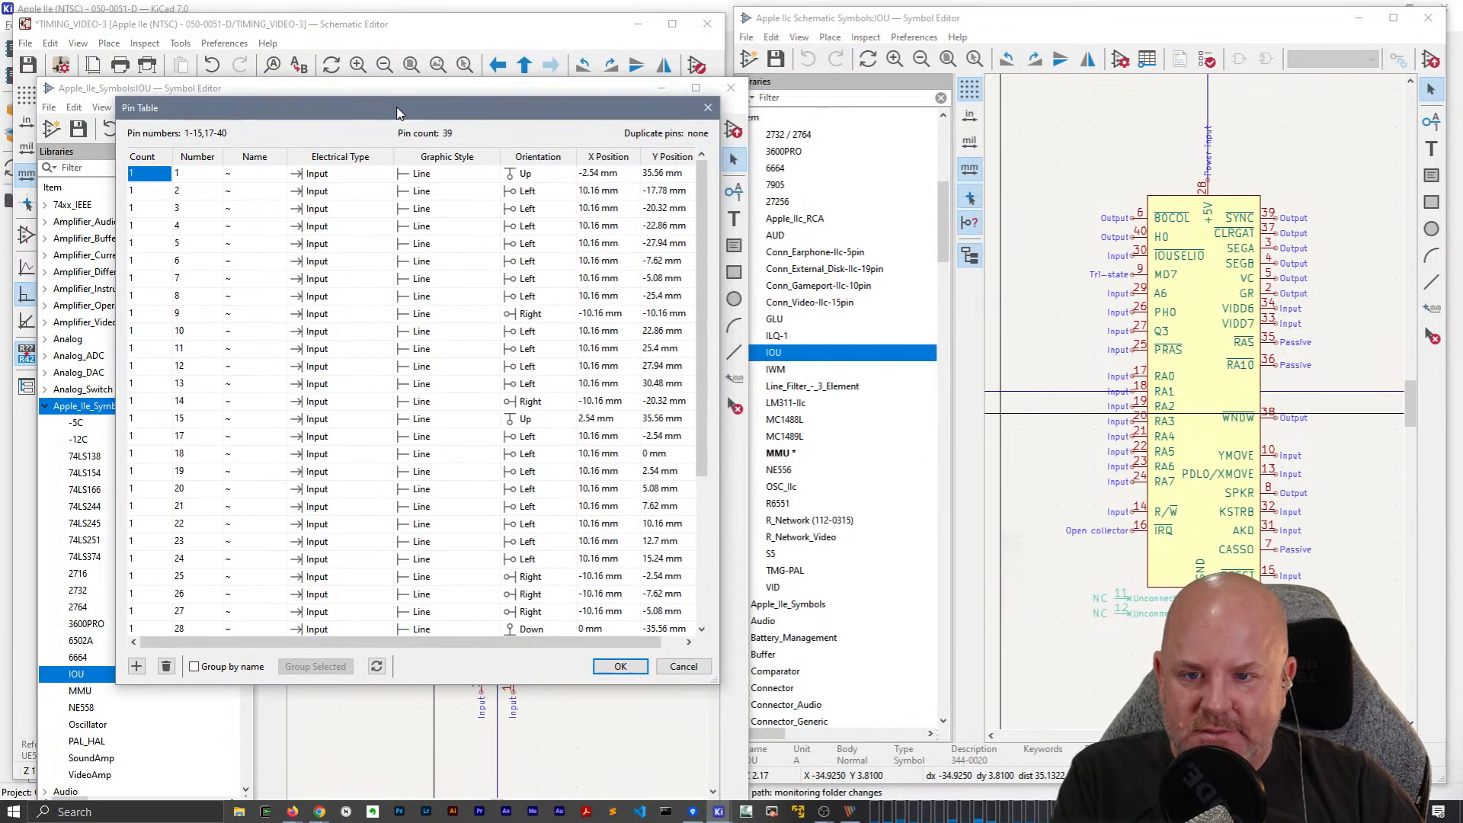
drag(734, 220, 857, 223)
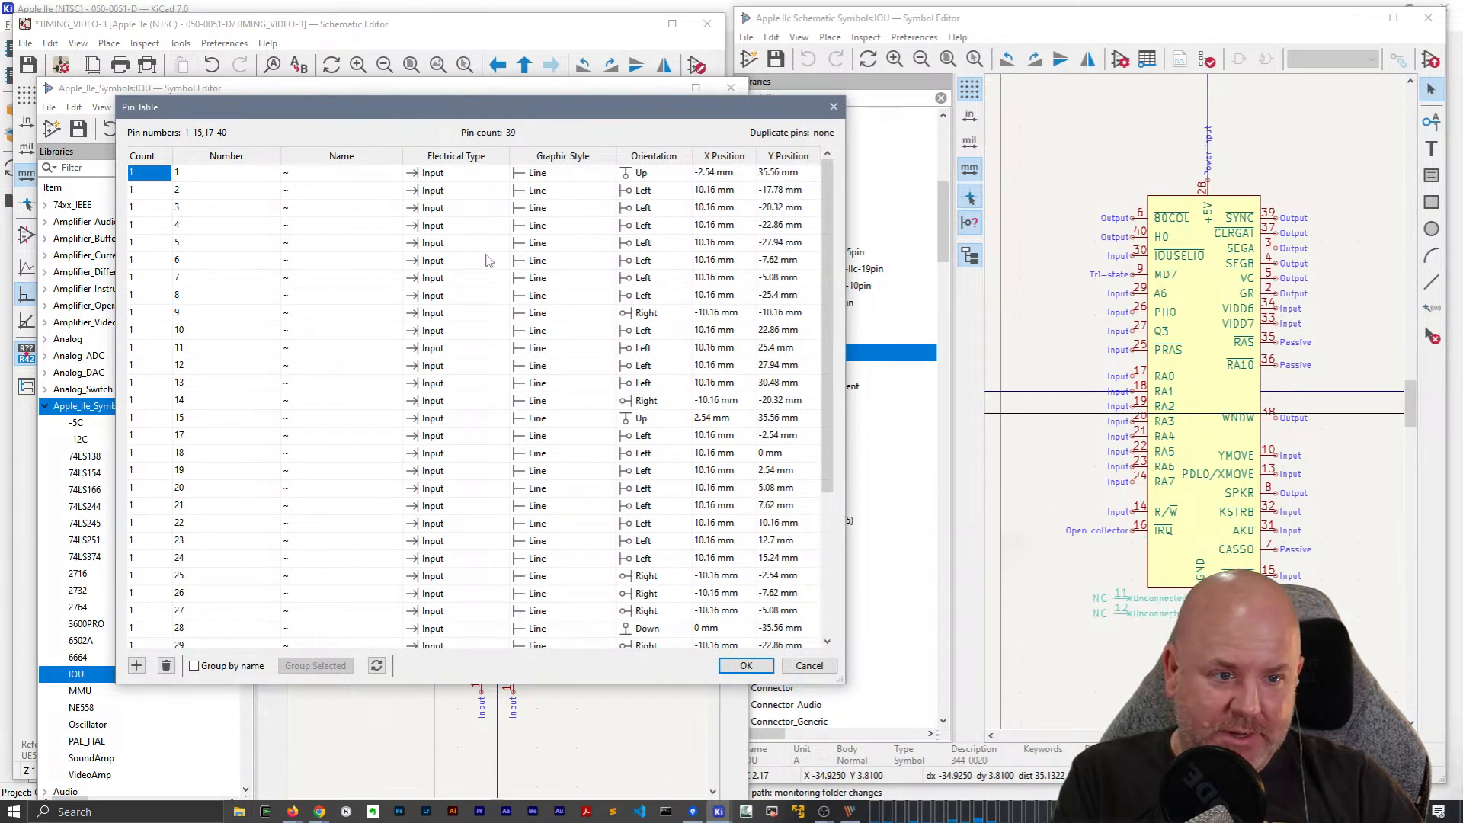
click(1147, 59)
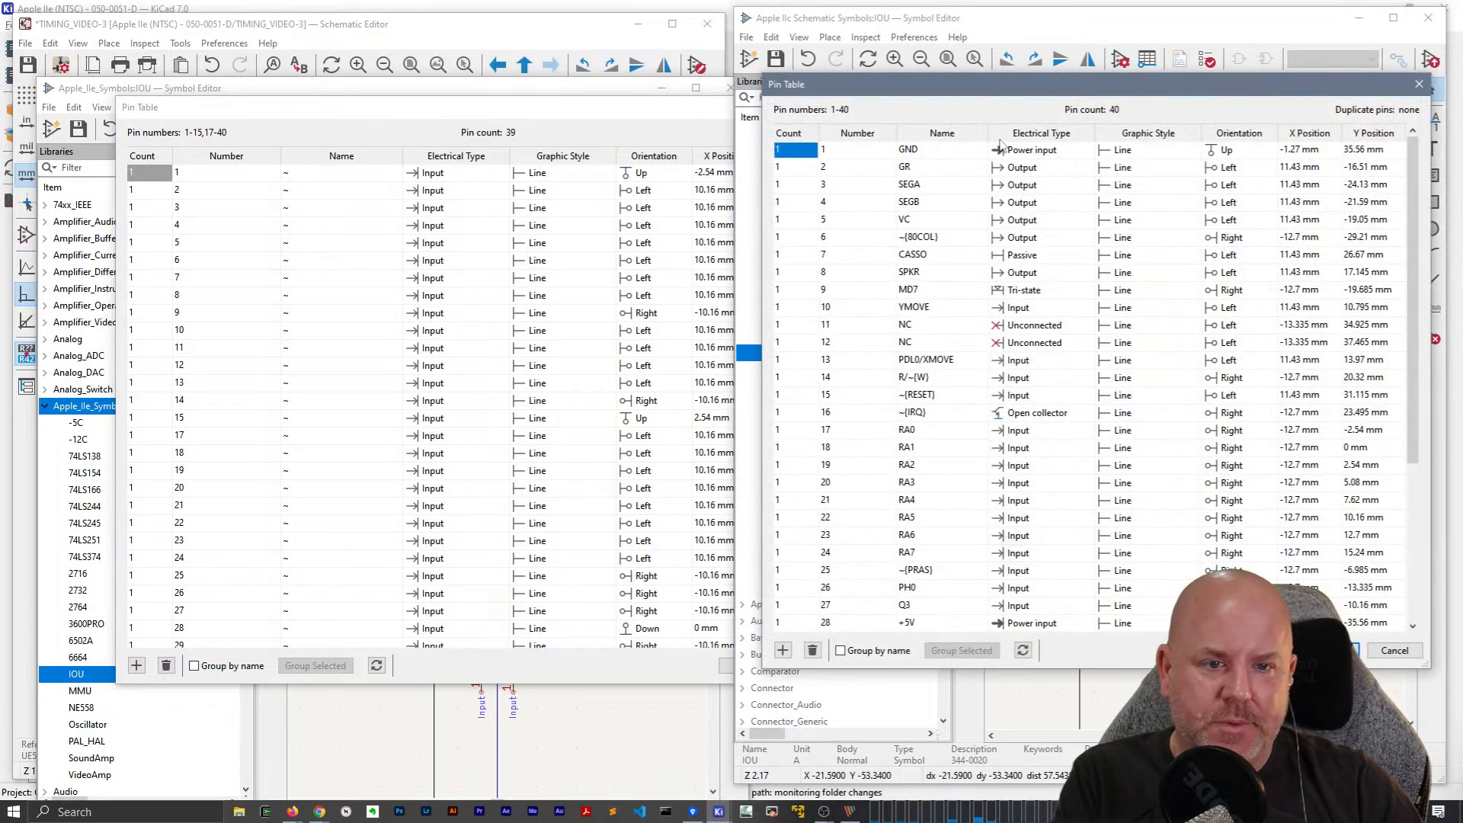
drag(540, 112, 456, 92)
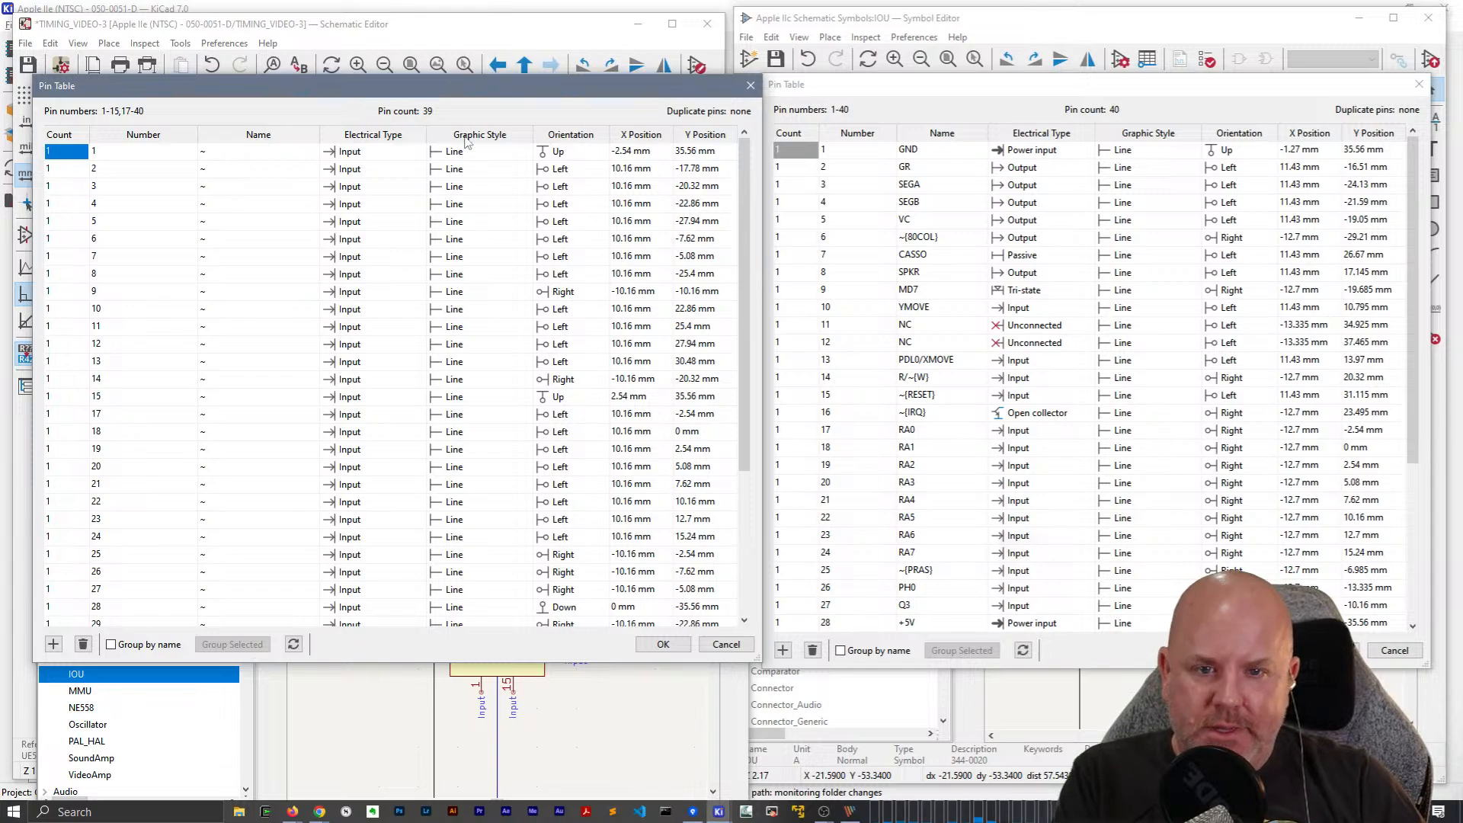
In the Apple IIe IOU pin table, set pin 1's electrical type to Power input and pin 2's to Output.
click(401, 156)
click(416, 155)
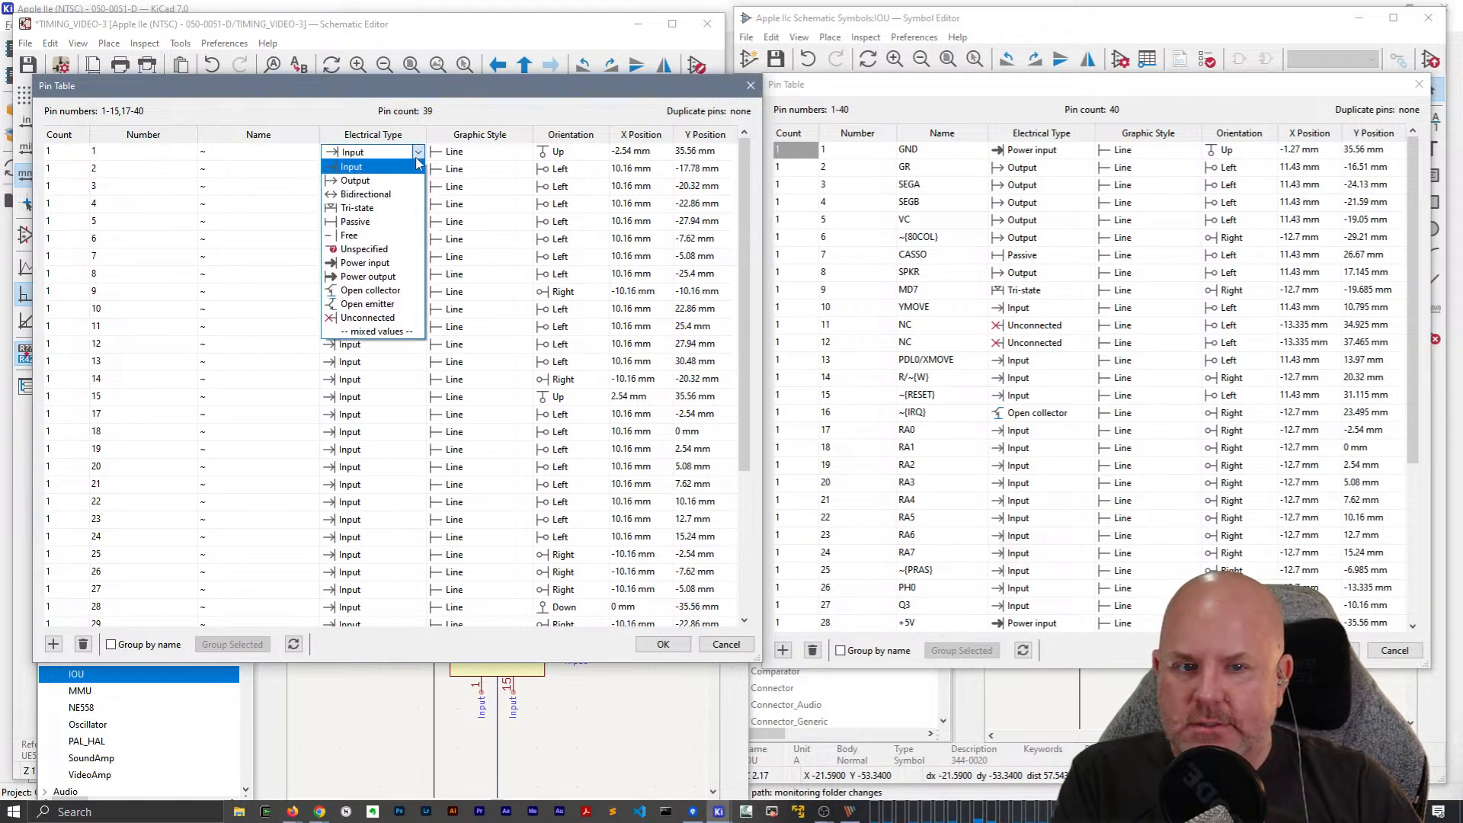
click(366, 263)
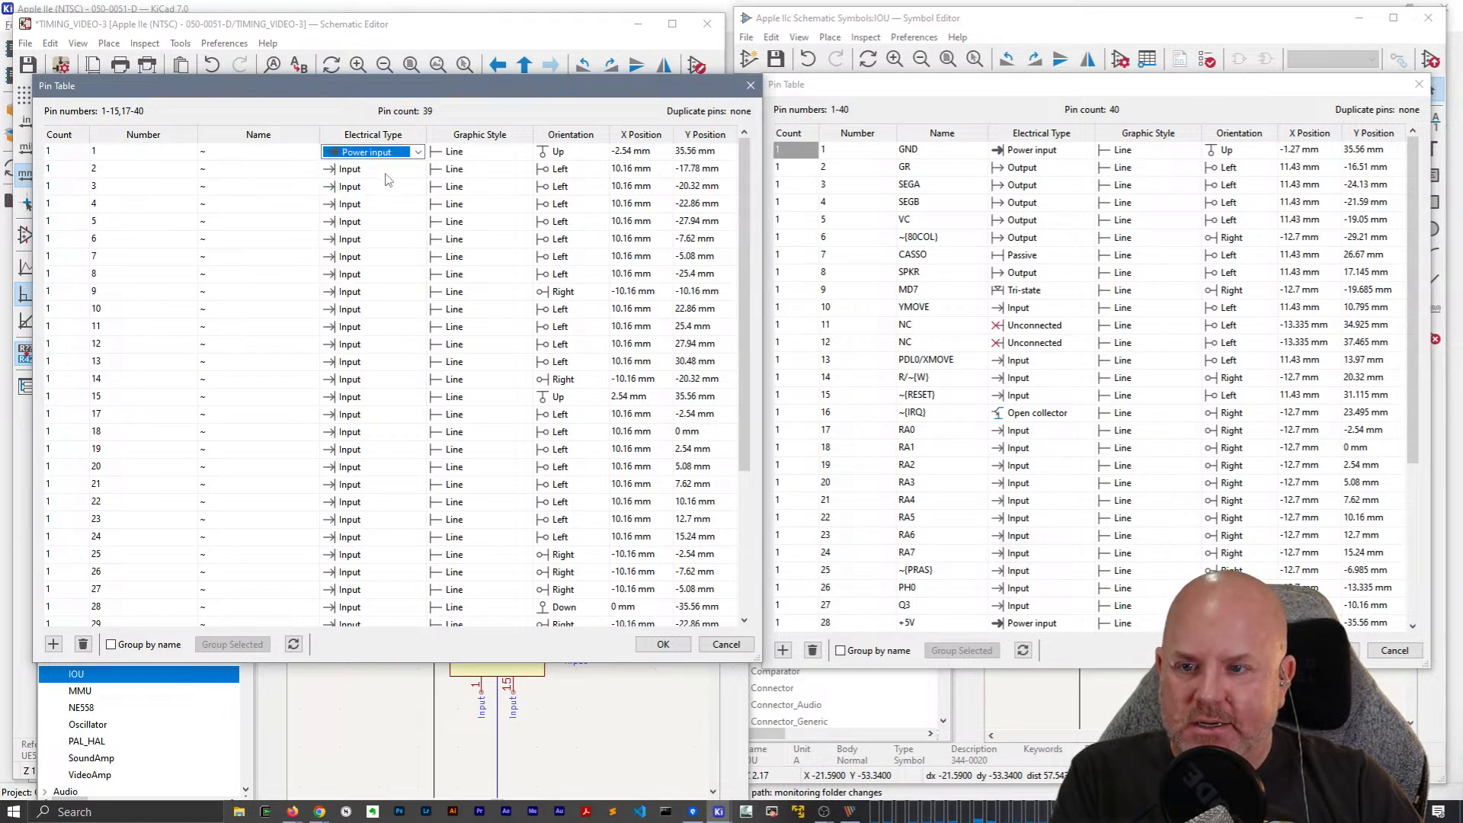
click(389, 178)
click(389, 177)
click(388, 175)
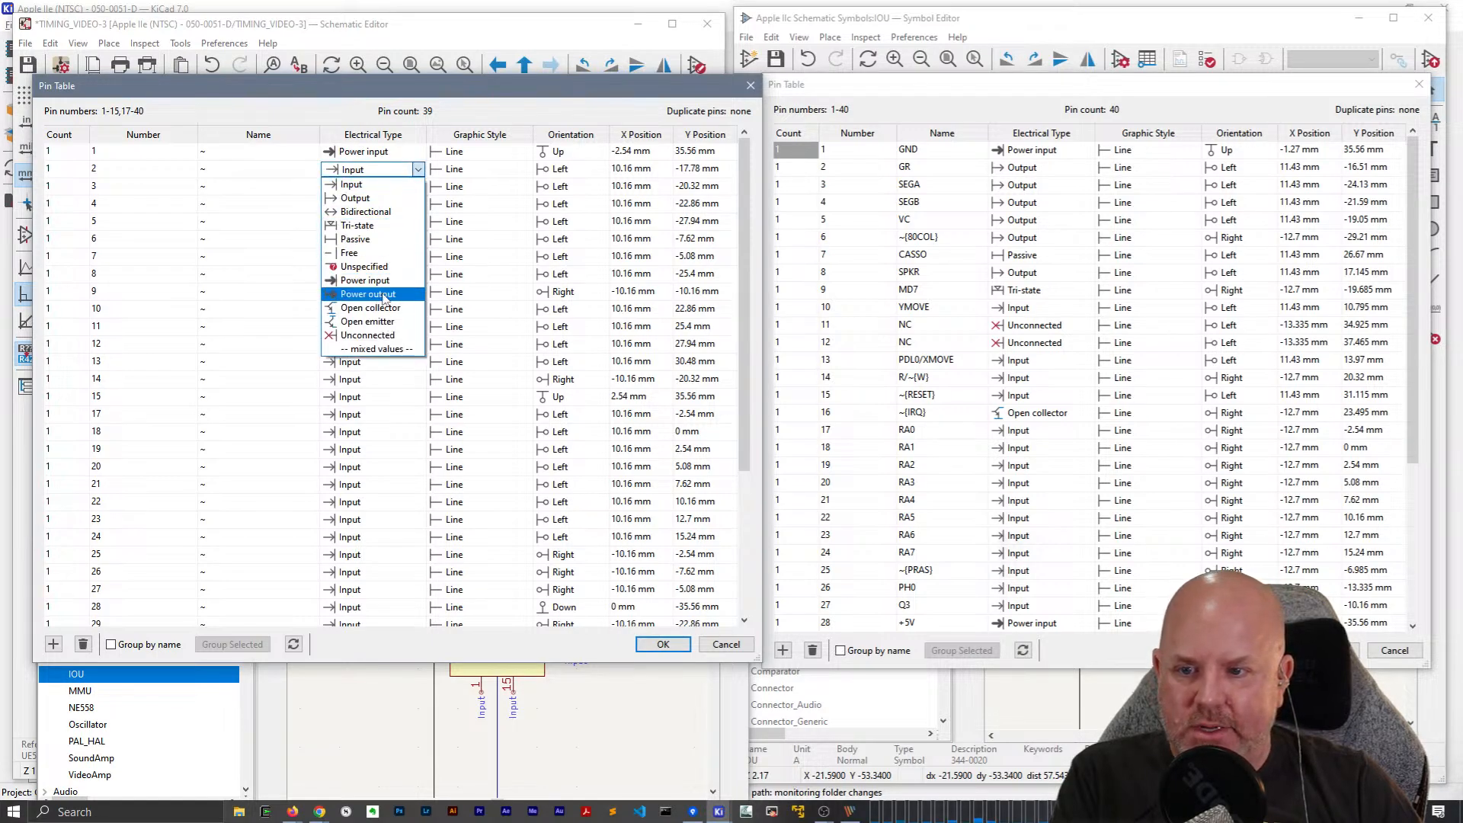
click(365, 198)
Set the electrical type of pins 3, 4, 5 and 6 to Output in the Apple IIe IOU pin table.
click(385, 186)
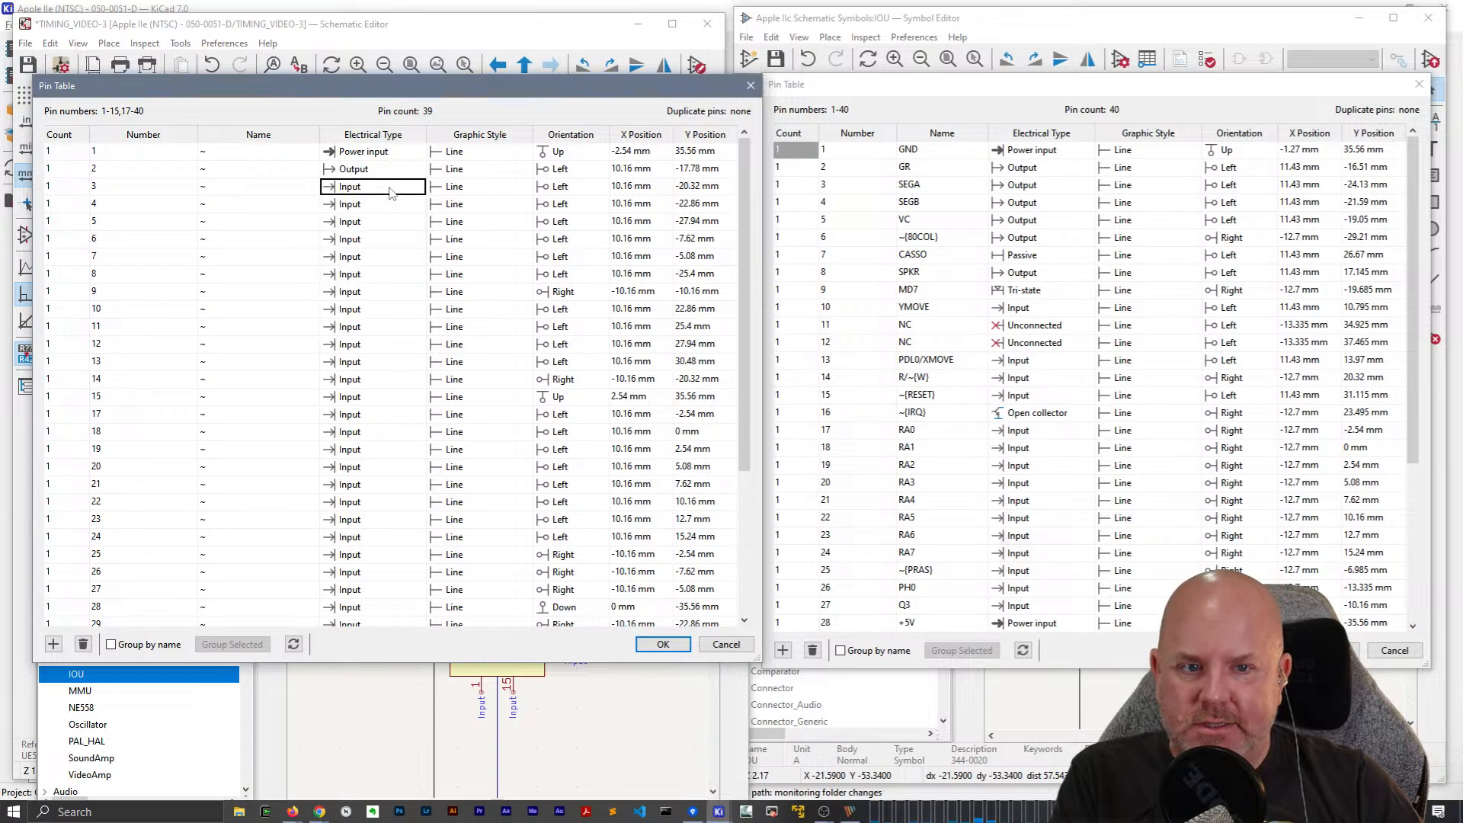
click(385, 187)
click(385, 187)
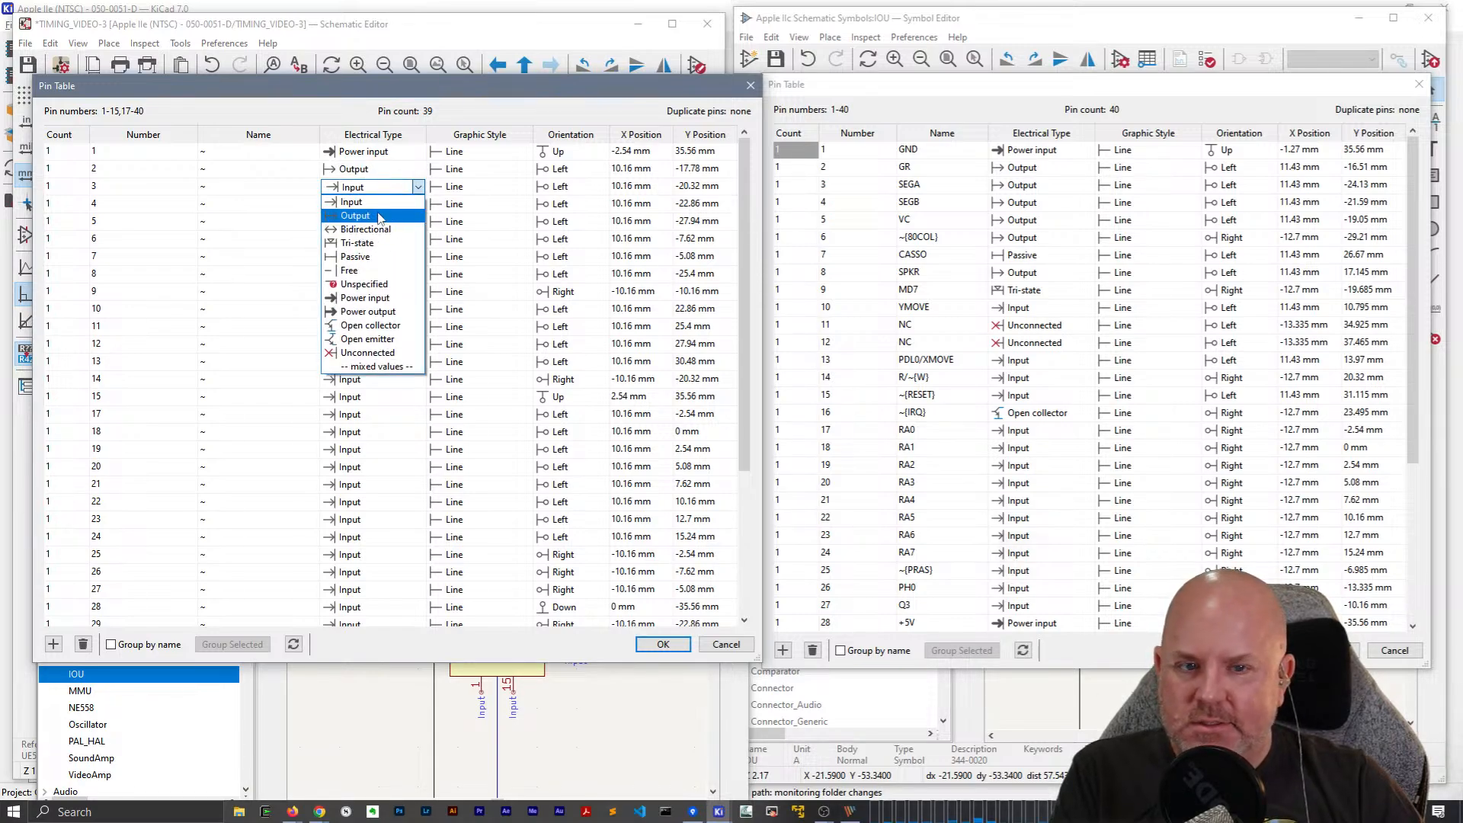
click(379, 216)
click(379, 208)
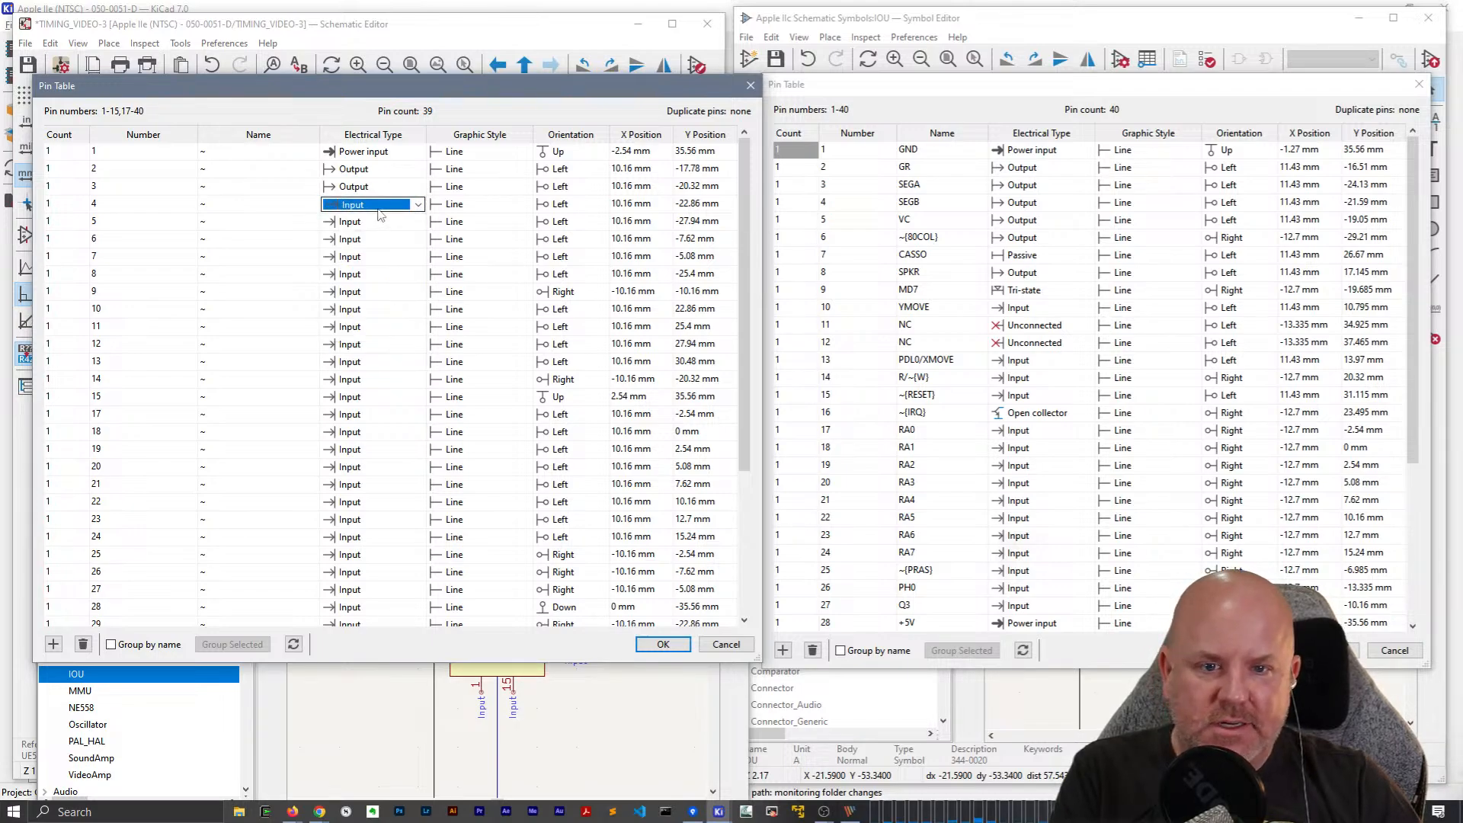
key(o)
click(376, 225)
click(376, 226)
key(o)
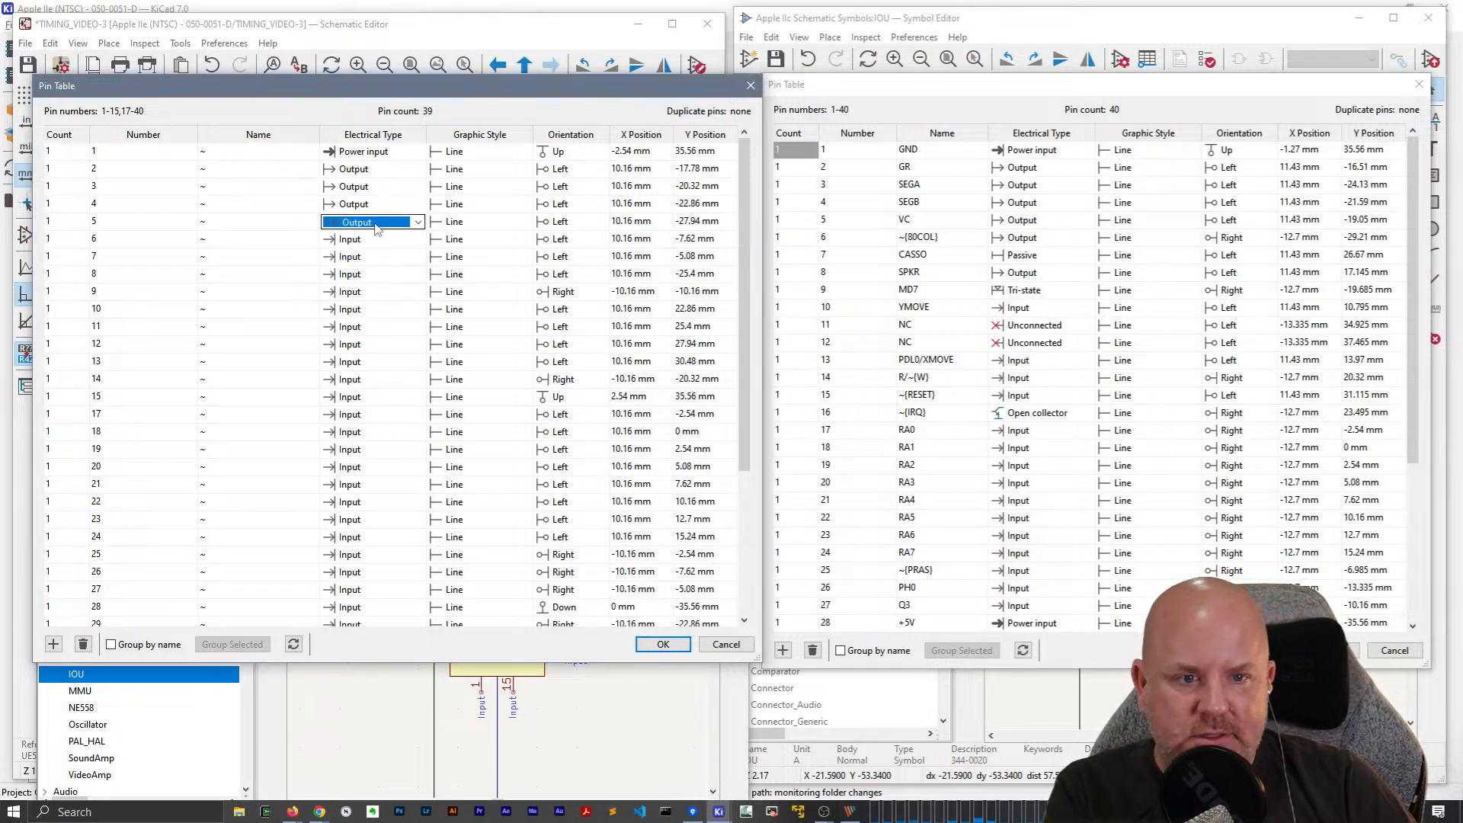
click(376, 238)
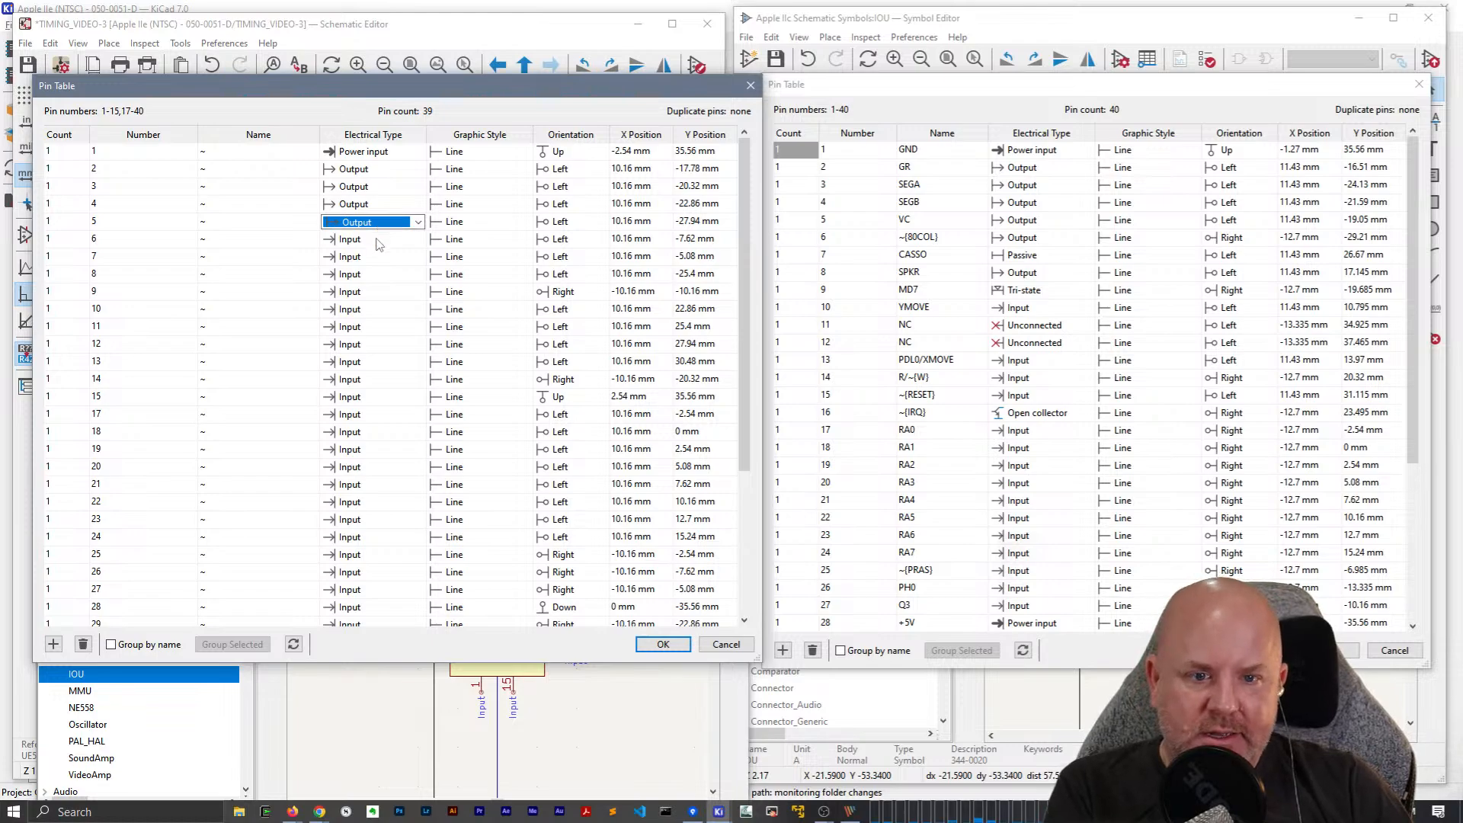
click(378, 239)
key(o)
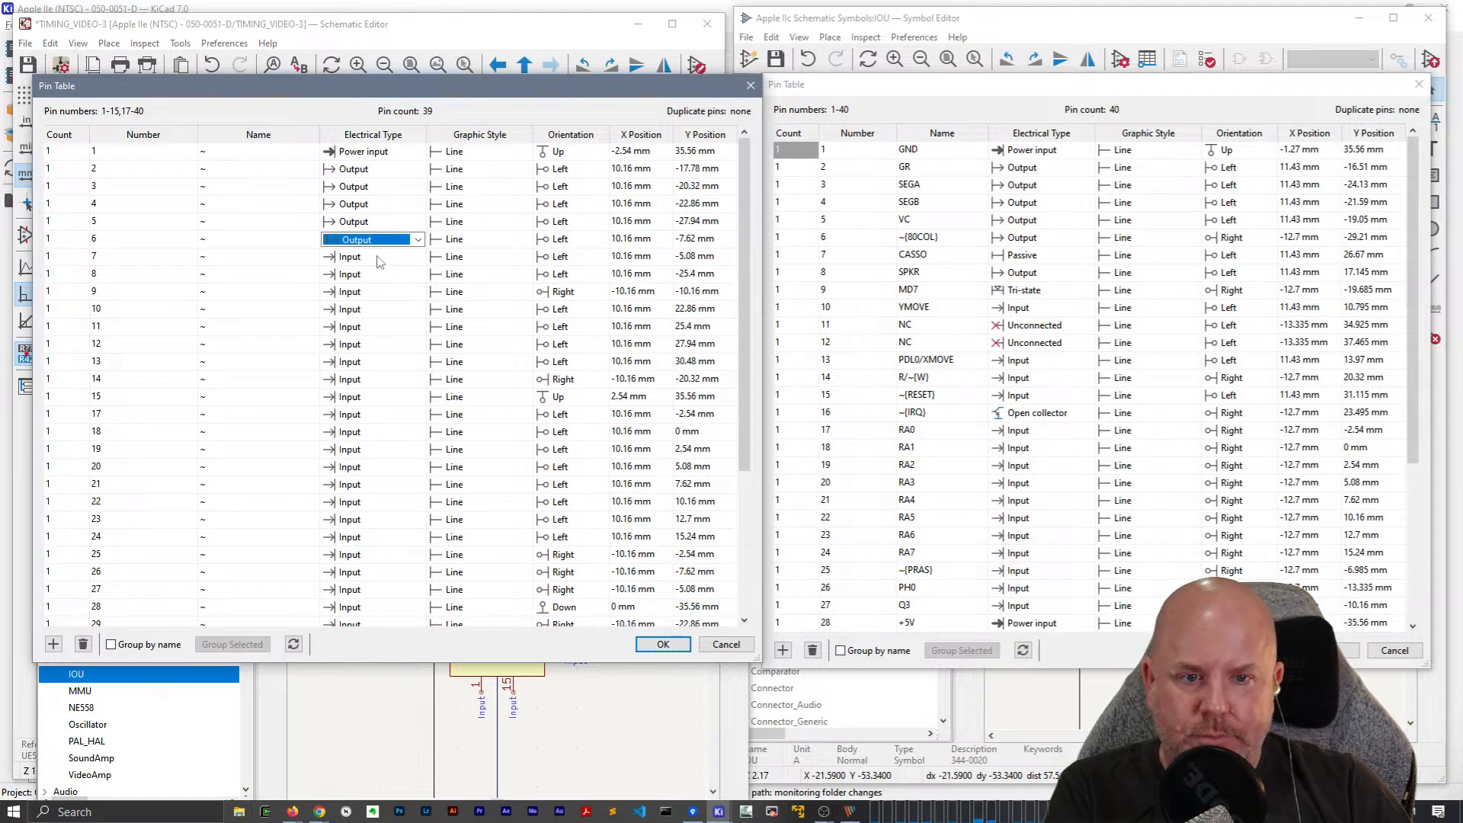
Set pin 7's electrical type to Passive and pin 8's to Output in the Apple IIe IOU pin table.
click(377, 257)
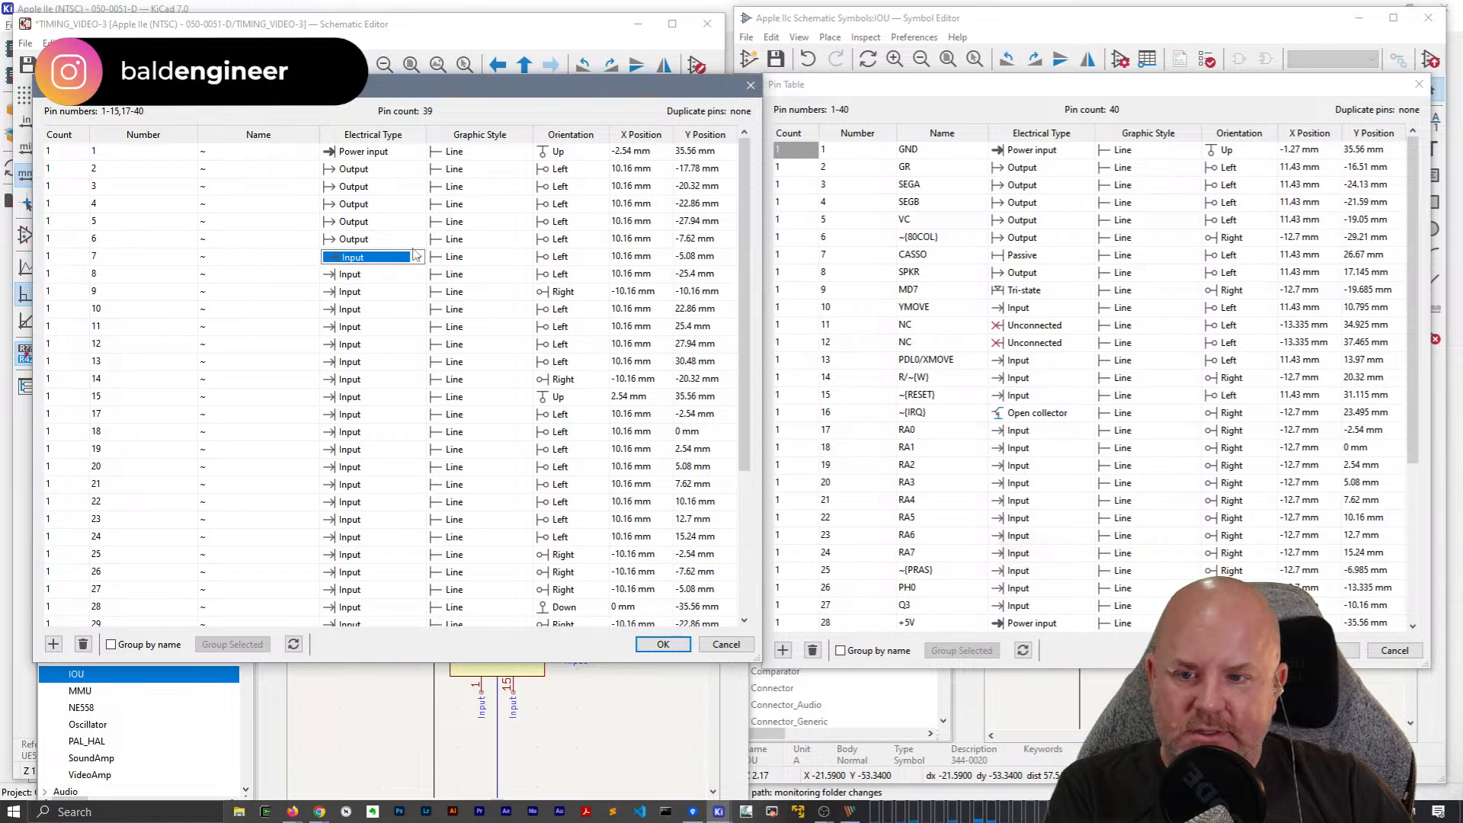
click(417, 256)
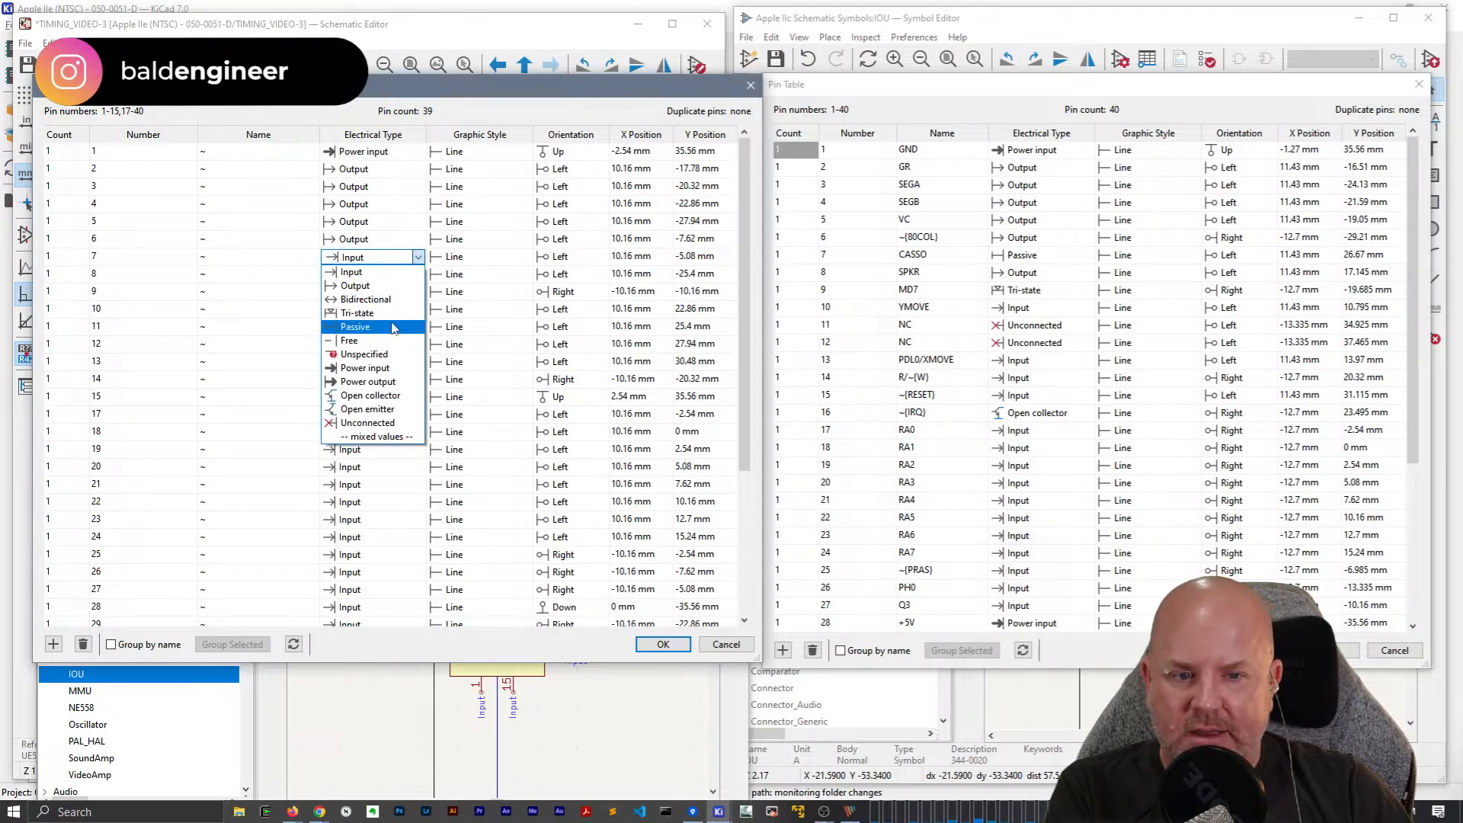
click(394, 328)
click(368, 274)
click(369, 275)
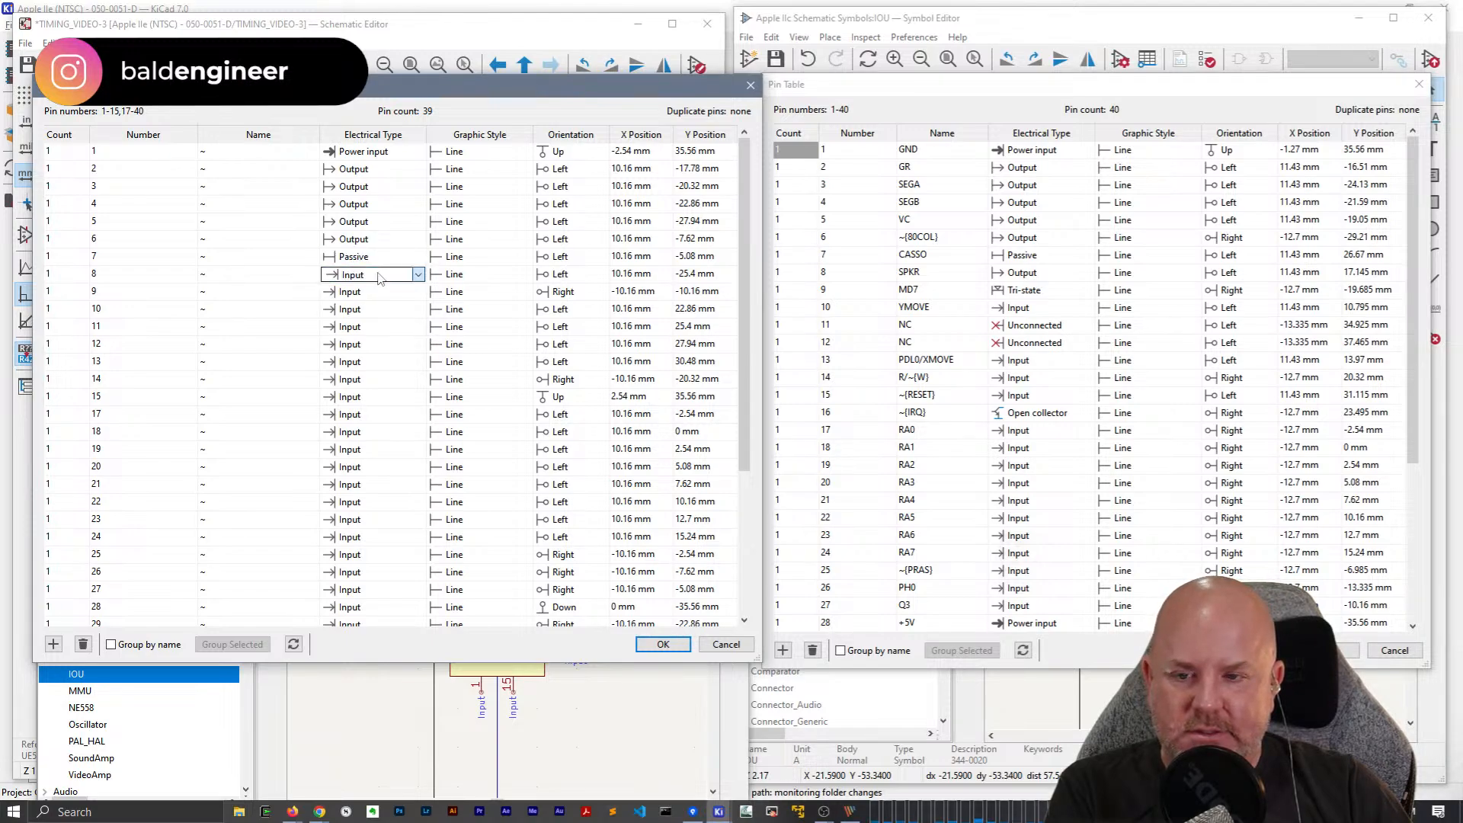
click(374, 308)
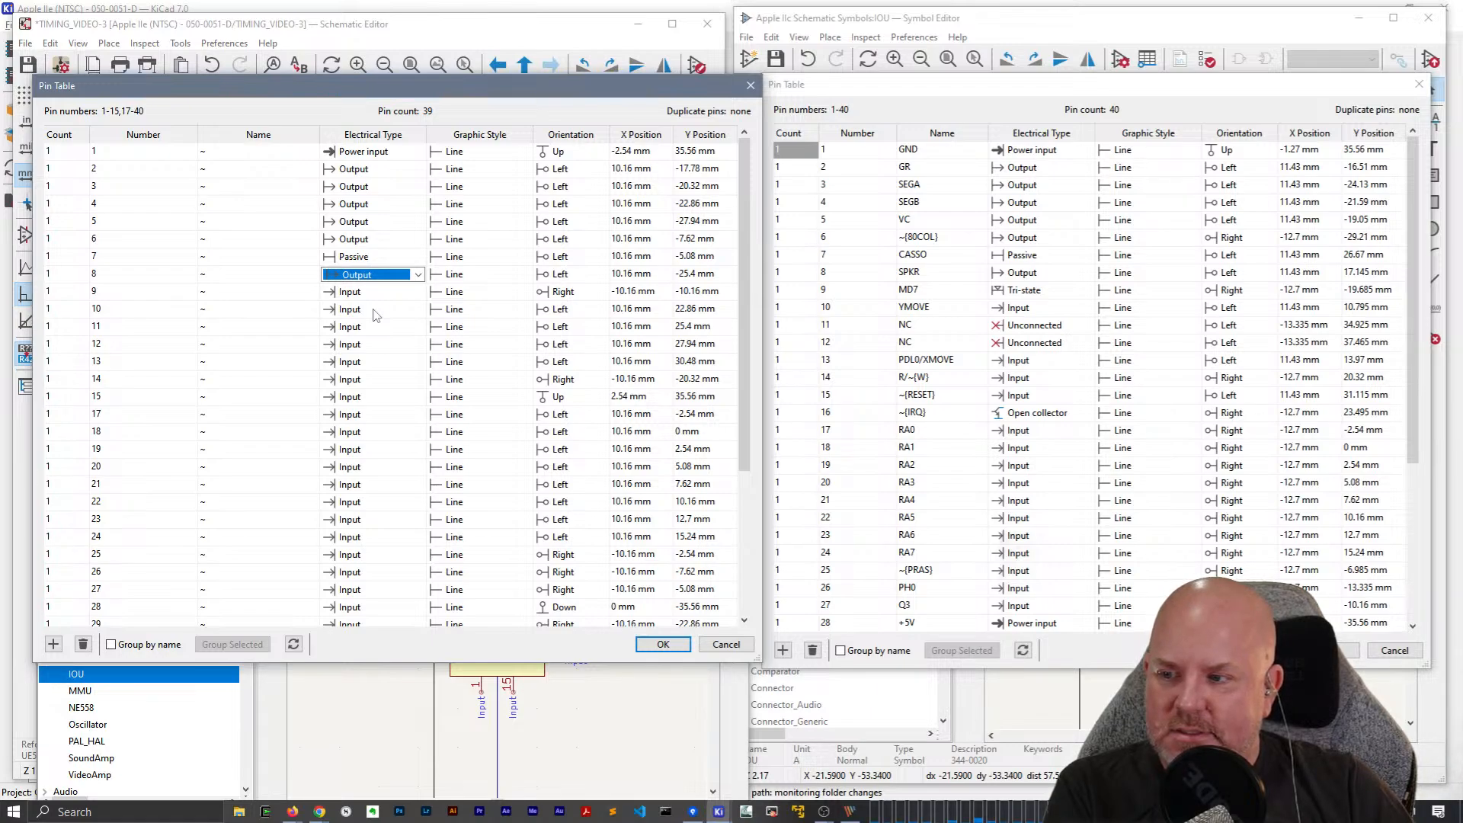
Set pin 9's electrical type to Tri-state in the Apple IIe IOU pin table and check pin 10's type.
click(394, 293)
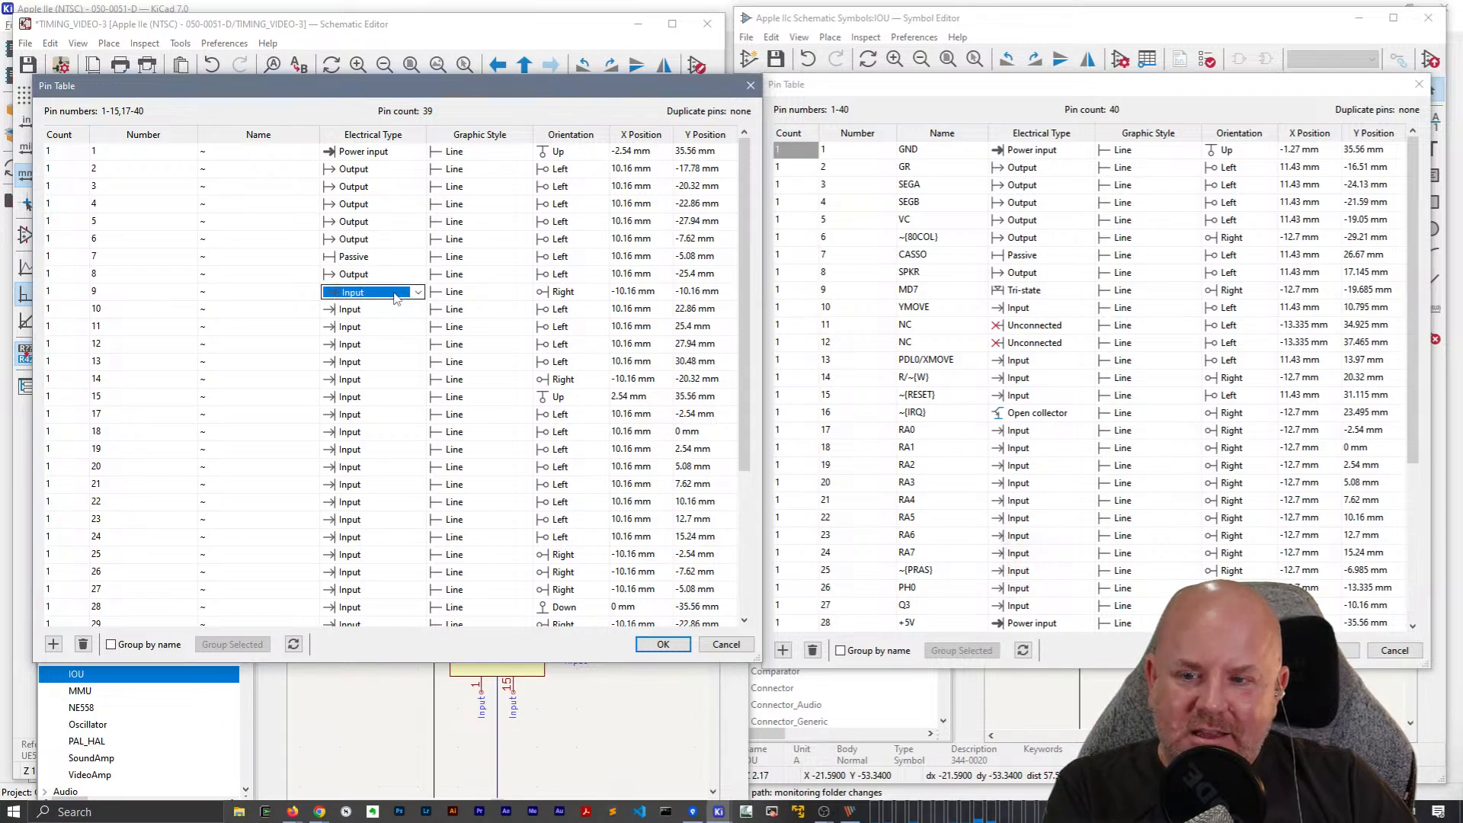
key(o)
key(t)
click(395, 309)
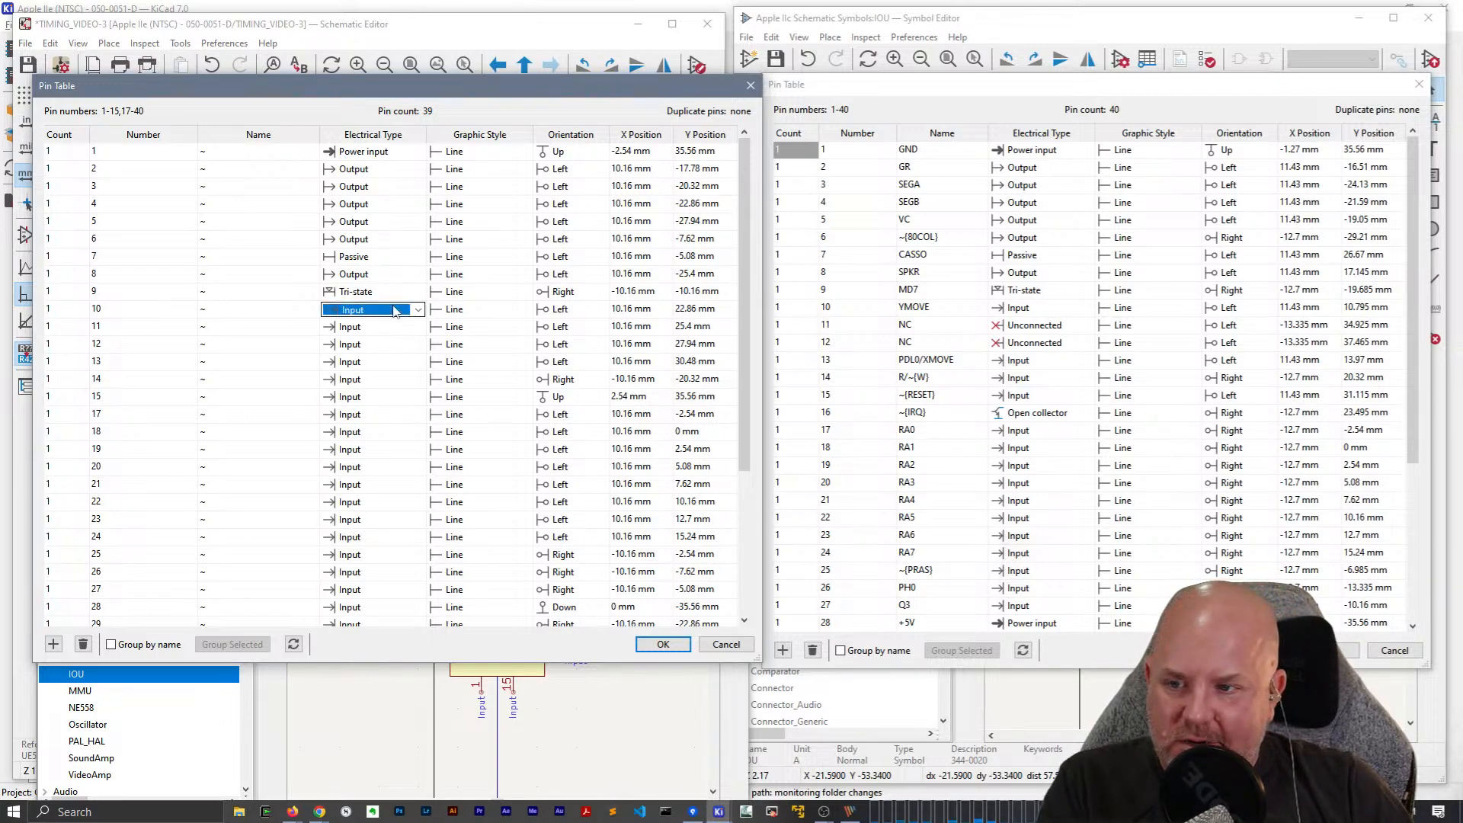
Set the electrical type of pins 11 and 12 to Unconnected in the Apple IIe IOU pin table.
click(383, 327)
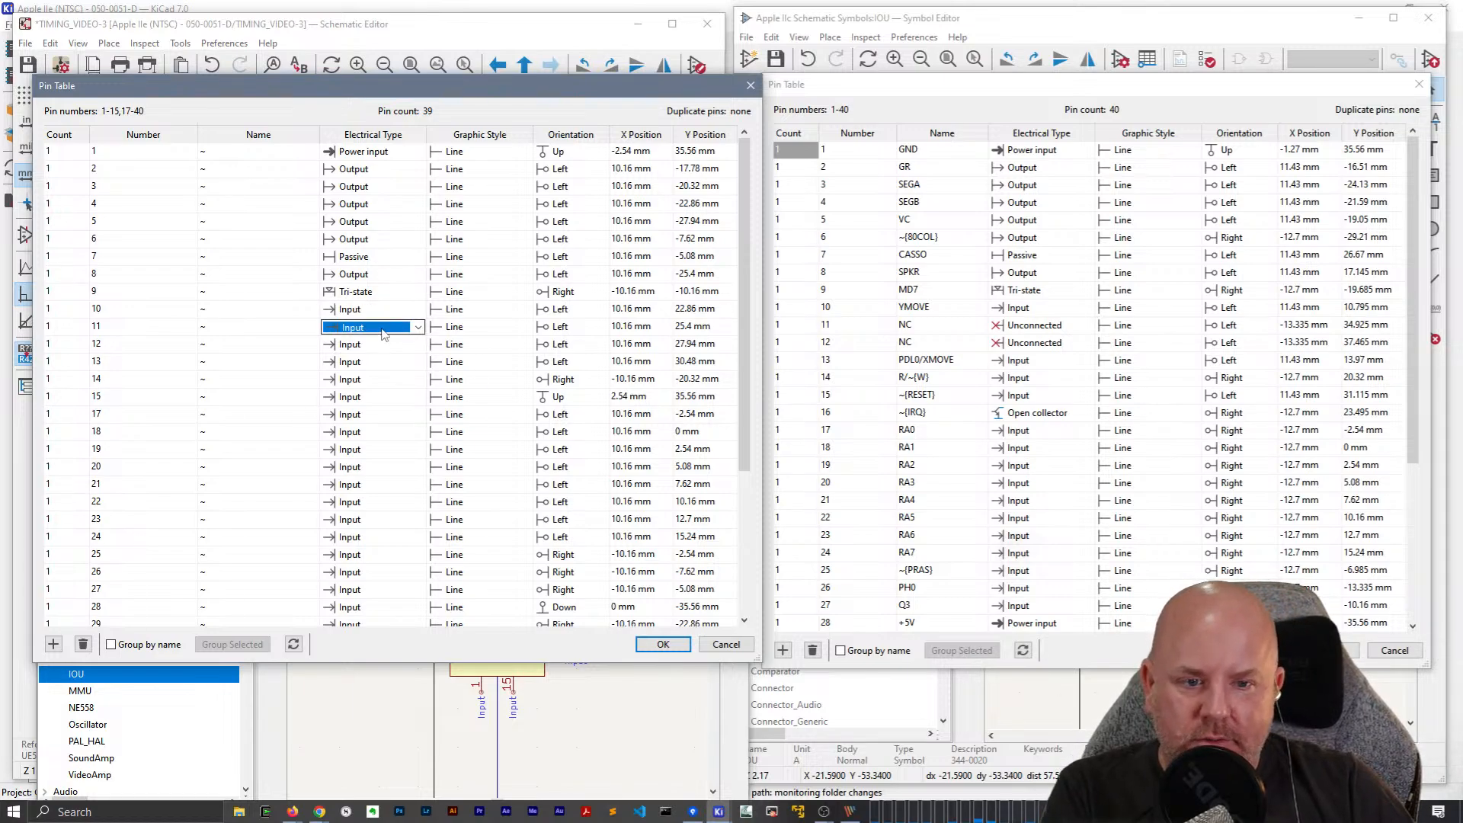
click(384, 334)
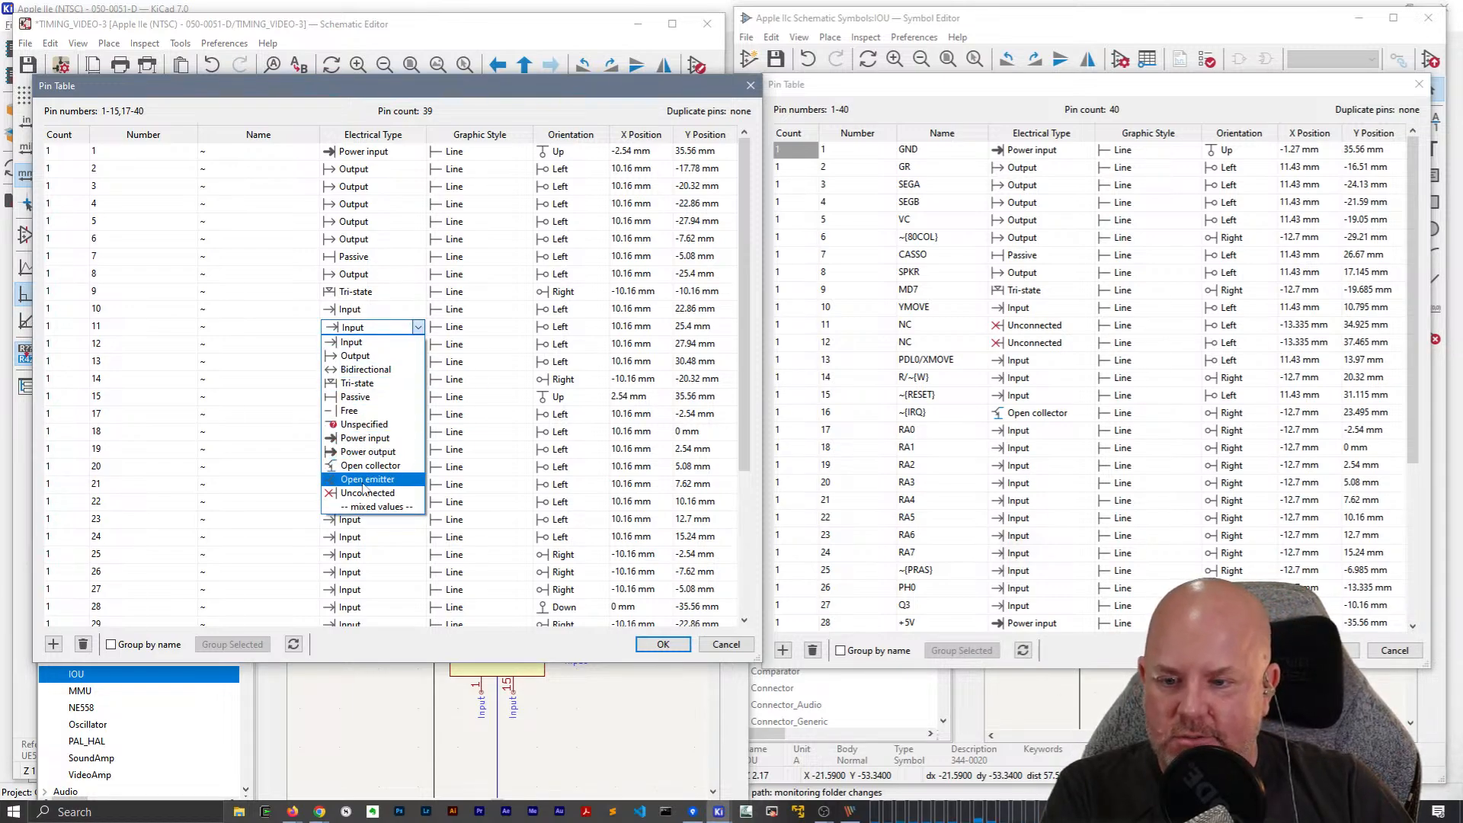
click(368, 493)
click(379, 346)
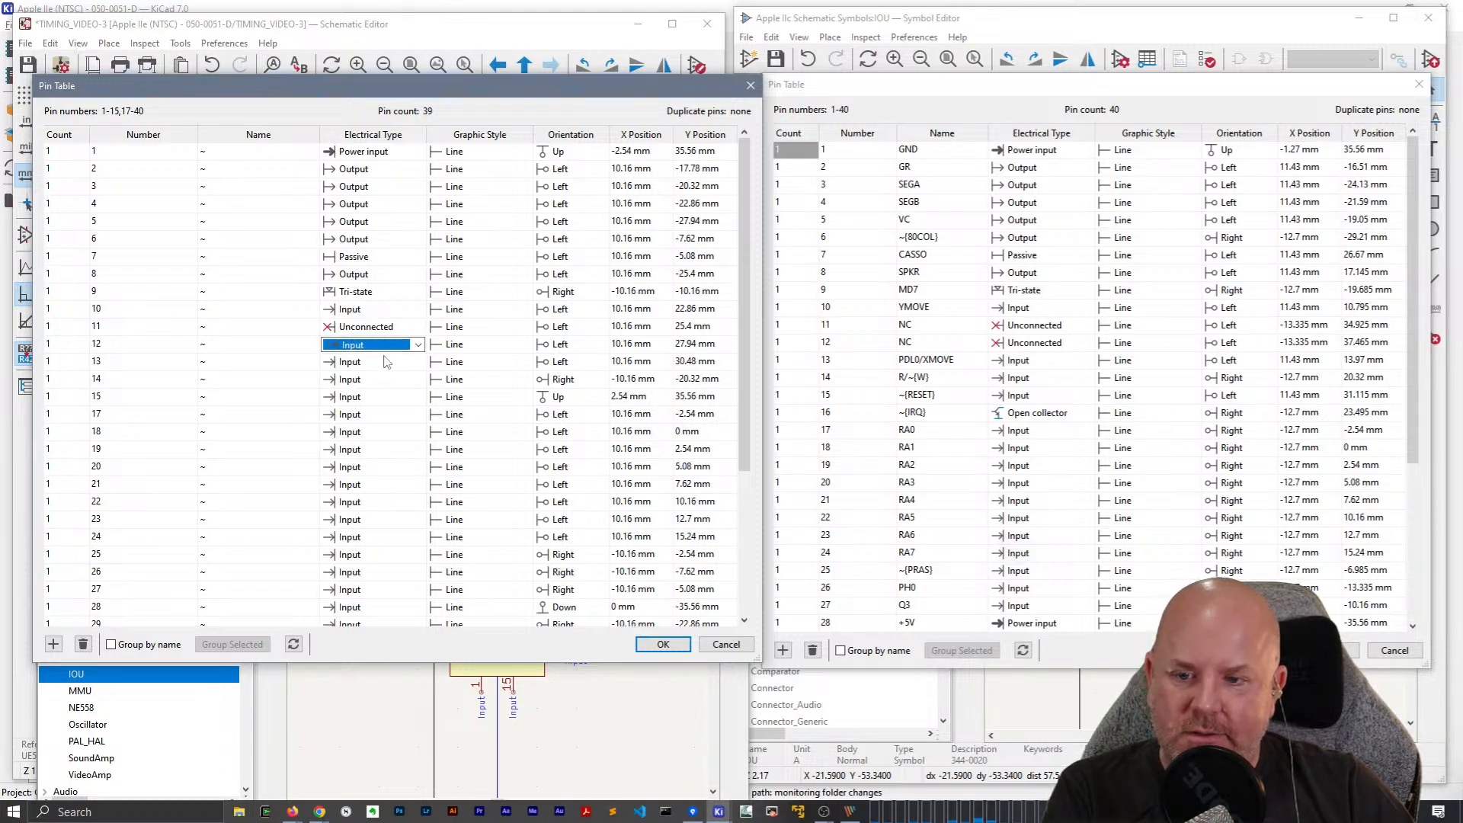
click(384, 346)
click(381, 511)
Compare the electrical types of pins 13 through 18 in the Apple IIe IOU pin table with the Apple IIc reference table.
click(396, 363)
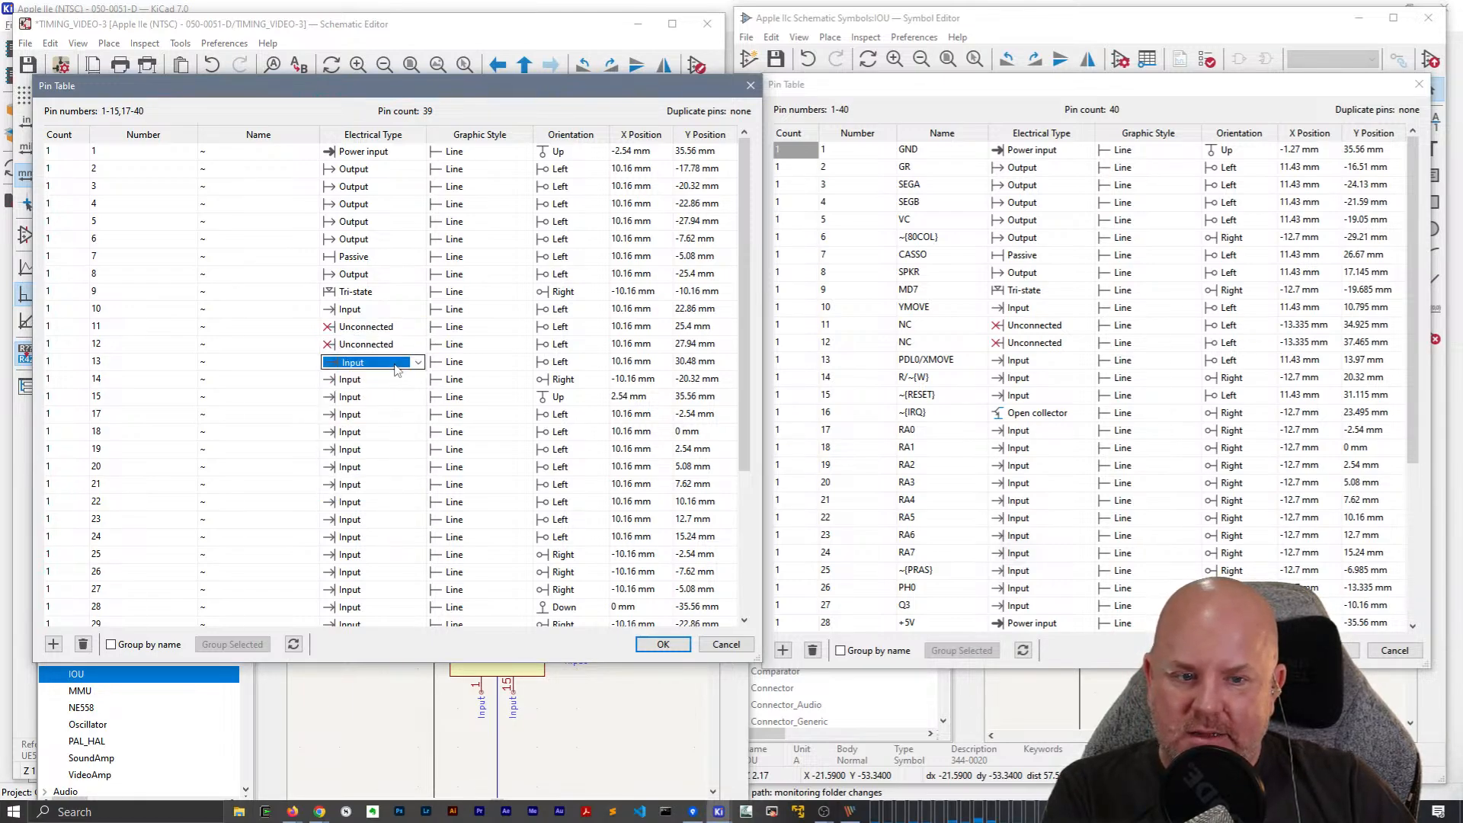
click(396, 380)
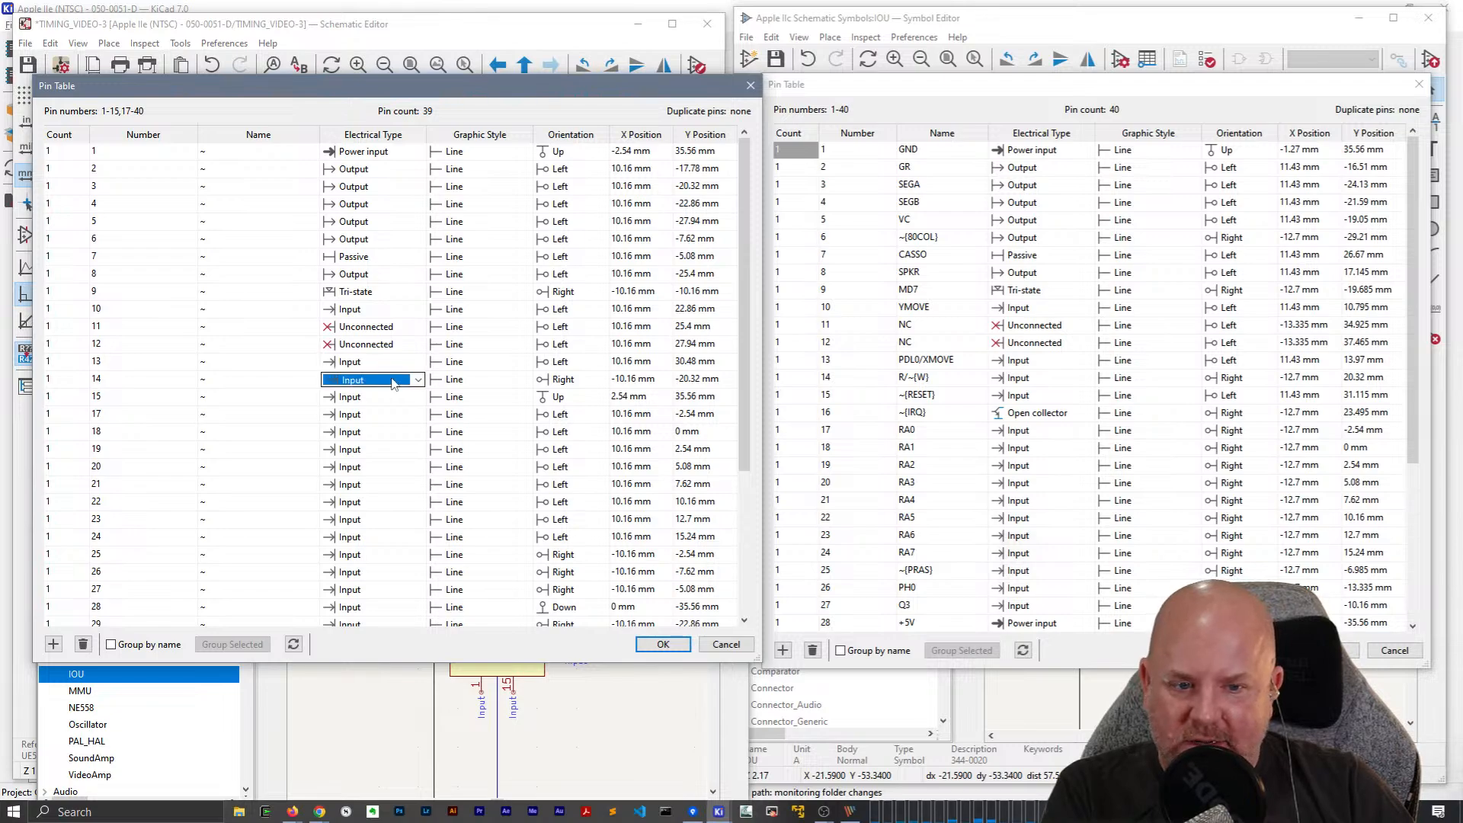
click(392, 398)
click(390, 415)
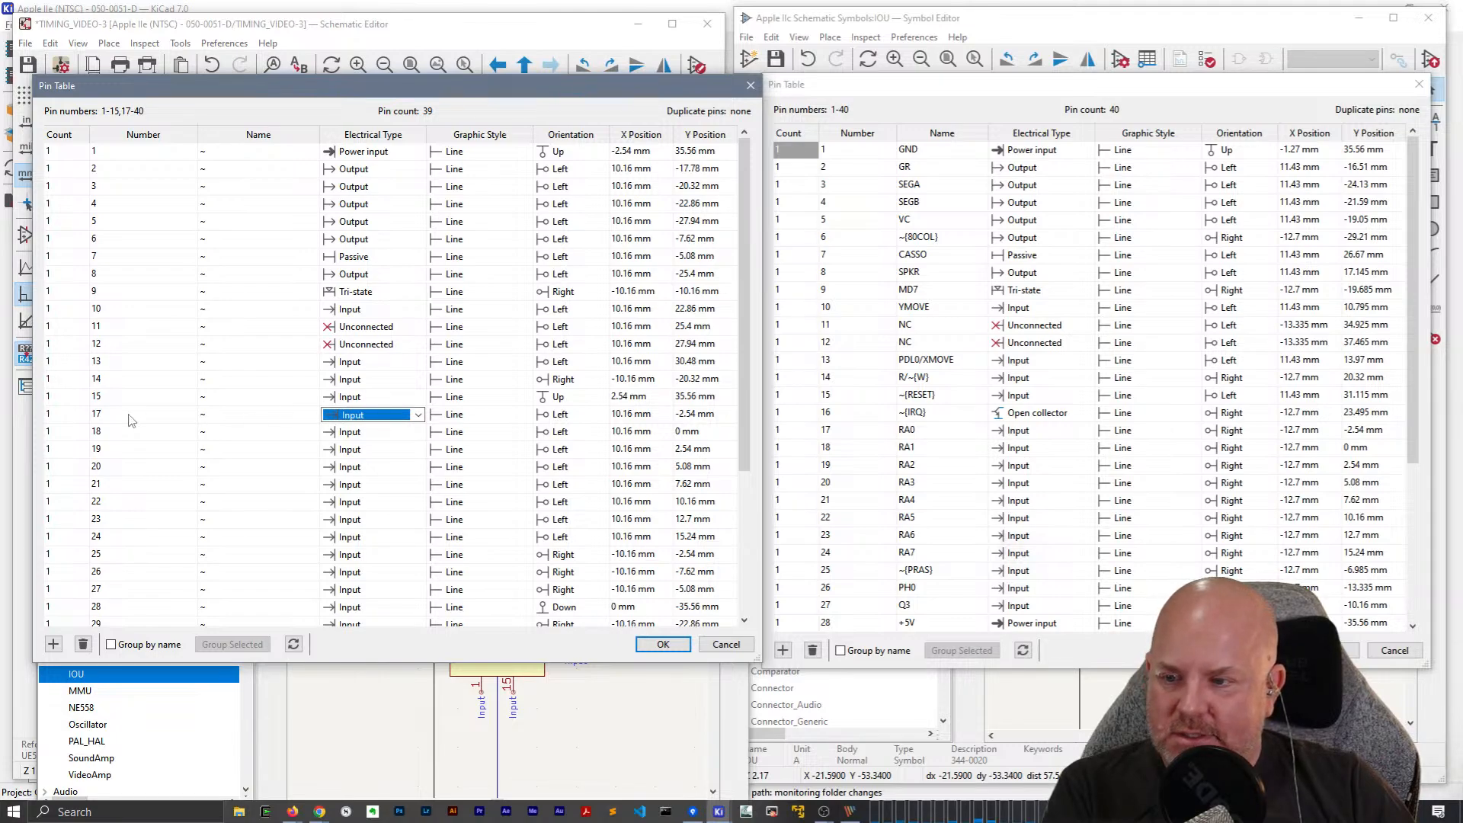
scroll(129, 419, down, 4)
scroll(131, 419, up, 4)
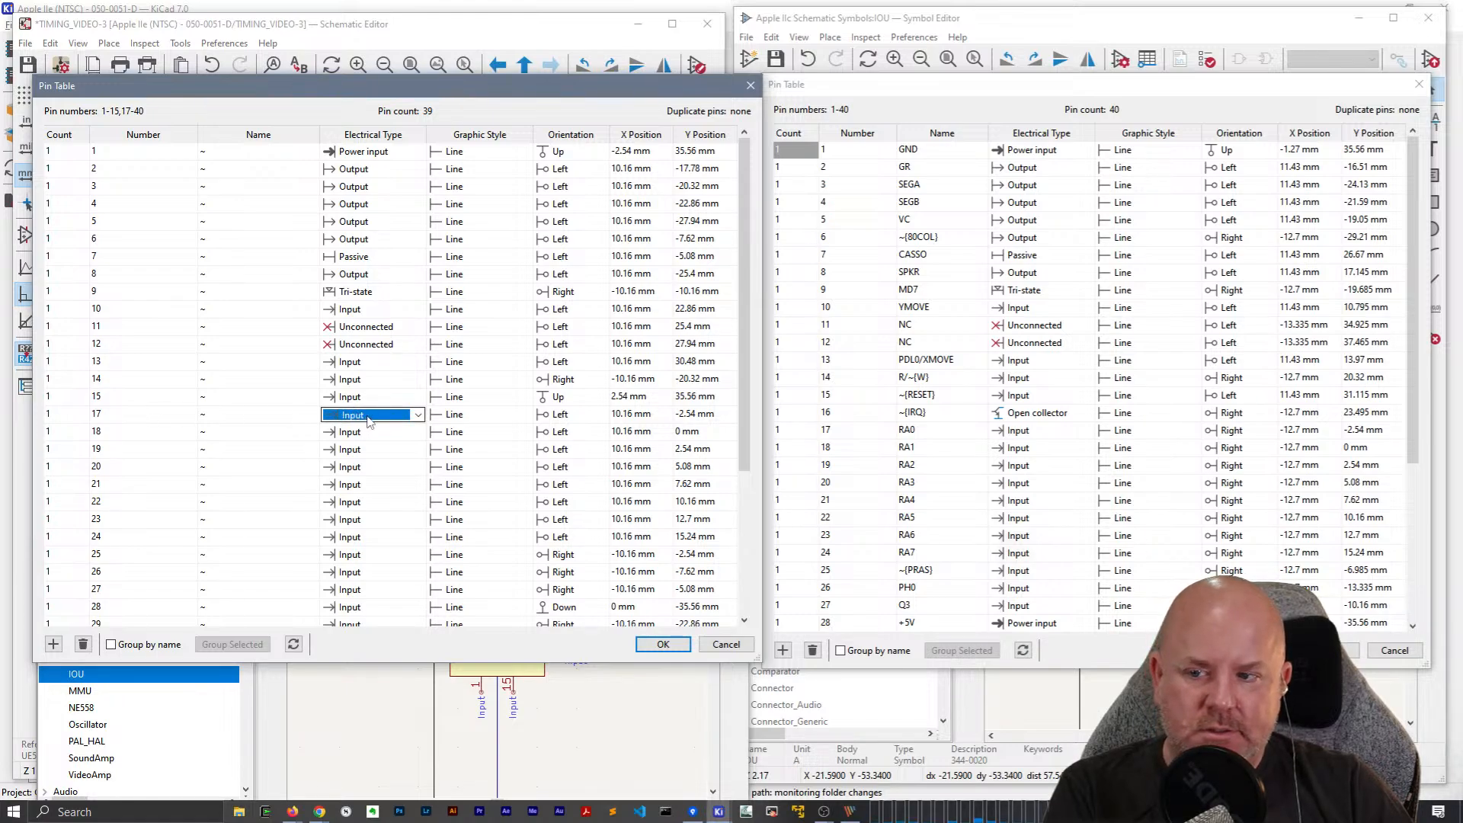
click(386, 434)
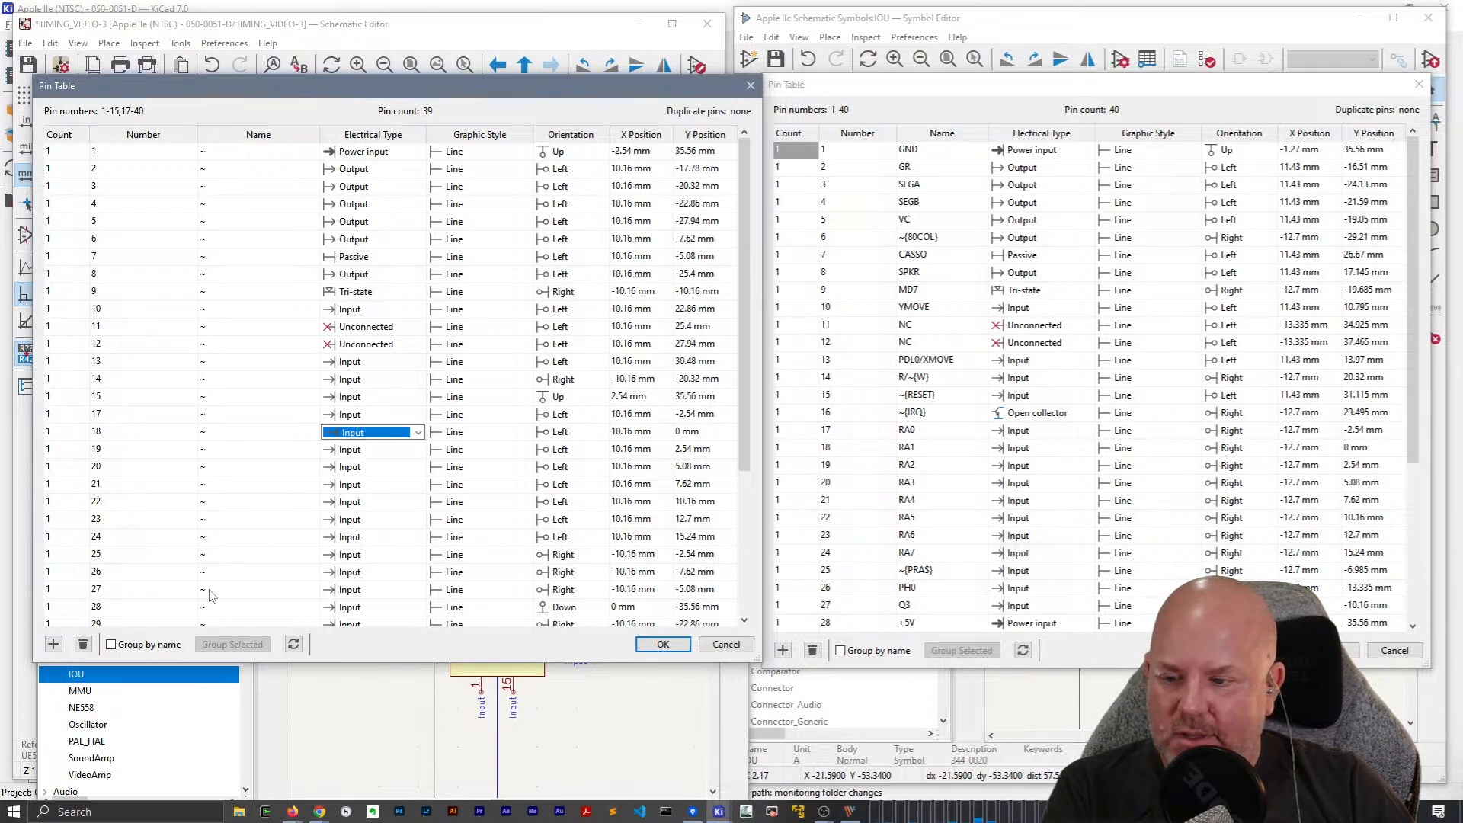
Set pin 28's electrical type to Power input in the Apple IIe IOU pin table.
scroll(238, 576, down, 1)
click(366, 578)
click(396, 576)
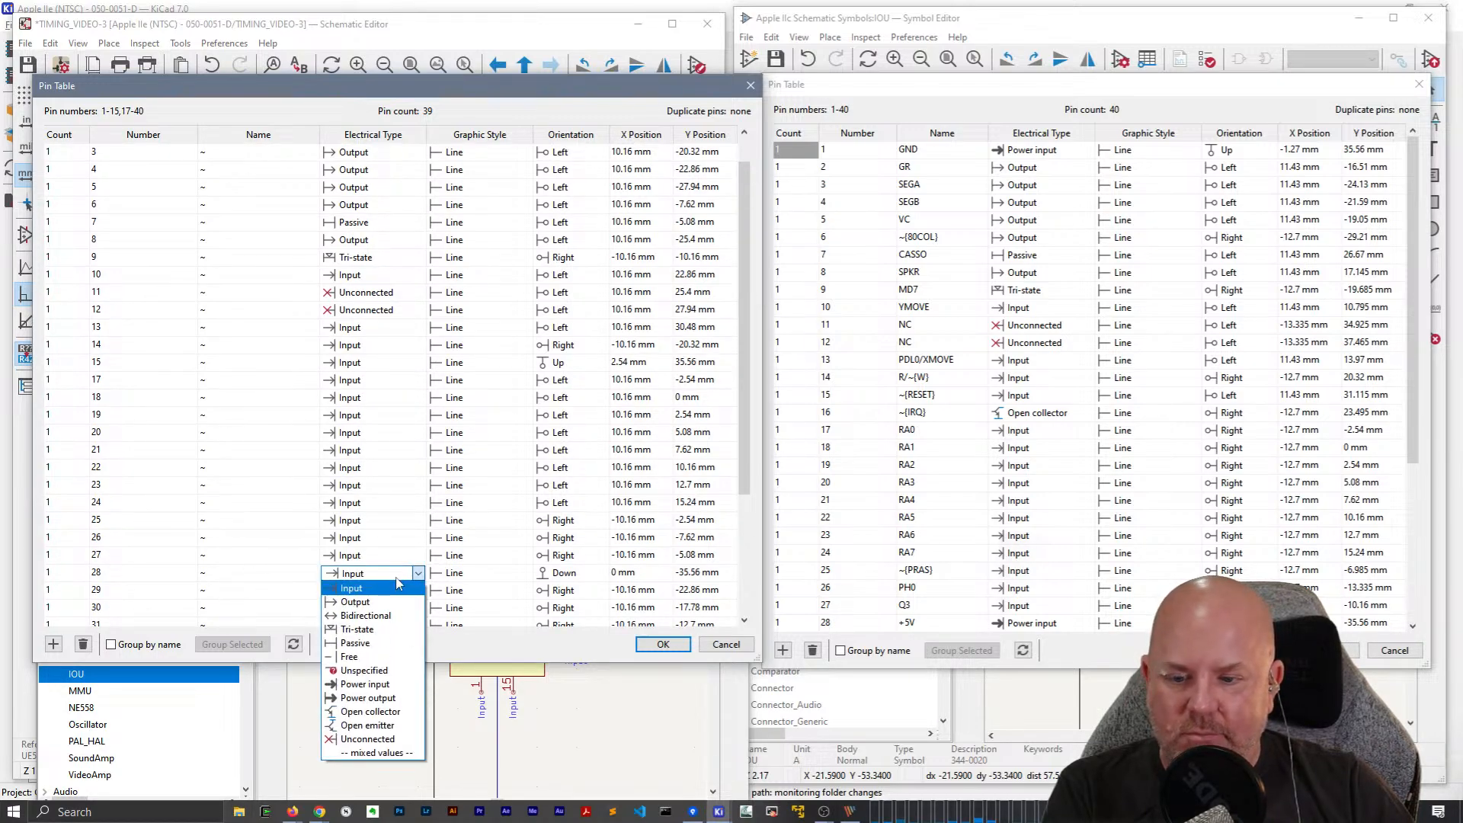
click(365, 684)
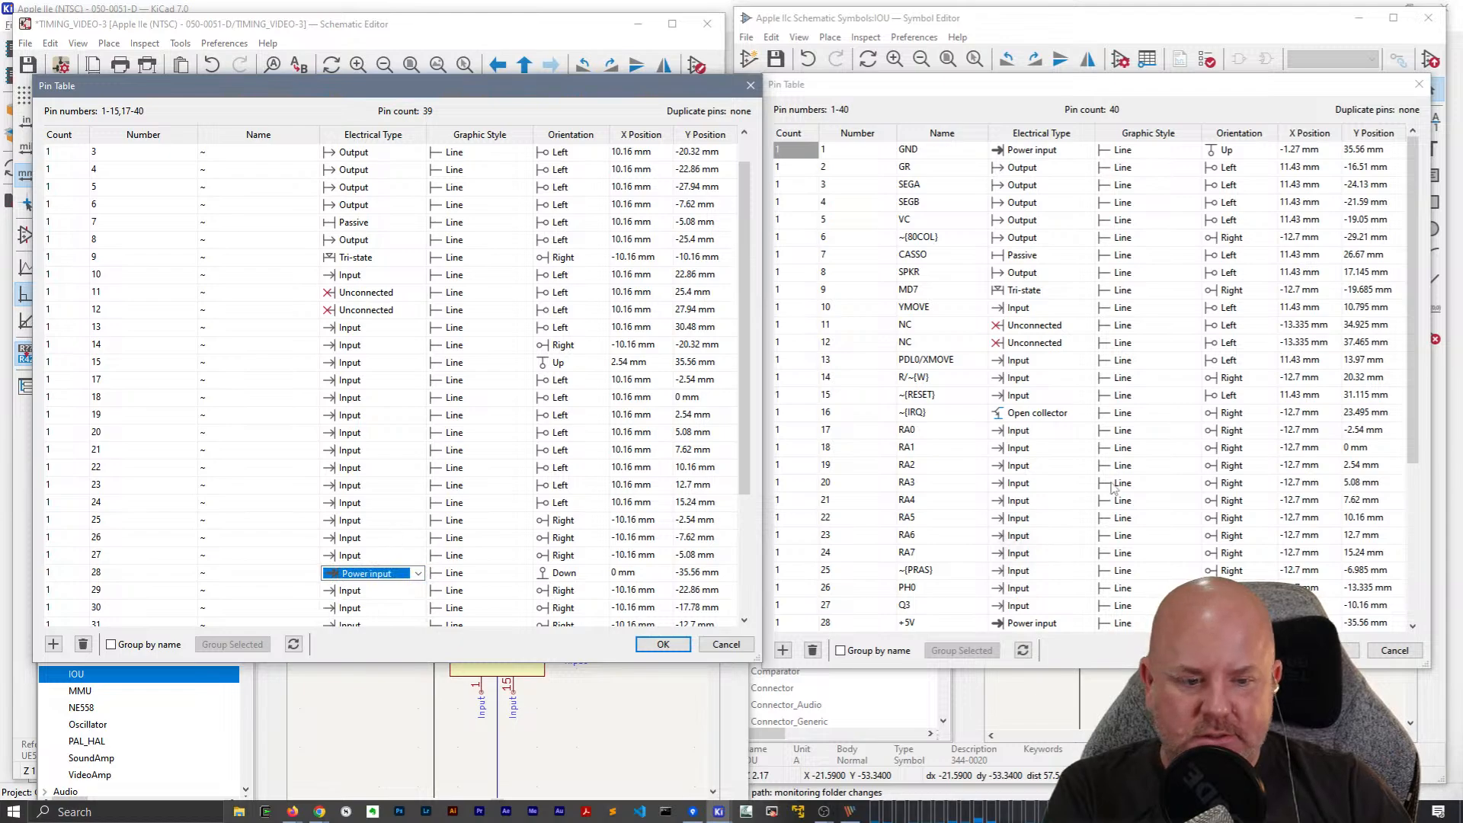
Set the electrical type of pins 40, 39, 38 and 37 to Output in the Apple IIe IOU pin table.
scroll(1114, 488, down, 3)
scroll(1114, 488, down, 2)
scroll(313, 499, down, 4)
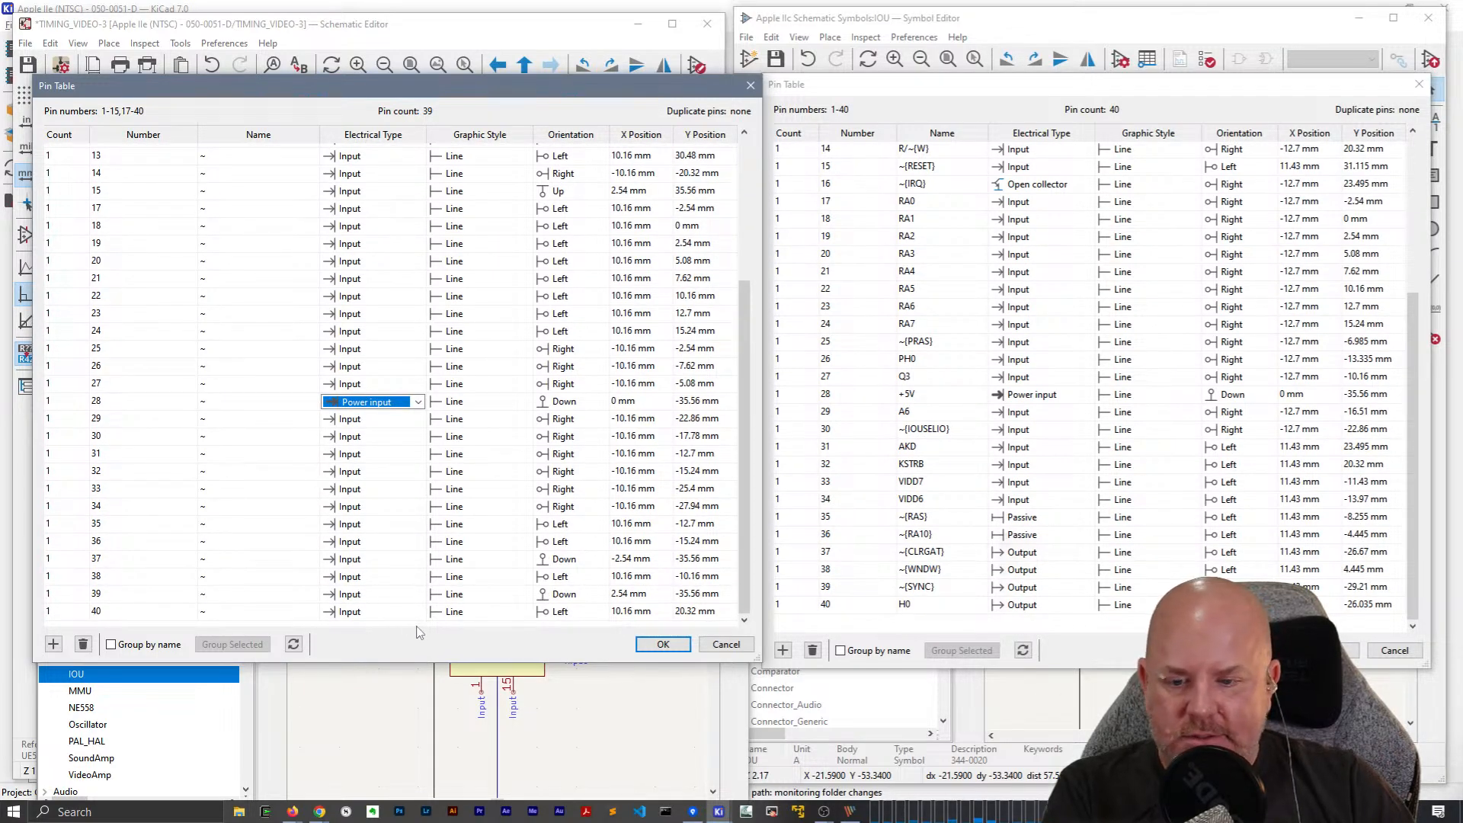
click(402, 613)
key(o)
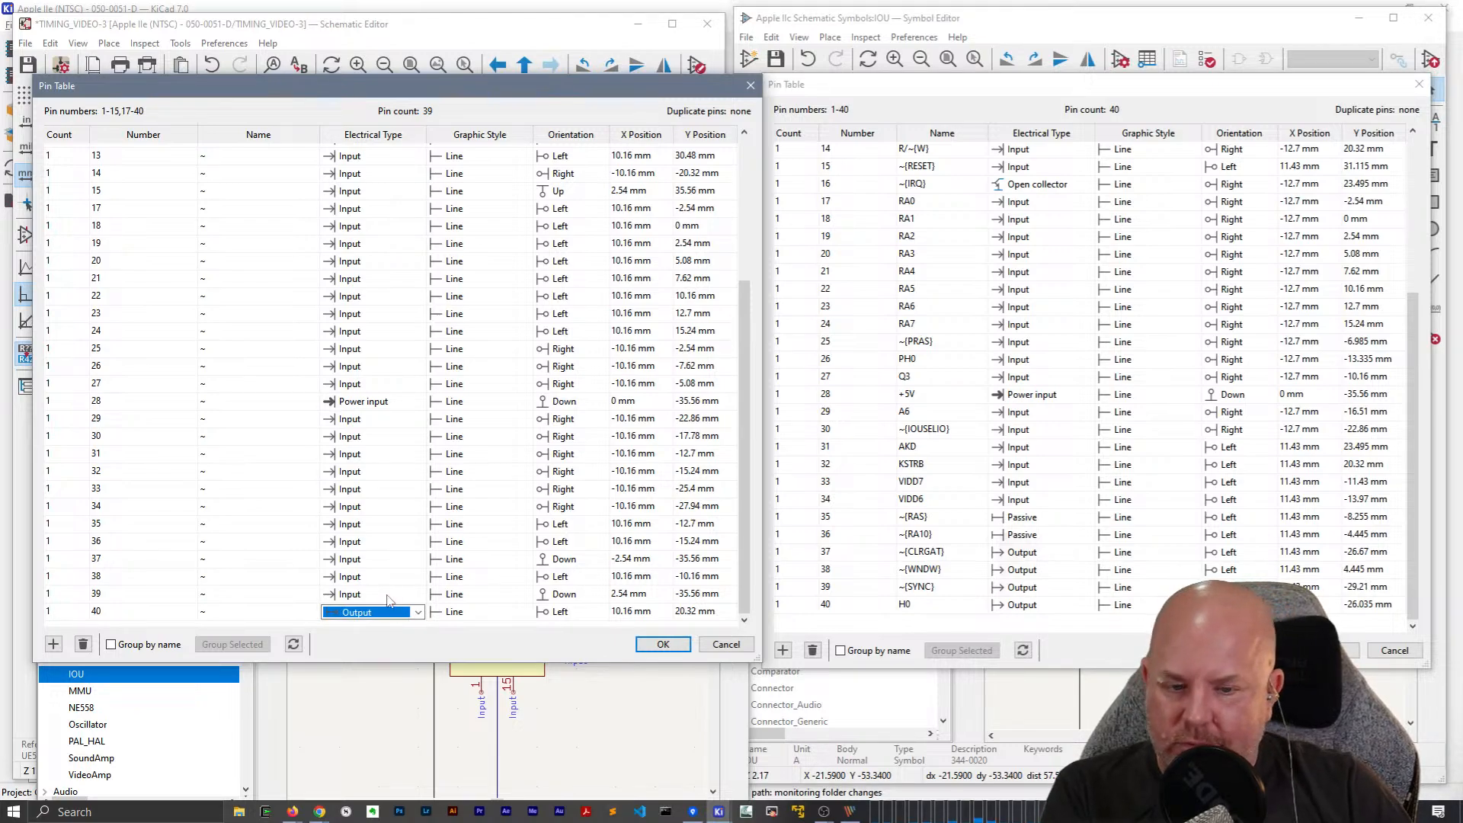
click(386, 598)
key(o)
click(394, 578)
key(o)
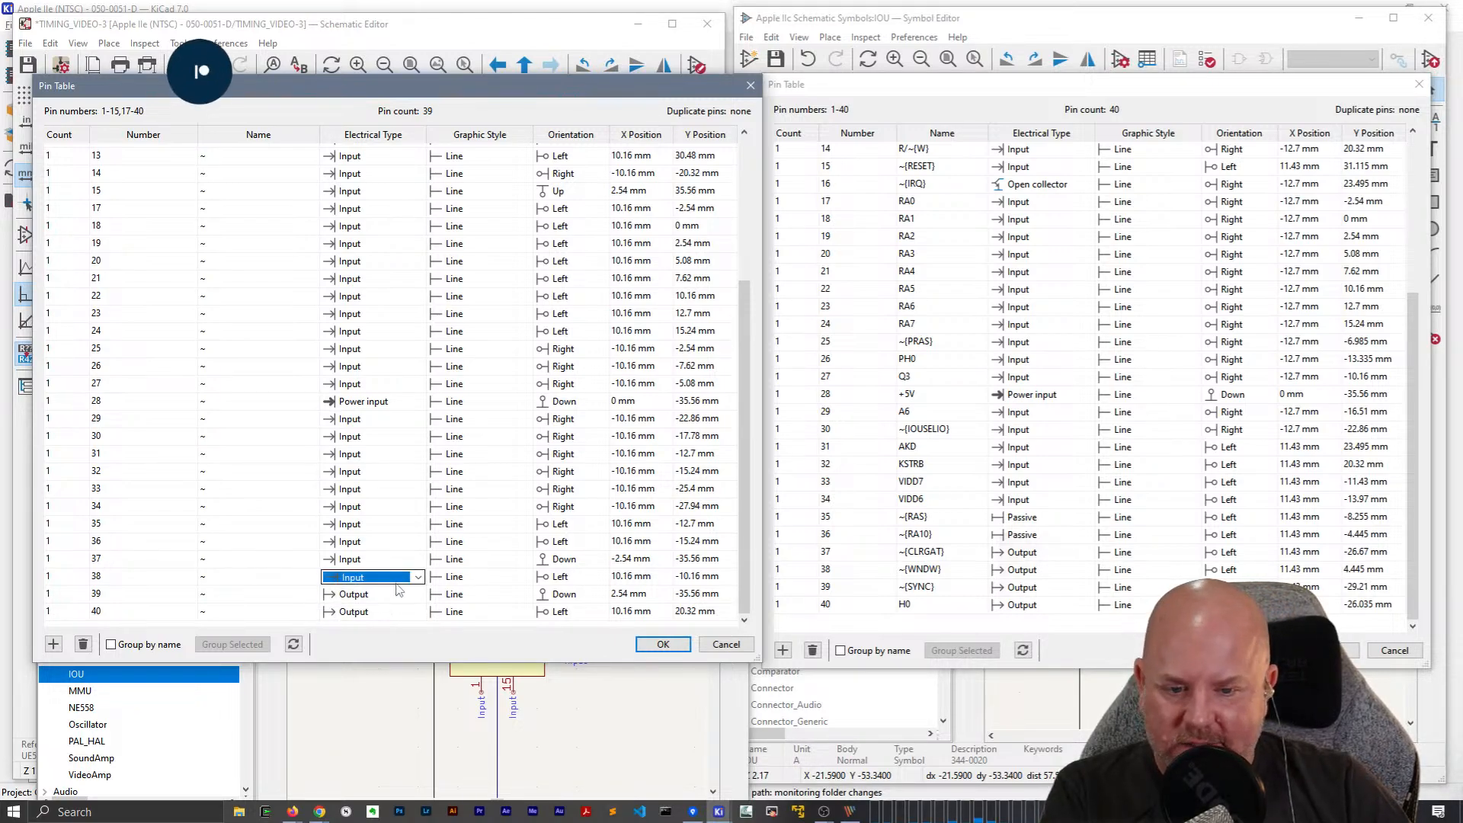
click(396, 560)
key(o)
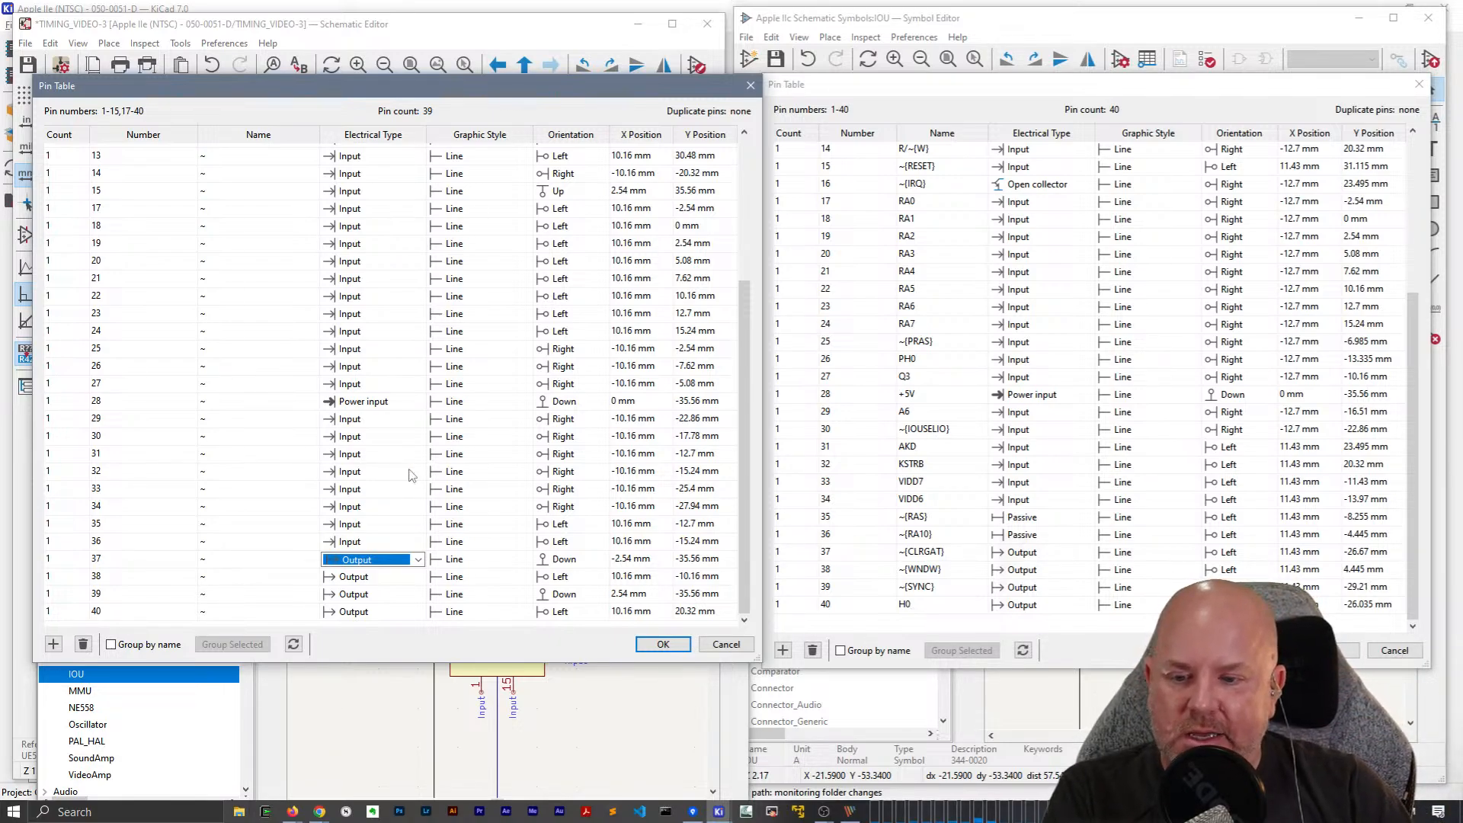
Set the electrical type of pins 36 and 35 to Passive and apply the Apple IIe IOU pin table changes.
click(374, 543)
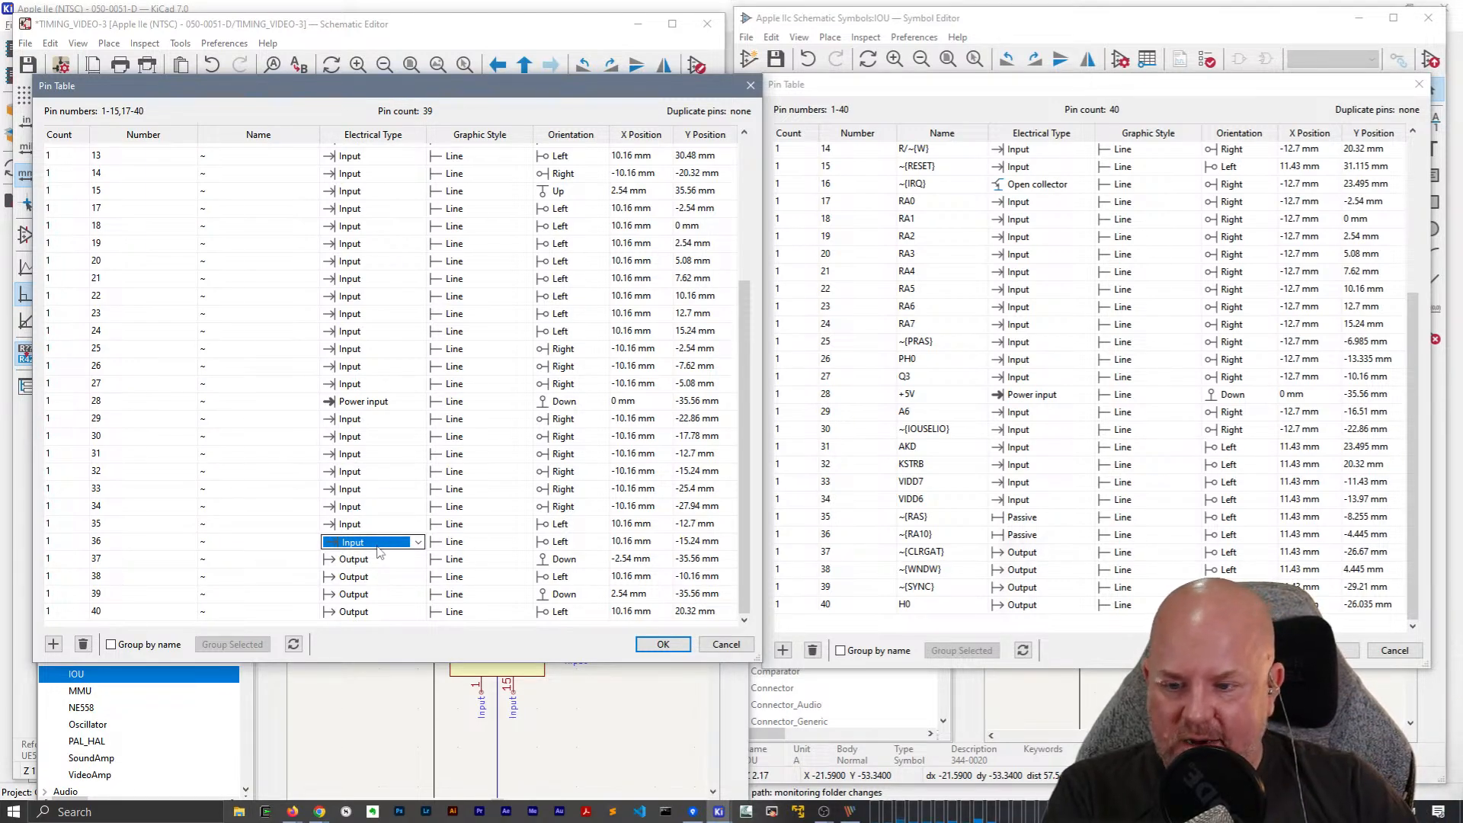
key(p)
click(376, 528)
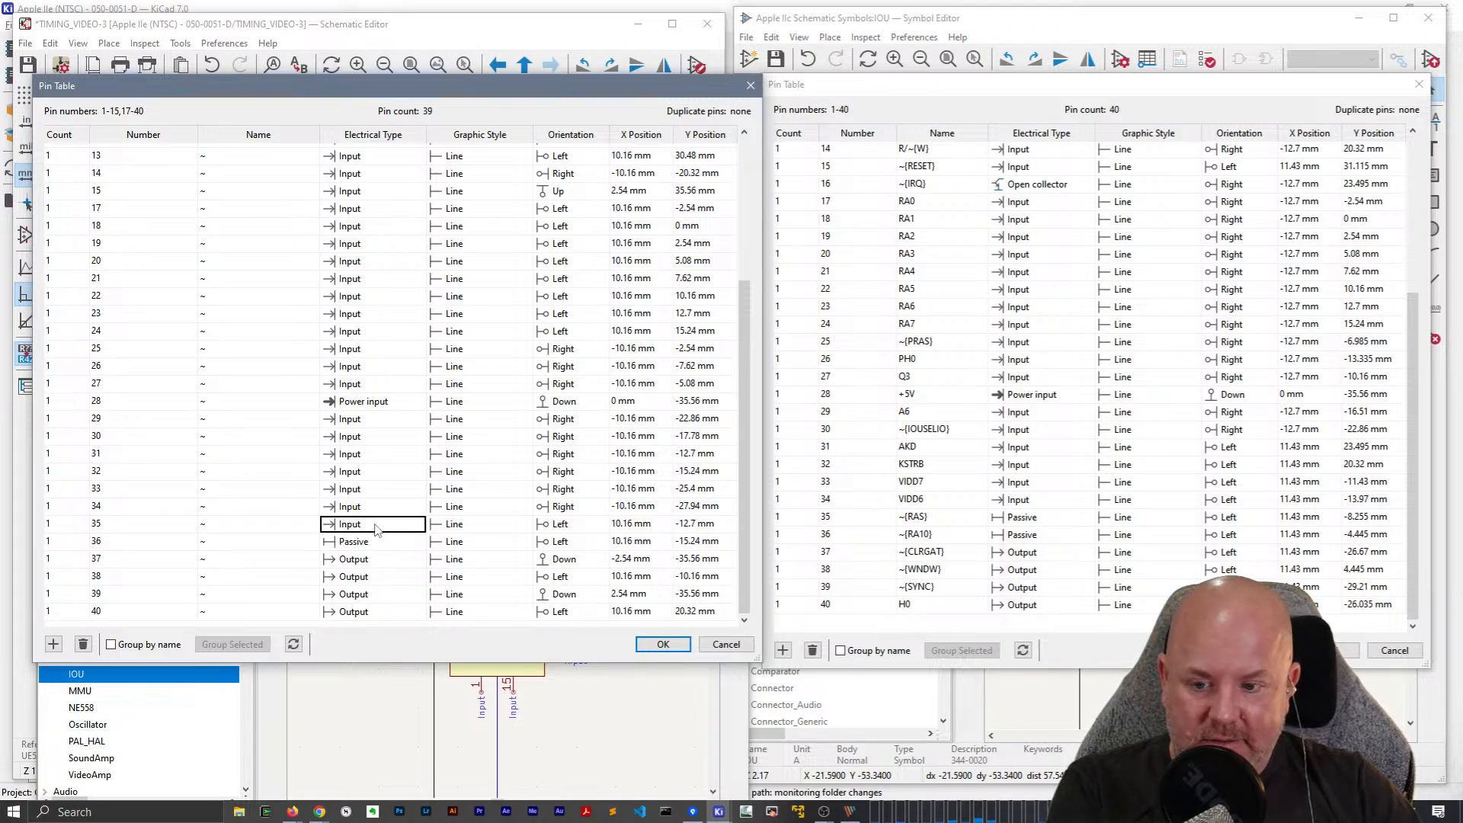
key(p)
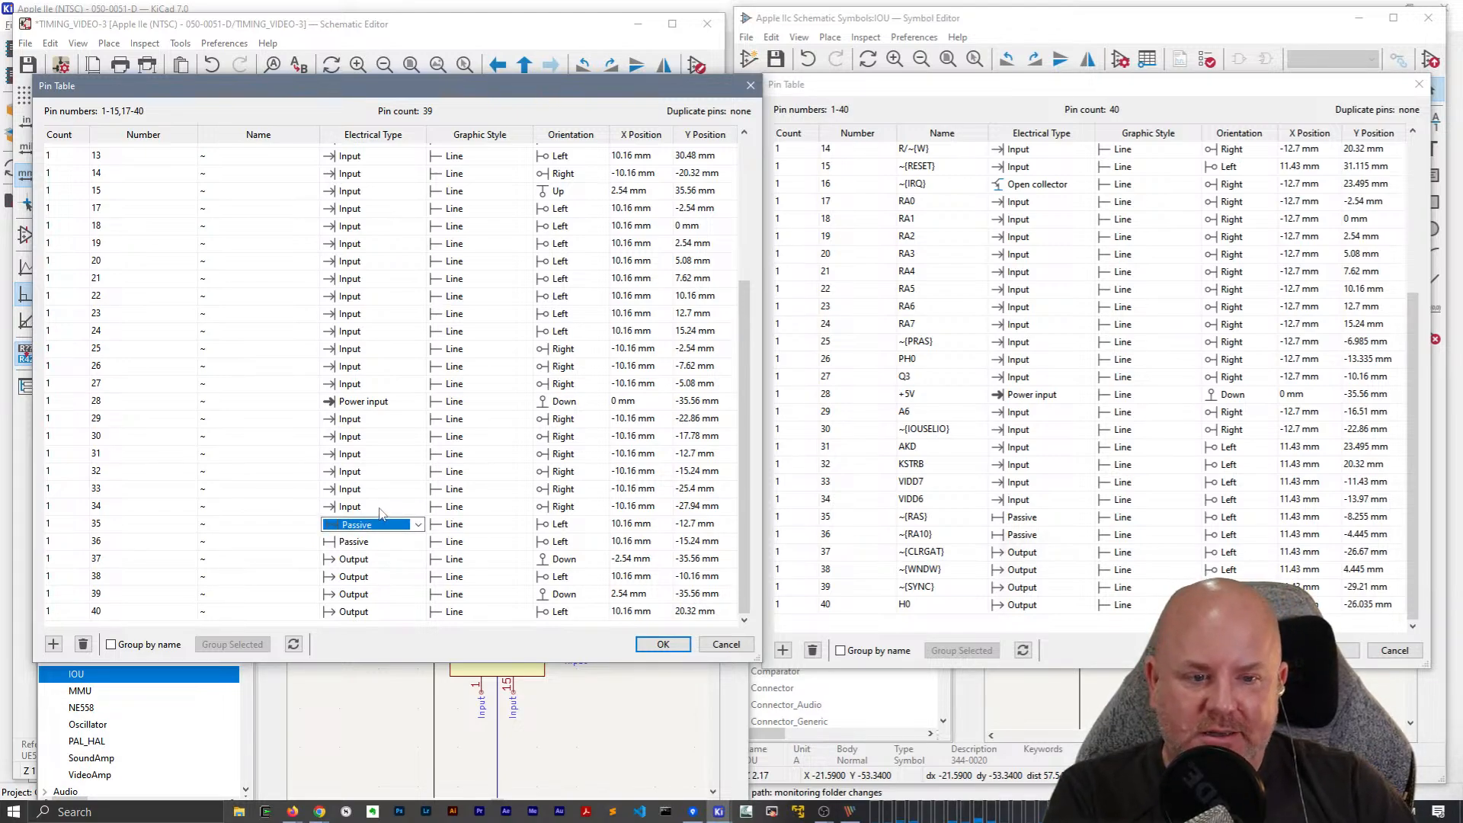
scroll(375, 426, up, 2)
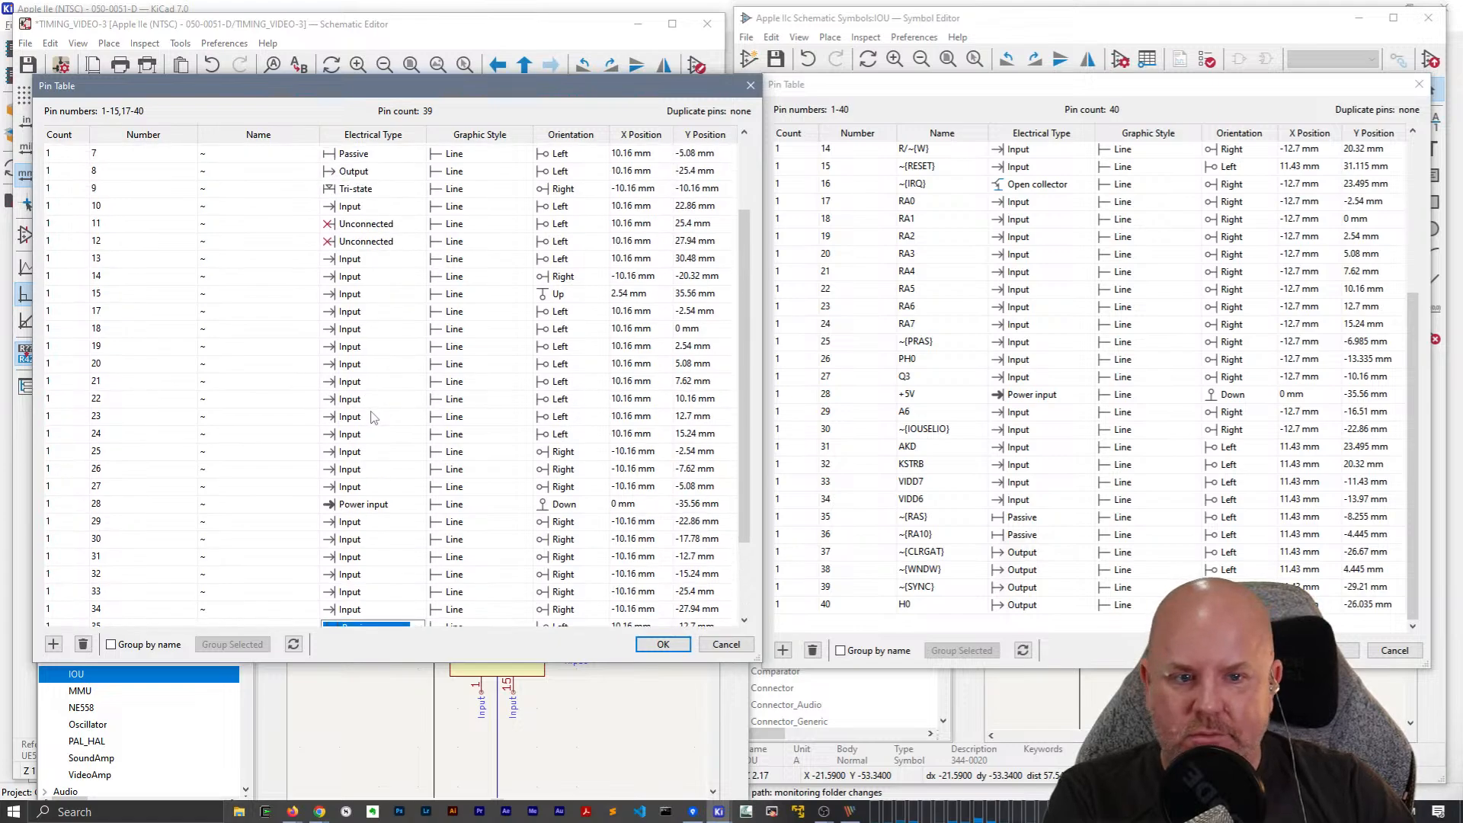
scroll(374, 417, up, 2)
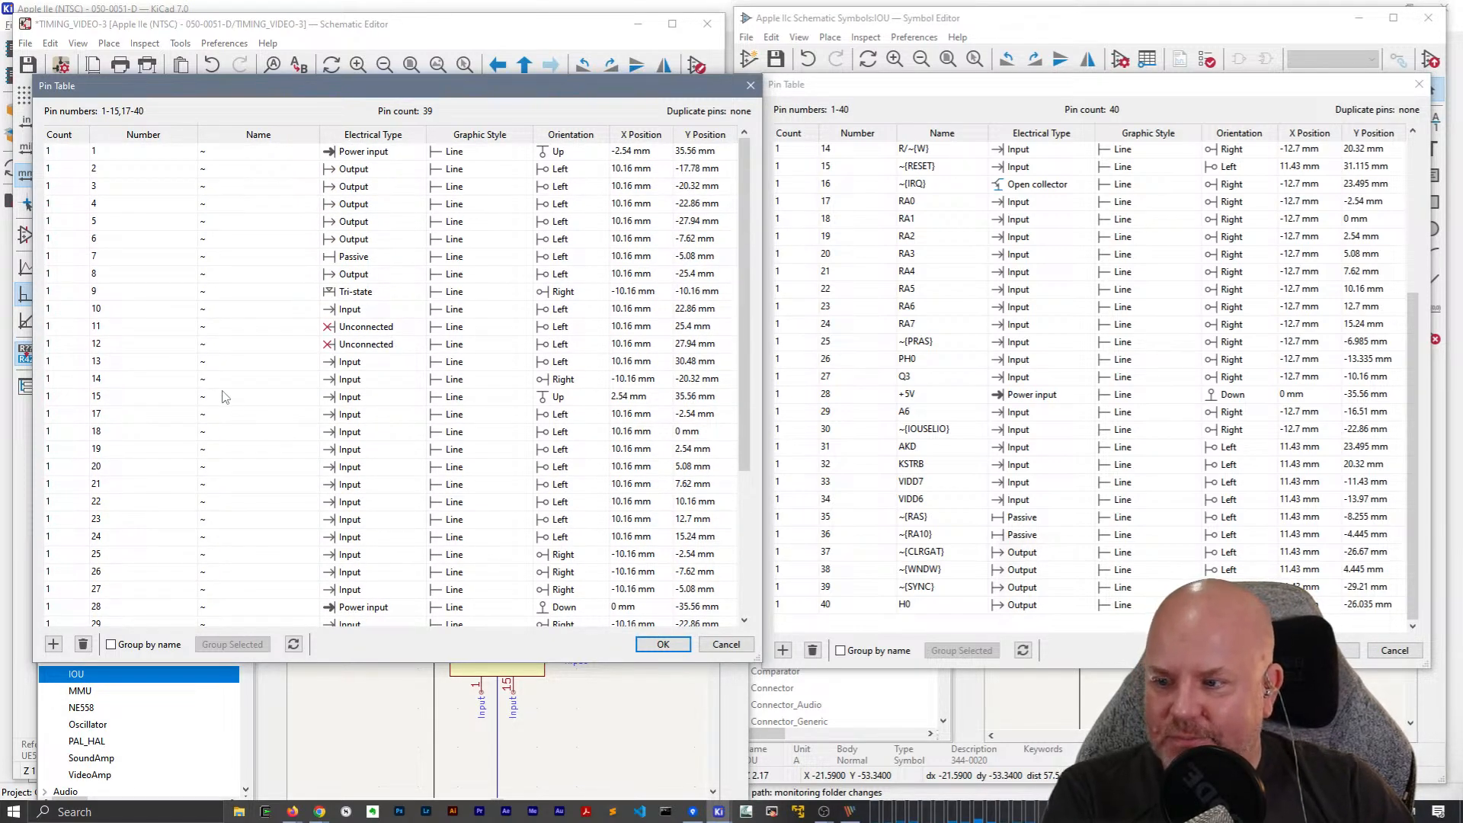
click(662, 644)
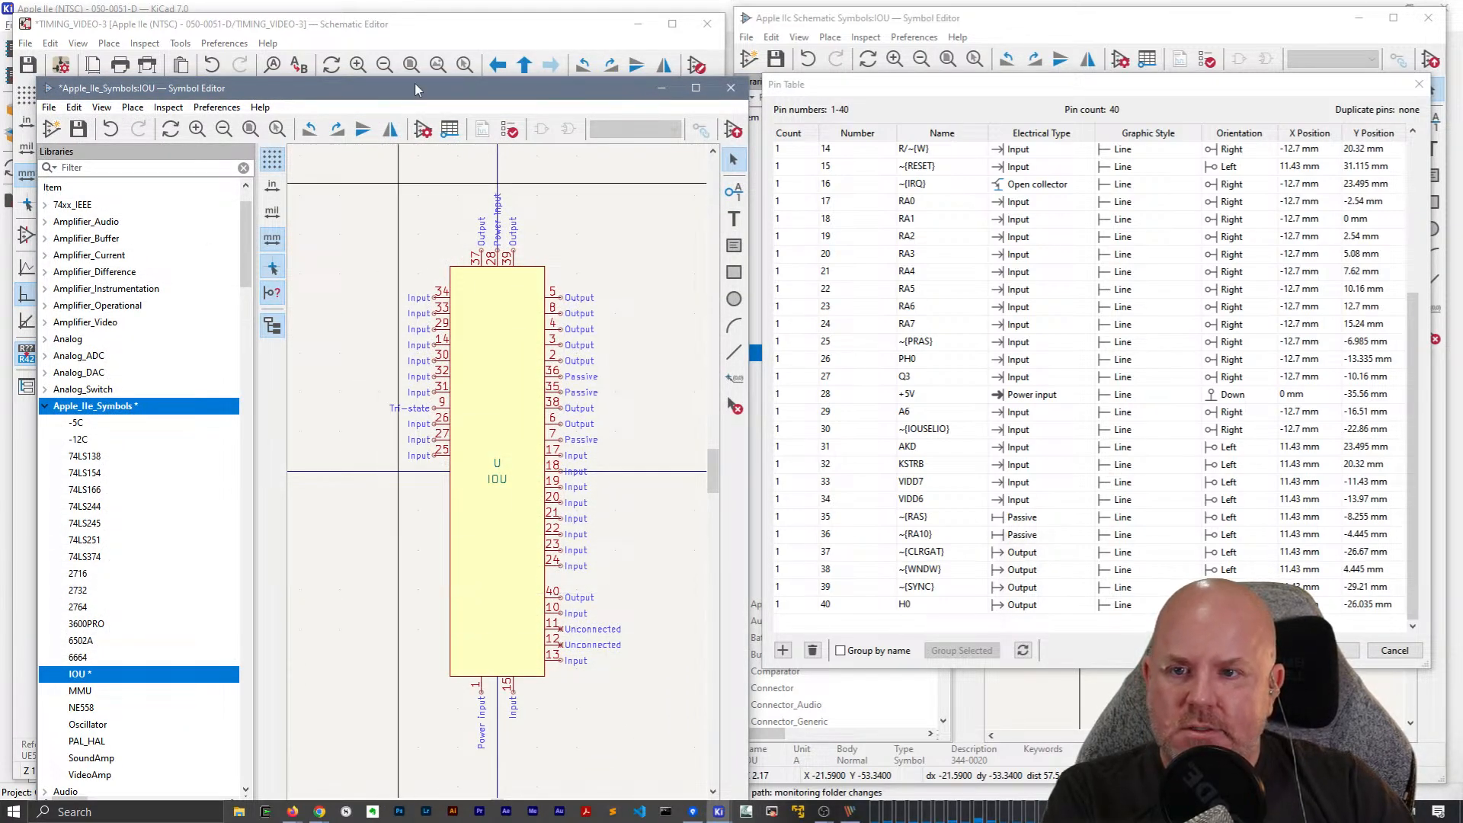
Move the Apple IIe symbol editor window aside to view the IOU on the schematic, and bring it back.
drag(416, 86, 471, 676)
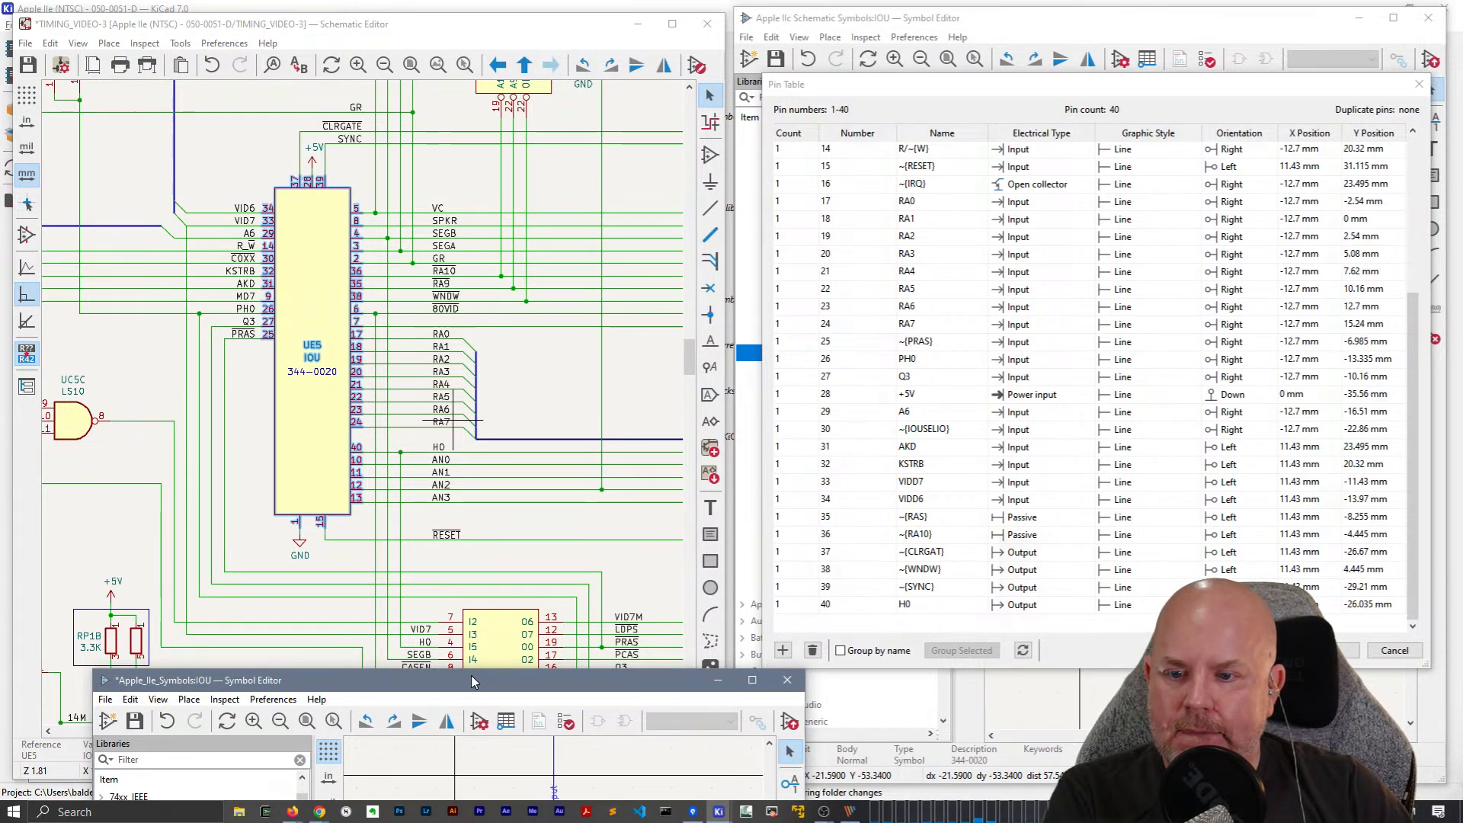
drag(471, 676, 423, 120)
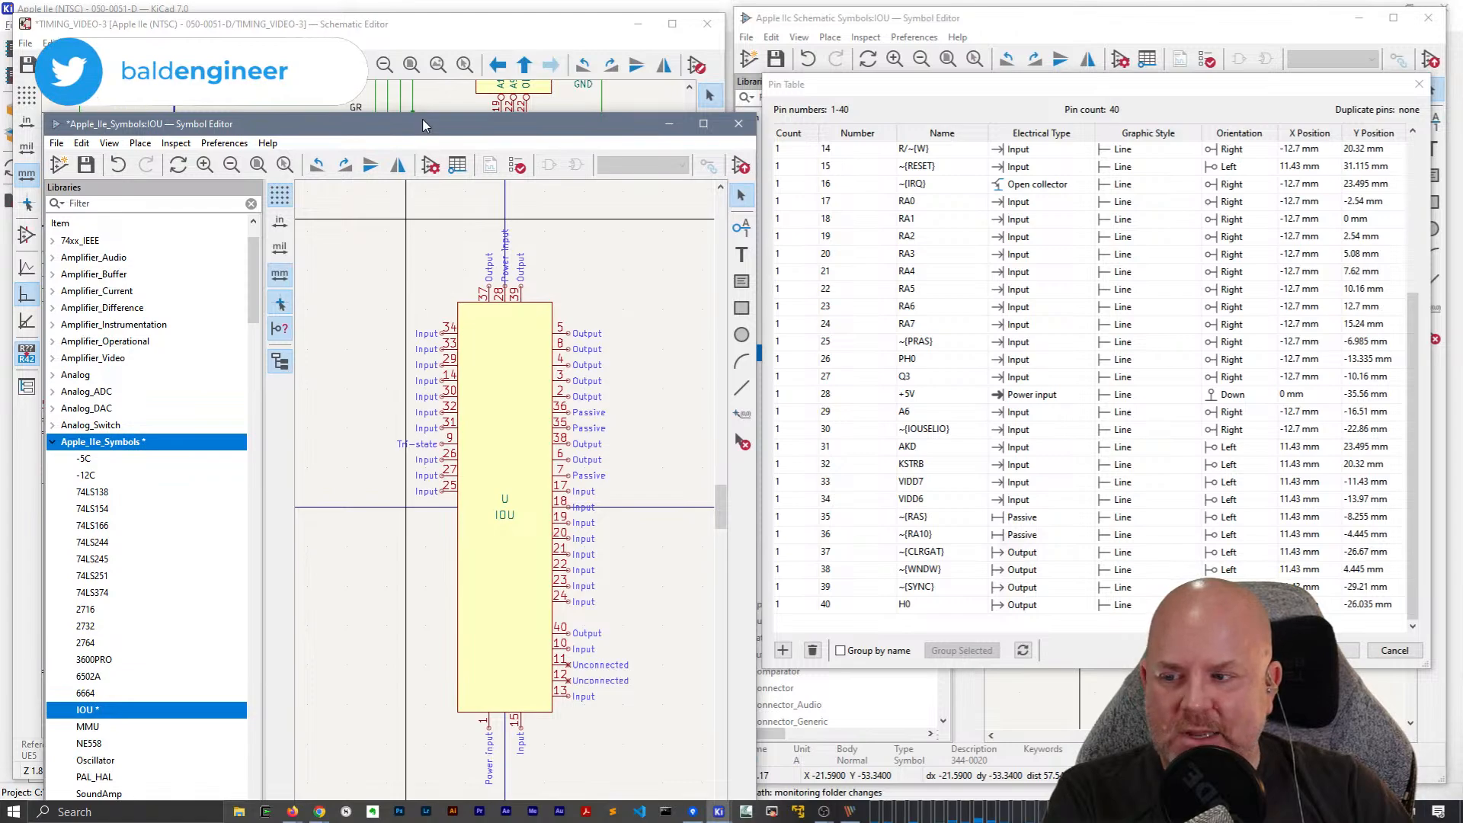
drag(425, 124, 420, 49)
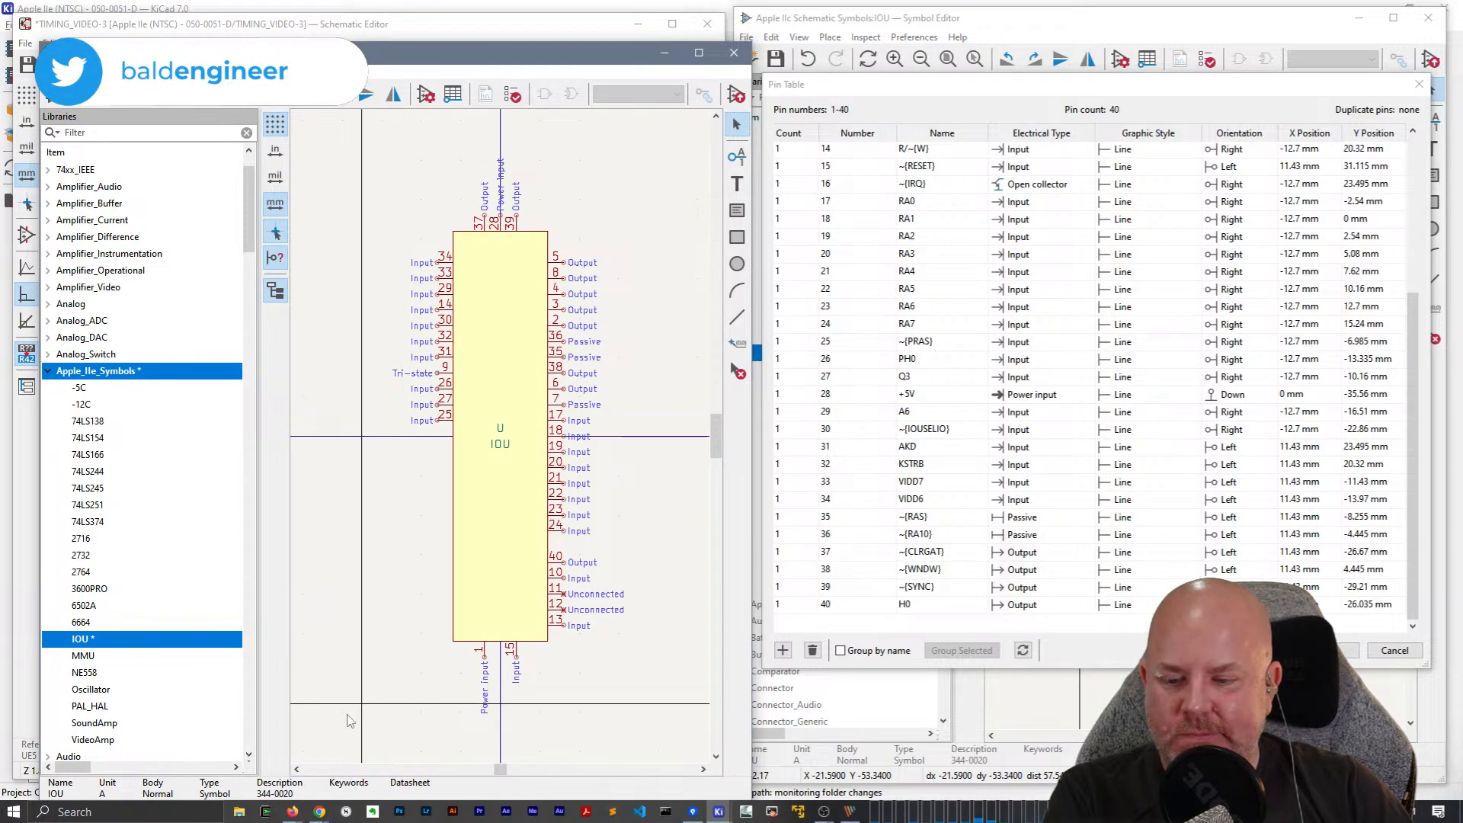
Switch to File Explorer and open Apple_IIe_Technical_Reference_Manual.pdf from the Reference Schematics folder inside Golden Delicious.
click(239, 812)
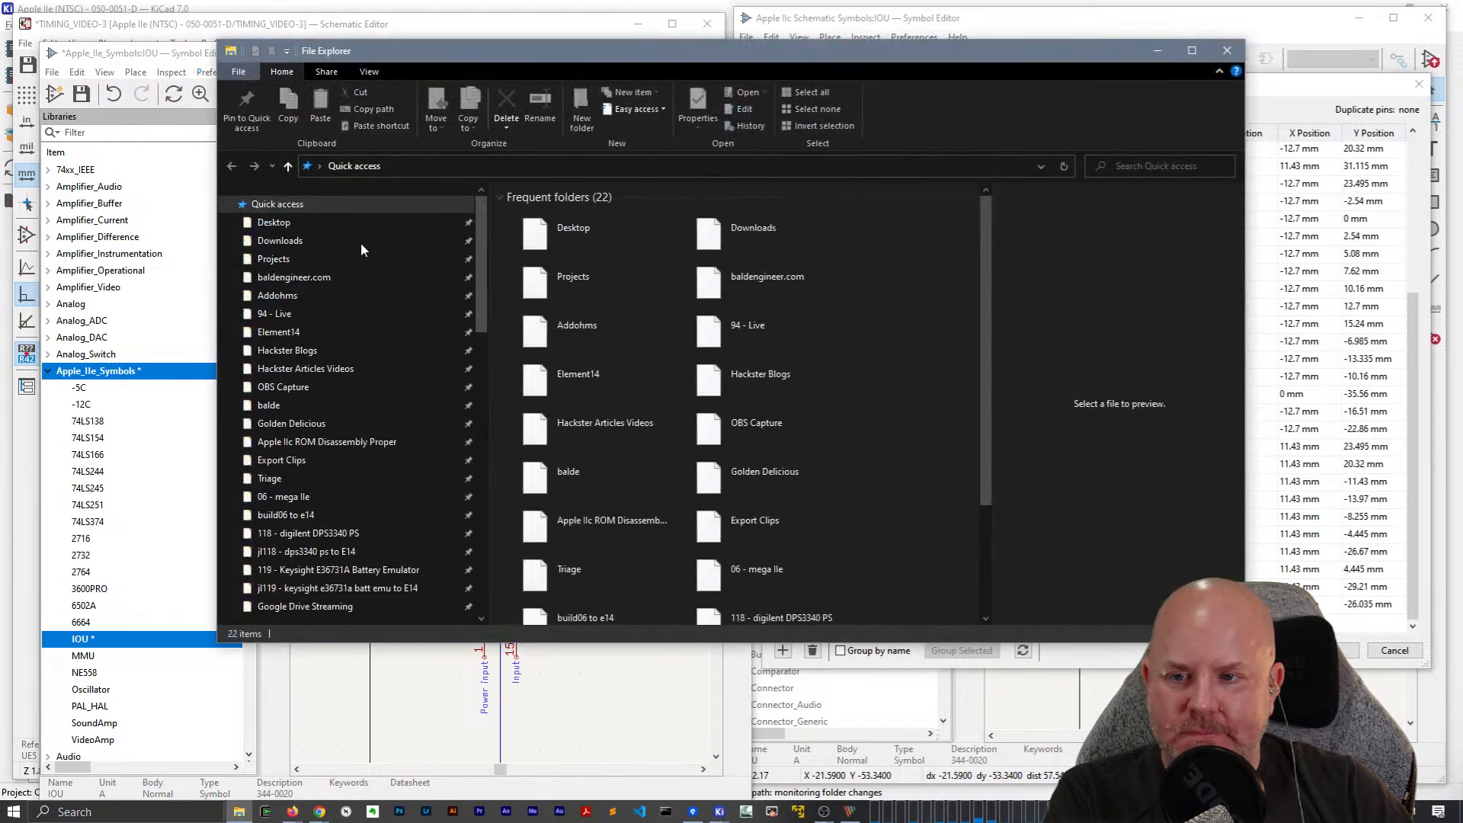
click(303, 424)
click(564, 359)
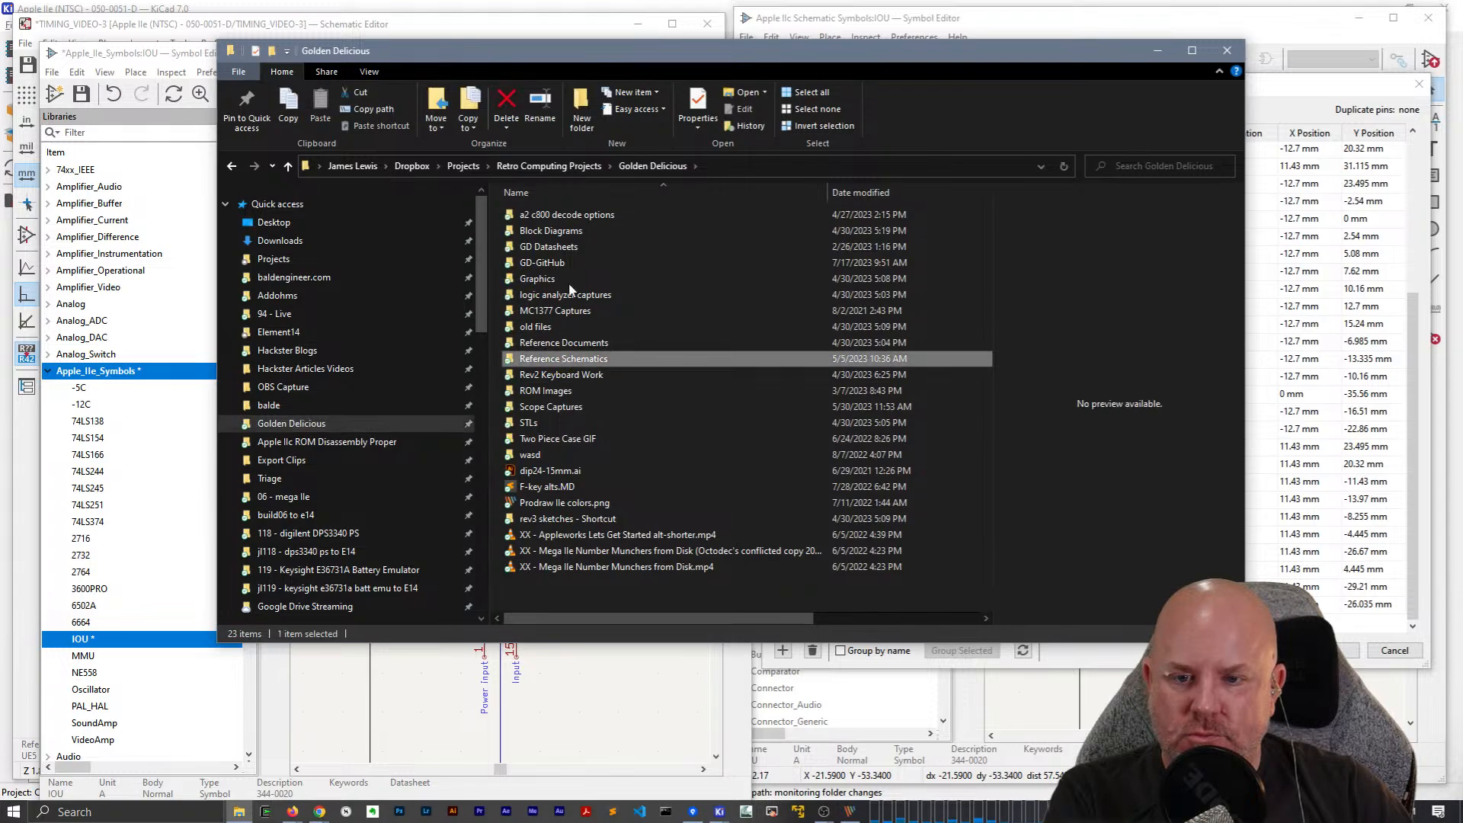
key(Return)
click(587, 264)
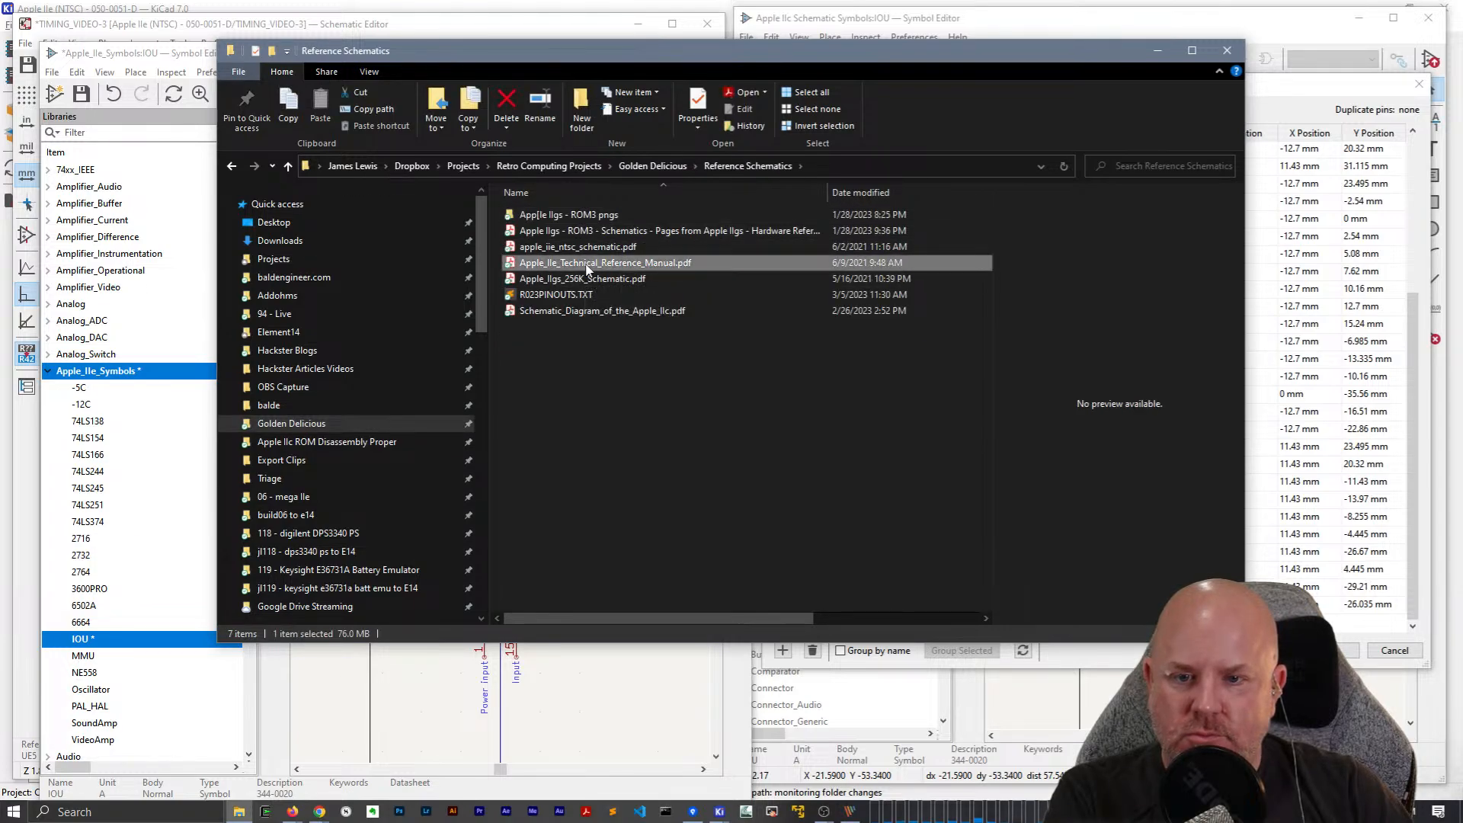
double_click(585, 262)
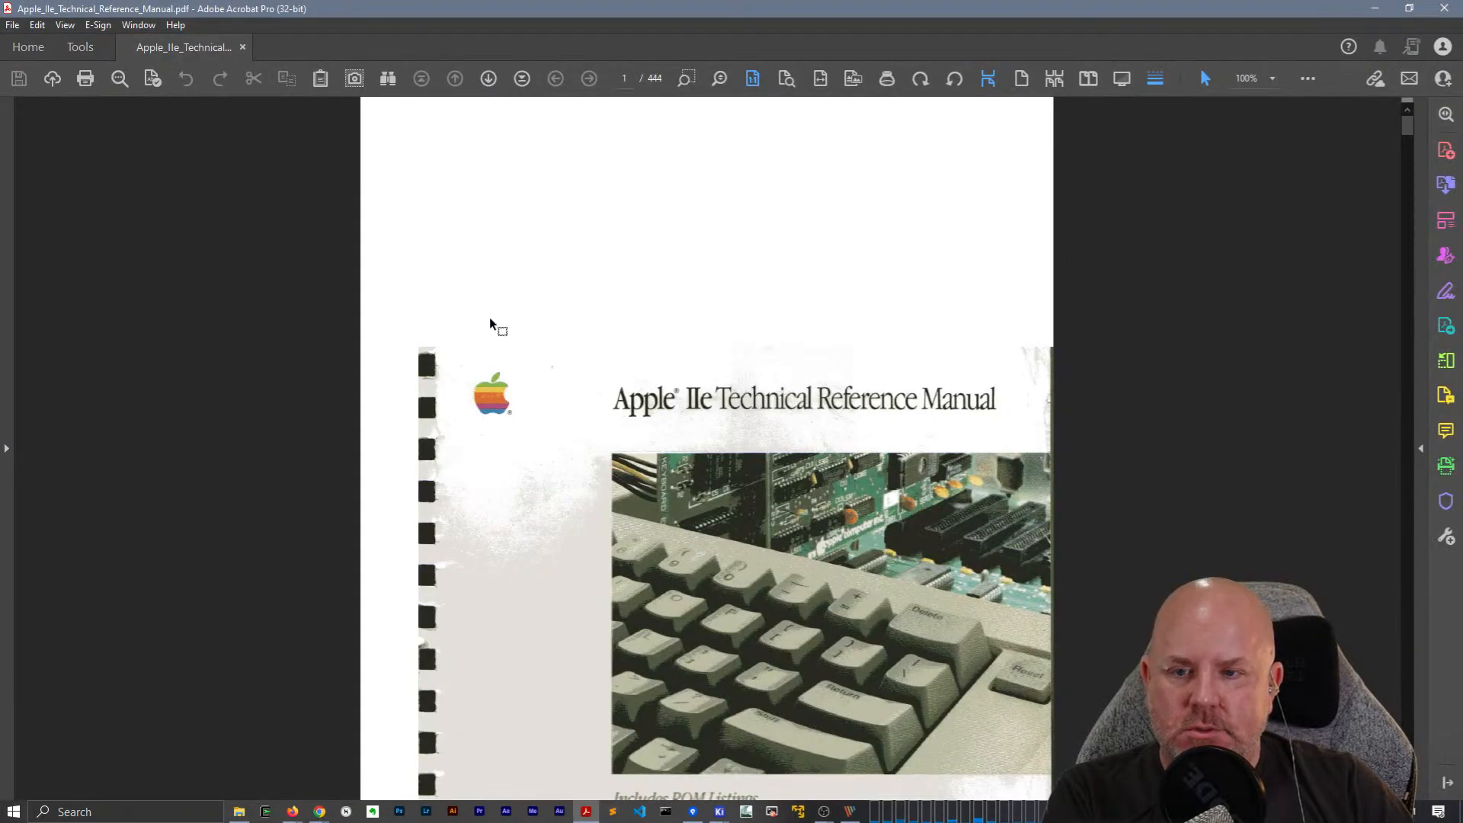
Go to the index at the end of the technical reference manual and look up the IOU (Input/Output Unit) entry.
drag(1408, 125, 1413, 732)
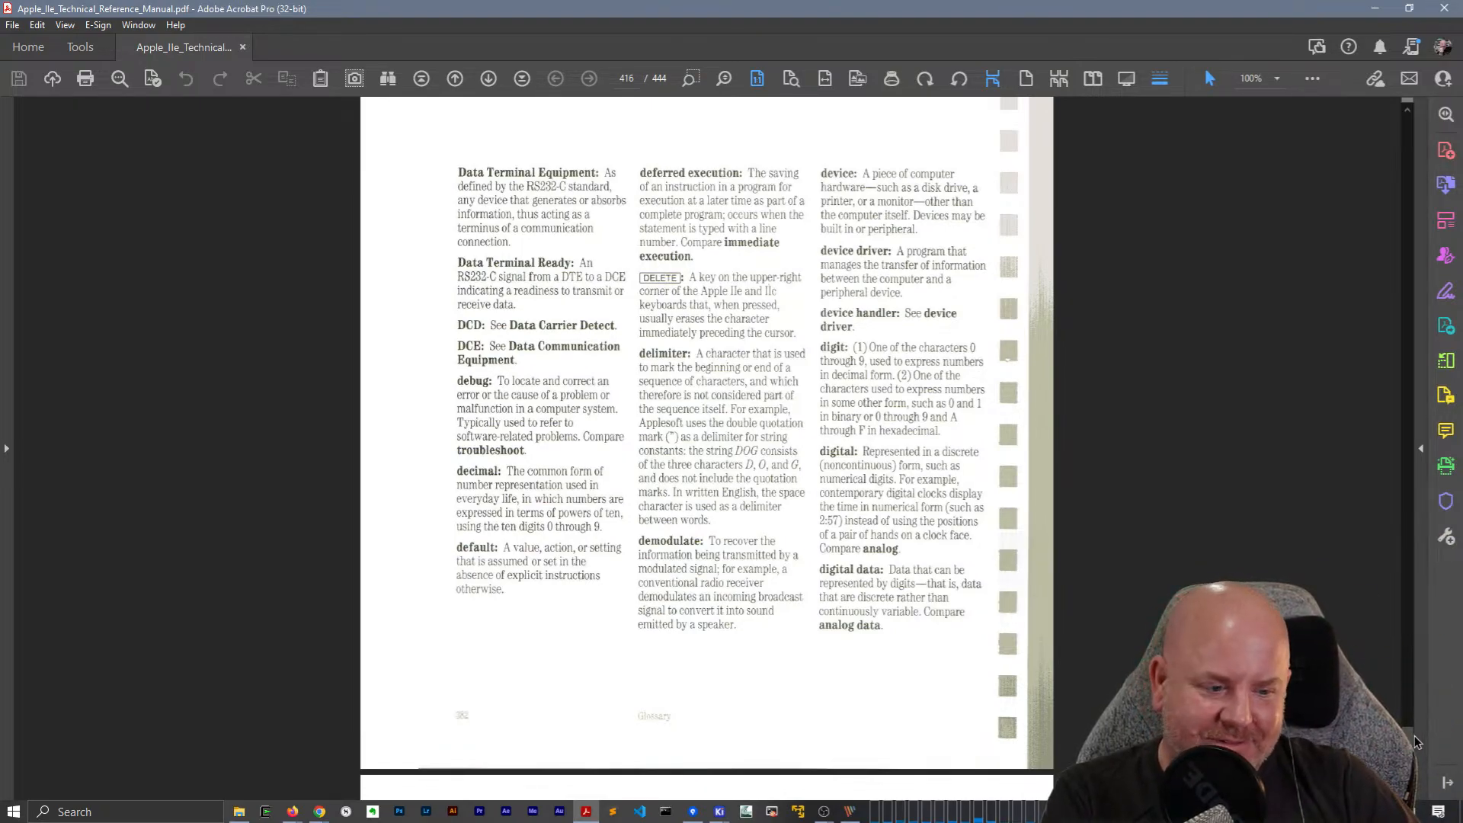
drag(1409, 732, 1452, 786)
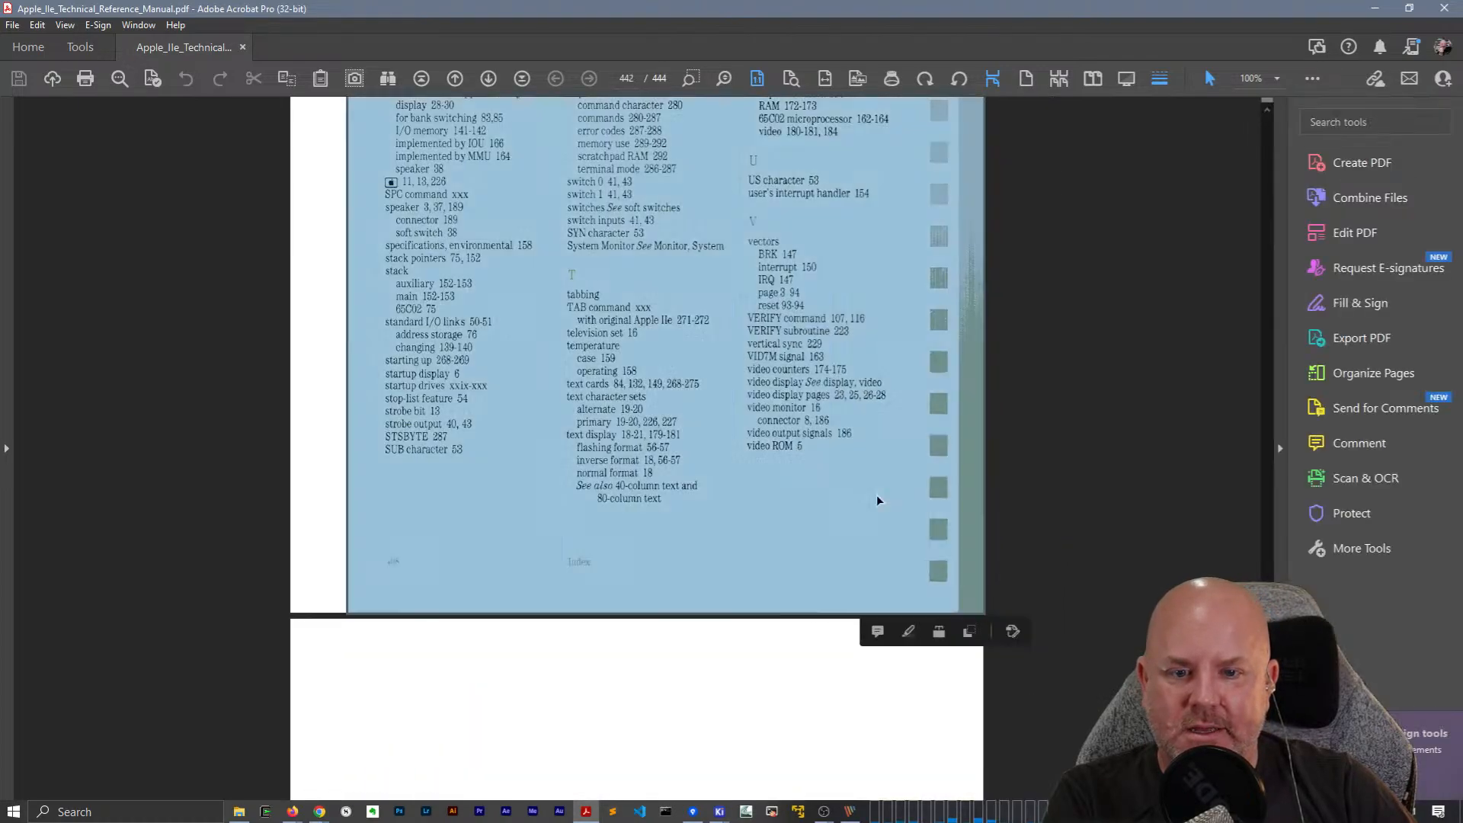
scroll(797, 468, up, 10)
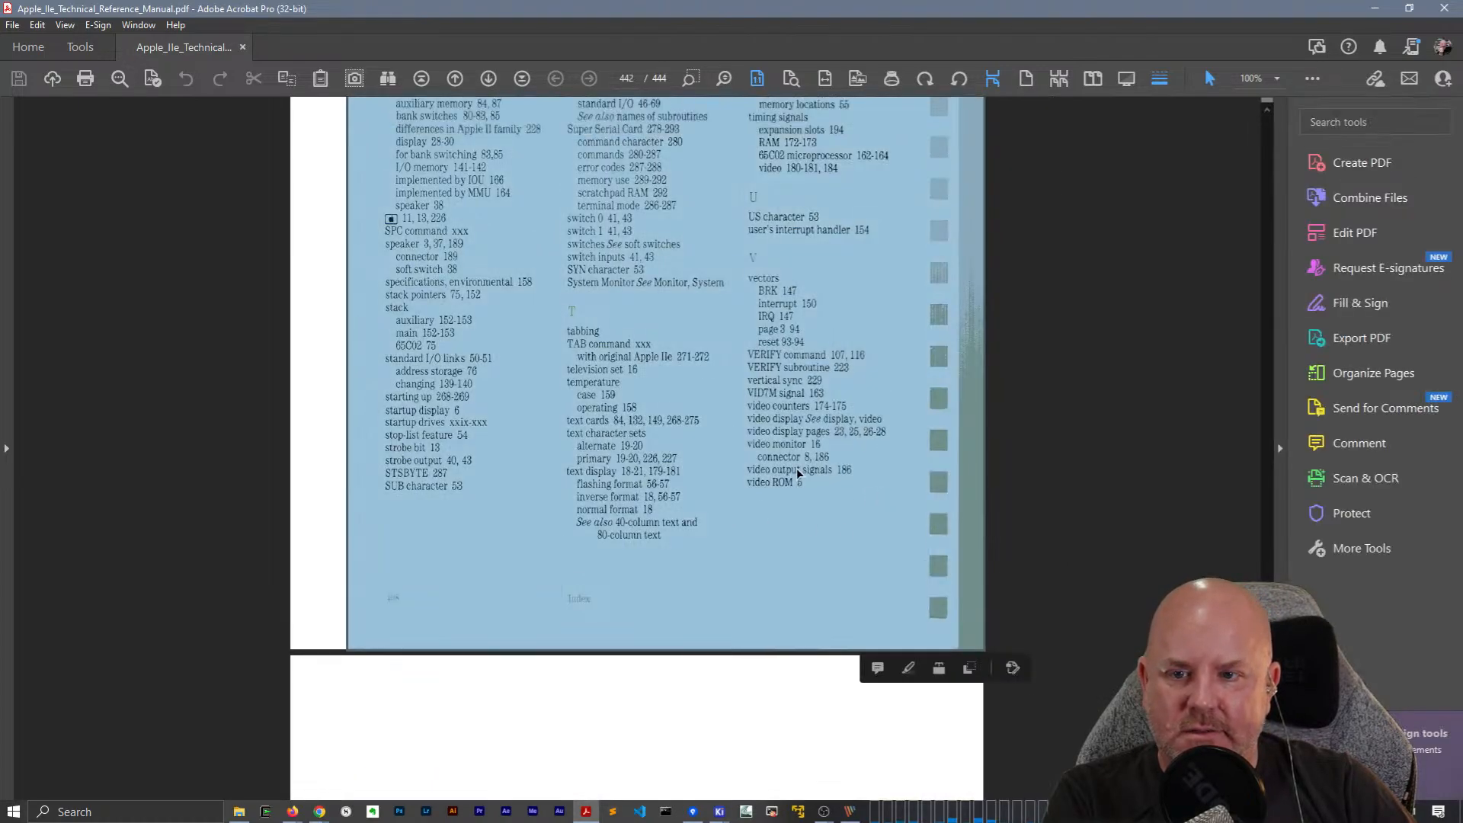
scroll(945, 487, up, 8)
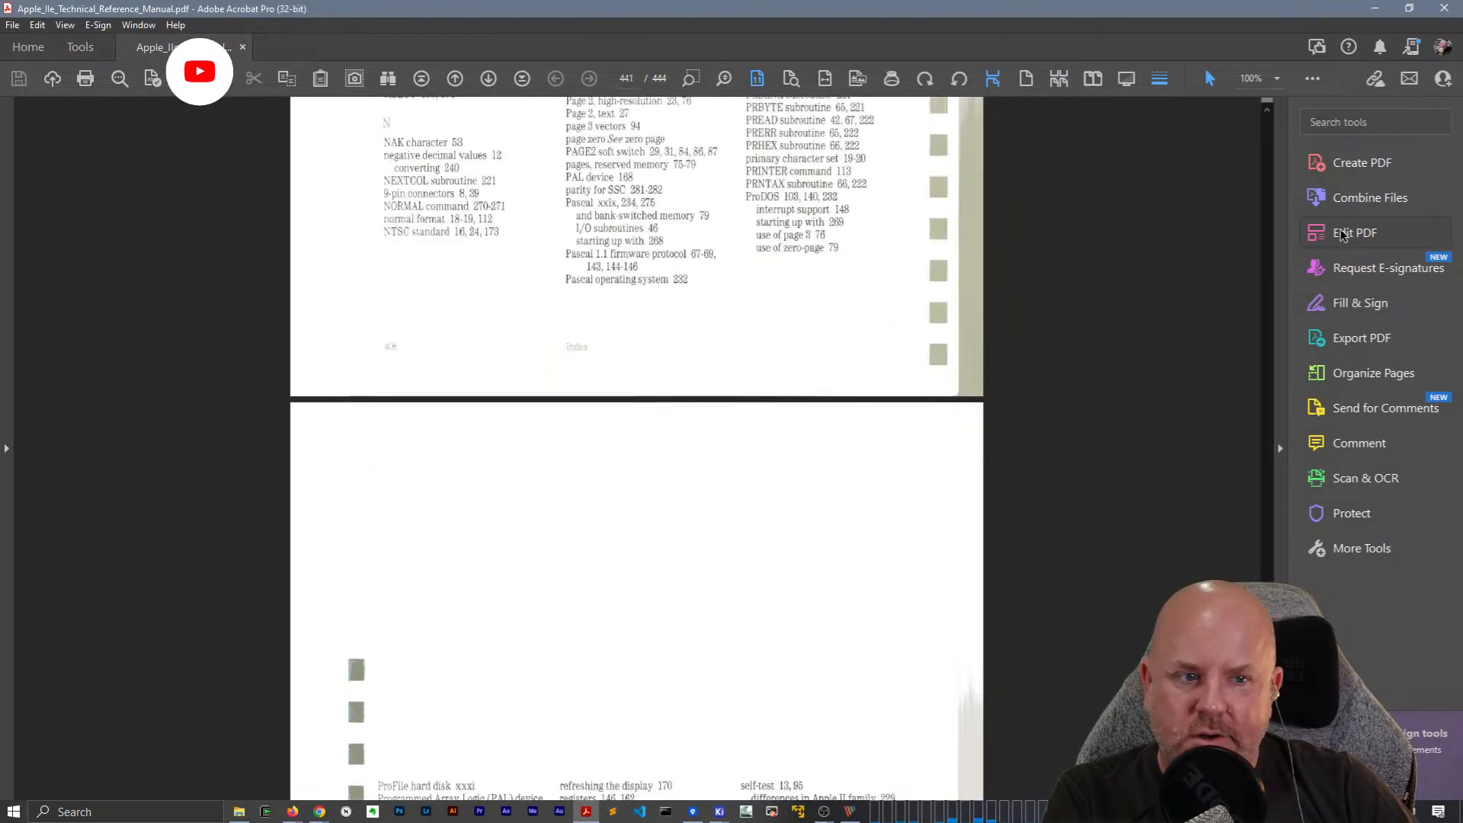
scroll(1263, 217, up, 5)
scroll(1264, 221, up, 5)
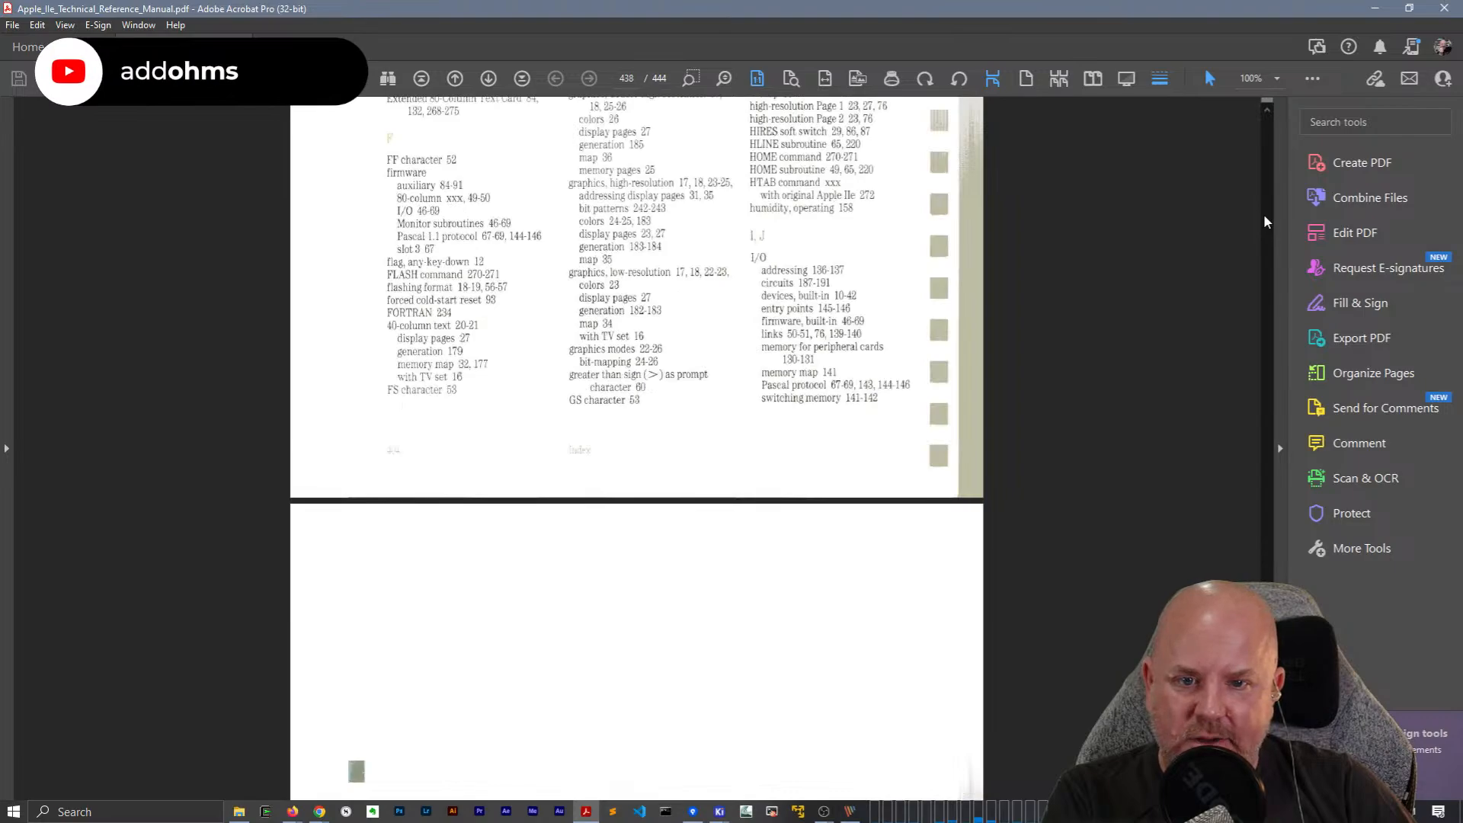
scroll(784, 366, down, 5)
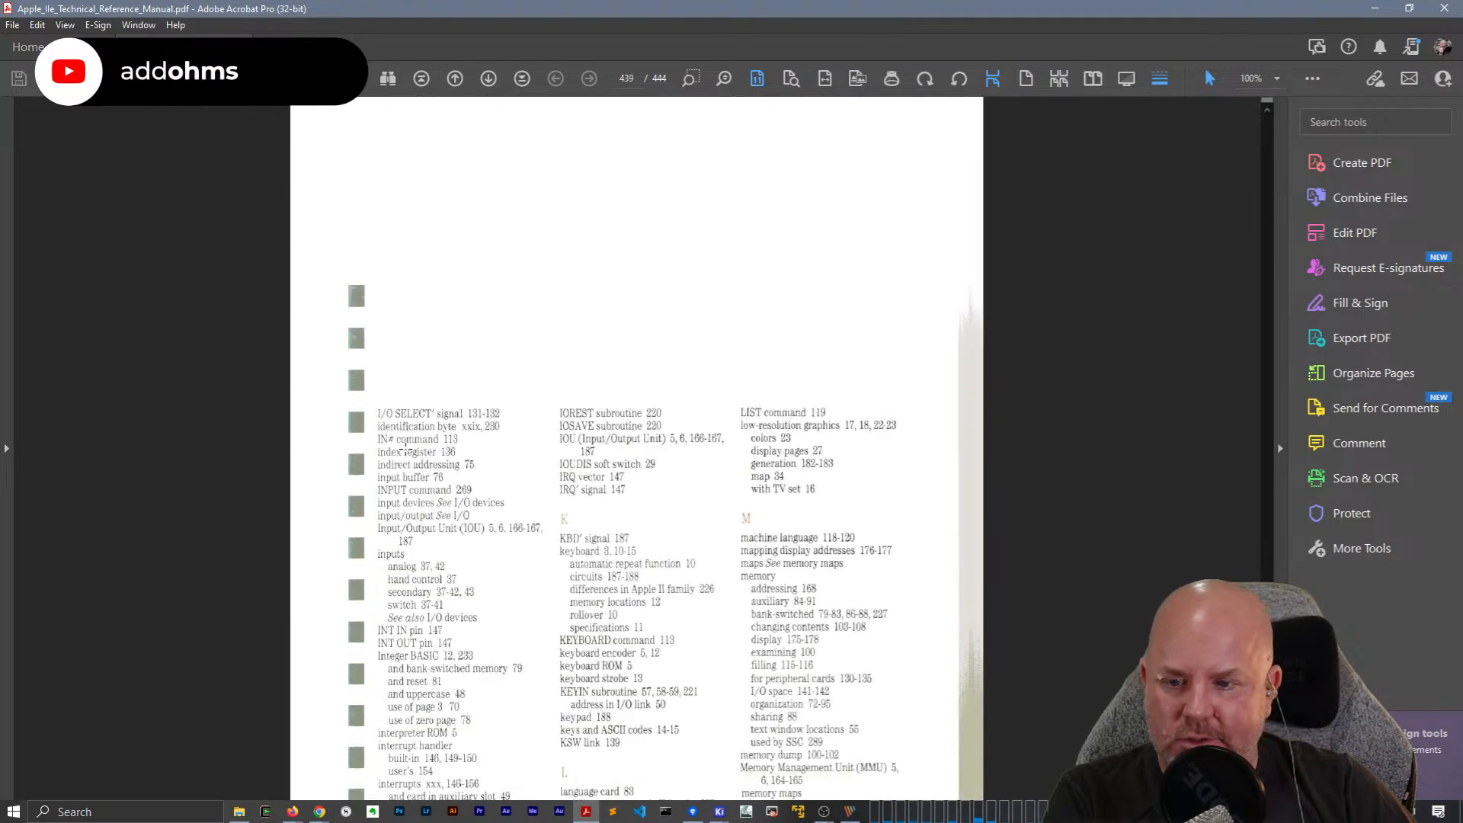
Read the IOU page references in the index and go to PDF page 157 of the manual.
scroll(412, 450, down, 5)
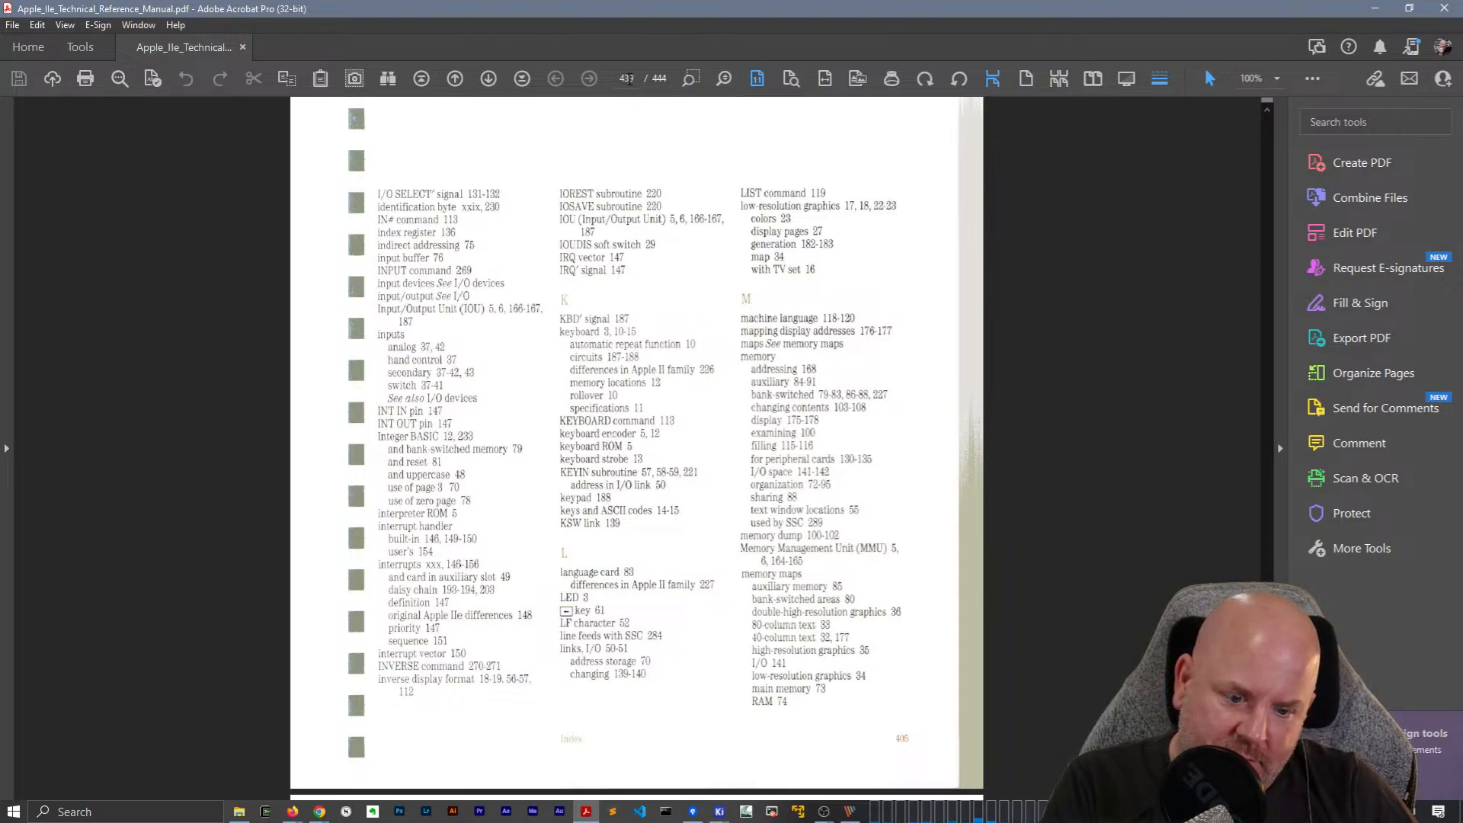
text(157)
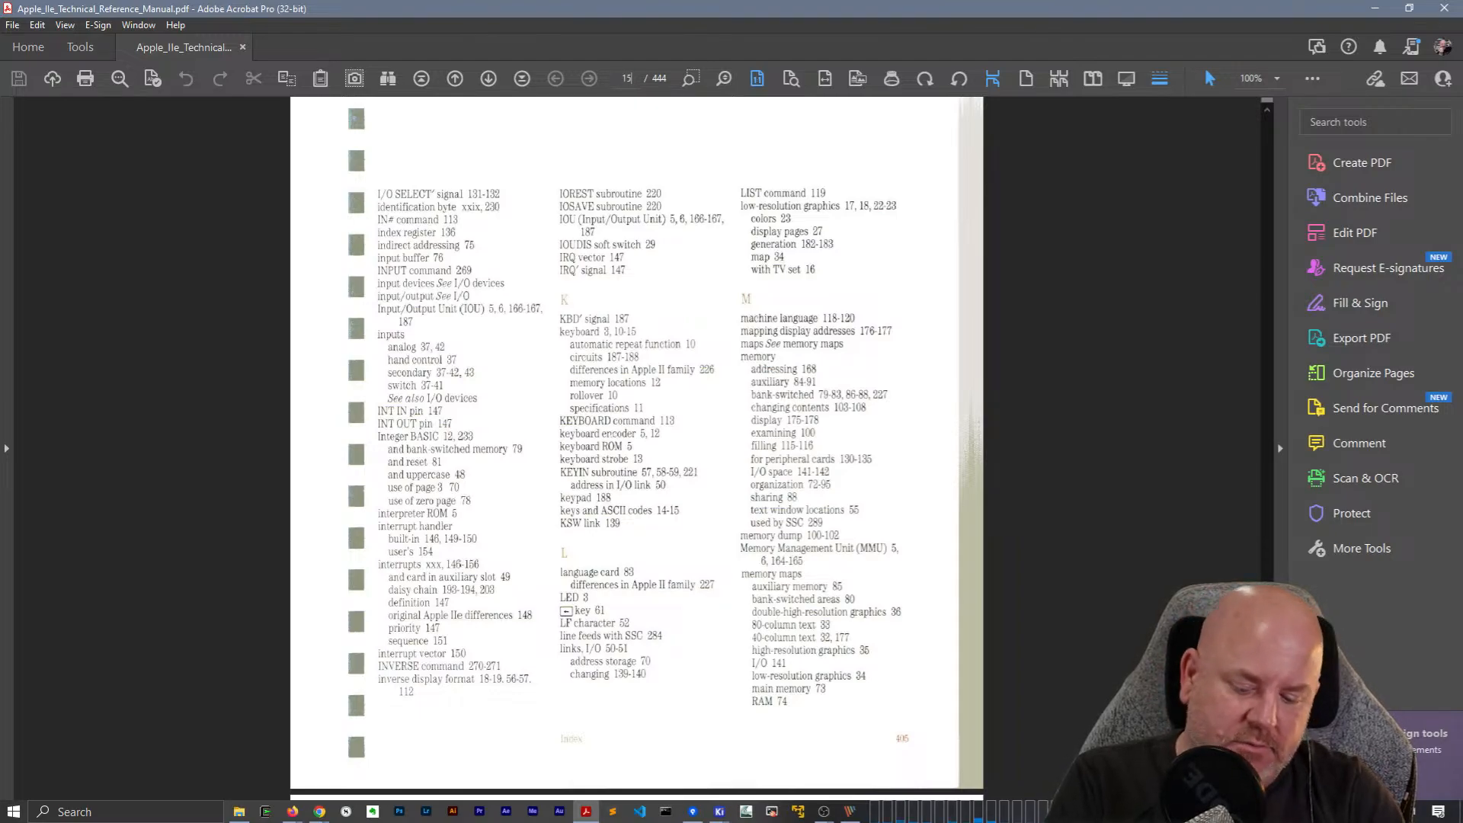
key(Return)
scroll(754, 312, down, 6)
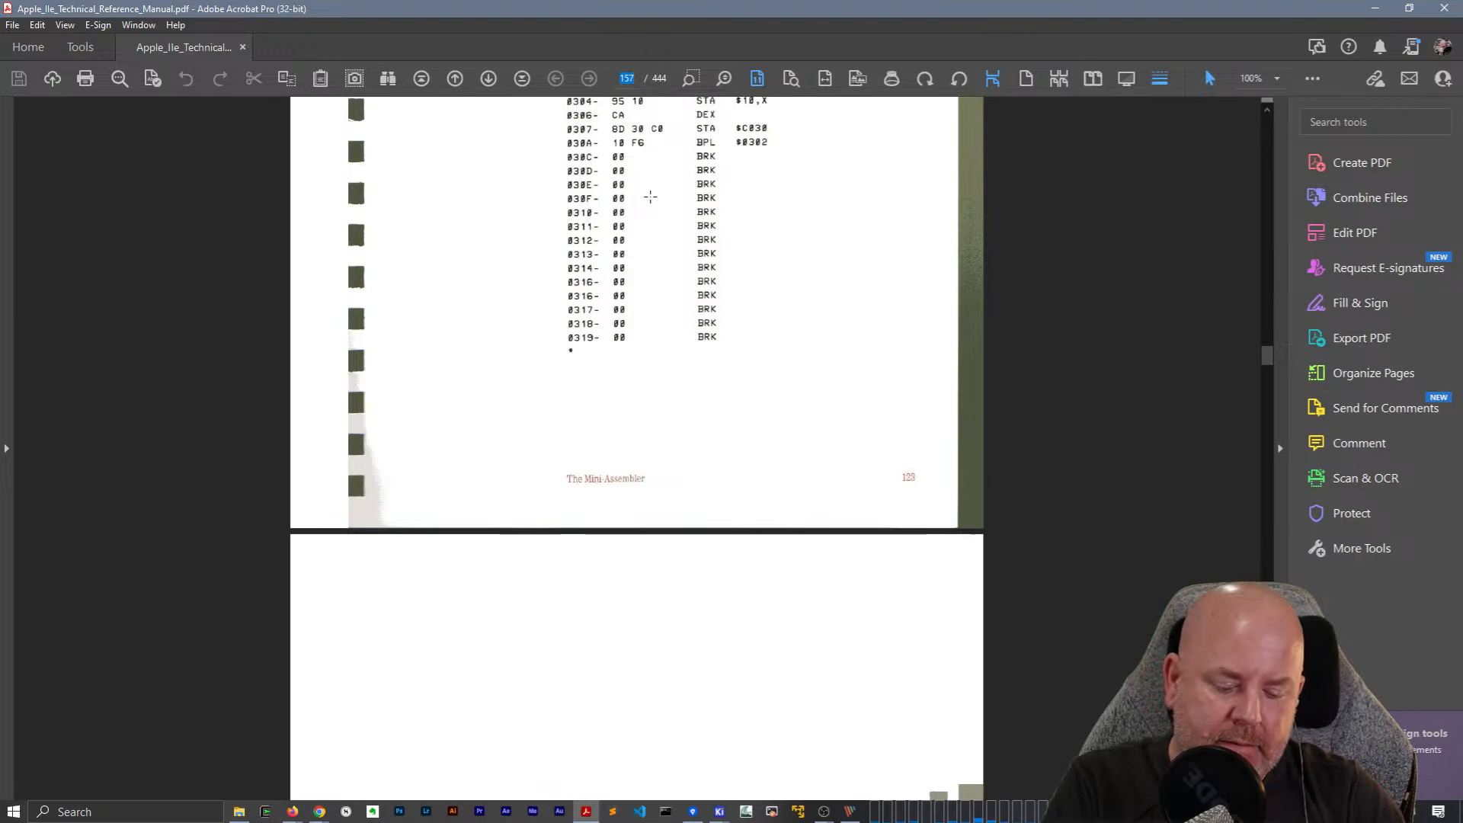
Go to PDF page 210 and search the following Hardware Implementation pages for the IOU pin descriptions.
text(210)
key(Return)
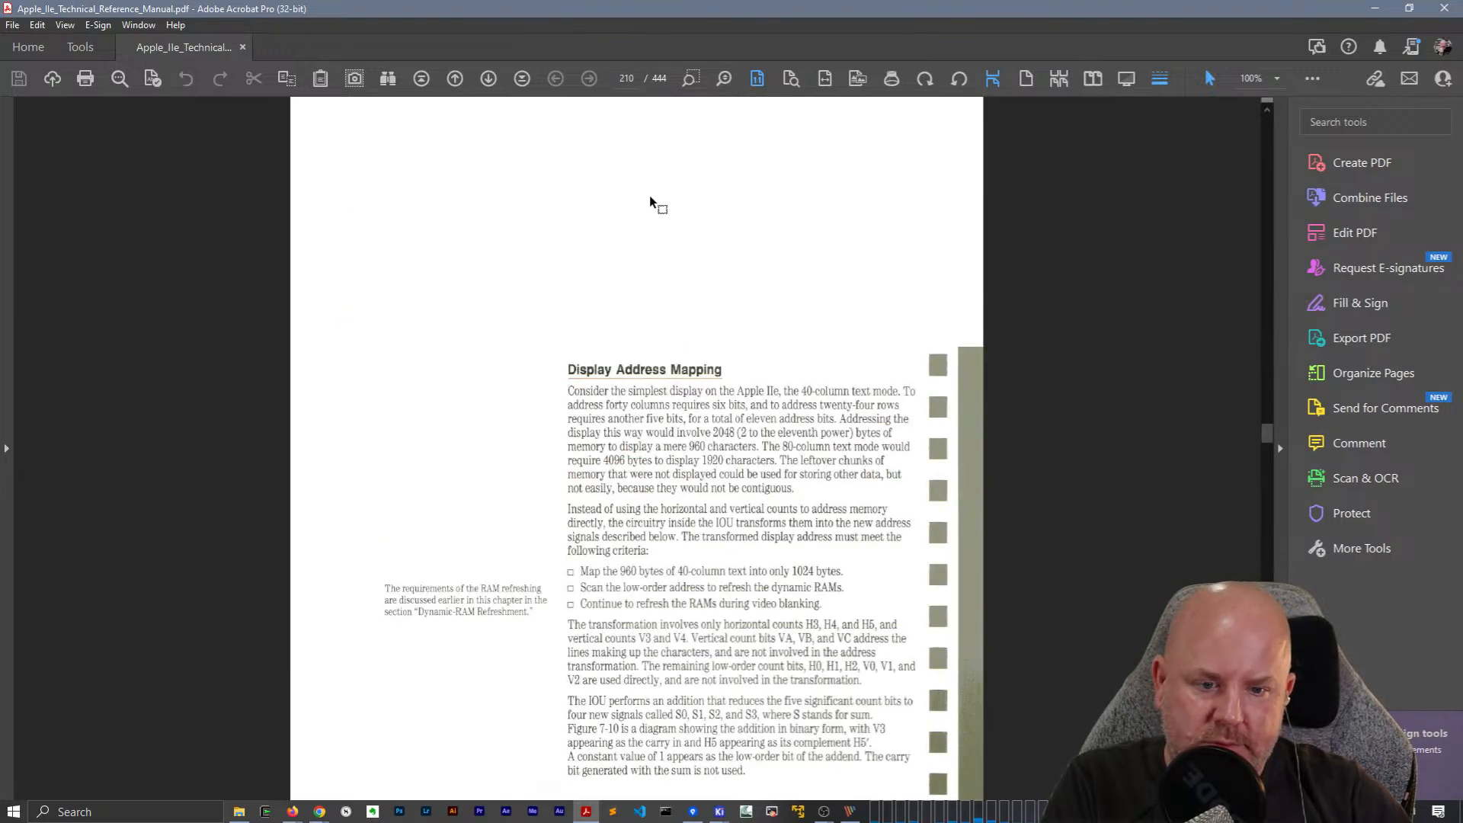
scroll(653, 203, down, 3)
scroll(766, 415, down, 7)
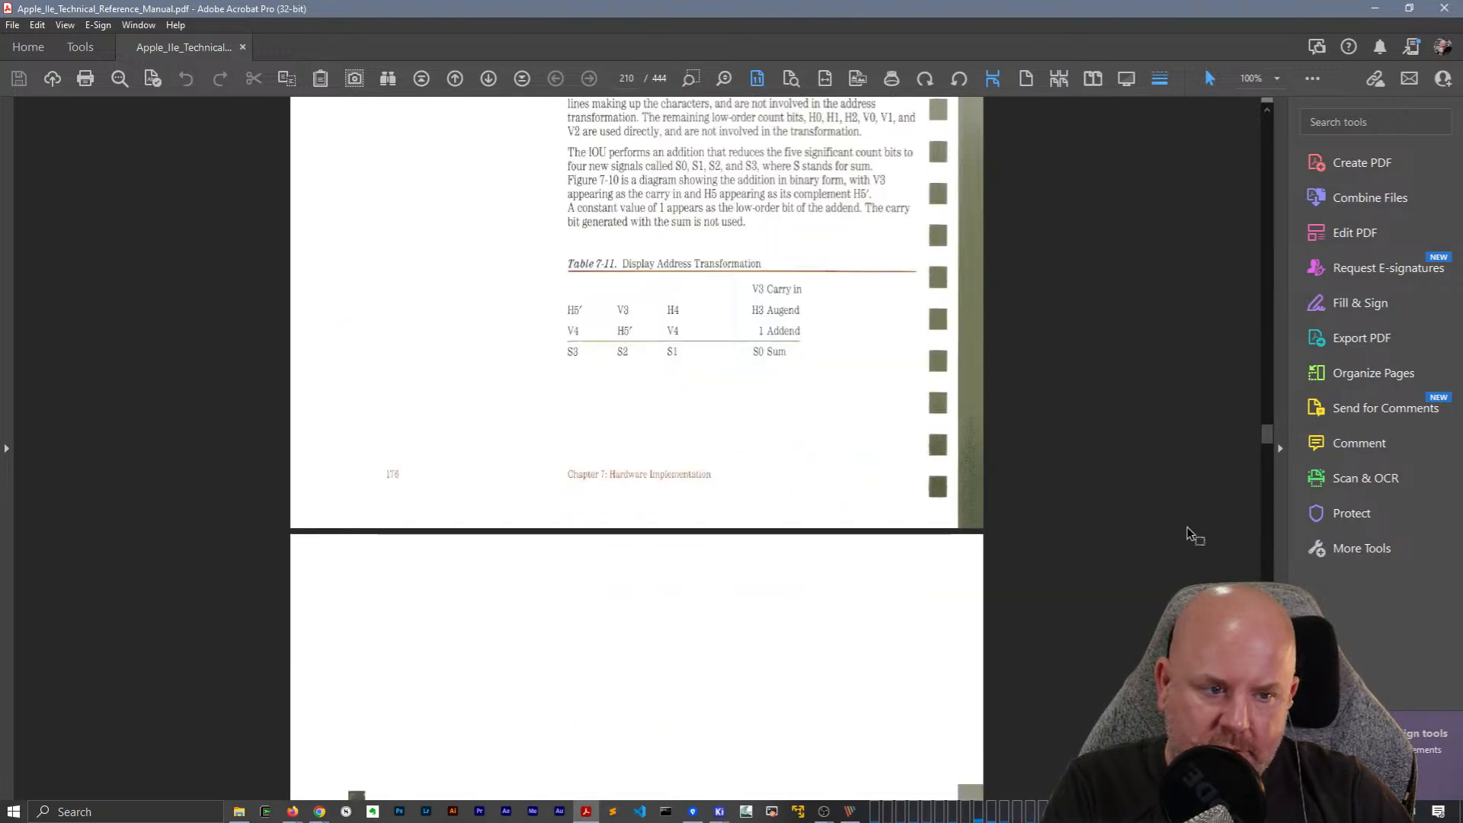
scroll(636, 449, down, 8)
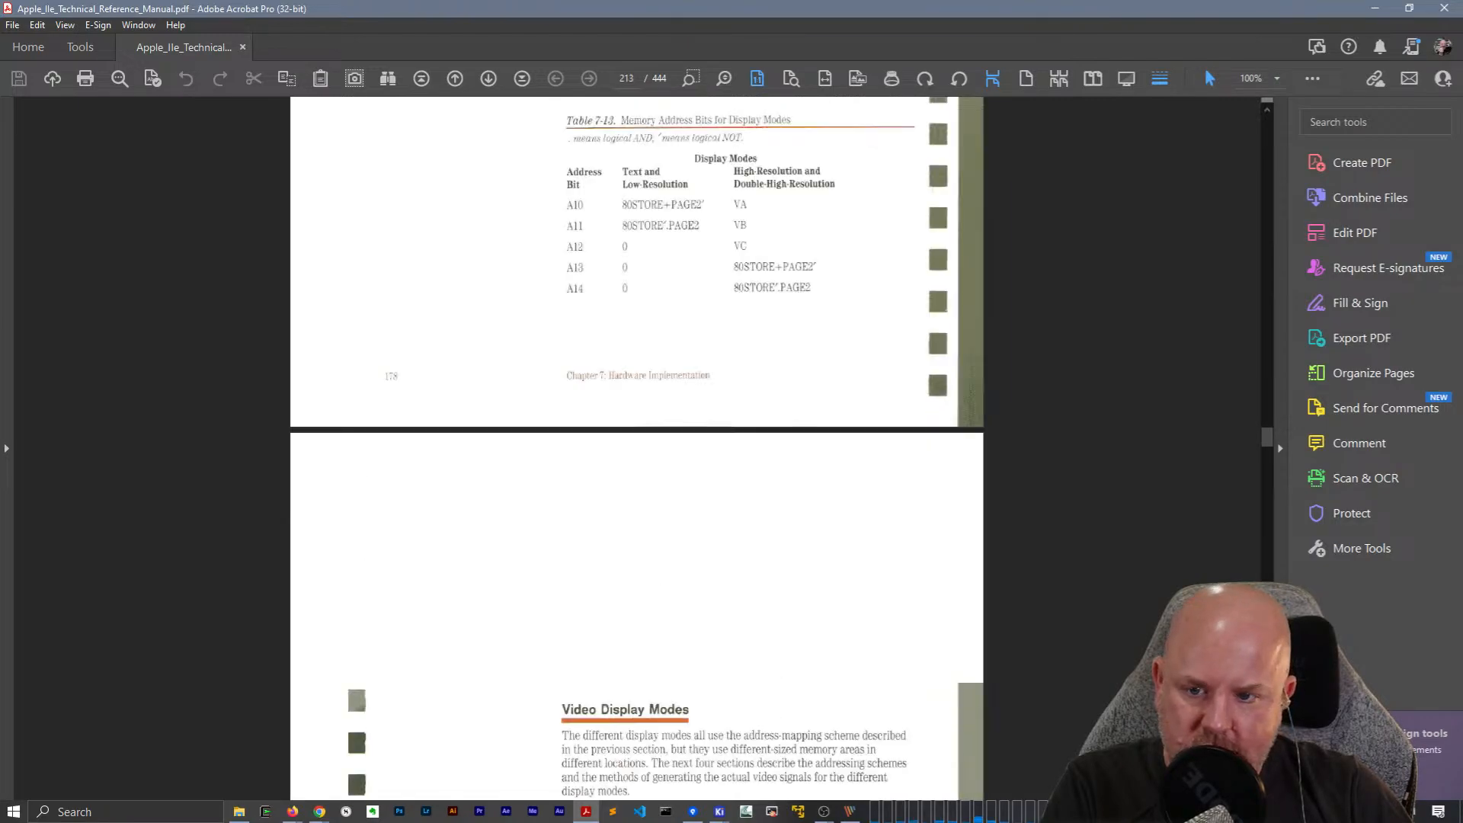
scroll(636, 448, down, 20)
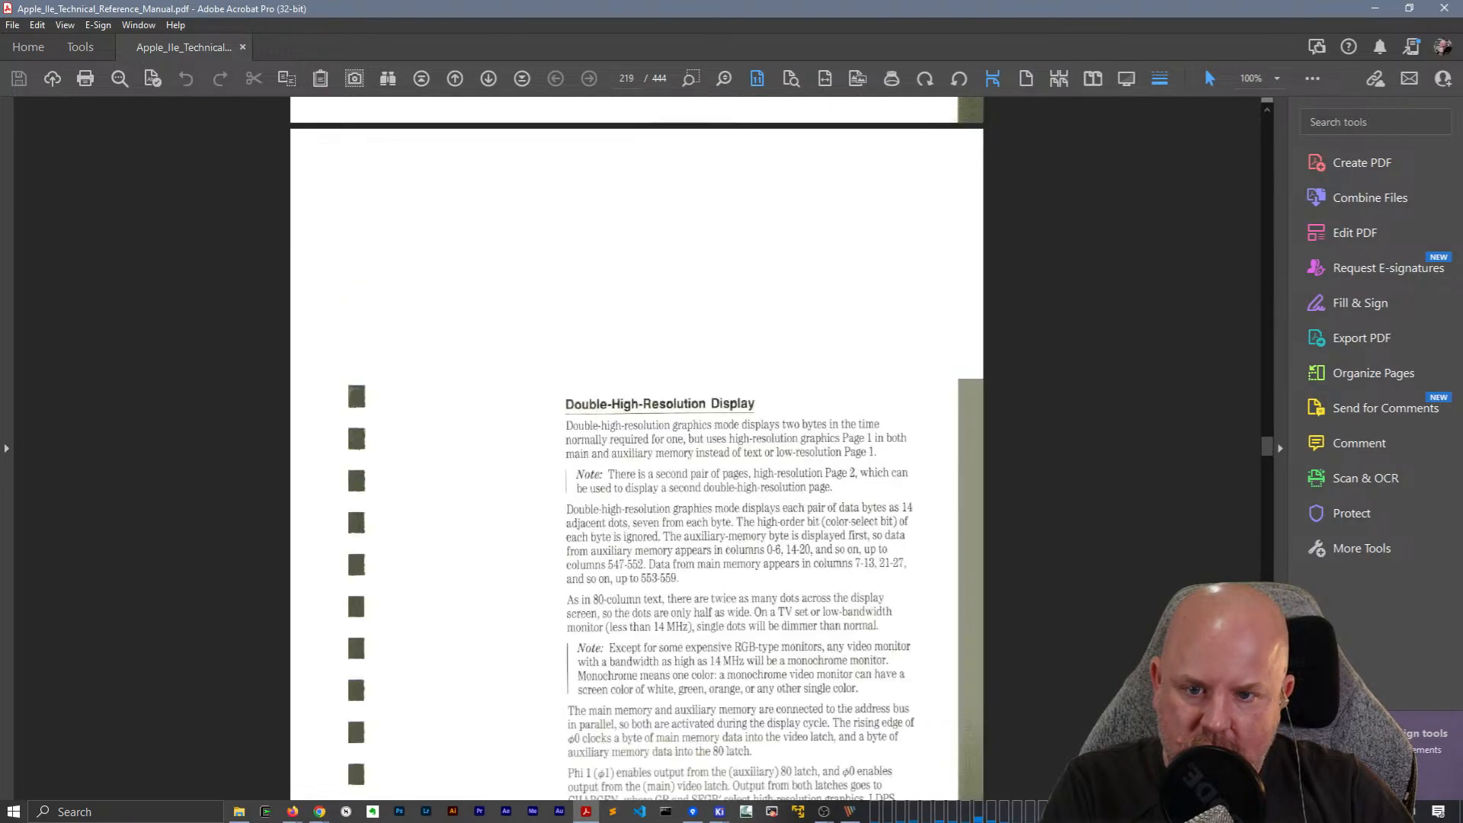
scroll(636, 448, down, 20)
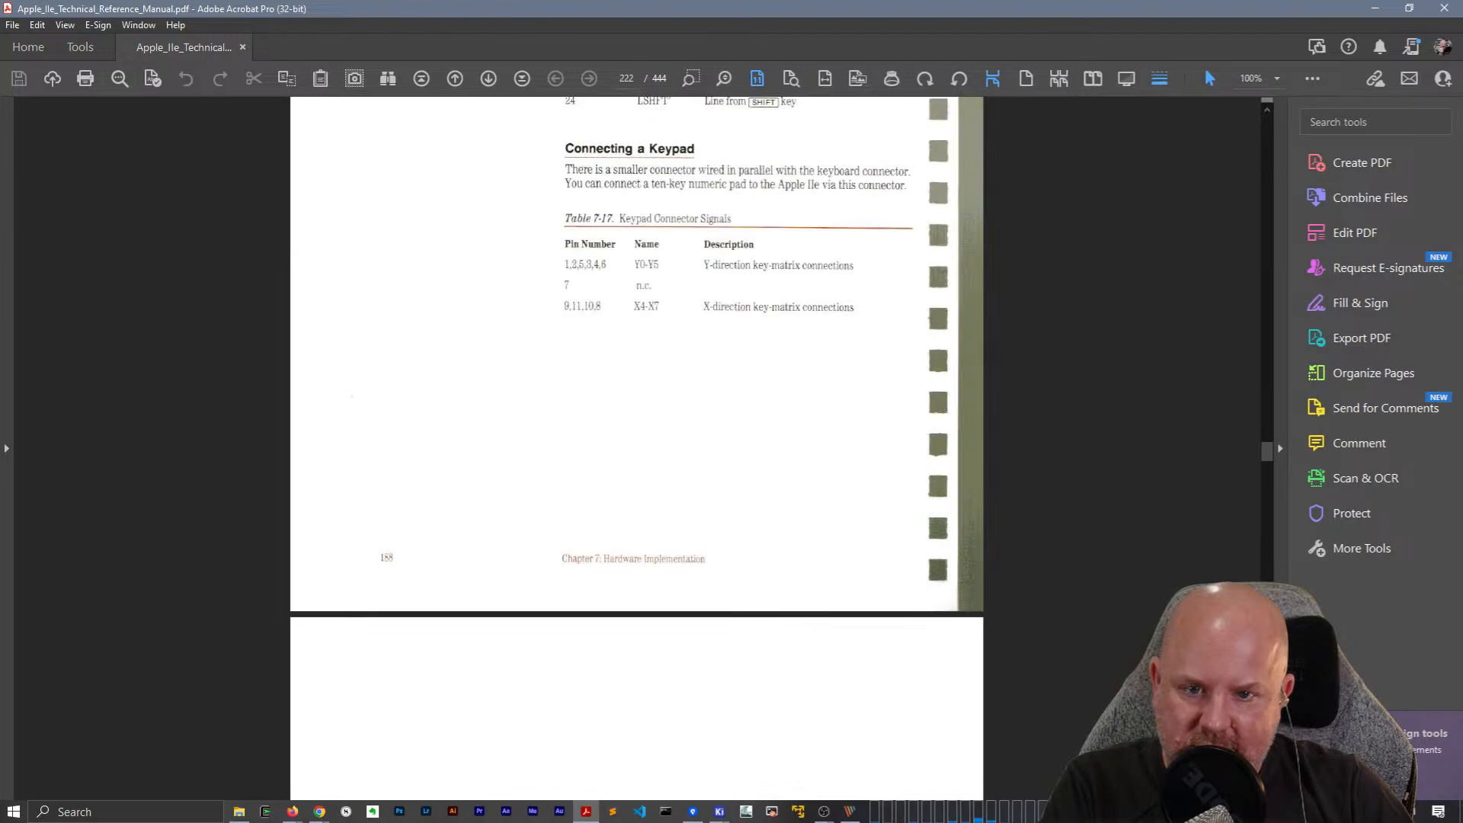
scroll(636, 448, down, 20)
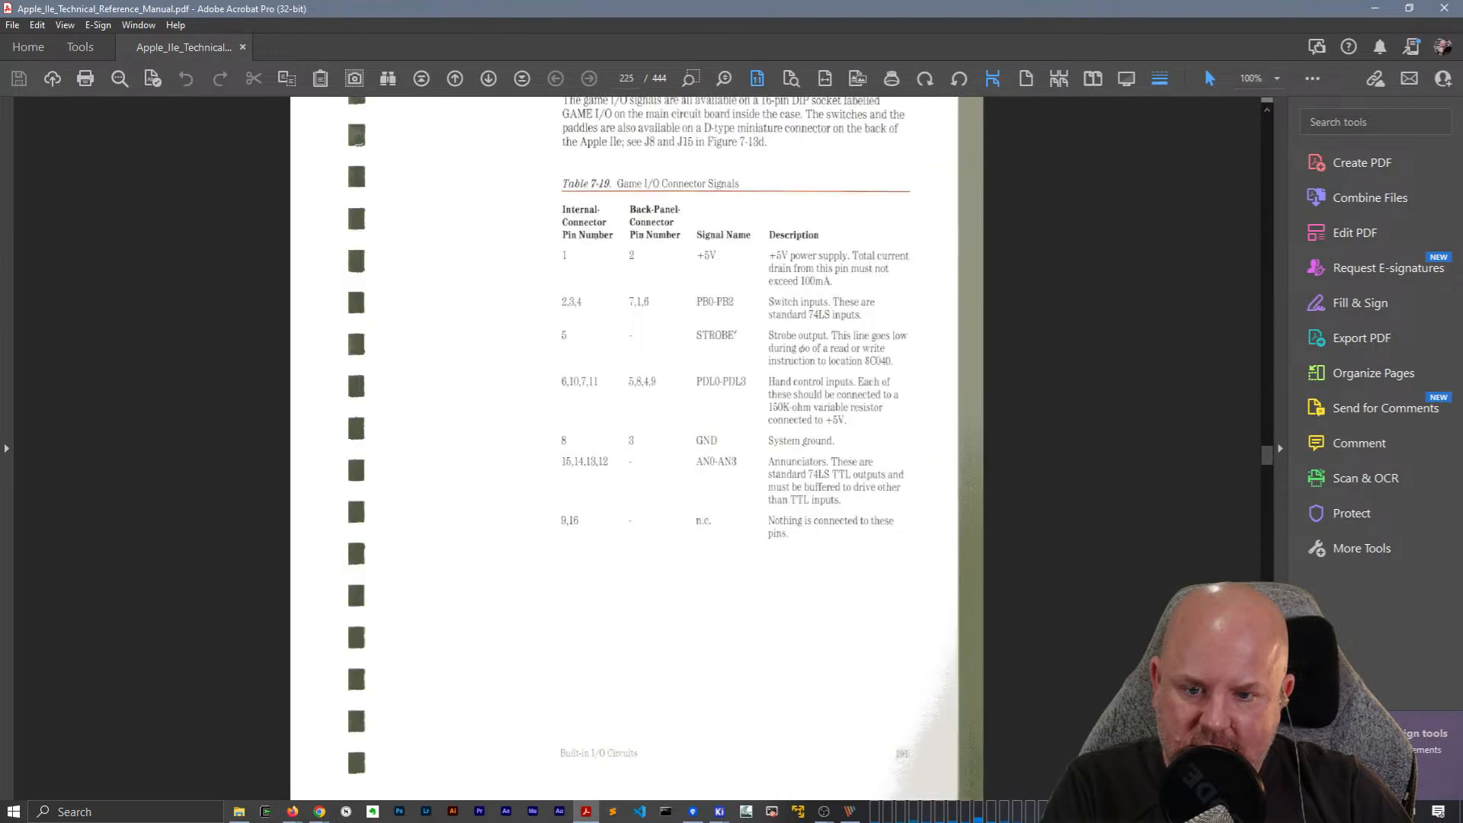
scroll(637, 448, down, 15)
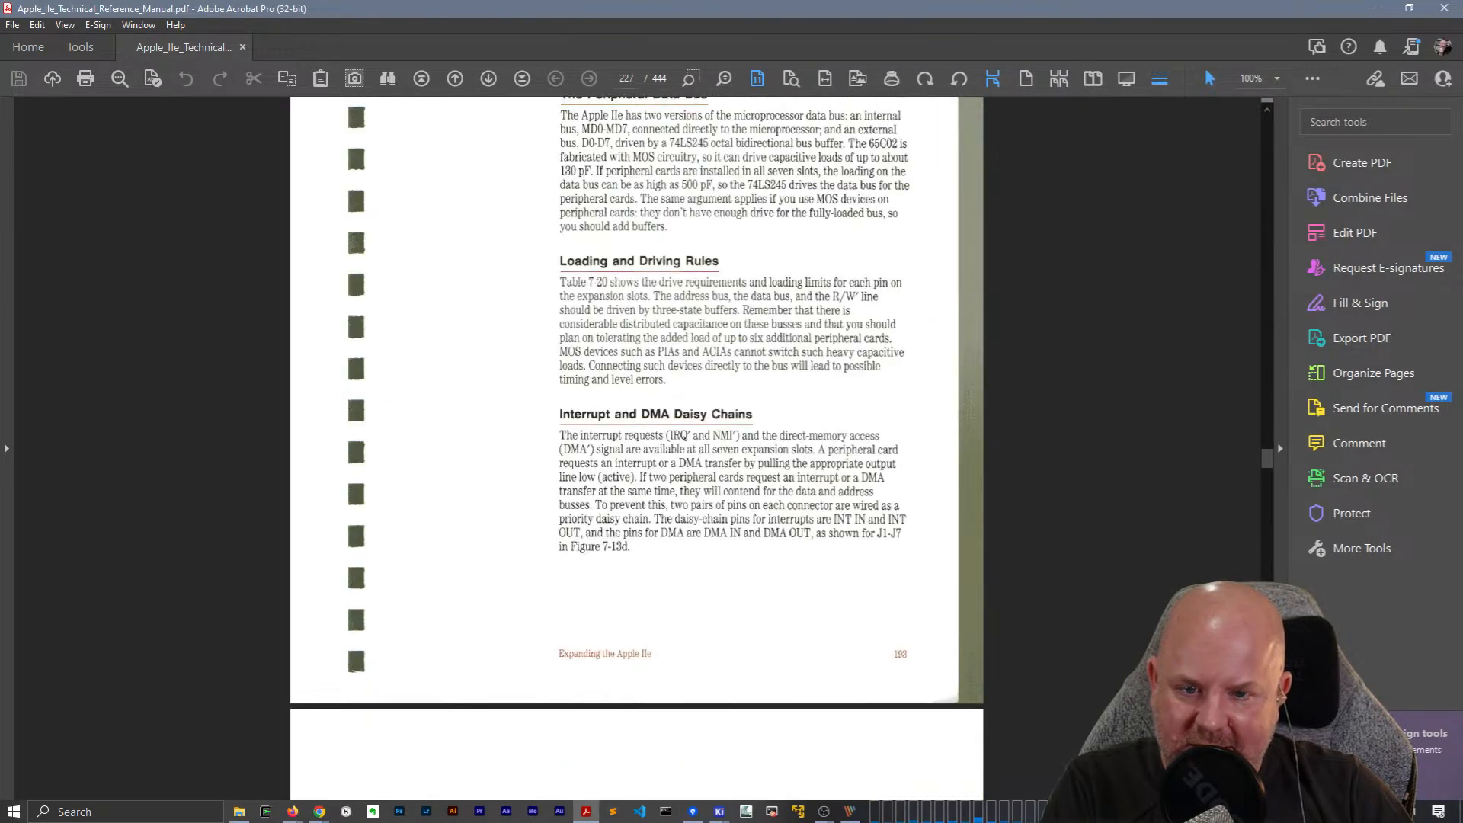
Check the Built-in I/O Circuits section and the neighbouring video display pages for IOU pin information.
scroll(1266, 126, up, 20)
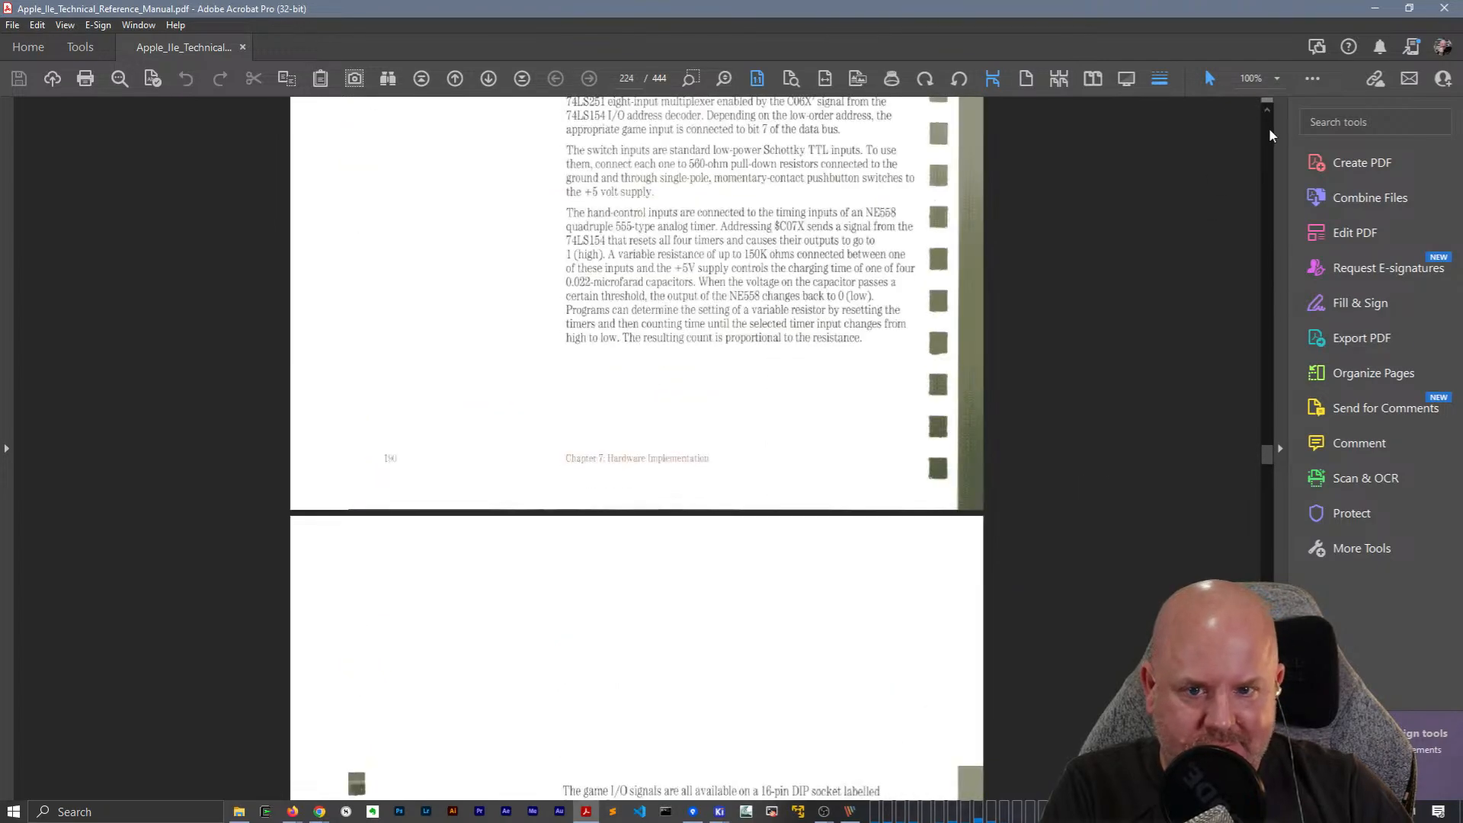
scroll(1270, 131, up, 12)
scroll(1269, 131, up, 12)
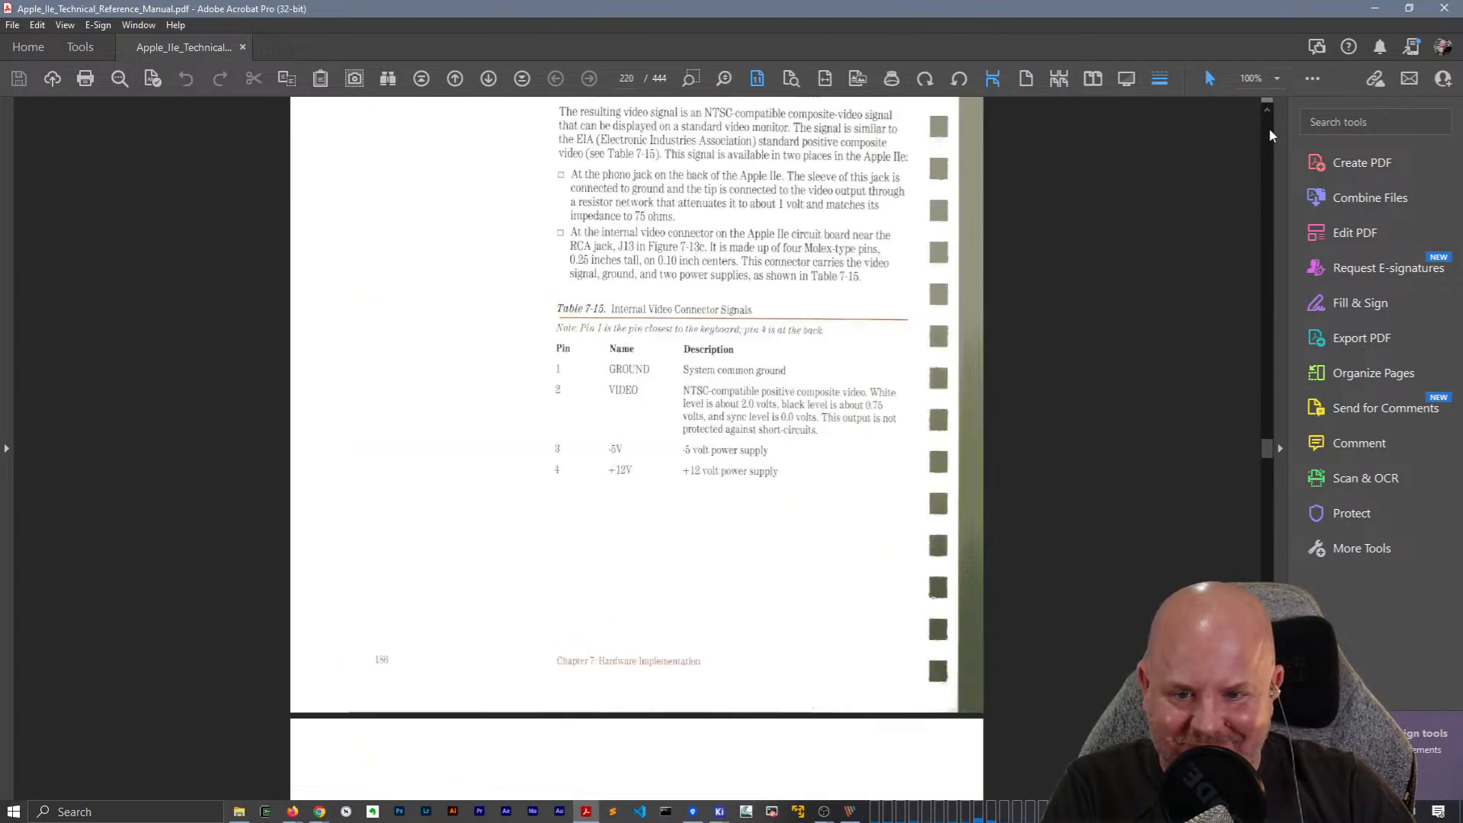
scroll(1047, 418, down, 1)
scroll(1047, 417, down, 5)
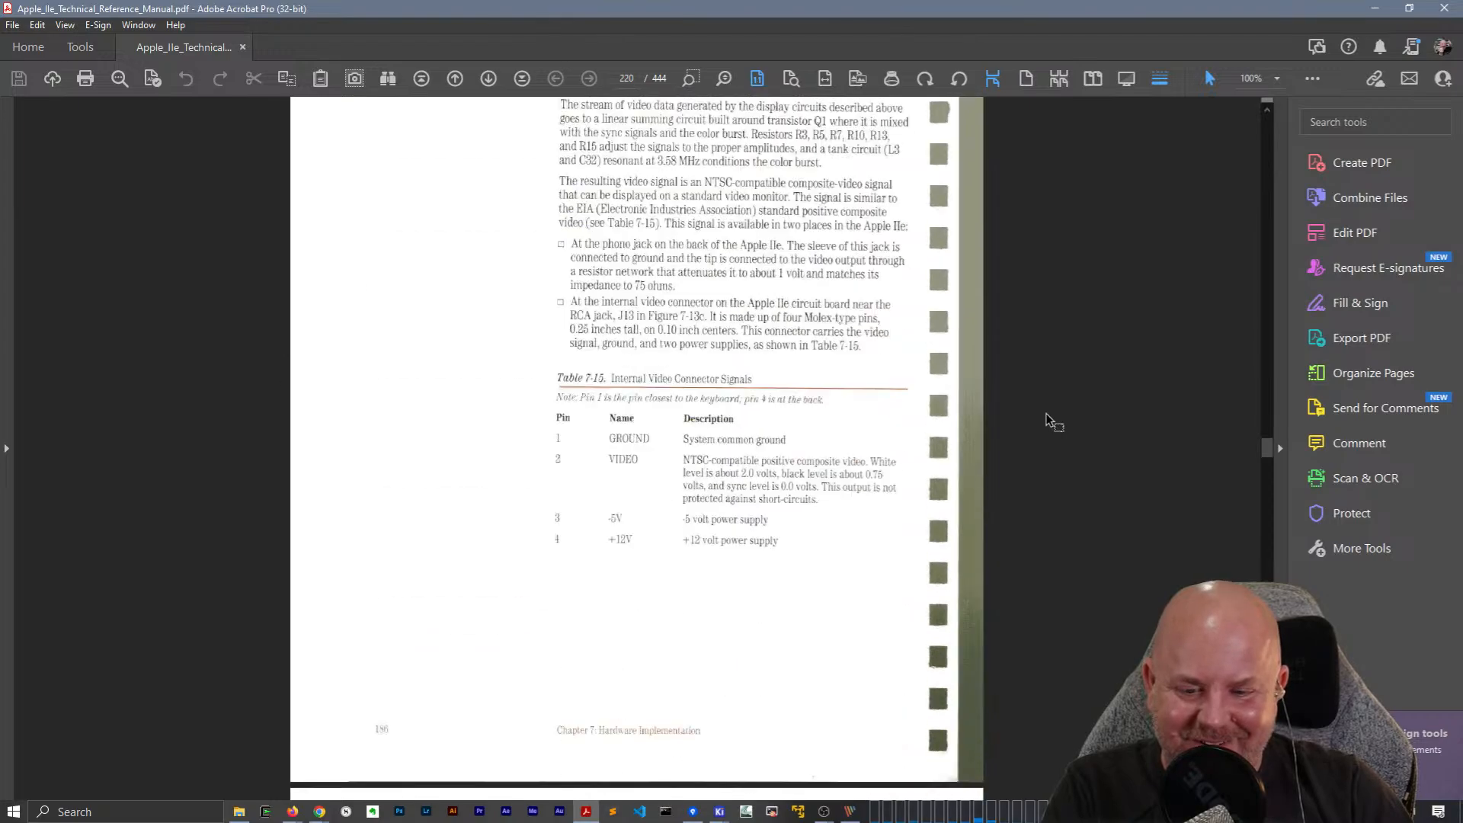
scroll(1046, 418, down, 8)
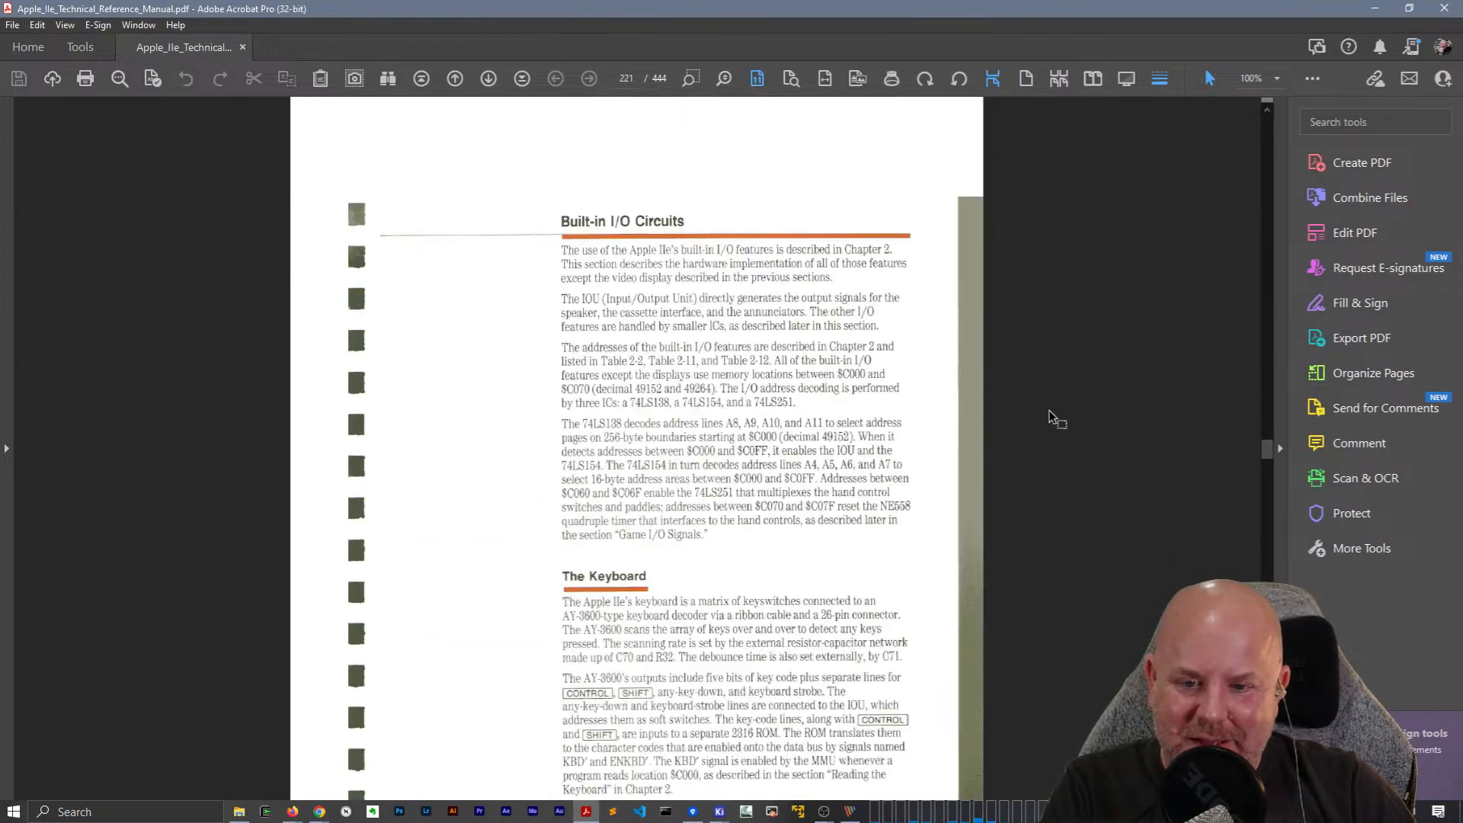
scroll(1049, 416, up, 8)
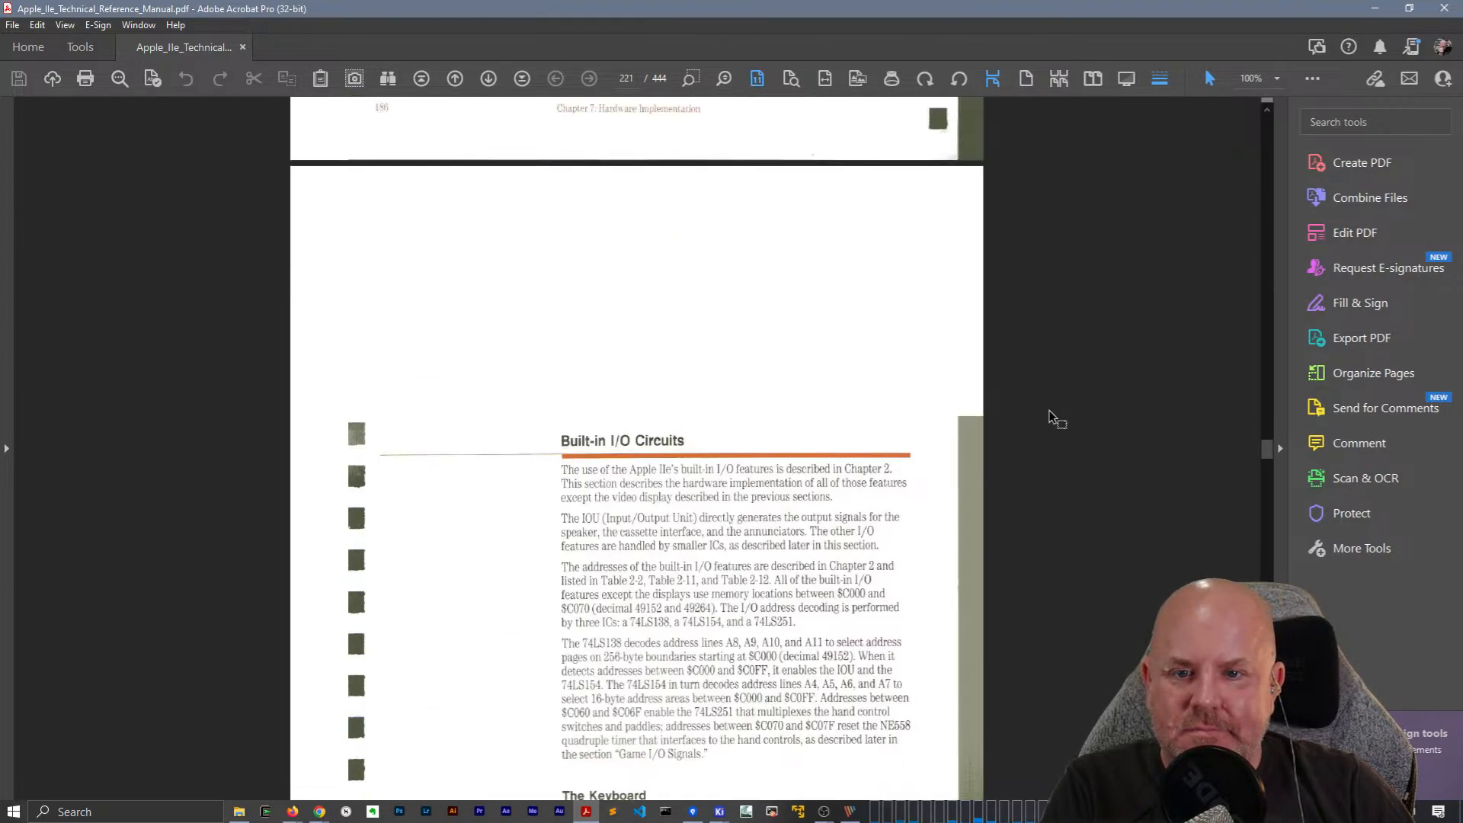
scroll(1048, 410, up, 20)
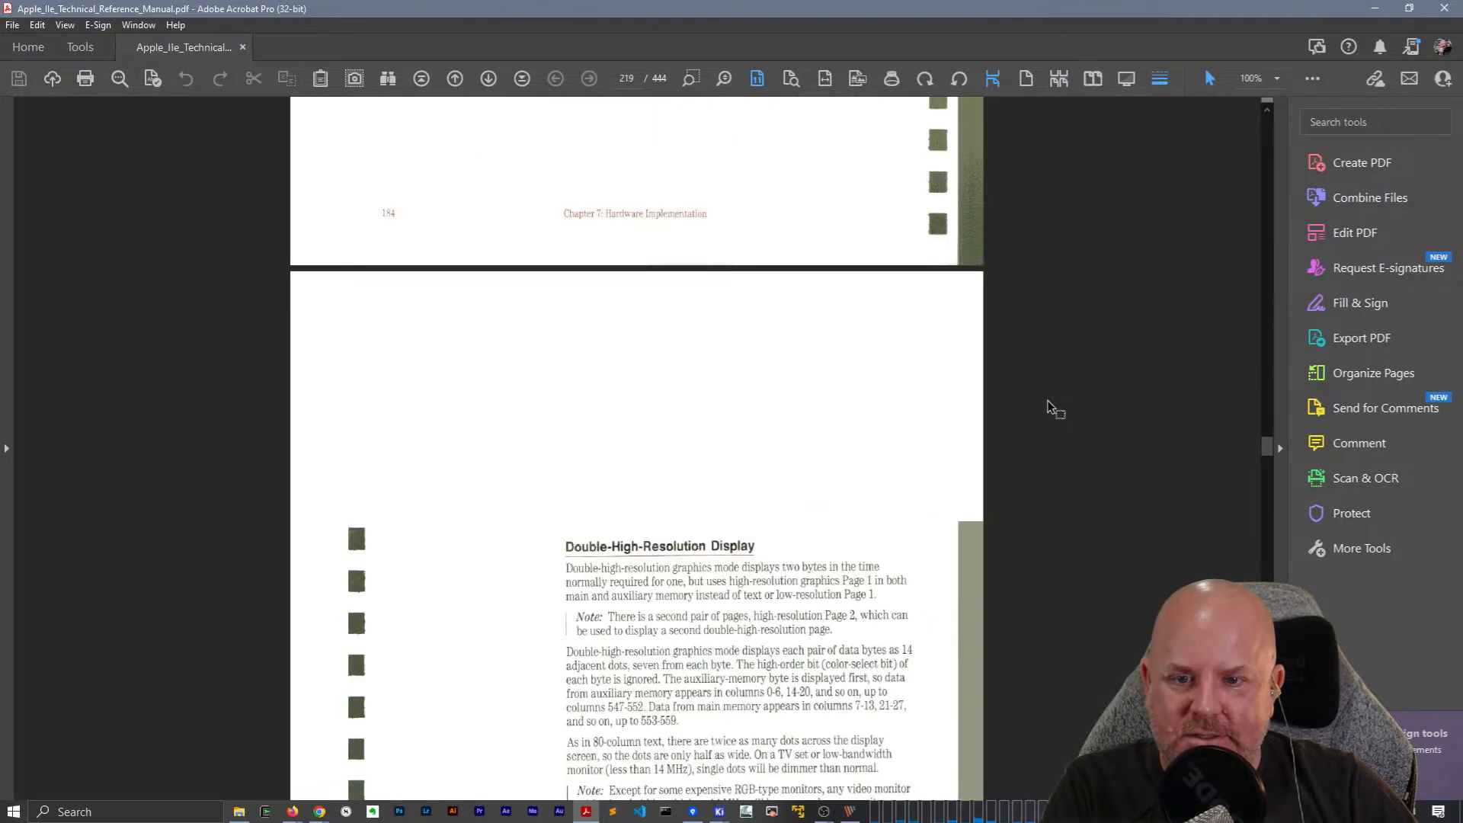
scroll(1050, 409, down, 20)
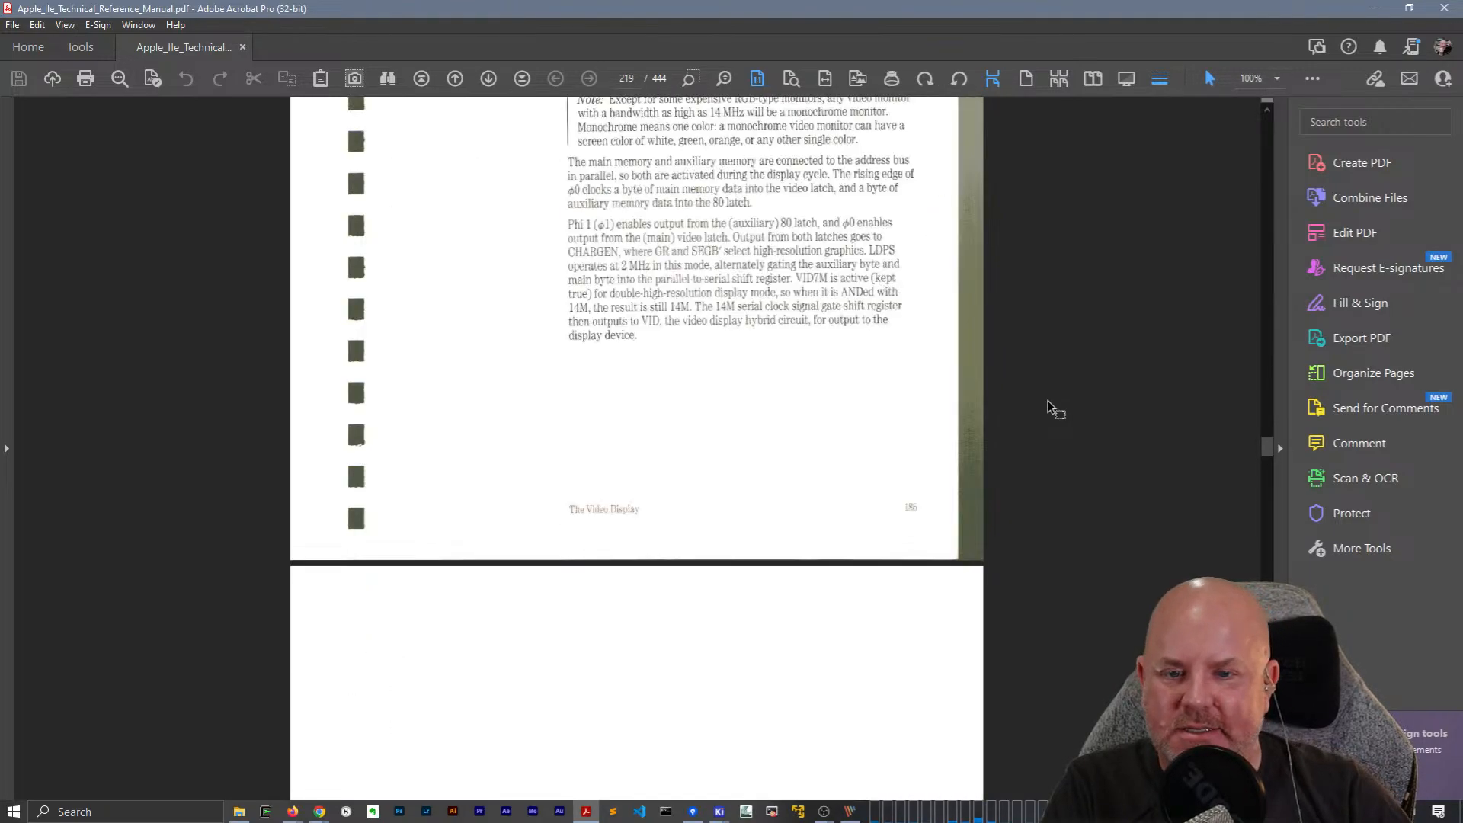
Return to the index at the end of the manual and recheck the IOU page references.
drag(1268, 452, 1268, 796)
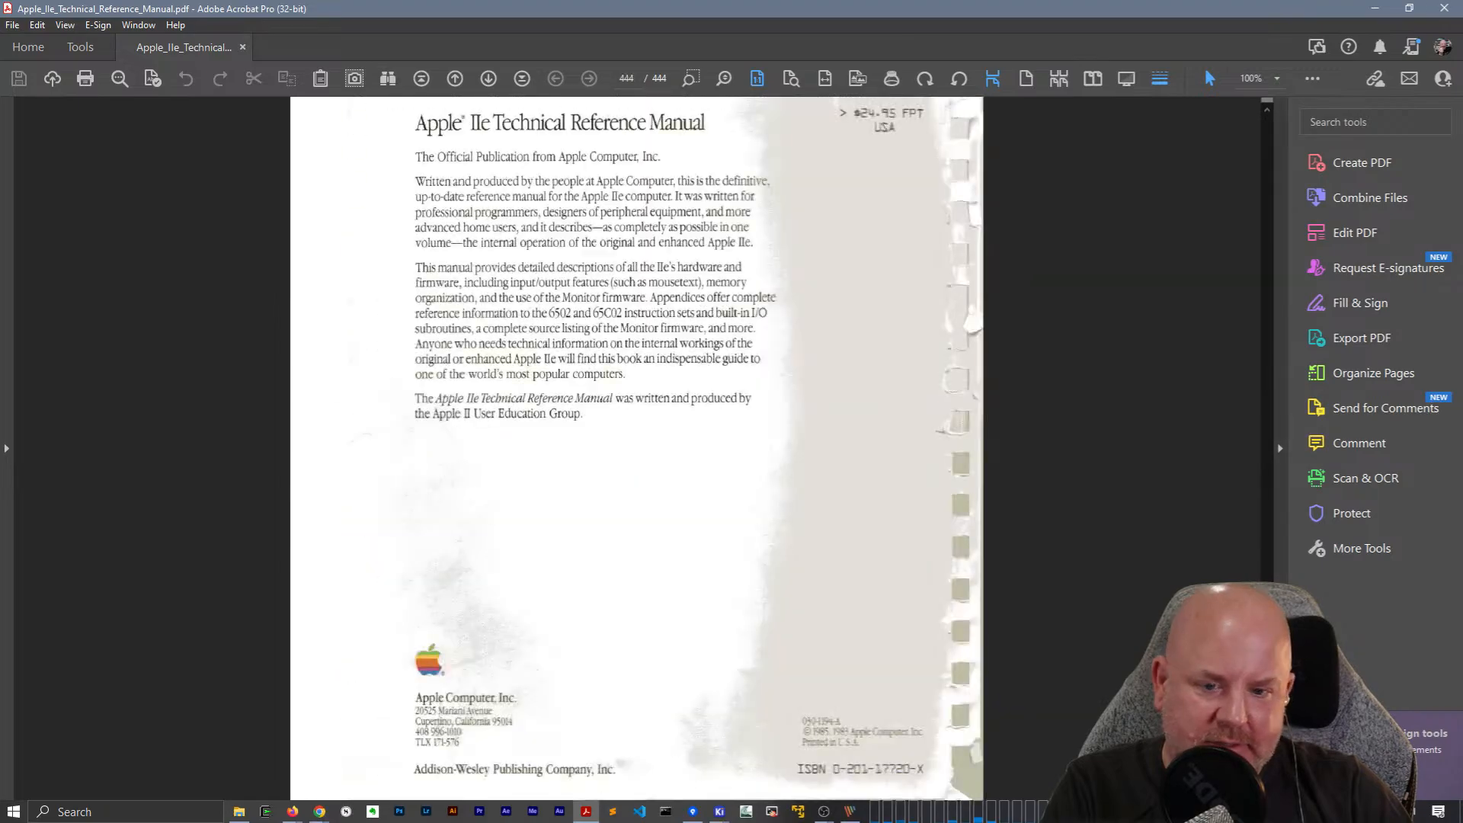
scroll(723, 515, up, 7)
scroll(732, 501, up, 10)
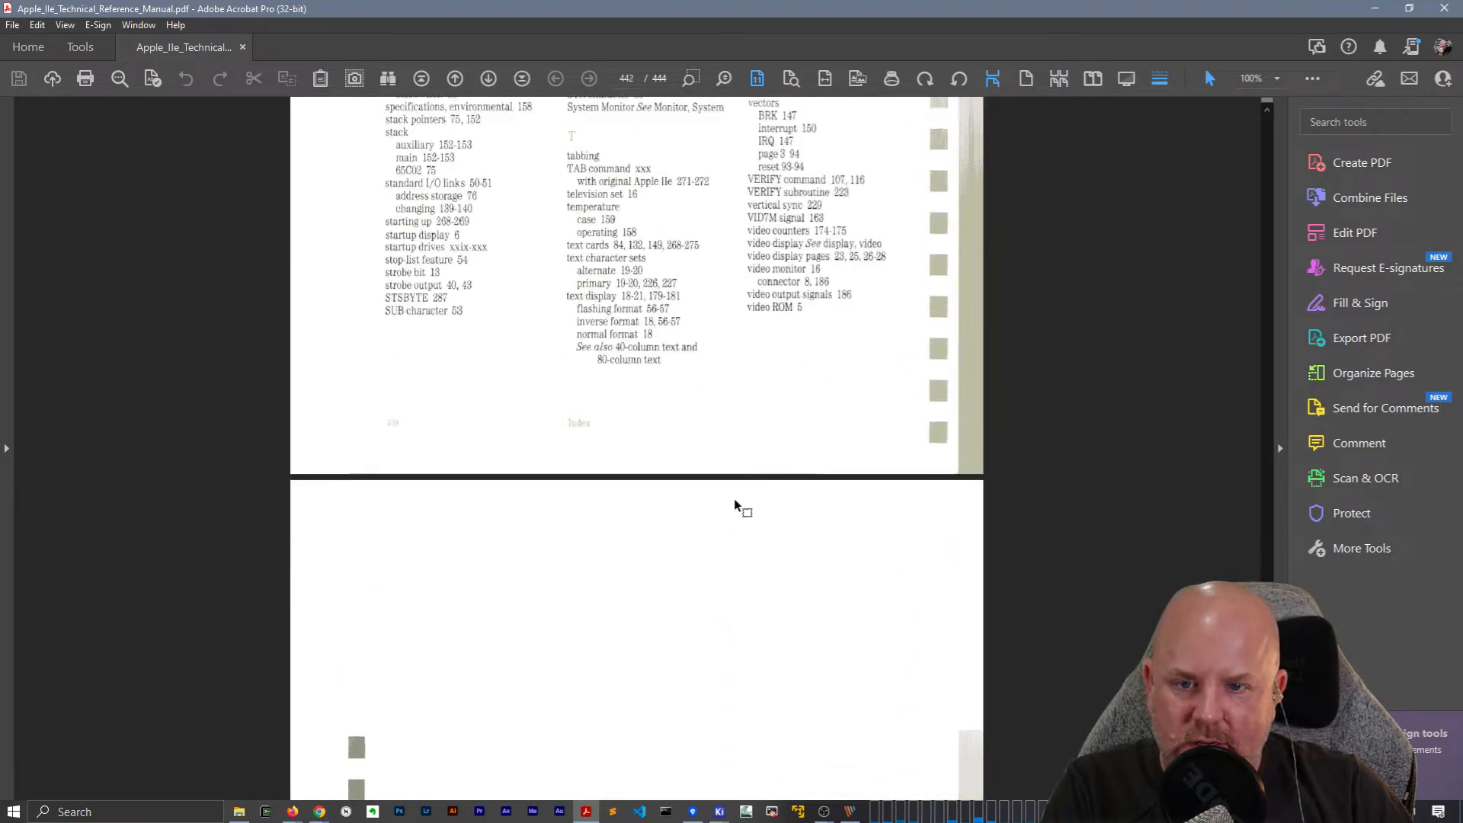
scroll(736, 499, up, 8)
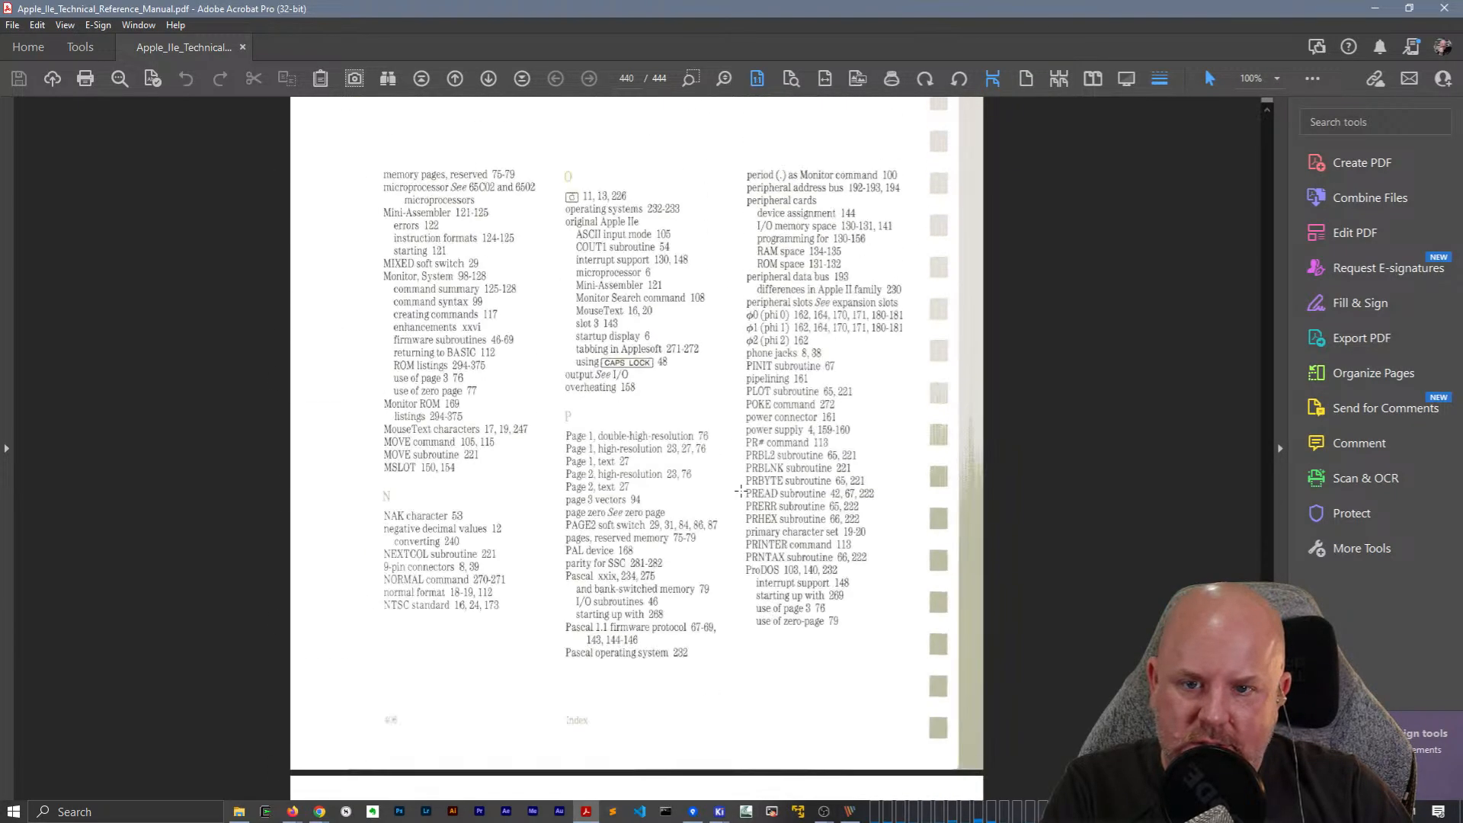
scroll(743, 496, up, 4)
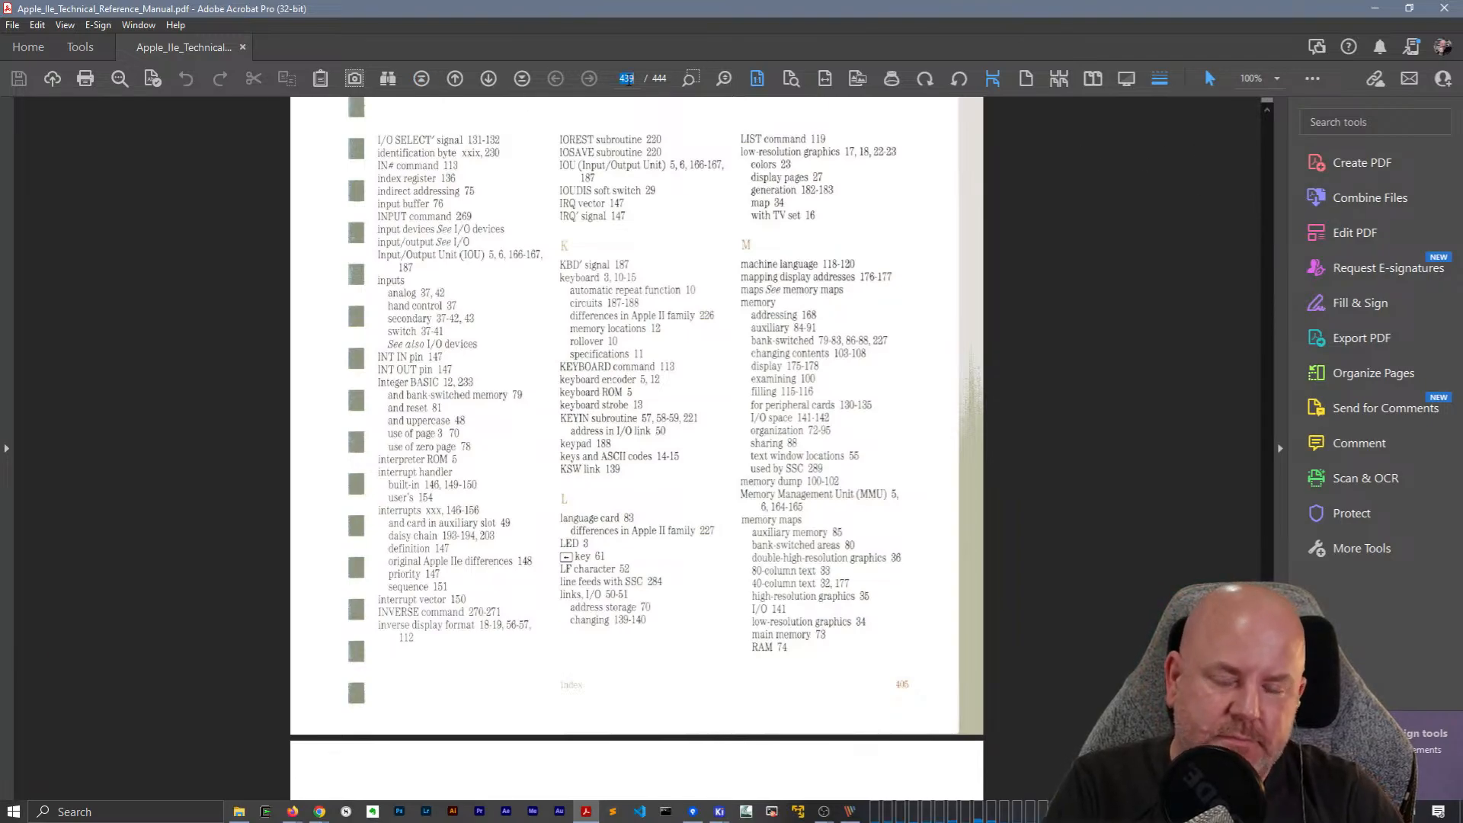
Go to PDF page 180 and search onward for Figure 7-3, The IOU Pinouts, and Table 7-7, The IOU Signal Descriptions.
text(180)
key(Return)
scroll(708, 598, down, 2)
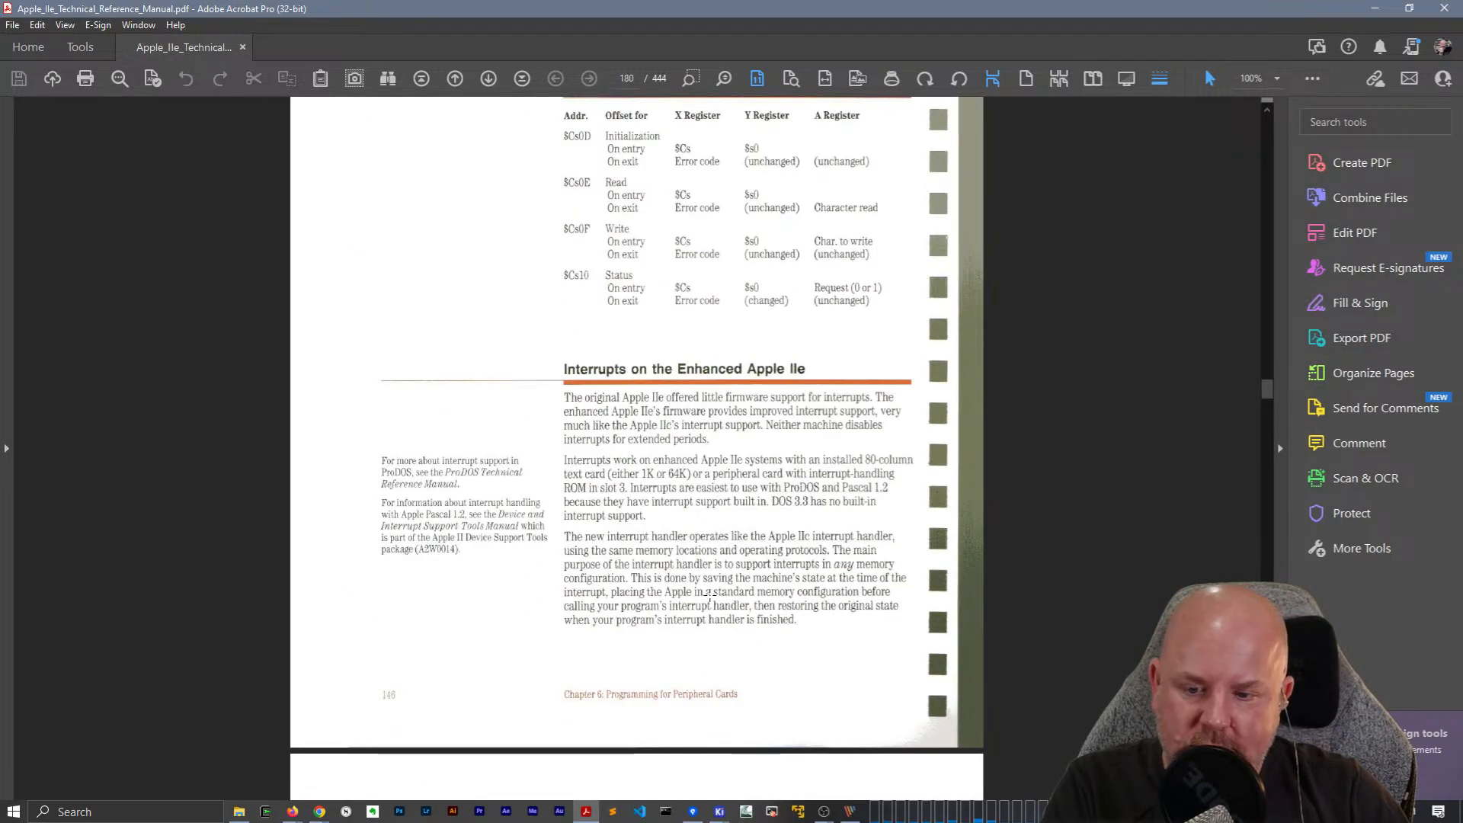
scroll(709, 599, down, 20)
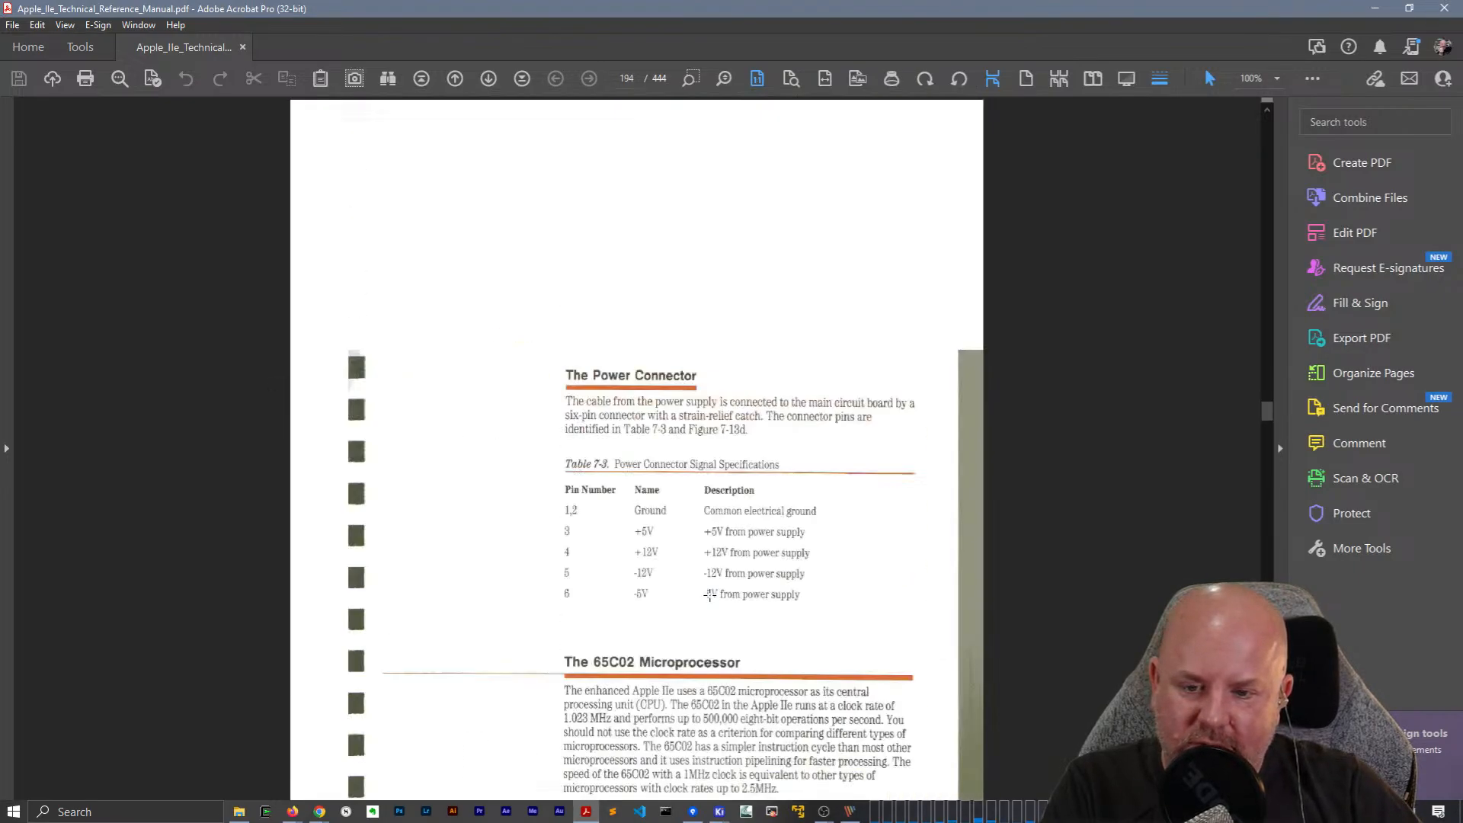
scroll(708, 595, down, 20)
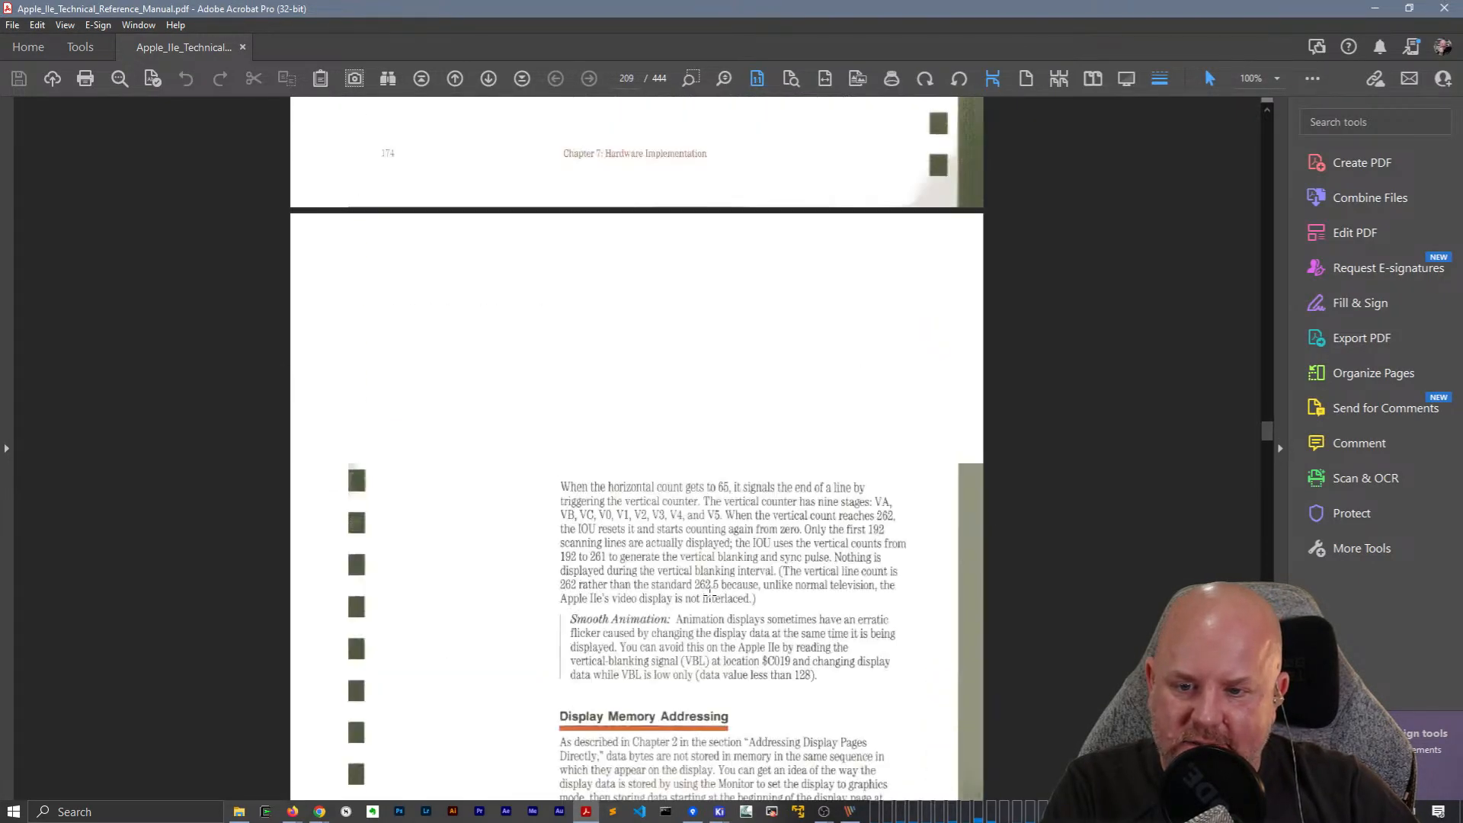
scroll(709, 594, up, 15)
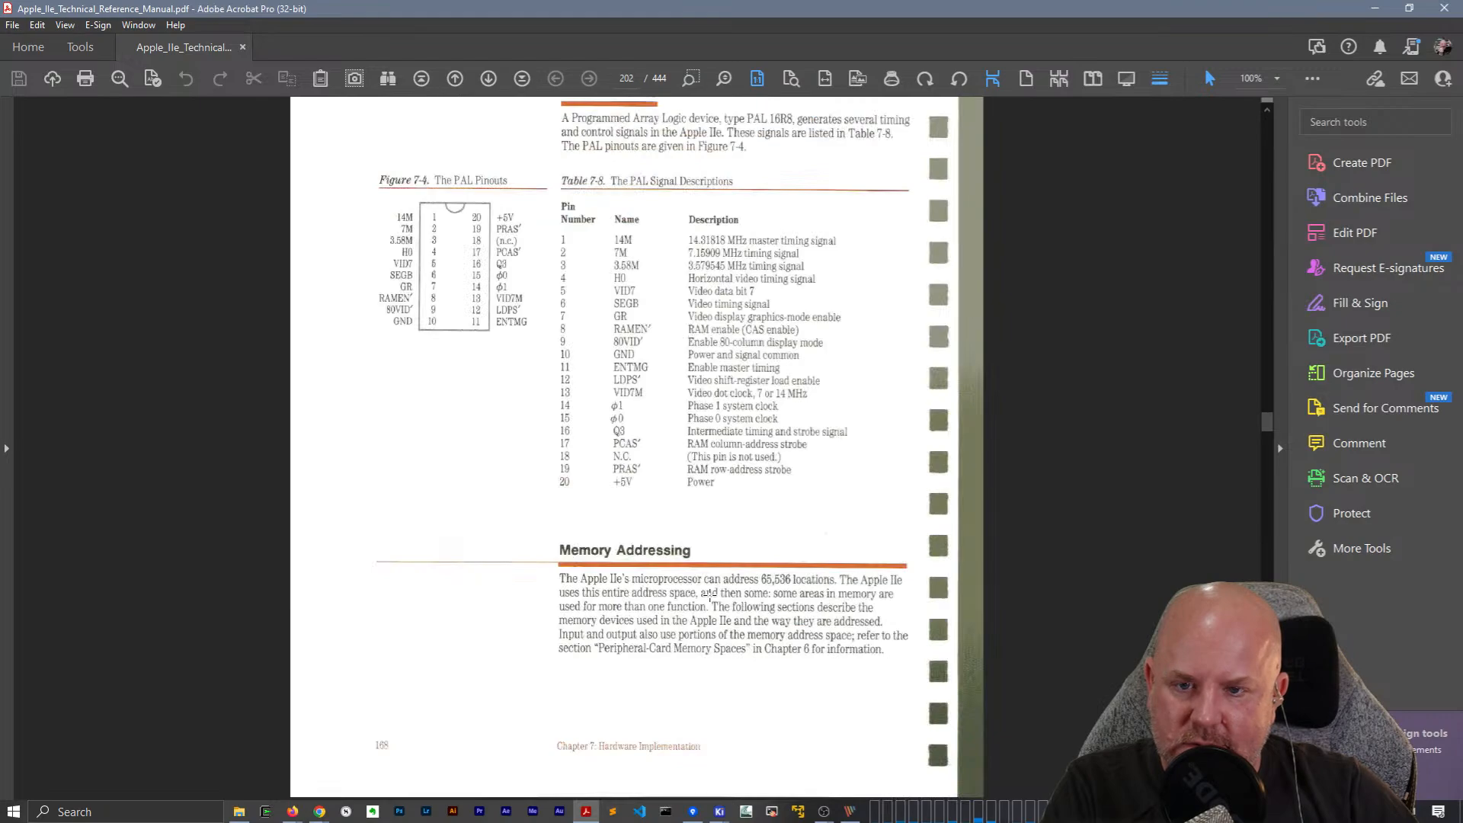
scroll(708, 597, down, 5)
scroll(709, 599, up, 10)
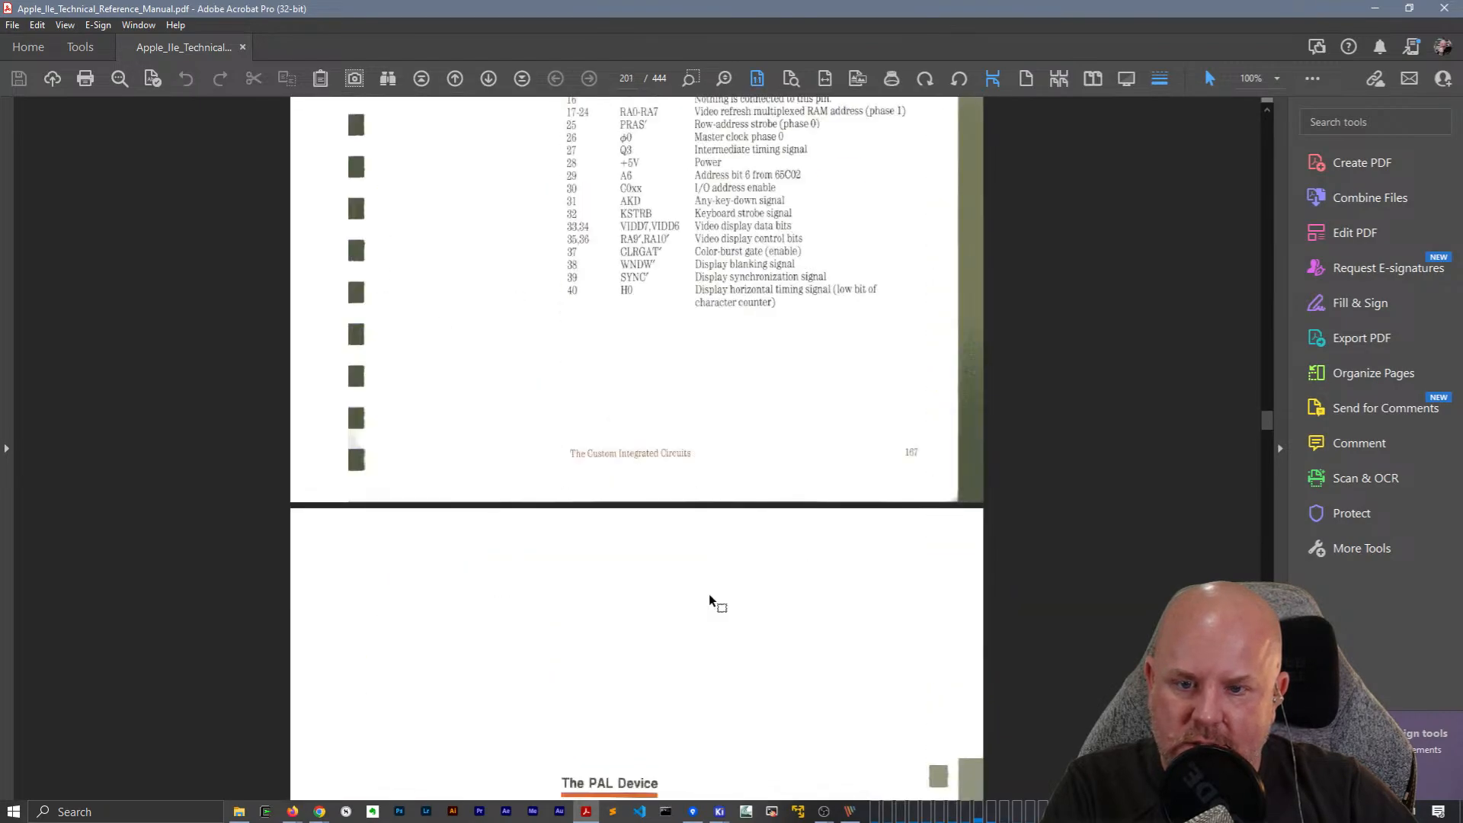
scroll(710, 599, up, 9)
scroll(710, 599, down, 1)
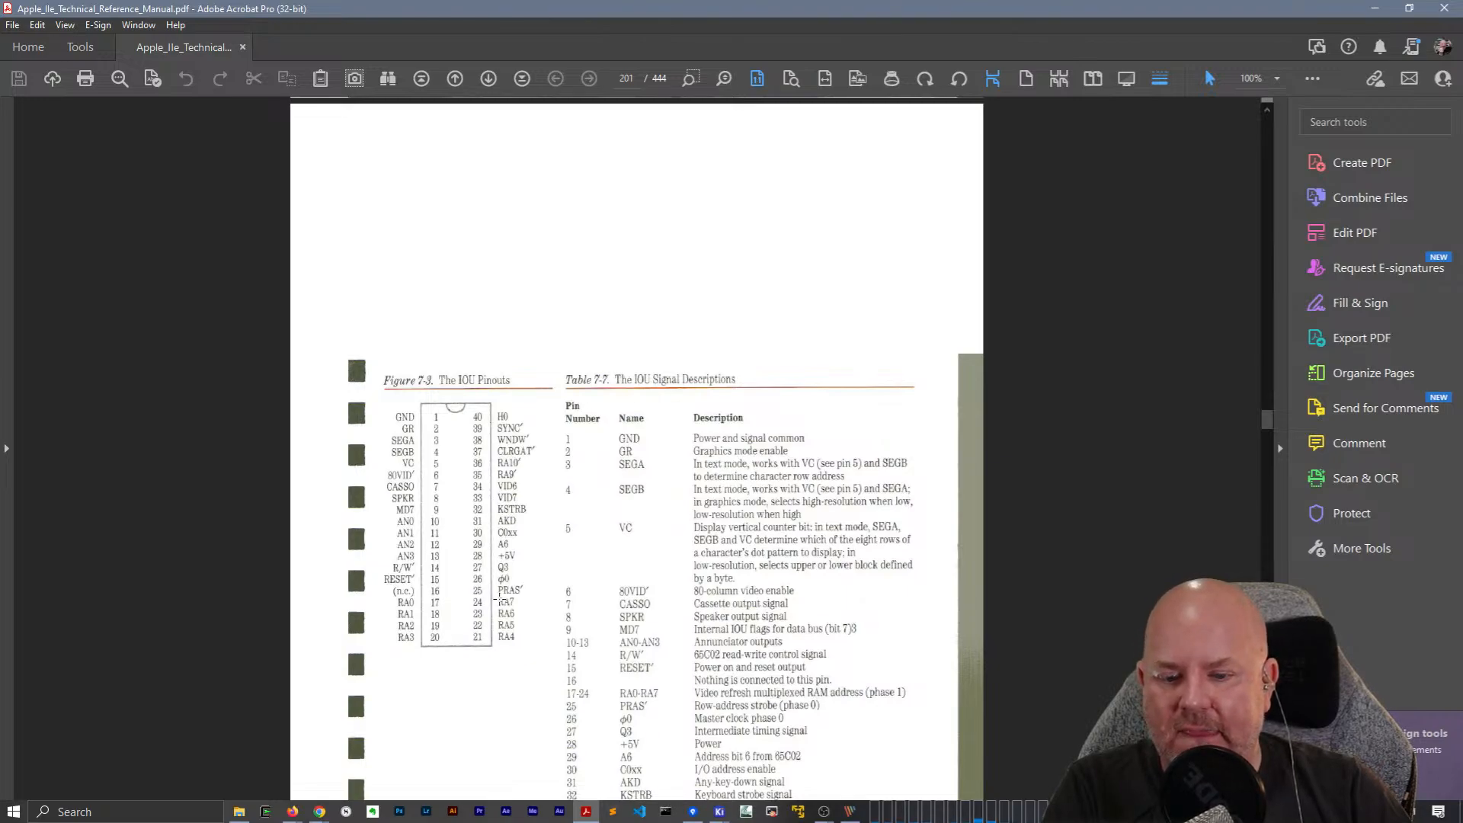
scroll(500, 600, down, 1)
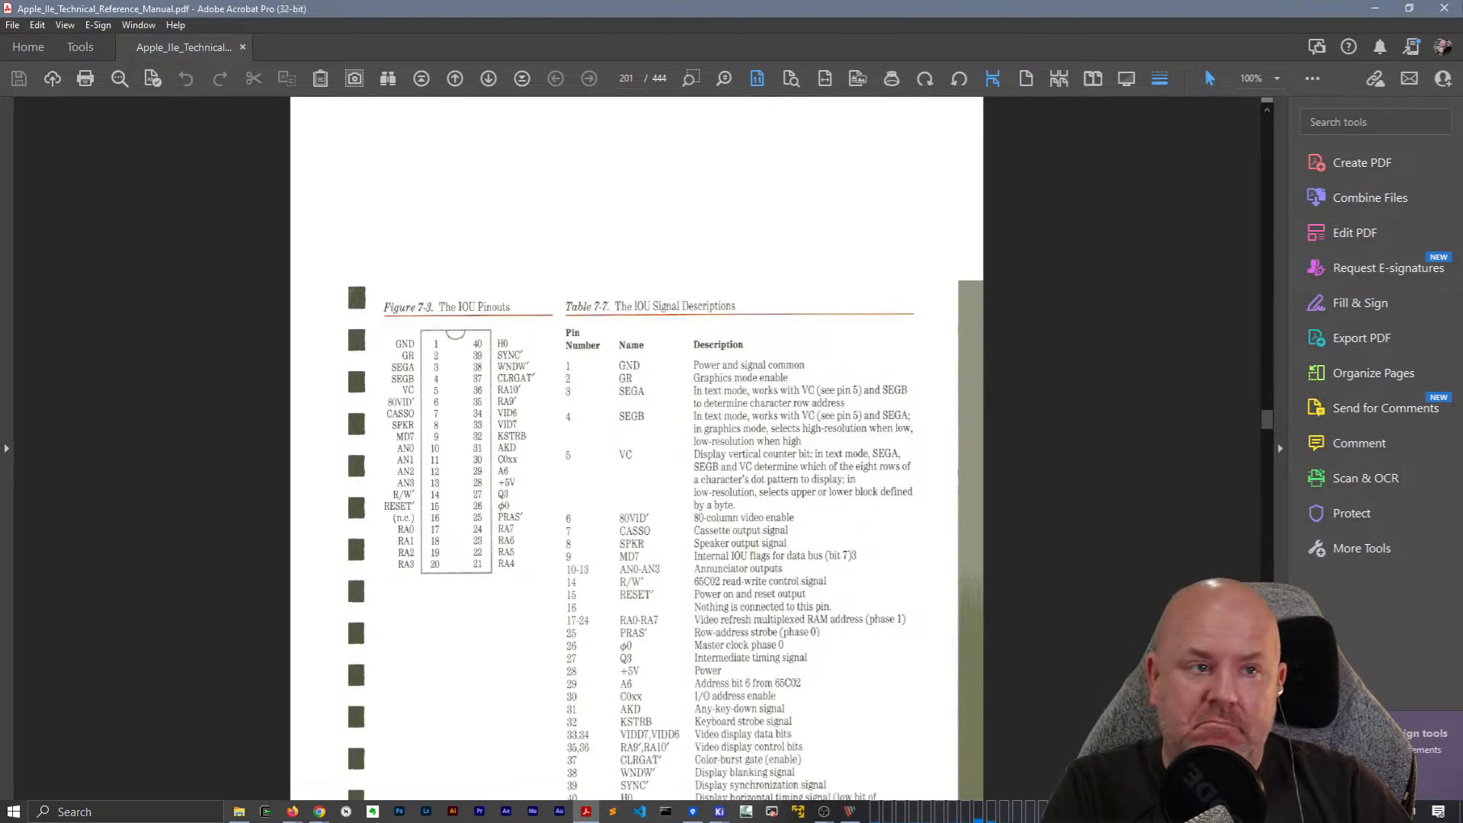
Switch from the manual back to KiCad and close the Apple IIc IOU pin table without applying changes.
click(1376, 9)
click(537, 30)
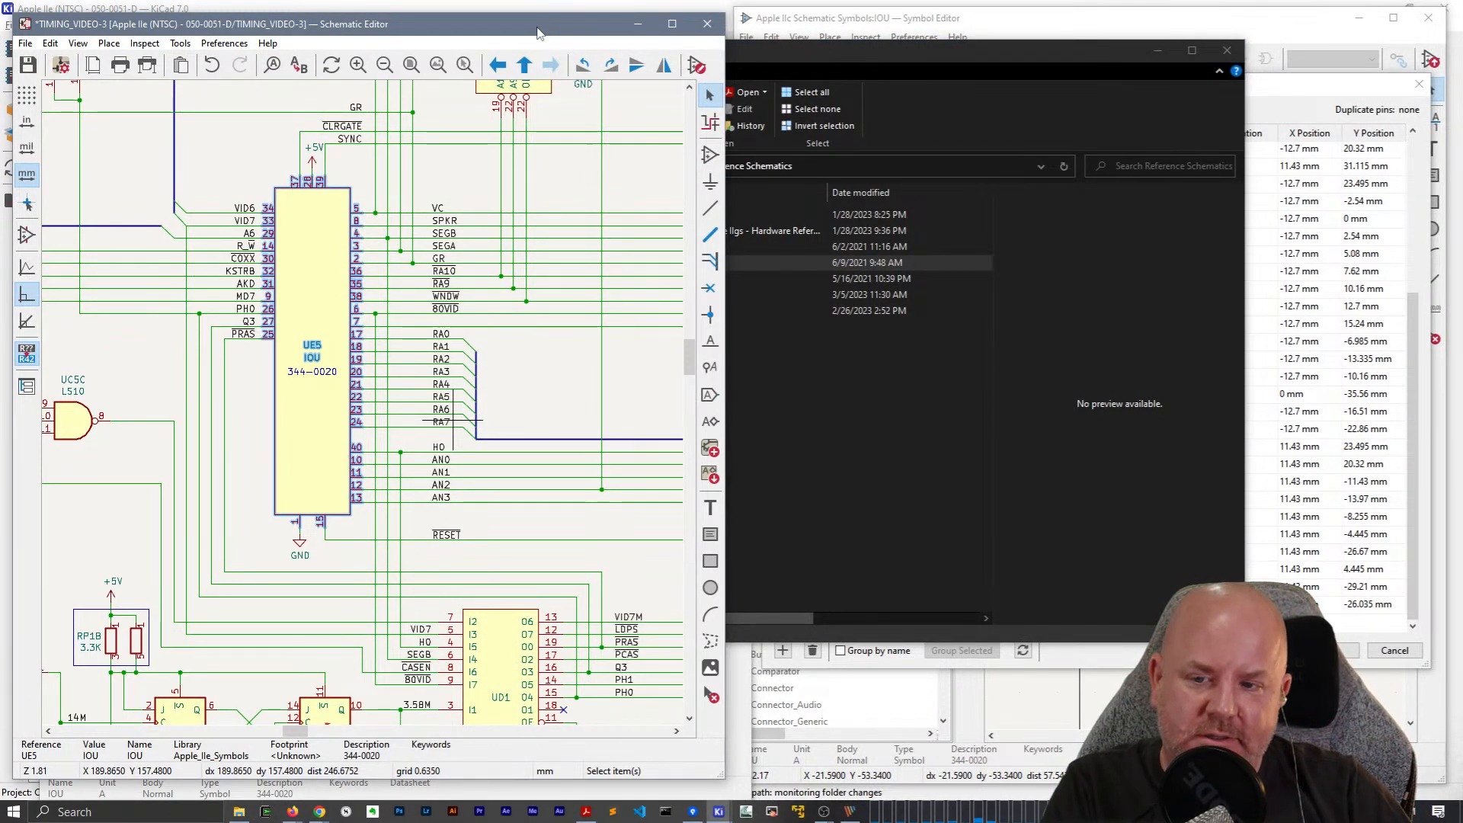
click(990, 9)
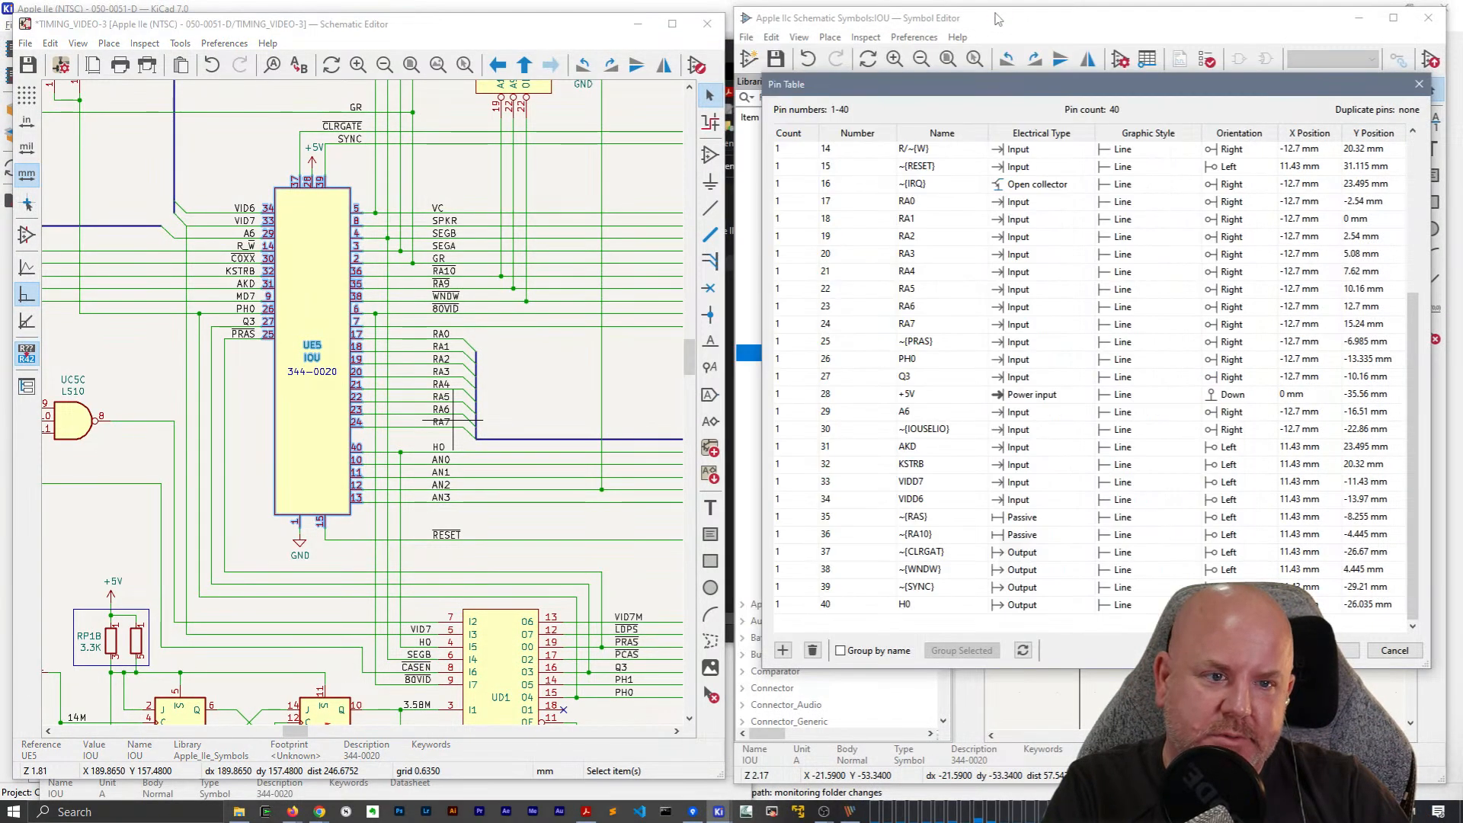
click(1394, 650)
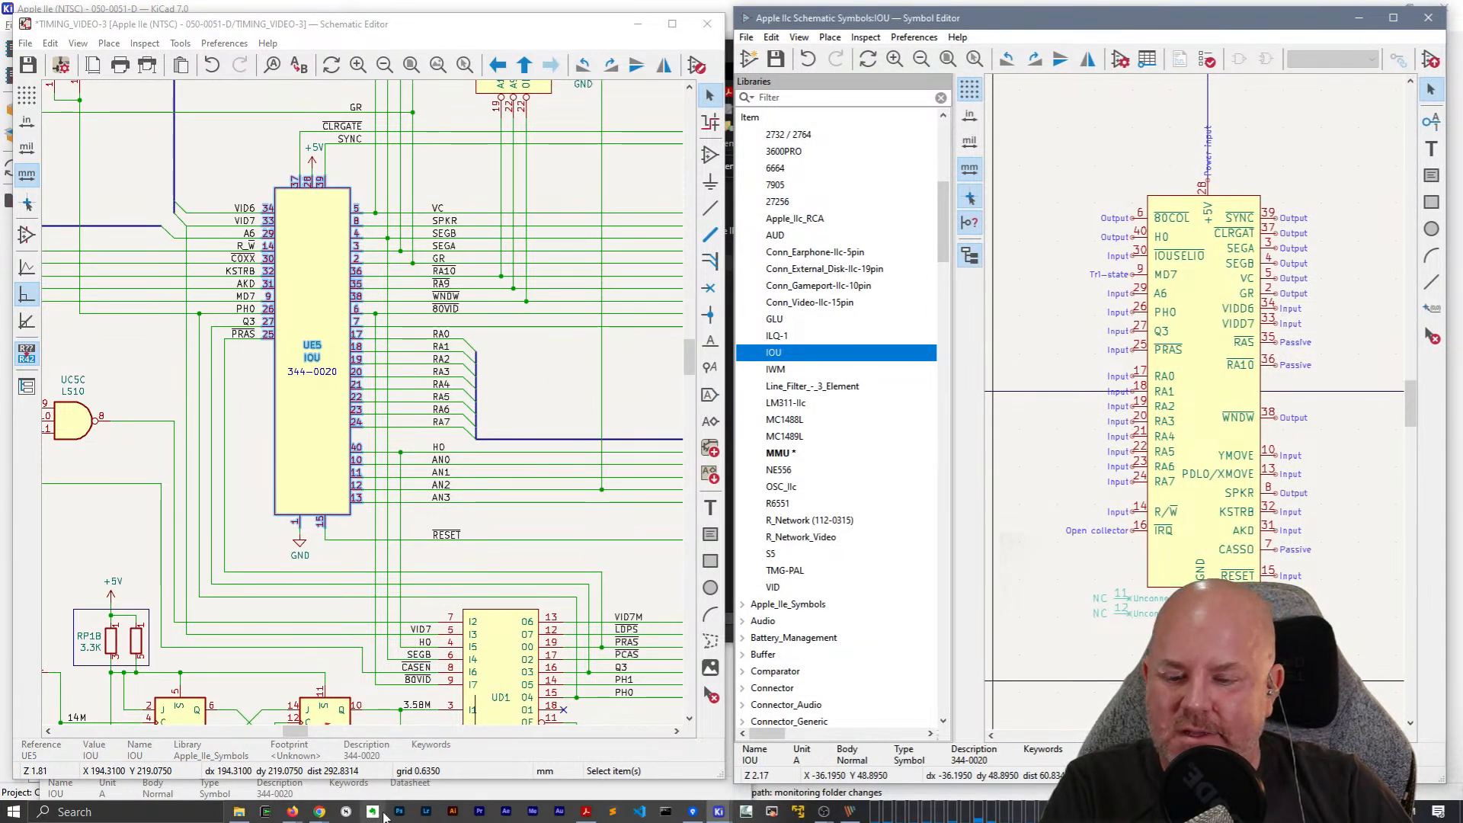
Bring the Apple IIe IOU symbol editor window forward and position it beside the Apple IIc IOU symbol.
mouse_move(718, 812)
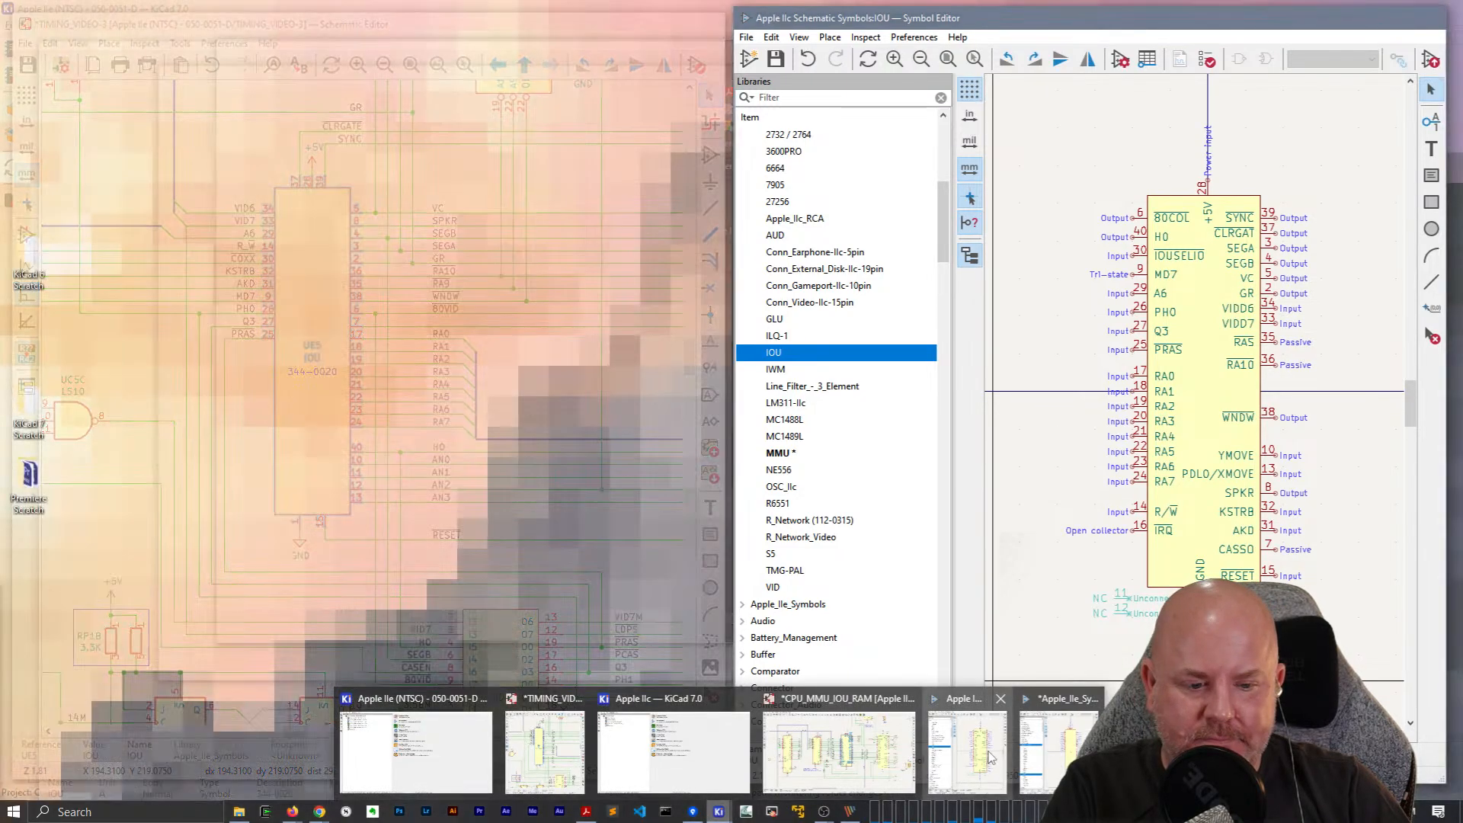
click(990, 757)
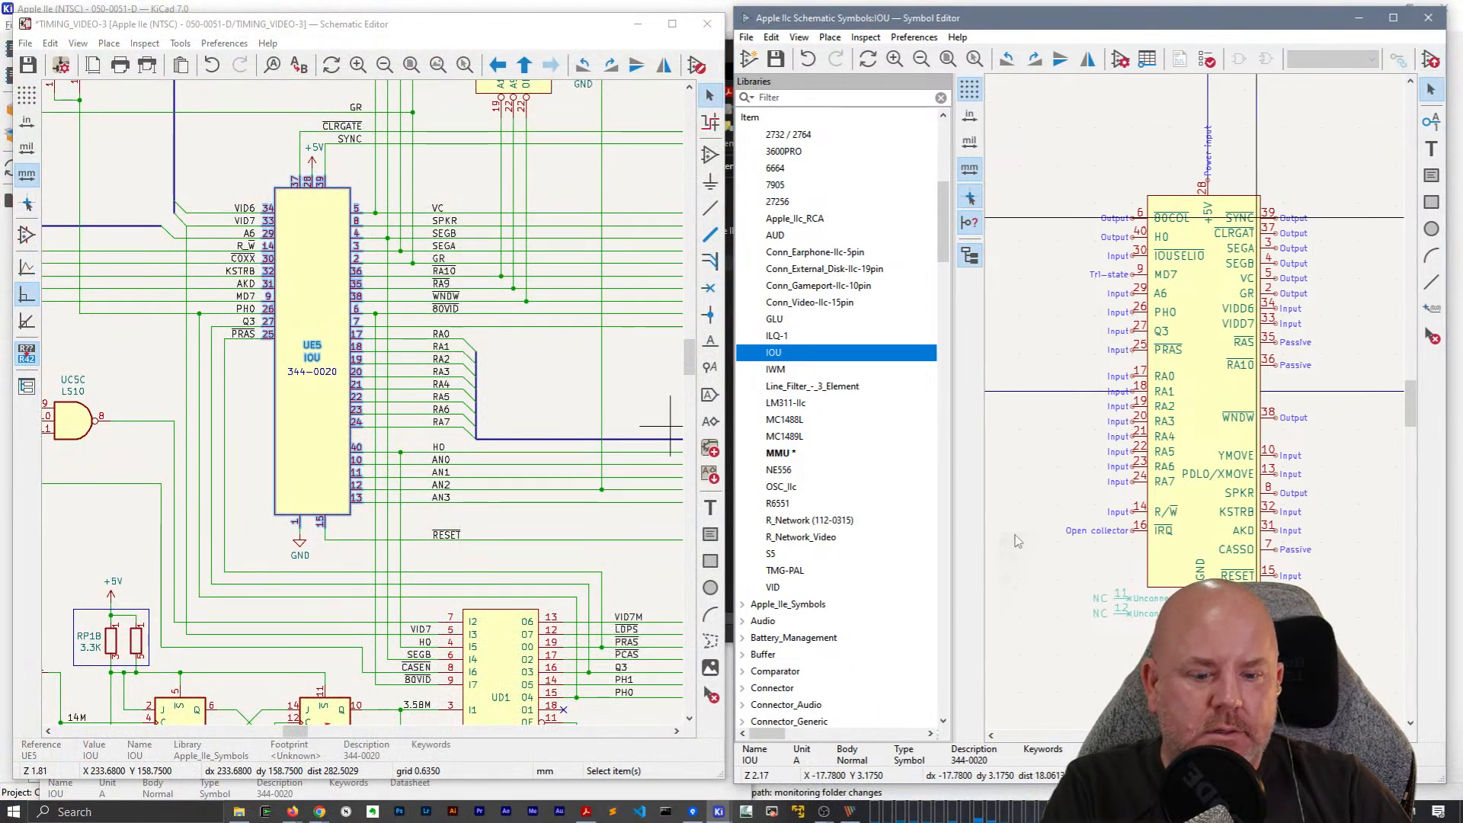
mouse_move(745, 812)
click(882, 742)
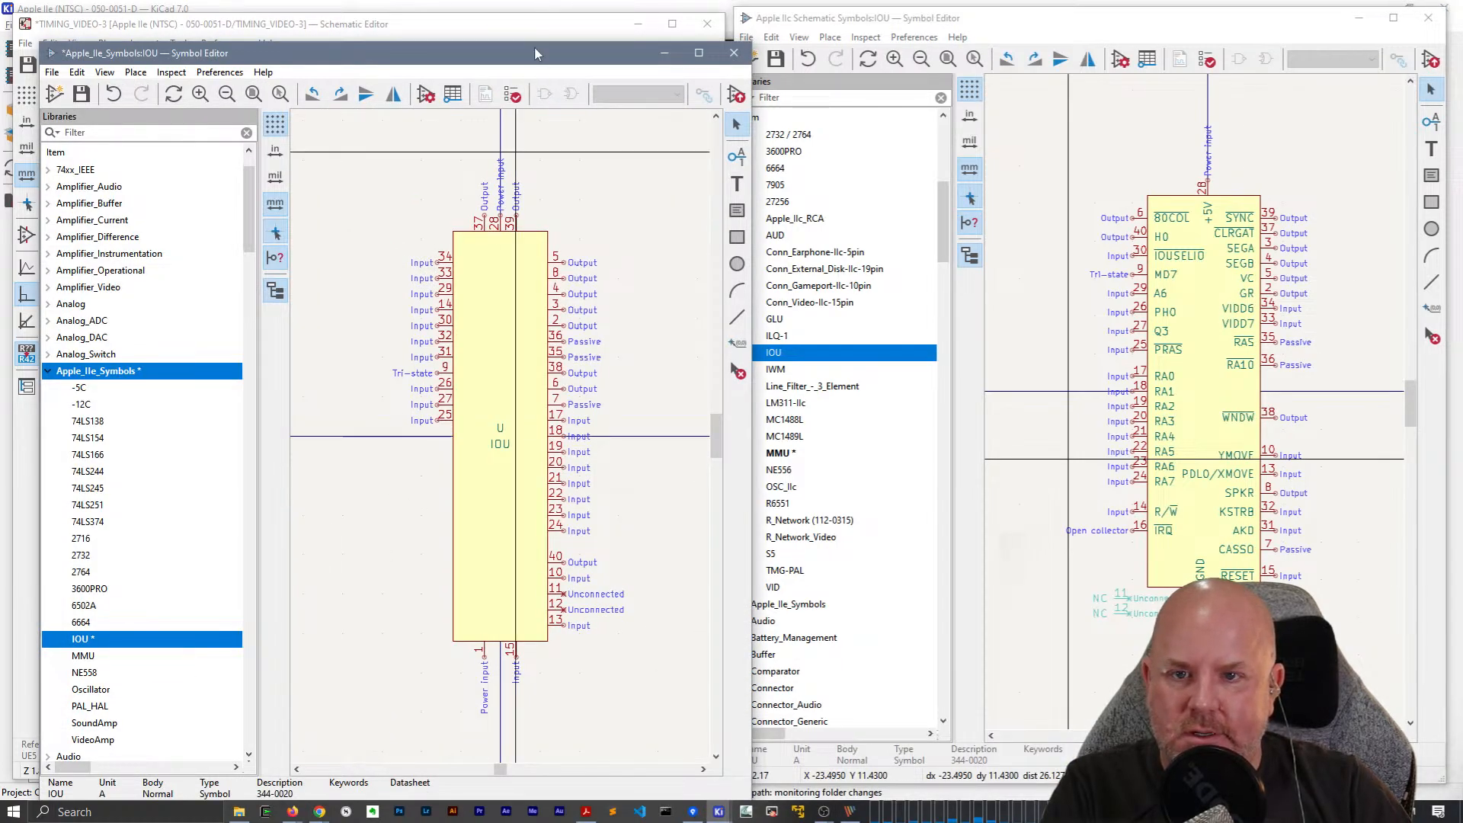
drag(535, 53, 537, 10)
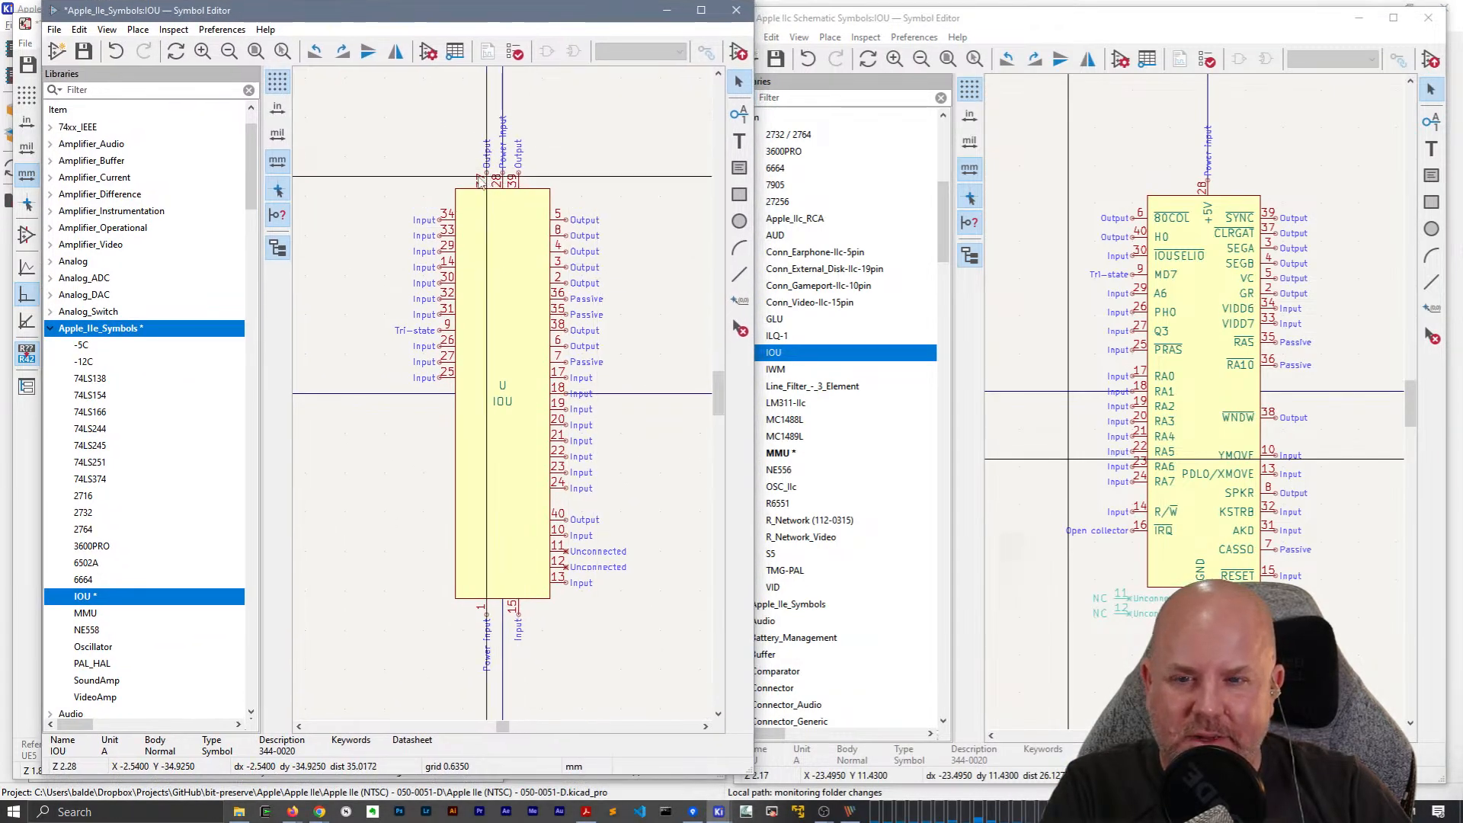
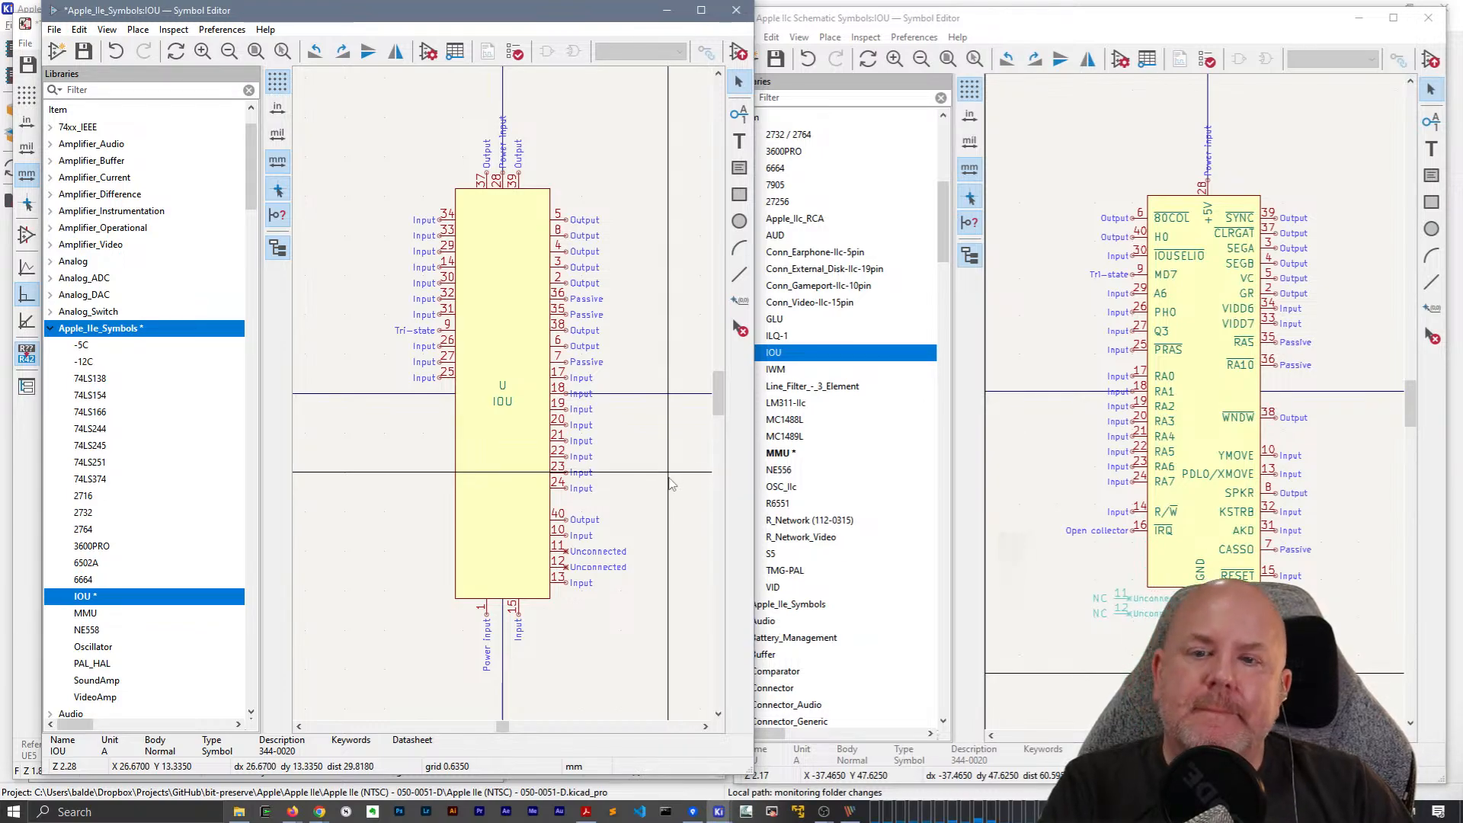
Close the Apple IIe IOU symbol's editor window and return to the schematic.
right_click(669, 173)
key(Escape)
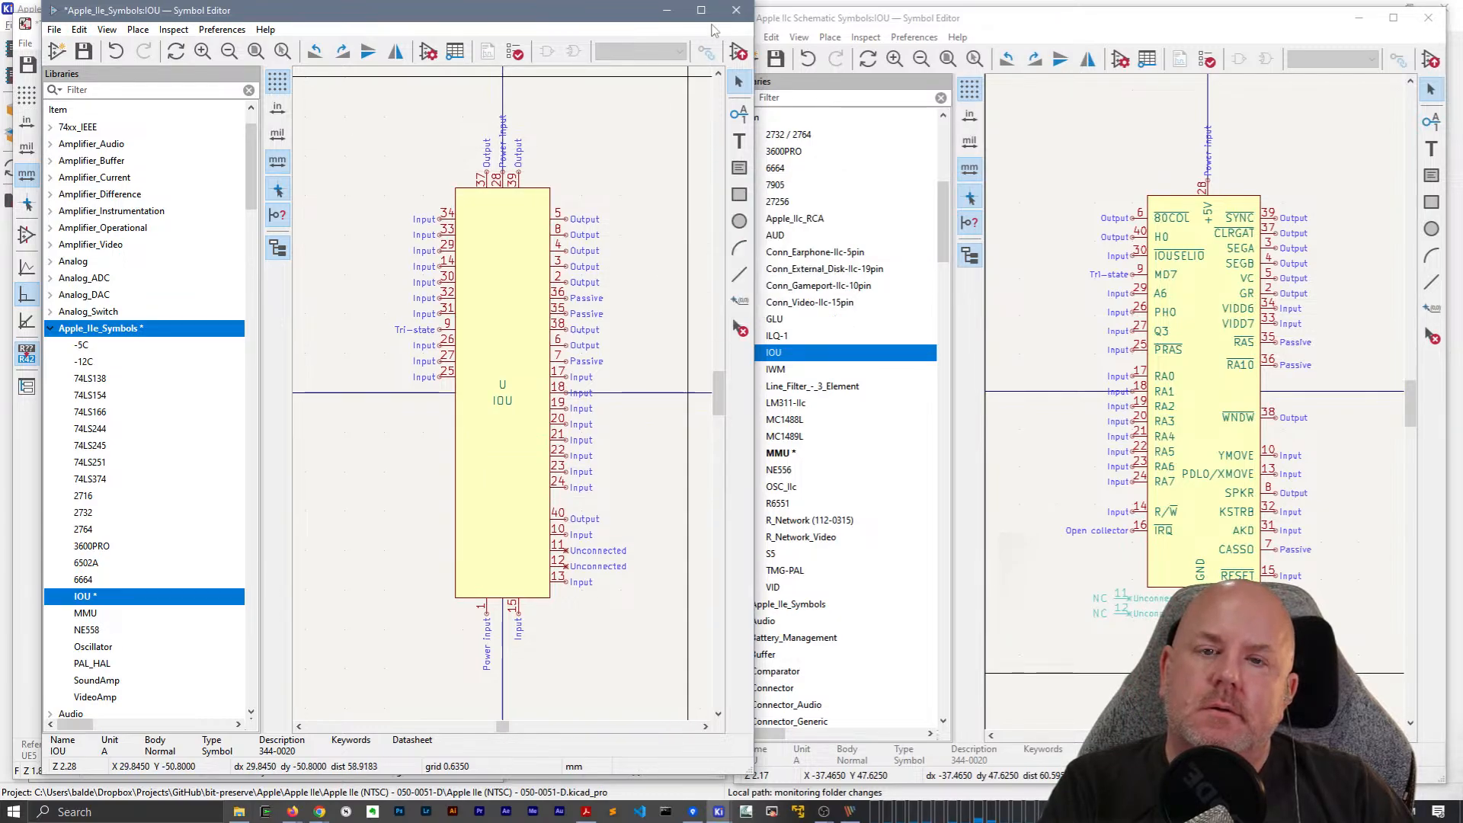
click(736, 10)
click(337, 418)
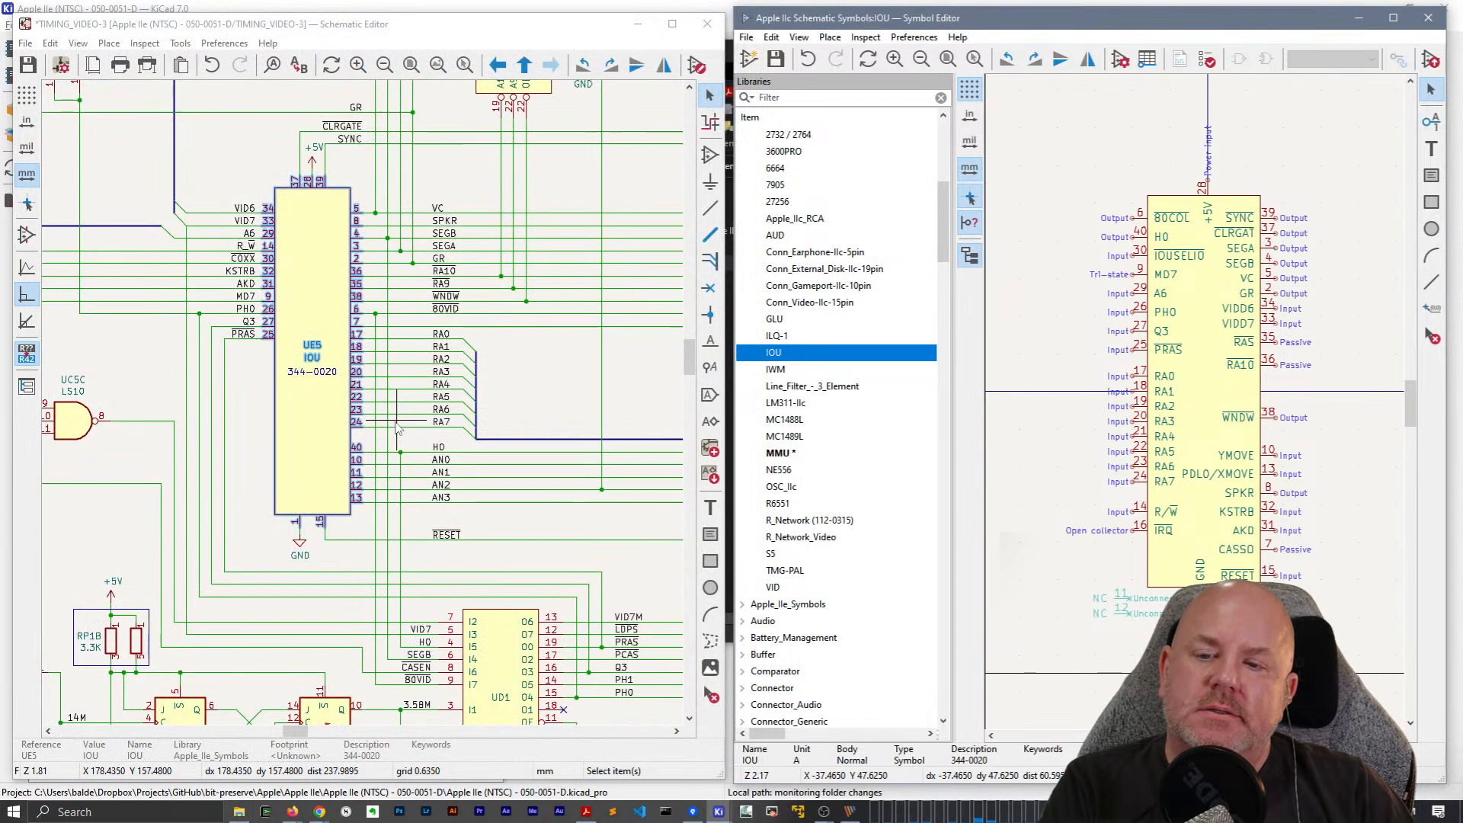
Open the library symbol of the PAL/HAL chip UD1 for editing and place it beside the Apple IIc symbol editor.
scroll(405, 208, down, 3)
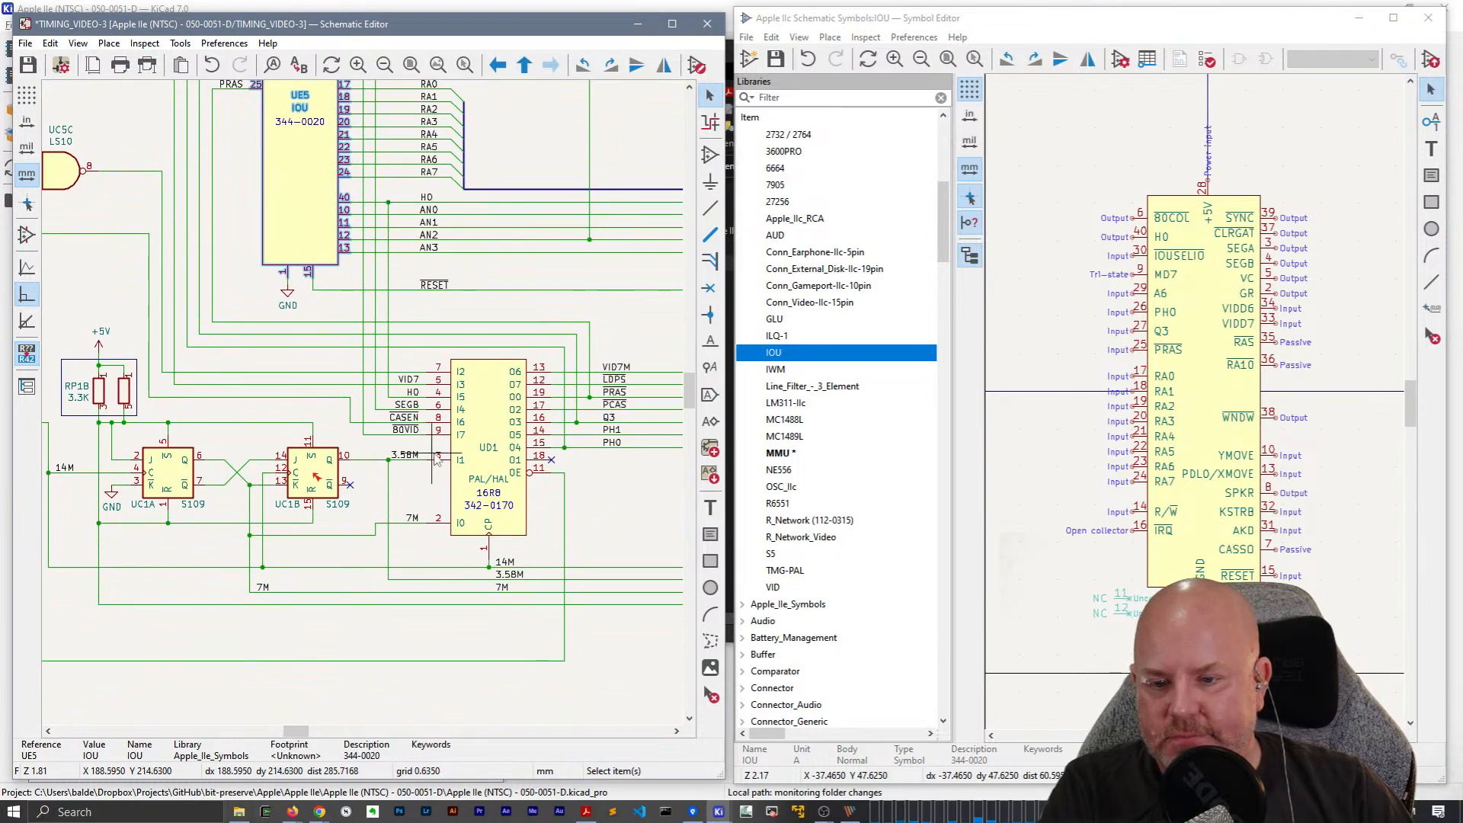
middle_drag(431, 453, 317, 408)
click(364, 378)
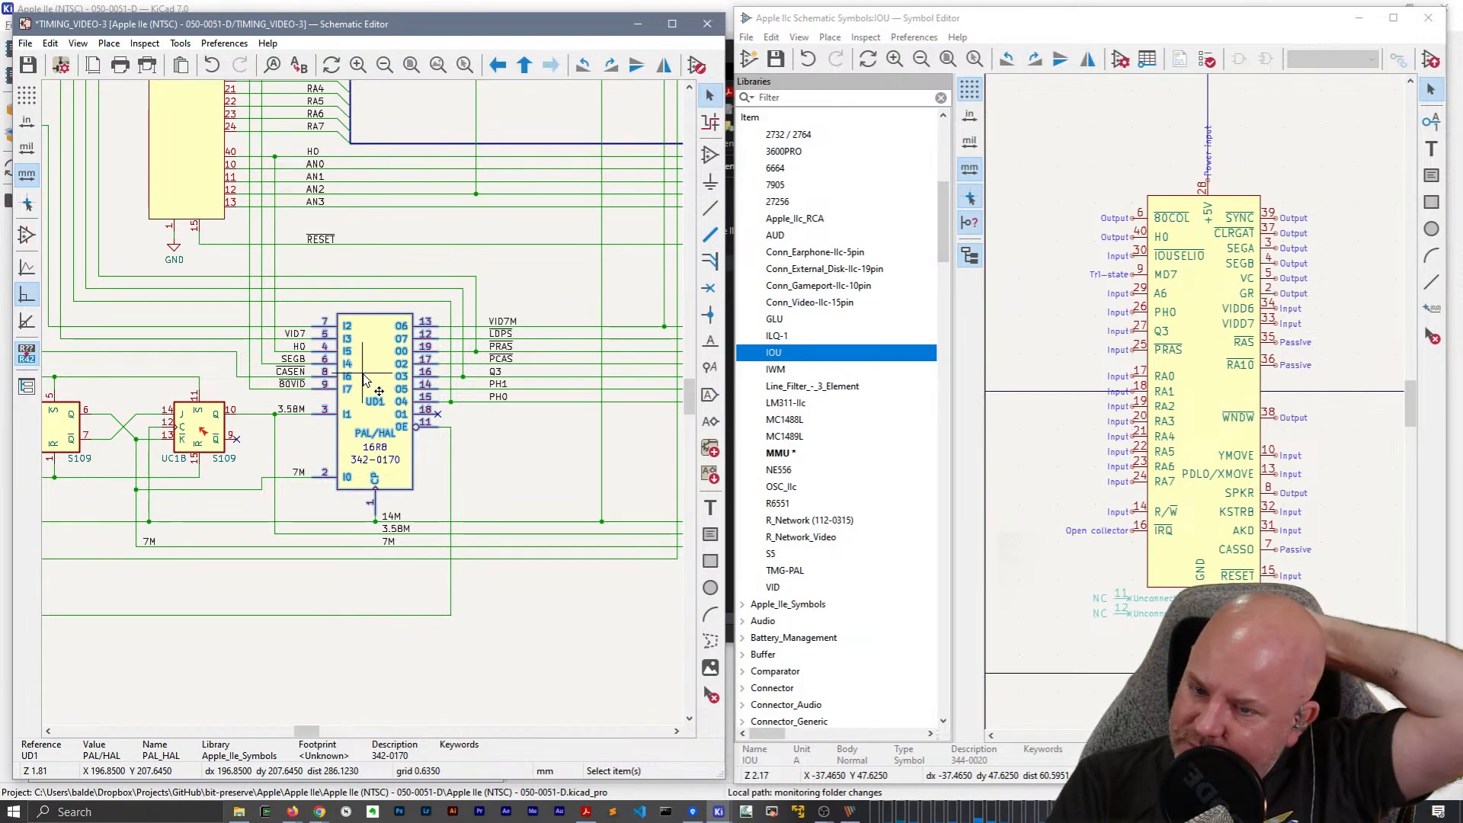
double_click(364, 379)
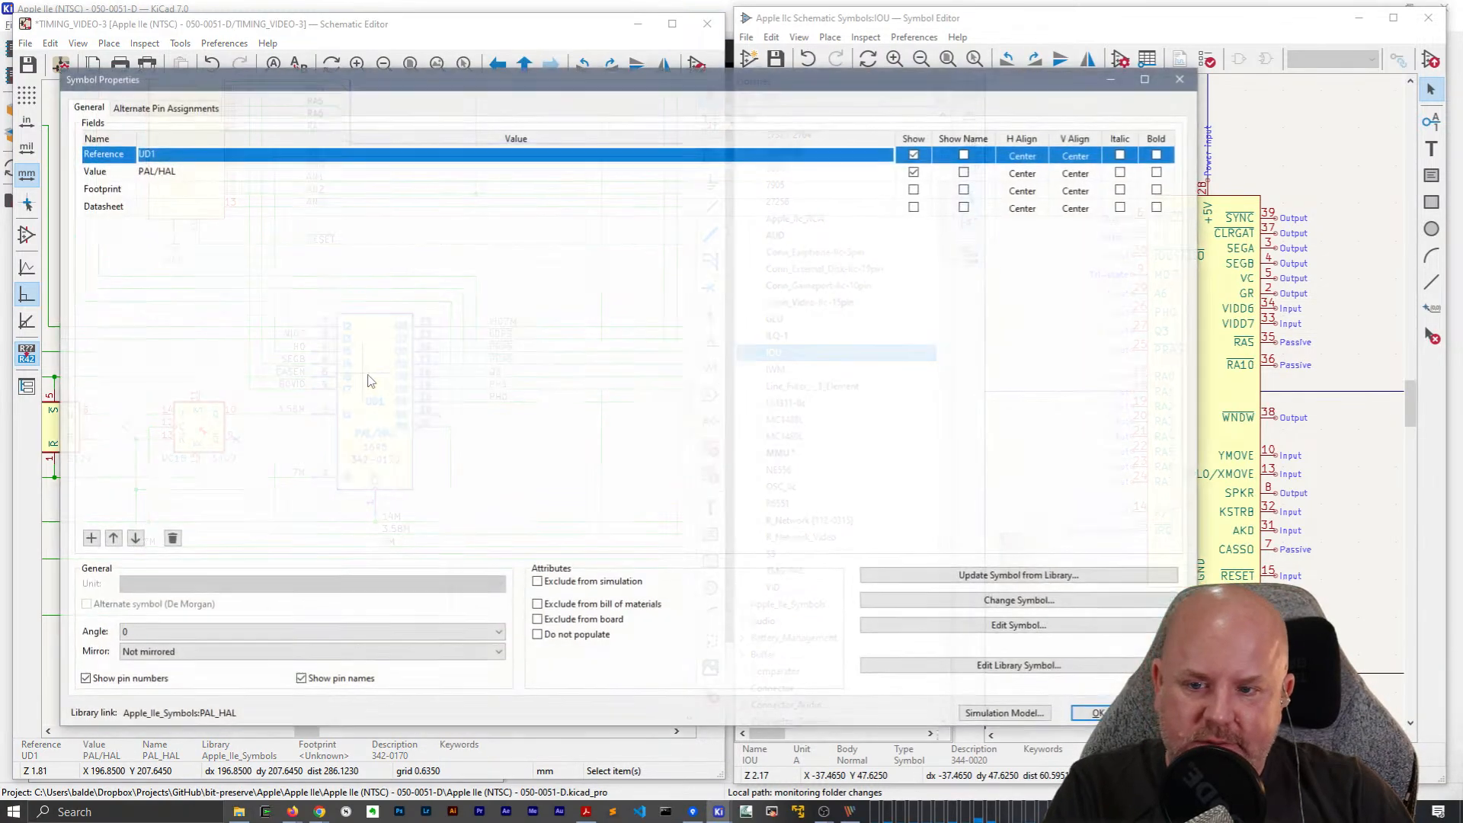
click(978, 668)
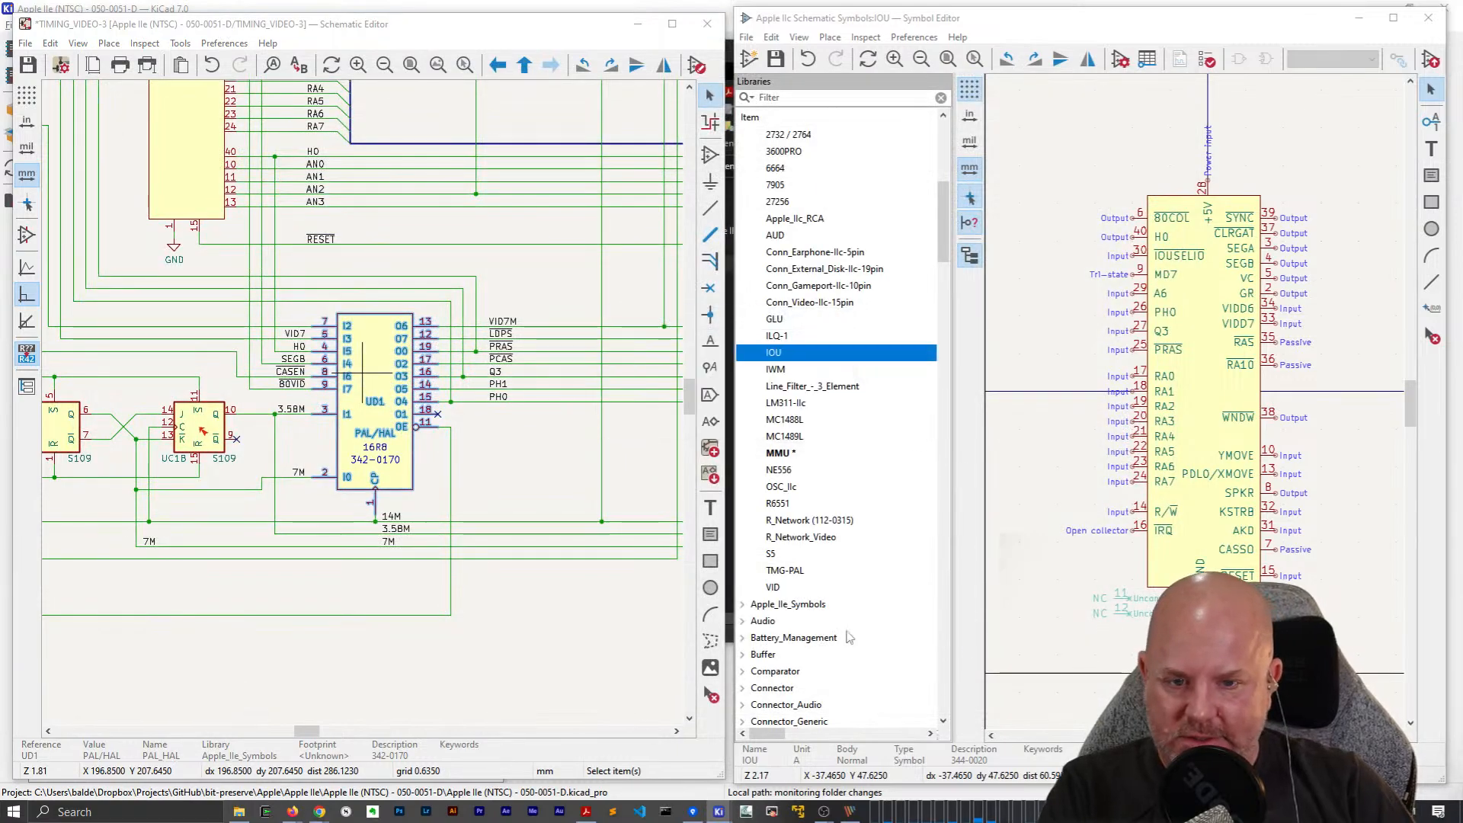
drag(743, 22, 357, 13)
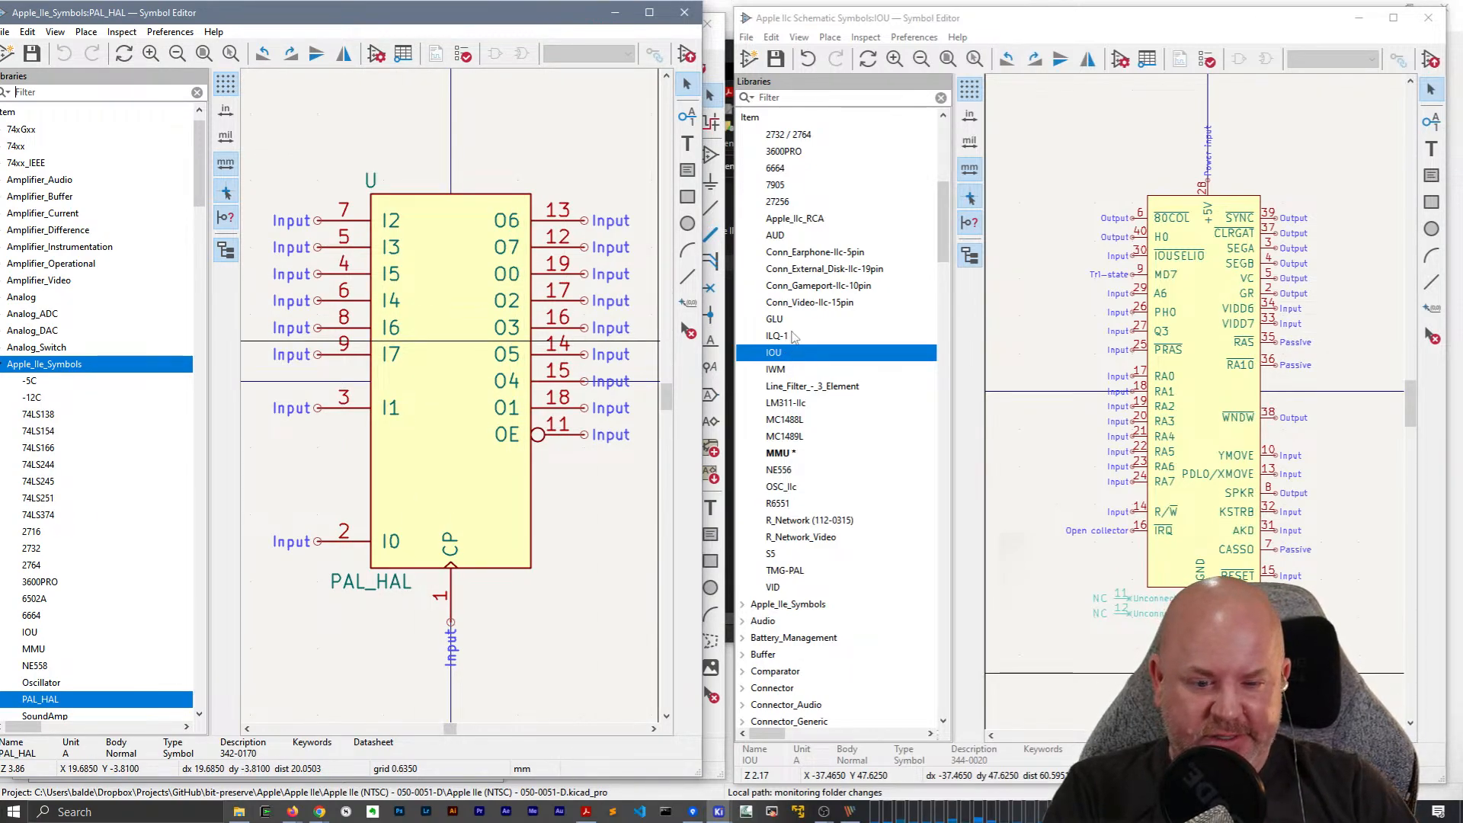
Display the TMG-PAL symbol from the Apple IIc library for comparison.
click(794, 573)
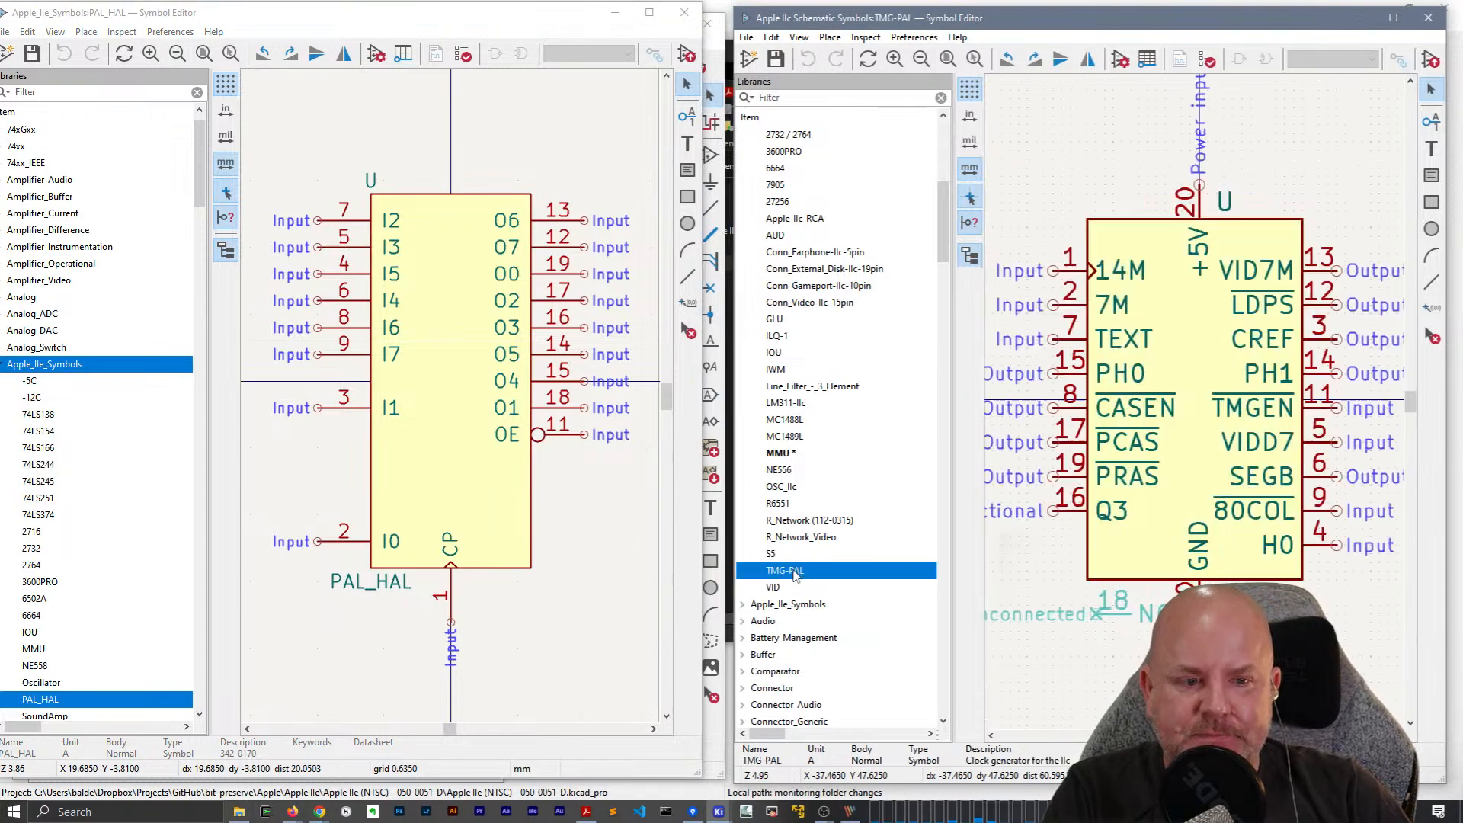
scroll(1334, 381, down, 2)
scroll(1196, 408, up, 2)
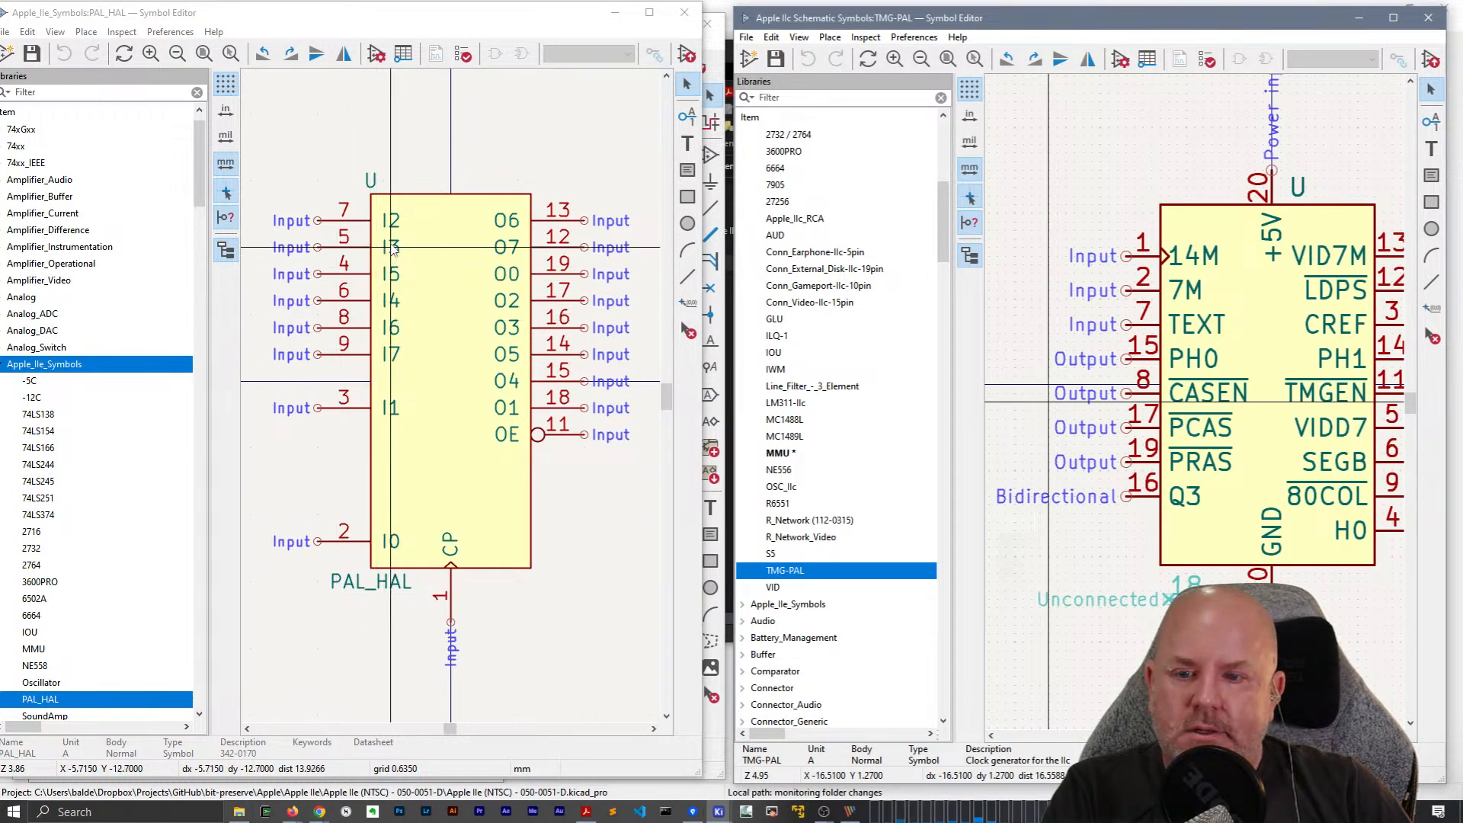
Close the PAL_HAL symbol editor and return to the UD1 area of the timing schematic.
drag(391, 19, 755, 169)
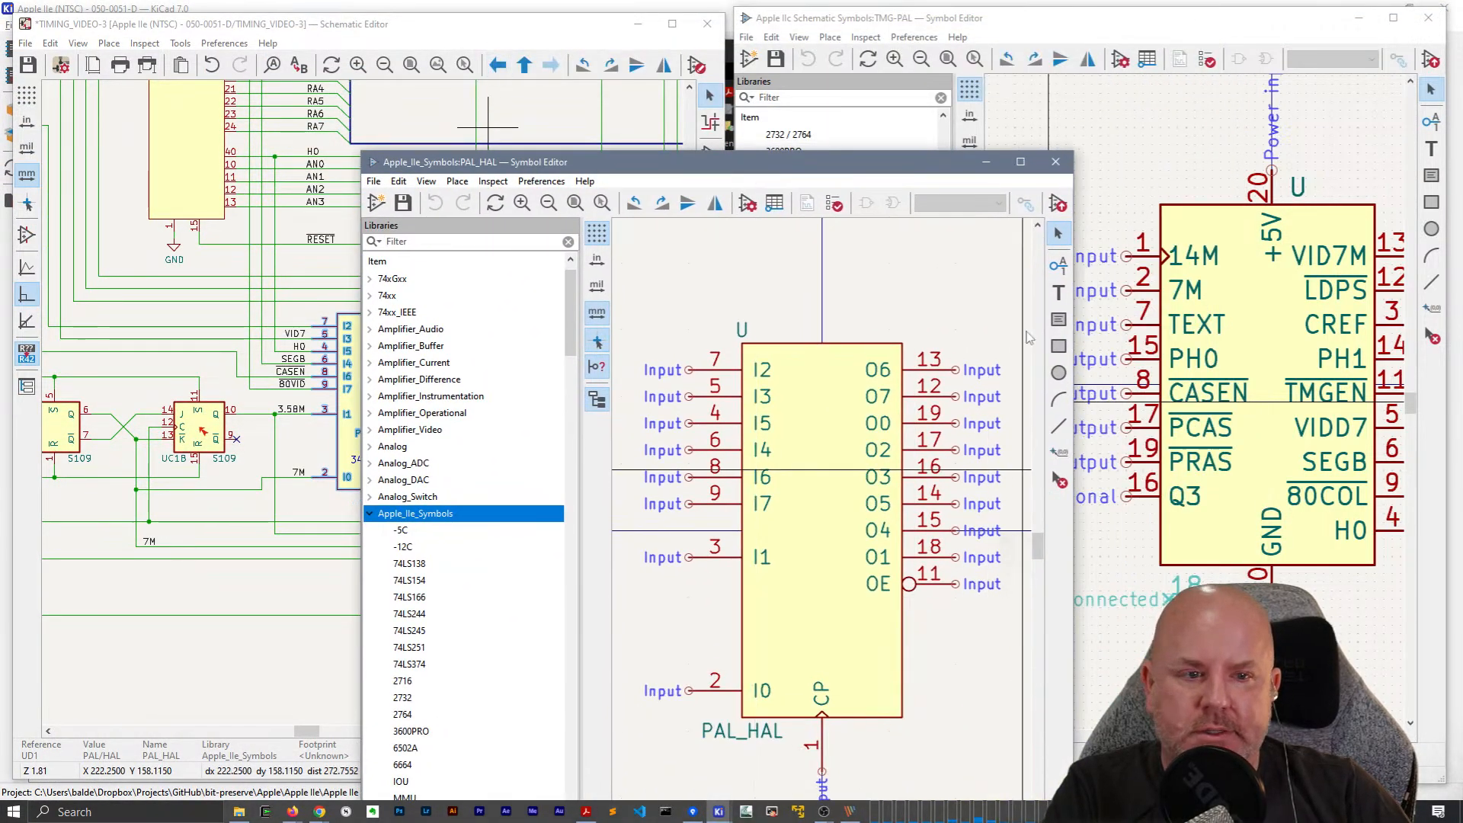
click(1055, 162)
click(360, 279)
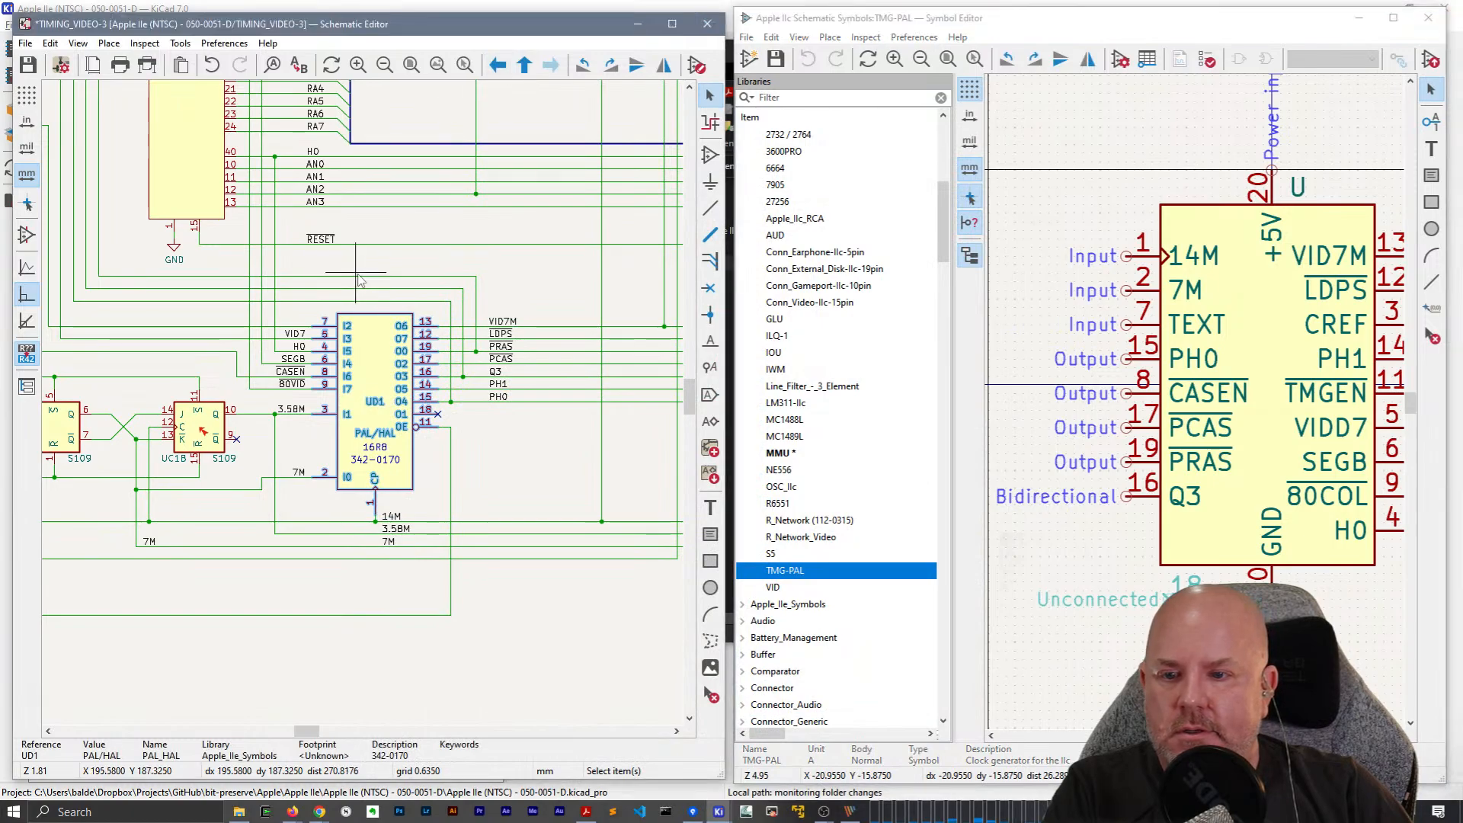
click(359, 275)
middle_drag(482, 283, 261, 185)
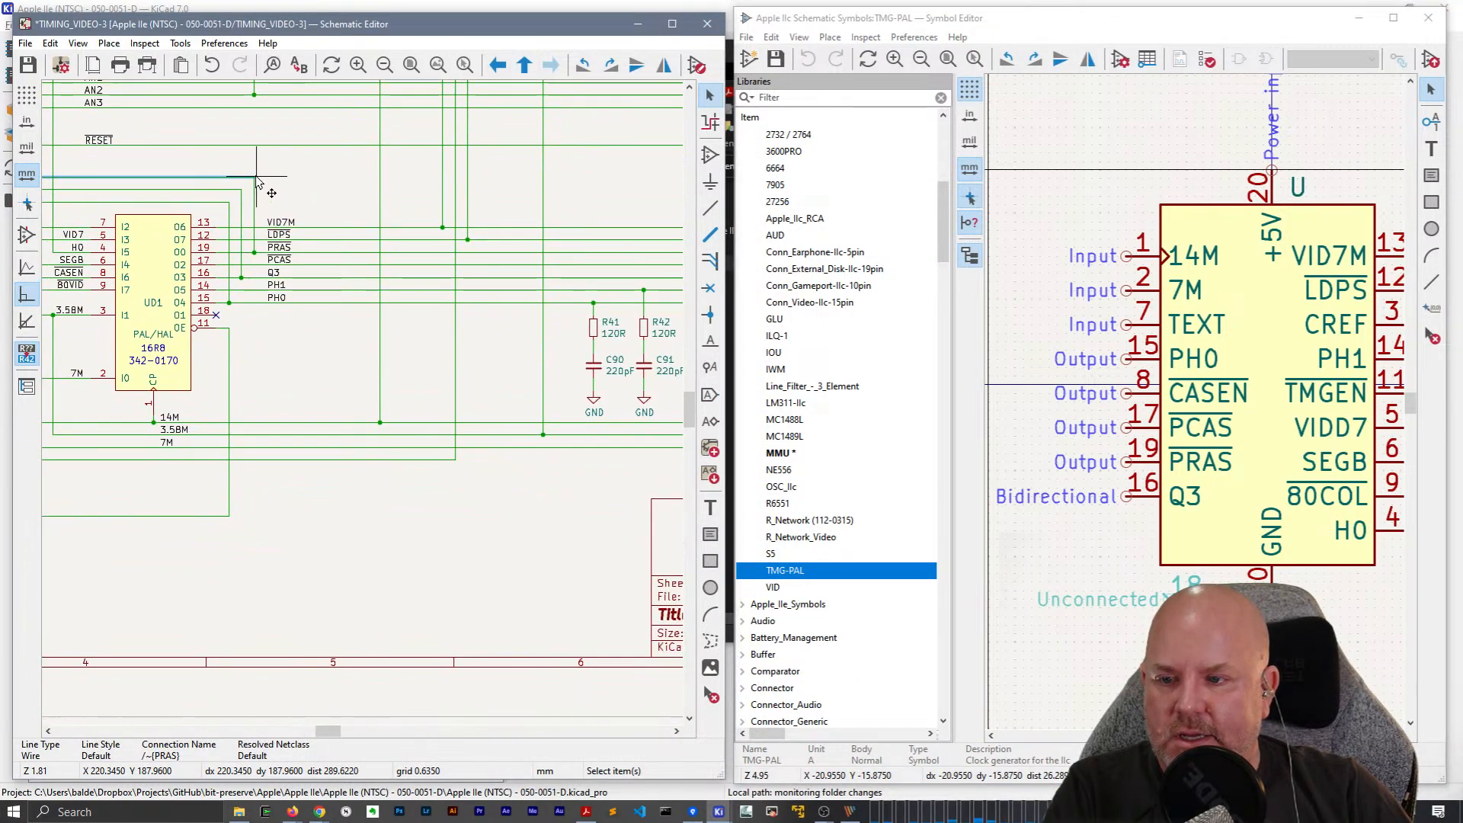
Open UD1's PAL_HAL library symbol for editing again and position it so the whole TMG-PAL symbol can be seen beside it.
double_click(124, 278)
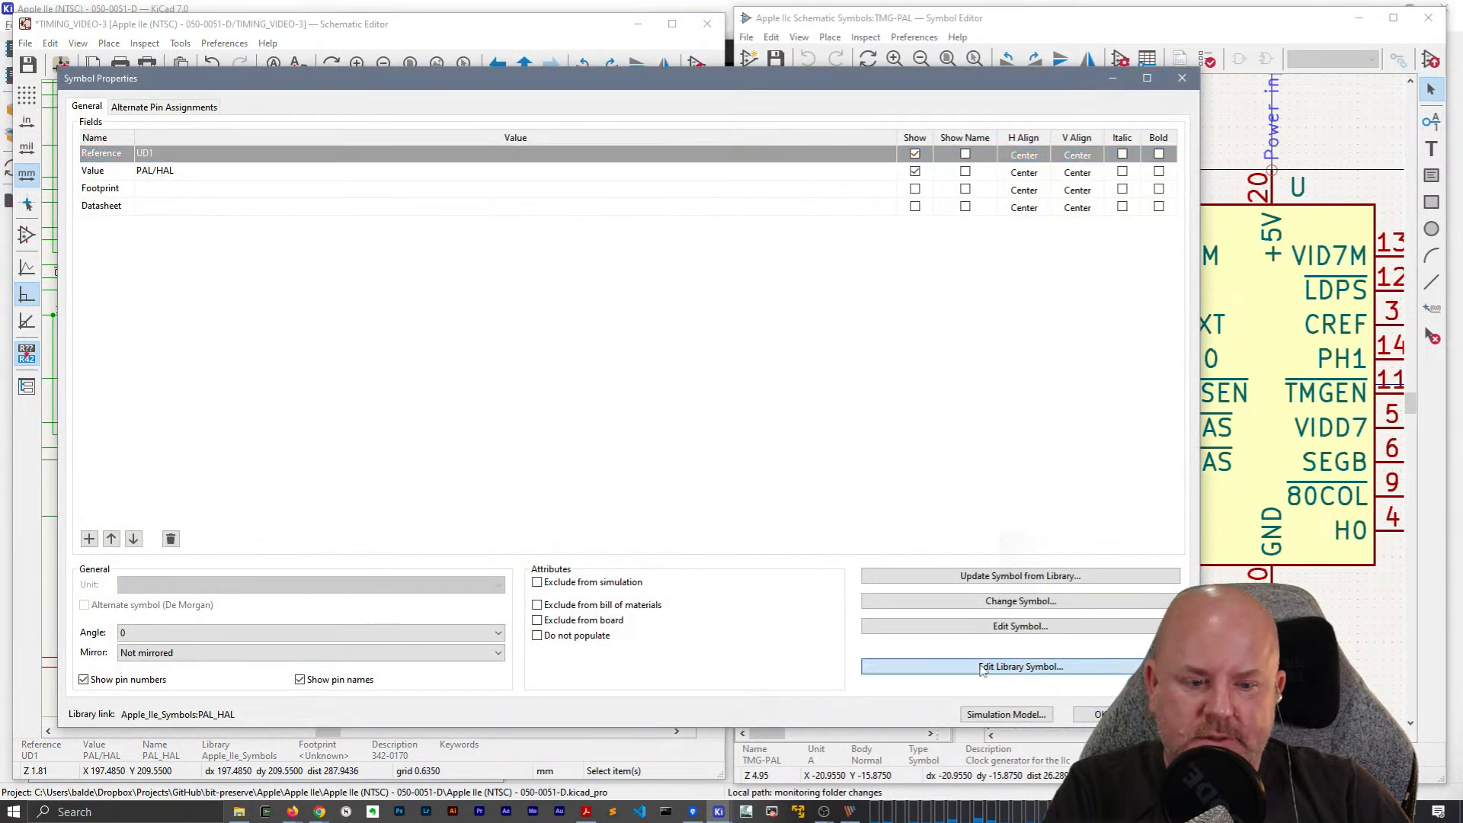
click(983, 667)
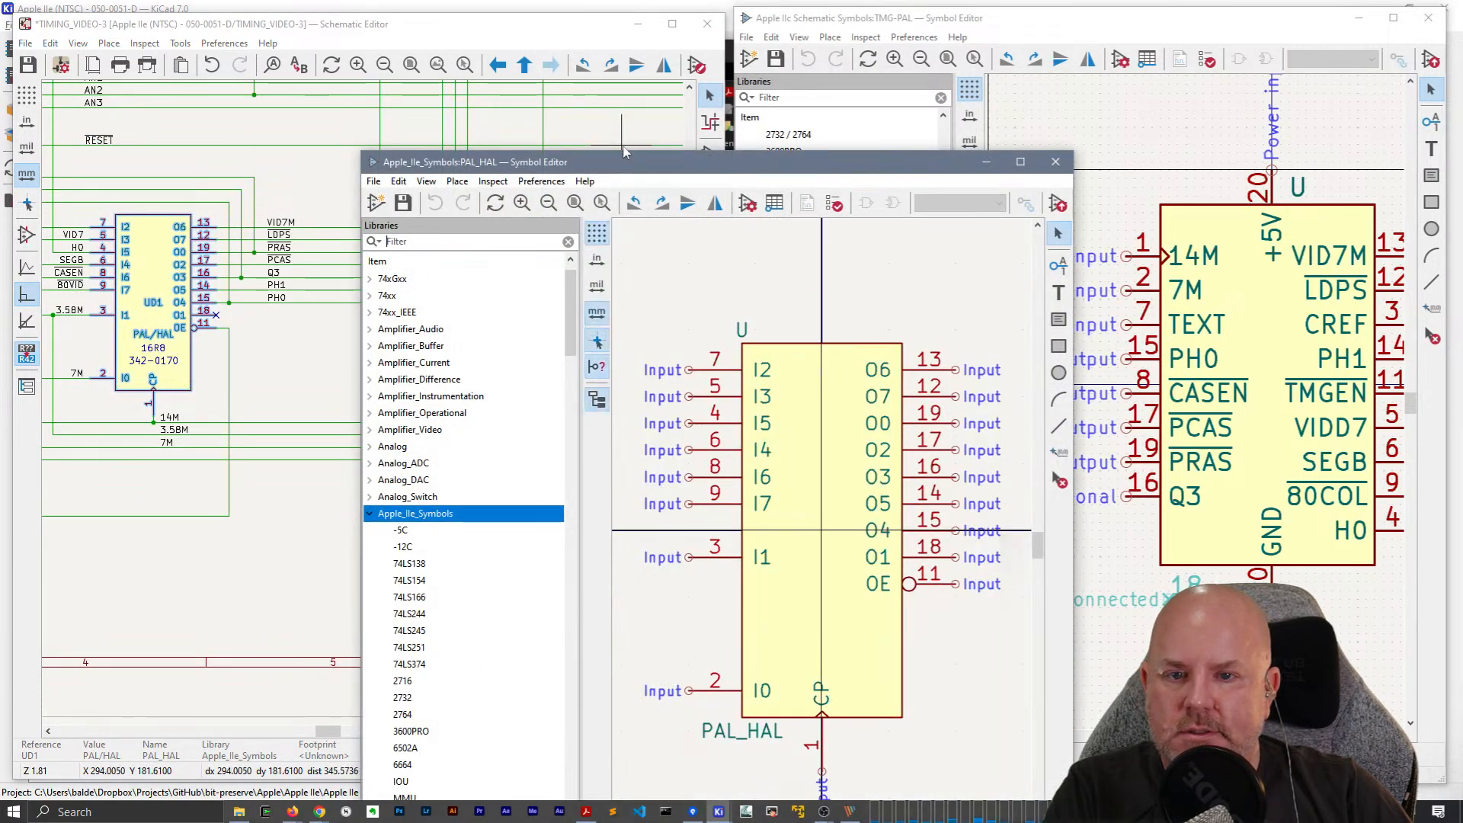
drag(623, 150, 556, 15)
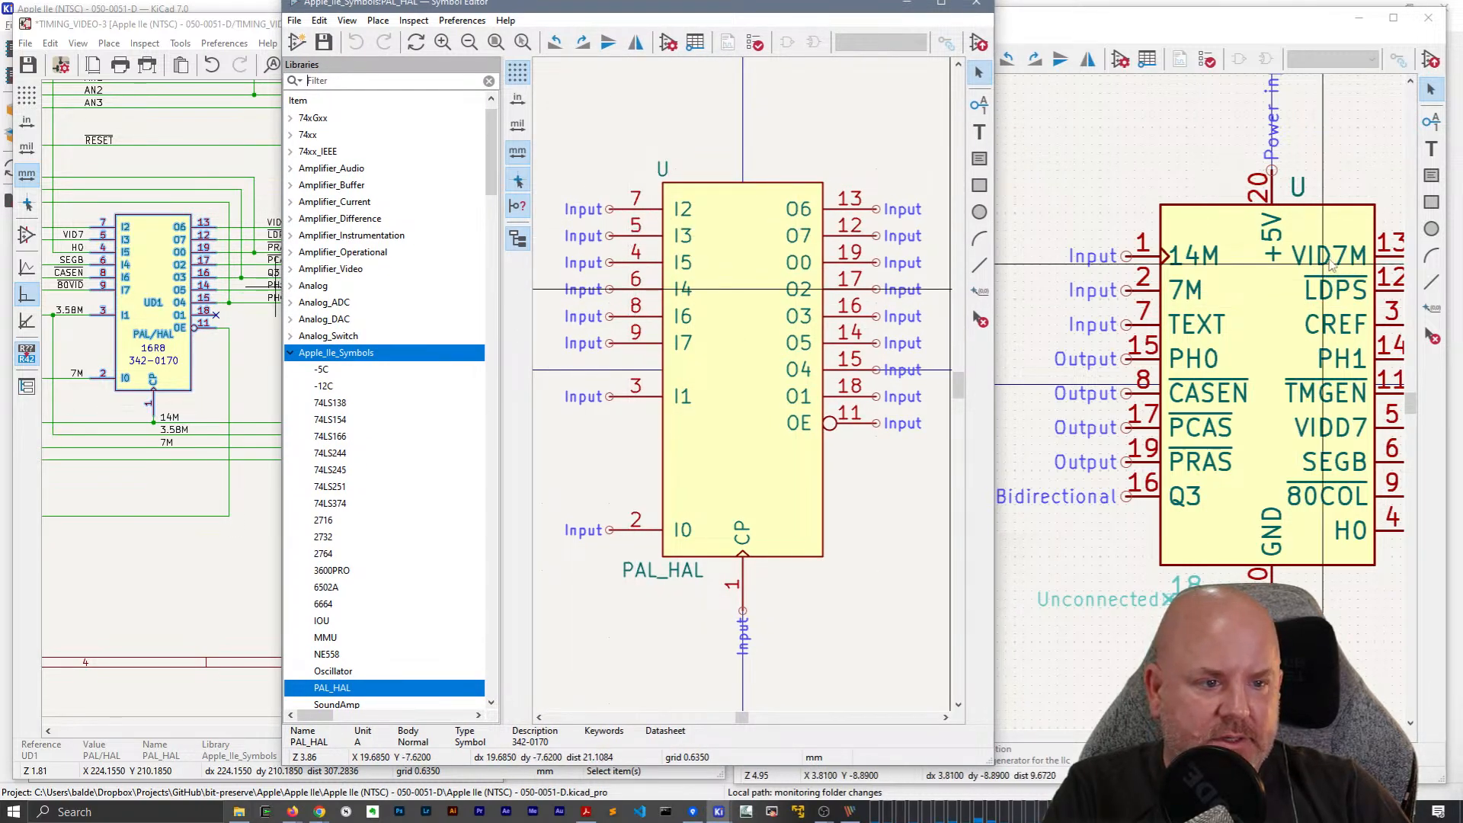
scroll(1341, 263, down, 3)
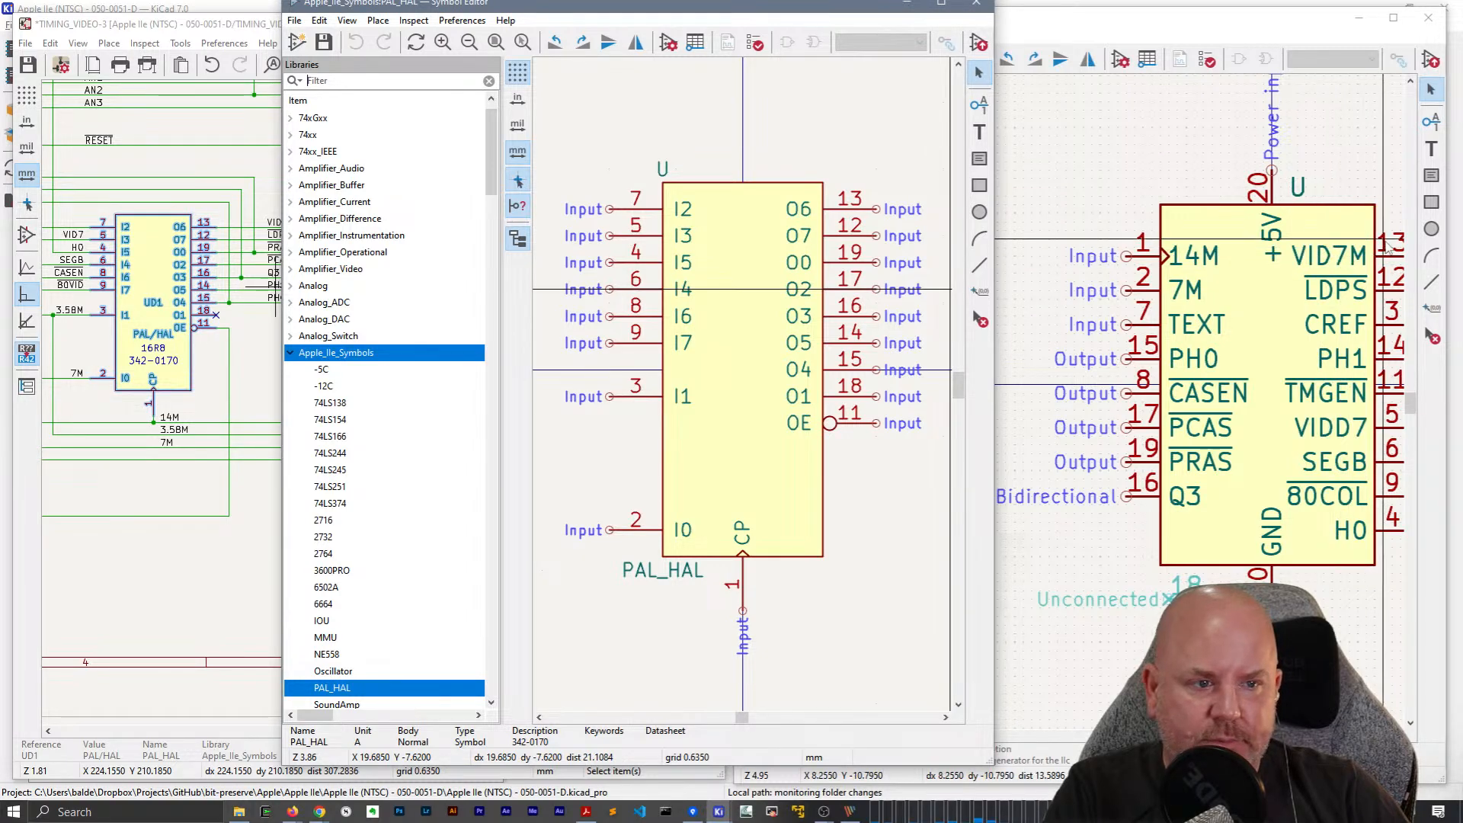
mouse_move(1198, 407)
middle_down()
mouse_move(1259, 408)
mouse_move(1193, 413)
middle_up()
click(607, 5)
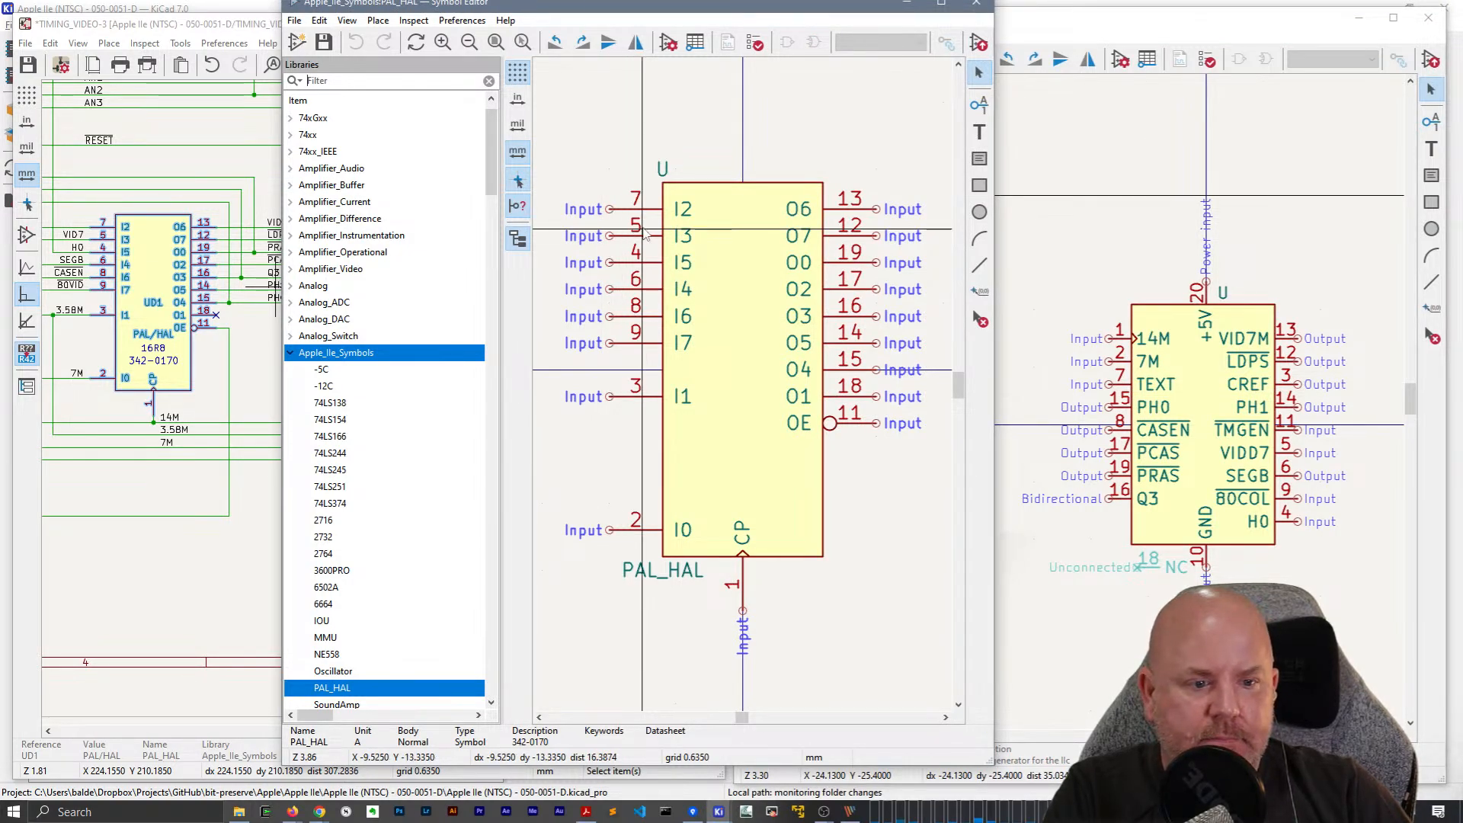
Examine UD1's signal connections on the timing schematic against the pins of the Apple IIc TMG-PAL symbol.
scroll(228, 263, down, 2)
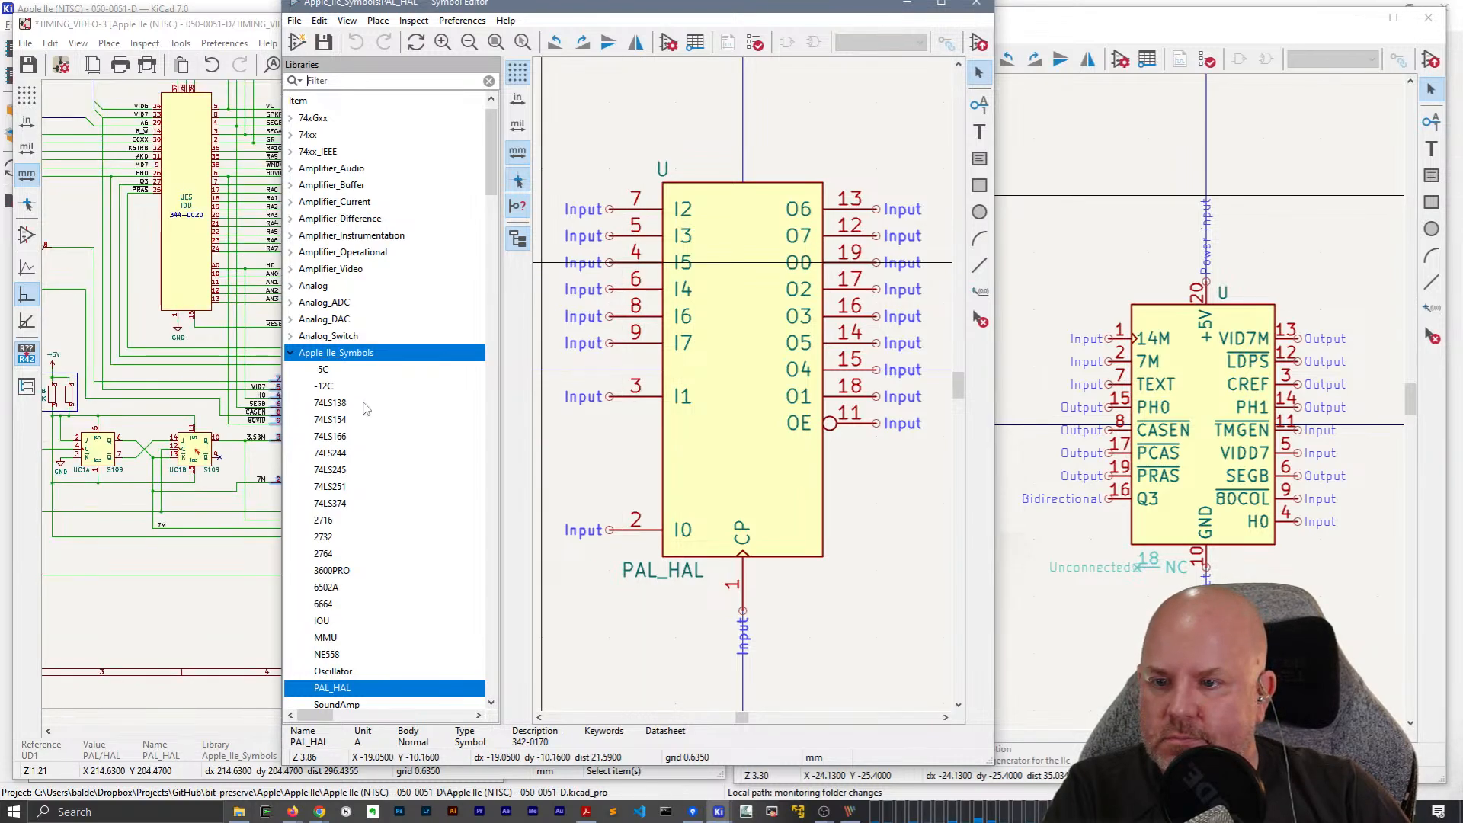
scroll(366, 409, up, 1)
middle_drag(169, 437, 366, 407)
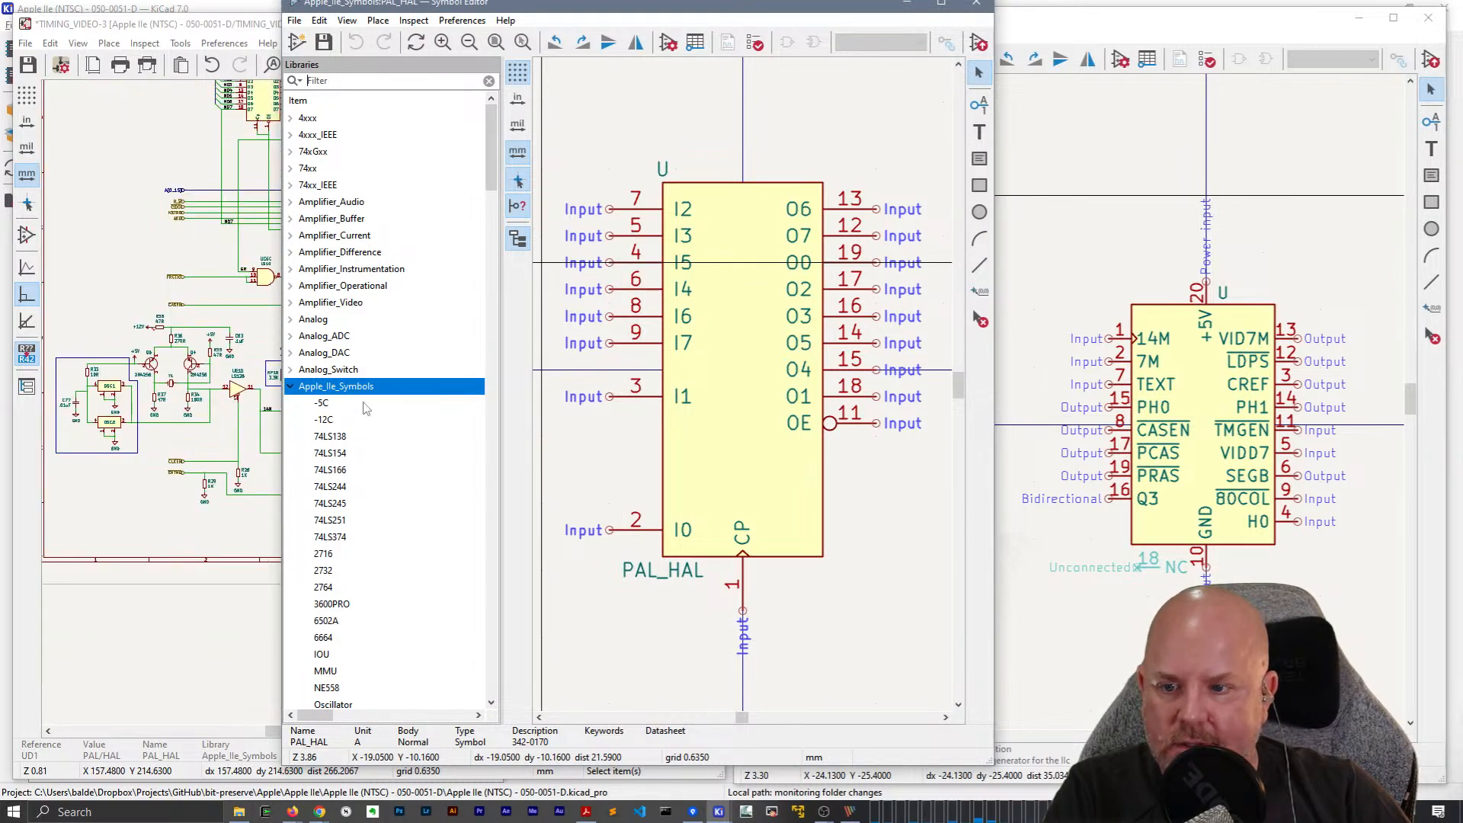
middle_drag(168, 395, 366, 407)
middle_drag(171, 428, 46, 416)
middle_drag(1219, 392, 1402, 370)
middle_drag(1089, 340, 1200, 335)
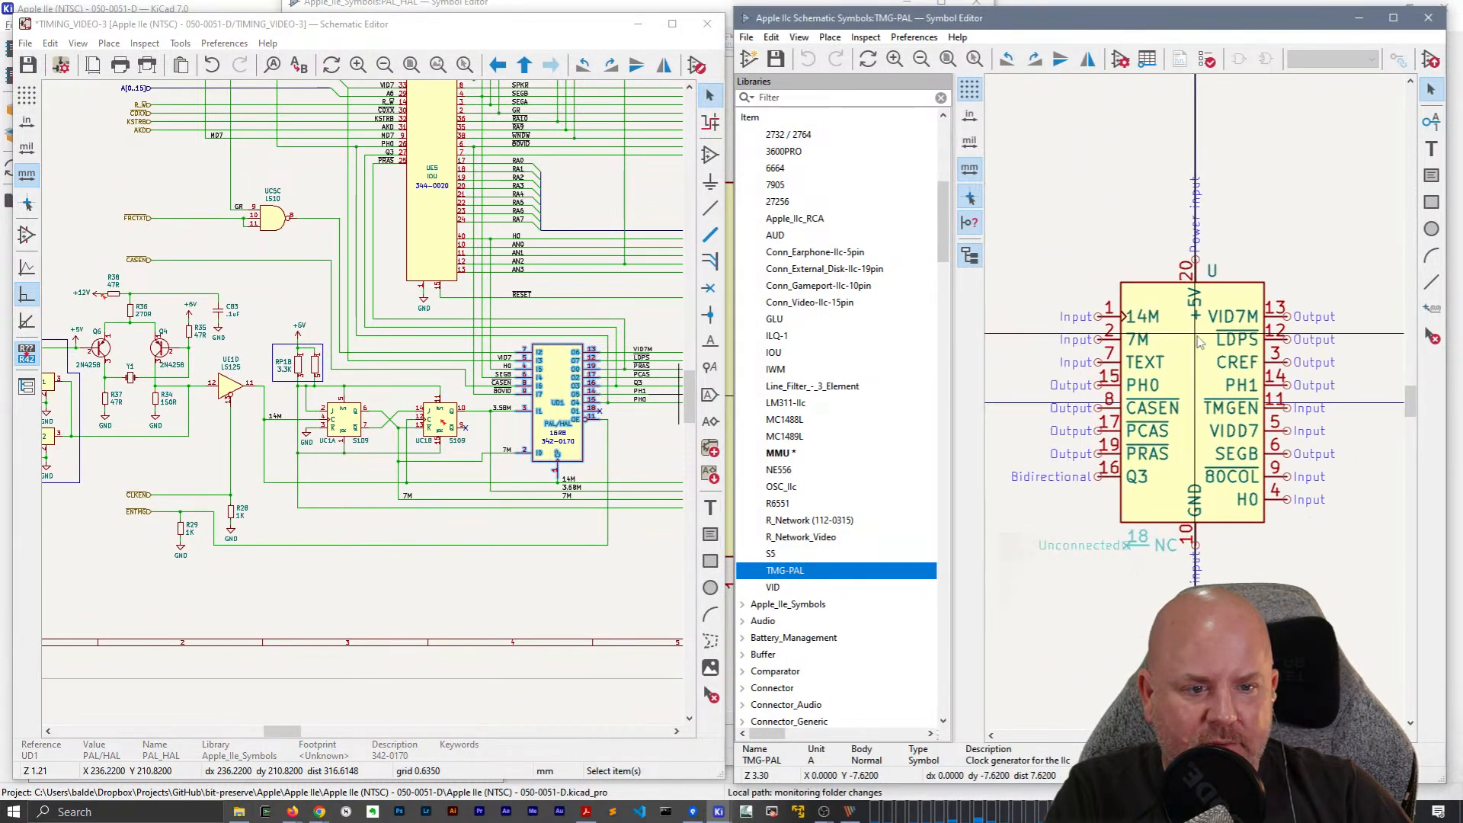
click(479, 385)
middle_drag(603, 392, 602, 392)
scroll(602, 391, up, 3)
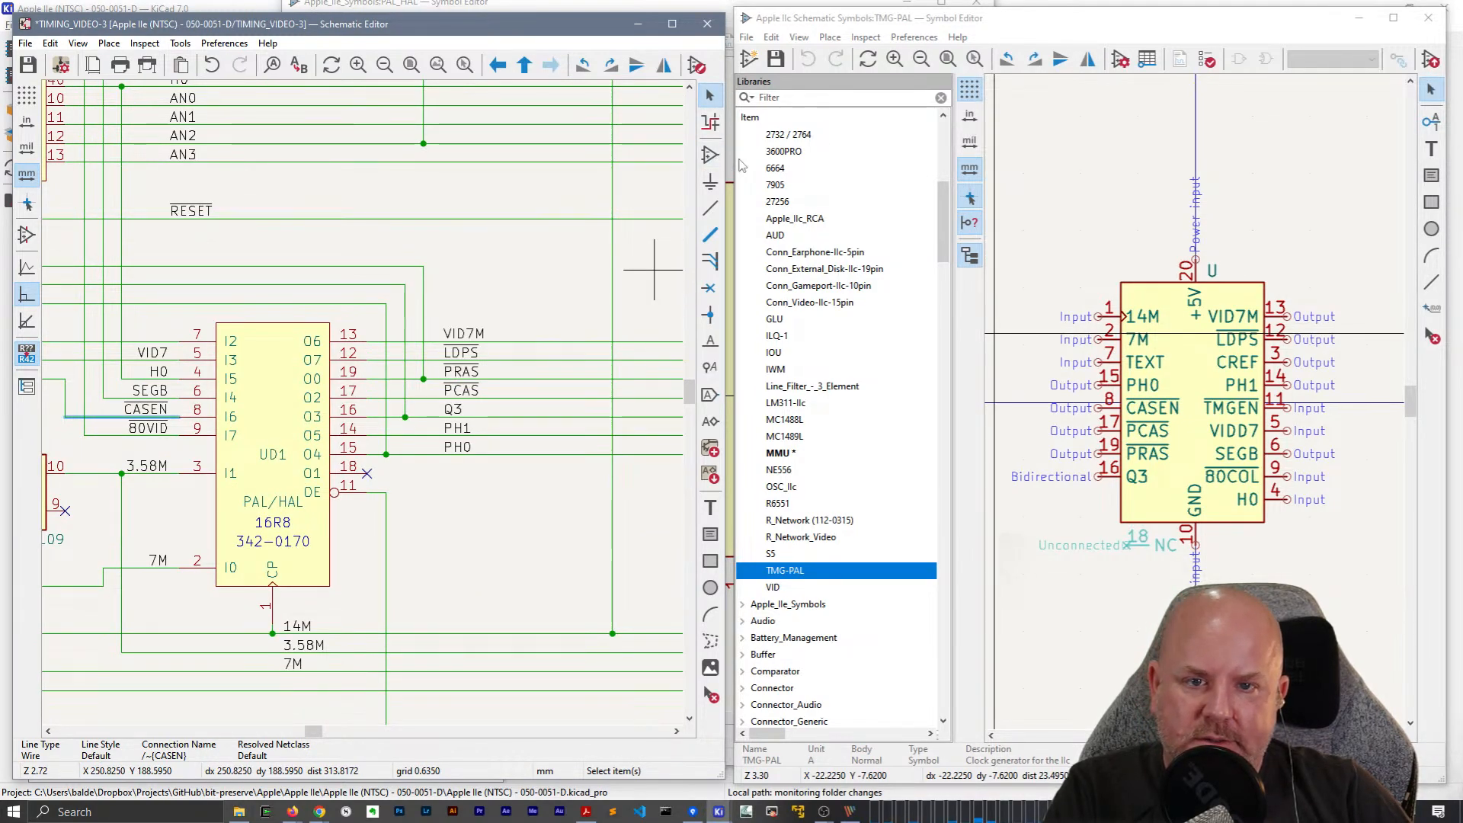
Narrow both symbol editor windows and hide the PAL_HAL editor's library tree so UD1, PAL_HAL and TMG-PAL fit side by side.
drag(733, 168, 807, 169)
click(777, 170)
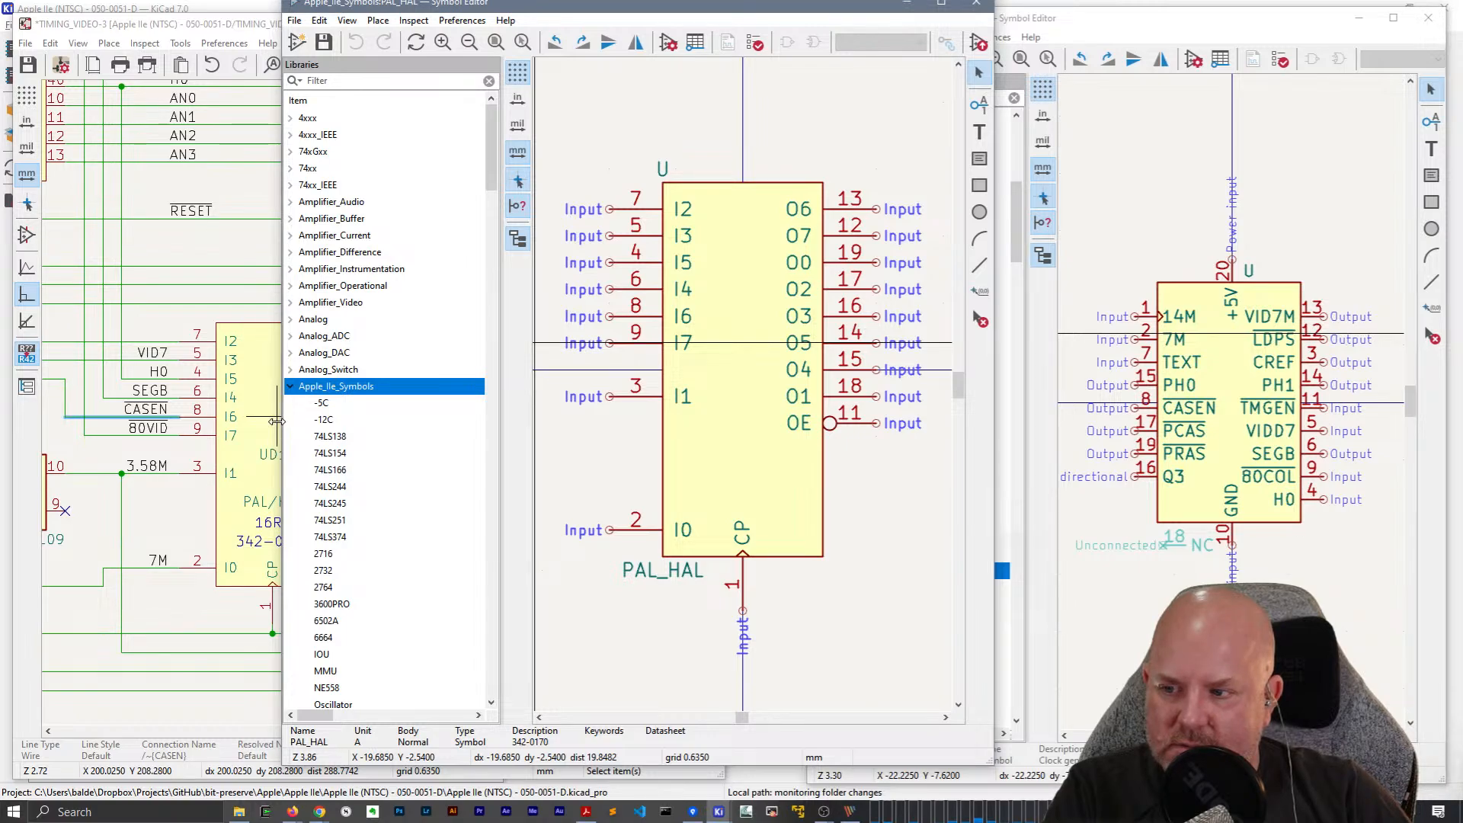
drag(276, 420, 481, 420)
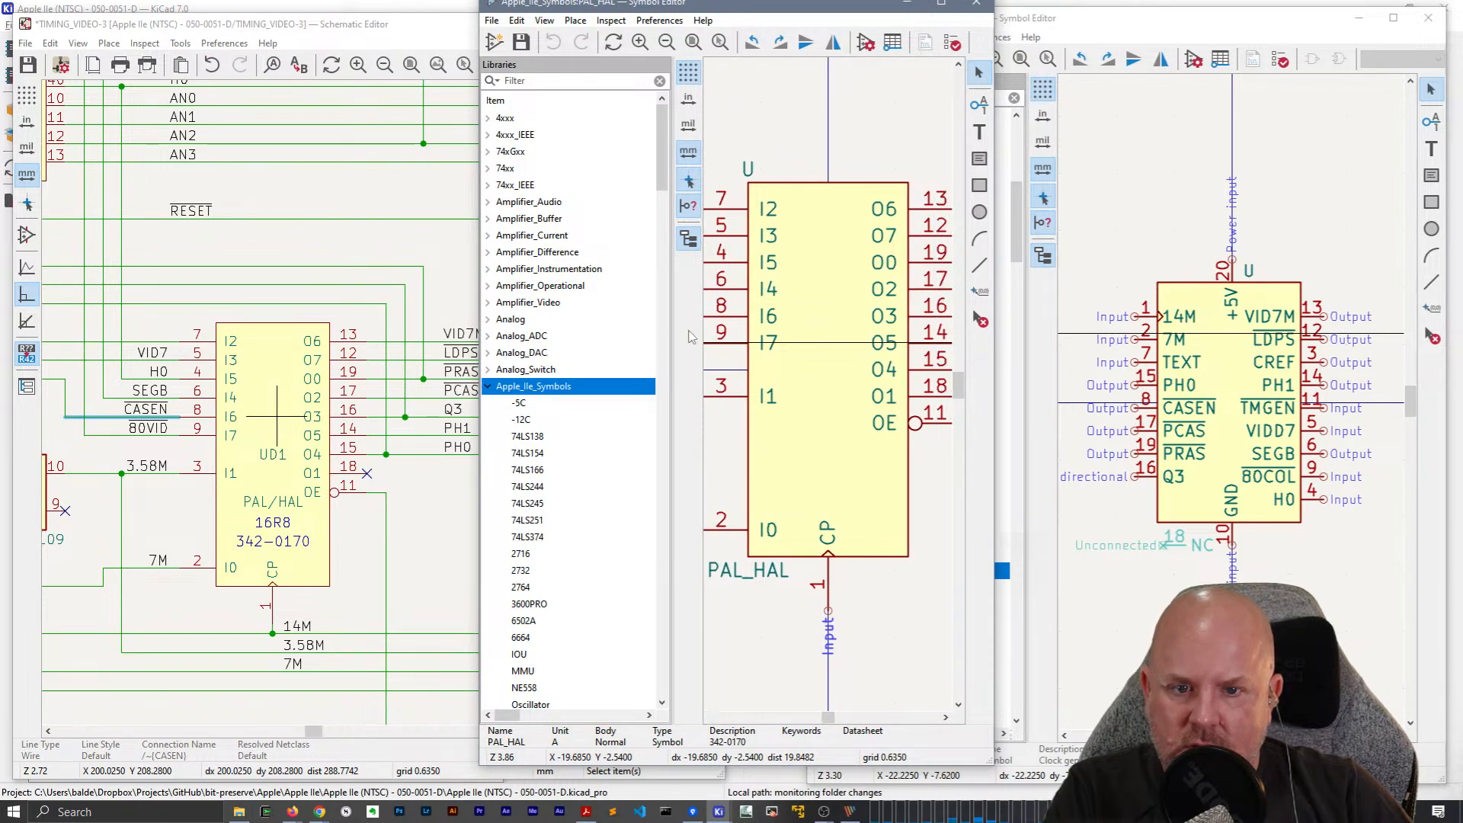
click(689, 241)
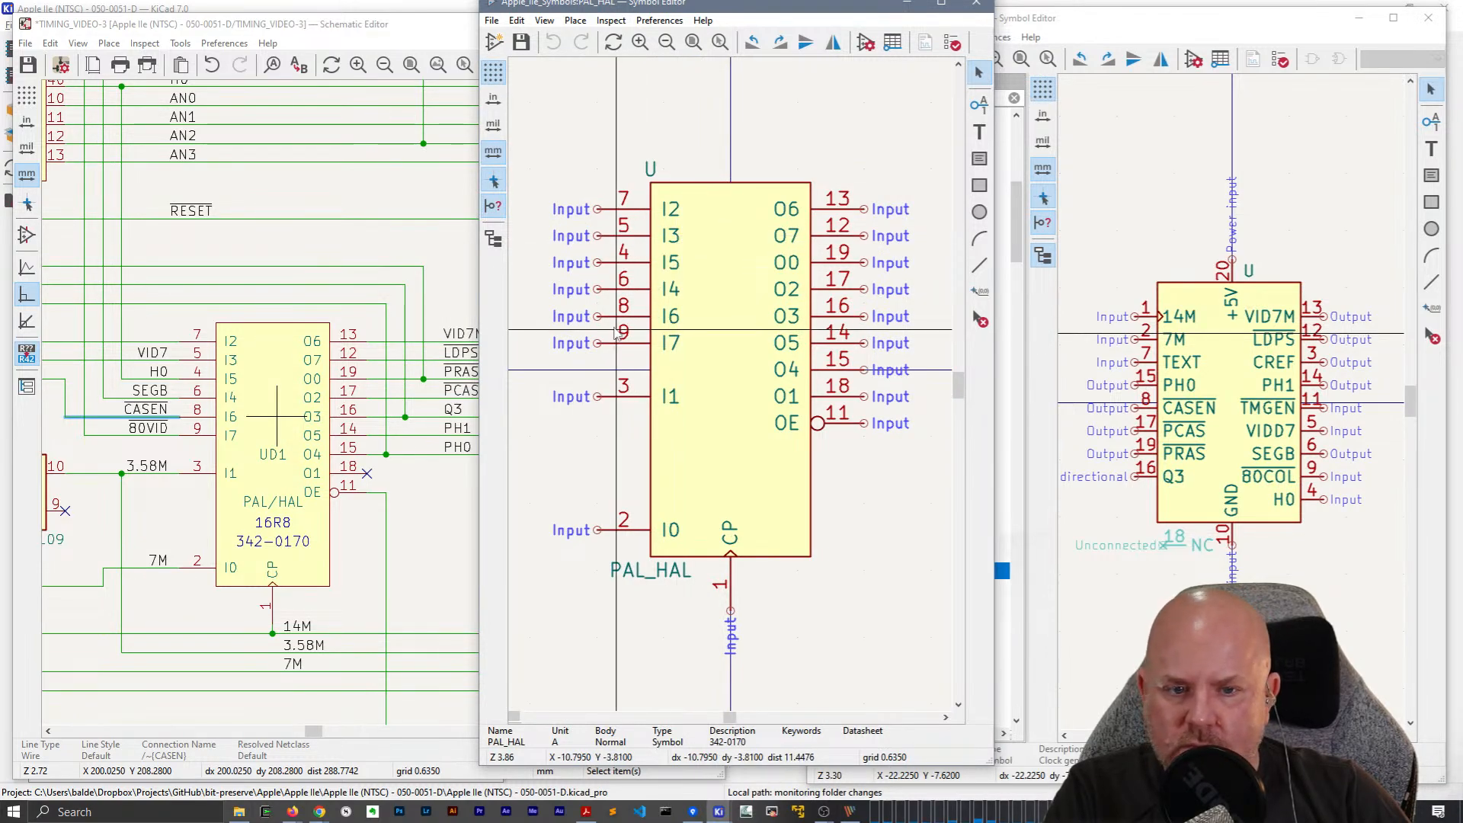
scroll(762, 438, down, 2)
drag(478, 447, 520, 450)
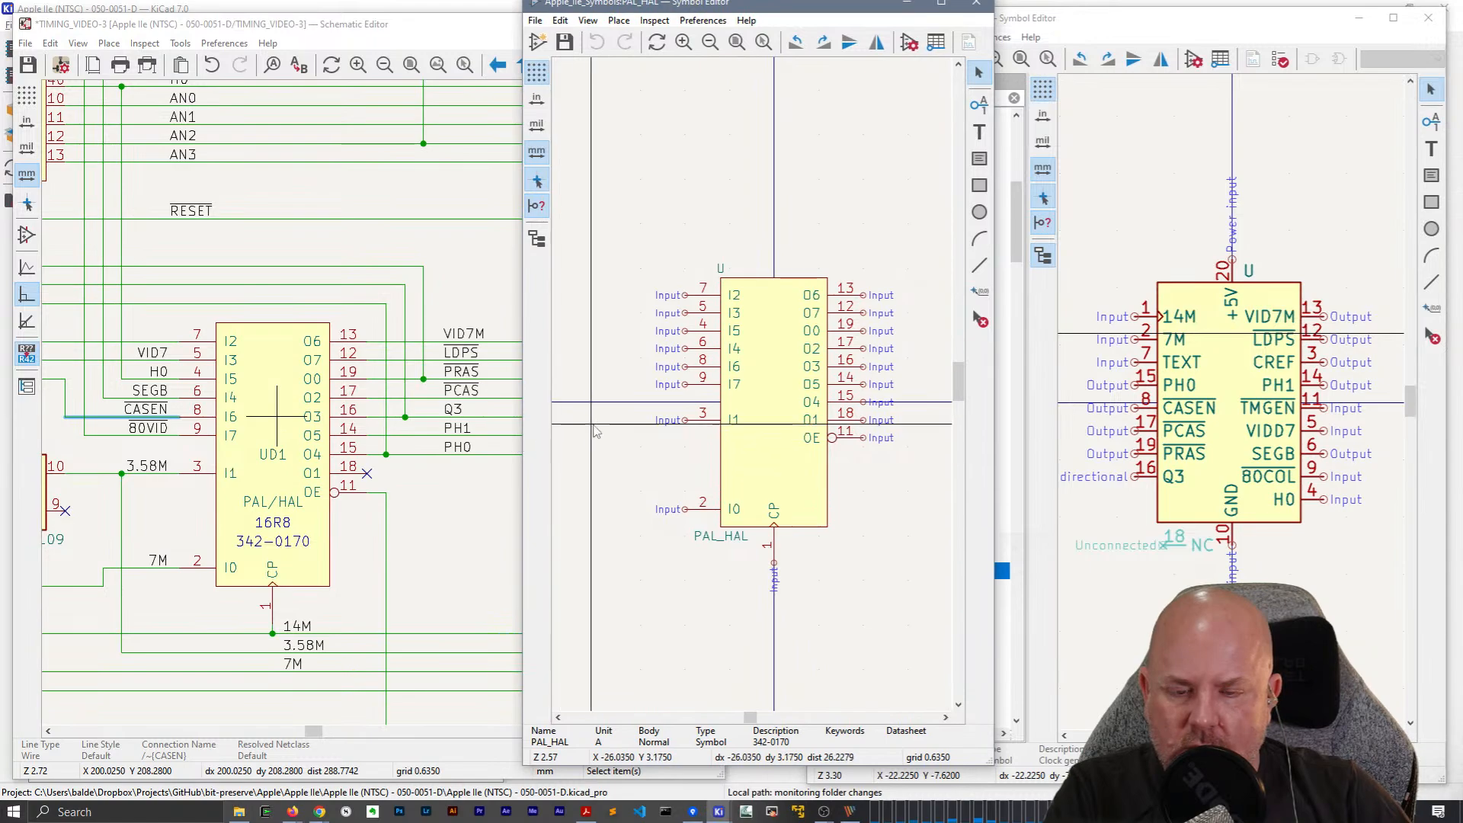
middle_drag(643, 450, 604, 473)
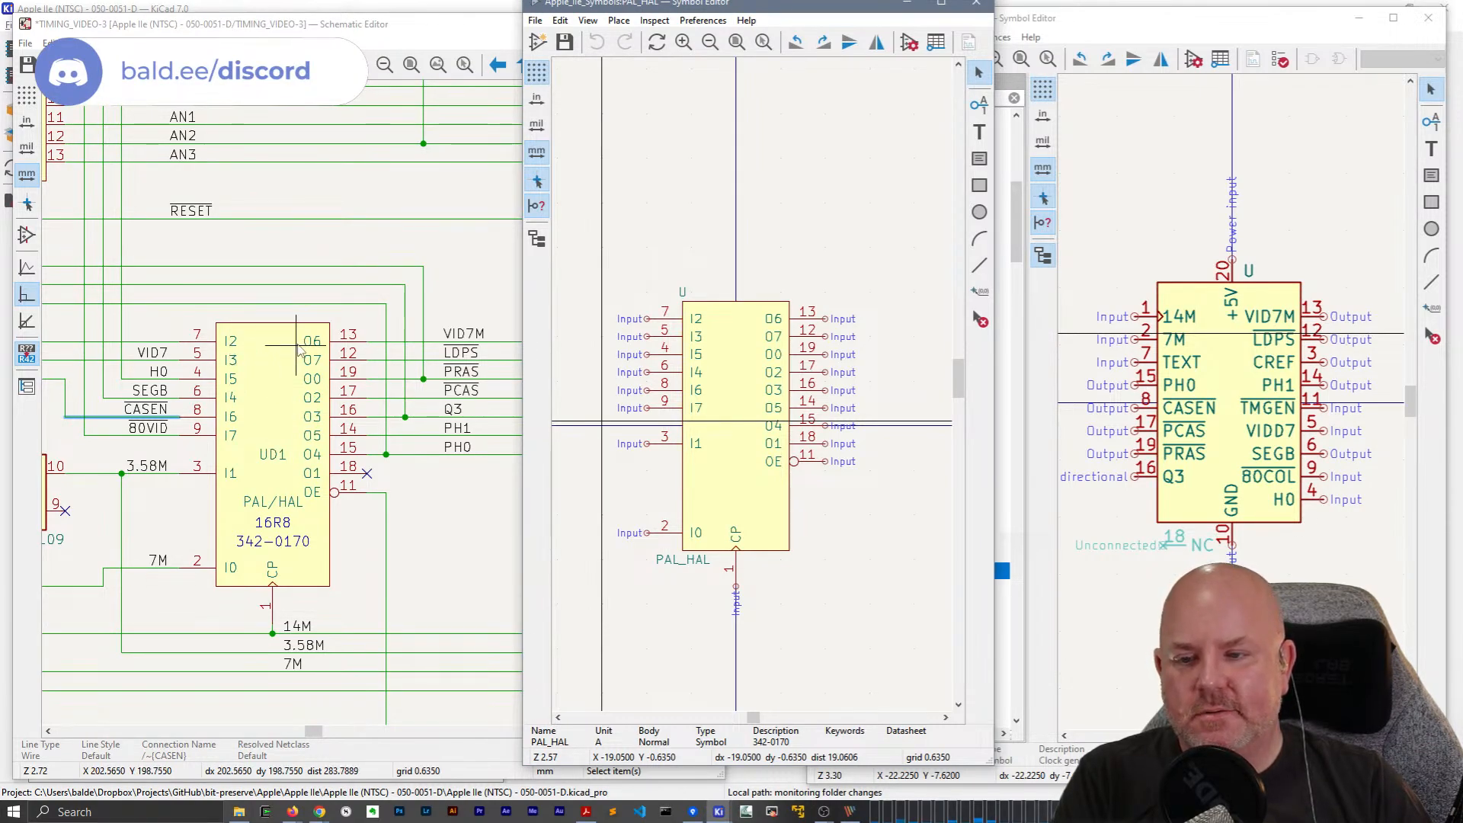
Open the PAL_HAL symbol's pin table and sort the pins by name in descending order.
click(812, 317)
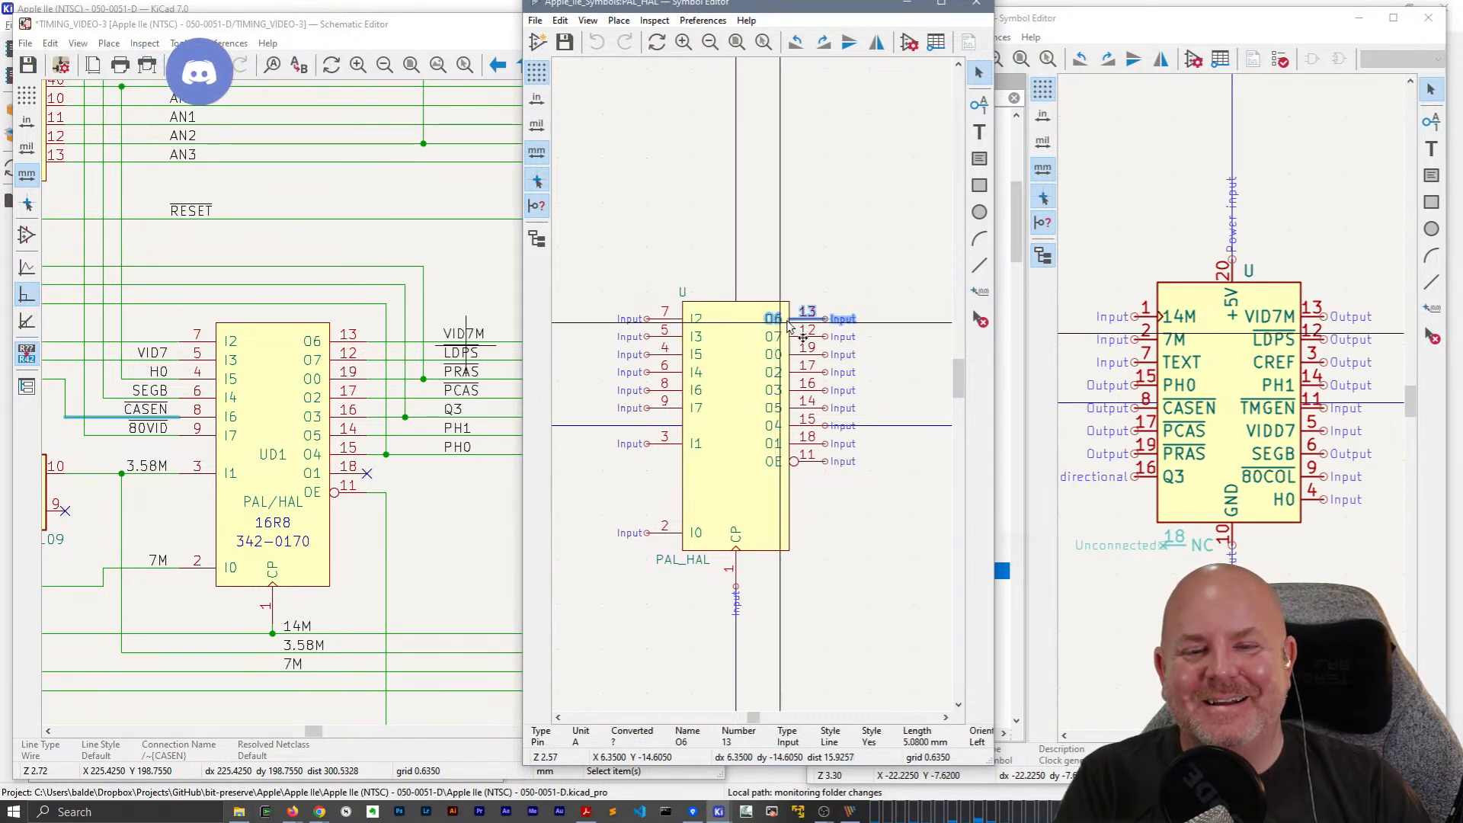
click(933, 44)
drag(448, 95, 792, 105)
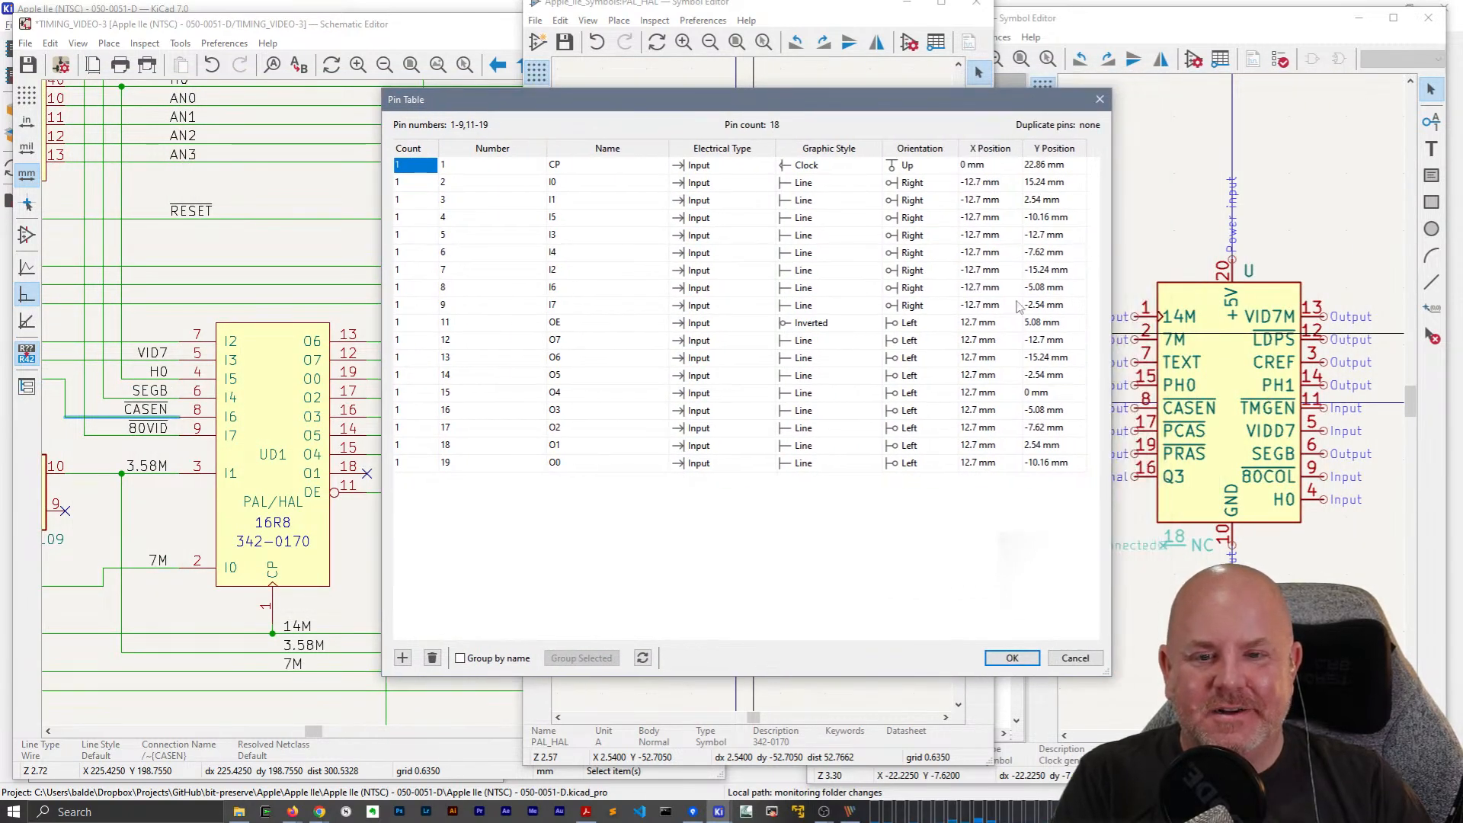
click(608, 148)
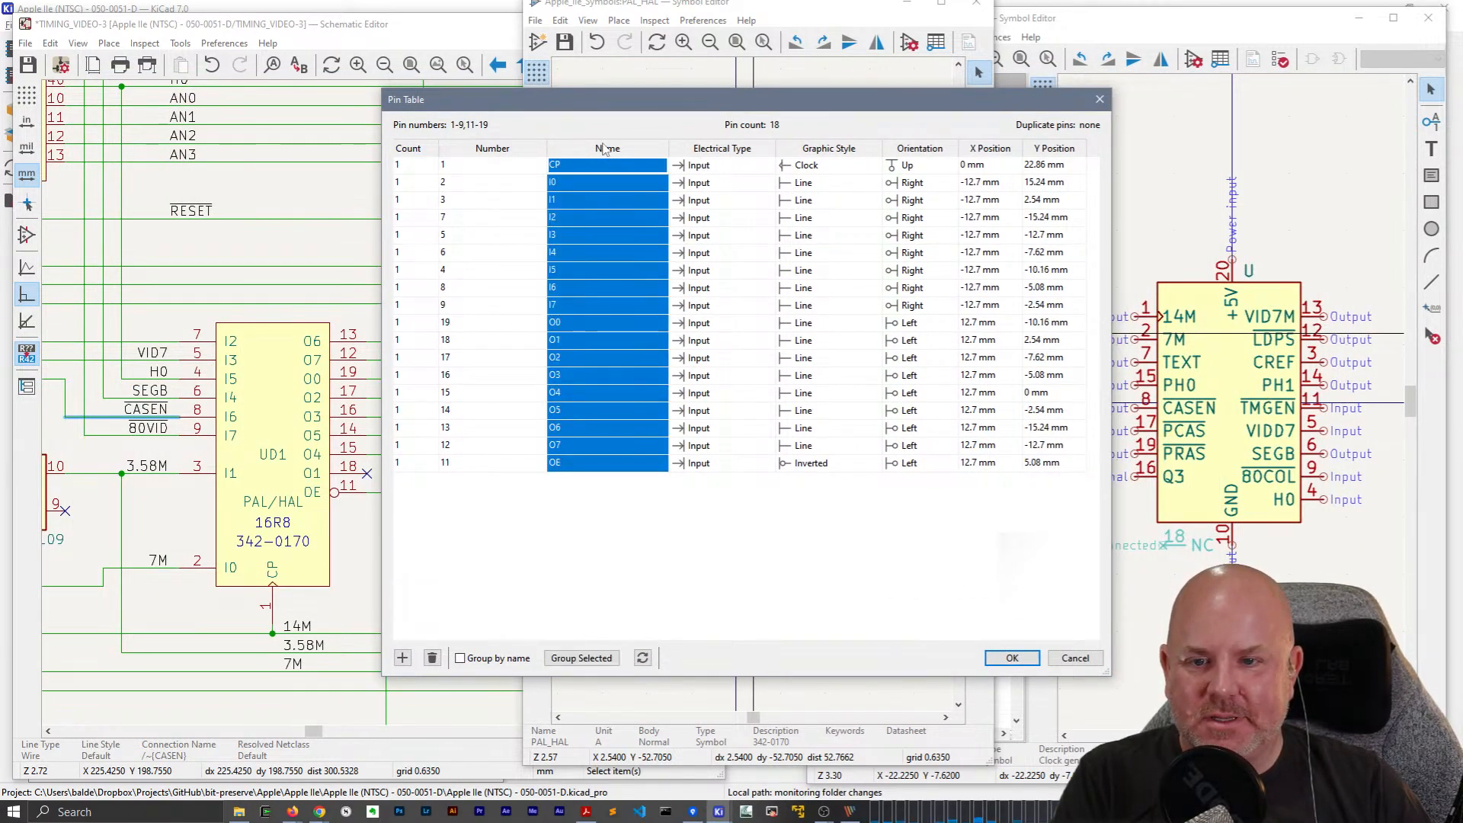
click(617, 152)
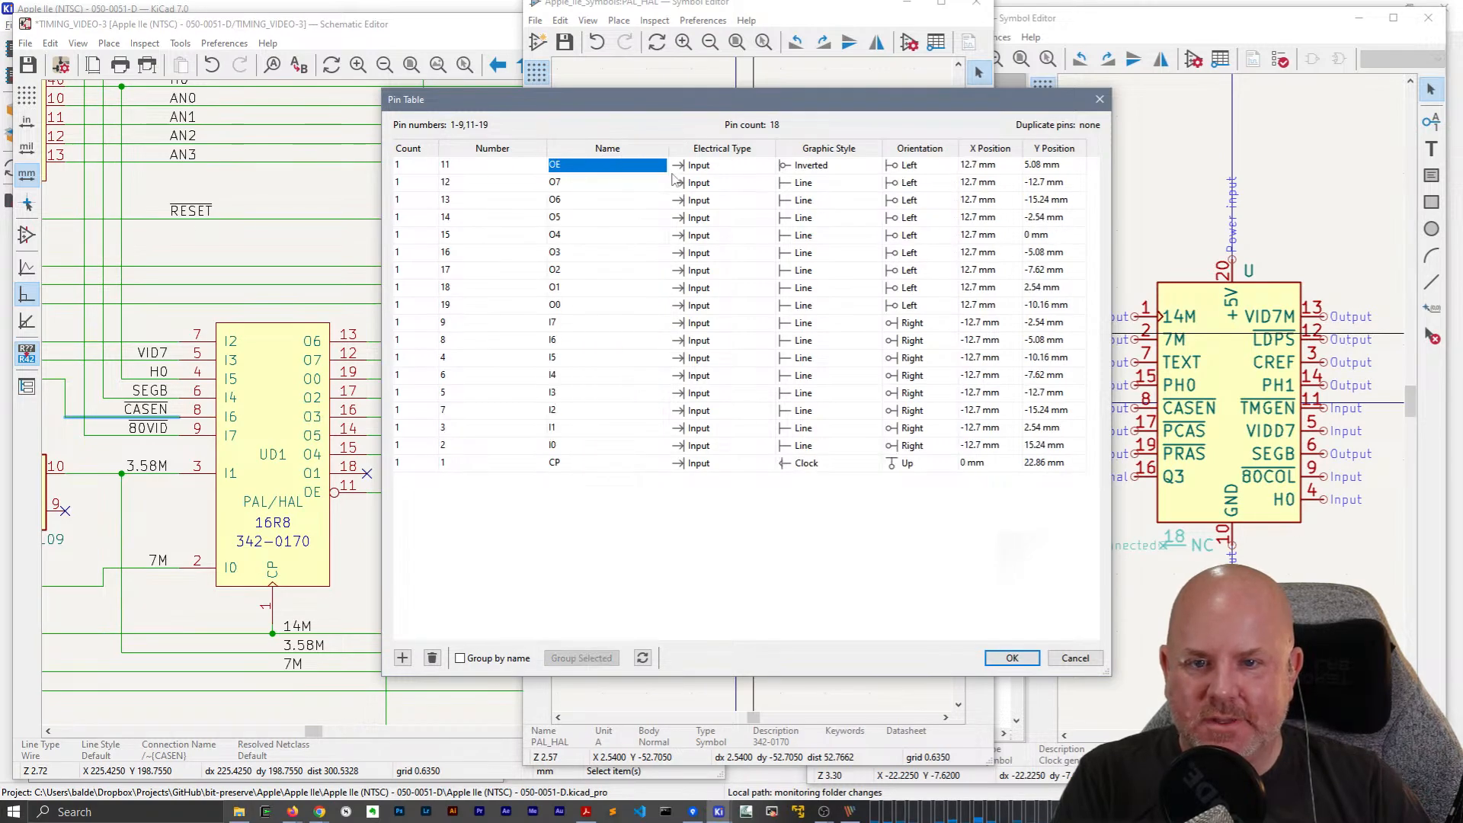
Set the electrical type of PAL_HAL pins O7 through O0 to Output in the pin table.
click(709, 180)
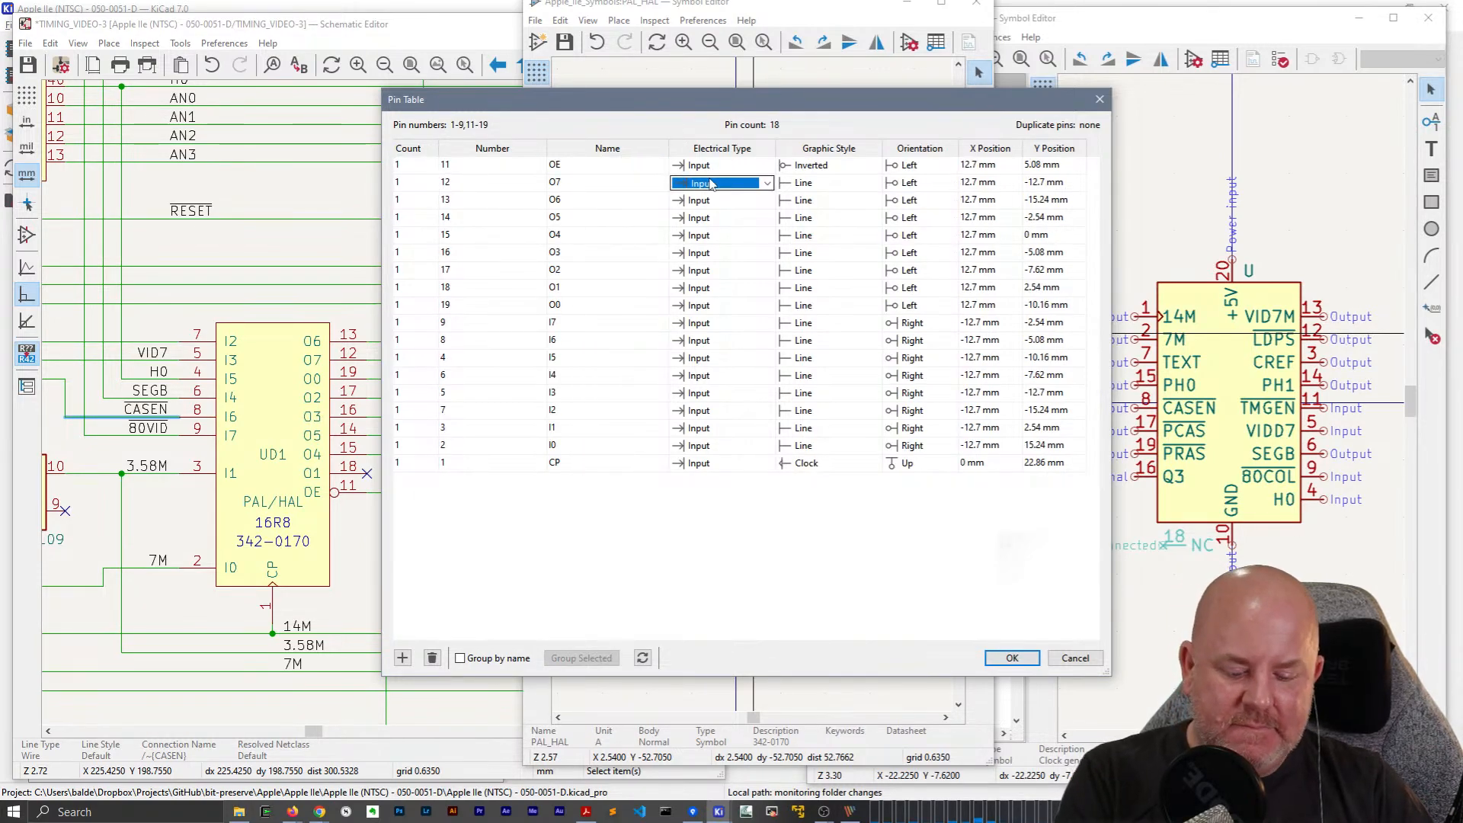
key(o)
click(707, 196)
key(o)
click(709, 212)
key(o)
key(o)
click(712, 237)
key(o)
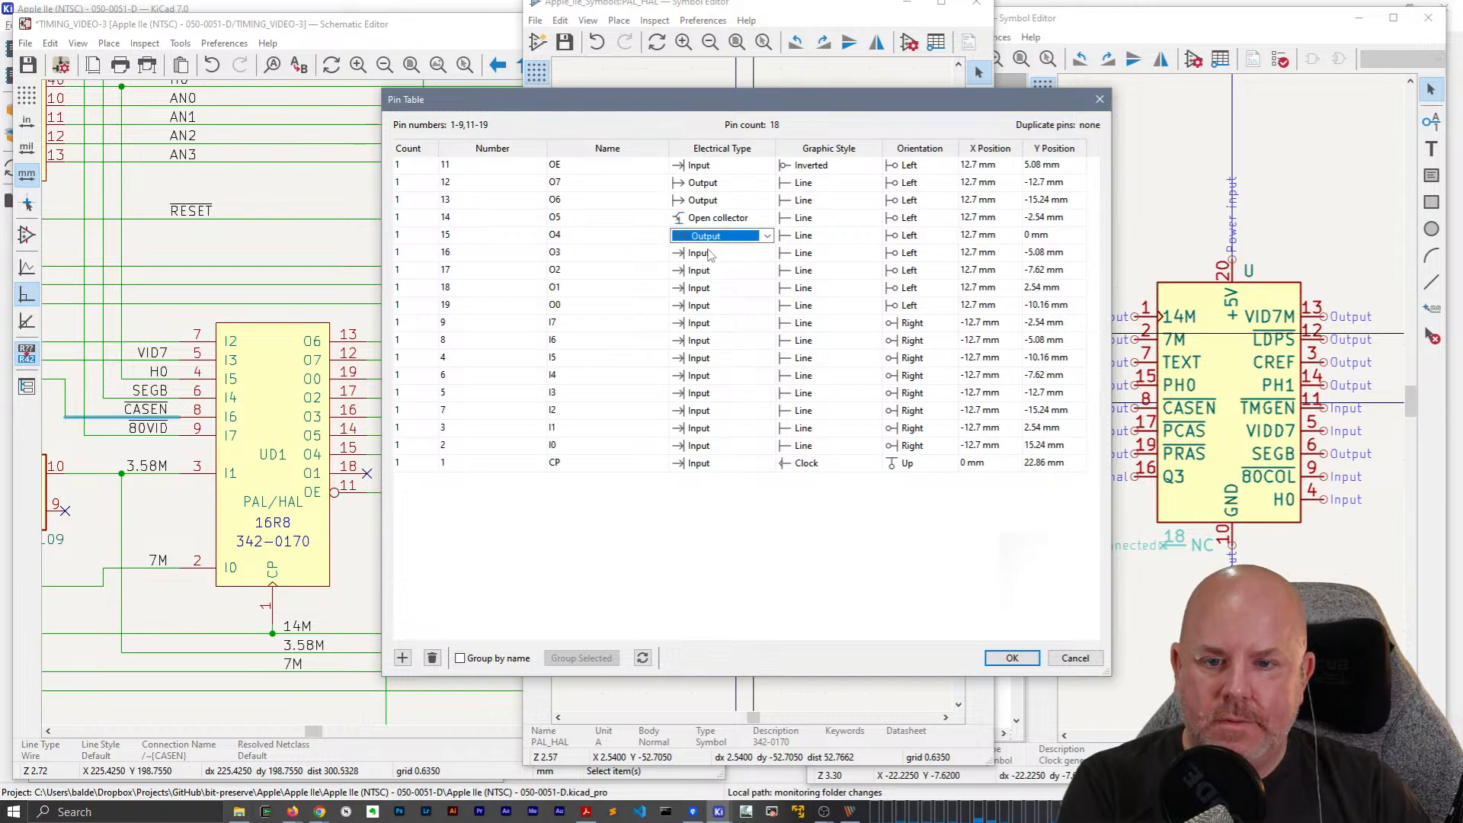
click(715, 250)
key(o)
click(718, 222)
key(o)
click(707, 272)
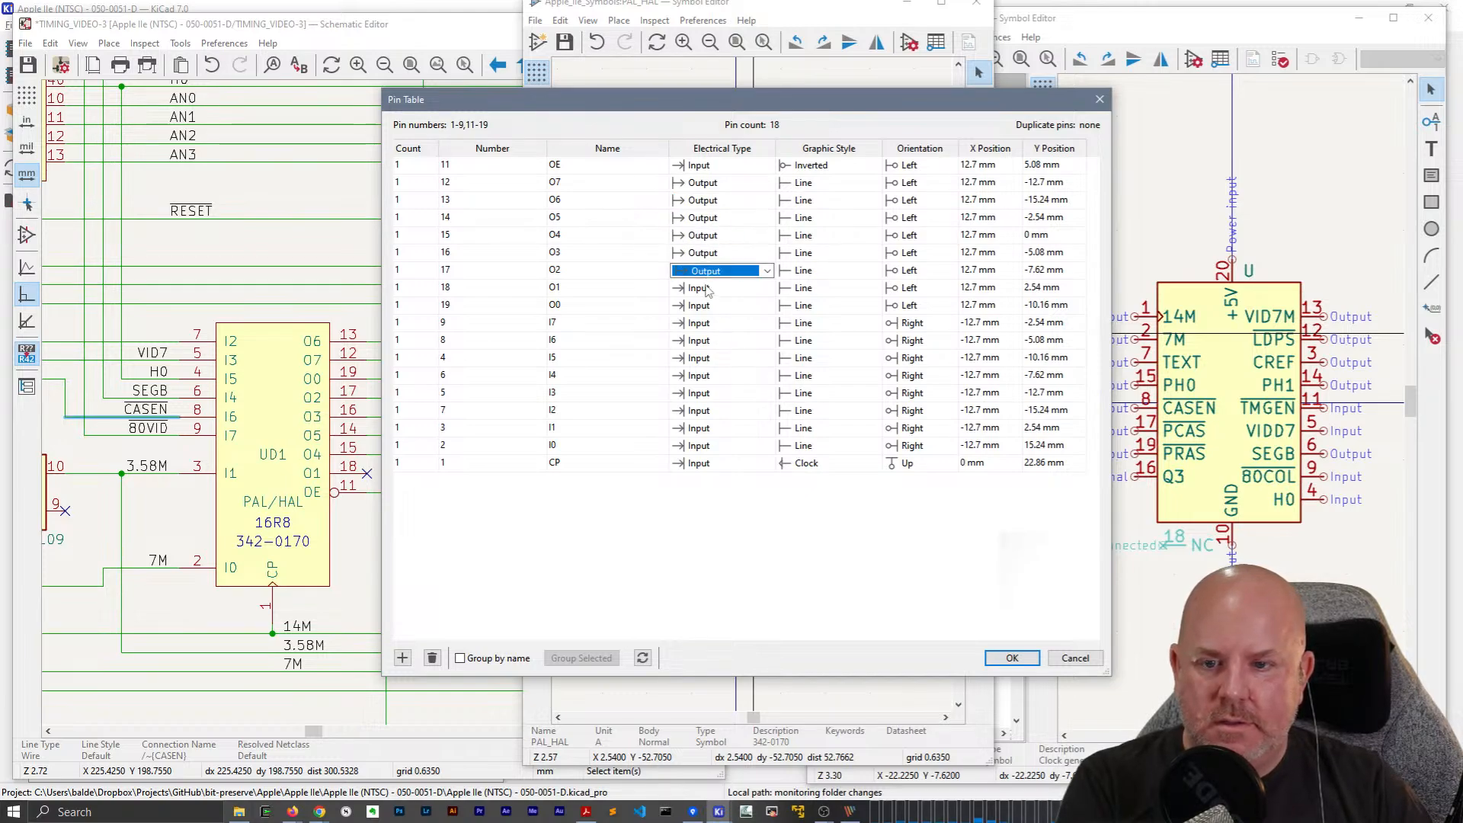
key(o)
click(706, 289)
key(o)
click(704, 306)
key(o)
click(702, 325)
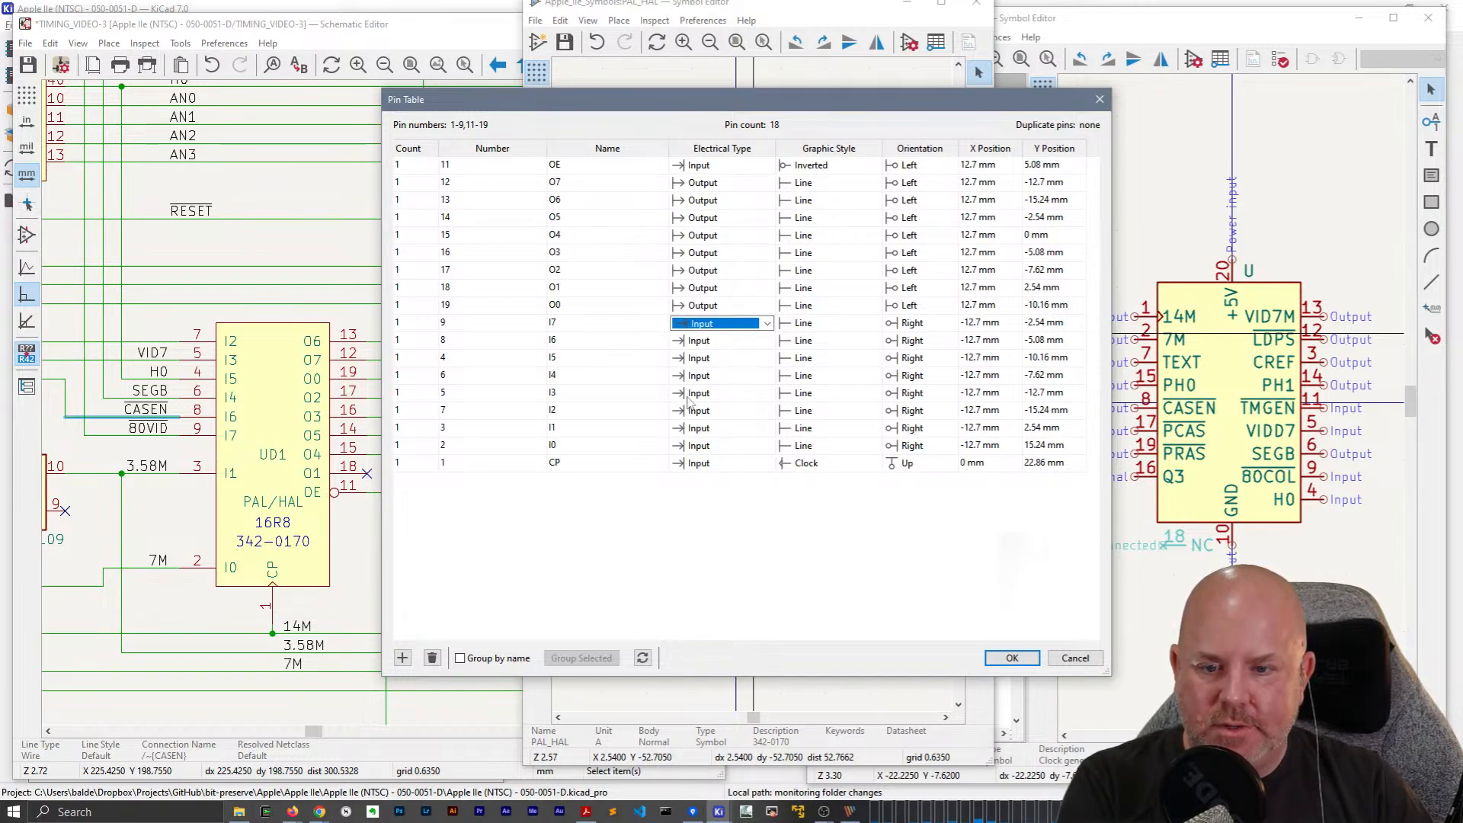
Apply the edited pin table to the PAL_HAL symbol, leaving pin CP set as Input.
click(697, 463)
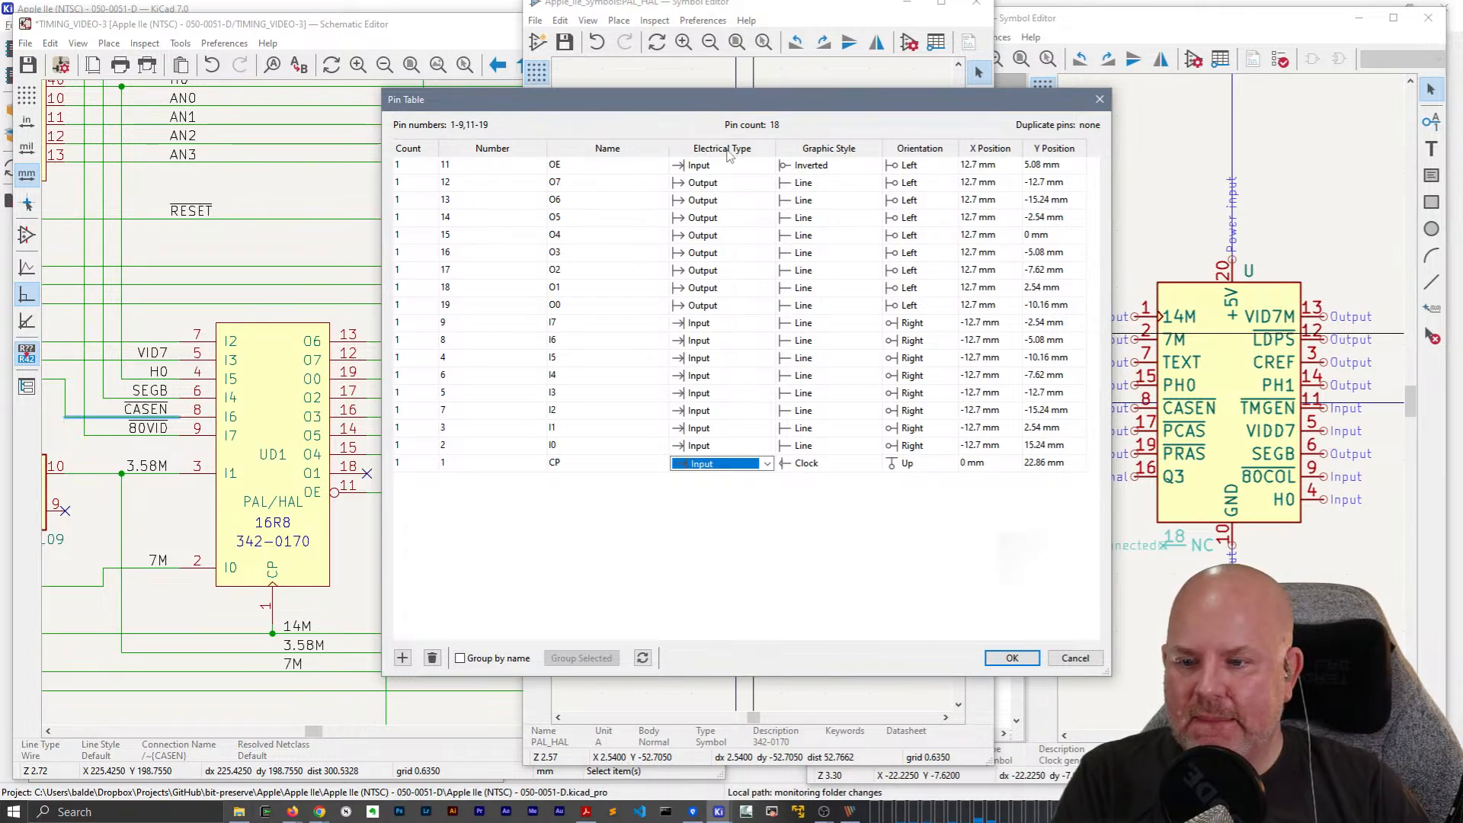
click(1012, 658)
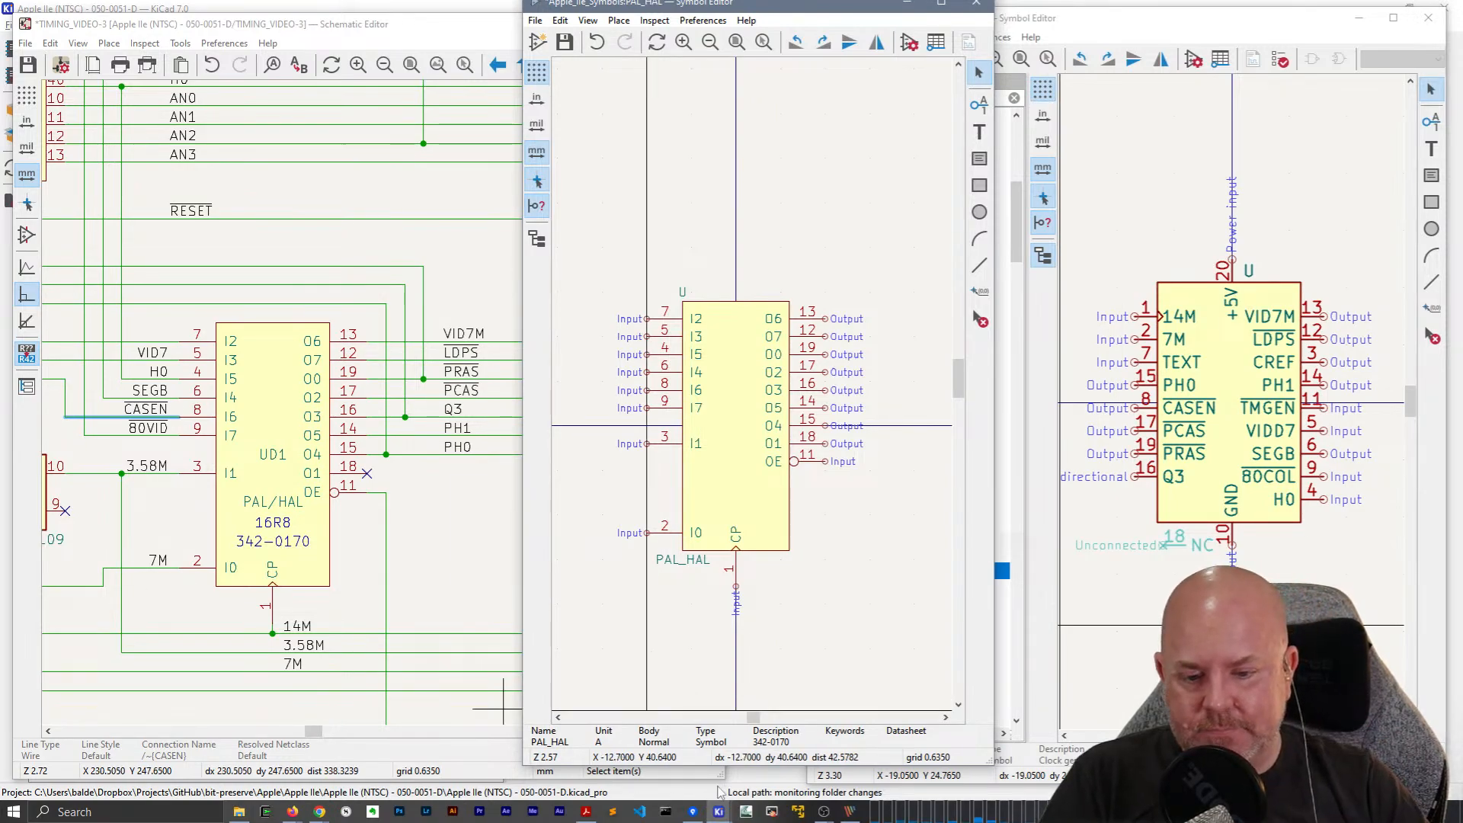
Switch to the Apple IIe Technical Reference Manual in Acrobat and examine the PAL device's pinout and Table 7-8 signal descriptions.
mouse_move(724, 811)
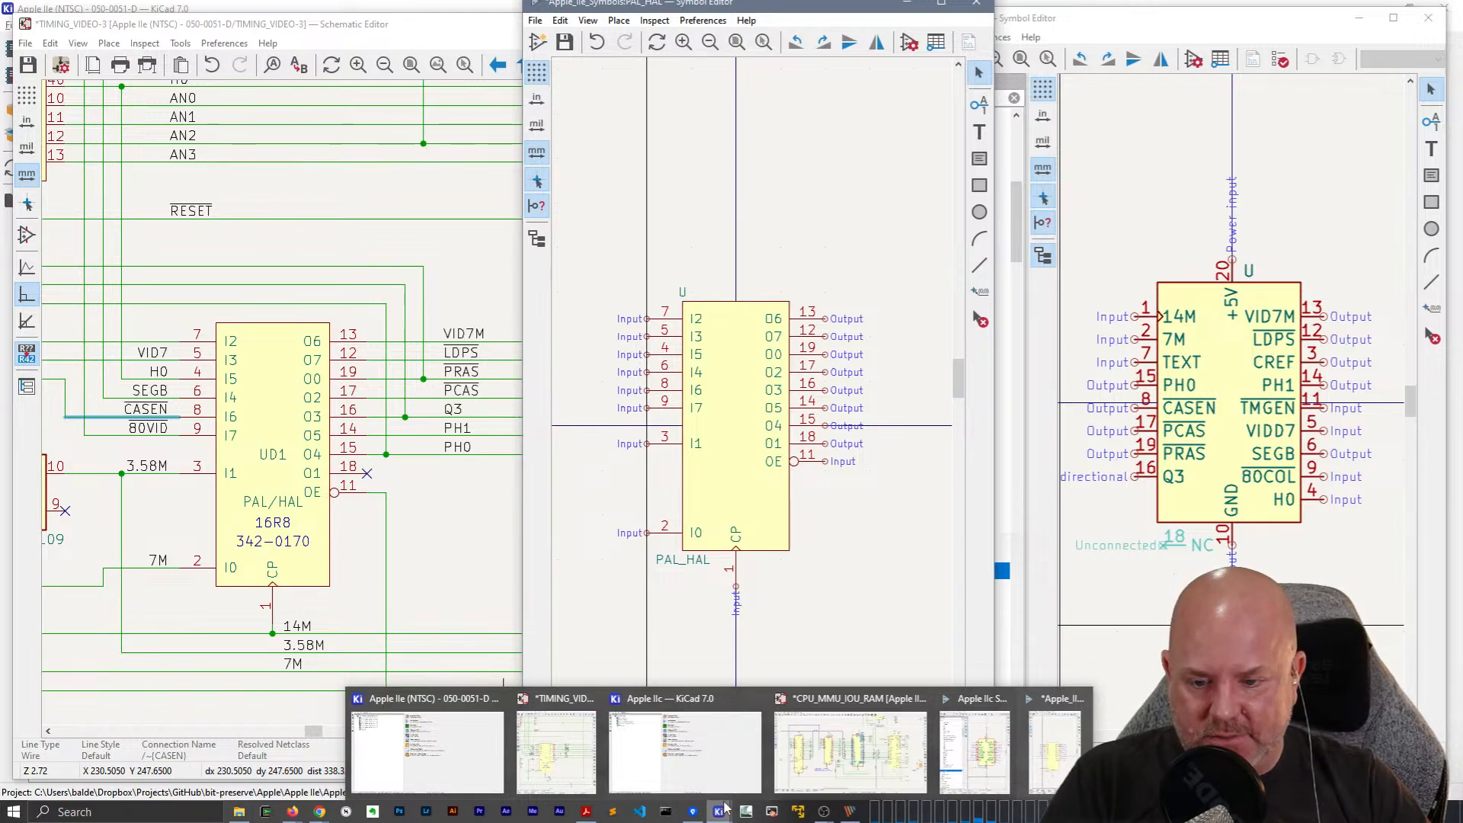
click(572, 762)
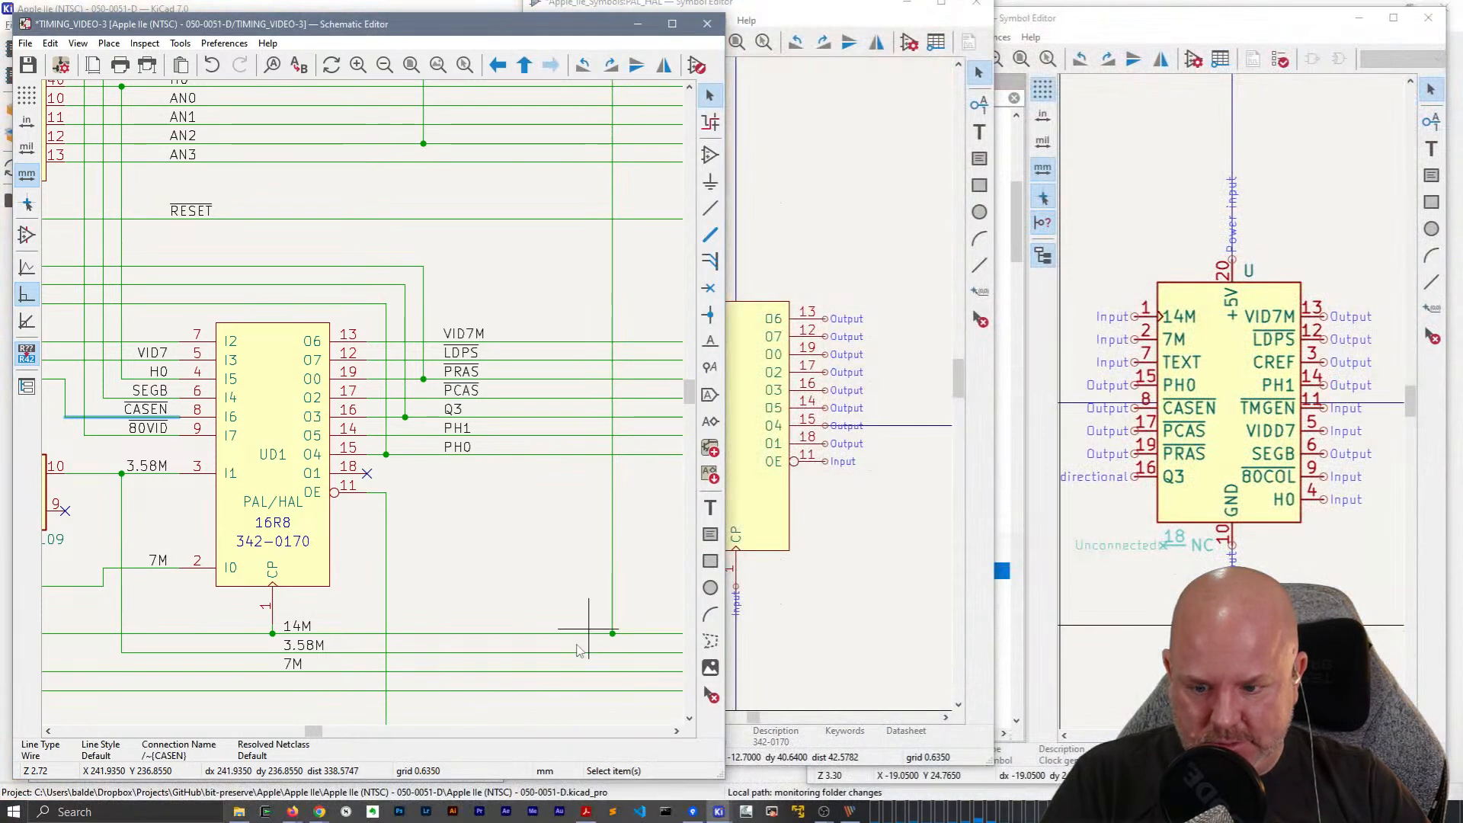
click(591, 812)
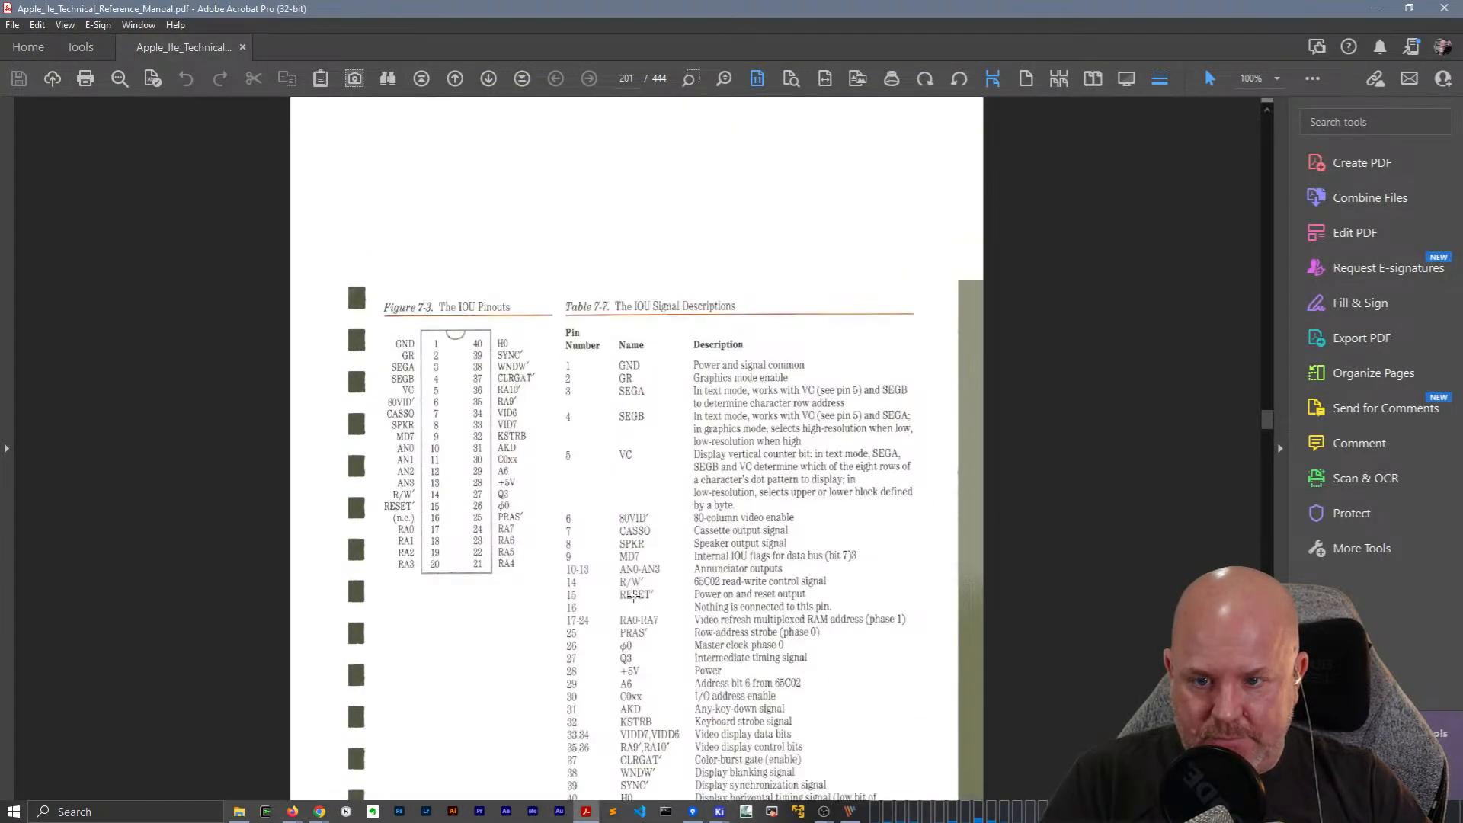
scroll(636, 593, up, 10)
scroll(644, 584, up, 15)
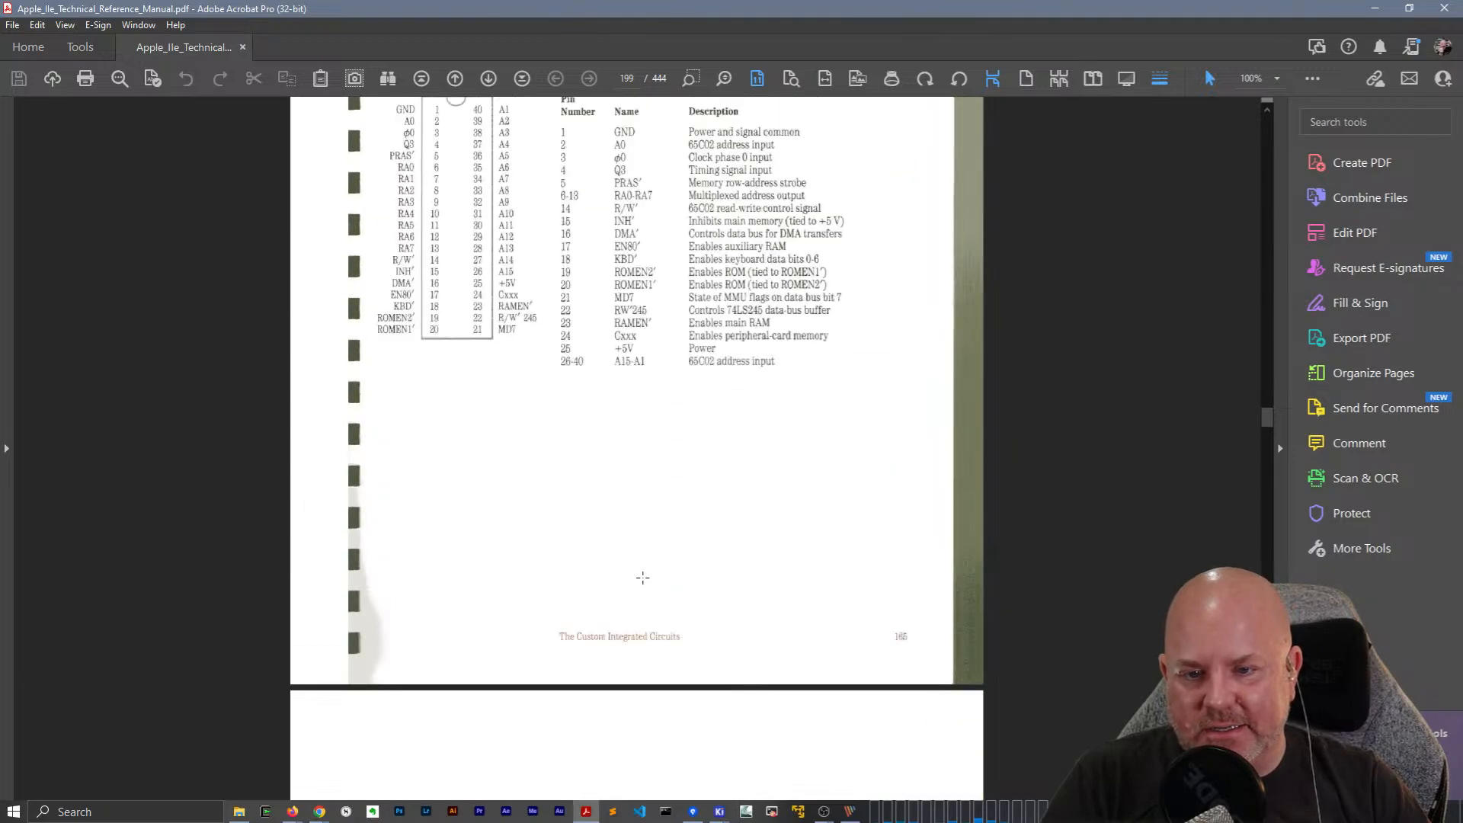
scroll(638, 576, up, 15)
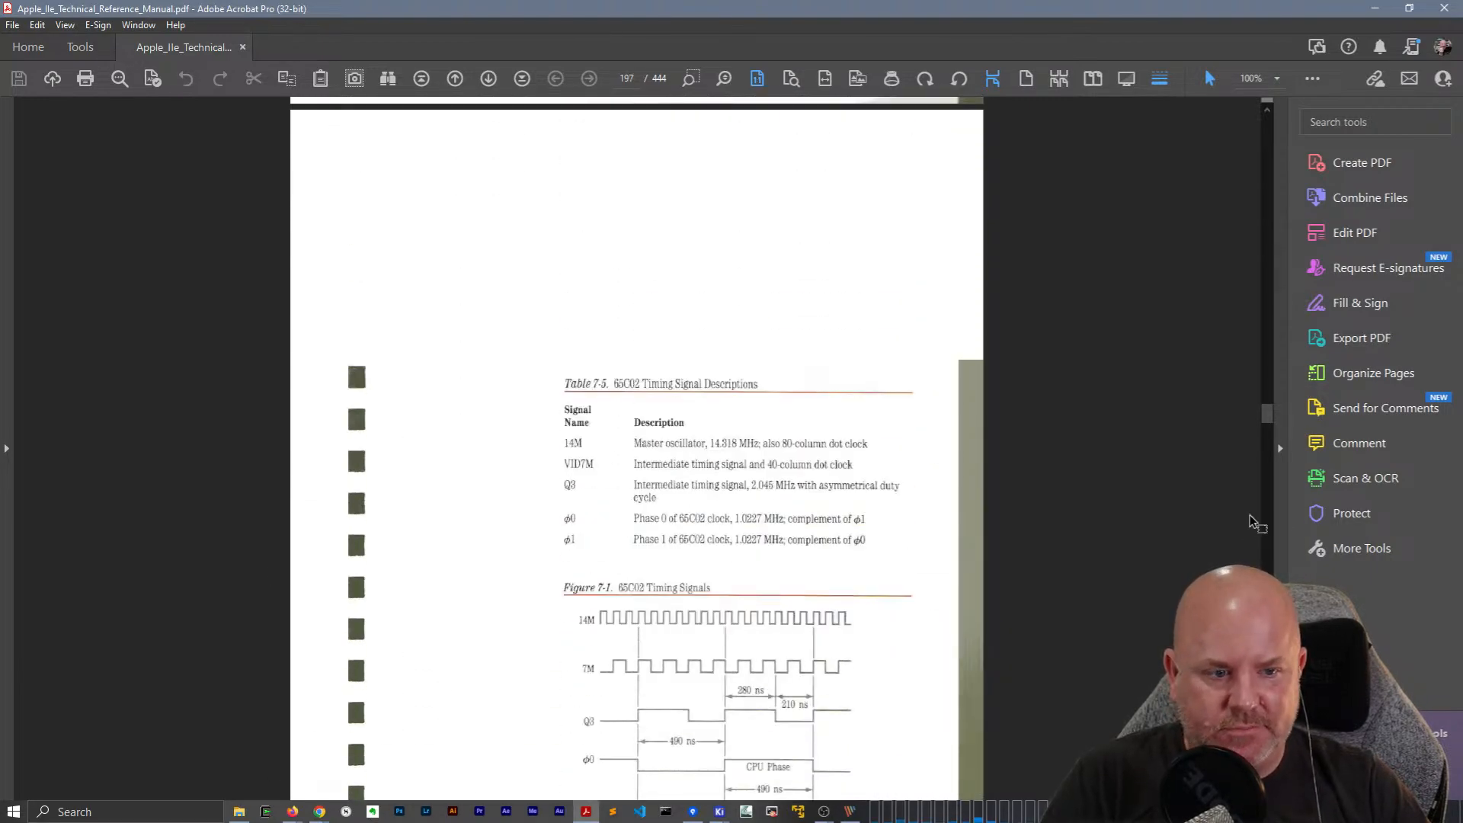
mouse_move(1268, 415)
mouse_down()
mouse_move(1269, 402)
mouse_move(1273, 420)
mouse_up()
scroll(688, 606, down, 11)
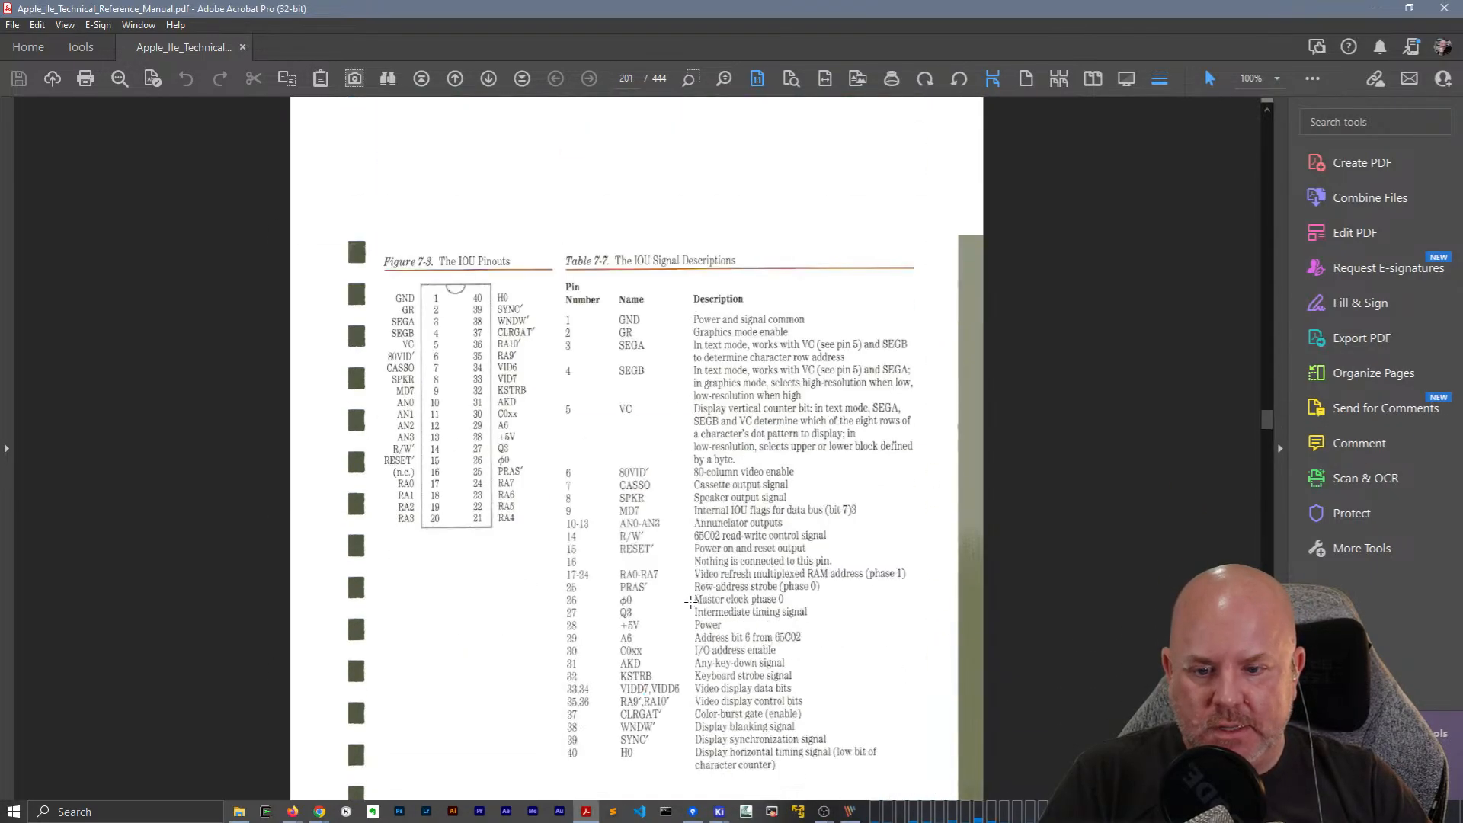
scroll(688, 602, down, 5)
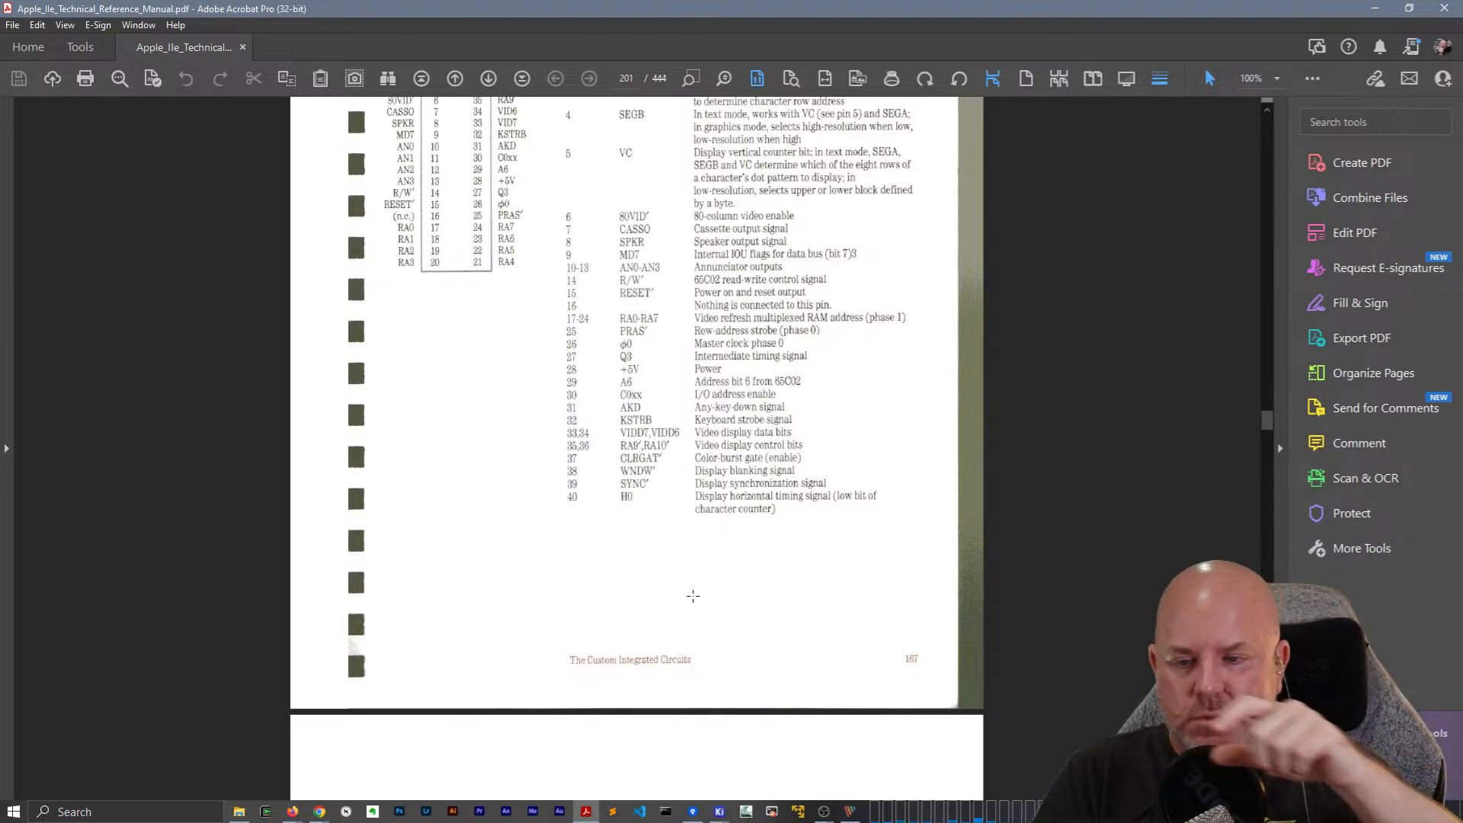
scroll(554, 593, up, 5)
scroll(560, 593, down, 16)
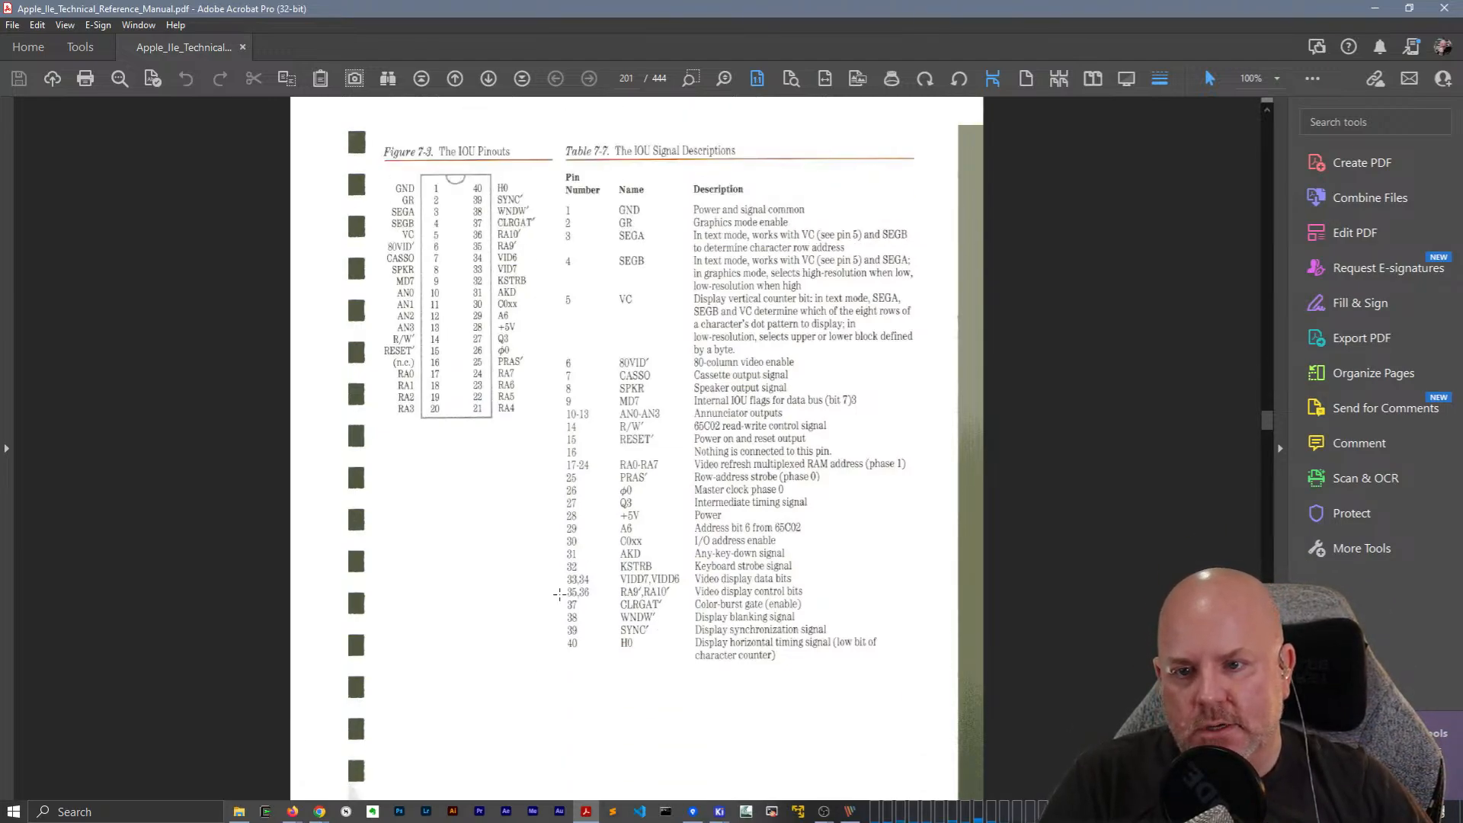
scroll(579, 590, down, 10)
scroll(580, 593, down, 8)
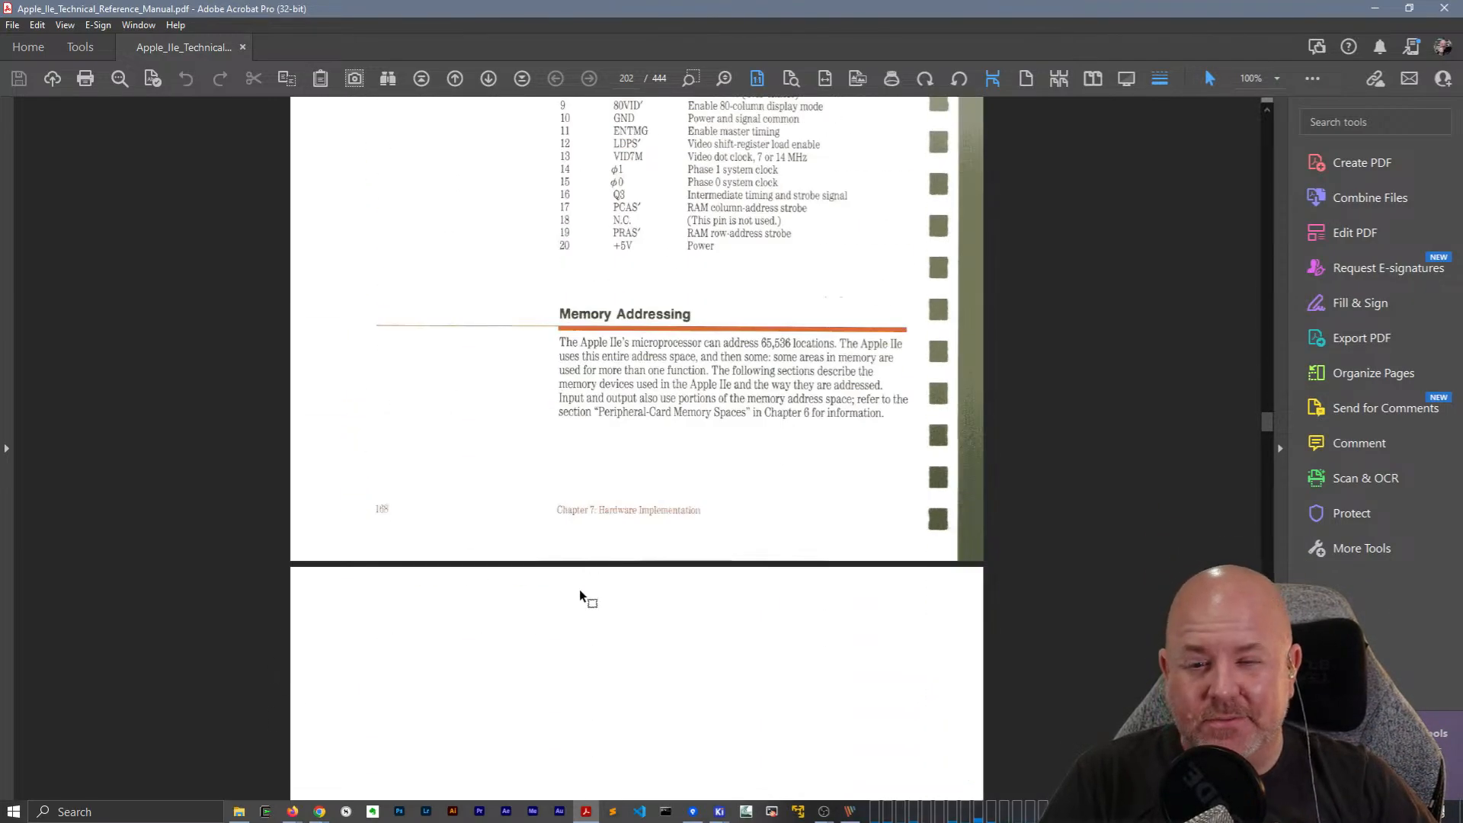
scroll(579, 591, up, 8)
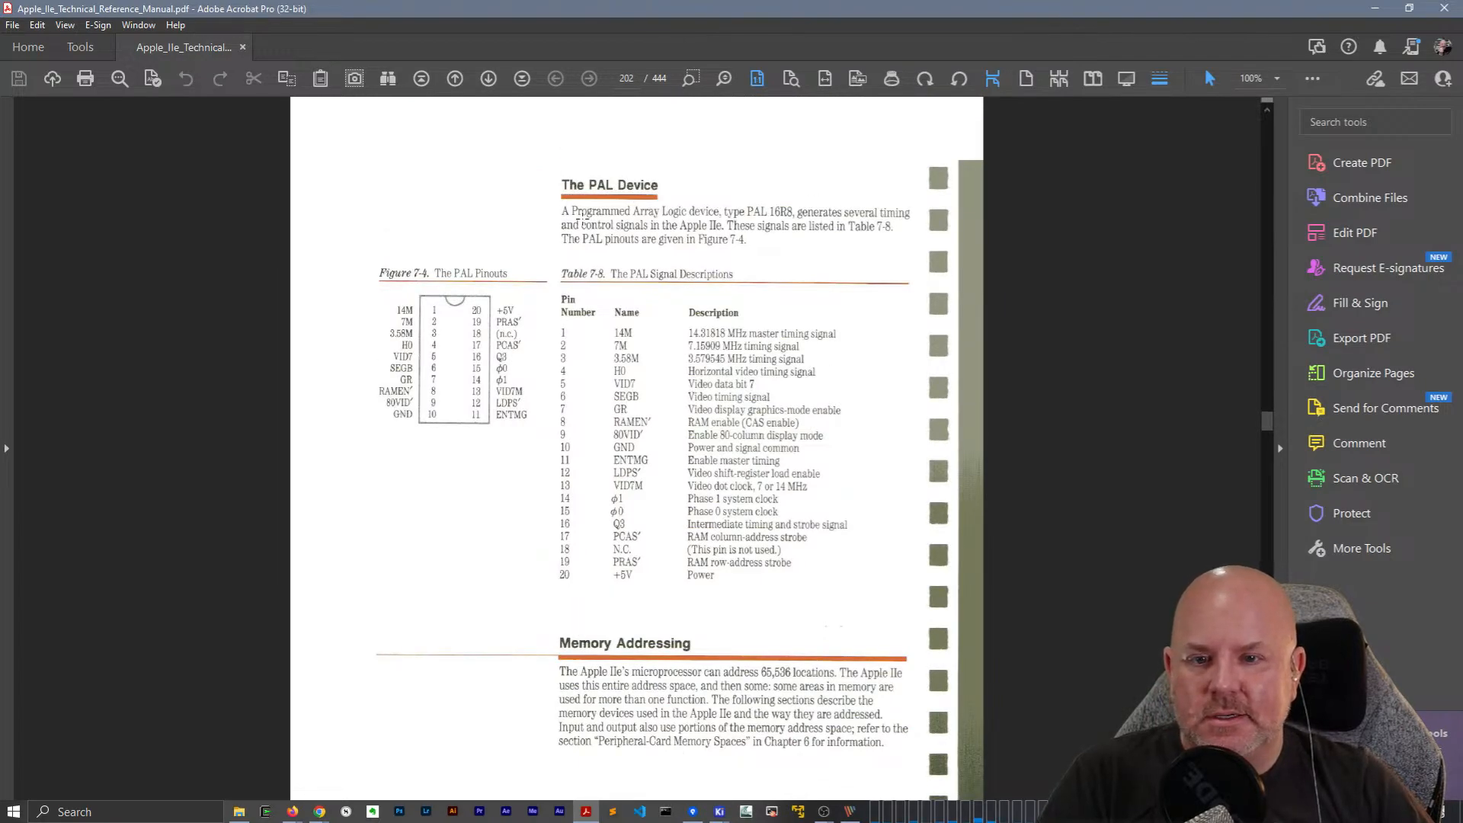
drag(585, 217, 724, 214)
click(622, 252)
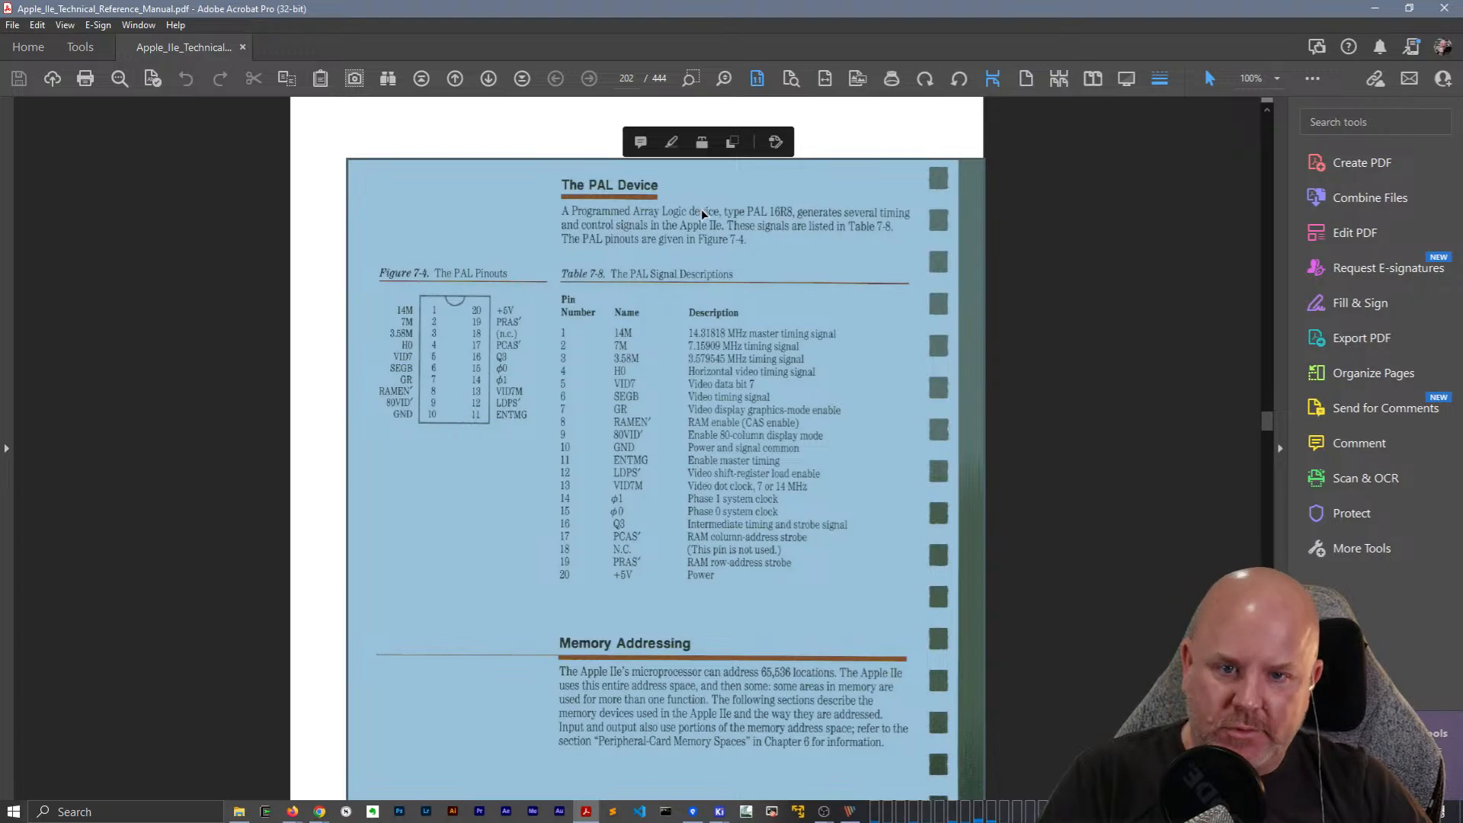
click(786, 272)
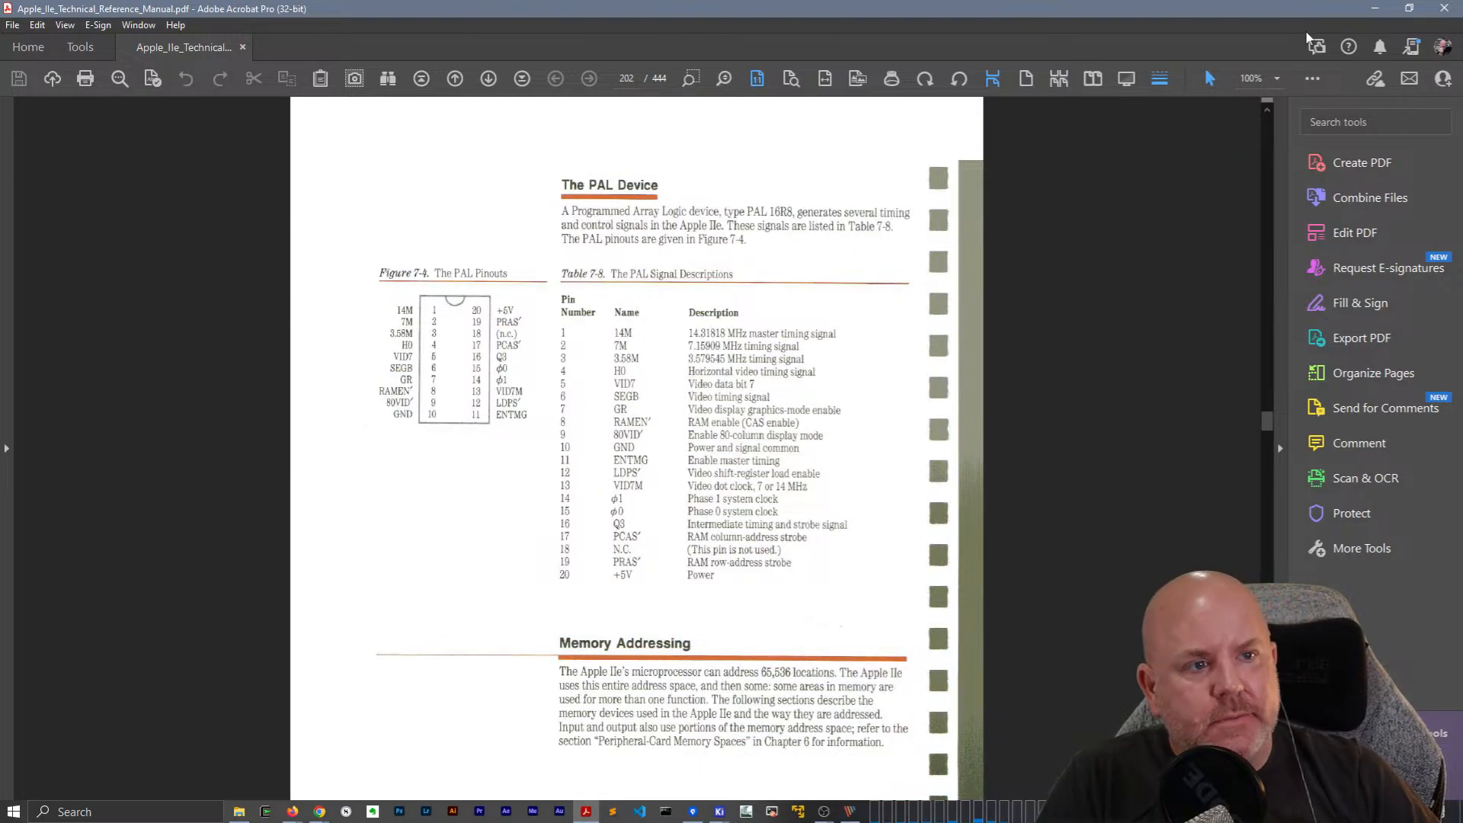
click(1371, 11)
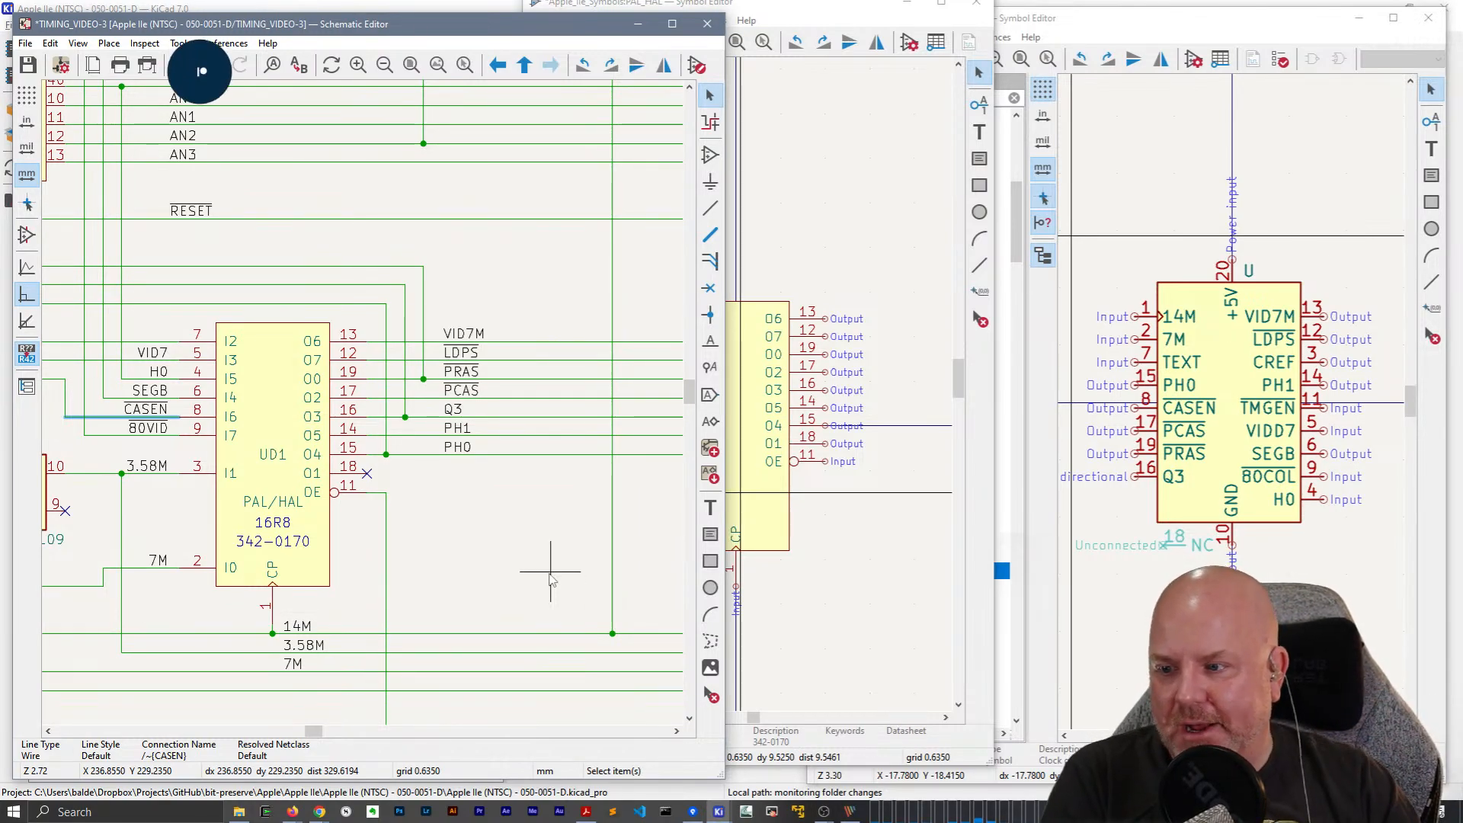
Review UD1's wiring on the timing schematic and close the PAL_HAL symbol editor.
scroll(461, 542, down, 4)
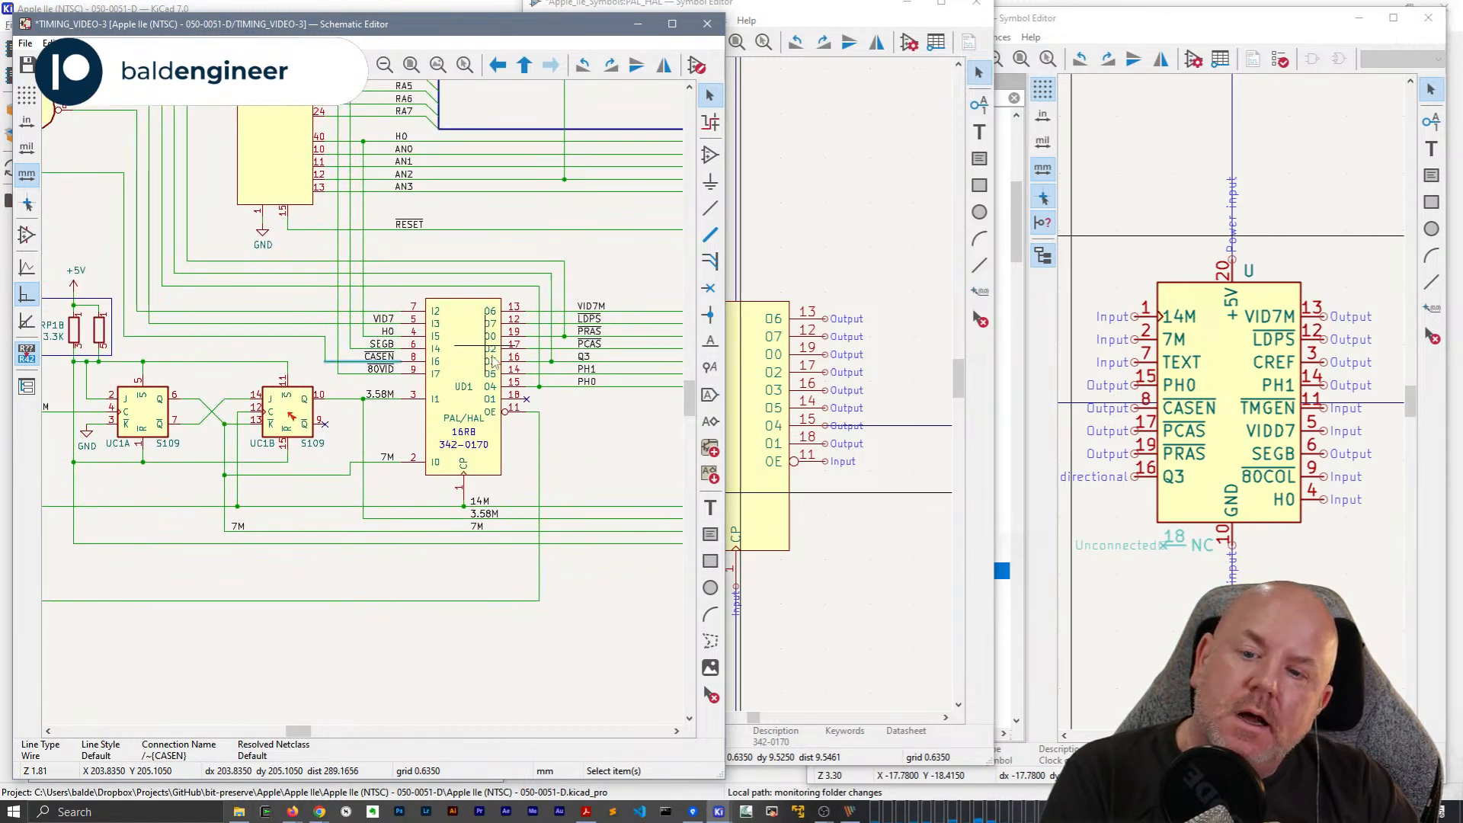
middle_drag(507, 370, 412, 385)
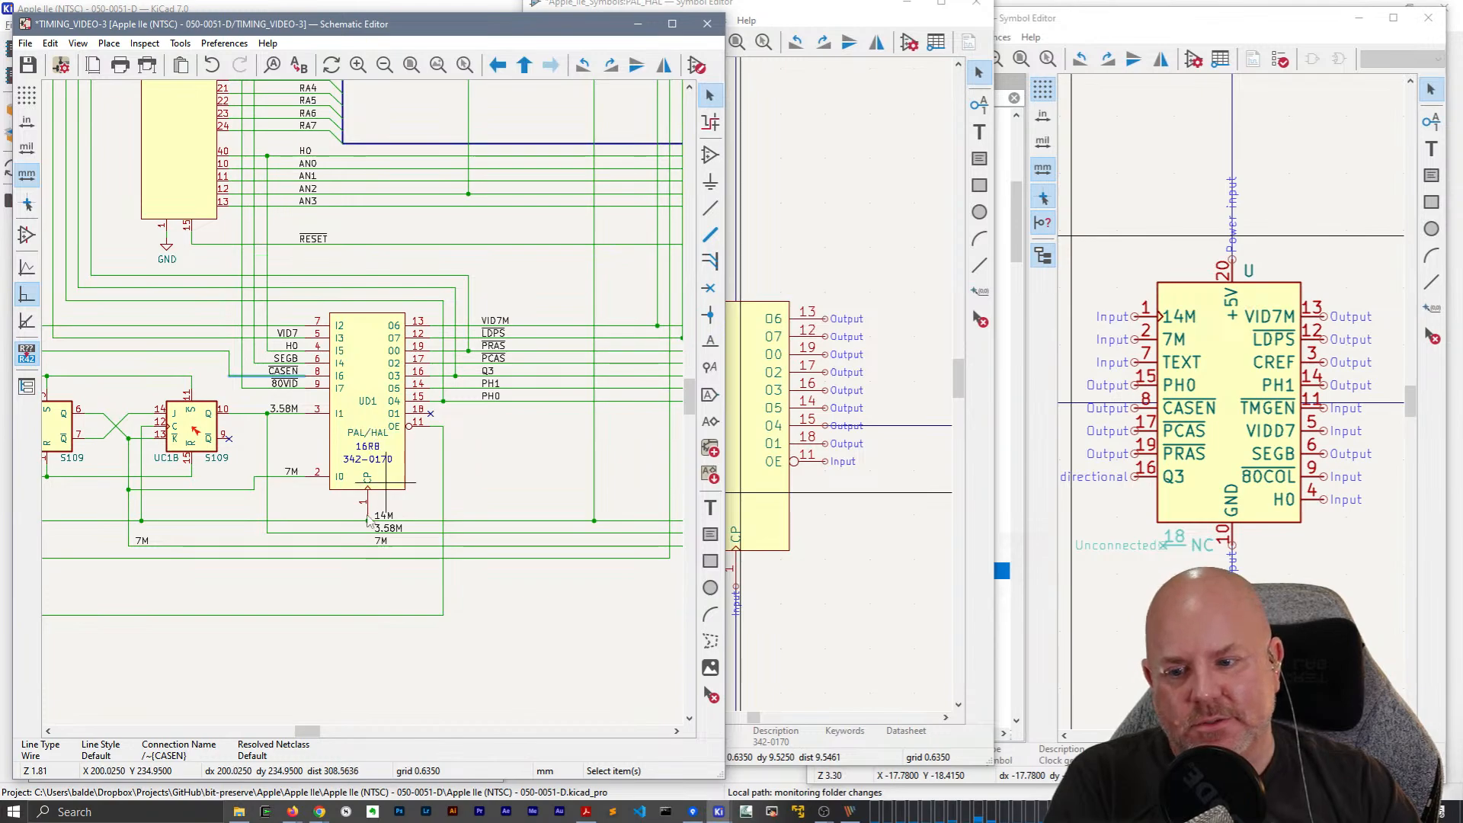
click(464, 474)
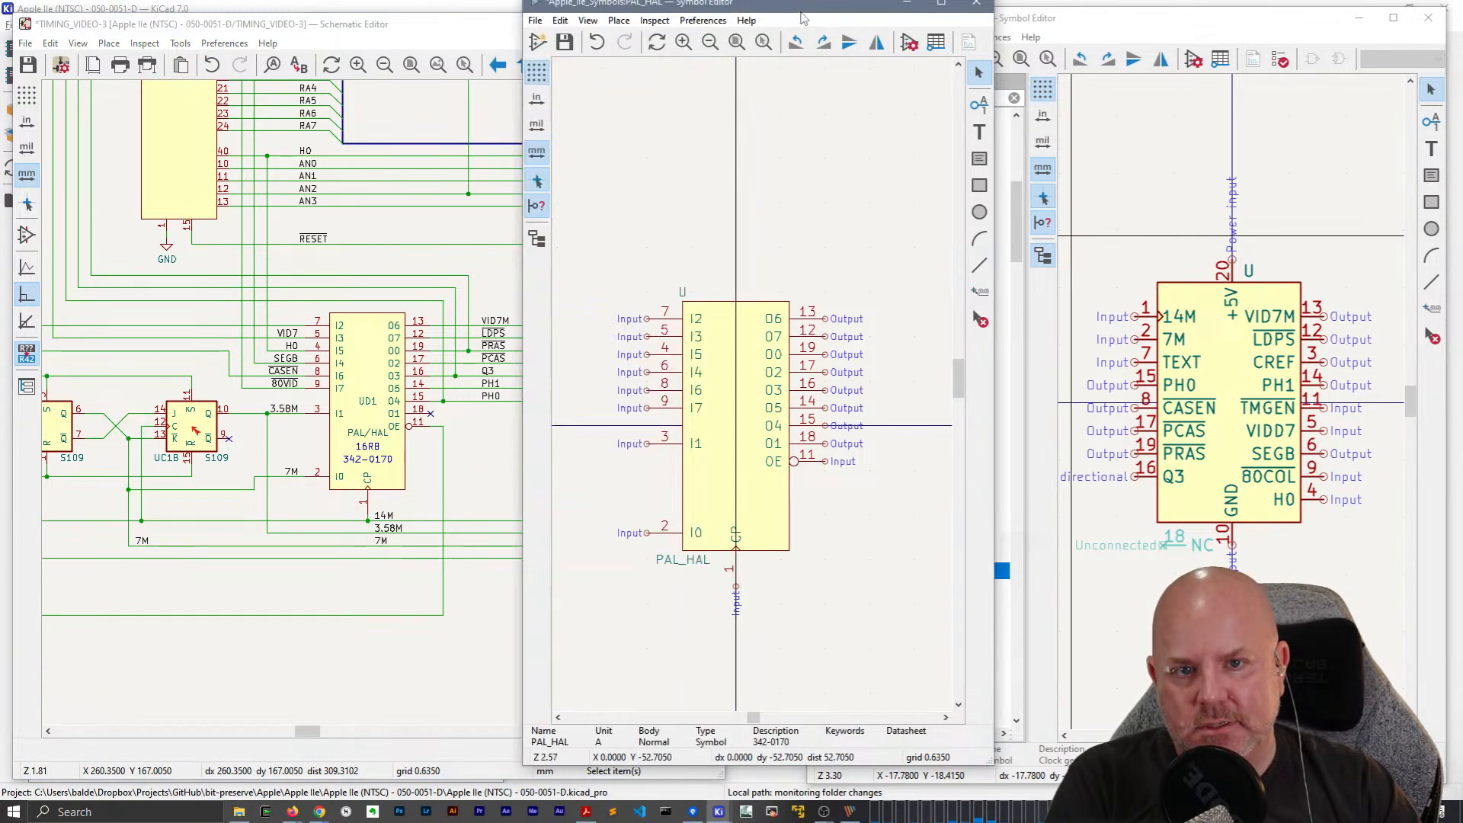
drag(809, 4, 818, 27)
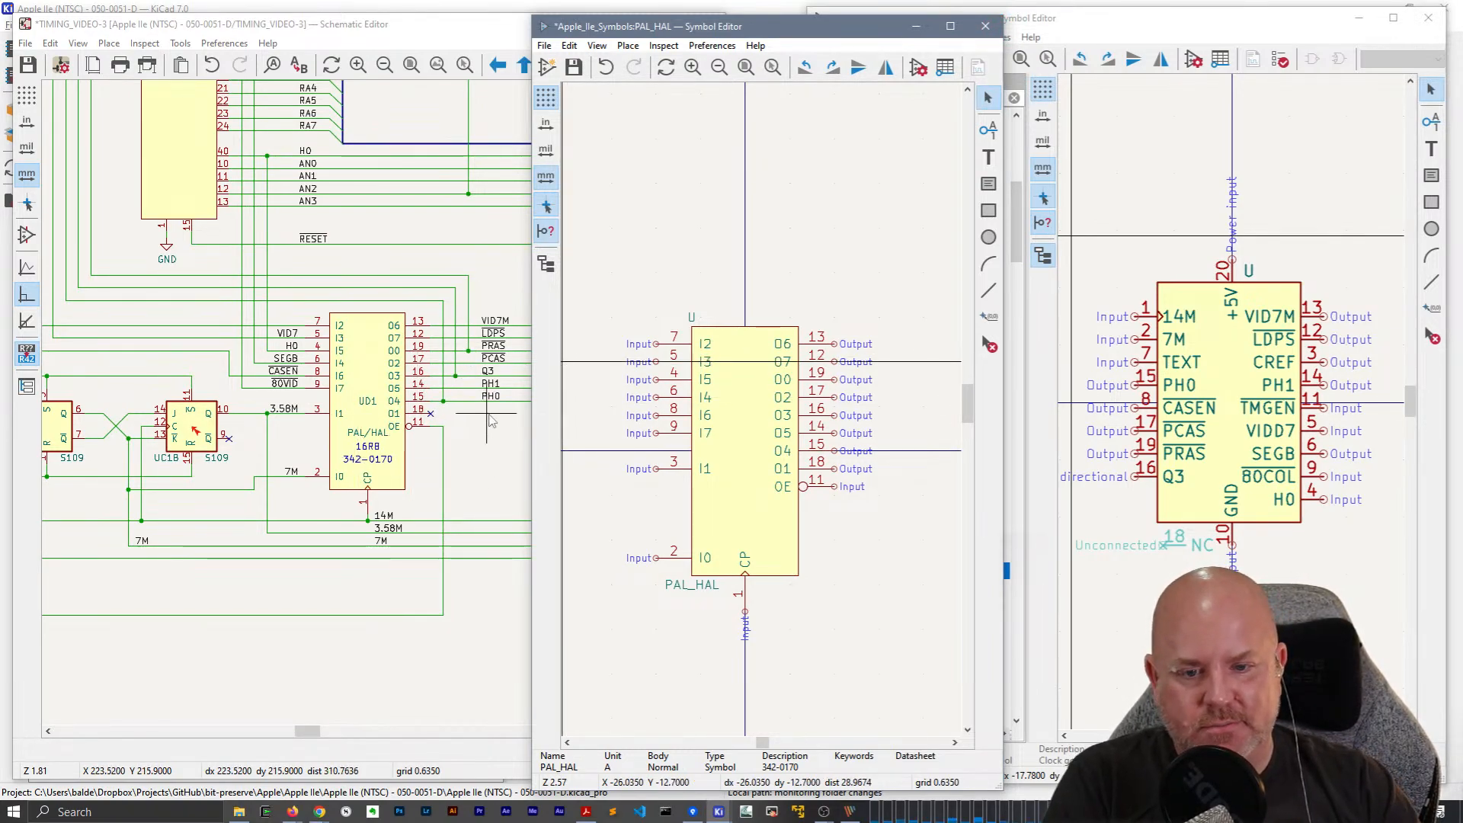
click(993, 21)
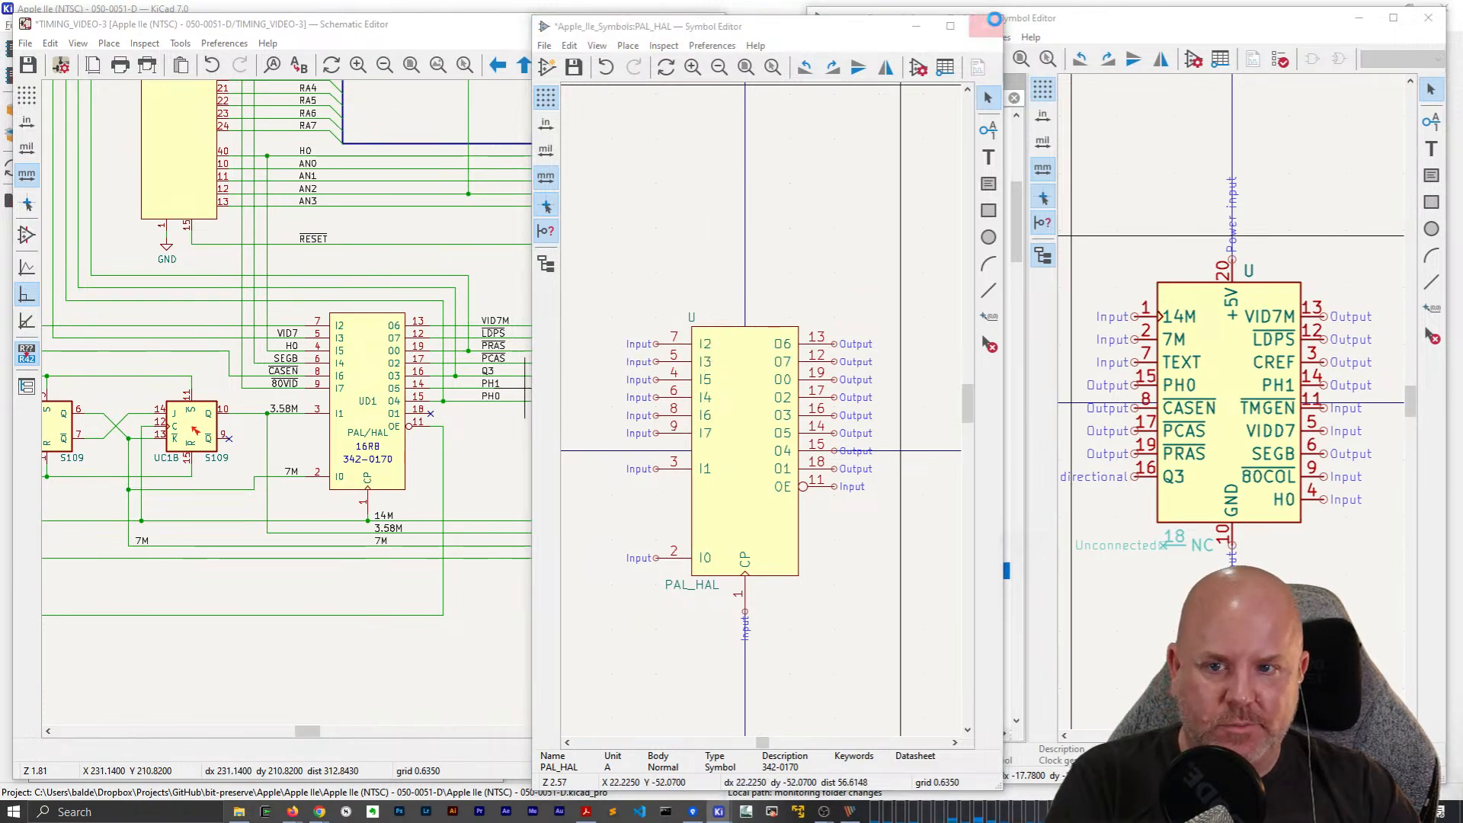
click(791, 436)
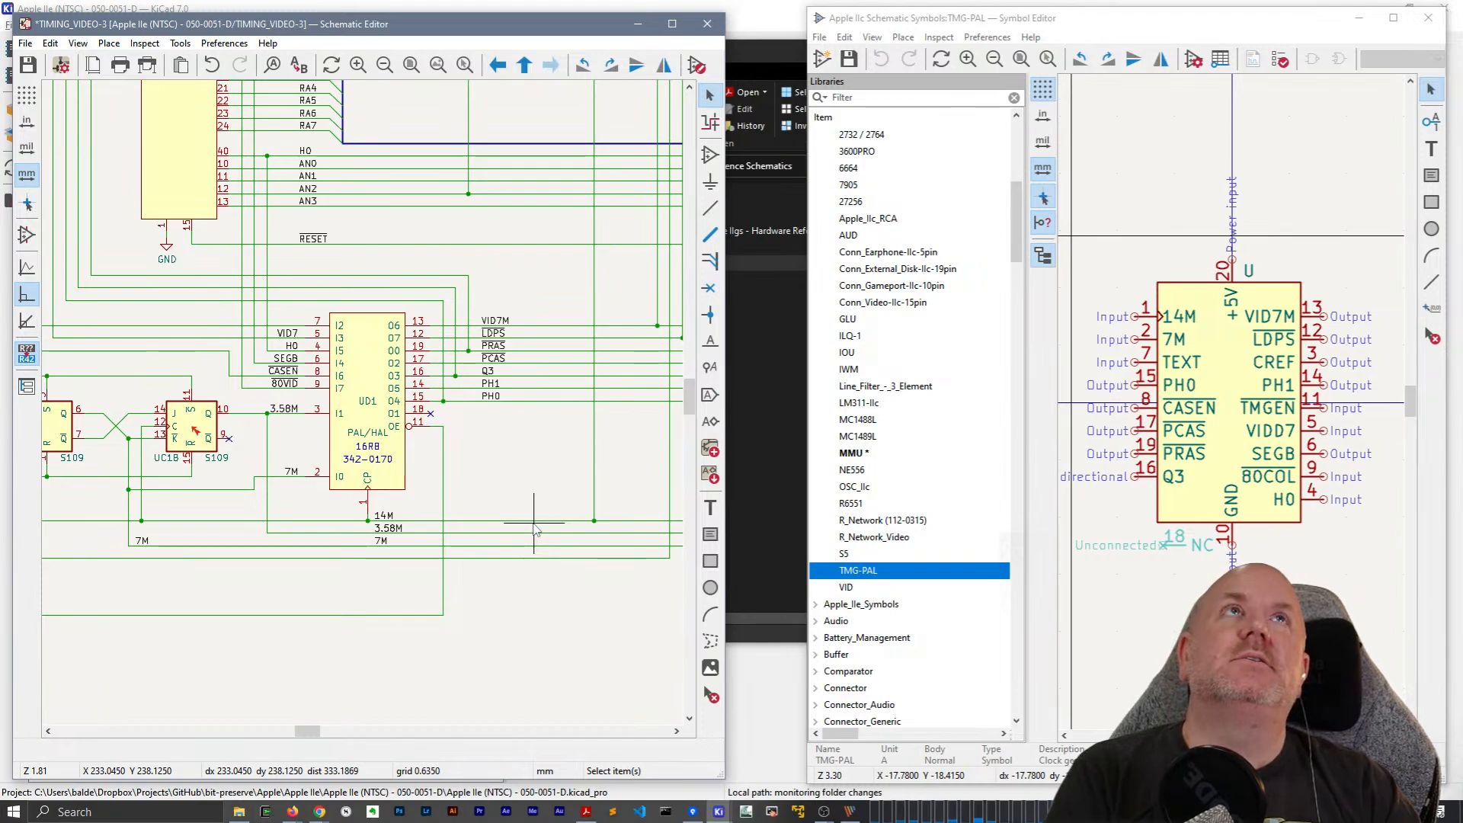
Open UD1's library symbol PAL_HAL for editing from its properties and widen the symbol editor window.
click(382, 388)
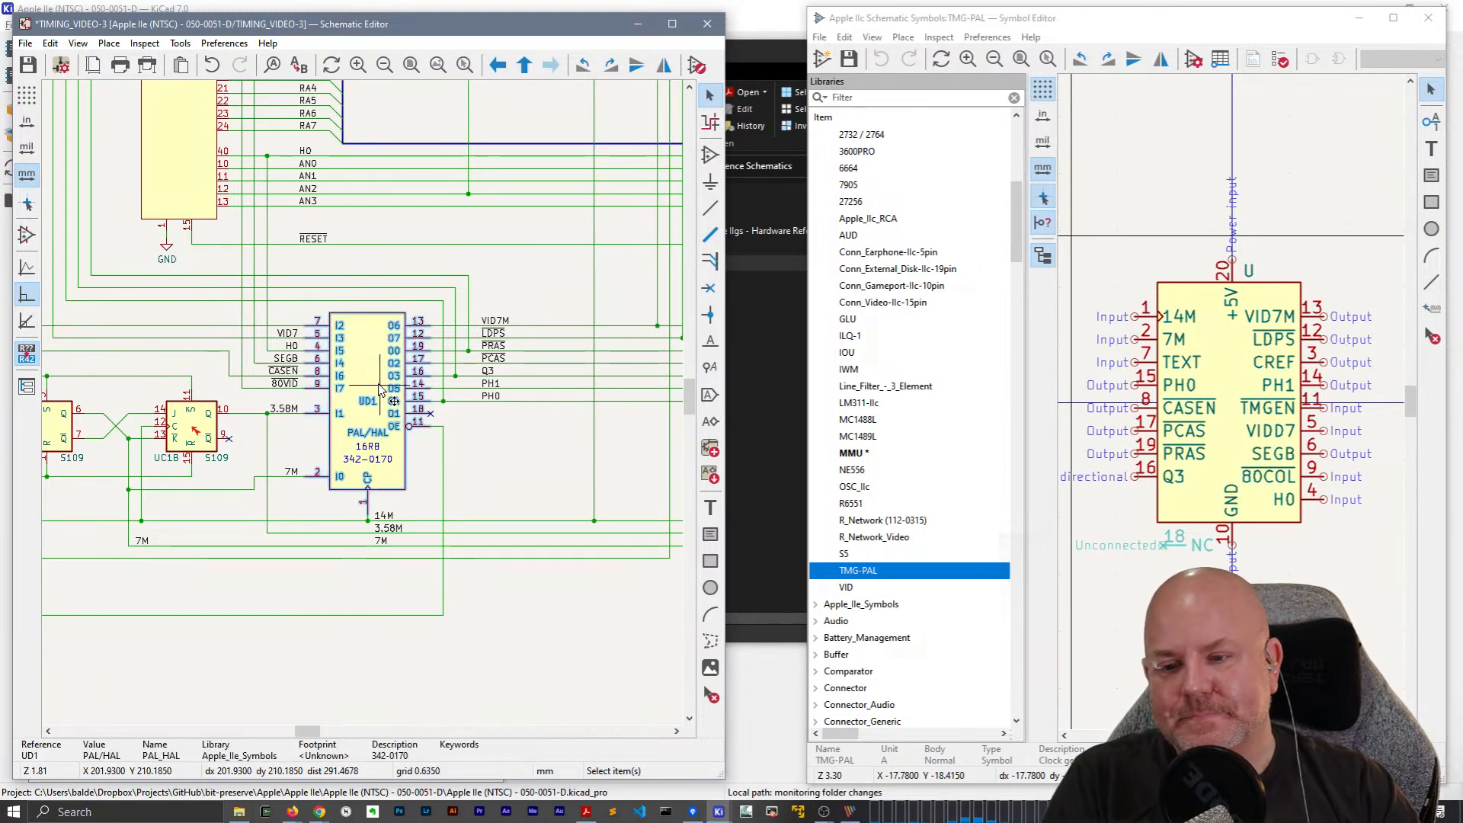
double_click(381, 388)
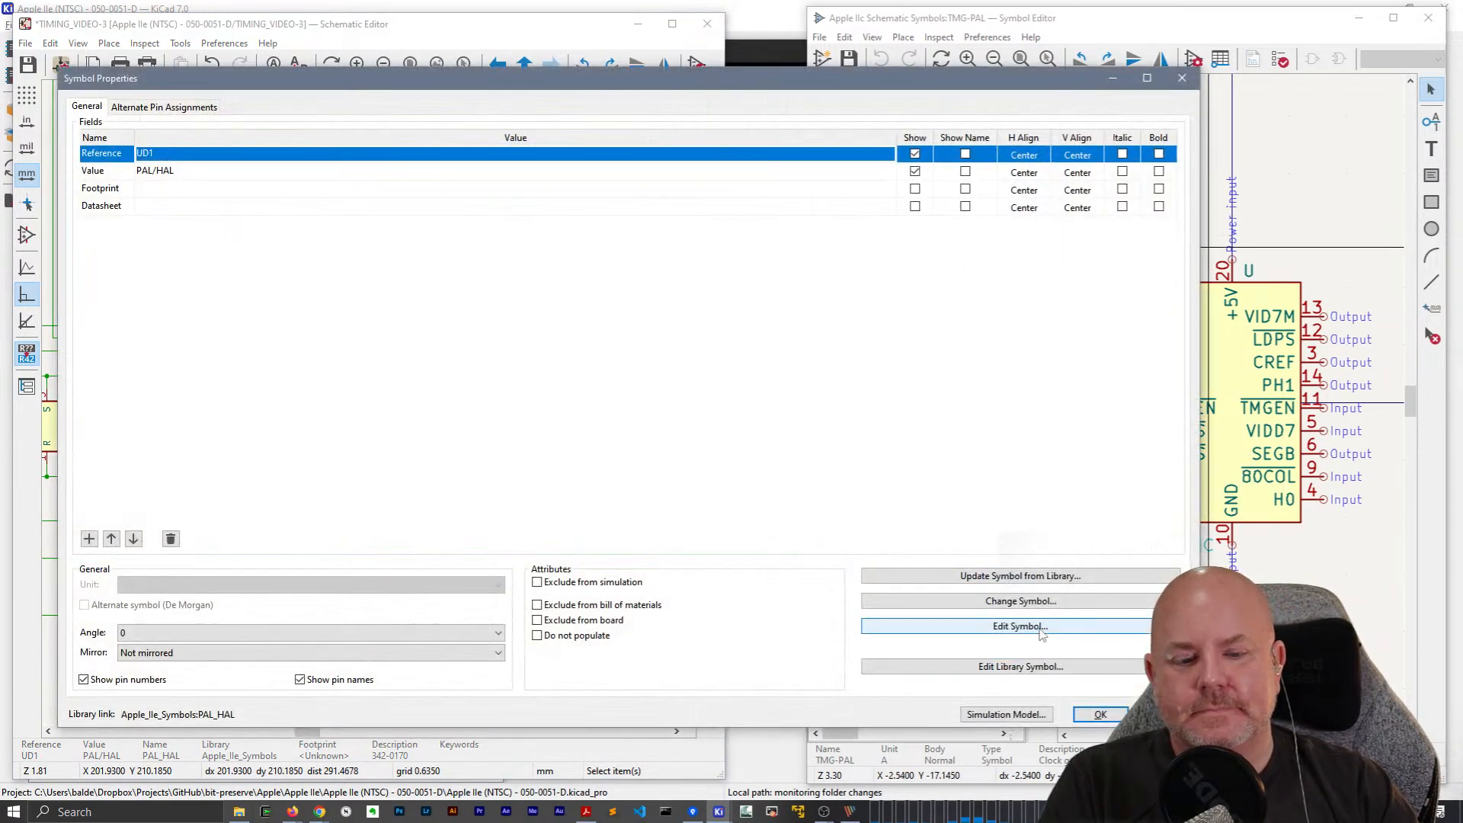
click(1021, 665)
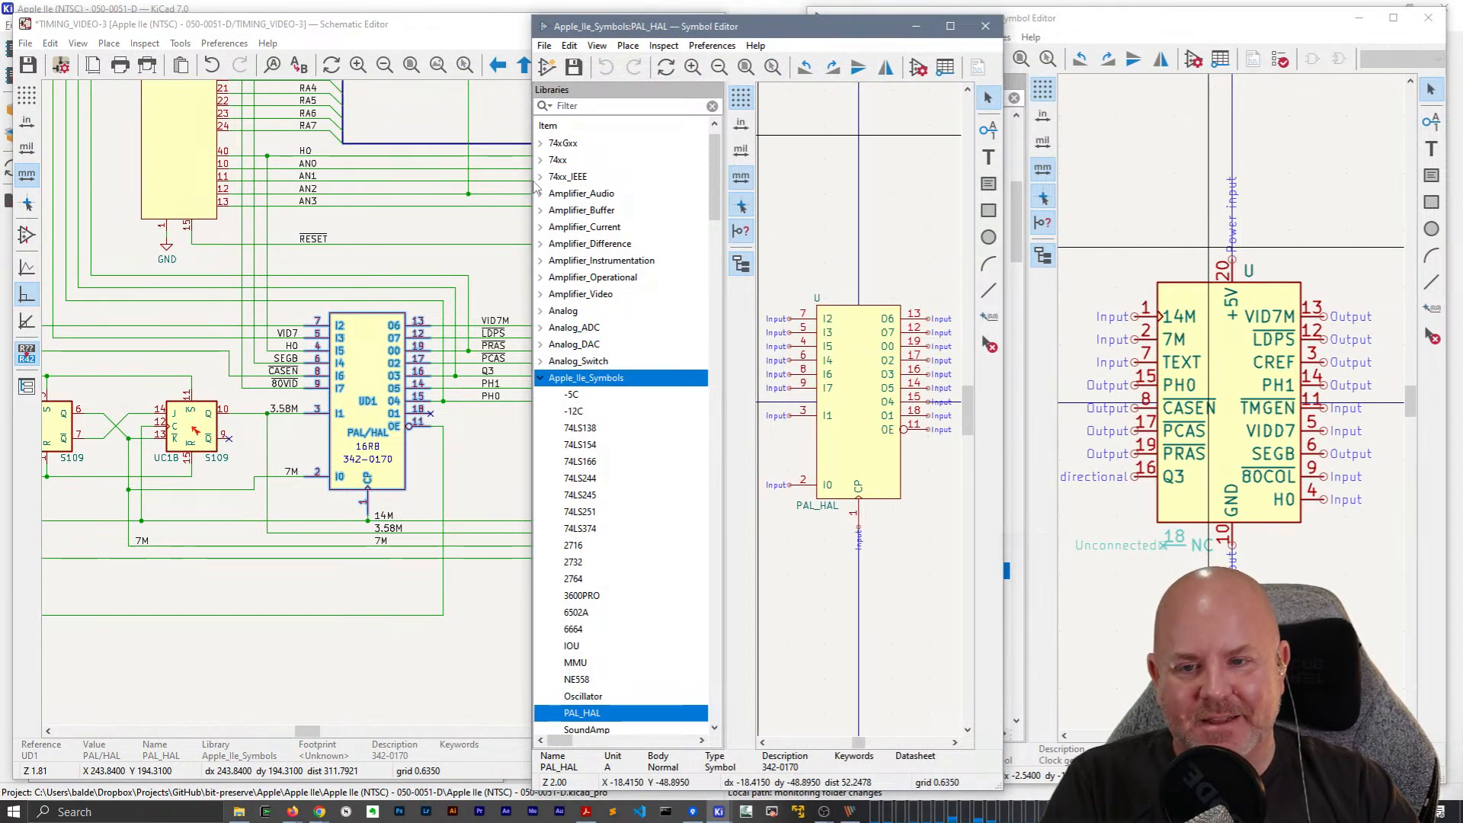
drag(533, 187, 158, 187)
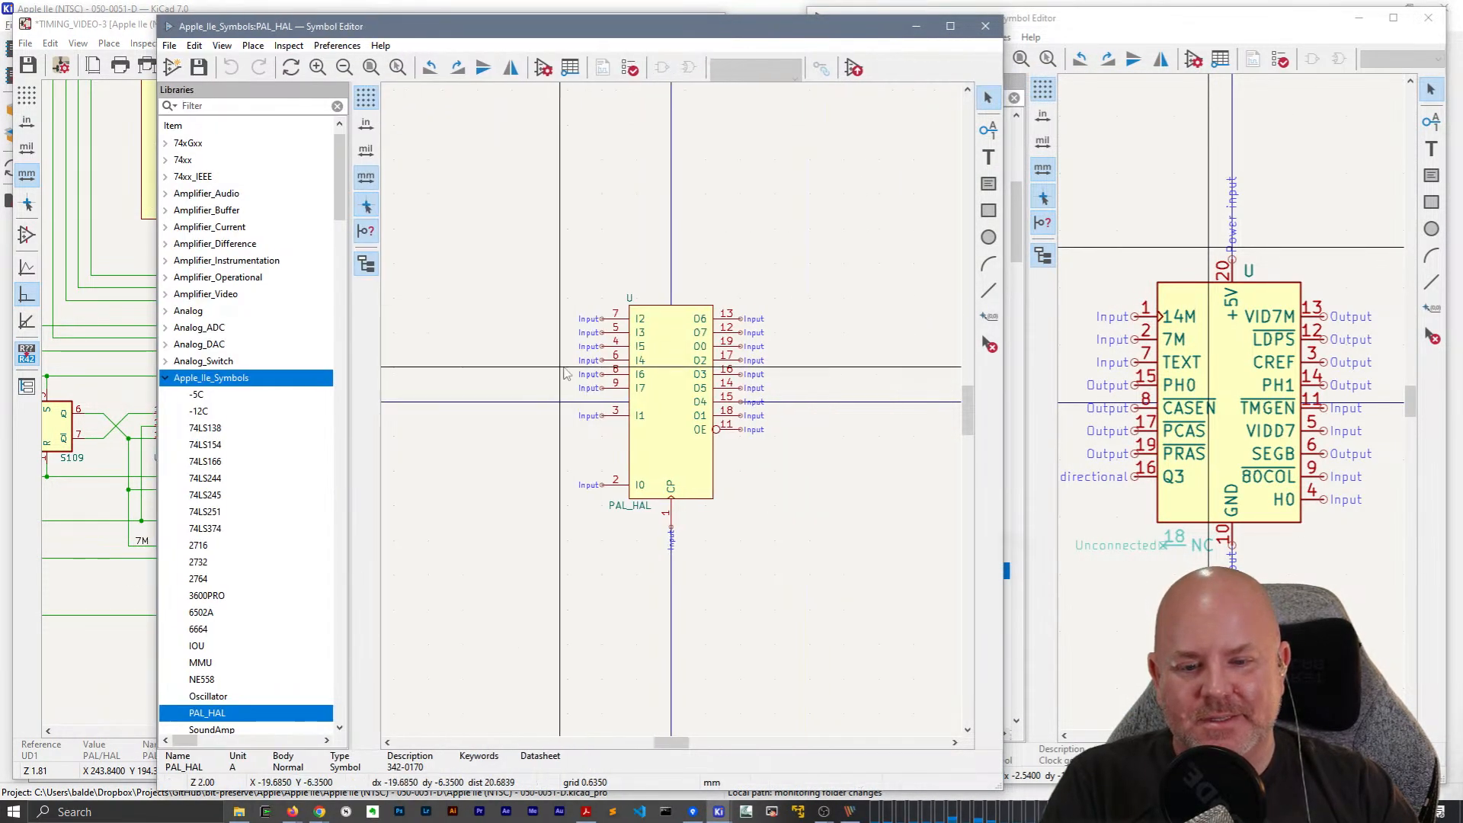
click(744, 321)
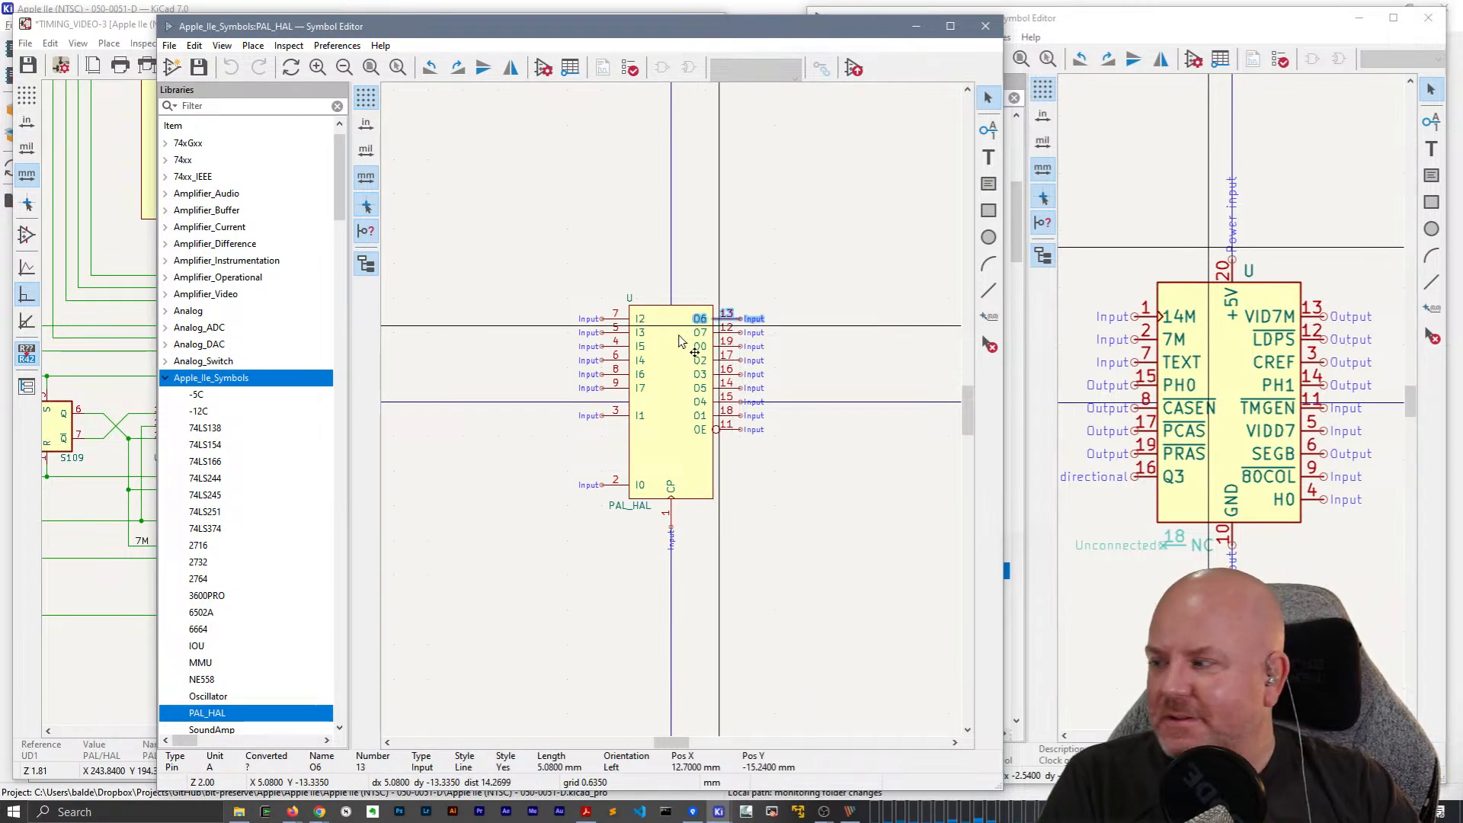
key(e)
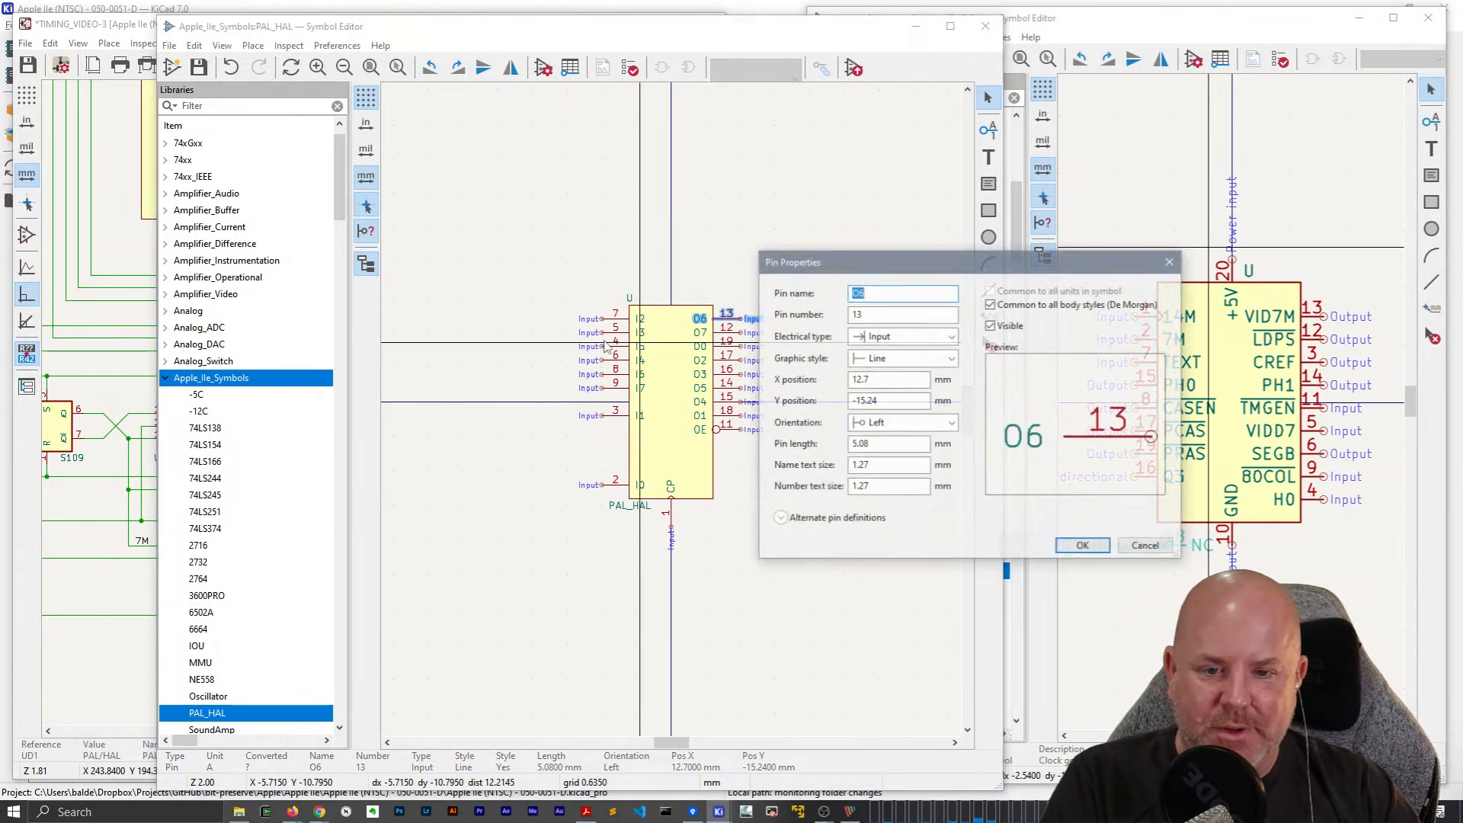
click(915, 336)
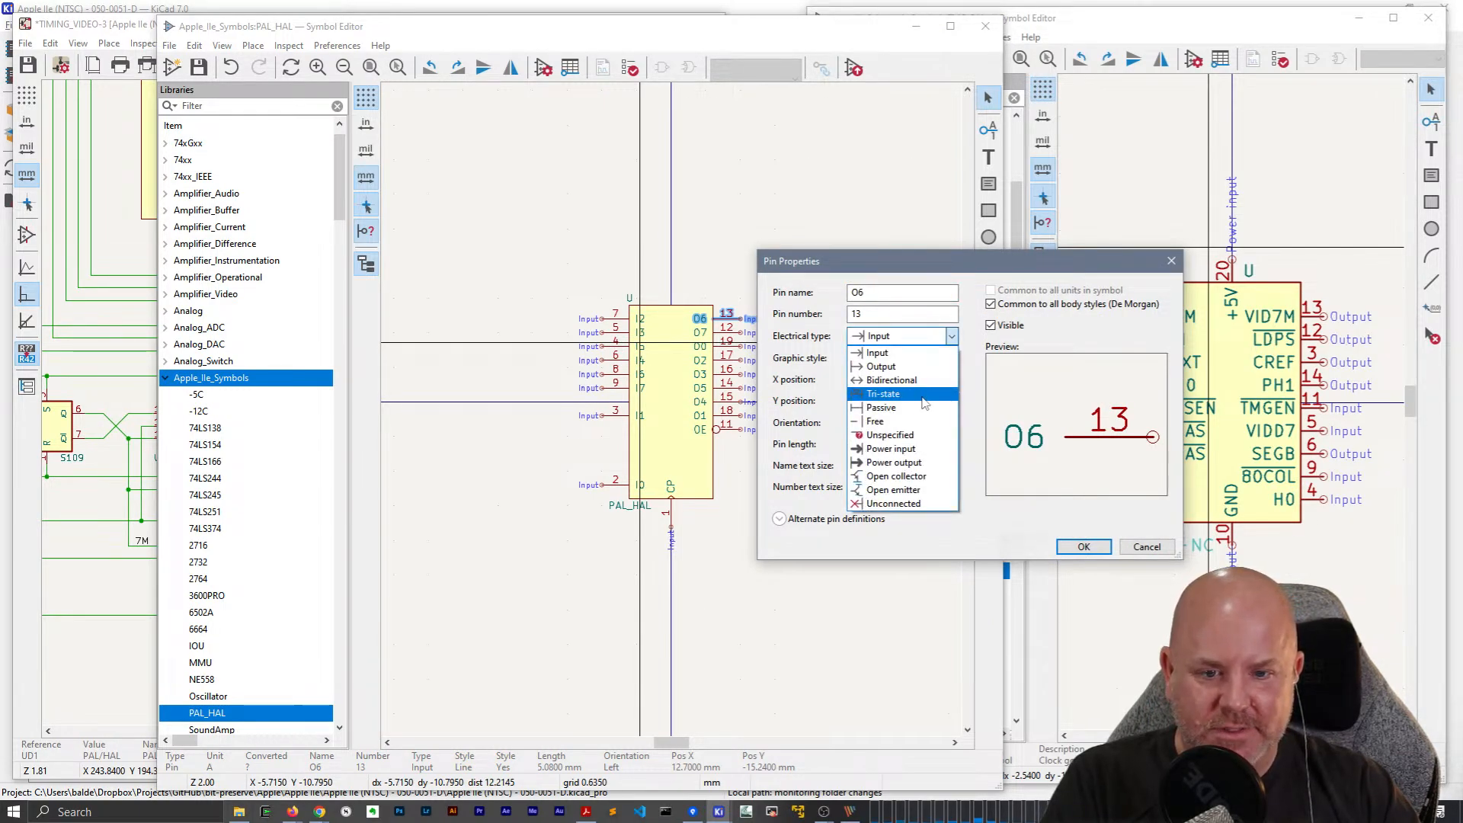
key(Escape)
key(Escape)
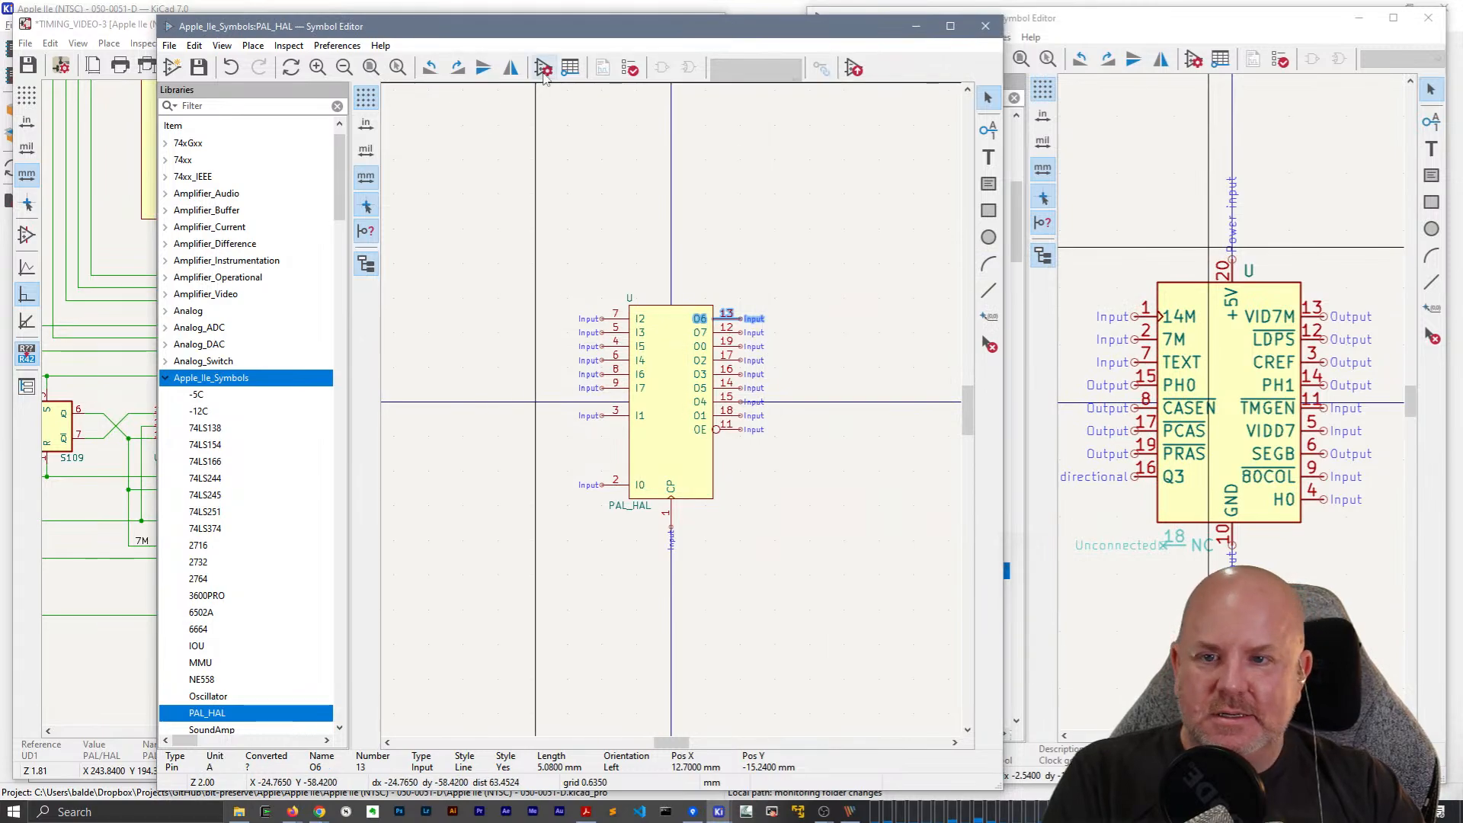
Open the pin table of the reopened PAL_HAL library symbol and sort it by pin name in descending order.
click(543, 68)
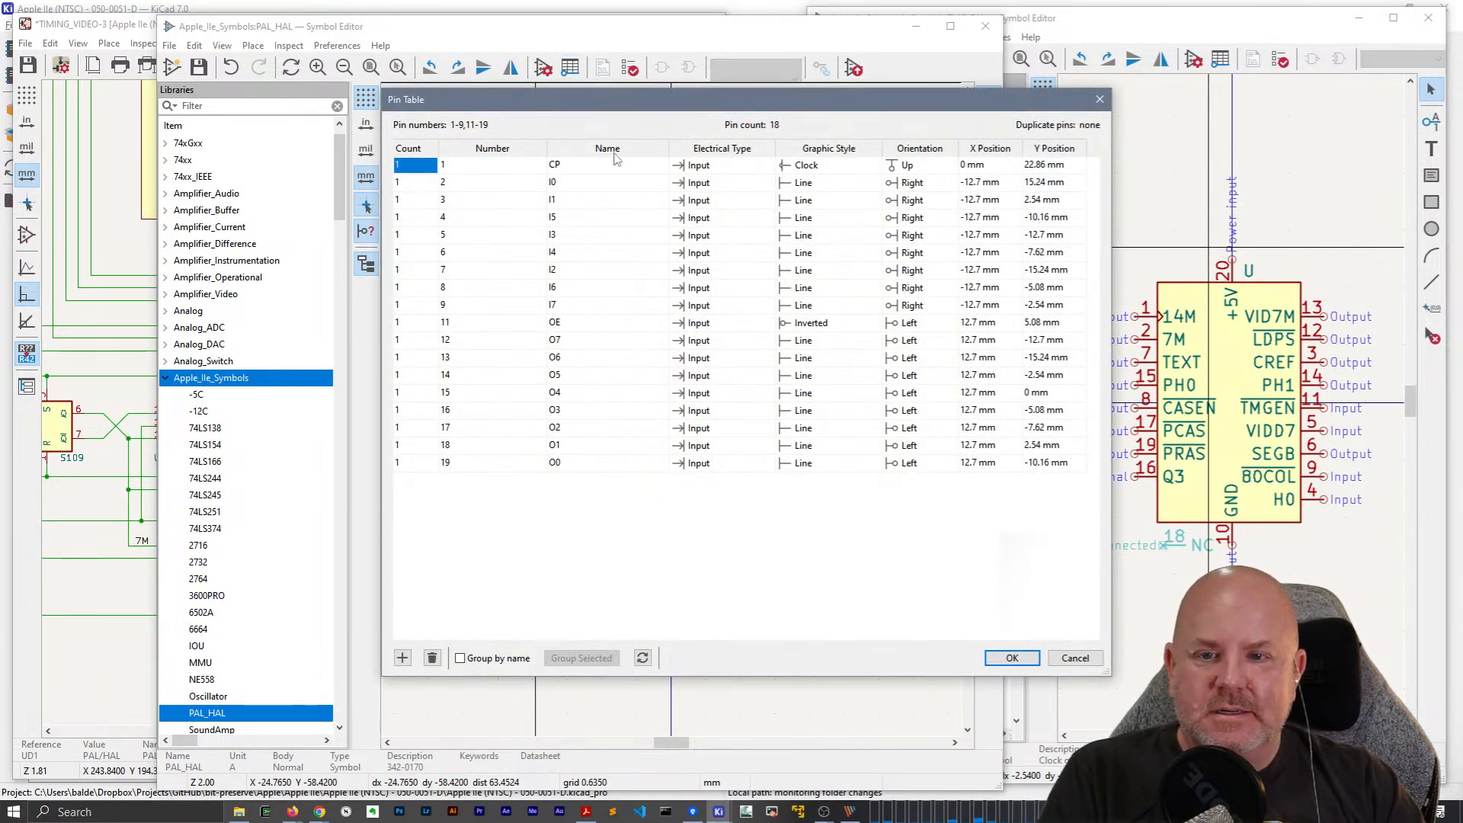
click(616, 151)
click(632, 150)
Set PAL_HAL's output pins O7 through O0 to electrical type Output, apply the table and close the symbol editor.
click(722, 183)
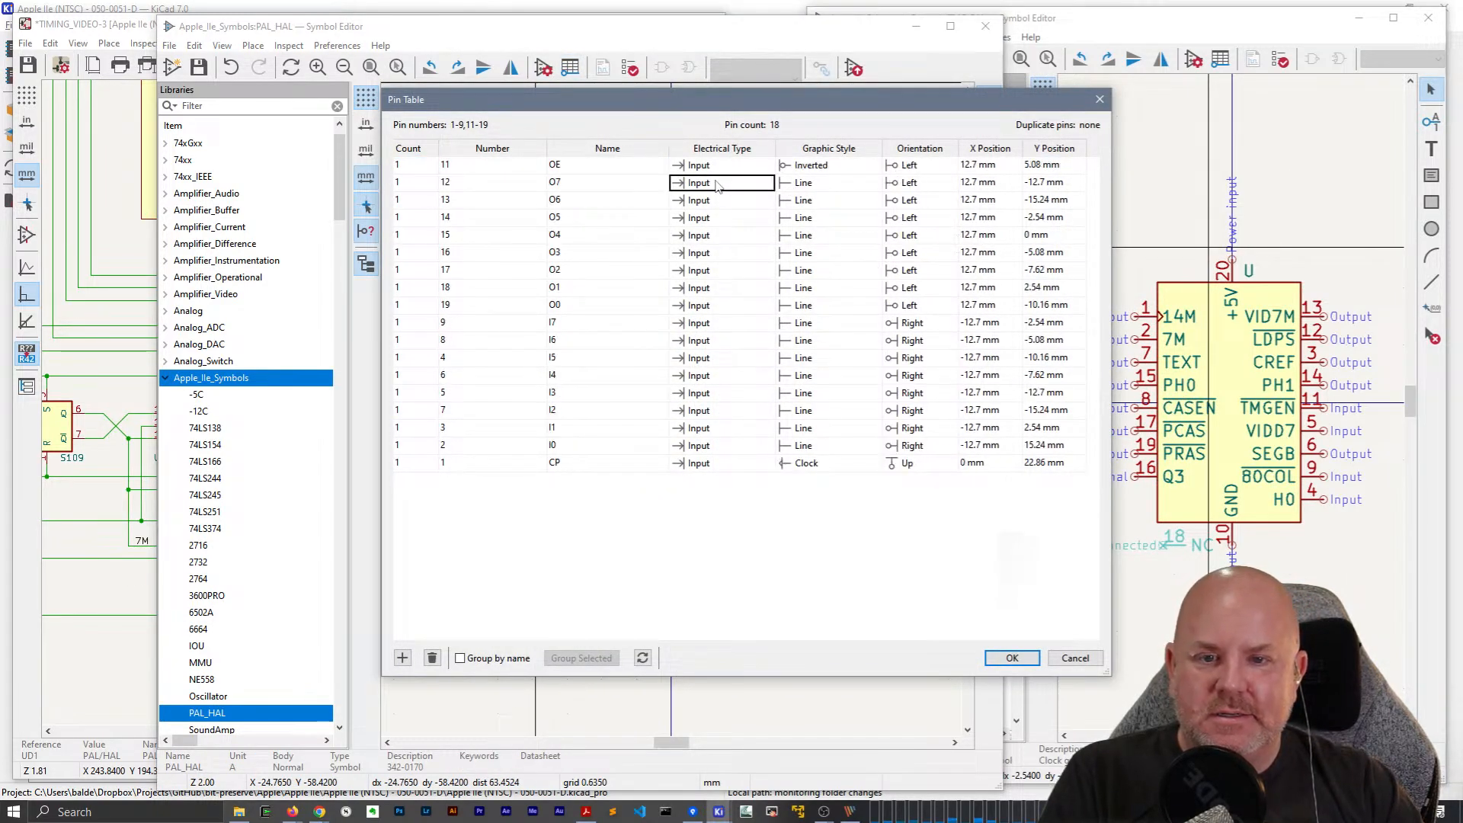
key(o)
click(723, 201)
key(o)
click(721, 218)
key(o)
click(722, 236)
key(o)
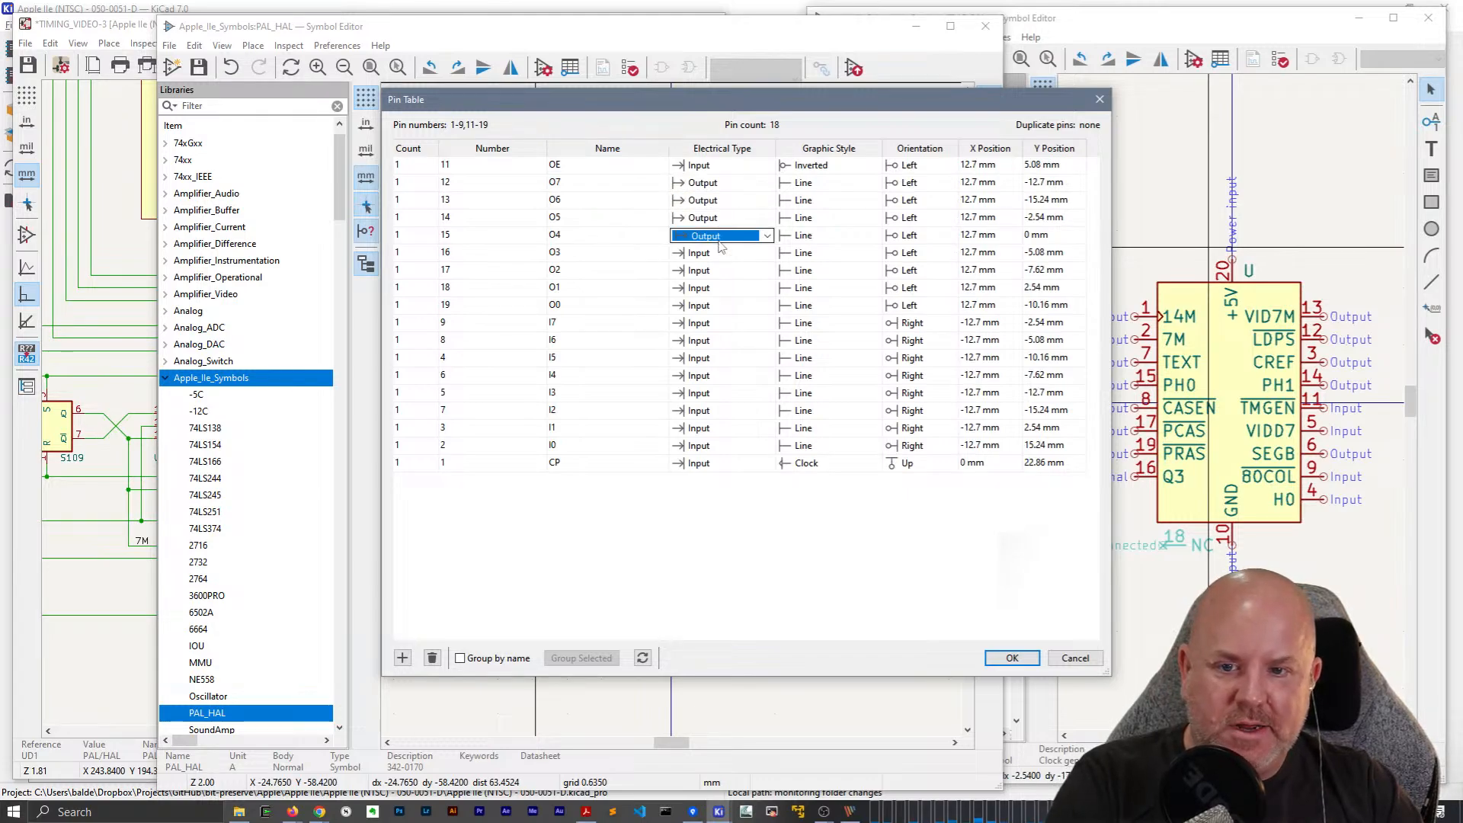
click(722, 254)
key(o)
click(721, 271)
key(o)
click(720, 306)
key(o)
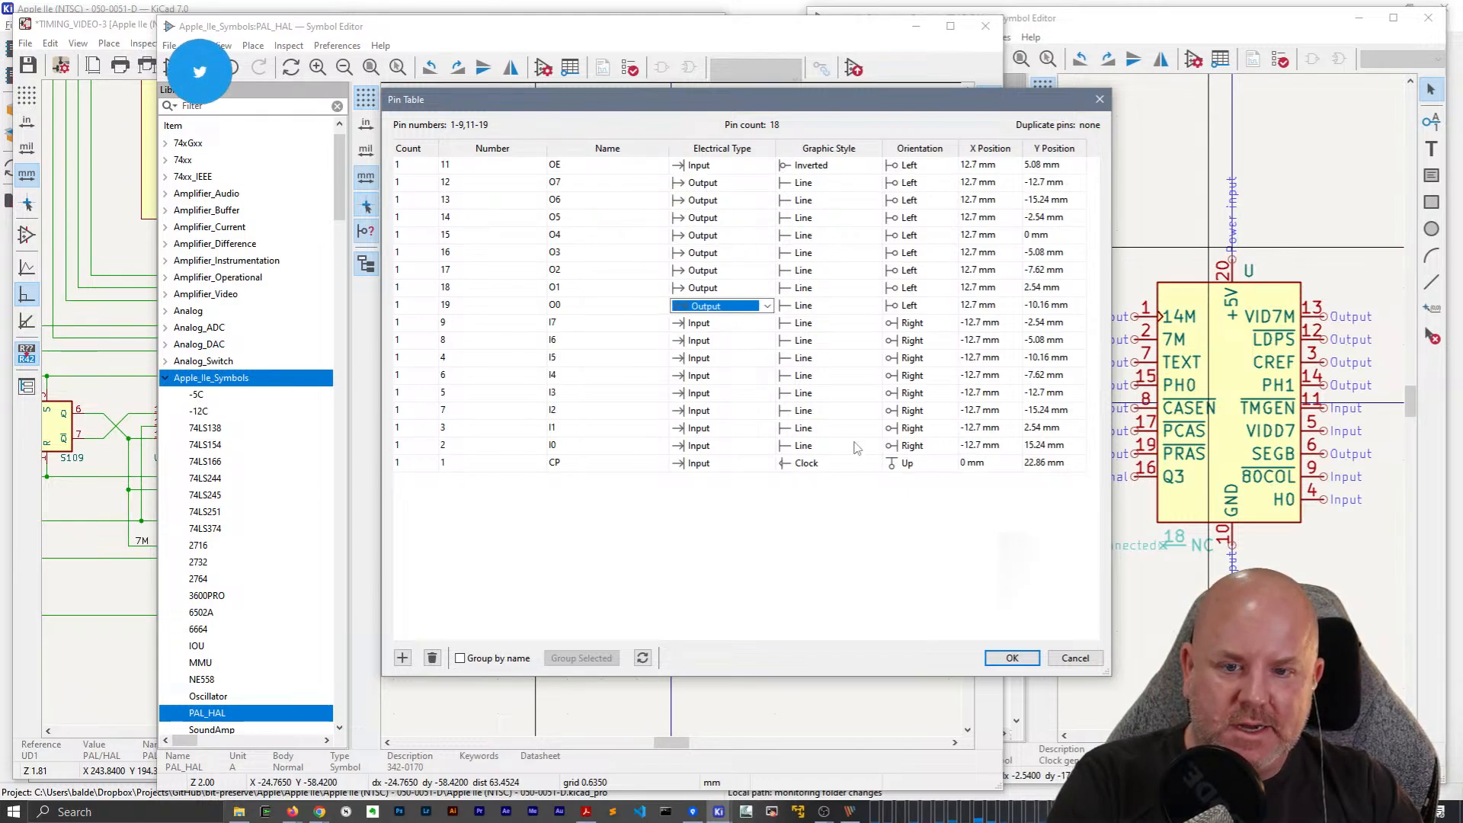
click(1008, 661)
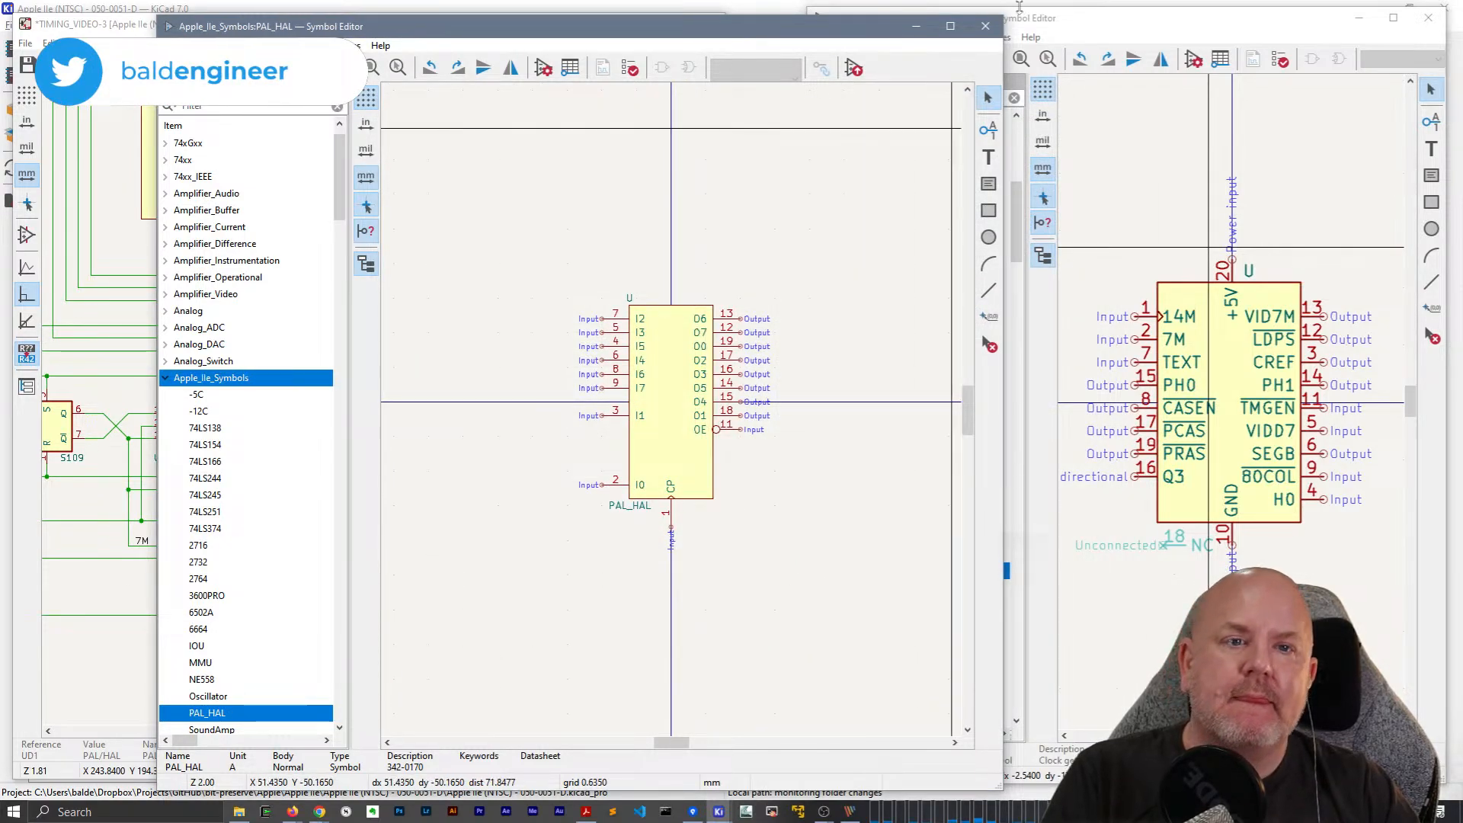
click(985, 26)
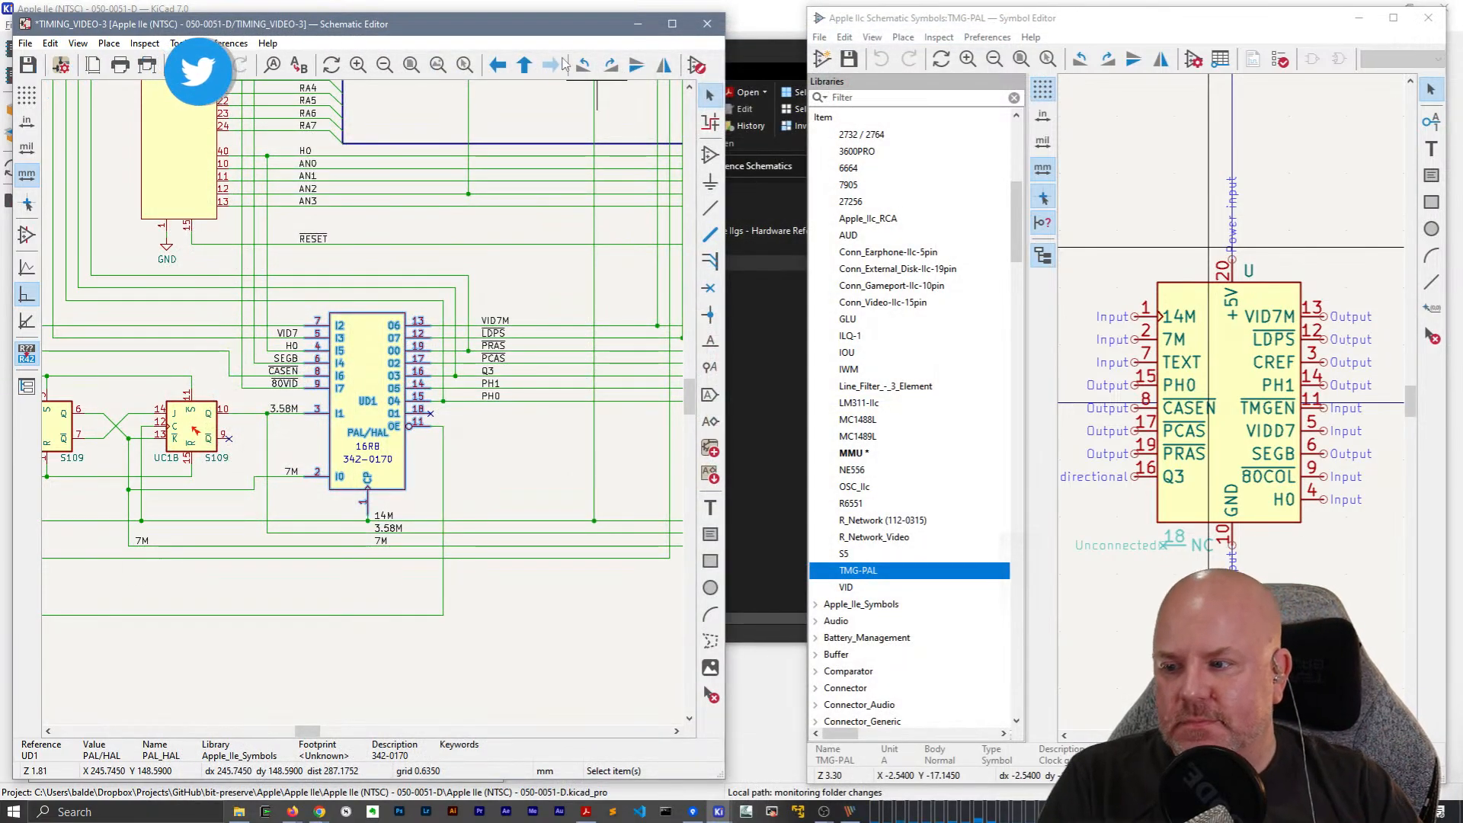
Open the library symbol 2732 of character ROM UF4 for editing and show its pin table sorted by pin name.
scroll(428, 381, down, 3)
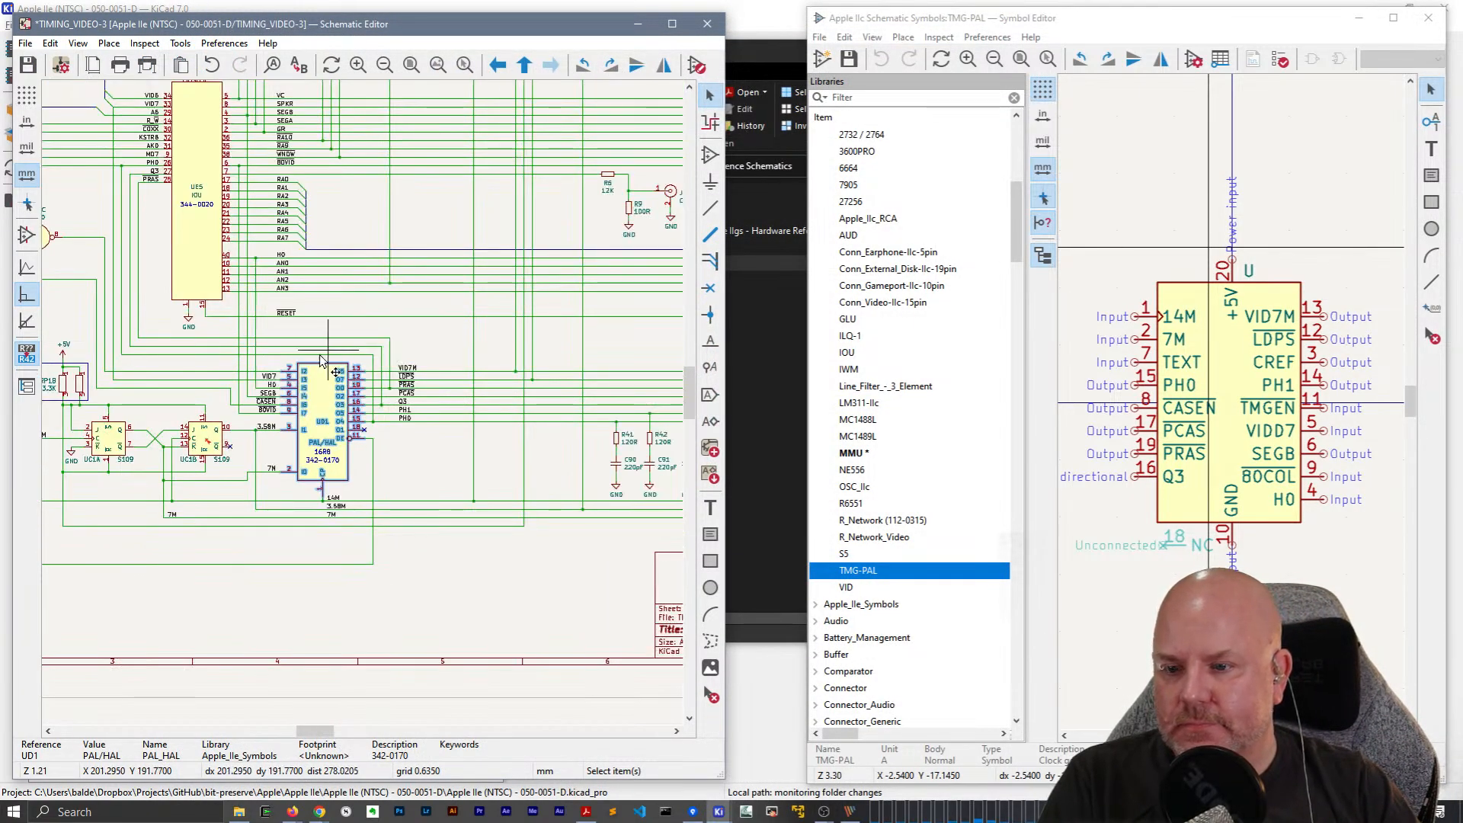
middle_drag(386, 308, 614, 671)
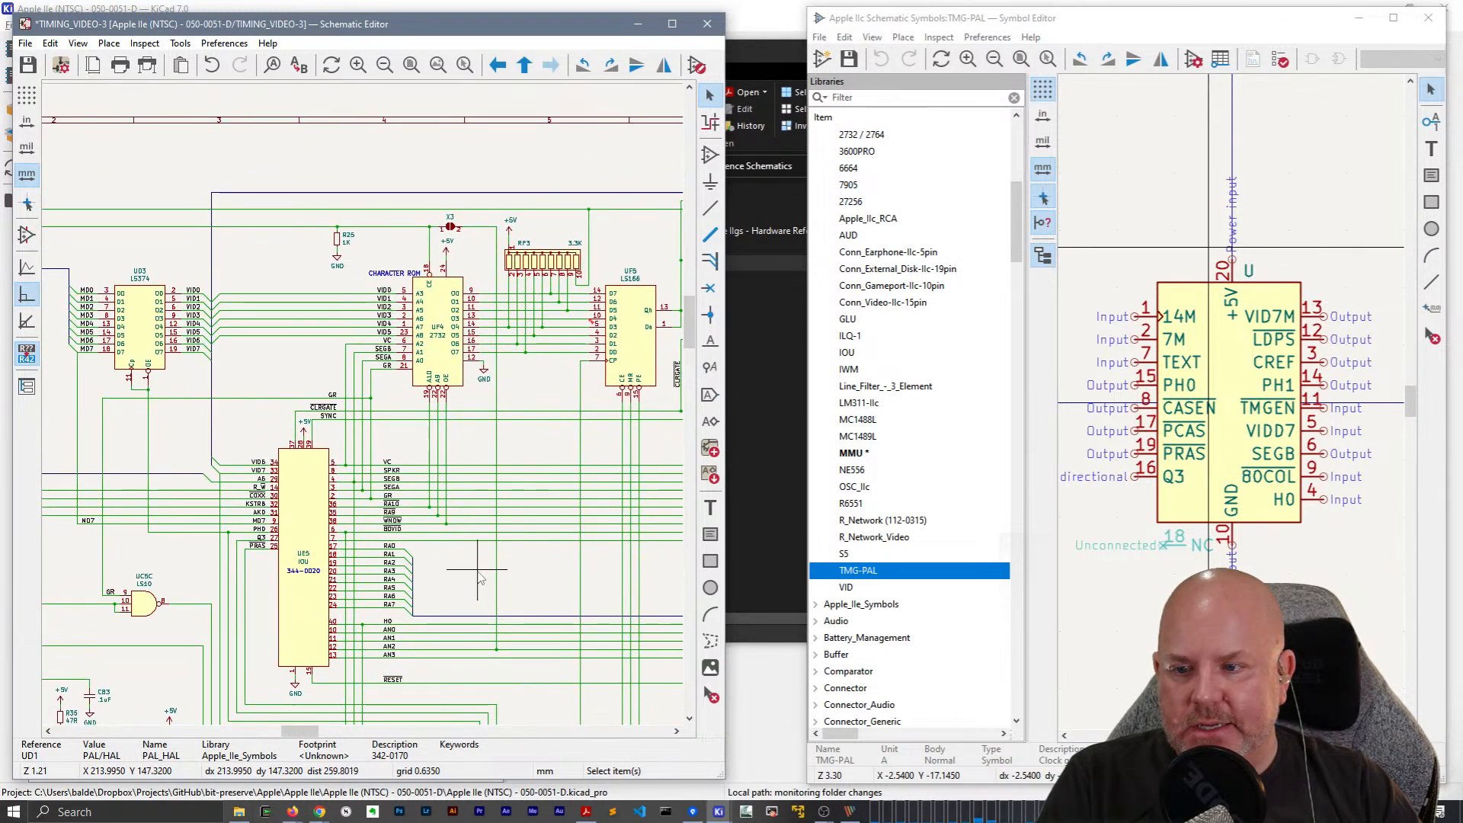
click(455, 309)
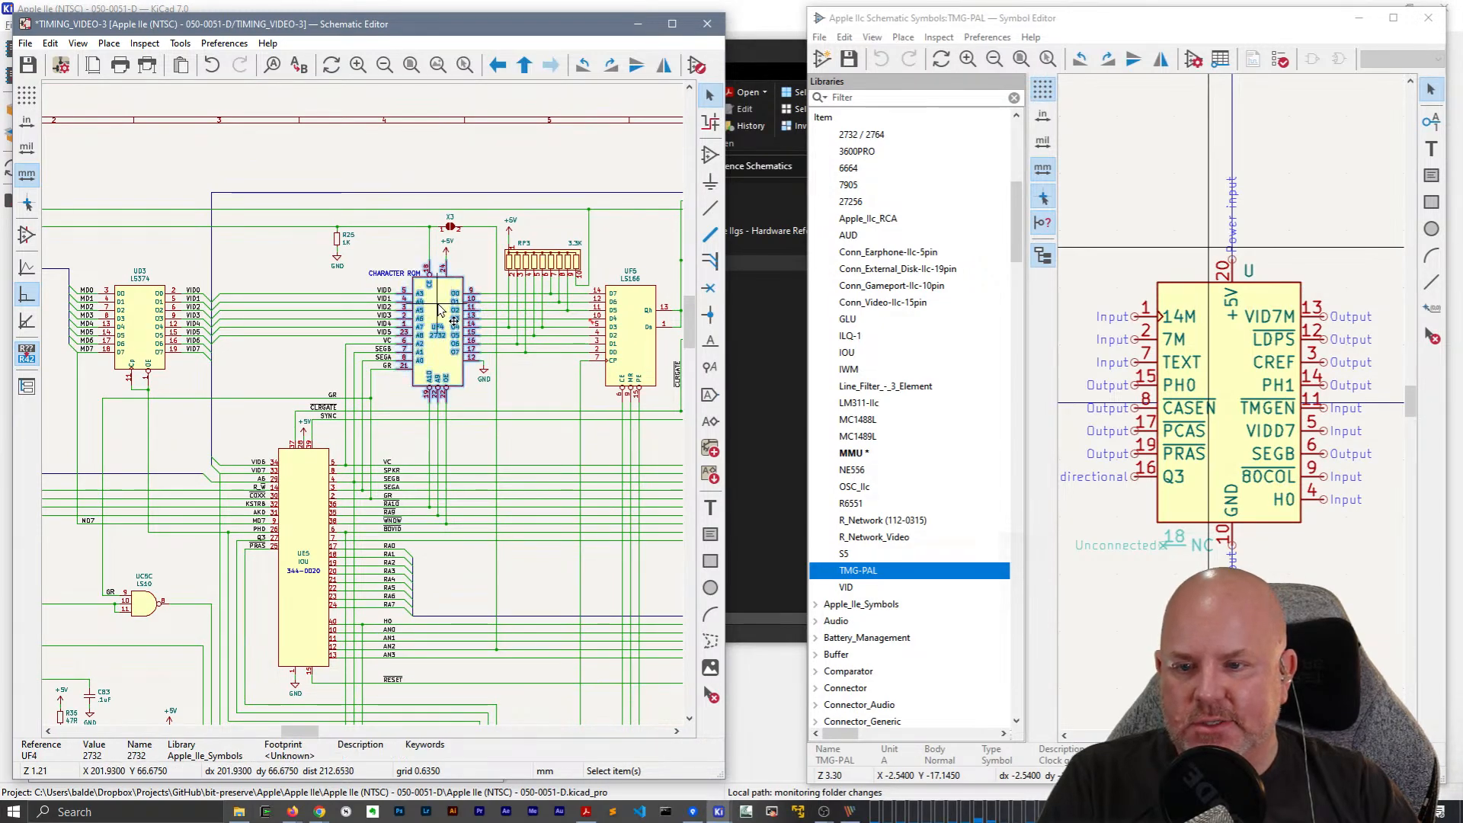
double_click(438, 310)
click(991, 666)
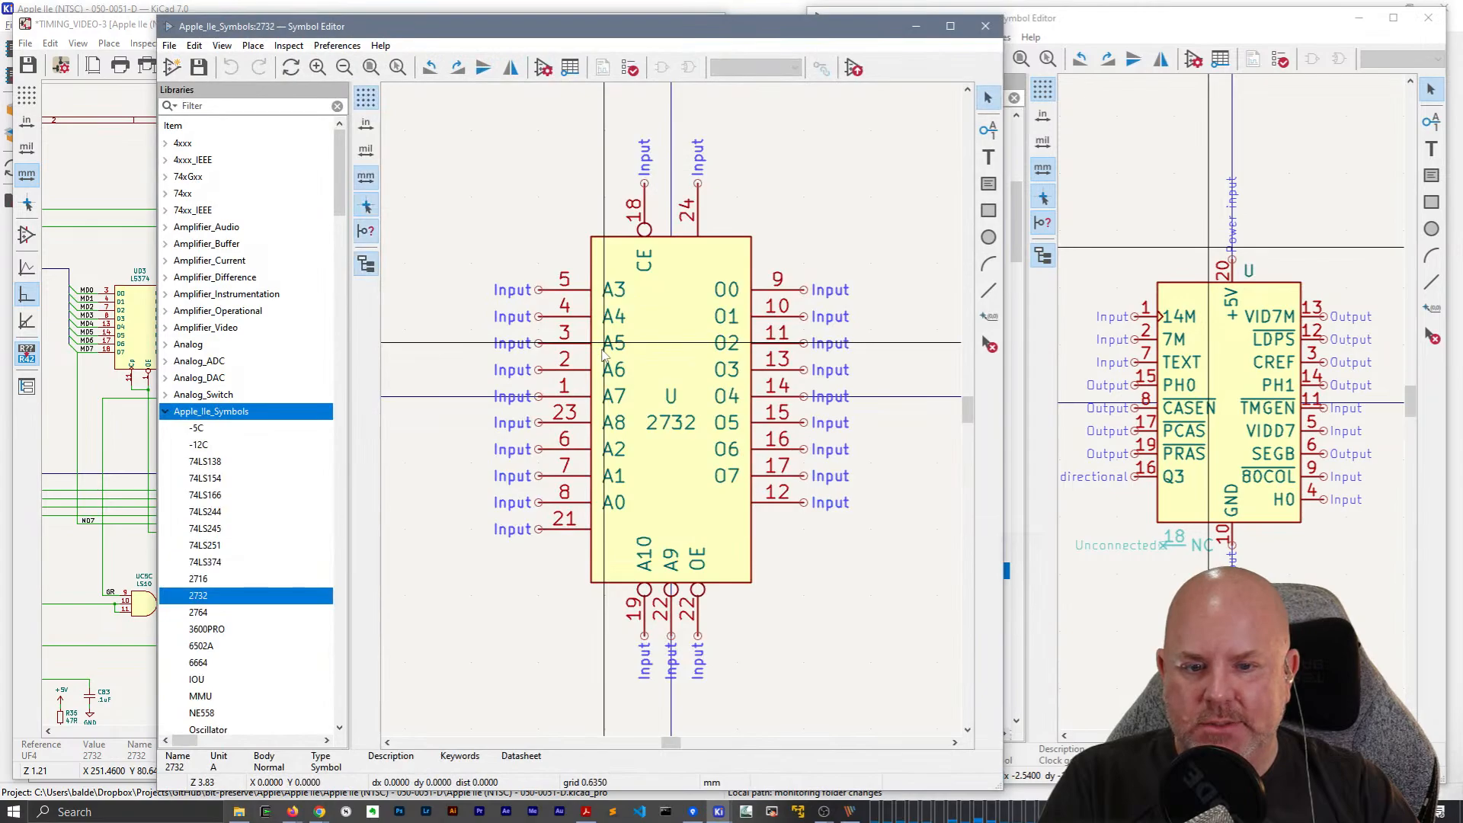
click(571, 67)
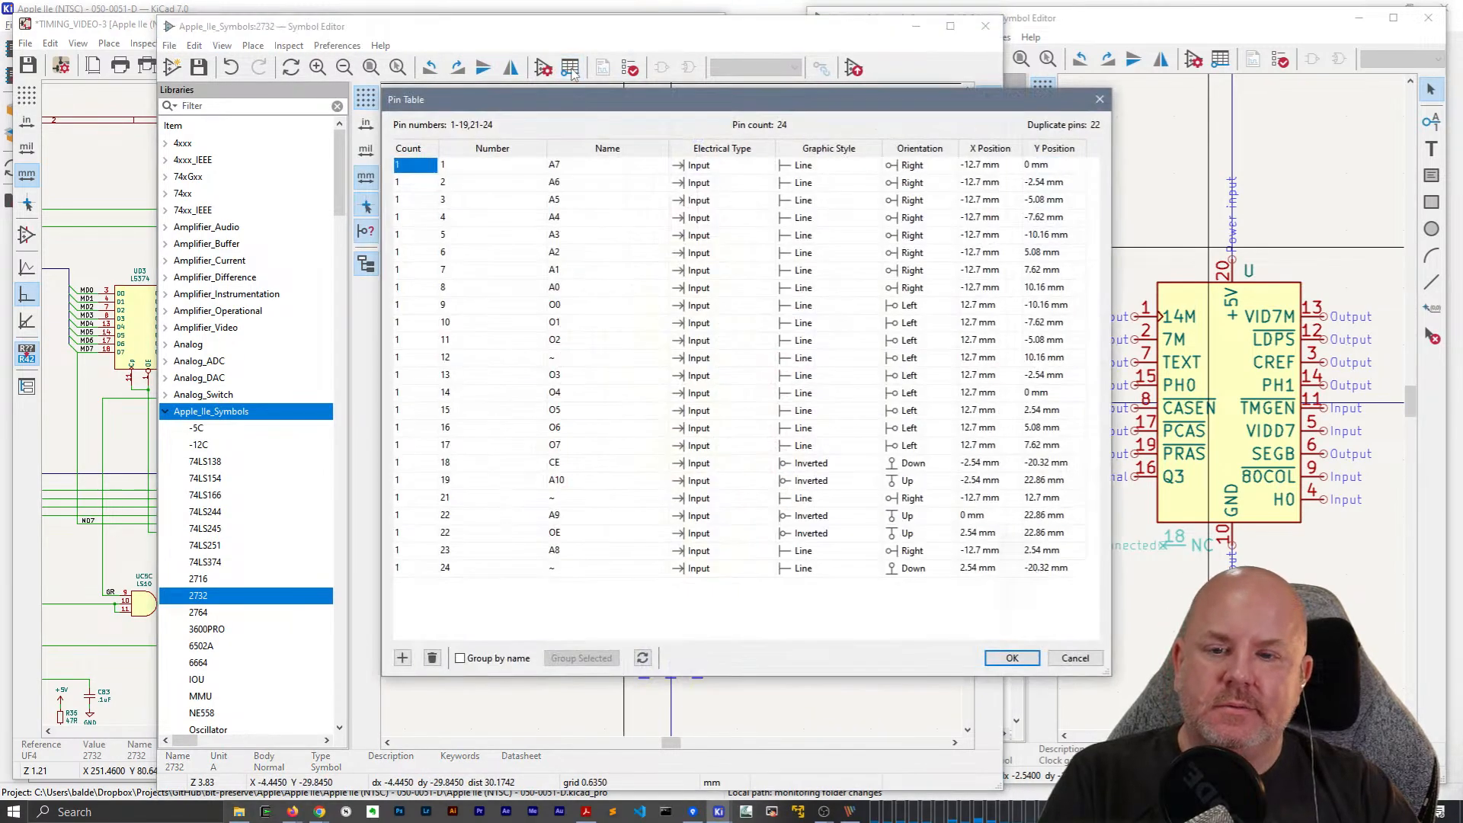
click(616, 150)
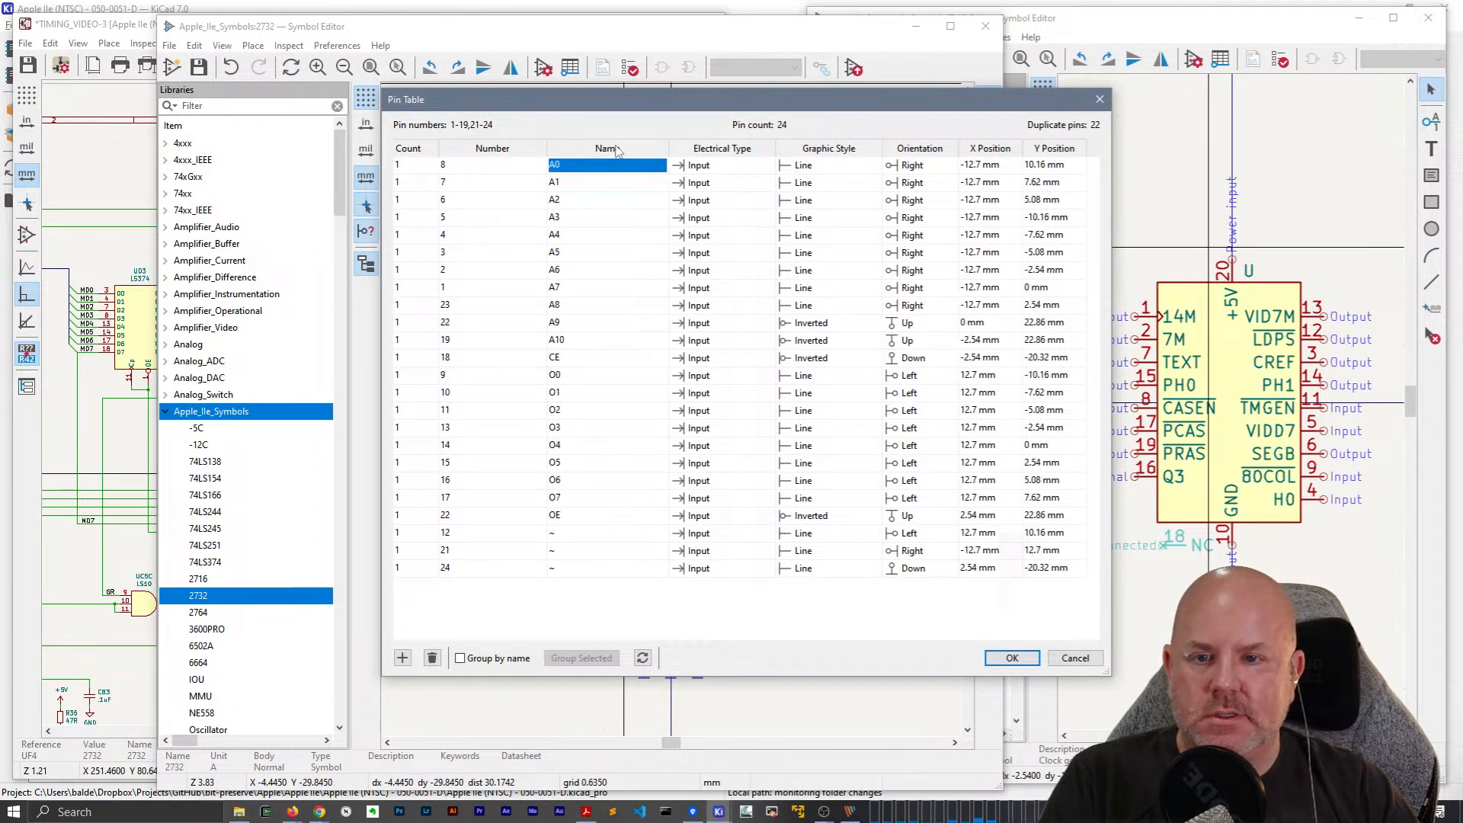
Set the electrical type of the 2732's data pins O0 through O7 to Tri-state in the pin table.
click(721, 375)
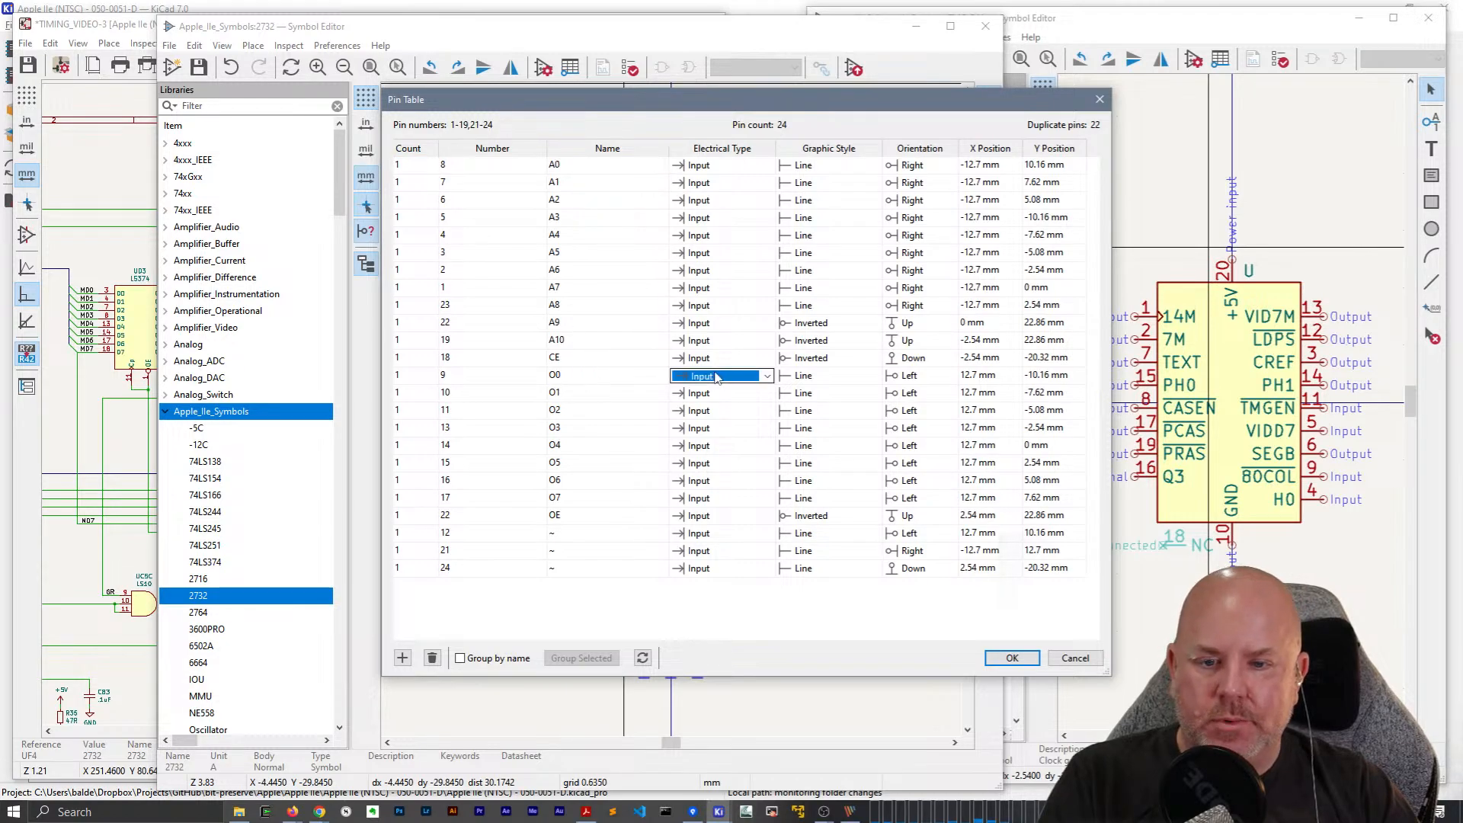
click(720, 377)
key(t)
click(734, 394)
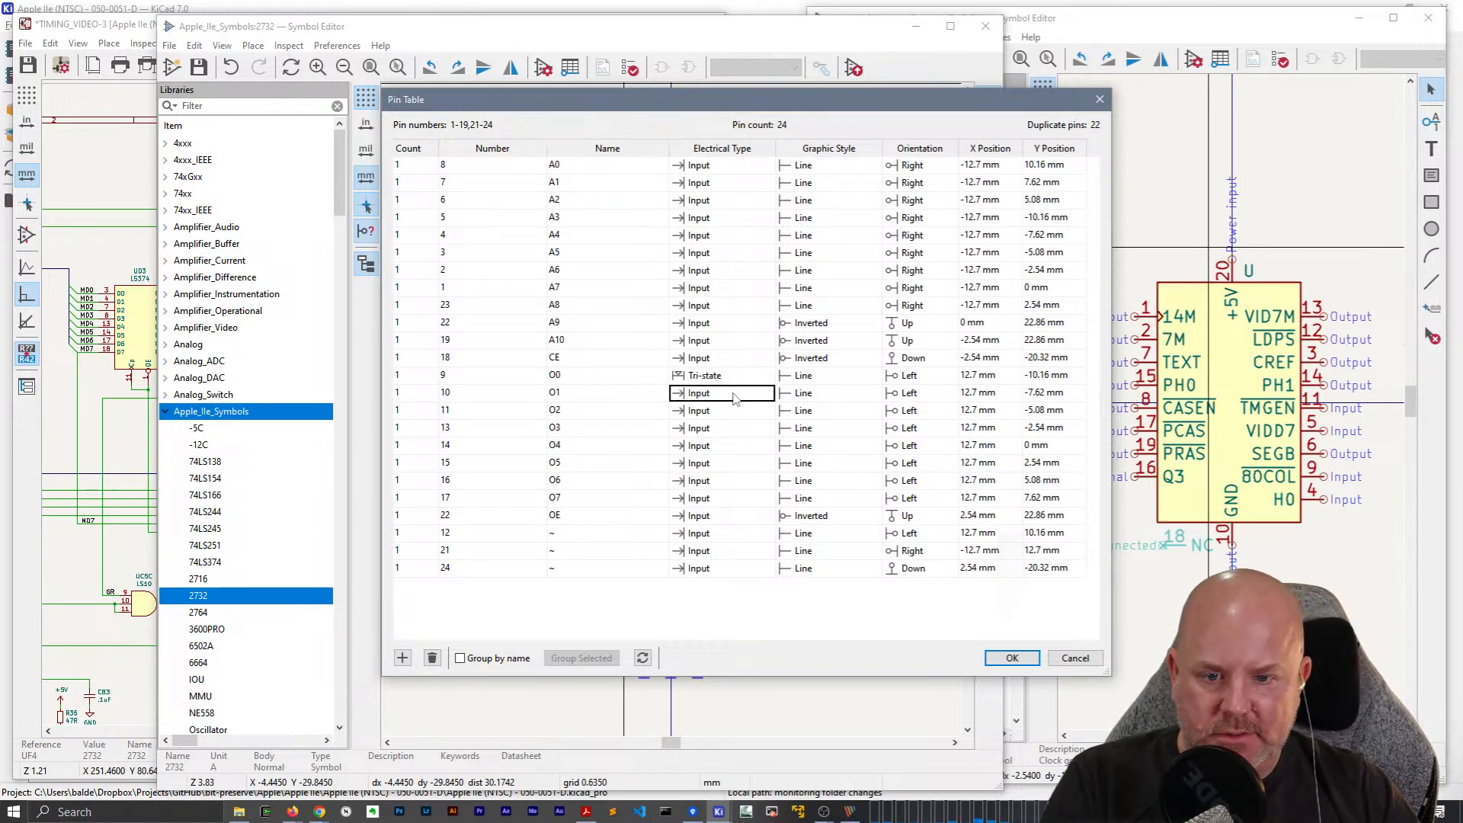
key(t)
click(716, 410)
key(t)
click(711, 427)
key(t)
click(711, 445)
click(708, 464)
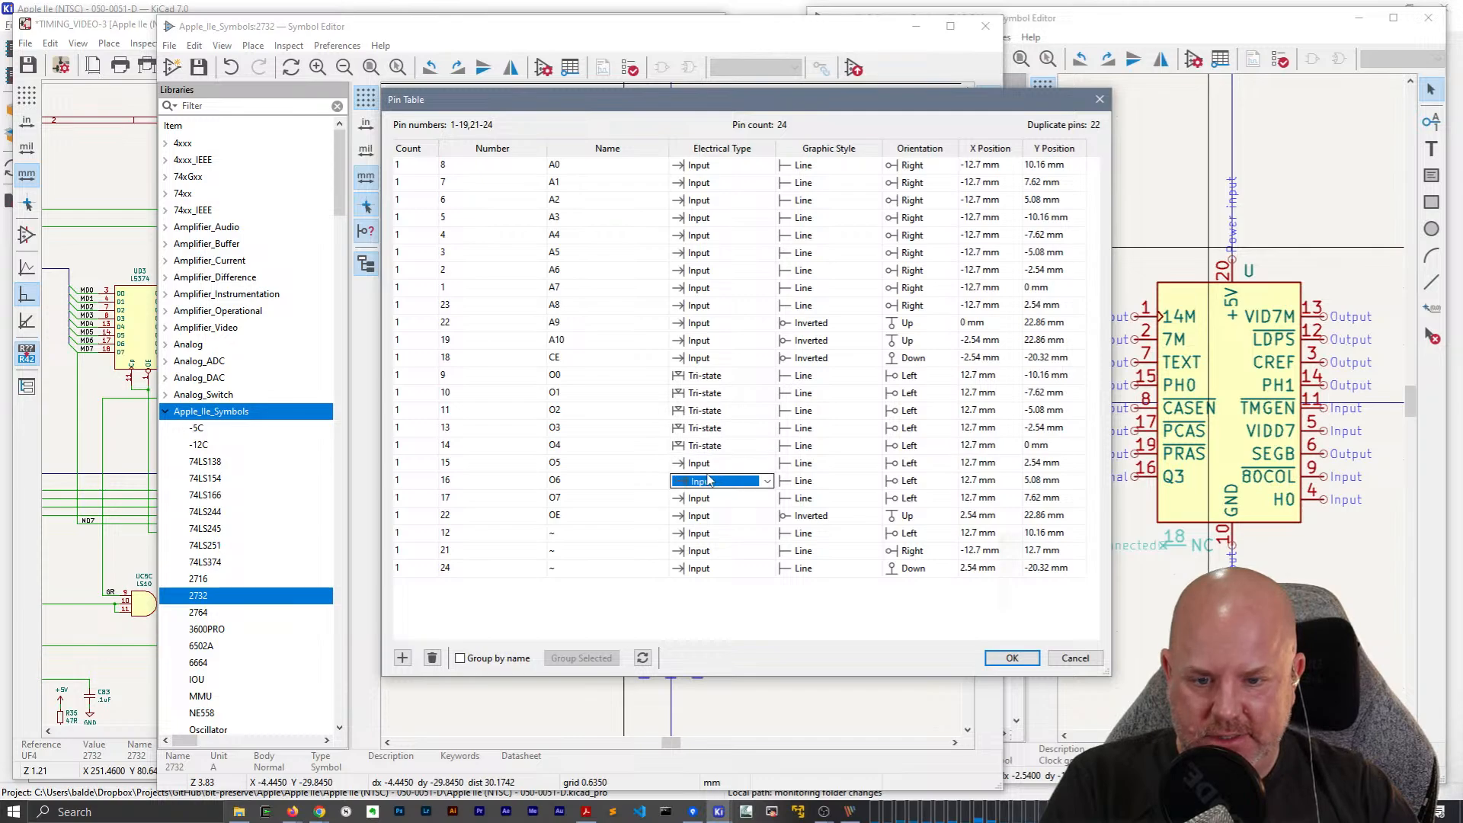
key(t)
click(705, 481)
key(t)
click(702, 498)
key(t)
click(702, 518)
key(t)
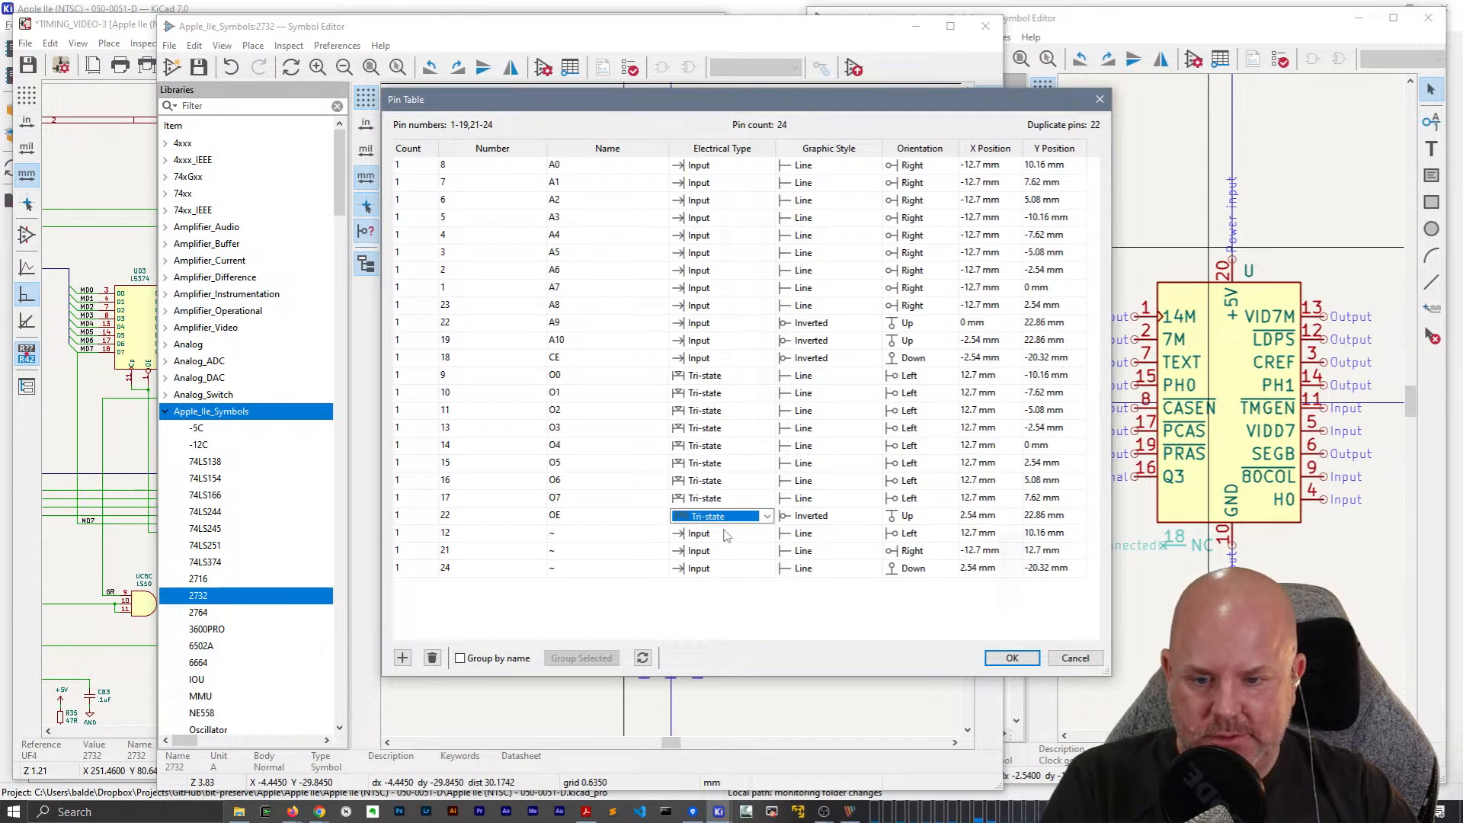
Set the electrical type of the unnamed pins 24 and 12 to Power input.
drag(494, 107, 971, 603)
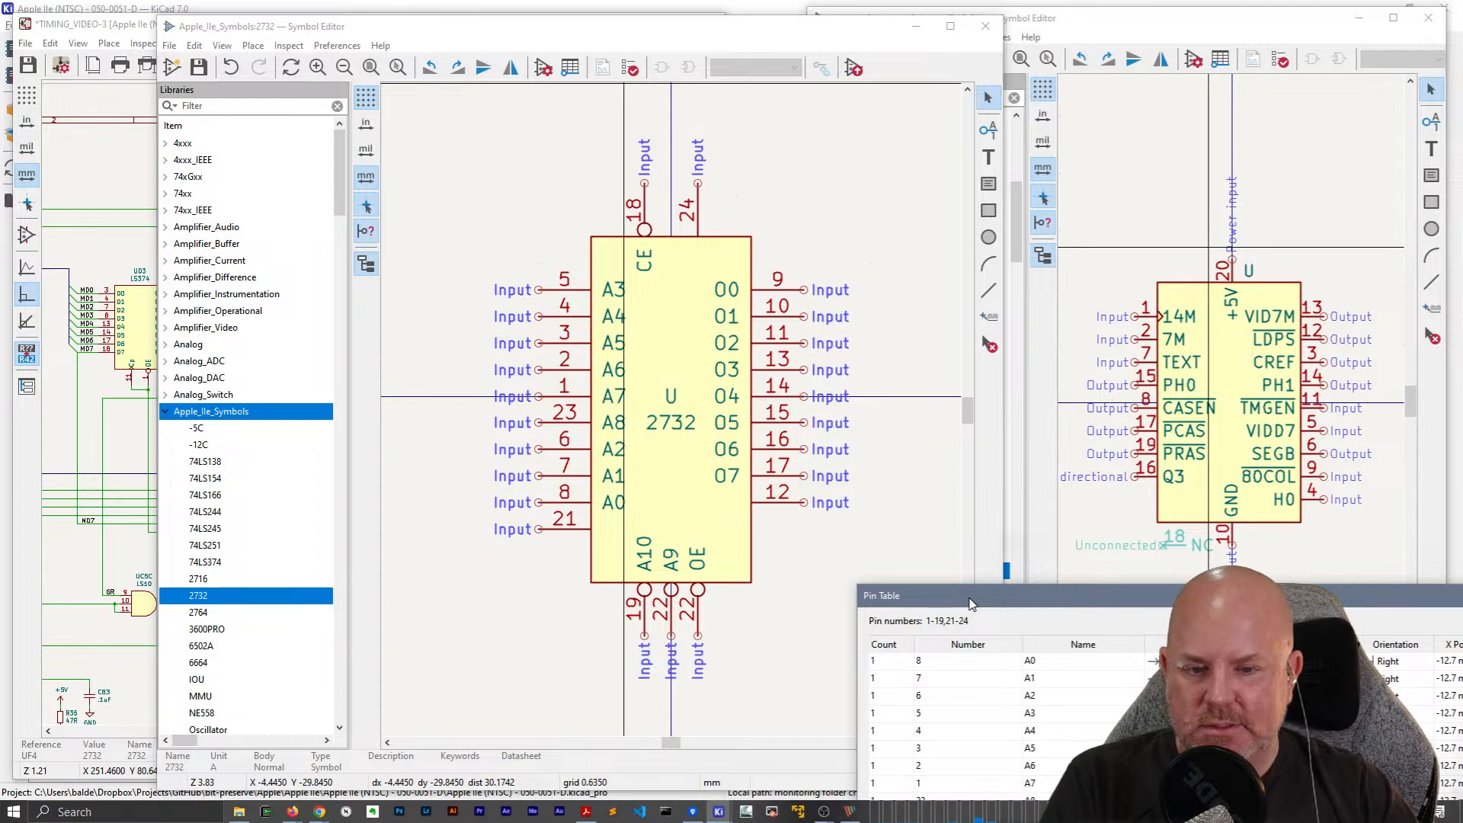
drag(972, 604, 447, 115)
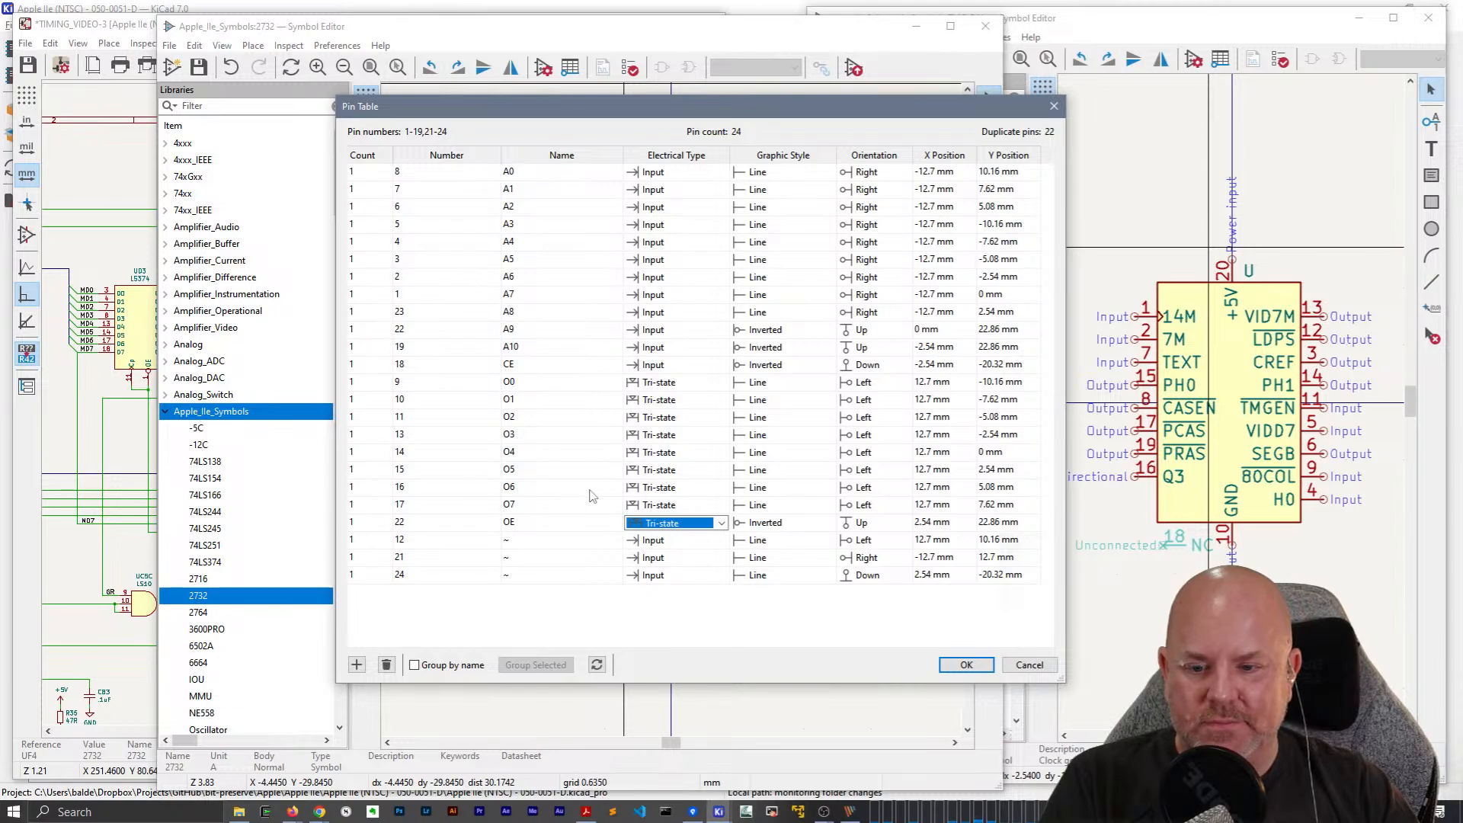
click(678, 574)
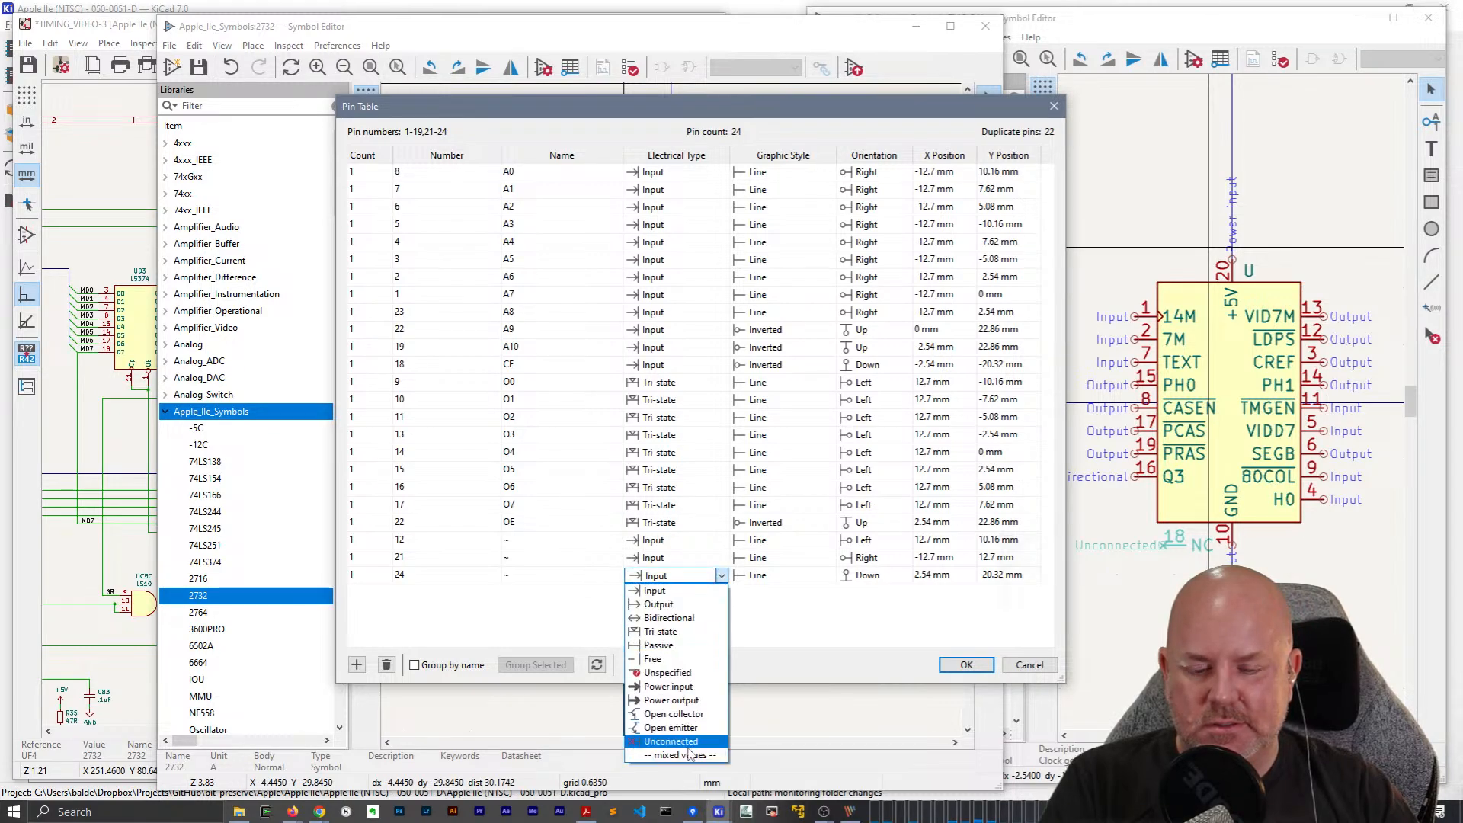
click(669, 686)
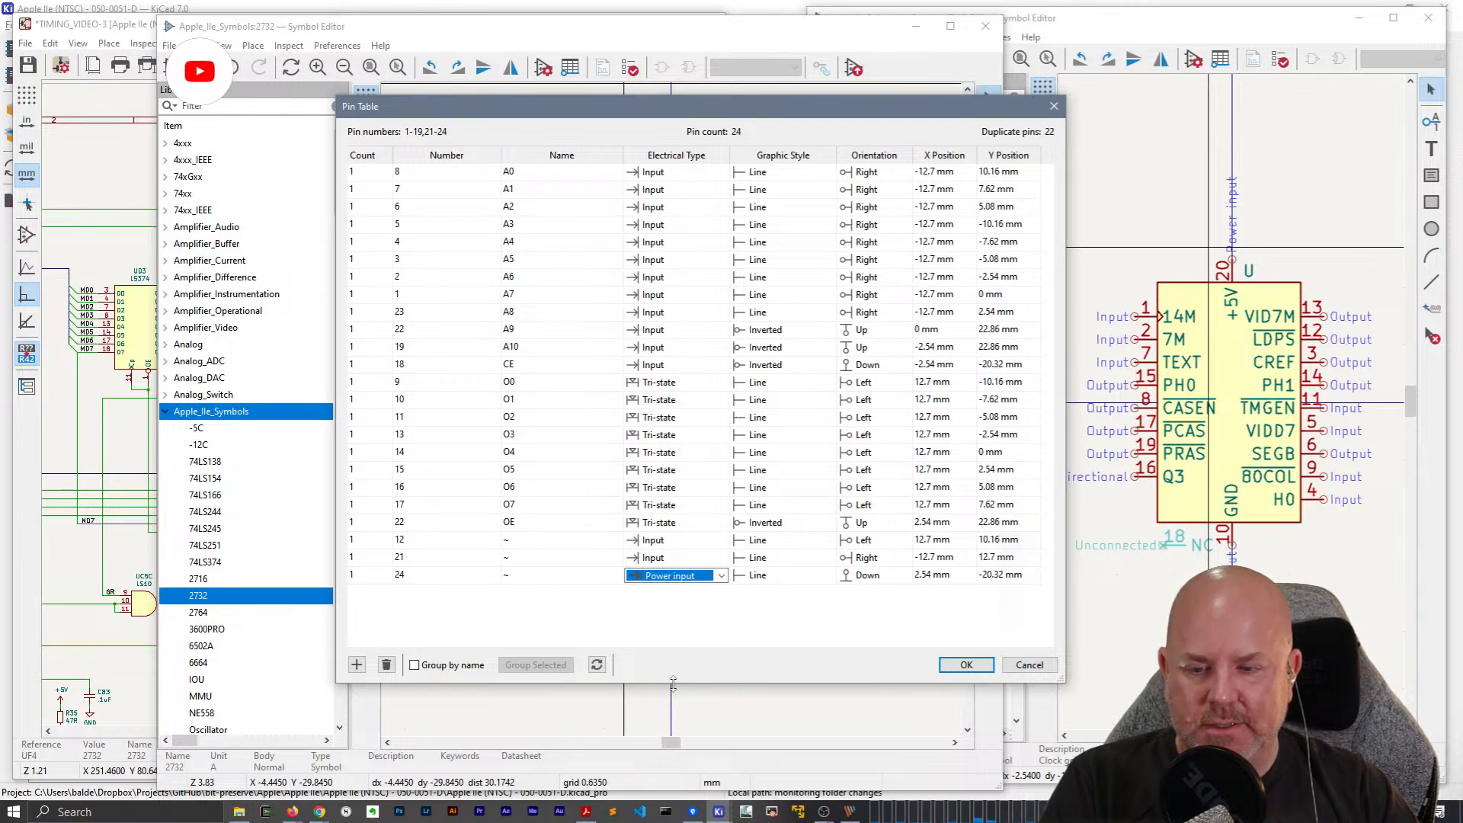
click(712, 542)
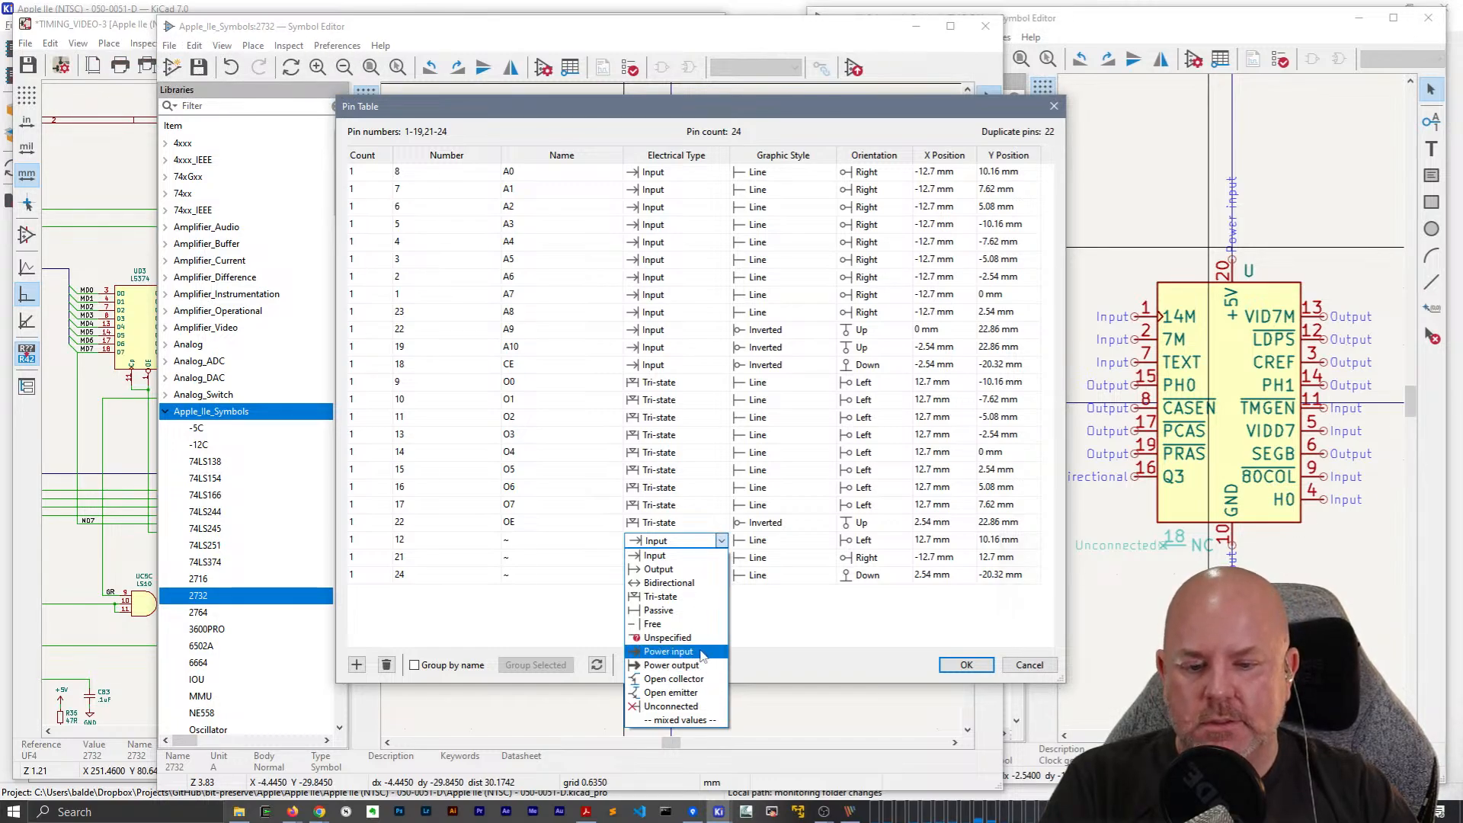
click(670, 652)
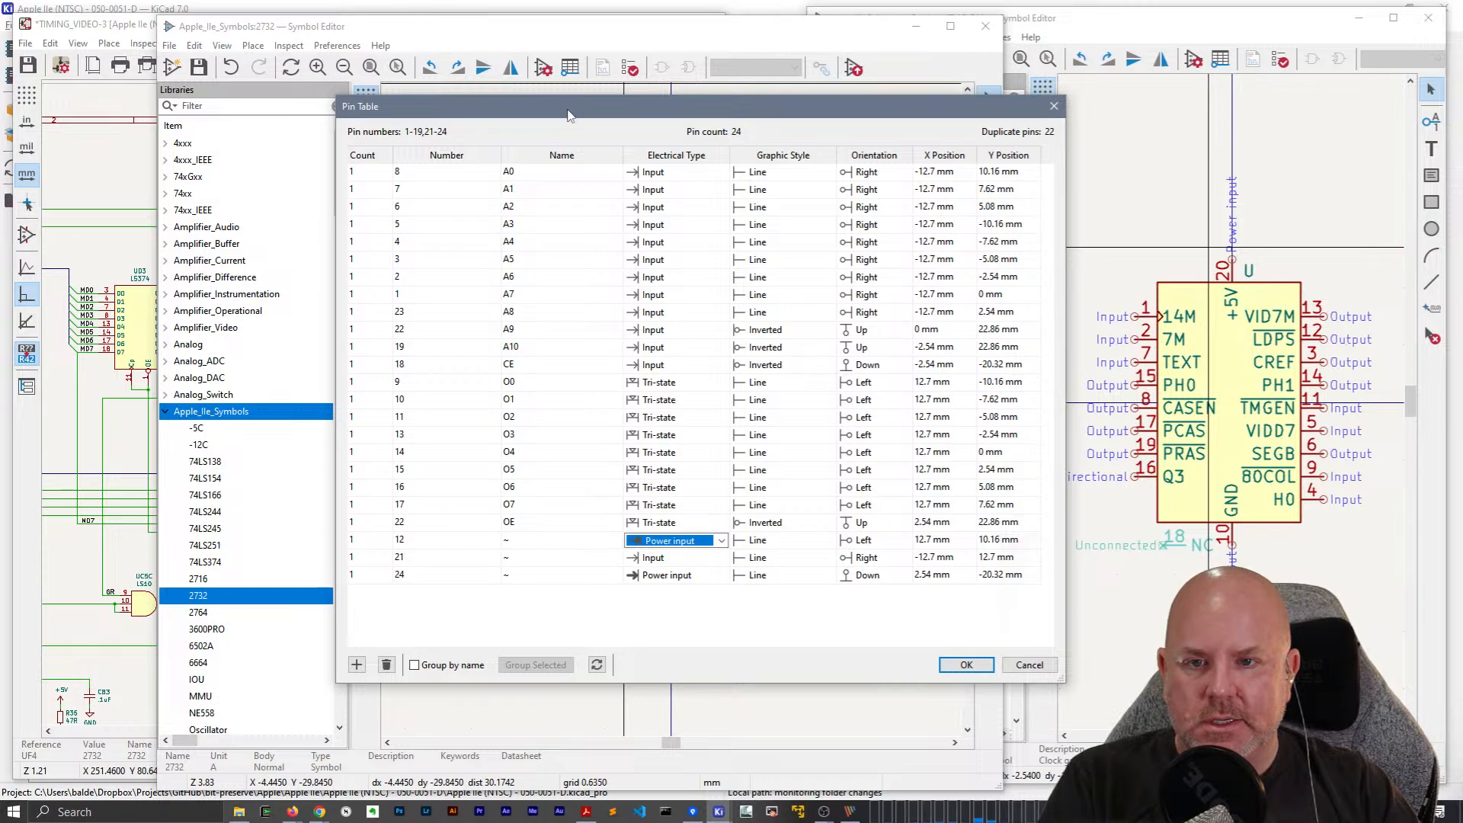
Set the OE pin's electrical type to Input, apply the pin table and save the 2732 symbol.
drag(567, 114, 995, 116)
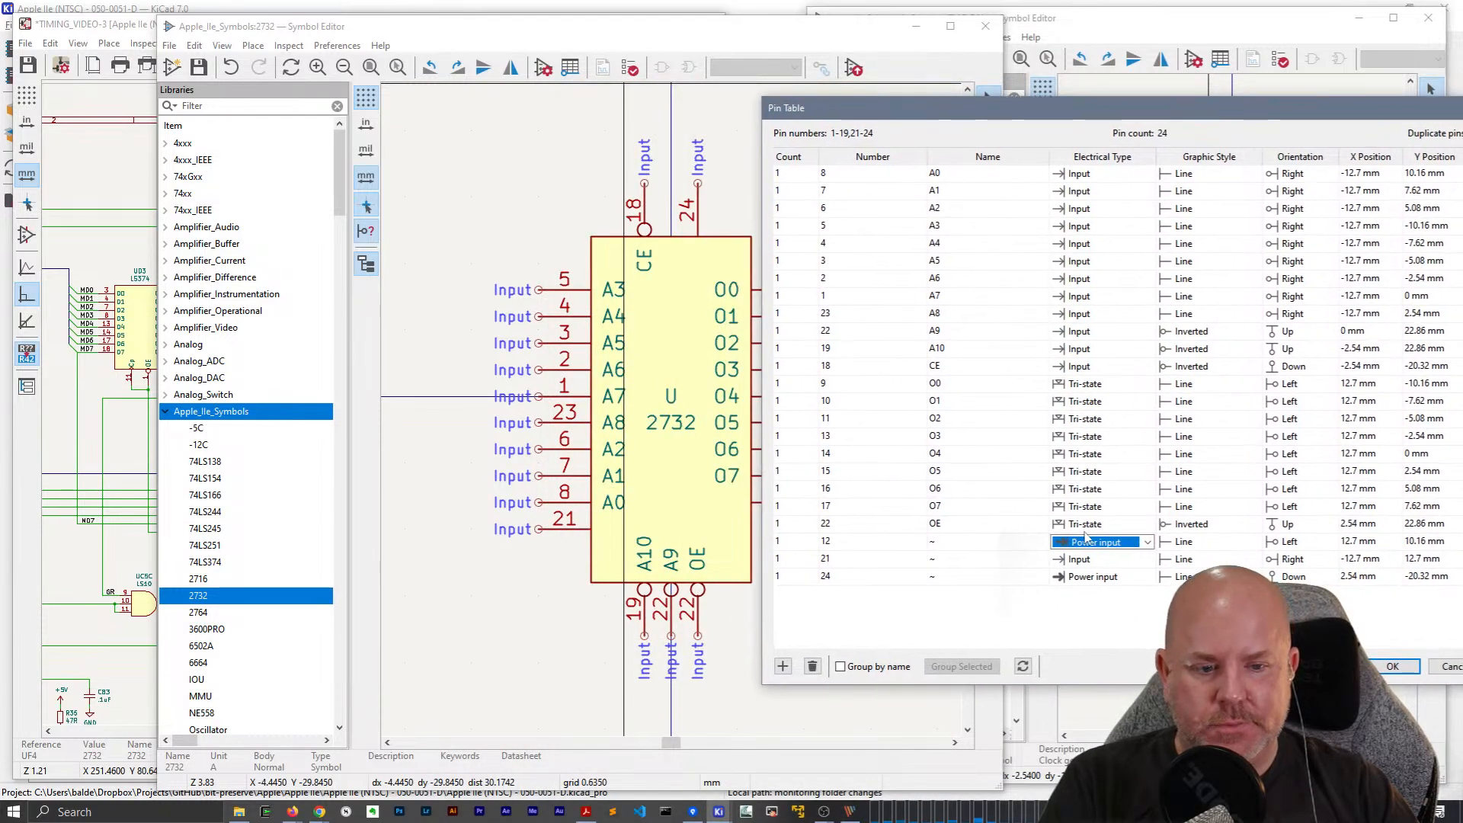
click(1085, 528)
click(1084, 543)
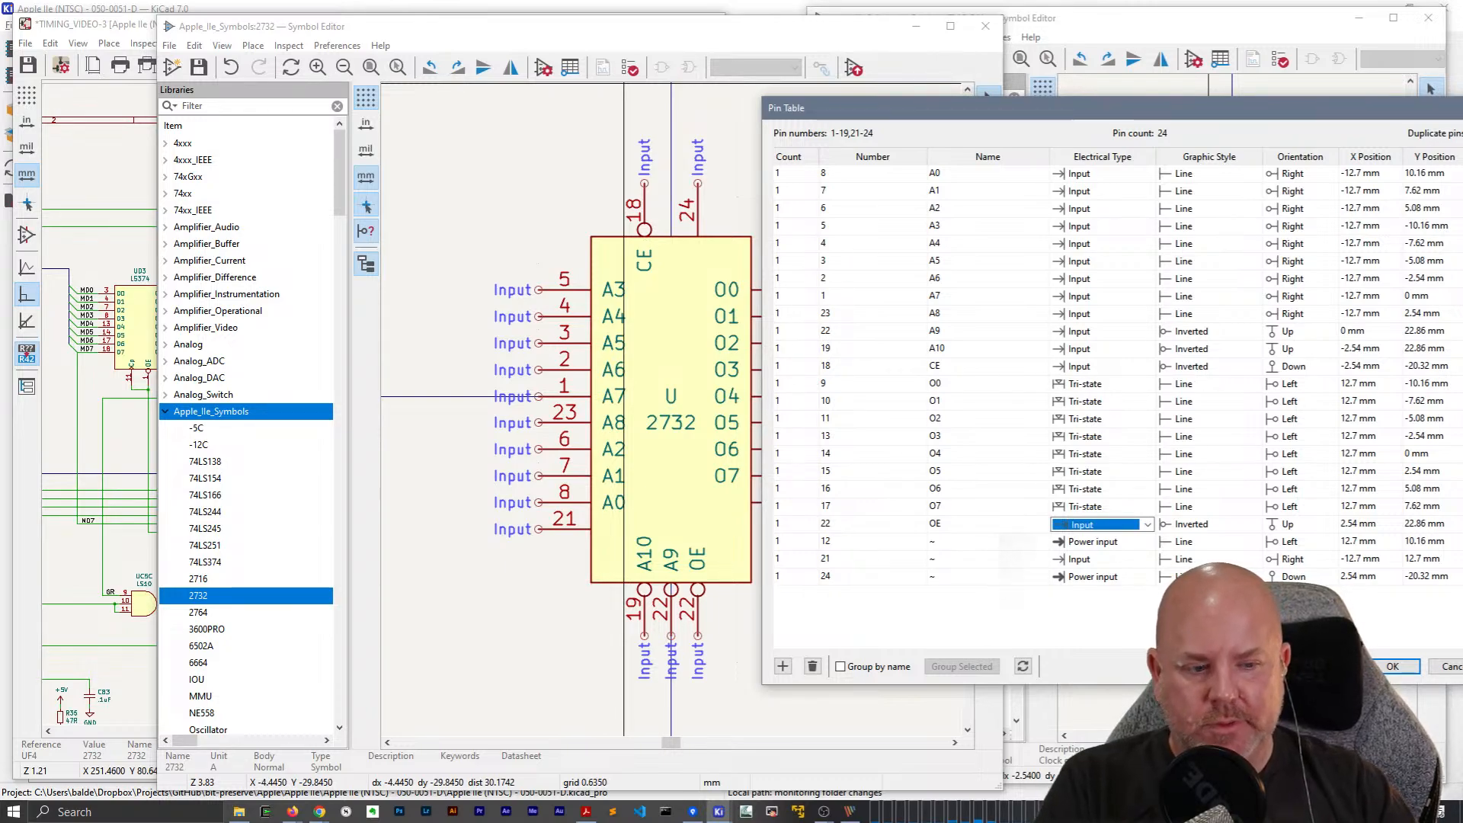
click(1393, 666)
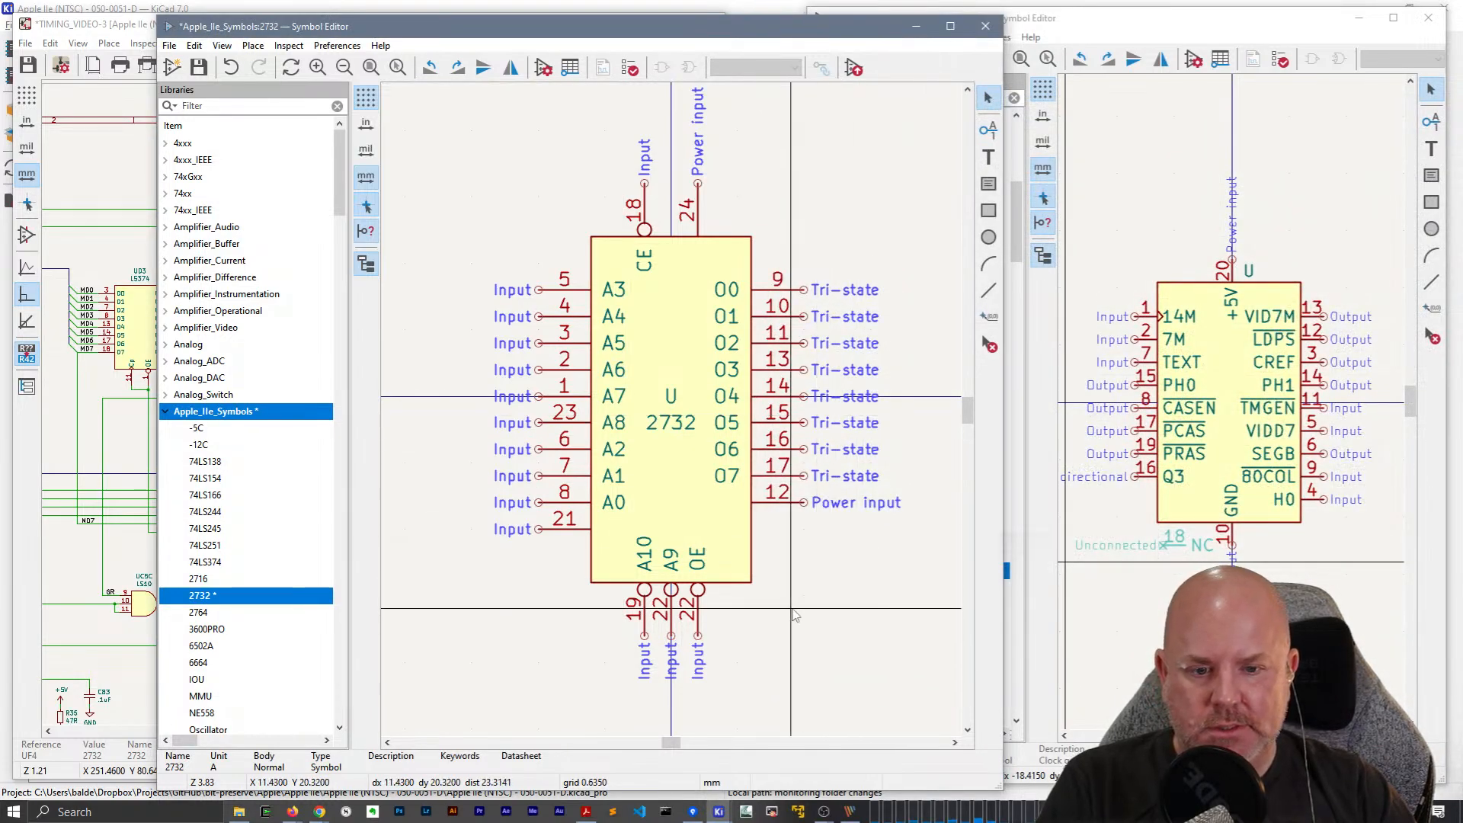
key(ctrl+s)
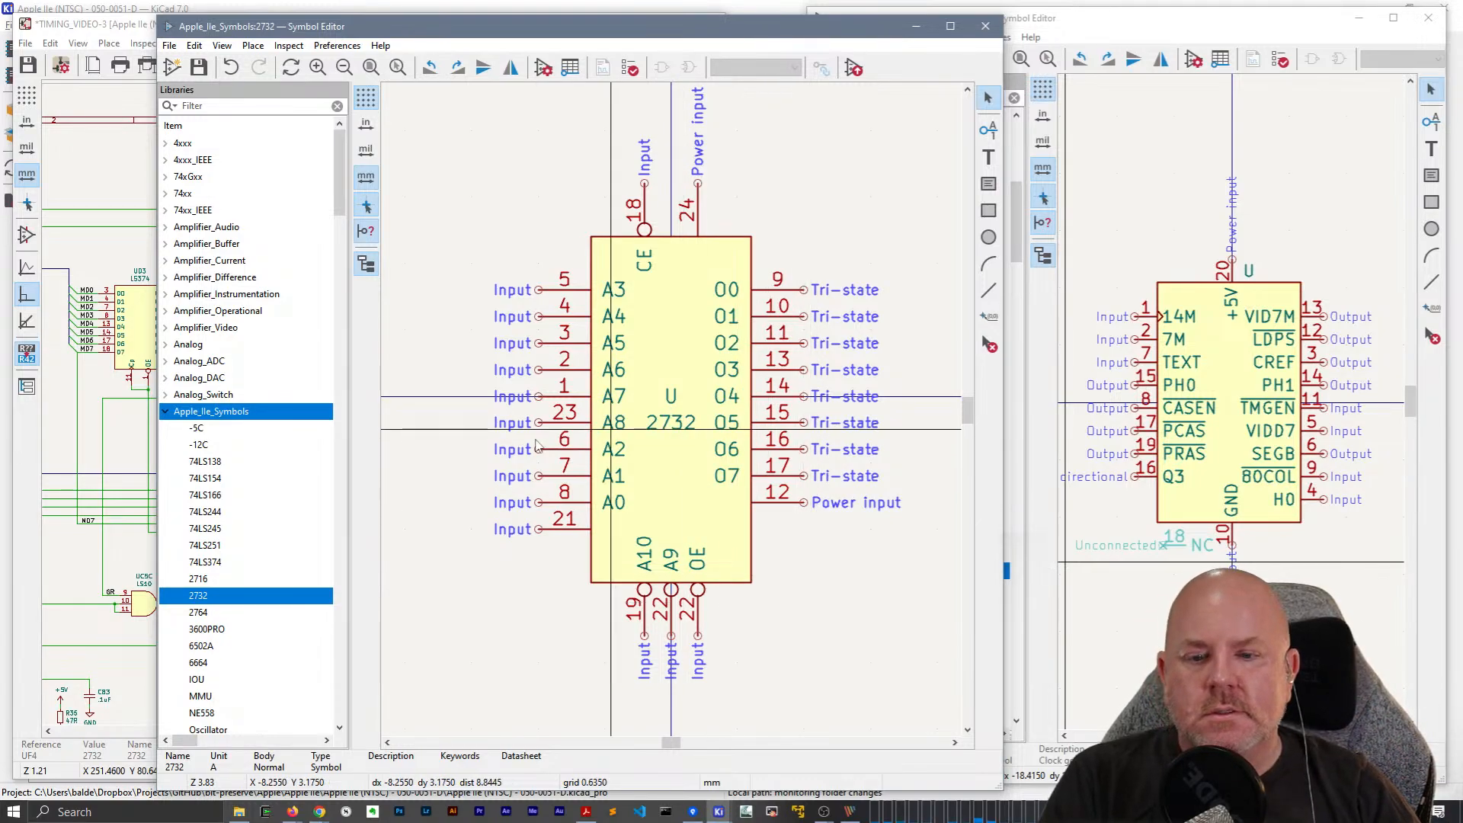
Review the 2732 symbol's pin types beside UF4 in the schematic and close its symbol editor.
middle_drag(505, 606, 451, 626)
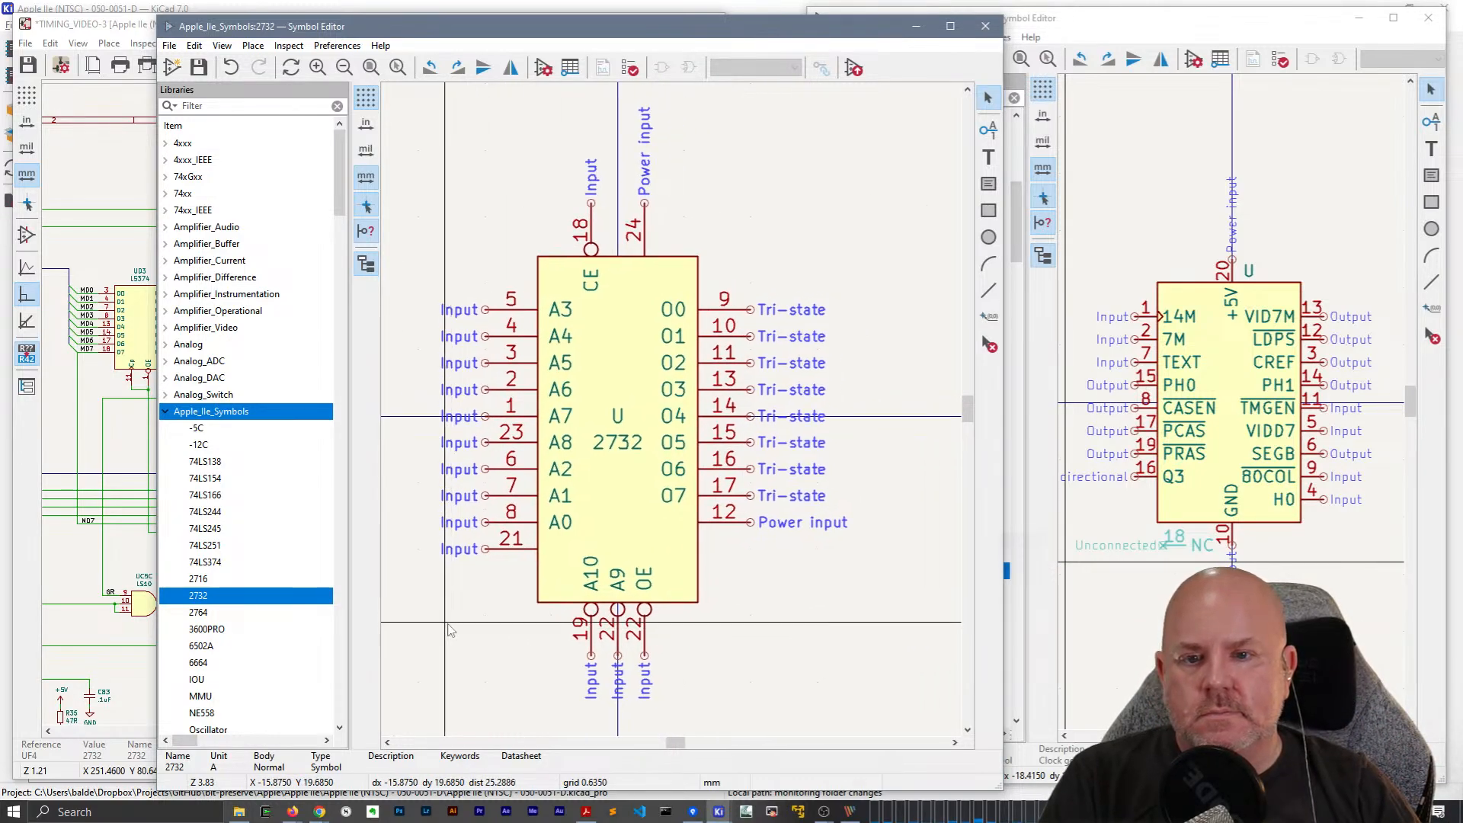
scroll(448, 624, down, 1)
middle_drag(834, 257, 634, 436)
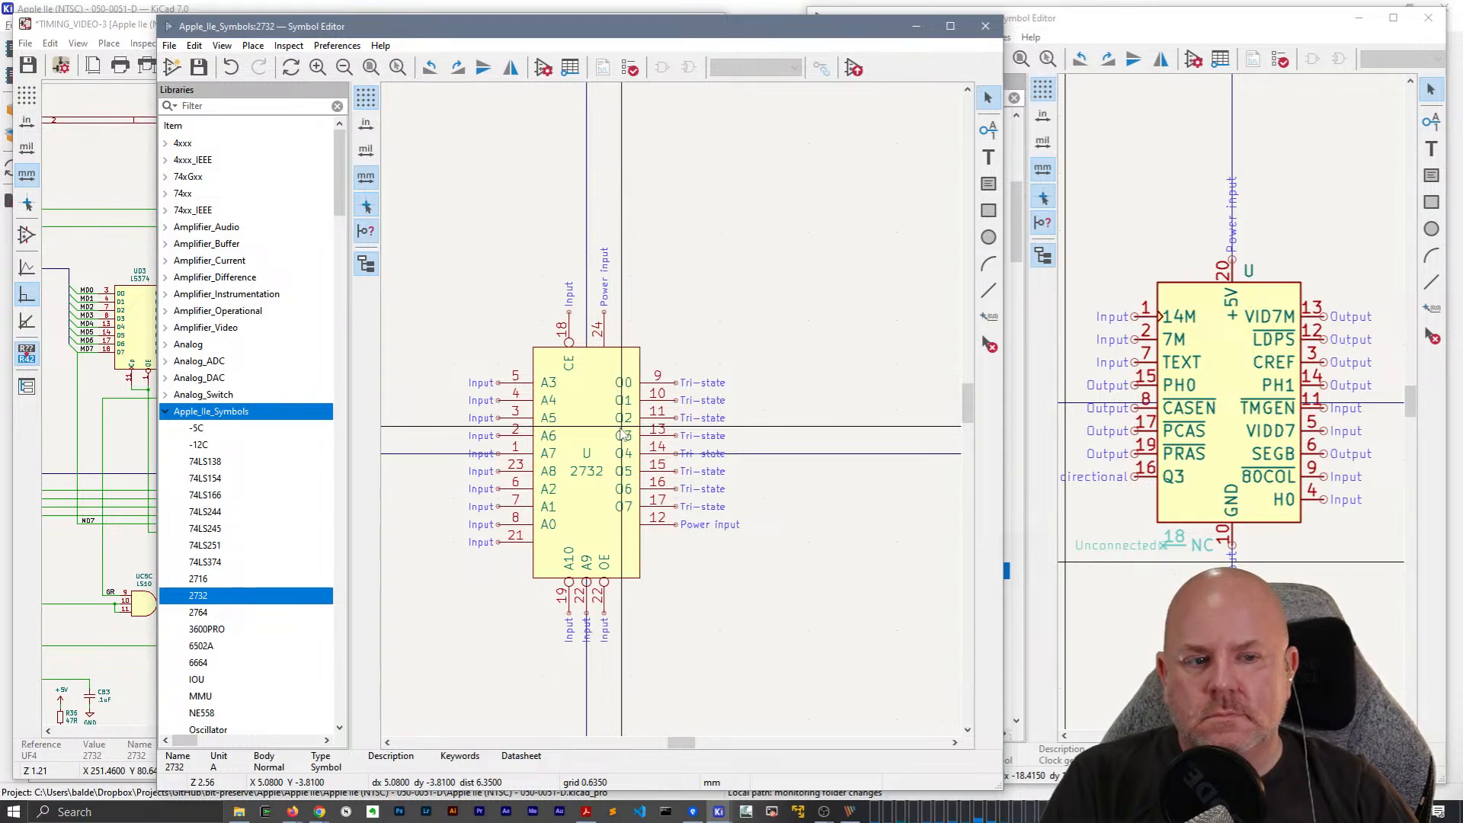
scroll(623, 434, up, 2)
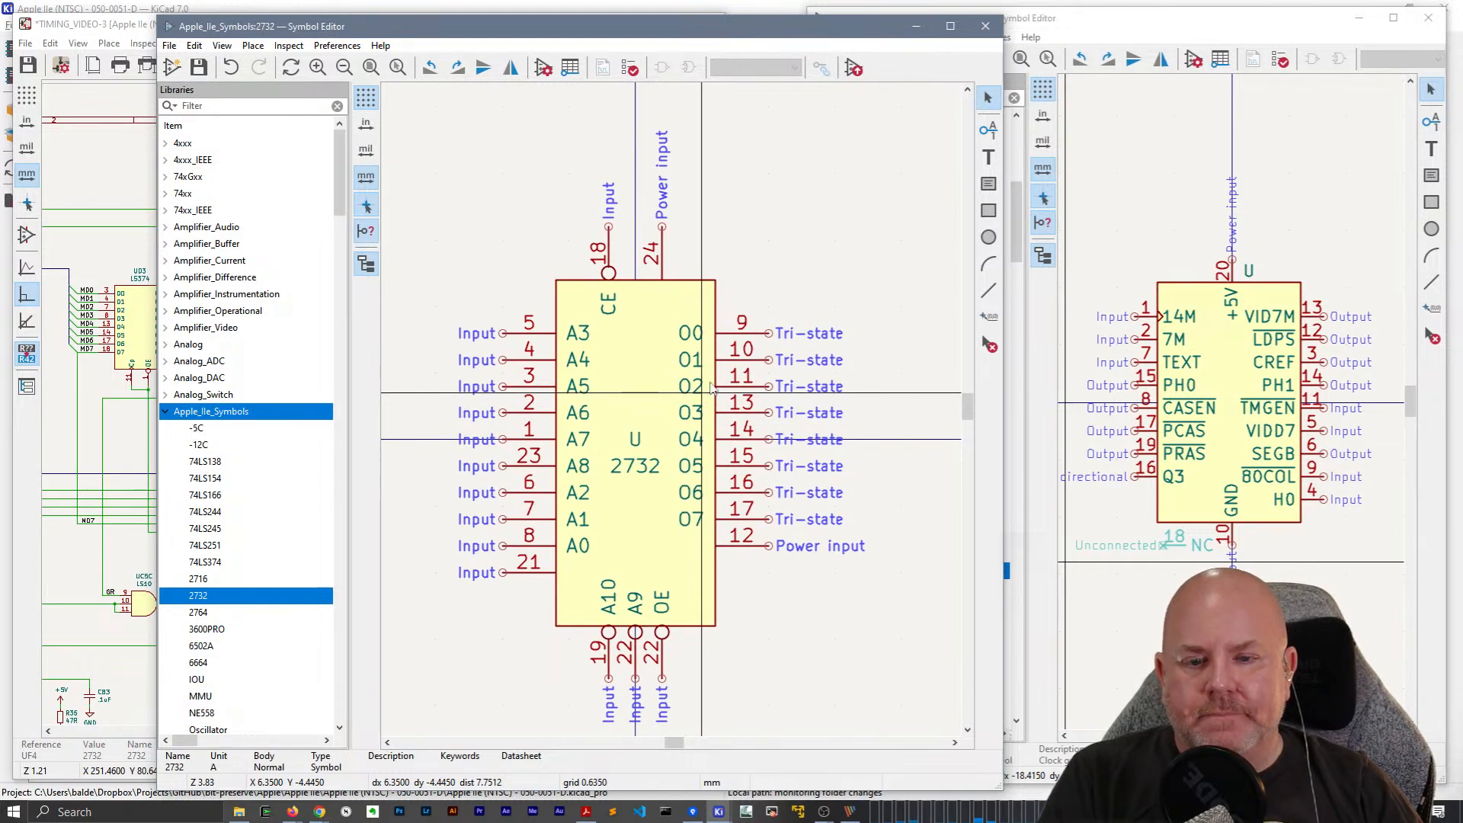
right_click(796, 213)
click(819, 155)
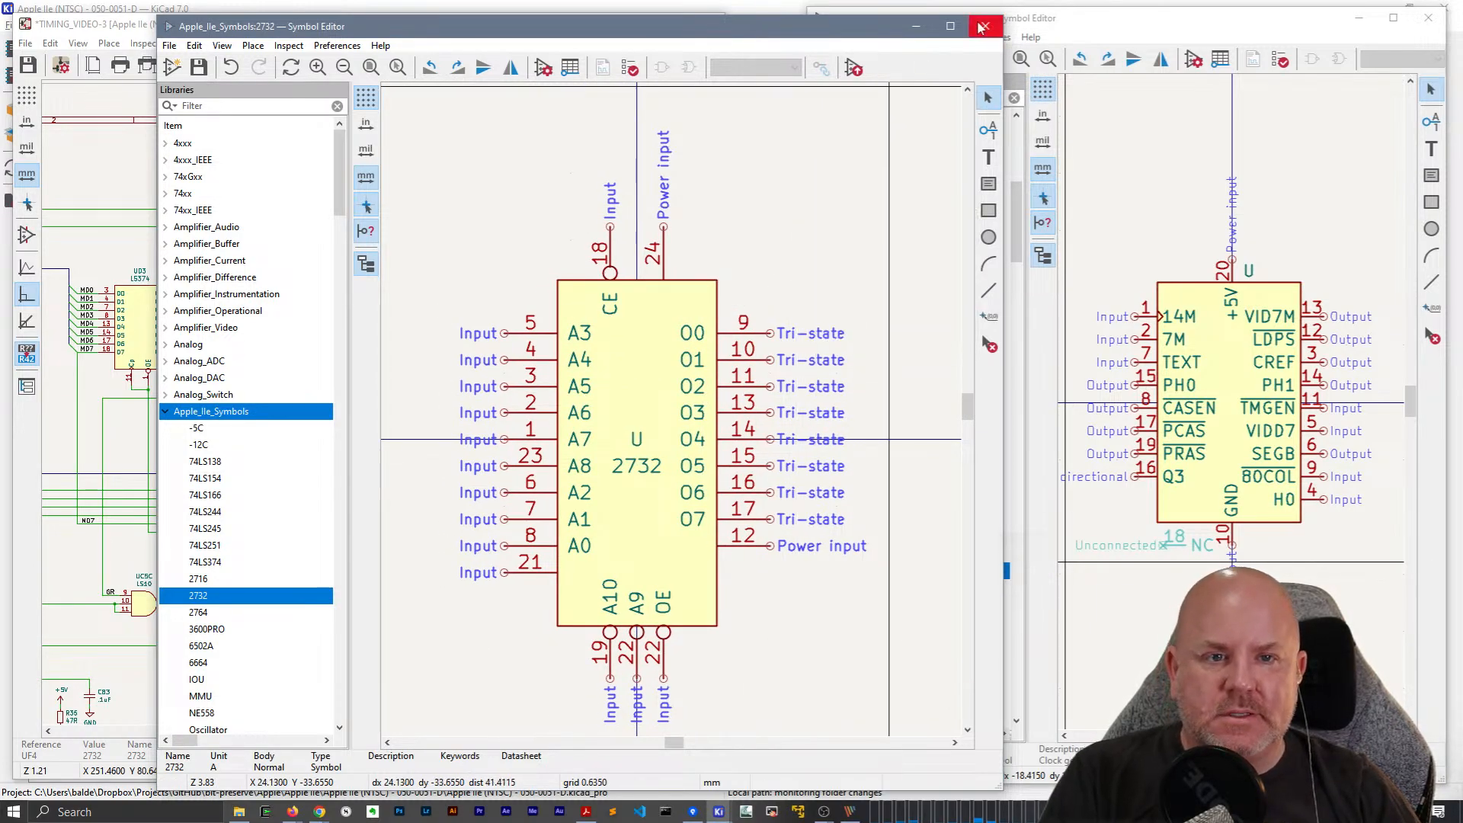
drag(884, 27, 1363, 35)
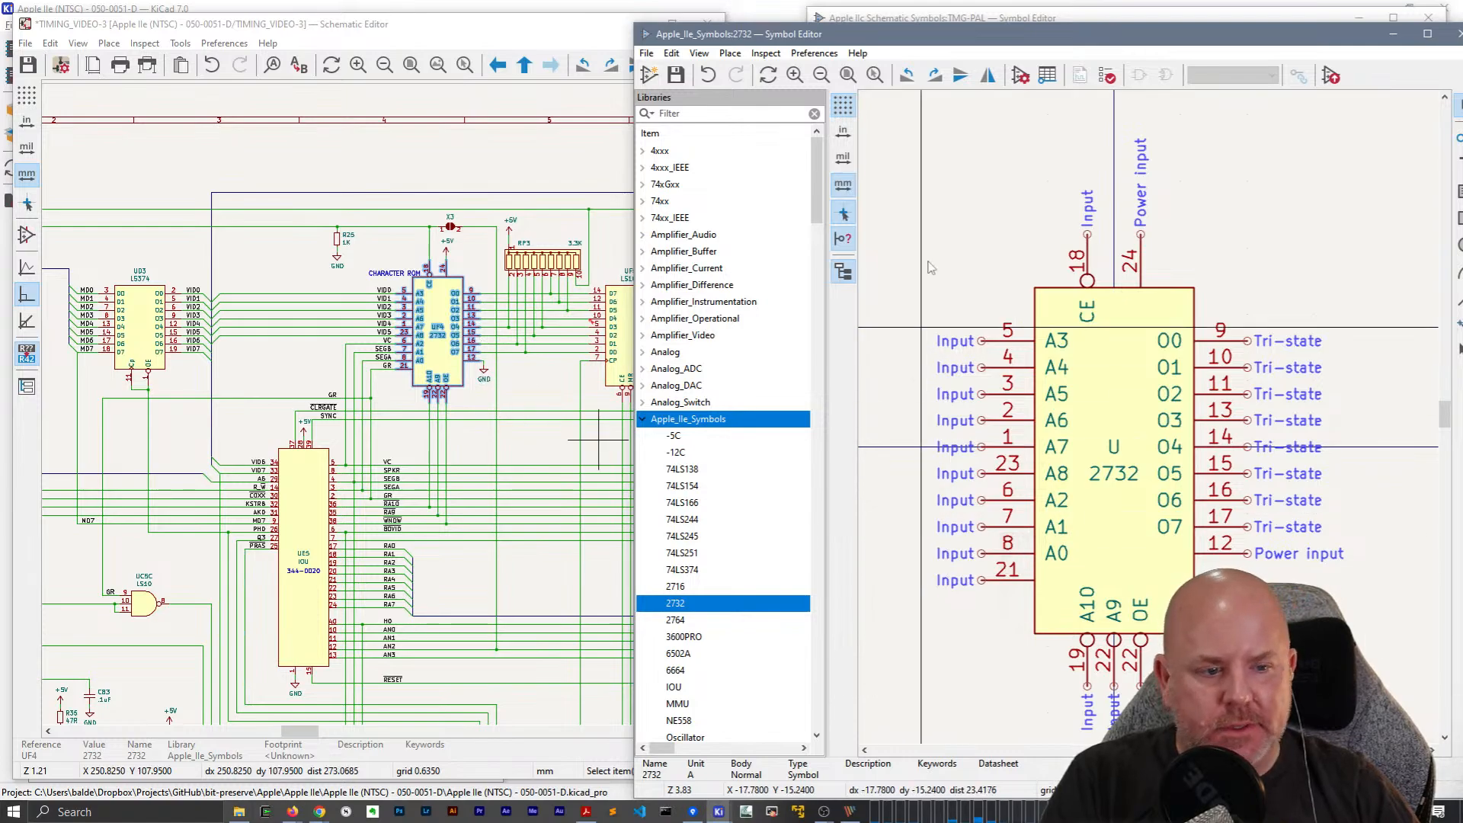
drag(1118, 37, 832, 29)
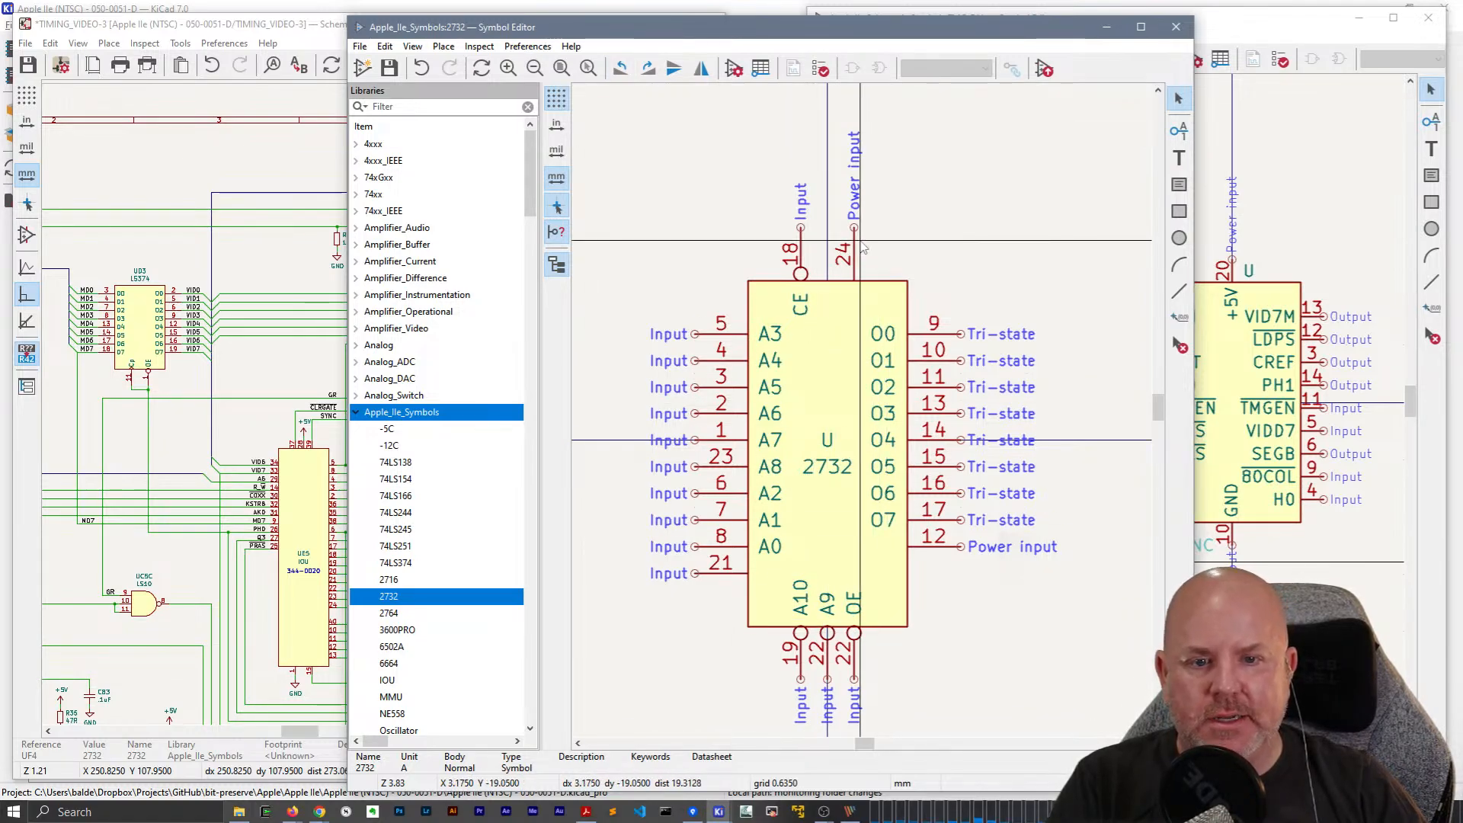
click(1175, 27)
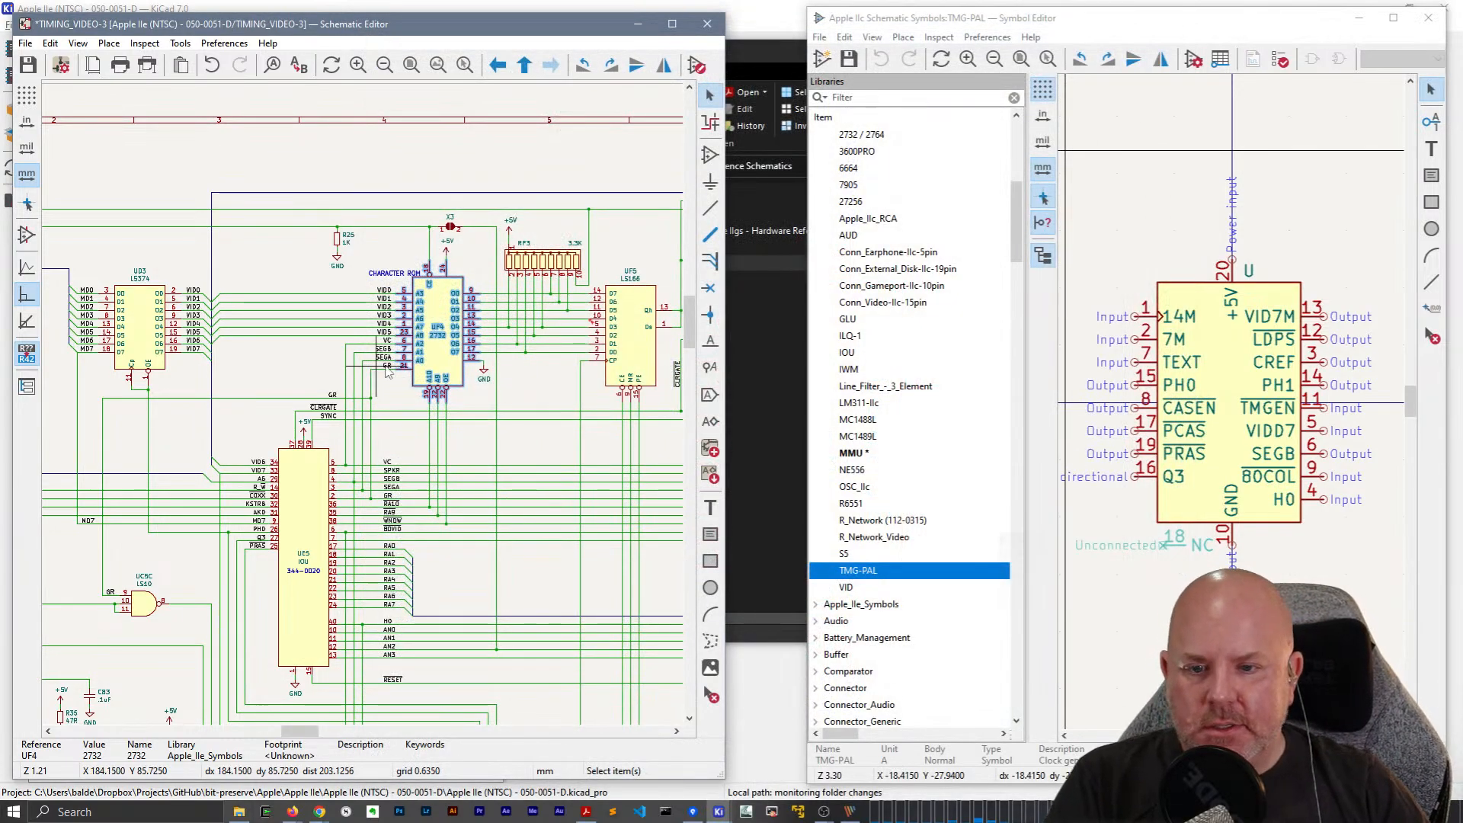
Locate video amplifier VA1 near the NTSC output on the timing schematic and open its library symbol VideoAmp for editing.
scroll(431, 392, up, 2)
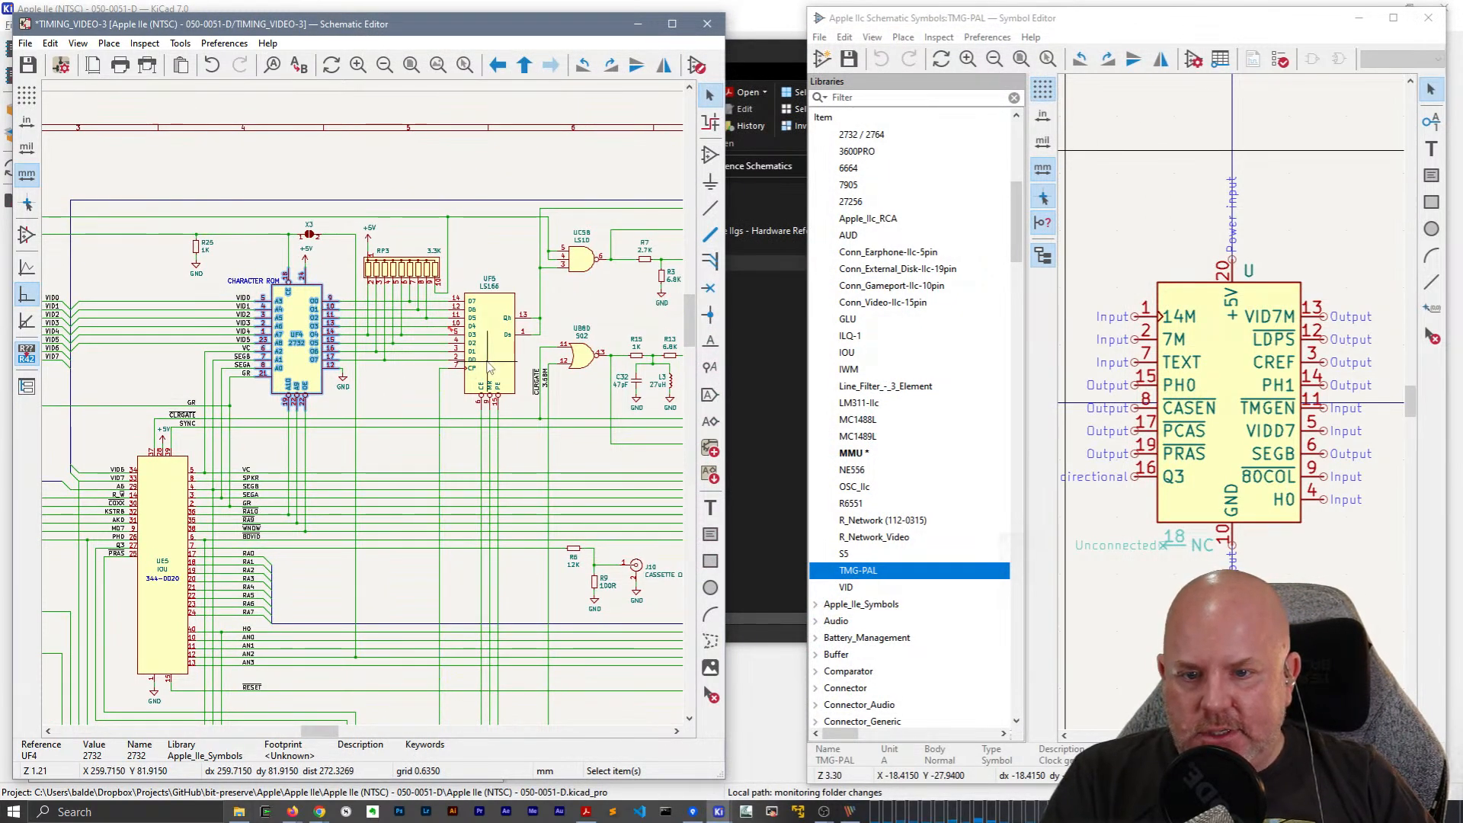
middle_drag(488, 362, 228, 425)
middle_drag(445, 388, 485, 461)
scroll(505, 404, up, 2)
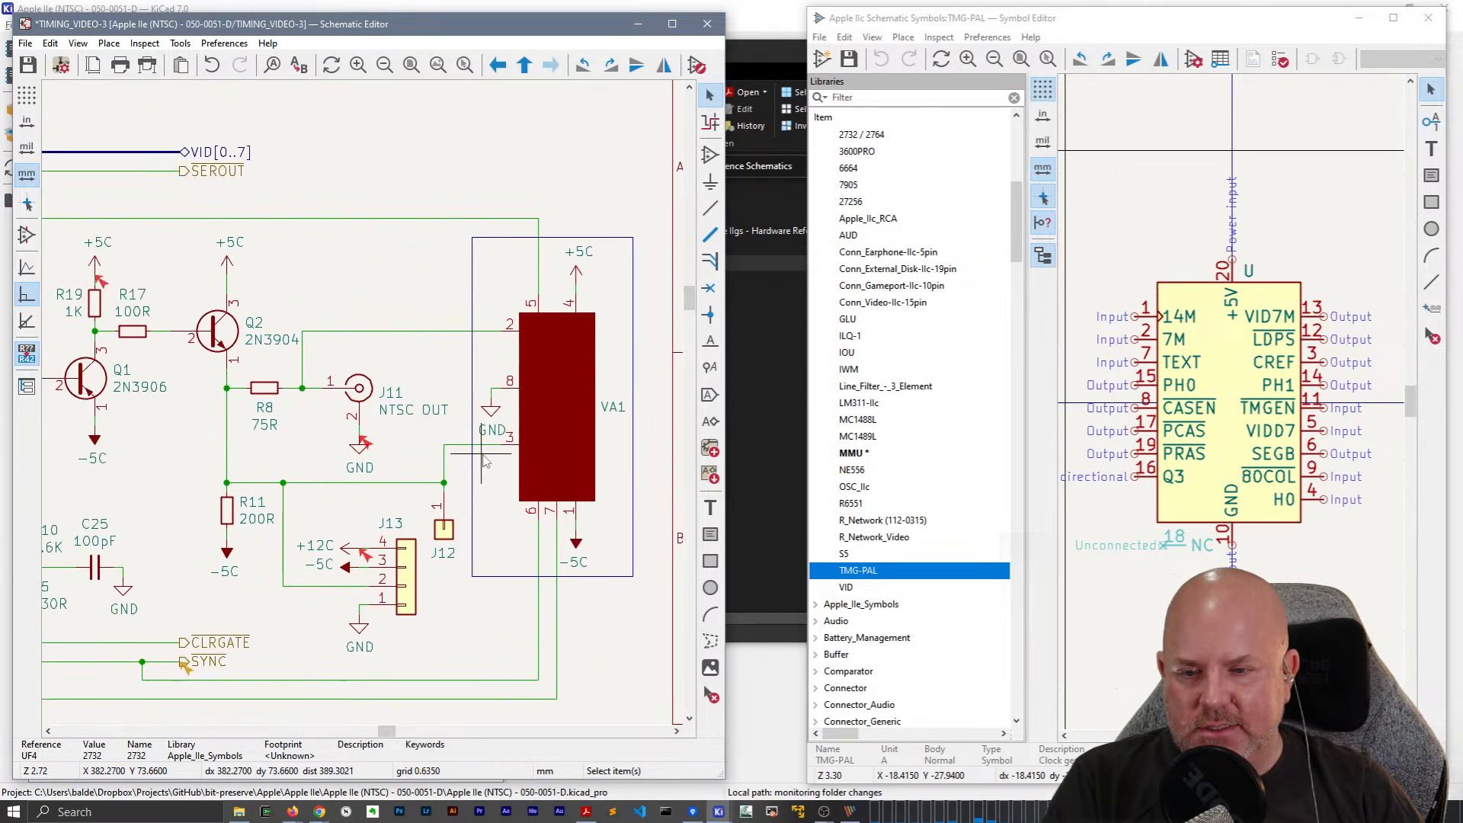
click(562, 407)
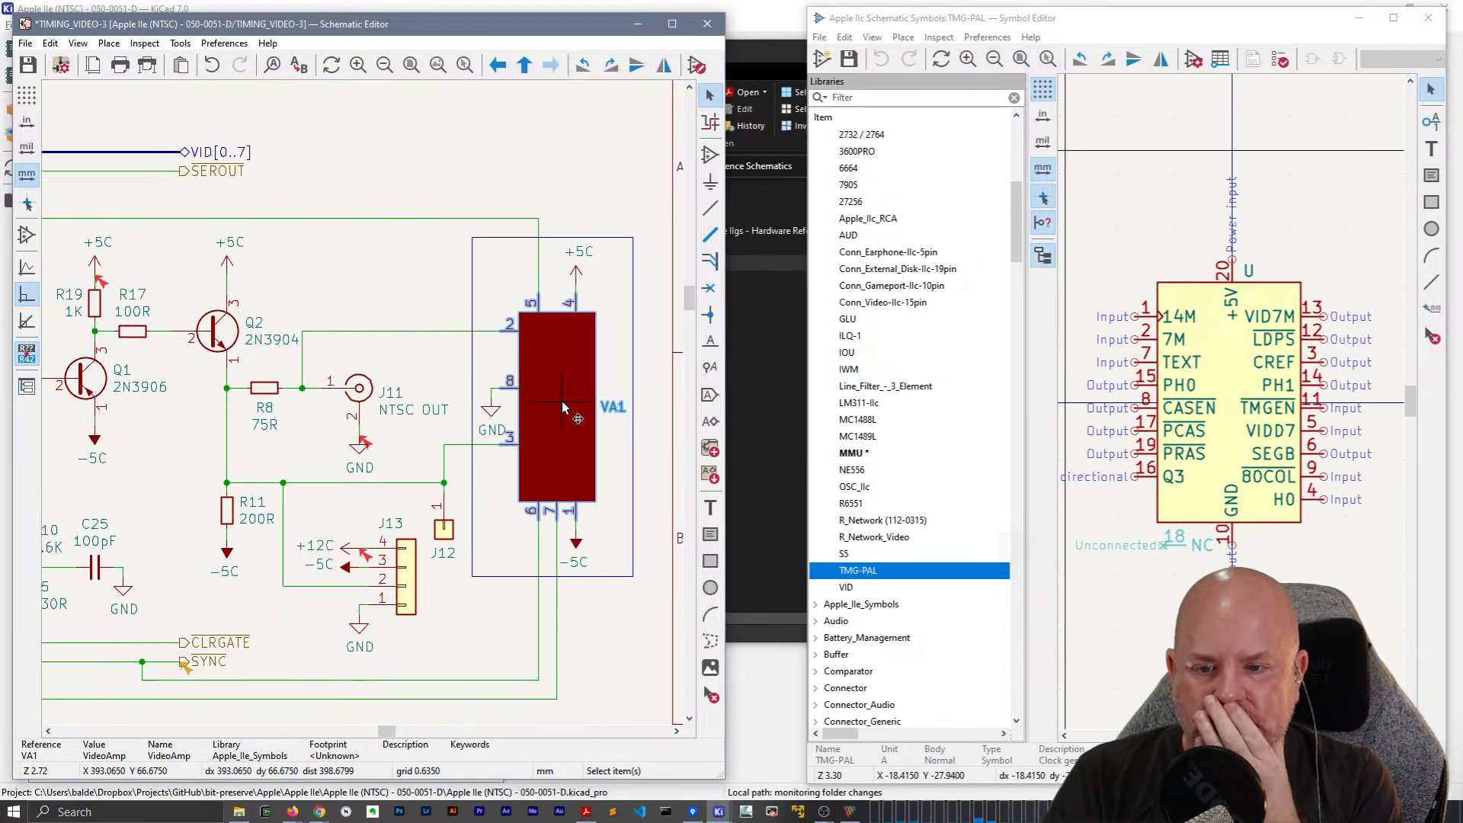
double_click(561, 401)
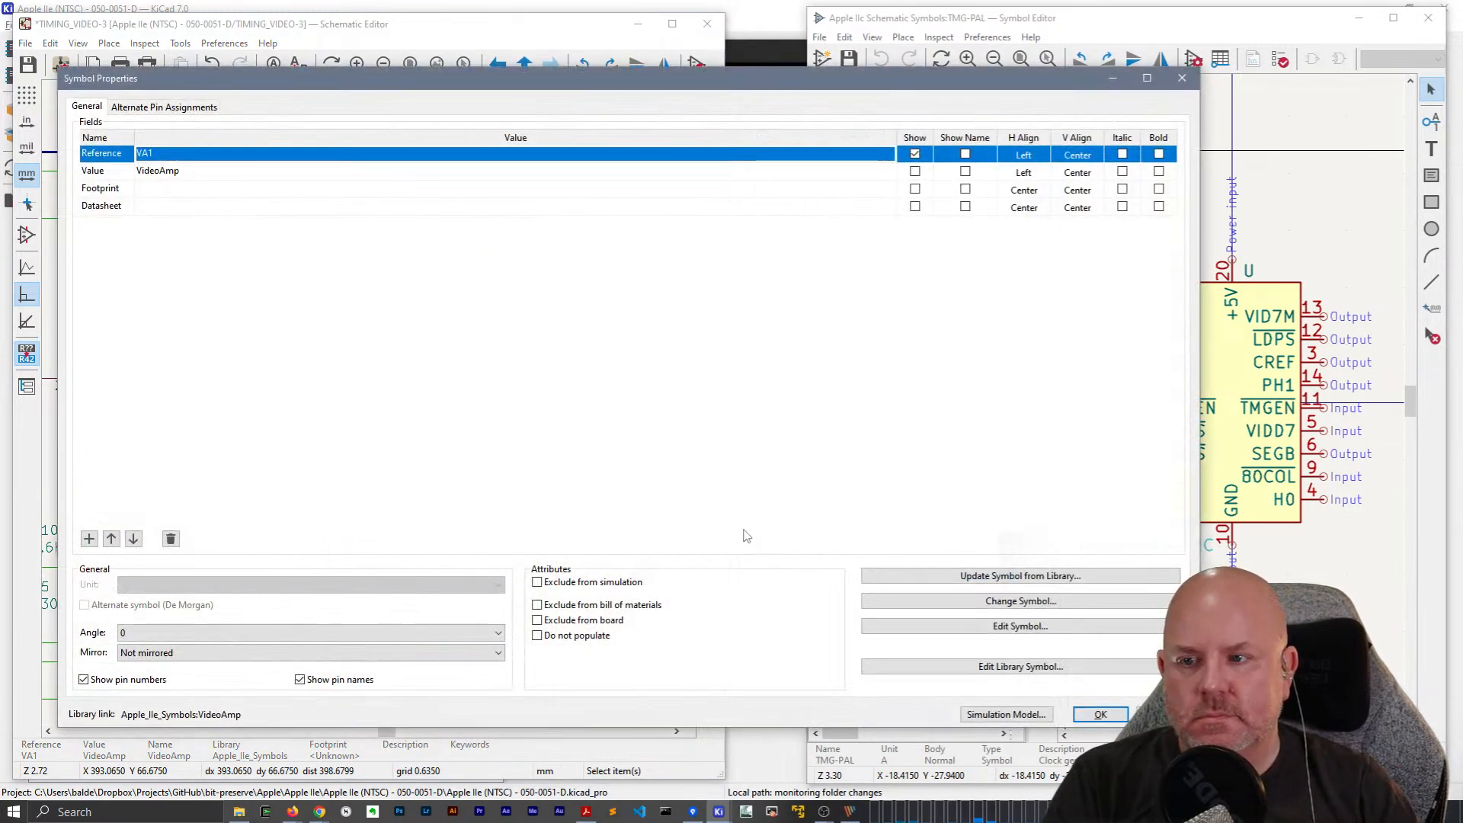
click(929, 664)
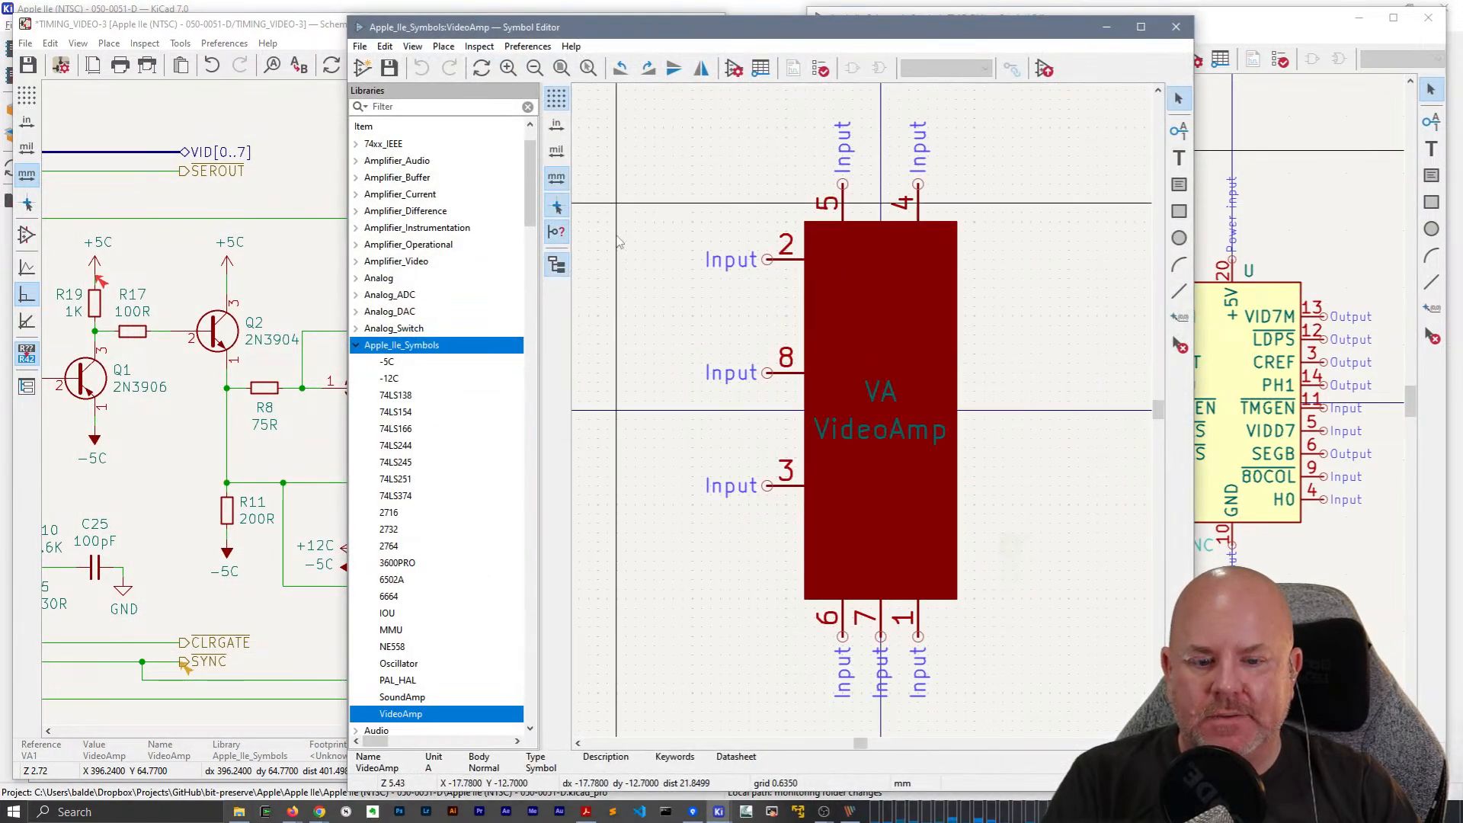
Hide the library tree and narrow the VideoAmp symbol editor so the schematic around VA1 is uncovered.
scroll(825, 355, up, 1)
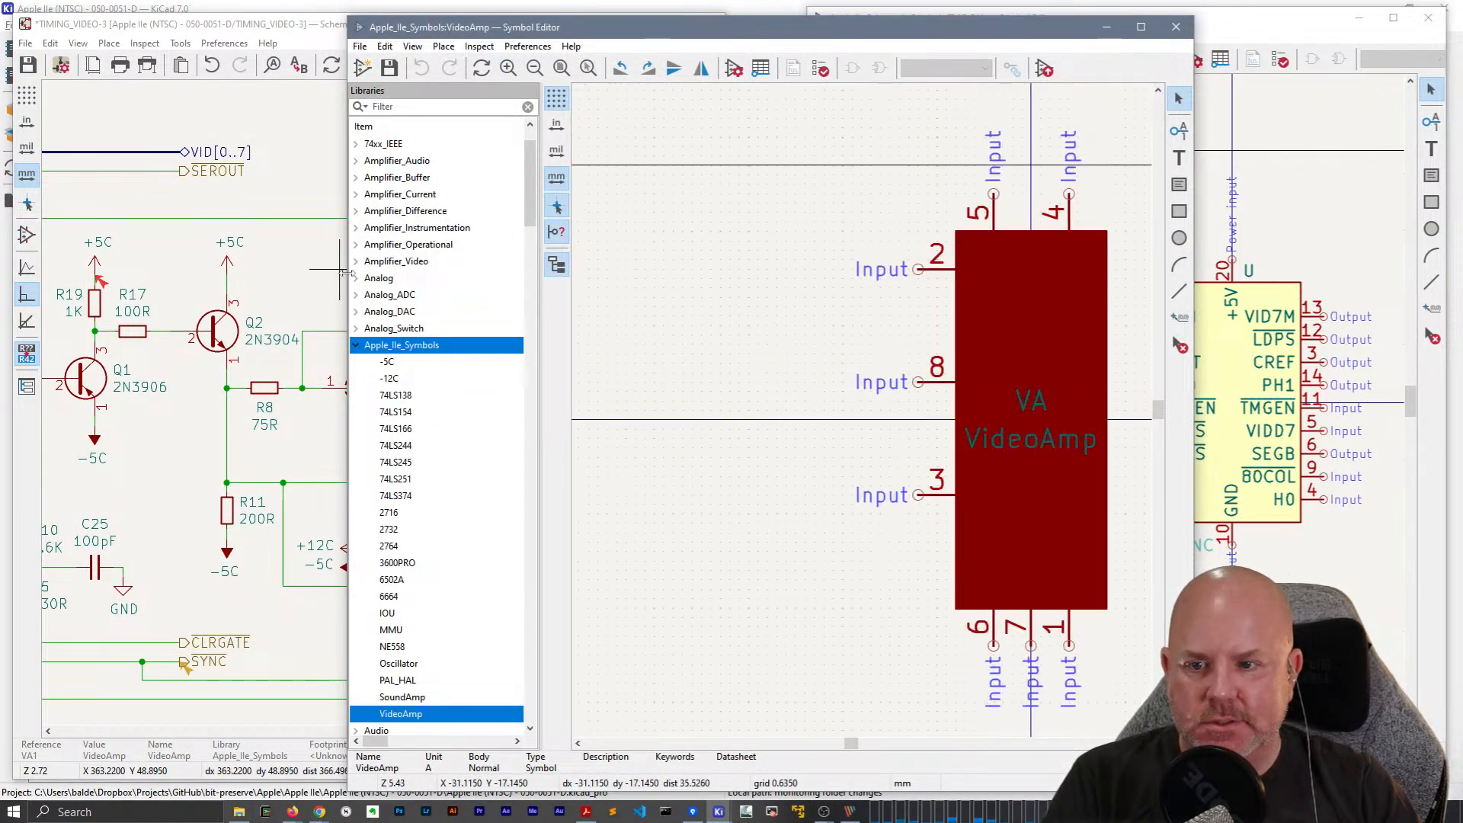
click(547, 263)
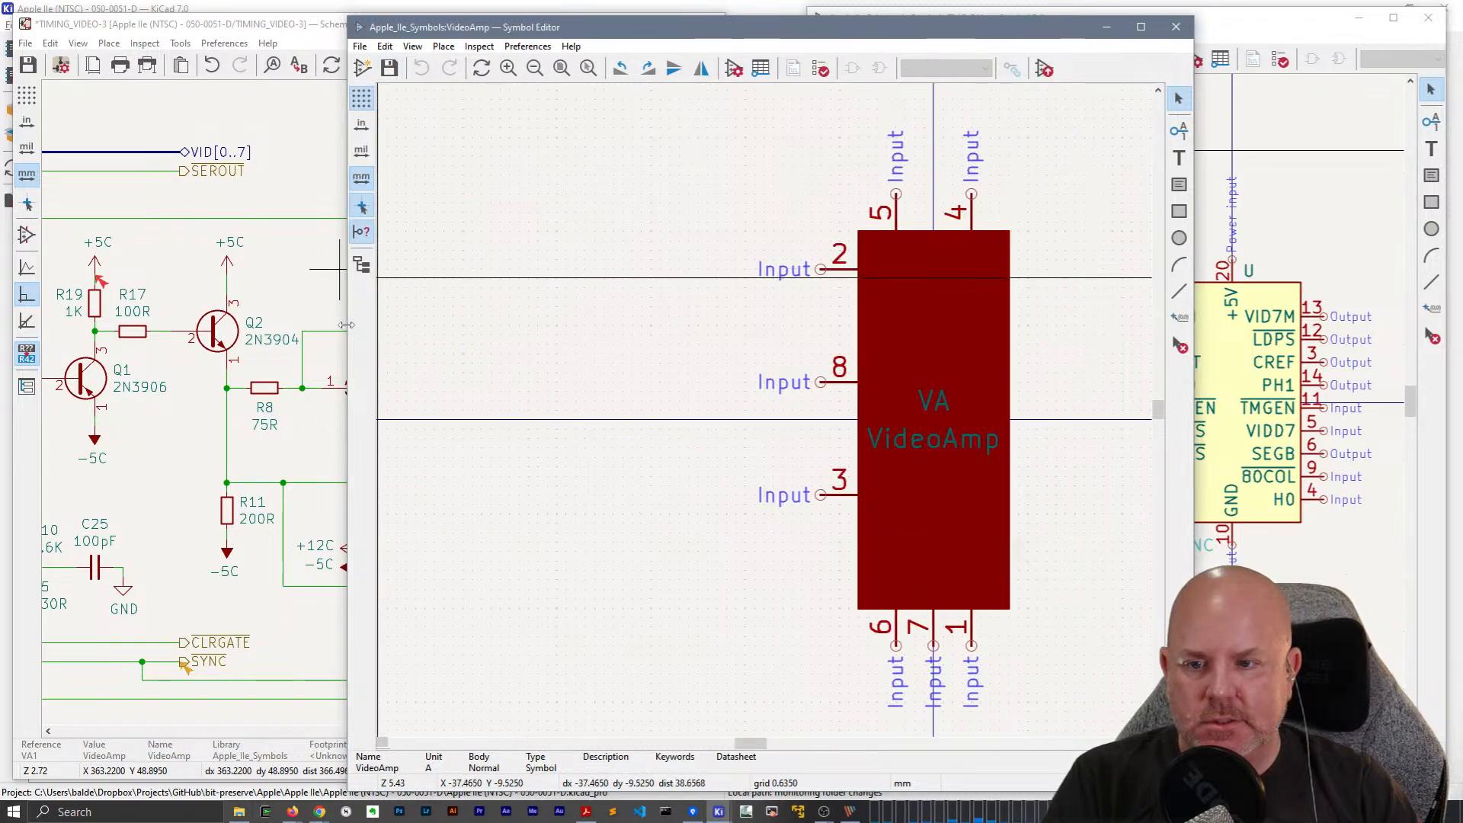
drag(346, 325, 809, 326)
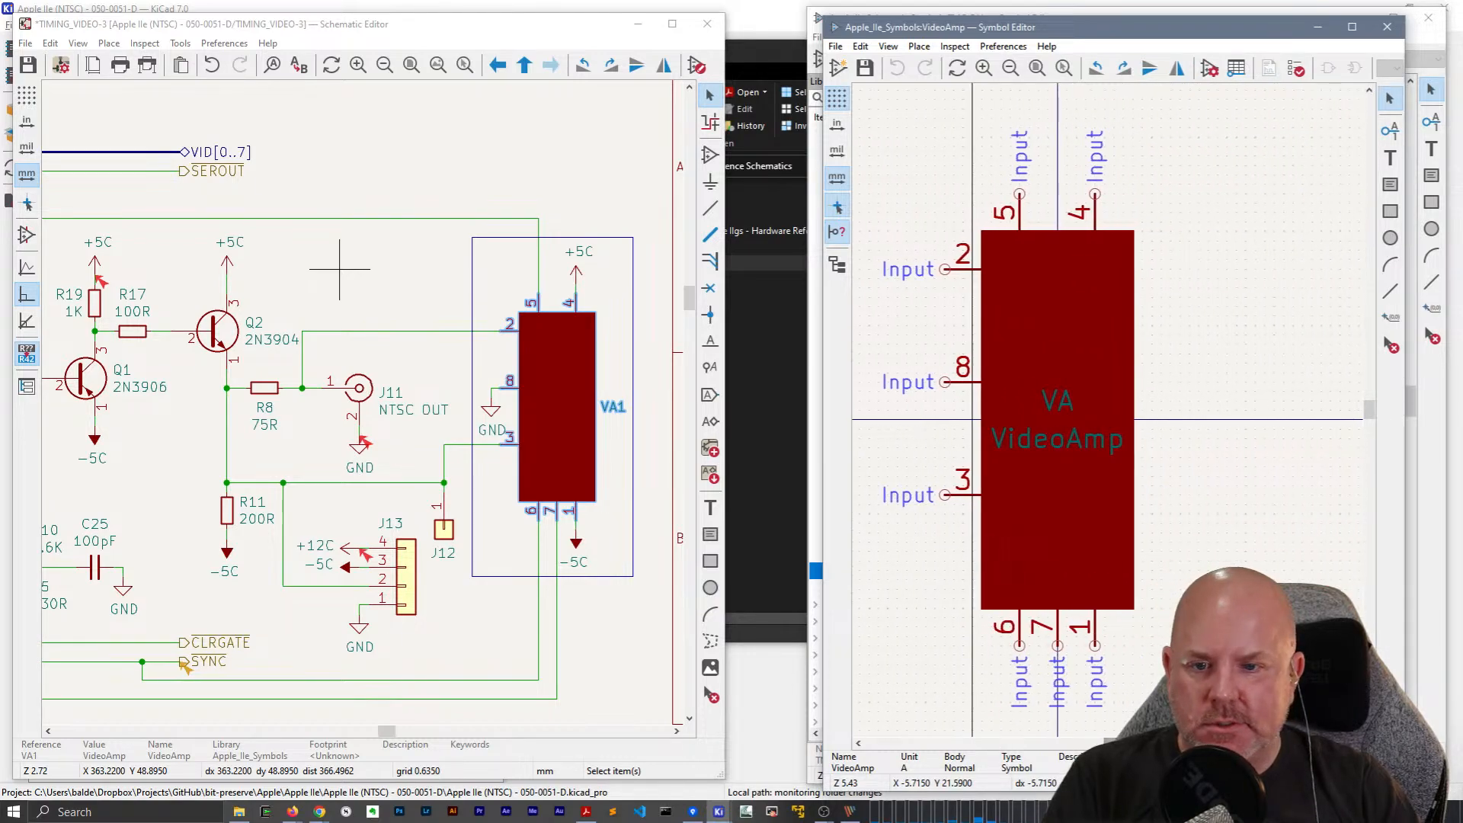
Set the electrical type of VideoAmp pins 4 and 1 to Power input.
double_click(1095, 214)
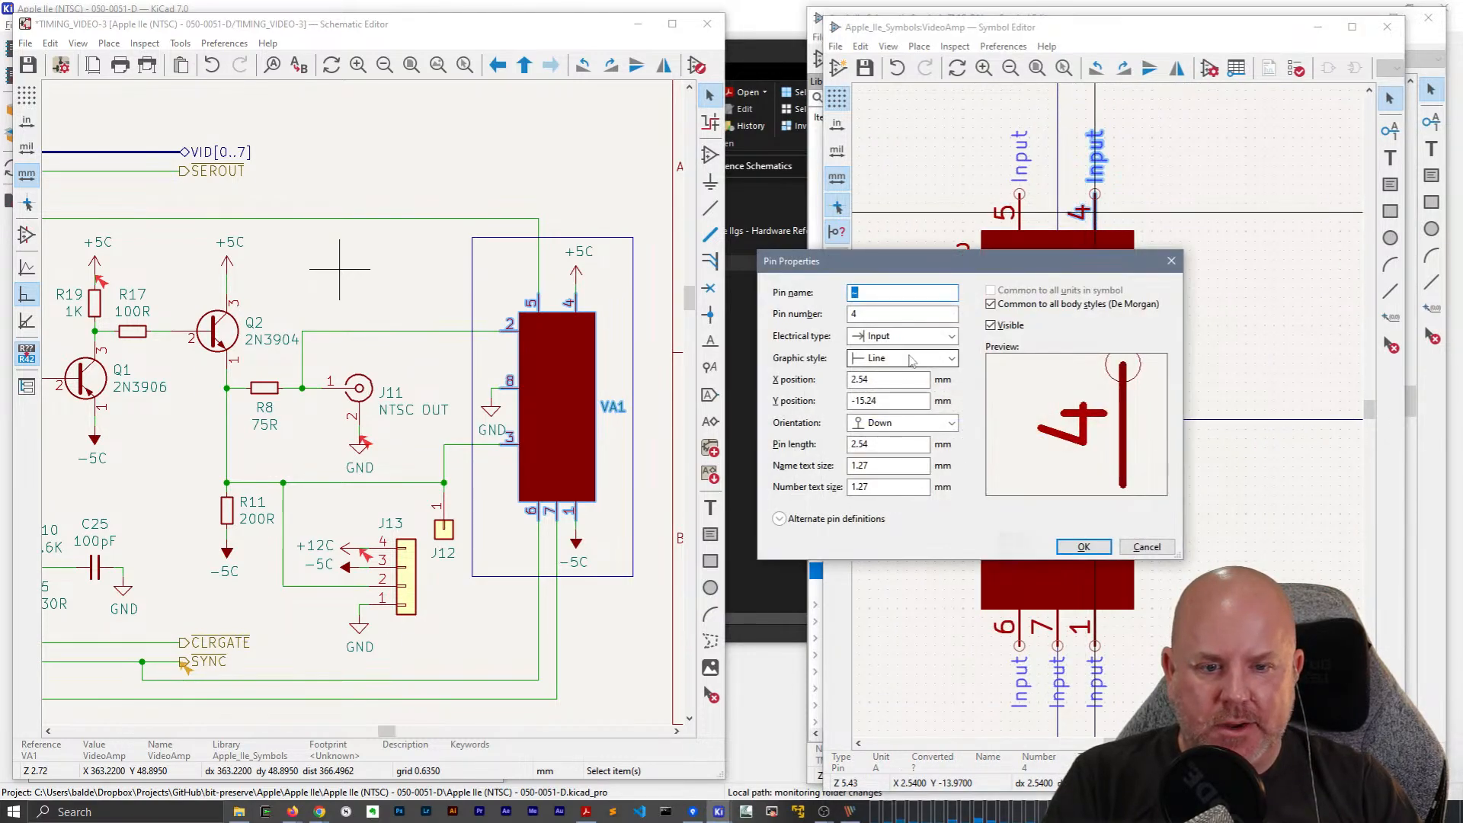
click(913, 336)
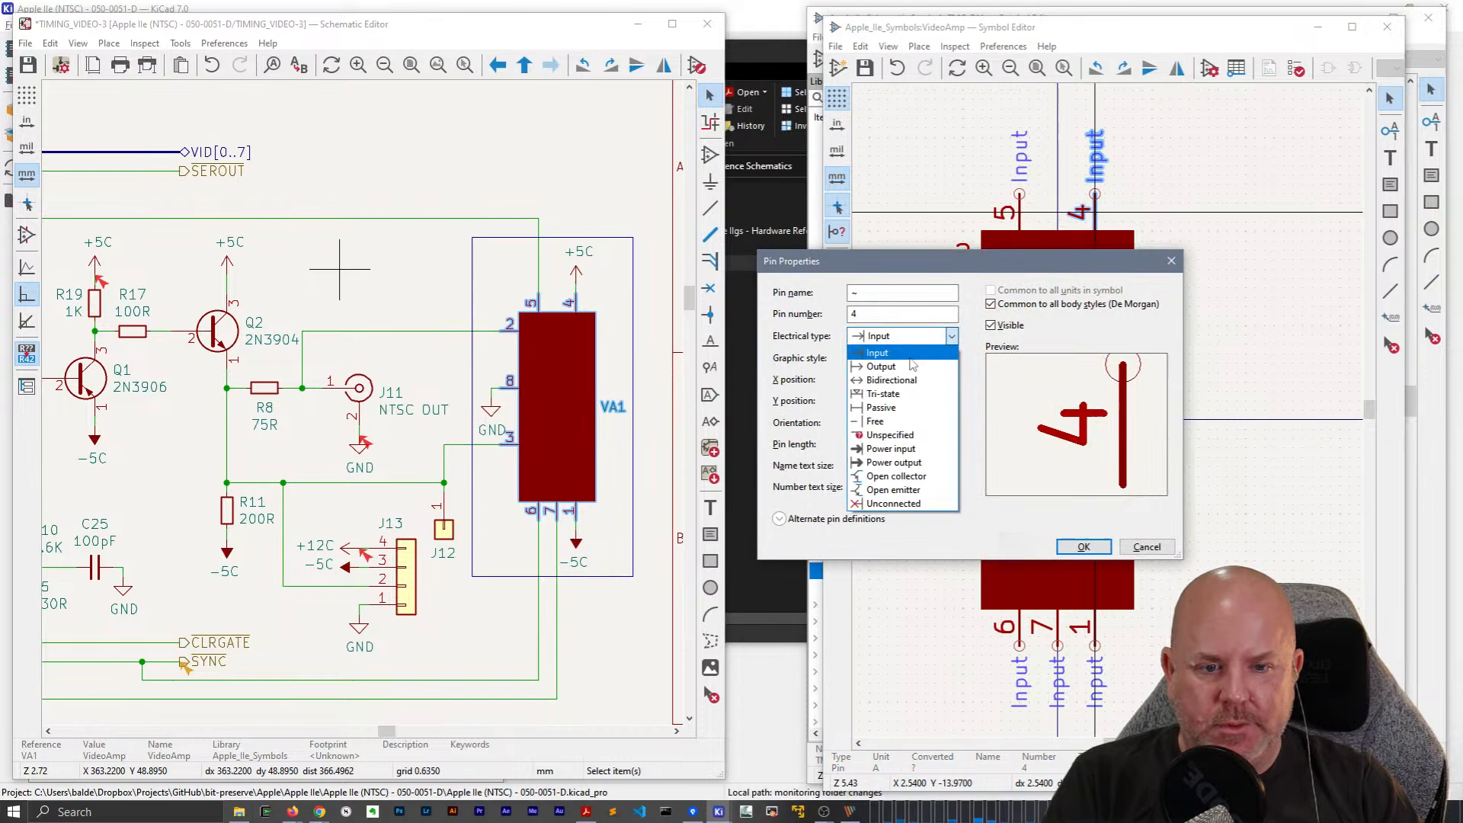
click(892, 449)
click(1090, 547)
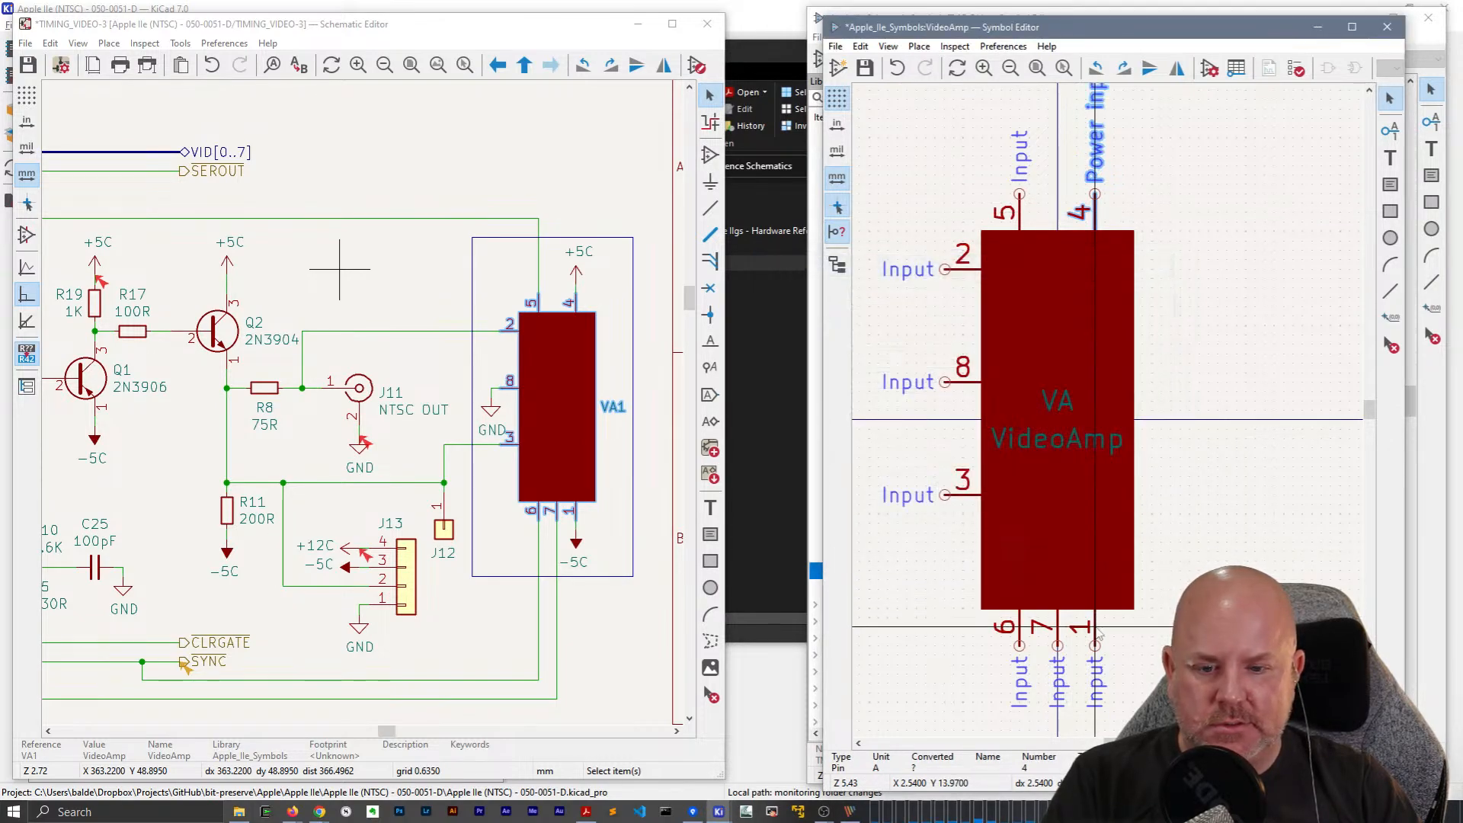
double_click(1096, 621)
click(899, 336)
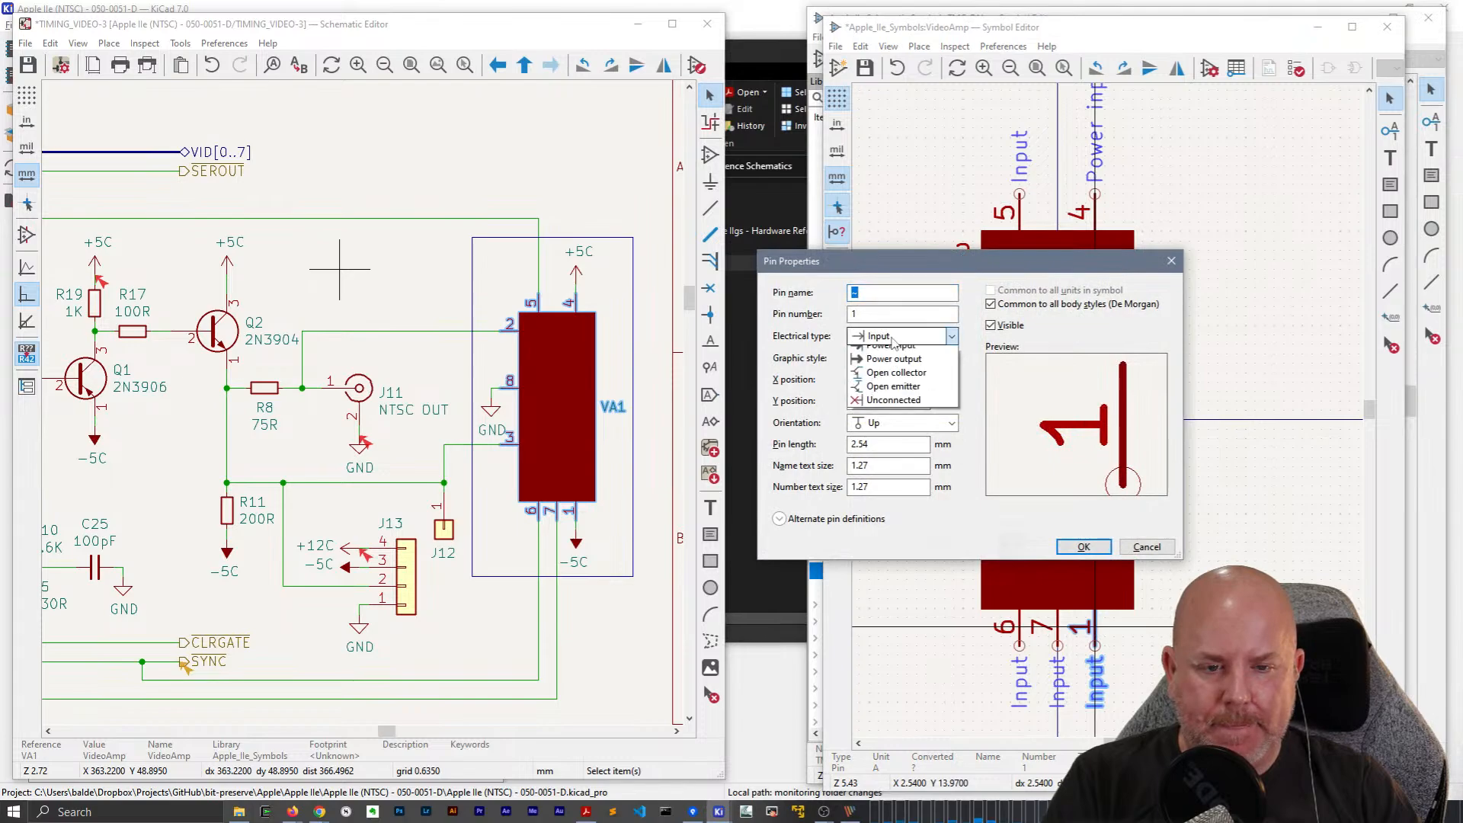
click(891, 449)
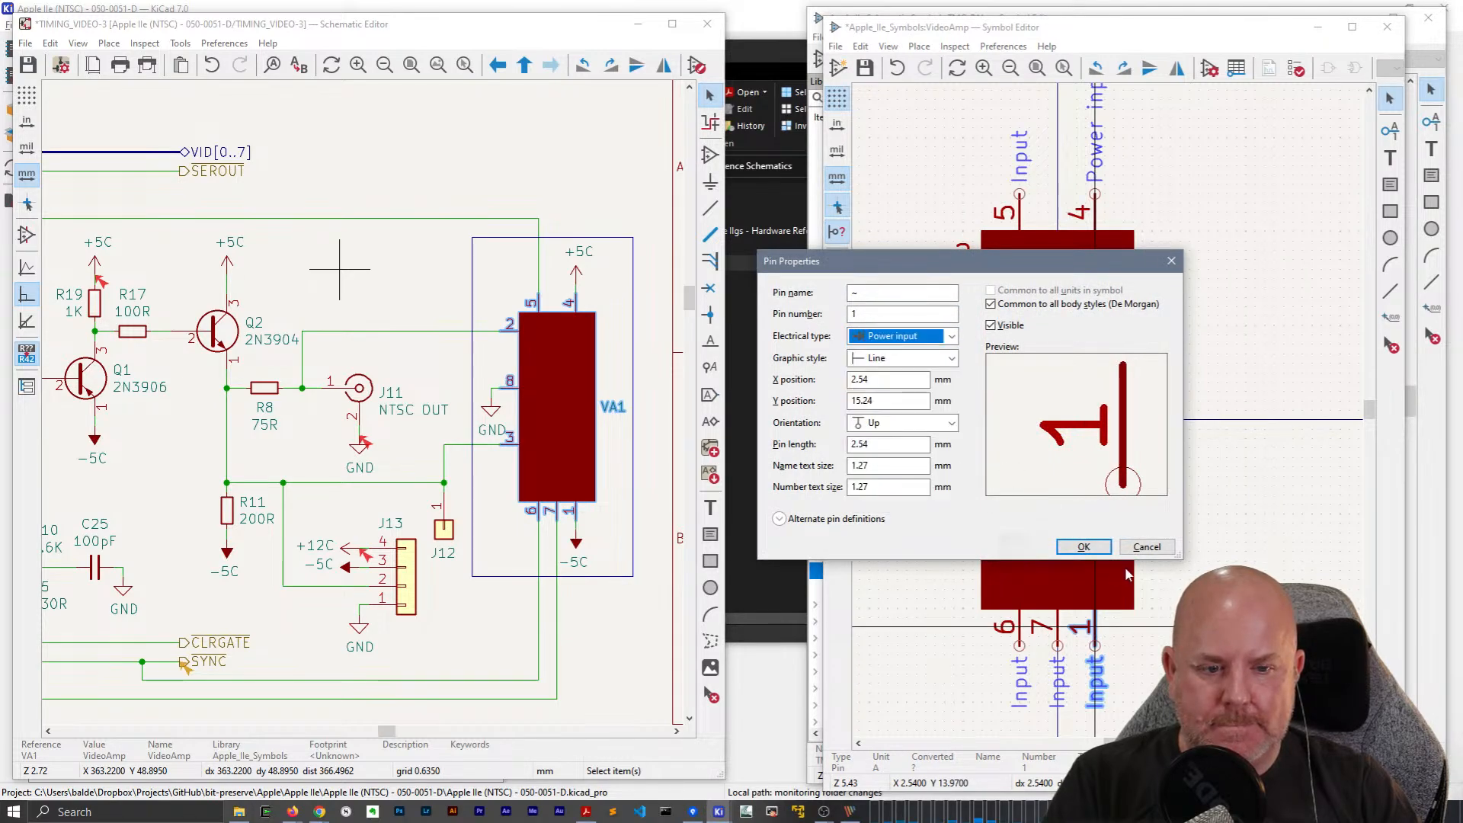
click(1084, 547)
Set the electrical type of VideoAmp pin 8, tied to GND in the schematic, to Power input.
click(962, 389)
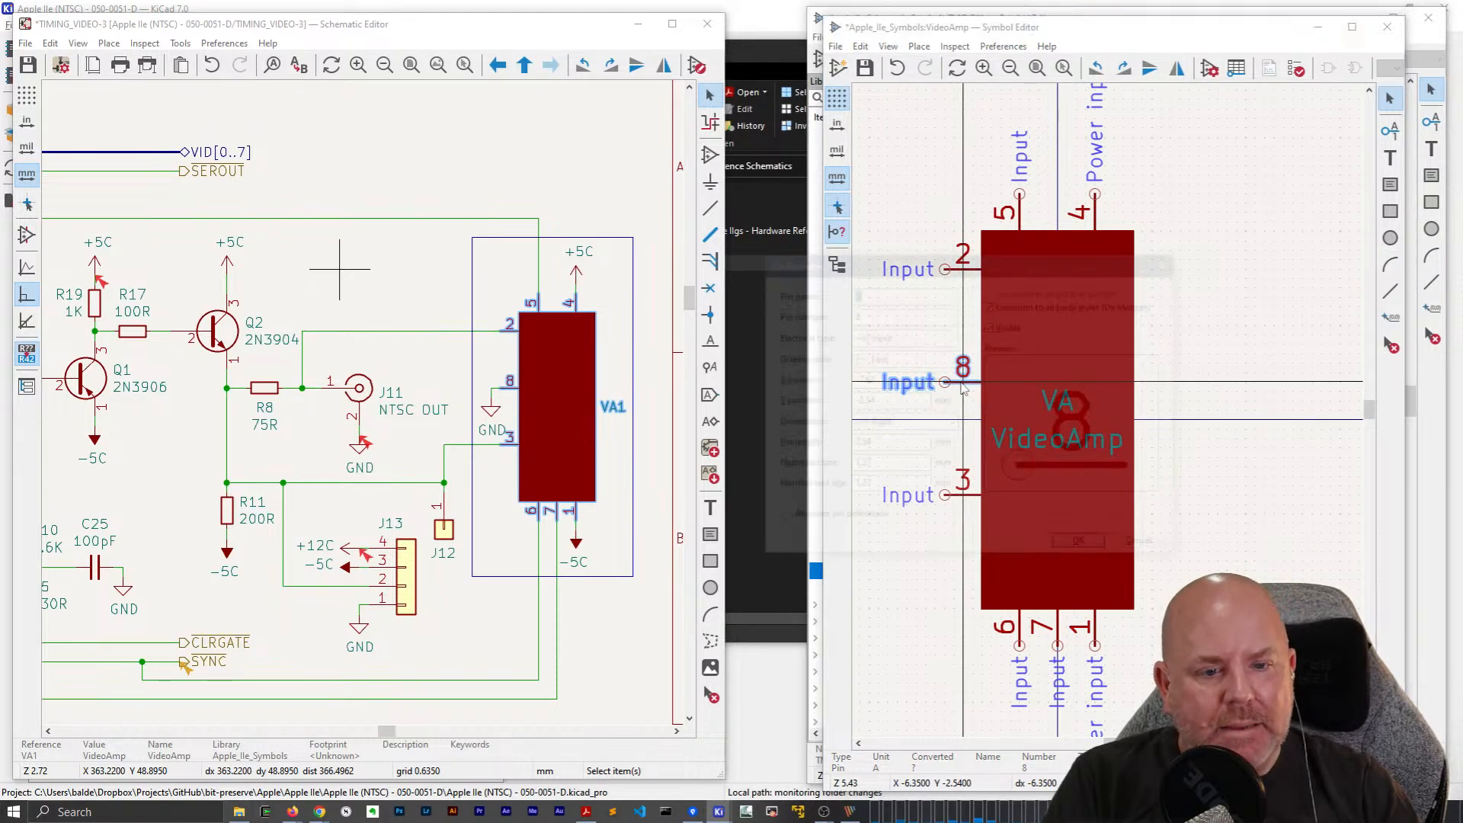
double_click(962, 388)
click(877, 336)
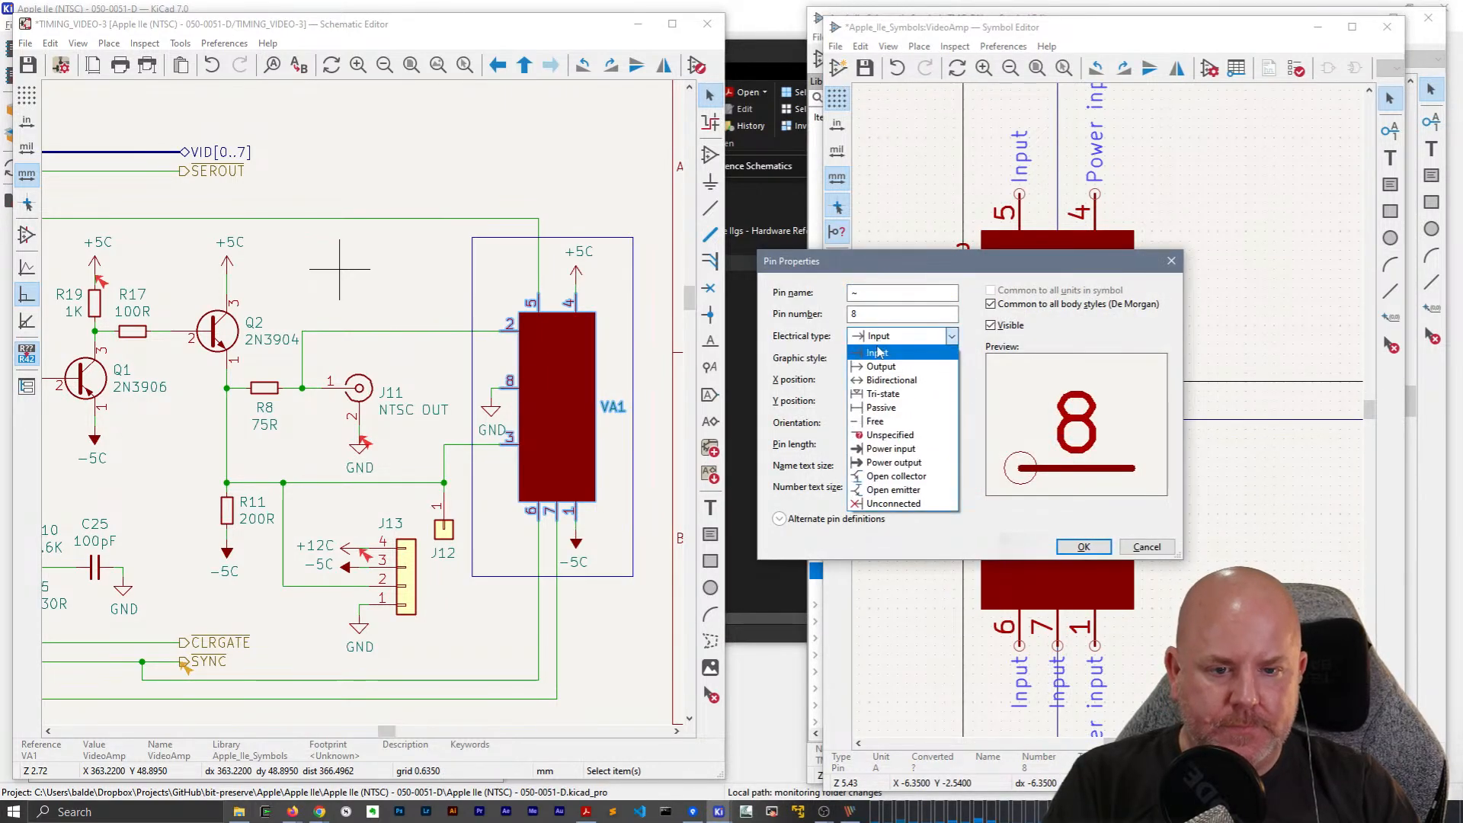
click(892, 448)
click(1079, 549)
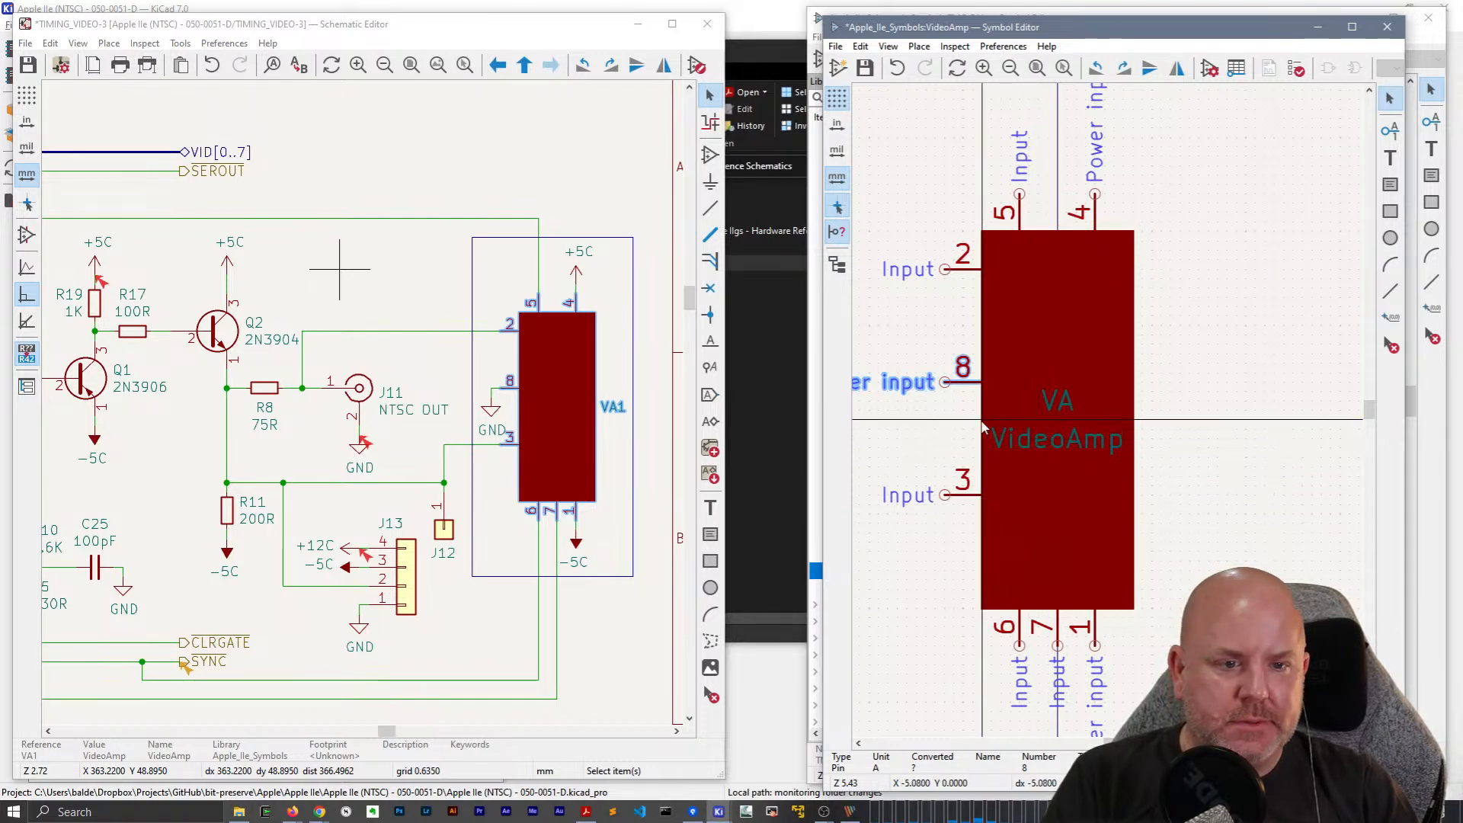
Check VA1's surrounding circuit in the schematic and set the electrical type of VideoAmp pin 2 to Output.
middle_drag(983, 427, 1082, 428)
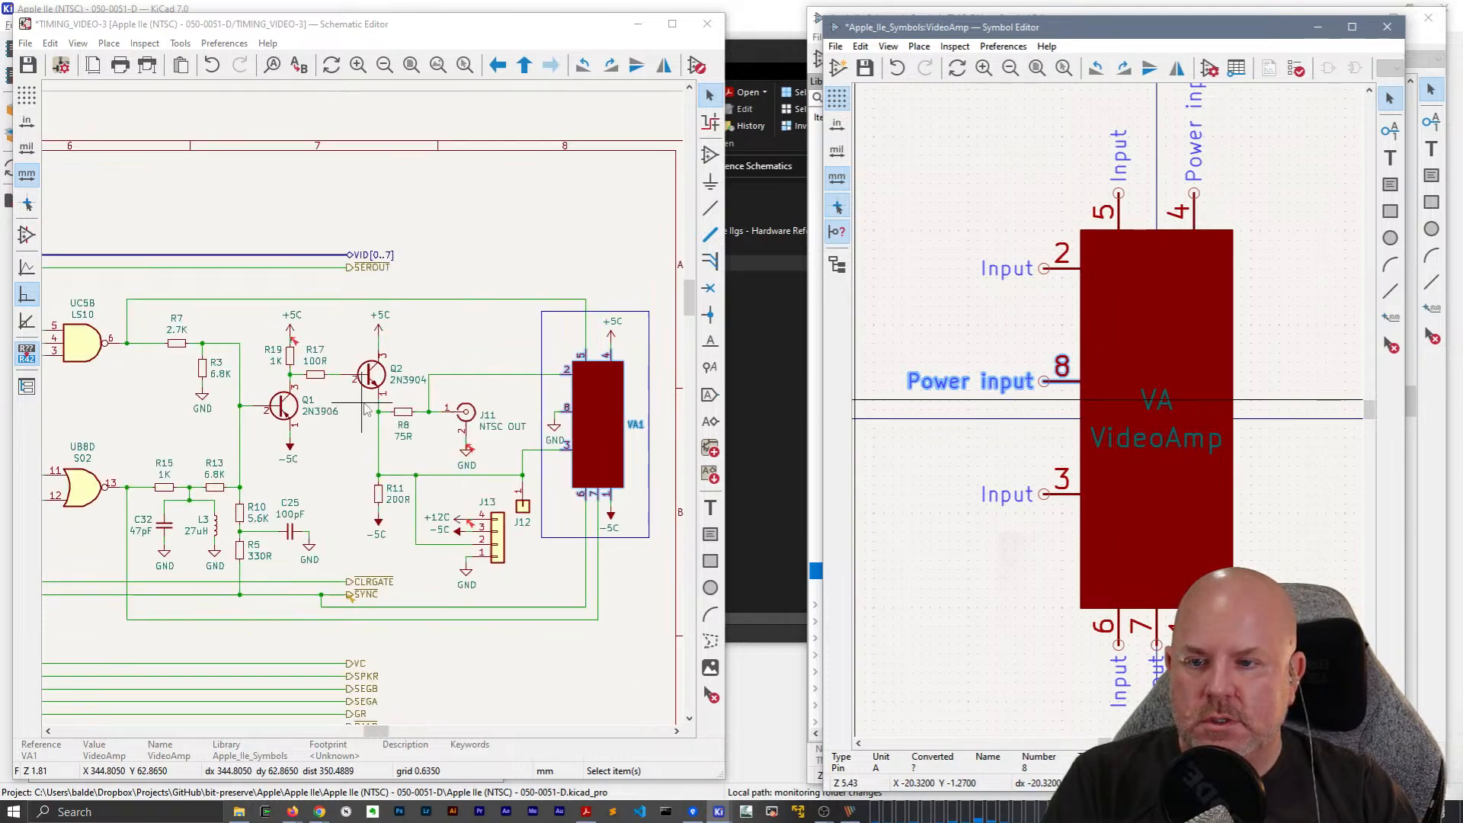
scroll(196, 431, down, 2)
middle_drag(399, 383, 629, 378)
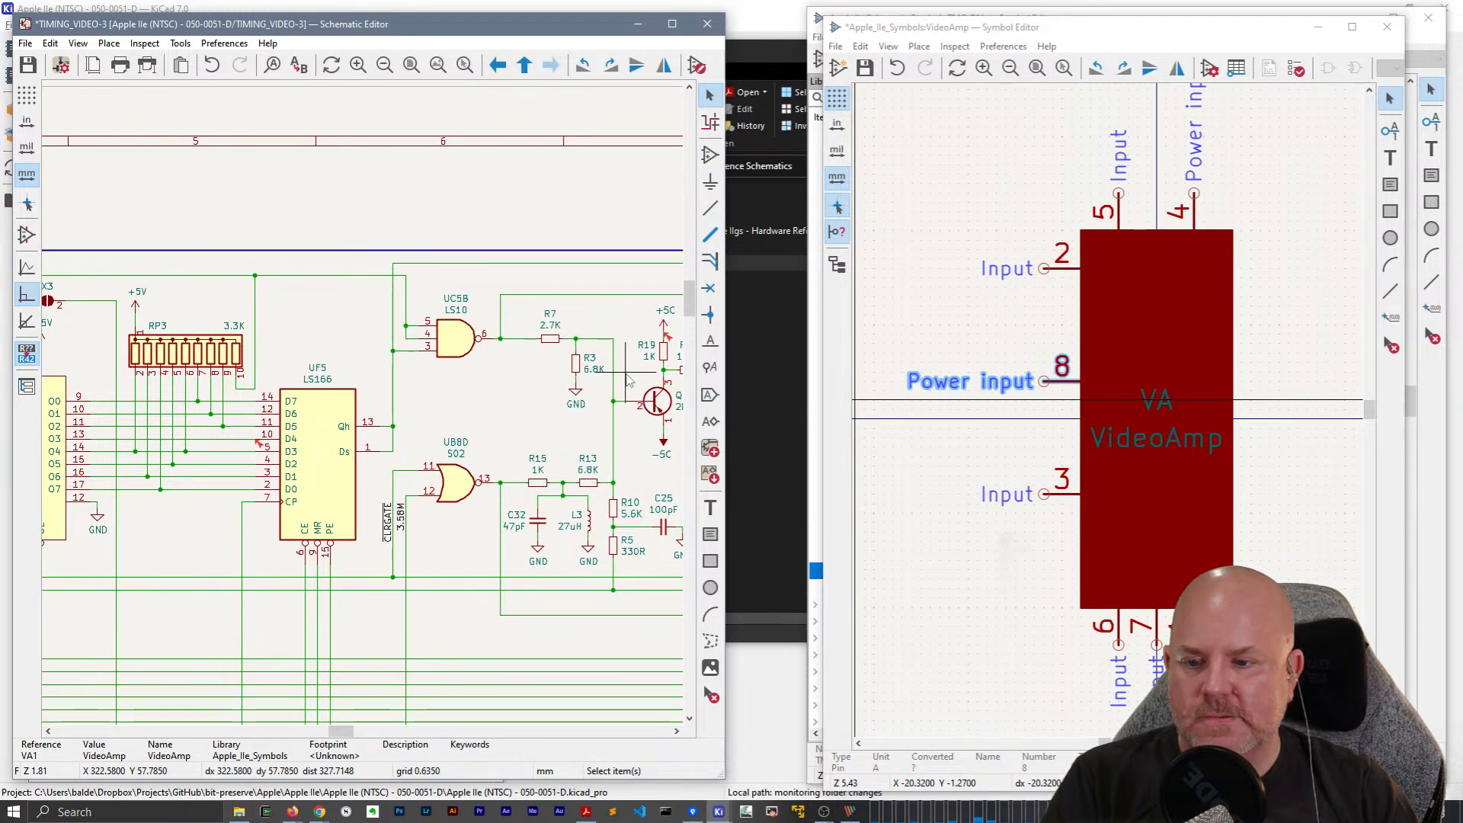
middle_drag(628, 378, 298, 389)
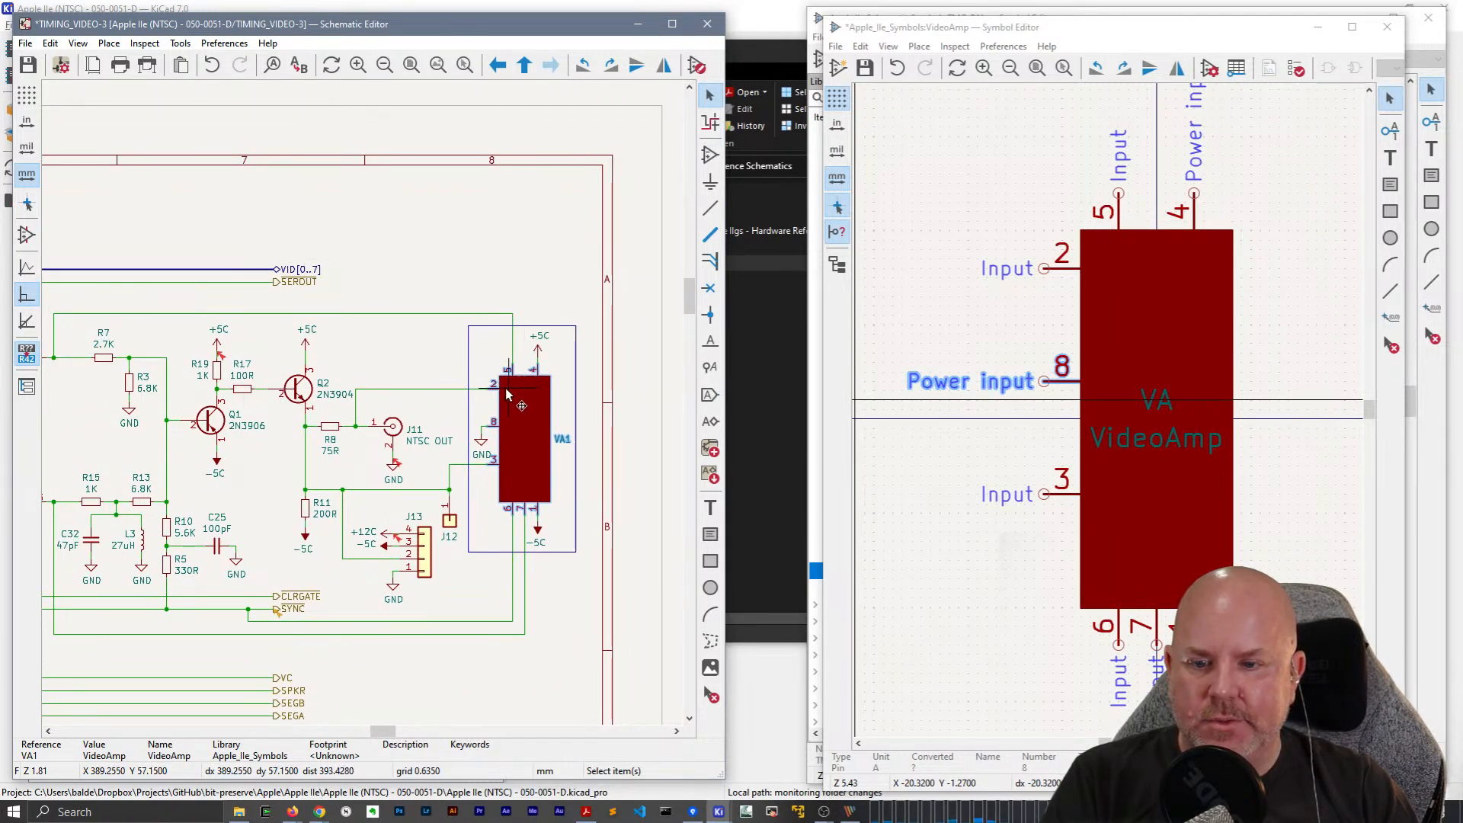
double_click(1048, 268)
click(904, 336)
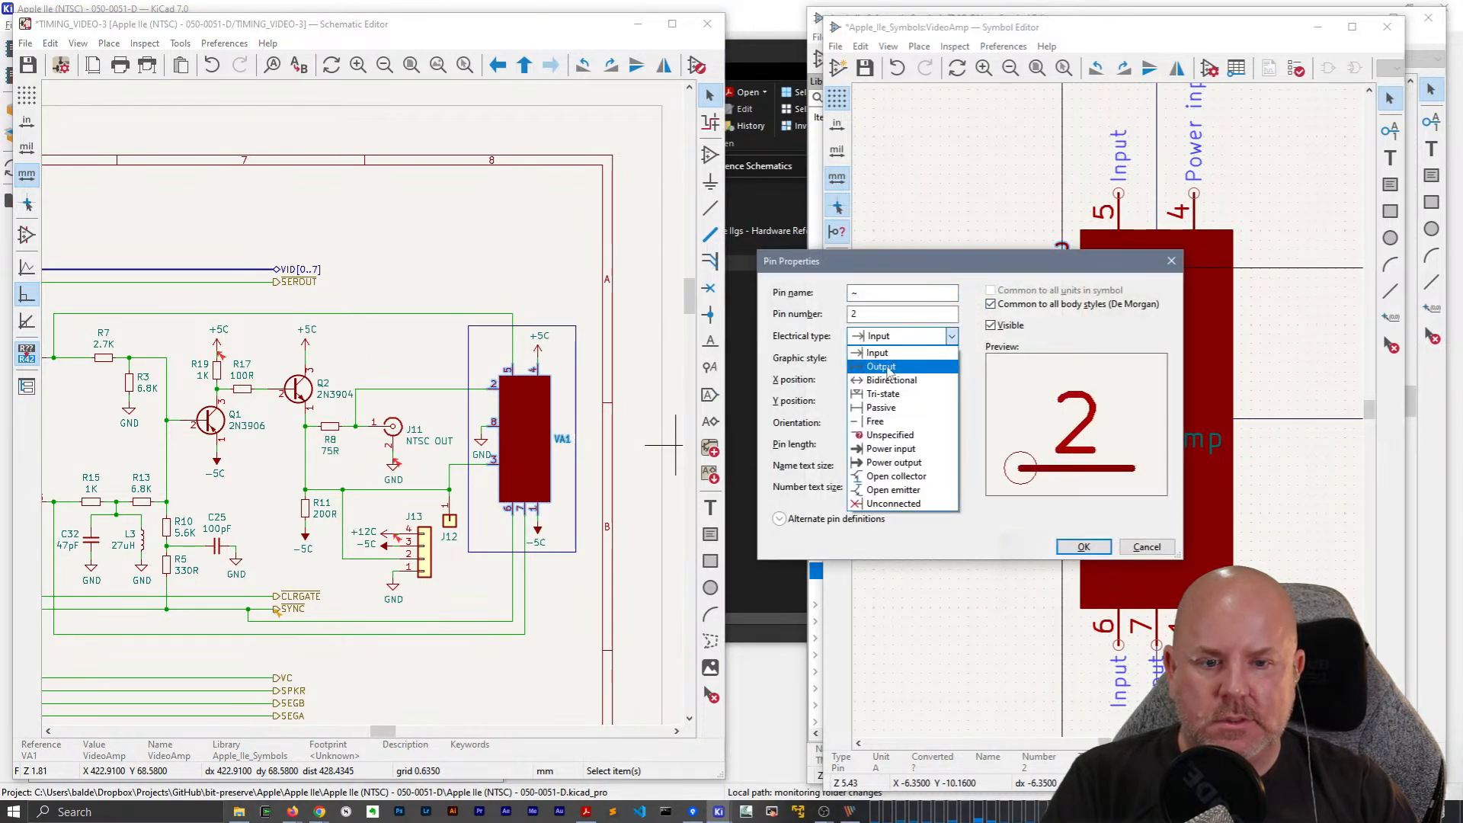
click(881, 367)
click(1083, 548)
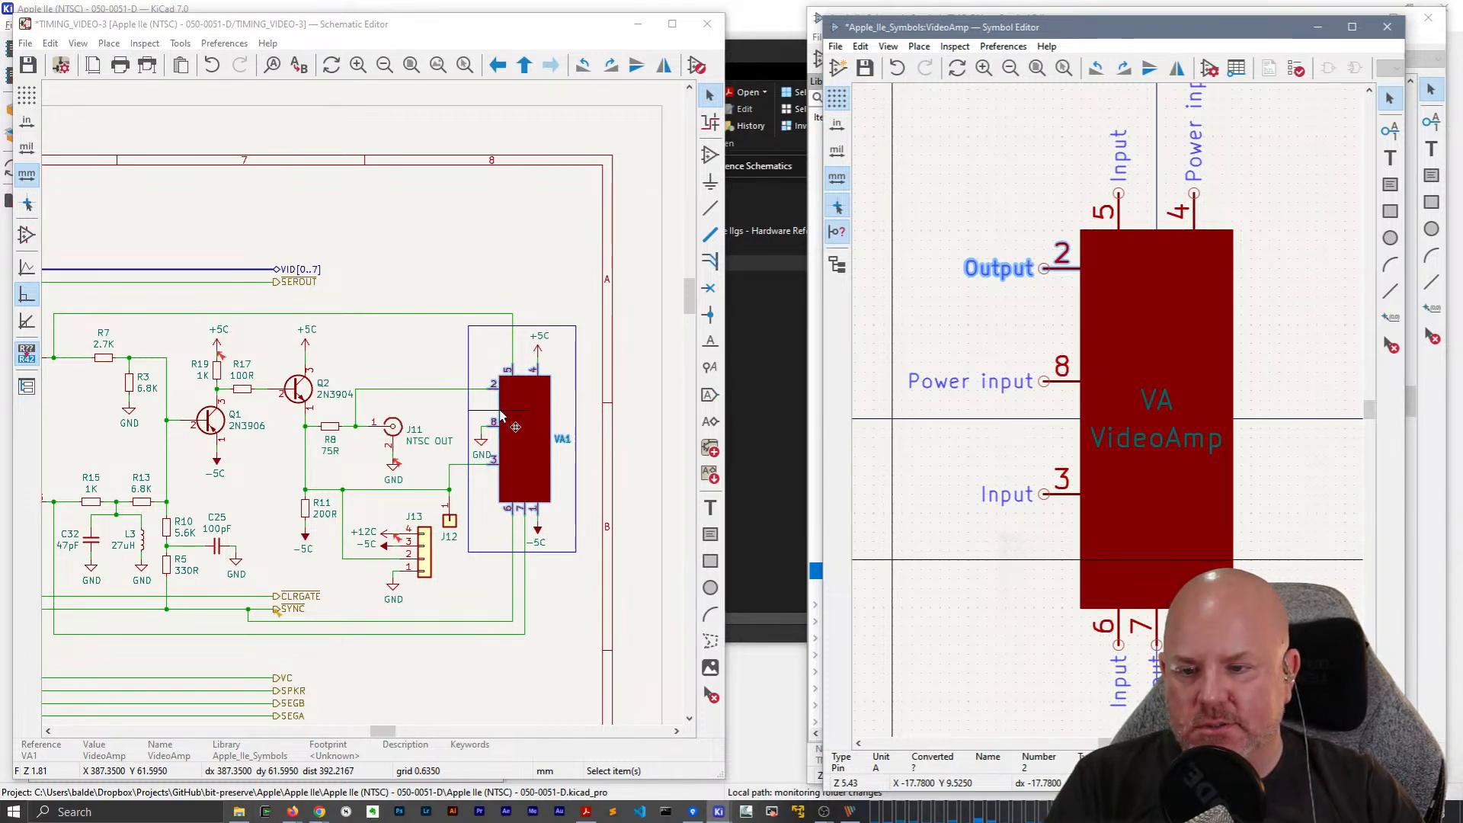
Recheck the NTSC output circuit around Q1 and Q2 and return VideoAmp pin 2's electrical type to Input.
middle_drag(381, 360, 500, 393)
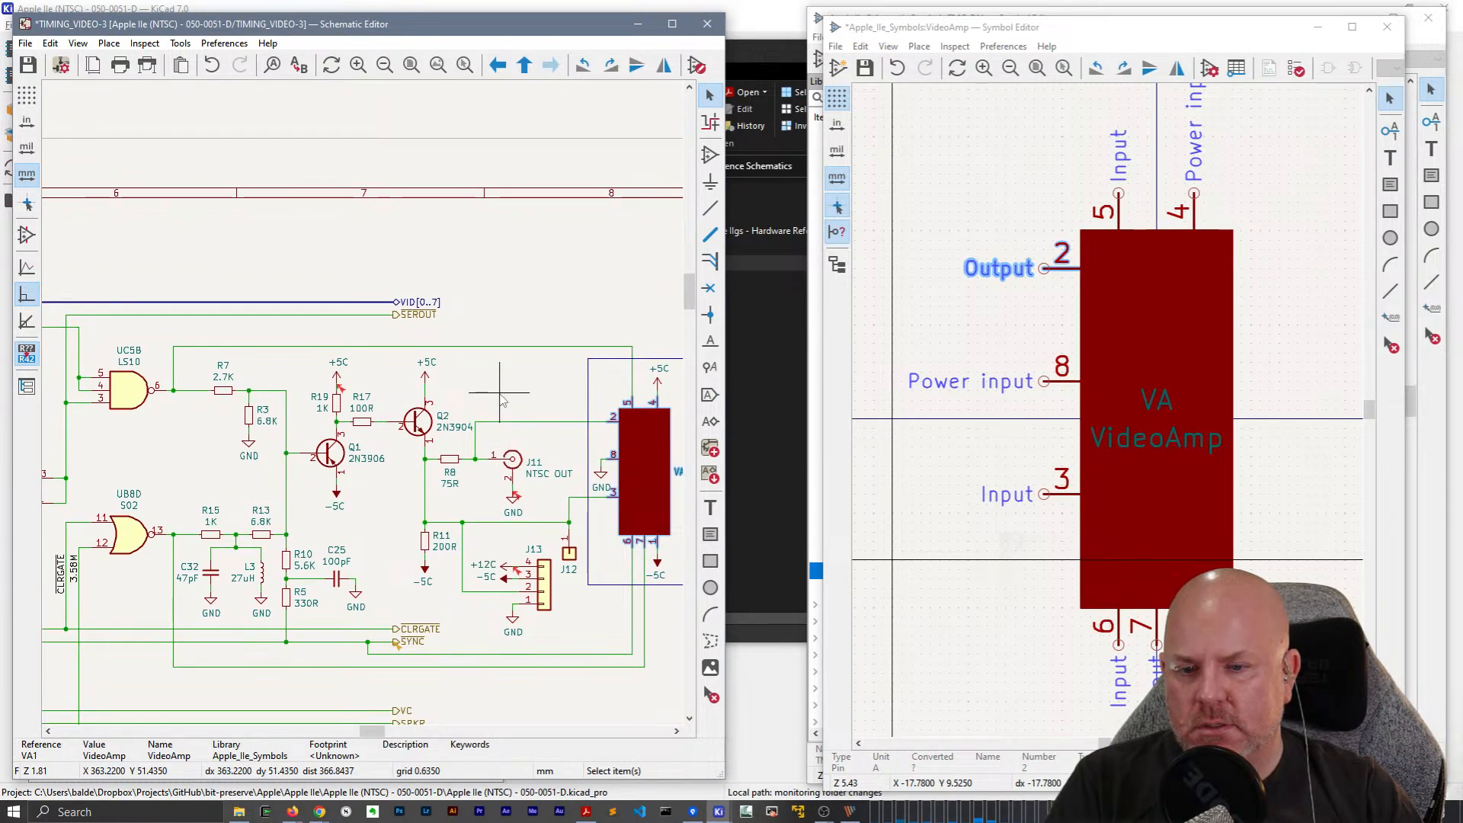
middle_drag(500, 393, 476, 397)
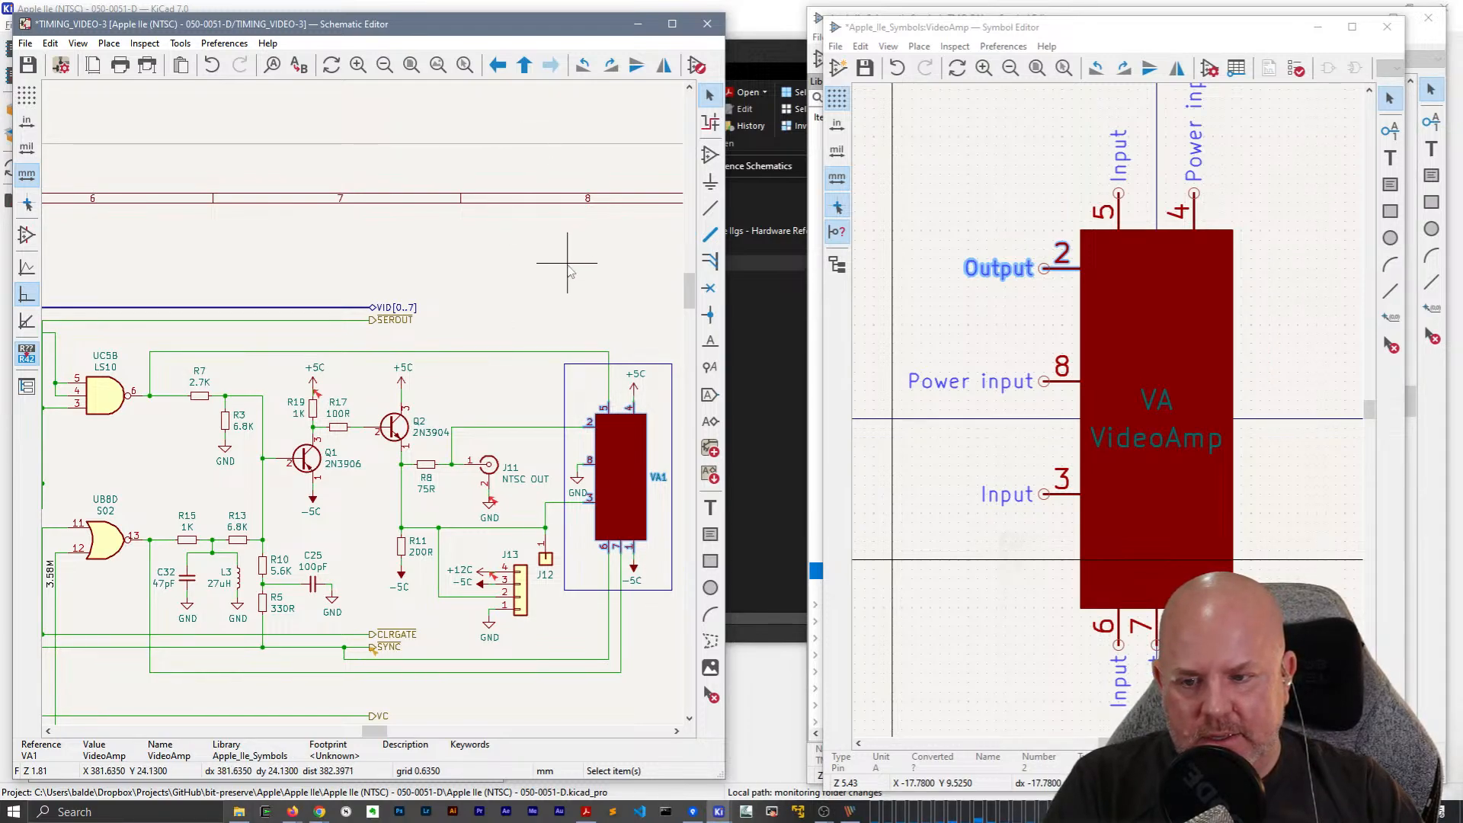
middle_drag(571, 262, 646, 233)
middle_drag(291, 262, 167, 251)
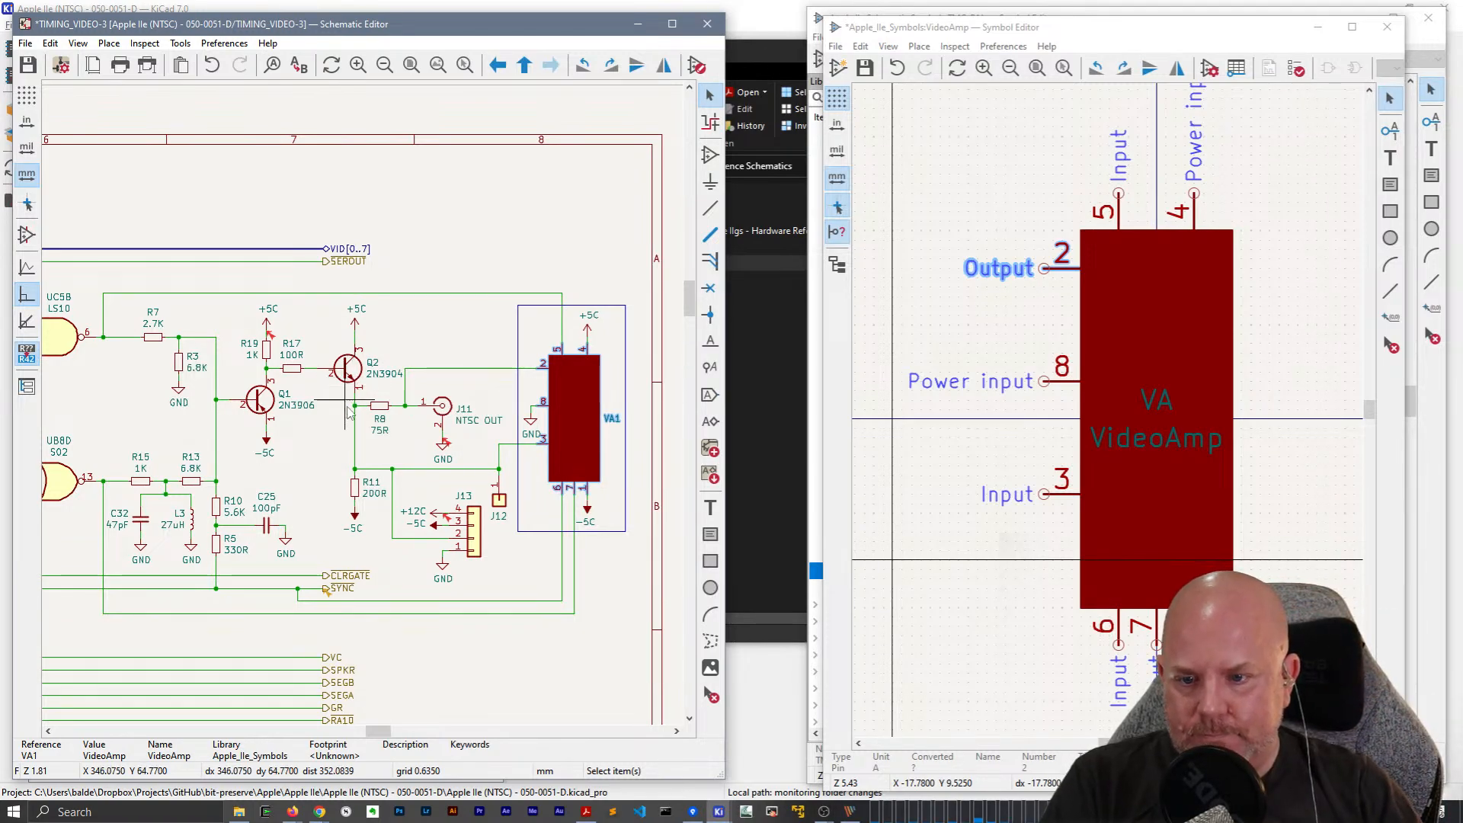
click(1063, 262)
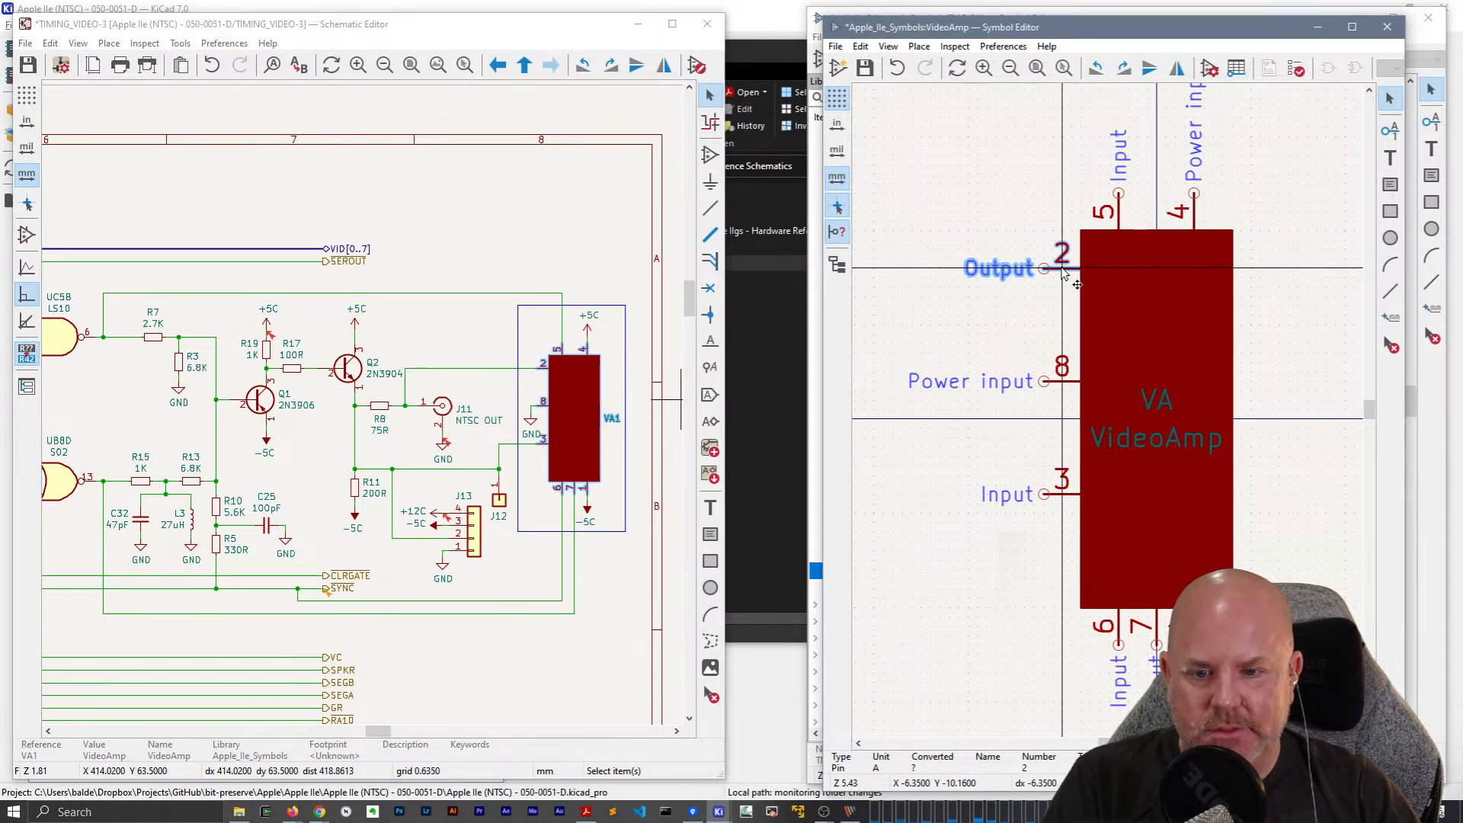
double_click(1065, 275)
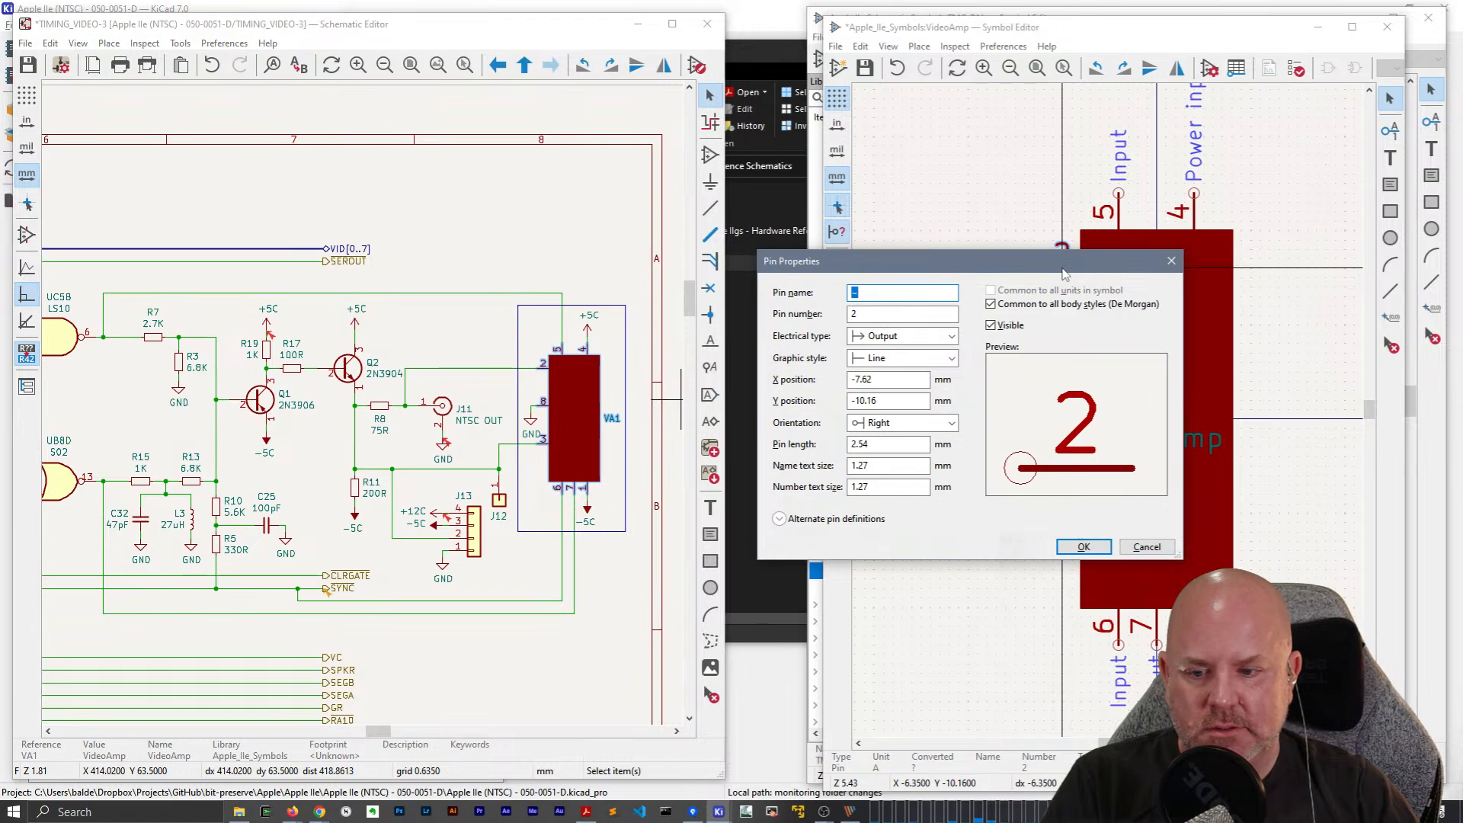
click(903, 343)
click(907, 351)
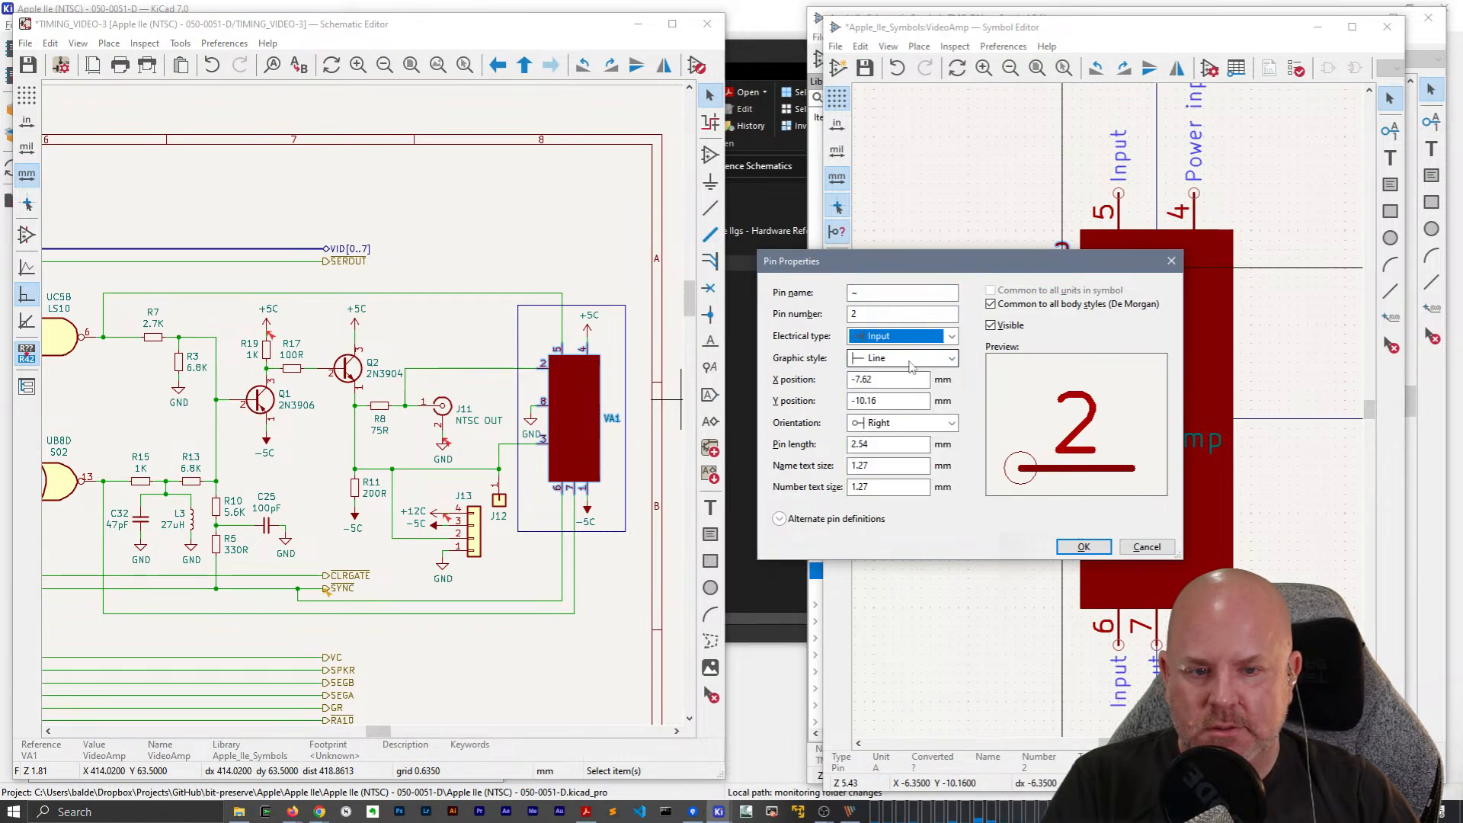
click(1083, 547)
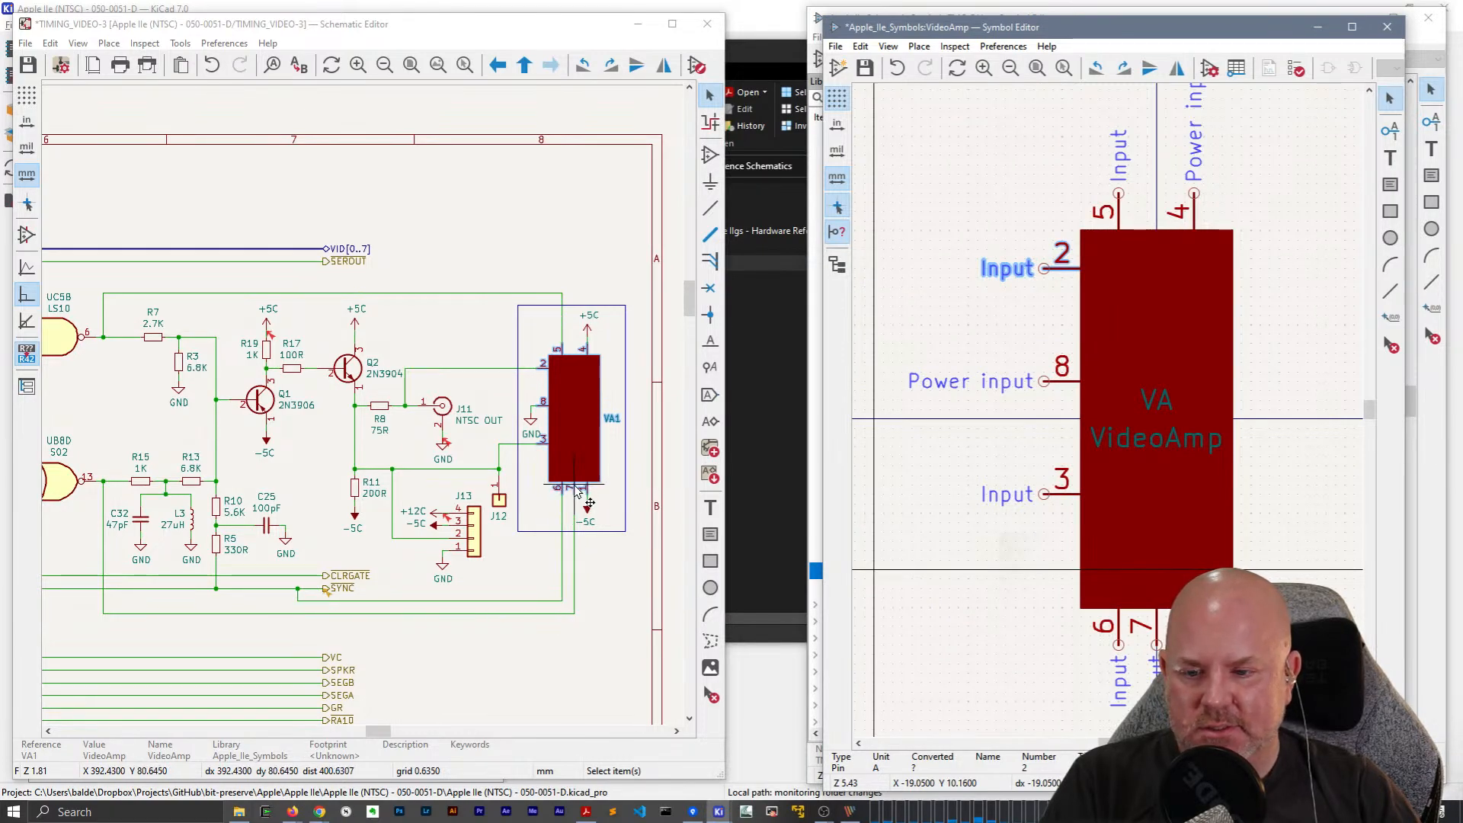
Trace the nets feeding VA1's remaining pins back through the logic gates, shift register UF5 and IOU on the timing schematic.
middle_drag(253, 473, 680, 401)
middle_drag(70, 376, 600, 409)
scroll(601, 409, down, 2)
scroll(235, 461, up, 2)
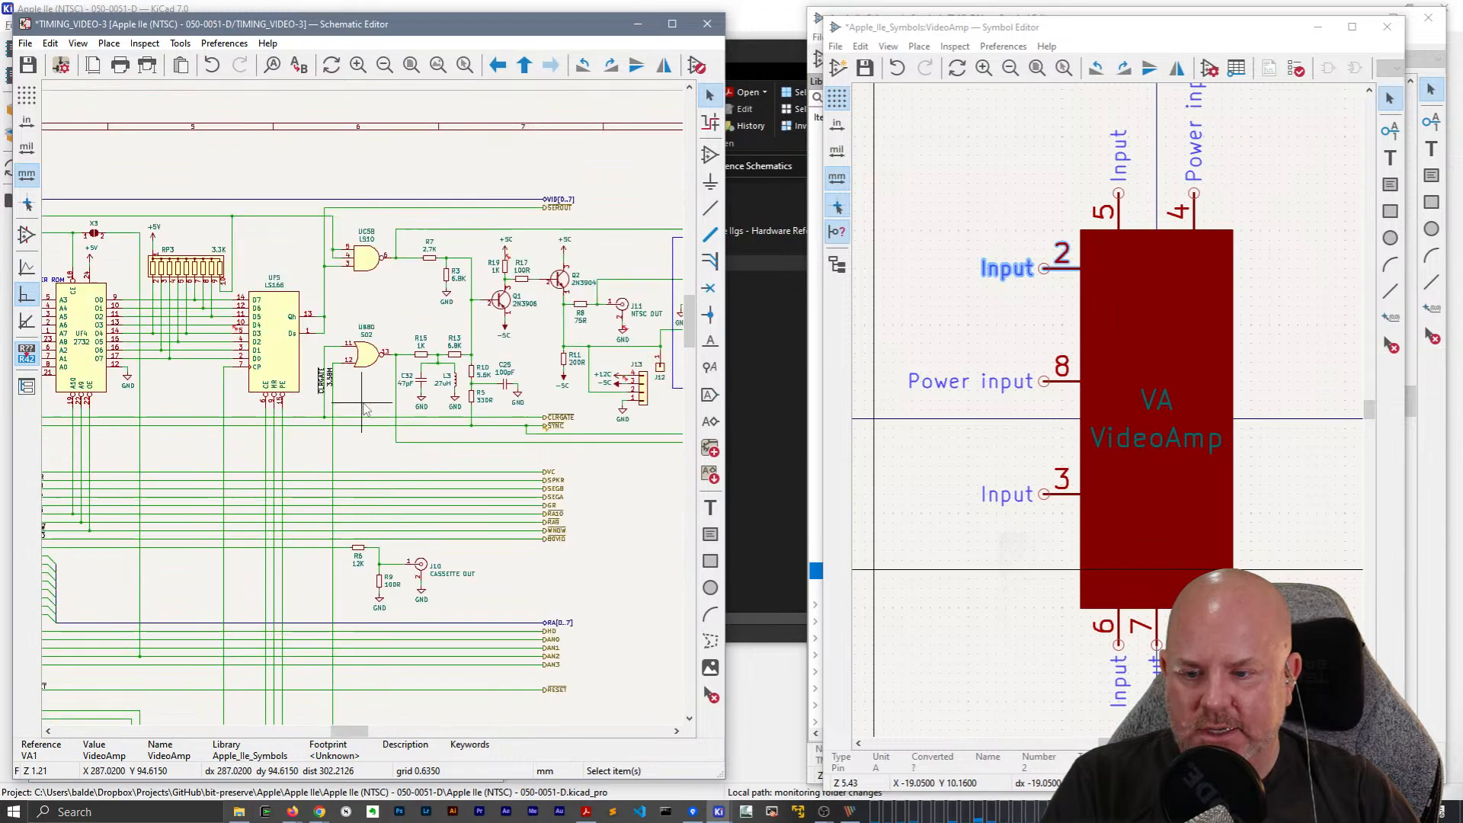
middle_drag(187, 405, 621, 381)
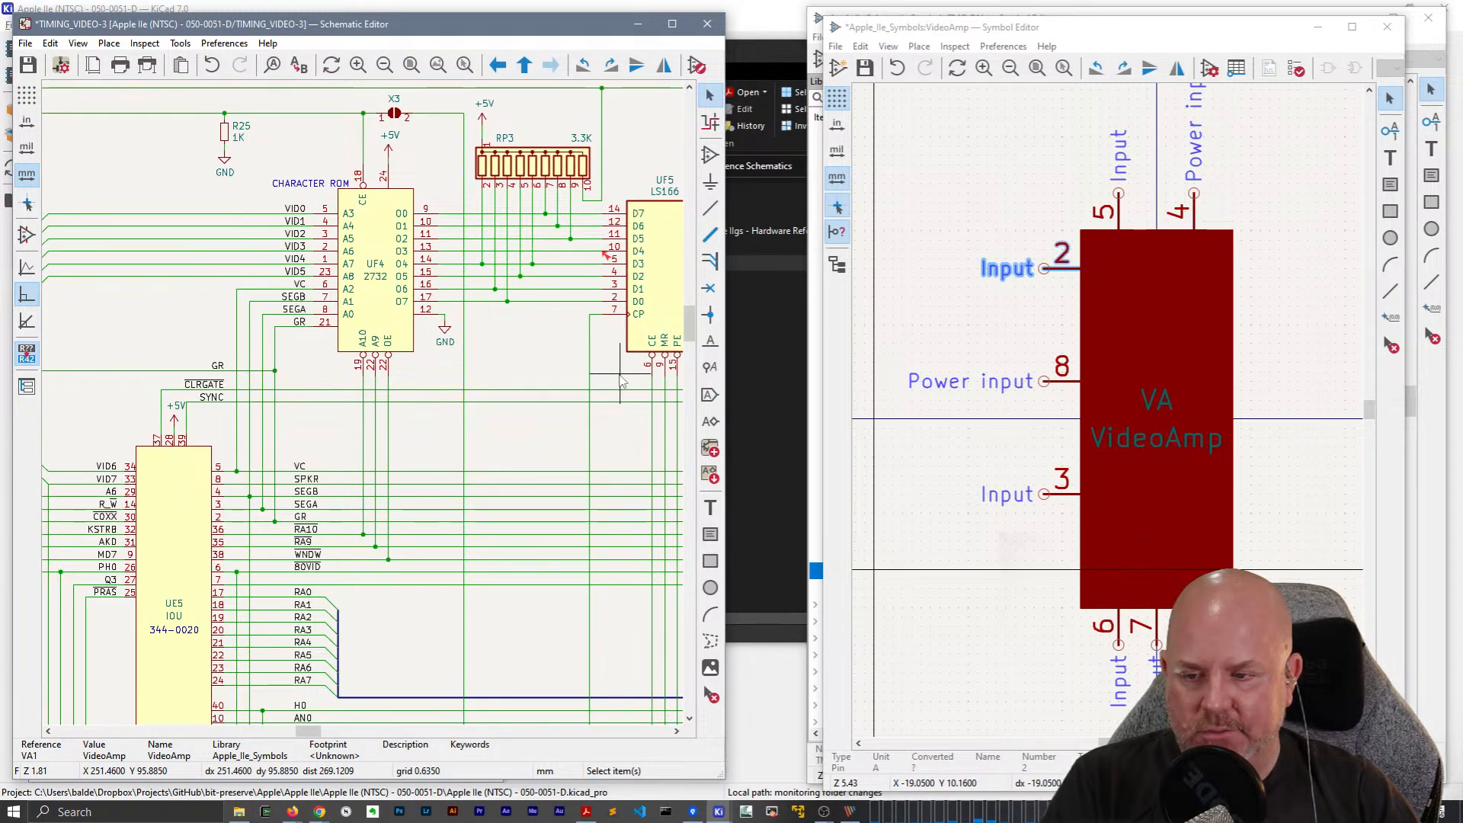
middle_drag(620, 375, 192, 359)
middle_drag(611, 337, 480, 413)
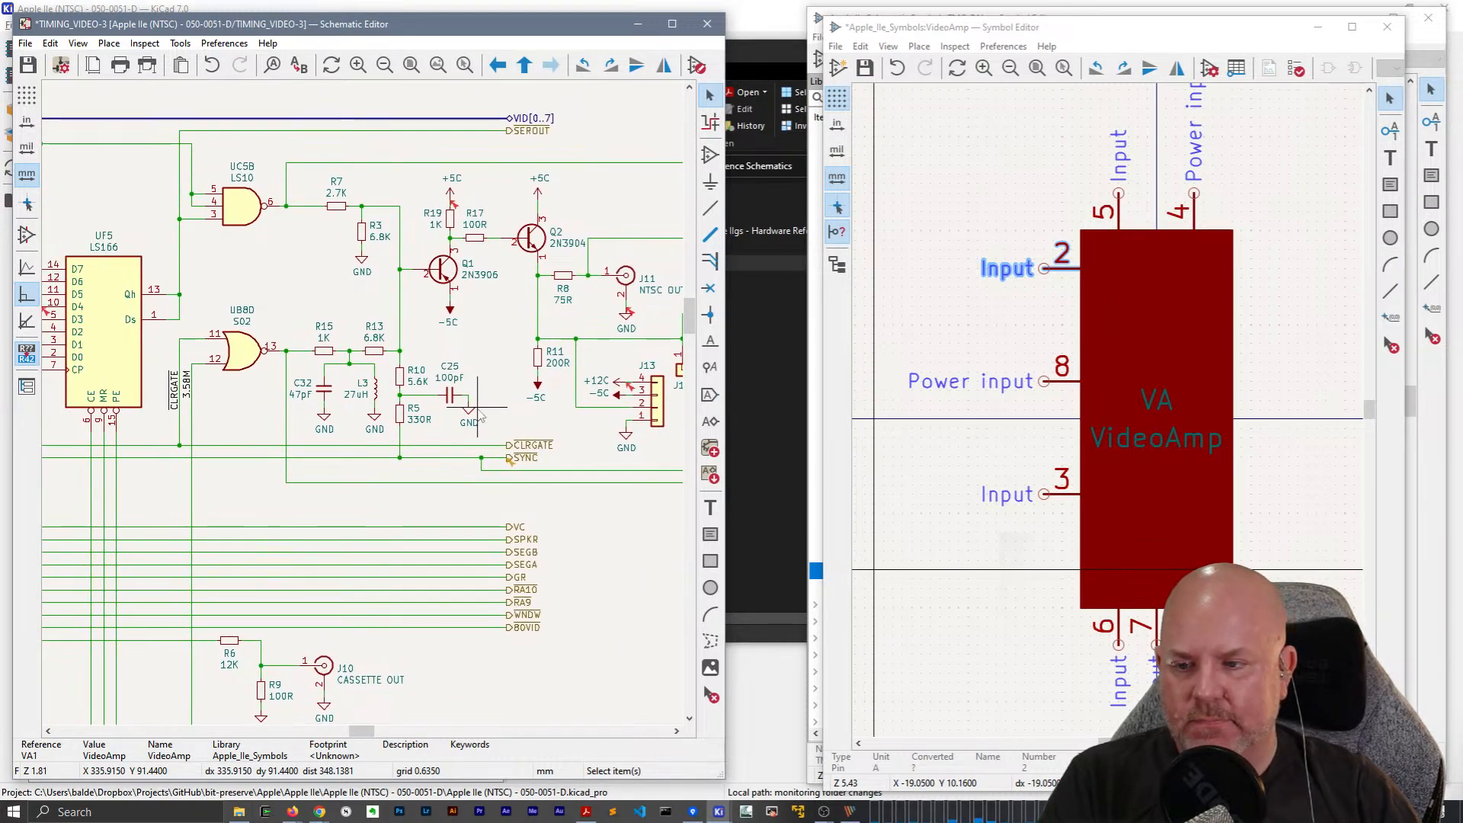
middle_drag(508, 337, 364, 342)
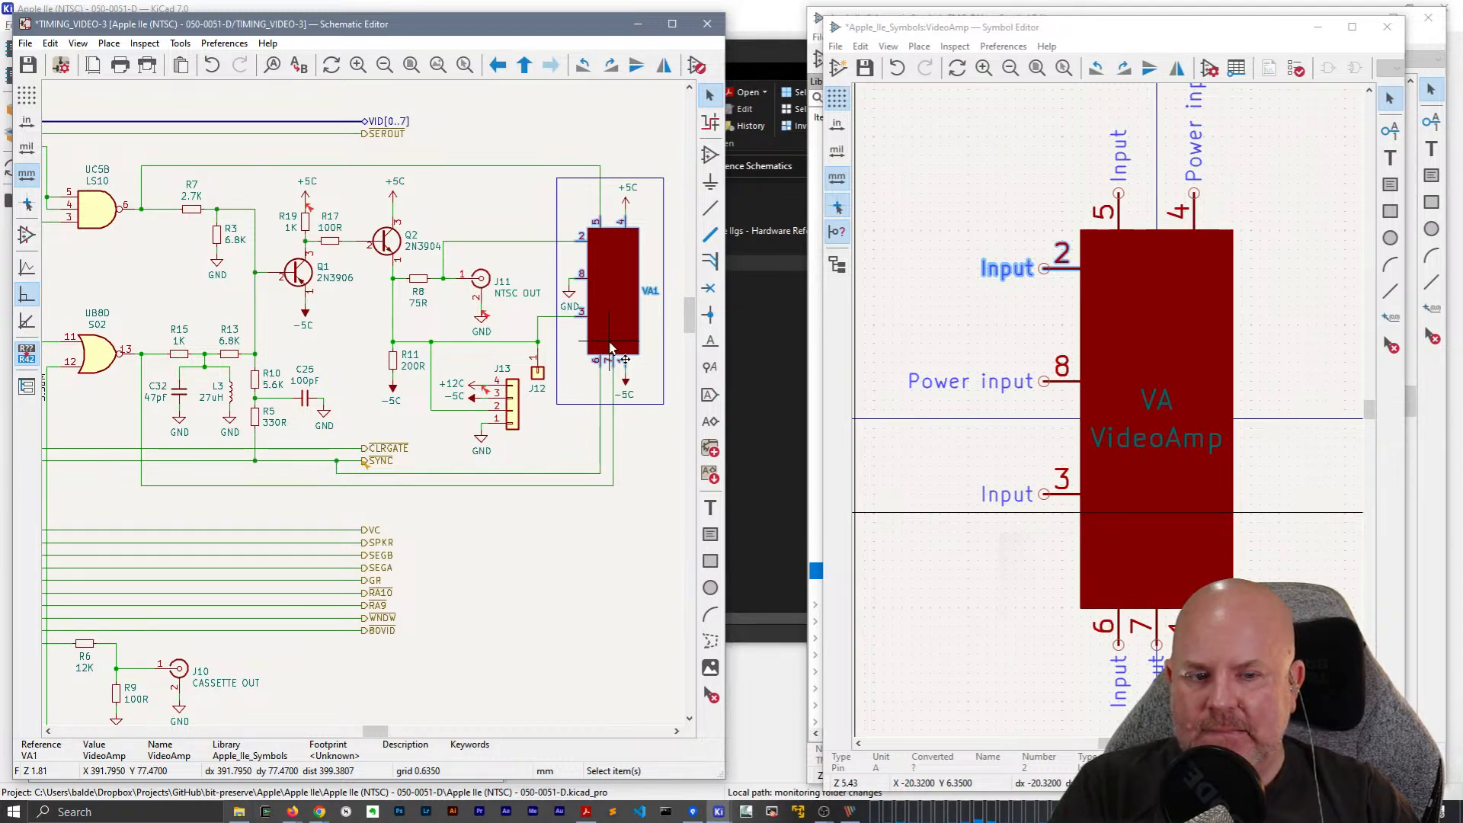
scroll(610, 347, down, 1)
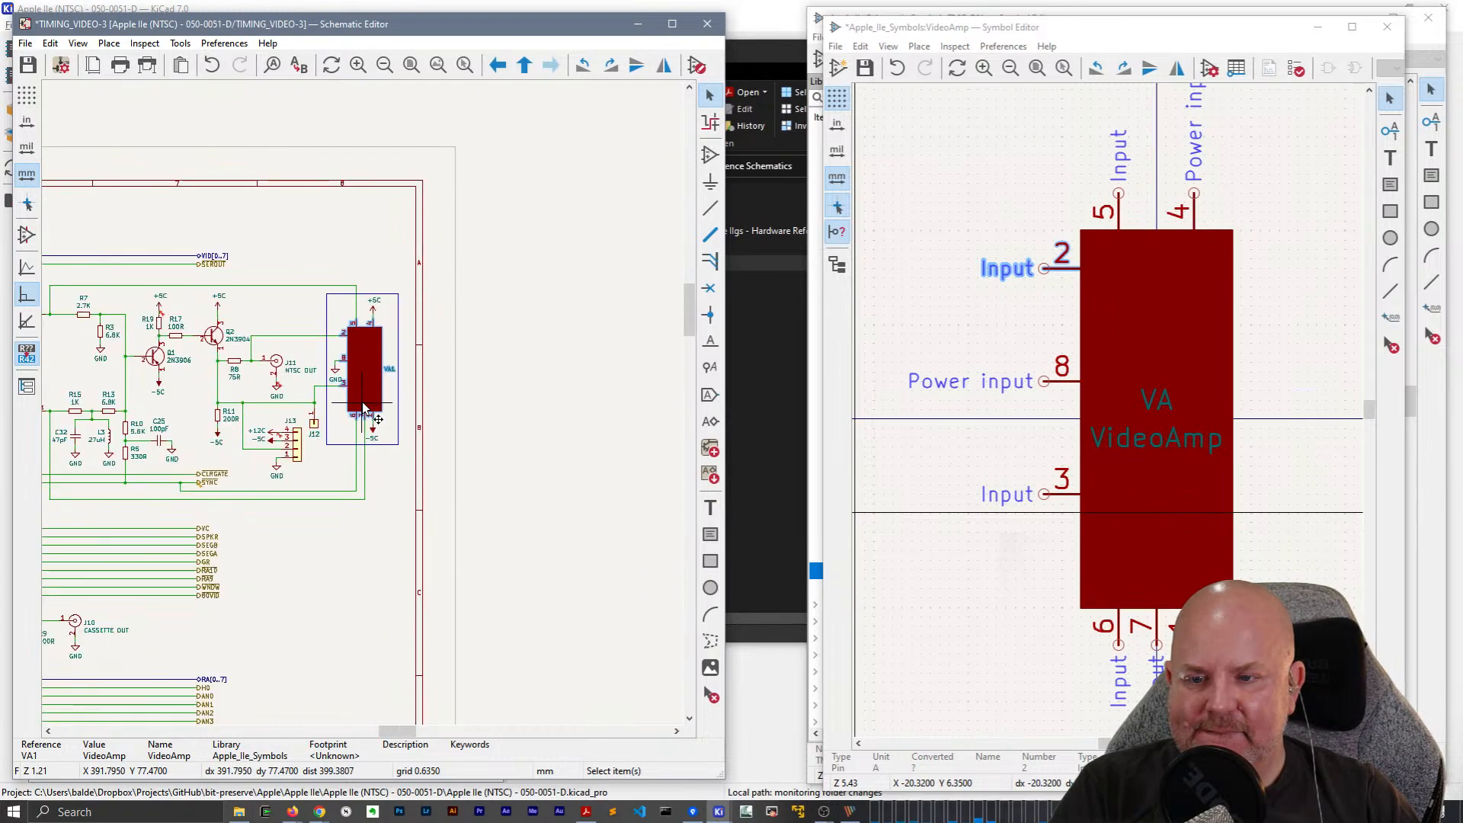
scroll(363, 408, up, 1)
middle_drag(260, 348, 398, 331)
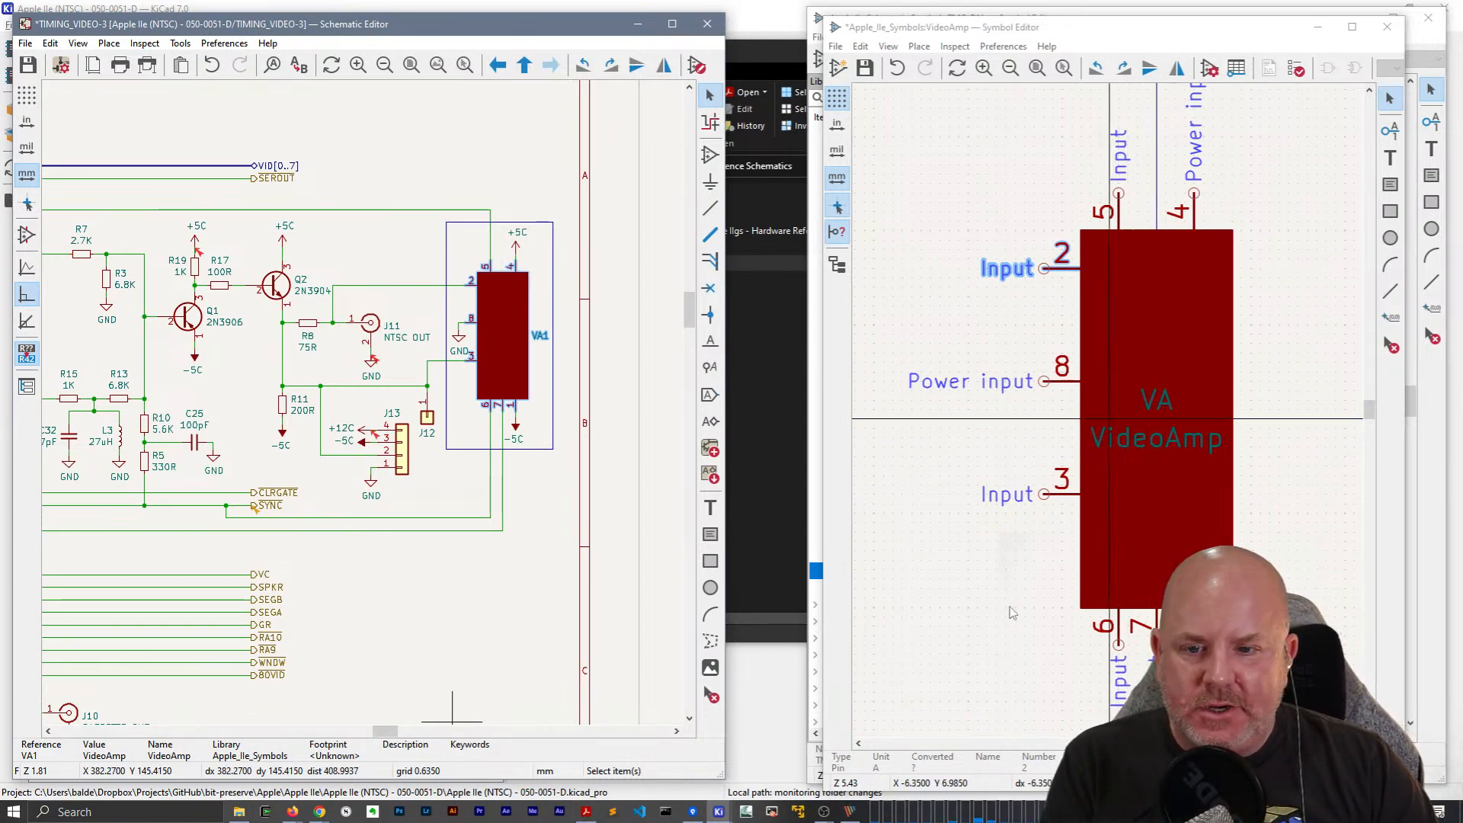
Switch to the Apple IIe Technical Reference Manual PDF and look through the Hardware Implementation chapter for video circuit information.
click(588, 809)
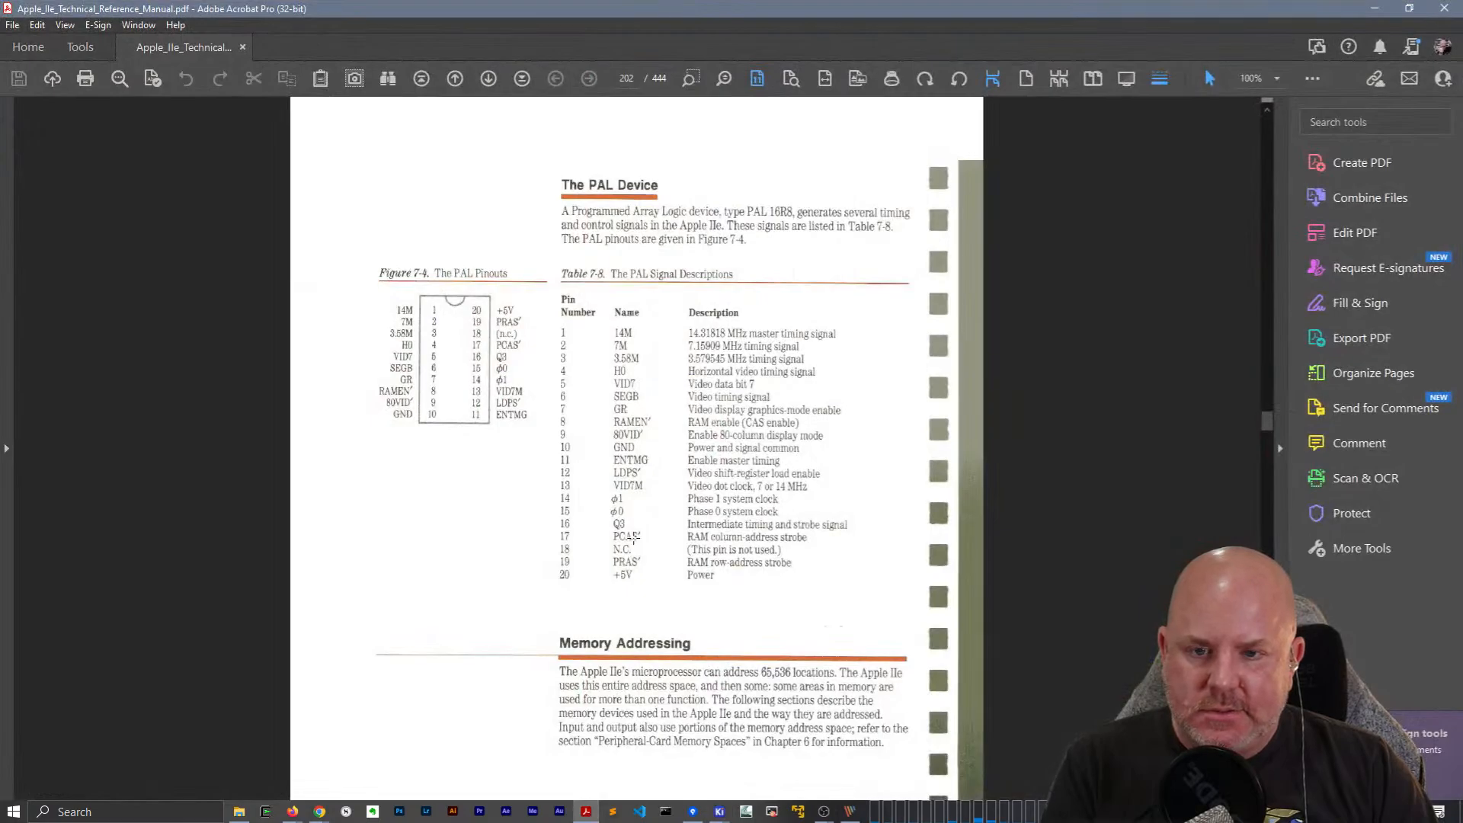
scroll(634, 538, down, 5)
mouse_move(1262, 425)
mouse_down()
mouse_move(1258, 512)
mouse_move(1245, 421)
mouse_up()
scroll(913, 453, down, 4)
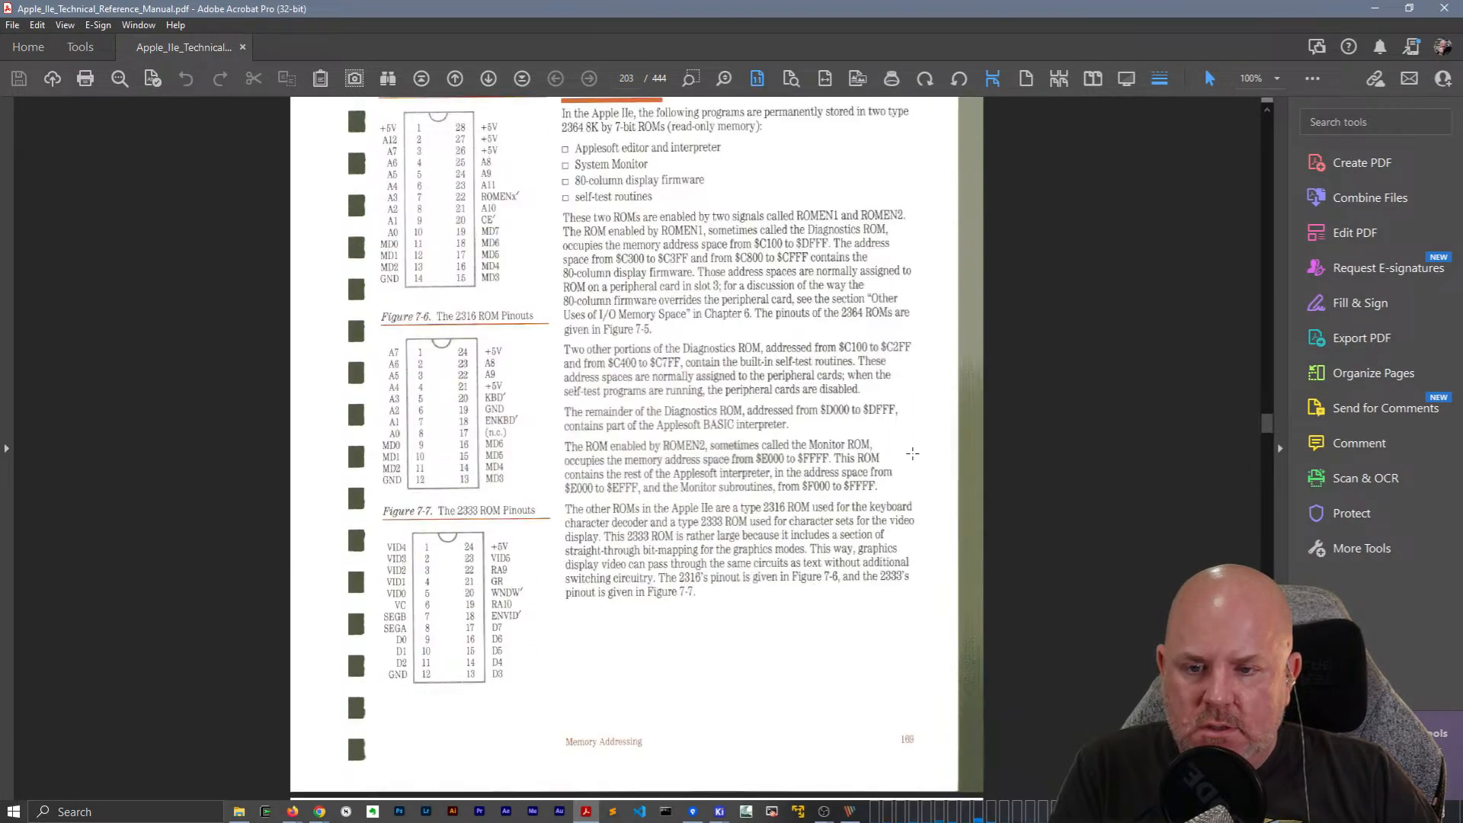
scroll(823, 388, up, 12)
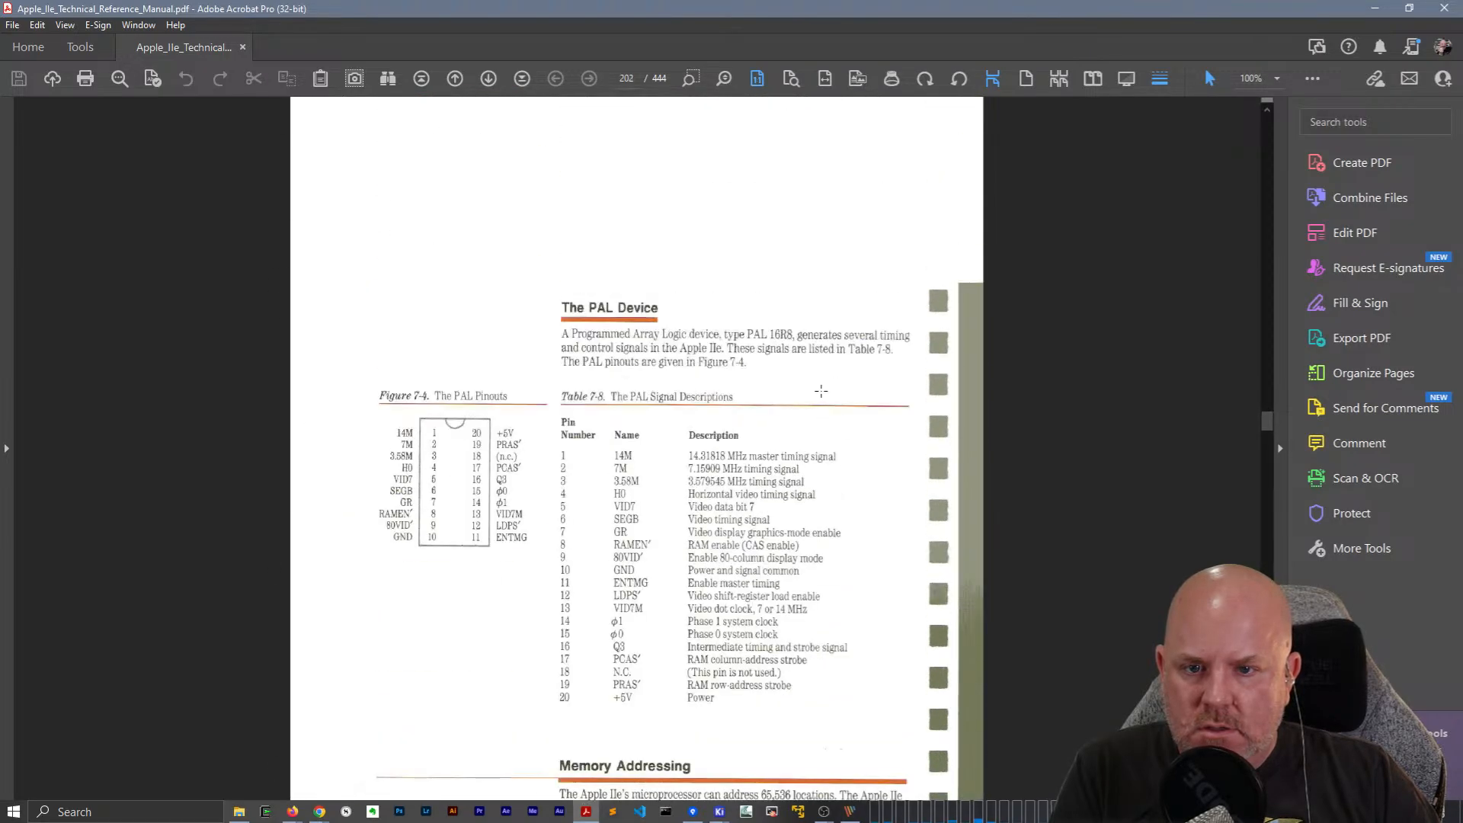
scroll(809, 385, down, 5)
scroll(808, 382, up, 15)
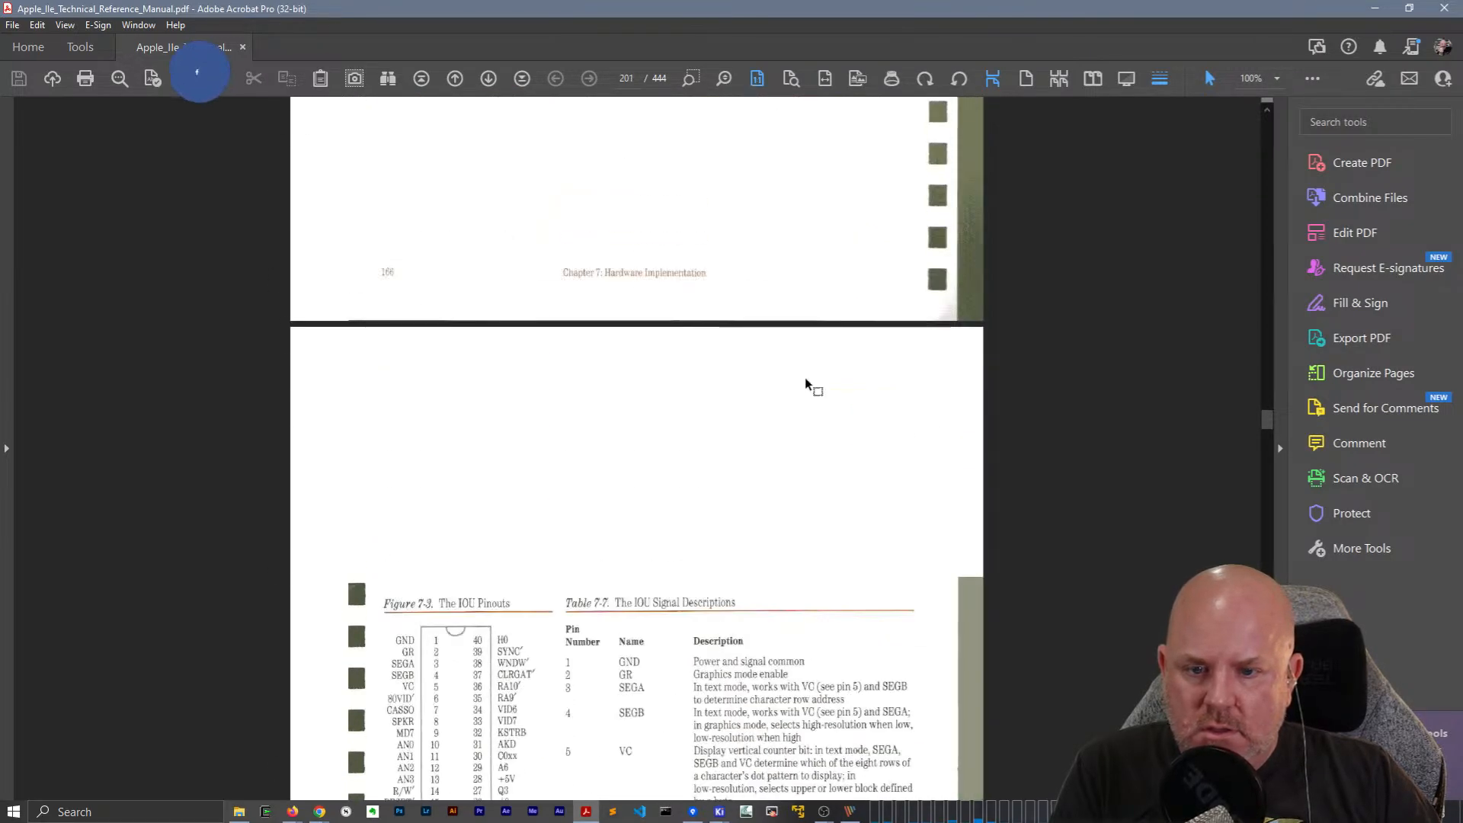
scroll(765, 351, up, 14)
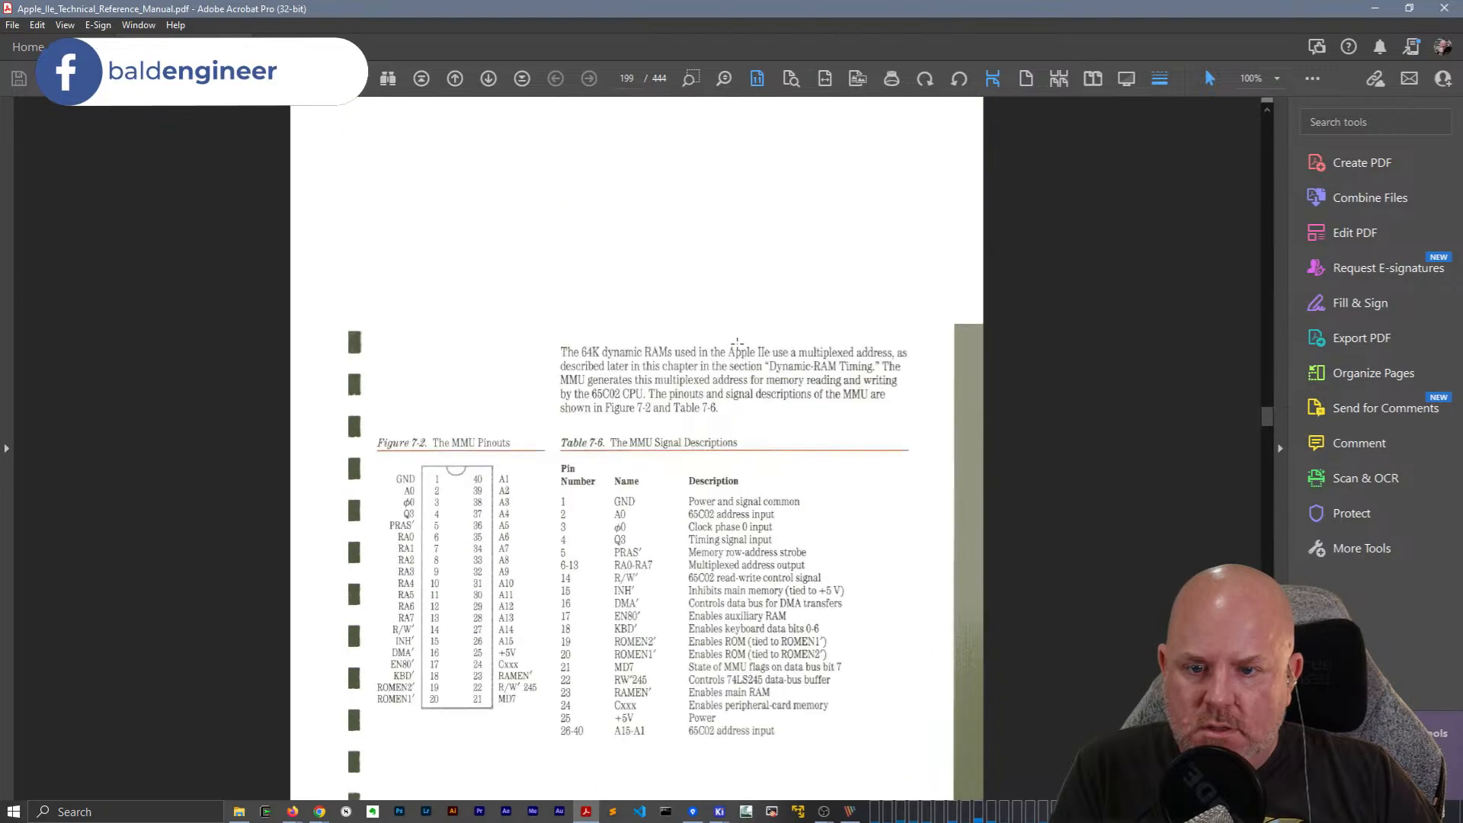
scroll(736, 335, up, 20)
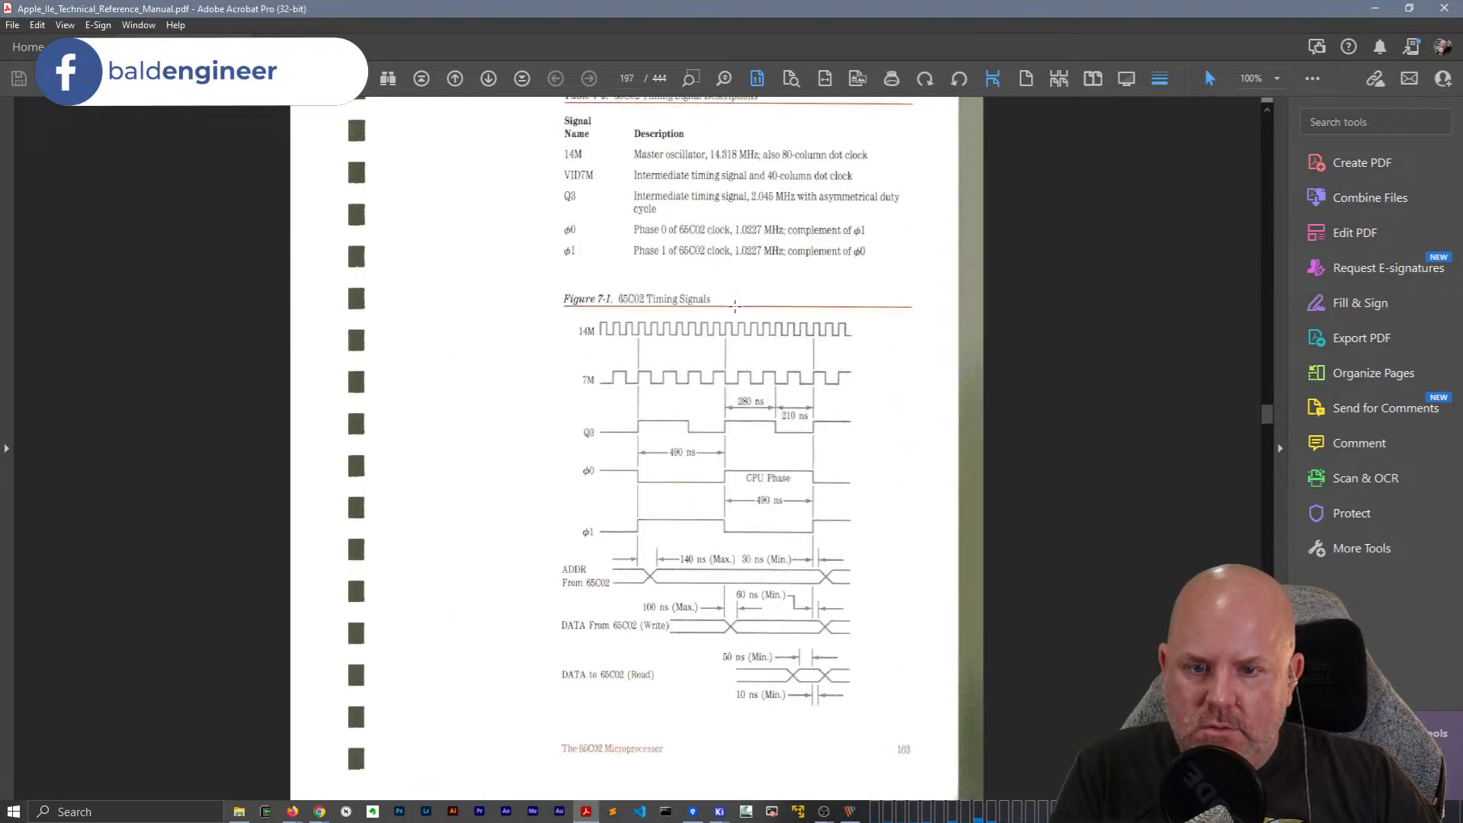
scroll(754, 305, up, 6)
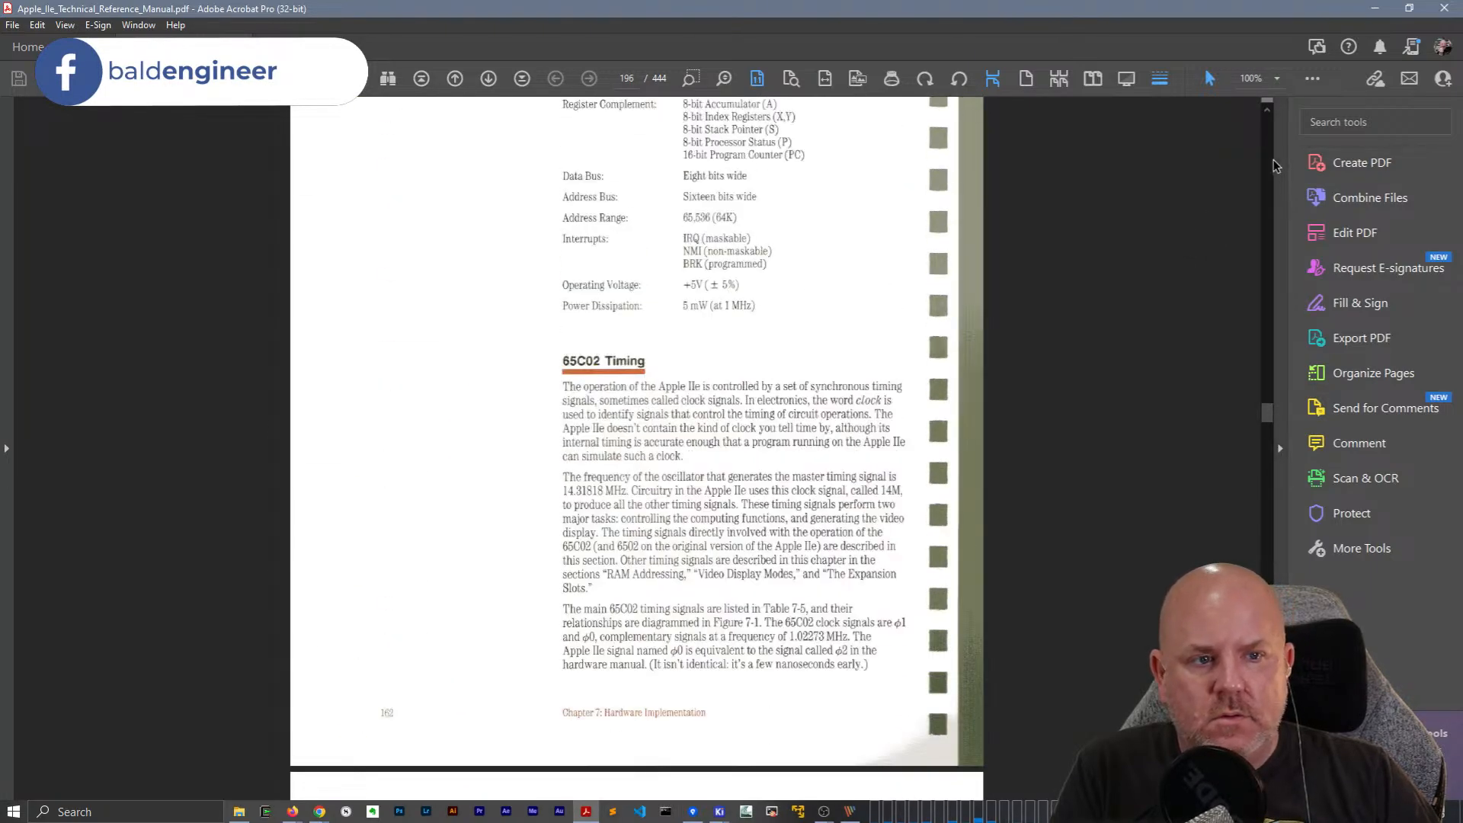
scroll(1271, 167, up, 8)
scroll(1271, 168, up, 20)
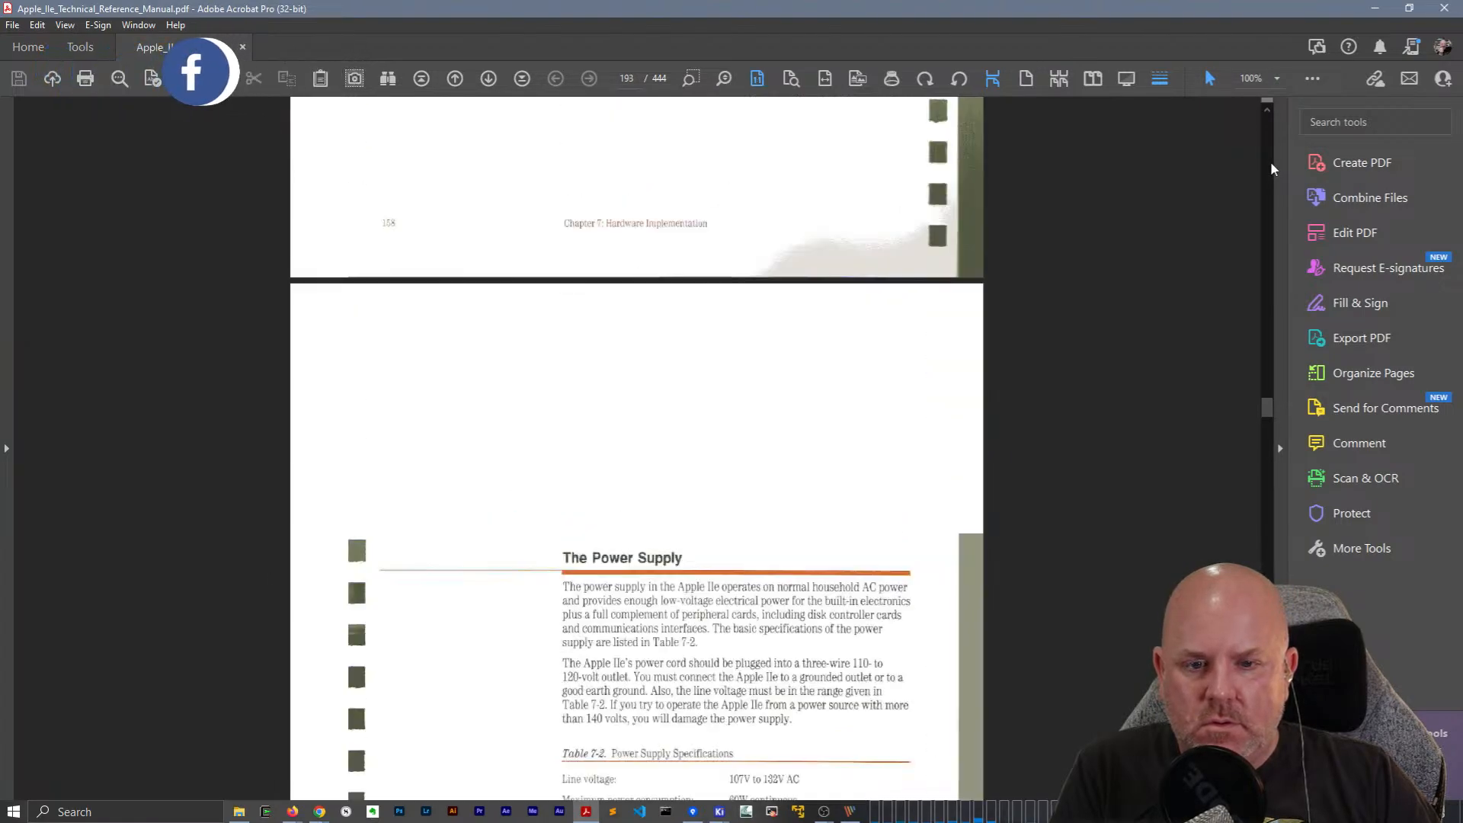
scroll(1272, 166, up, 10)
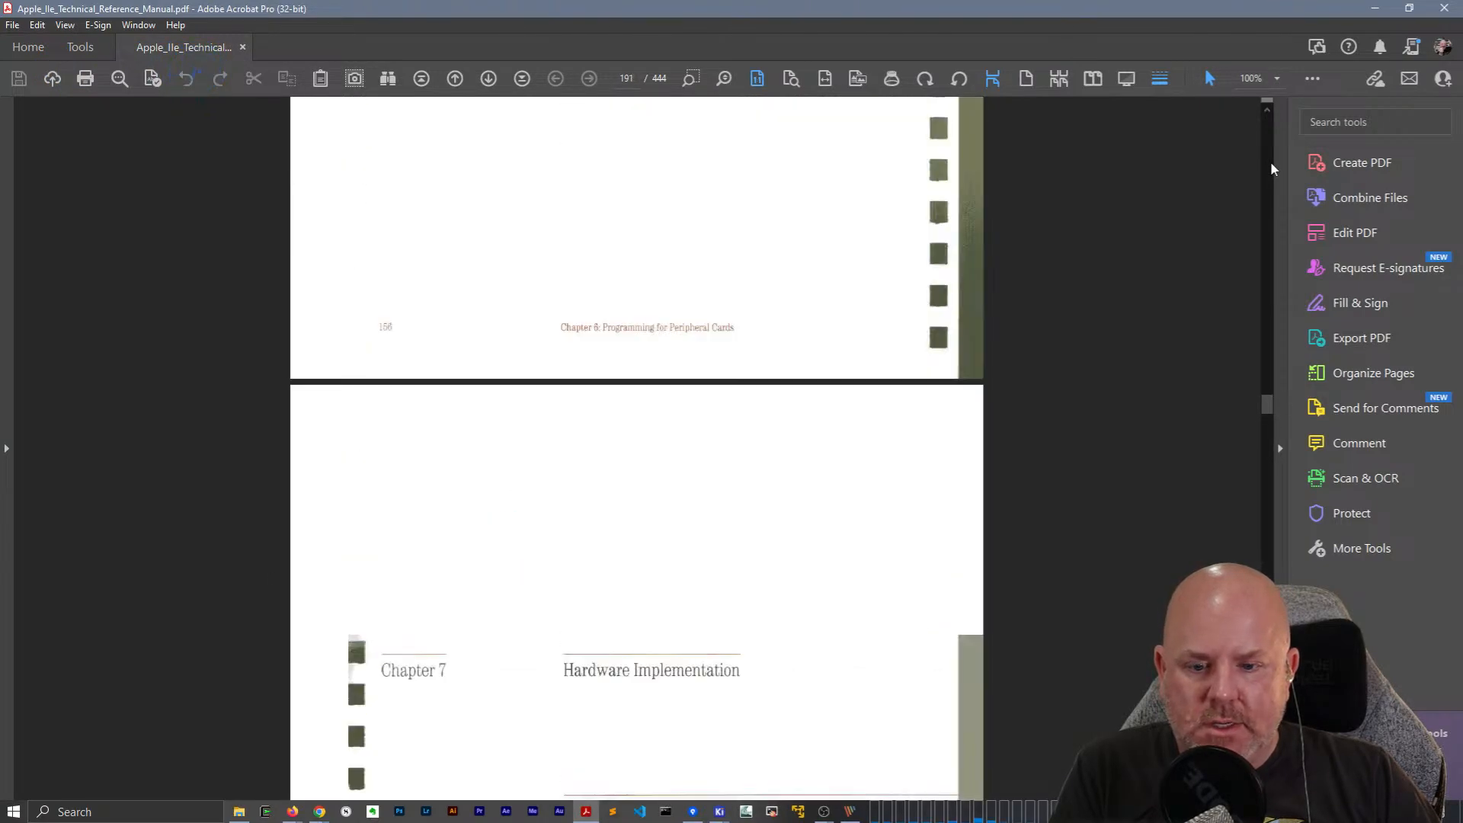
Look up the video entries in the index at the end of the manual.
drag(1268, 404, 1268, 793)
scroll(600, 456, up, 9)
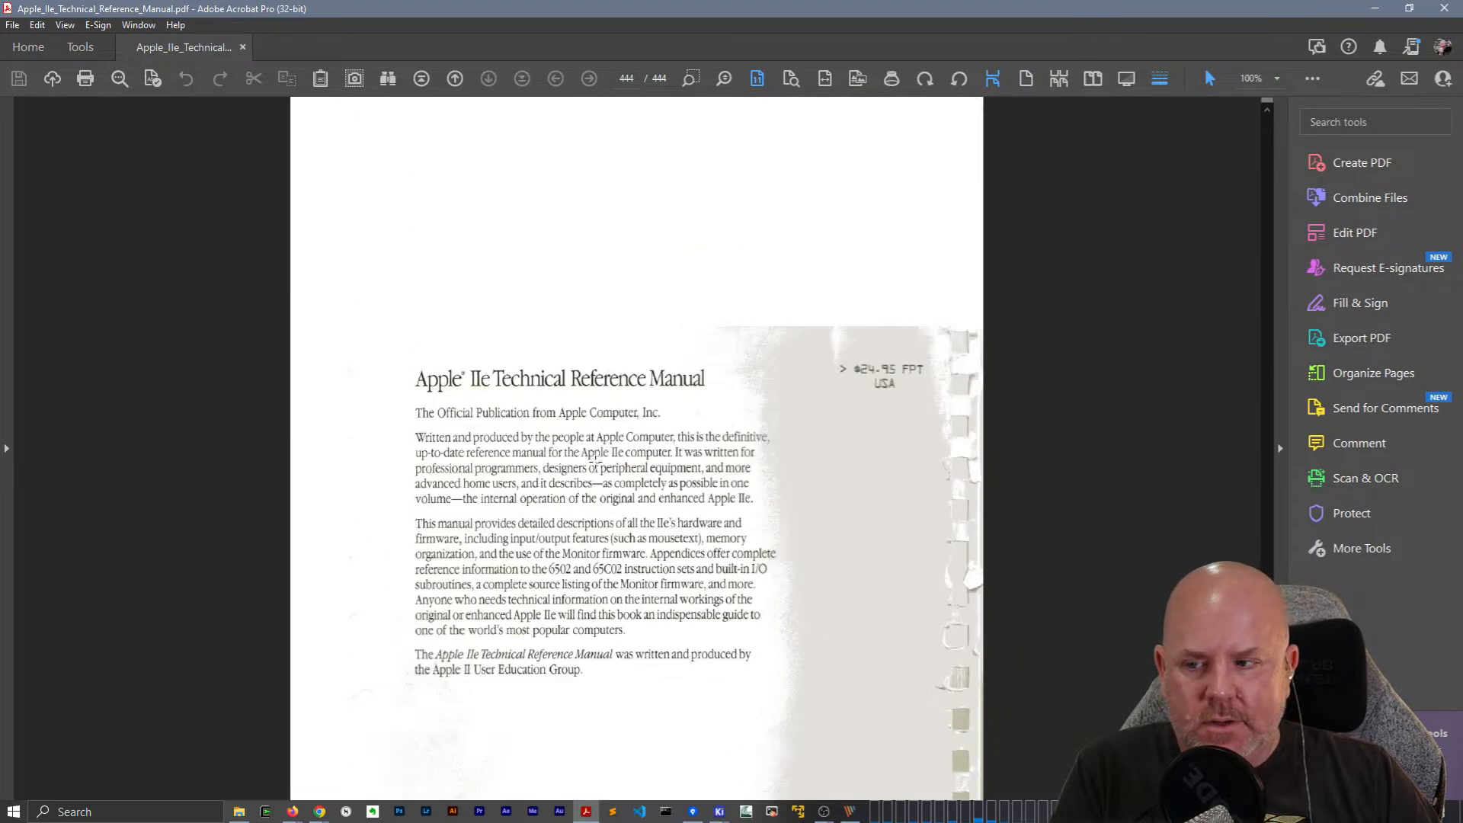
scroll(599, 457, up, 10)
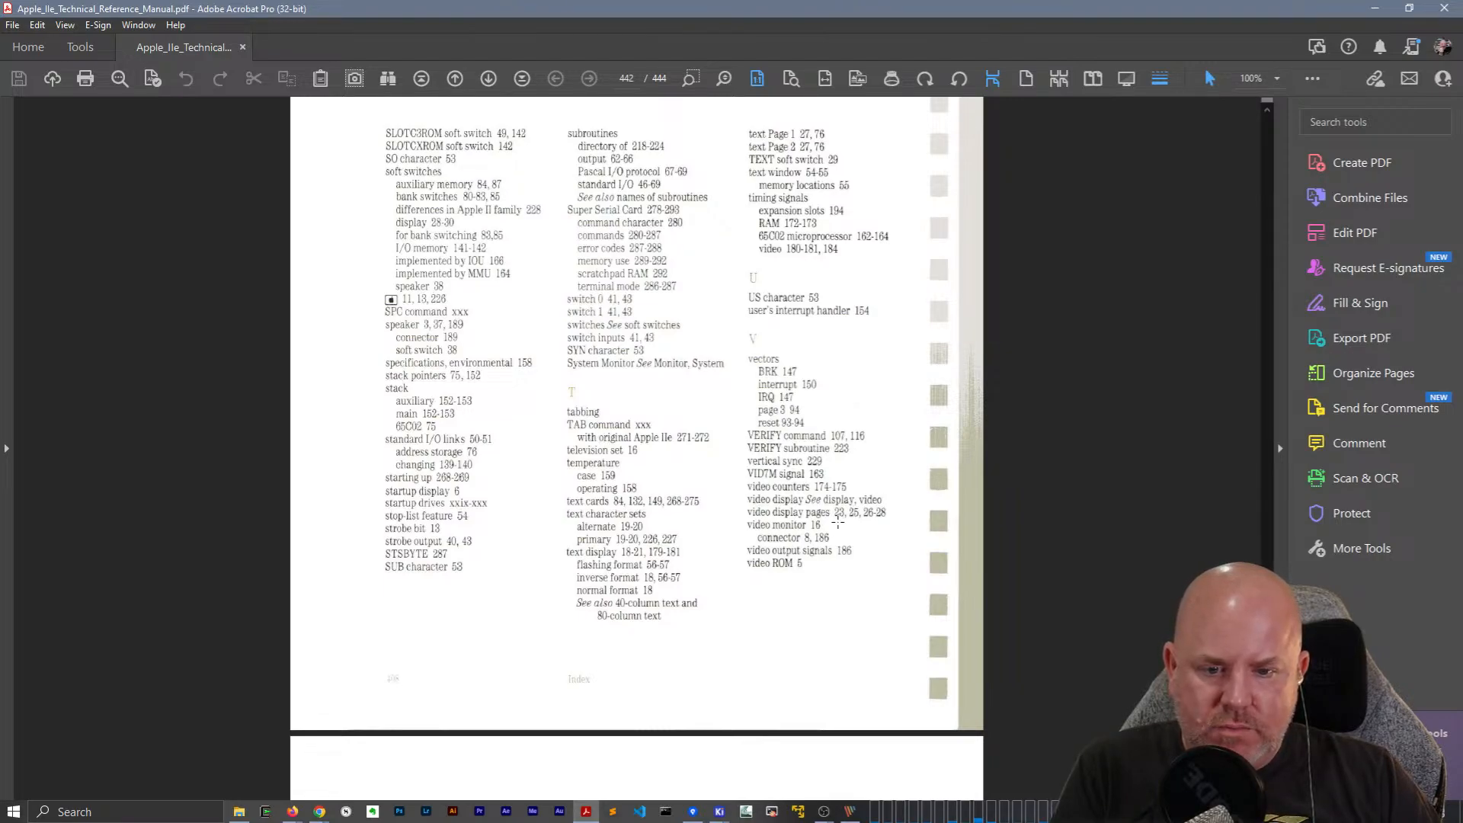
scroll(838, 524, down, 3)
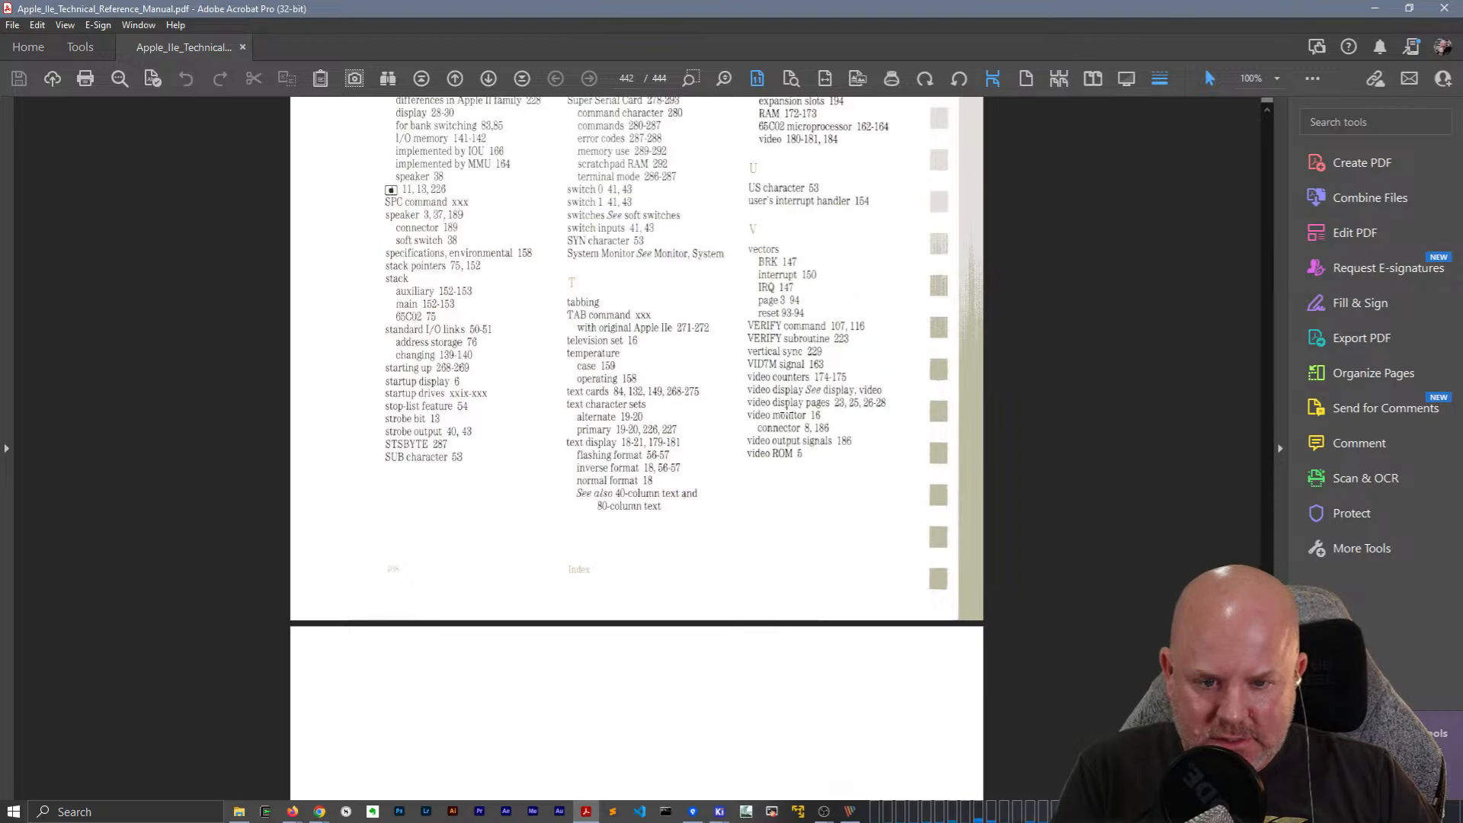
scroll(783, 439, down, 7)
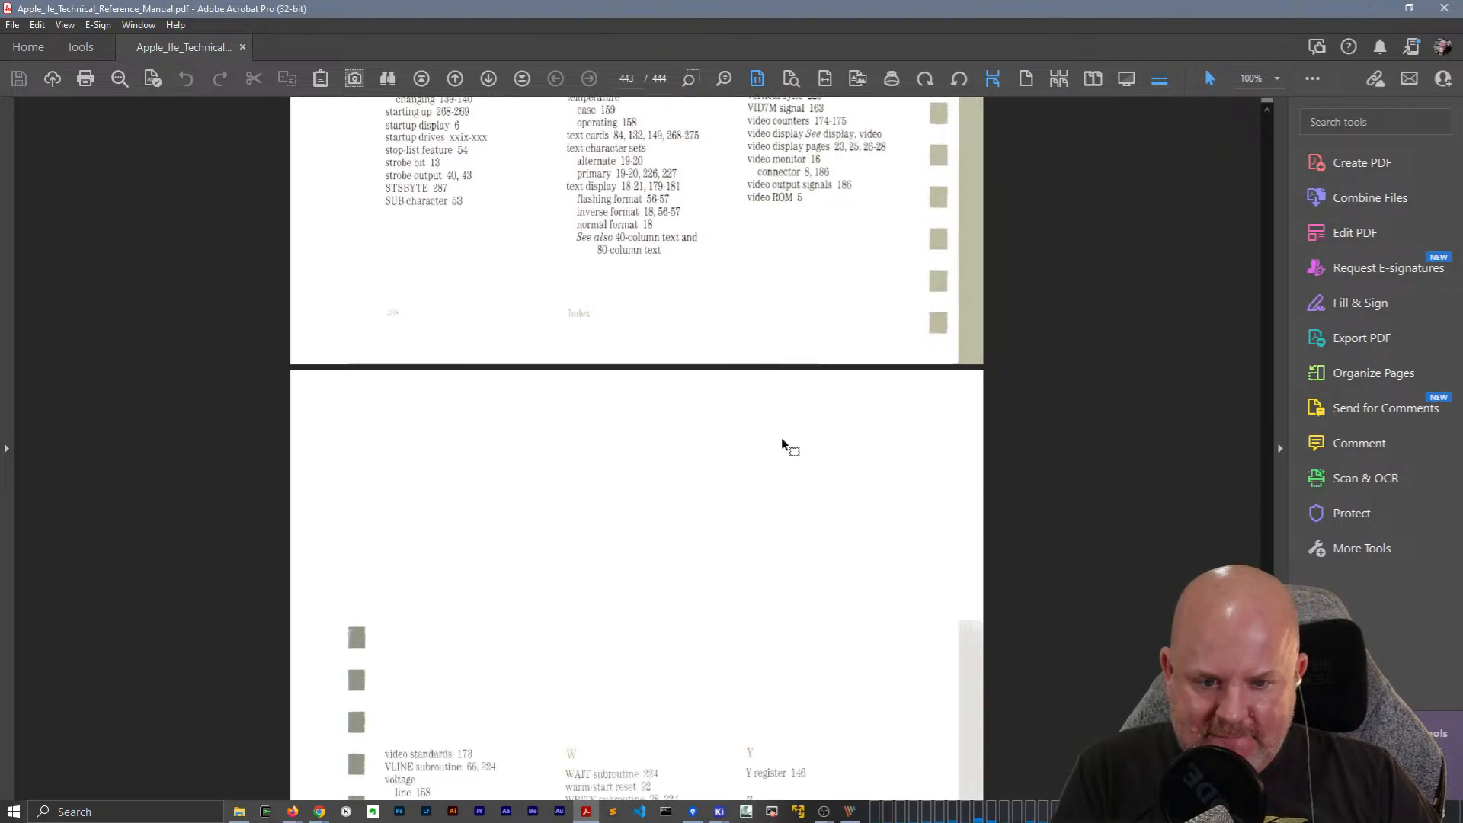
scroll(780, 436, down, 7)
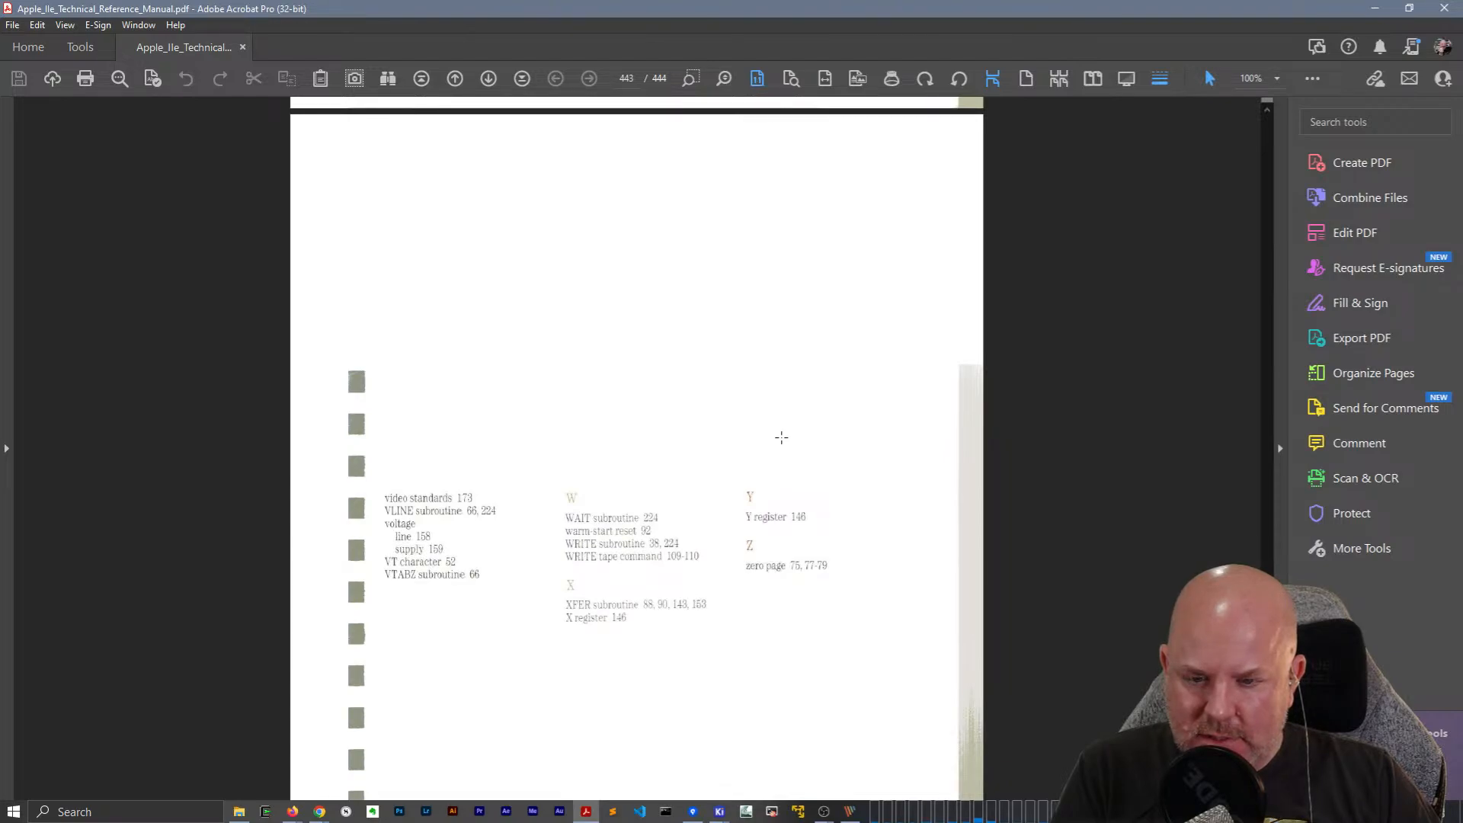
scroll(781, 438, up, 14)
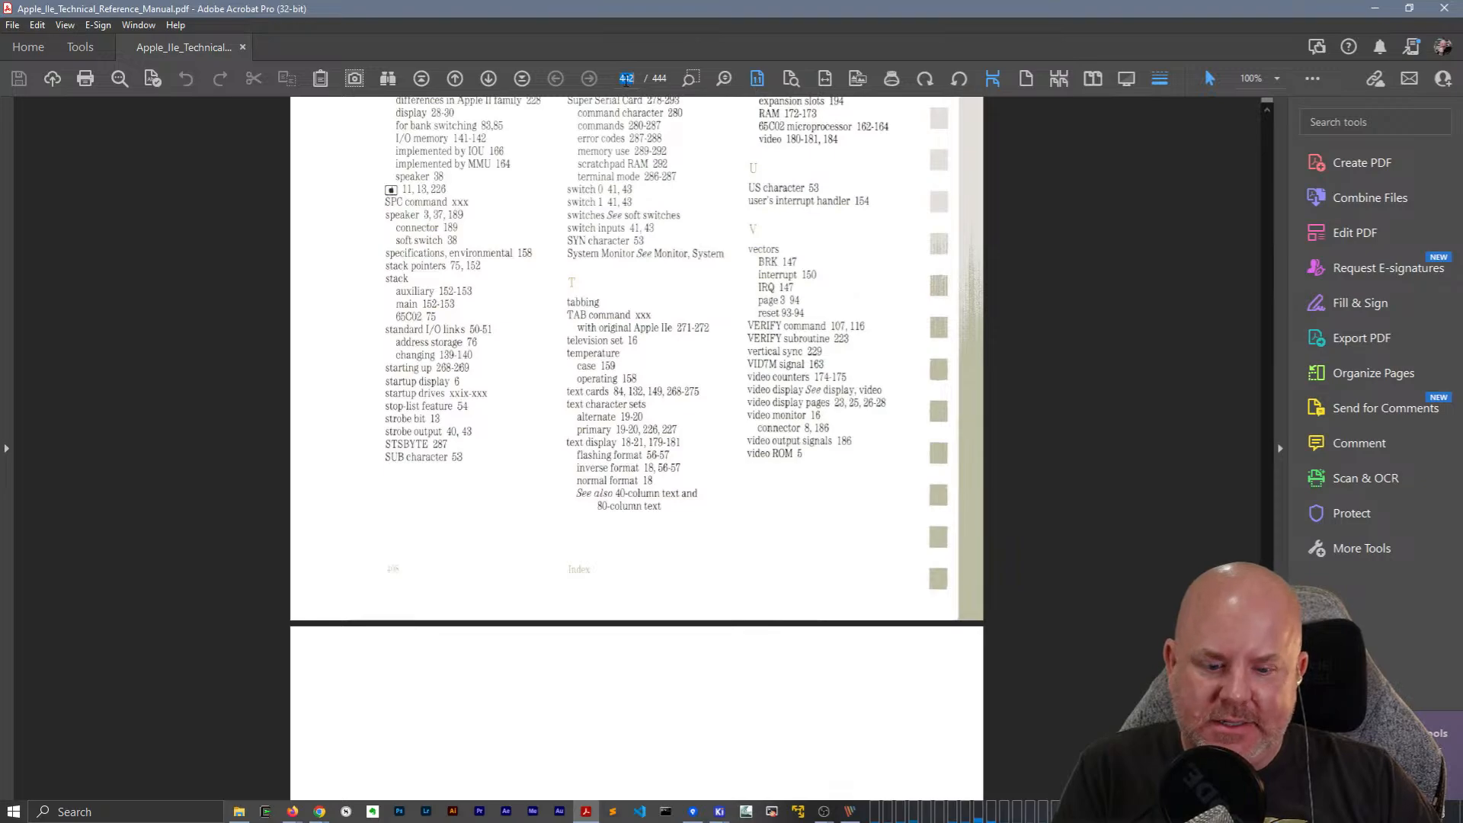
Go to PDF page 216 and read on through the display sections to the Video Output Signals section and Table 7-15.
text(2187)
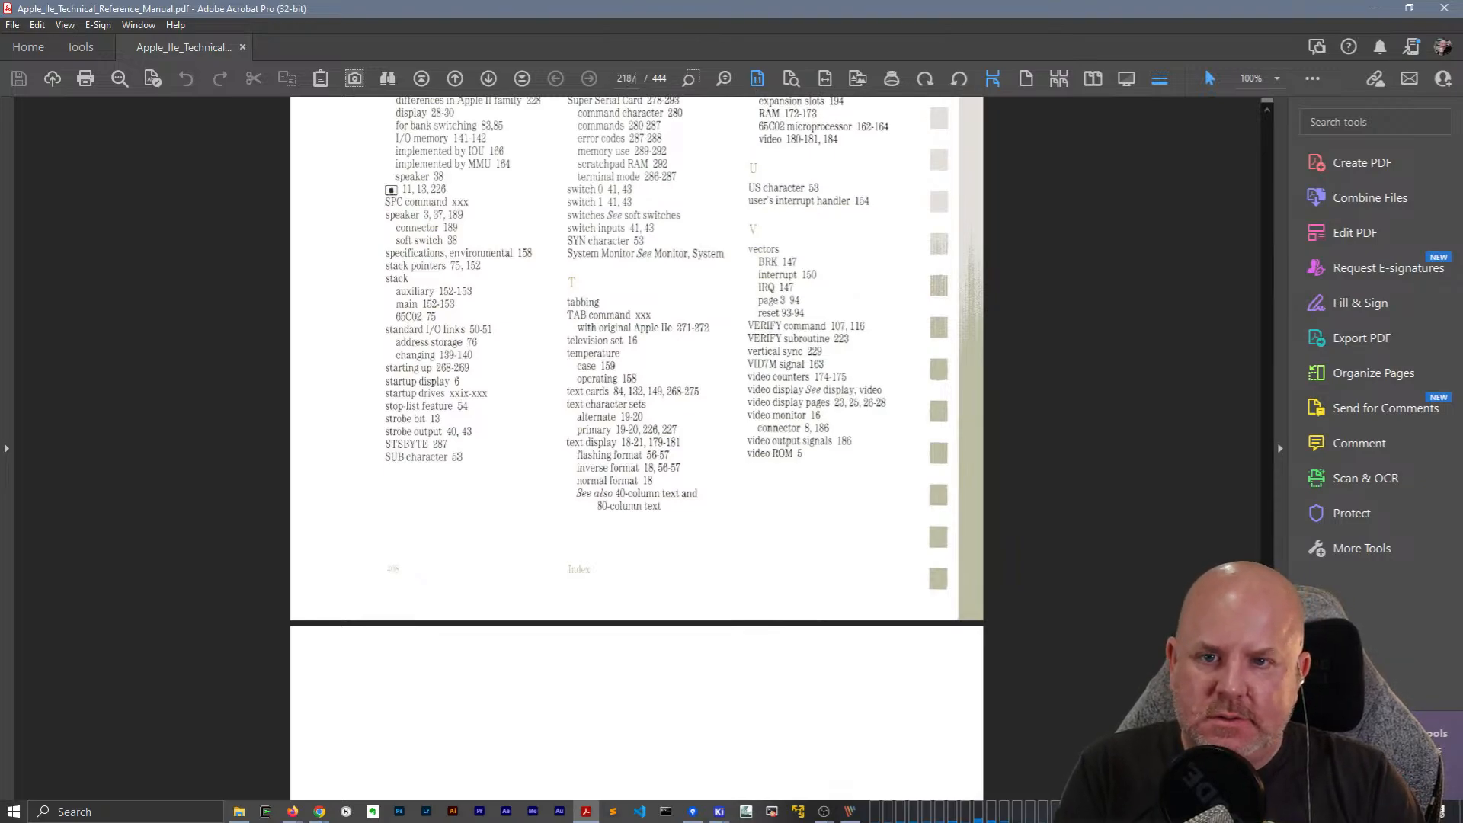
key(BackSpace)
key(BackSpace)
text(6)
key(Return)
scroll(767, 334, down, 3)
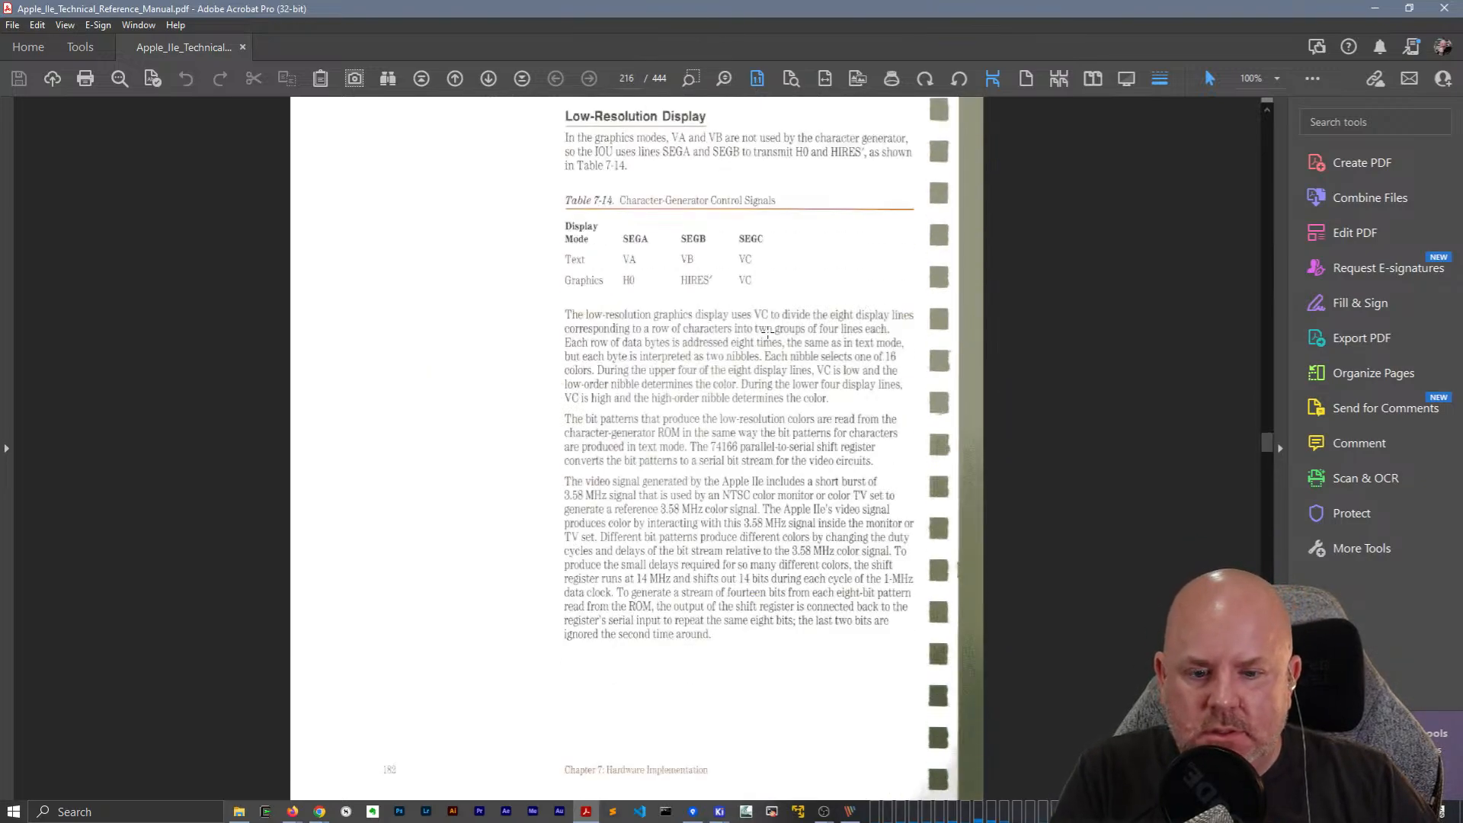
scroll(773, 333, down, 18)
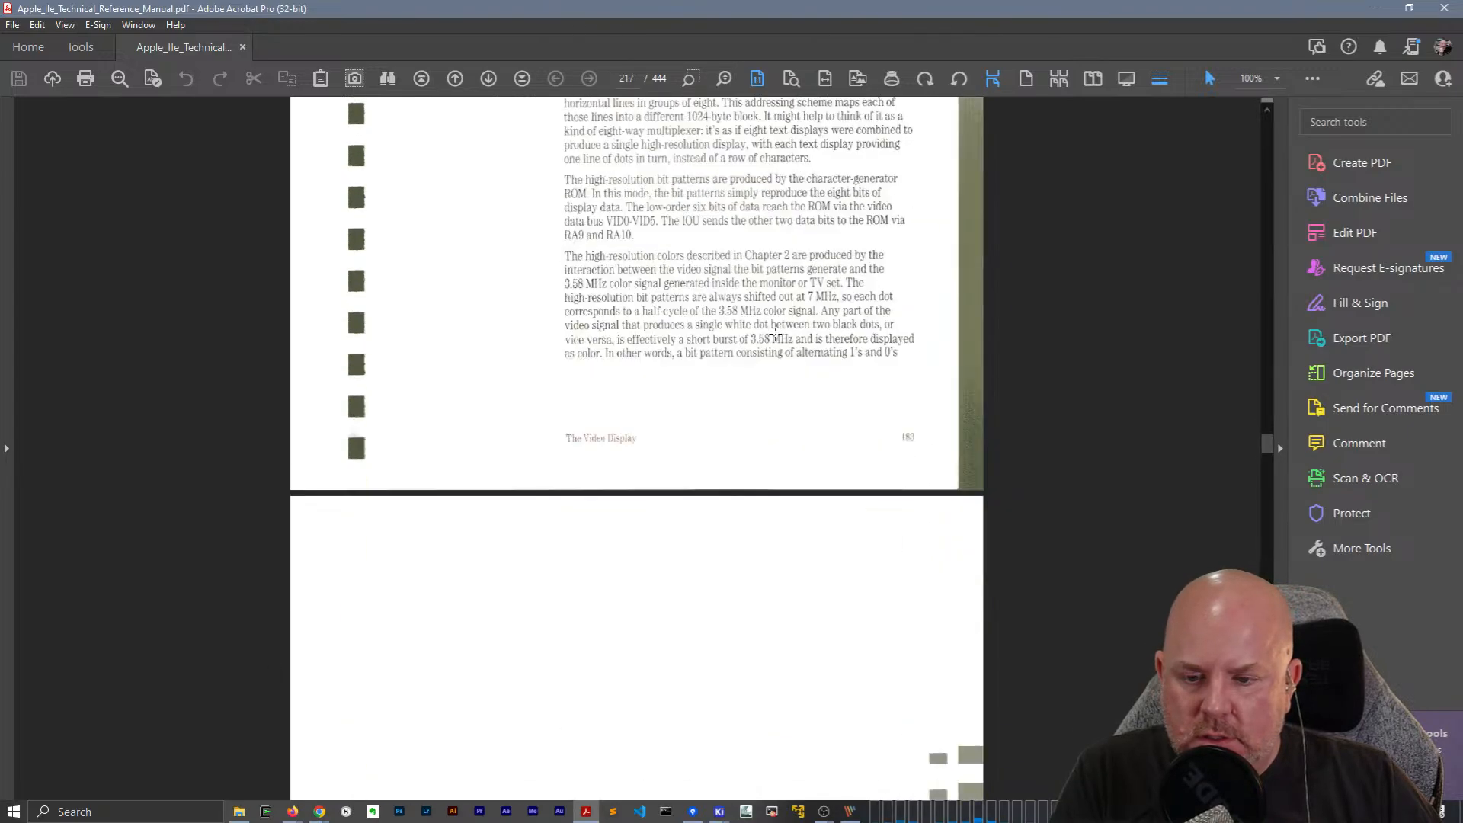
scroll(775, 338, down, 20)
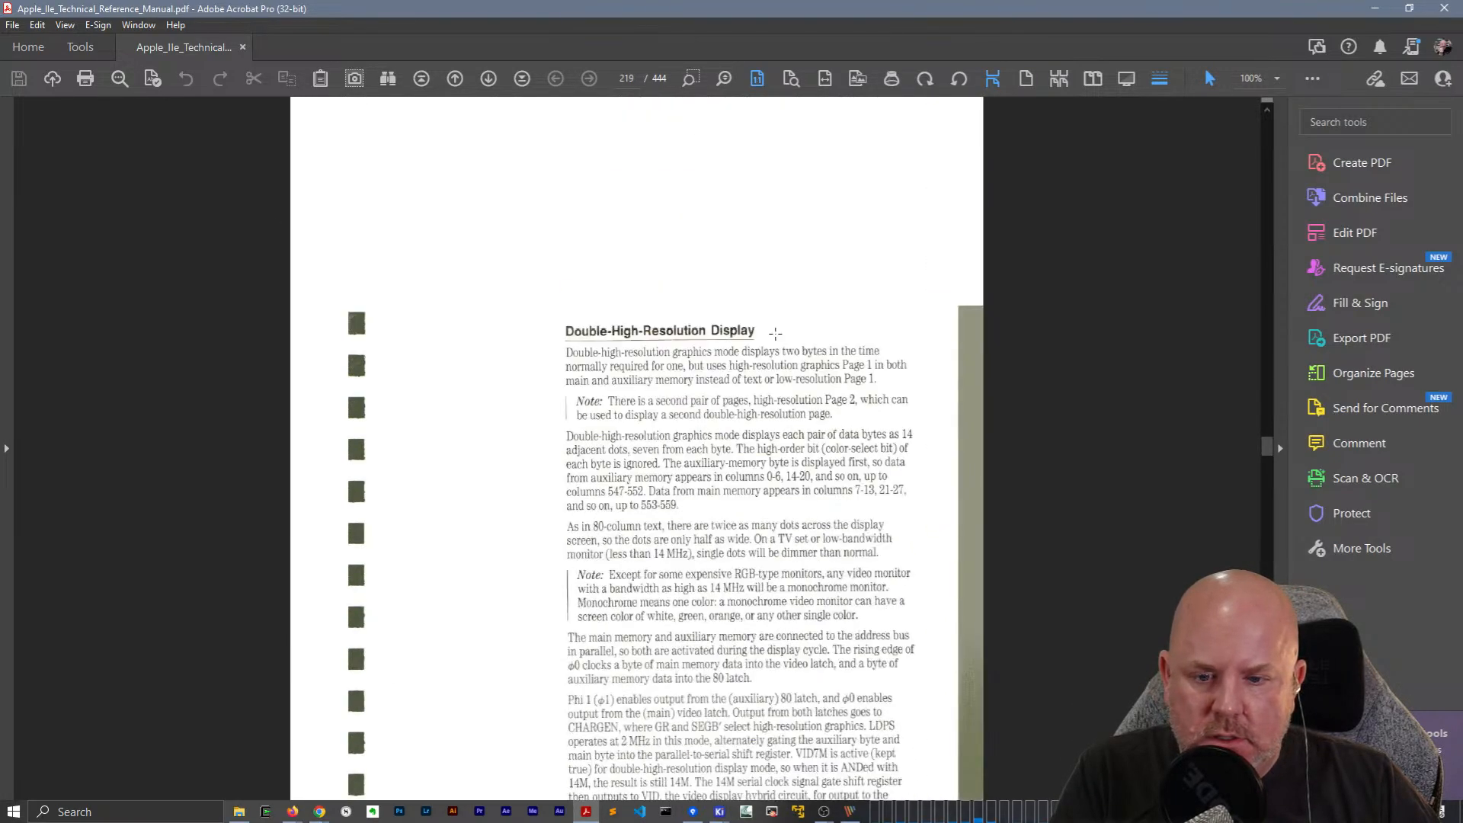
scroll(775, 333, down, 7)
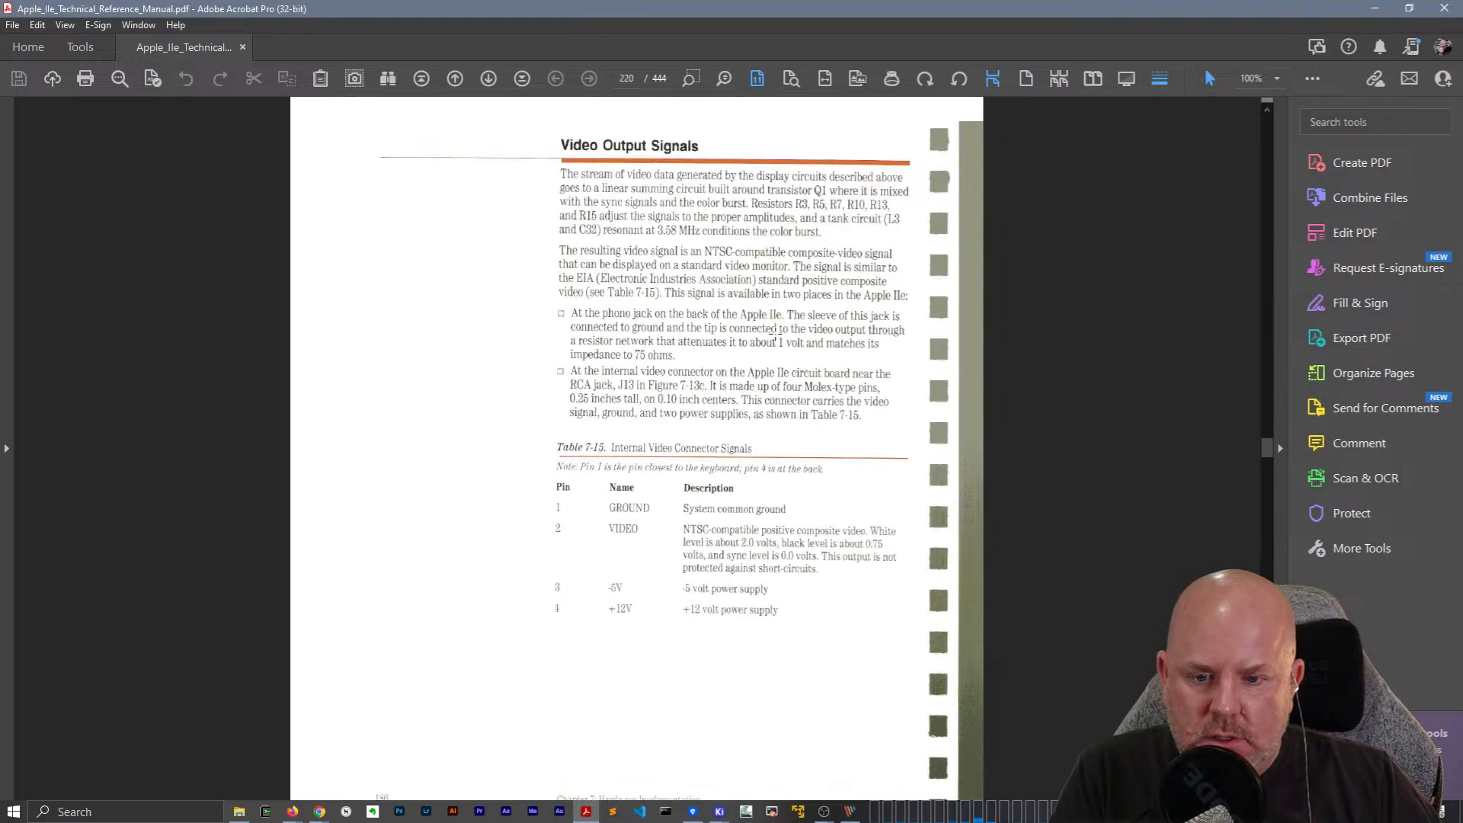
scroll(766, 333, down, 3)
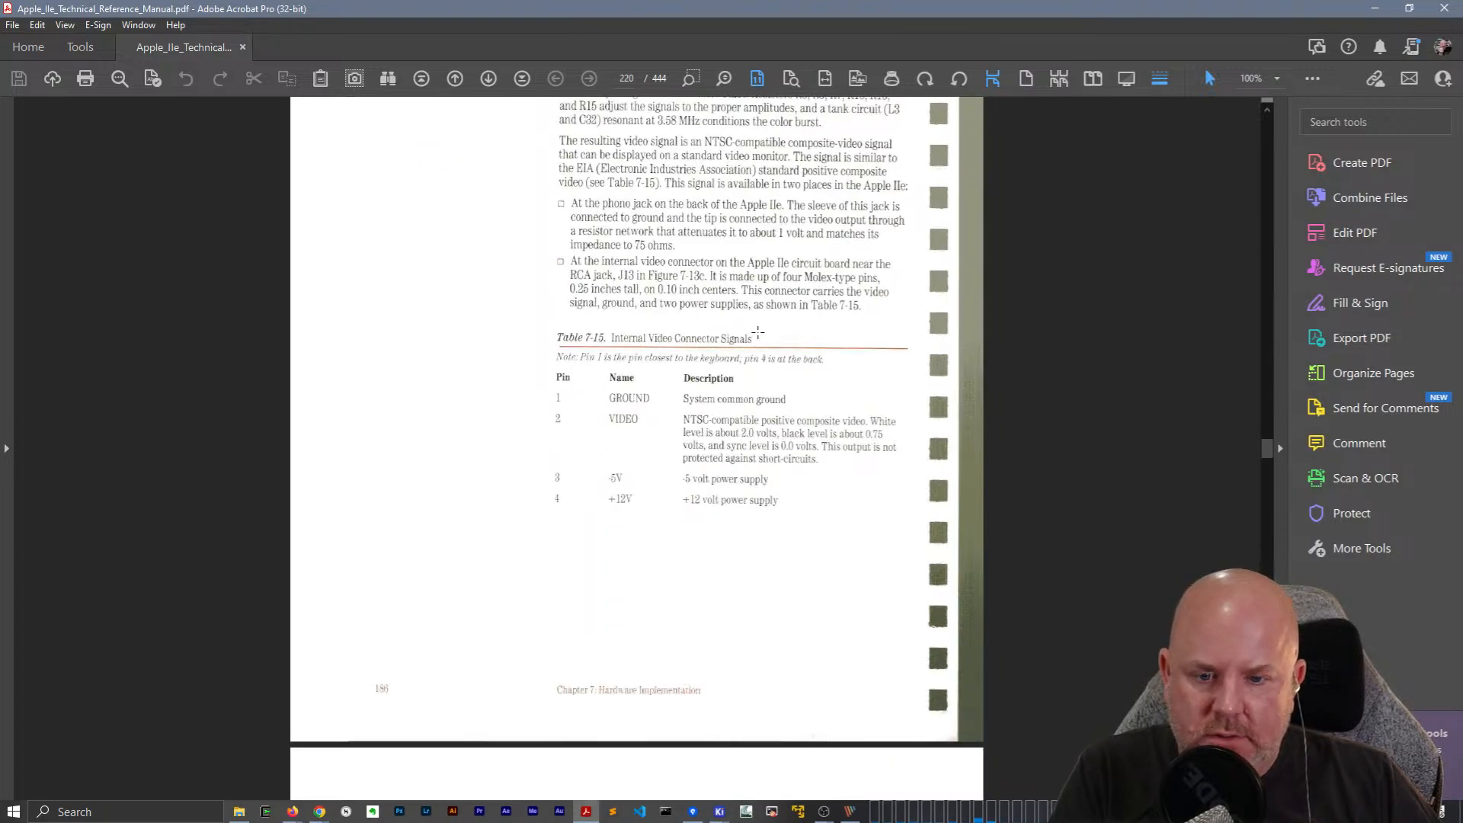
scroll(757, 332, down, 12)
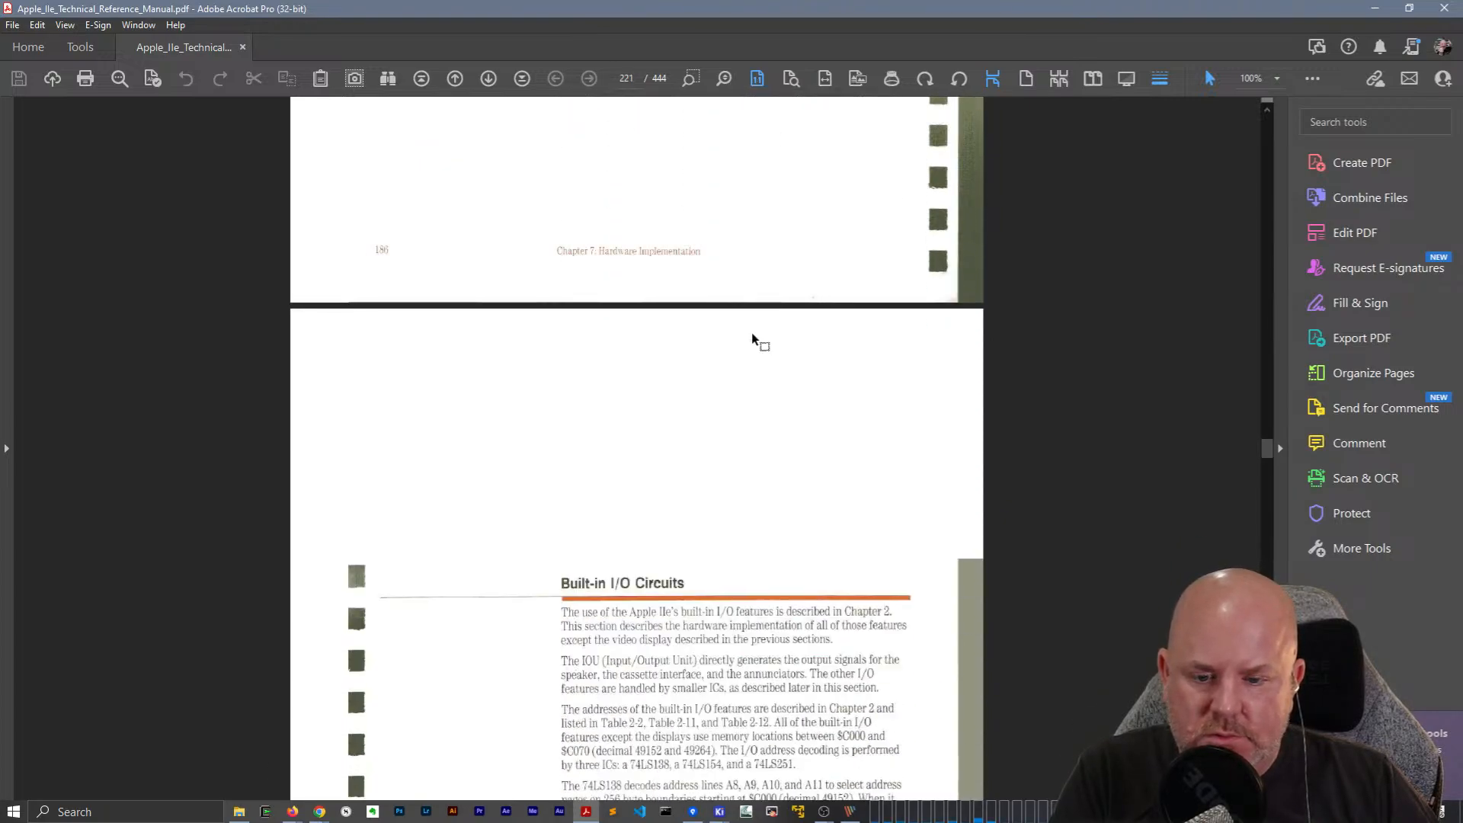
scroll(754, 333, up, 16)
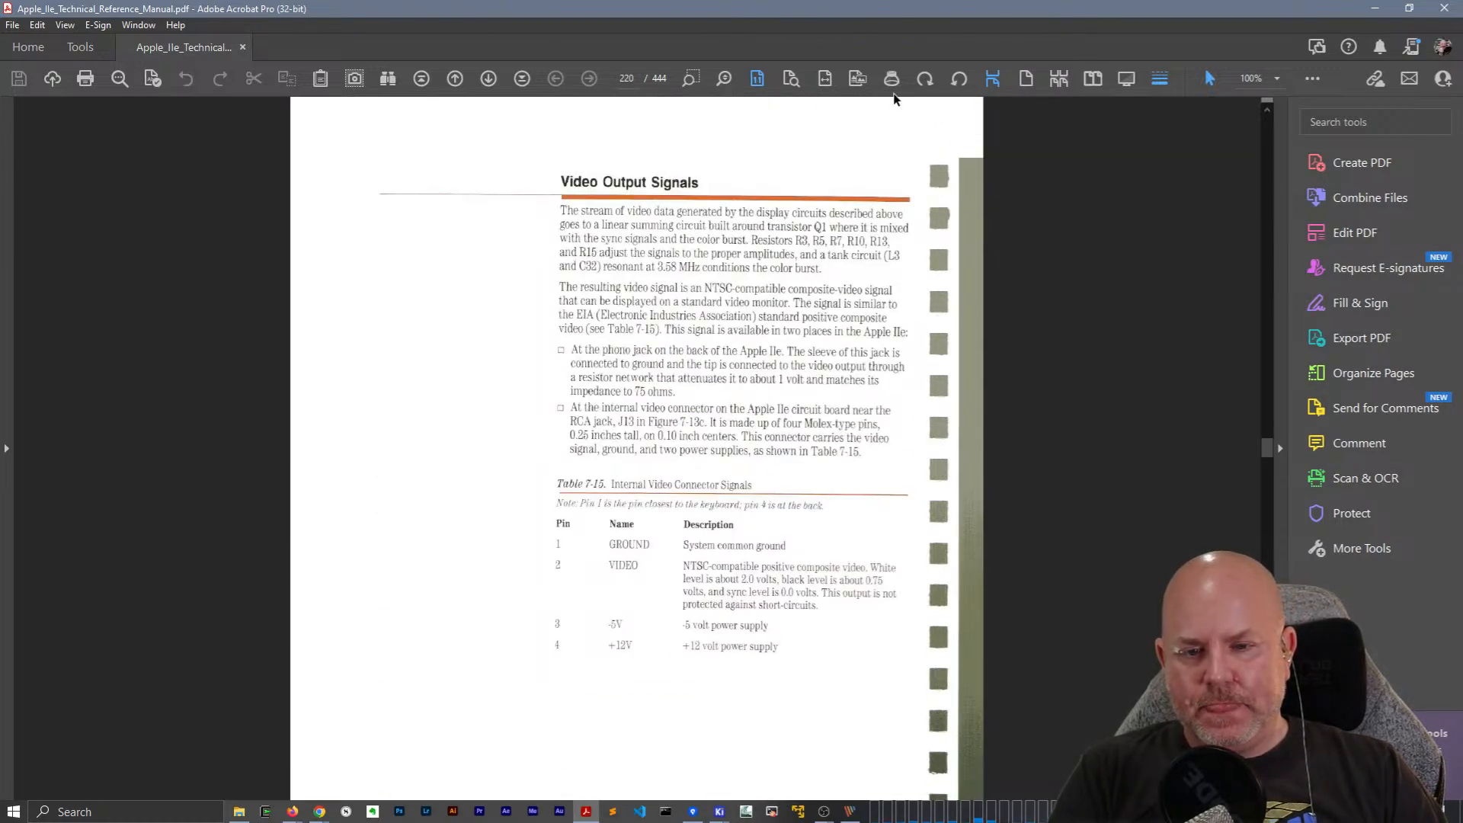
Return to KiCad, check the nets on VA1 pins 2 and 3, and set VideoAmp pin 2's electrical type to Output.
click(1375, 9)
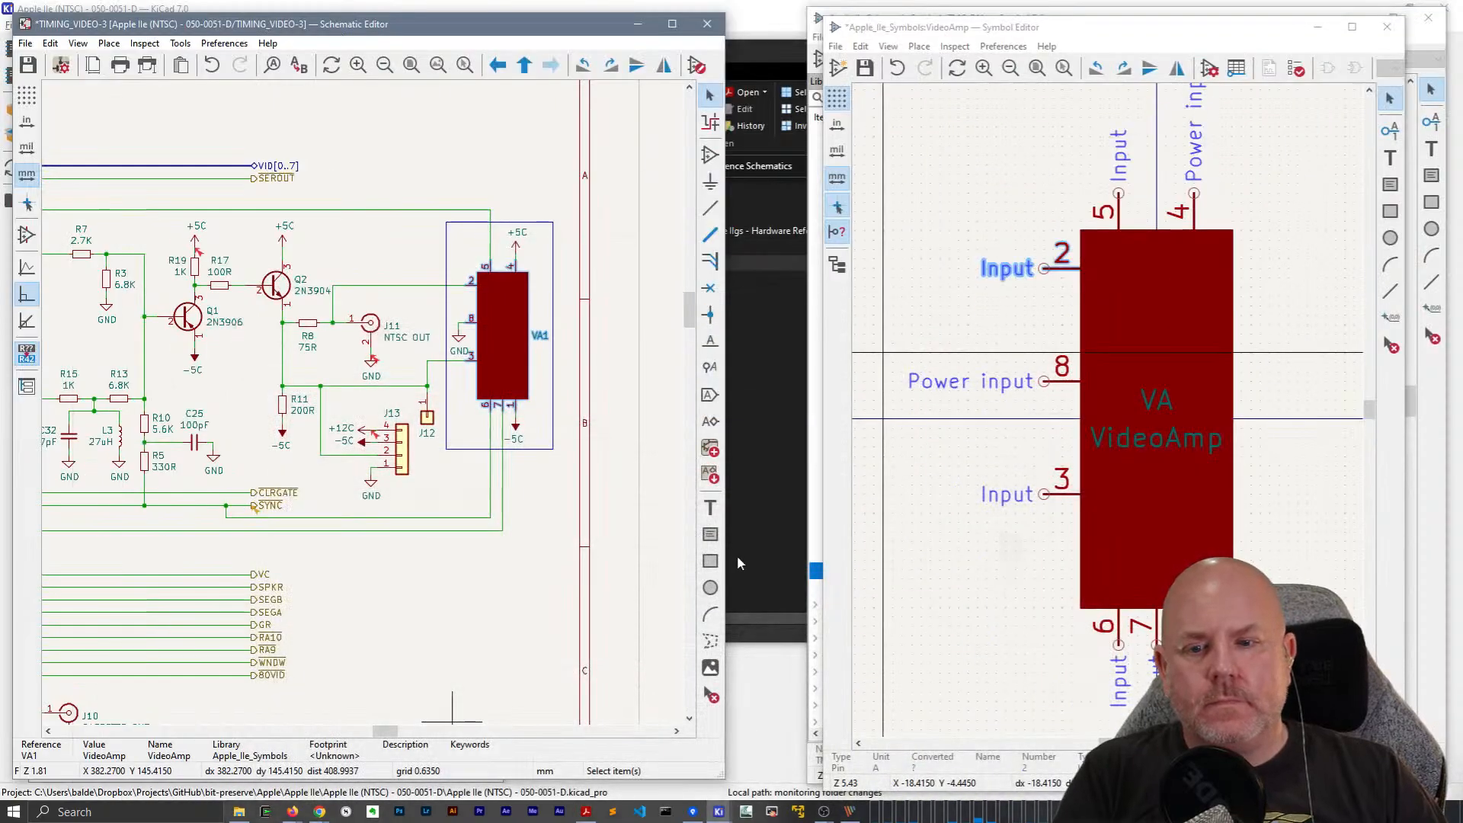
scroll(397, 335, up, 3)
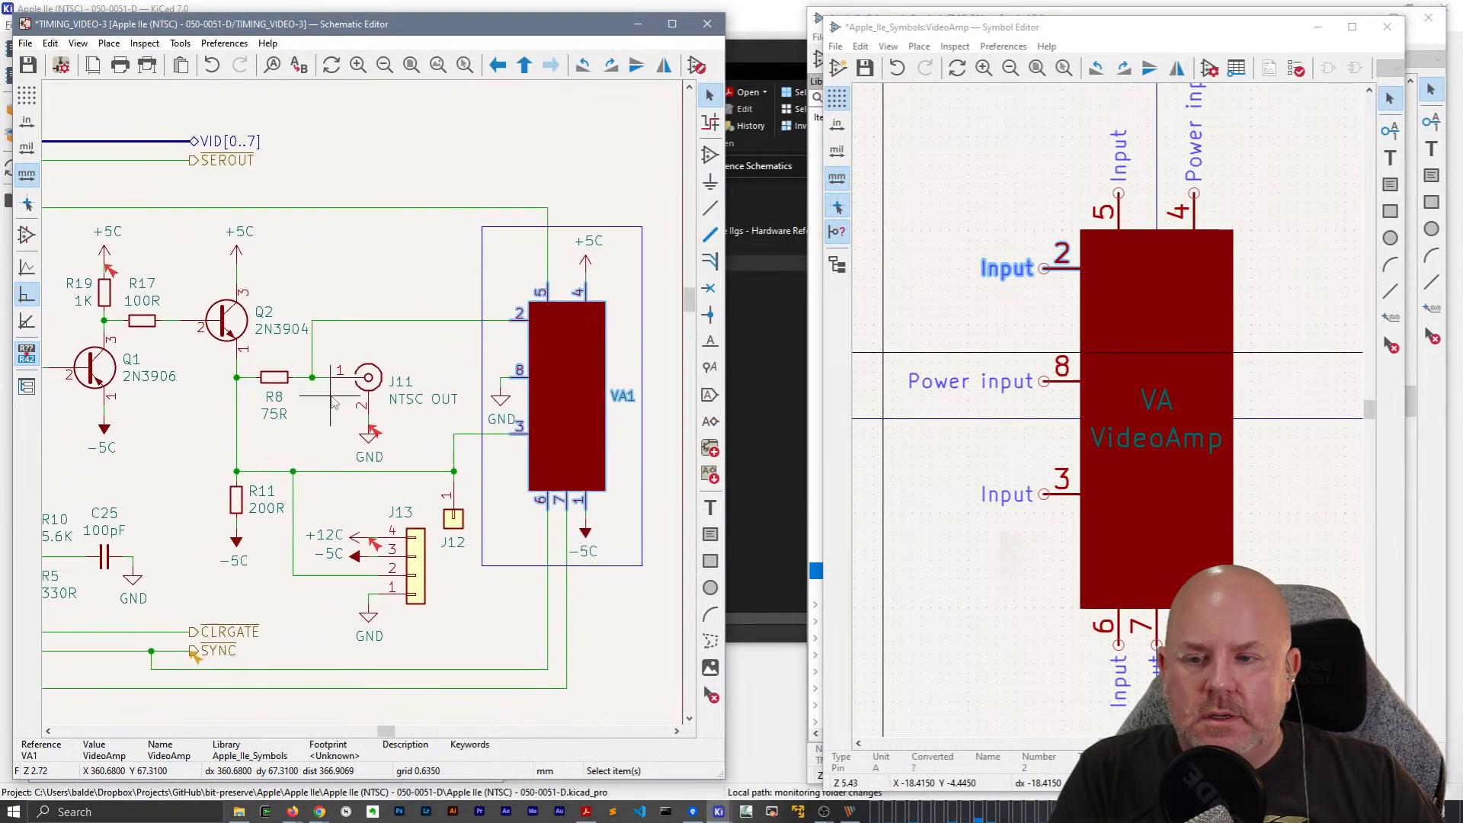
click(442, 317)
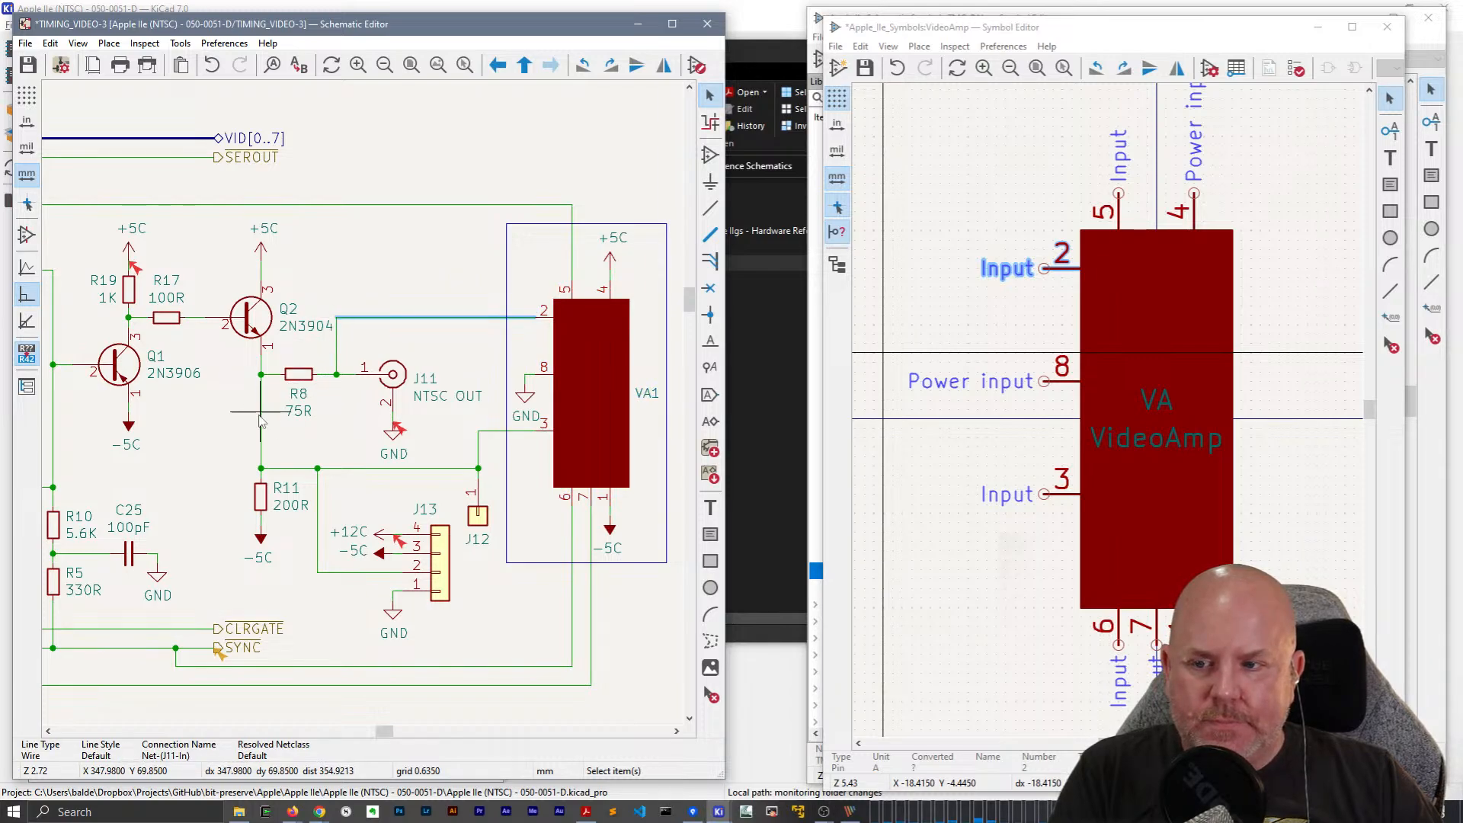
middle_drag(261, 412, 303, 409)
scroll(304, 412, down, 2)
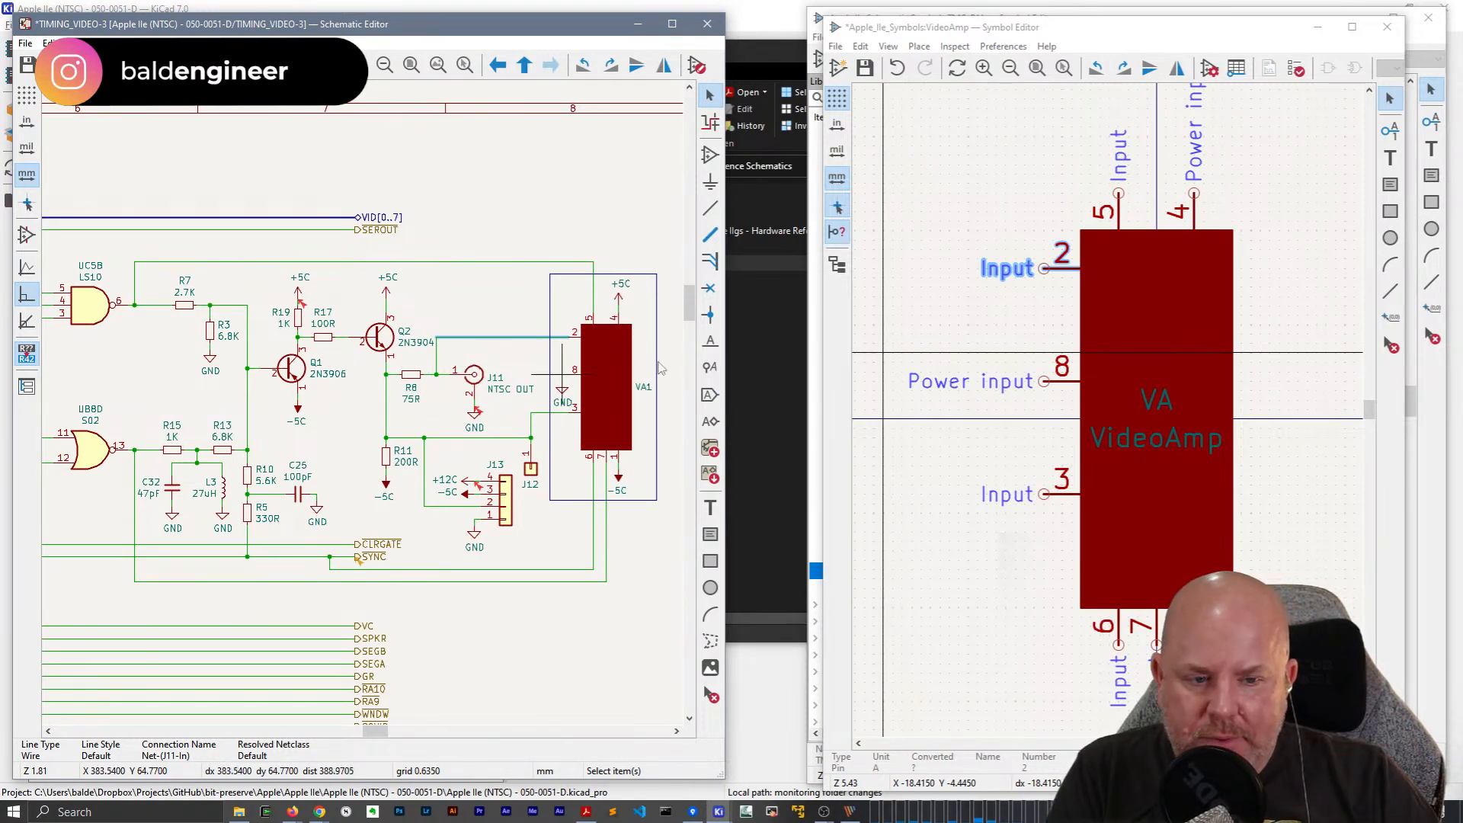
click(542, 414)
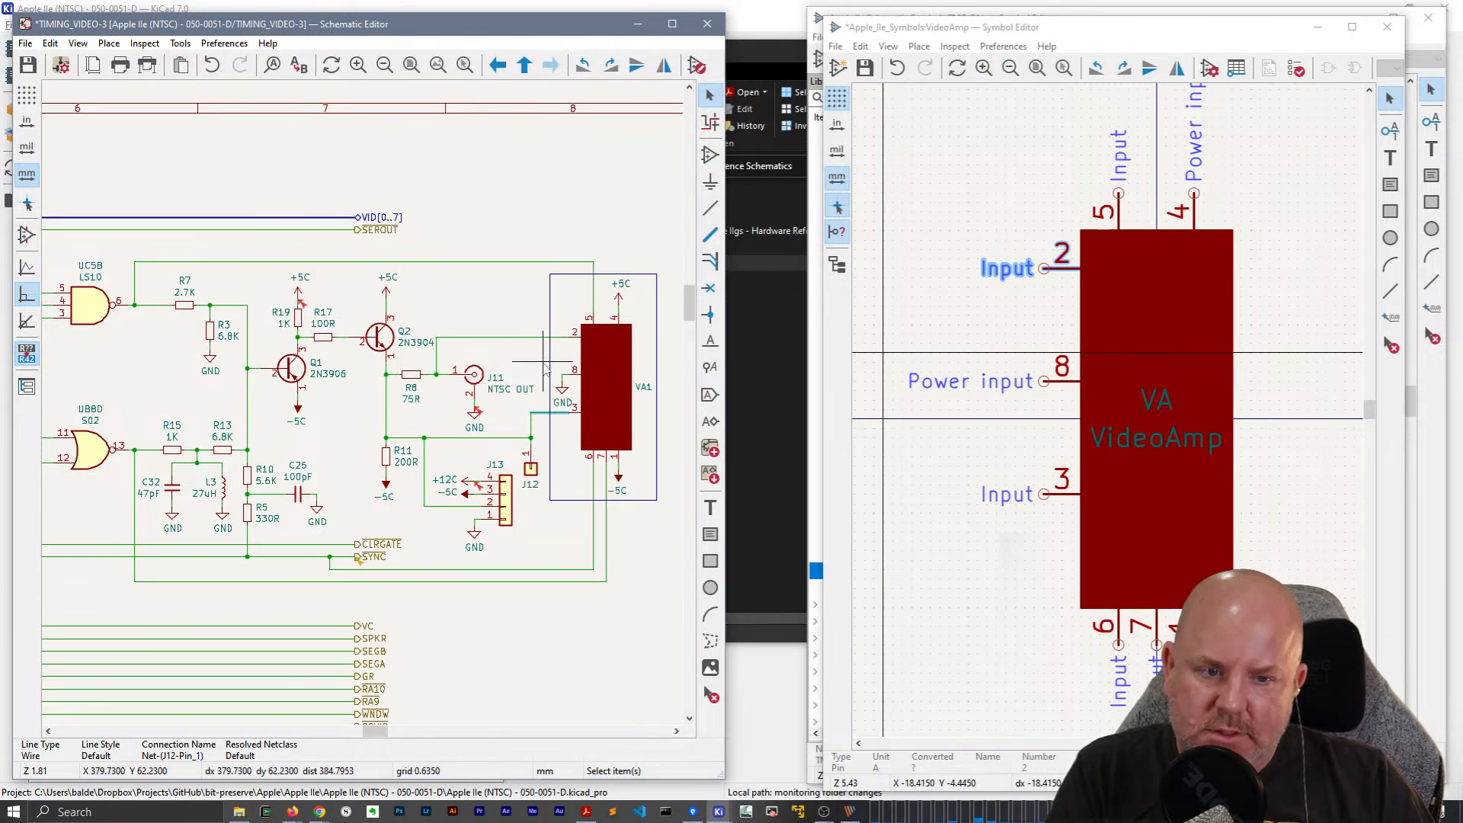
double_click(1055, 272)
click(910, 336)
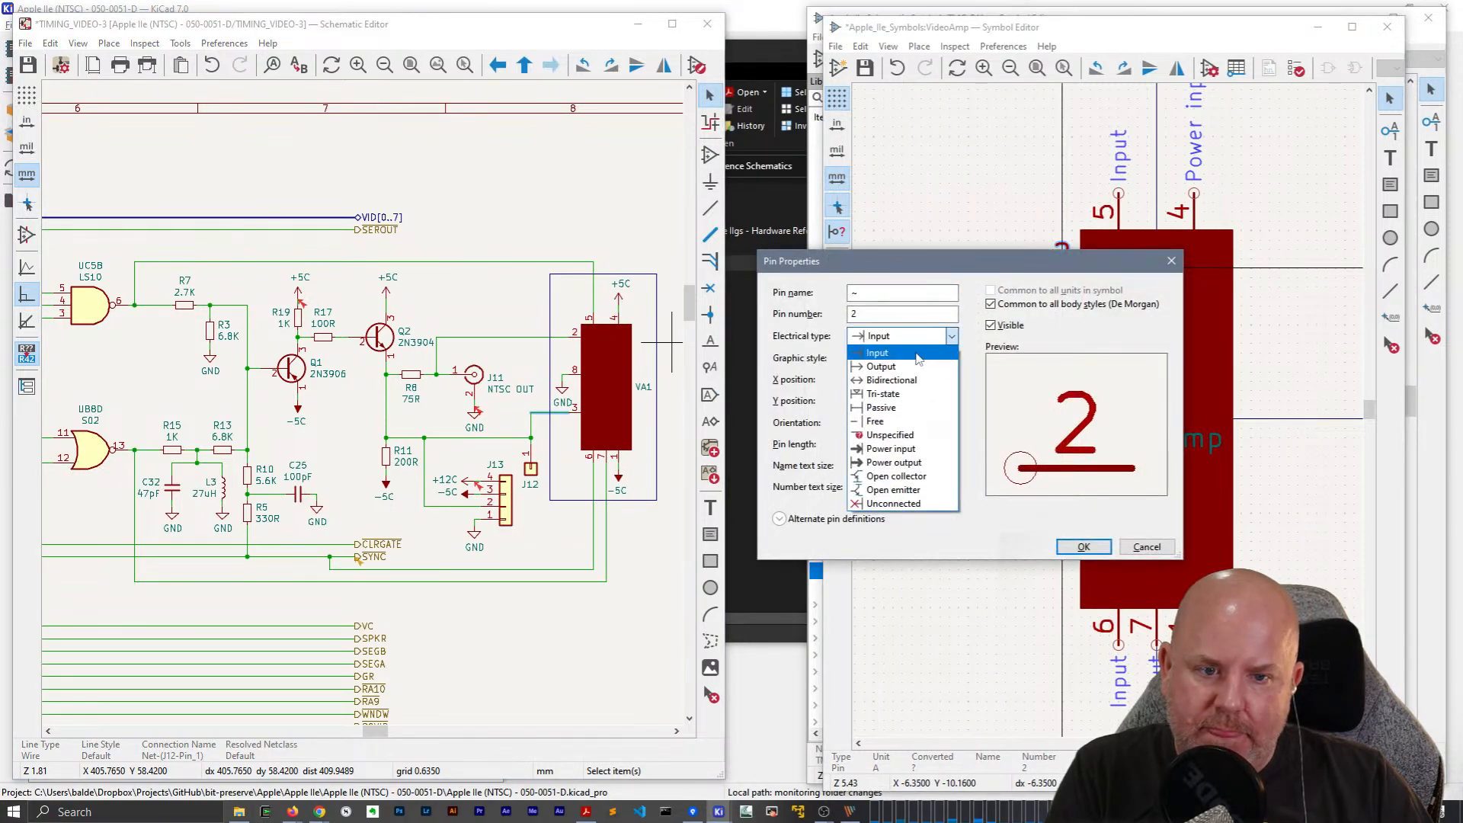
click(910, 366)
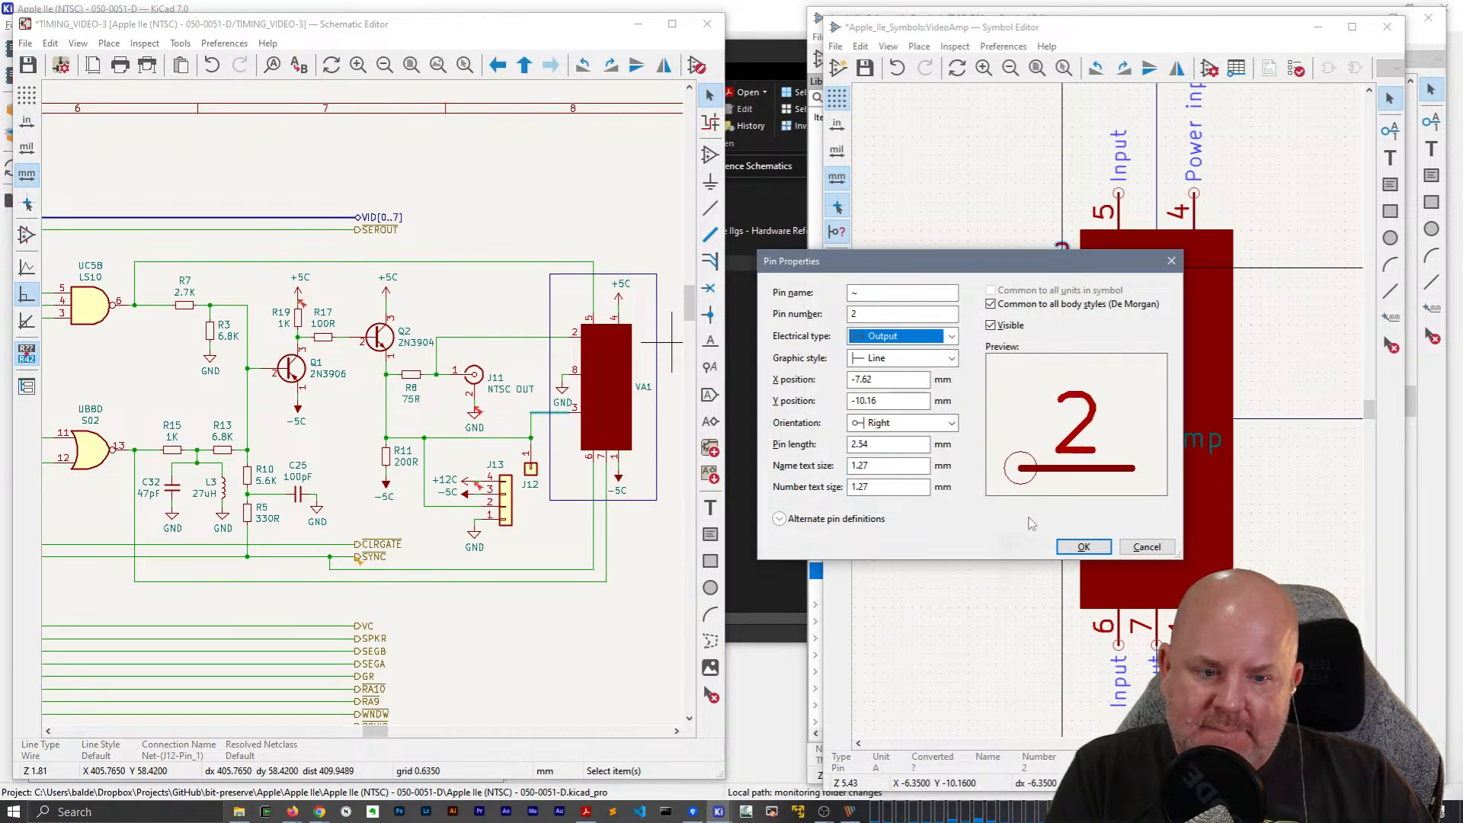
click(1083, 547)
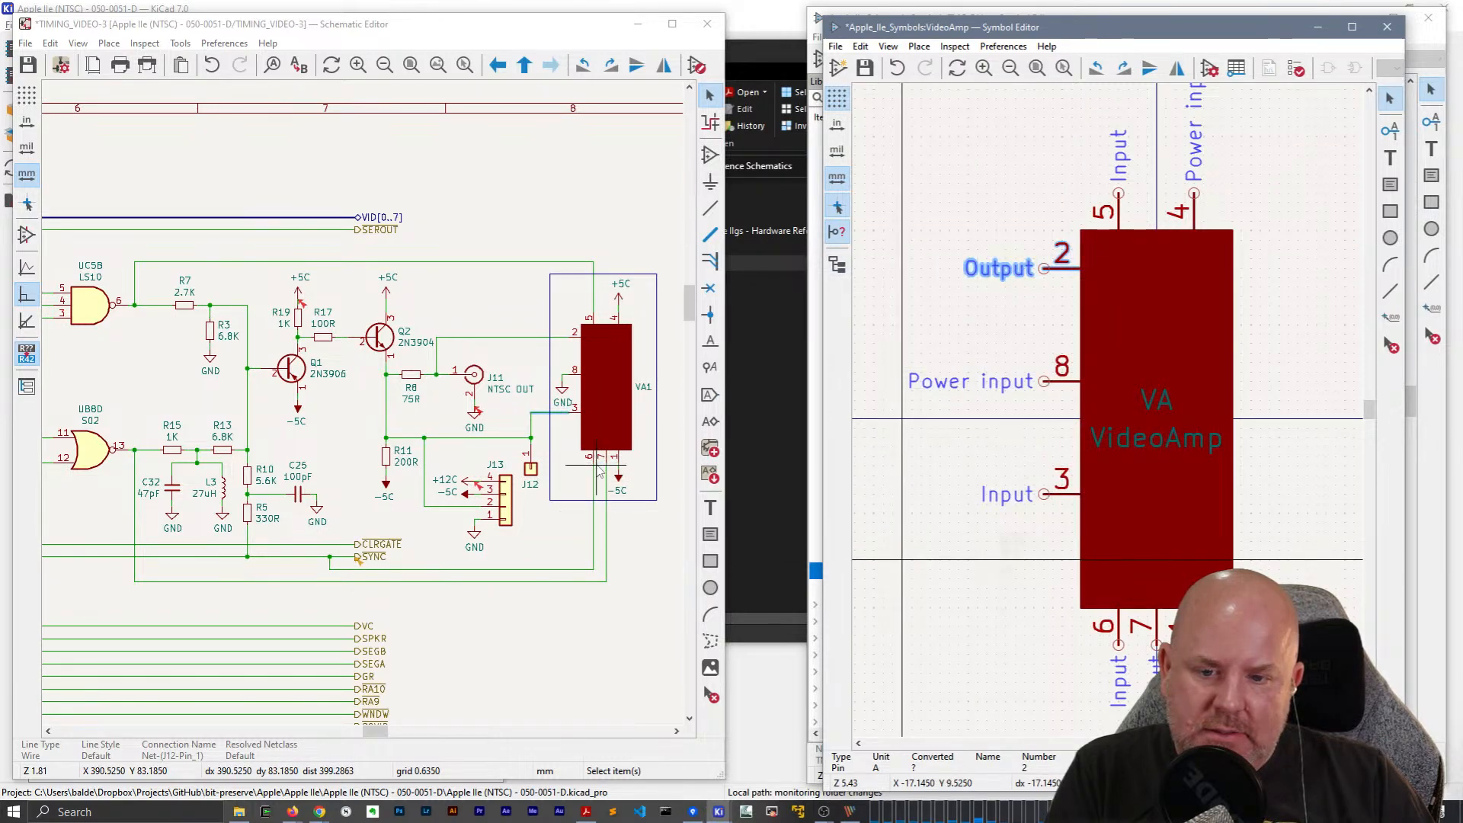
Set the electrical type of VideoAmp pin 3, connected to J12 in the schematic, to Output.
double_click(1062, 494)
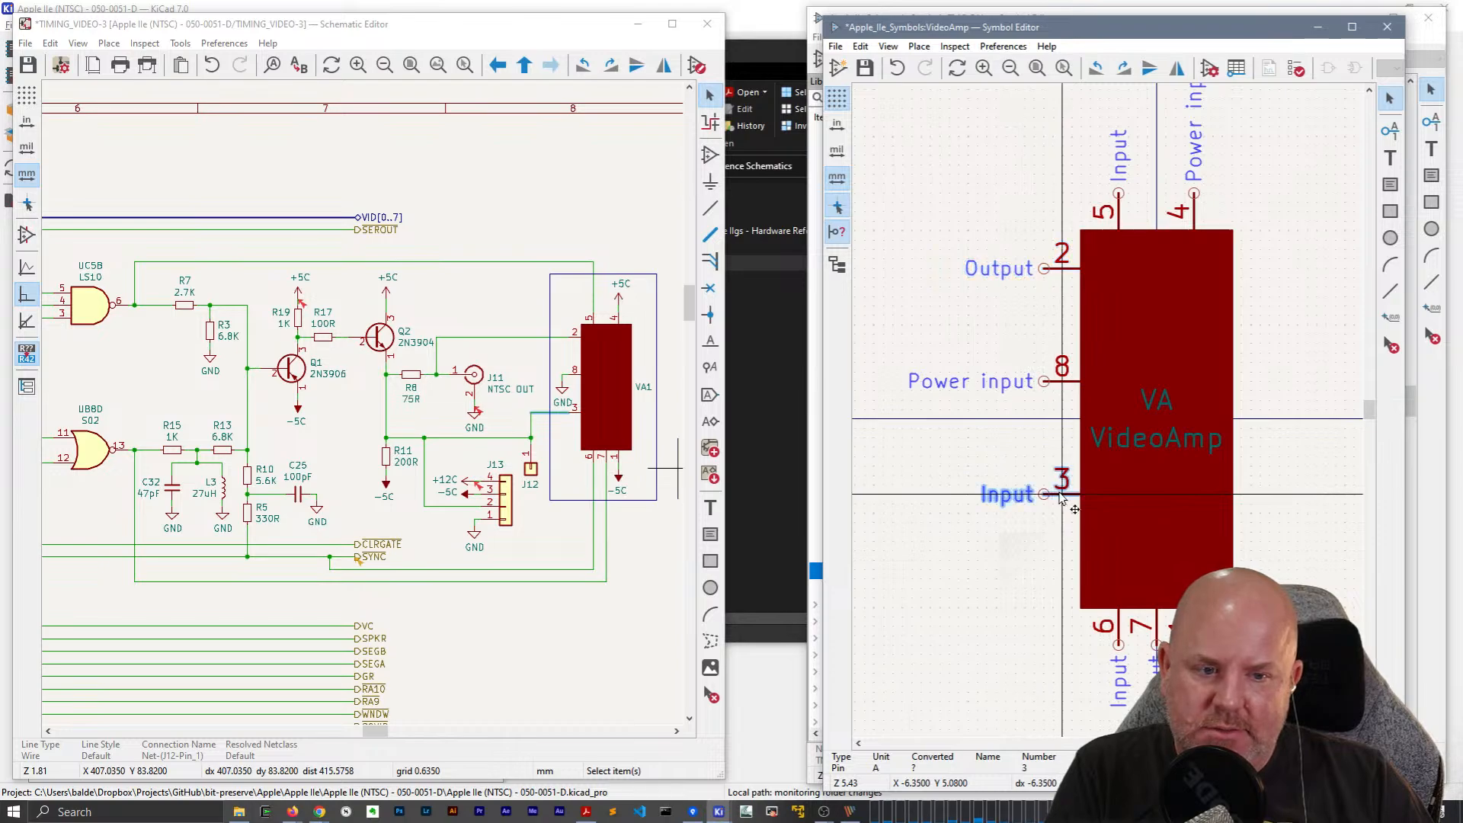
click(893, 338)
click(888, 364)
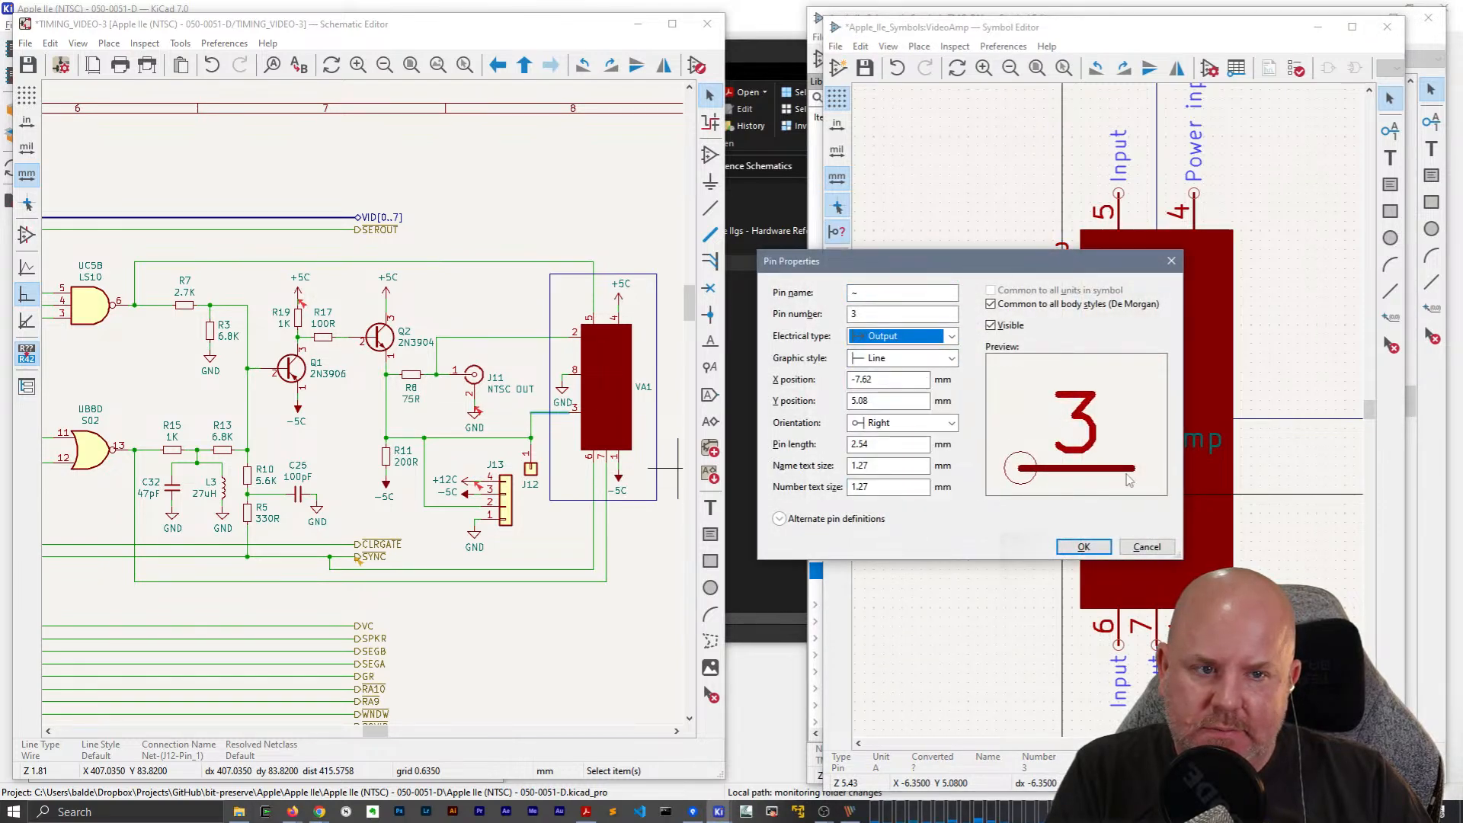
click(1083, 547)
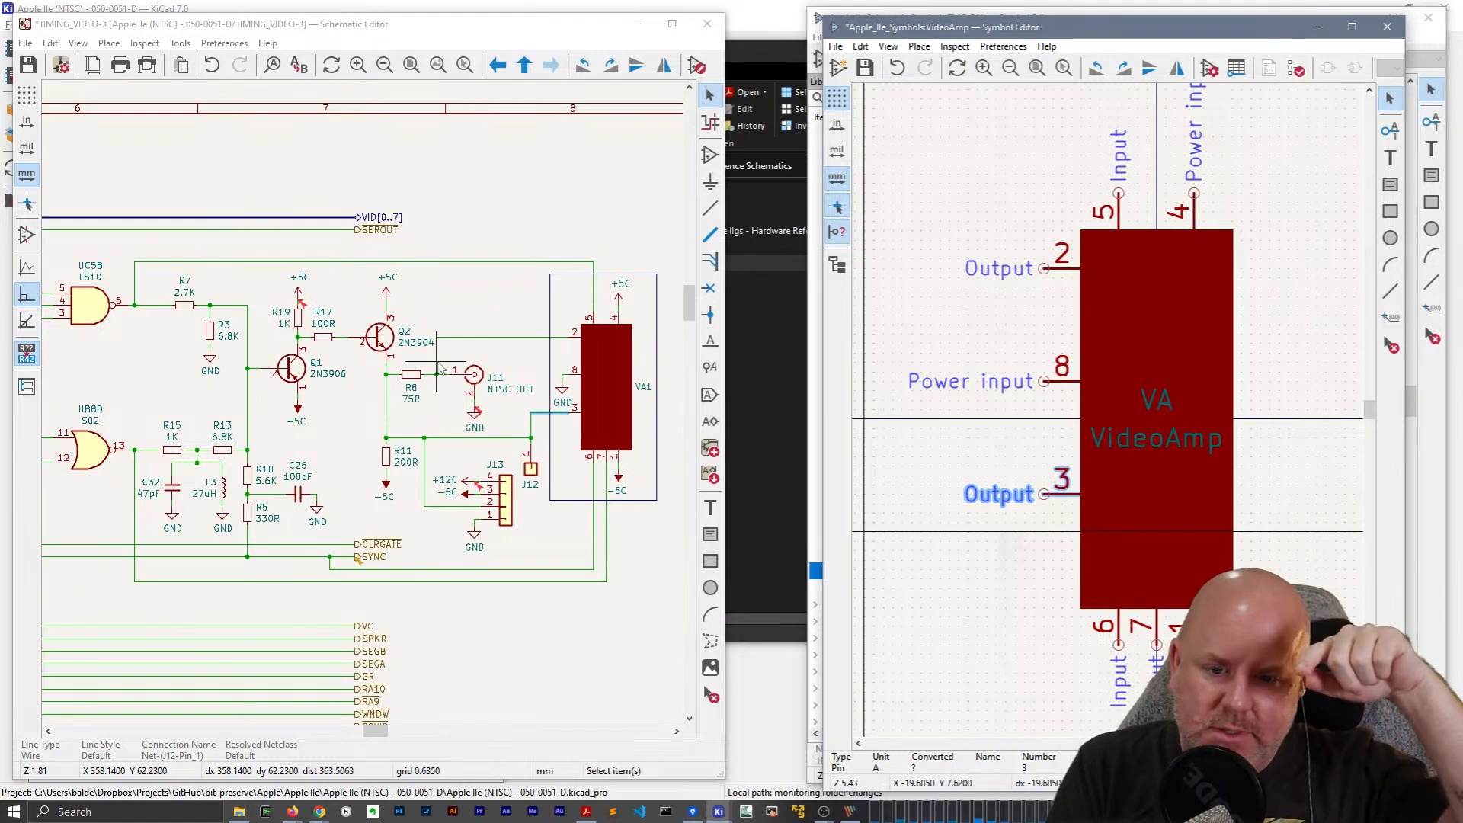
click(549, 422)
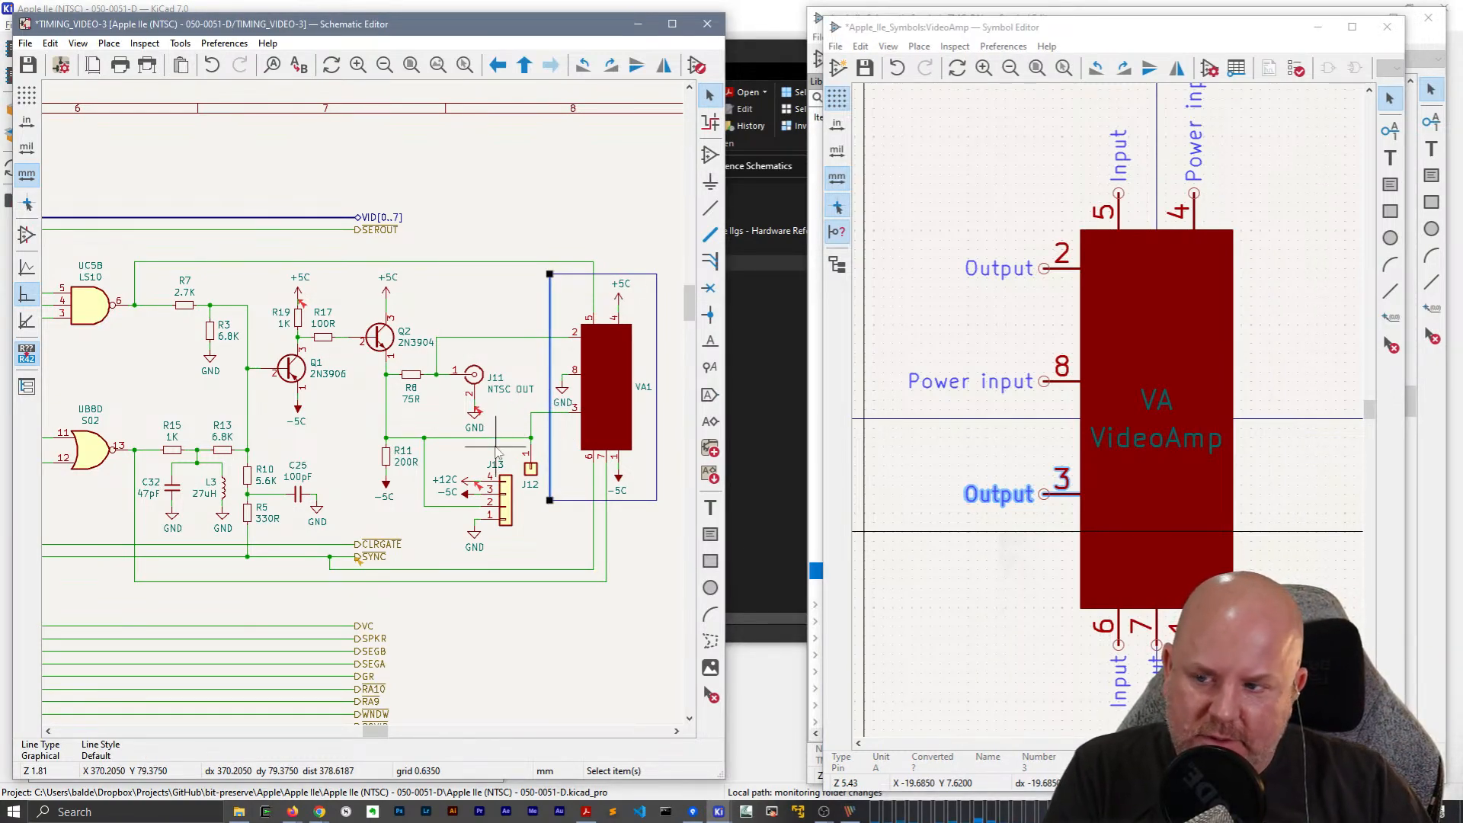
Trace the video circuit from the LS10 and S02 gates to VA1, checking the nets on VA1 pins 2 and 5.
click(467, 449)
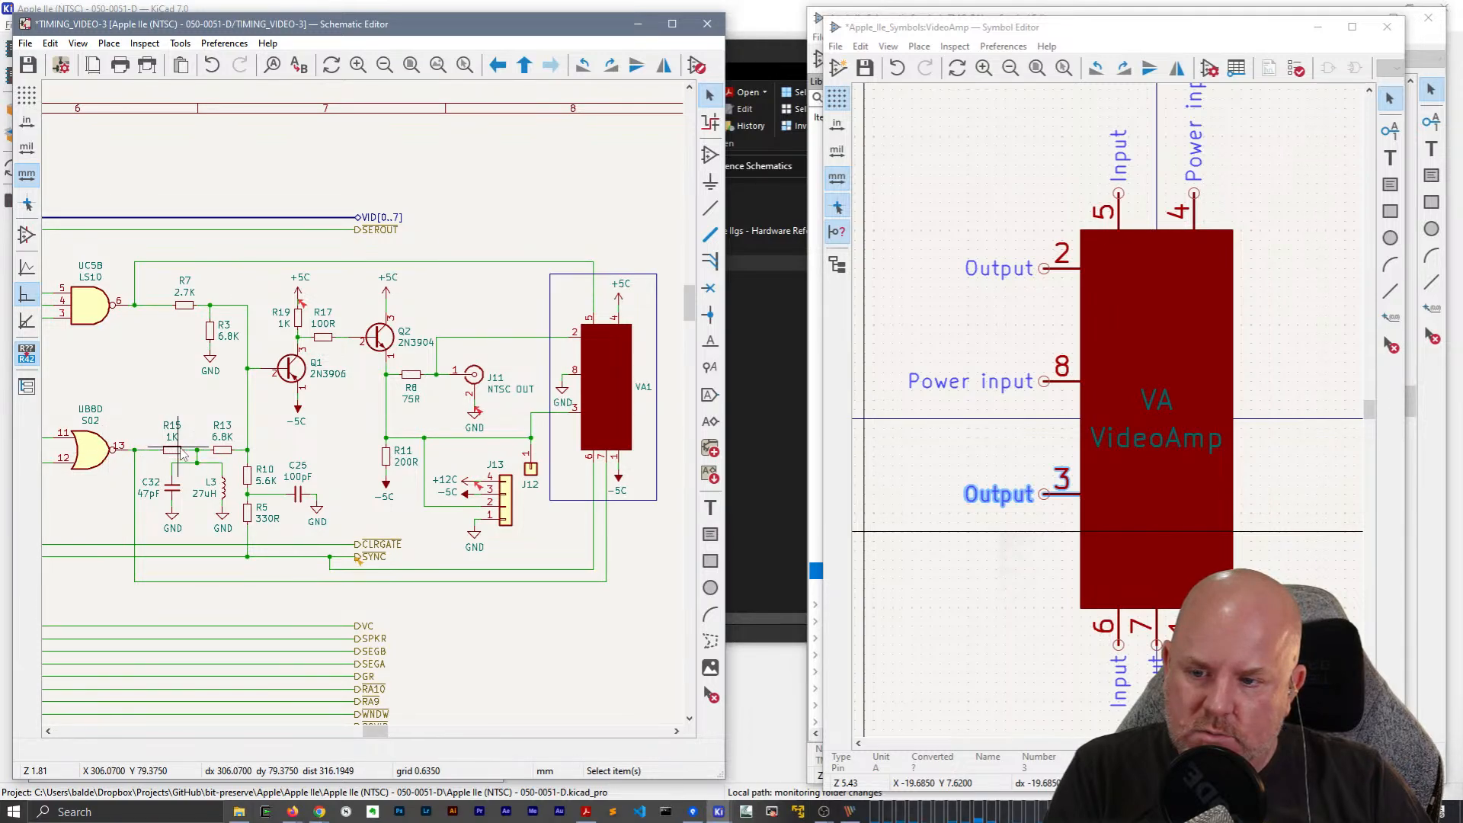
middle_drag(169, 394, 234, 366)
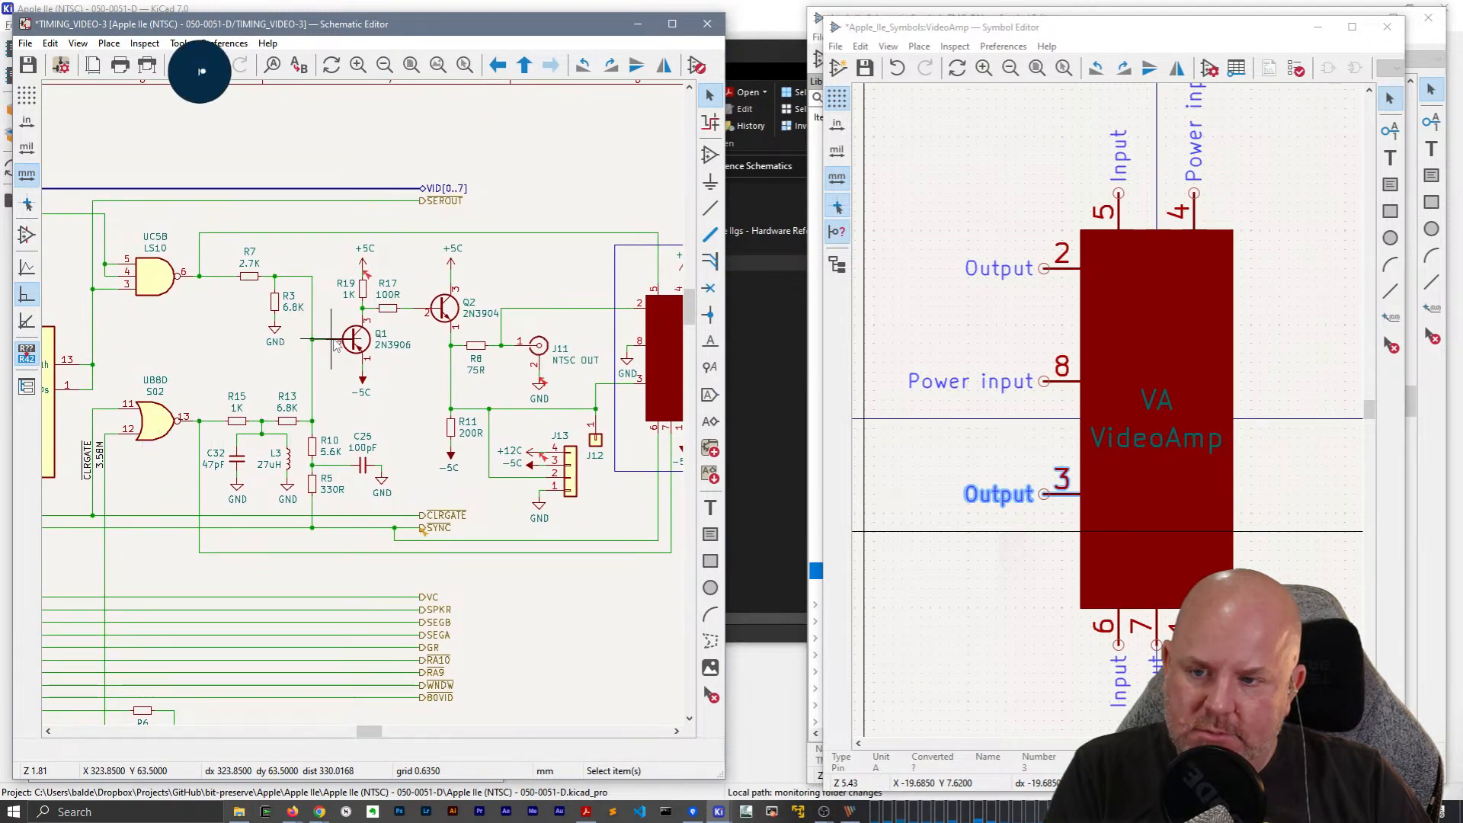
middle_drag(283, 355, 417, 356)
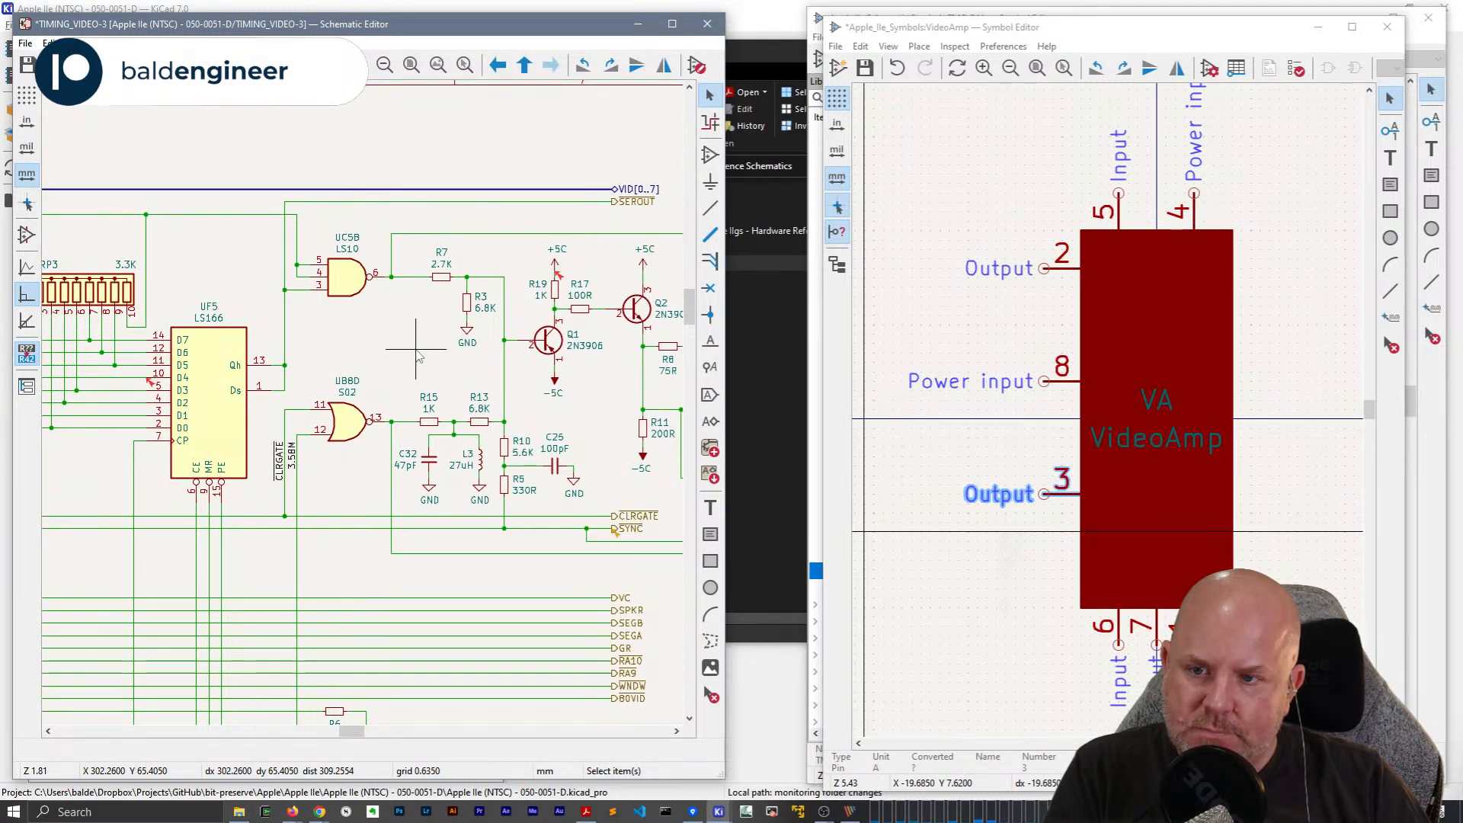
middle_drag(417, 356, 210, 349)
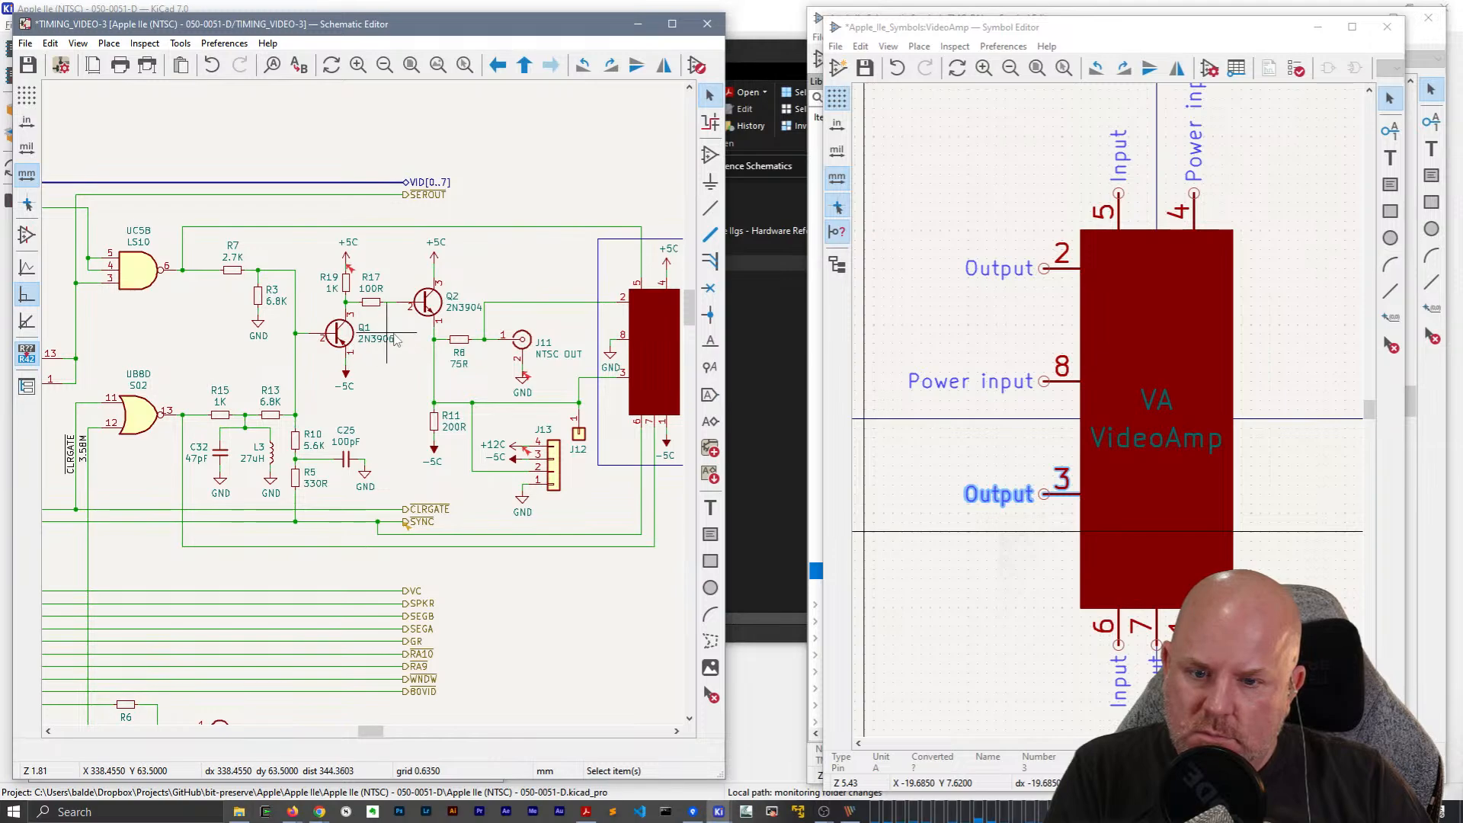
middle_drag(532, 244, 480, 259)
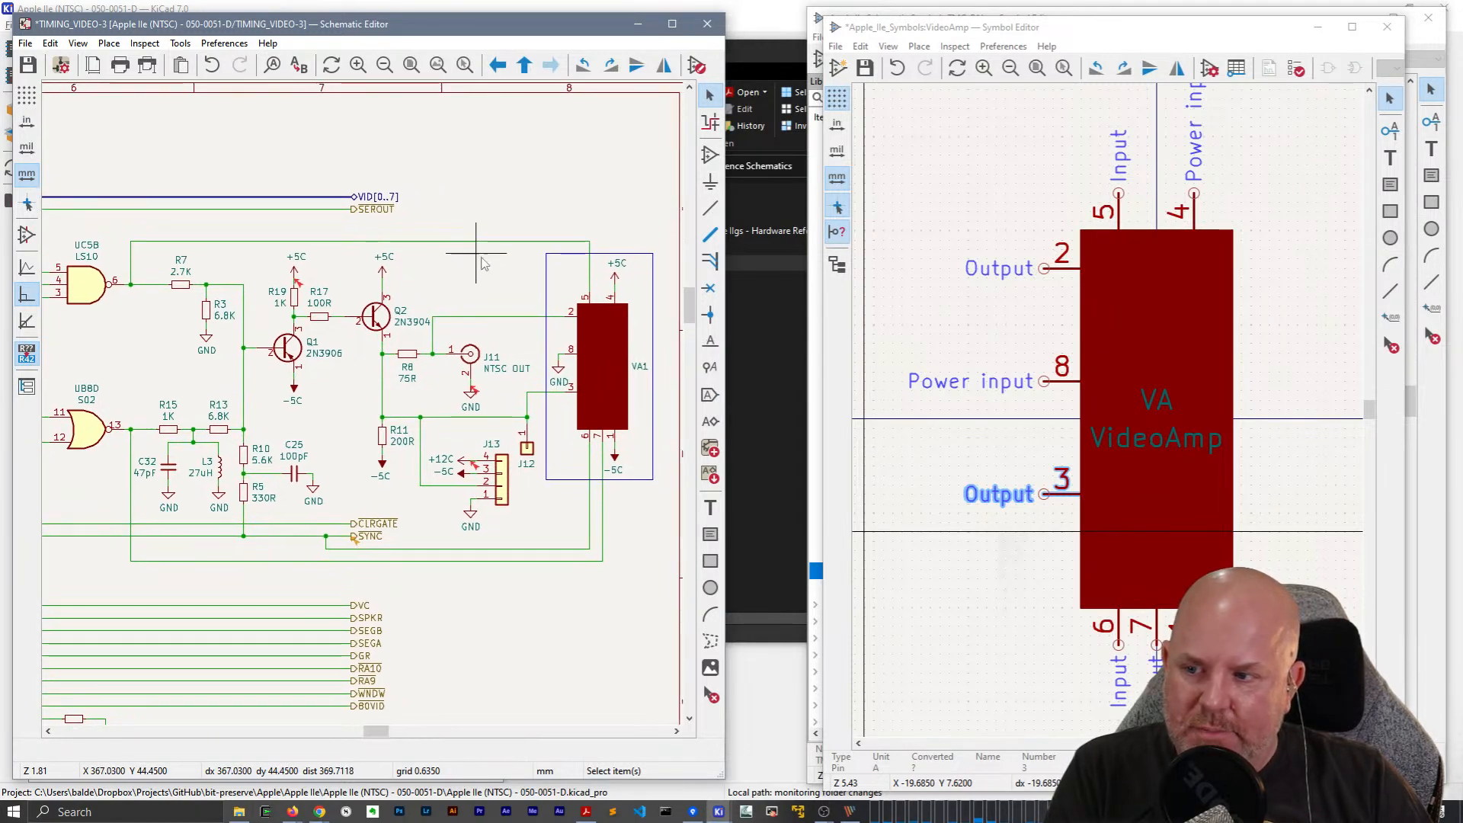
click(515, 317)
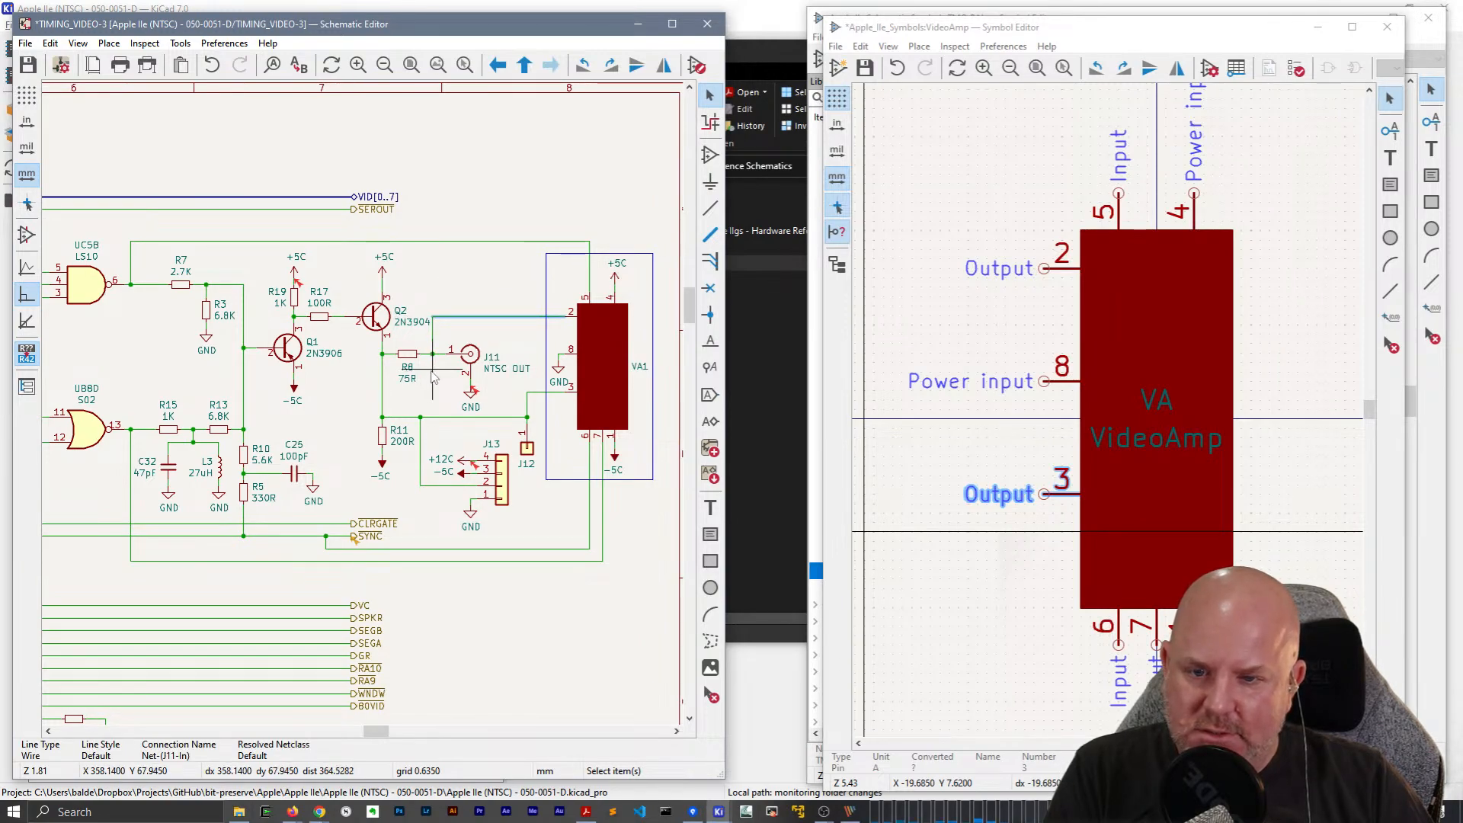
click(589, 255)
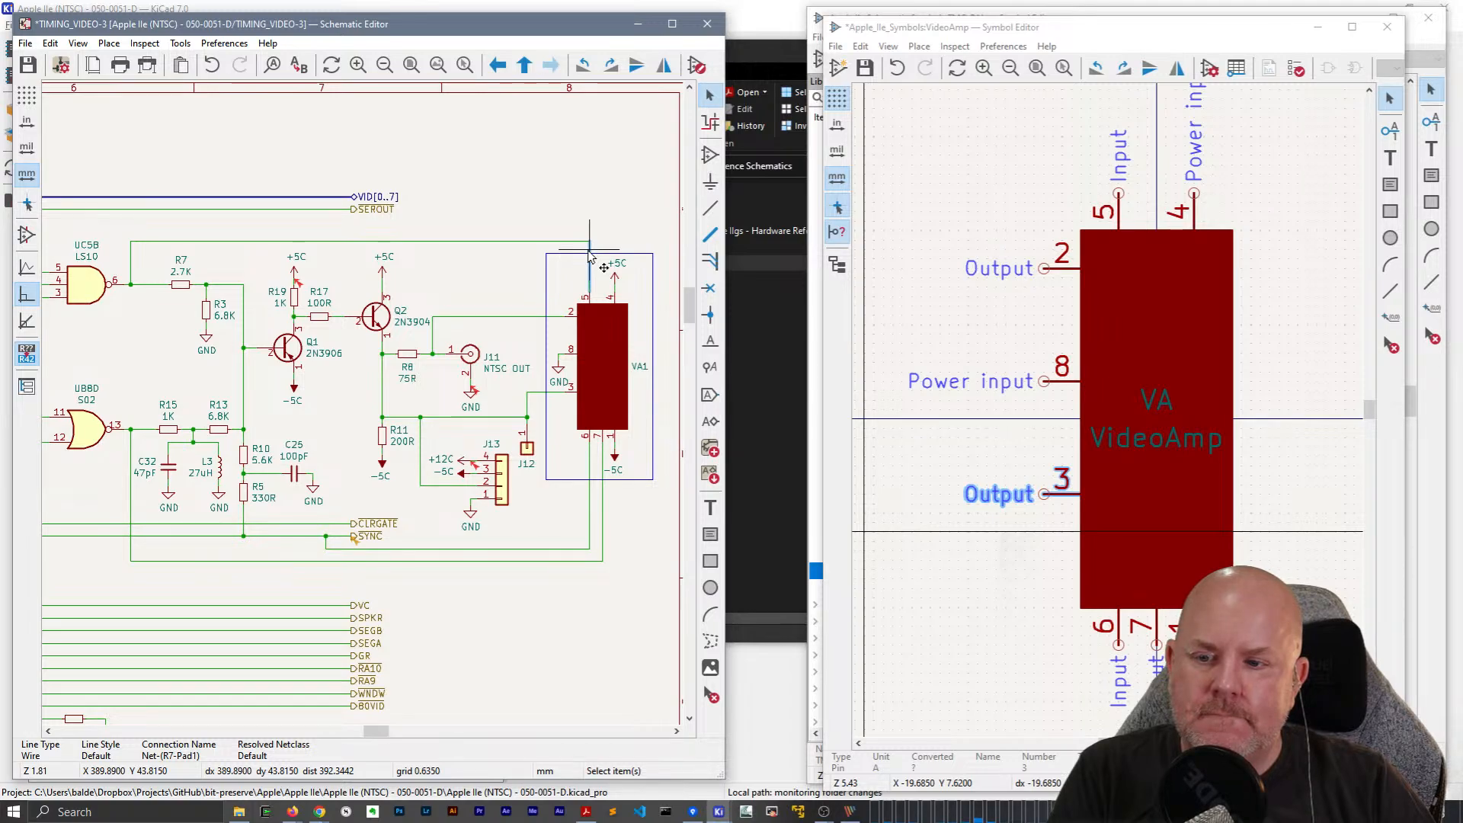
click(589, 244)
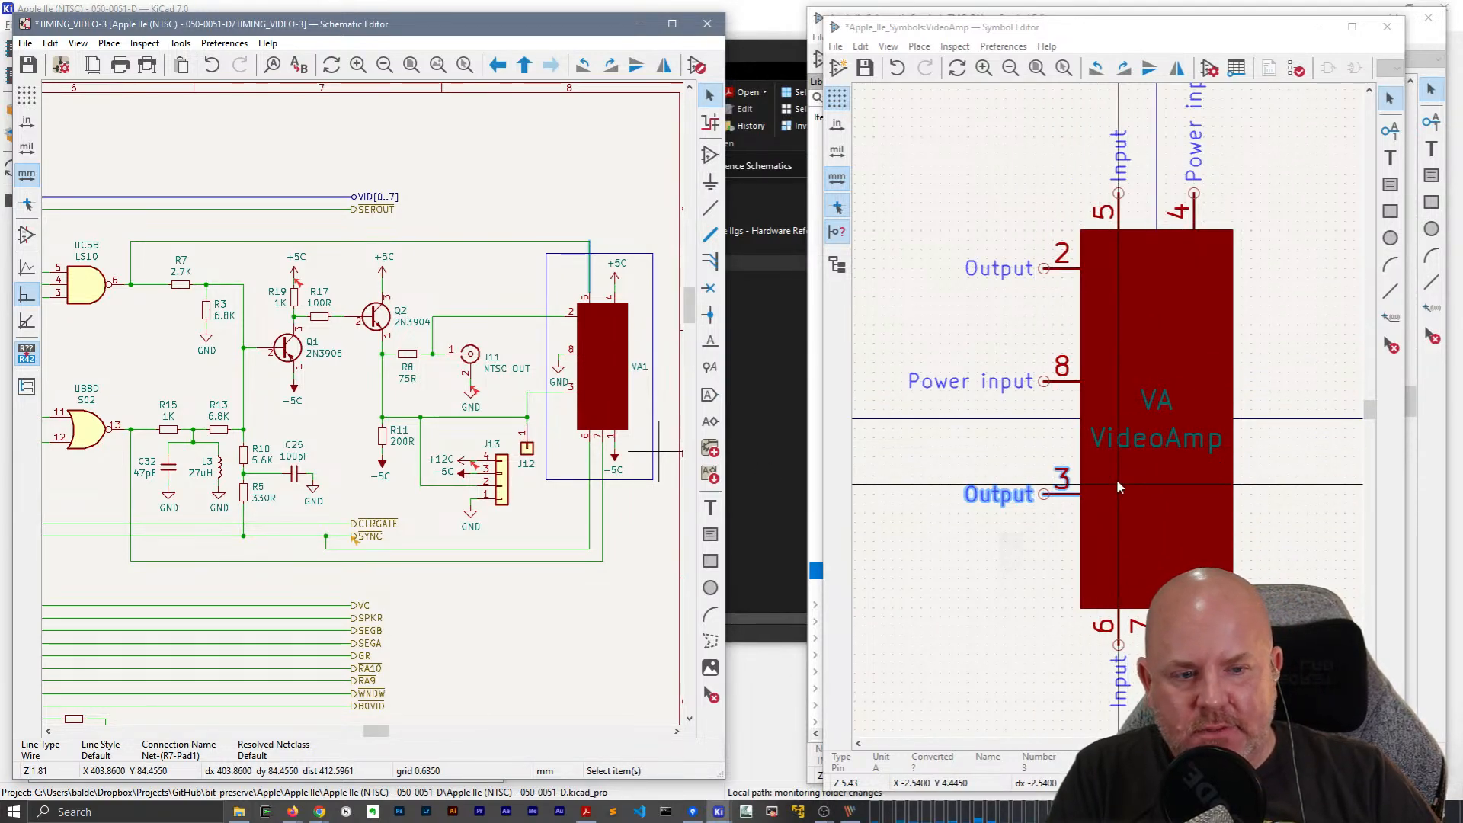
Save the TIMING_VIDEO-3 schematic, then close the VideoAmp symbol and save its changes to the Apple_IIe_Symbols library.
scroll(572, 326, down, 2)
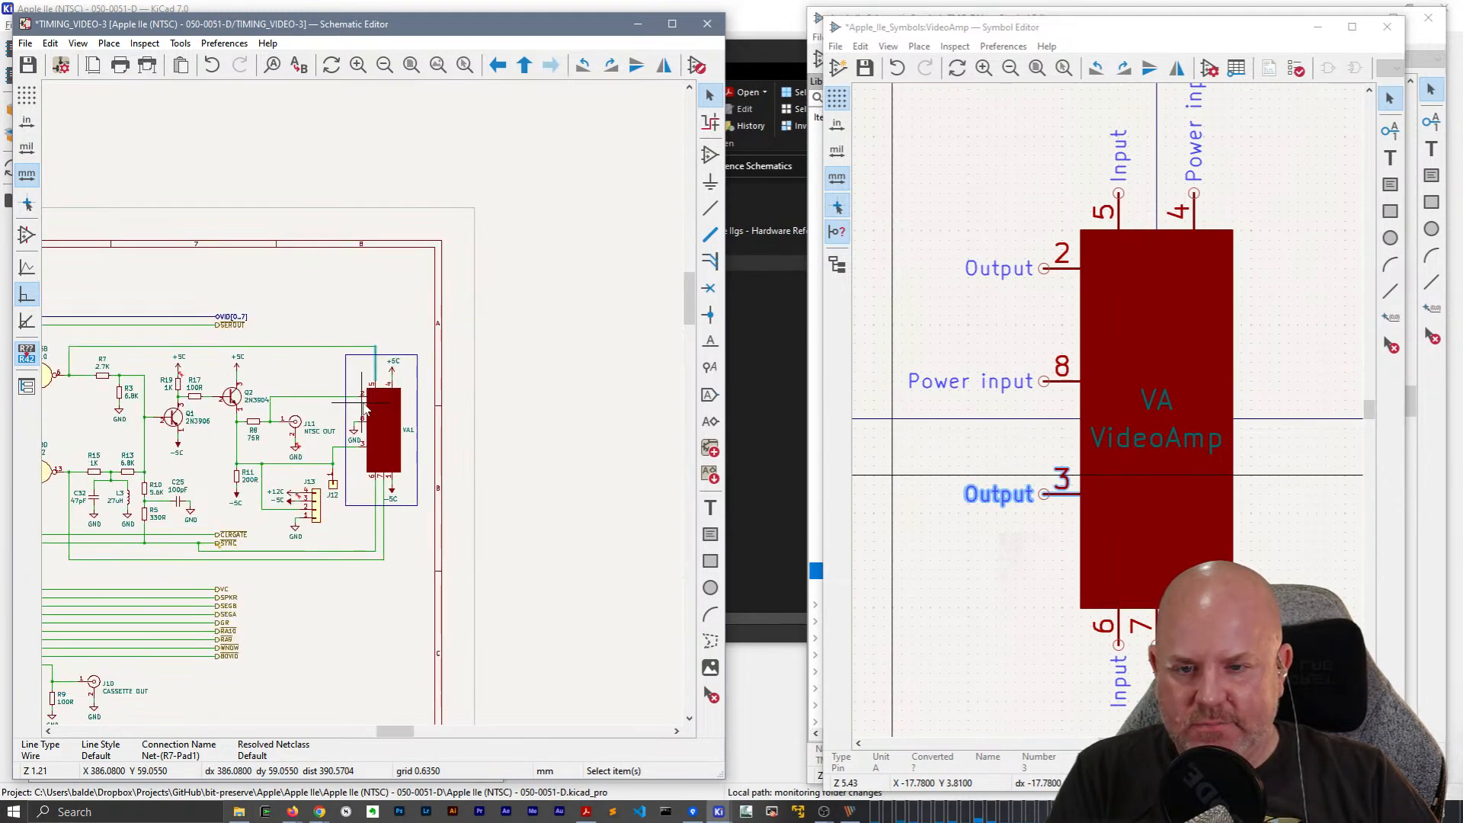
middle_drag(309, 333, 404, 317)
click(429, 288)
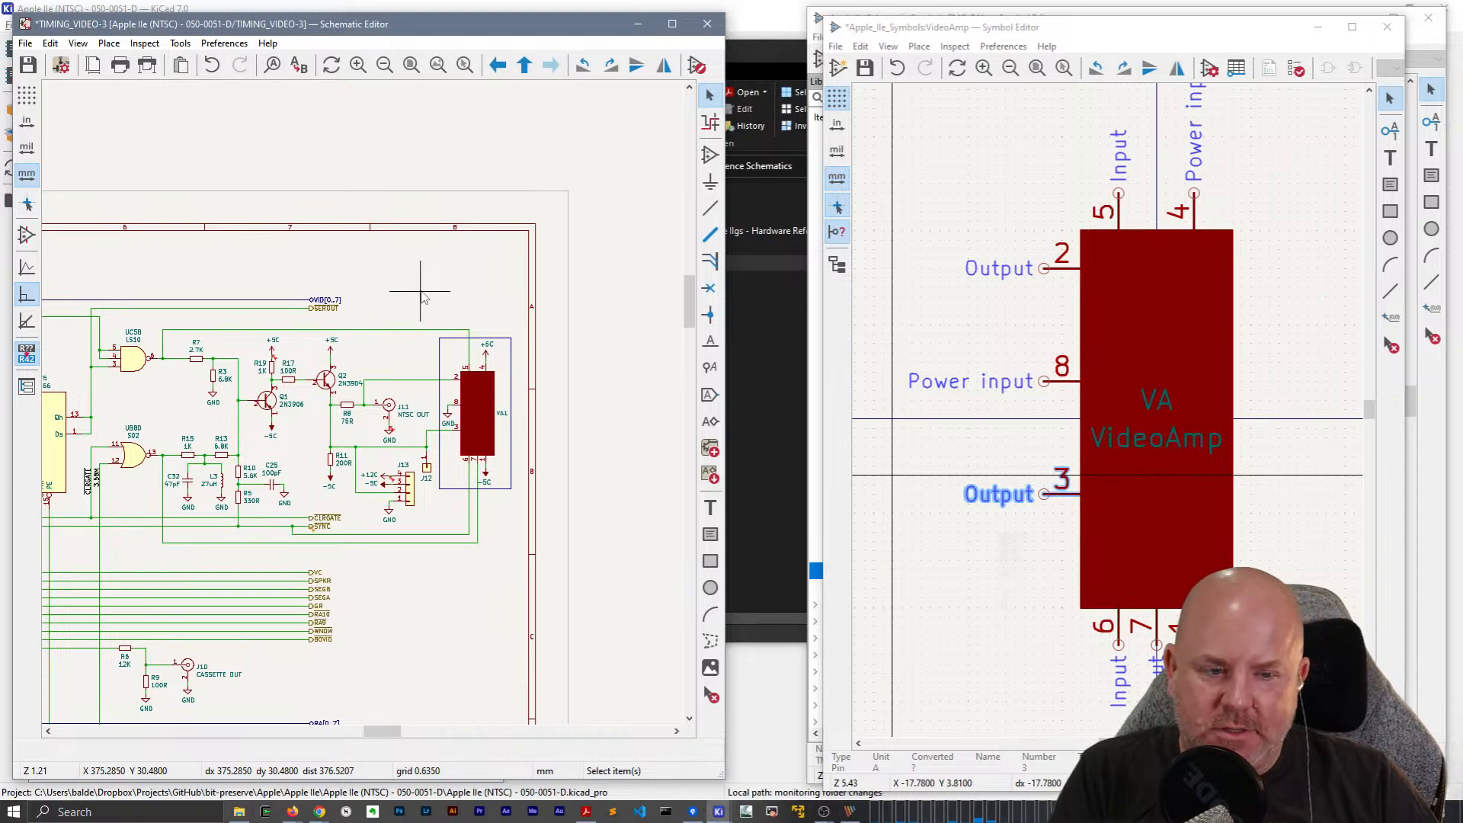
drag(441, 300, 549, 275)
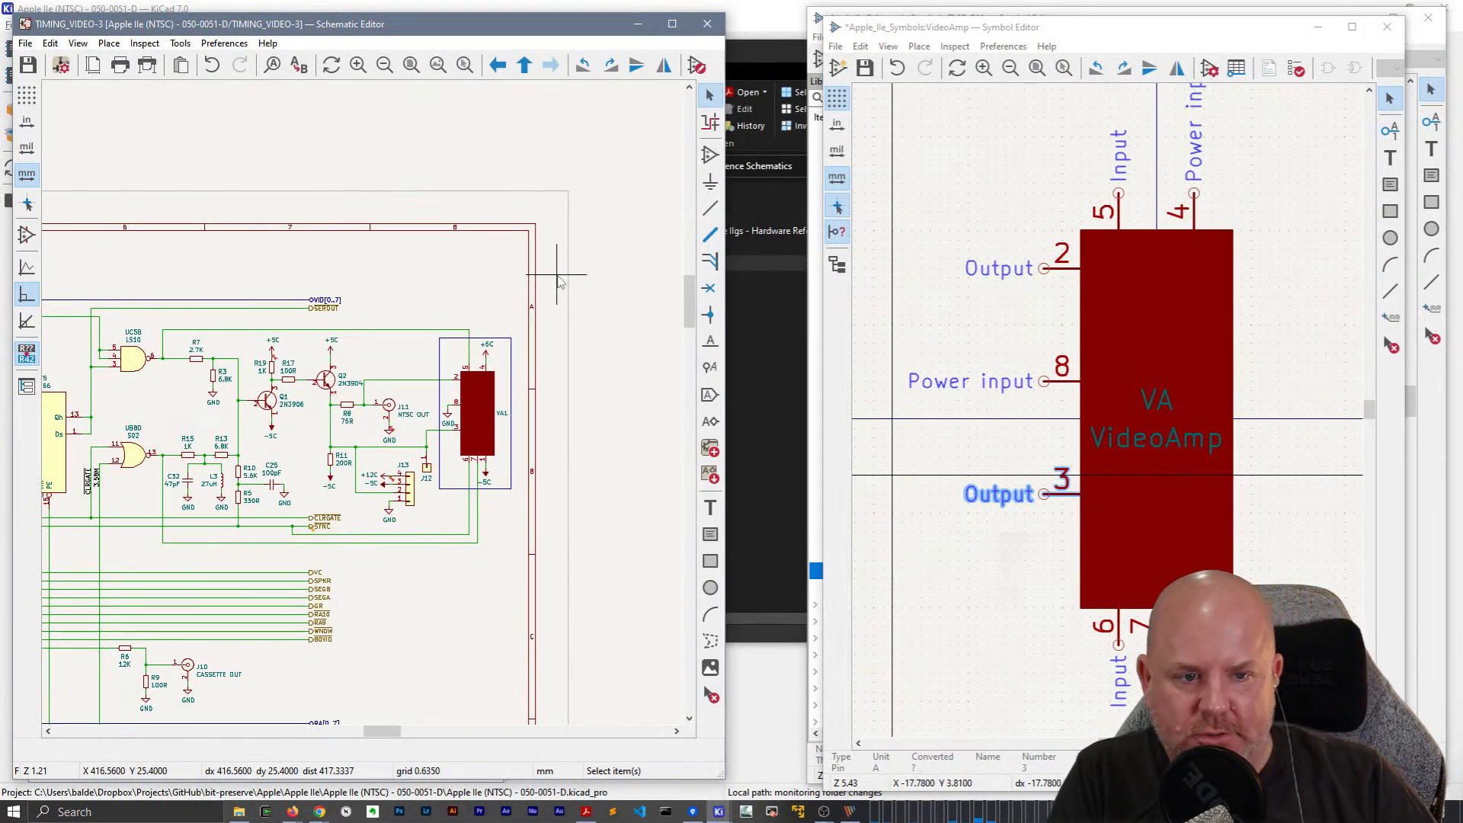
click(1382, 30)
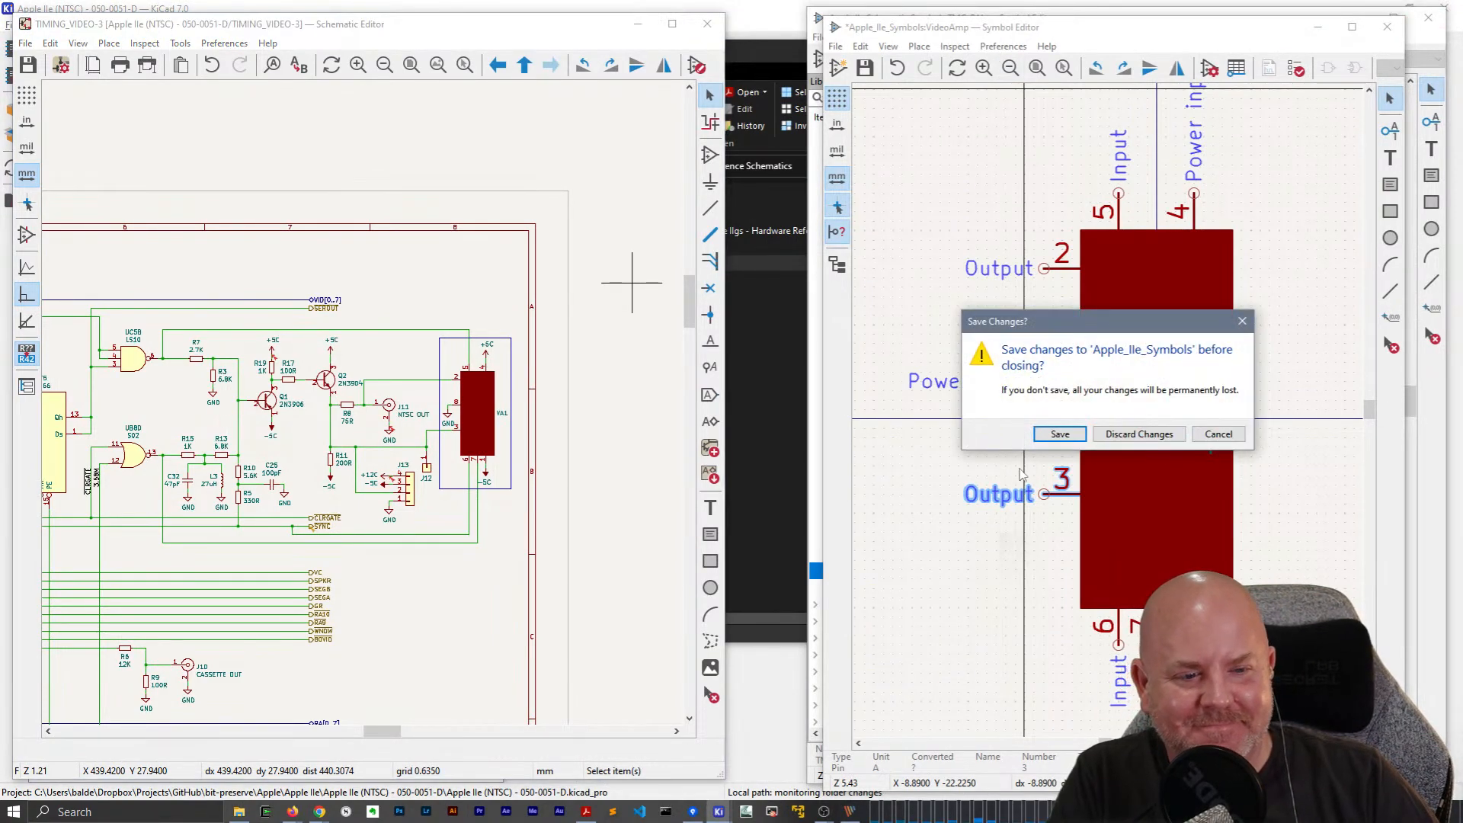
click(1053, 431)
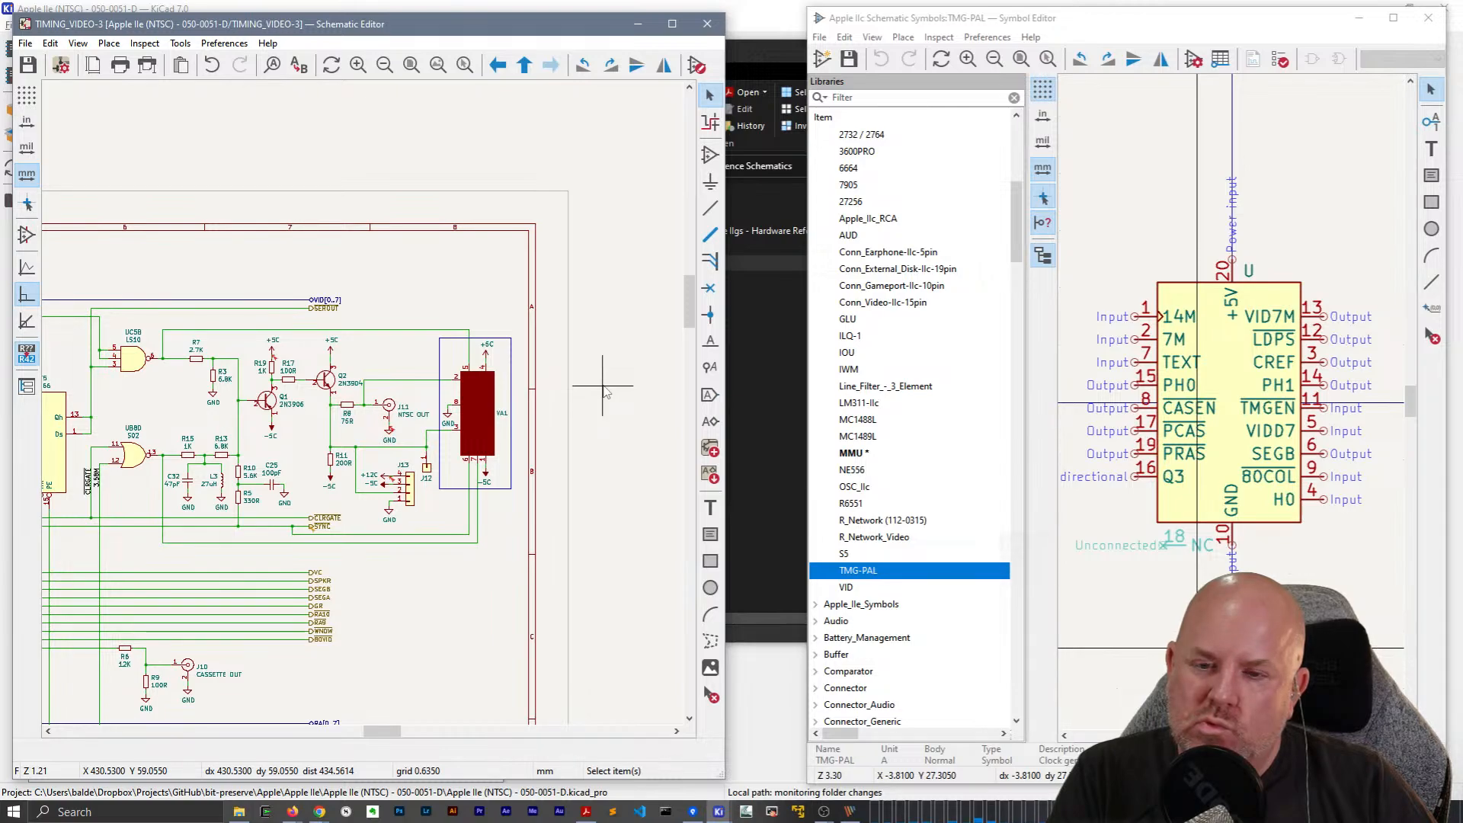
scroll(366, 458, up, 1)
scroll(364, 409, up, 1)
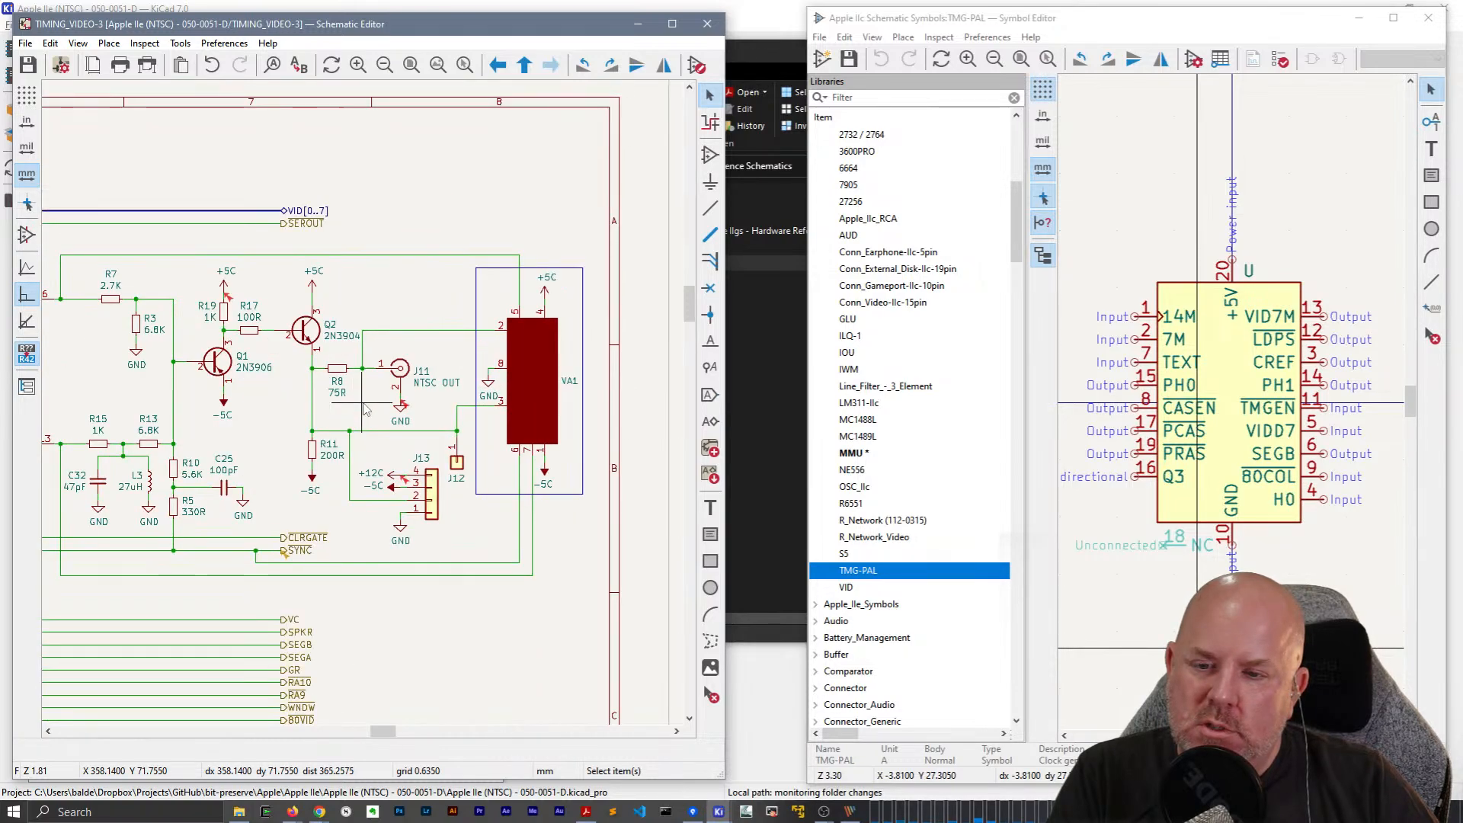
scroll(364, 410, up, 1)
scroll(278, 352, up, 1)
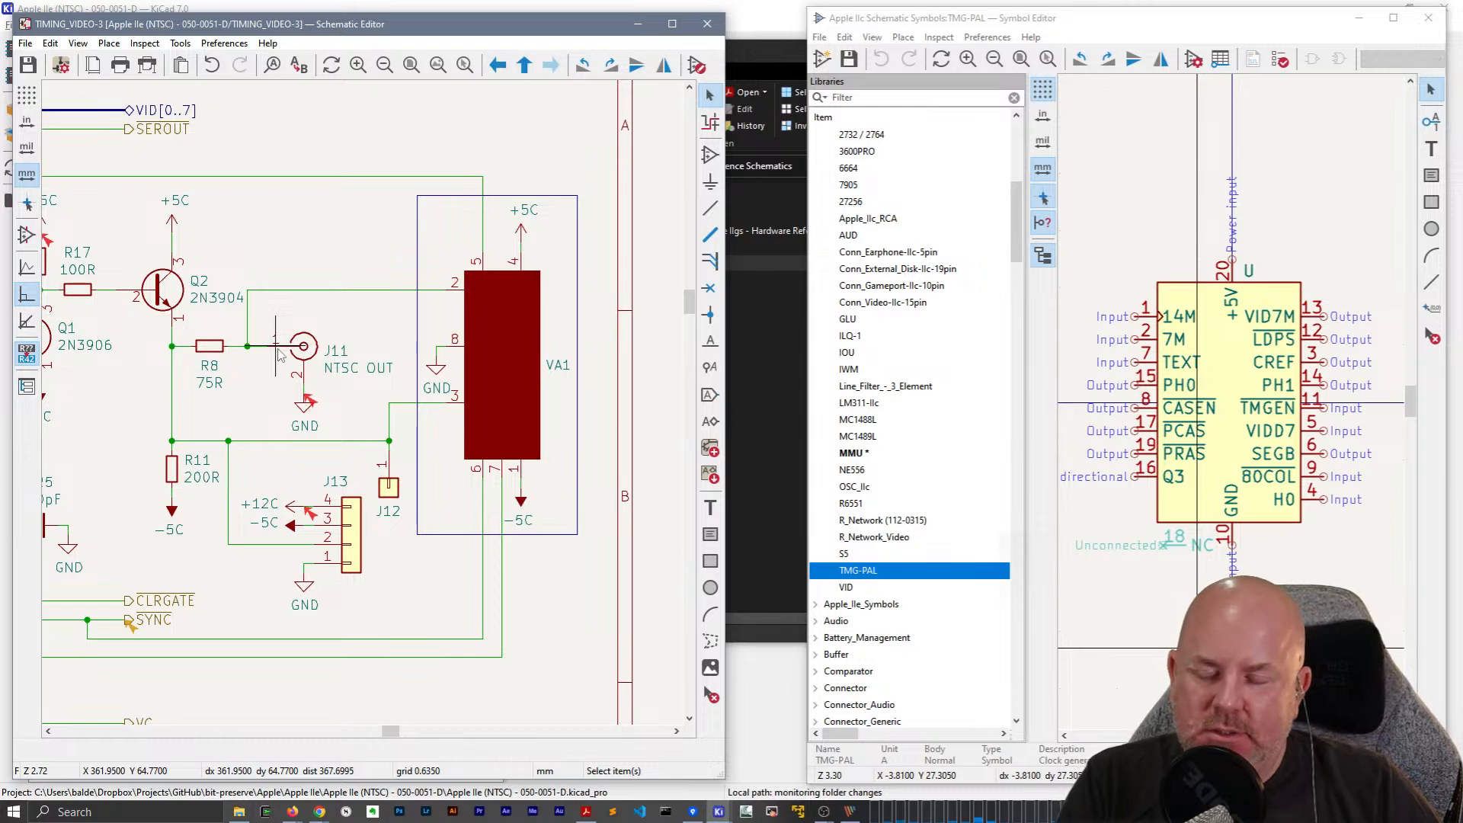
scroll(365, 409, down, 1)
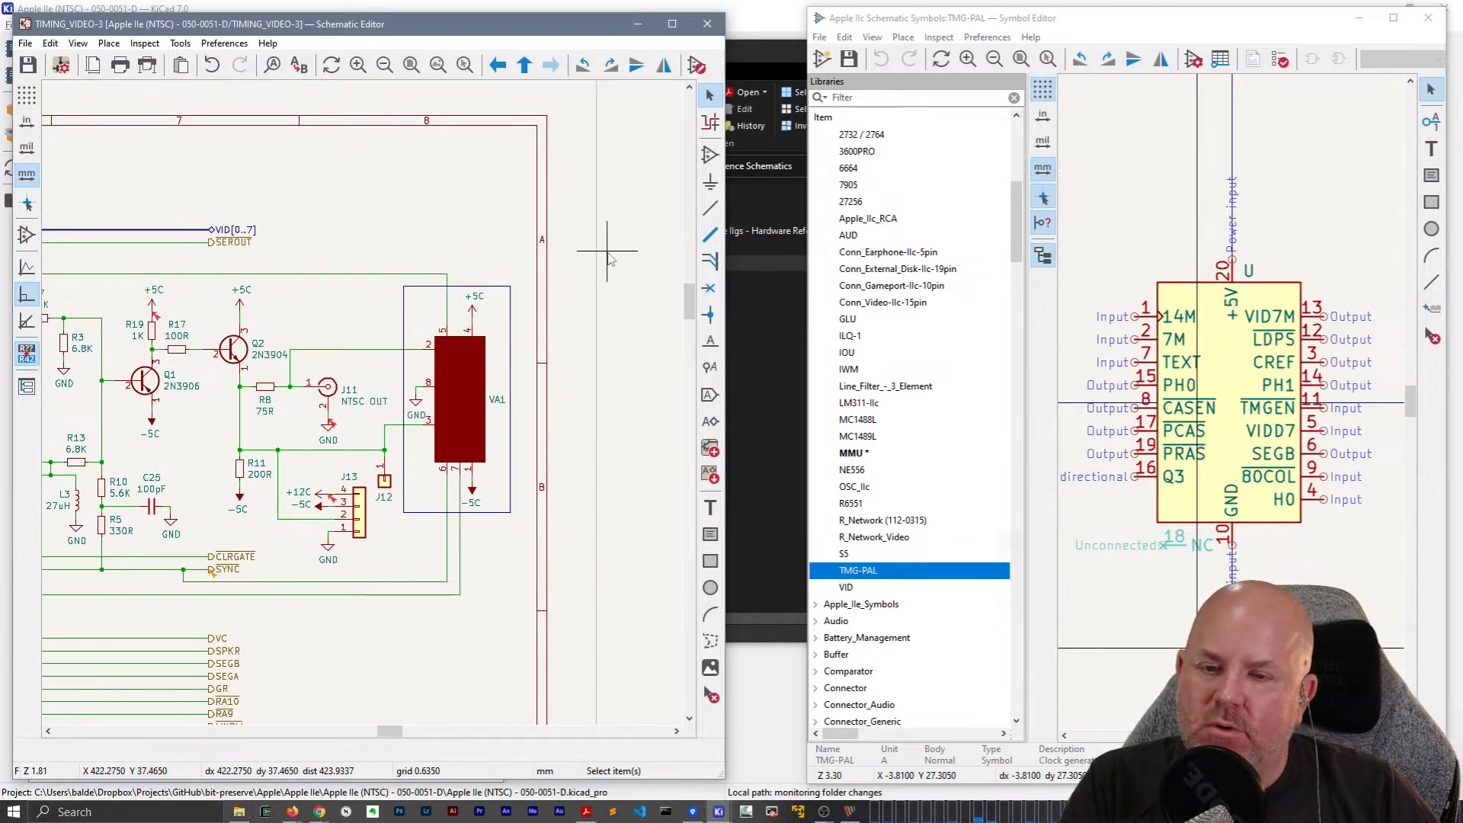
click(497, 288)
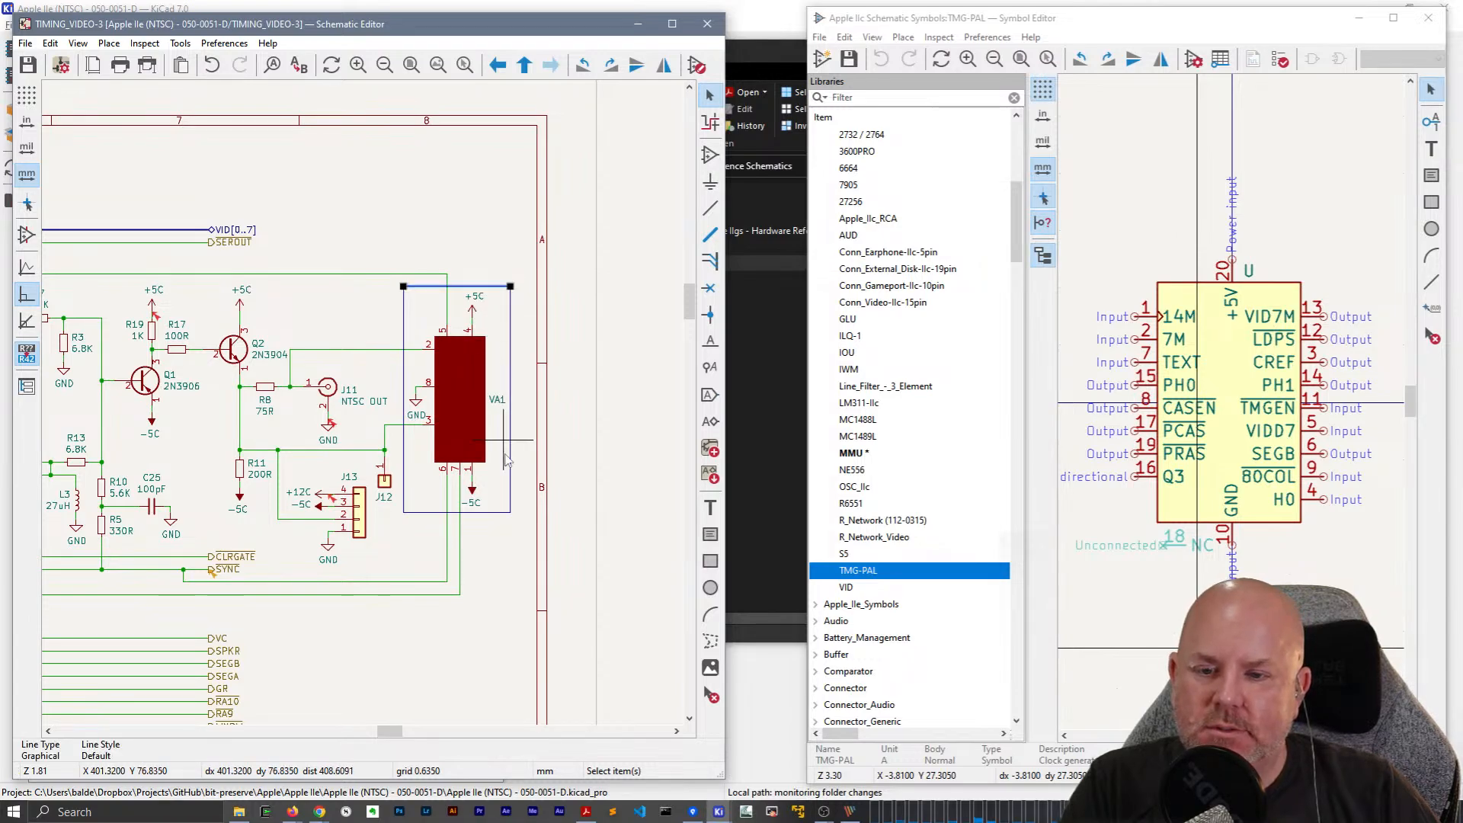
key(i)
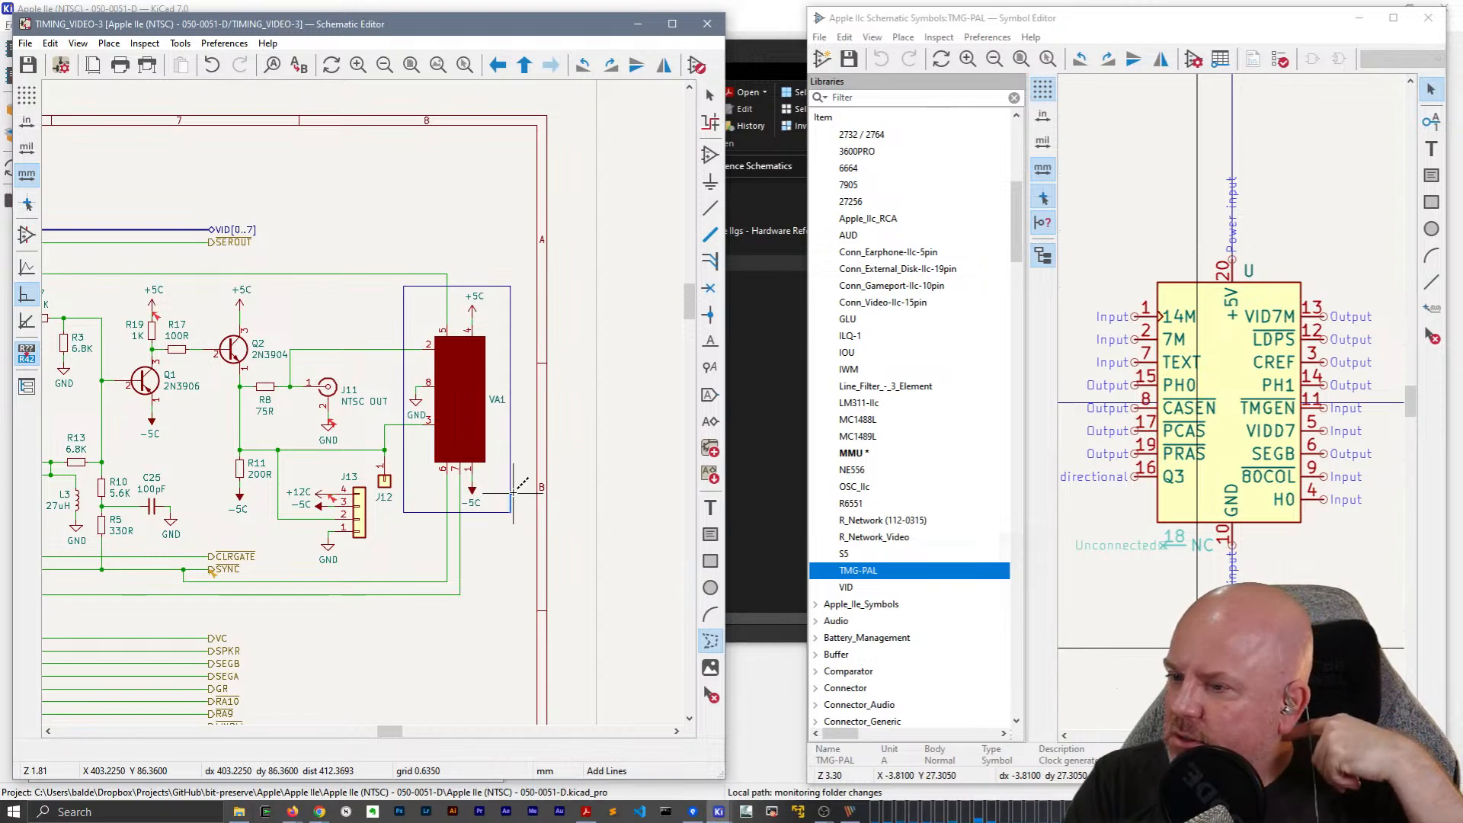
click(510, 409)
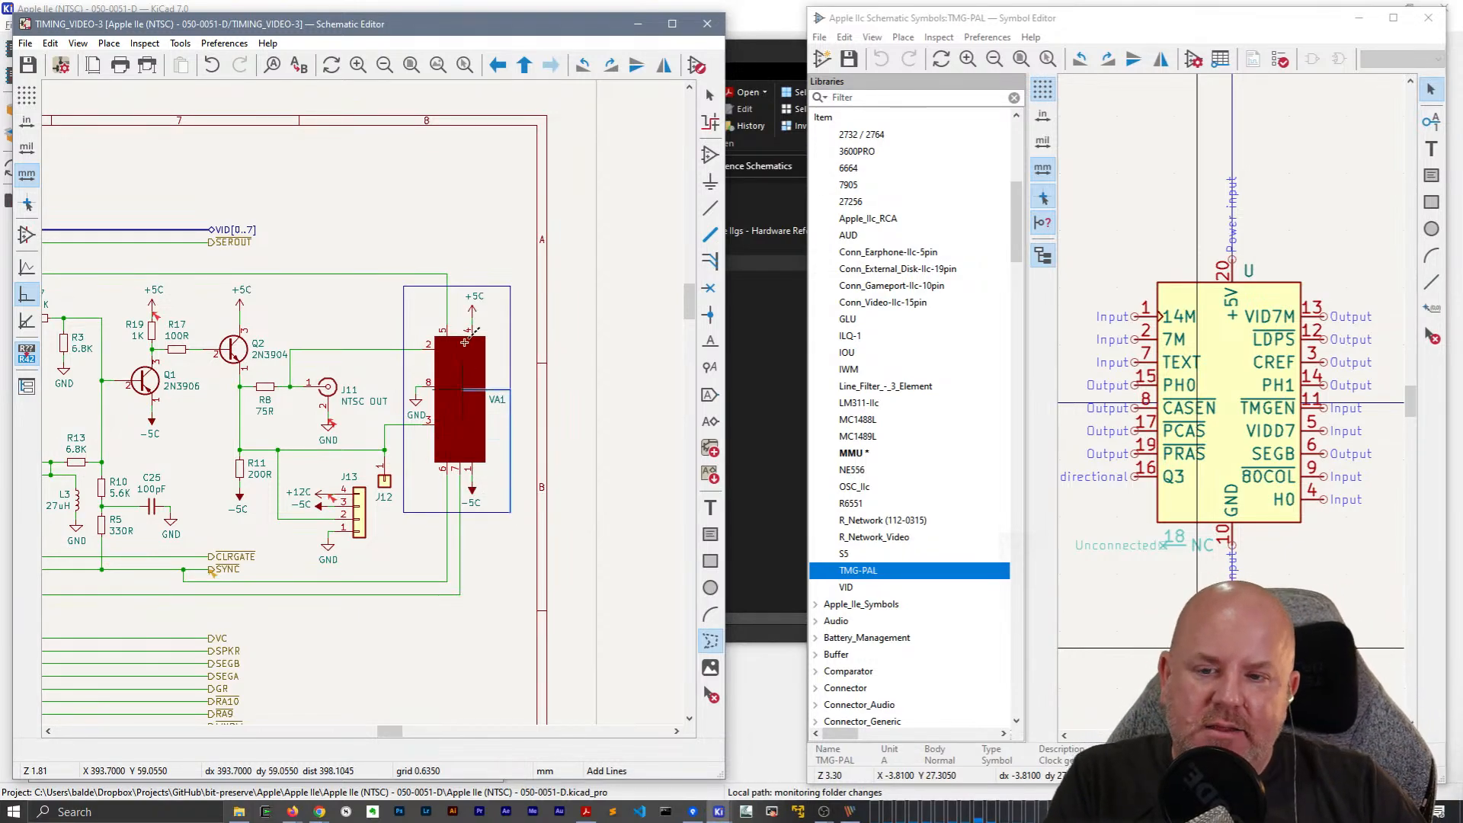
key(Escape)
key(Escape)
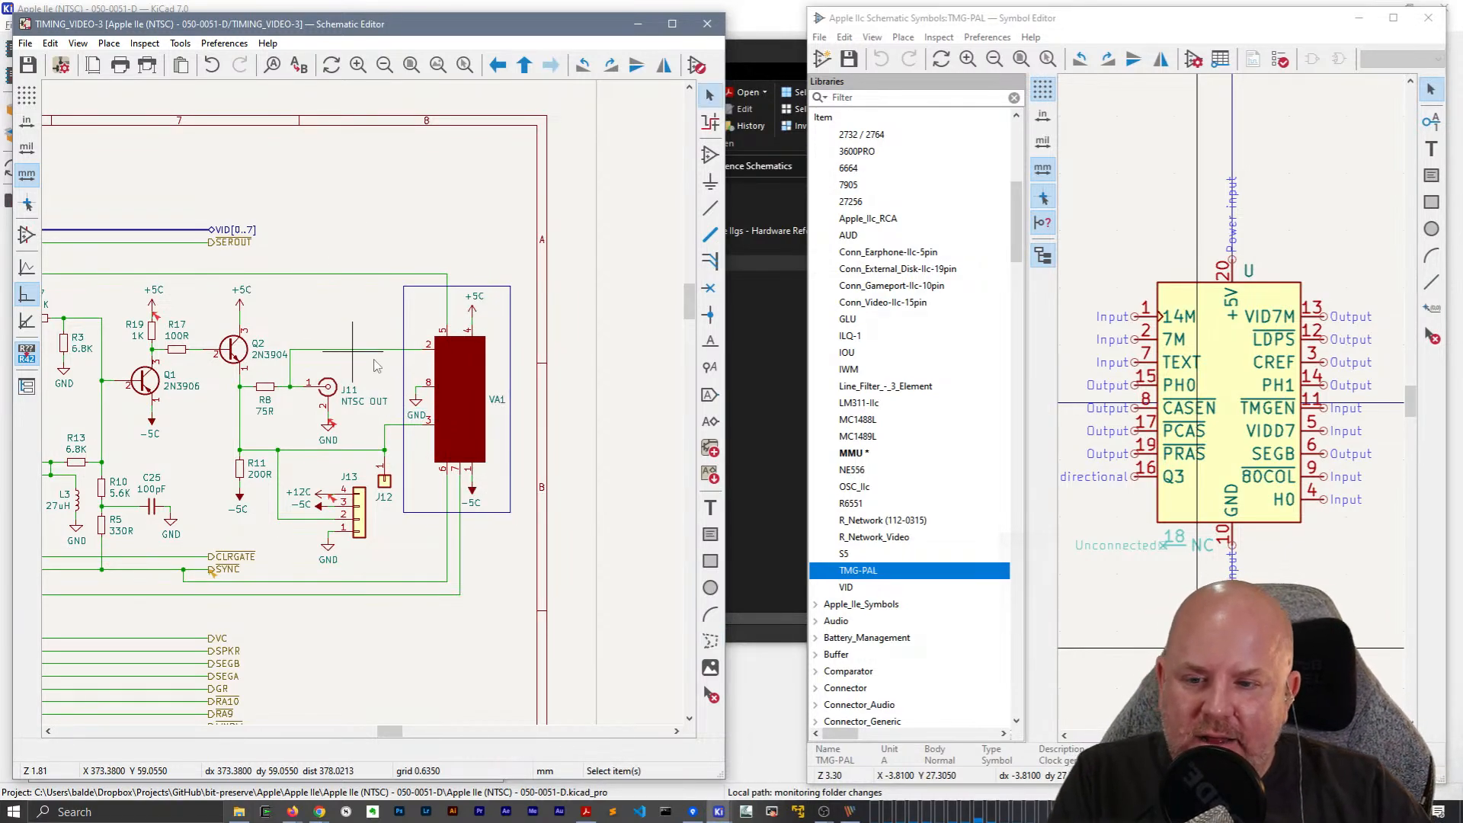
Examine VA1, the wire to its pin 5, and the surrounding video circuitry on the TIMING_VIDEO-3 sheet.
middle_drag(299, 385, 363, 402)
scroll(362, 402, down, 2)
scroll(363, 402, up, 2)
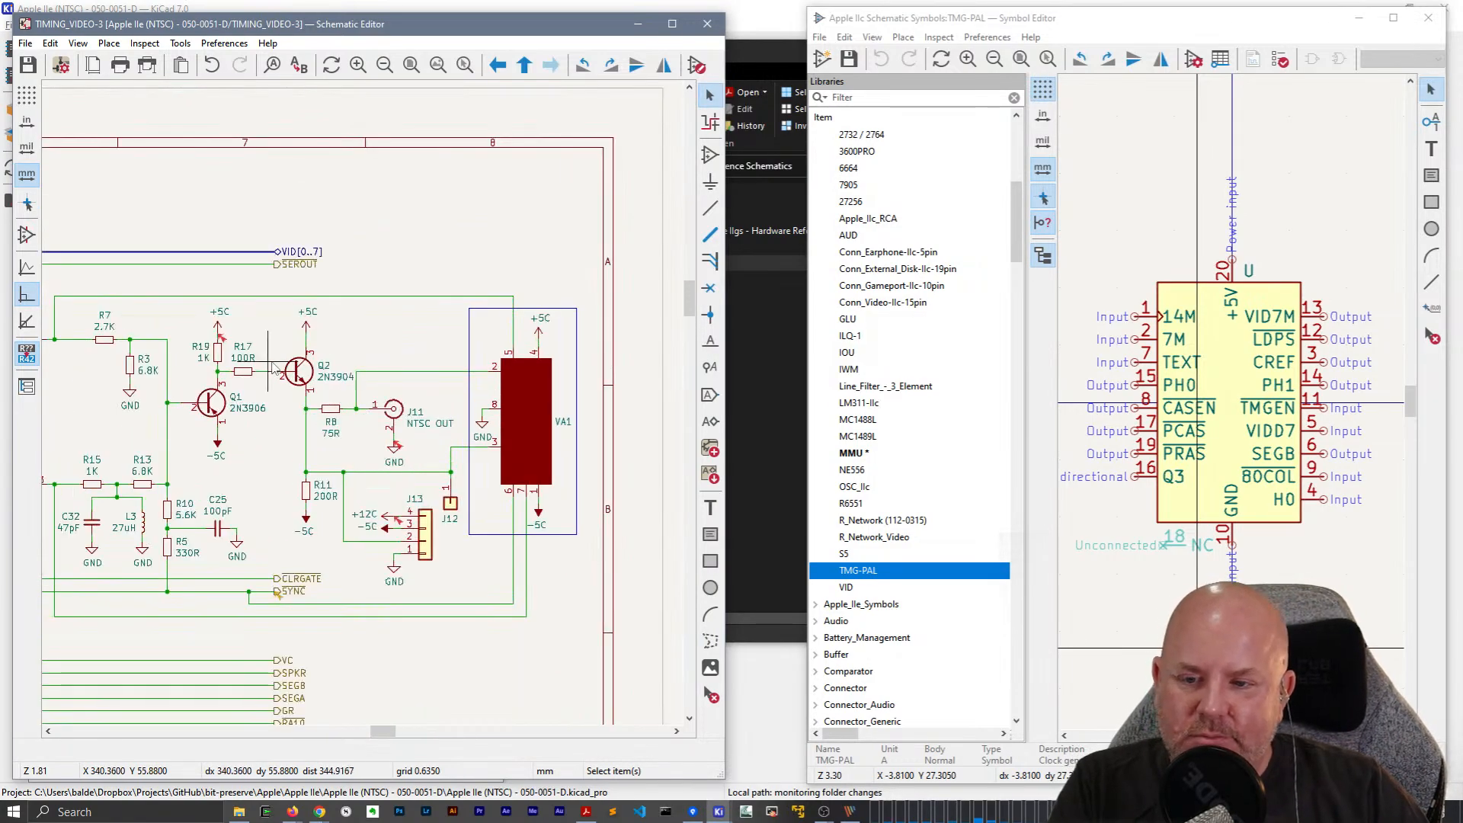
middle_drag(270, 362, 412, 292)
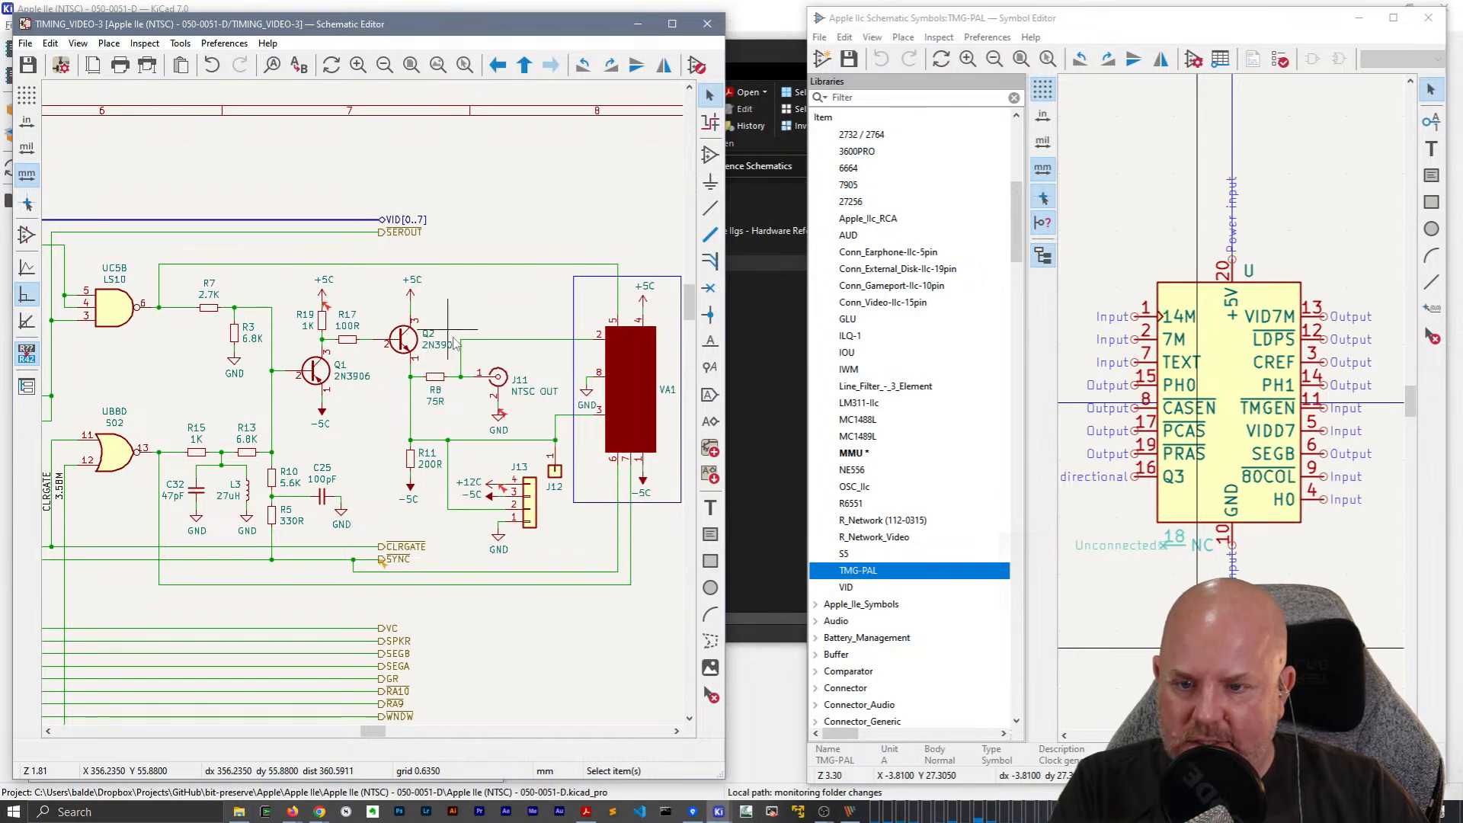
click(631, 375)
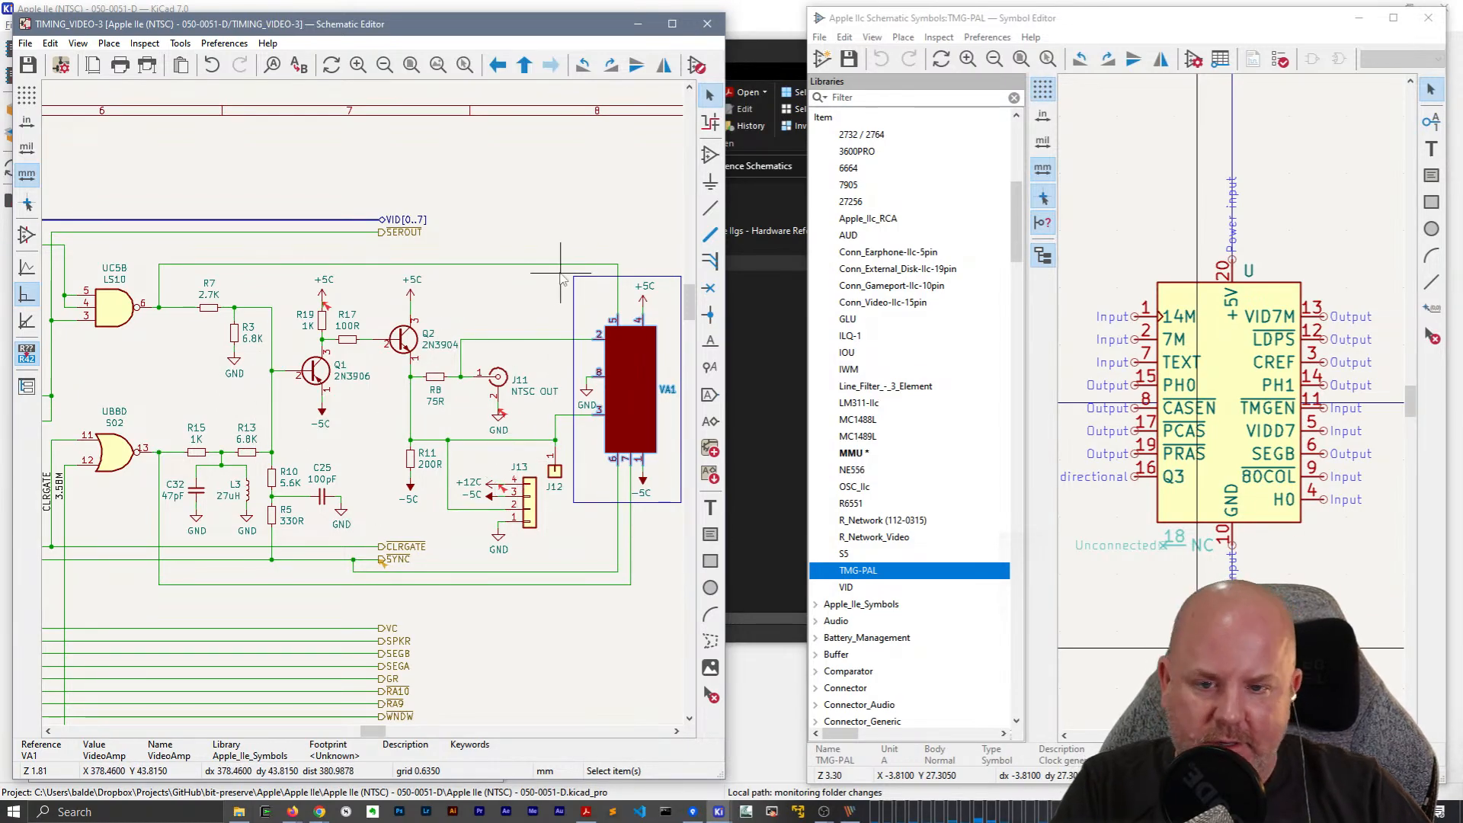
click(507, 264)
scroll(353, 414, down, 2)
middle_drag(196, 440, 442, 352)
shift+scroll(428, 373, down, 6)
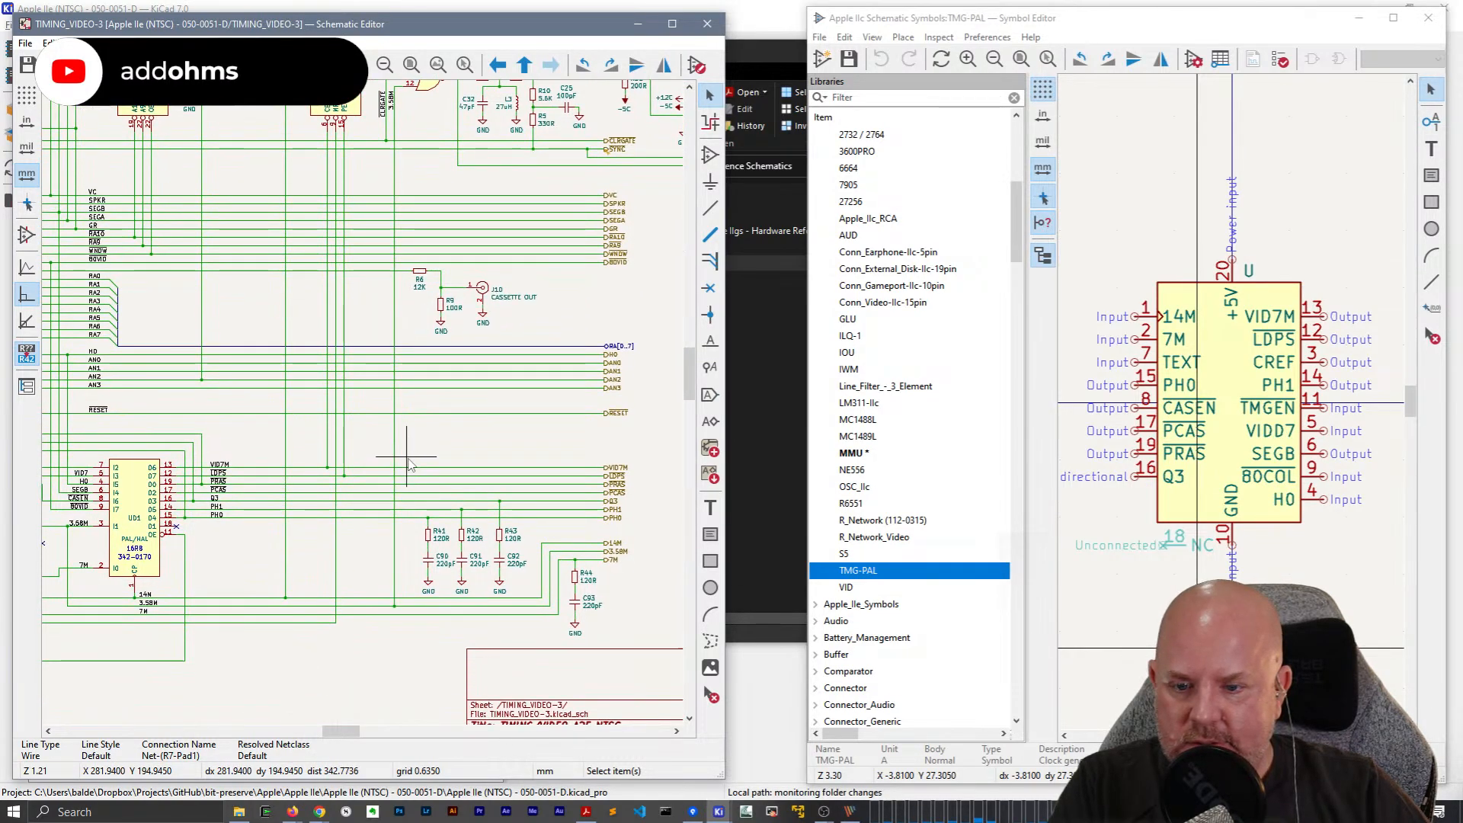
shift+scroll(409, 465, up, 5)
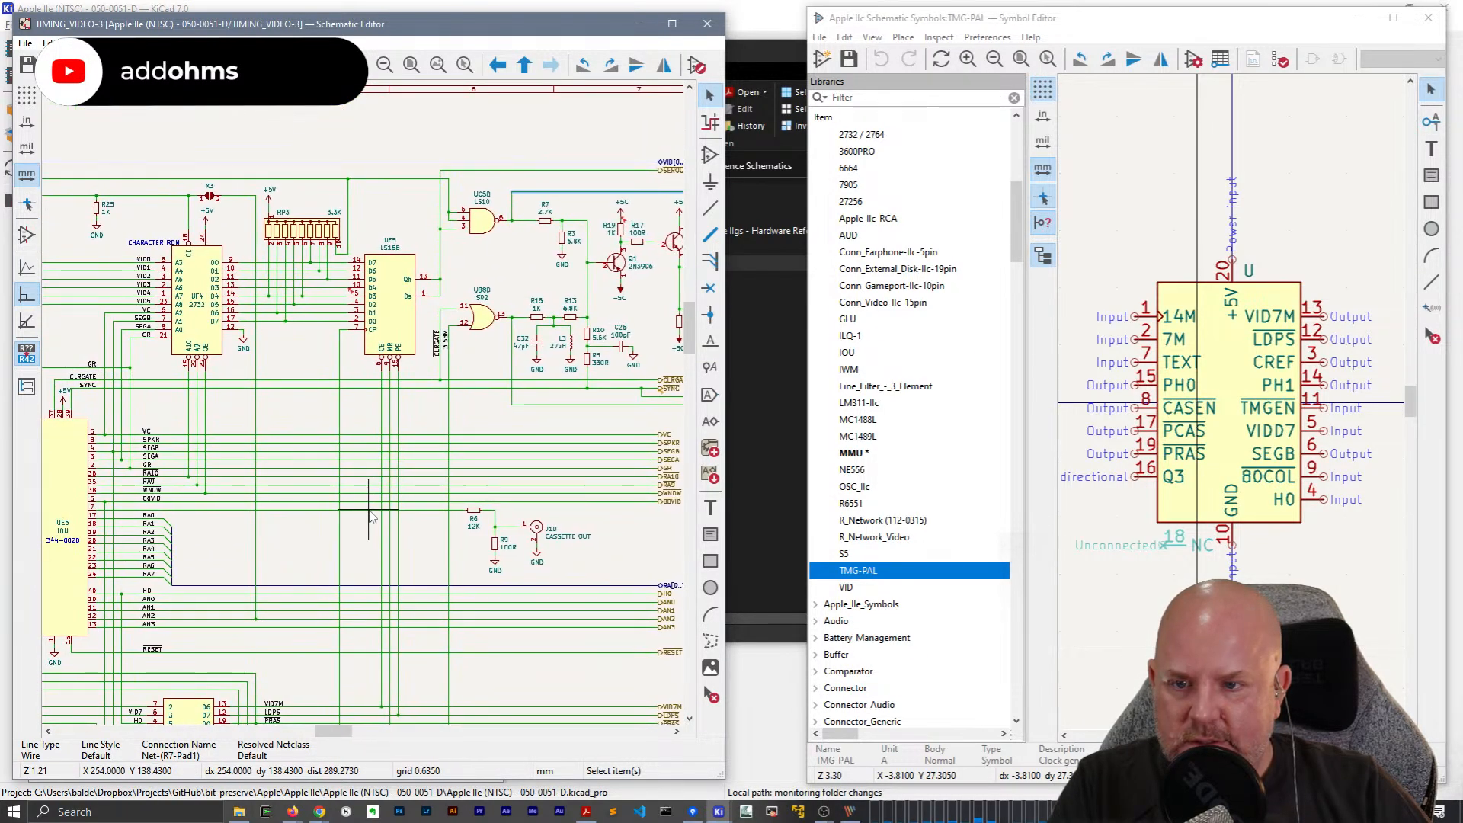
ctrl+scroll(256, 535, right, 2)
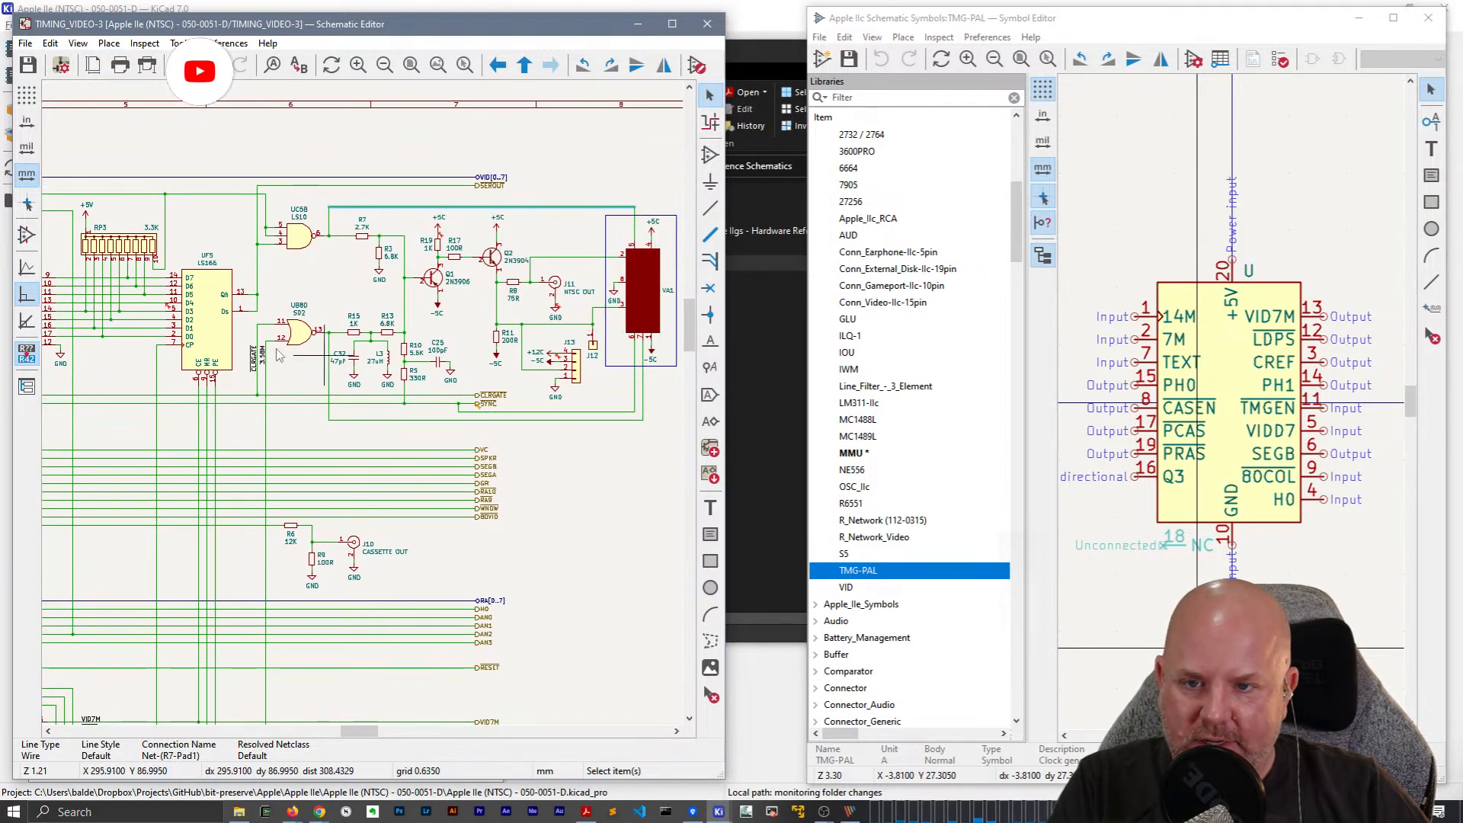
middle_drag(194, 429, 332, 378)
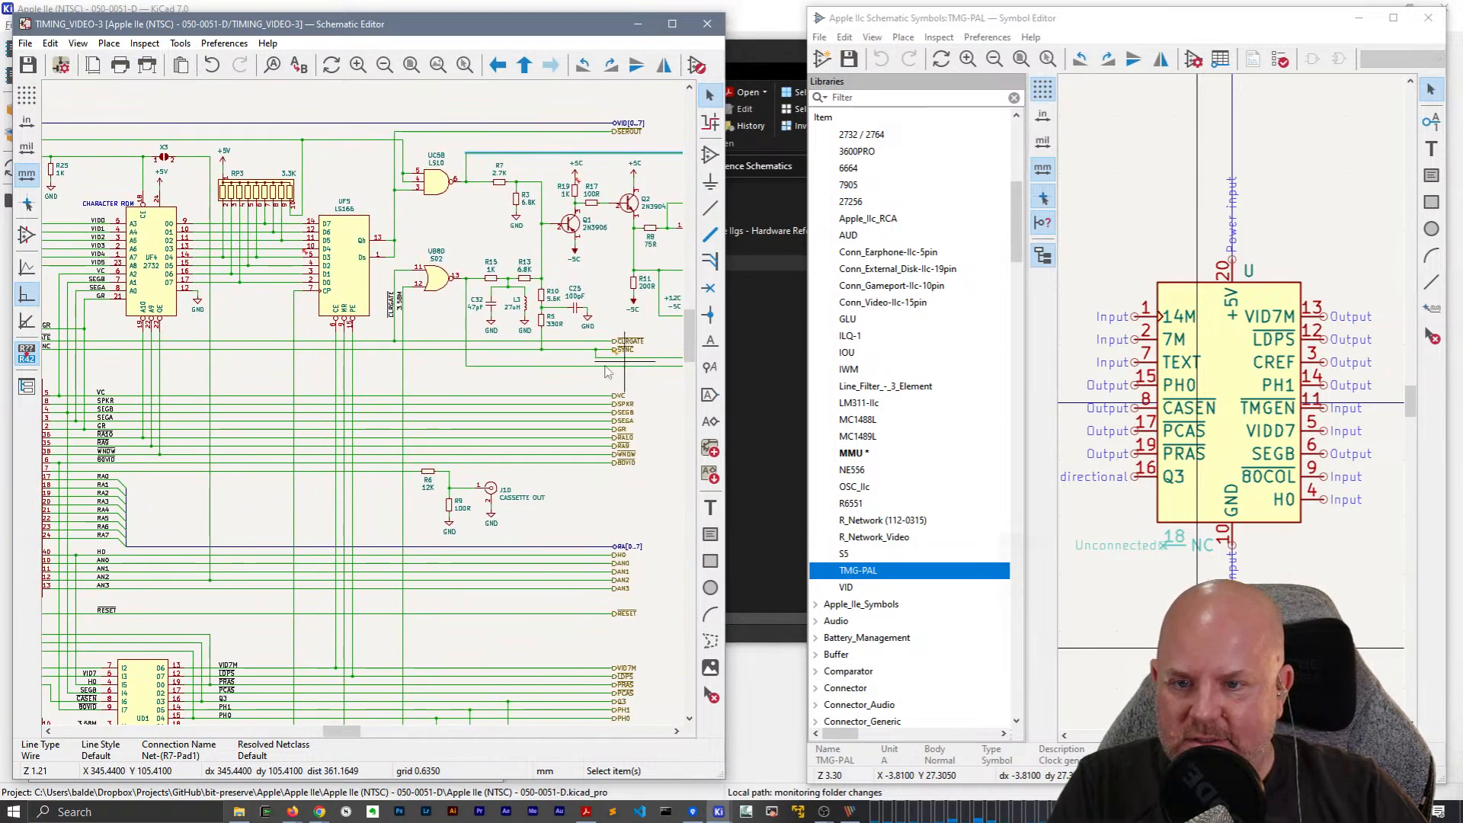
middle_drag(624, 367, 408, 401)
scroll(358, 256, up, 2)
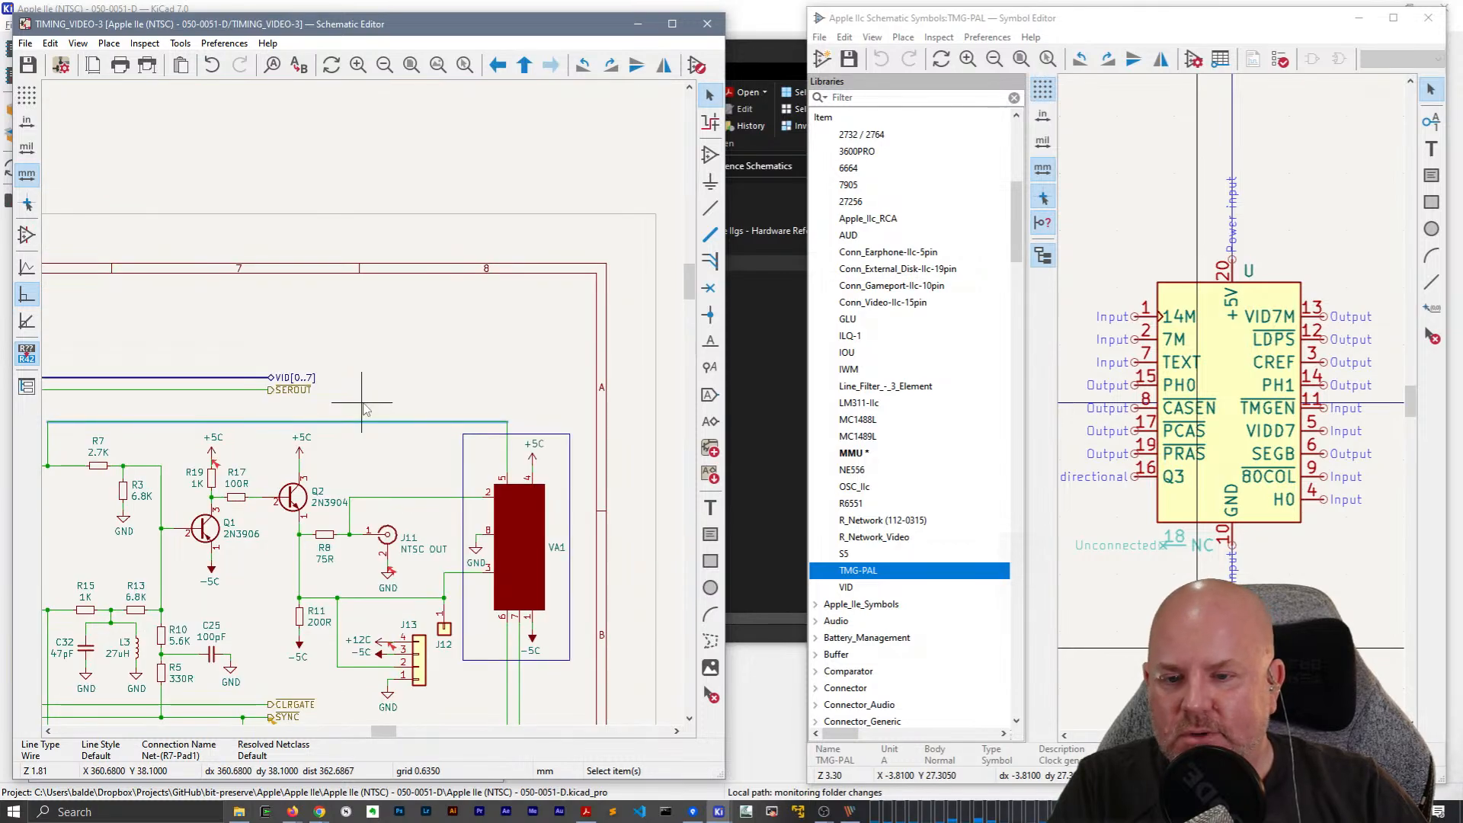
scroll(347, 418, down, 3)
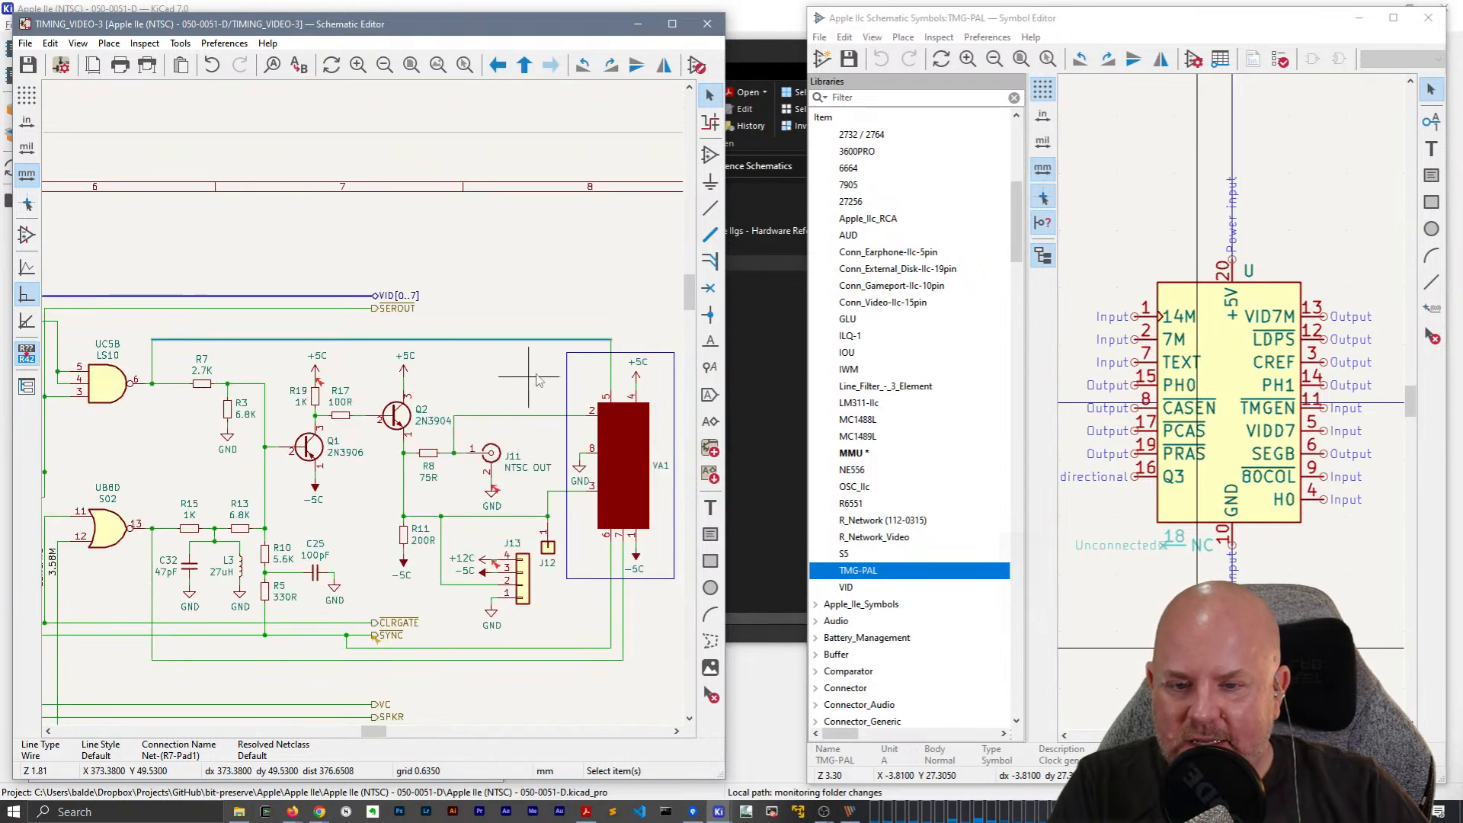
click(645, 457)
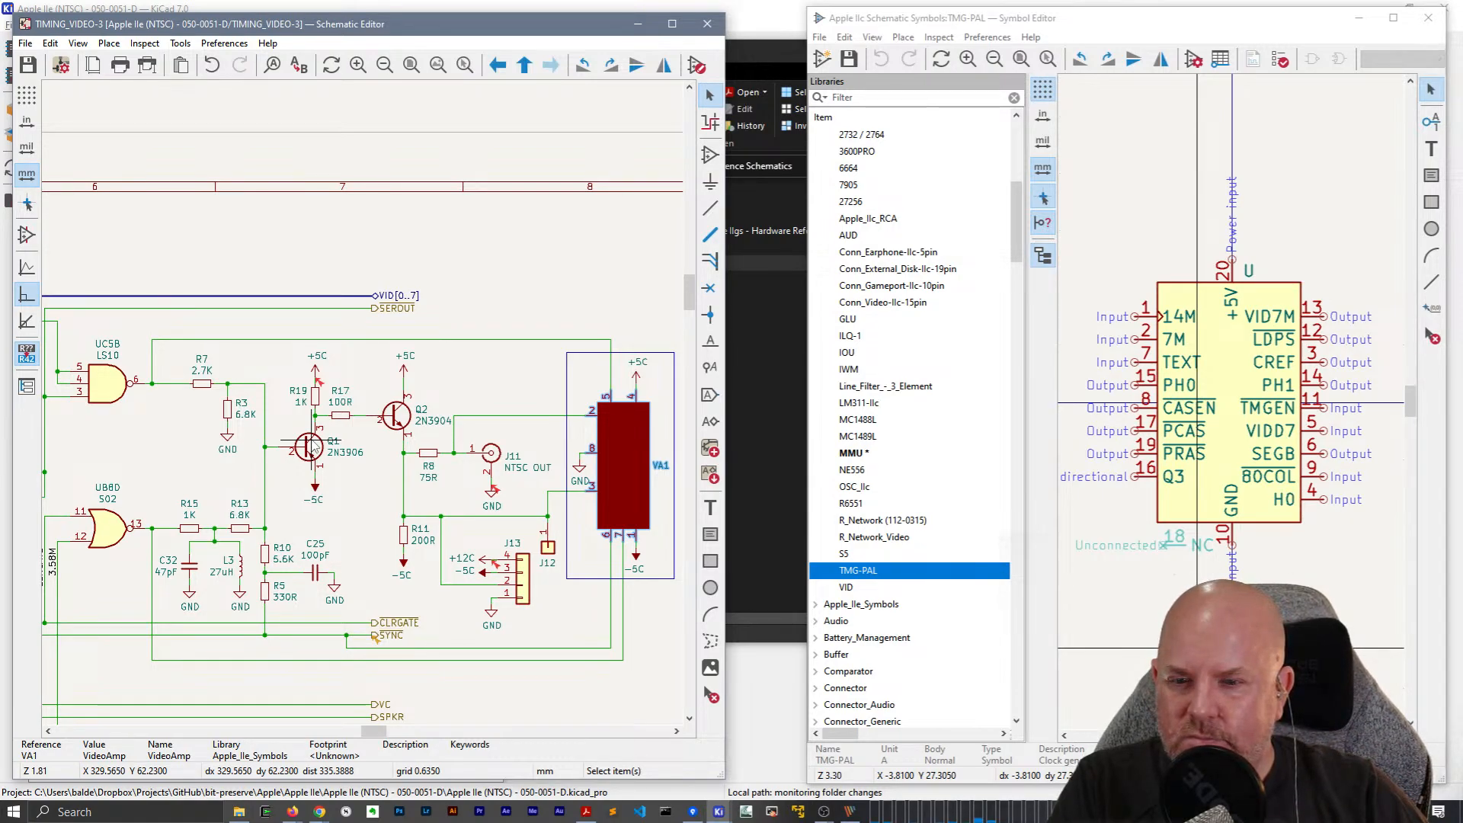
Leave the TIMING_VIDEO-3 sheet for the root sheet and open the POWER_CONNECTORS-4 sheet.
right_click(447, 267)
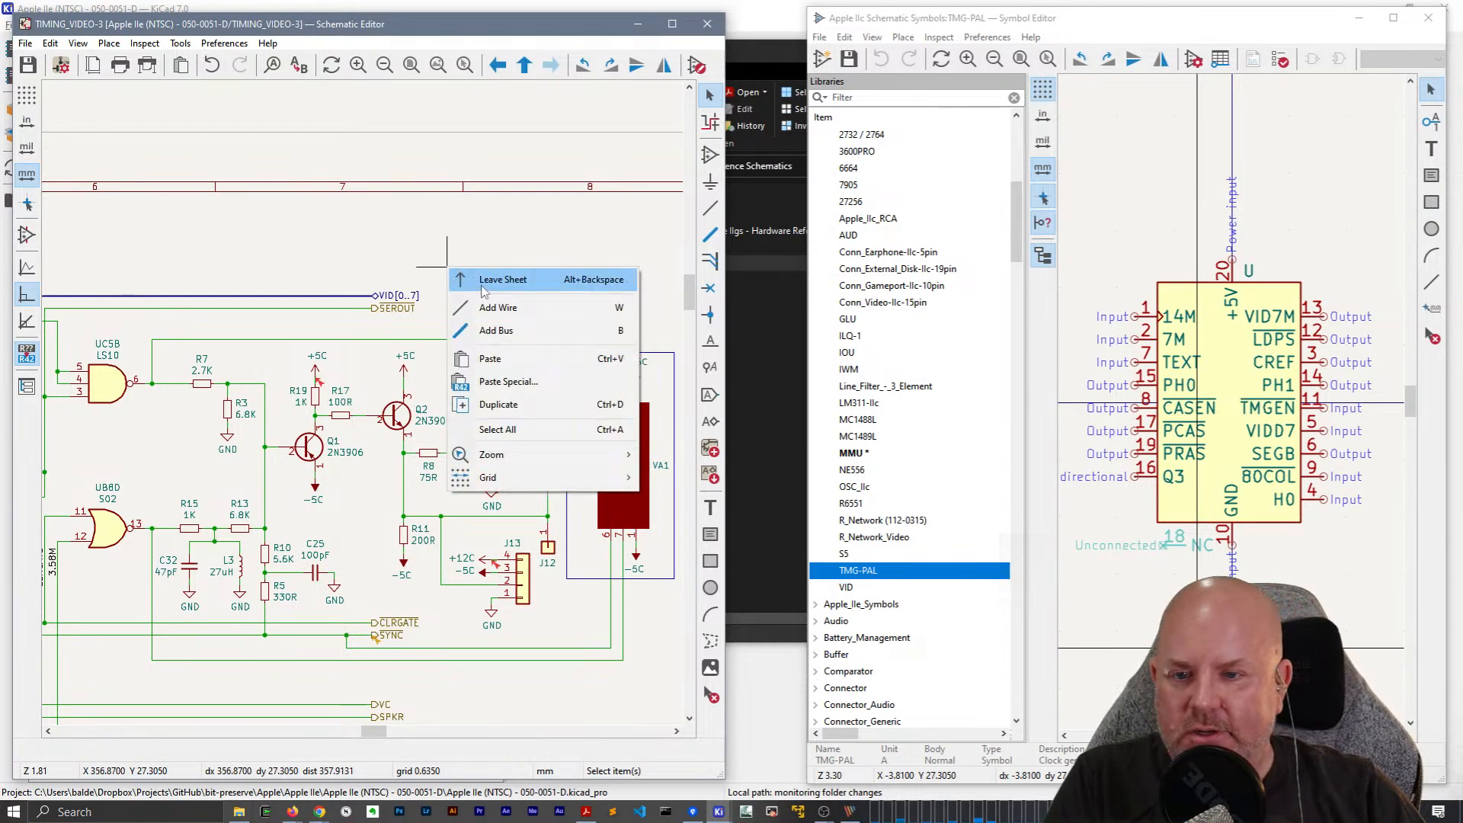
click(482, 285)
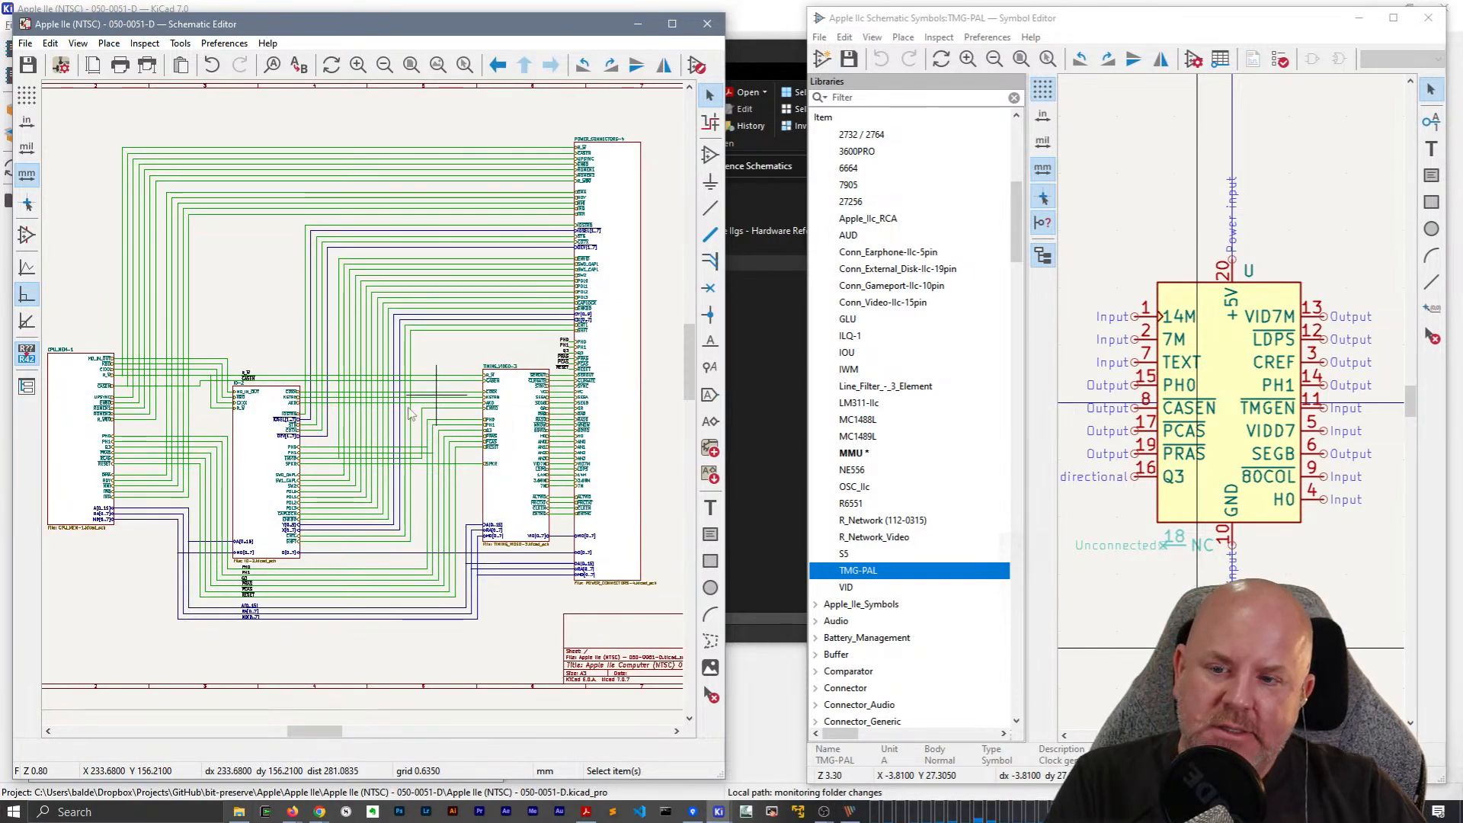
double_click(499, 416)
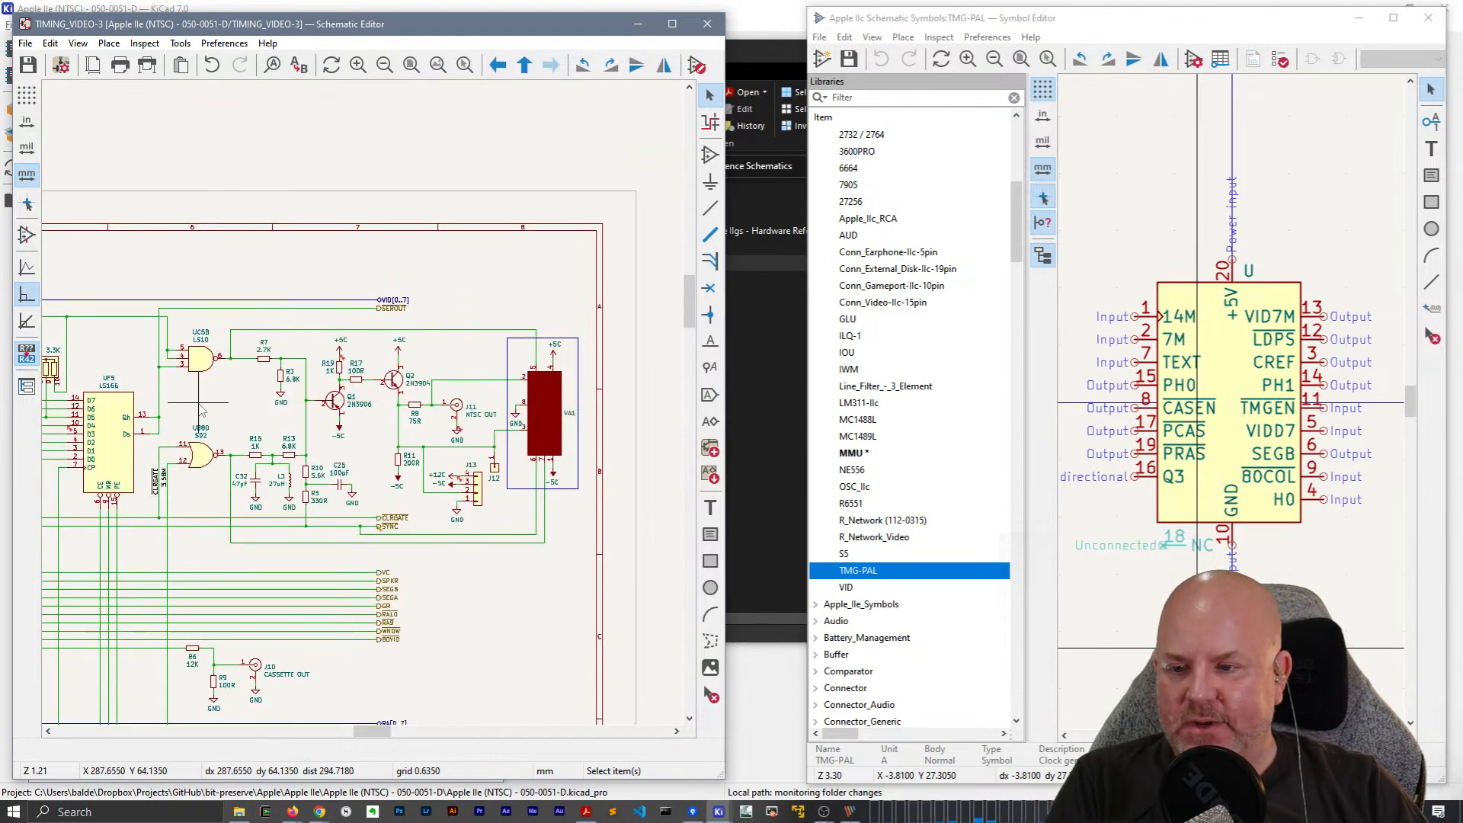
scroll(200, 412, up, 2)
right_click(424, 224)
click(472, 241)
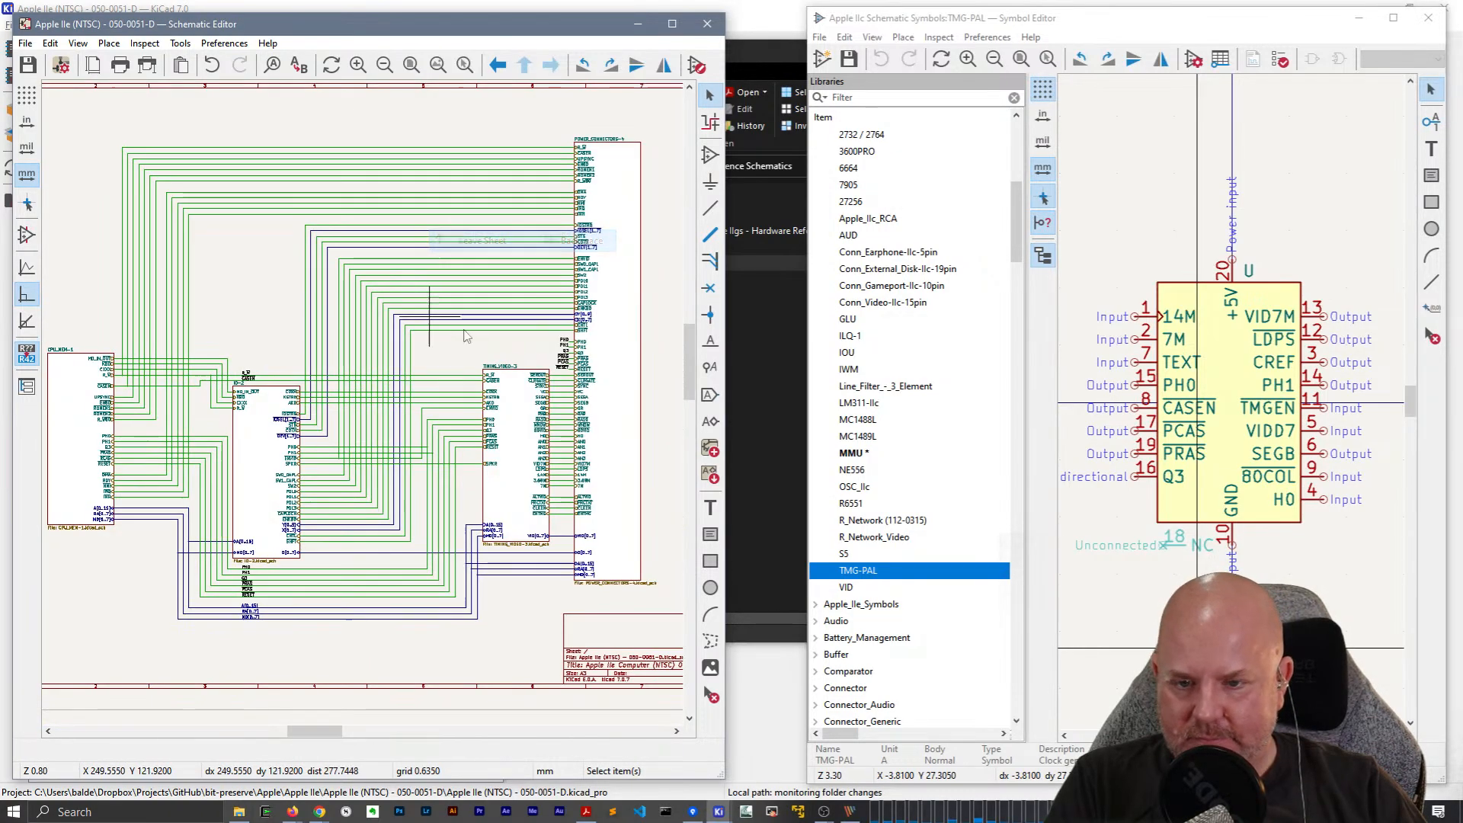
middle_drag(522, 320, 431, 319)
double_click(542, 308)
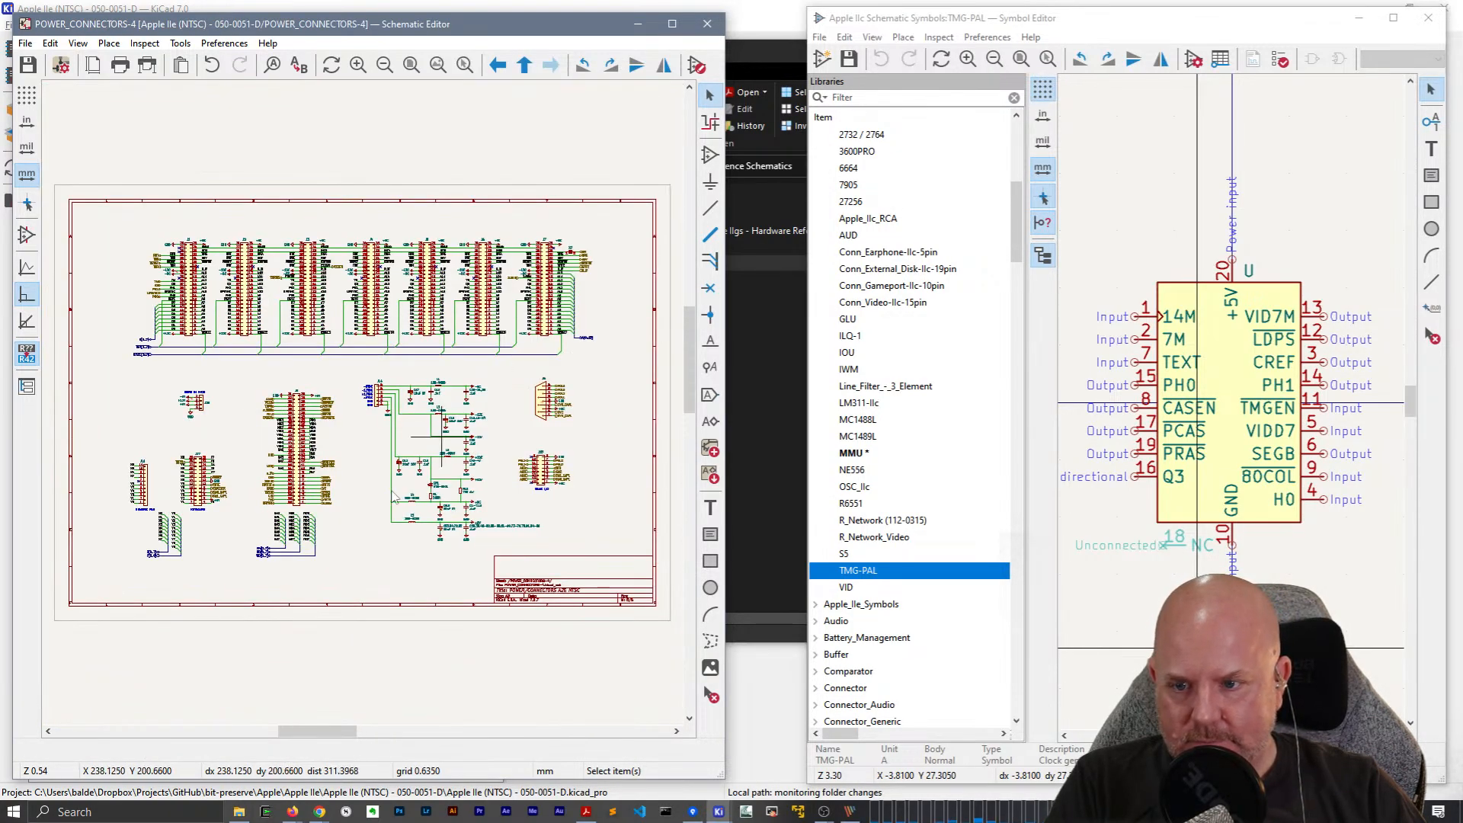
Open connector J1's symbol from the POWER_CONNECTORS-4 sheet in the symbol editor, examine its pin types, and close it.
scroll(278, 456, up, 6)
middle_drag(403, 321, 436, 349)
click(377, 392)
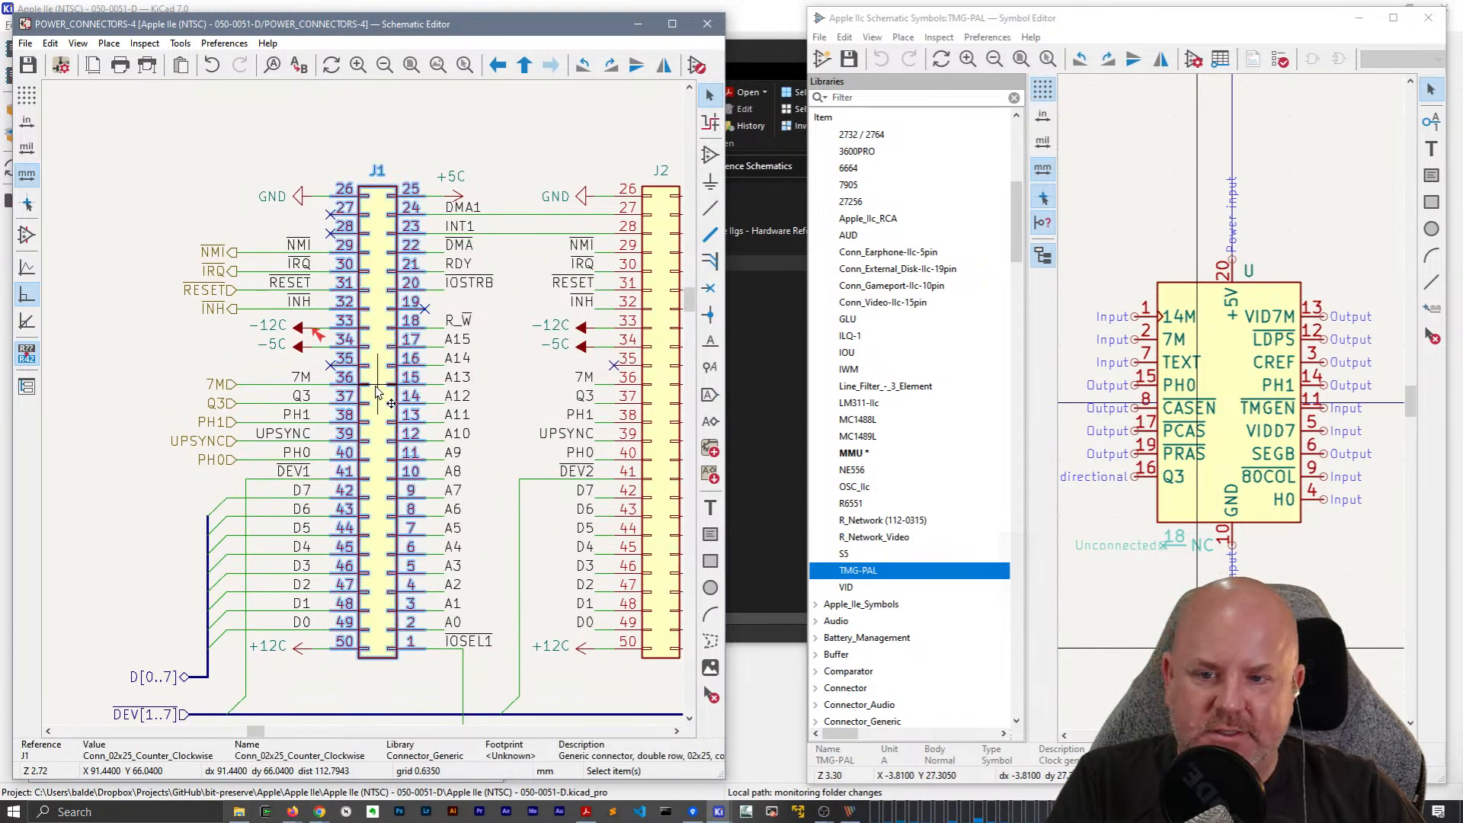
key(e)
click(915, 665)
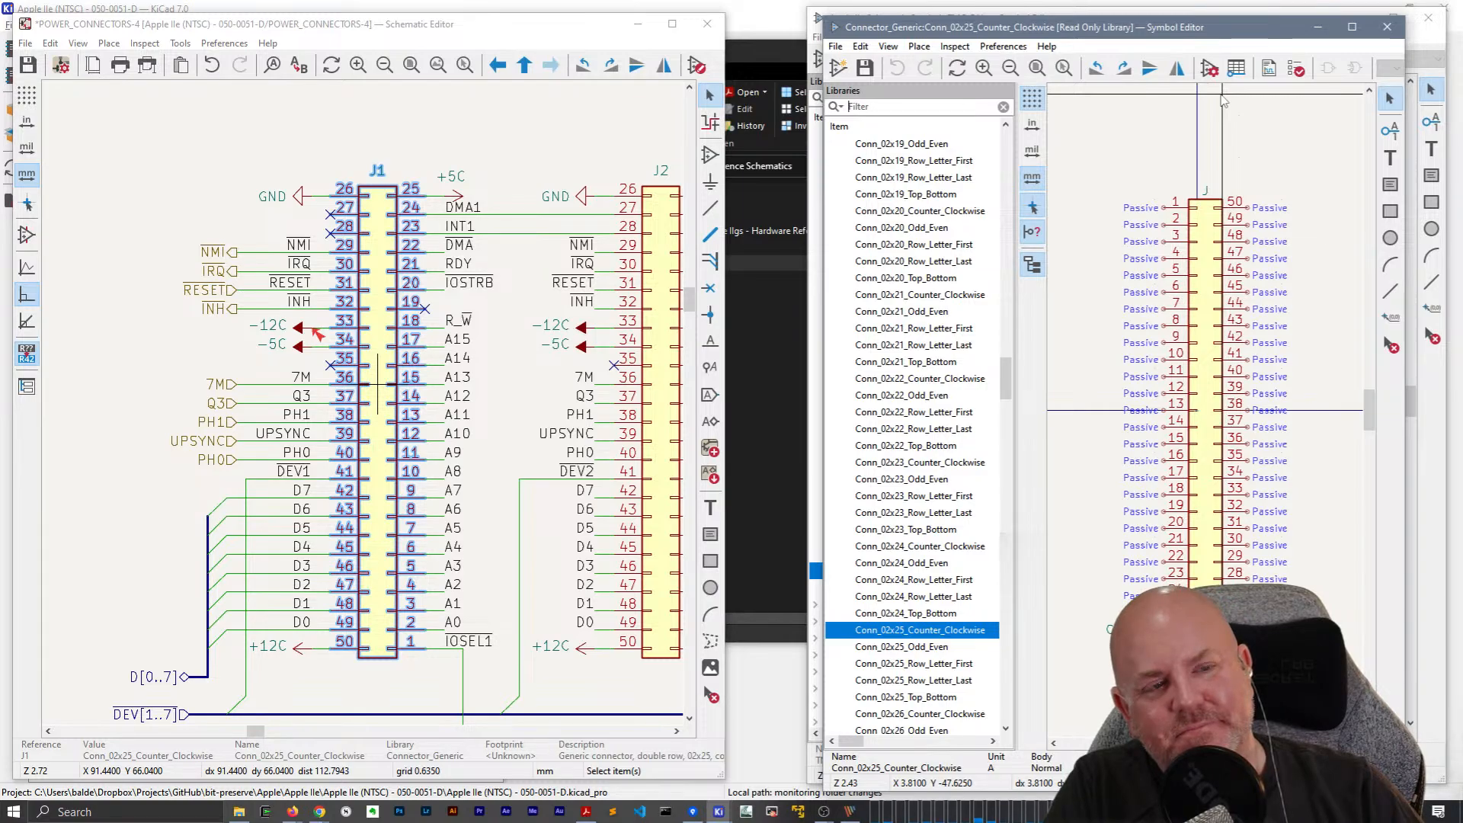
click(1387, 26)
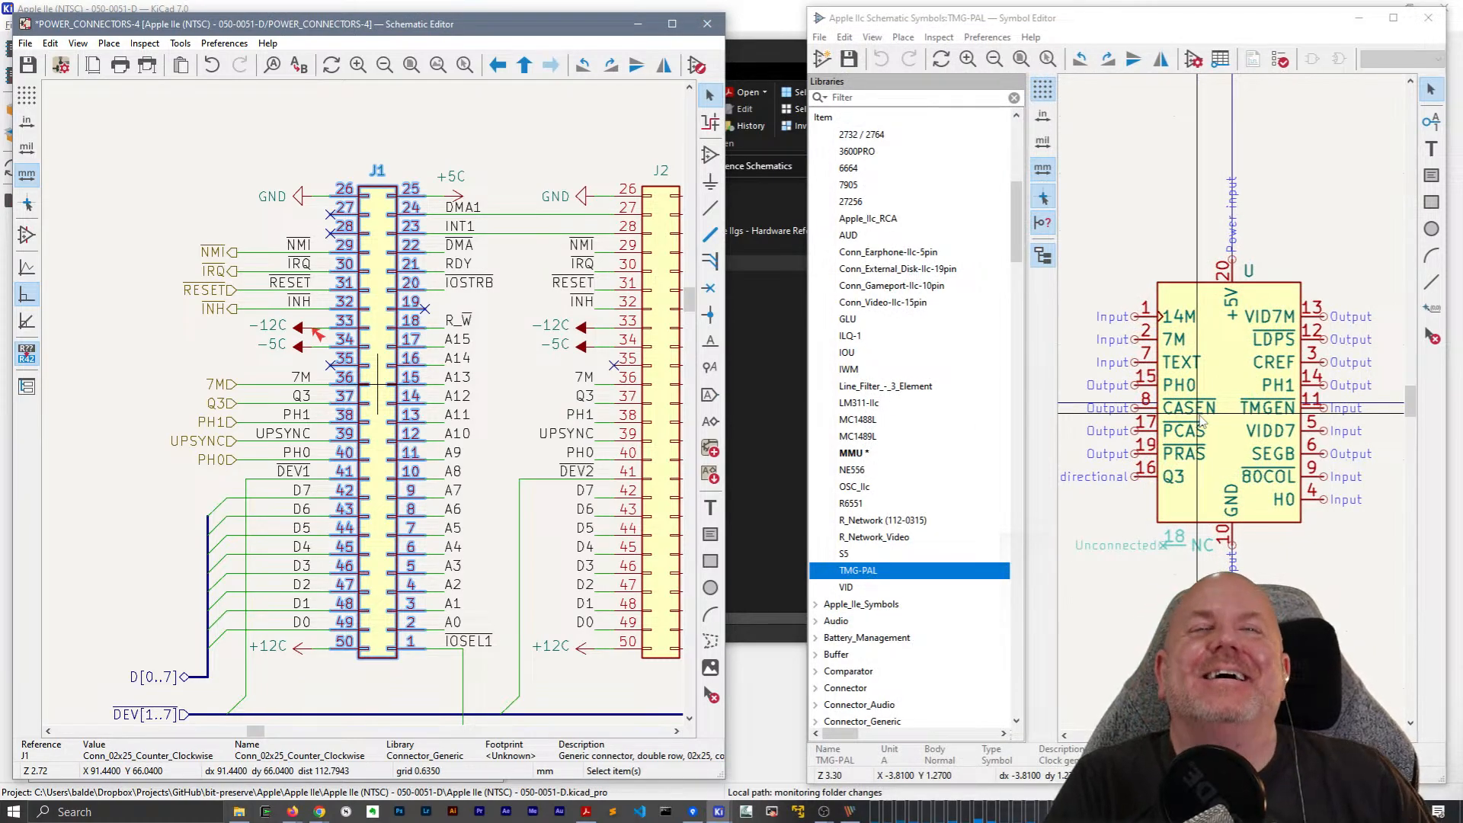
Close the symbol editor holding the Apple IIc Schematic Symbols library and switch to the Apple IIc project window.
click(1428, 17)
click(1152, 425)
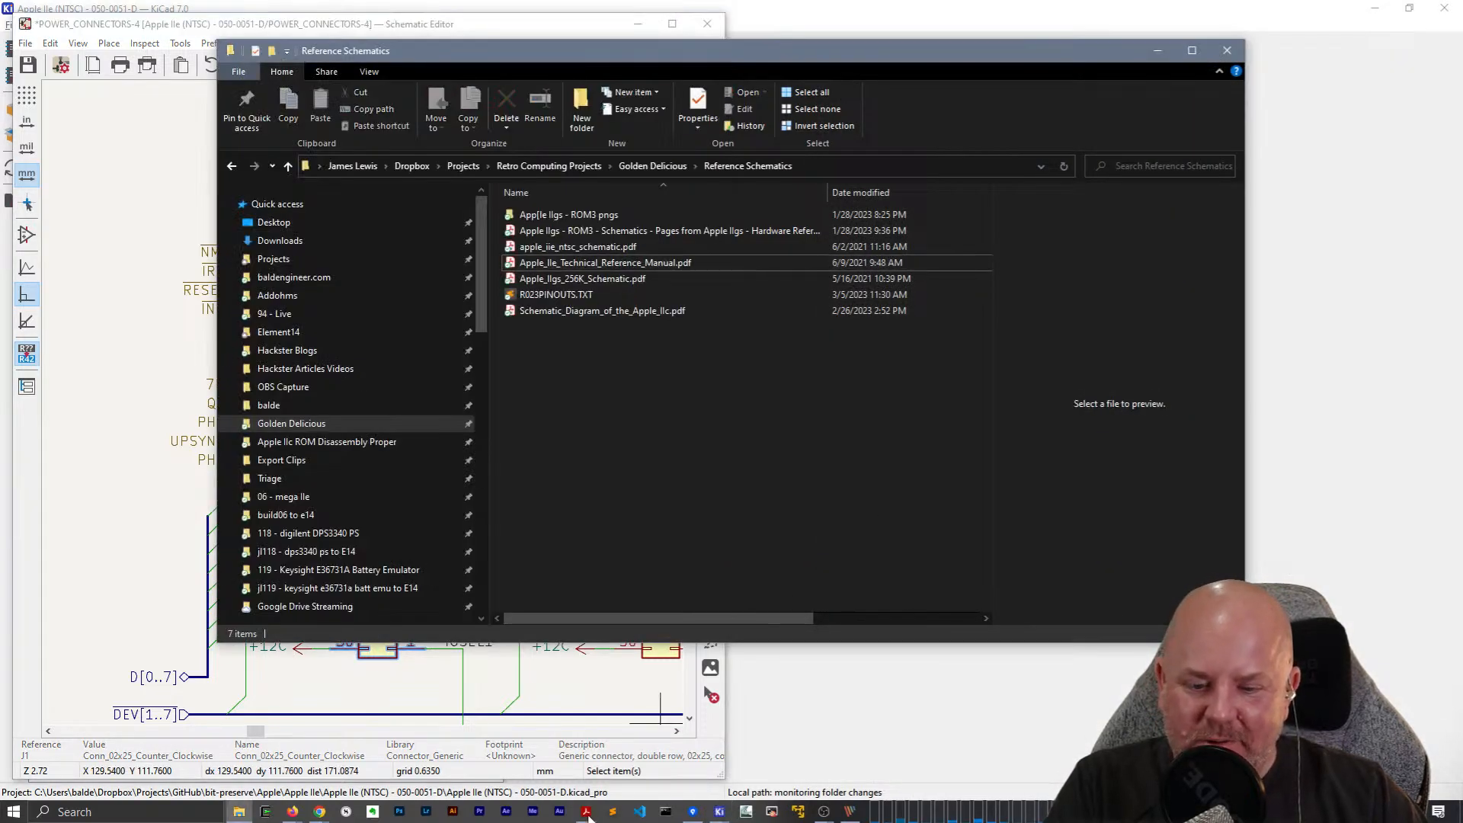
mouse_move(720, 814)
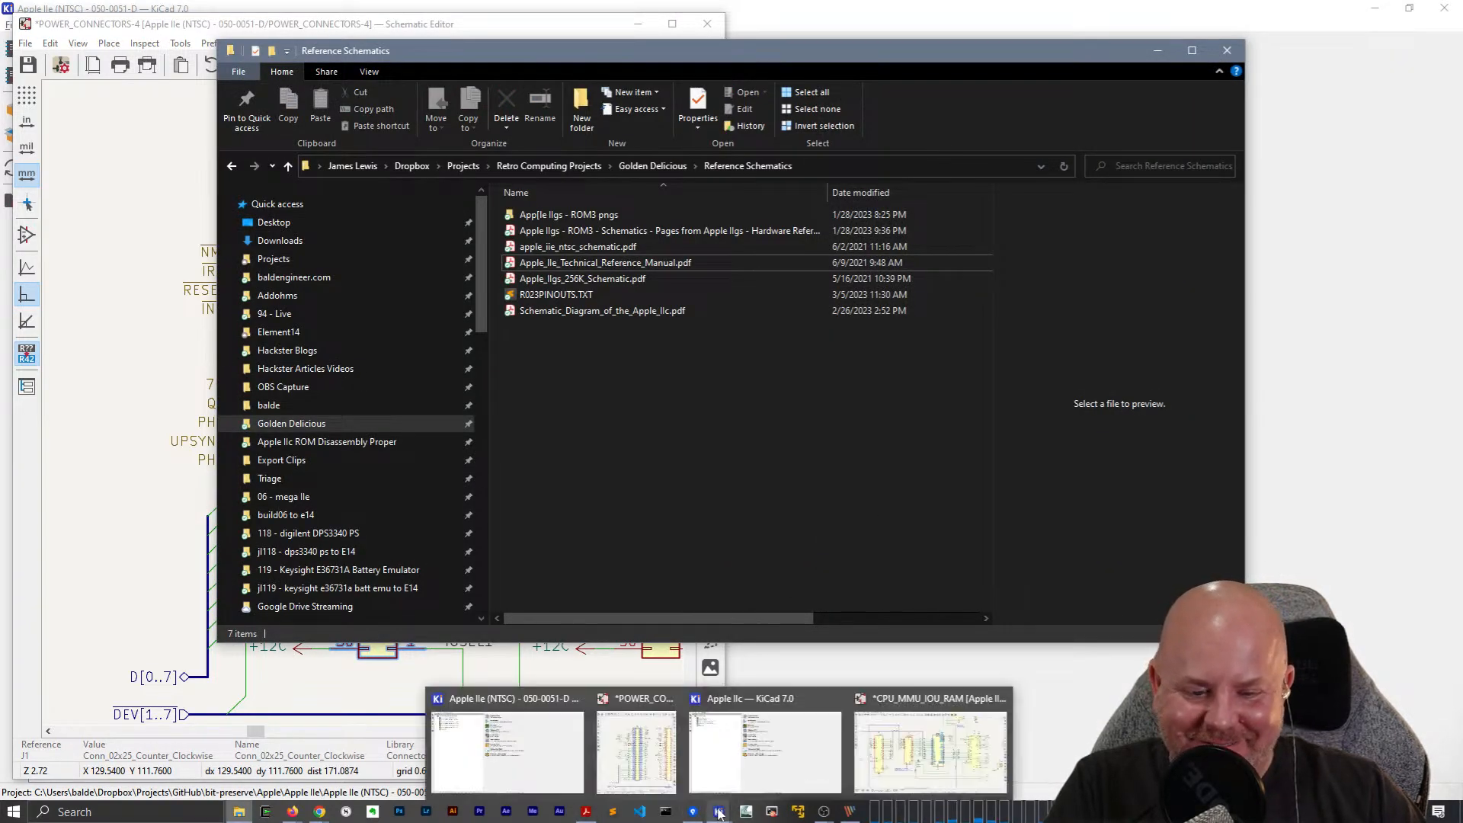
click(764, 750)
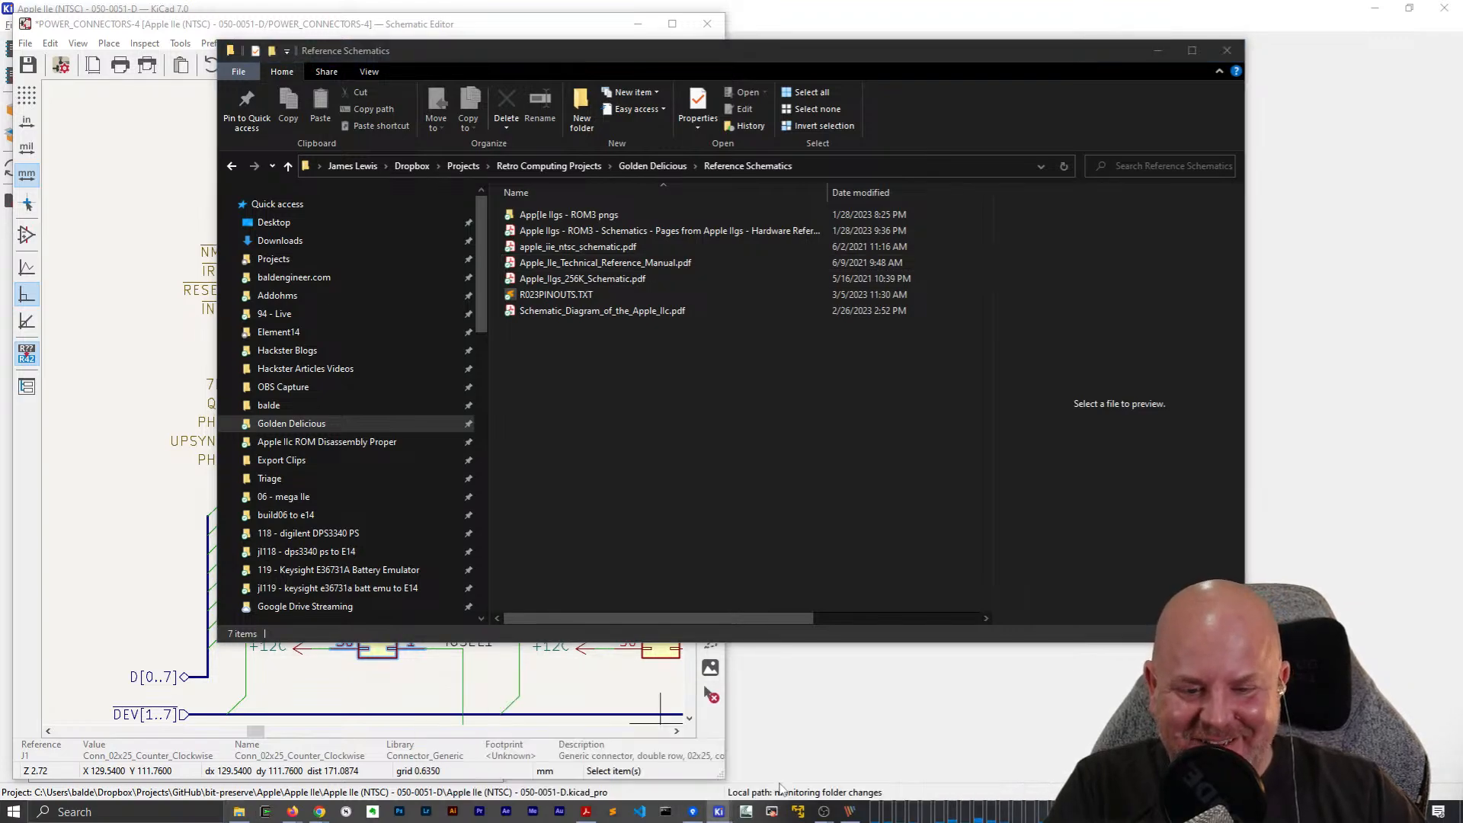
Open the project IIGS ROM3 Schematic.kicad_pro from the ROM3 Schematic folder under Apple IIGS.
click(13, 25)
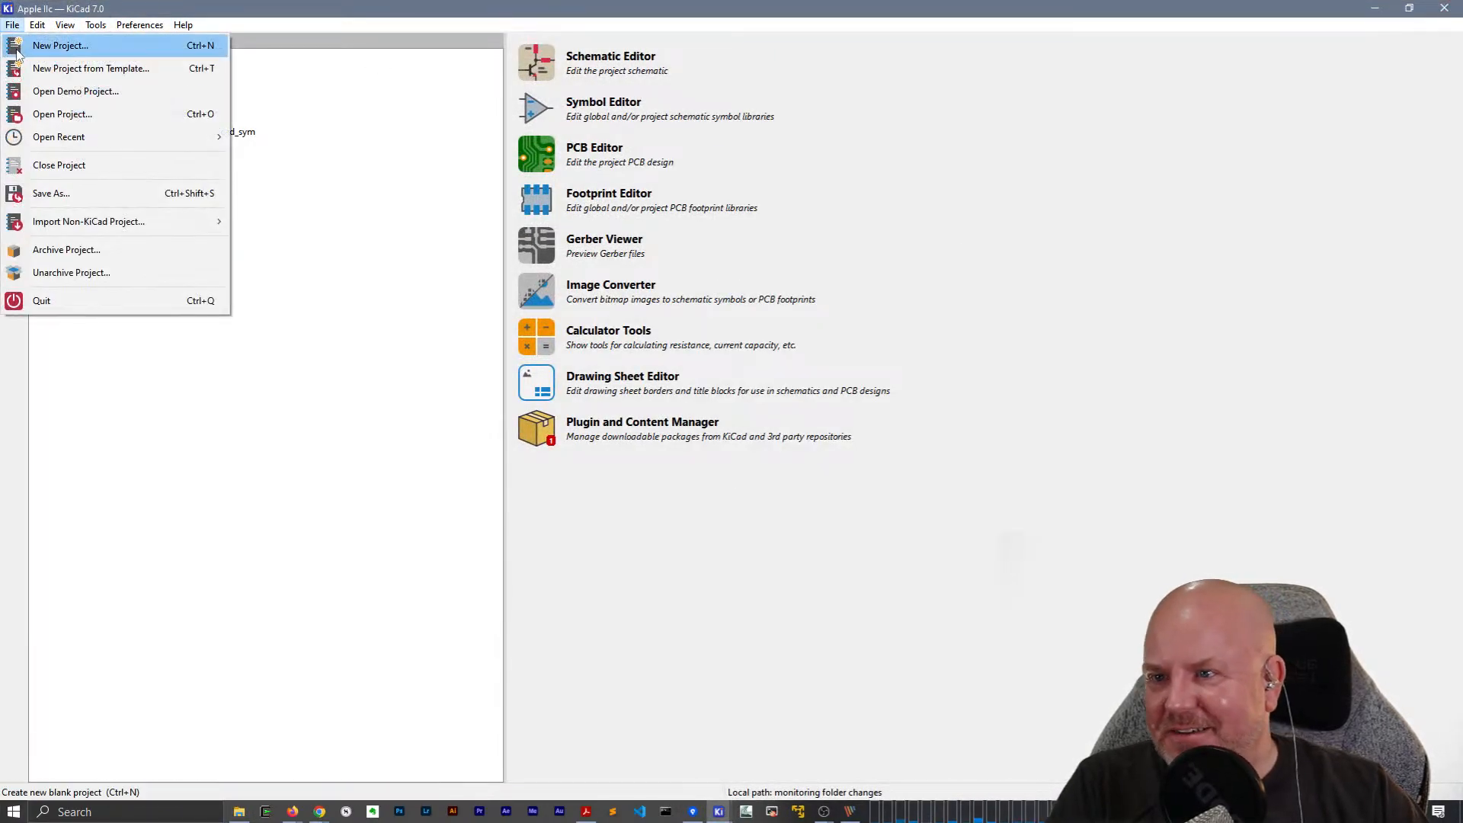
click(44, 114)
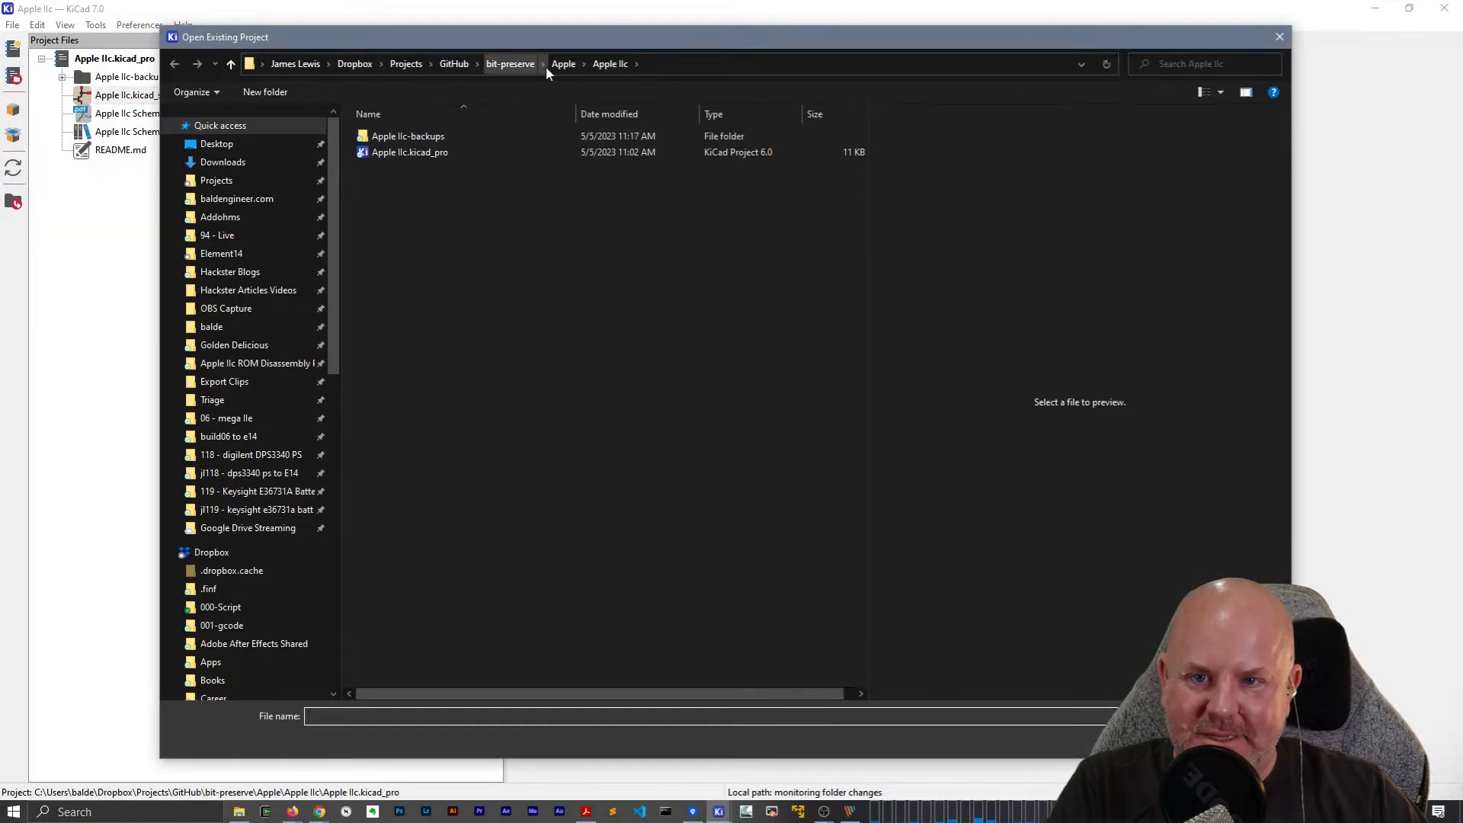
click(563, 64)
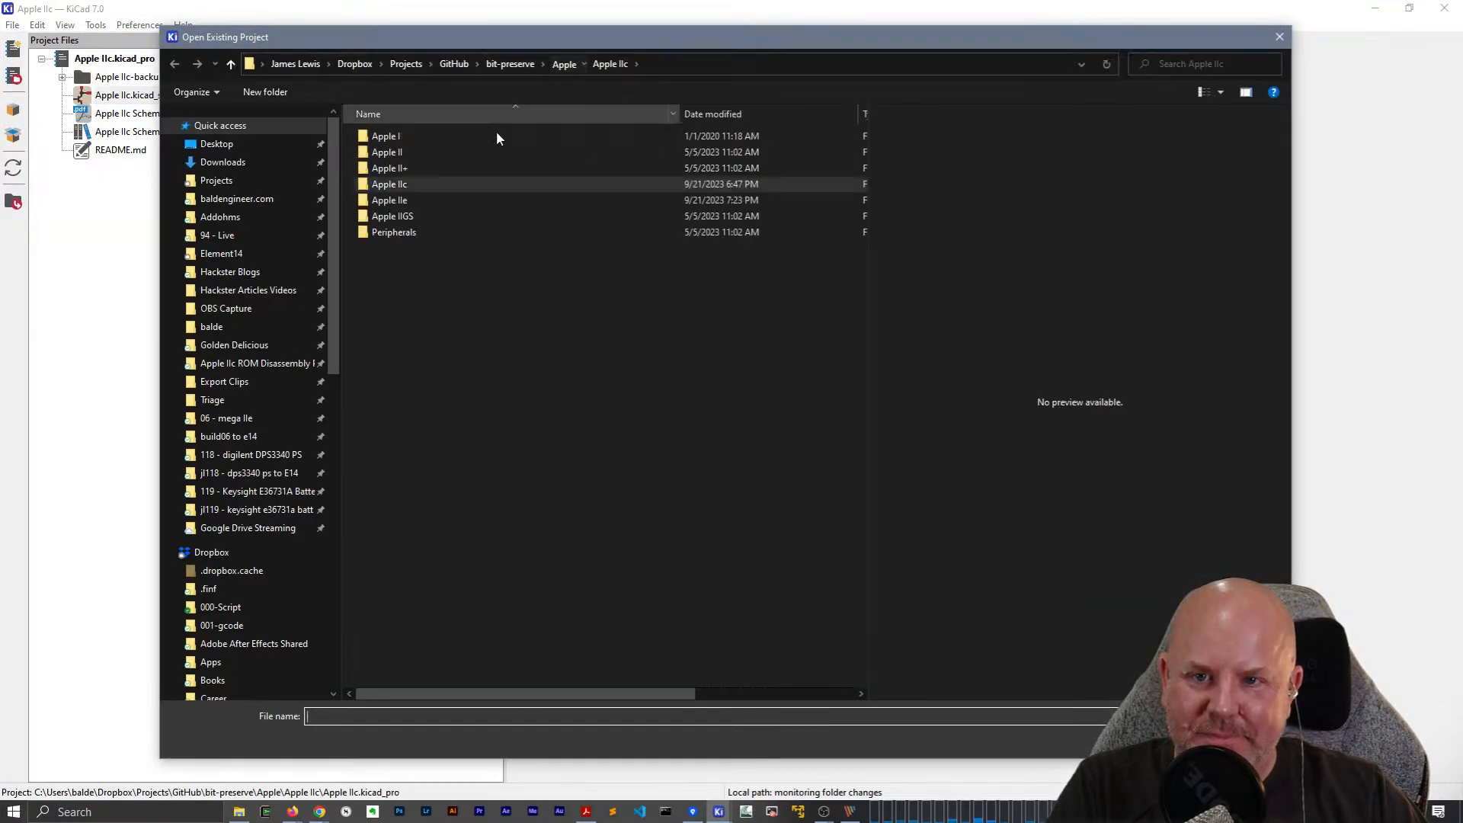
double_click(404, 216)
double_click(410, 140)
double_click(410, 139)
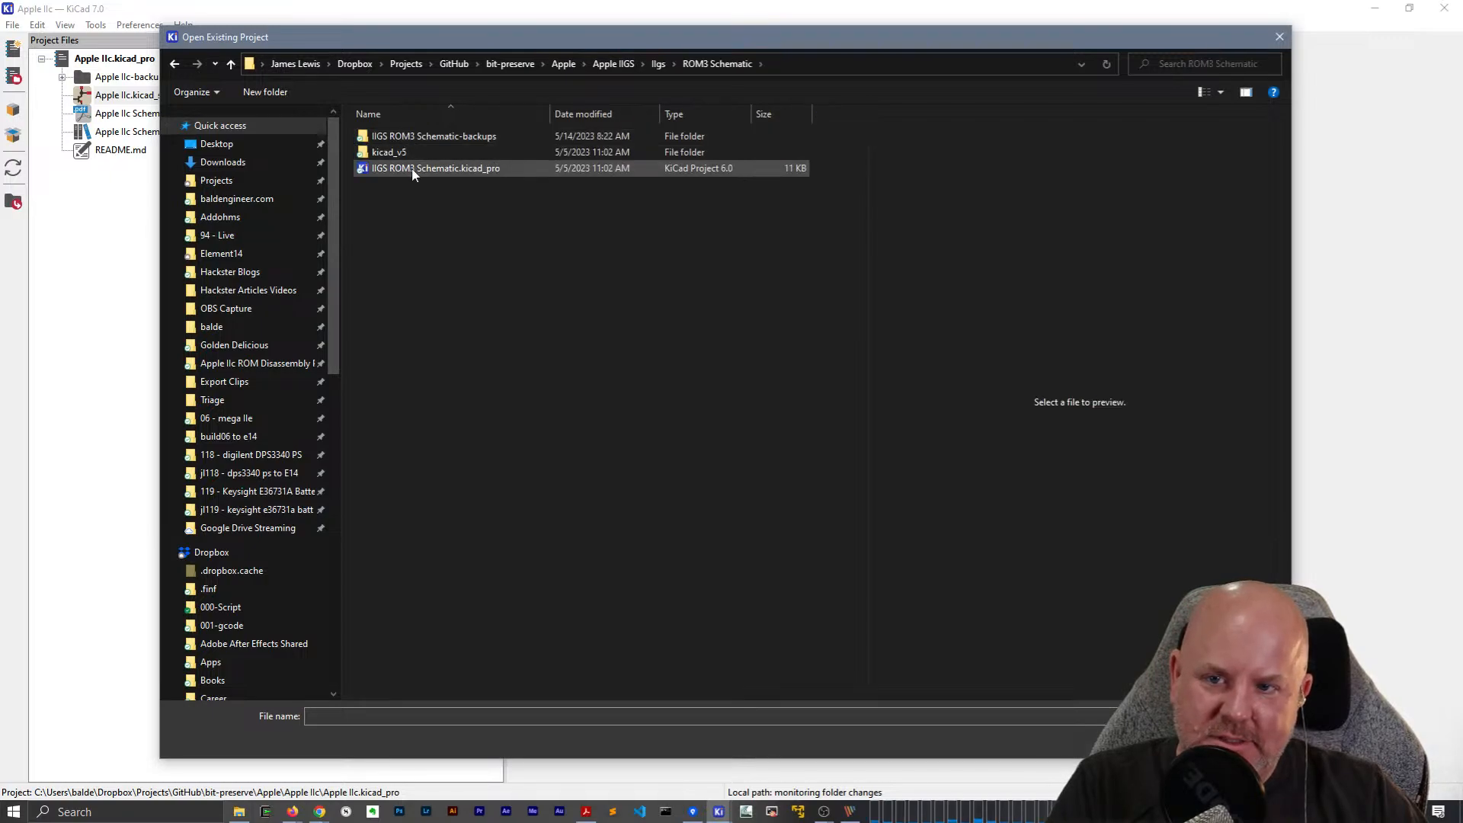
double_click(414, 169)
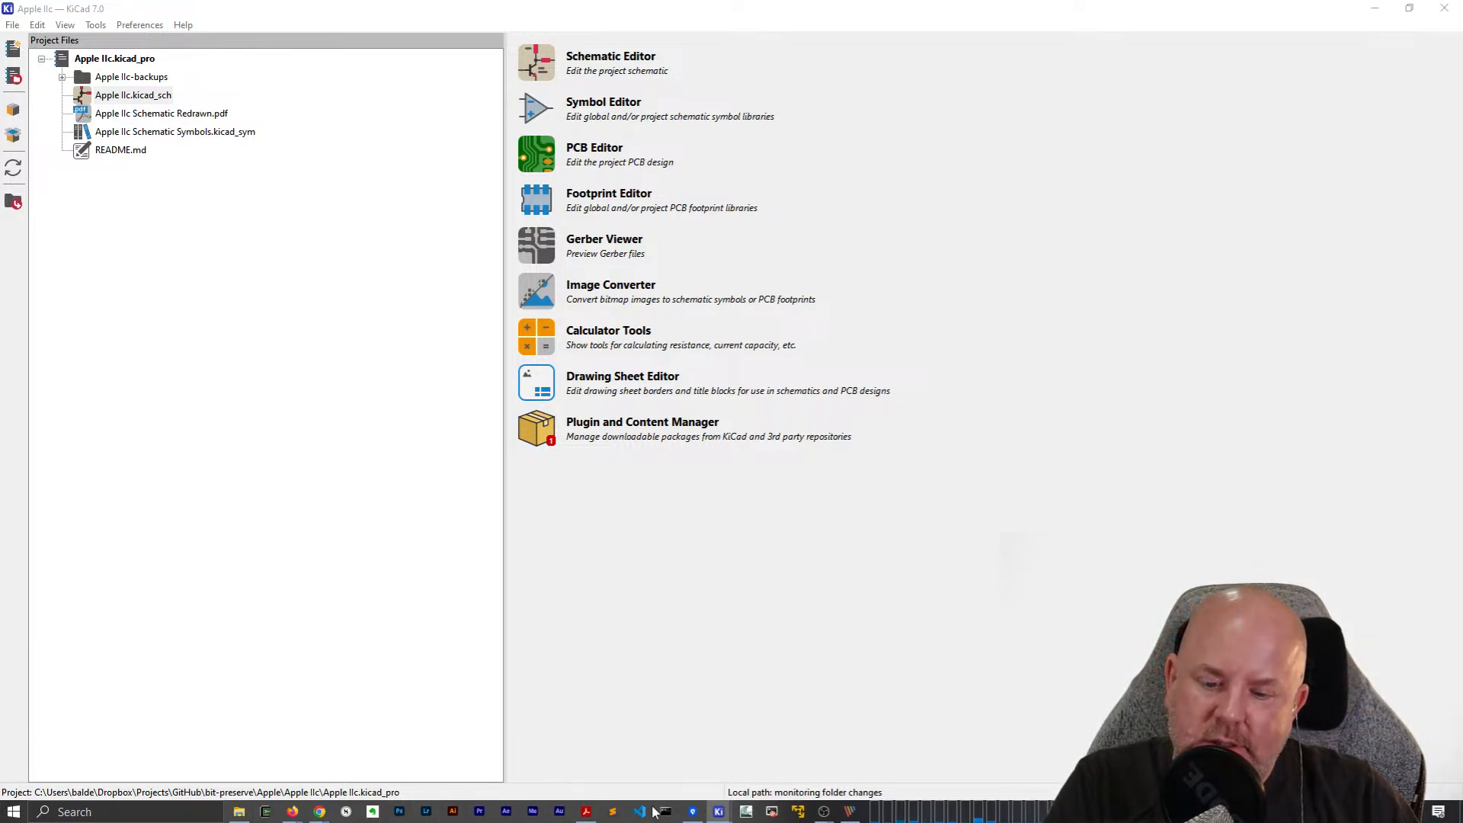
mouse_move(720, 812)
click(877, 772)
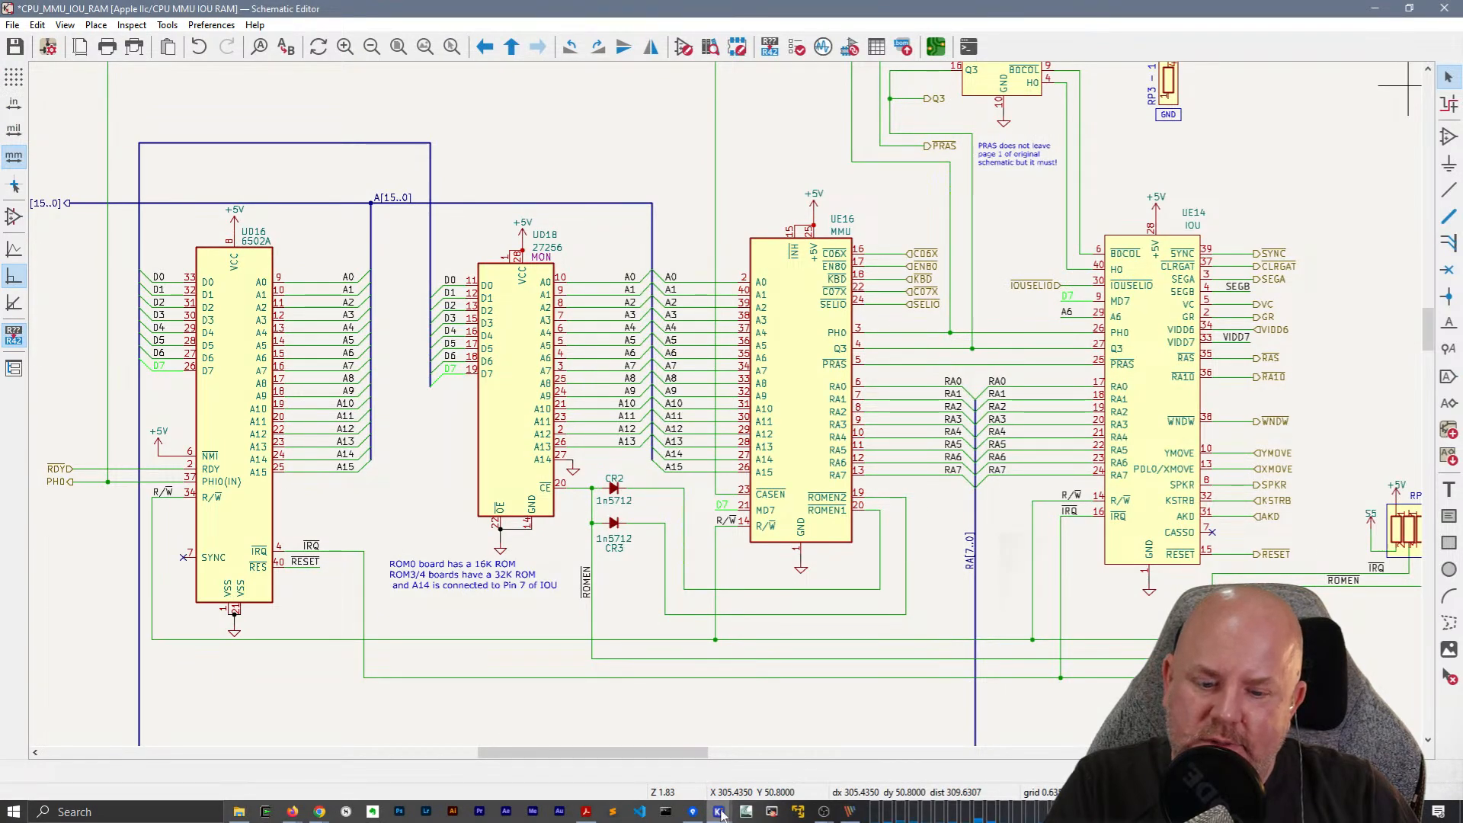
mouse_move(719, 814)
click(777, 774)
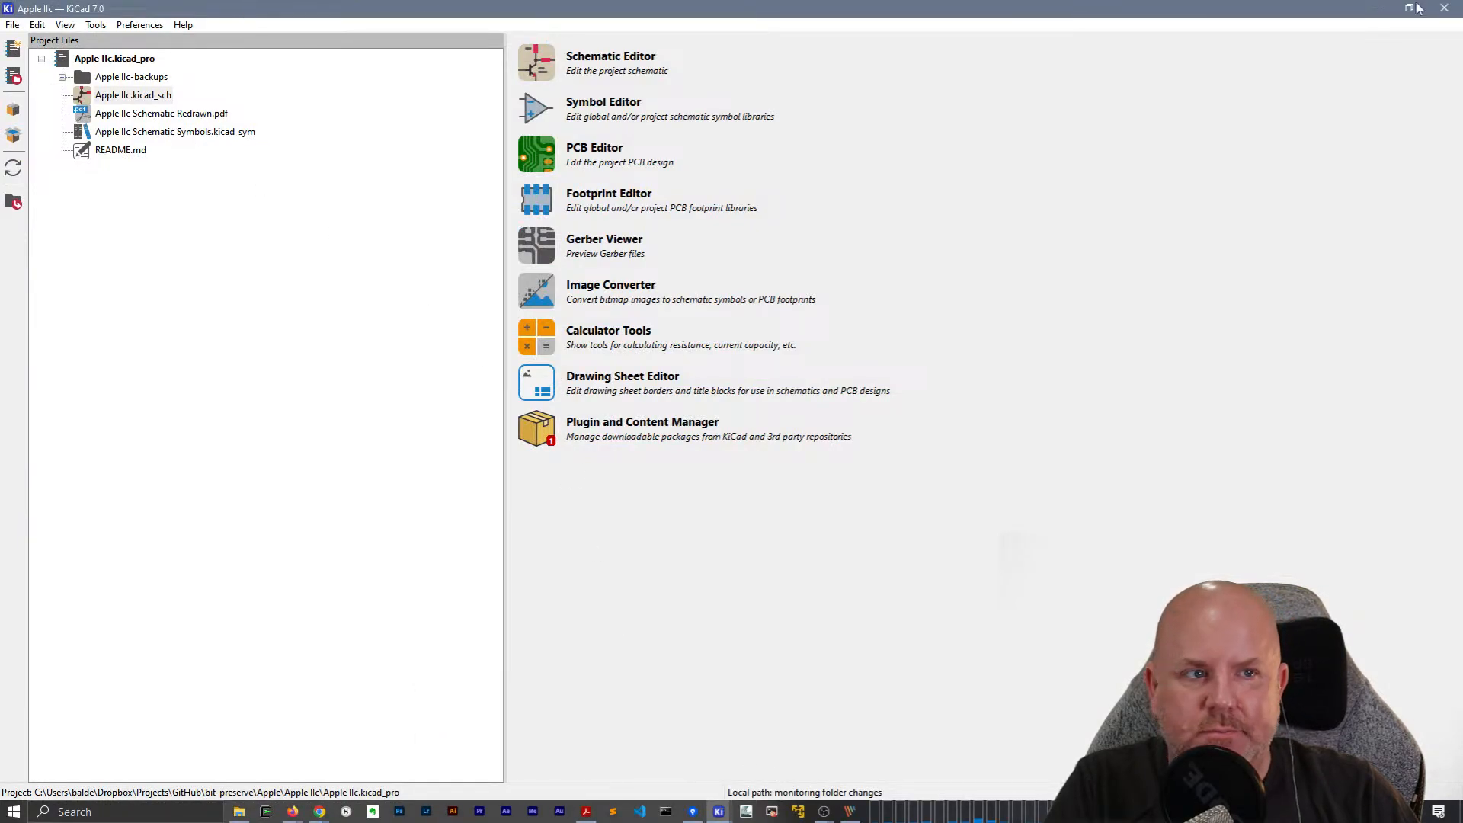
right_click(719, 812)
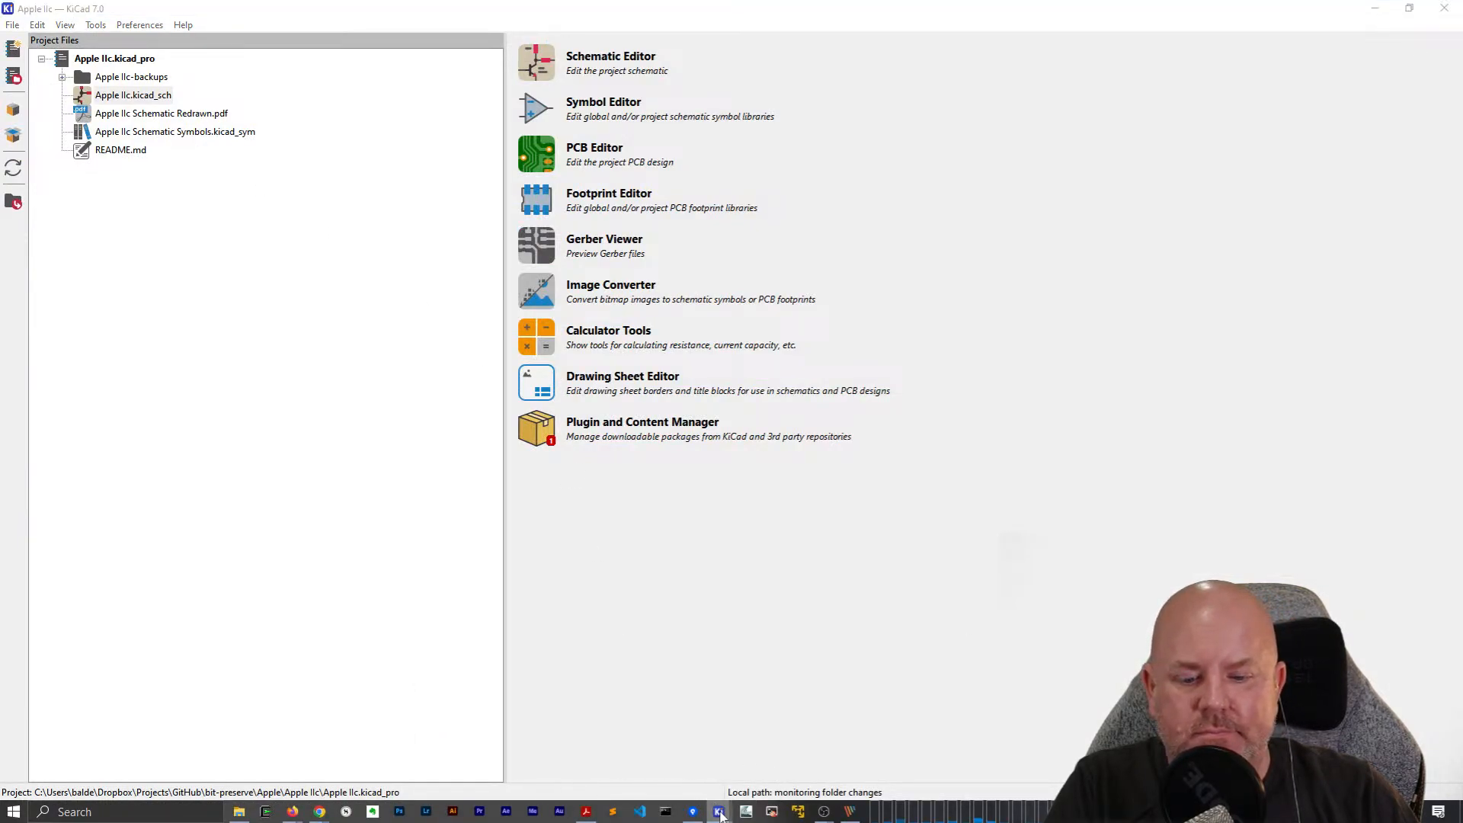
click(724, 785)
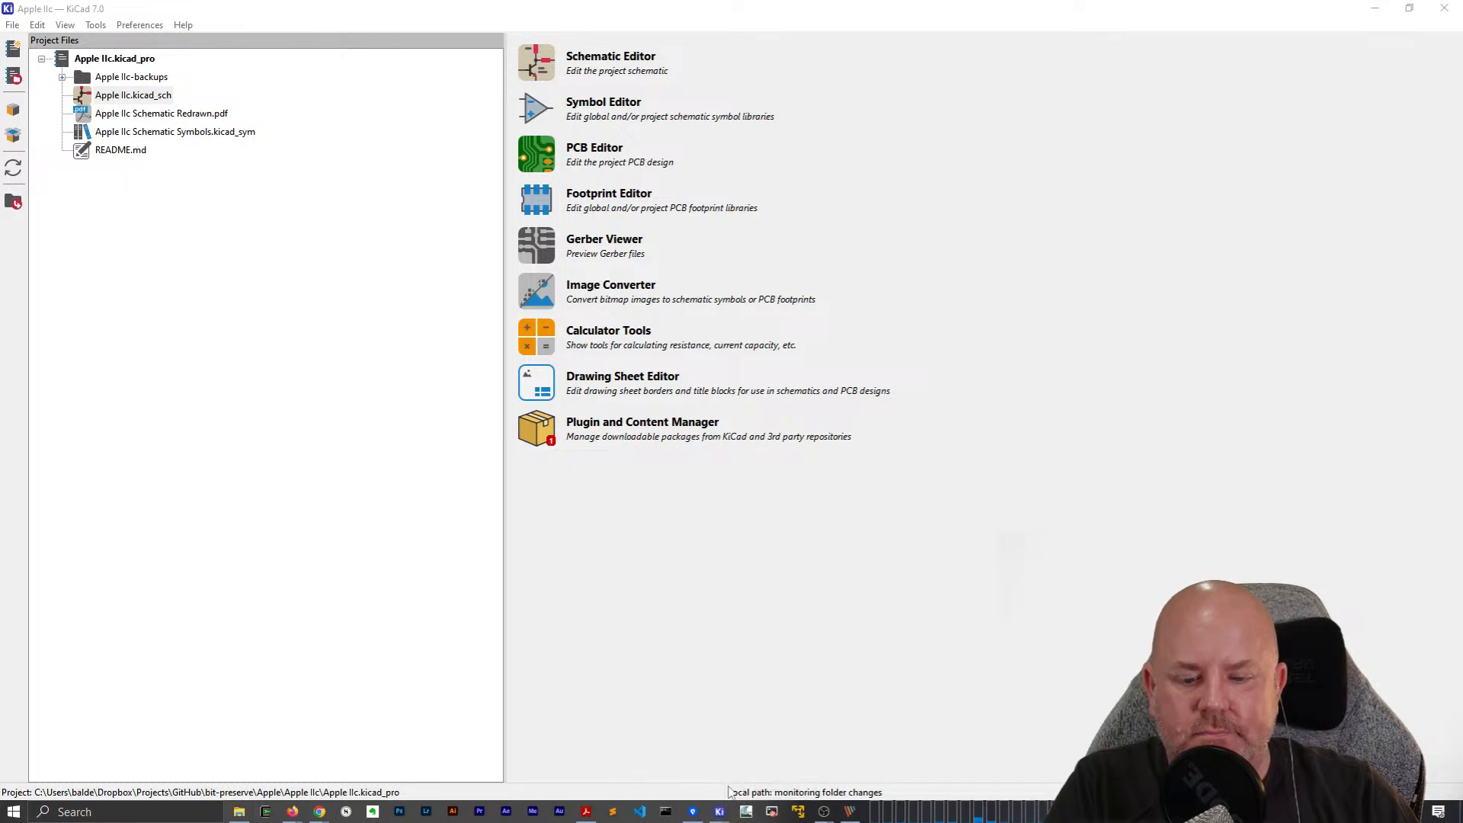
mouse_move(724, 809)
click(631, 768)
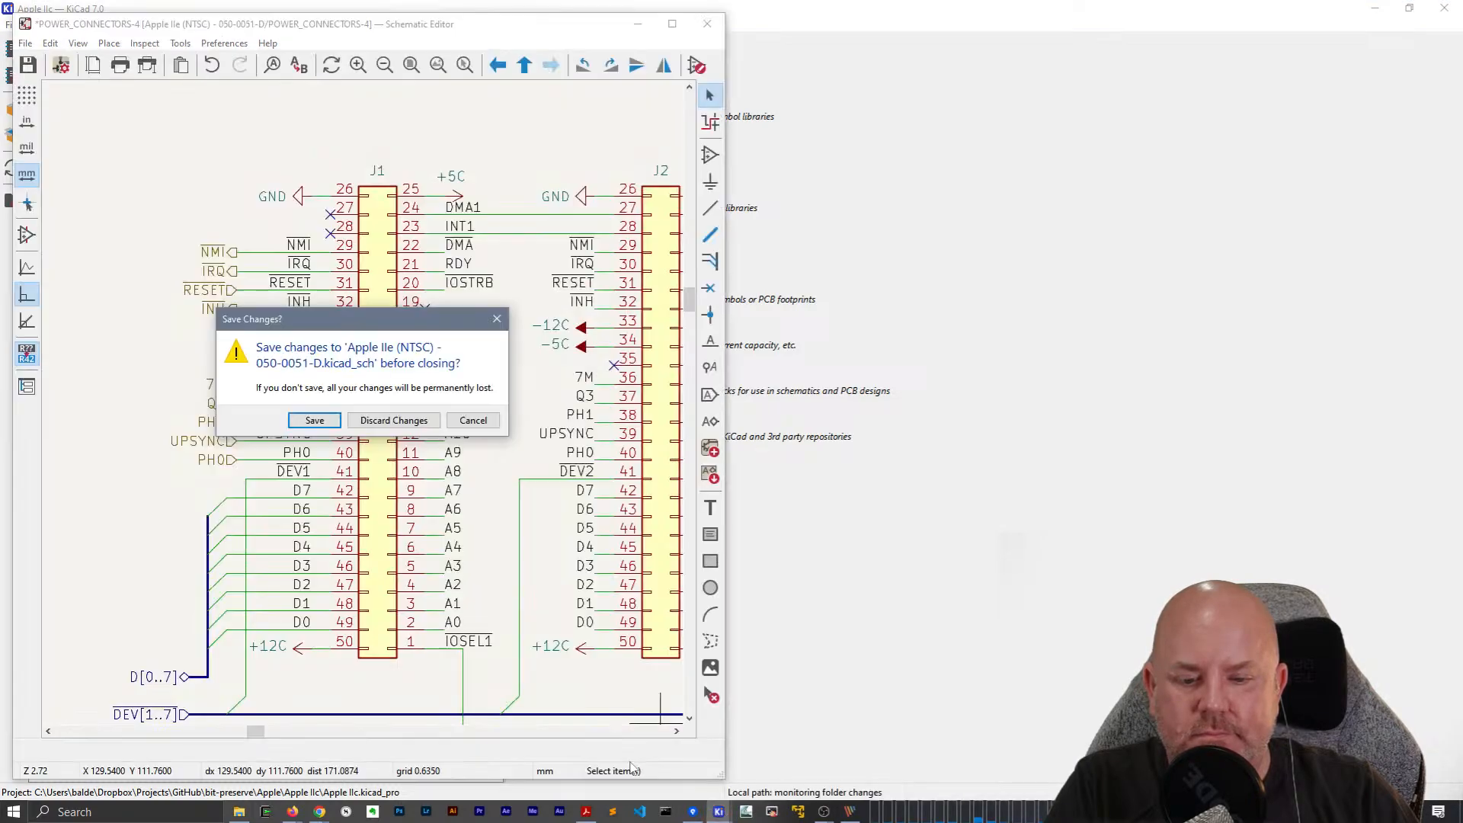
click(473, 420)
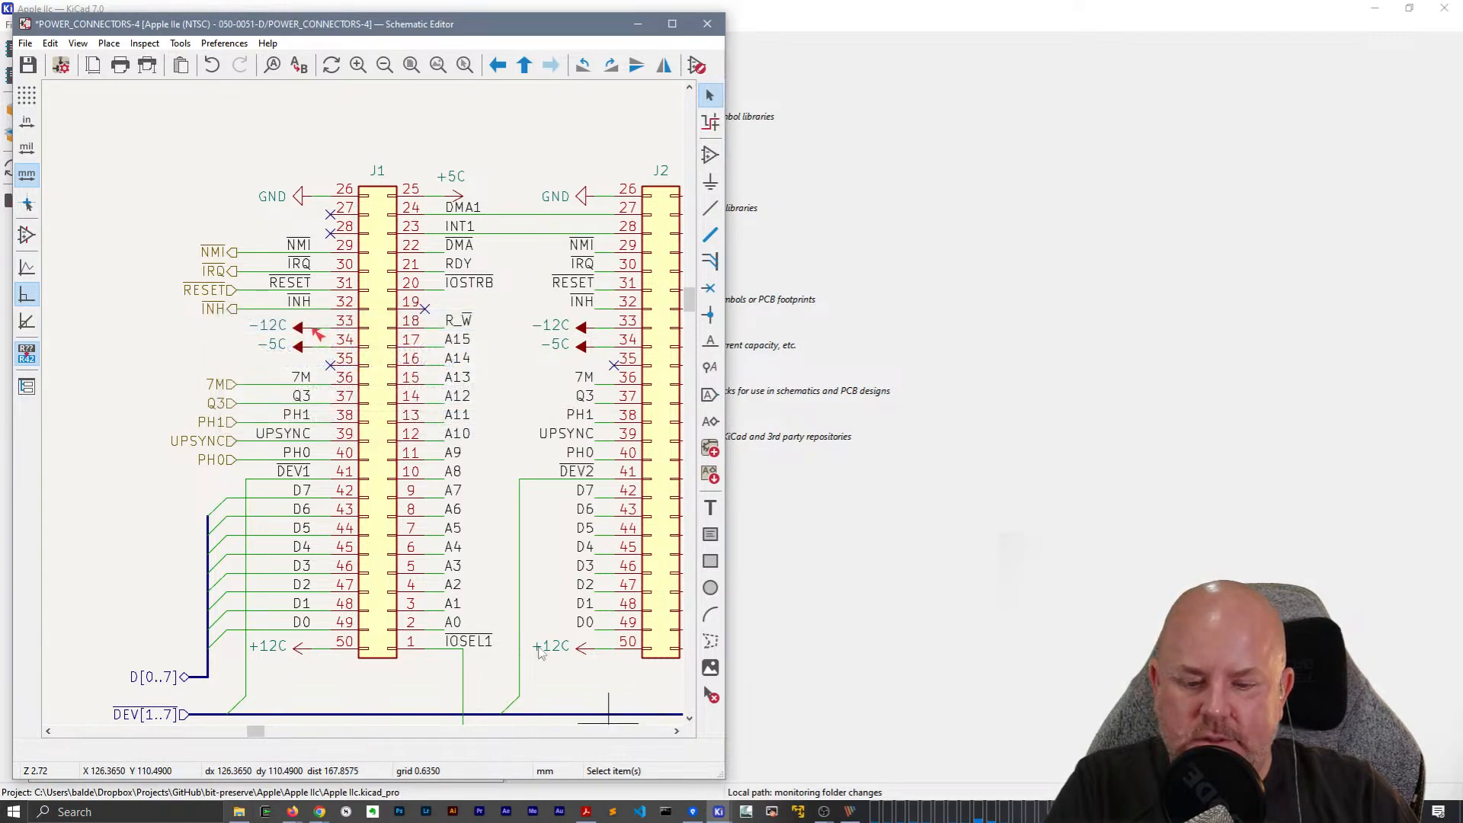
Save the Apple IIe schematic with its POWER_CONNECTORS-4 sheet and close its schematic editor.
click(25, 43)
click(53, 63)
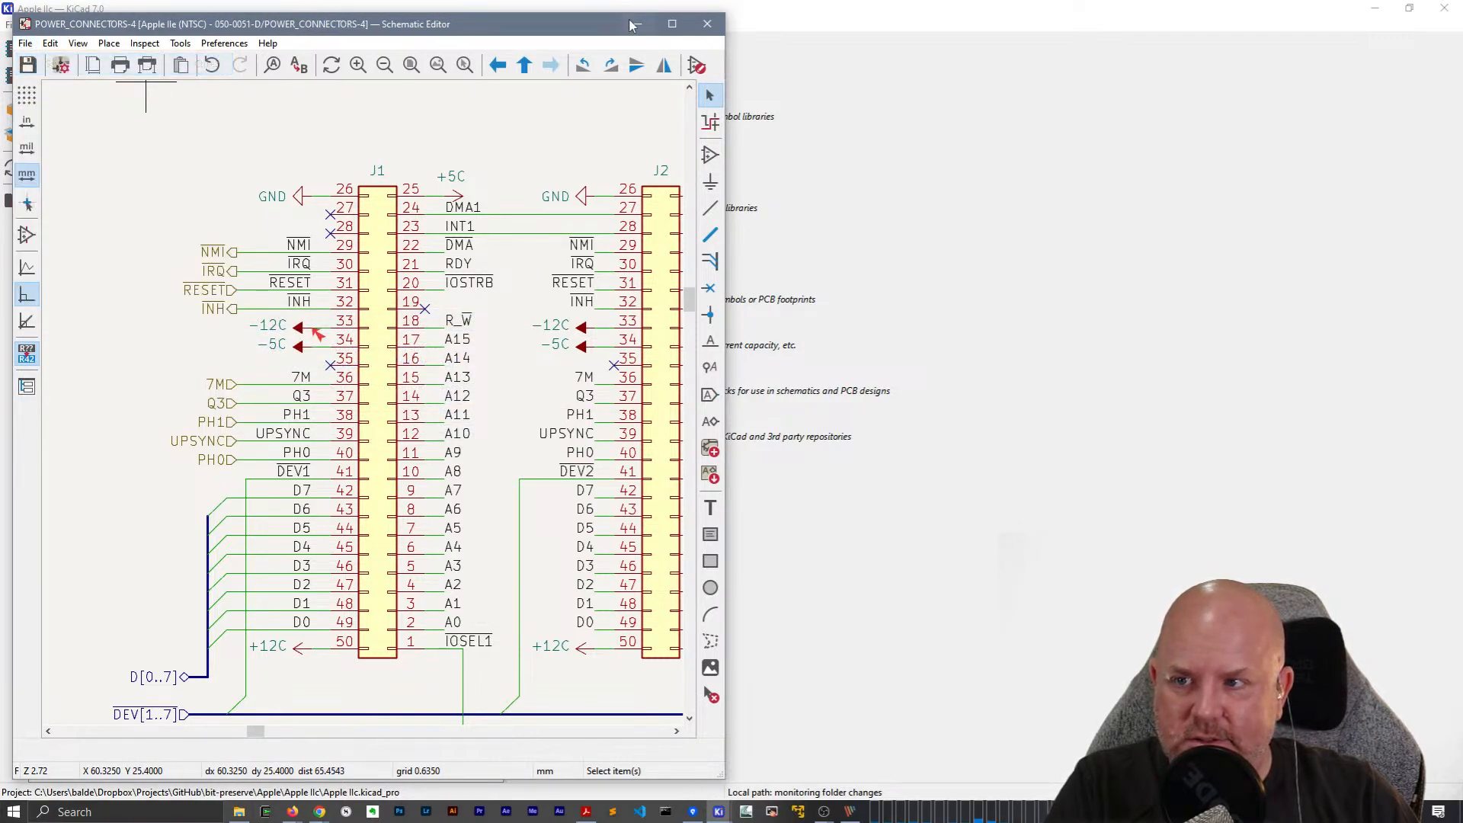
click(707, 24)
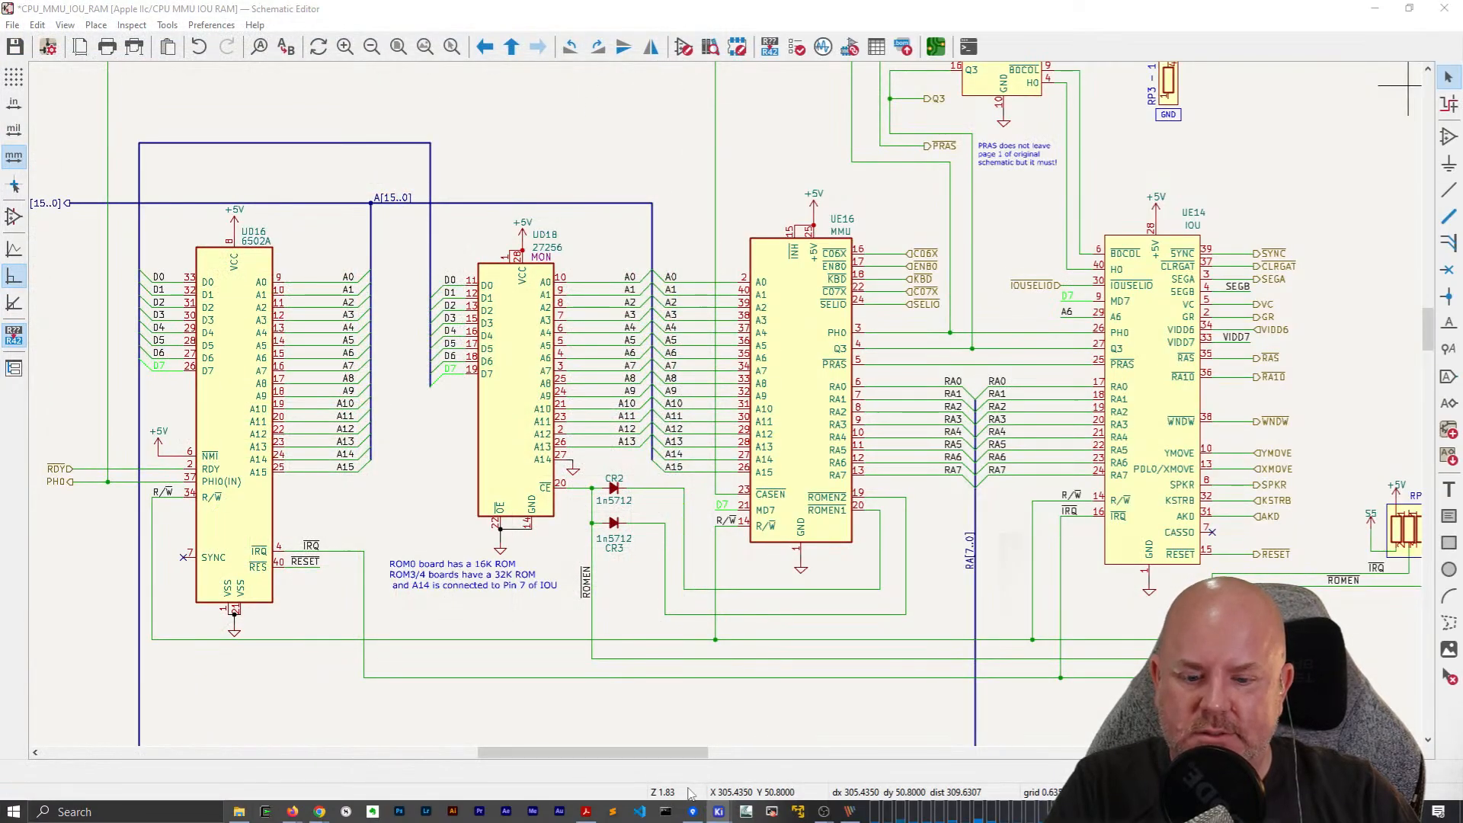
Close the Apple IIe (NTSC) project window and dismiss the Apple IIc schematic so the IIGS ROM3 project loads.
mouse_move(718, 810)
click(596, 764)
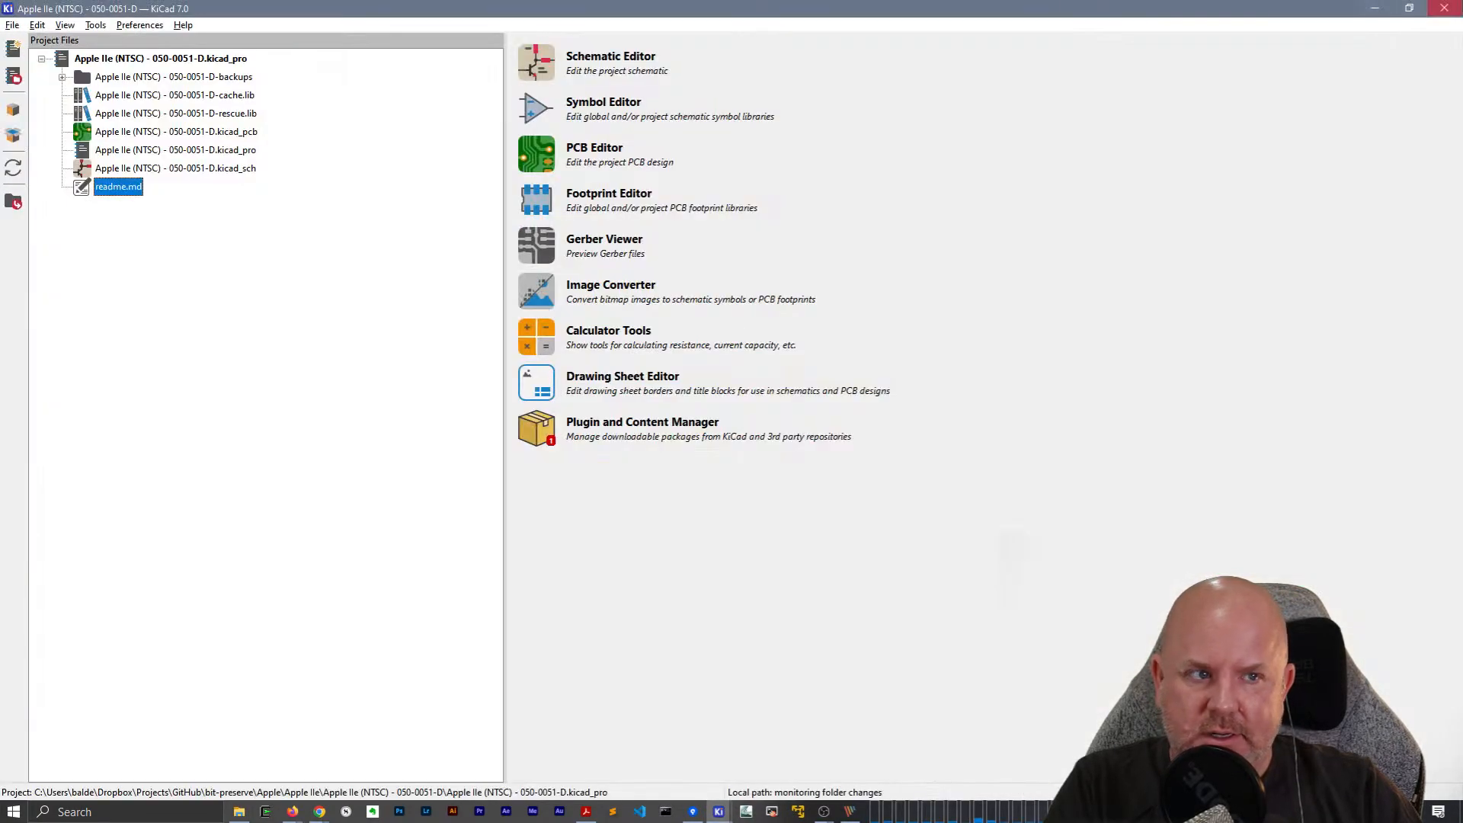
click(1444, 9)
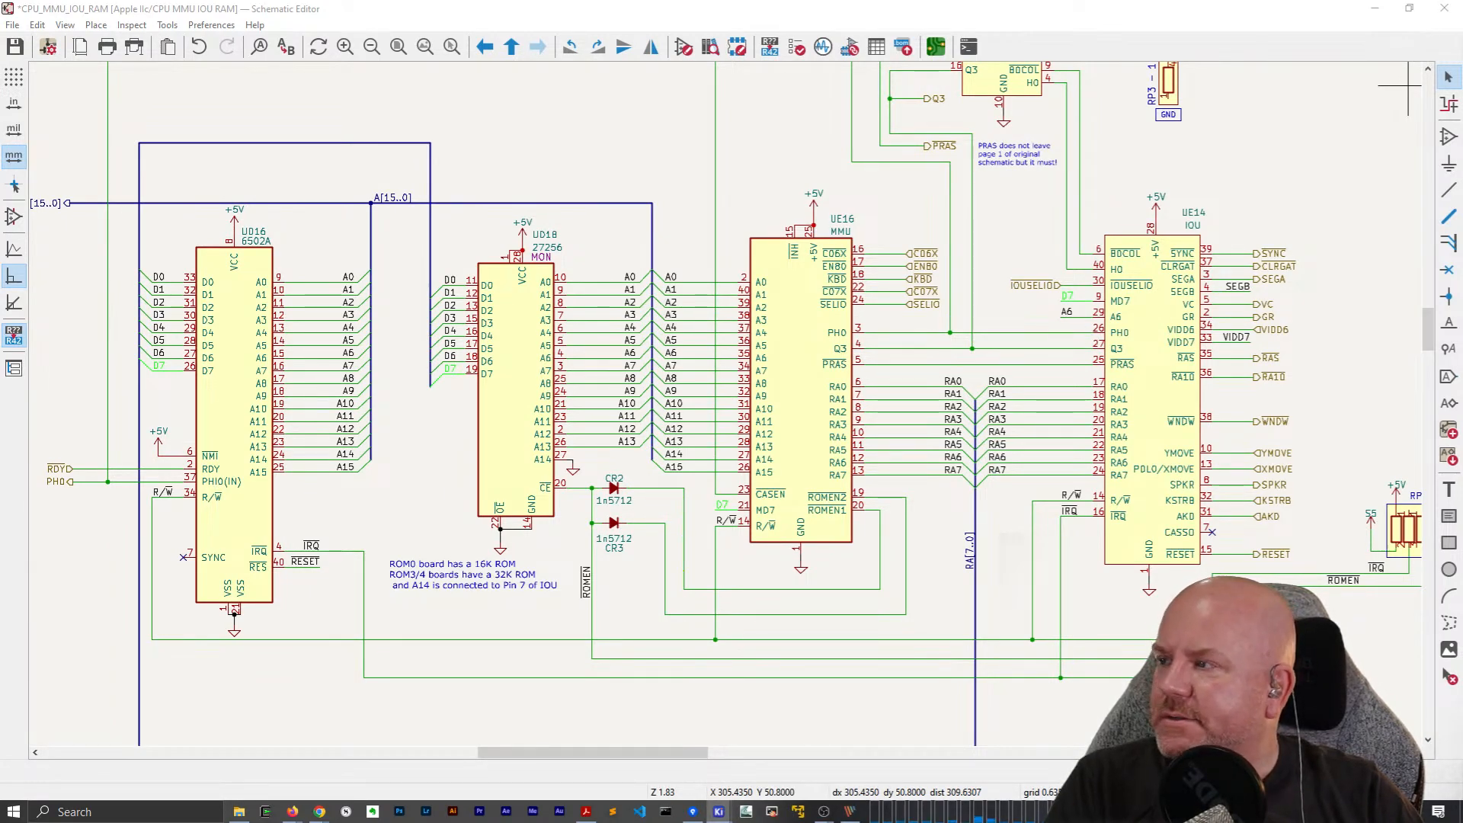
click(599, 549)
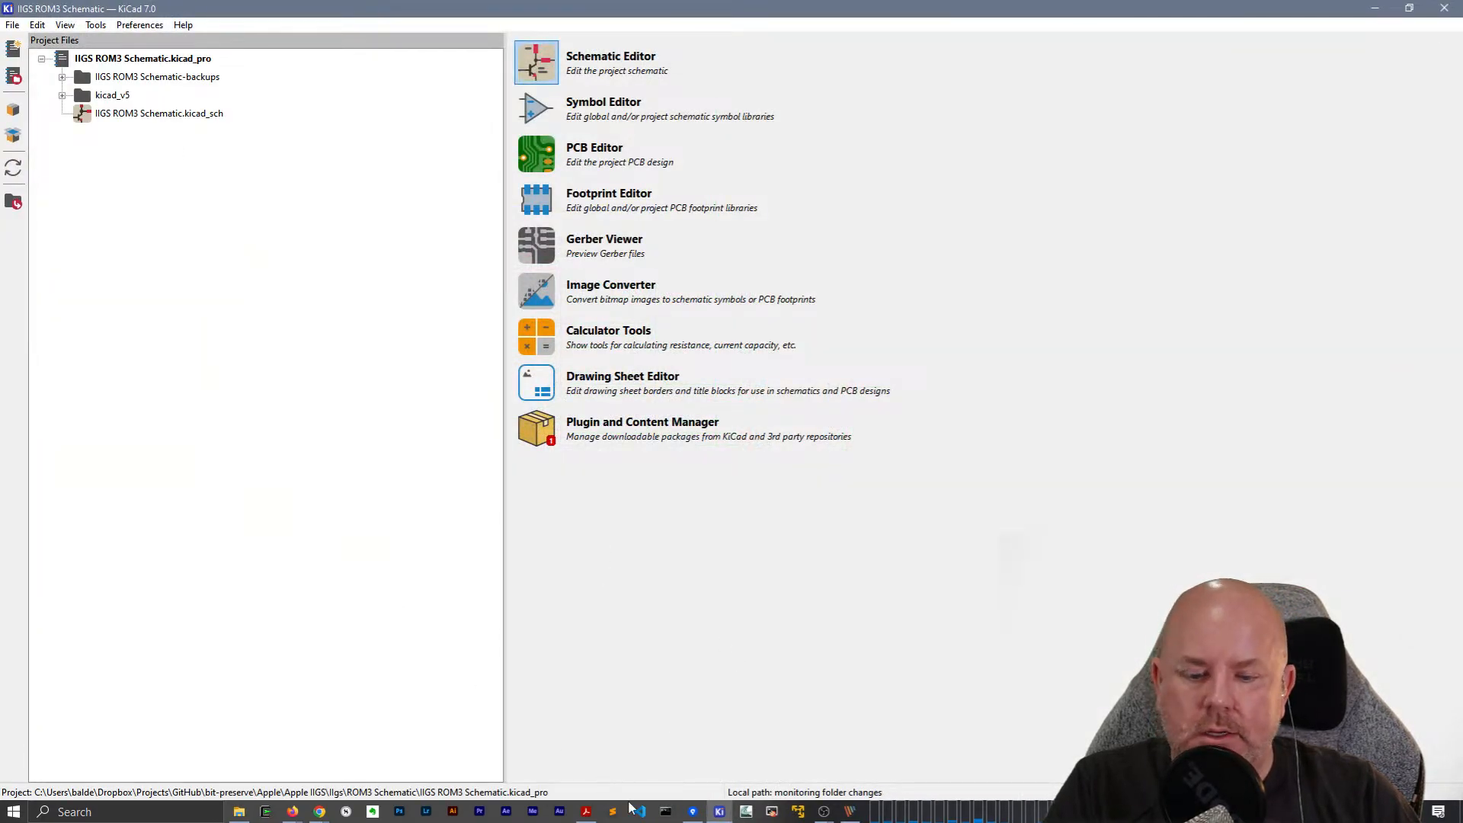
Launch another KiCad 7.0 instance, open the Apple IIe (NTSC) - 050-0051-D schematic, and enter its POWER_CONNECTORS-4 sheet.
key(super)
text(kicad)
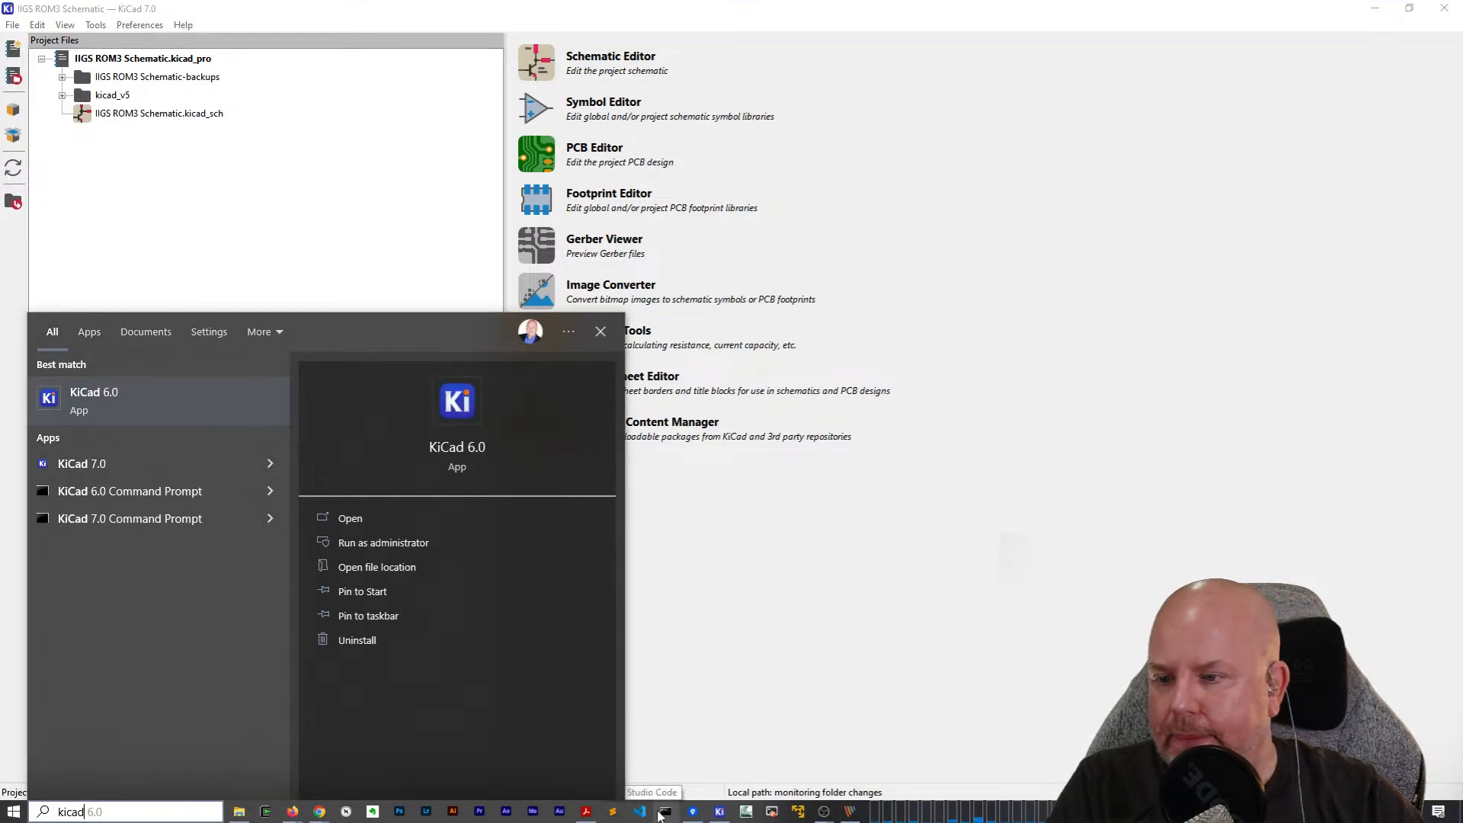
click(117, 462)
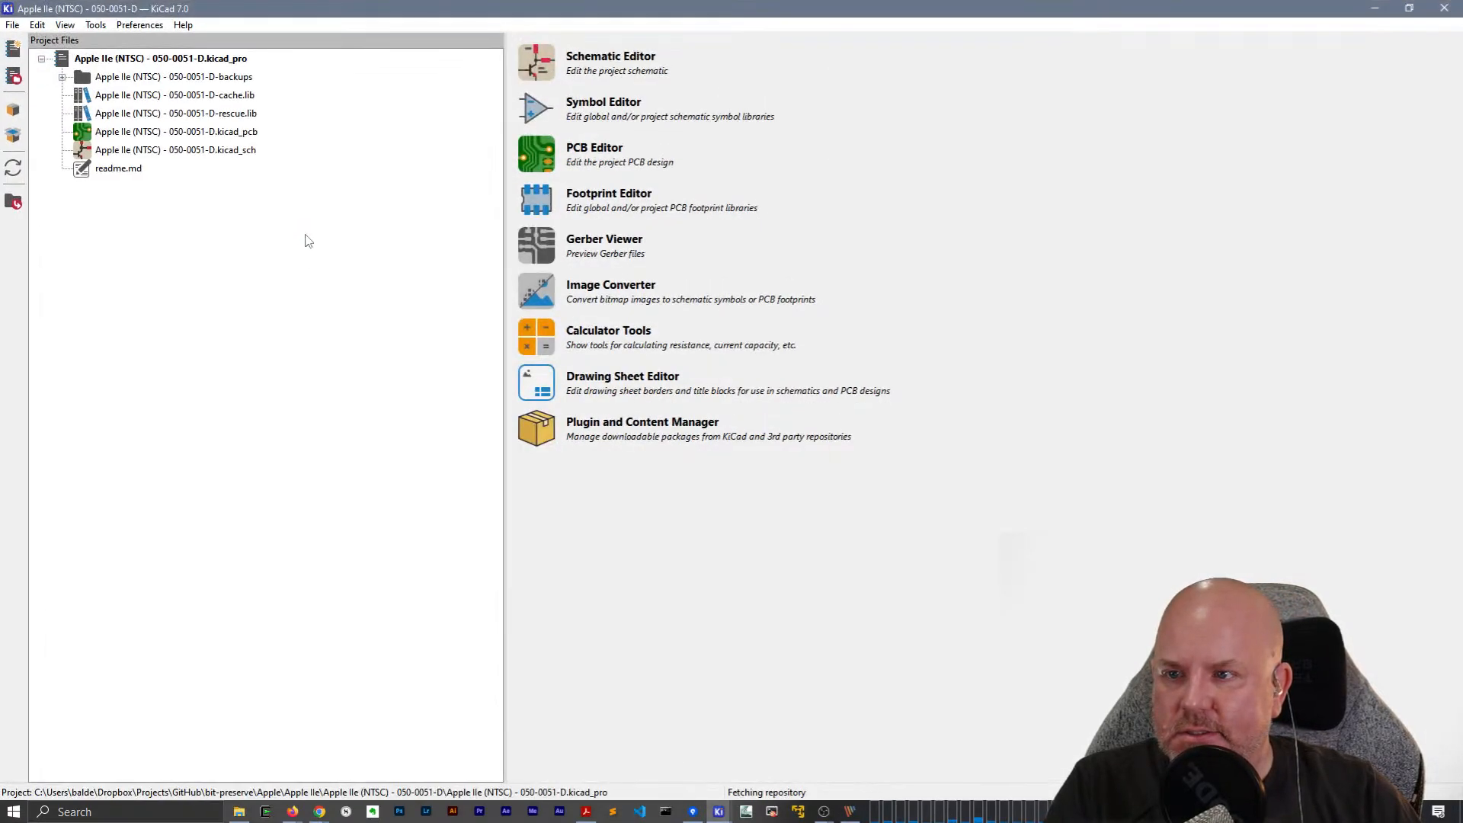
double_click(117, 150)
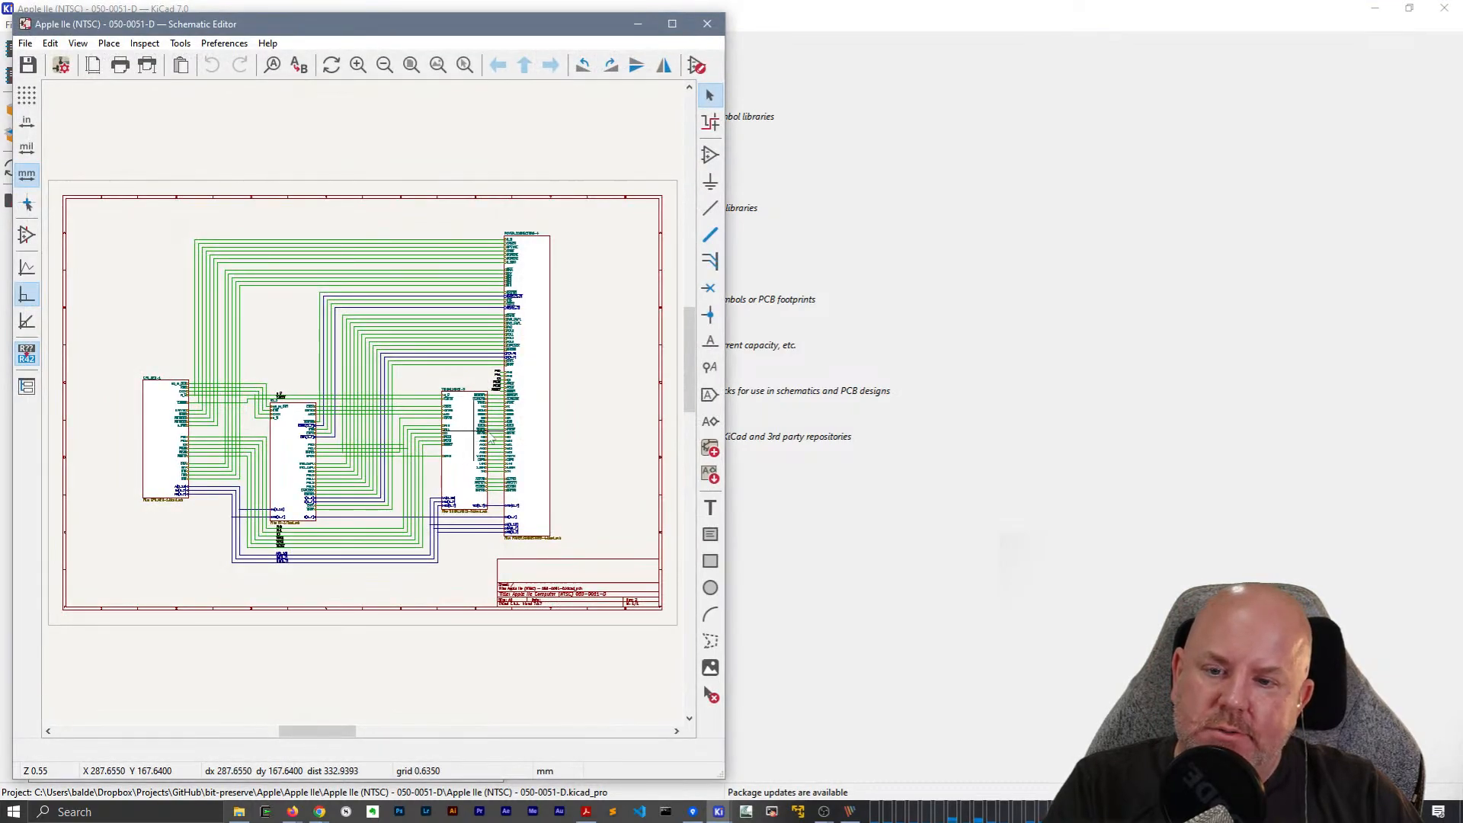
double_click(520, 425)
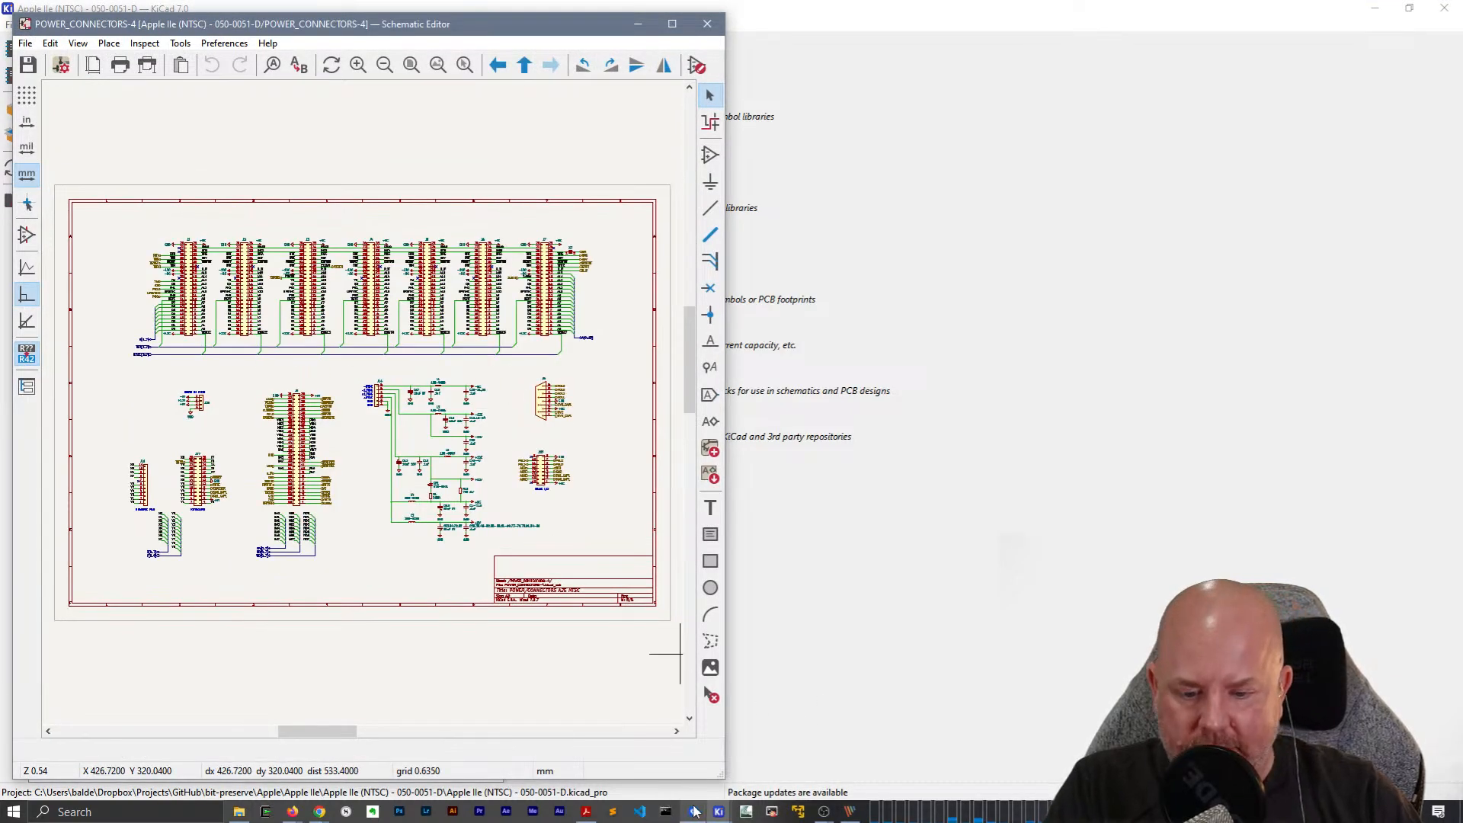
Switch to the IIGS ROM3 project, open its schematic, and examine the MEGA-II-2 and Slots and Slotmaker-7 blocks on the root sheet.
click(718, 811)
click(588, 747)
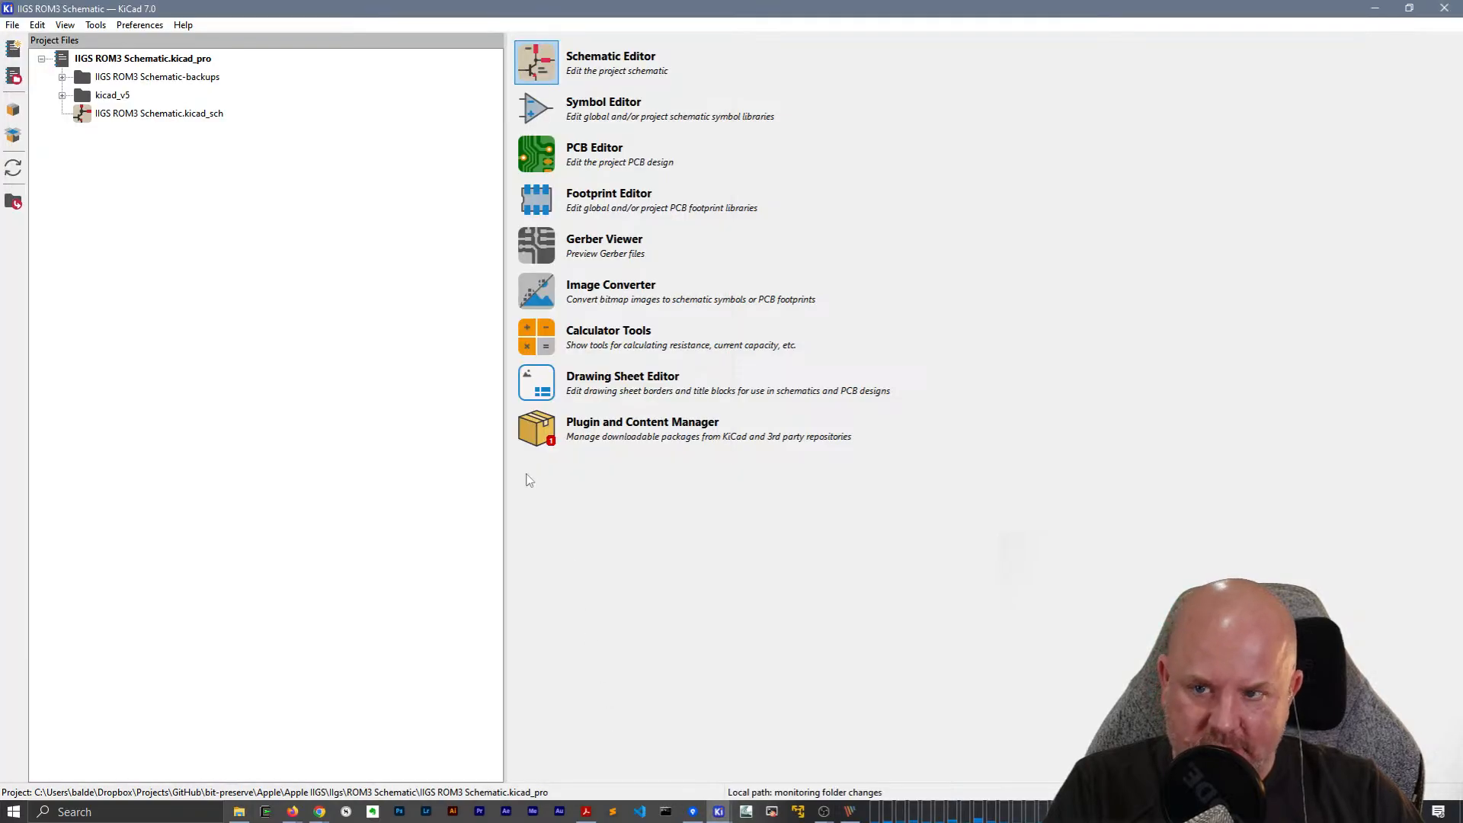
double_click(136, 114)
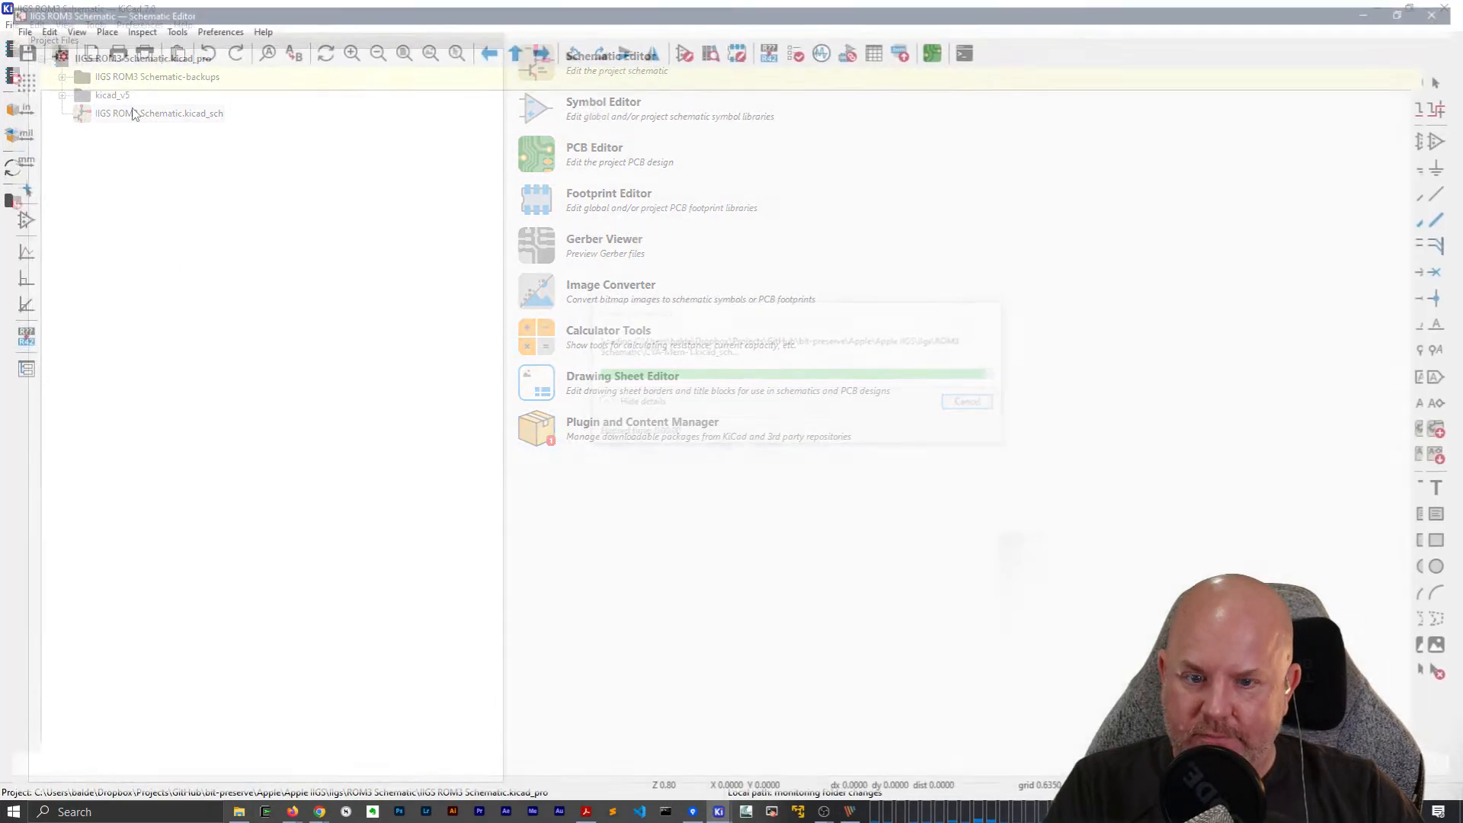
scroll(690, 291, up, 3)
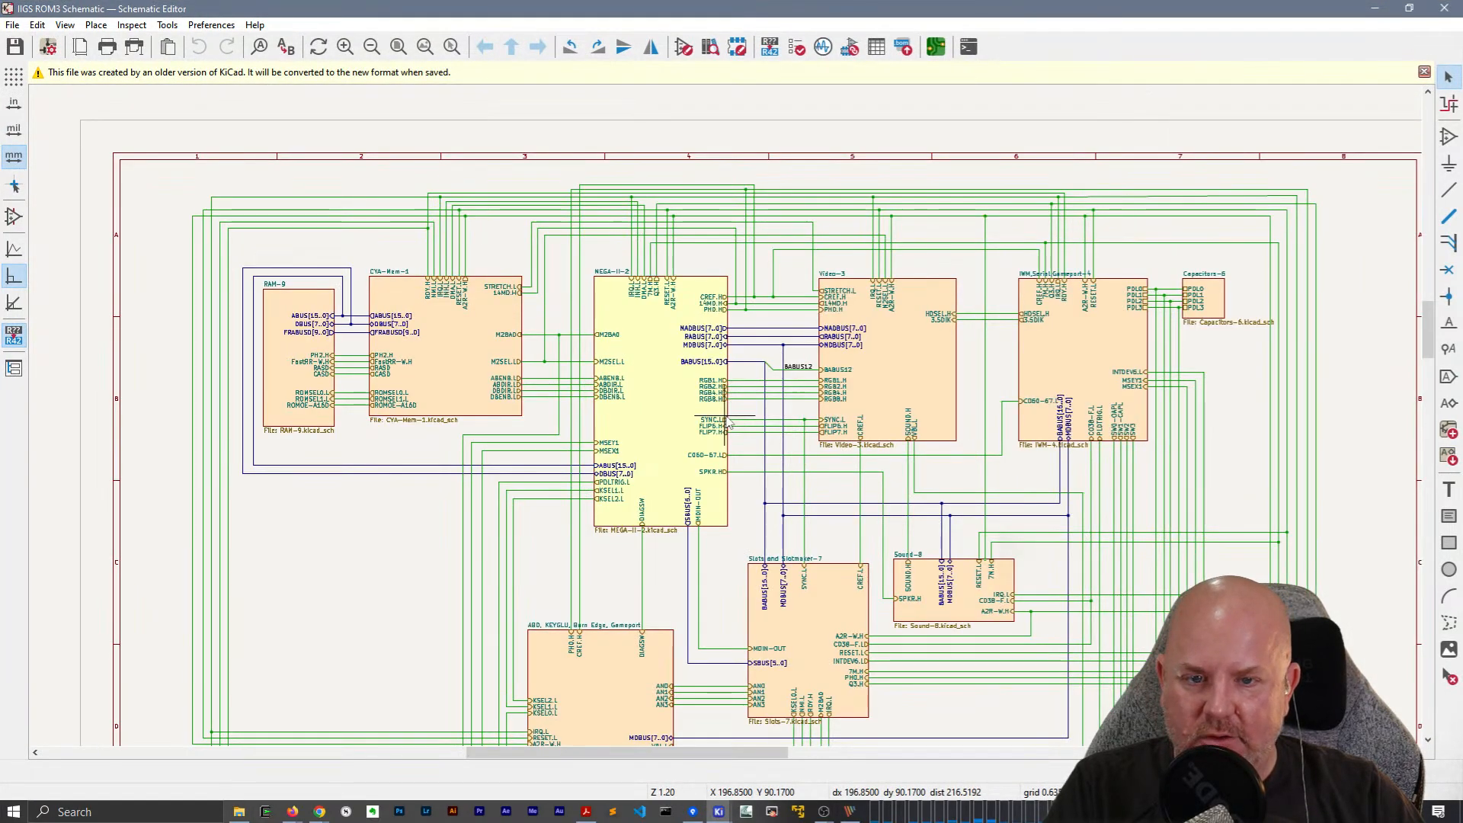
scroll(728, 424, down, 2)
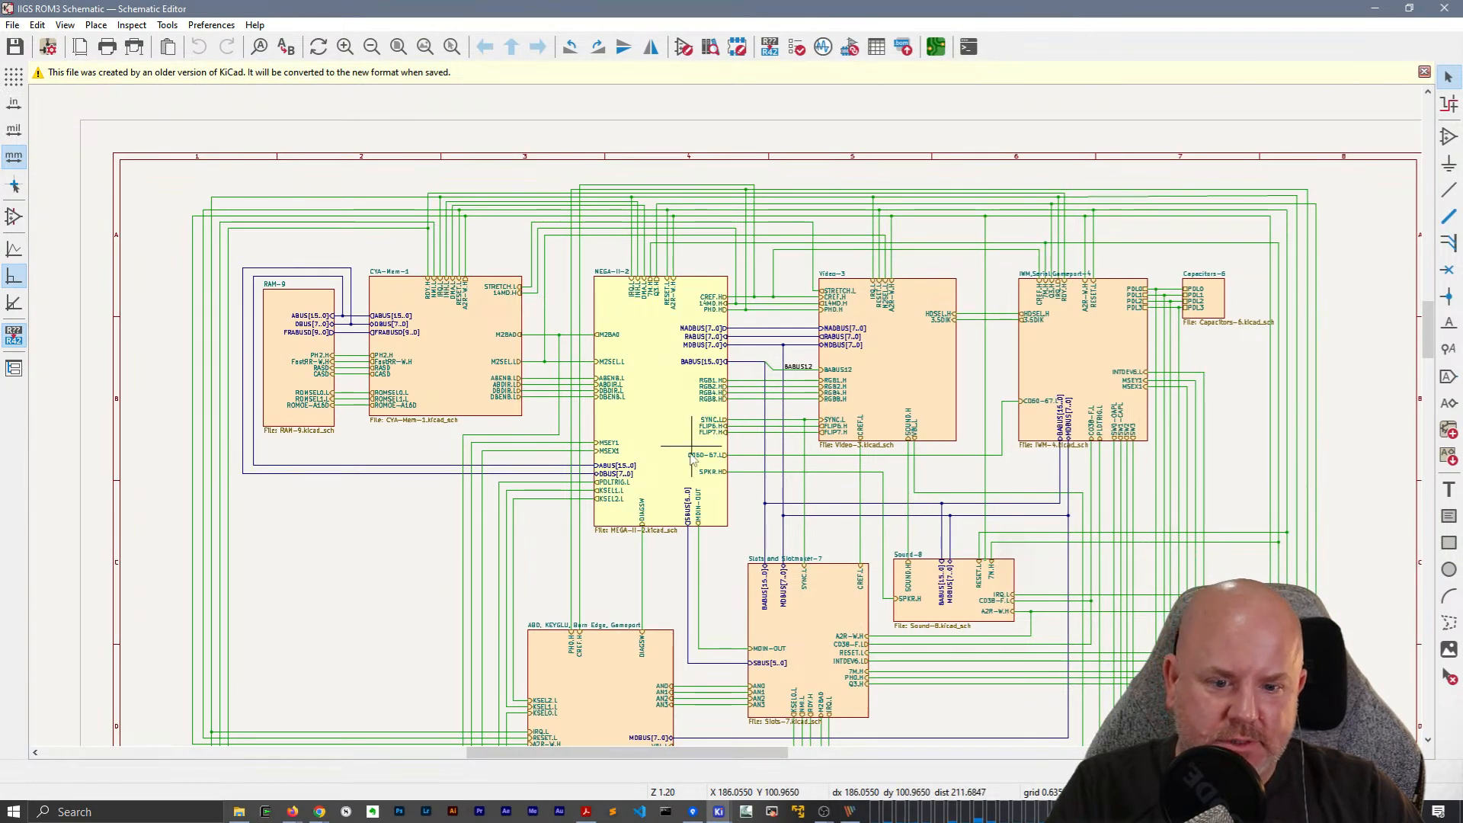
middle_drag(694, 460, 703, 307)
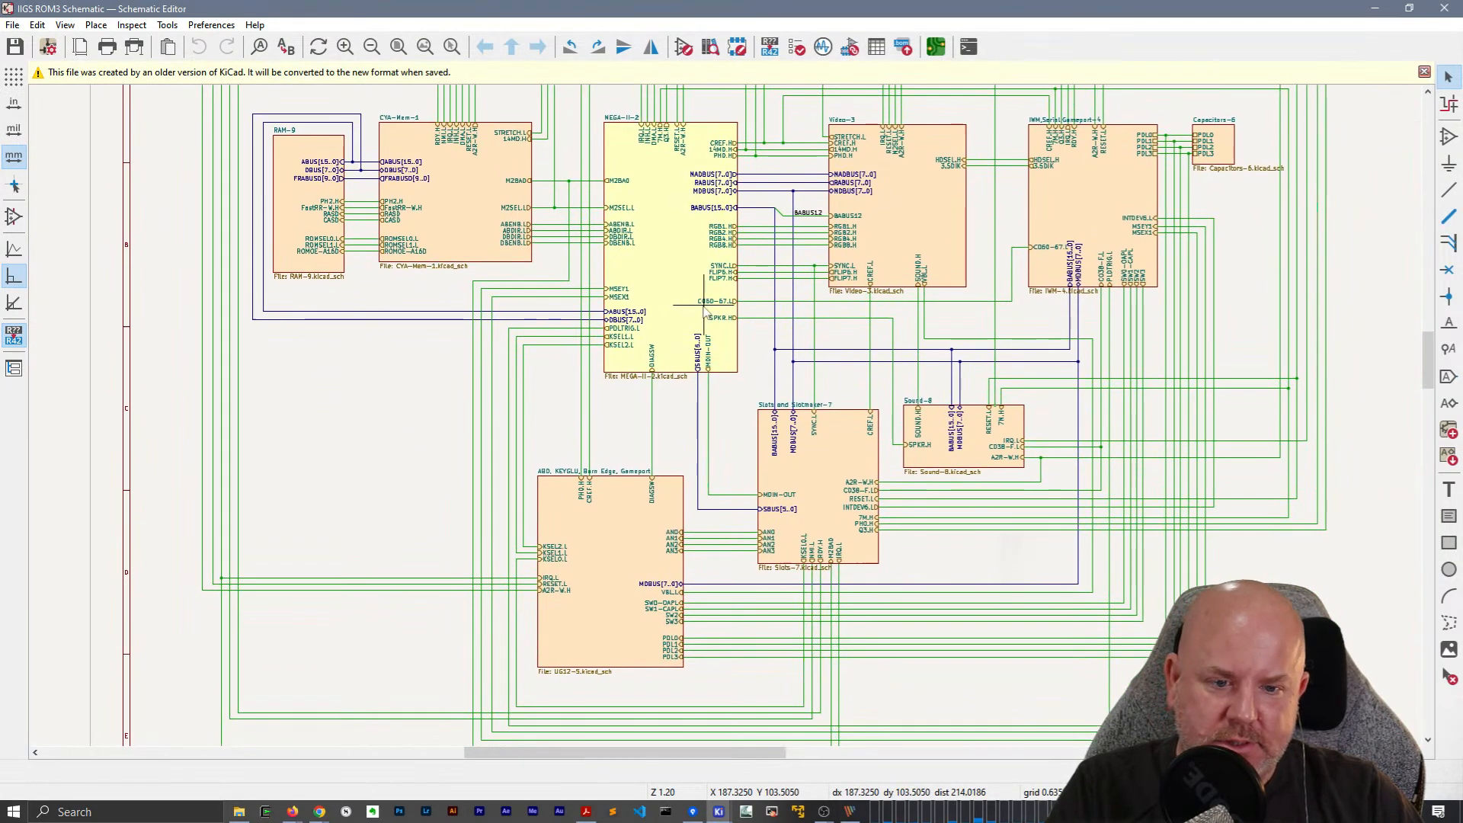
Open the Slots and Slotmaker sheet and view the library symbol of the J1 Apple II slot connector.
double_click(805, 473)
scroll(728, 423, up, 3)
scroll(728, 423, down, 2)
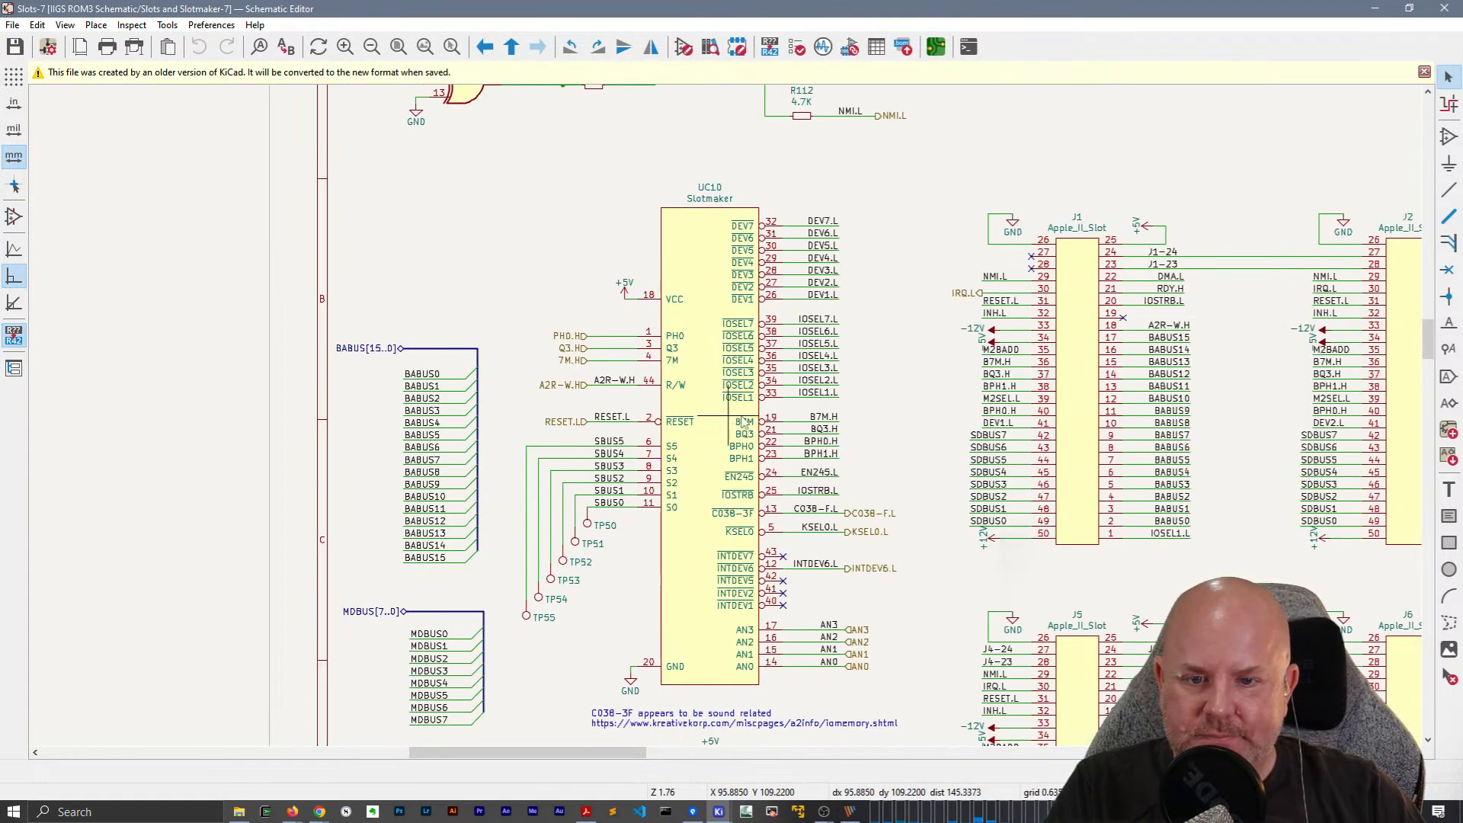
click(729, 303)
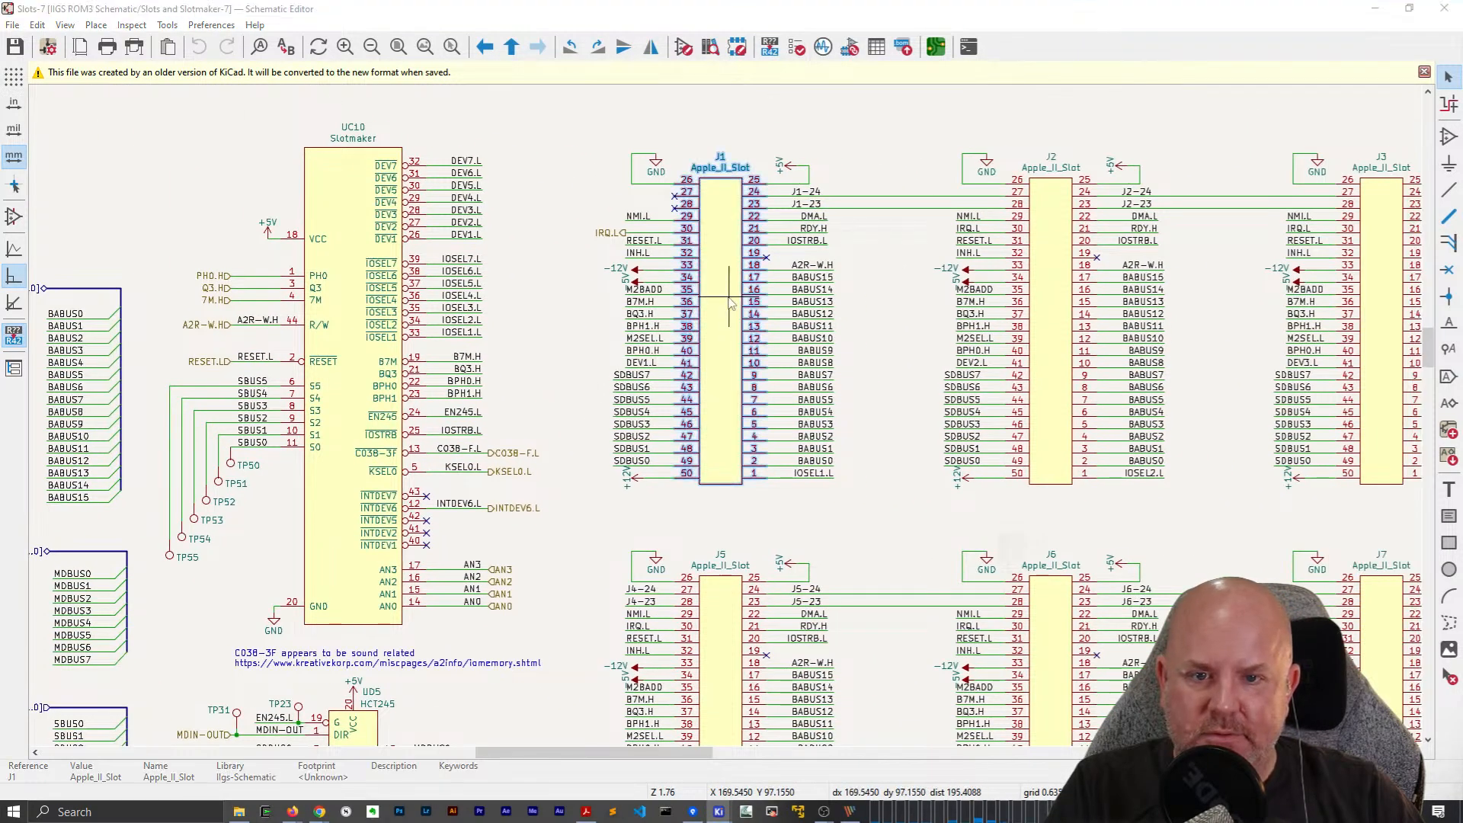
double_click(728, 302)
key(Escape)
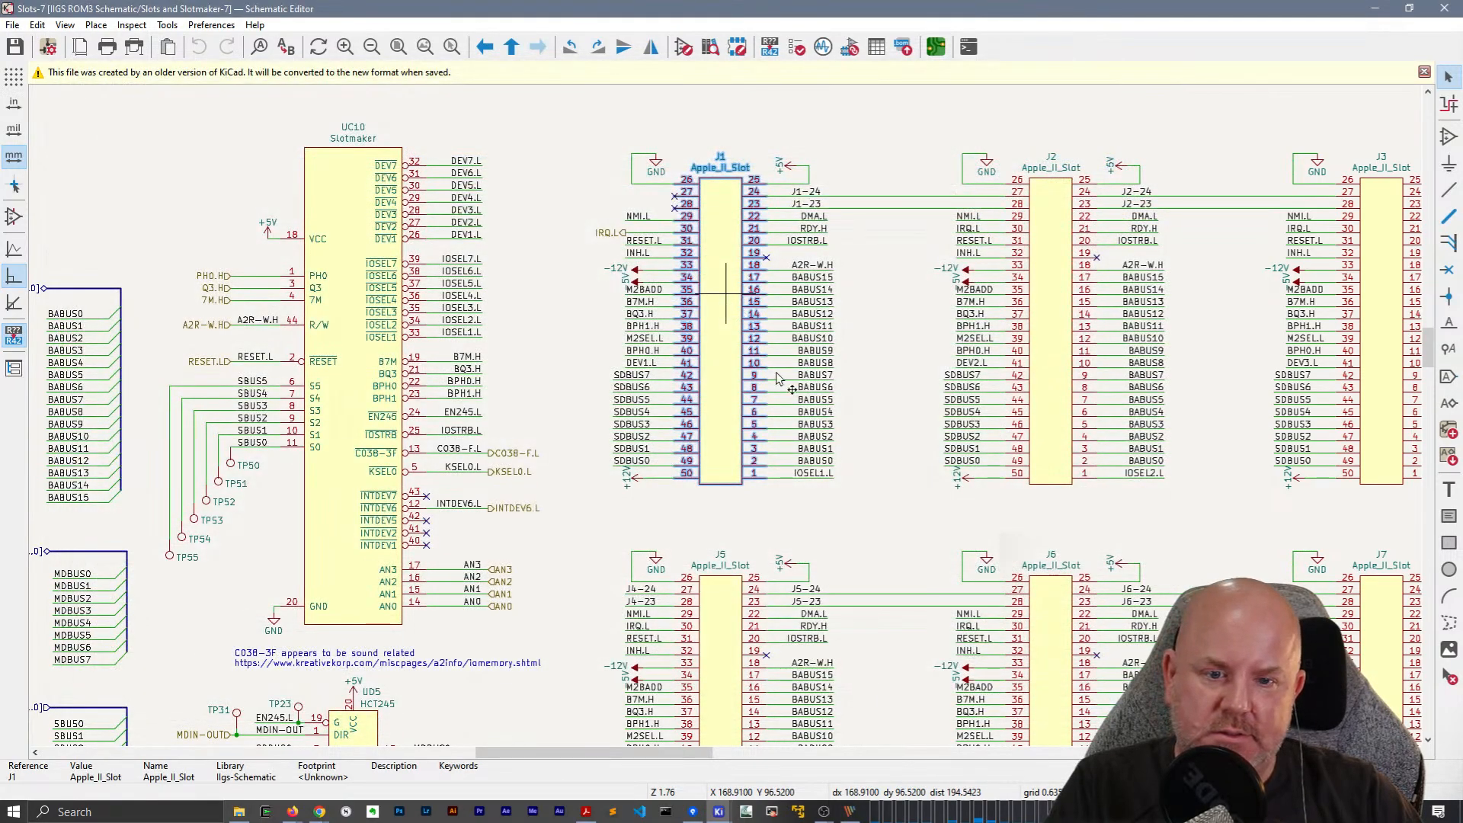
double_click(777, 378)
click(977, 668)
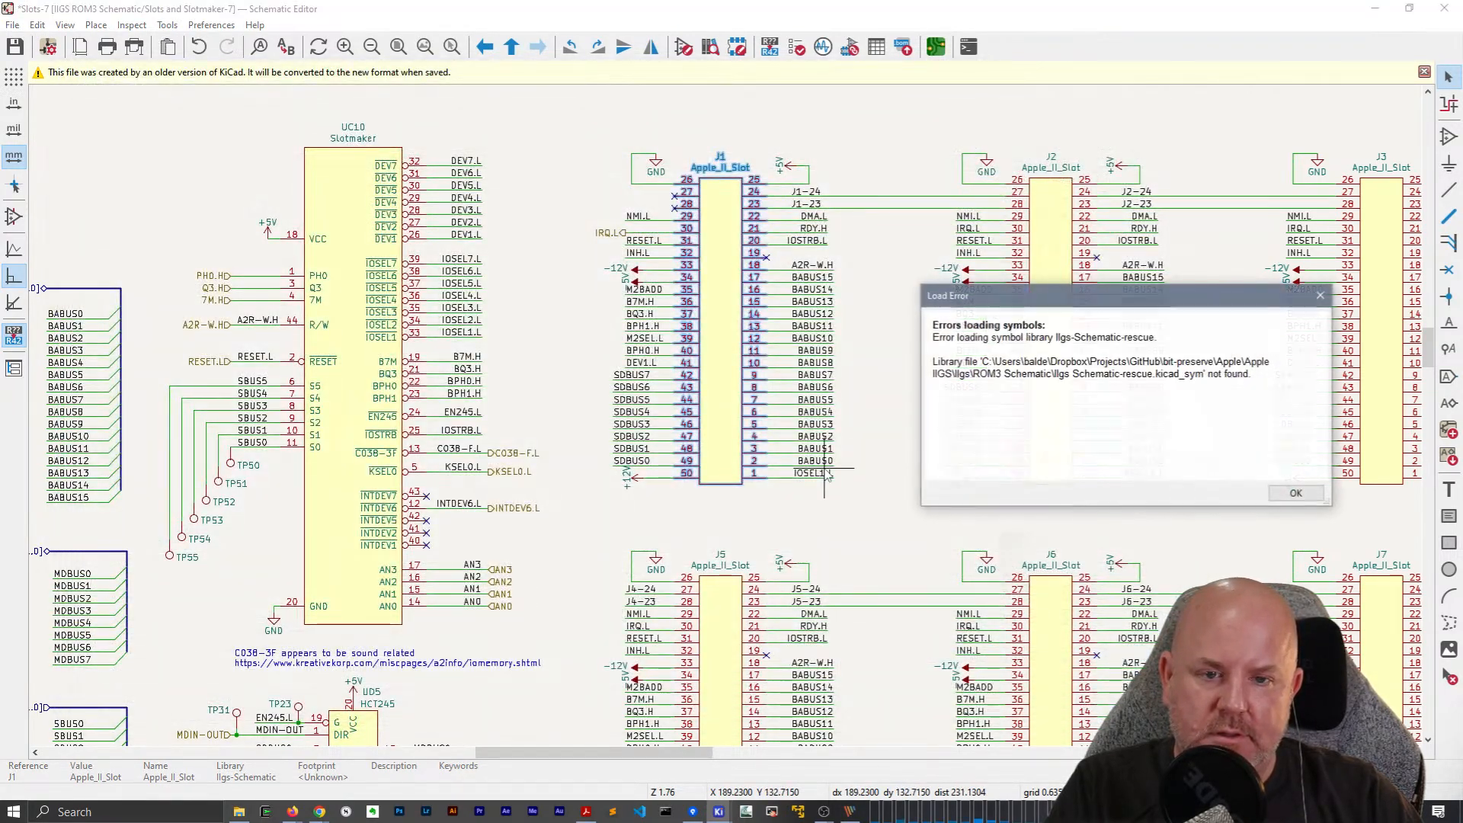
click(1296, 493)
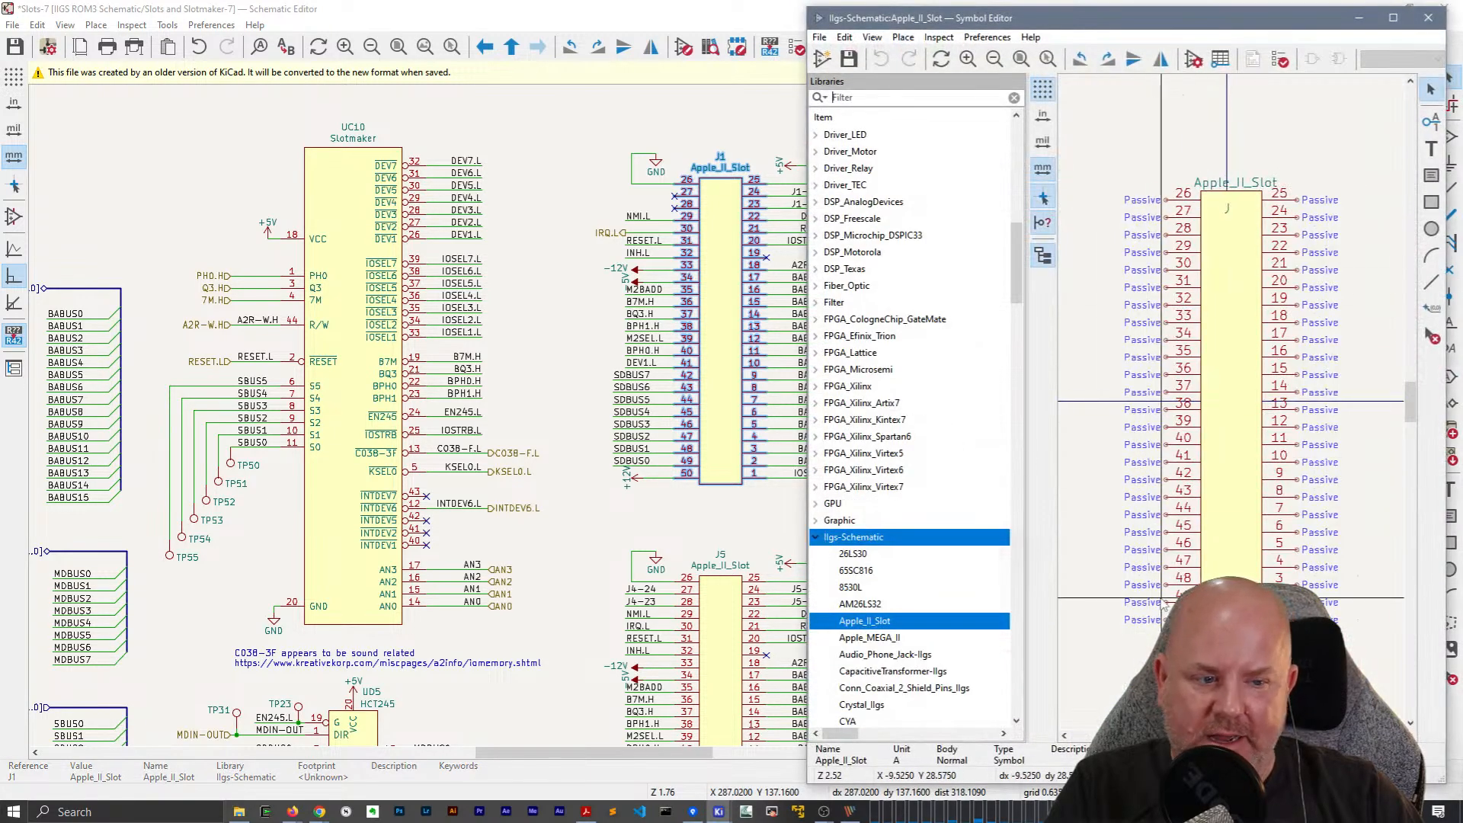
click(1428, 16)
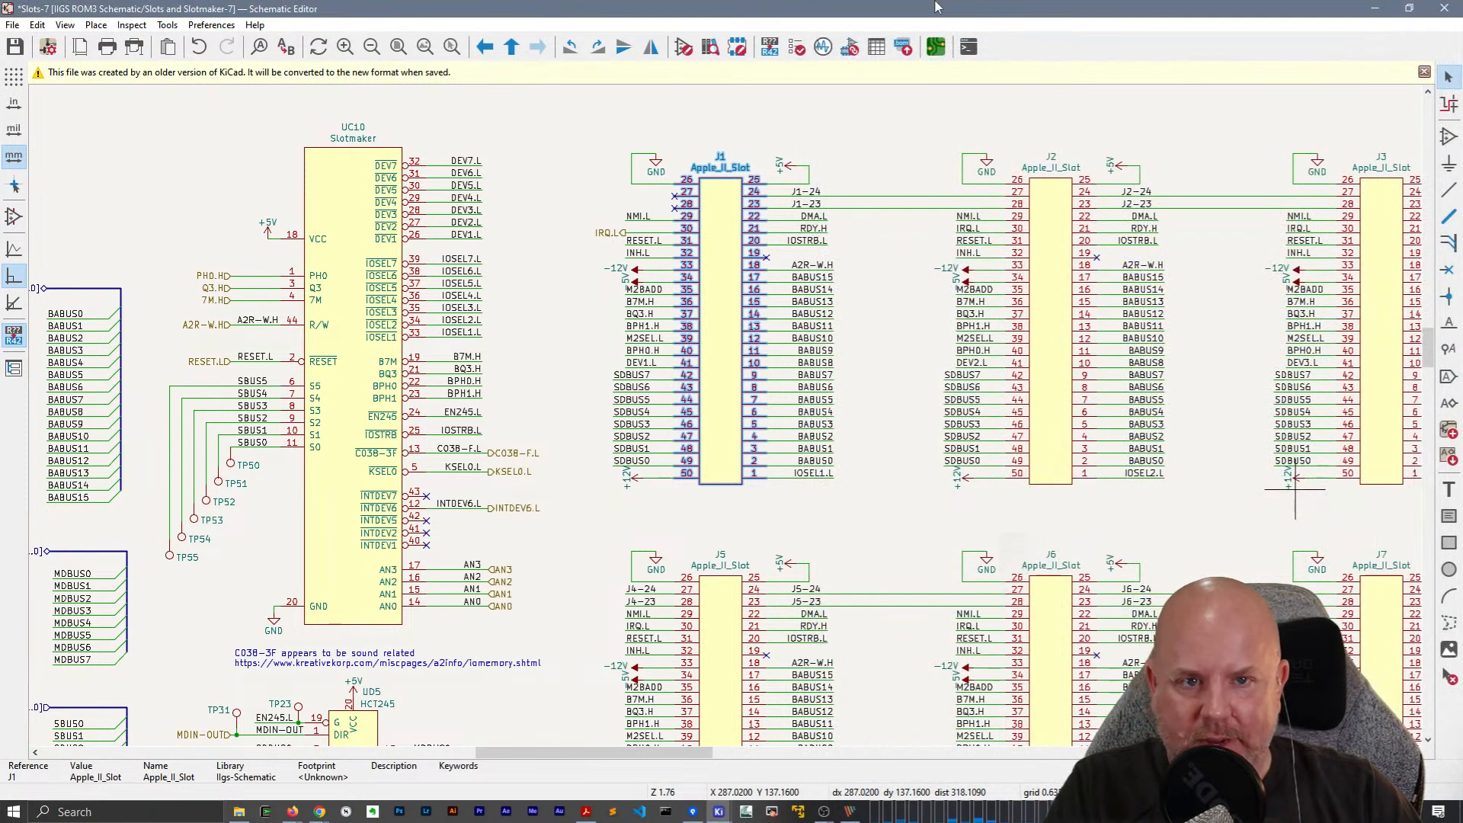
Close the IIGS ROM3 schematic without saving and switch to Sourcetree.
click(1446, 7)
click(753, 419)
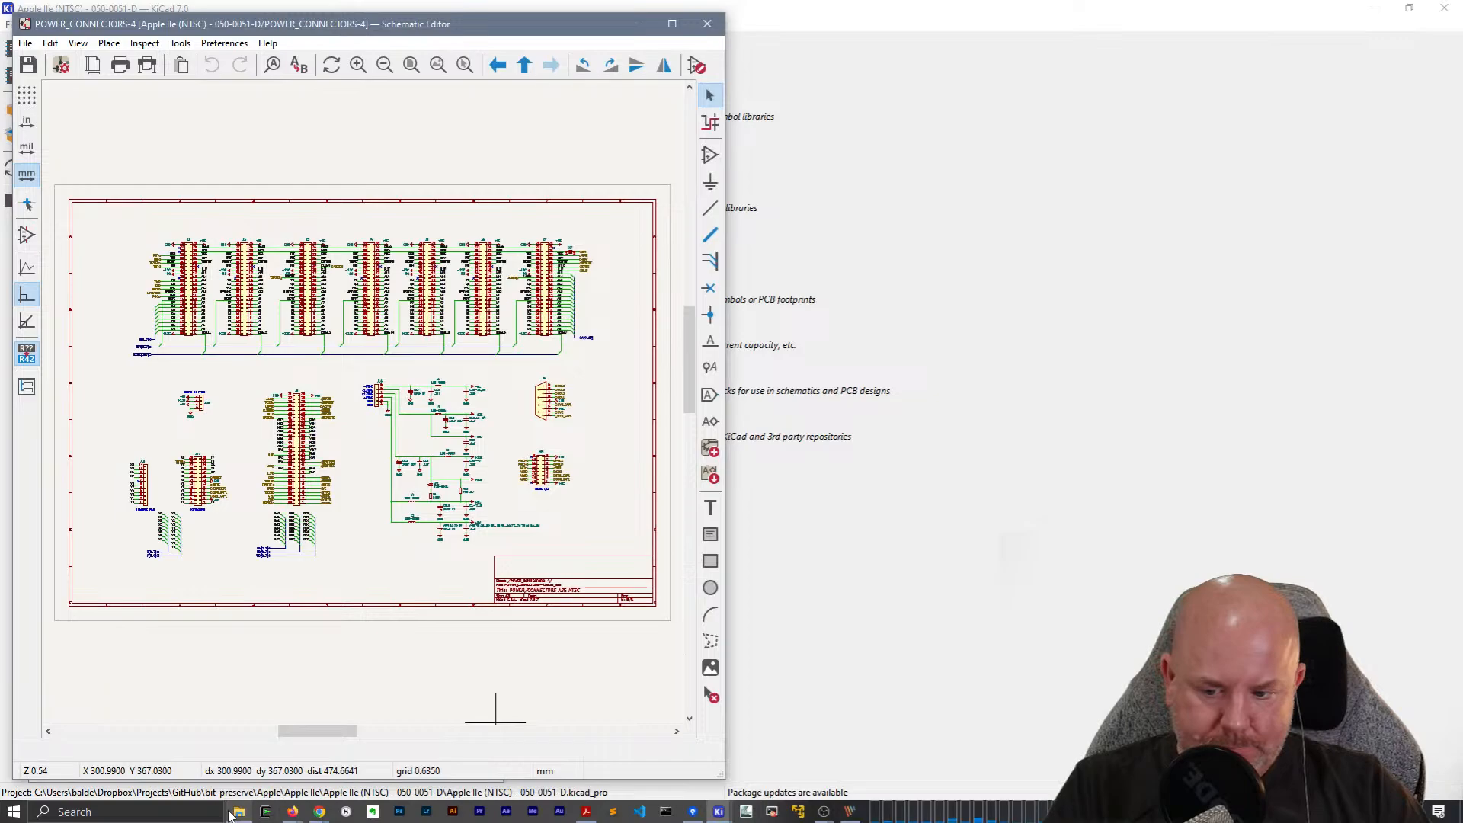
click(230, 815)
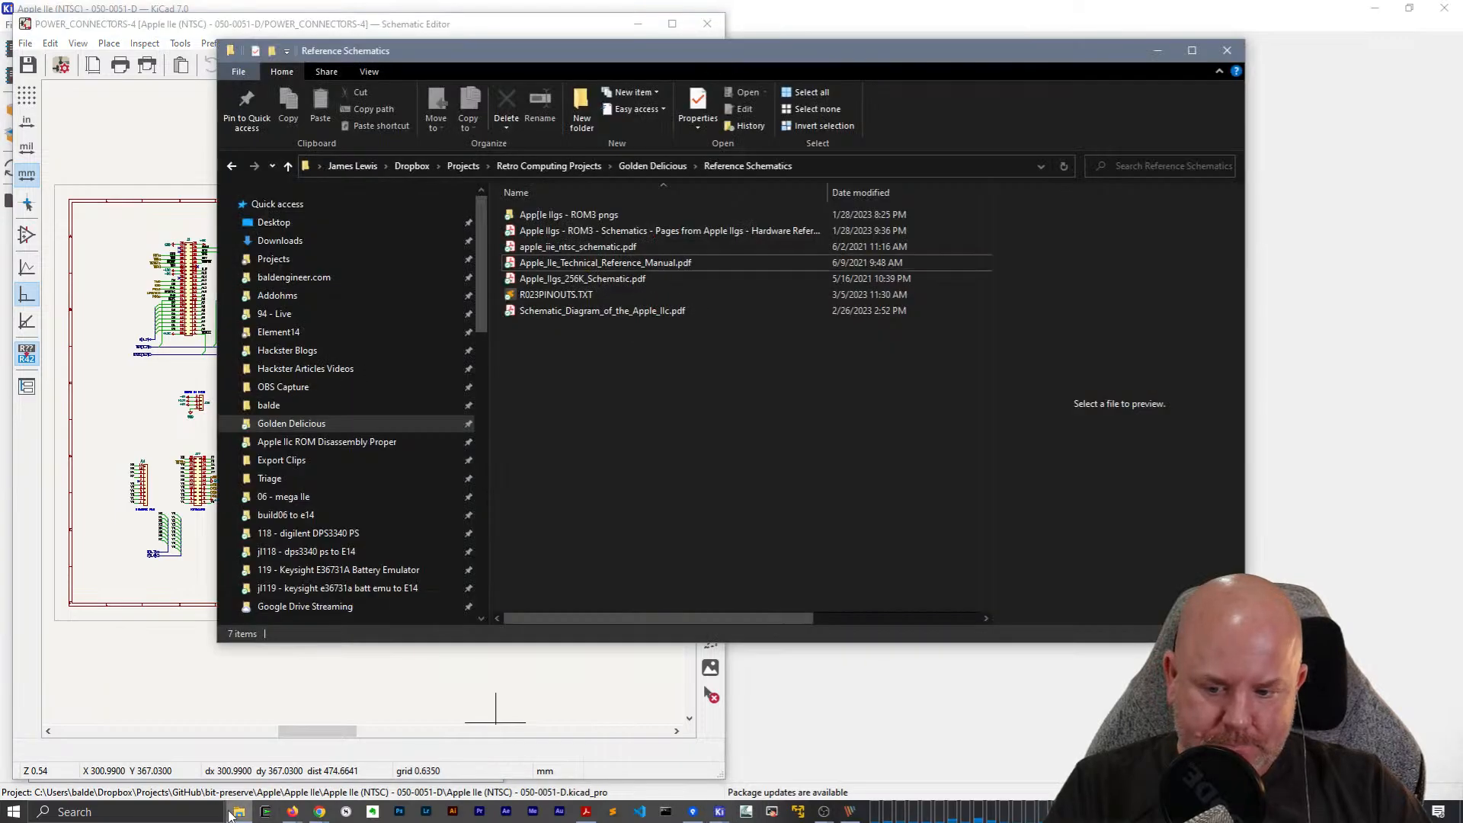
click(690, 813)
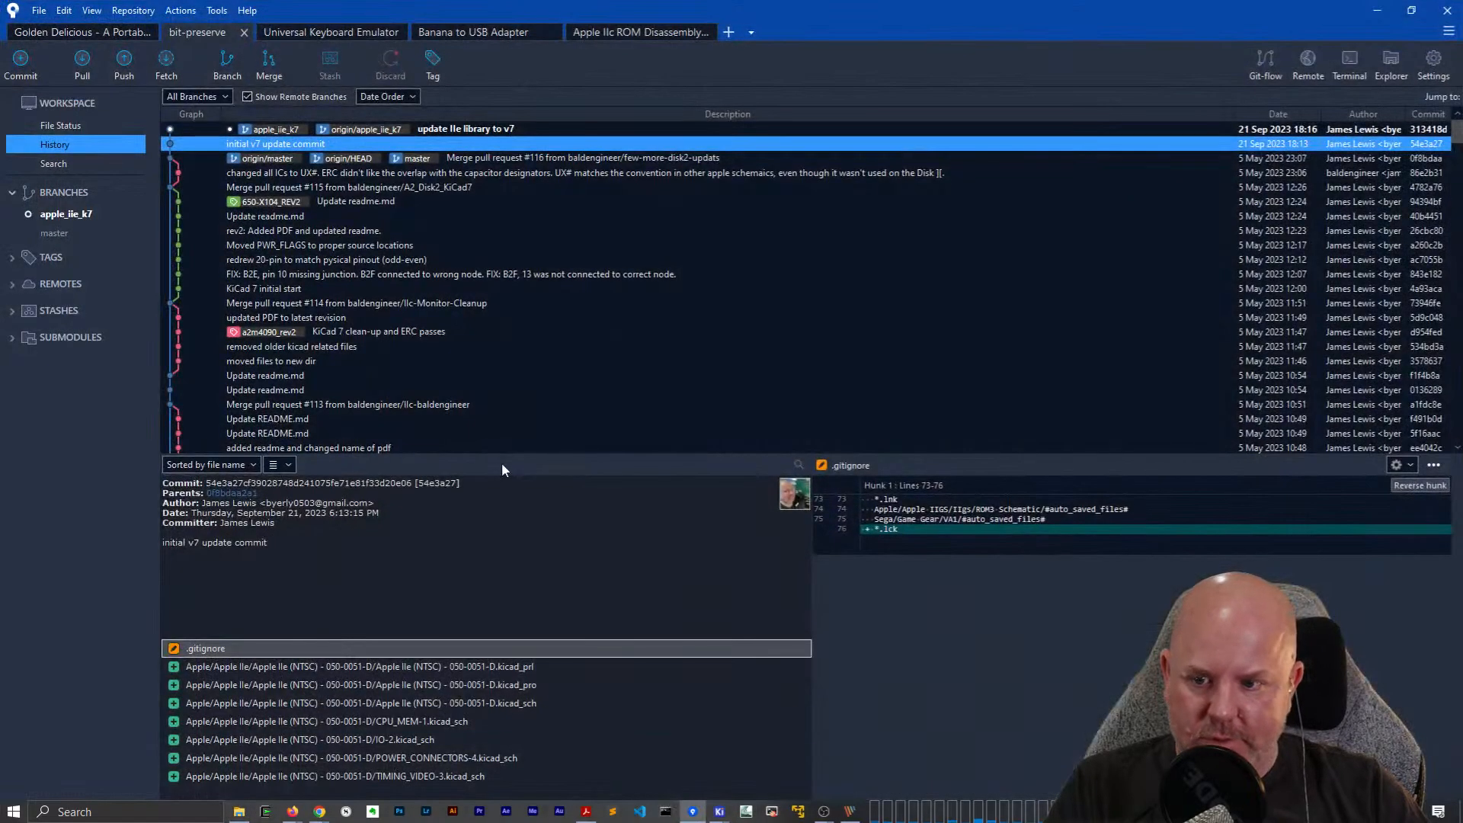
Discard the uncommitted changes to IIGS ROM3 Schematic.kicad_prl and IIGS ROM3 Schematic.kicad_pro in the bit-preserve repository.
click(78, 125)
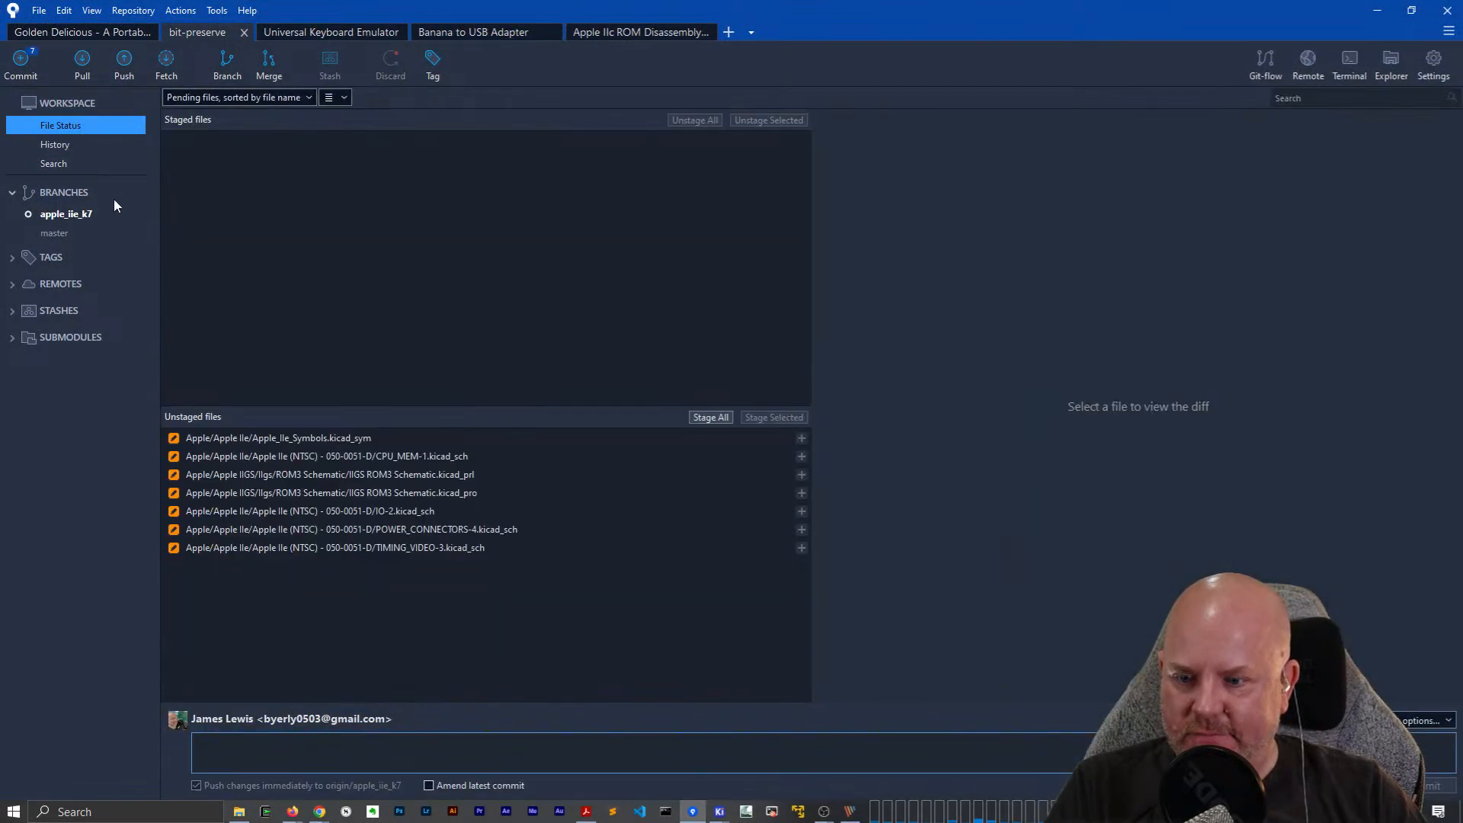
click(265, 500)
shift+click(283, 473)
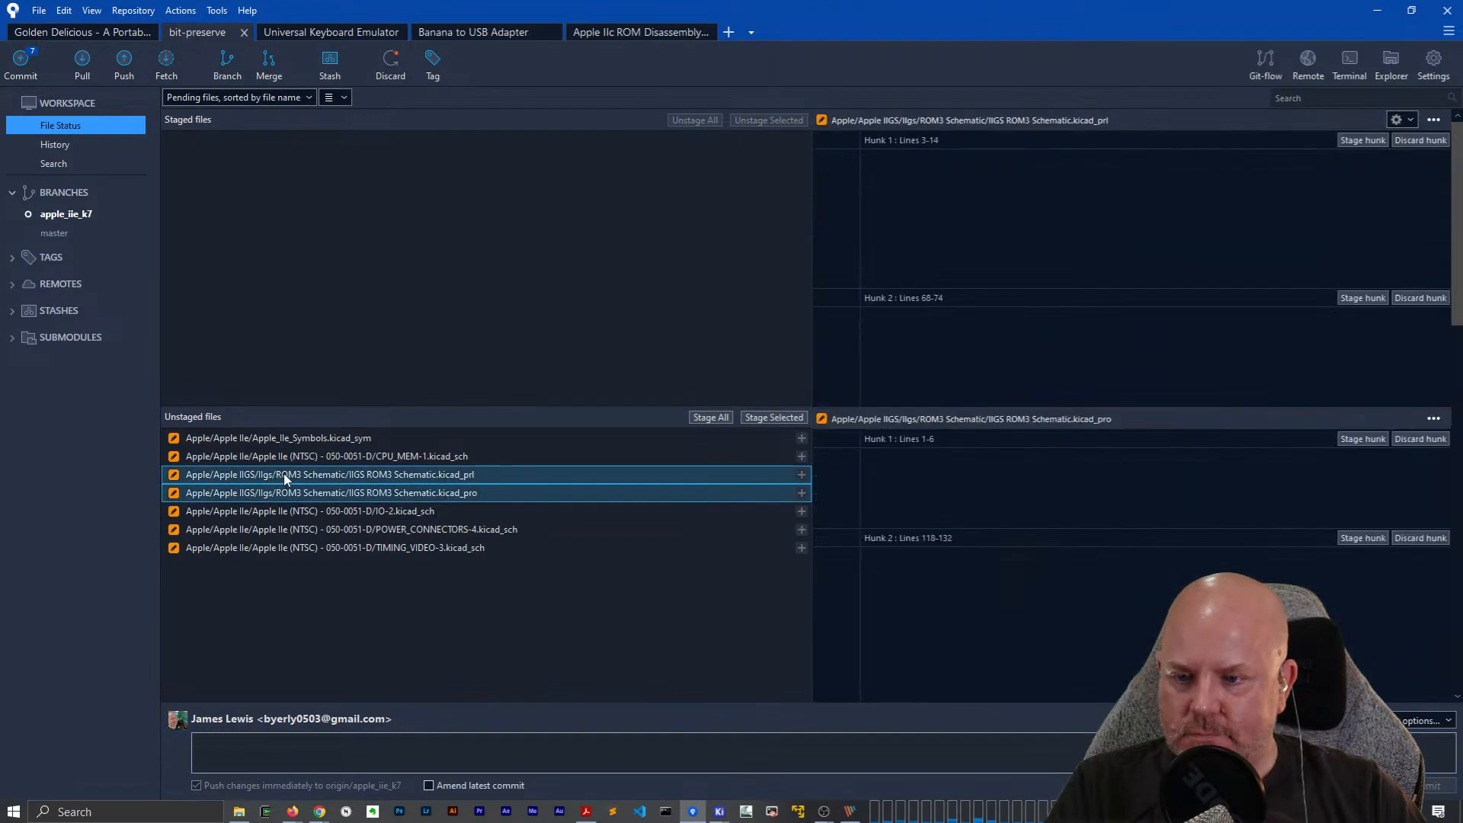
right_click(285, 475)
click(328, 610)
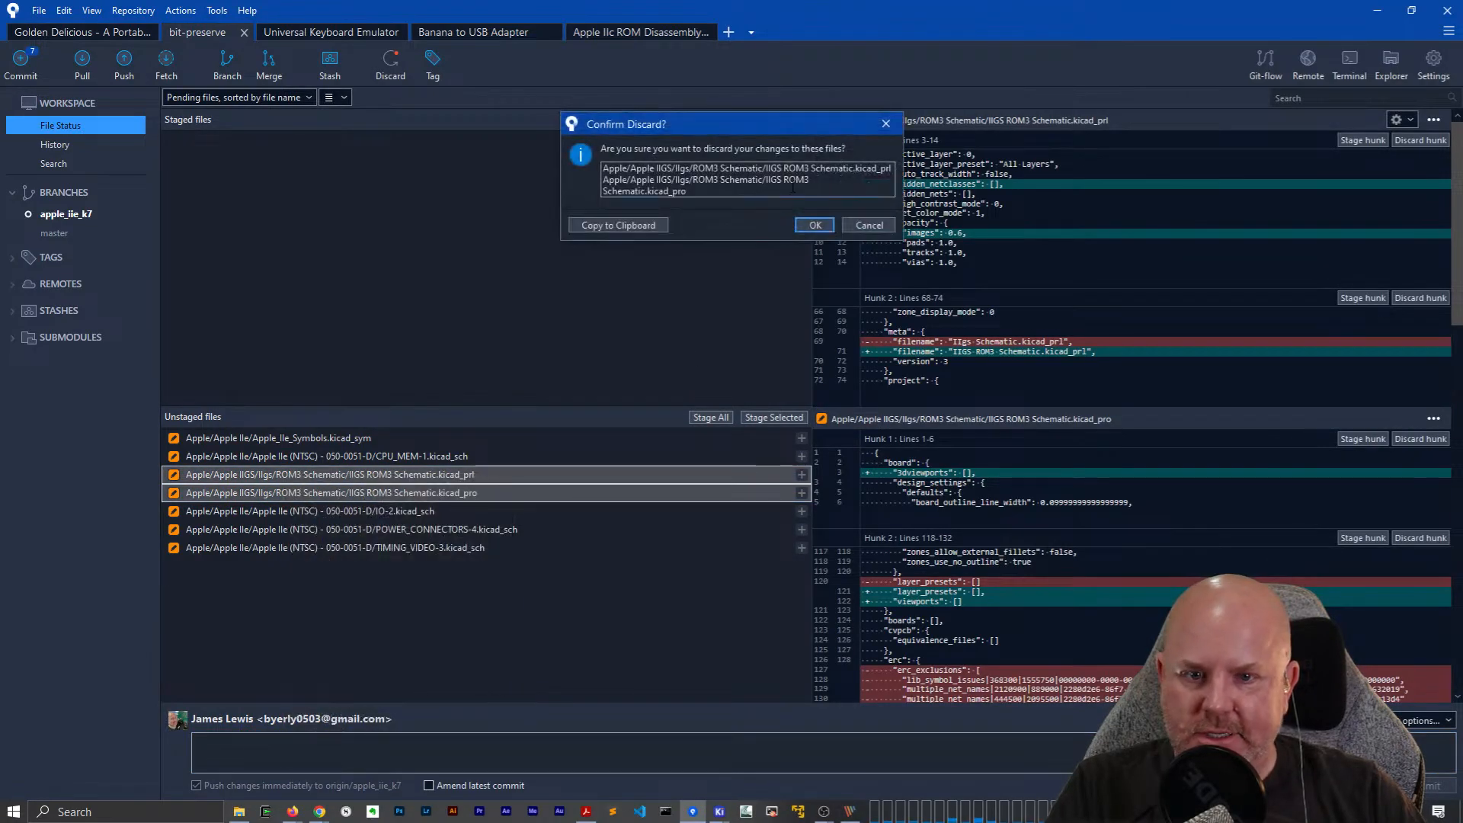
click(814, 224)
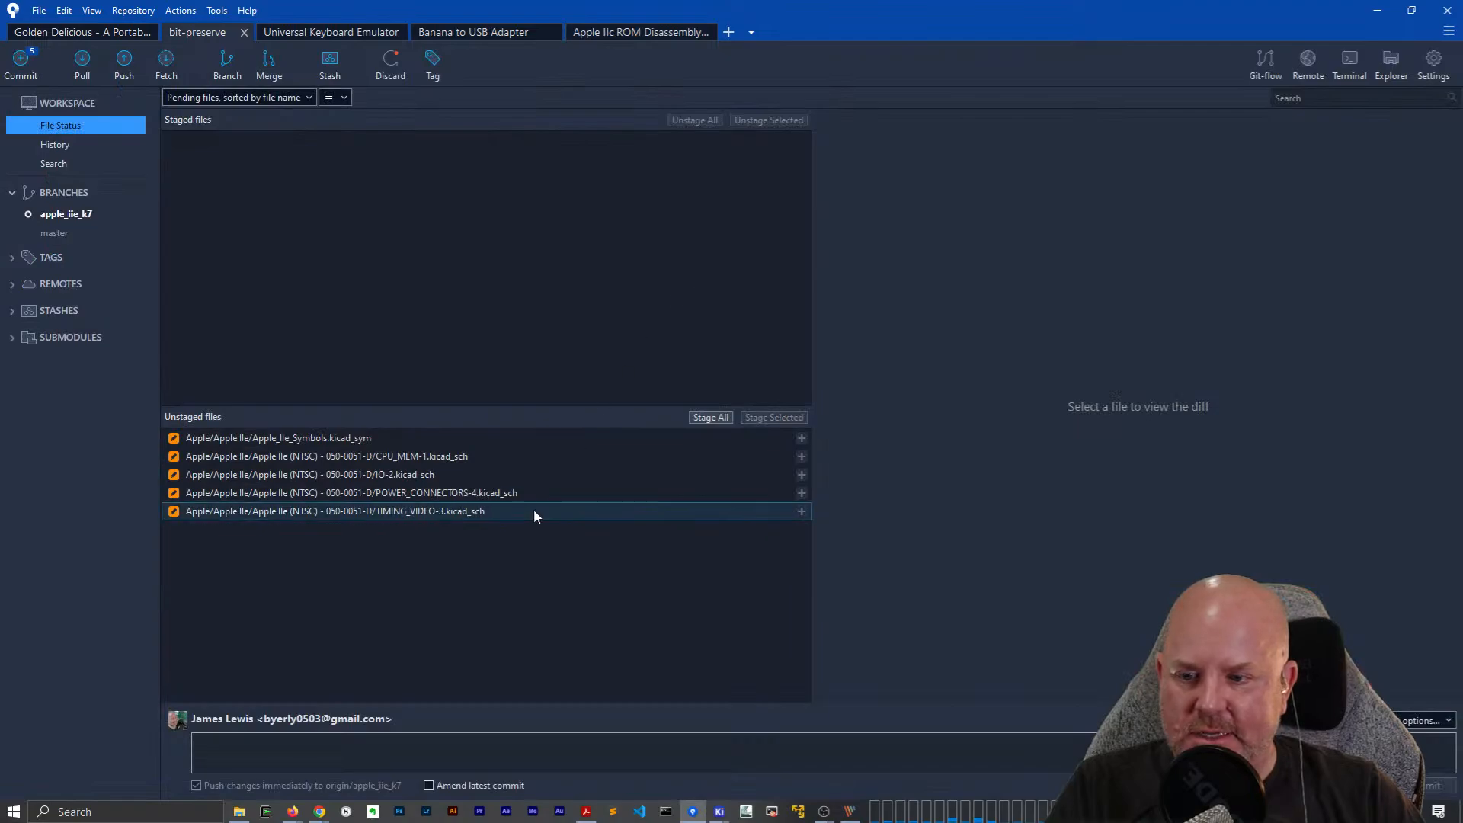
Switch back to the Apple IIe POWER_CONNECTORS-4 schematic in KiCad and maximize its window.
click(1375, 15)
click(520, 21)
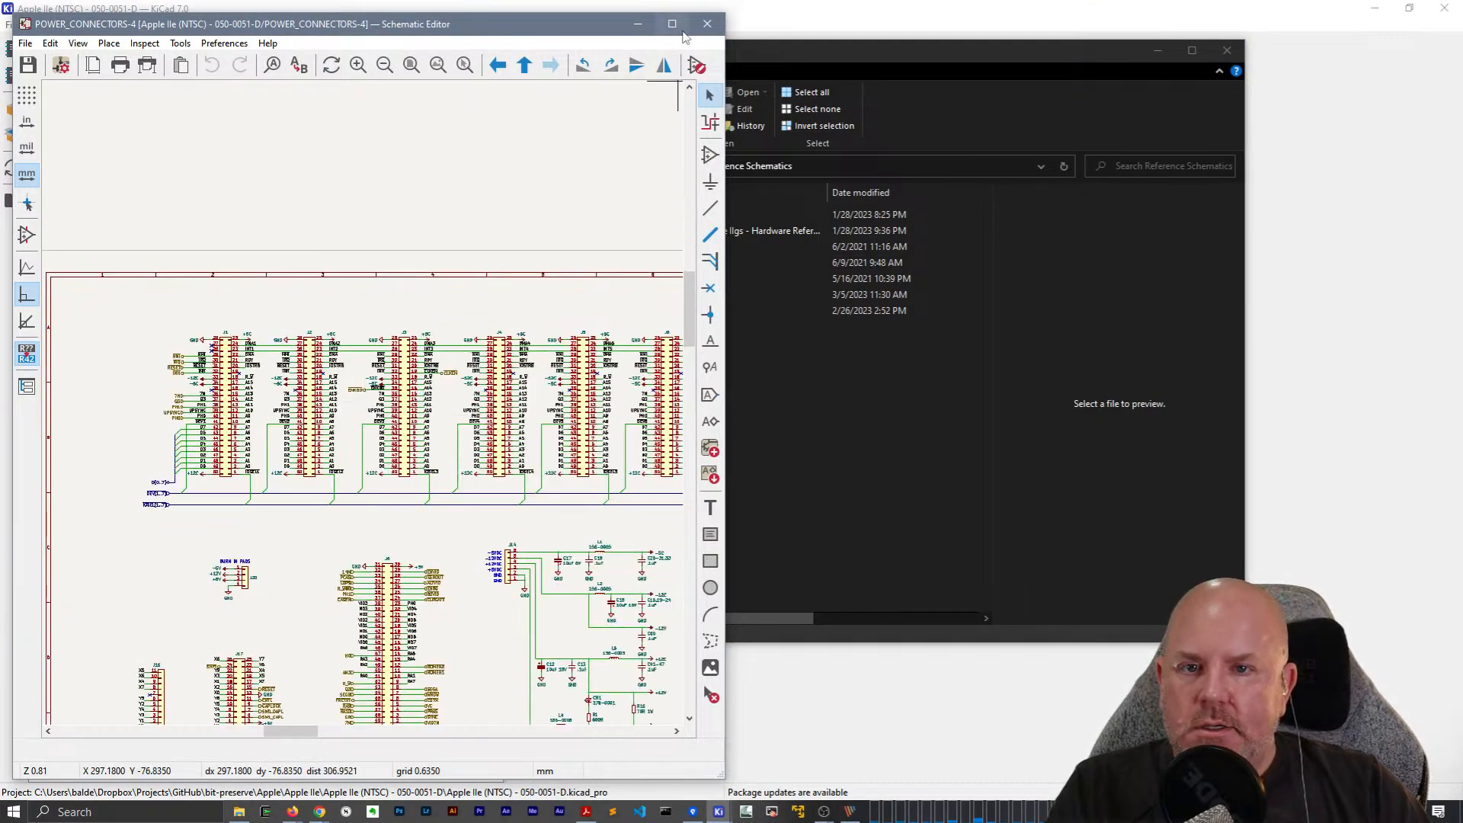
click(672, 24)
View the library symbol of the keyboard connector J17 in the Symbol Editor, then close it.
scroll(555, 449, up, 3)
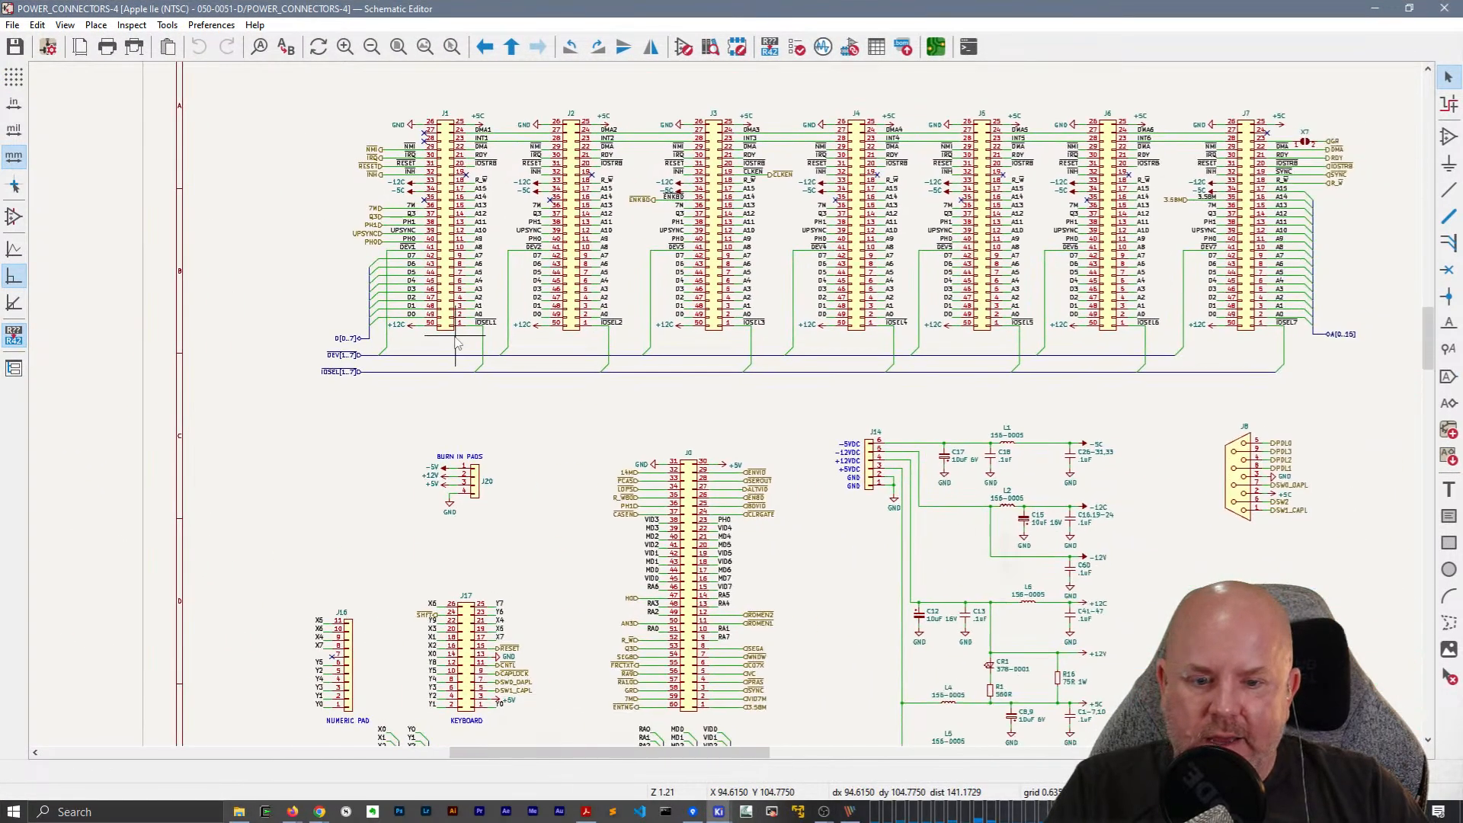
middle_drag(724, 435, 591, 426)
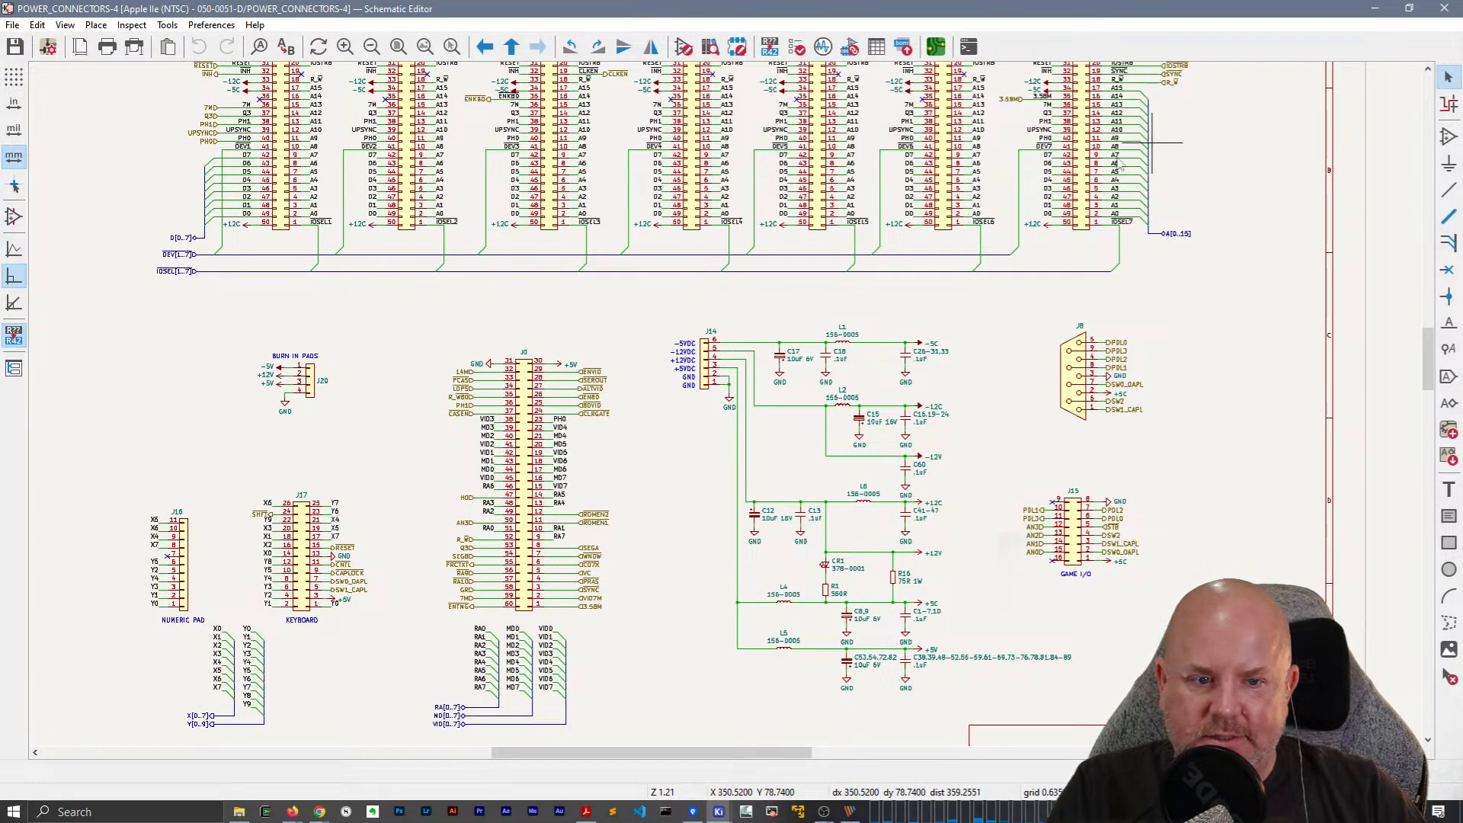
click(313, 551)
double_click(308, 541)
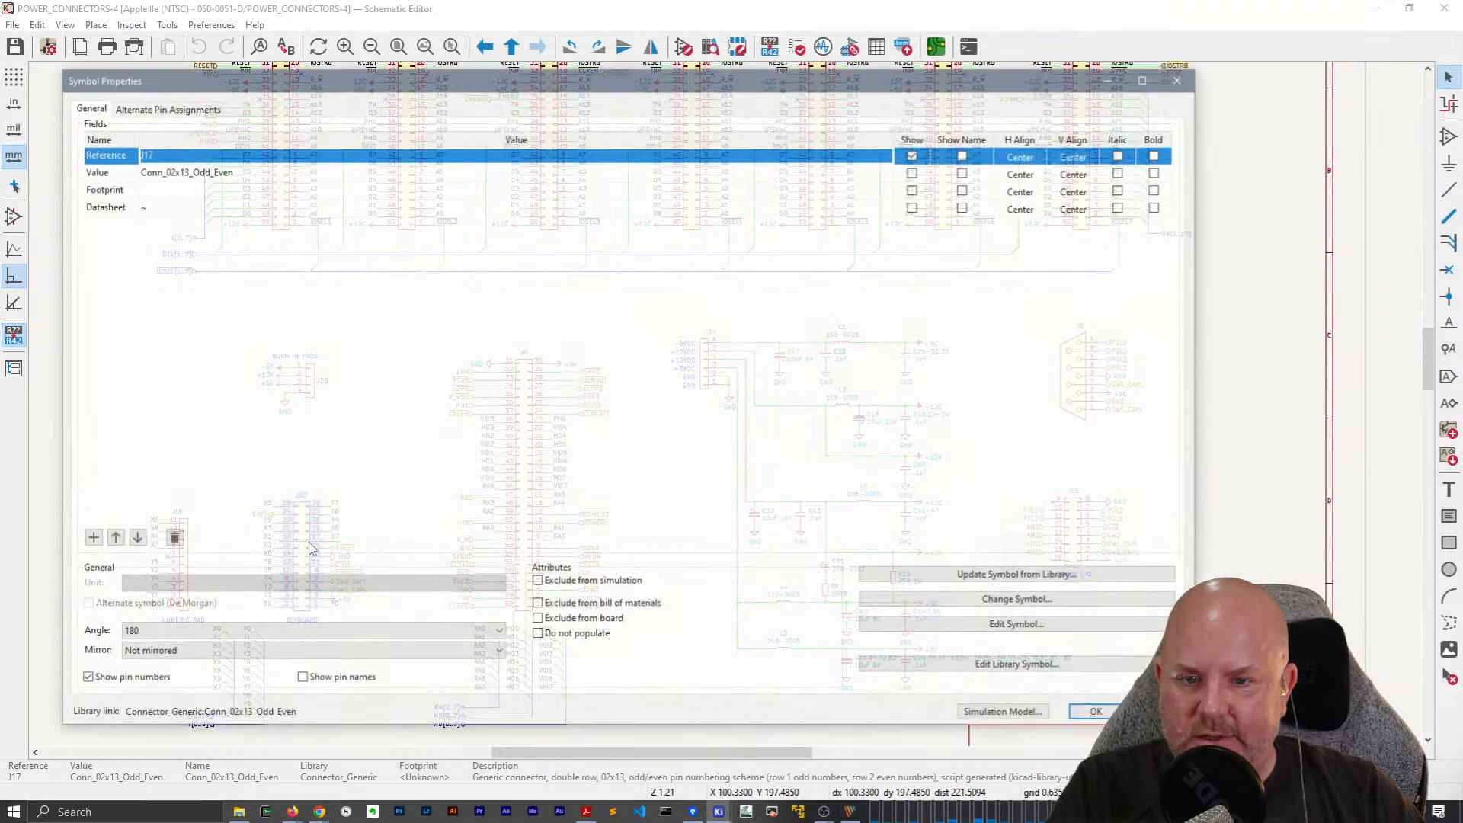
click(980, 671)
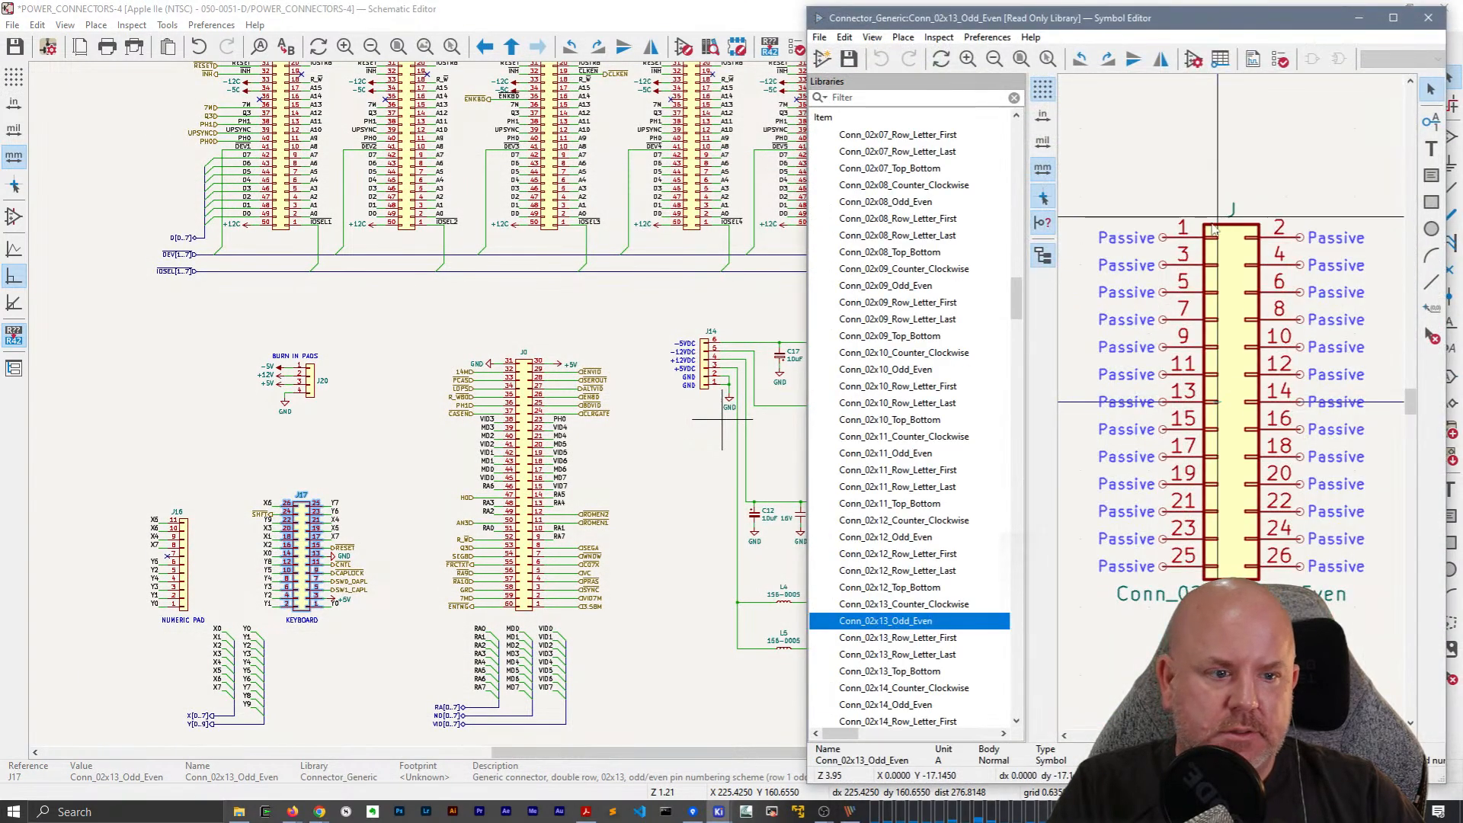
click(1429, 17)
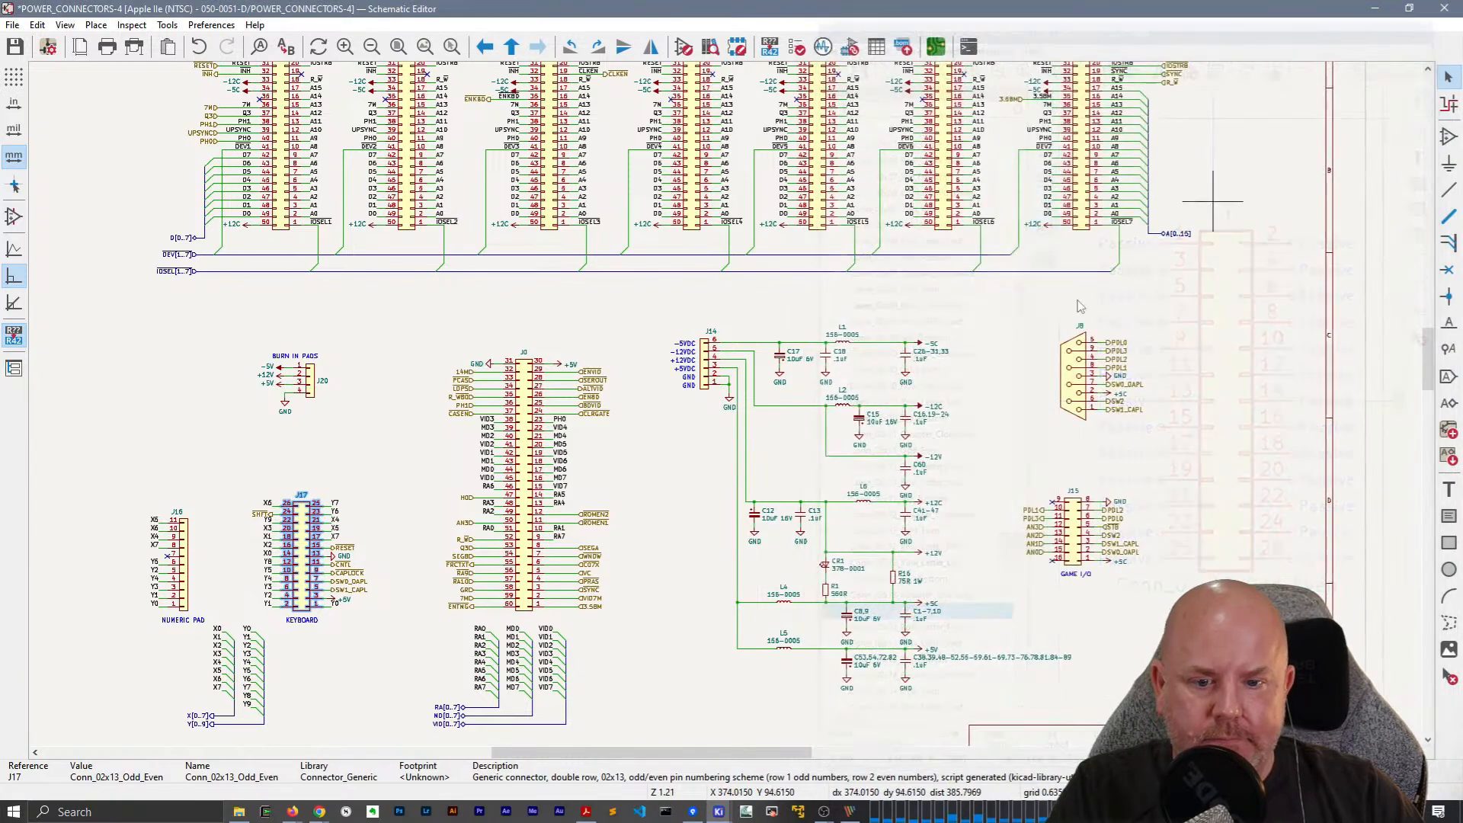
Return to the root sheet and save the Apple IIe schematic.
middle_drag(771, 479, 675, 415)
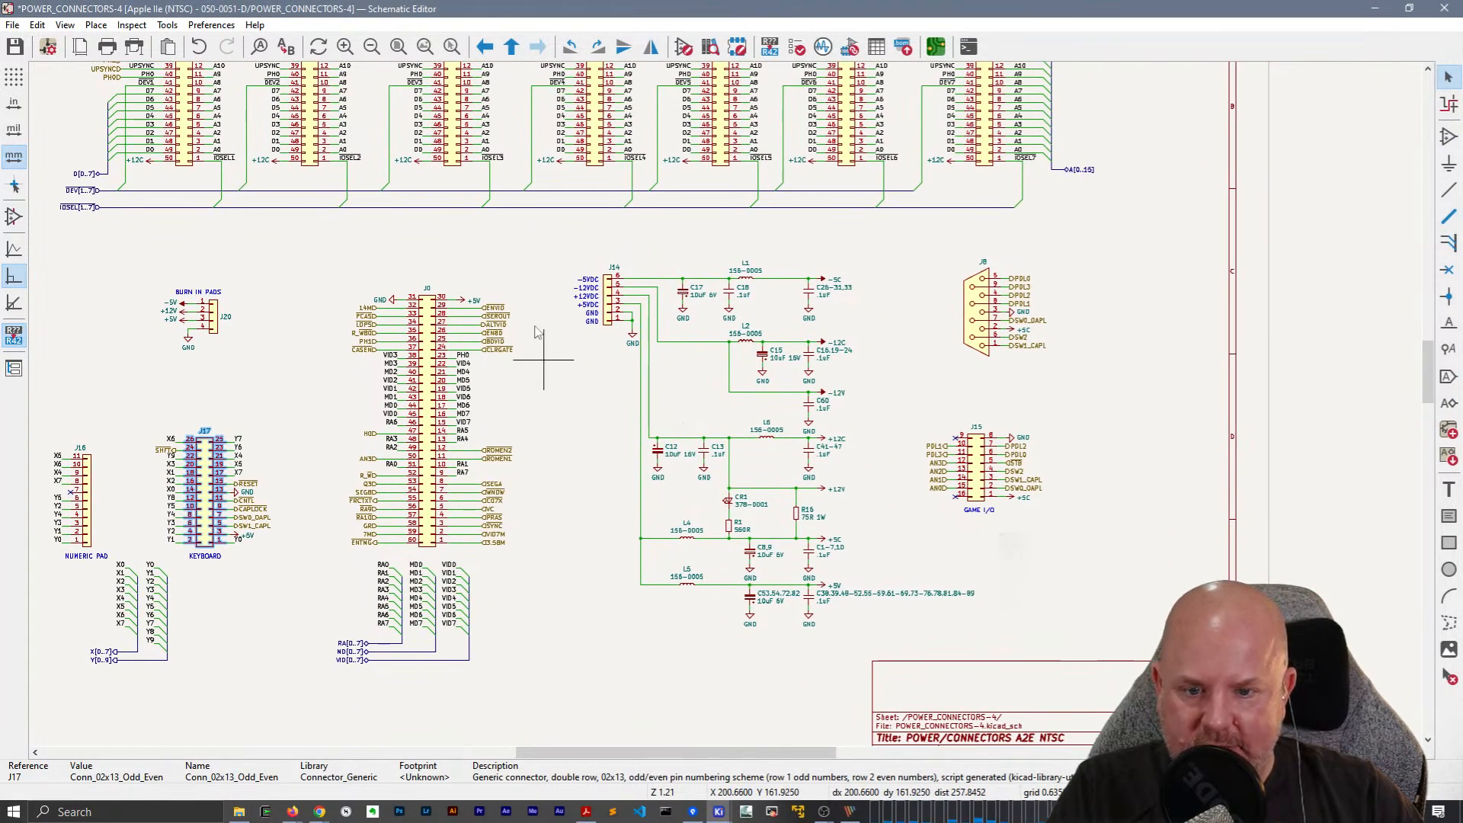
middle_drag(957, 263, 1023, 602)
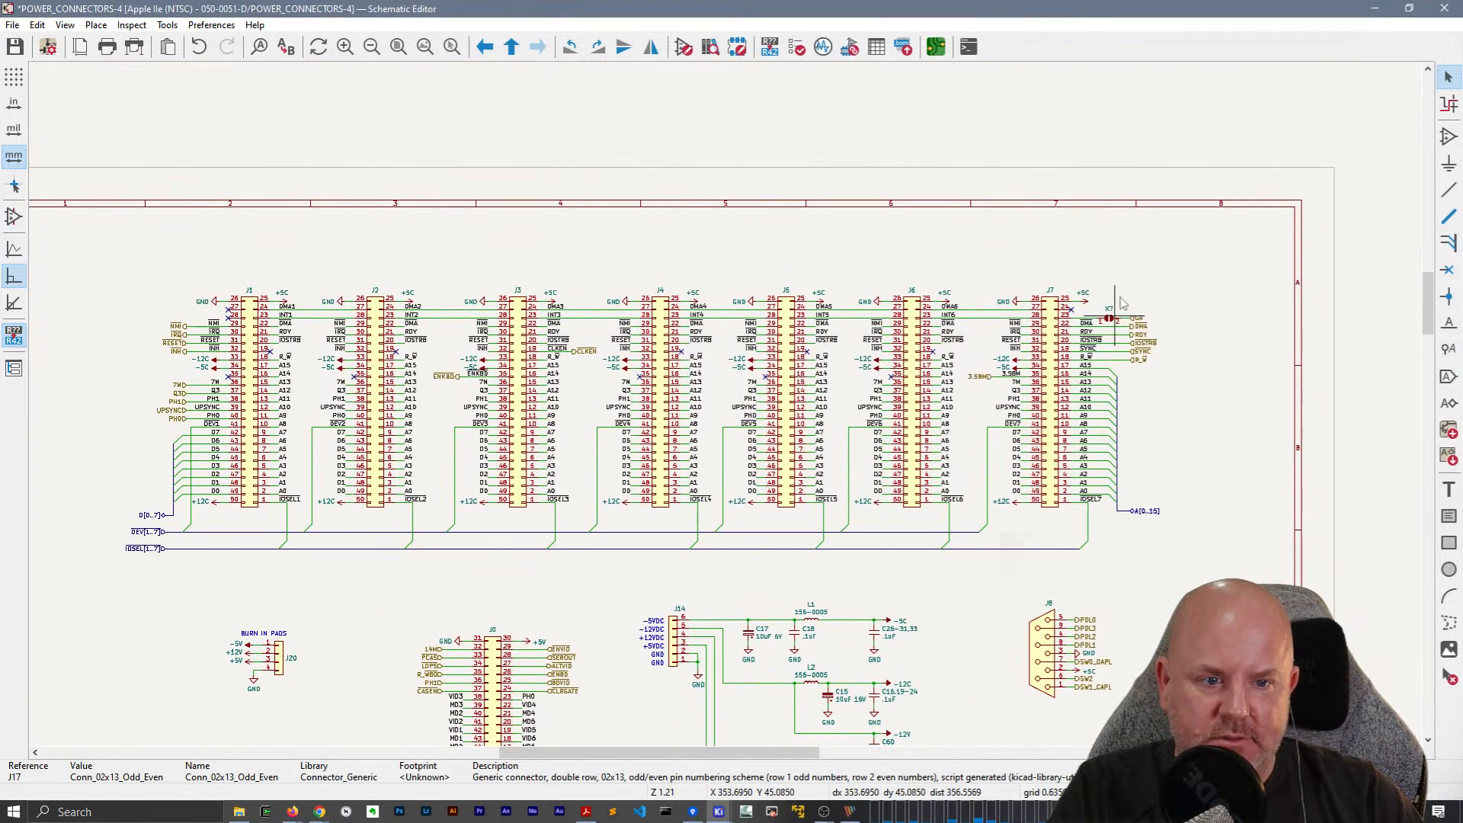
right_click(1213, 187)
click(1258, 217)
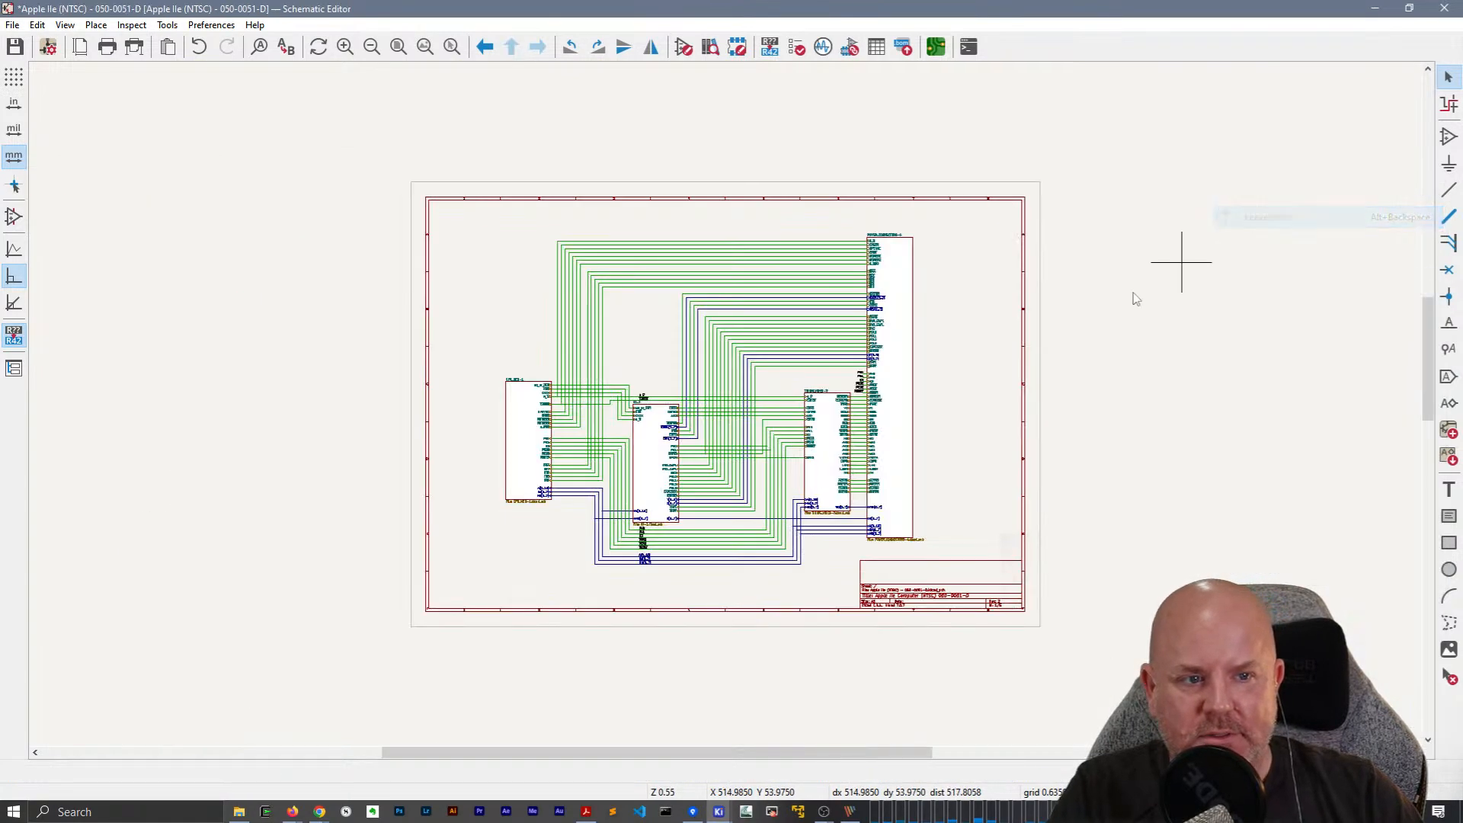
key(ctrl+s)
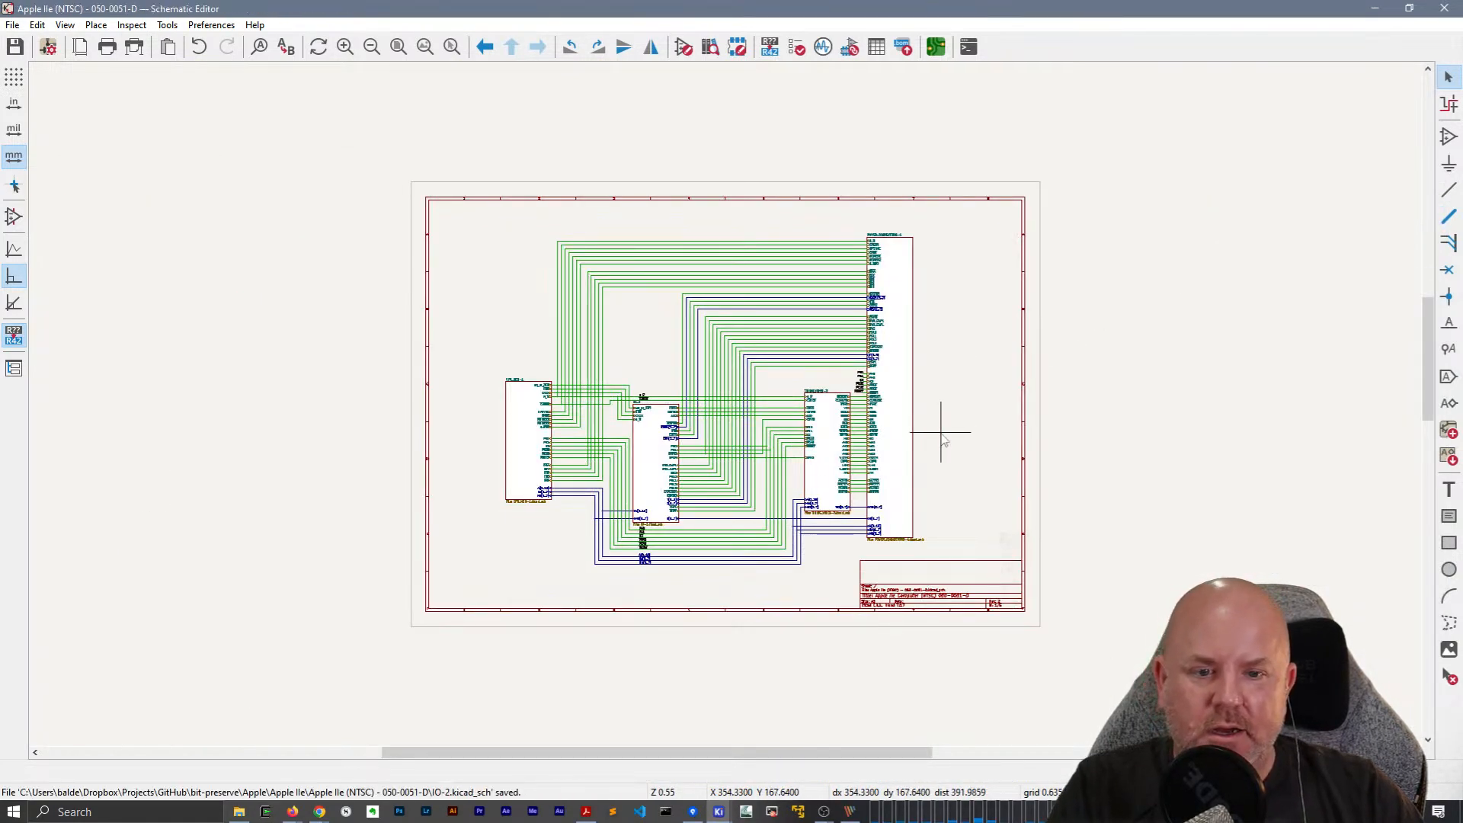
Run the electrical rules check on the Apple IIe schematic.
scroll(808, 427, up, 2)
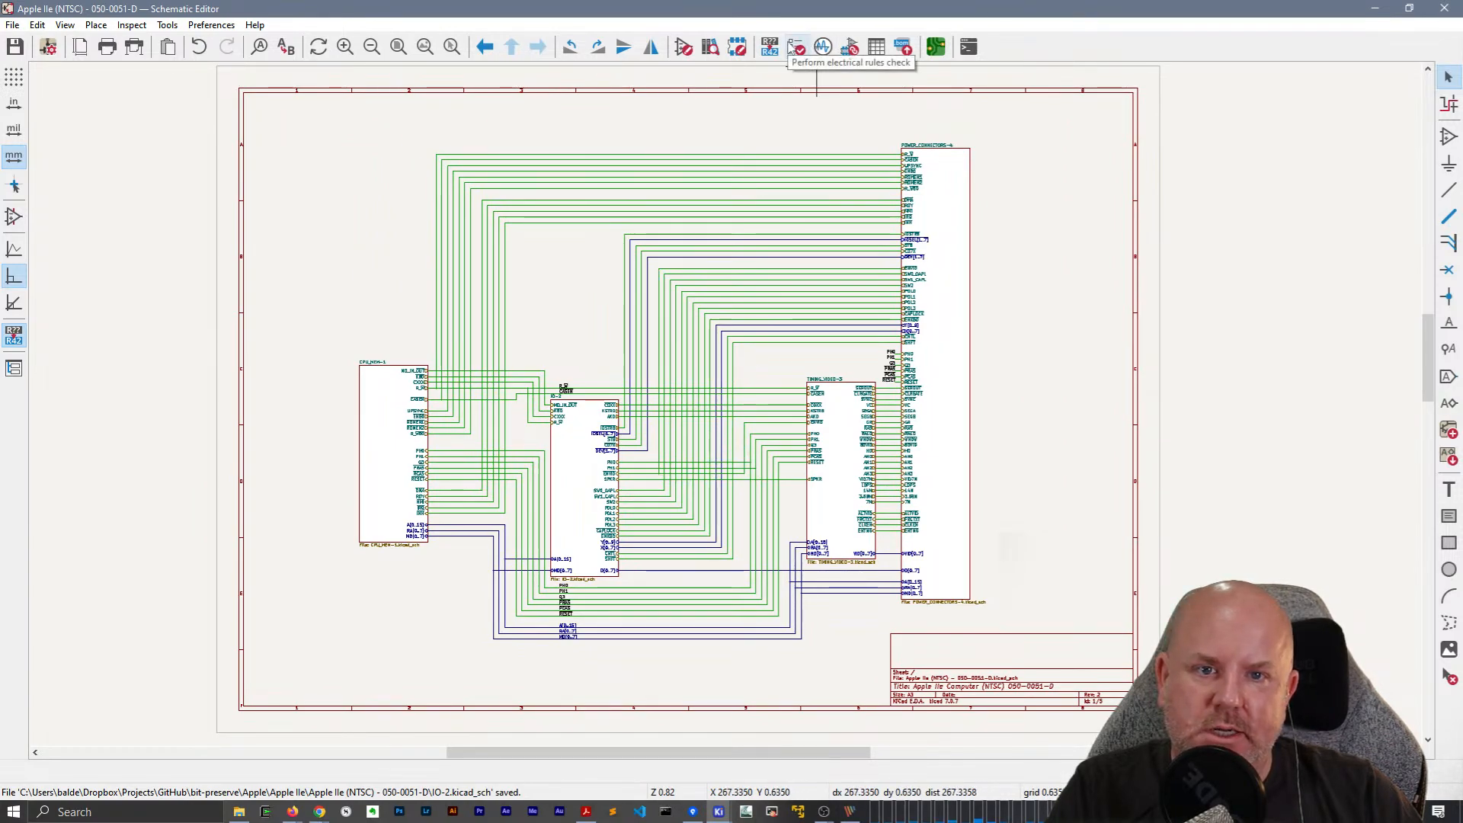
click(796, 47)
click(473, 363)
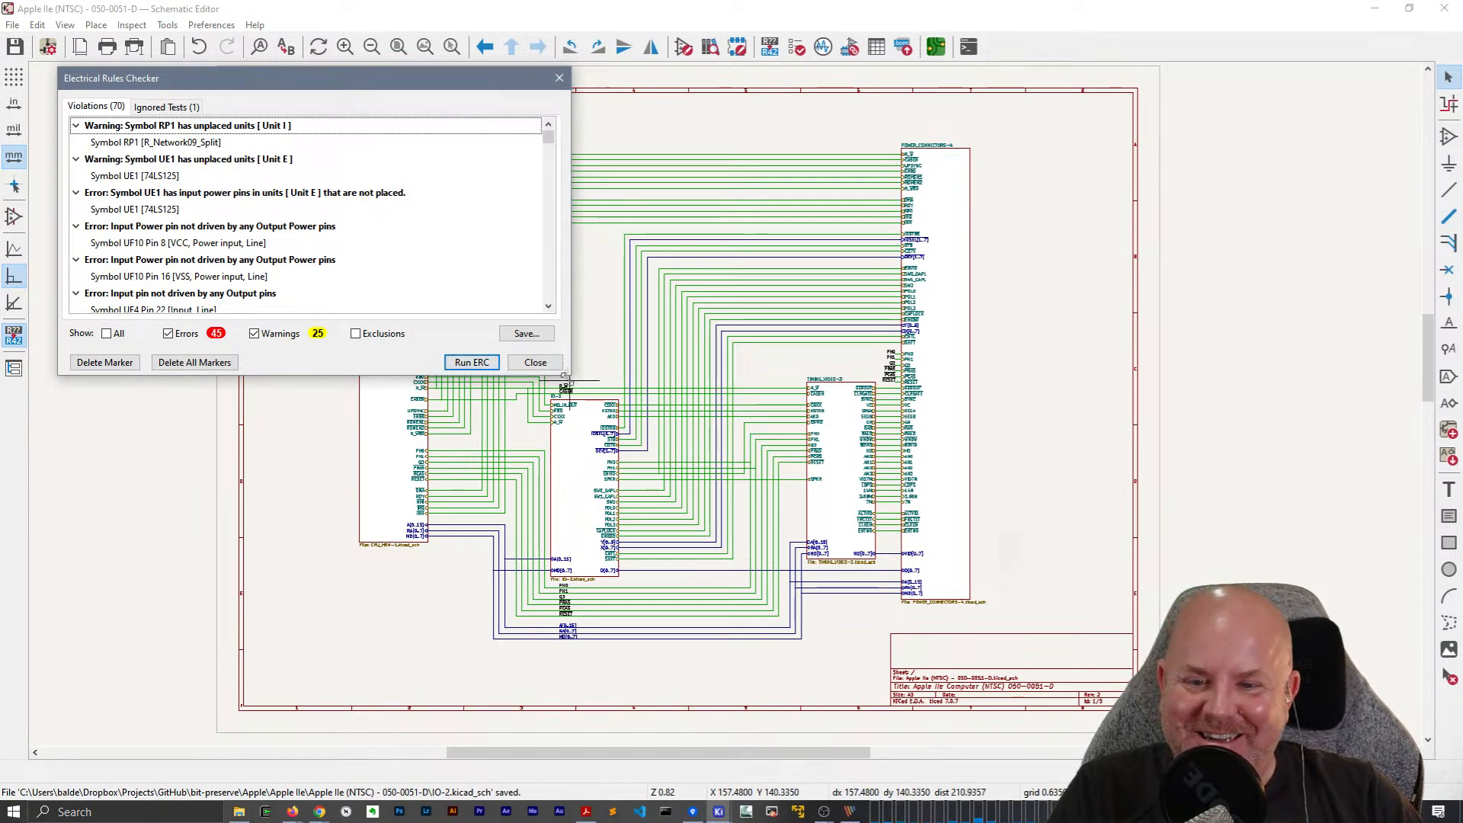
Enlarge the violations list and inspect the undriven input pin error for UC4 pin 18 on the CPU_MEM-1 sheet.
drag(616, 447, 535, 470)
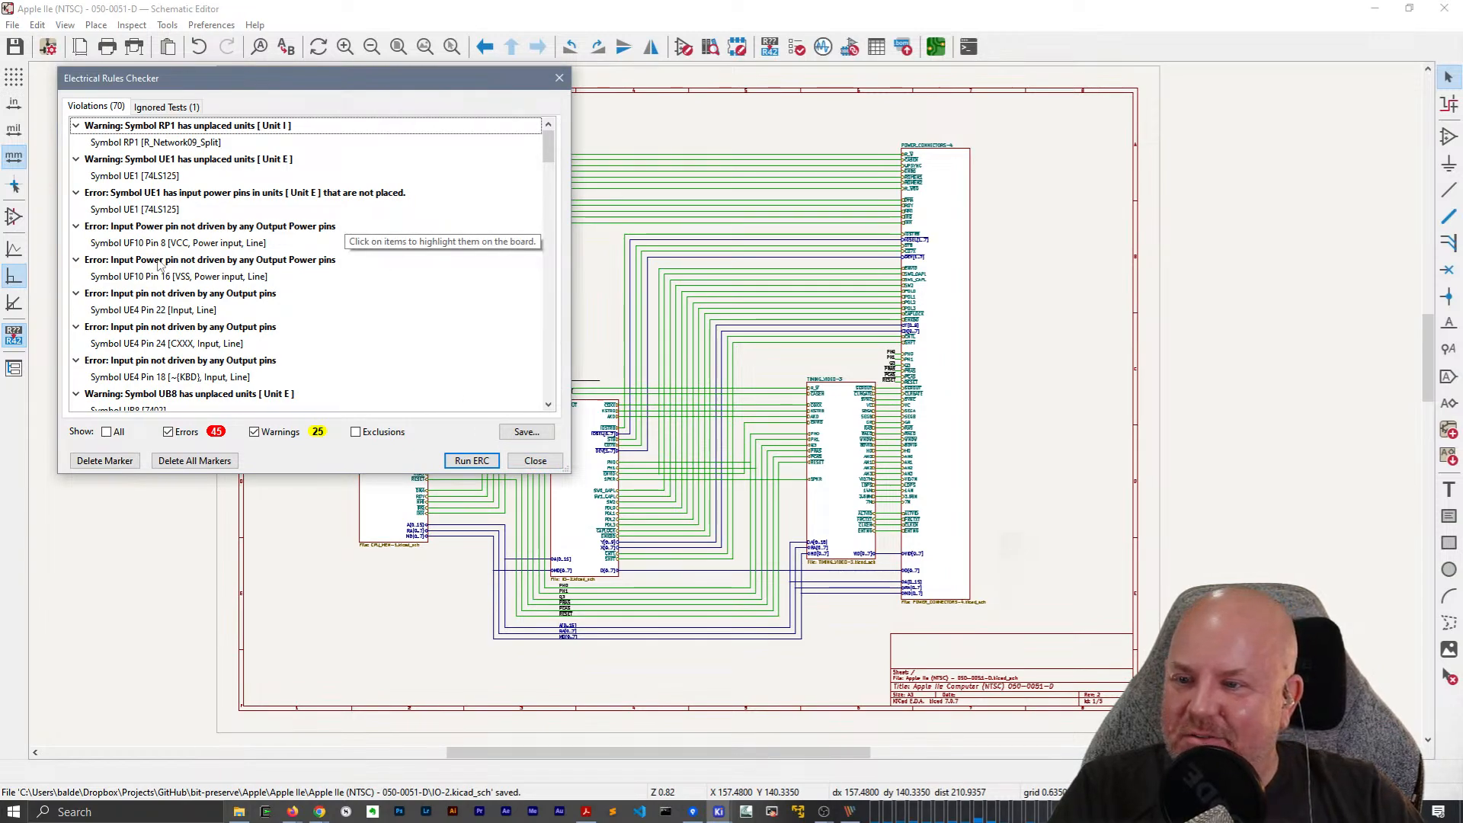
scroll(169, 297, down, 5)
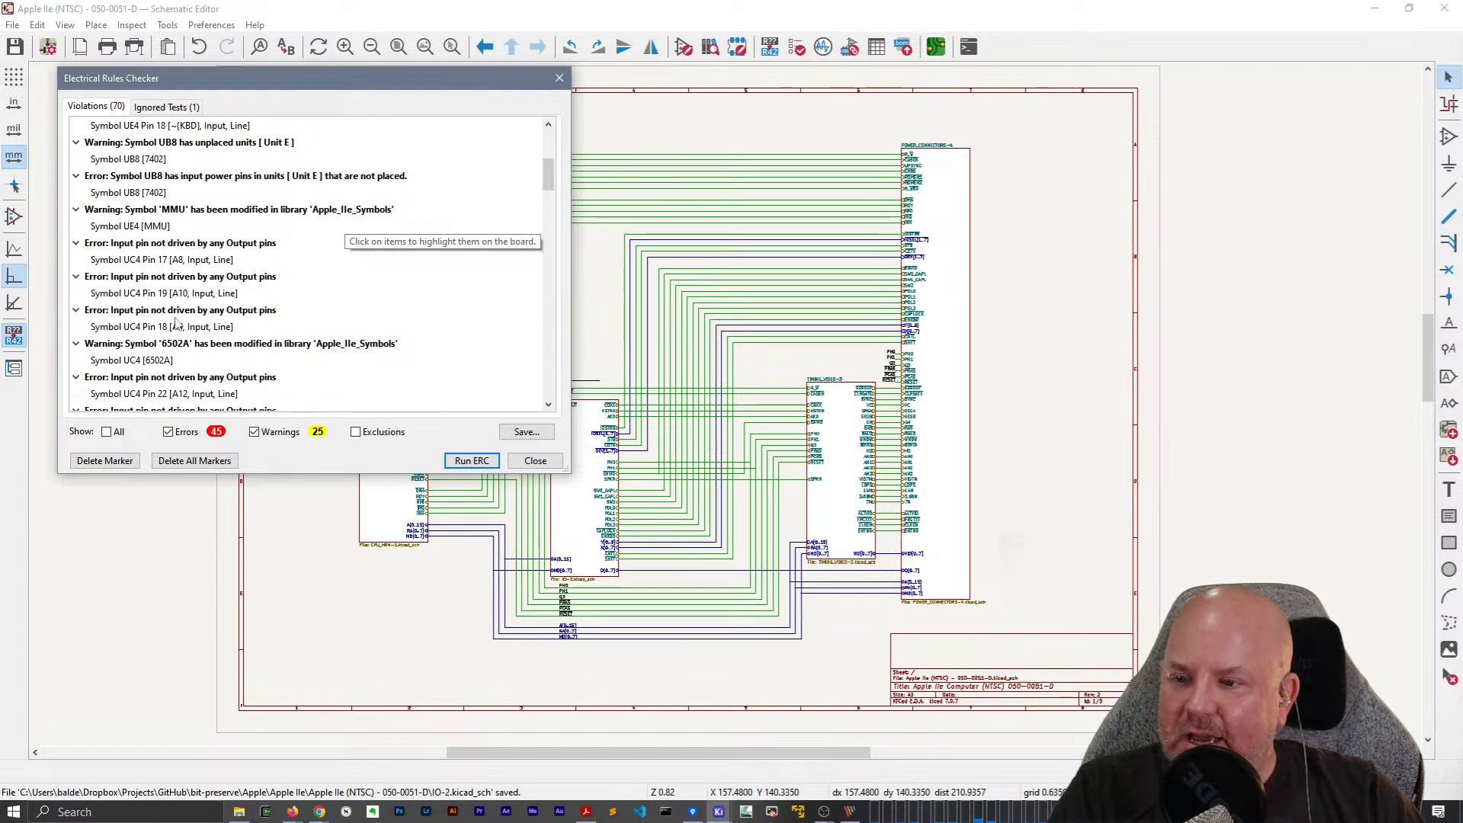
double_click(175, 315)
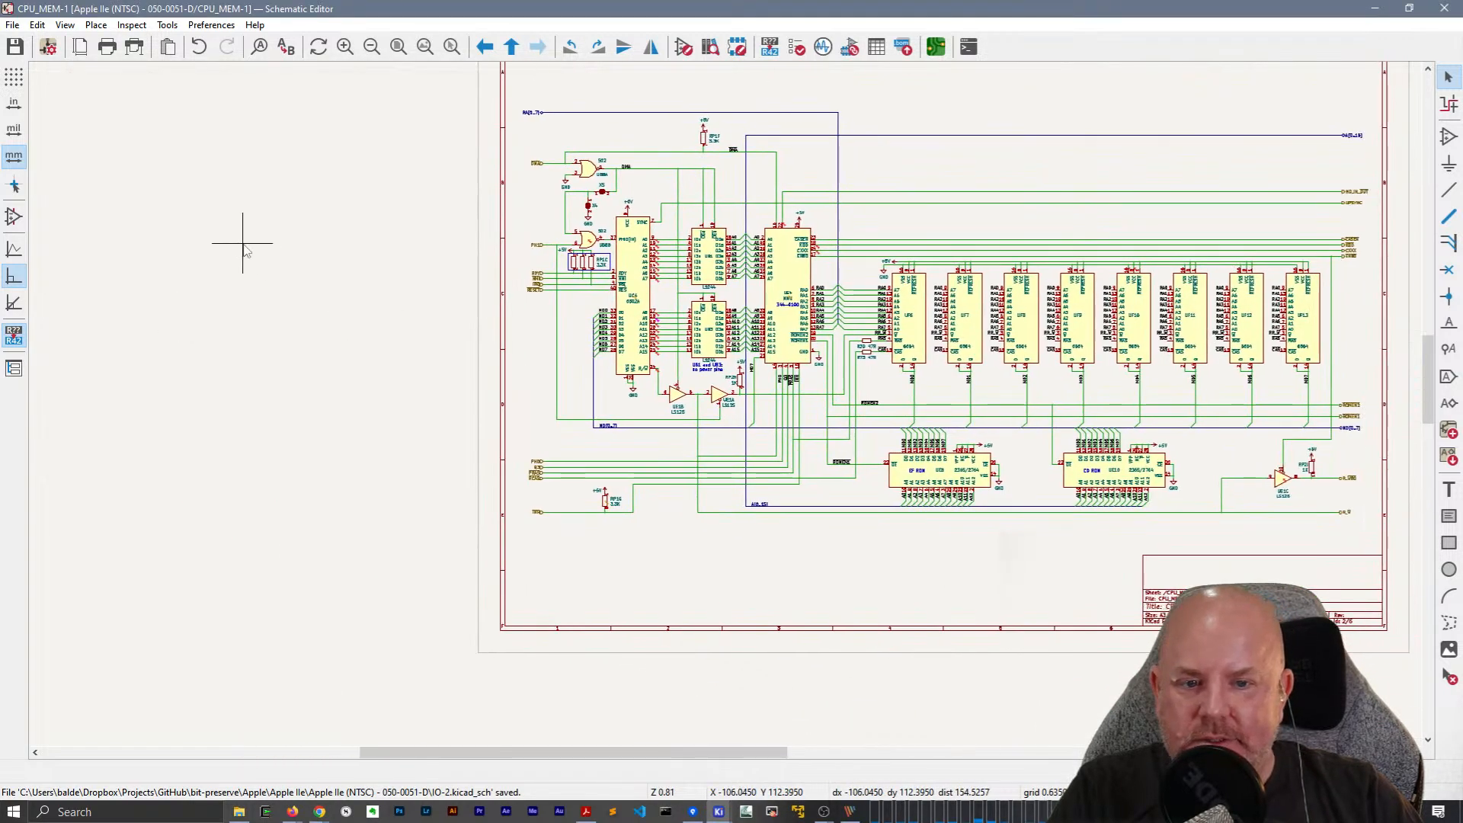
middle_drag(818, 370, 738, 359)
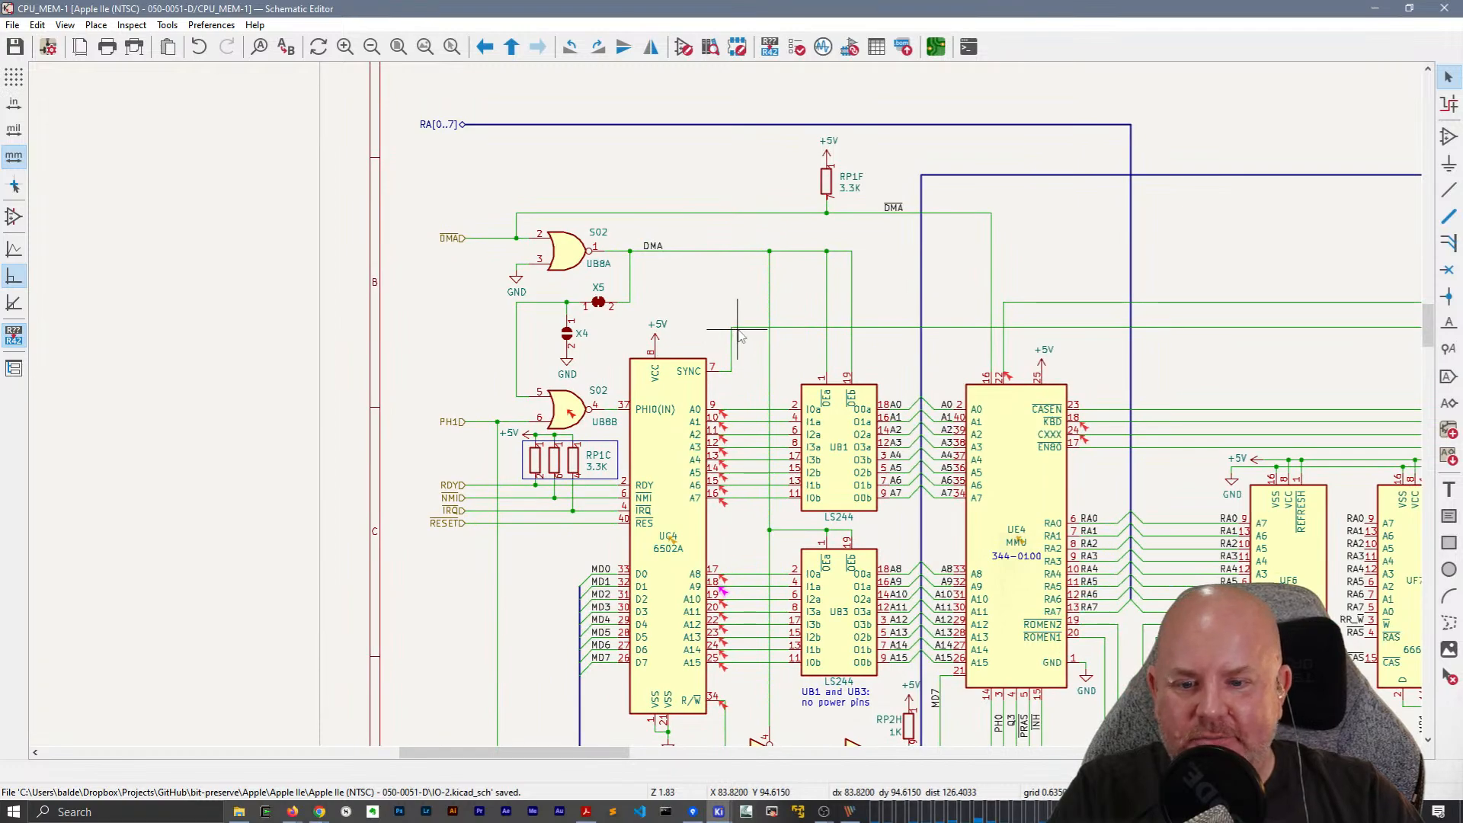
Return to the root sheet, open the POWER_CONNECTORS-4 sheet and examine the supply rails fed by connector J14.
right_click(722, 114)
click(763, 124)
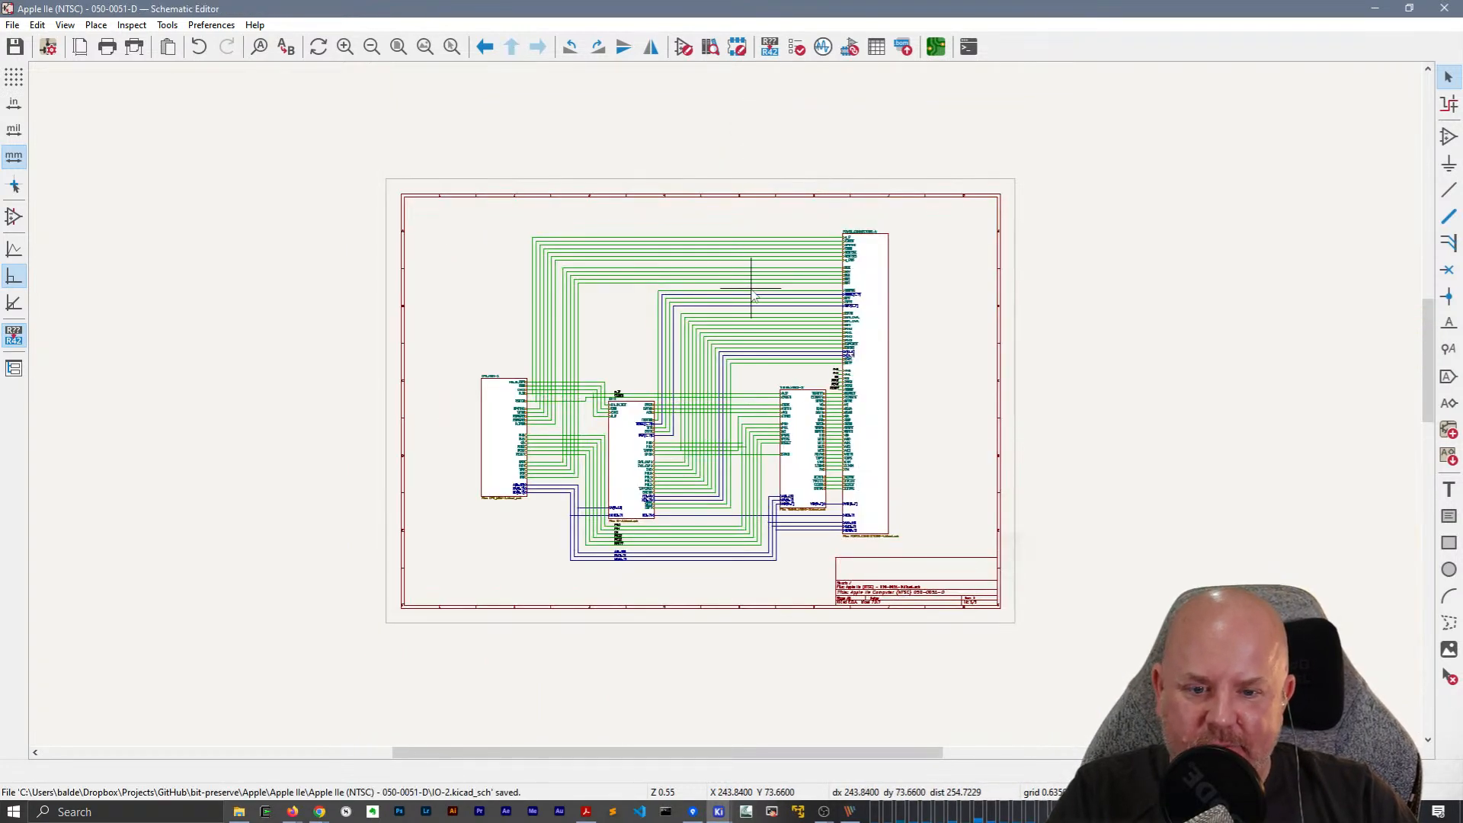
scroll(753, 296, up, 3)
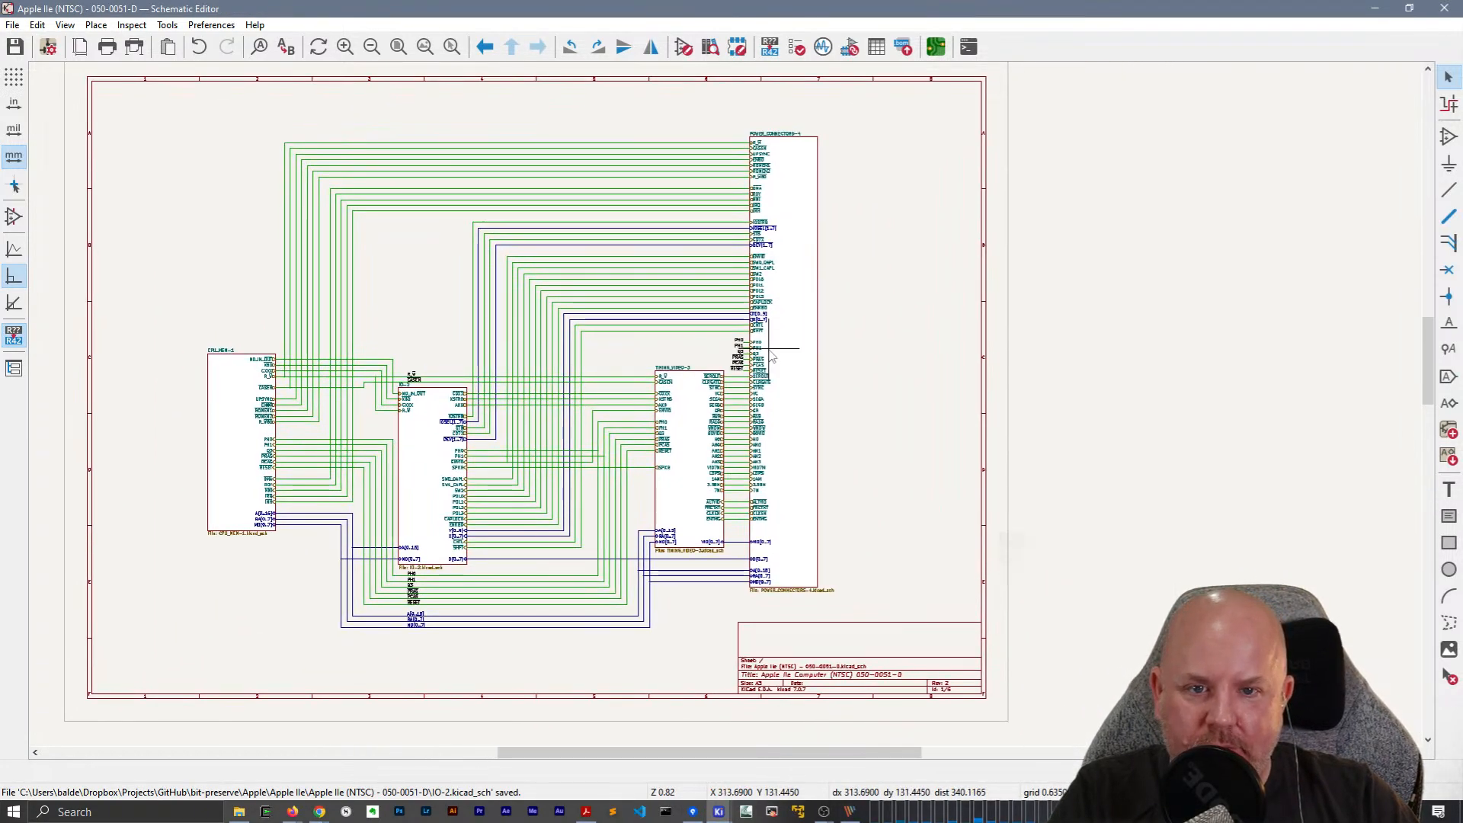
click(785, 344)
double_click(785, 343)
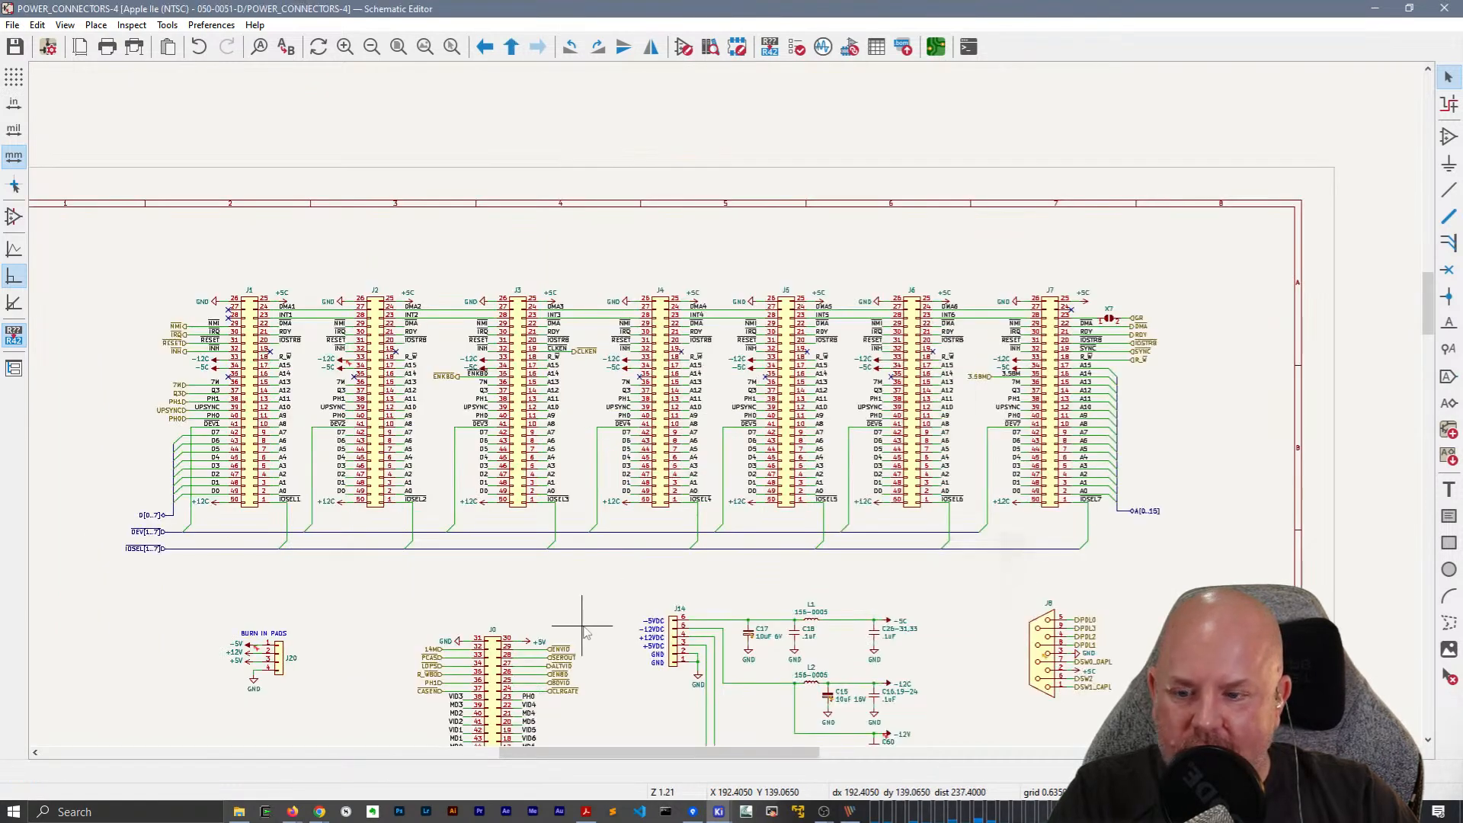
scroll(593, 458, up, 2)
middle_drag(593, 457, 695, 305)
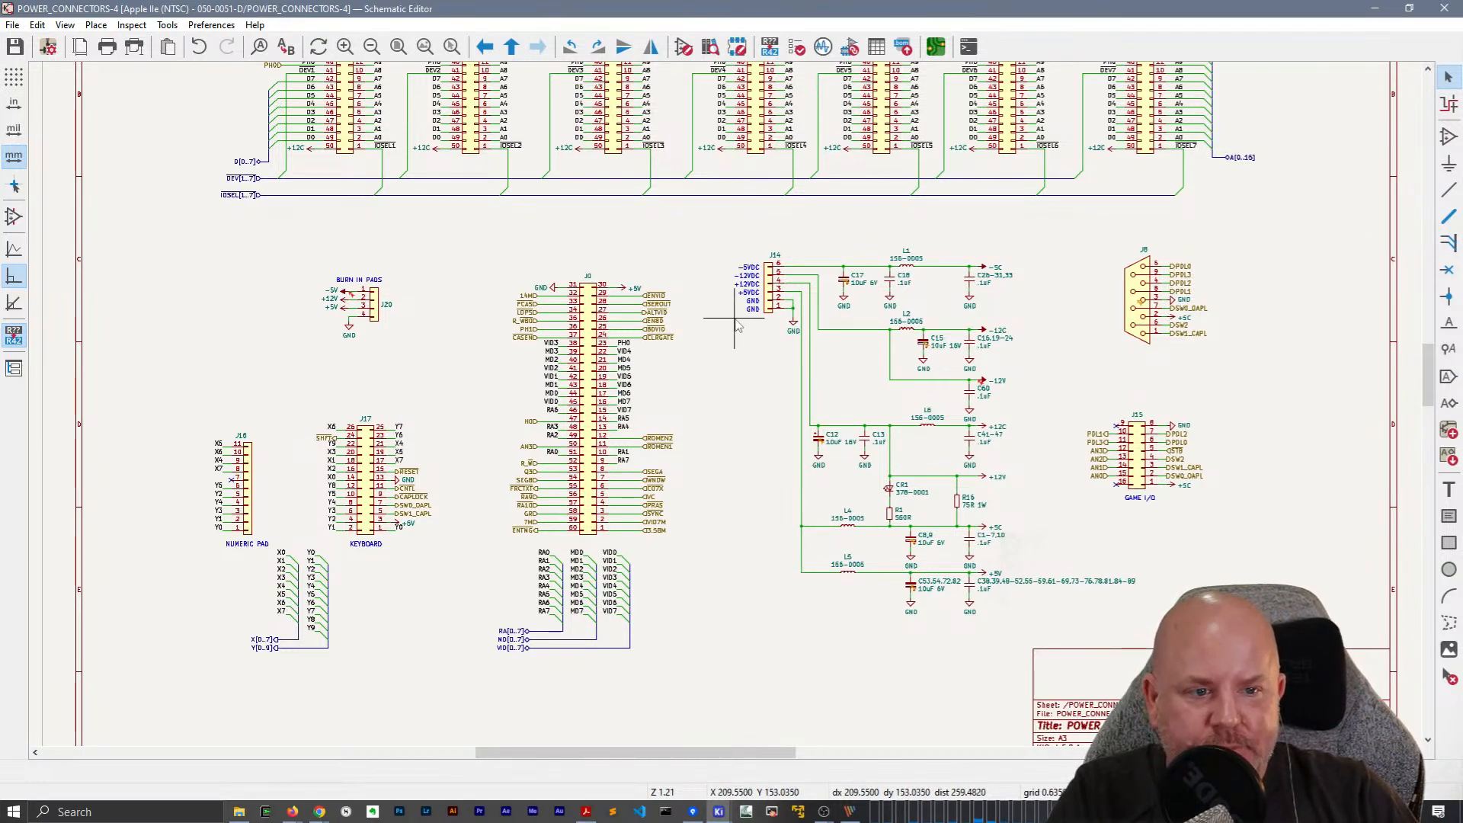
scroll(747, 307, up, 6)
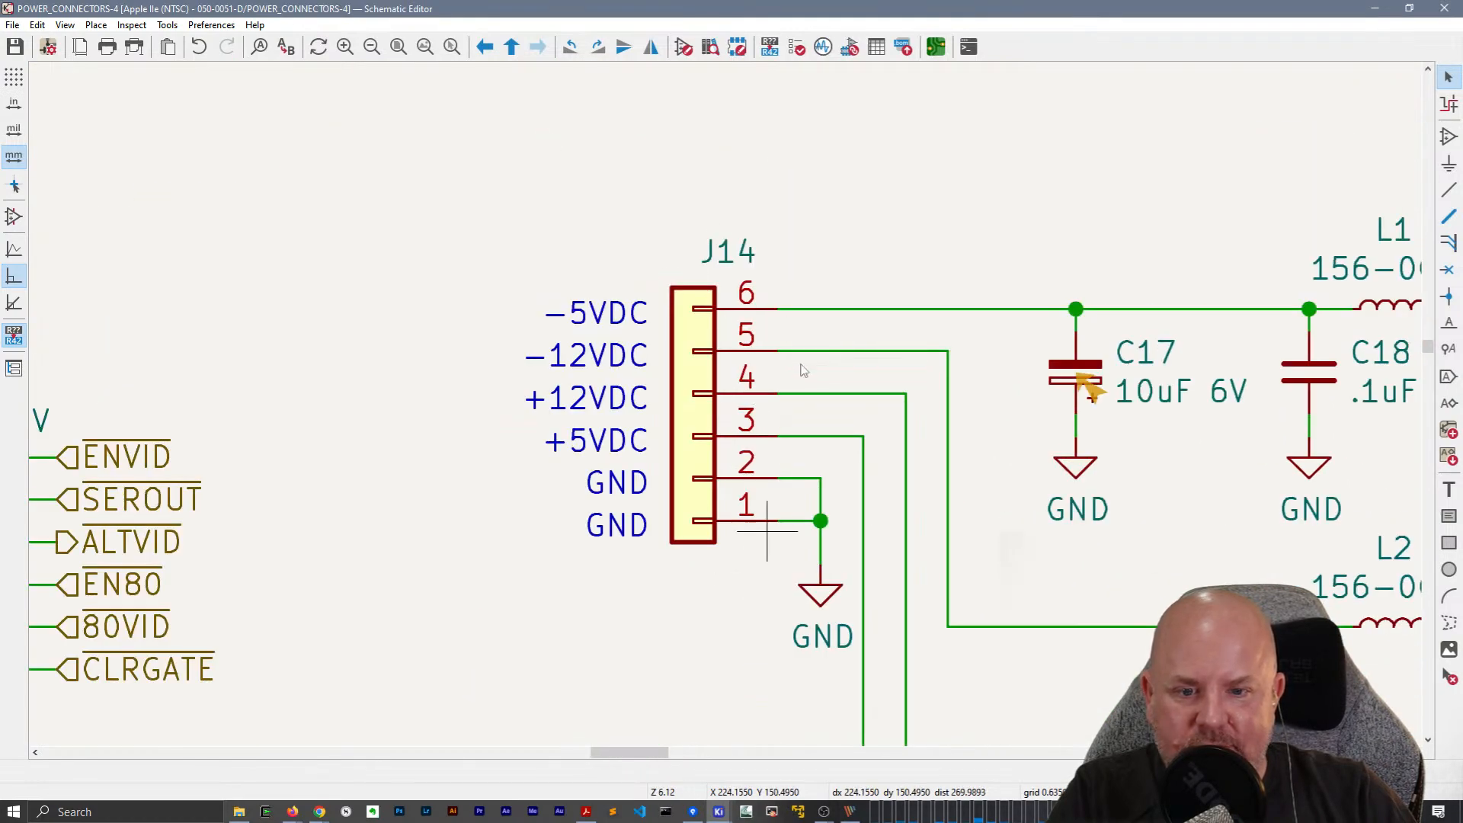
scroll(827, 503, down, 2)
scroll(768, 376, right, 3)
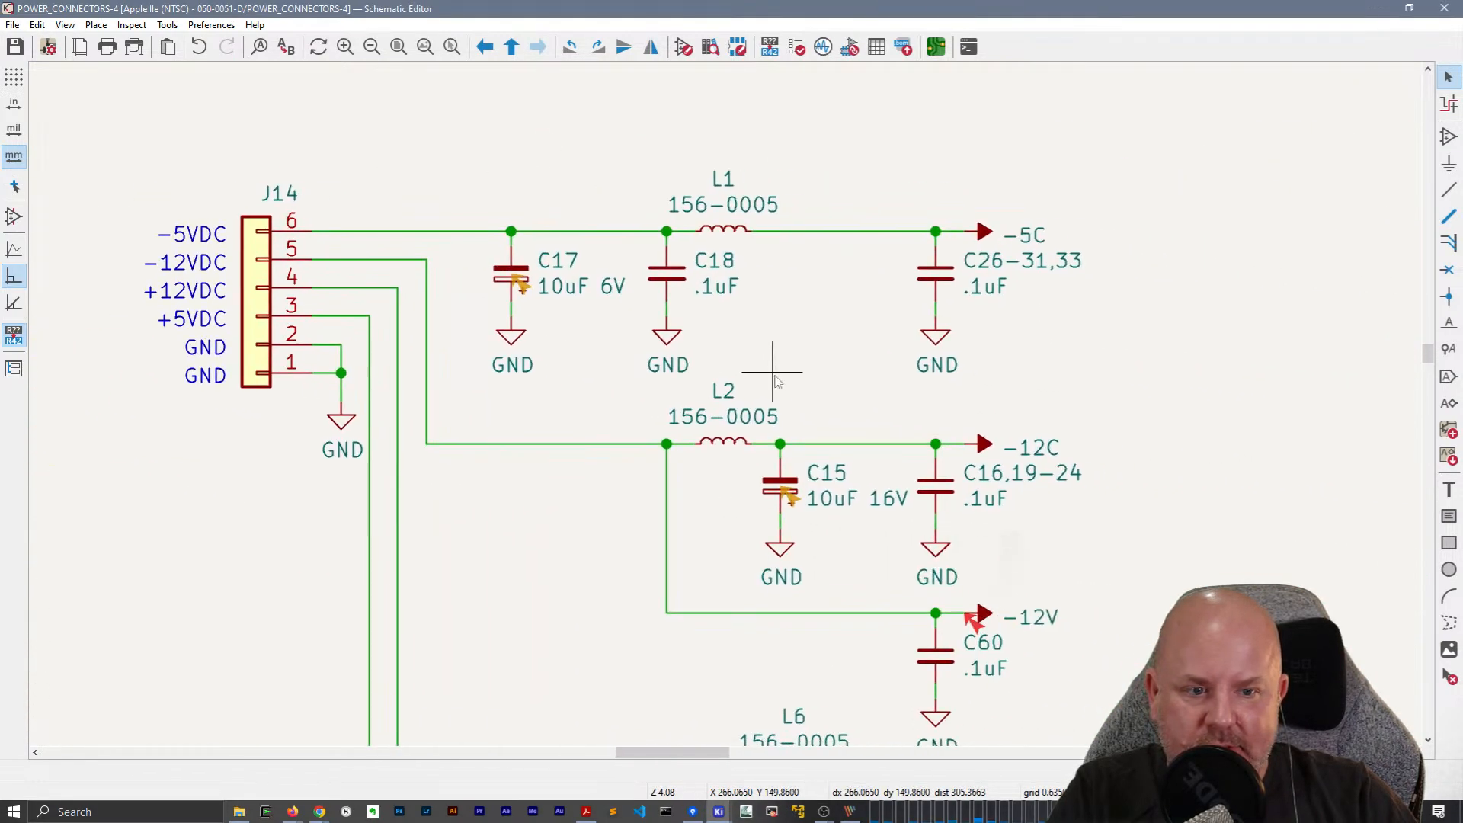
scroll(939, 385, down, 2)
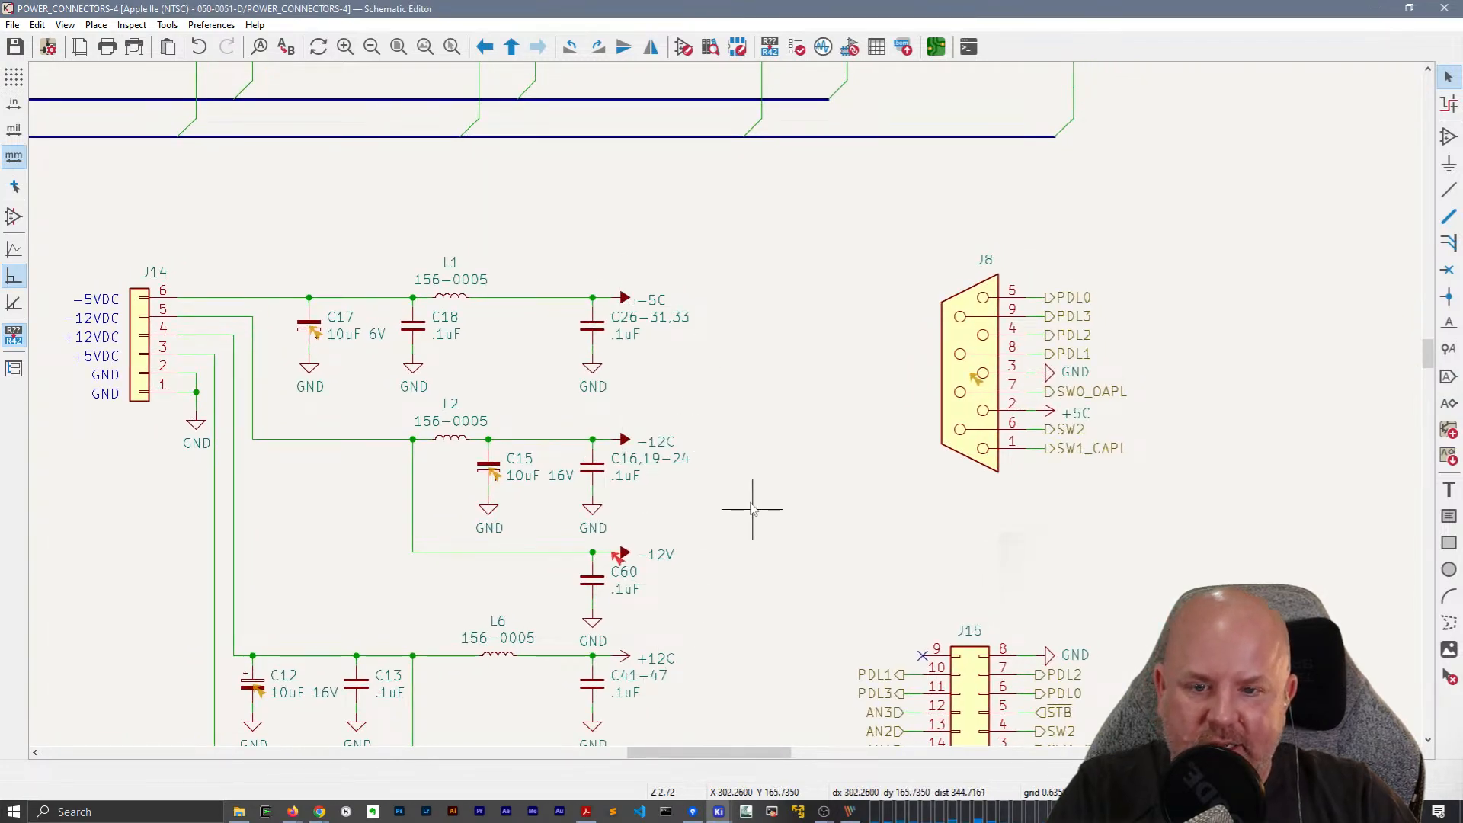
drag(624, 301, 692, 304)
drag(623, 440, 701, 445)
key(Escape)
key(ctrl+z)
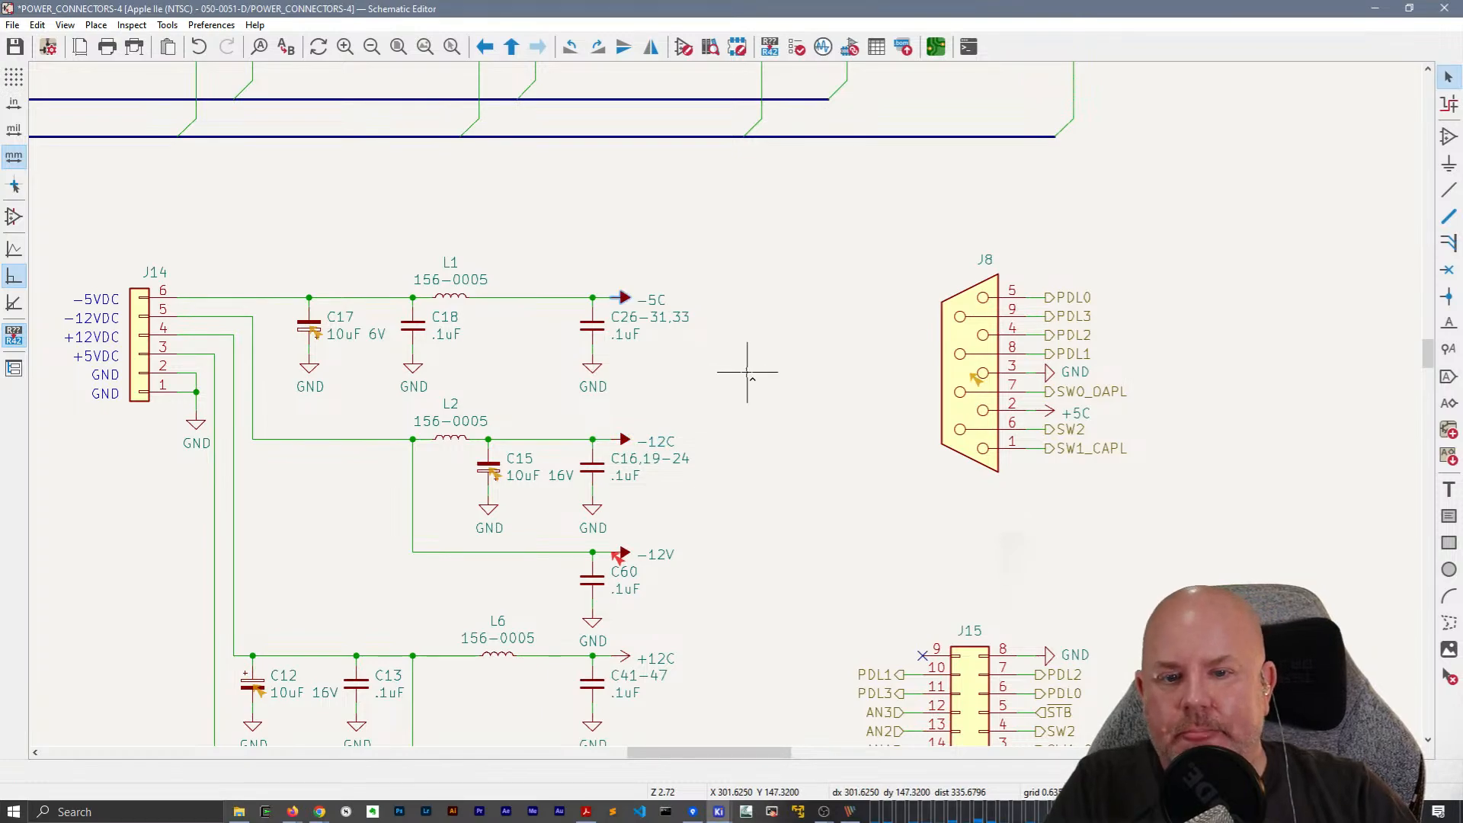
Stage all changed files in Sourcetree, commit them as "Updated ICs with proper pin functions (except for VA1, whatever that is)" and return to the schematic.
click(693, 811)
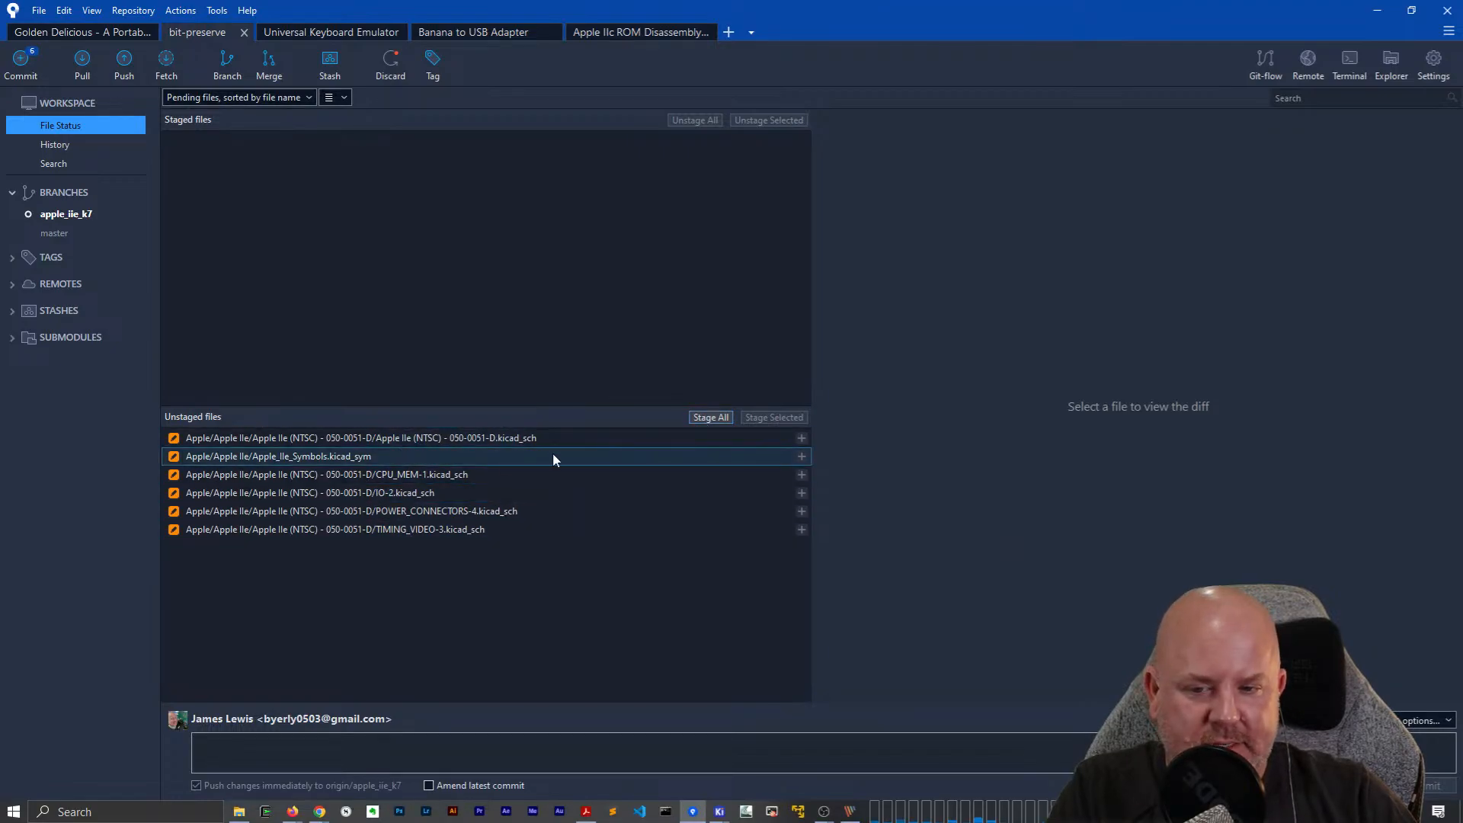
click(709, 418)
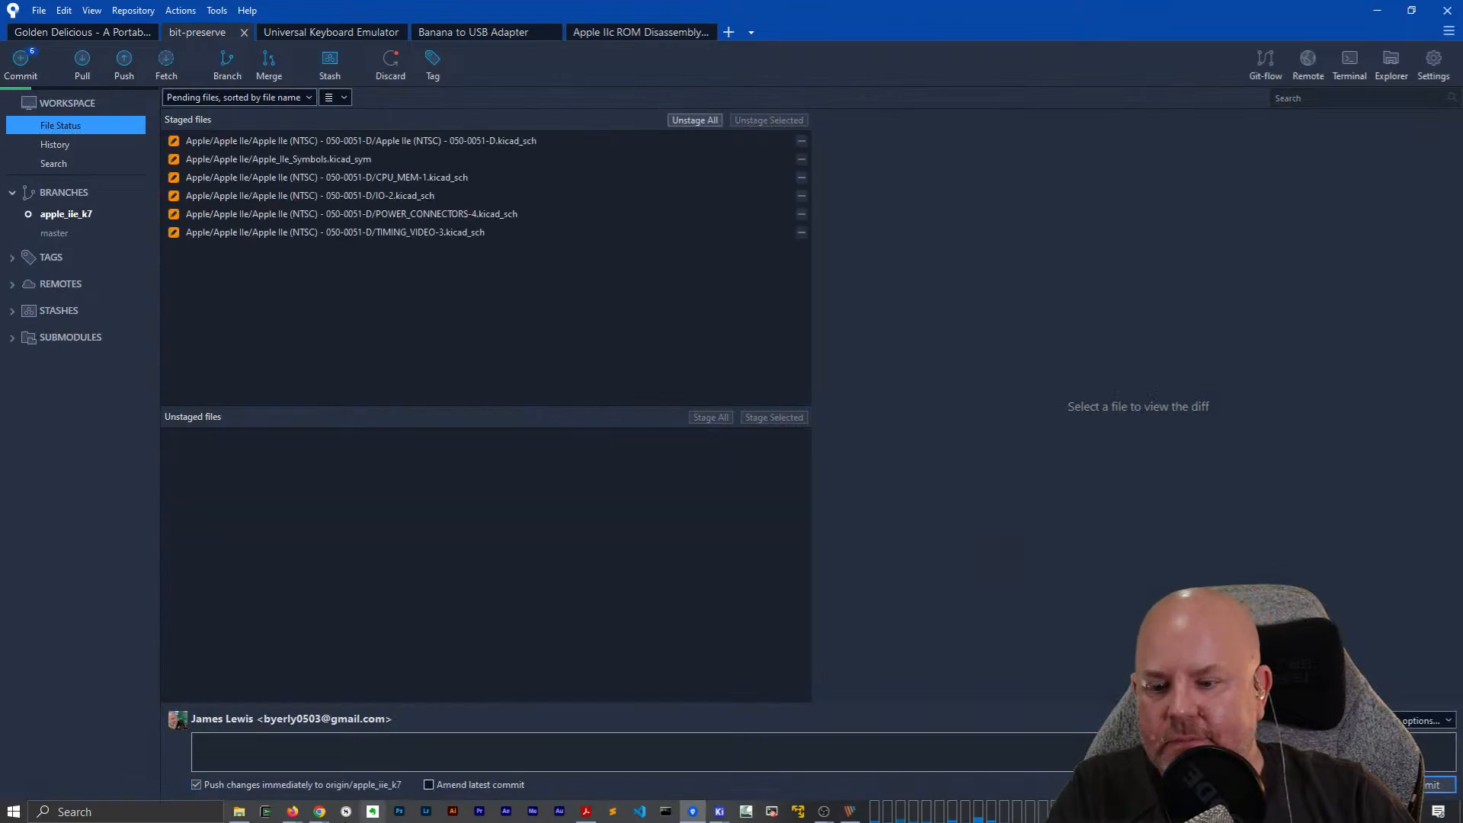
click(319, 748)
text(Upda)
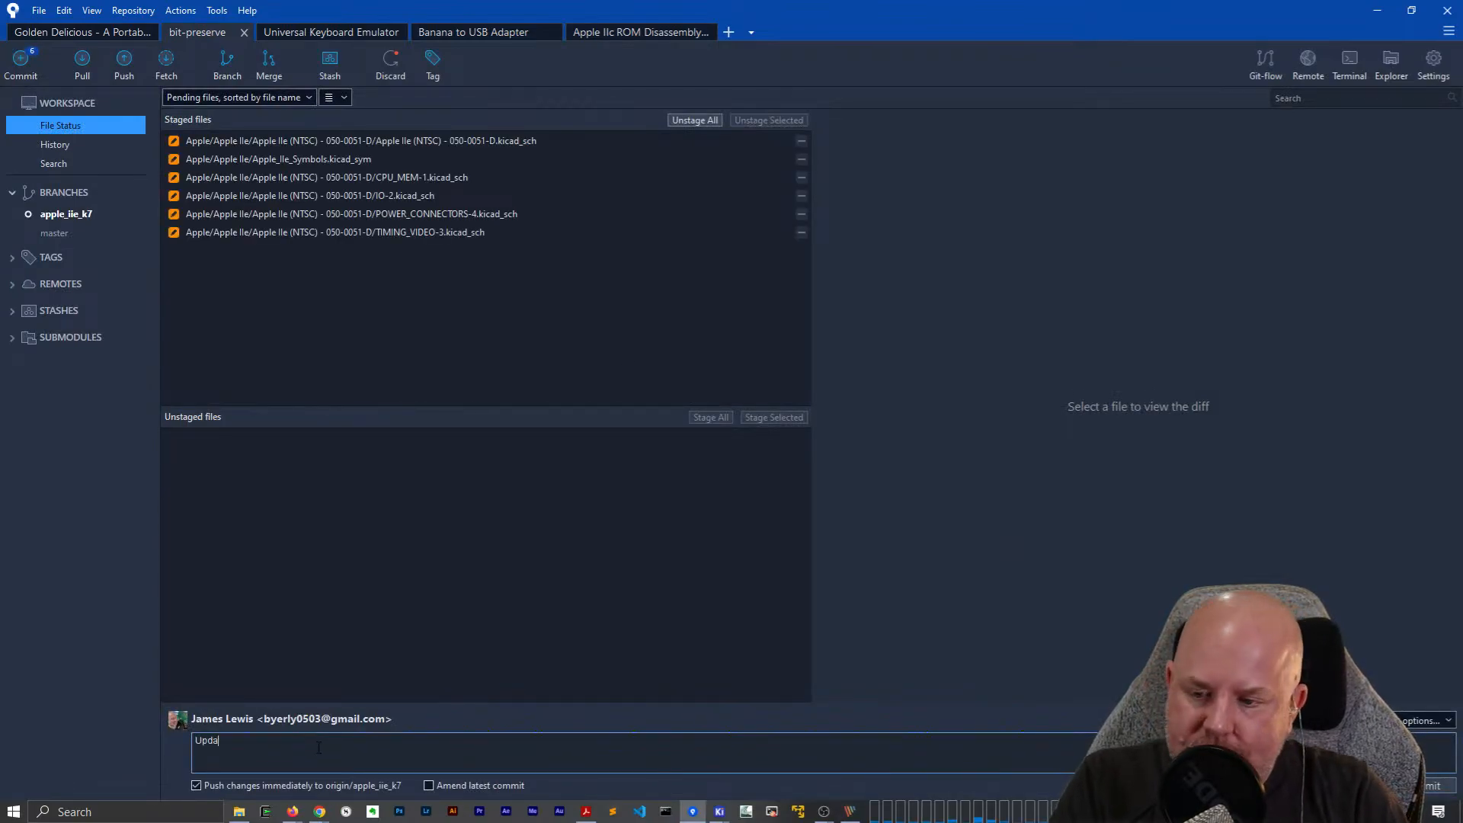
text(ted ICs with)
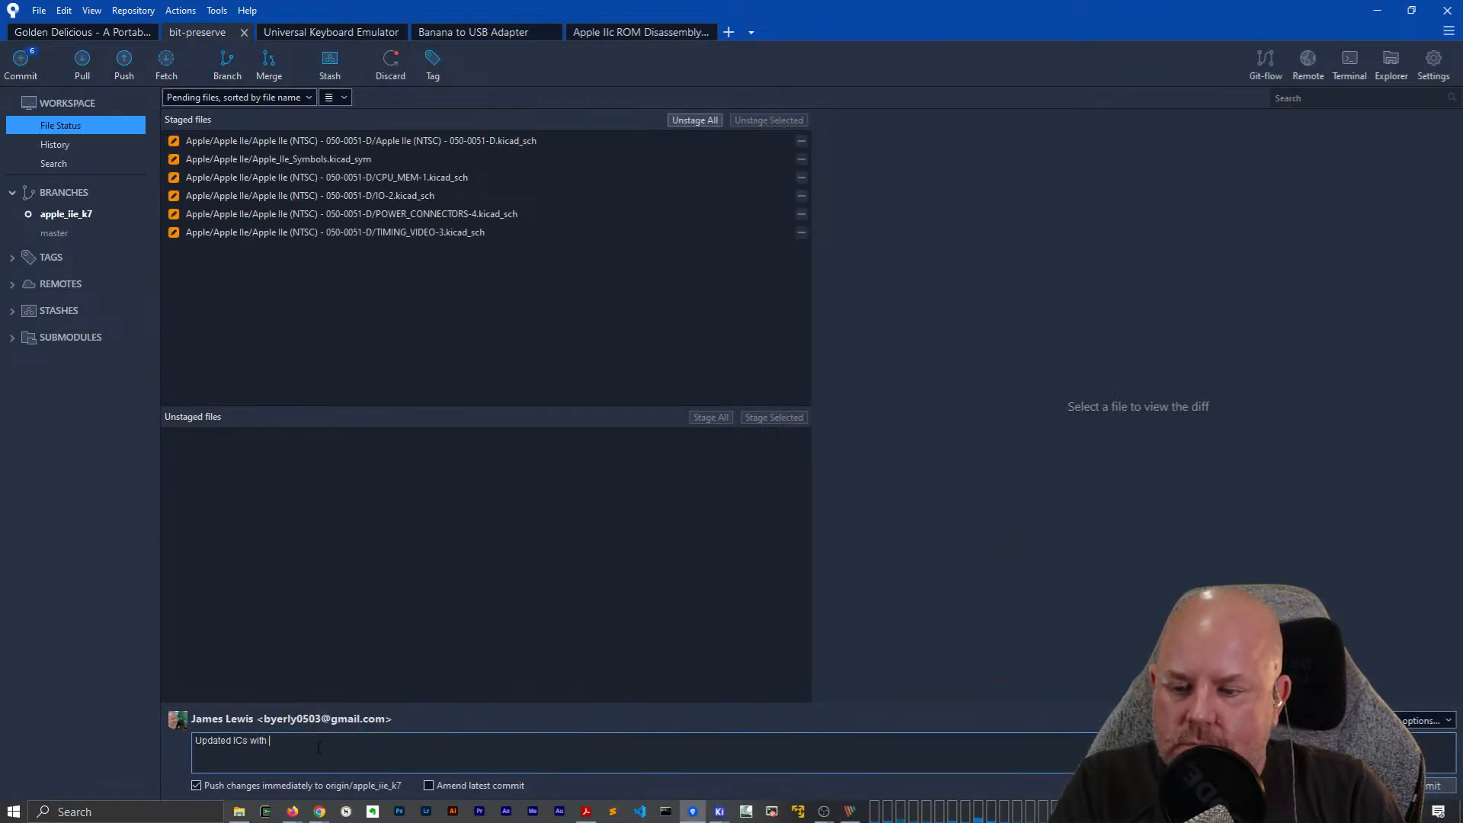
text( proper pin fun)
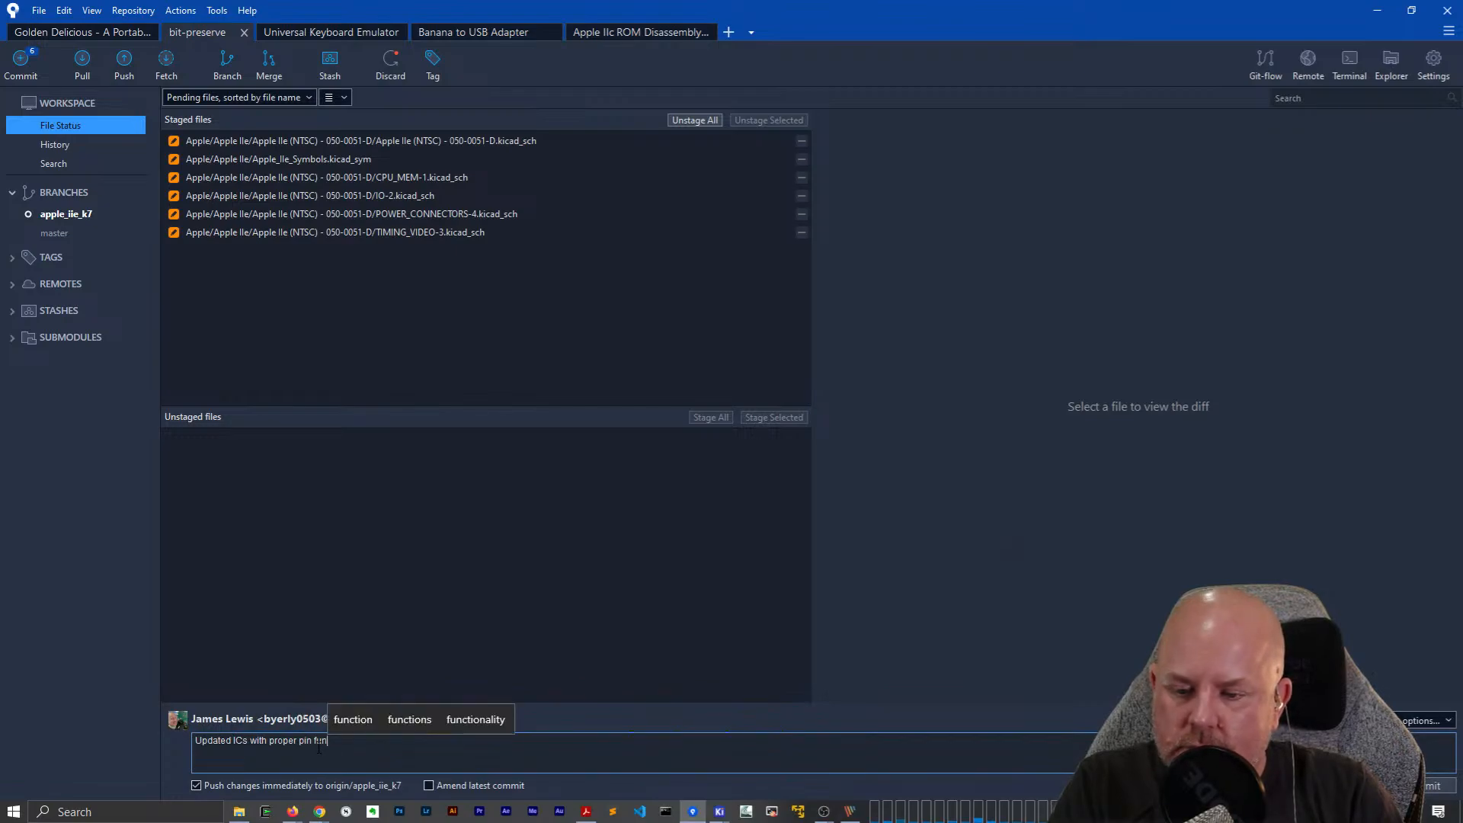
text(ctions (excpe)
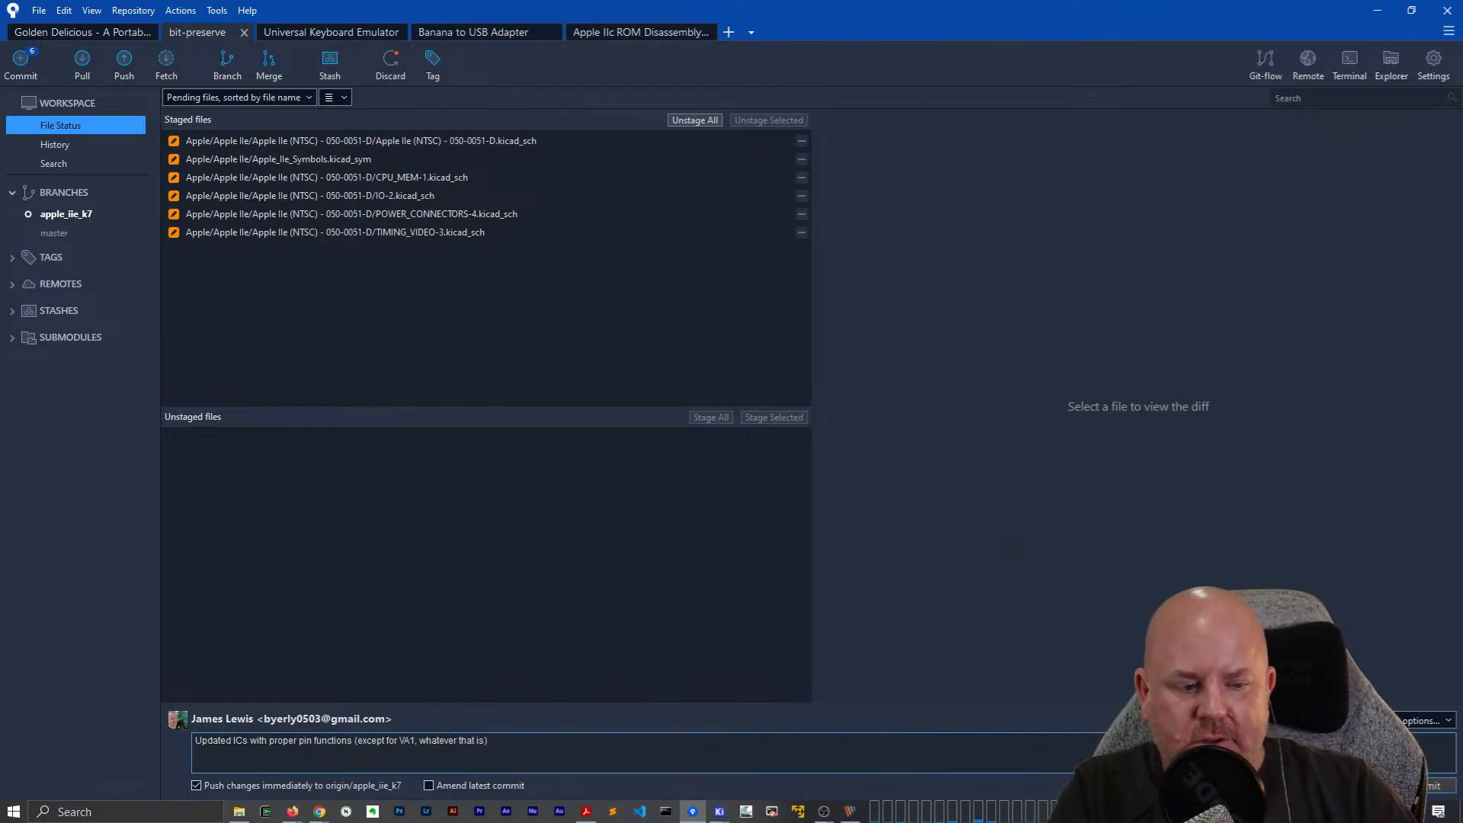
click(1429, 786)
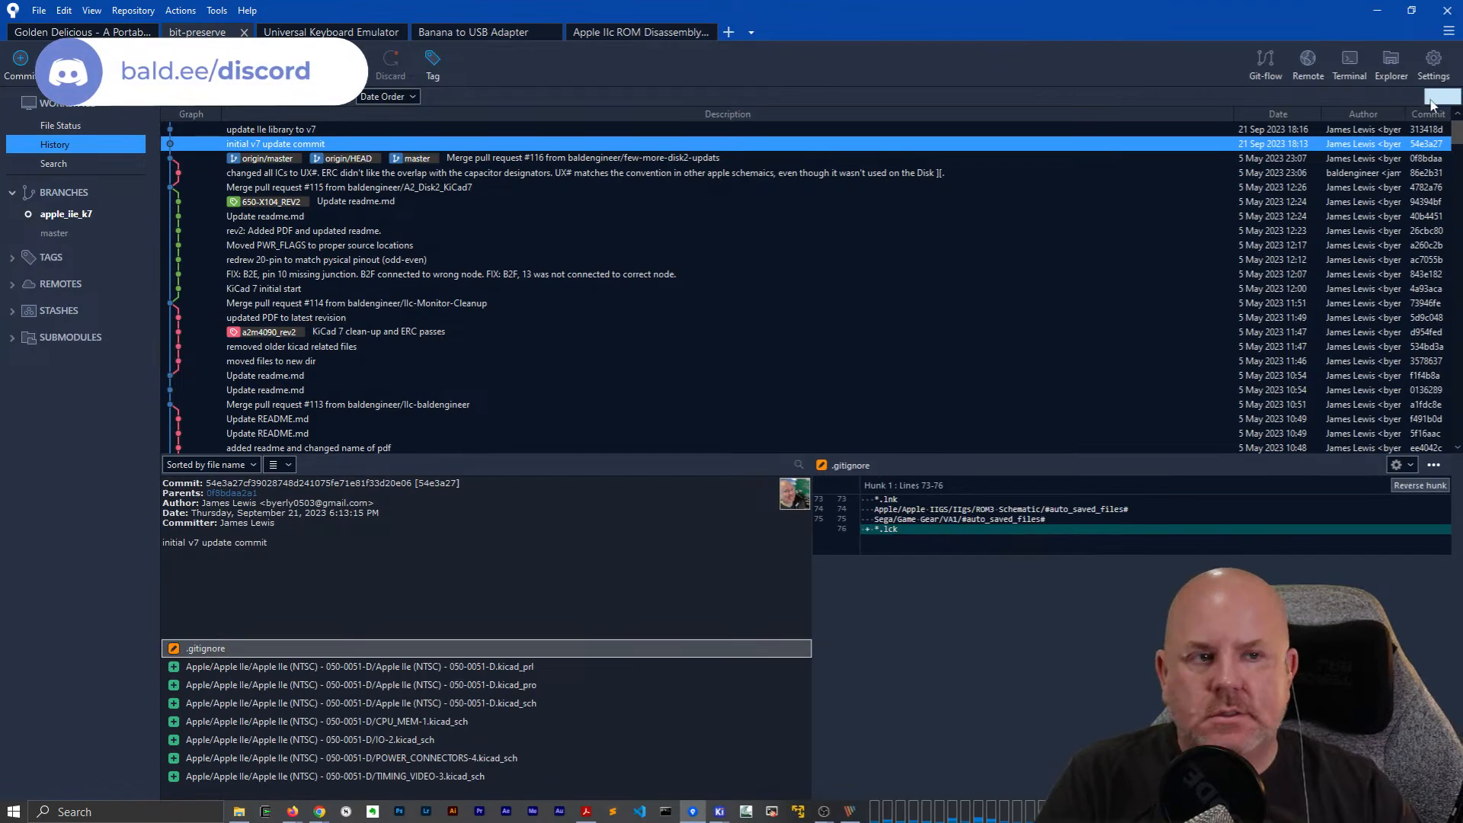
click(1376, 13)
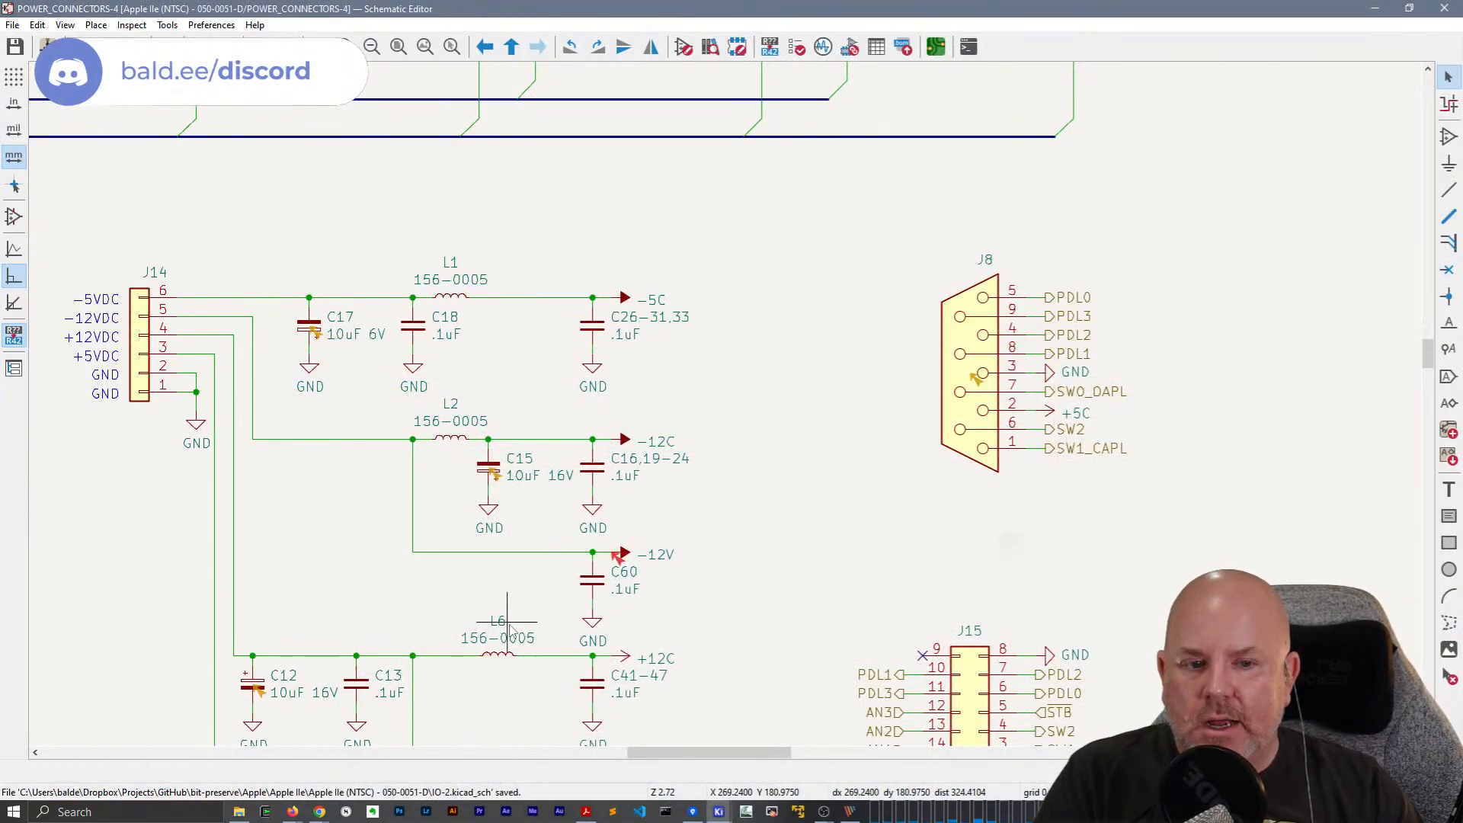
Move the -5C power symbol farther away from capacitor C26-31,33, lengthening its wire.
middle_drag(298, 568, 231, 442)
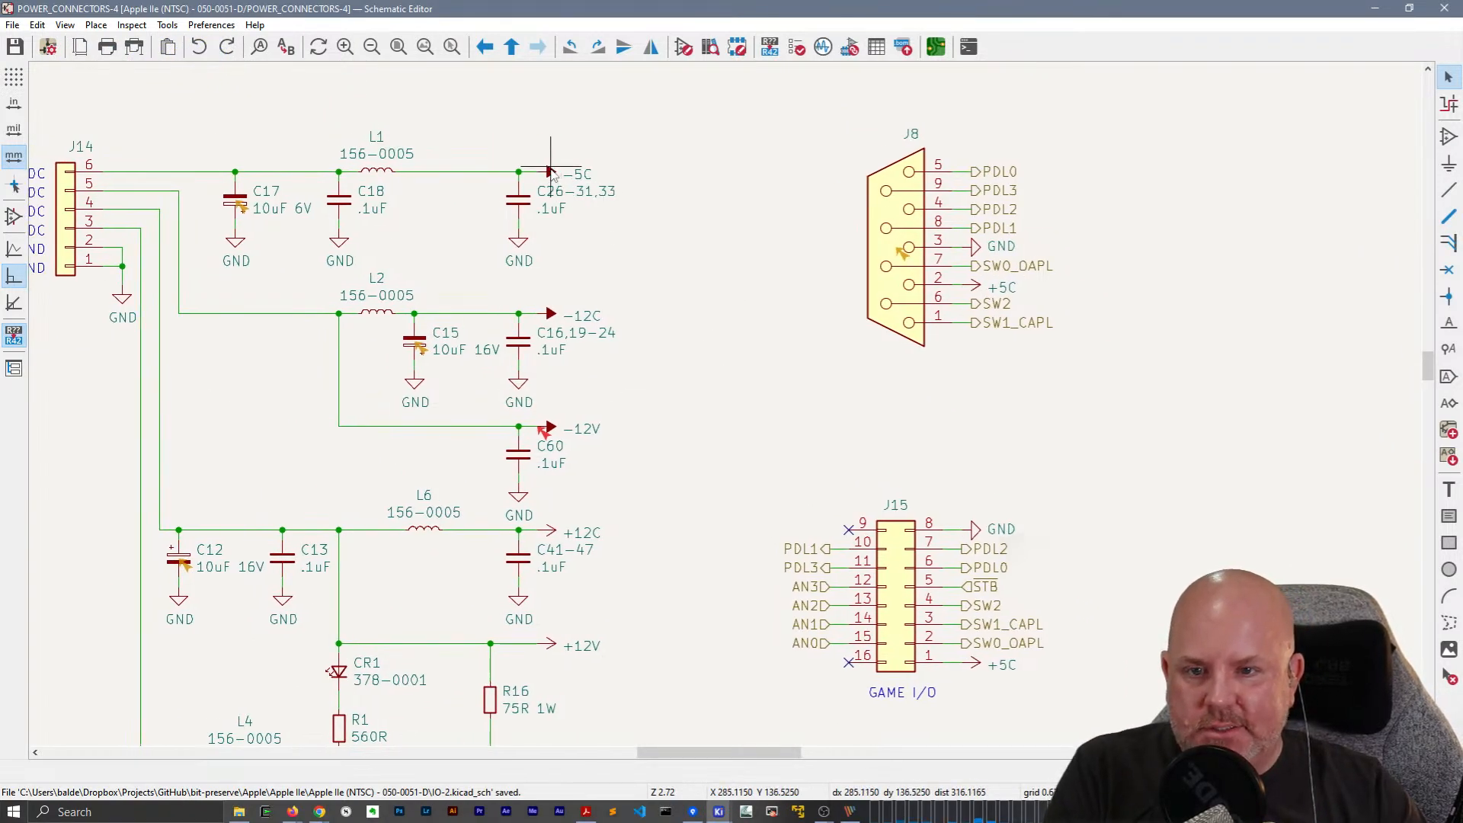
click(550, 174)
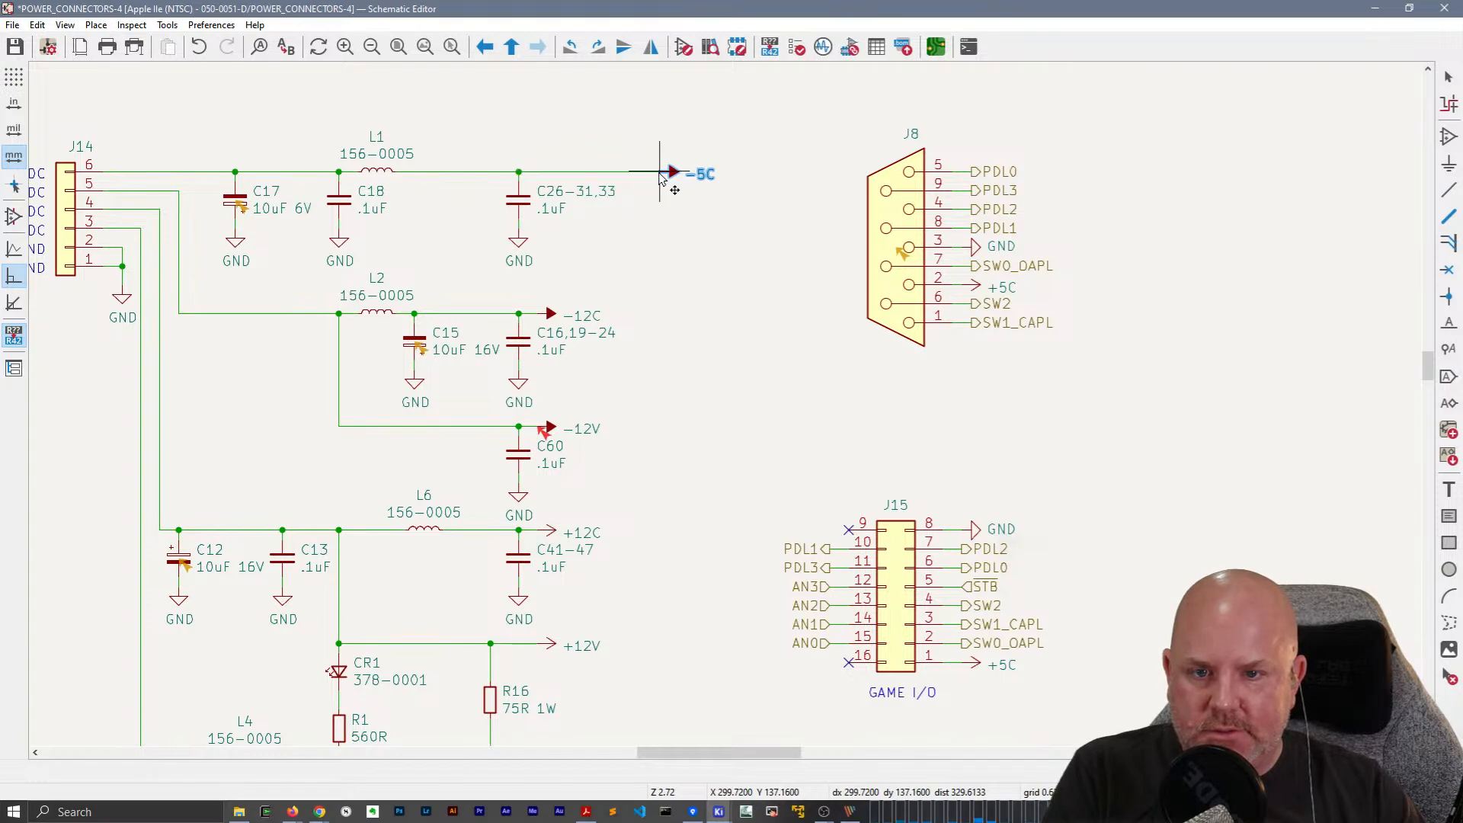
double_click(660, 173)
key(Escape)
Add a PWR_FLAG symbol to the -5C rail at the junction above capacitor C26-31,33.
key(a)
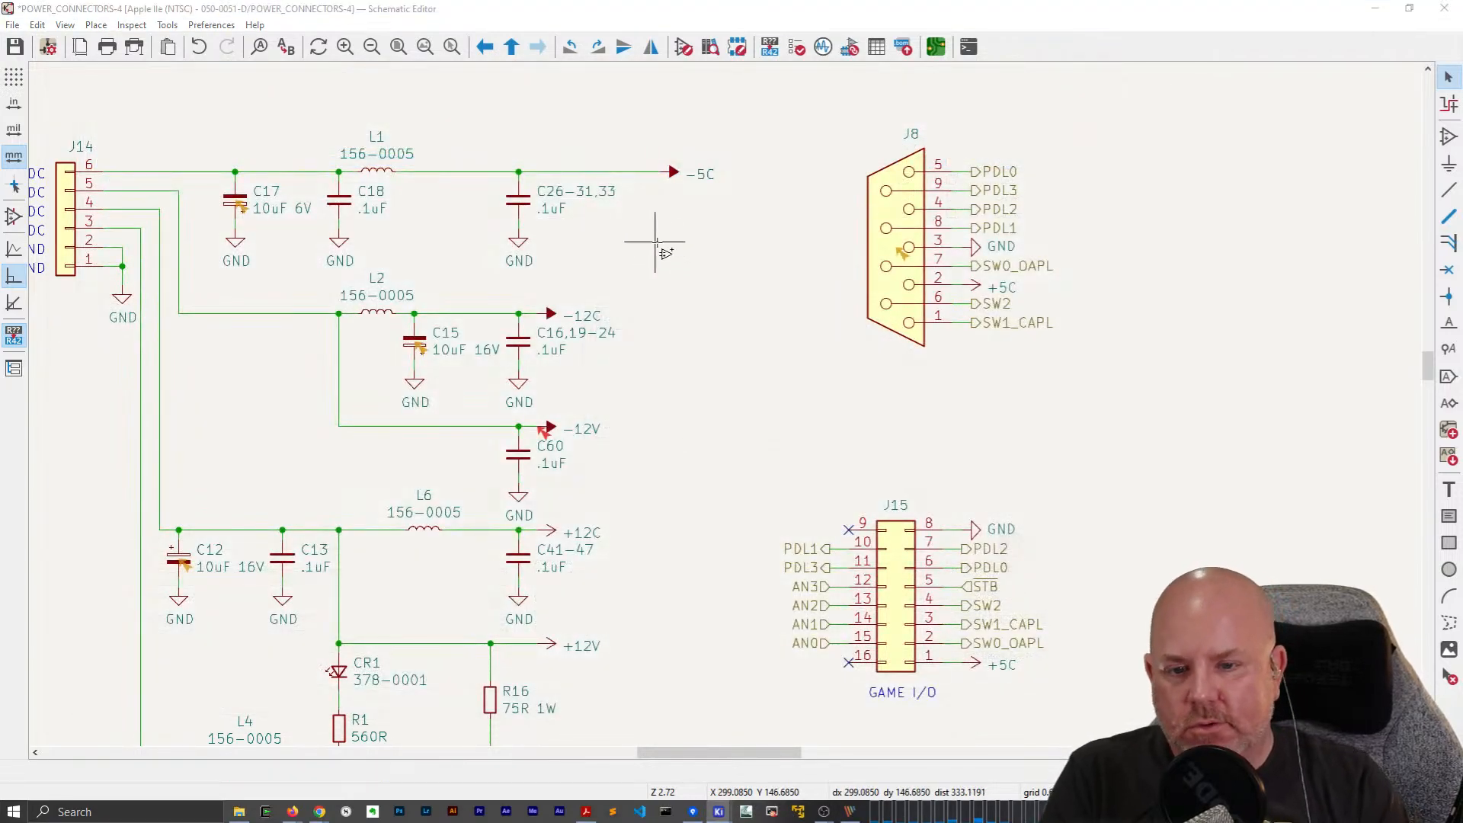
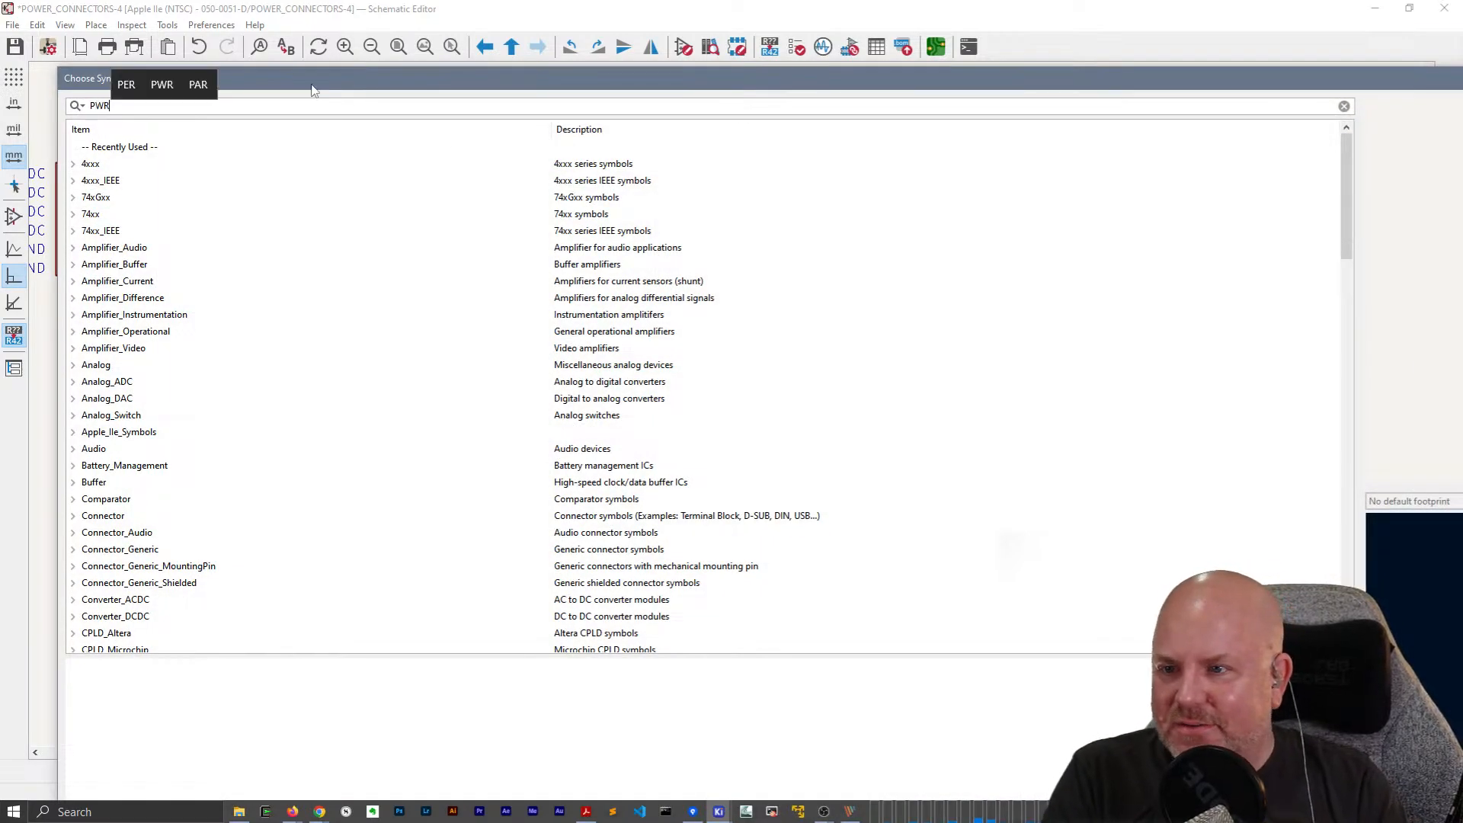
text(_FLAG)
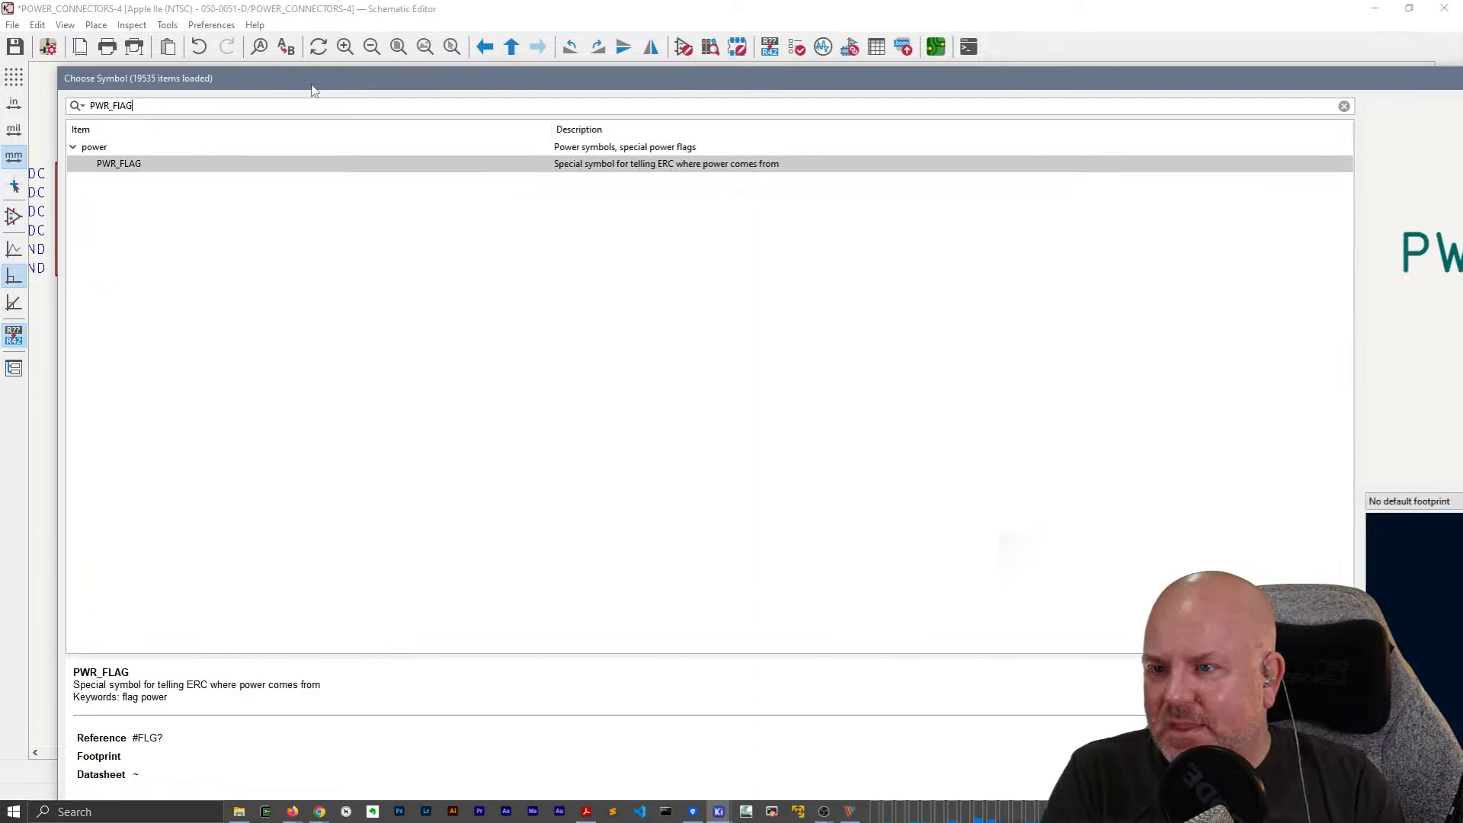
double_click(116, 164)
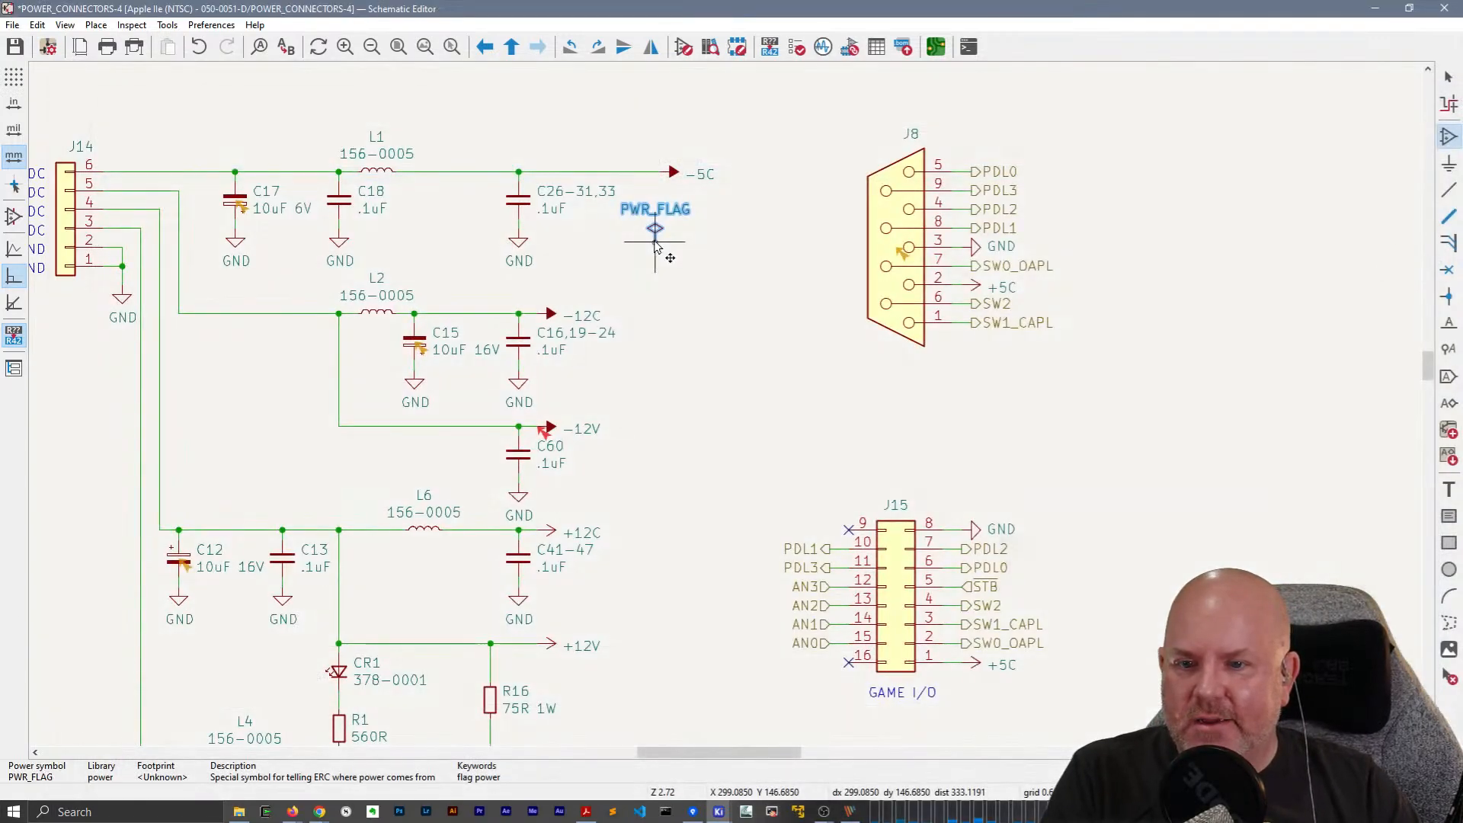
click(518, 170)
scroll(517, 170, up, 3)
scroll(731, 402, down, 4)
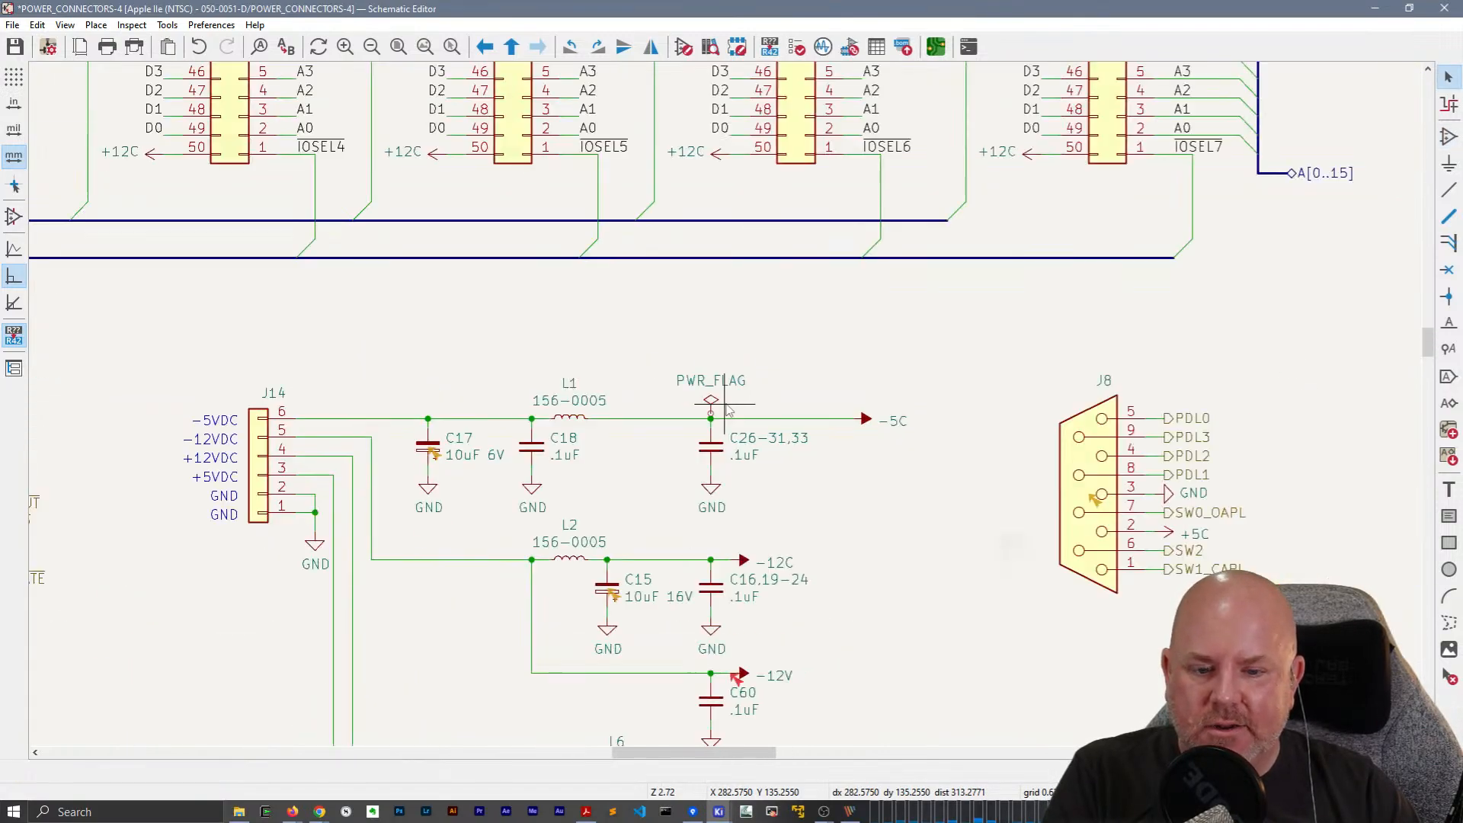
Move the -5C power symbol back beside the C26-31,33 junction and enable the full-window crosshair.
scroll(716, 509, up, 1)
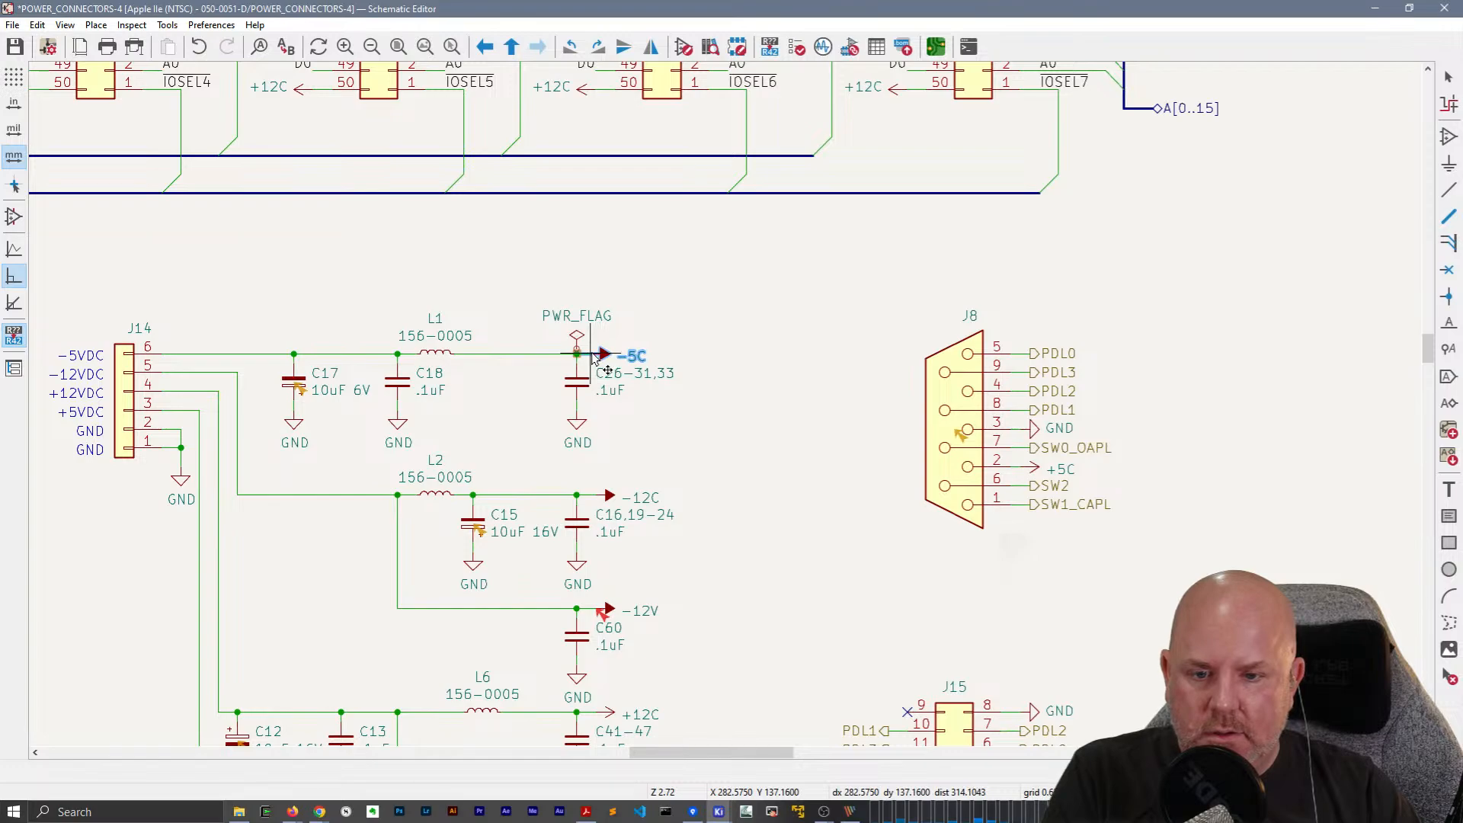
key(Escape)
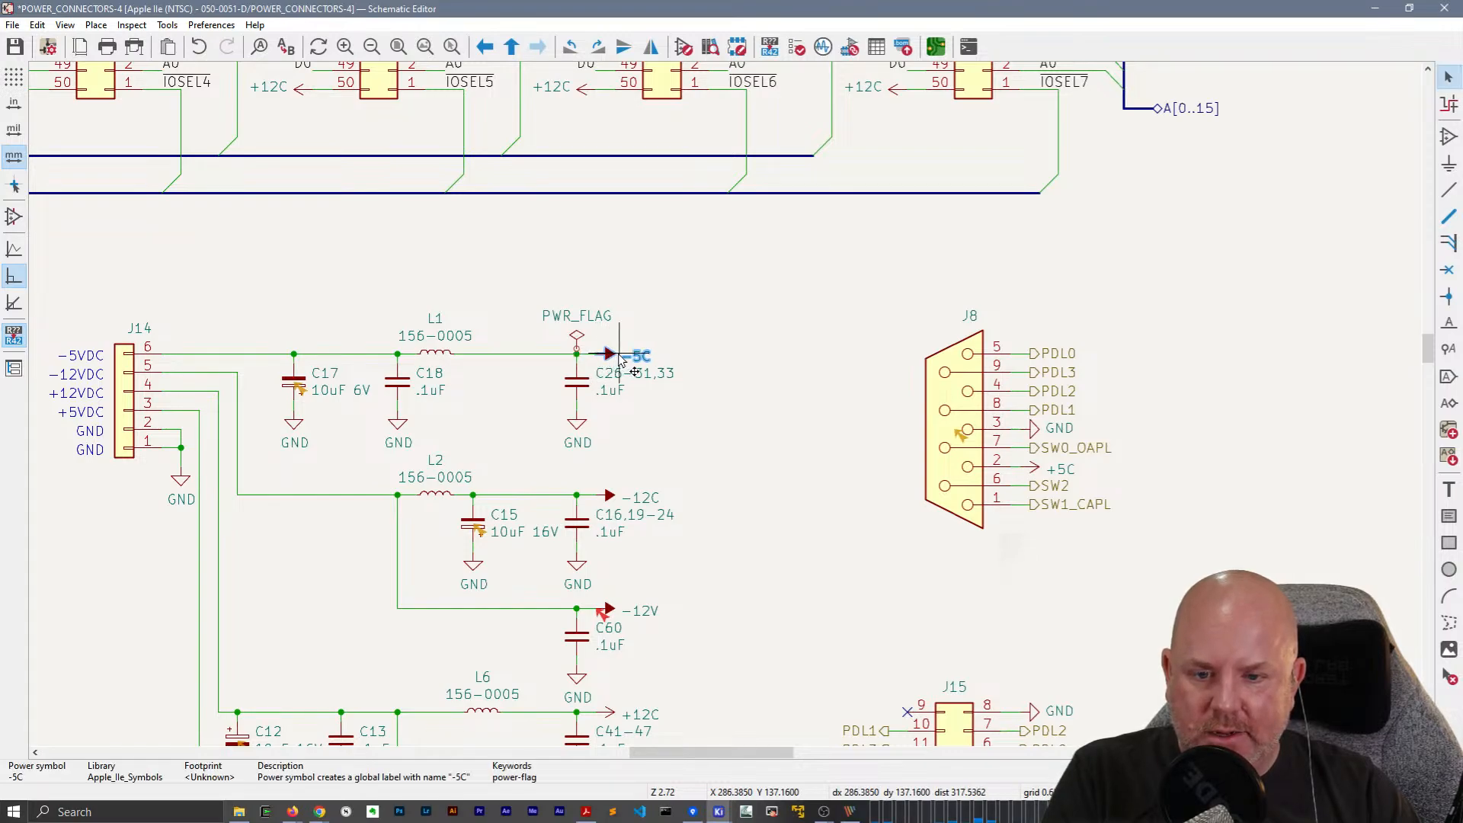
click(14, 185)
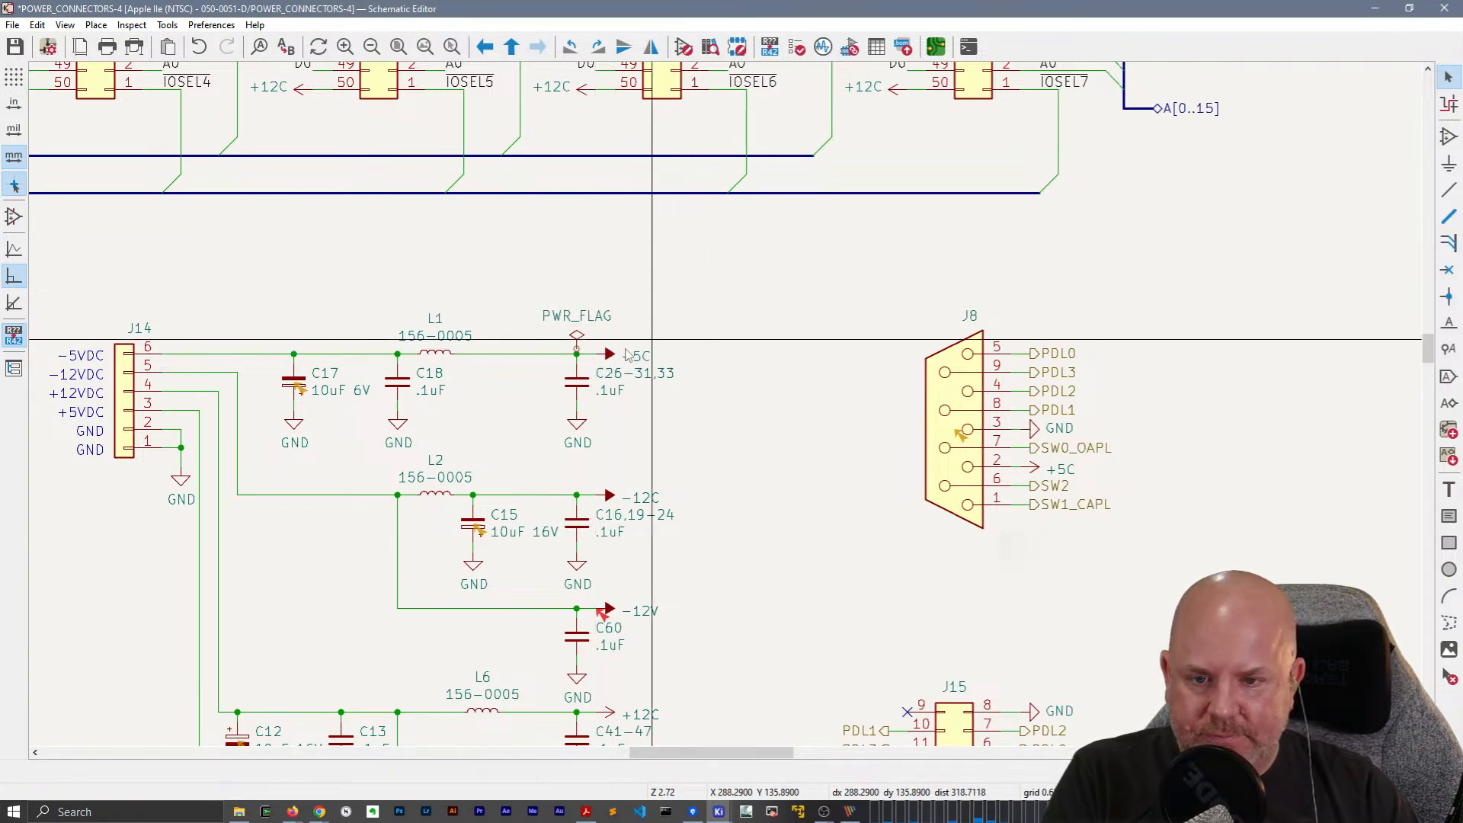
Shift the PWR_FLAG down so it sits closer on the -5C wire, and hide its value text.
click(578, 336)
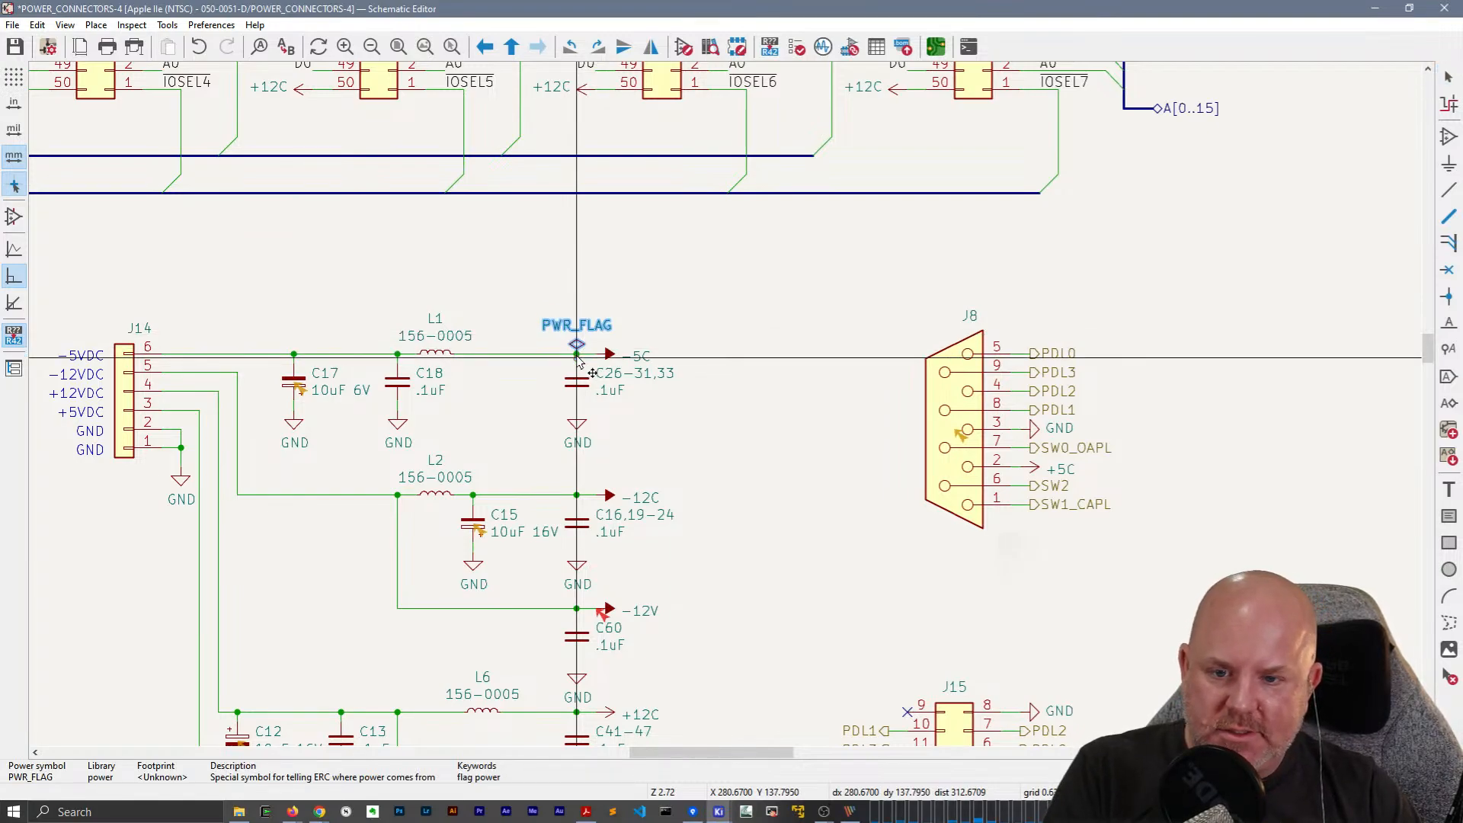
click(581, 326)
double_click(580, 326)
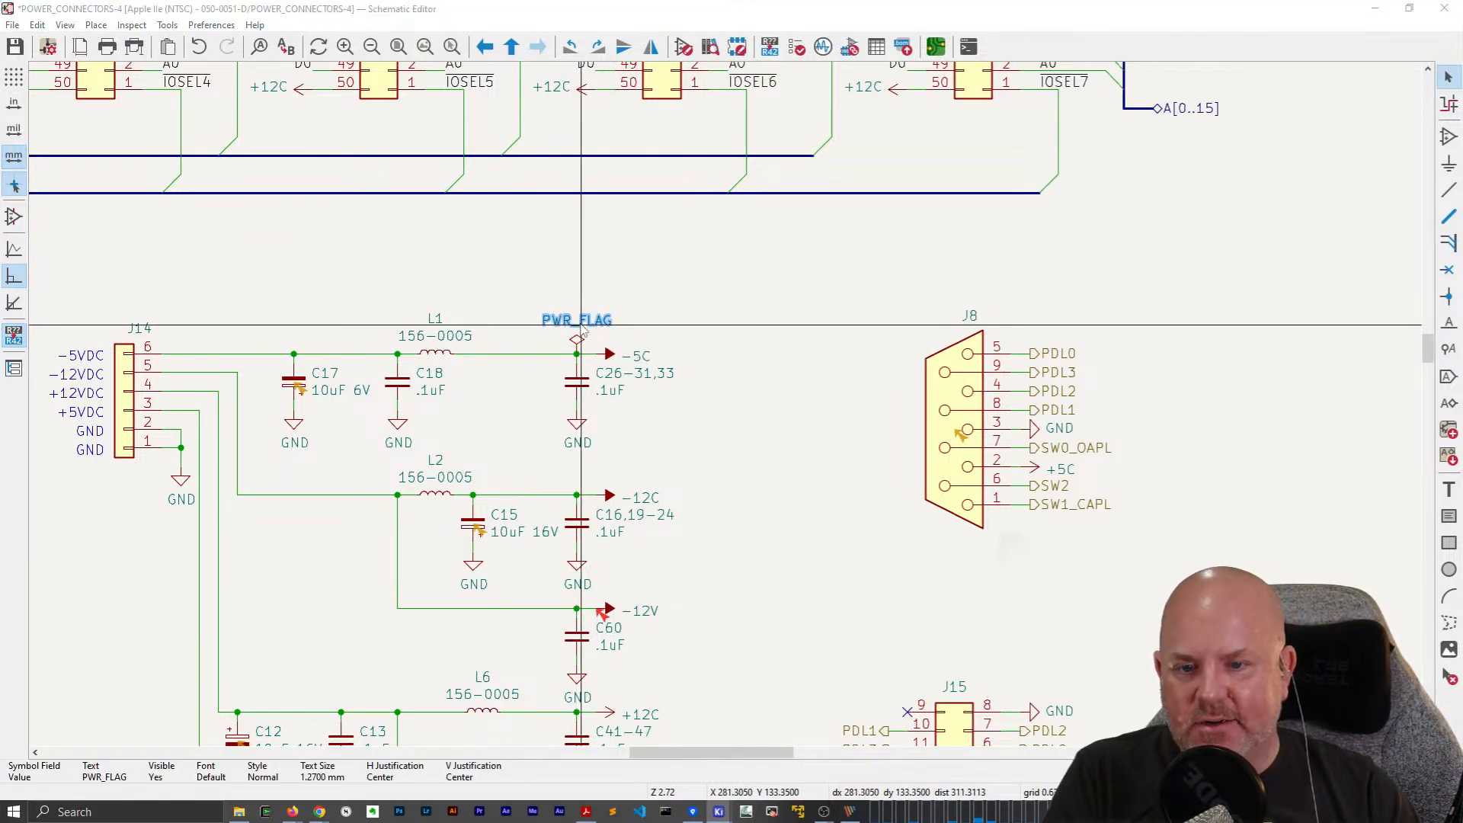
click(416, 269)
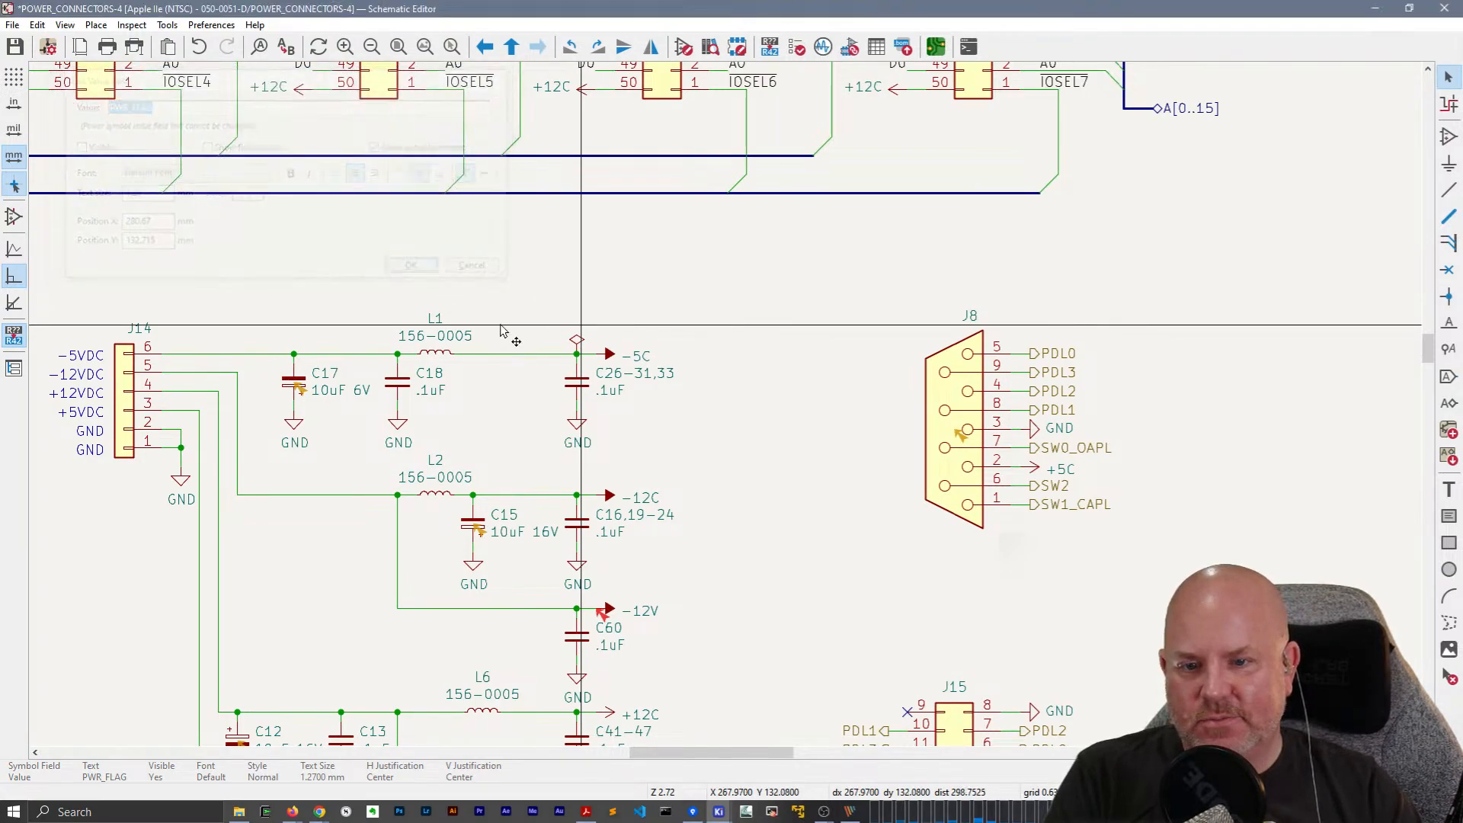
Duplicate the power flag onto the -12C rail above C16,19-24 and onto the -12V rail above C60.
key(ctrl+d)
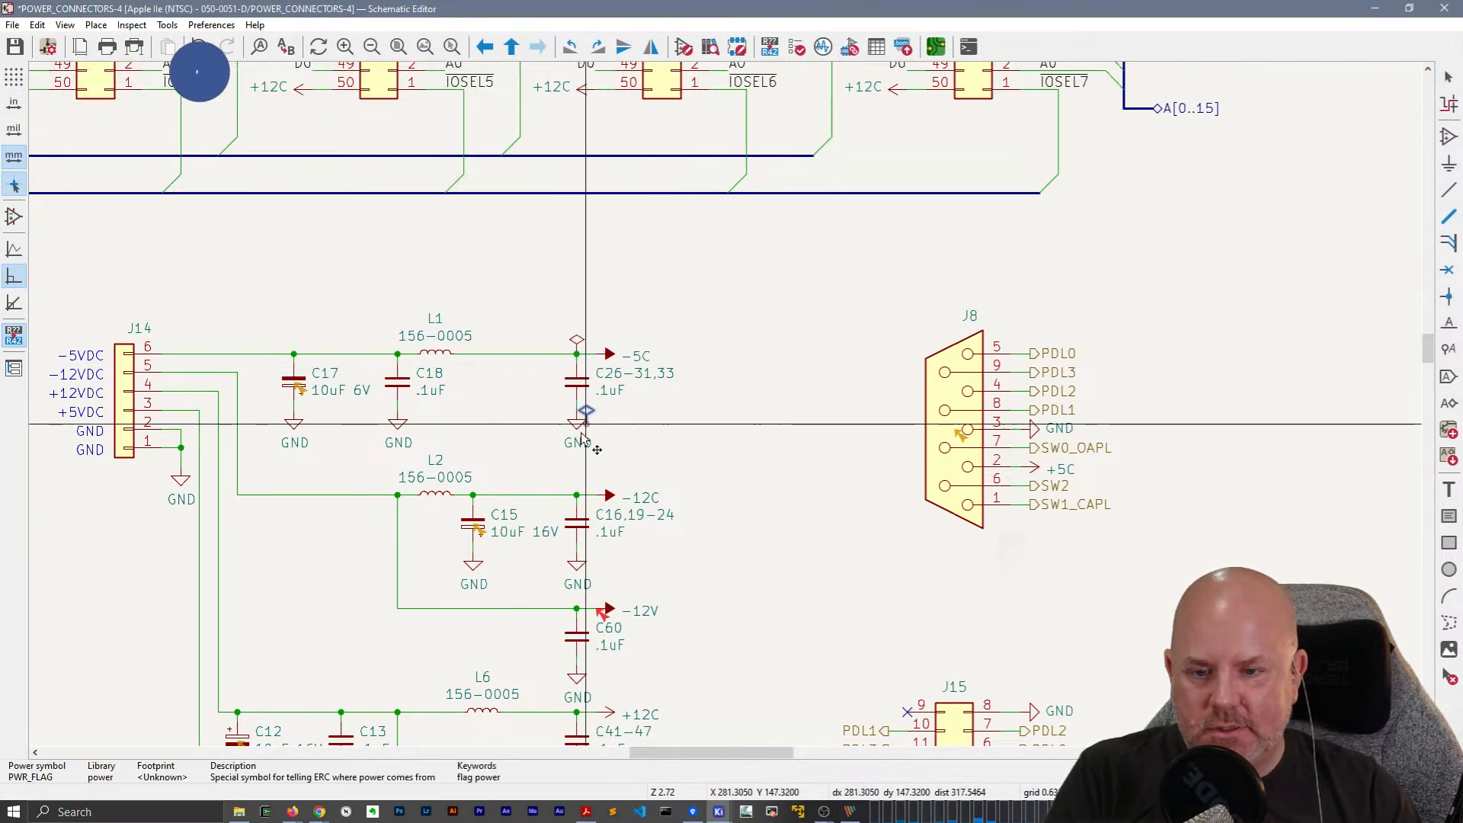
click(577, 495)
middle_drag(710, 626, 721, 500)
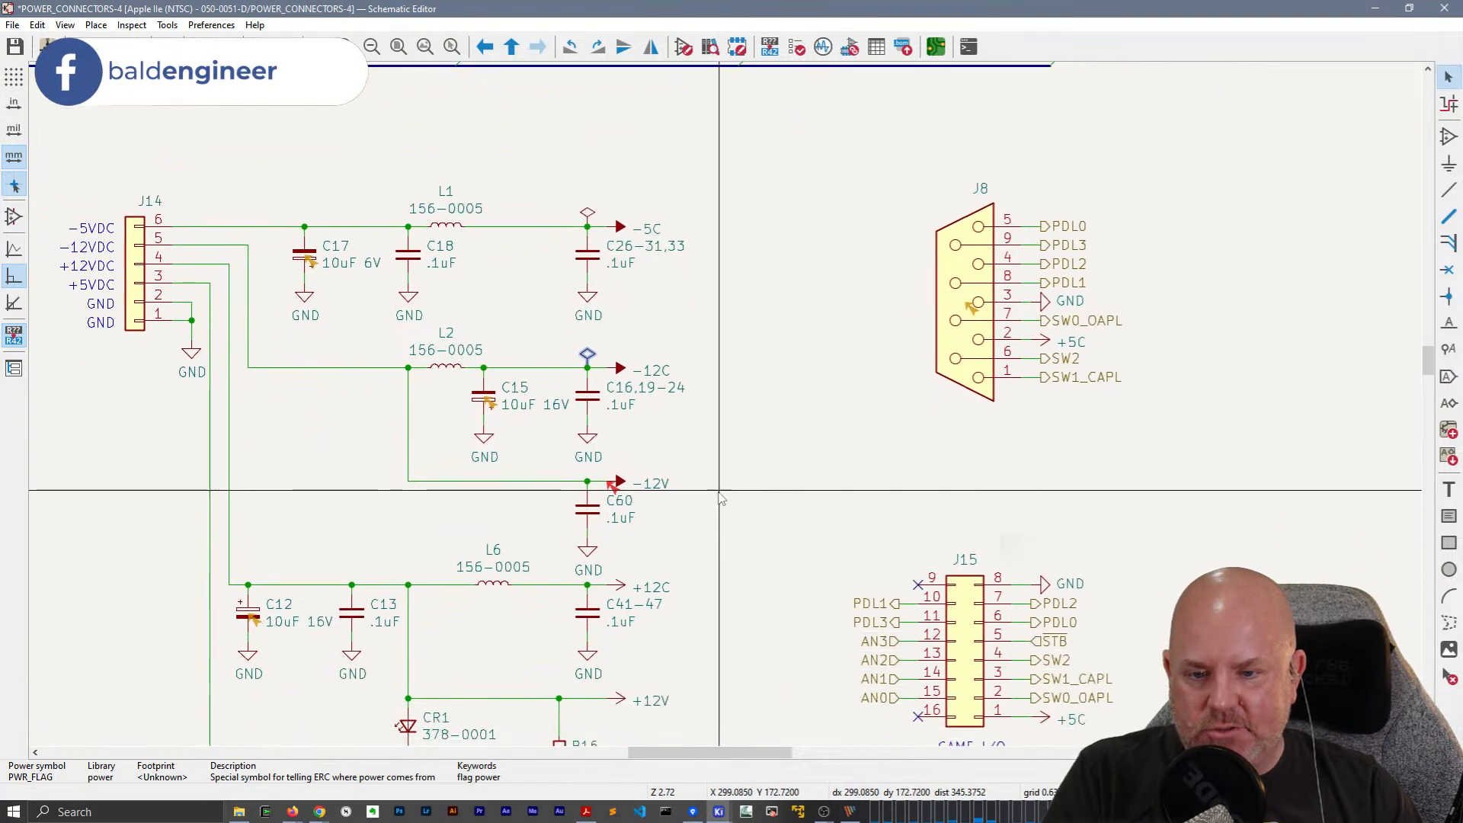
key(ctrl+d)
click(586, 485)
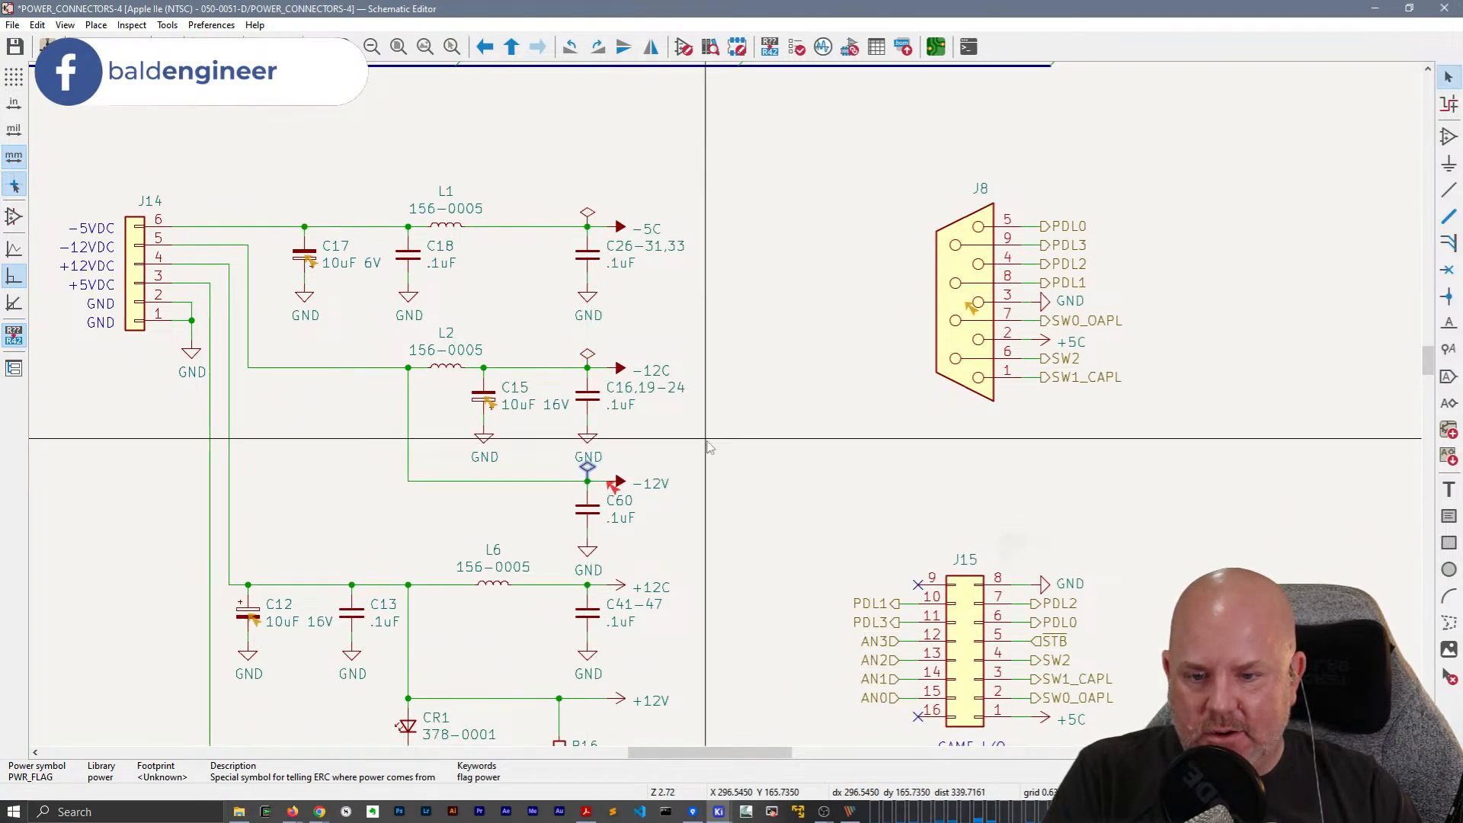
Lower the -12V wire and its power symbol slightly toward C60, and move the power flag down onto the wire.
middle_drag(710, 446, 715, 380)
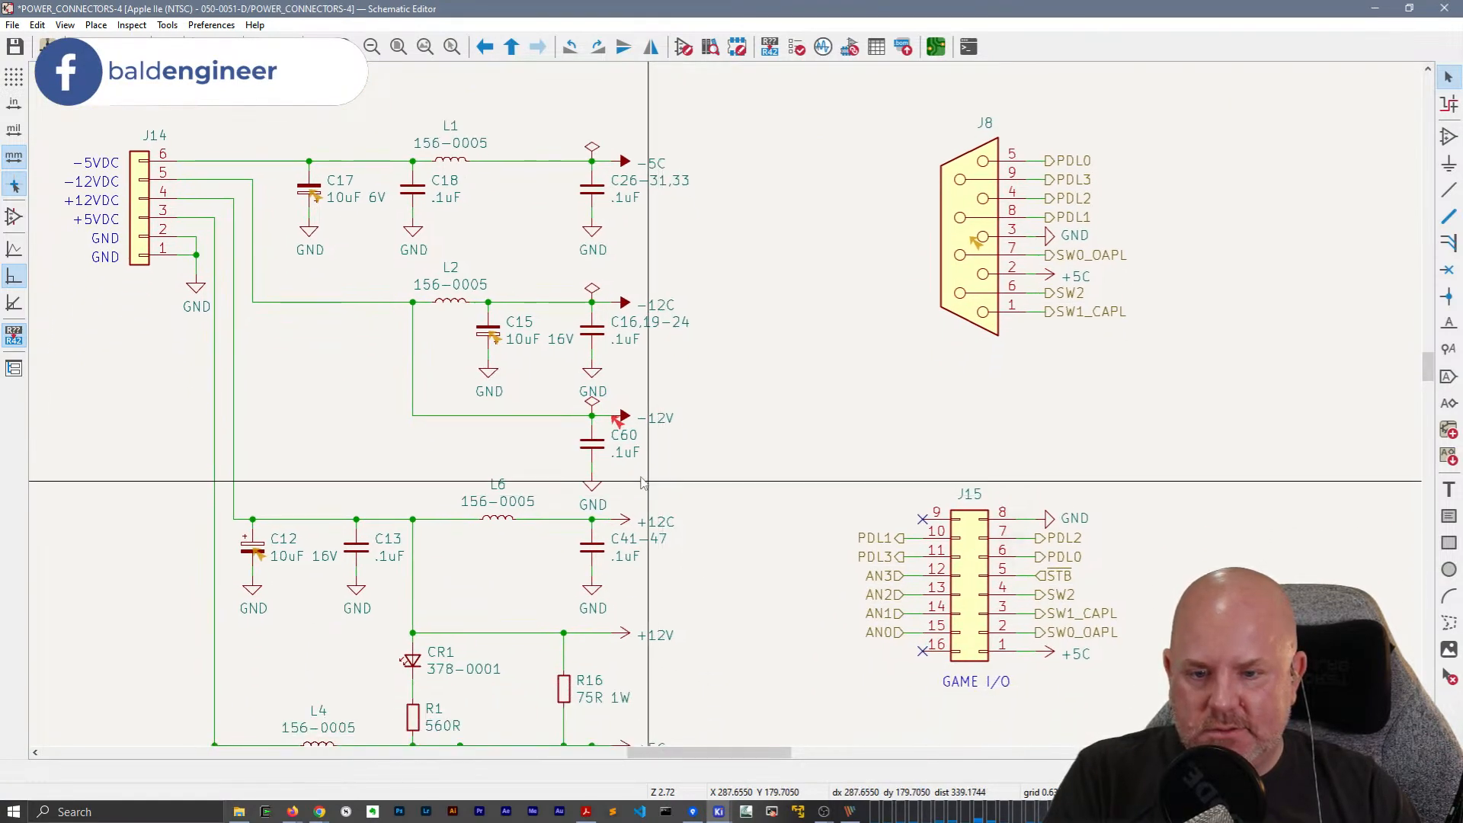
click(593, 448)
click(594, 420)
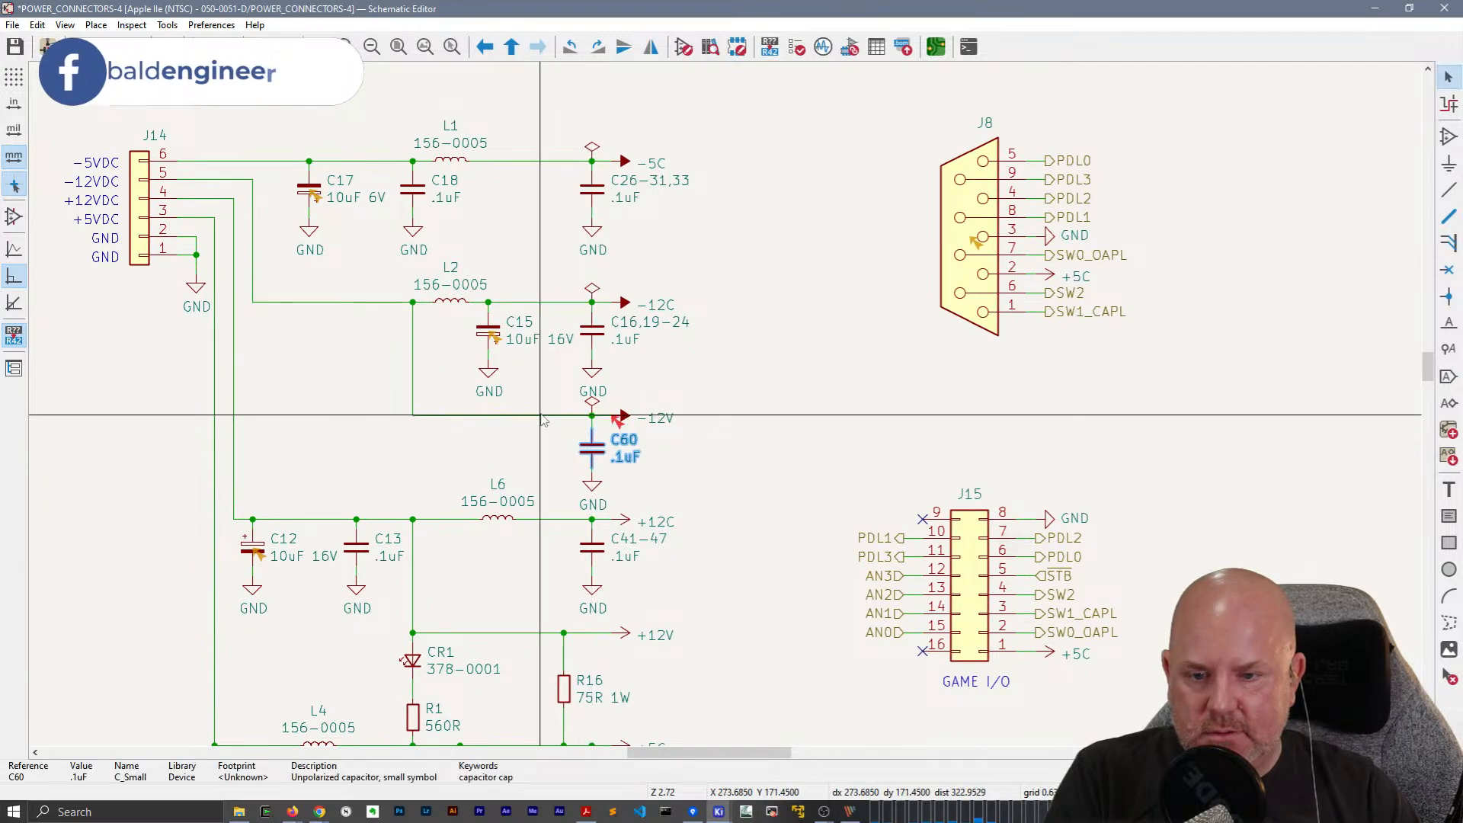
drag(592, 420, 611, 420)
click(595, 397)
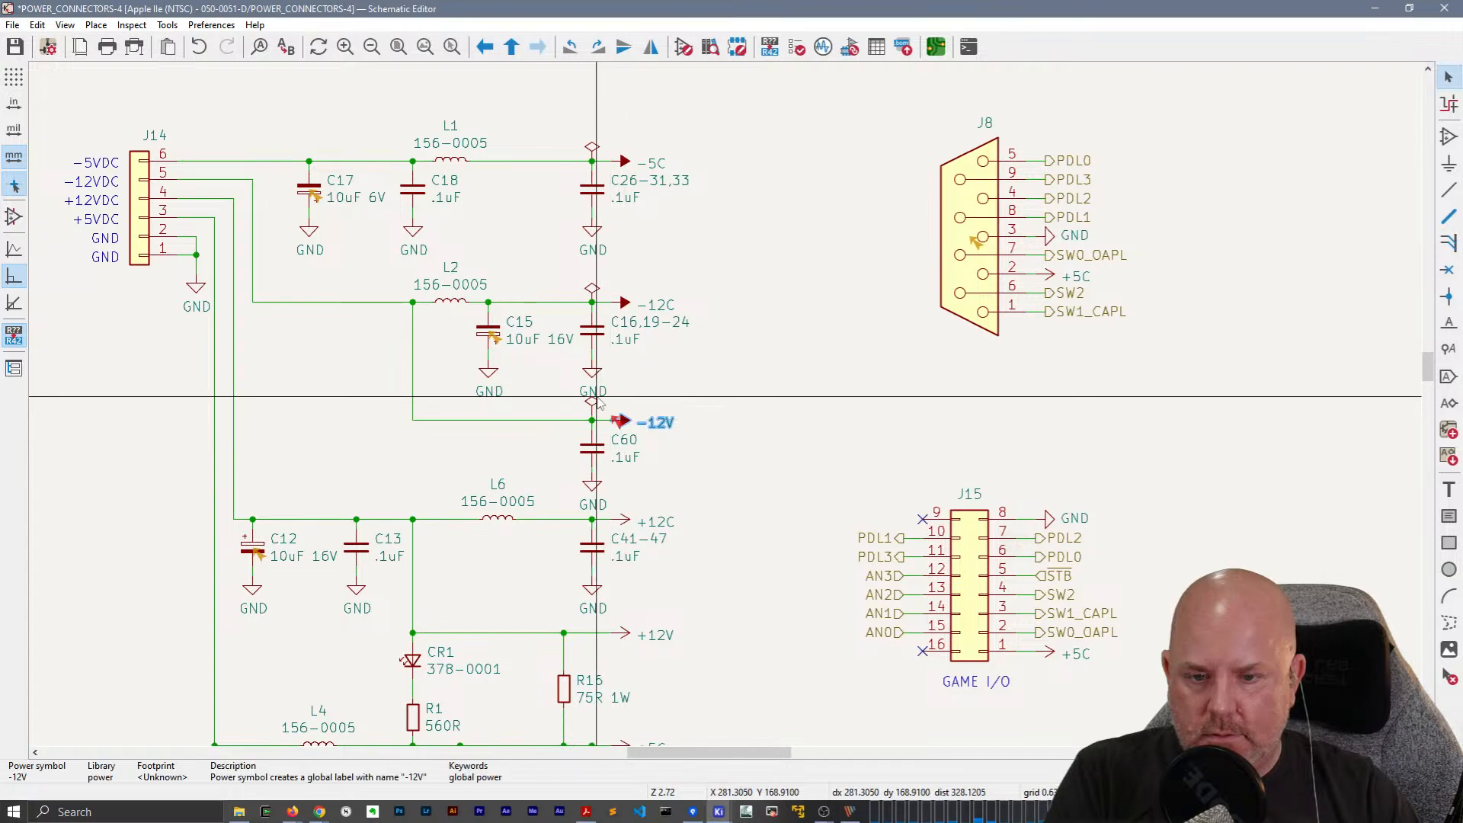
key(Escape)
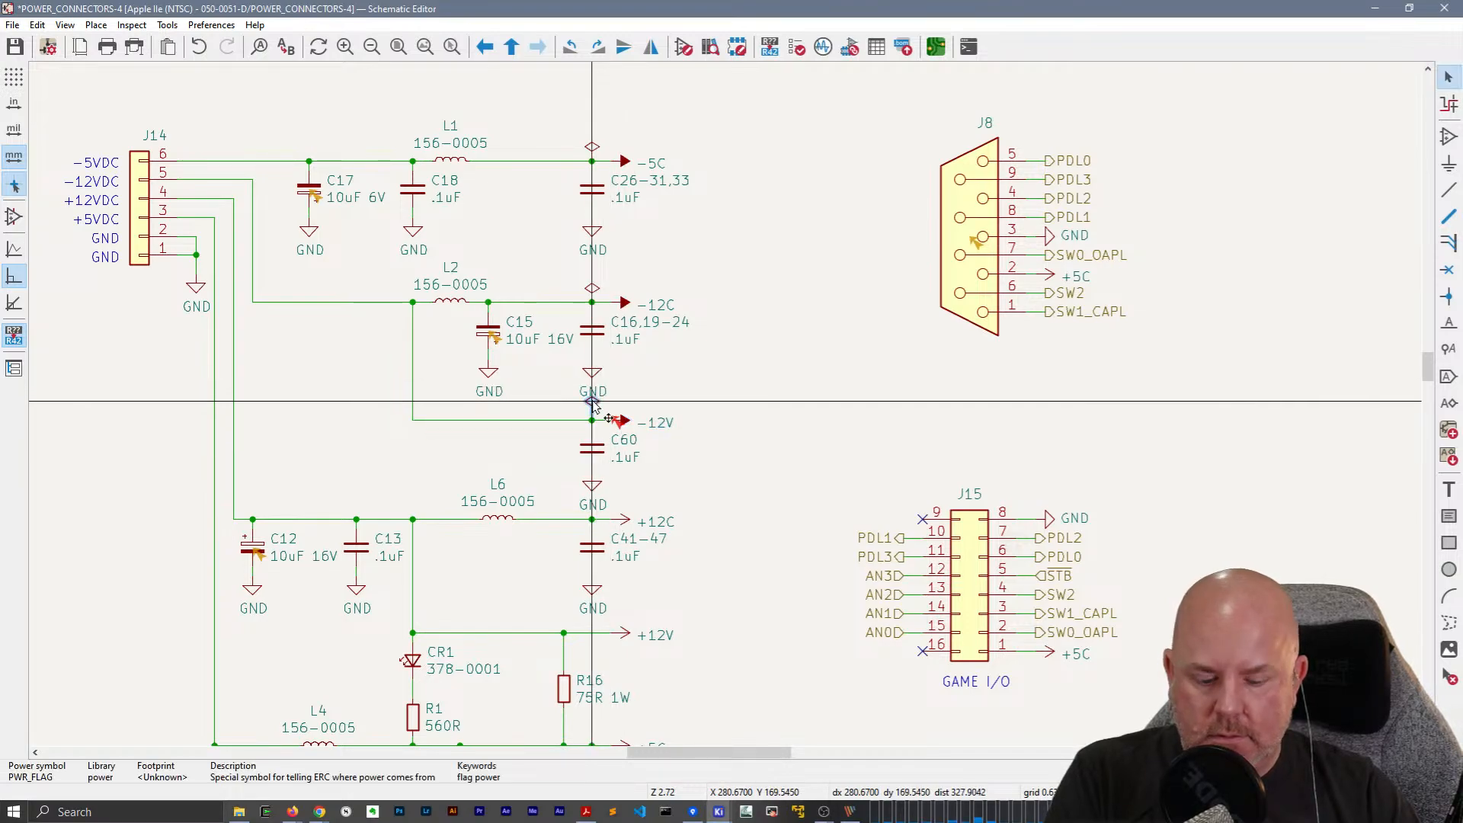
click(593, 419)
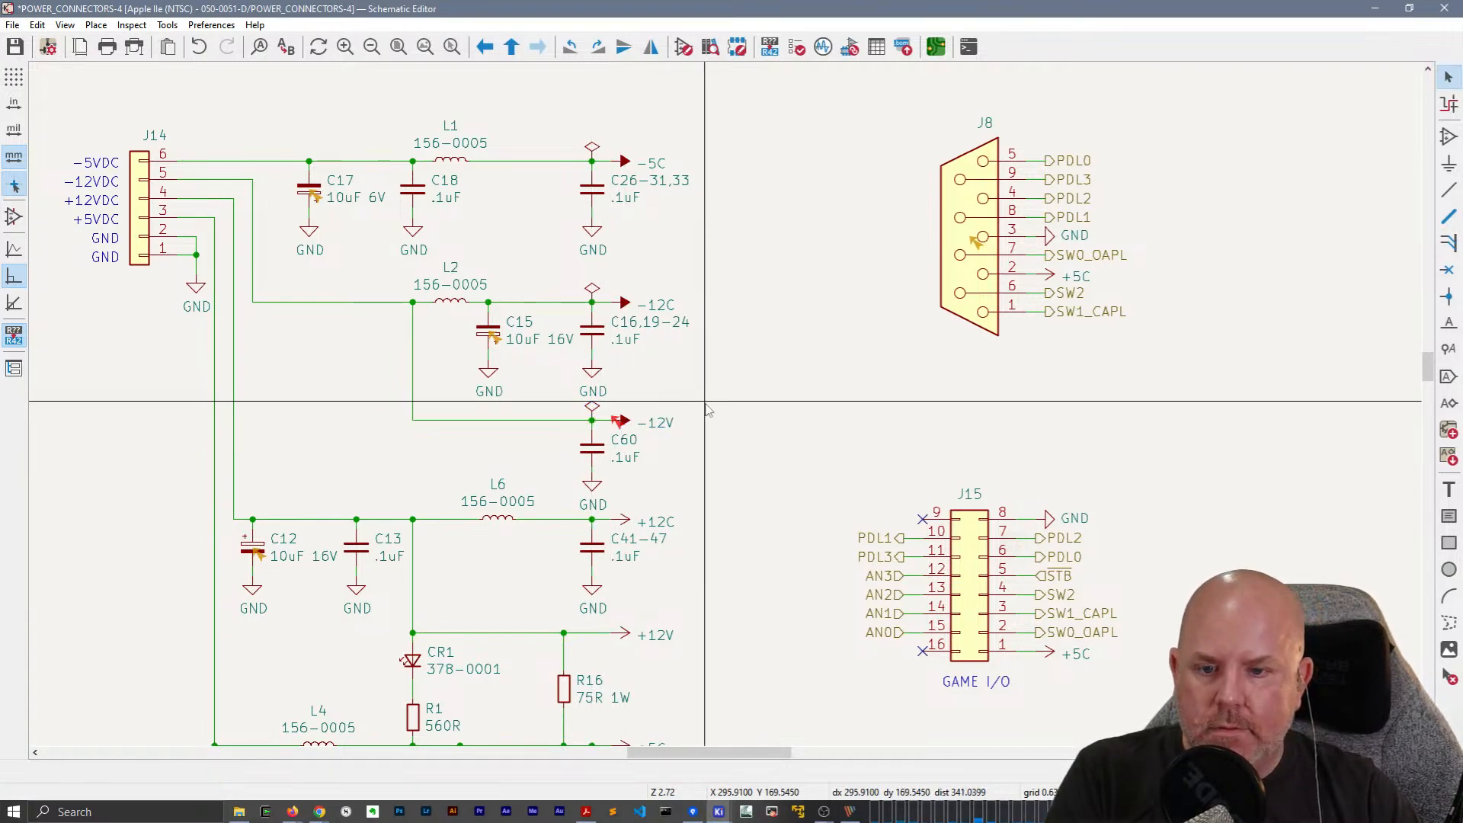
Move the GND labels below C16,19-24 and C26-31,33 slightly closer to their ground symbols.
click(594, 389)
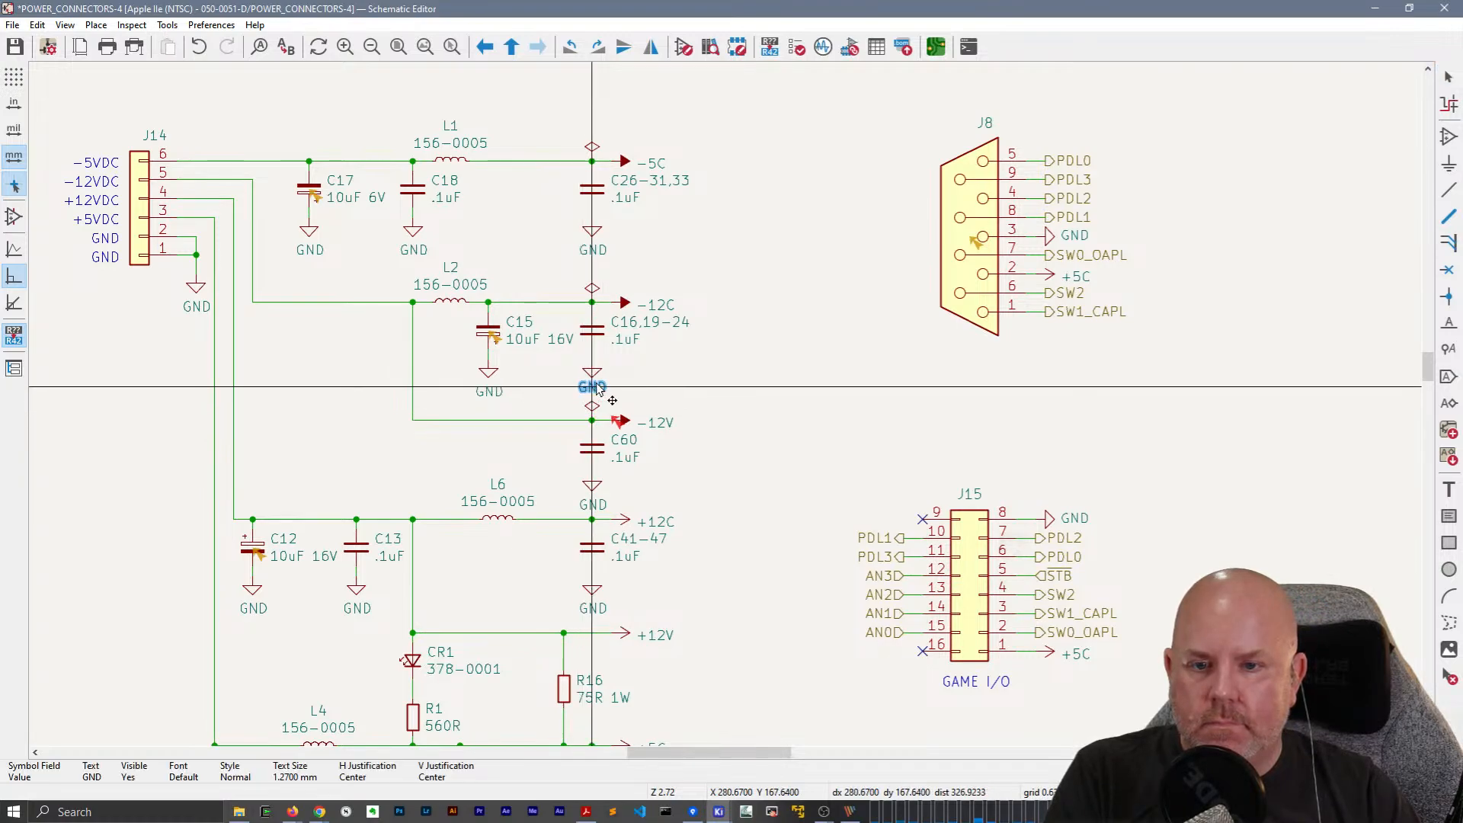
click(592, 246)
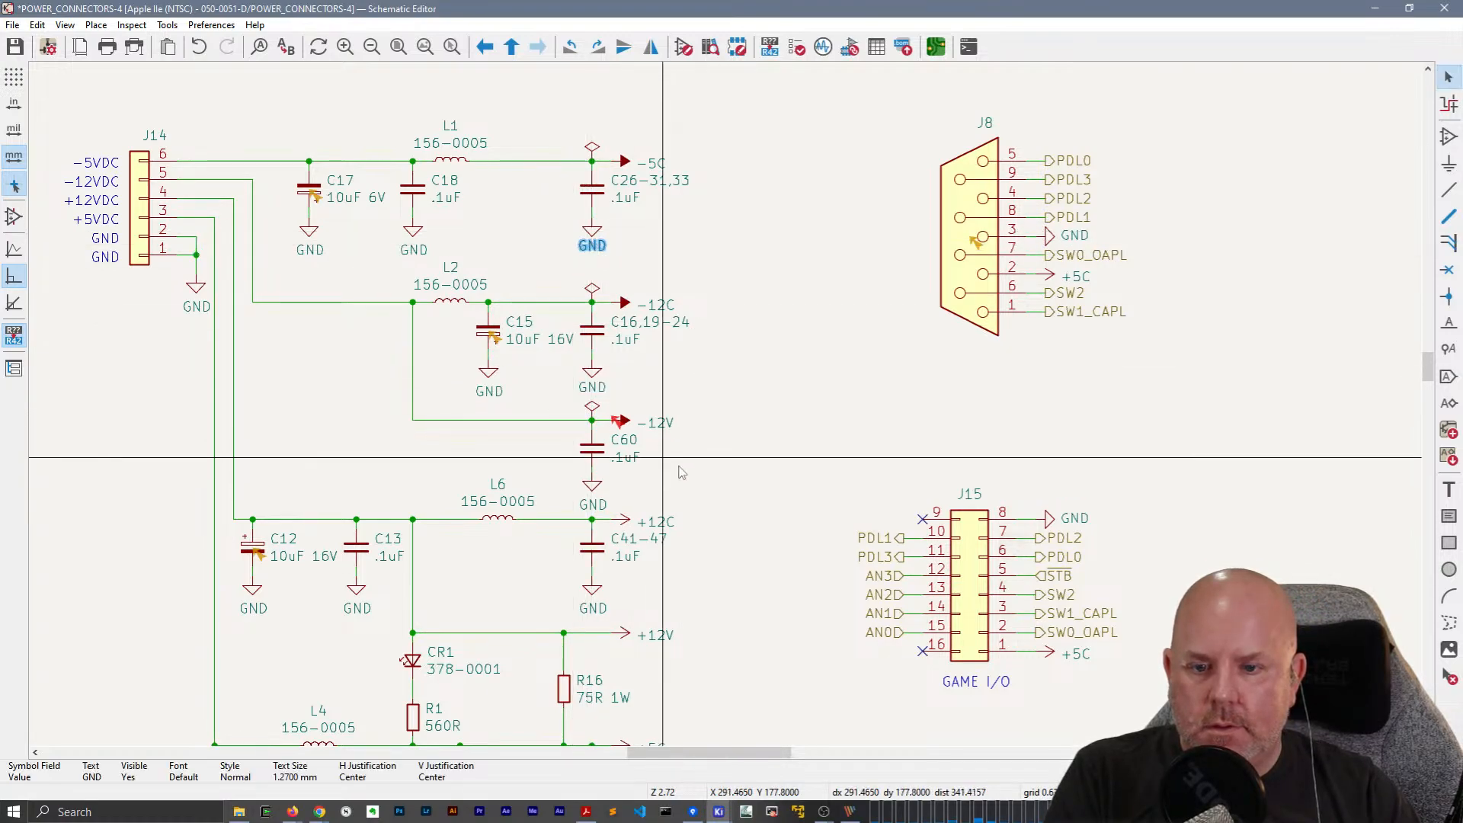
click(760, 518)
middle_drag(760, 518, 759, 370)
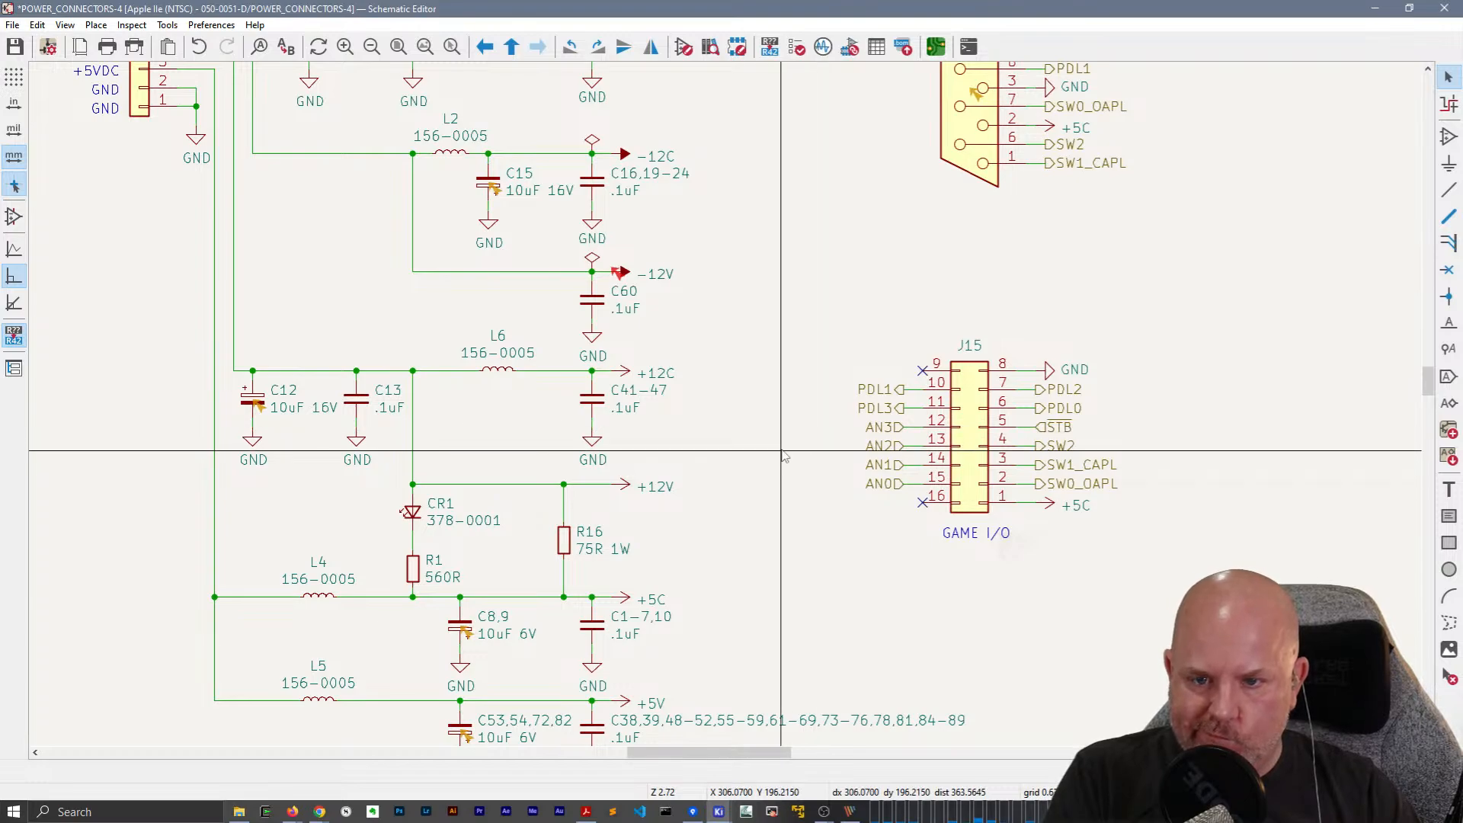
scroll(783, 443, down, 2)
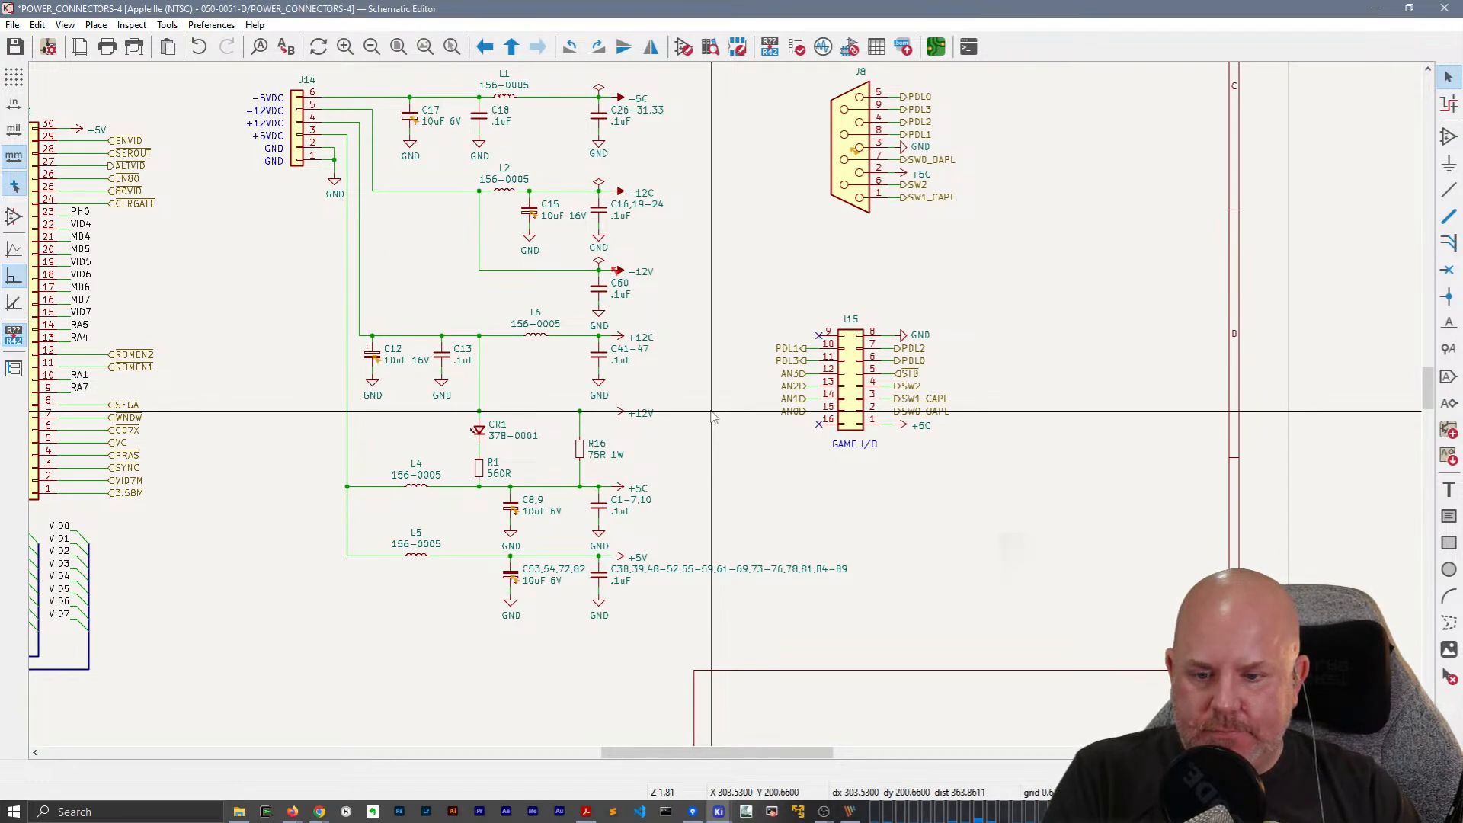
drag(645, 658, 423, 612)
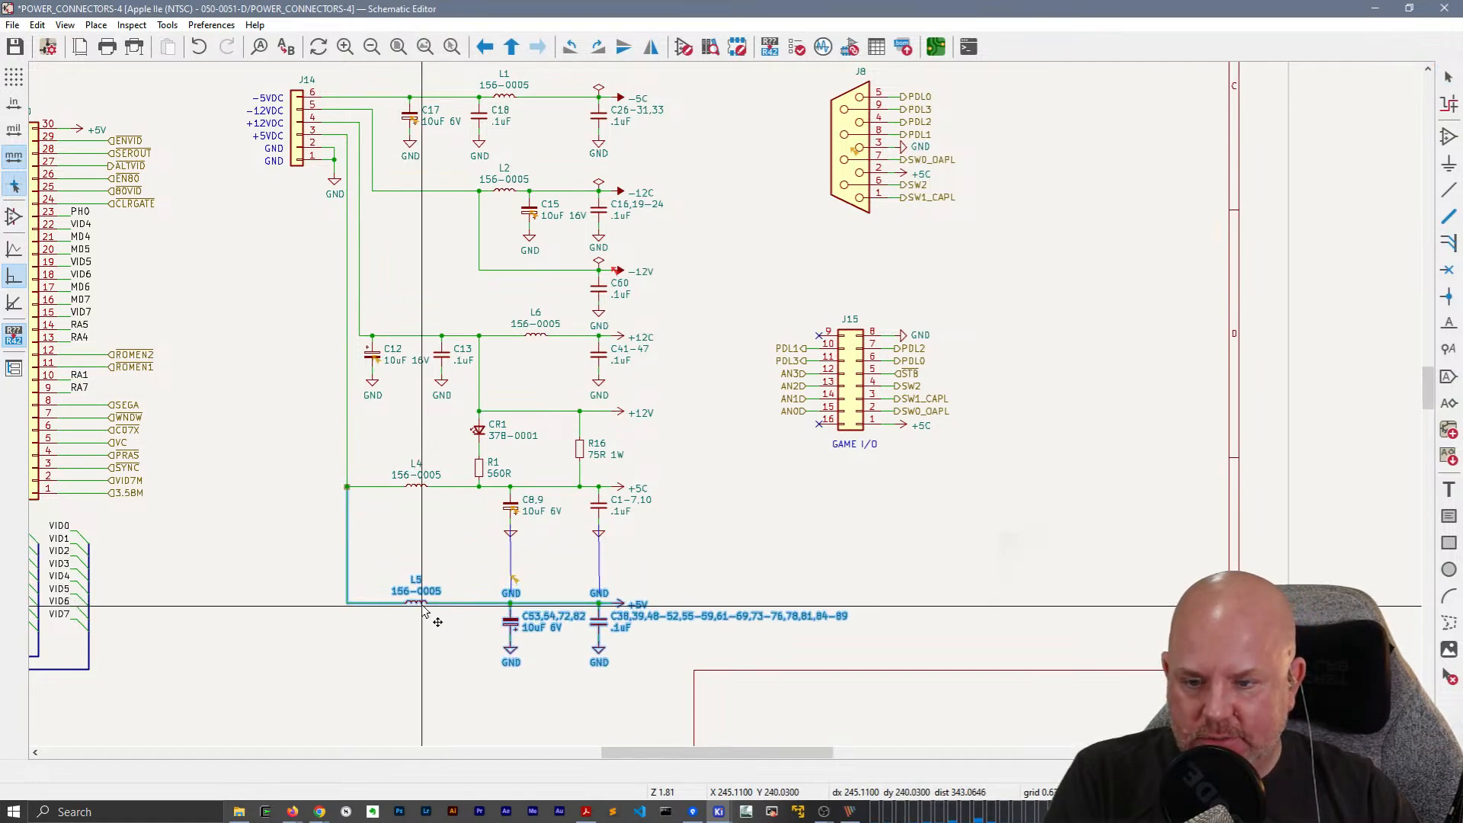
key(Escape)
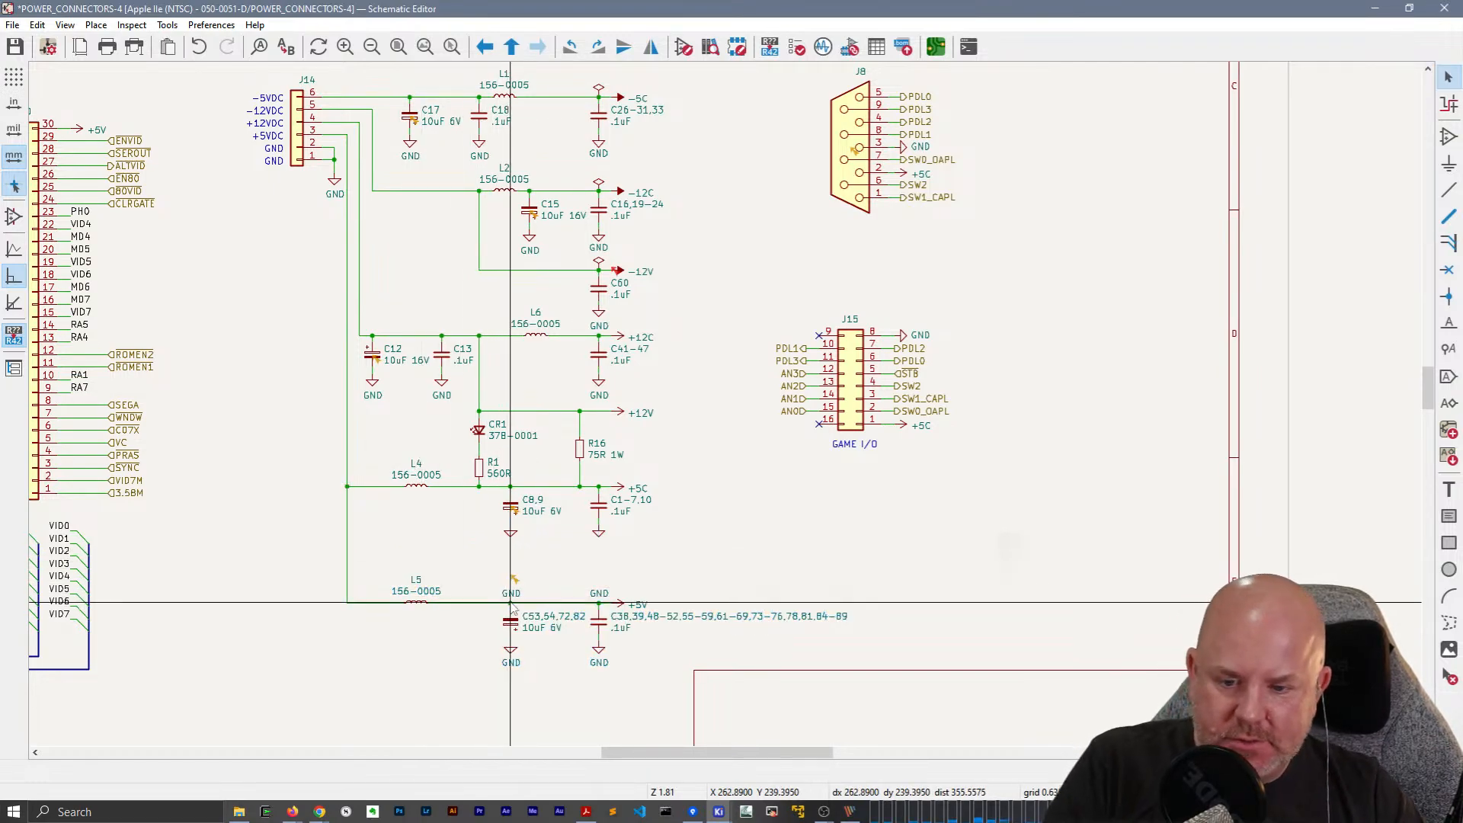
key(ctrl+z)
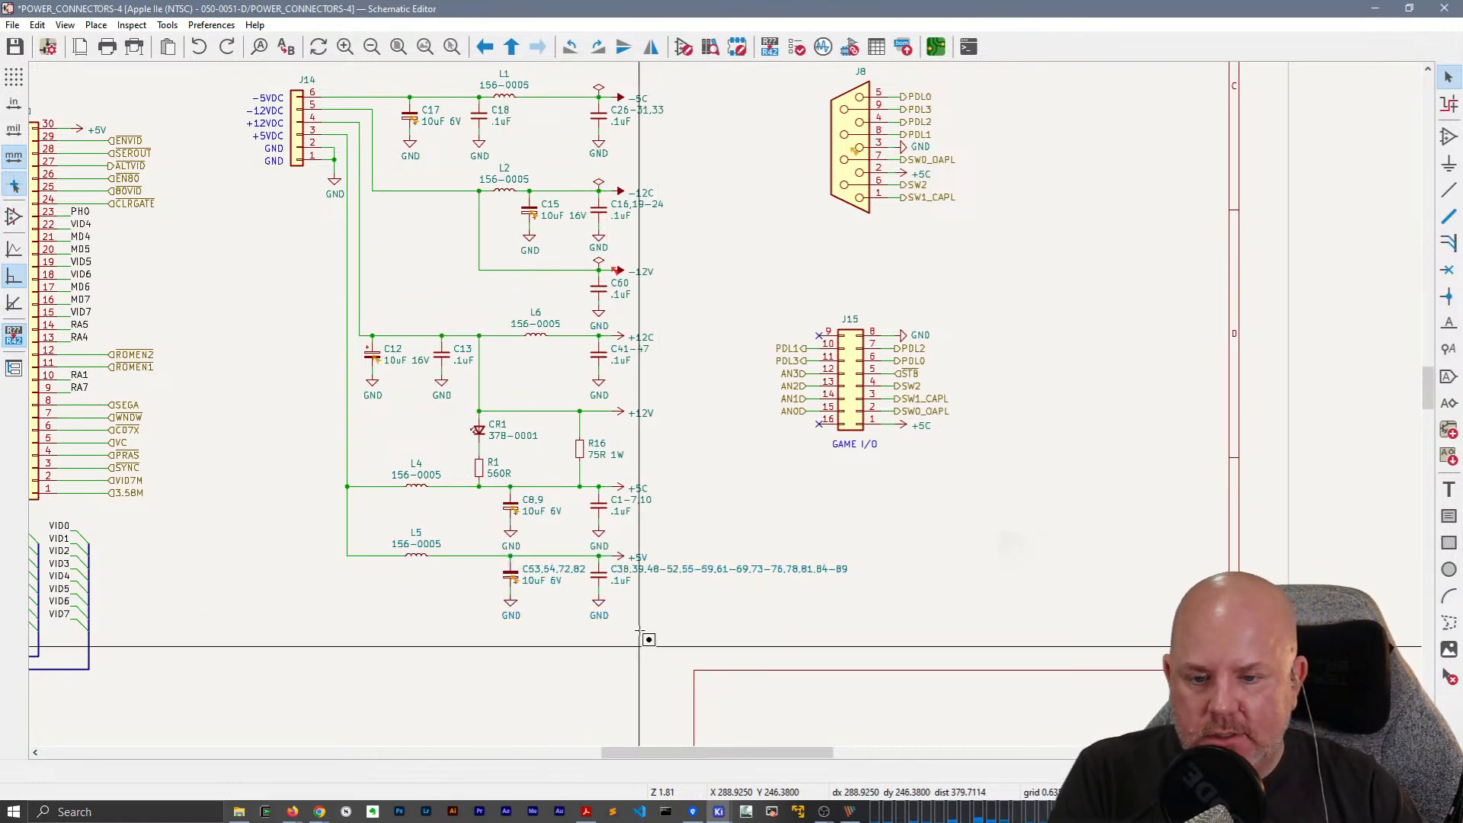
Lower the whole +5V filter row with L5, and move C8,9 and C1-7,10 with their ground symbols slightly down.
drag(638, 650, 365, 556)
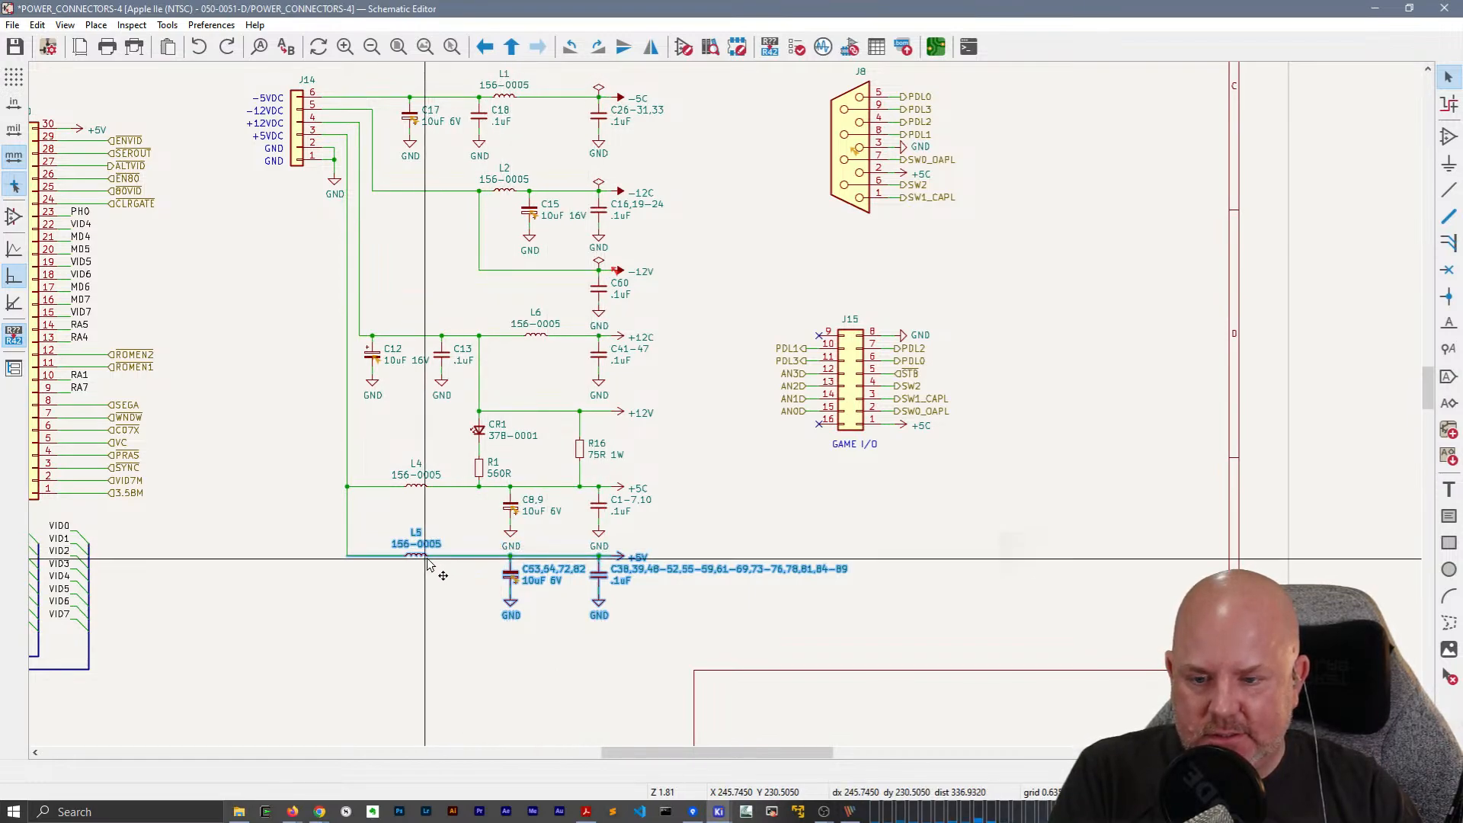
drag(453, 565, 434, 628)
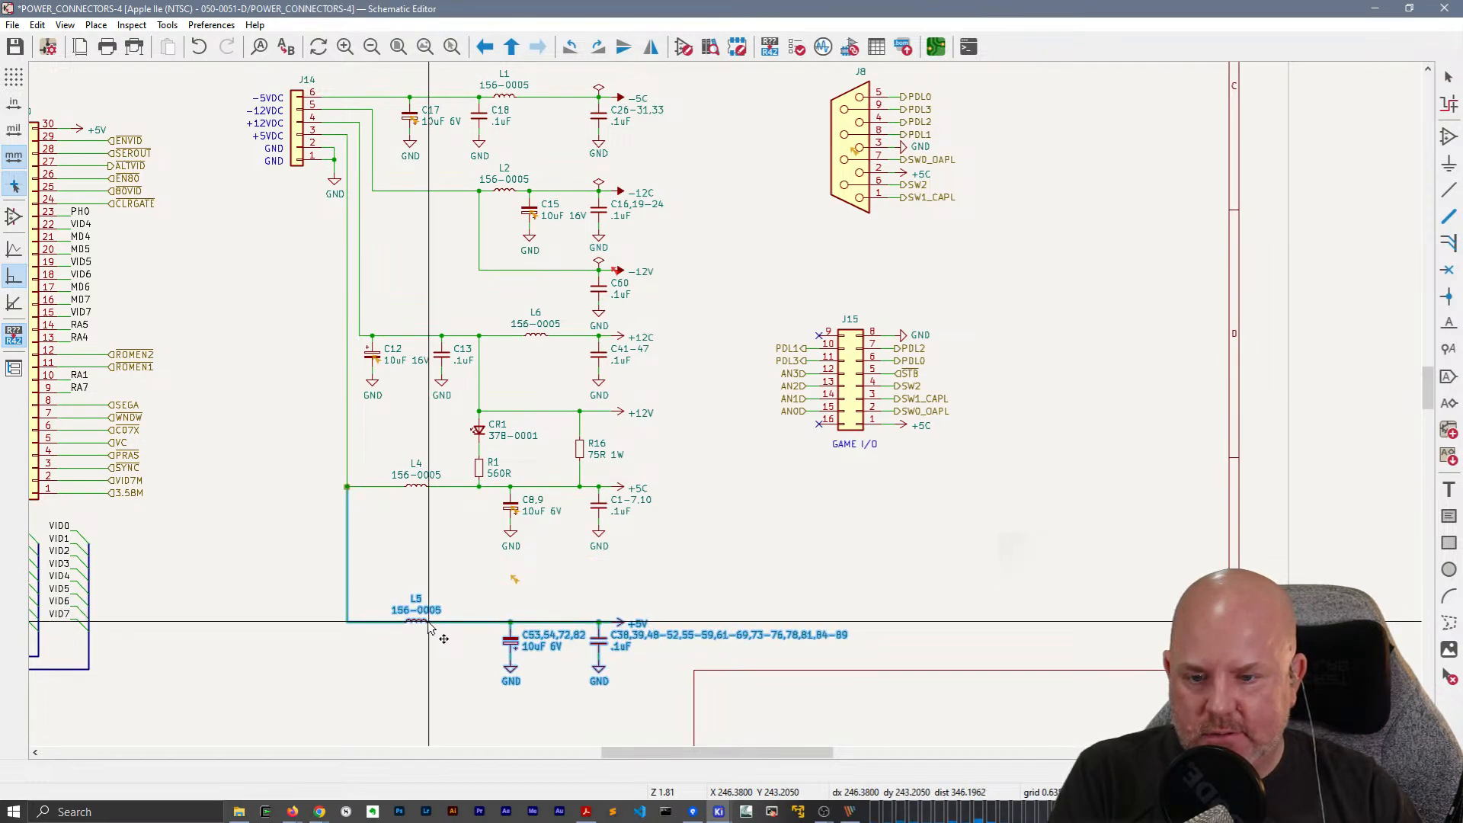
drag(668, 573, 508, 536)
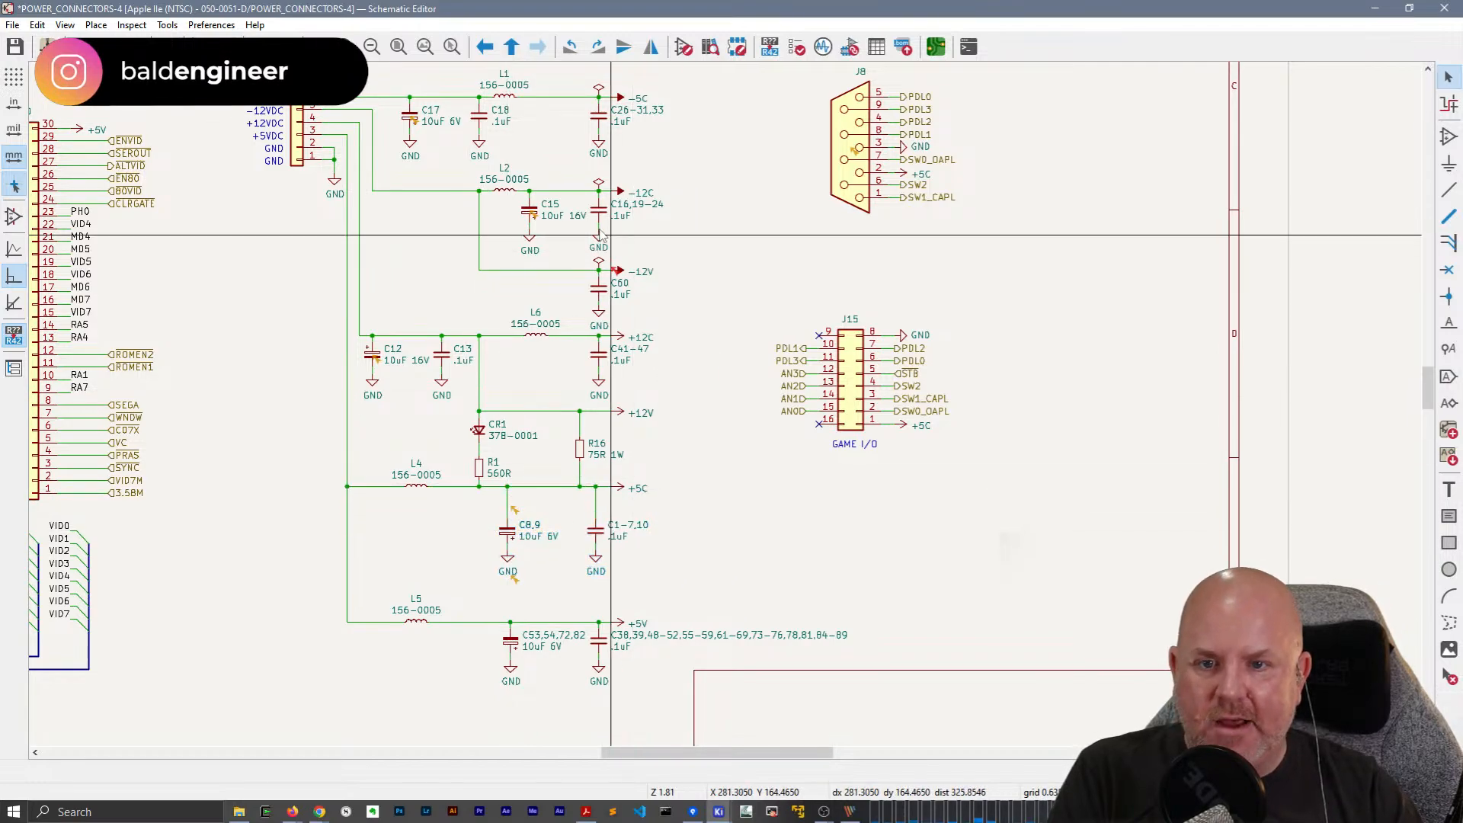
Duplicate a power flag onto the +5V rail above capacitor C38,39,48-52.
click(599, 183)
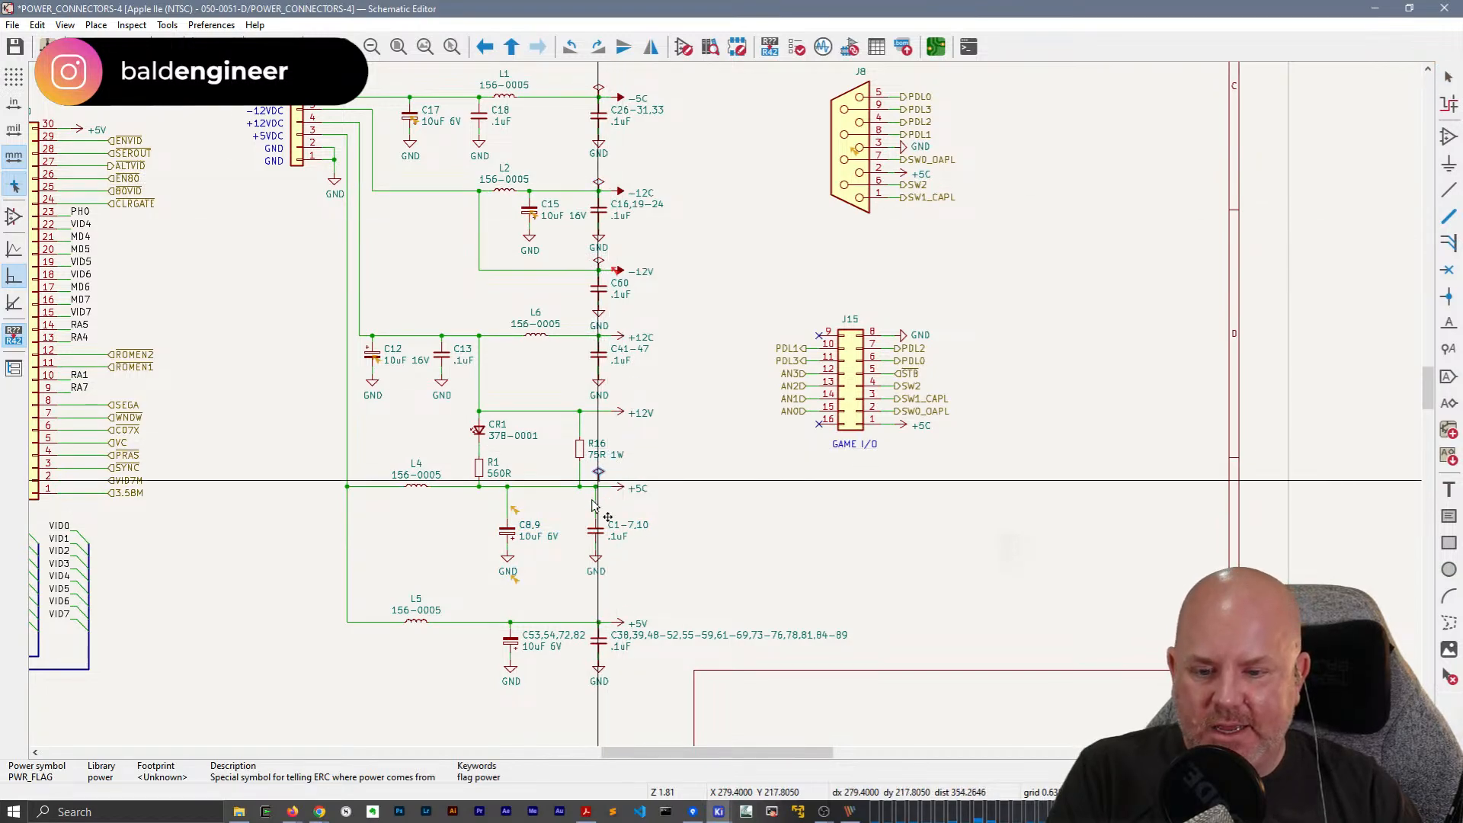
click(598, 622)
key(Escape)
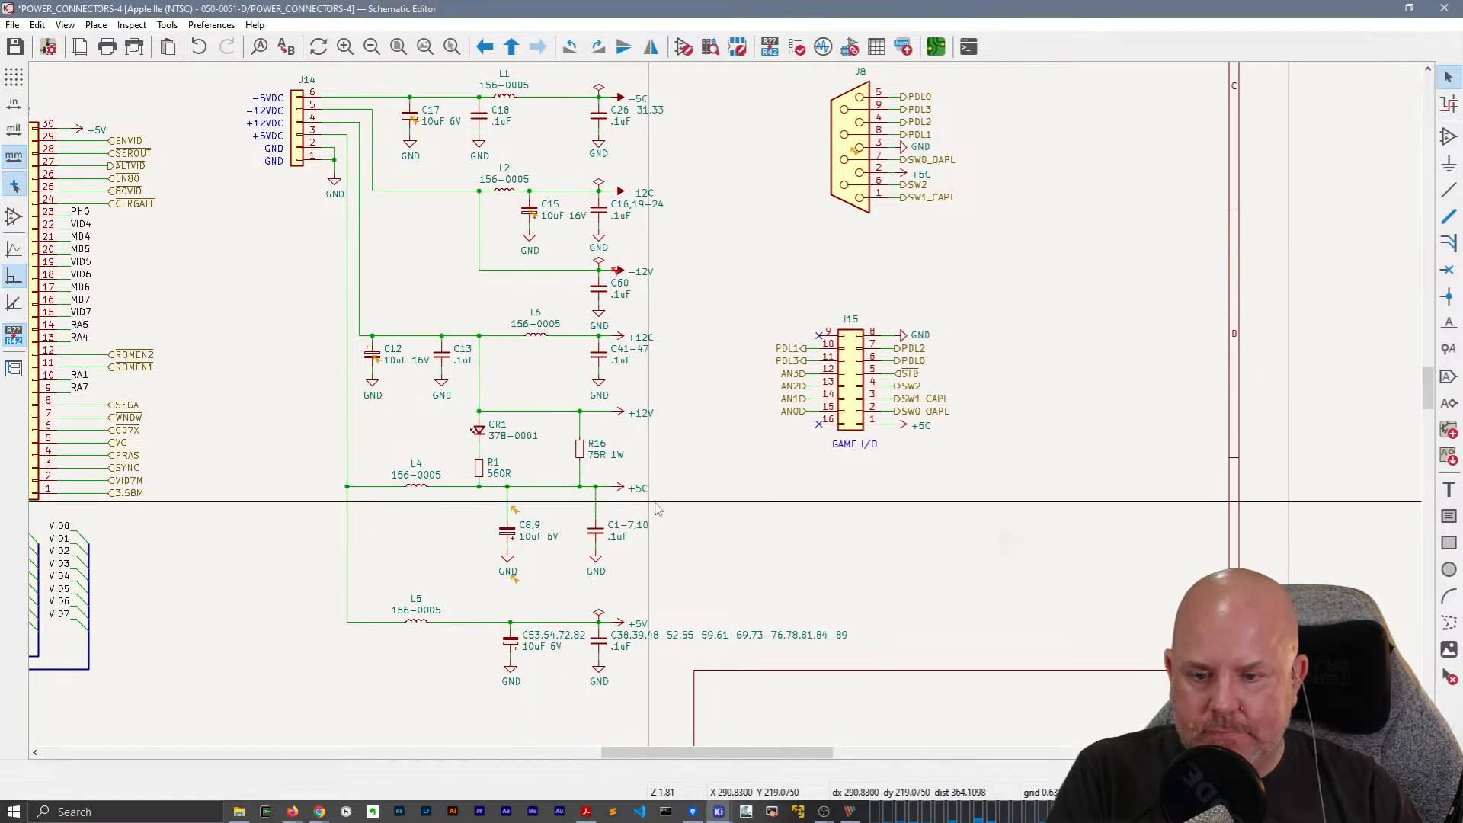
Lower the +5C wire together with L4 and its power symbol toward C8,9 and C1-7,10.
drag(656, 502, 417, 516)
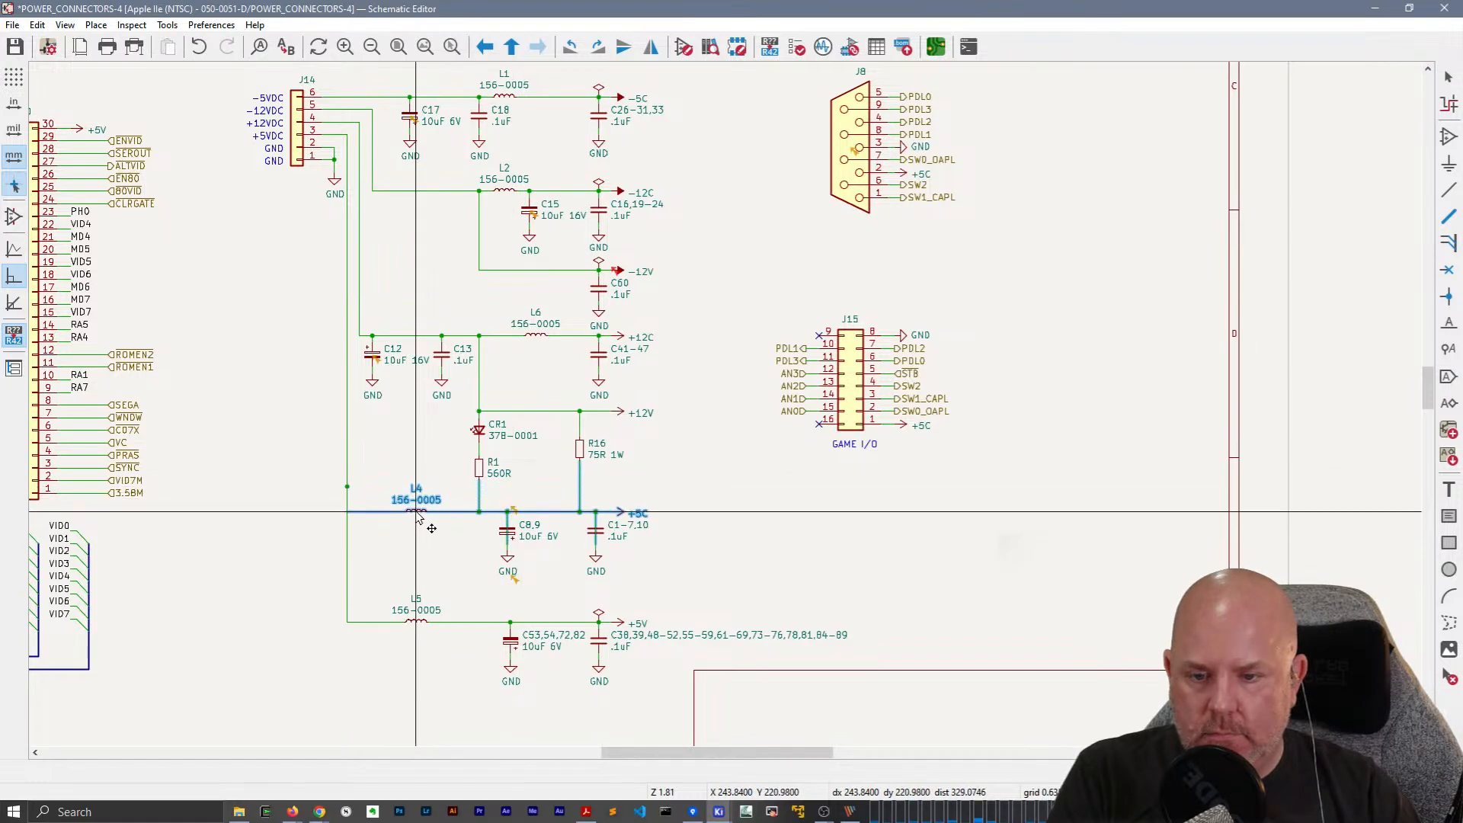
click(417, 512)
click(438, 419)
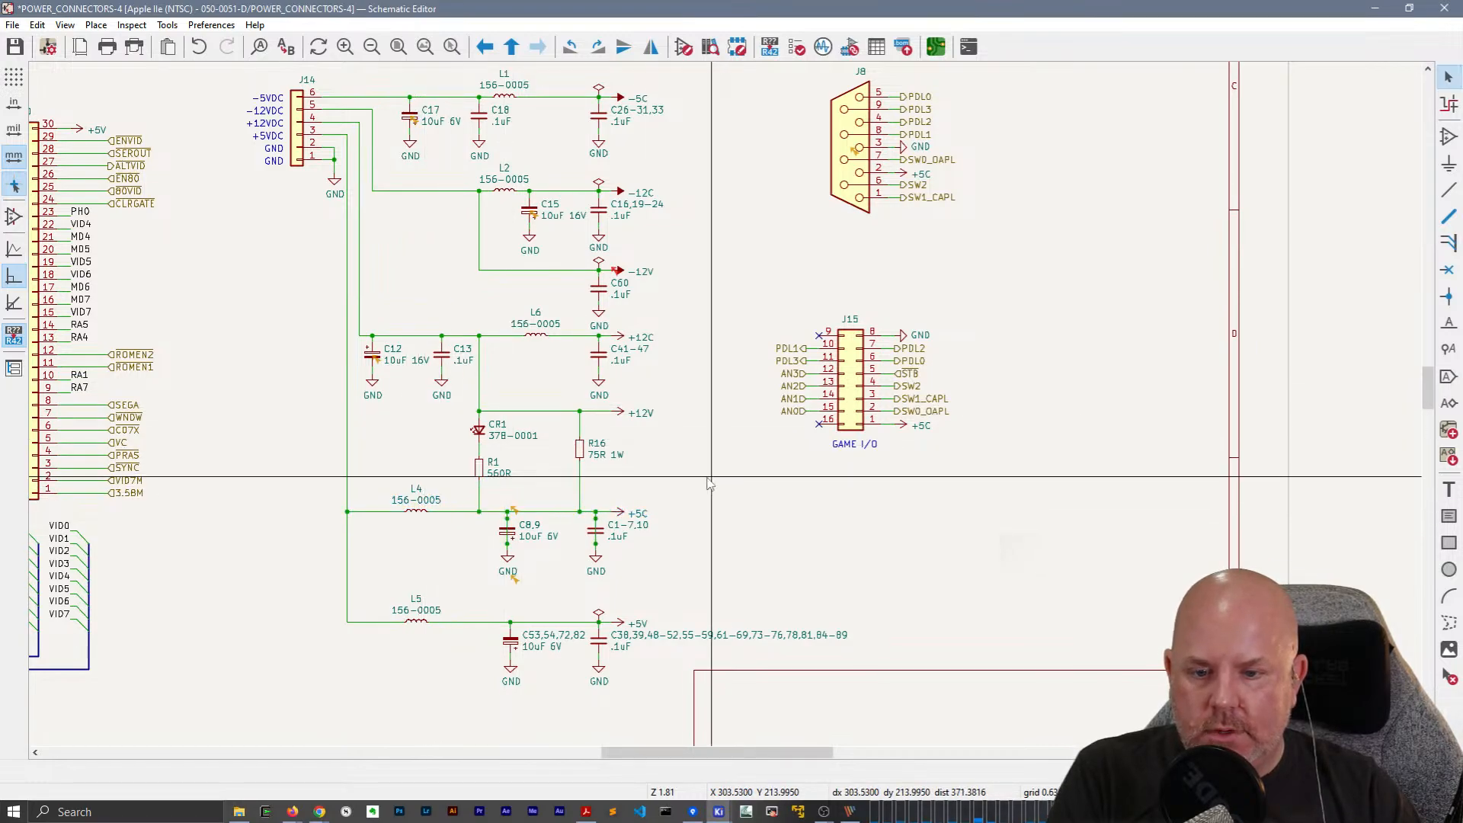
Delete the leftover wire segments running through capacitors C1-7,10 and C8,9.
scroll(608, 539, up, 5)
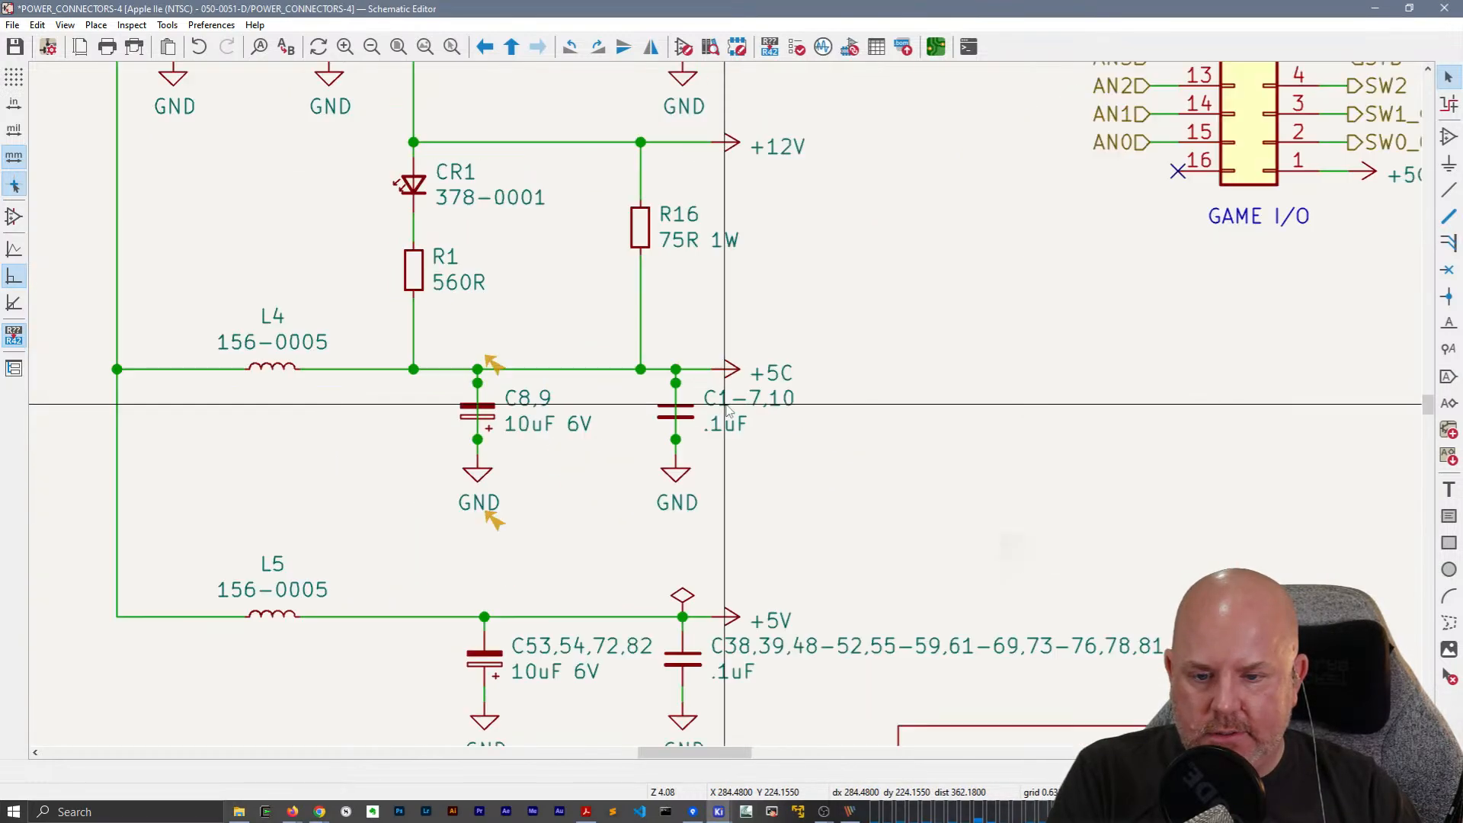
click(655, 421)
key(Escape)
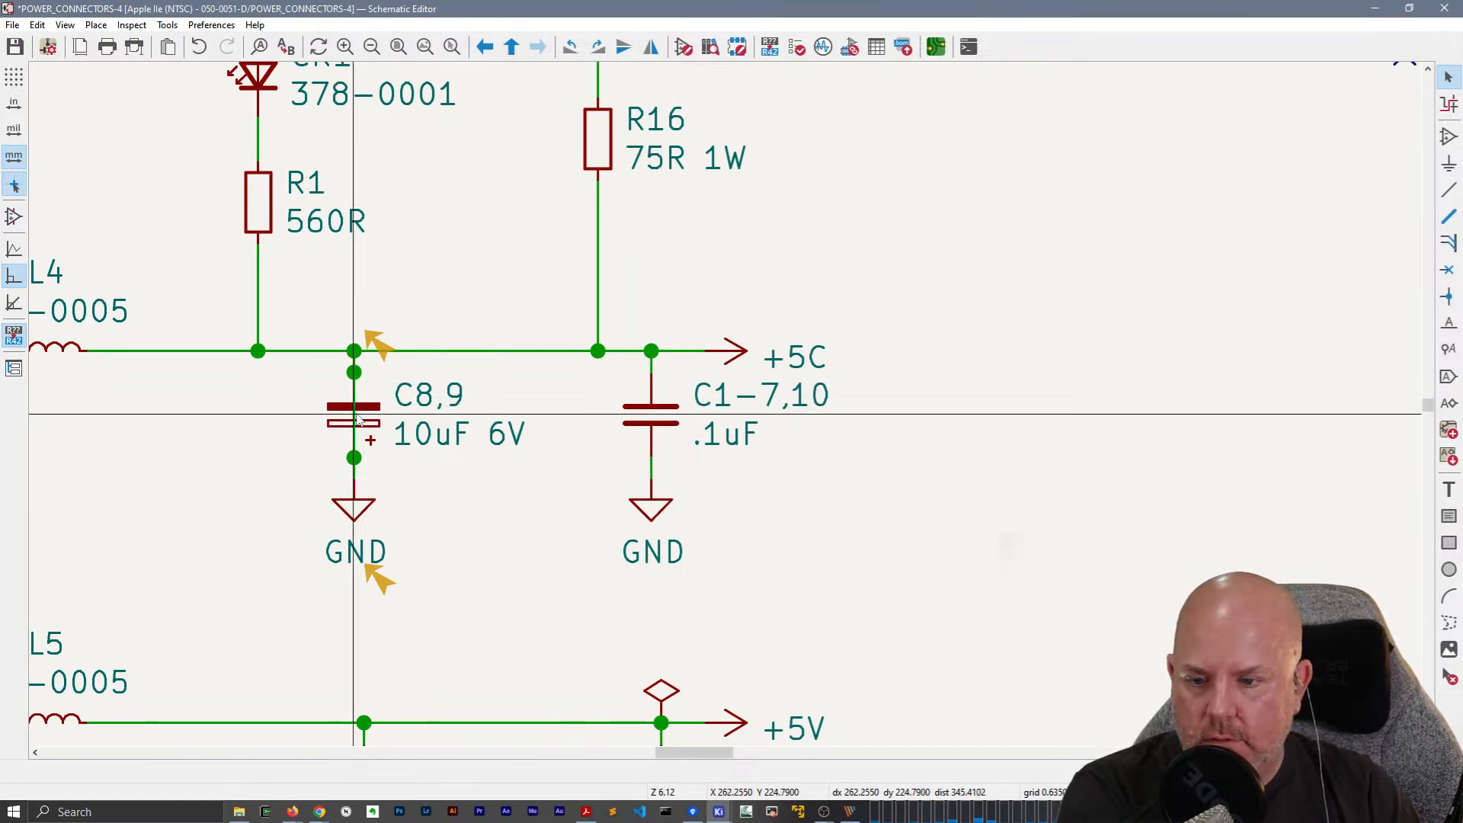
scroll(378, 430, down, 3)
middle_drag(828, 511, 587, 538)
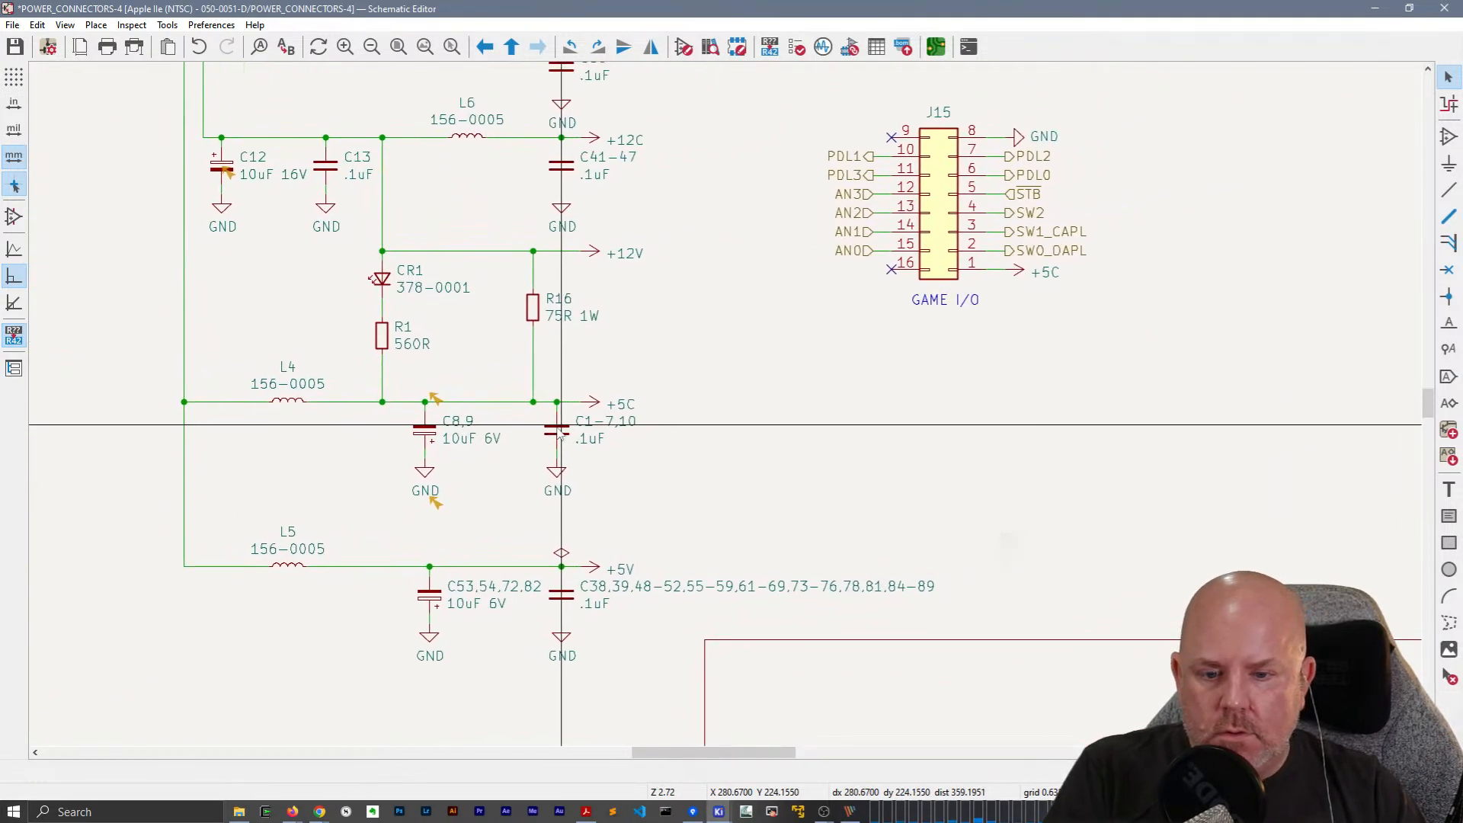
Duplicate the +5V power flag onto the +5C rail above C1-7,10.
click(556, 556)
key(ctrl+d)
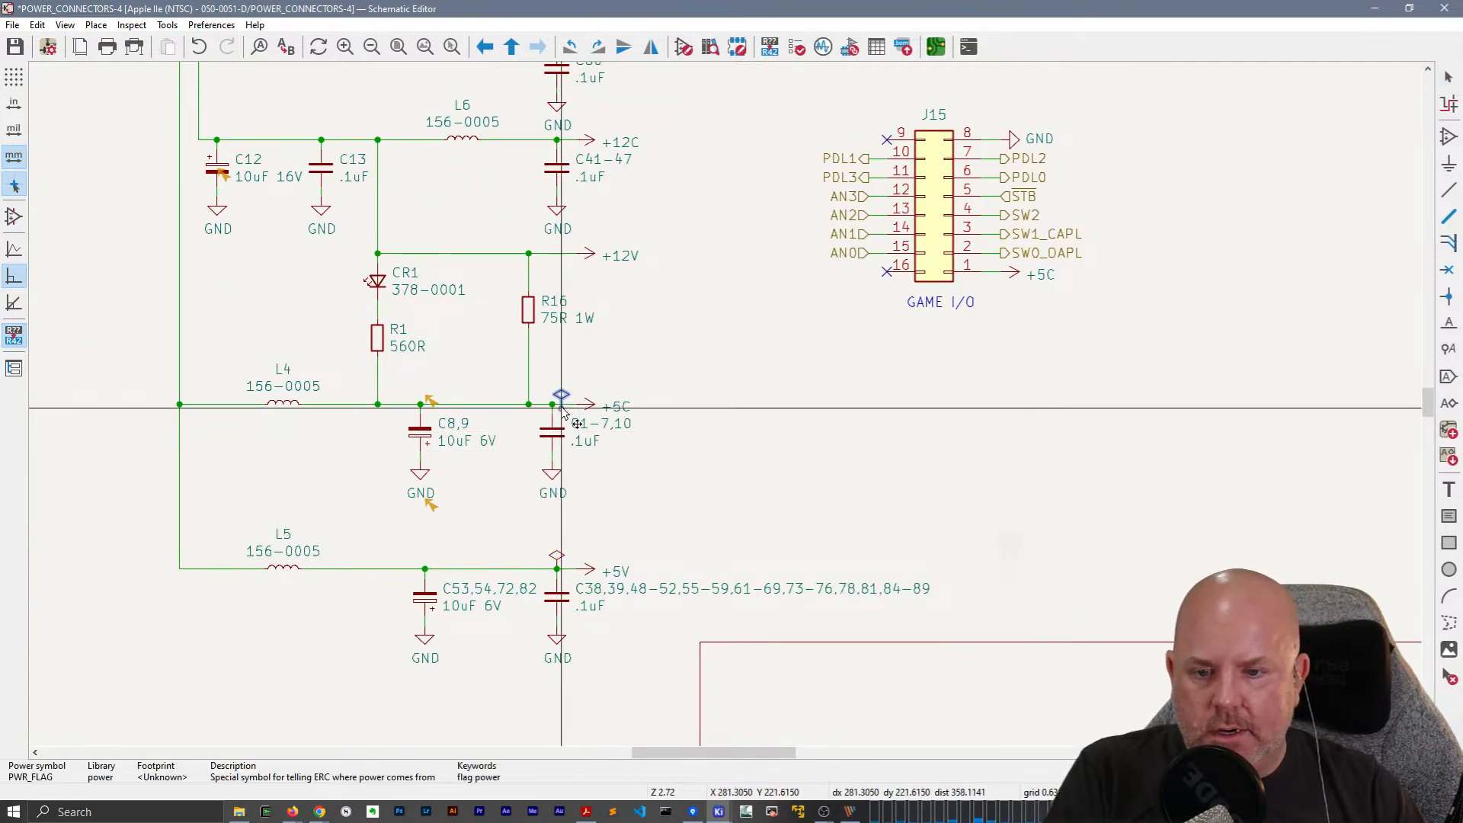
click(553, 404)
key(Escape)
Lower the +12V wire and its power symbol together with CR1, R1 and R16 toward the +5C rail.
middle_drag(679, 254, 702, 336)
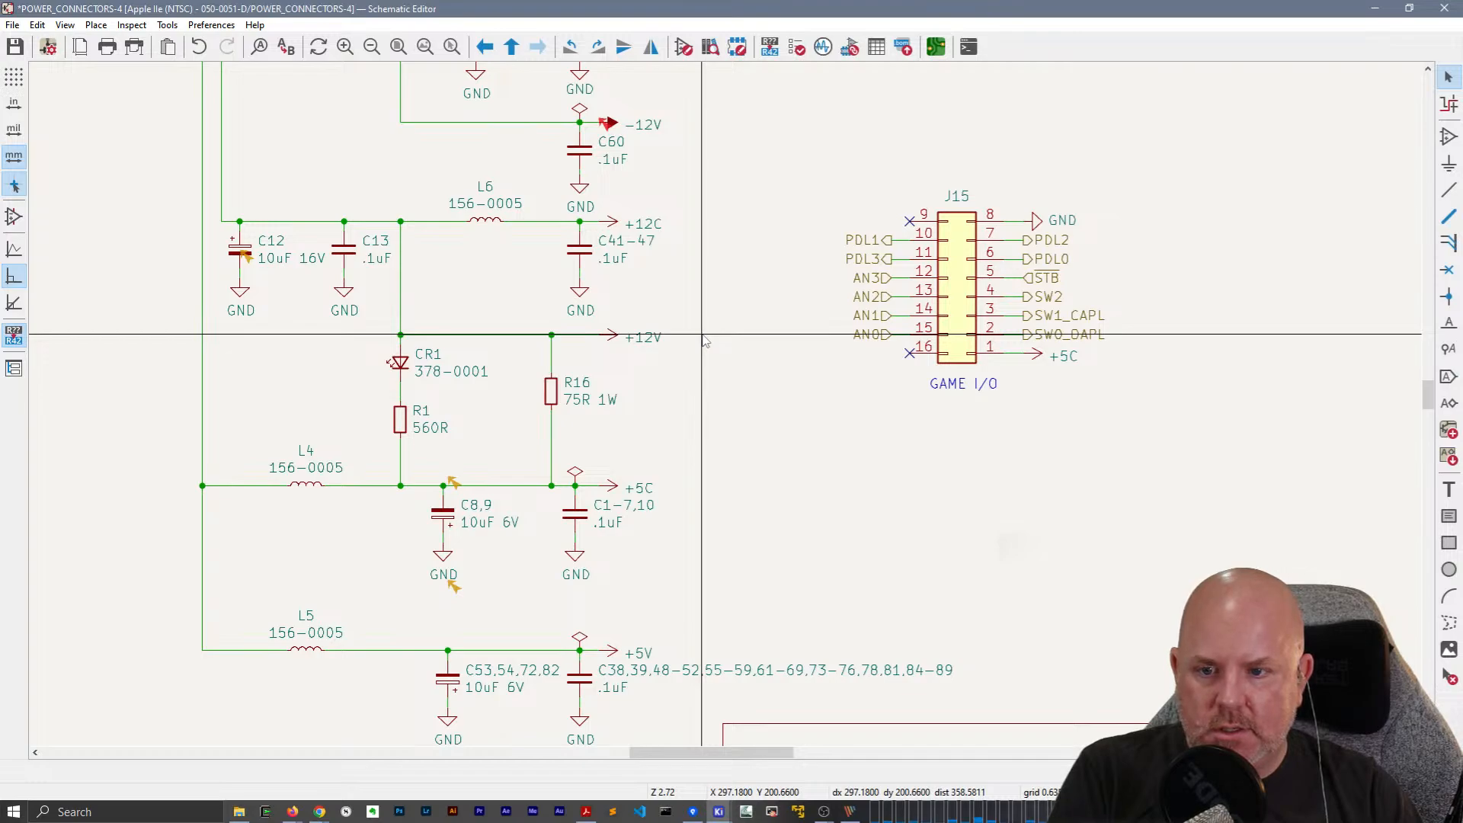
drag(551, 391, 400, 391)
click(468, 335)
drag(549, 334, 604, 363)
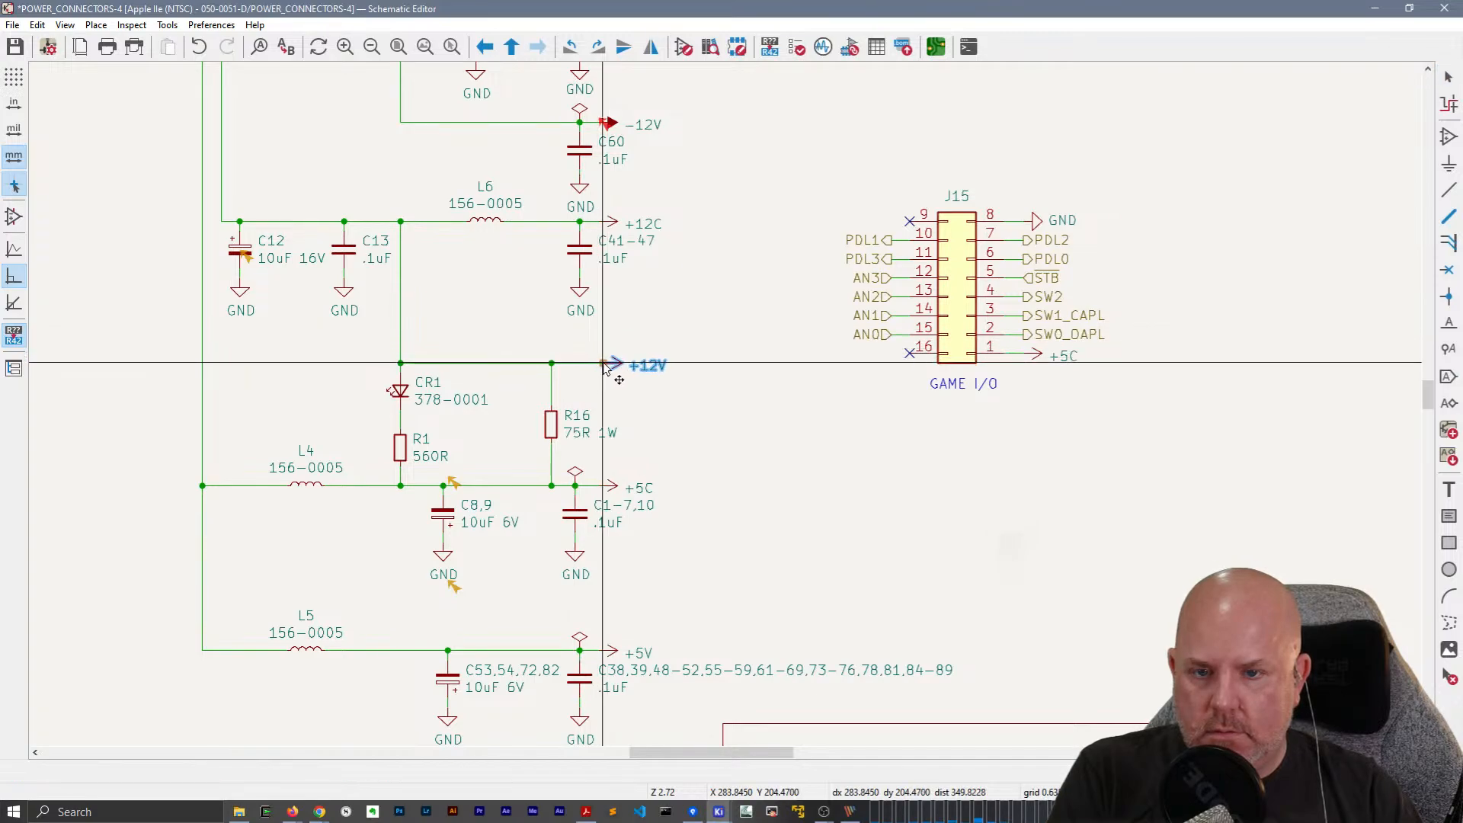
click(683, 334)
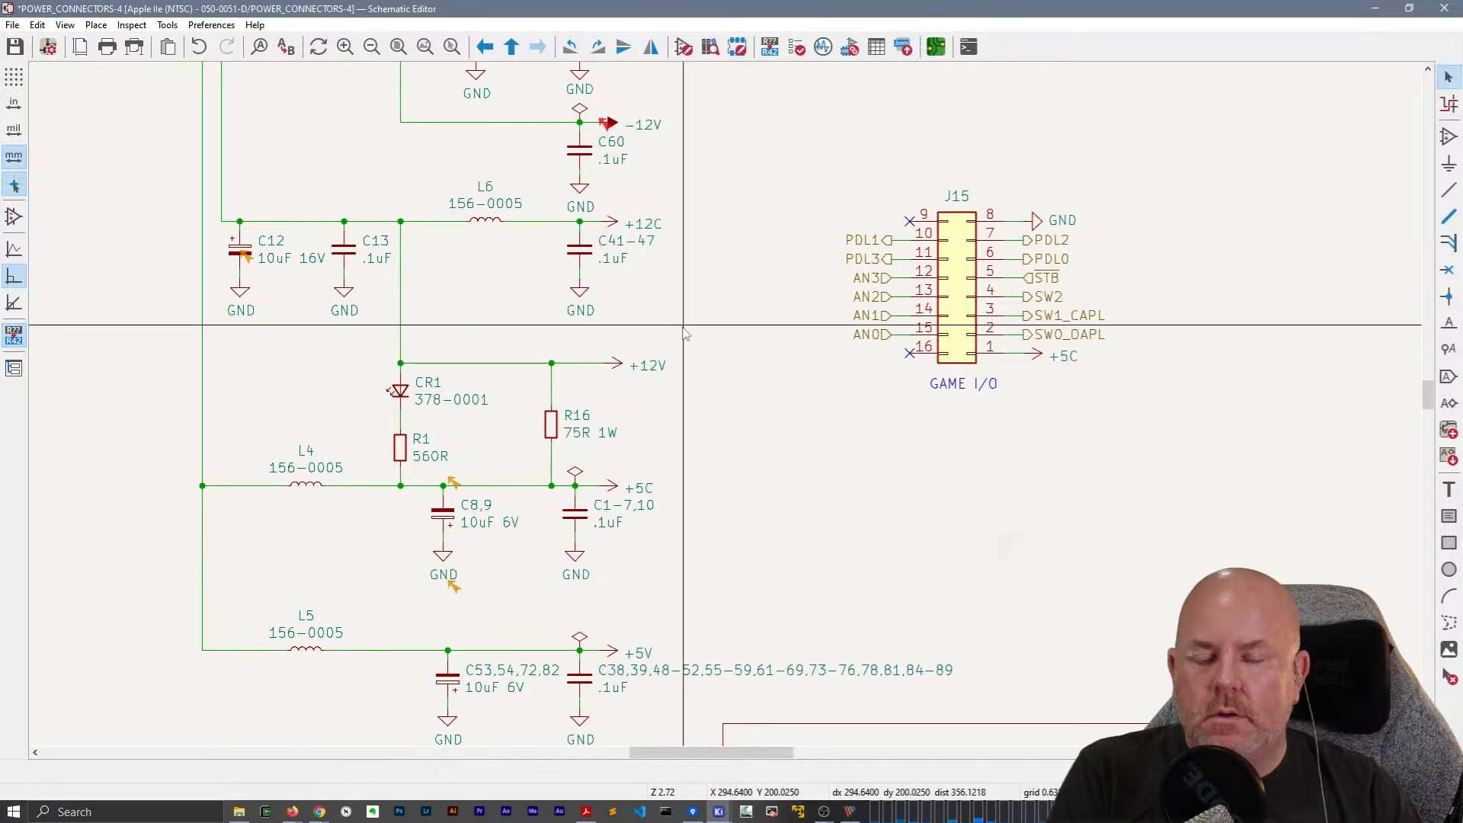
Copy the +5C power flag onto the +12V wire above R16.
click(578, 468)
key(ctrl+c)
key(ctrl+v)
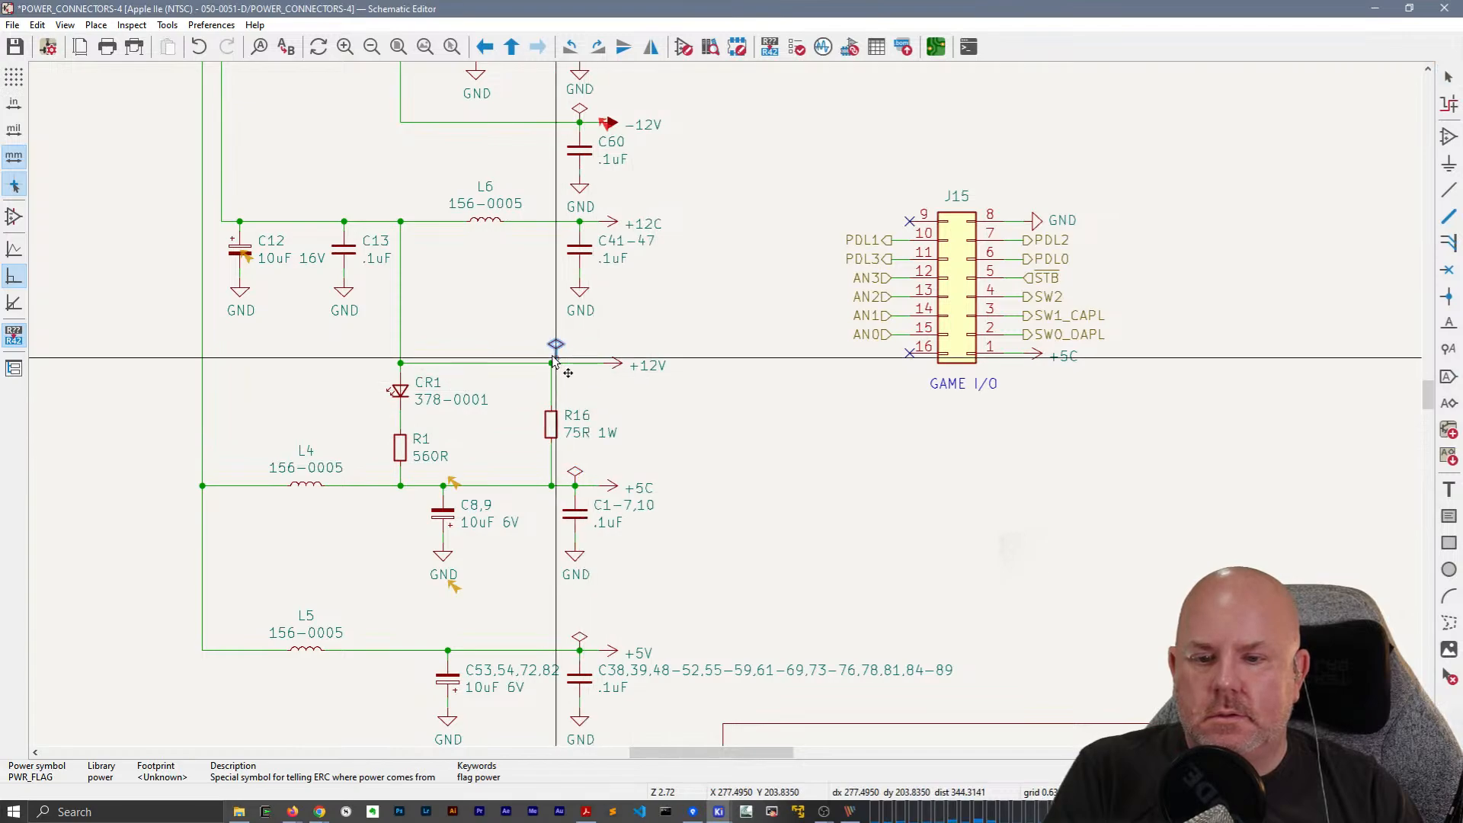
click(549, 361)
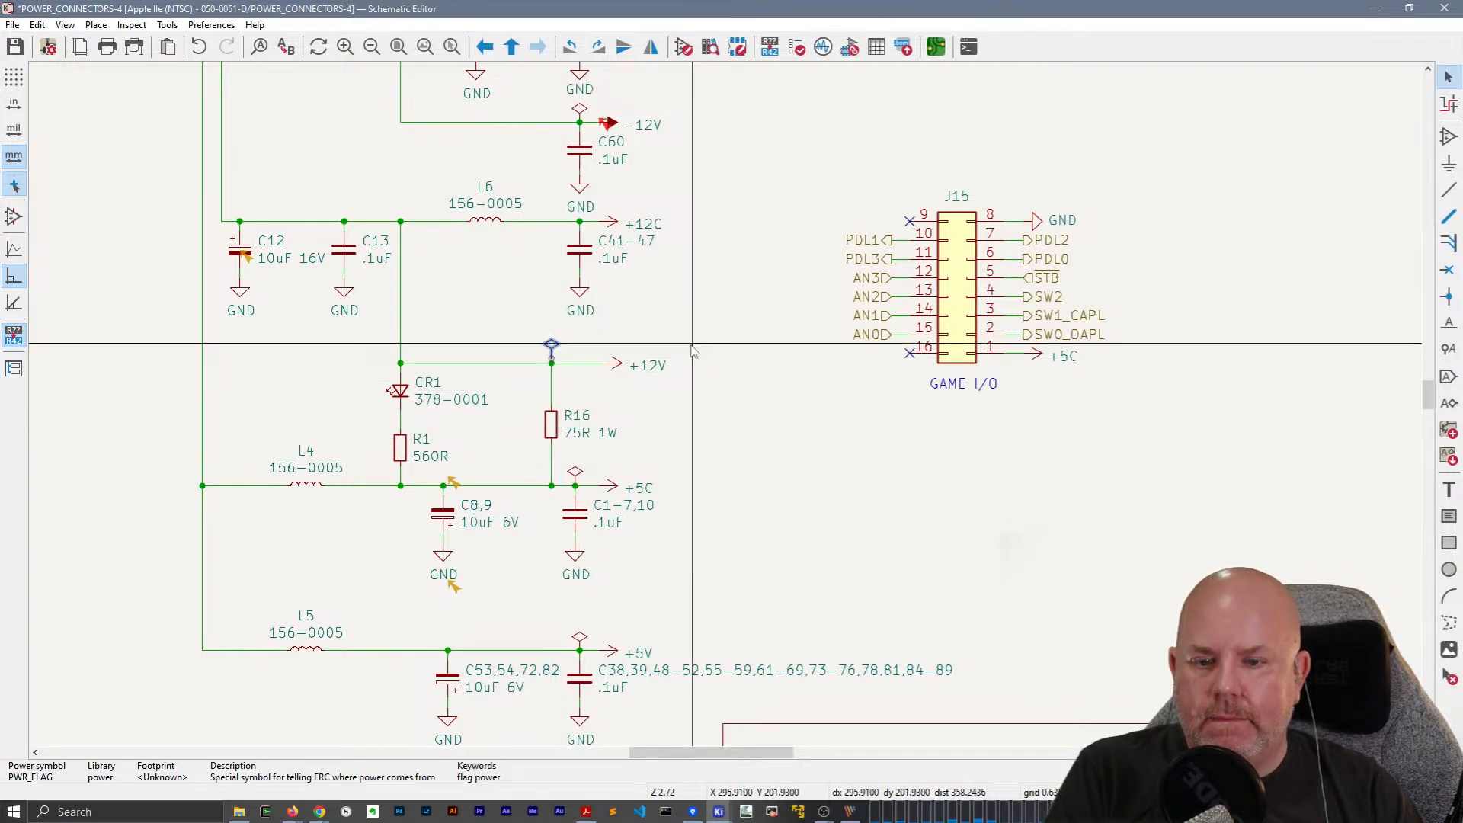
Lower the entire +12C row, including C41-47, L6, C12 and C13, toward the +12V wire and keep its wire straight.
scroll(732, 343, up, 3)
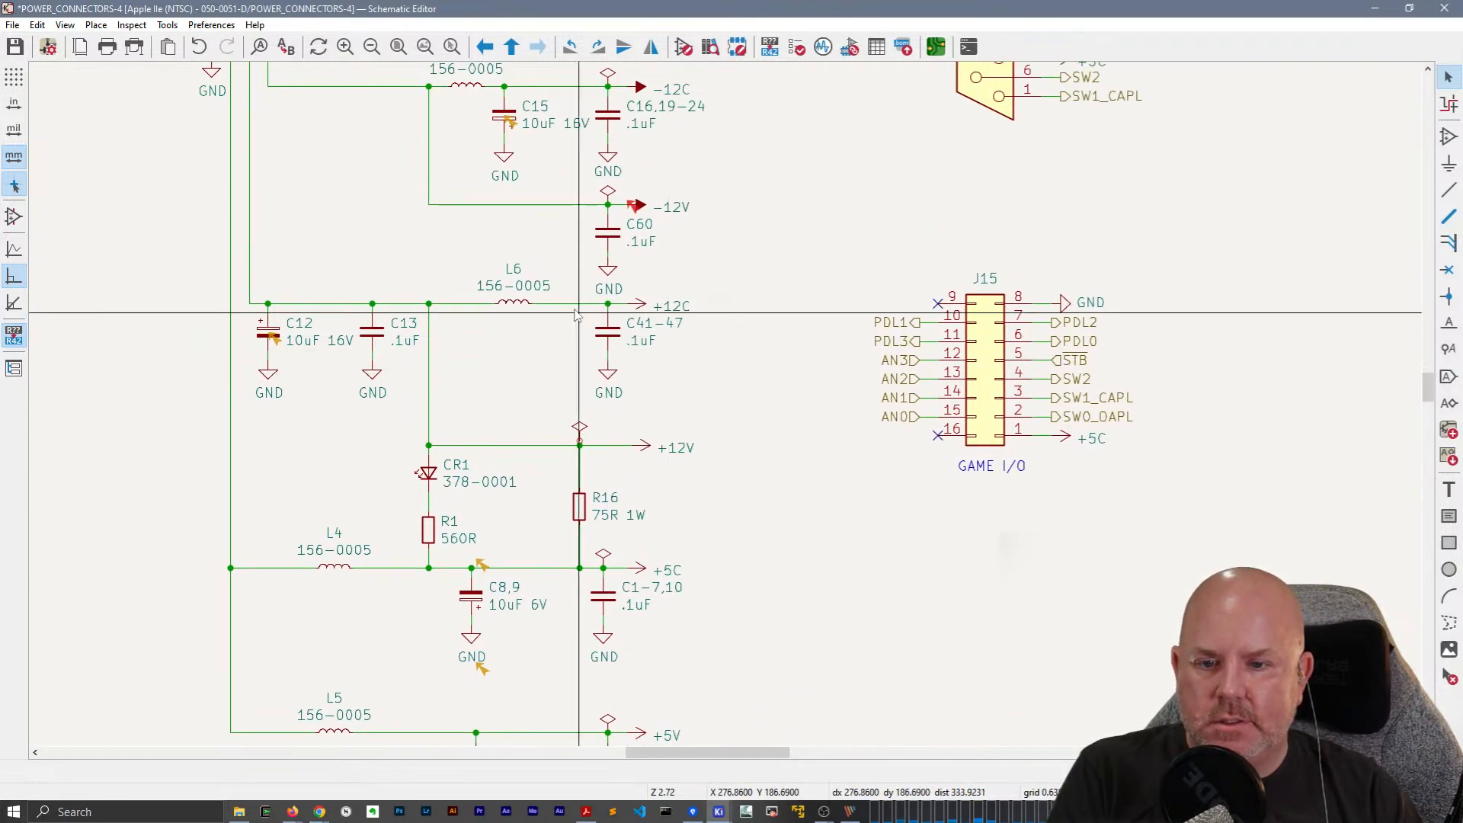
drag(577, 356, 495, 275)
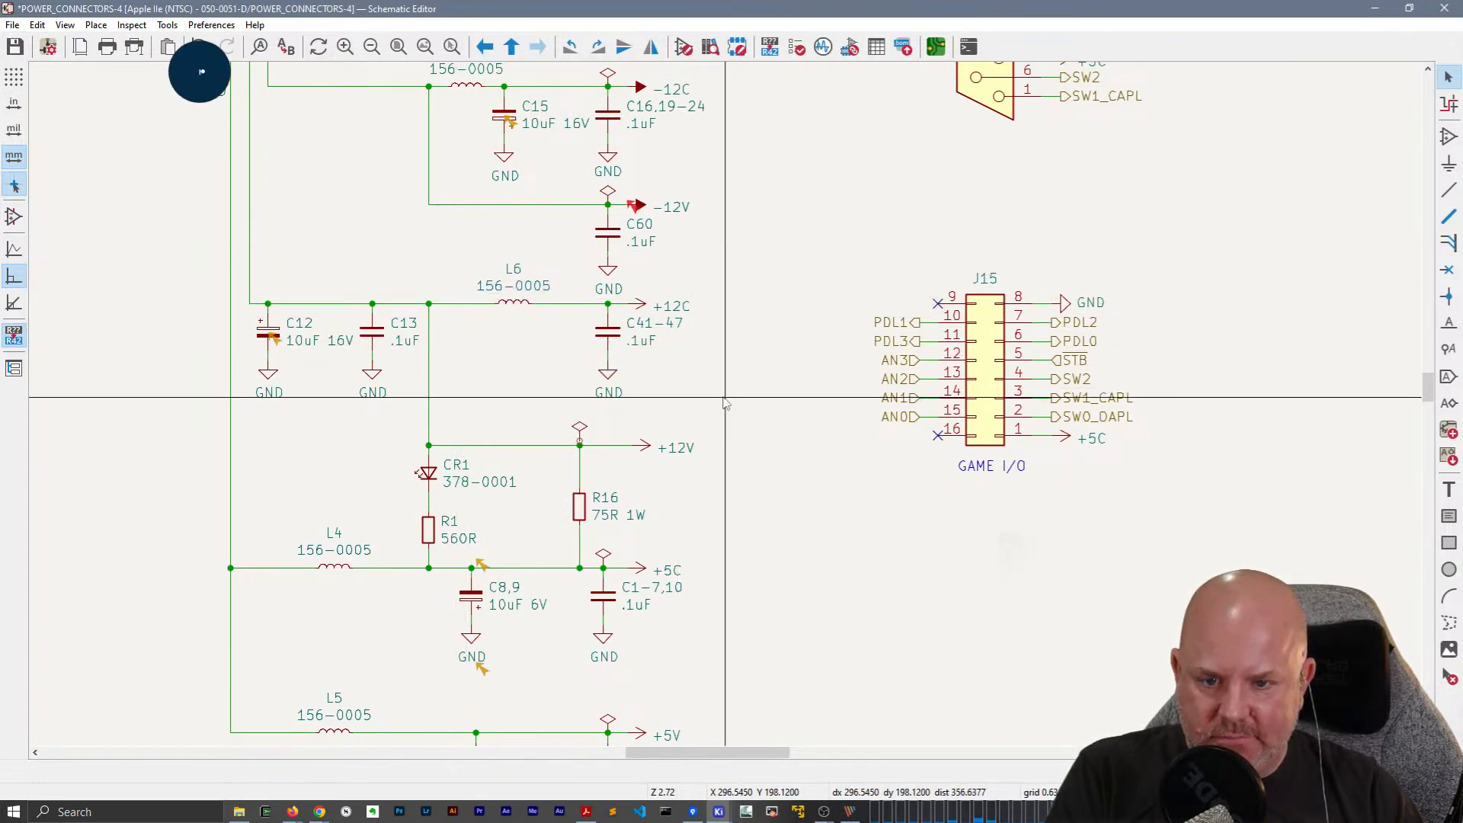
drag(723, 397, 610, 366)
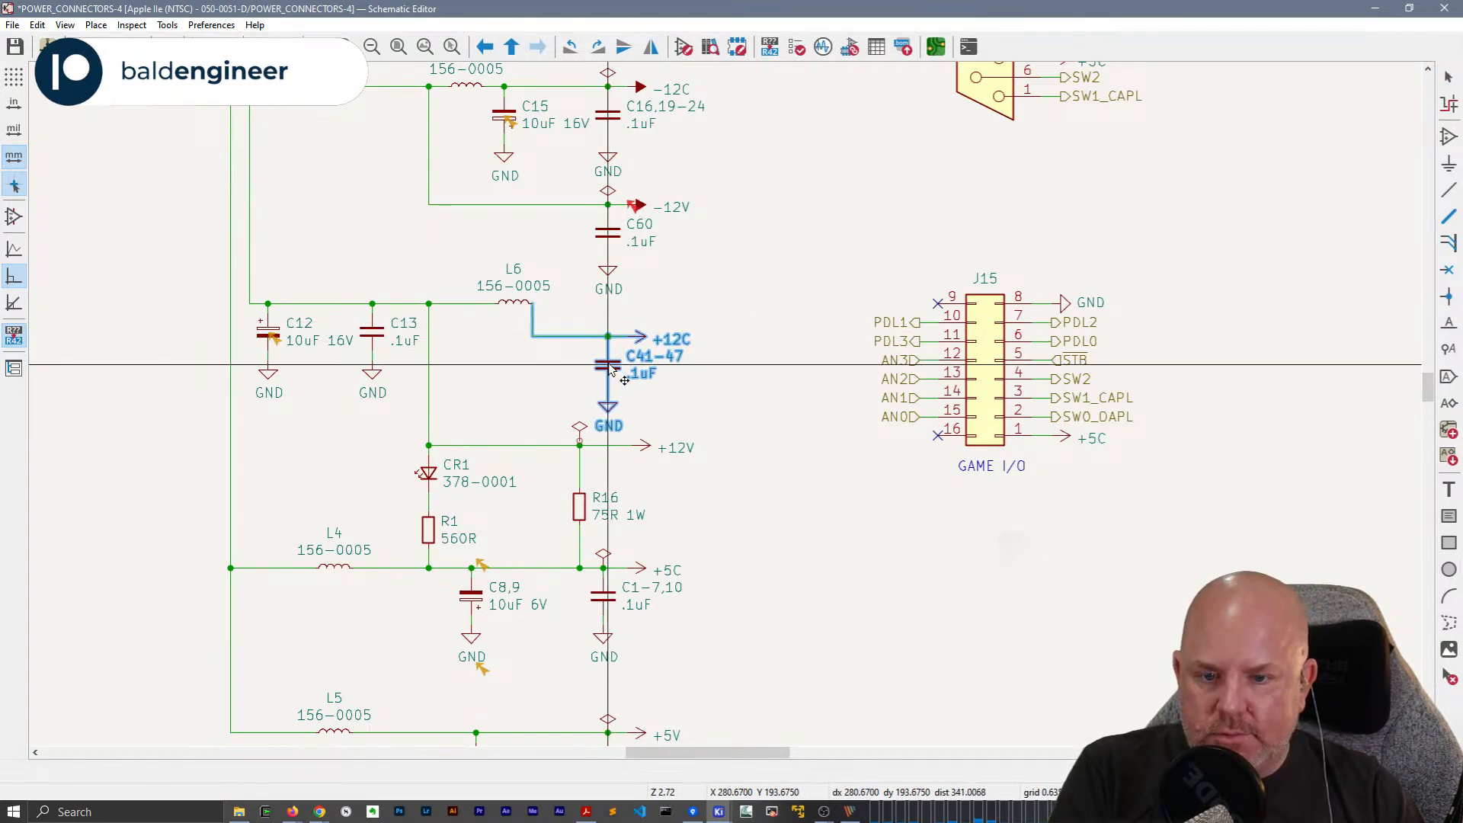
click(691, 399)
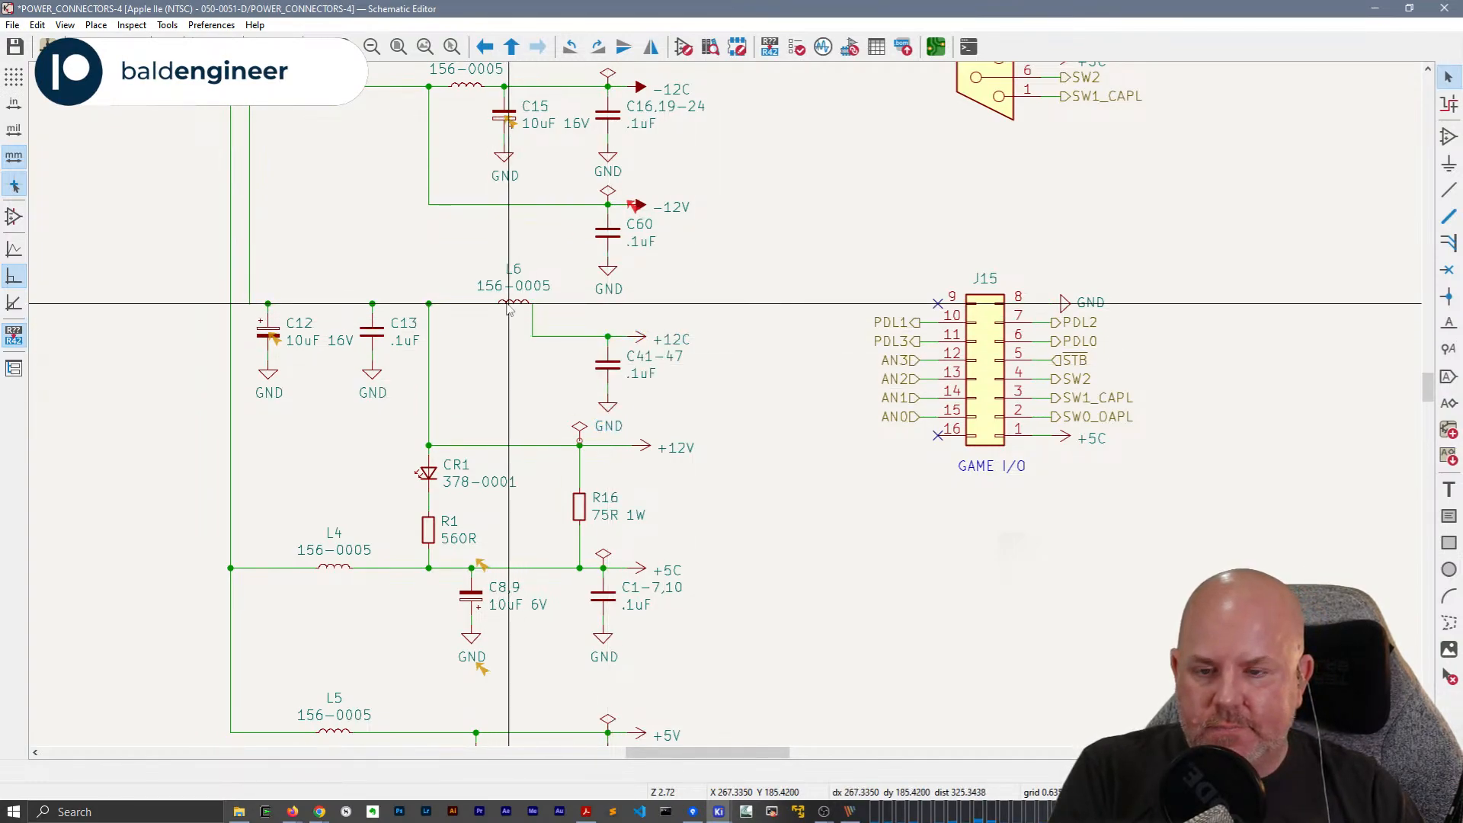
drag(512, 304, 504, 336)
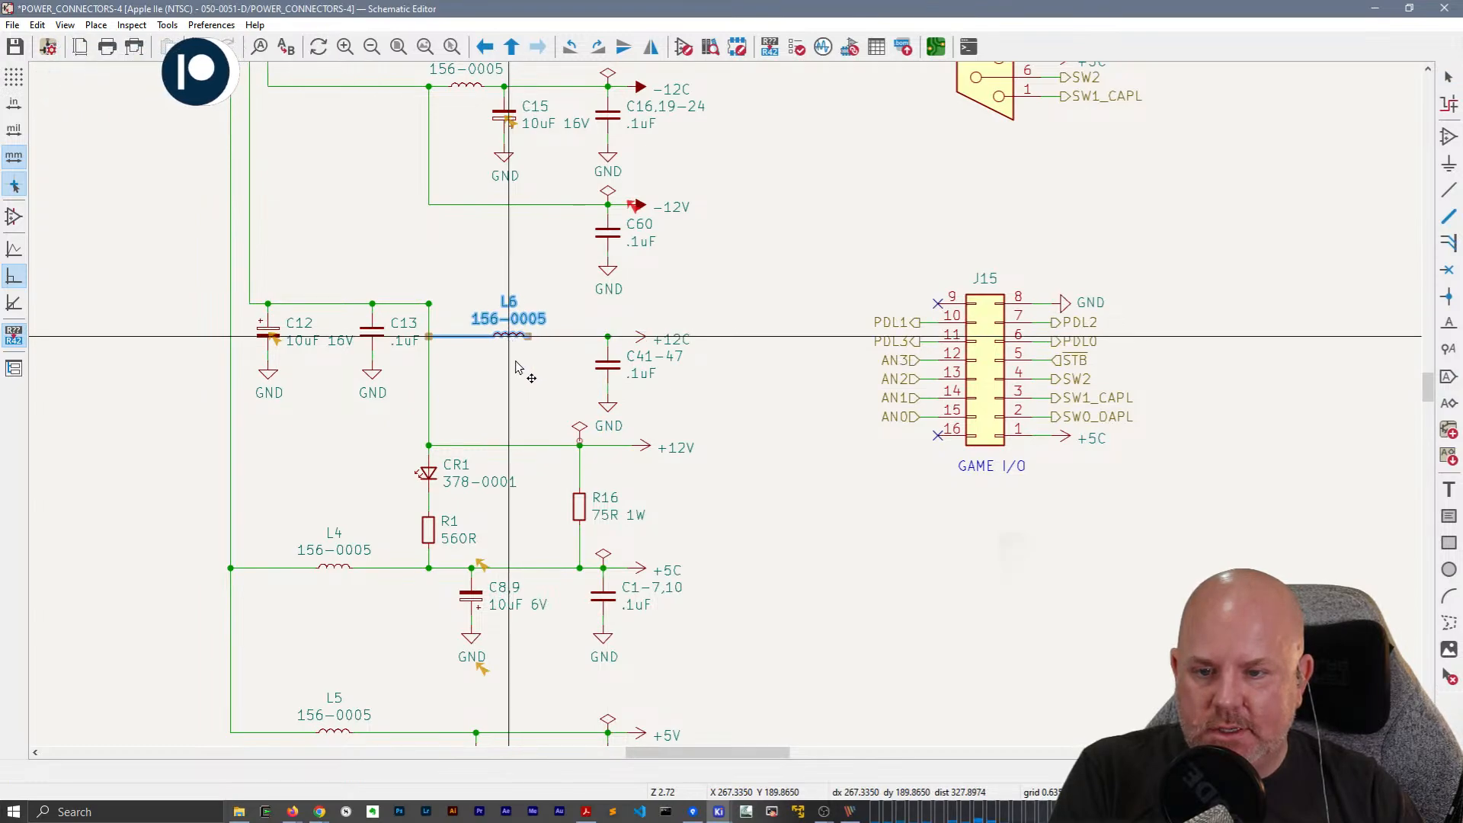
drag(404, 413, 268, 330)
click(268, 337)
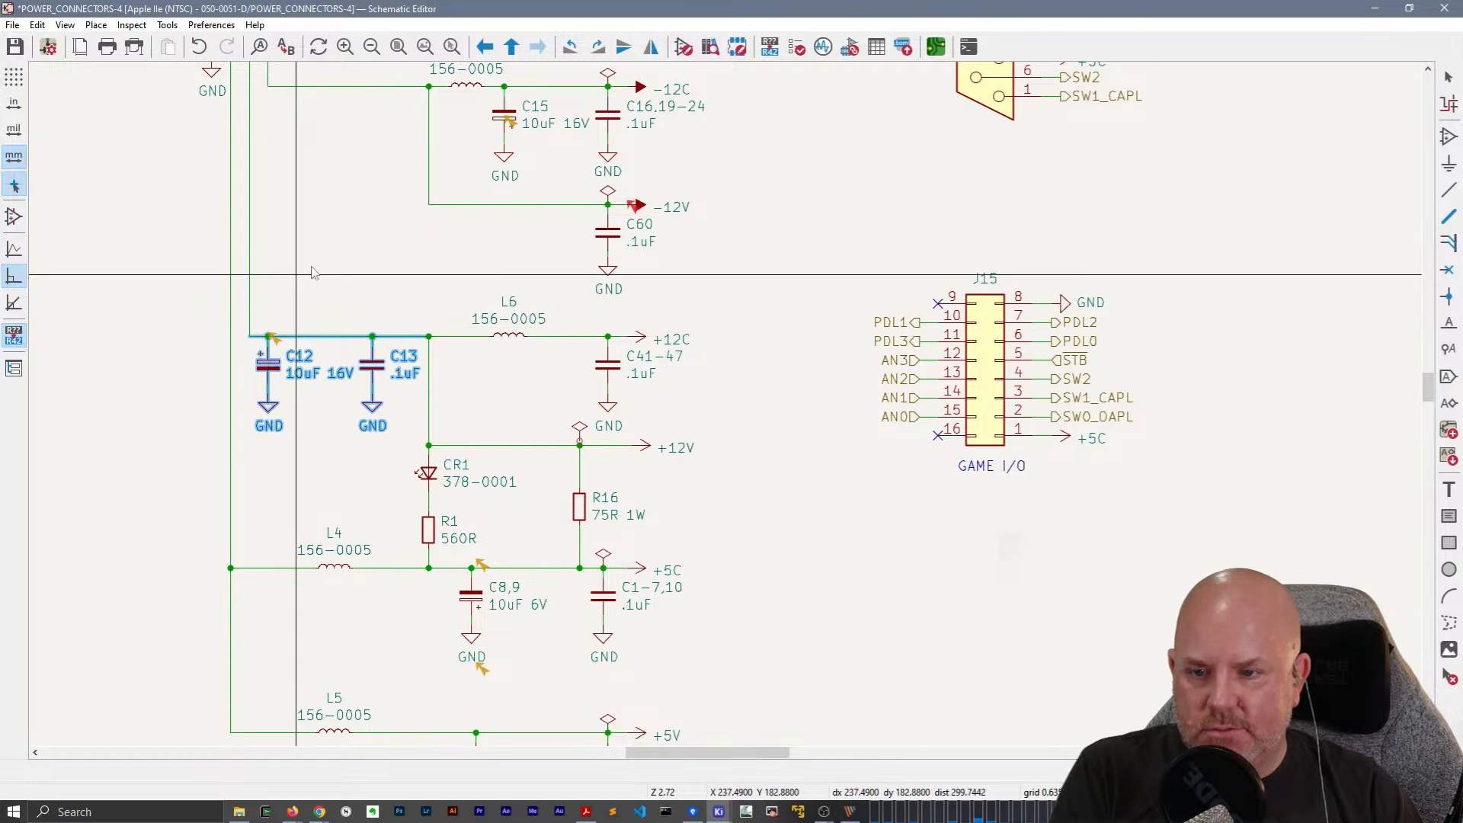
click(297, 274)
Duplicate the -12V power flag onto the +12C rail above C41-47.
click(609, 195)
key(ctrl+d)
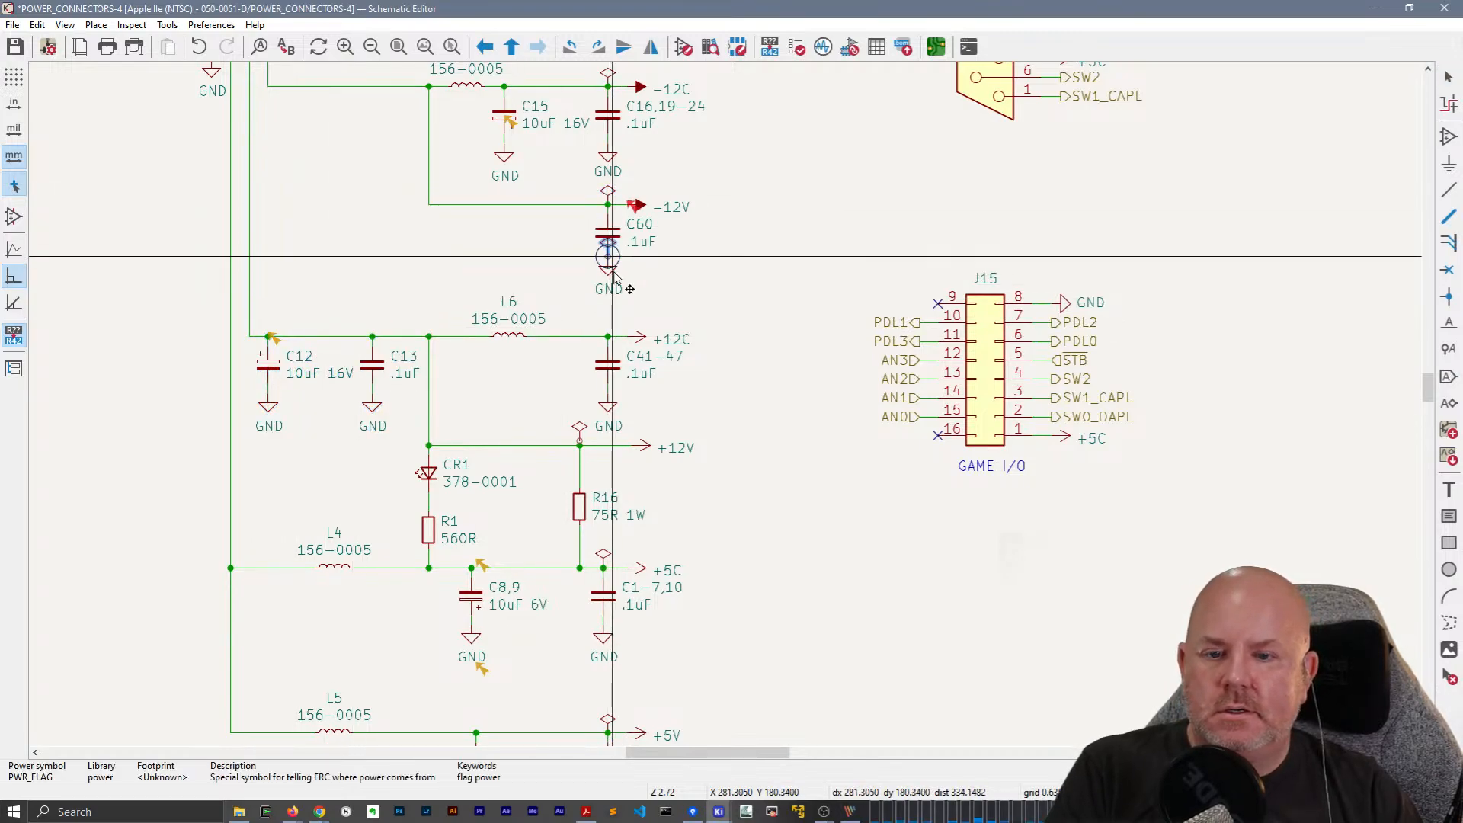
click(609, 329)
click(705, 283)
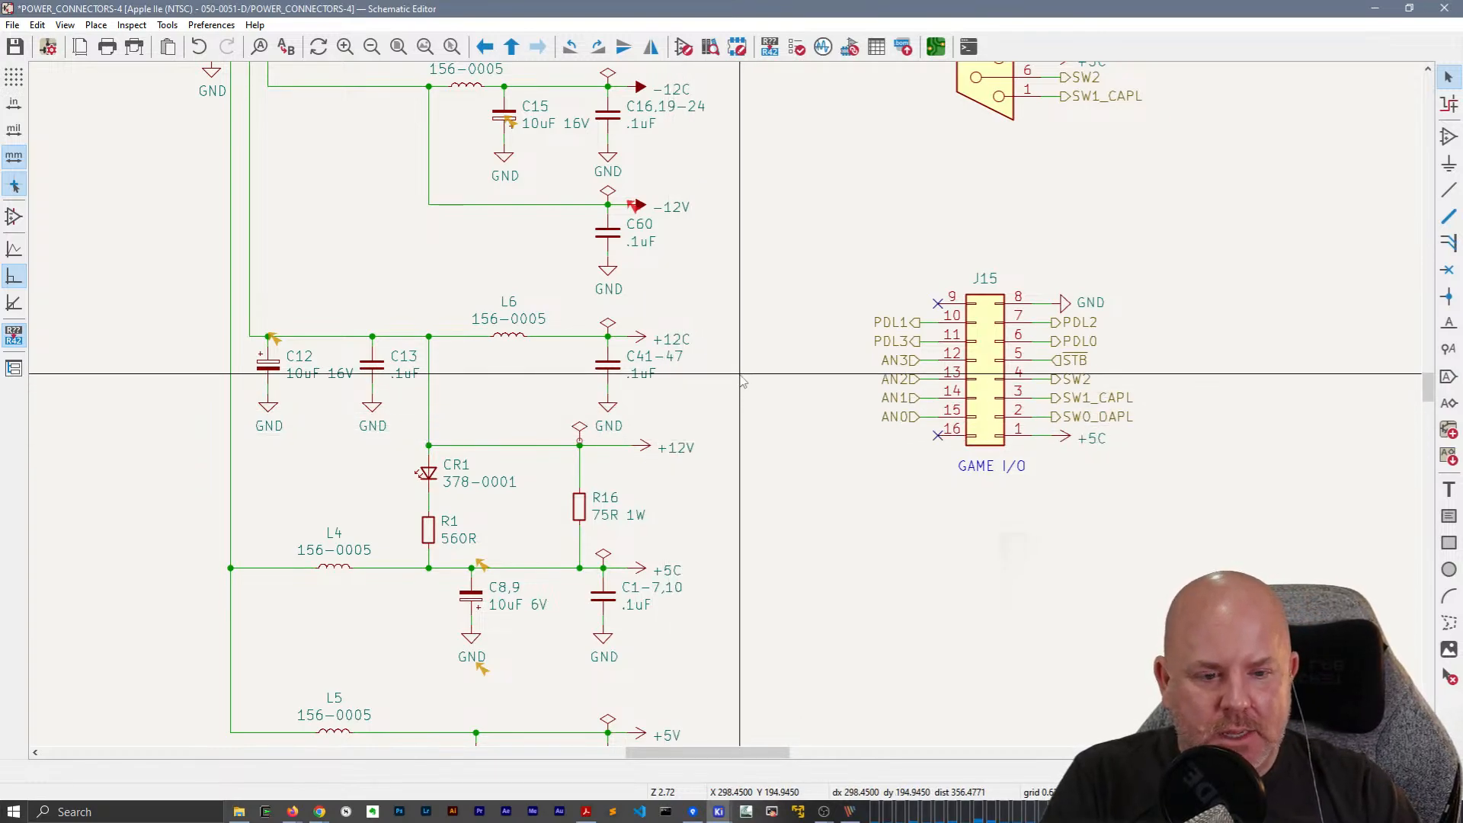
Shift the power flag above R16 slightly down so its pin sits on the +12V wire.
middle_drag(796, 280, 789, 244)
scroll(789, 244, down, 3)
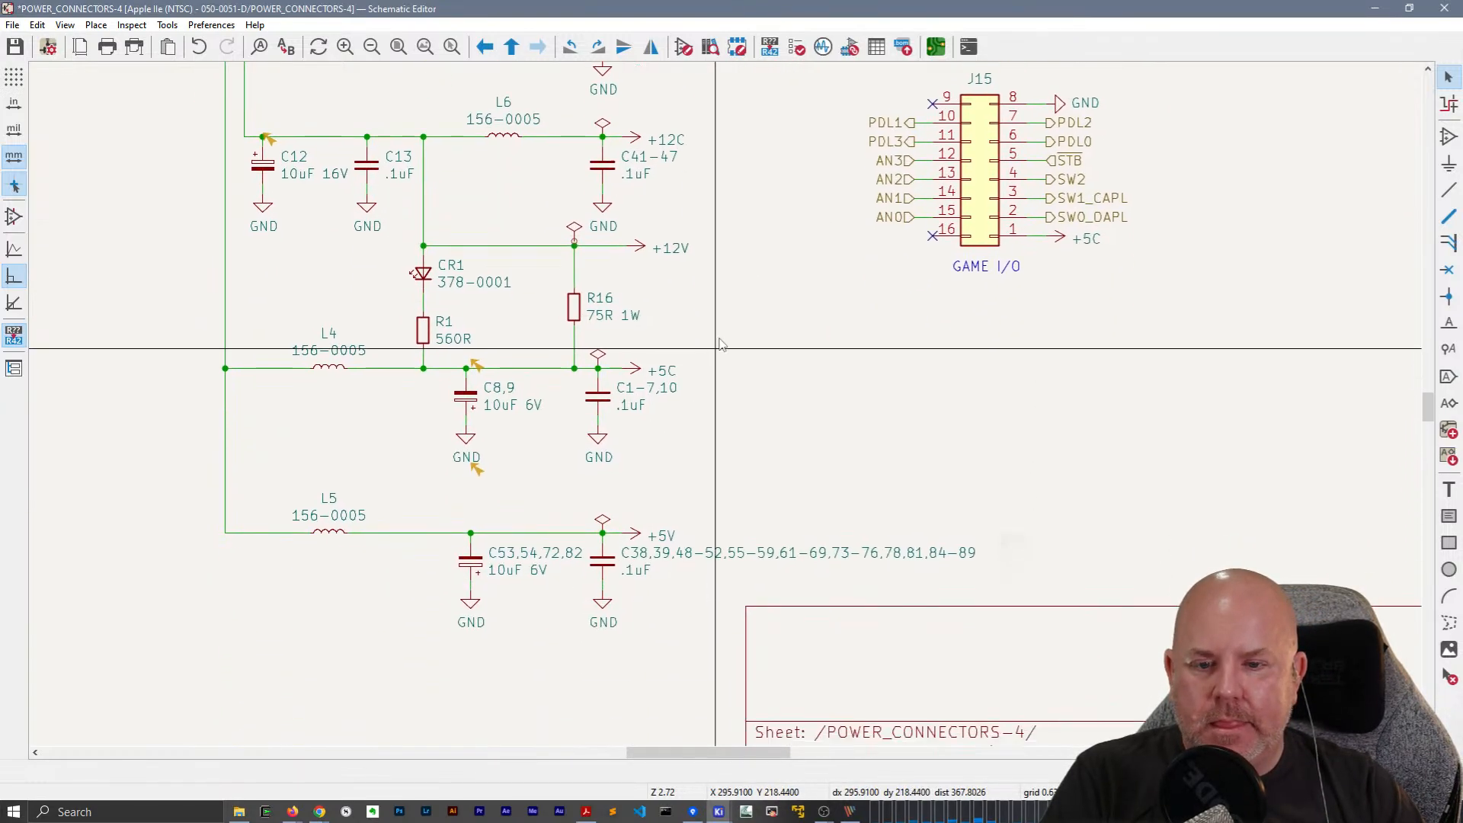
click(575, 227)
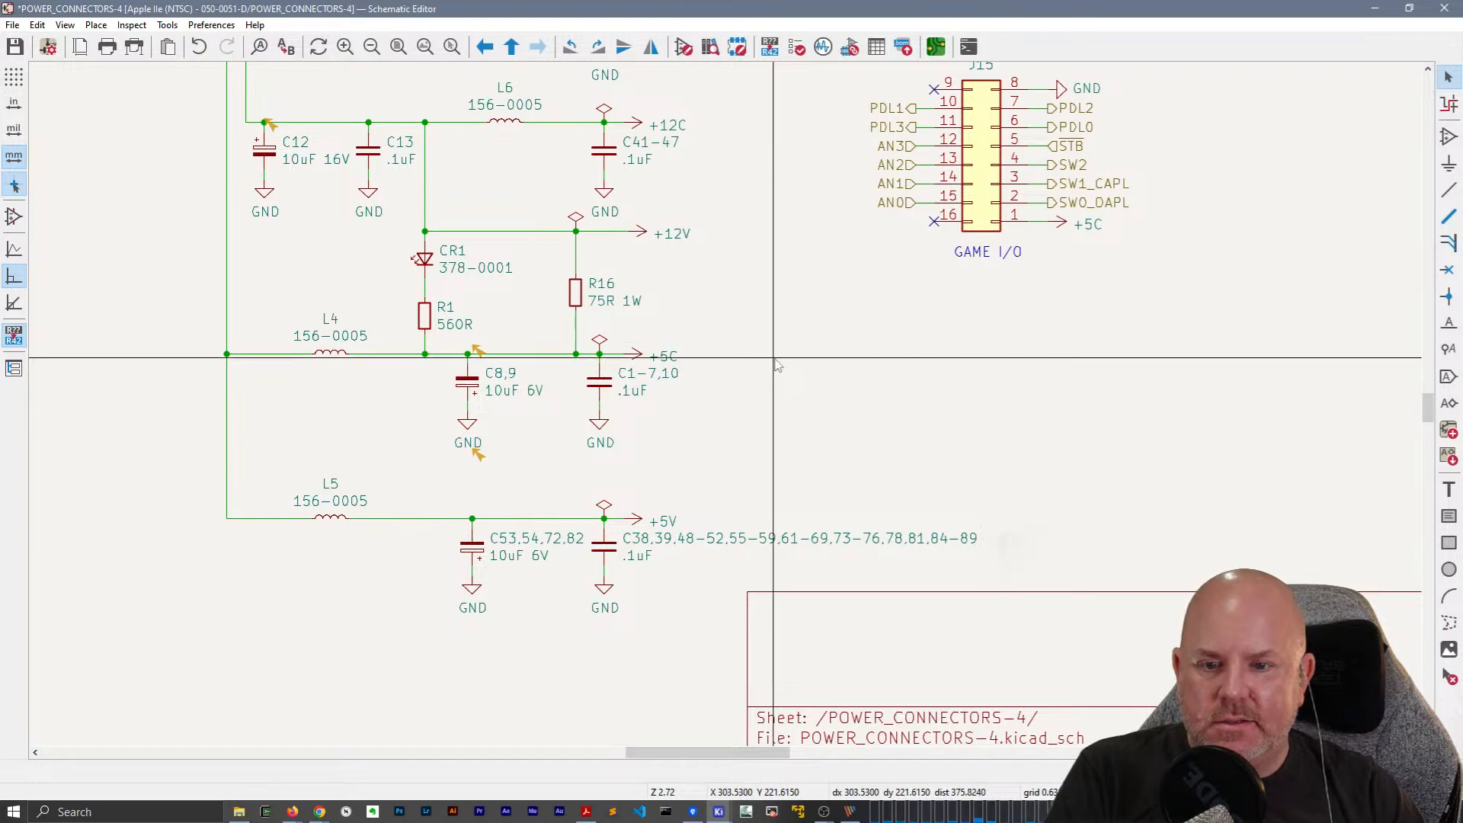
Check the power flags along the supply rails and save the schematic.
scroll(771, 320, up, 2)
scroll(771, 309, up, 4)
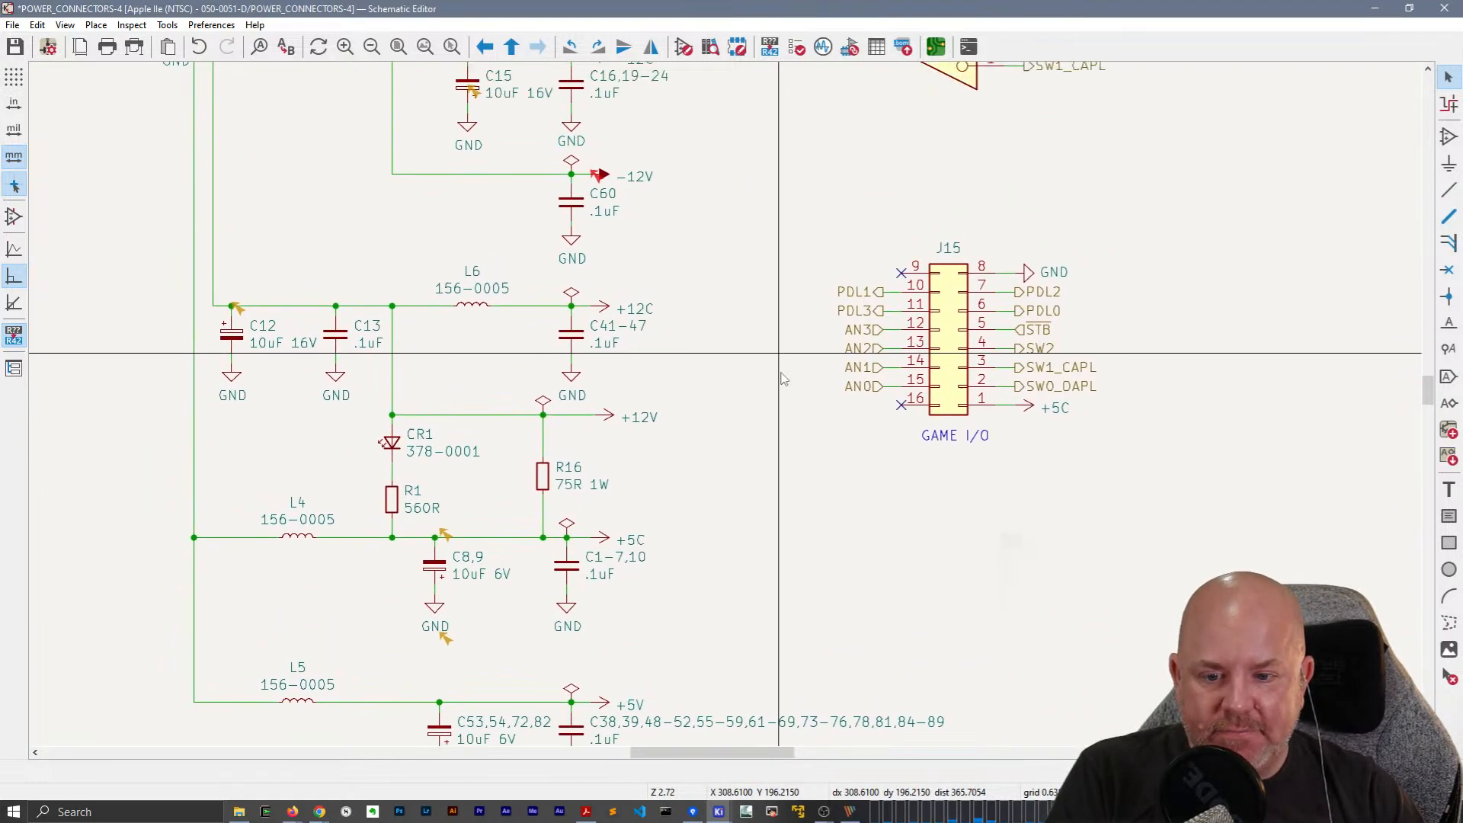
scroll(789, 324, up, 3)
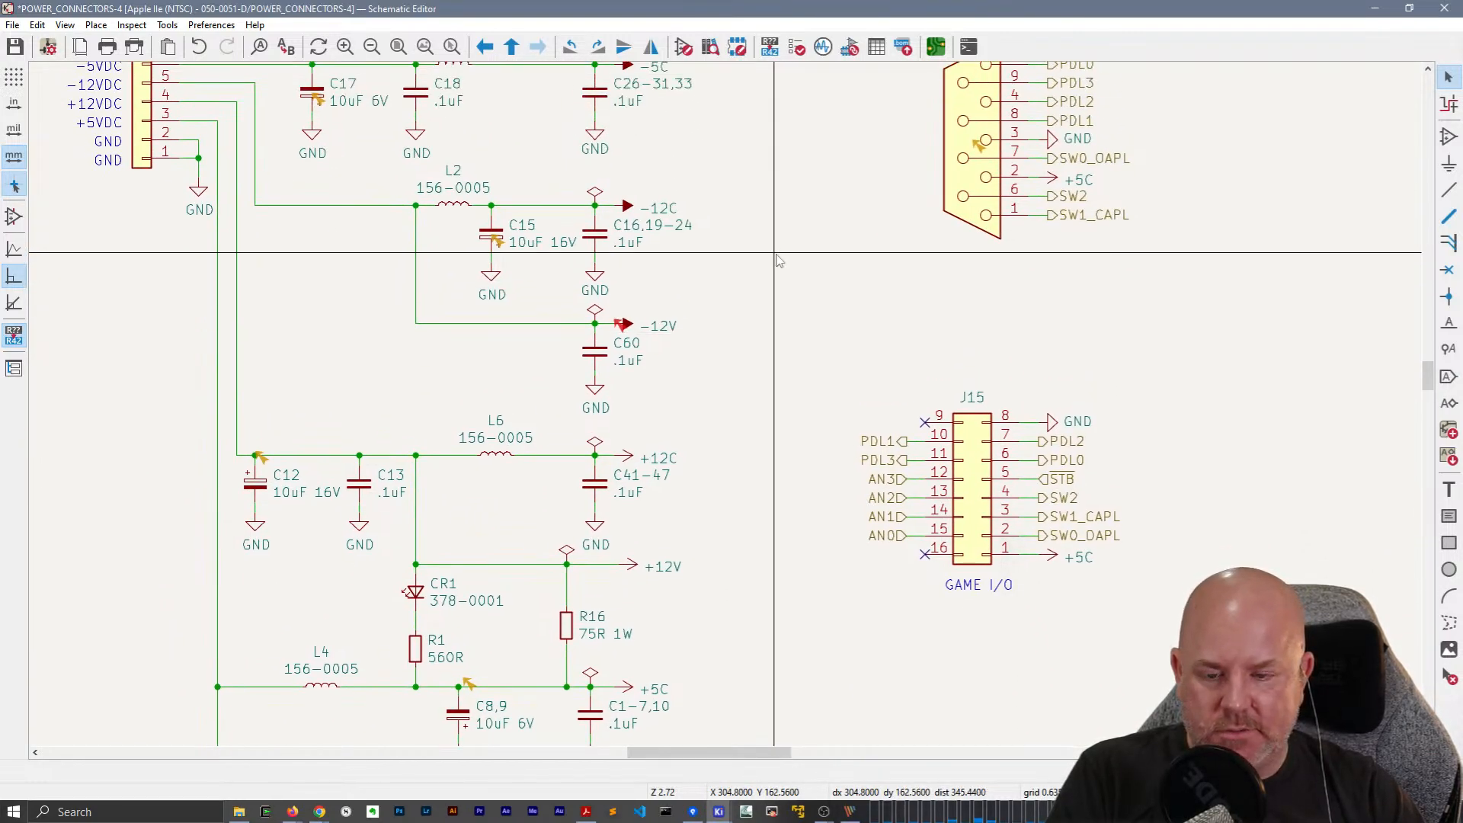
scroll(805, 251, up, 2)
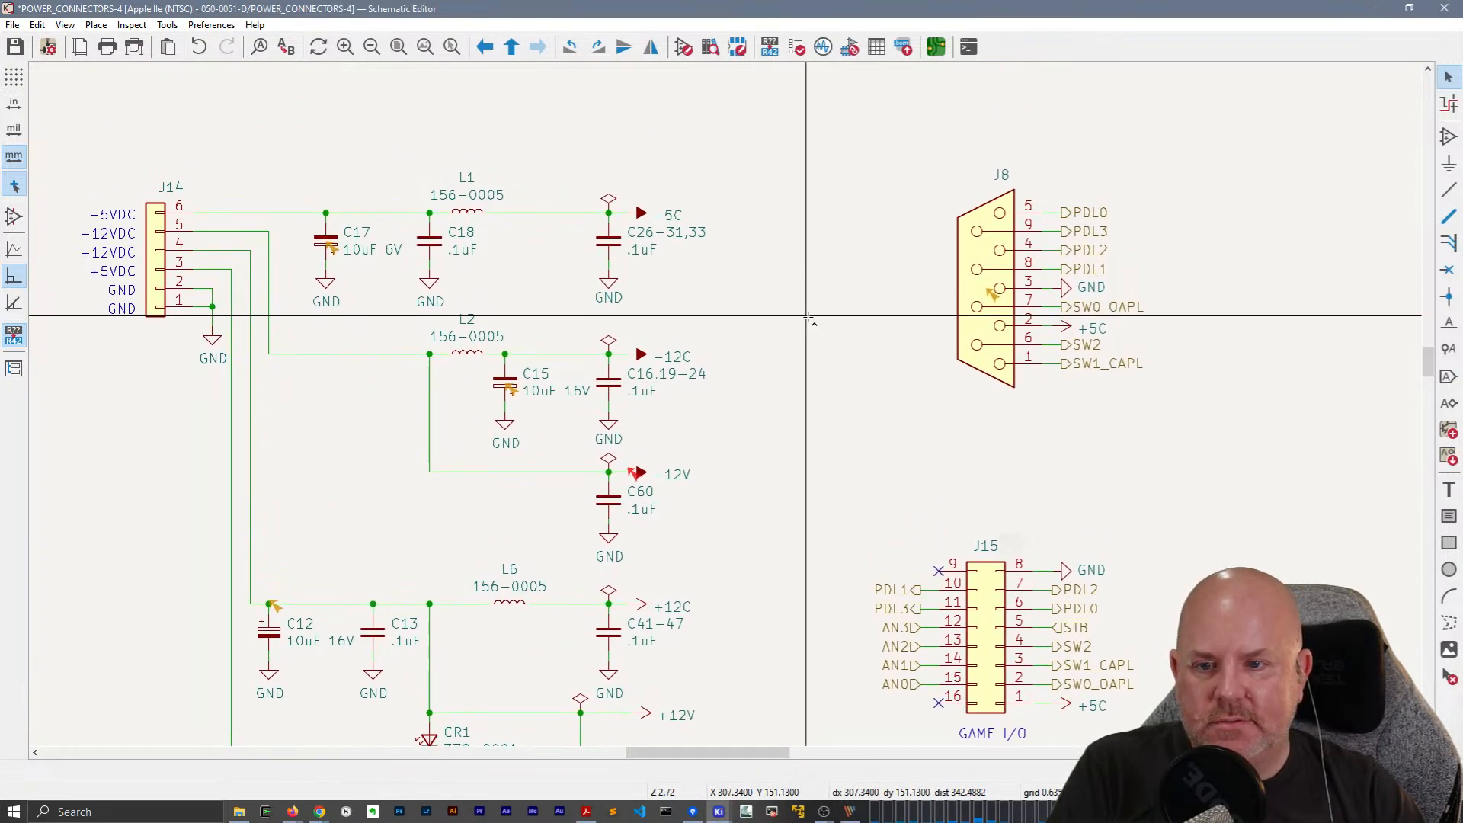
key(ctrl+s)
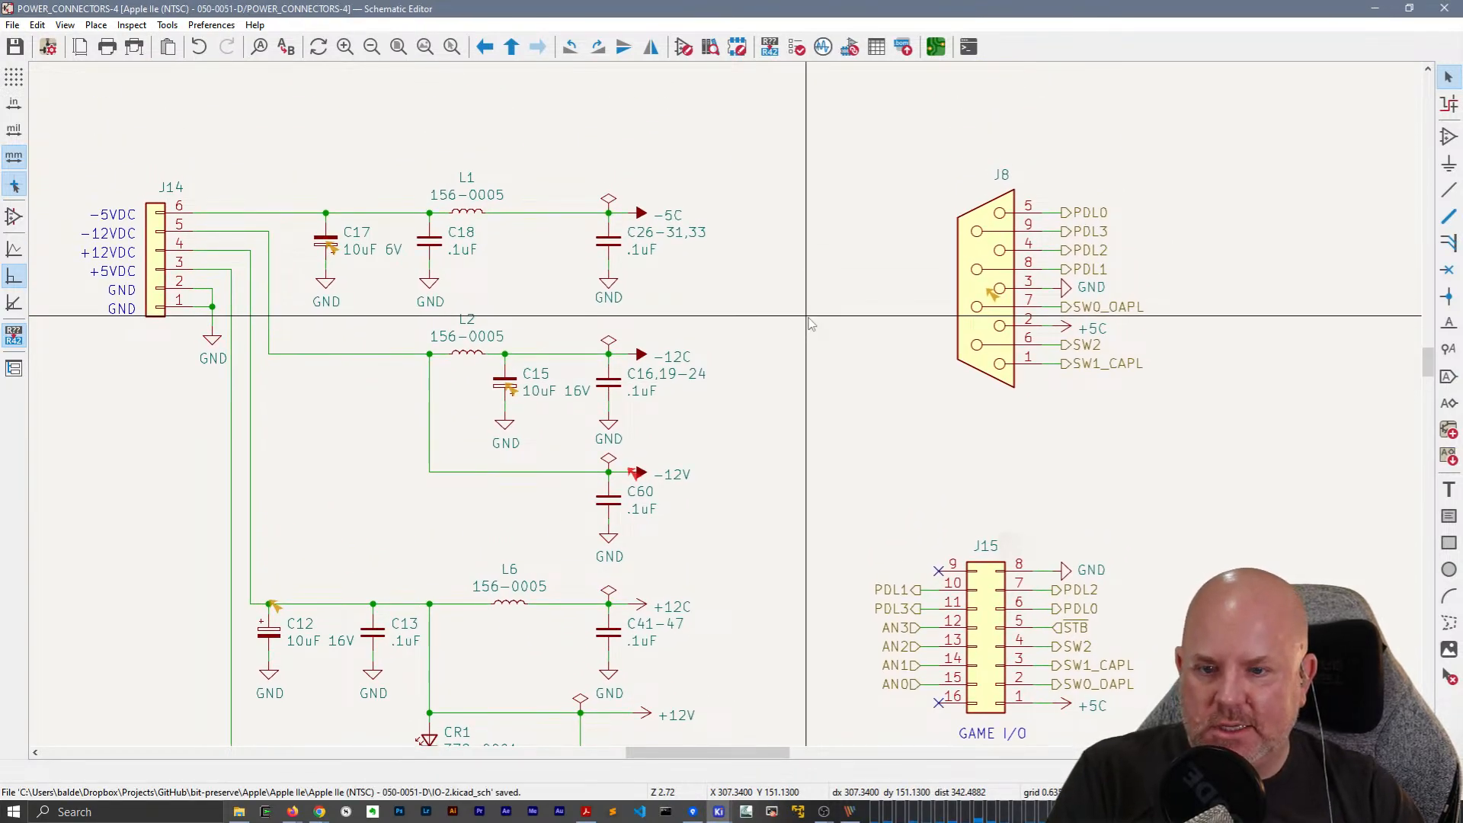
Duplicate the -5C power flag, turn it sideways, and place it in the empty space below J14.
click(609, 199)
key(ctrl+d)
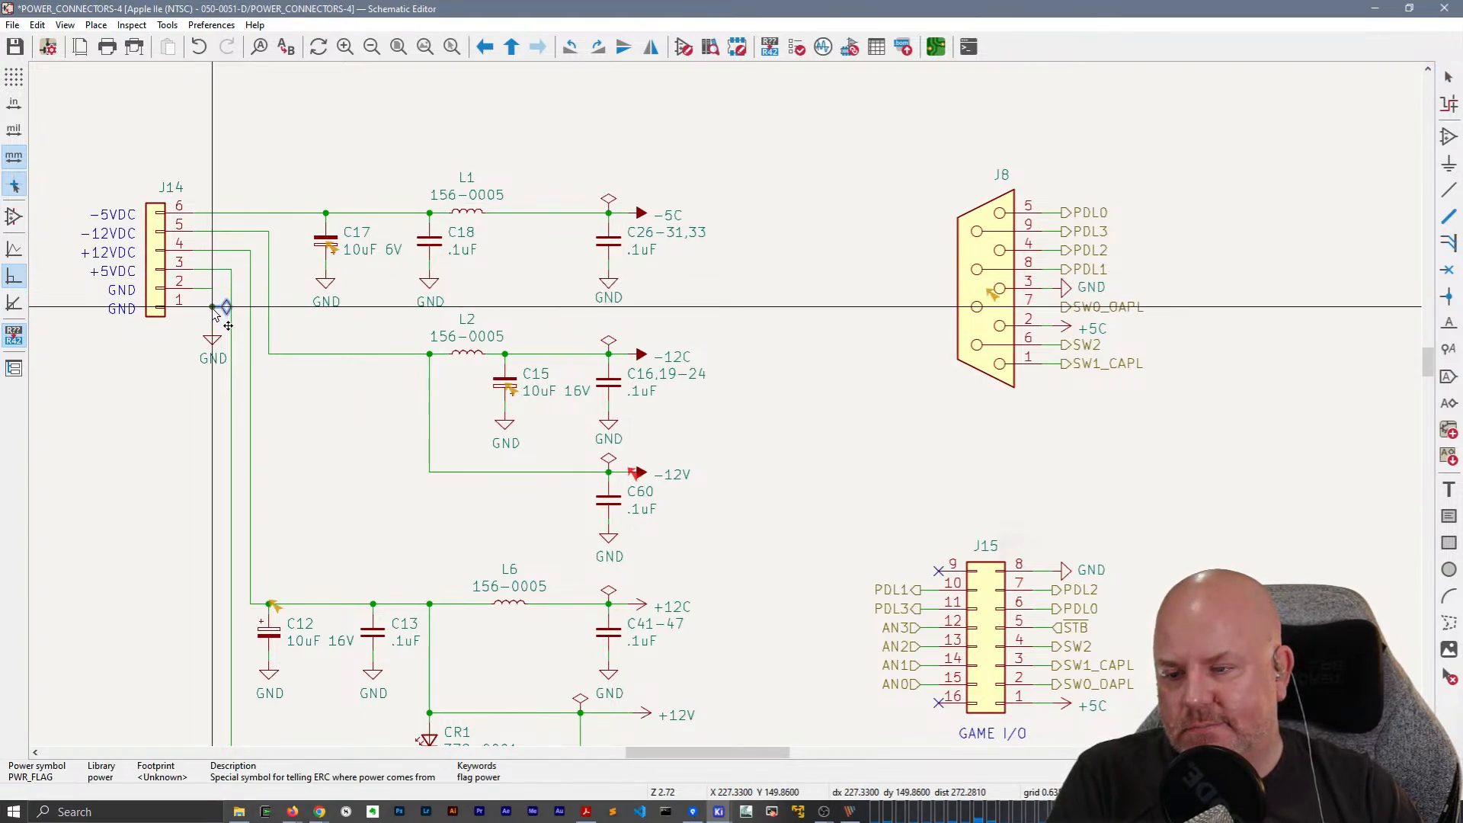
click(160, 406)
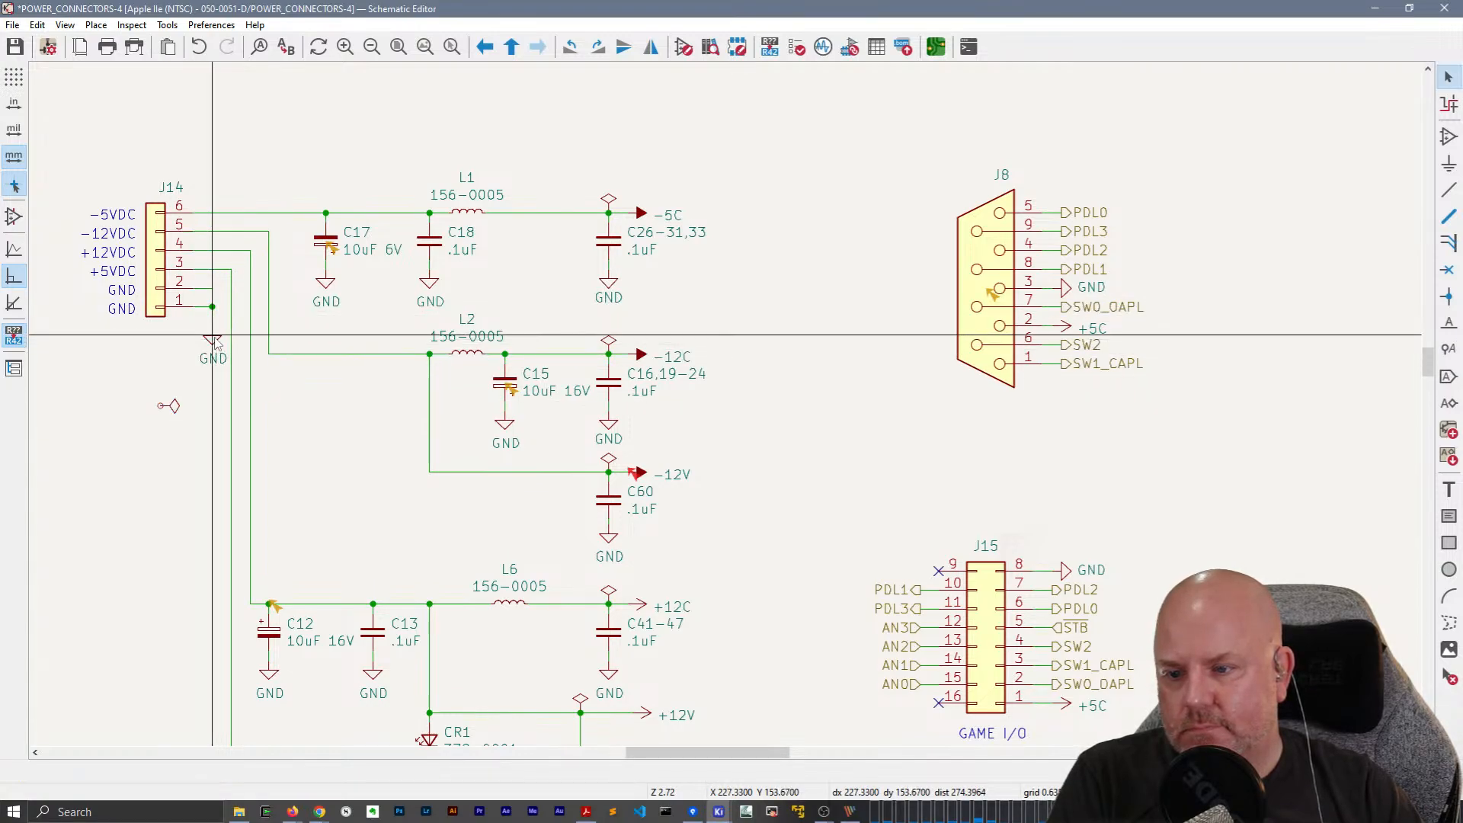
Move the GND symbol and its vertical wire closer to J14, attach the loose power flag at pin 2's ground wire, and save.
drag(212, 336, 203, 327)
click(199, 328)
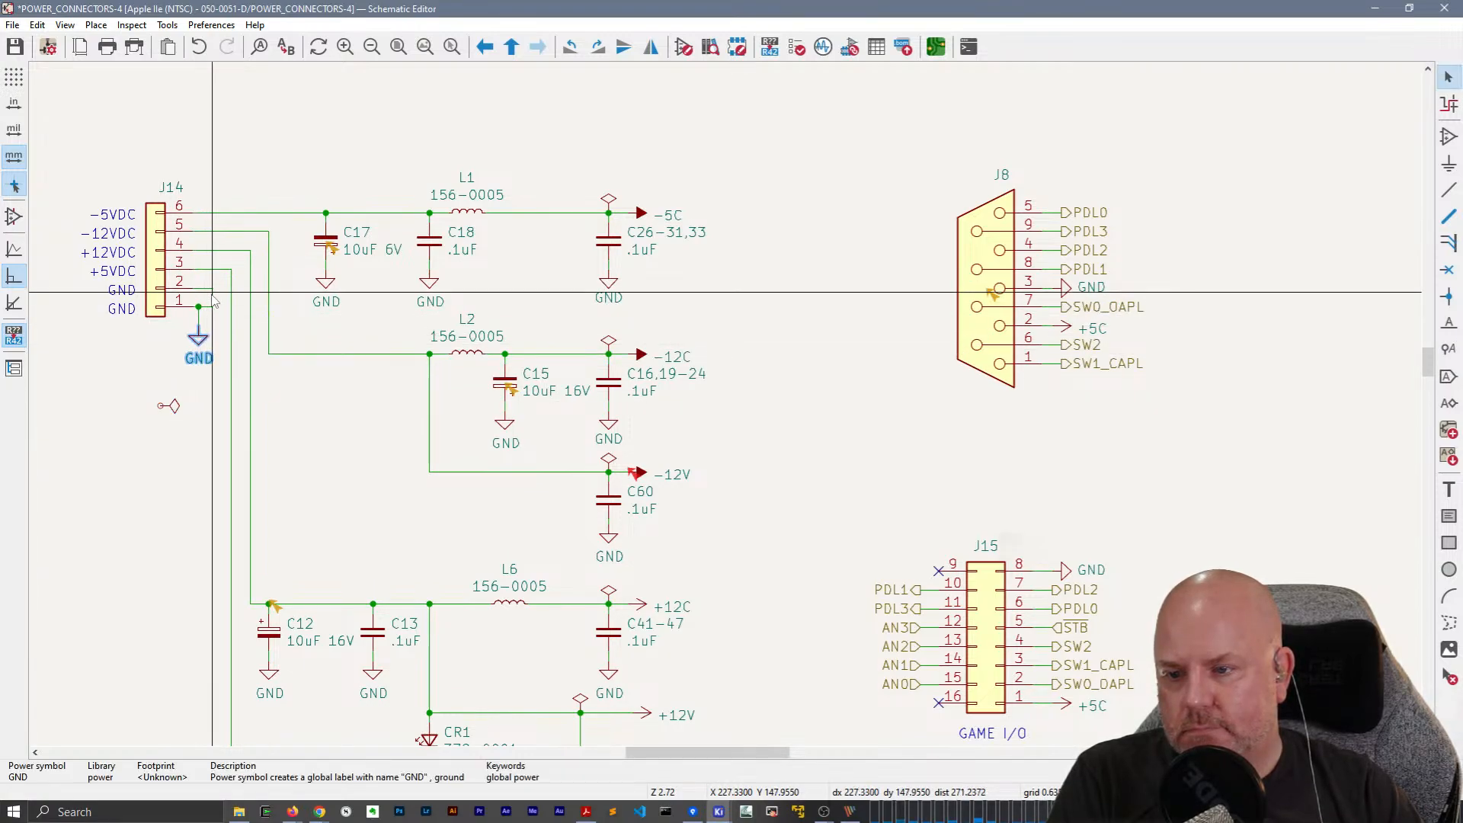
click(199, 291)
key(Escape)
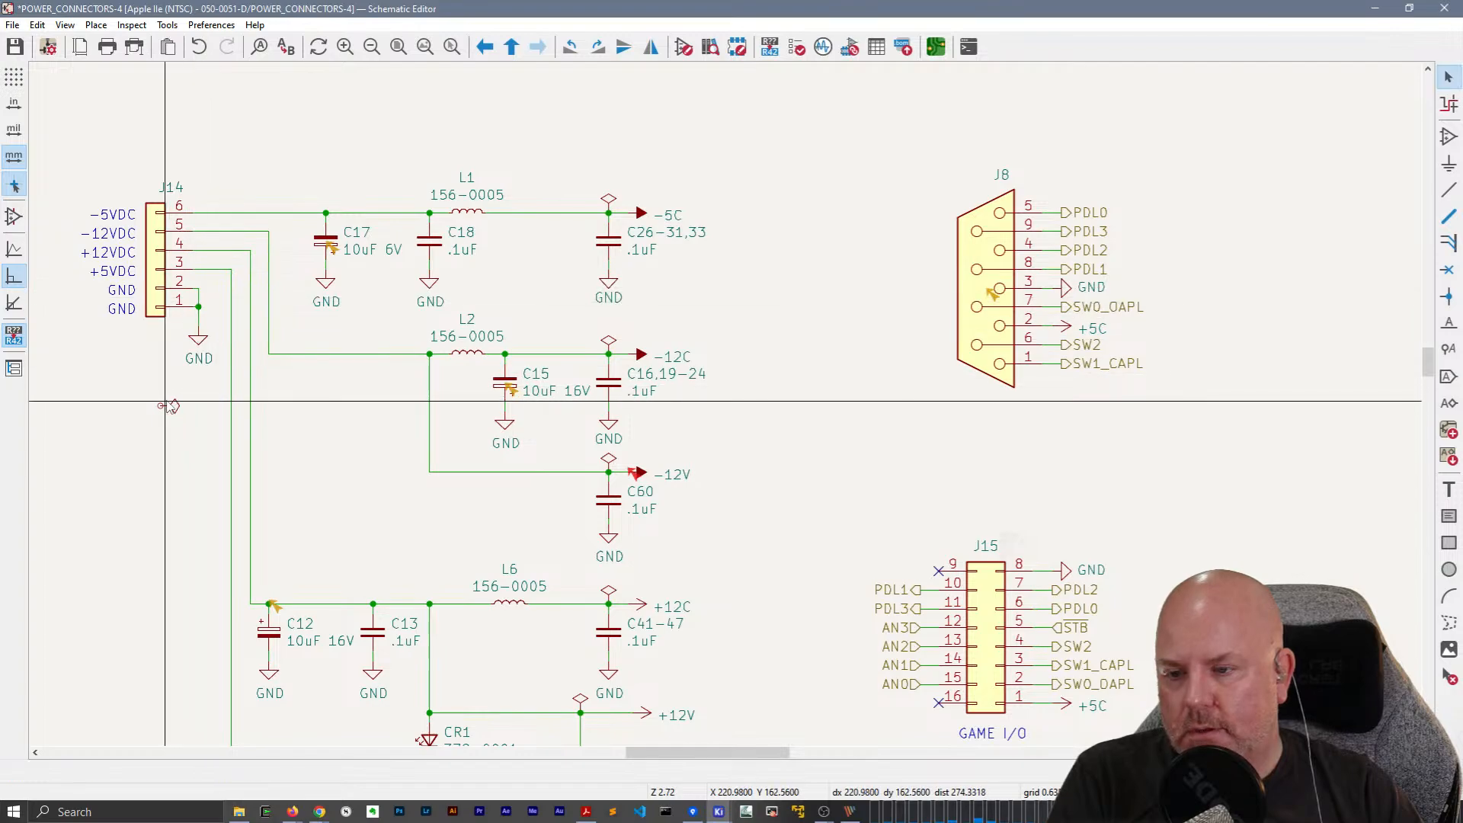
click(198, 288)
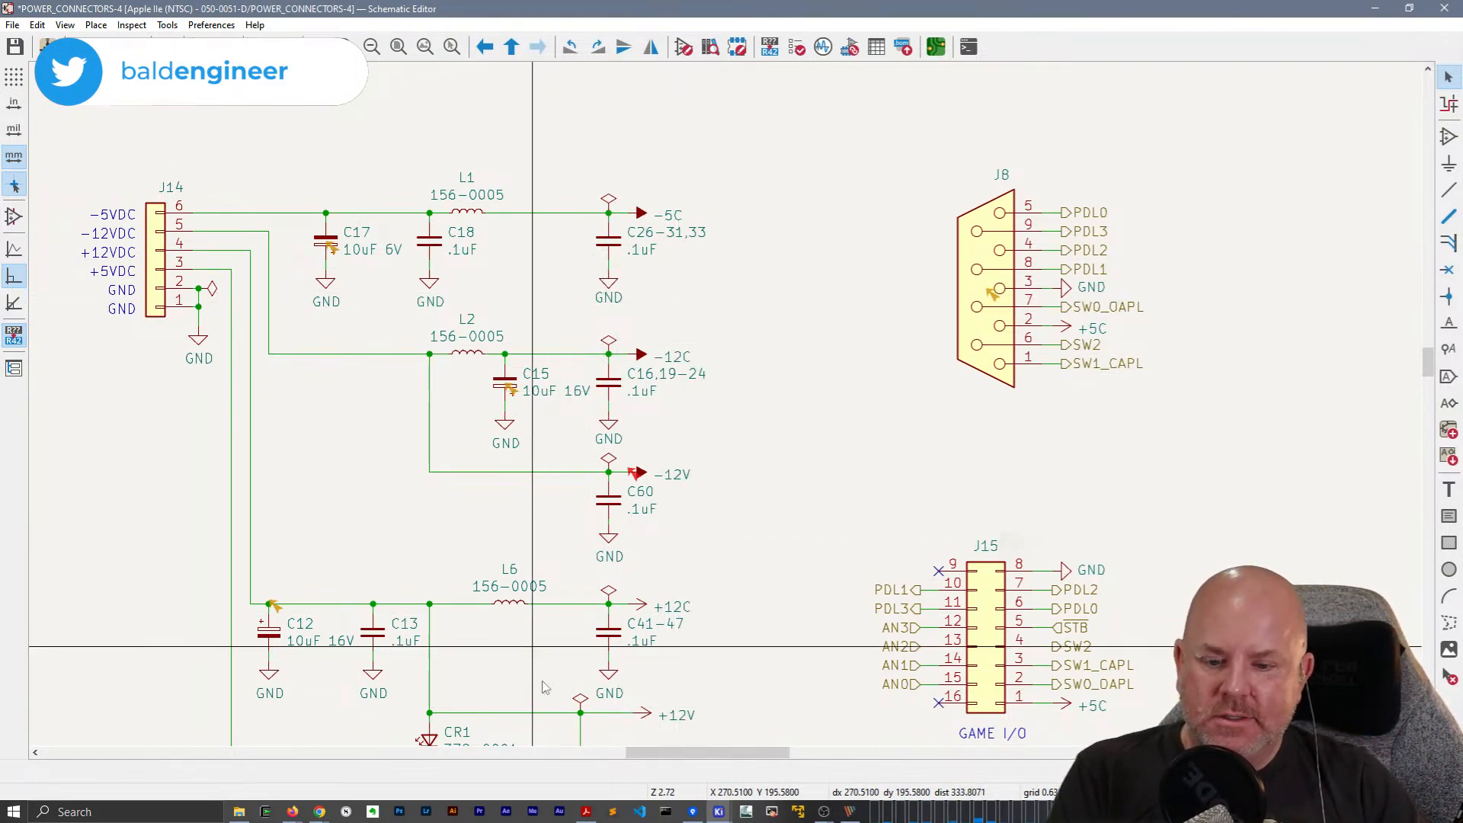
key(ctrl+s)
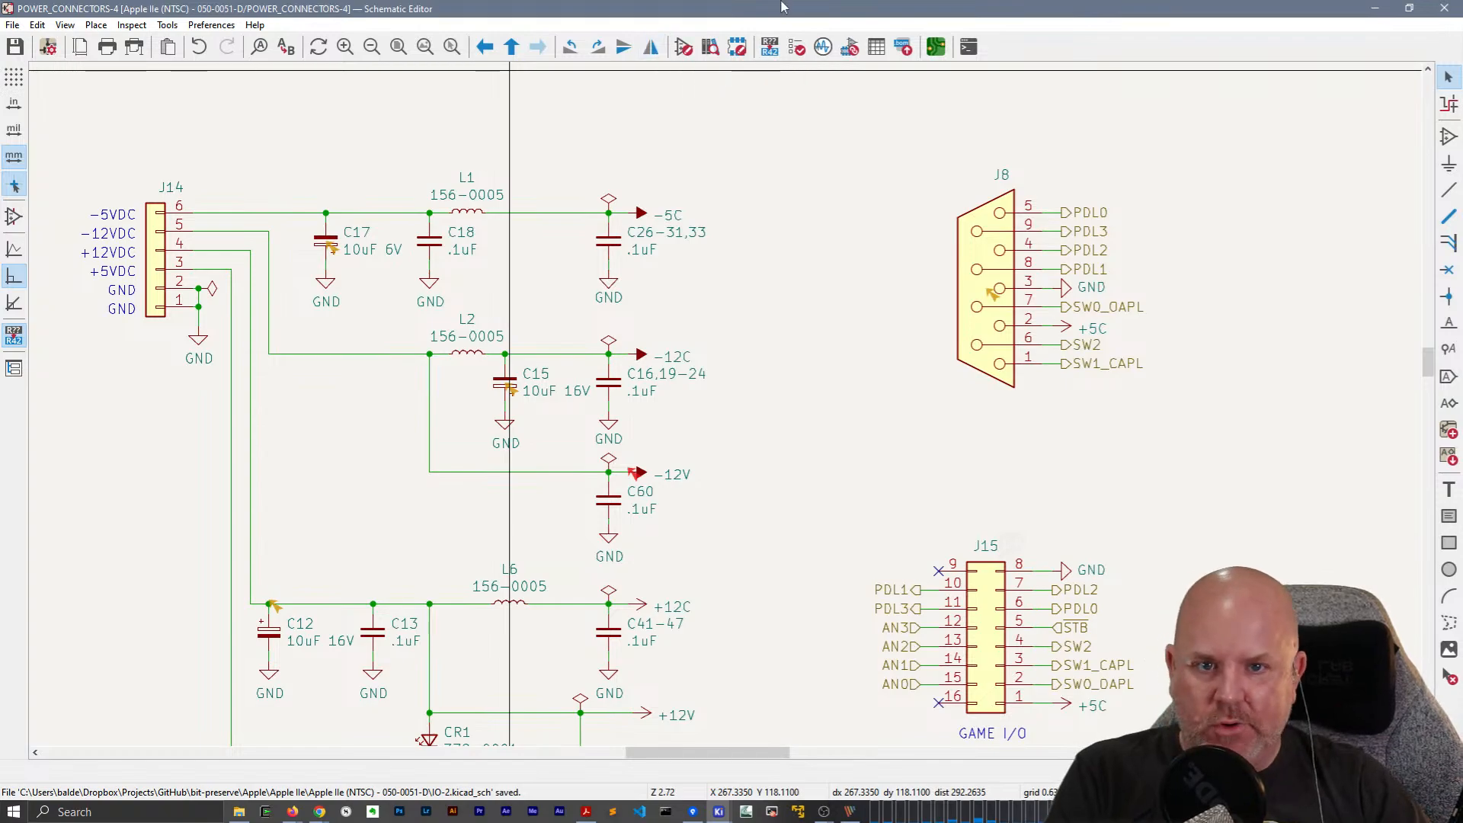
Rerun the electrical rules check and reposition the results dialog so J14 is uncovered.
click(796, 47)
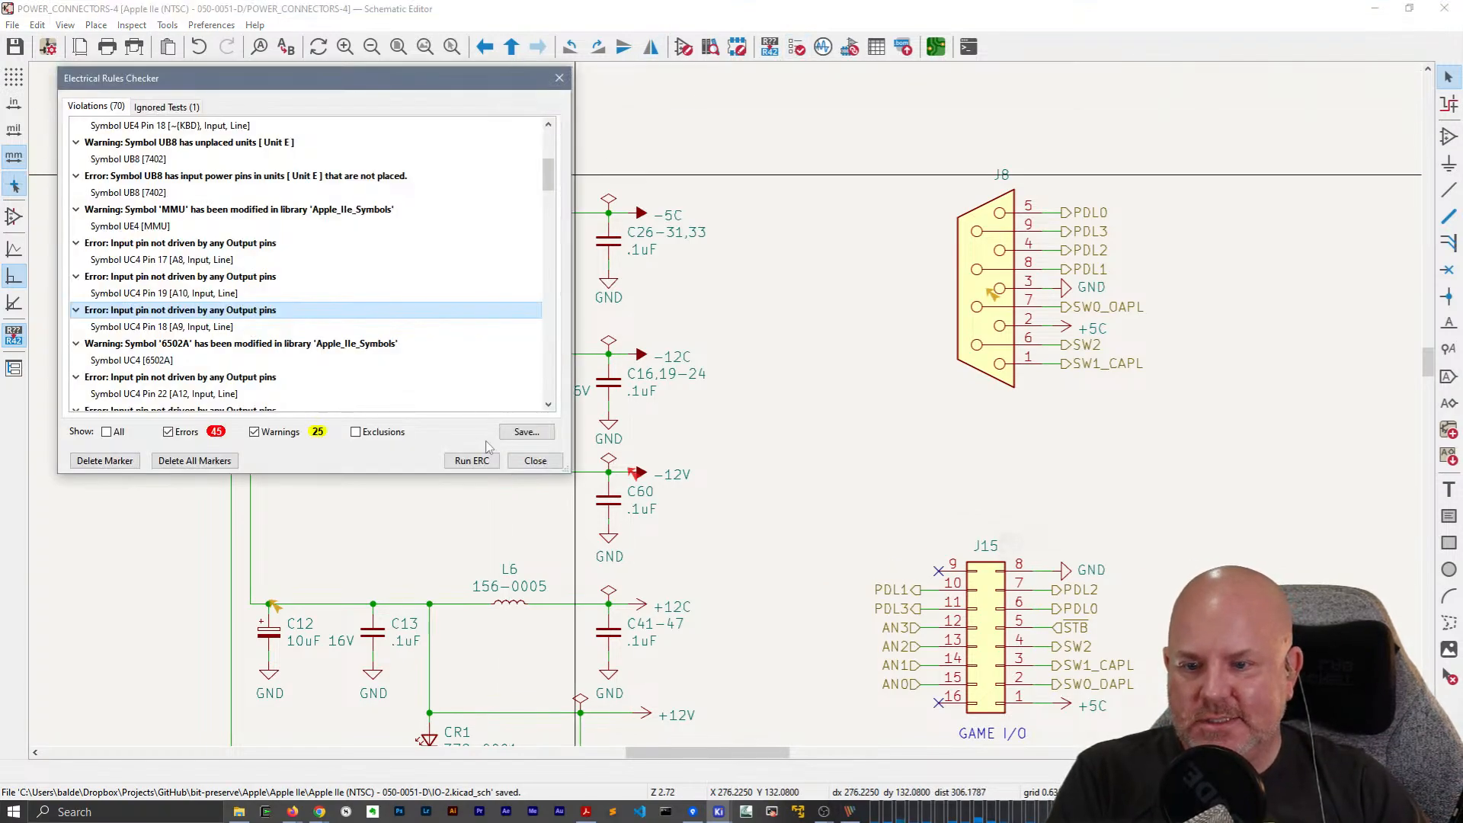
click(471, 461)
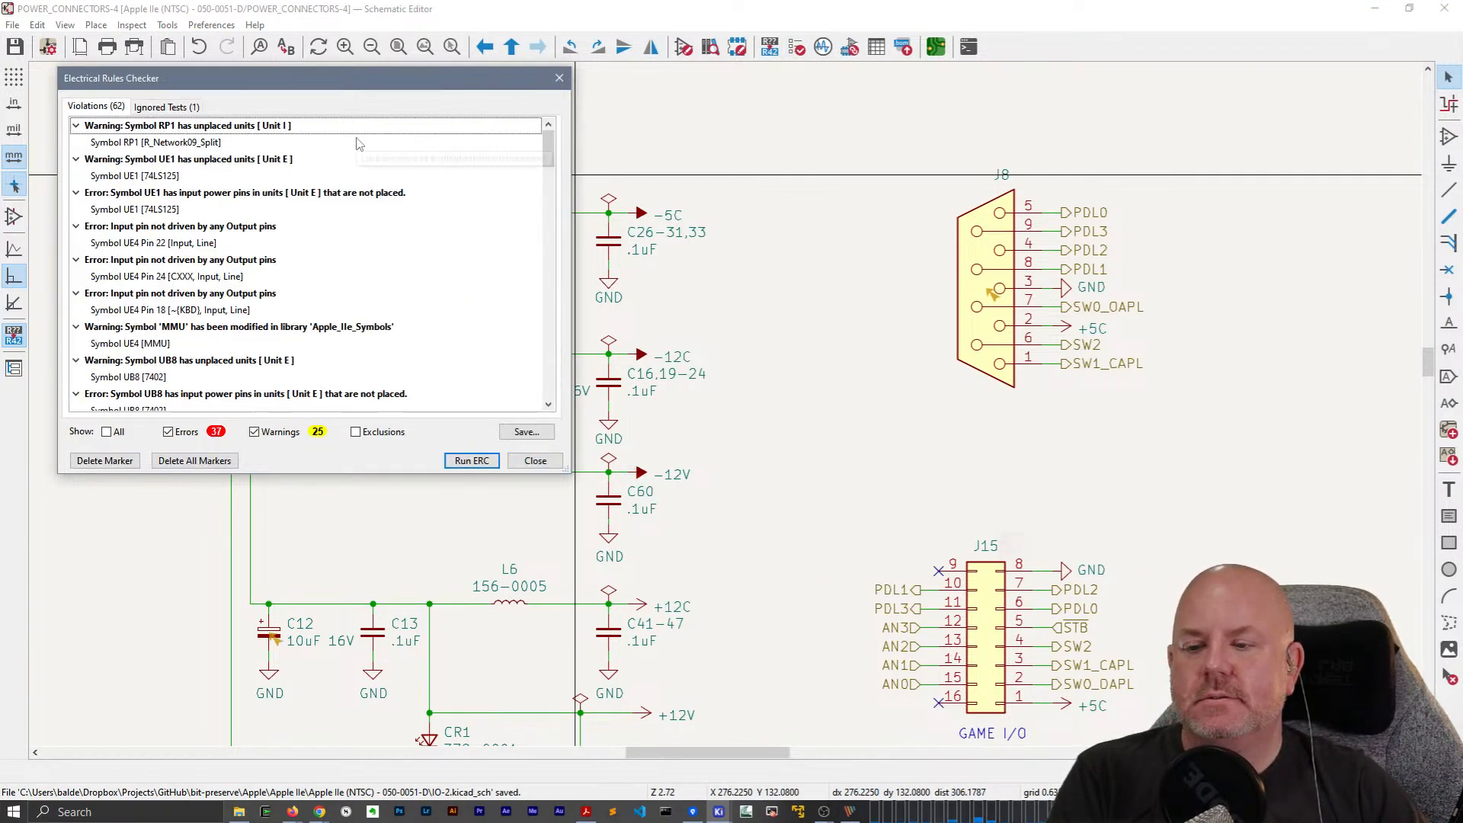
drag(298, 79, 576, 105)
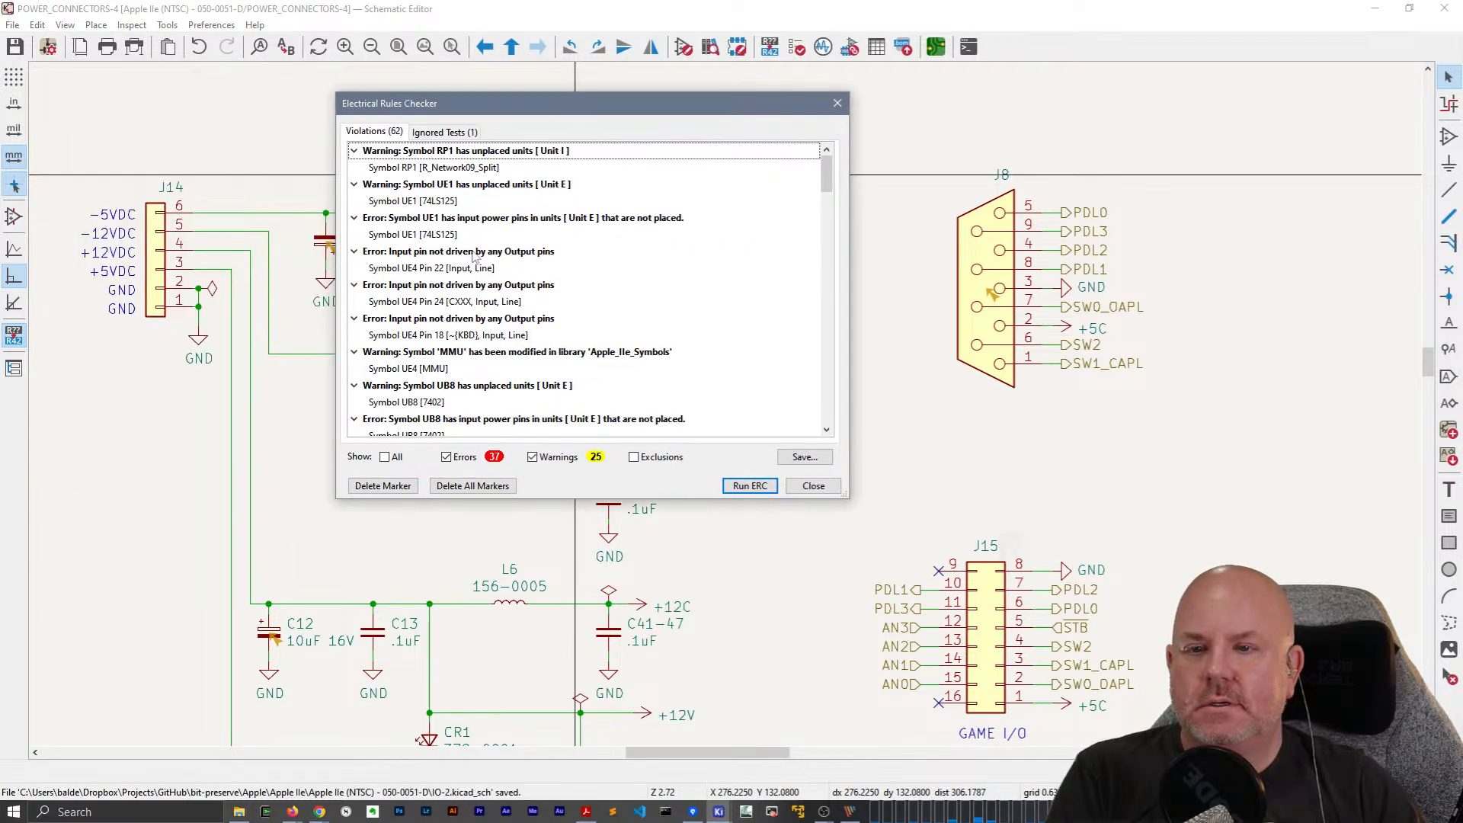
Review the ERC violations, locating UE4's undriven input pins and UC1's unplaced power unit, through the end of the list.
click(474, 319)
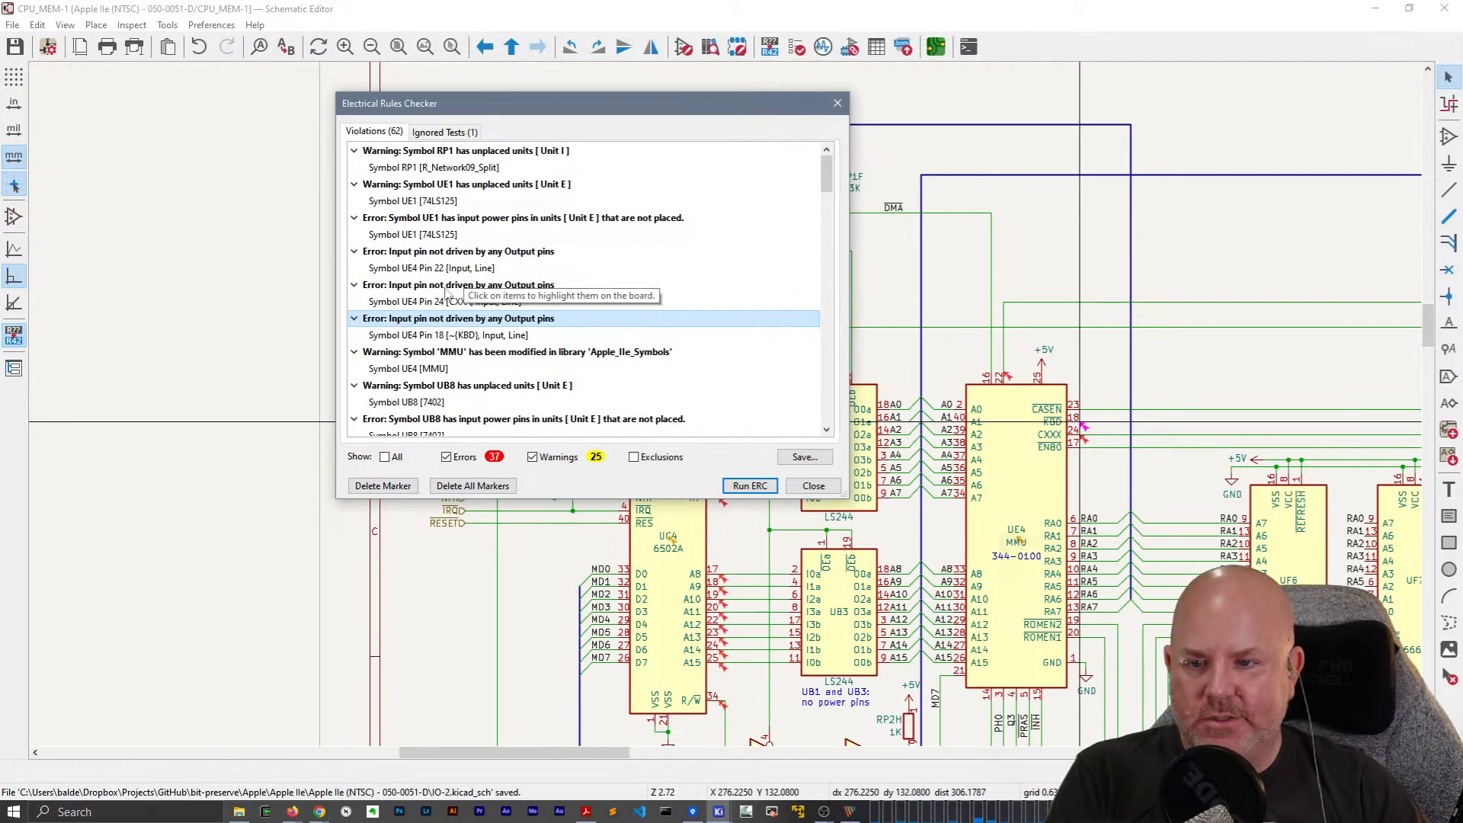
click(467, 252)
scroll(464, 285, down, 4)
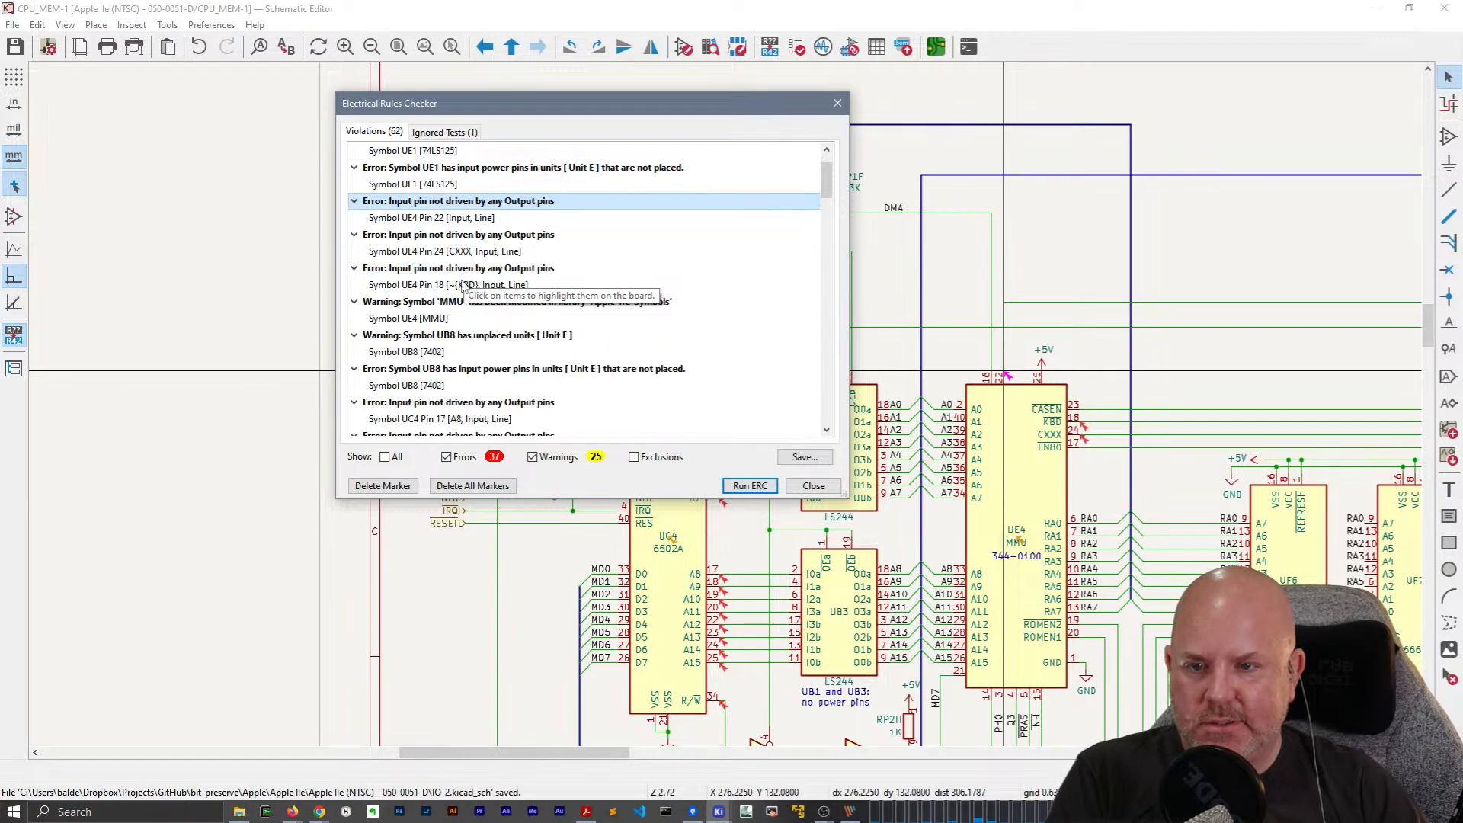
scroll(464, 285, down, 6)
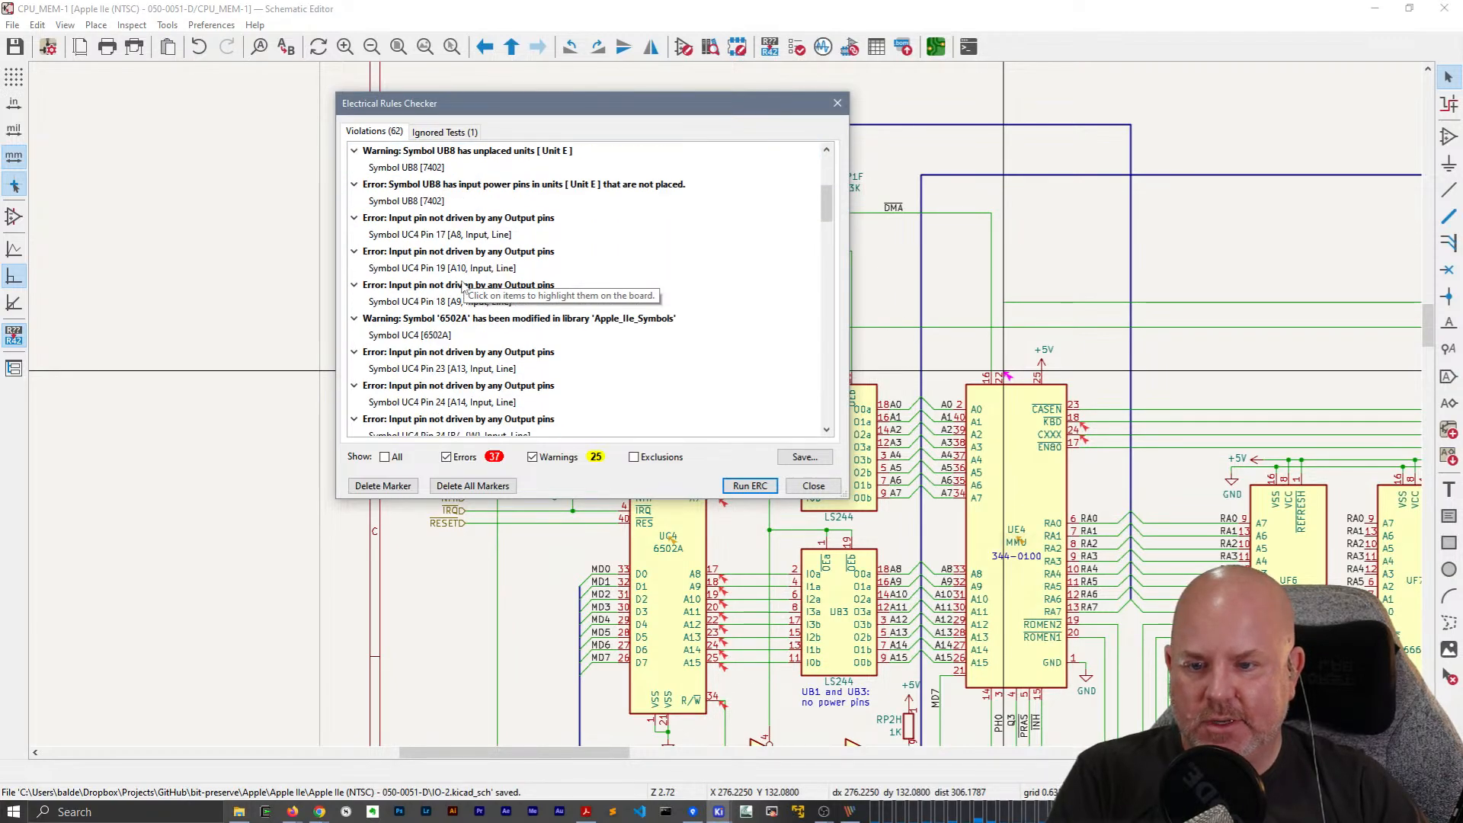
scroll(462, 288, down, 5)
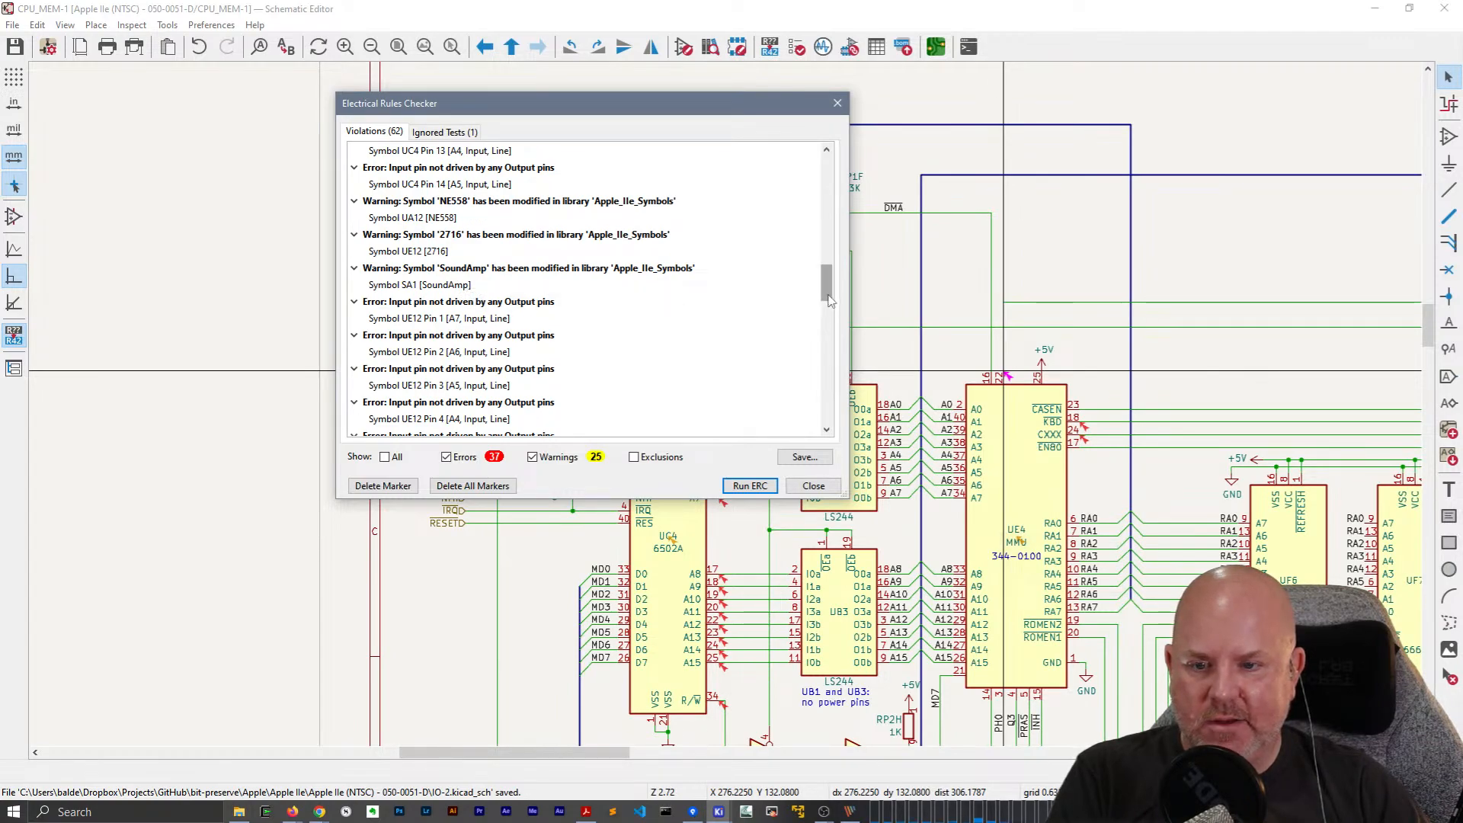
drag(830, 301, 839, 370)
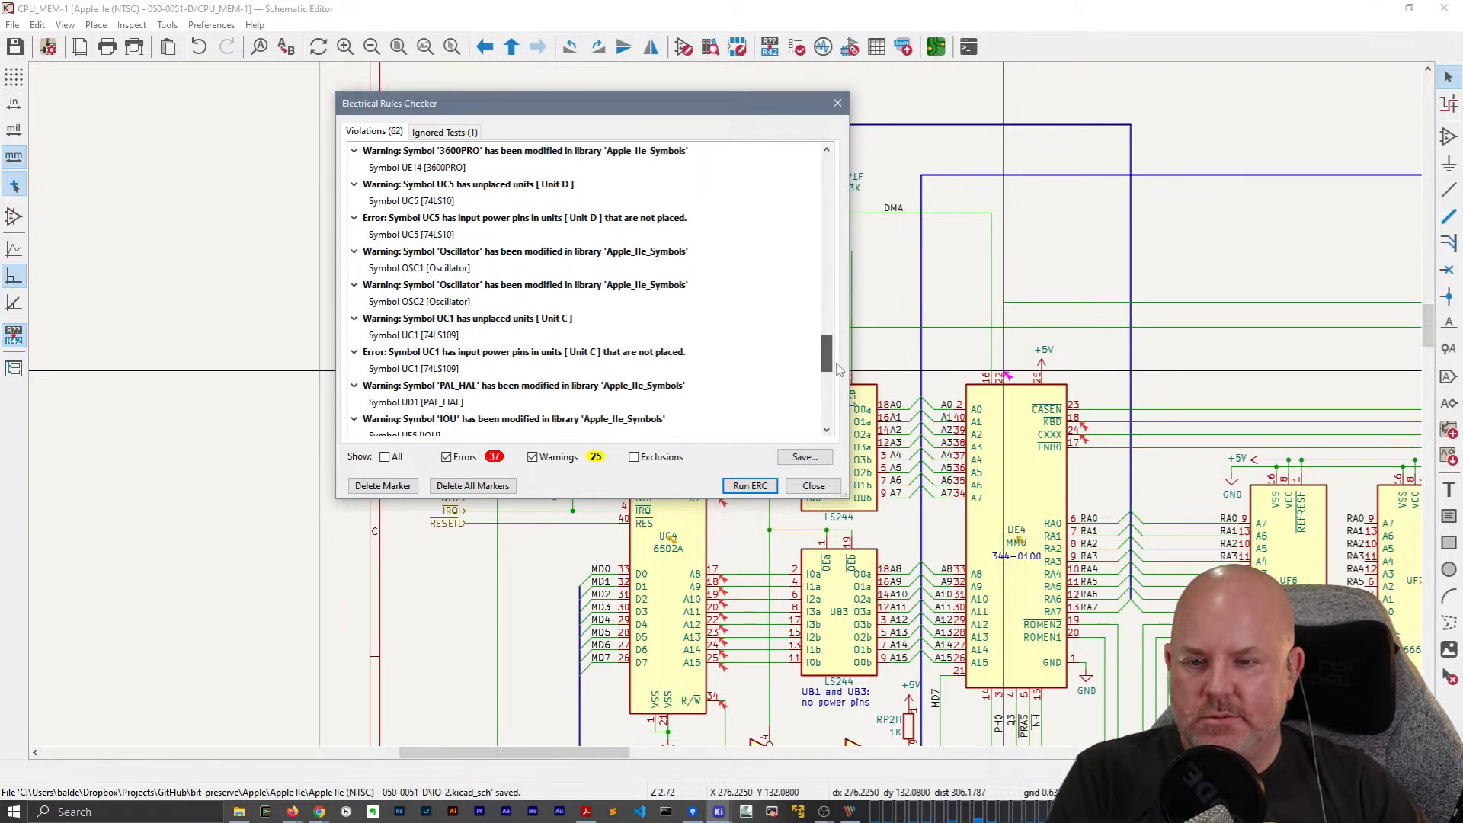
click(491, 355)
drag(831, 355, 829, 423)
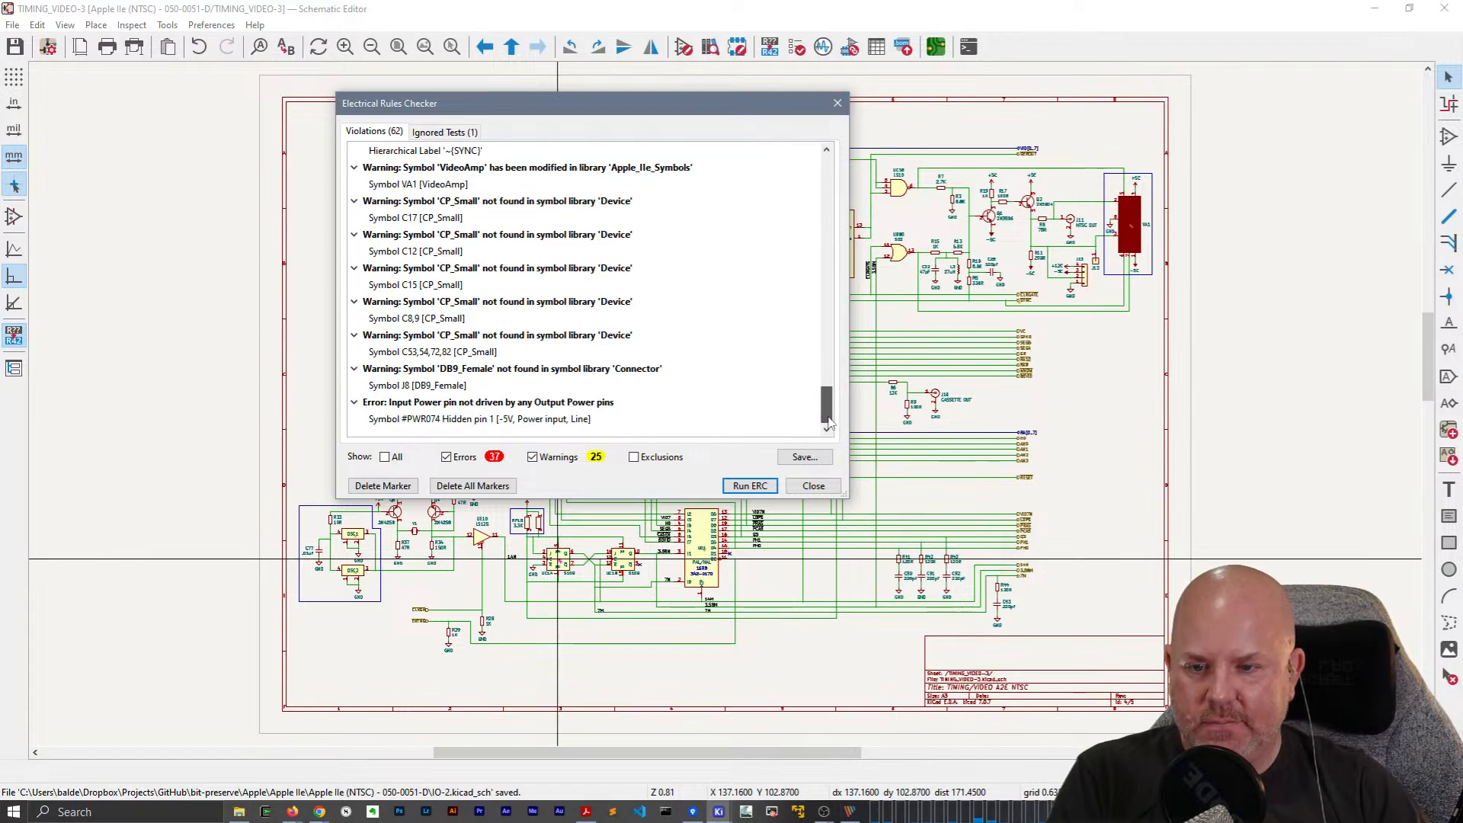
Locate the undriven input power pin error on the schematic and compare J20's supply connections with the rails around J14.
click(440, 404)
double_click(439, 405)
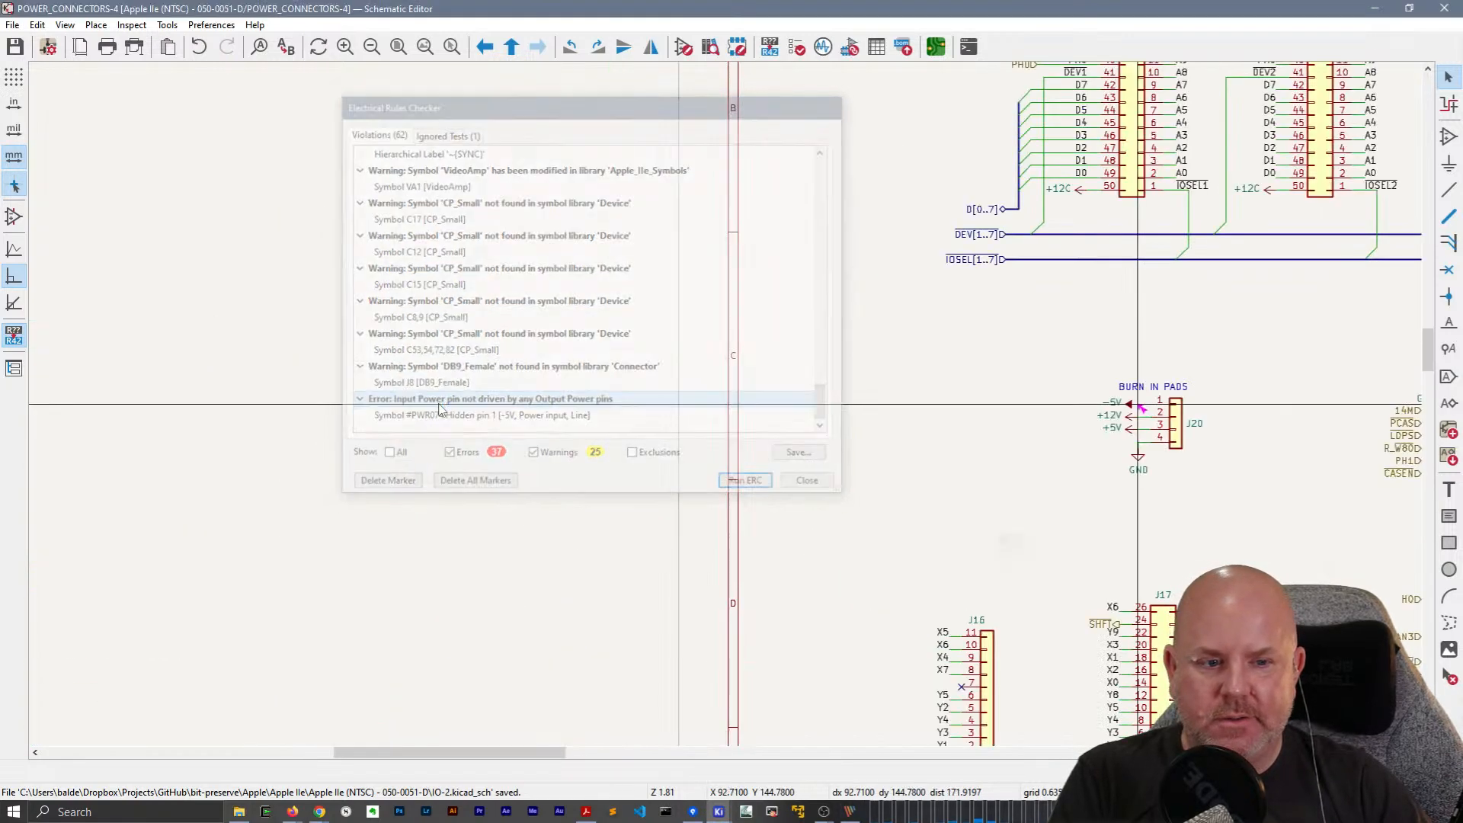
middle_drag(1066, 432, 542, 344)
scroll(544, 349, up, 4)
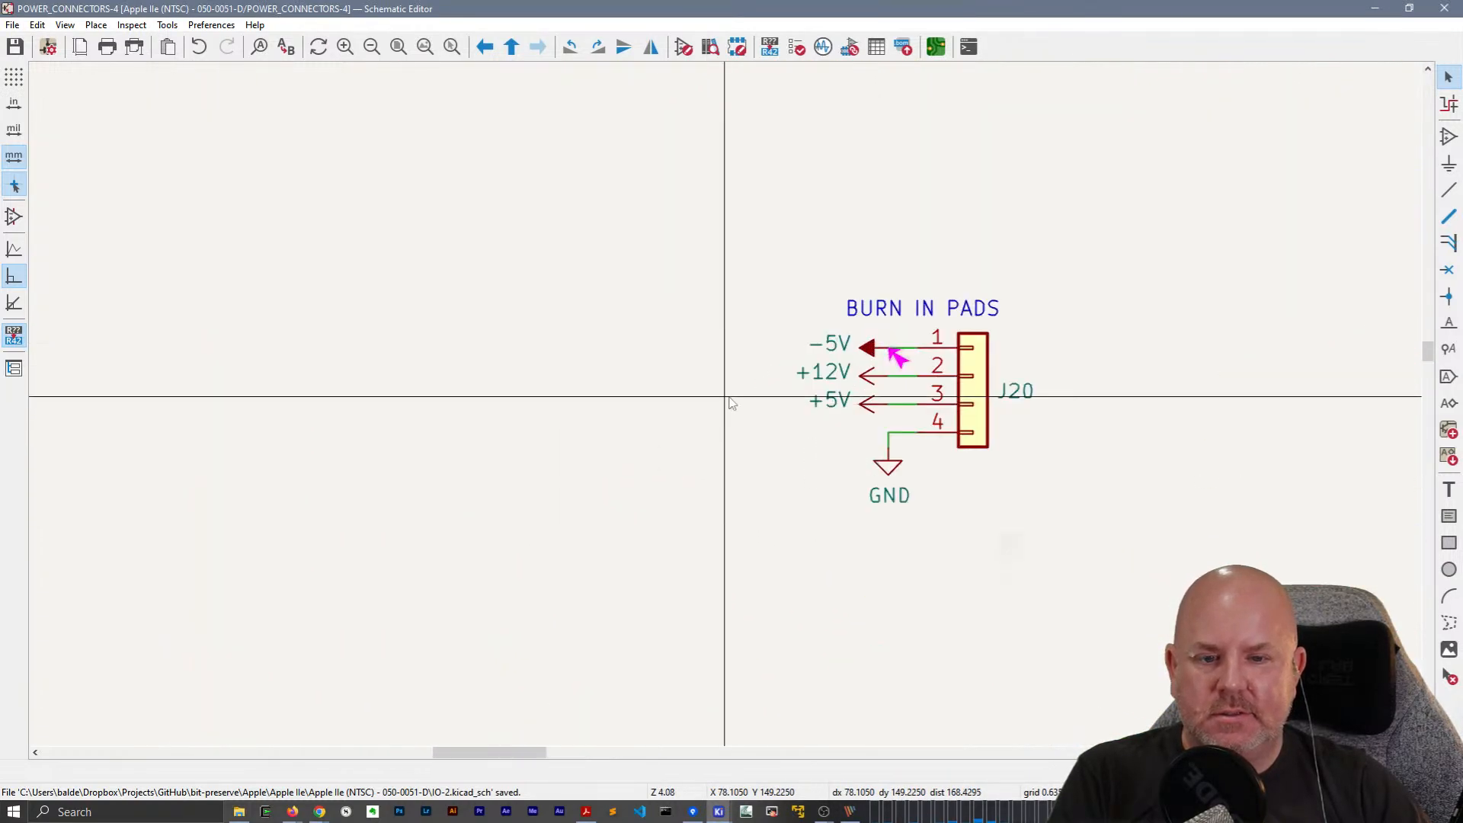
middle_drag(725, 398, 304, 310)
scroll(304, 311, down, 2)
middle_drag(1050, 387, 532, 337)
scroll(531, 337, down, 2)
middle_drag(1130, 523, 949, 415)
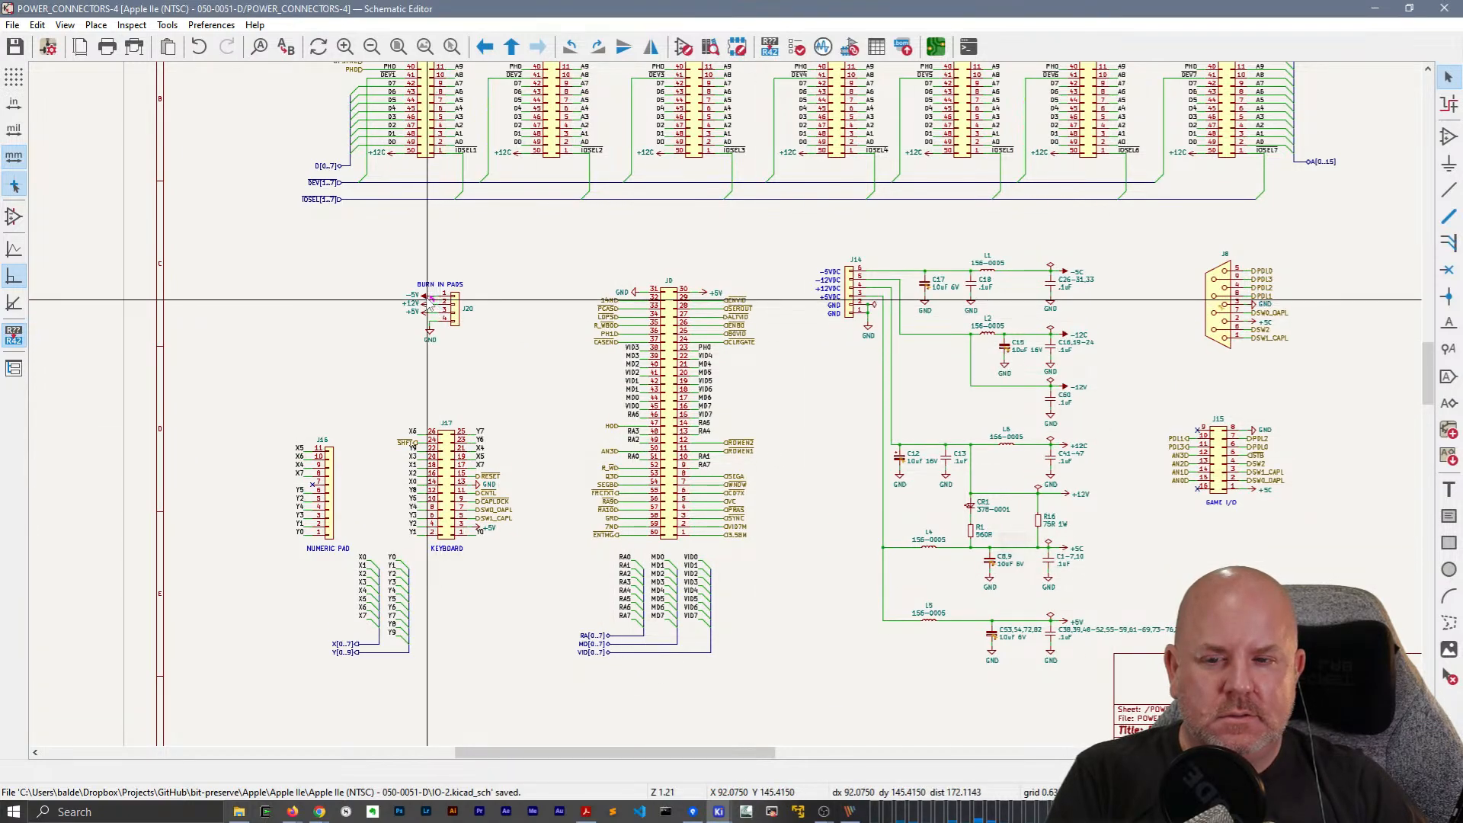
scroll(428, 300, up, 5)
scroll(808, 351, down, 3)
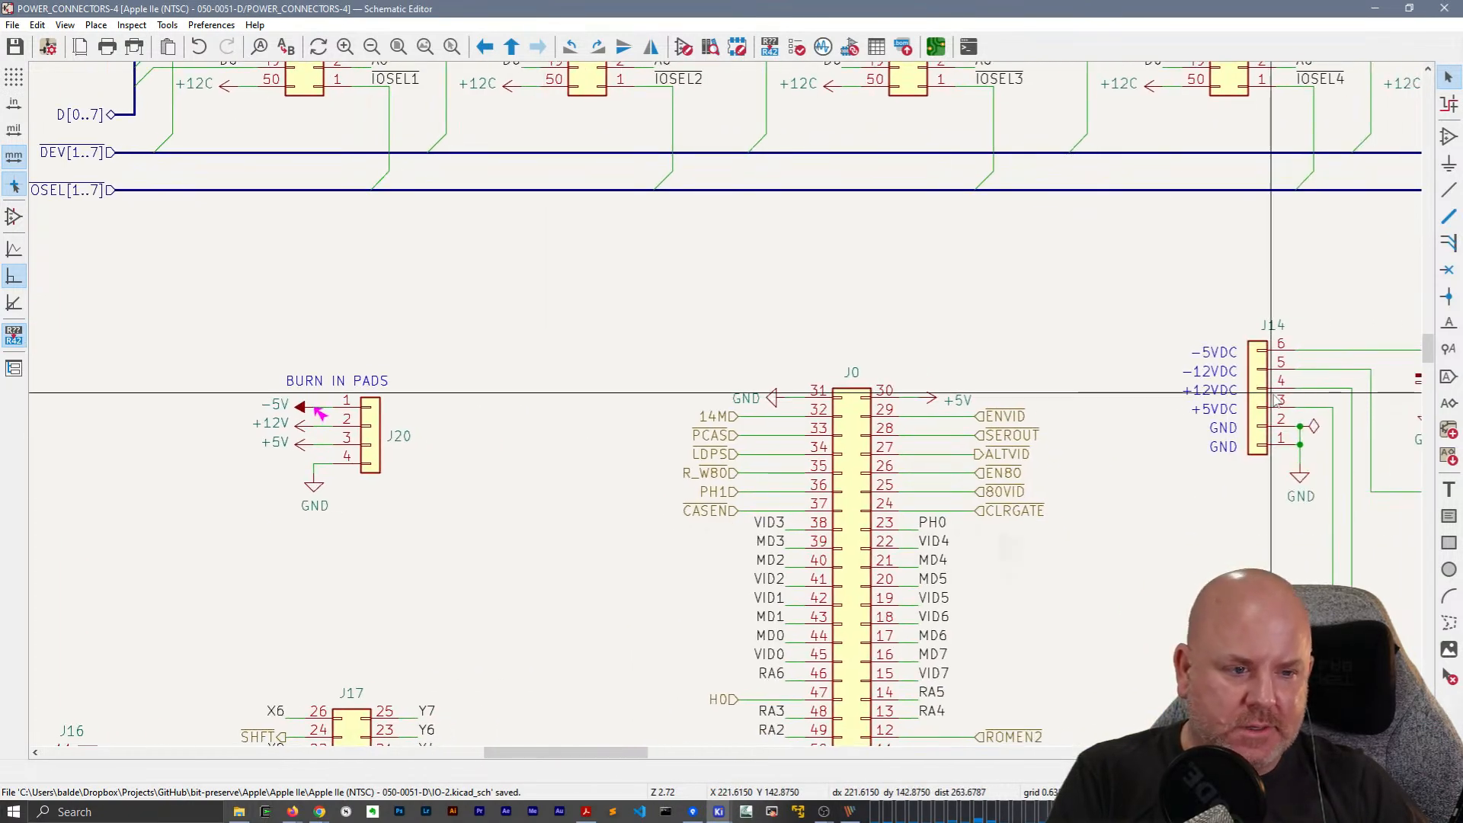
Copy the power flag from the -5C rail onto the -5V wire at J20 pin 1.
middle_drag(1217, 359, 716, 330)
click(1212, 309)
middle_drag(445, 278, 1143, 243)
key(ctrl+v)
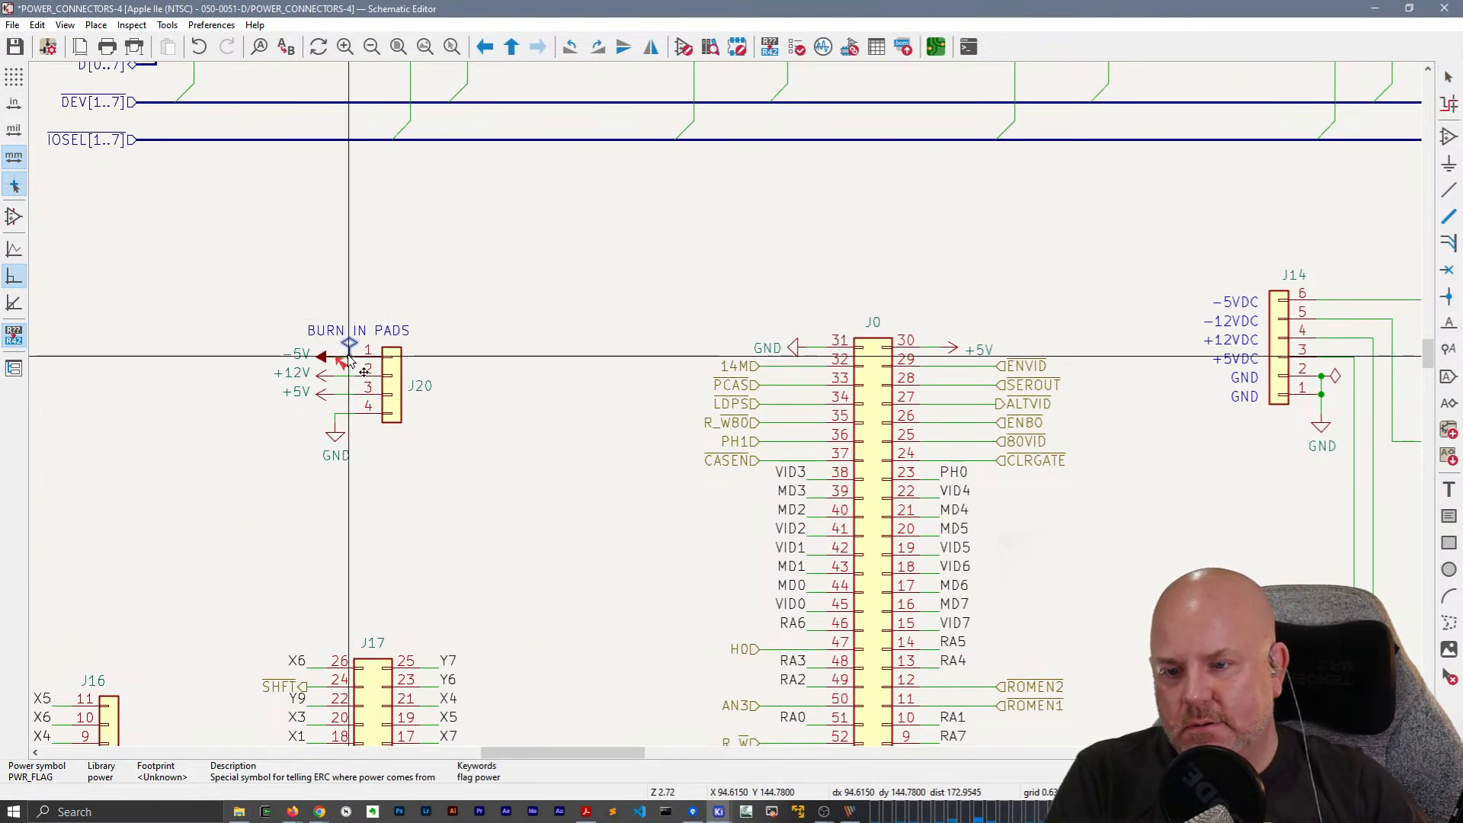
click(349, 355)
Shift the BURN IN PADS text slightly up to clear the power flag, and save the schematic.
click(376, 329)
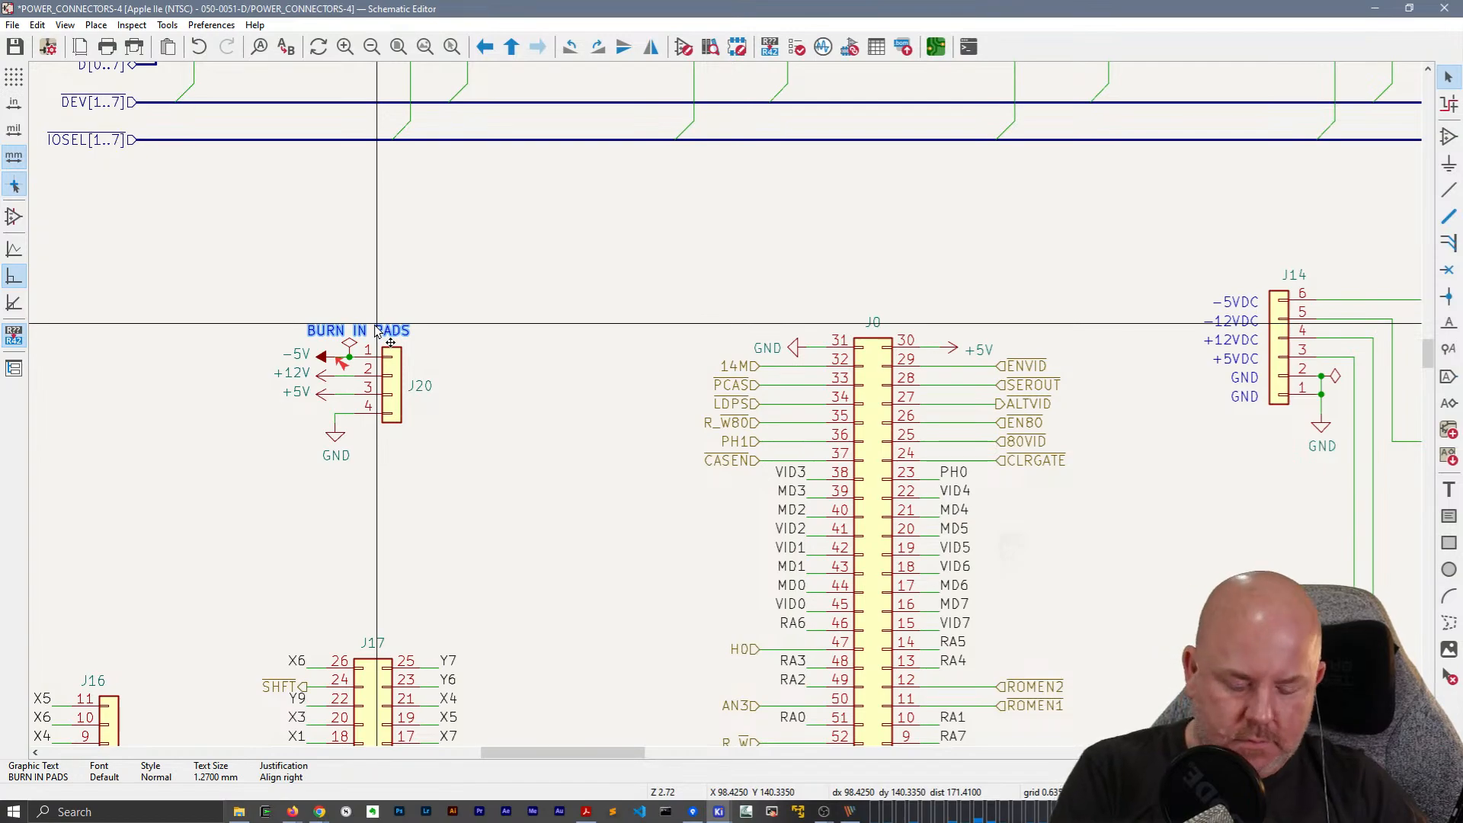
click(592, 286)
key(ctrl+s)
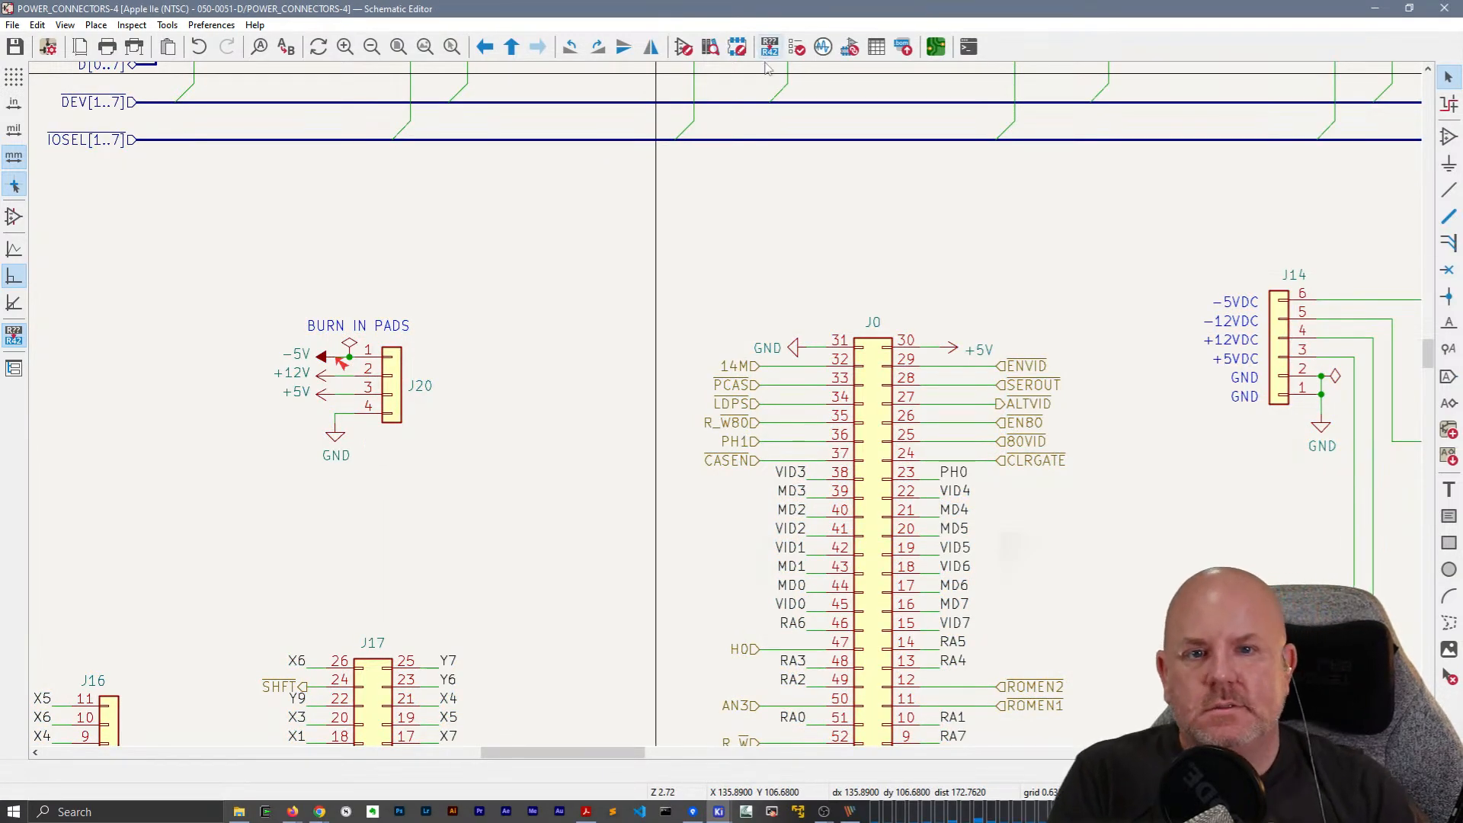
Reopen the ERC results and locate the C8,9 capacitor behind the missing CP_Small symbol warning.
click(796, 48)
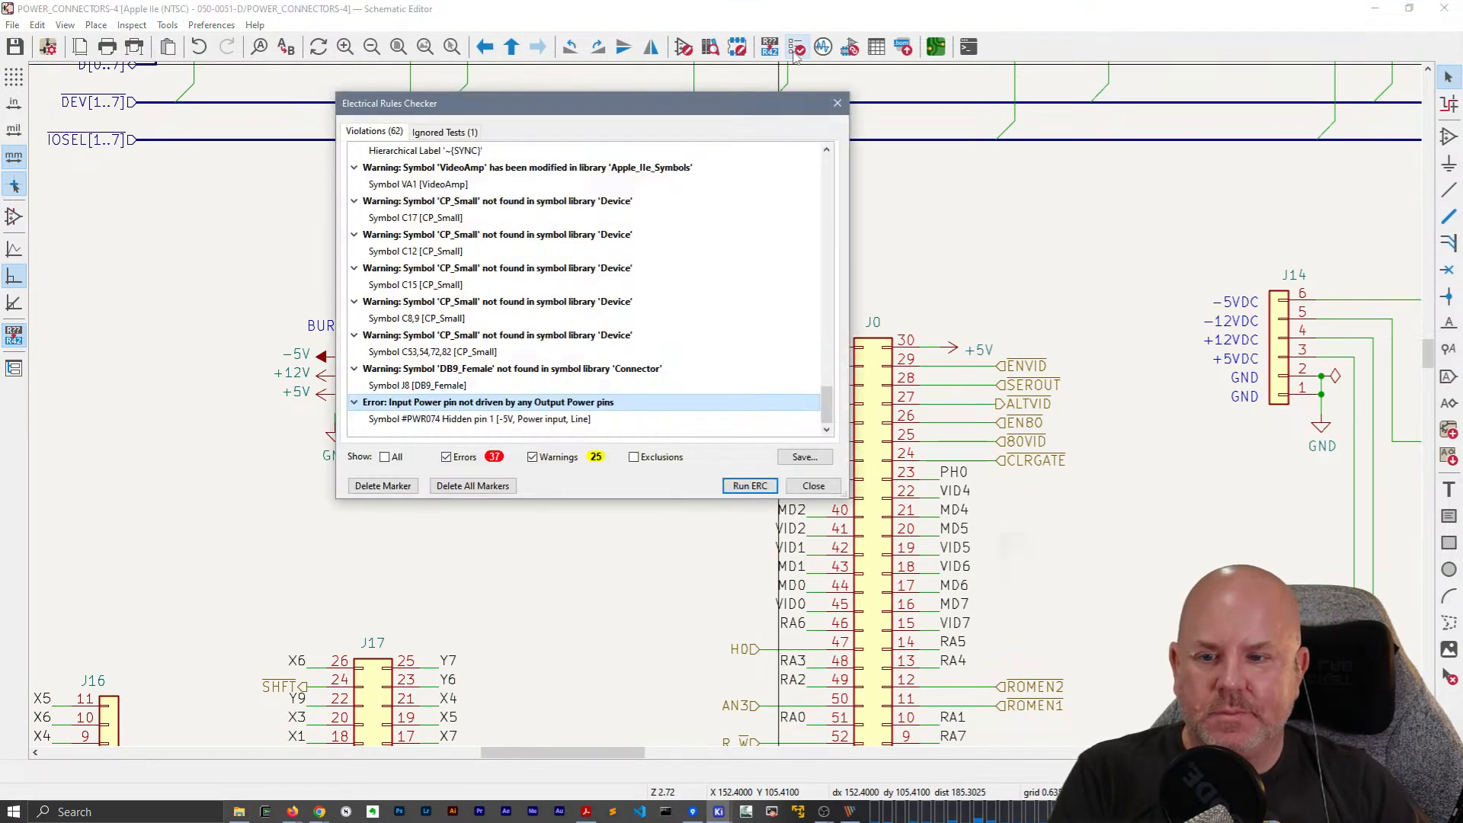
click(502, 303)
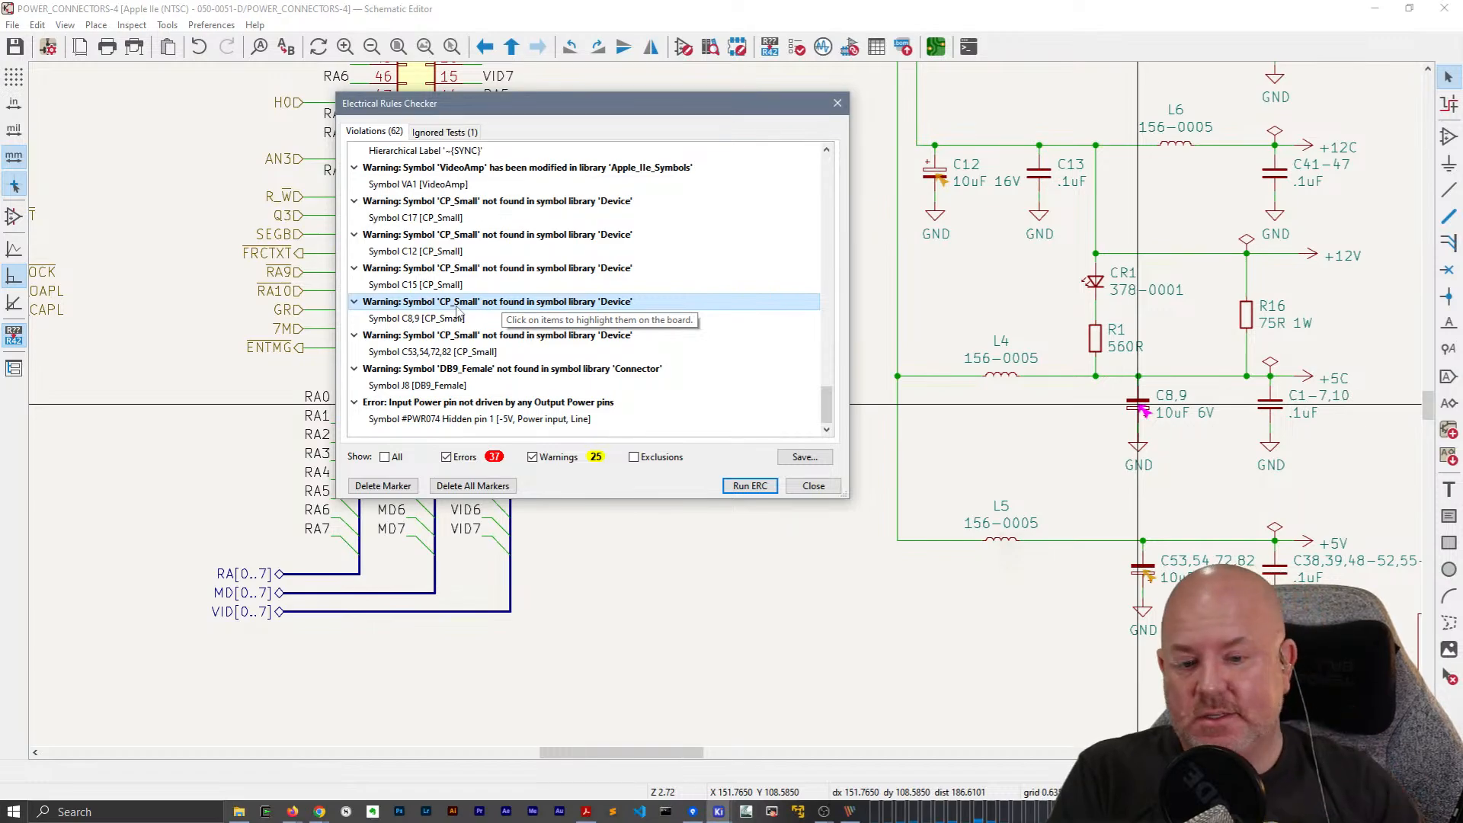
click(813, 486)
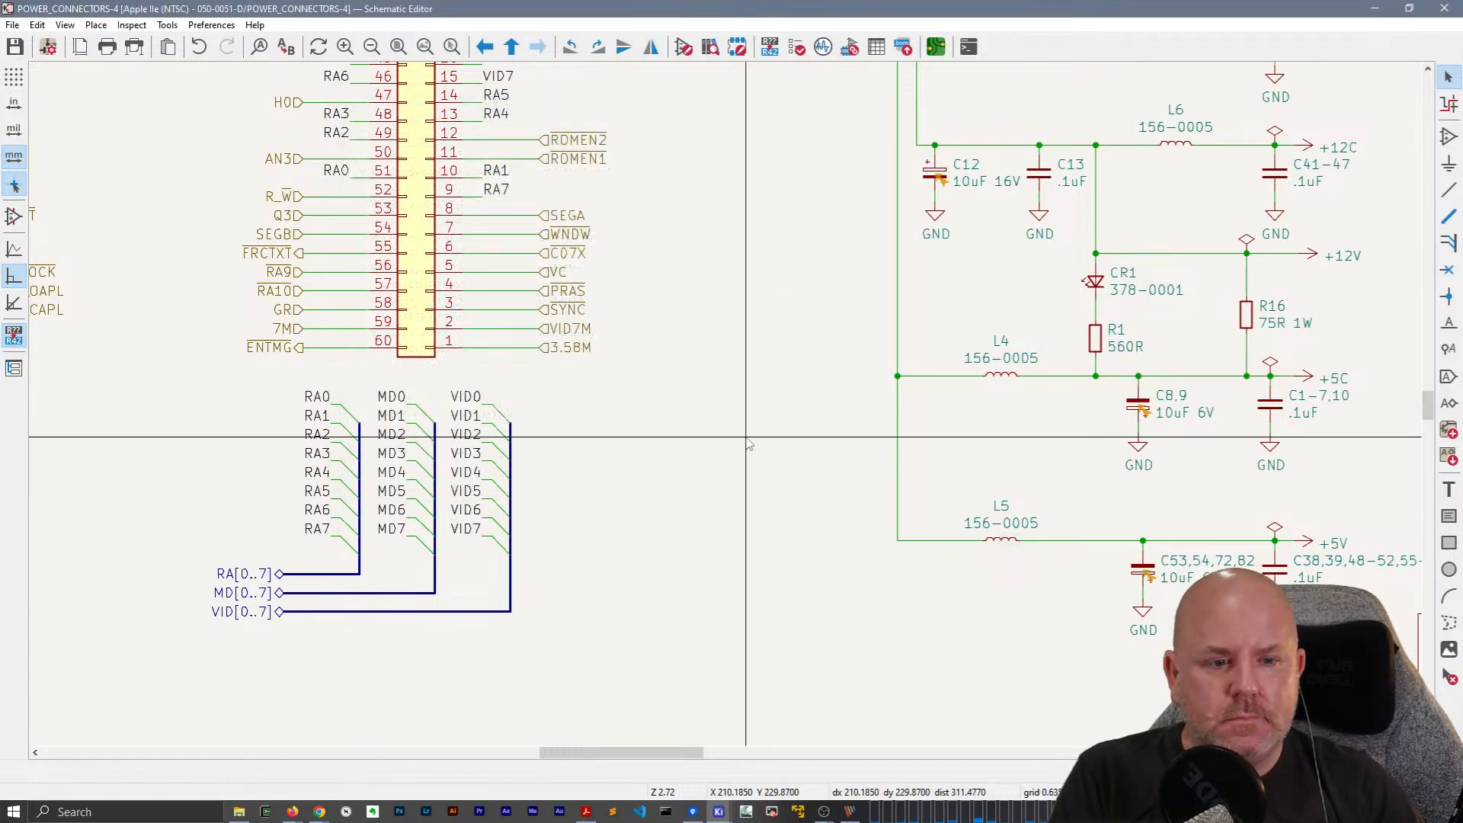
Open the Symbol Fields Table and enlarge it to show the Datasheet column.
middle_drag(739, 368, 235, 300)
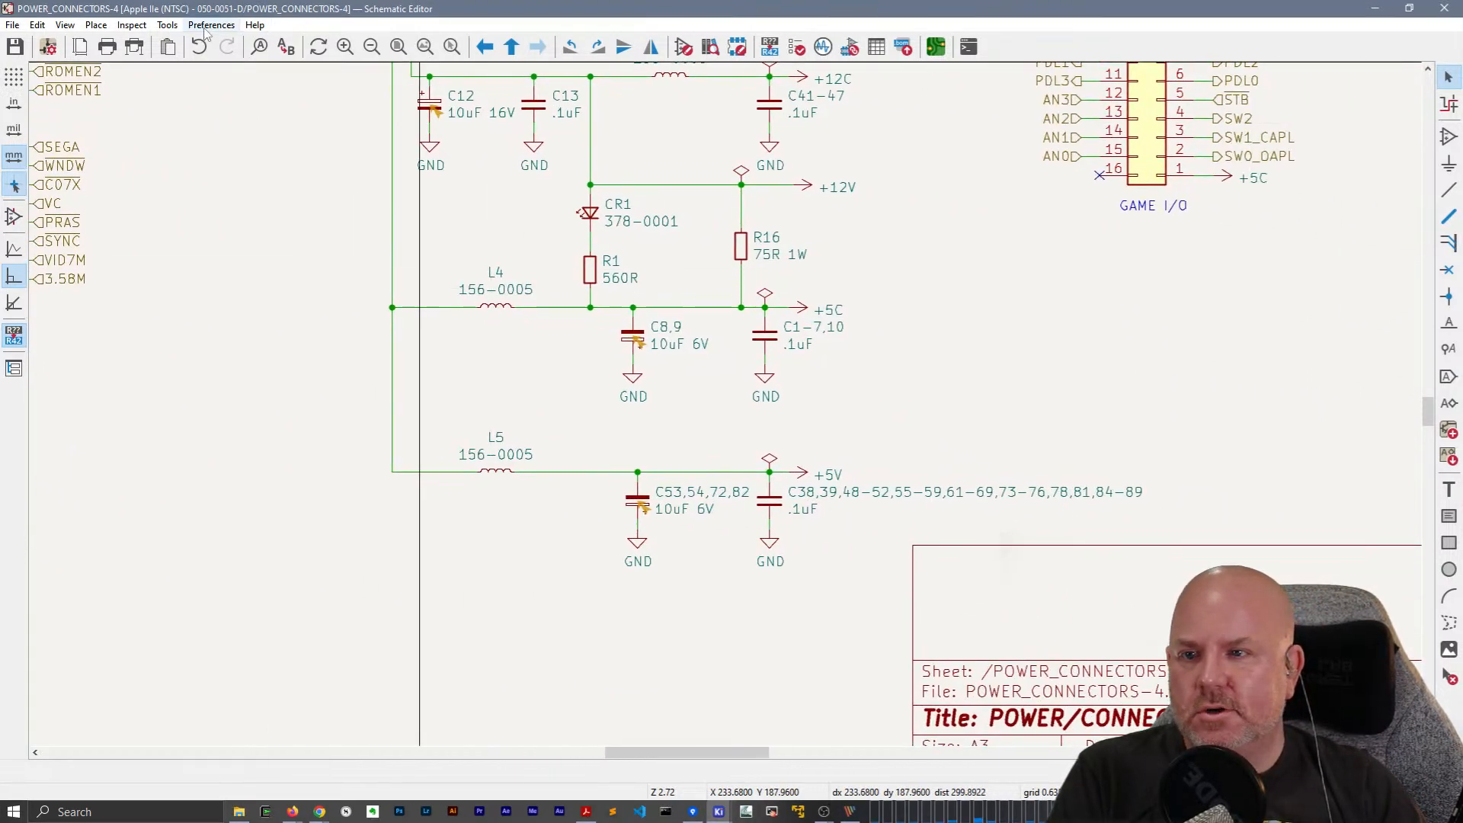
click(171, 28)
click(169, 27)
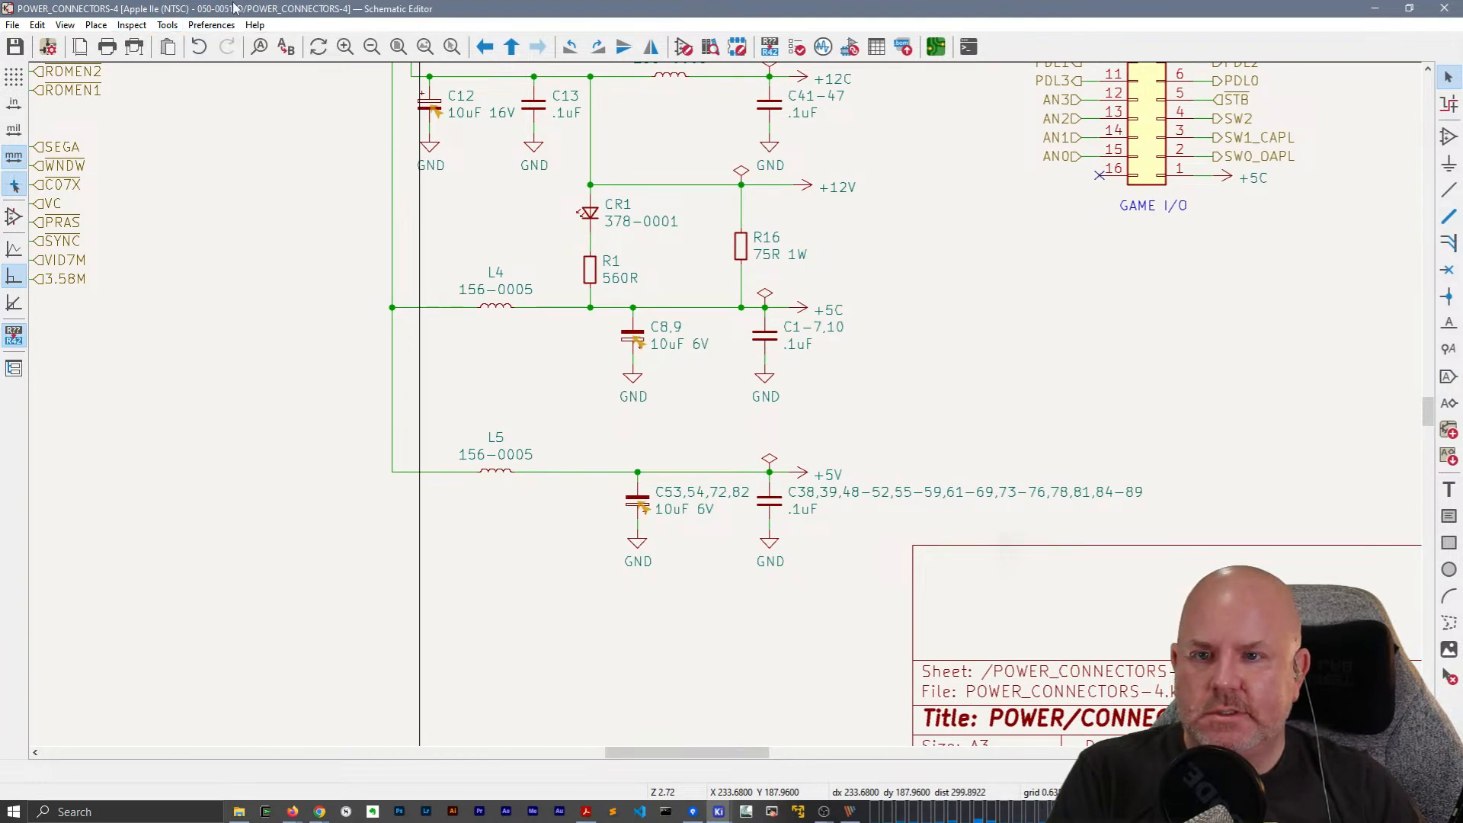
click(170, 27)
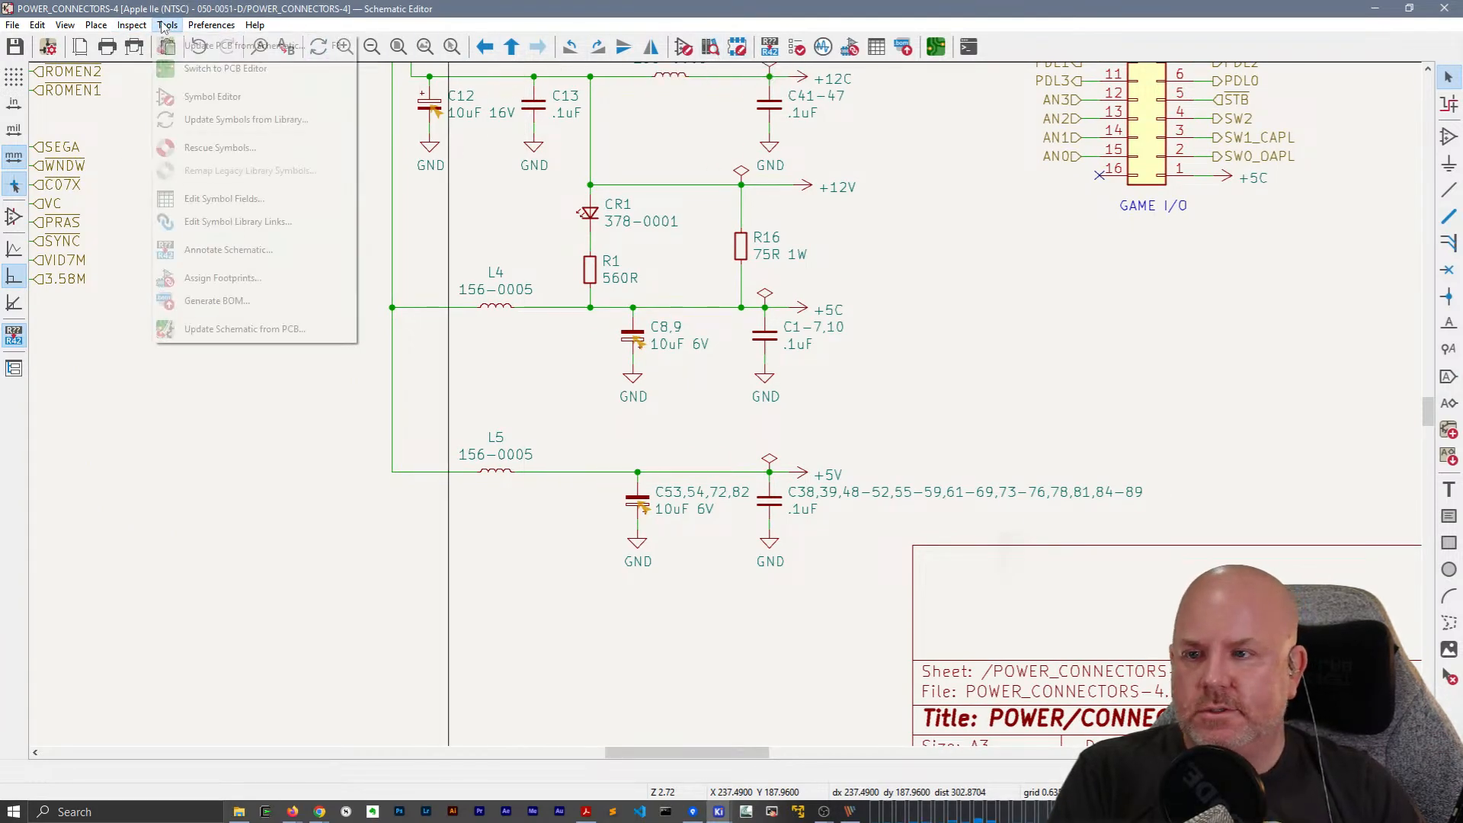
click(178, 27)
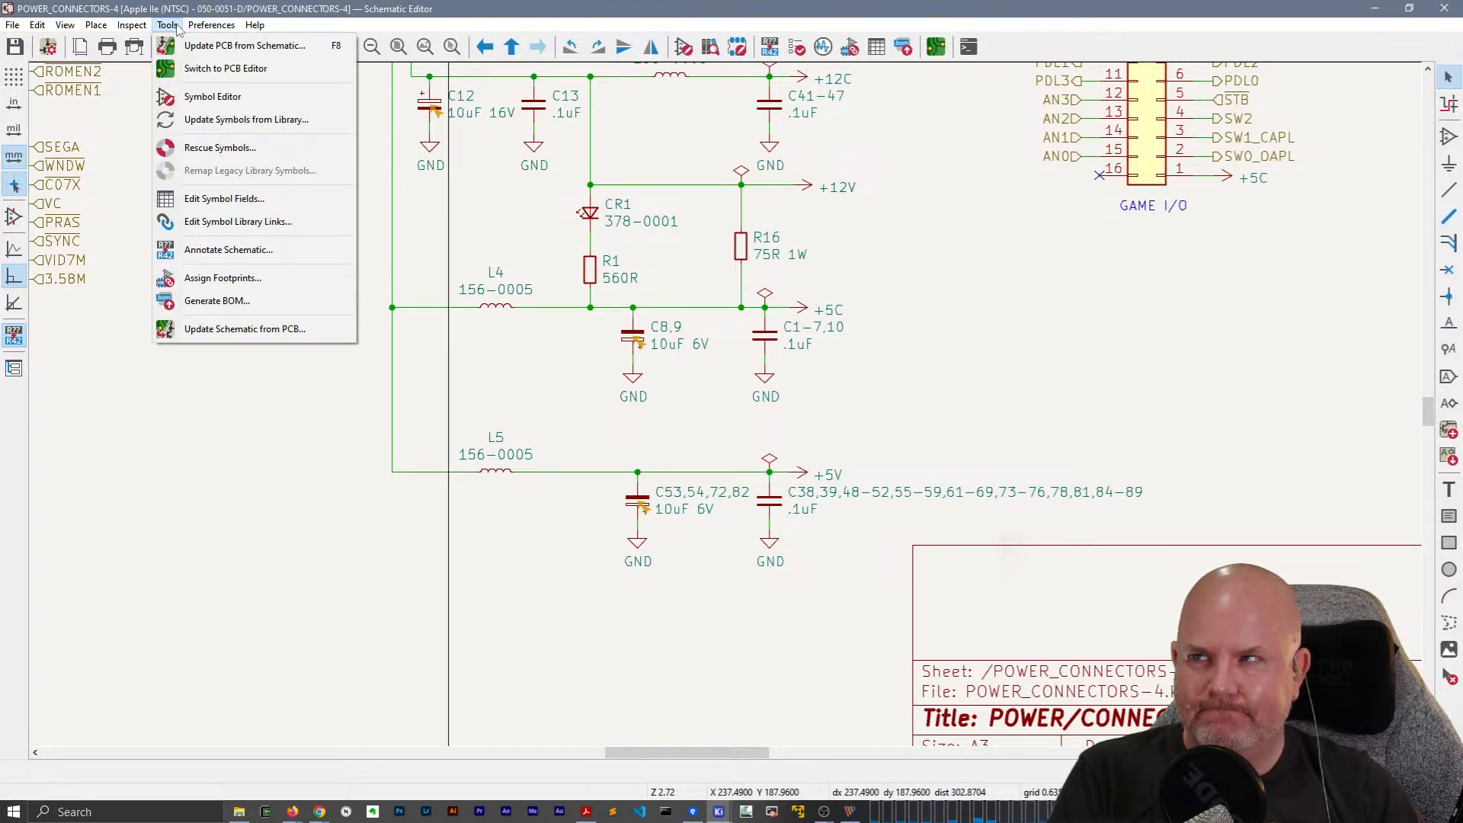
click(225, 198)
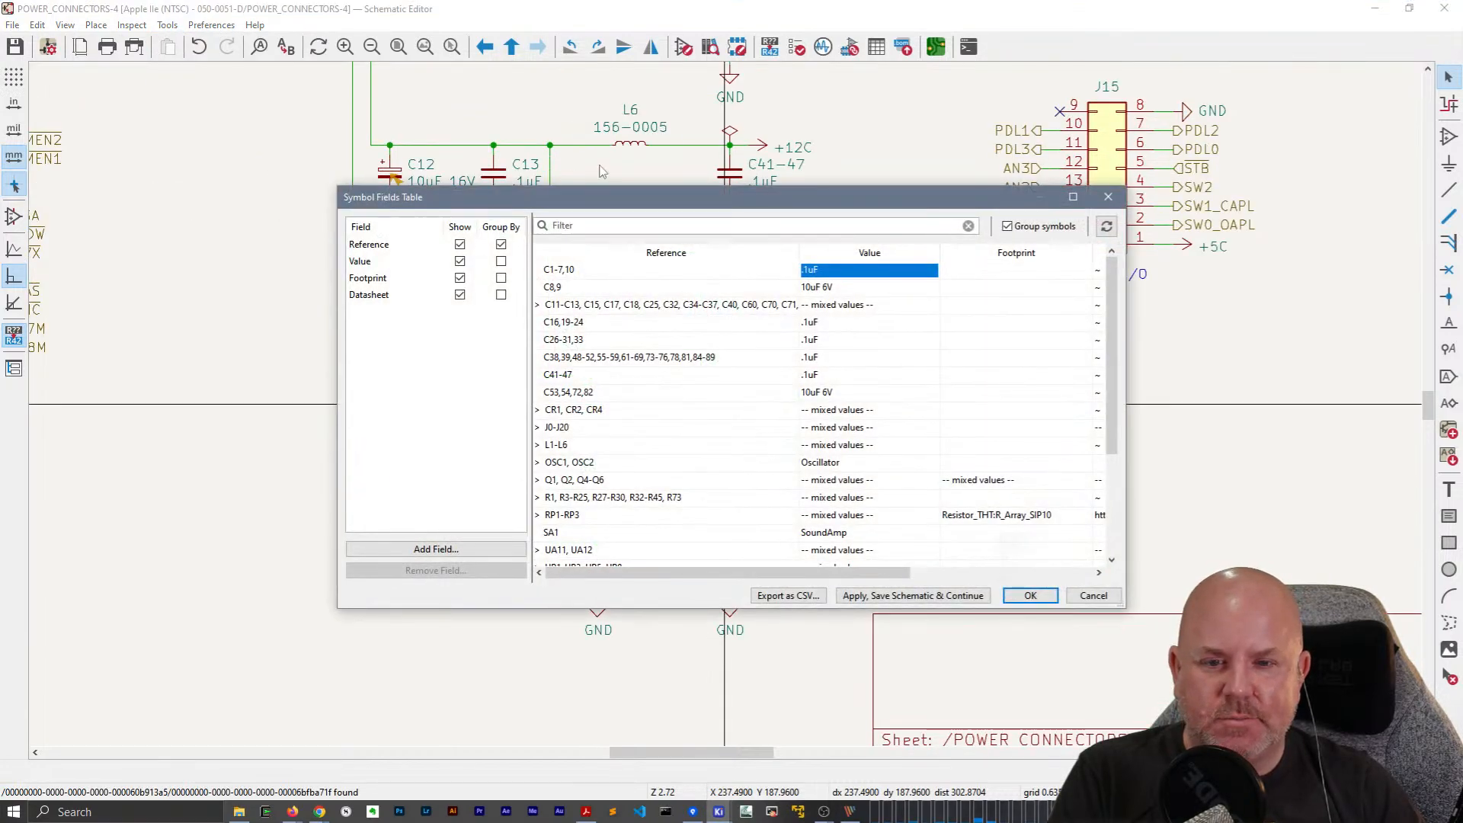
drag(631, 206, 533, 175)
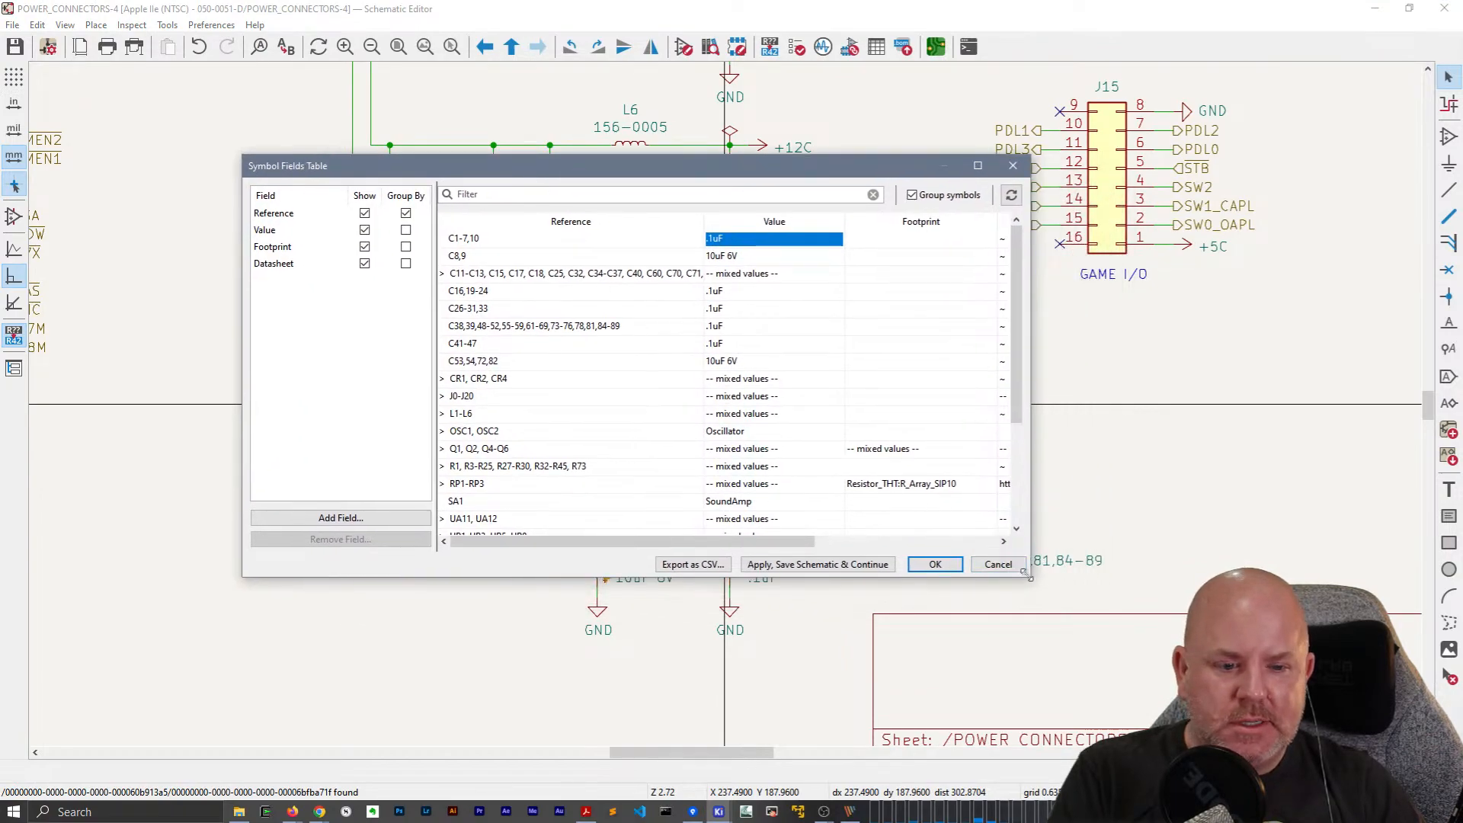
drag(1025, 572, 1247, 676)
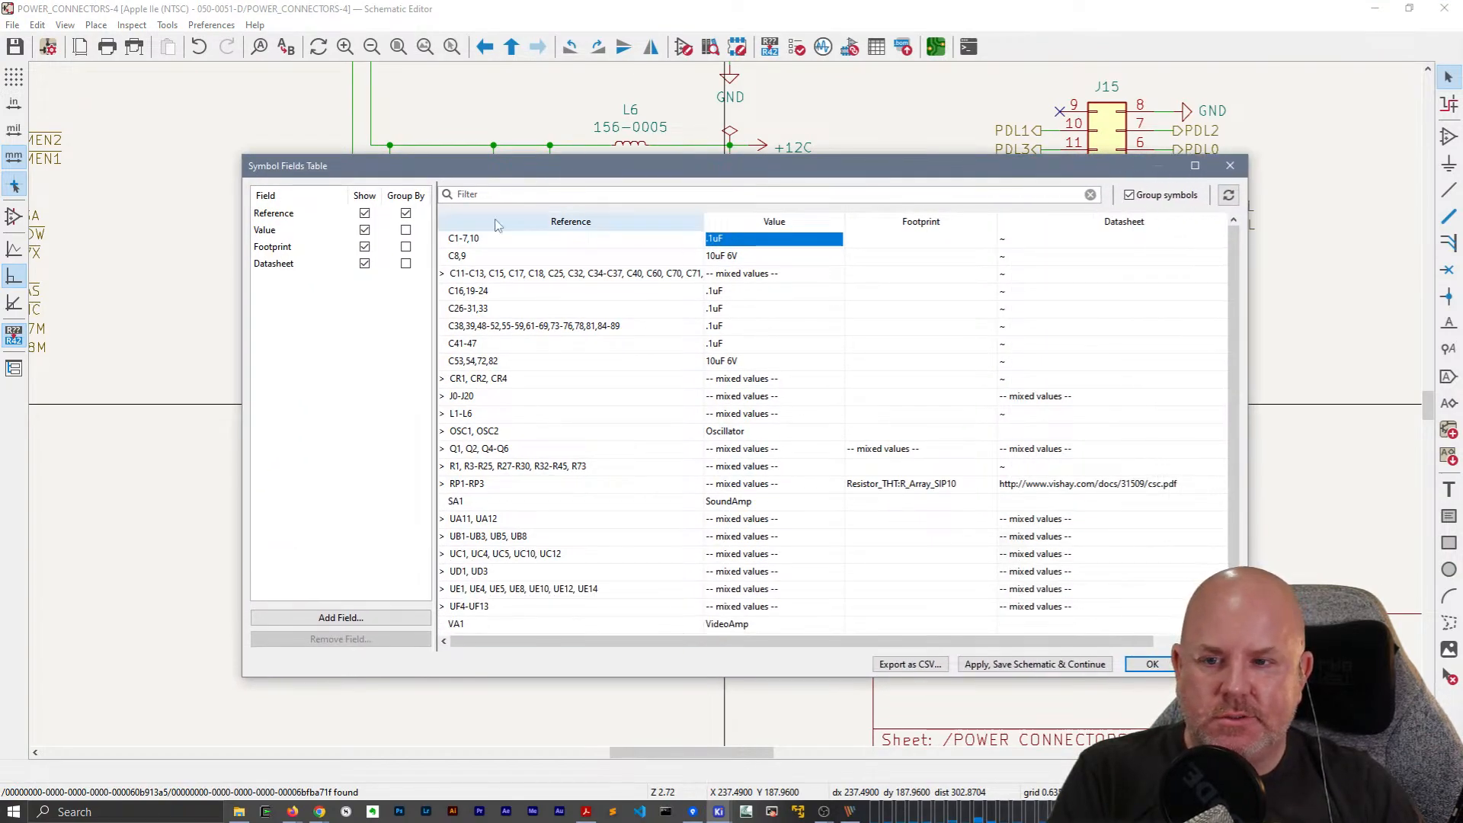
Inspect the symbol table with and without grouping by Reference, and examine the members of the C11-C13 capacitor group.
click(406, 215)
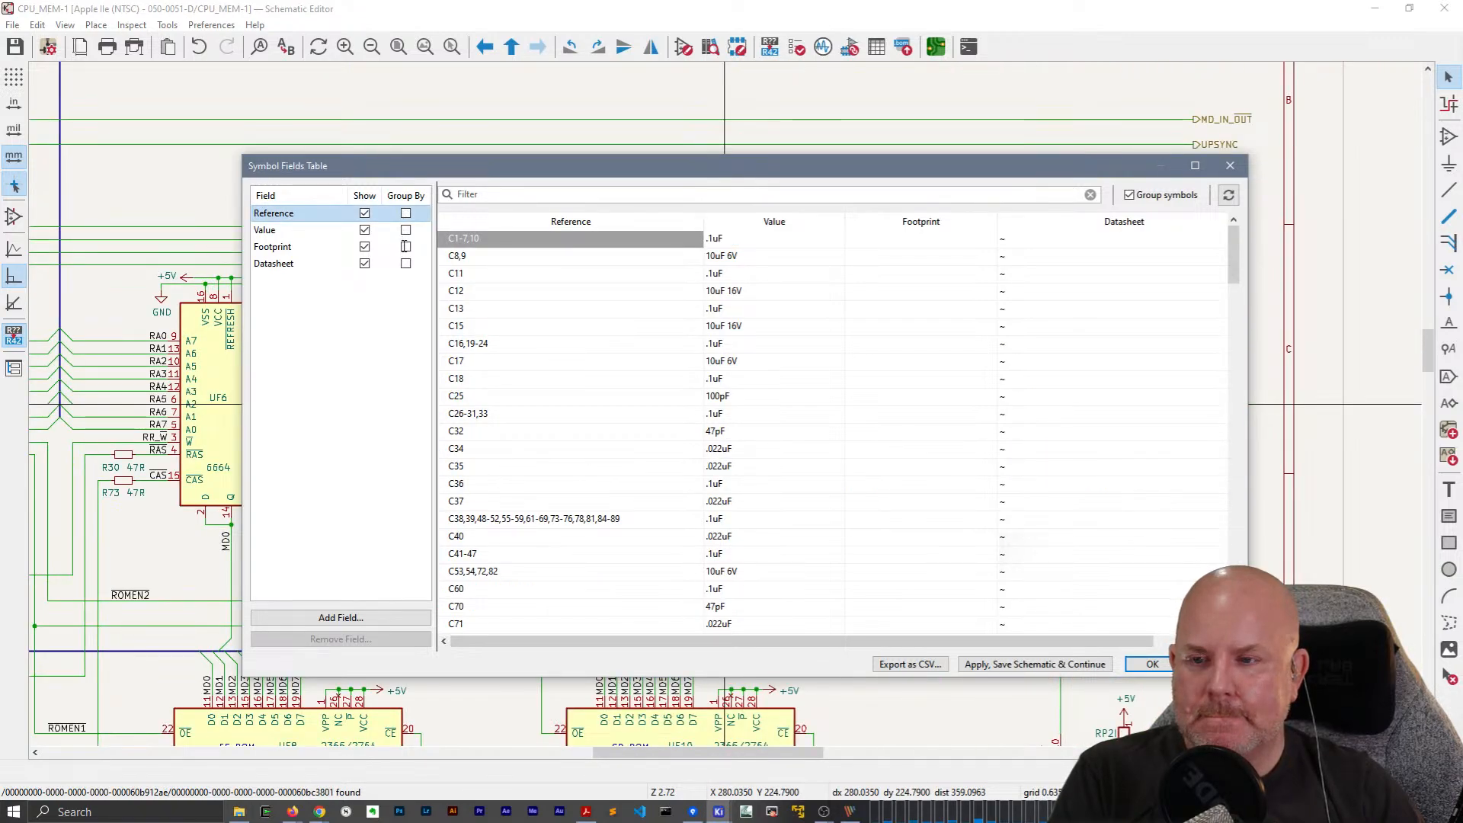
click(406, 214)
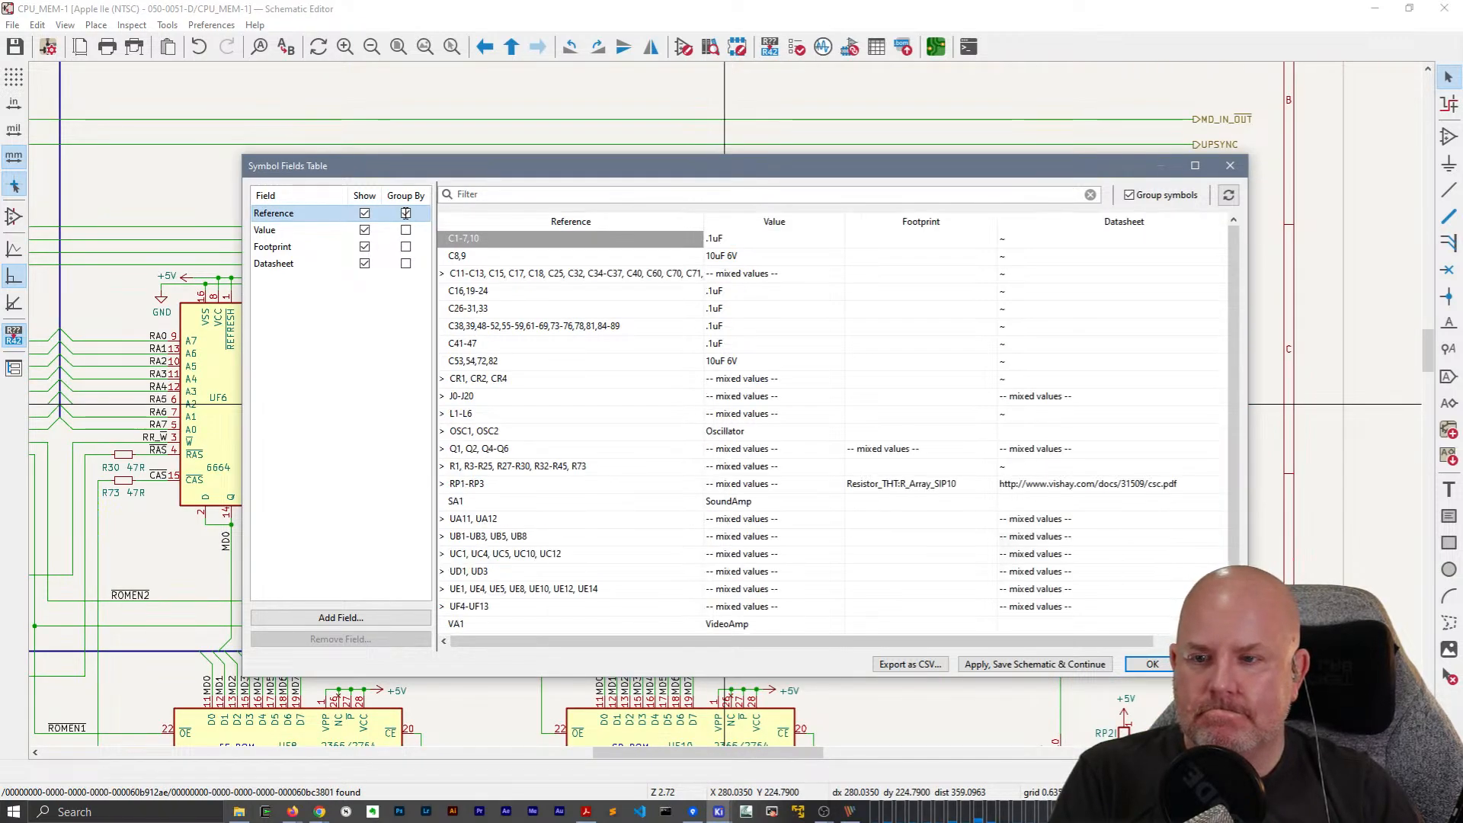
click(833, 279)
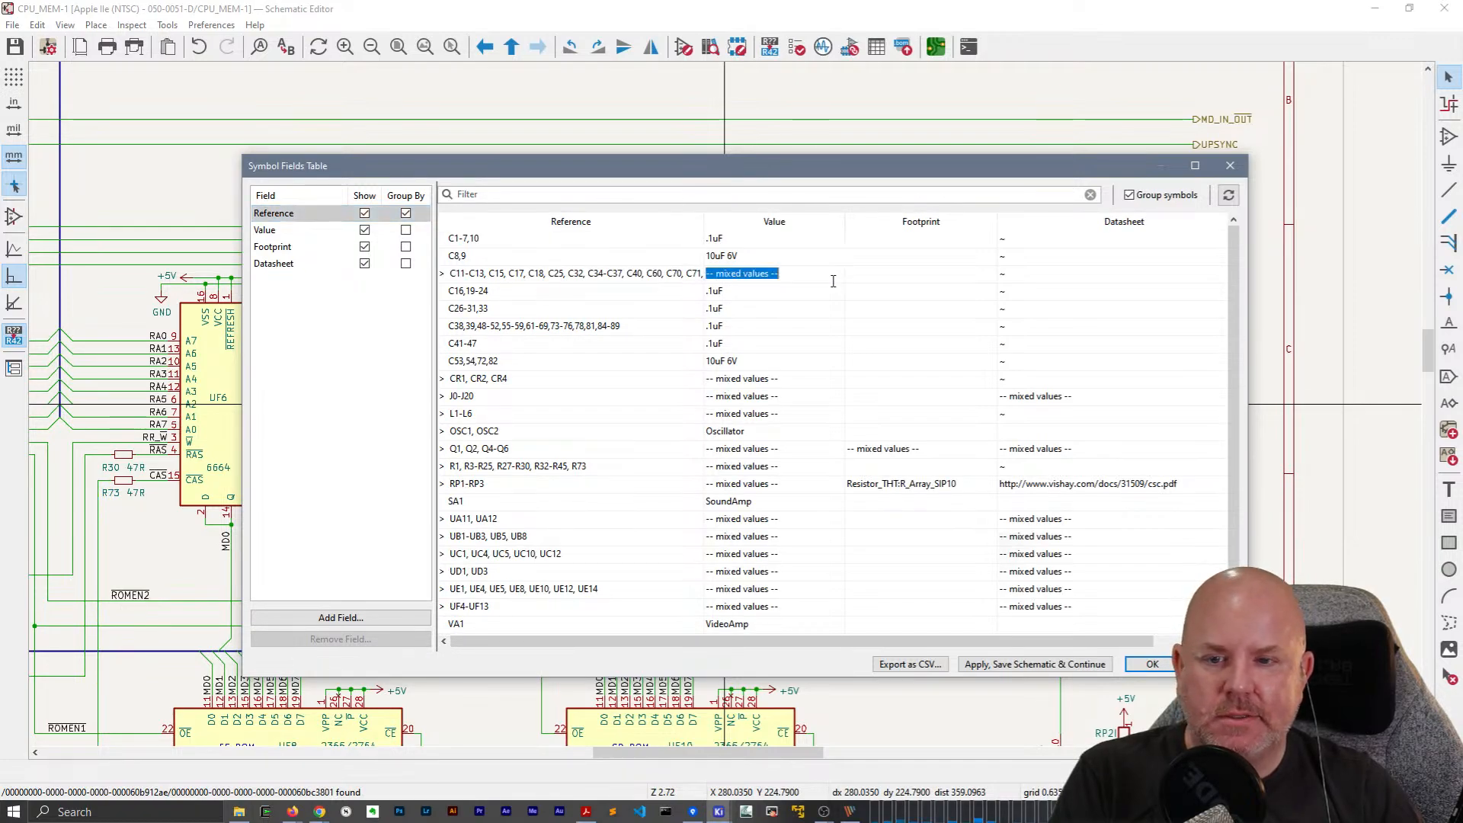
click(565, 308)
click(441, 275)
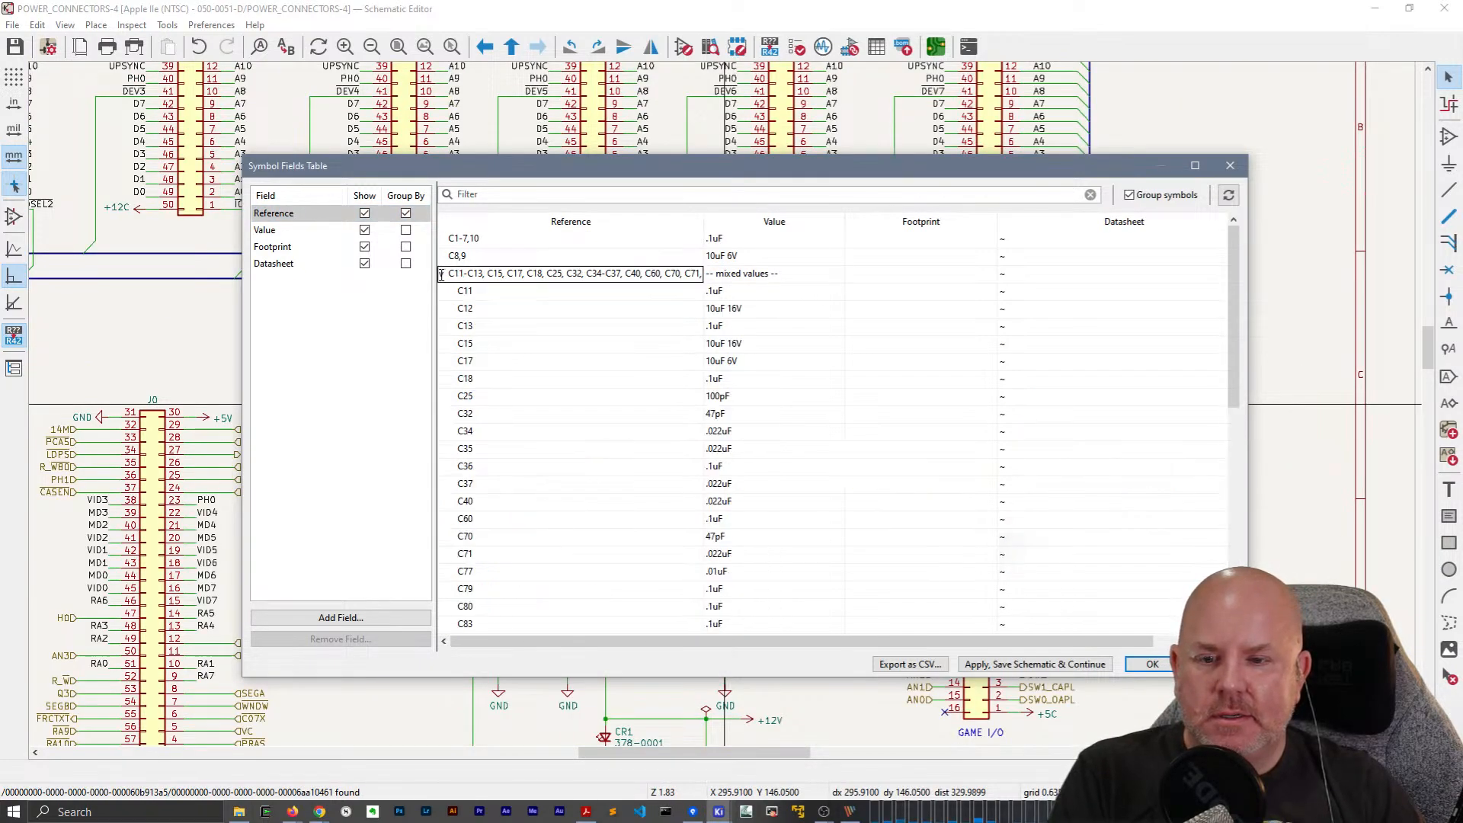
click(441, 274)
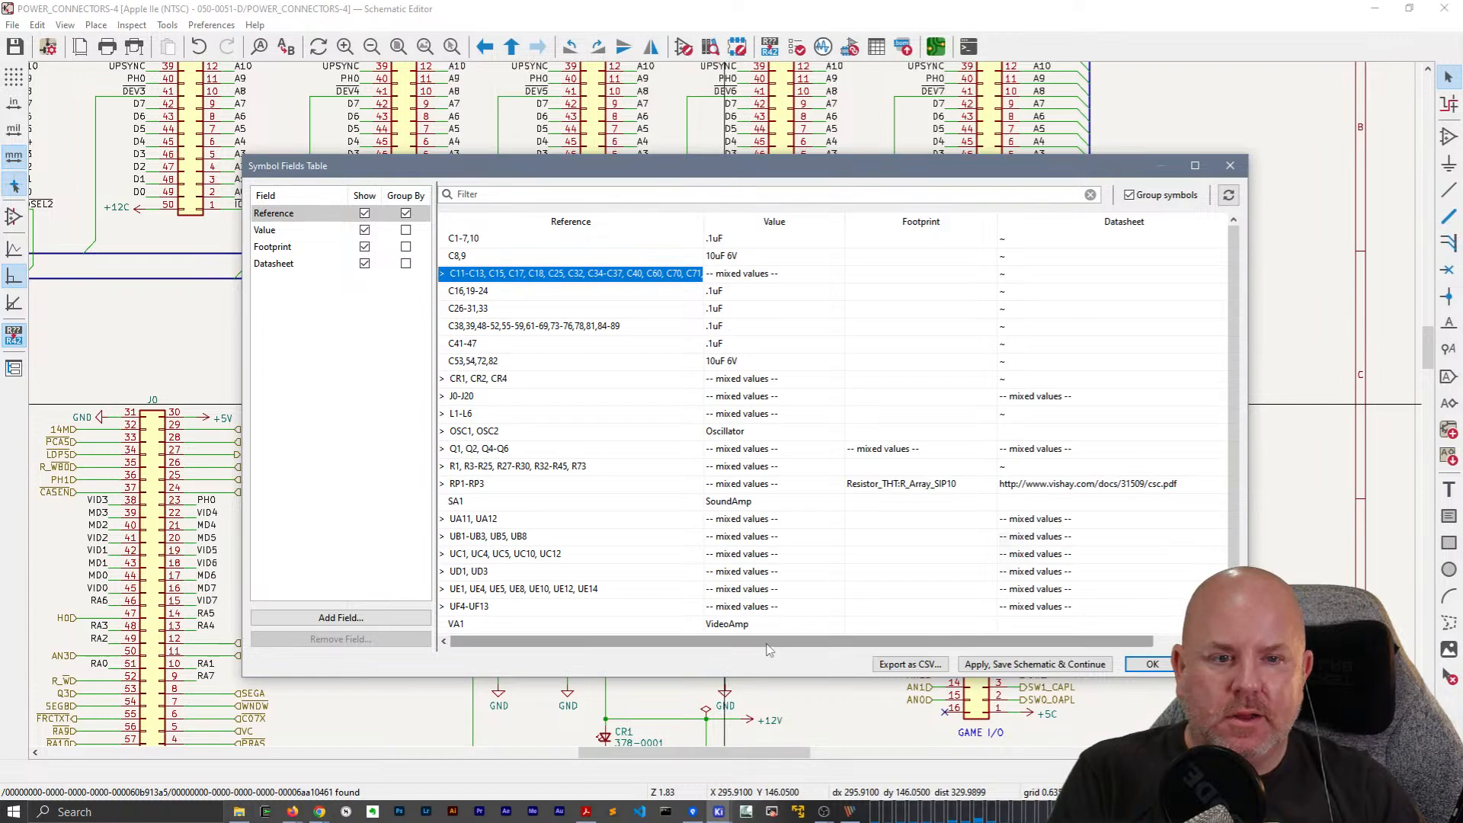
Close the Symbol Fields Table and return to the power connectors sheet.
drag(911, 642, 561, 611)
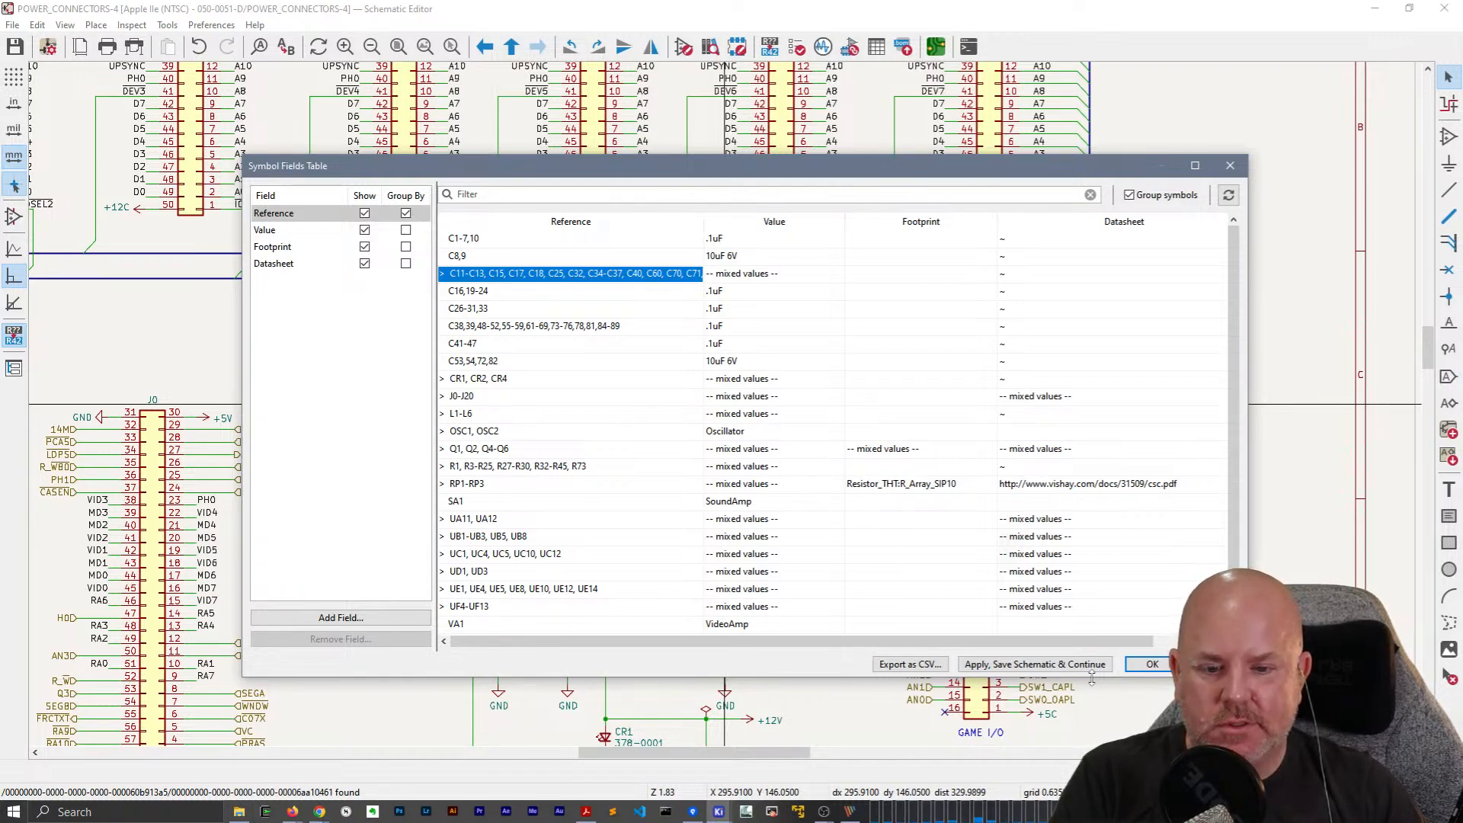
click(1215, 664)
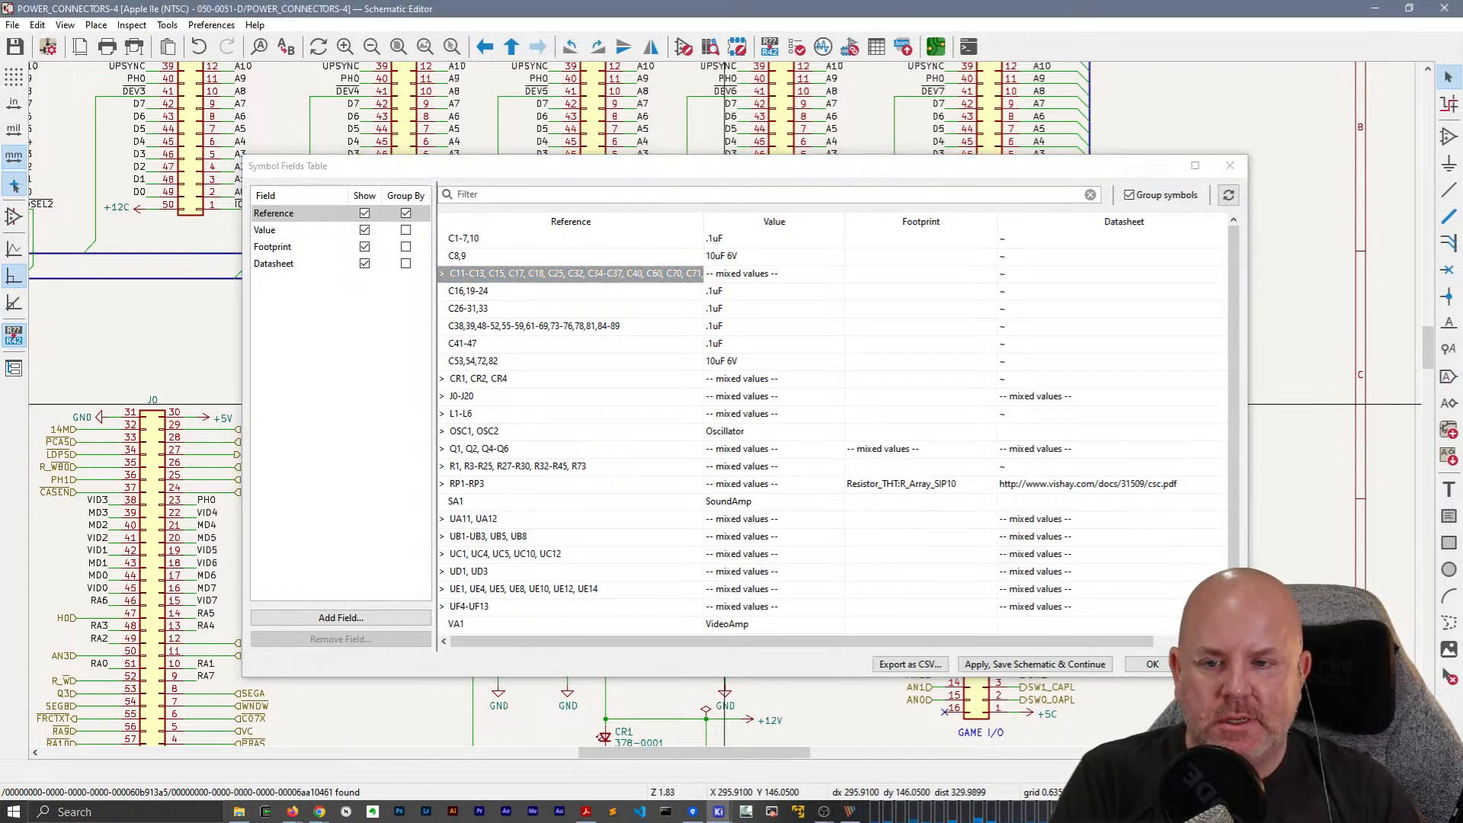
click(216, 26)
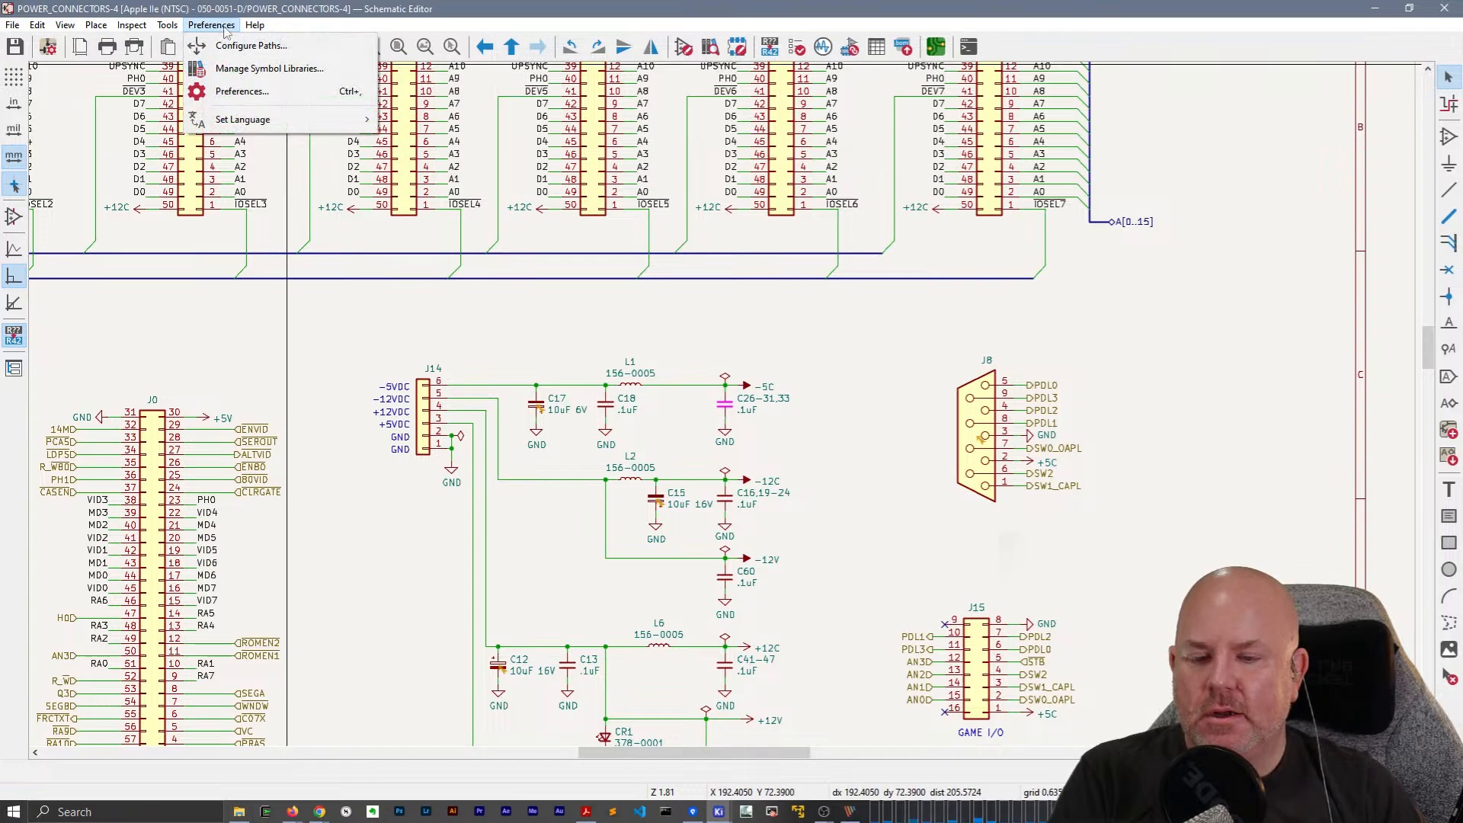
click(224, 28)
Start a symbol change from capacitor C15, matching all symbols with the library identifier Device:CP_Small.
middle_drag(867, 461, 846, 377)
scroll(613, 404, up, 2)
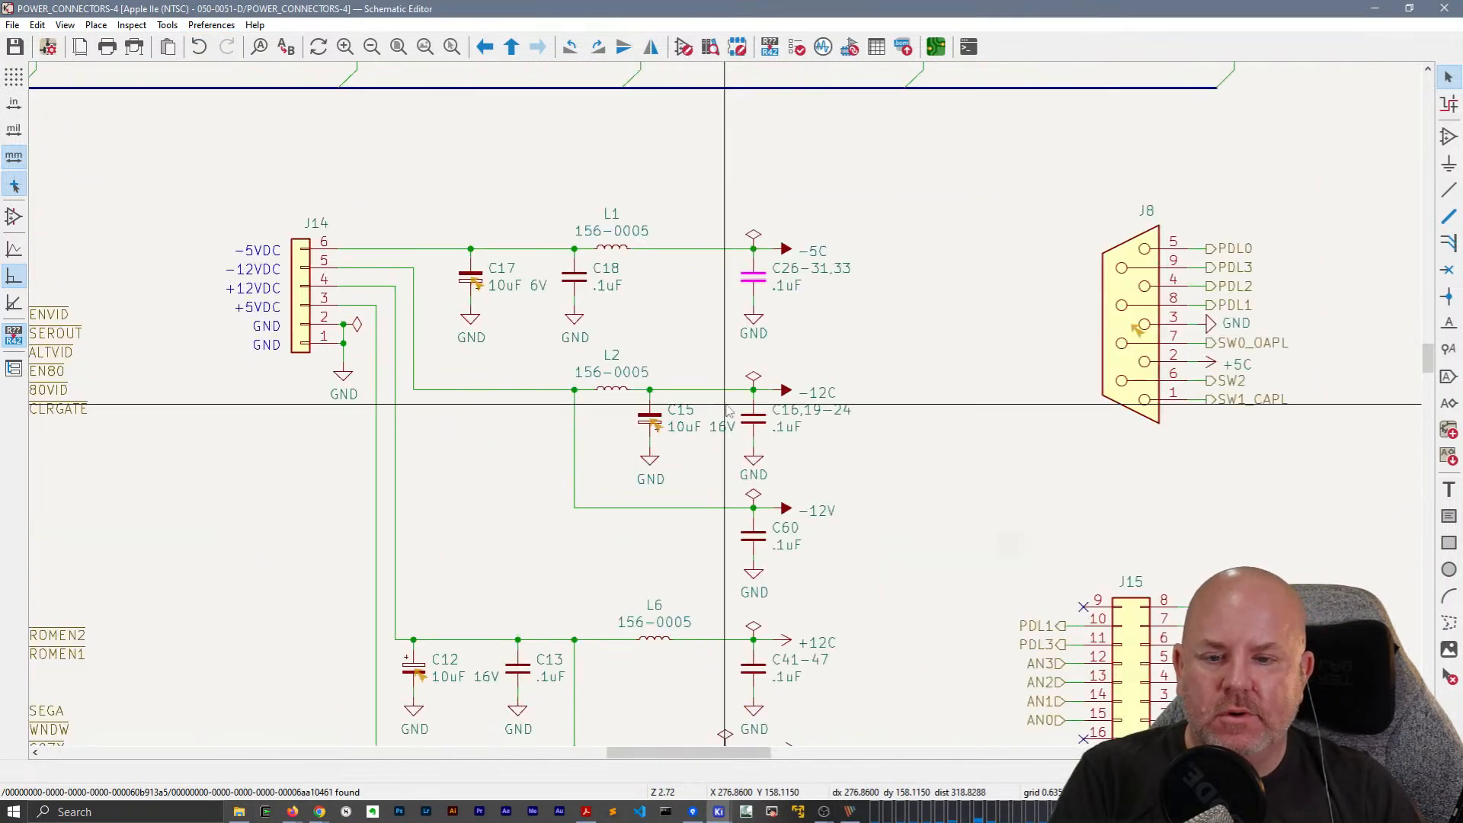
double_click(655, 424)
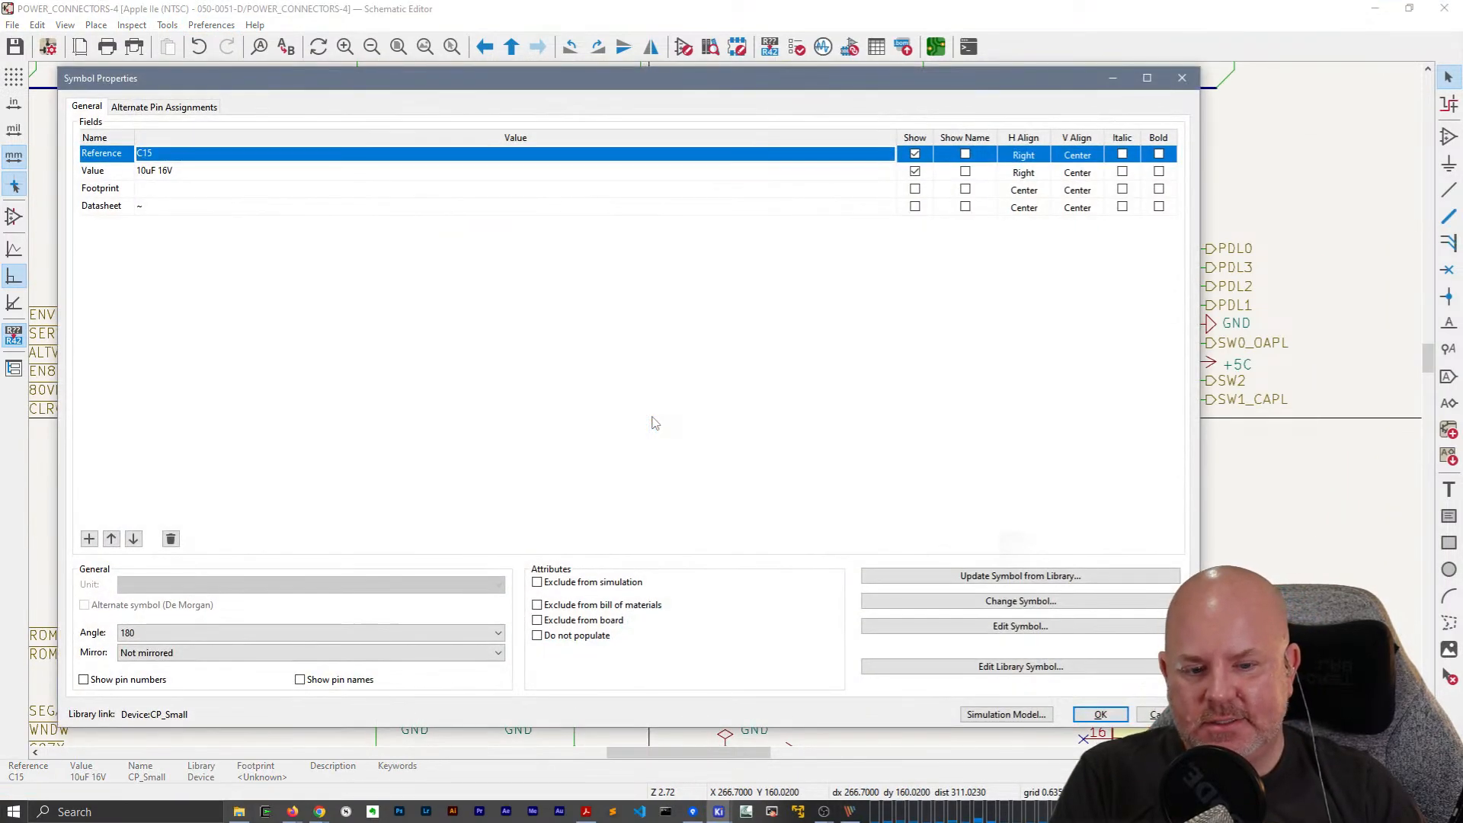
click(1020, 600)
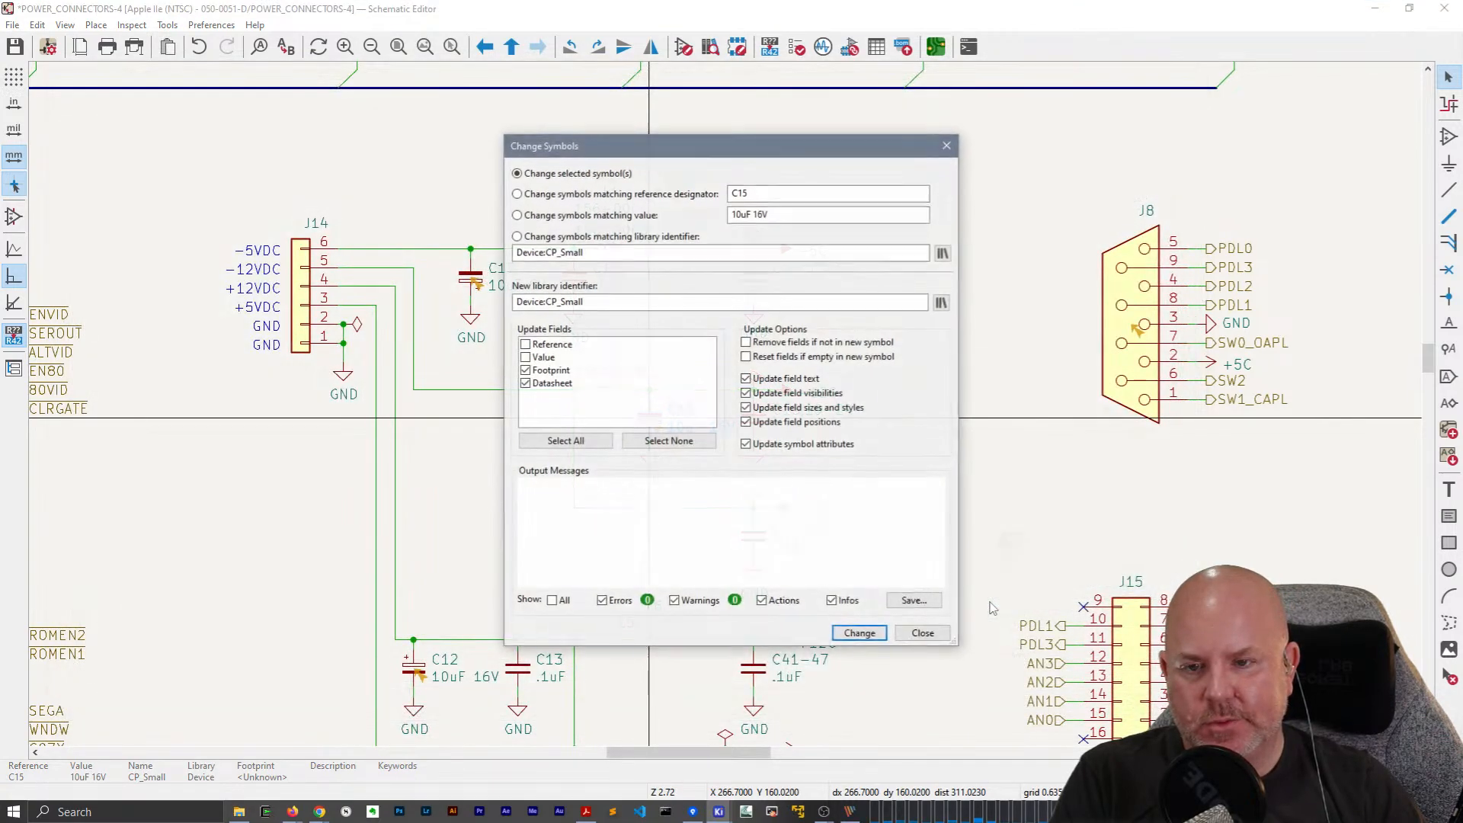
drag(664, 150, 579, 149)
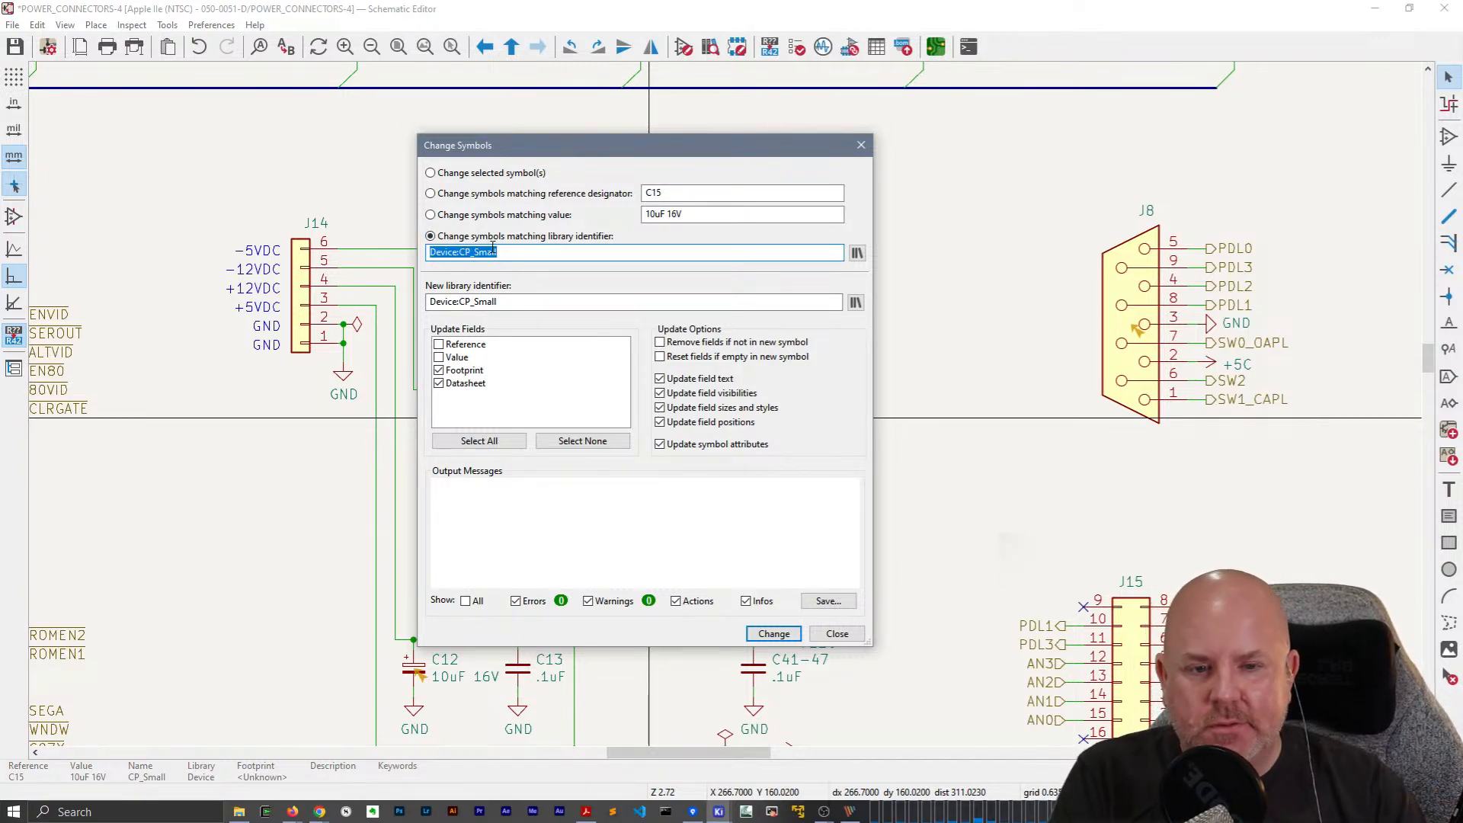
Browse the Device library's polarized capacitors and pick C_Polarized_Small as the new library identifier.
click(854, 301)
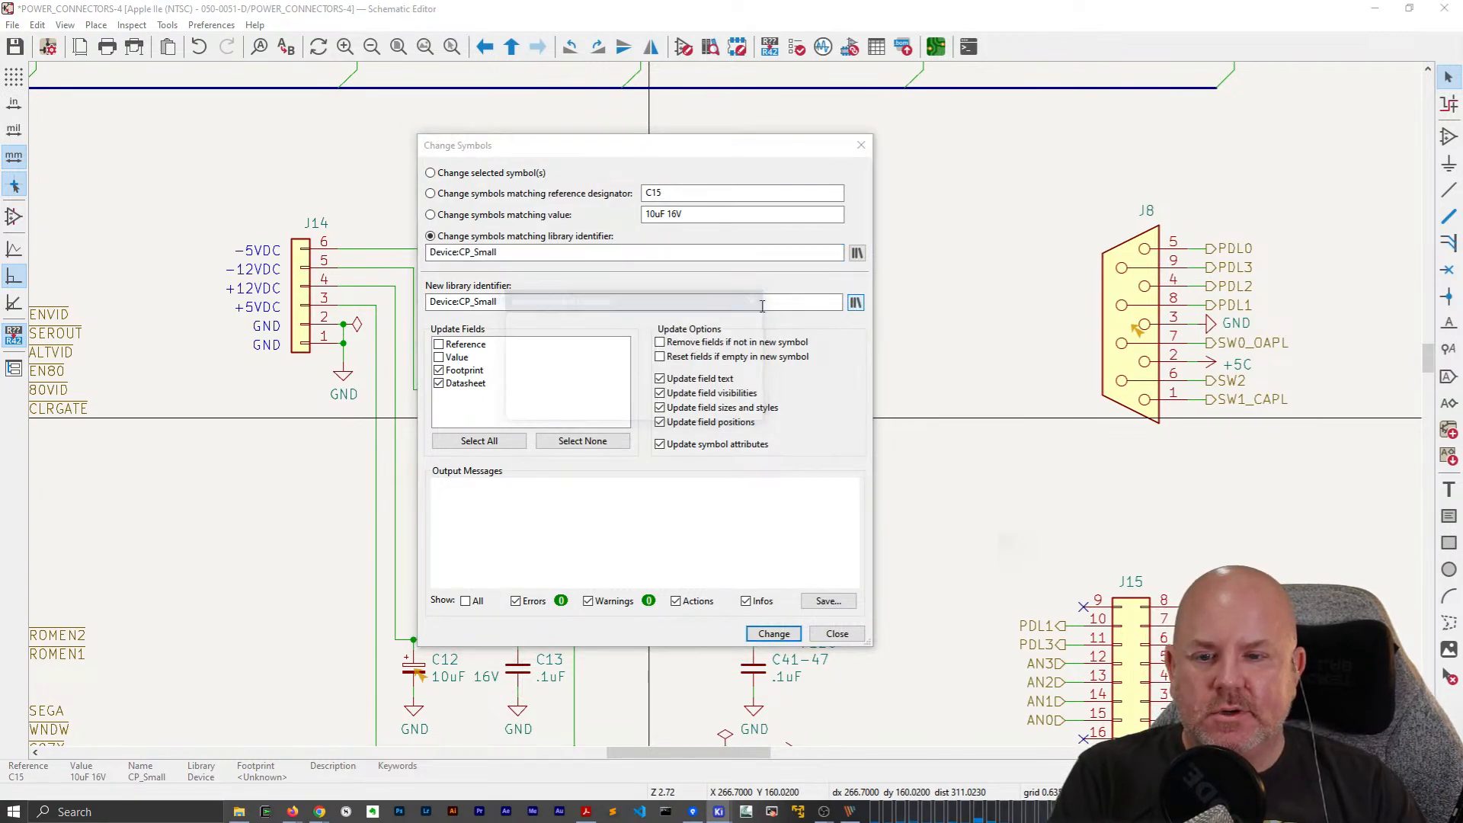
drag(394, 77, 713, 103)
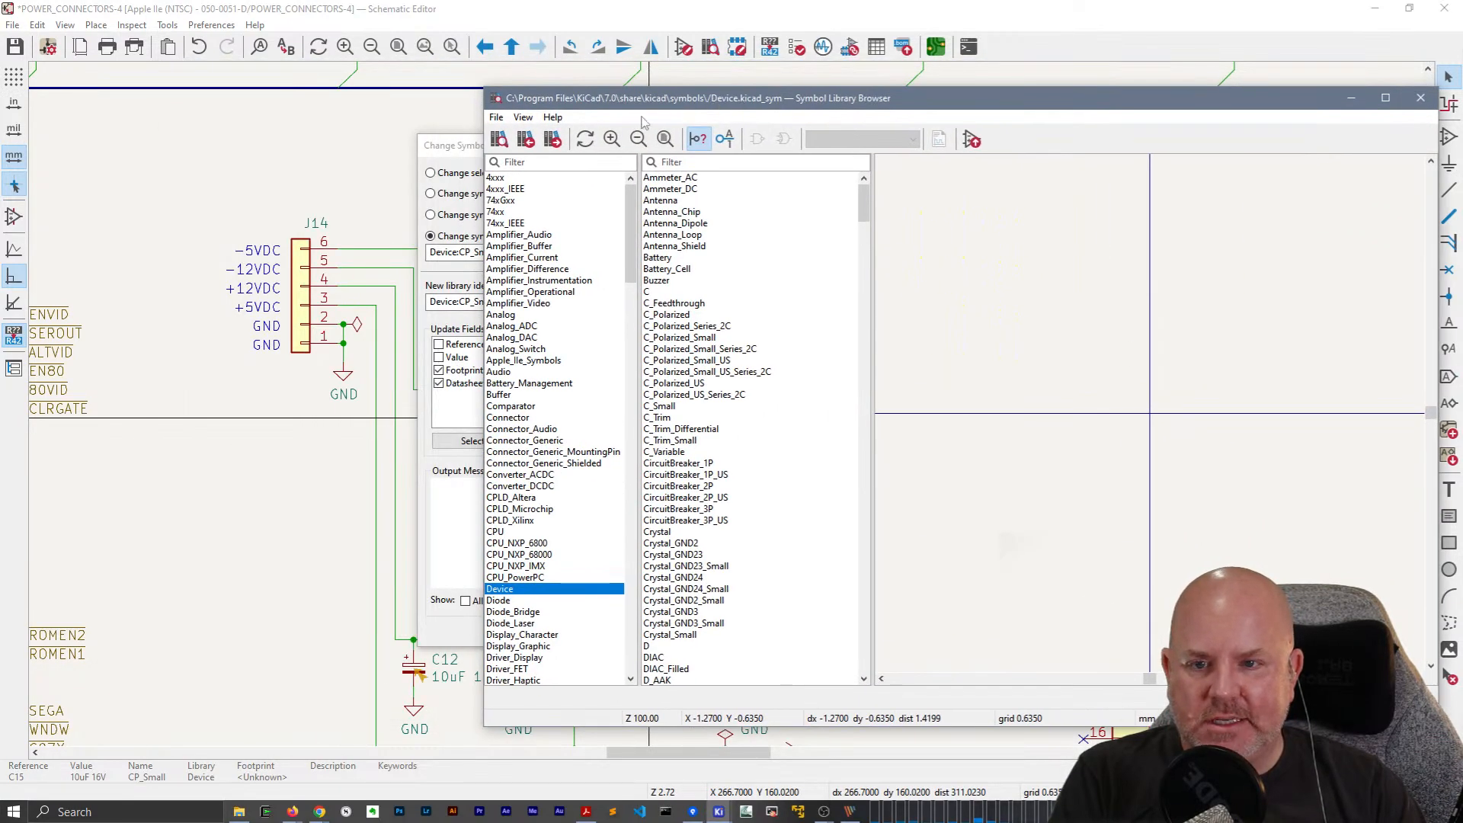
text(CPol)
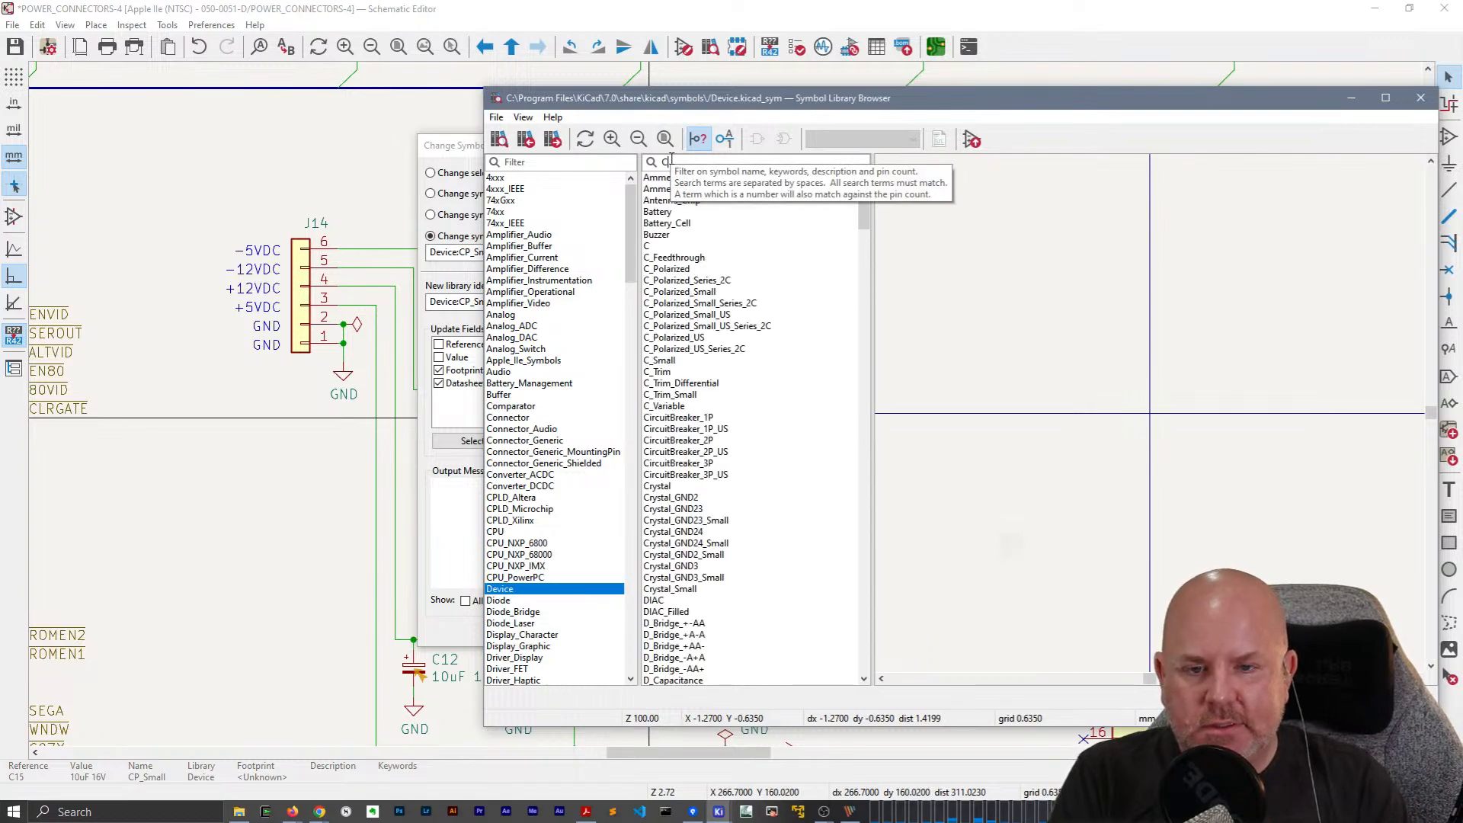
key(BackSpace)
key(BackSpace)
key(BackSpace)
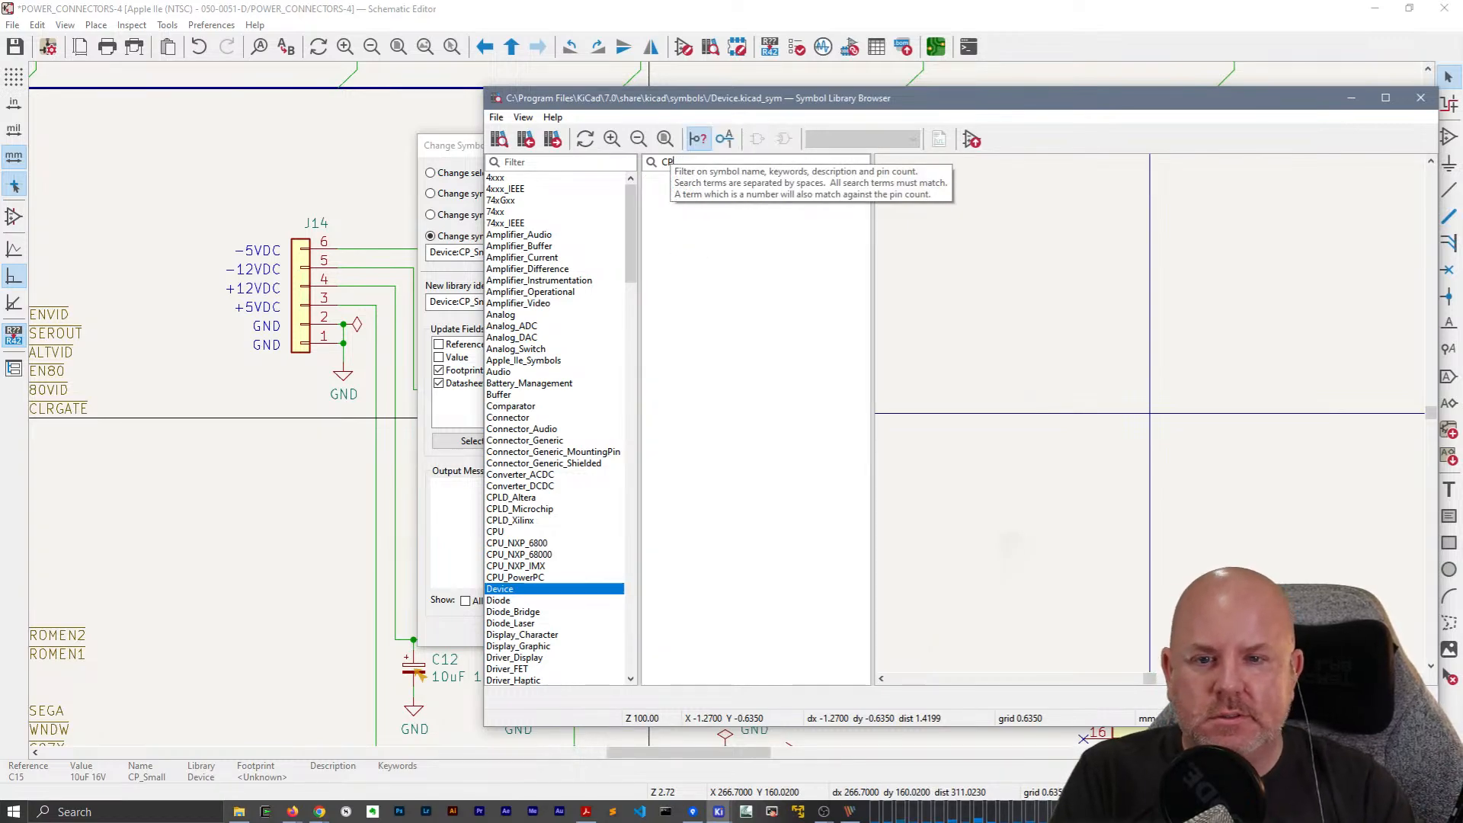
click(688, 271)
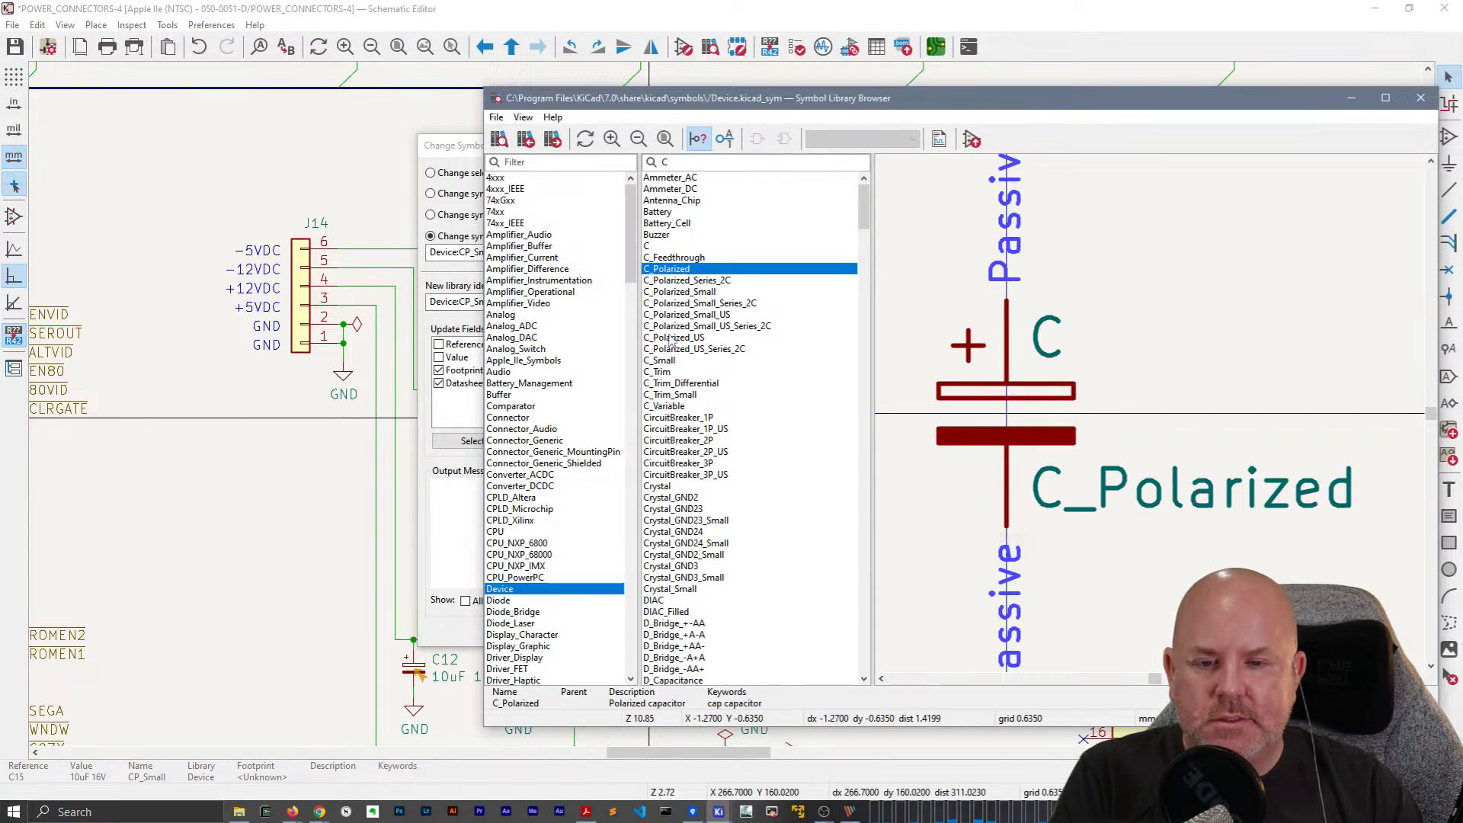
click(710, 303)
click(705, 293)
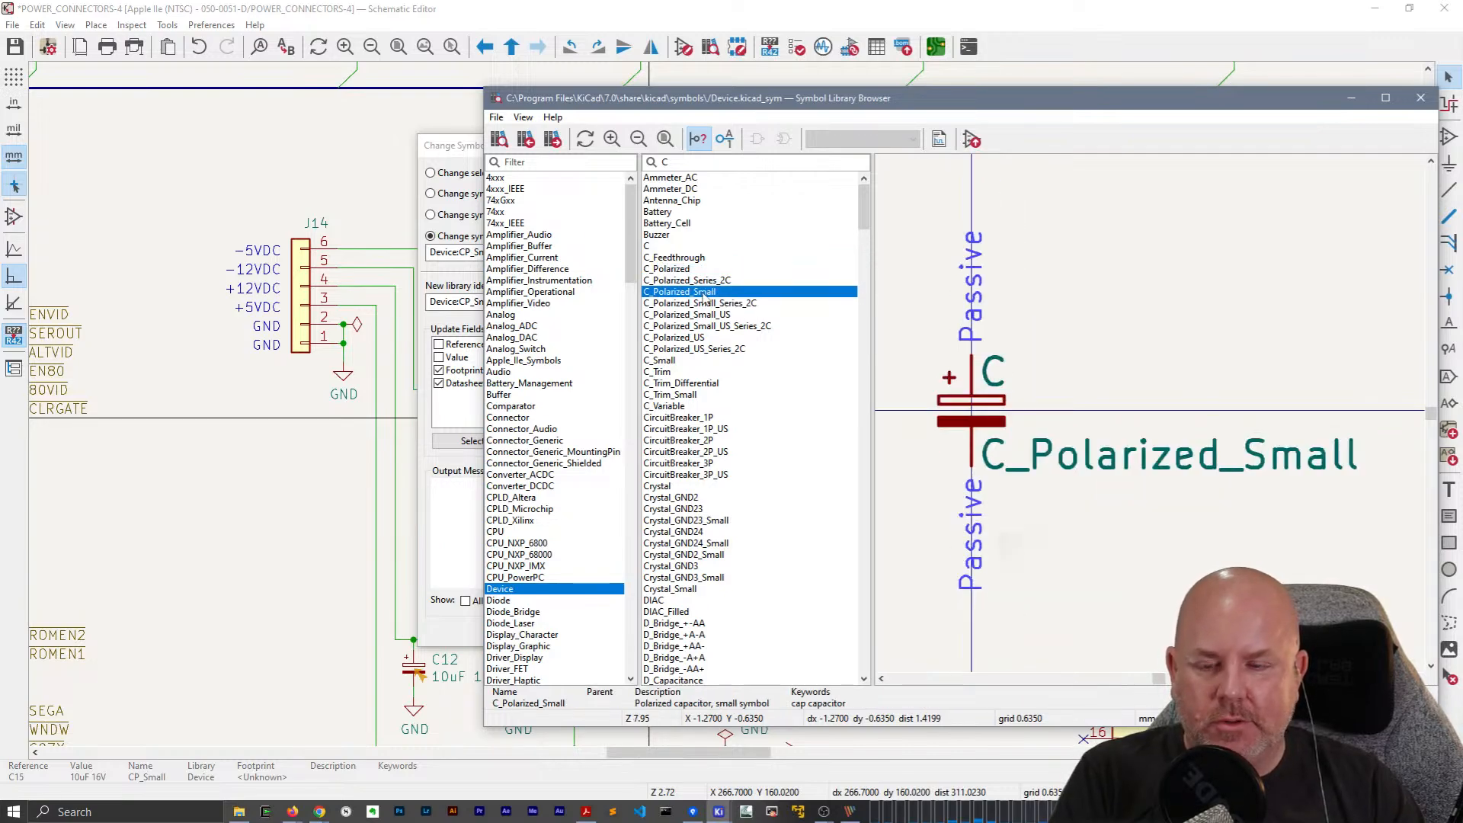
double_click(705, 294)
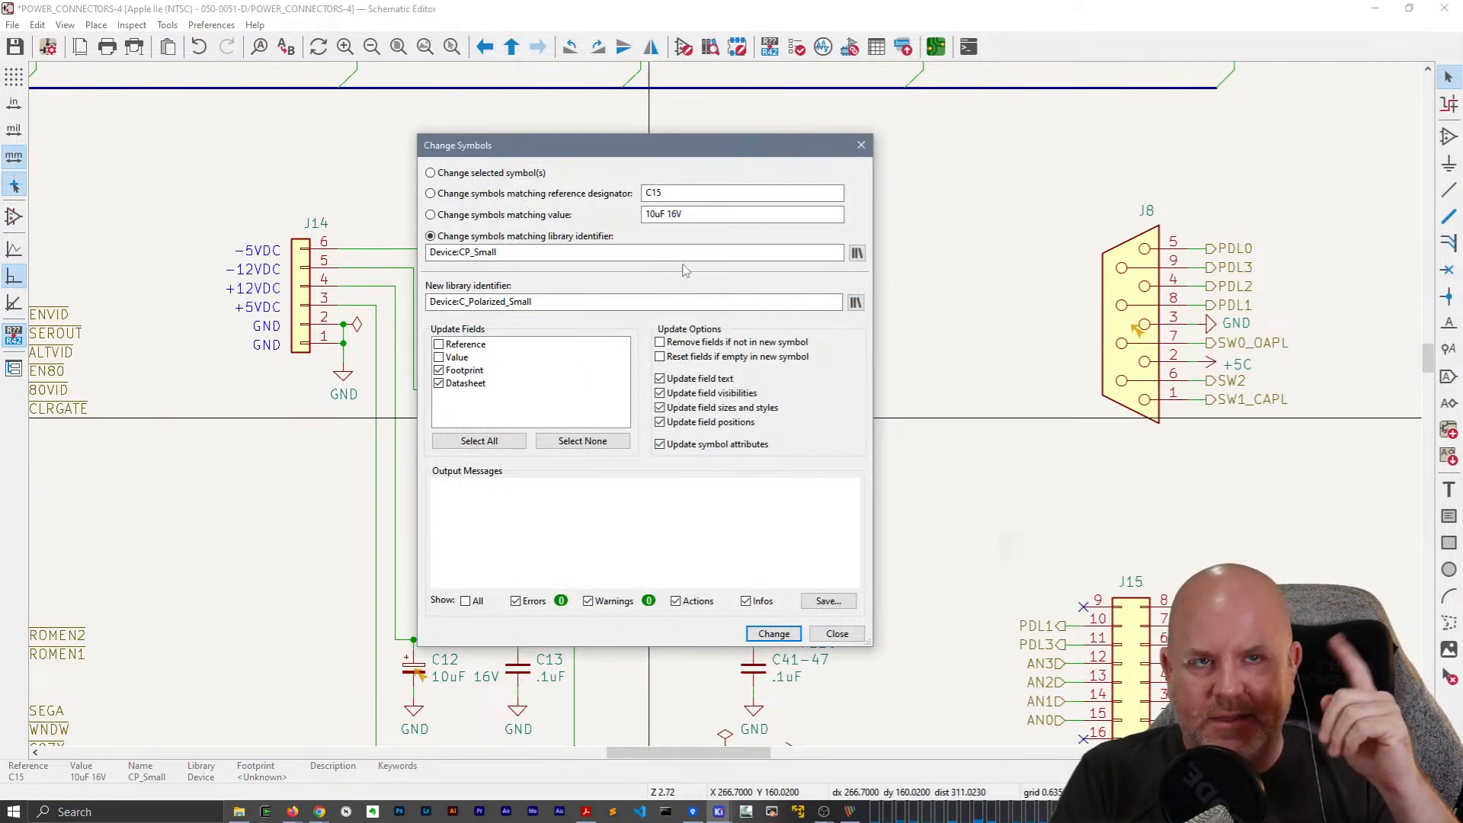
Apply the symbol change to all matching capacitors, close the dialog, and save the schematic.
click(774, 634)
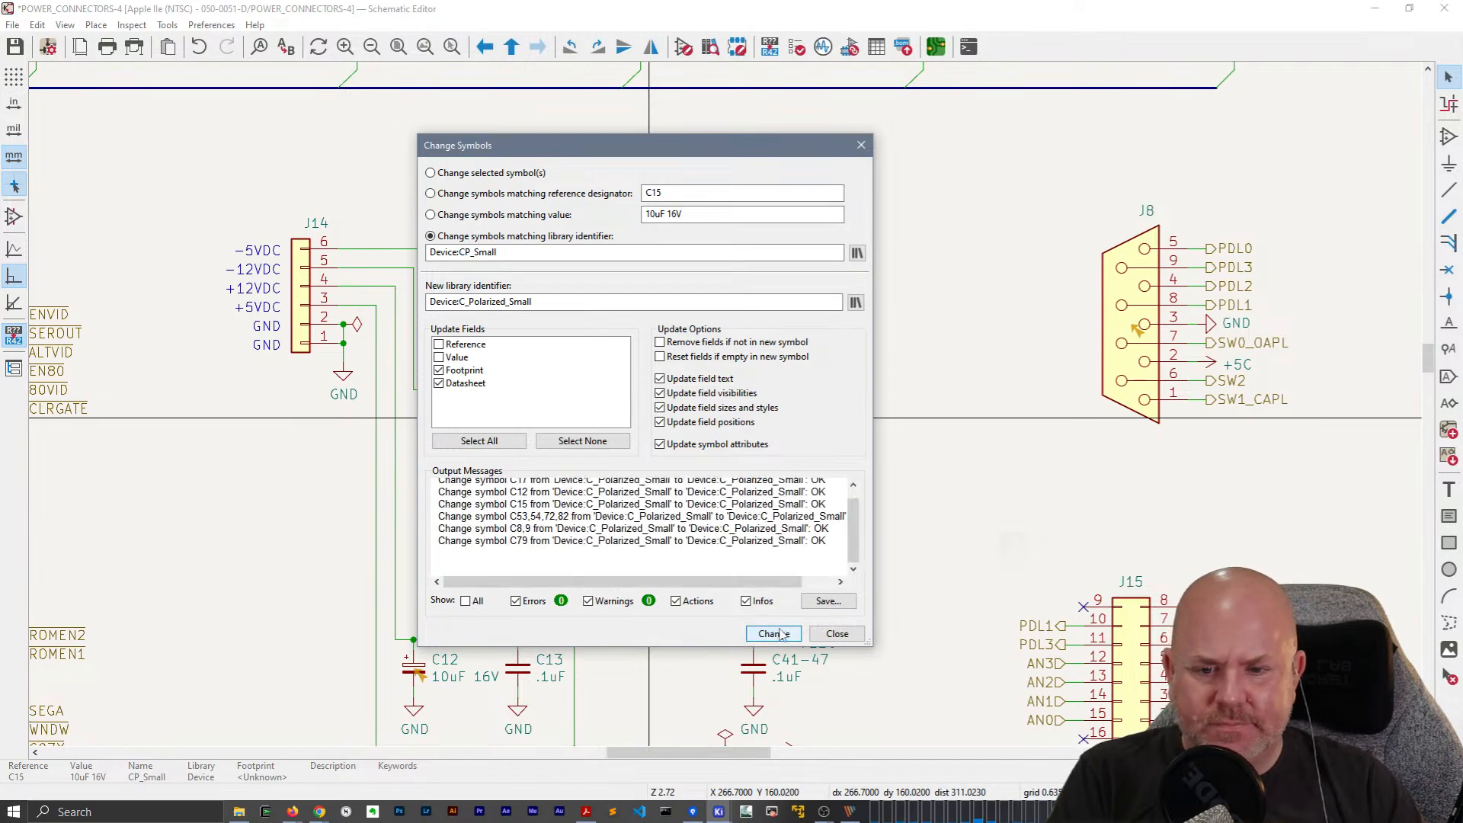
click(836, 634)
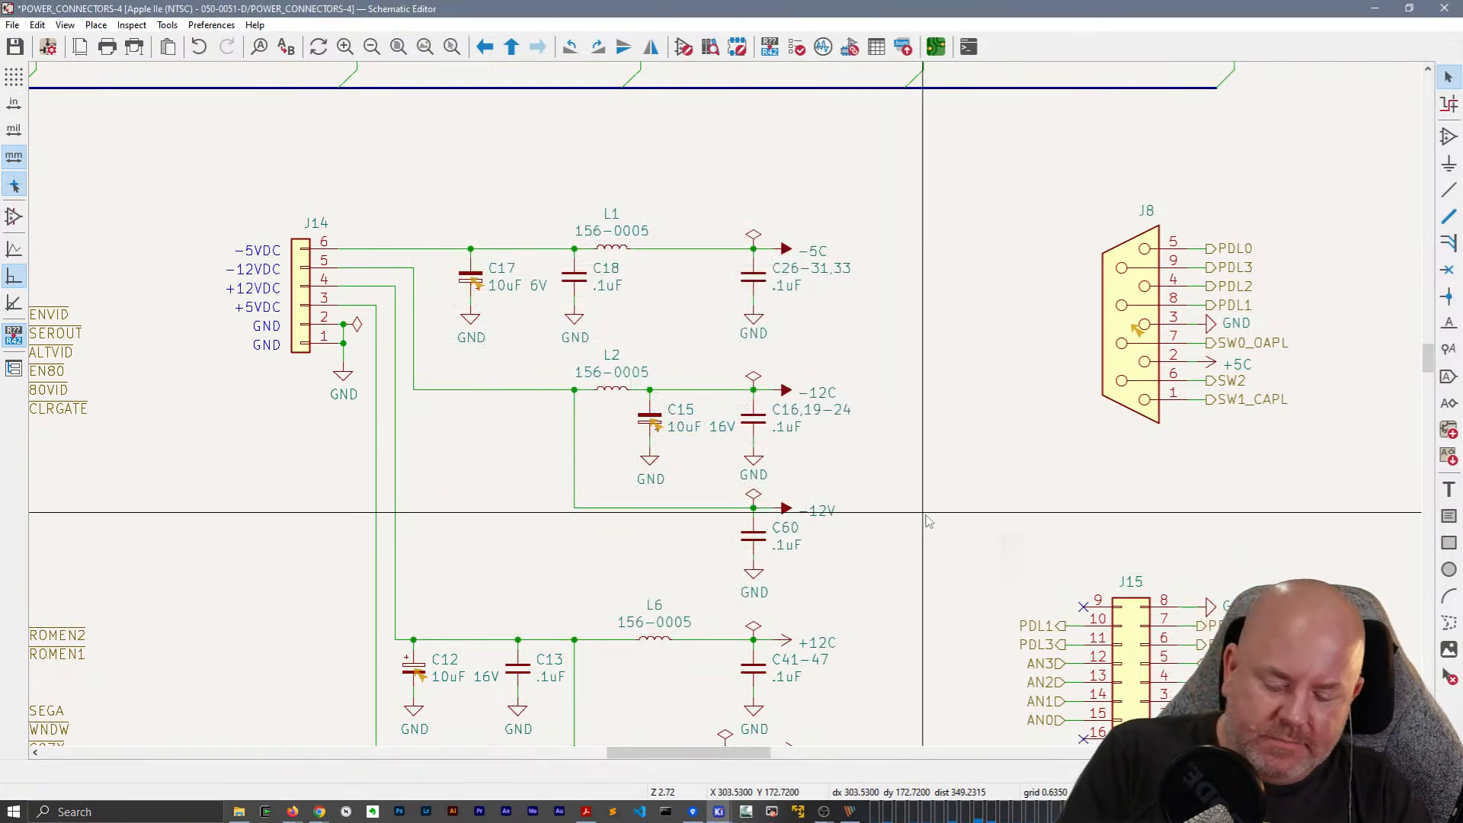
key(ctrl+s)
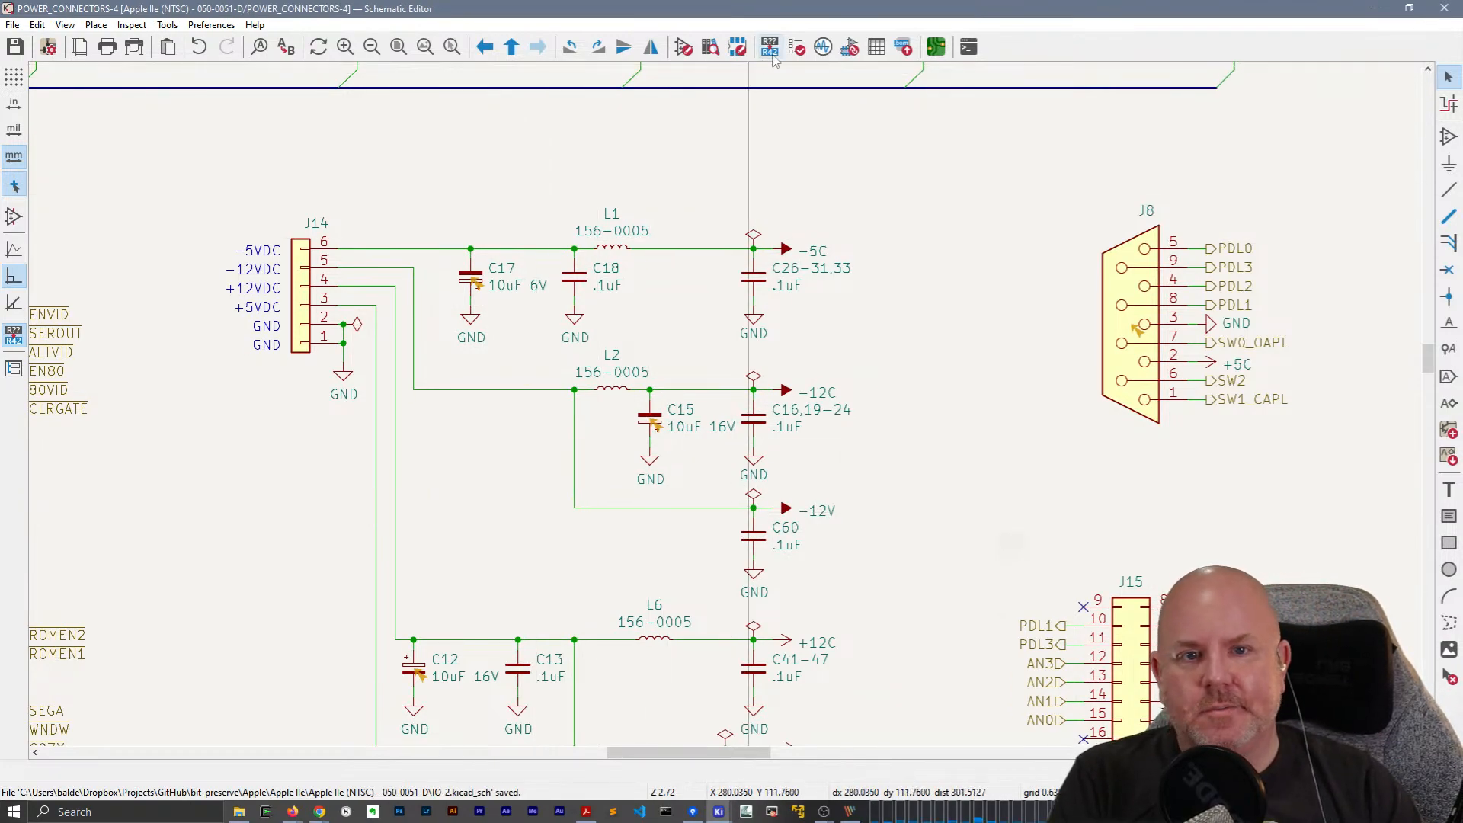
Rerun the electrical rules check and locate UE4 through its modified MMU symbol warning.
click(796, 47)
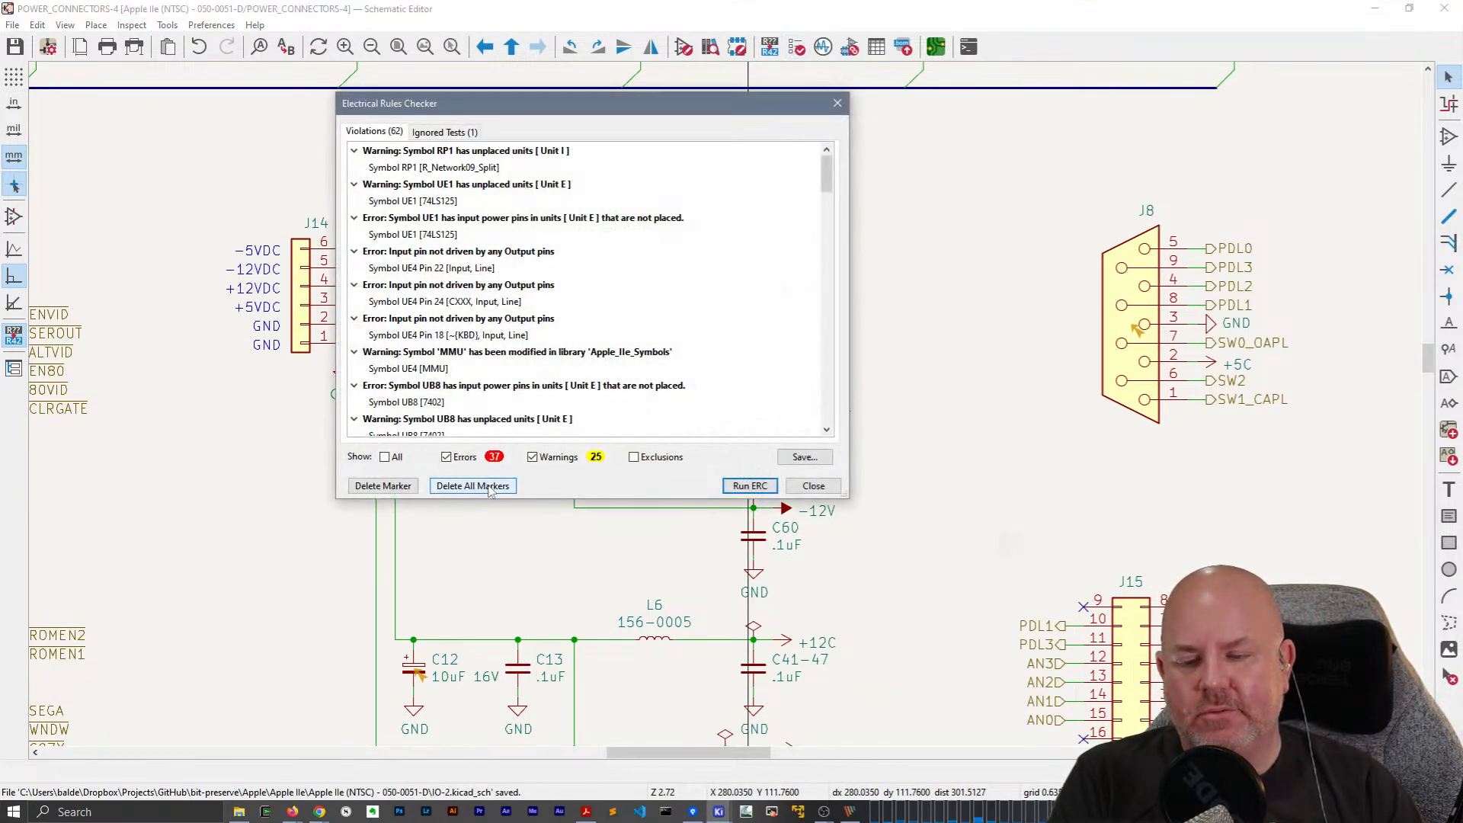
click(750, 485)
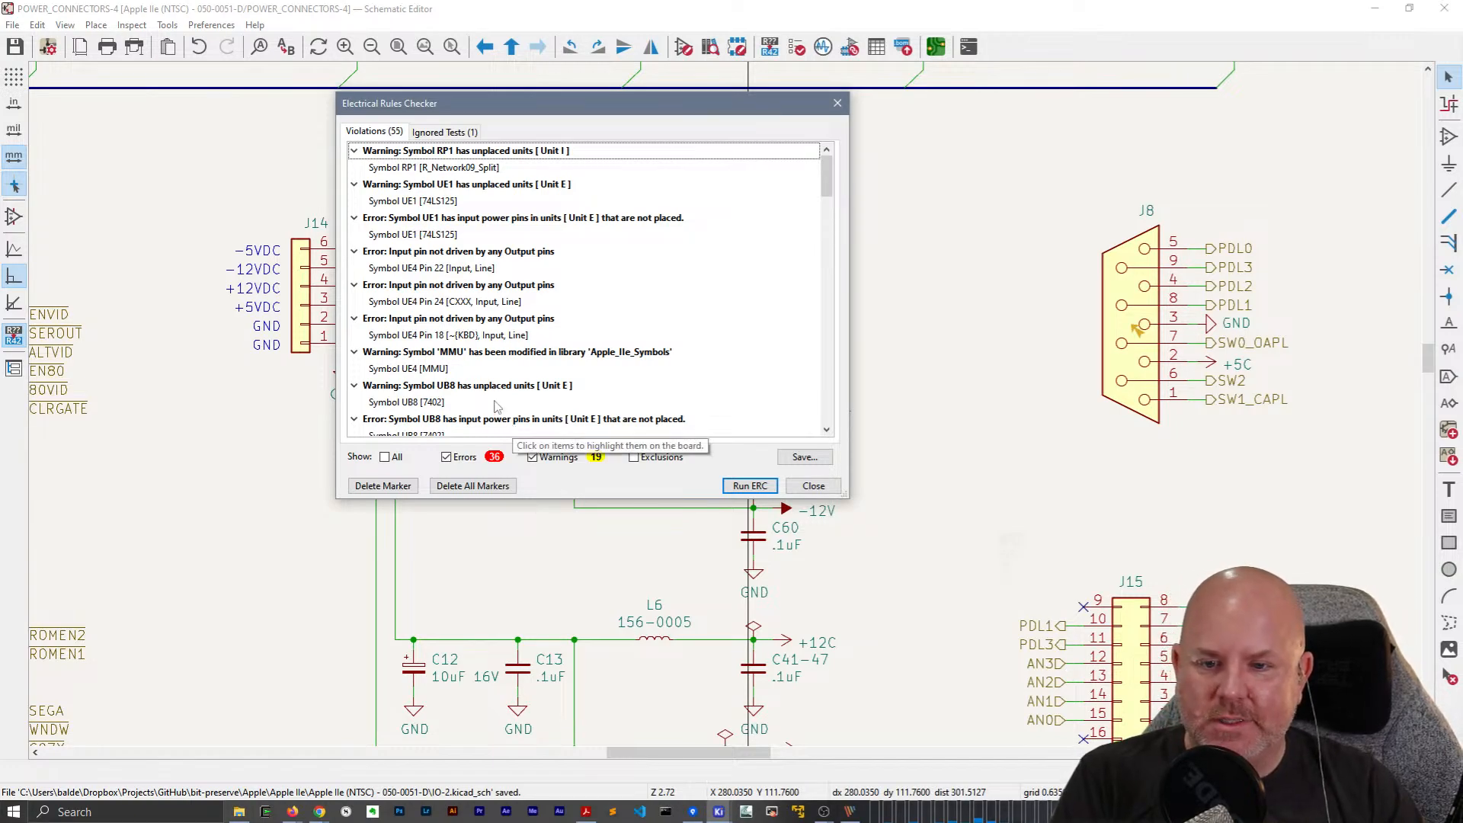
click(483, 361)
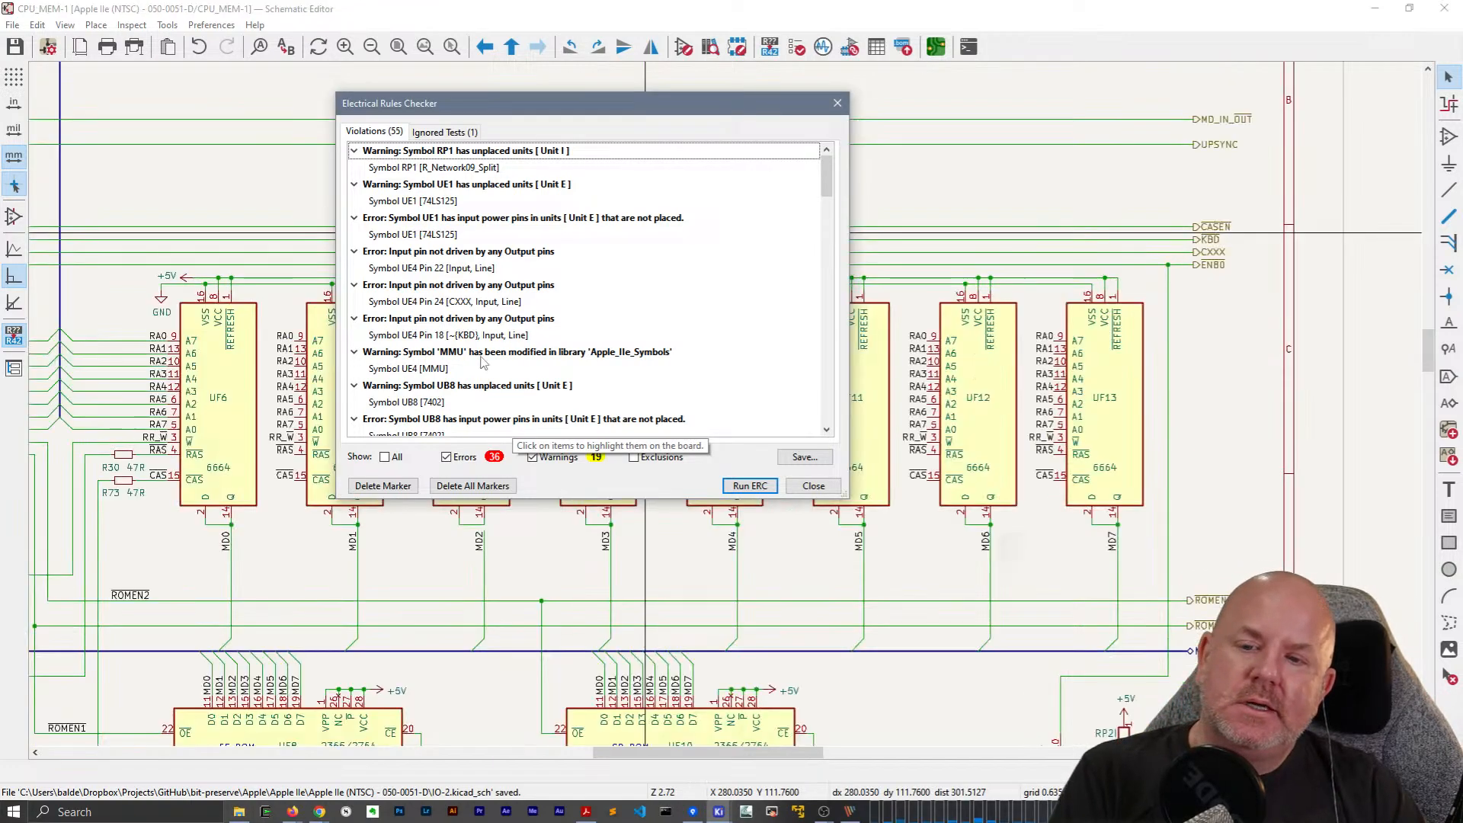
click(813, 486)
Update all symbols in the schematic from their libraries, starting from UE4.
right_click(1152, 404)
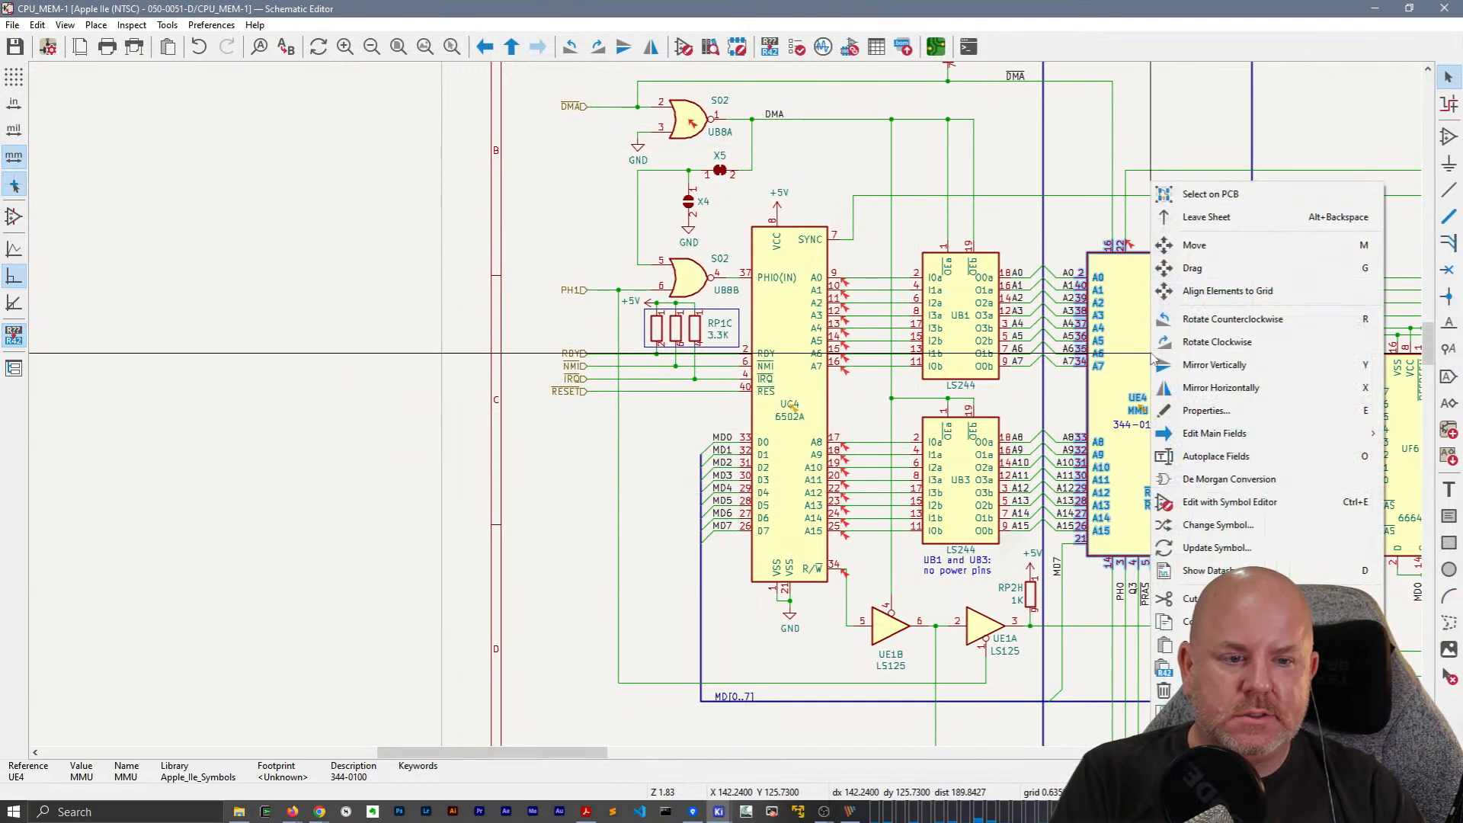
click(1203, 549)
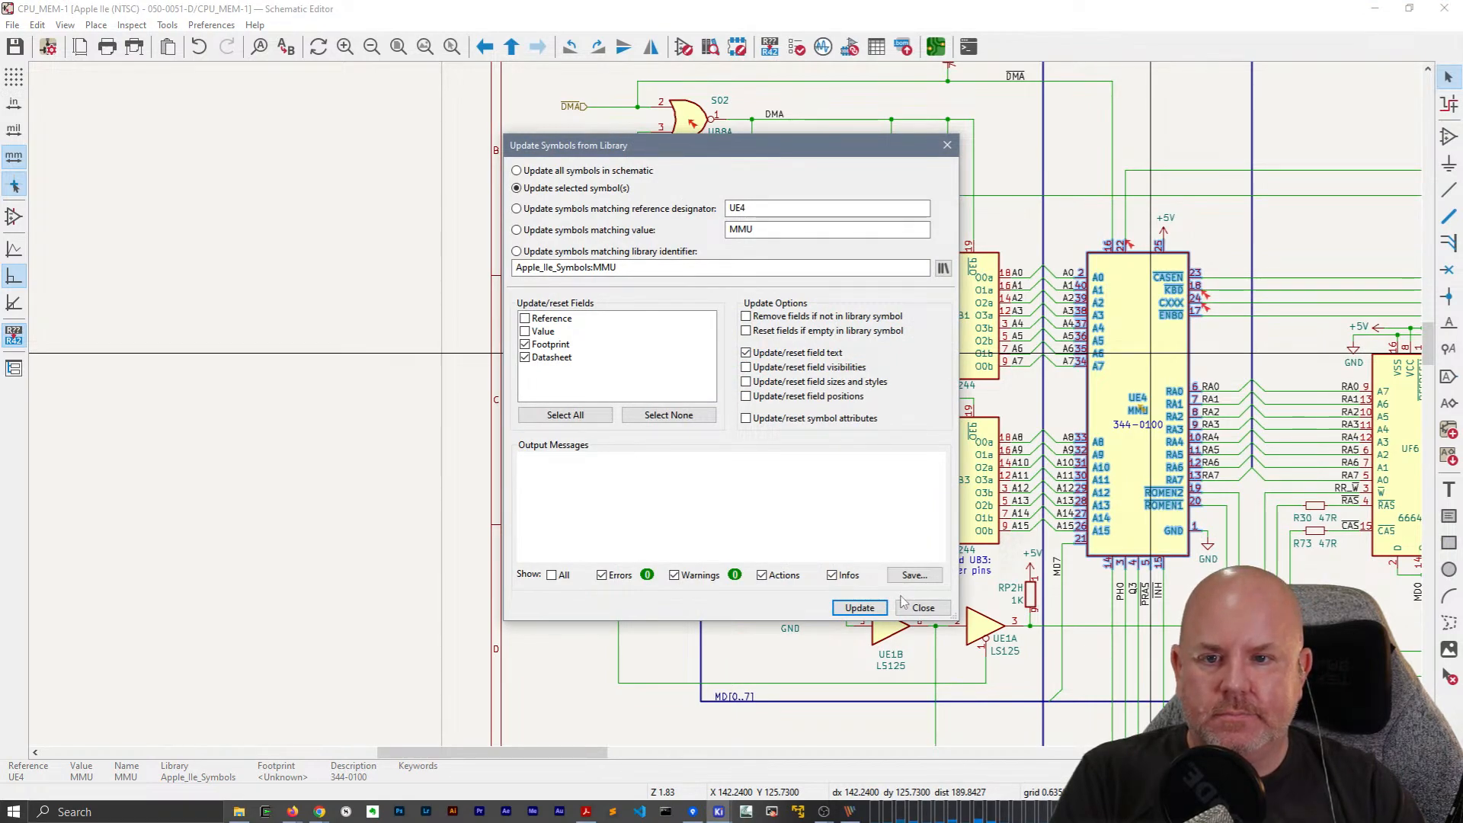
click(622, 171)
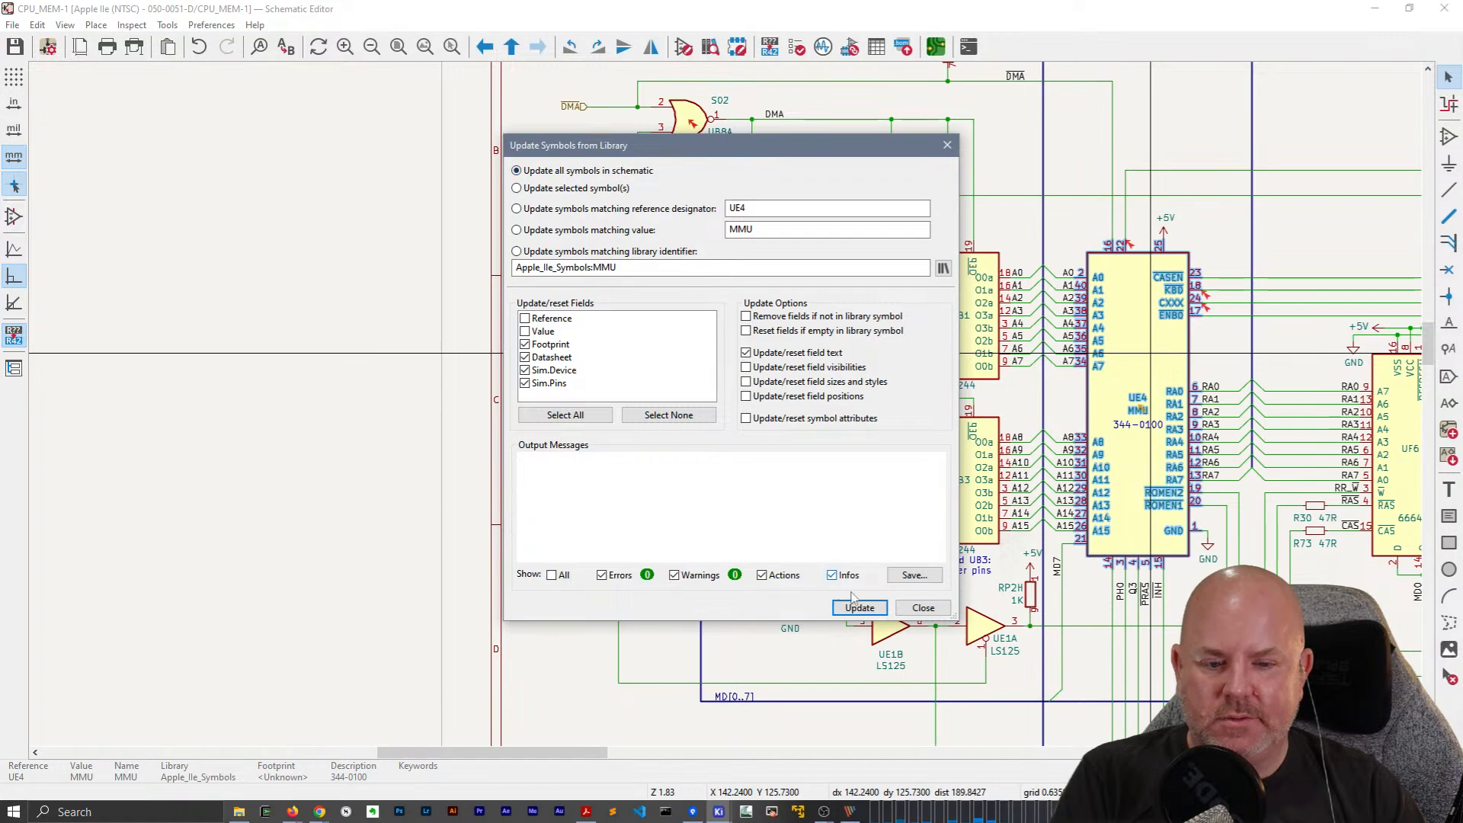
click(884, 606)
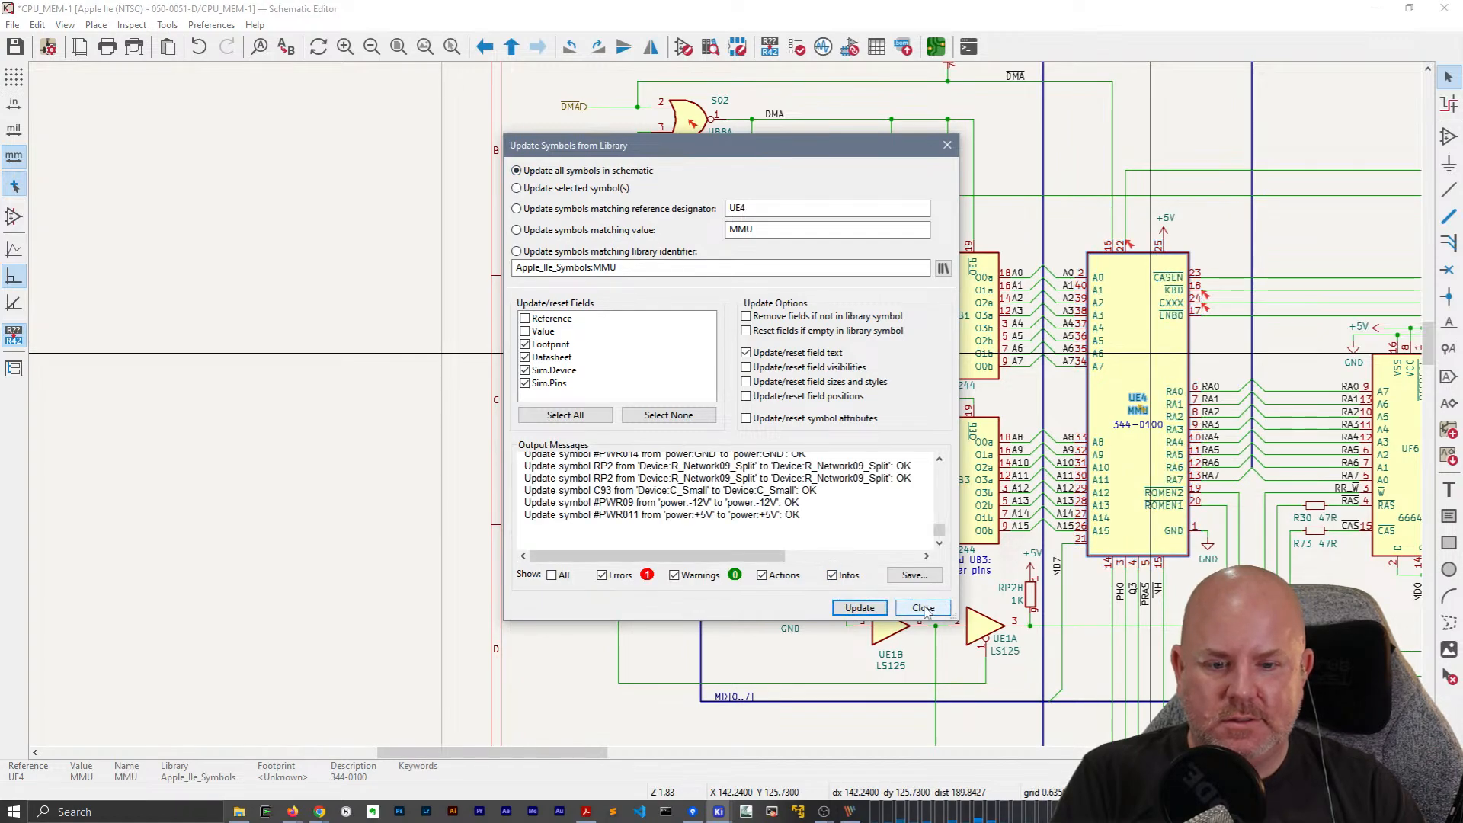
Limit the symbol update's output messages to errors, read them, and close the dialog.
scroll(787, 518, up, 5)
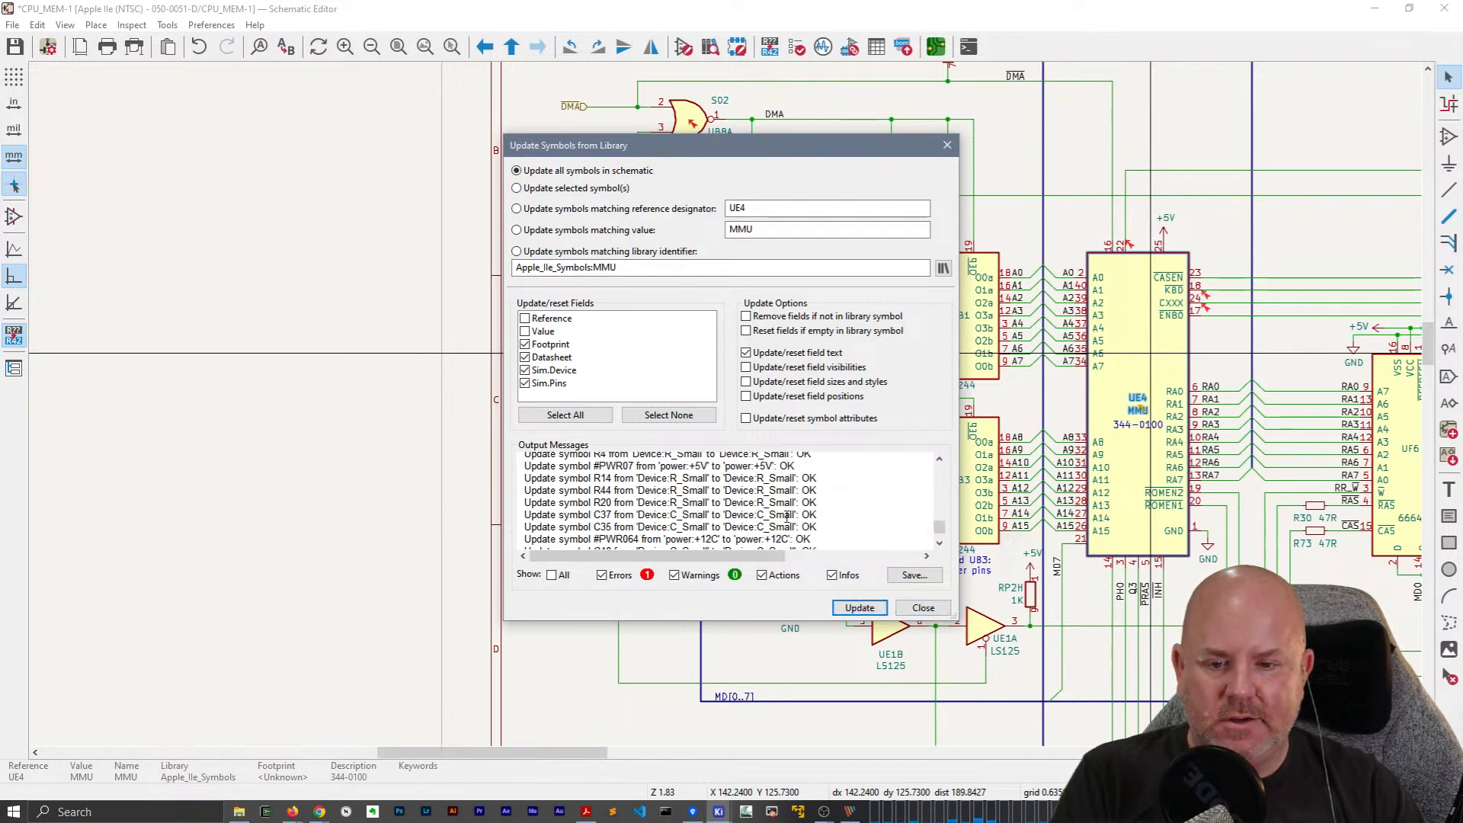
scroll(787, 518, up, 3)
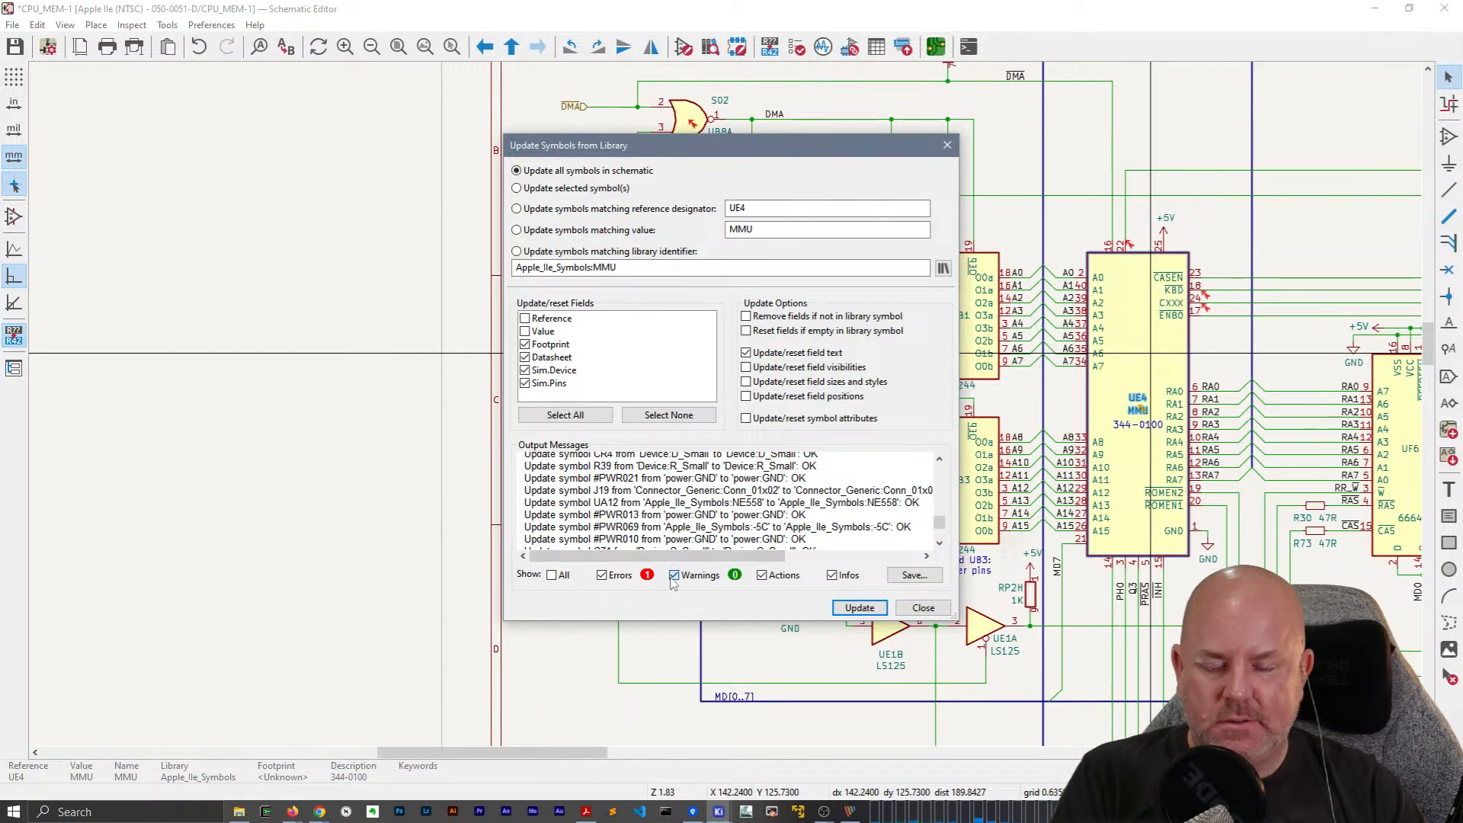
click(673, 577)
click(762, 576)
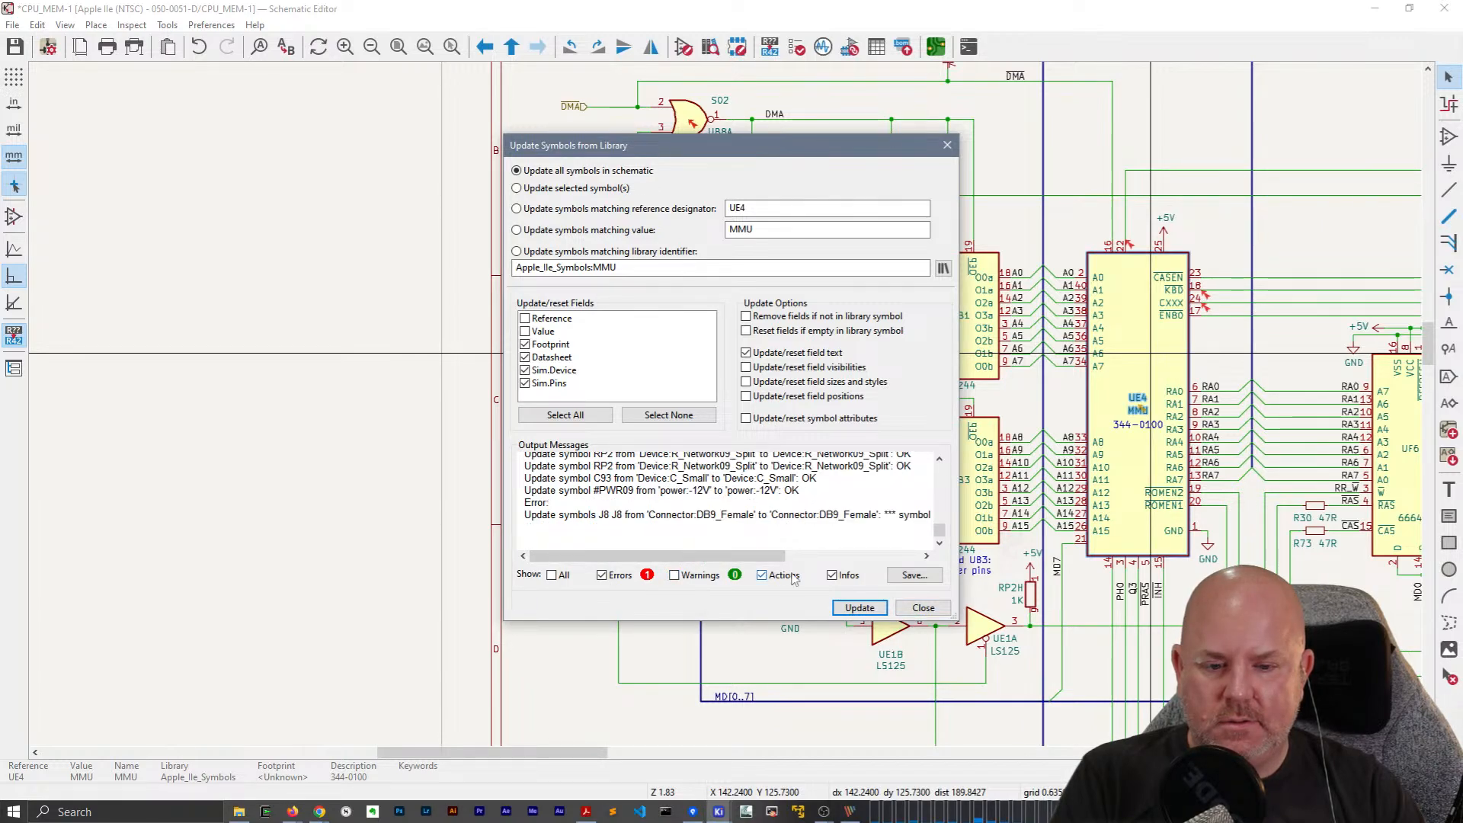
click(832, 577)
drag(773, 556, 635, 542)
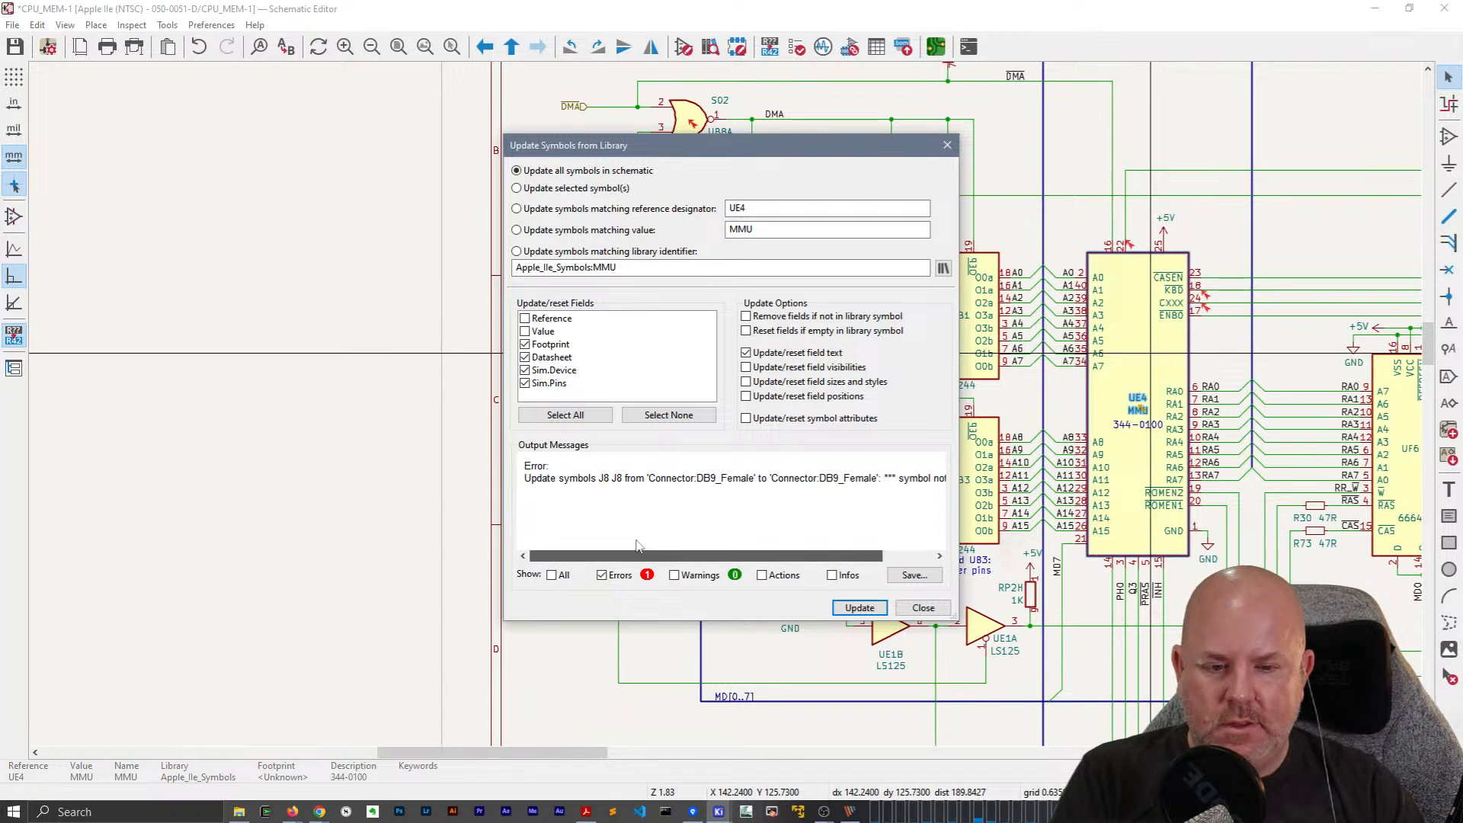
click(919, 608)
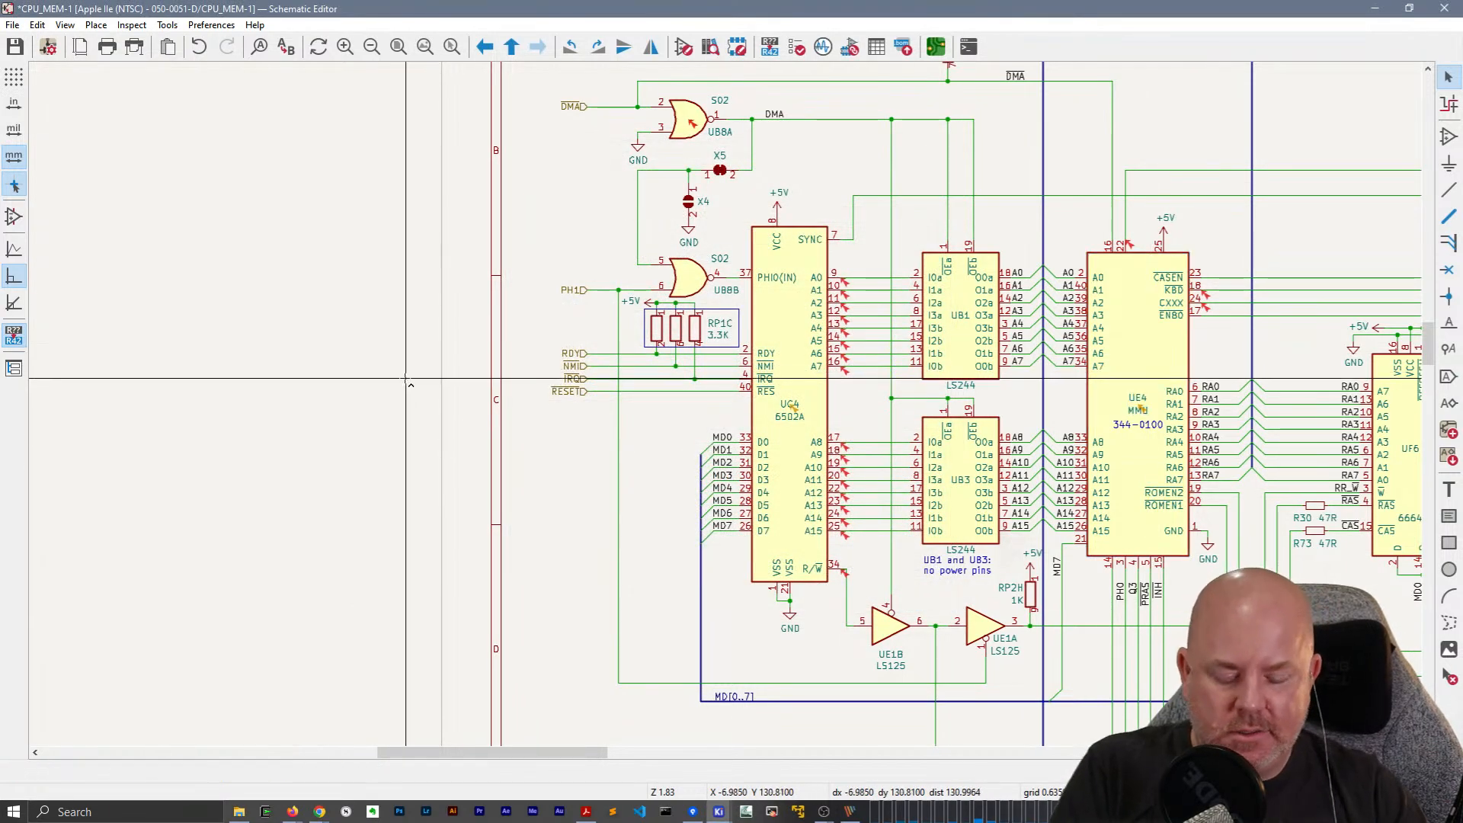
Find connector J8 in the schematic and open its symbol properties, shrinking the dialog to reveal the connector.
key(ctrl+f)
key(Return)
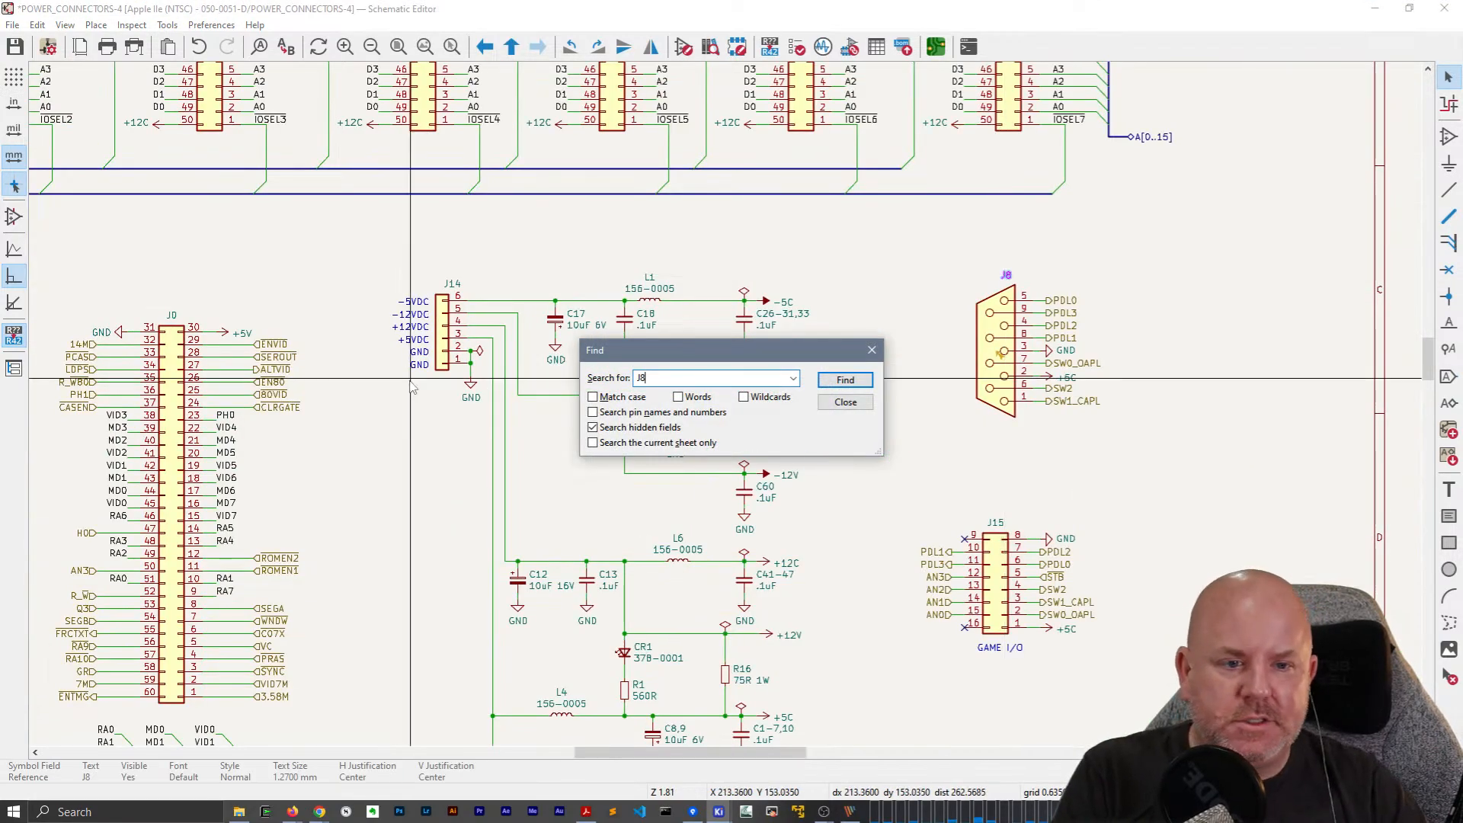
key(Escape)
scroll(999, 343, up, 2)
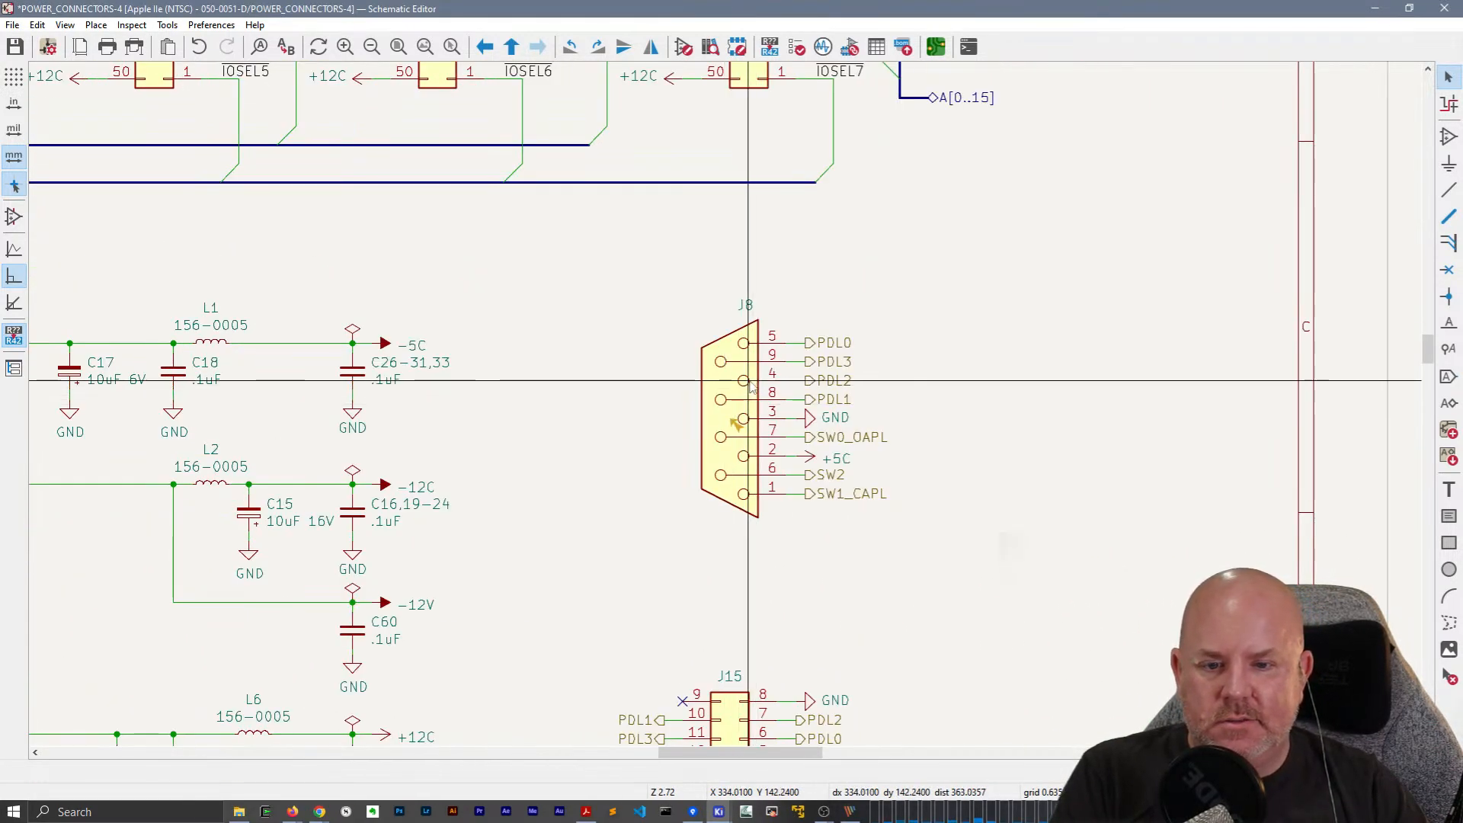
click(751, 385)
double_click(751, 385)
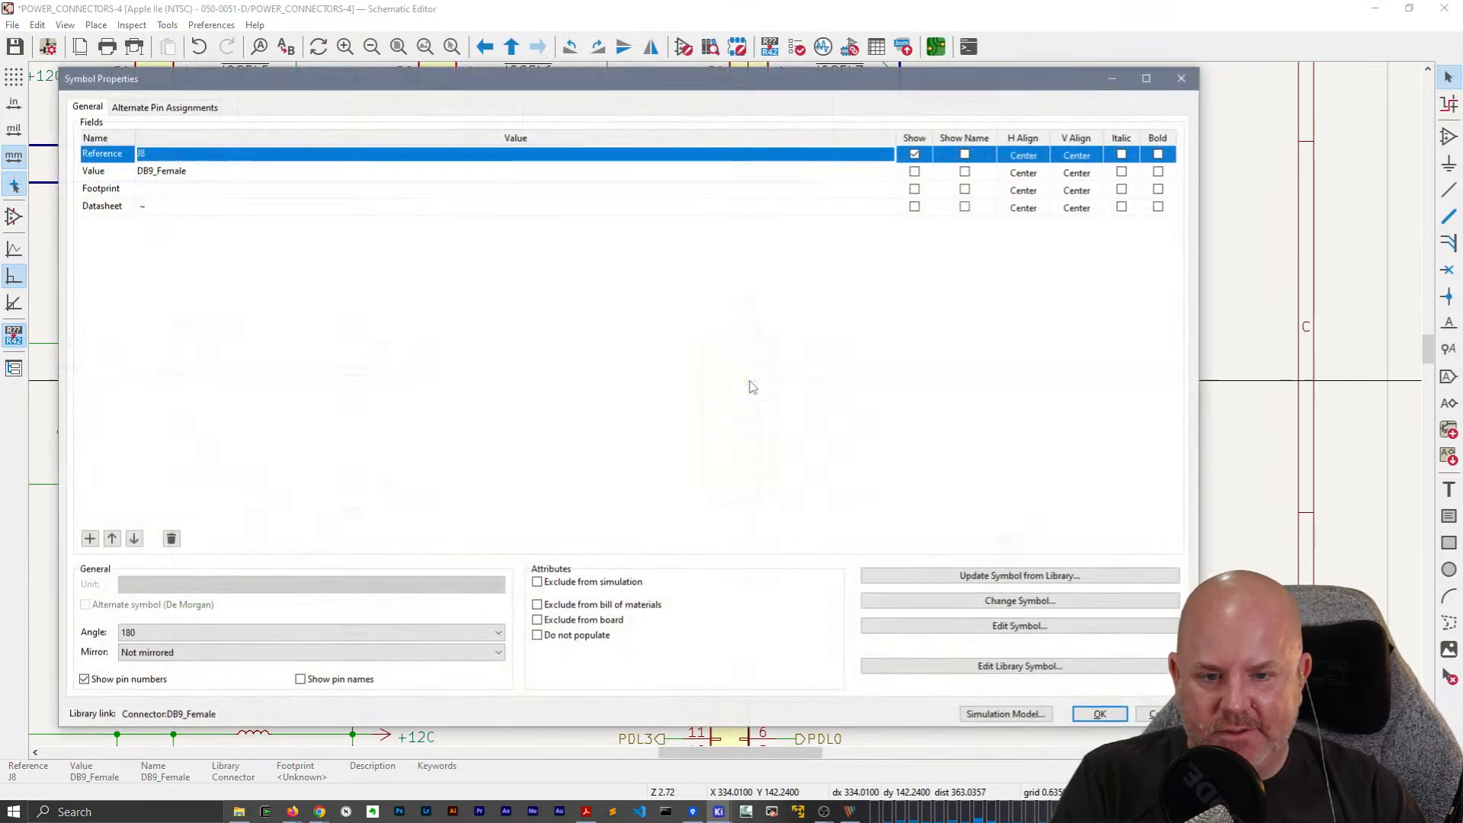
drag(1199, 727, 716, 600)
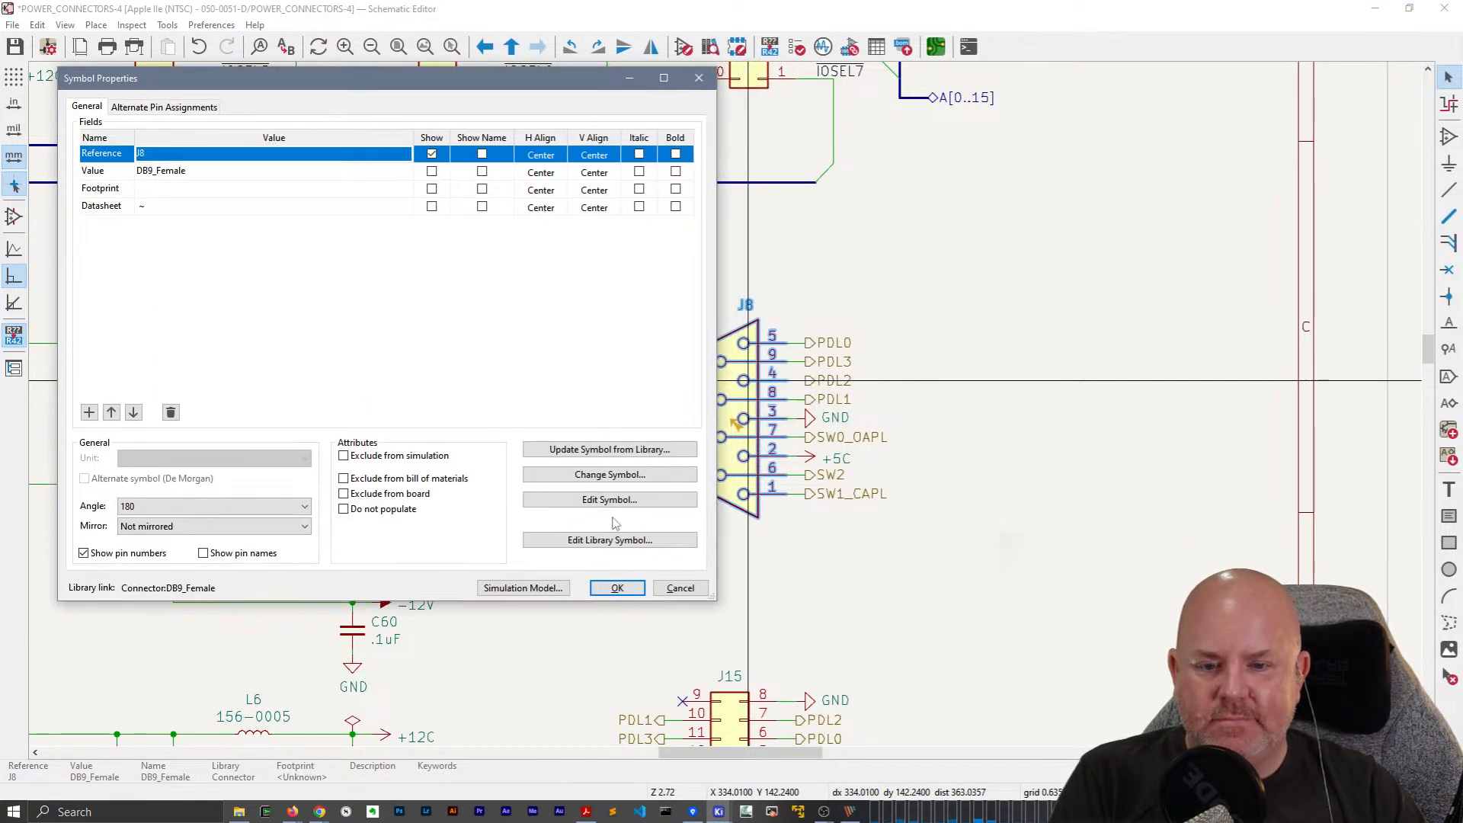
Set up a symbol change for only the selected J8 connector and browse the libraries for its replacement.
click(608, 474)
drag(565, 150, 319, 131)
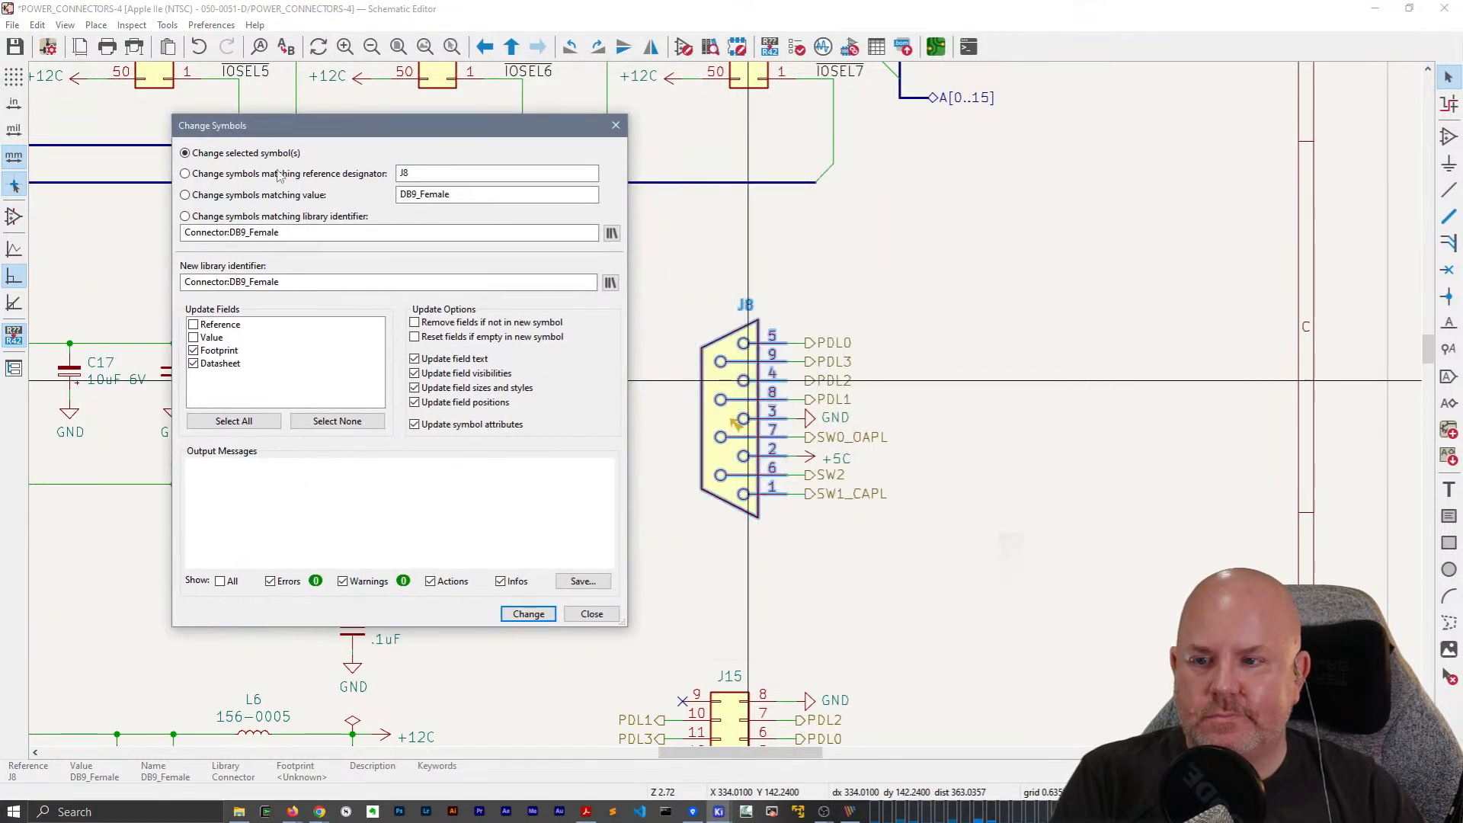
click(221, 217)
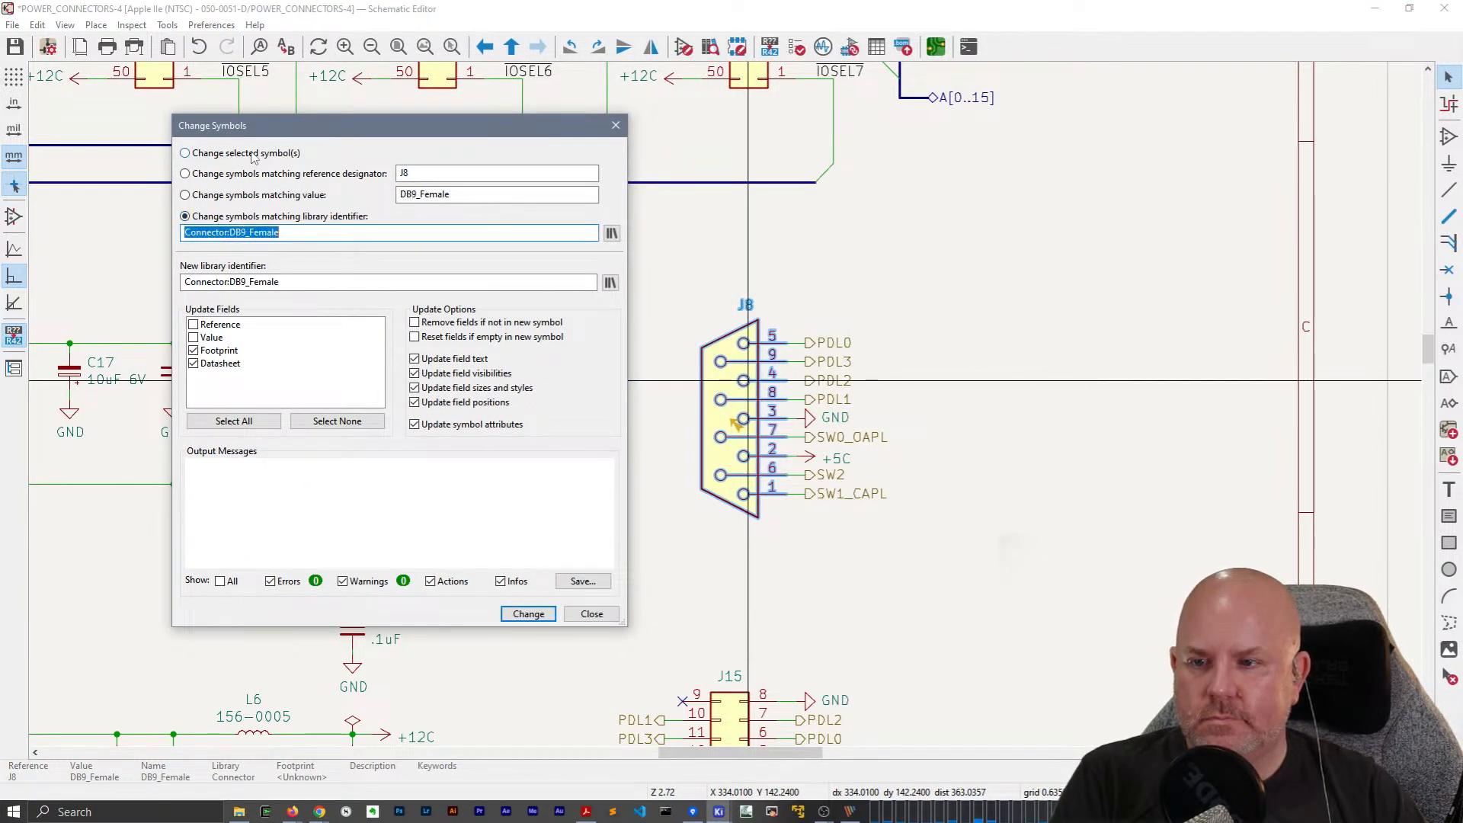
click(228, 153)
key(Return)
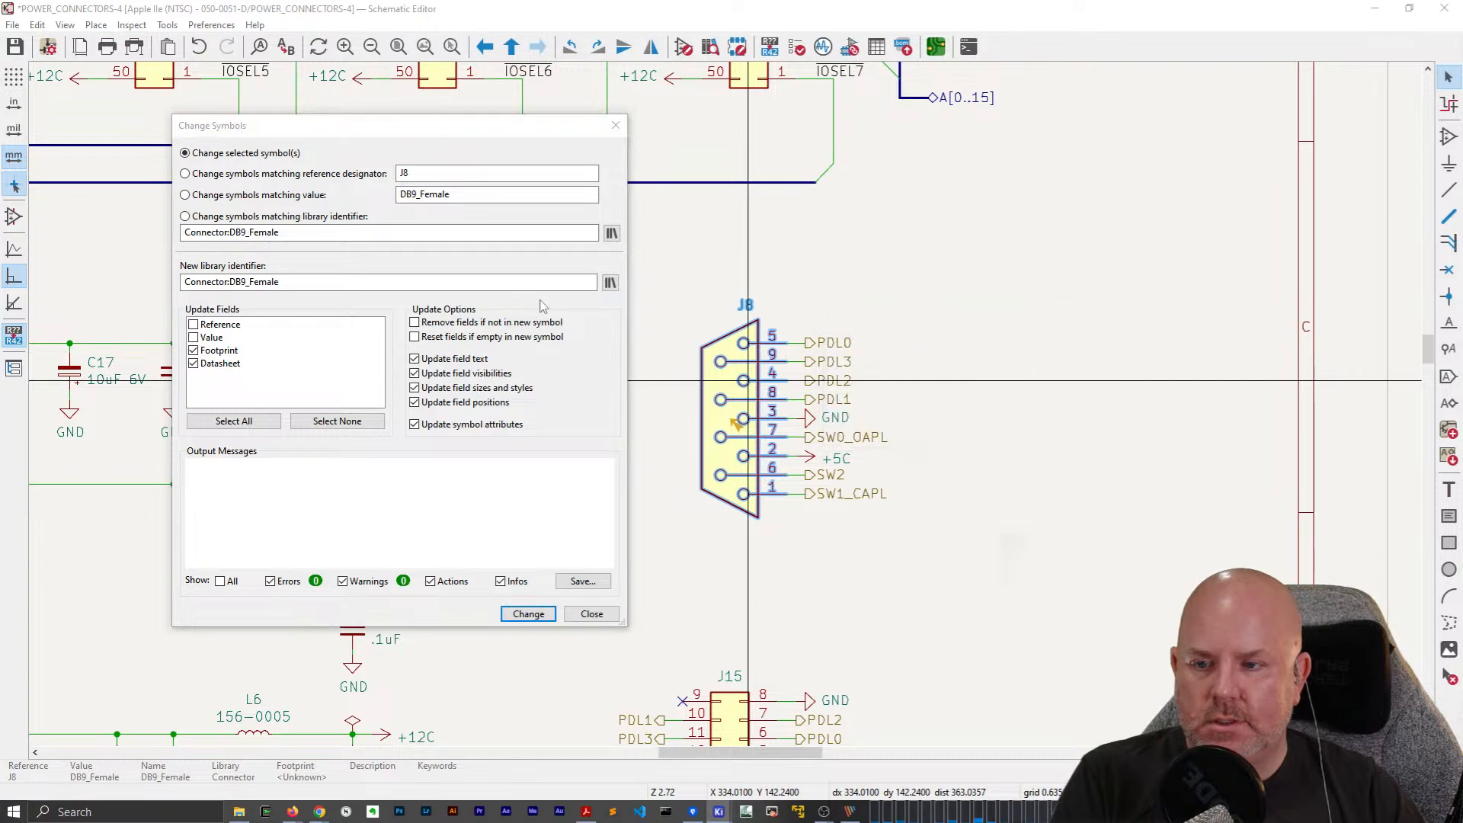
Filter the Connector library by "db", compare DE9_Plug with DE9_Receptacle, and change J8's symbol to DE9_Receptacle.
text(db)
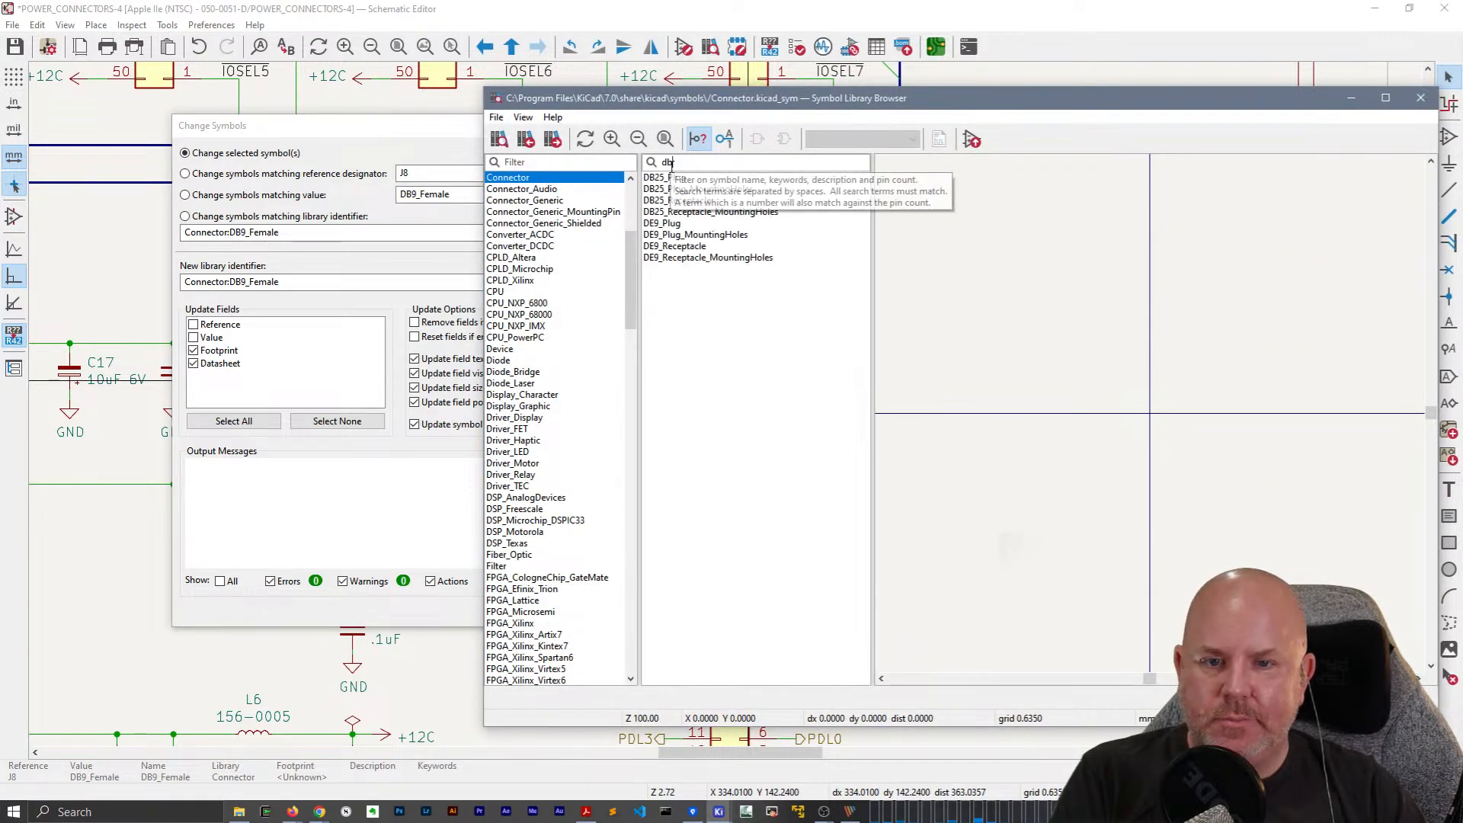
click(709, 225)
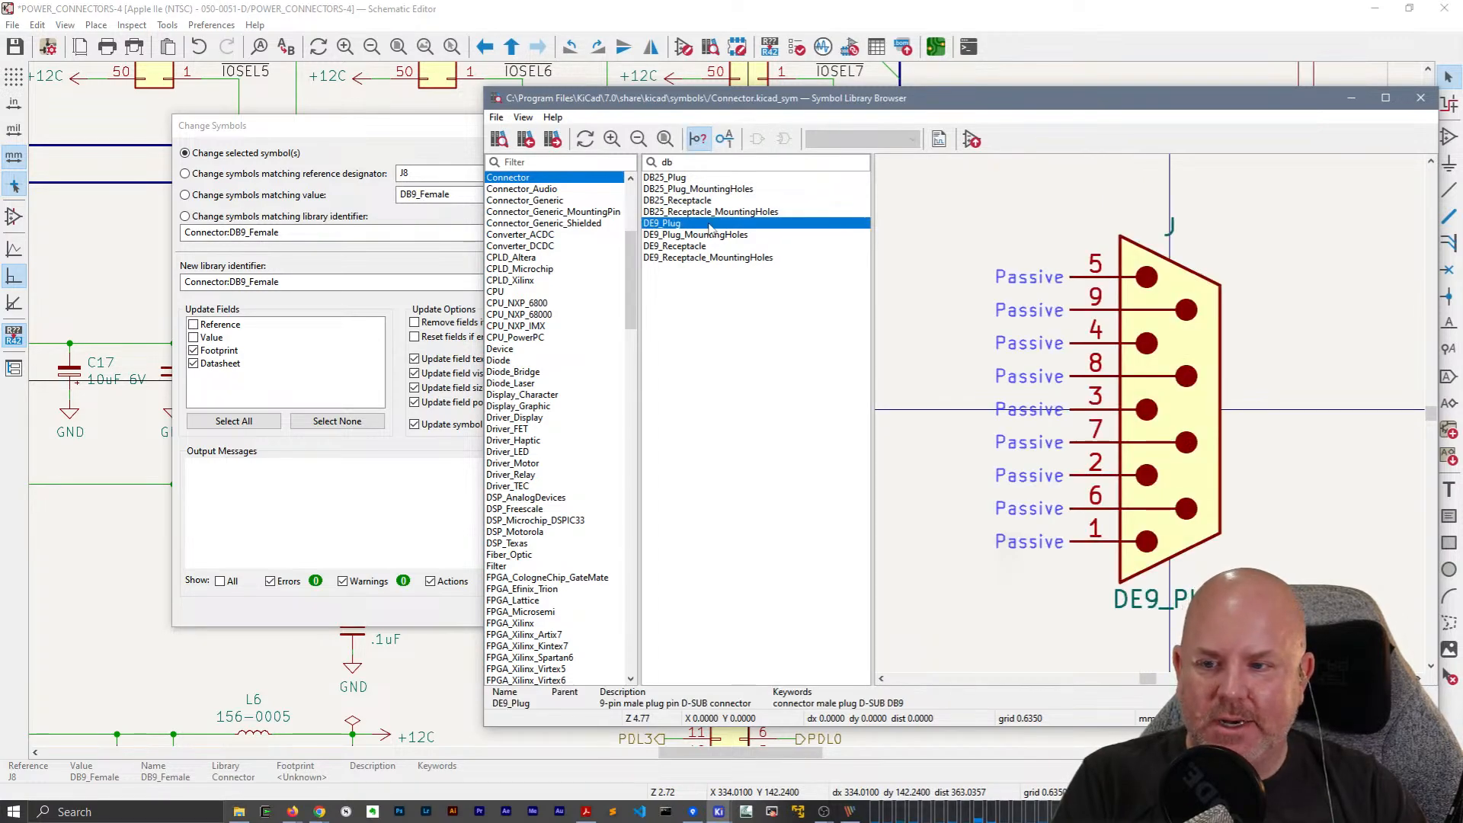
drag(765, 107, 379, 152)
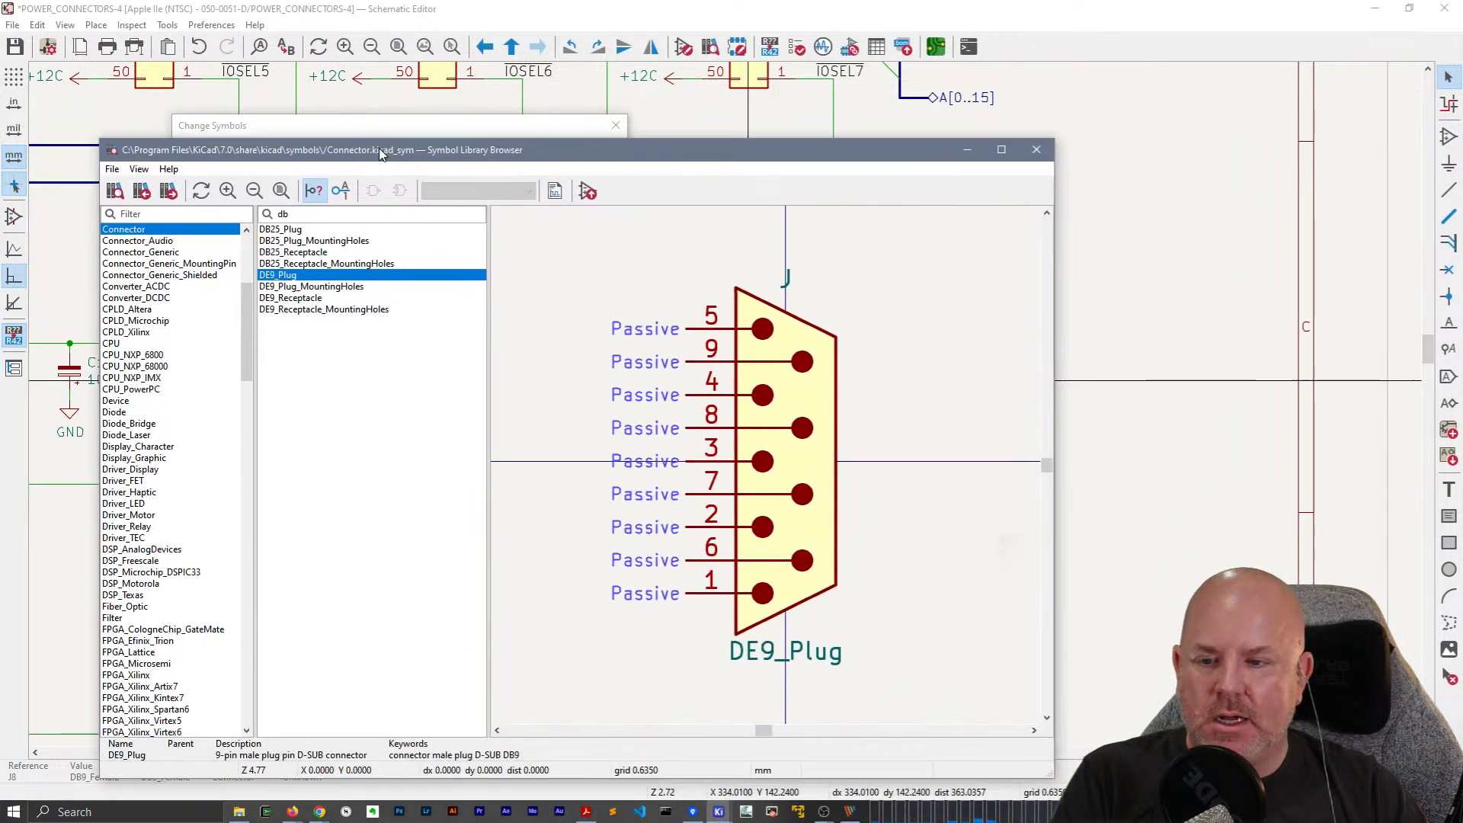
click(294, 299)
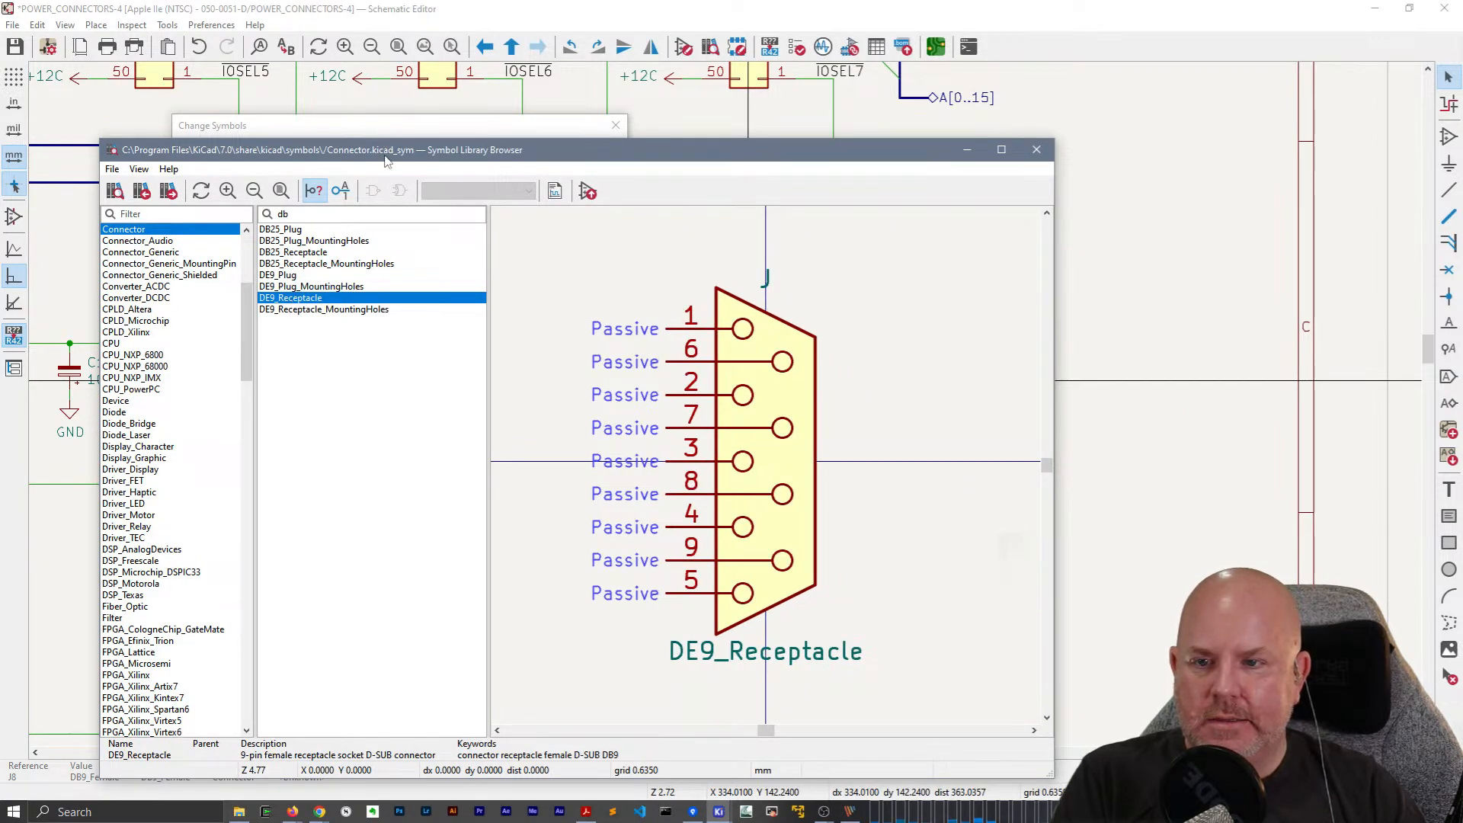
drag(385, 159, 499, 520)
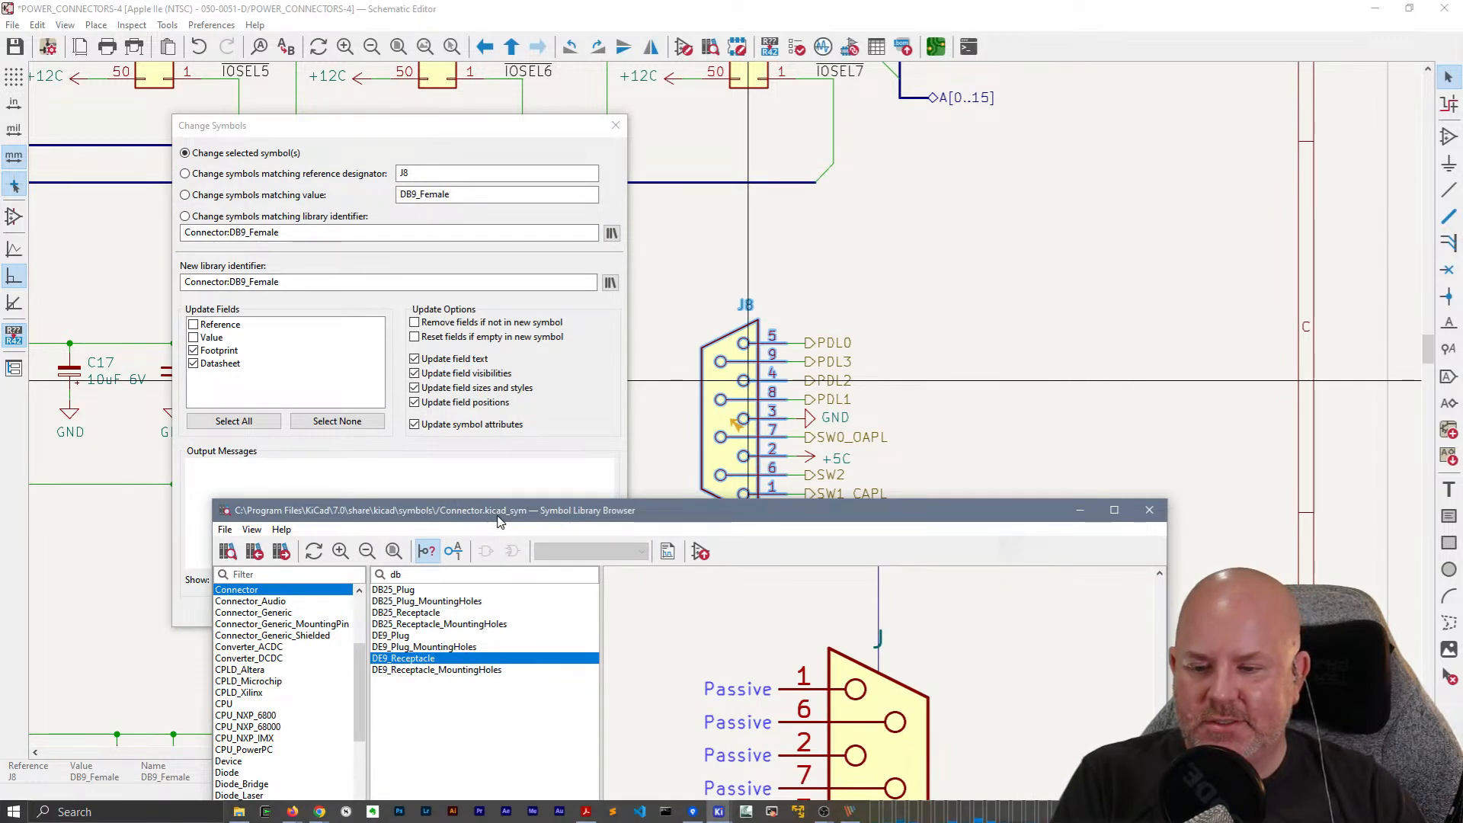
drag(499, 520, 503, 177)
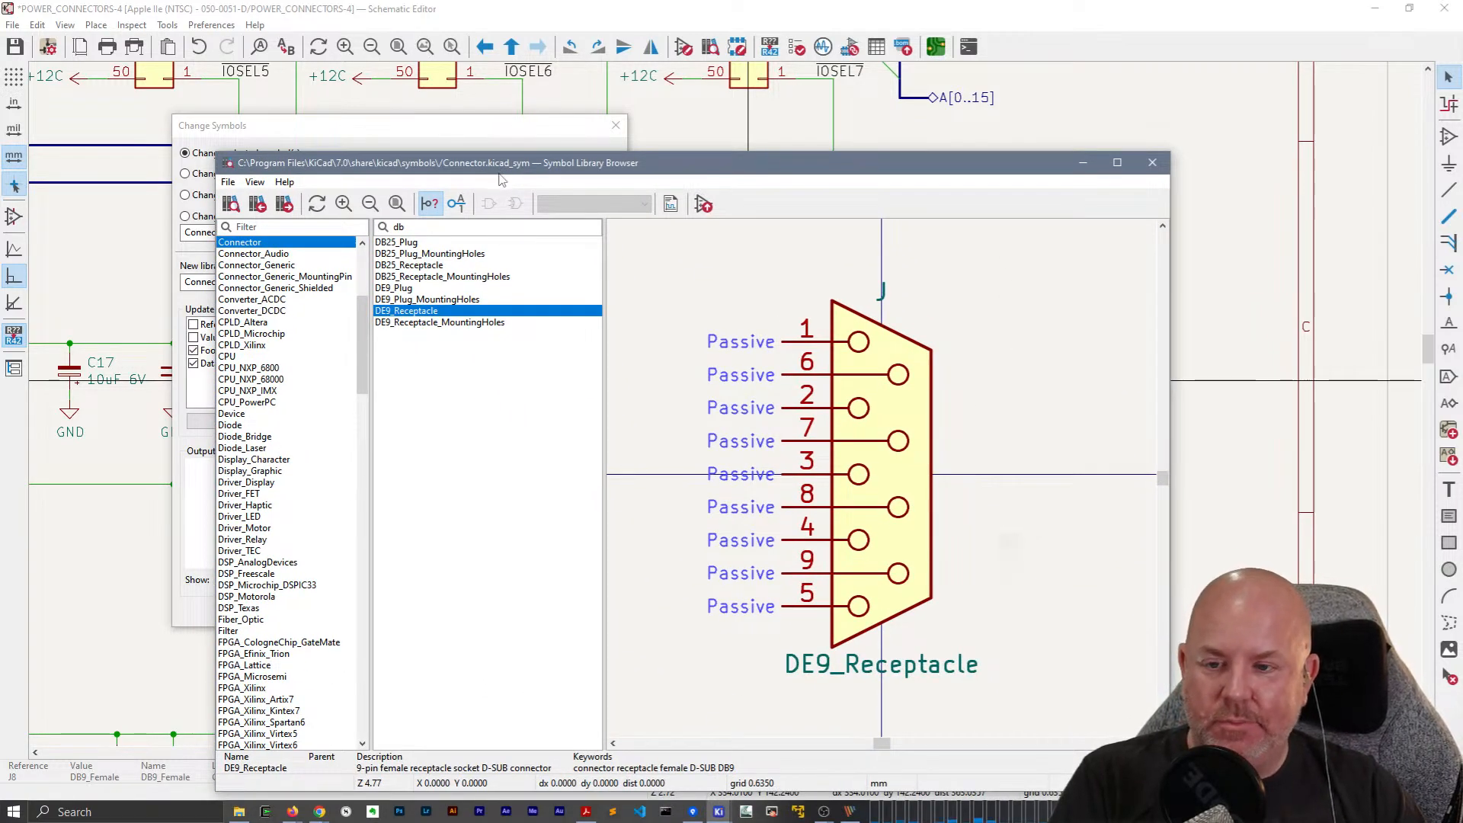
double_click(410, 313)
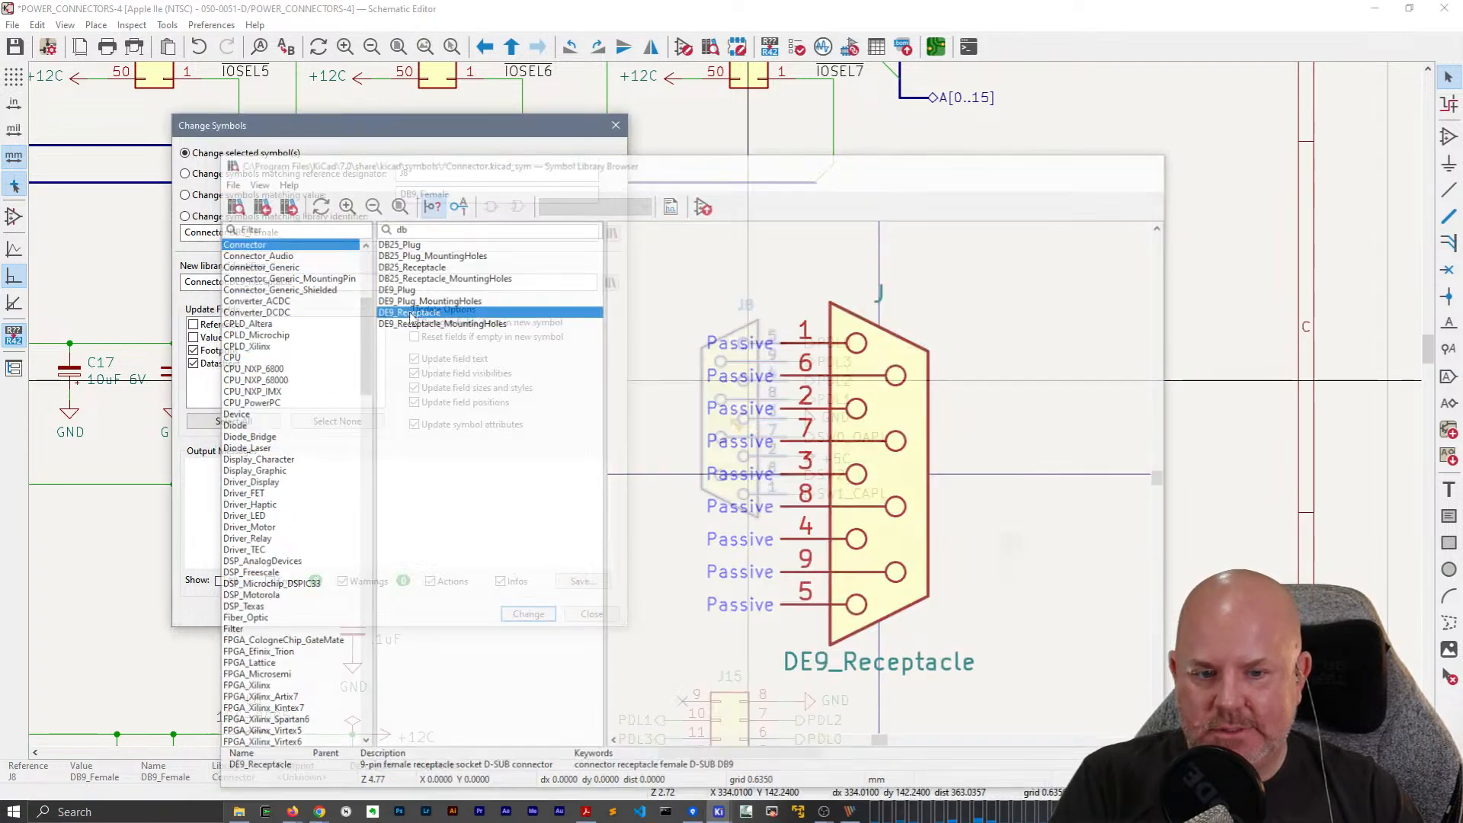
click(534, 619)
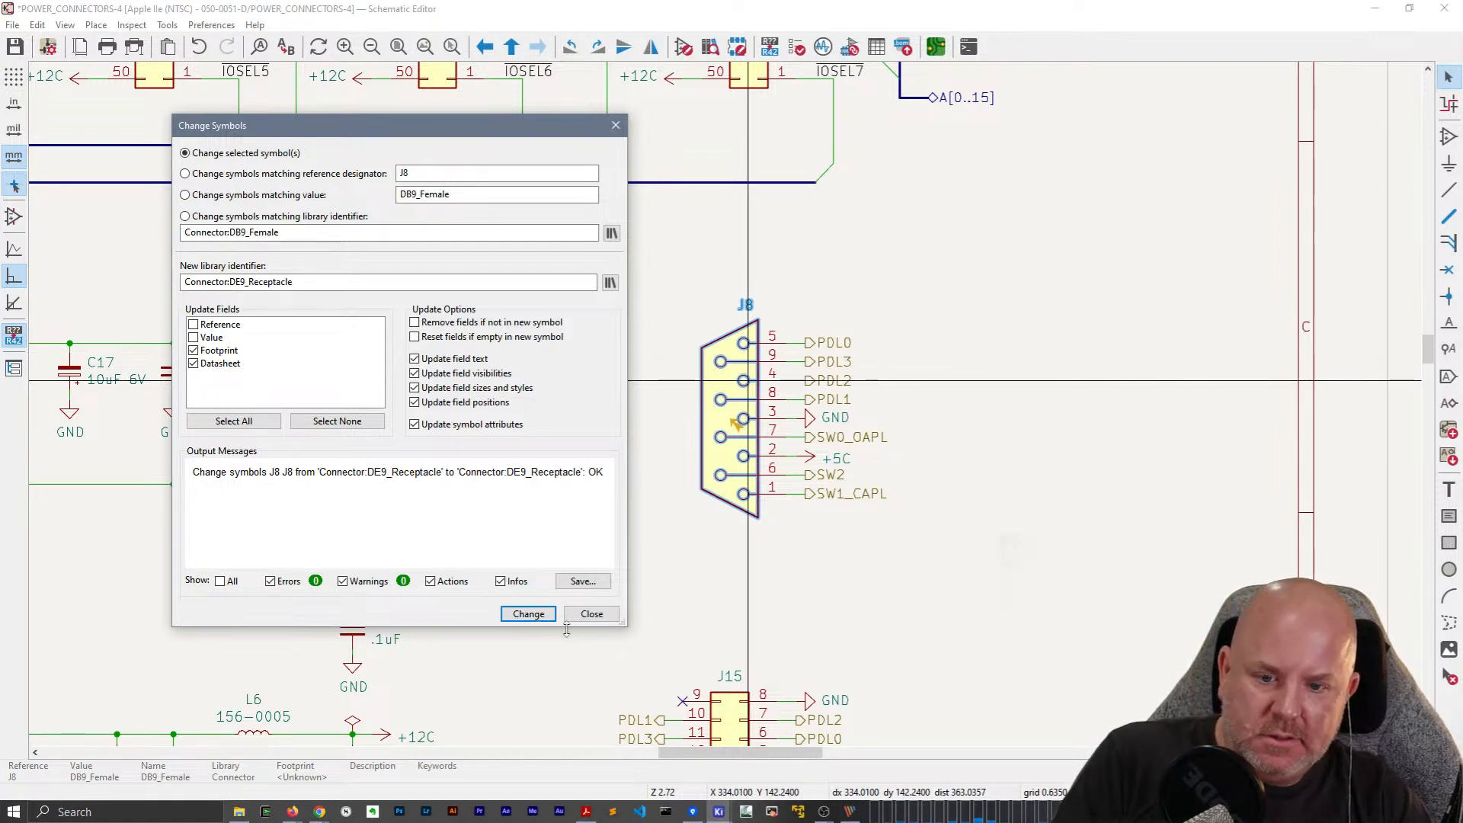
click(608, 613)
Undo and redo J8's symbol change to compare both versions, and save the schematic.
click(36, 24)
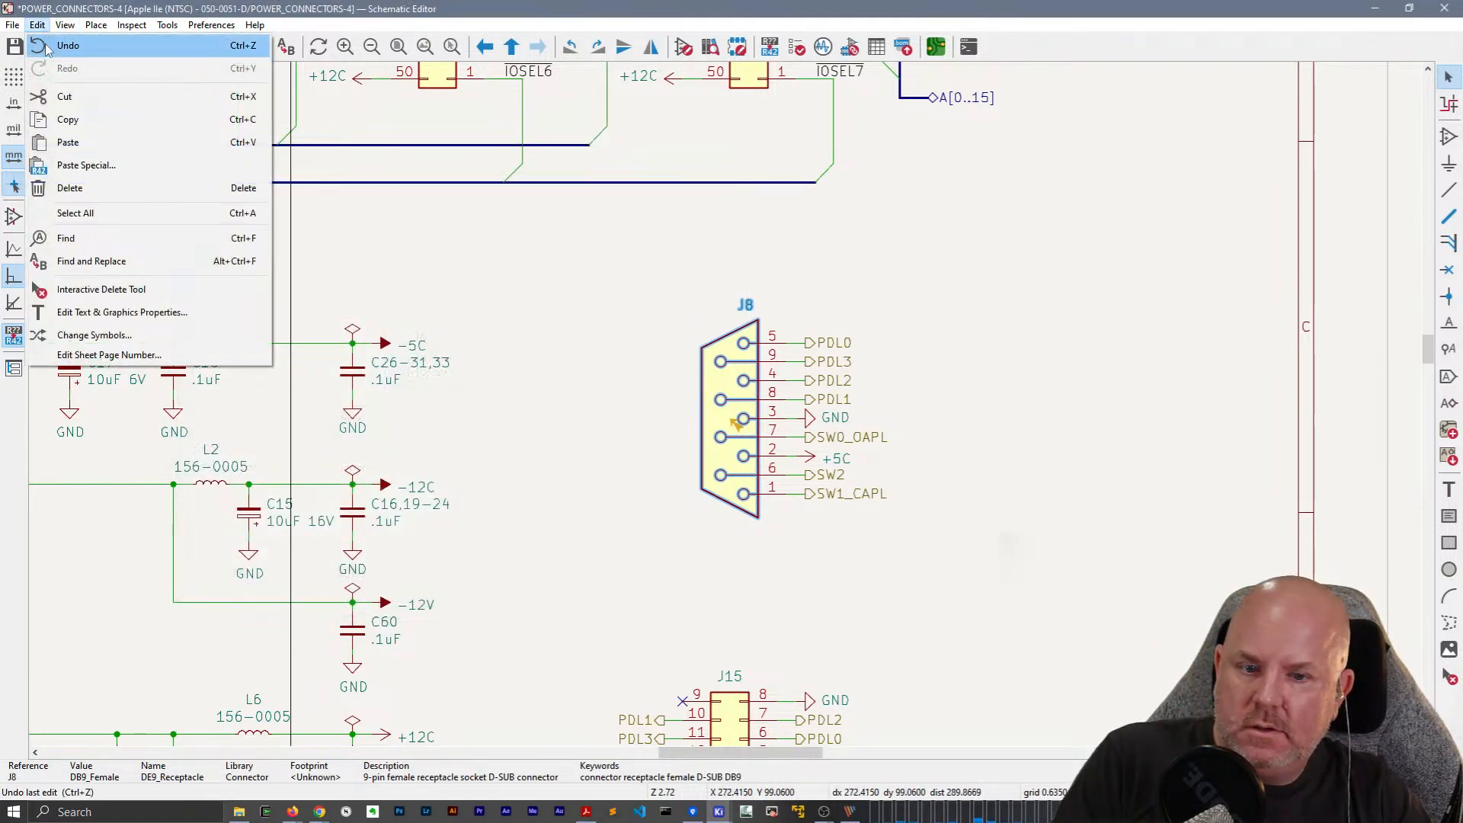
click(48, 47)
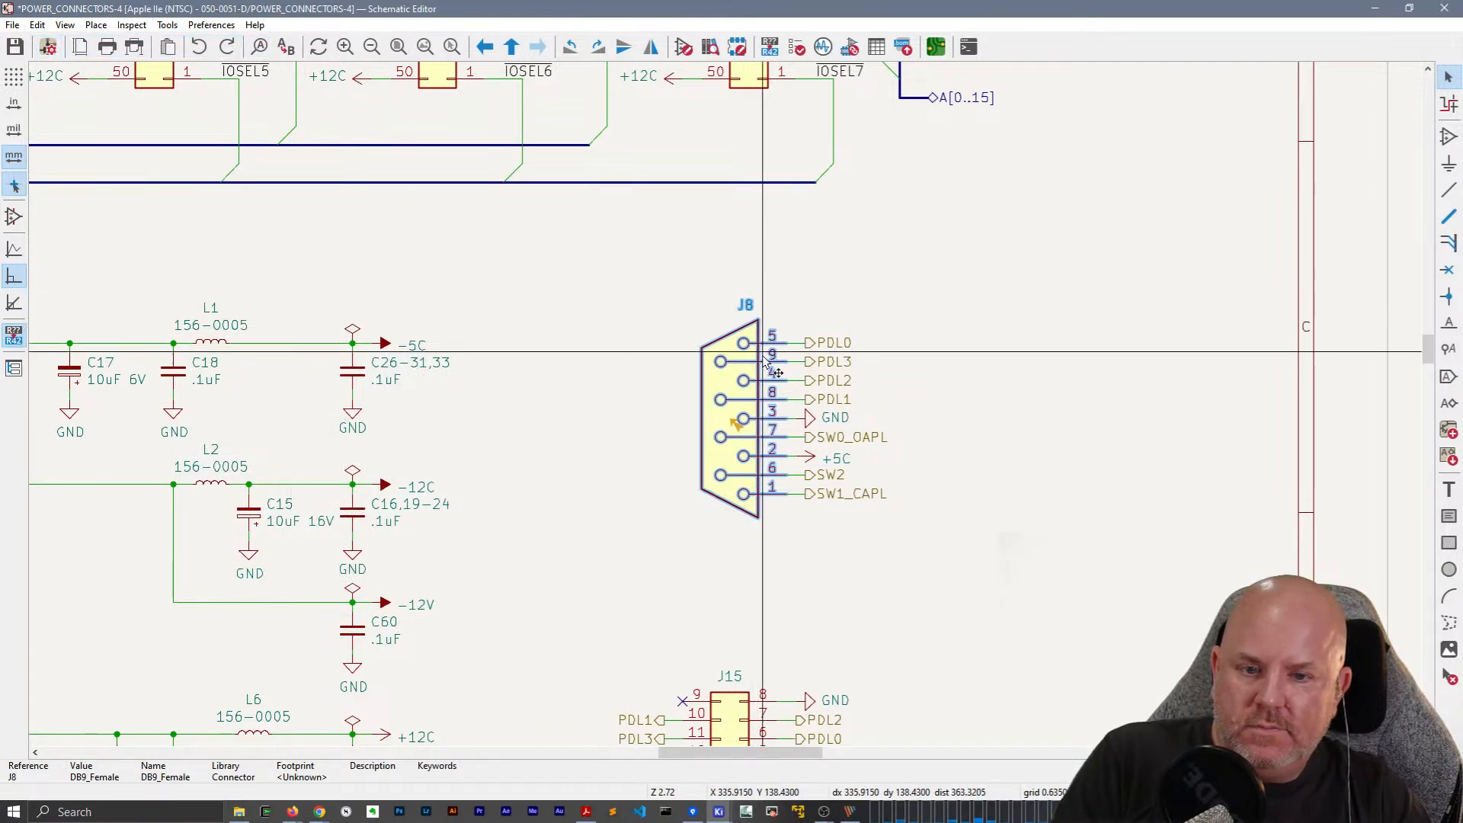
click(546, 400)
click(36, 25)
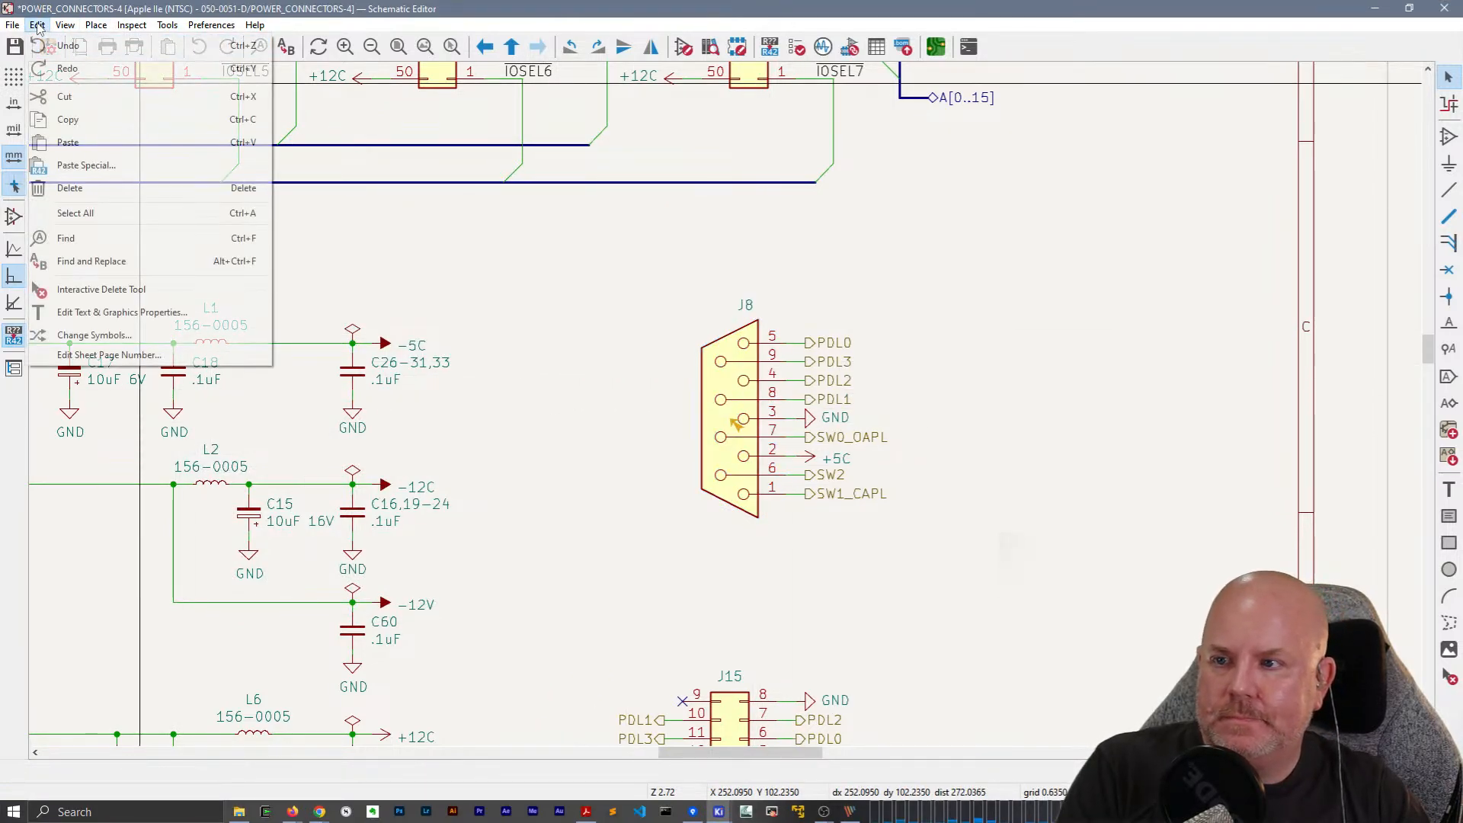
click(48, 66)
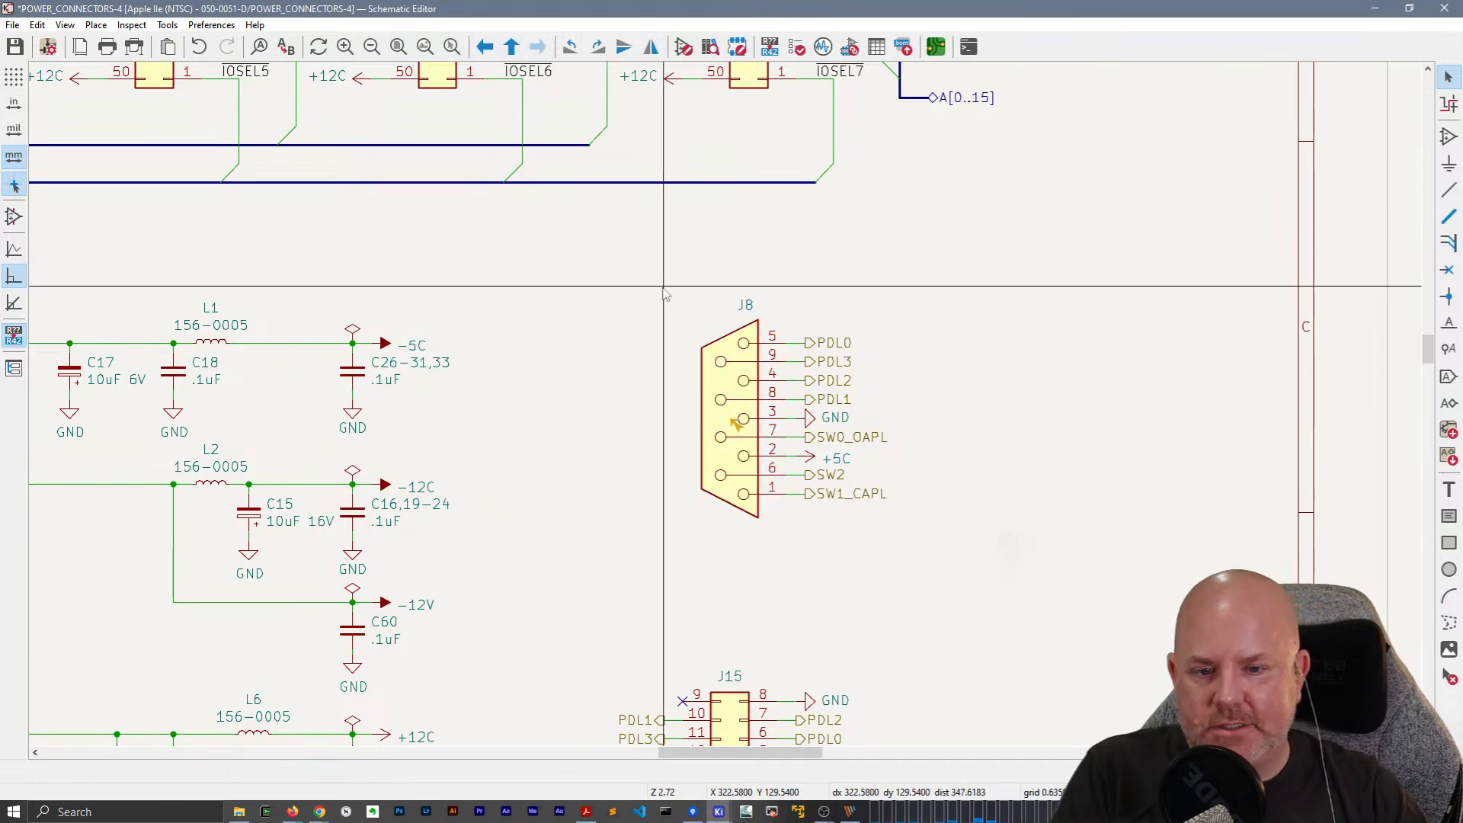
key(ctrl+s)
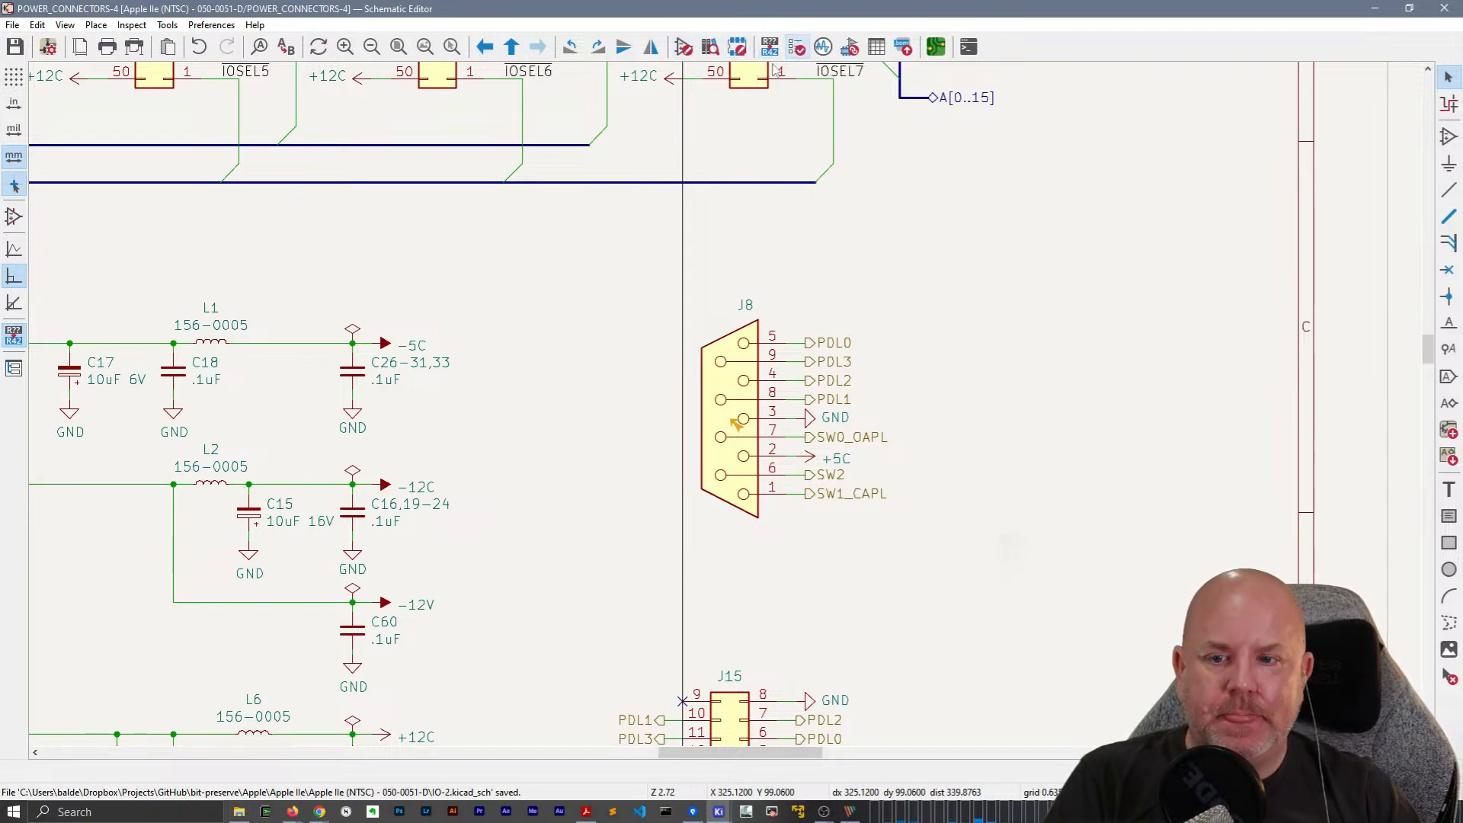
Rerun the electrical rules check, list violations without warnings, and locate the first output-to-output pin conflict.
click(796, 47)
click(748, 485)
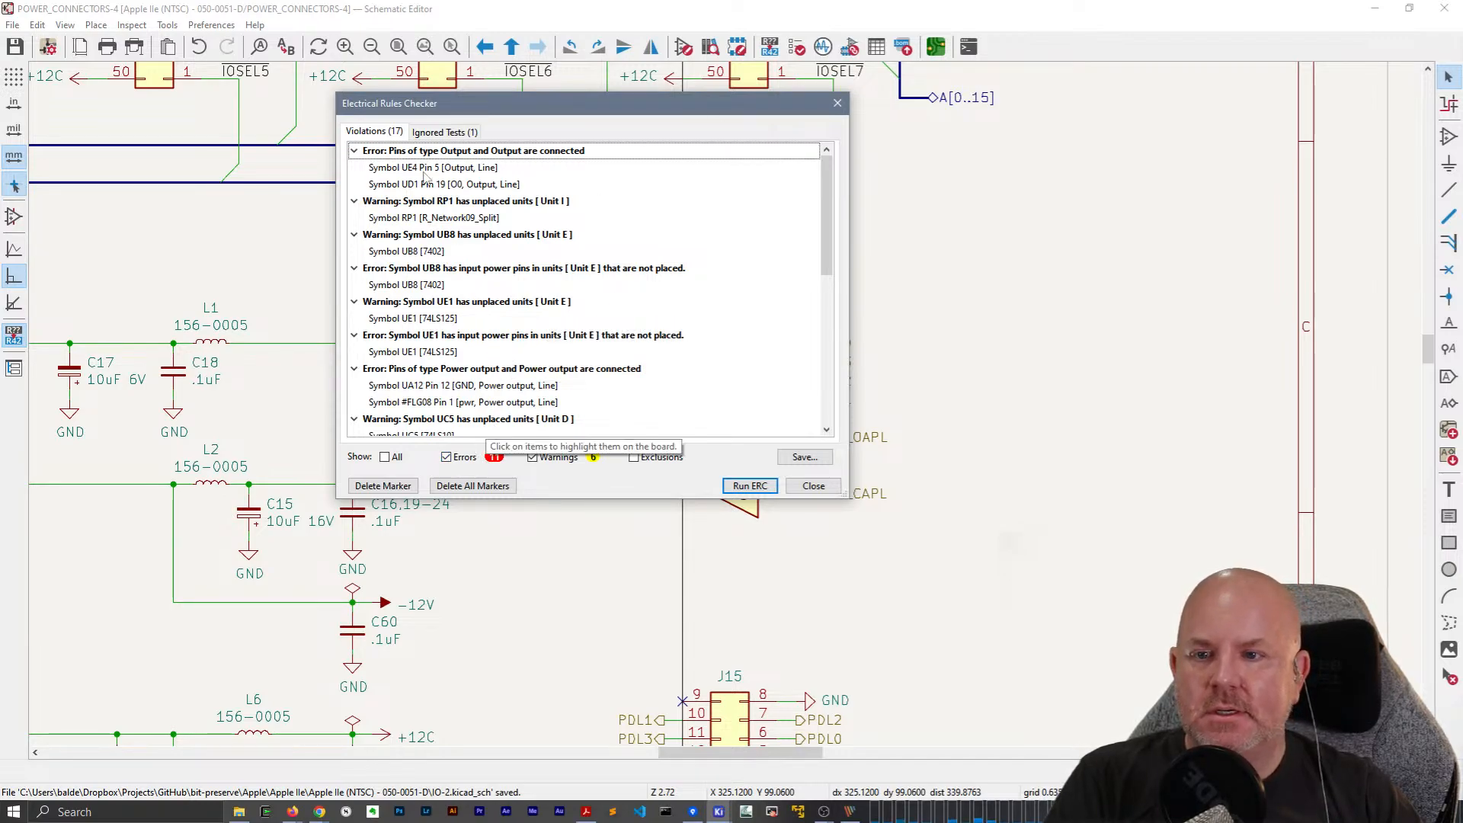
click(532, 457)
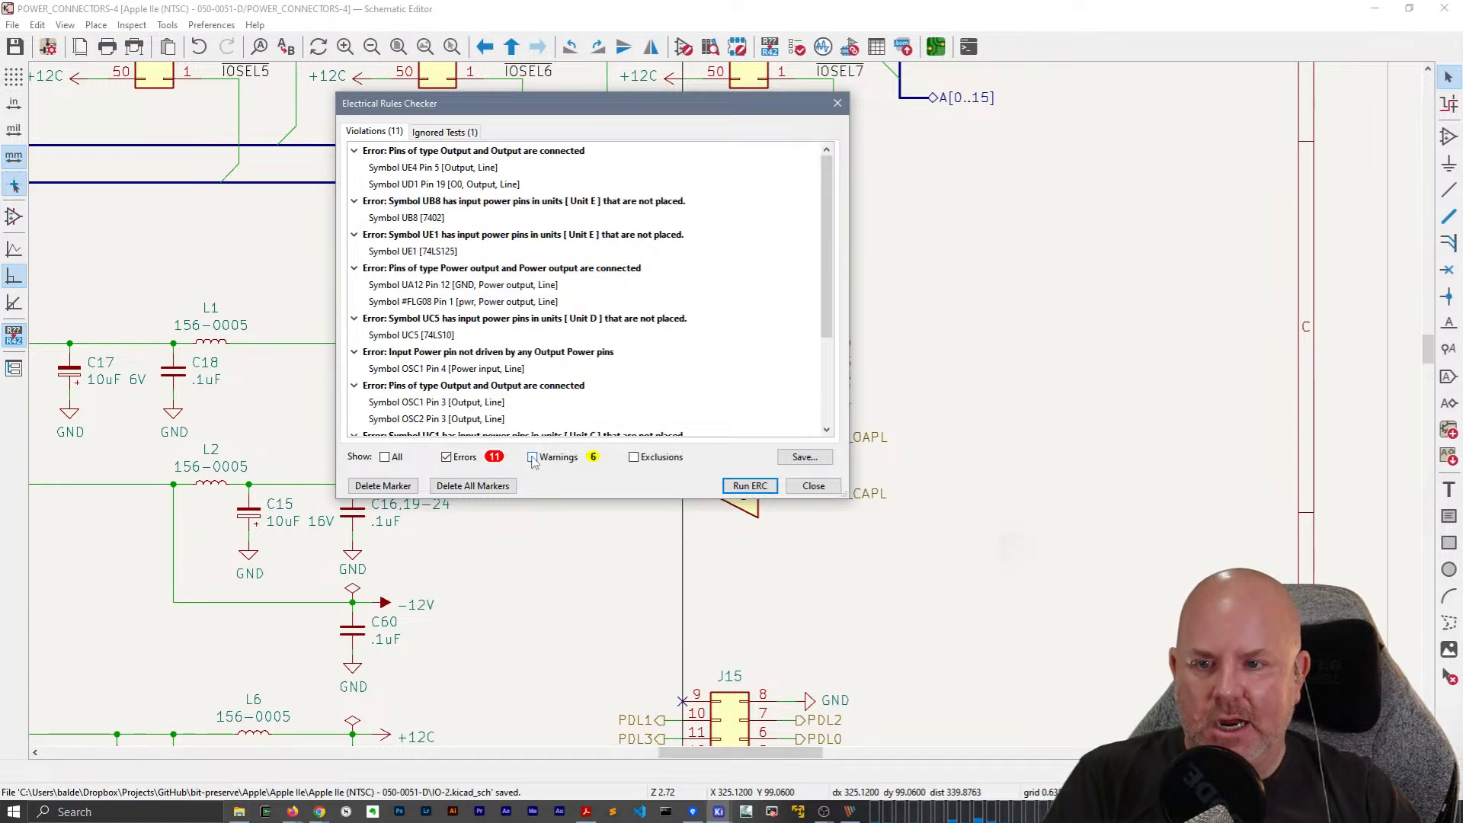
click(458, 152)
drag(620, 105, 392, 43)
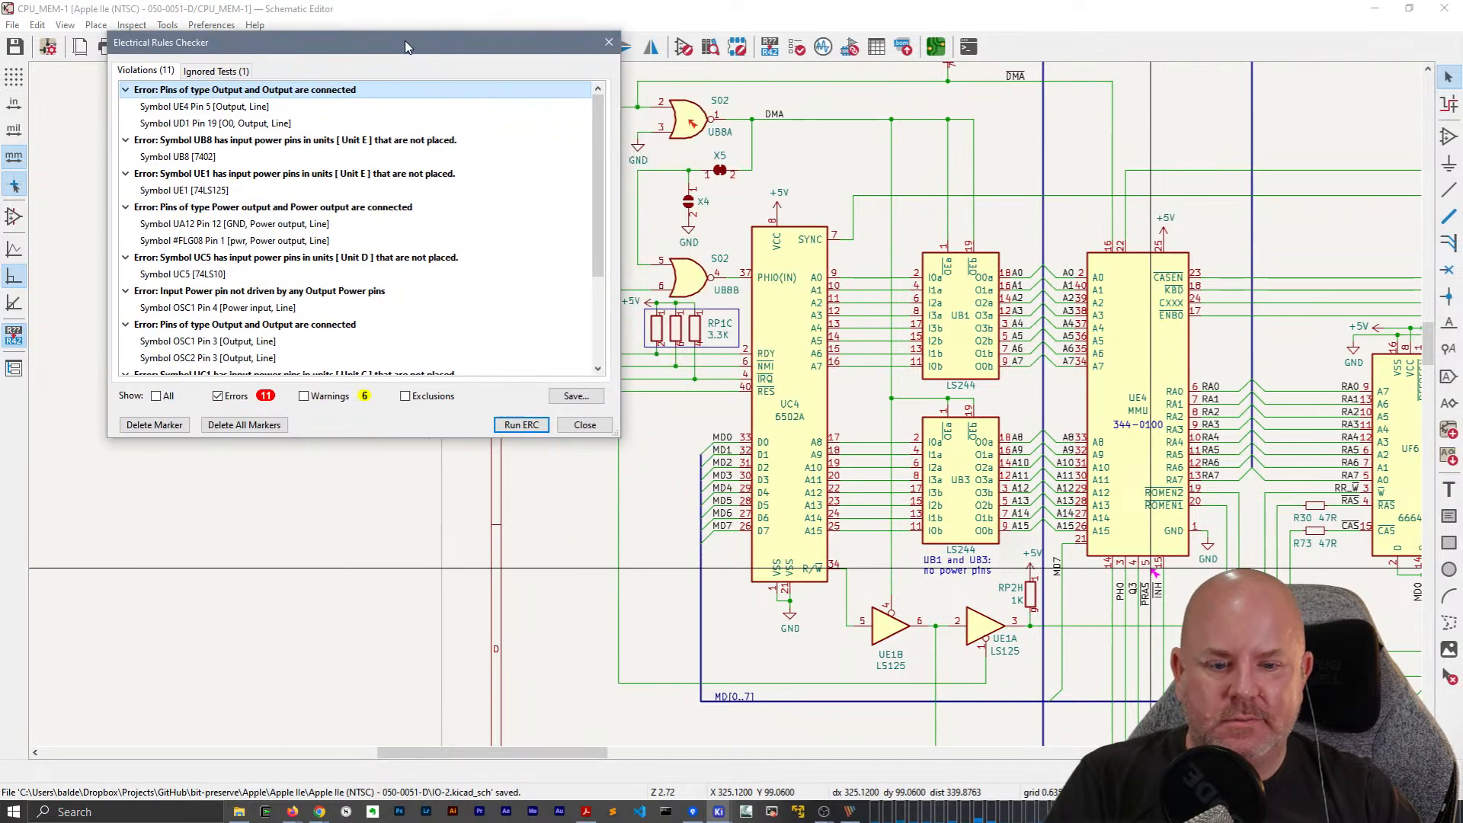
Inspect the two conflicting output pins in the schematic, UE4 pin 5 and UD1 pin 19, and the PRAS net joining them.
click(213, 109)
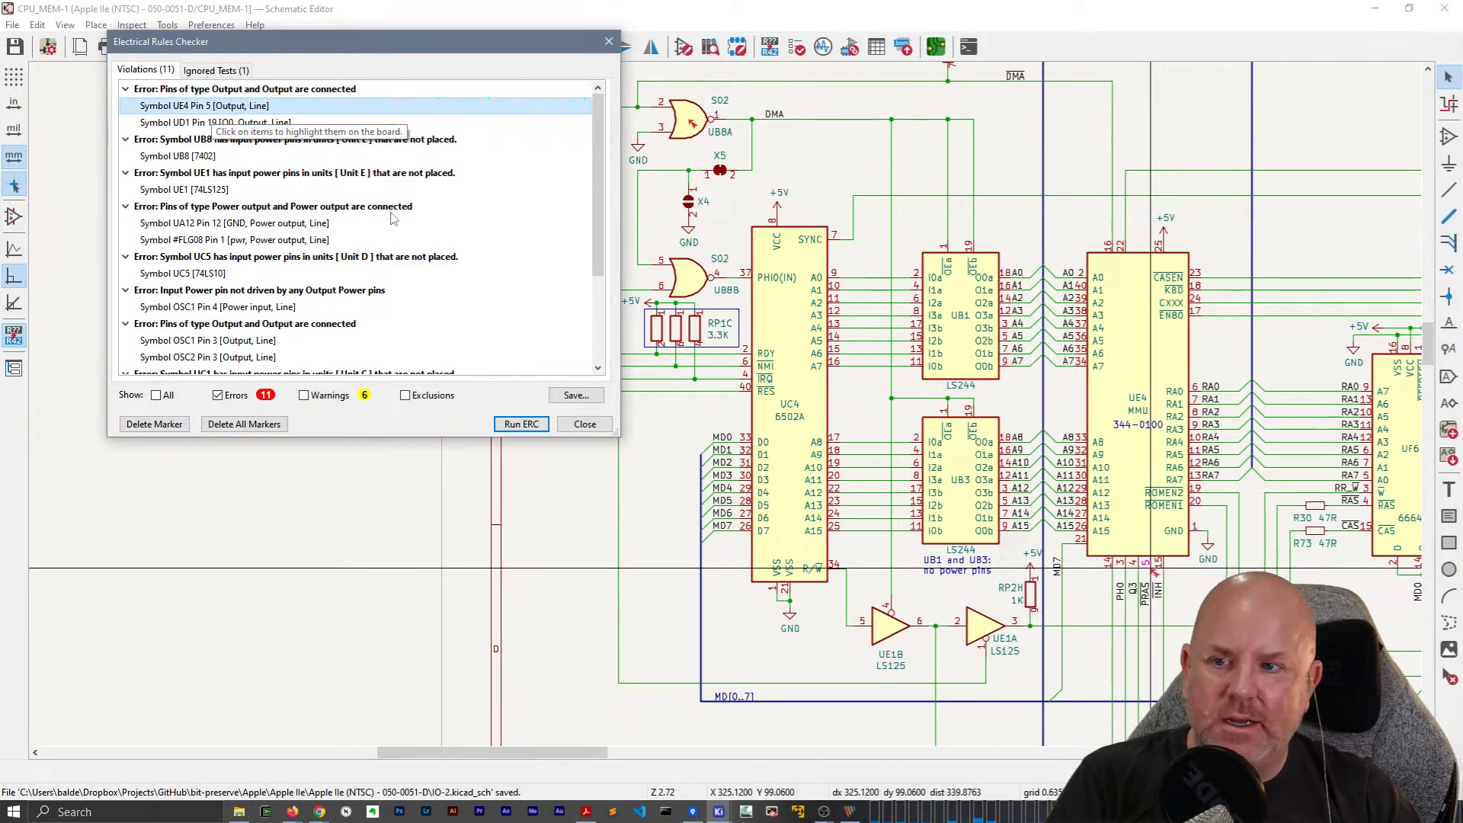
scroll(668, 467, up, 4)
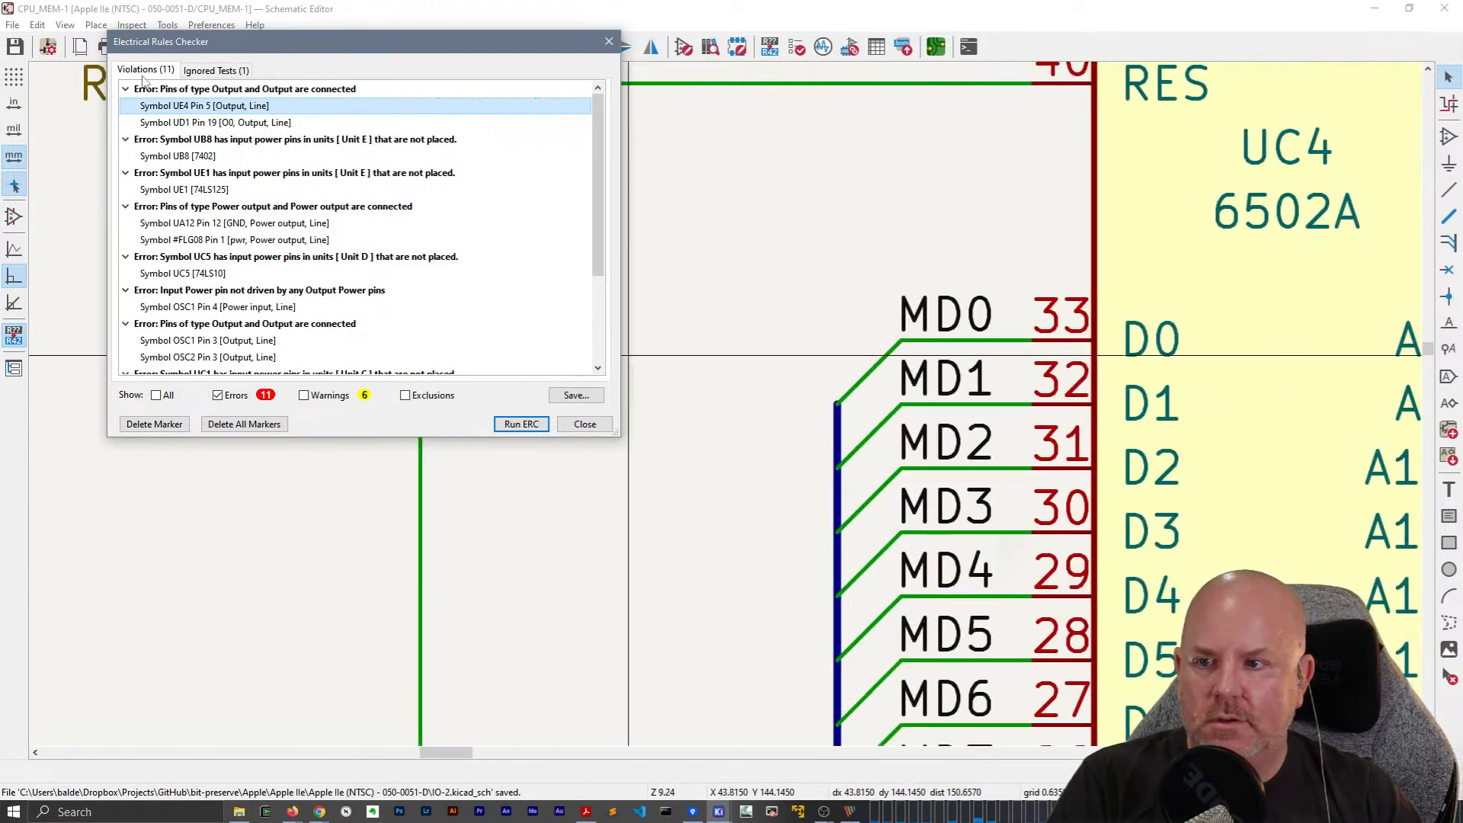
click(186, 90)
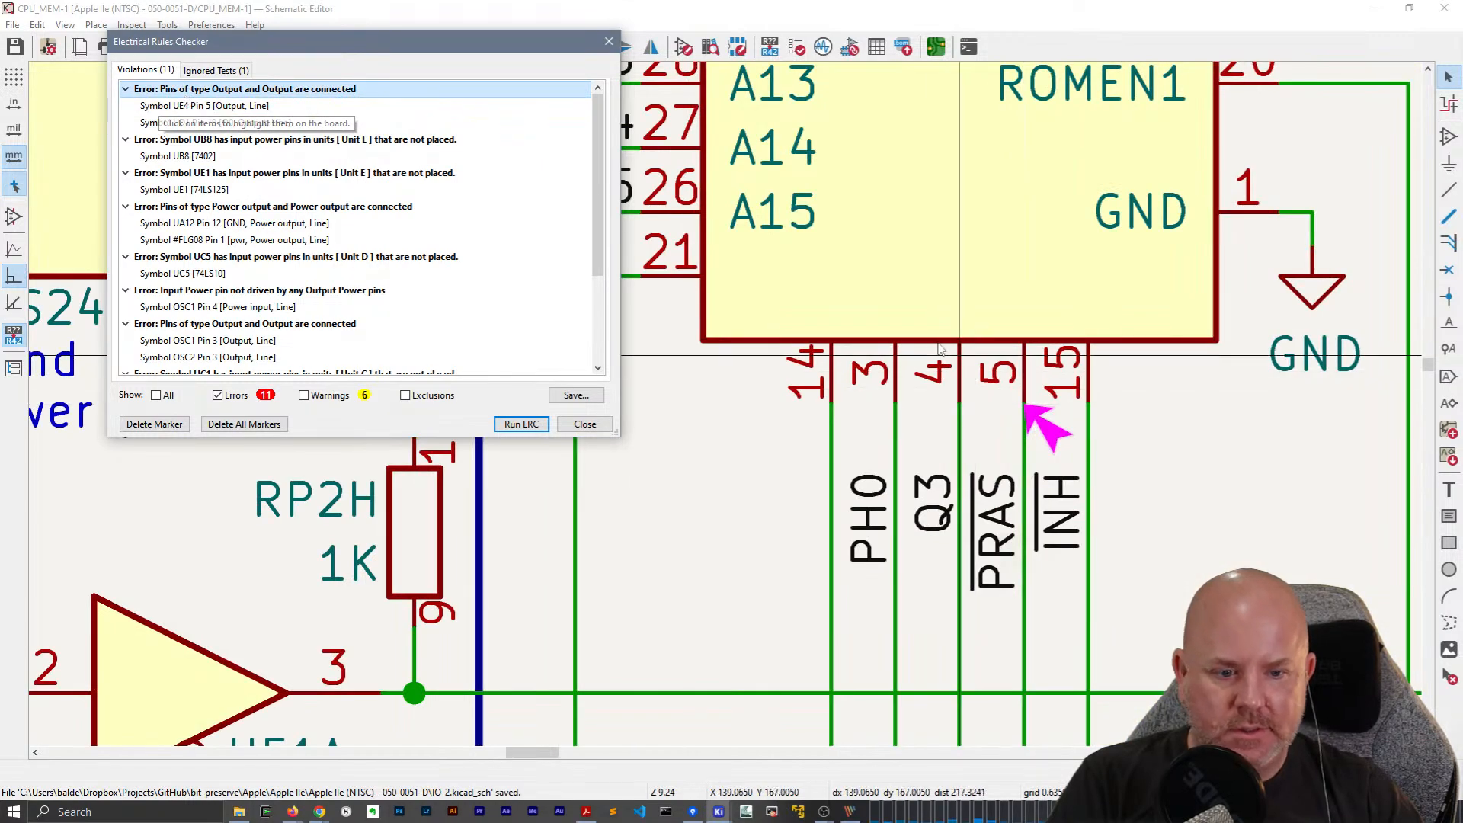
scroll(818, 483, down, 2)
scroll(818, 483, down, 2)
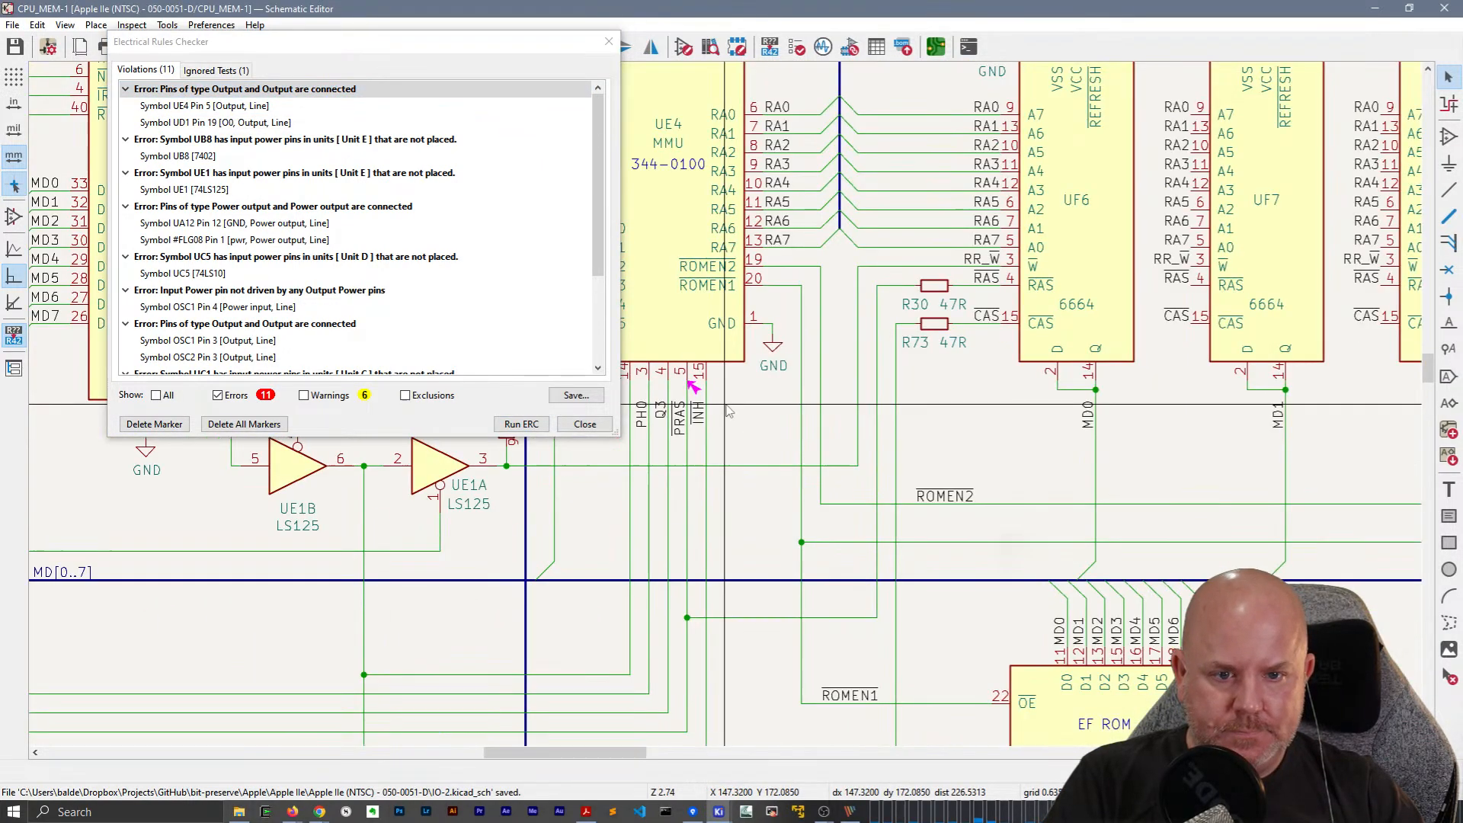
scroll(874, 587, up, 1)
middle_drag(875, 587, 875, 441)
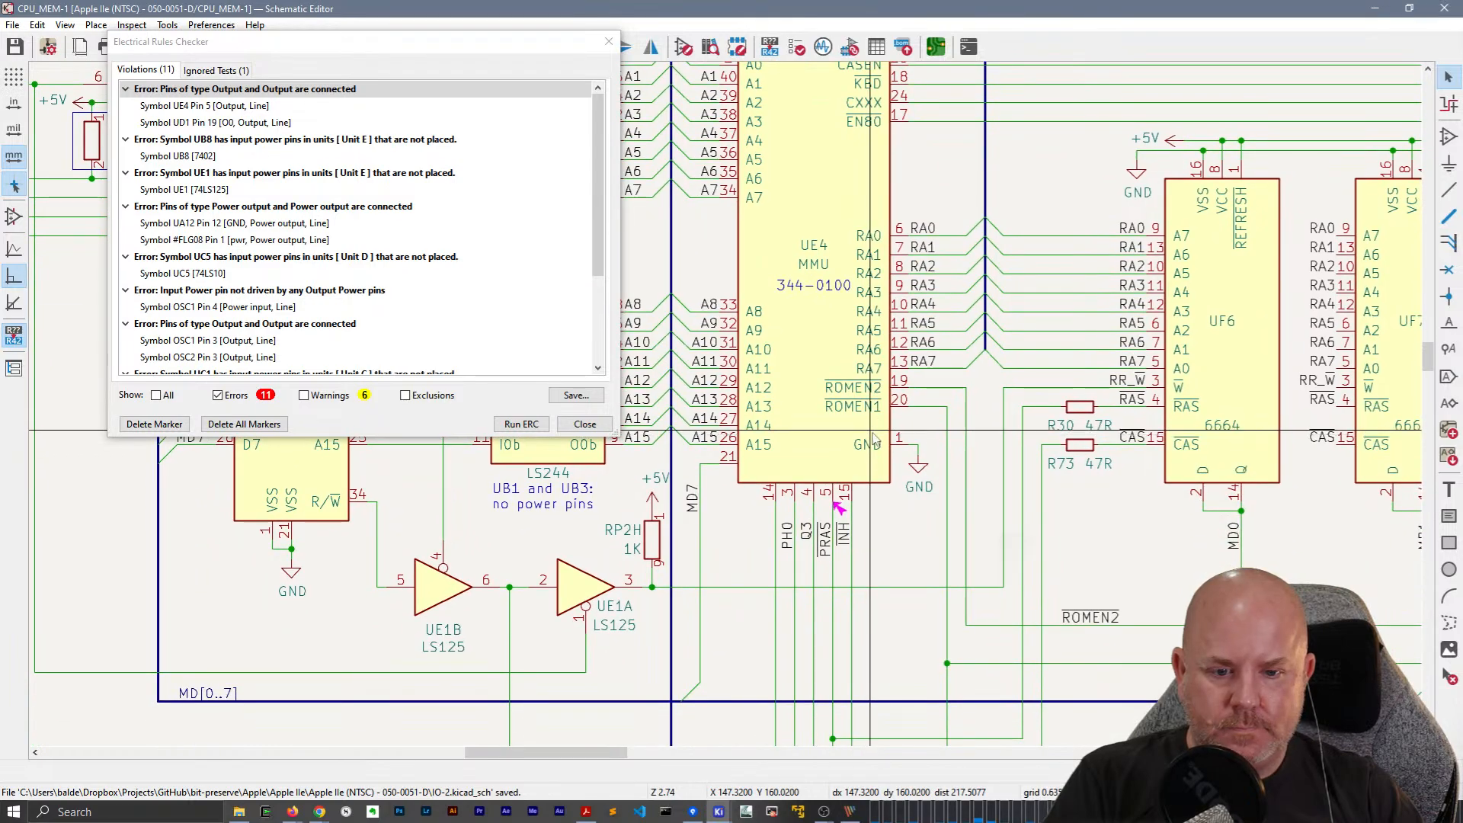
click(215, 124)
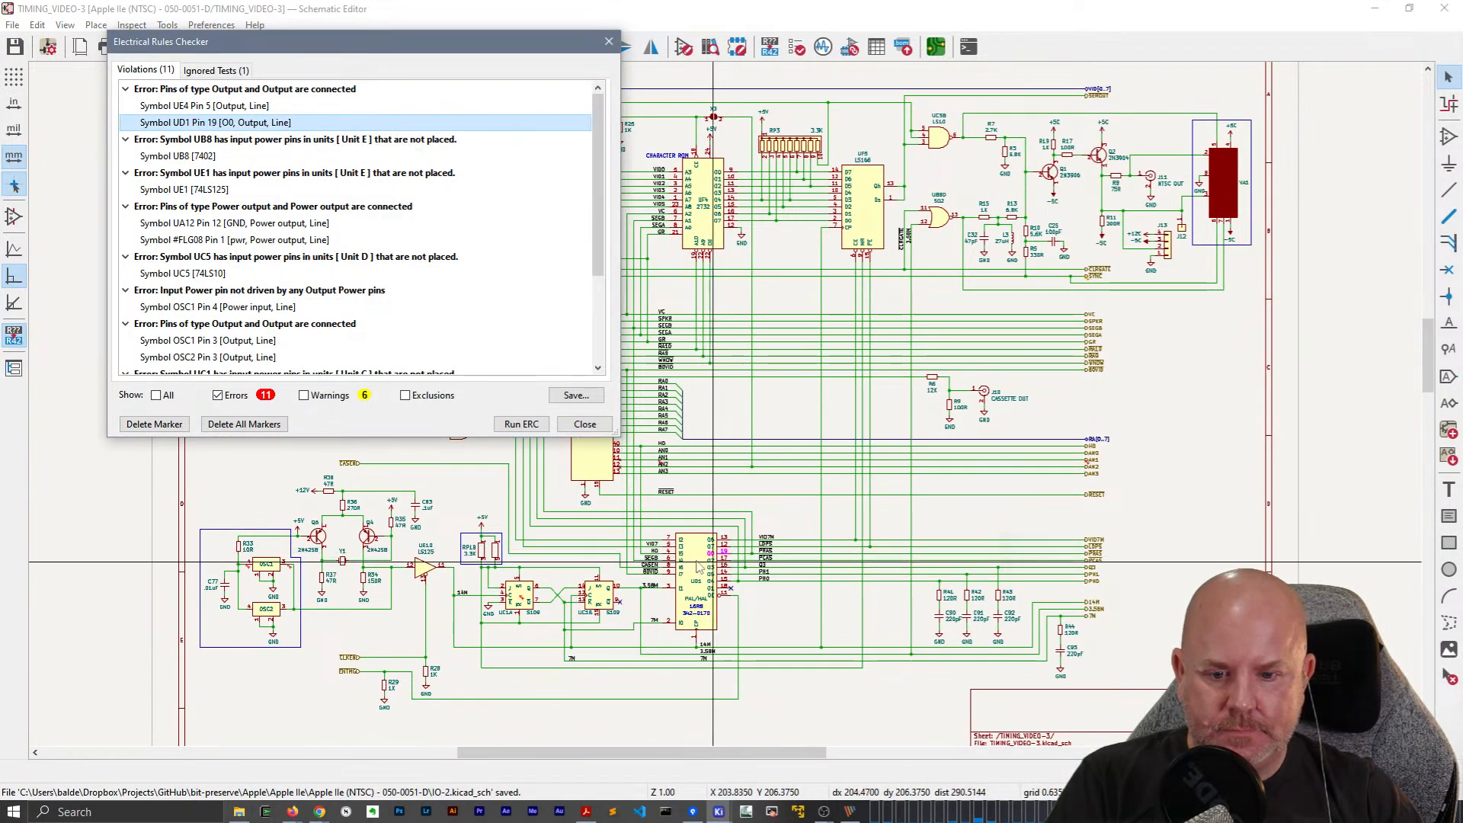
scroll(674, 555, up, 3)
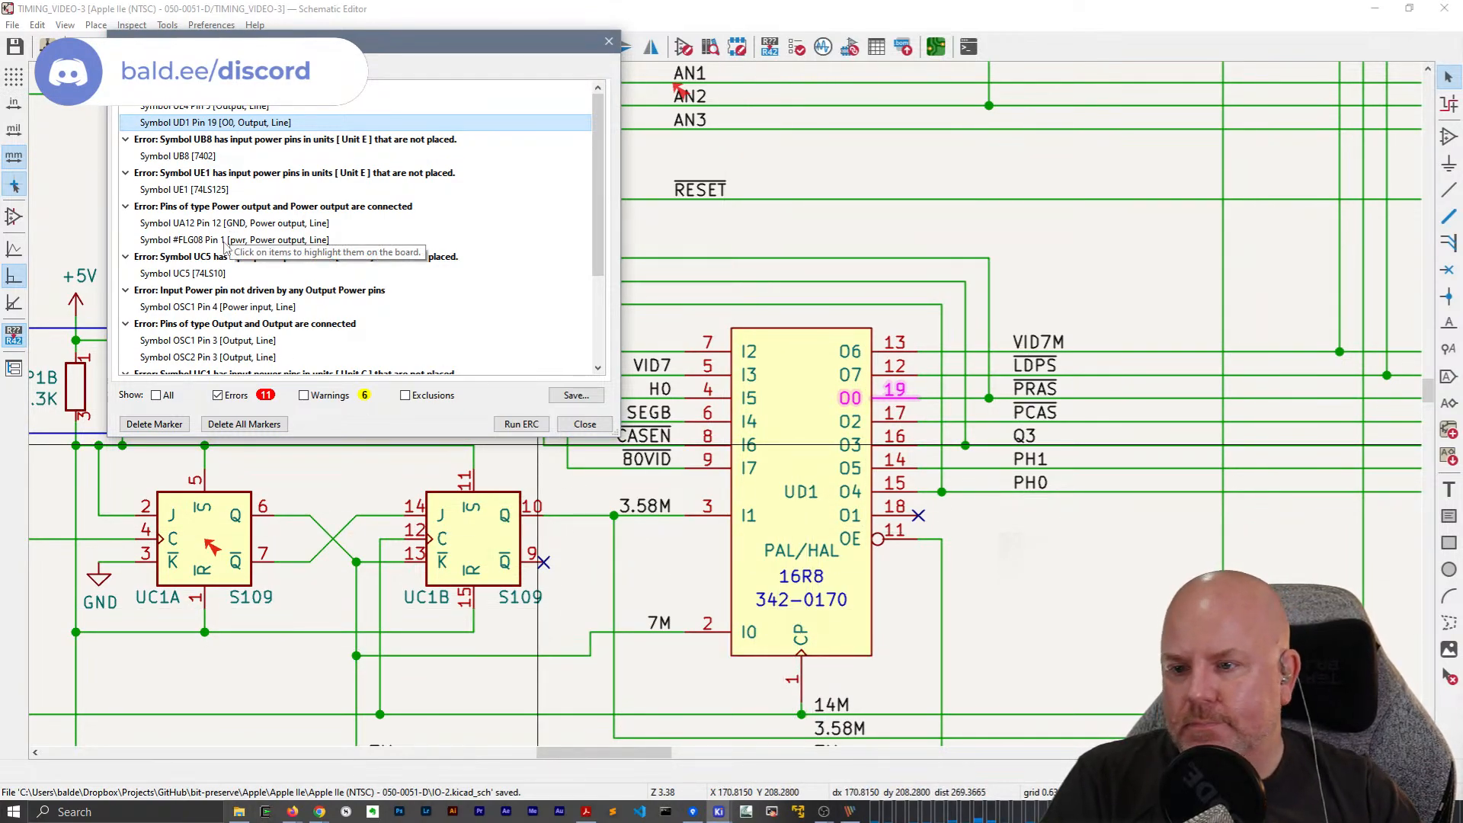
Return to UE4 from its pin 5 violation, close the rules checker, and open UE4's schematic symbol for editing.
click(219, 108)
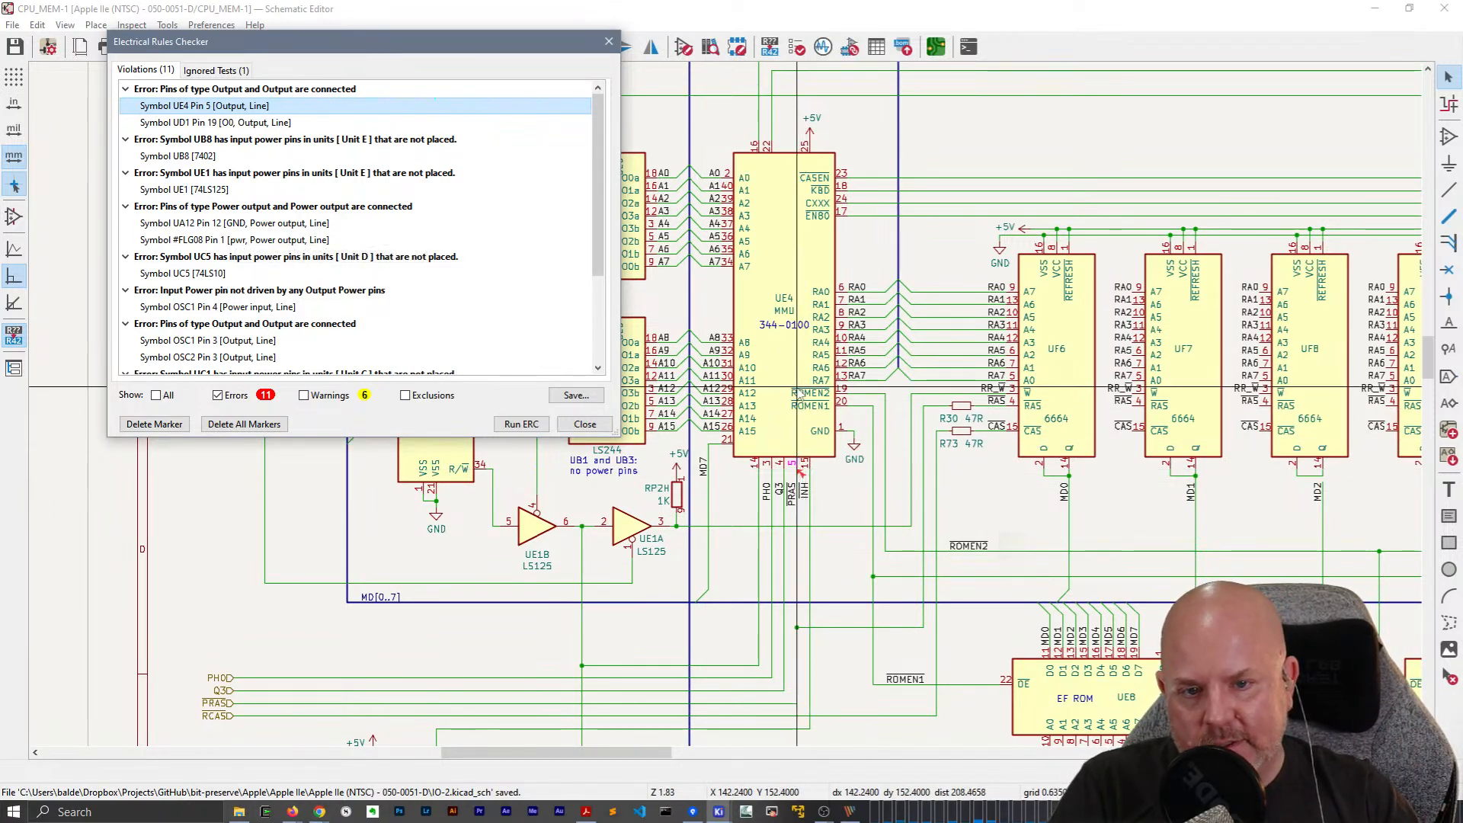
scroll(808, 452, up, 4)
click(684, 482)
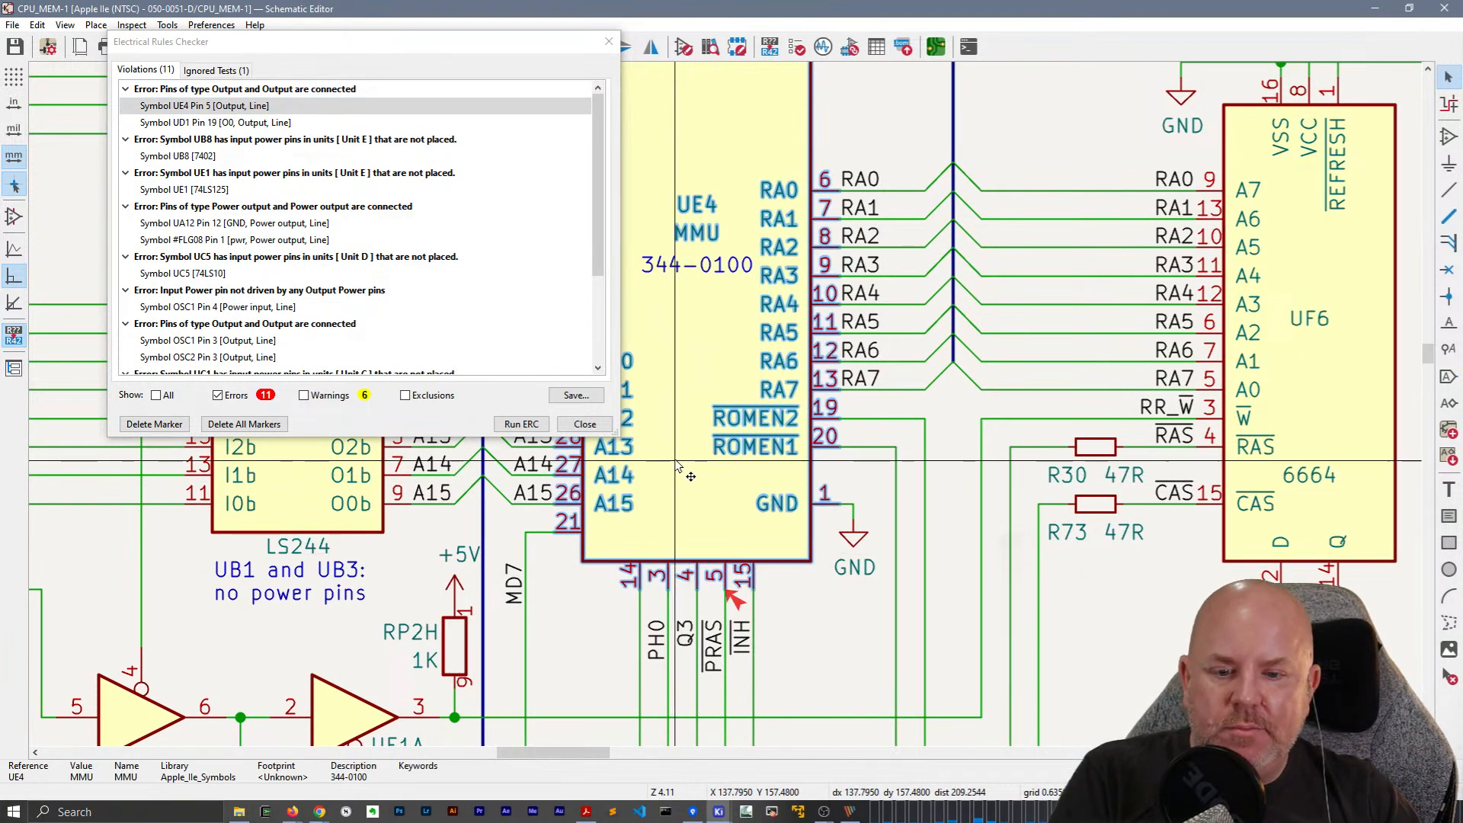
click(586, 425)
double_click(679, 445)
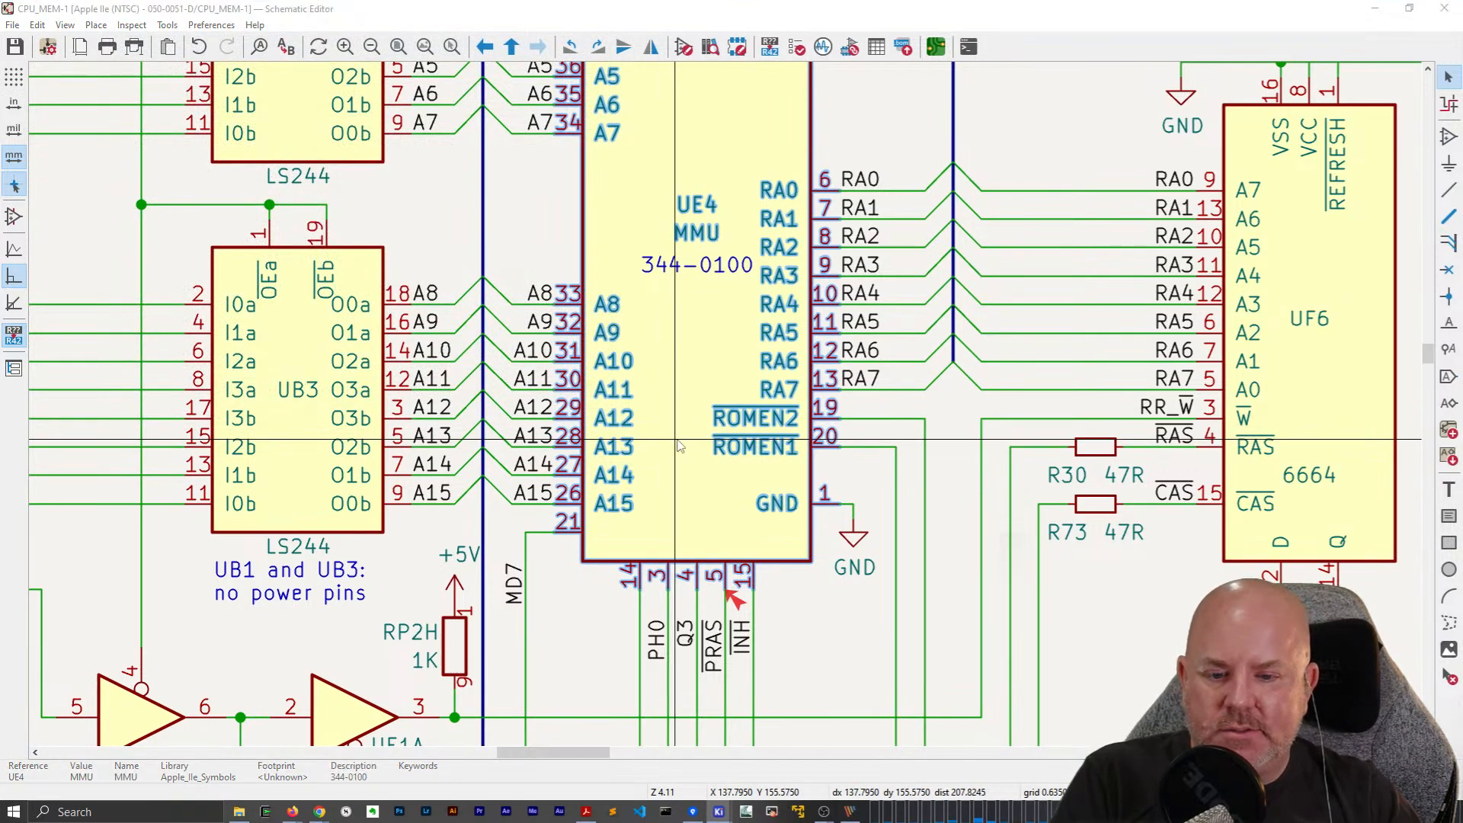
click(625, 503)
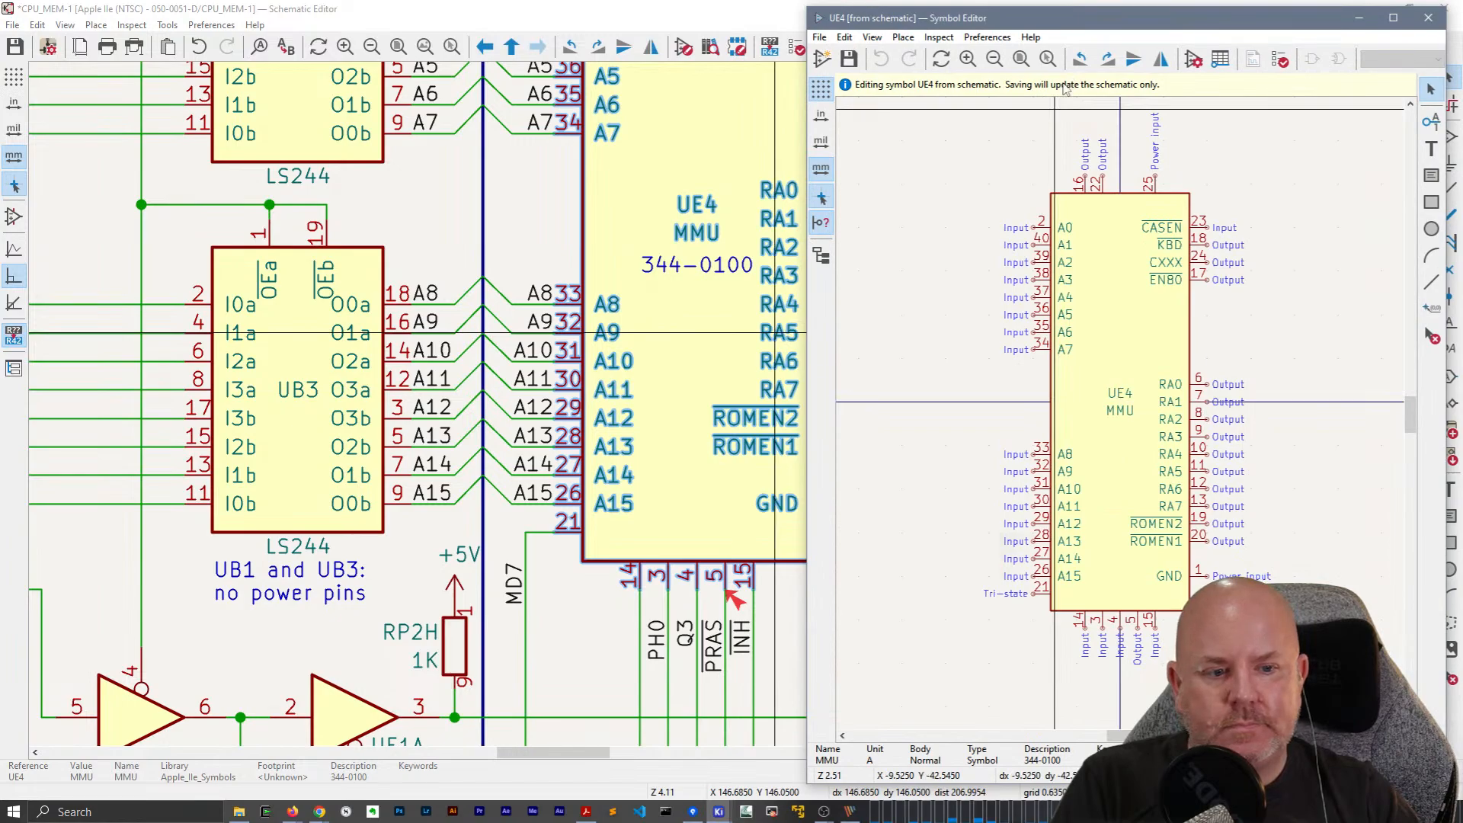
scroll(1123, 420, up, 2)
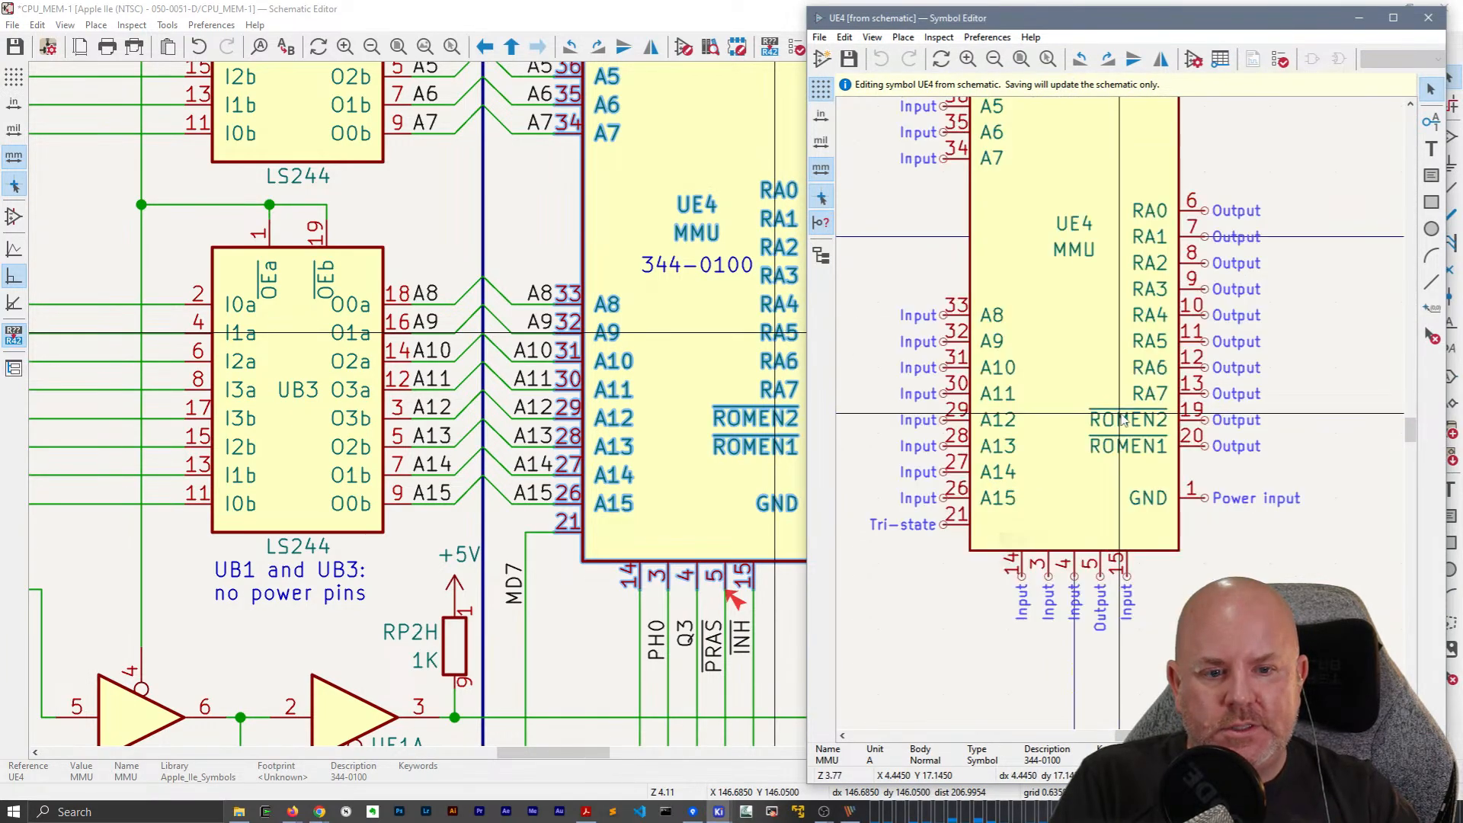
scroll(1123, 420, down, 2)
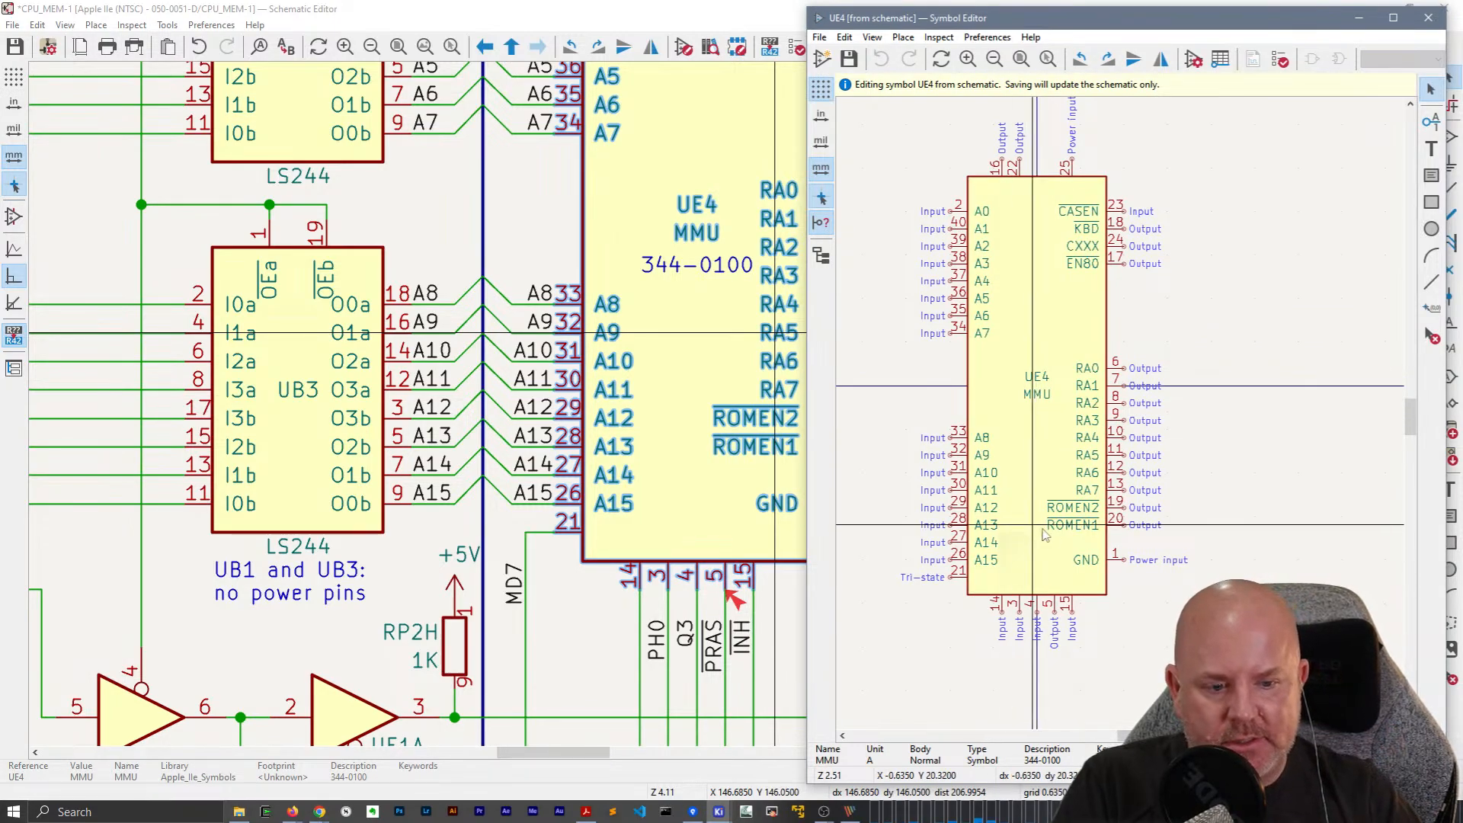
Set the electrical type of pin 5 on the UE4 MMU symbol to Input.
click(1049, 614)
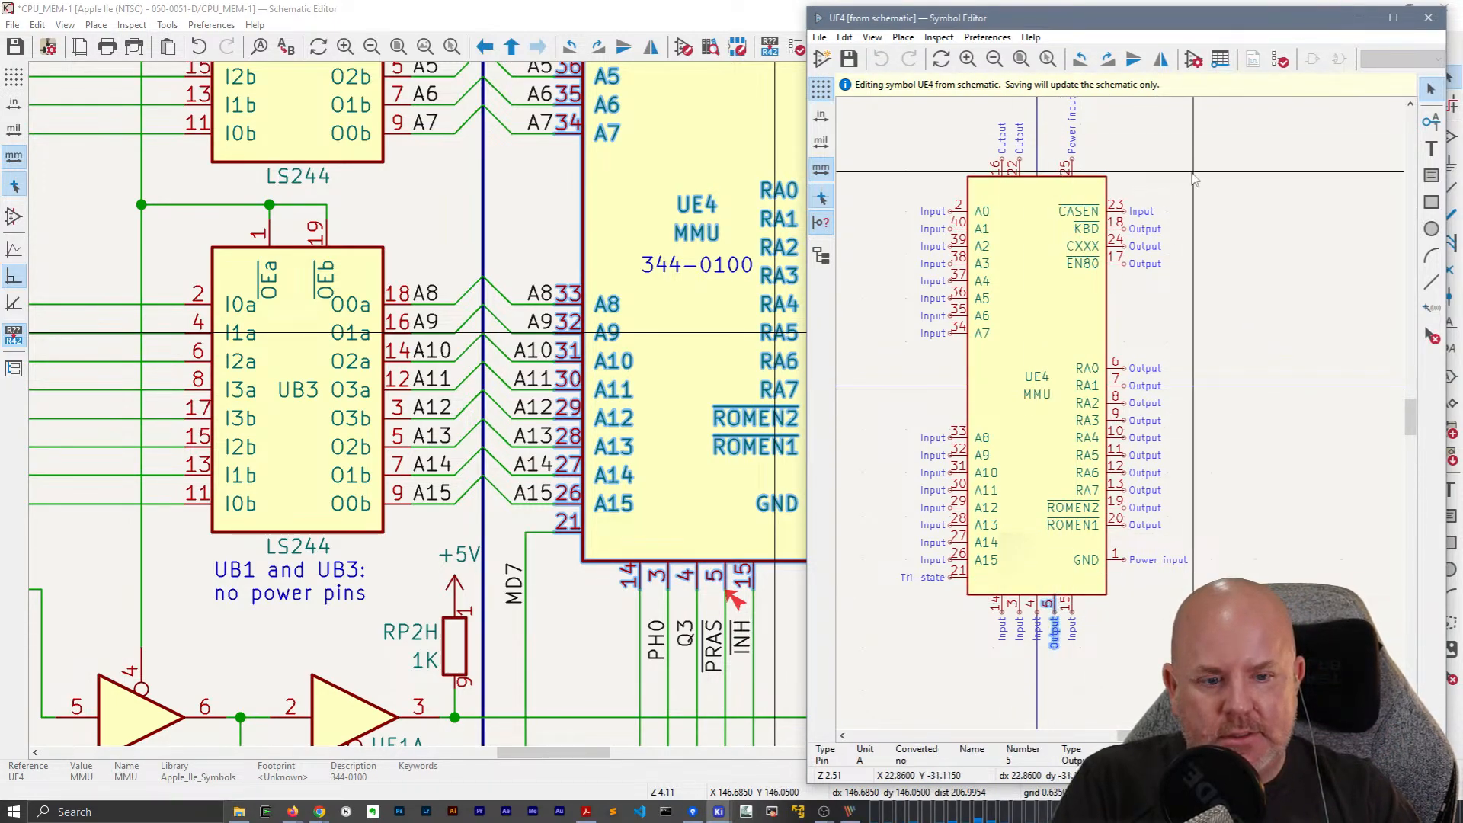
key(e)
click(1044, 327)
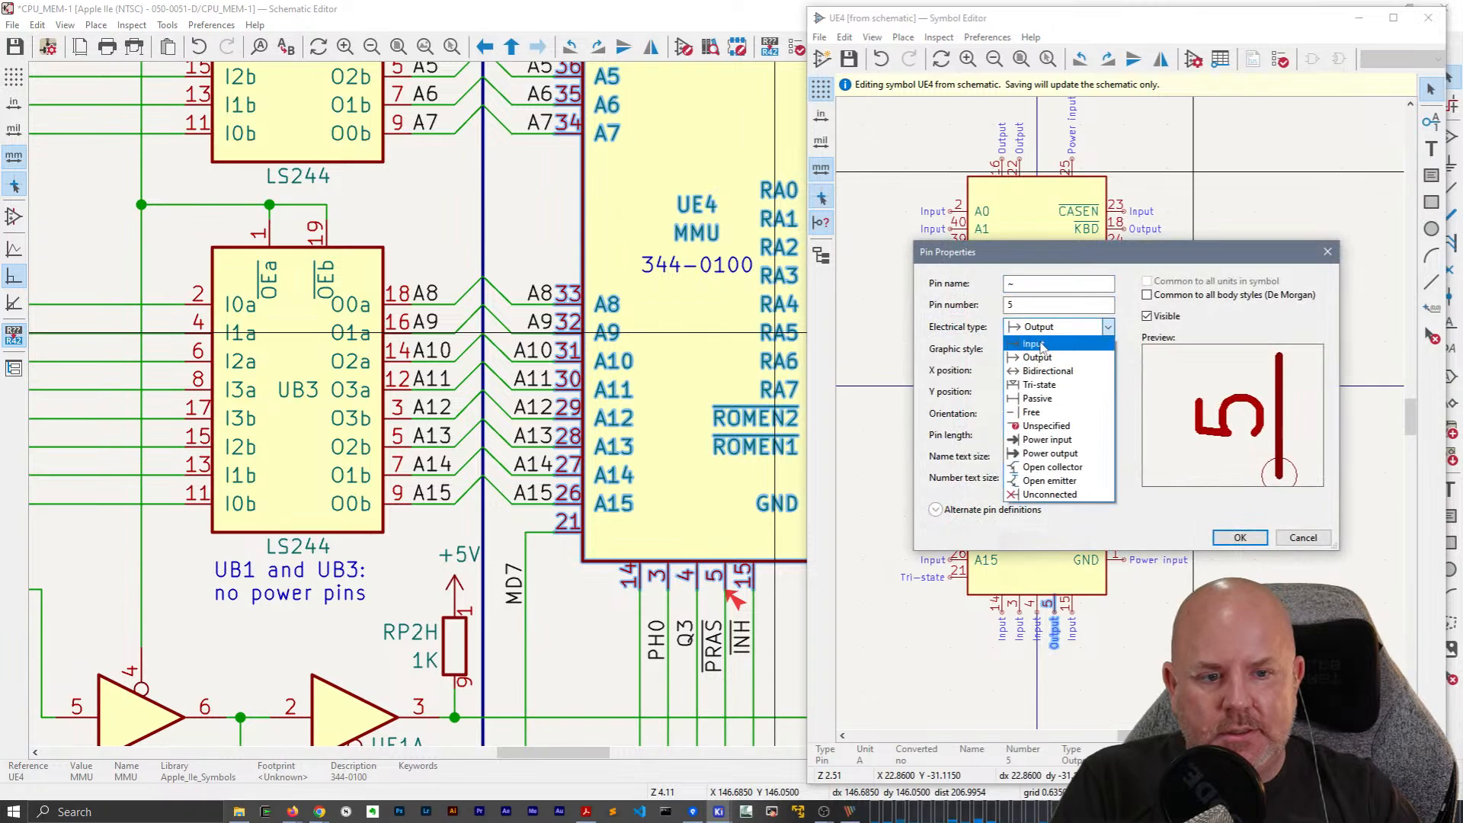
click(1042, 345)
key(Return)
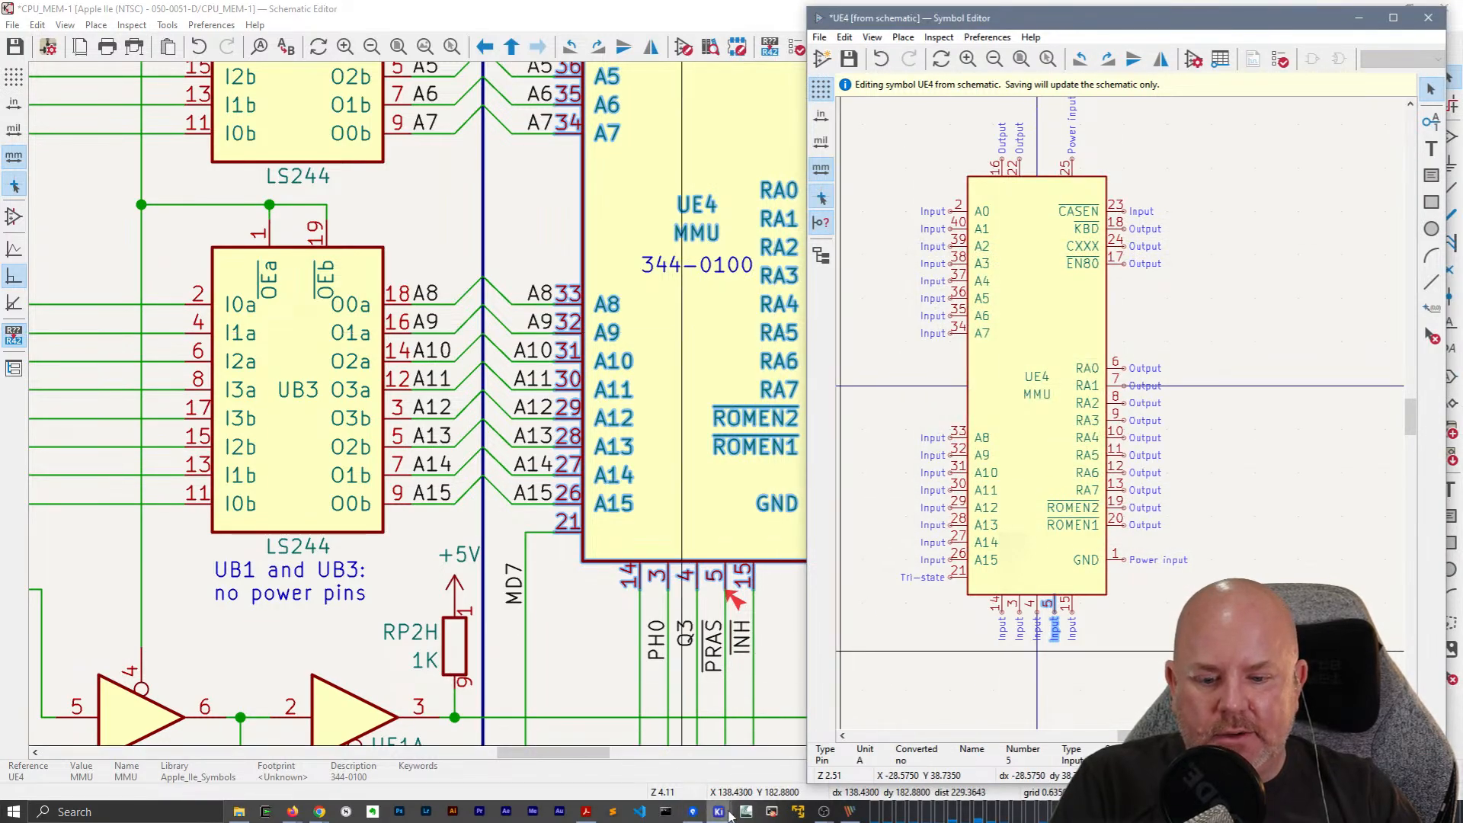
Switch to the Apple IIe Technical Reference Manual PDF and find the MMU pinouts and signal descriptions in Table 7-6.
click(586, 812)
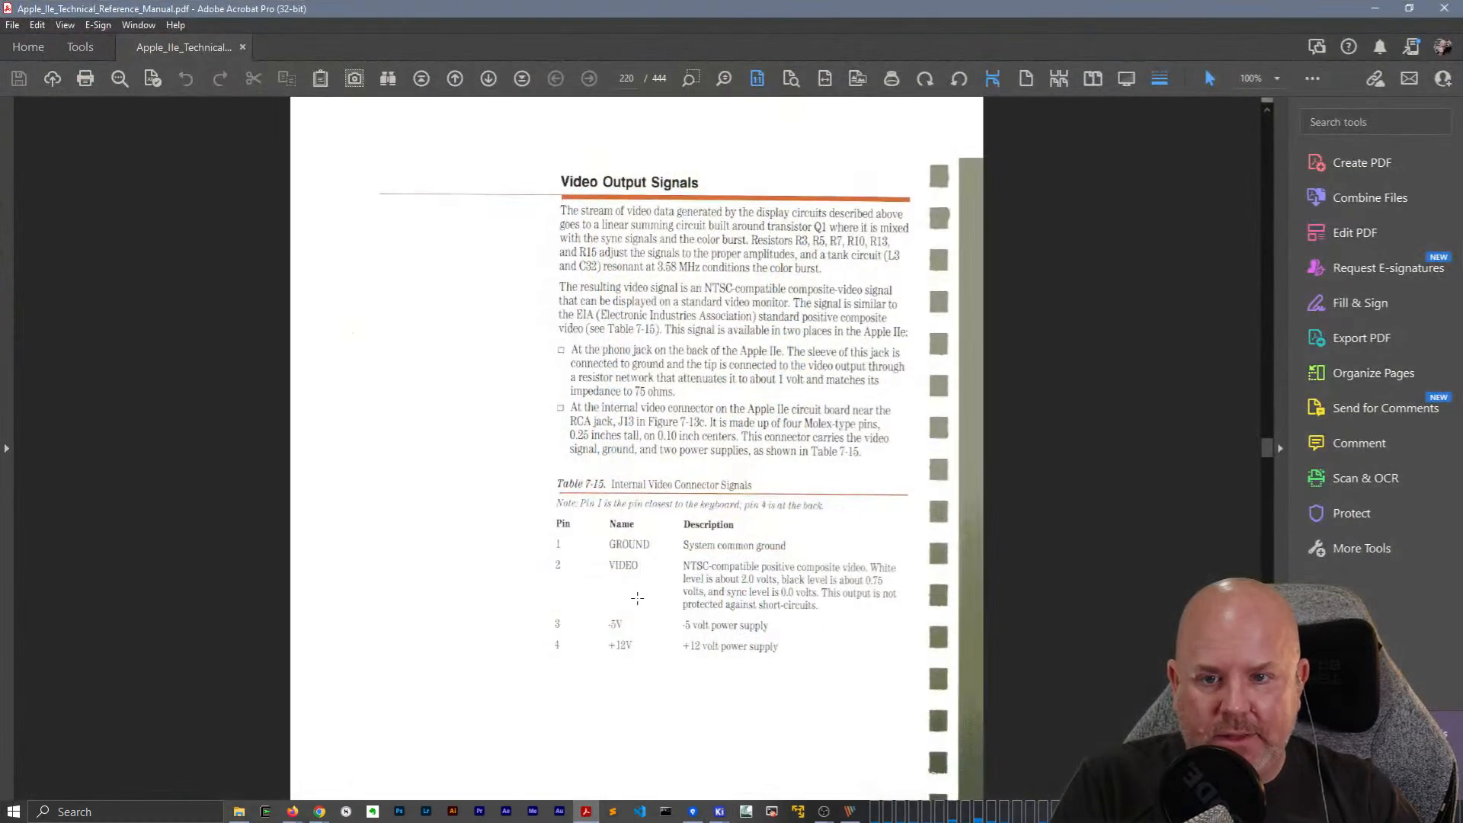
scroll(637, 598, down, 4)
scroll(684, 406, up, 7)
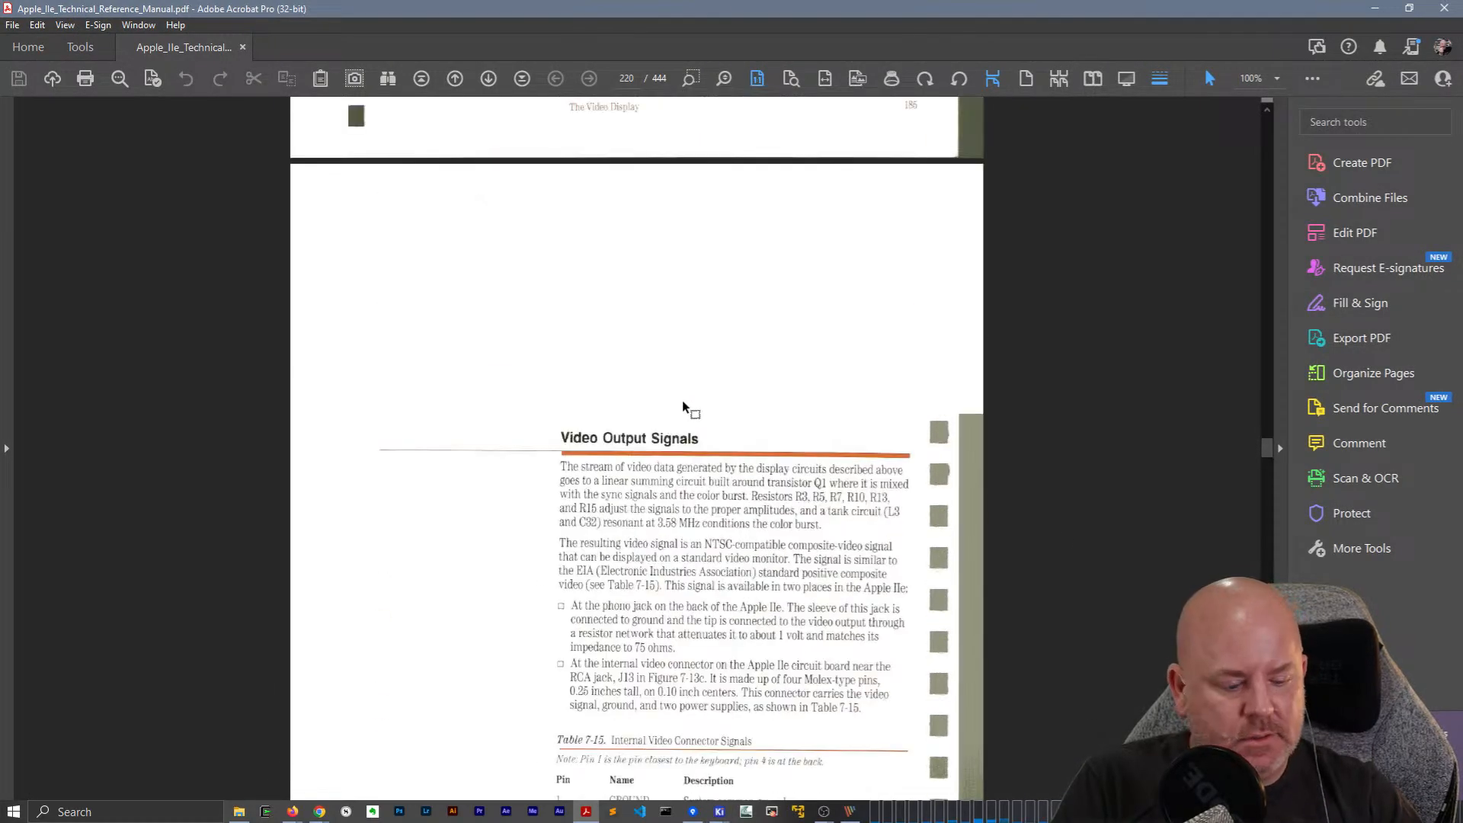
scroll(685, 406, up, 20)
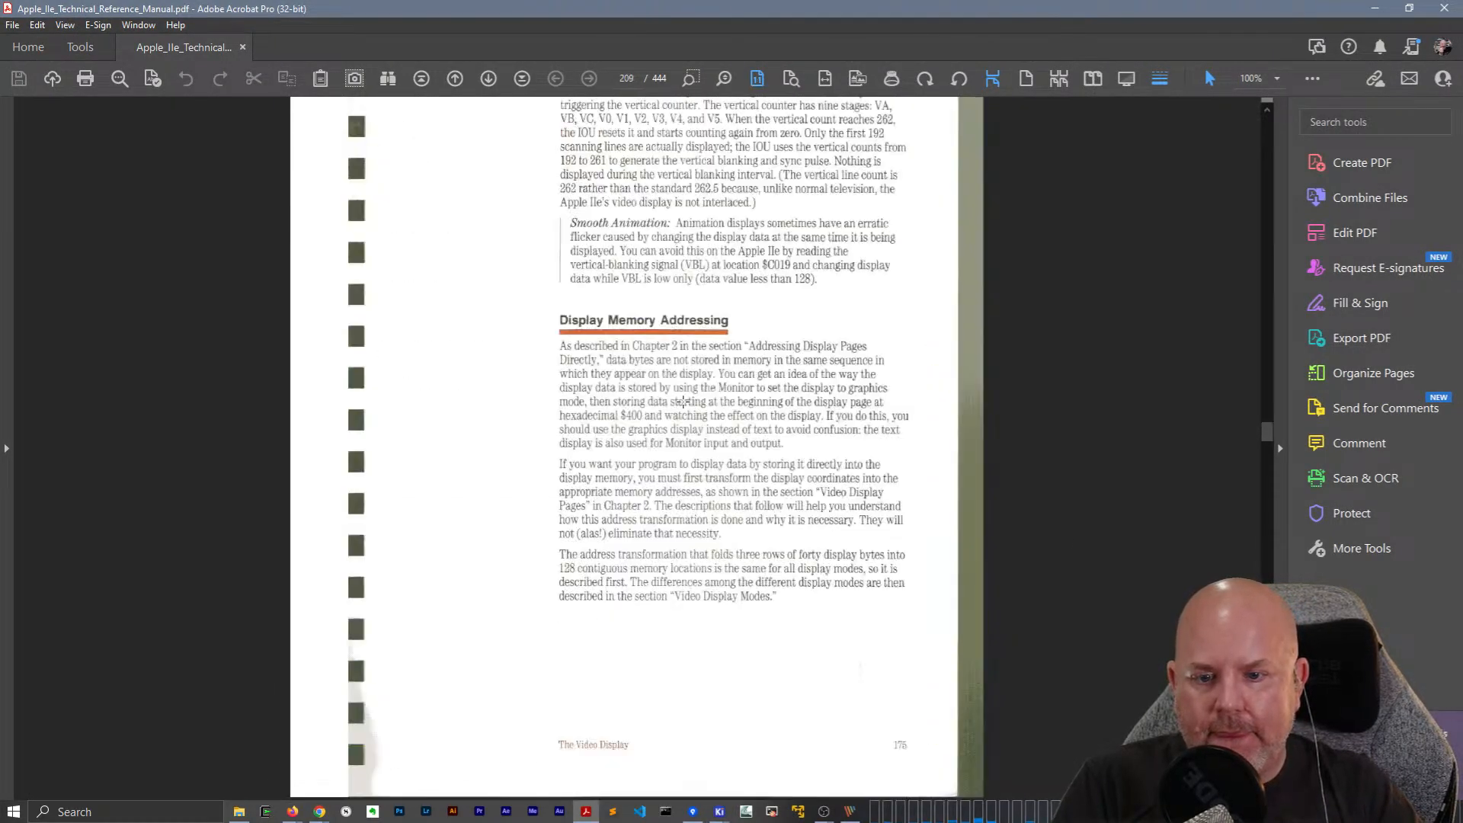
scroll(682, 402, up, 15)
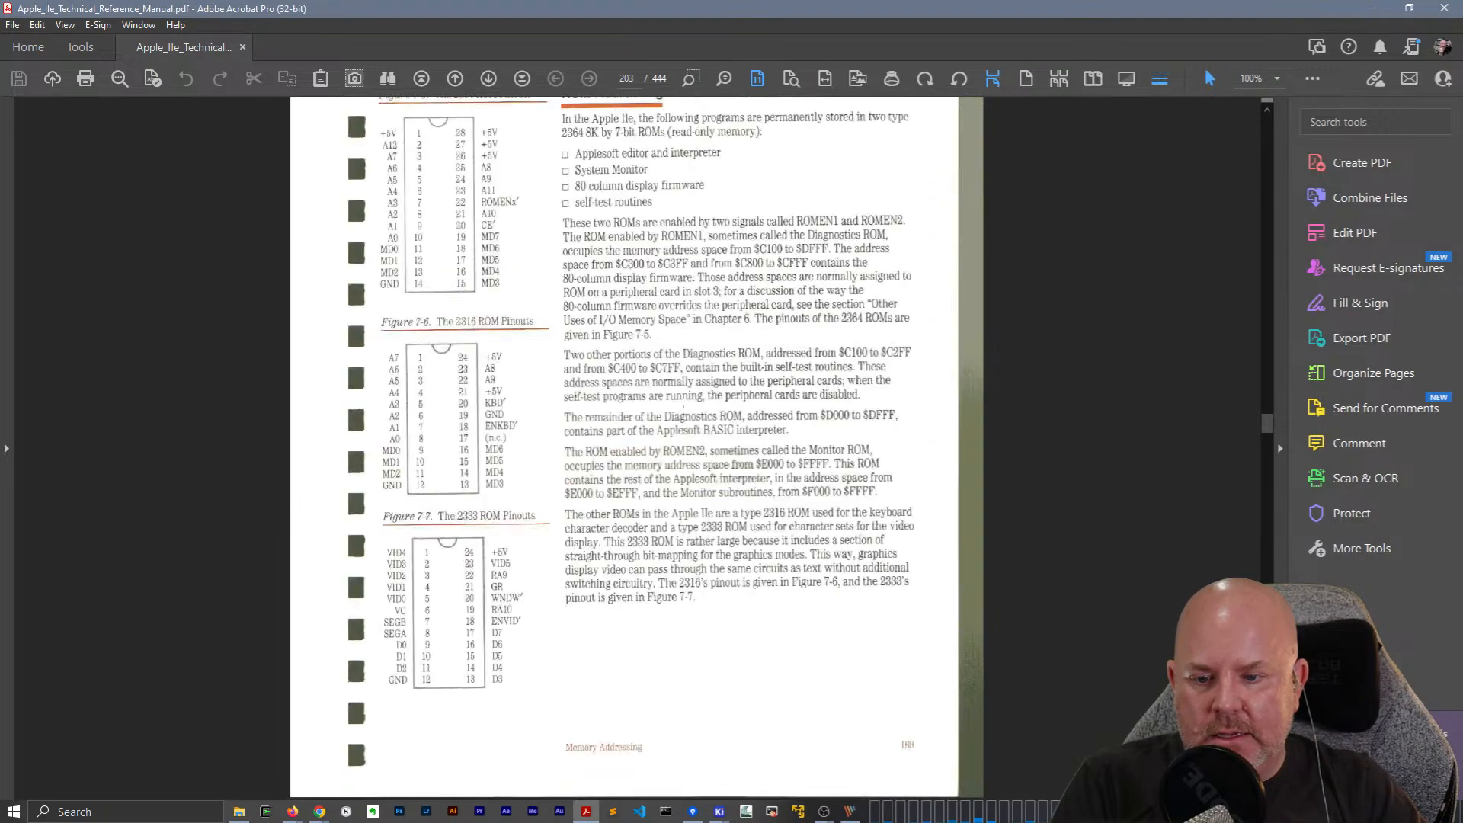
scroll(683, 402, up, 5)
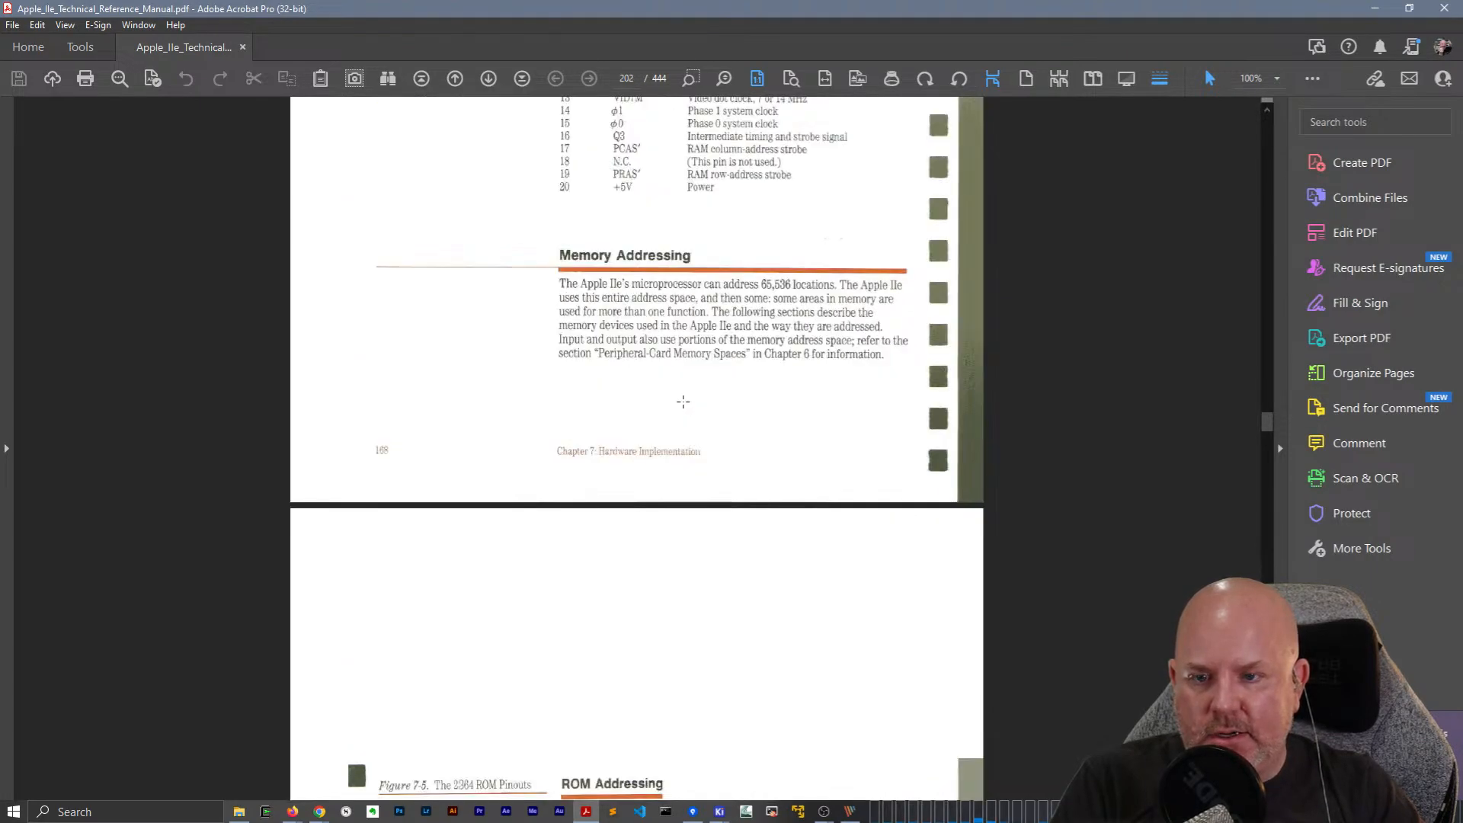
scroll(683, 402, up, 5)
scroll(683, 404, up, 9)
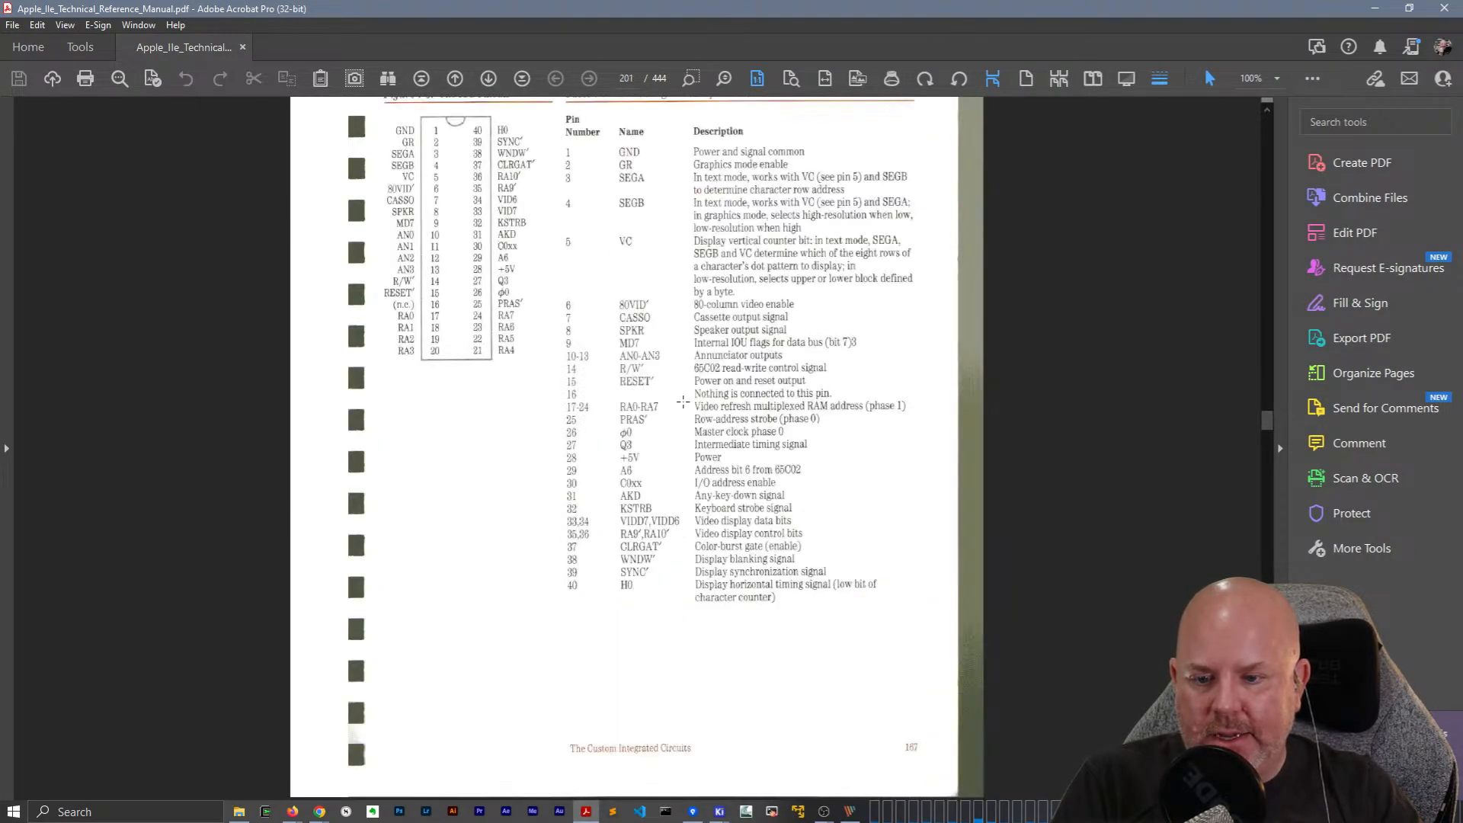
scroll(683, 402, up, 9)
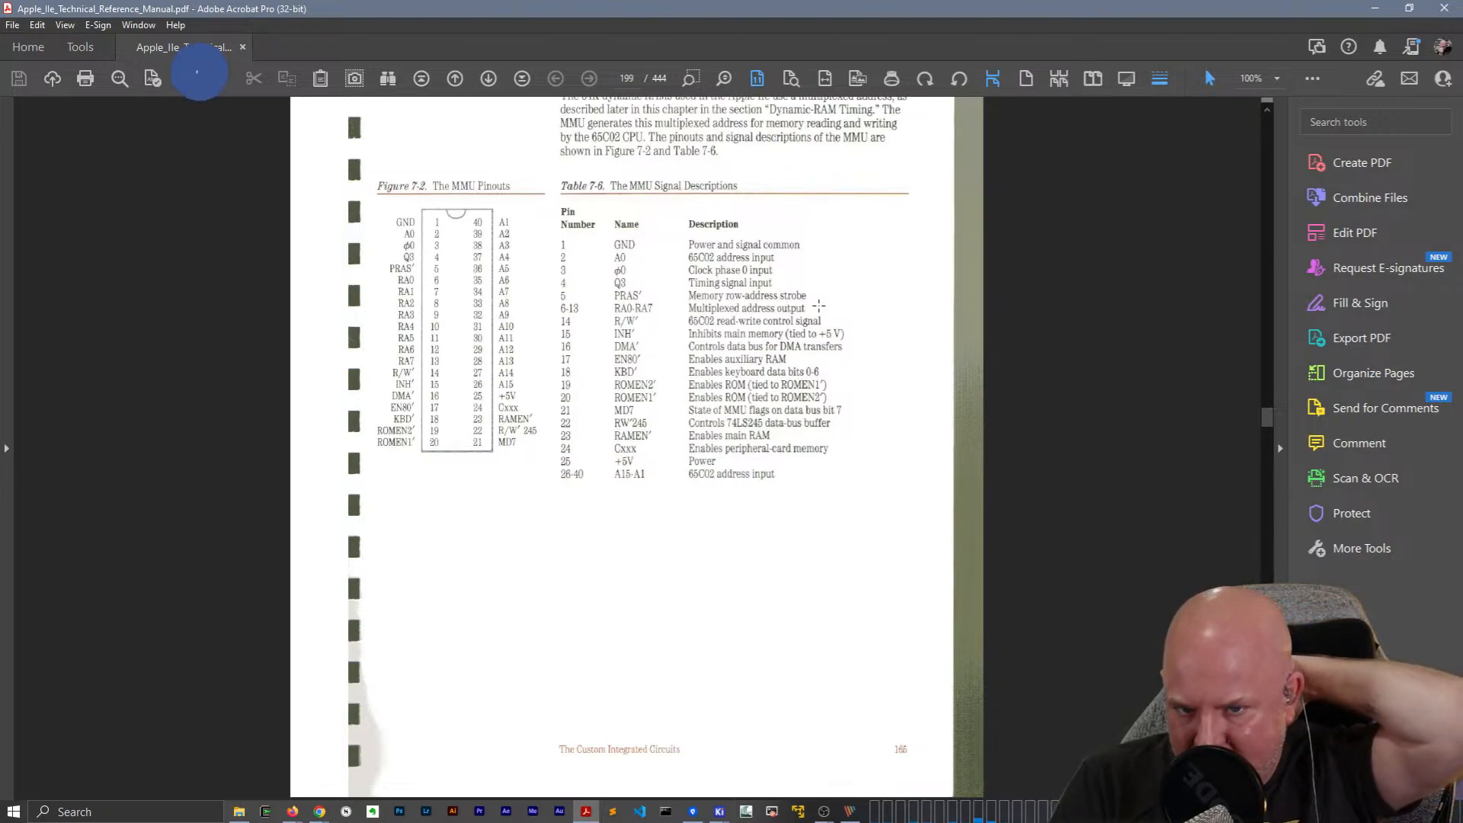
Examine the PRAS' entries in the manual's IOU and PAL signal tables, and return to the KiCad schematic.
scroll(709, 445, down, 15)
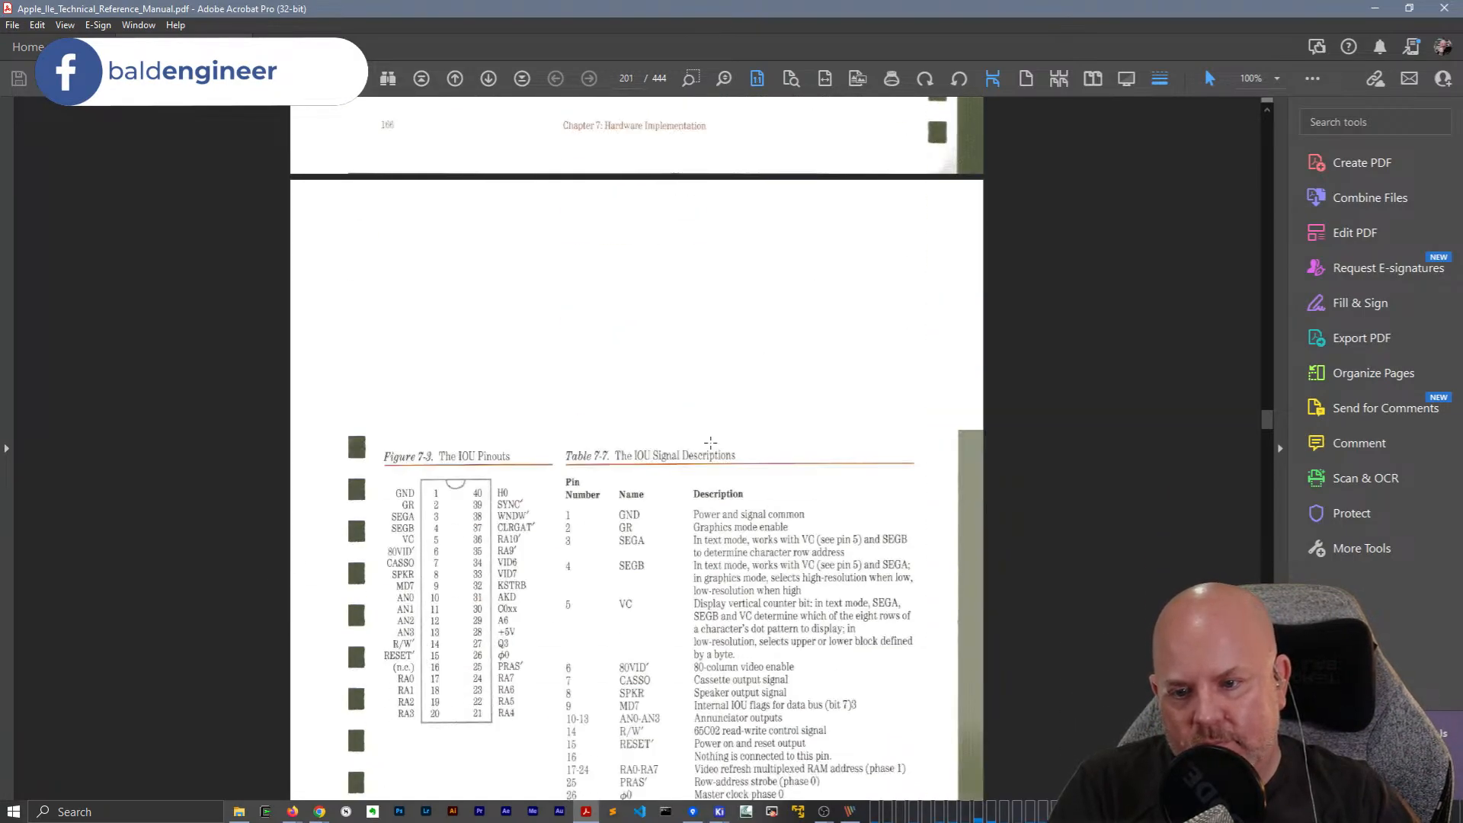
scroll(710, 442, down, 10)
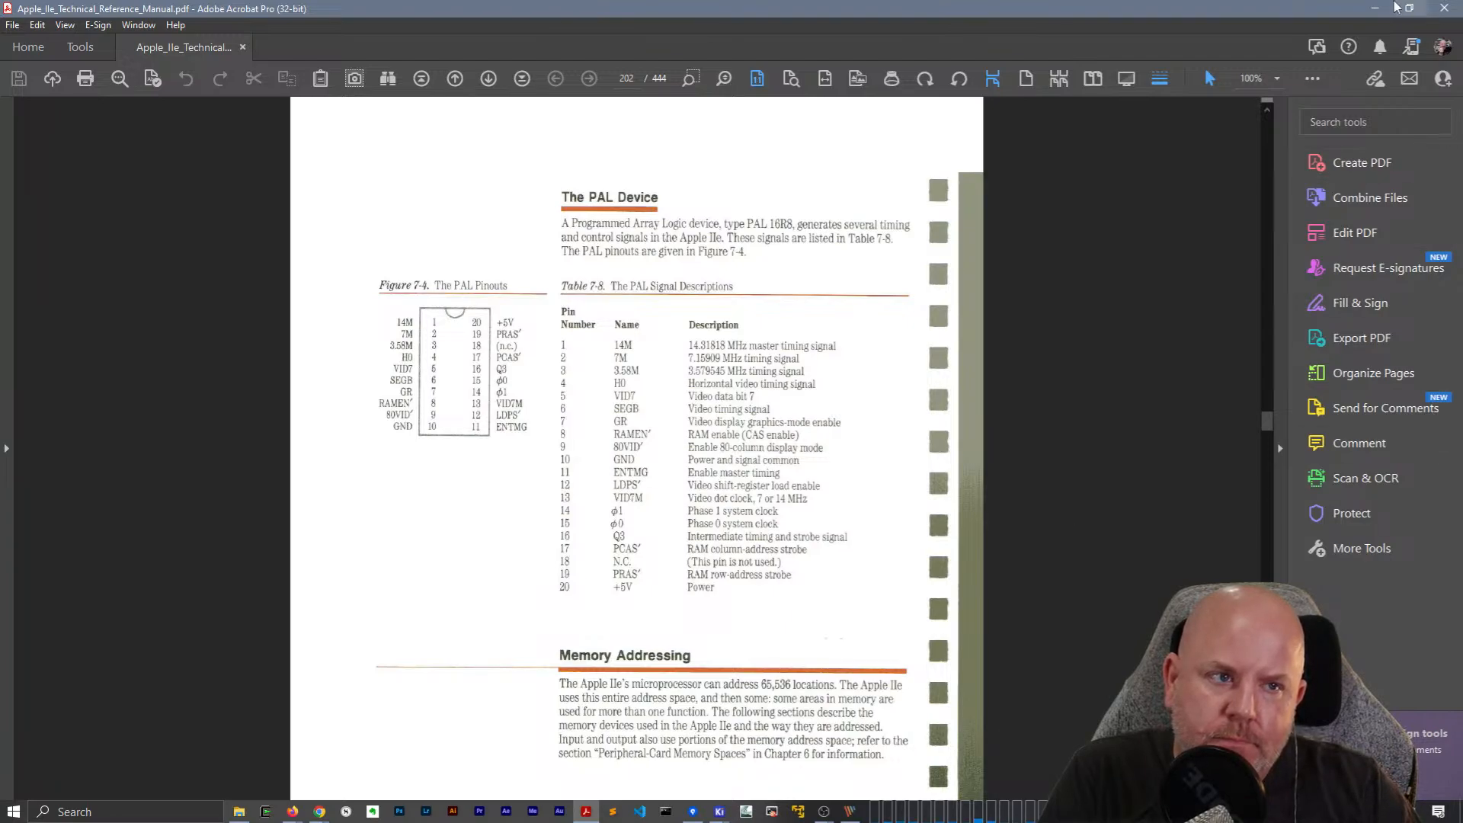
click(1375, 8)
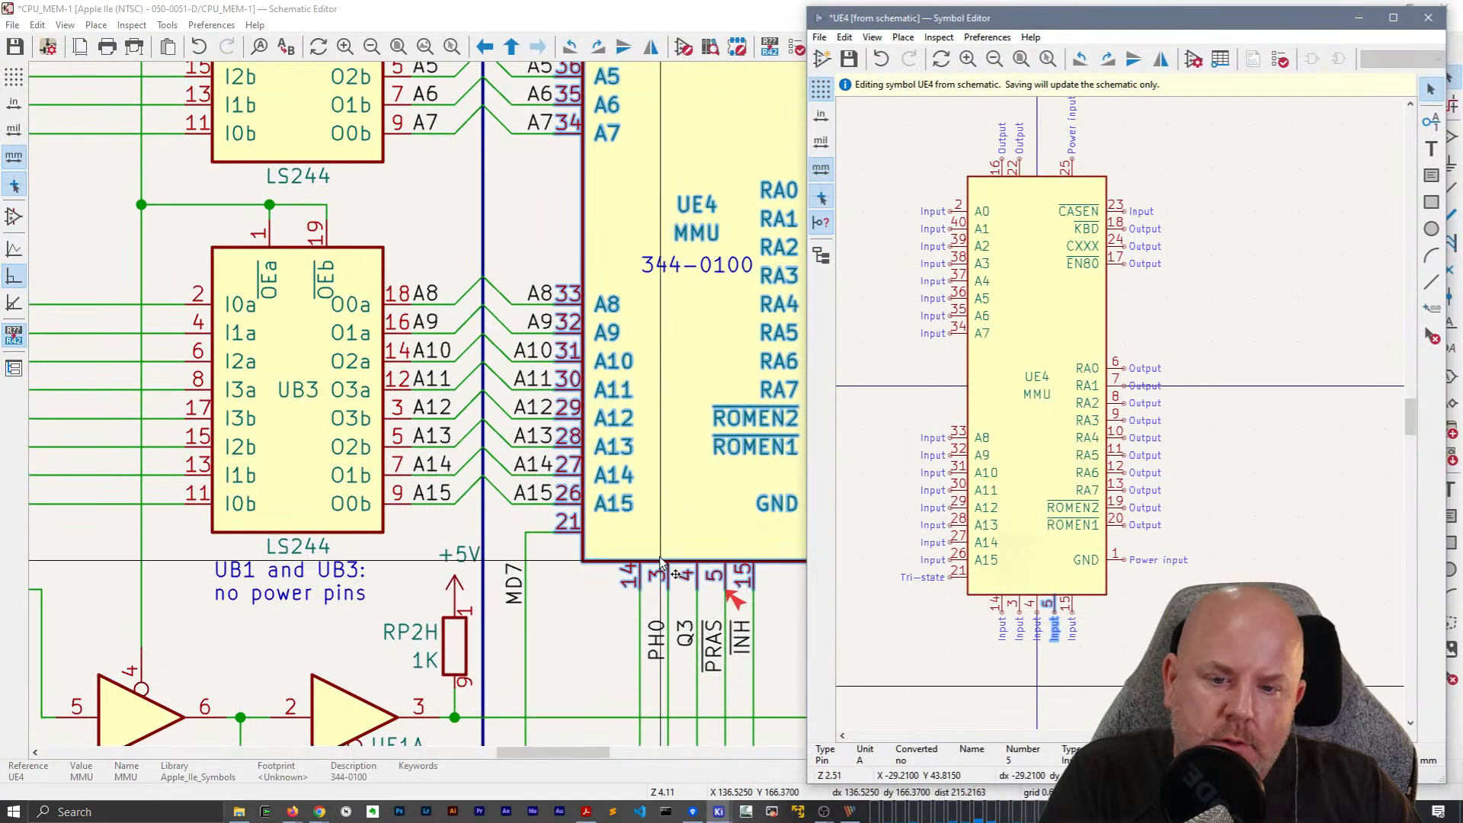
Trace the PRAS net from UE4 pin 5 by highlighting it across the CPU and memory sheet, and clear the highlight.
scroll(657, 550, down, 1)
middle_drag(730, 378, 373, 475)
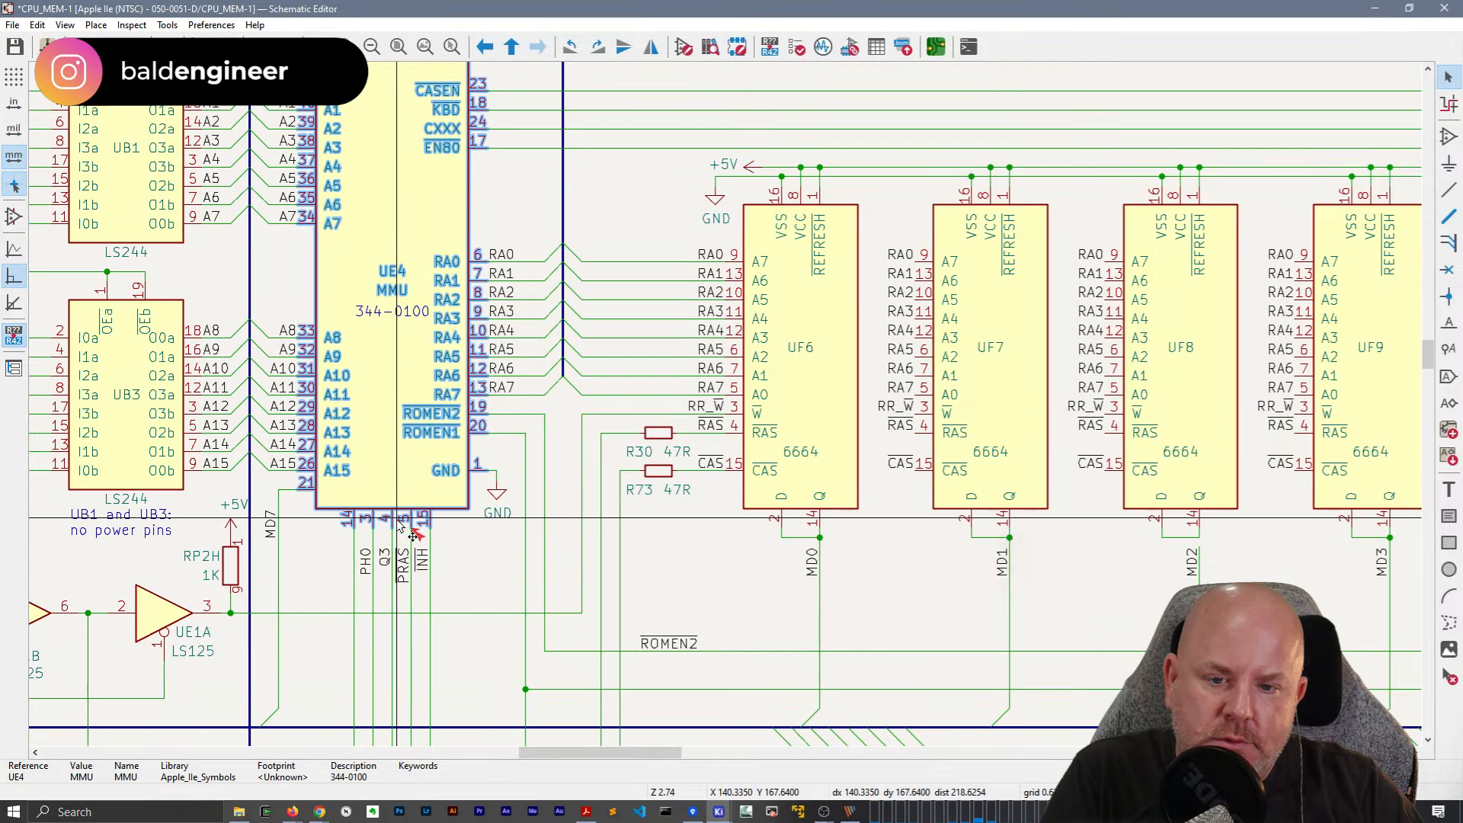
scroll(397, 521, down, 1)
middle_drag(918, 398, 670, 430)
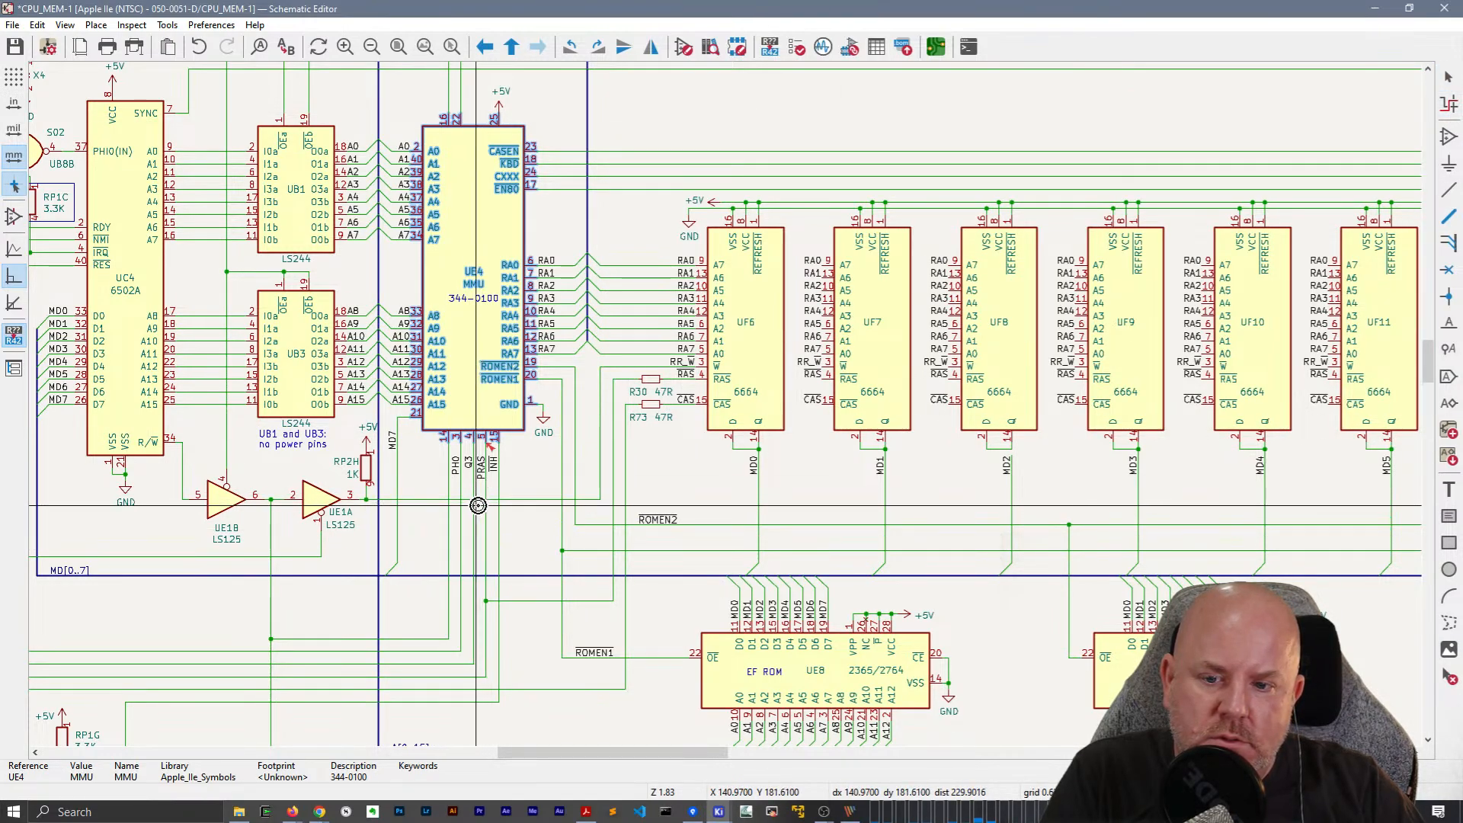
key(grave)
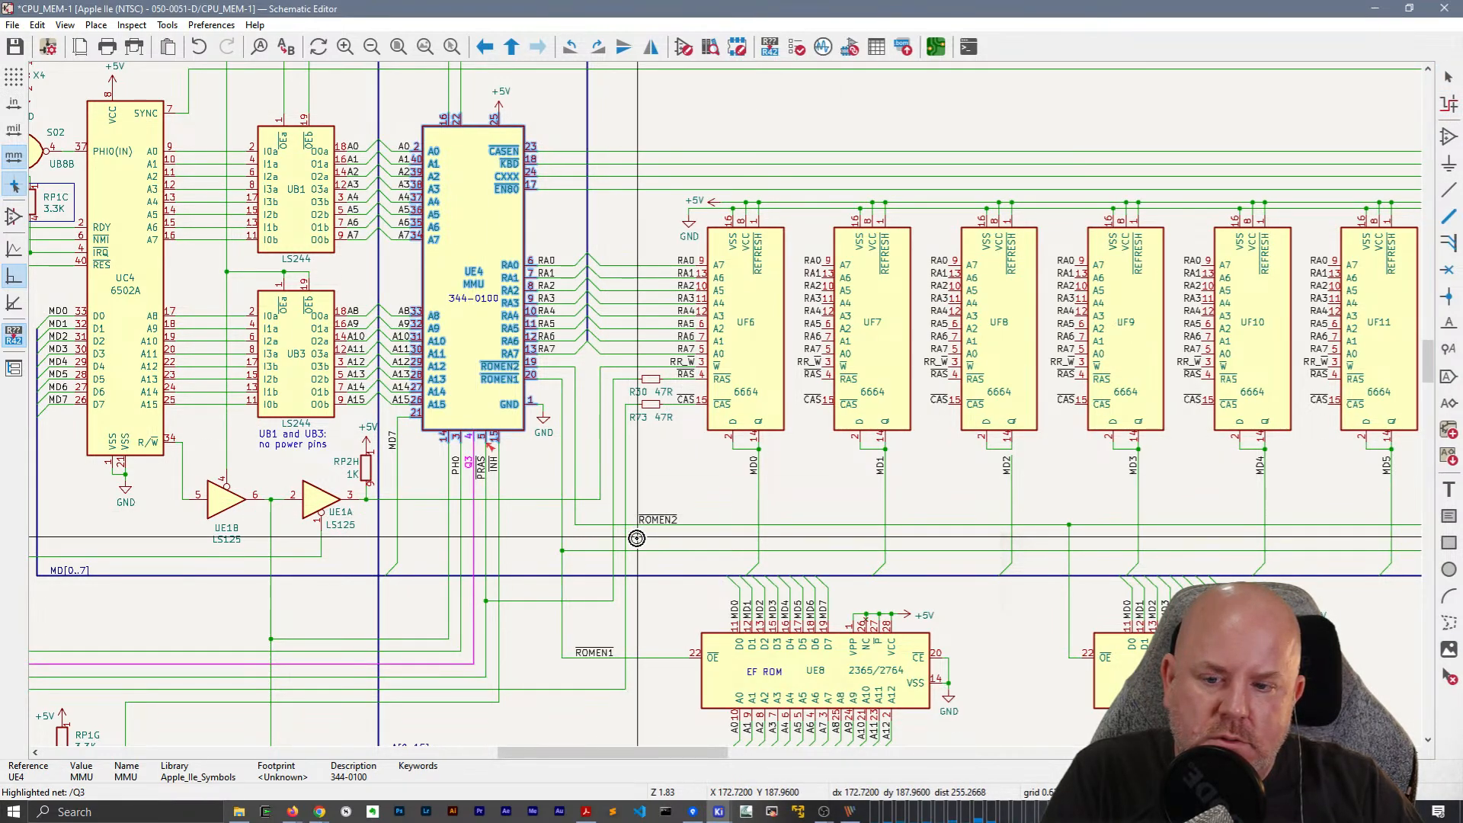
key(grave)
scroll(535, 500, down, 1)
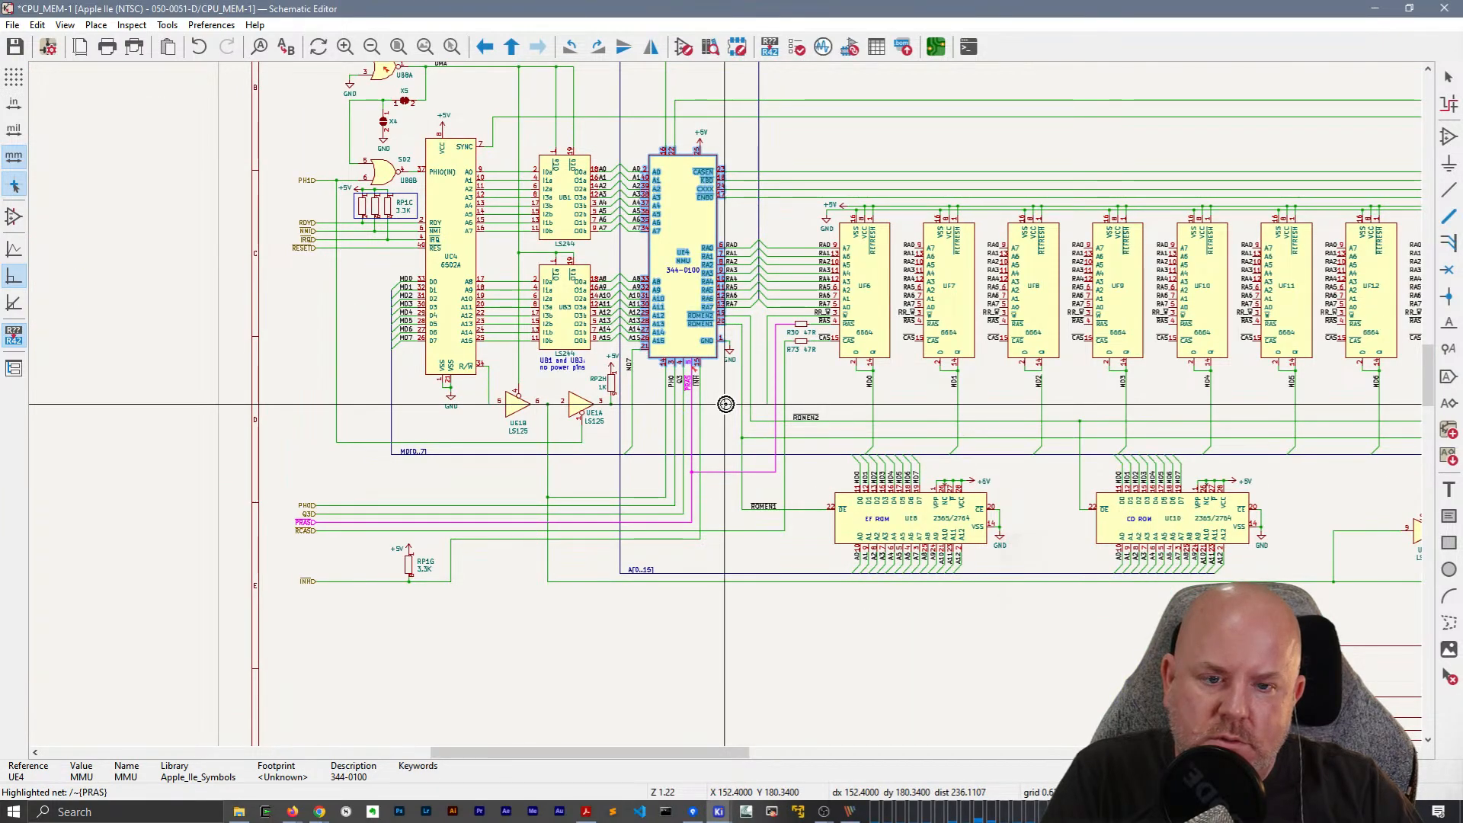
scroll(725, 404, up, 2)
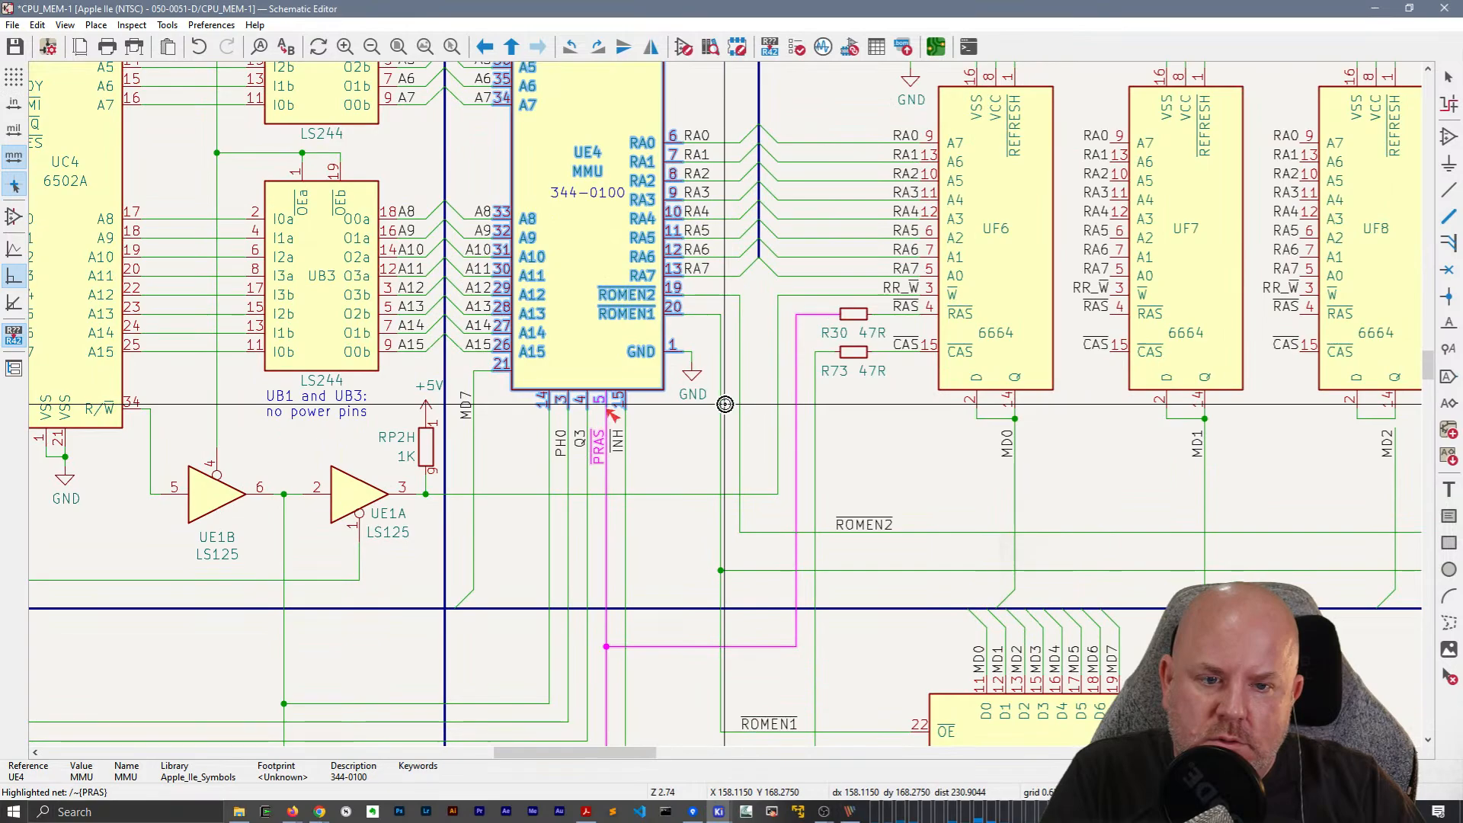
middle_drag(931, 440, 711, 398)
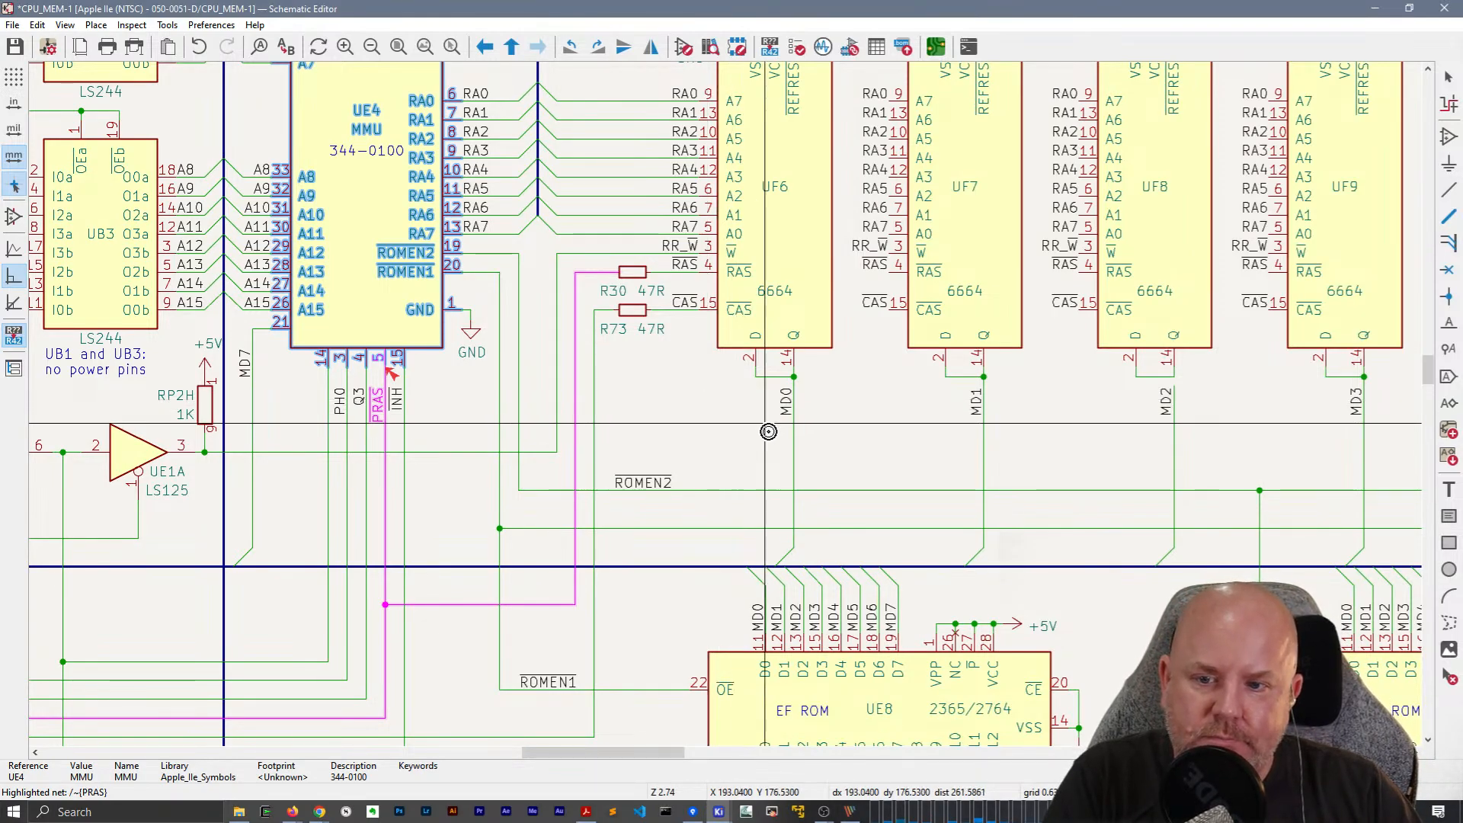
click(470, 404)
scroll(471, 404, down, 2)
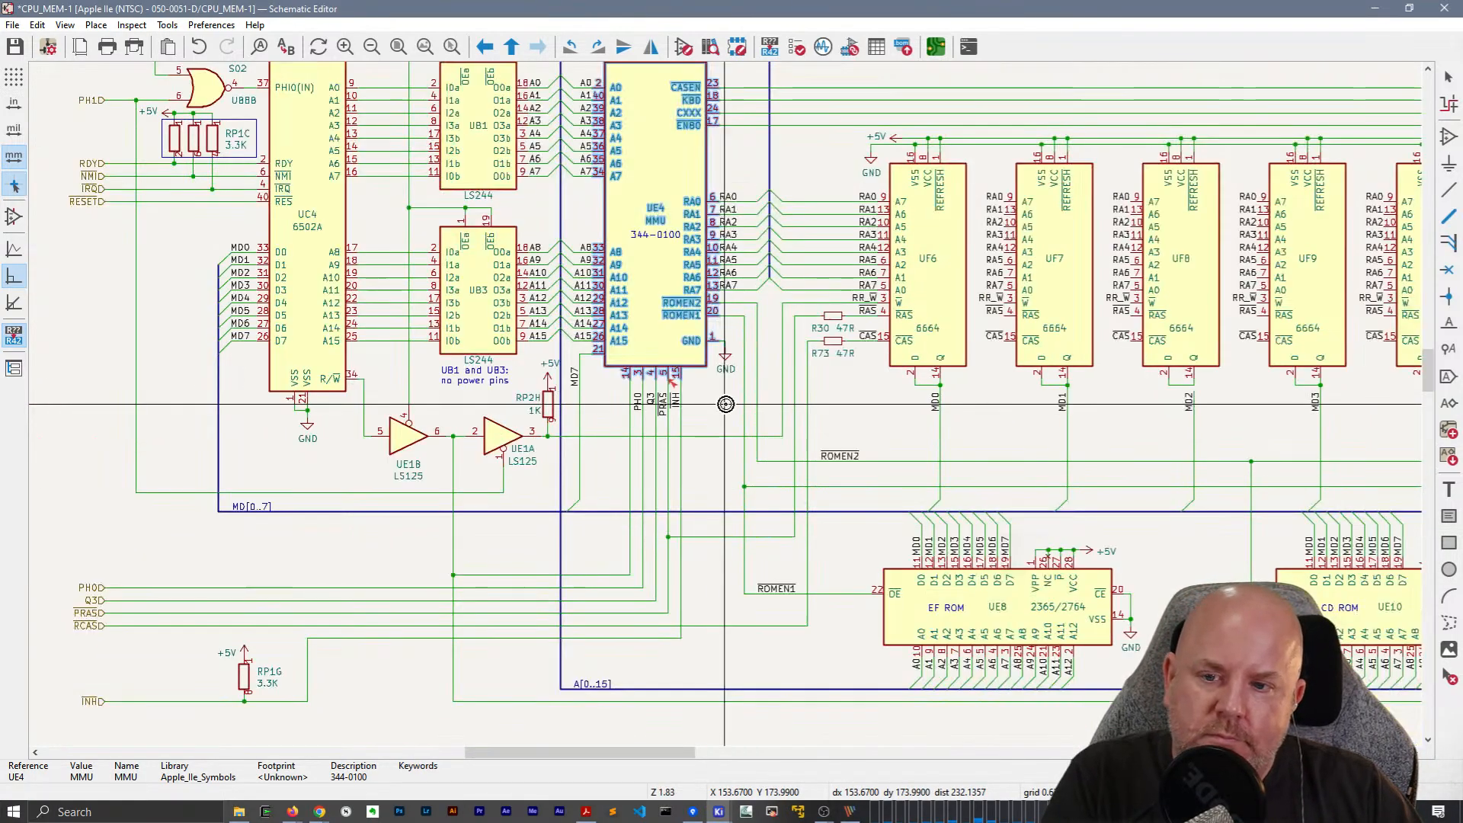
Open the schematic copy of the UE4 MMU symbol for editing from its symbol properties.
double_click(641, 315)
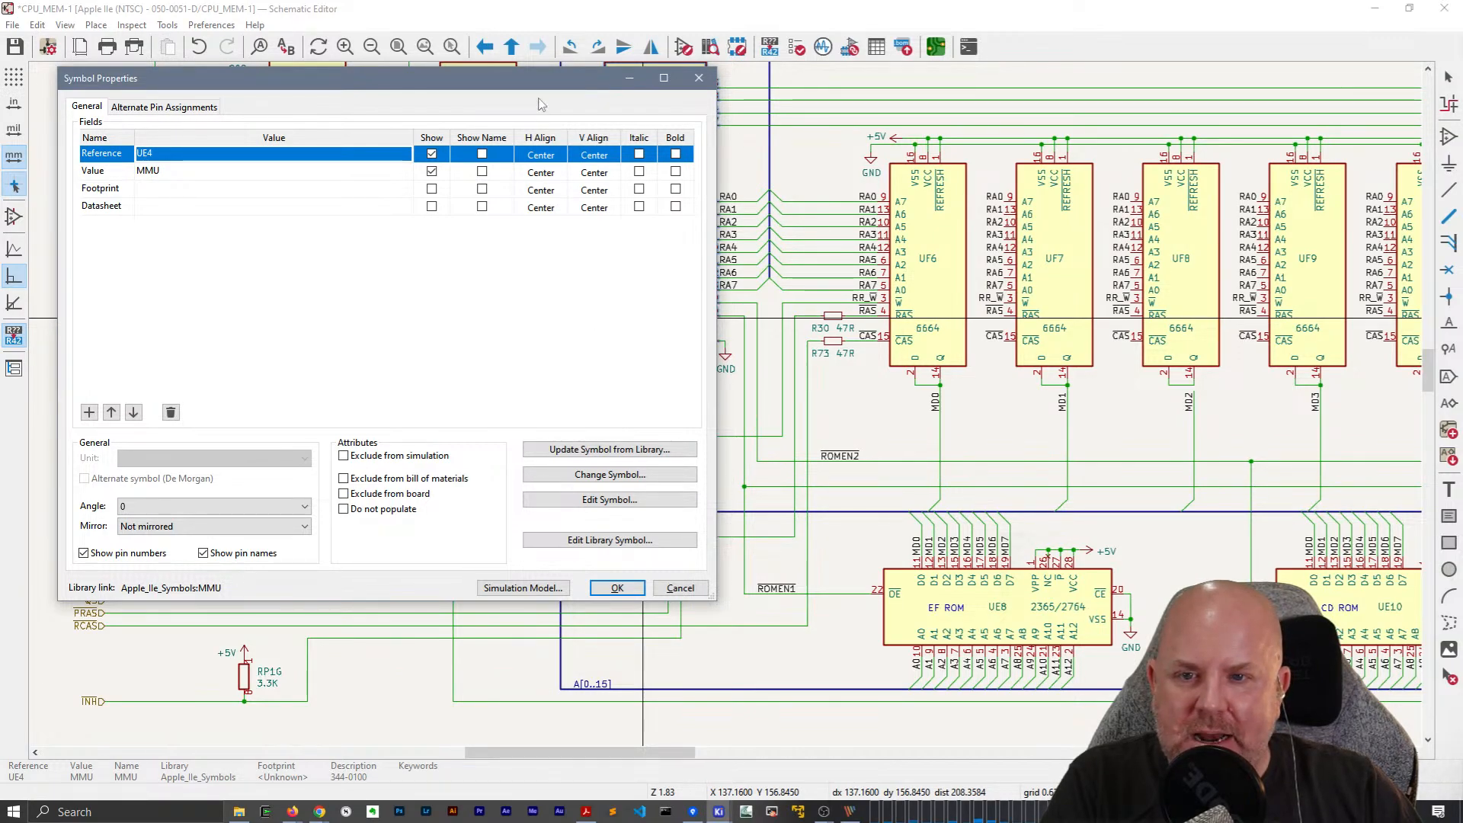
drag(538, 77, 602, 102)
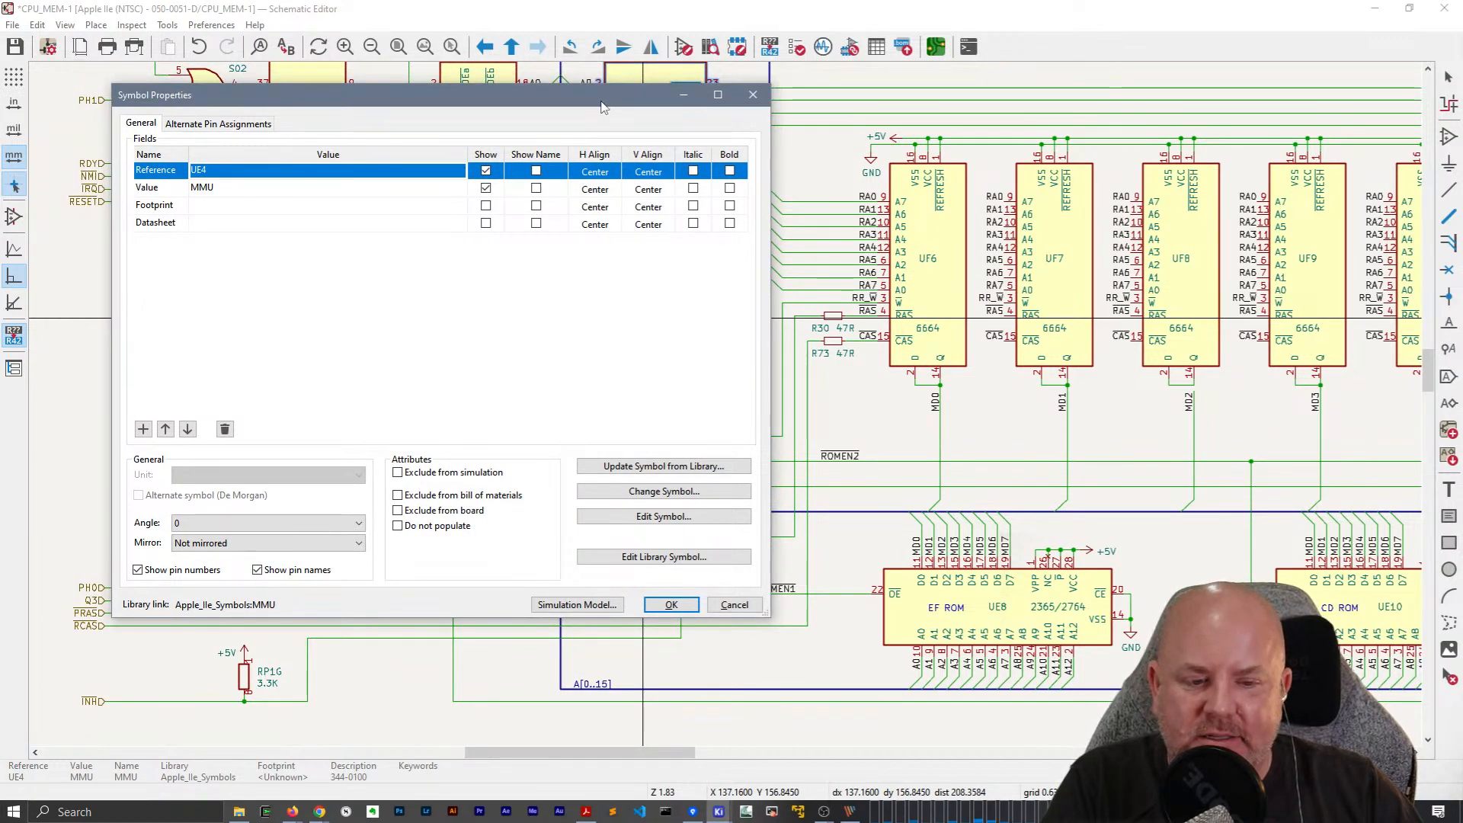
key(Escape)
double_click(673, 316)
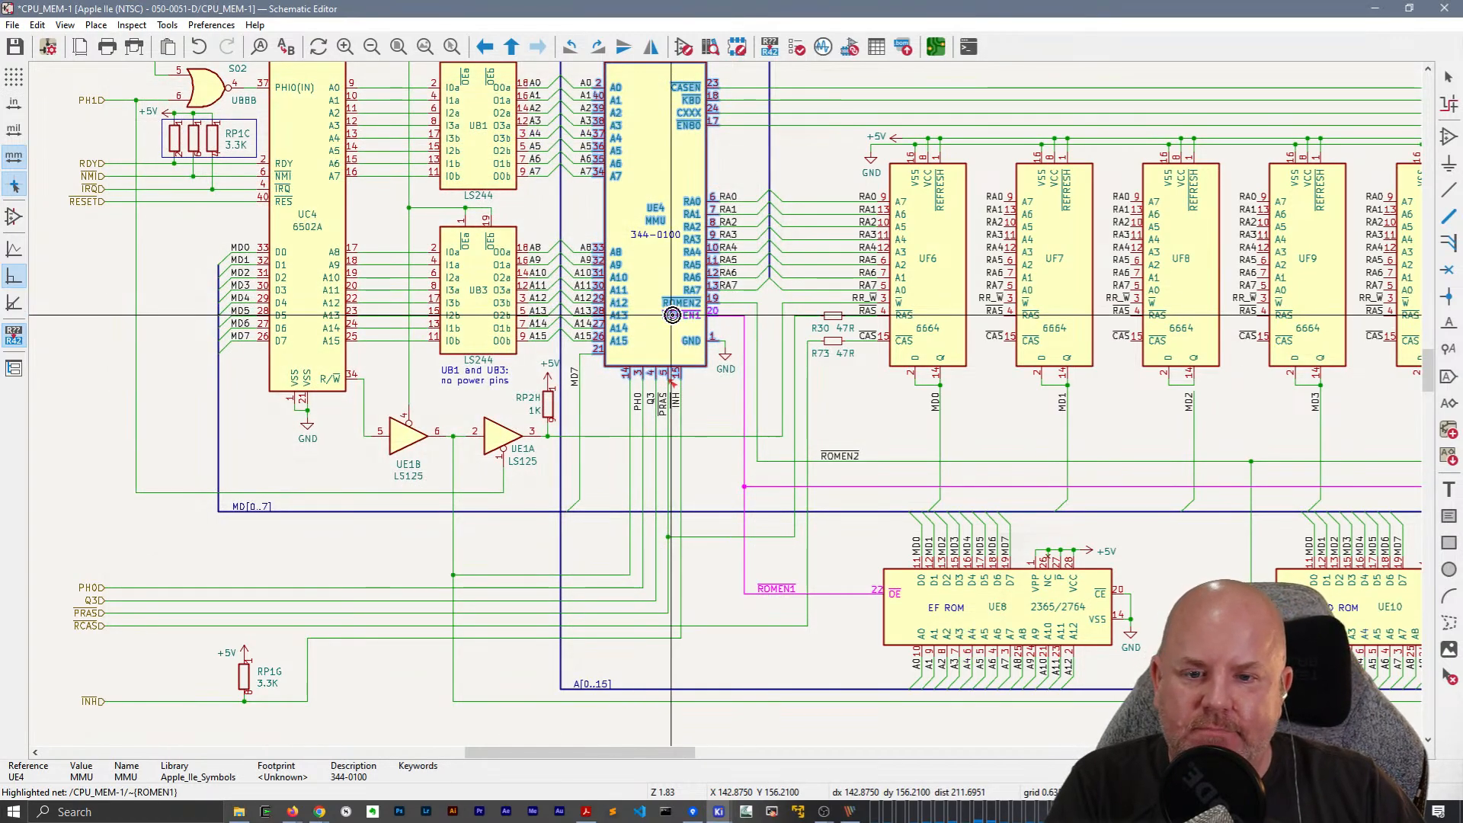
click(661, 515)
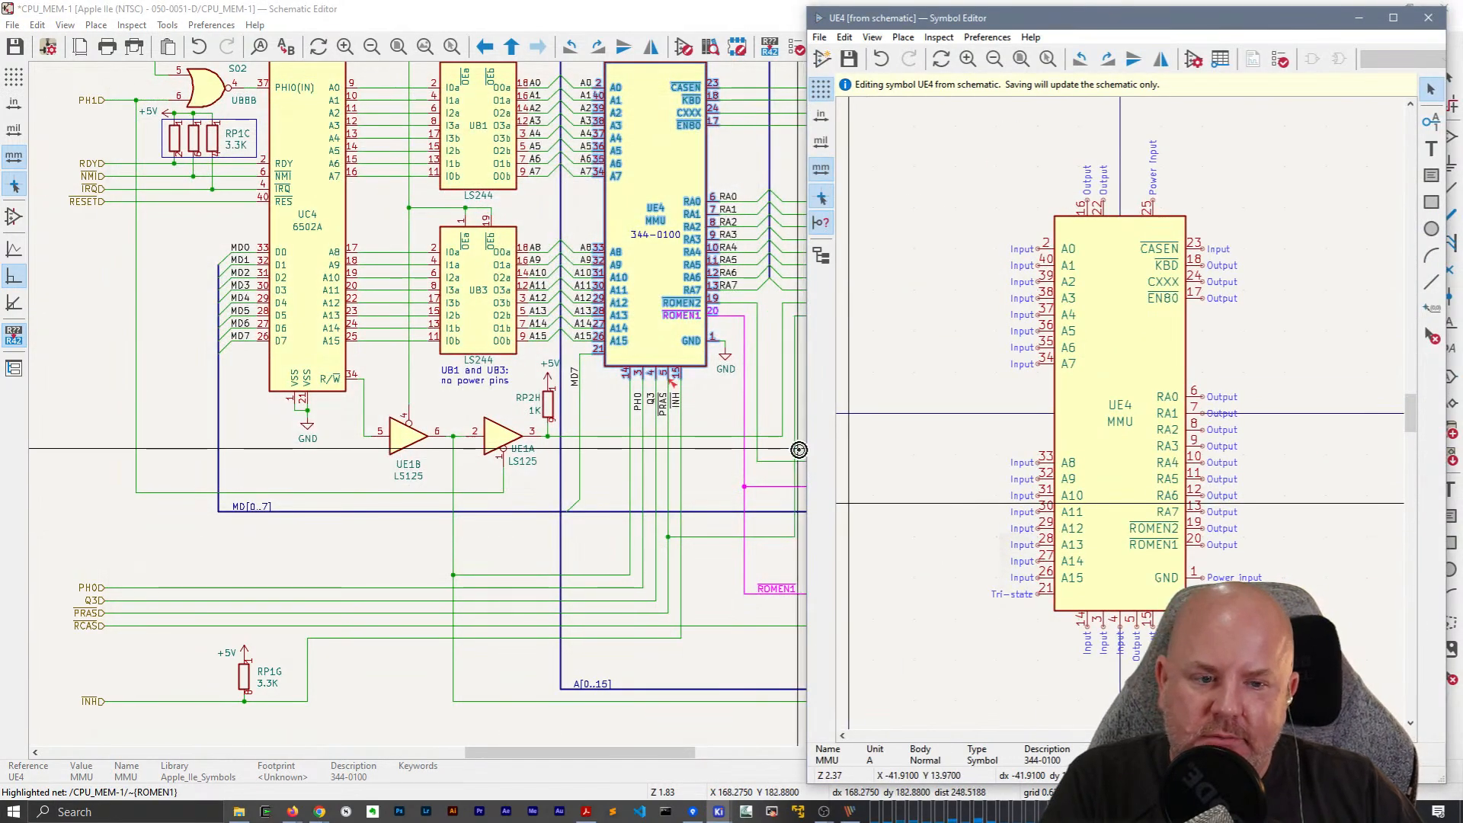
Change pin 5 of the UE4 symbol to the Input electrical type.
click(1141, 626)
scroll(1139, 625, up, 5)
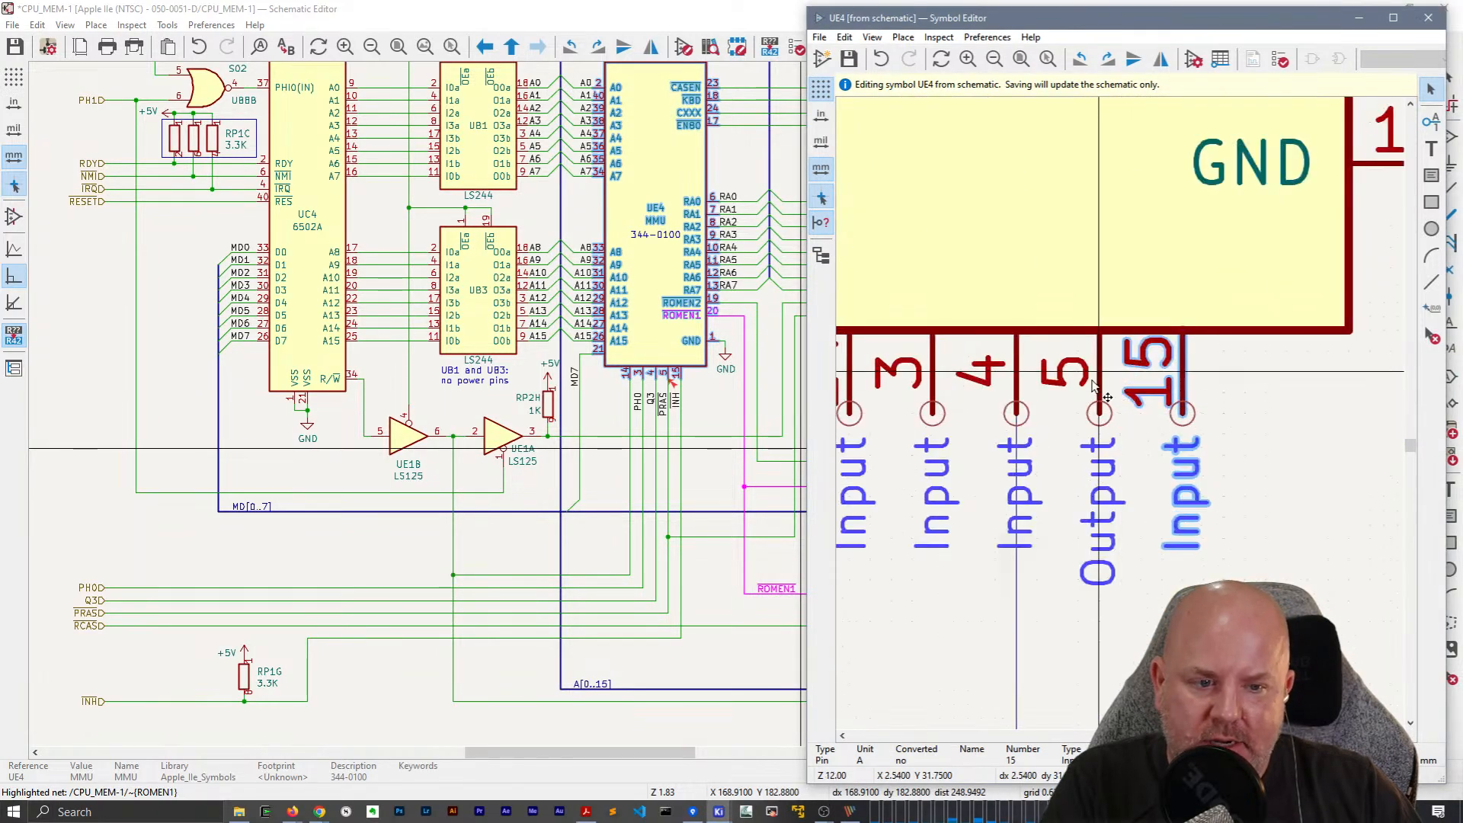
click(1097, 385)
double_click(1098, 385)
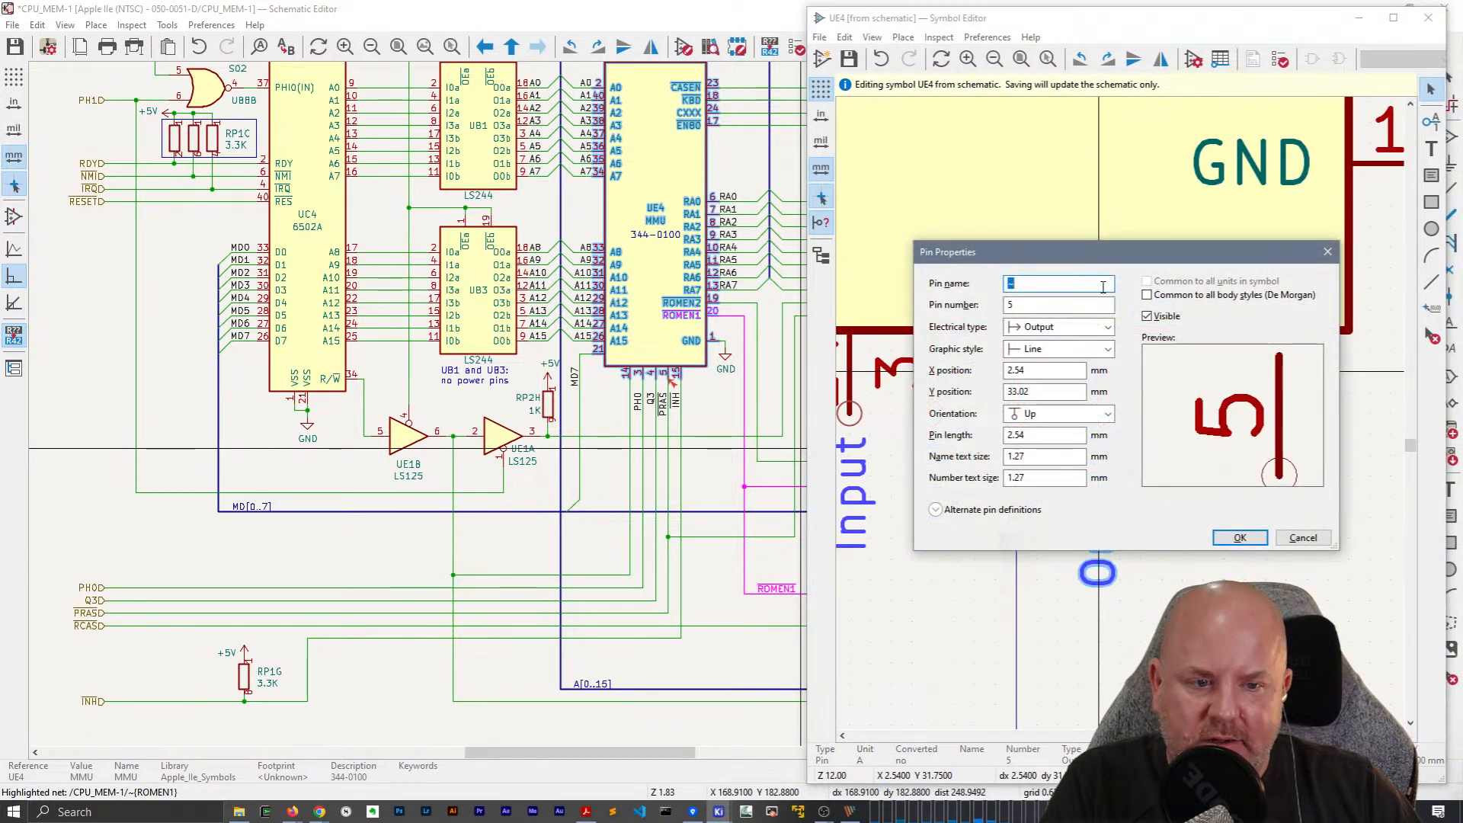
click(1055, 327)
click(1043, 348)
key(Return)
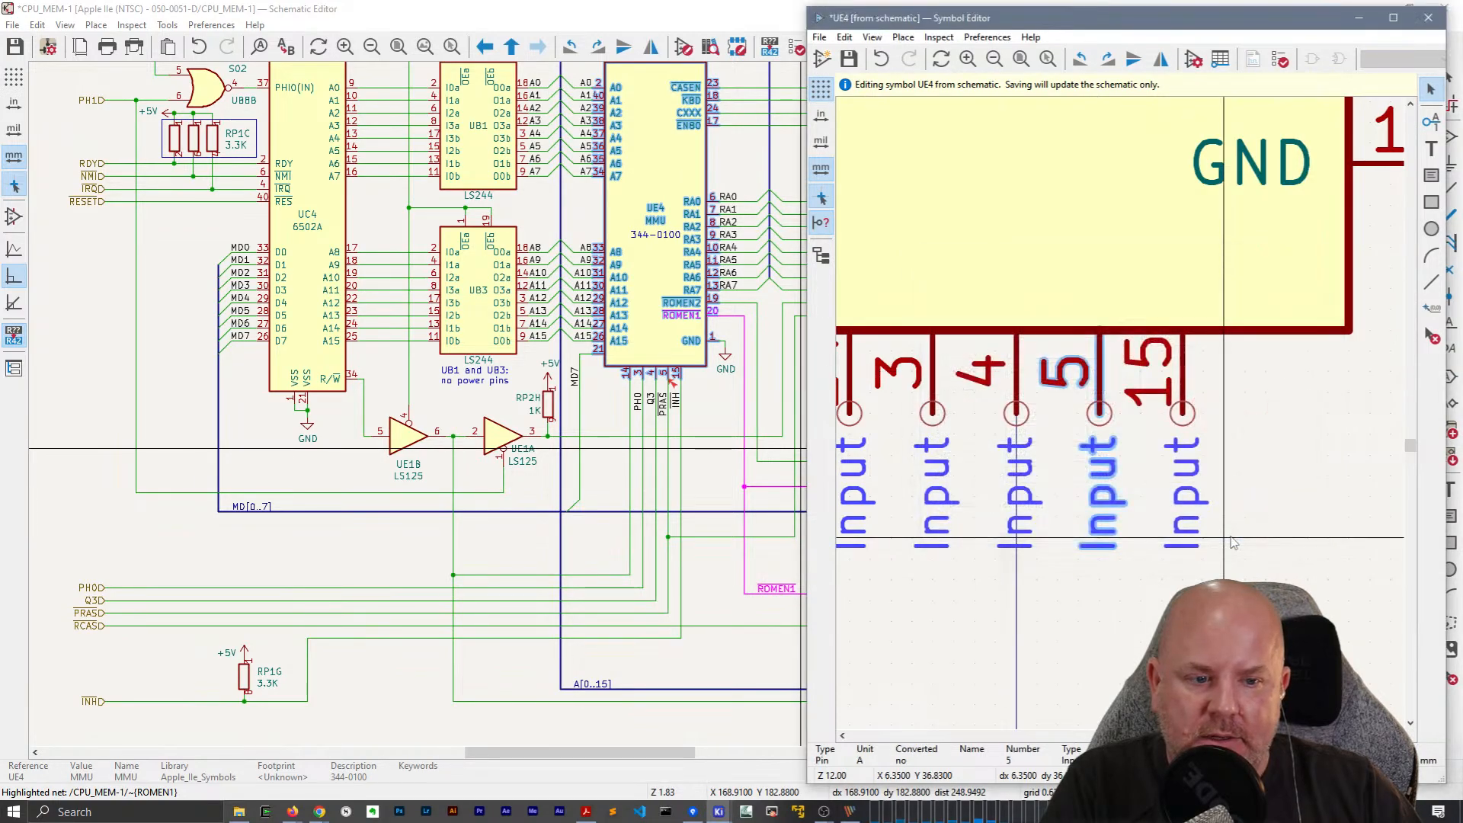
Close the symbol editor keeping the changes to UE4, and save the schematic.
click(1428, 17)
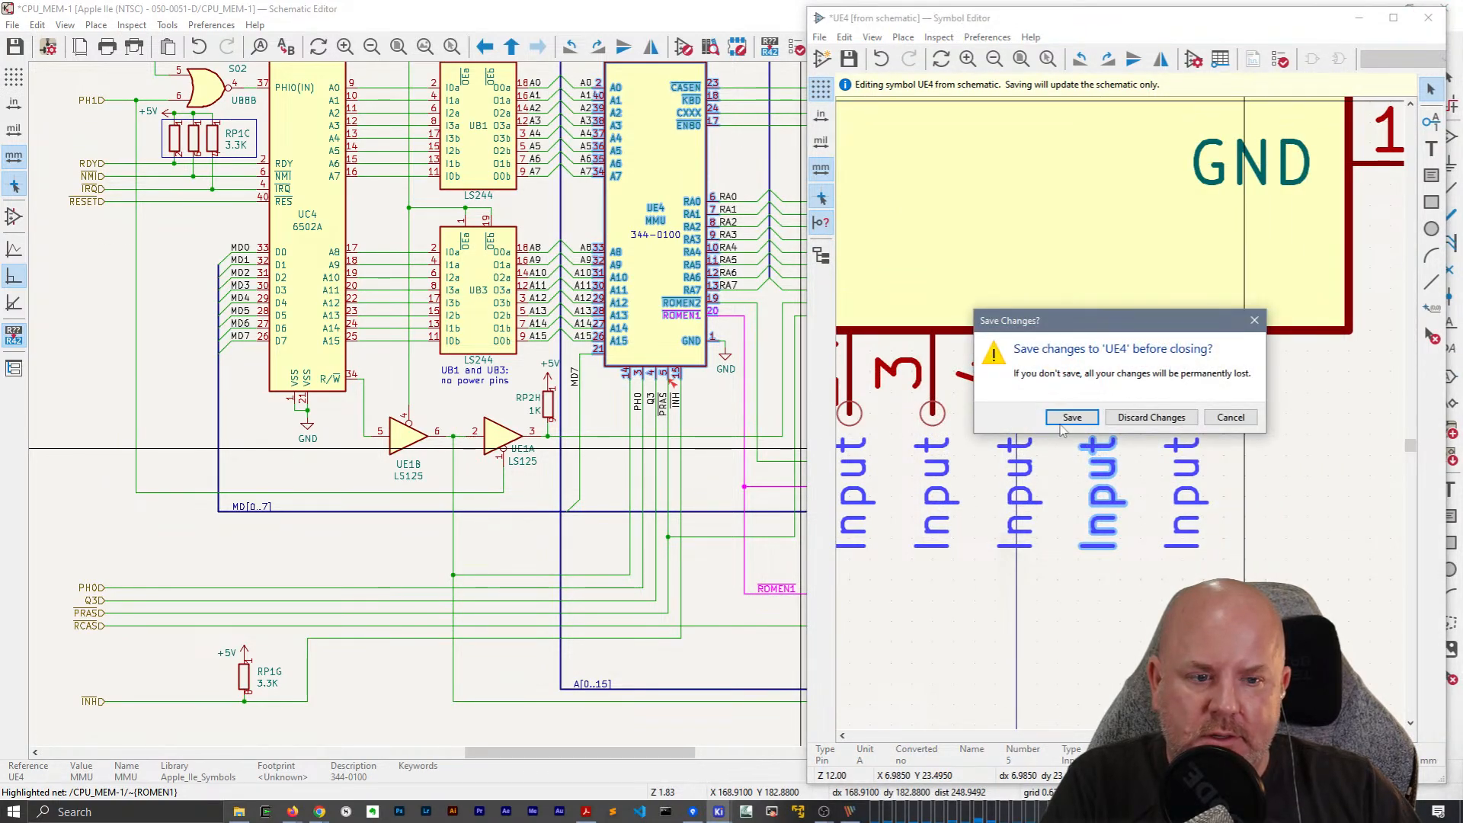
click(1073, 417)
click(713, 455)
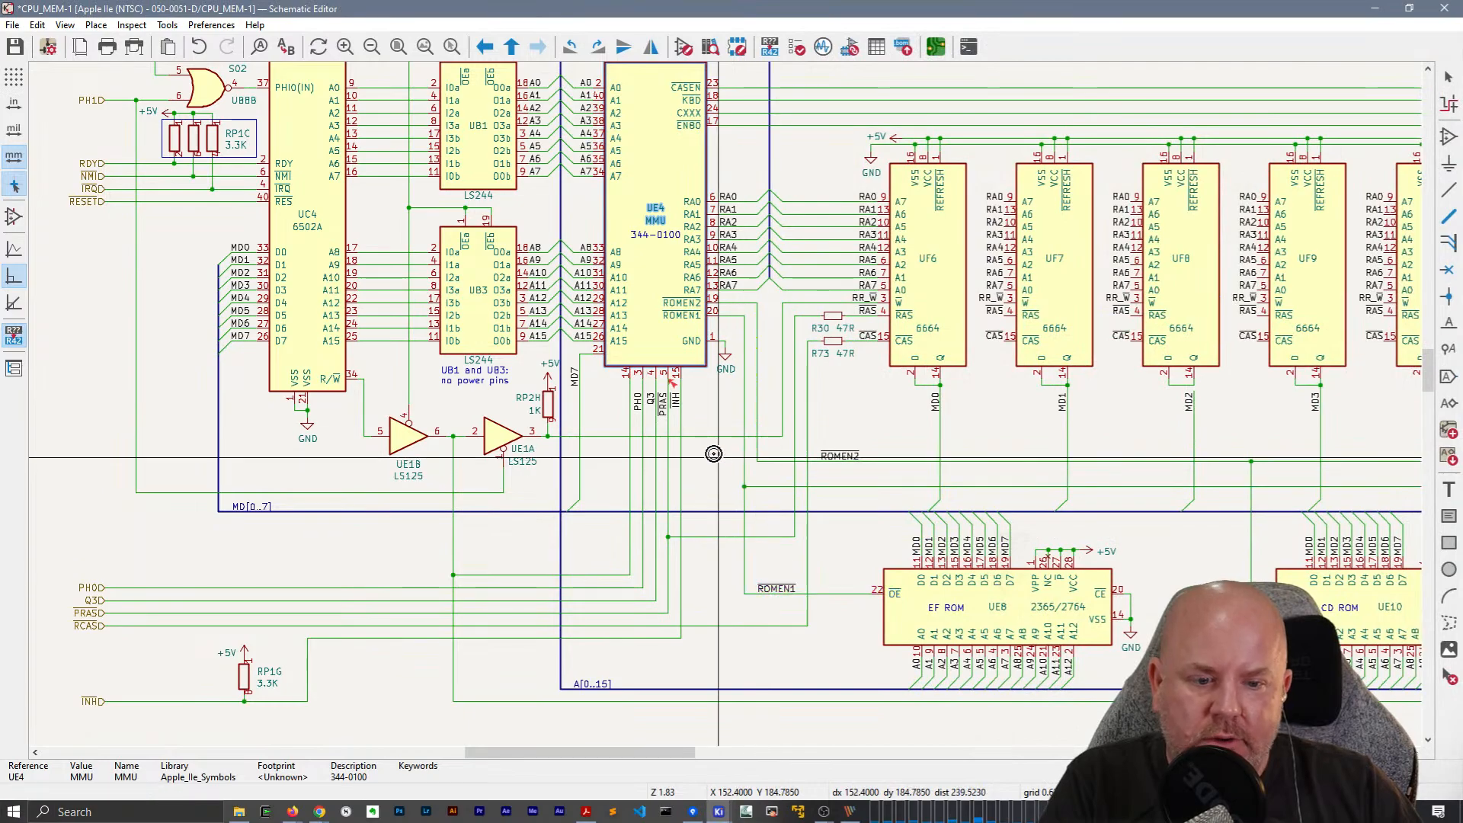
scroll(764, 395, down, 2)
scroll(726, 405, up, 2)
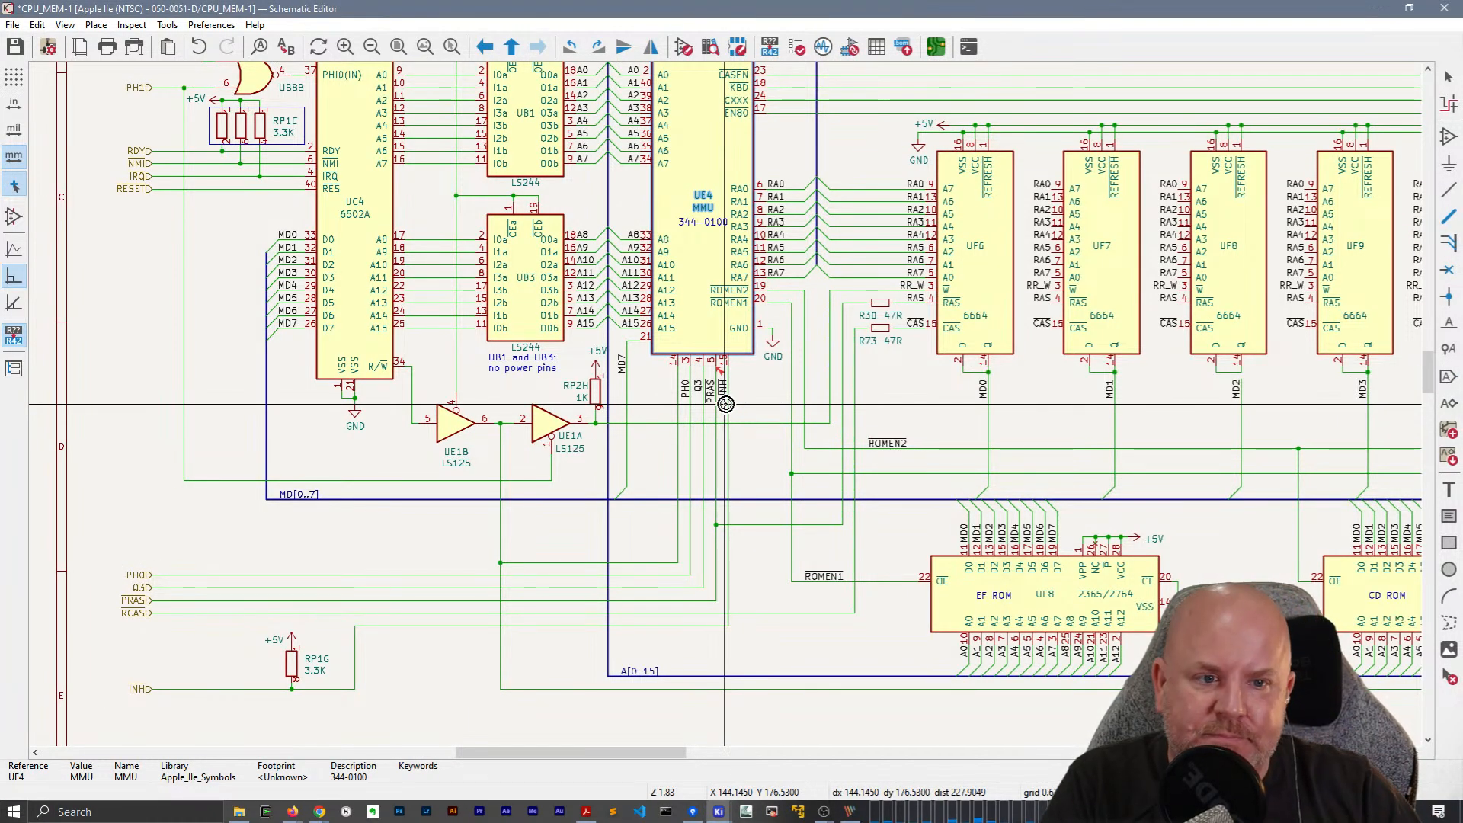
middle_drag(755, 413, 597, 448)
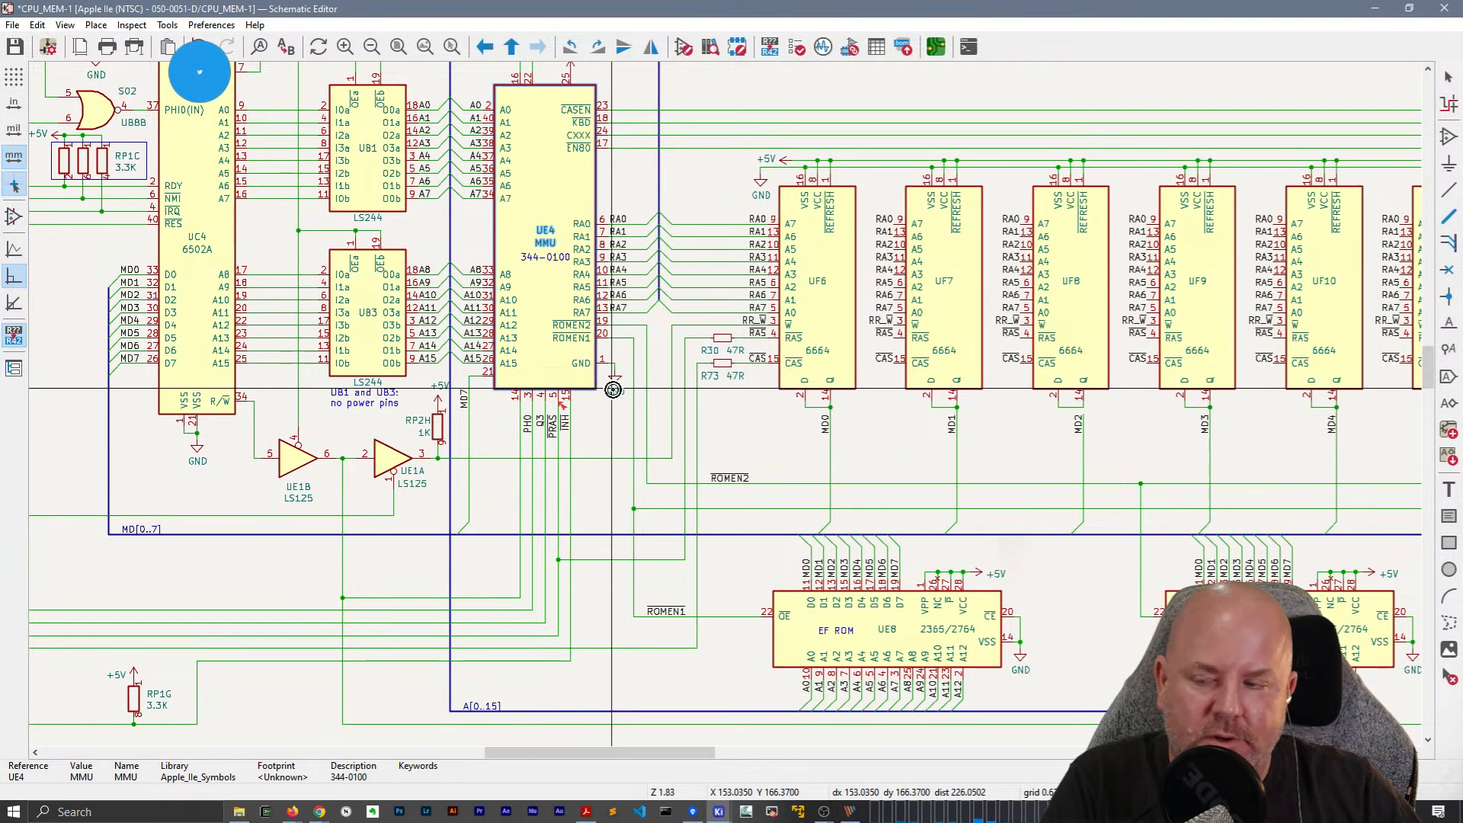
key(ctrl+s)
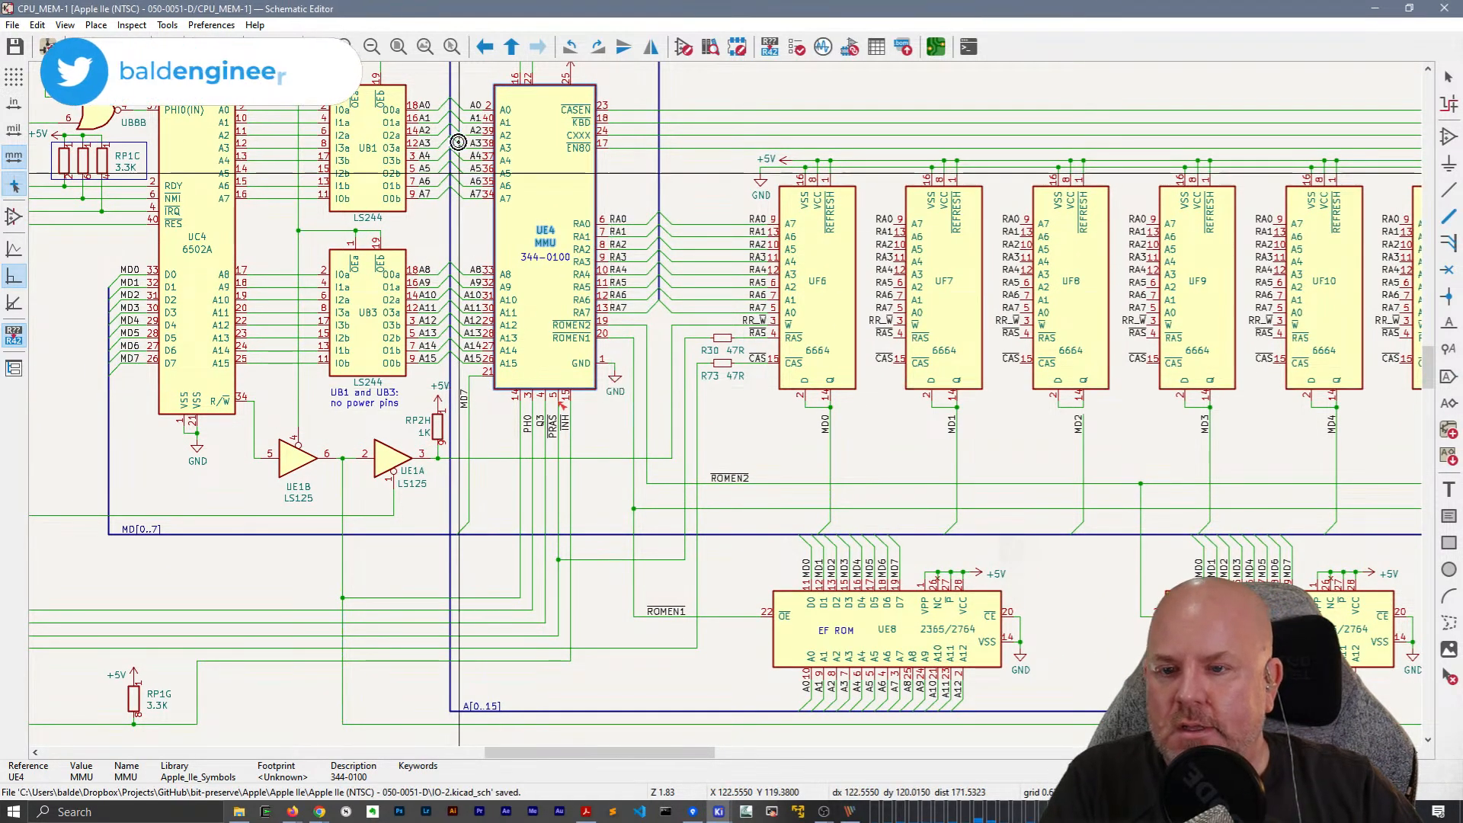
Rerun the electrical rules check on the saved schematic and close the checker.
click(795, 50)
click(523, 425)
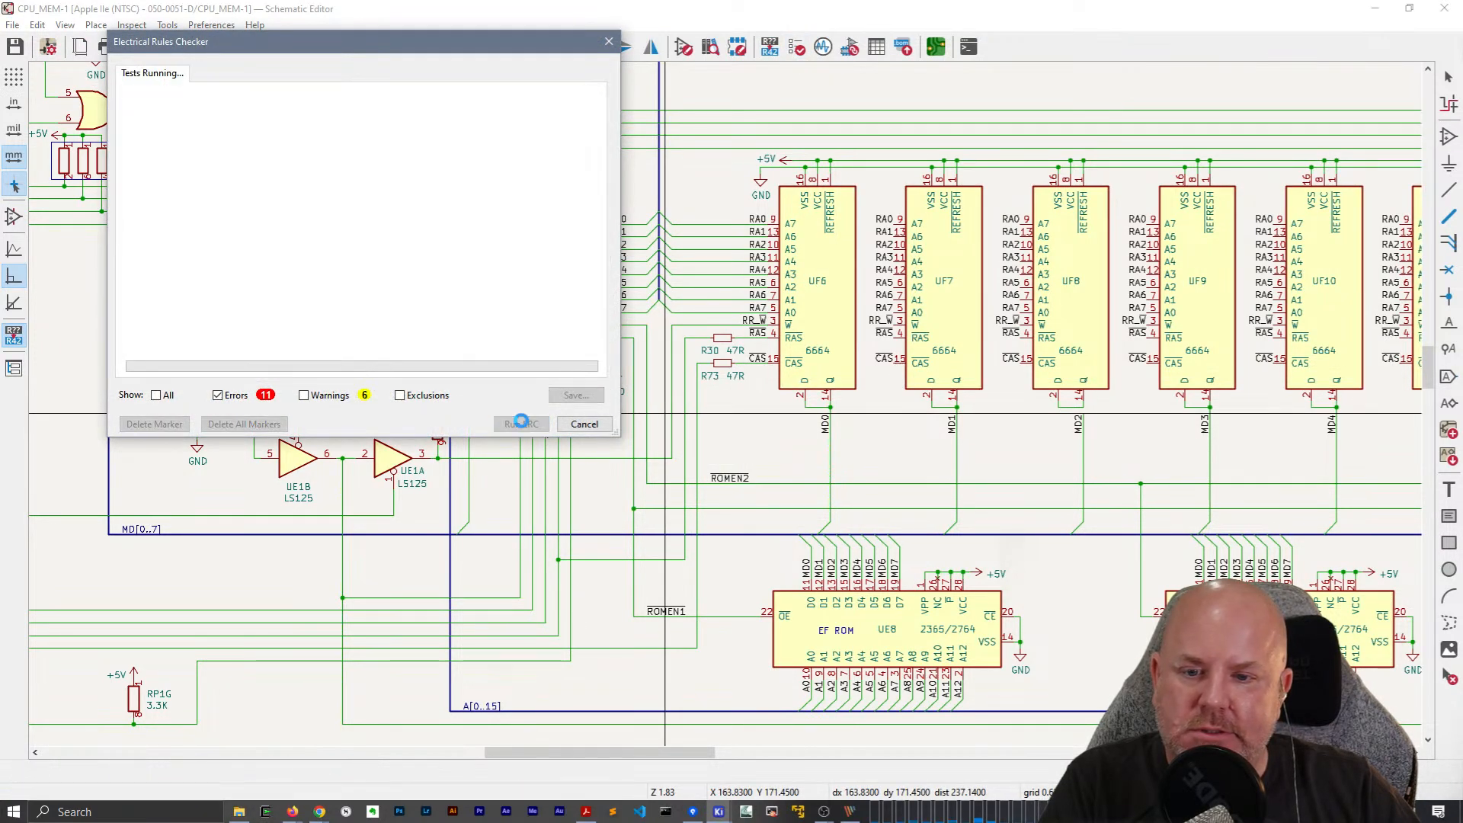
click(583, 425)
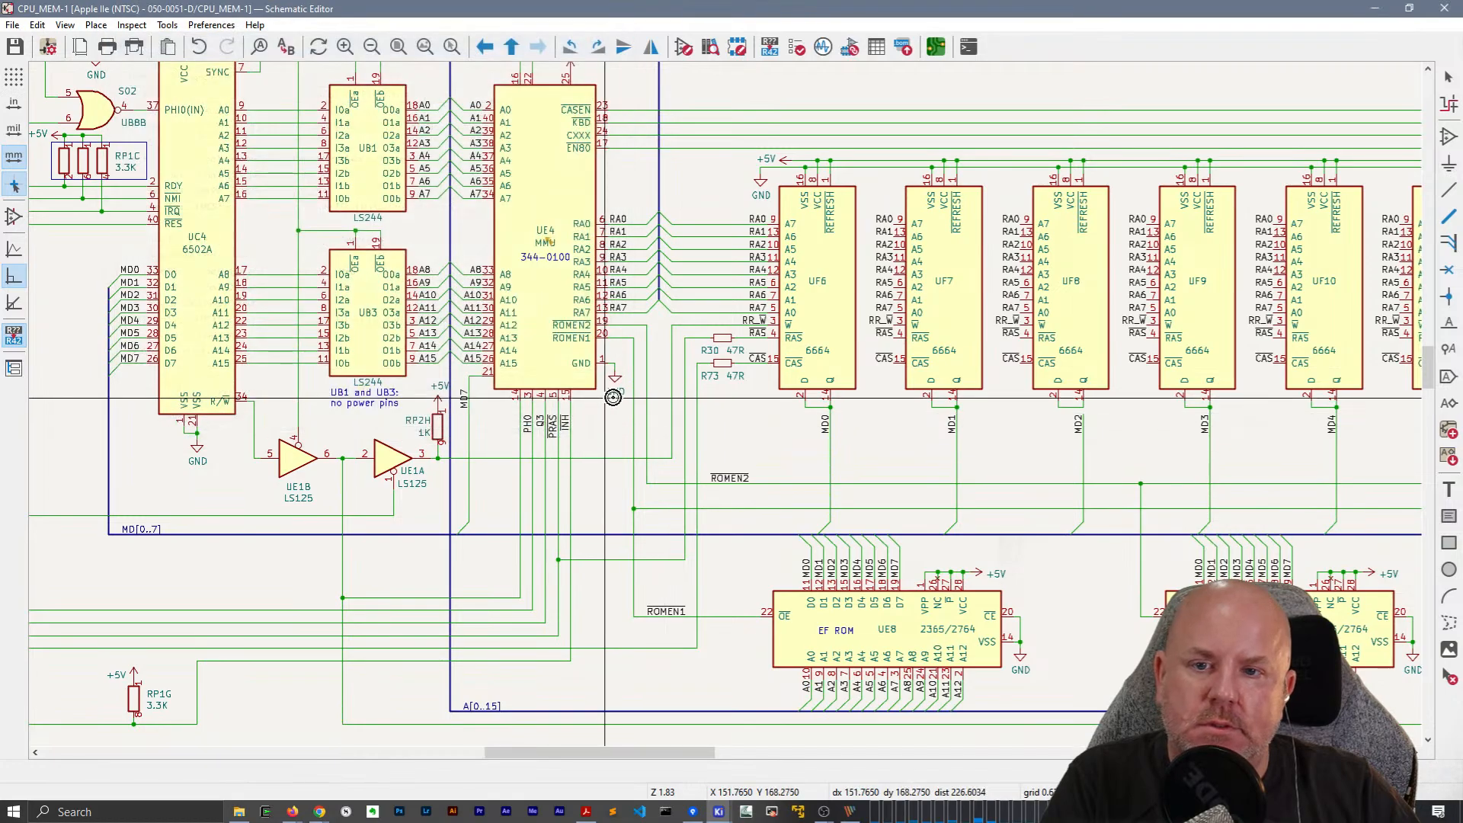
Add the text note "JL: Setting /PRAS to Input because it may be generated from PAL/HAL" just above the UE4 symbol.
middle_drag(610, 404, 621, 638)
click(1449, 490)
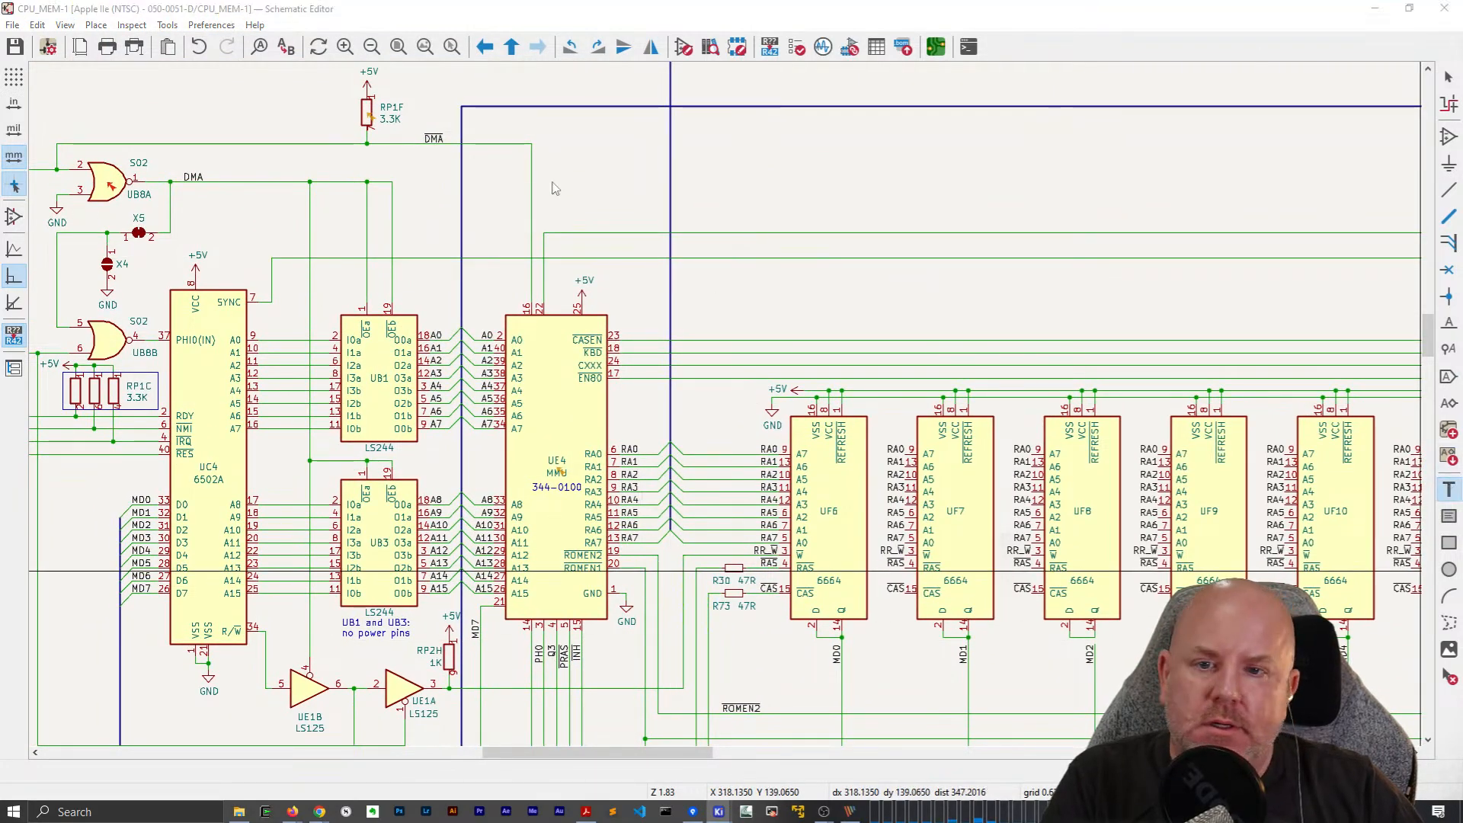
click(566, 199)
text(JL: )
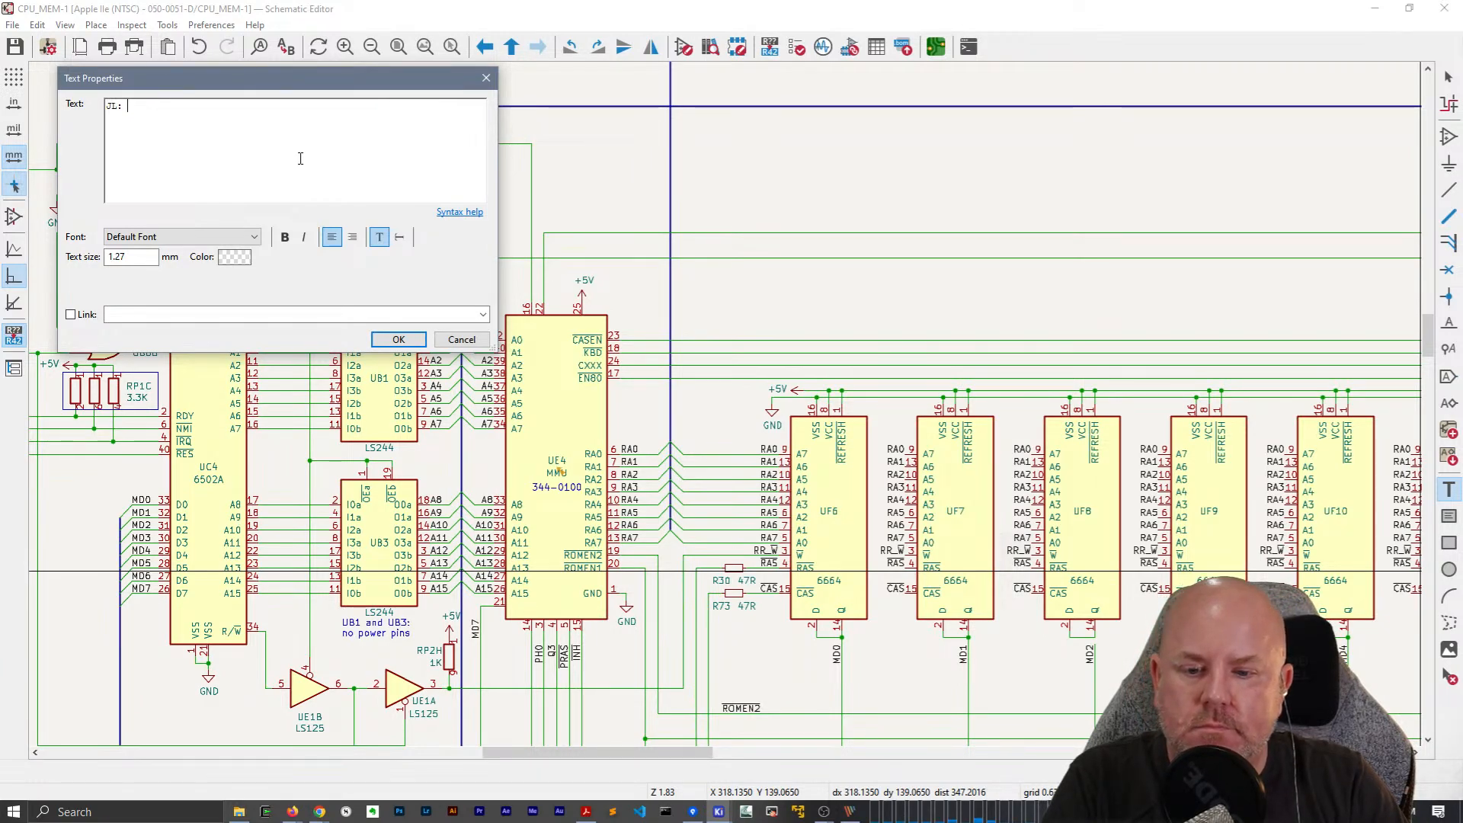
text(Setting PRAAS)
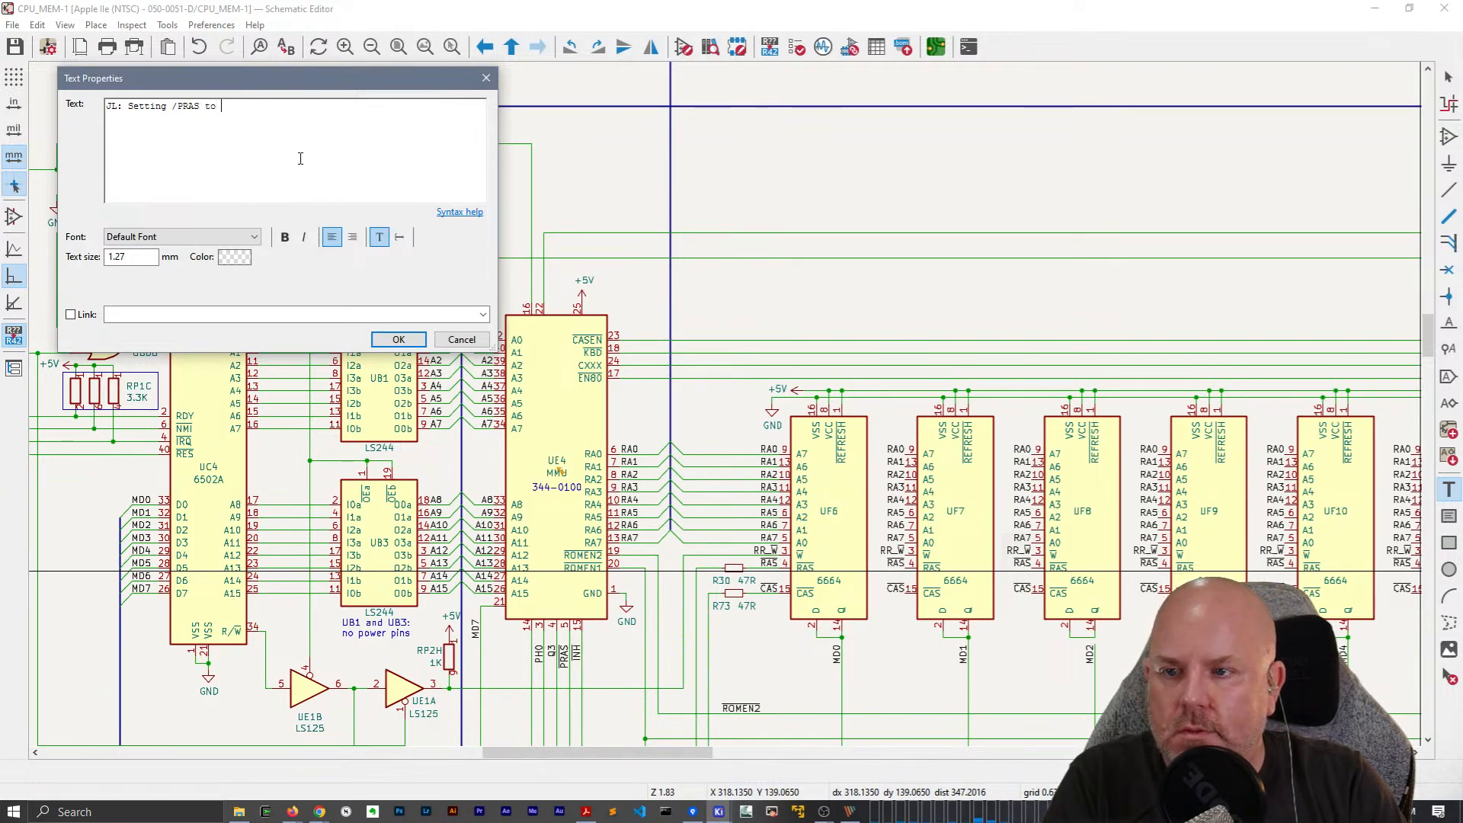
text( to Input because)
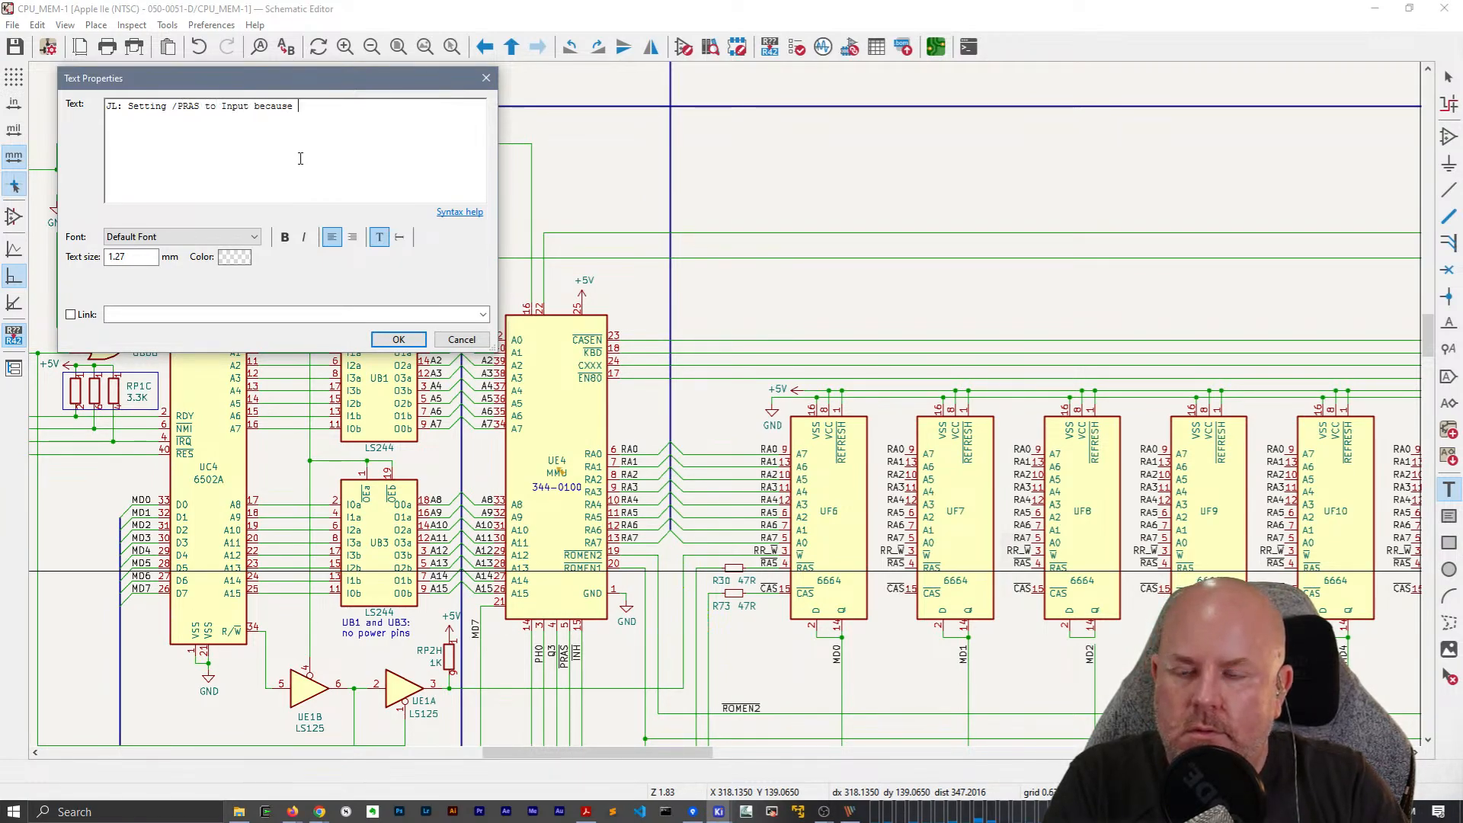
text( it may be generated from P)
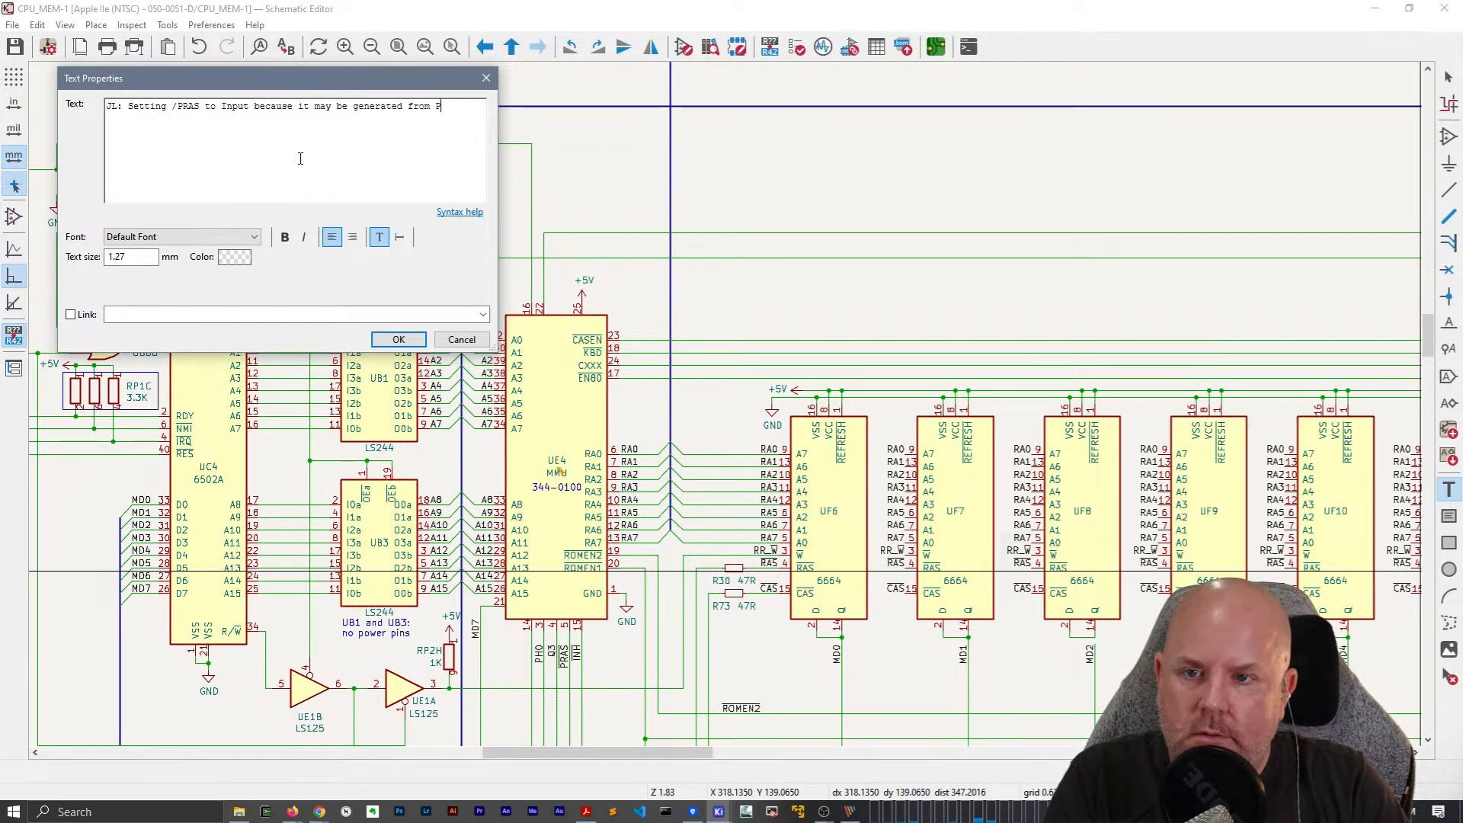
text(AL/HAL)
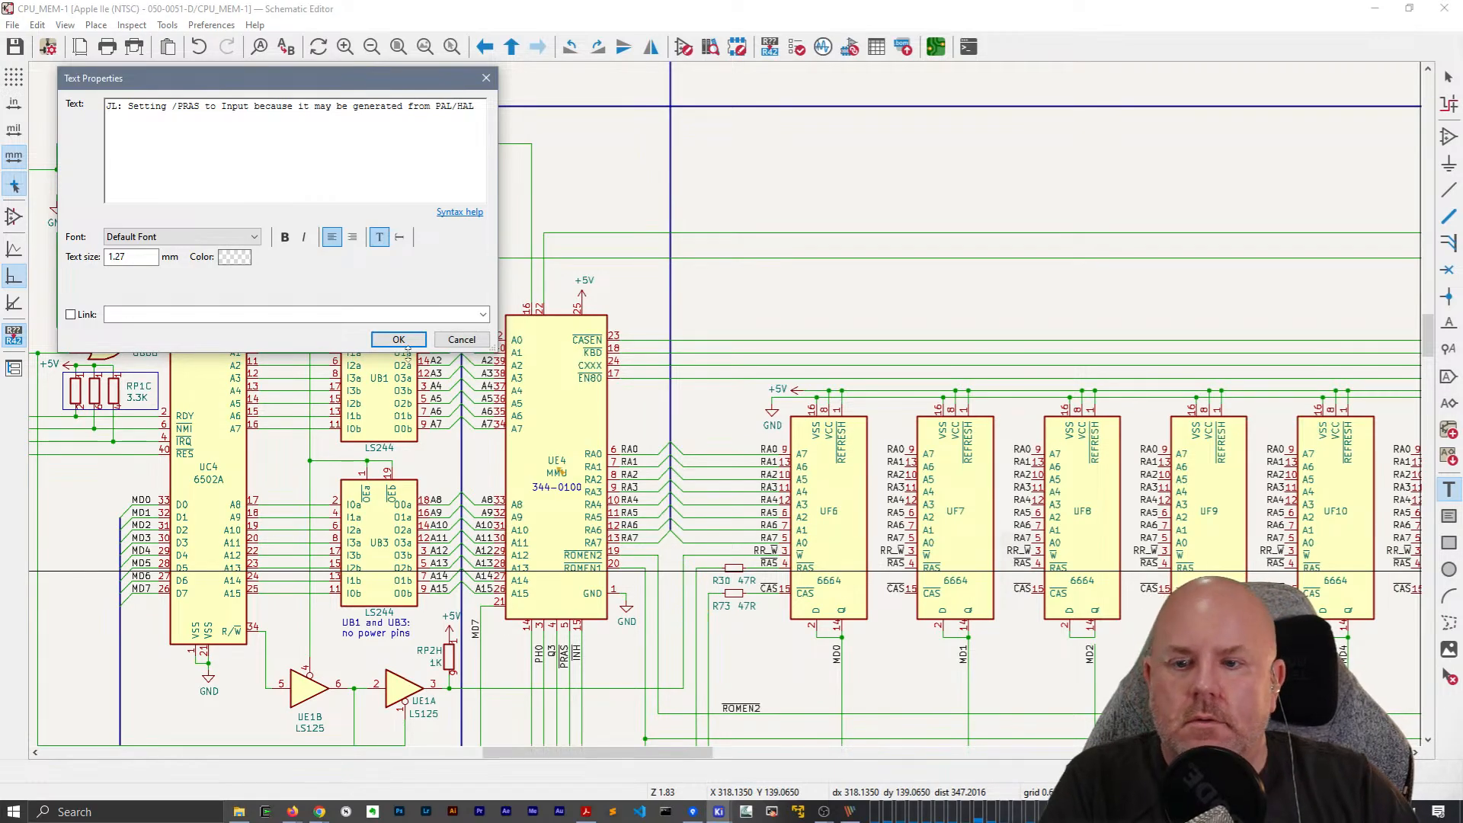
click(405, 344)
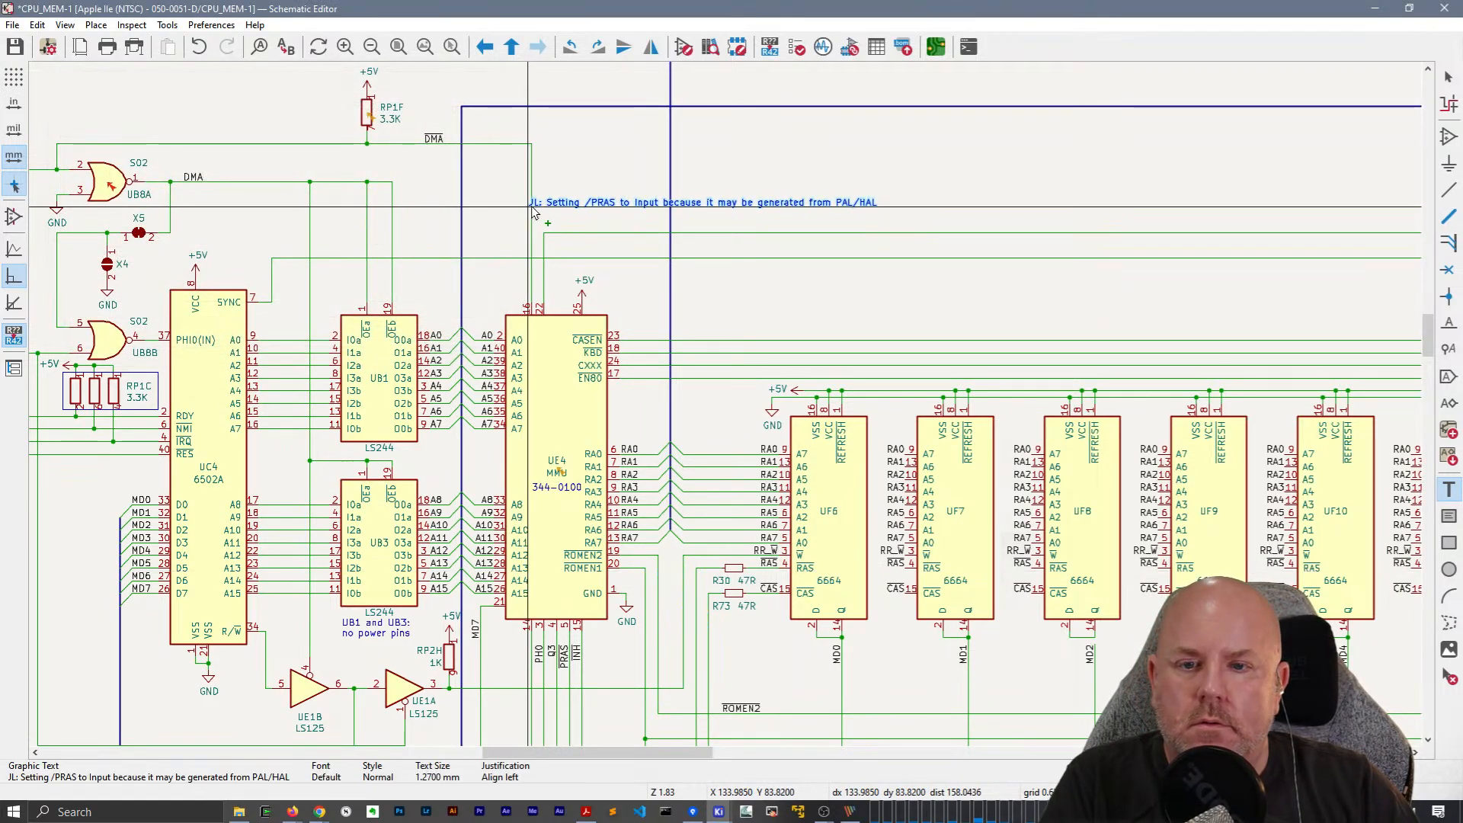
click(549, 229)
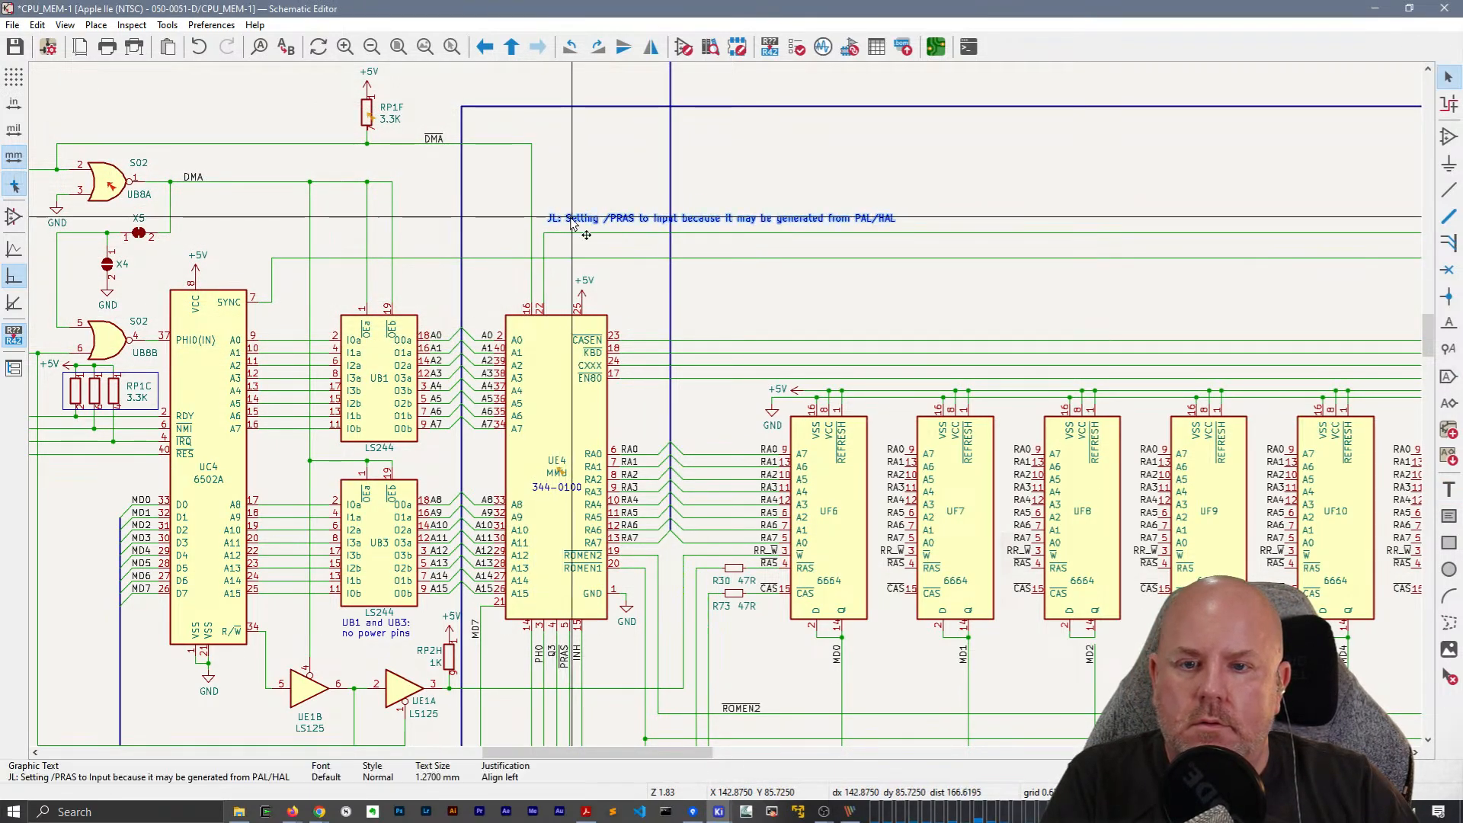
Insert "MMU" before "/PRAS" in the note above UE4 and save the schematic.
double_click(573, 220)
click(169, 110)
text(MMU)
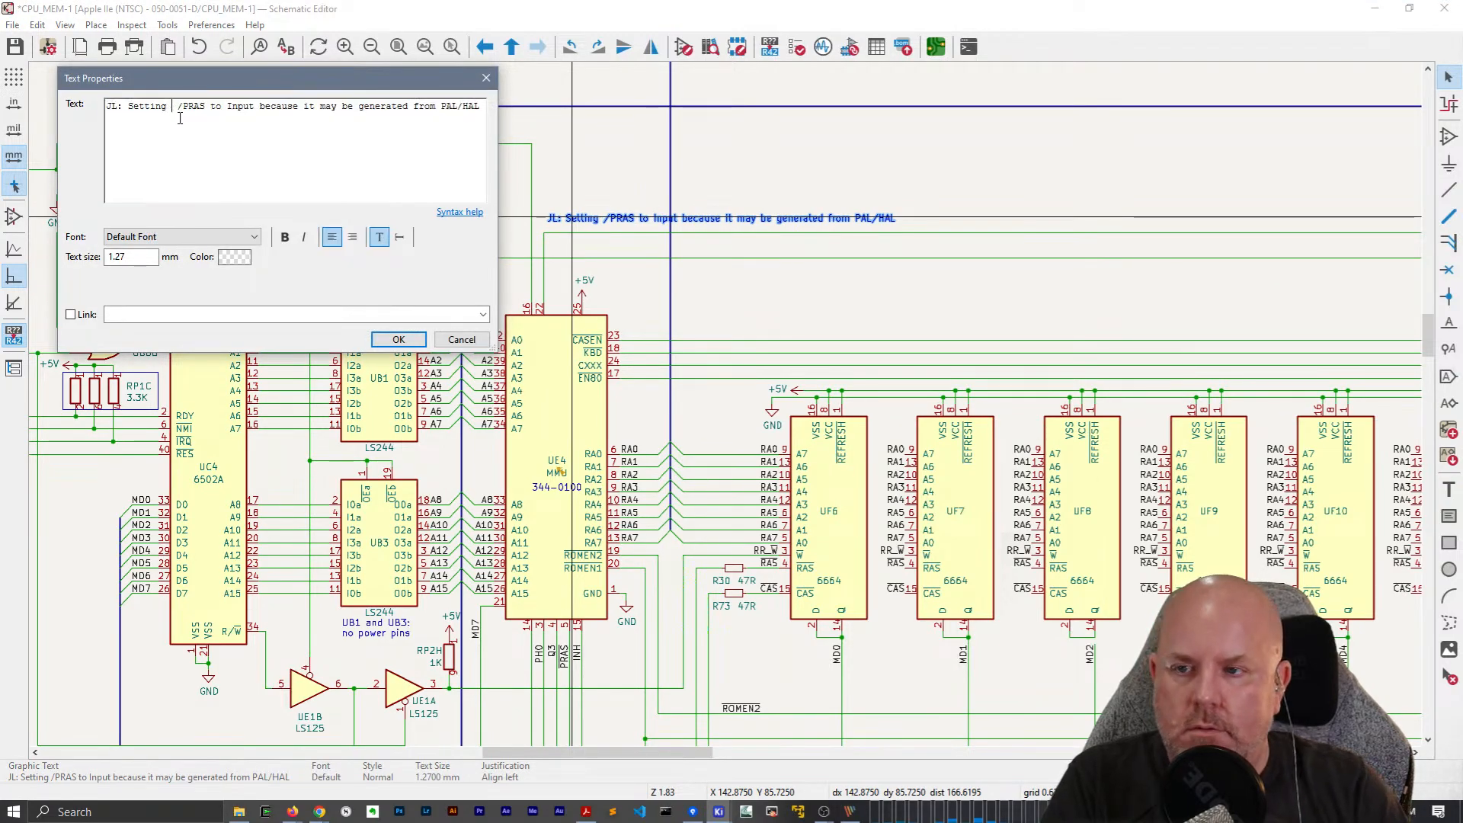
click(398, 339)
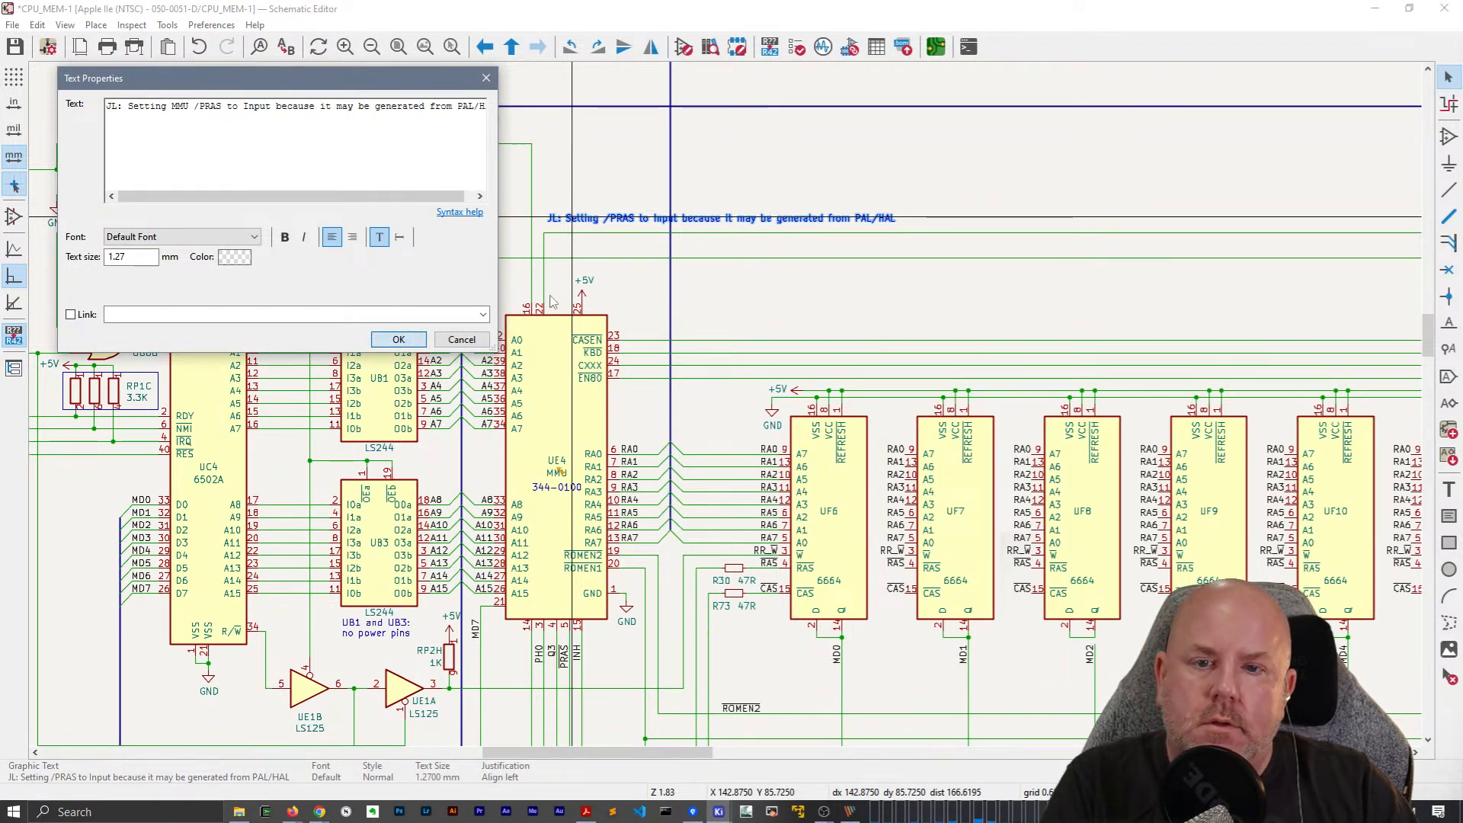
scroll(670, 489, down, 3)
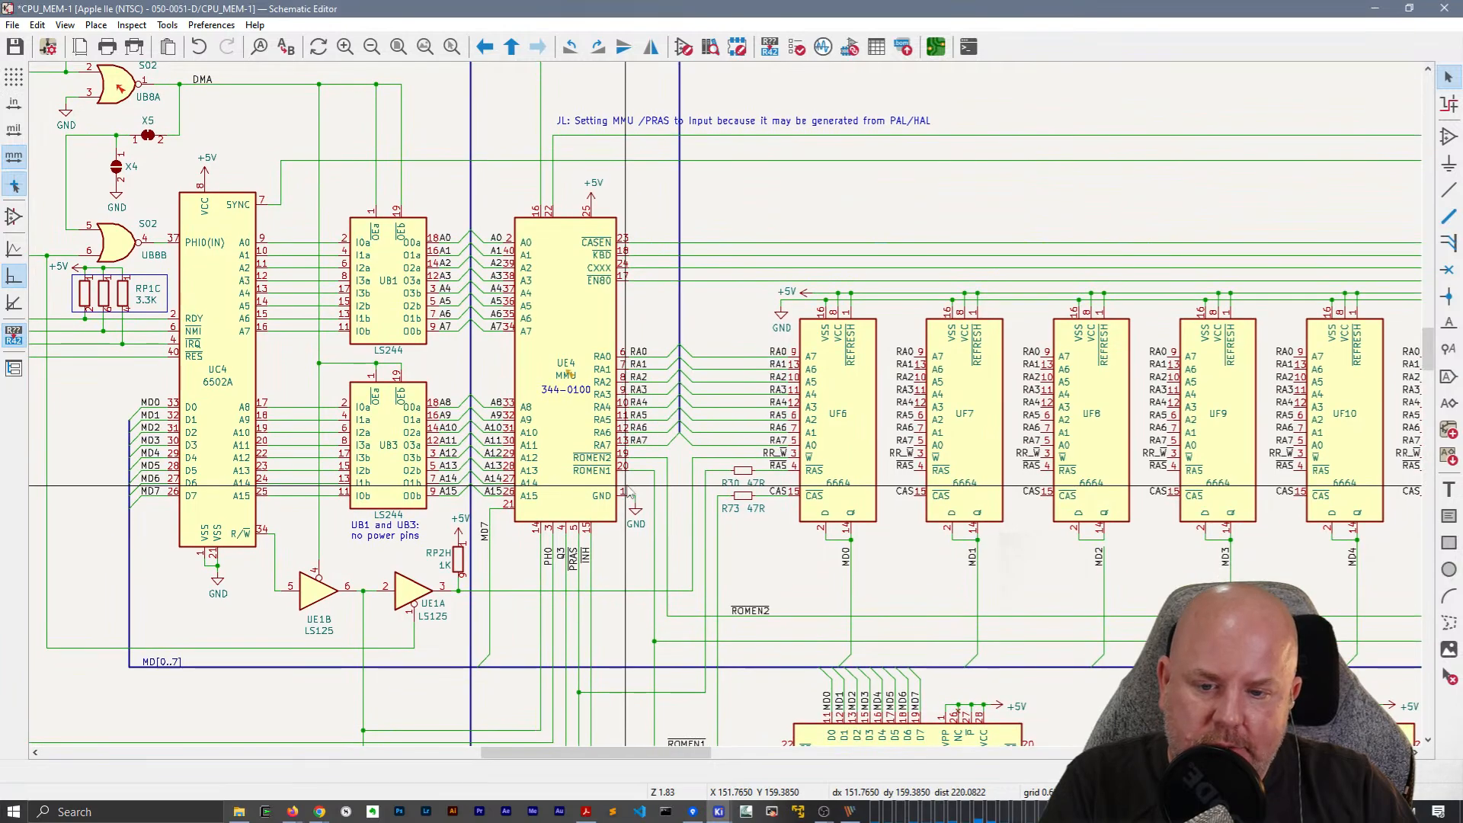
key(ctrl+s)
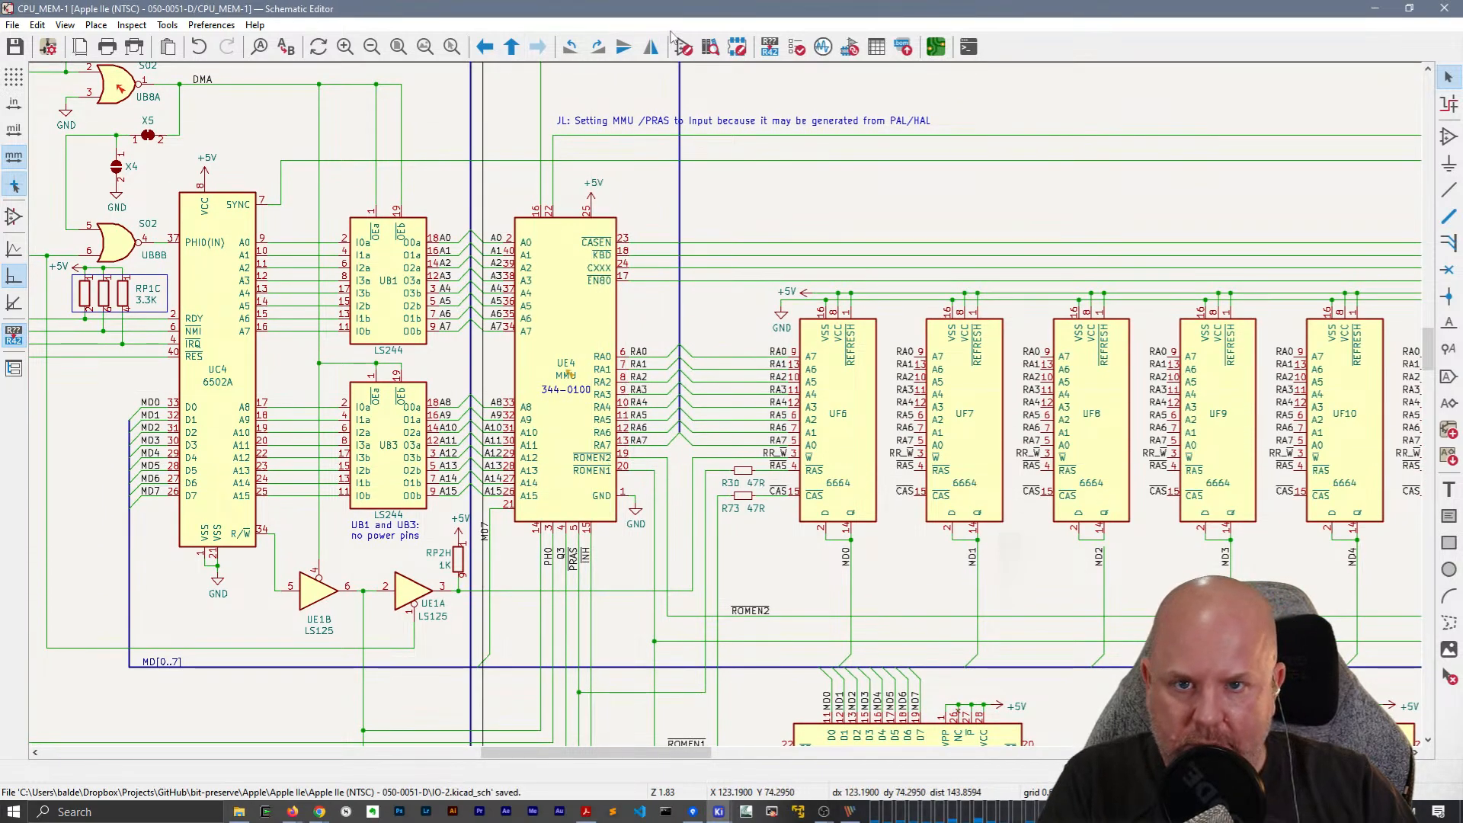
Rerun the electrical rules check, review the listed errors and locate the UC1 unplaced-unit violation in the schematic.
click(823, 49)
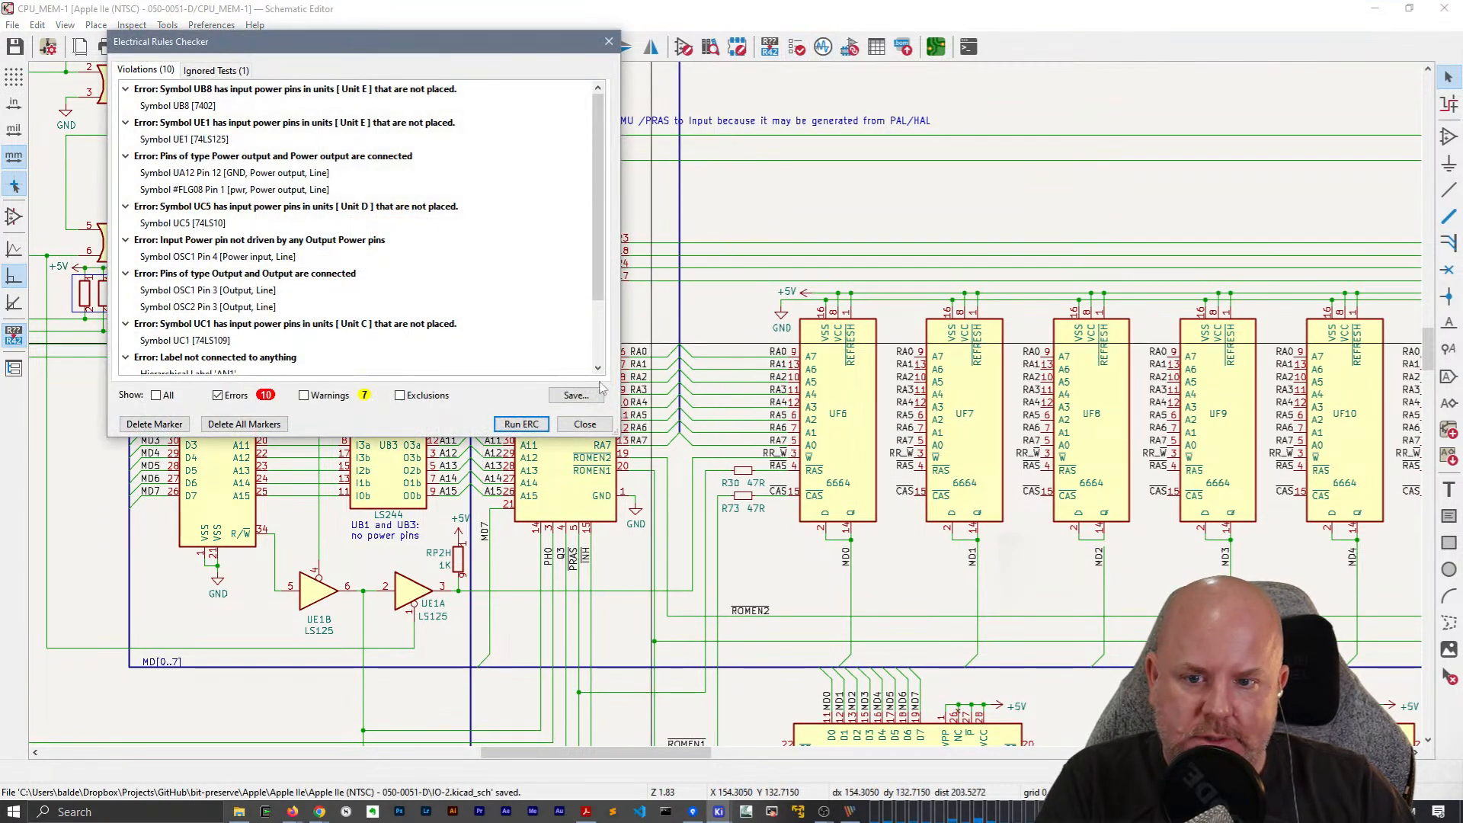
click(522, 424)
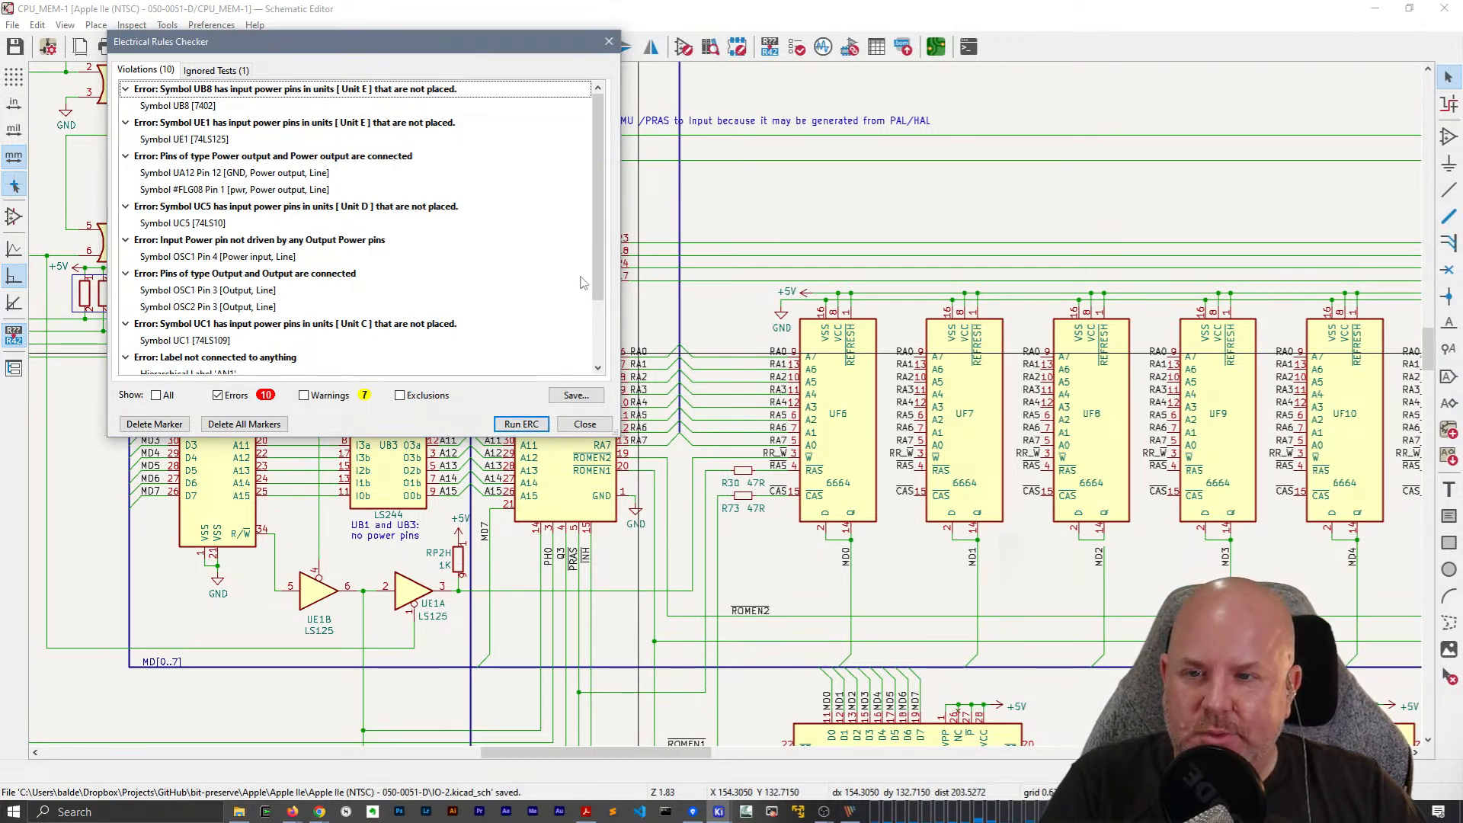
scroll(598, 337, down, 2)
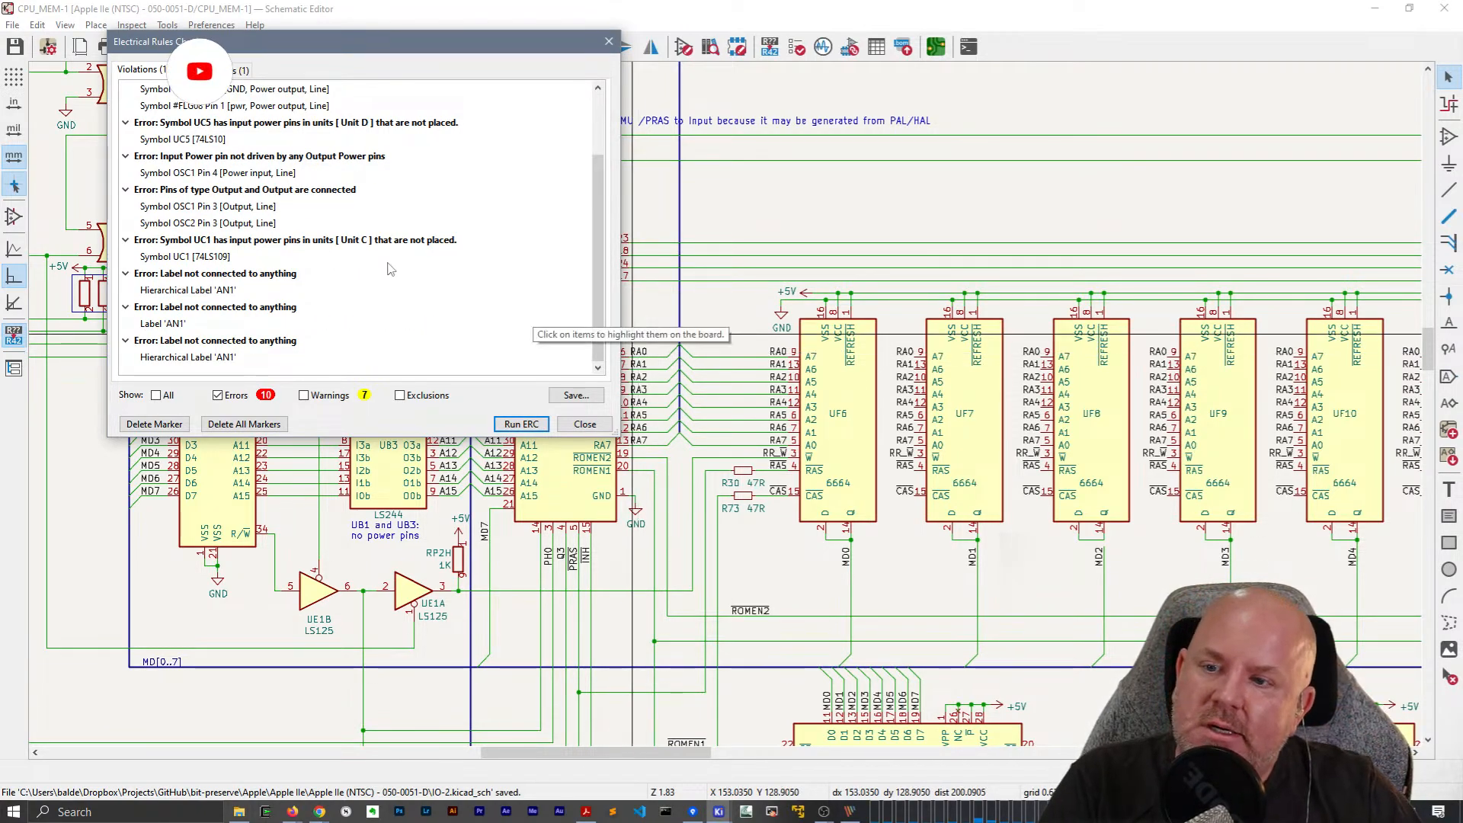
click(211, 256)
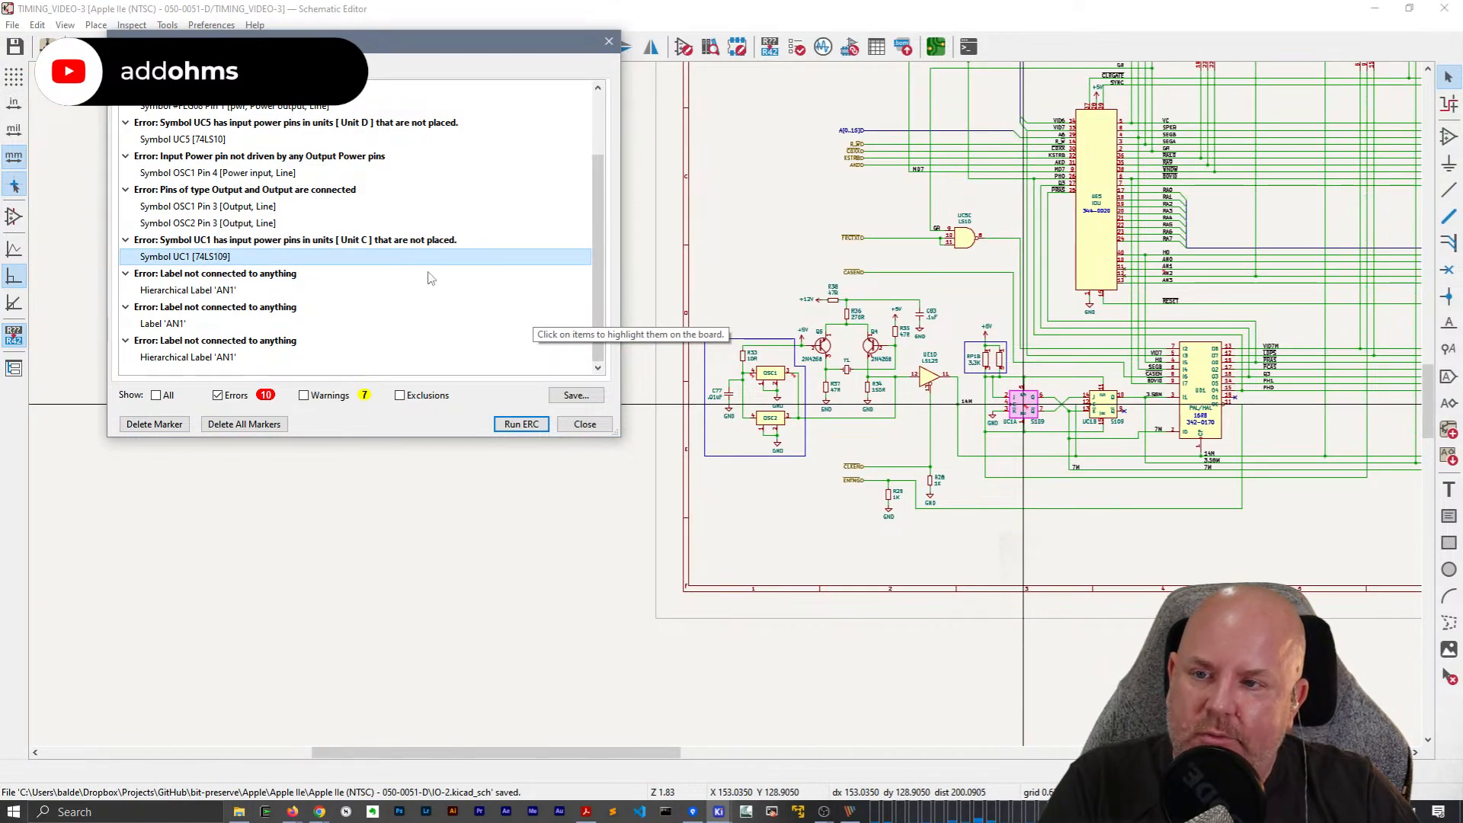
drag(602, 234, 602, 156)
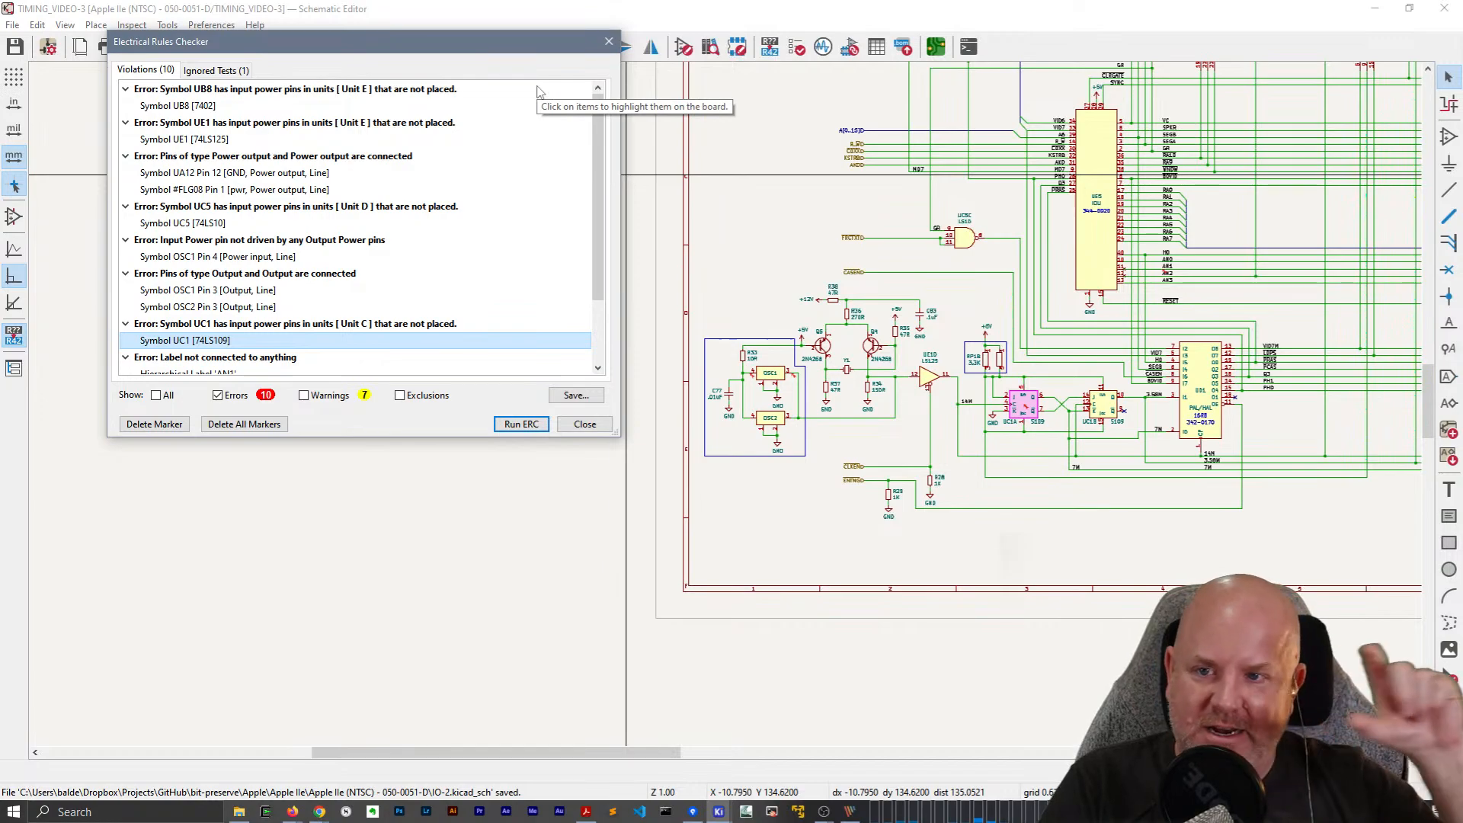
Locate the power output conflict at UA12 pin 12 and open the schematic copy of the UA12 NE558 symbol for editing.
click(248, 179)
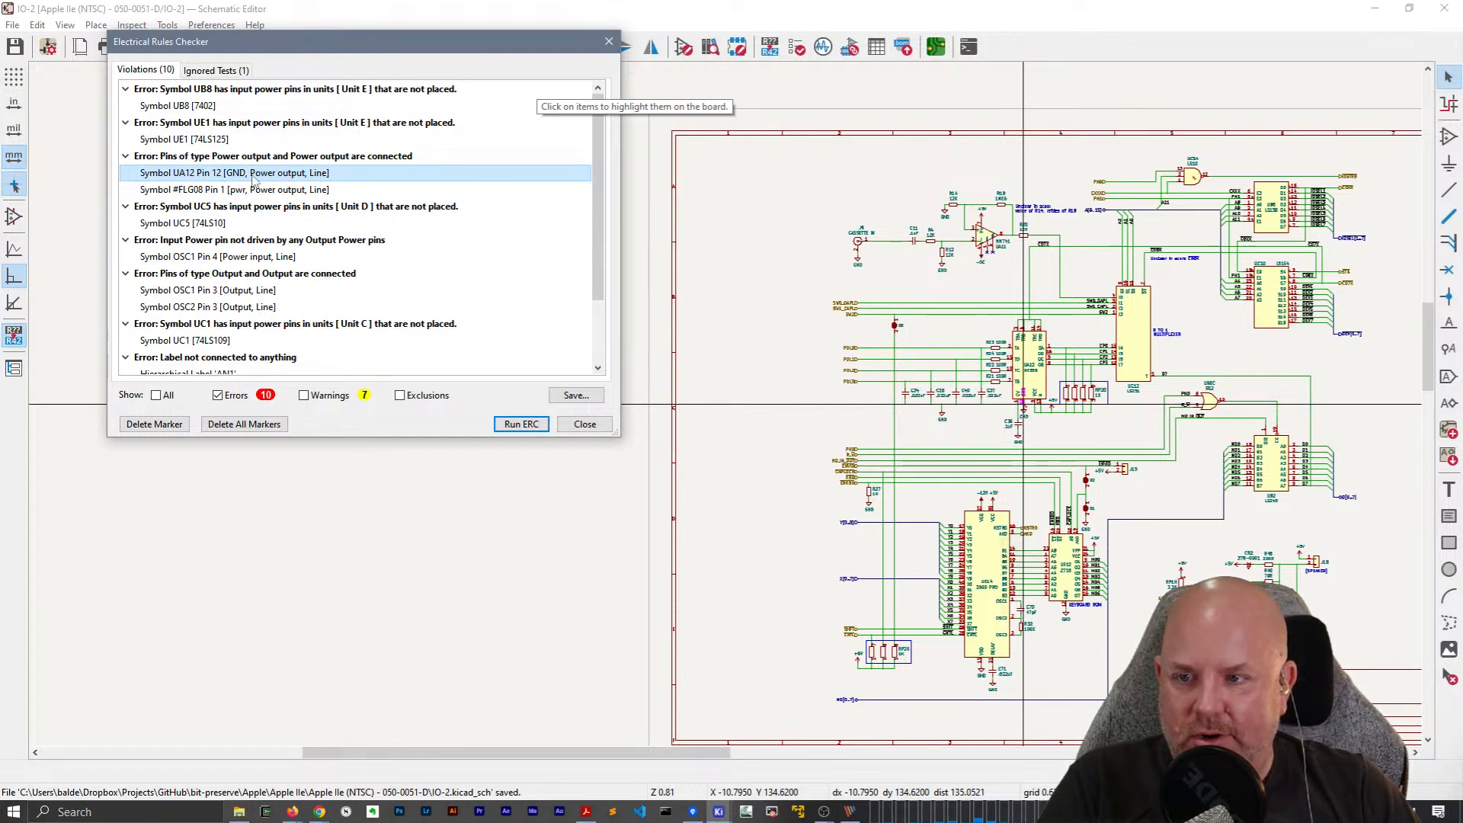
key(Escape)
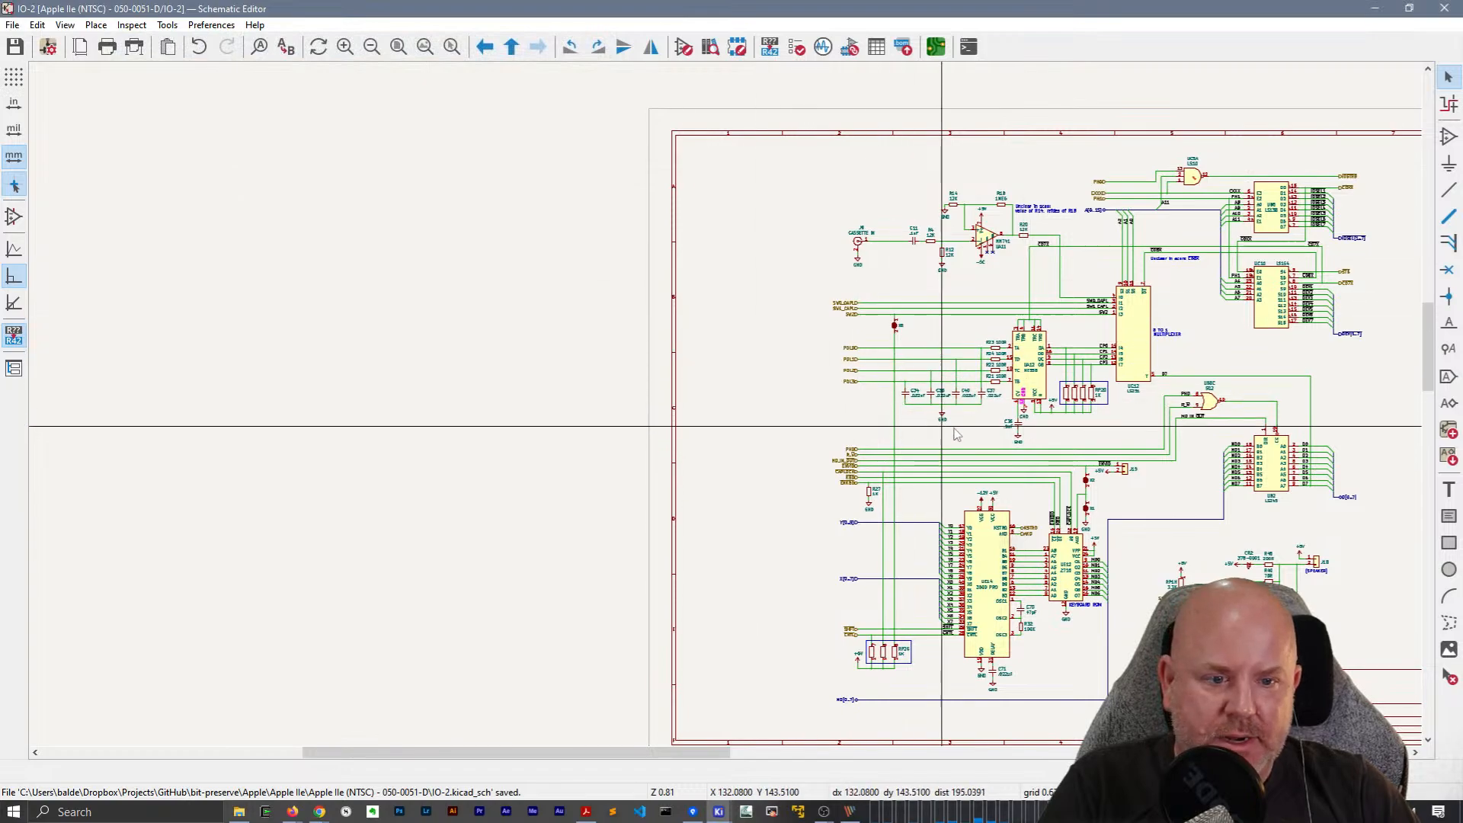
scroll(1021, 411, up, 5)
middle_drag(907, 370, 618, 436)
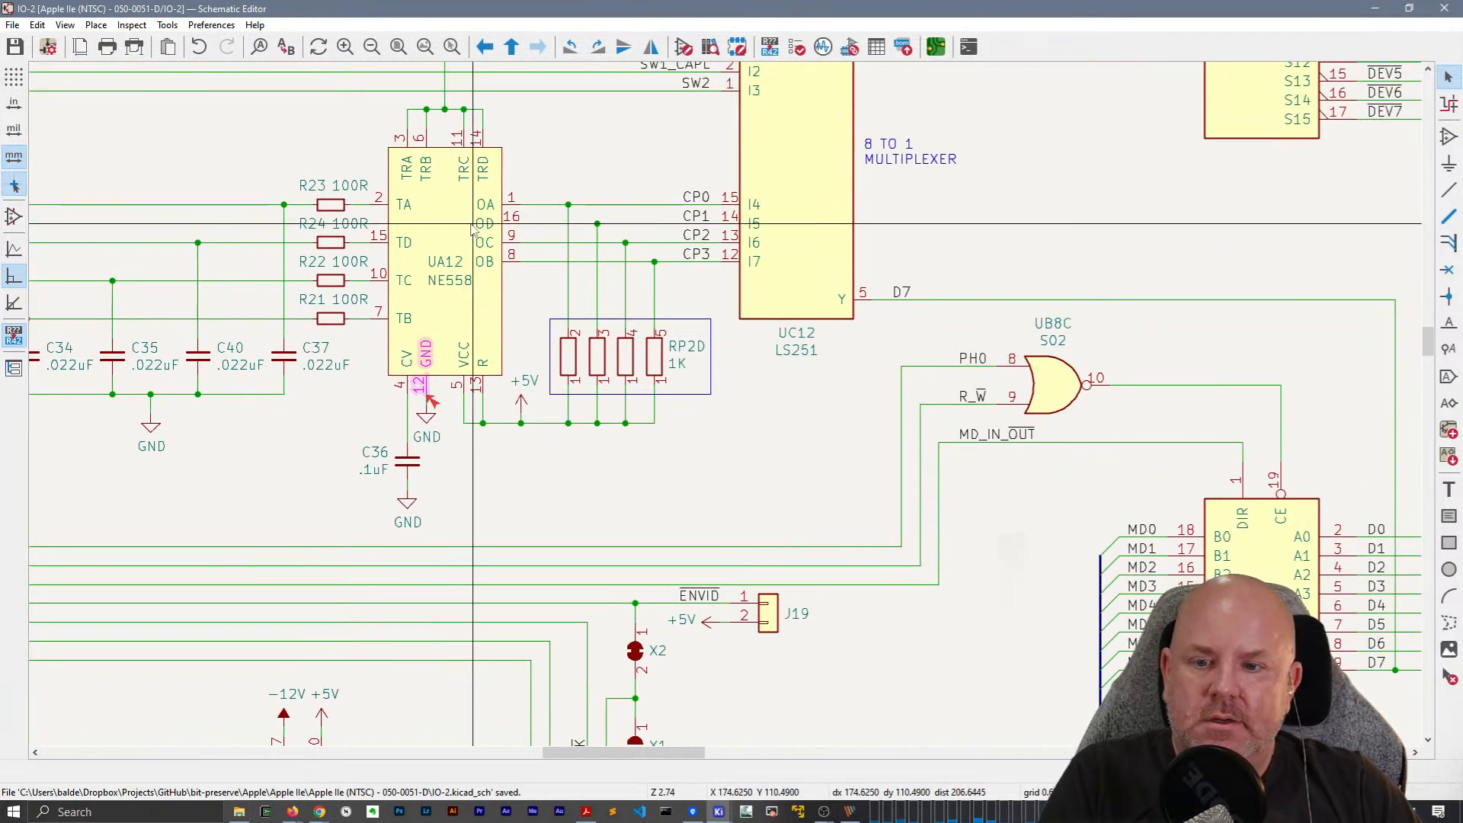
click(453, 210)
double_click(402, 191)
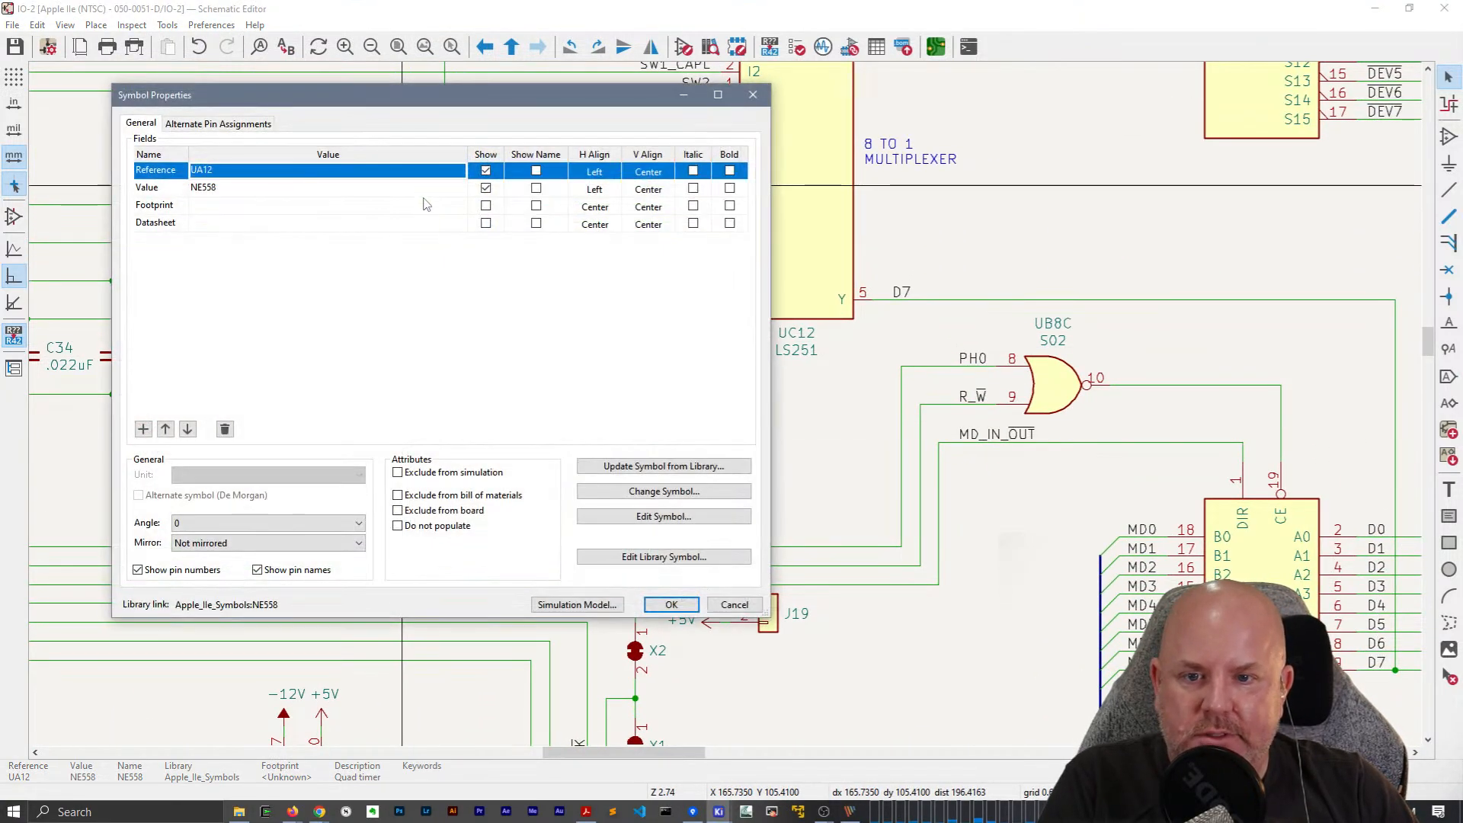
click(608, 513)
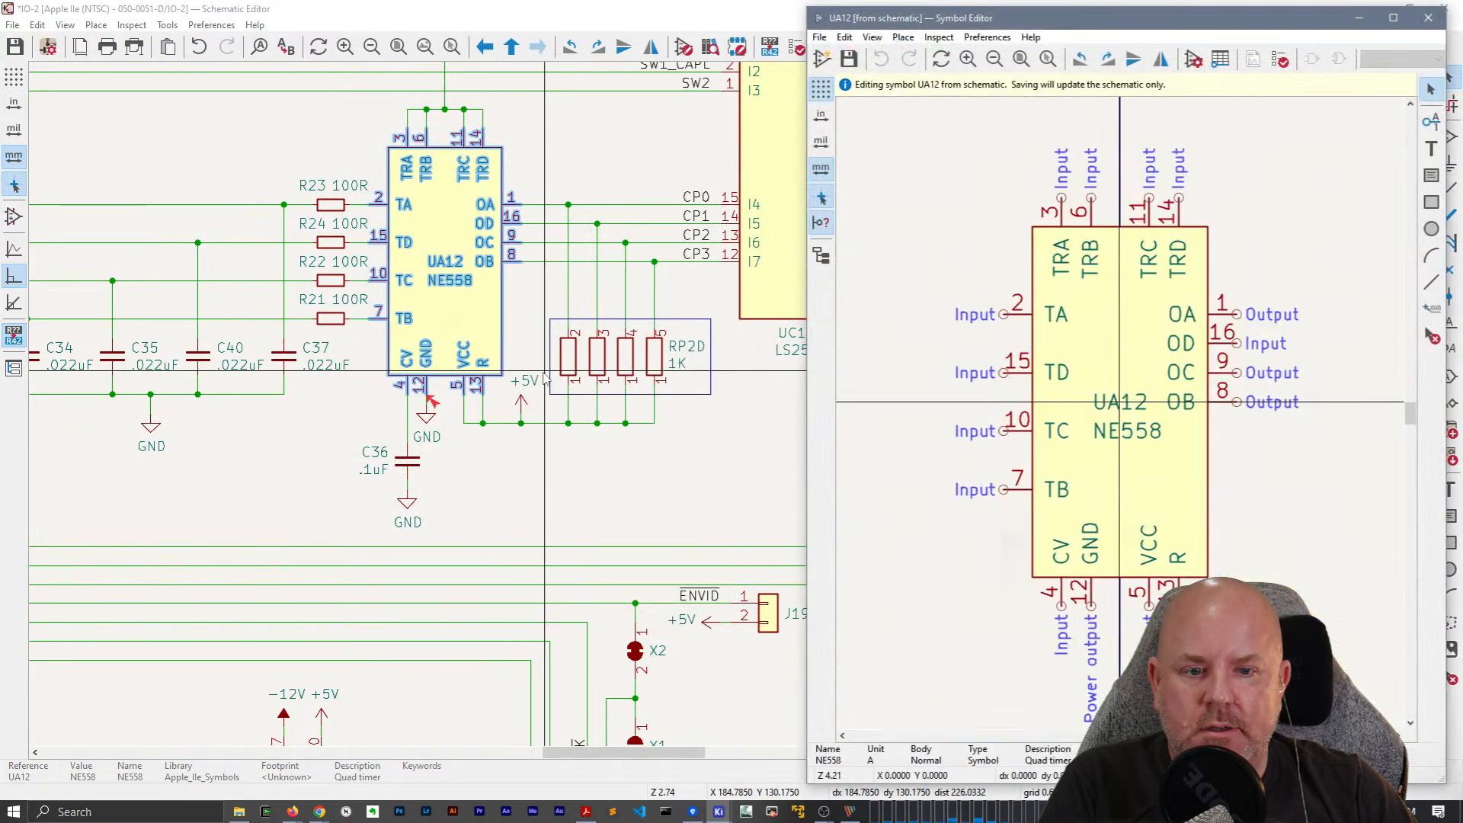
Change GND pin 12 of the UA12 symbol to the Power input electrical type and close the symbol editor keeping the change.
click(1091, 598)
double_click(1091, 600)
click(1067, 327)
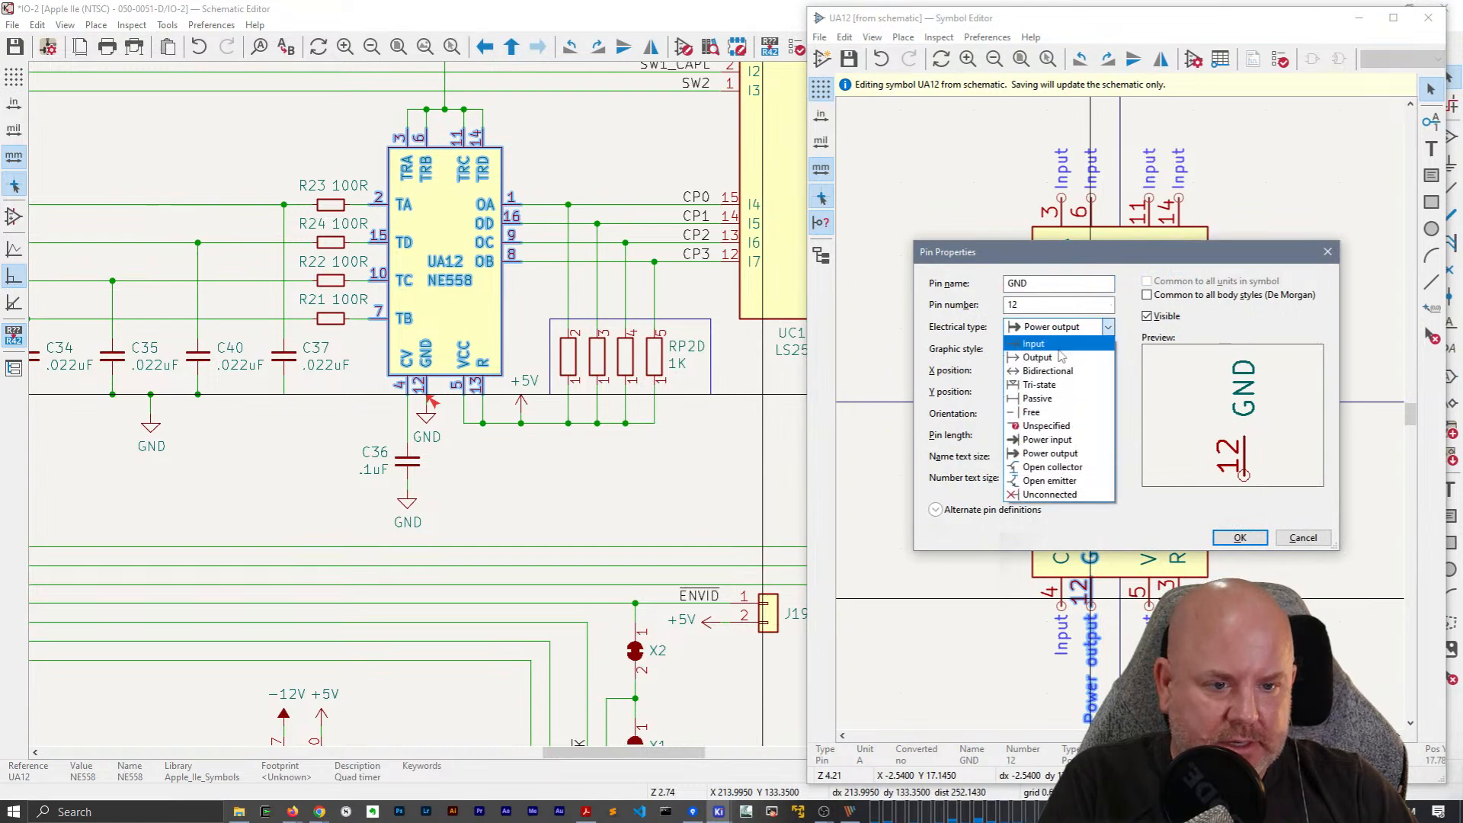
click(1048, 439)
click(1240, 538)
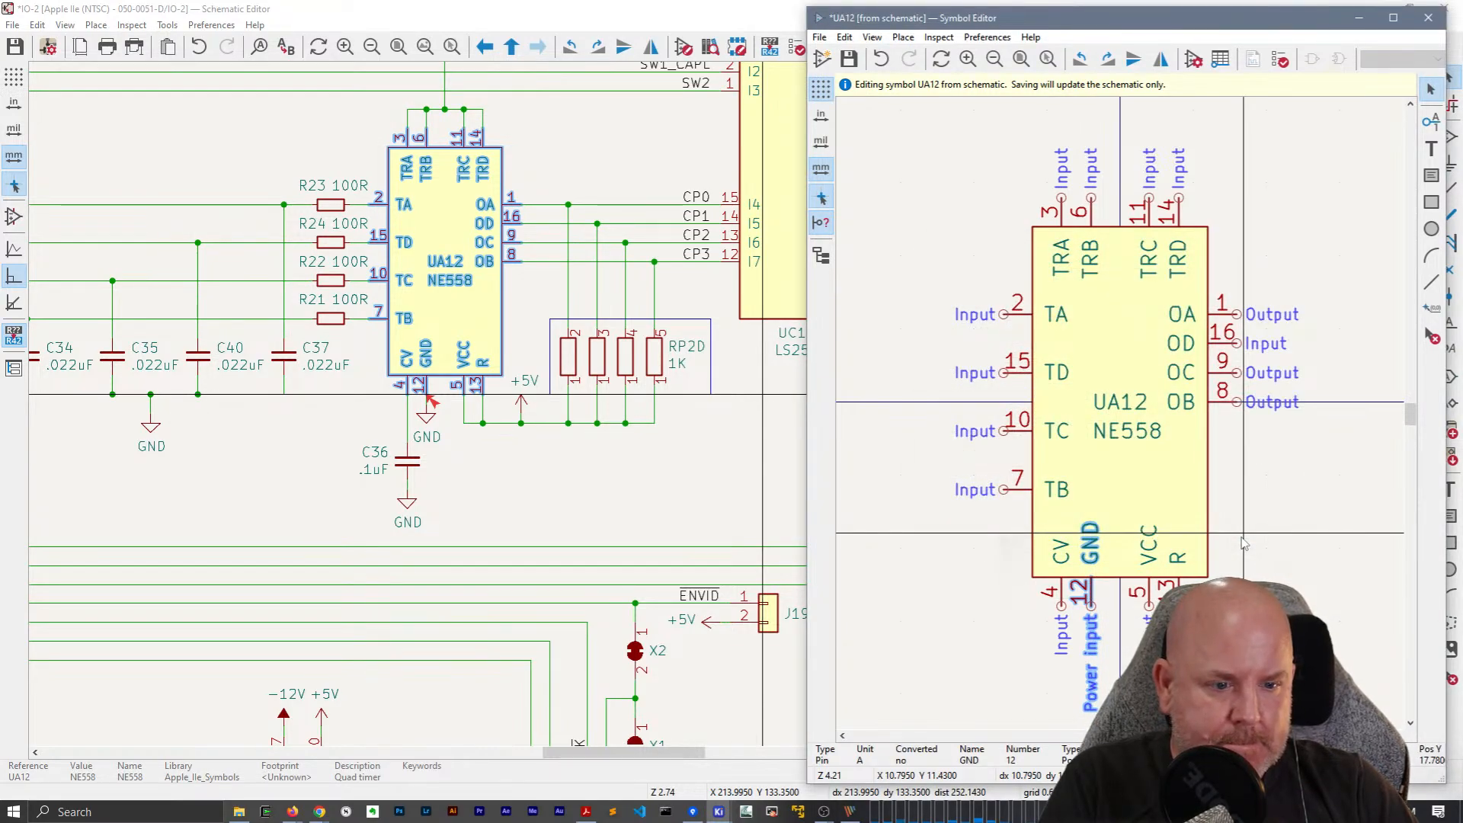
click(1428, 17)
Reopen the rules check results and locate the undriven power input violation at OSC1 pin 4 on the timing sheet.
click(797, 47)
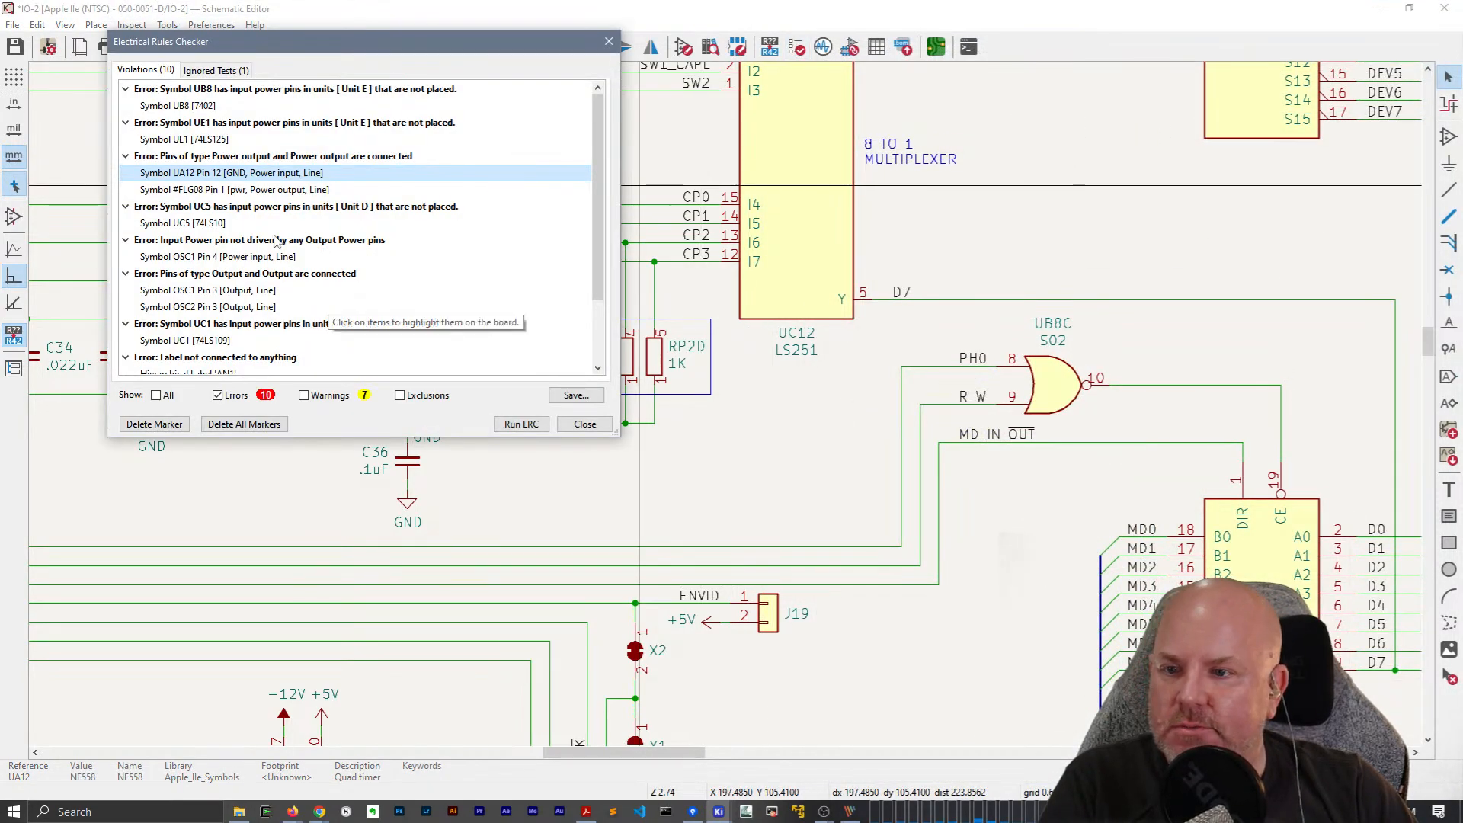
scroll(272, 237, down, 2)
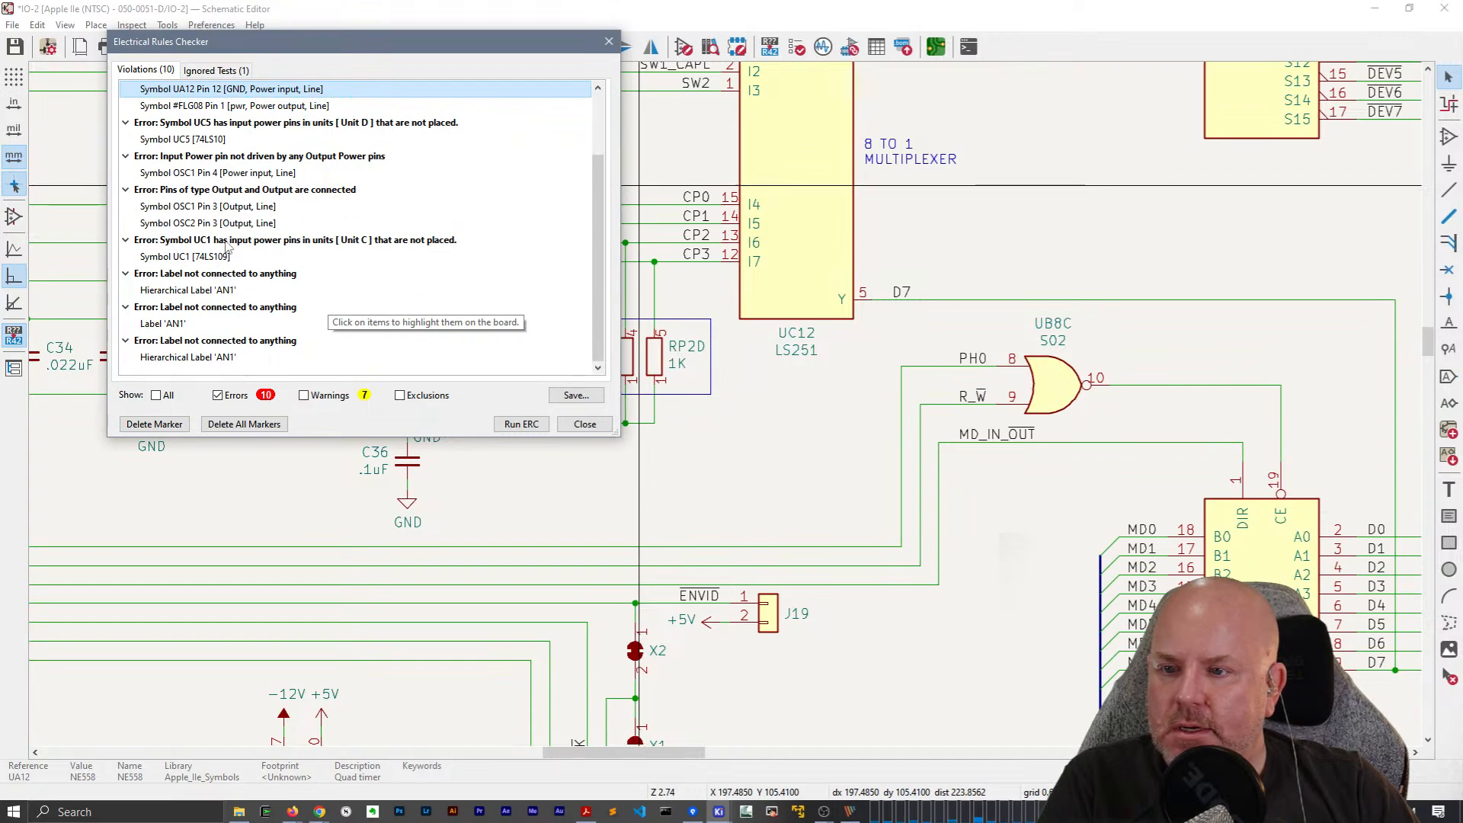
scroll(228, 249, up, 1)
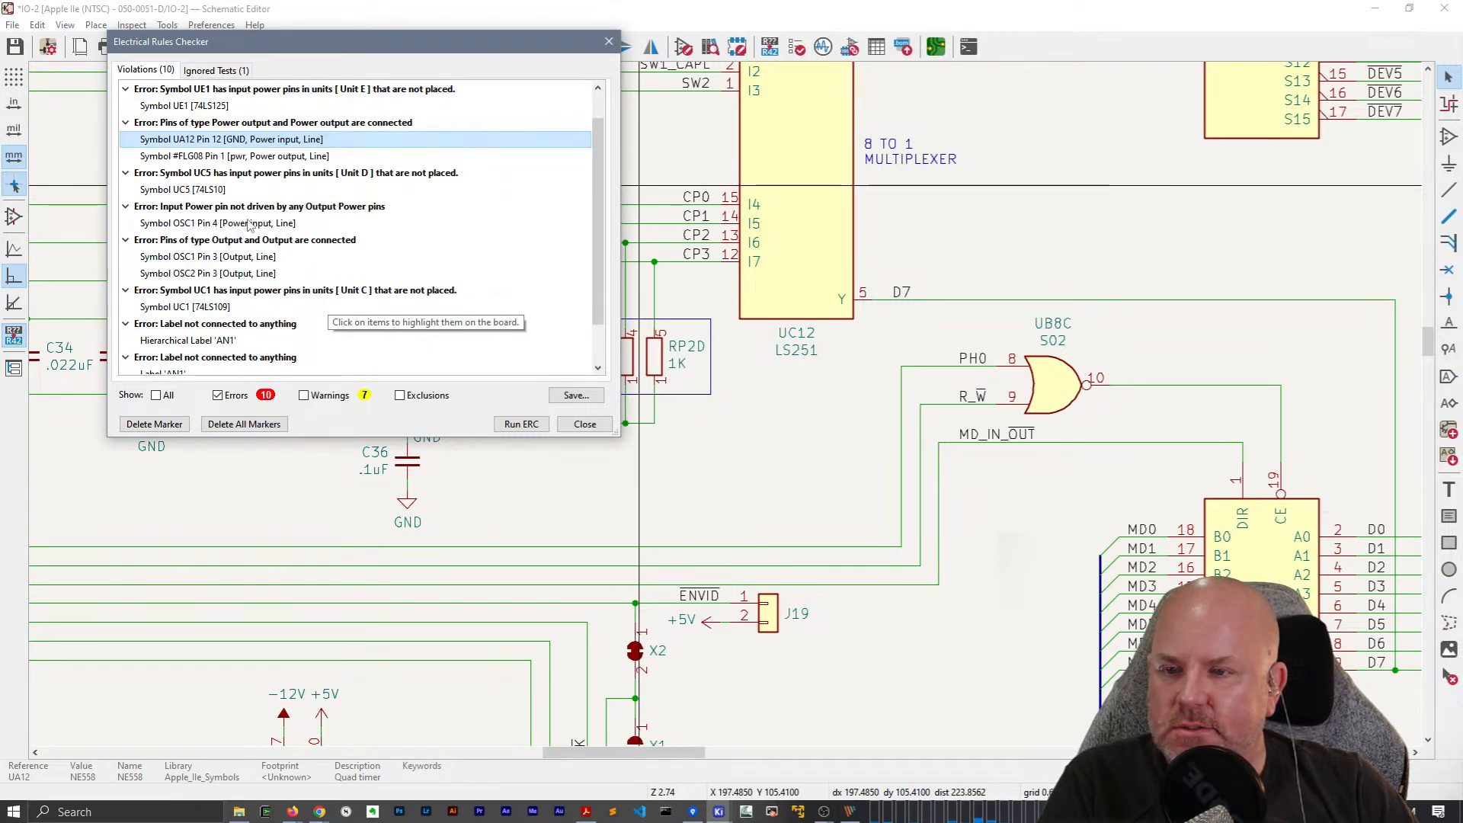
click(250, 215)
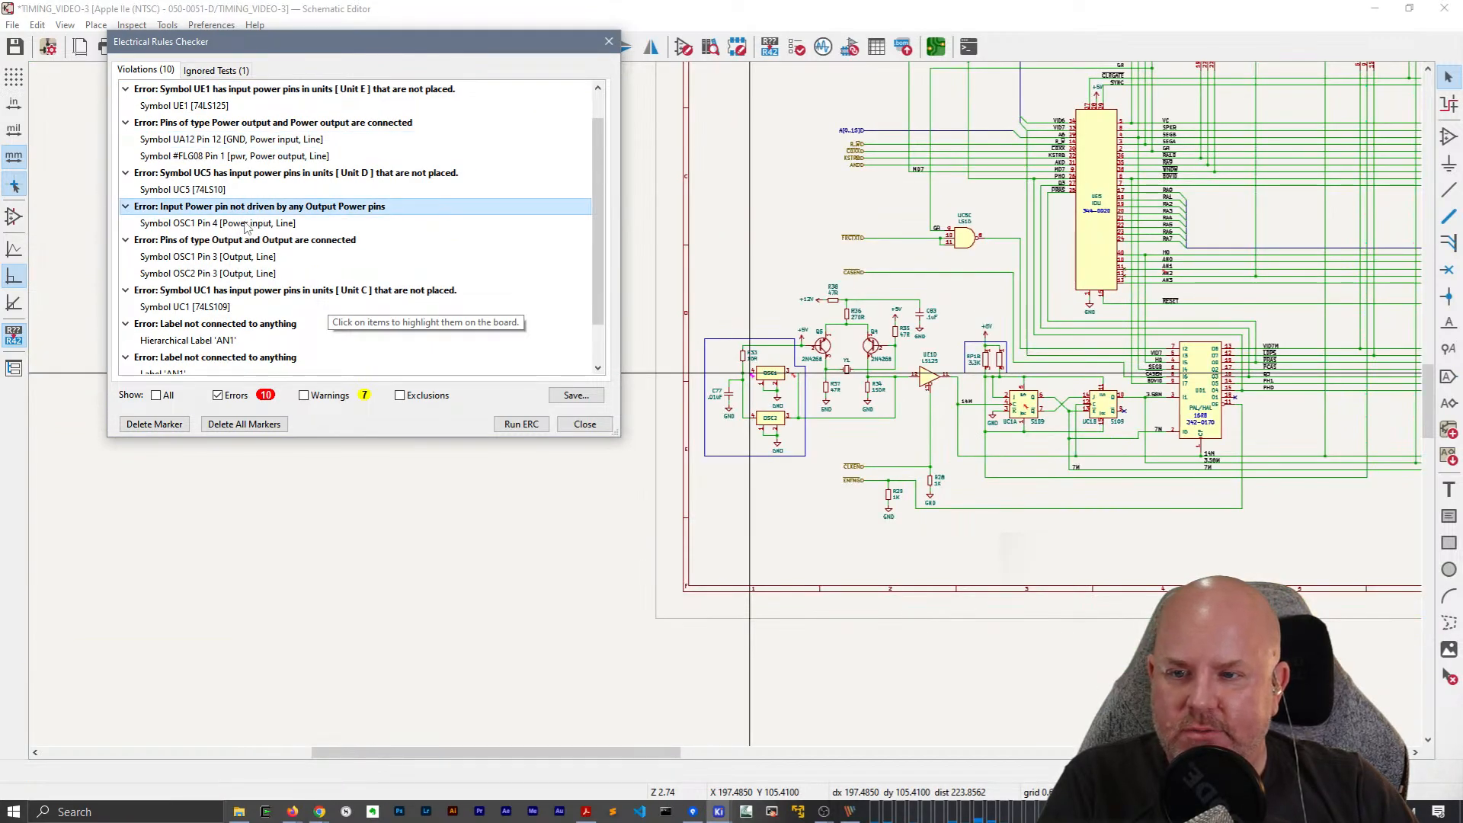
click(245, 223)
key(Escape)
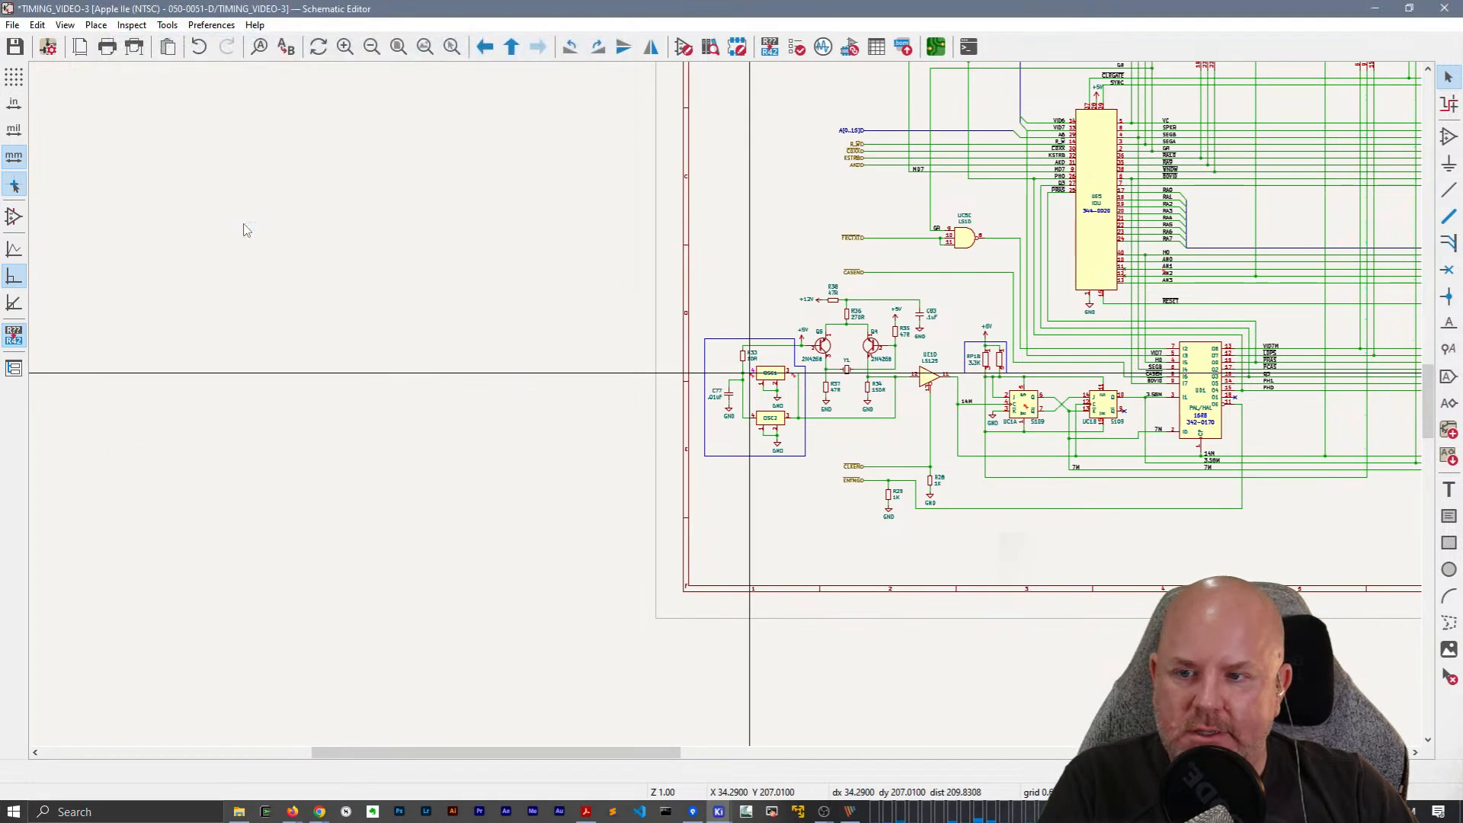
scroll(819, 354, up, 5)
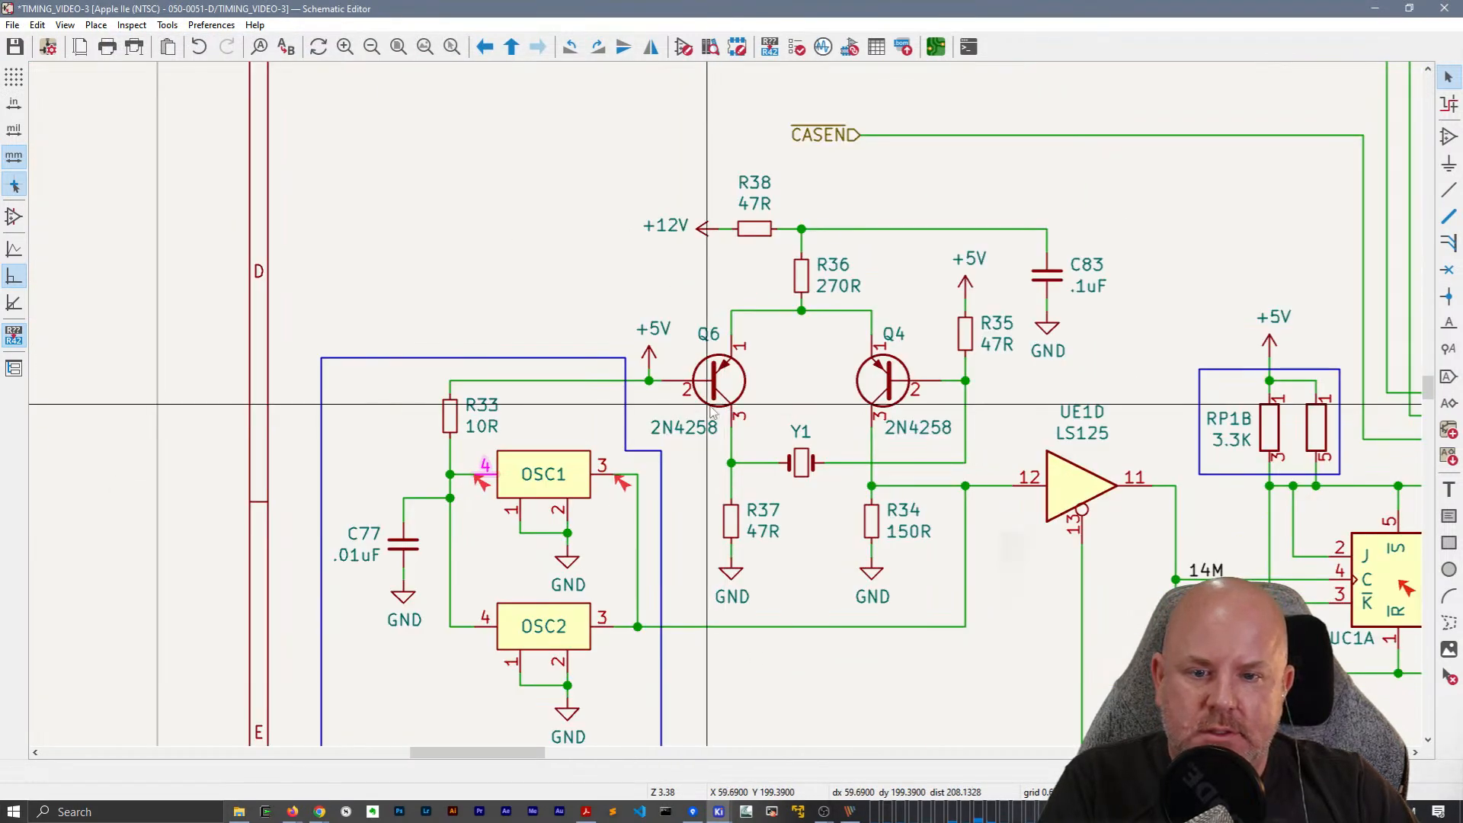
Highlight the +5V net at the power symbol beside Q6 to trace the supply feeding R33 and the oscillators.
scroll(721, 400, down, 3)
scroll(629, 361, down, 3)
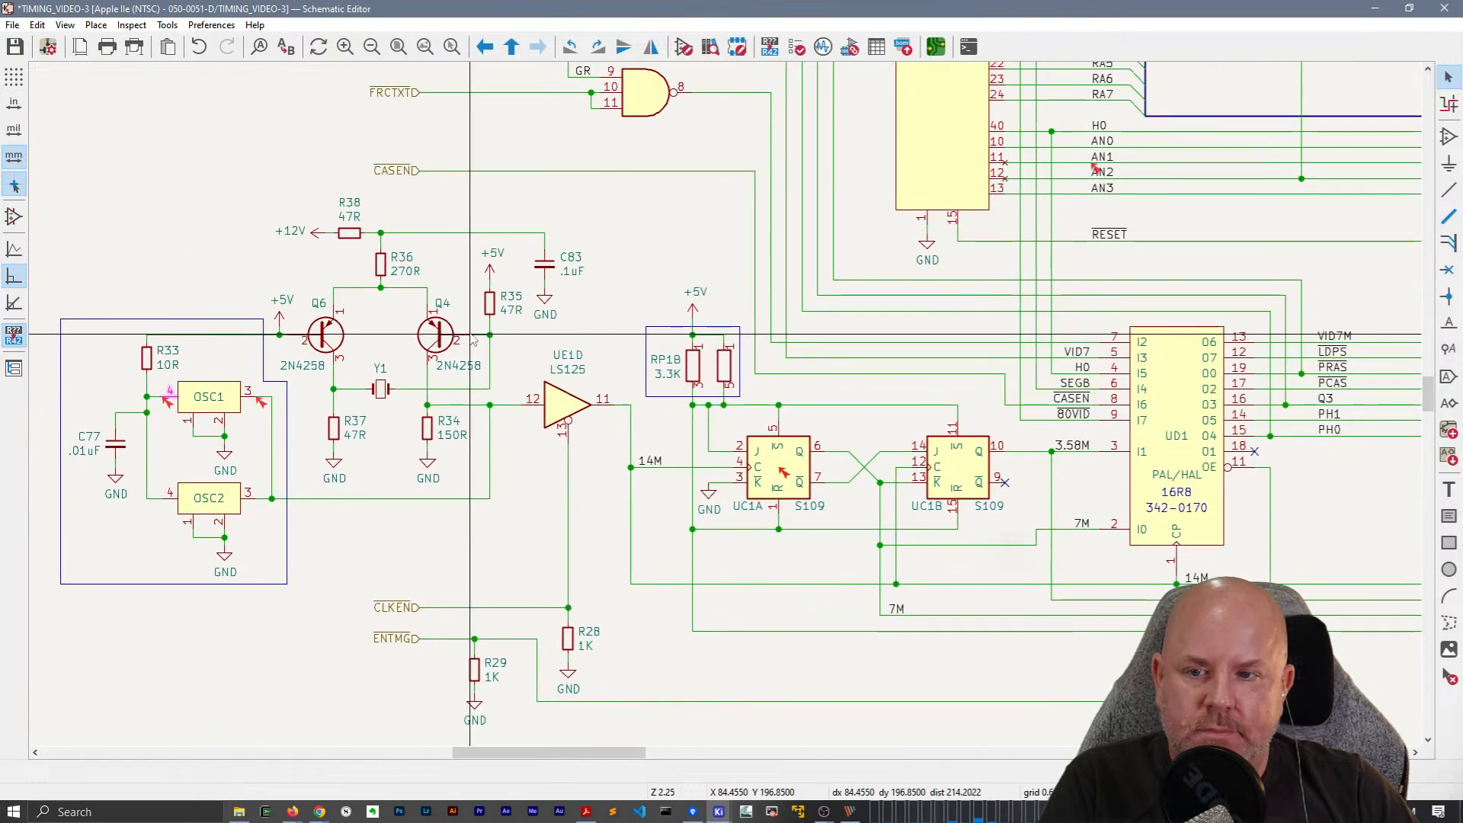
scroll(728, 410, up, 3)
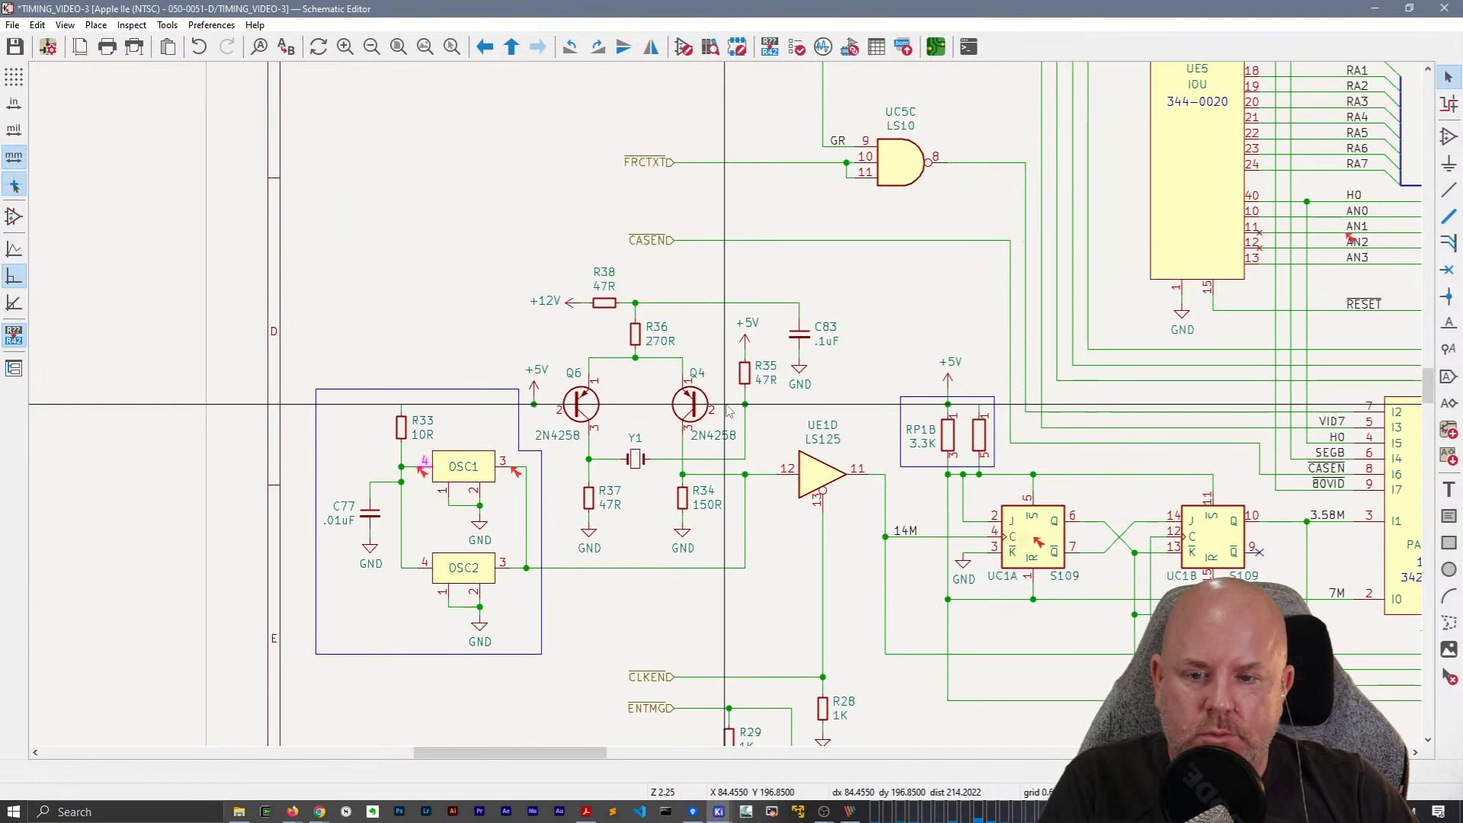
click(534, 381)
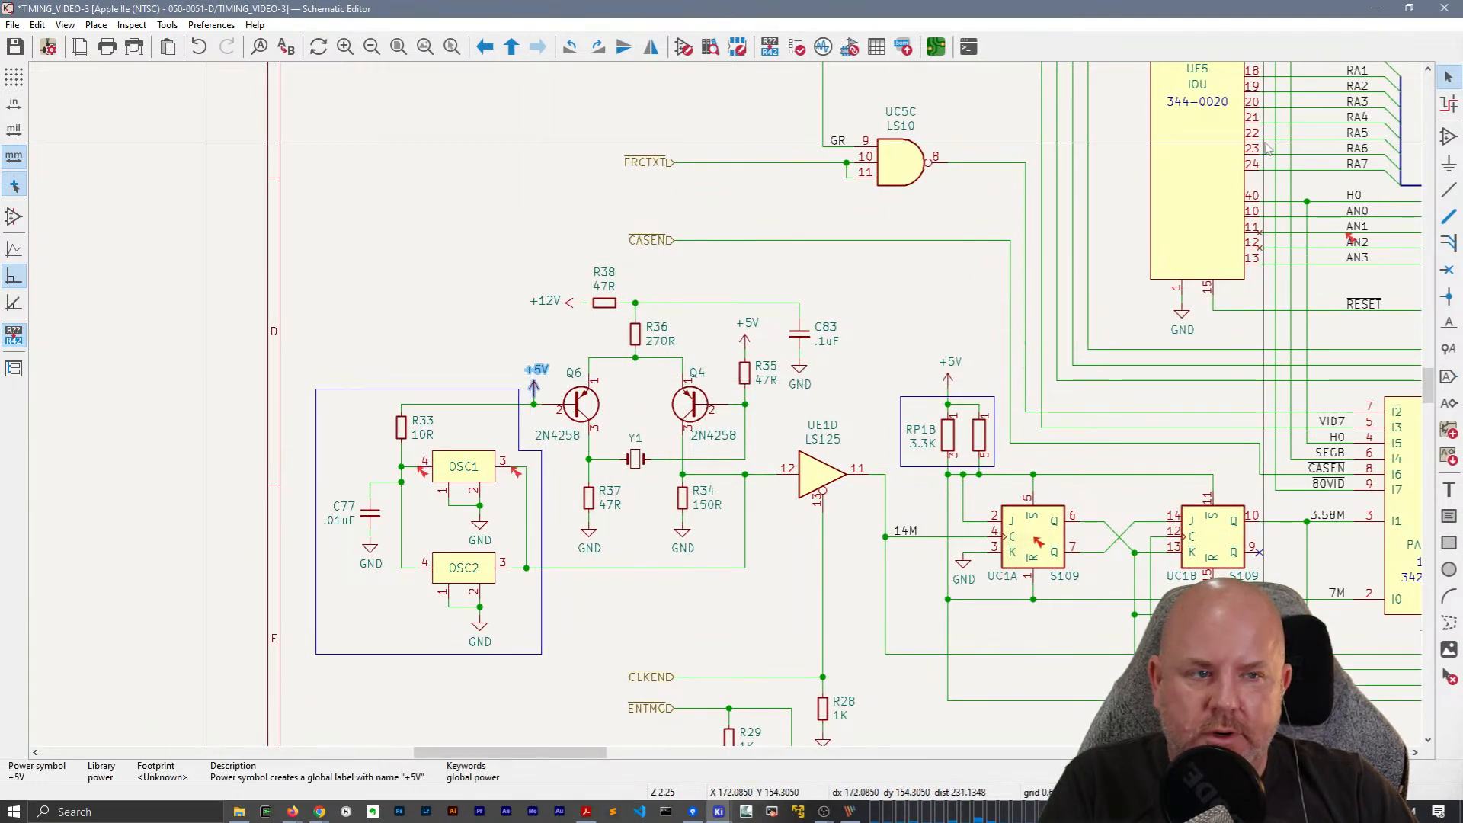
click(1448, 103)
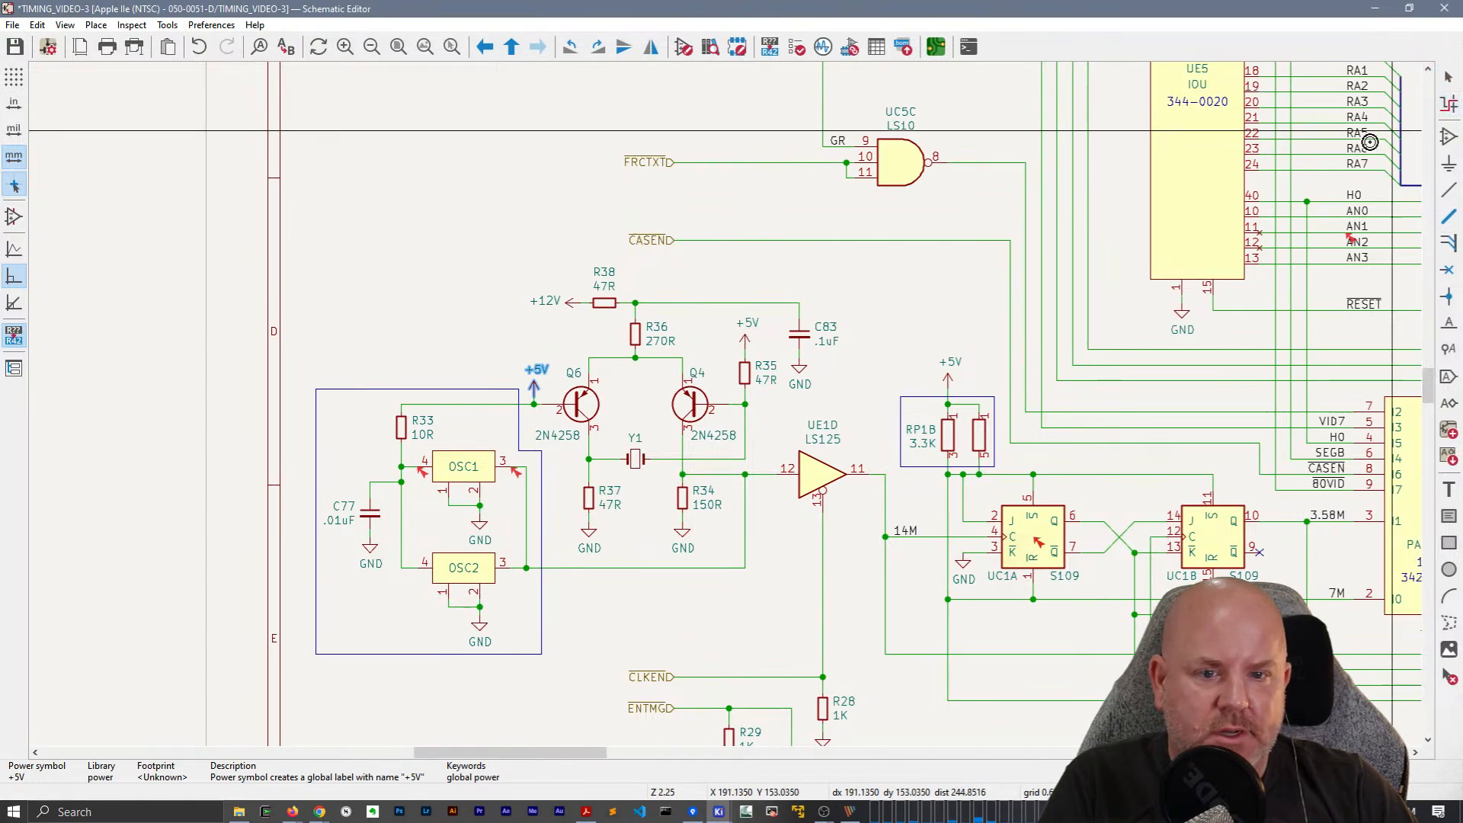
click(534, 404)
scroll(423, 439, up, 2)
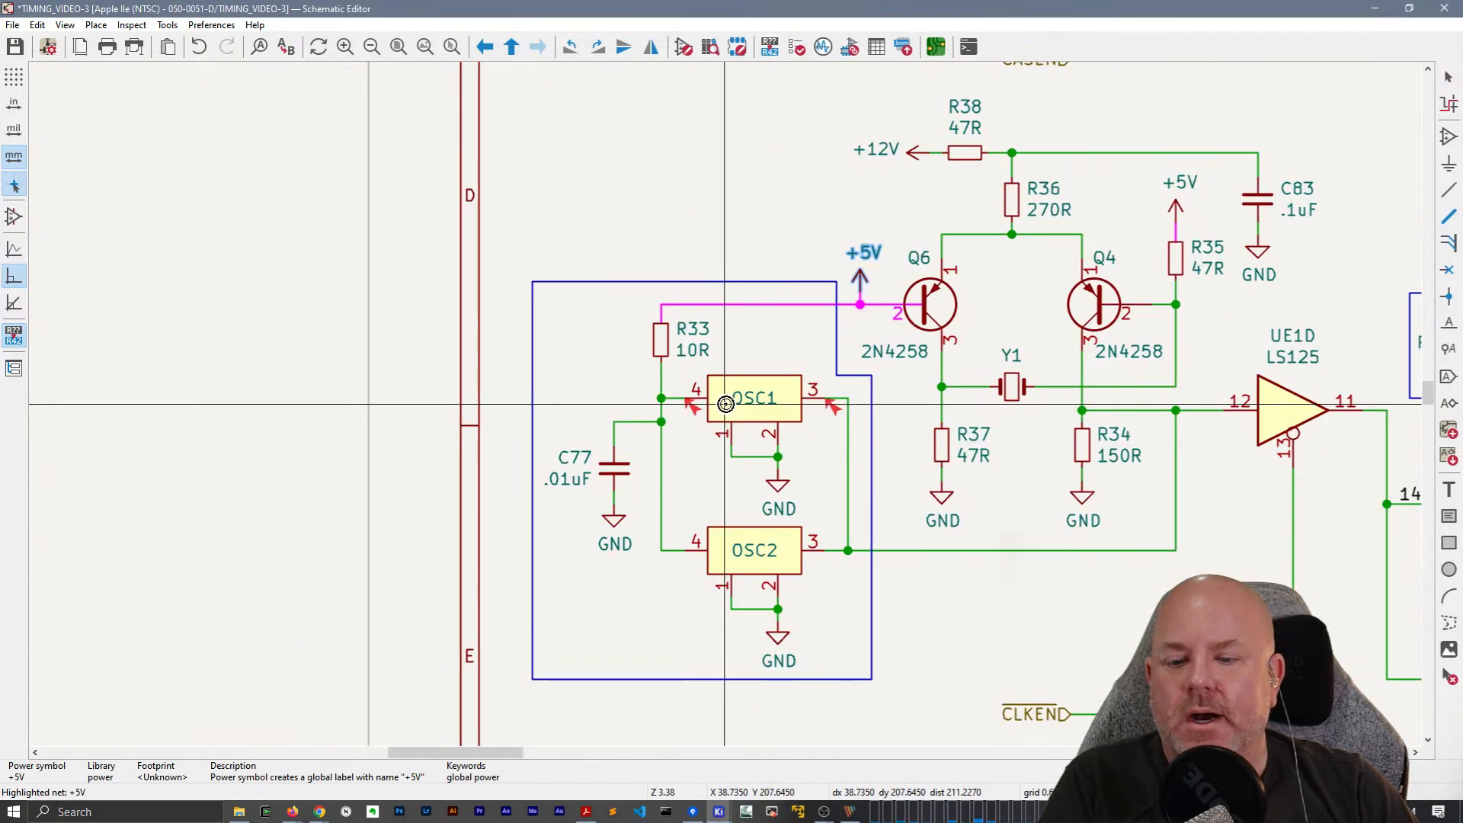
Place a PWR_FLAG on the wire feeding OSC1 pin 4 below R33 and hide its value text.
middle_drag(767, 358, 677, 360)
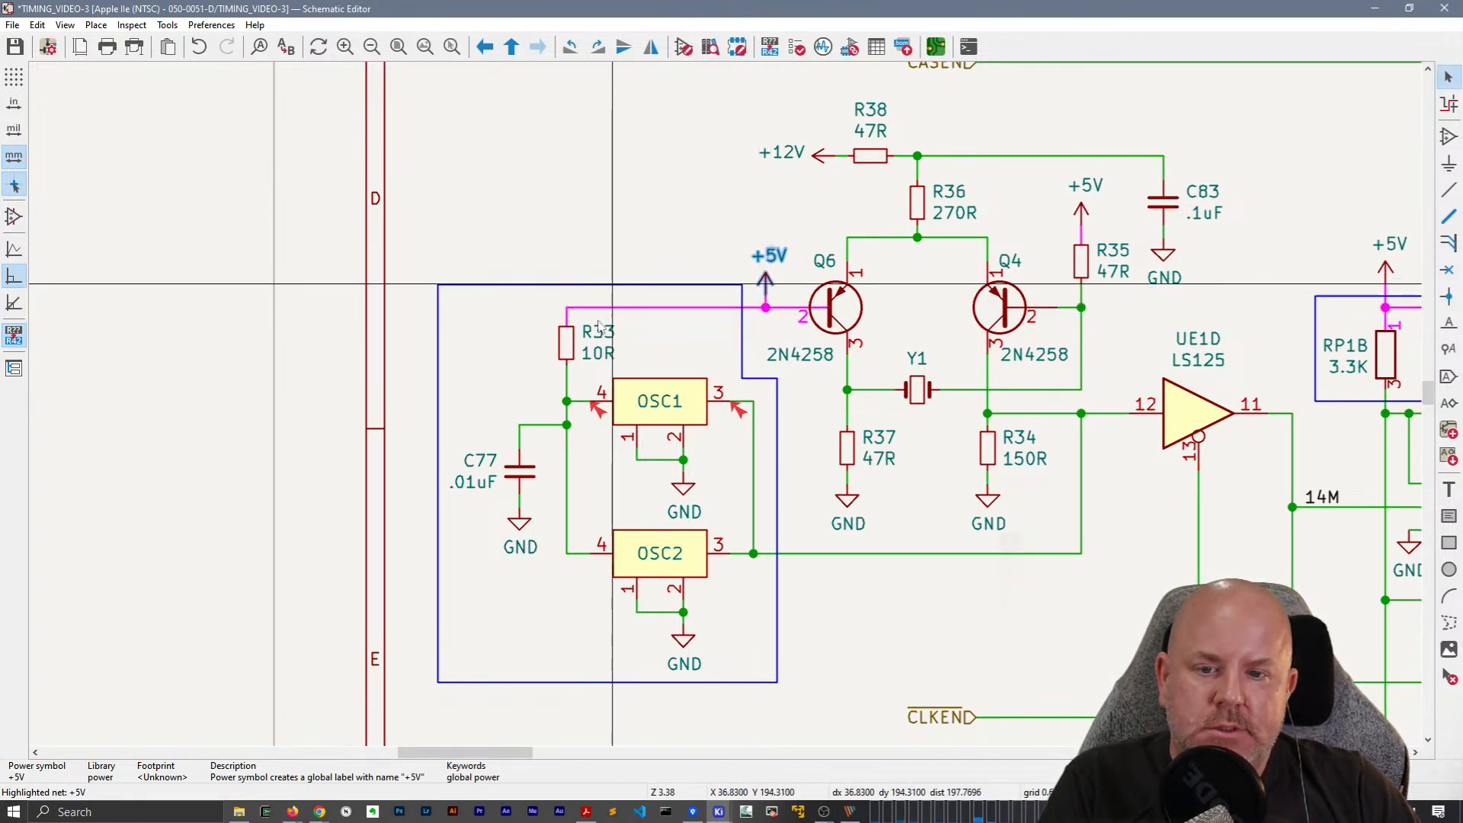
click(581, 166)
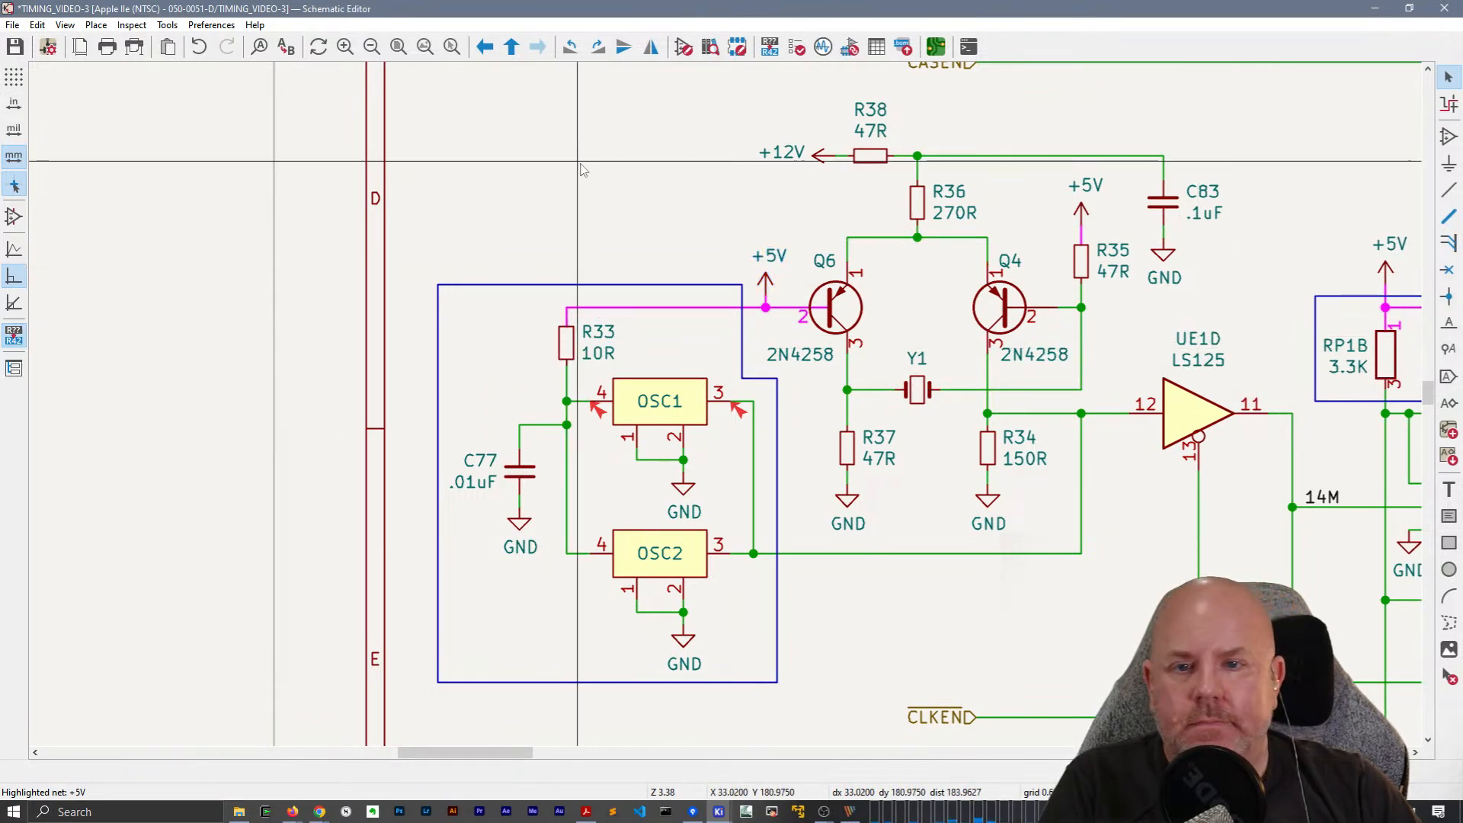
key(p)
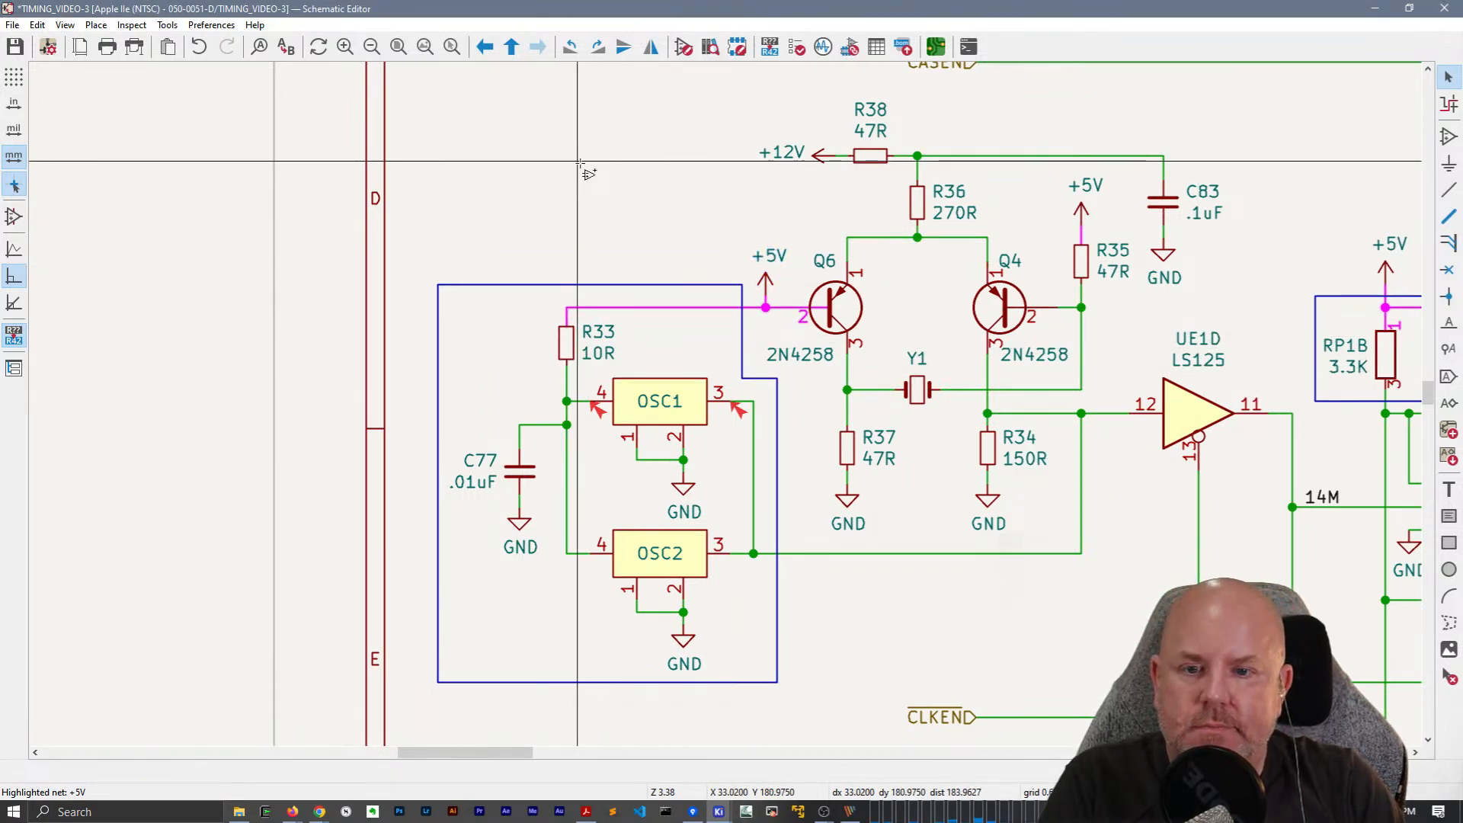
double_click(582, 167)
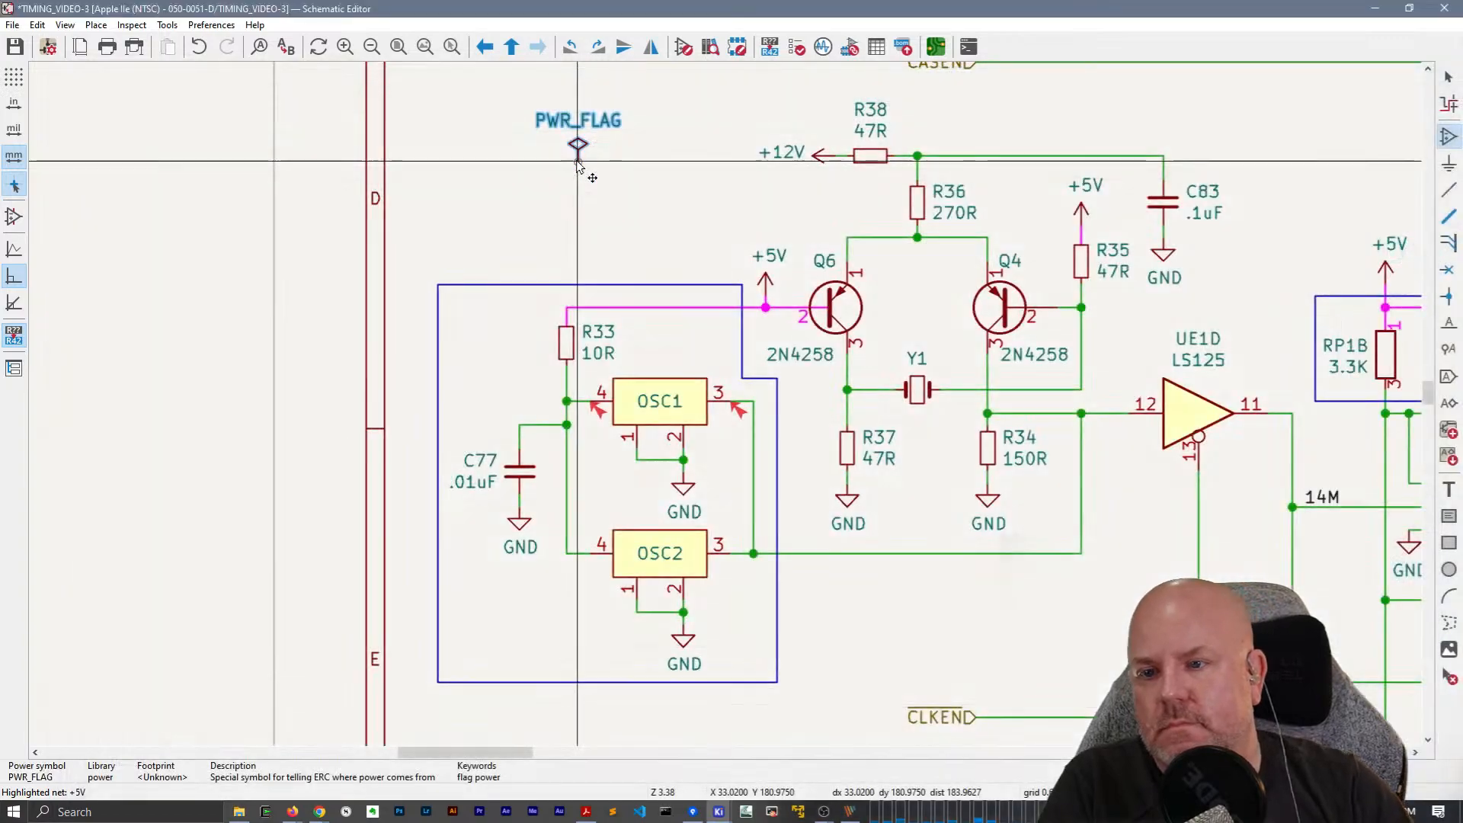
click(568, 412)
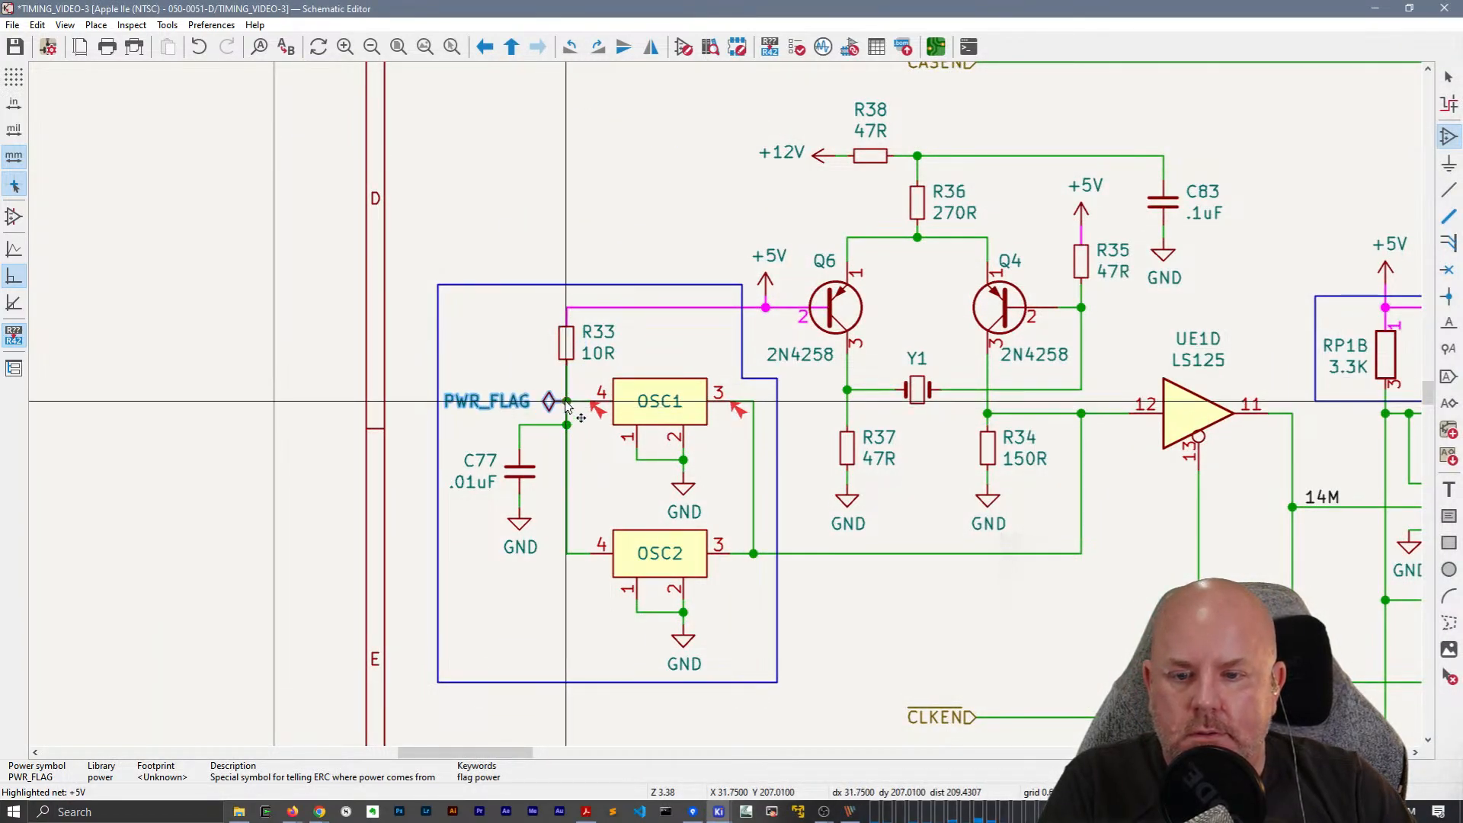
double_click(501, 402)
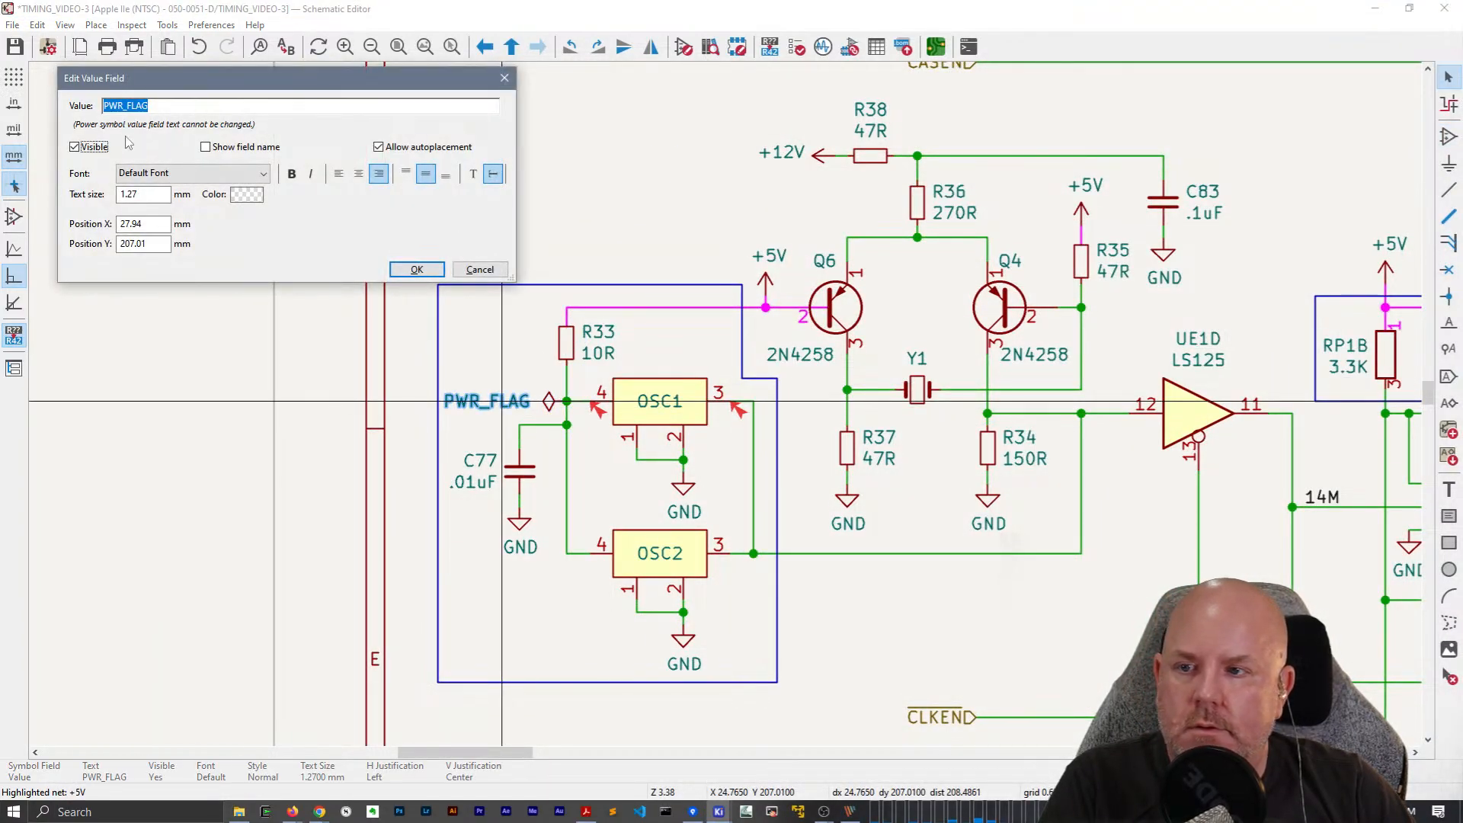
click(415, 272)
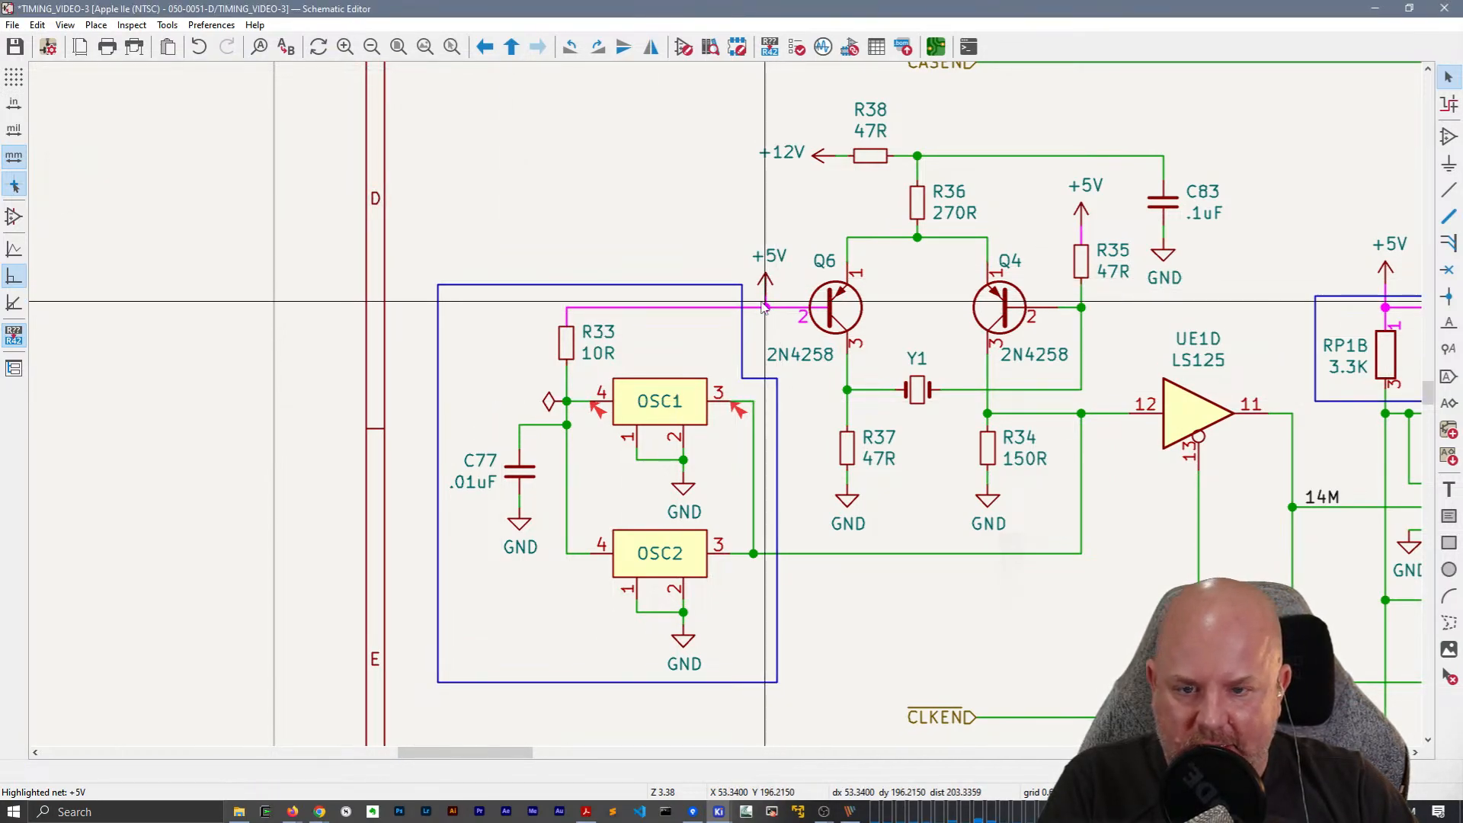
Check the supply path from R33 to OSC1 and look up the rule violation marked at OSC1 pin 3.
click(566, 341)
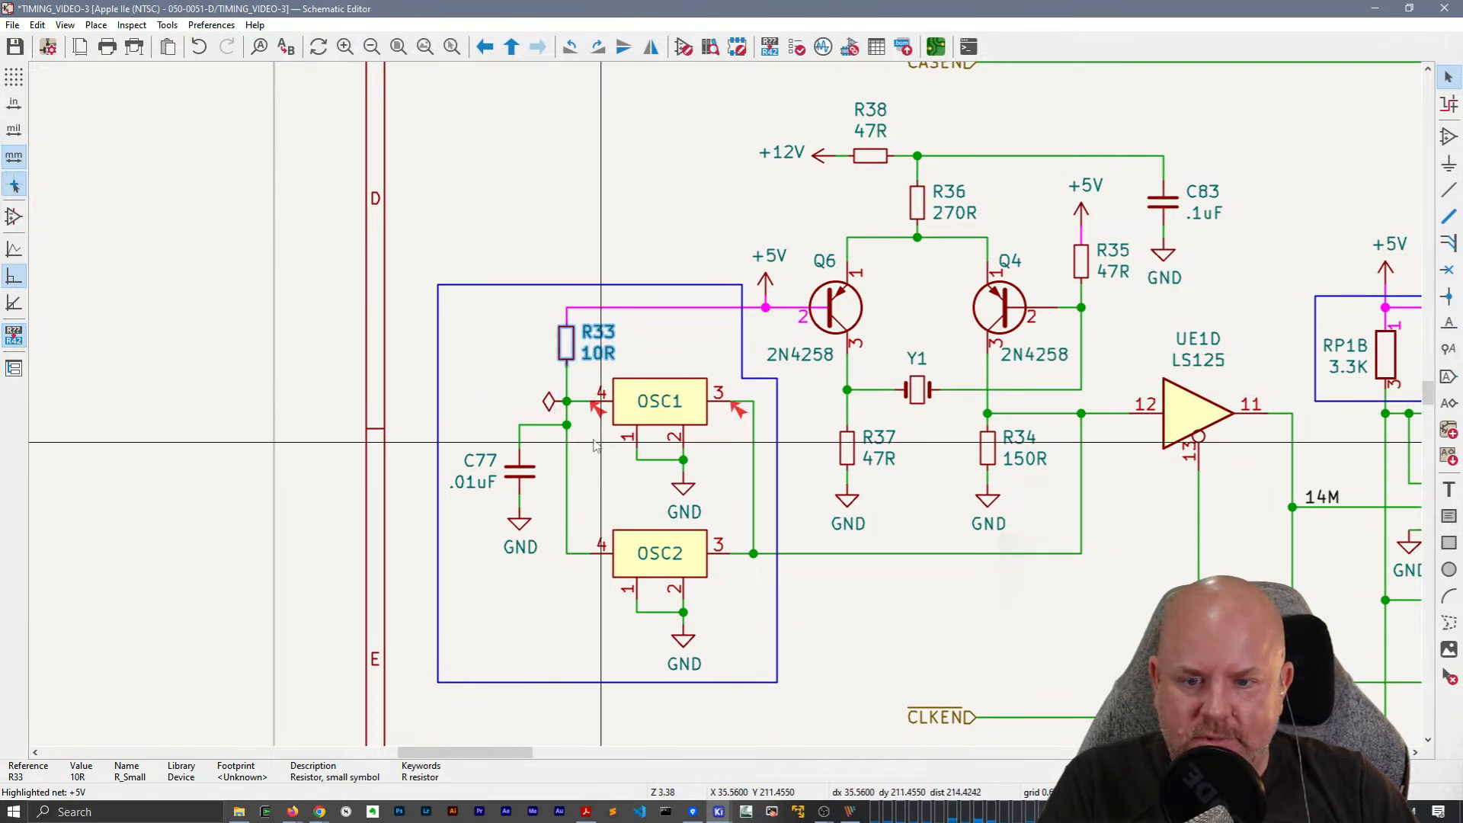
click(591, 401)
click(680, 412)
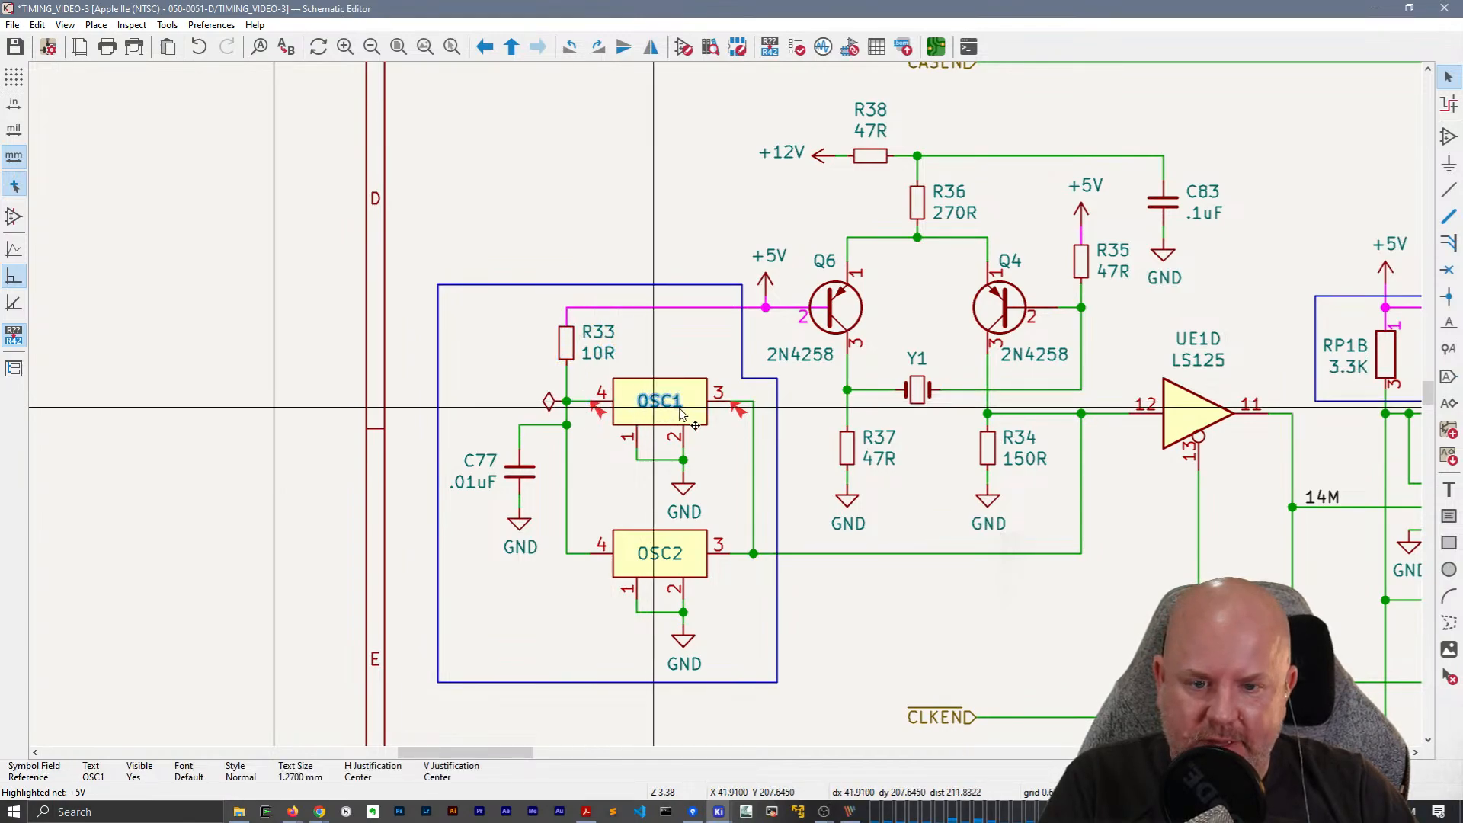
double_click(738, 411)
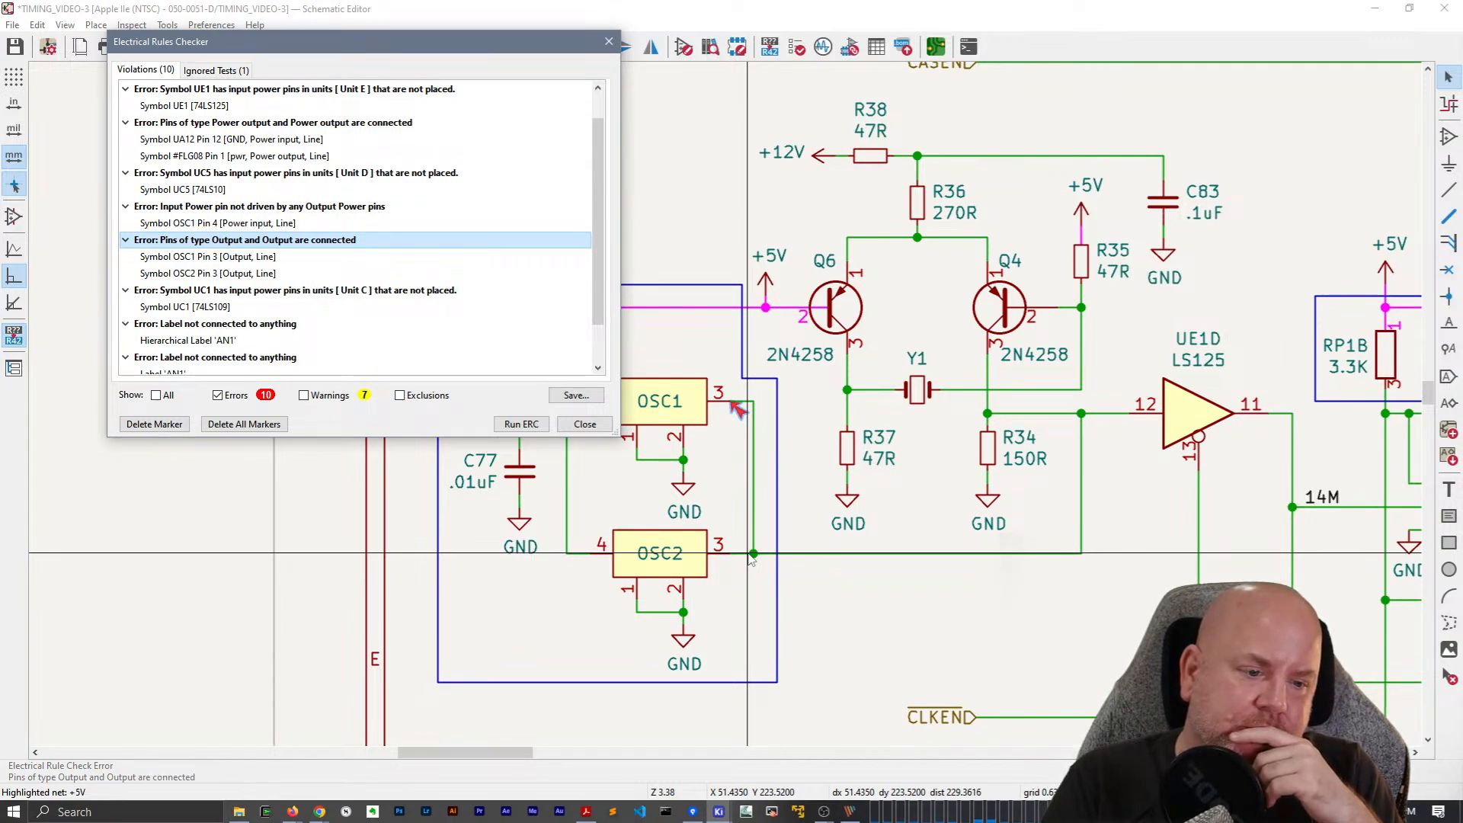
click(1021, 625)
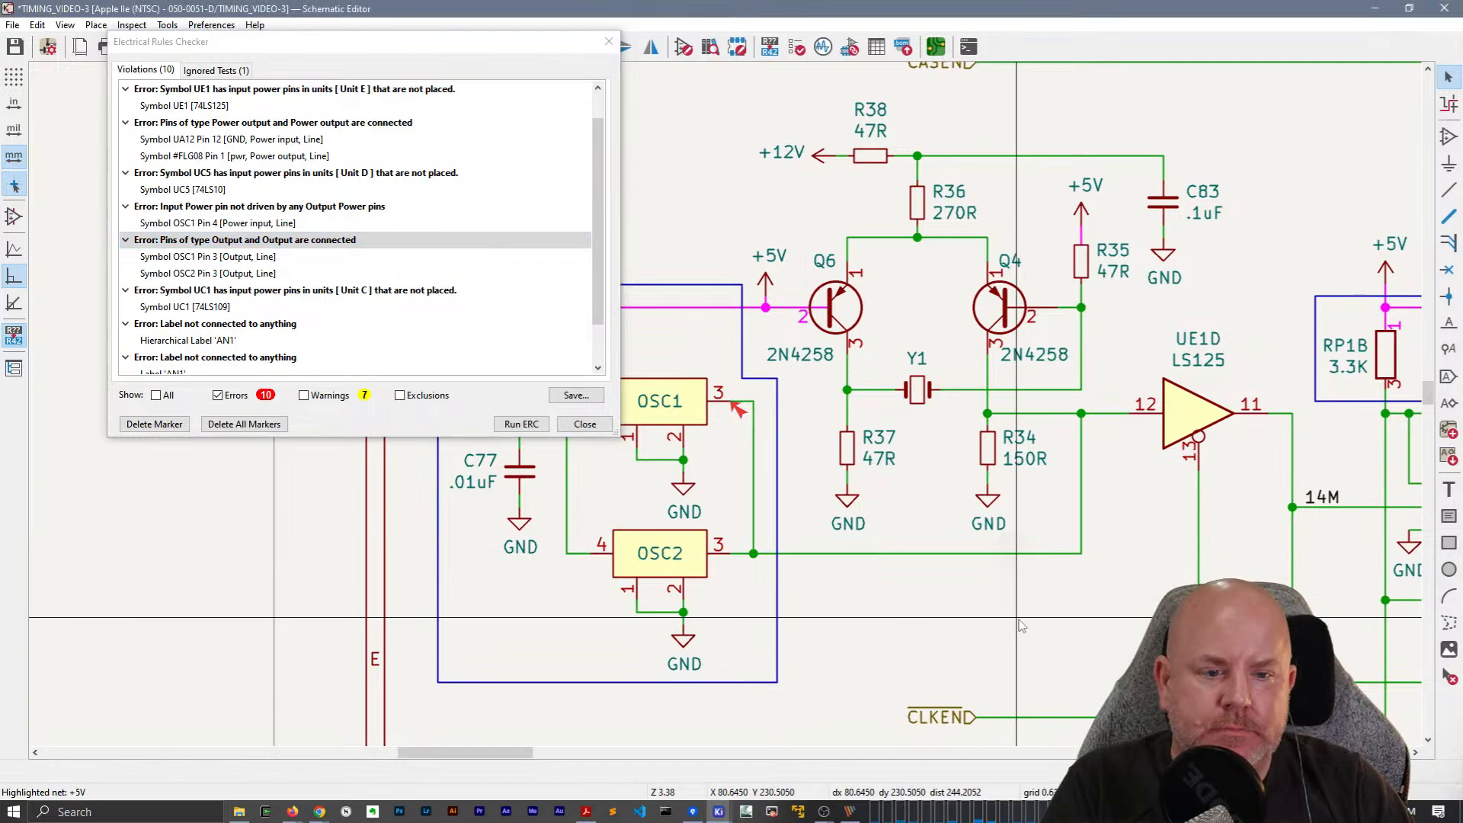
Change pin 3 in the schematic copy of the OSC1 symbol to the Passive electrical type and save it.
double_click(688, 409)
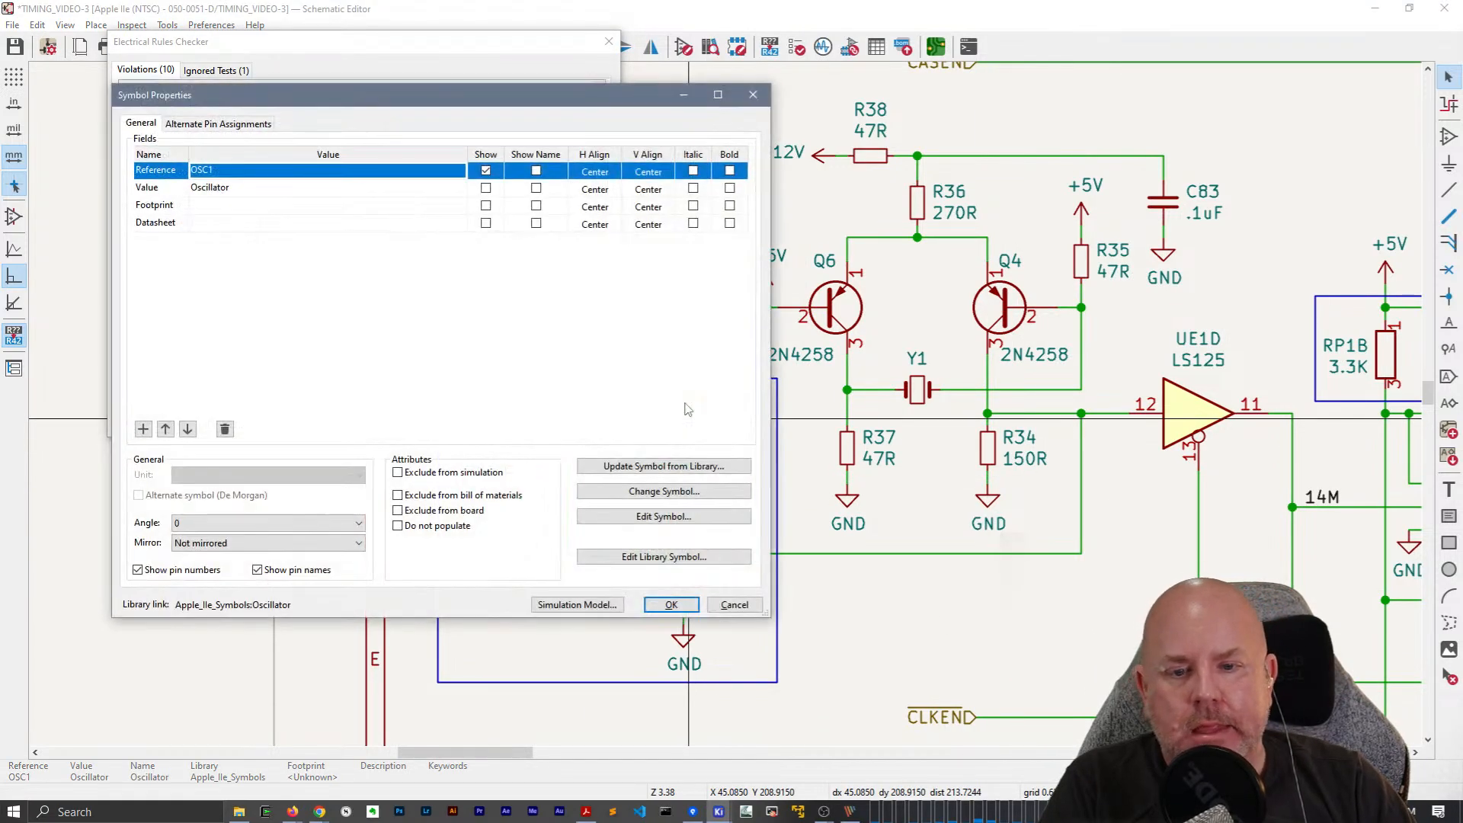
drag(511, 99, 757, 98)
click(874, 512)
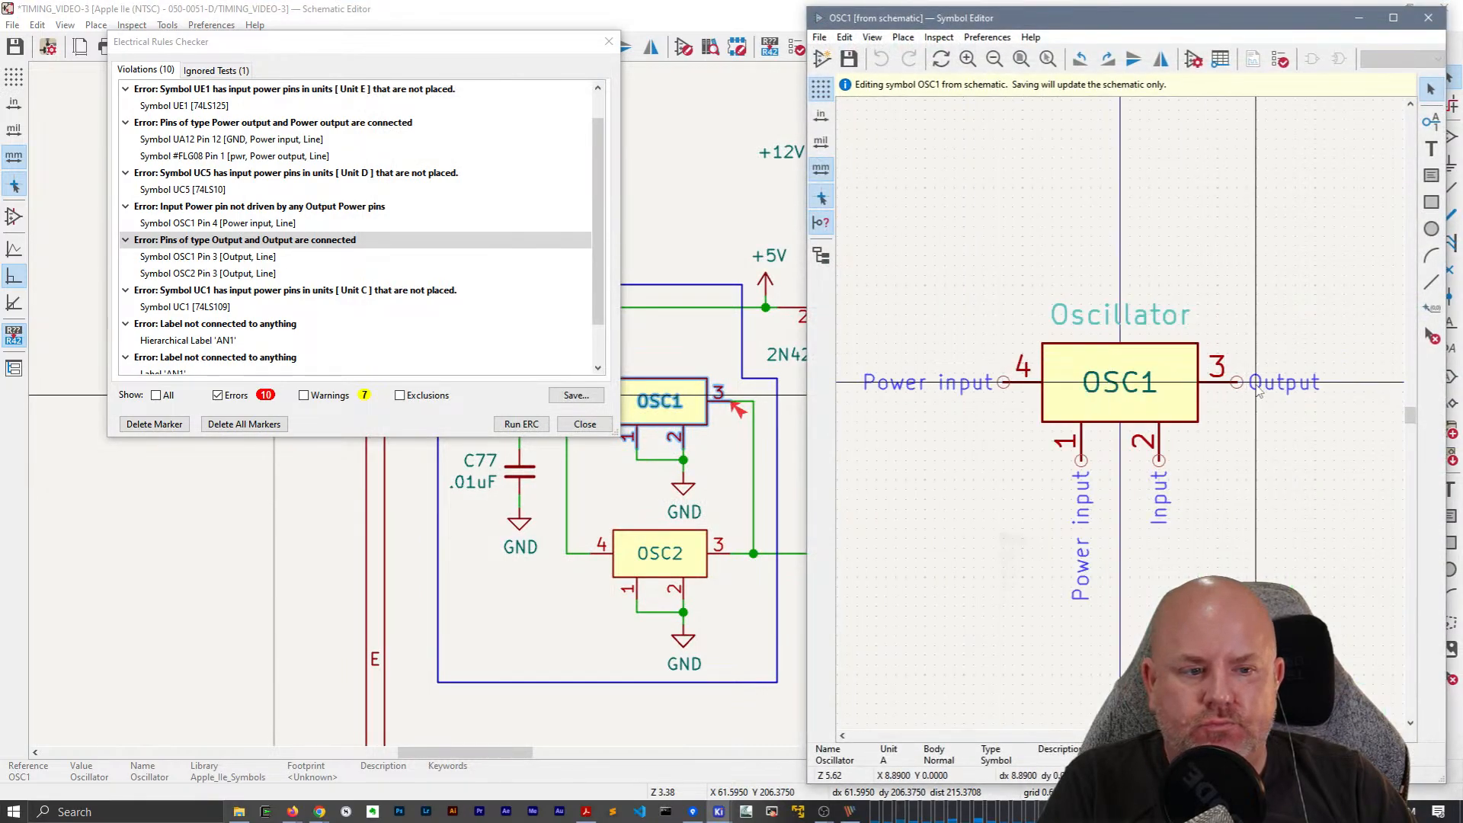
click(1229, 387)
double_click(1228, 389)
click(1059, 327)
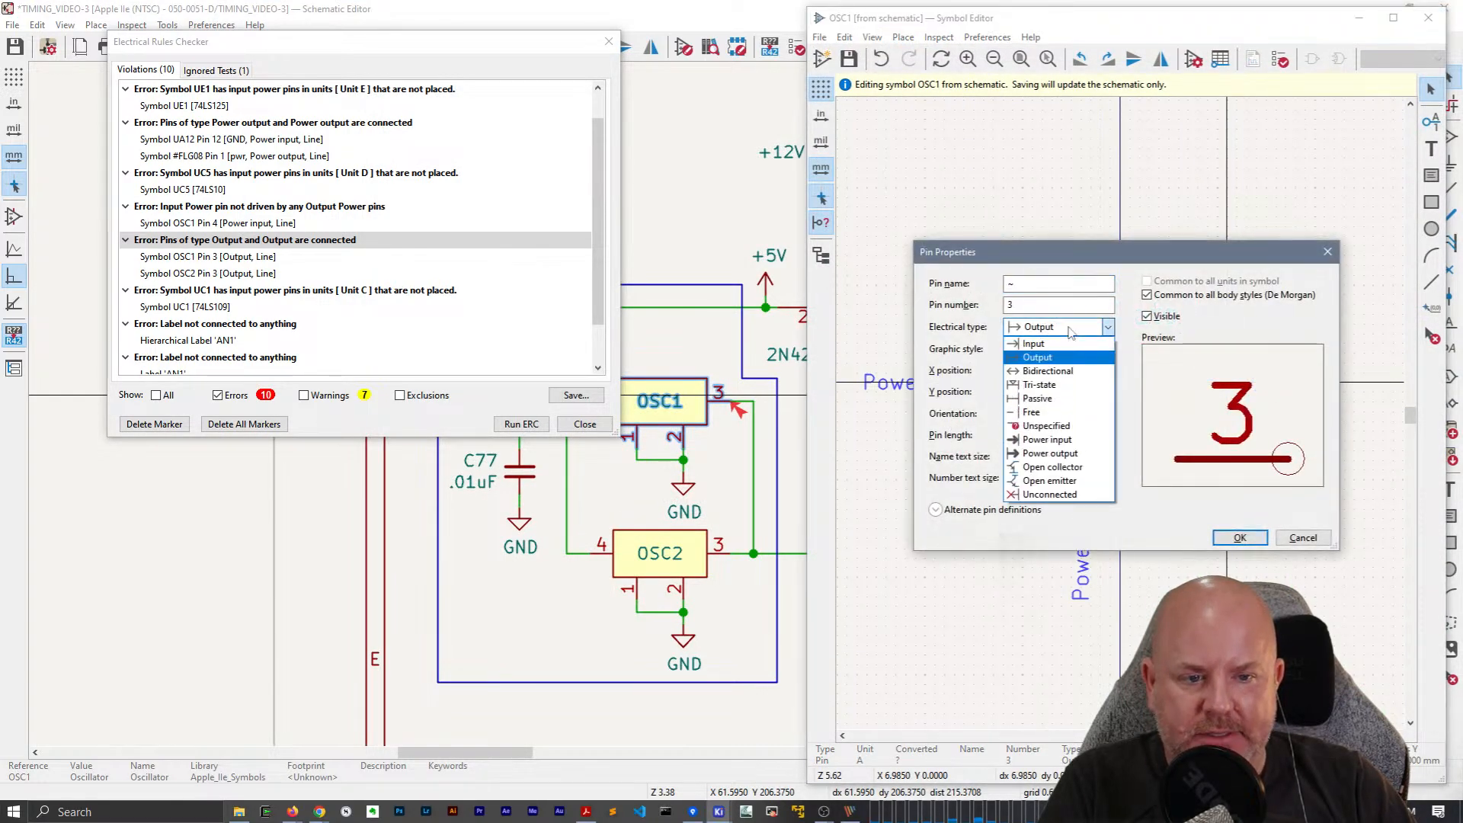
click(1041, 398)
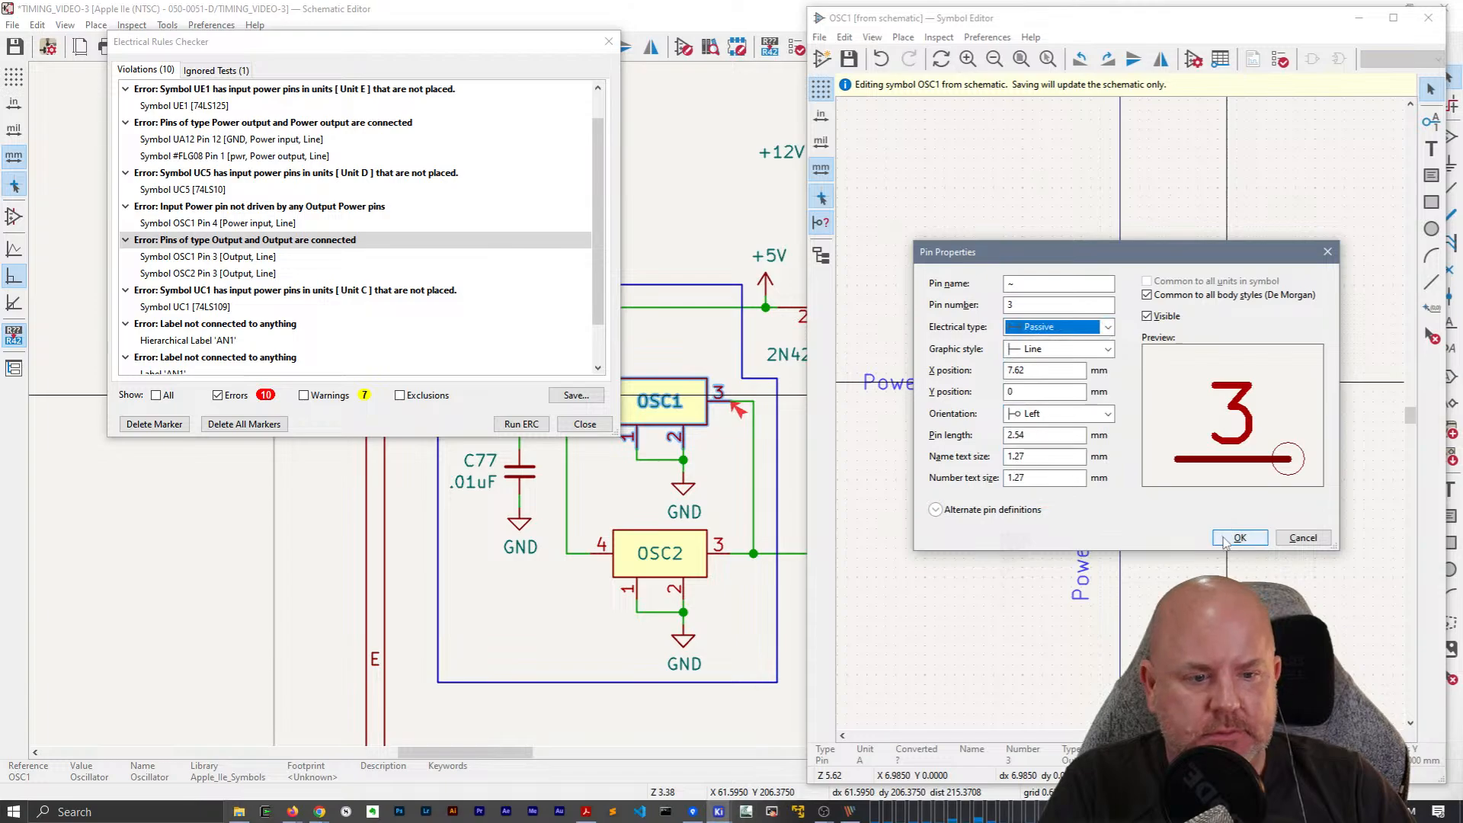
click(1227, 538)
click(1429, 17)
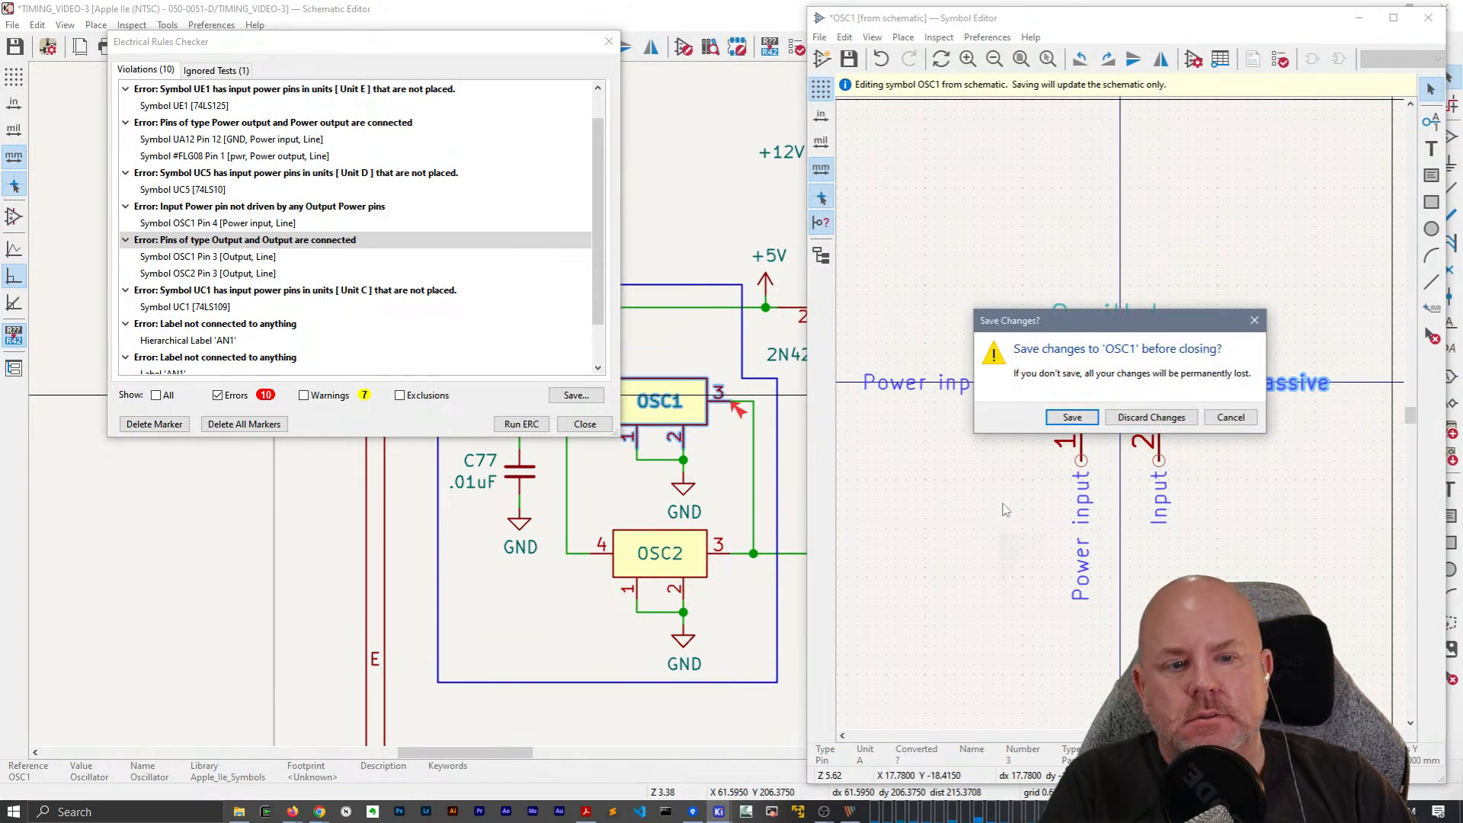
click(1070, 417)
Update all symbols matching the library identifier Apple_IIe_Symbols:Oscillator from the library, starting from OSC2.
right_click(678, 542)
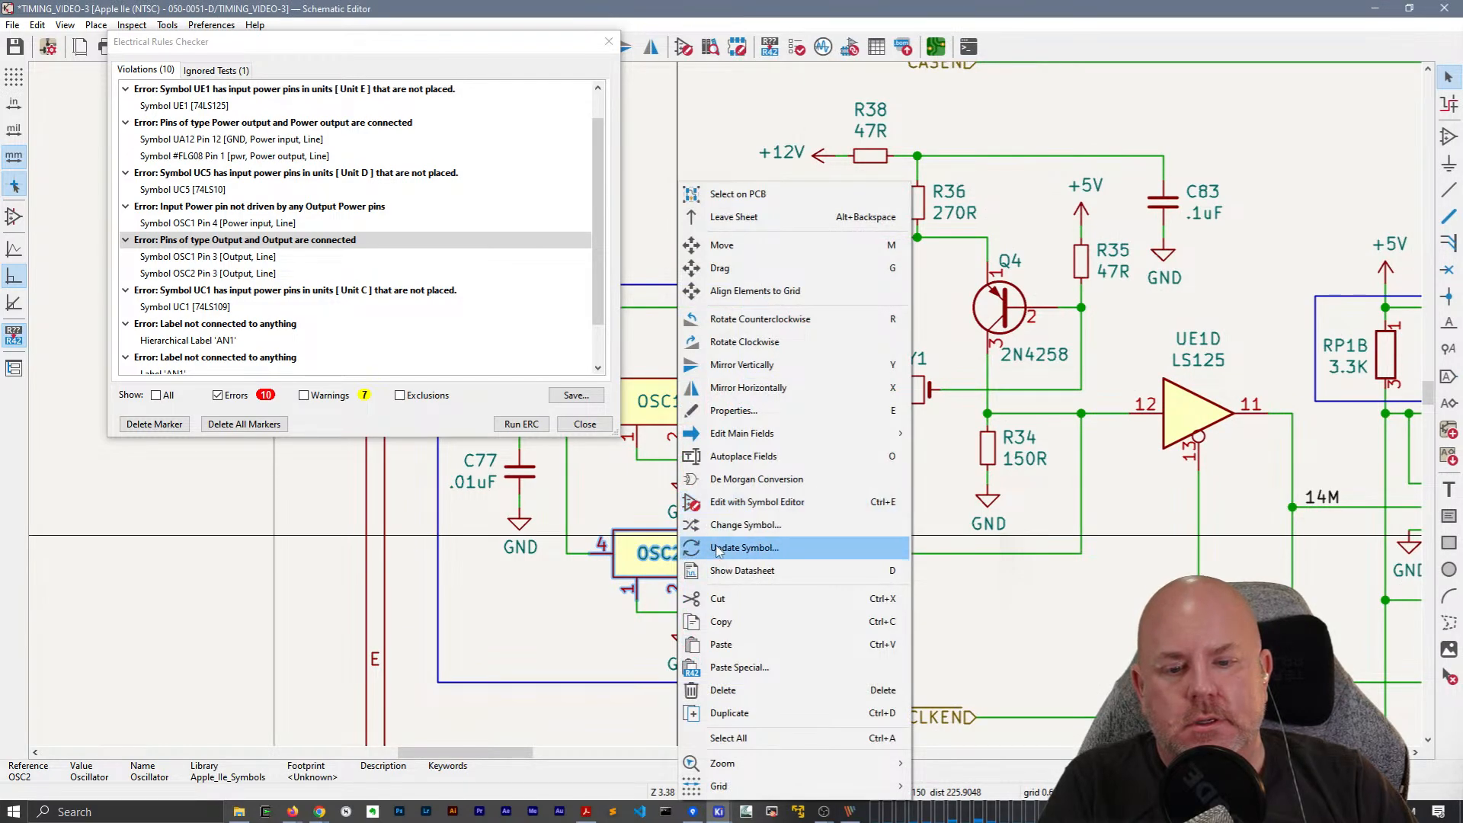
click(717, 548)
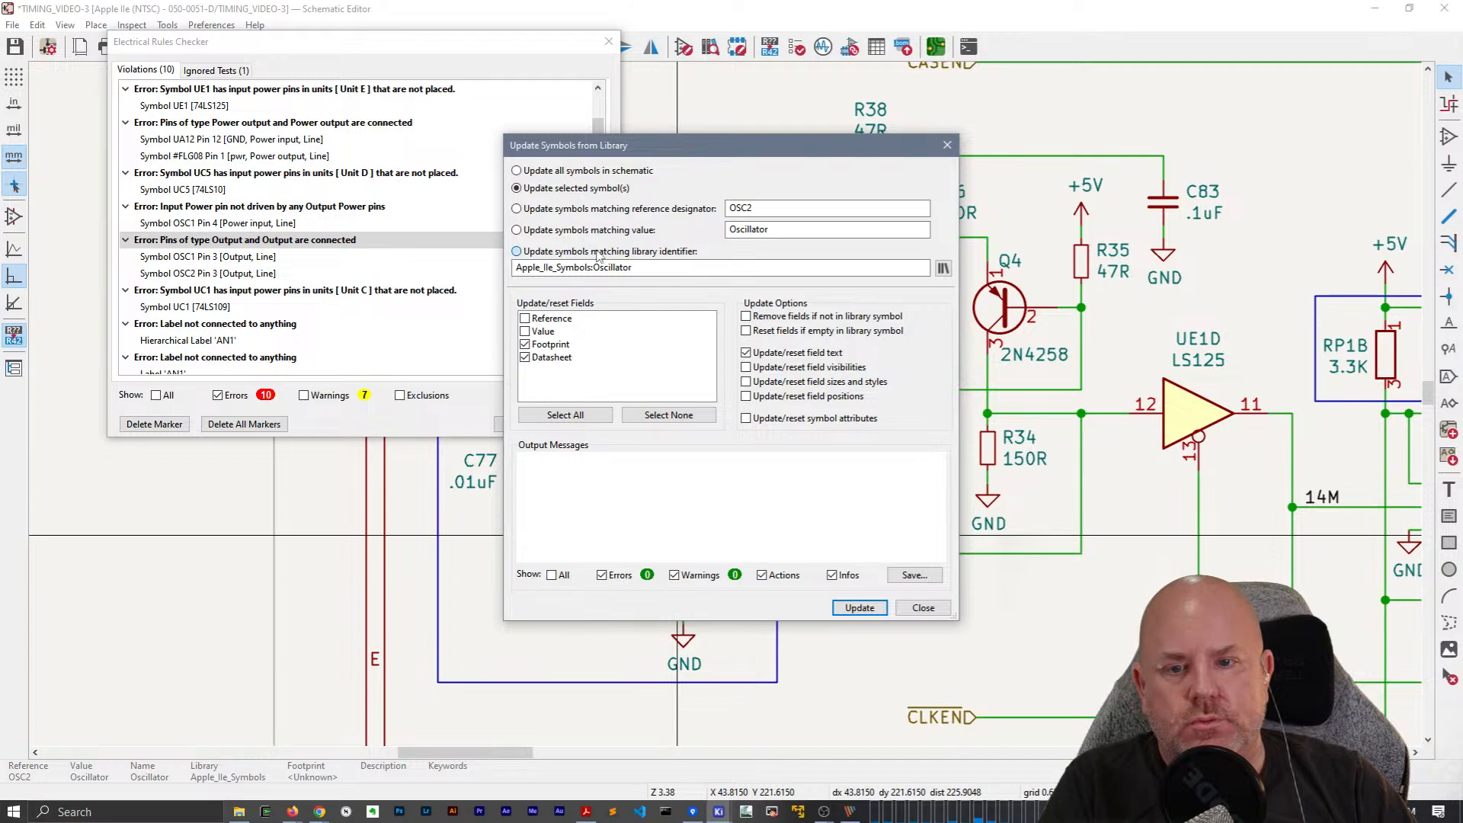
click(598, 256)
click(860, 608)
click(923, 607)
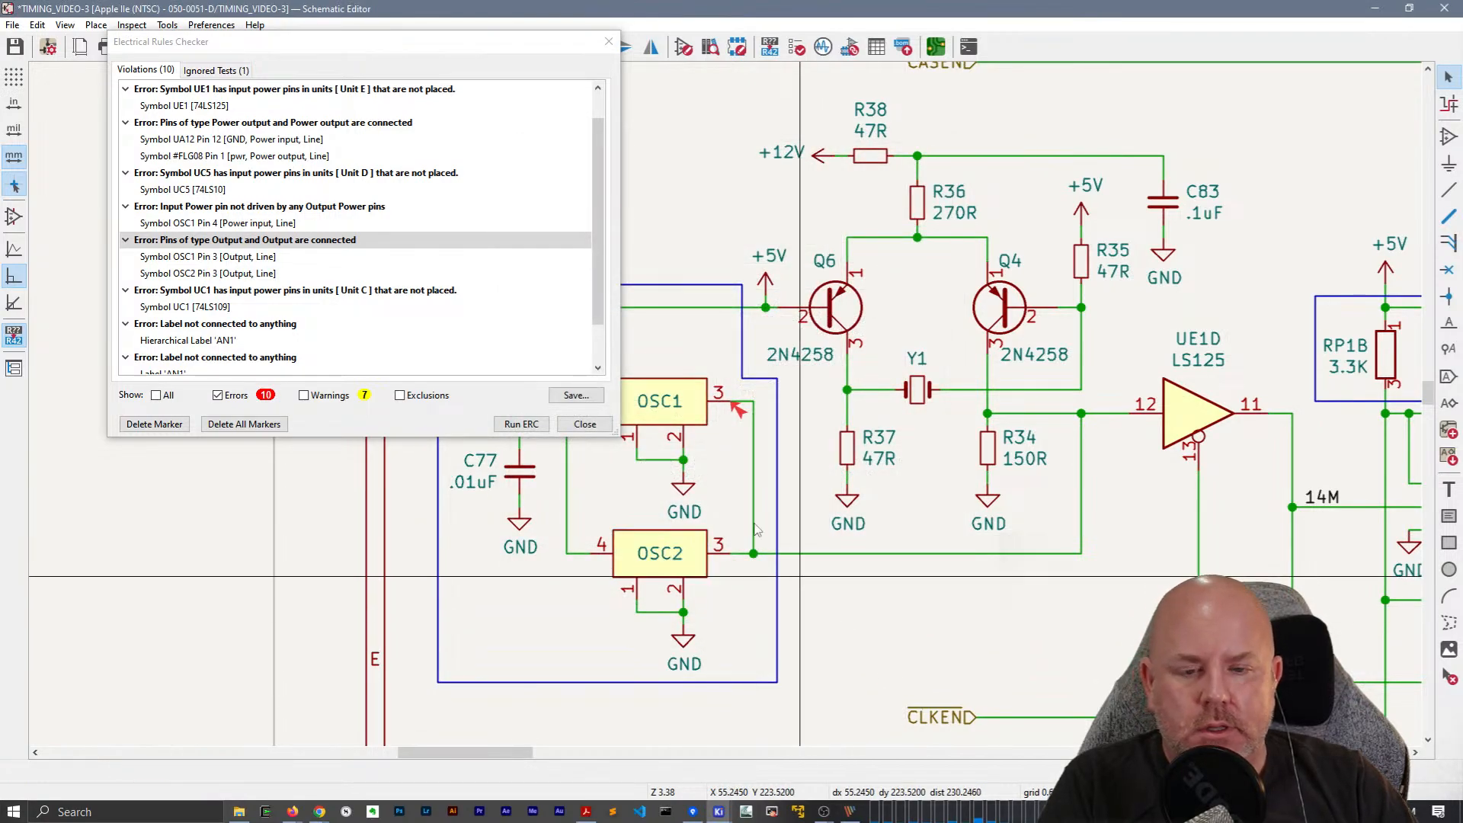
Rerun the electrical rules check and locate the violation at OSC1 pin 3 in the results.
middle_drag(776, 505, 799, 502)
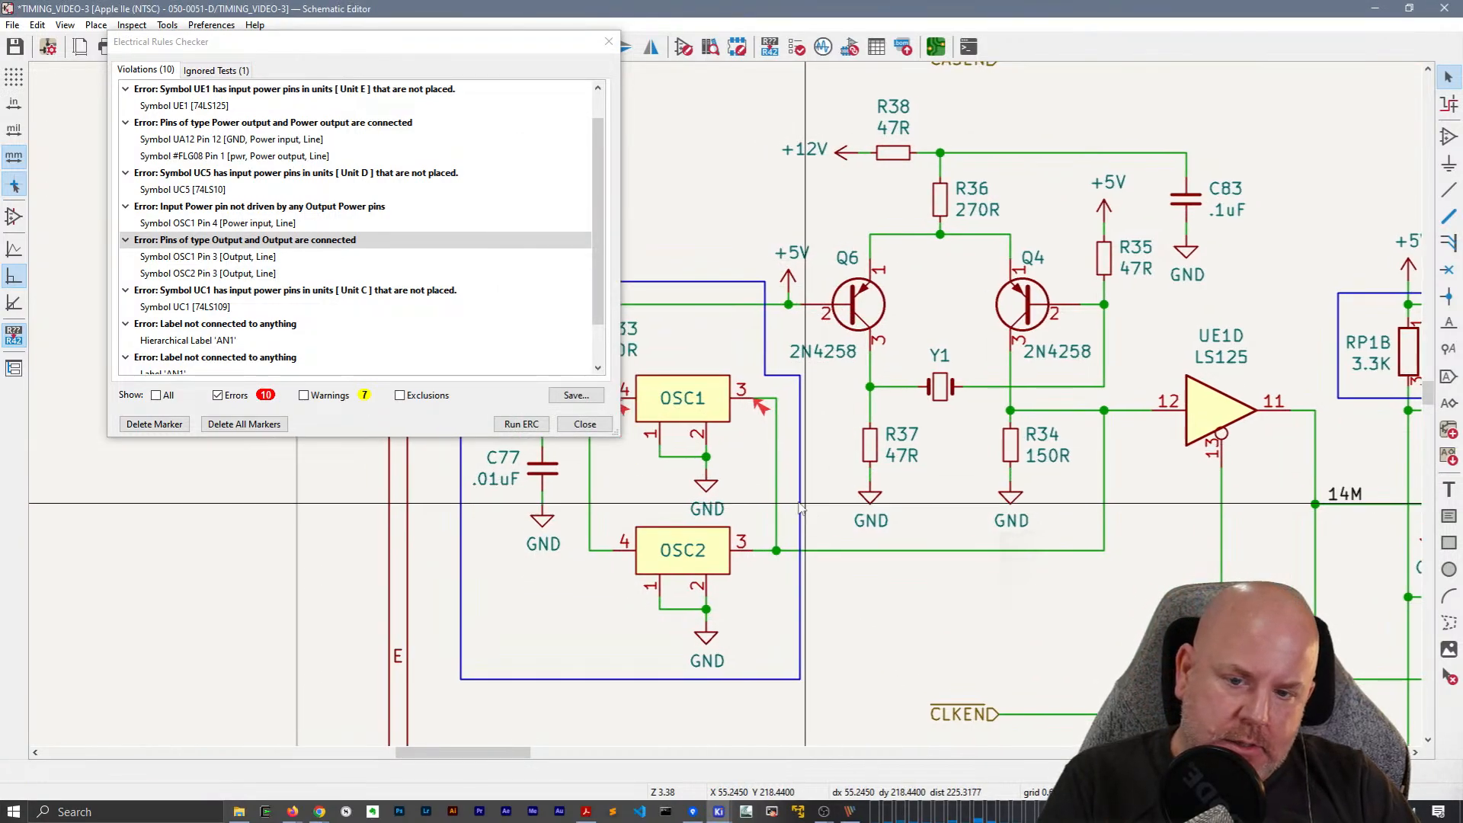
click(528, 427)
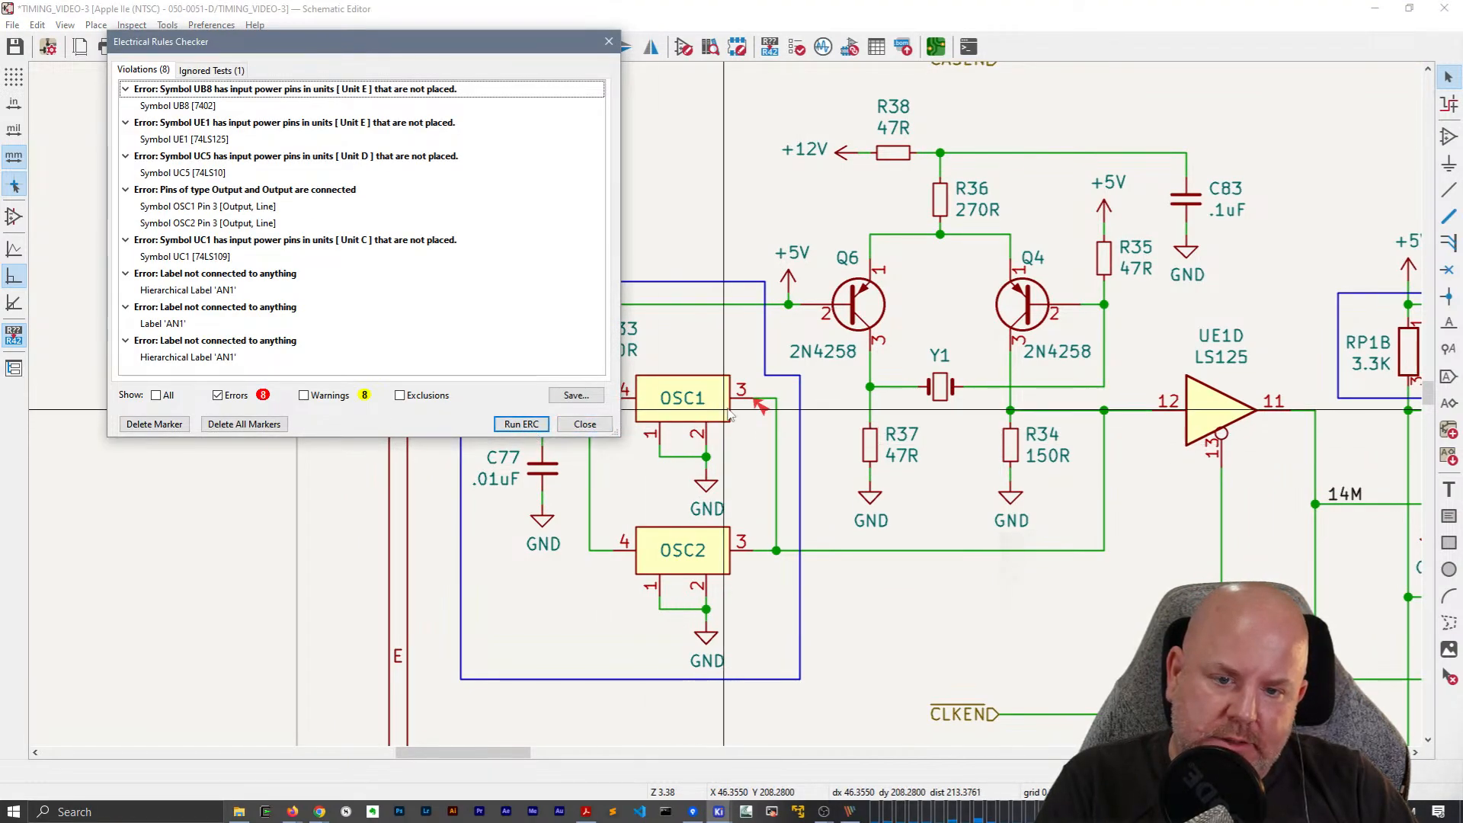
click(762, 408)
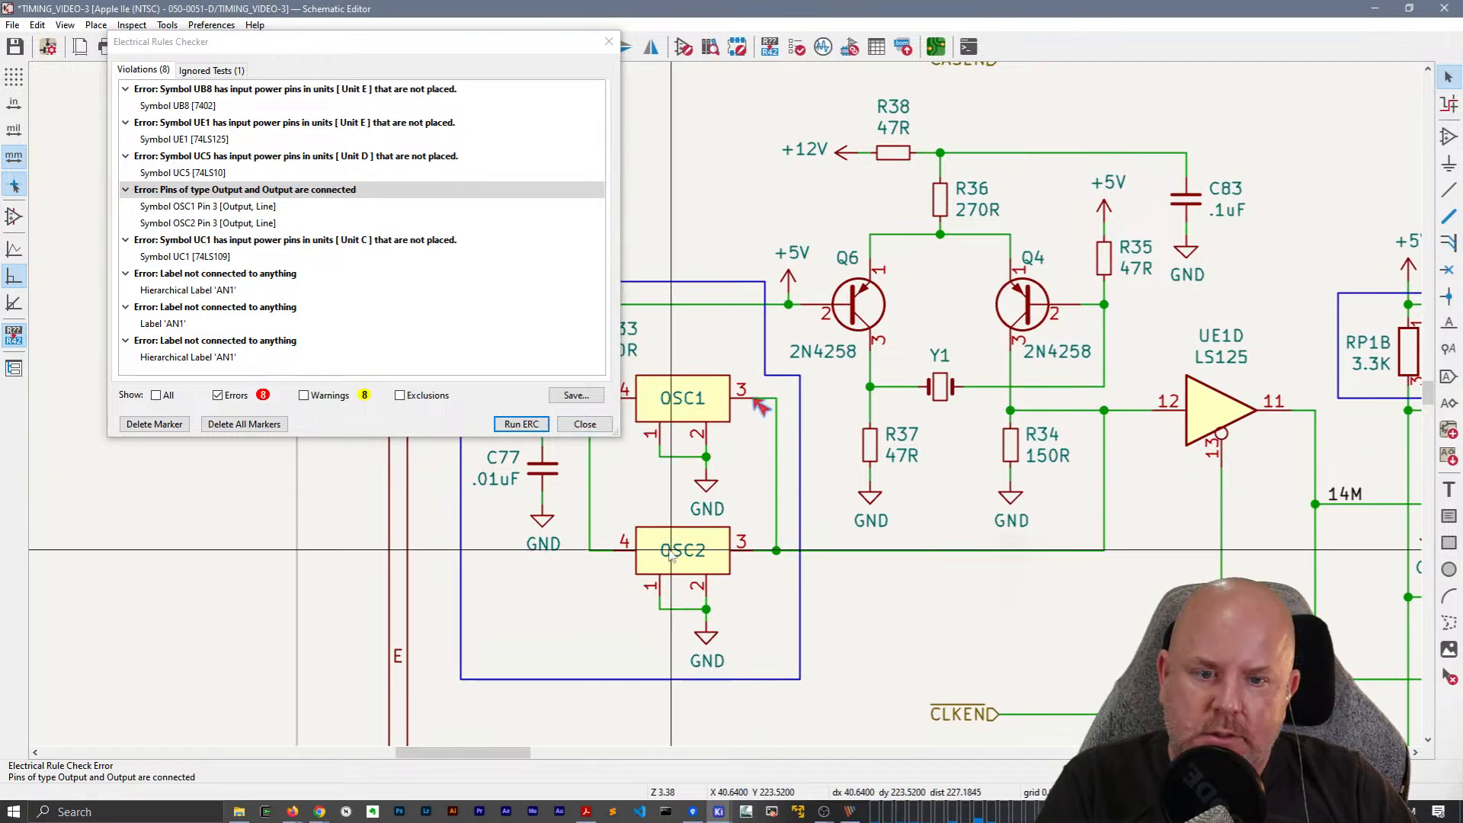
Change pin 3 of the Oscillator library symbol to the Passive electrical type and close the symbol editor keeping the change.
double_click(720, 416)
click(928, 559)
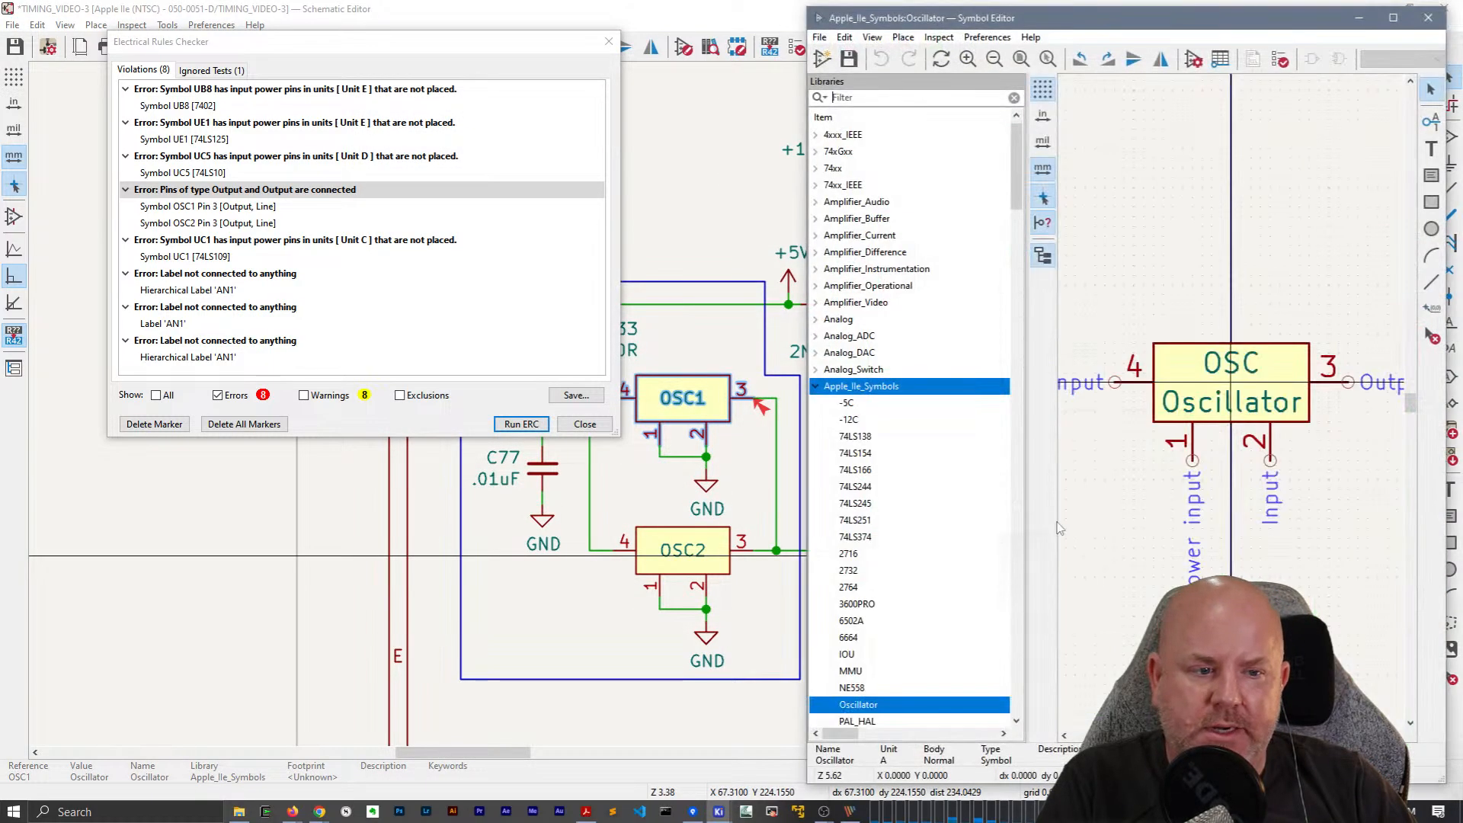
double_click(1330, 382)
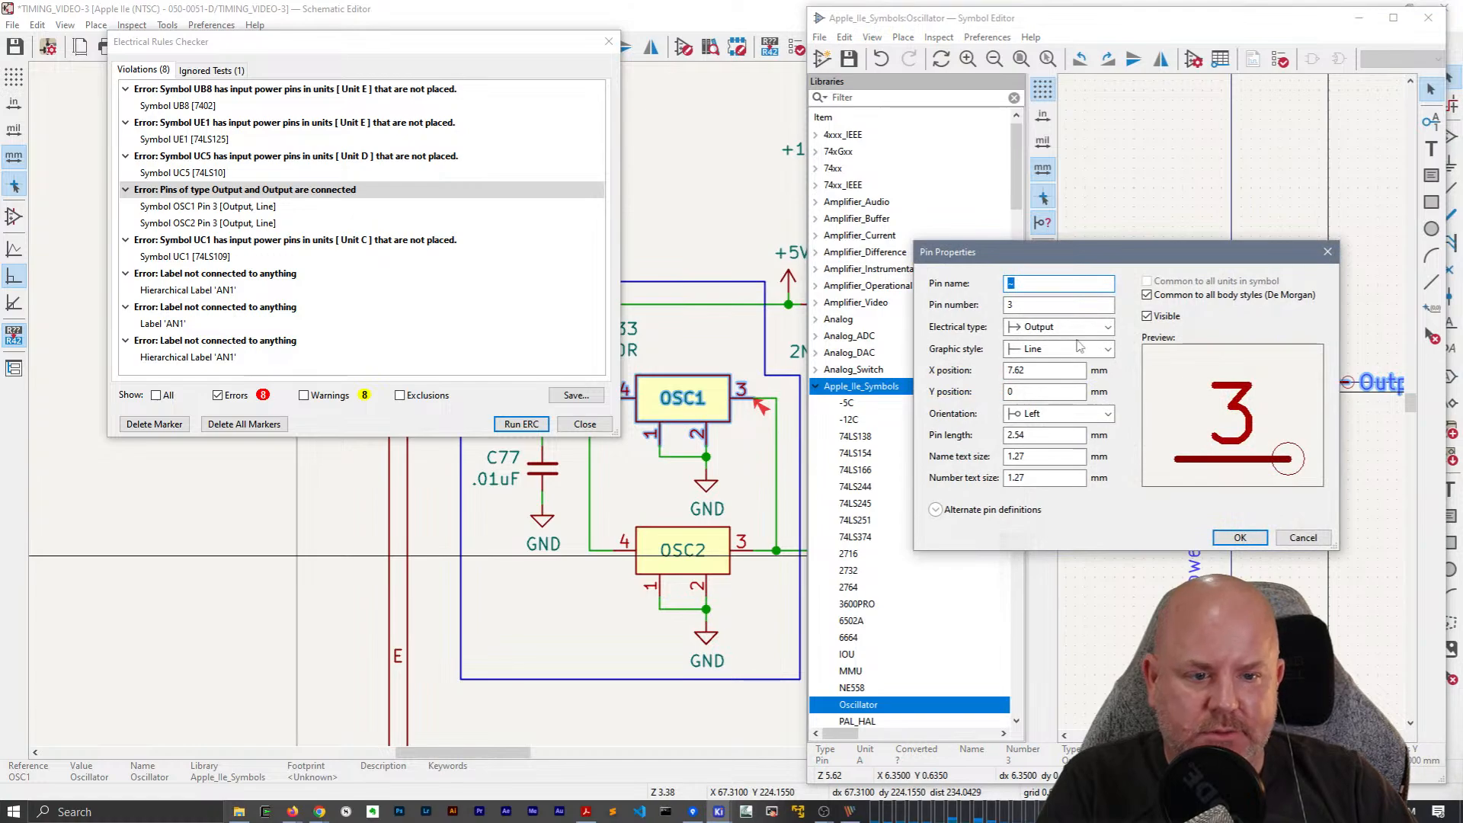
click(1075, 334)
click(1078, 390)
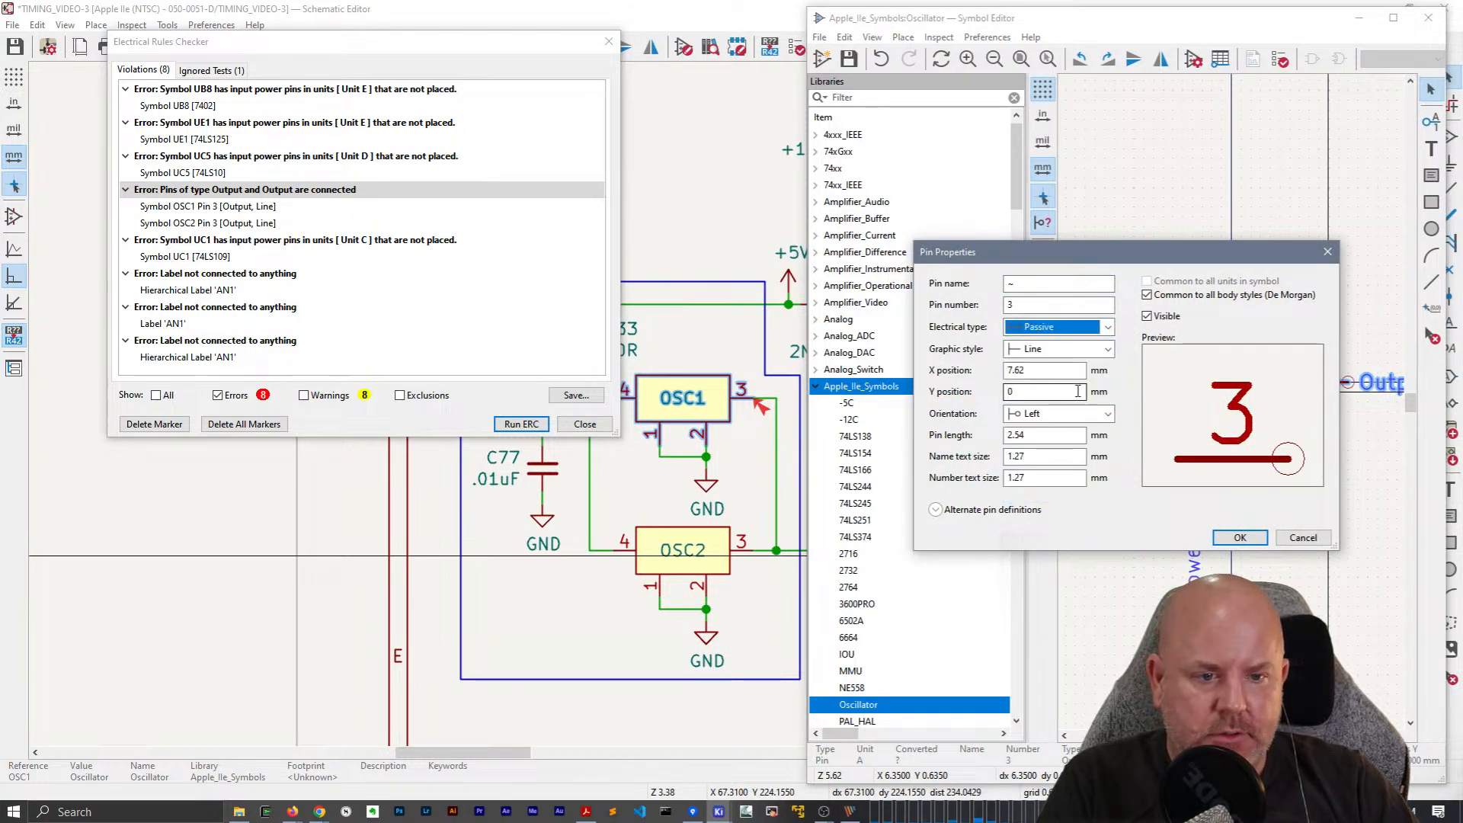
click(1240, 537)
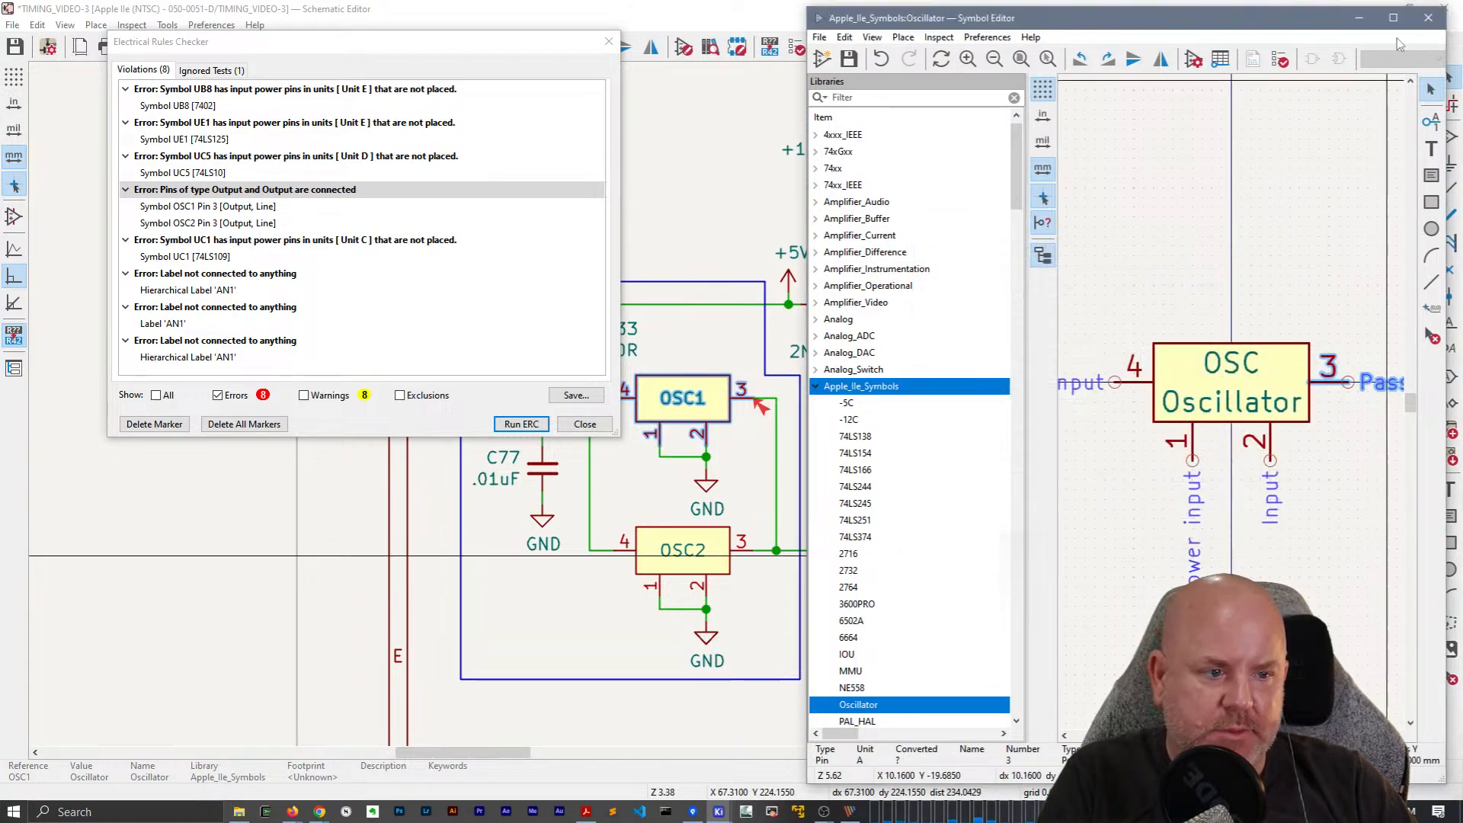
click(1427, 22)
Update all symbols matching Apple_IIe_Symbols:Oscillator from the library and rerun the electrical rules check.
right_click(712, 398)
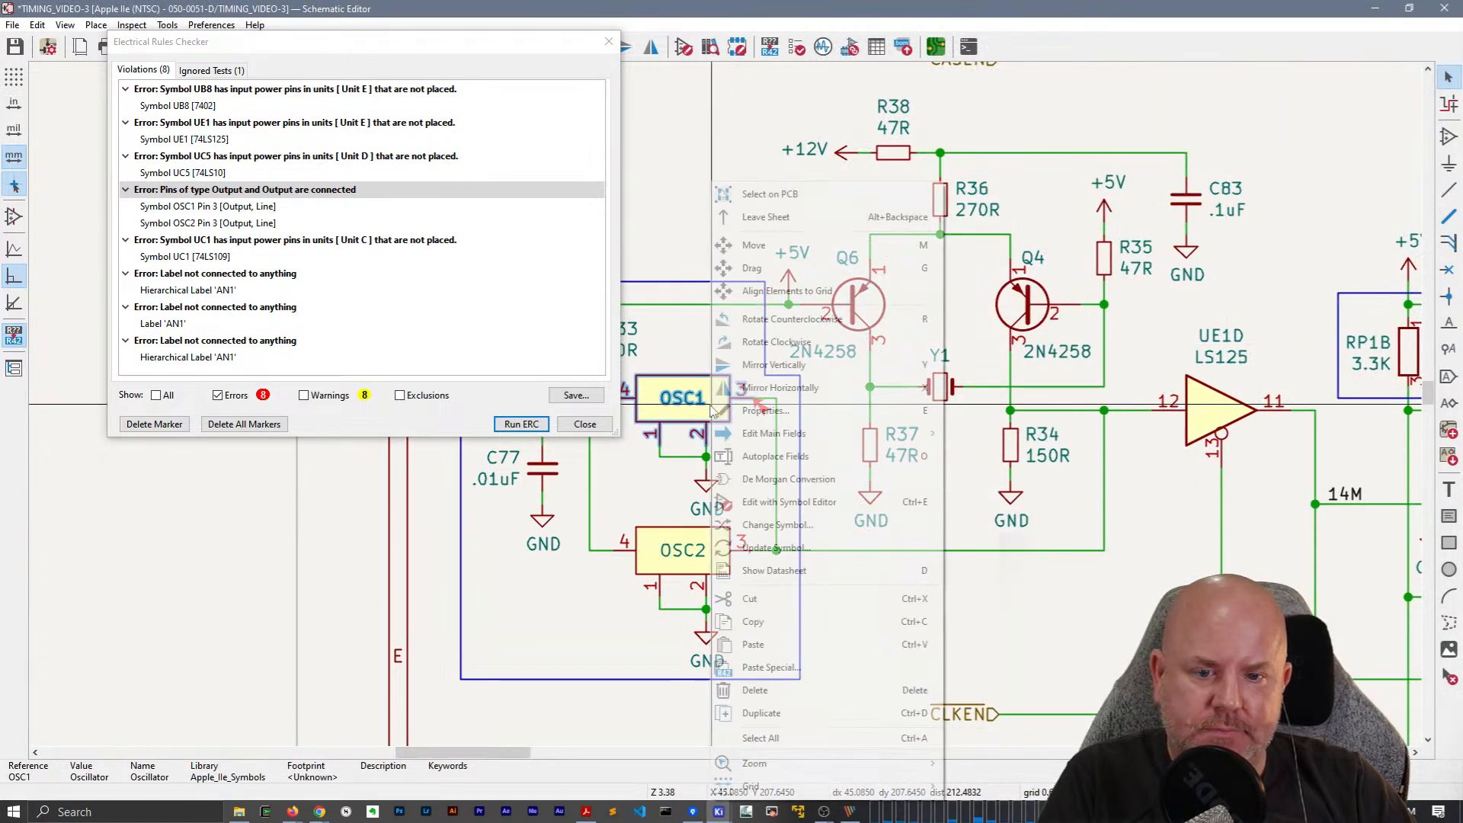
click(766, 548)
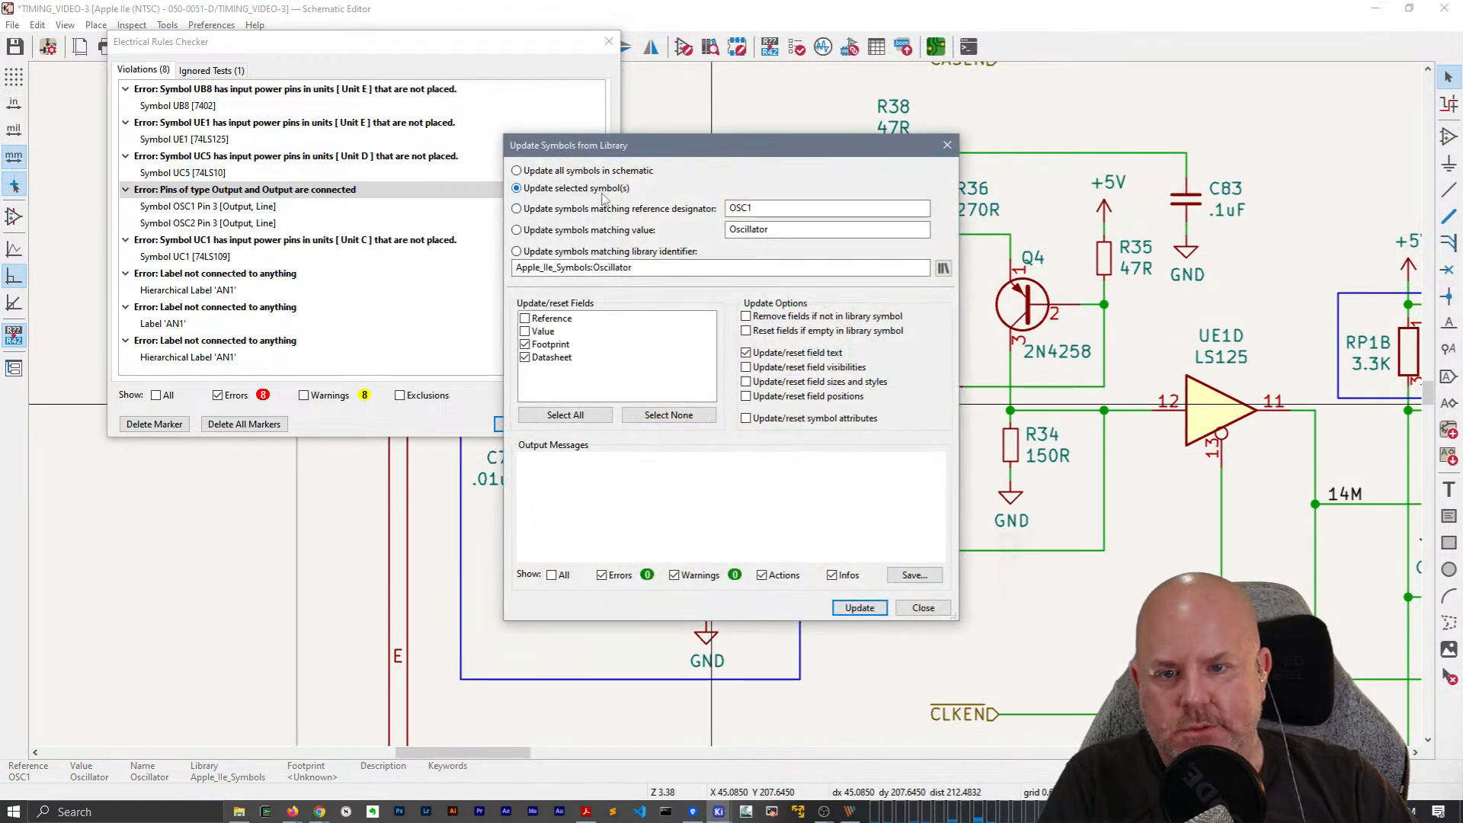
click(602, 256)
click(860, 607)
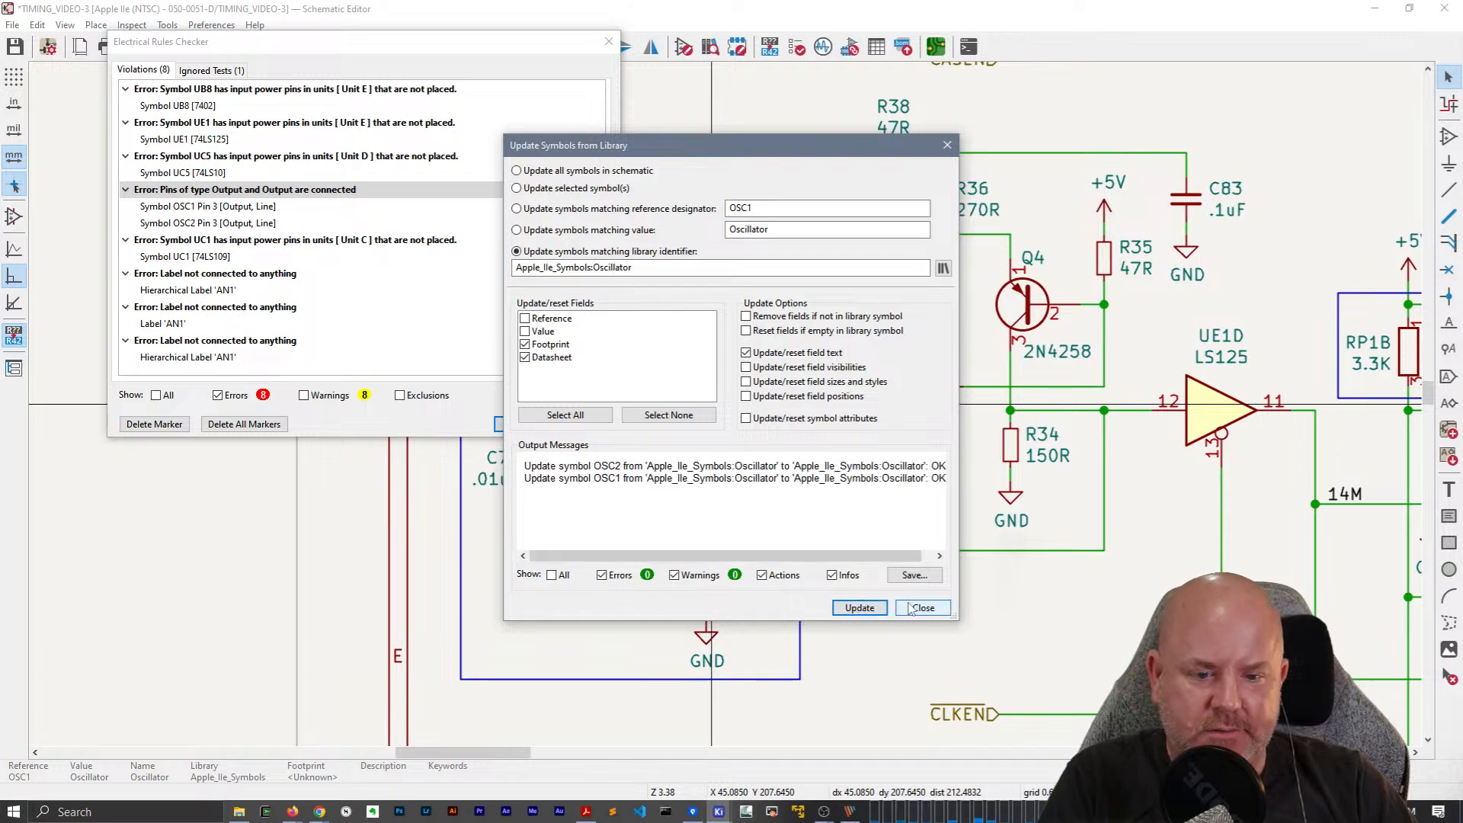
click(920, 607)
click(519, 425)
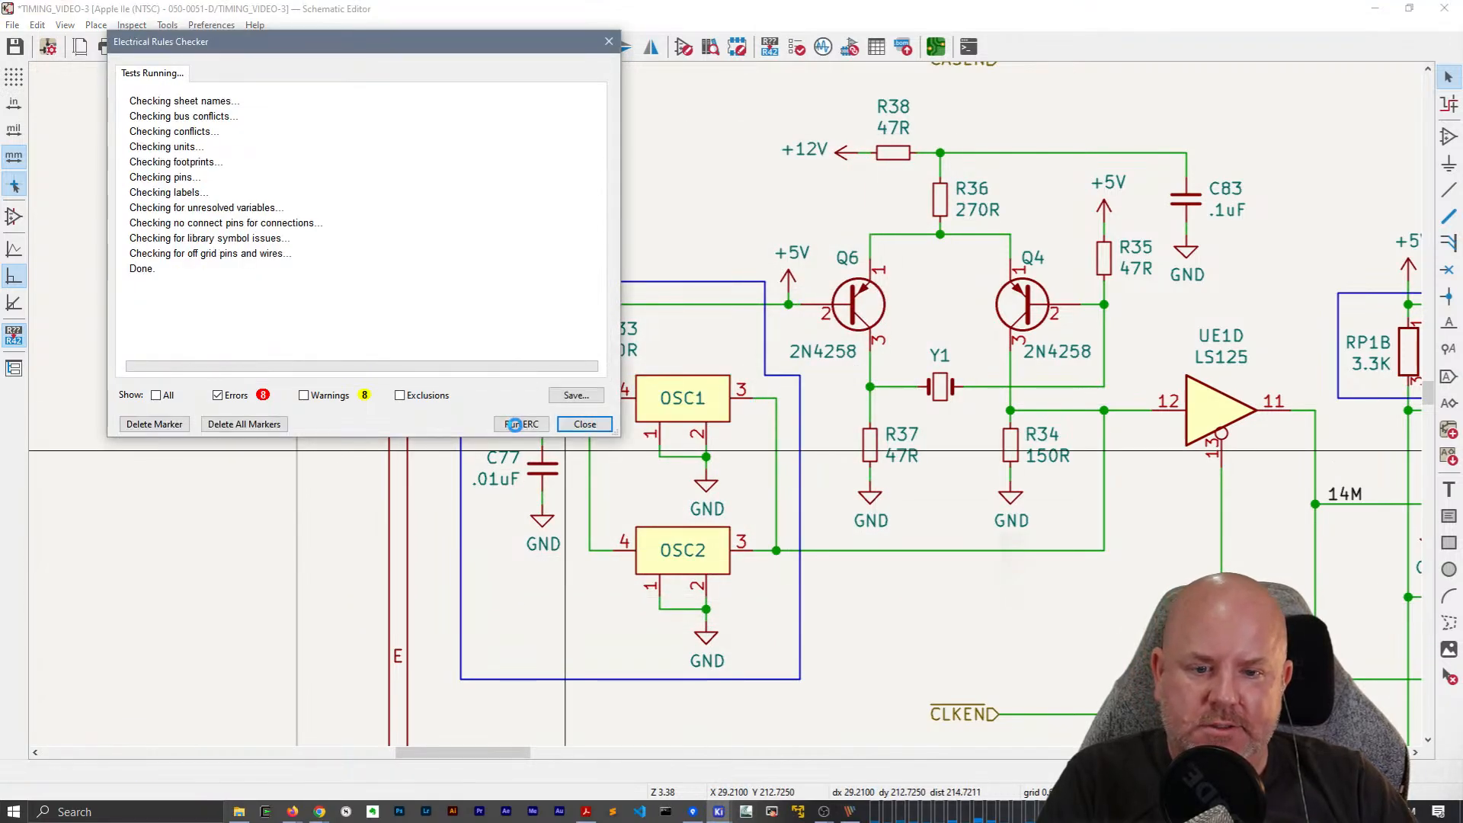
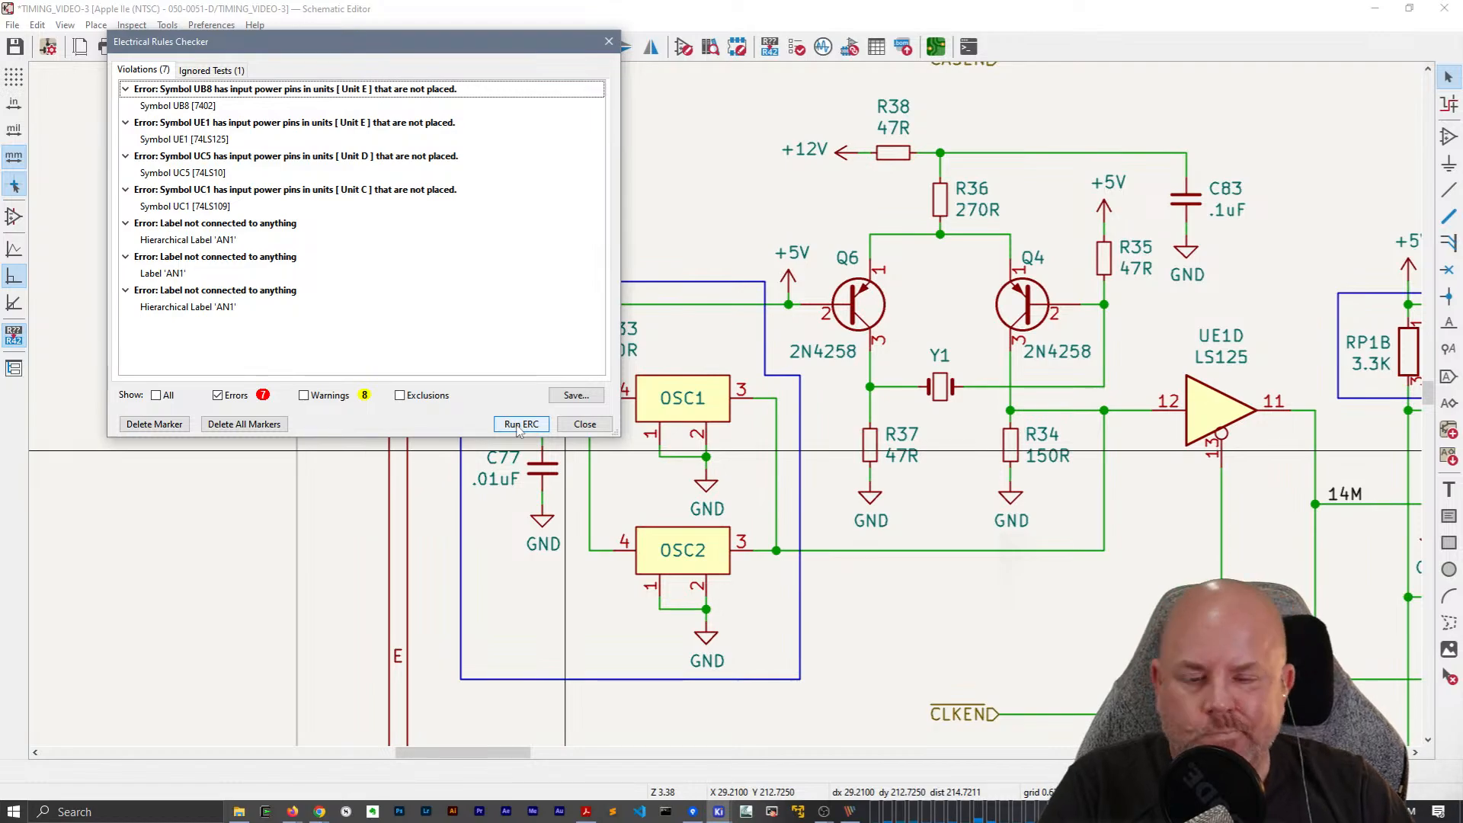
Change pin 3 of the Oscillator library symbol to the Output electrical type and save the library on closing the symbol editor.
click(696, 407)
double_click(705, 412)
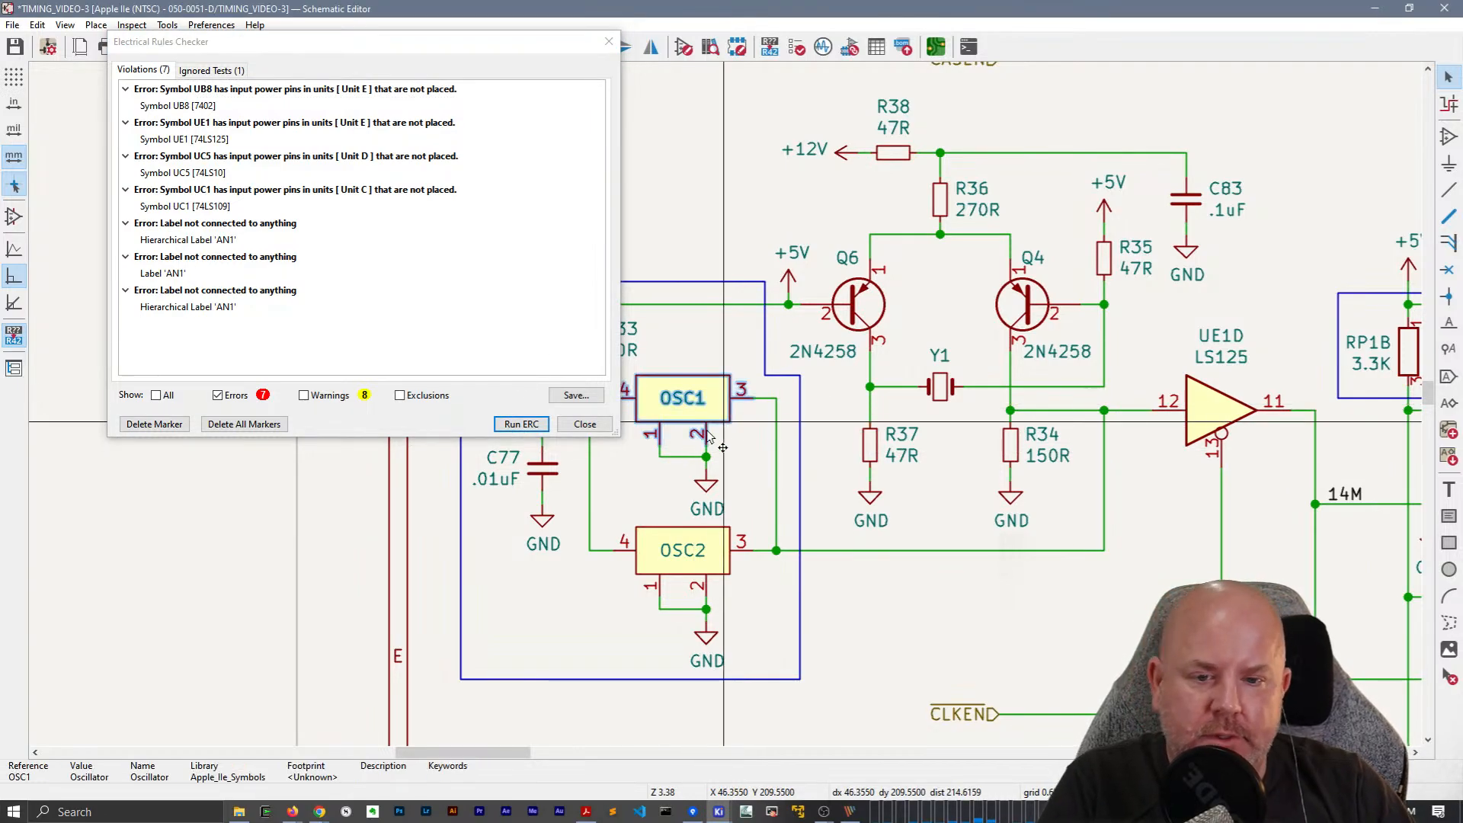
click(894, 558)
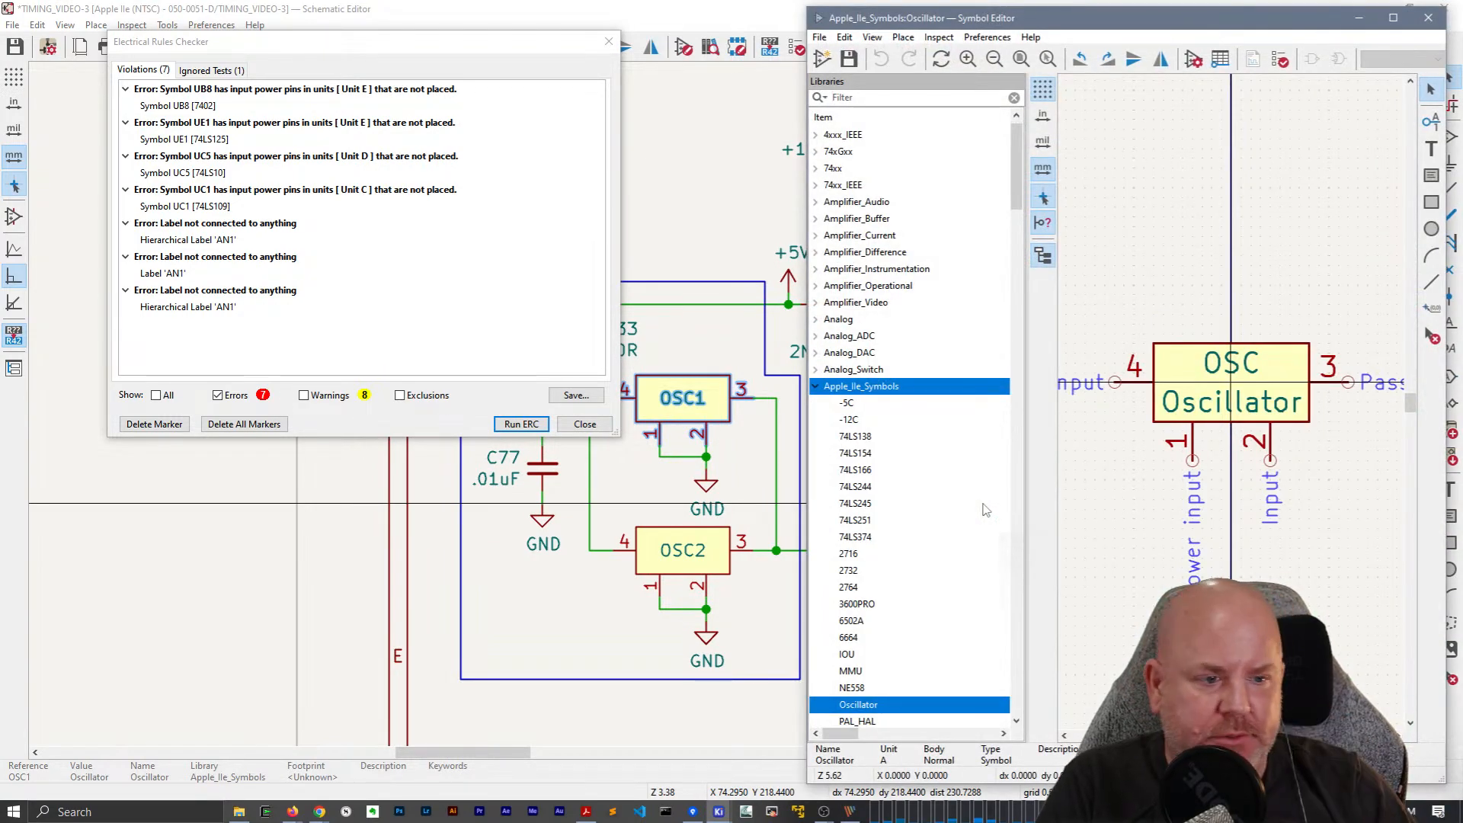
double_click(1331, 389)
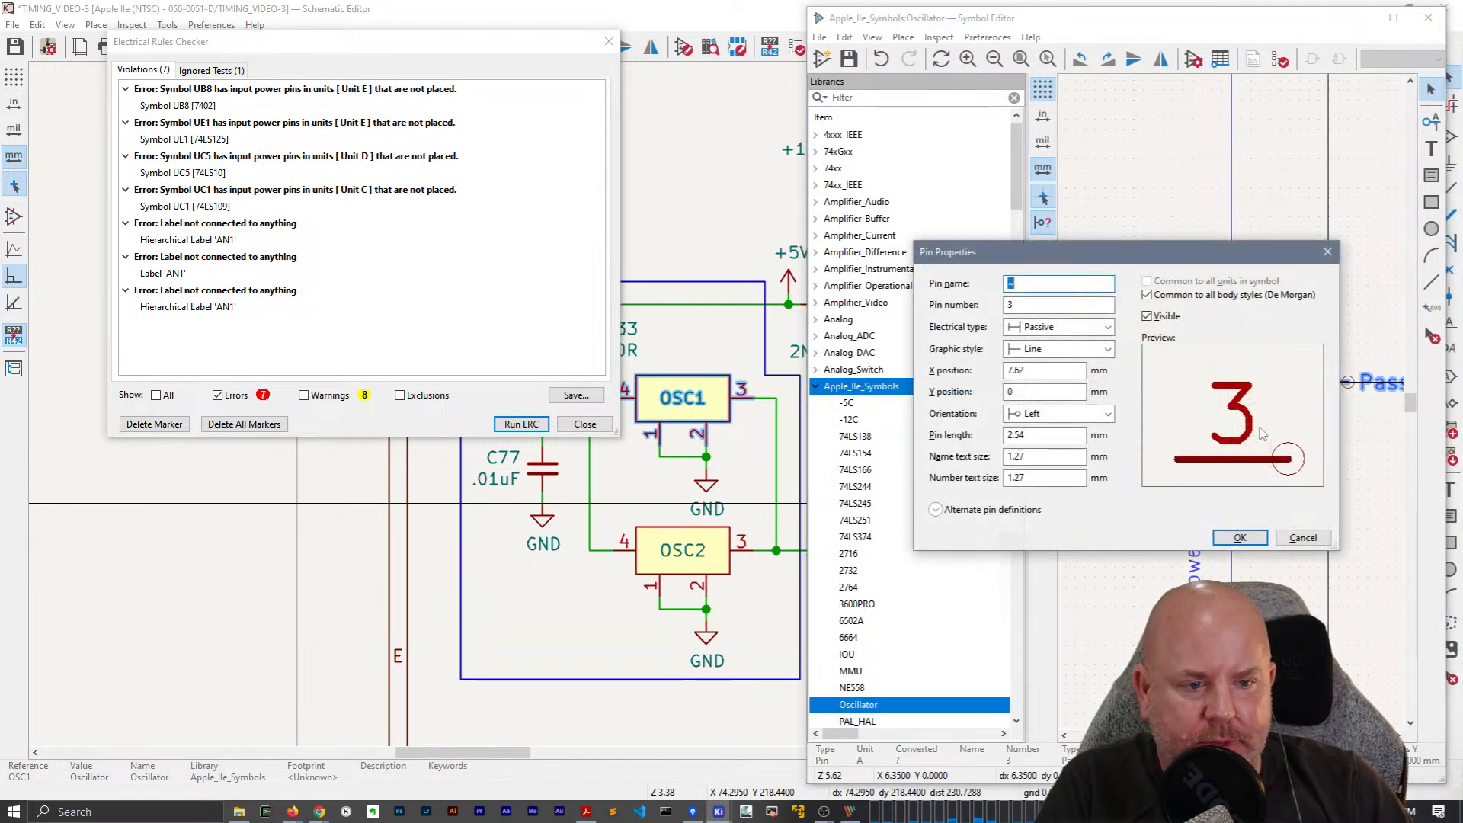
click(1061, 329)
click(1052, 356)
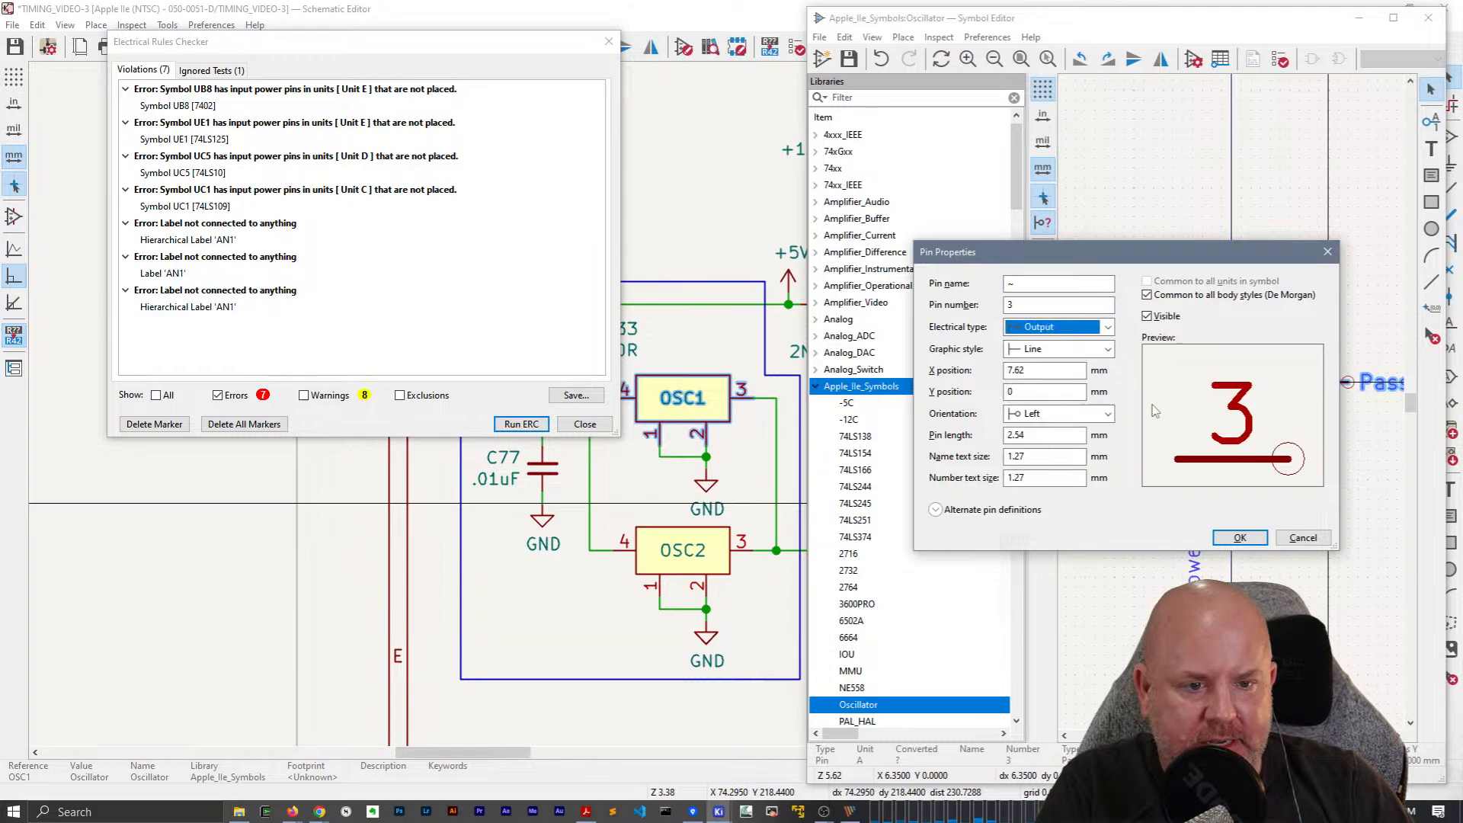
click(1238, 537)
click(1428, 17)
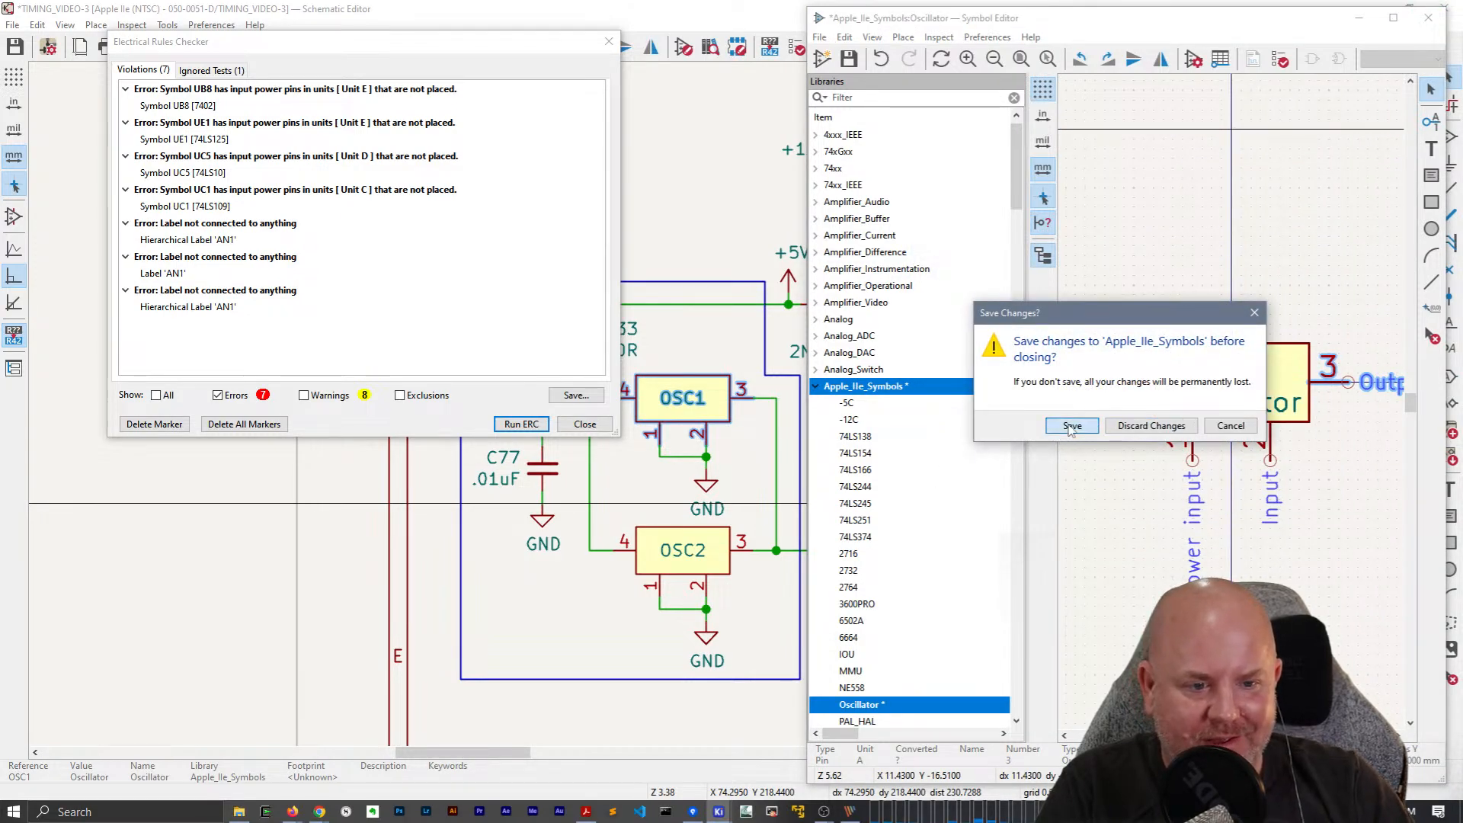
click(1071, 425)
Update all symbols matching the library identifier Apple_IIe_Symbols:Oscillator from the library, starting from OSC1.
right_click(711, 415)
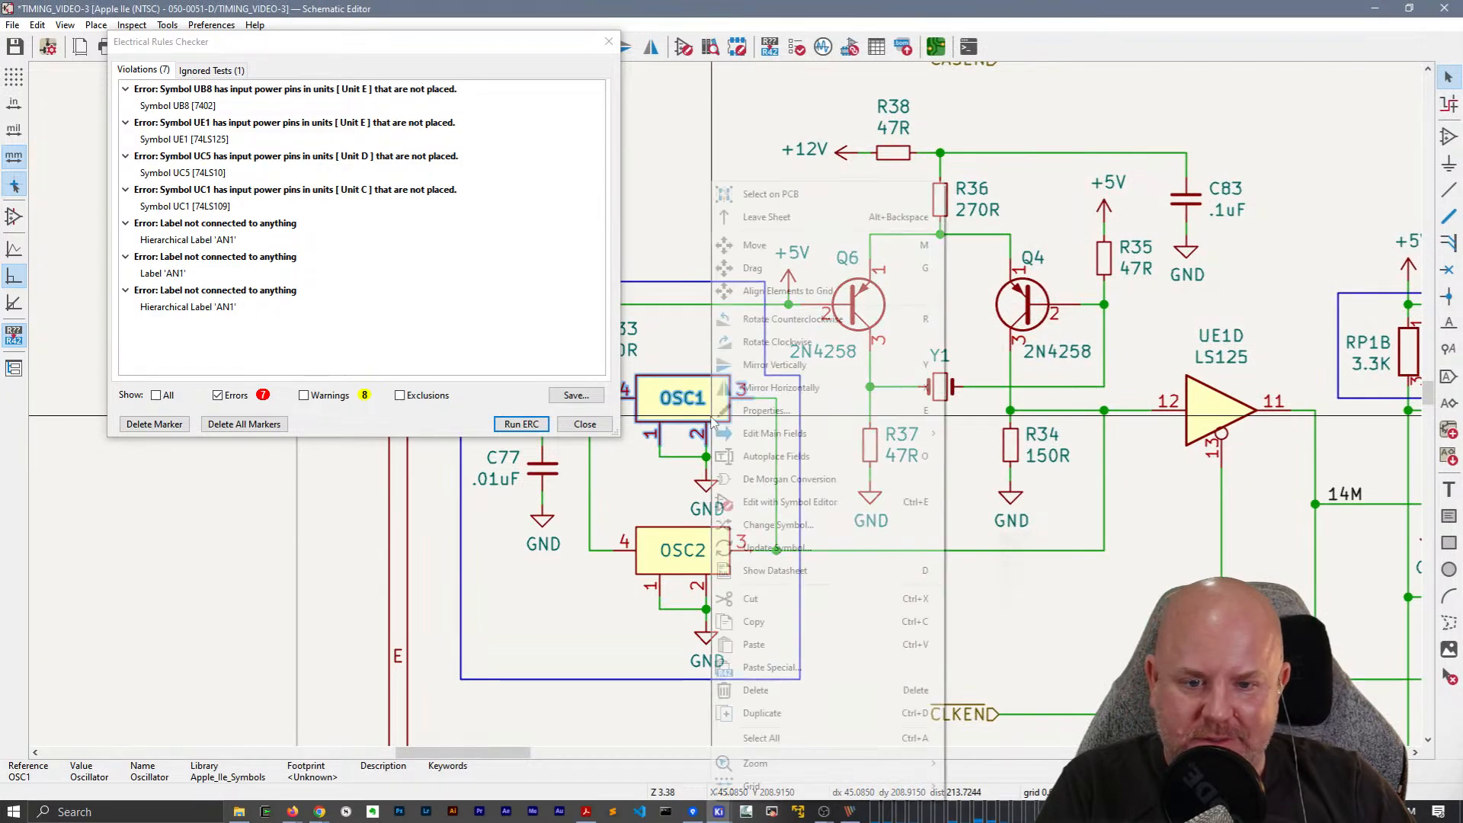
click(764, 549)
click(587, 265)
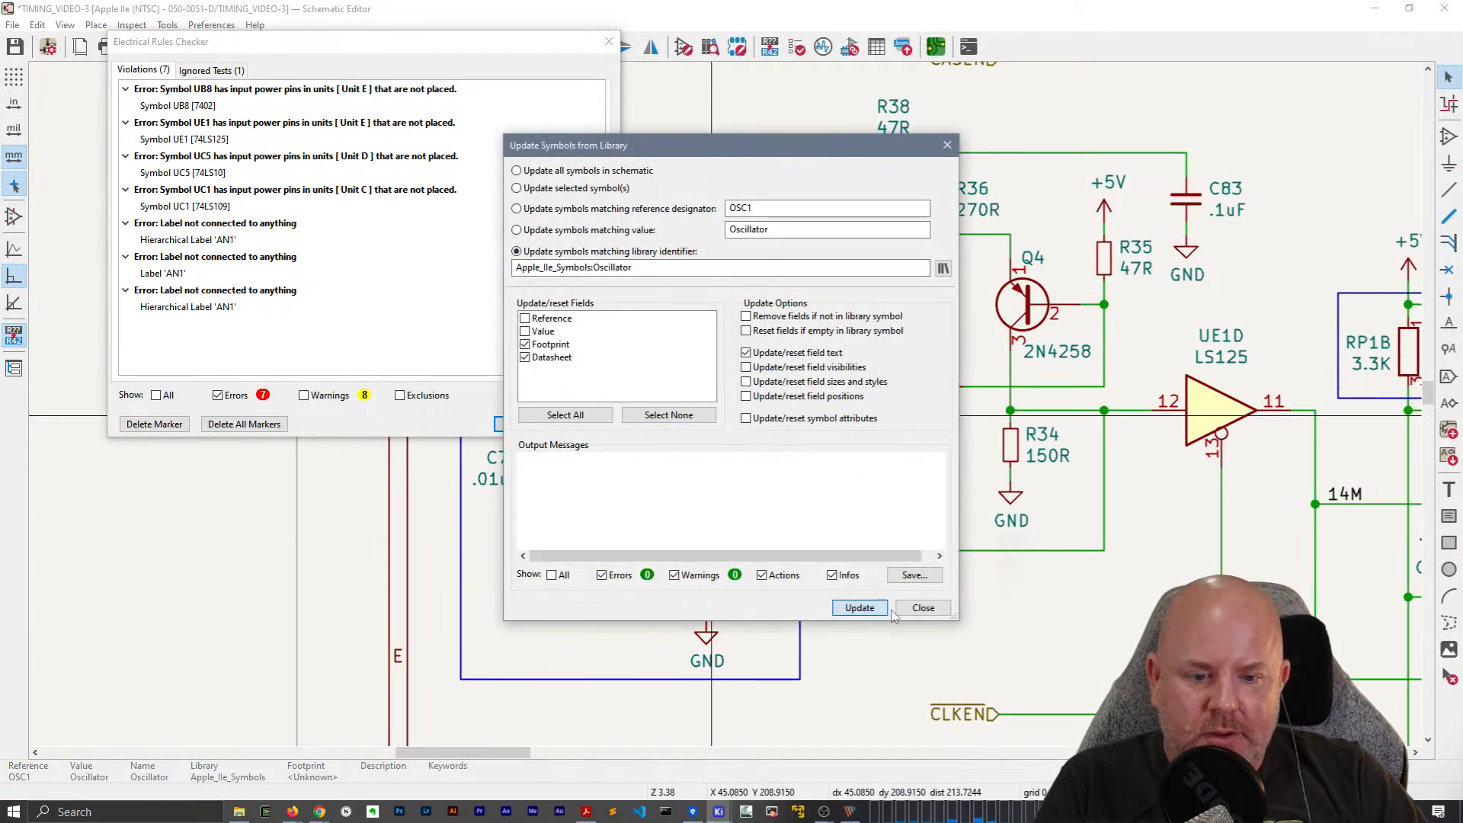
click(860, 607)
click(923, 607)
Delete the vertical wire joining the OSC1 and OSC2 outputs and place a two-pin NetTie_2 symbol in the gap.
scroll(698, 438, up, 4)
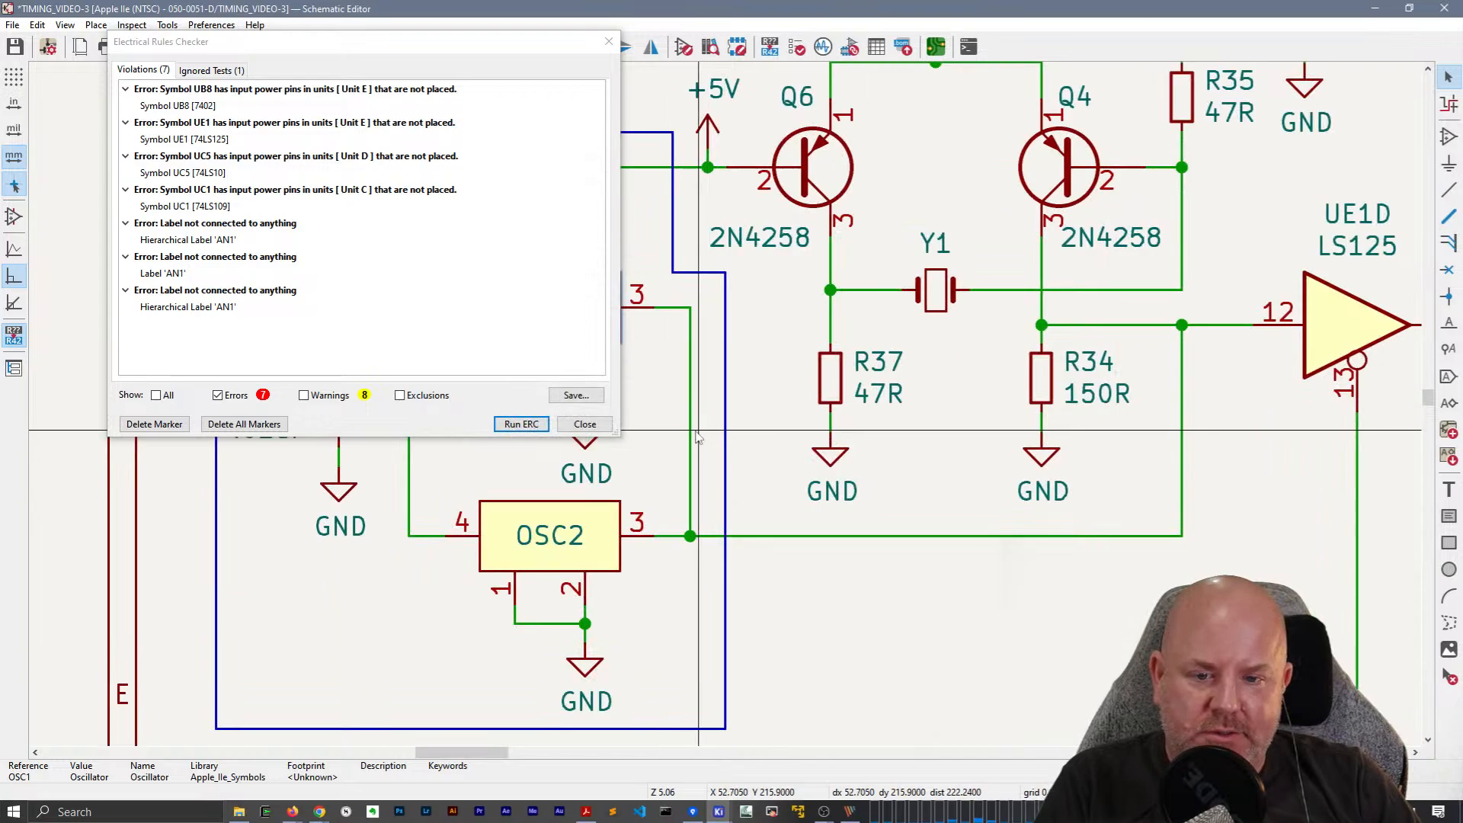
click(692, 436)
key(Delete)
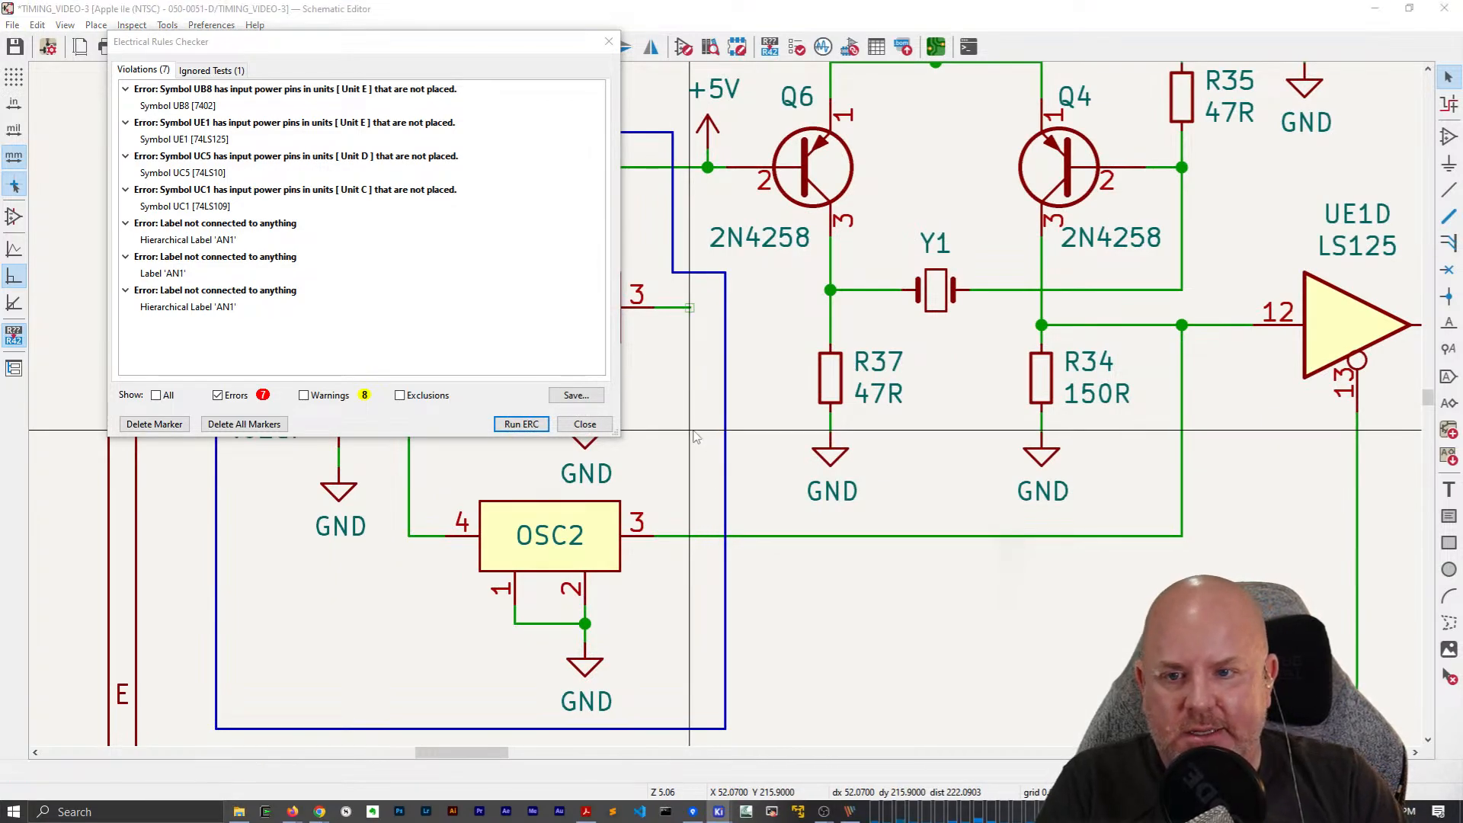
click(692, 431)
text(netti)
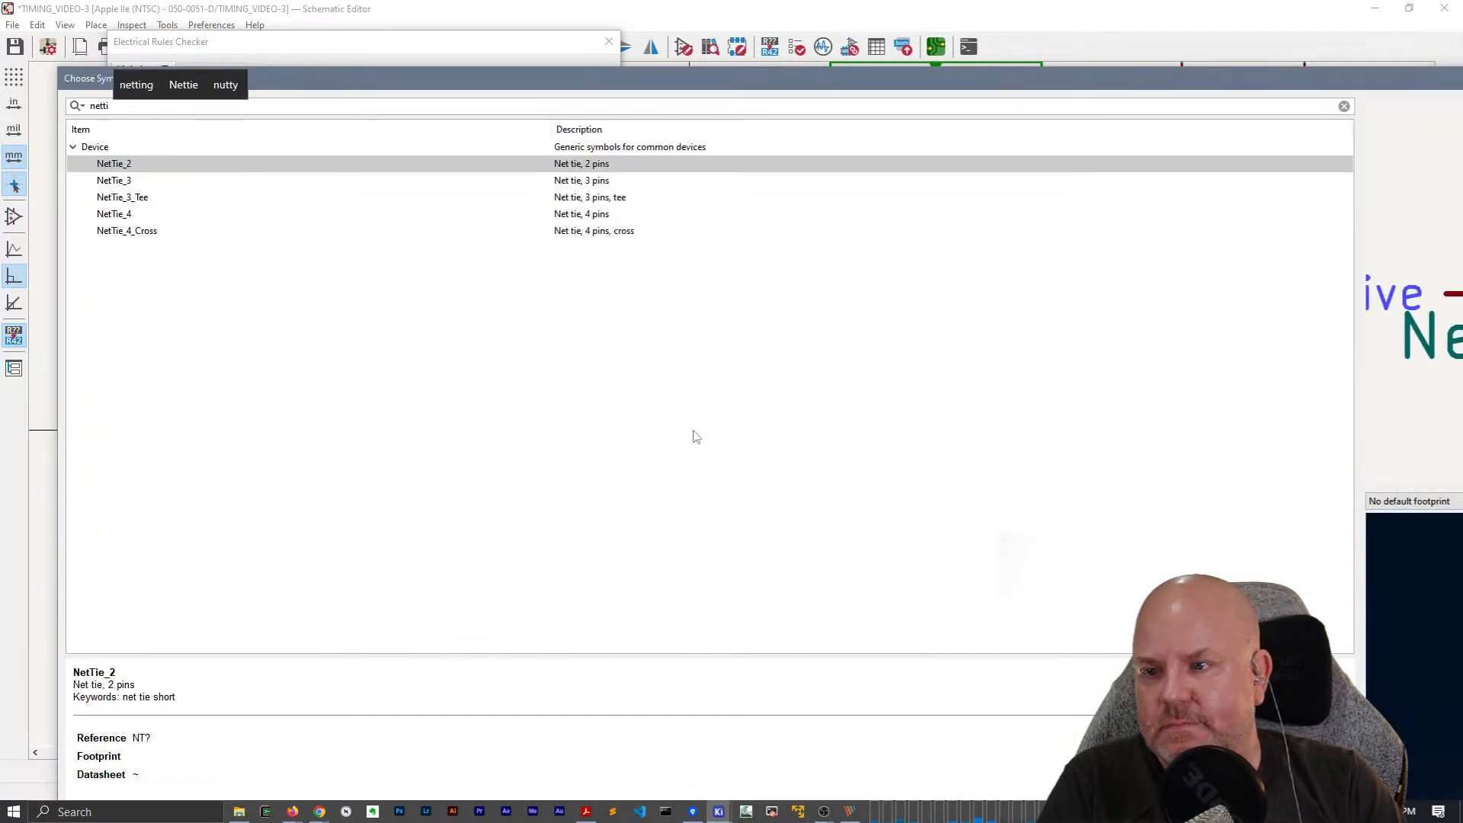
key(Return)
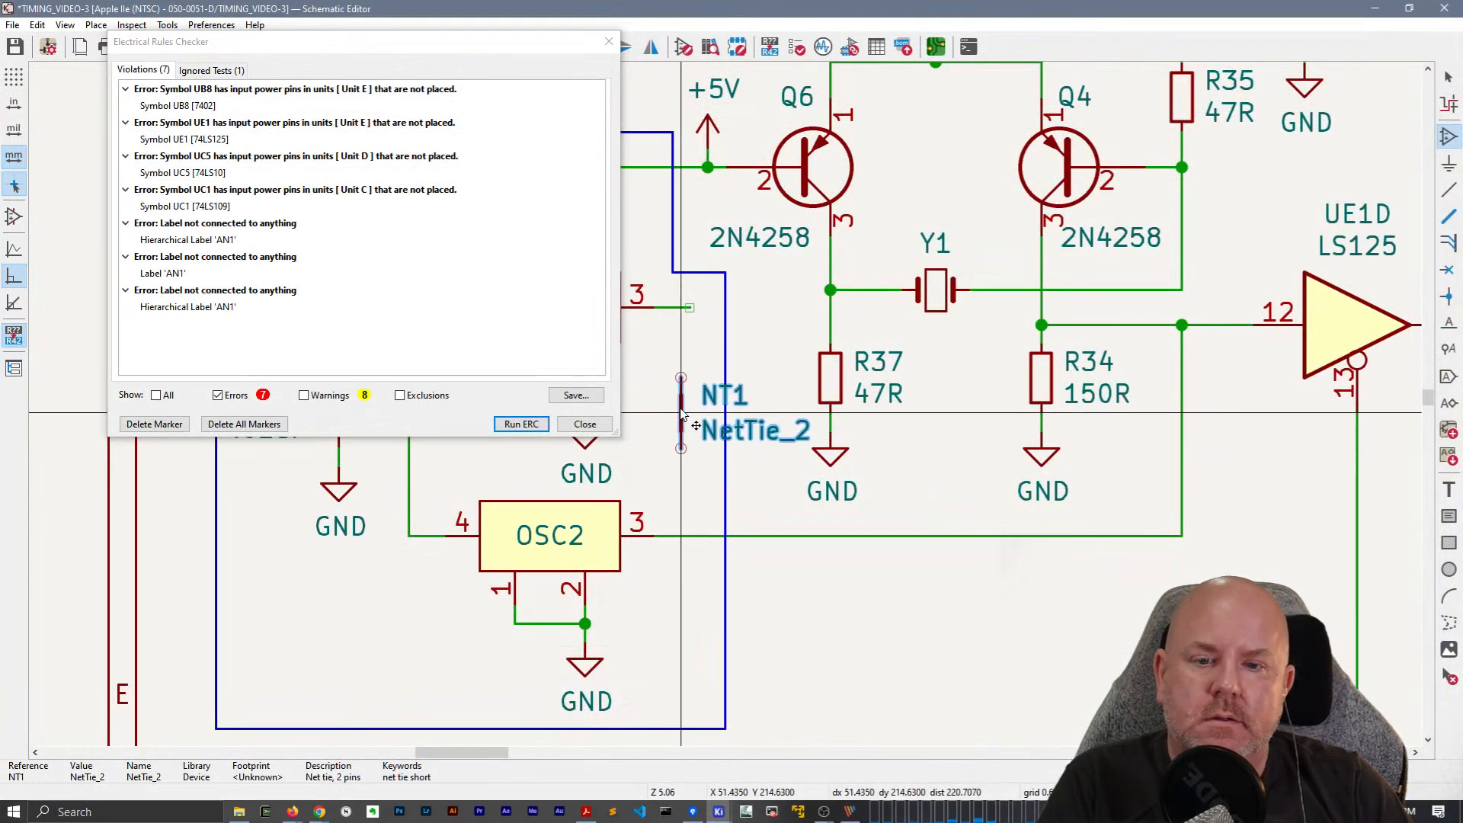
click(686, 400)
Wire the net tie's upper end to the OSC1 output and its lower end to the OSC2 output line.
key(w)
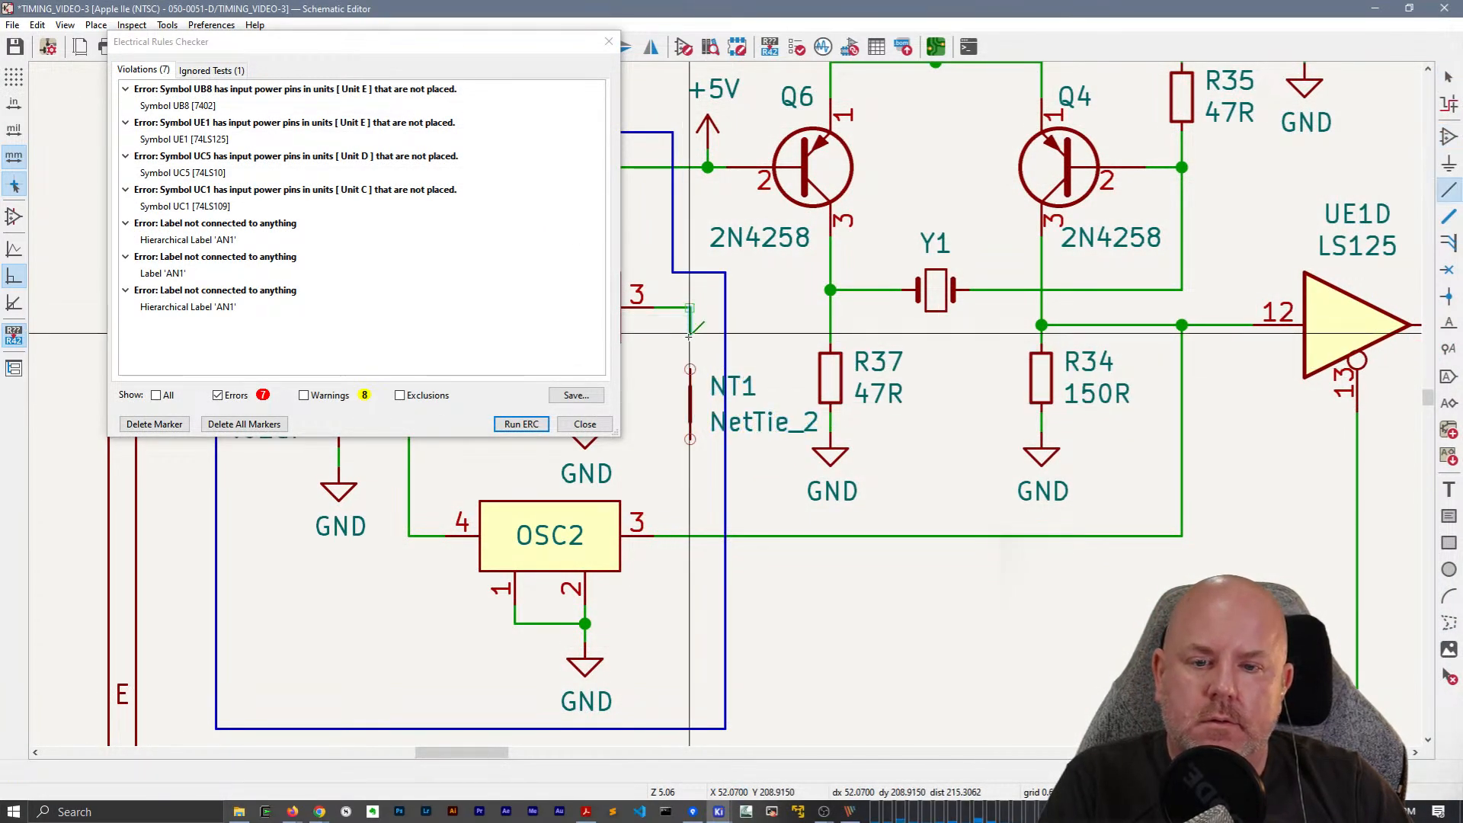
click(689, 369)
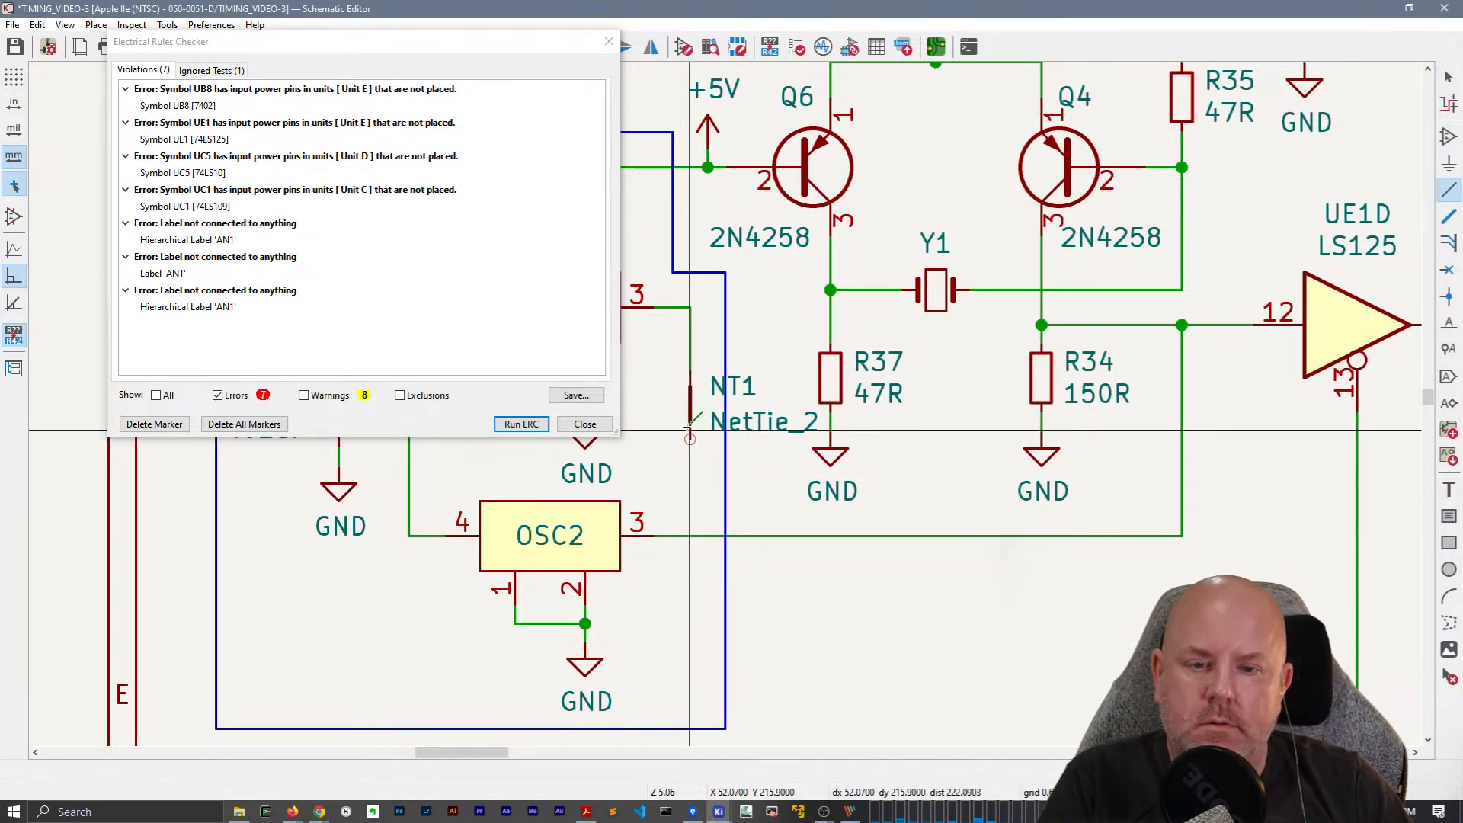
click(689, 535)
key(Escape)
Hide the net tie's value text and place its reference vertically just left of the symbol.
click(763, 427)
double_click(764, 428)
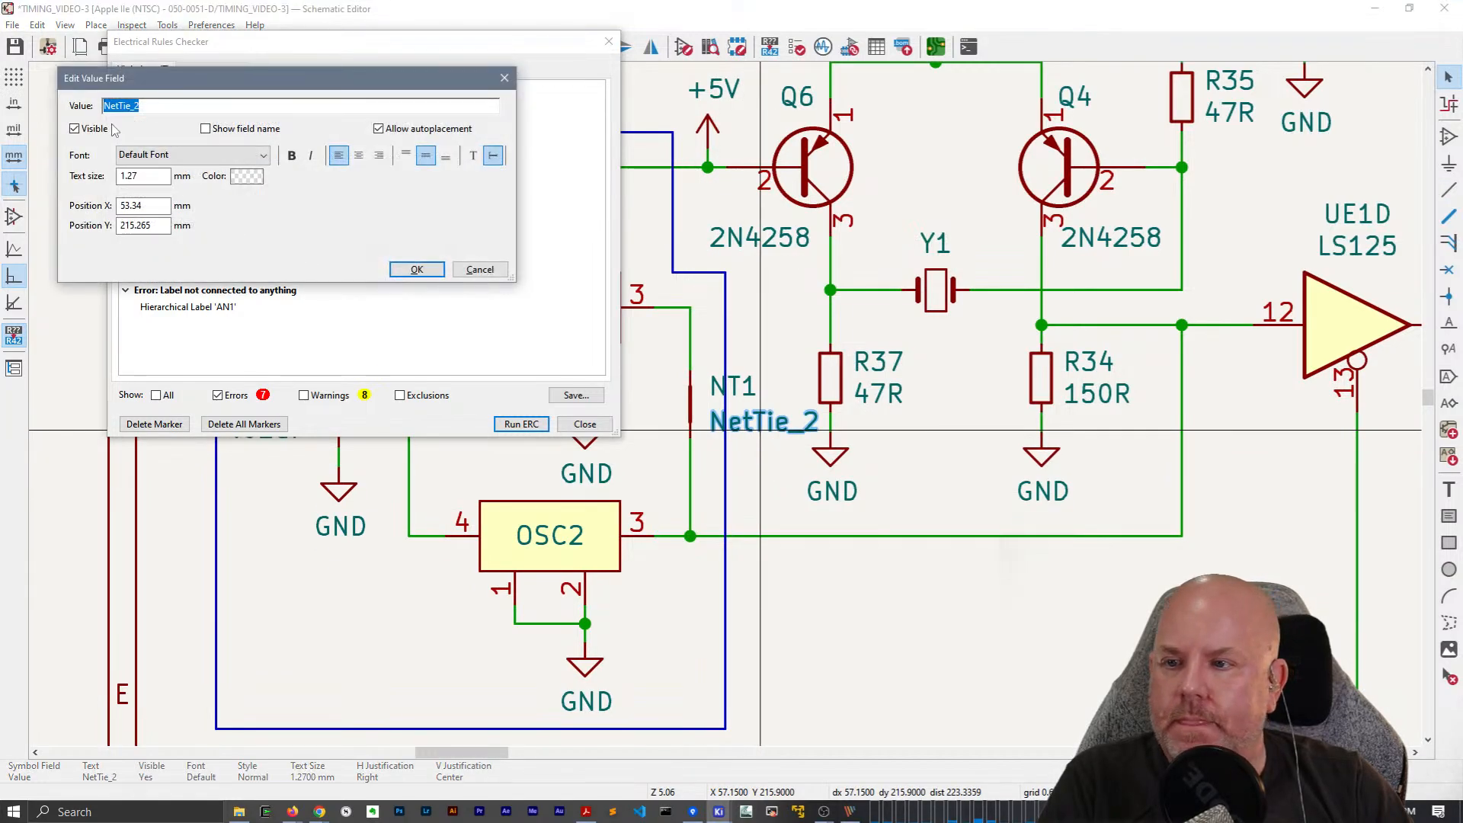
click(428, 276)
click(760, 410)
key(m)
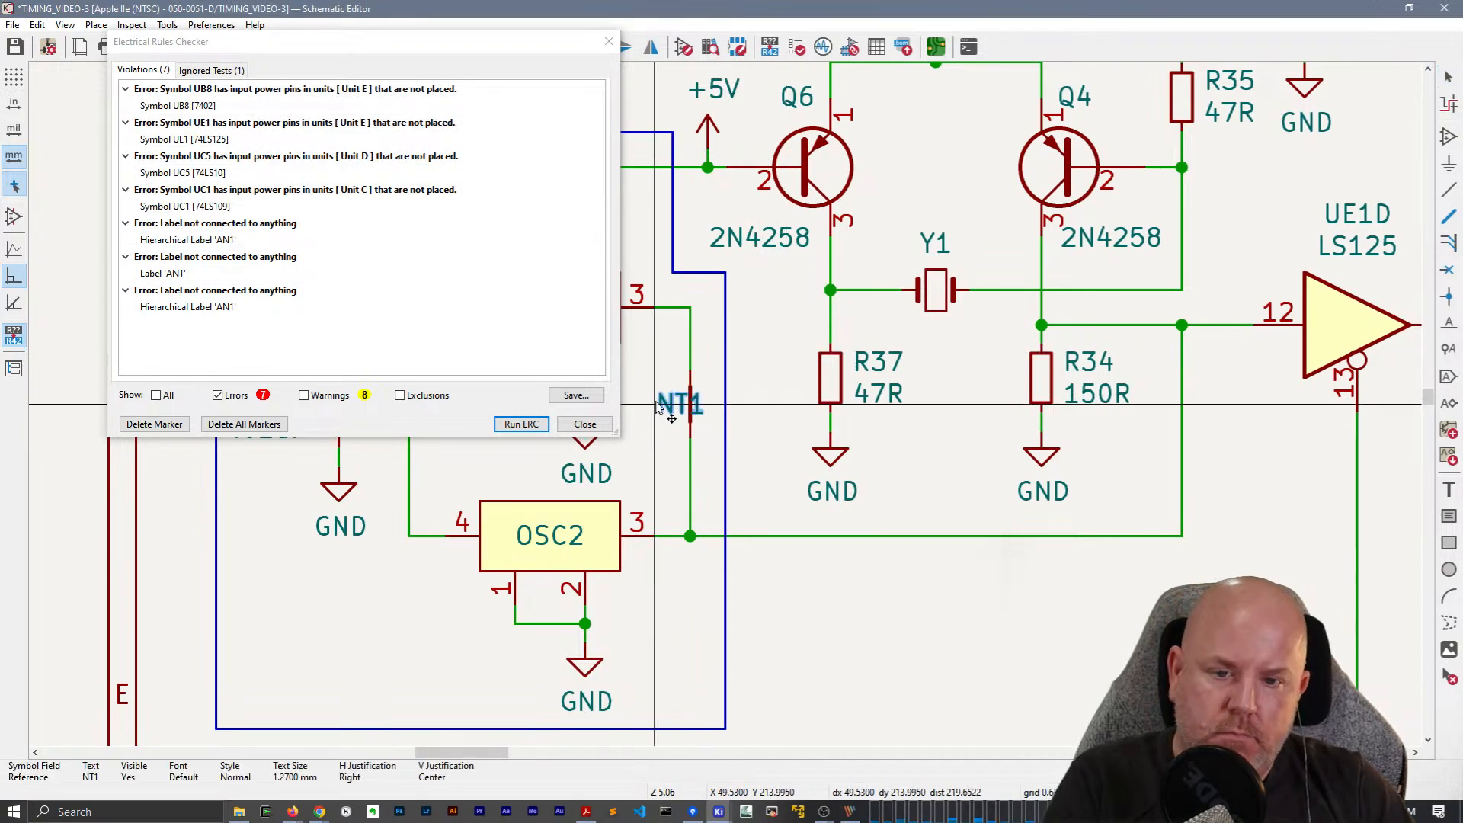
key(r)
click(660, 403)
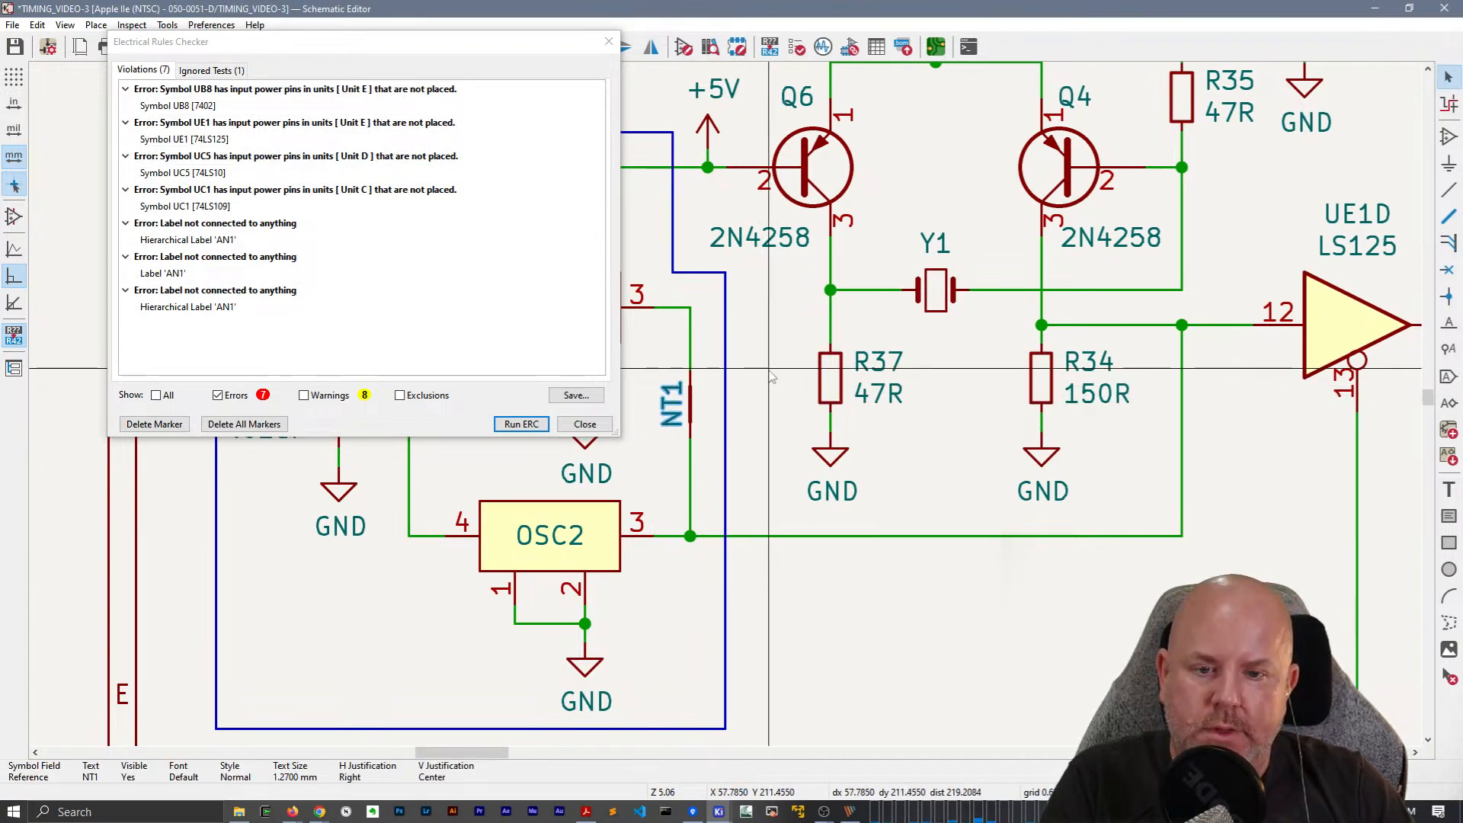
Rerun the electrical rules check and examine the unplaced power unit errors for UB8, UE1, UC5 and UC1 on their sheets.
click(522, 424)
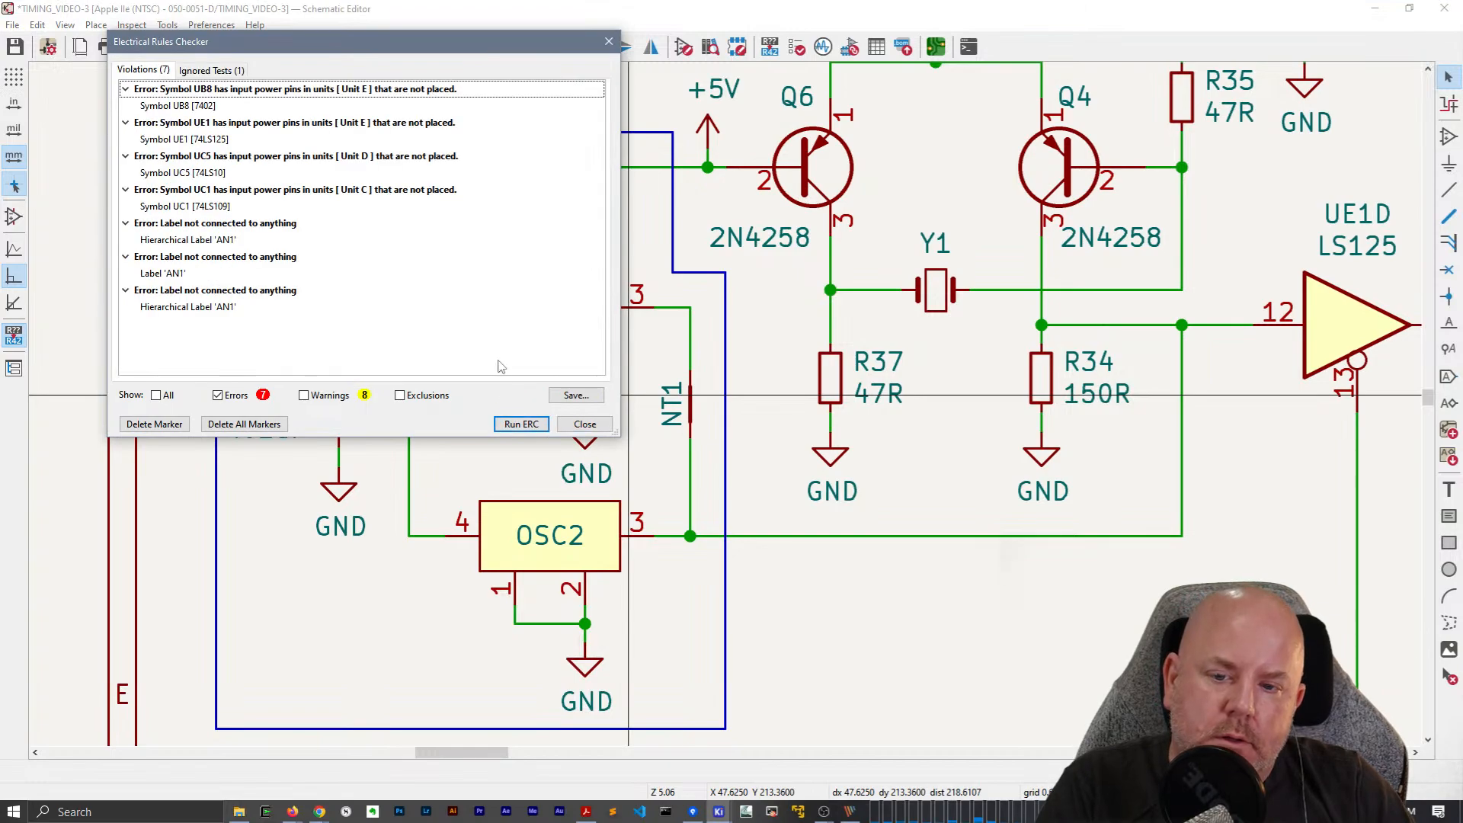
drag(305, 44, 250, 65)
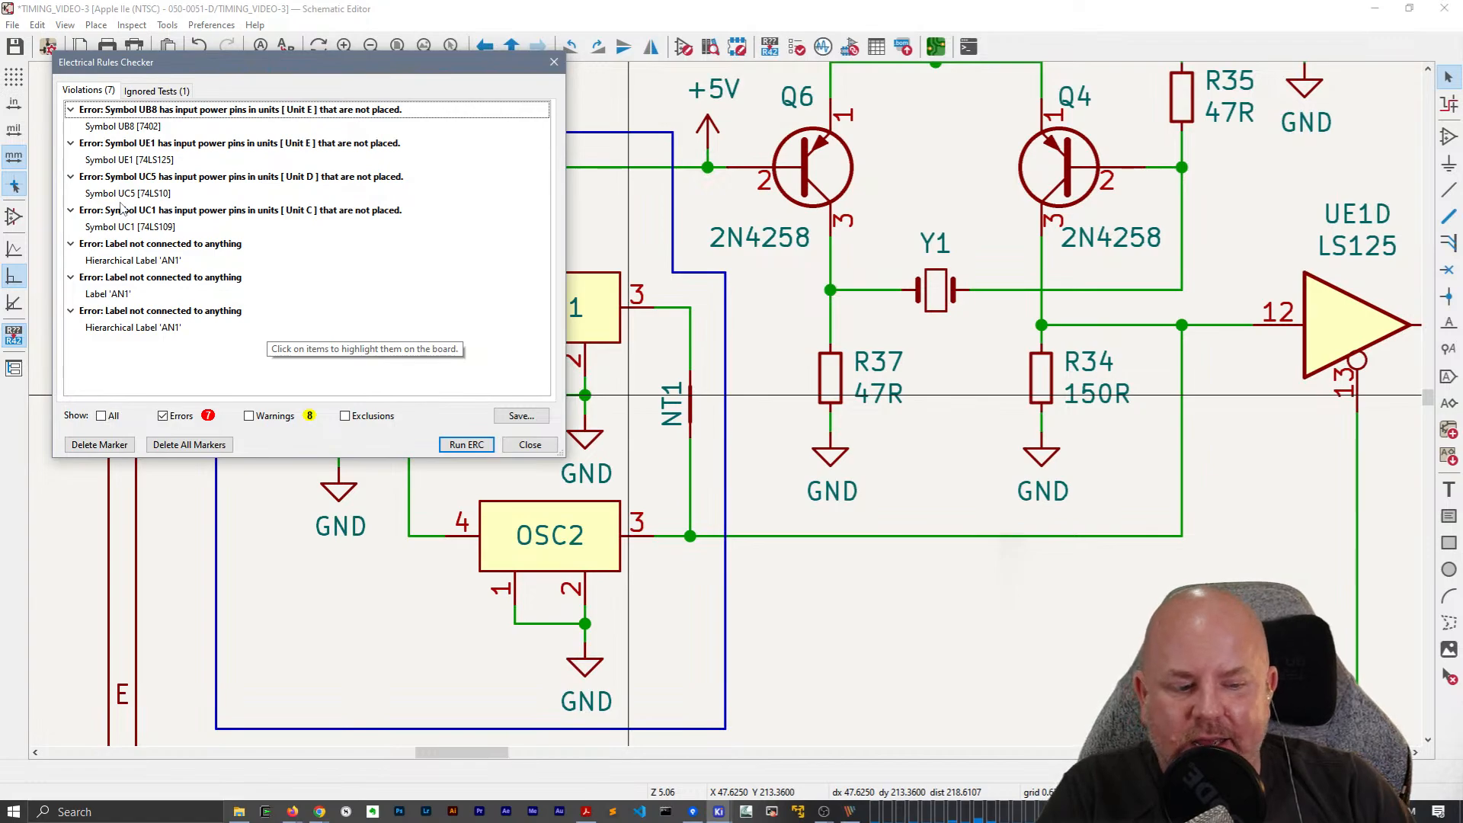
click(140, 125)
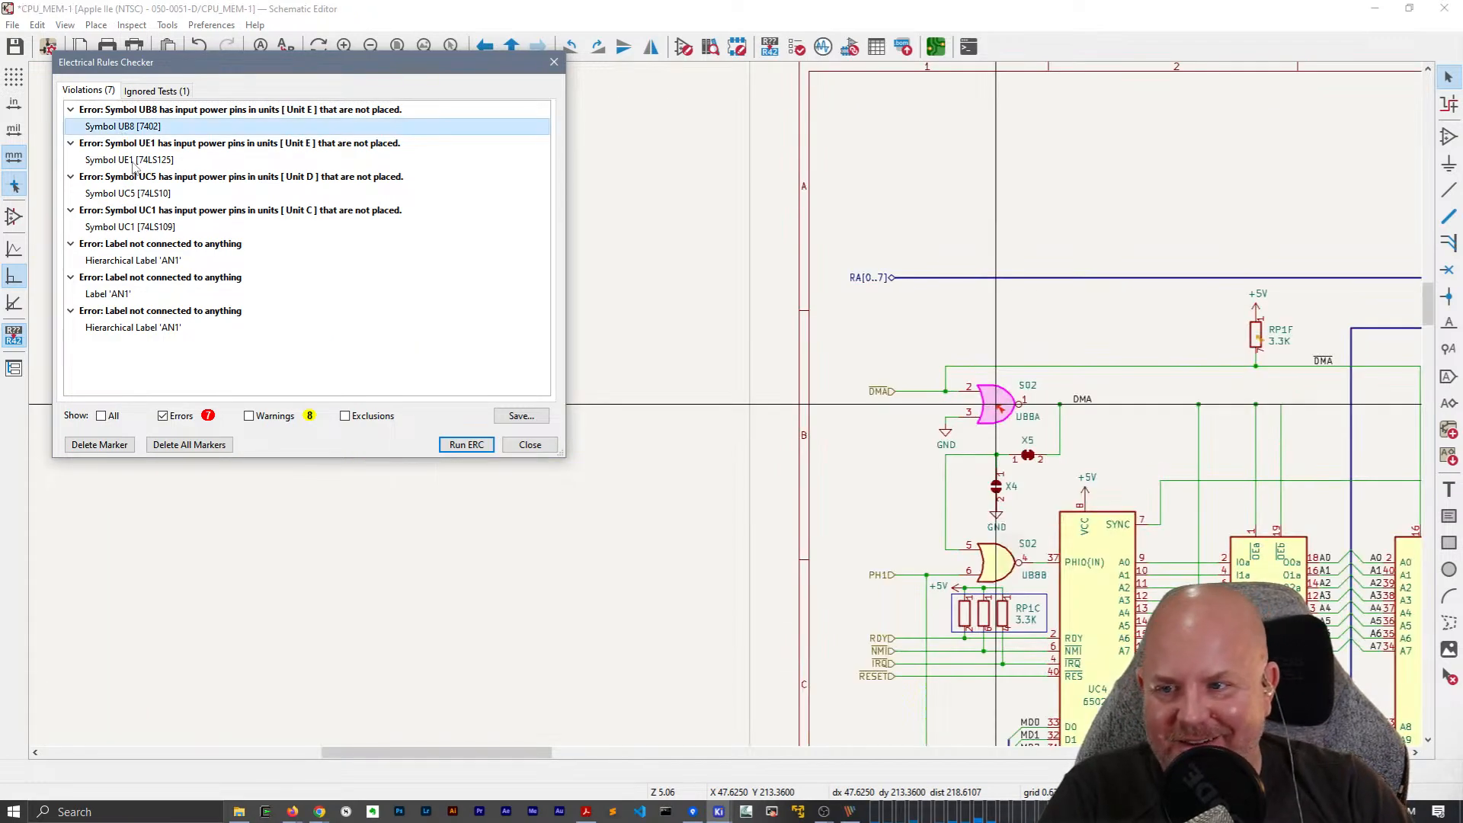
click(134, 162)
click(142, 195)
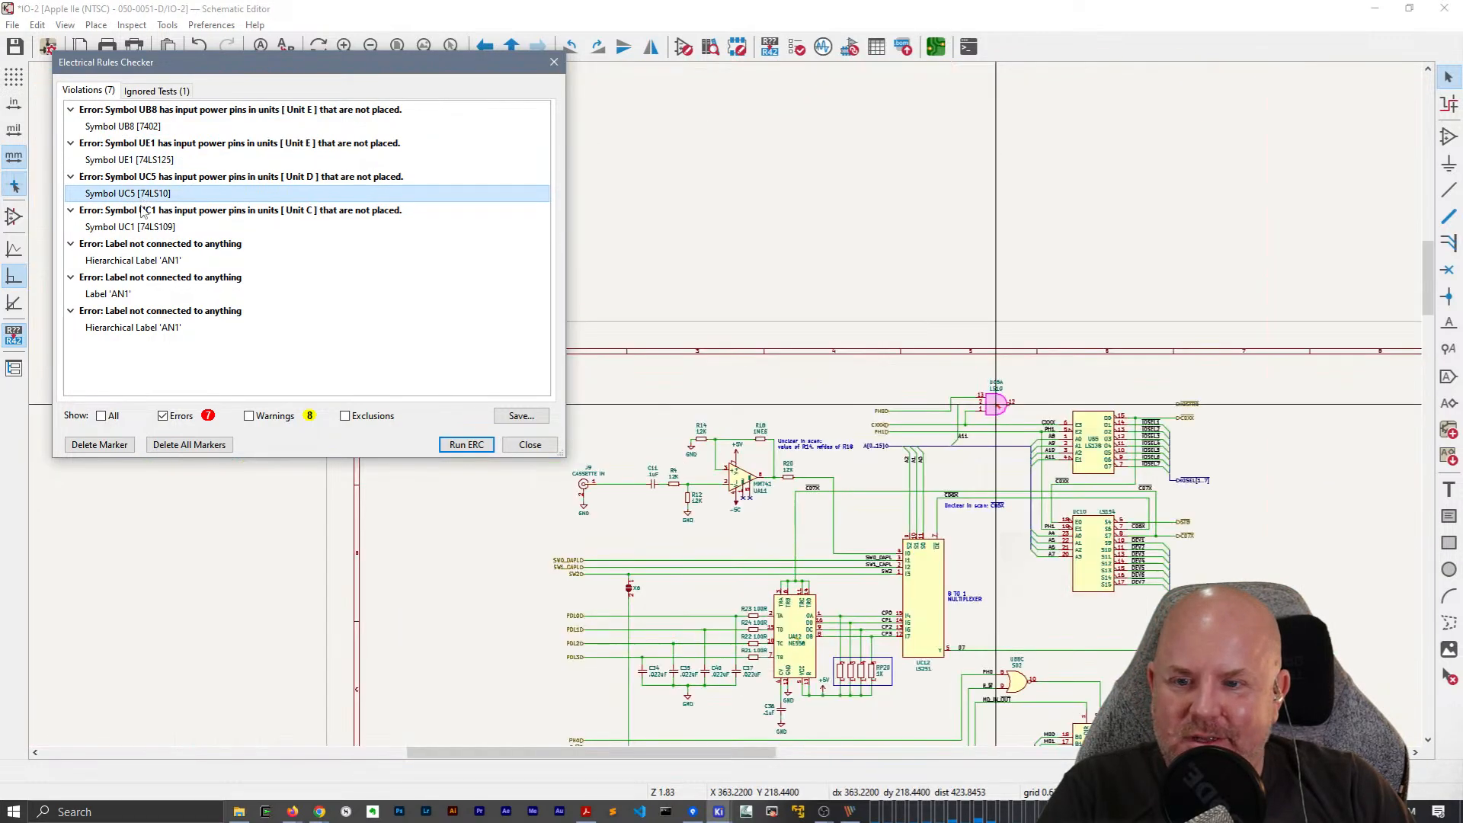
click(149, 227)
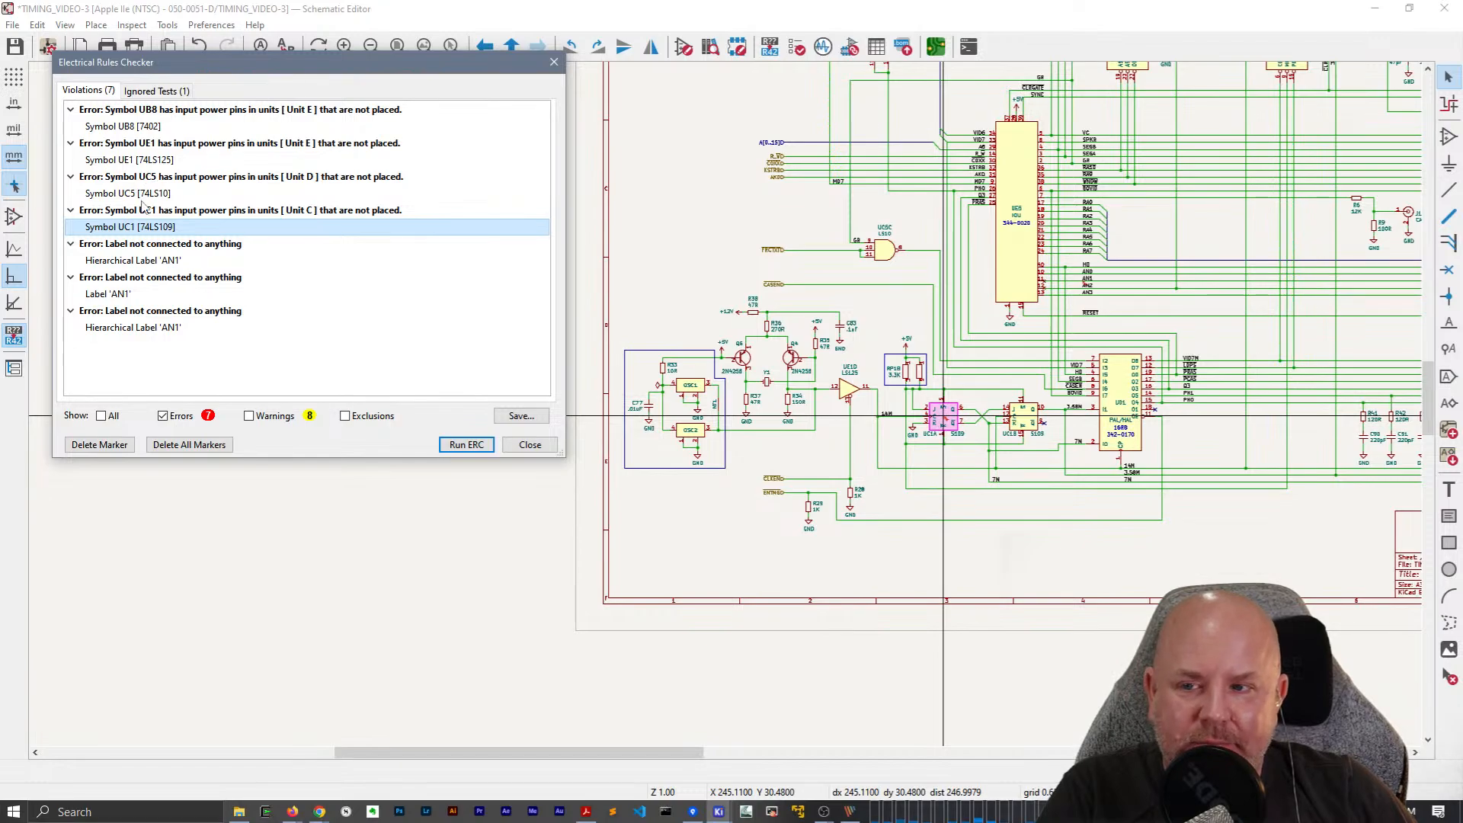
click(145, 192)
click(150, 159)
click(156, 126)
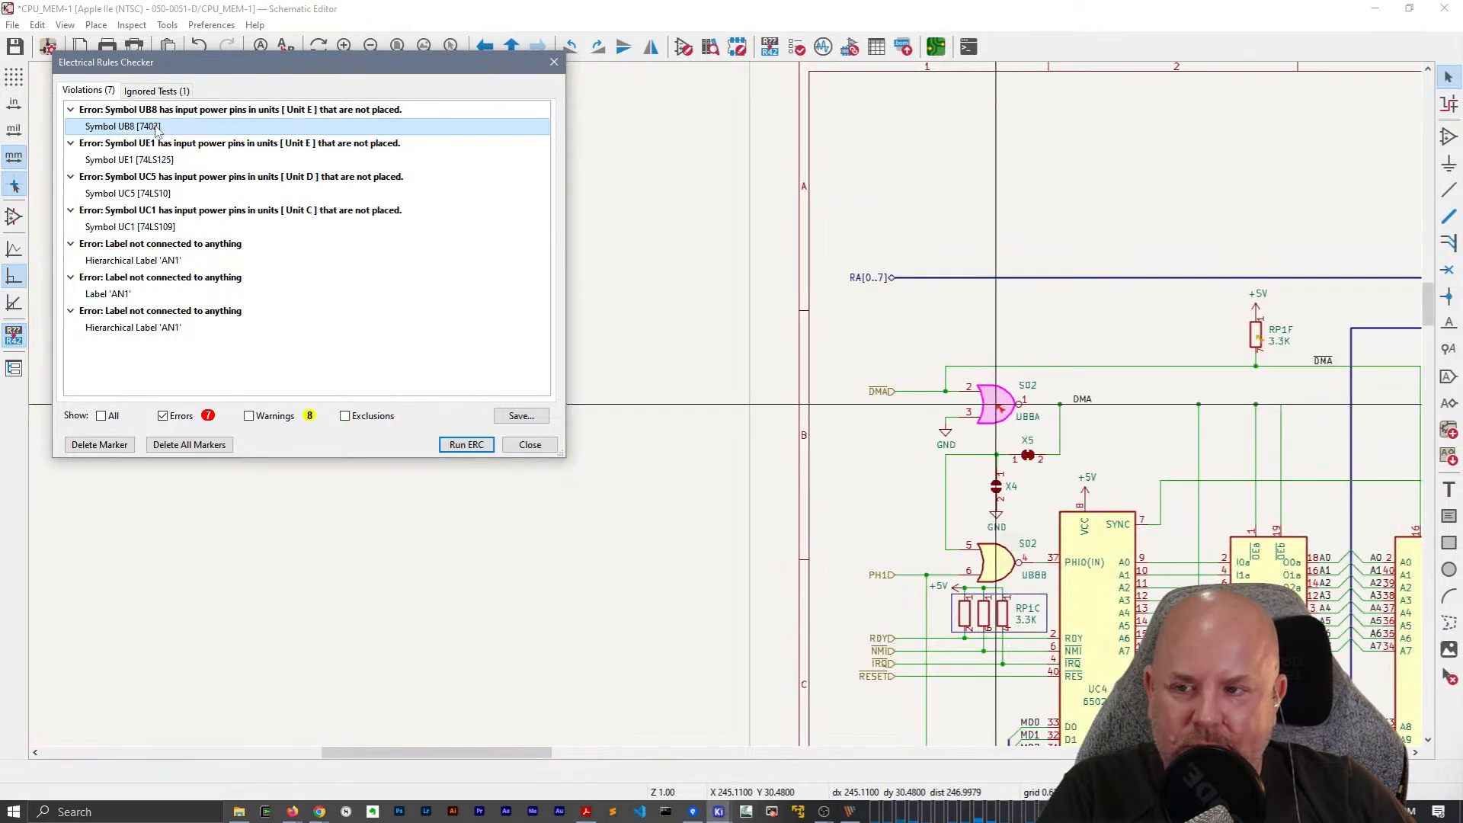
Close the rules check results, return to the root sheet and open the POWER_CONNECTORS-4 sheet.
click(530, 444)
scroll(408, 260, down, 5)
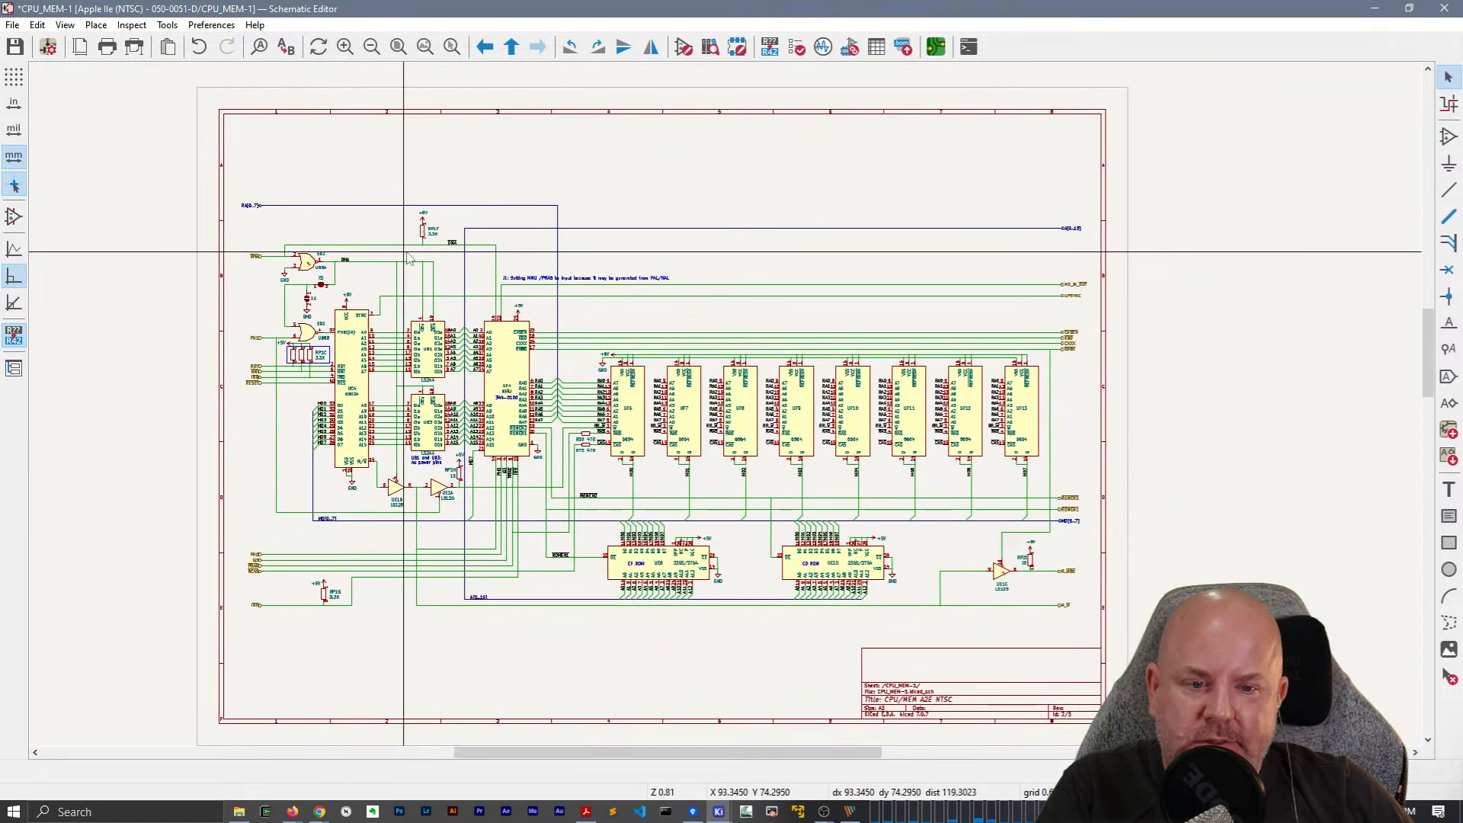
right_click(734, 188)
click(762, 194)
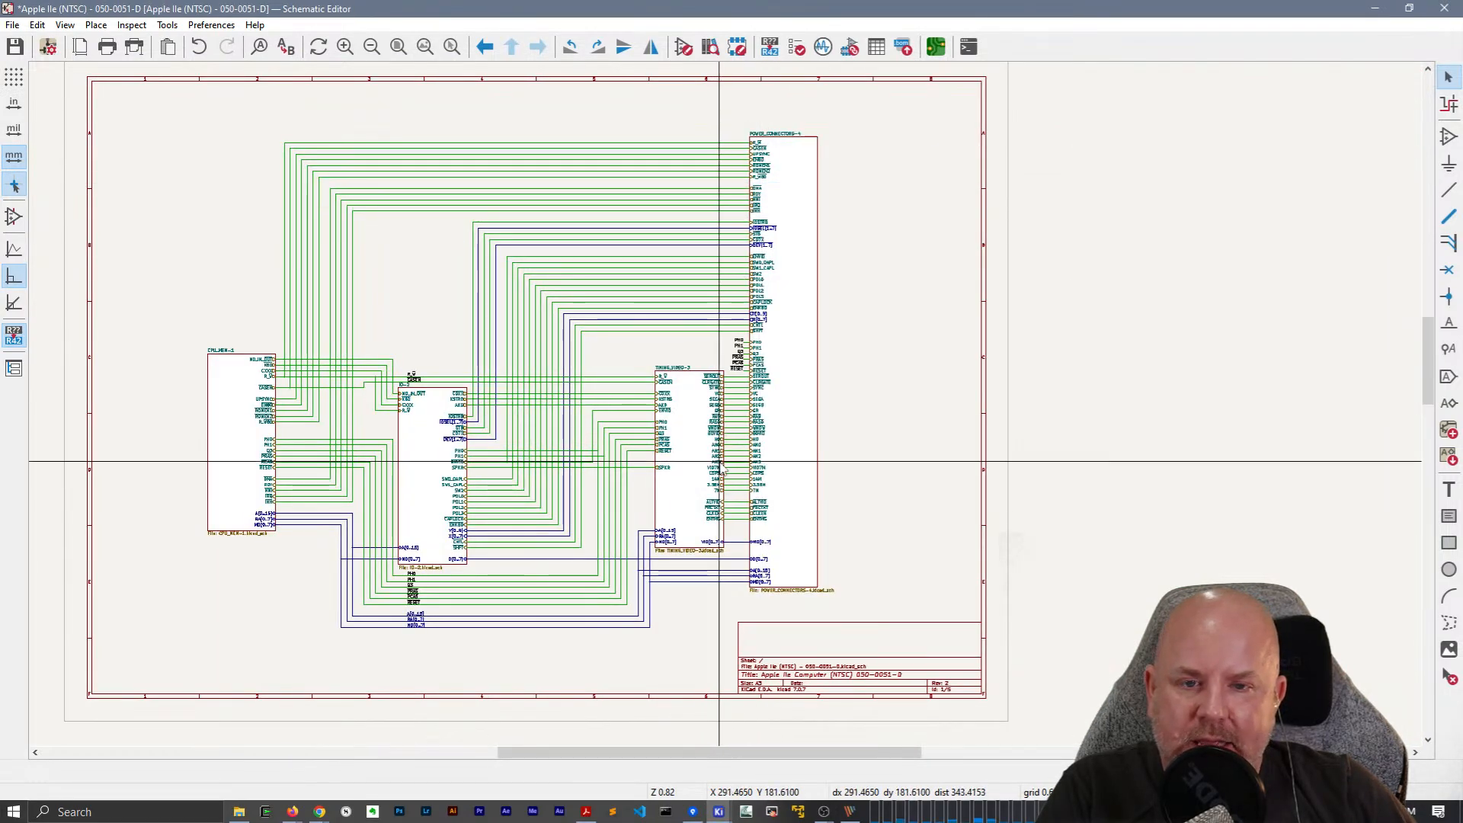
double_click(794, 440)
scroll(794, 388, down, 3)
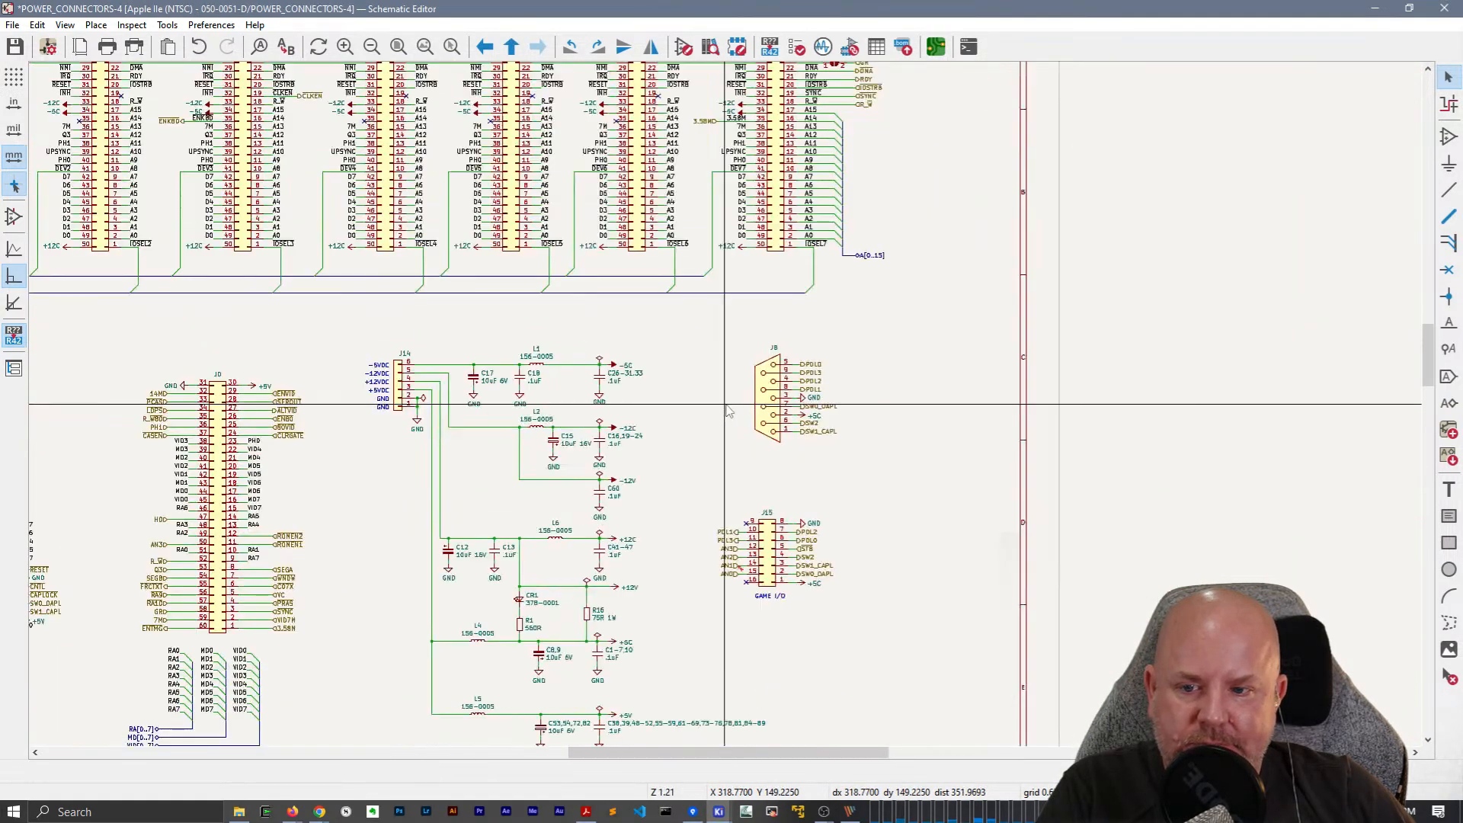
Move connector J15 with its labels closer below J8, and shift both connectors up and toward the sheet's right border.
middle_drag(583, 444, 431, 231)
middle_drag(813, 218, 114, 385)
drag(502, 474, 288, 360)
drag(394, 415, 410, 367)
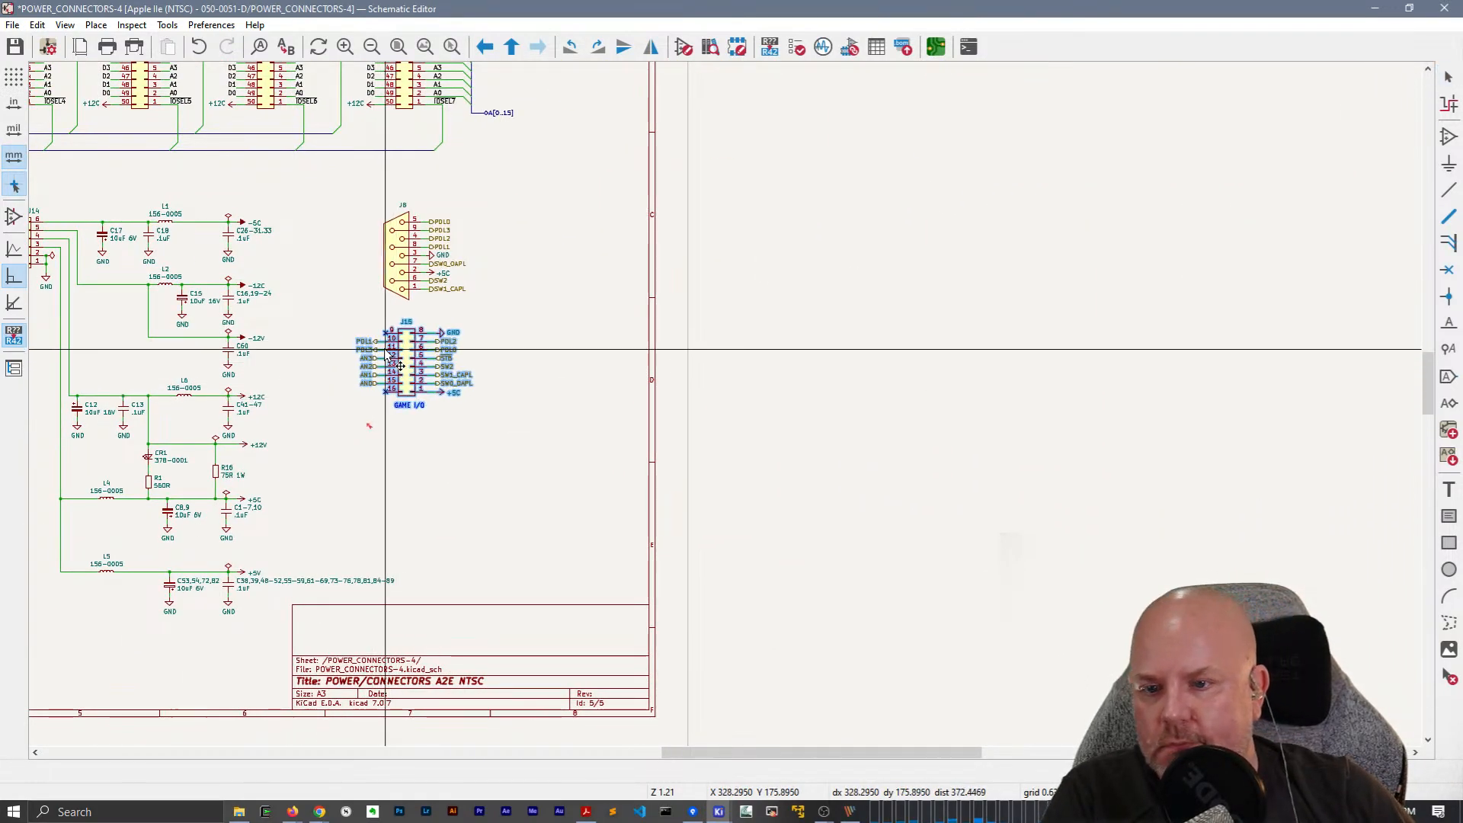
drag(539, 424, 377, 197)
drag(421, 246, 497, 210)
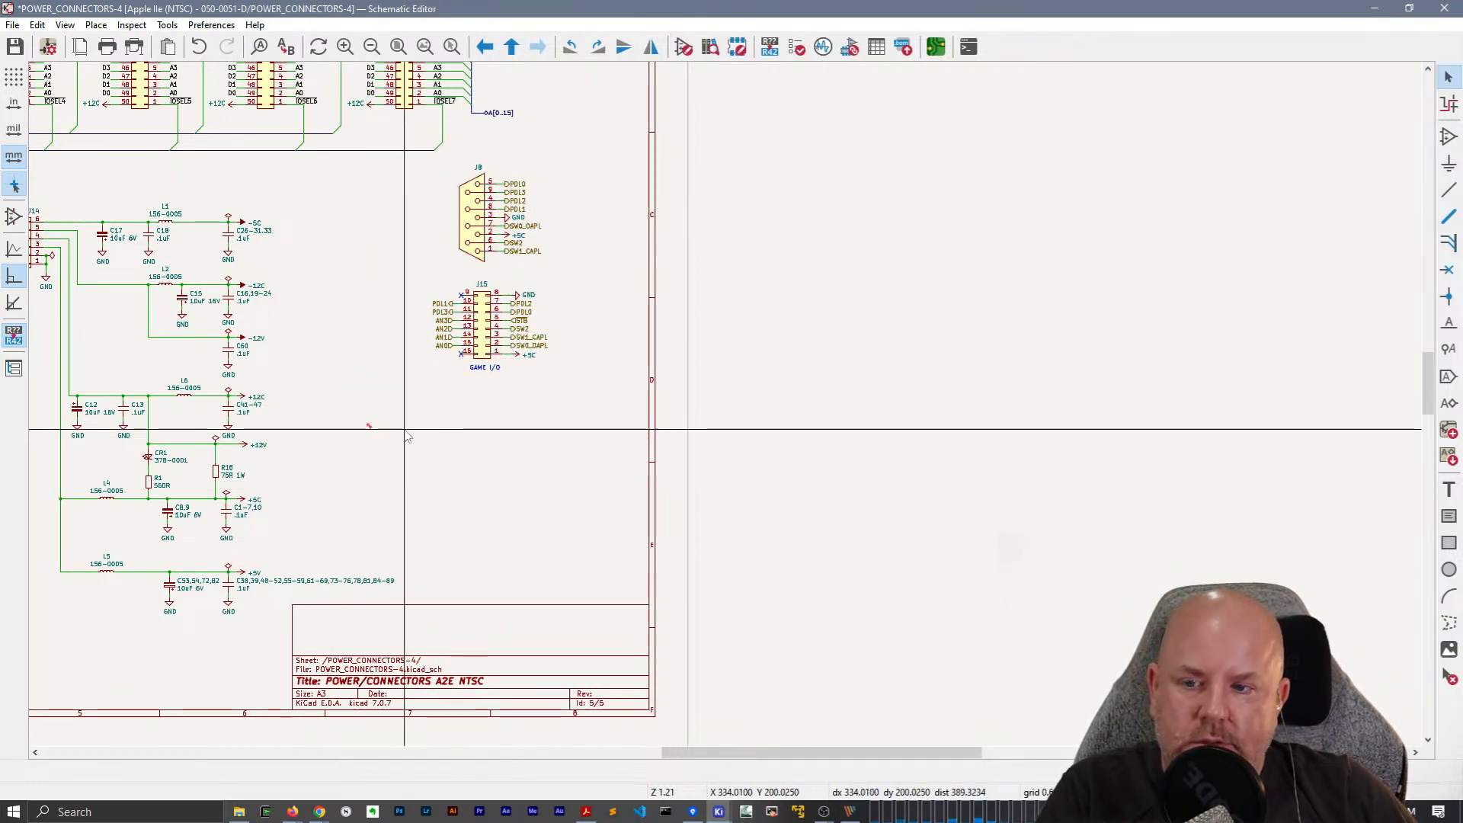
Reopen the electrical rules check results over the POWER_CONNECTORS-4 sheet.
mouse_move(416, 427)
middle_down()
mouse_move(683, 441)
mouse_move(655, 437)
middle_up()
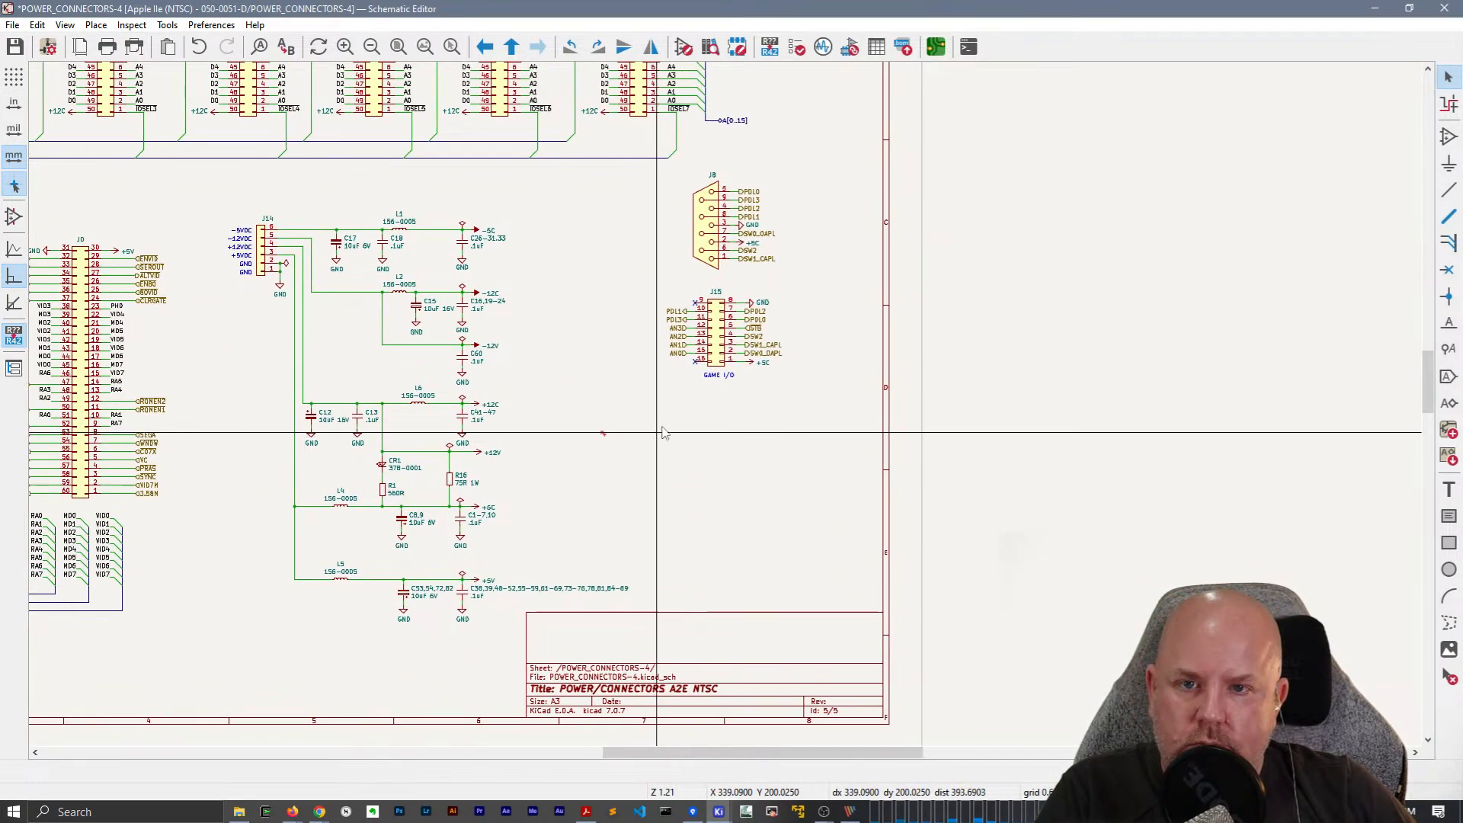
click(795, 49)
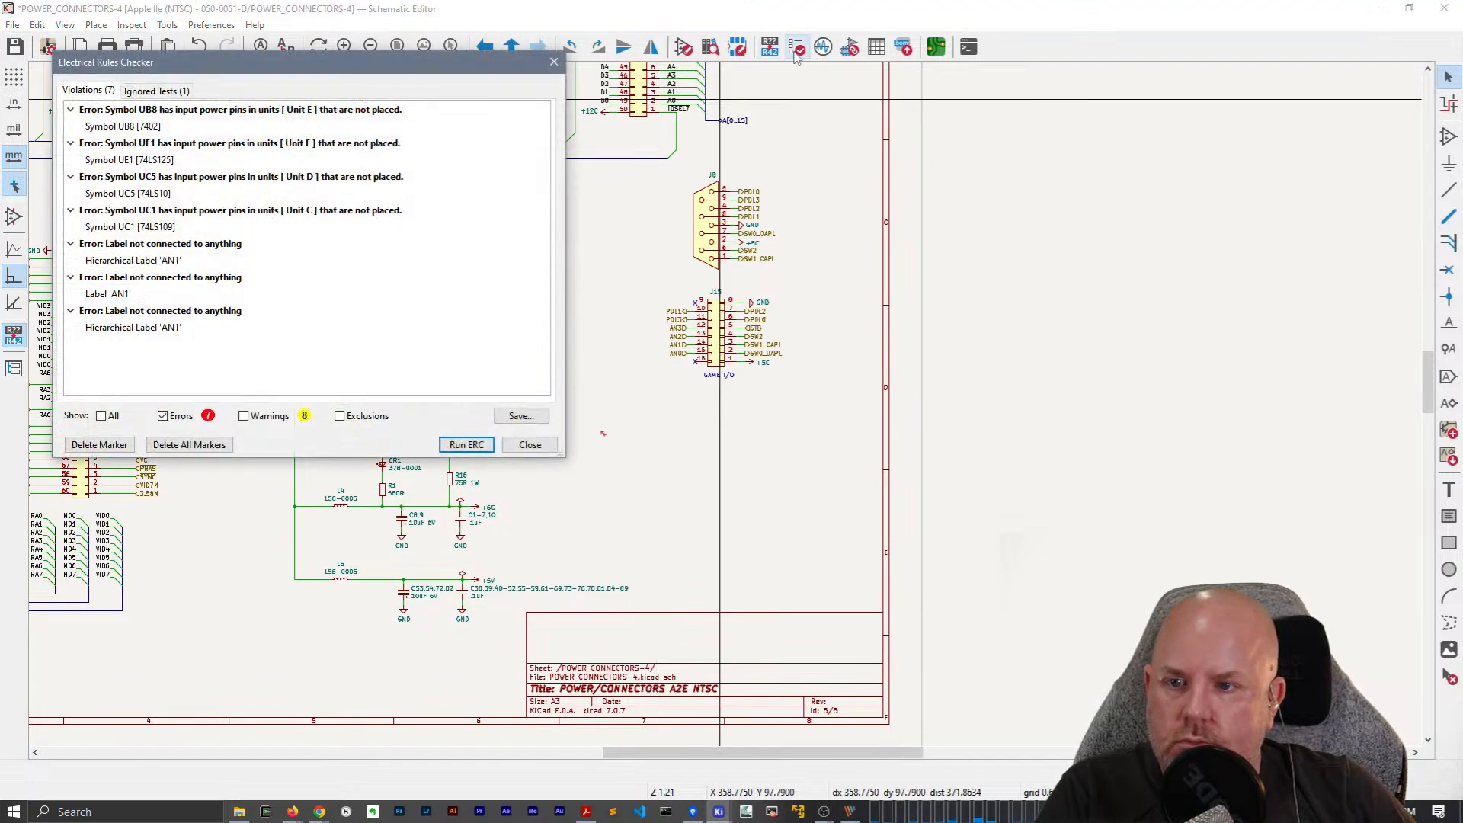
Locate gate UB8 from the electrical rules error about its missing Unit E and copy it from the CPU_MEM-1 sheet.
click(536, 452)
right_click(639, 368)
key(Escape)
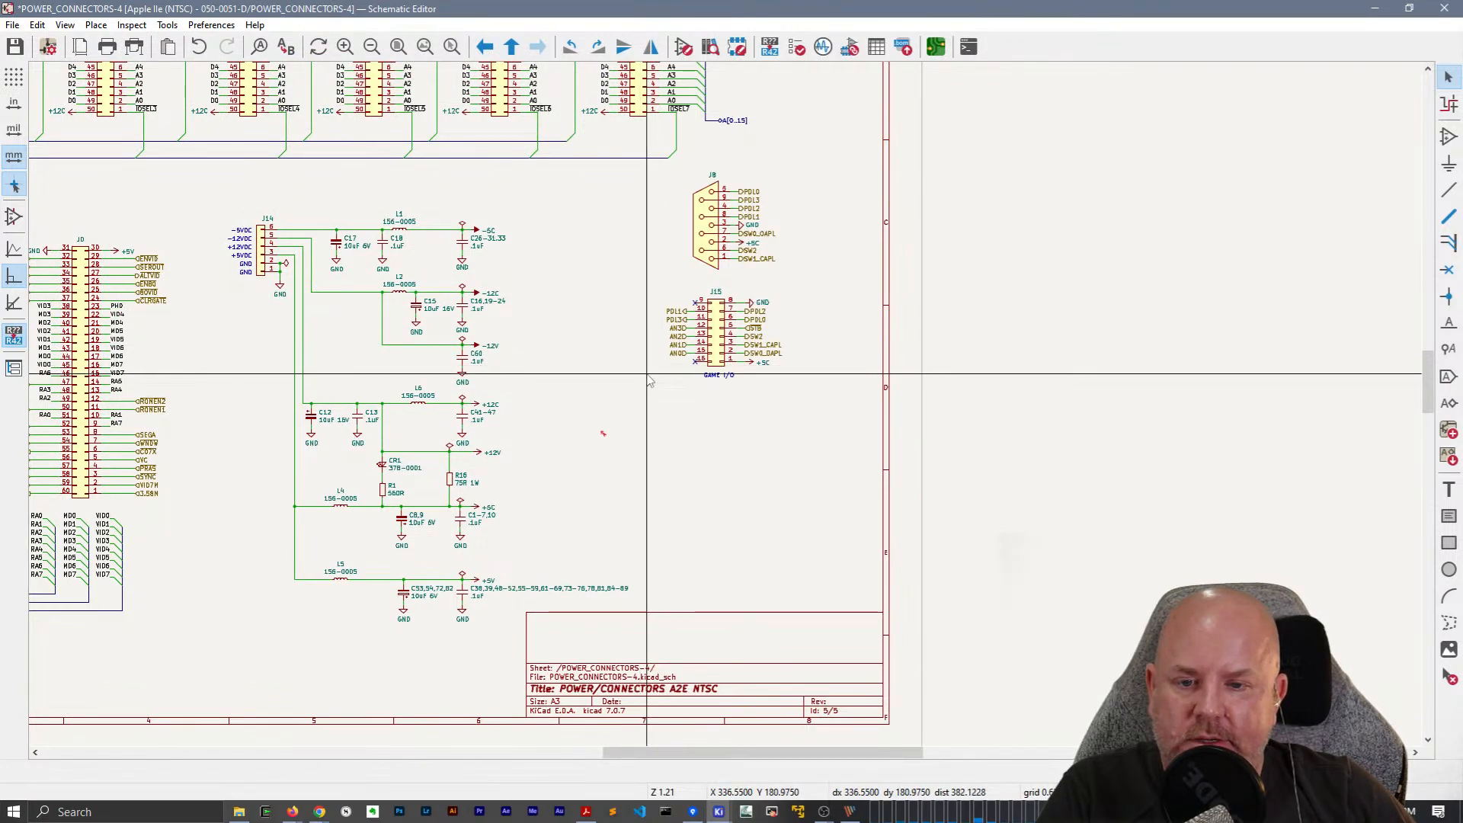
click(796, 47)
click(139, 111)
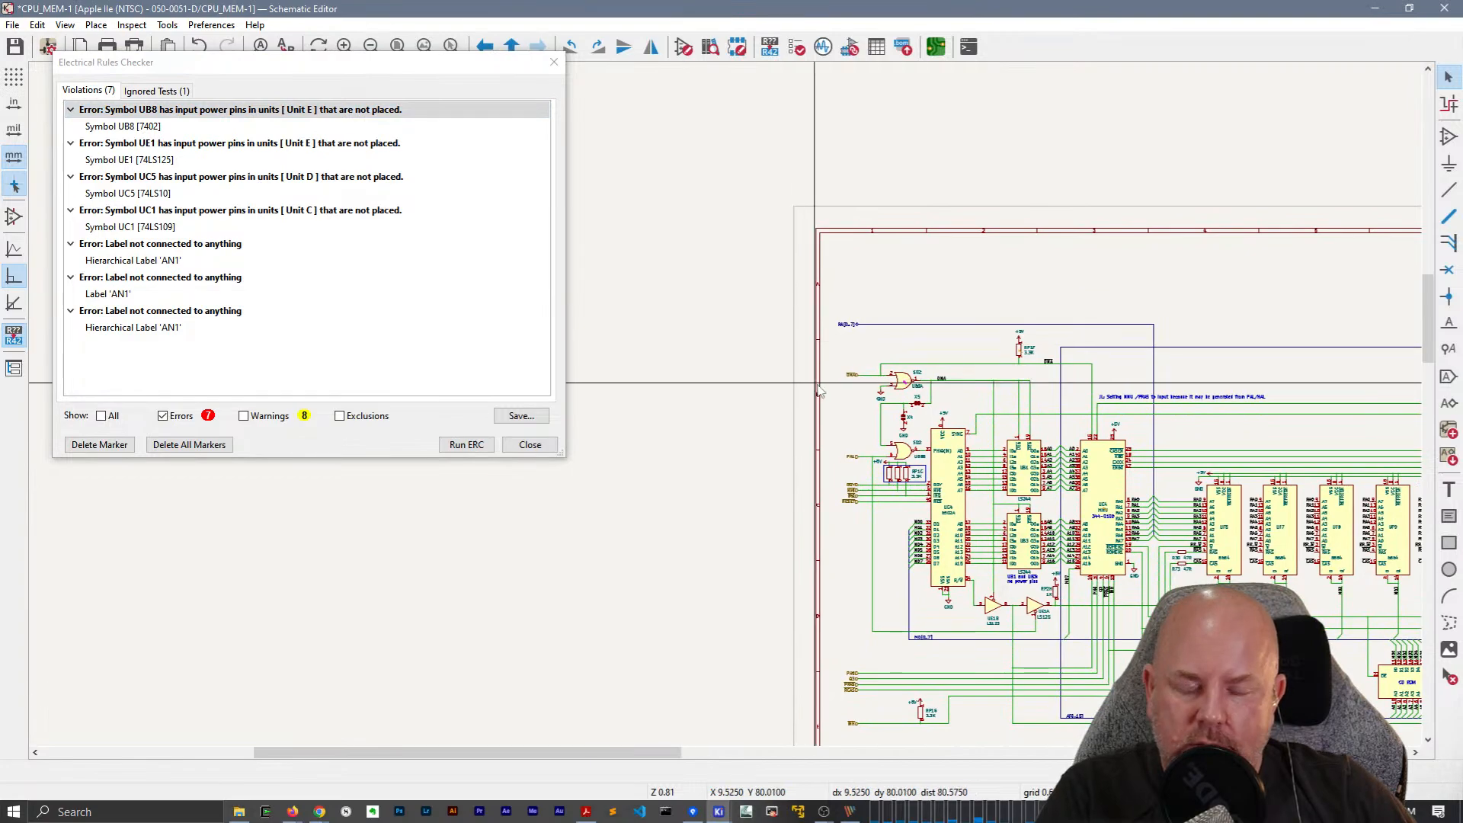
click(903, 381)
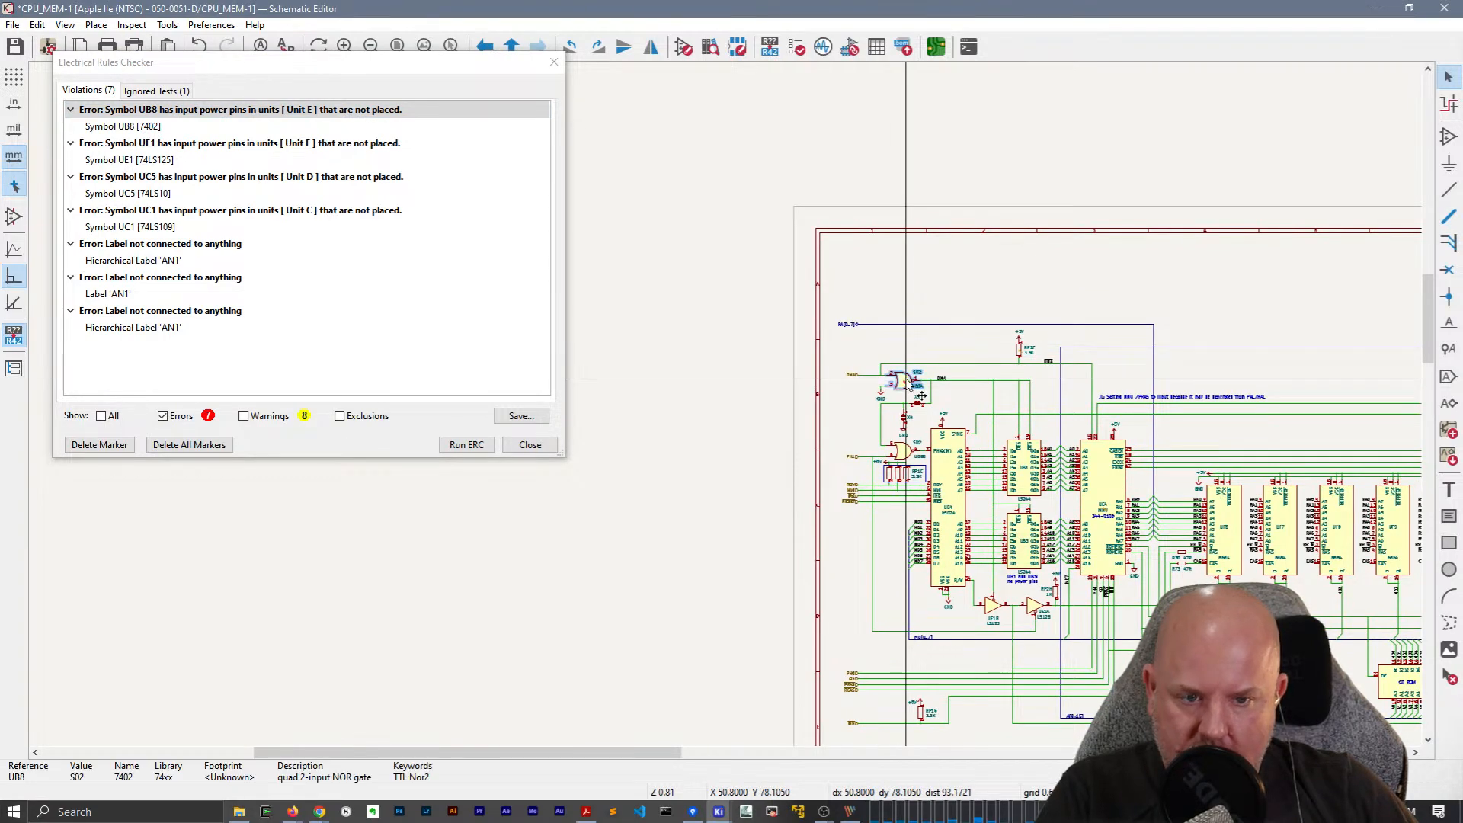
click(526, 445)
Return to the root sheet, open POWER_CONNECTORS-4 and paste the copied 7402 gate below the GAME I/O connector J15.
right_click(617, 366)
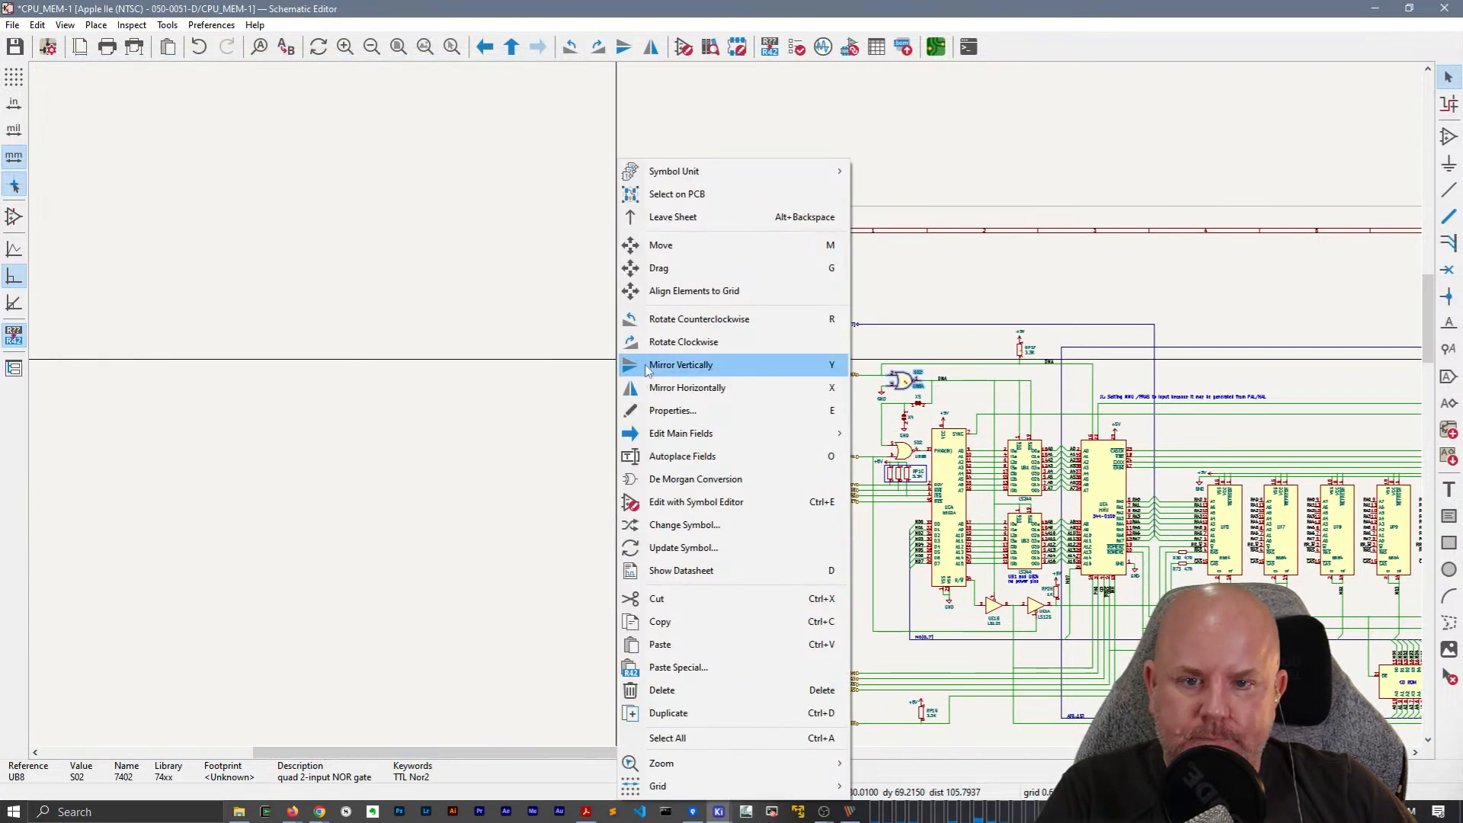
click(789, 85)
right_click(739, 134)
click(795, 144)
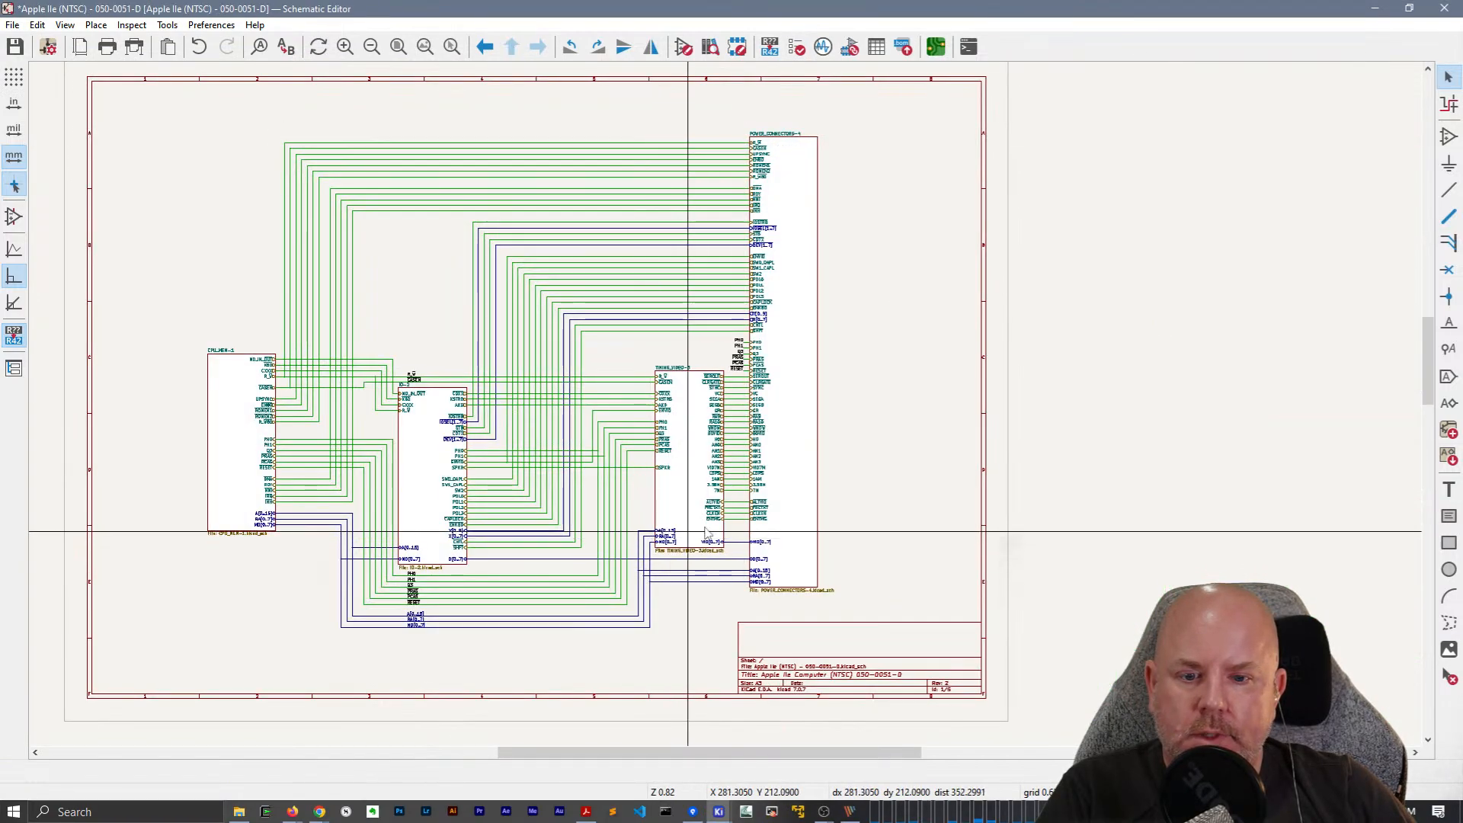
double_click(795, 474)
key(ctrl+v)
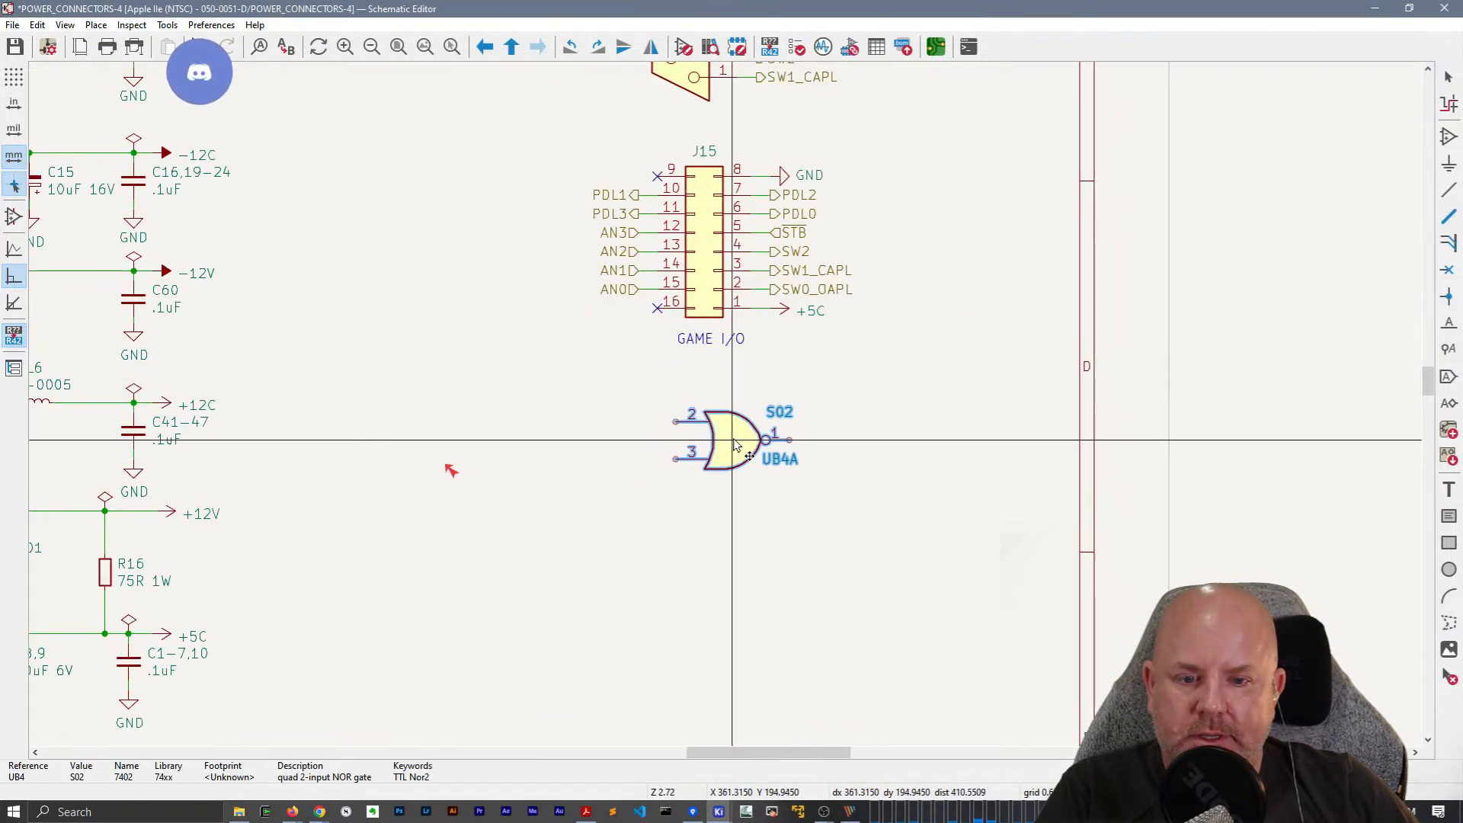
Set the pasted gate's reference to UB8 and unit to E, and move it below and to the left of J15.
double_click(732, 459)
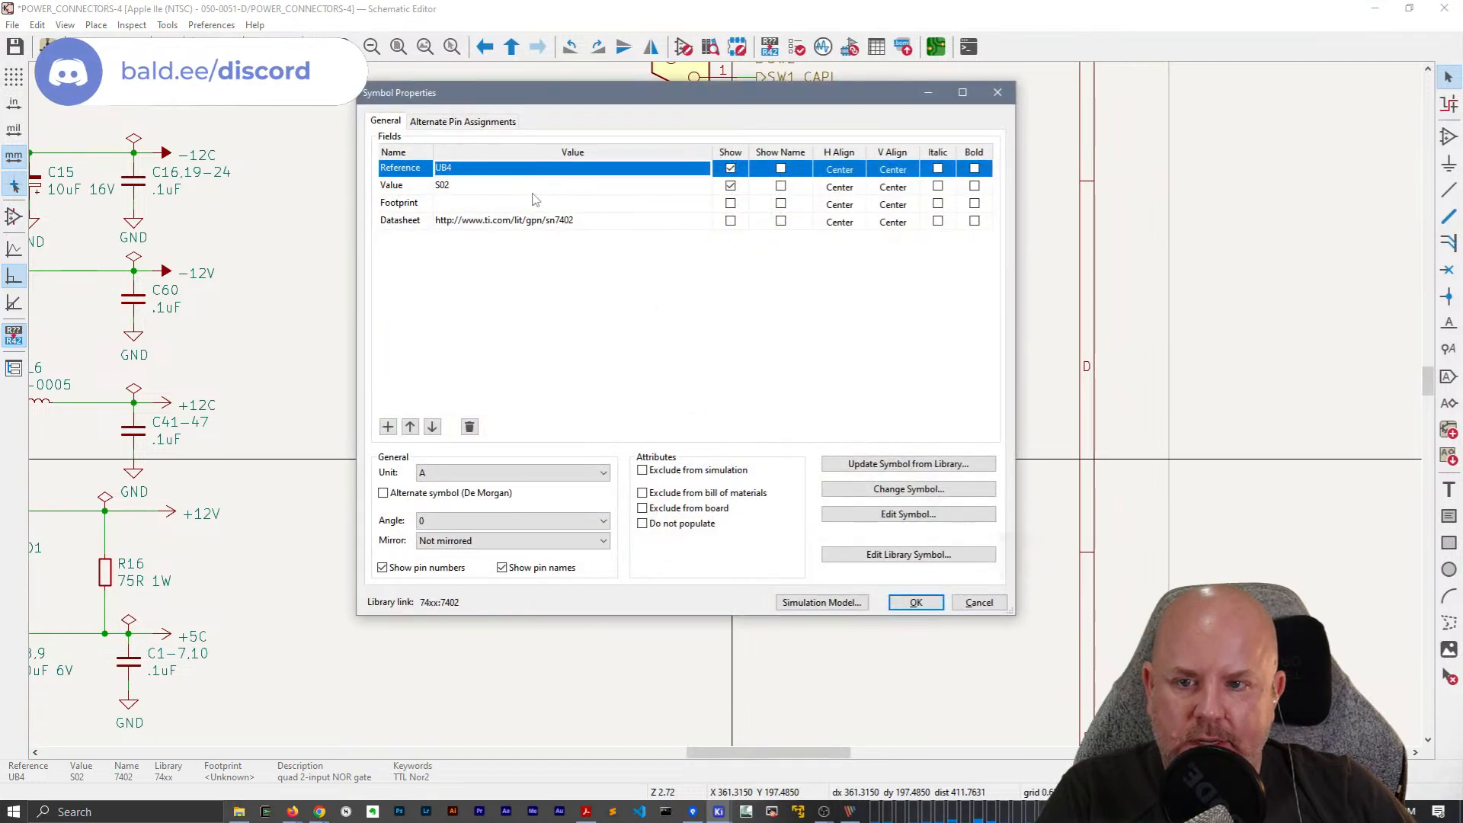
key(Escape)
click(796, 47)
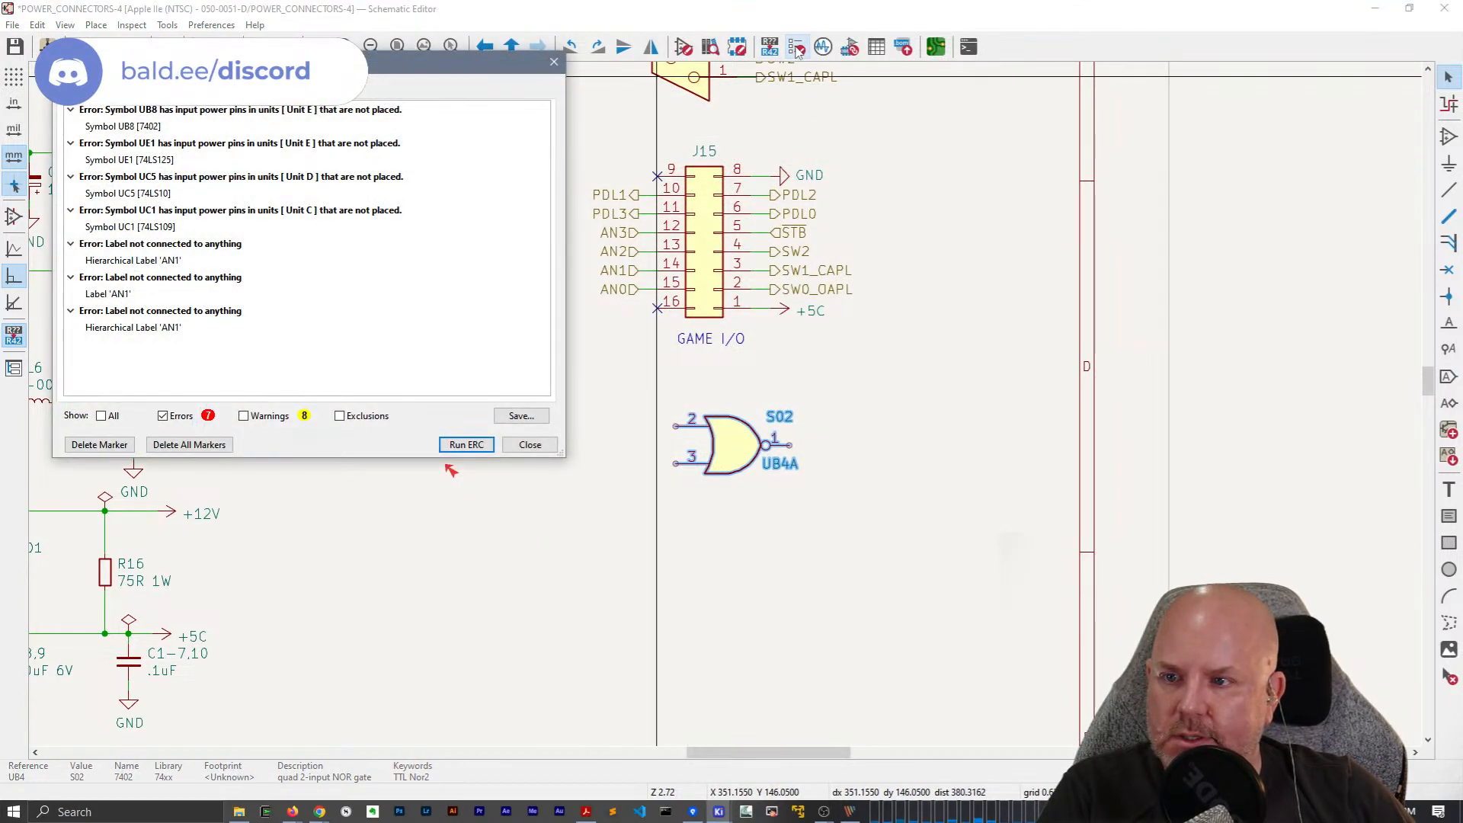
key(Escape)
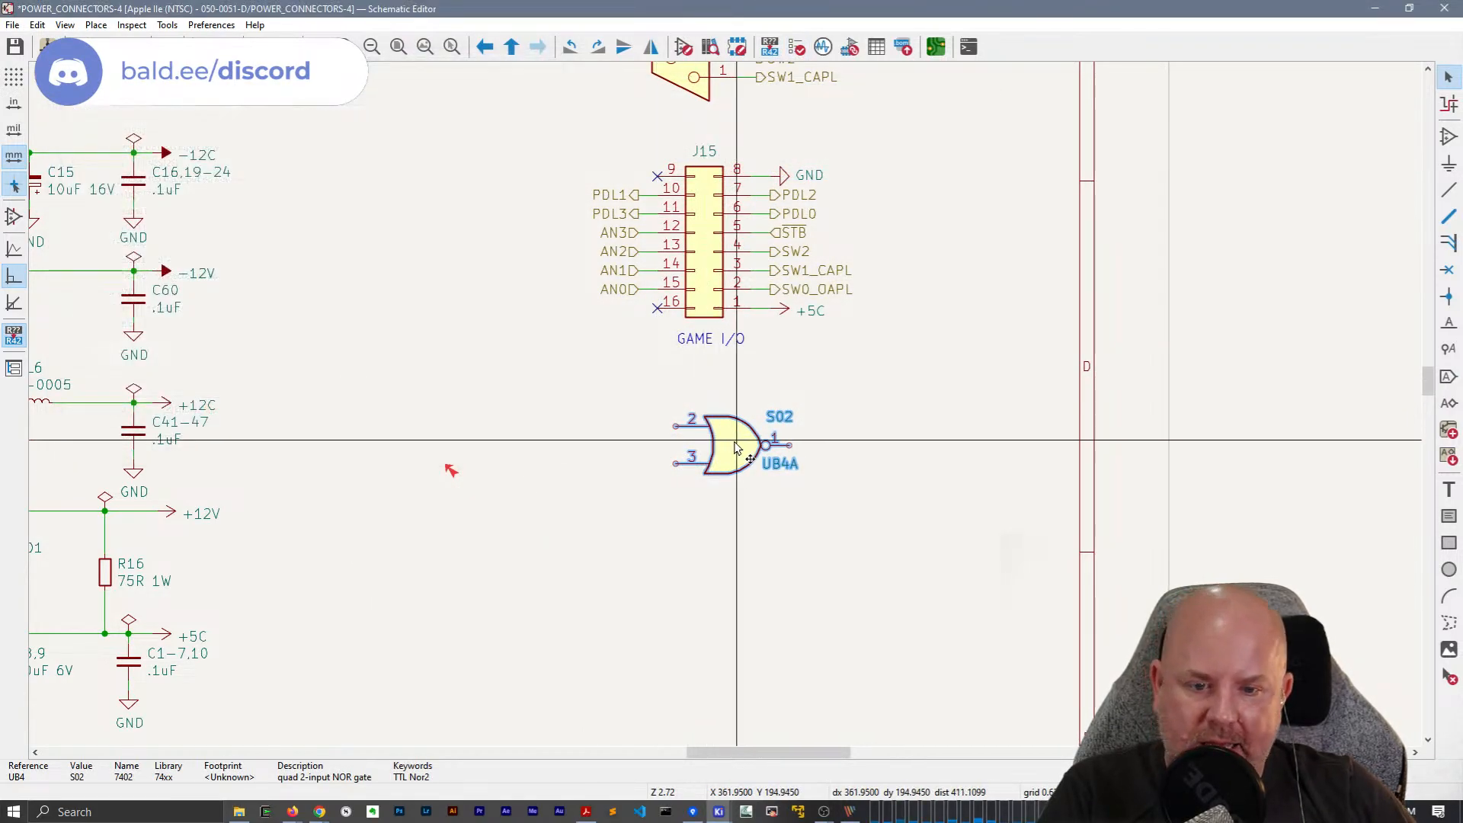
double_click(655, 446)
click(468, 168)
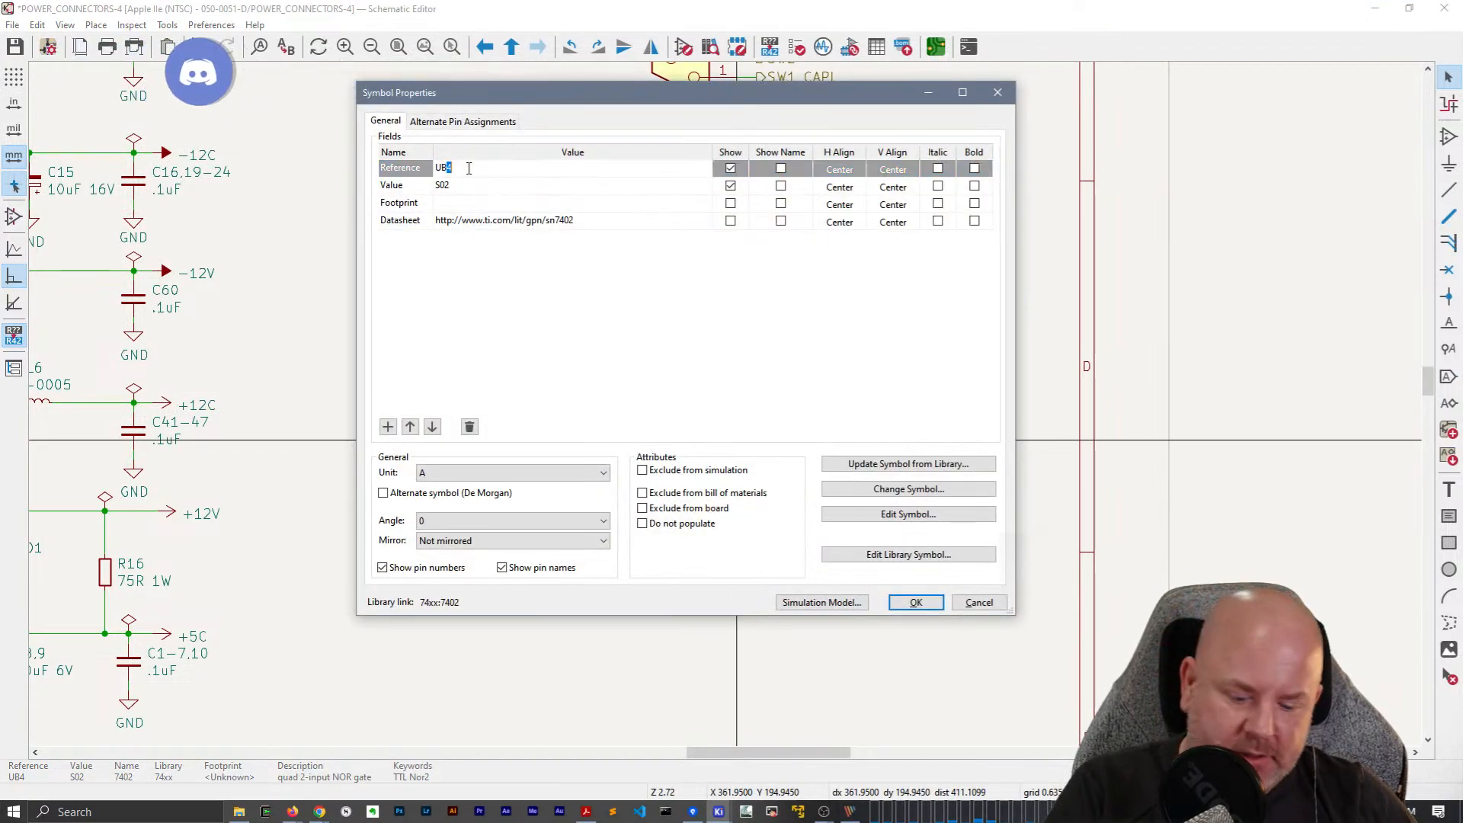
text(8)
click(507, 473)
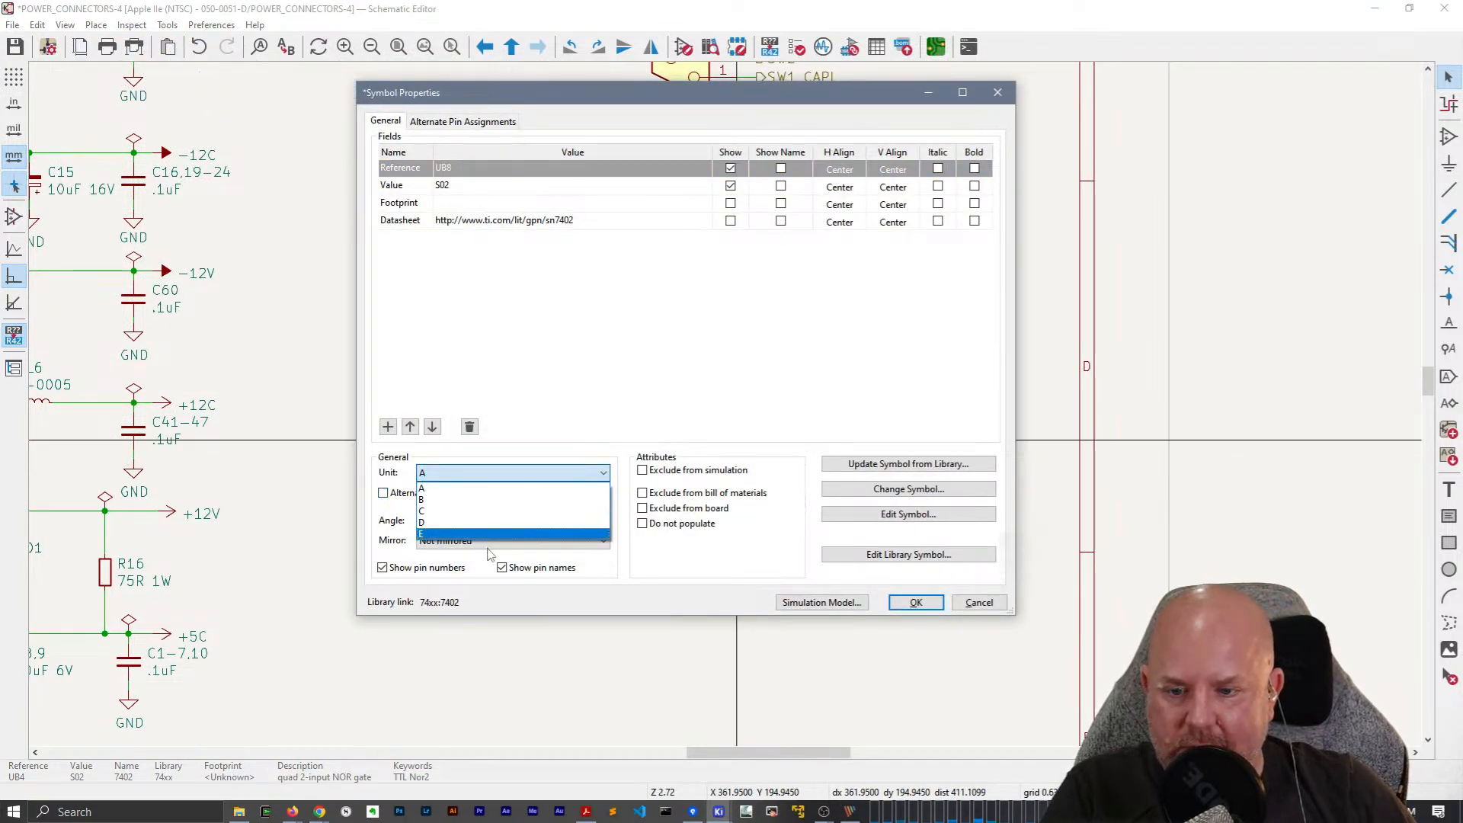
click(494, 537)
click(894, 605)
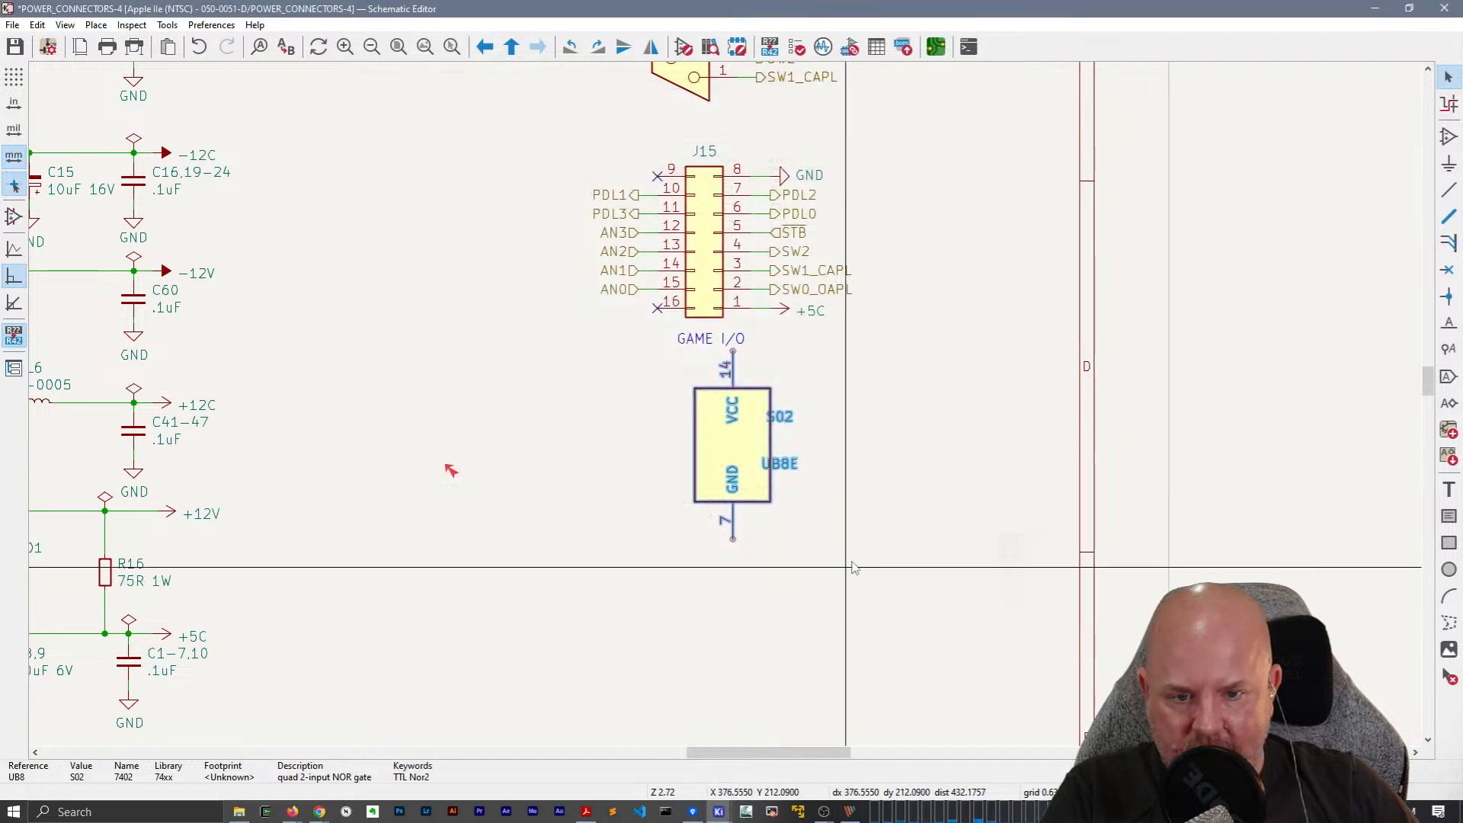
key(m)
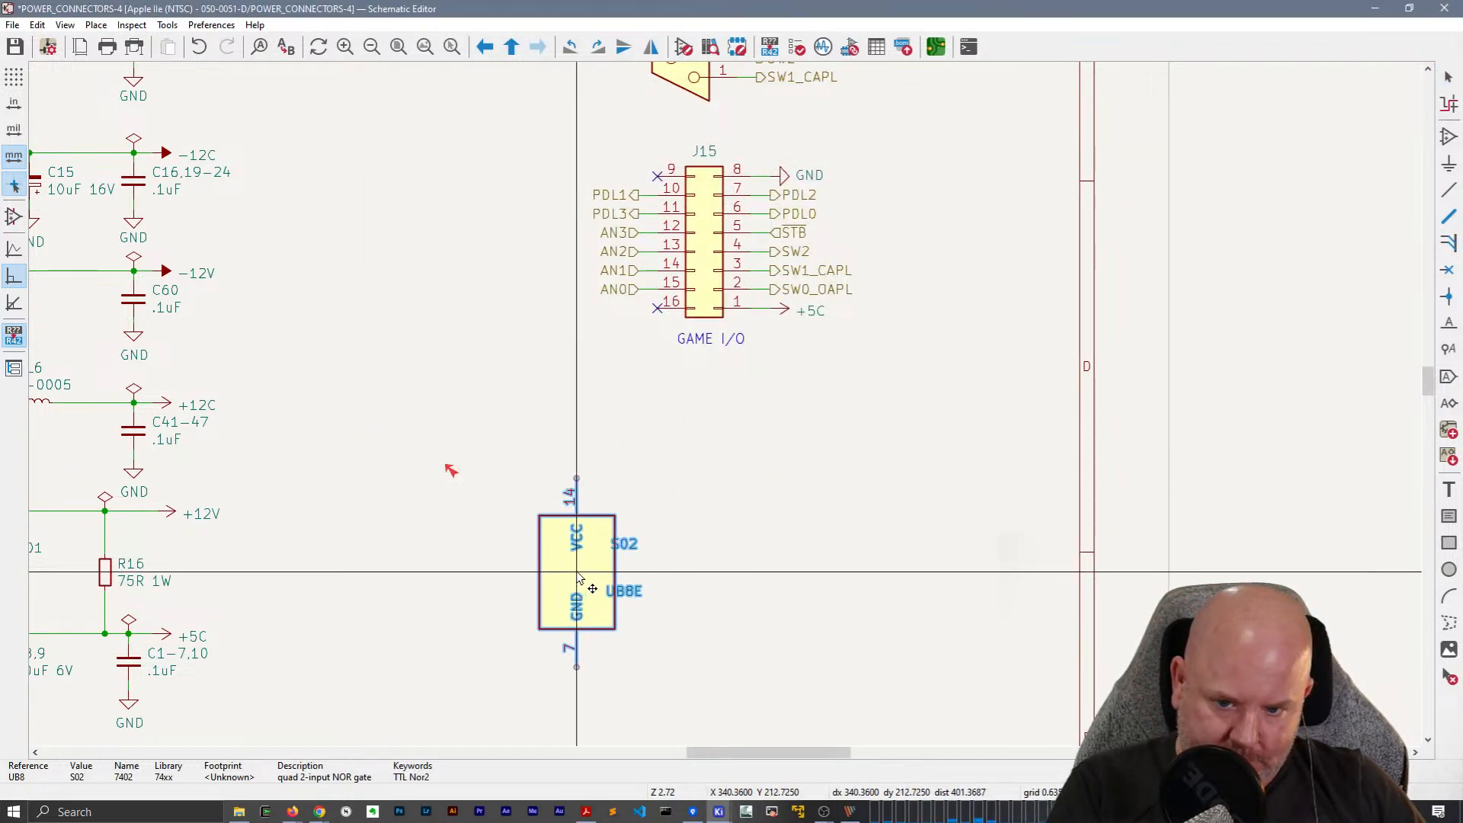
click(578, 577)
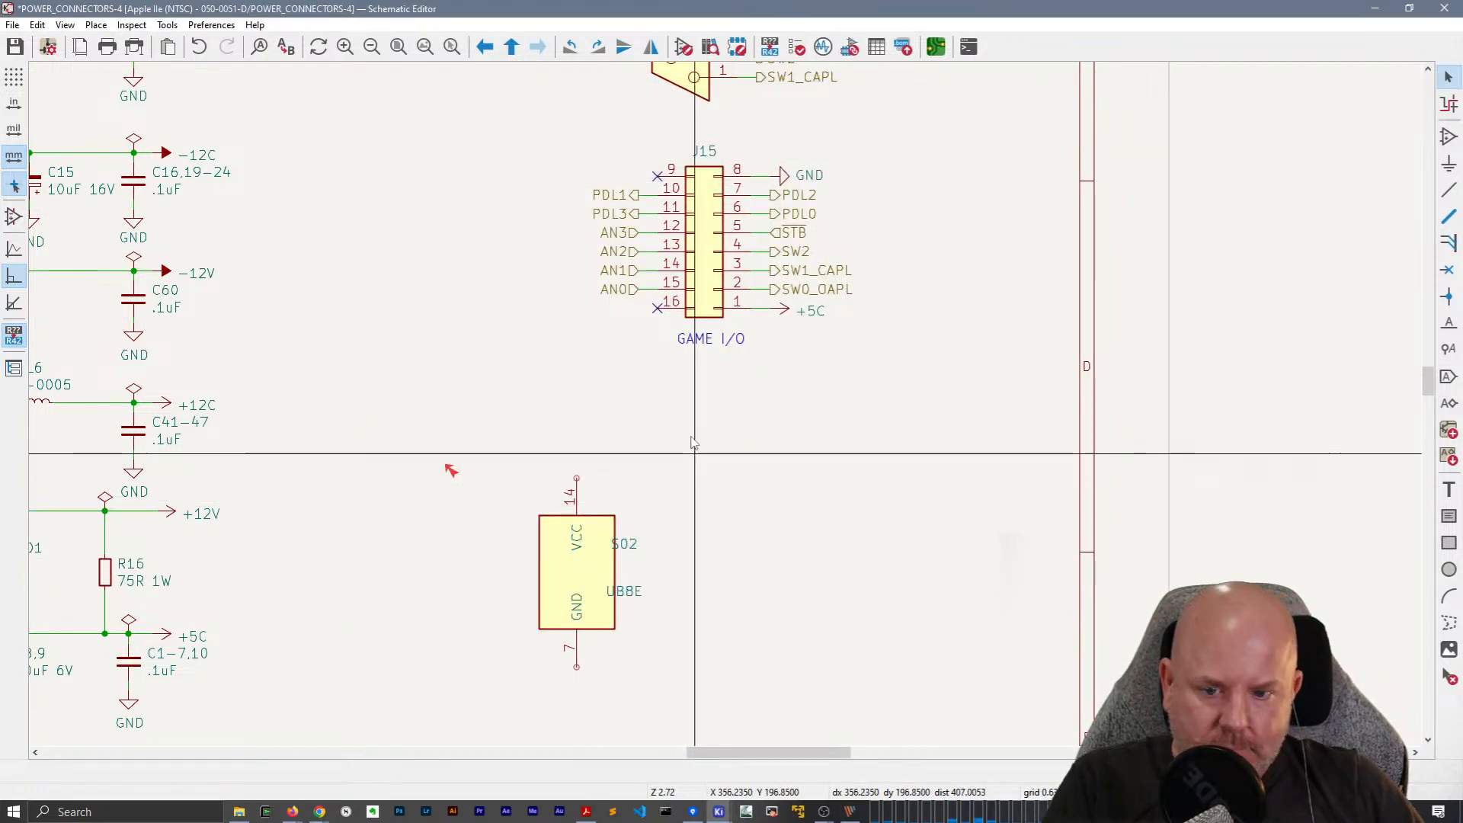
Locate buffer UE1 on CPU_MEM-1 from its missing-unit error, check its symbol properties and copy it.
click(815, 49)
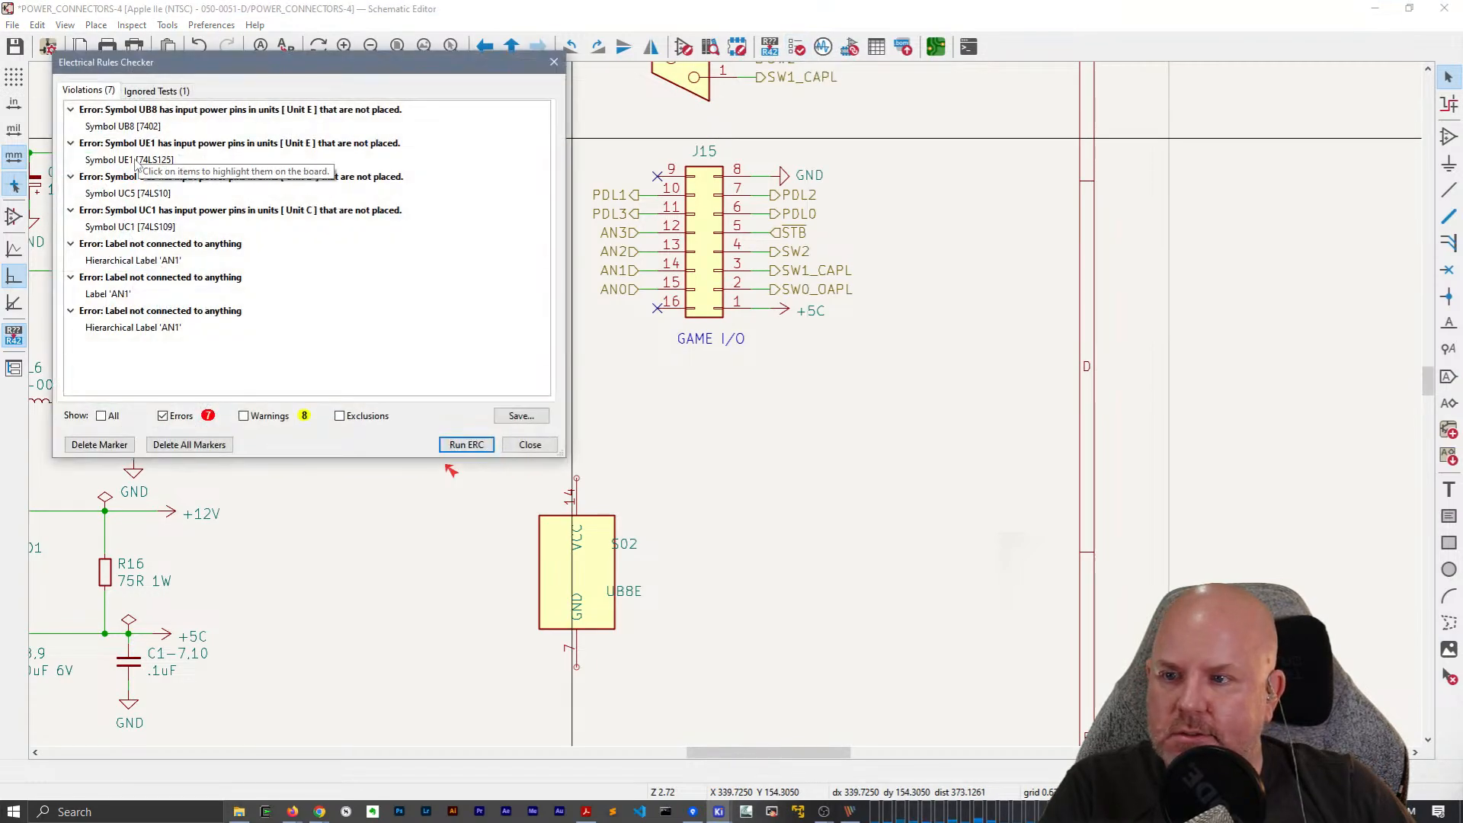
click(135, 160)
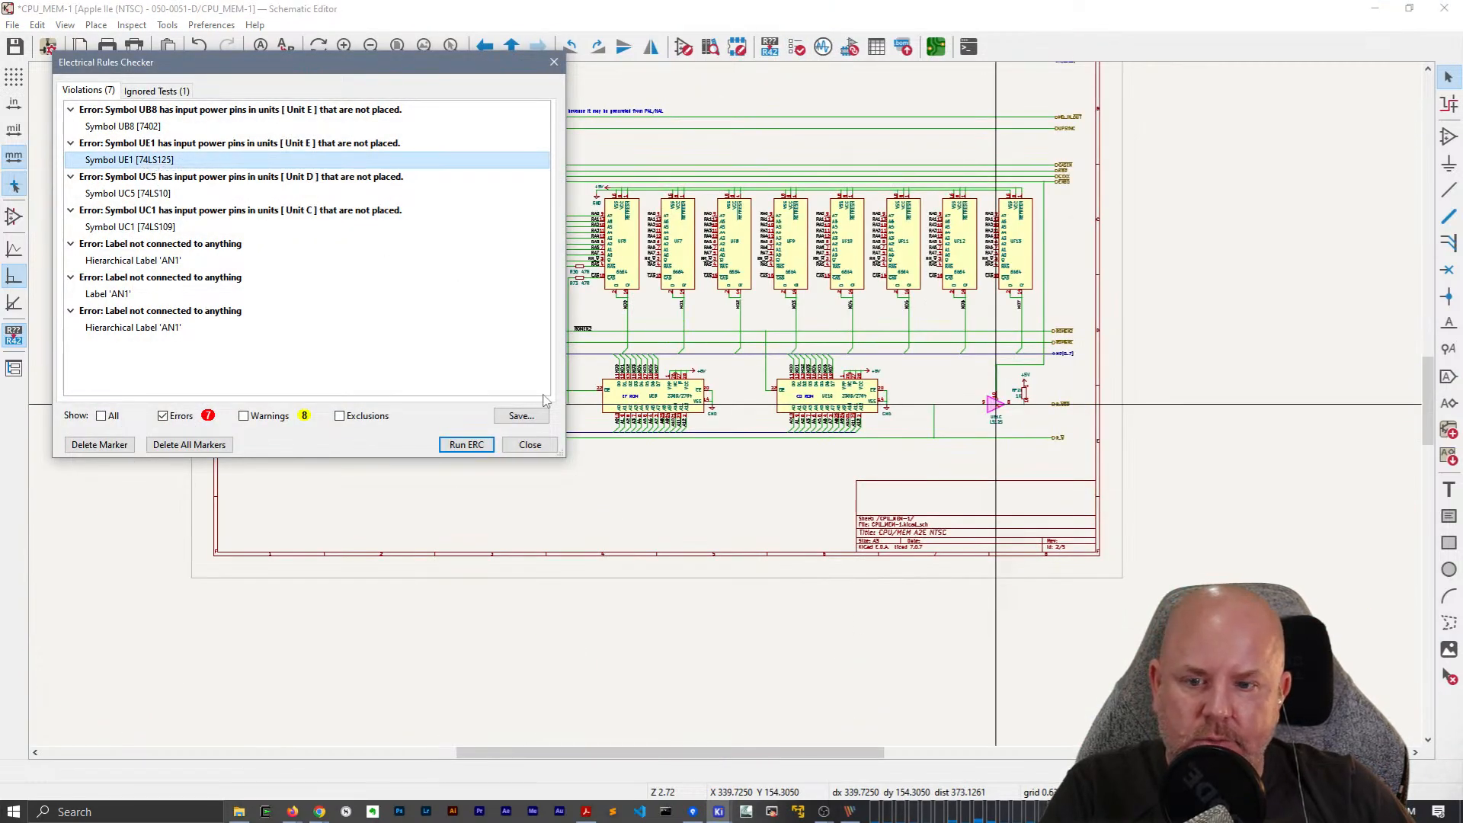
click(530, 444)
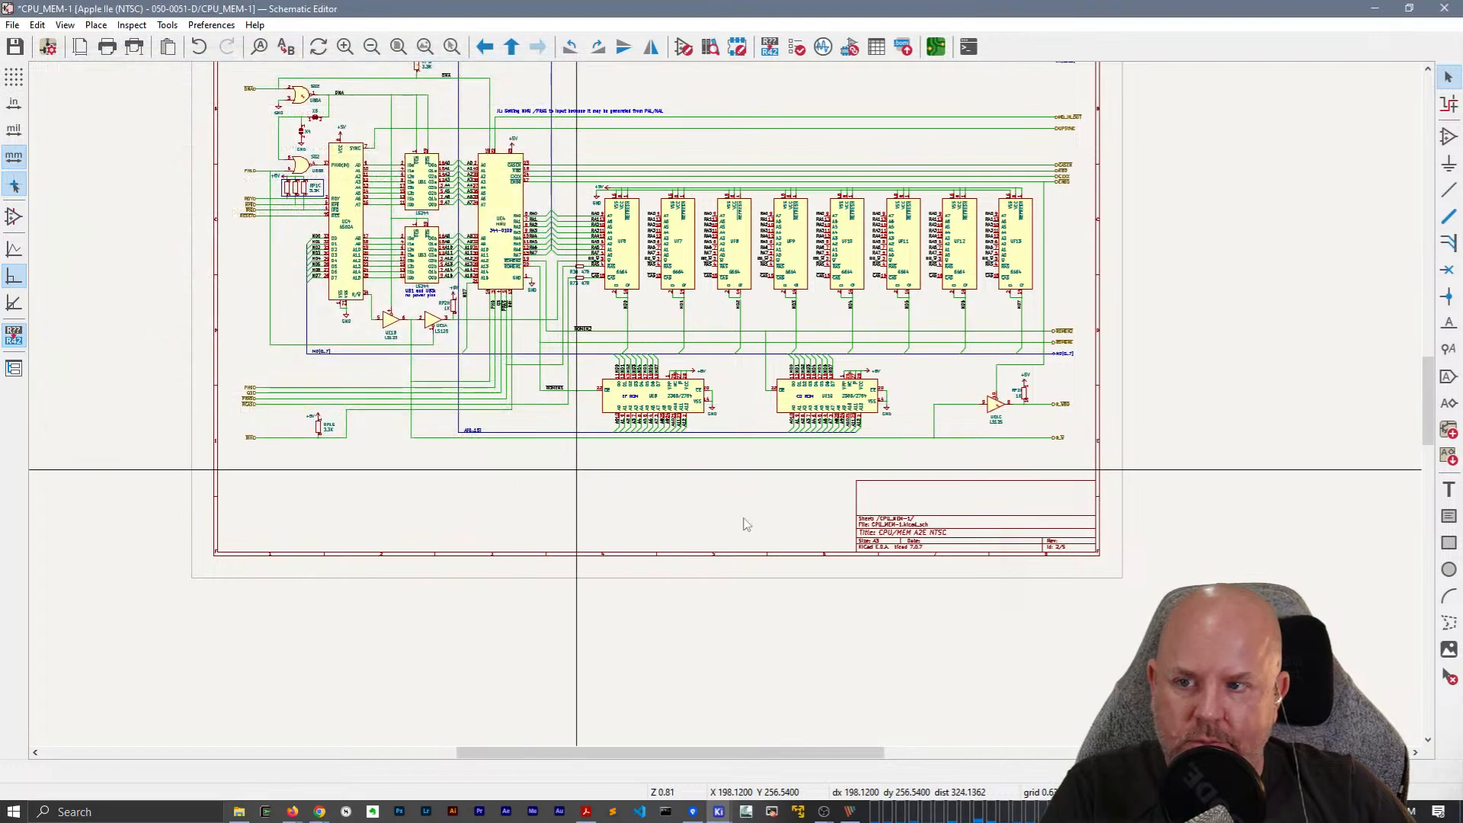
scroll(988, 469, up, 3)
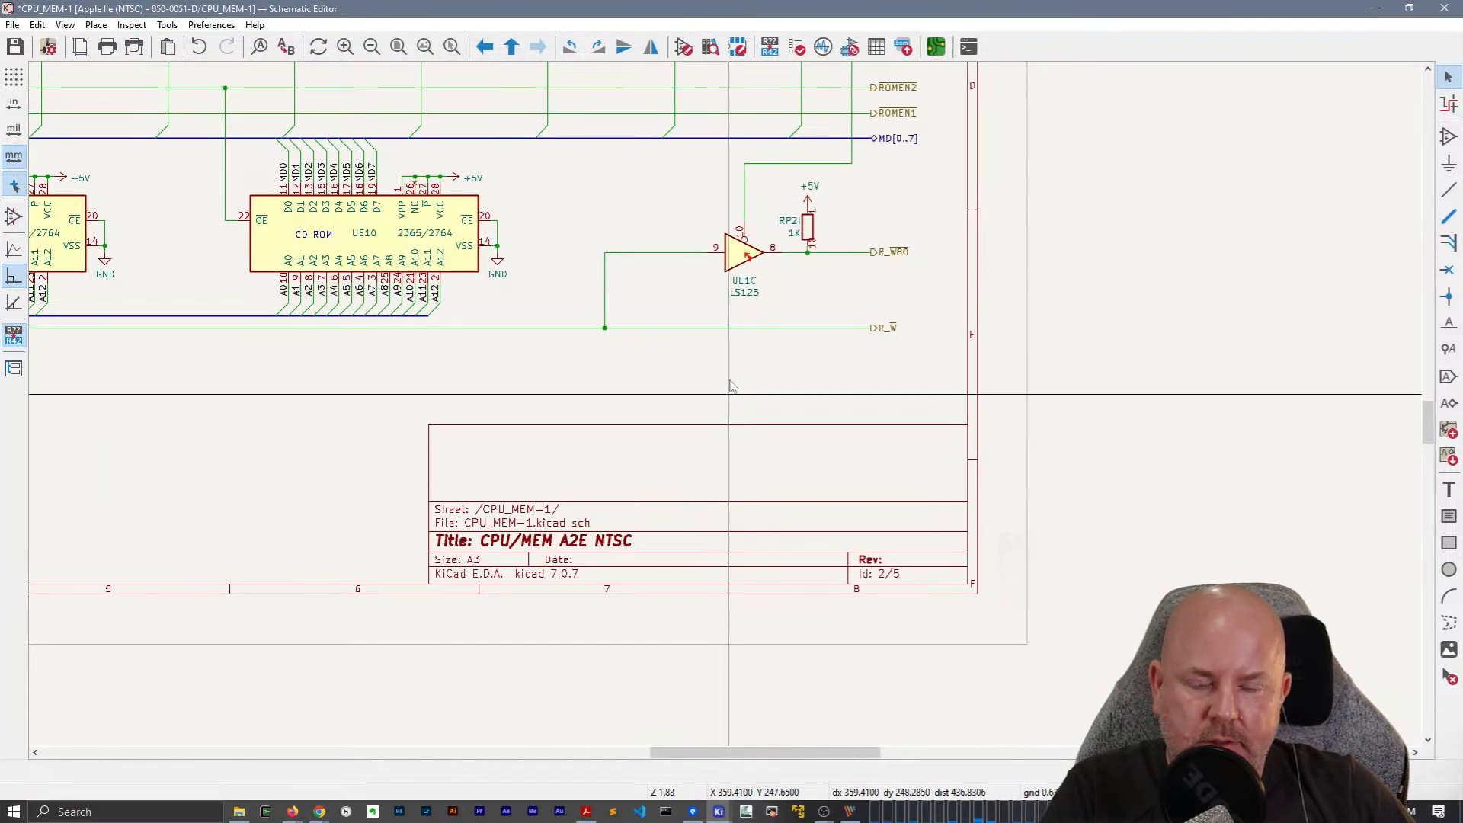
click(738, 242)
double_click(738, 244)
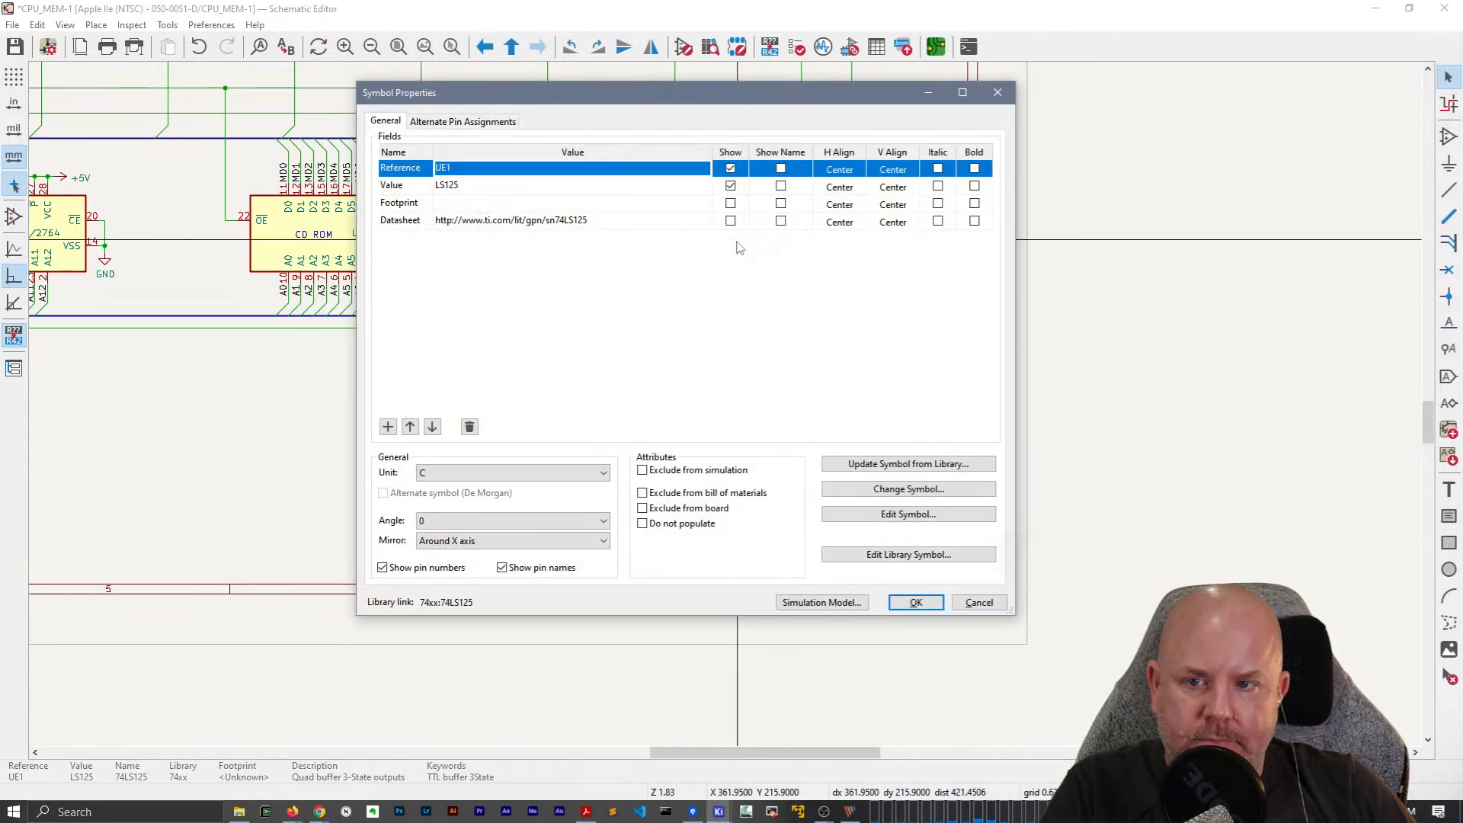
drag(513, 93, 555, 318)
key(Escape)
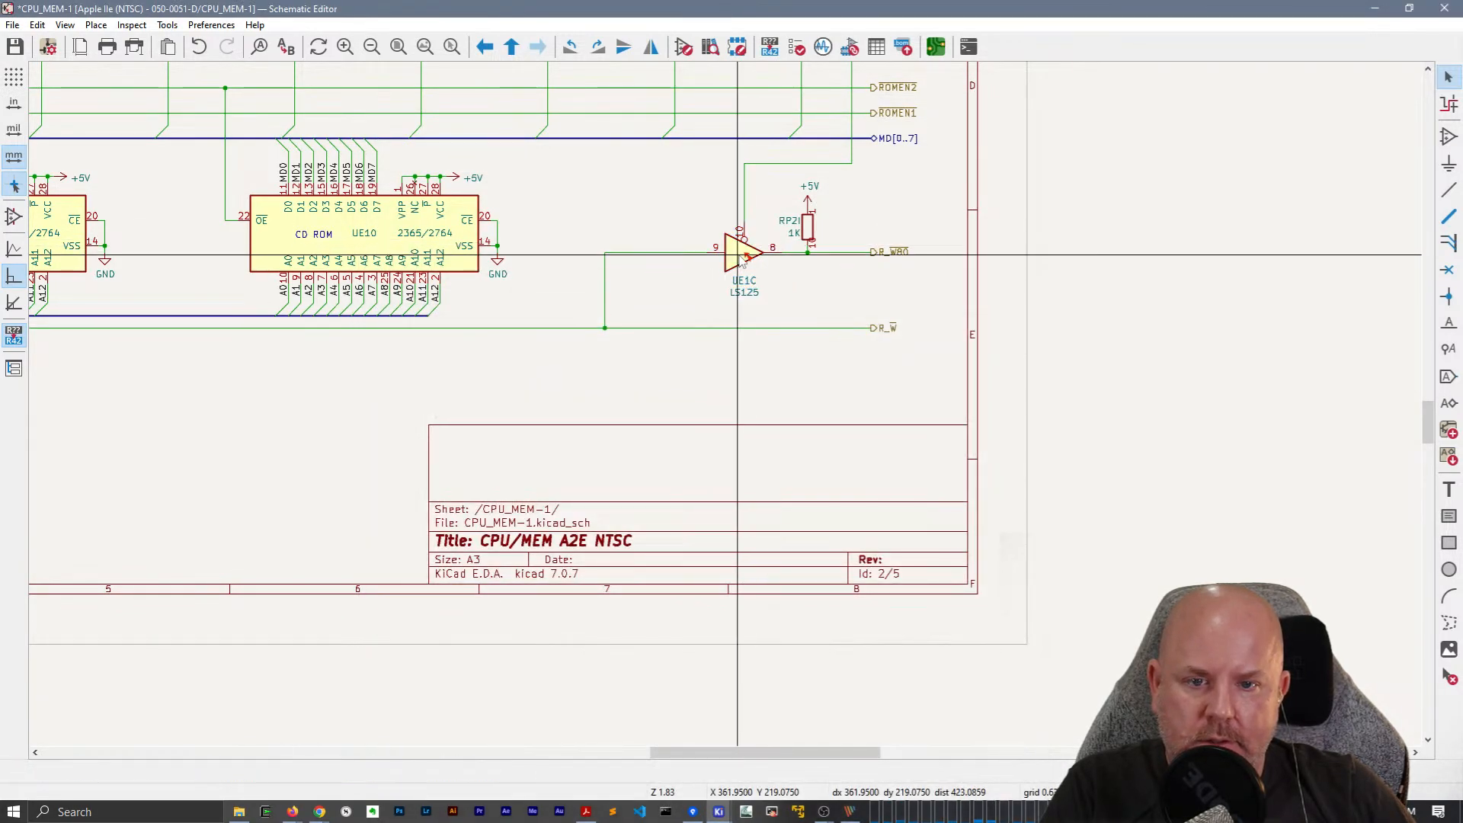
Return to the POWER_CONNECTORS-4 sheet through the root sheet and paste the LS125 buffer to the right of UB8E.
right_click(967, 162)
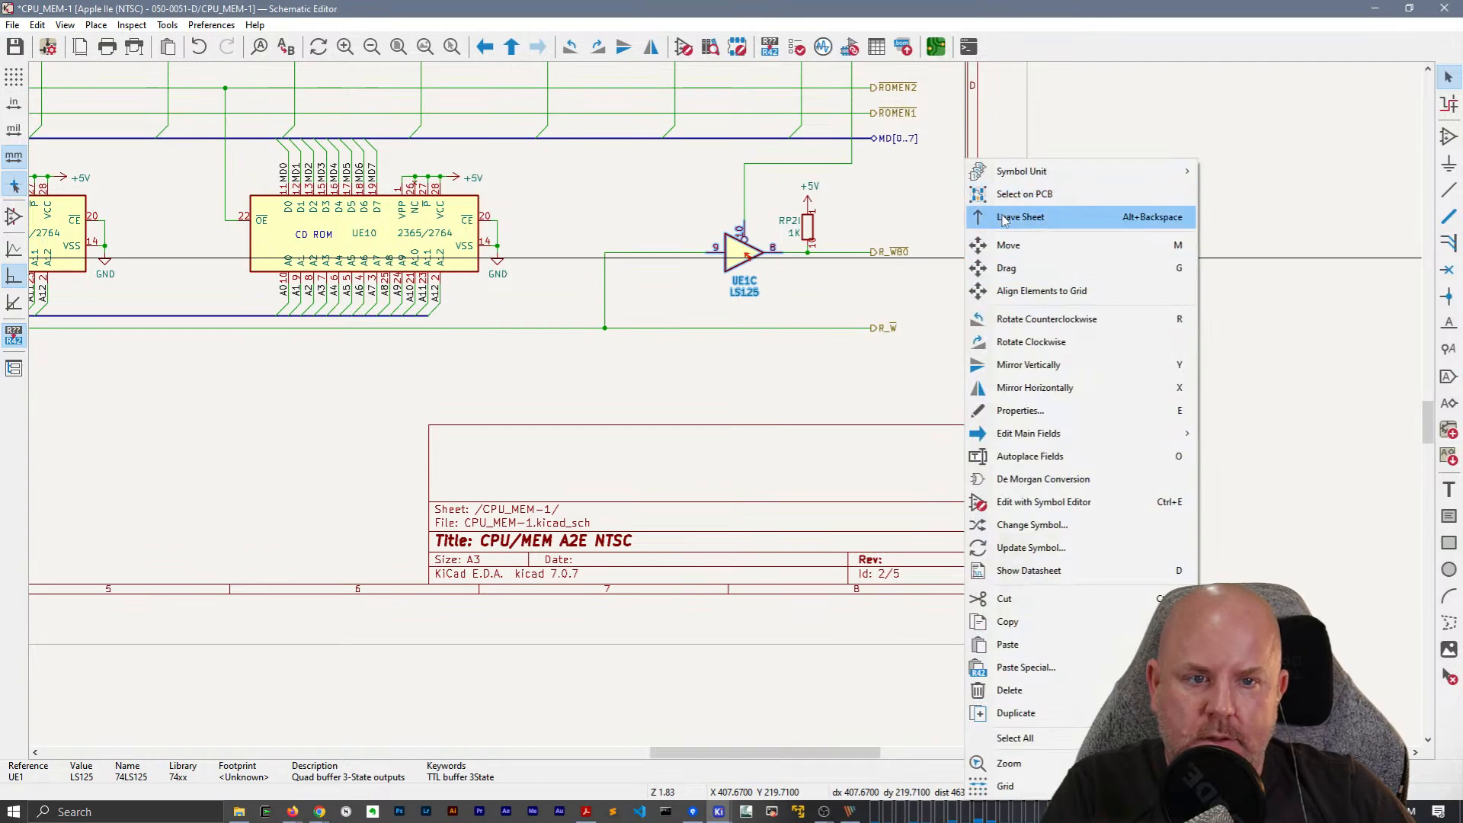
click(1006, 217)
double_click(782, 494)
click(783, 568)
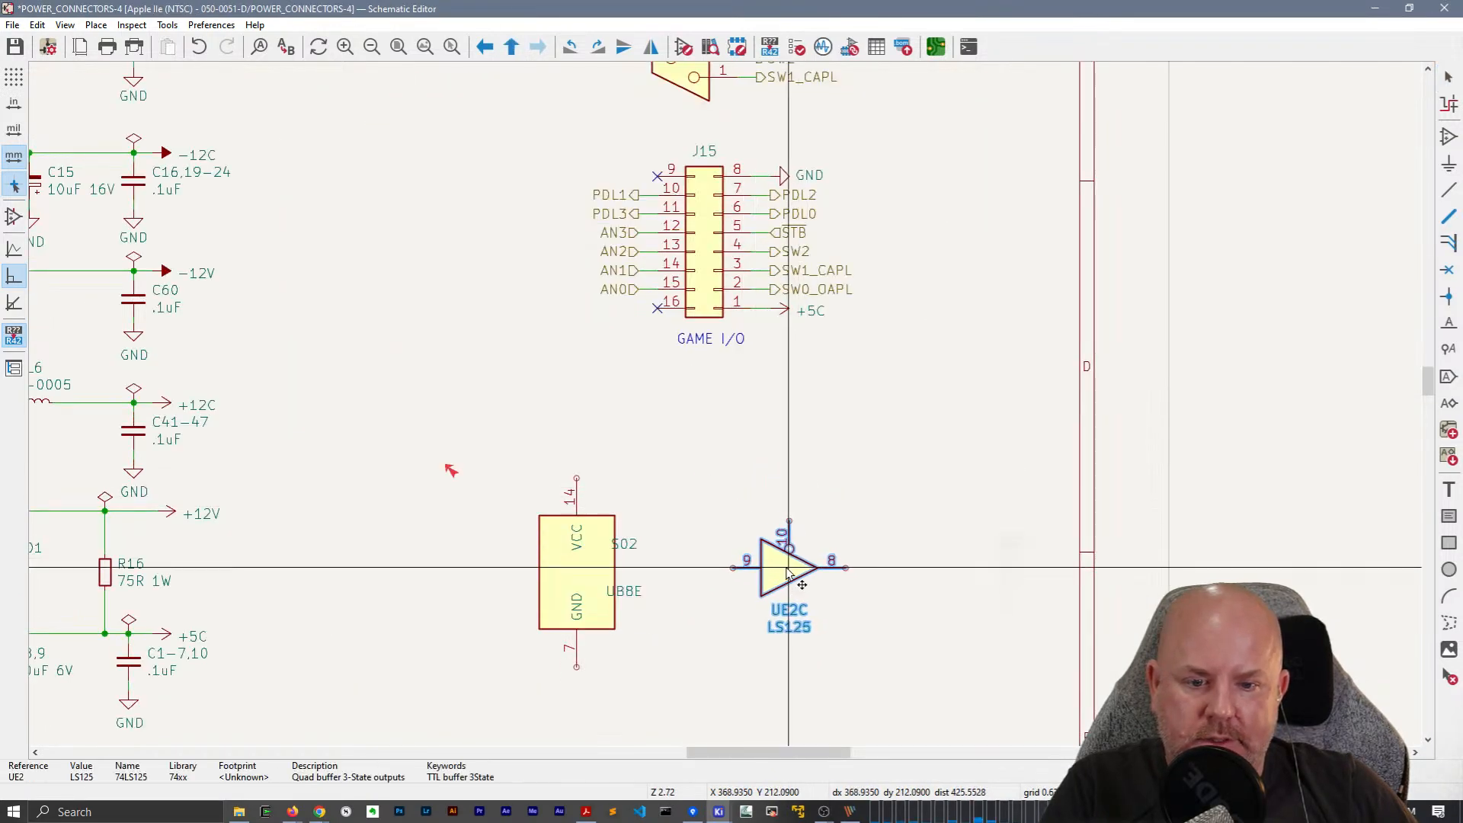
Set the pasted LS125 buffer's reference to UE1 and unit to E, and move it closer to UB8E.
double_click(784, 571)
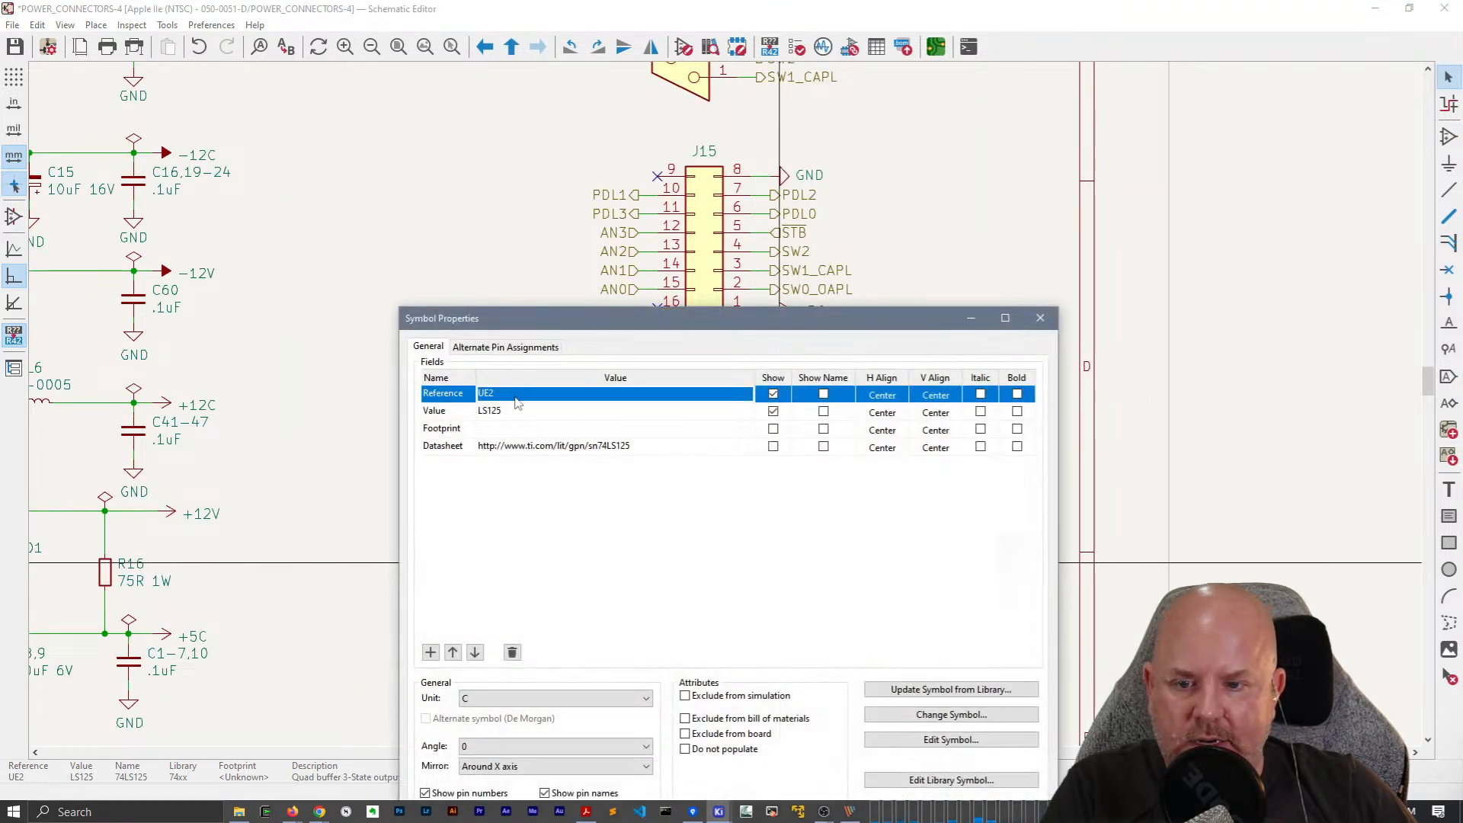
drag(557, 331, 419, 97)
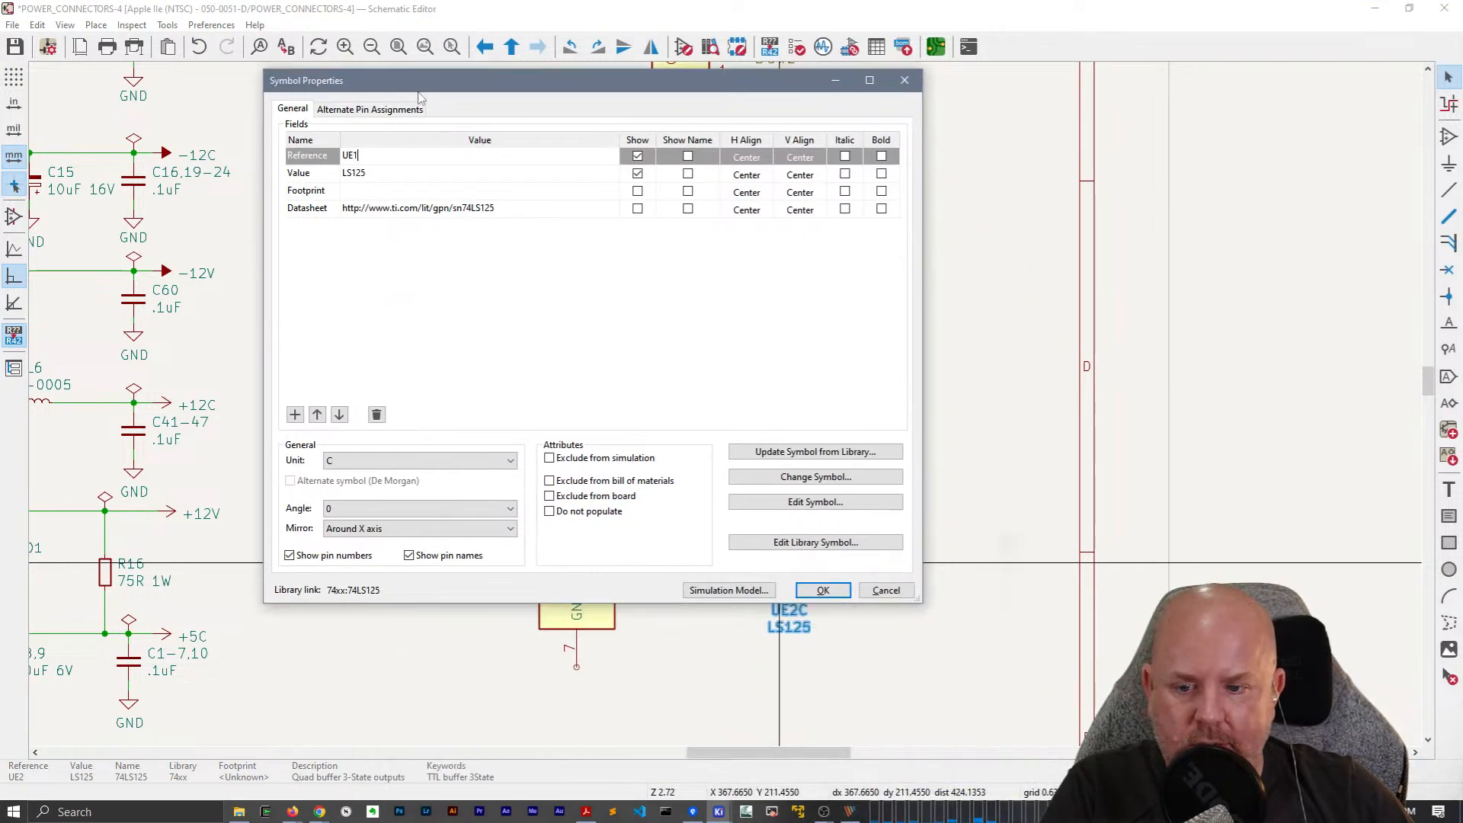
click(363, 523)
click(362, 463)
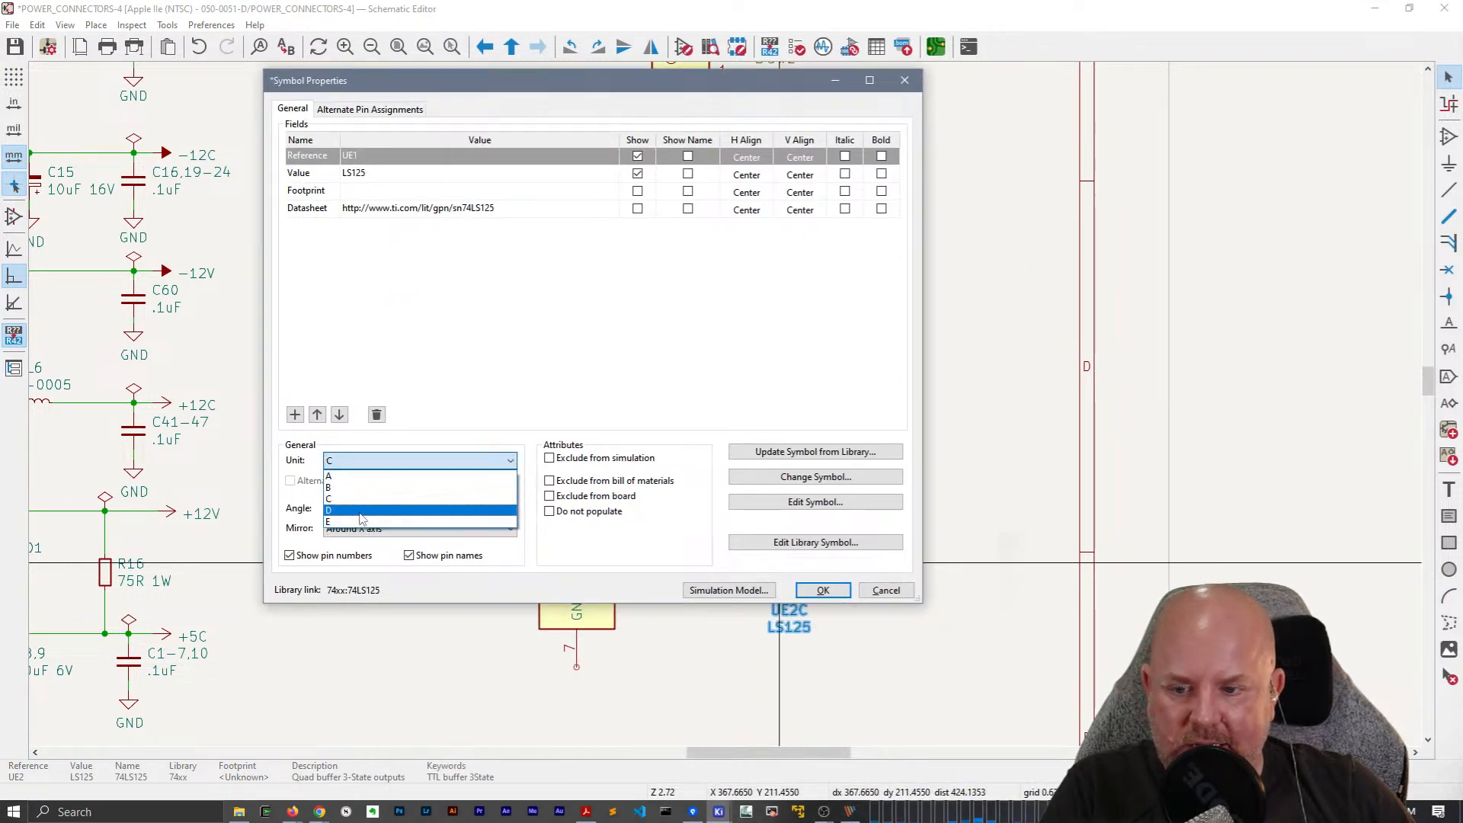
click(358, 522)
click(821, 590)
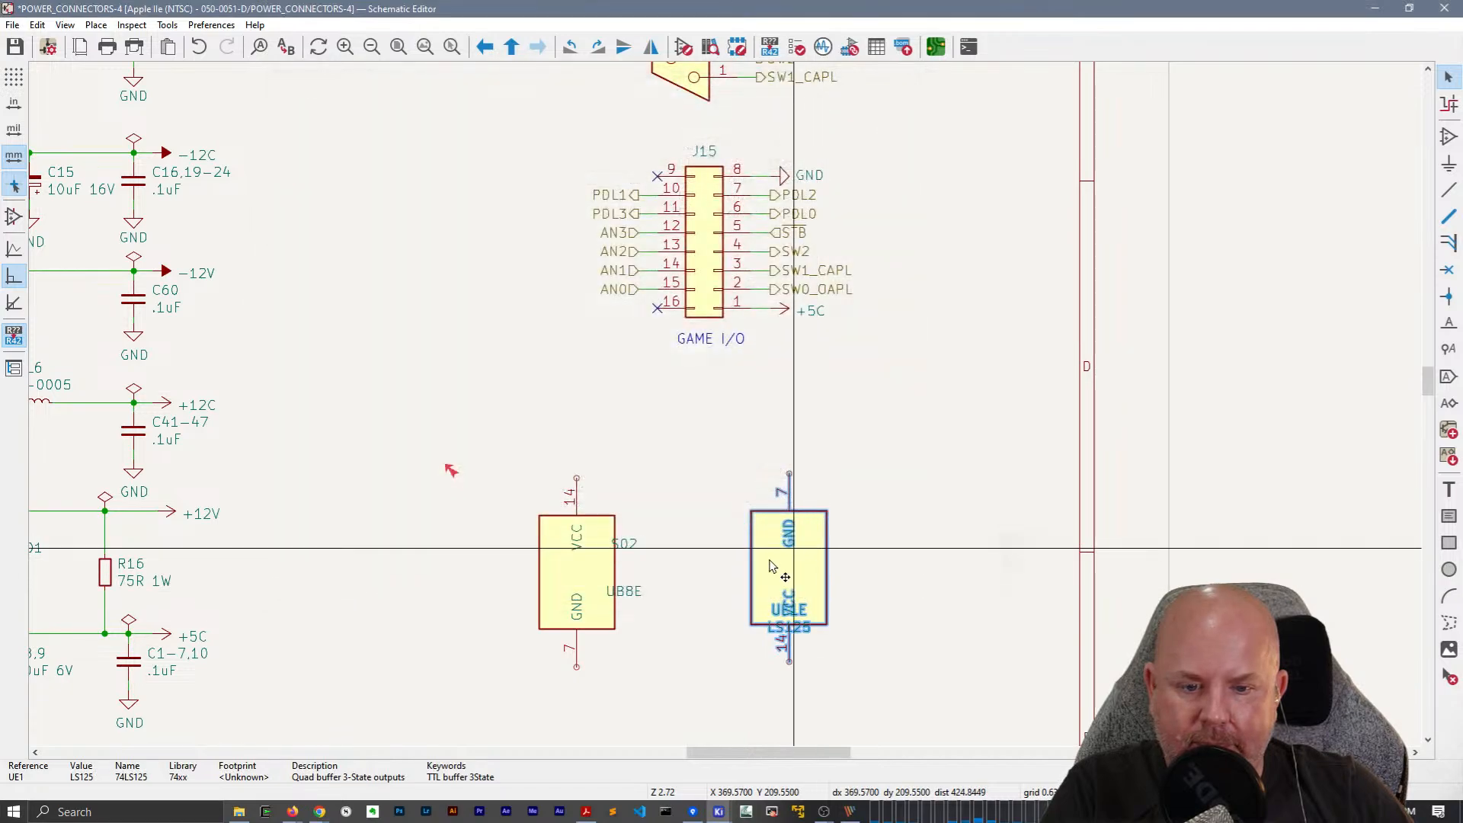
key(m)
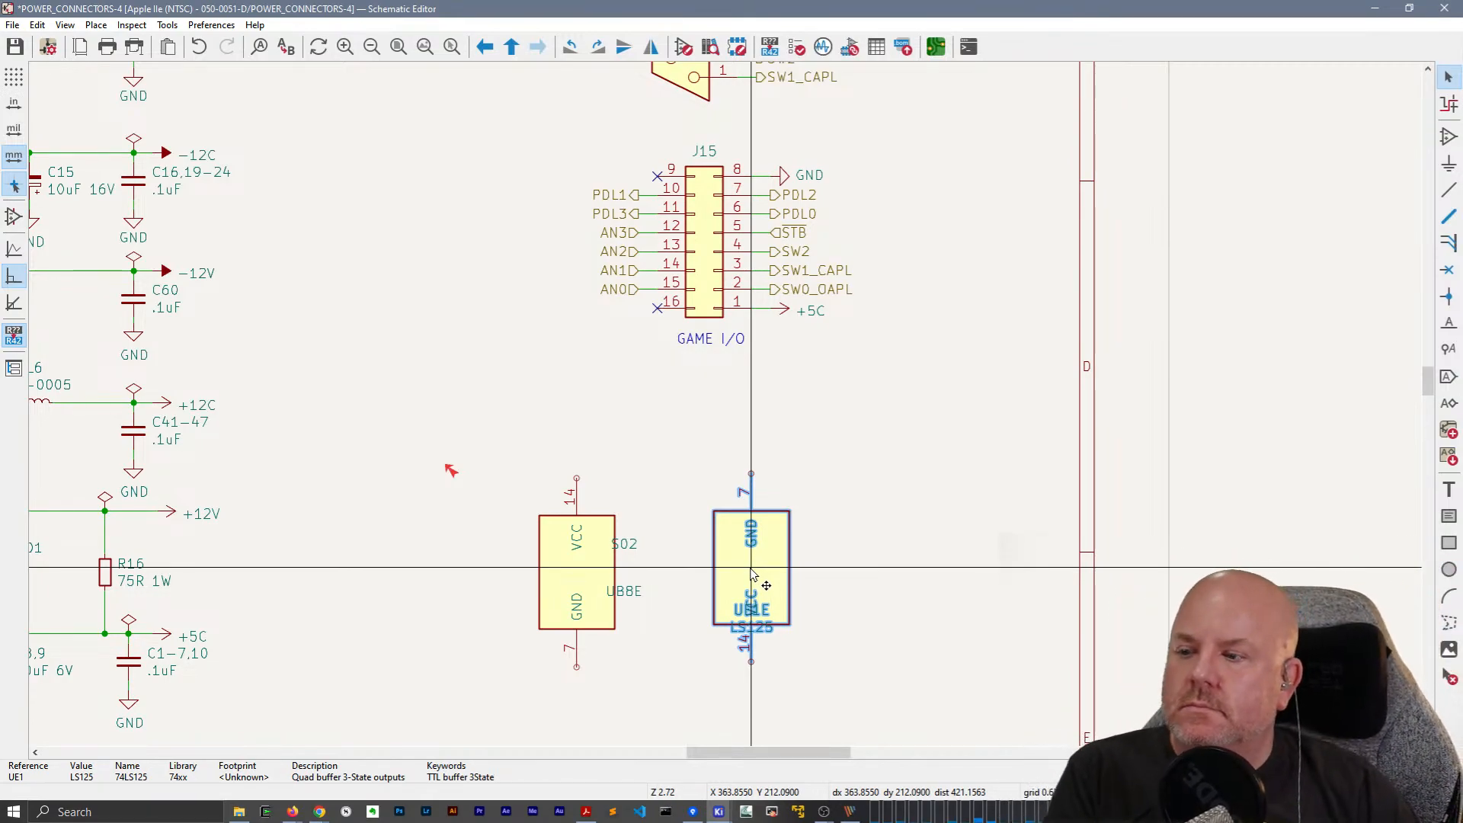
click(751, 573)
Go back to the root sheet and revisit buffer UE1 on CPU_MEM-1 from its electrical rules error.
right_click(543, 287)
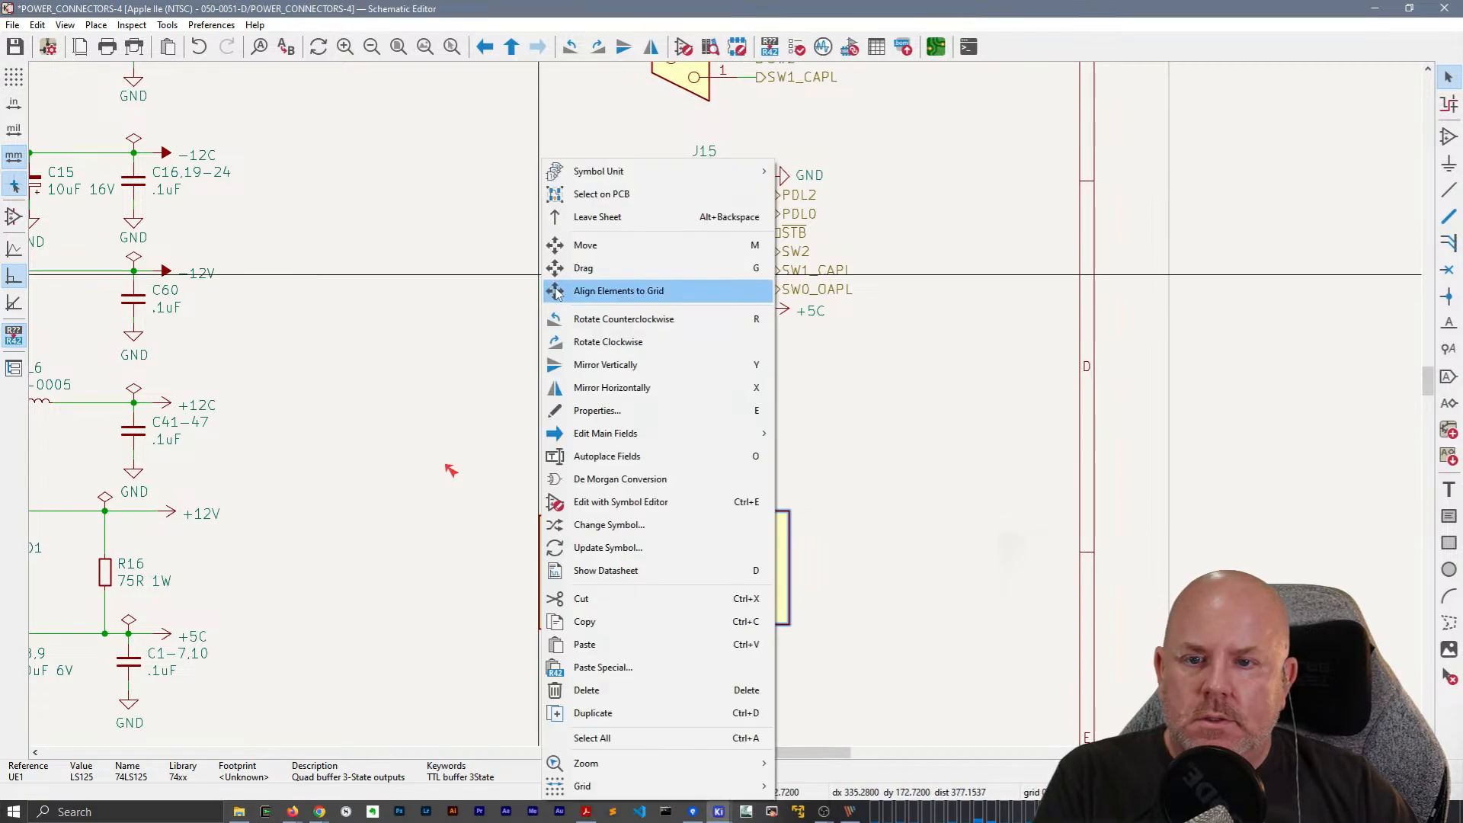
click(564, 221)
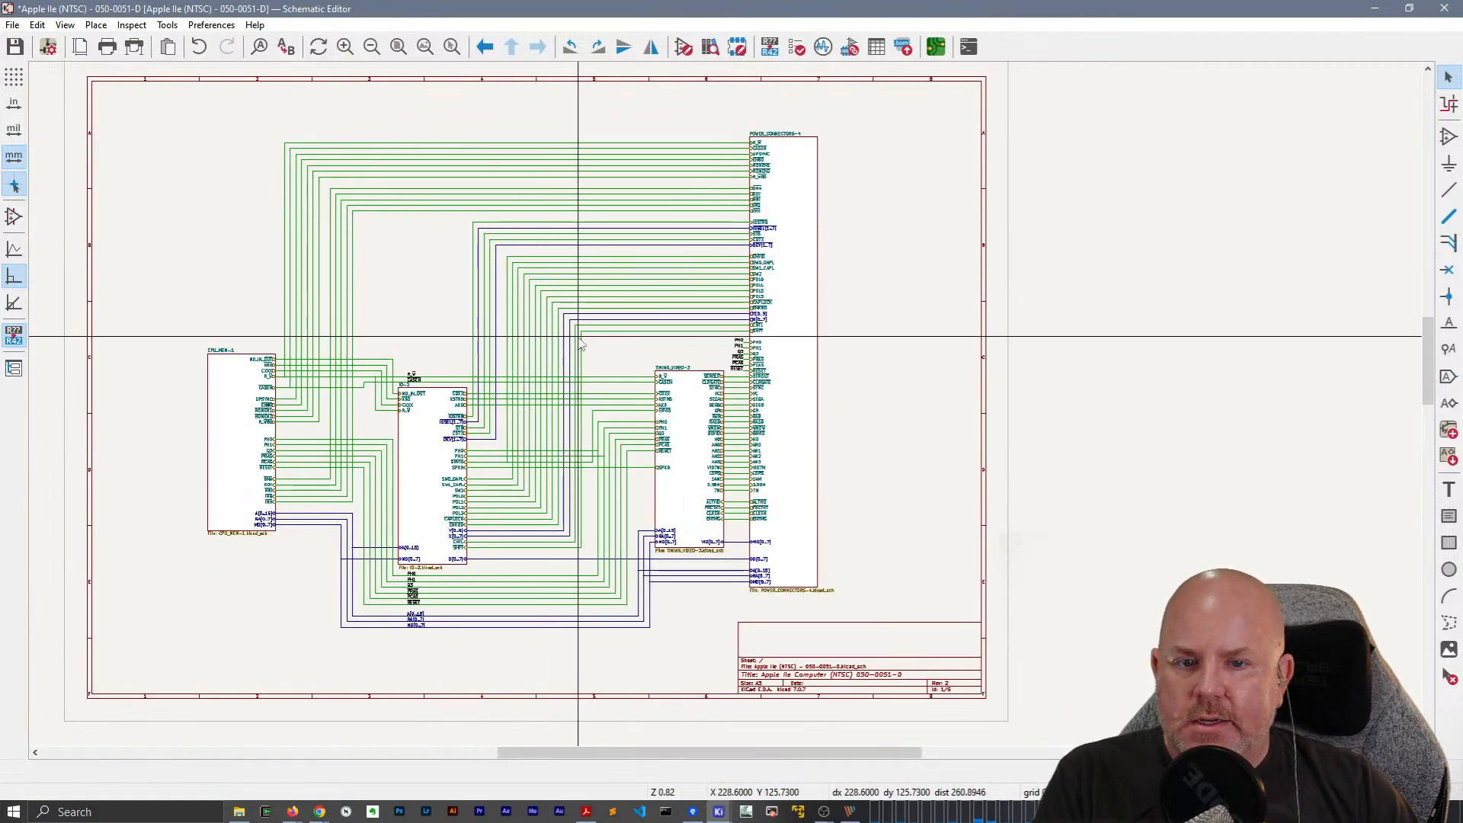
click(797, 47)
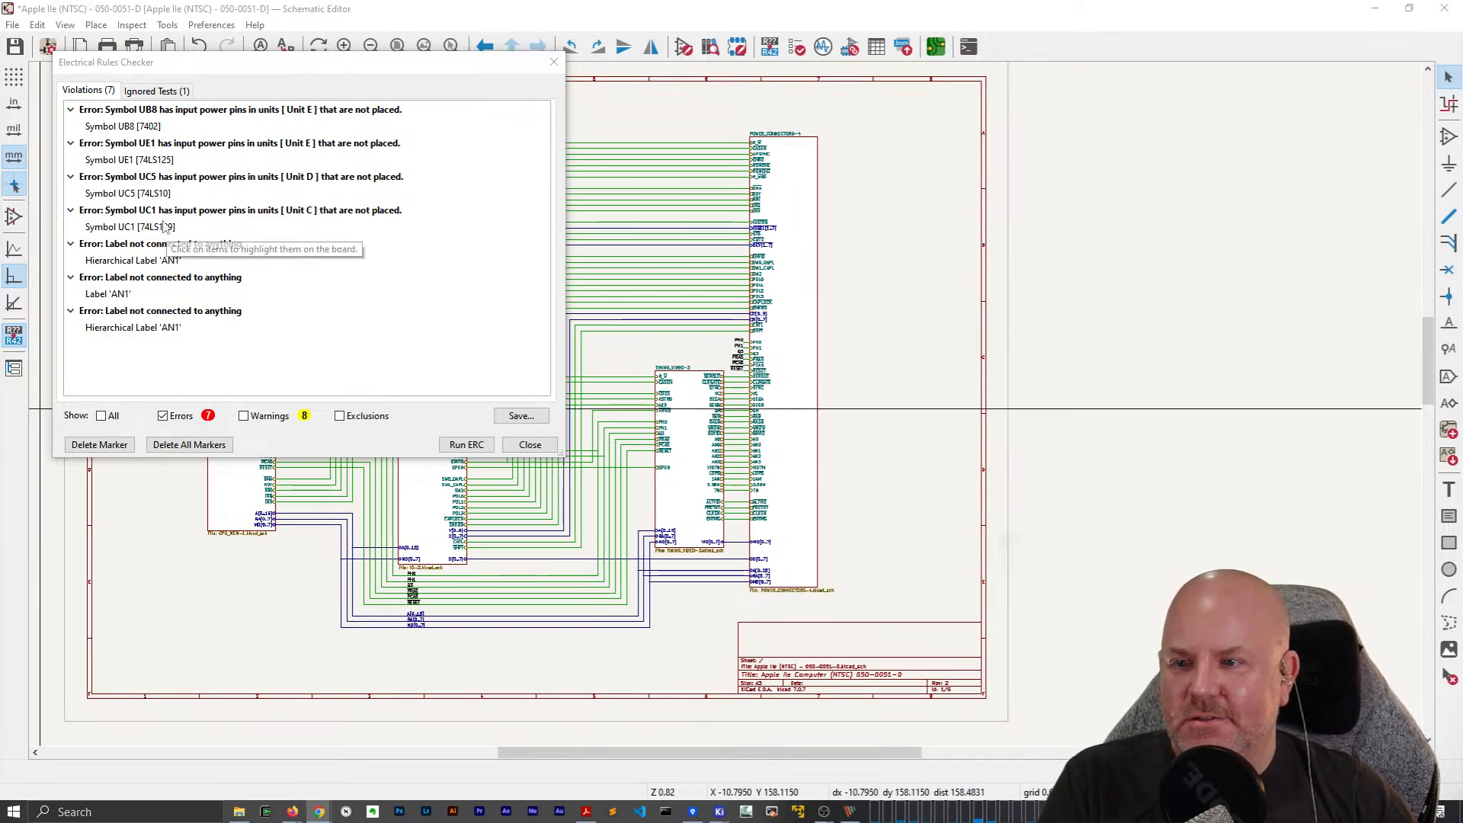
click(165, 160)
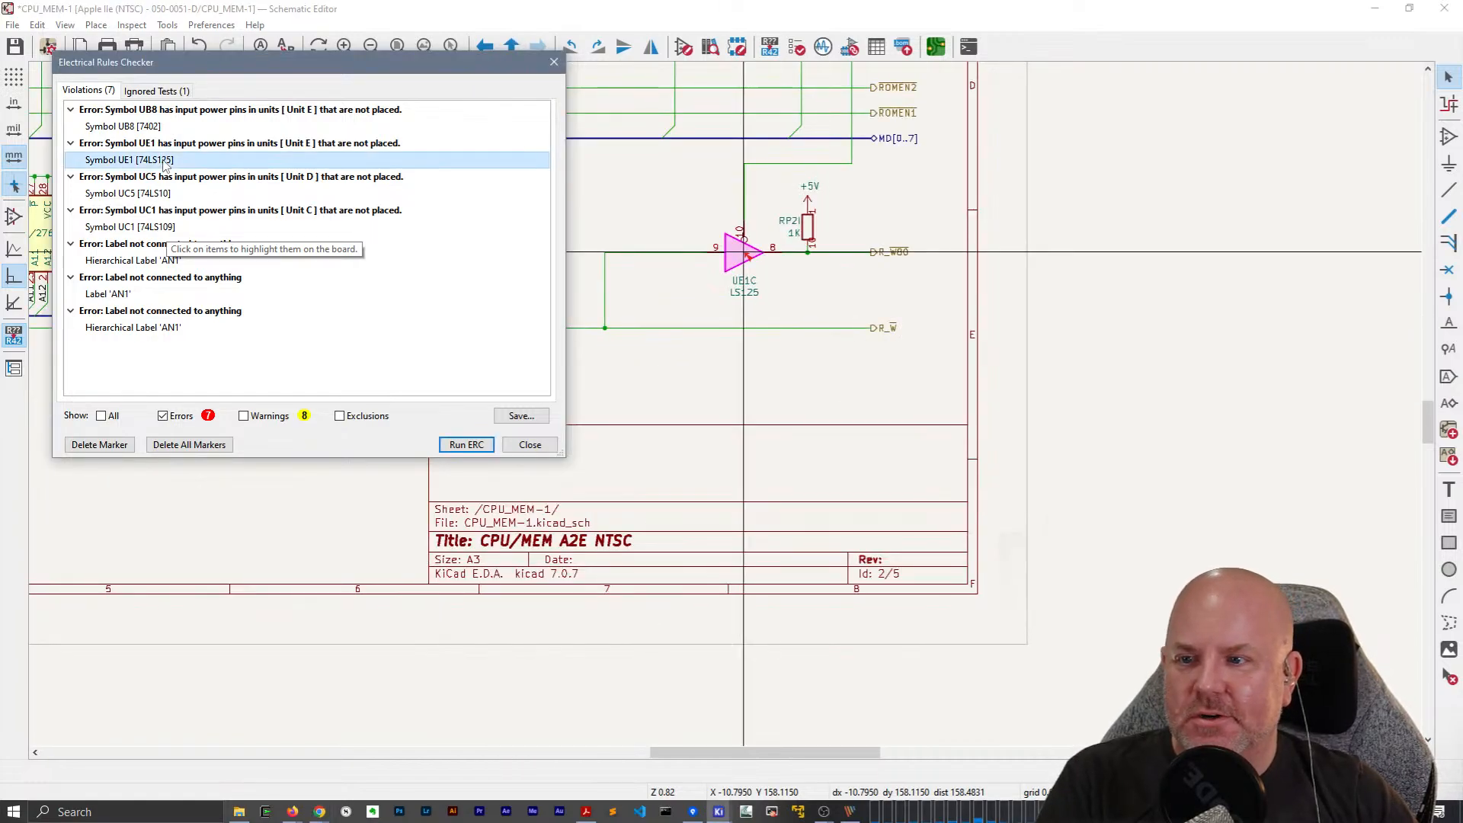
click(544, 448)
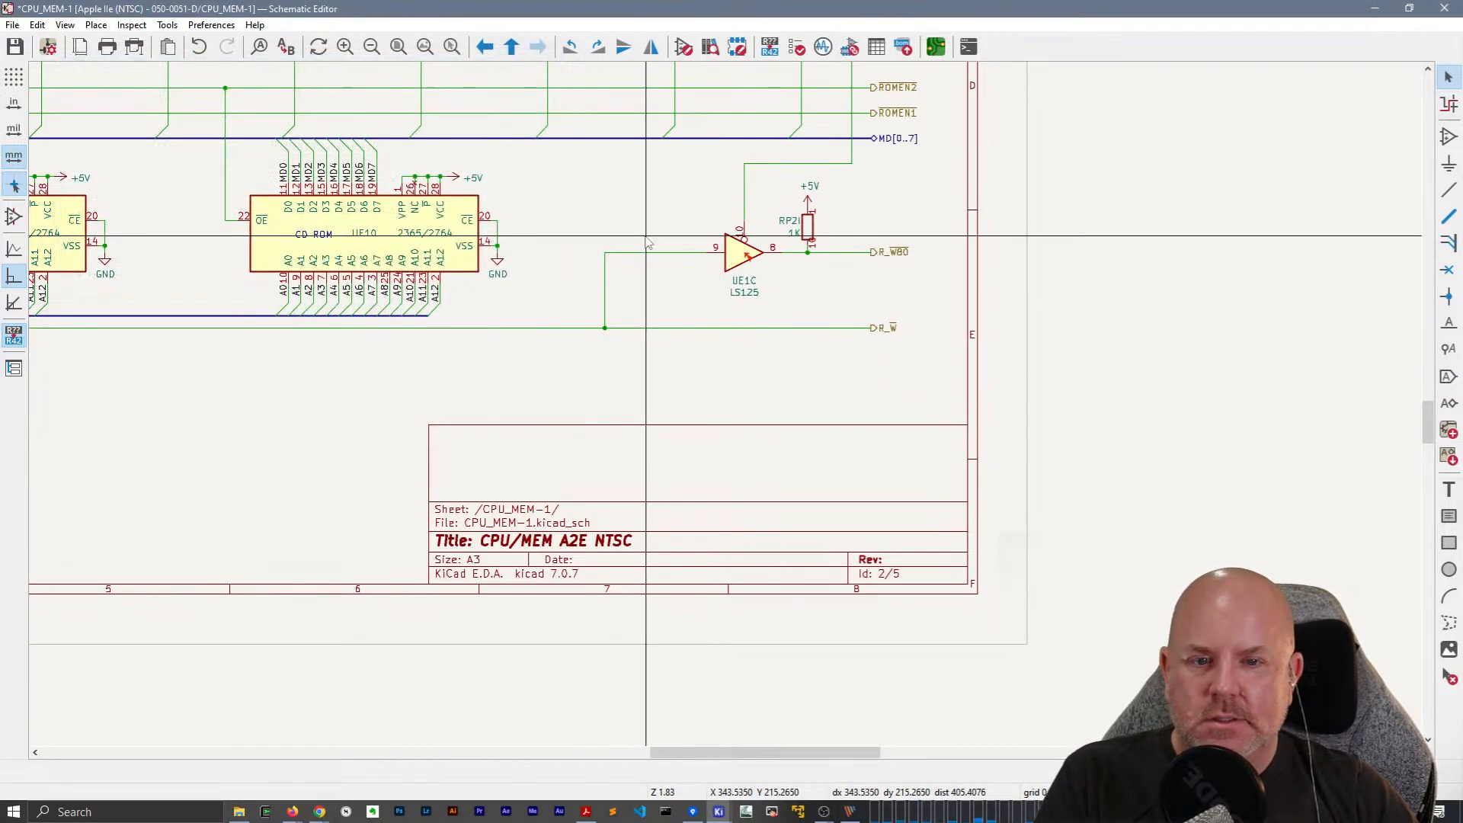
click(727, 252)
key(Escape)
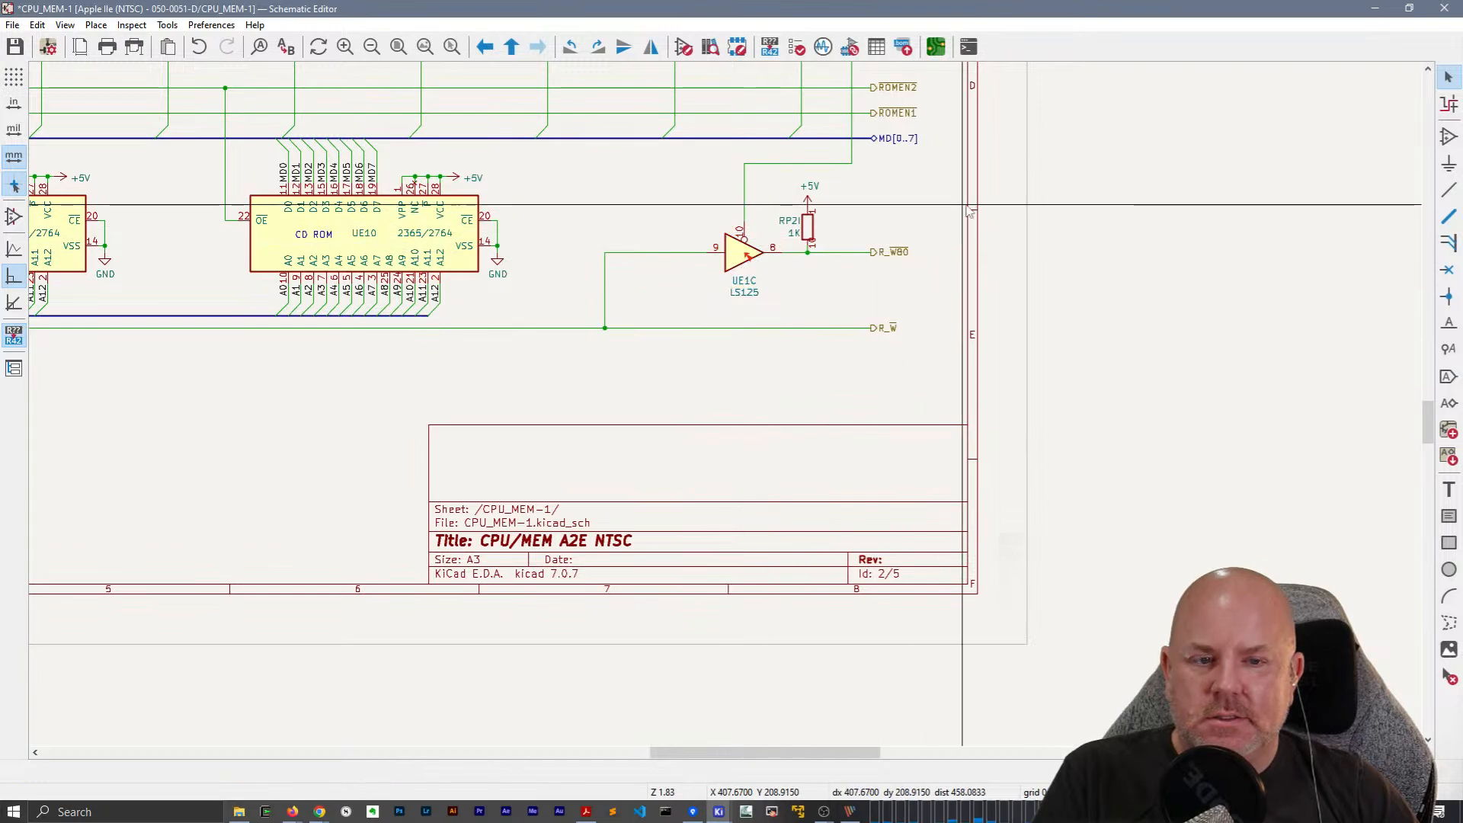
right_click(966, 204)
key(Escape)
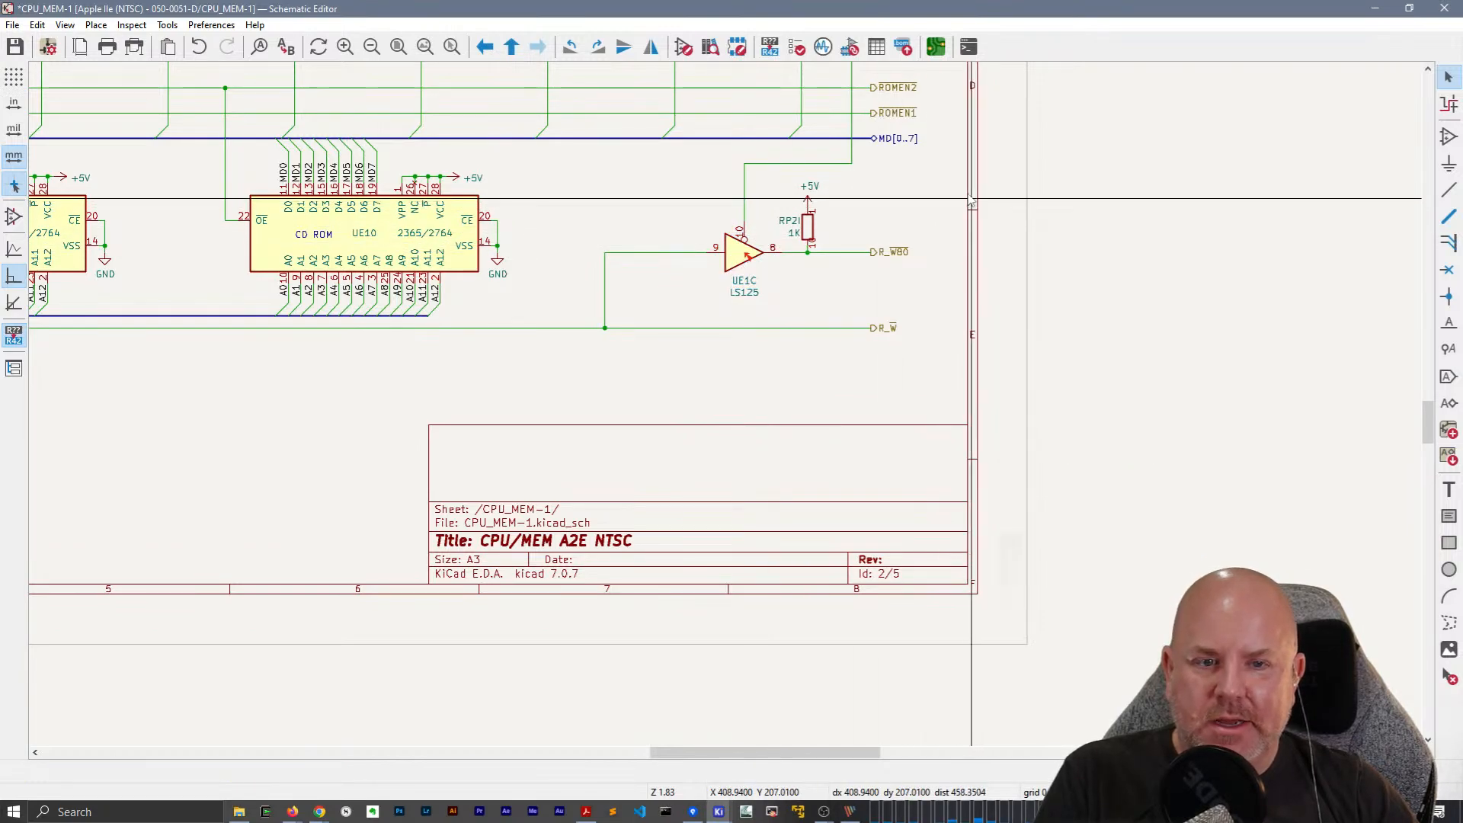
Locate NAND gate UC5 on the IO-2 sheet from its missing-unit error and copy it.
click(796, 48)
click(132, 193)
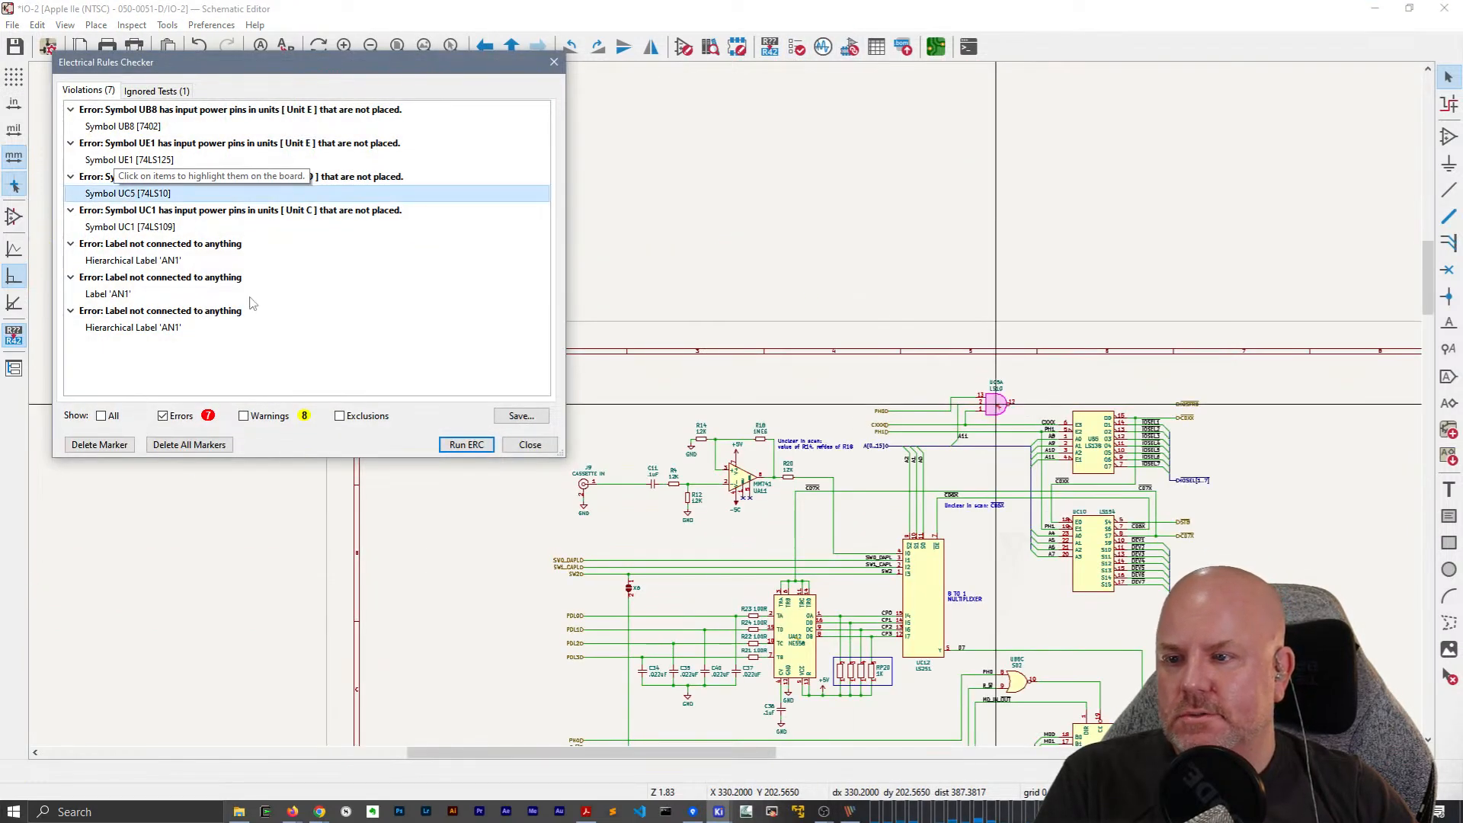
click(169, 144)
click(164, 194)
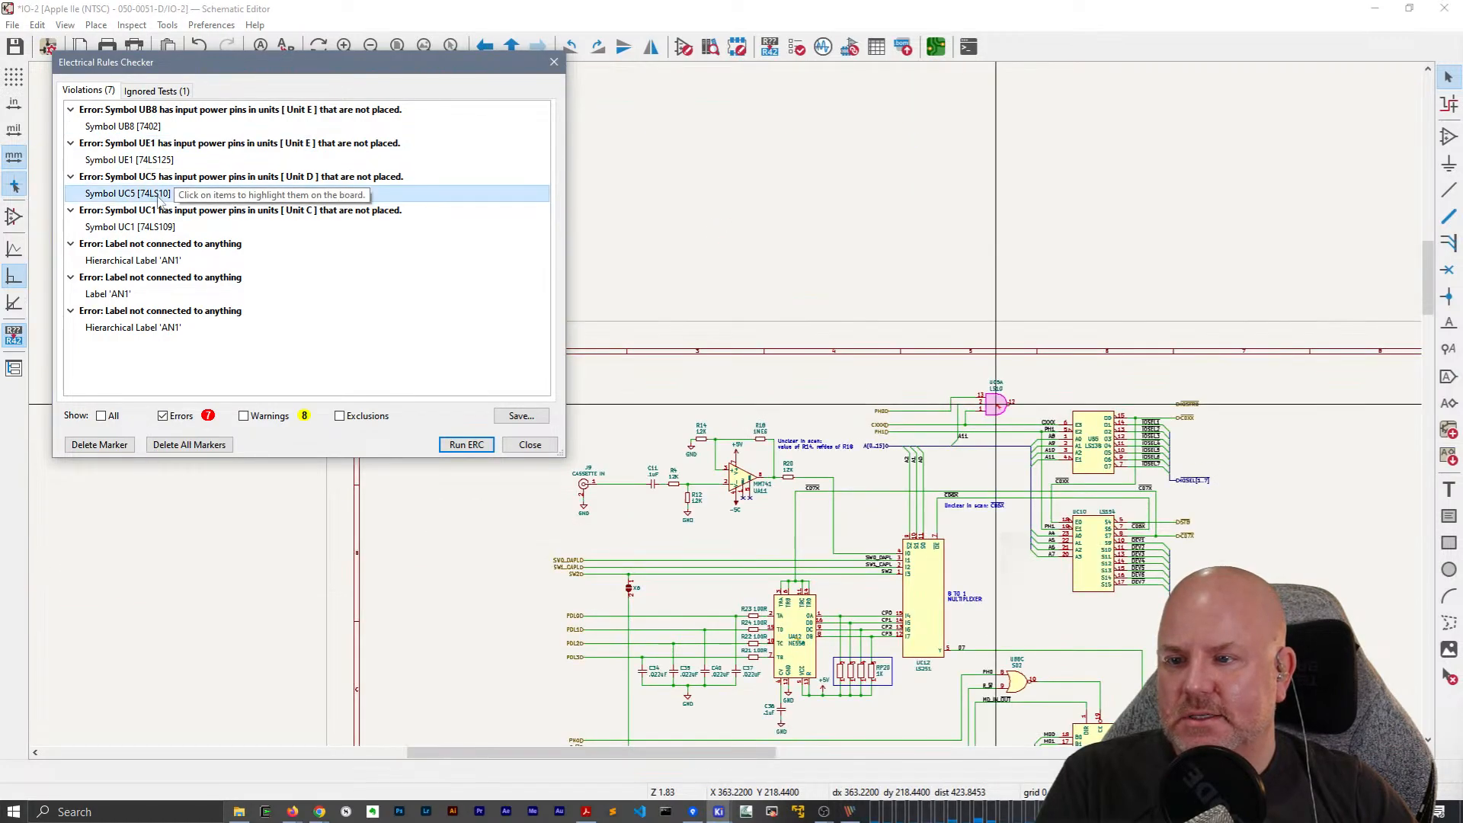
click(530, 444)
scroll(1048, 456, up, 5)
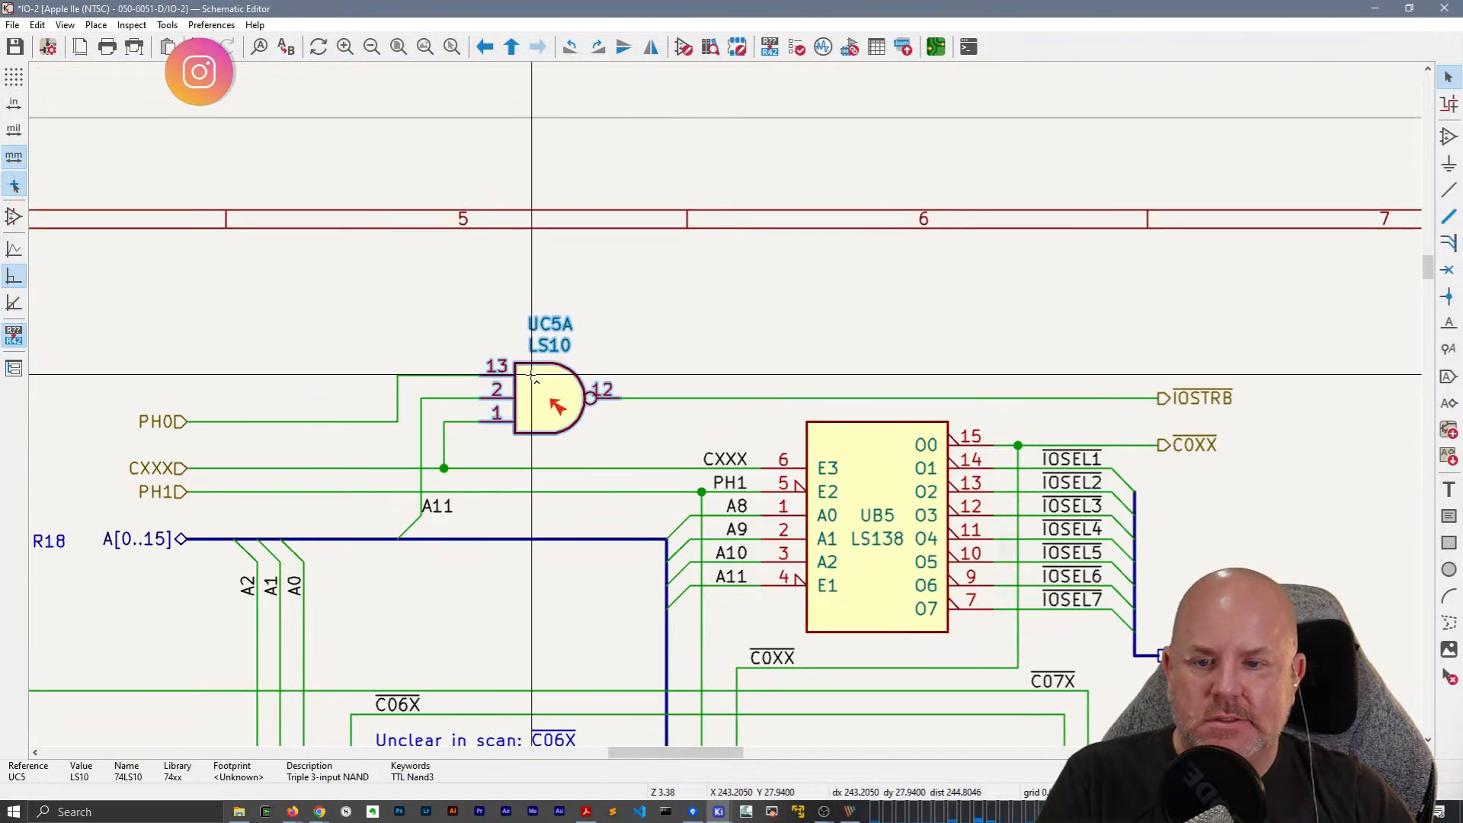
Return to the POWER_CONNECTORS-4 sheet through the root sheet and paste the LS10 gate to the right of UE1E.
right_click(678, 321)
click(731, 217)
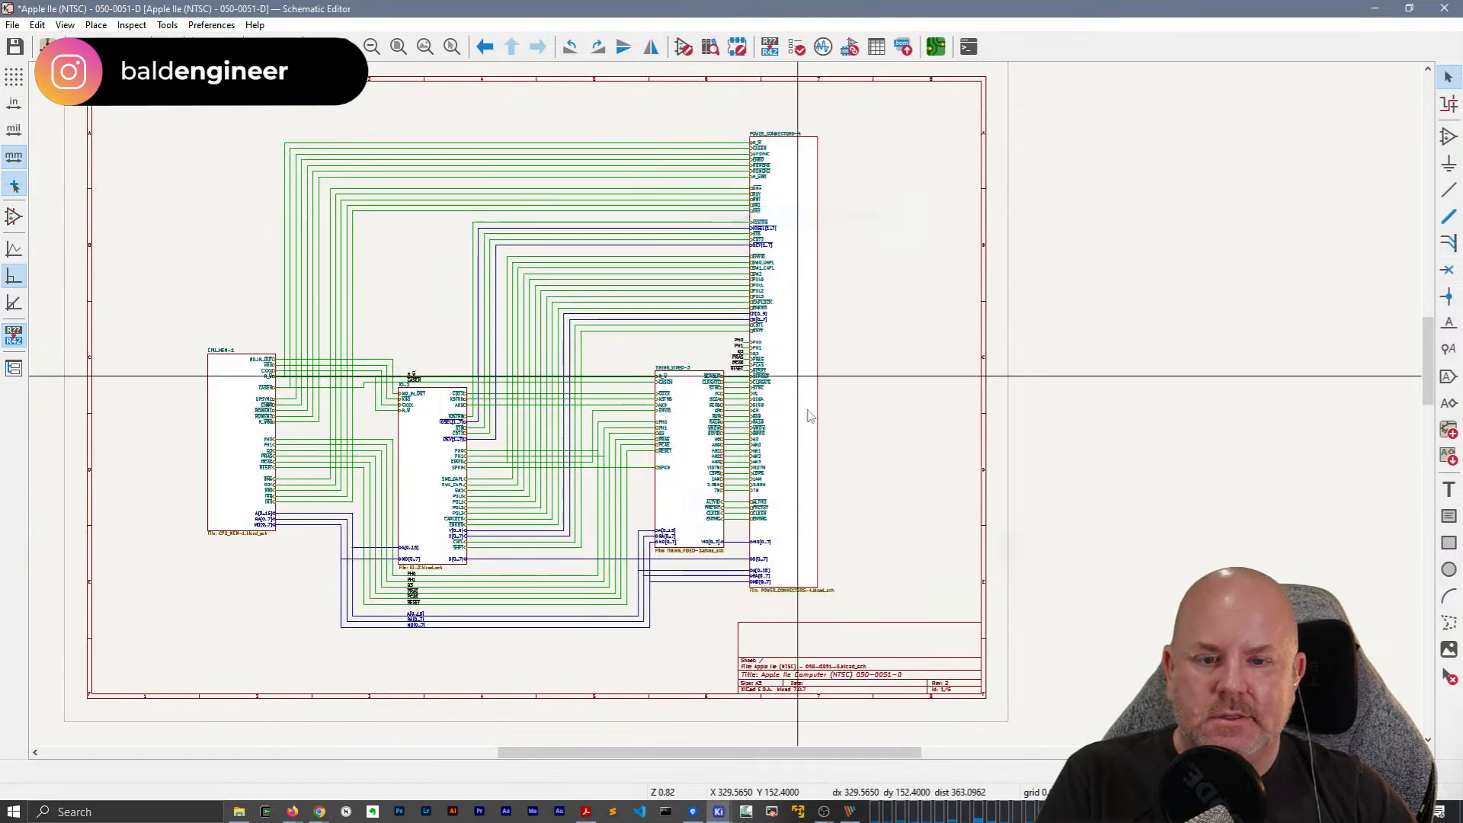
double_click(777, 484)
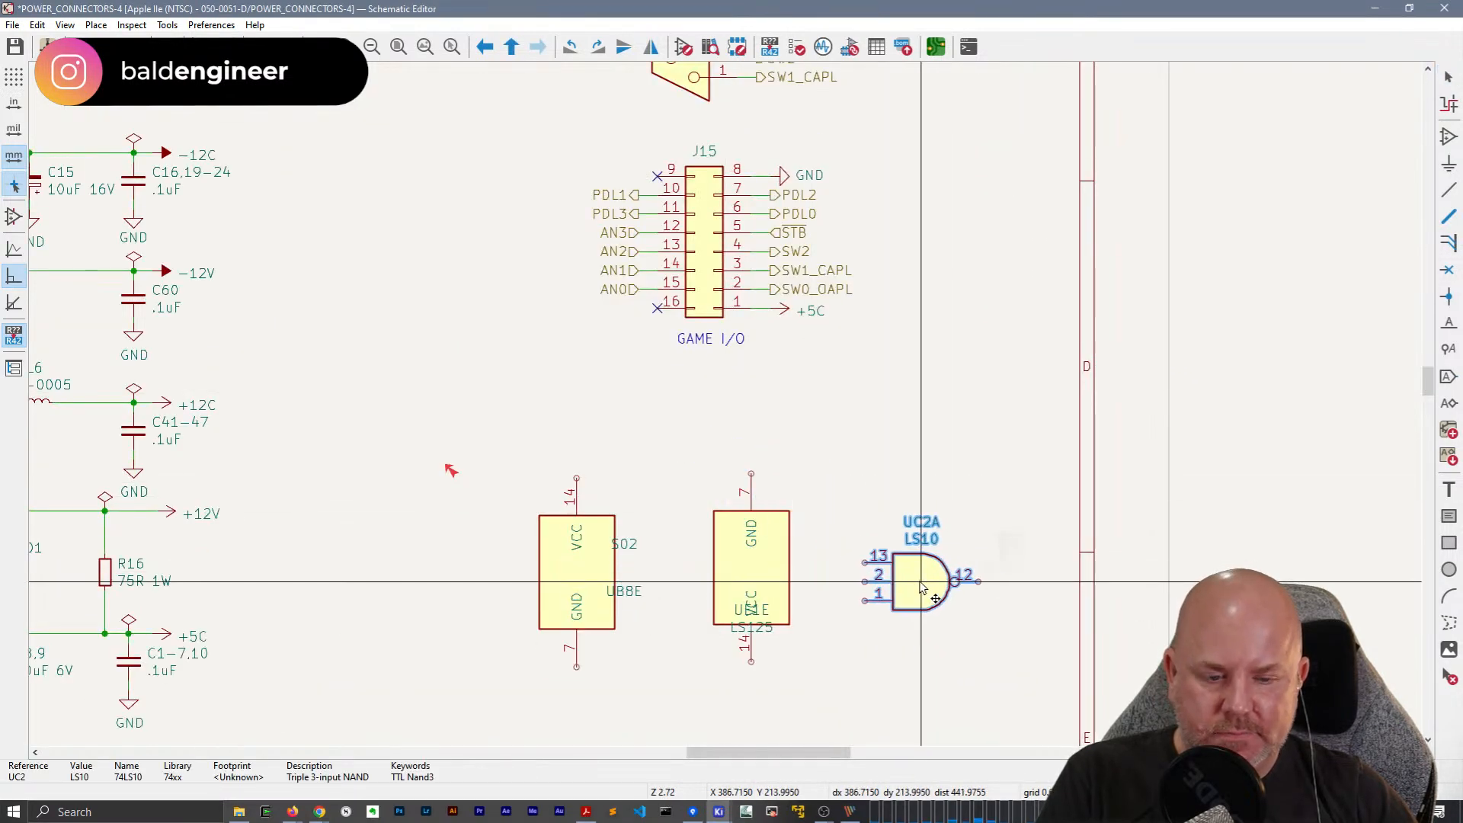
Set the pasted LS10 gate's reference to UC5 and unit to D, and move it closer to UE1E.
double_click(633, 503)
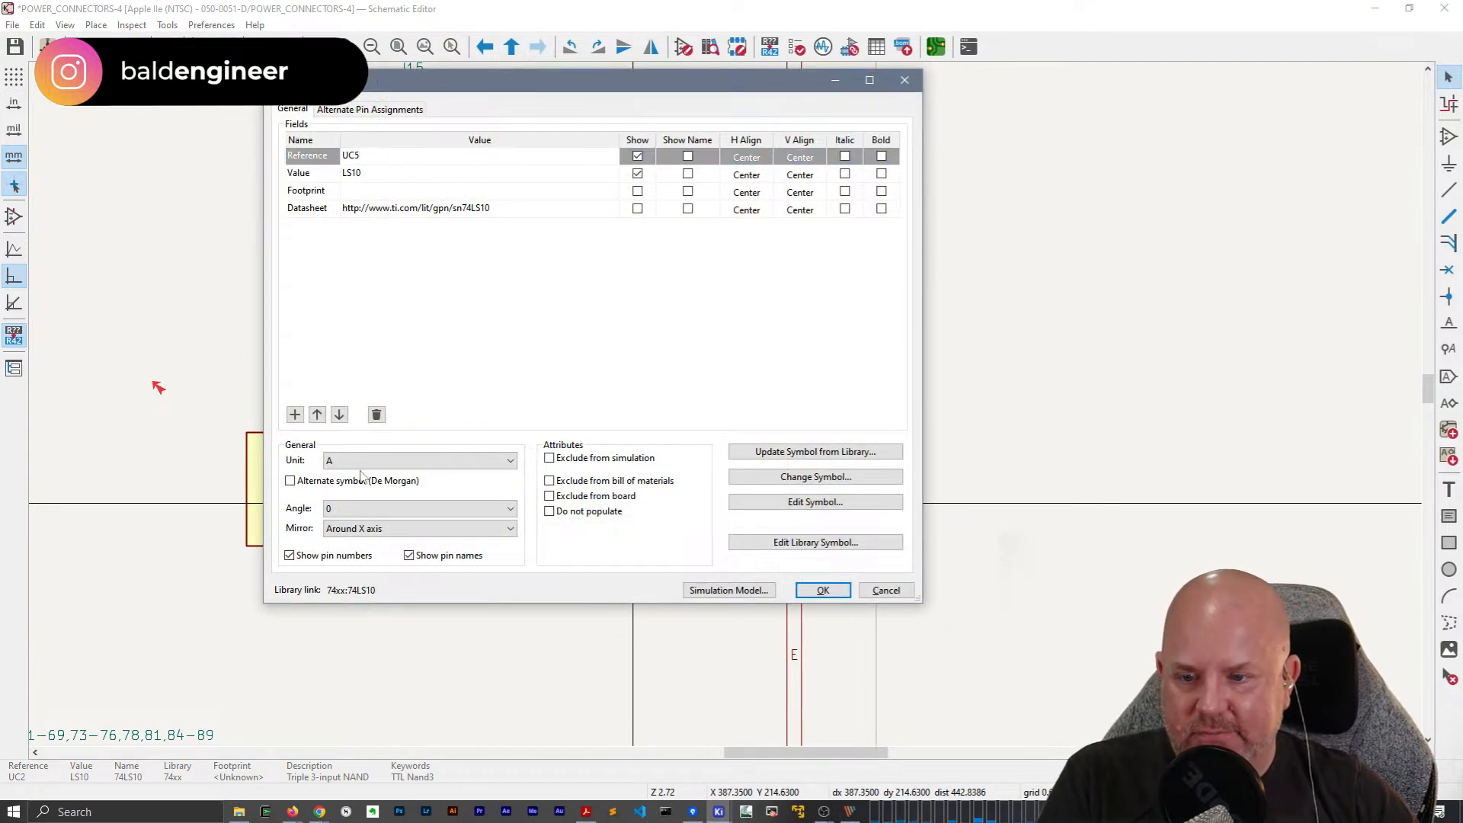
click(349, 523)
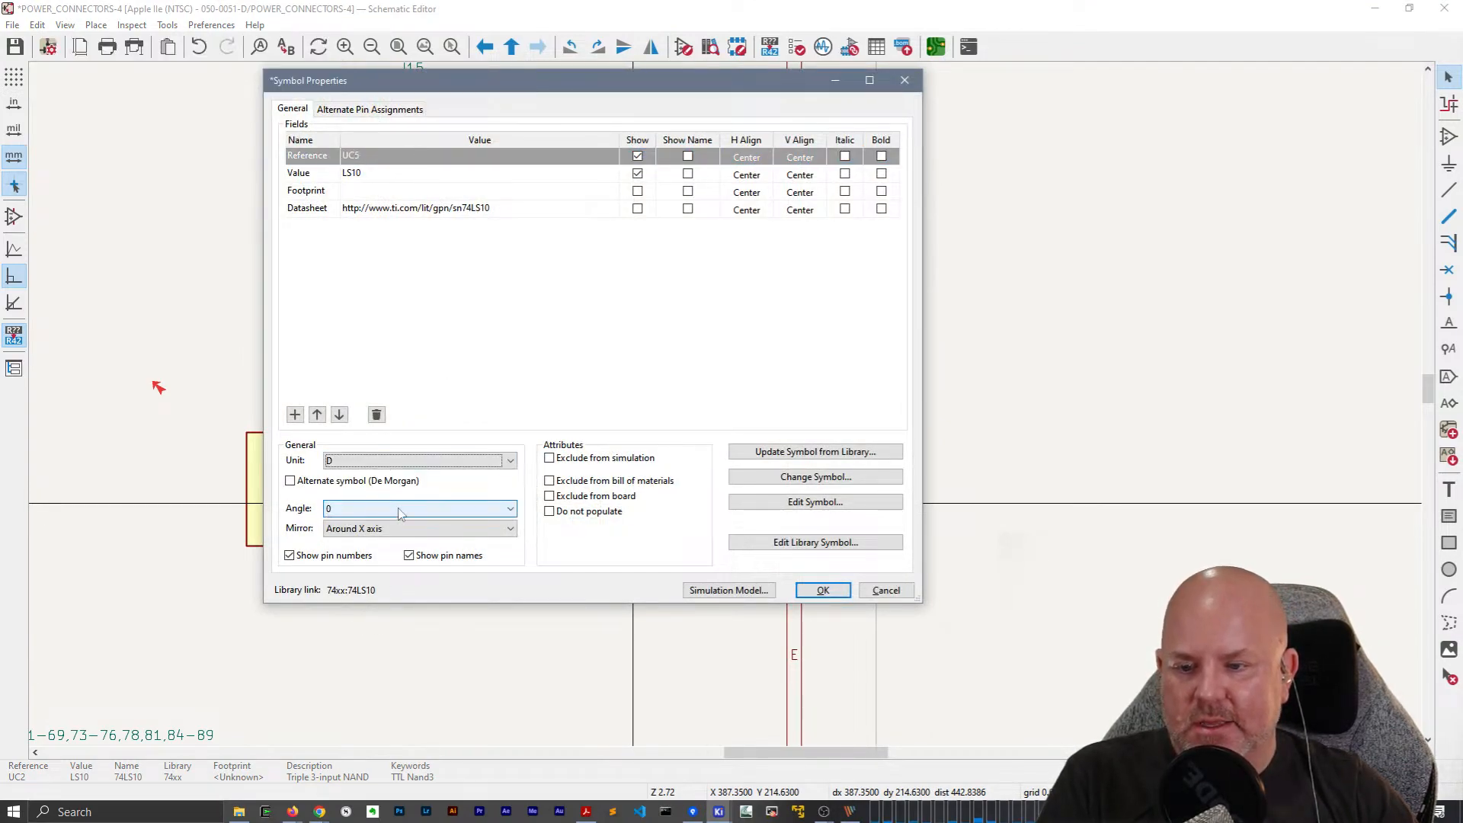
click(815, 591)
drag(640, 494, 581, 469)
Locate flip-flop UC1 on TIMING_VIDEO-3 from its missing-unit error and copy it.
click(797, 49)
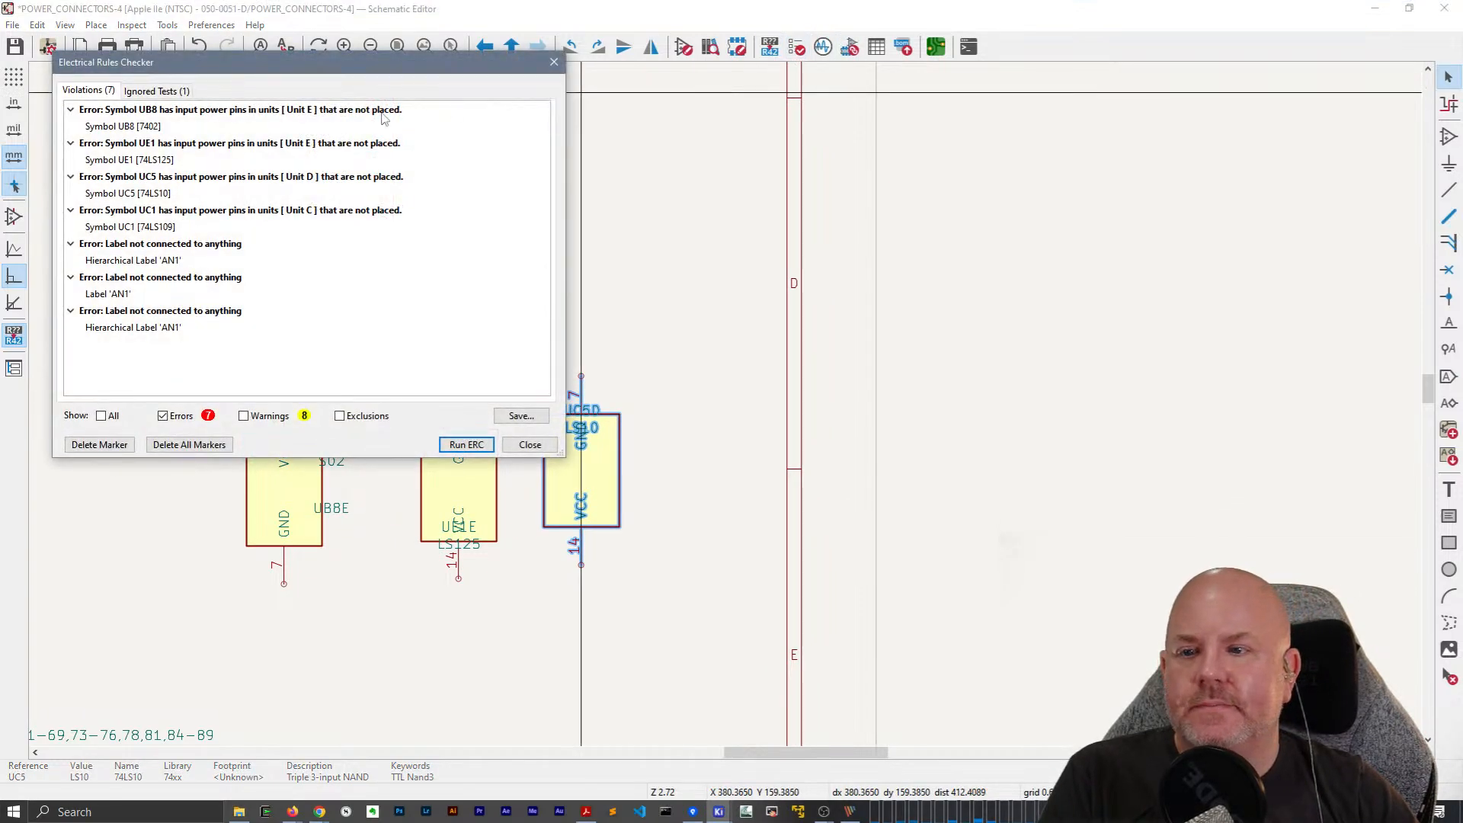
click(154, 227)
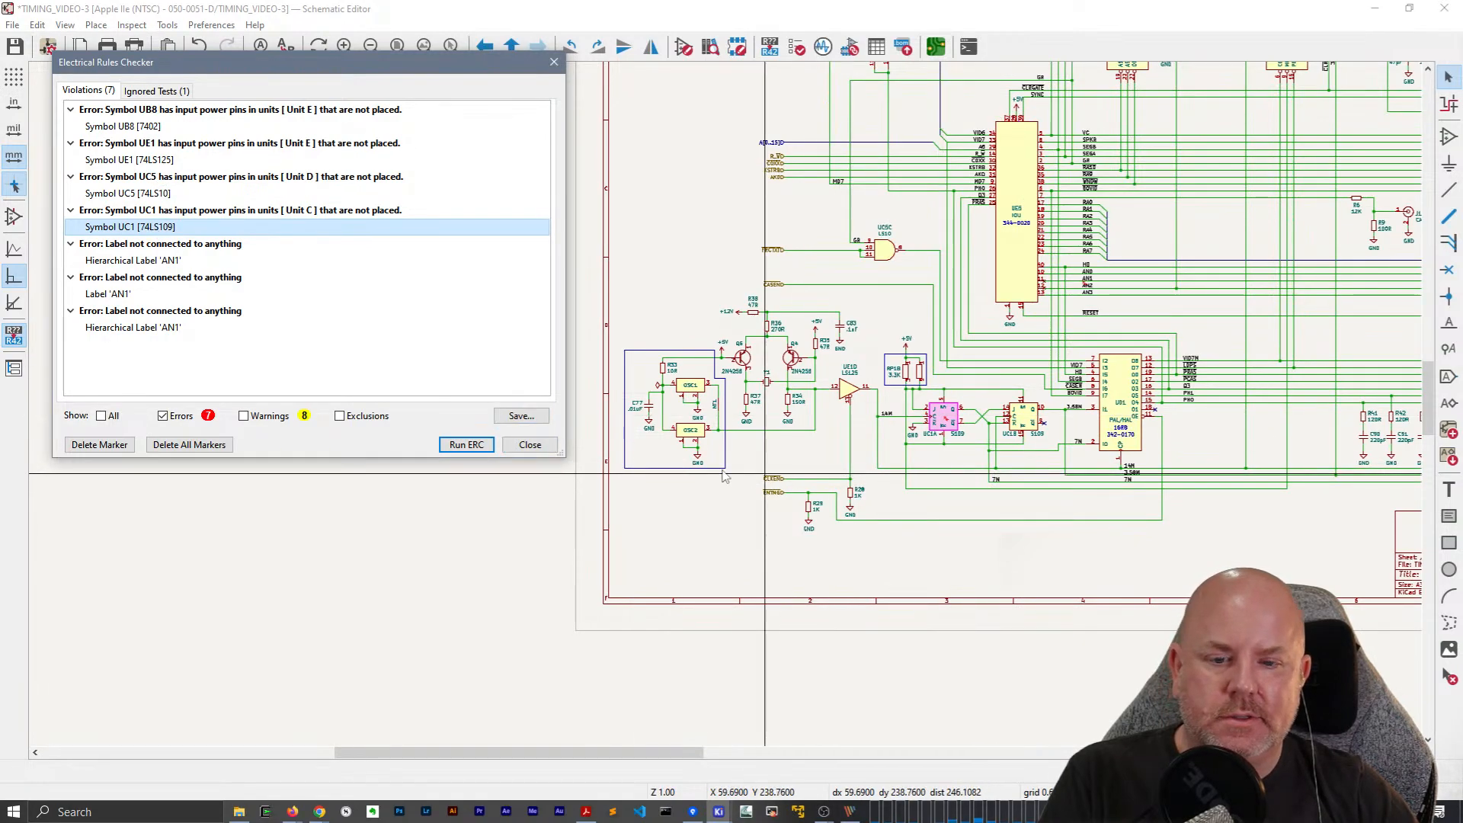
click(530, 445)
click(967, 430)
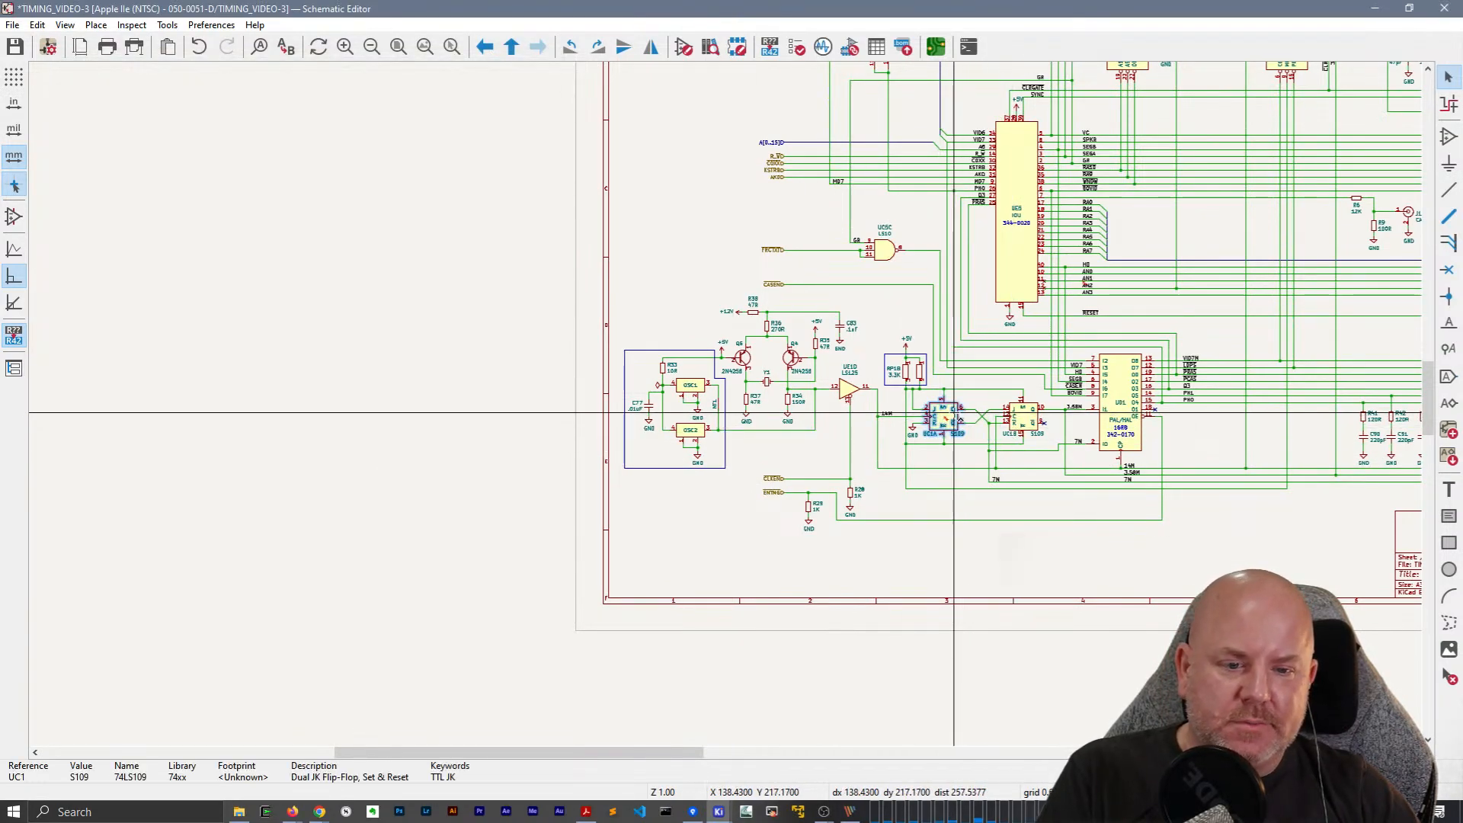
Return to the POWER_CONNECTORS-4 sheet and paste the S109 flip-flop beside UC5D, keeping existing reference designators even if duplicated.
right_click(809, 147)
click(852, 200)
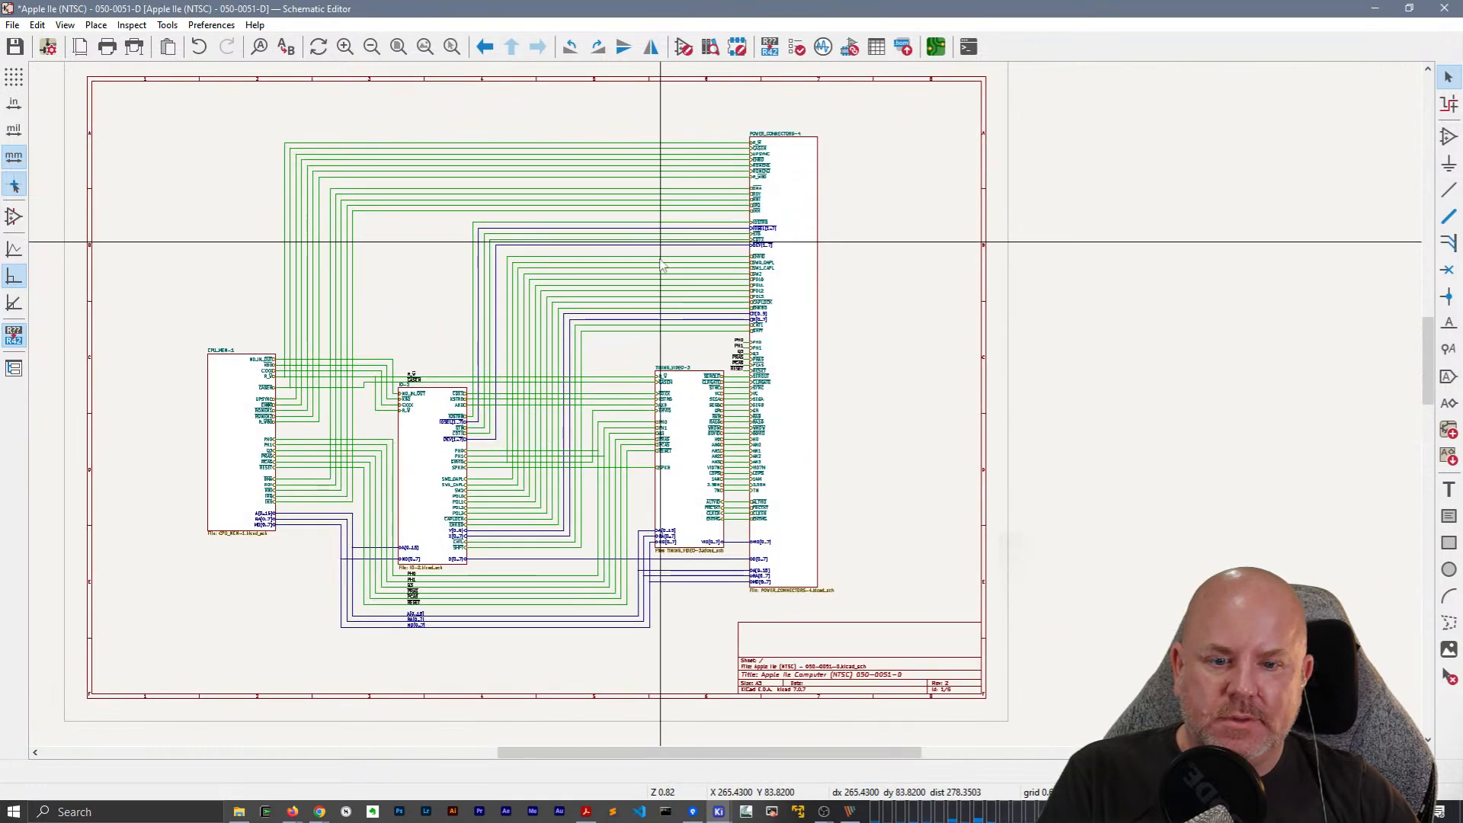
double_click(785, 457)
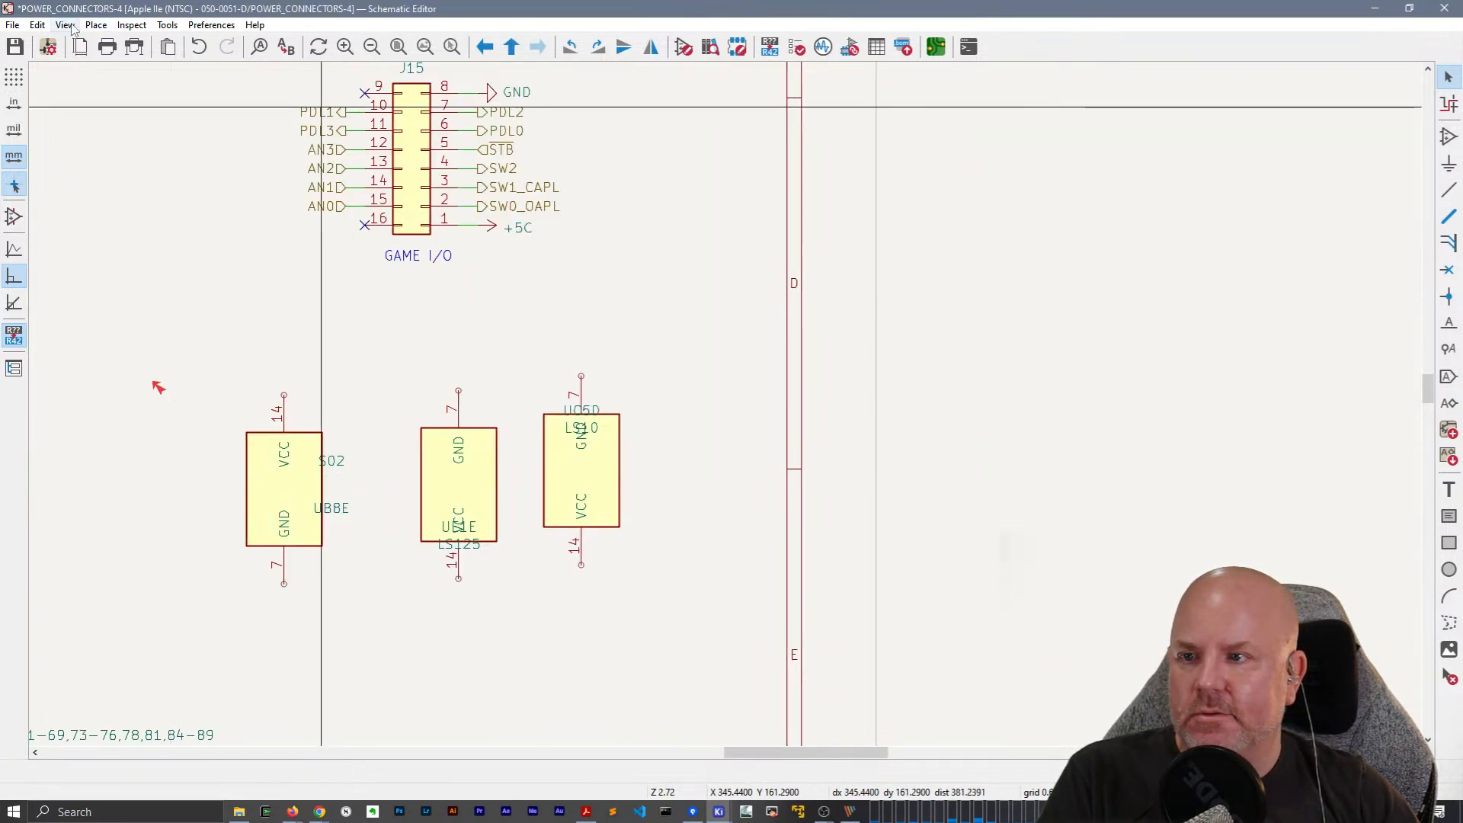
click(37, 24)
click(76, 164)
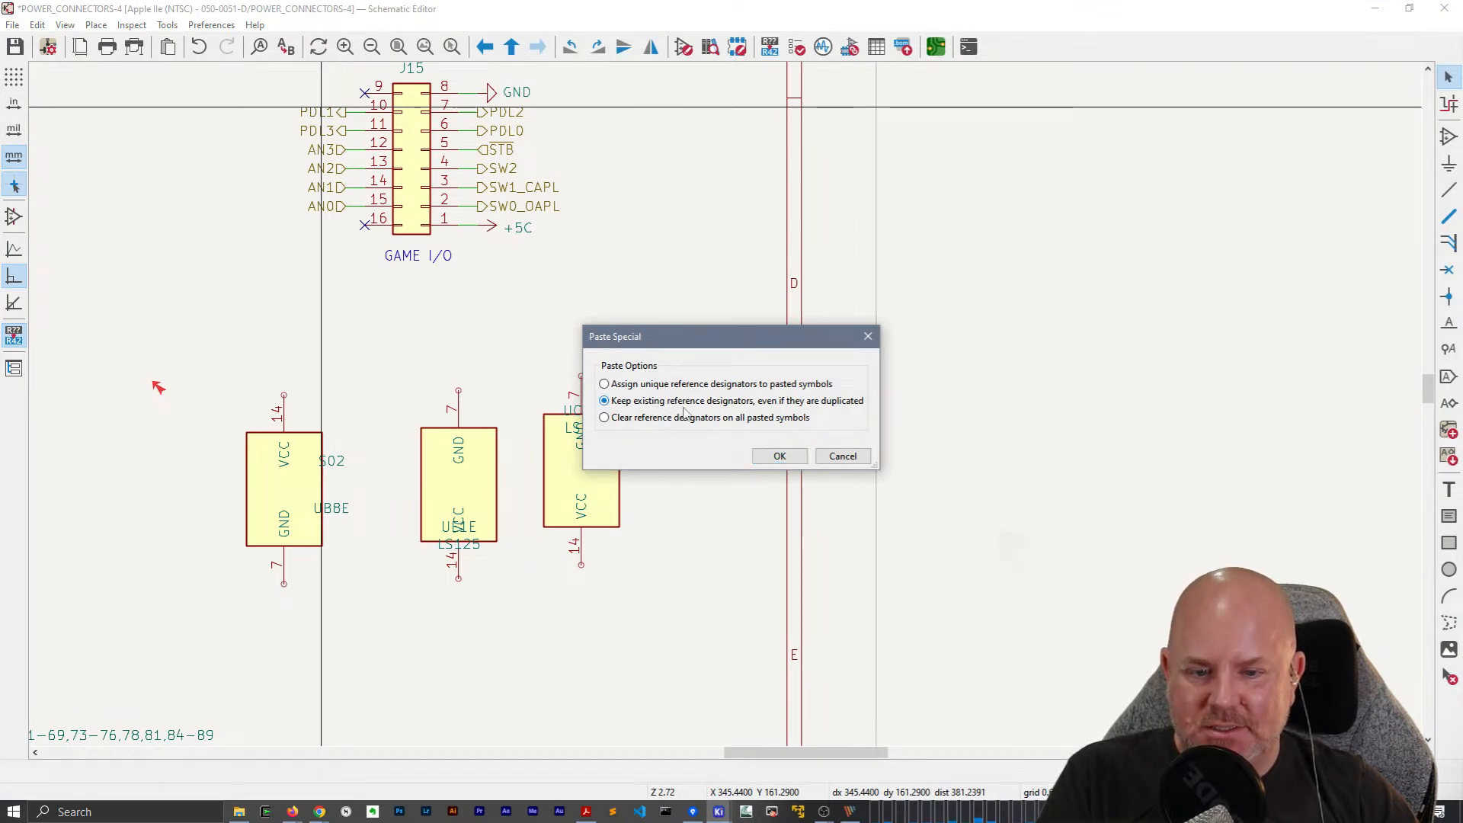
click(779, 455)
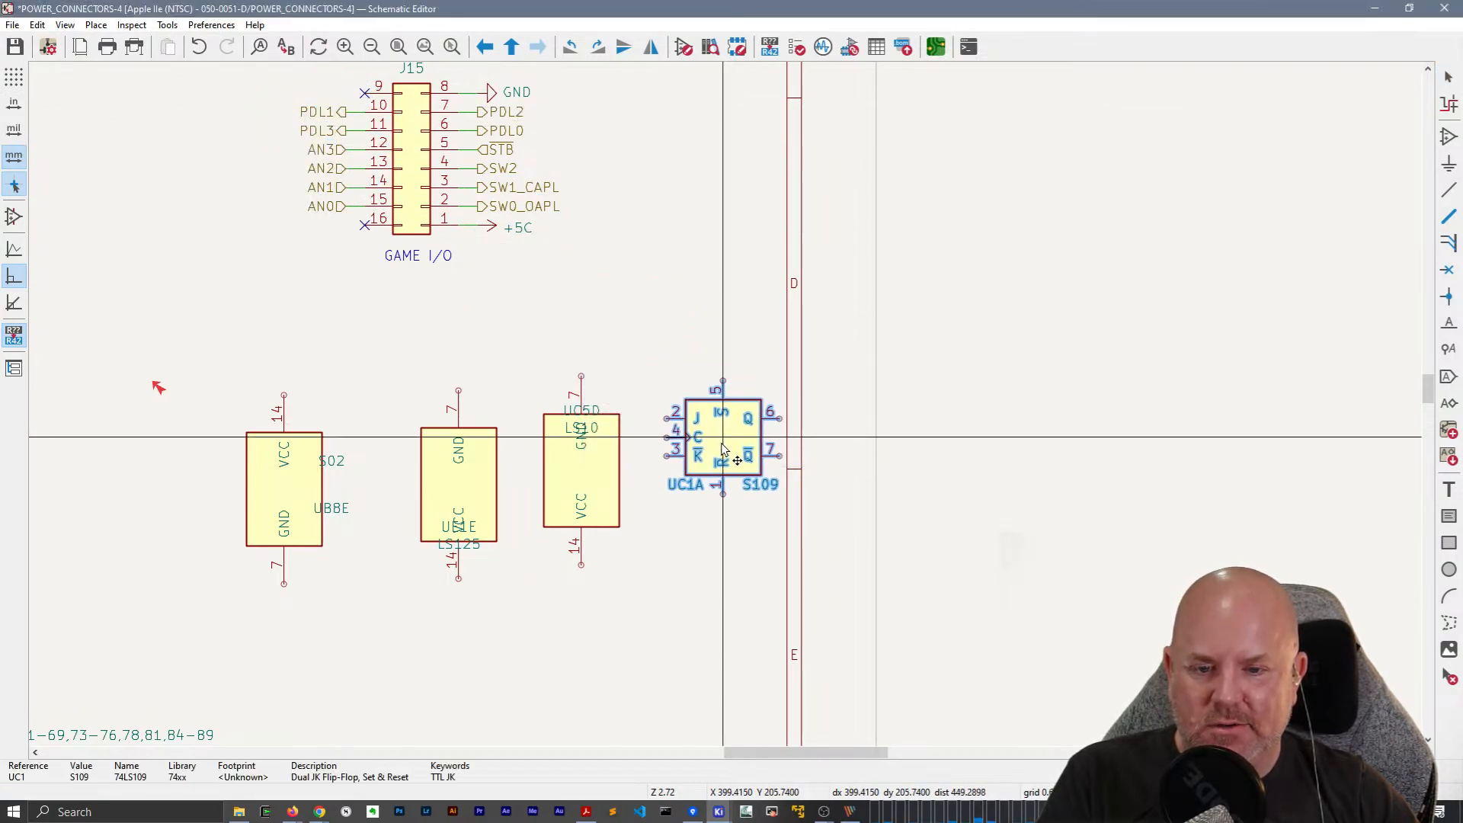
Place the pasted UC1 flip-flop to the right of UC5D and change its unit to C.
double_click(745, 505)
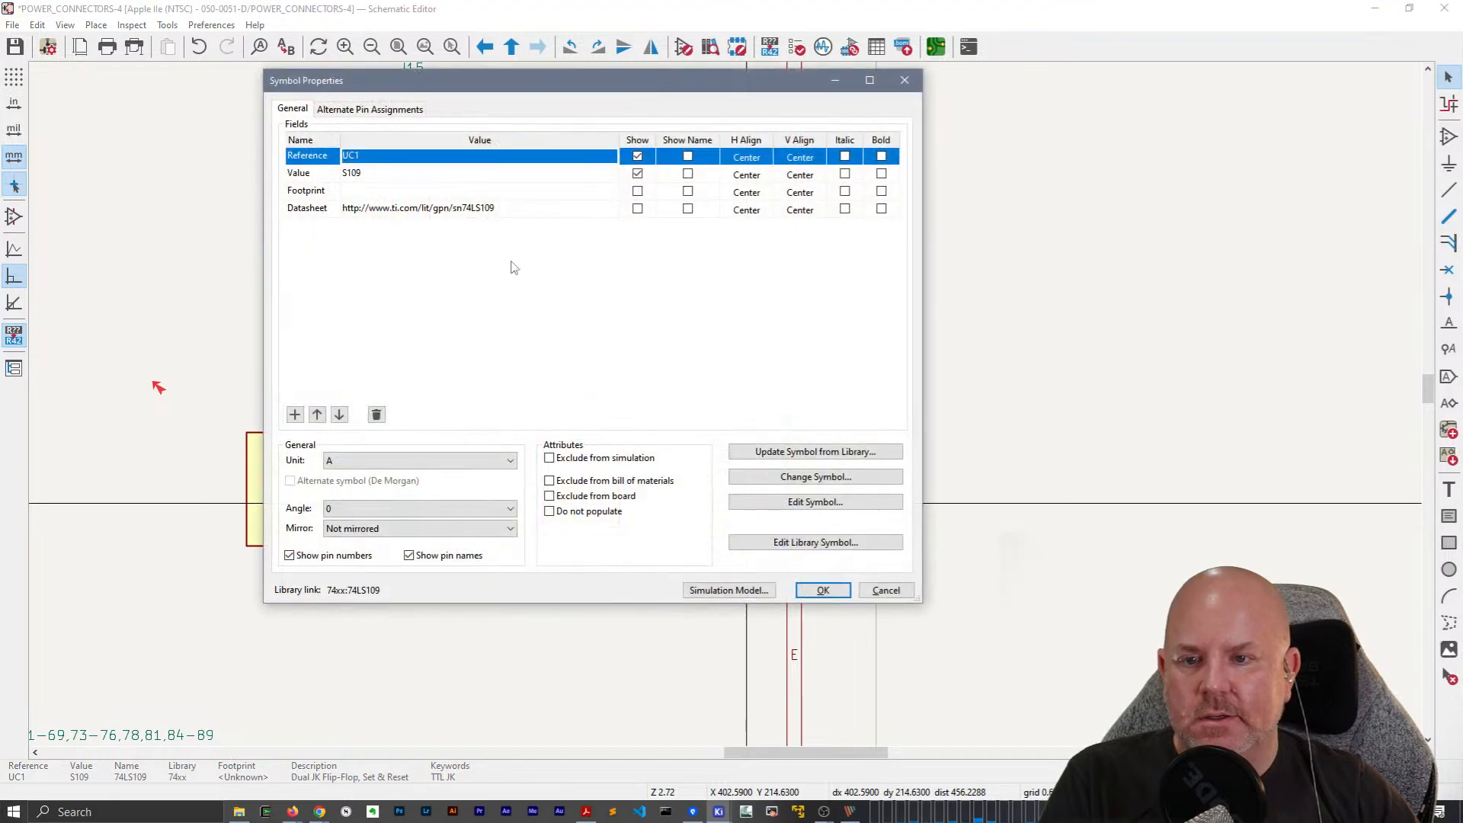
click(420, 460)
click(351, 497)
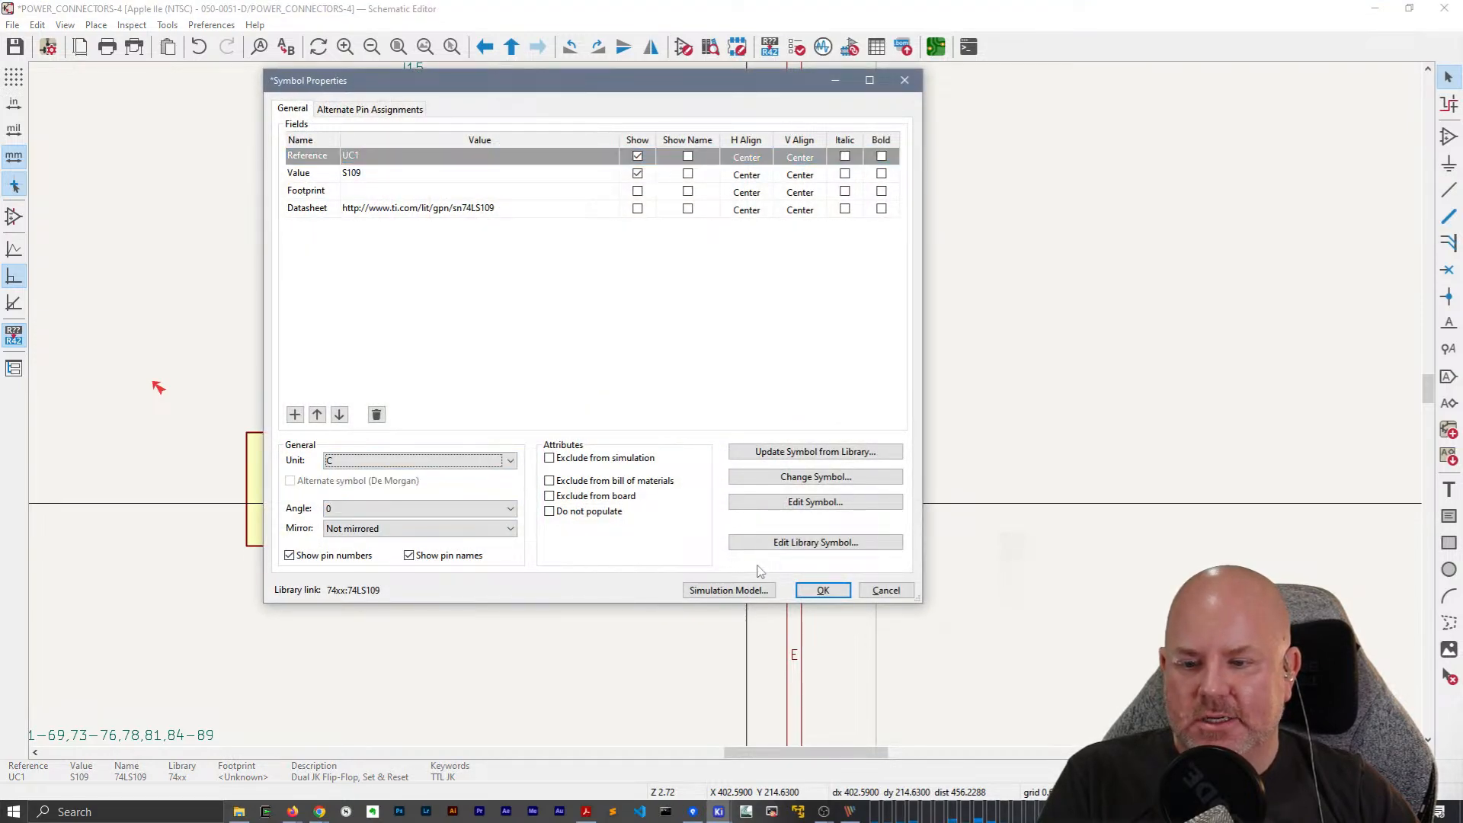
click(823, 591)
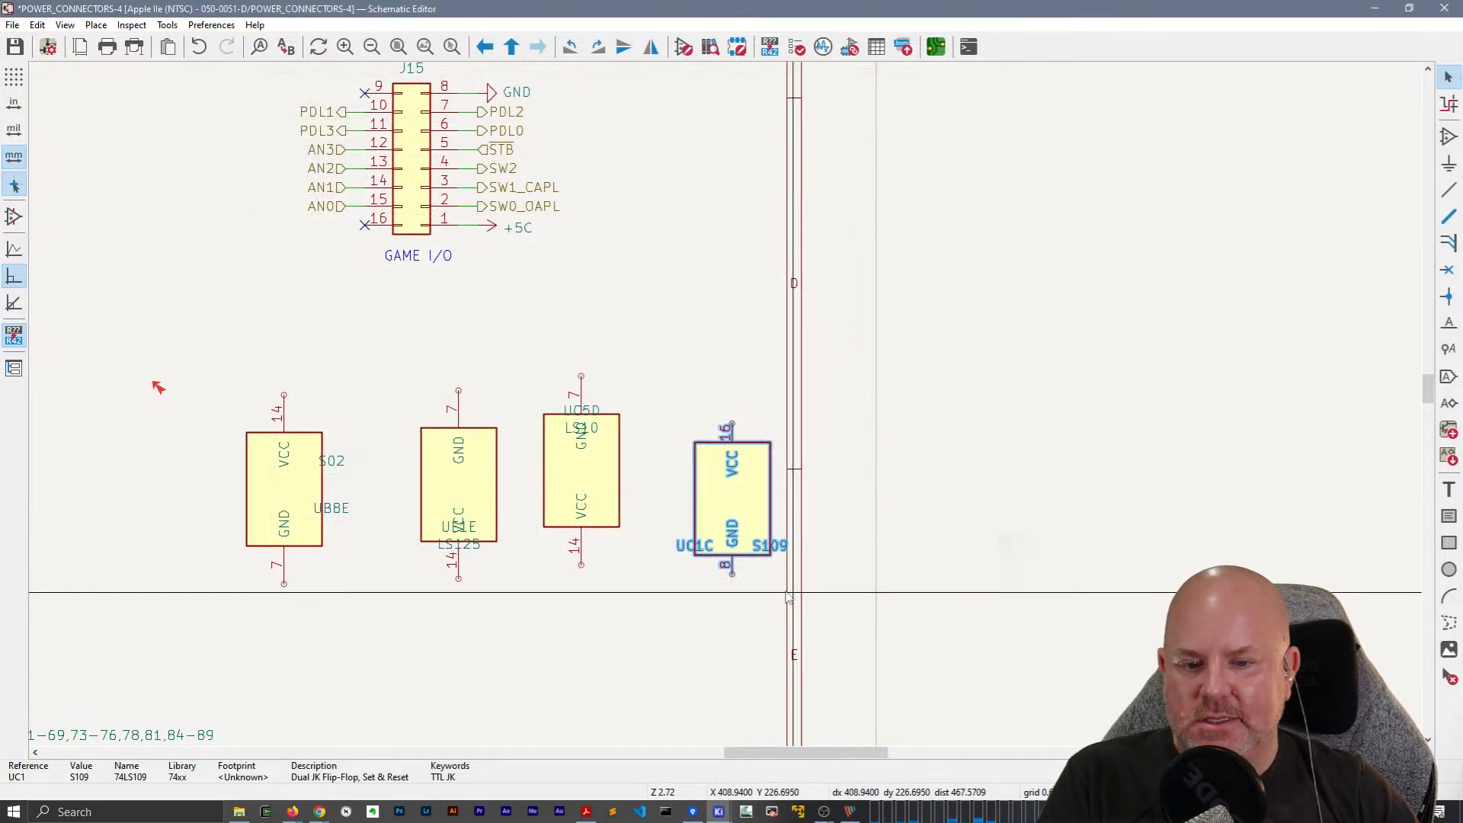
Rotate the UE1E and UC5D power units by 180 degrees so their VCC pins point up.
click(298, 497)
click(458, 492)
key(r)
key(r)
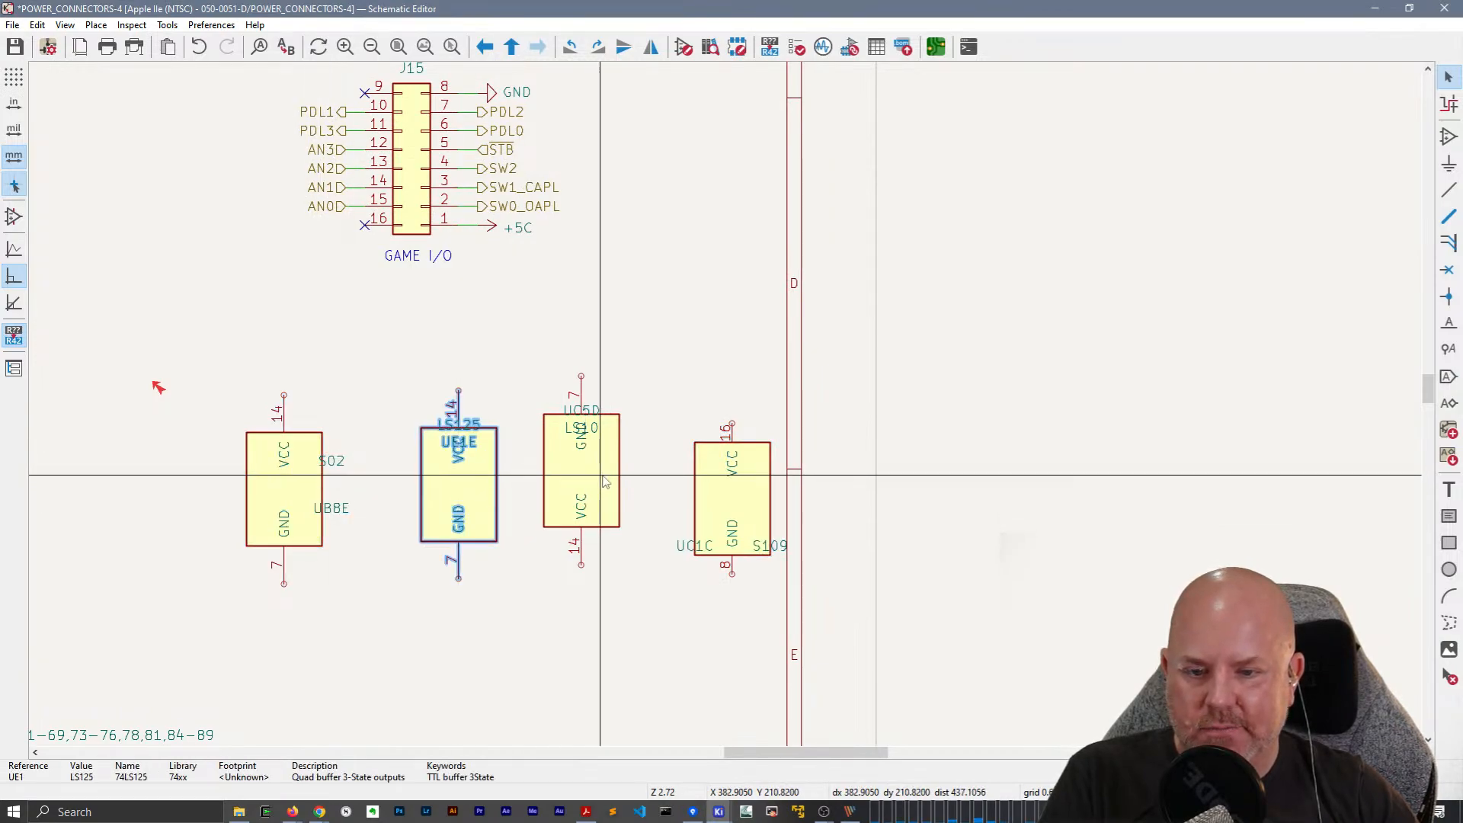
click(600, 477)
key(r)
key(r)
key(Escape)
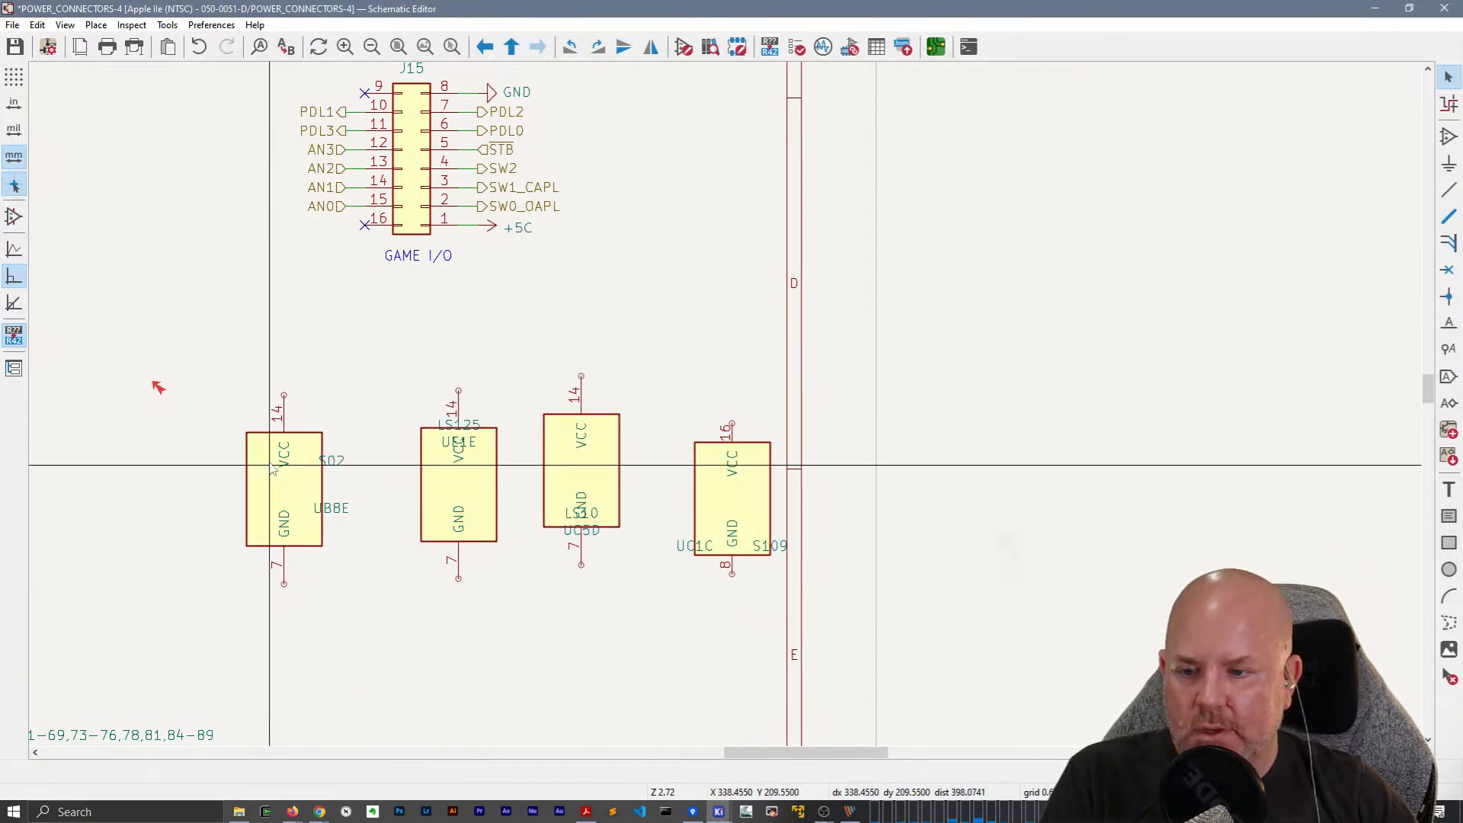
Rearrange the labels of UB8E, UE1E and UC5D, with one inside each body and the other beside its VCC pin.
click(332, 461)
drag(344, 467, 319, 425)
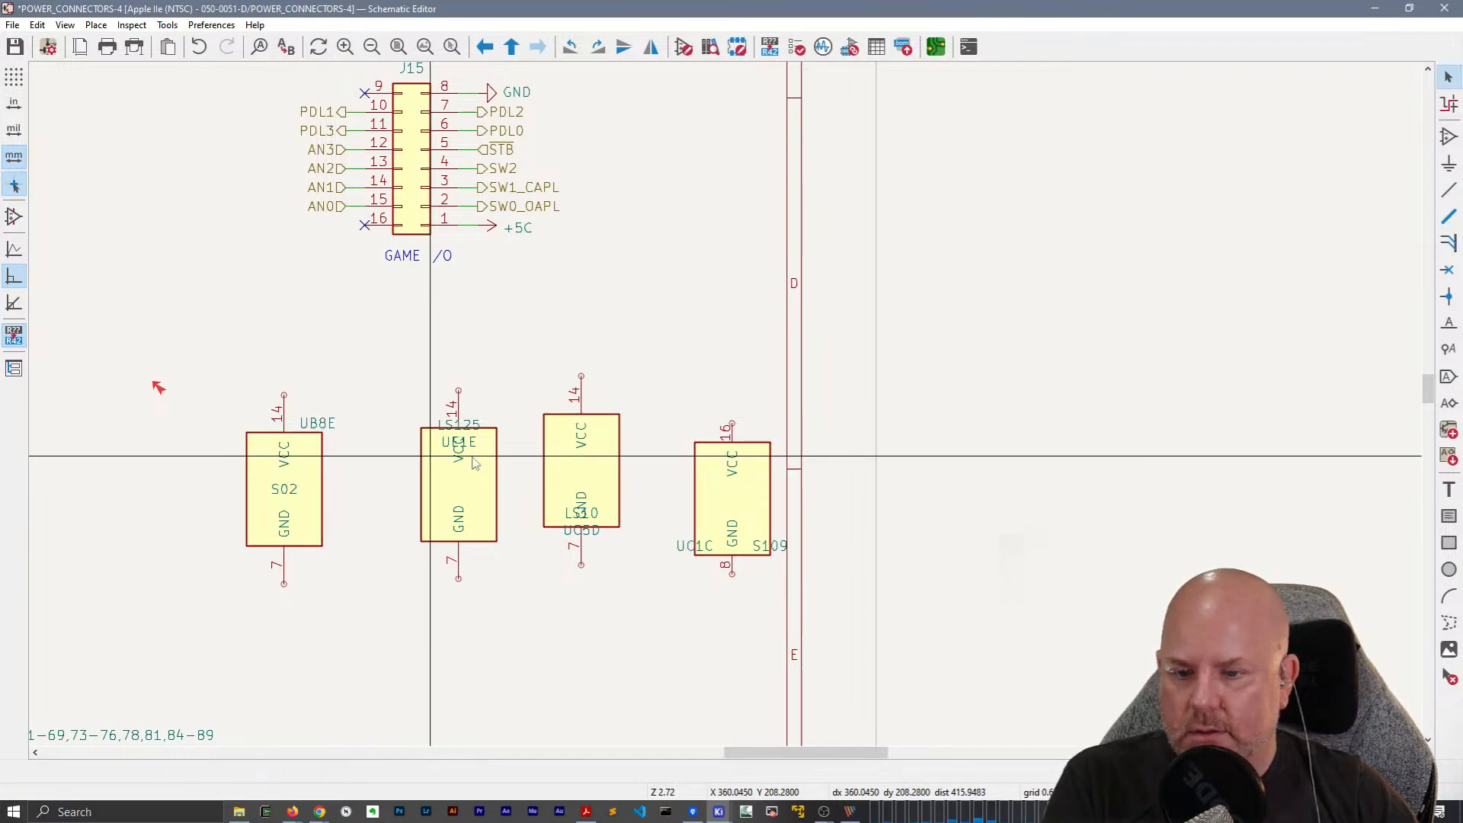
drag(459, 442, 462, 492)
drag(486, 423, 487, 421)
drag(496, 395, 491, 418)
drag(619, 474, 621, 423)
click(597, 542)
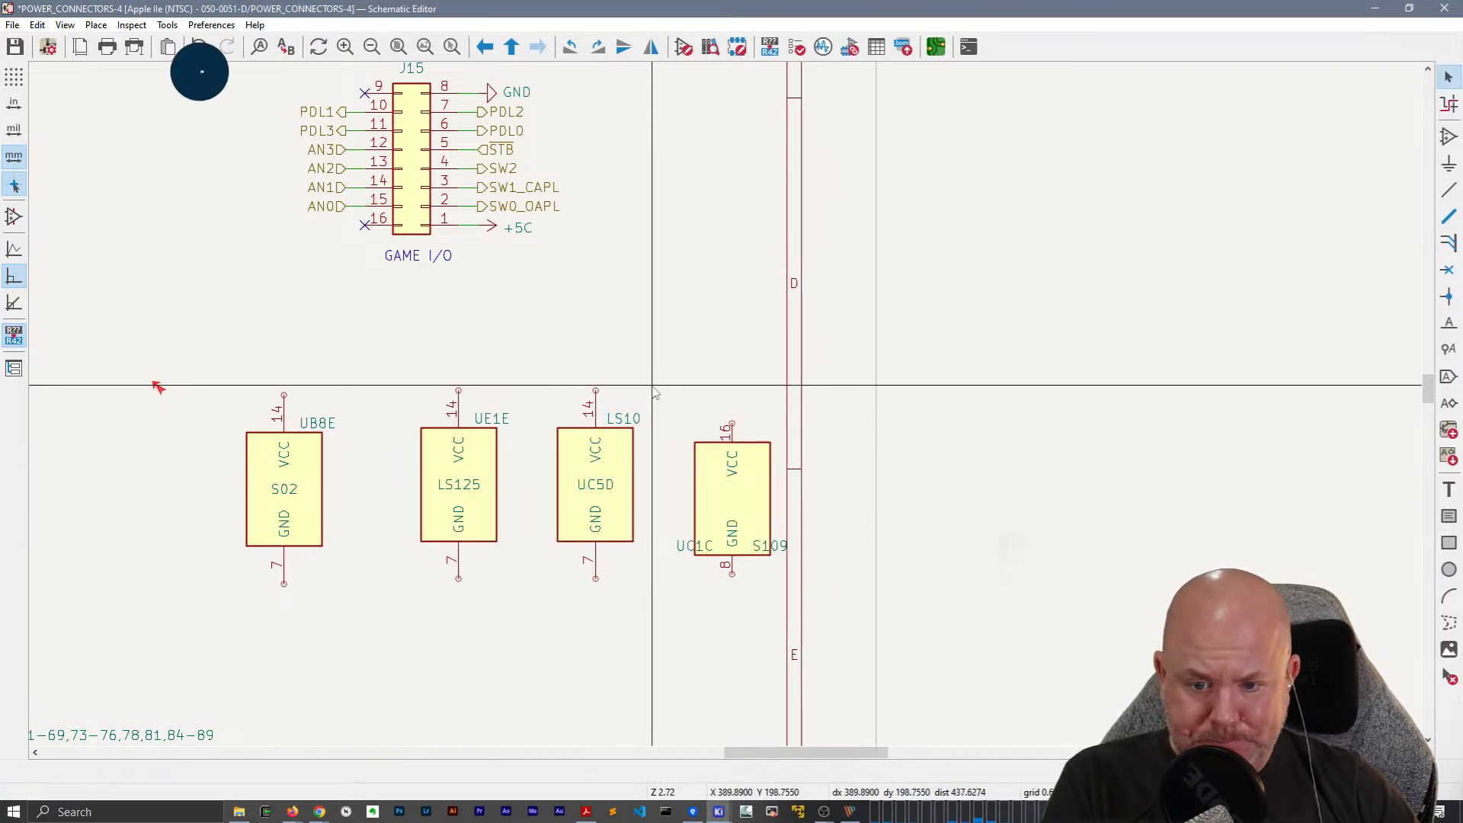
Line up UE1E, UC5D and UC1C in a row with UB8E, and move S109 inside its body with UC1C beside the VCC pin.
drag(464, 494, 425, 493)
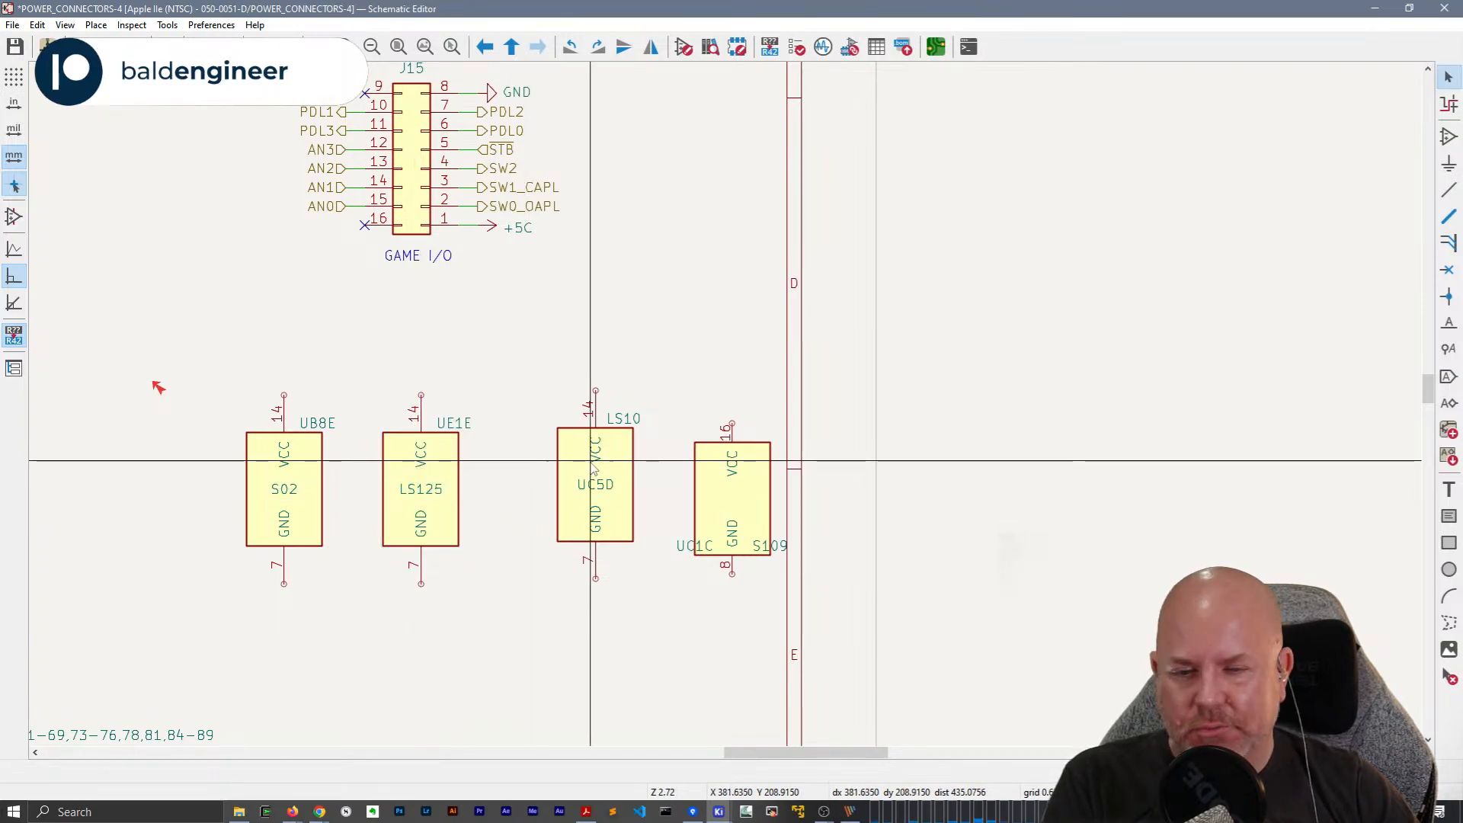
drag(599, 492, 568, 496)
drag(724, 495, 685, 494)
click(720, 537)
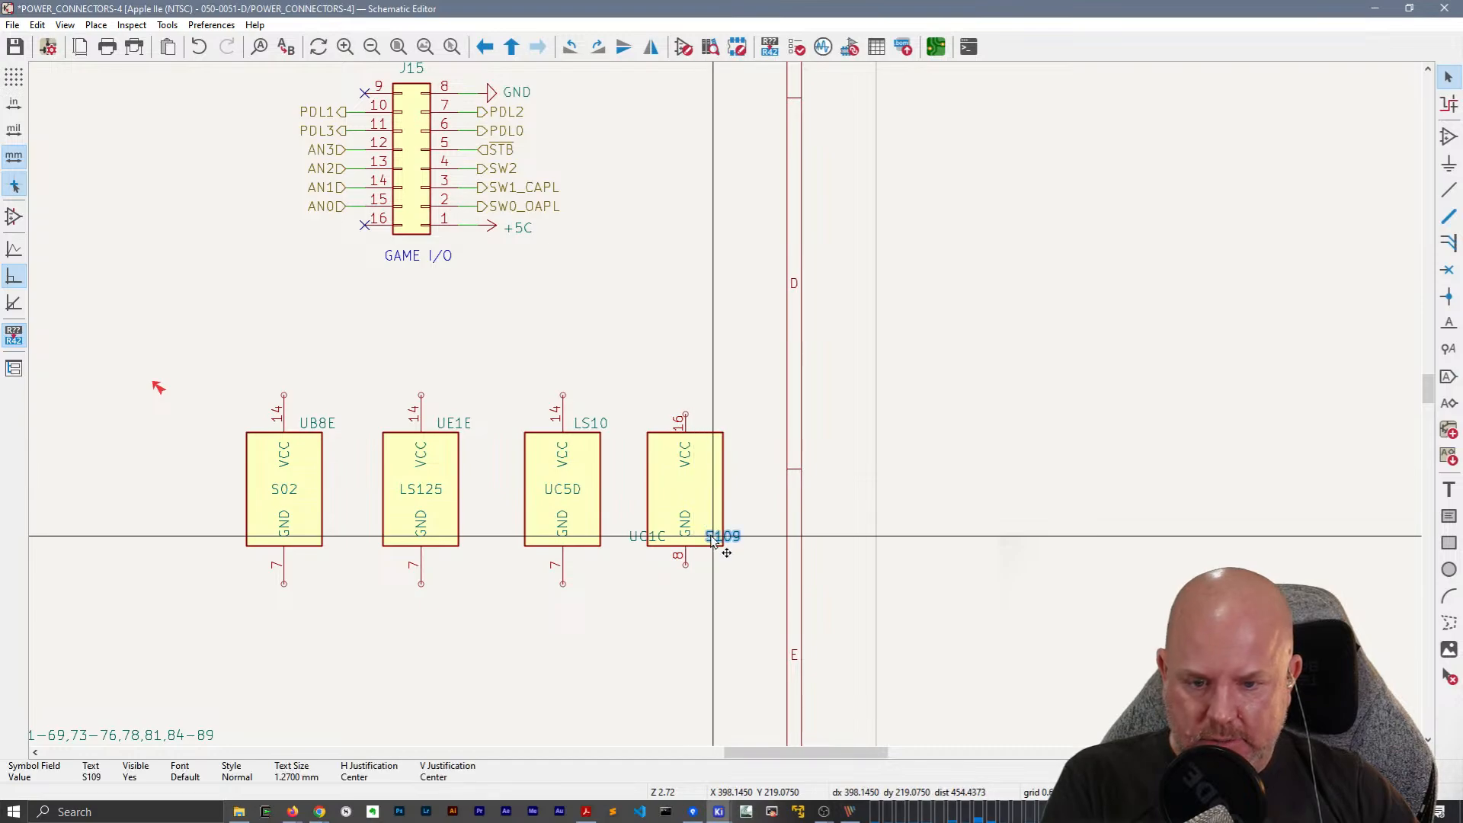
drag(721, 537, 719, 429)
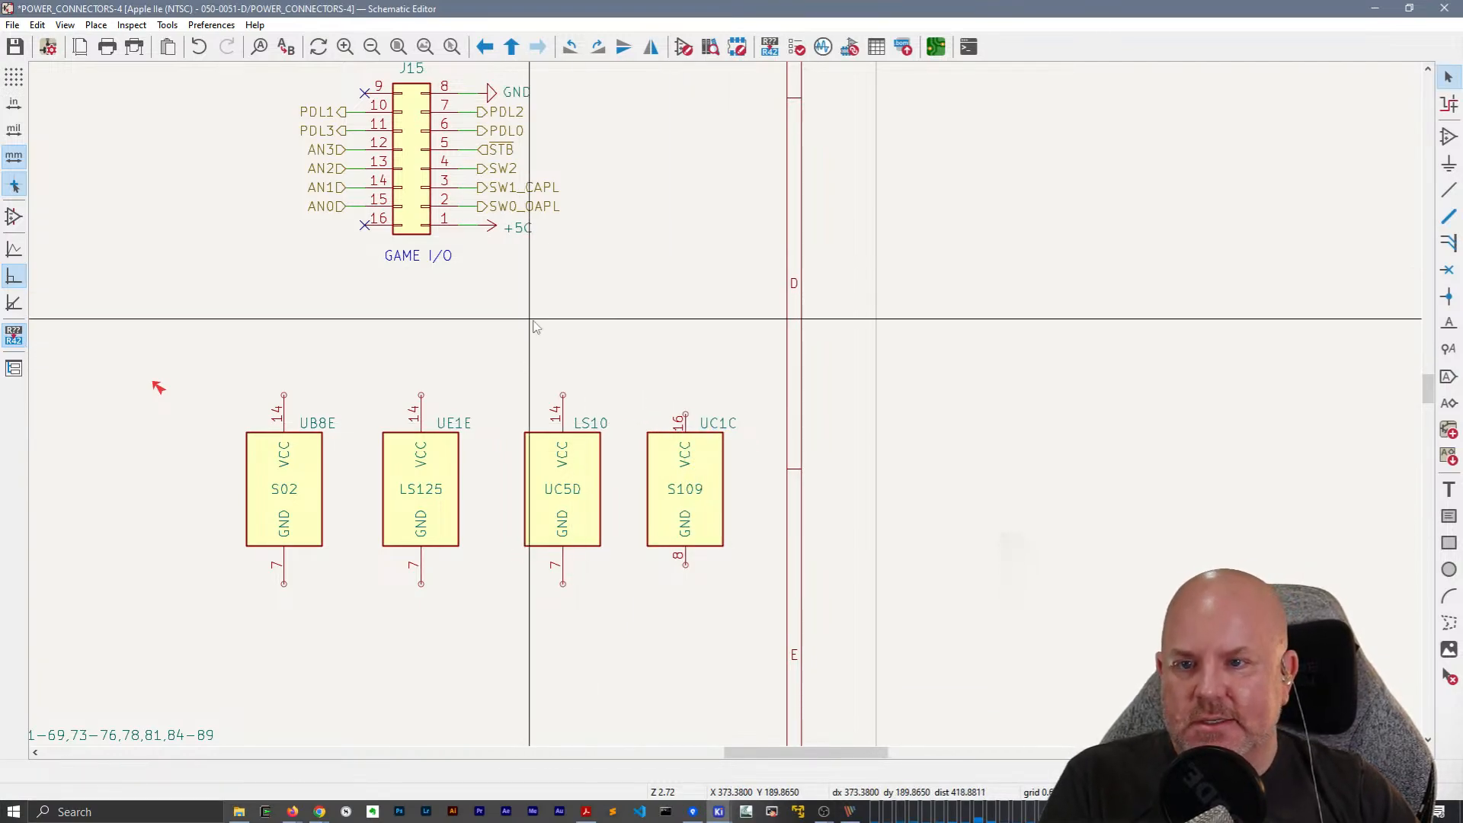
Duplicate the +5V power symbol, rotate it to point up, and wire it to VCC pin 14 of UB8E.
scroll(533, 322, down, 2)
middle_drag(461, 471, 665, 382)
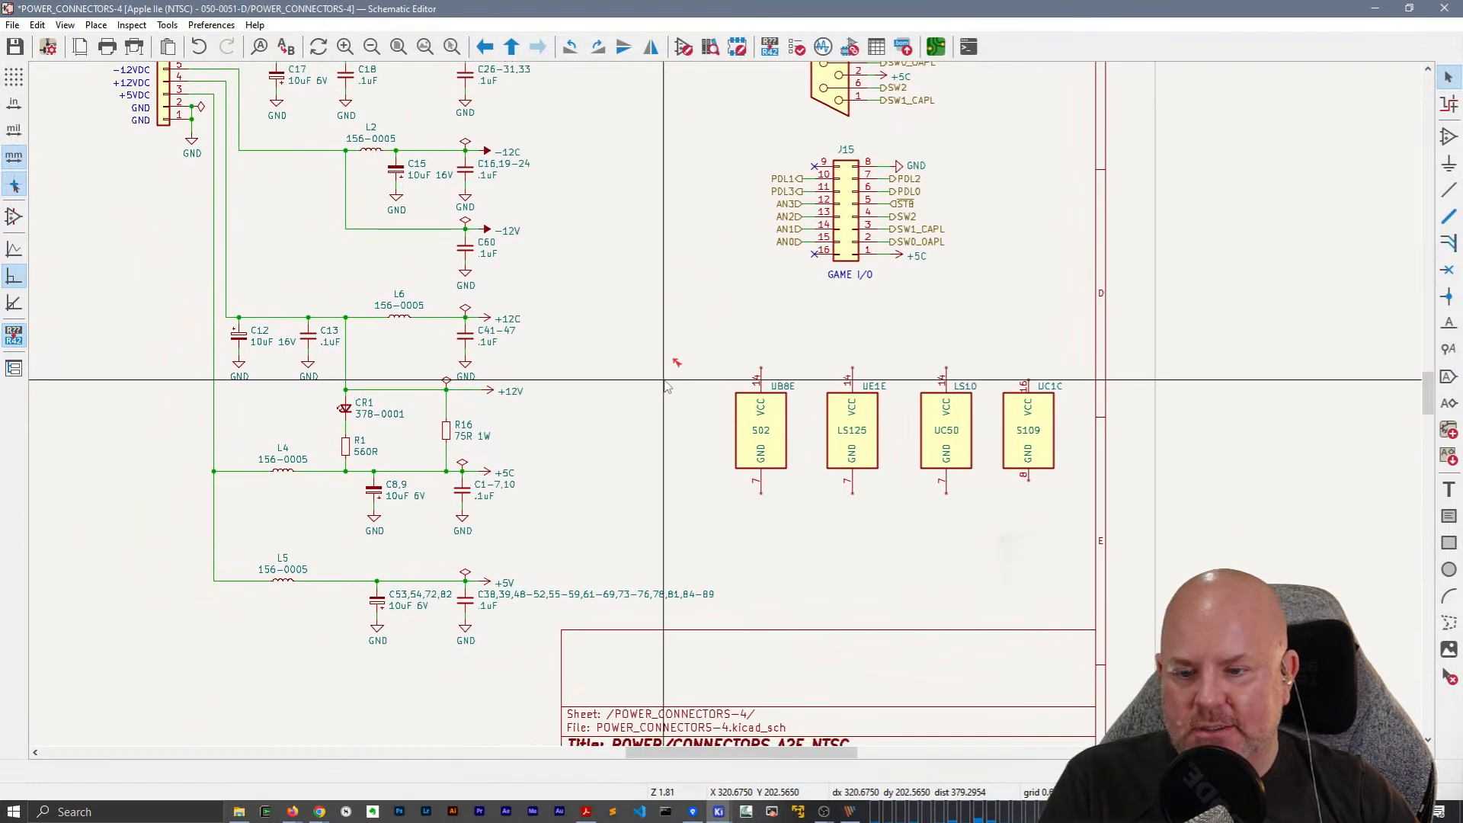
click(489, 584)
key(ctrl+d)
scroll(673, 396, up, 4)
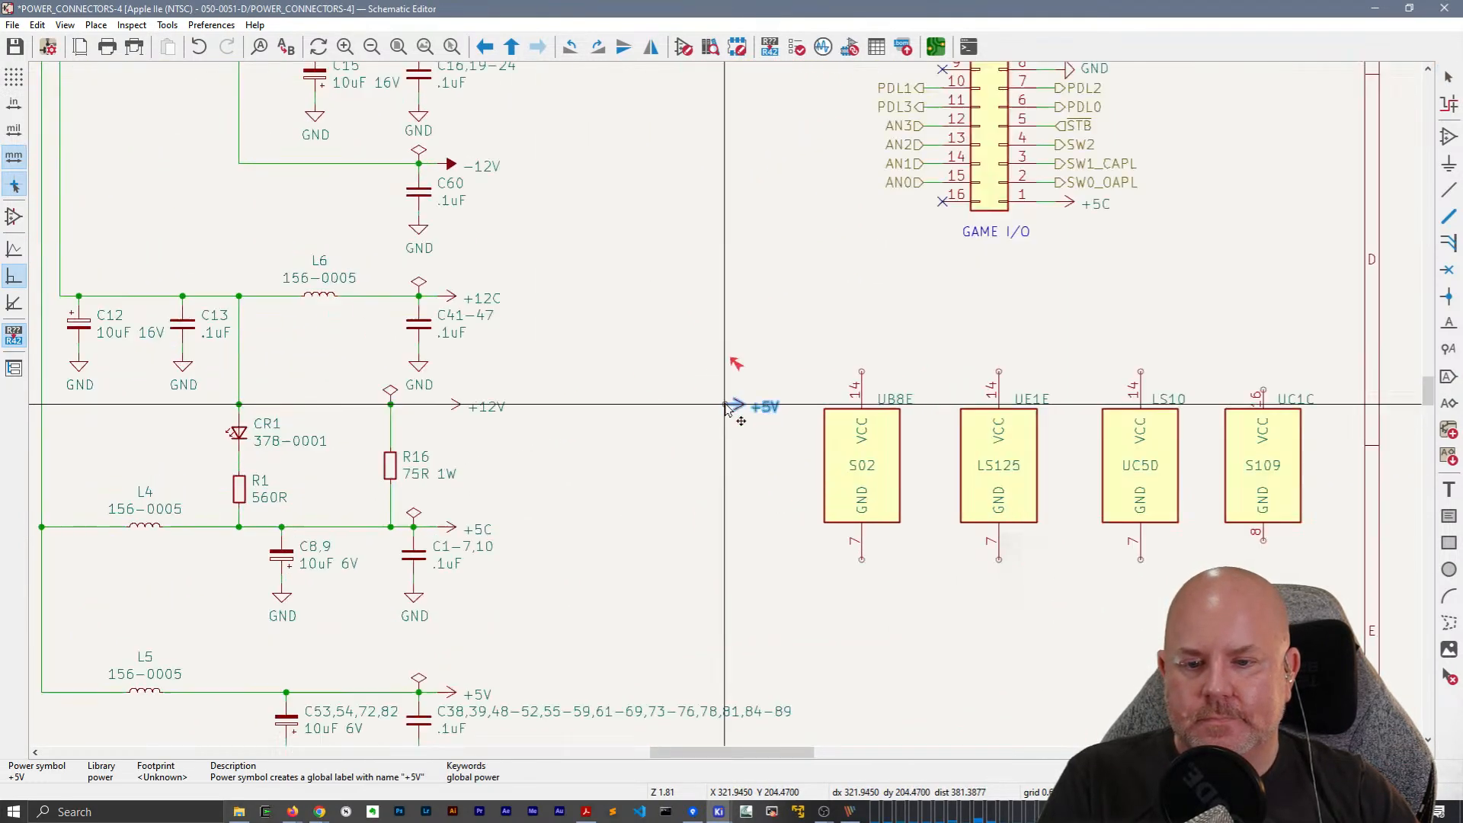
key(r)
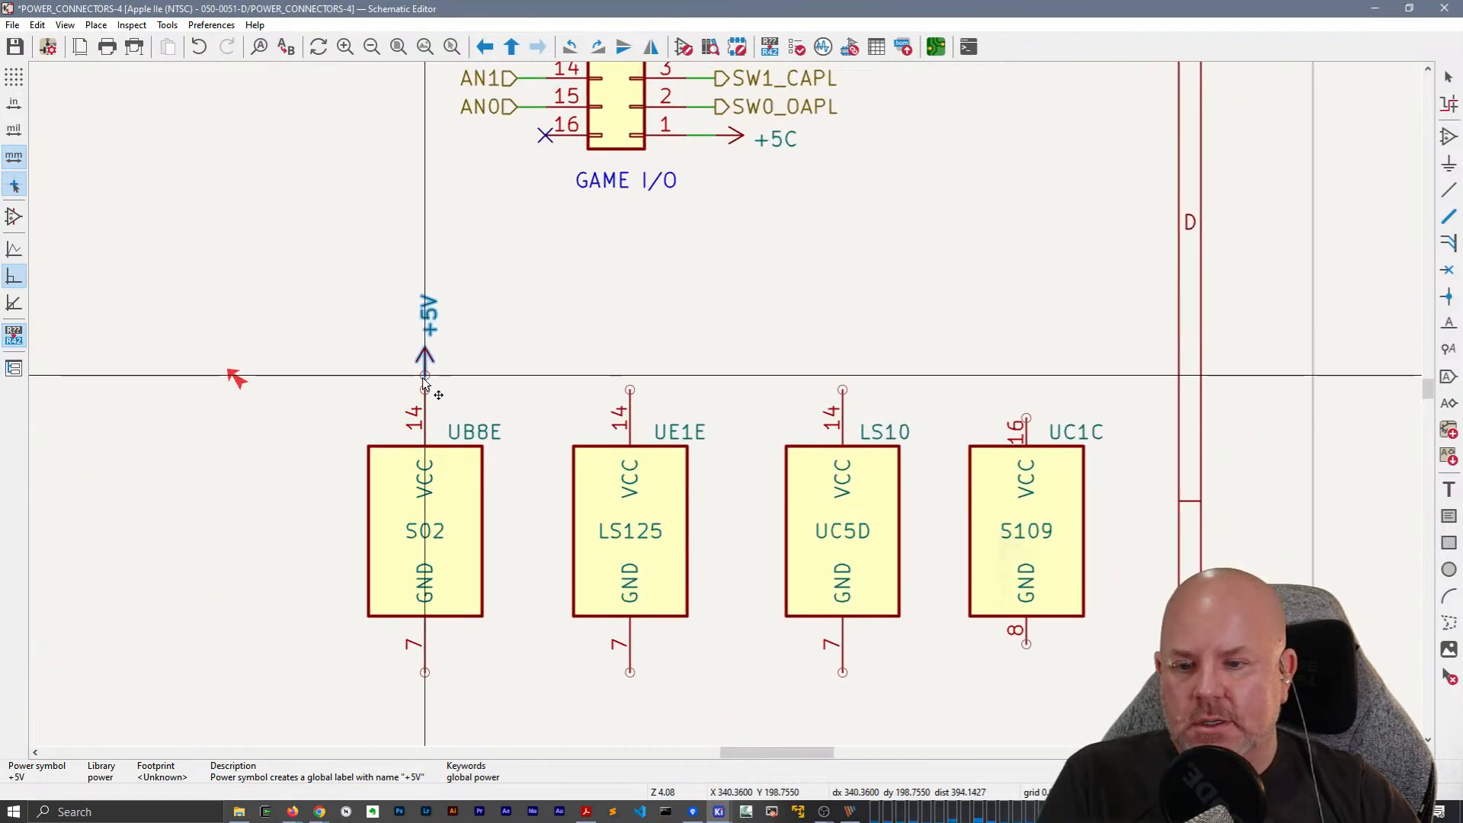
click(425, 381)
key(w)
click(425, 389)
key(Escape)
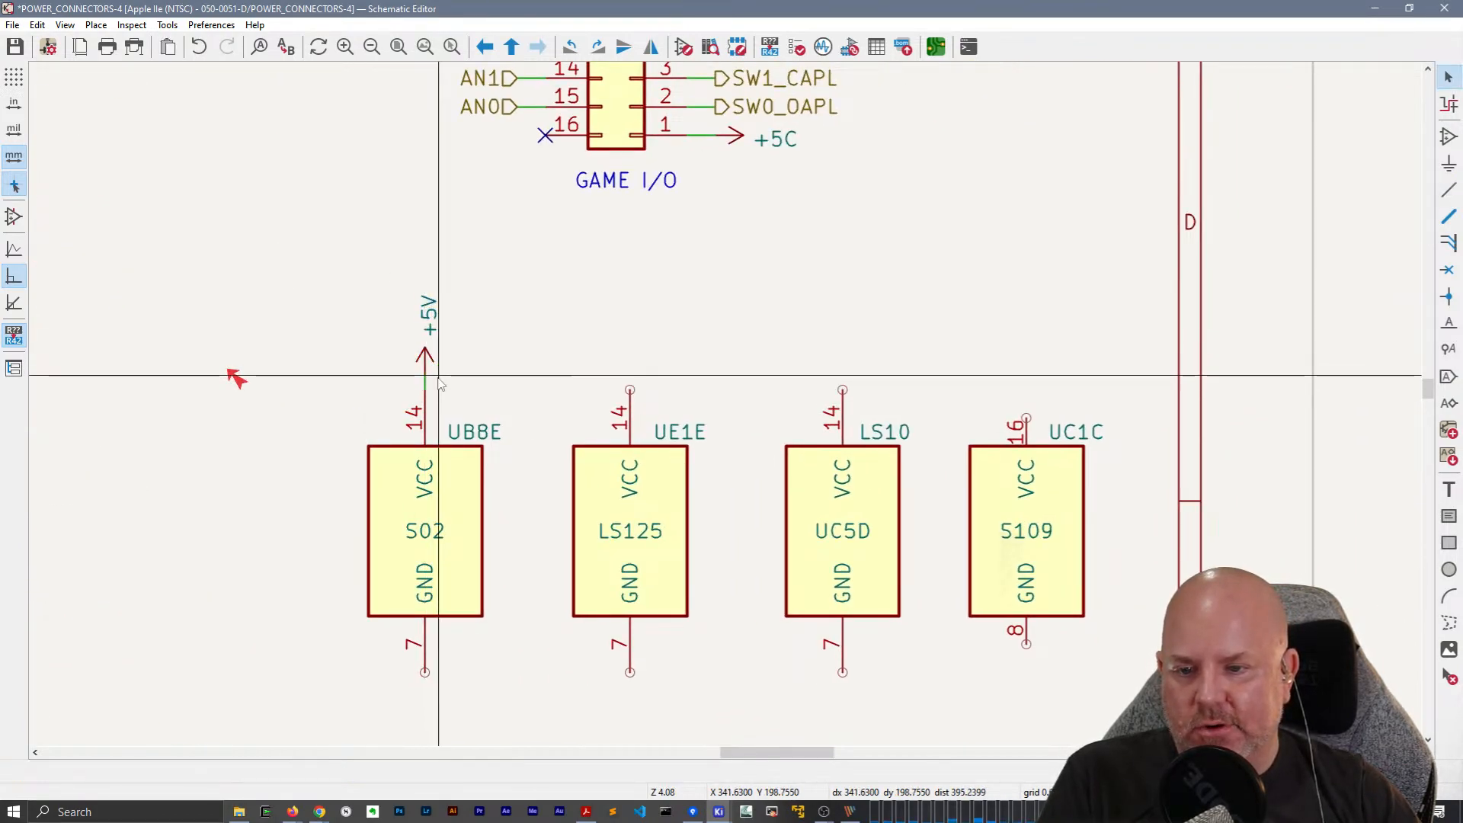
Duplicate UB8E's +5V symbol and its wire onto the VCC pins of UE1E, UC5D and UC1C.
drag(443, 383, 404, 349)
key(ctrl+d)
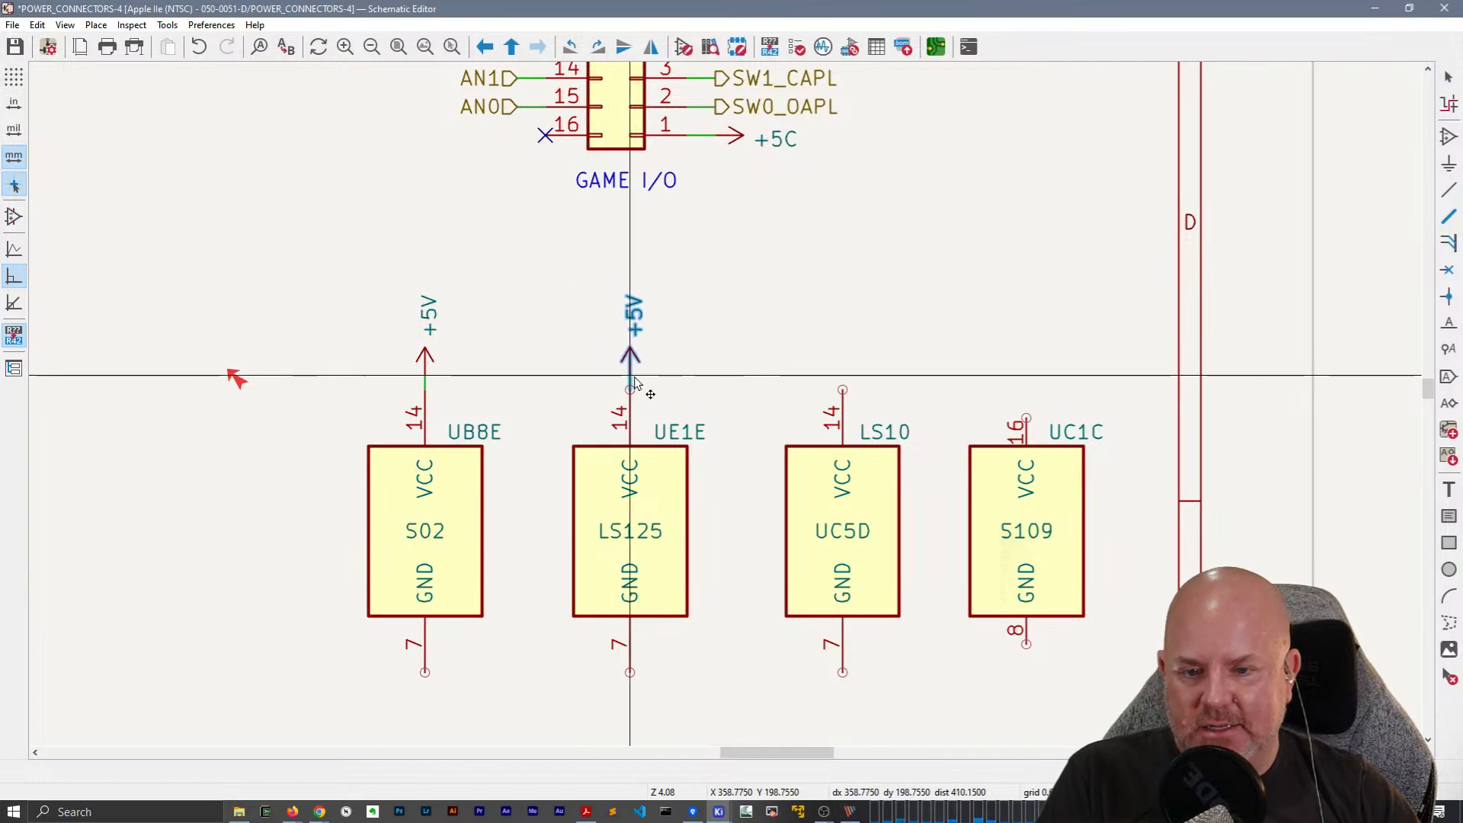
click(631, 379)
key(ctrl+d)
click(843, 382)
key(ctrl+d)
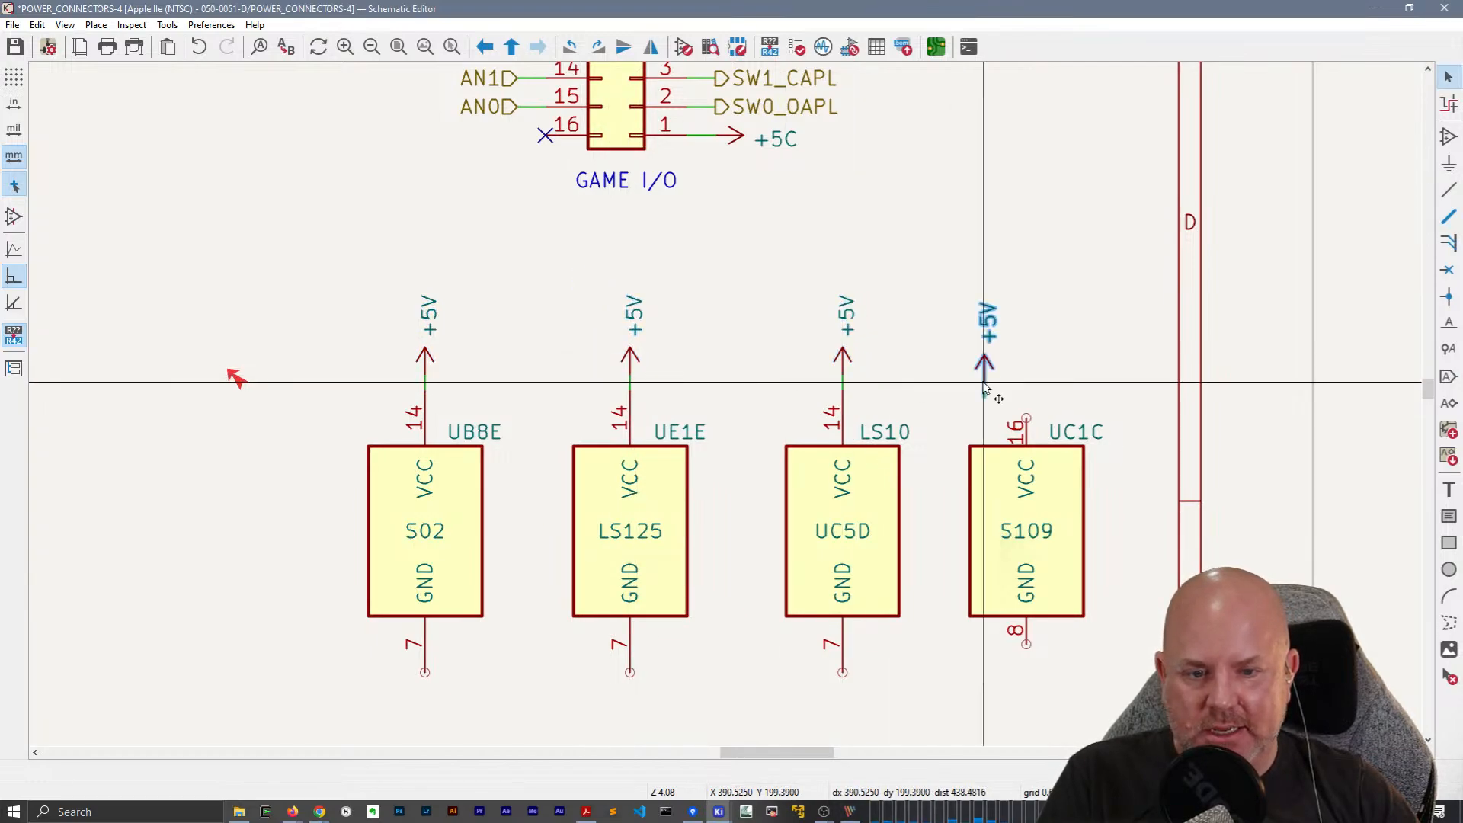
click(1028, 411)
key(Escape)
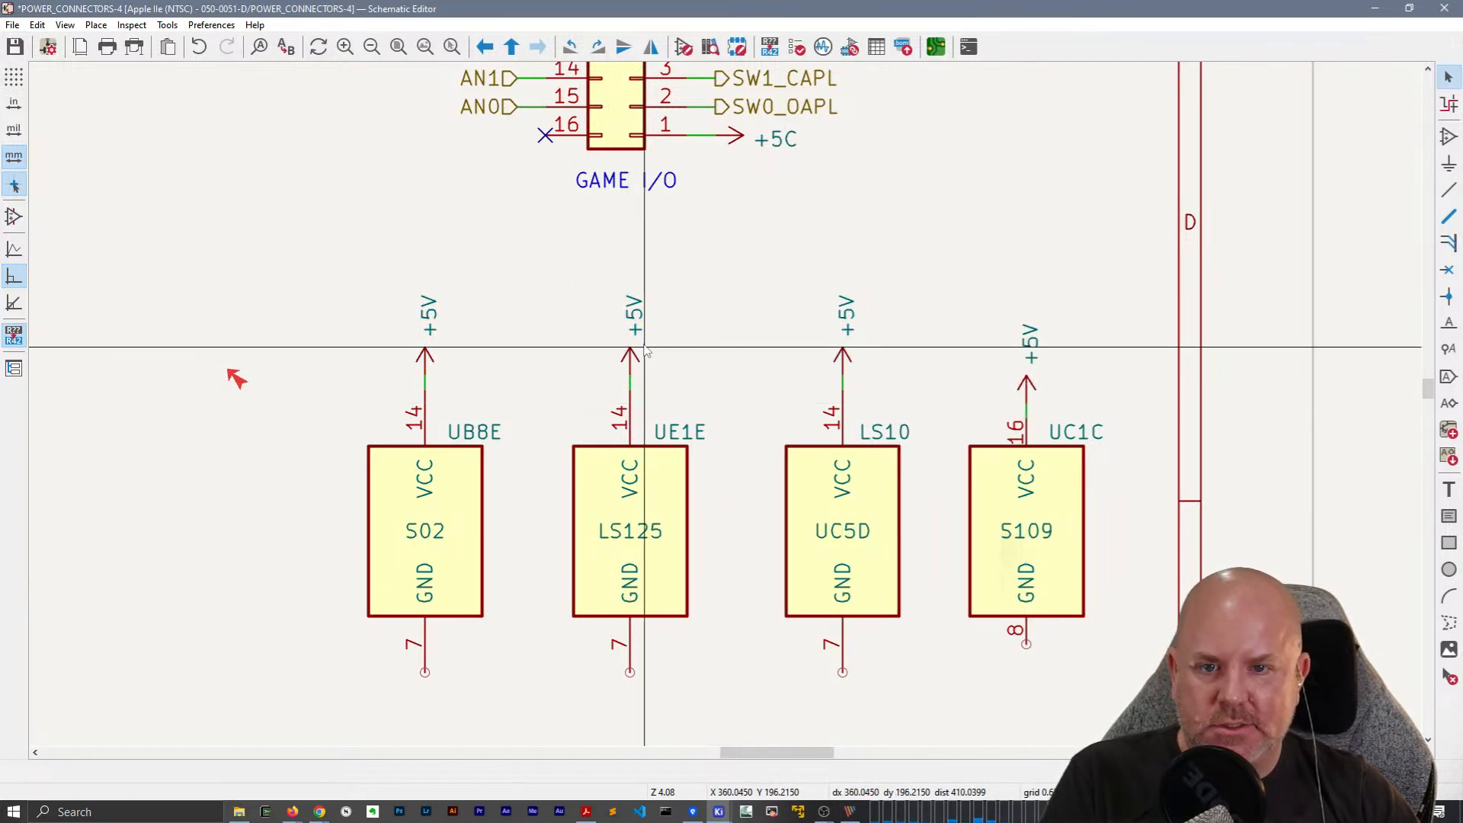
Duplicate connector J15's GND symbol, rotate it to point down, and wire it to GND pin 7 of UB8E.
scroll(911, 379, down, 2)
click(785, 131)
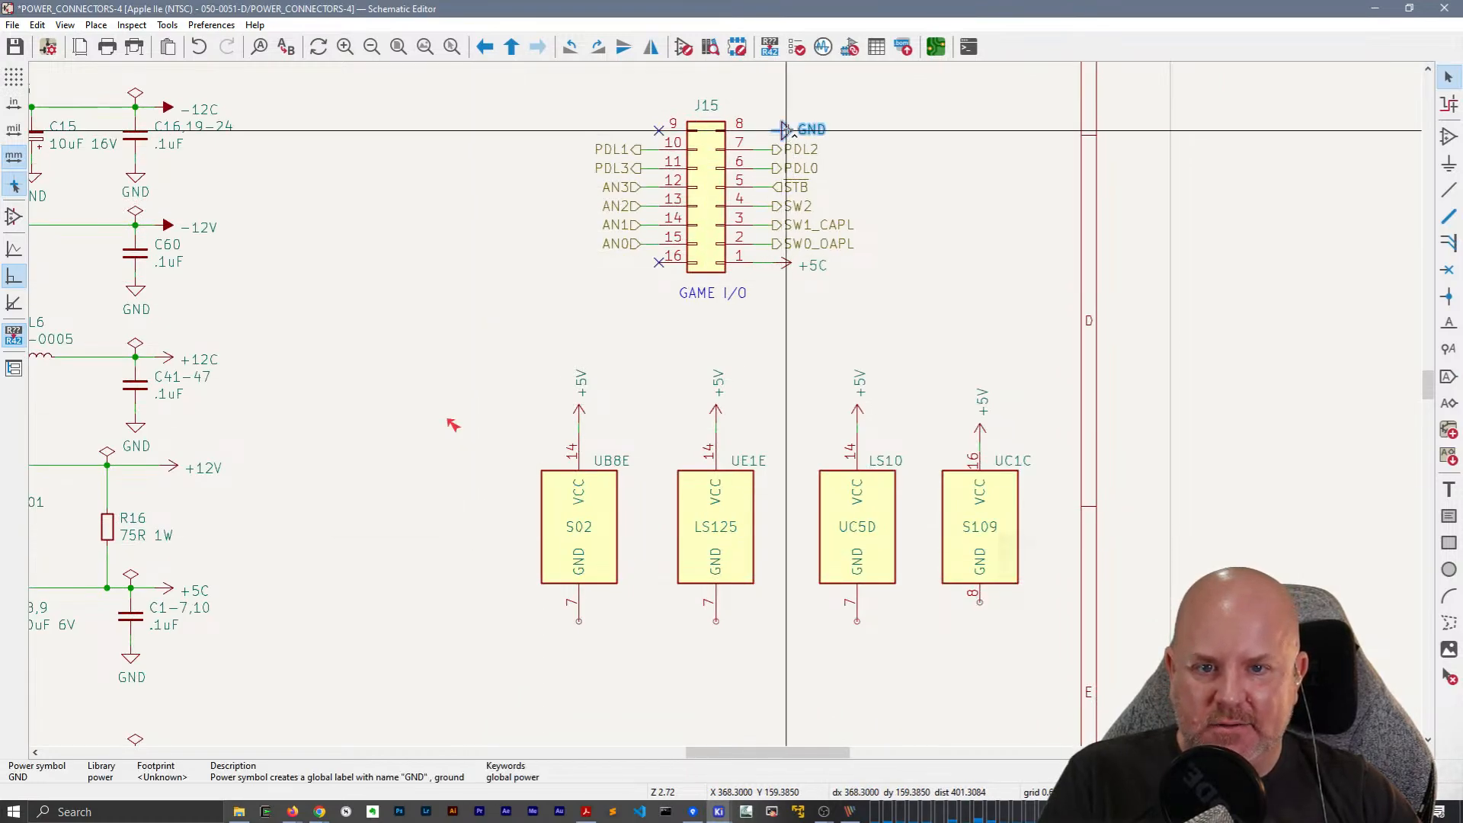
key(ctrl+d)
key(r)
key(r)
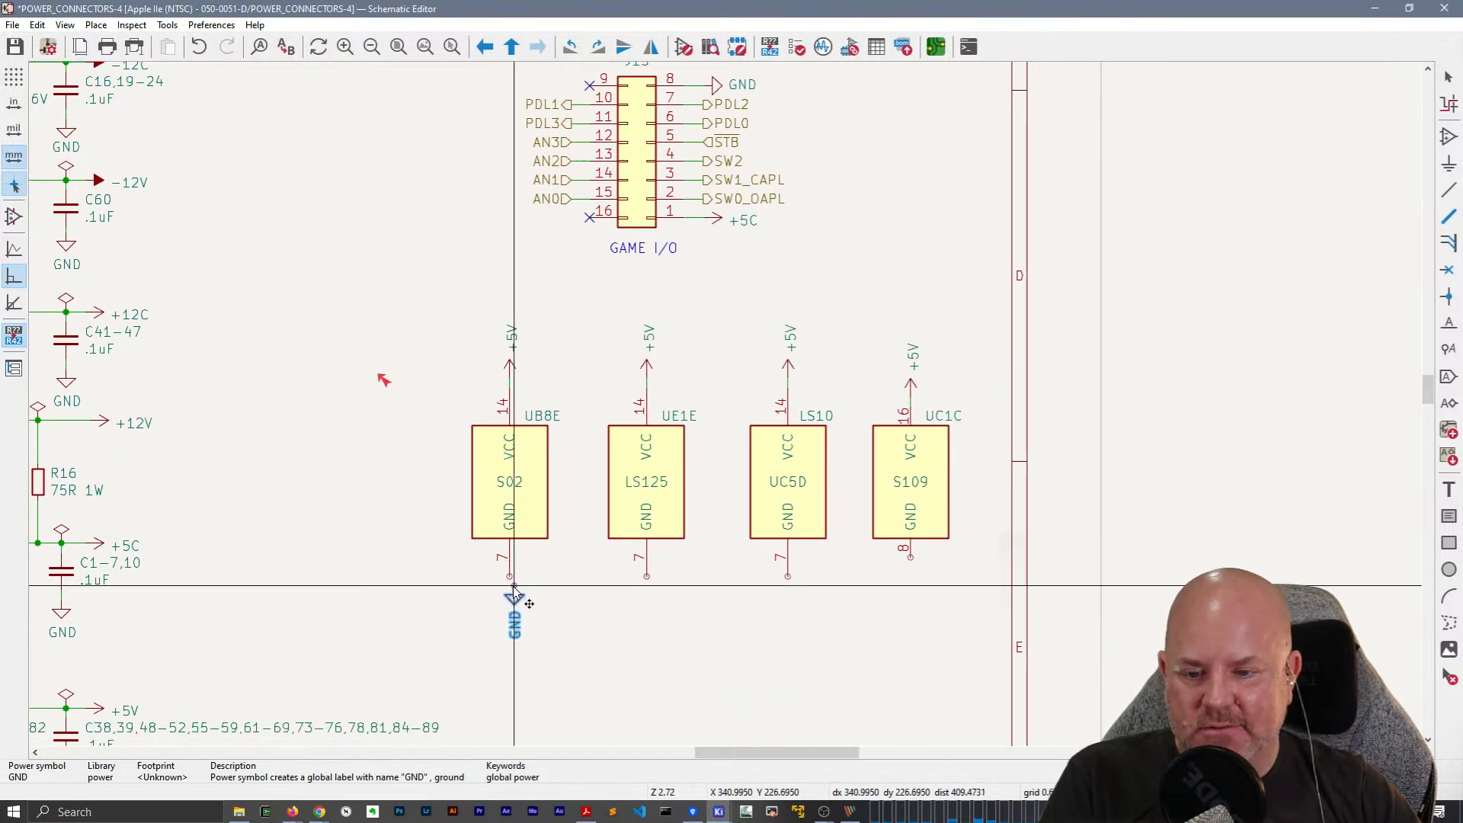
click(510, 577)
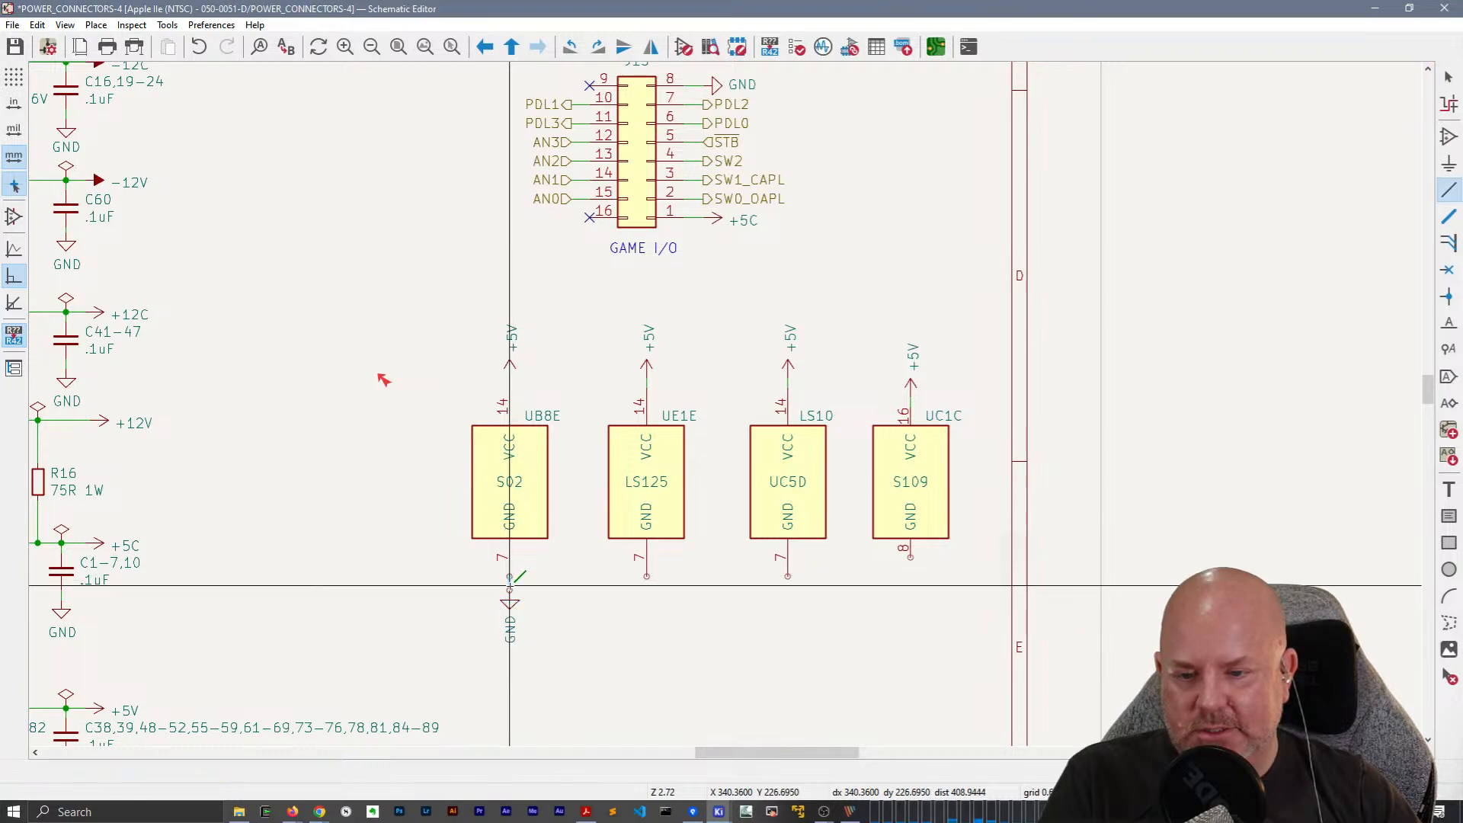
key(w)
click(510, 577)
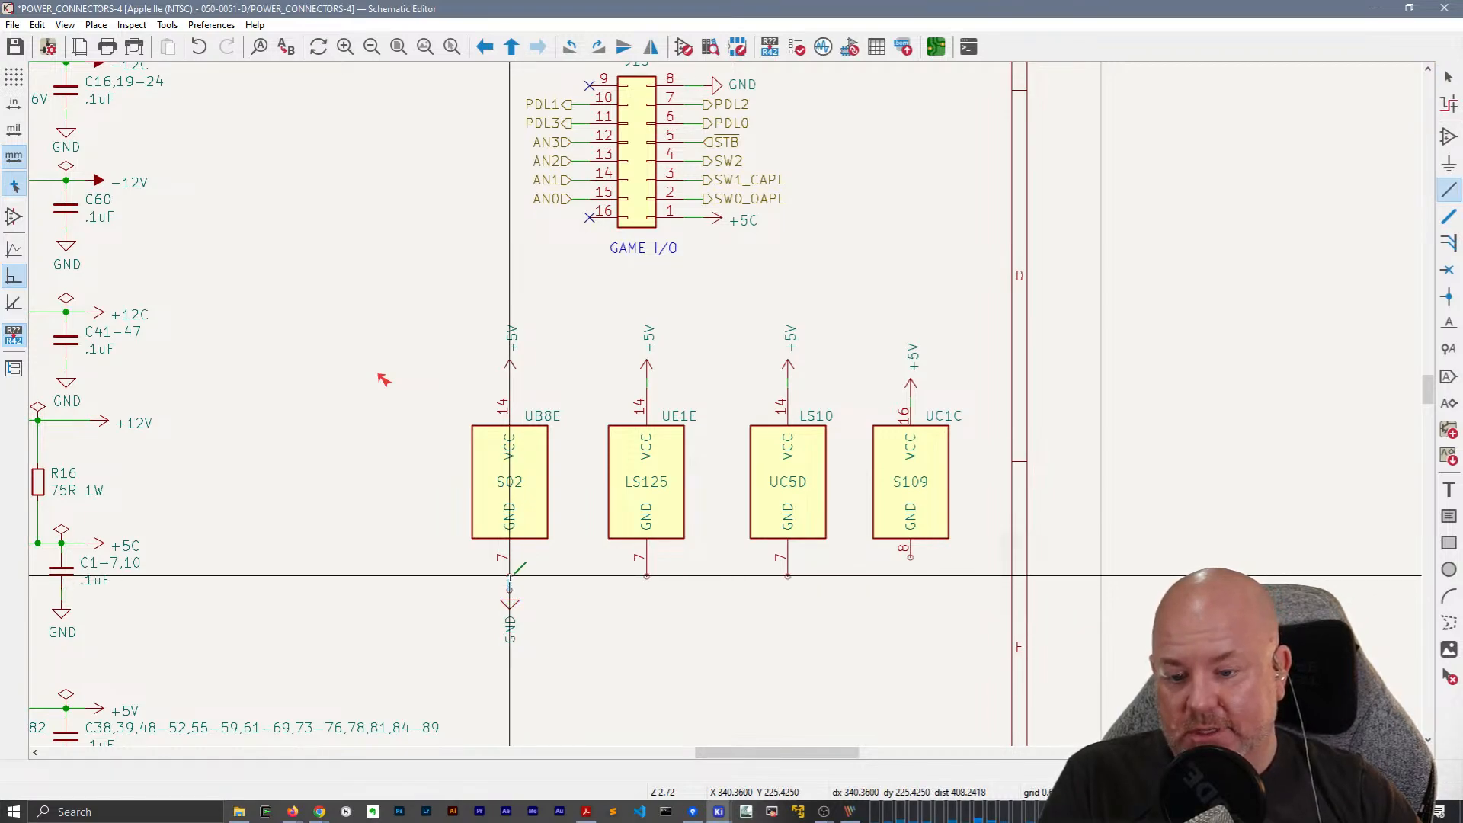
Duplicate UB8E's GND symbol and its wire onto the GND pins of UE1E, UC5D and UC1C.
key(Escape)
drag(528, 624, 491, 586)
key(ctrl+d)
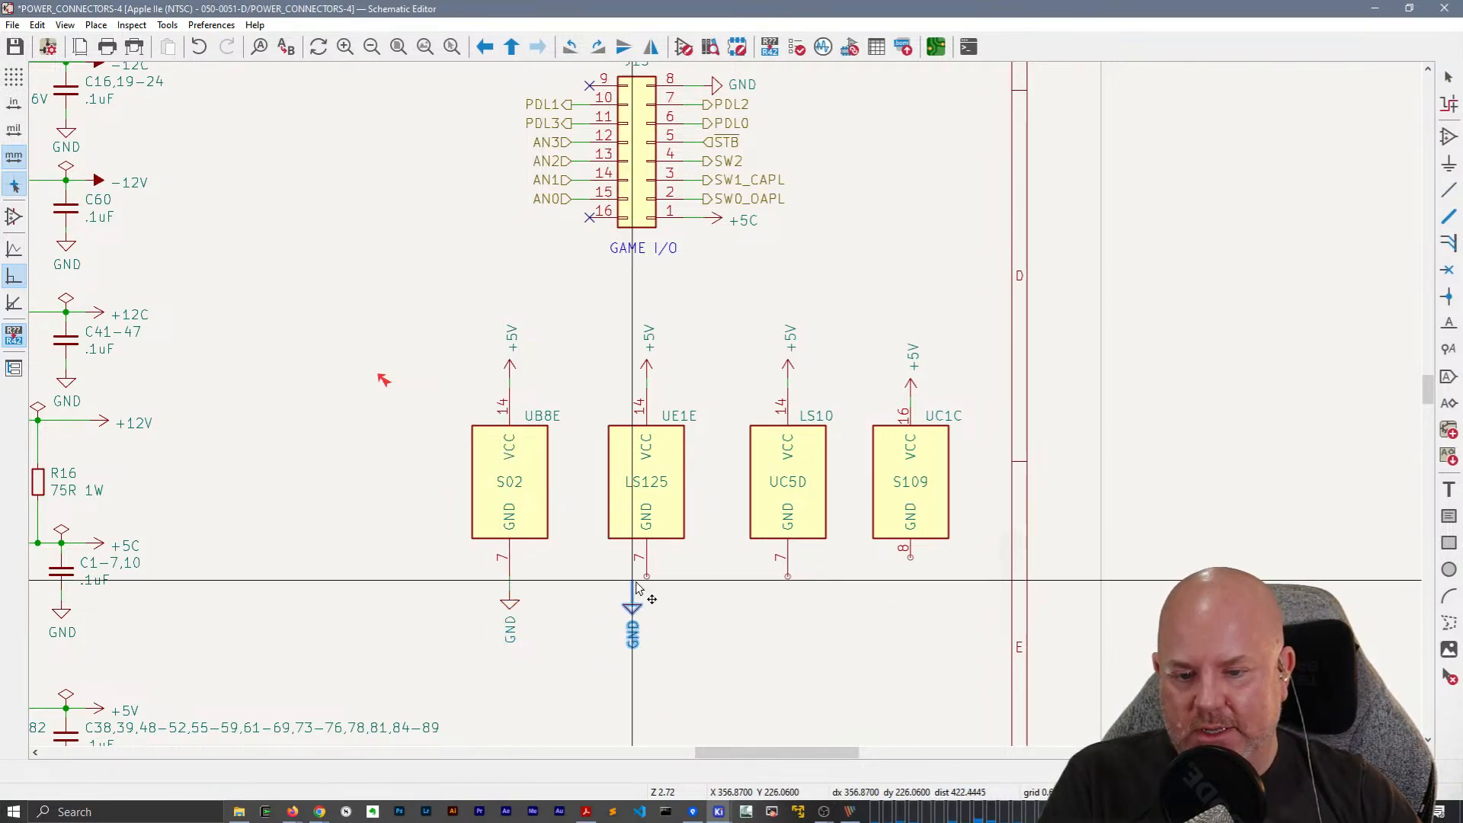
click(647, 583)
key(ctrl+d)
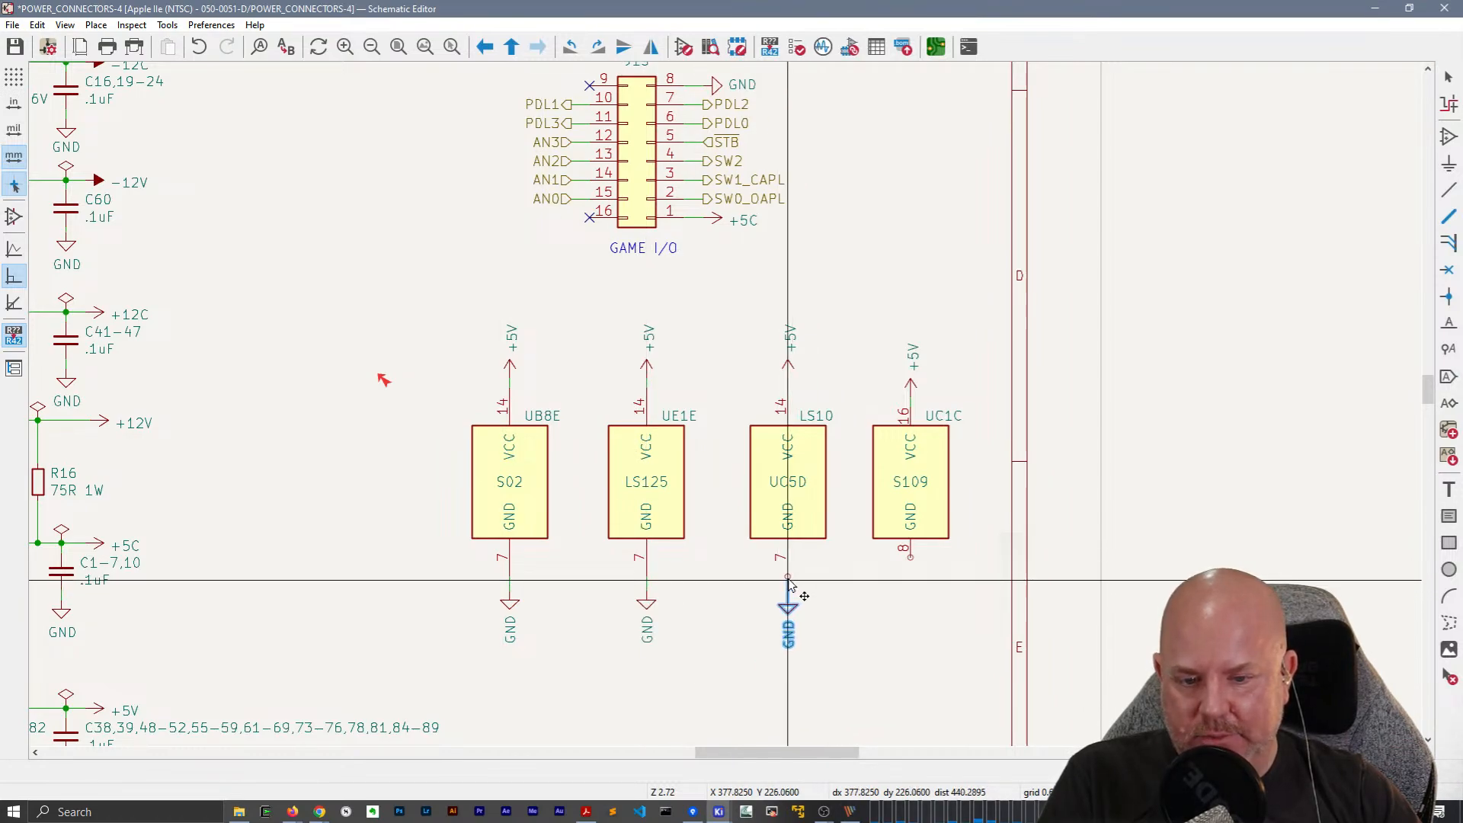
click(789, 581)
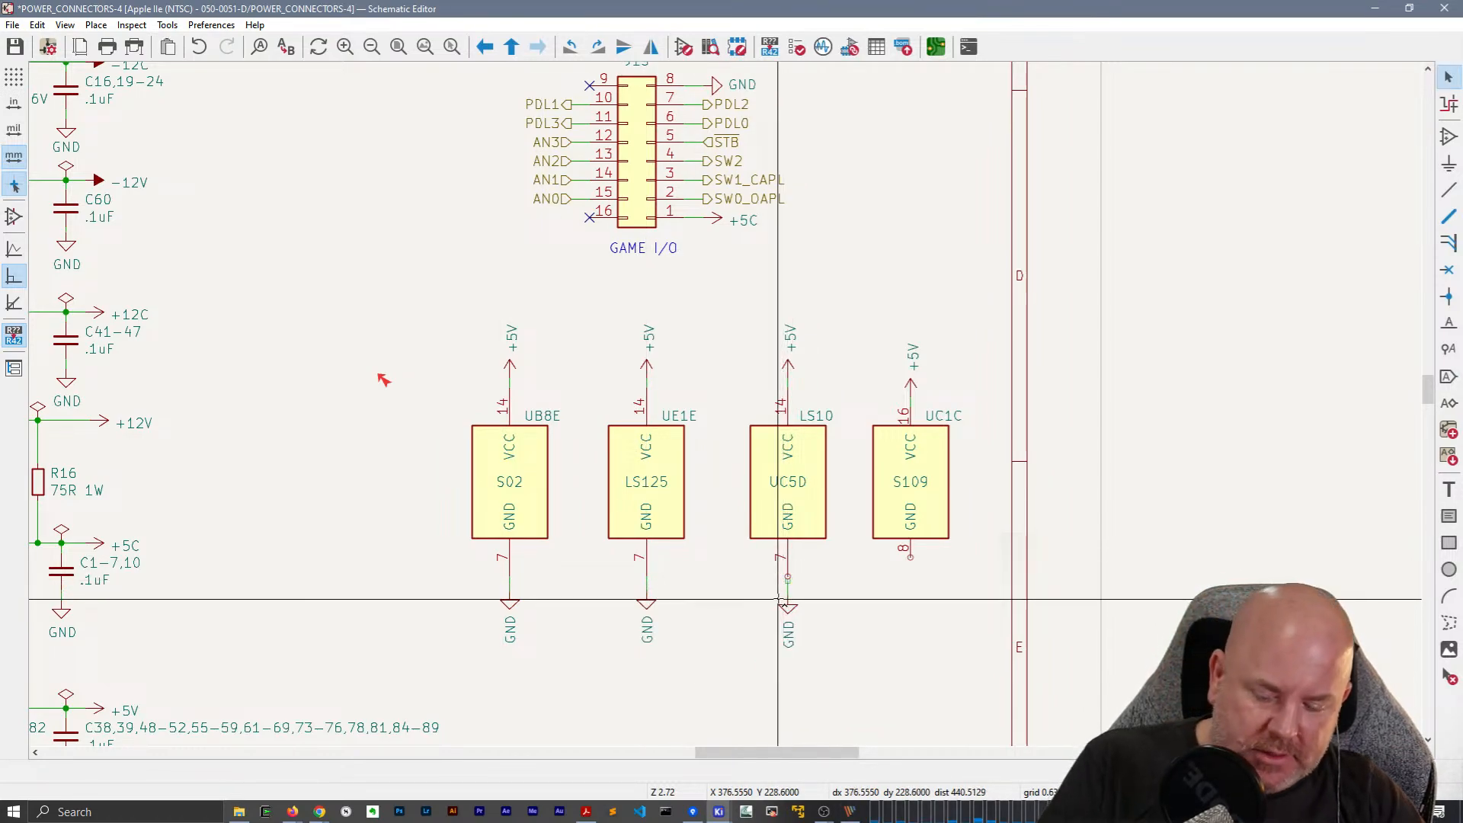
key(ctrl+v)
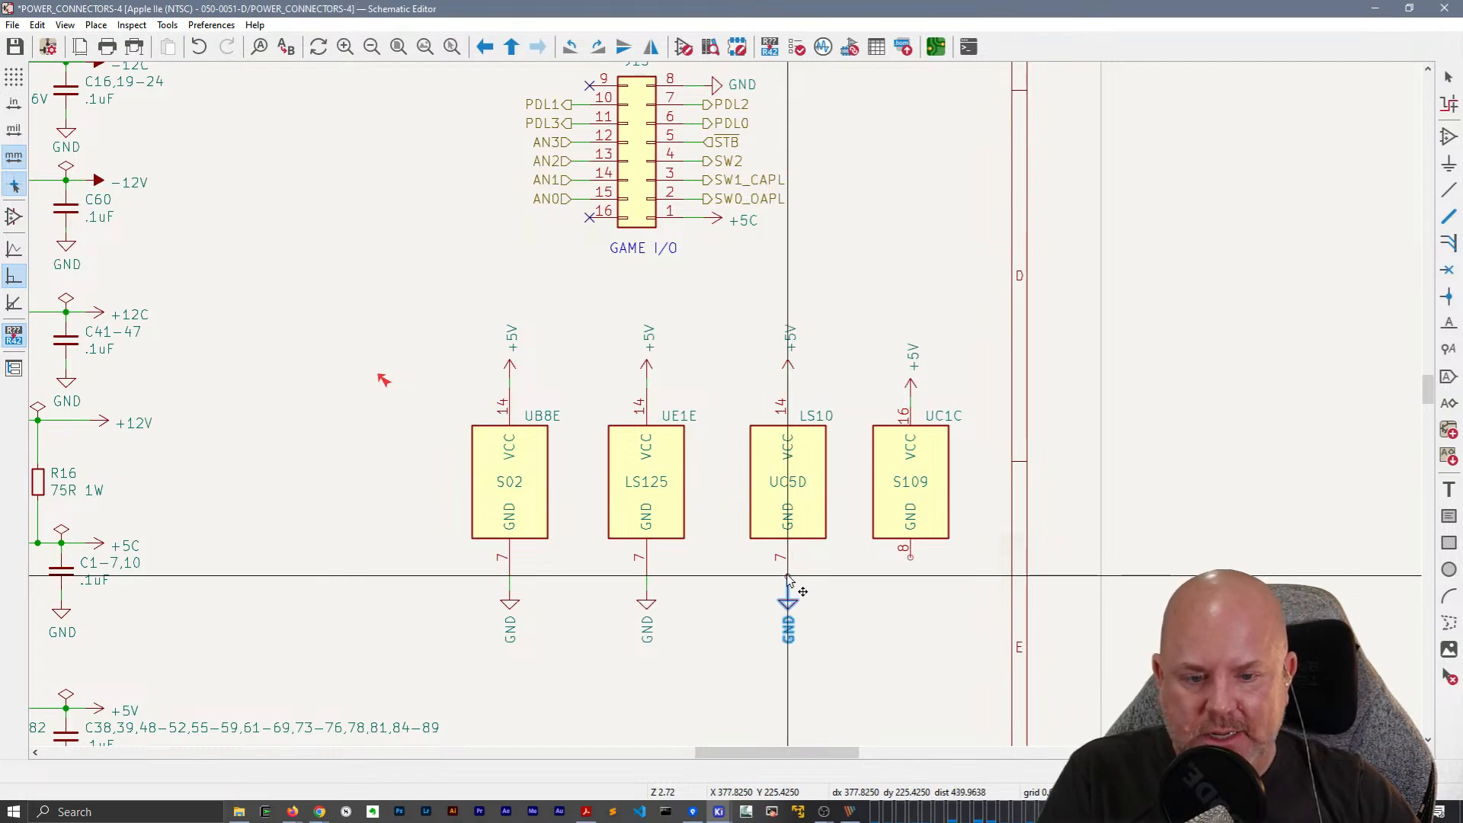
click(788, 578)
key(ctrl+v)
click(910, 570)
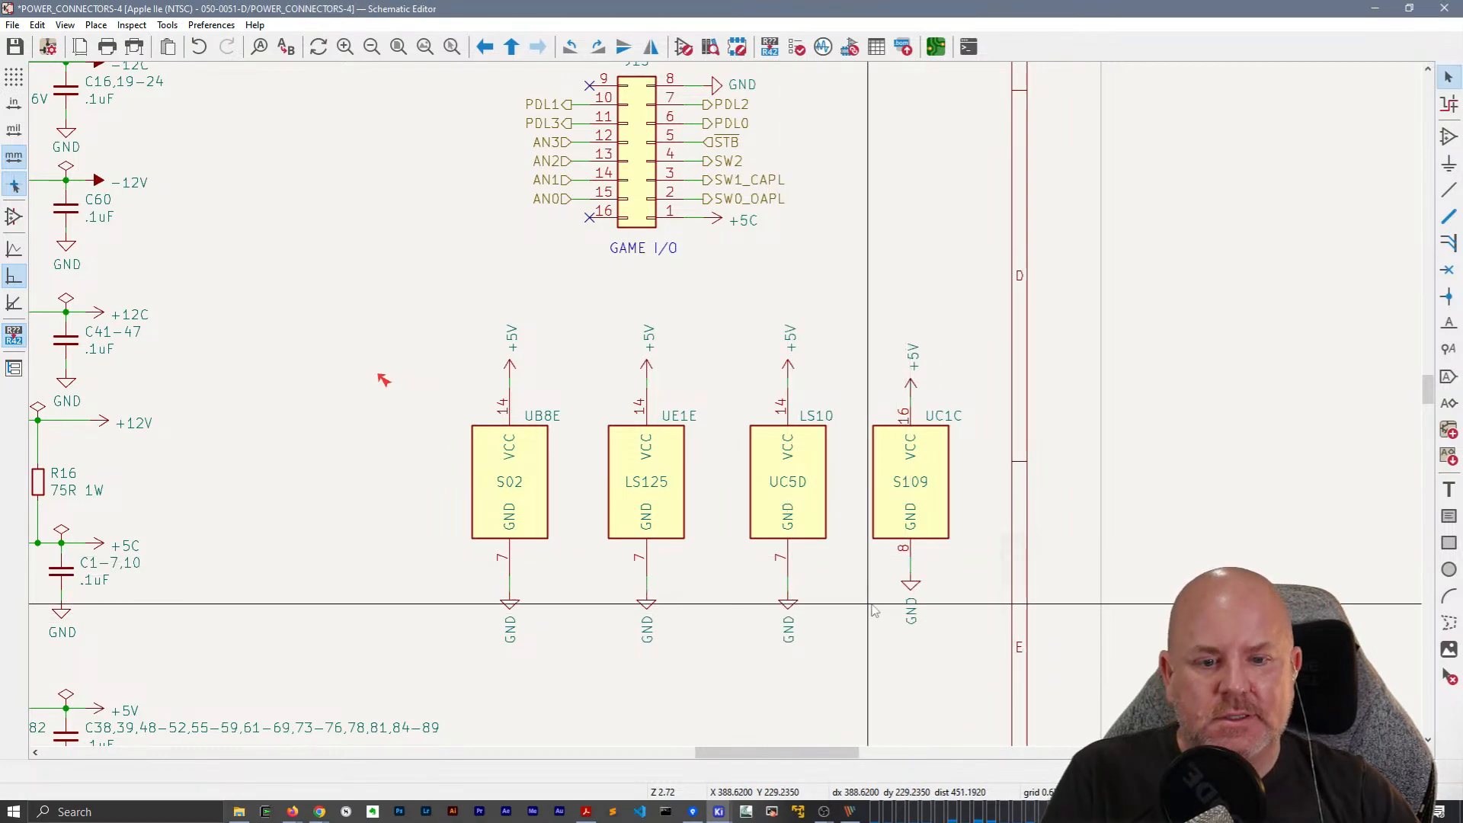
Save the schematic with the four wired power units.
middle_drag(1070, 681, 909, 653)
drag(912, 631, 710, 256)
click(925, 459)
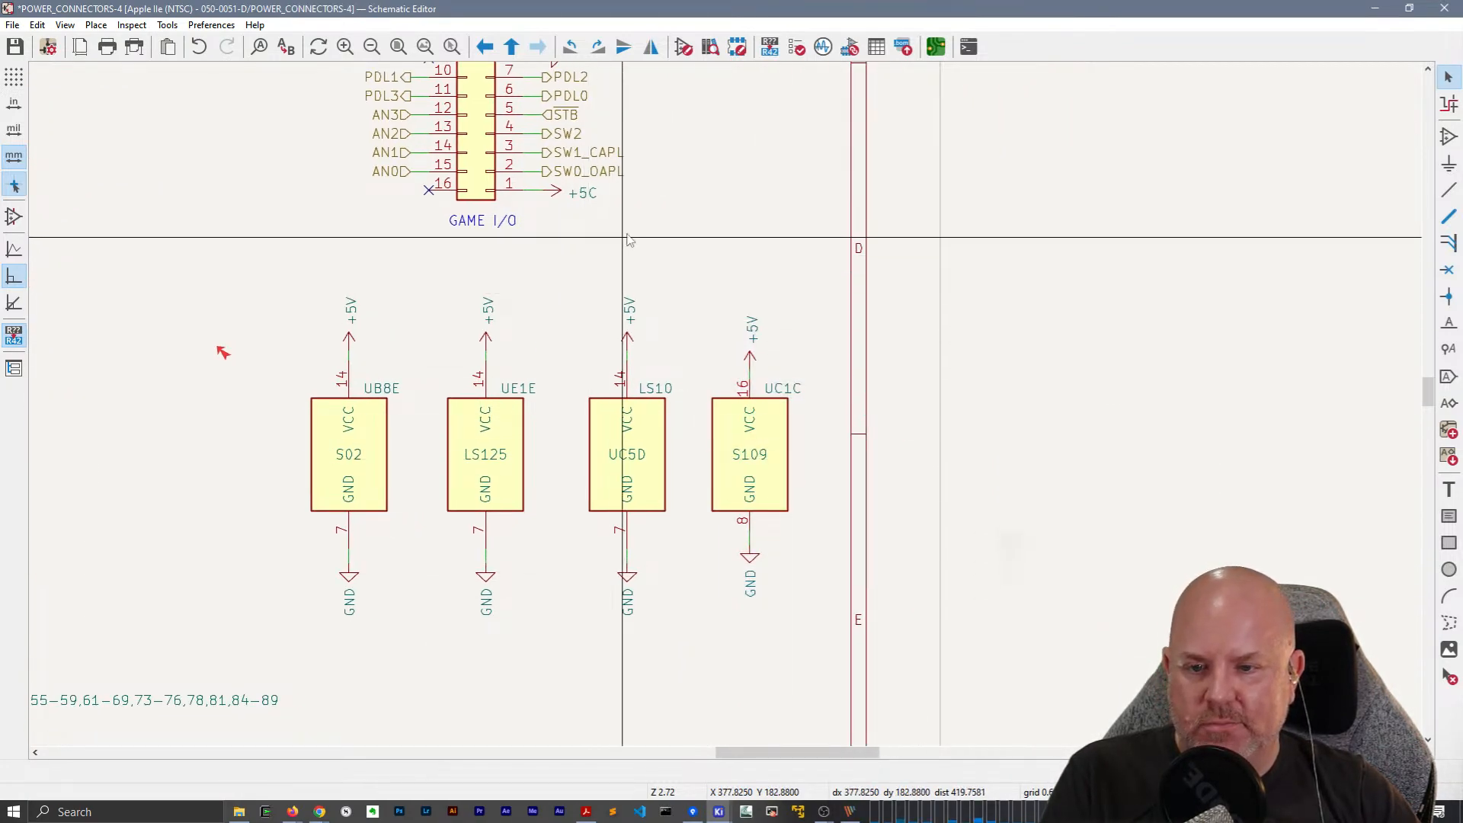
key(ctrl+s)
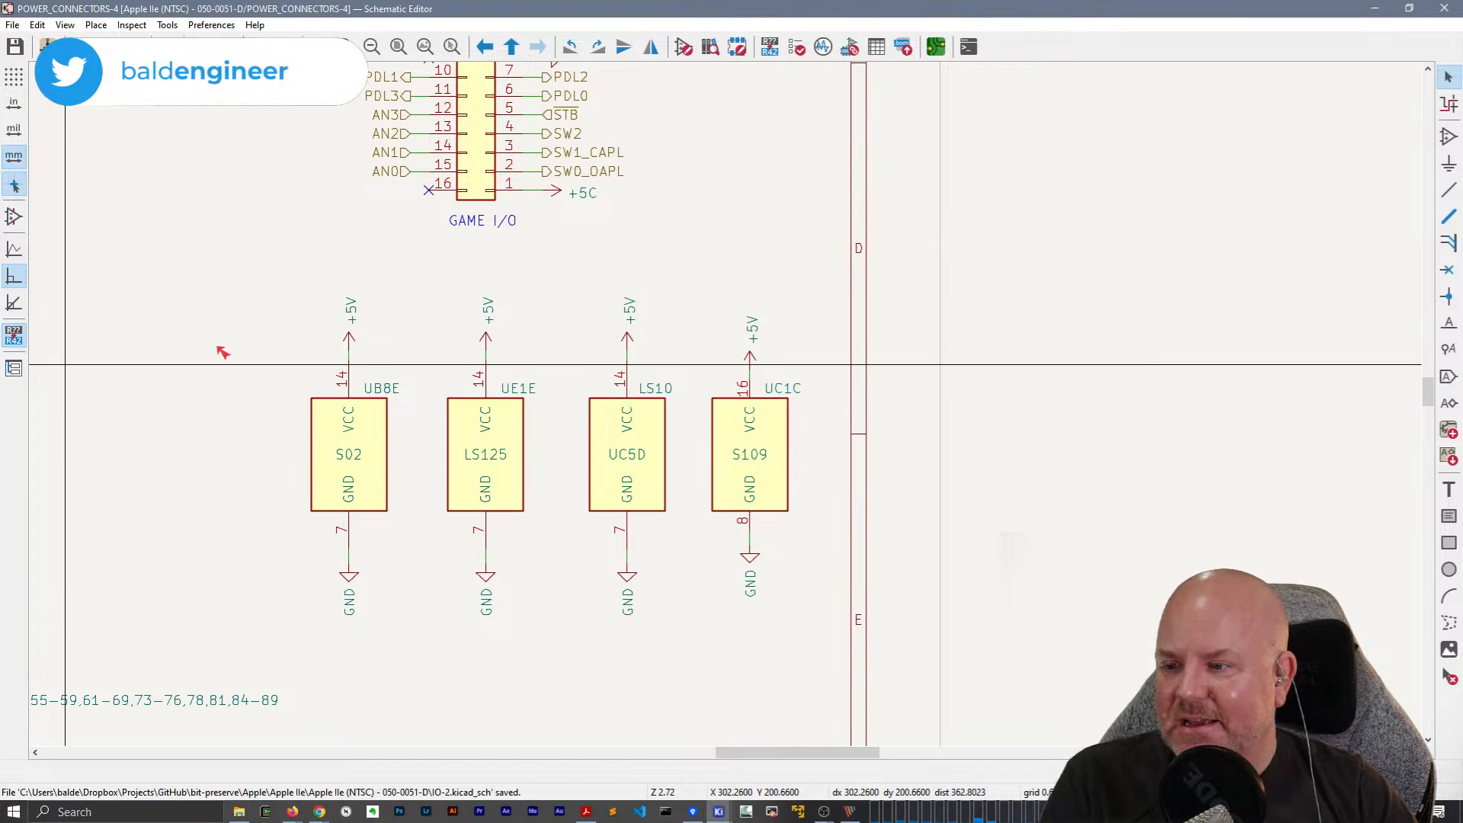
key(alt+Tab)
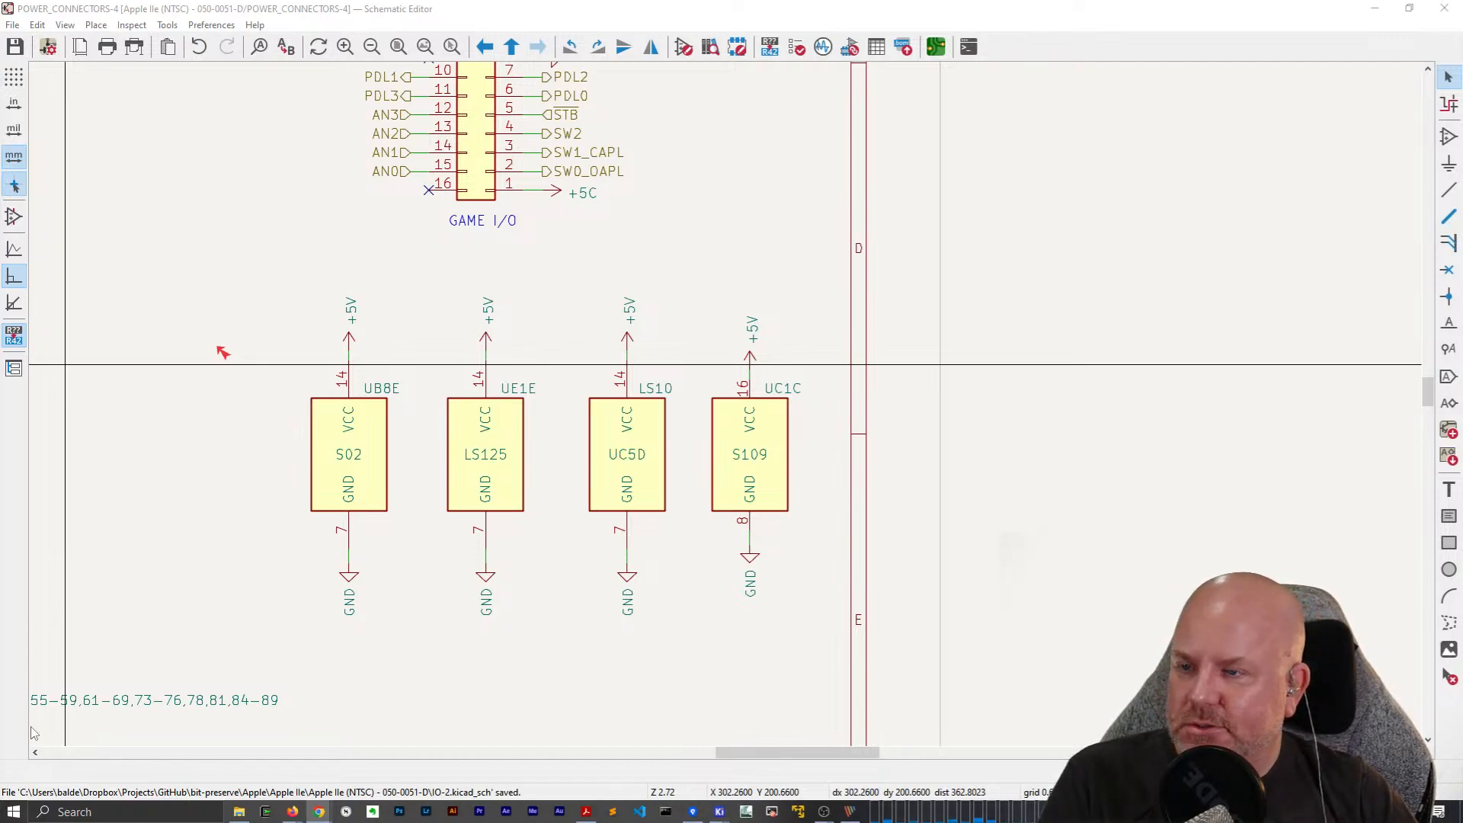
click(517, 320)
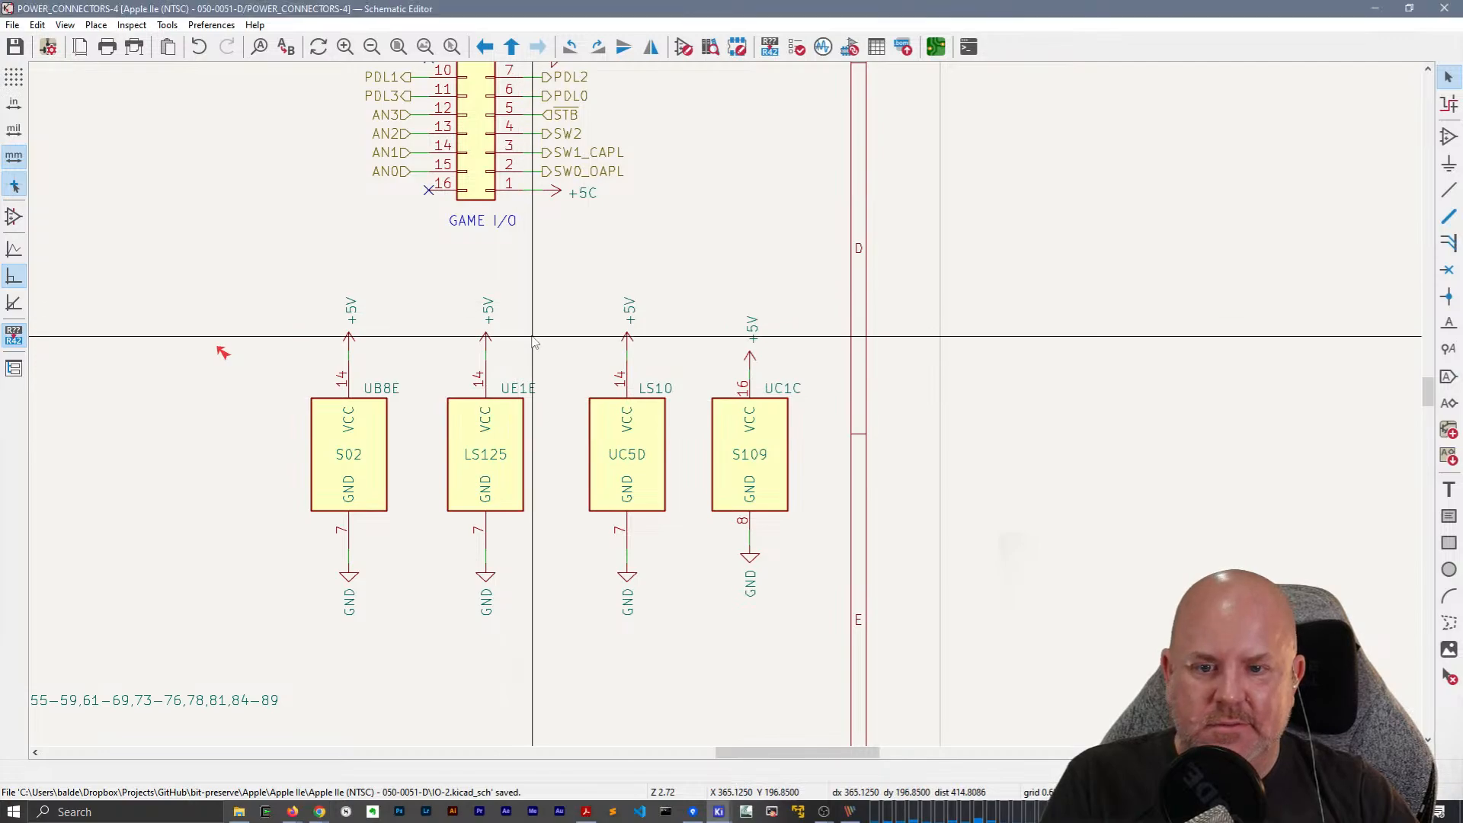
middle_drag(533, 339, 471, 323)
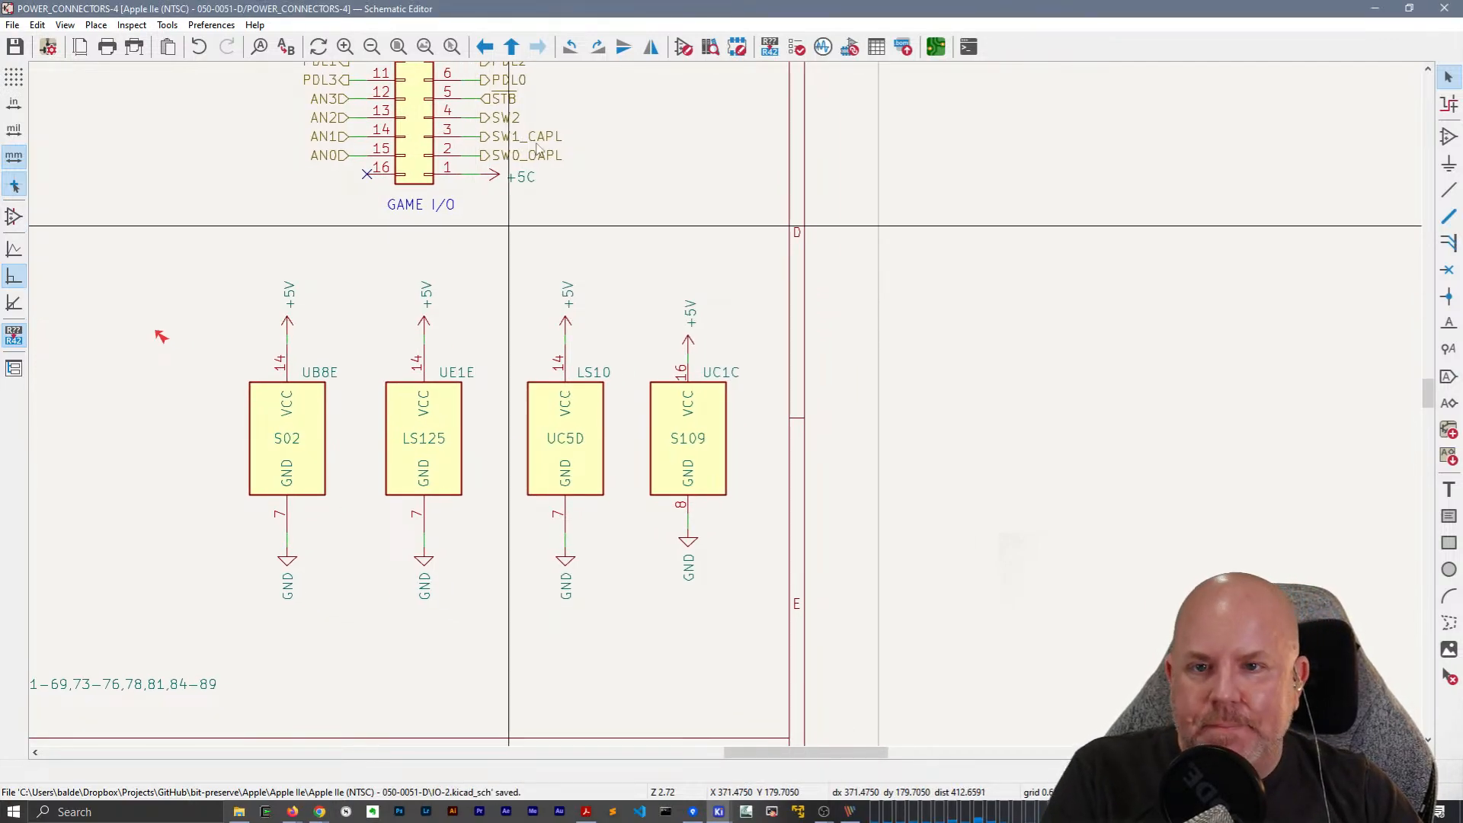
Rerun the electrical rules check, jump to the first AN1 violation and move the results window off the flagged circuit.
click(797, 47)
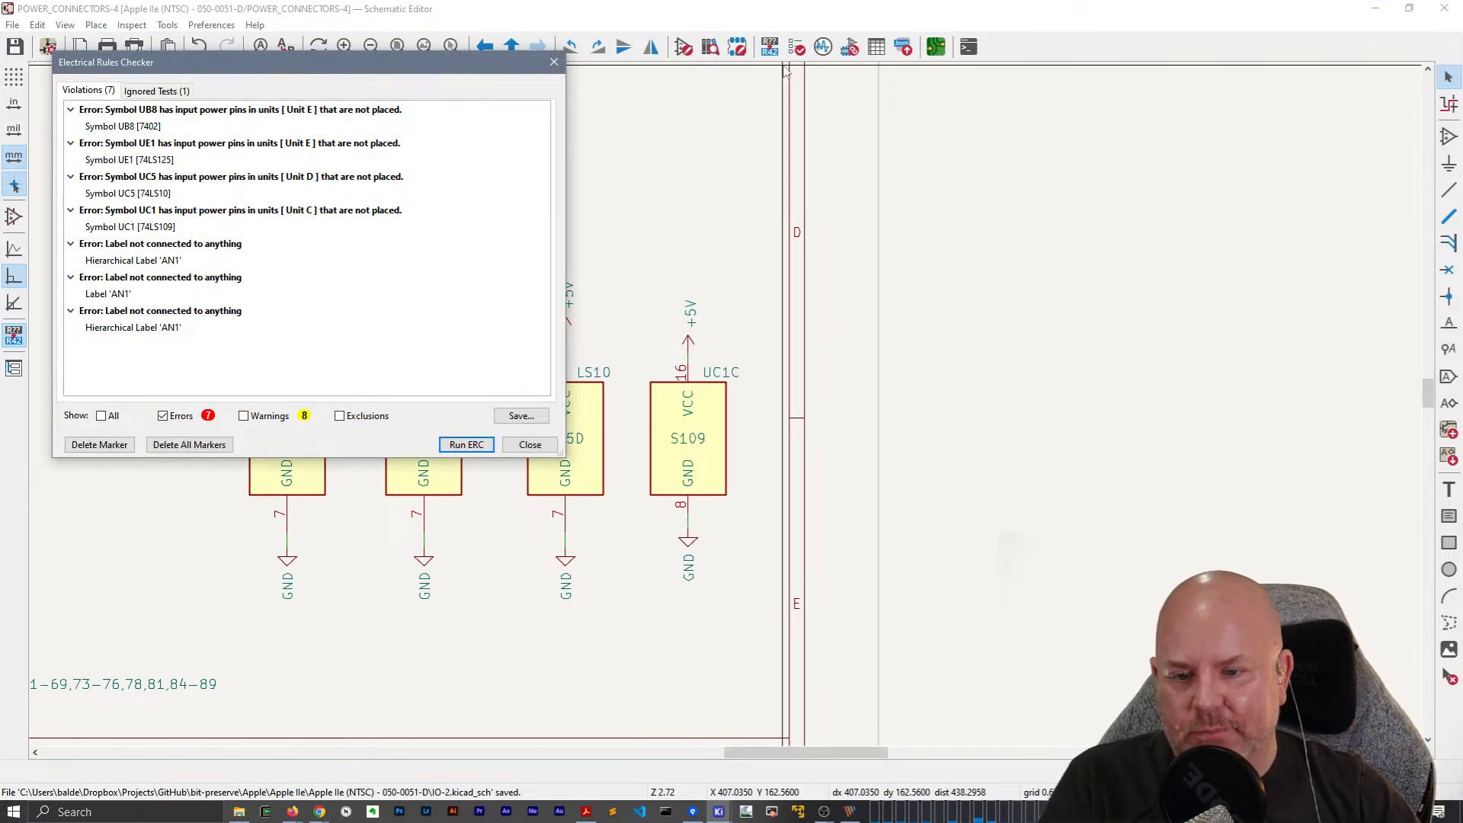
click(468, 444)
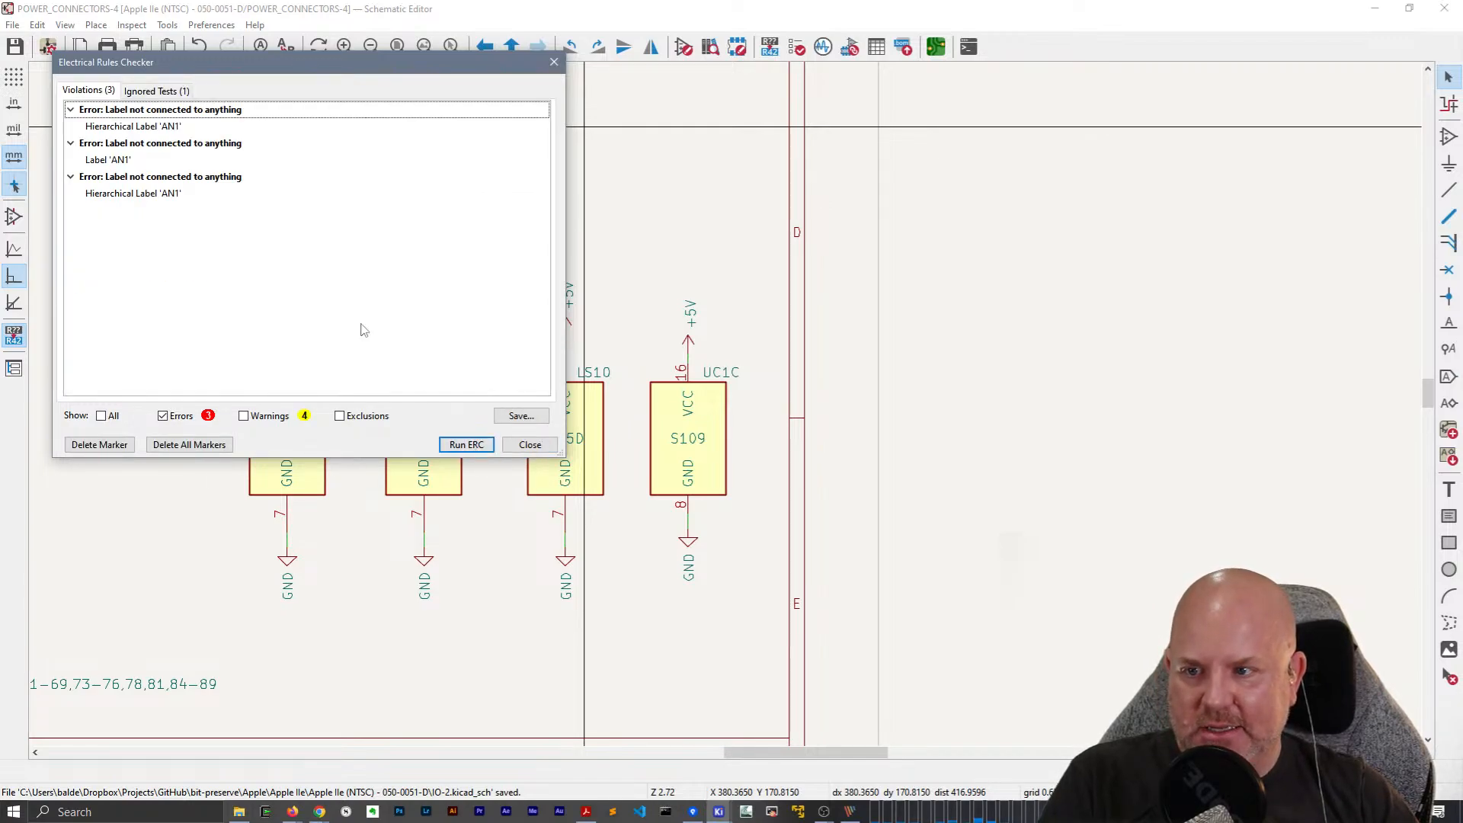
click(147, 132)
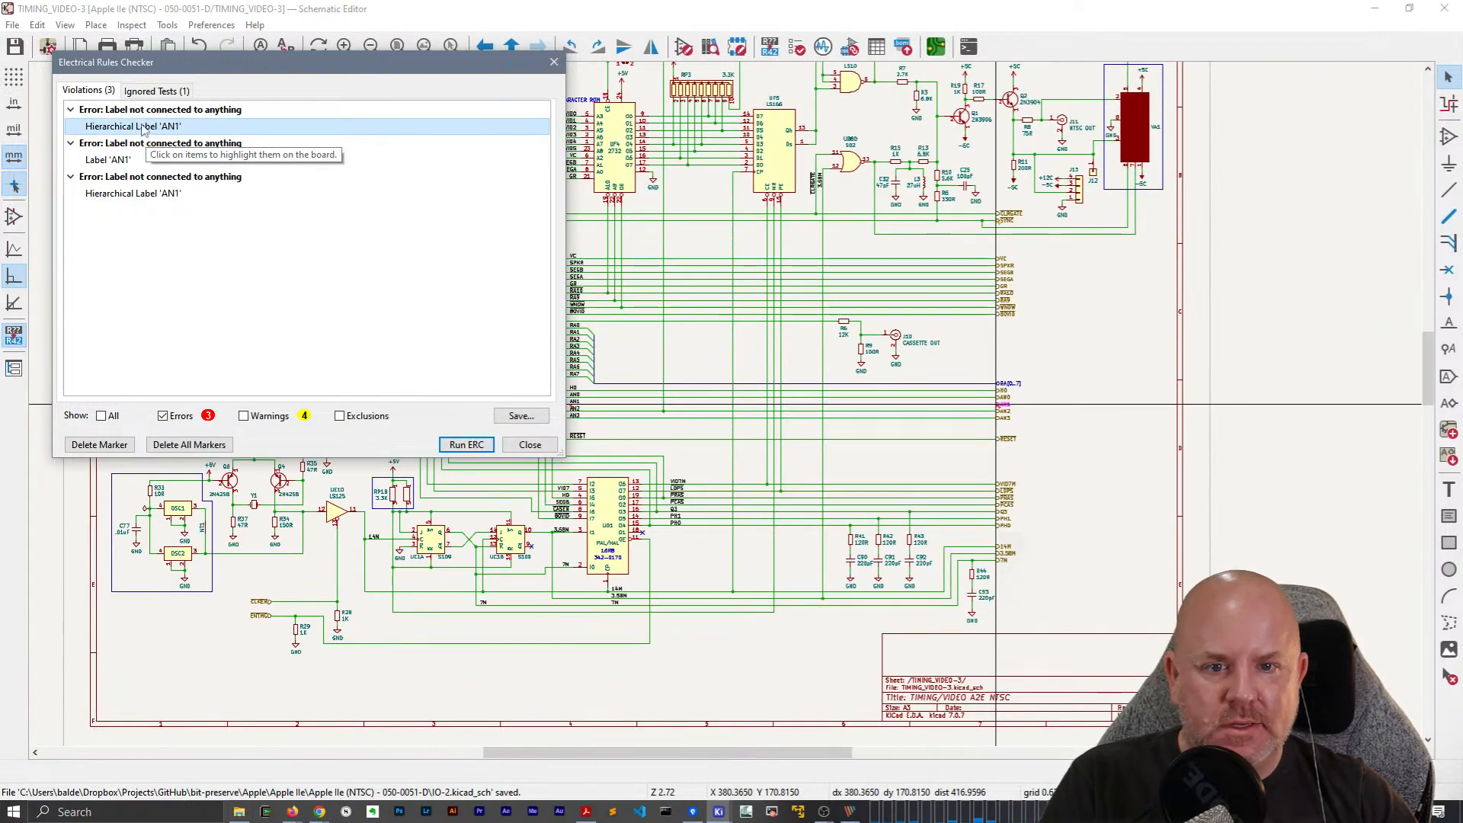
drag(229, 62, 1021, 55)
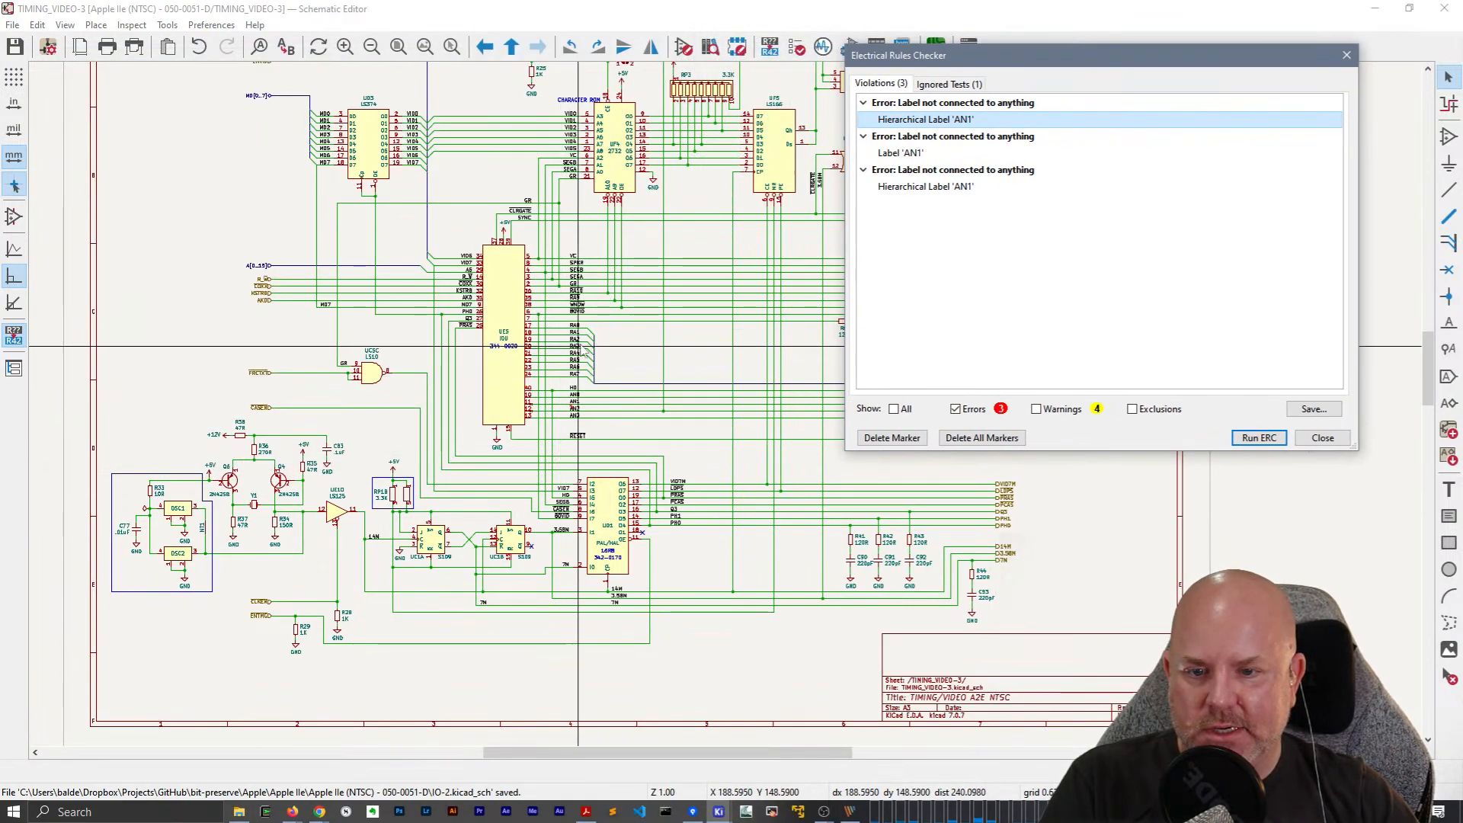
Examine each unconnected AN1 label violation, at the sheet edge, at connector J15 and beside UE5's pin 11.
scroll(530, 311, up, 3)
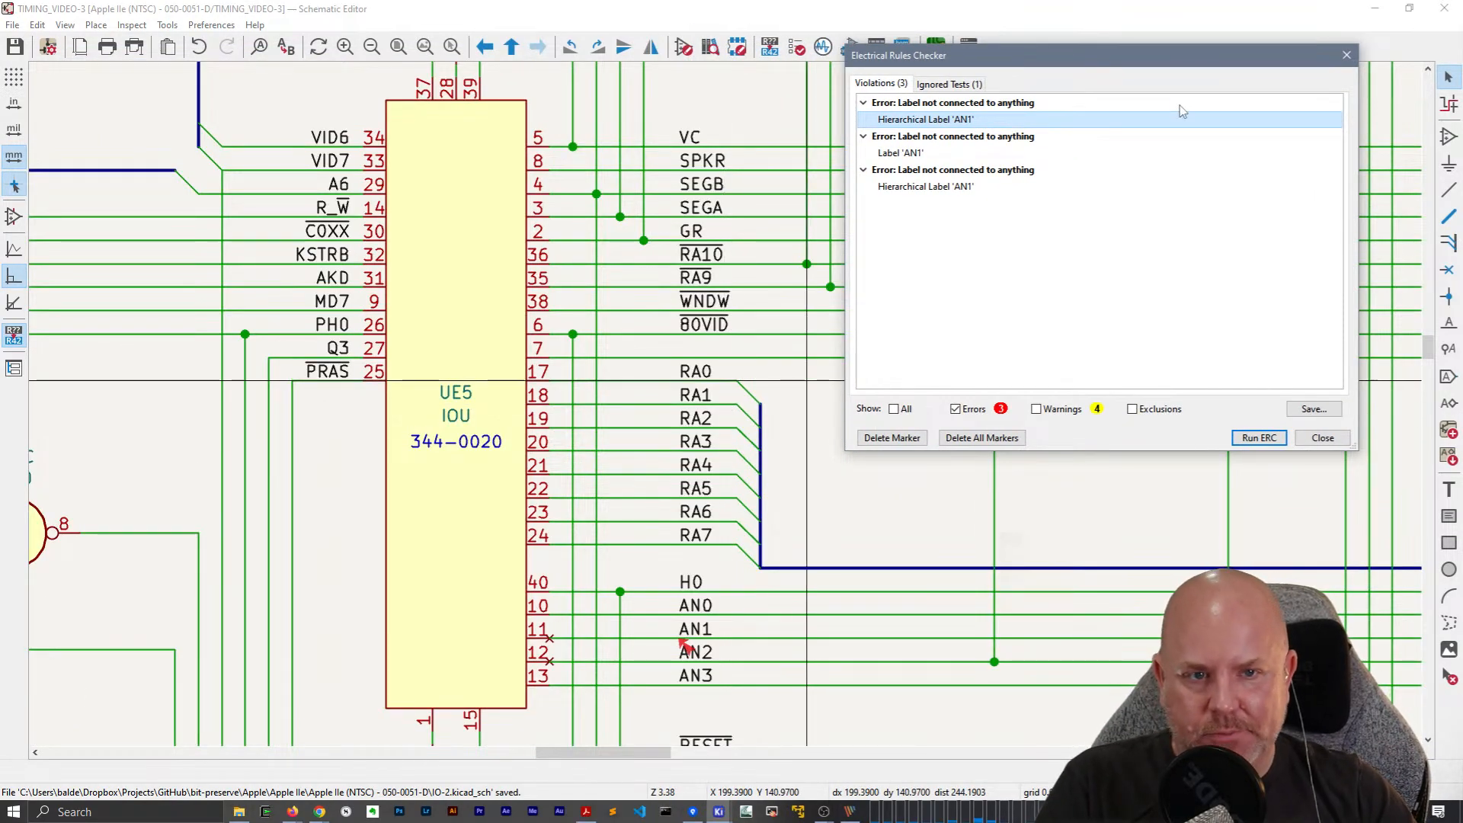
click(920, 137)
click(916, 120)
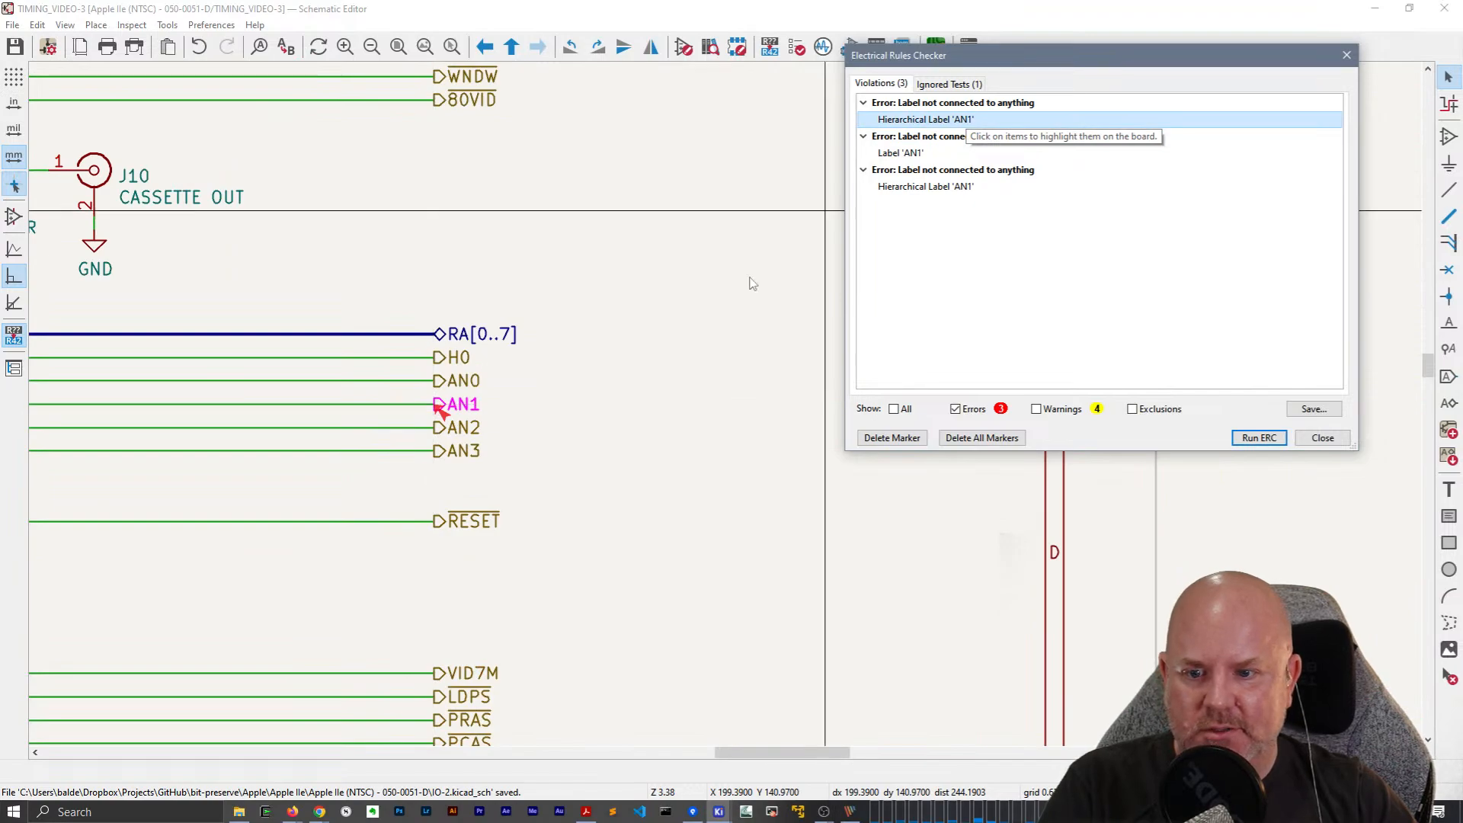
middle_drag(465, 418, 536, 401)
scroll(726, 406, down, 1)
scroll(726, 406, up, 1)
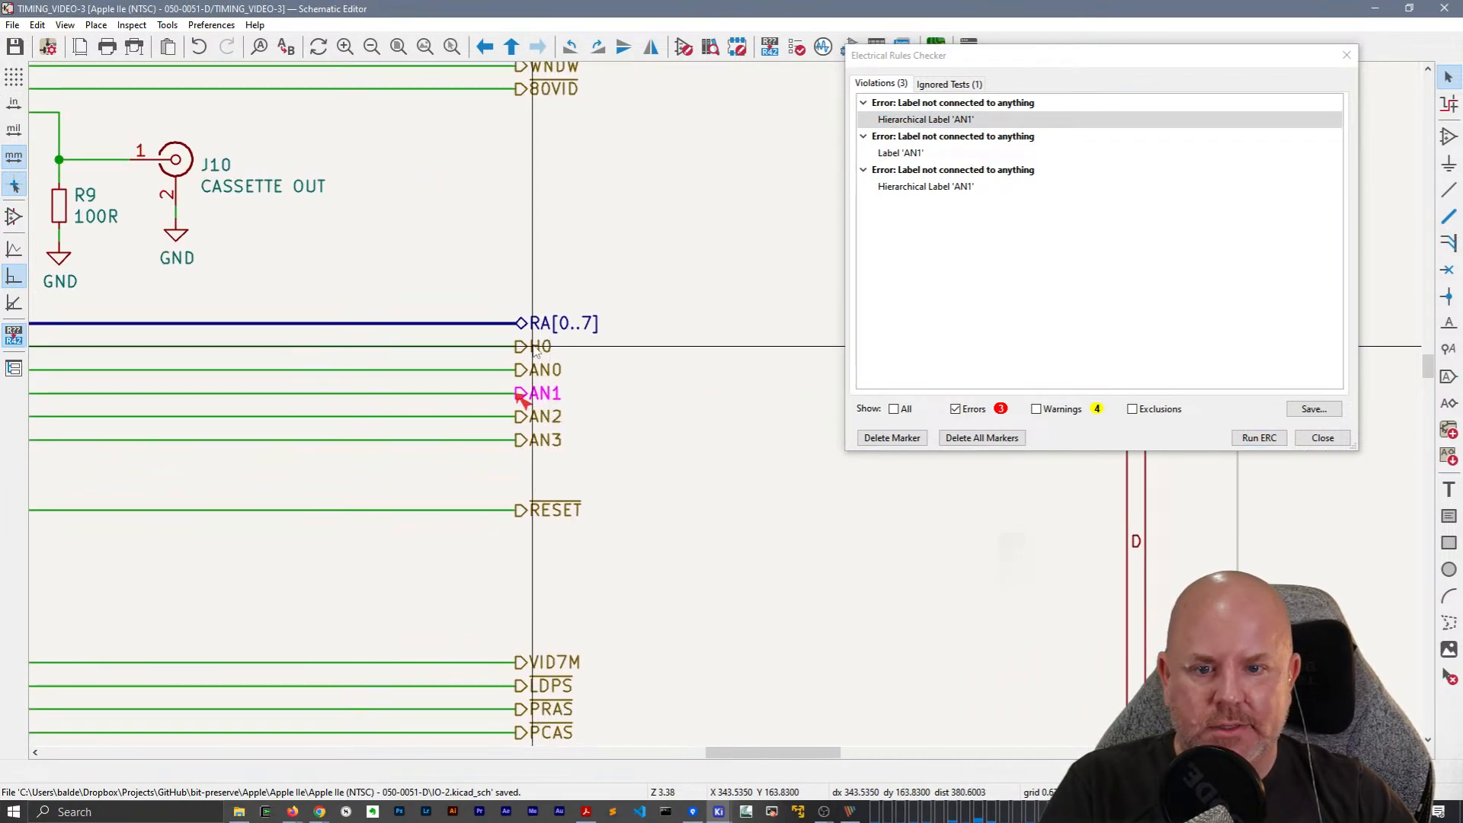
click(915, 154)
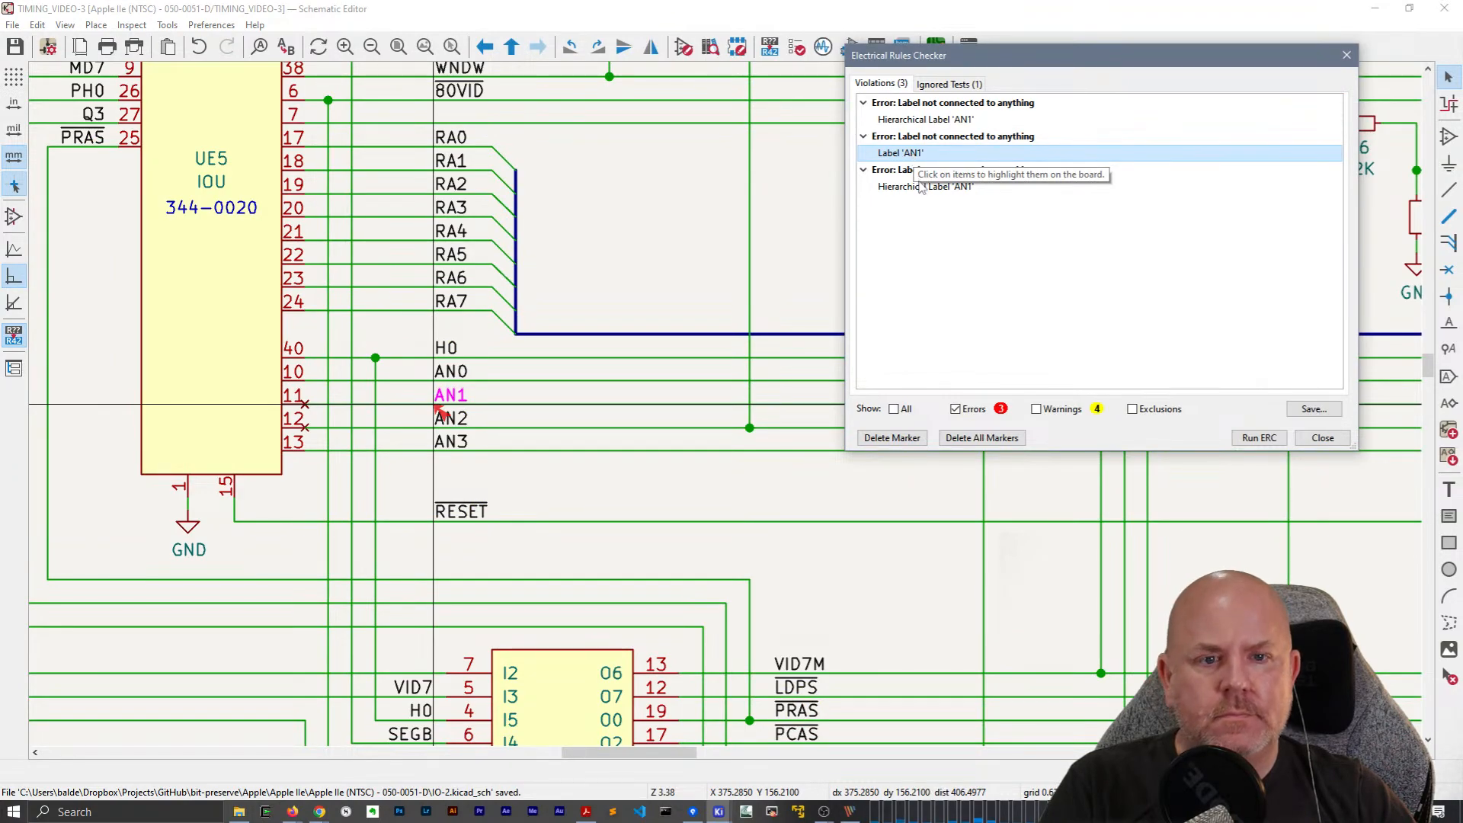
click(921, 187)
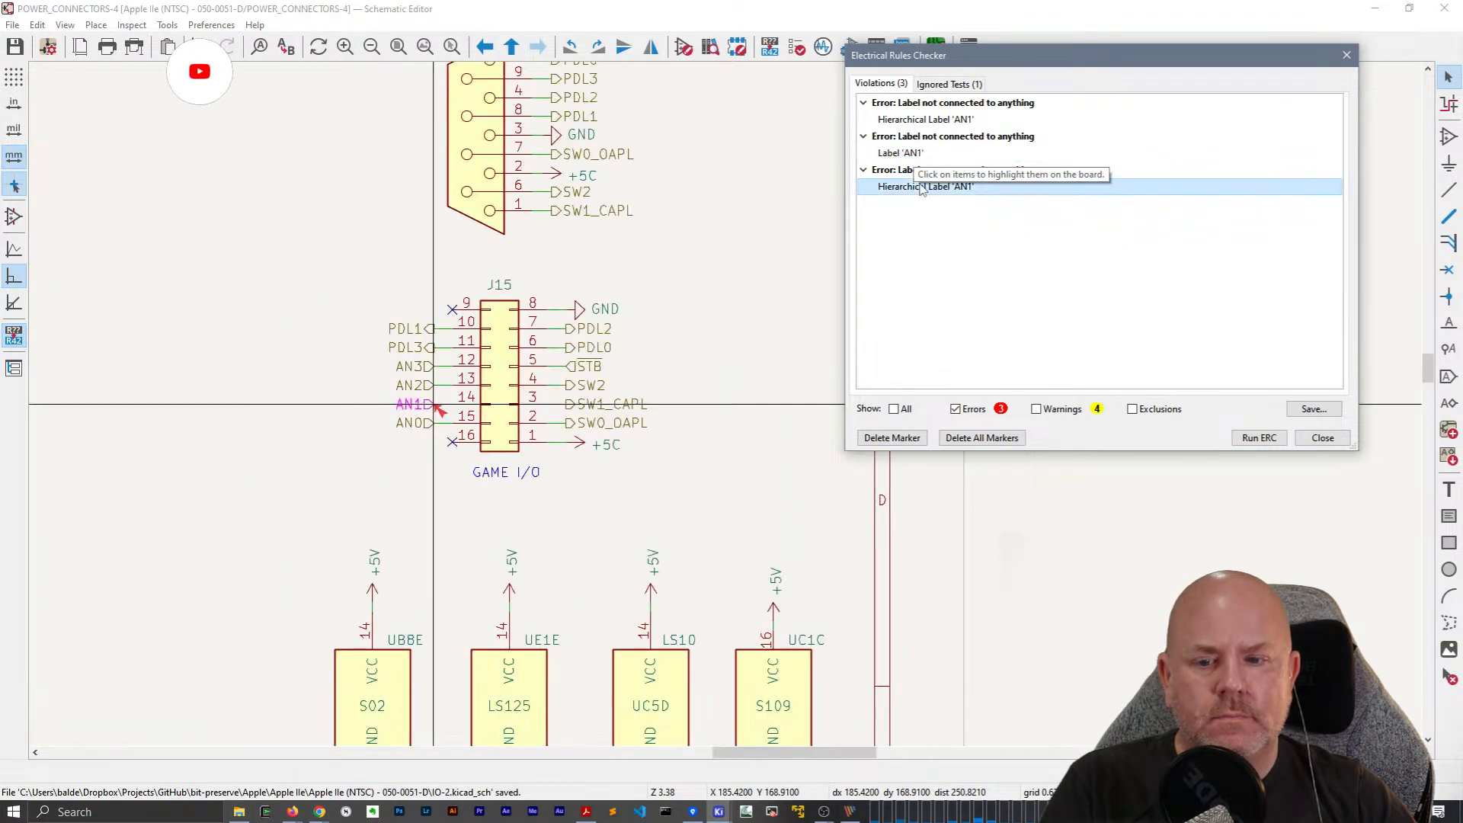
click(912, 154)
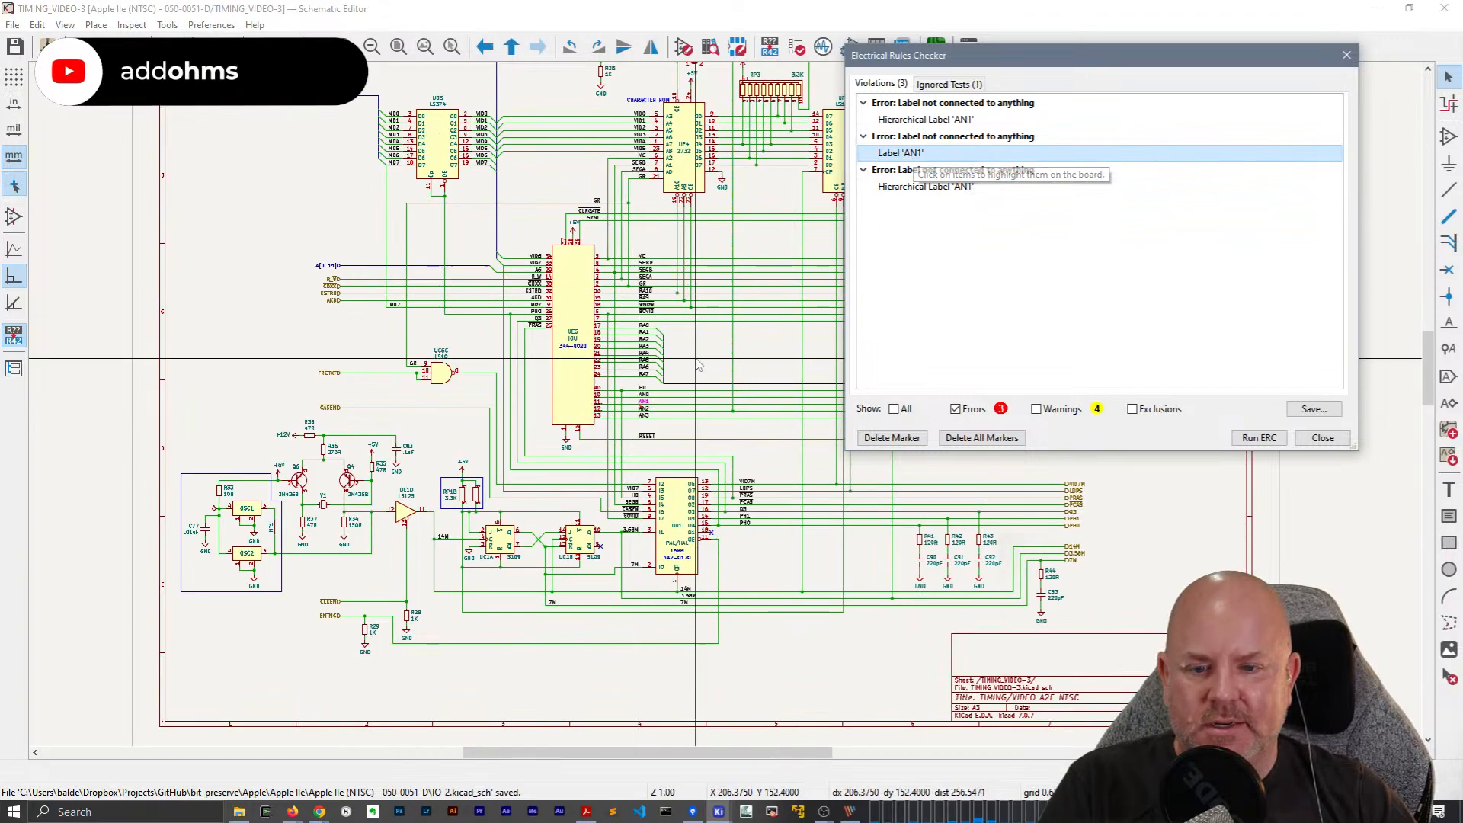
scroll(733, 457, up, 5)
middle_drag(733, 457, 518, 410)
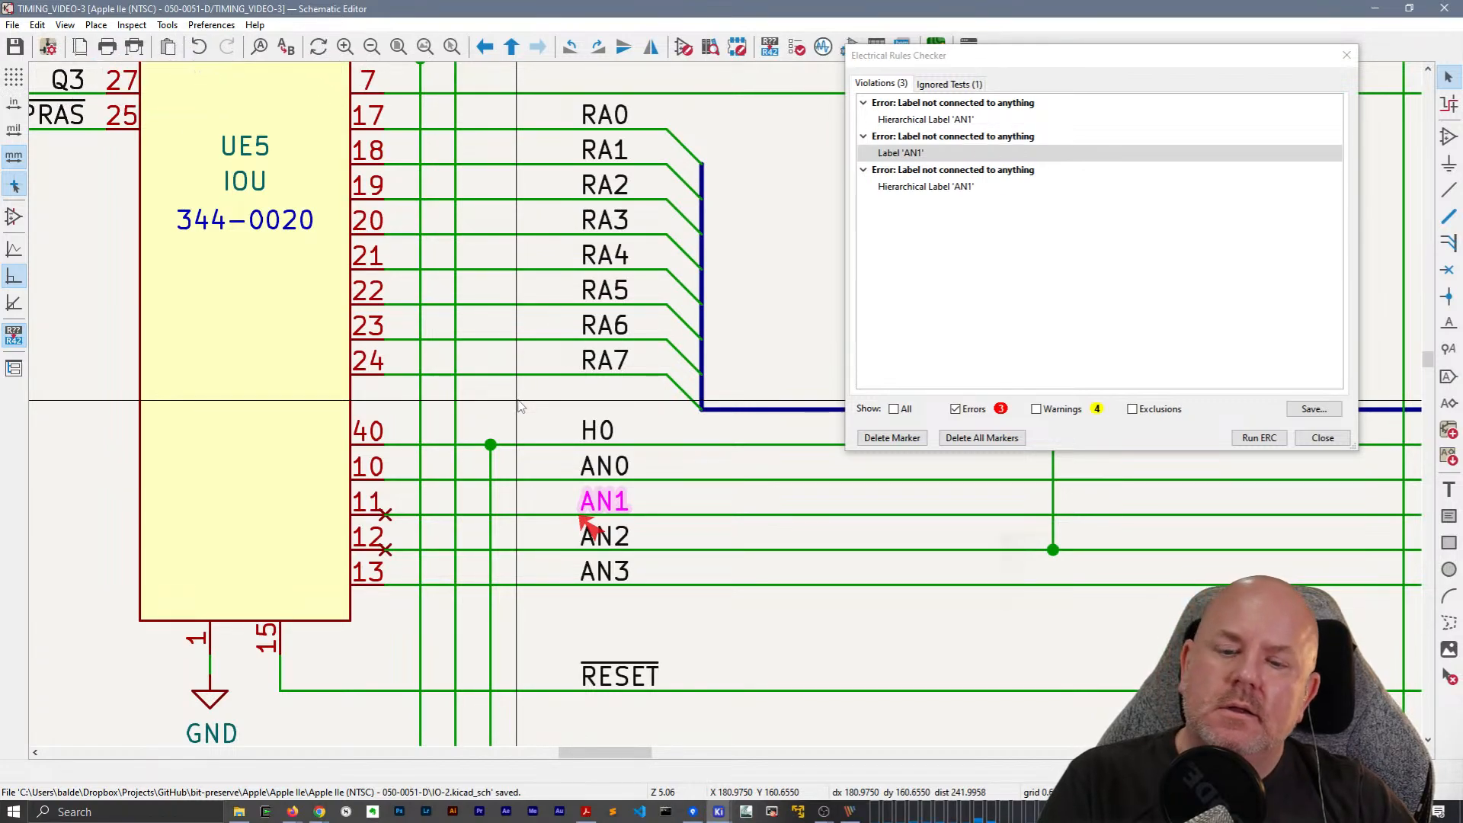
Inspect the AN1 and AN2 wires at UE5, and look up the IOU pinout in the Apple IIe Technical Reference Manual in Acrobat.
click(391, 515)
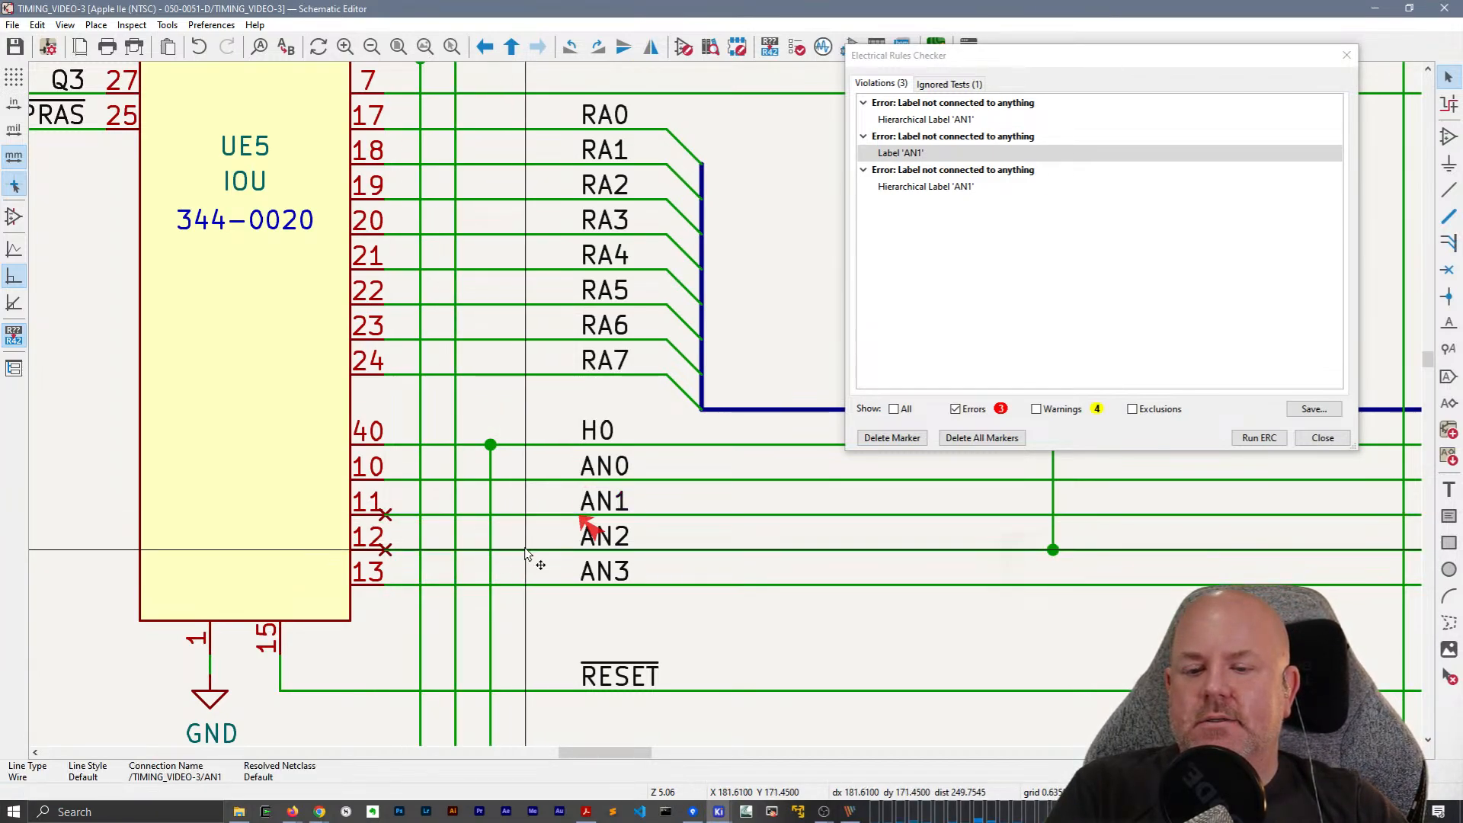
click(525, 549)
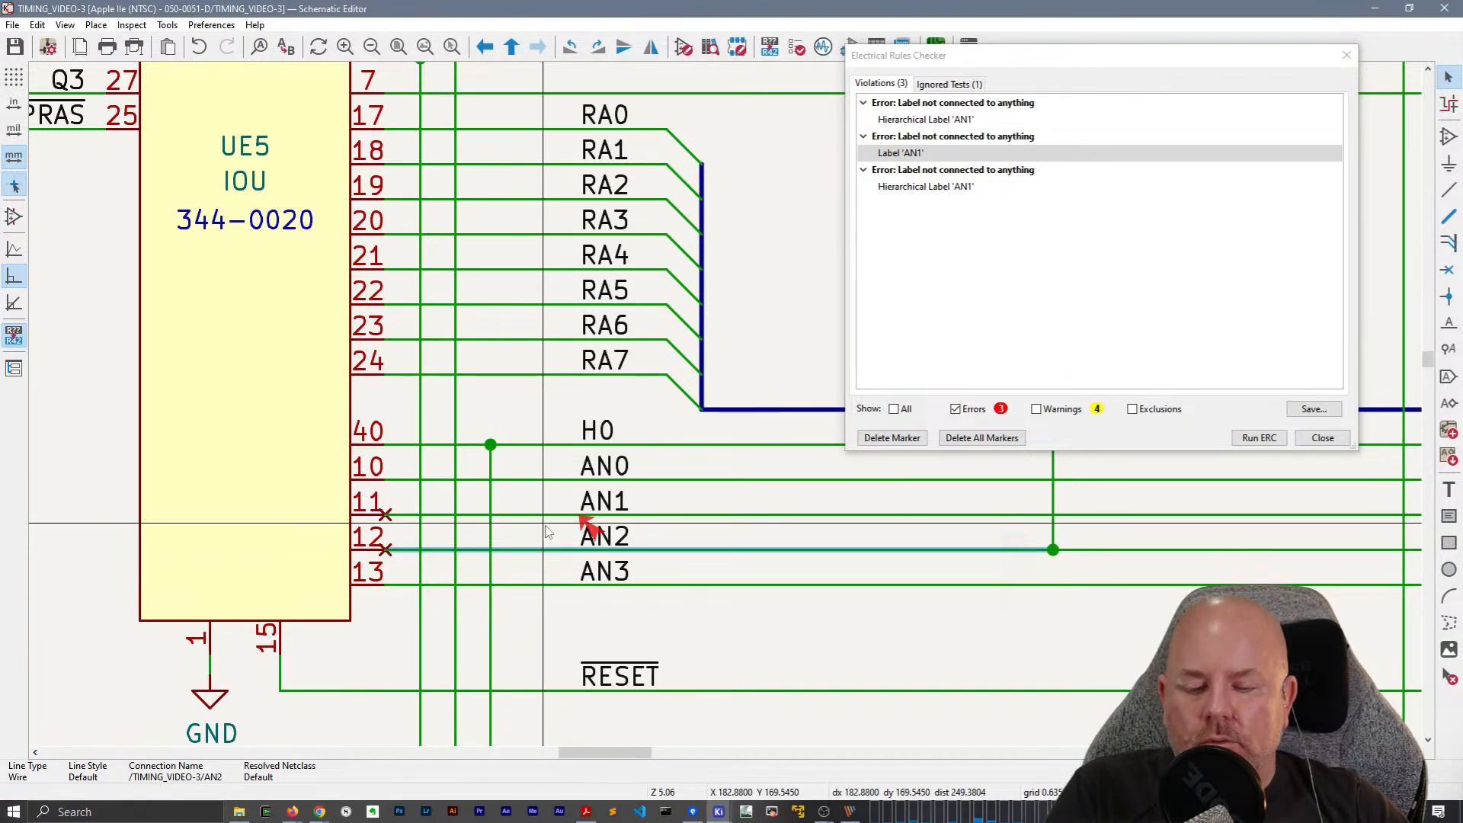
click(584, 814)
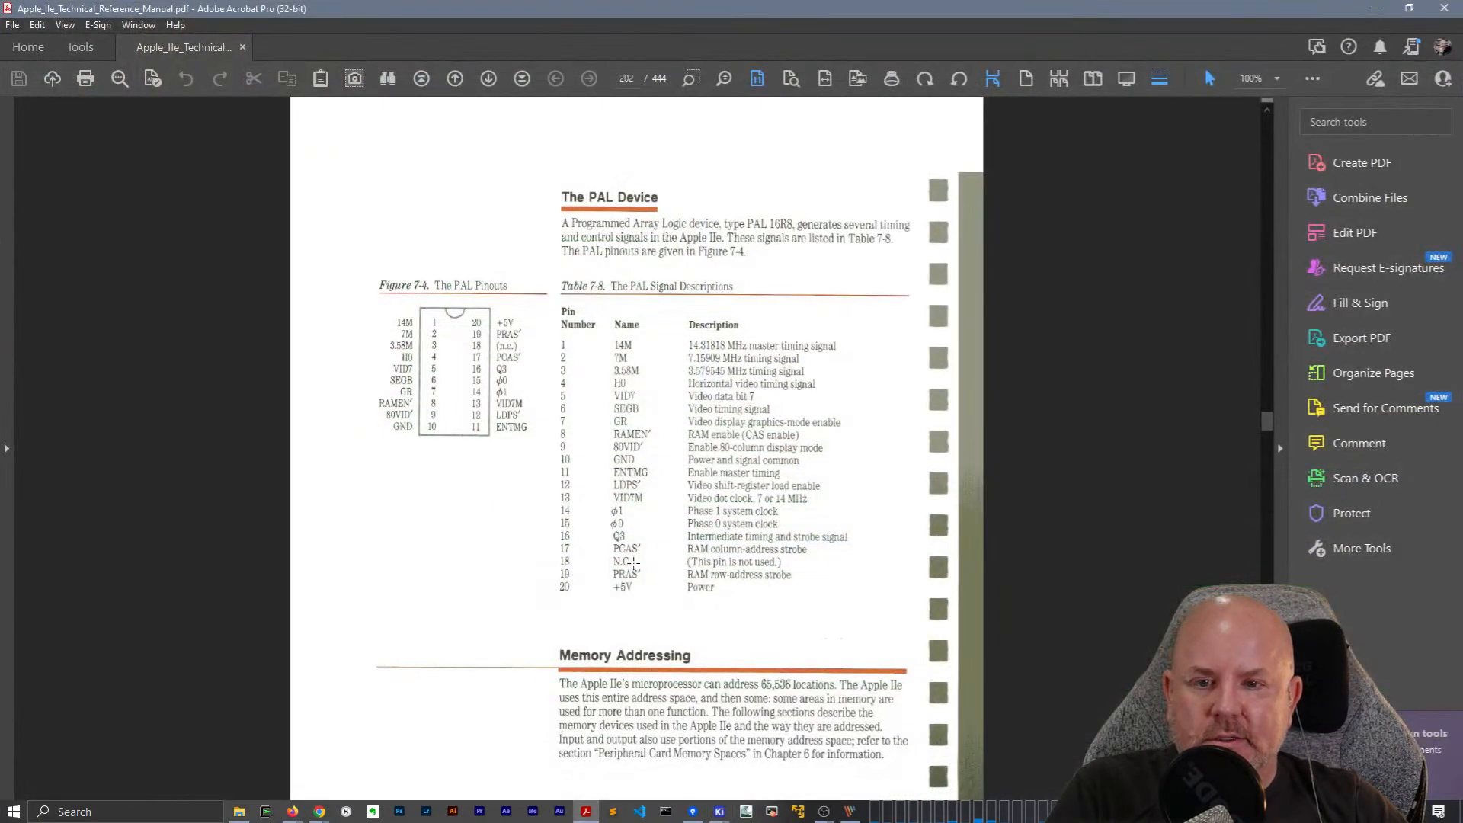
scroll(634, 564, up, 10)
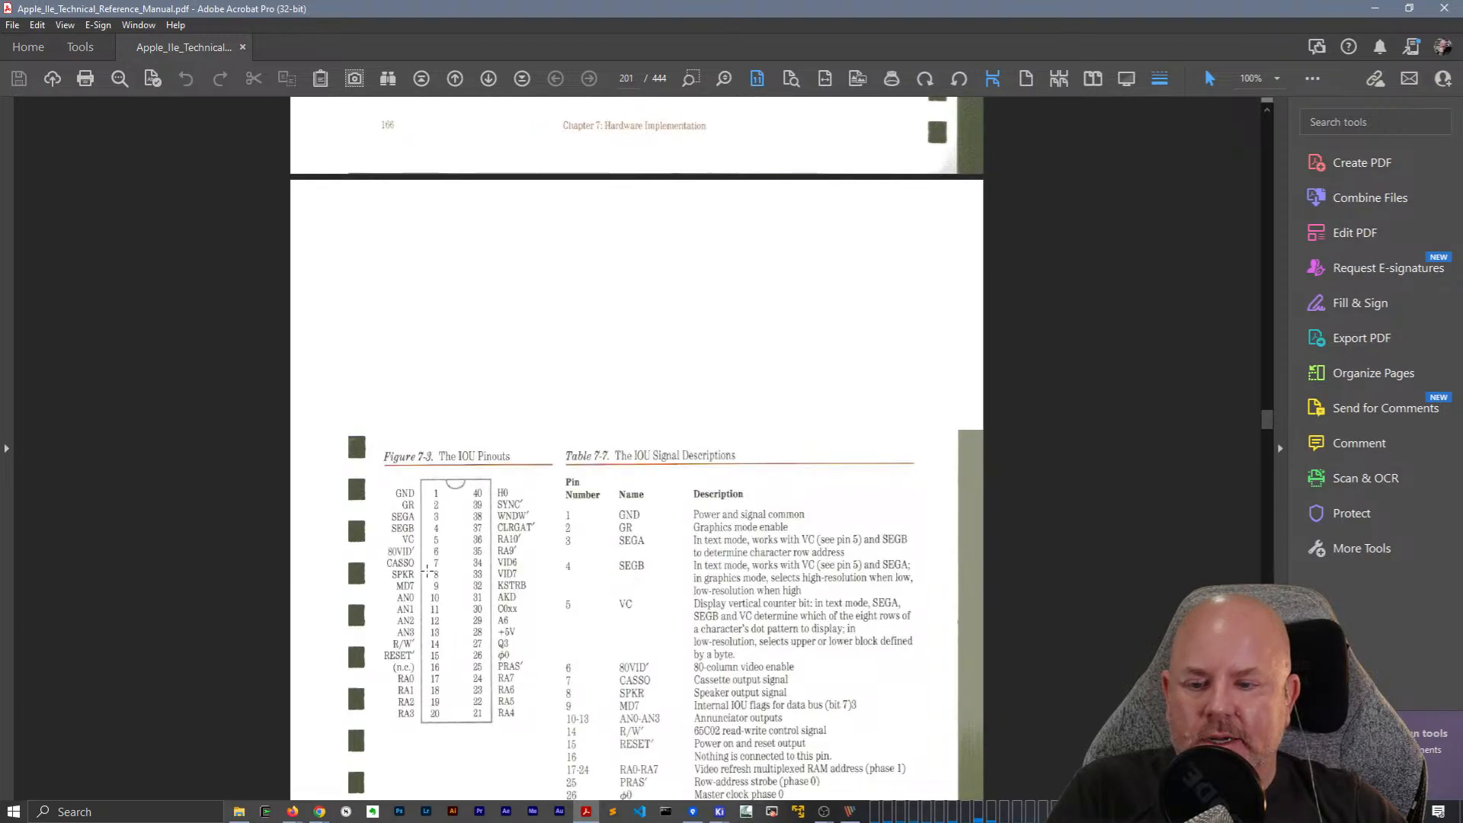
click(1374, 8)
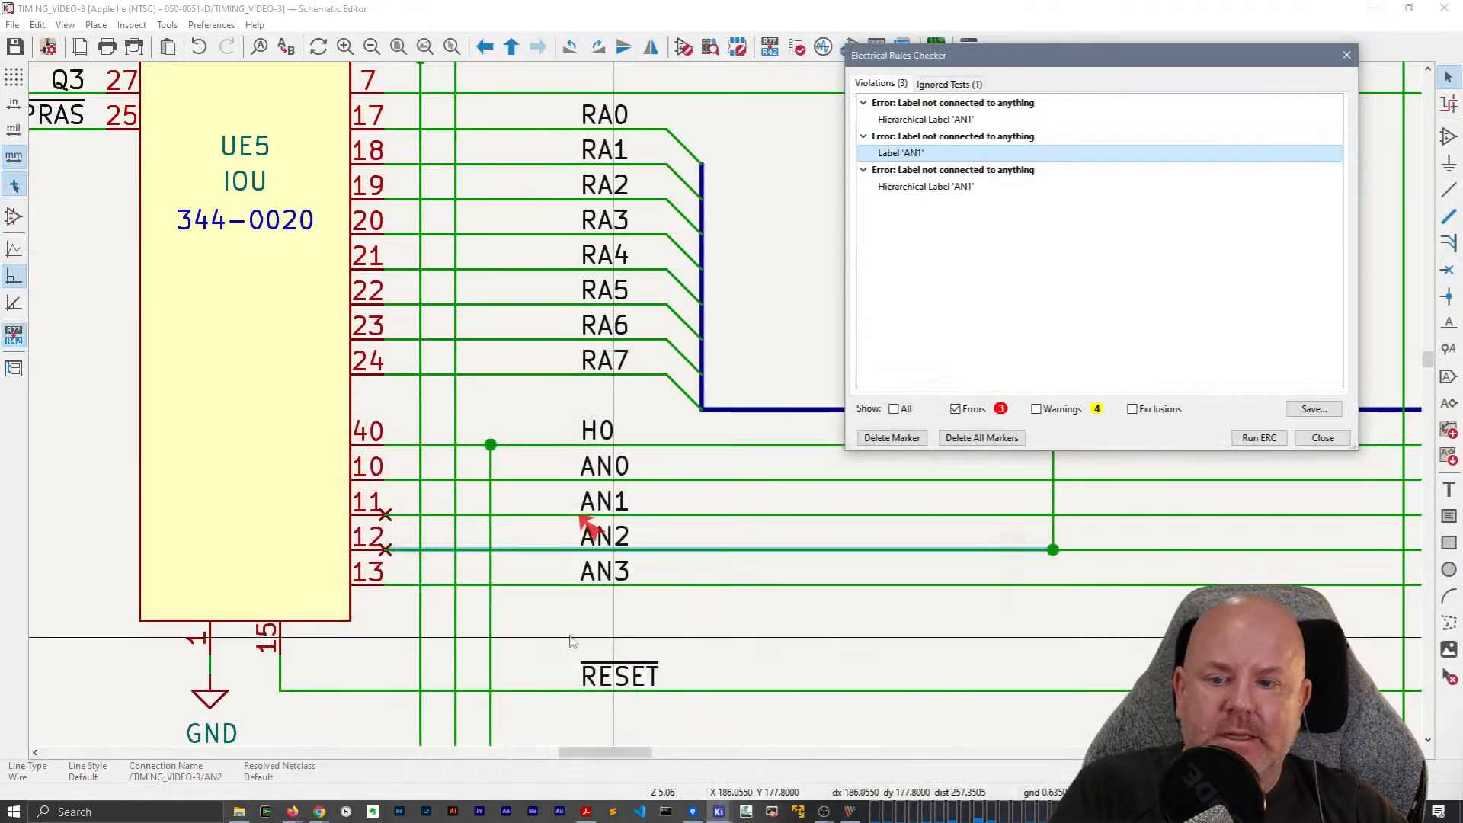
Open UE5's IOU library symbol in the Symbol Editor and select its unconnected pin 11.
double_click(296, 483)
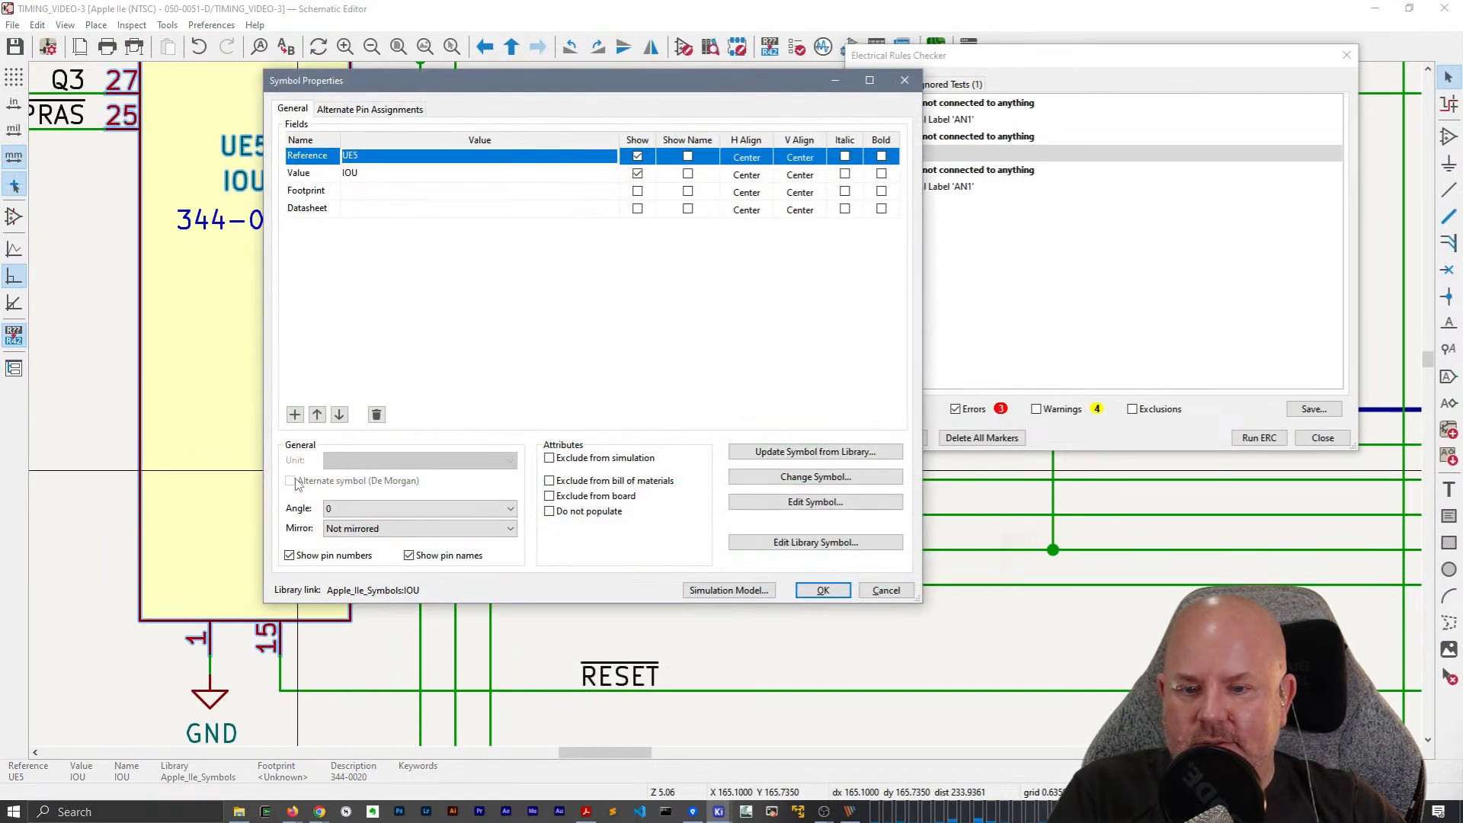
click(786, 542)
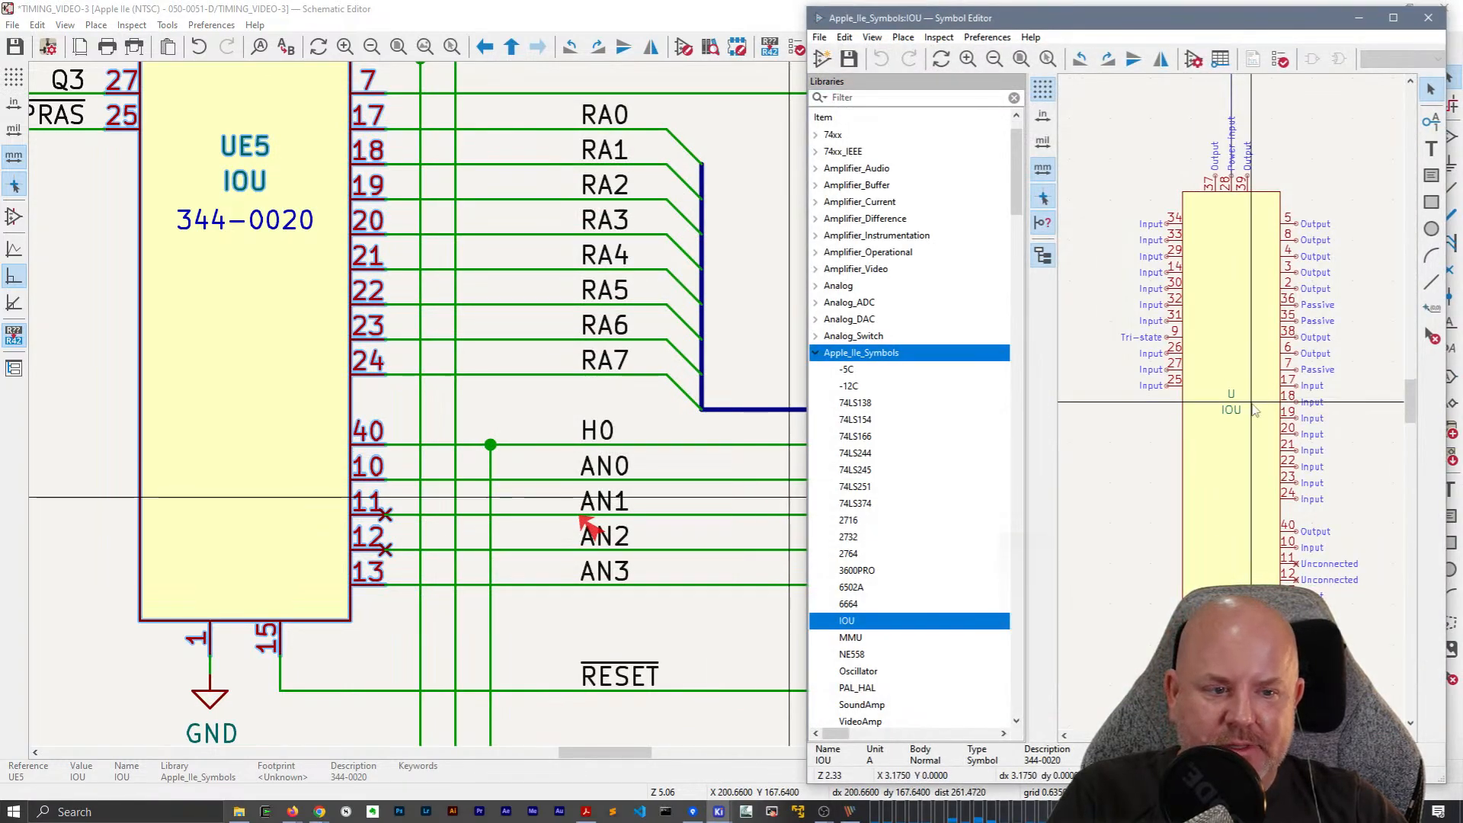
double_click(1252, 404)
click(1337, 487)
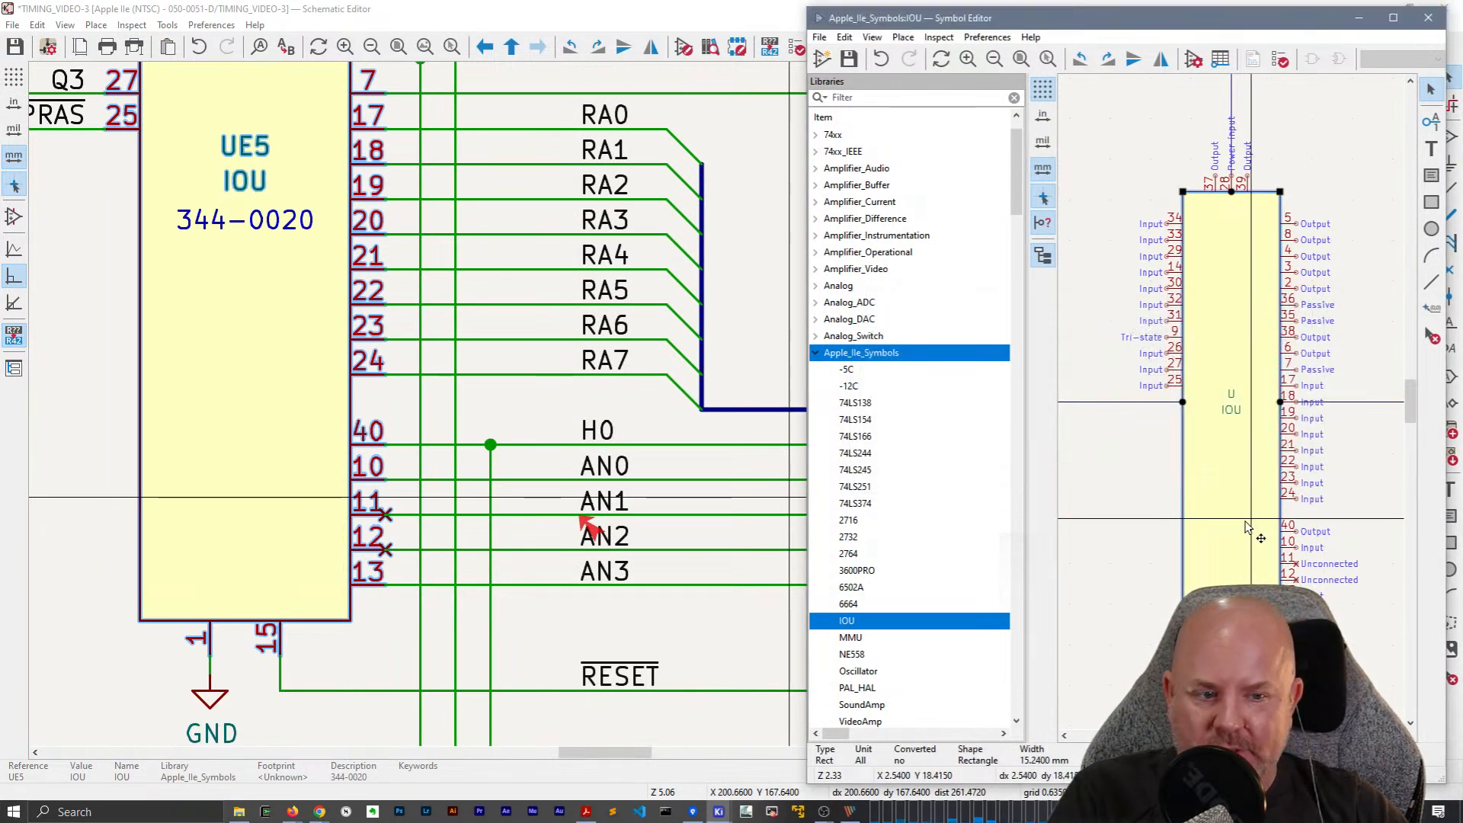
click(1293, 564)
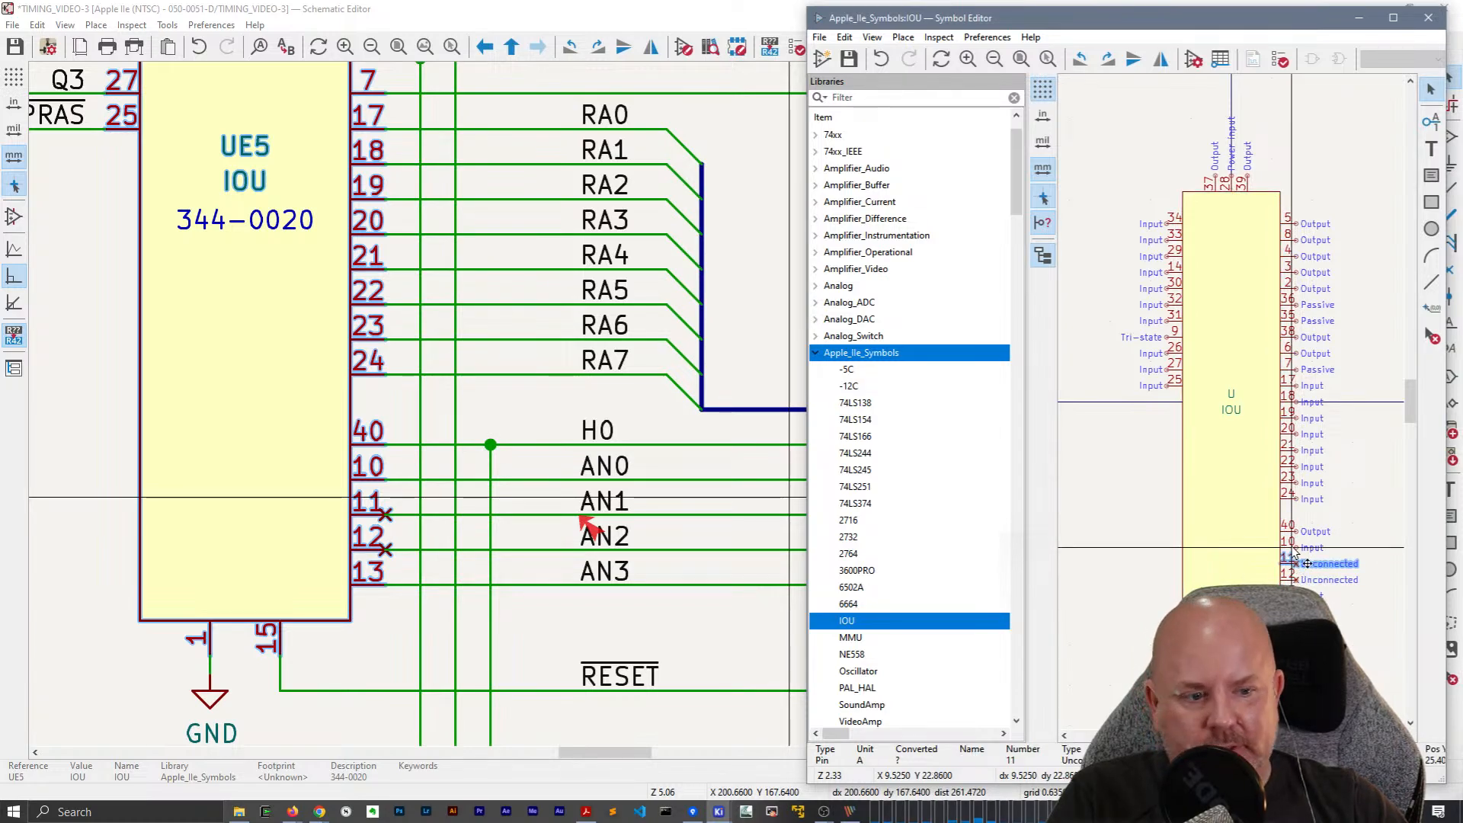
Set the electrical type of the IOU symbol's pins 10 and 11 to Output.
double_click(1292, 547)
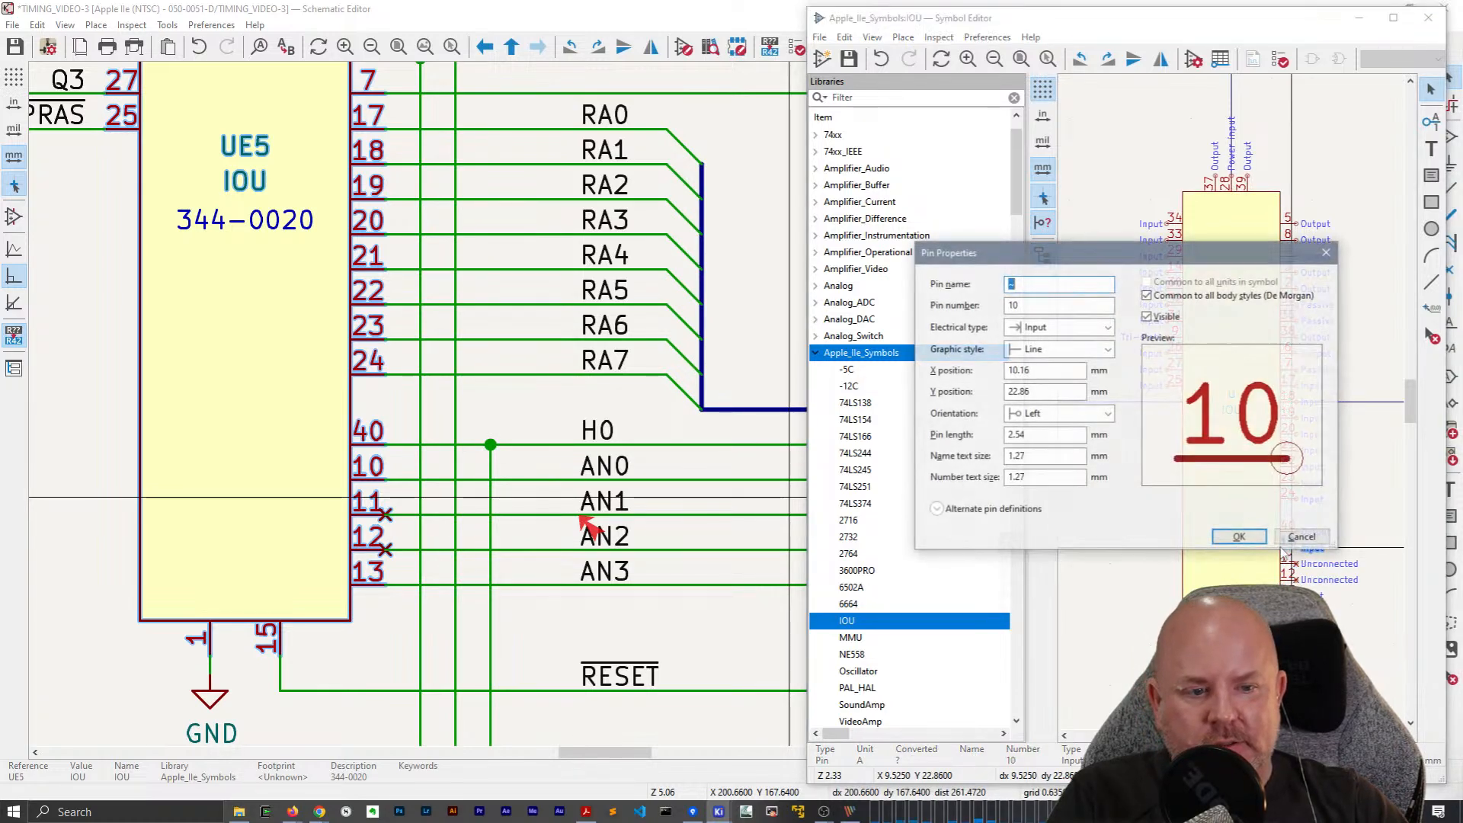
click(1067, 327)
click(1050, 359)
key(Return)
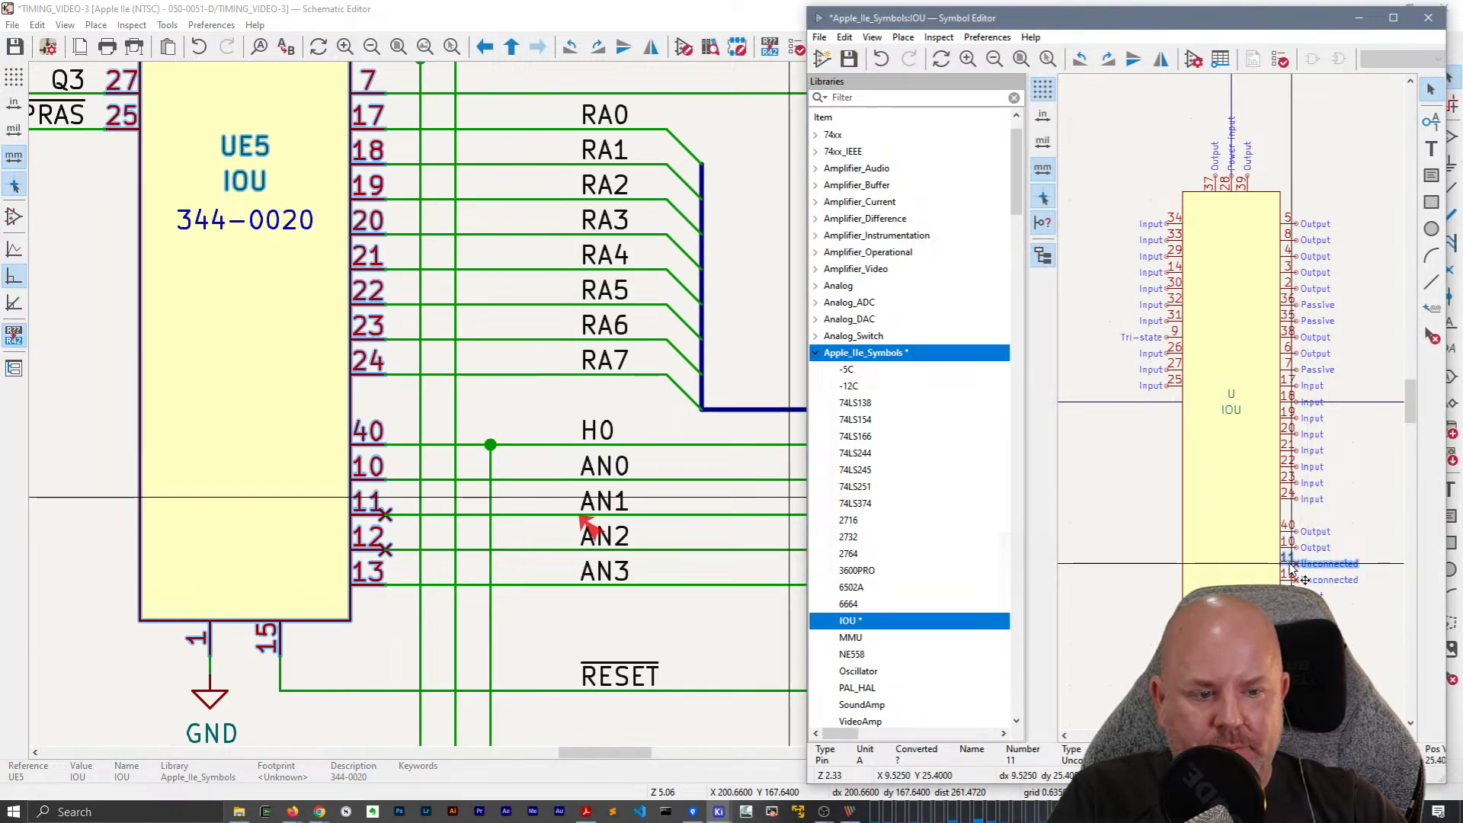
double_click(1291, 567)
click(1057, 327)
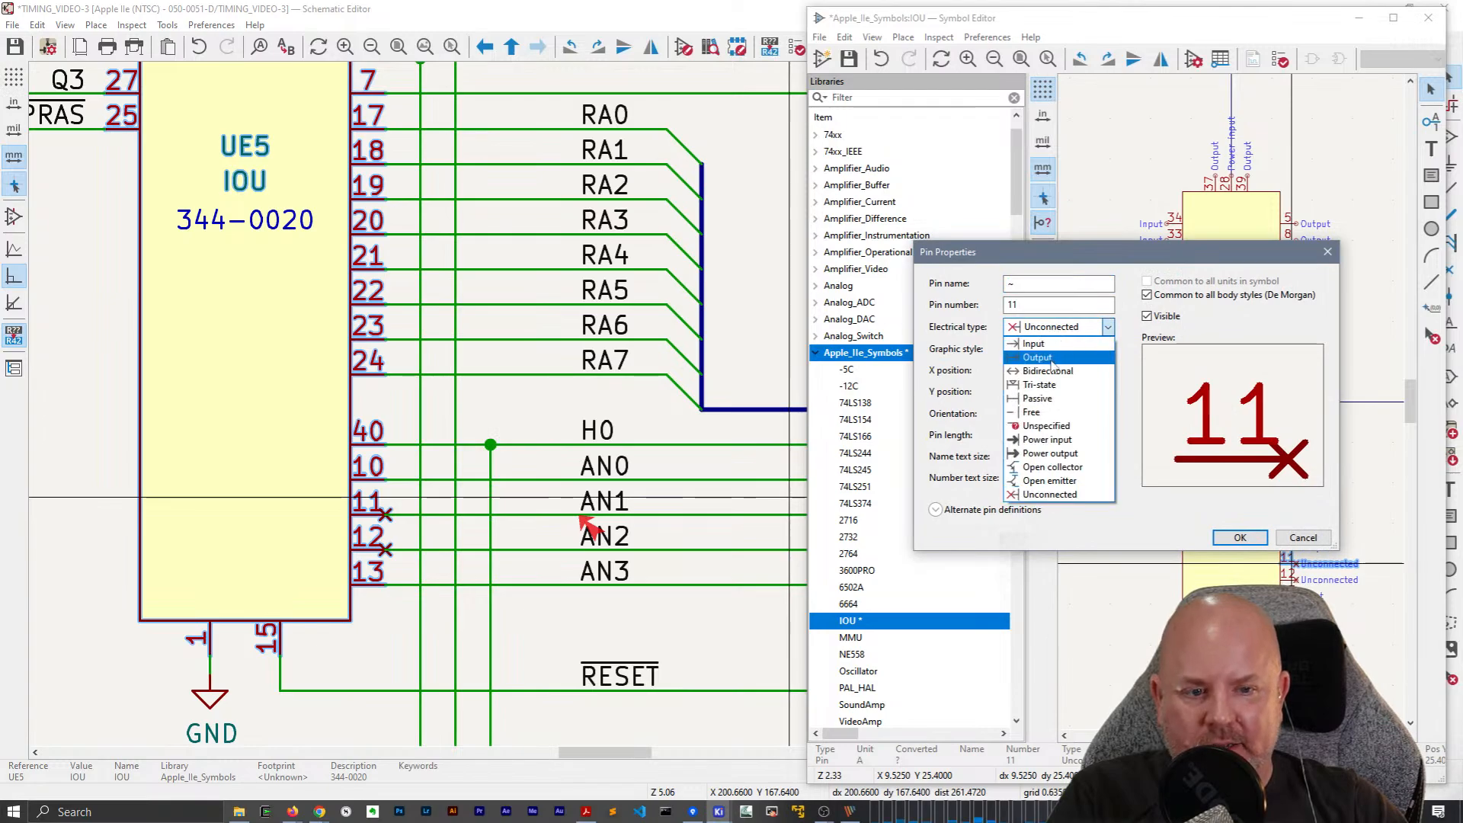
click(1050, 359)
key(Return)
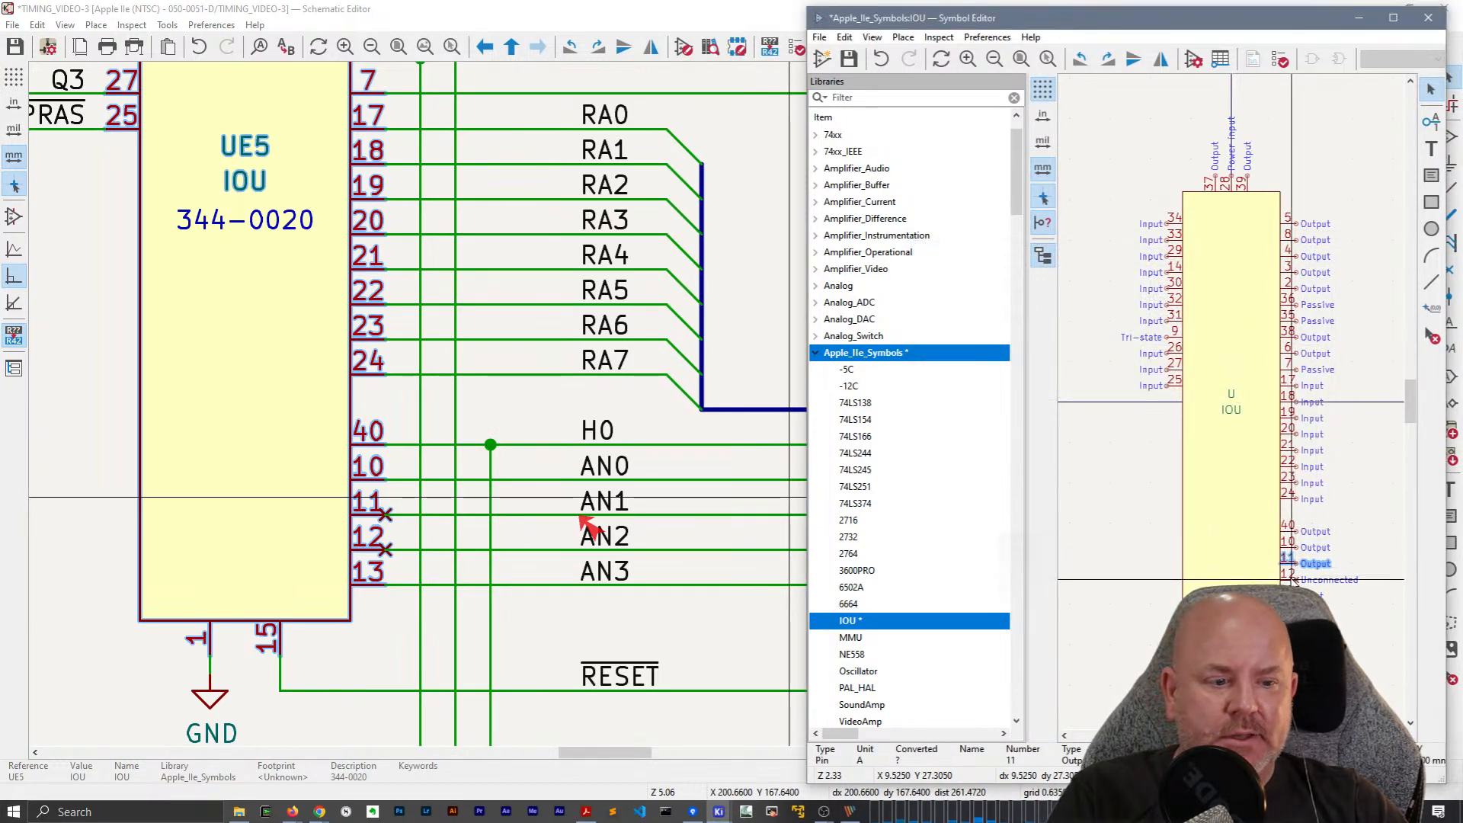
Set the electrical type of the IOU symbol's pin 12 to Output, then close the Symbol Editor, saving the changes.
double_click(1291, 575)
click(1056, 327)
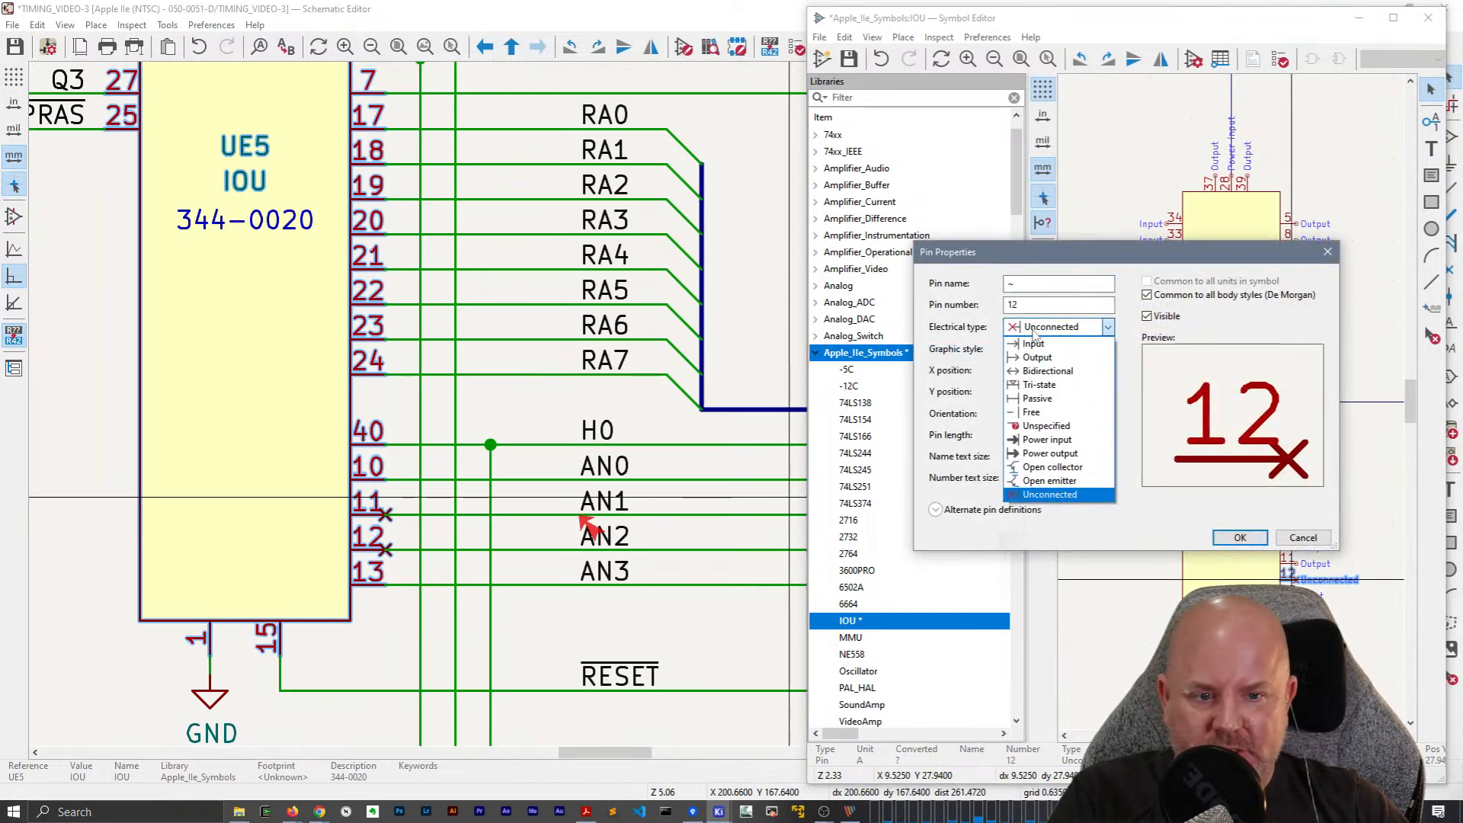
click(1038, 359)
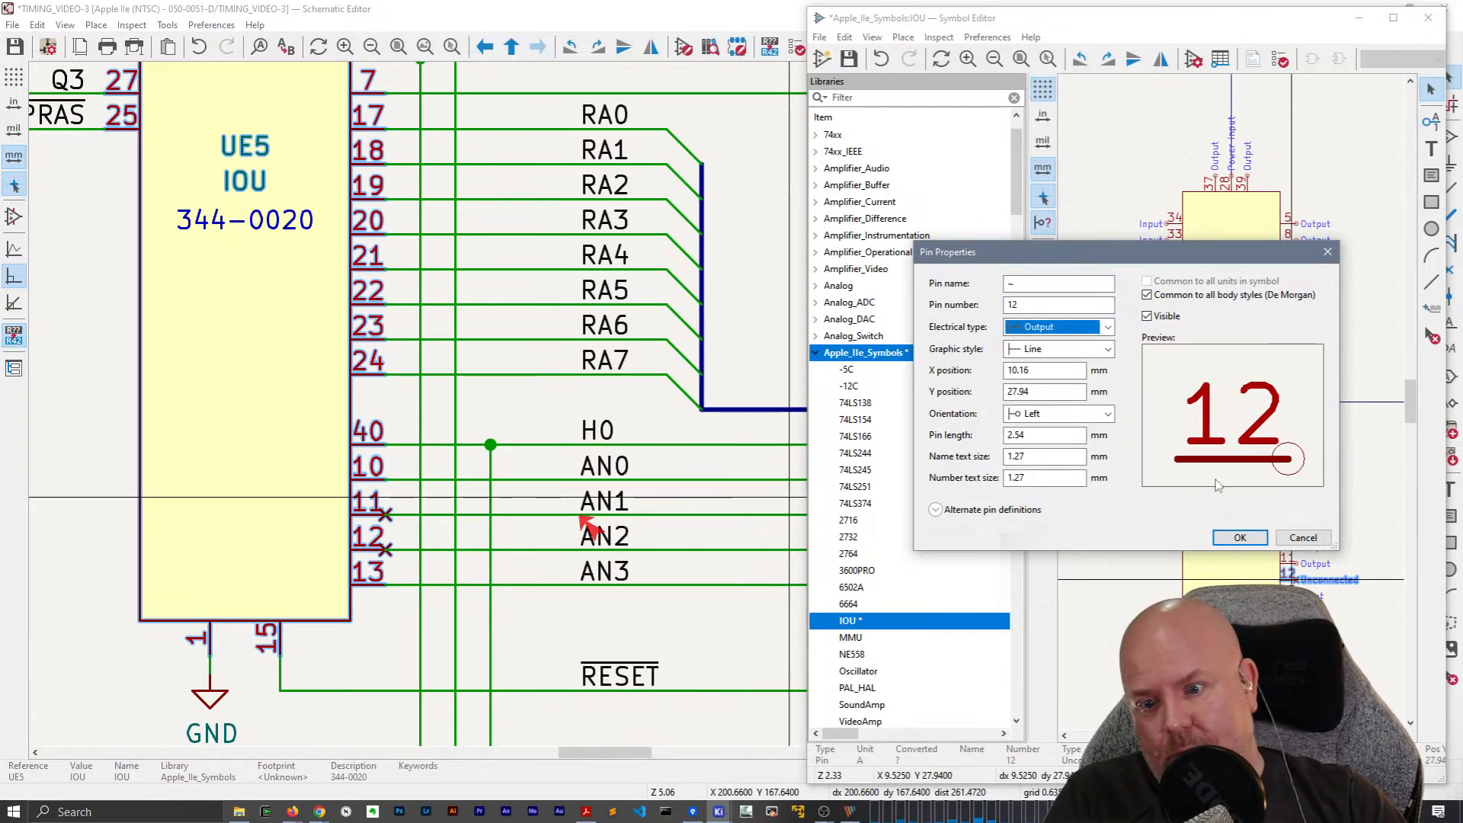
click(1263, 536)
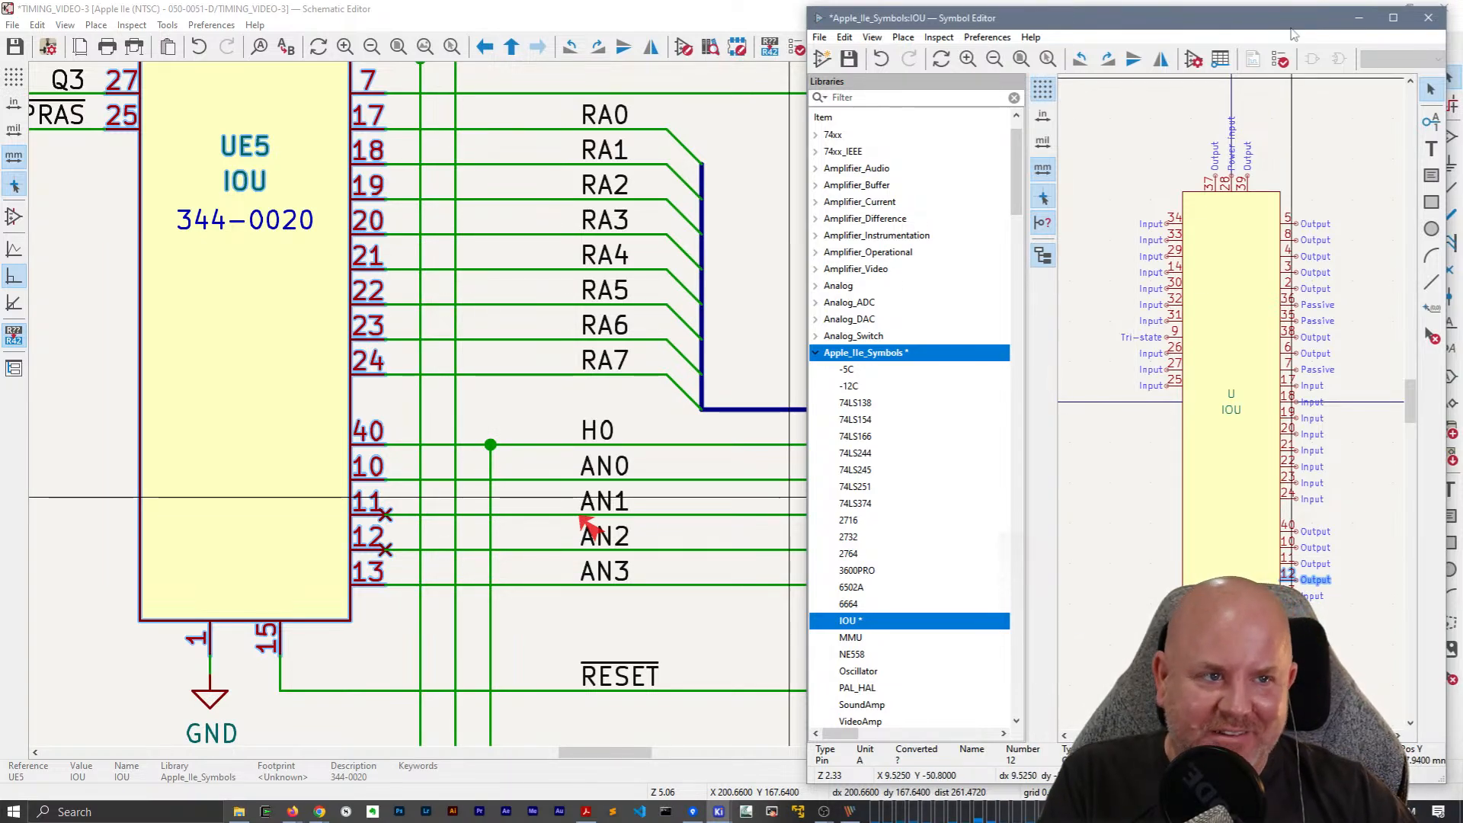
click(1428, 18)
click(1072, 426)
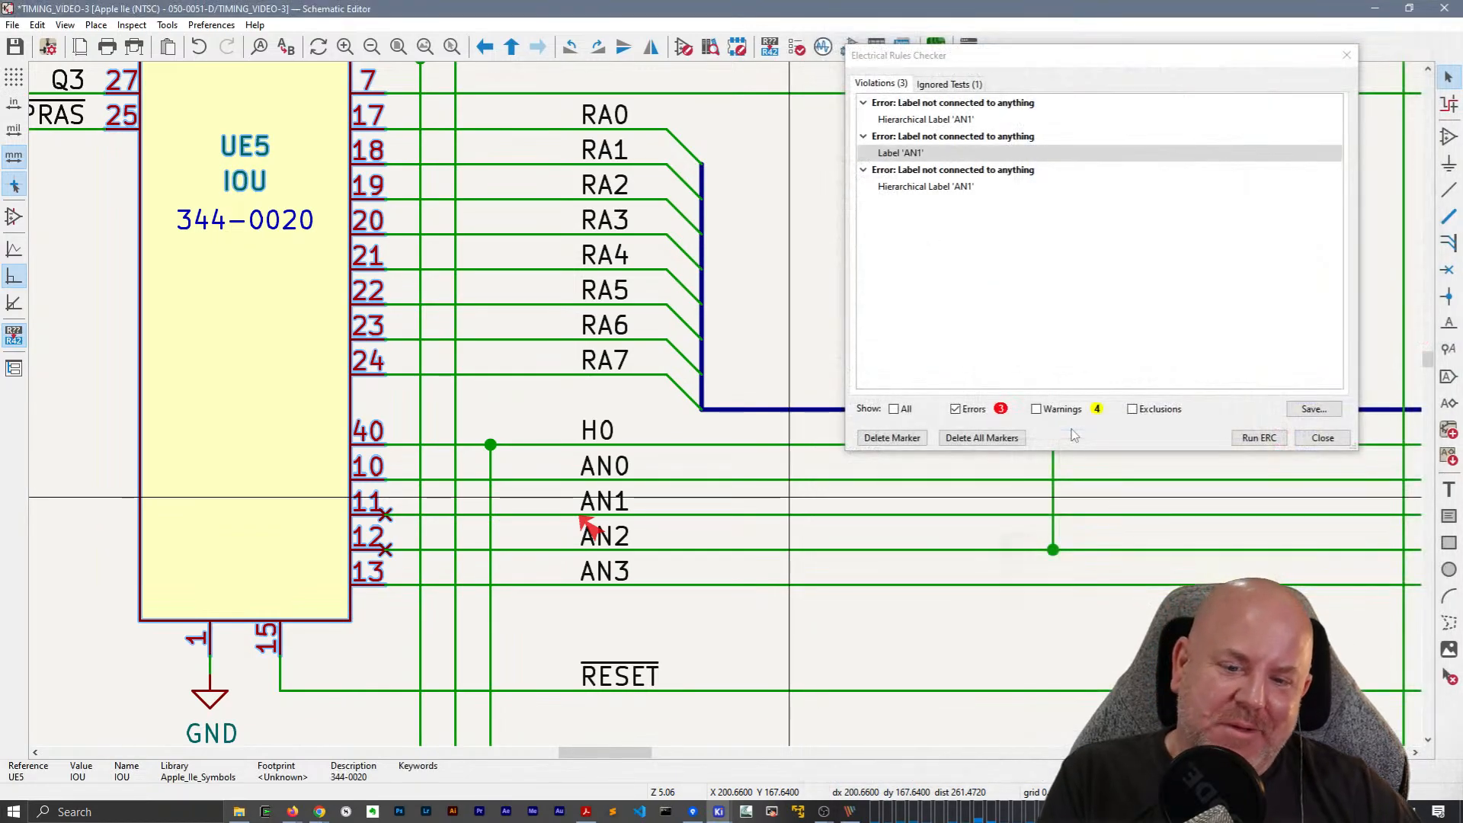
Rerun the ERC and check the pin types of UE5's saved library symbol in the Symbol Editor.
click(1257, 439)
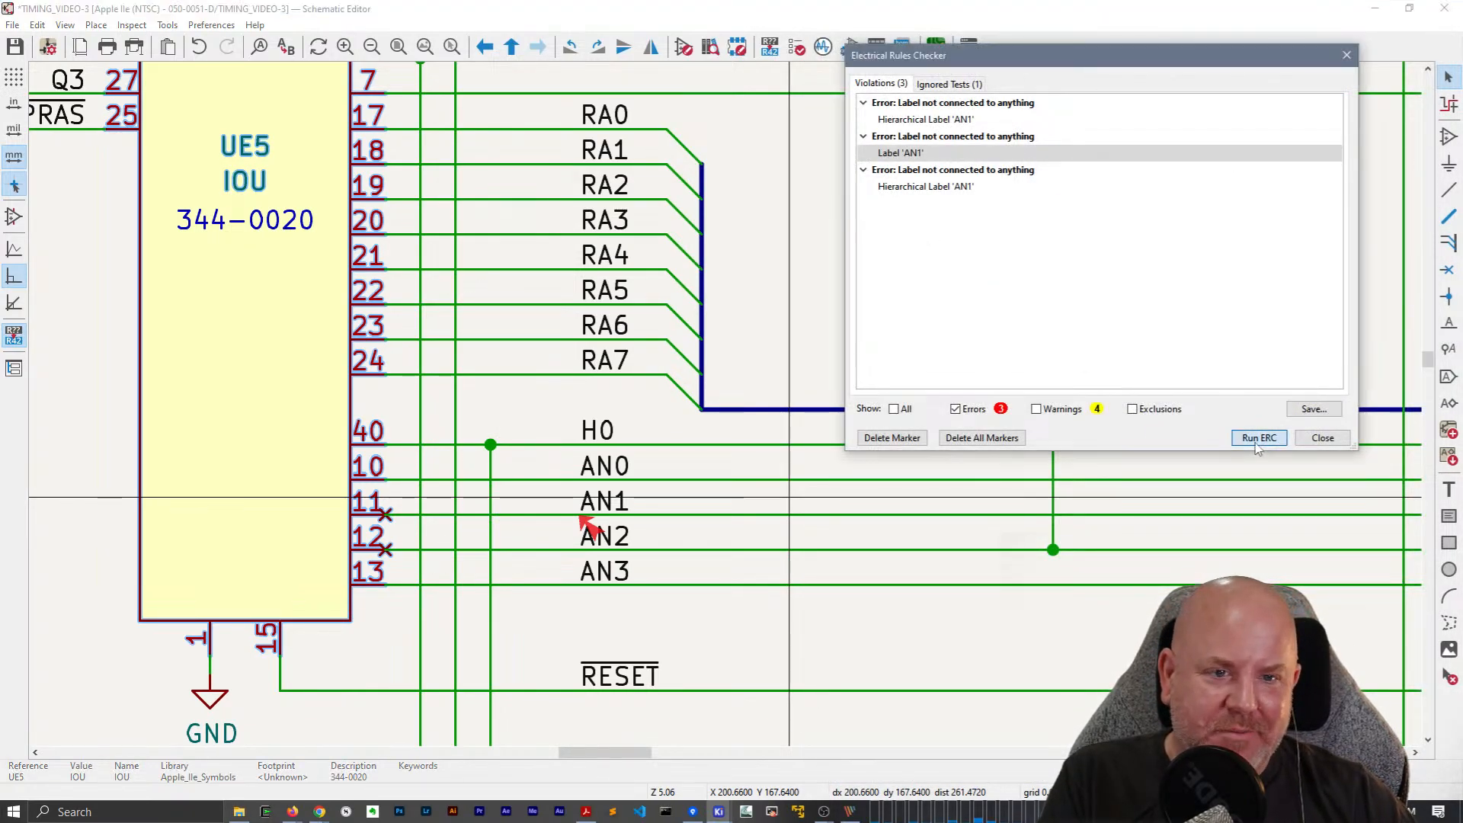
click(1321, 438)
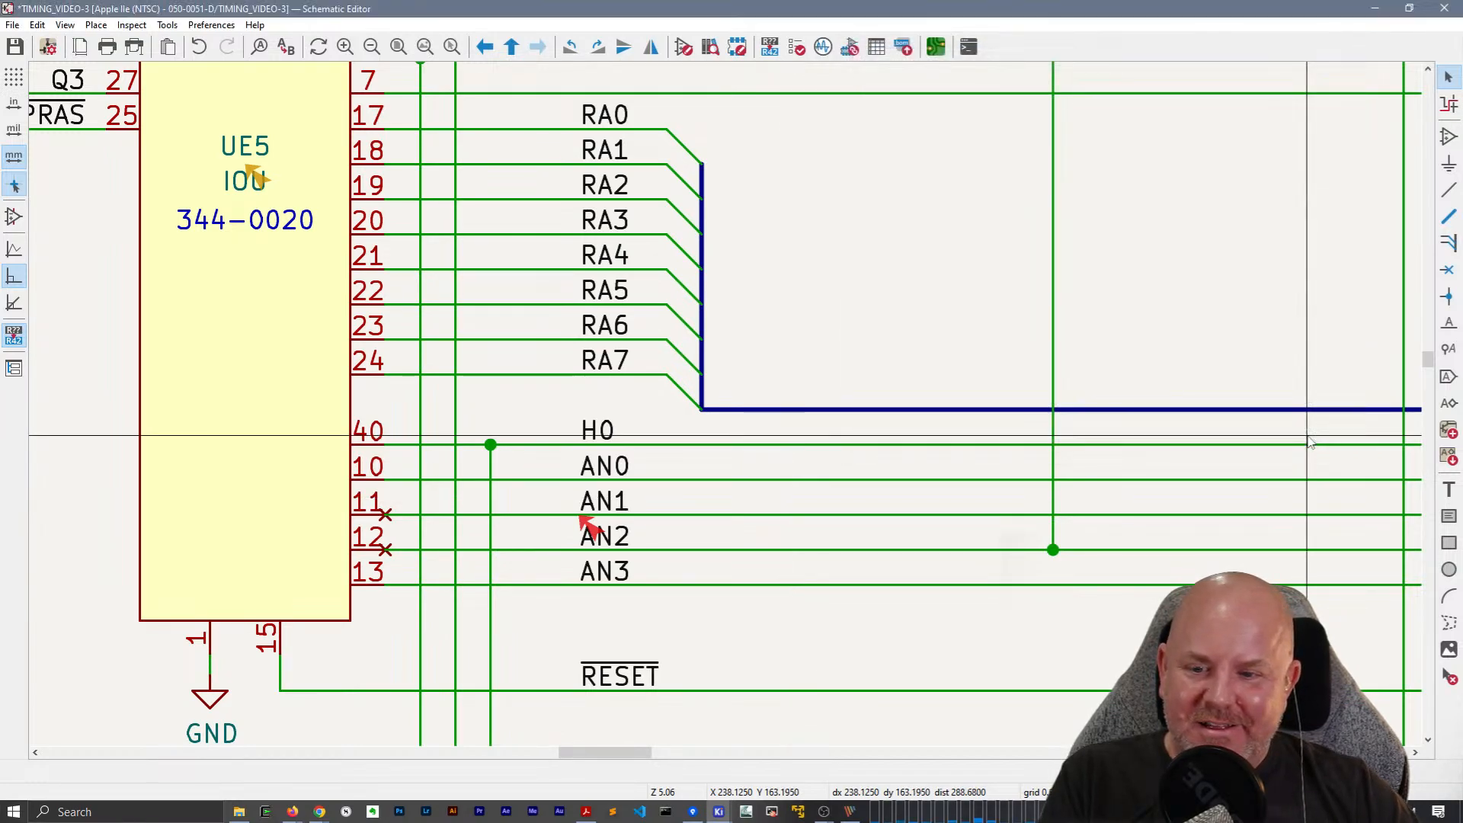
double_click(263, 526)
click(796, 542)
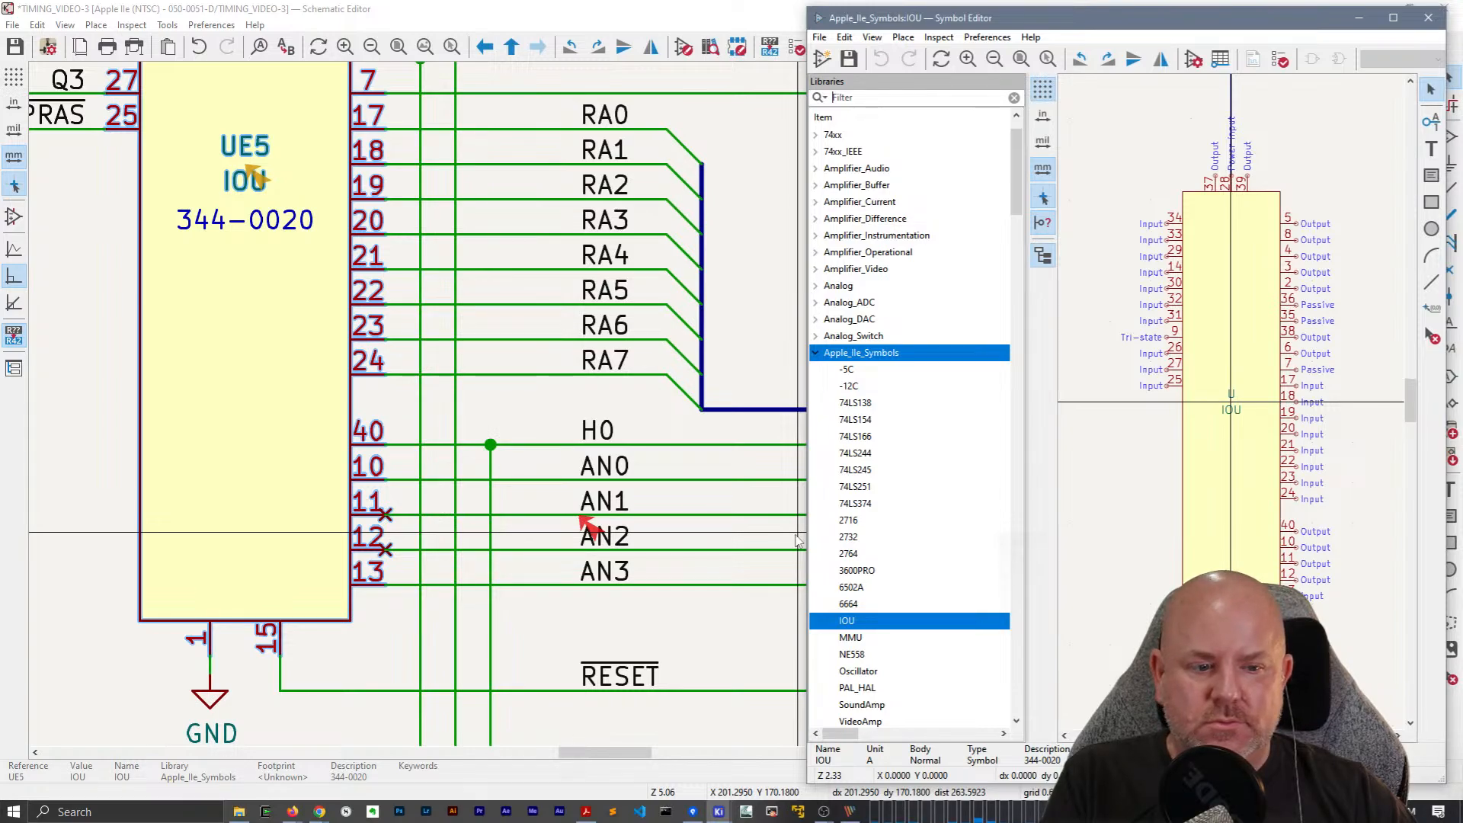
click(1429, 17)
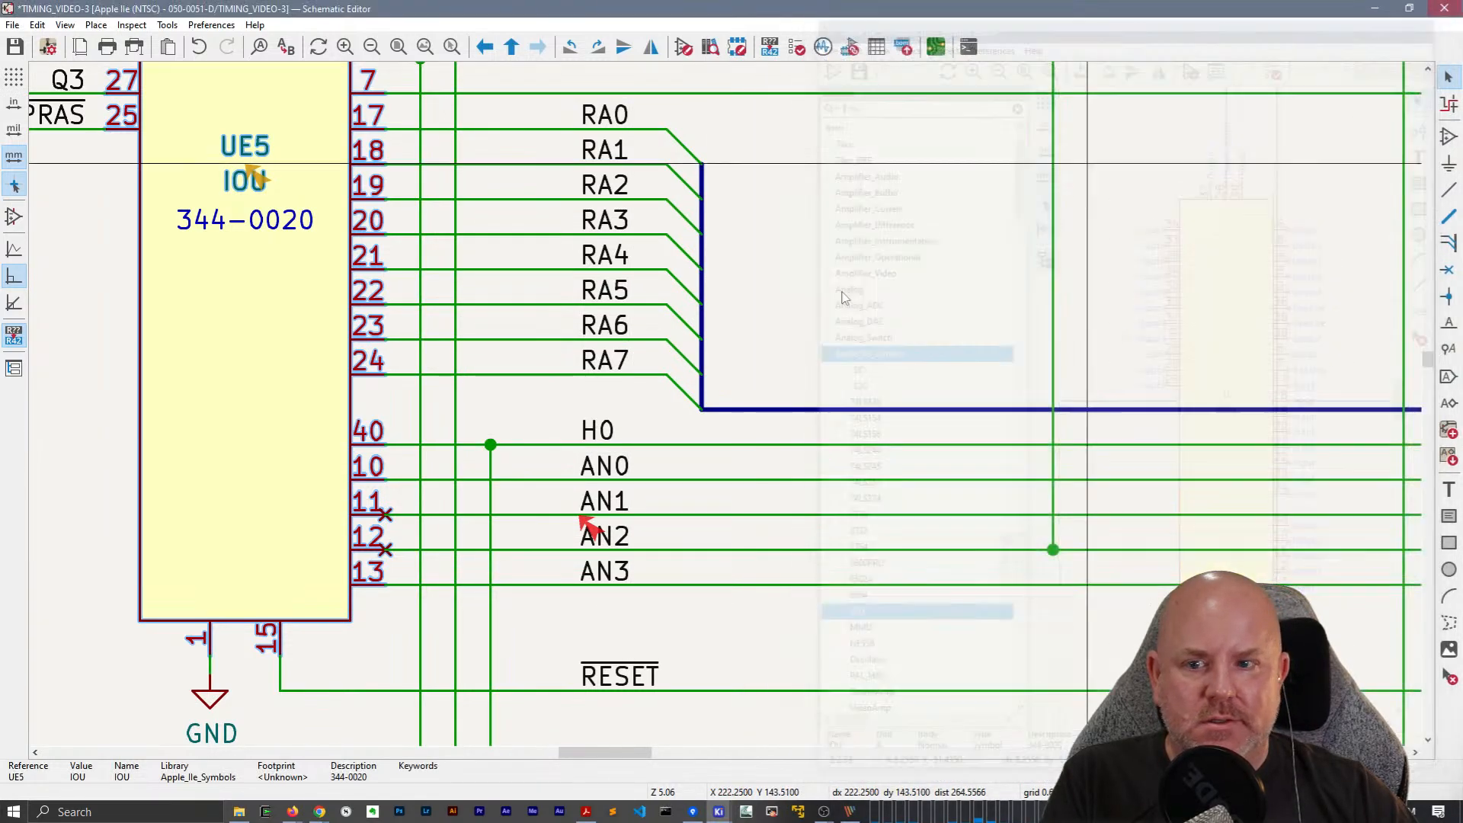
Update UE5 from its IOU library symbol and rerun the ERC.
right_click(208, 400)
click(305, 546)
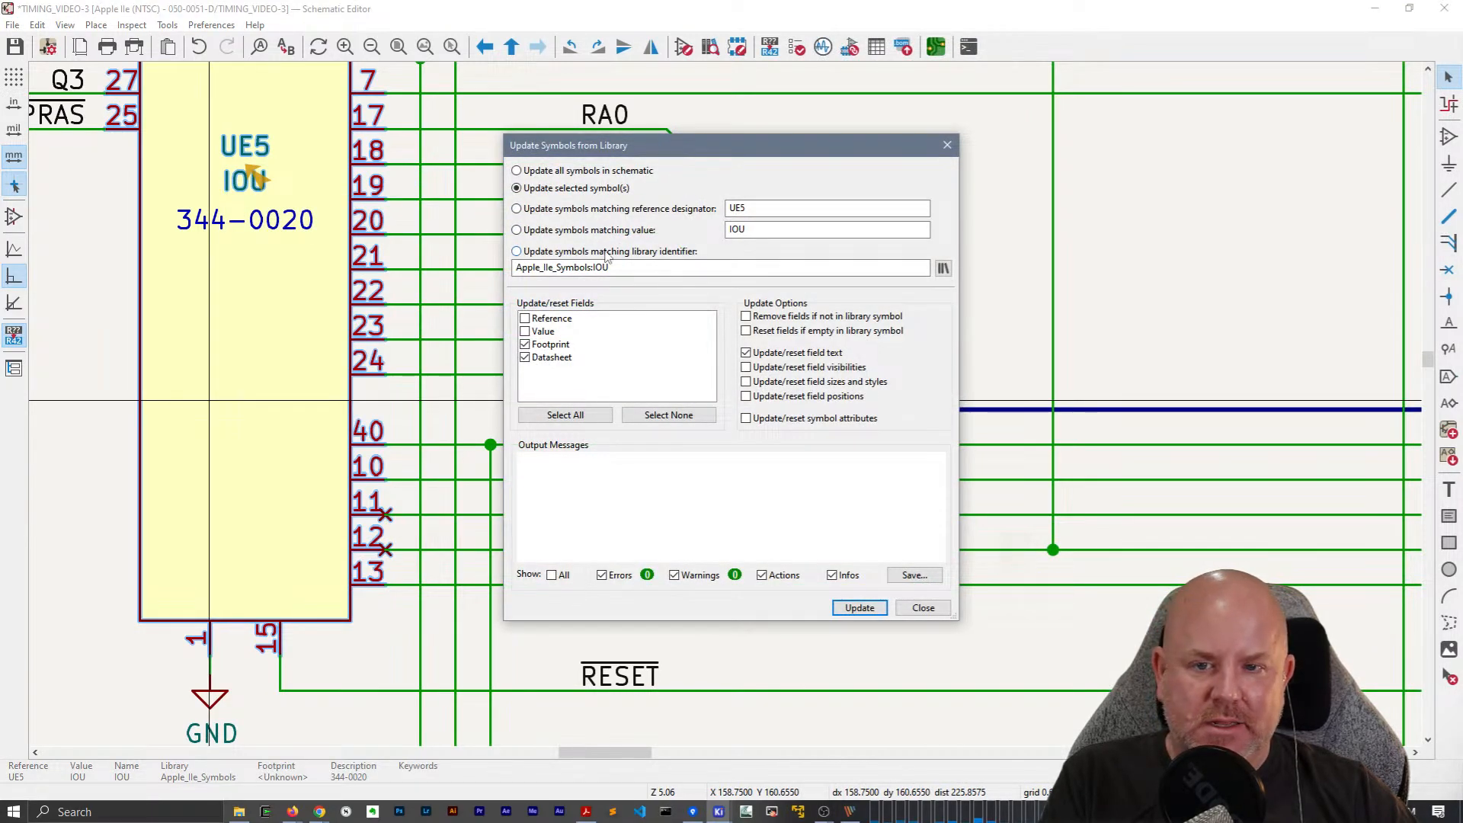
click(860, 607)
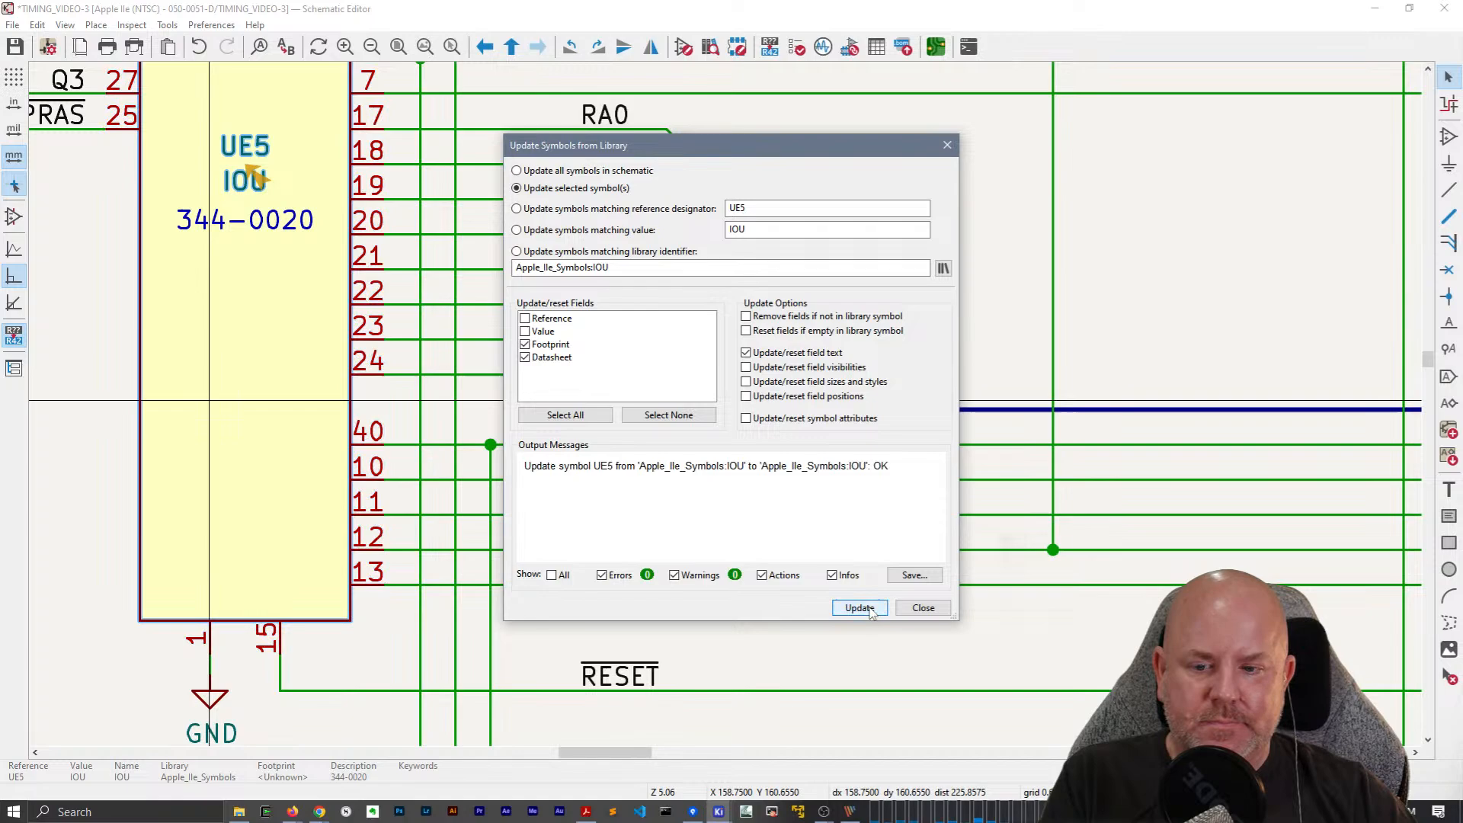
click(923, 607)
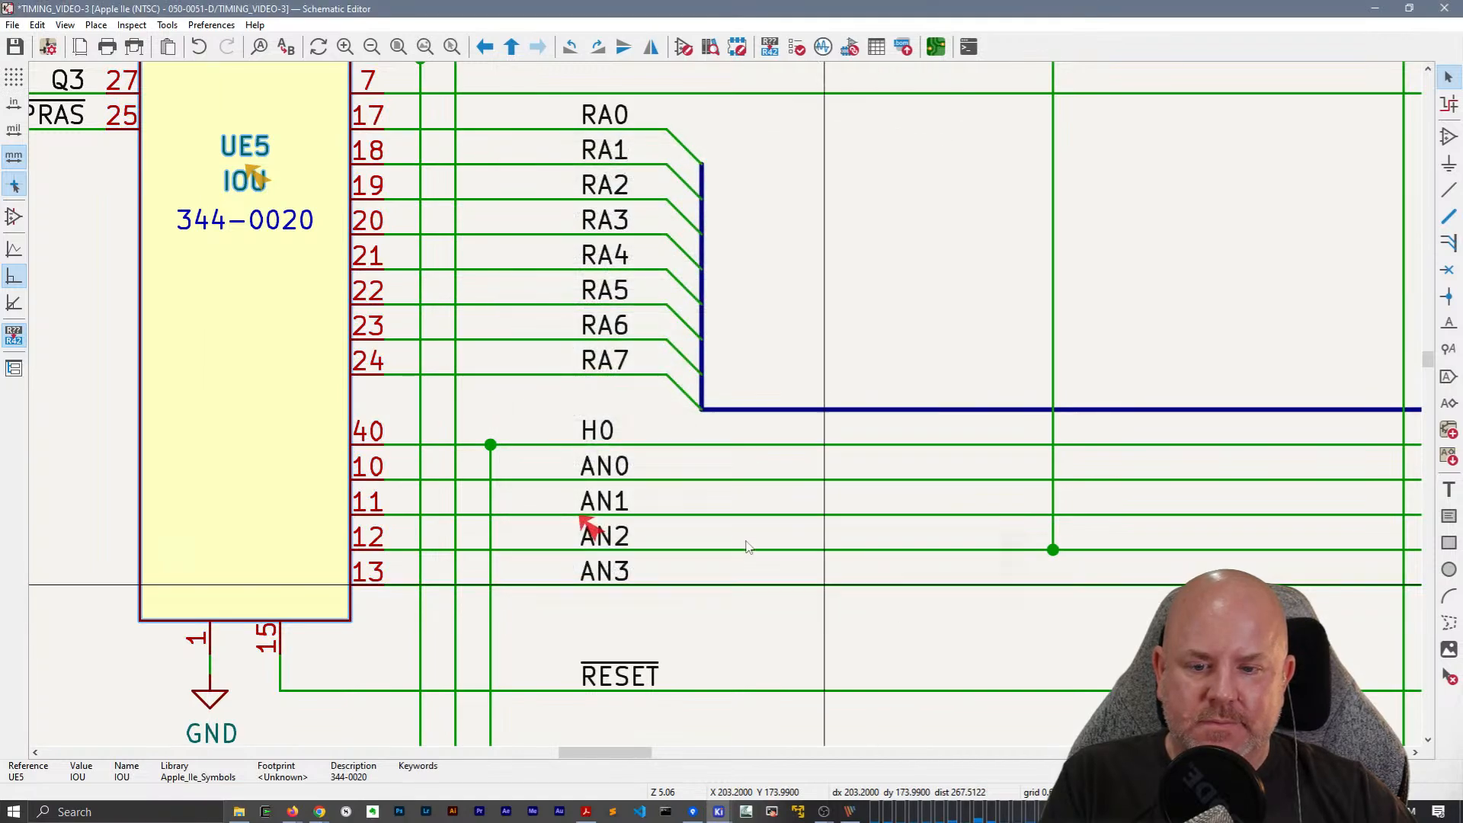
click(796, 47)
click(1259, 436)
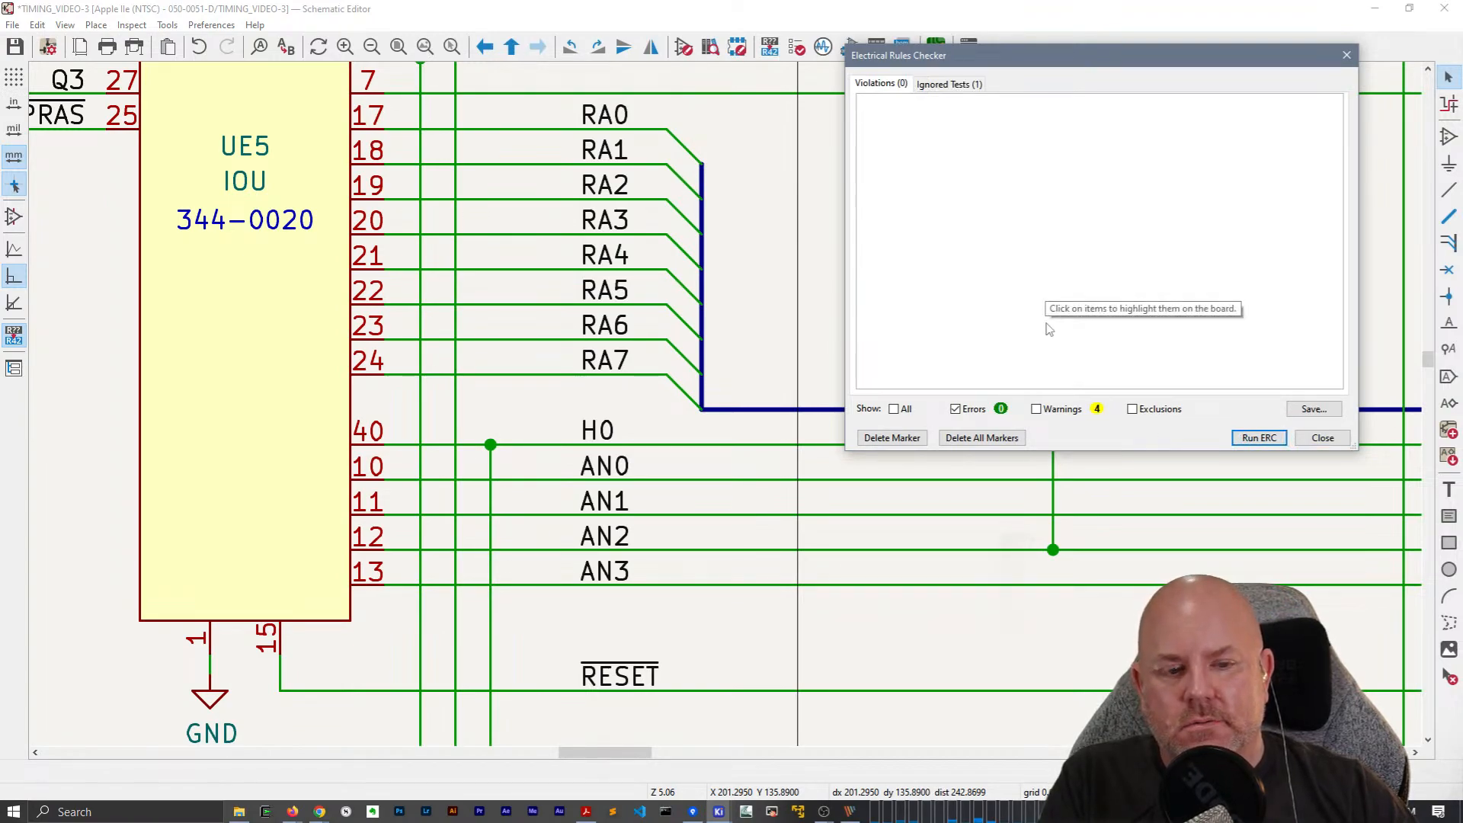
Filter the ERC violations list to show warnings instead of errors.
drag(1060, 60, 667, 101)
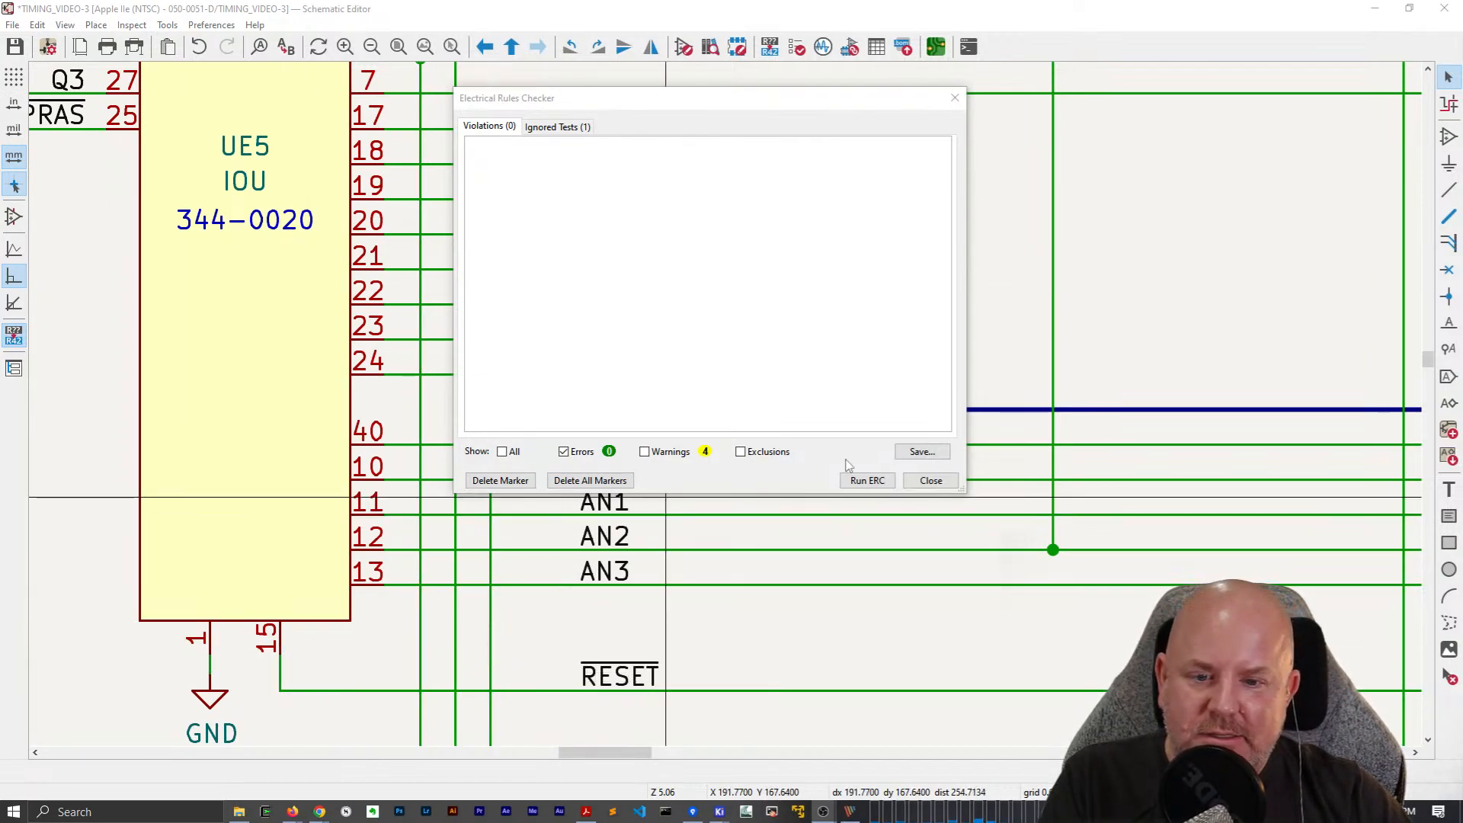
click(774, 476)
click(570, 127)
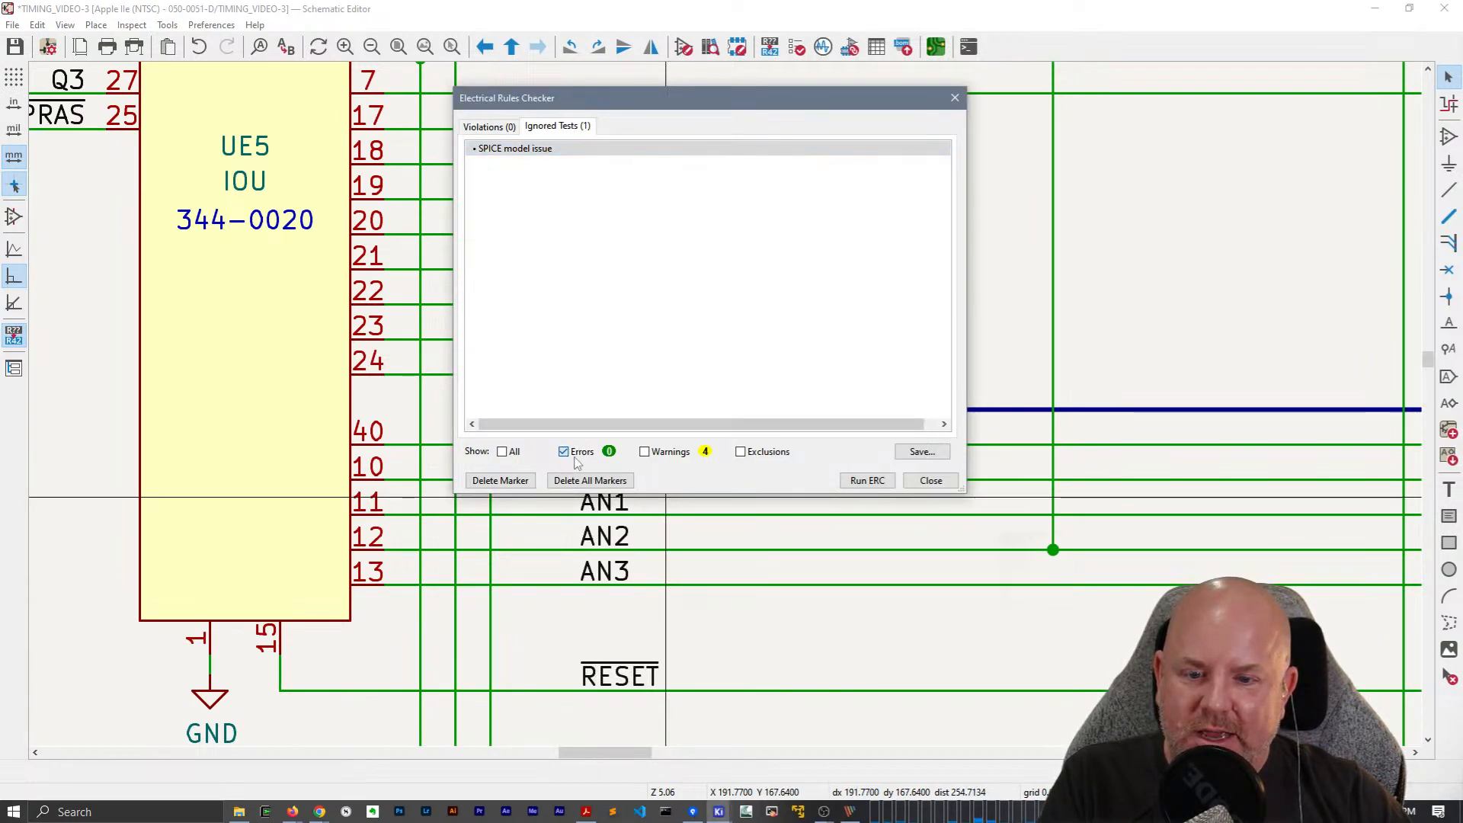
click(564, 452)
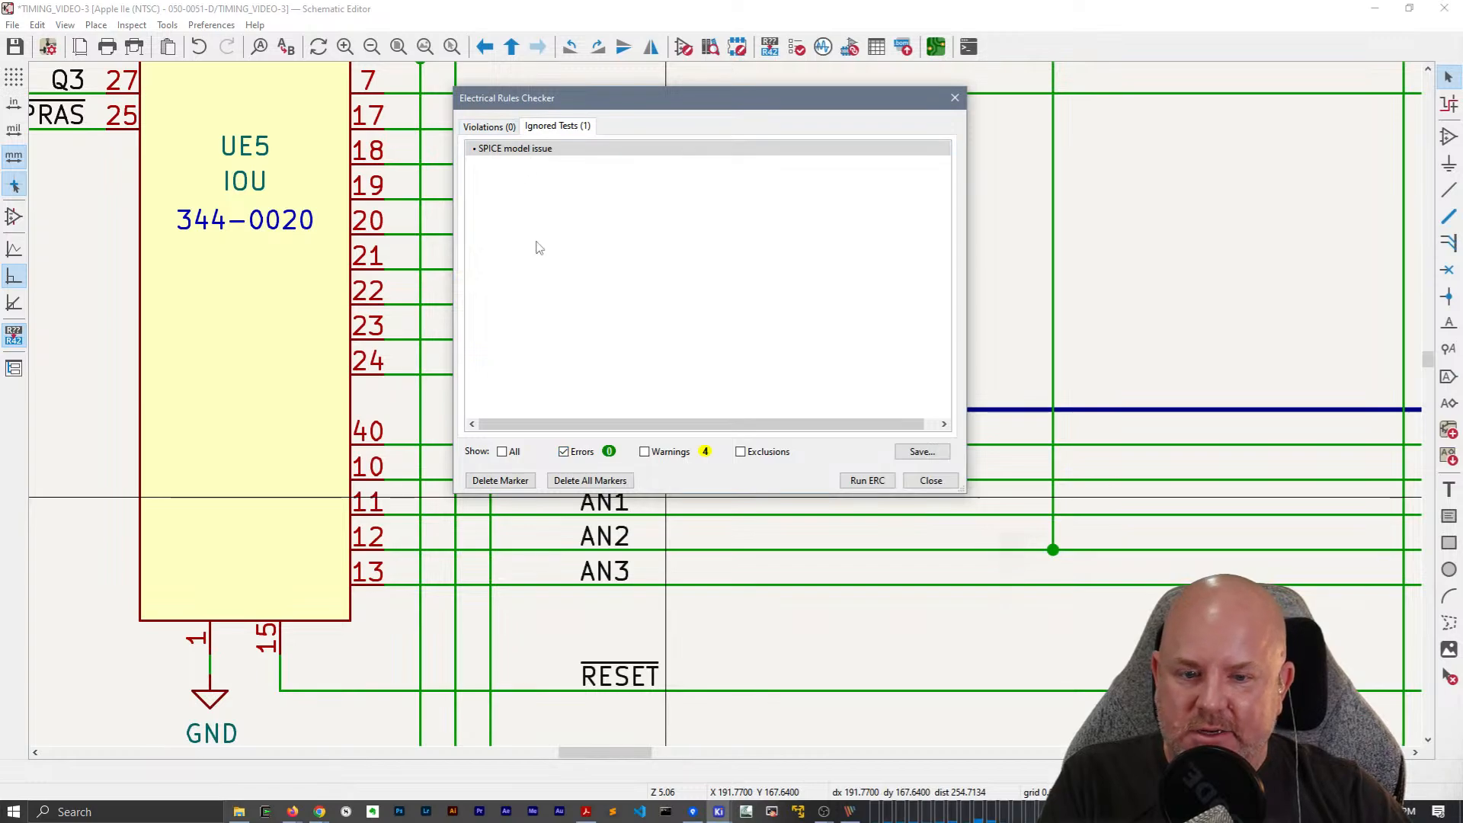
click(505, 122)
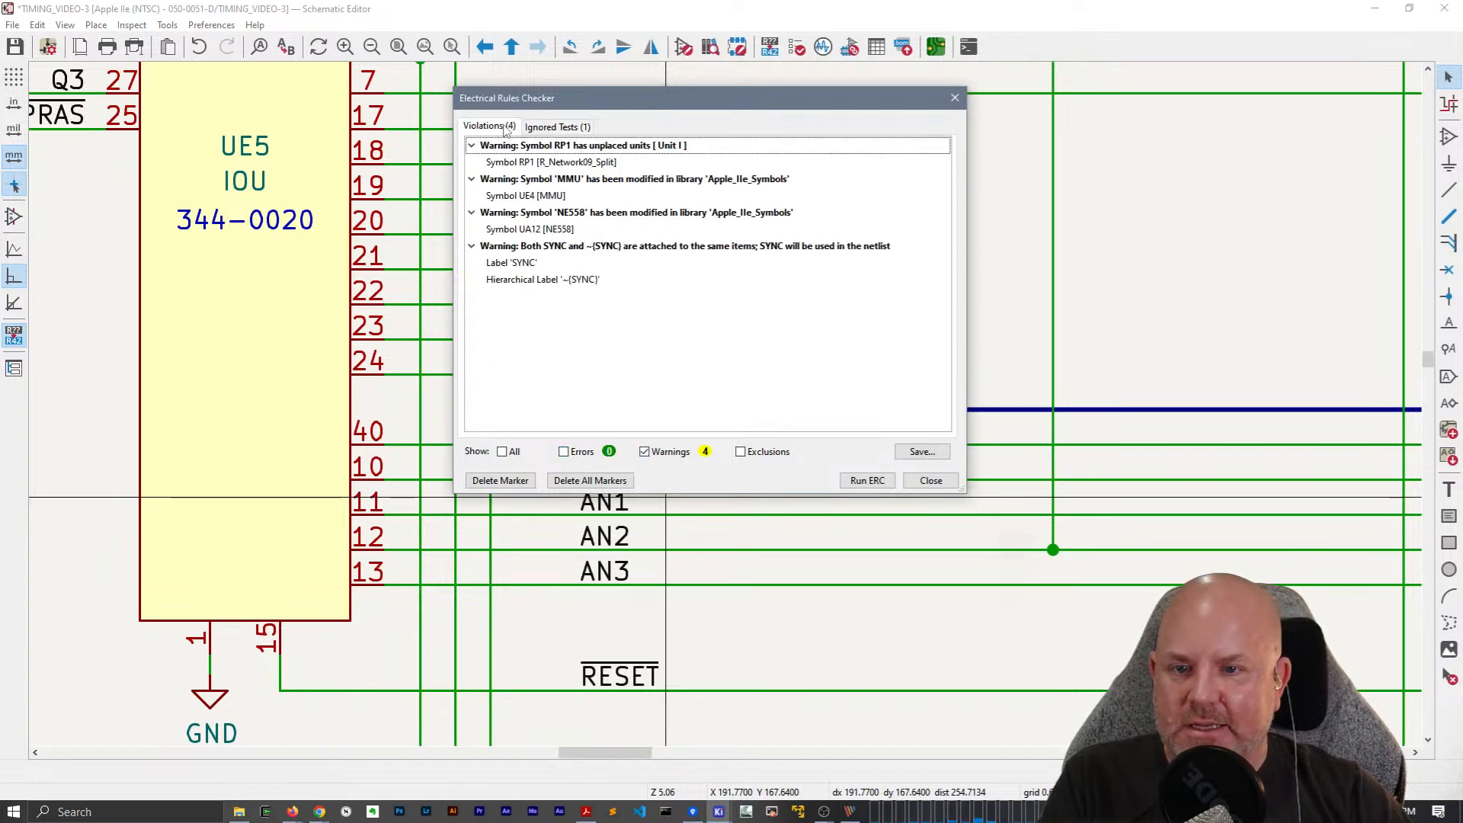
Locate resistor network RP1 from its unplaced-units warning and check the units available in RP1F's symbol properties.
click(562, 163)
double_click(562, 163)
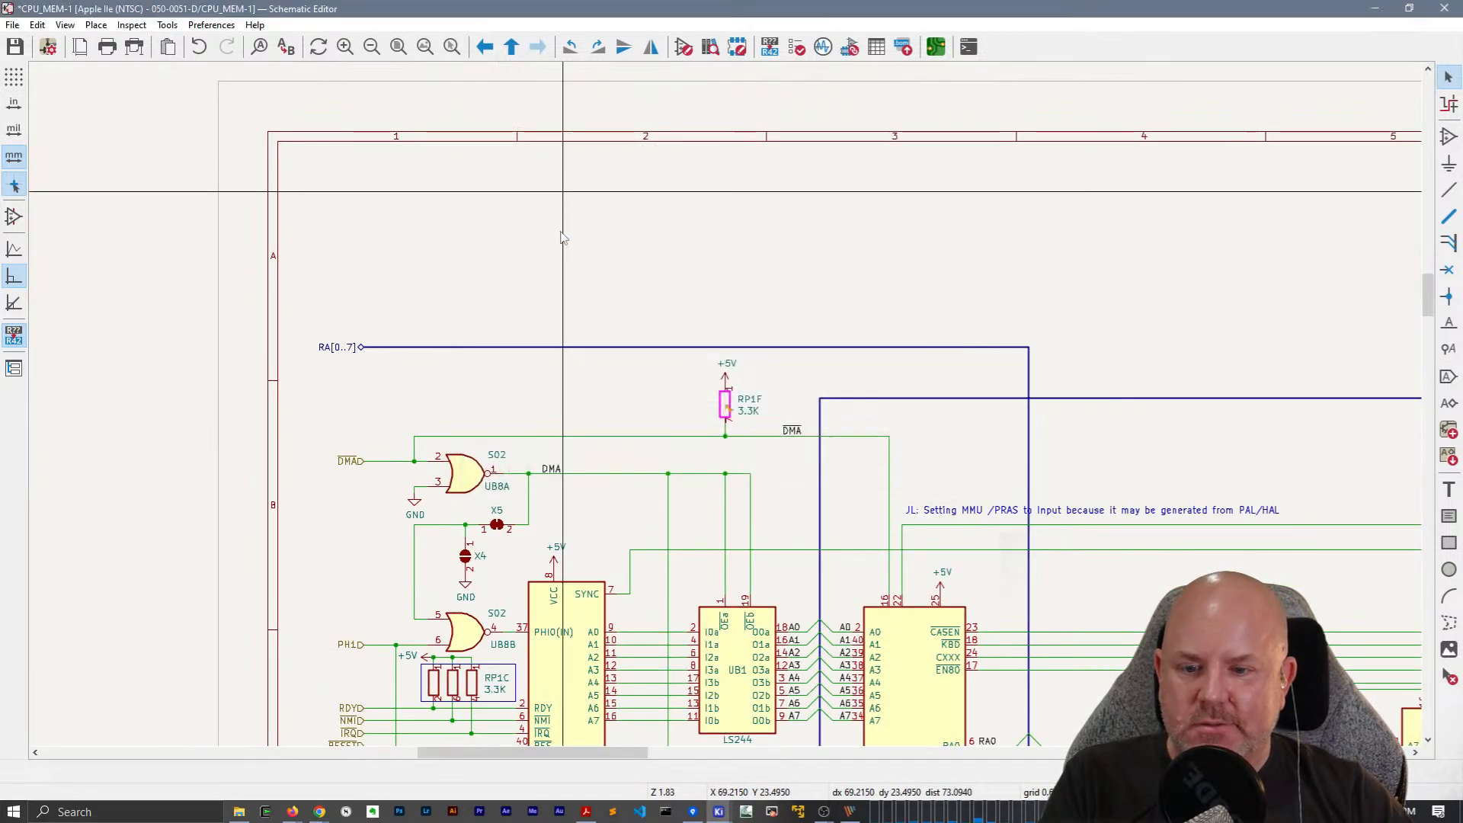
middle_drag(623, 397, 423, 329)
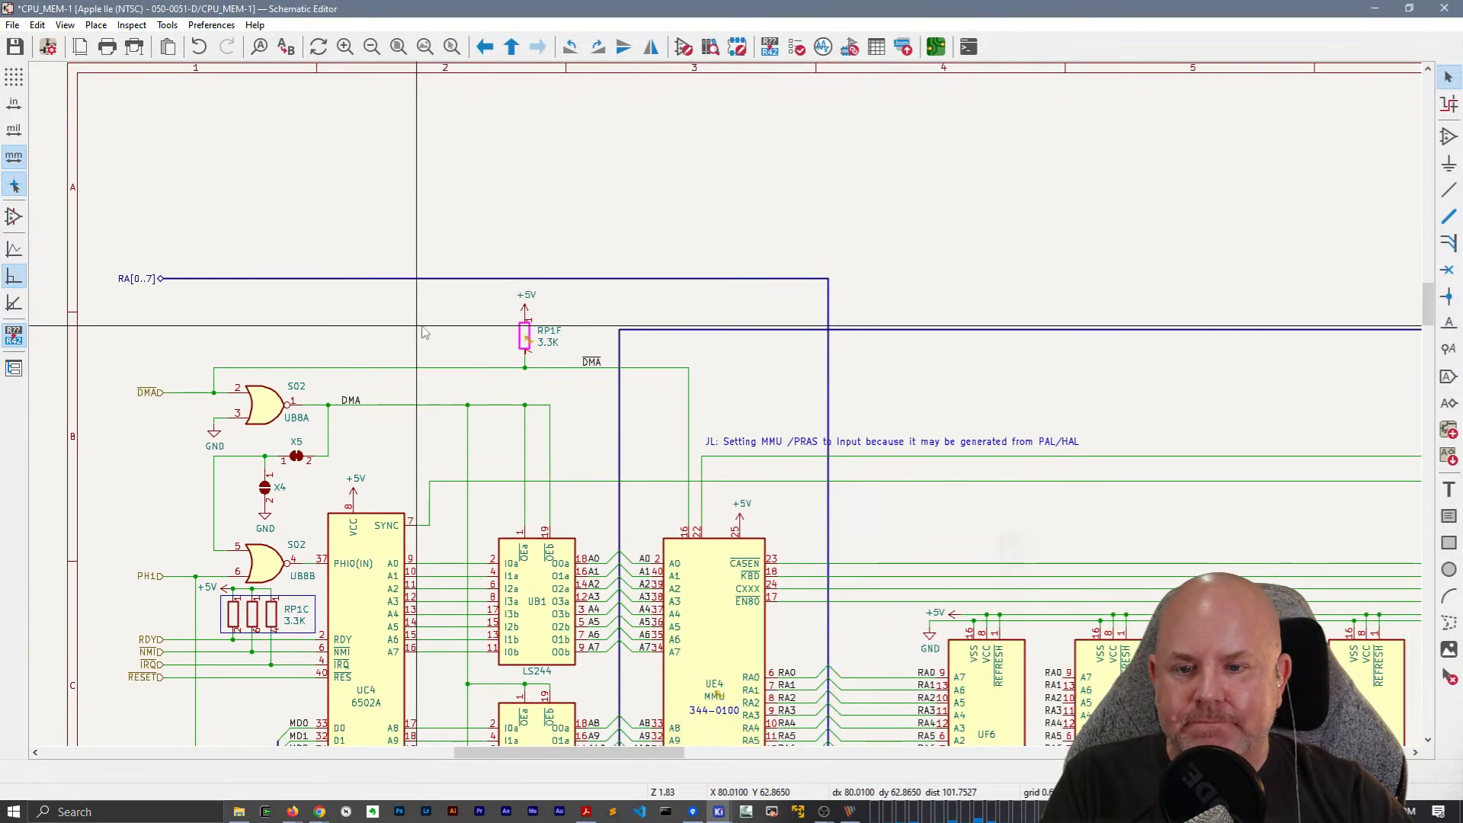
click(528, 338)
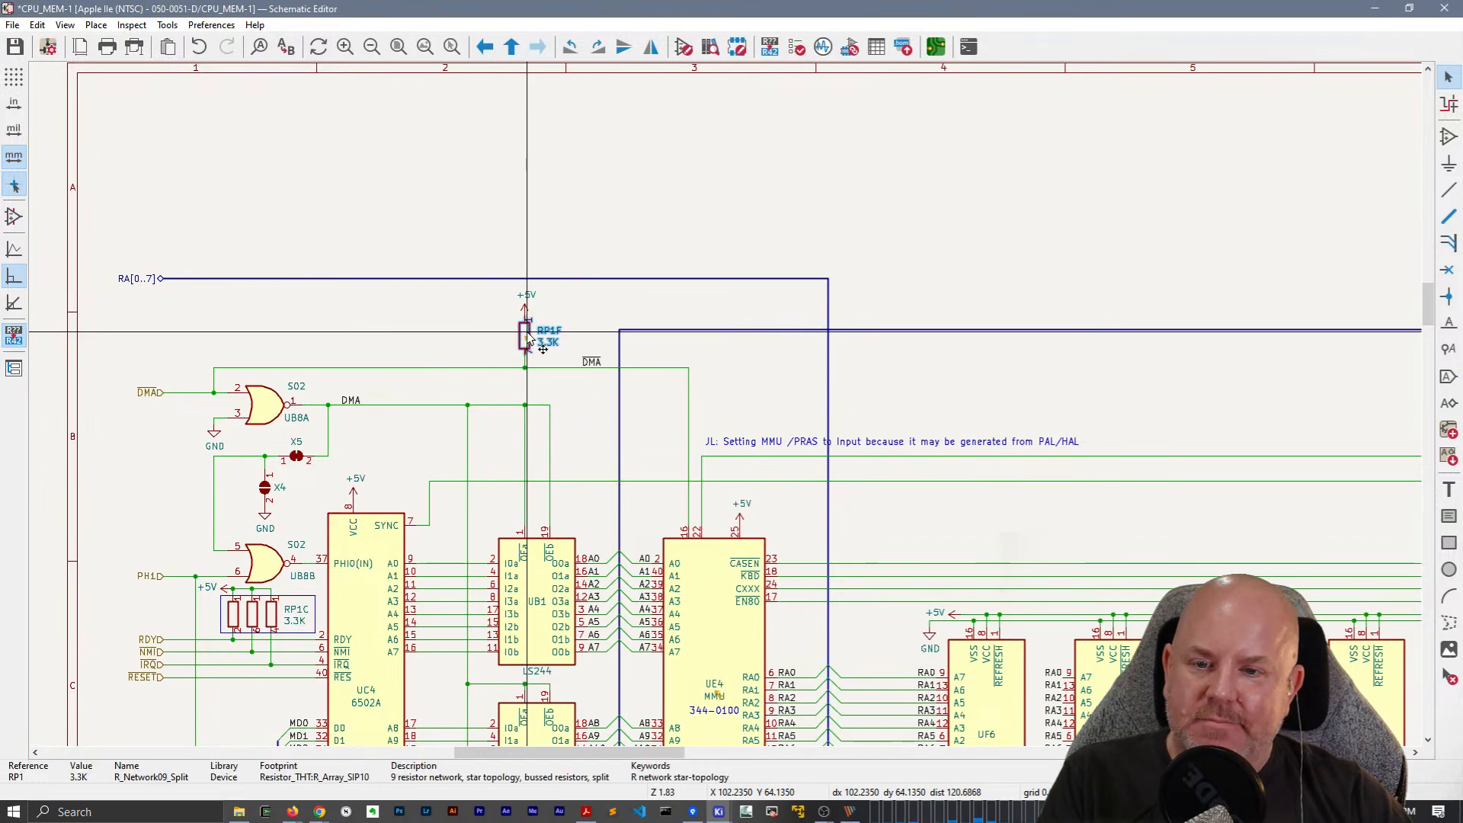
double_click(528, 337)
click(405, 461)
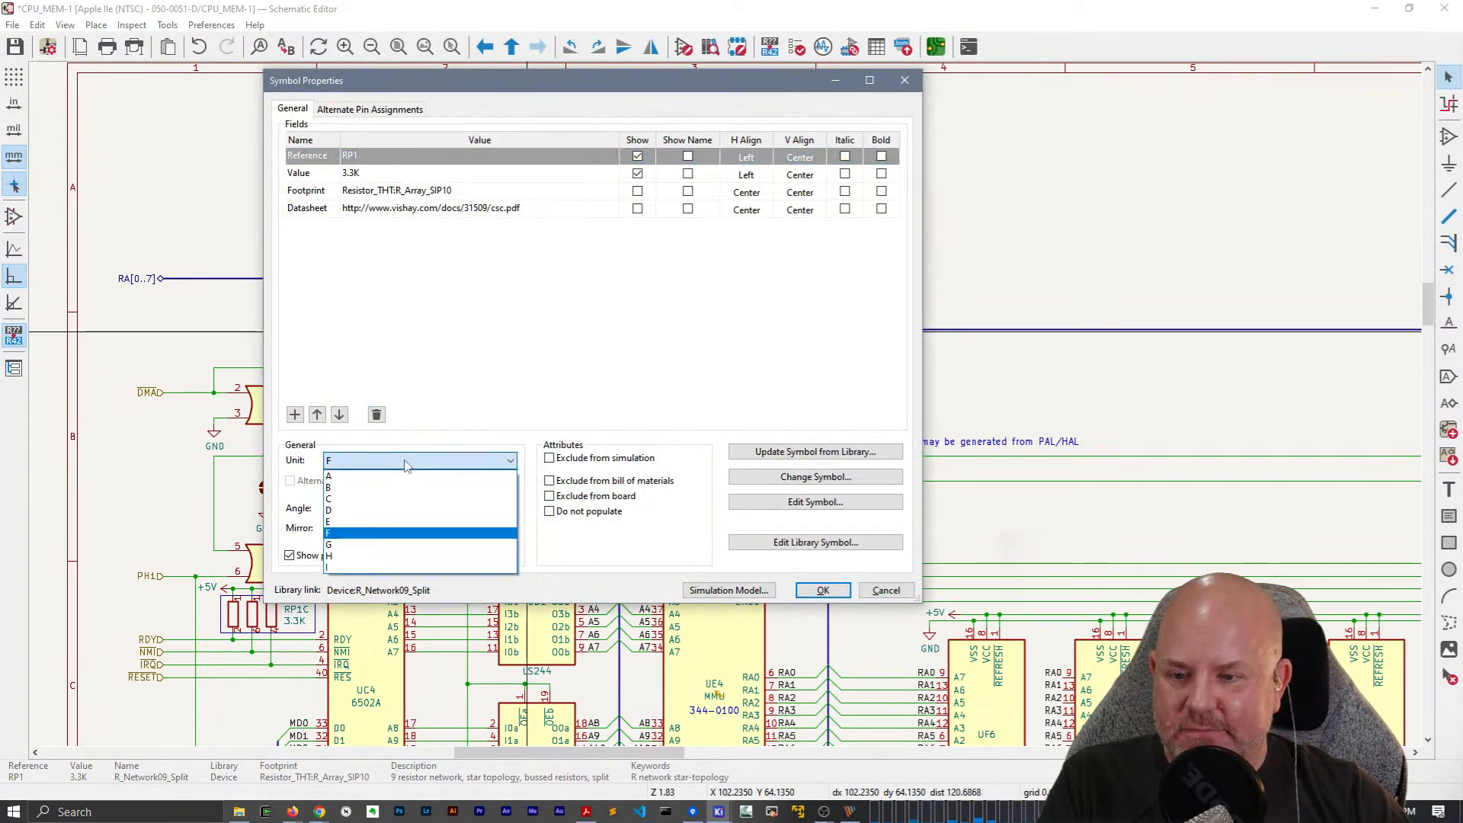
key(Escape)
key(Escape)
click(546, 227)
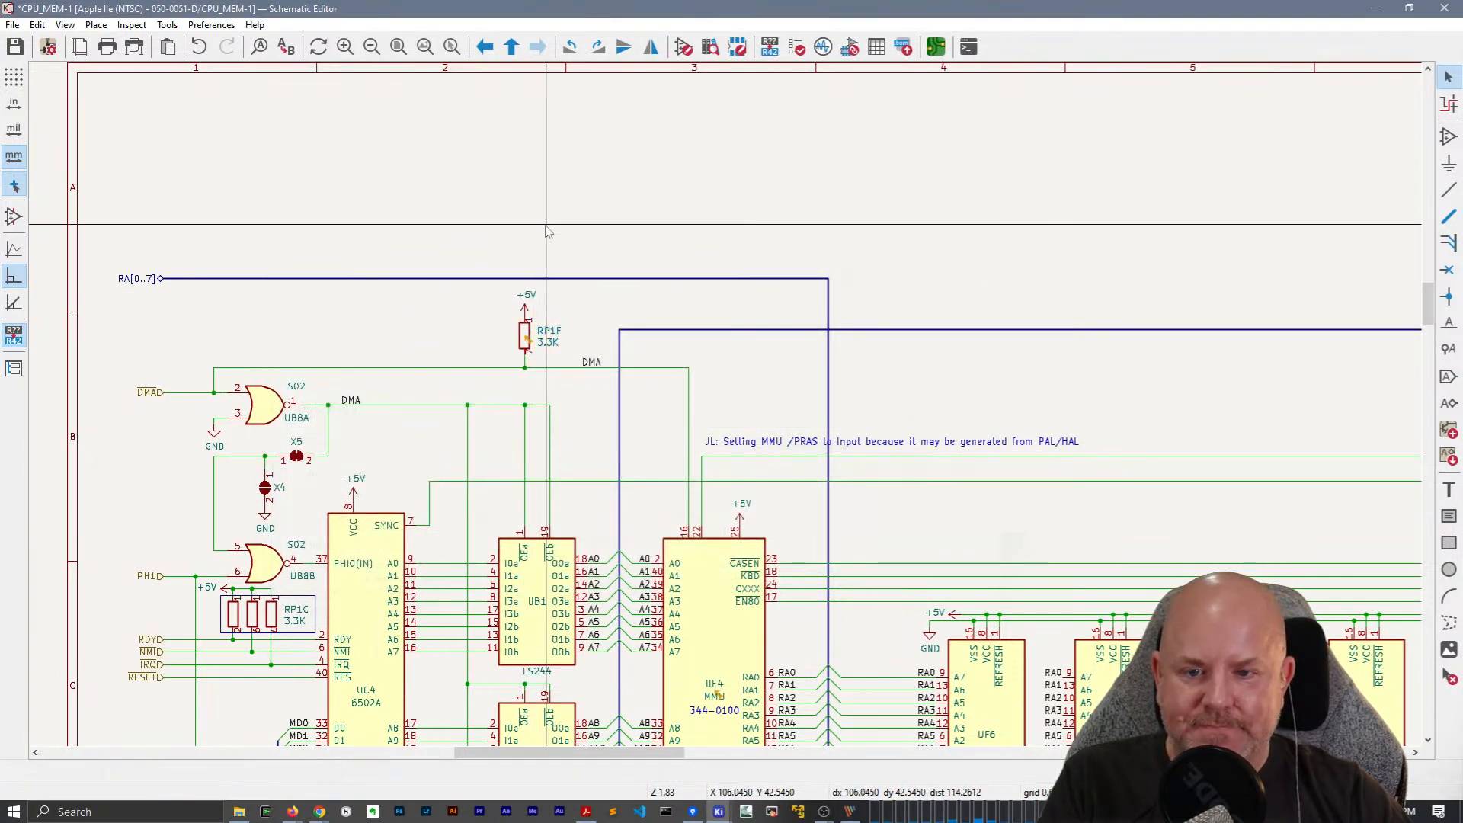
Exclude the ERC warning about RP1's unplaced unit I.
click(796, 46)
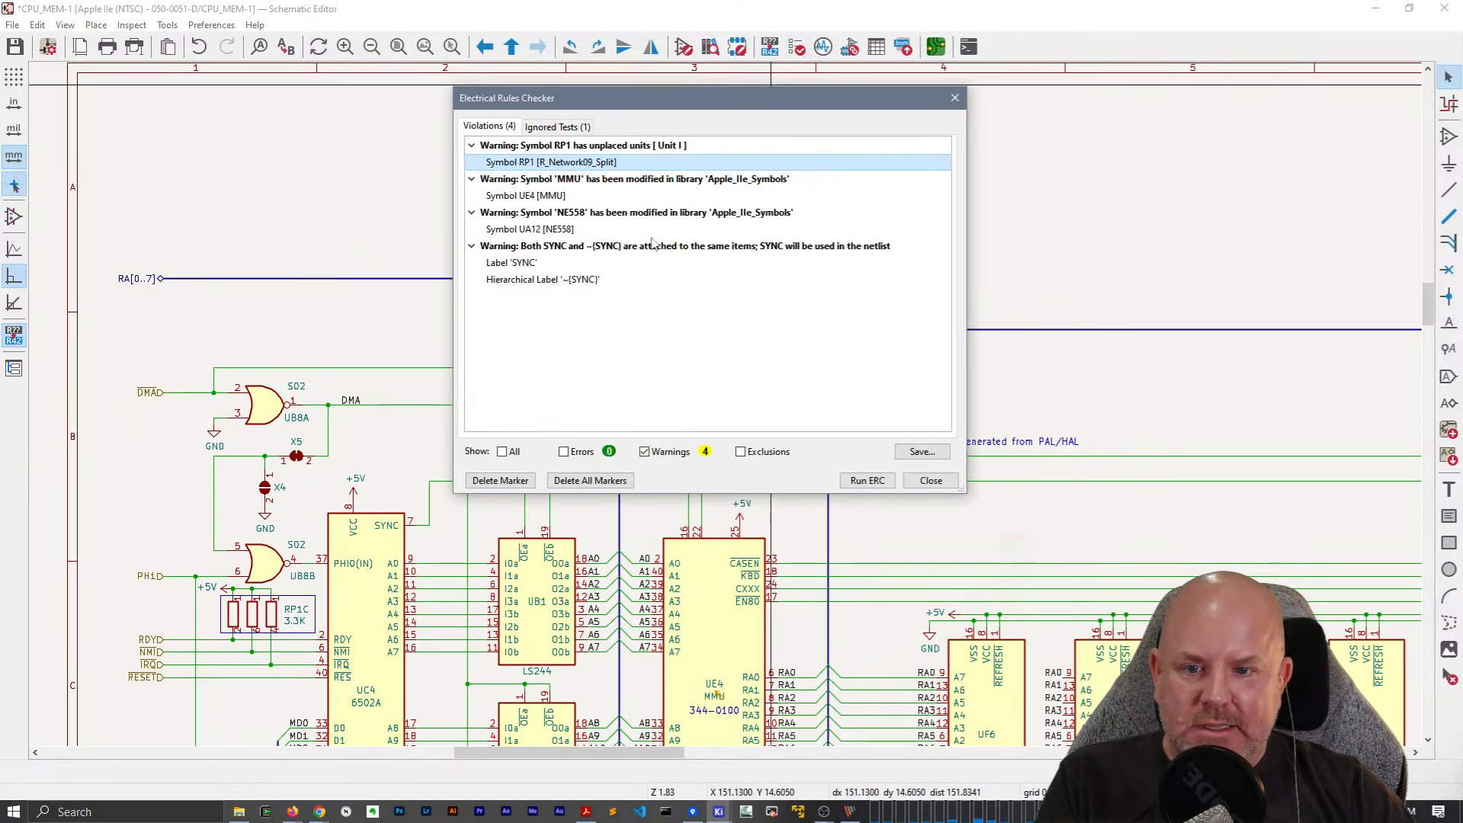
right_click(560, 162)
click(573, 168)
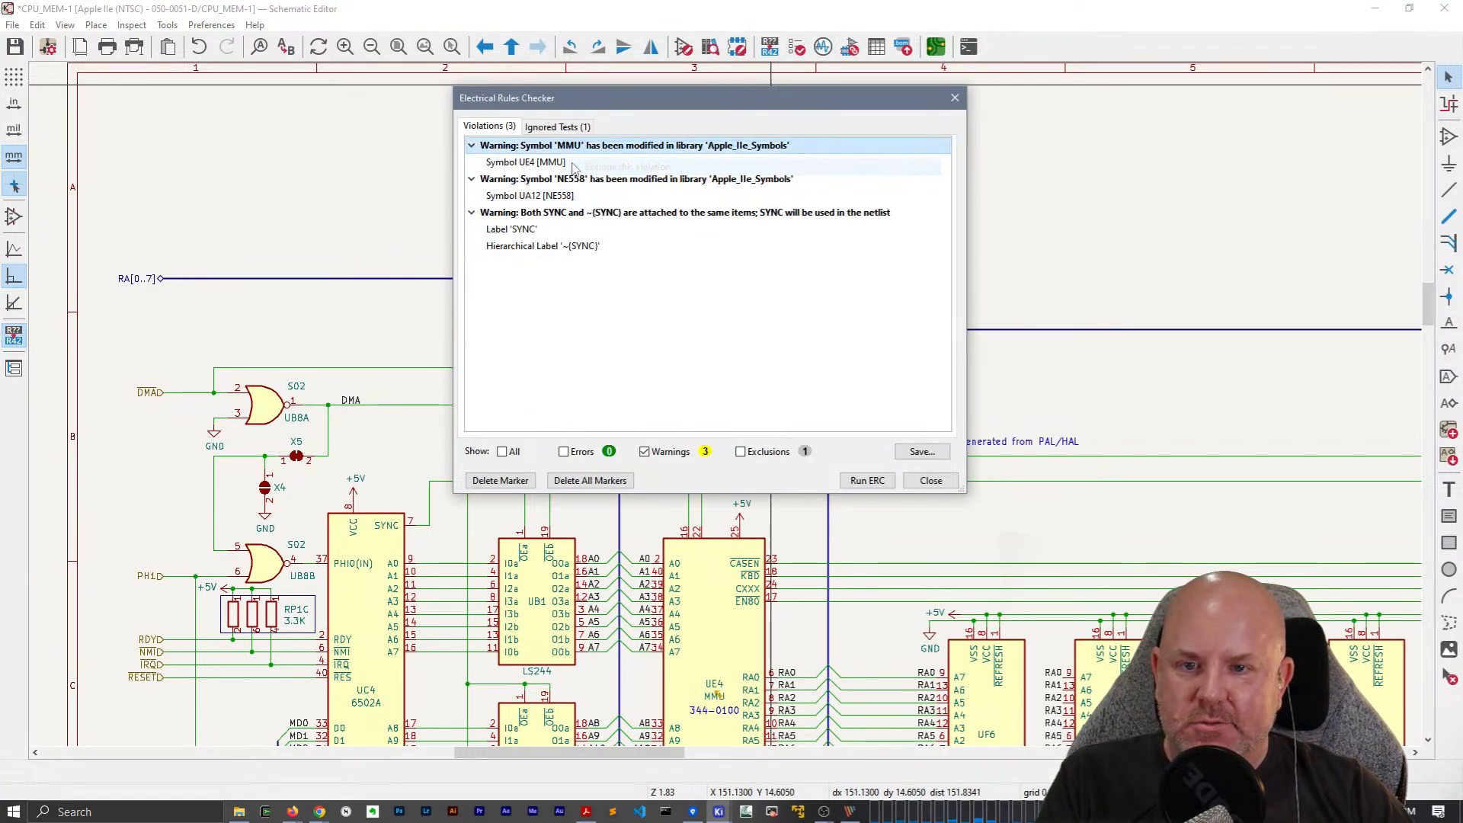
Locate UE4 from its modified-symbol warning and update it from the MMU library symbol.
click(552, 163)
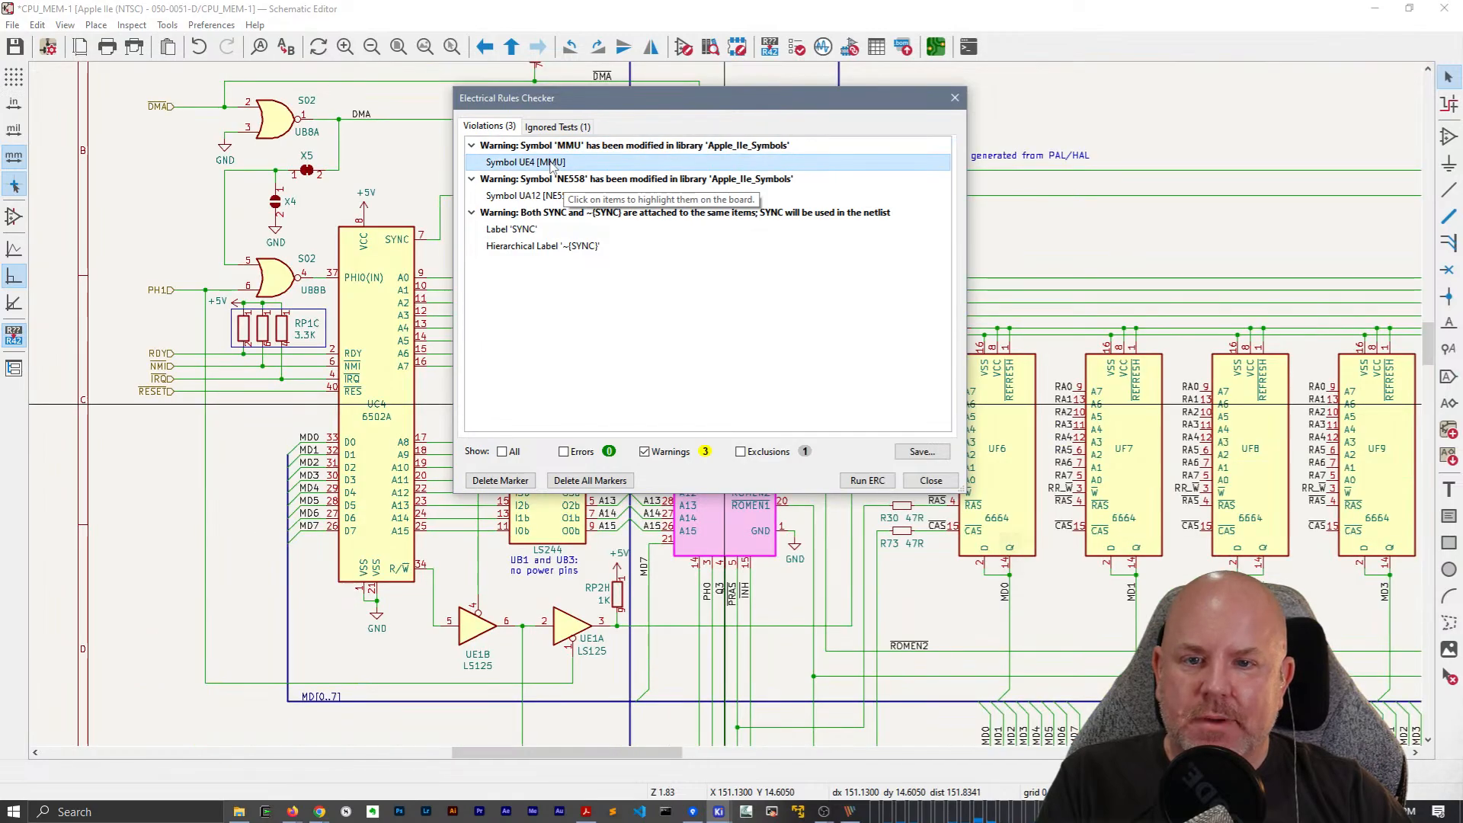
double_click(551, 163)
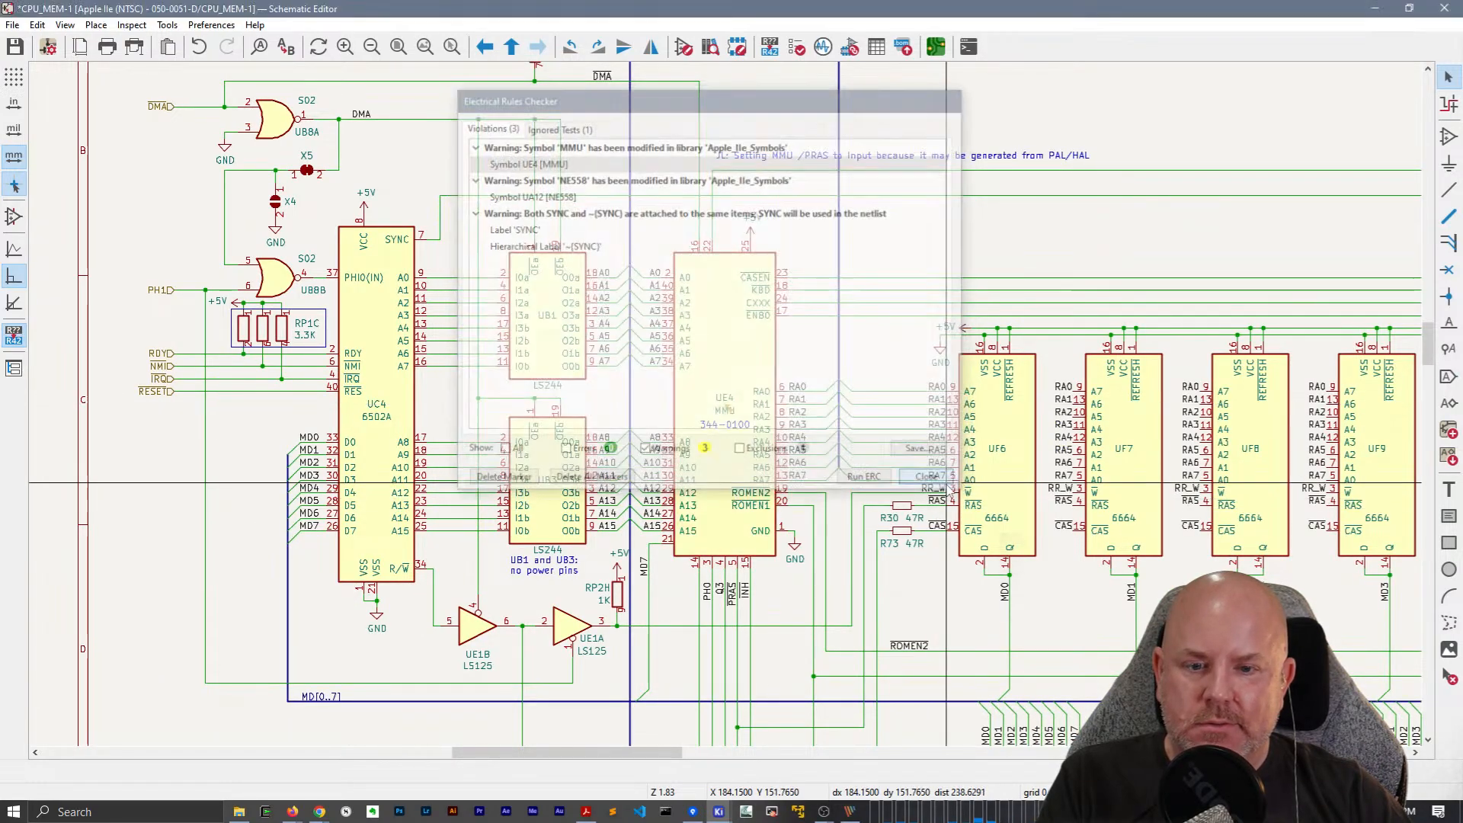
right_click(737, 381)
click(796, 547)
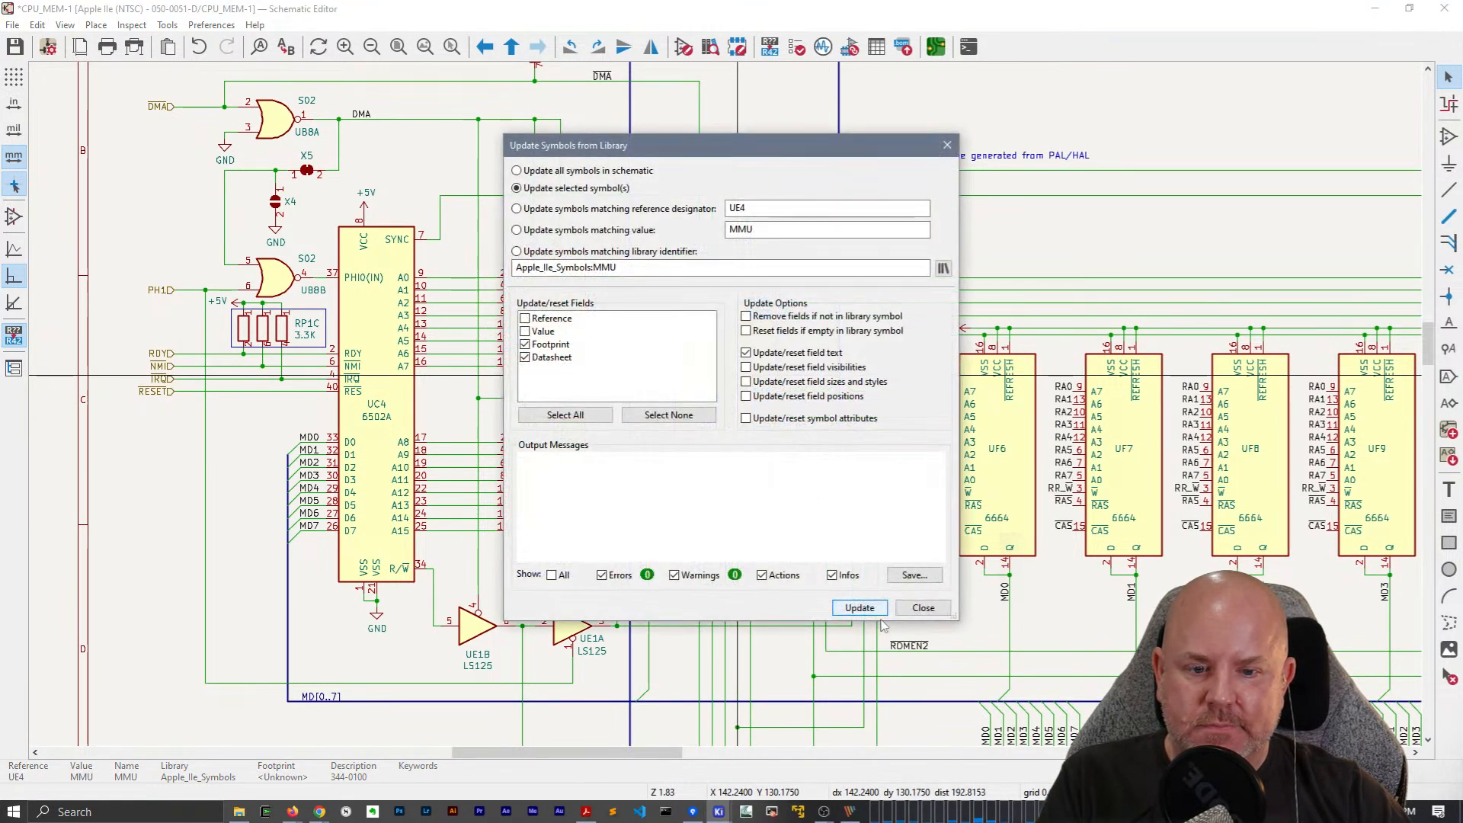
click(860, 607)
click(920, 607)
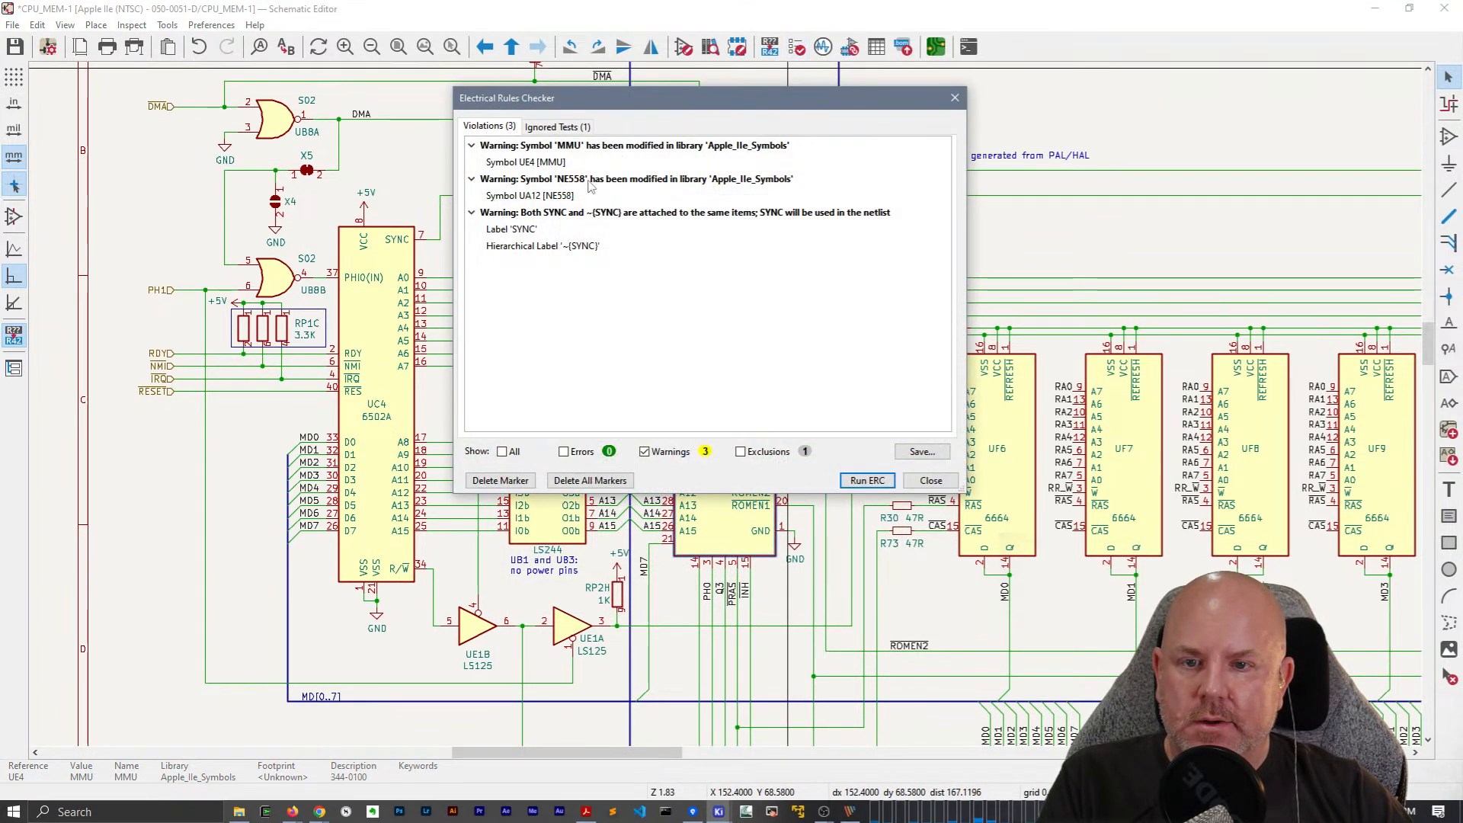
Locate UA12 from its modified-symbol warning and update it from the NE558 library symbol.
click(565, 196)
click(930, 480)
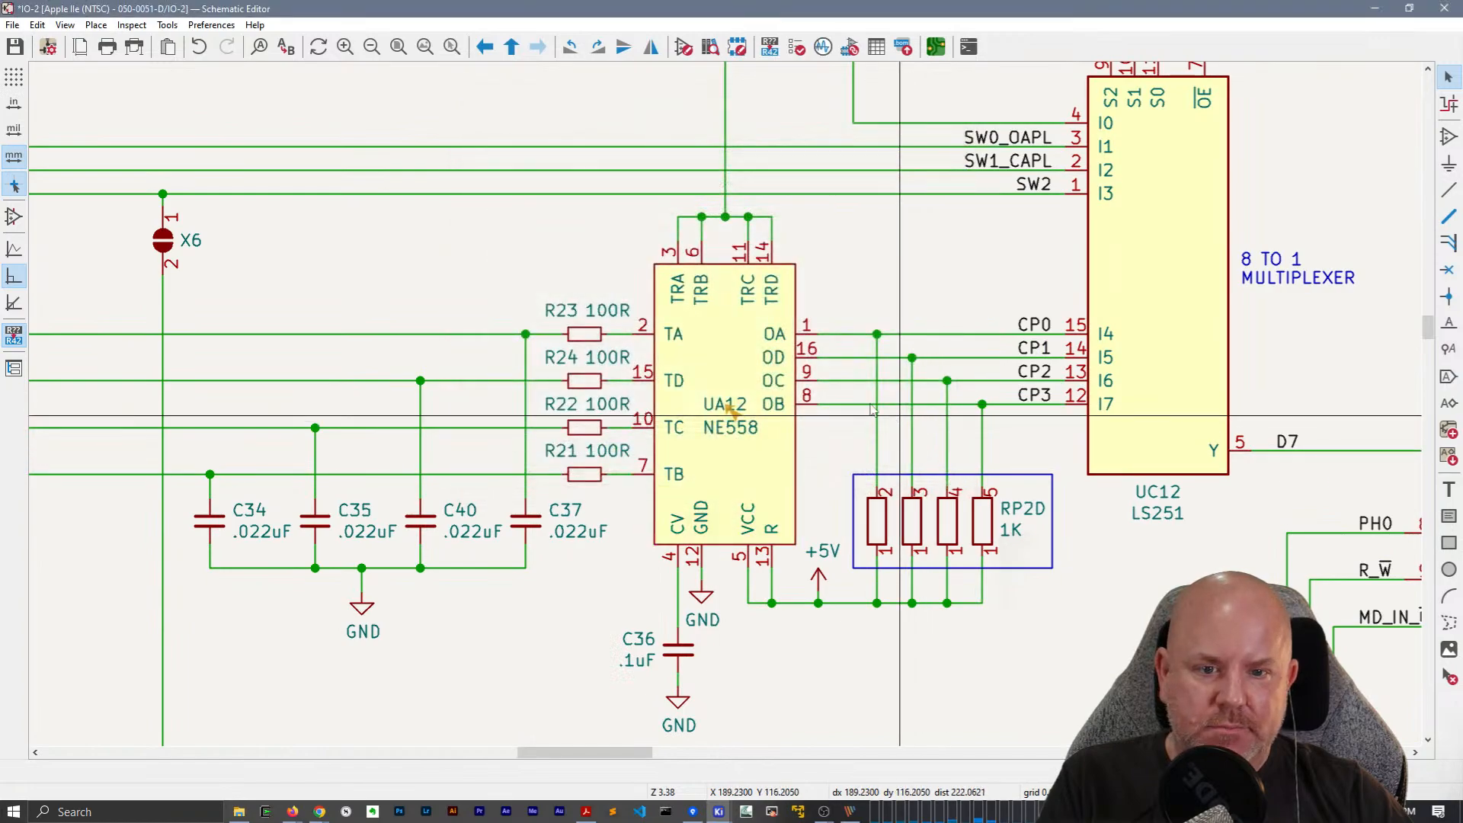
right_click(730, 411)
click(799, 548)
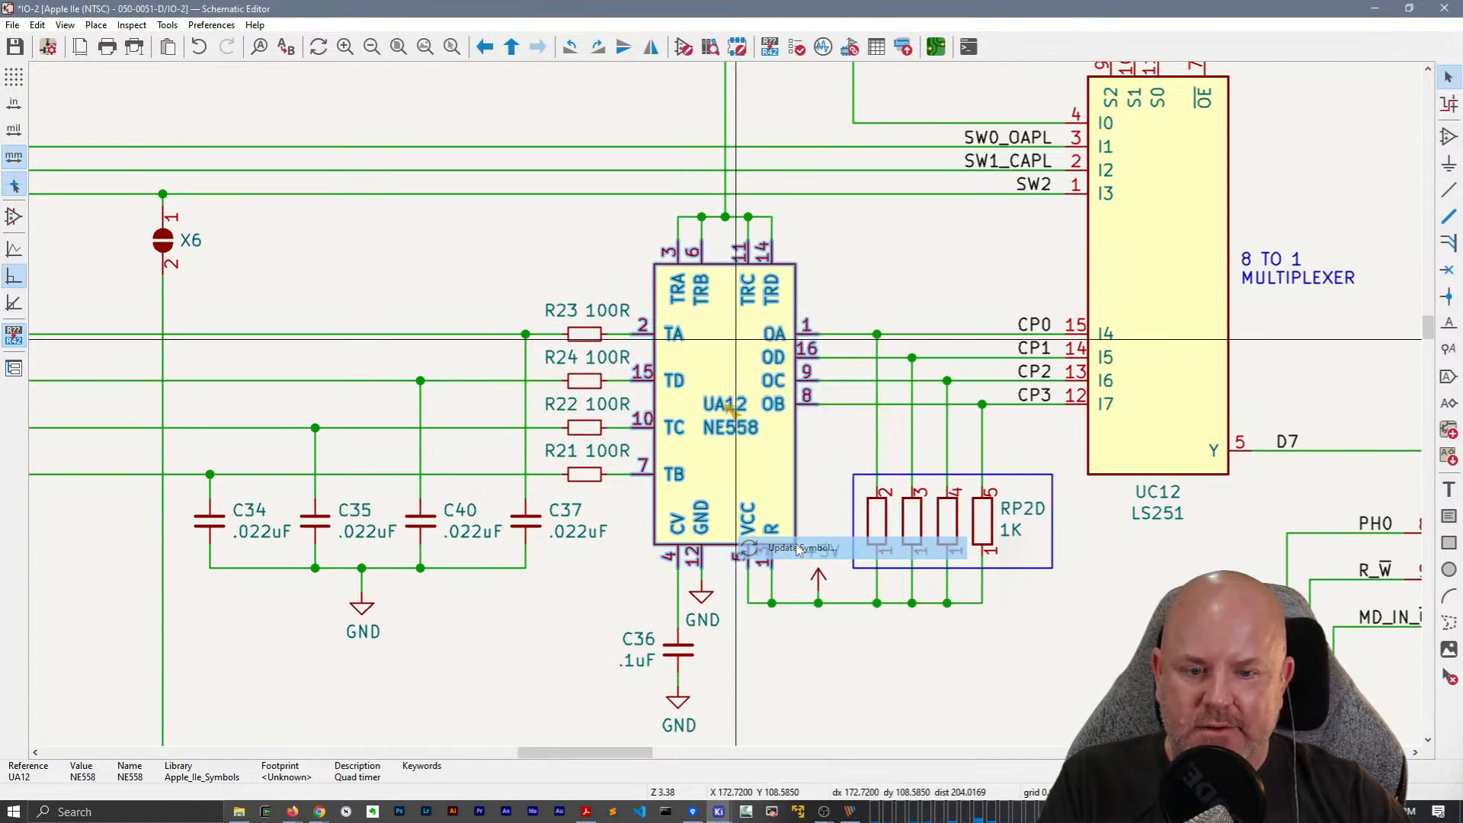
click(859, 607)
click(923, 608)
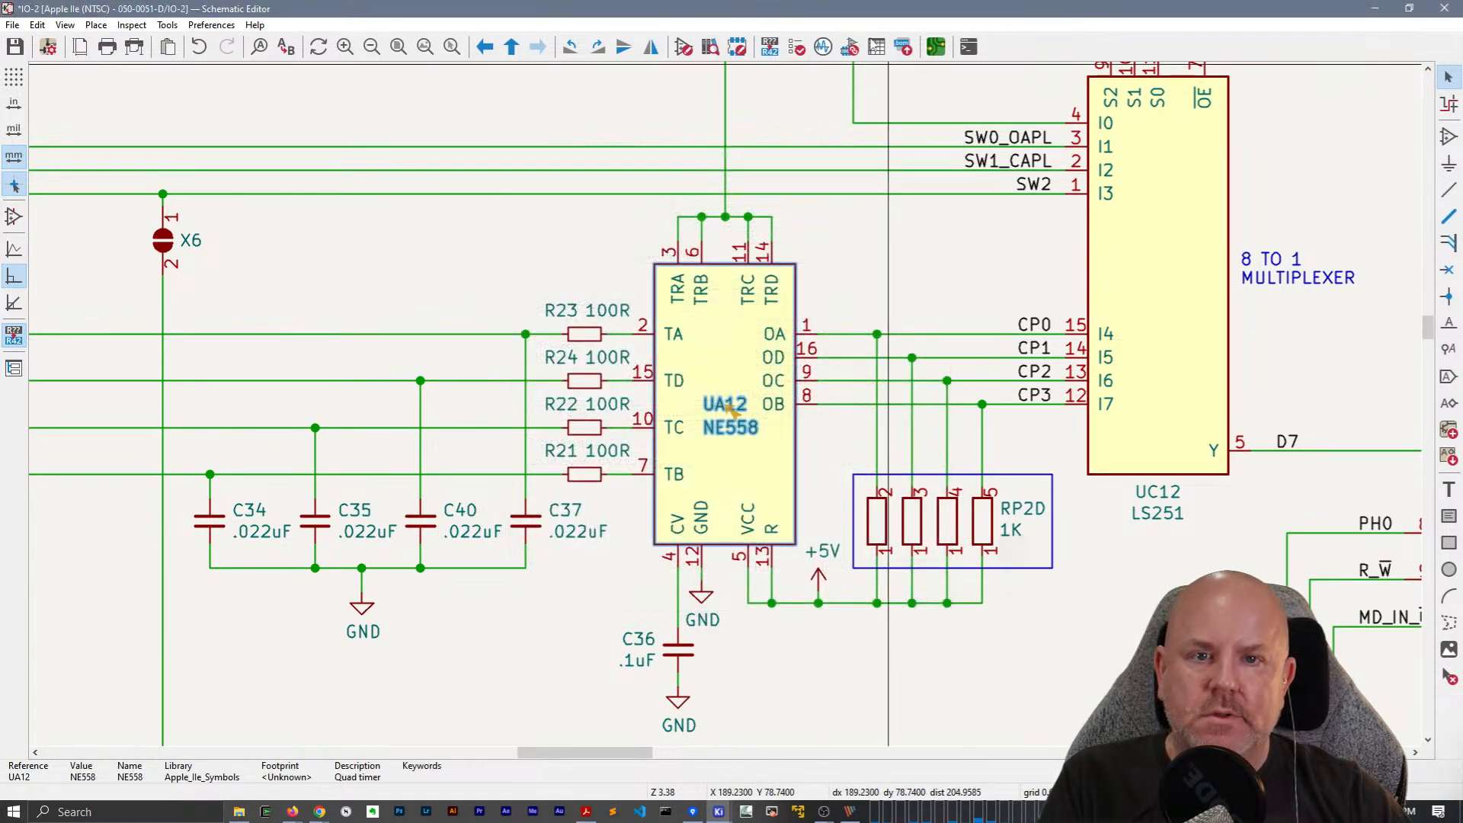
Locate the SYNC label from its ERC conflict warning and follow its net across the TIMING_VIDEO-3 sheet.
click(797, 46)
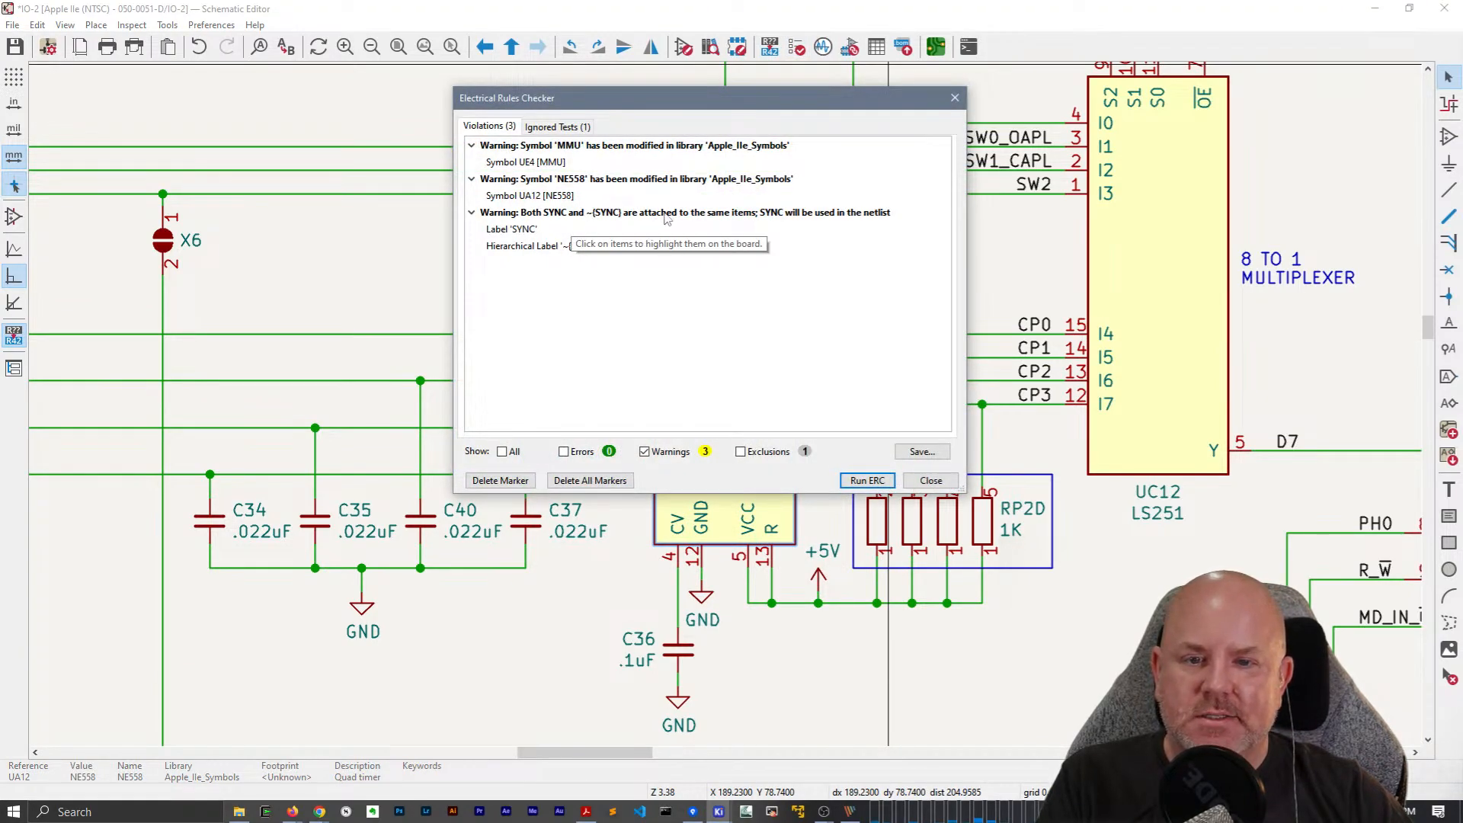
click(504, 232)
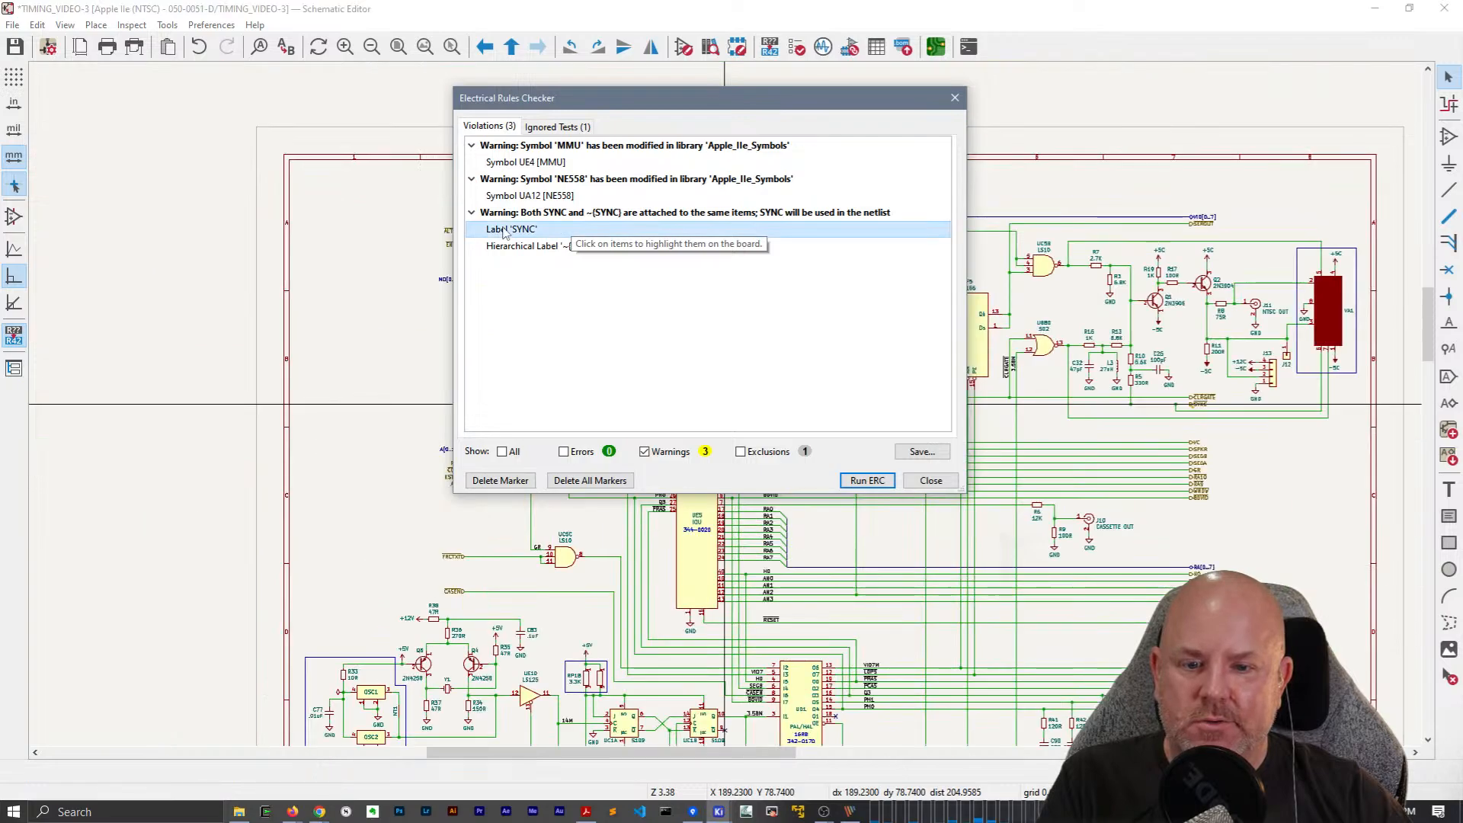
drag(812, 98, 387, 72)
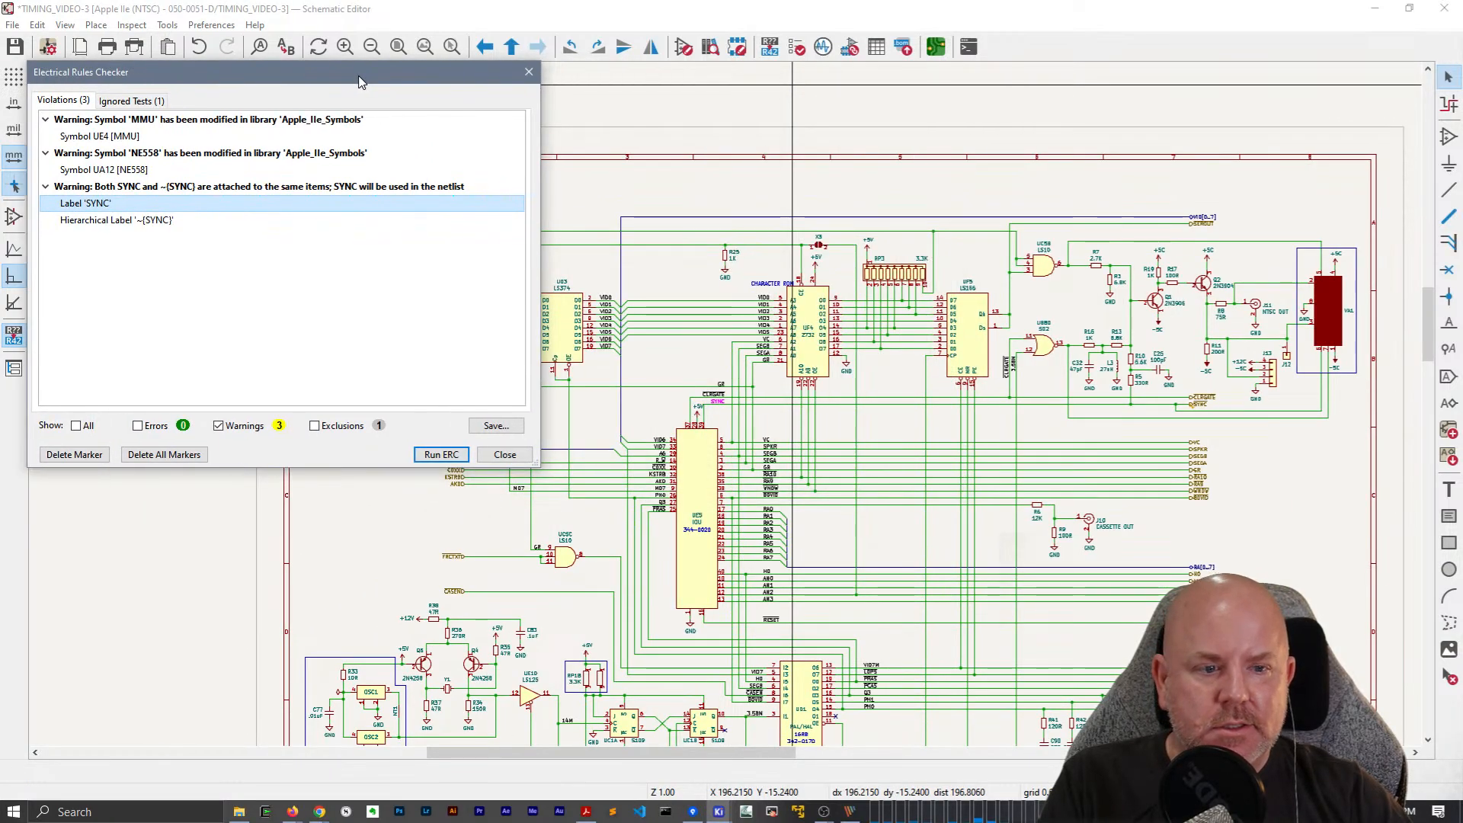
scroll(728, 410, up, 4)
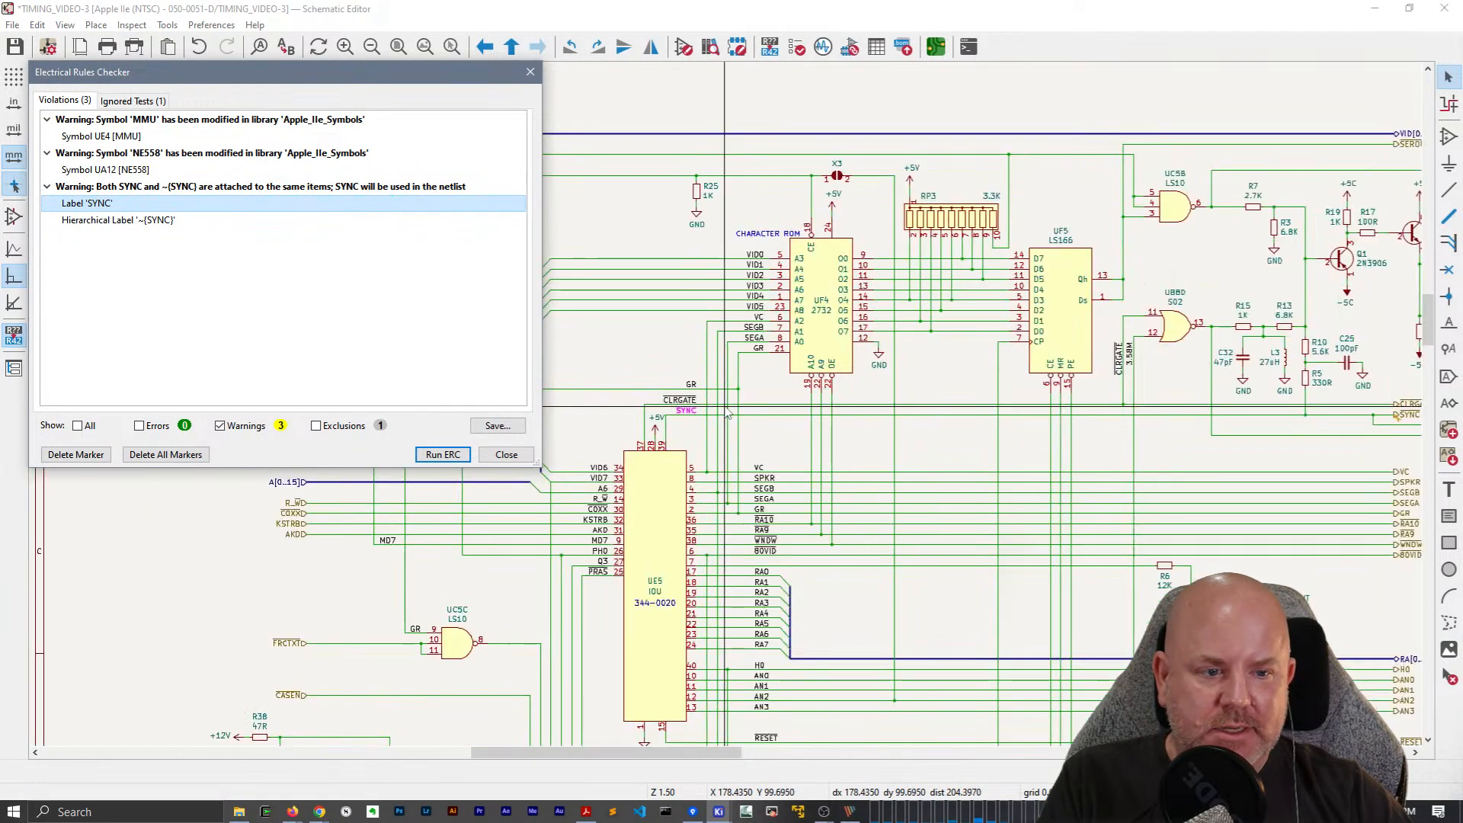
scroll(727, 406, up, 2)
middle_drag(1143, 361, 388, 532)
scroll(807, 474, down, 1)
middle_drag(1055, 391, 1123, 288)
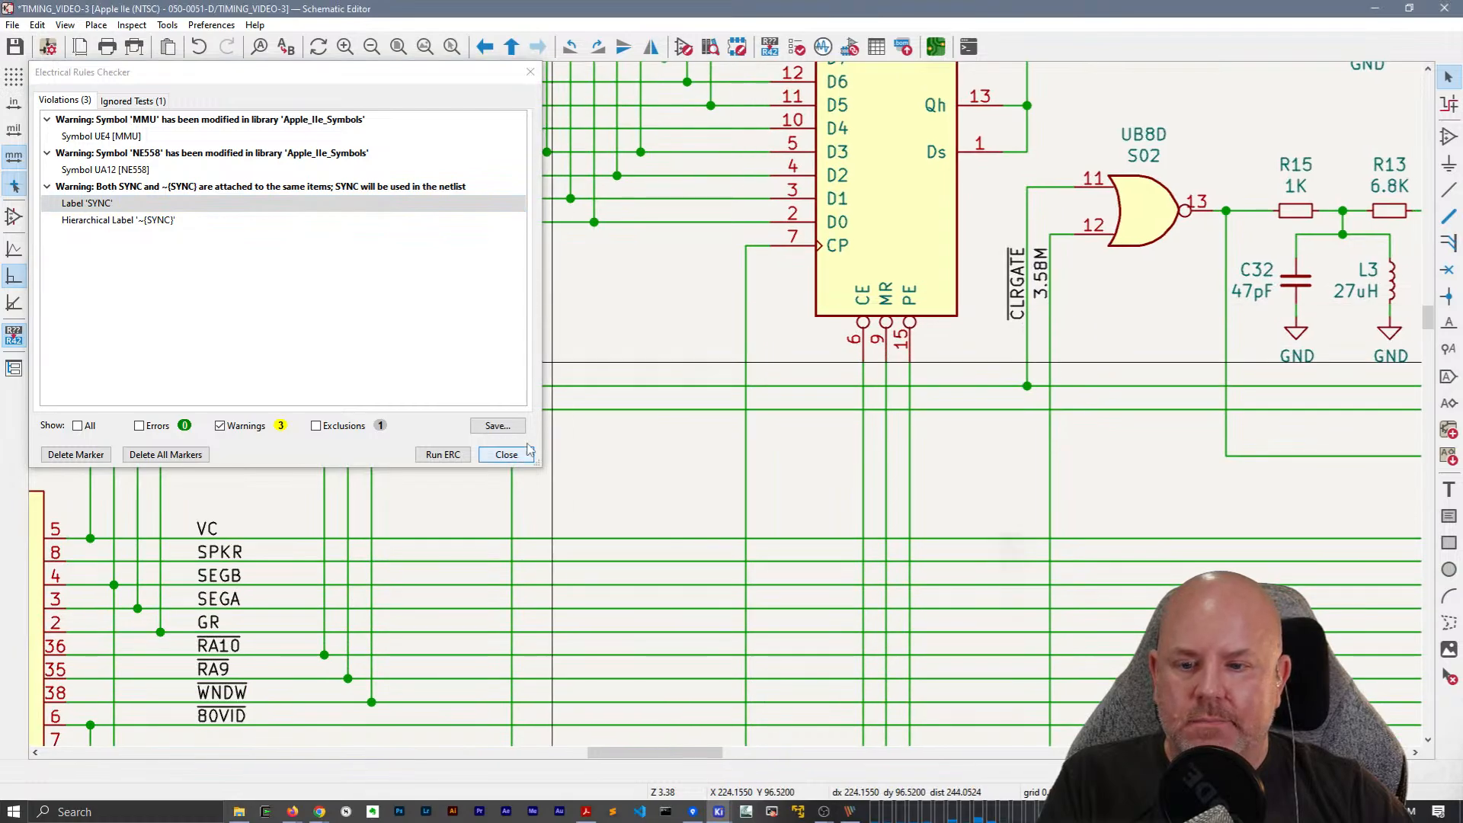
Rename the SYNC label above UE5 to ~{SYNC} and save the schematic.
click(524, 453)
middle_drag(424, 408, 1093, 324)
double_click(709, 317)
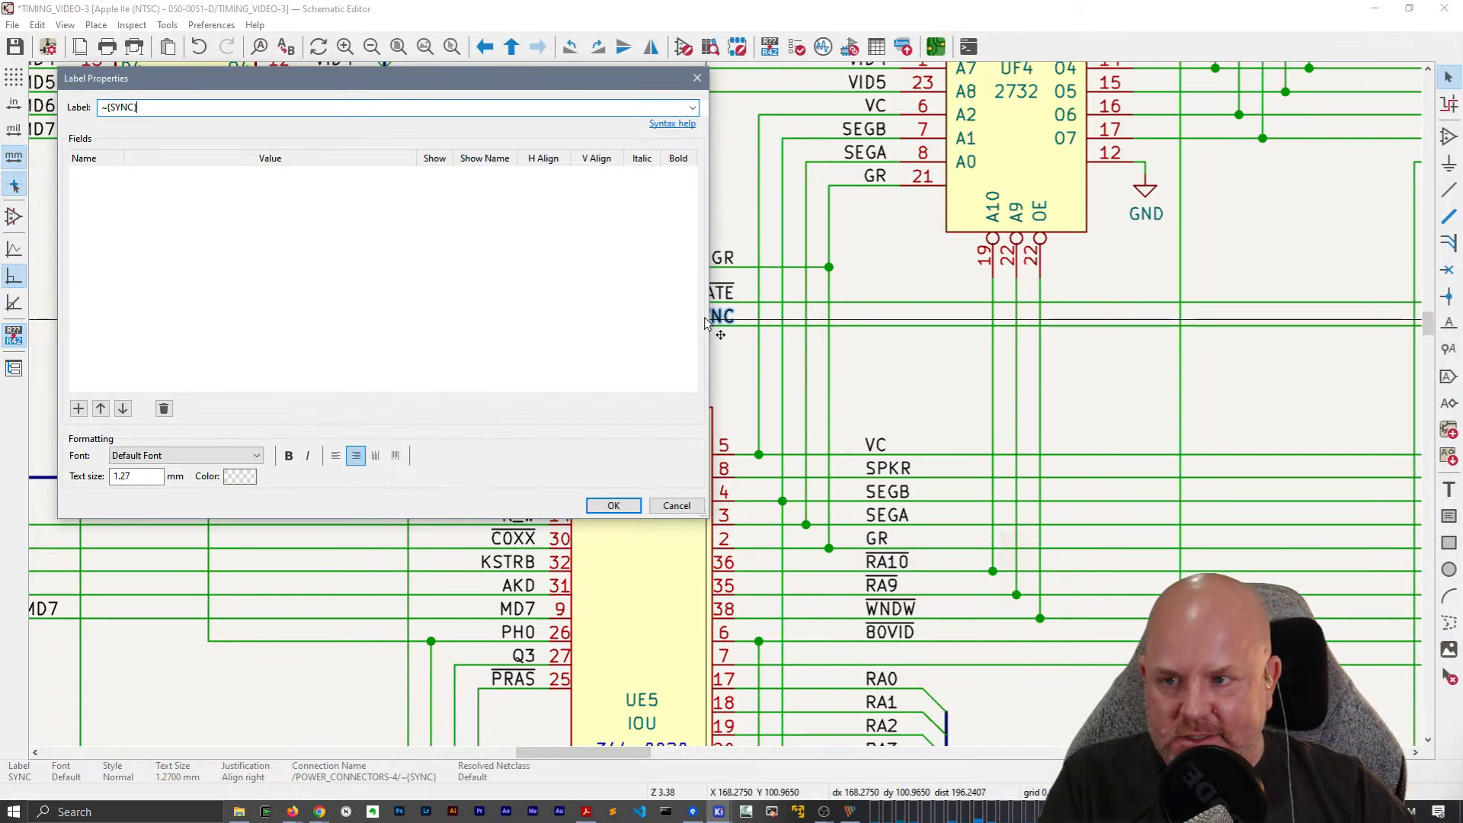
click(611, 508)
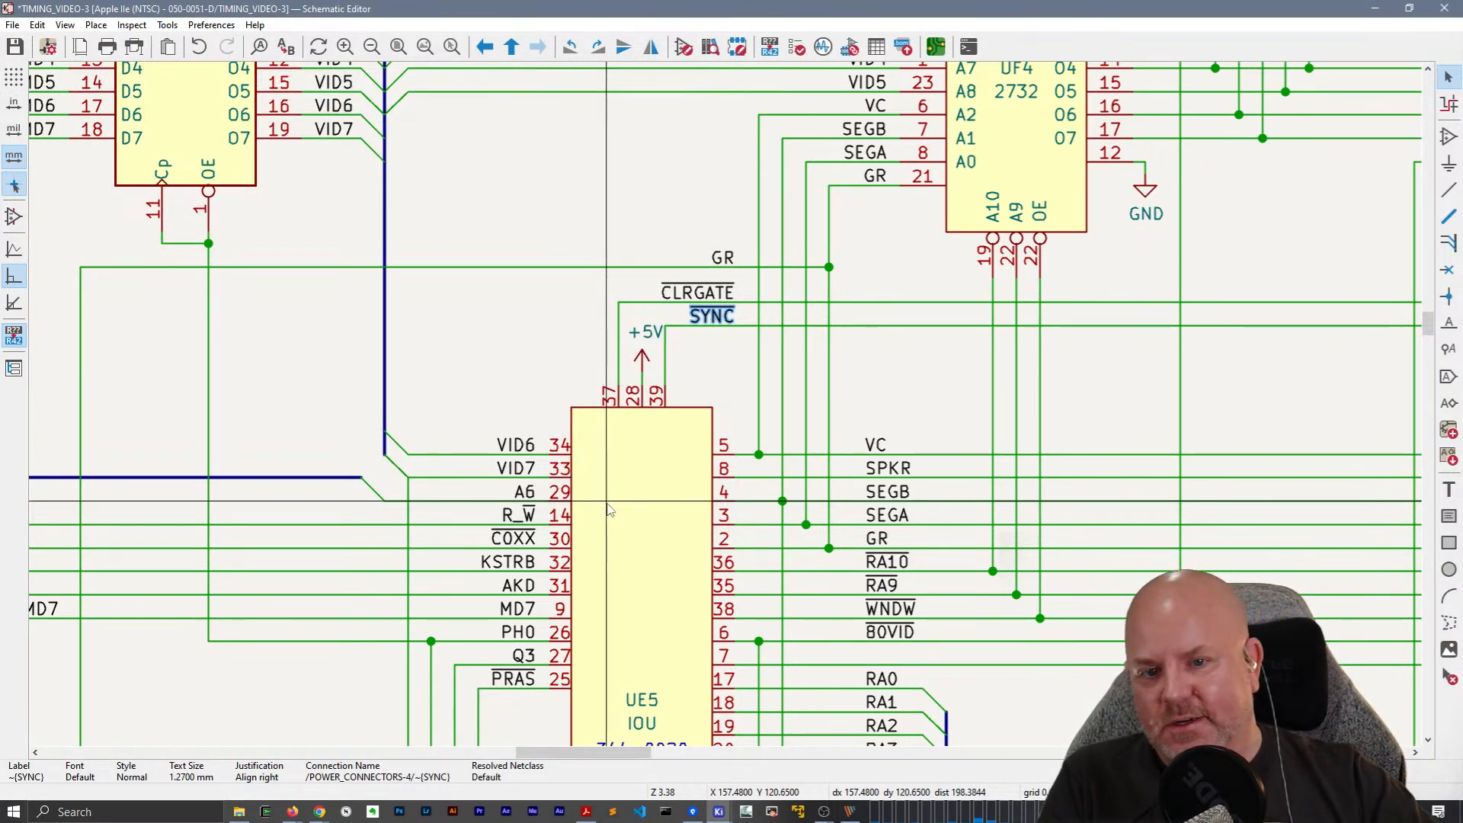
key(ctrl+s)
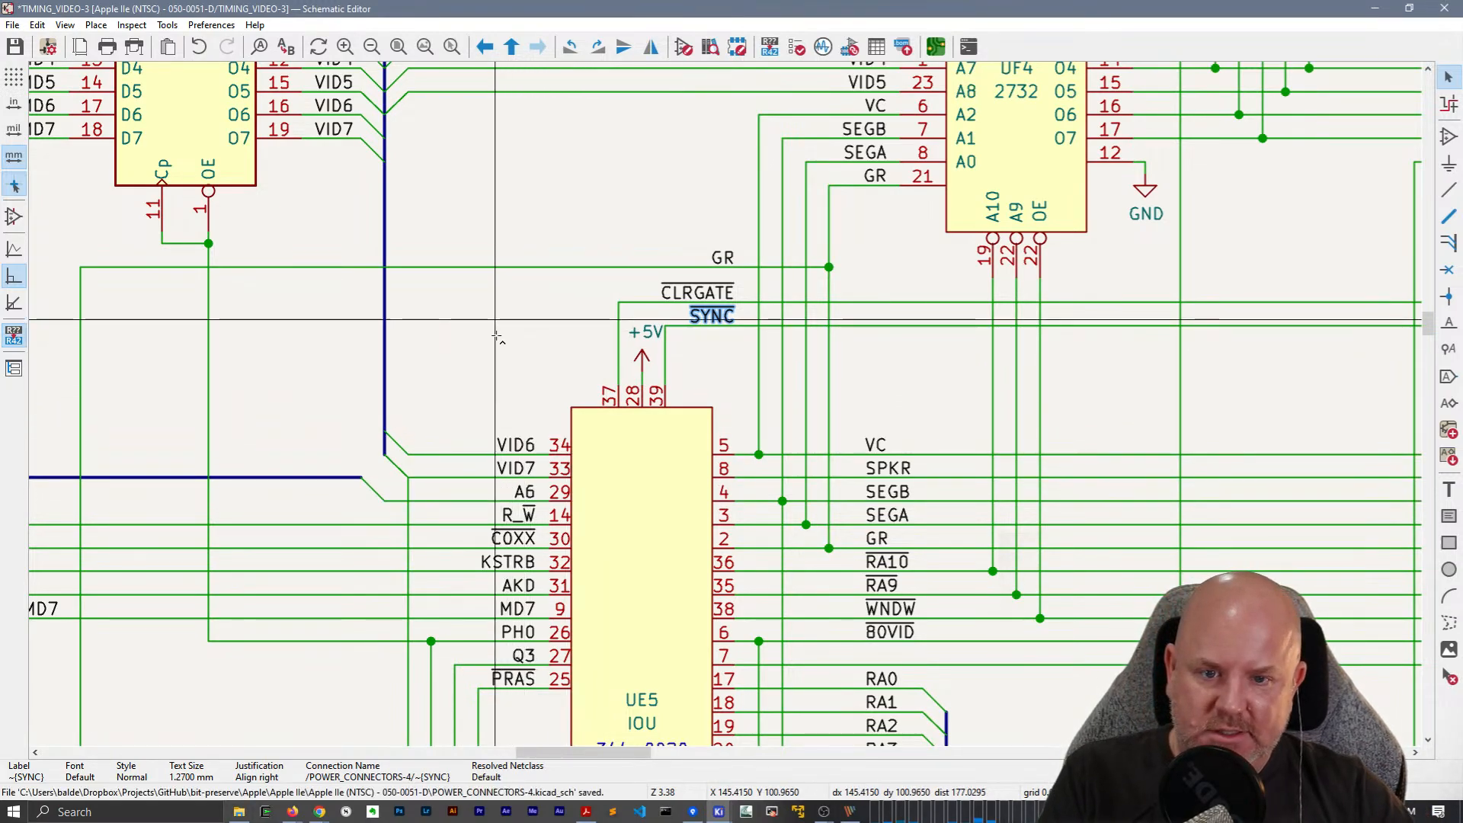
Rerun the electrical rules check, list its errors and locate UE4 pin 5 from the output-to-output error.
click(798, 48)
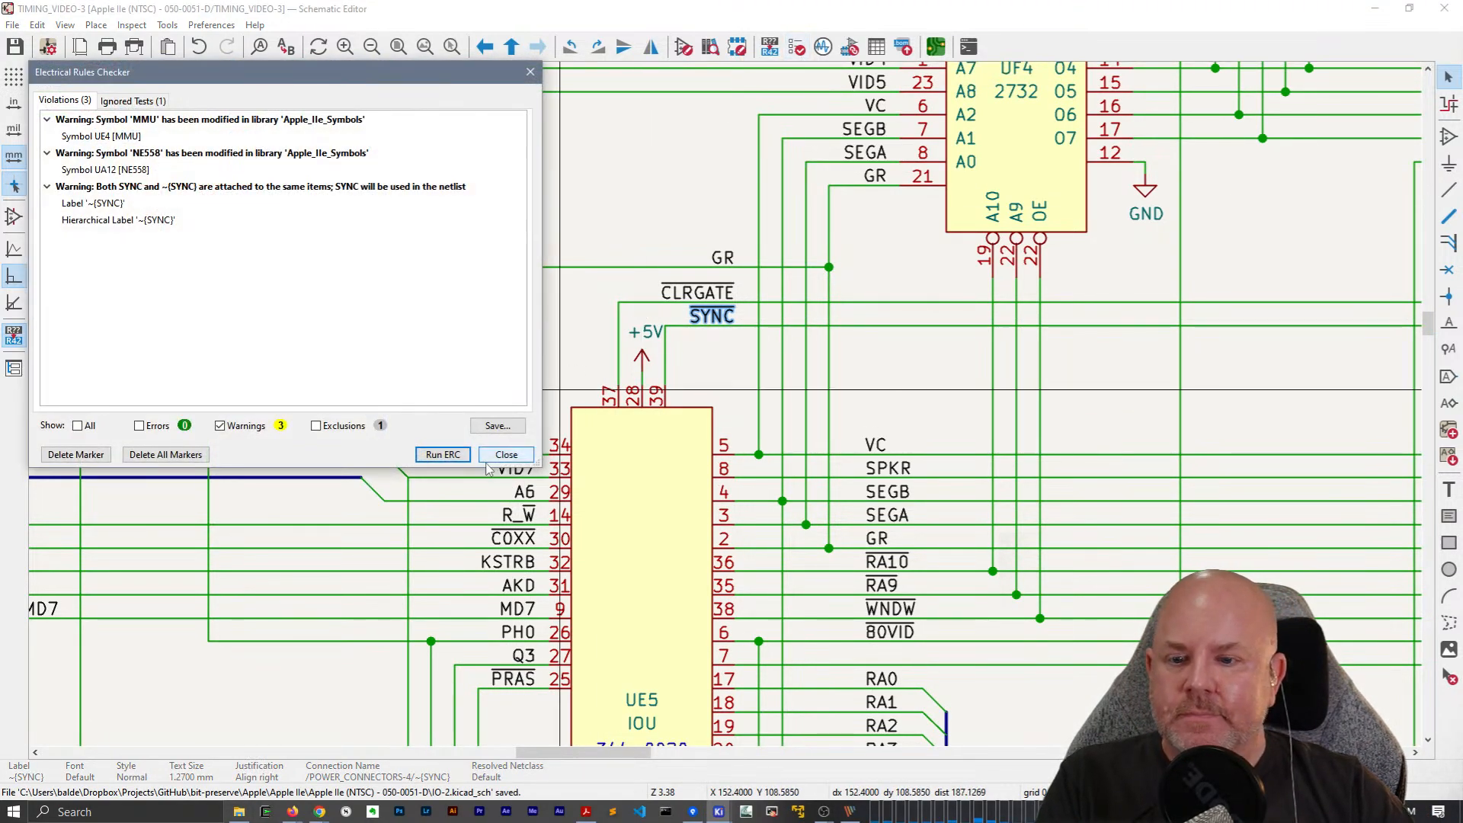
click(450, 454)
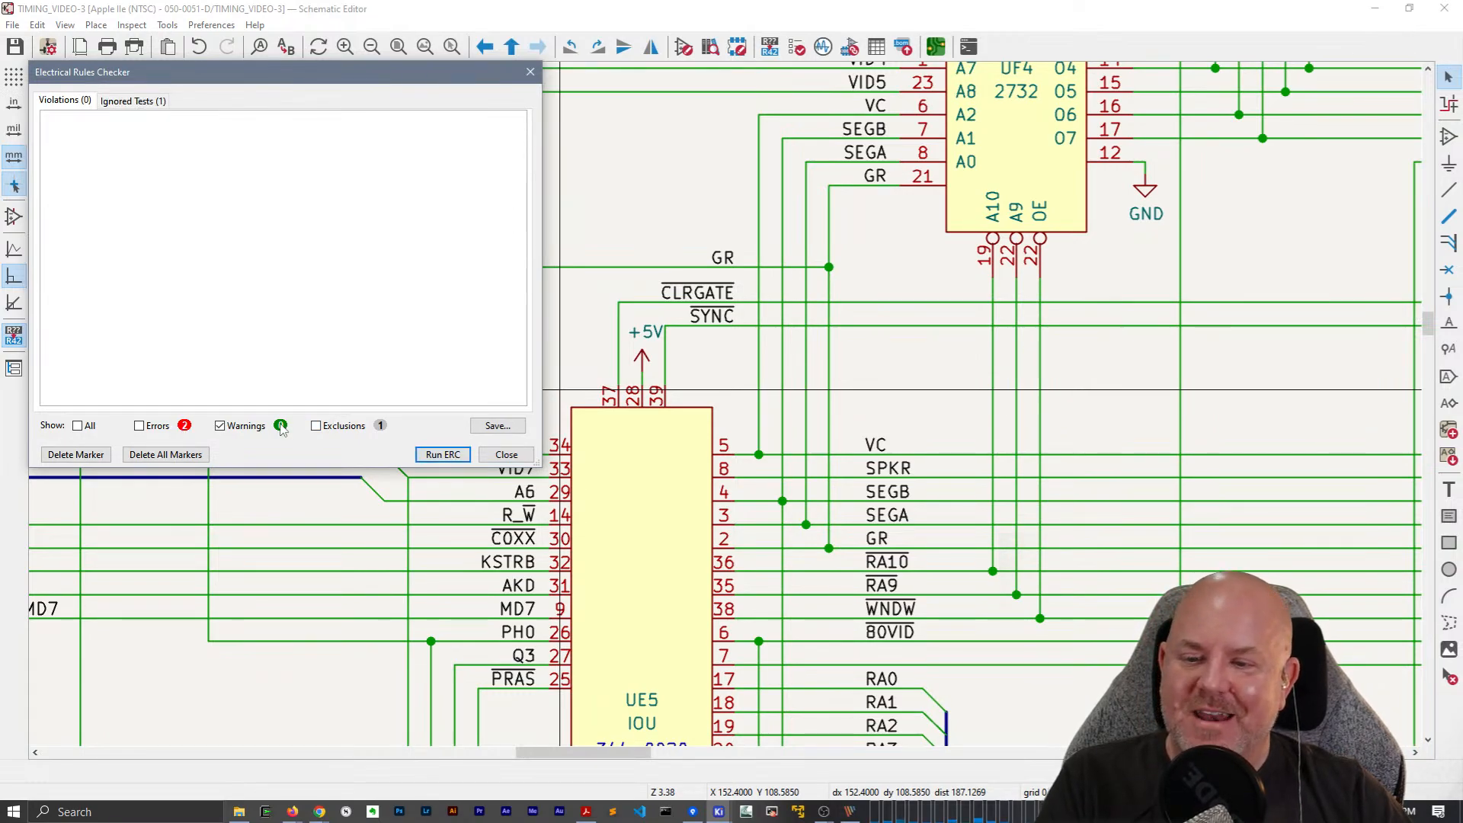
click(154, 427)
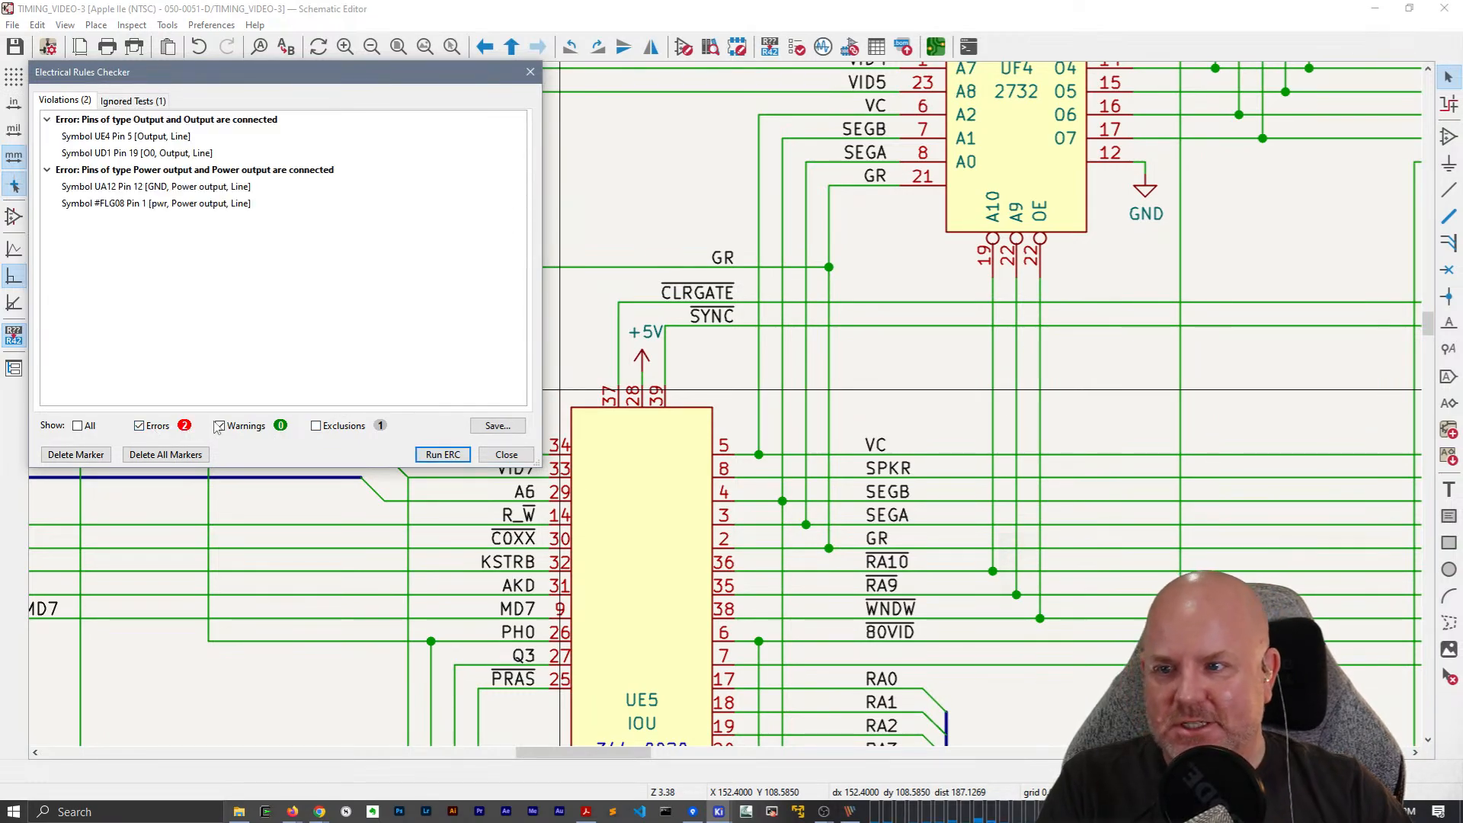
click(118, 136)
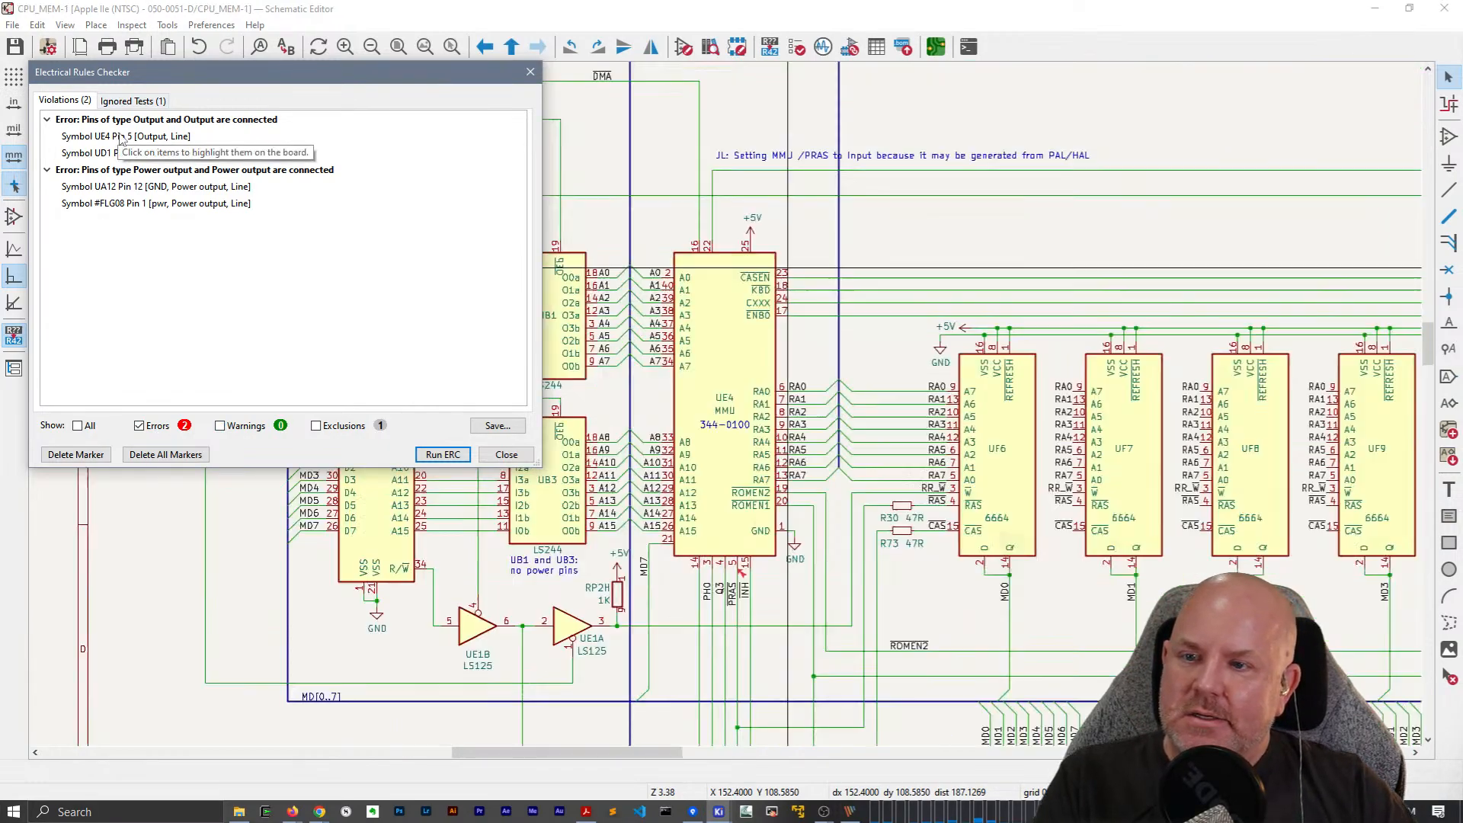
Locate UA12 pin 12 from the power-output error and open its NE558 library symbol for editing.
click(141, 186)
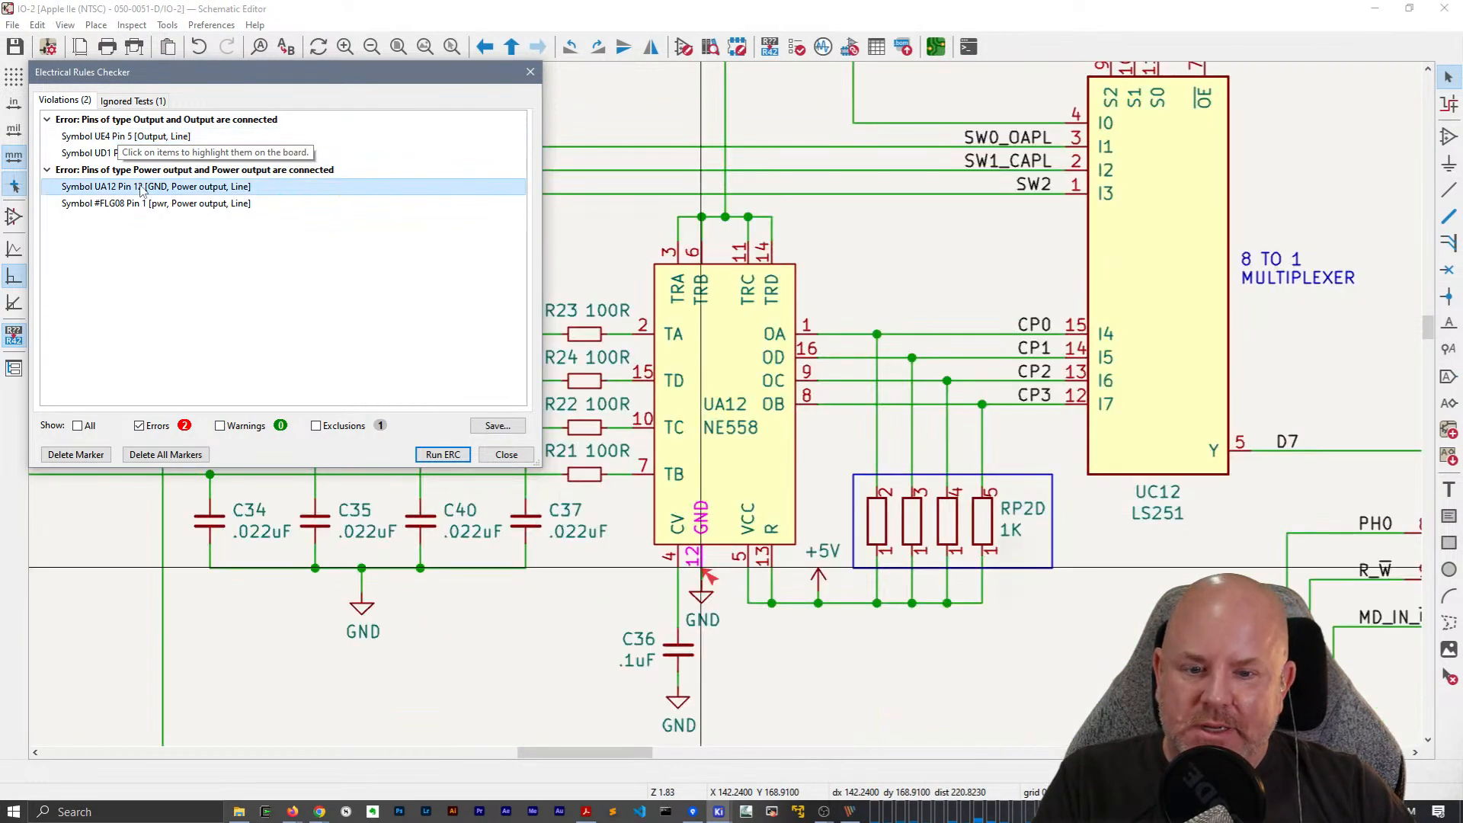
right_click(734, 444)
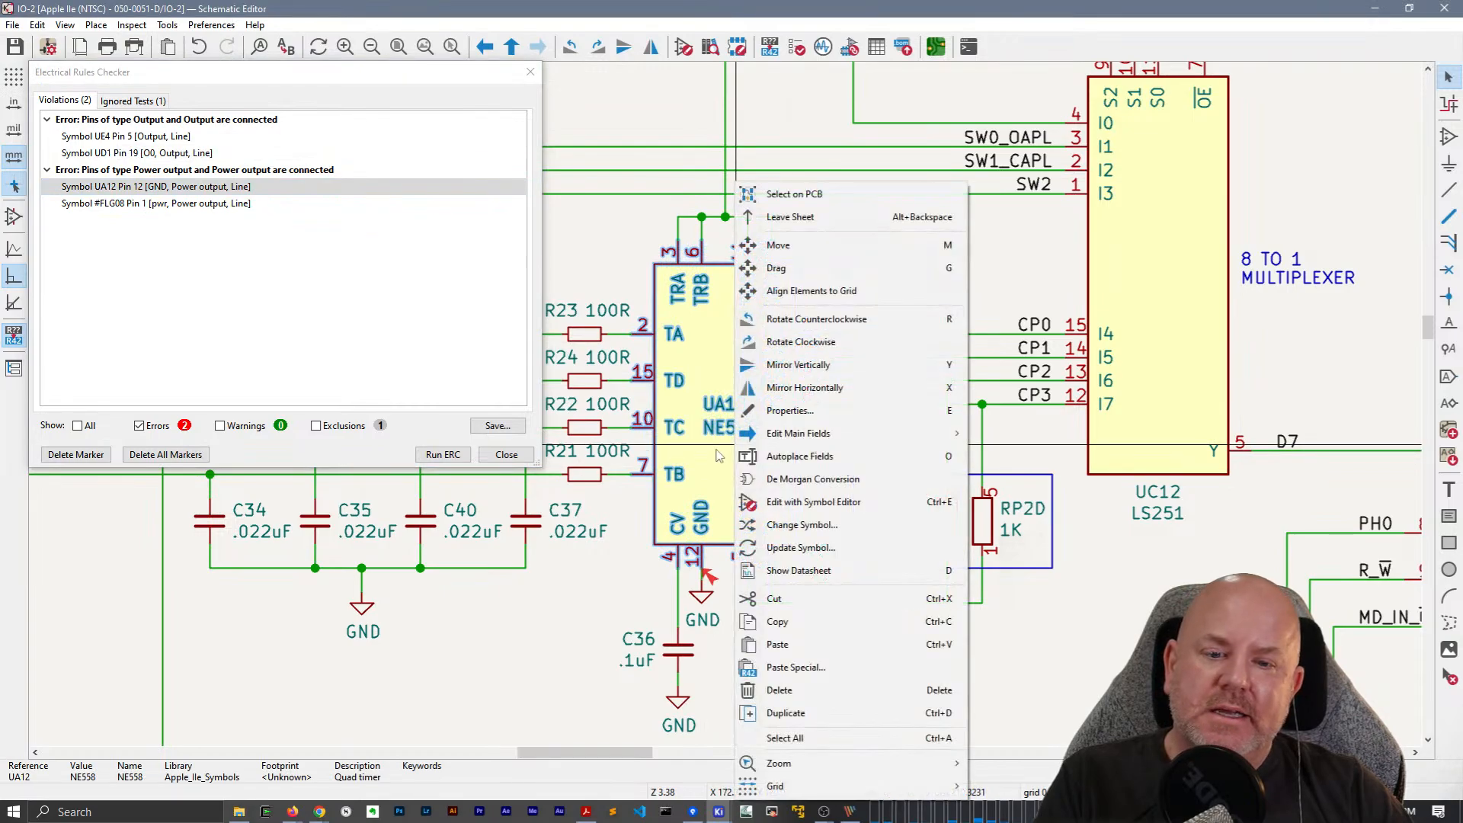
click(714, 499)
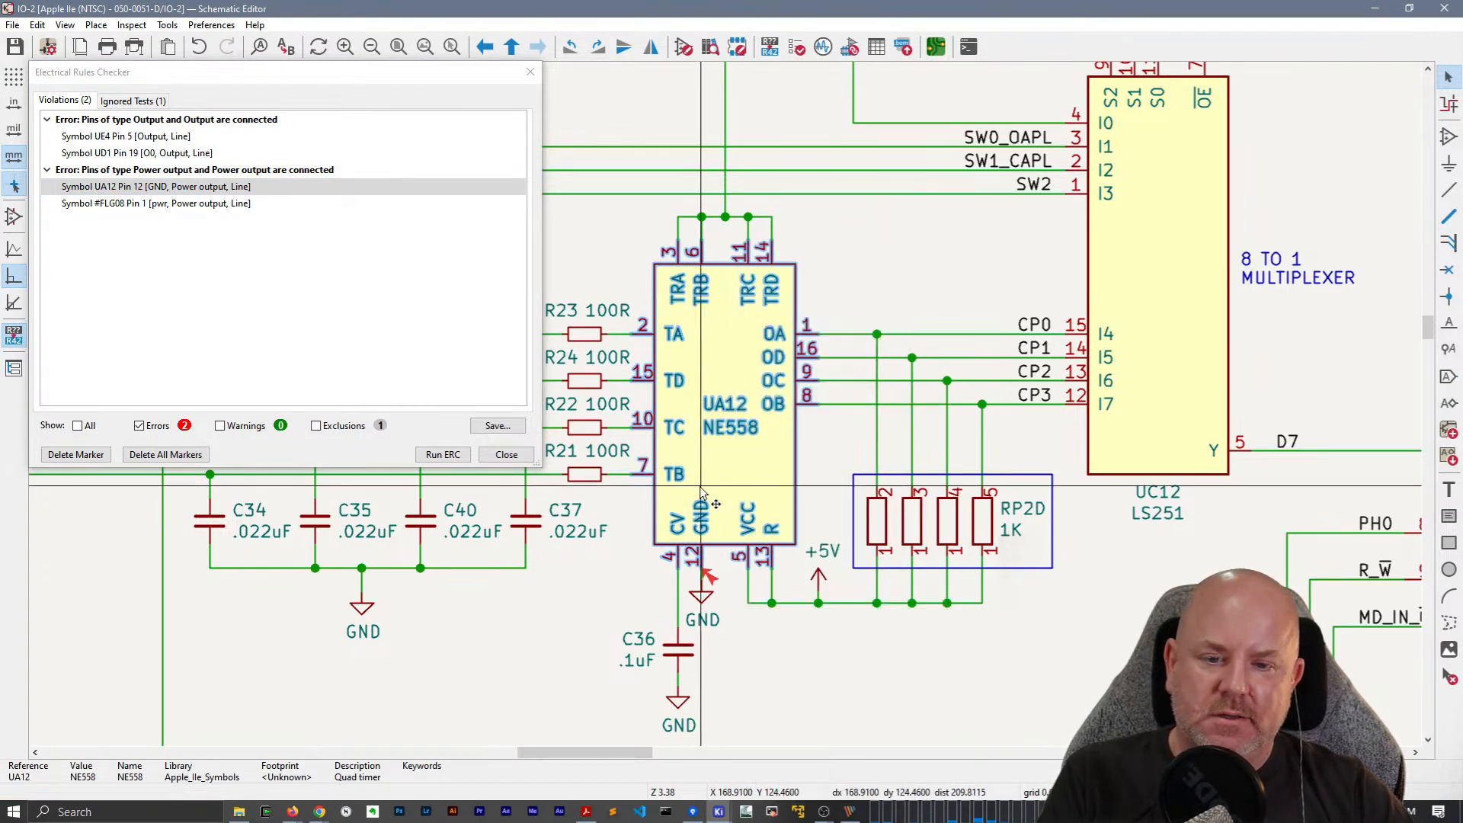
double_click(701, 490)
click(815, 583)
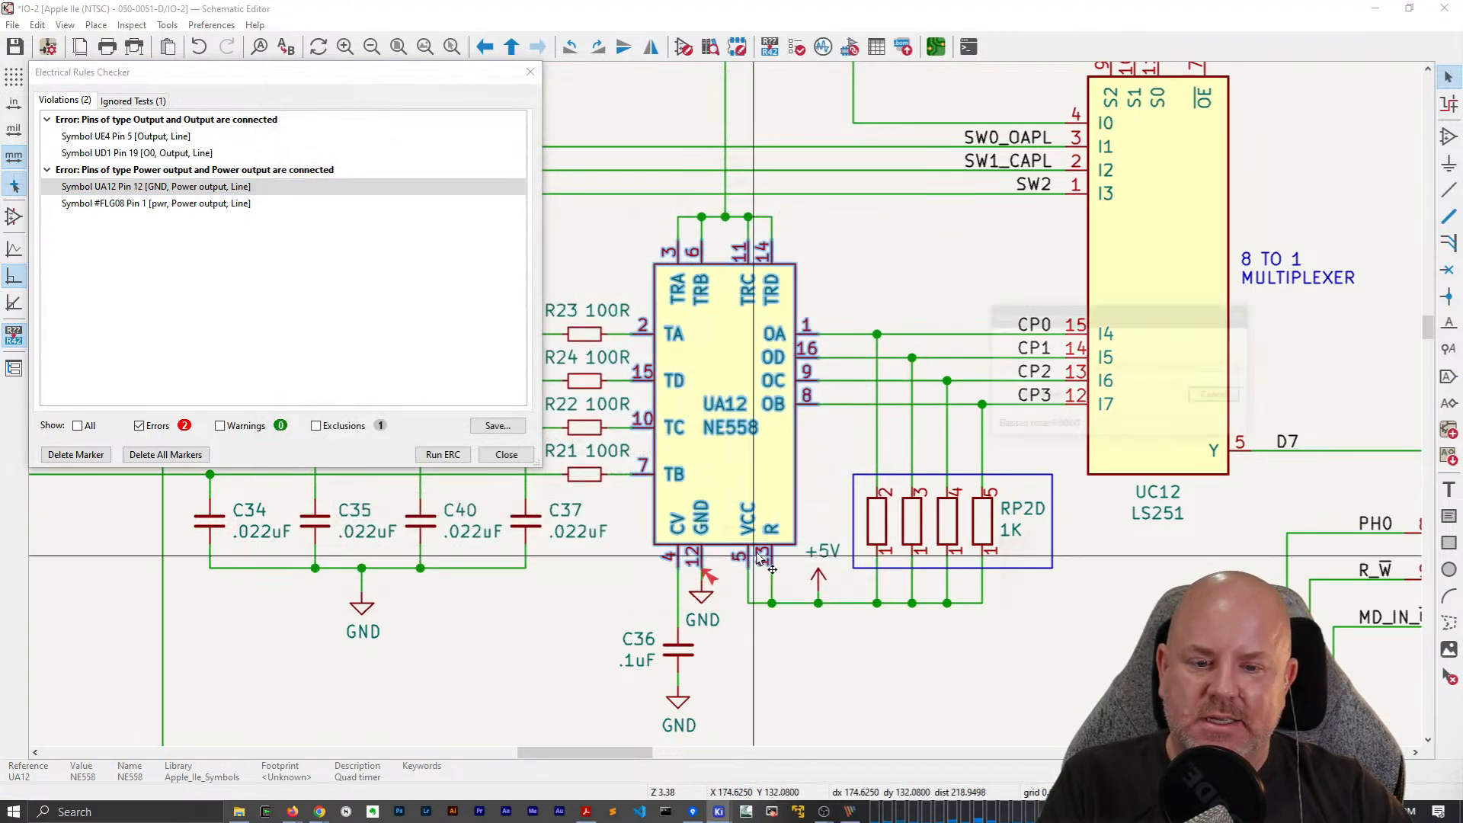
key(ctrl+e)
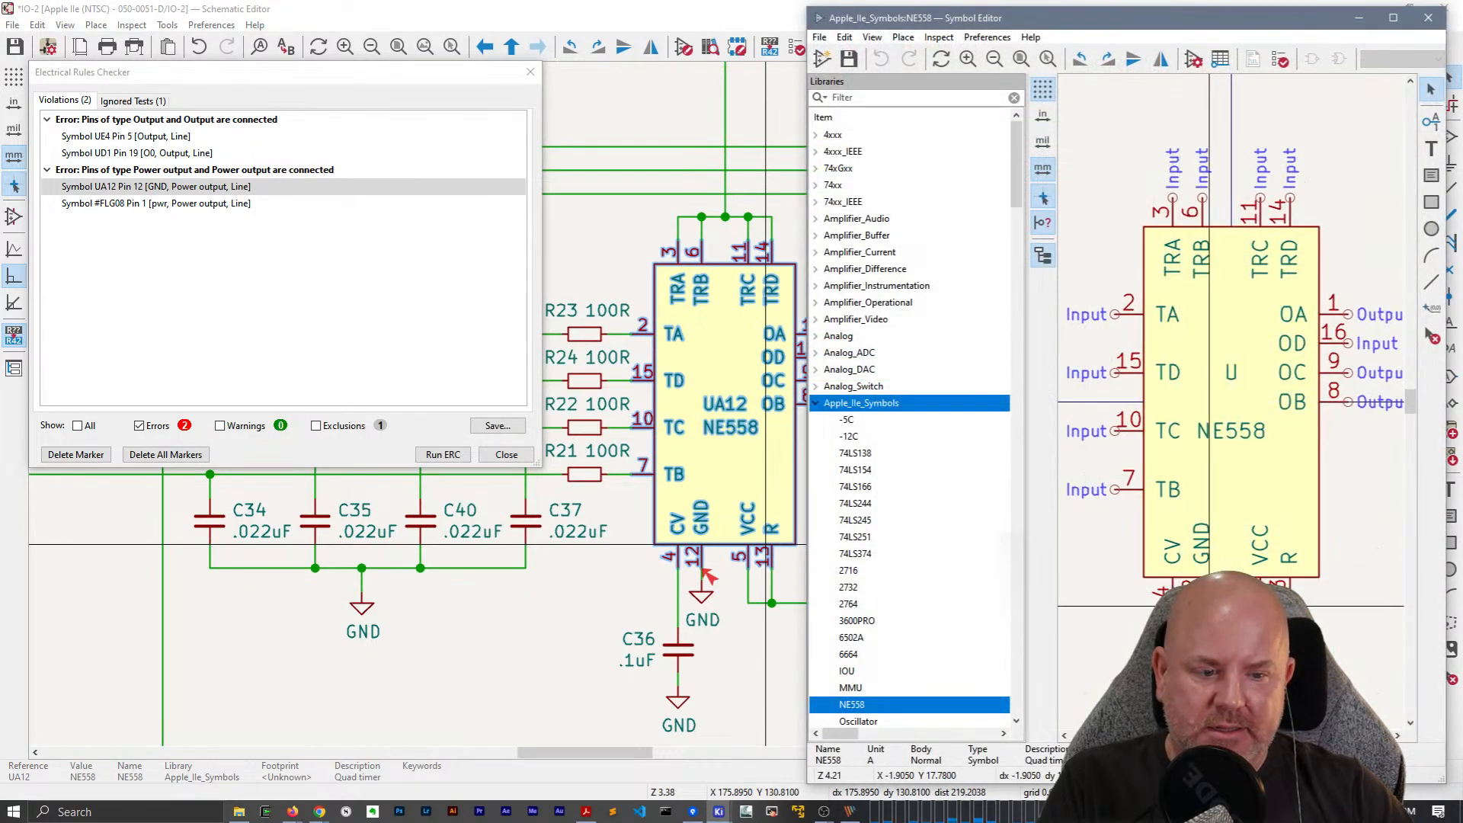
Set the electrical type of the NE558 symbol's GND pin 12 to Power input and save the library symbol.
double_click(1204, 599)
click(1042, 329)
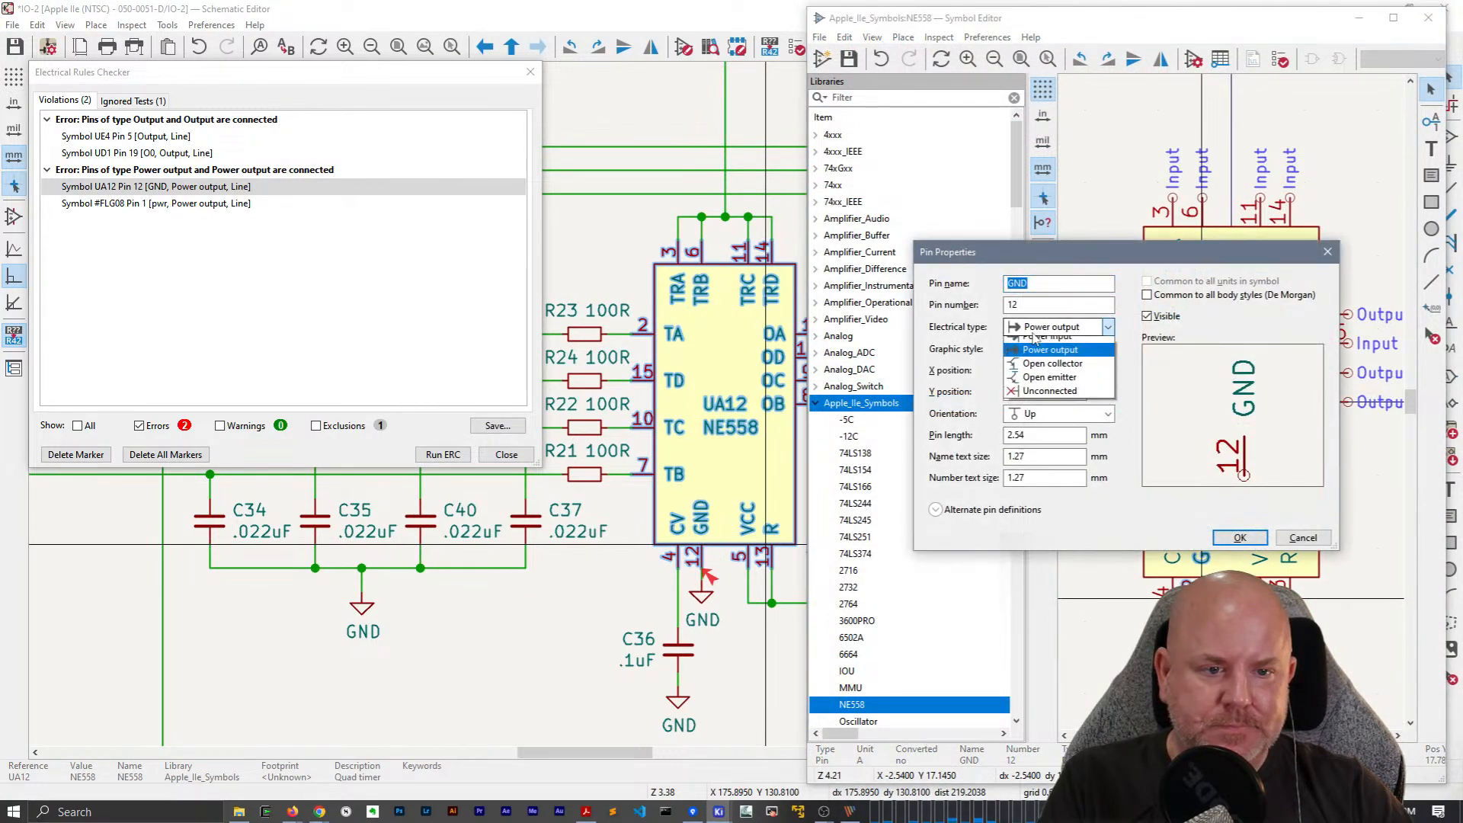
click(1034, 338)
click(1034, 340)
click(1048, 438)
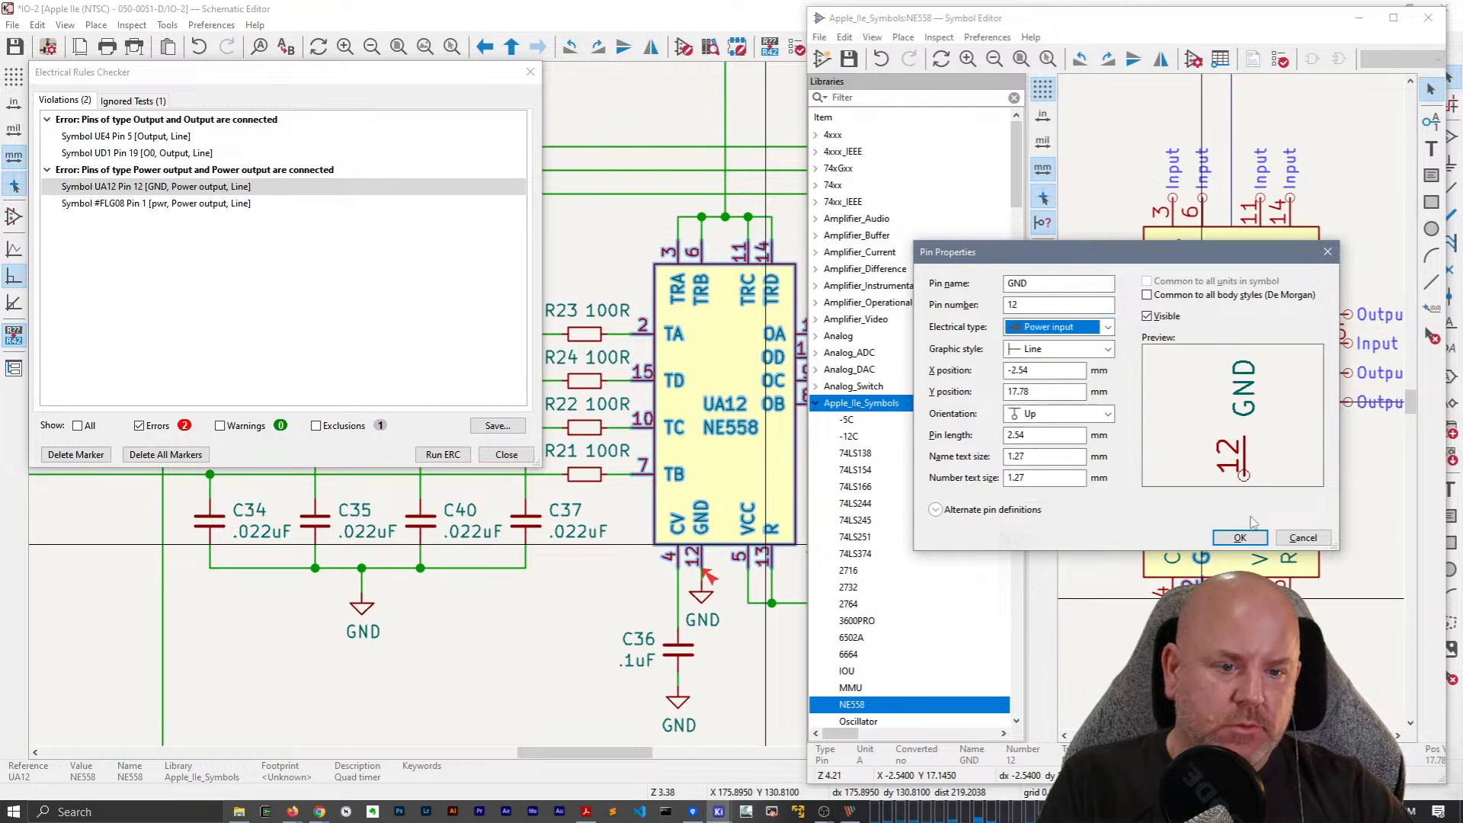
click(1240, 537)
key(ctrl+s)
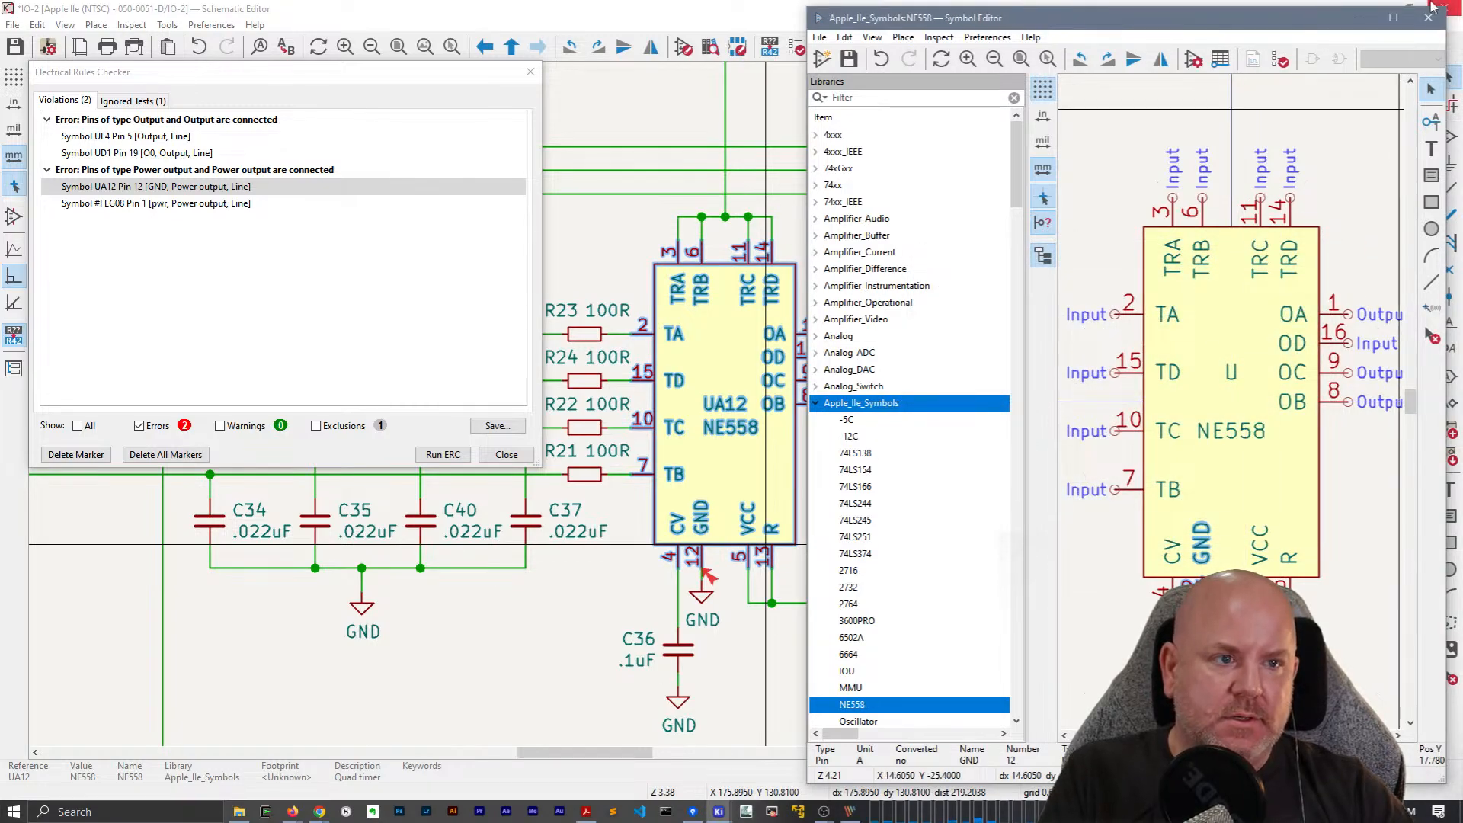
click(1429, 18)
click(818, 462)
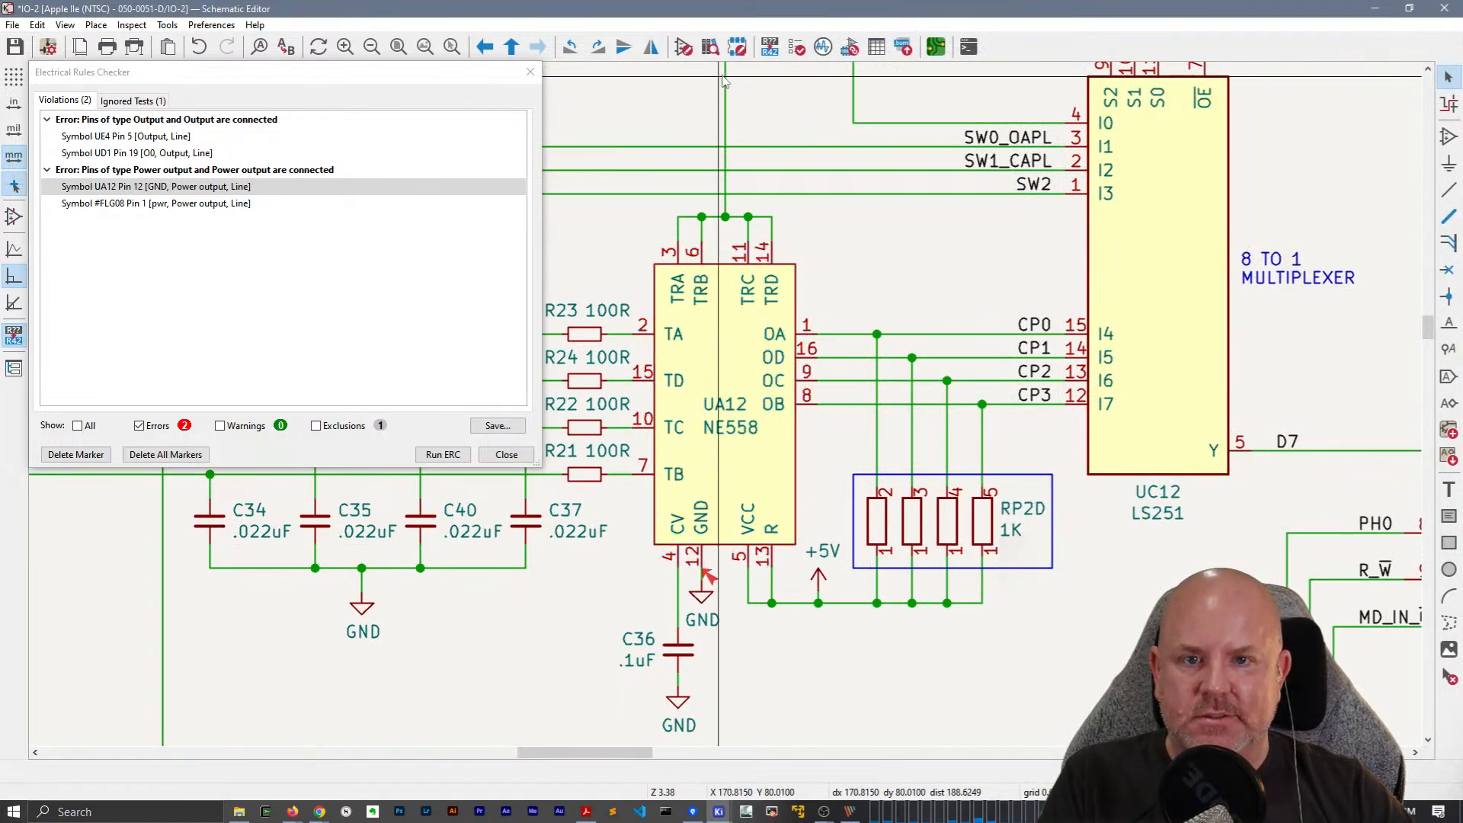
Rerun the electrical rules check and list its warnings together with the errors.
click(797, 48)
click(444, 455)
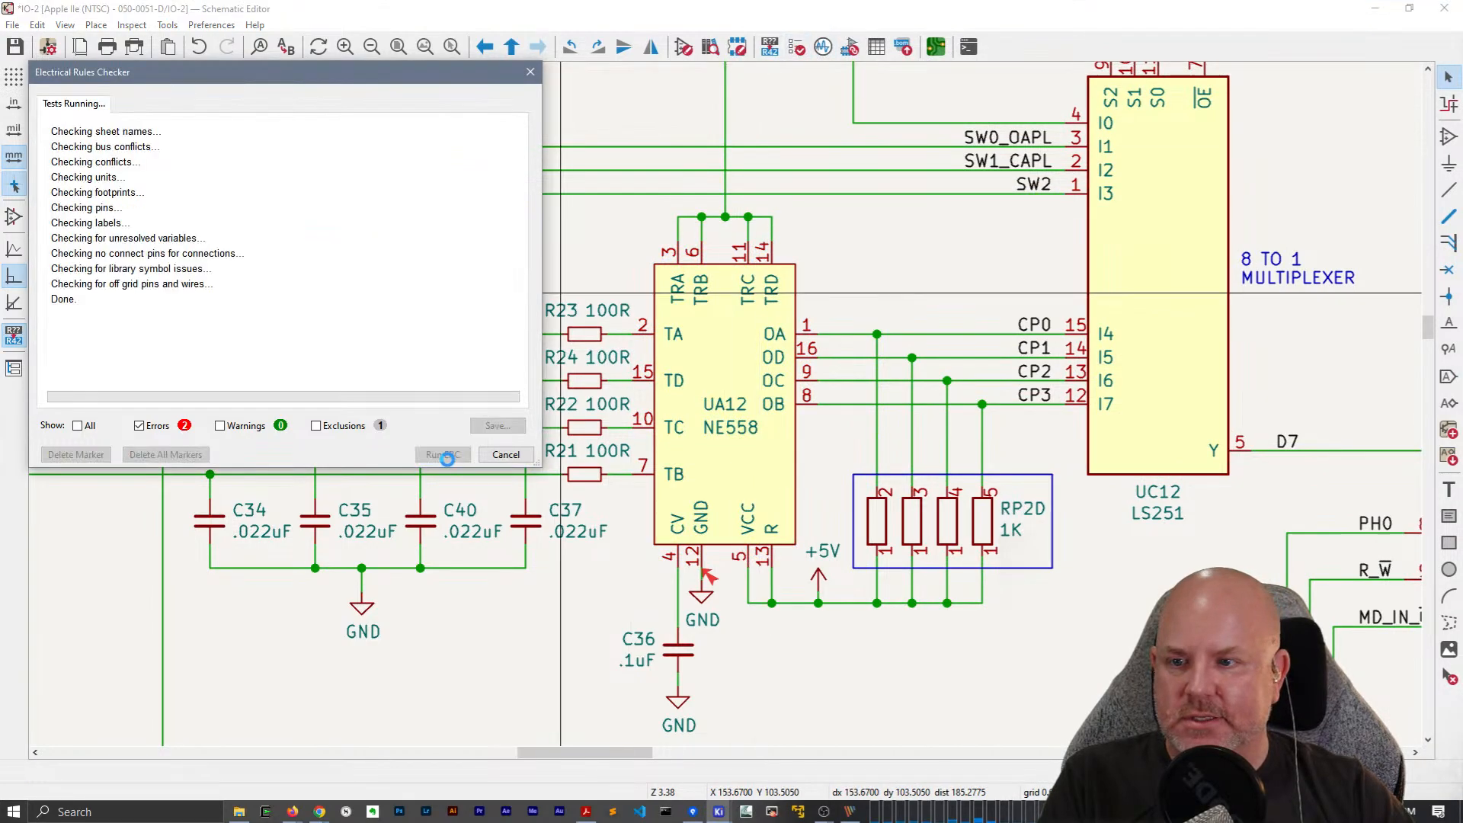
click(234, 426)
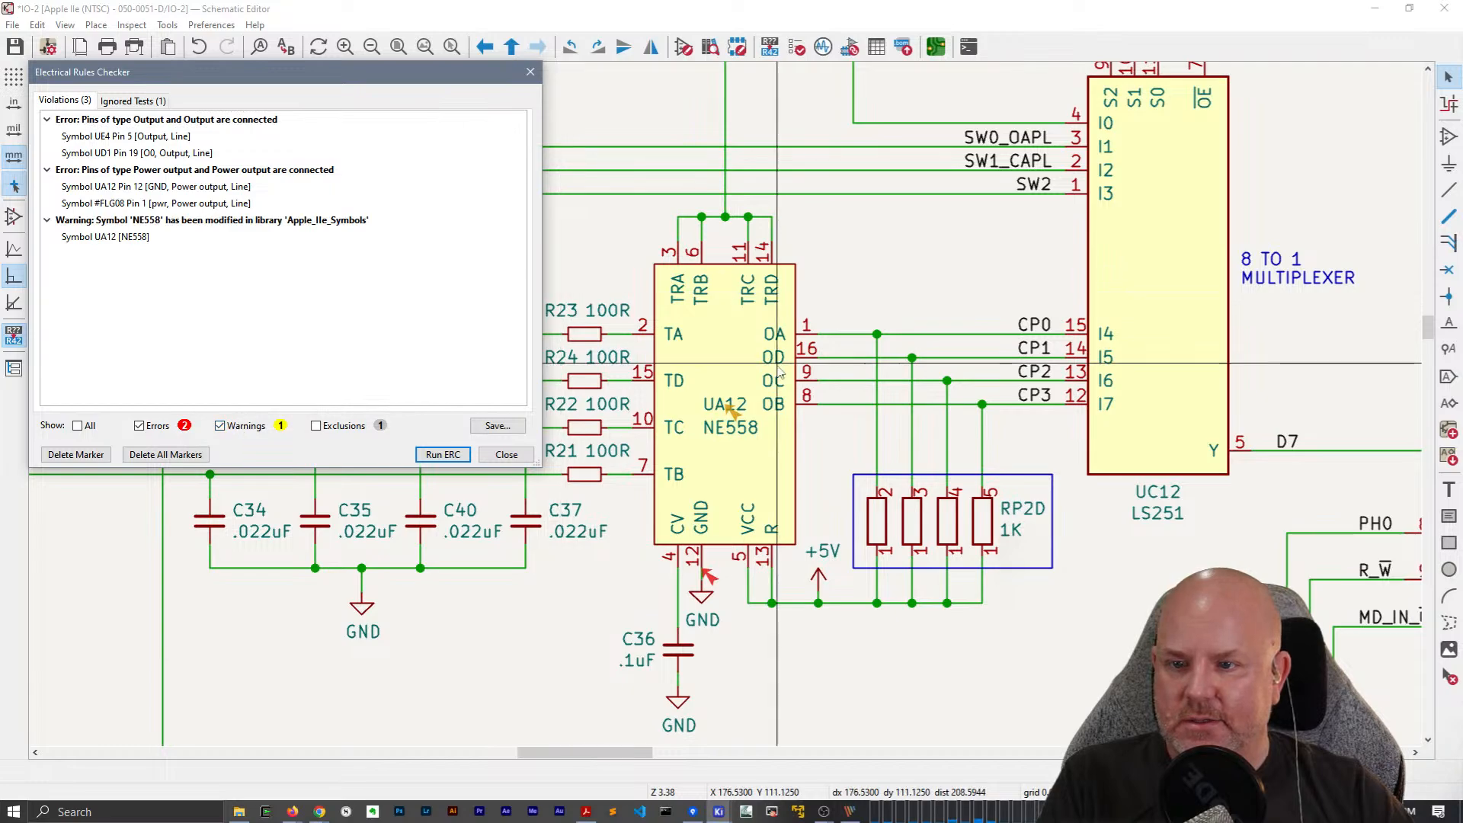
Update UA12 from the NE558 library symbol.
right_click(736, 385)
click(730, 332)
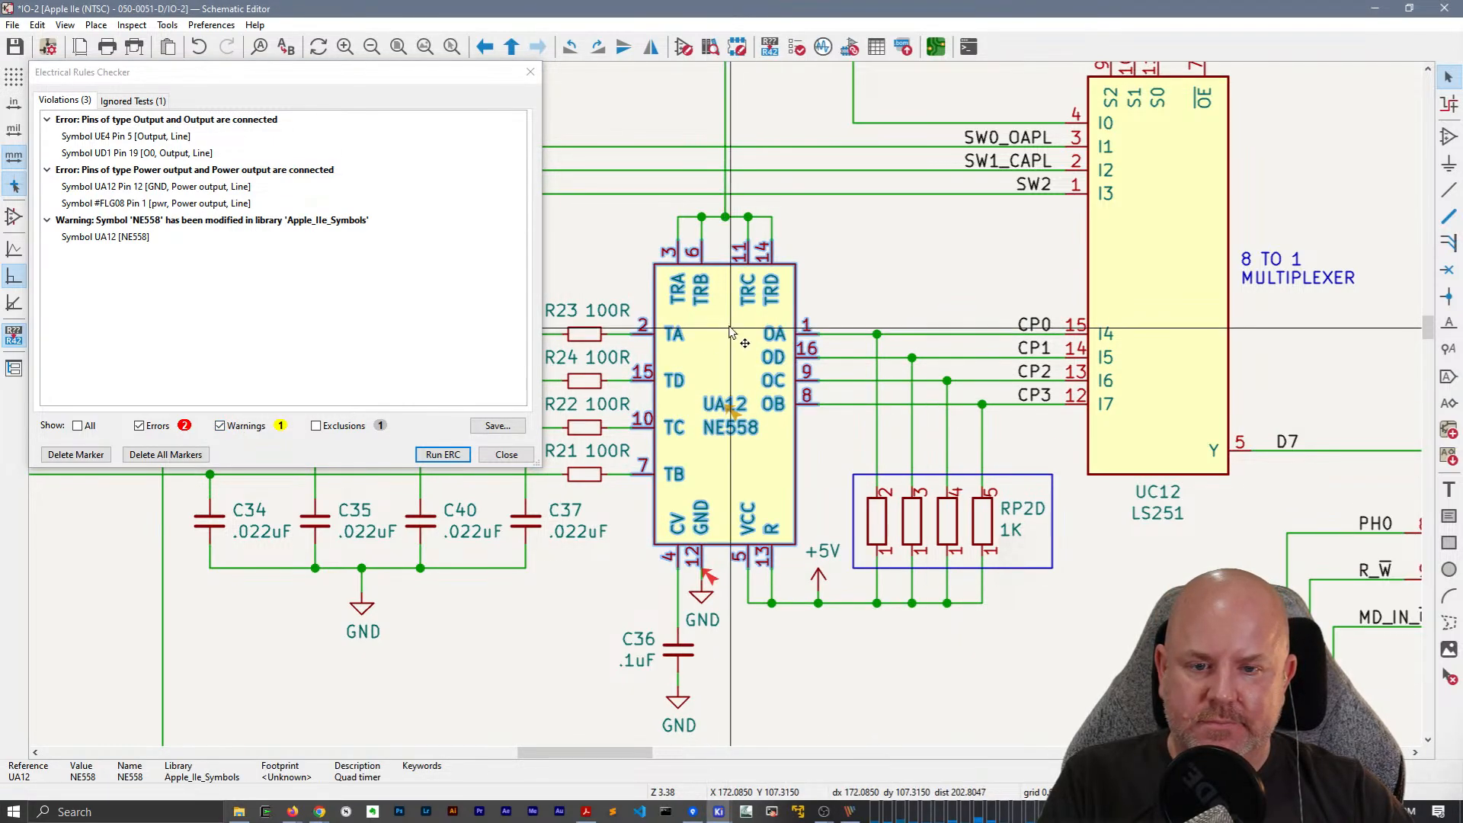
right_click(730, 332)
click(804, 564)
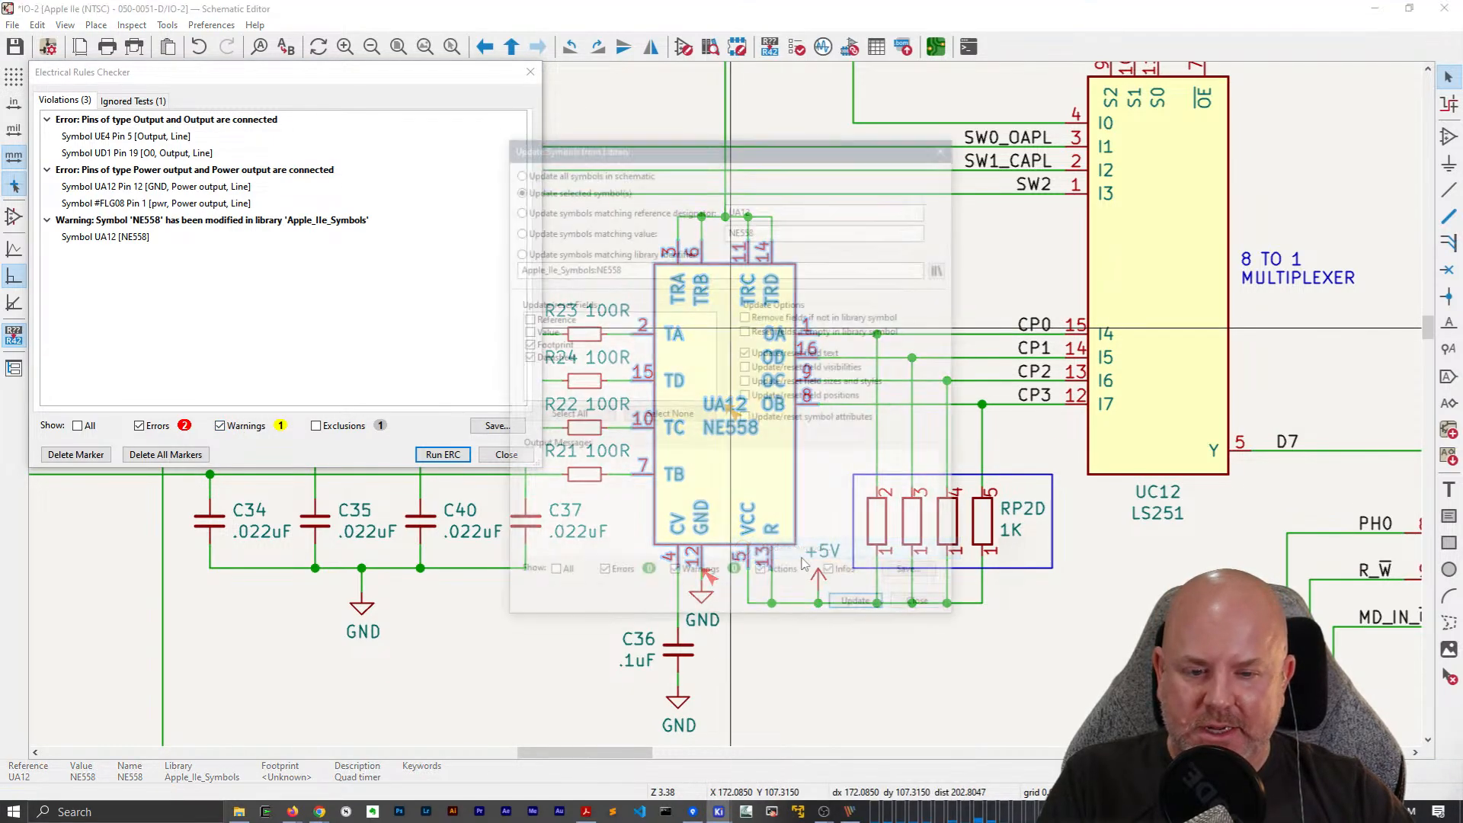
click(859, 607)
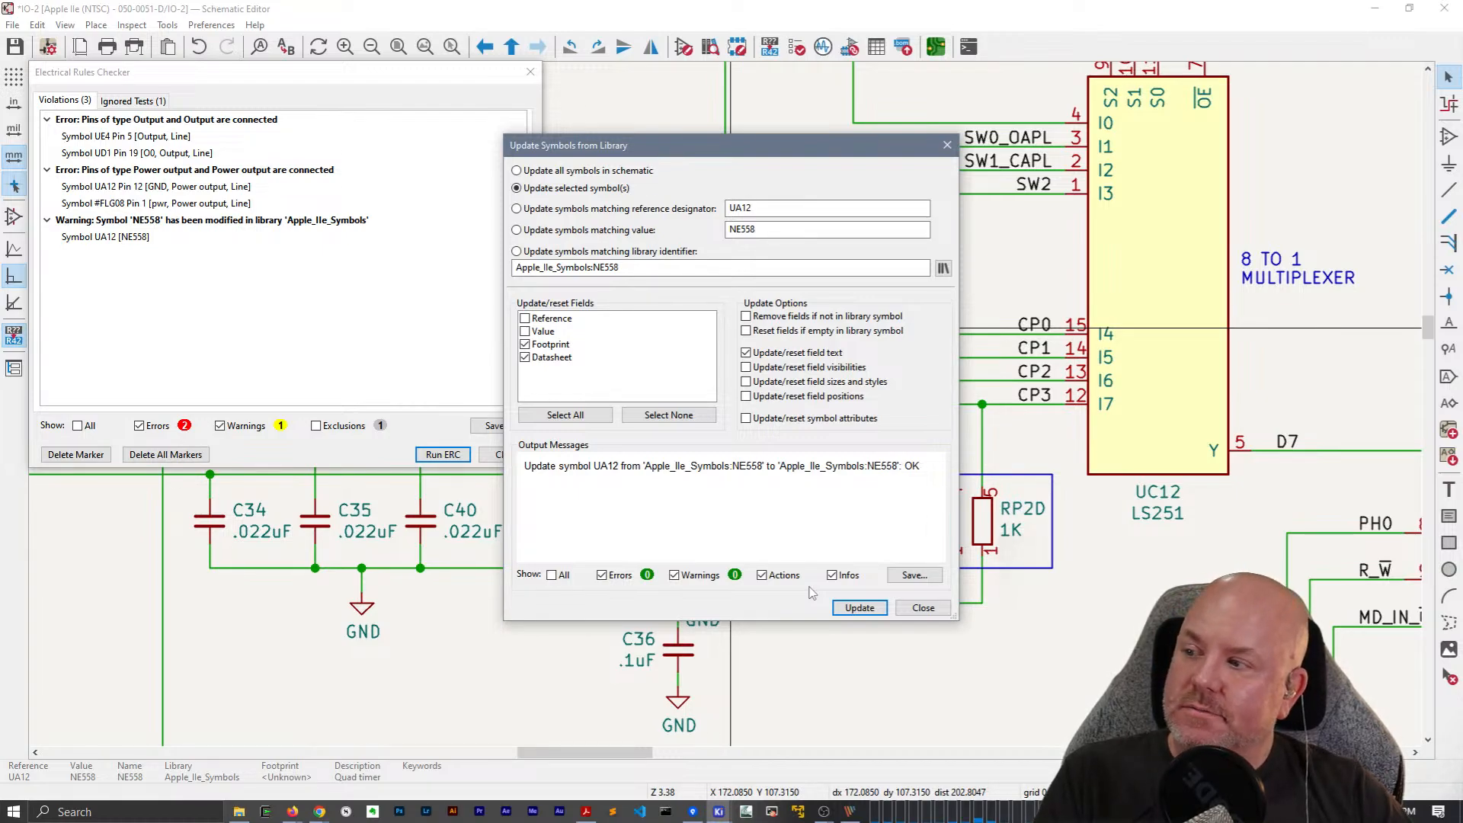
click(907, 606)
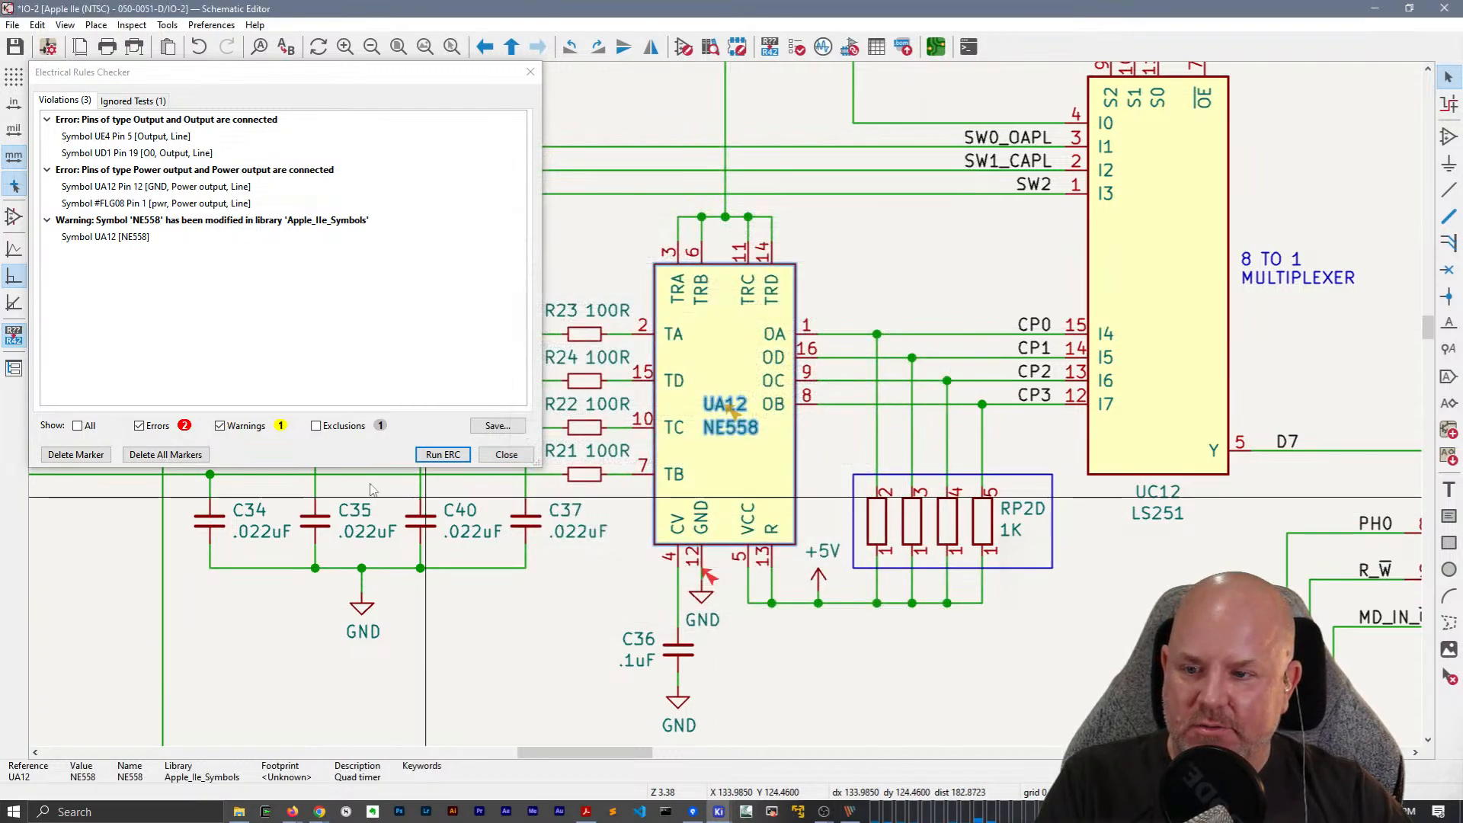
Check the electrical rules again and locate UD1 pin 19 from the output-to-output error.
click(442, 454)
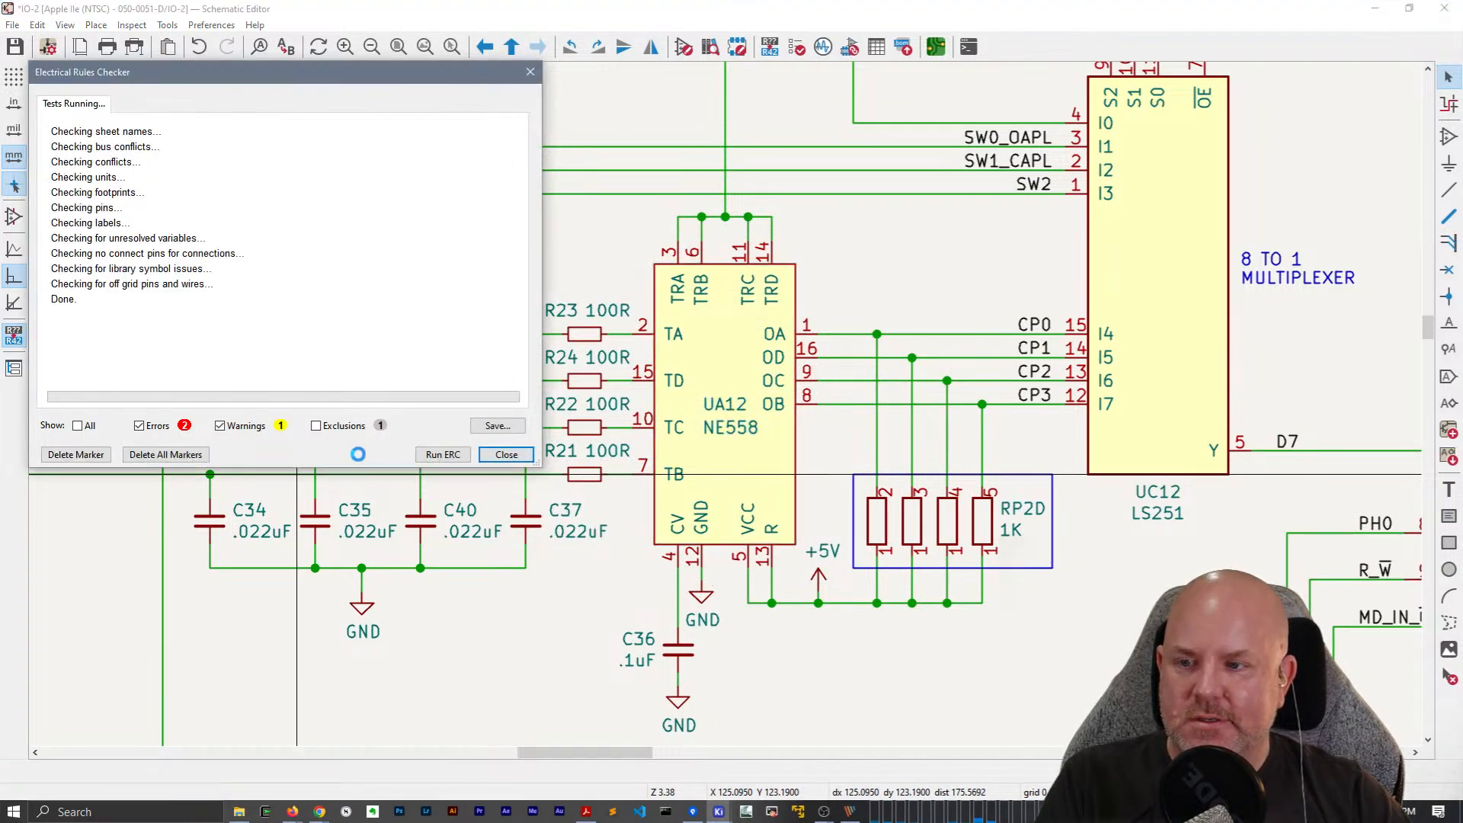
click(155, 153)
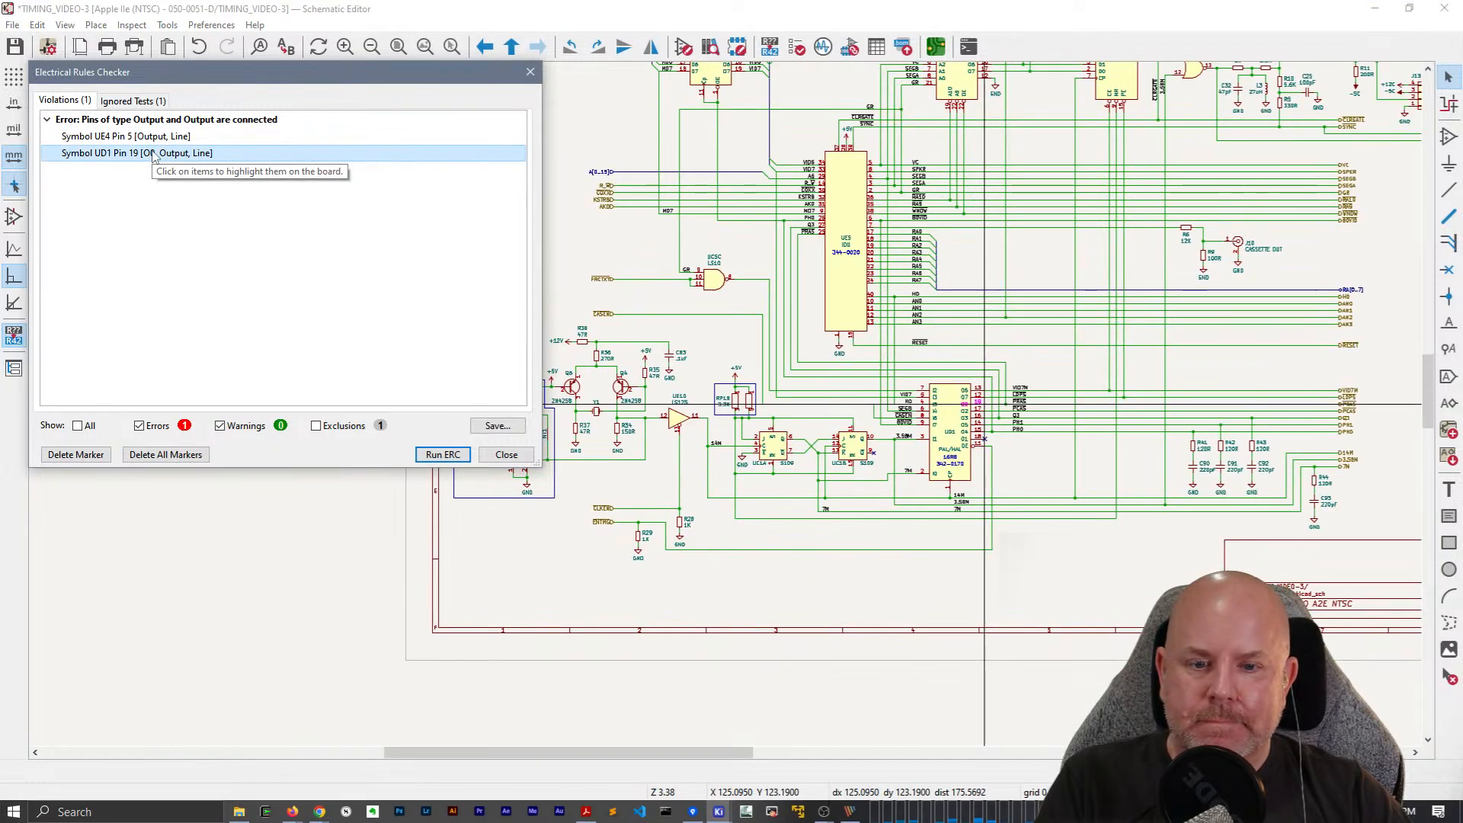
scroll(964, 396, up, 5)
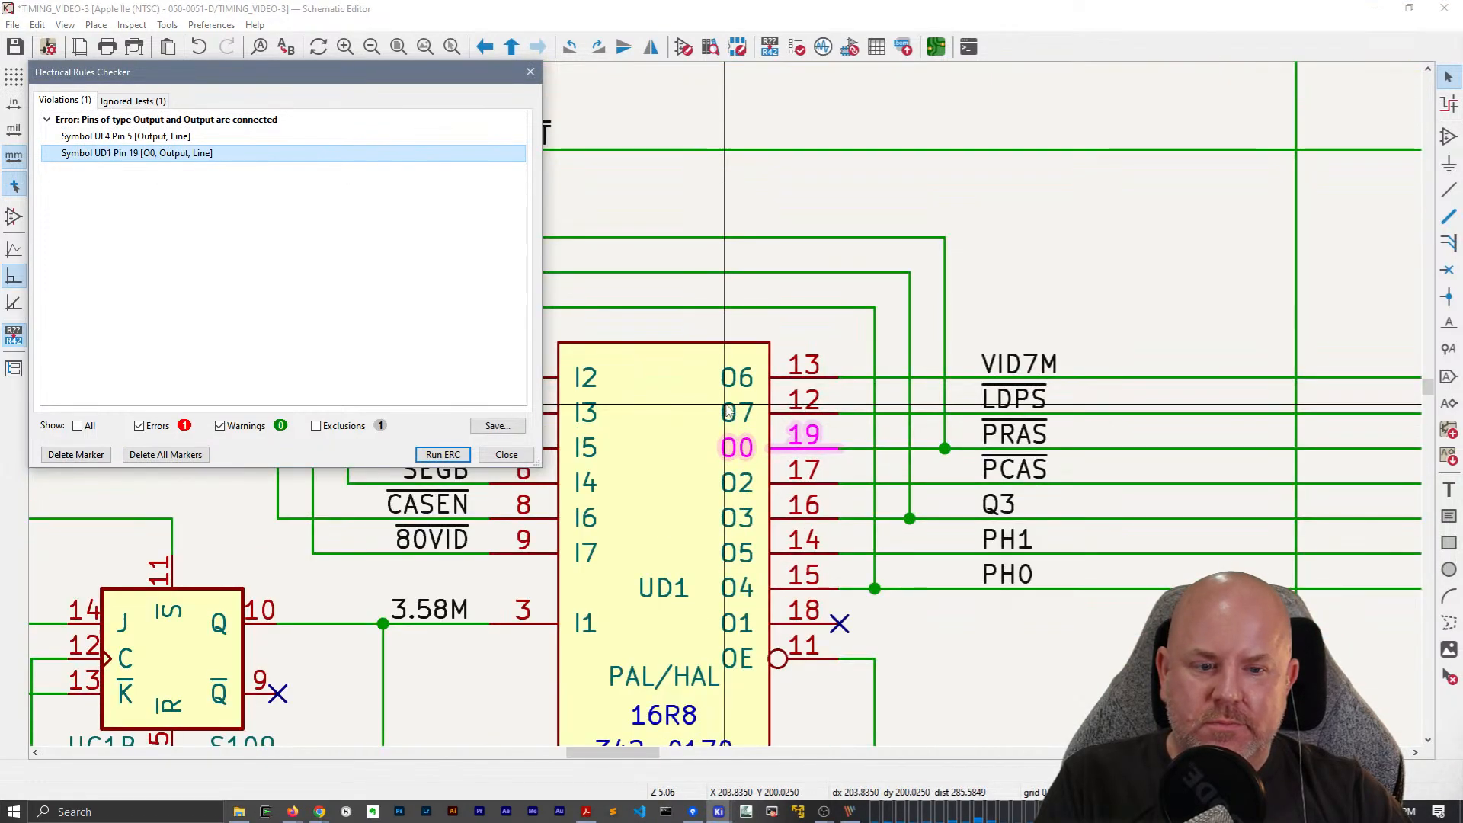
scroll(728, 411, down, 5)
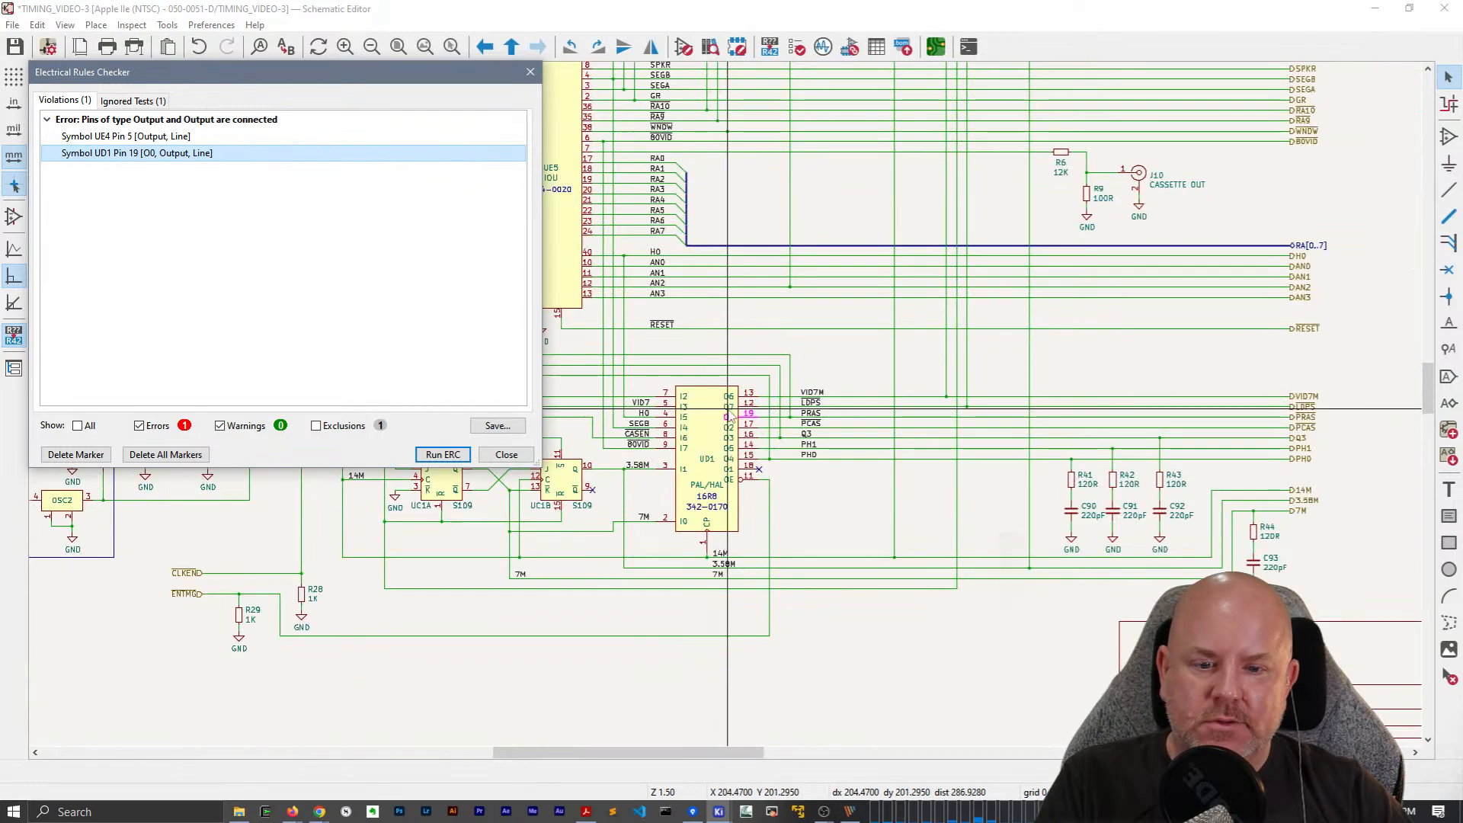
Go to the CPU_MEM-1 sheet and open the library symbol of UE4 (MMU) for editing.
right_click(864, 315)
click(869, 324)
scroll(626, 398, up, 3)
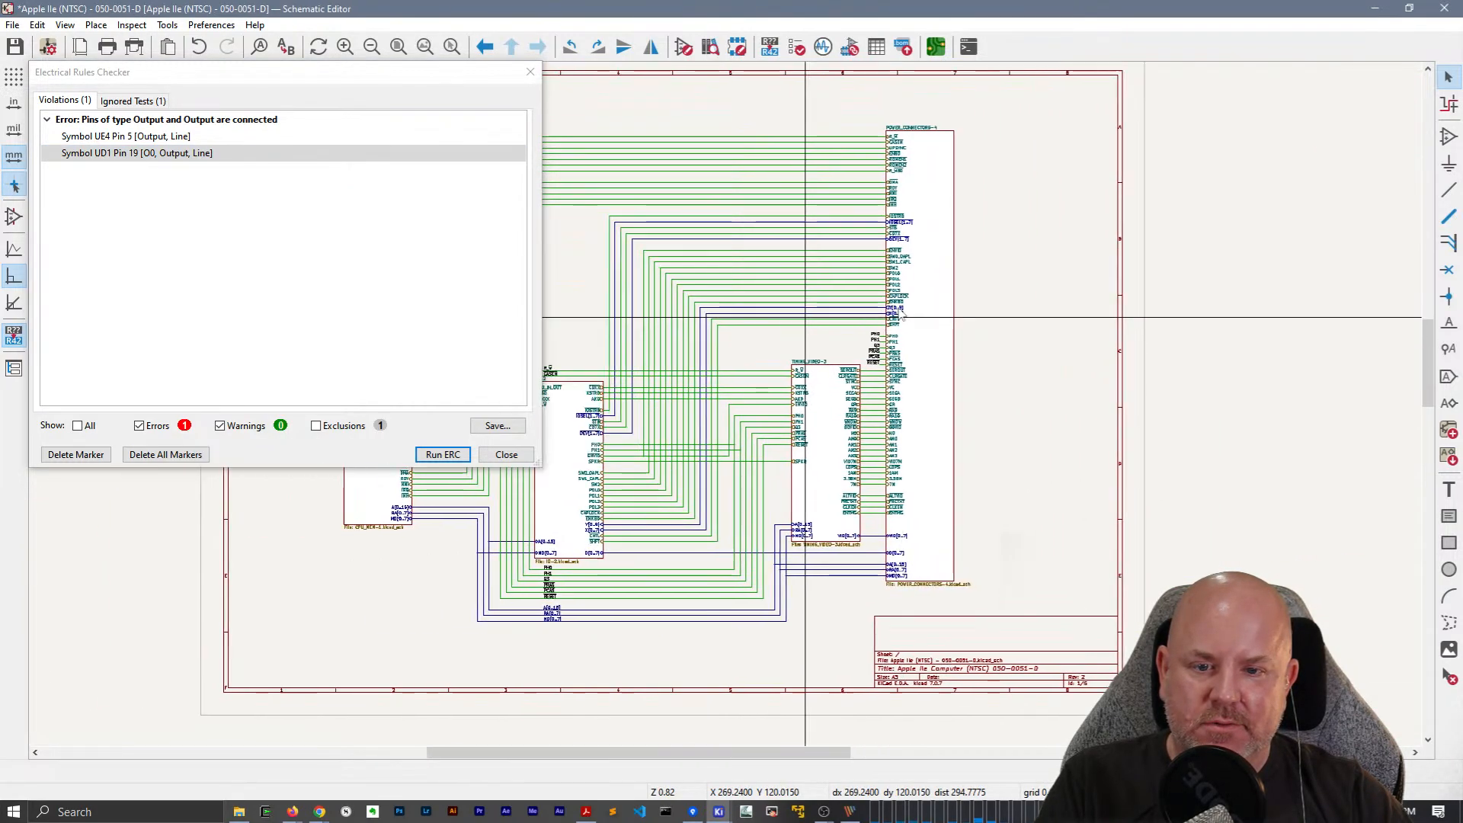
double_click(628, 398)
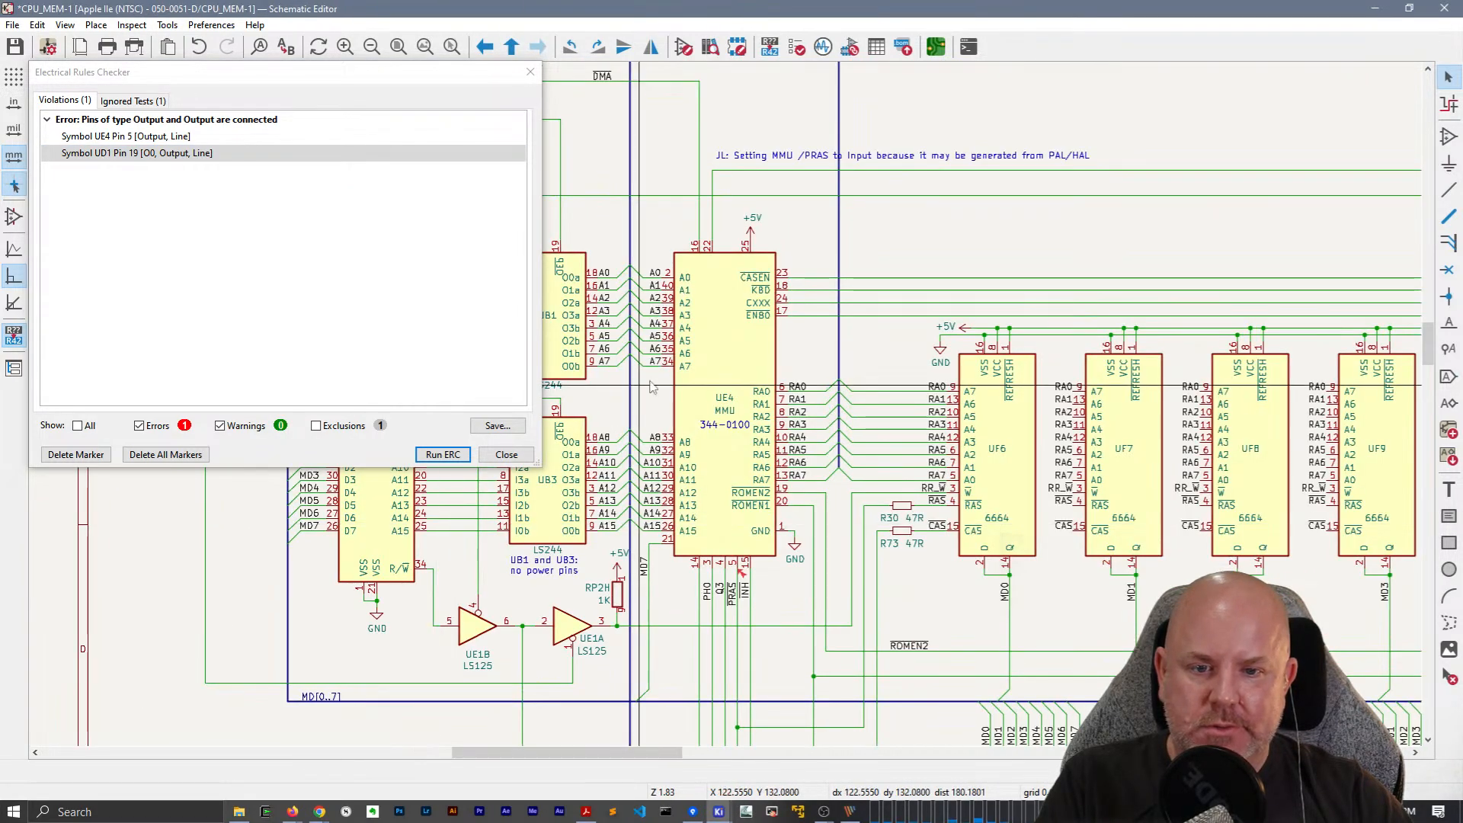
right_click(717, 344)
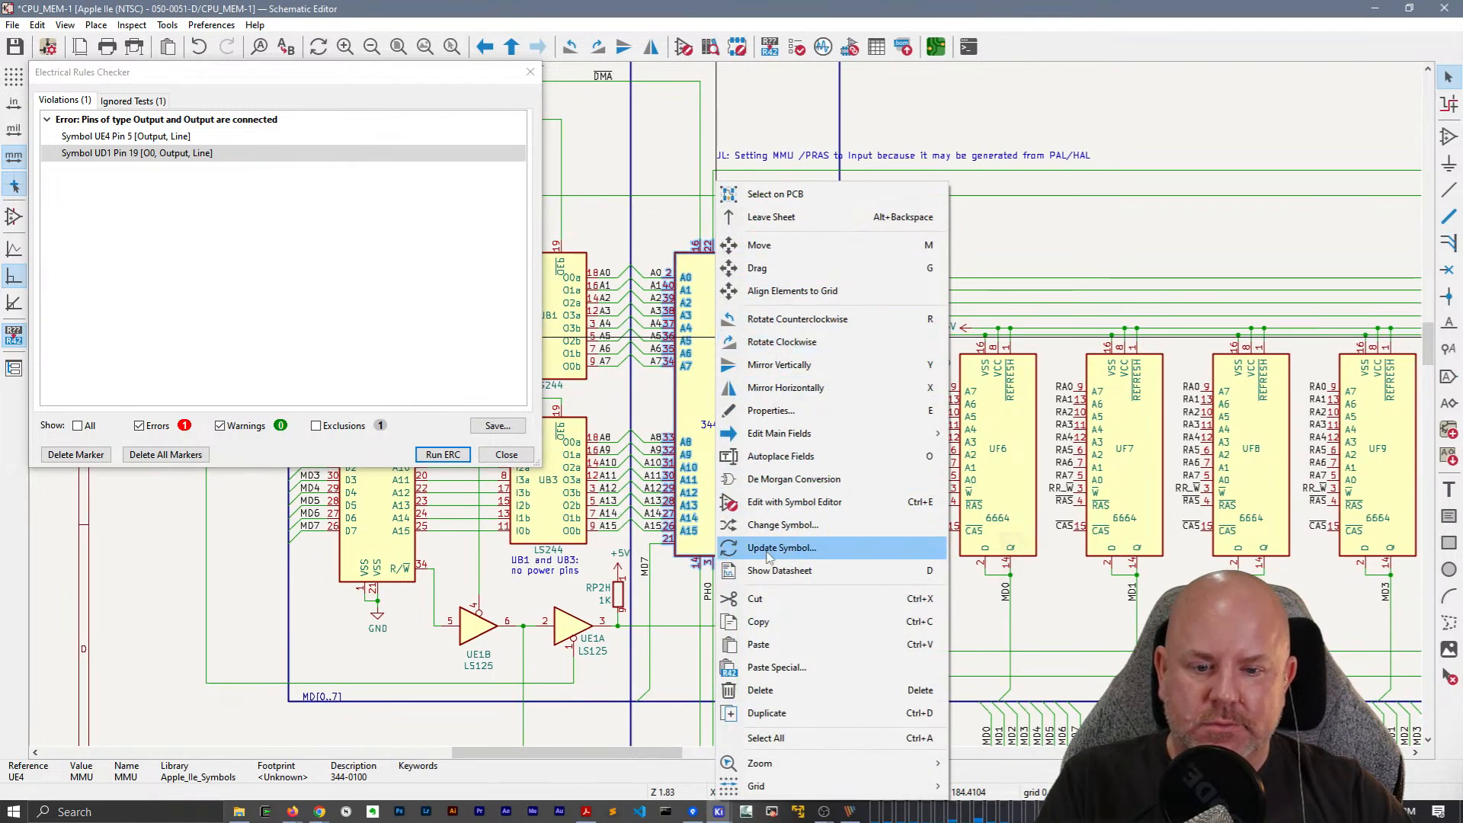
click(714, 473)
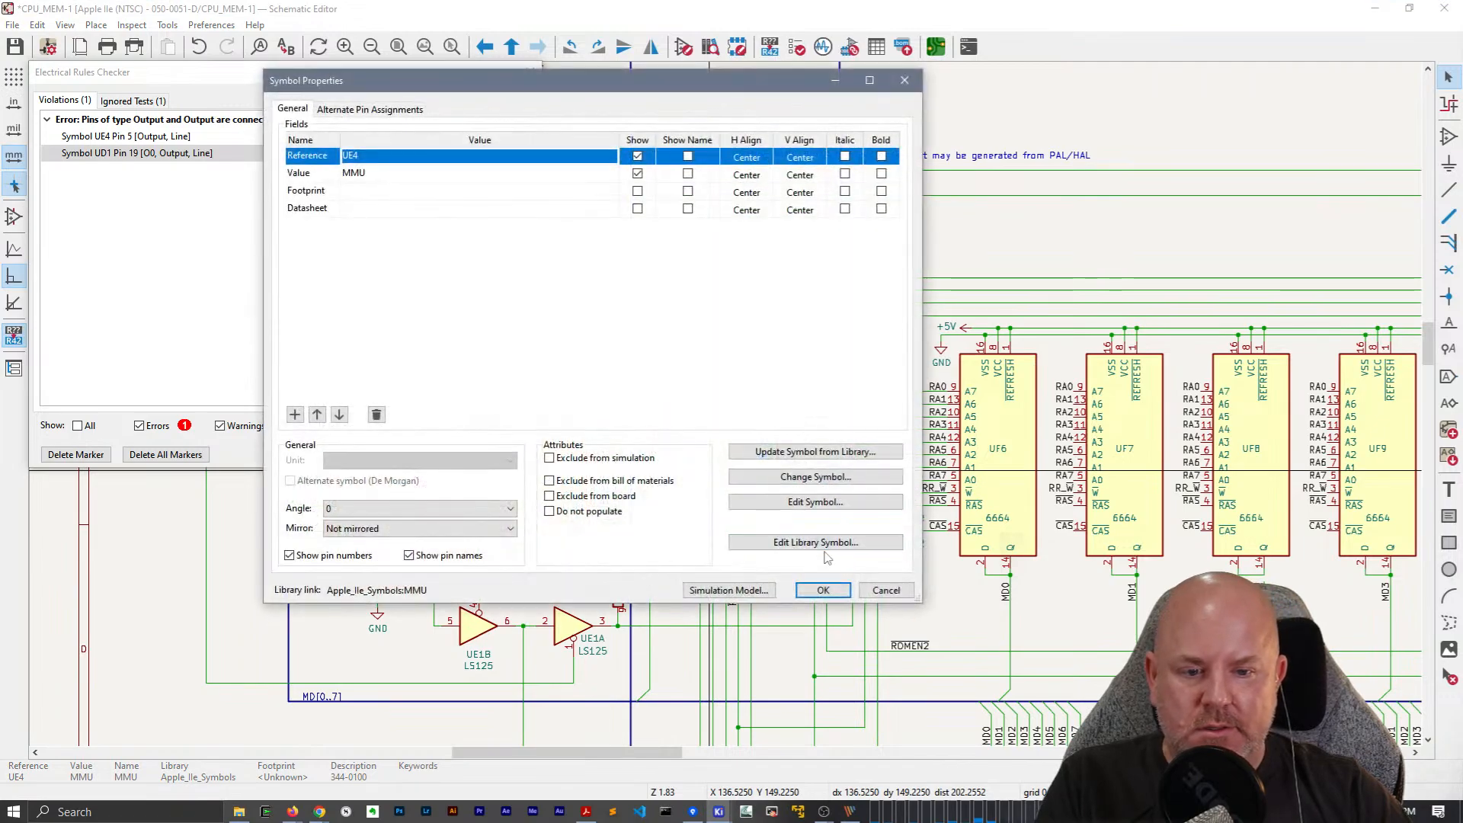
click(824, 544)
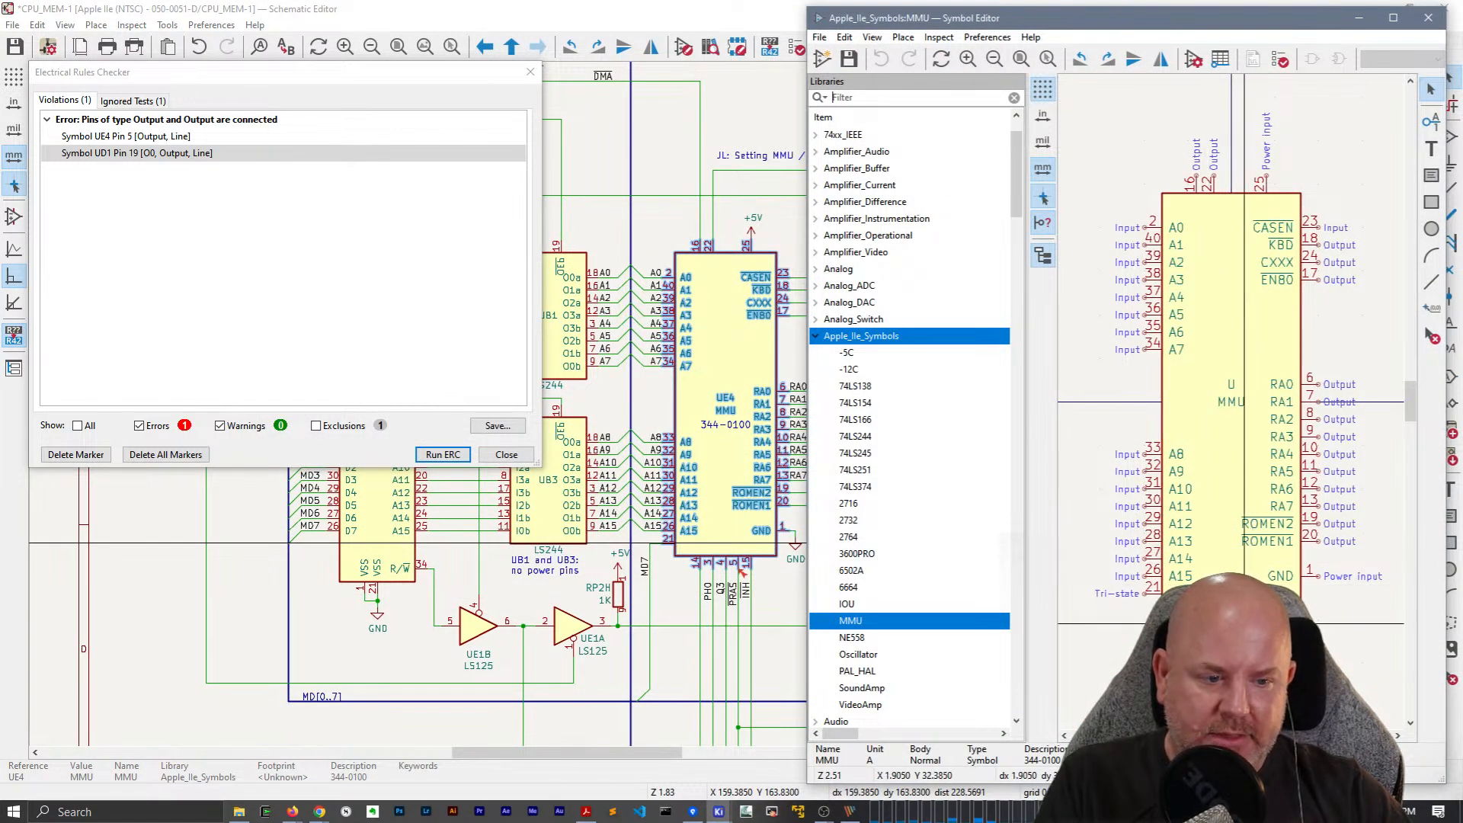
Set the electrical type of the MMU symbol's pin 5 to Input, save the library symbol and close its editor.
double_click(1248, 623)
click(1059, 326)
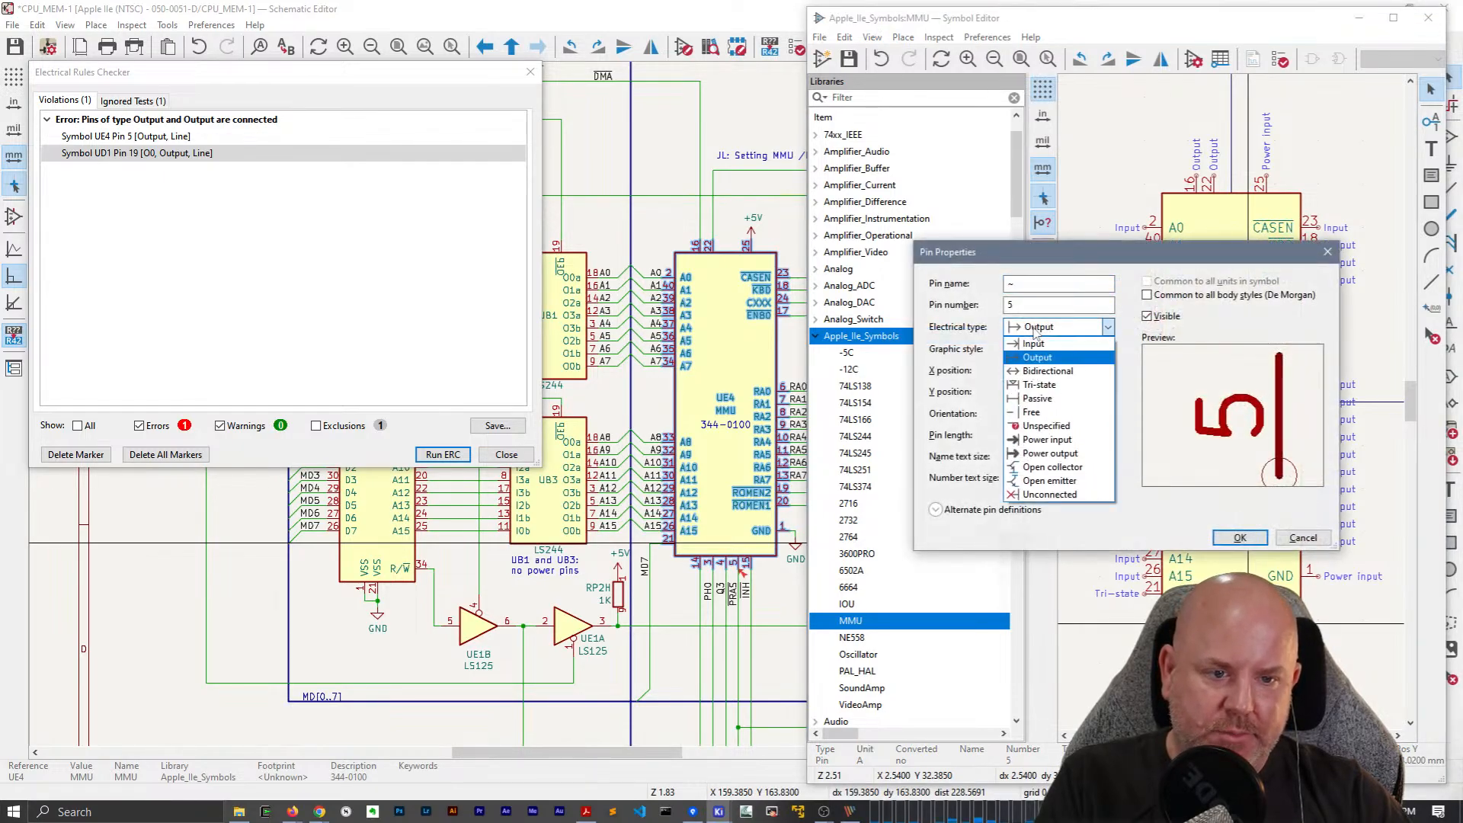
click(1044, 327)
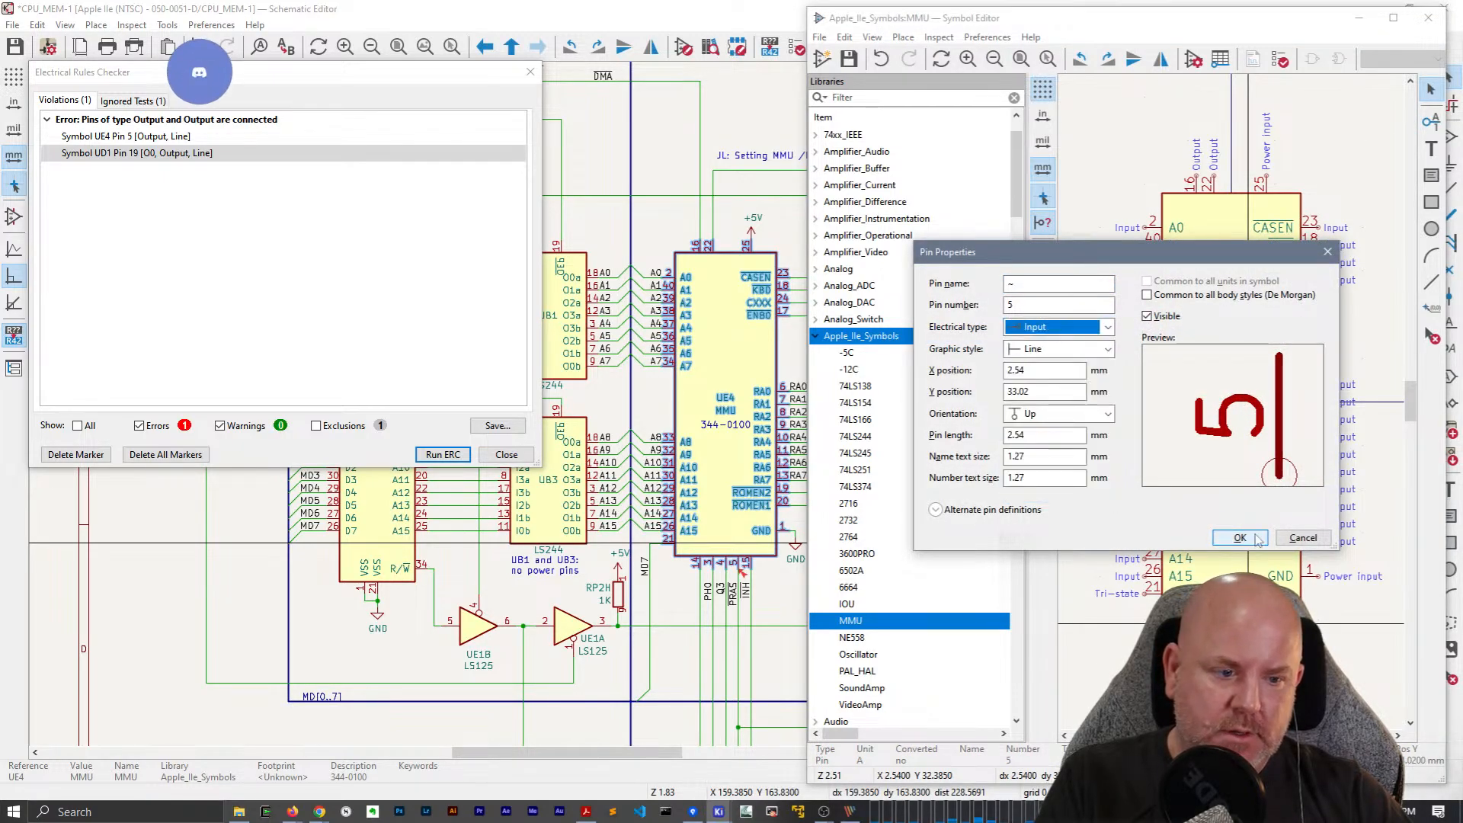
click(1241, 538)
click(1428, 18)
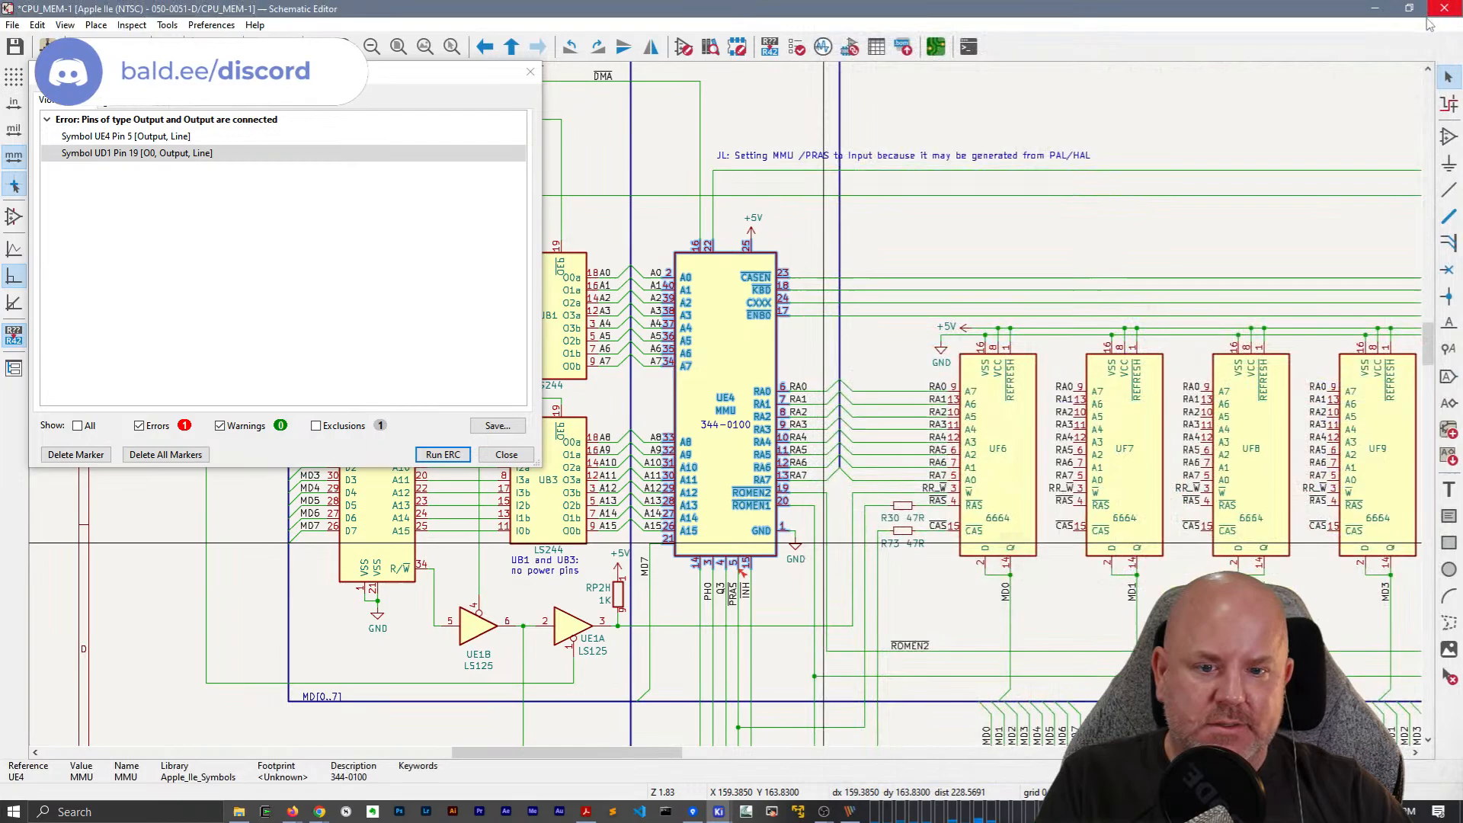
Update UE4 from the MMU library symbol.
right_click(677, 340)
key(Escape)
right_click(731, 335)
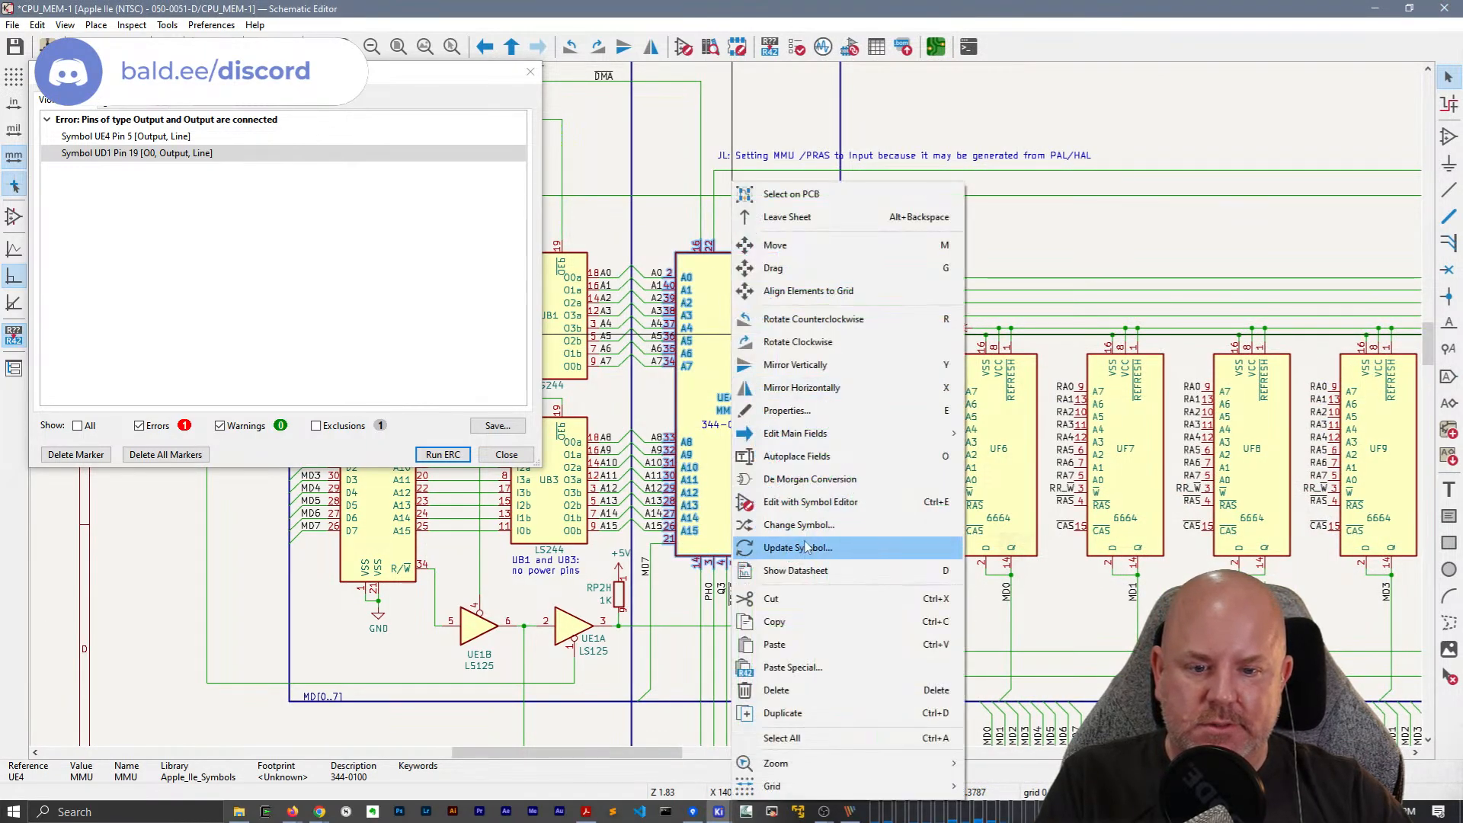
click(797, 547)
click(861, 608)
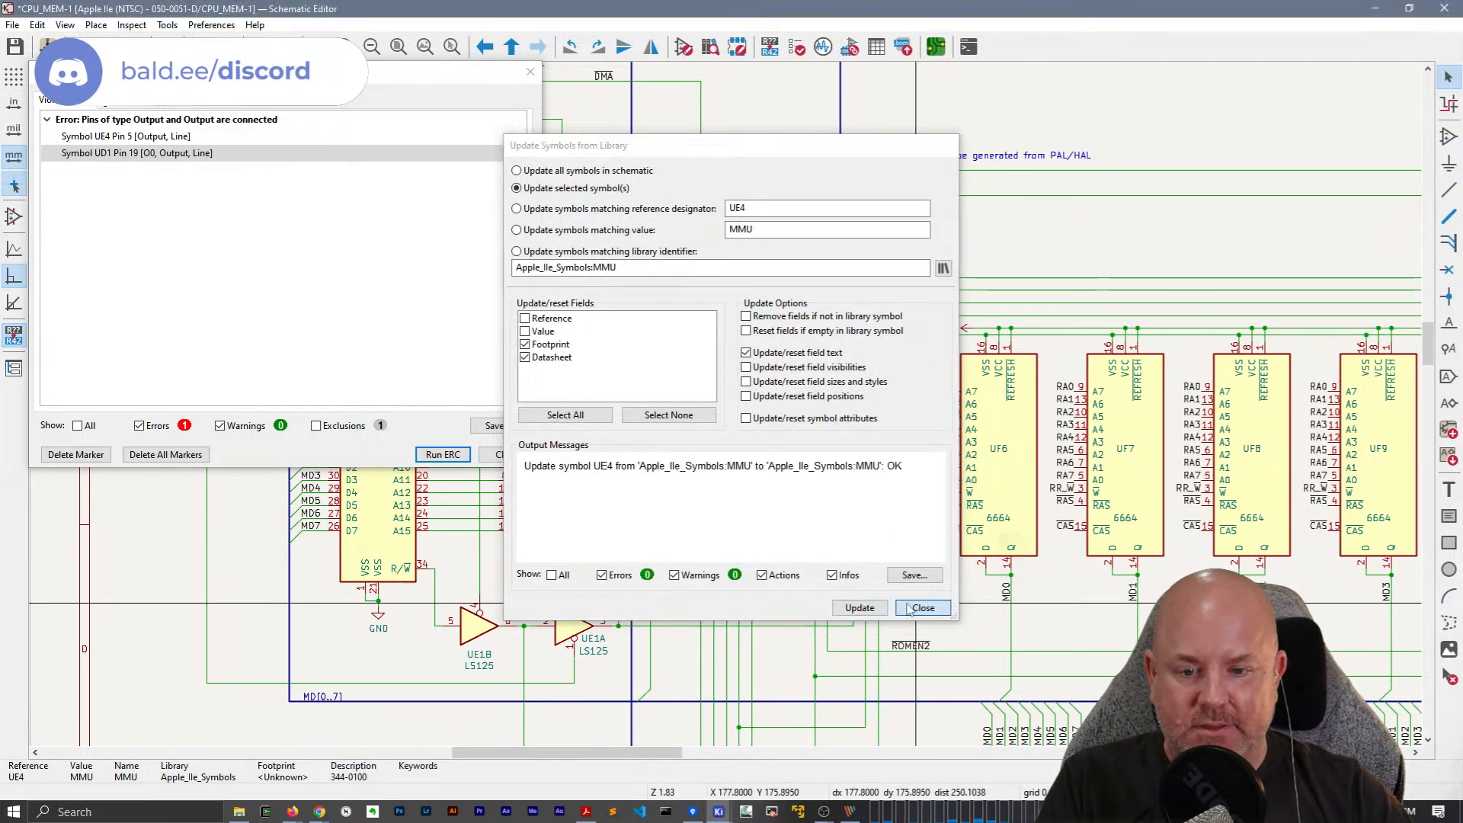
click(922, 607)
Rerun the electrical rules check and review its violations and ignored tests.
click(442, 454)
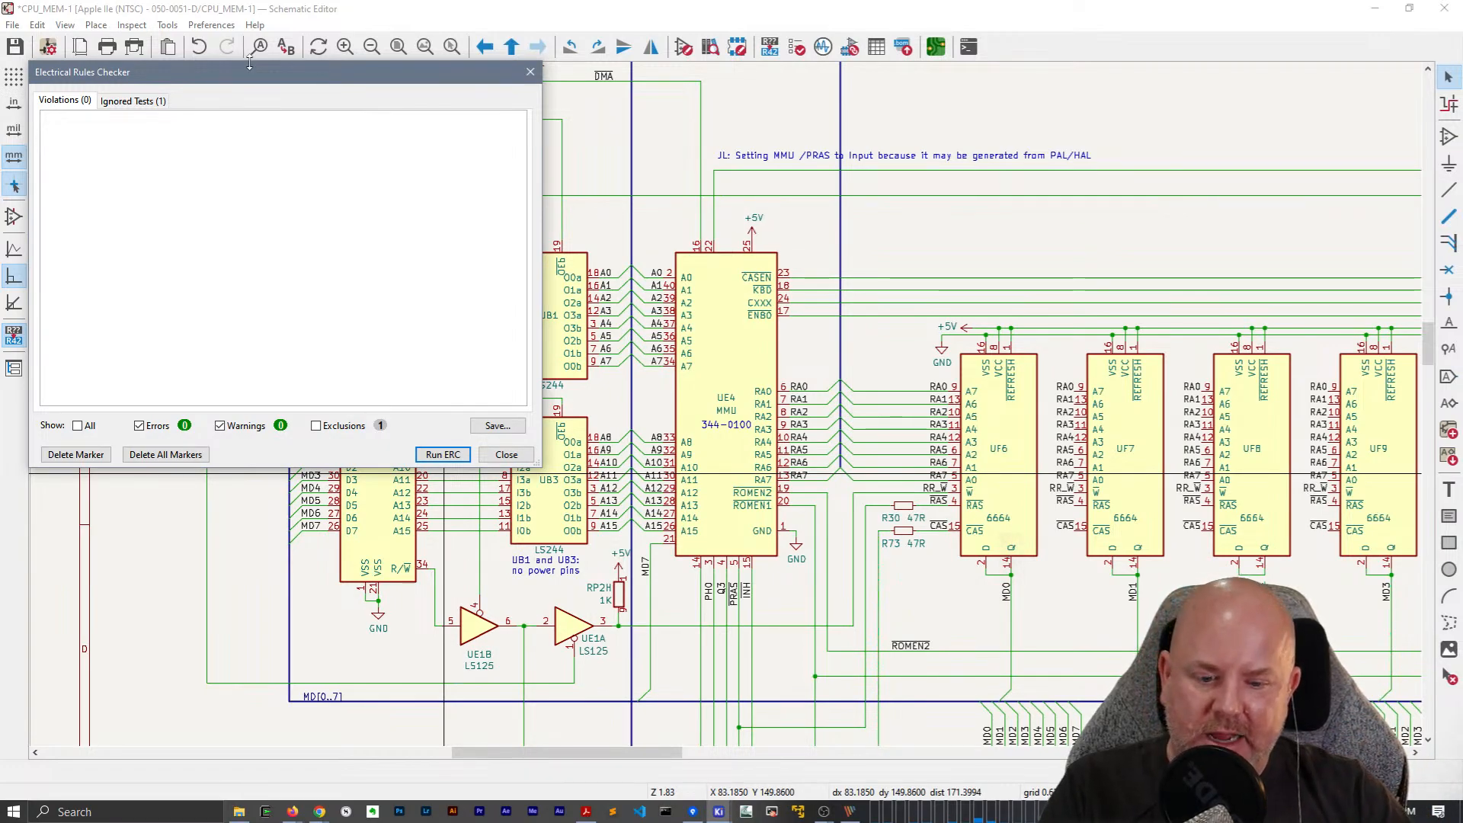
drag(291, 80, 580, 91)
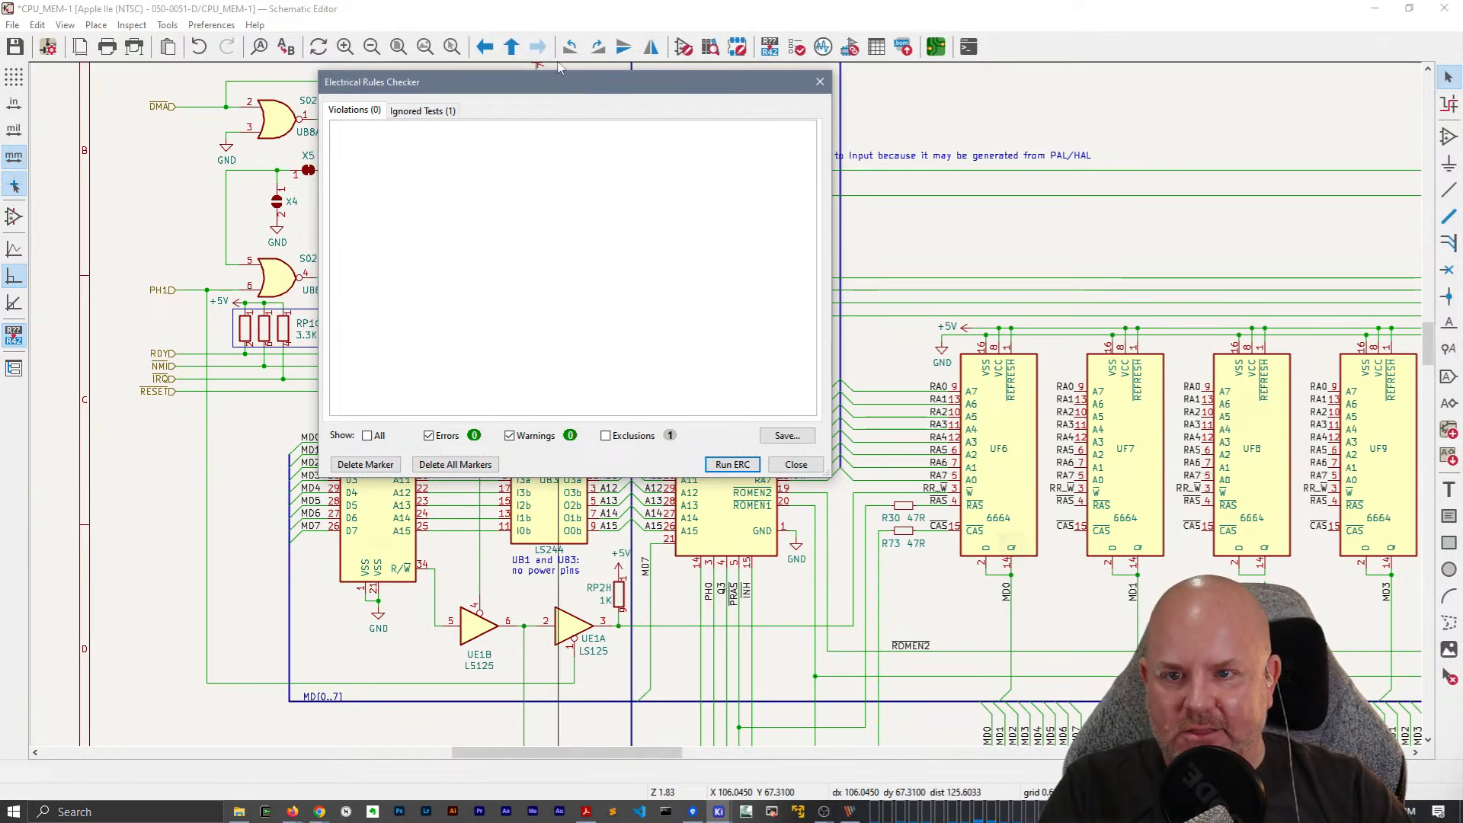
drag(577, 90, 696, 112)
click(541, 133)
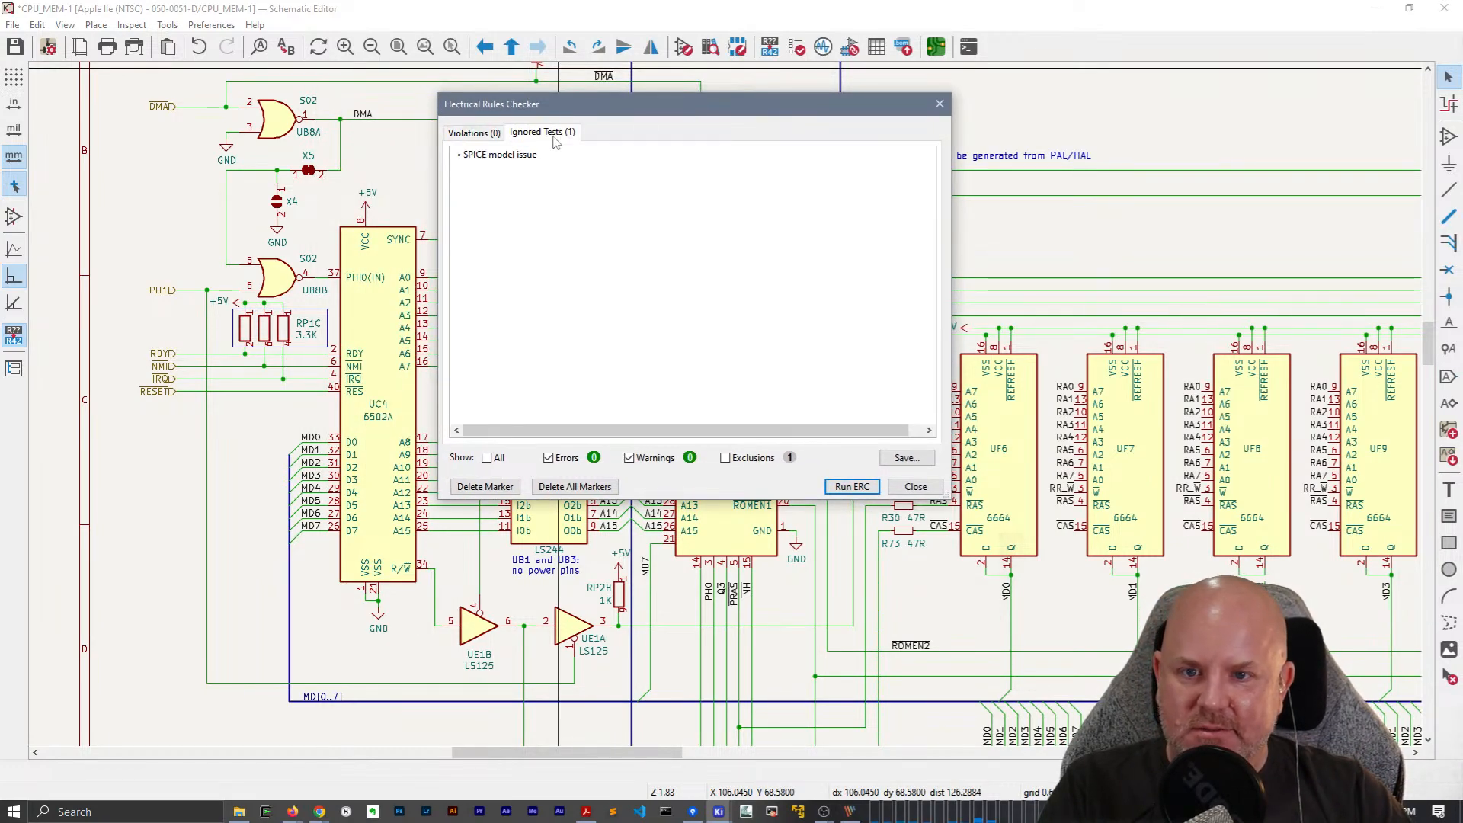
click(474, 133)
click(915, 486)
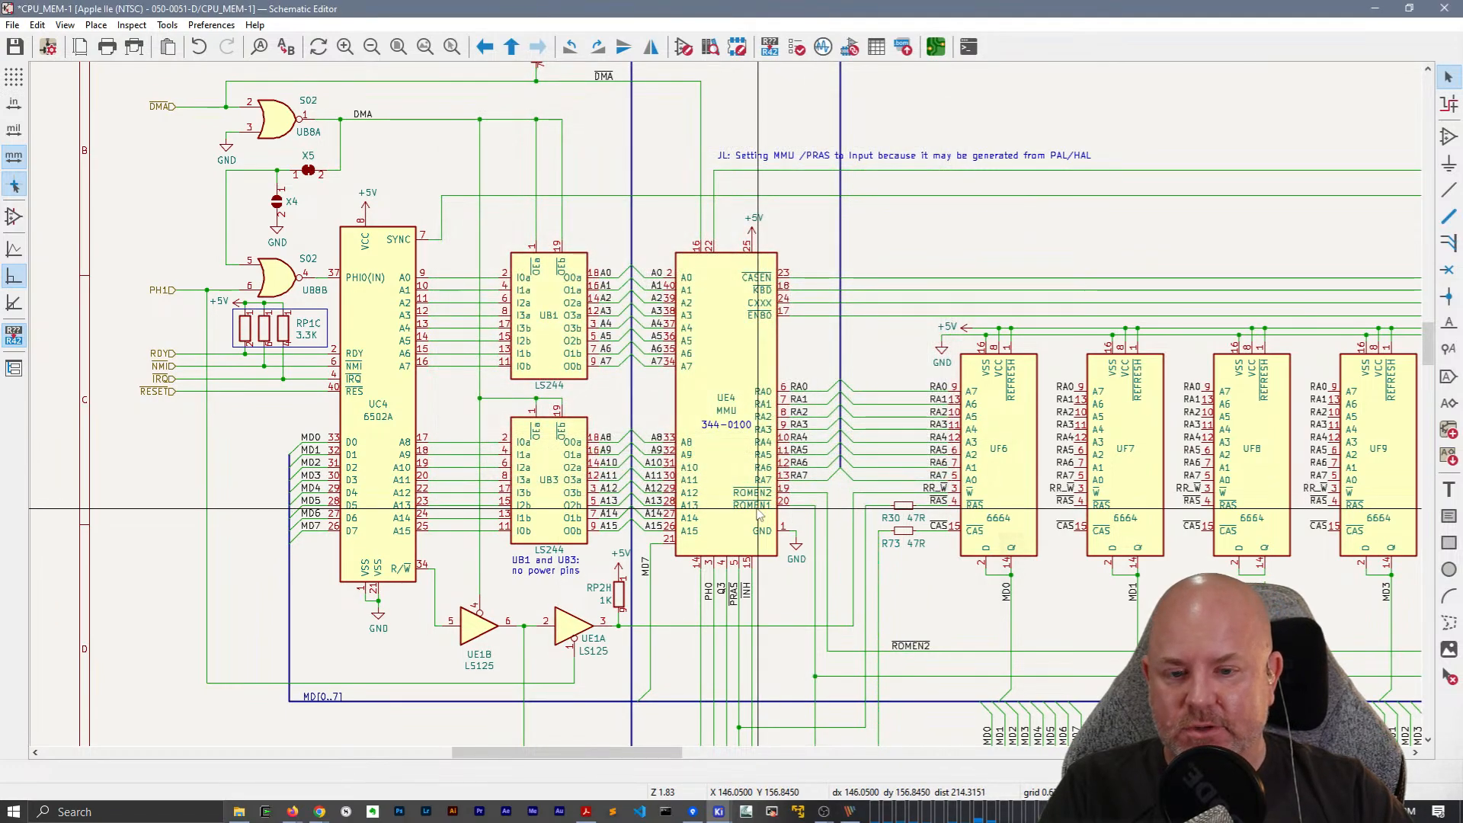
Look over the CPU_MEM-1 and POWER_CONNECTORS-4 sheets, returning to the root sheet after each.
middle_drag(825, 469, 710, 462)
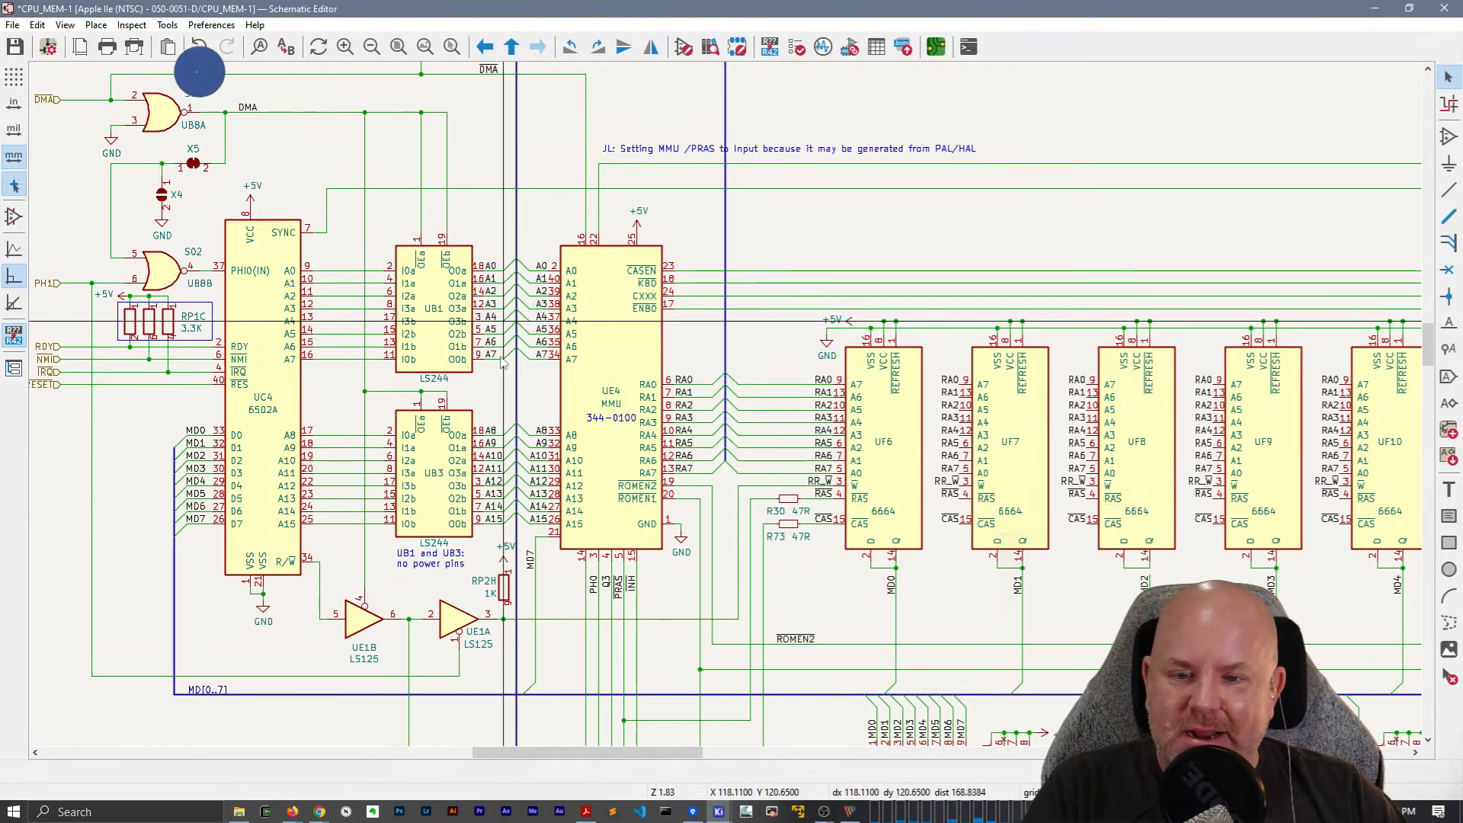
middle_drag(537, 441, 497, 475)
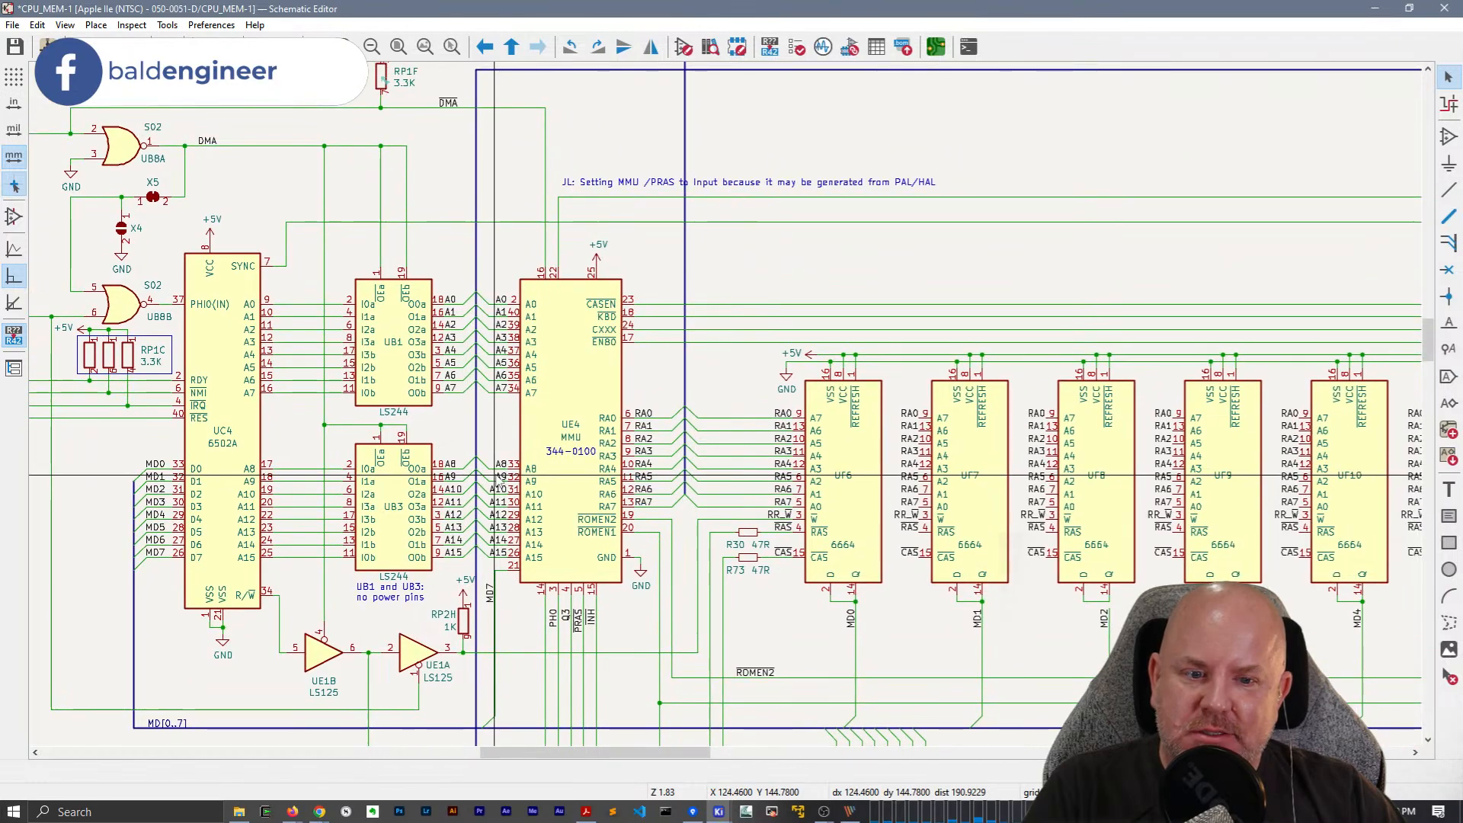
scroll(497, 480, down, 4)
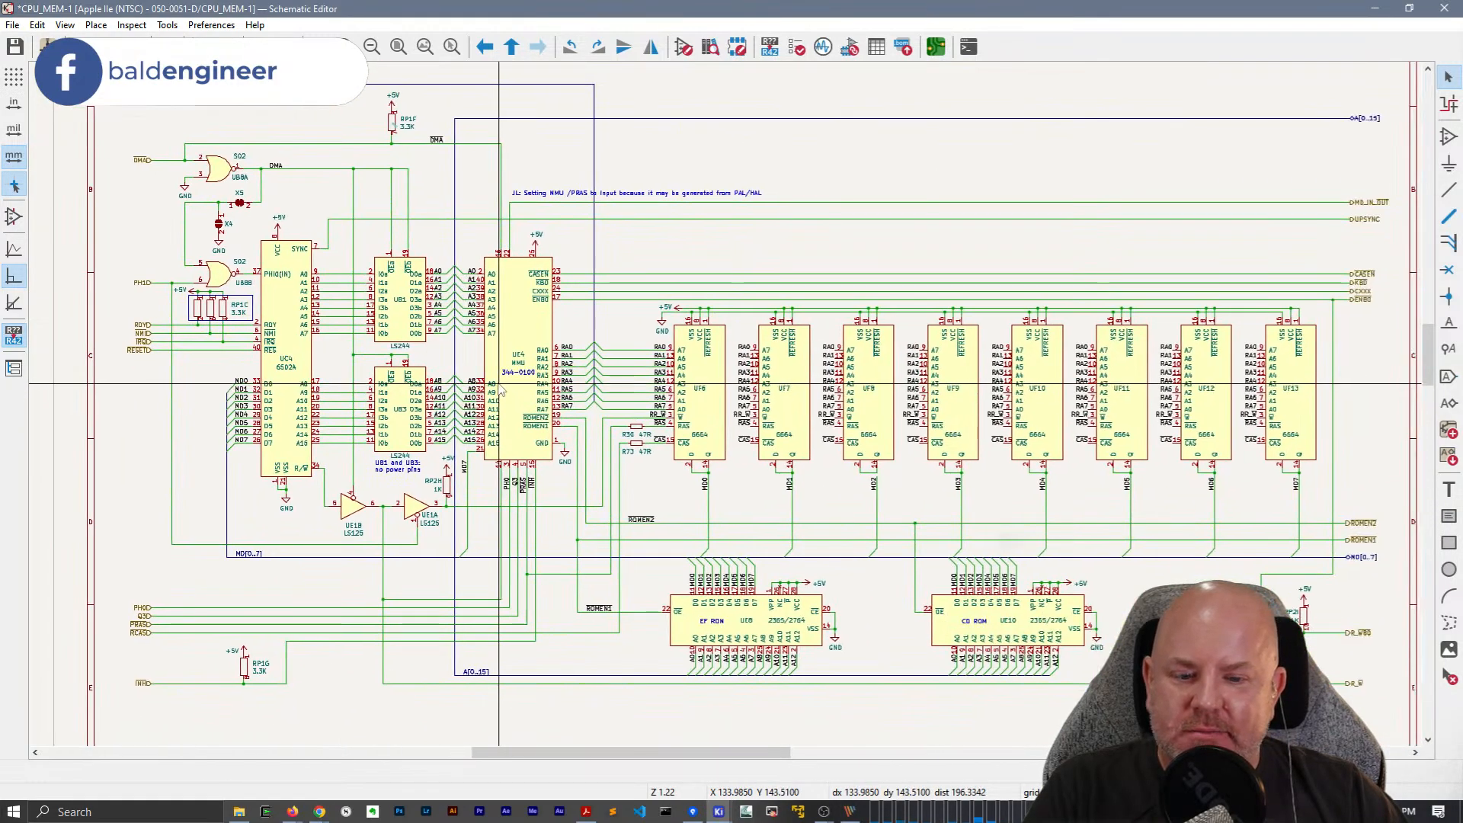
scroll(739, 404, up, 1)
right_click(750, 221)
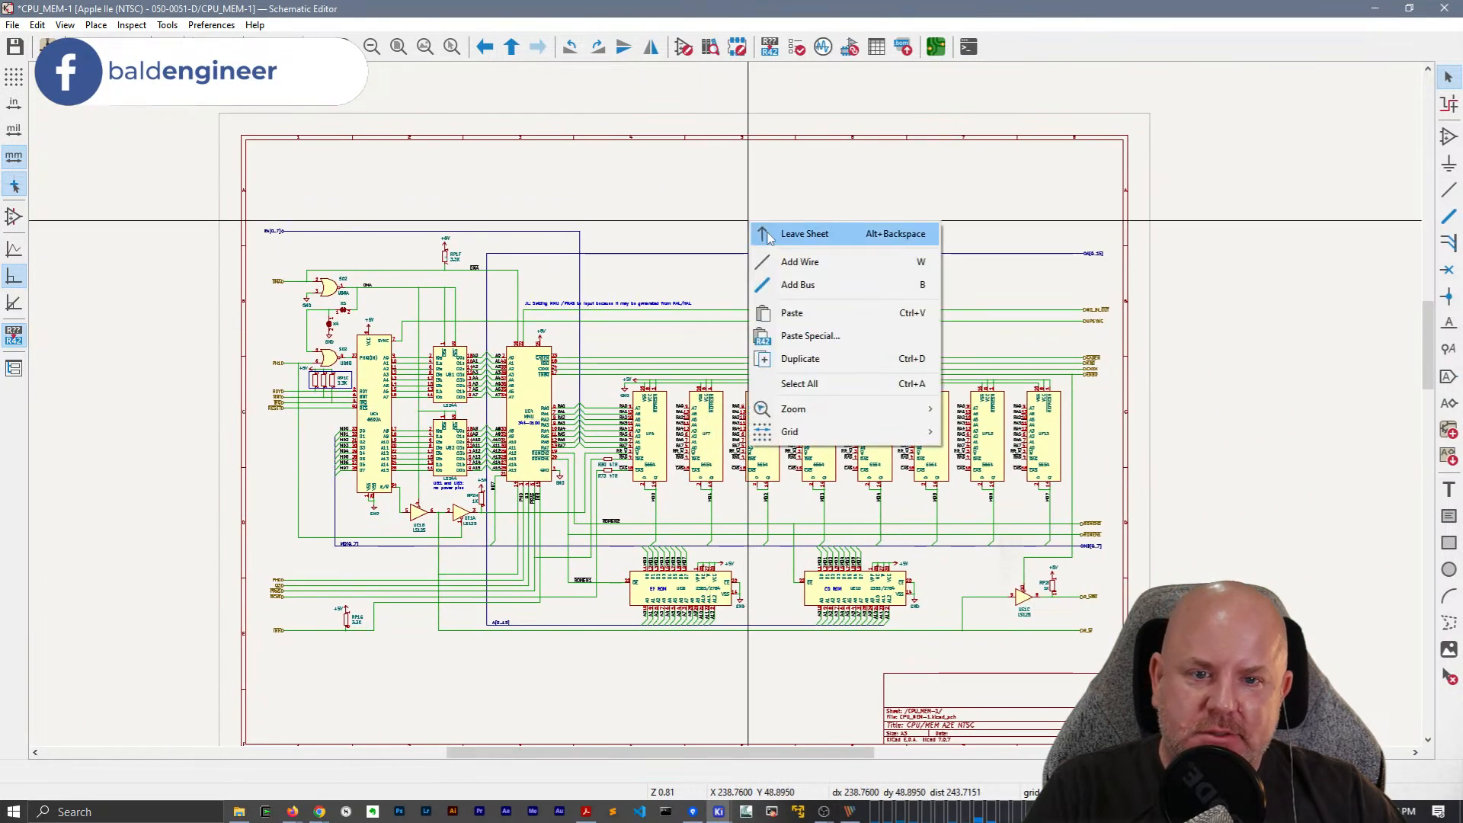
click(793, 231)
scroll(949, 395, up, 3)
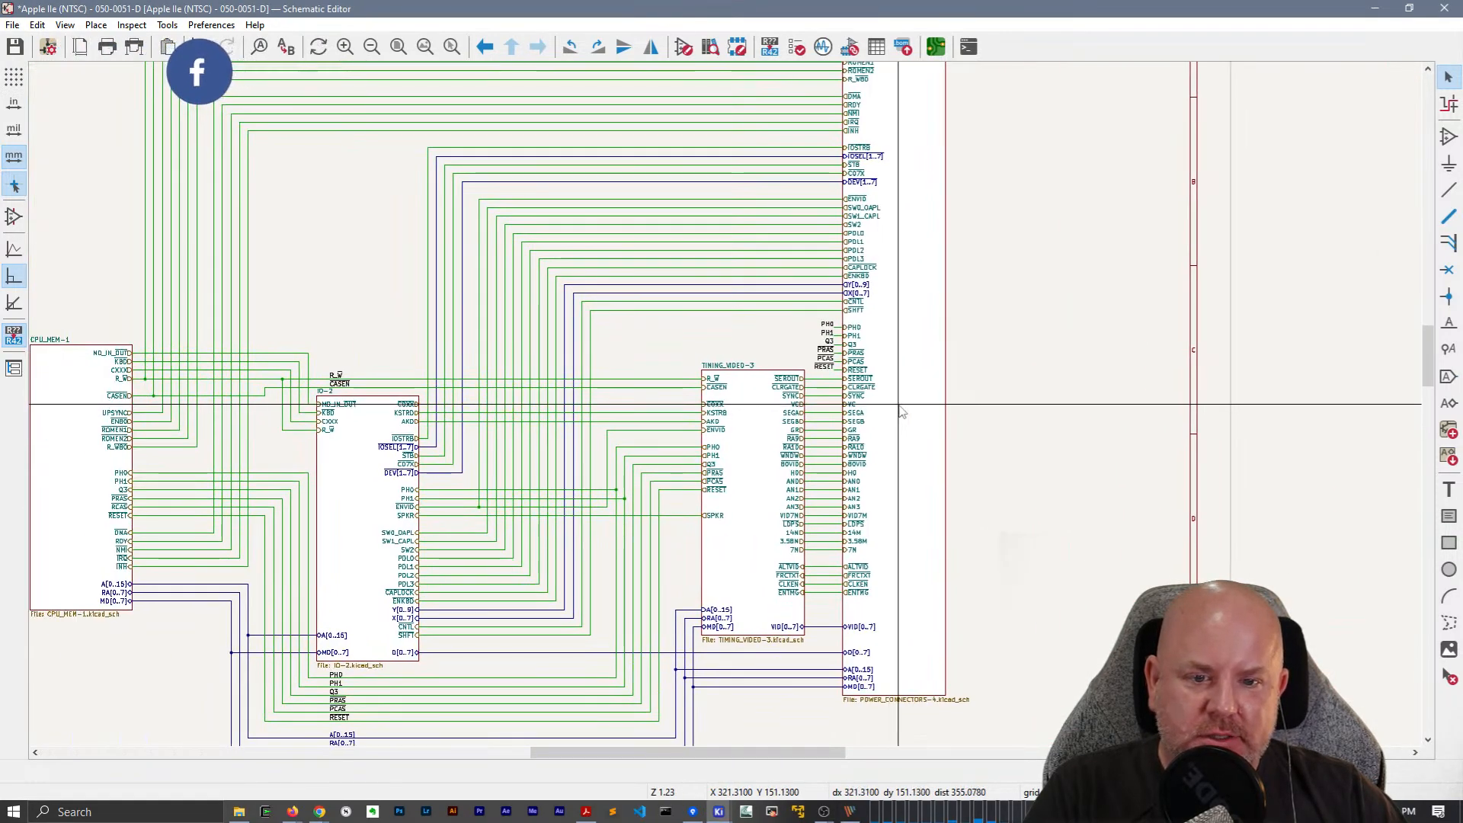
double_click(902, 412)
scroll(747, 404, up, 3)
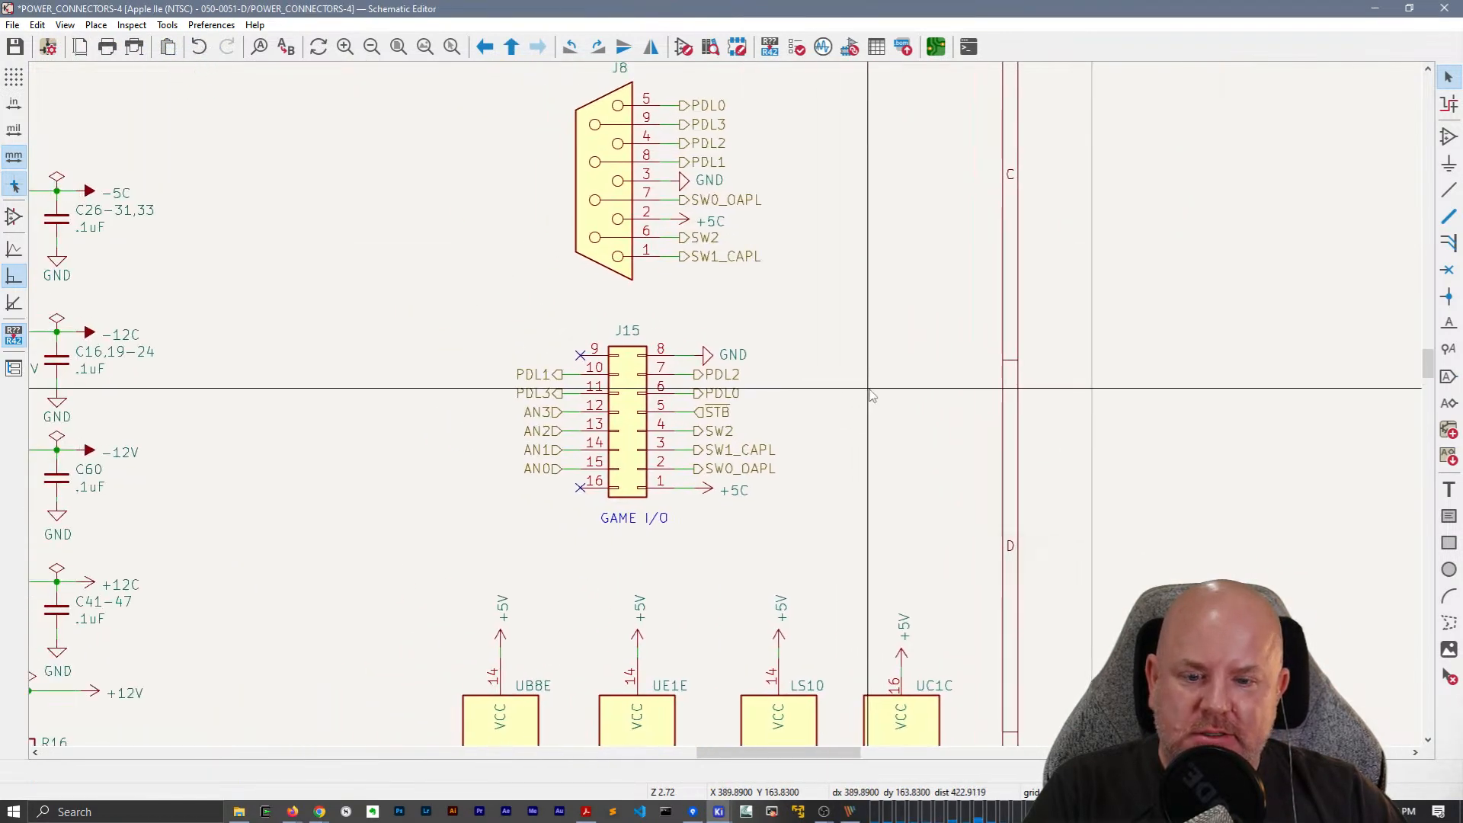
scroll(728, 411, down, 4)
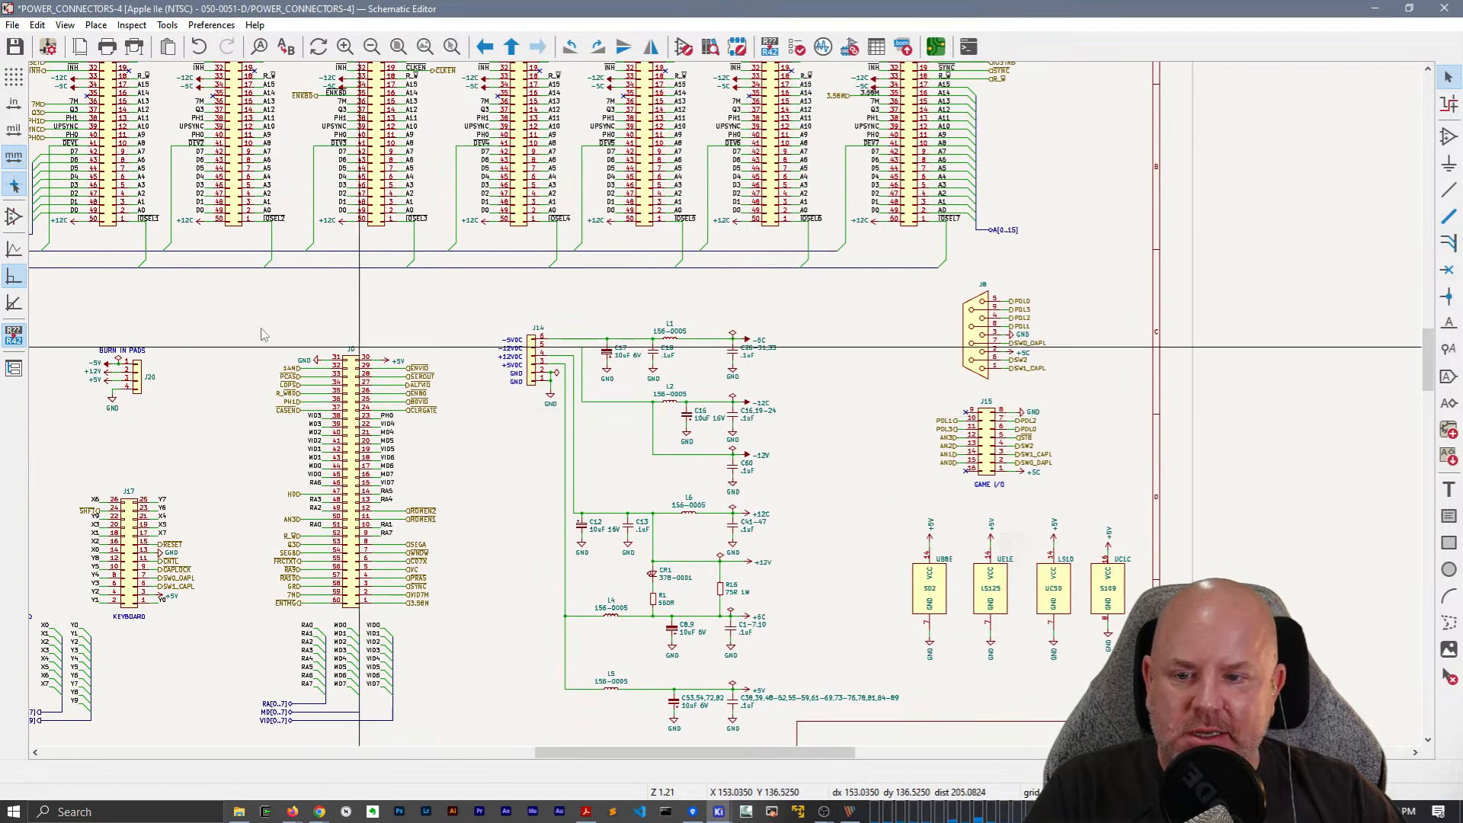
scroll(572, 341, up, 2)
right_click(572, 341)
click(609, 330)
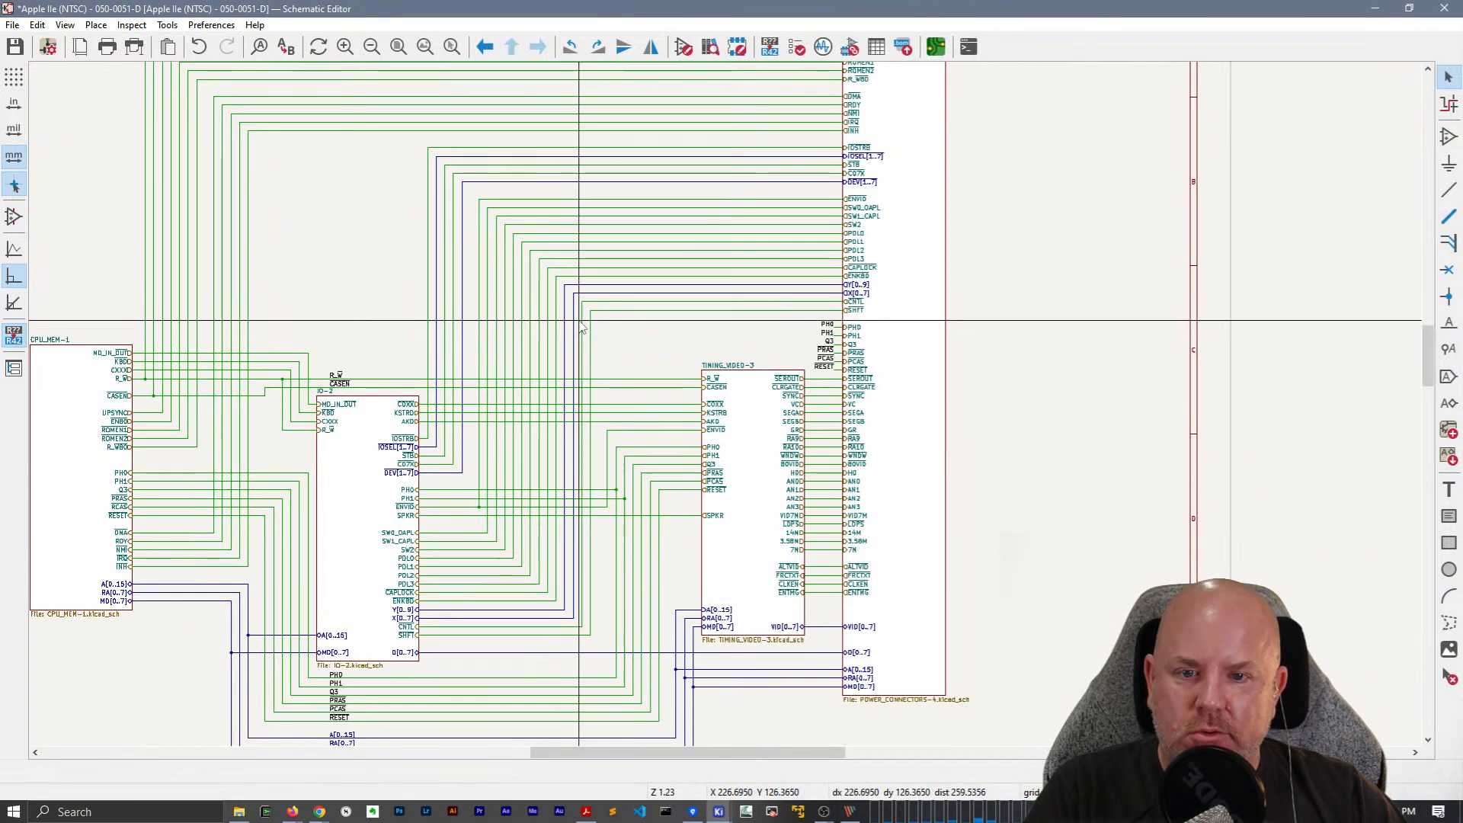
middle_drag(346, 297, 543, 269)
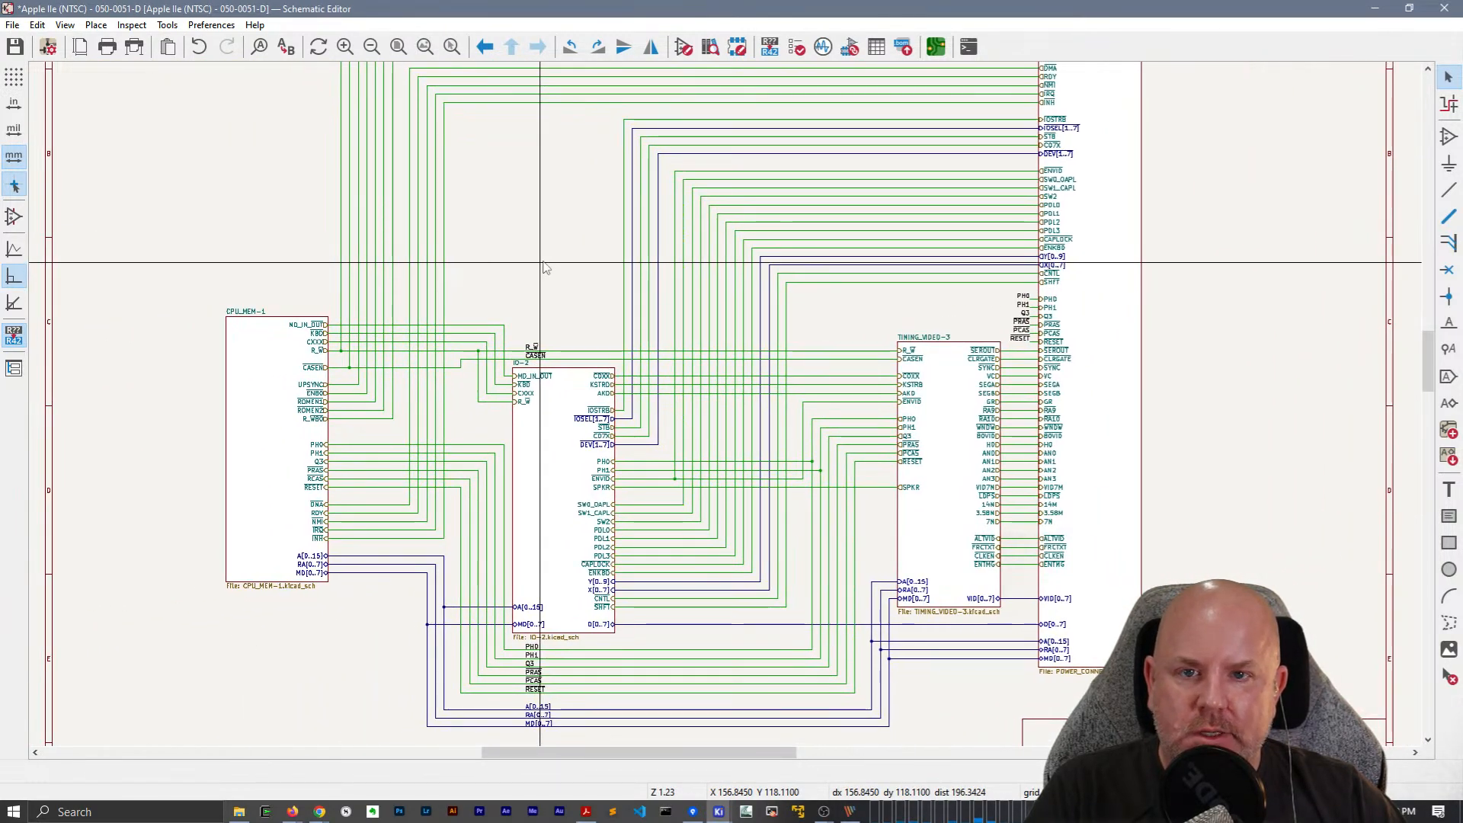
Run a final electrical rules check from the root sheet and close the checker.
click(796, 47)
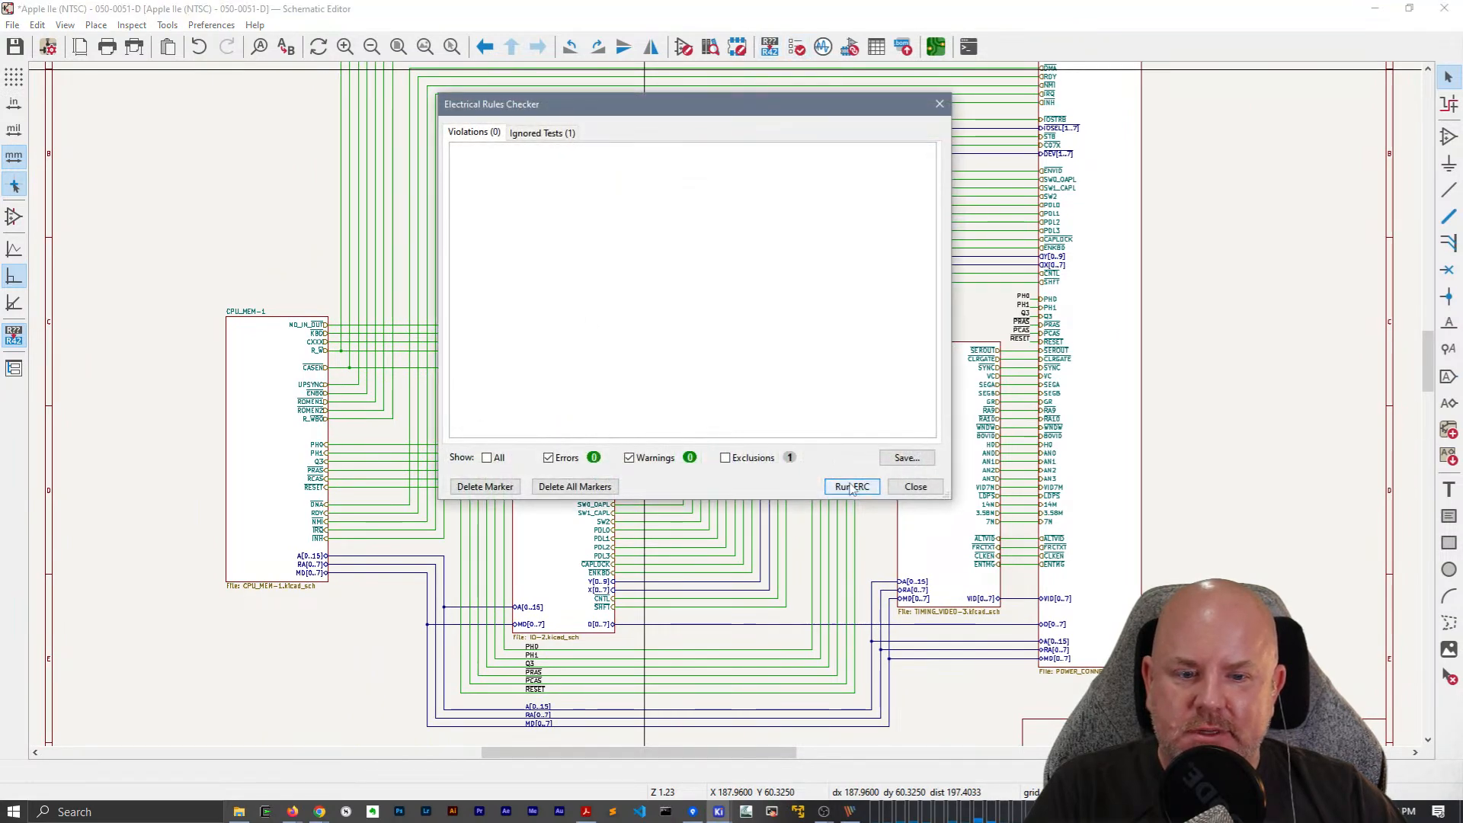
click(846, 485)
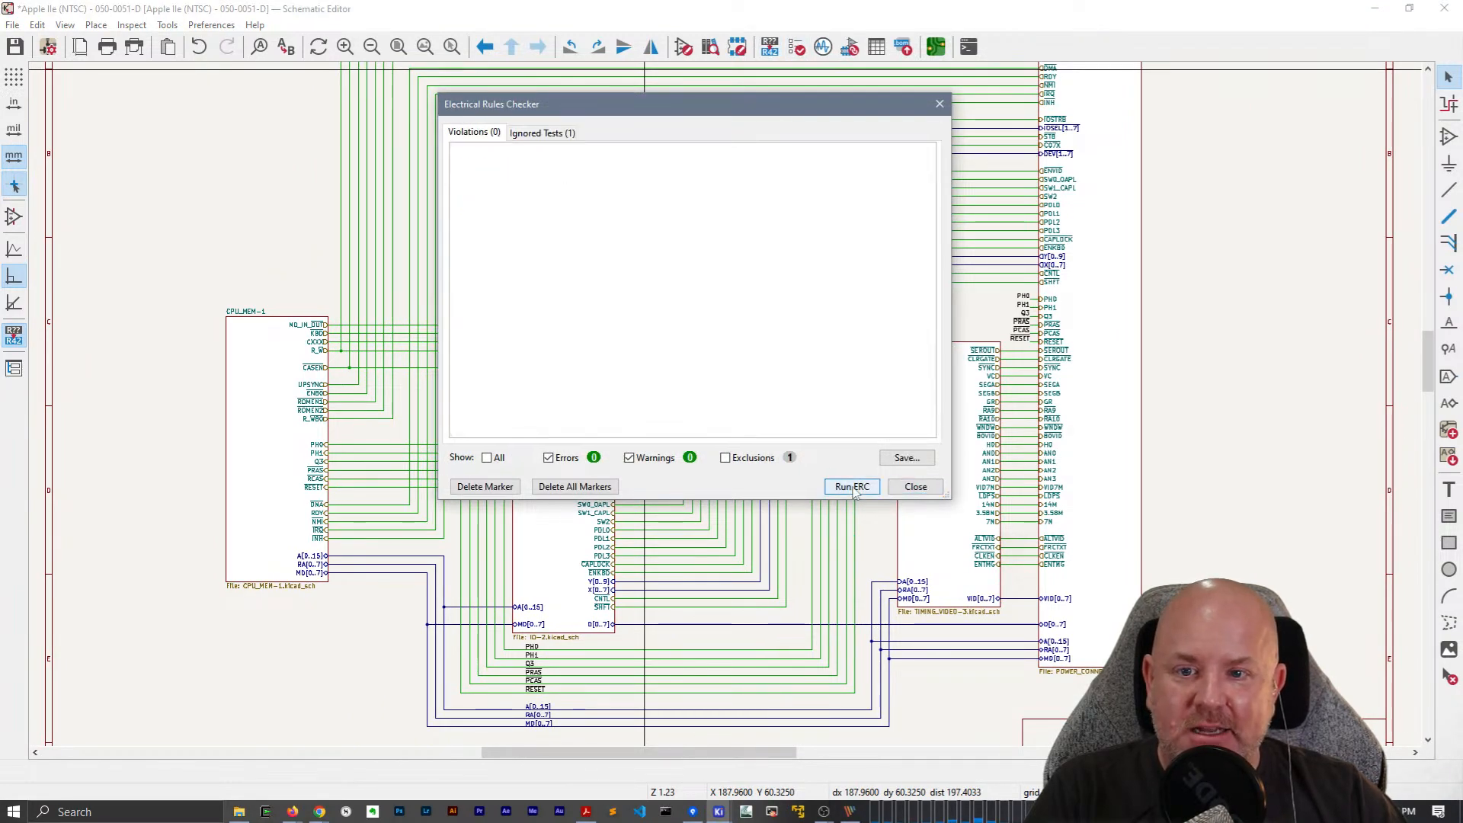
click(916, 486)
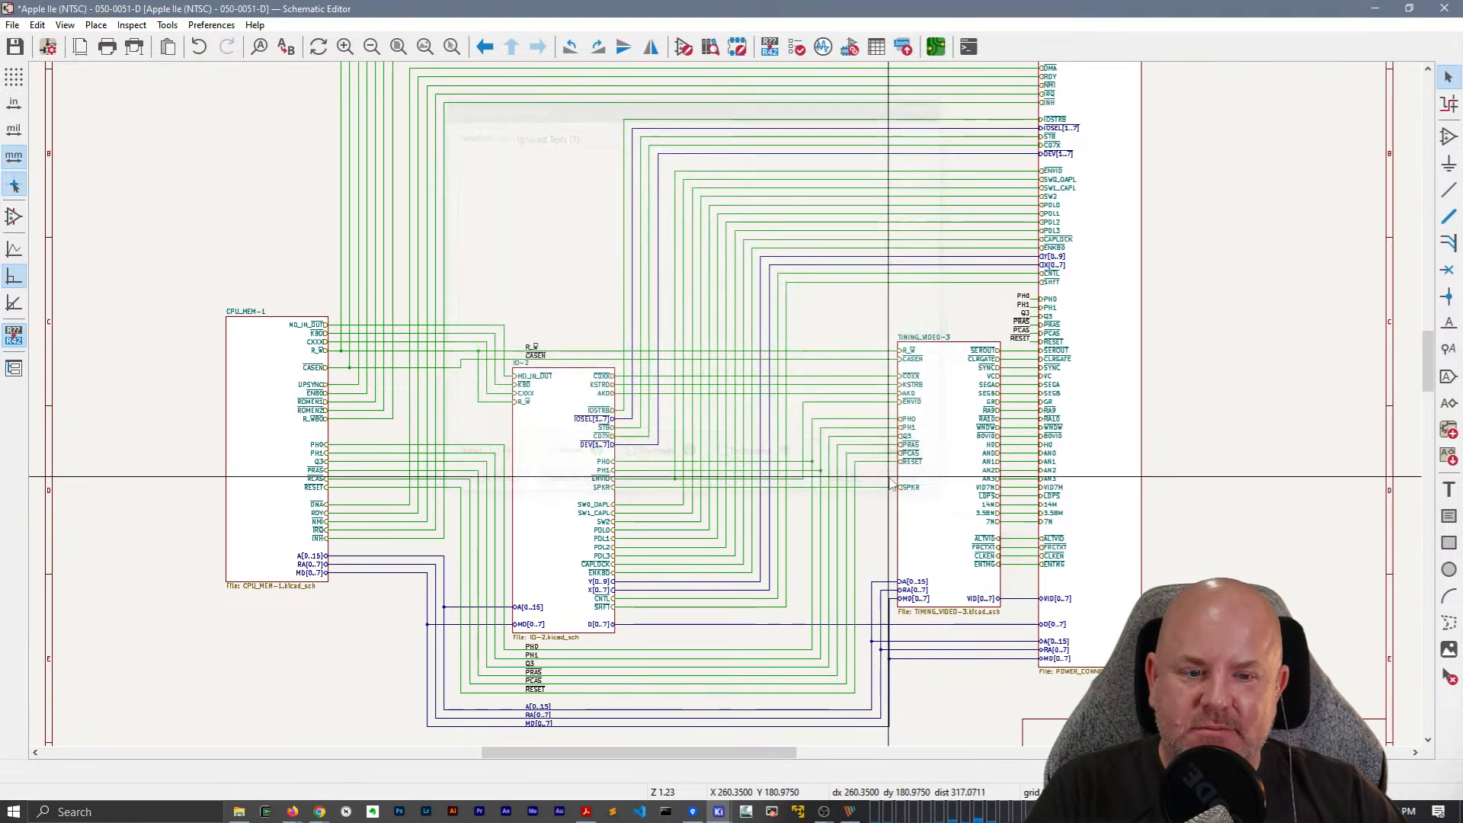
Close the schematic, the KiCad project, the Reference Schematics folder window and the PicPick screenshot.
click(1455, 6)
click(679, 422)
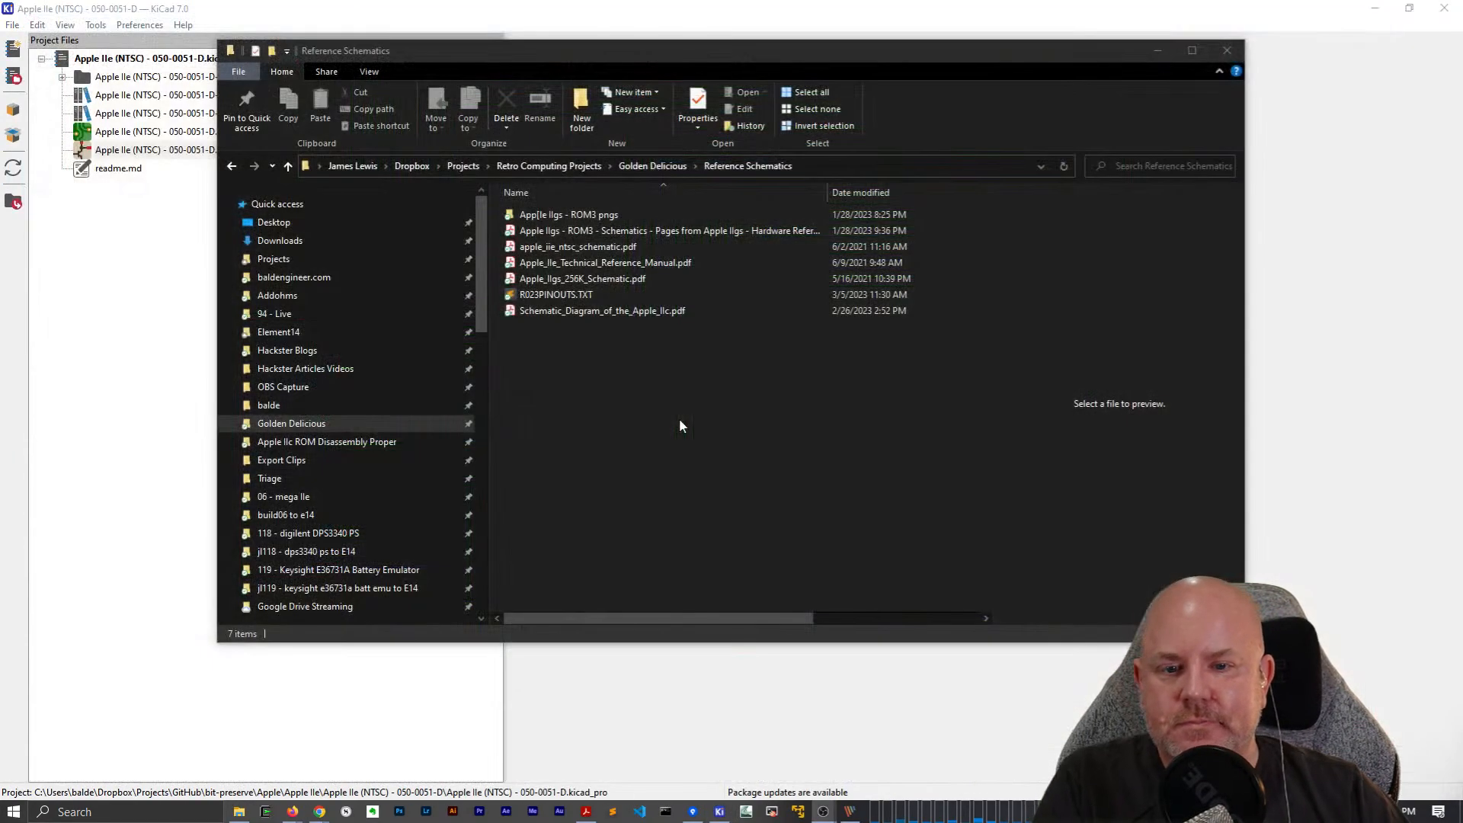
click(716, 445)
click(1227, 51)
click(1072, 400)
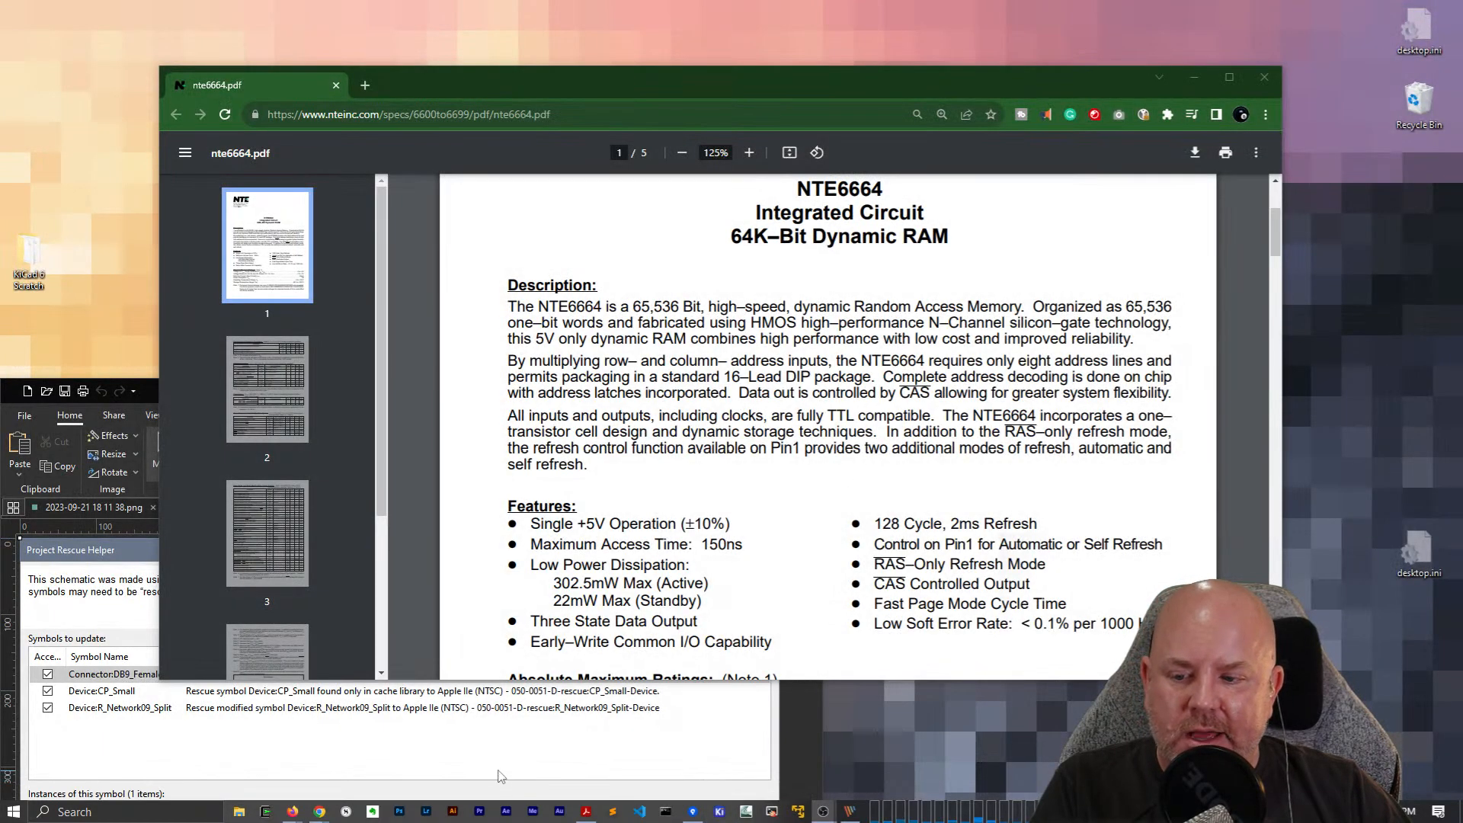
click(495, 743)
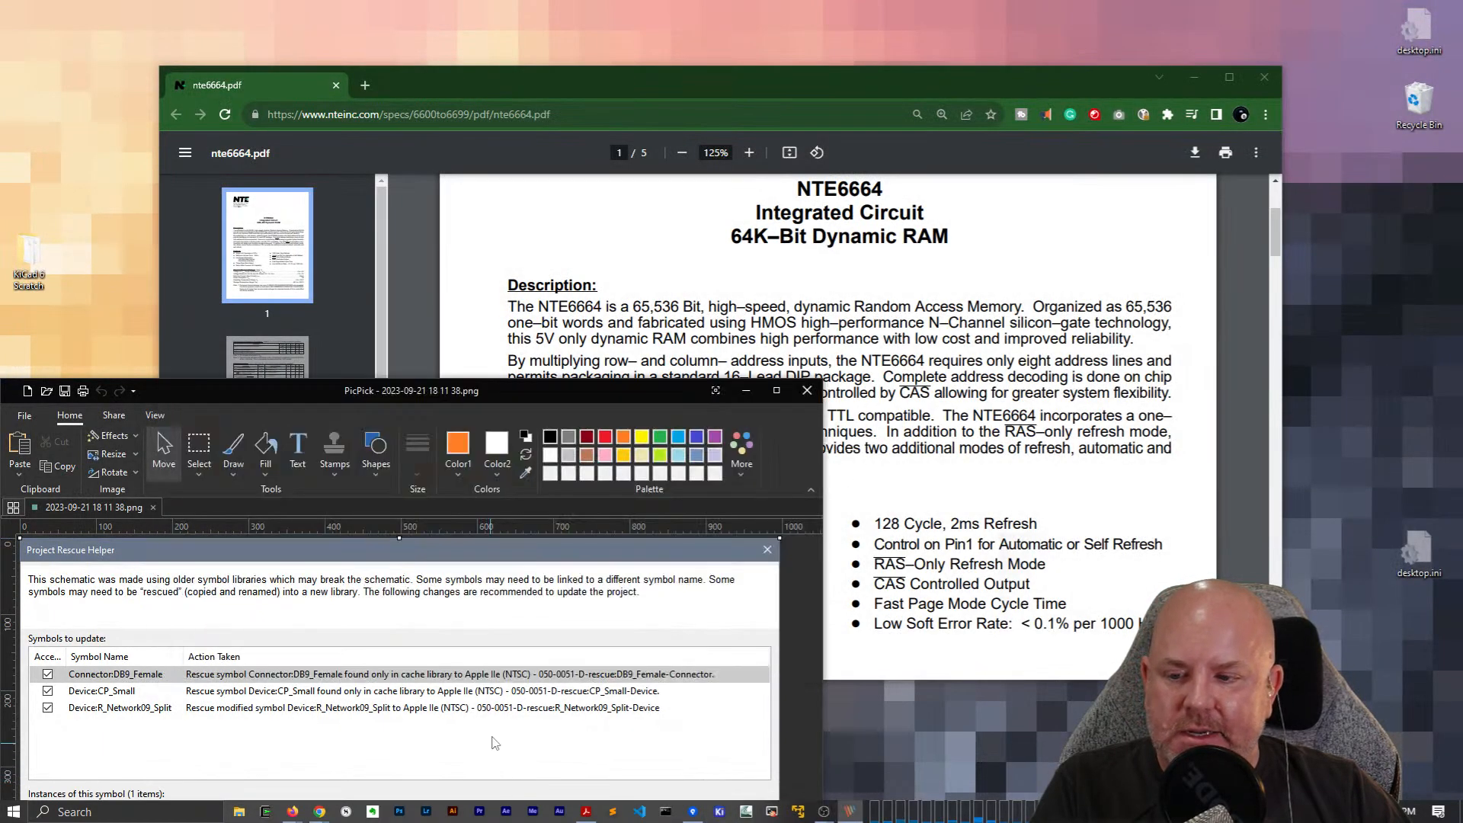
click(807, 390)
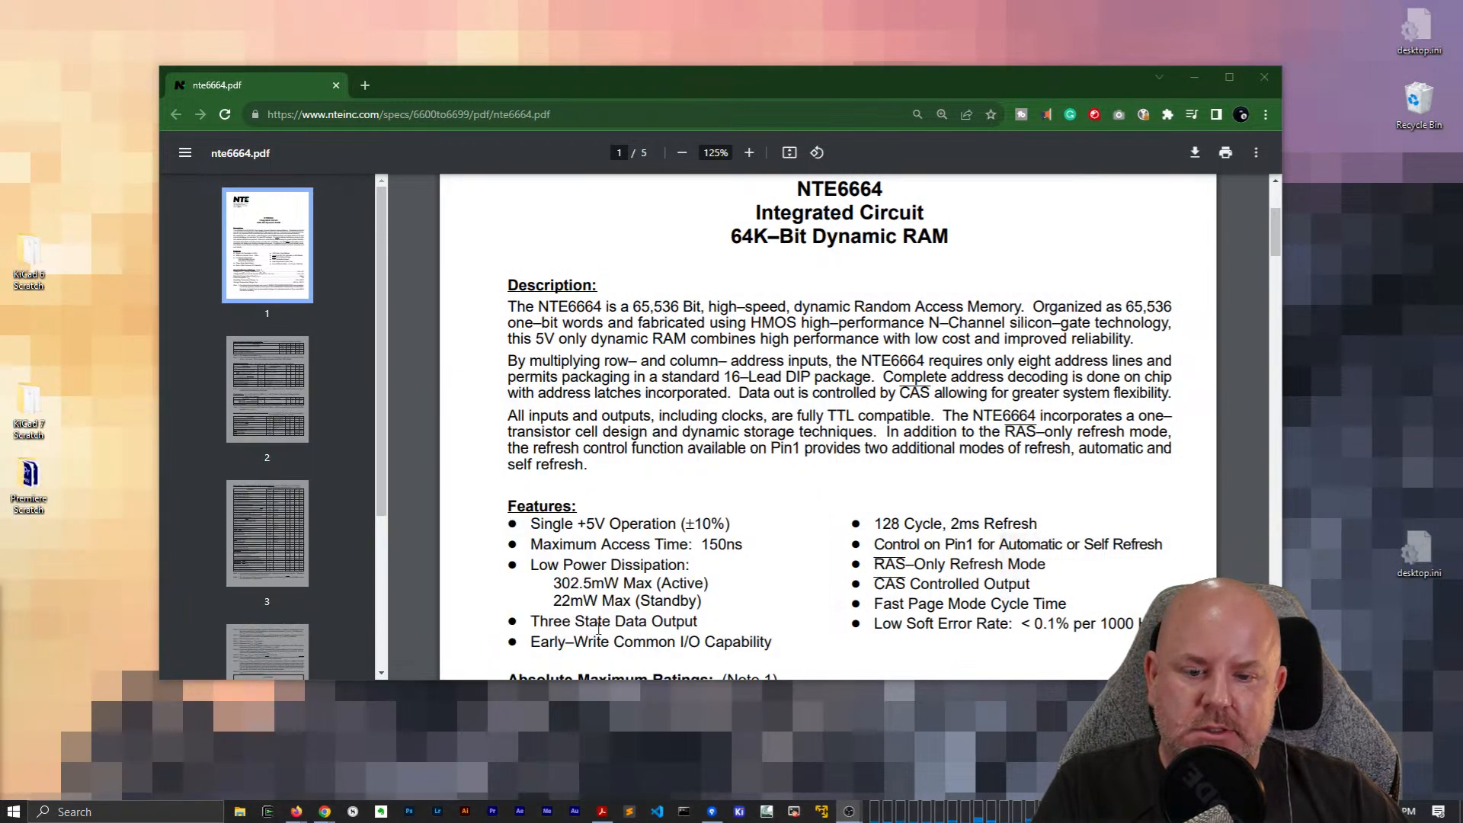
Switch to Sourcetree and open the file status of the bit-preserve repository on the apple_iie_k7 branch.
click(712, 811)
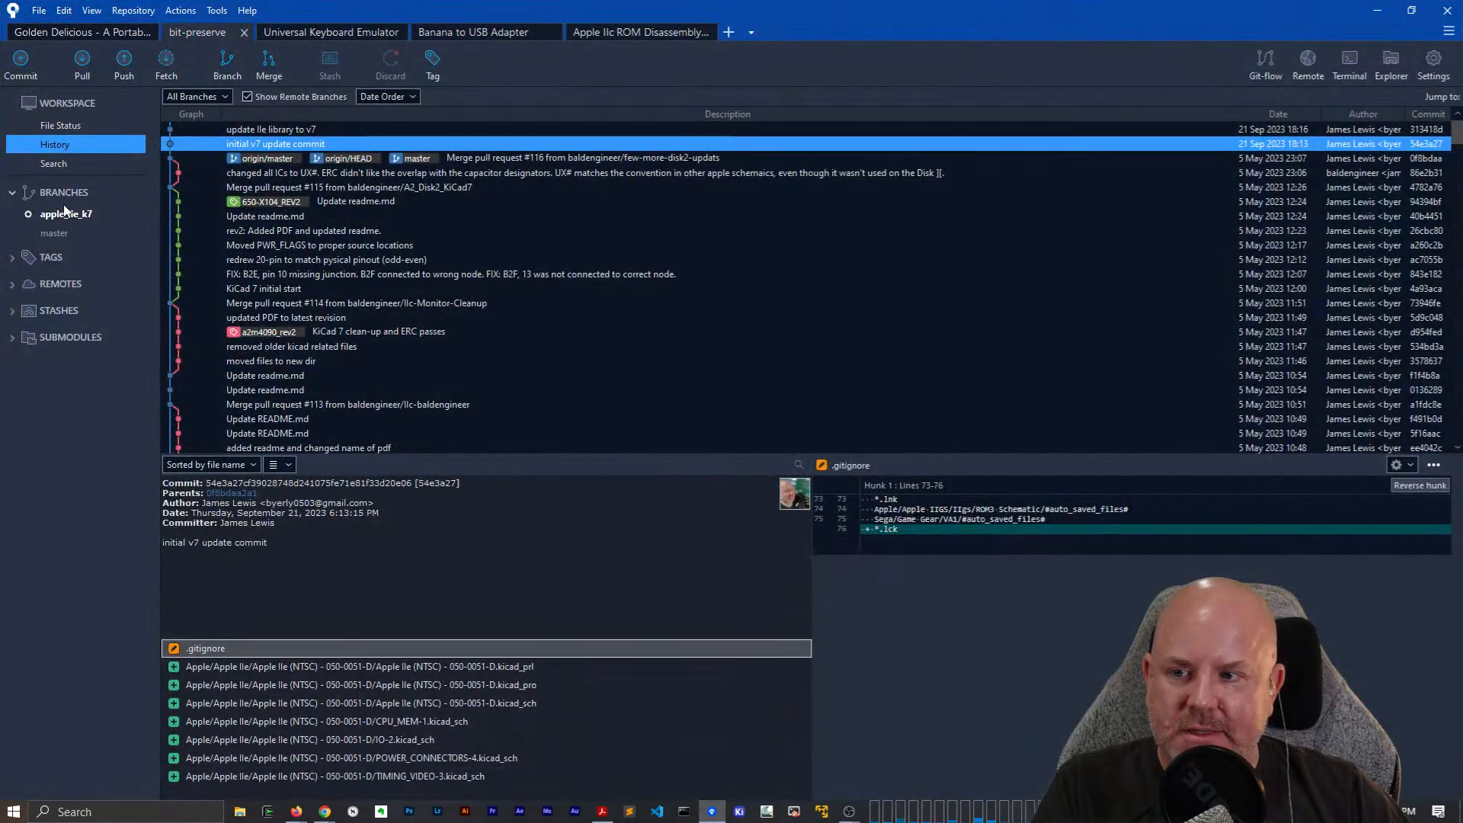
click(64, 213)
click(247, 134)
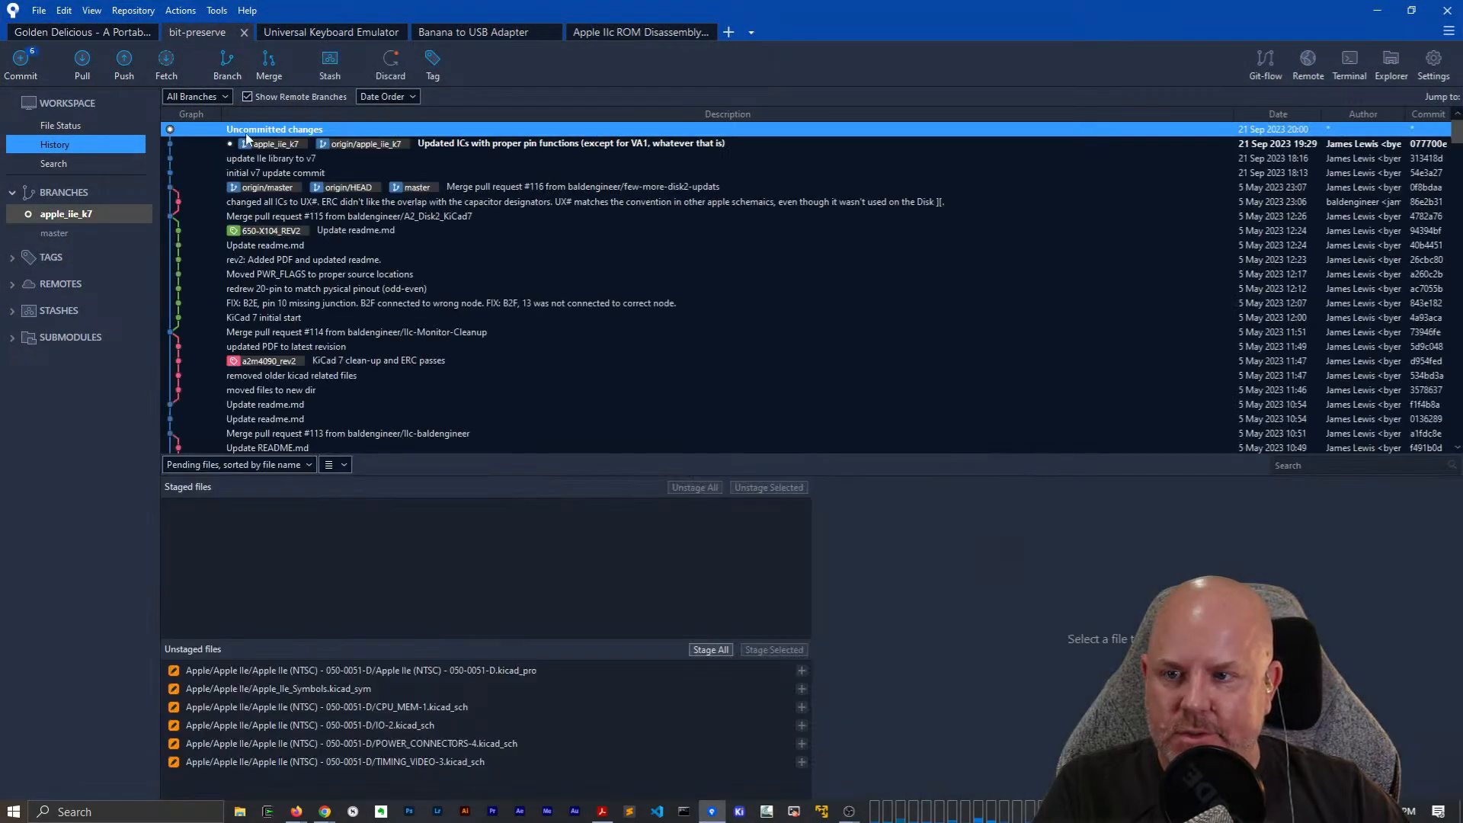
click(47, 127)
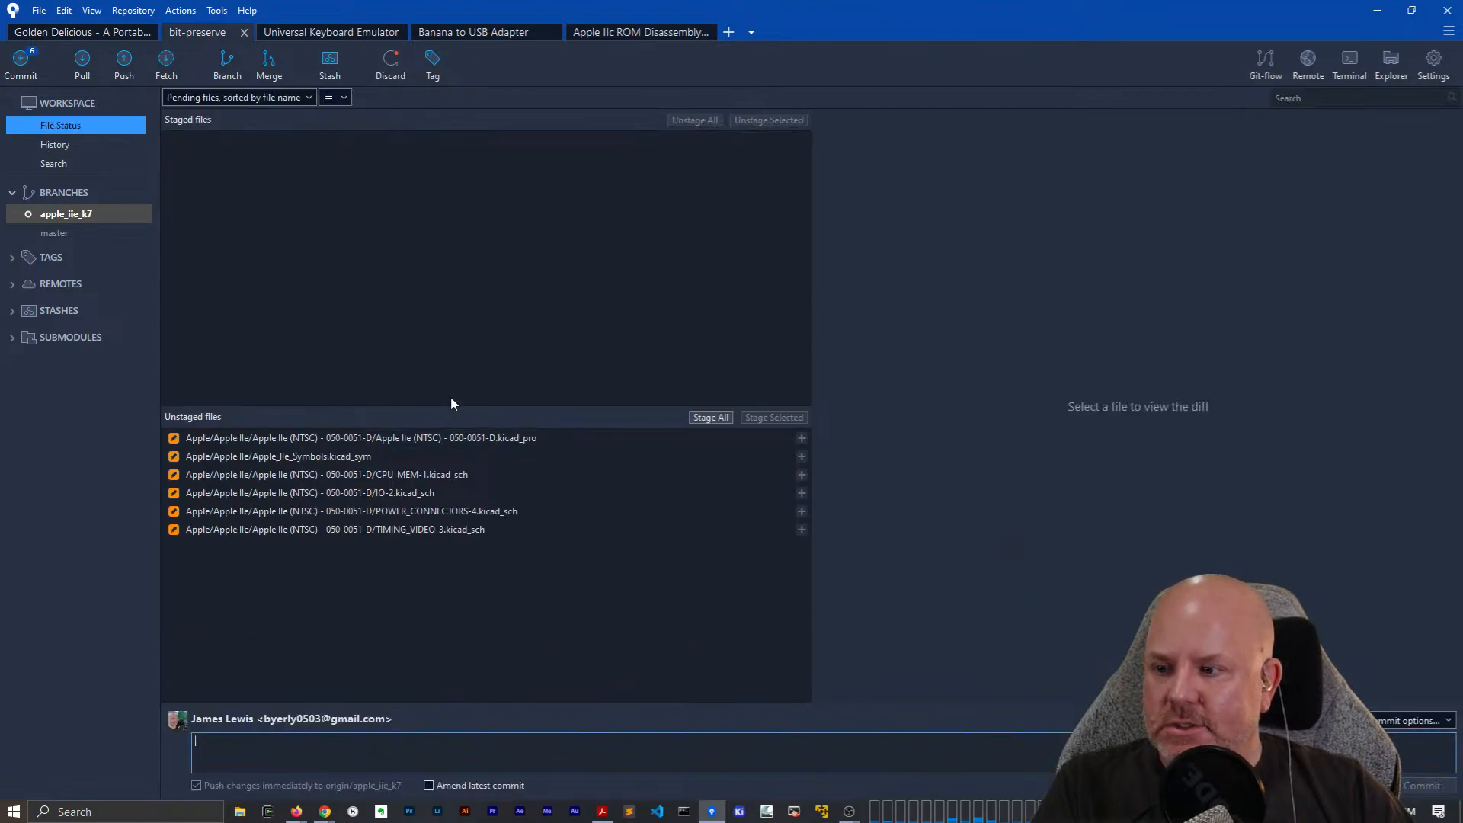
Stage all changed files and commit them with the message "Updated symbols, added power symbols for multi-units, and passed ERC!", pushing to origin/apple_iie_k7.
click(702, 416)
click(296, 757)
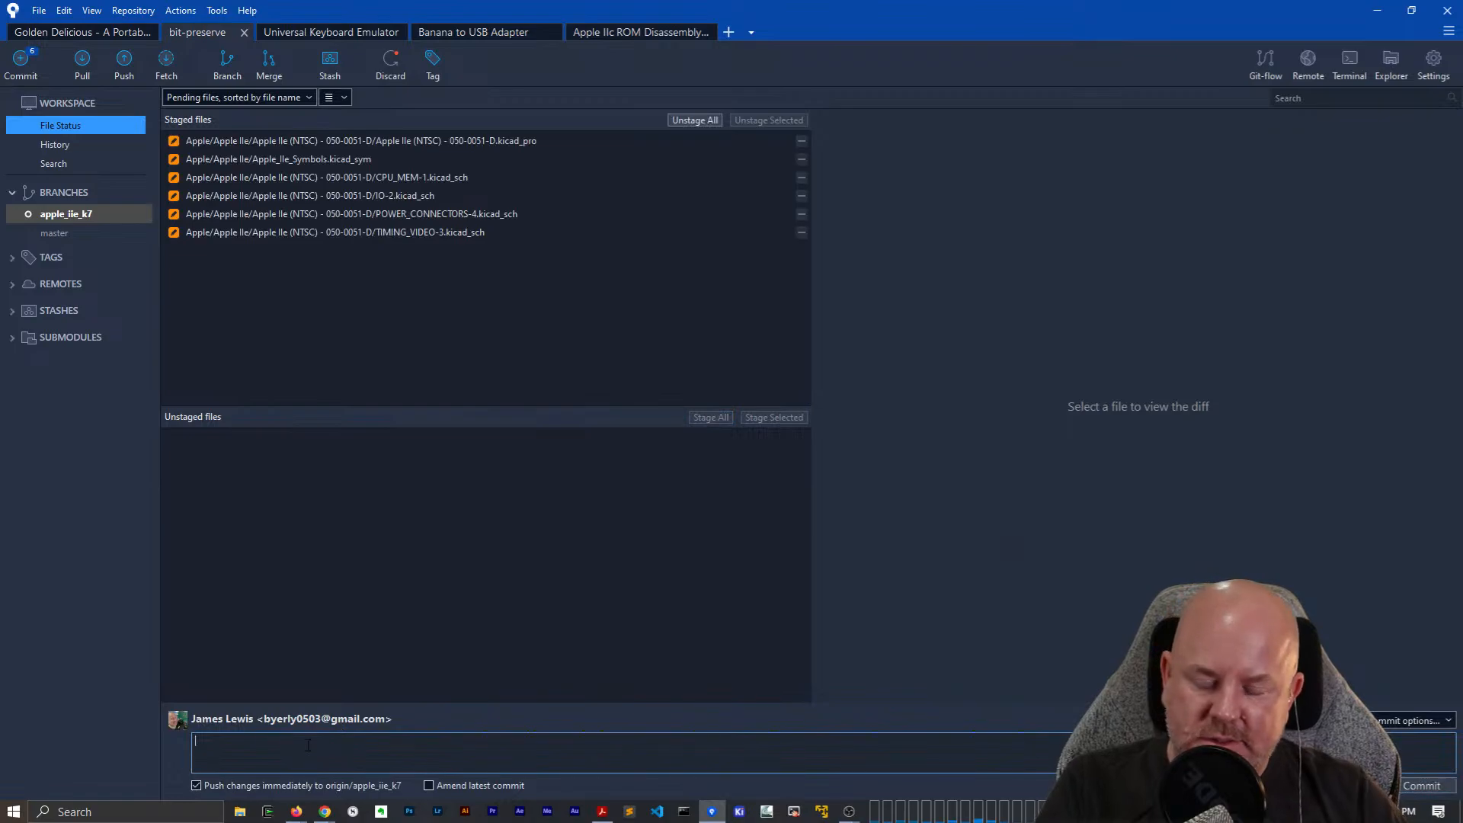
text(Updated sy)
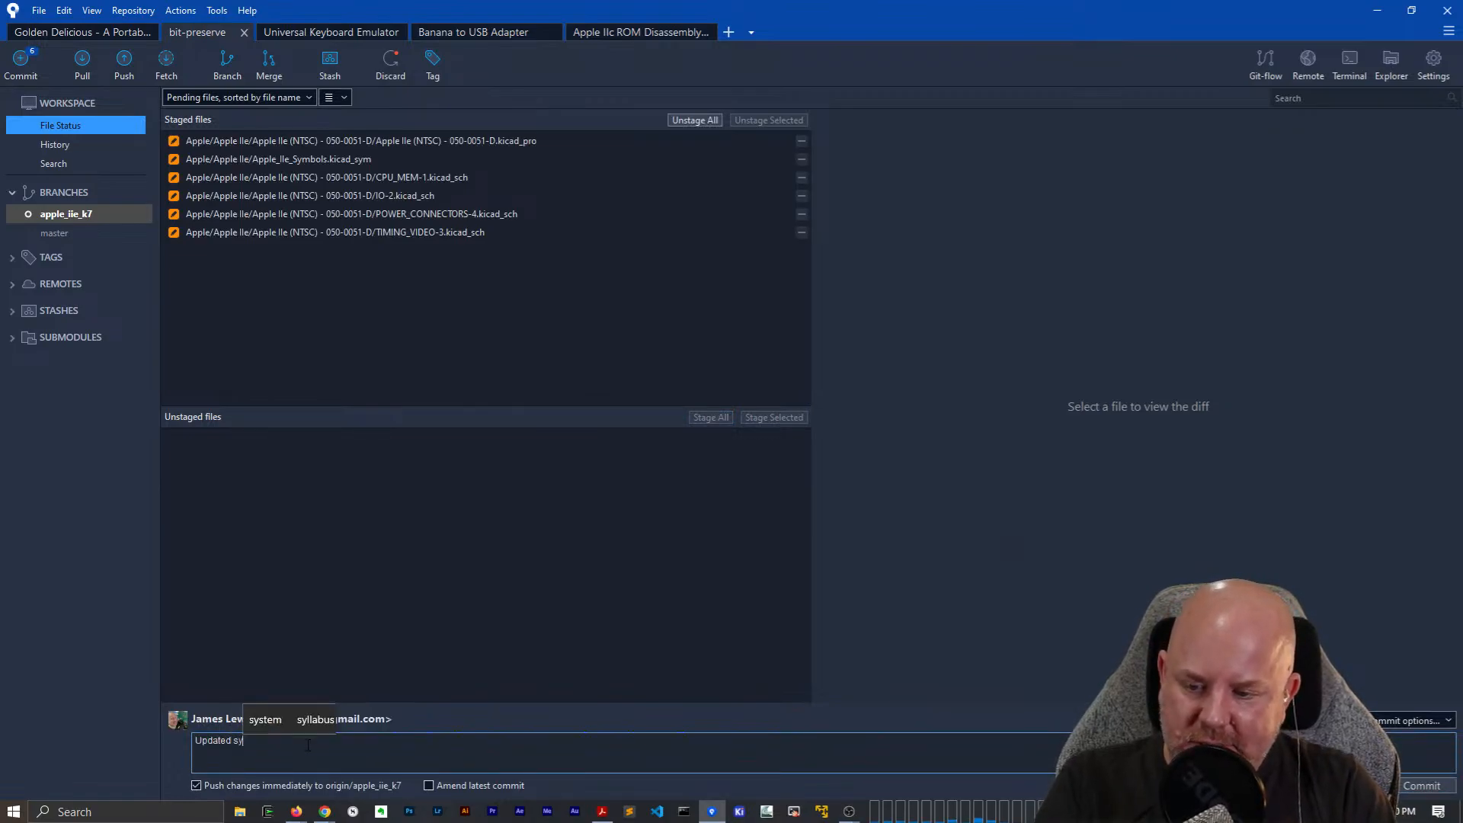
text(mbols, added )
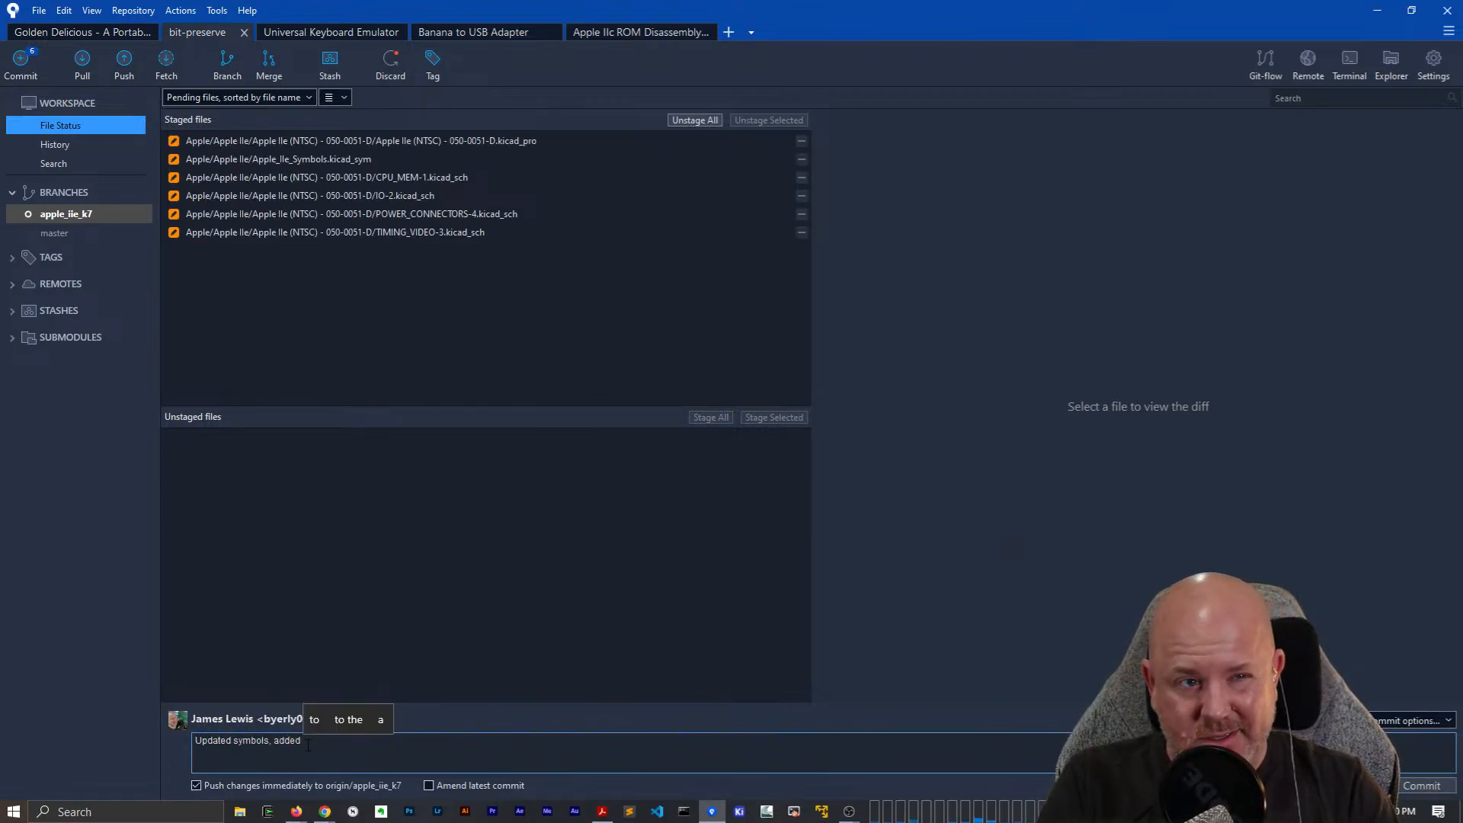
text(power sym)
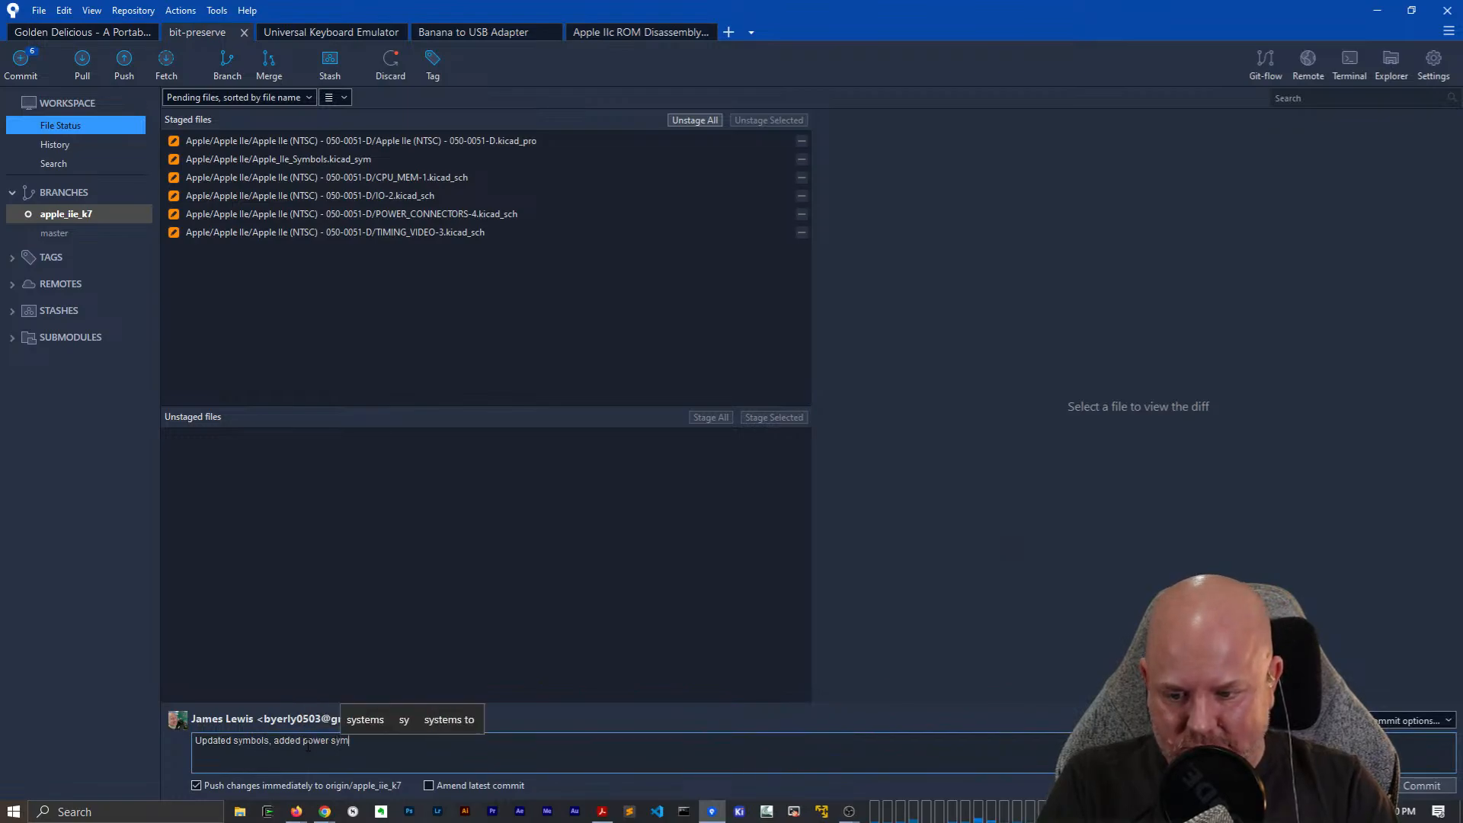
text(bols for multi-)
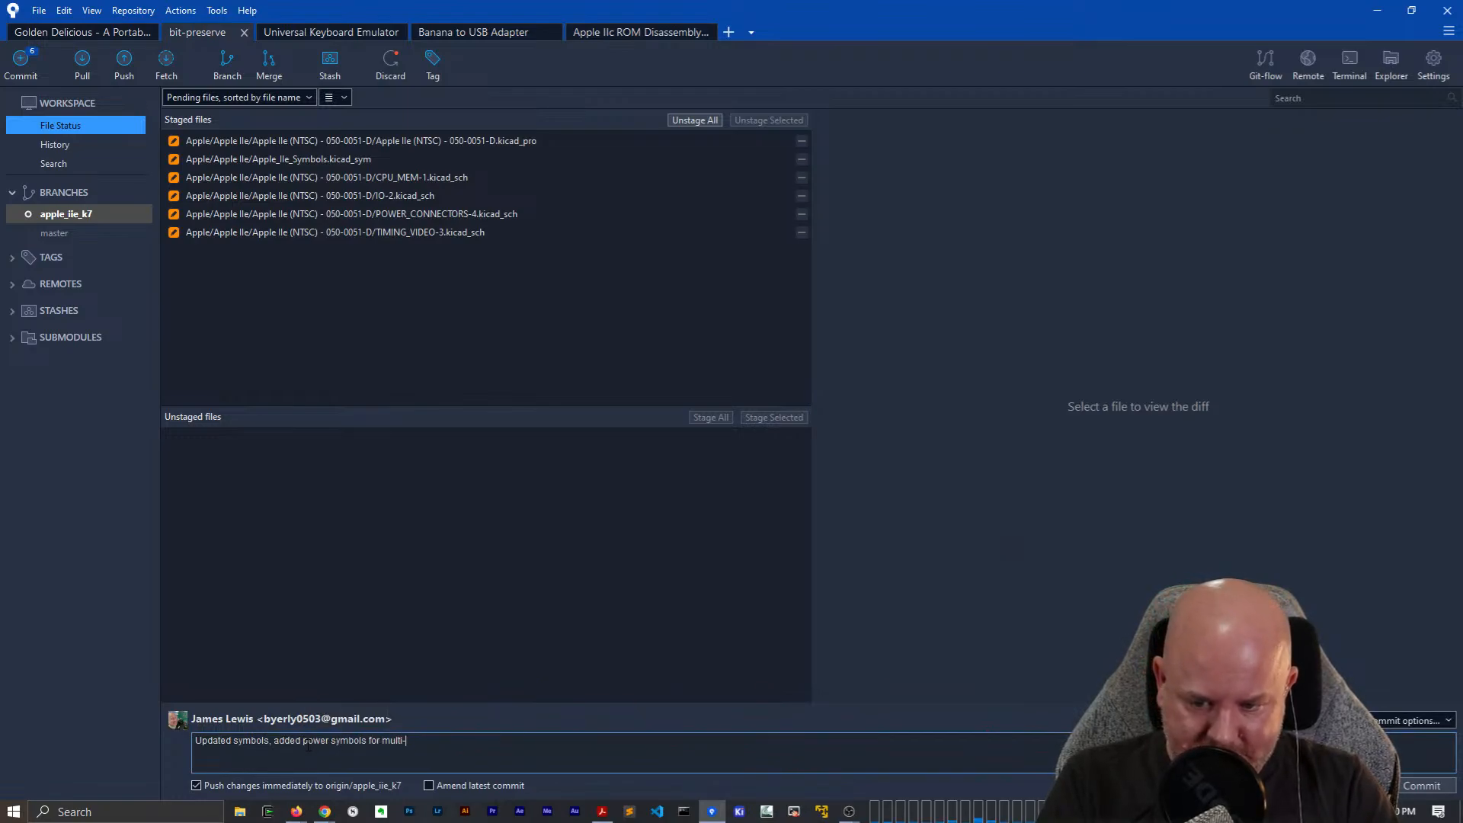
text(units, and passed)
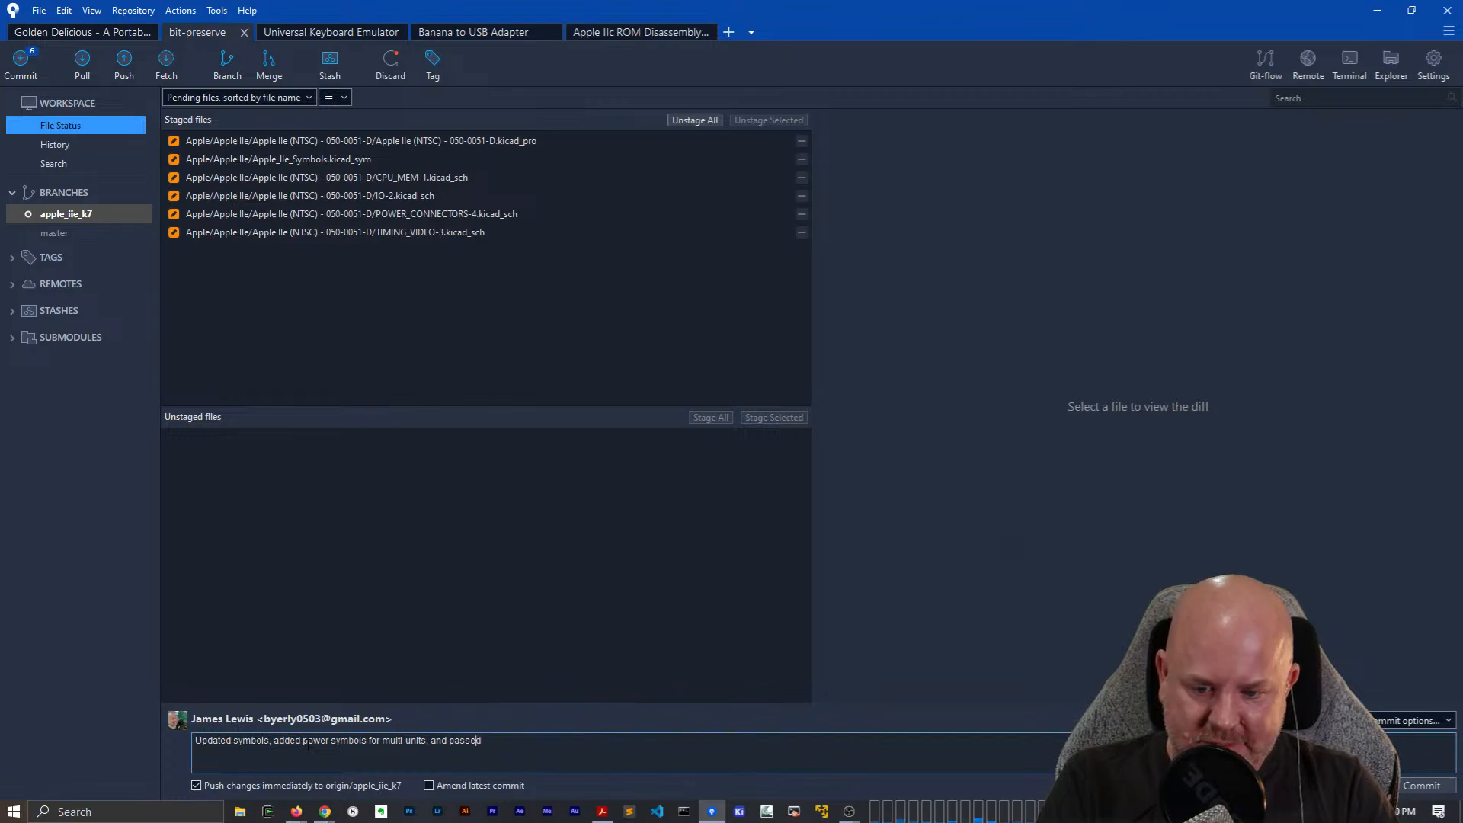
text( ERC!)
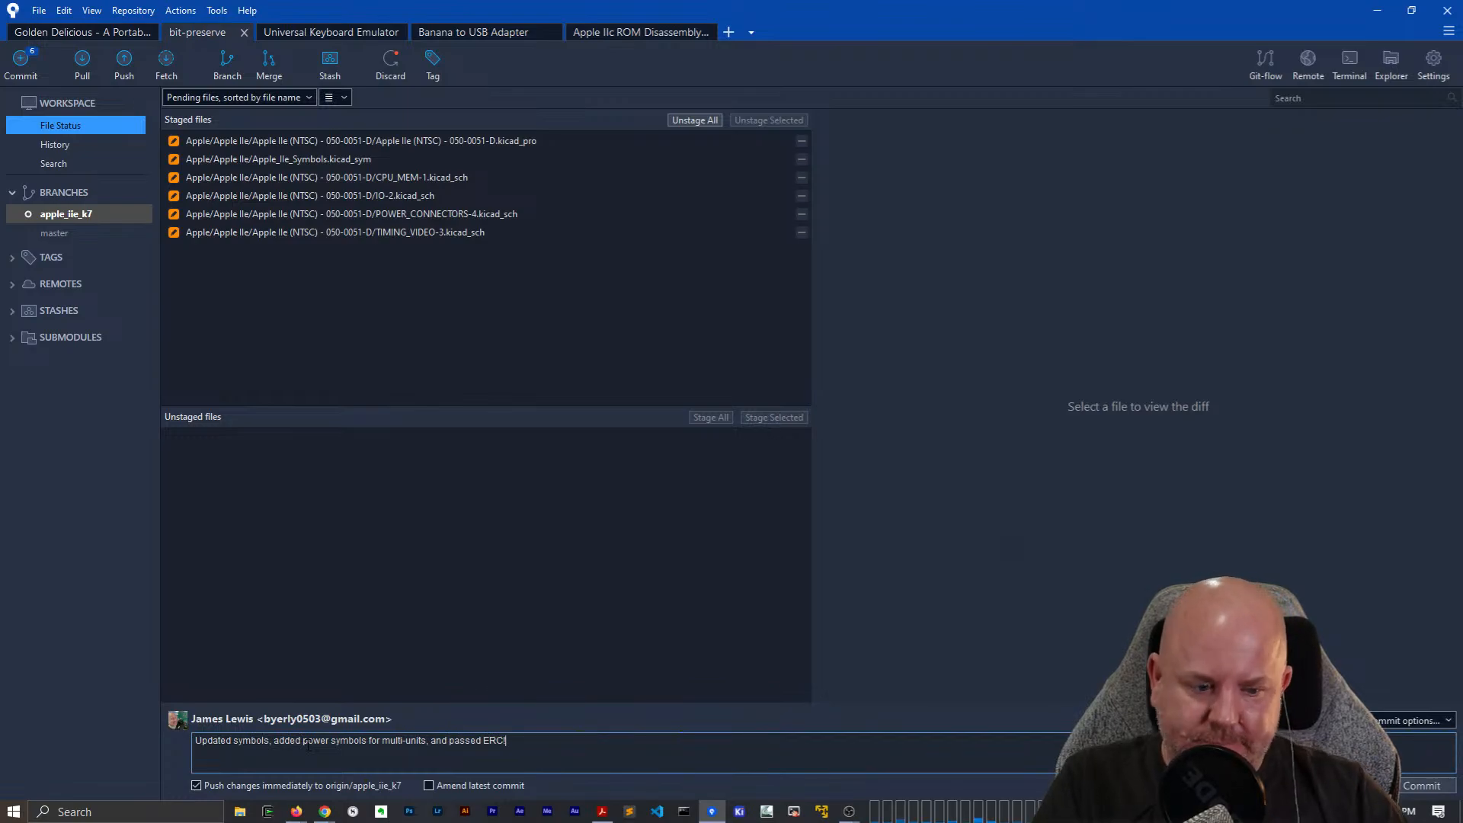
click(1418, 788)
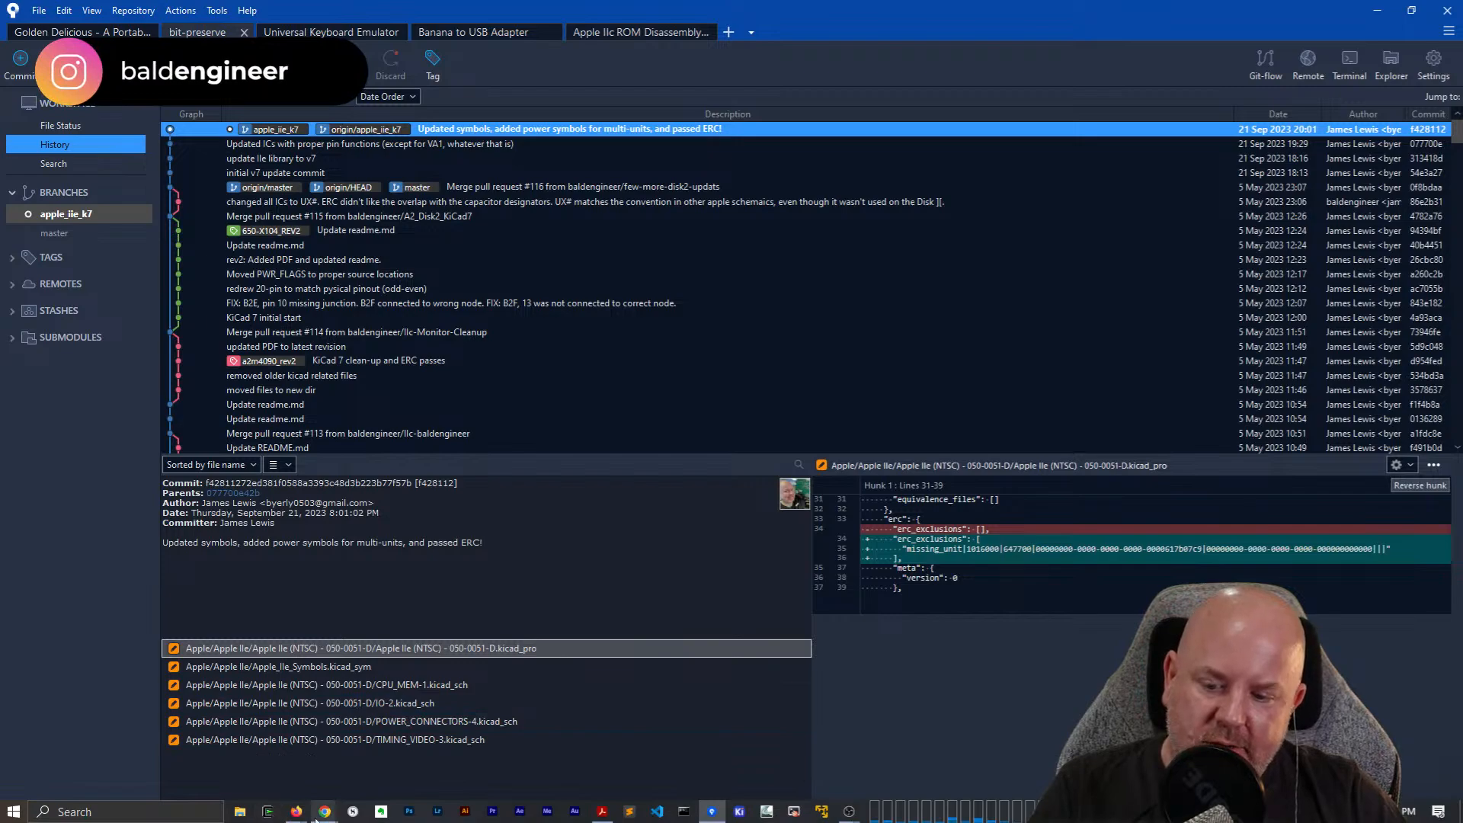
Switch to the bit-preserve GitHub page in Firefox, reload it and start a pull request for the apple_iie_k7 branch.
mouse_move(295, 818)
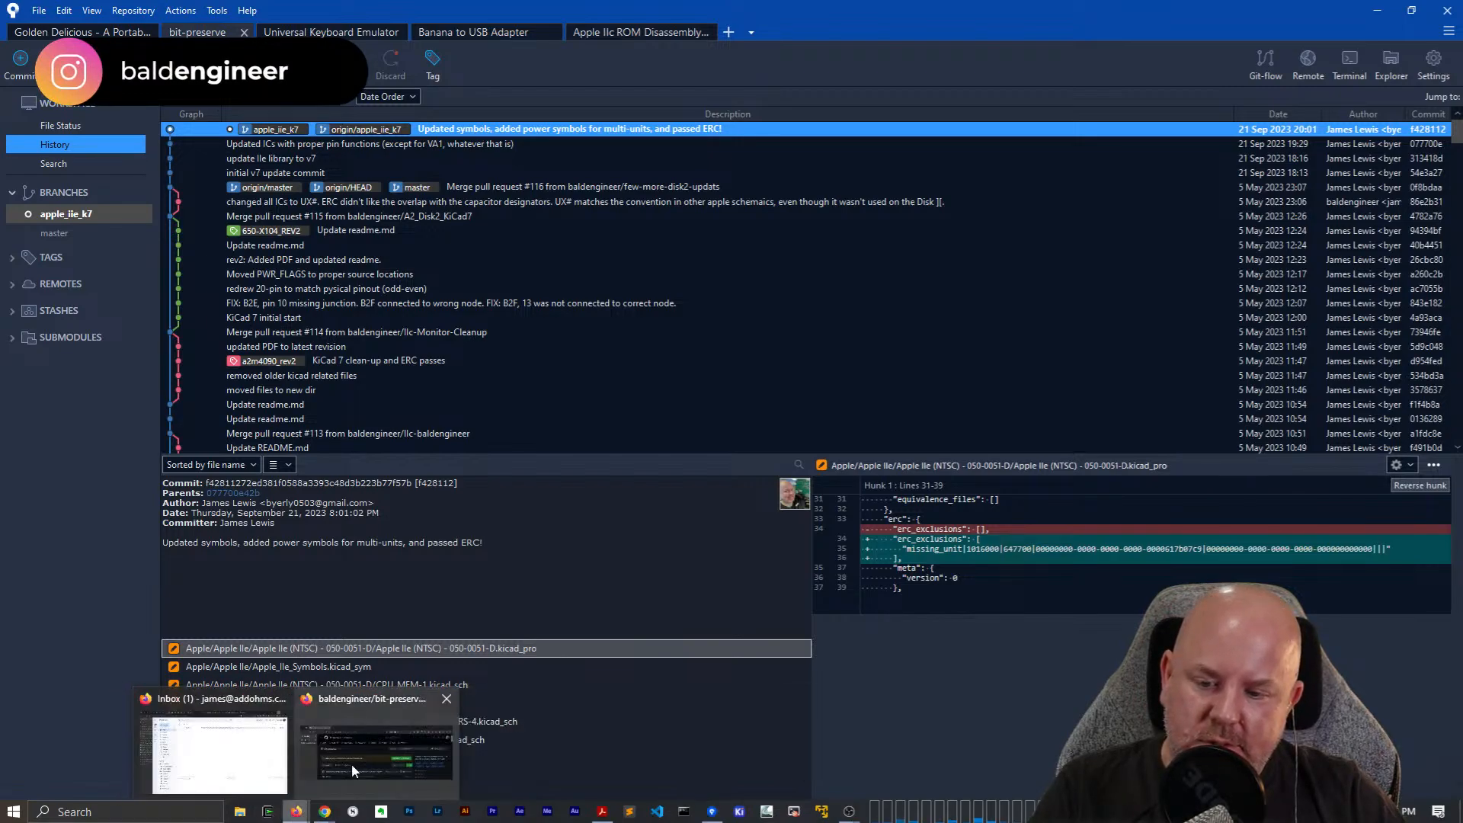
drag(765, 822, 766, 349)
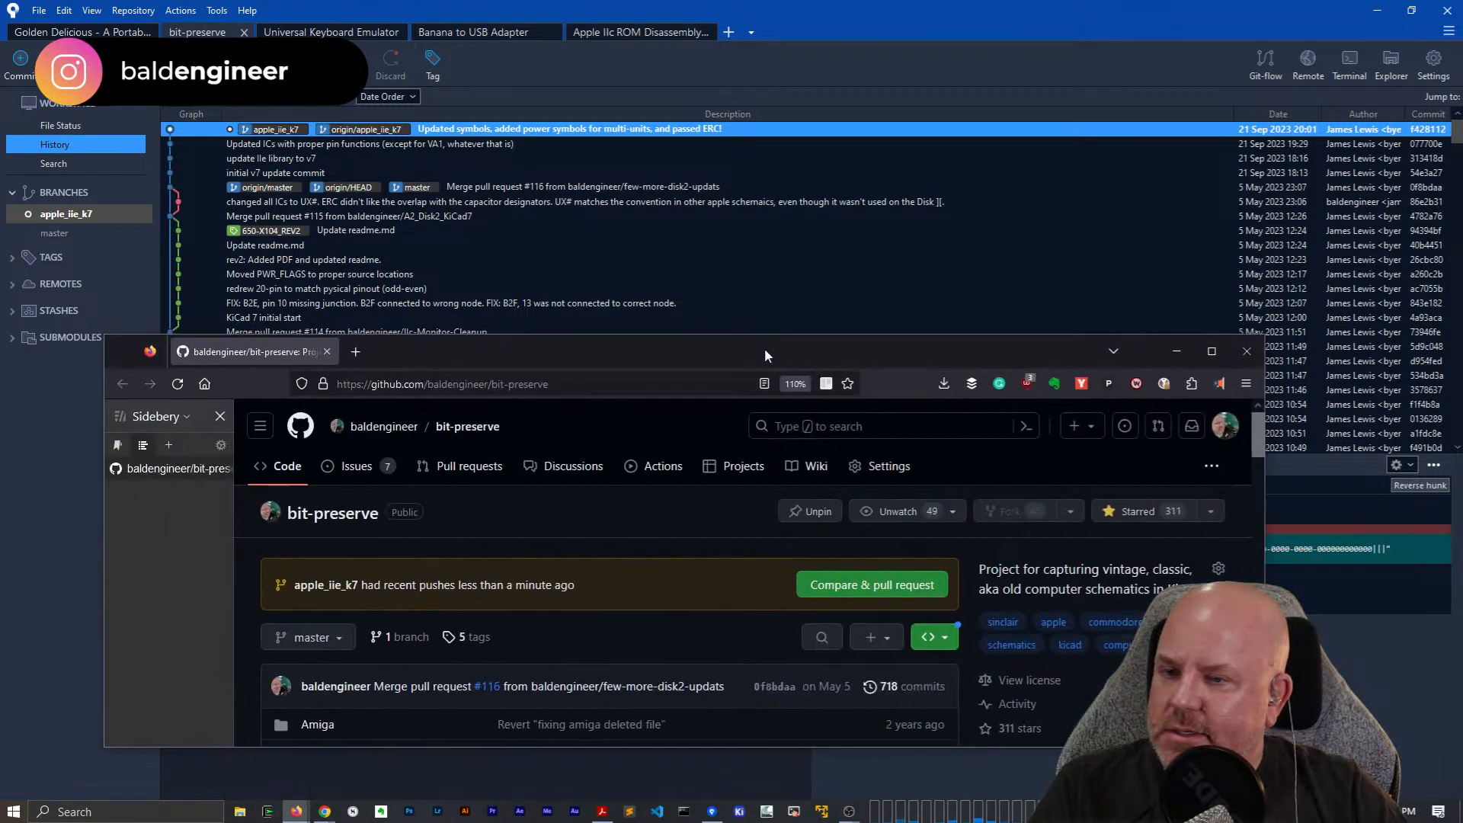
double_click(765, 349)
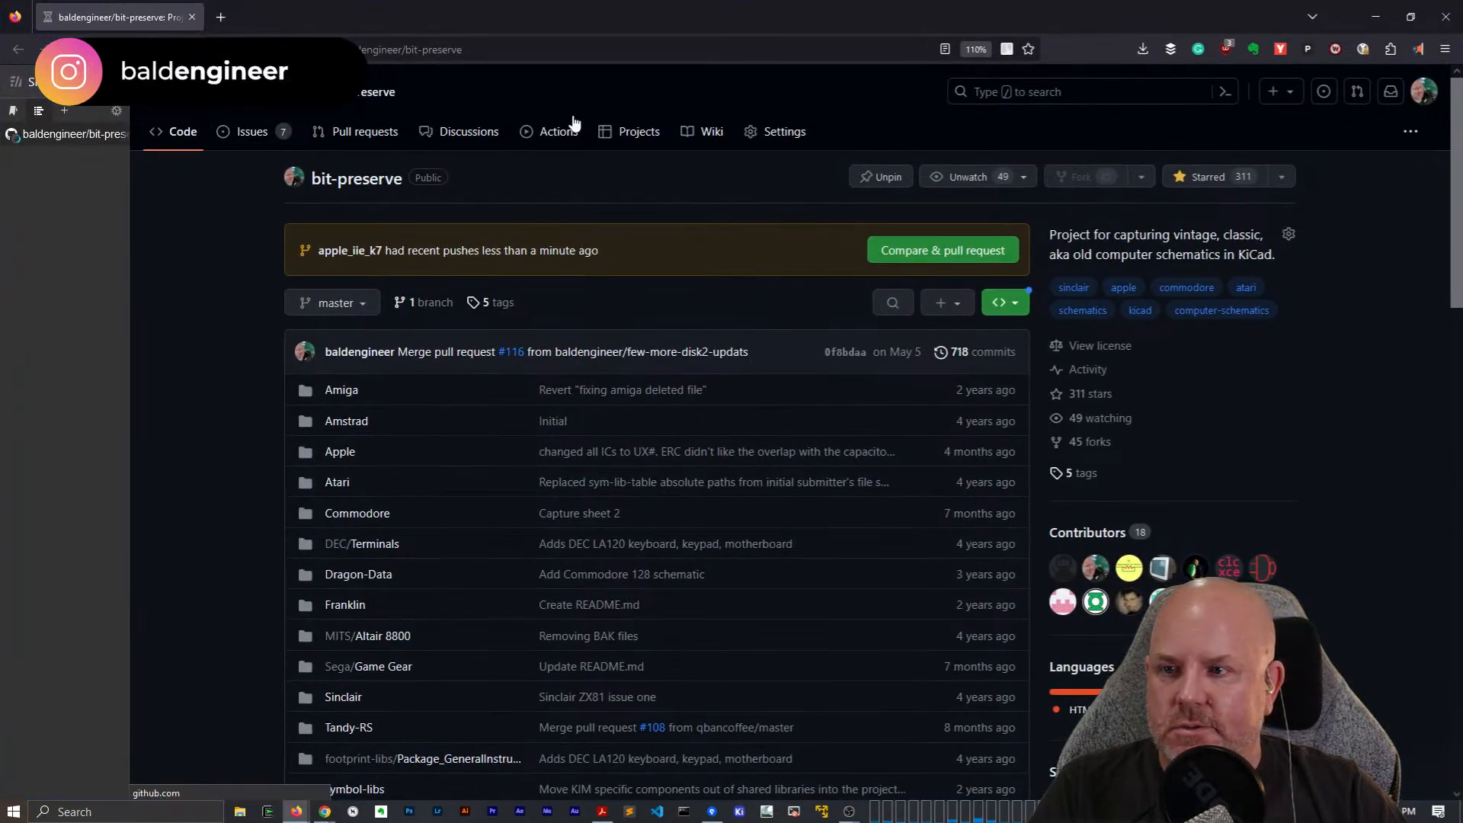
key(F5)
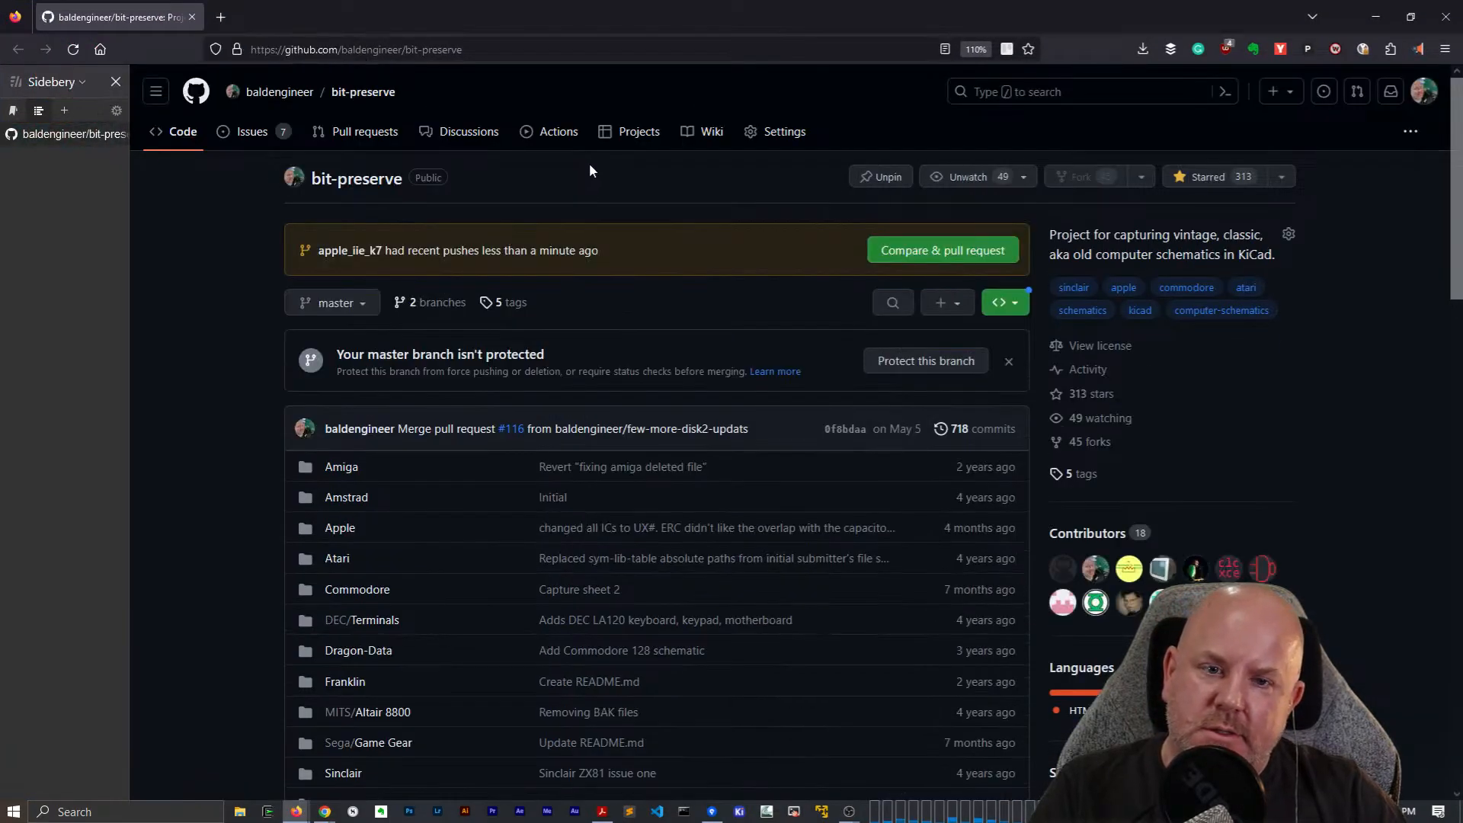
click(955, 251)
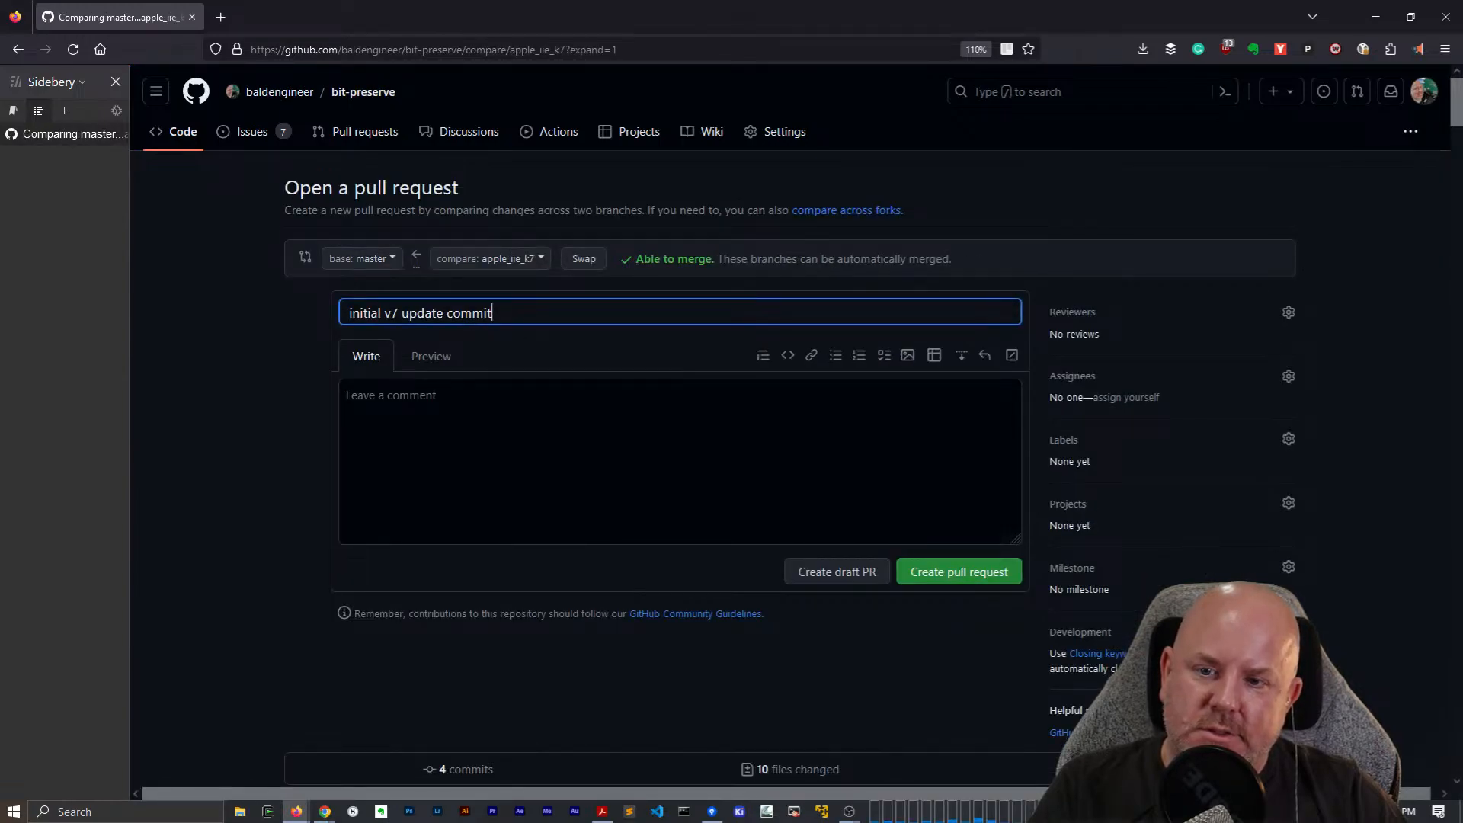
Replace the pull request title with "updated IIe to version 7 and cleaned up ERC".
key(ctrl+a)
text(up)
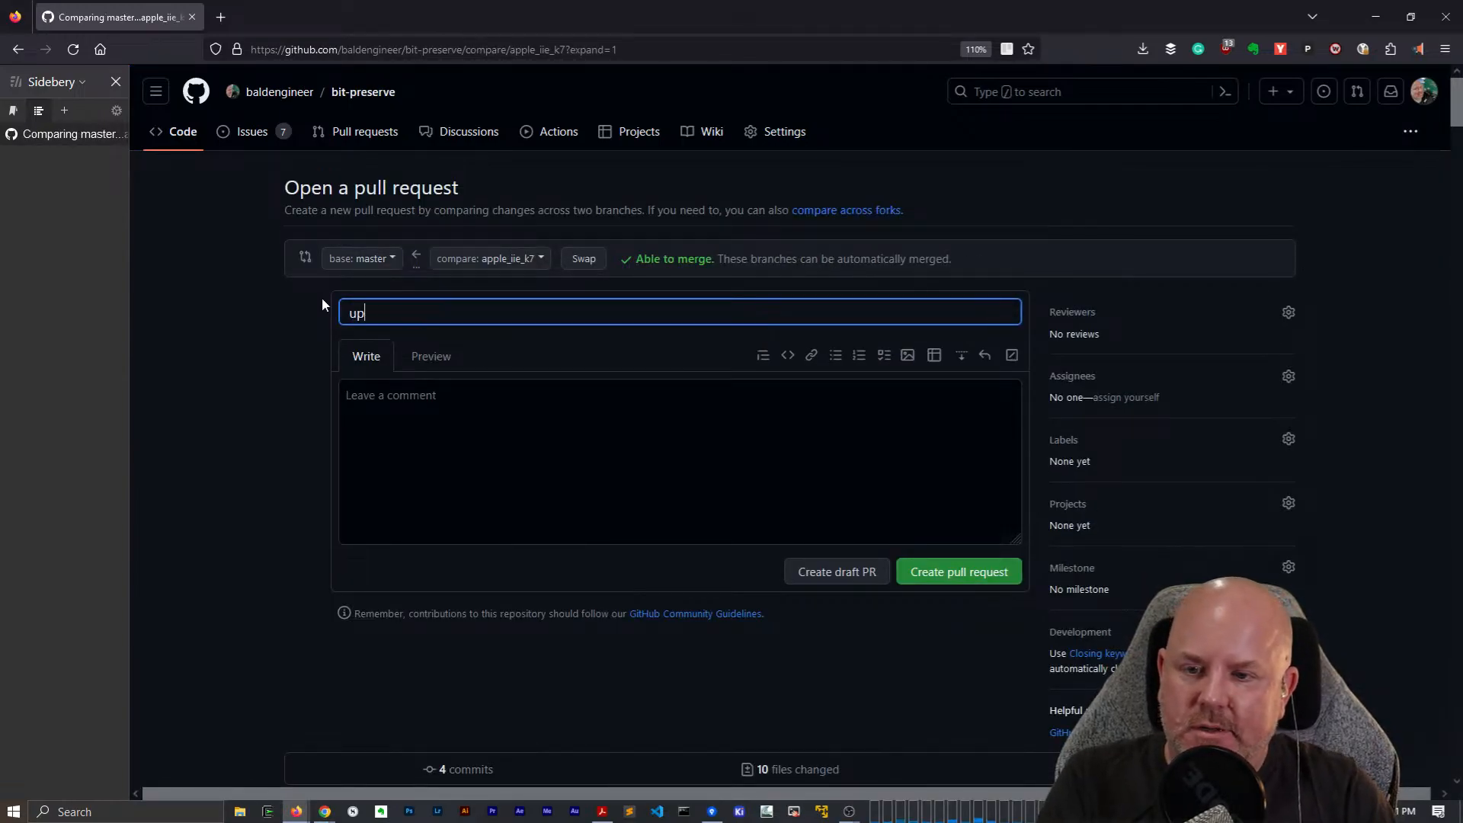
text(dated)
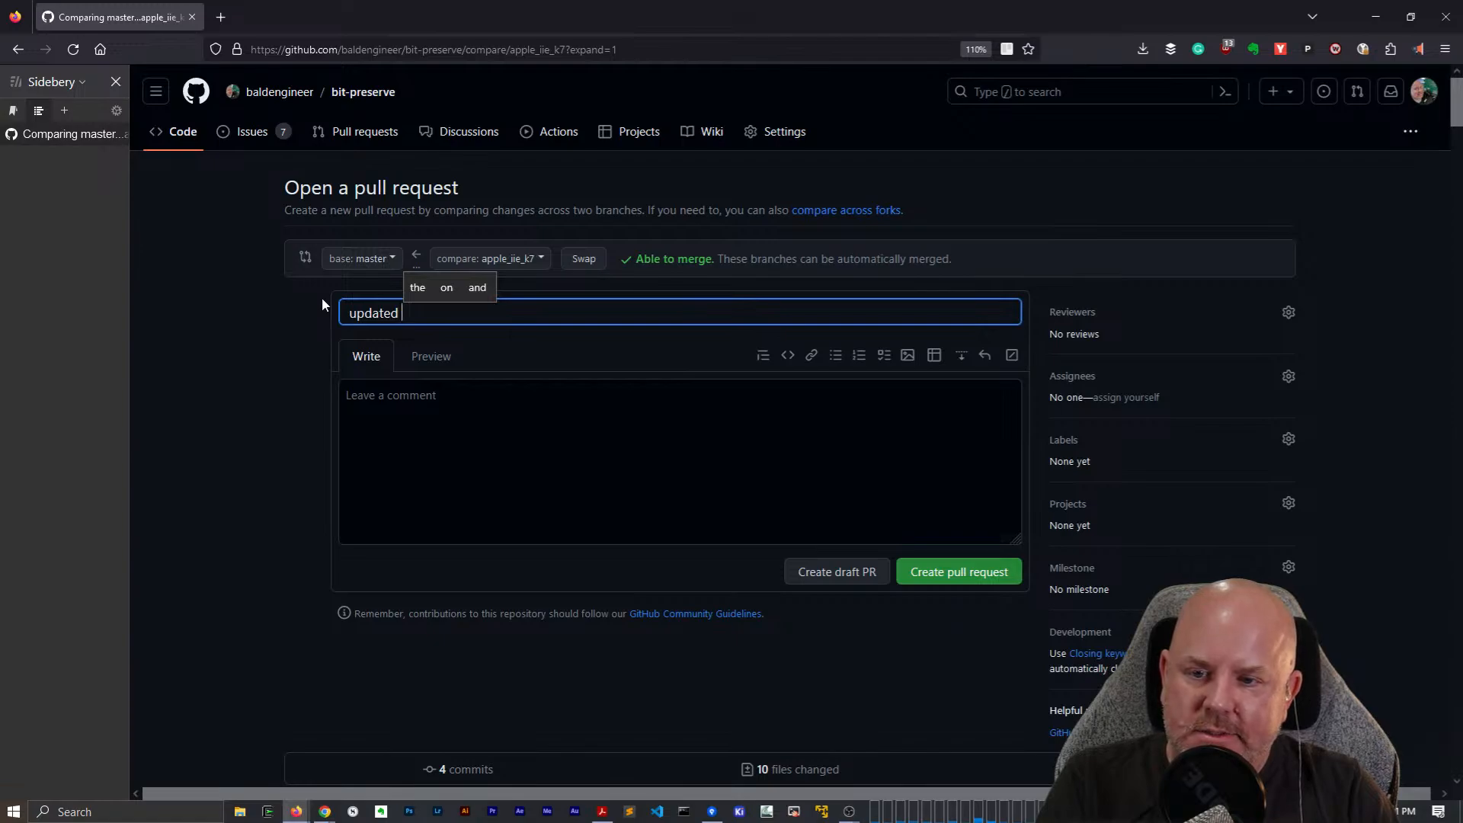
text(IIe to version 7 and up)
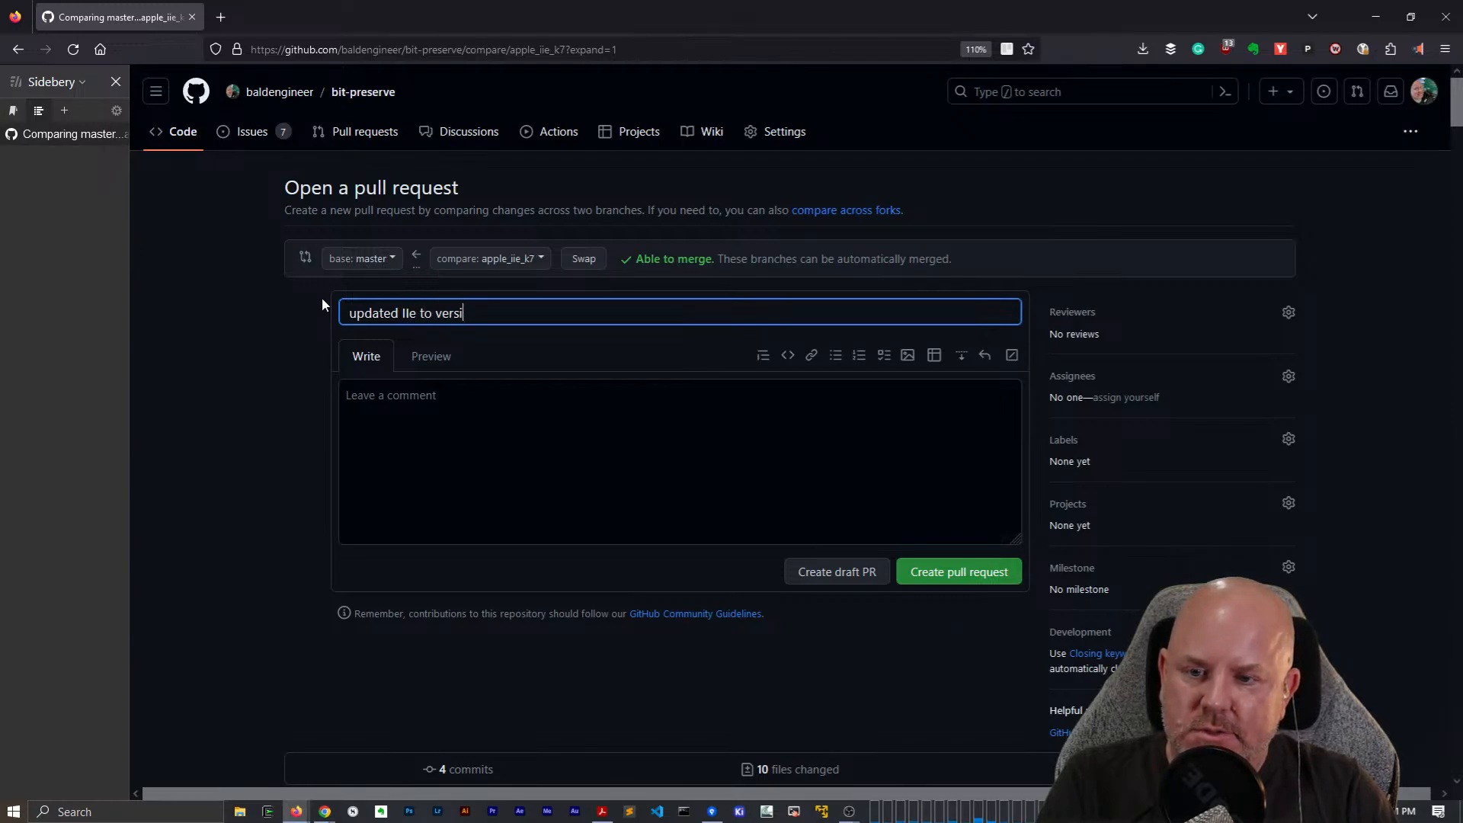
key(BackSpace)
key(BackSpace)
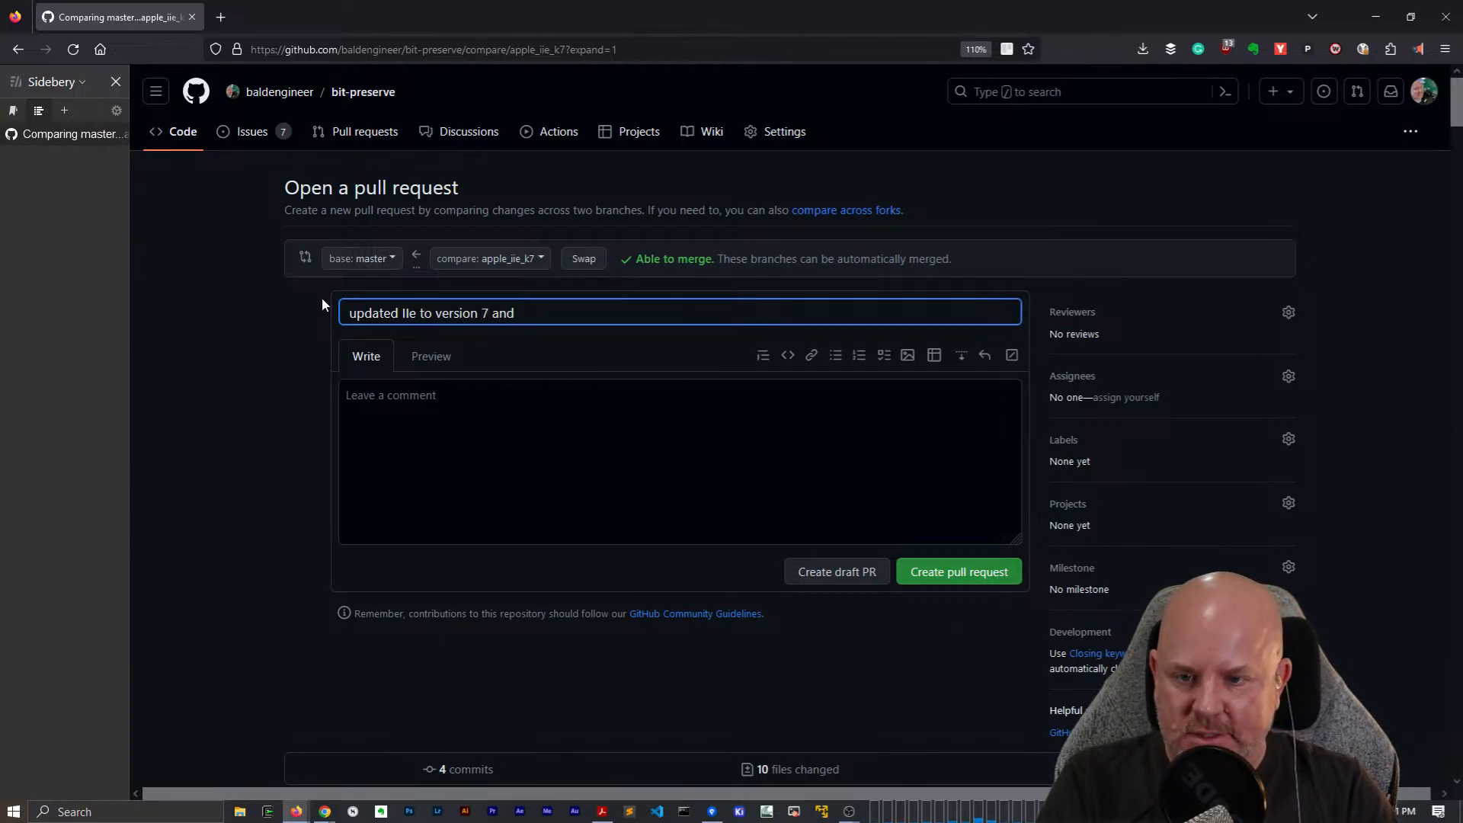
text(cleaned up ERC)
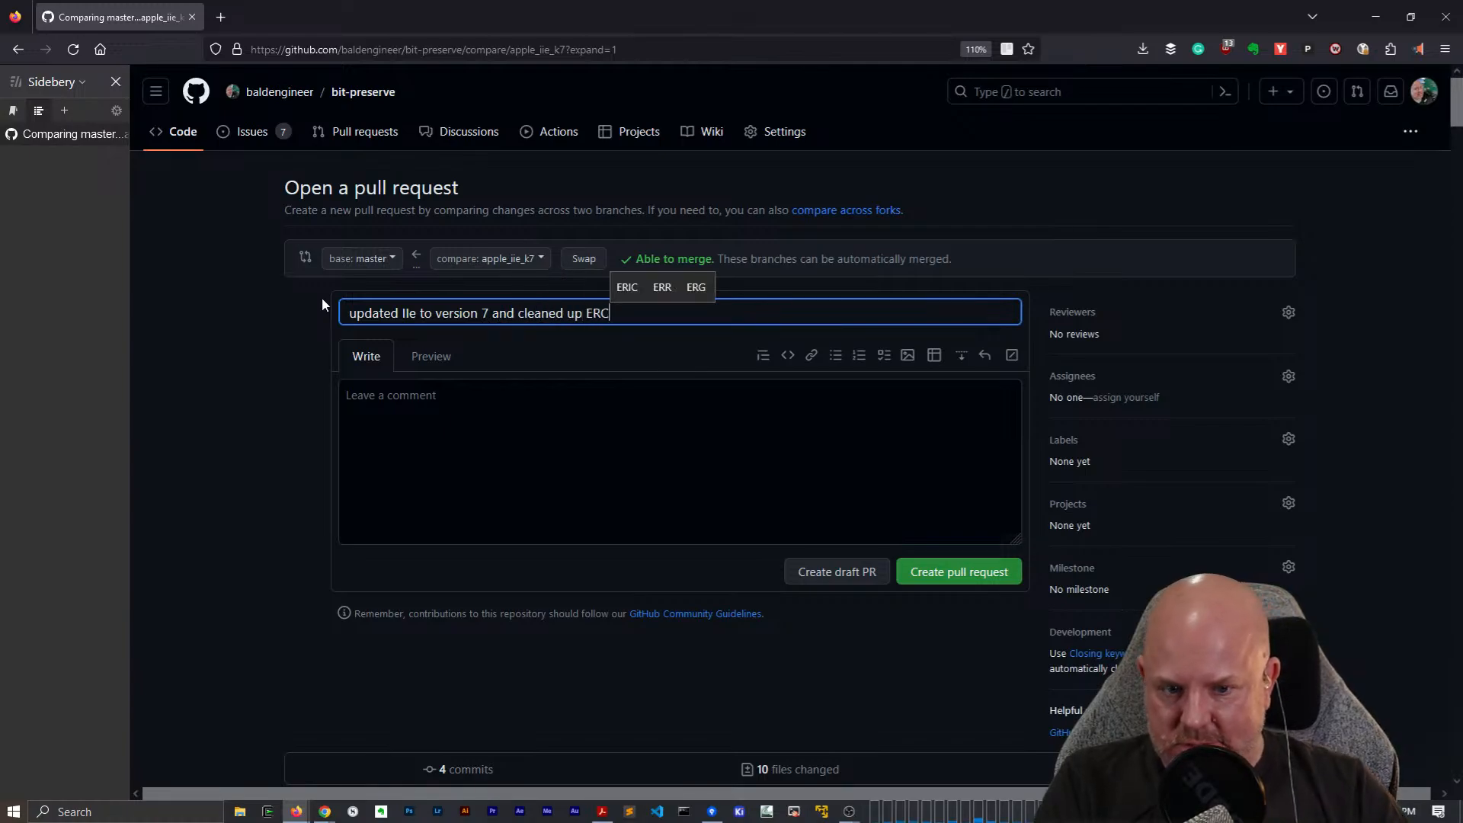
Enter the pull request comment "Pending question on PRAS betweem MMU and PAL/HAL. Still not clear who drives what, but looks like it goes PAL to MMU.".
key(Tab)
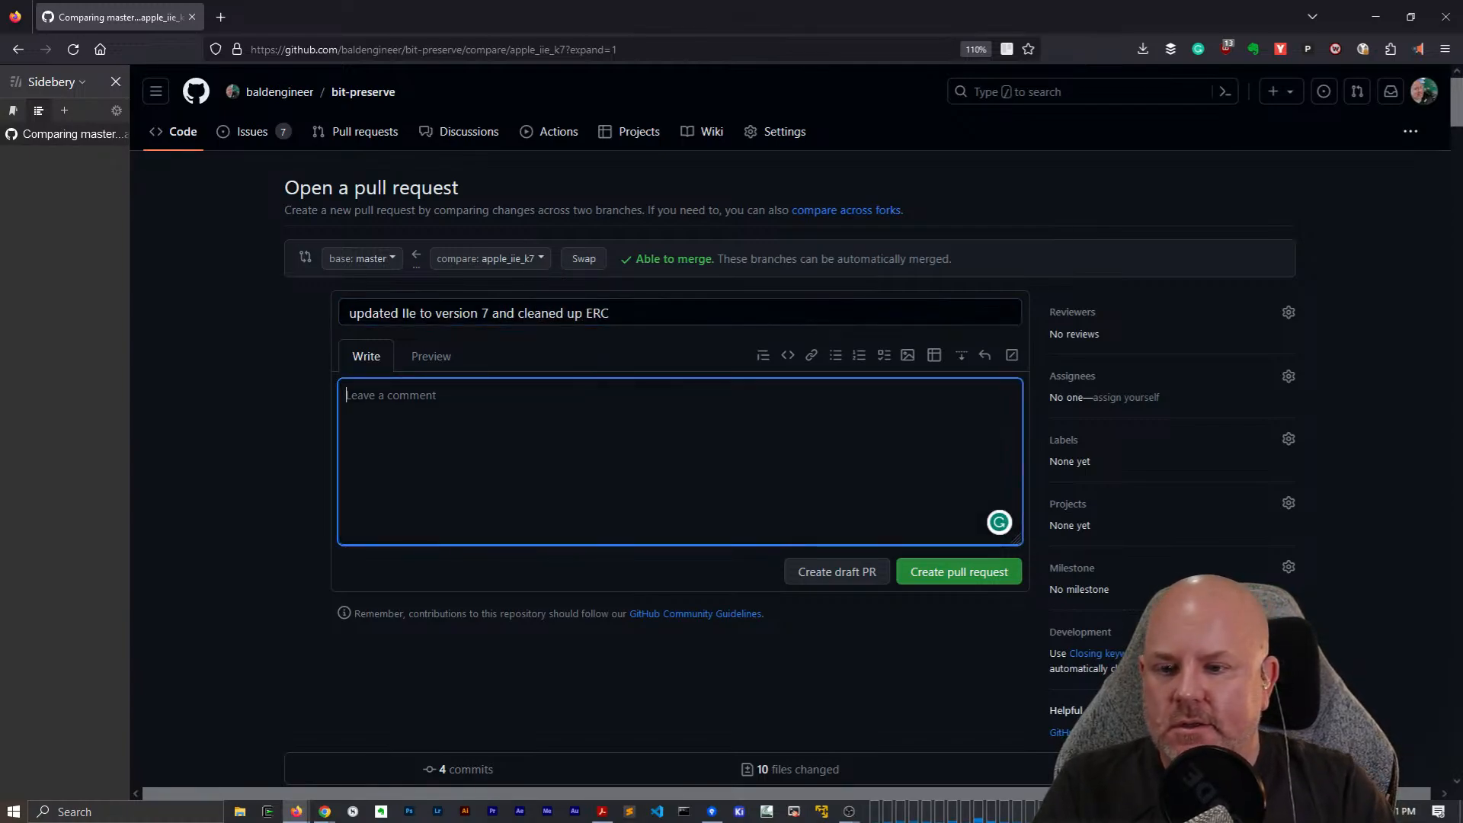
text(Pending questi)
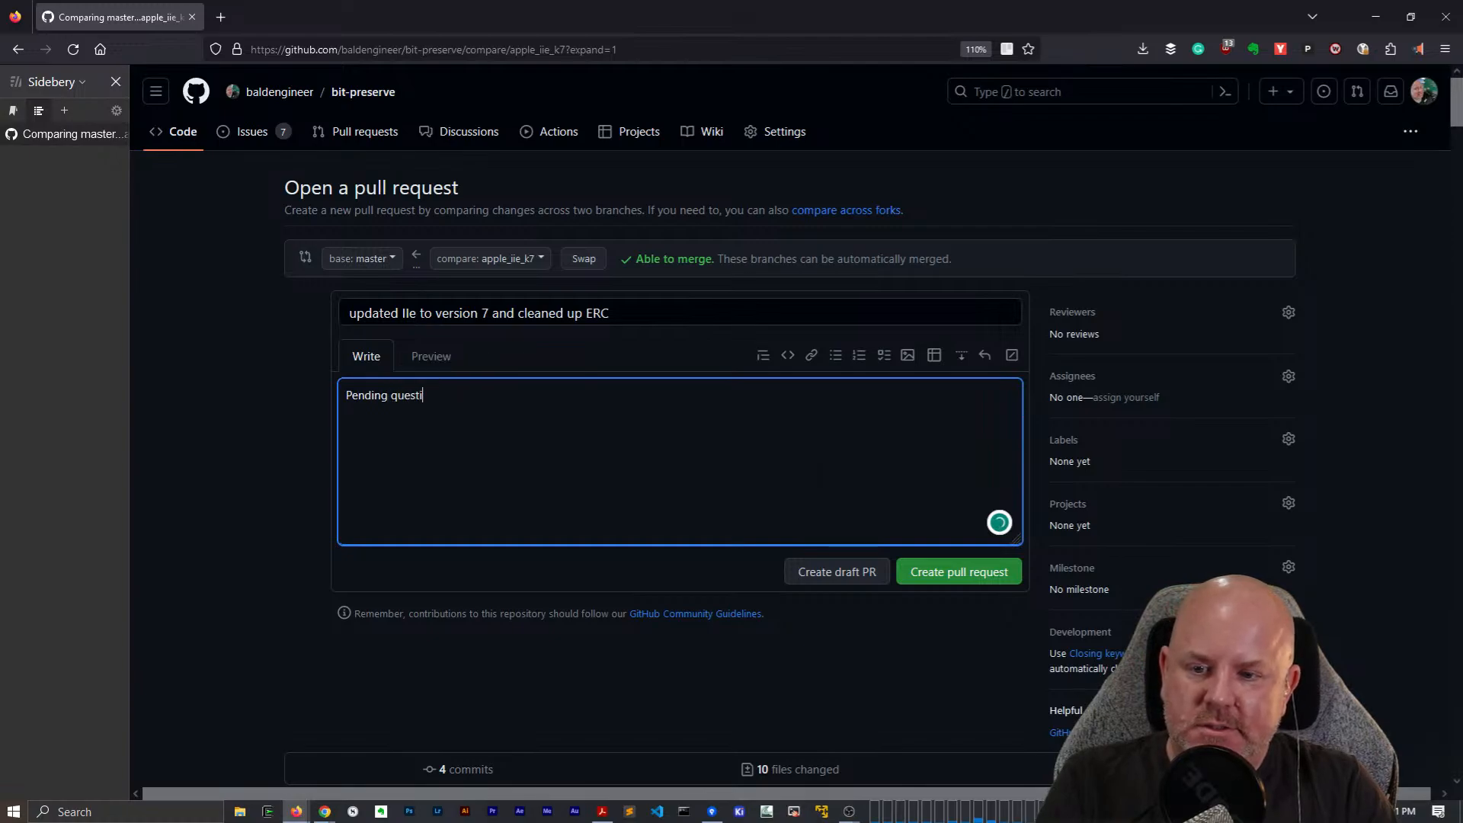
text(on on PRAS )
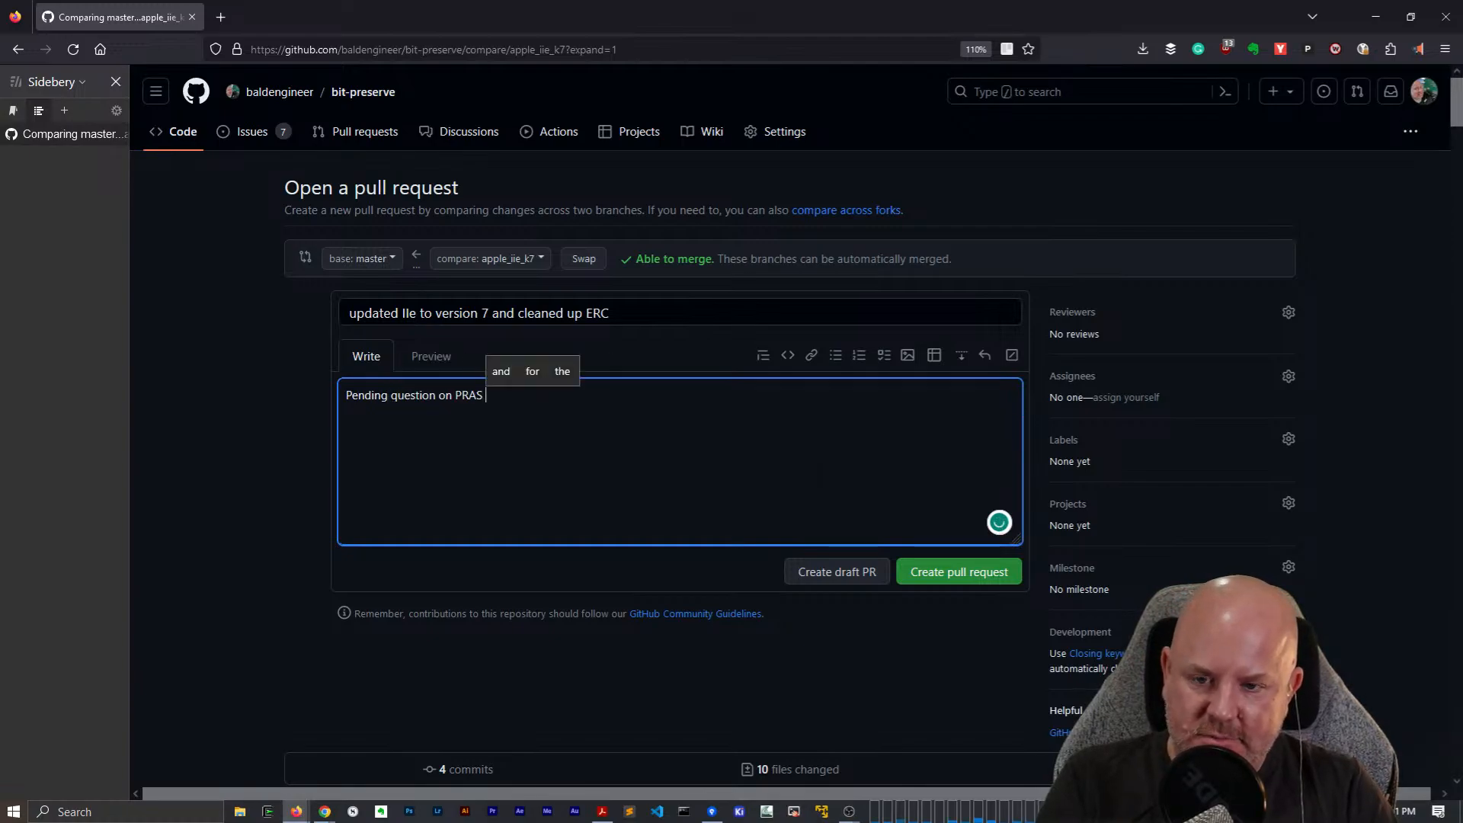
text(betweem MMU )
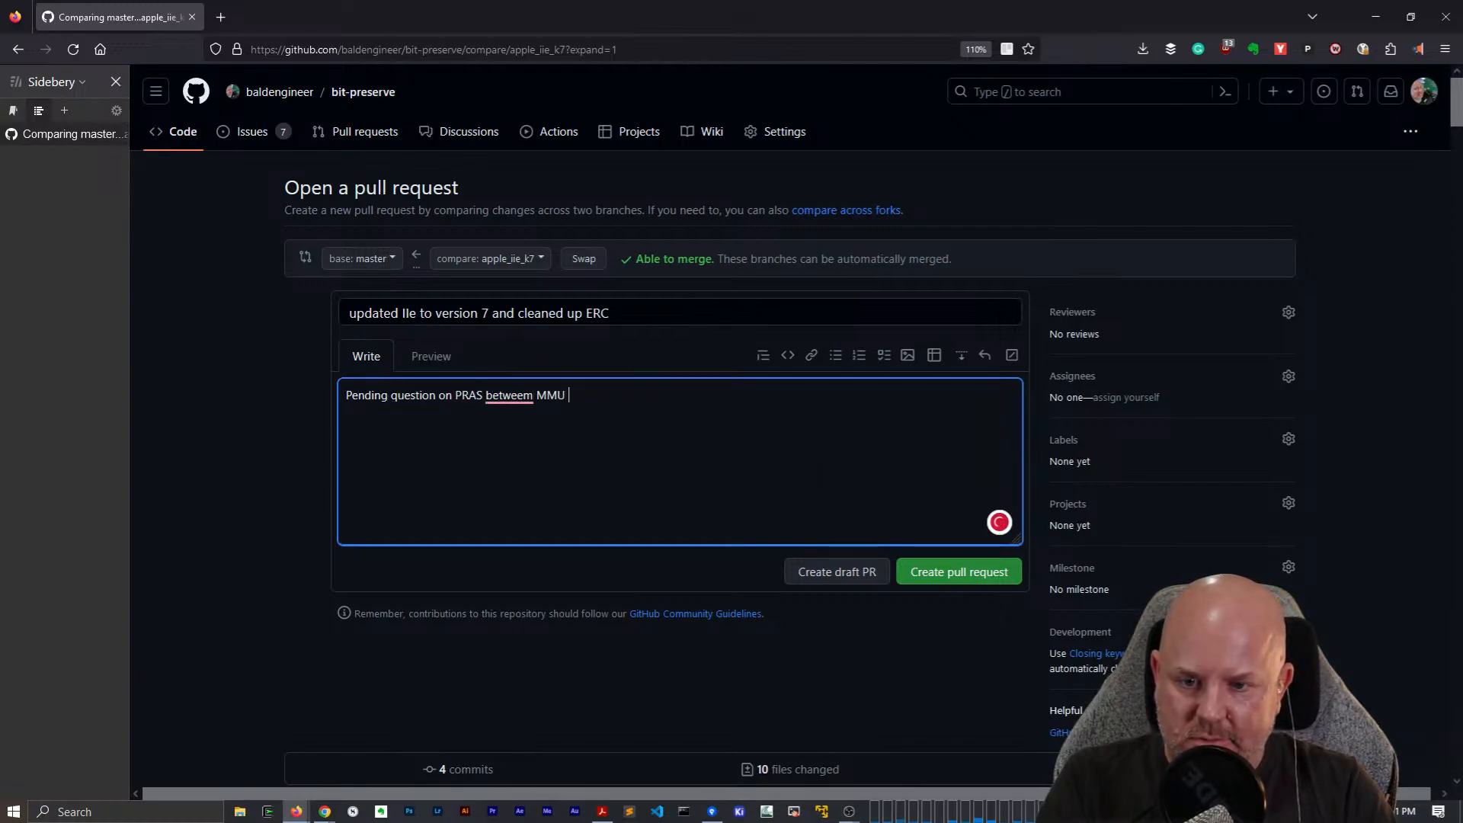
text(and PAL/)
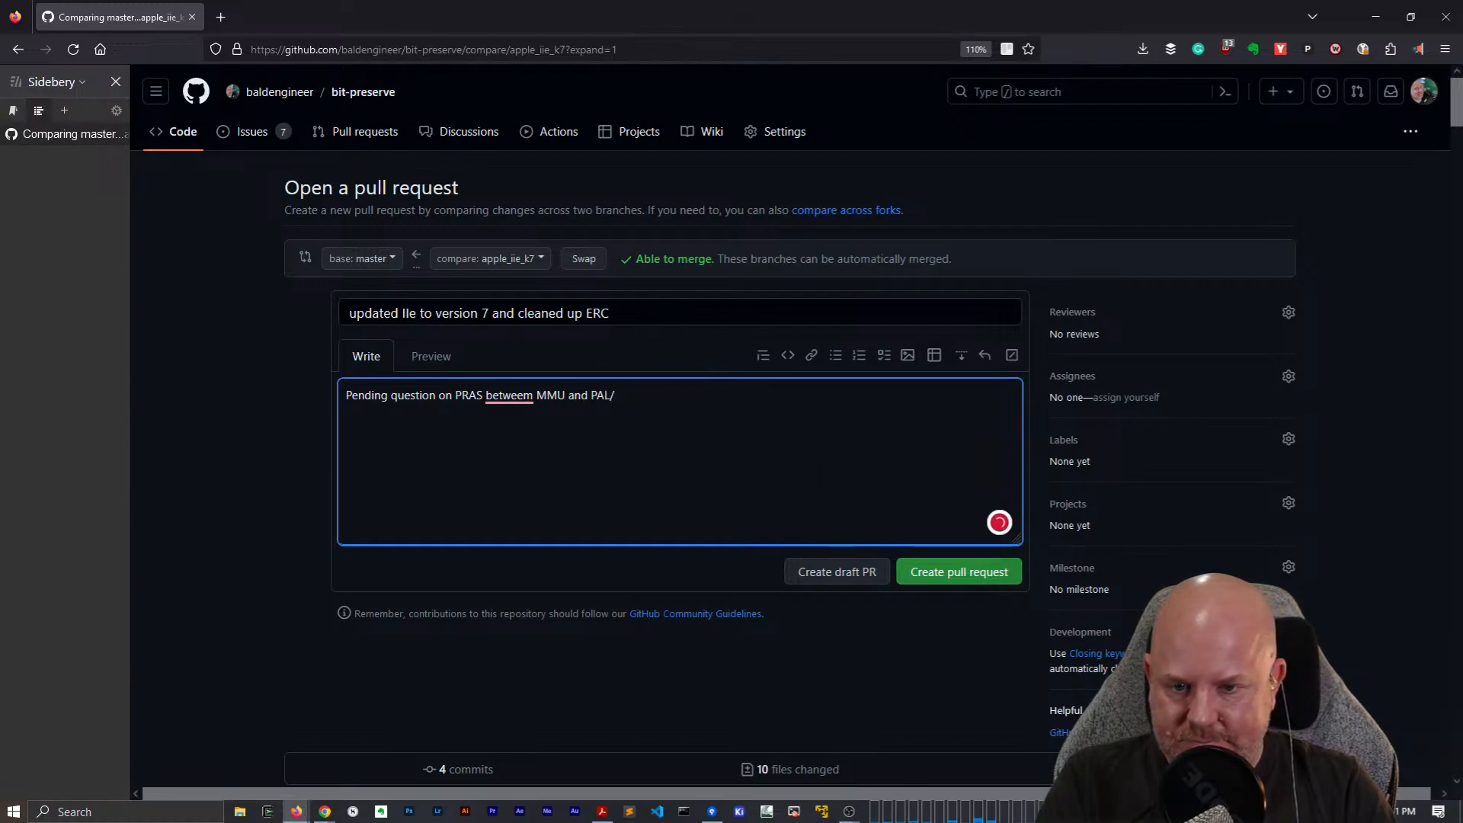
text(HAL. Still not c)
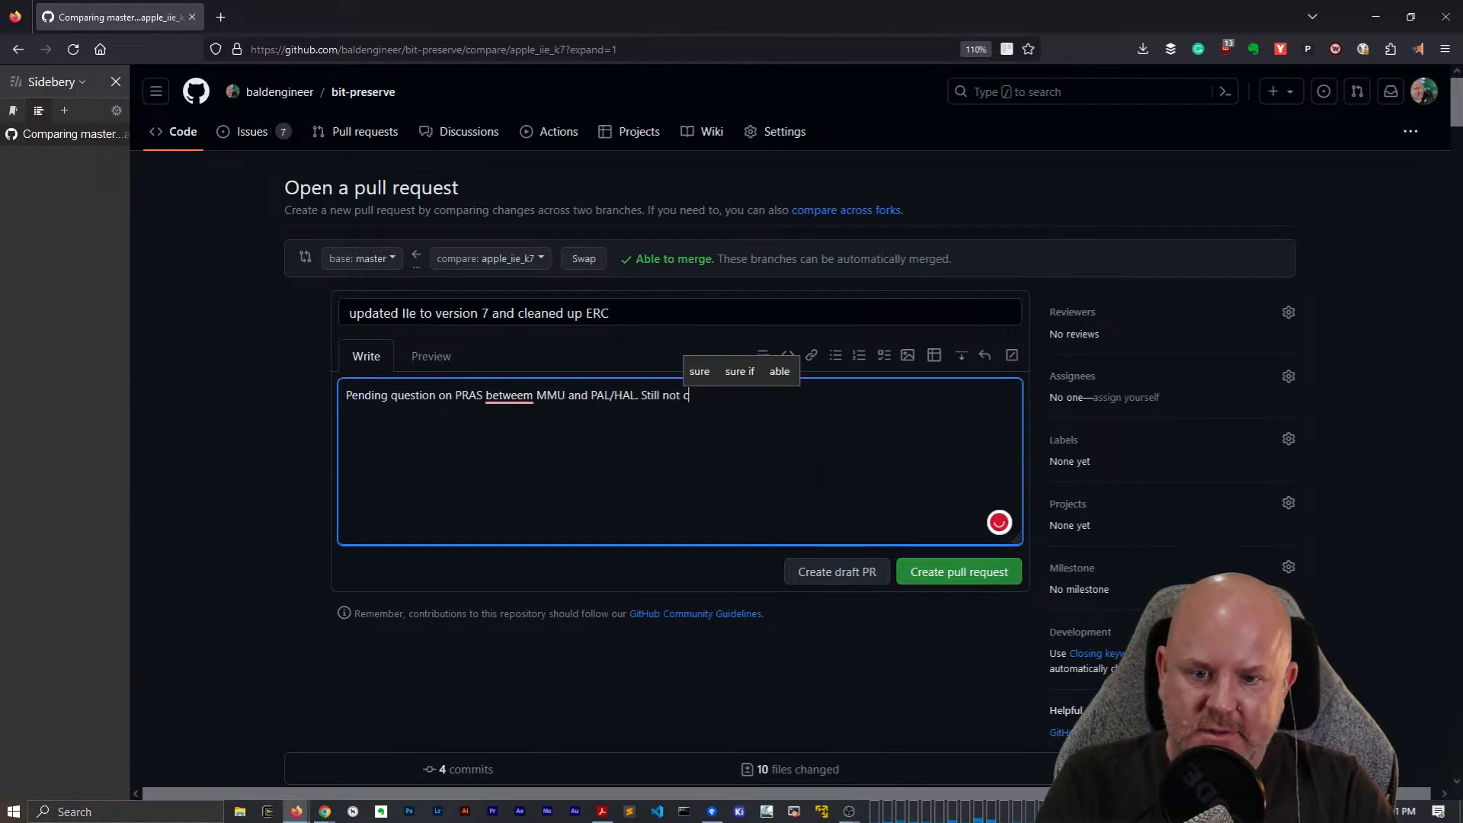
text(lear who drives what)
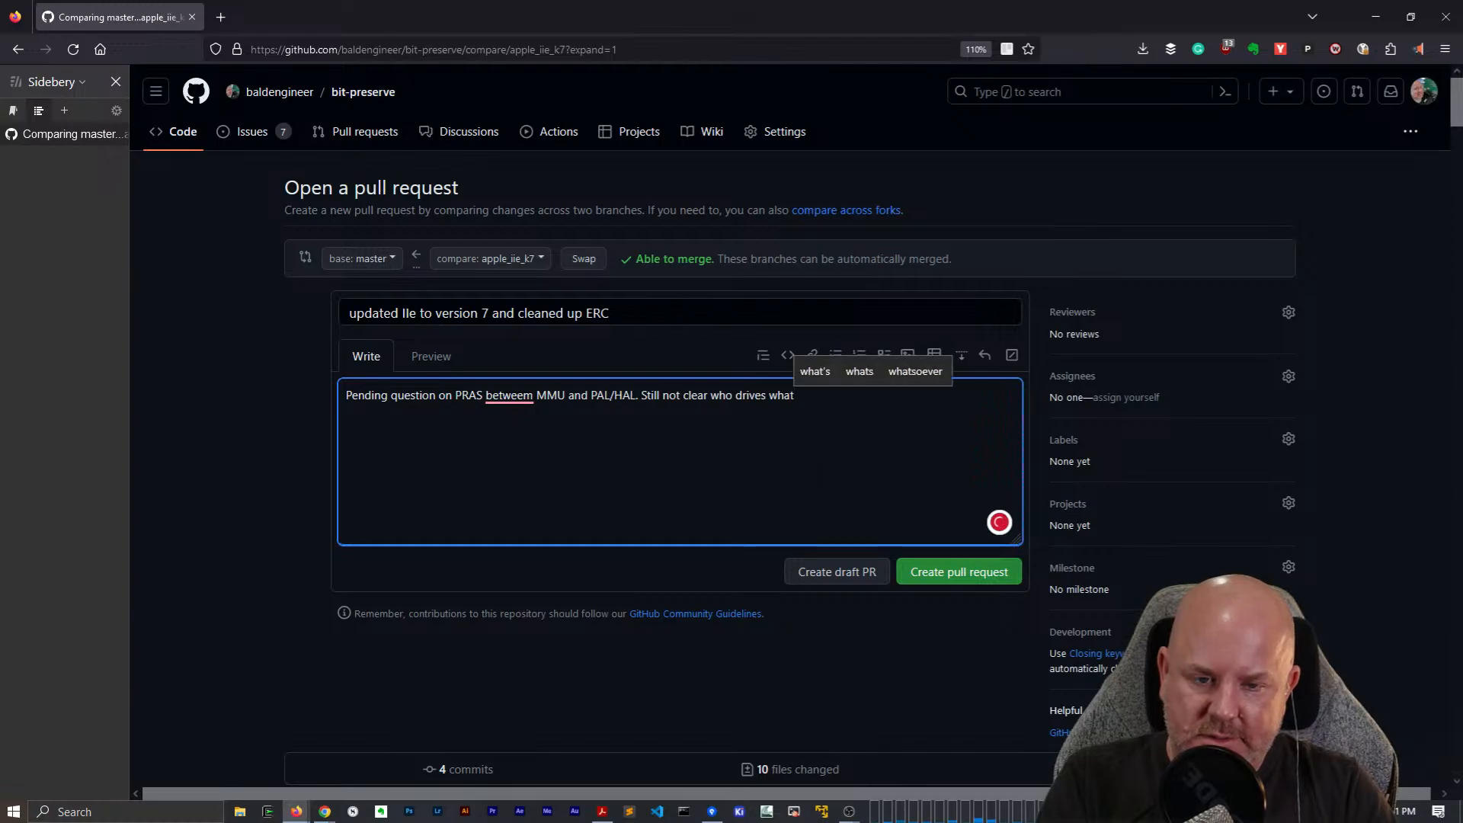
text(, but looks li)
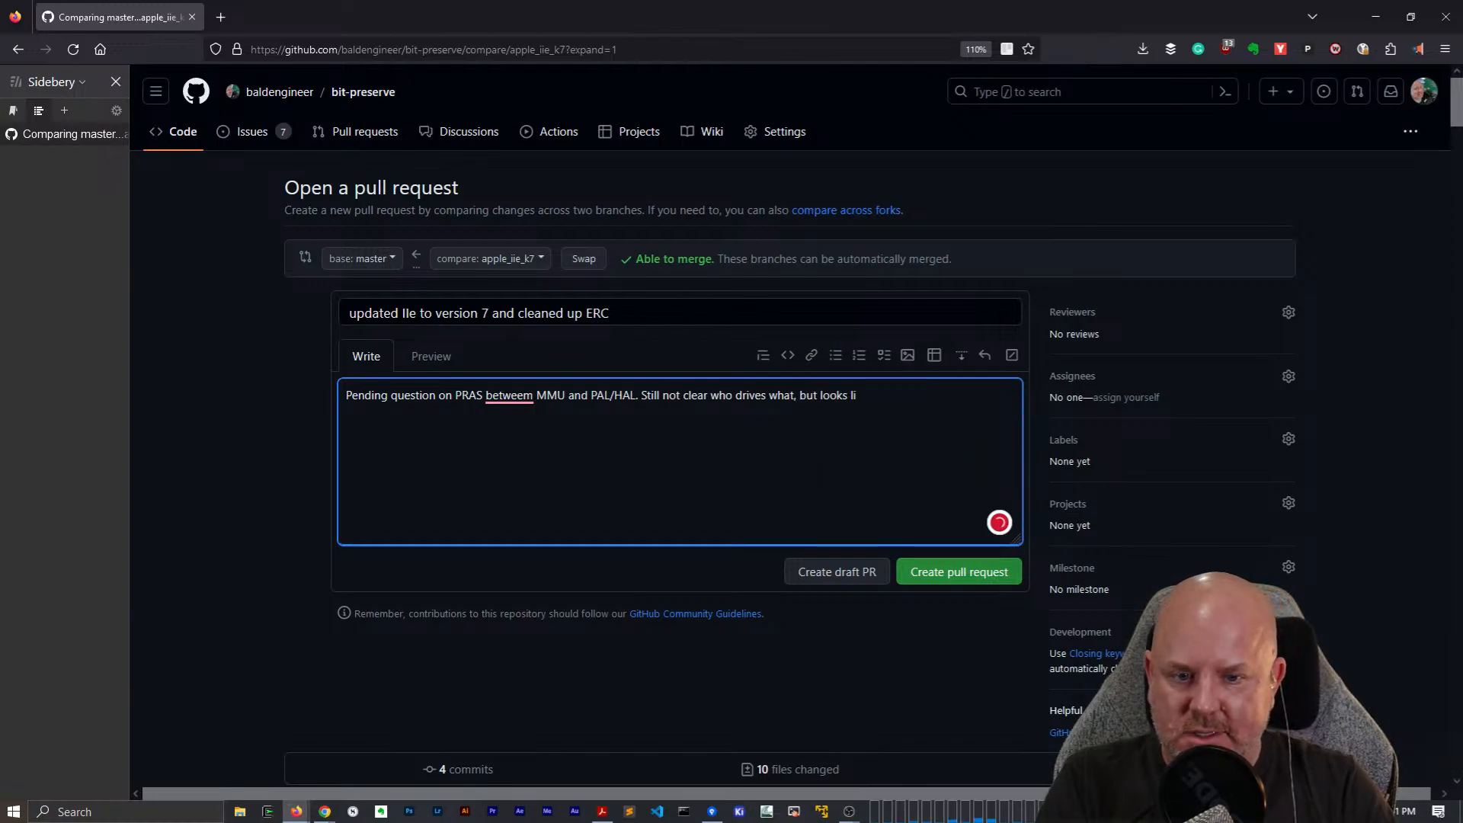
text(ke it goes PAL to )
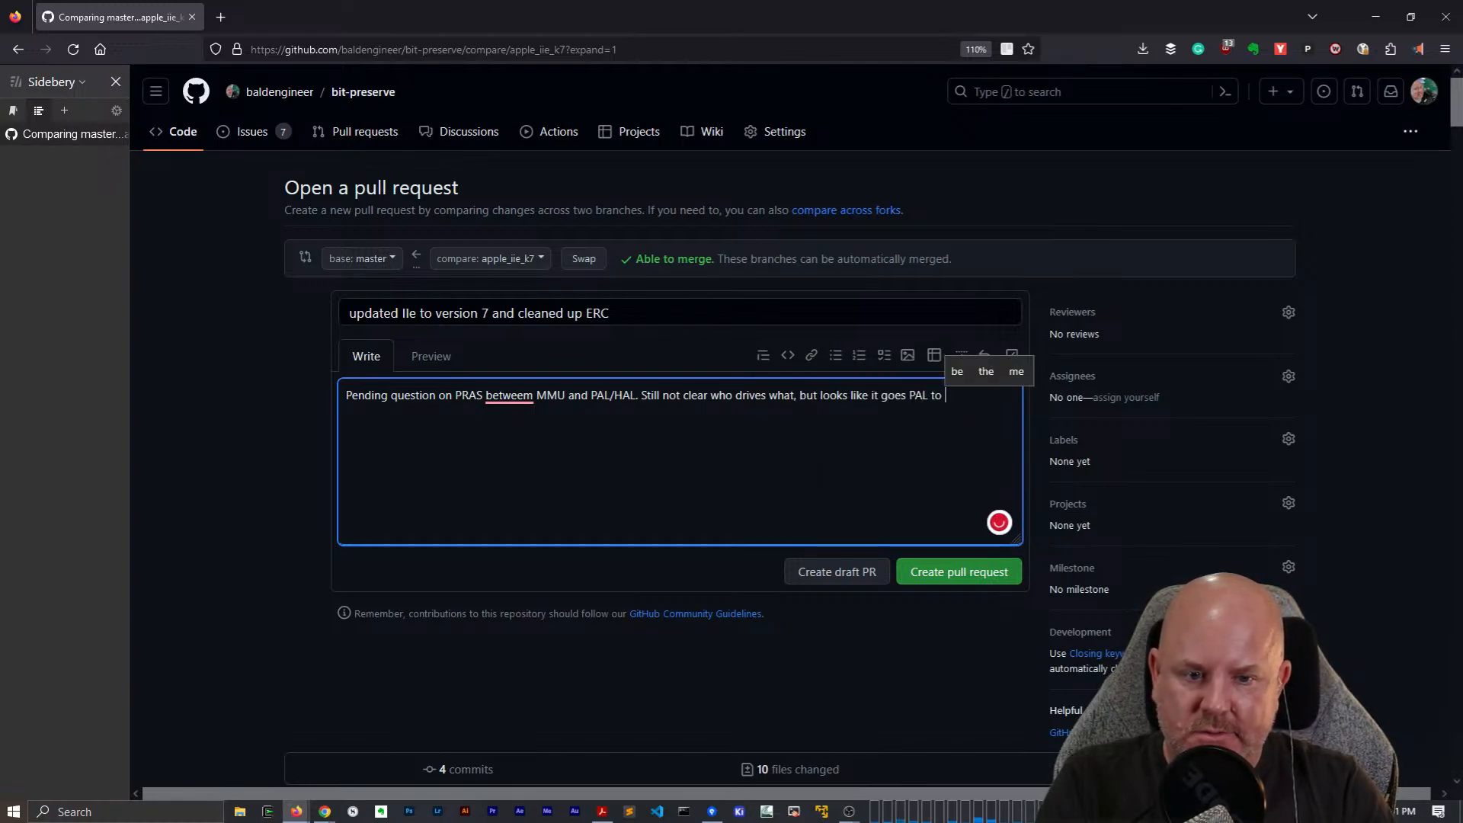
text(MMU. ()
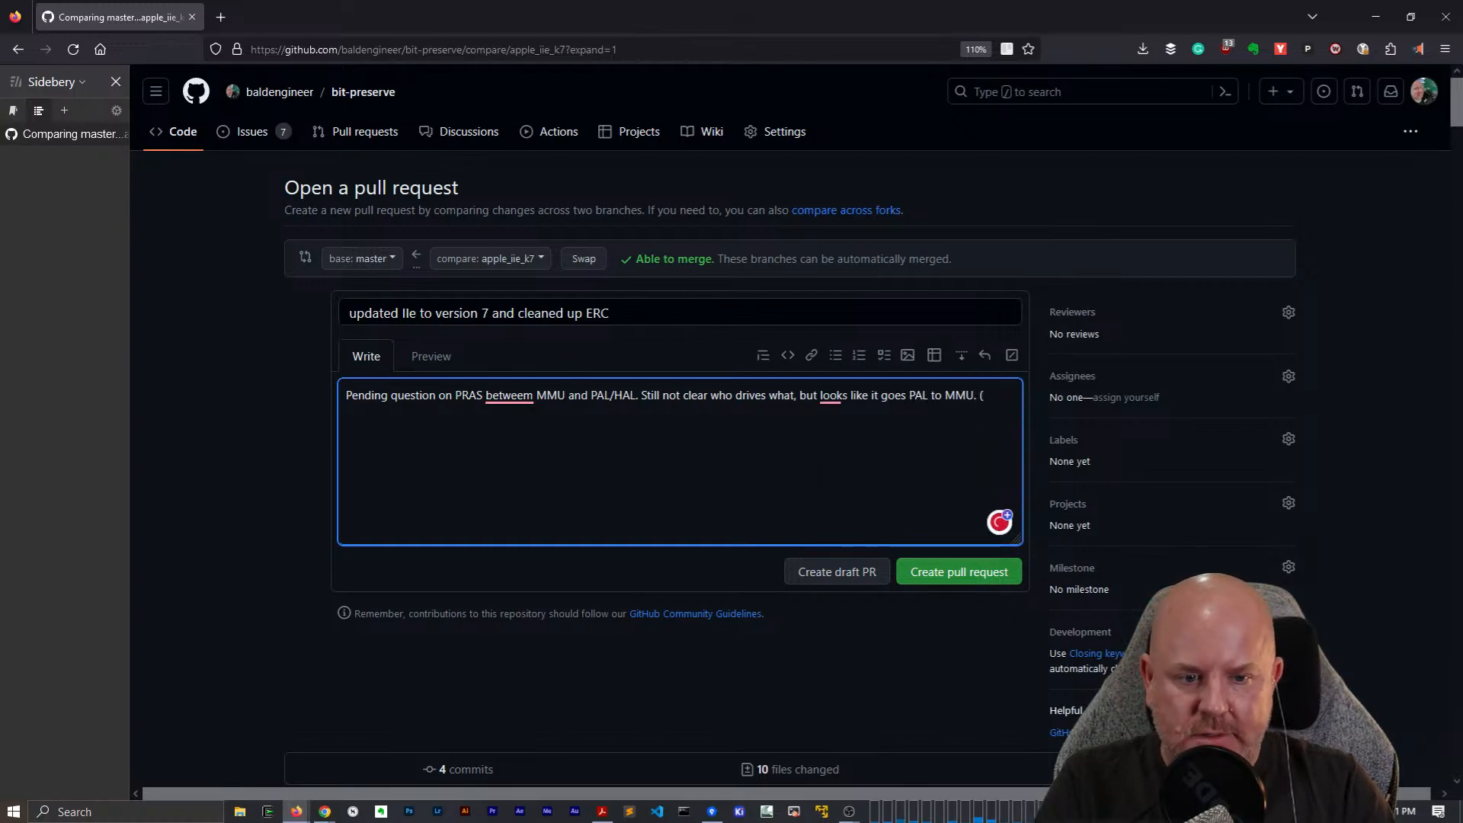
Add a second paragraph "Also, what up with VA1?" to the comment and create the pull request.
key(Return)
key(Return)
text(Also)
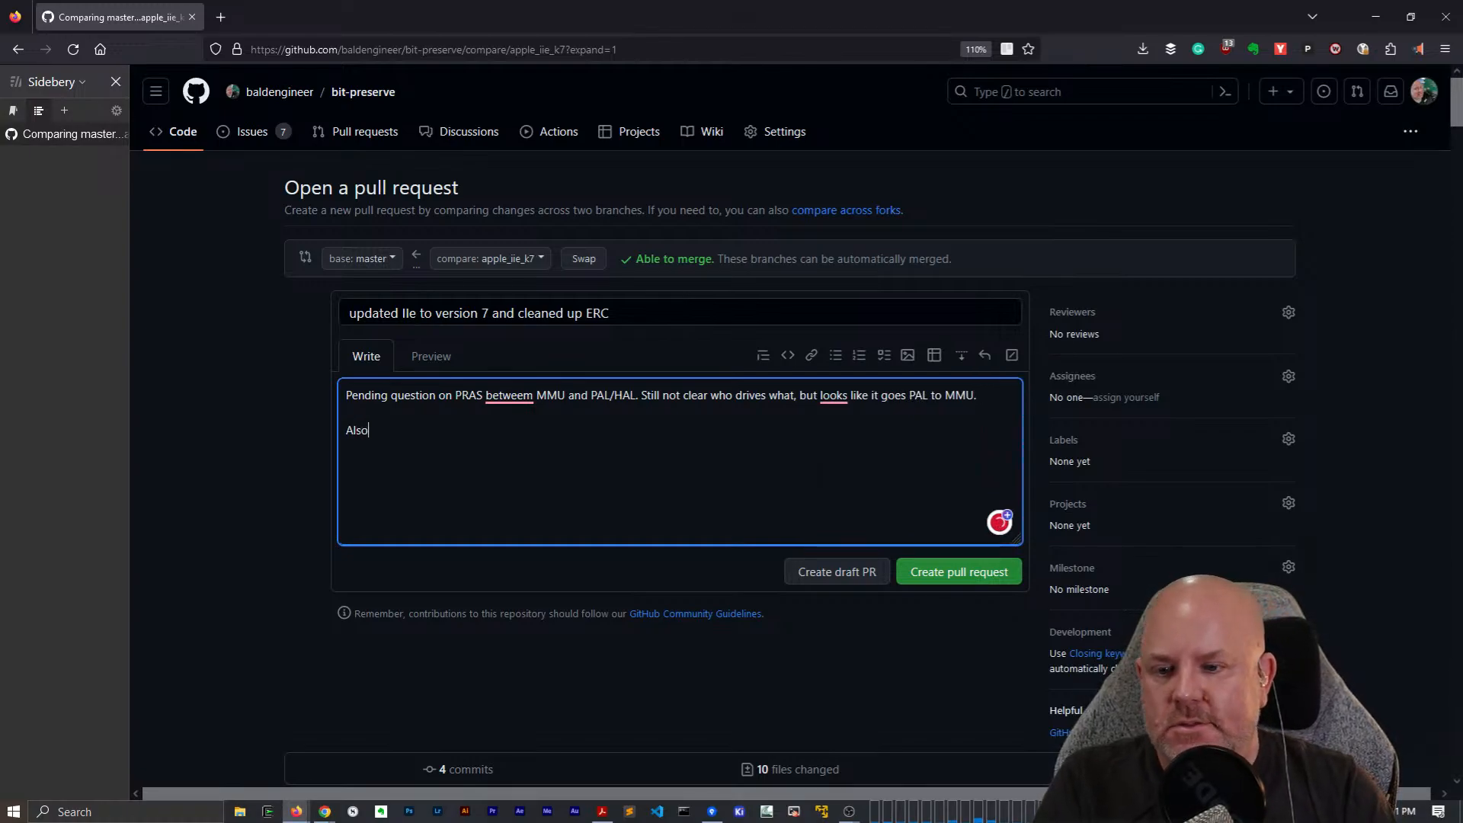
text(, what up with VA1.)
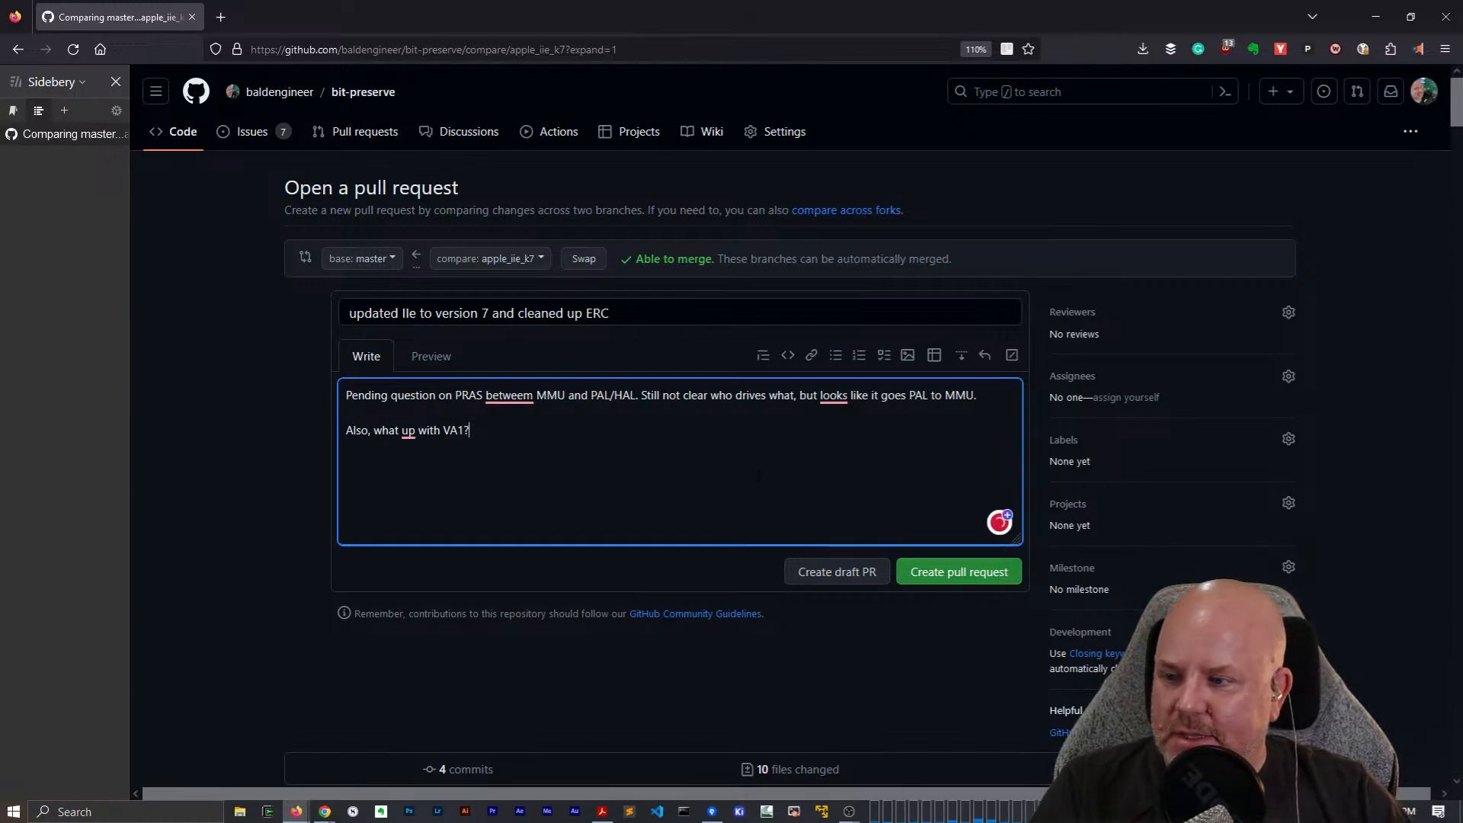
click(943, 580)
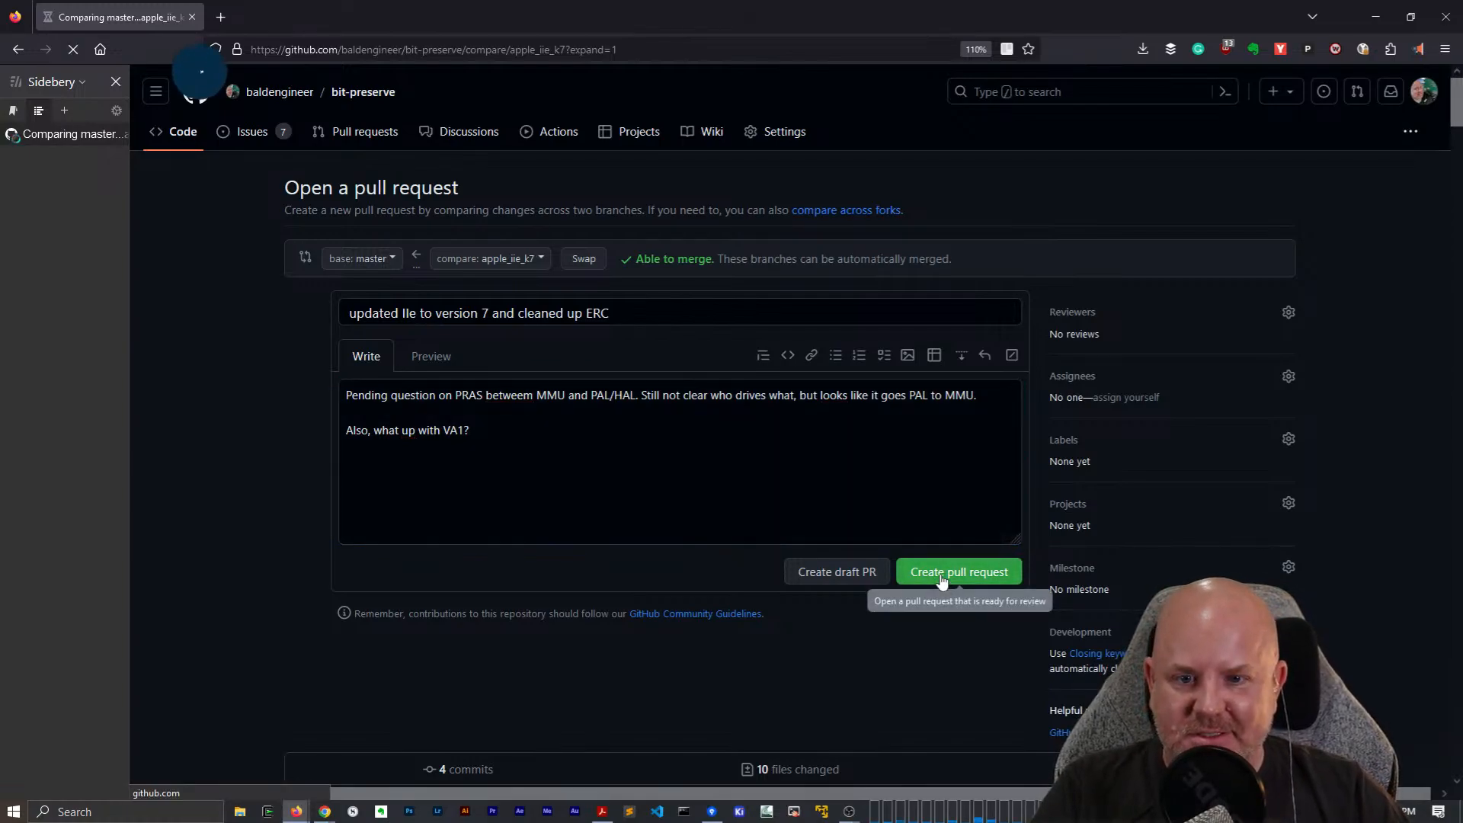
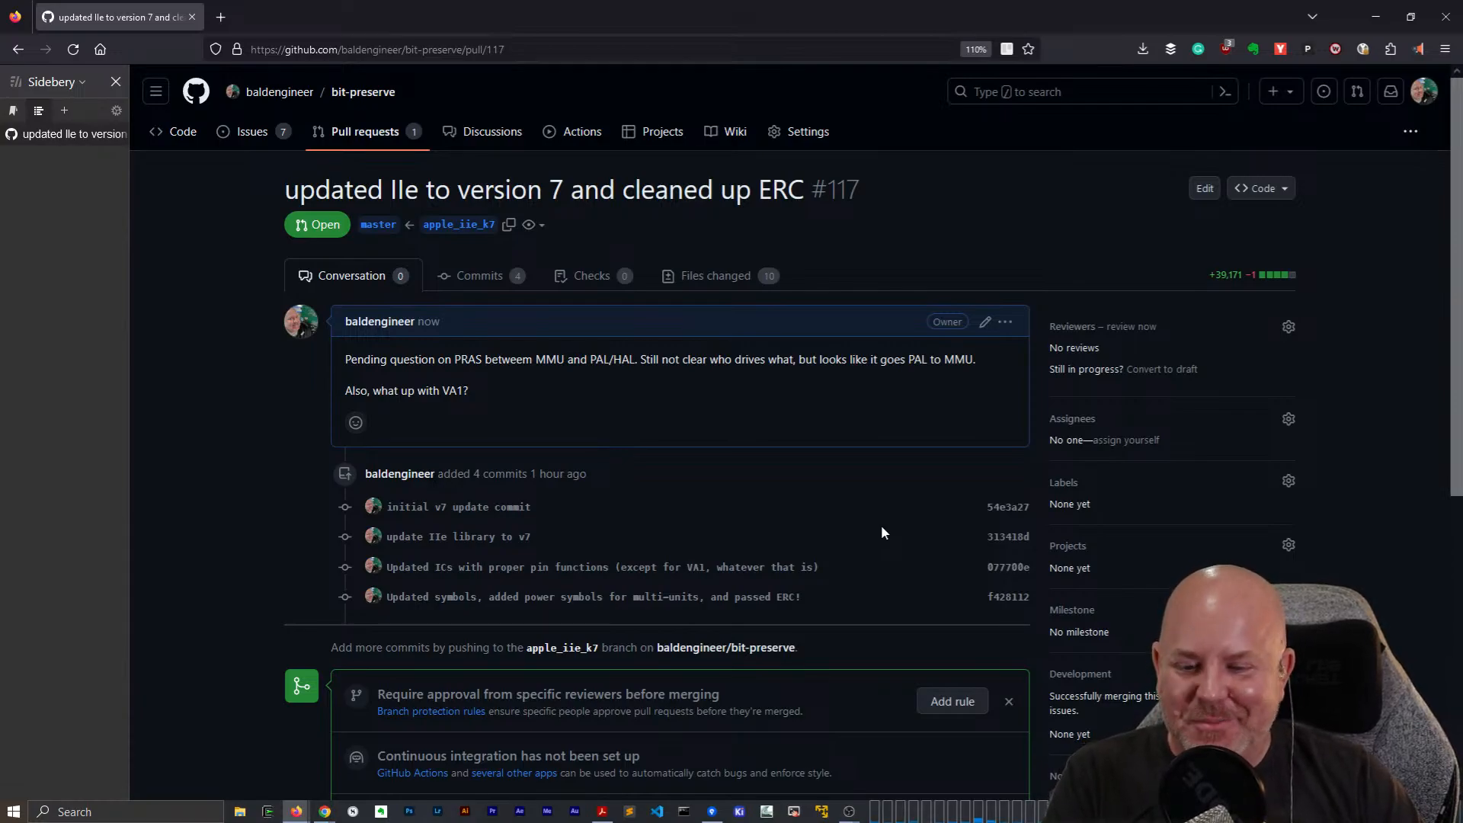
Merge pull request #117 from apple_iie_k7 into master and confirm the merge with the default commit title.
scroll(881, 532, down, 6)
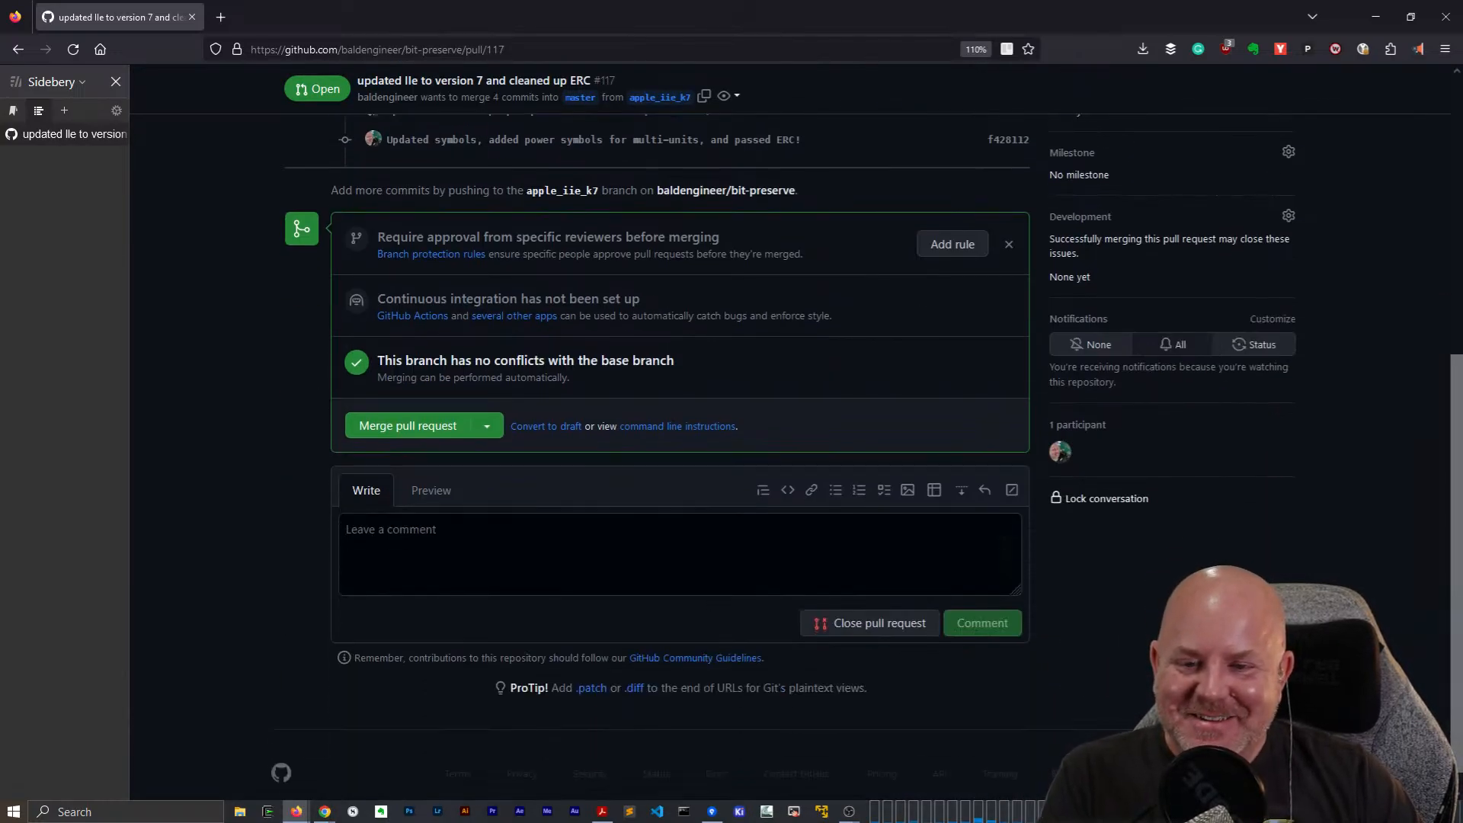
scroll(529, 521, up, 2)
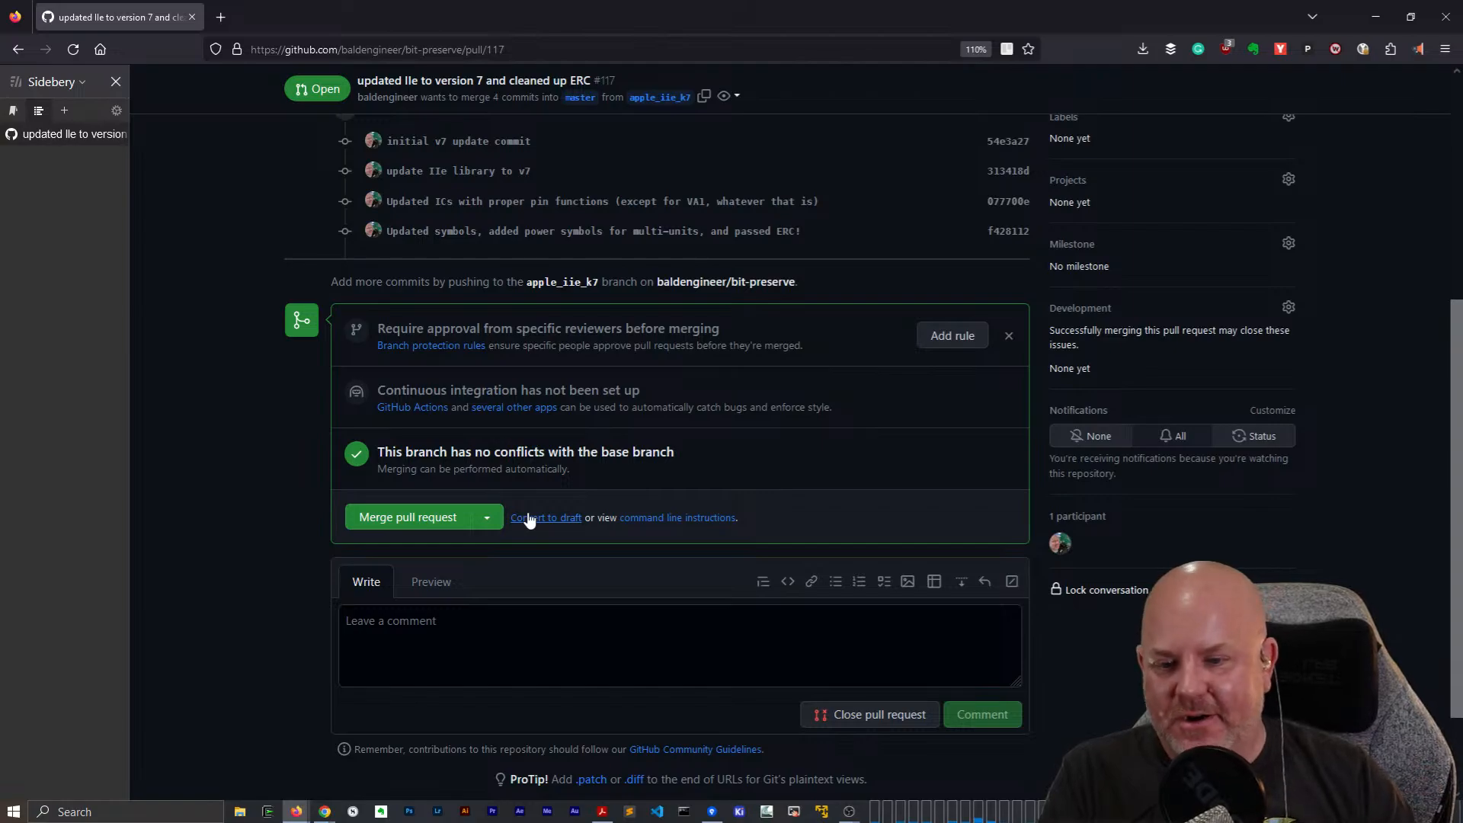
click(437, 520)
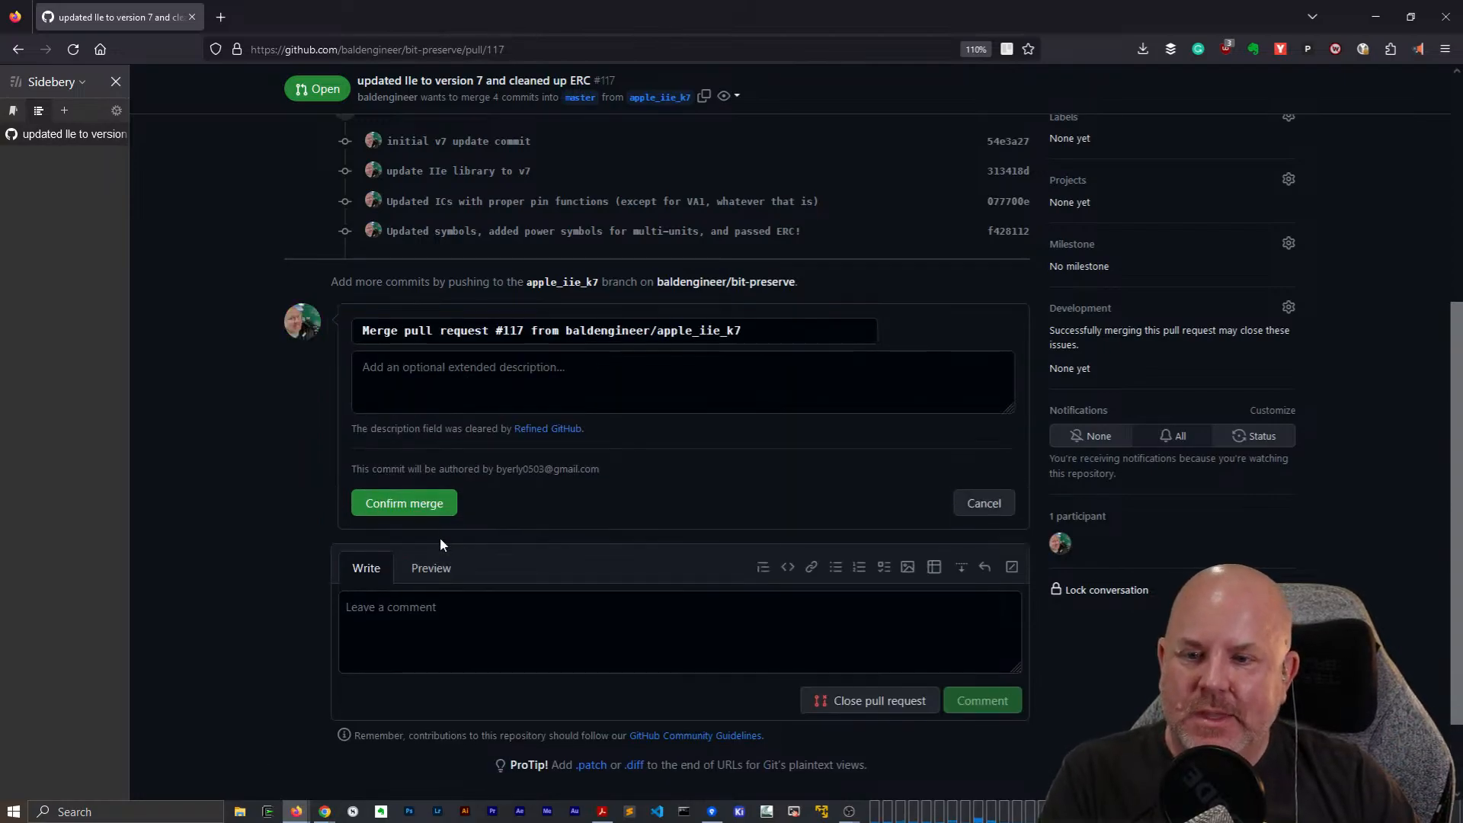
click(411, 509)
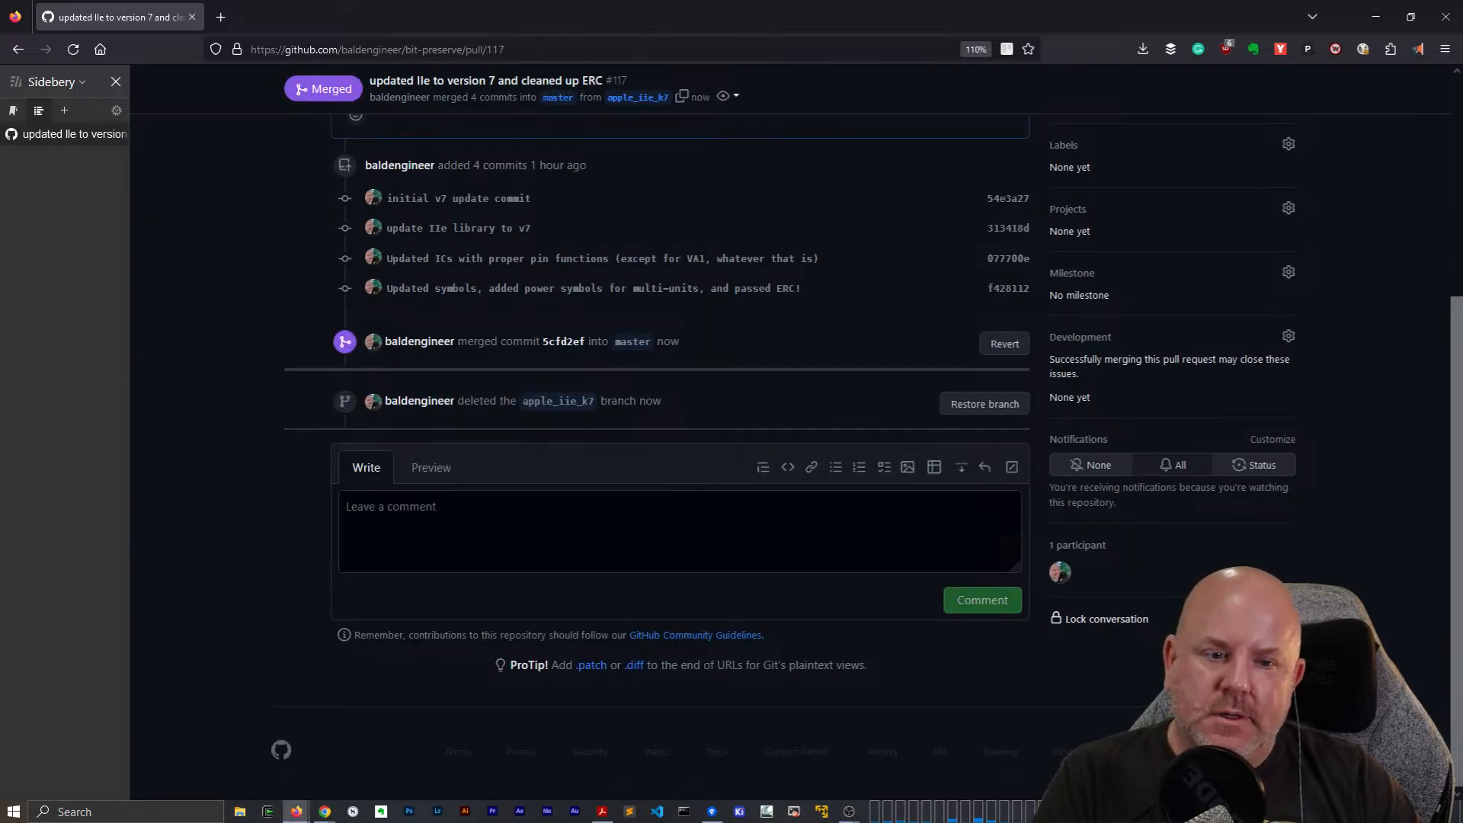
Open issue #87, "Apple IIe - Wrong pinout on keyboard ROM symbol", from the bit-preserve issues.
scroll(693, 497, up, 4)
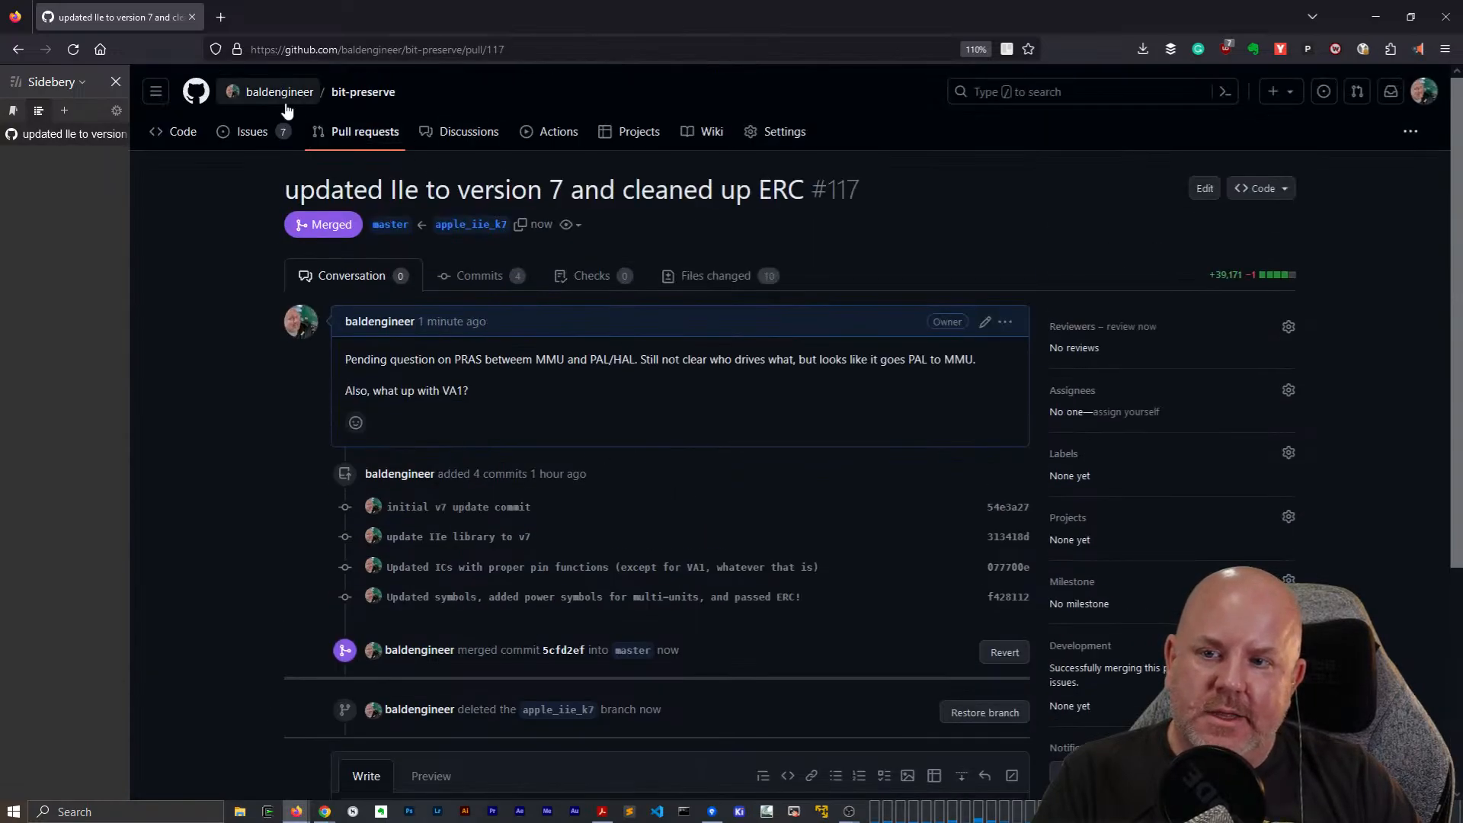
click(286, 141)
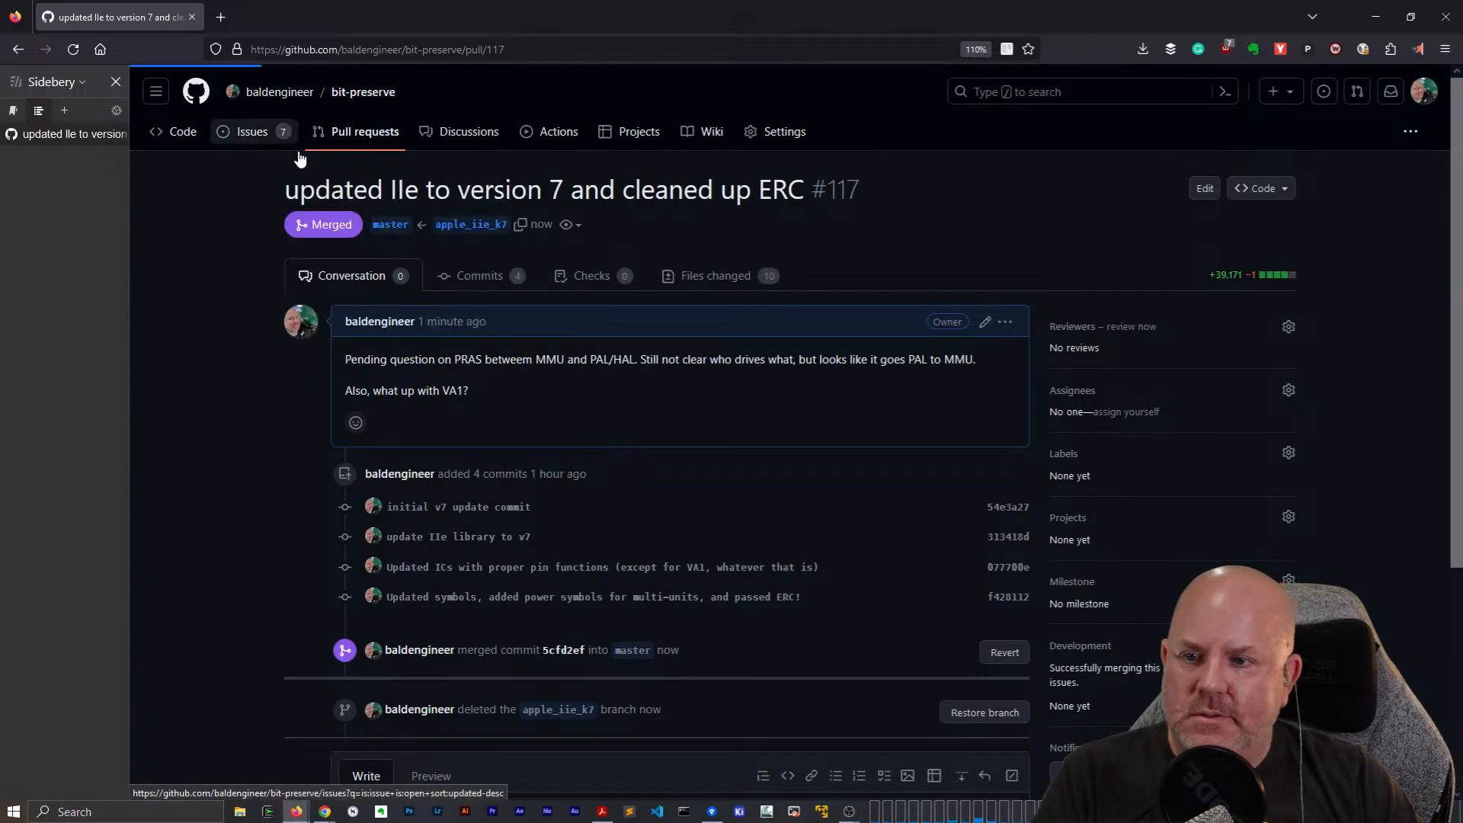
scroll(573, 499, down, 1)
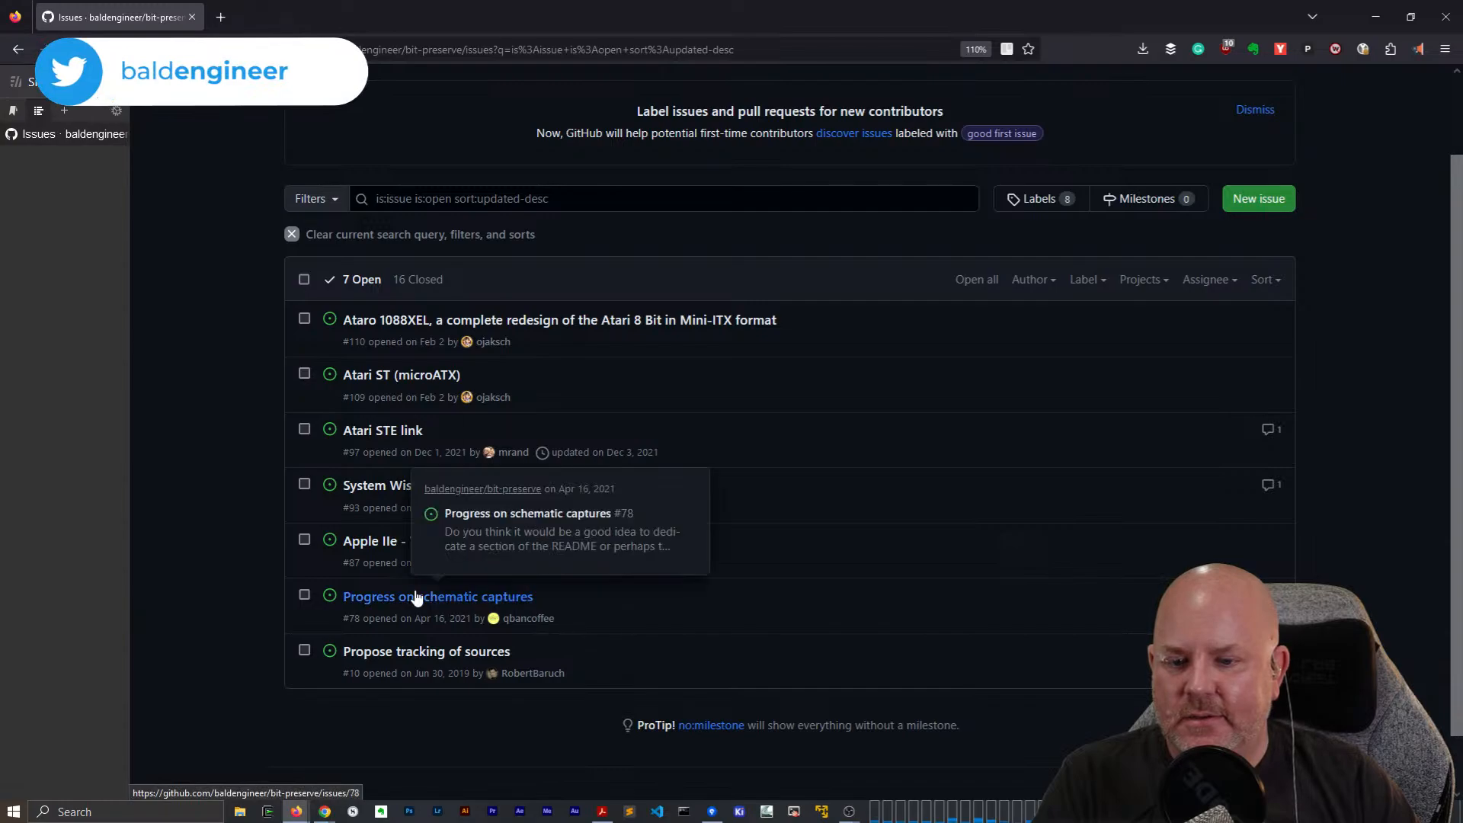
click(609, 541)
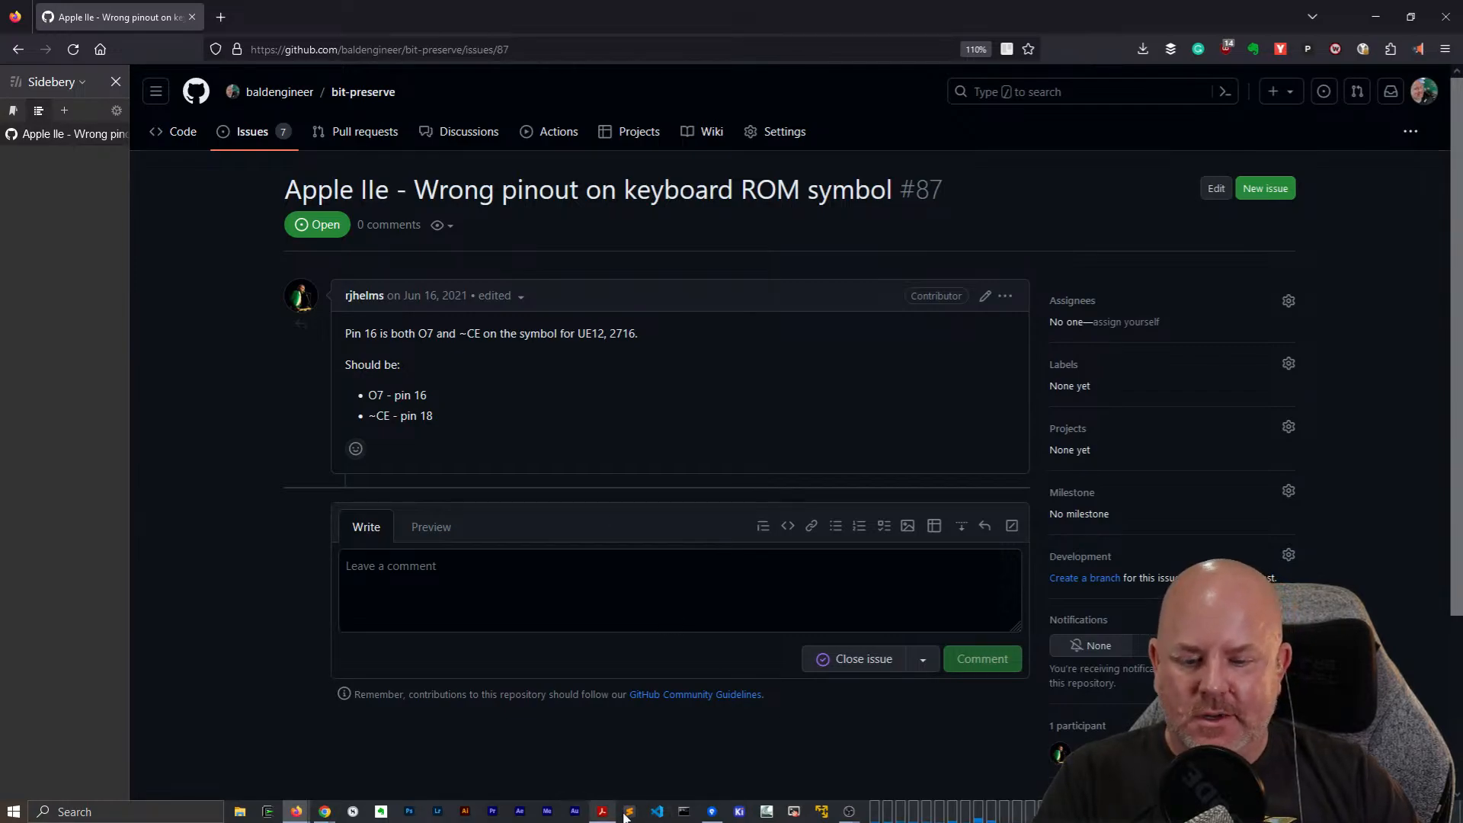
Switch to KiCad, open the Apple IIe (NTSC) schematic and locate the UE12 keyboard ROM on the IO-2 sheet.
click(739, 812)
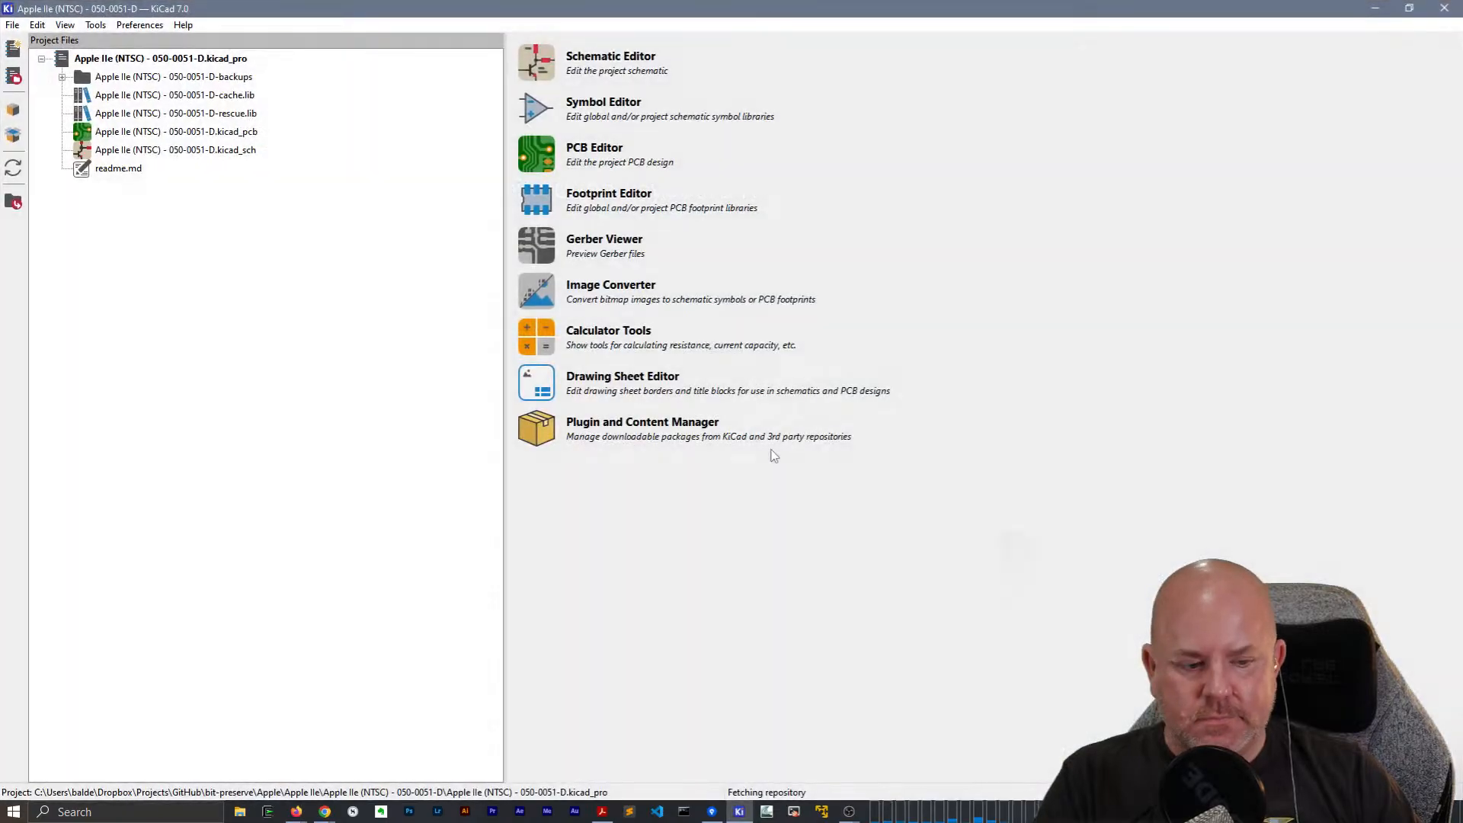
double_click(170, 151)
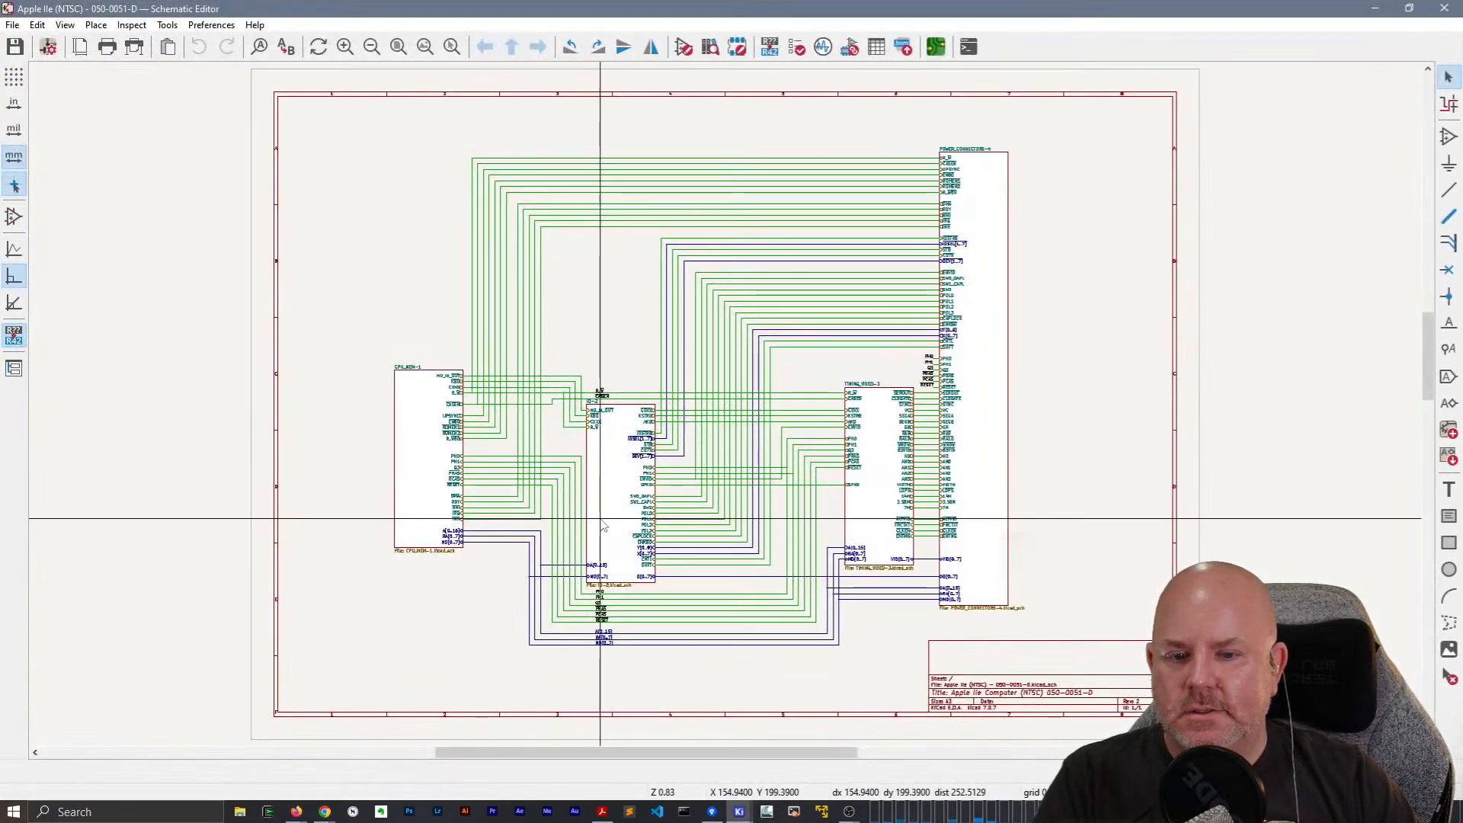
scroll(623, 482, up, 2)
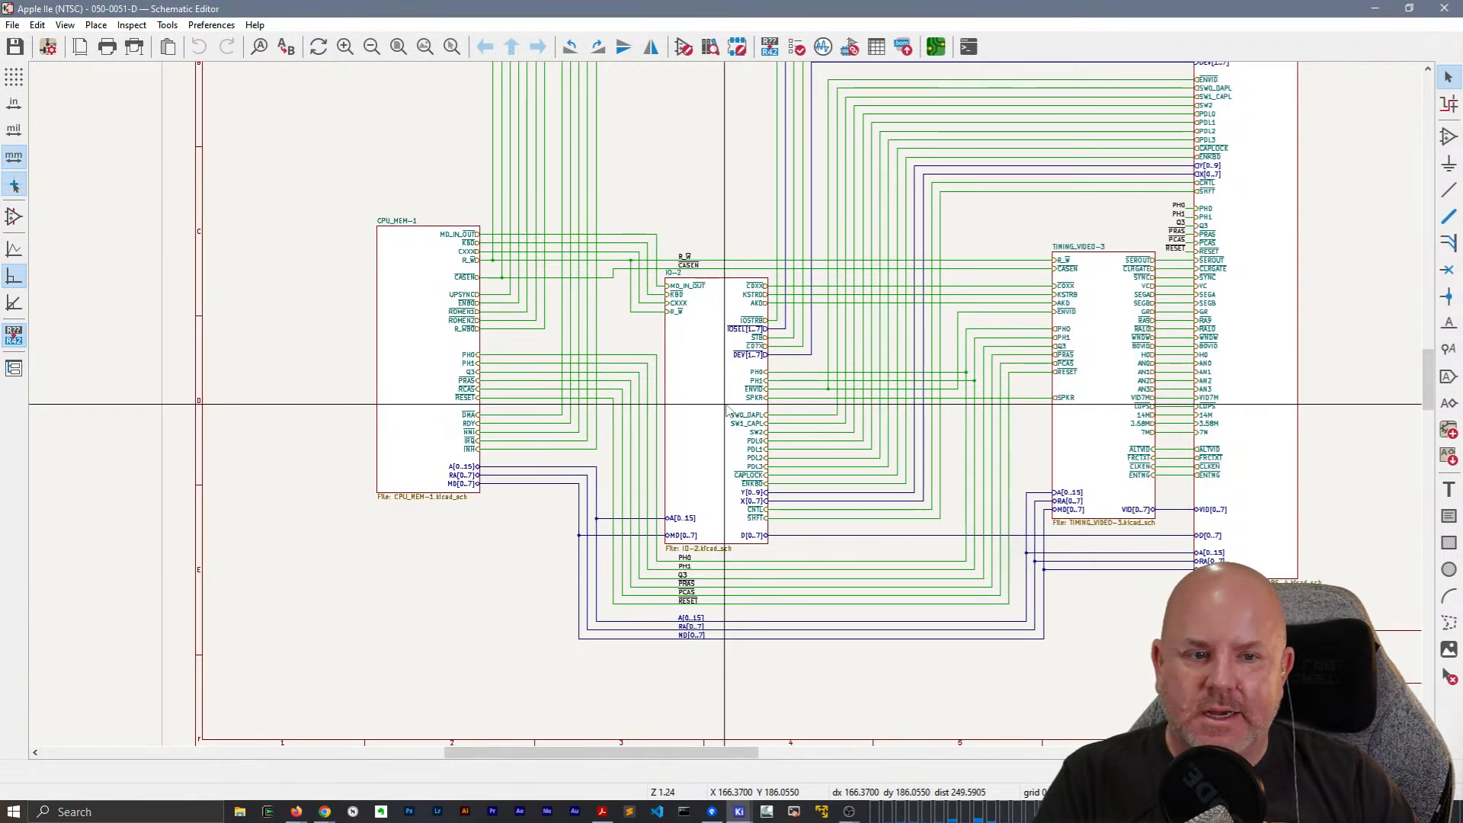
middle_drag(1067, 278, 1097, 355)
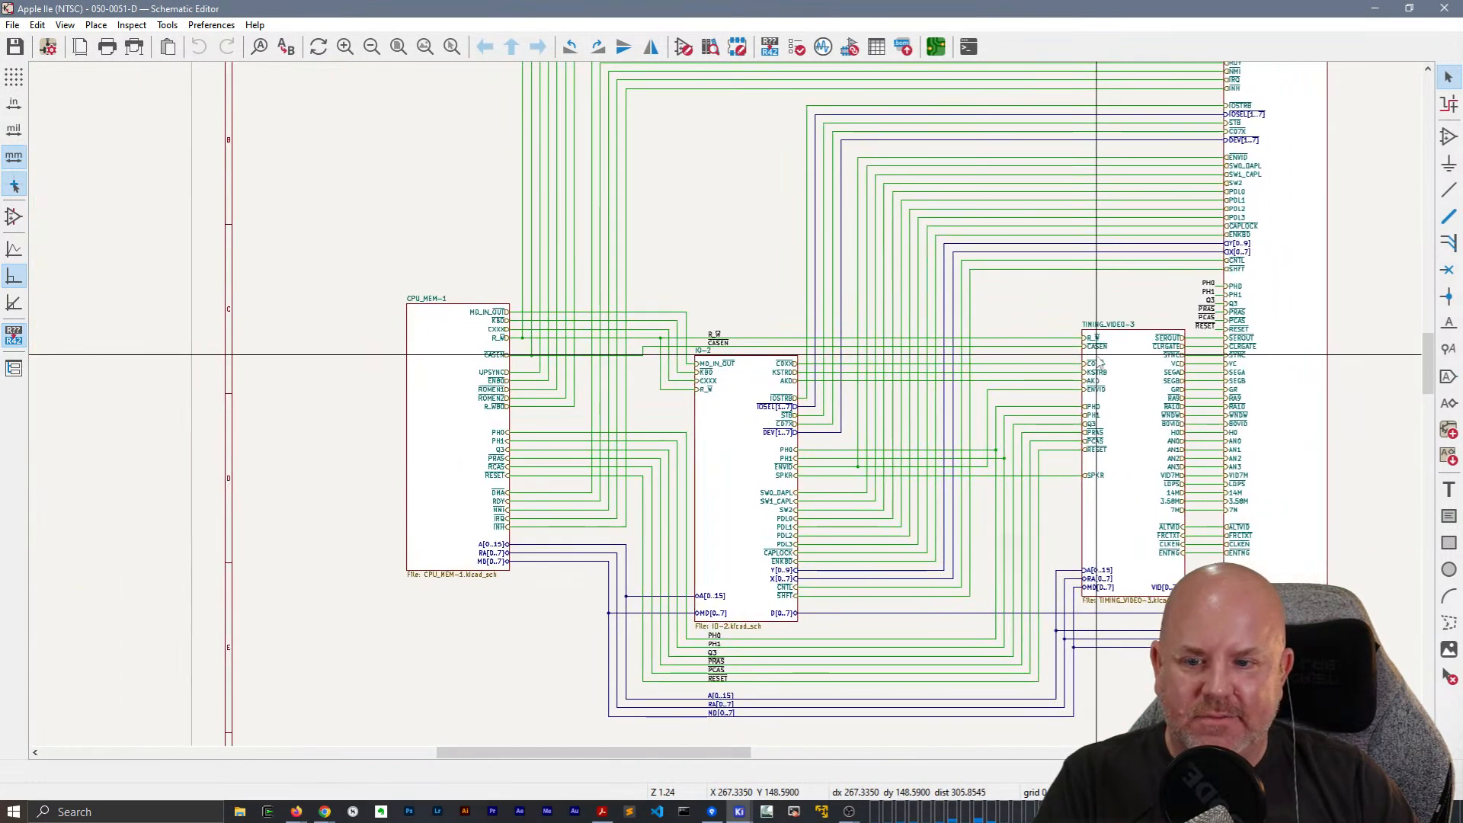
double_click(755, 450)
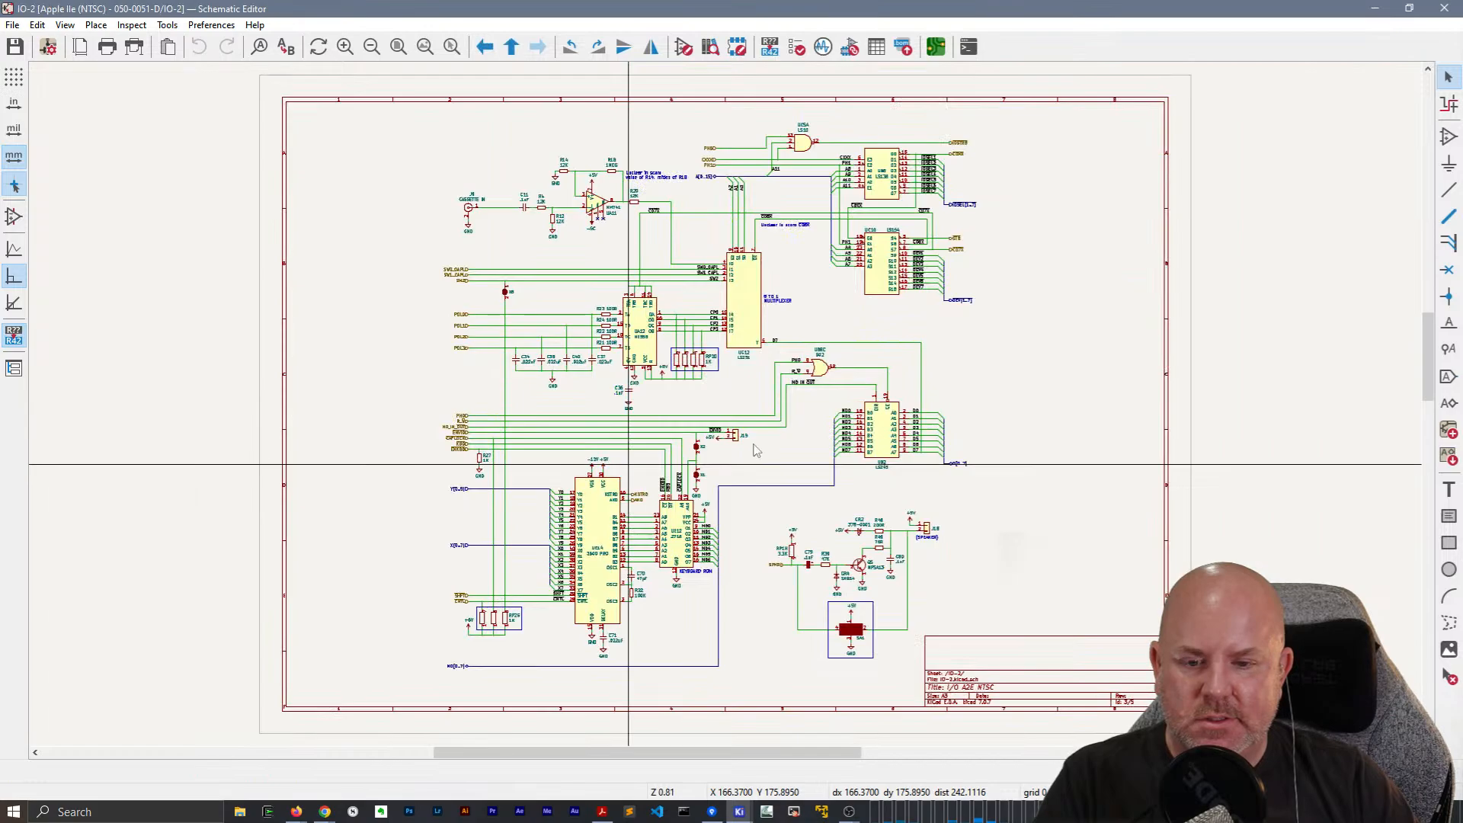
scroll(630, 320, up, 8)
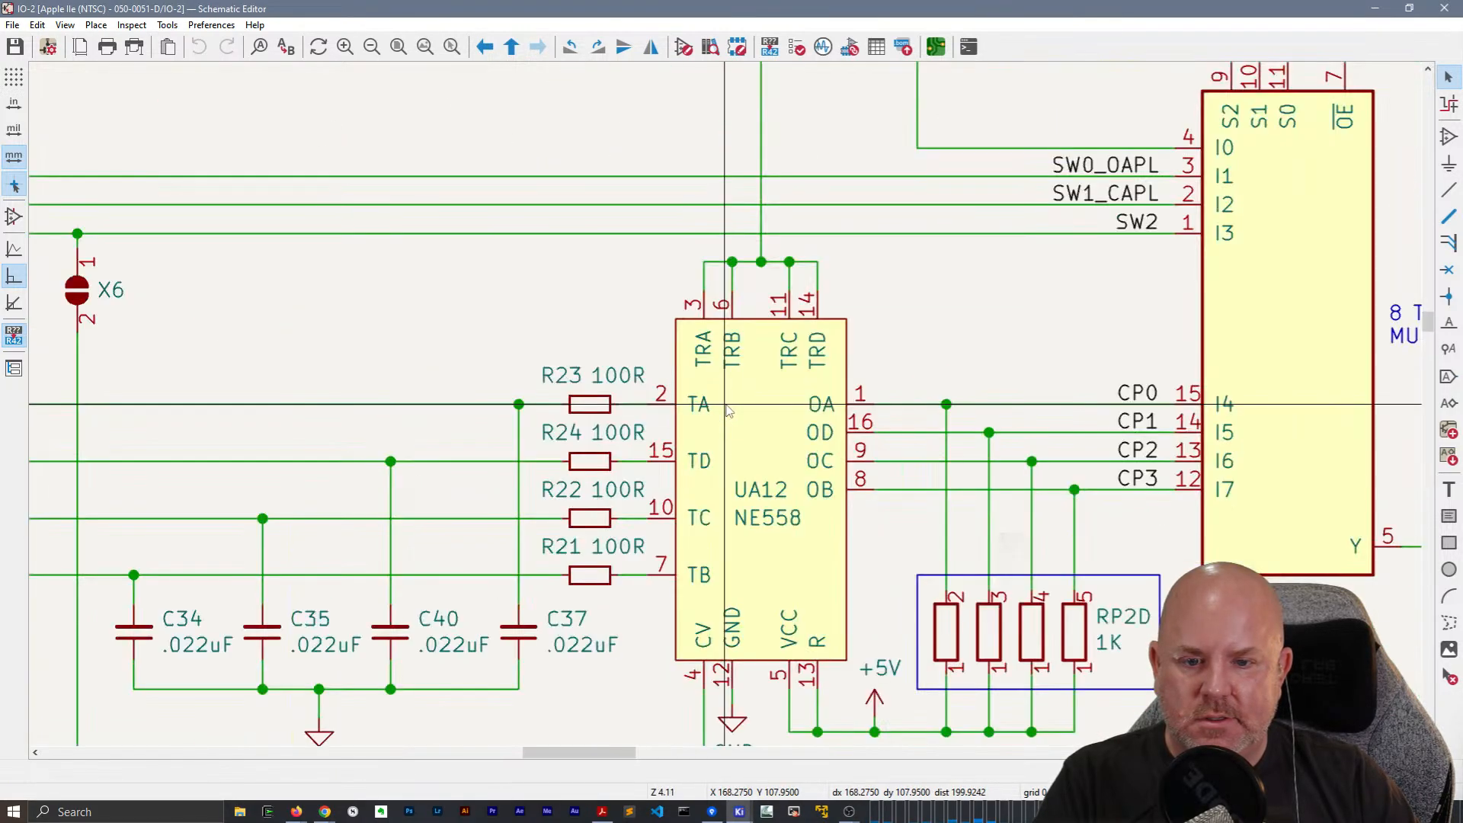
middle_drag(808, 419, 848, 678)
middle_drag(845, 343, 704, 676)
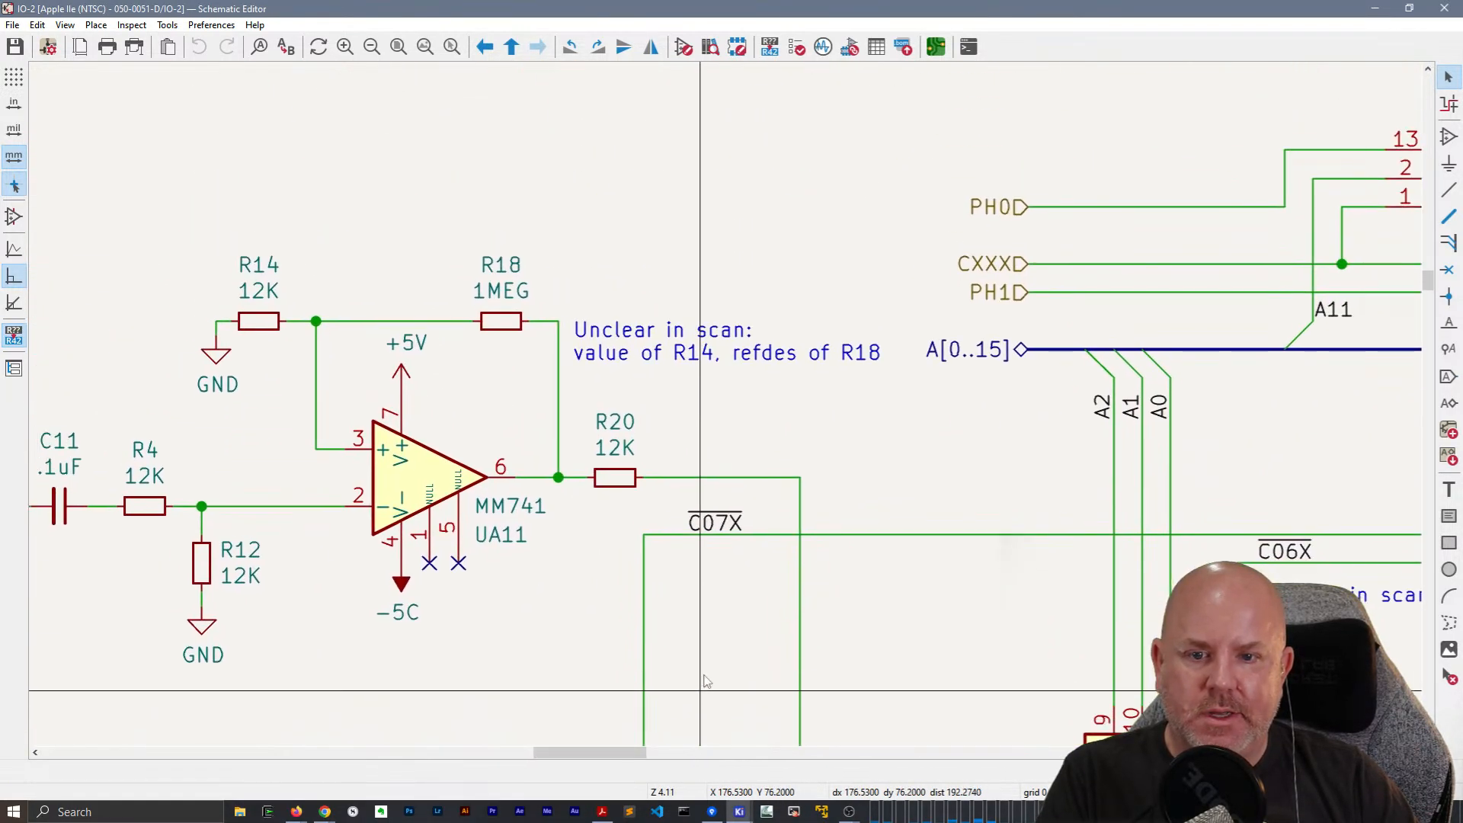
scroll(704, 680, down, 8)
scroll(821, 485, up, 3)
scroll(653, 490, up, 5)
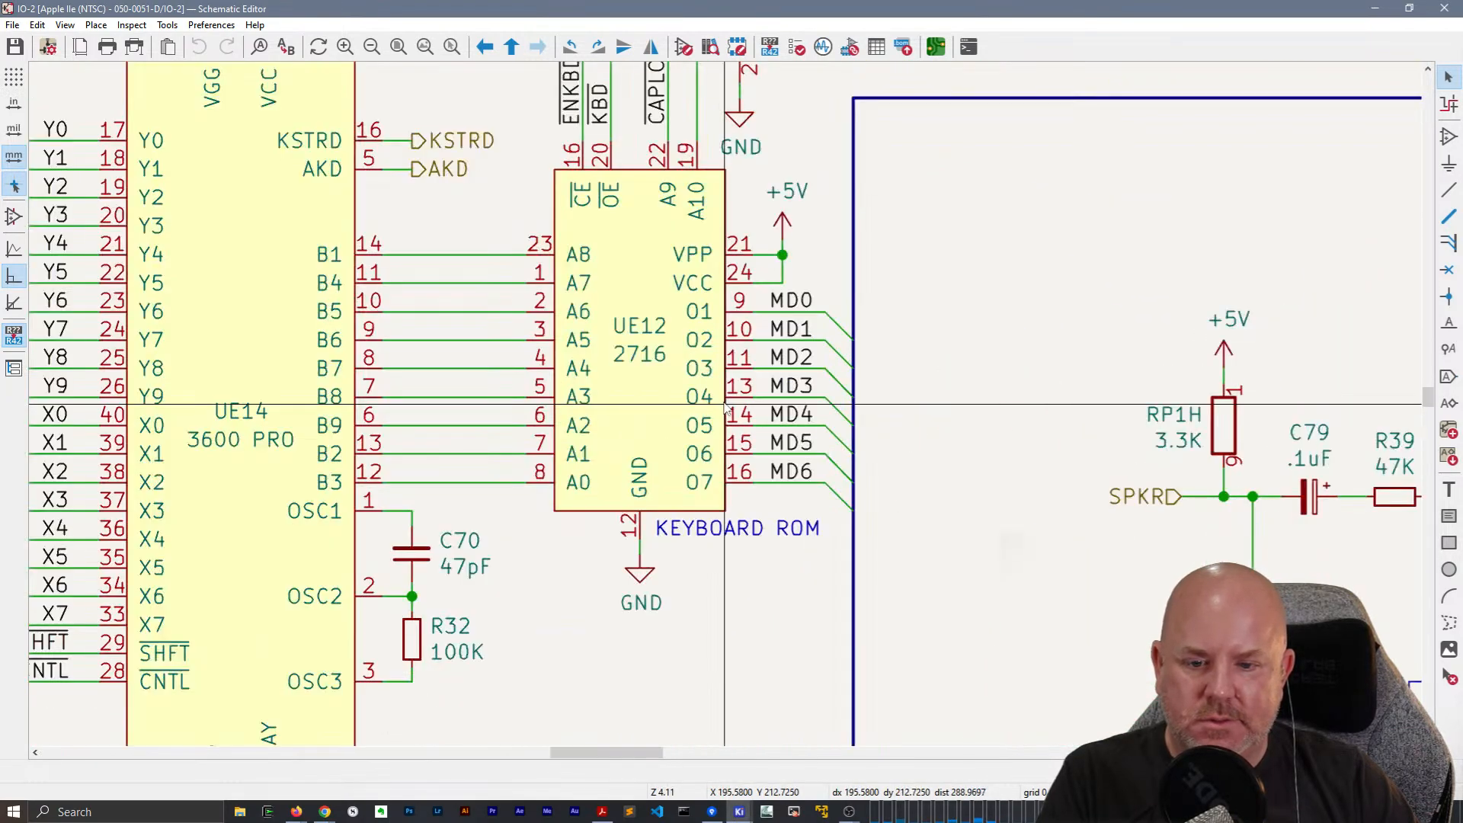
Compare issue #87's description of the O7 and ~CE pins with the UE12 2716 symbol in the KiCad schematic.
key(alt+Tab)
key(alt+Tab)
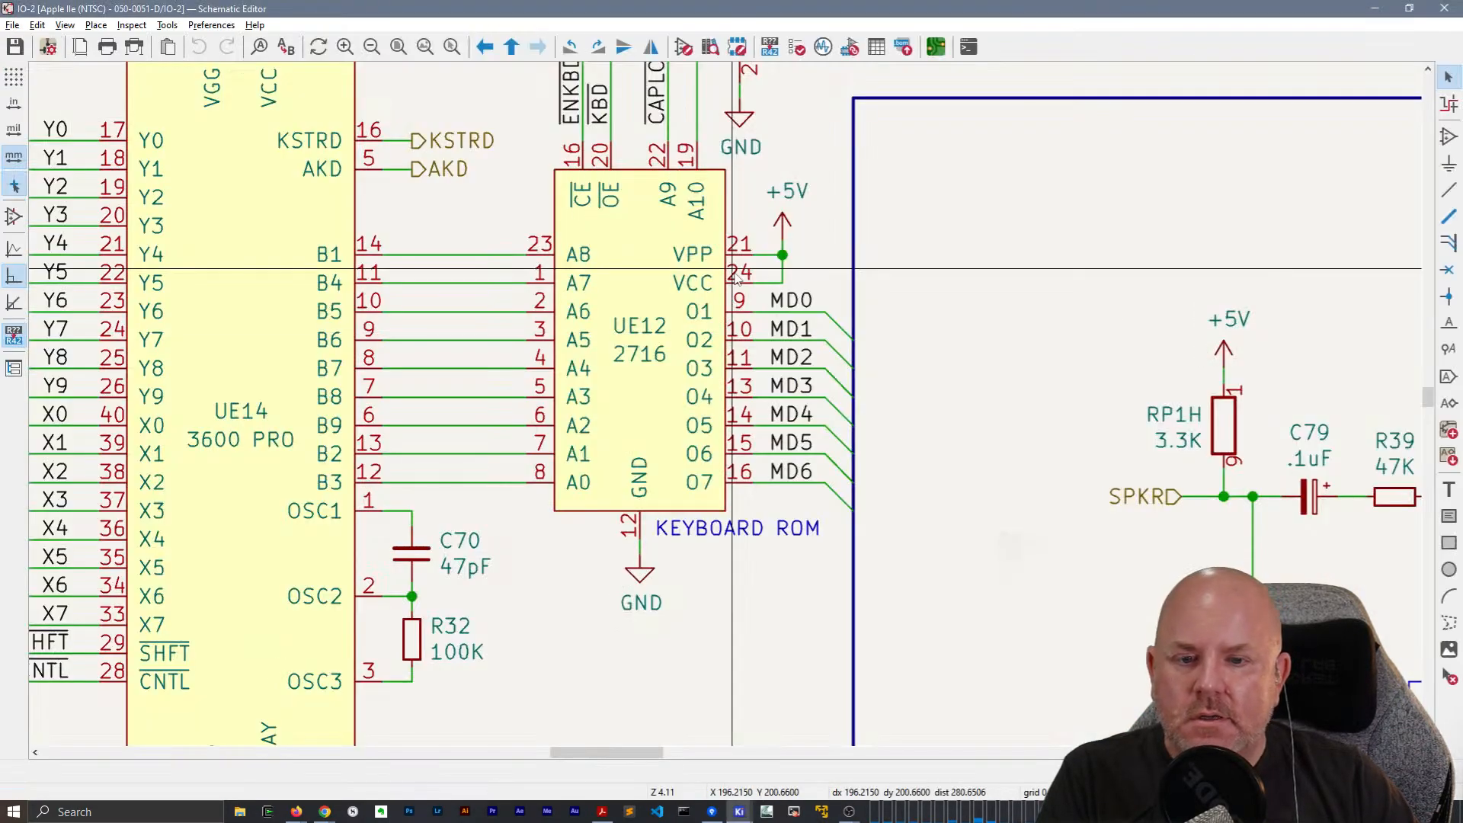
key(alt+Tab)
drag(577, 333, 616, 333)
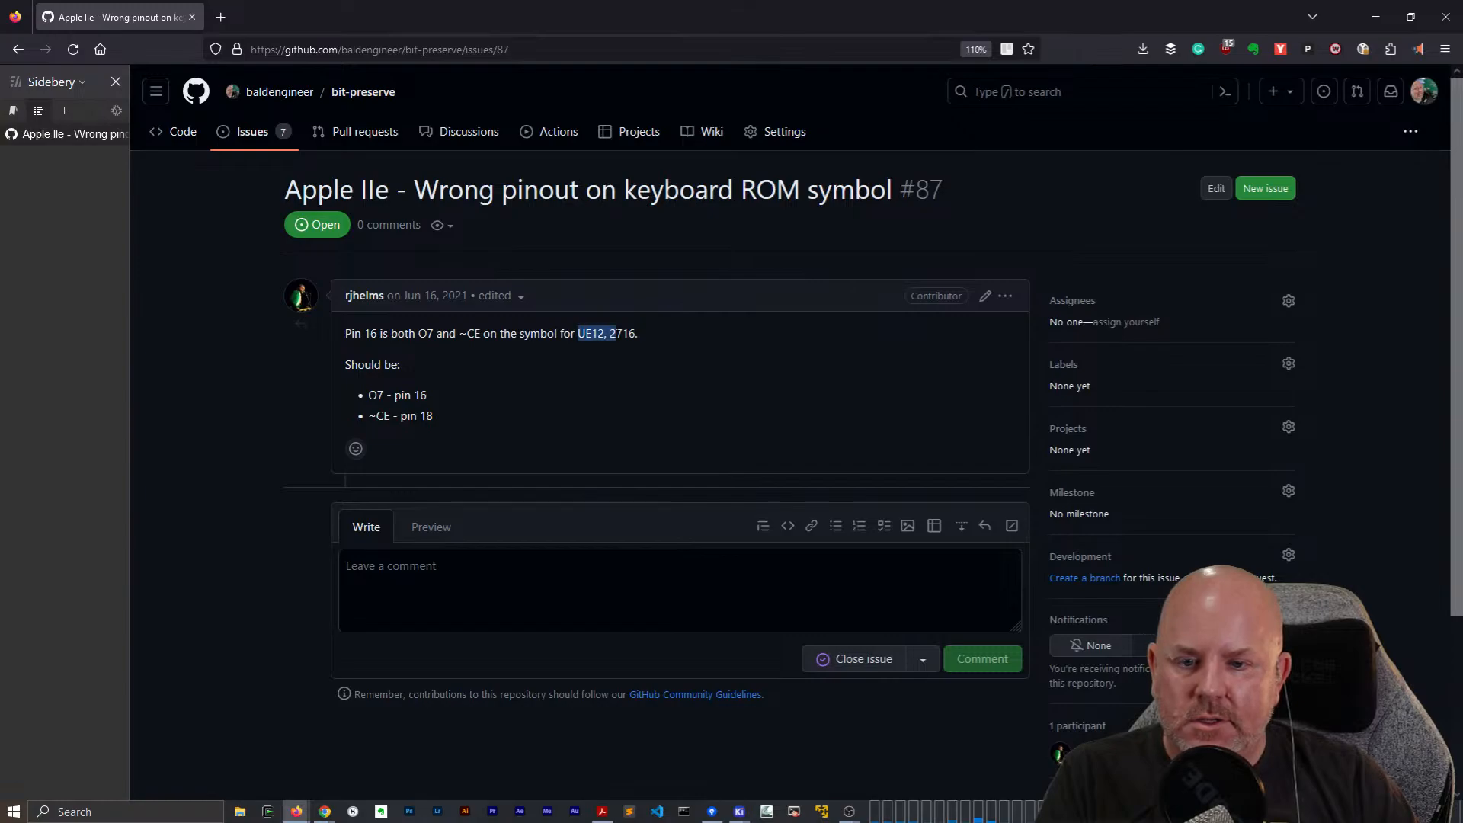
click(374, 333)
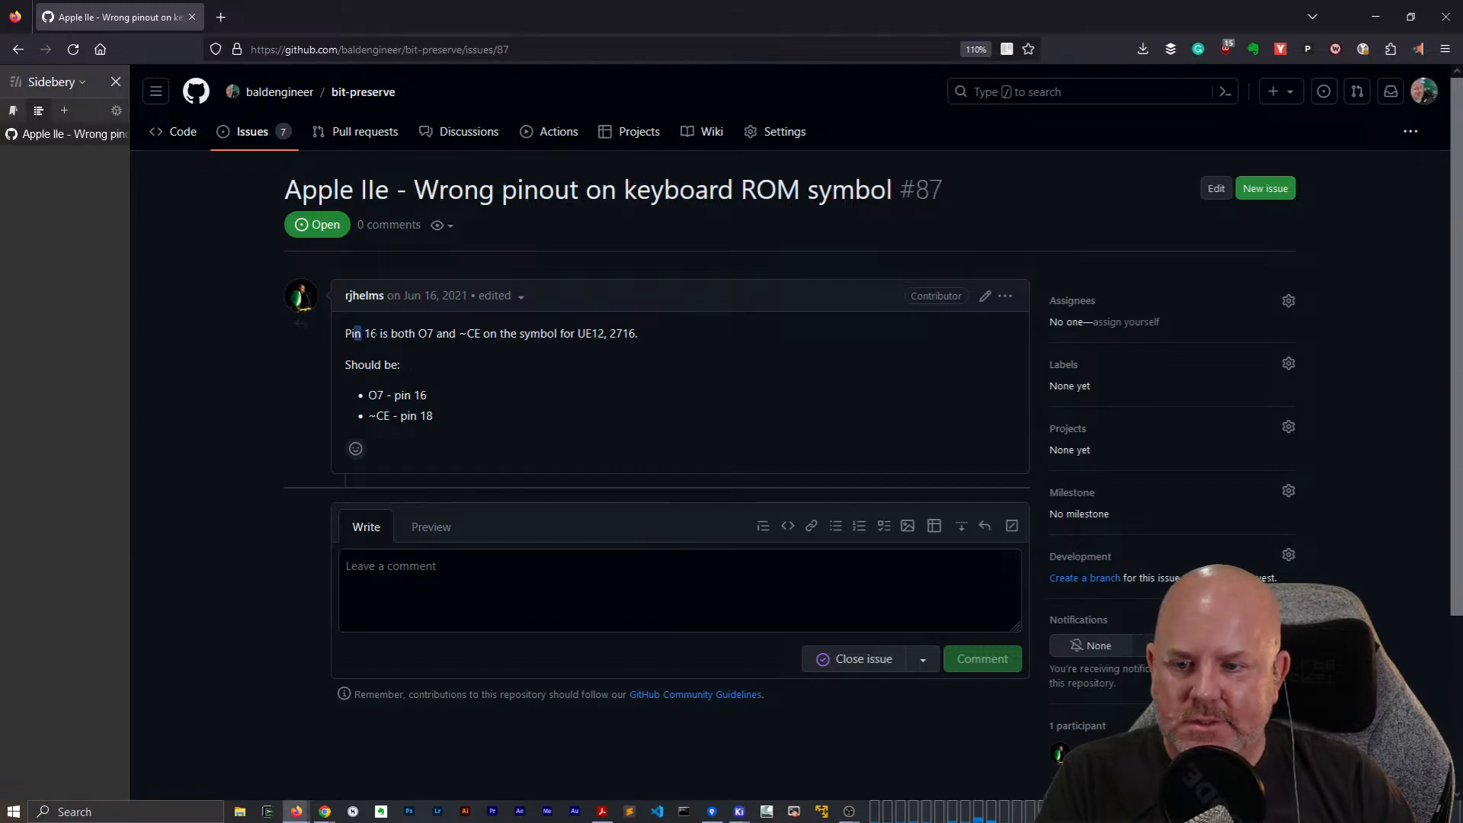
double_click(426, 333)
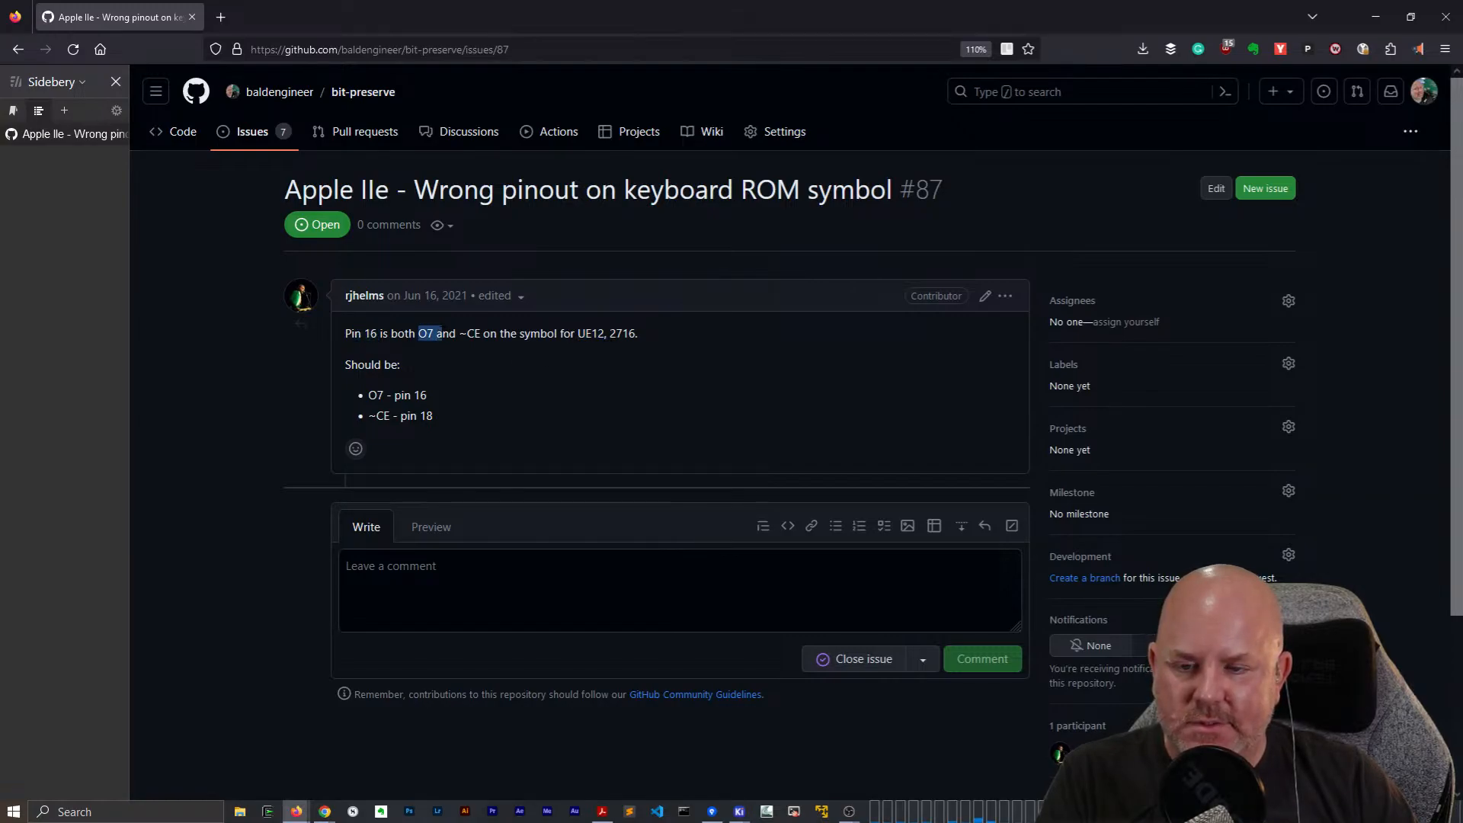
drag(442, 334, 476, 334)
key(alt+Tab)
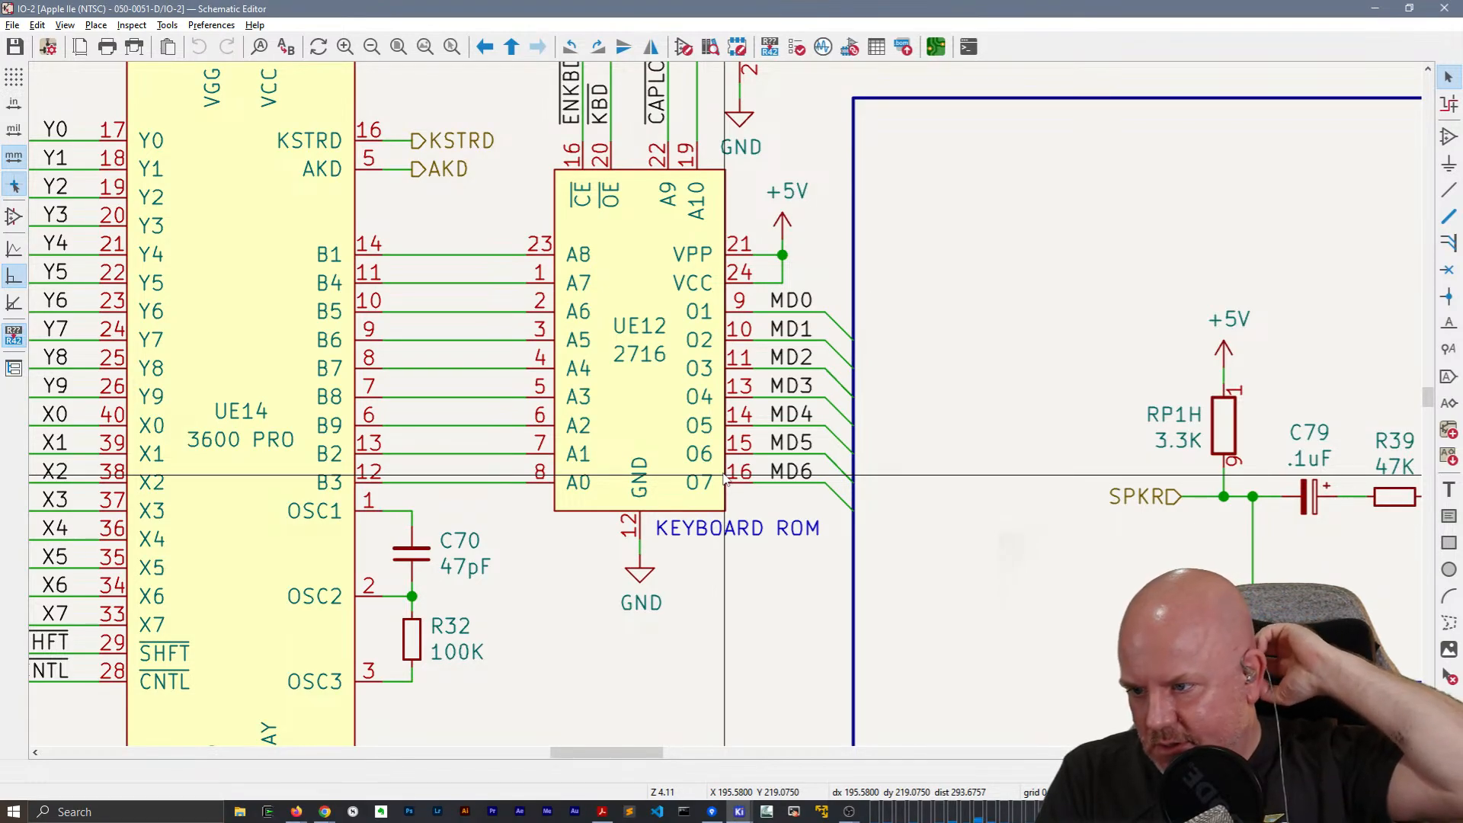
key(alt+Tab)
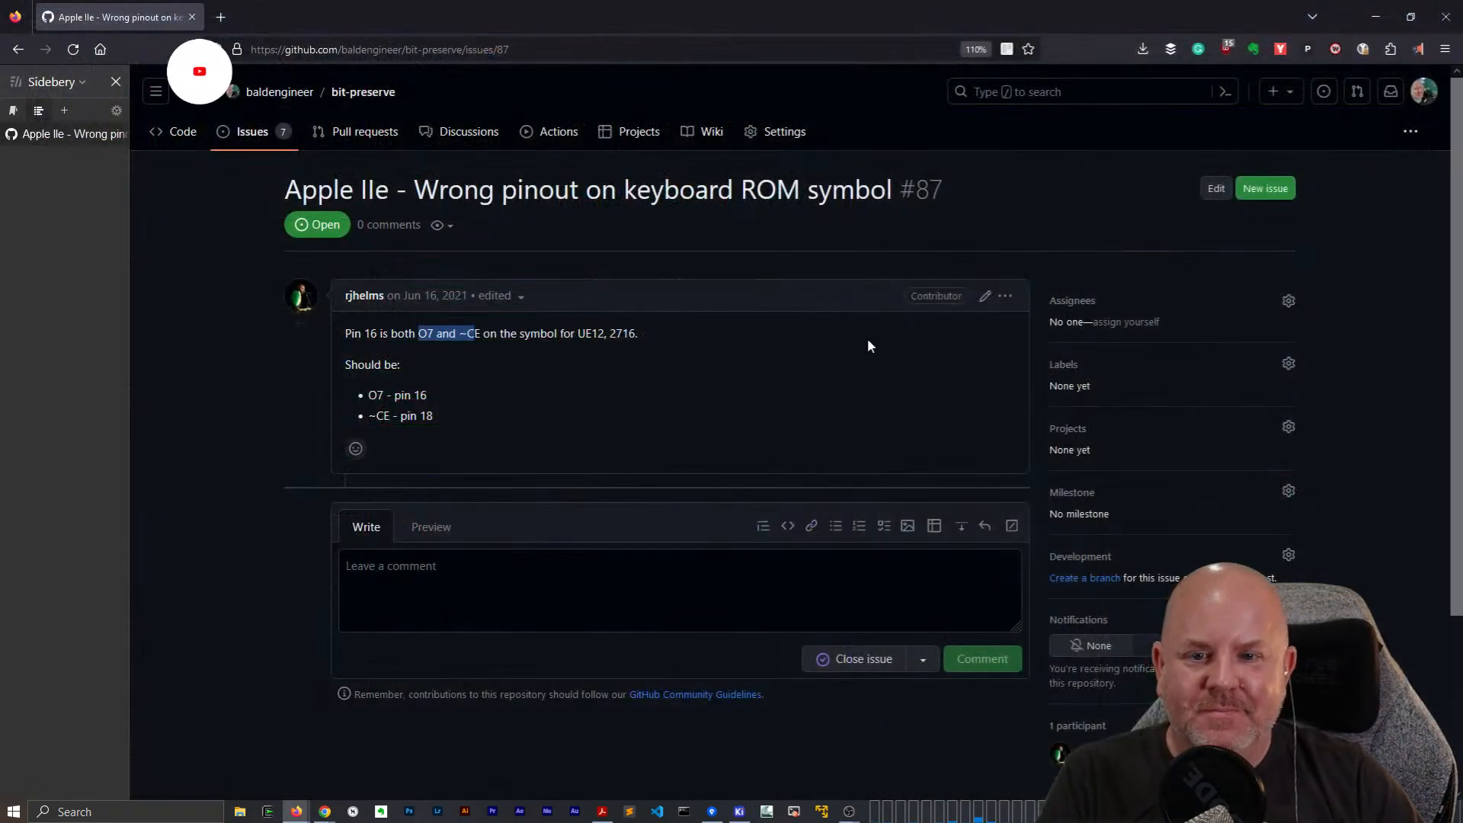
click(684, 391)
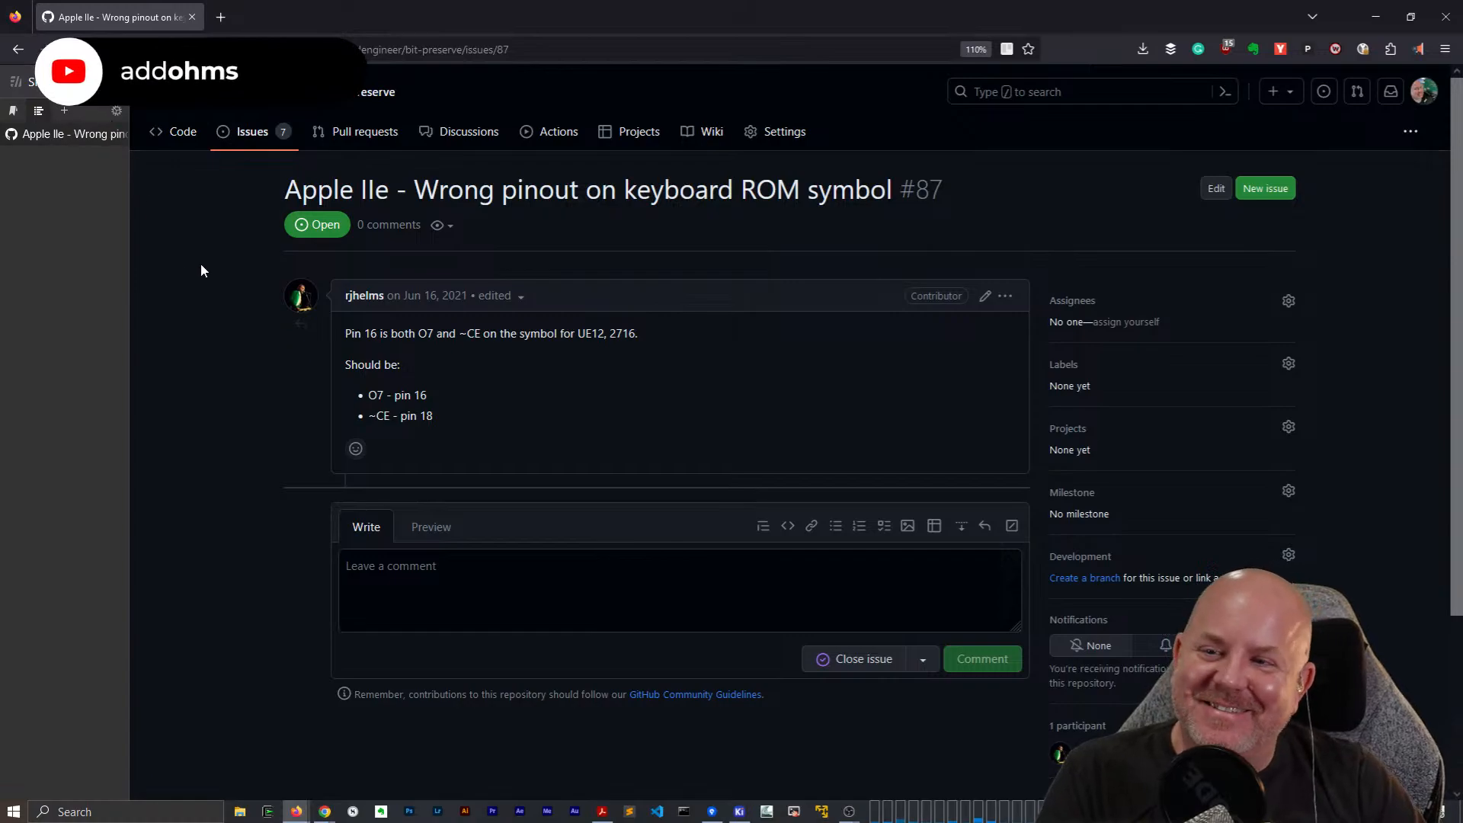
Close the KiCad project, switch to Sourcetree and check out bit-preserve's local master branch.
click(744, 809)
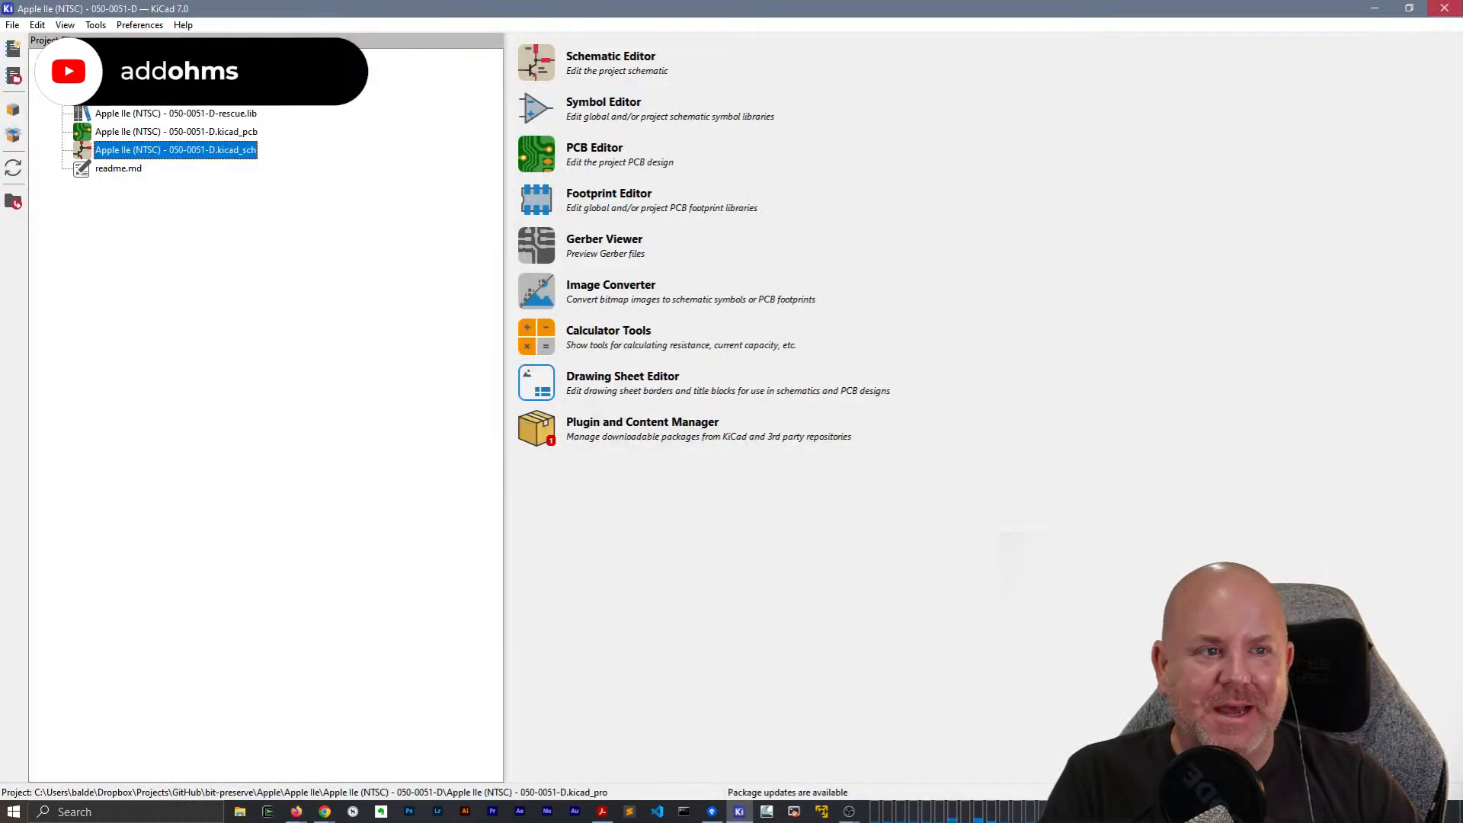
click(1451, 6)
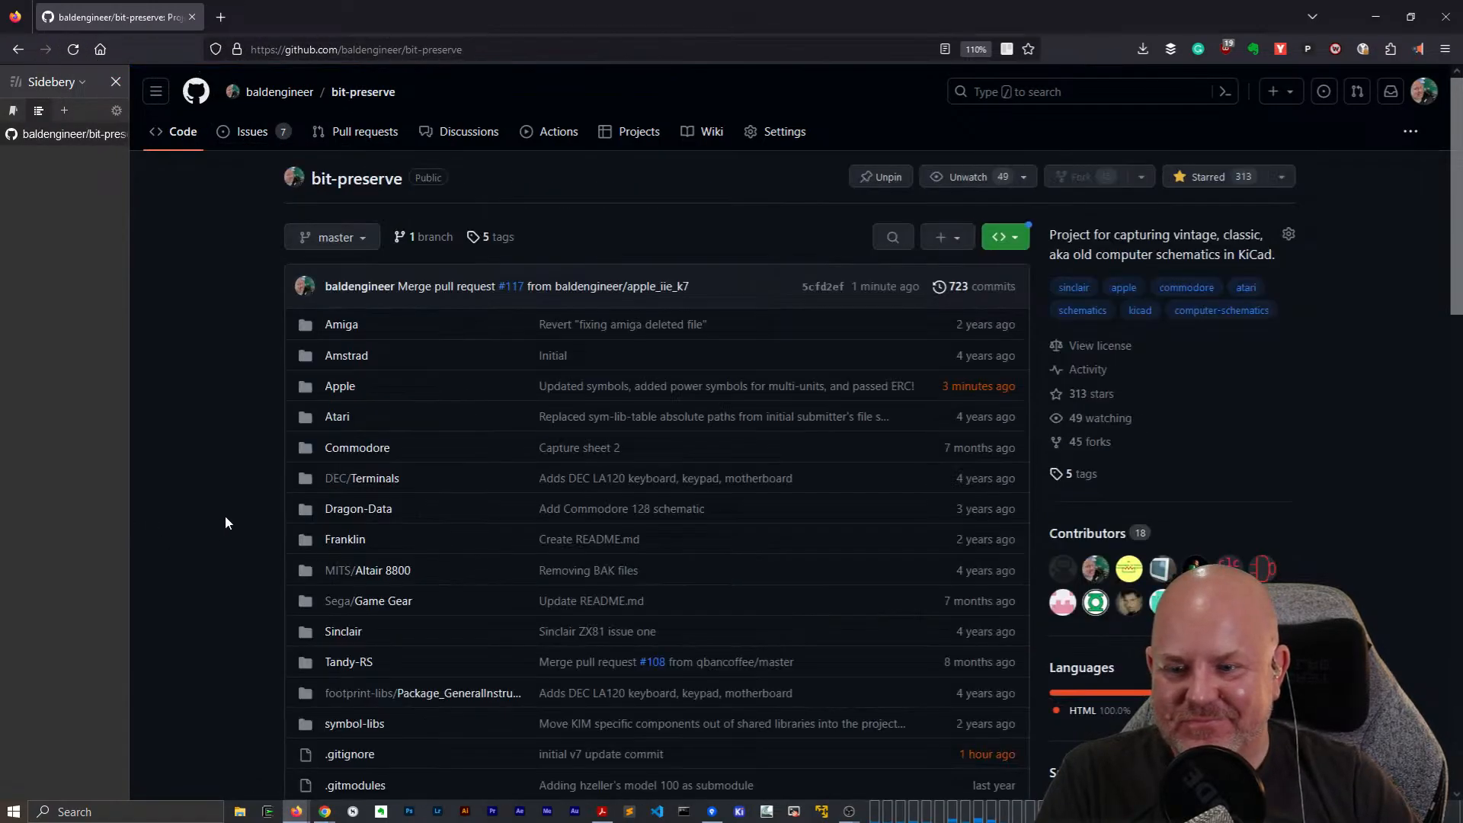
click(711, 811)
double_click(55, 234)
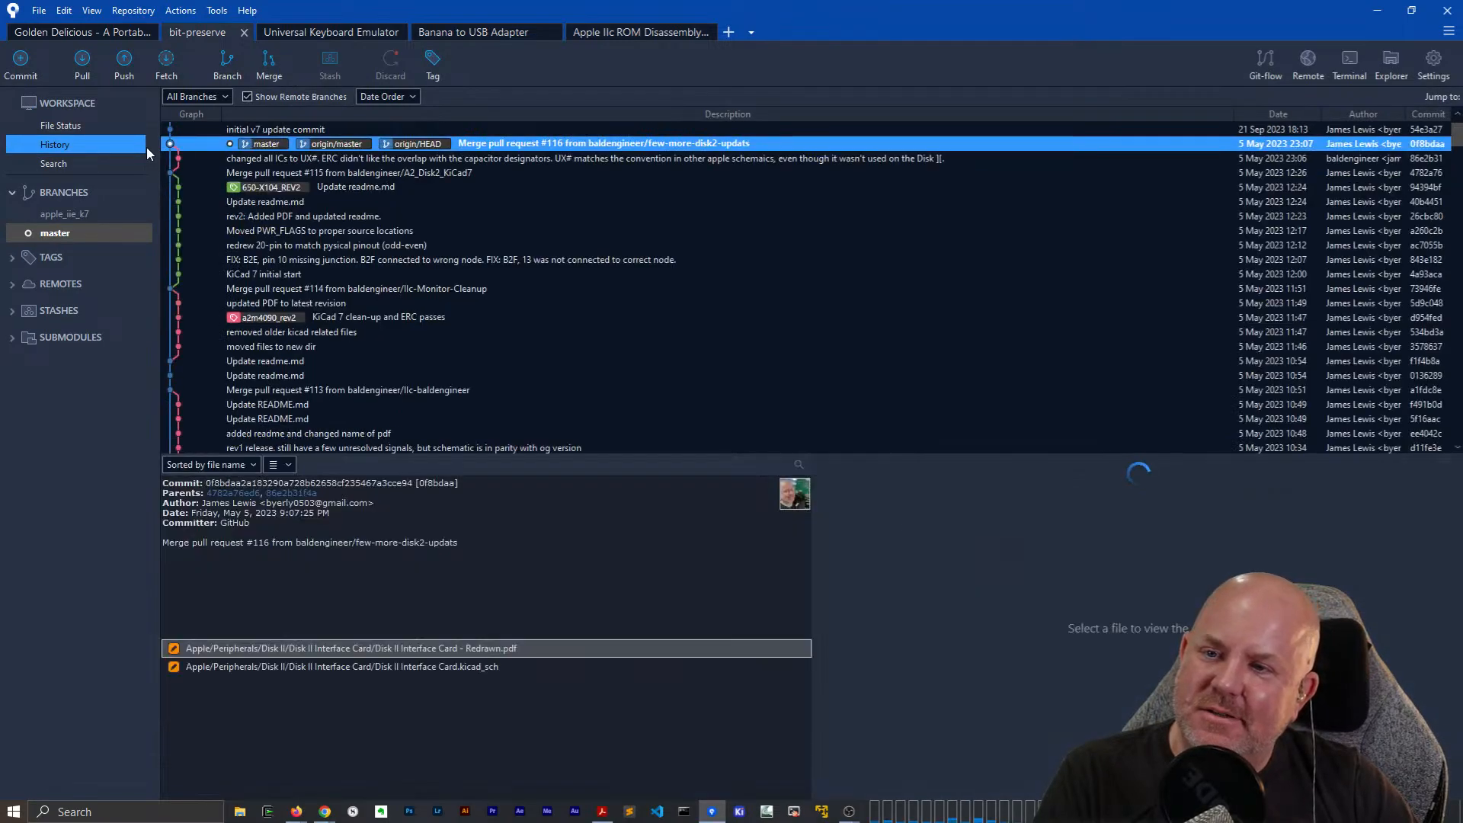
Fetch from all remotes with pruning and all tags enabled, and pull the merged commits into the local master branch.
key(alt+Tab)
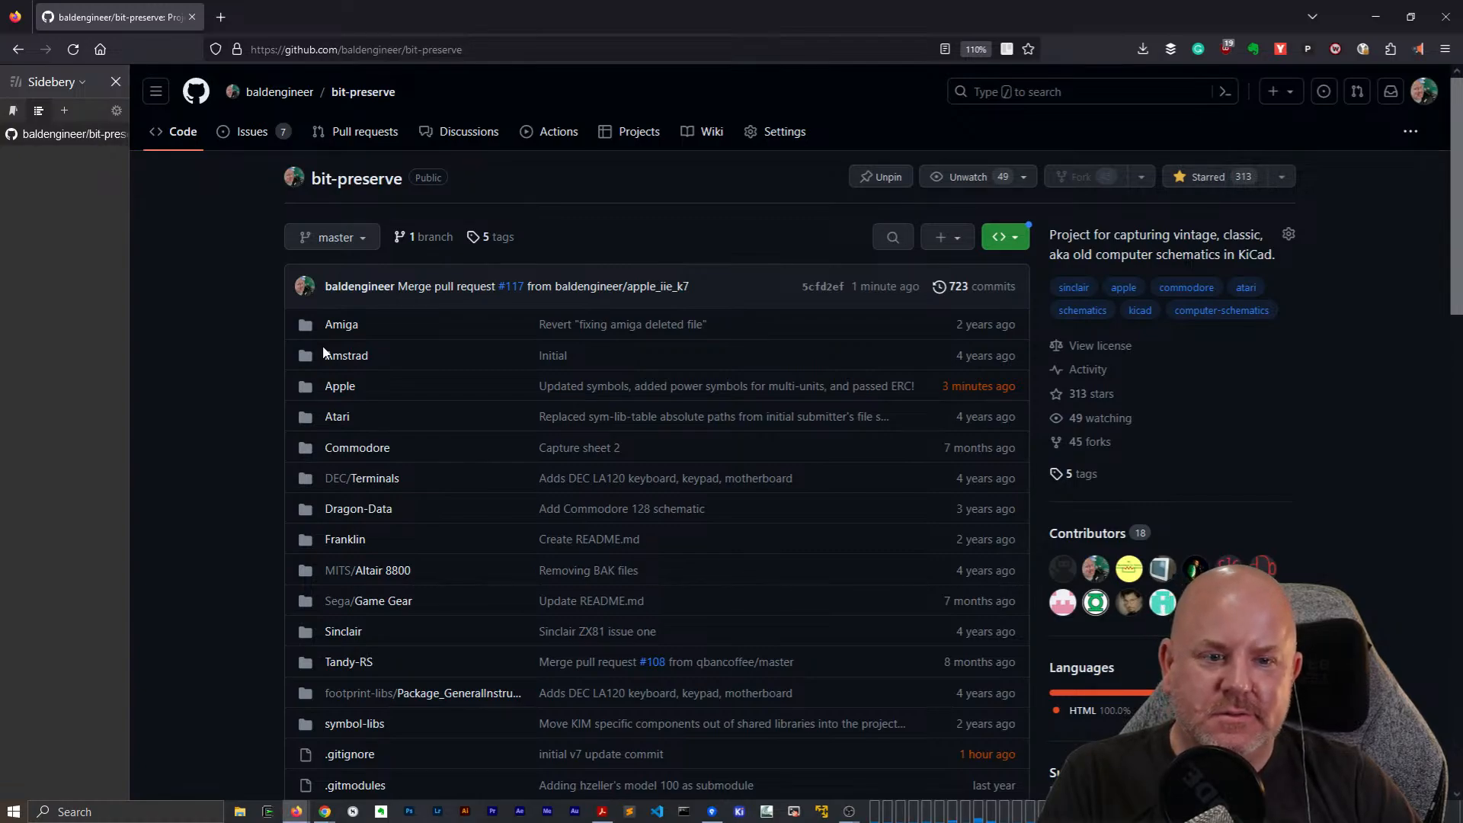
key(alt+Tab)
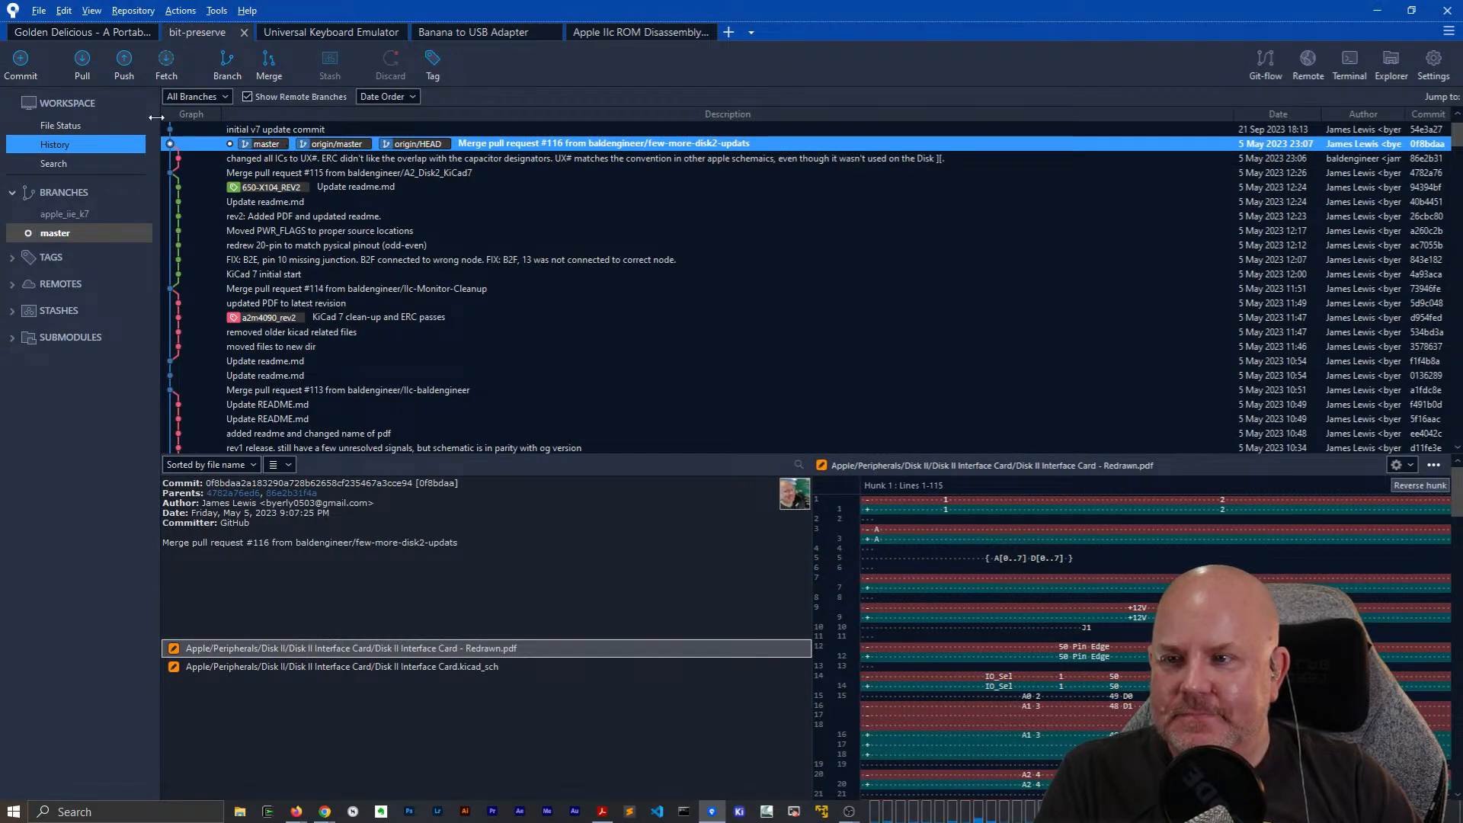
click(176, 65)
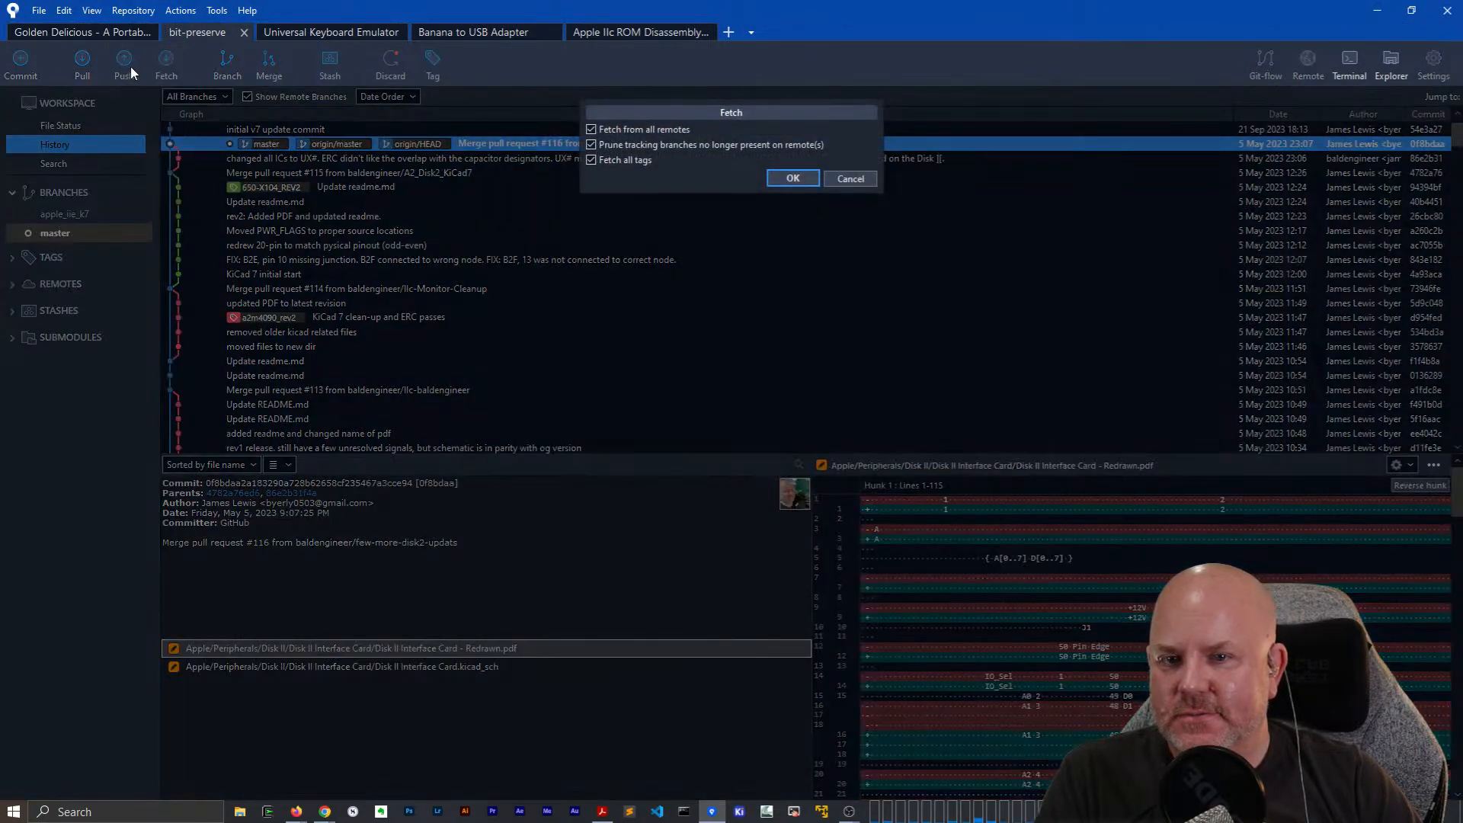
key(Return)
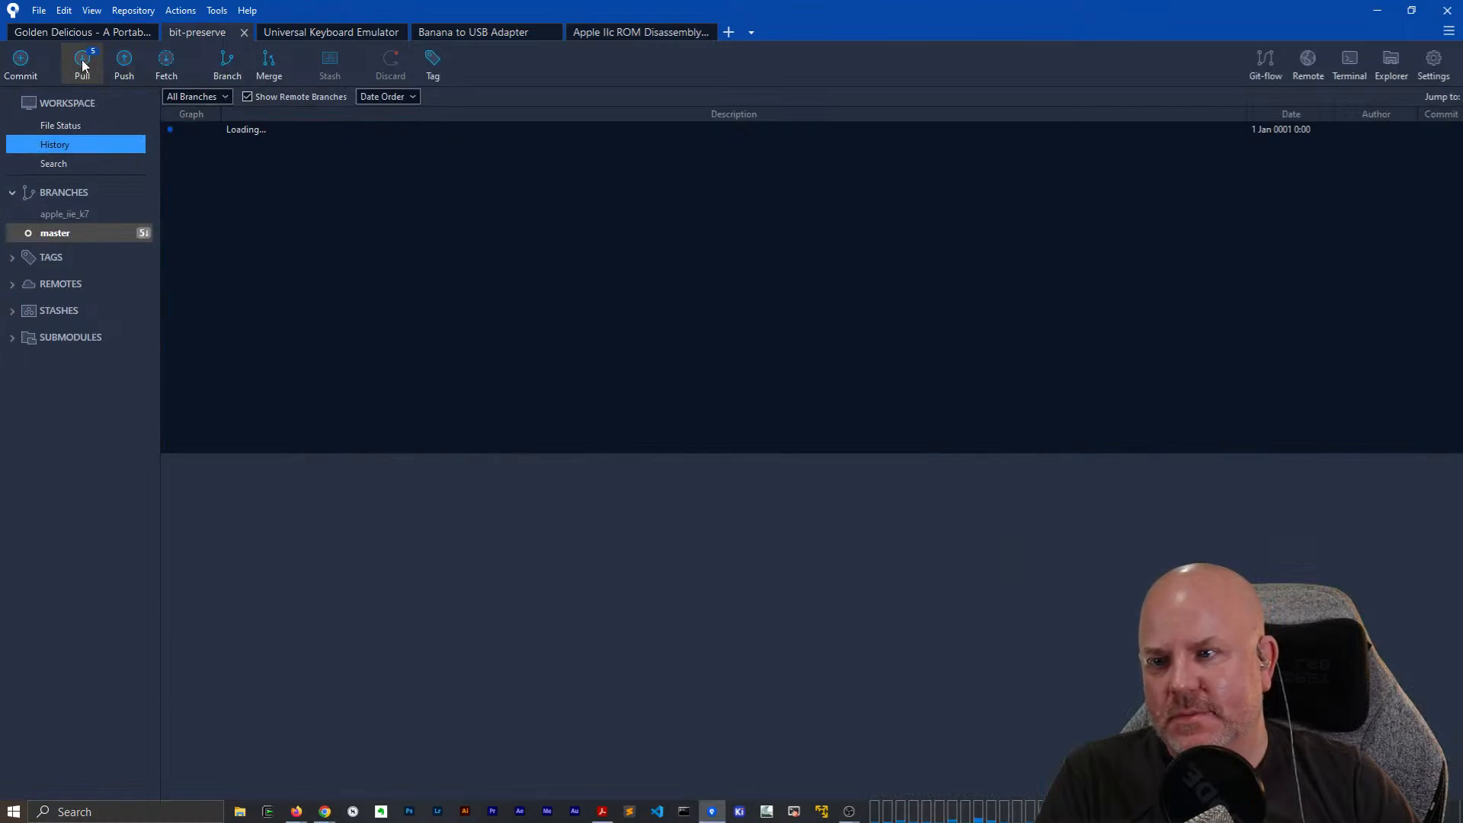
click(82, 64)
click(903, 293)
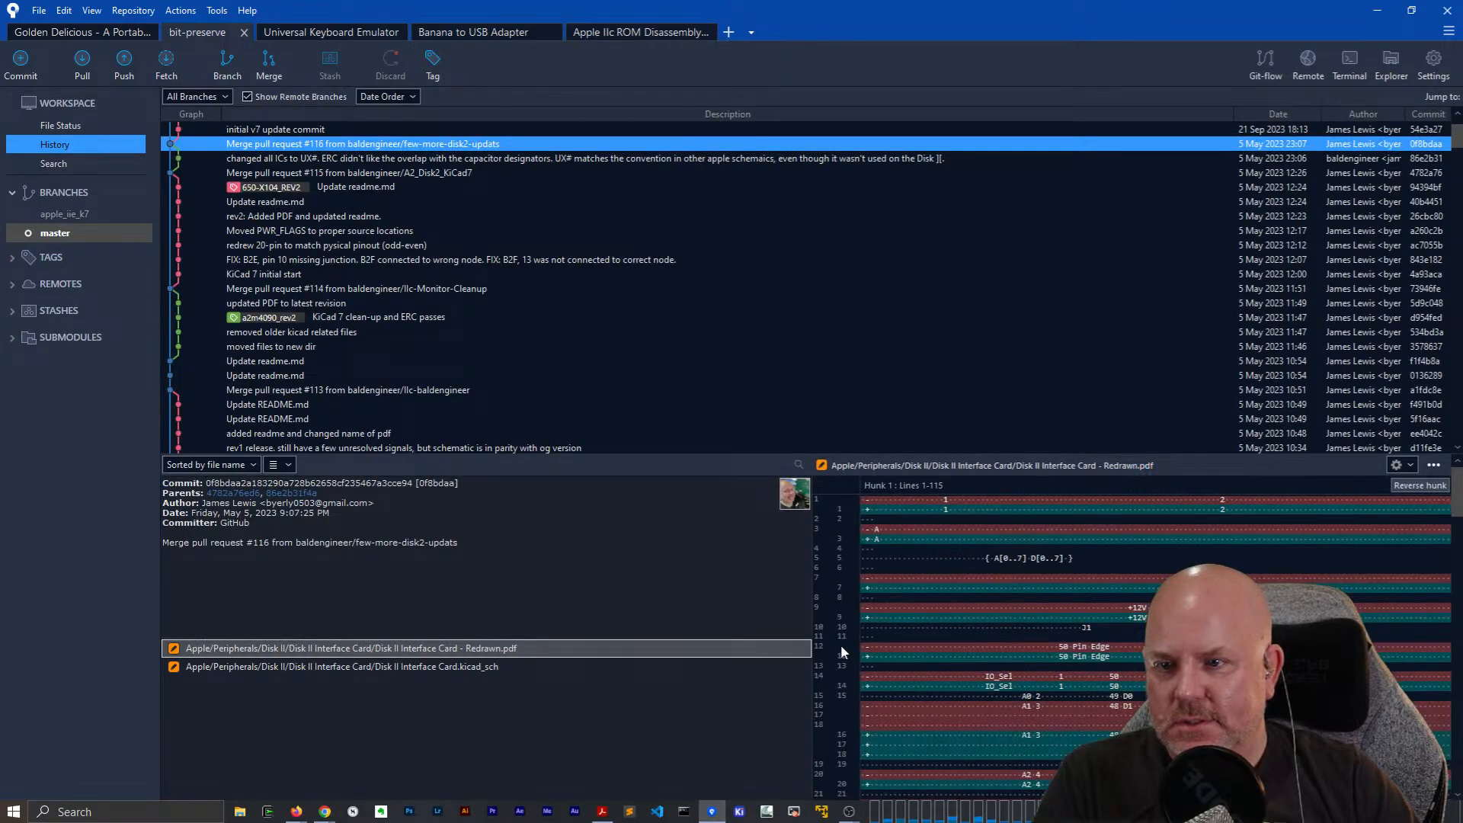
Switch to KiCad and open the 2716 library symbol of UE12 from the IO-2 sheet for editing in an enlarged Symbol Editor window.
click(739, 811)
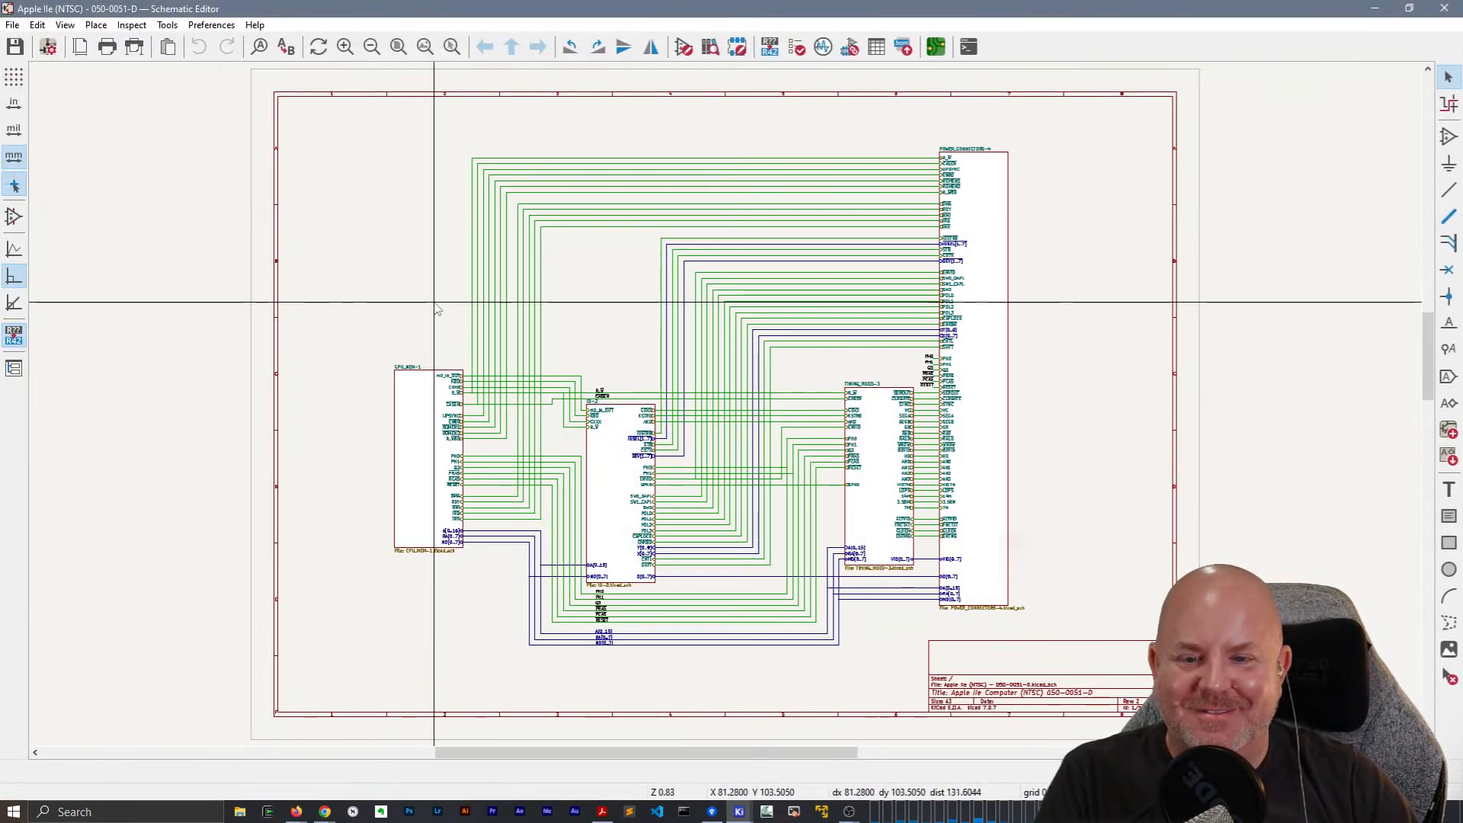
double_click(611, 469)
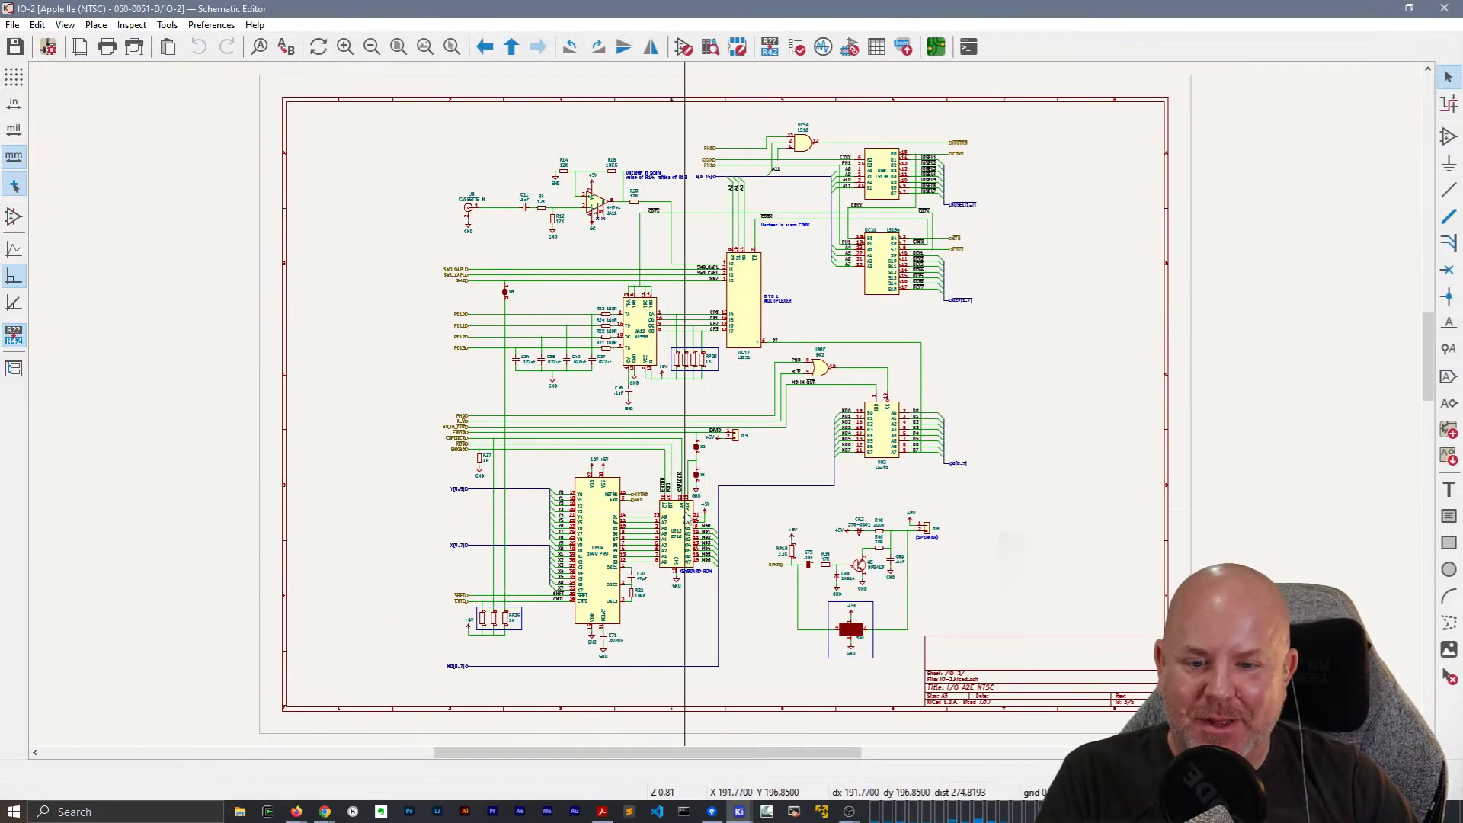
scroll(685, 511, up, 5)
double_click(731, 398)
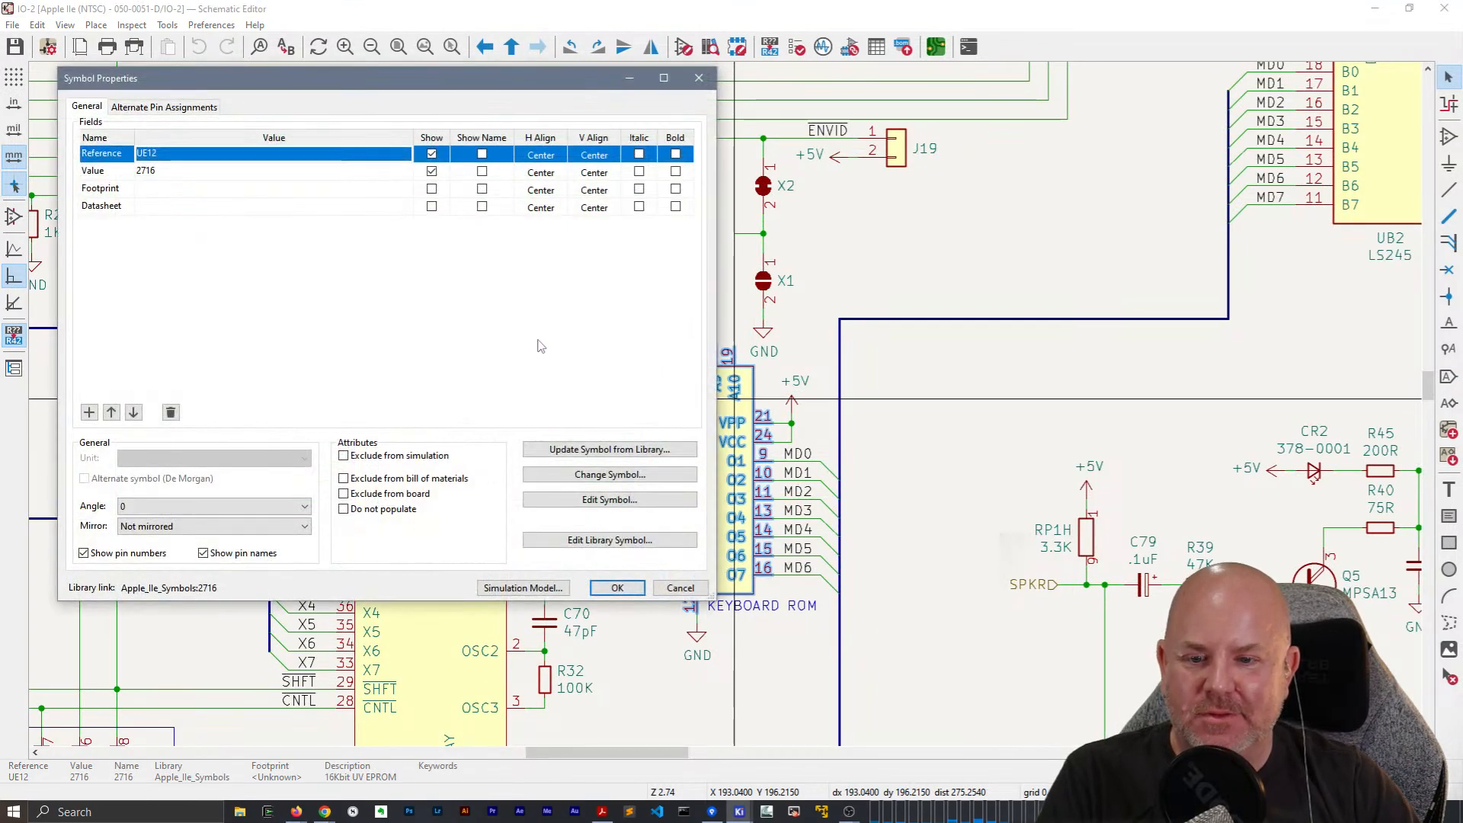
key(Return)
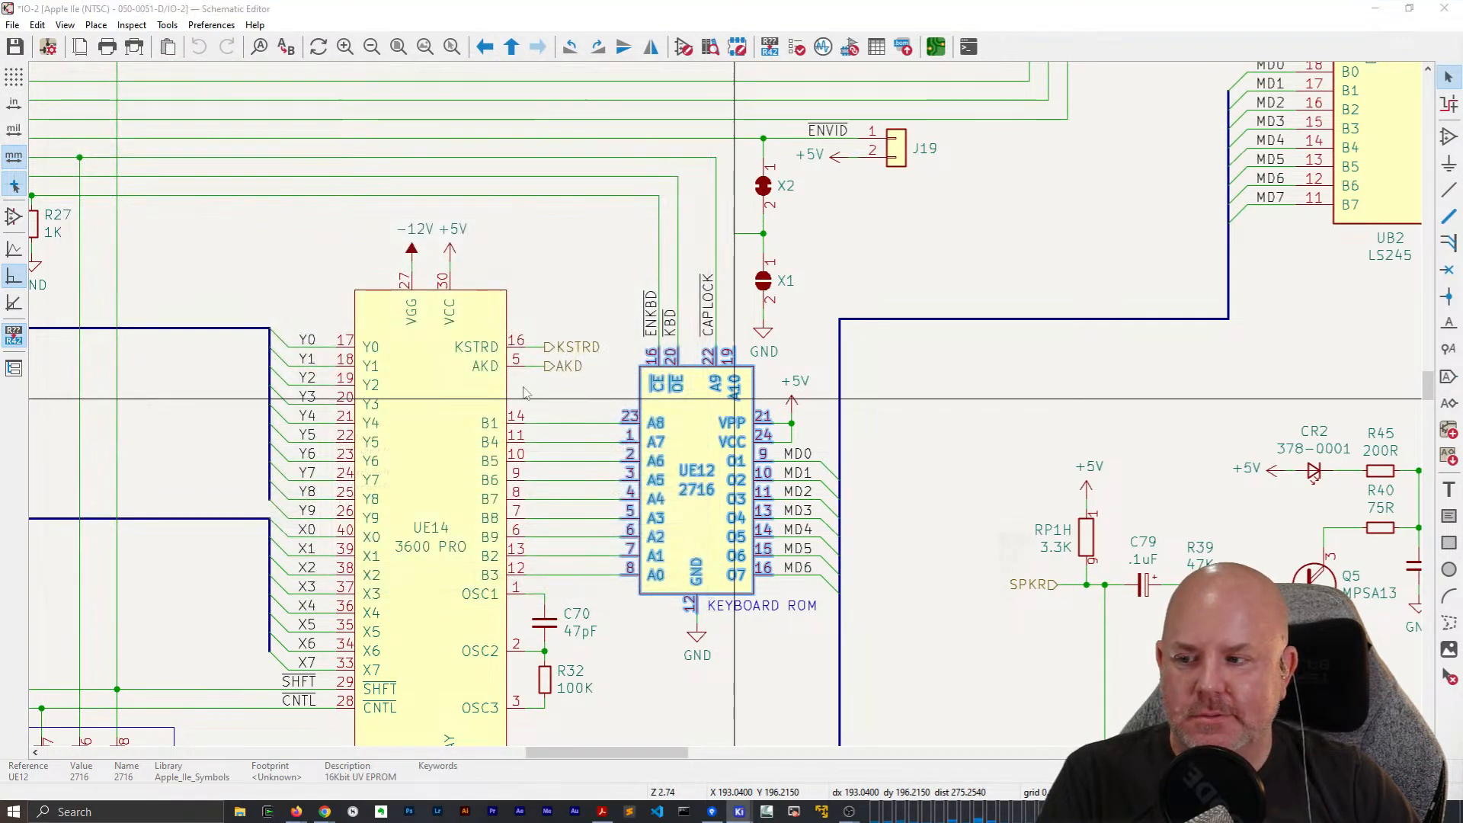
key(ctrl+e)
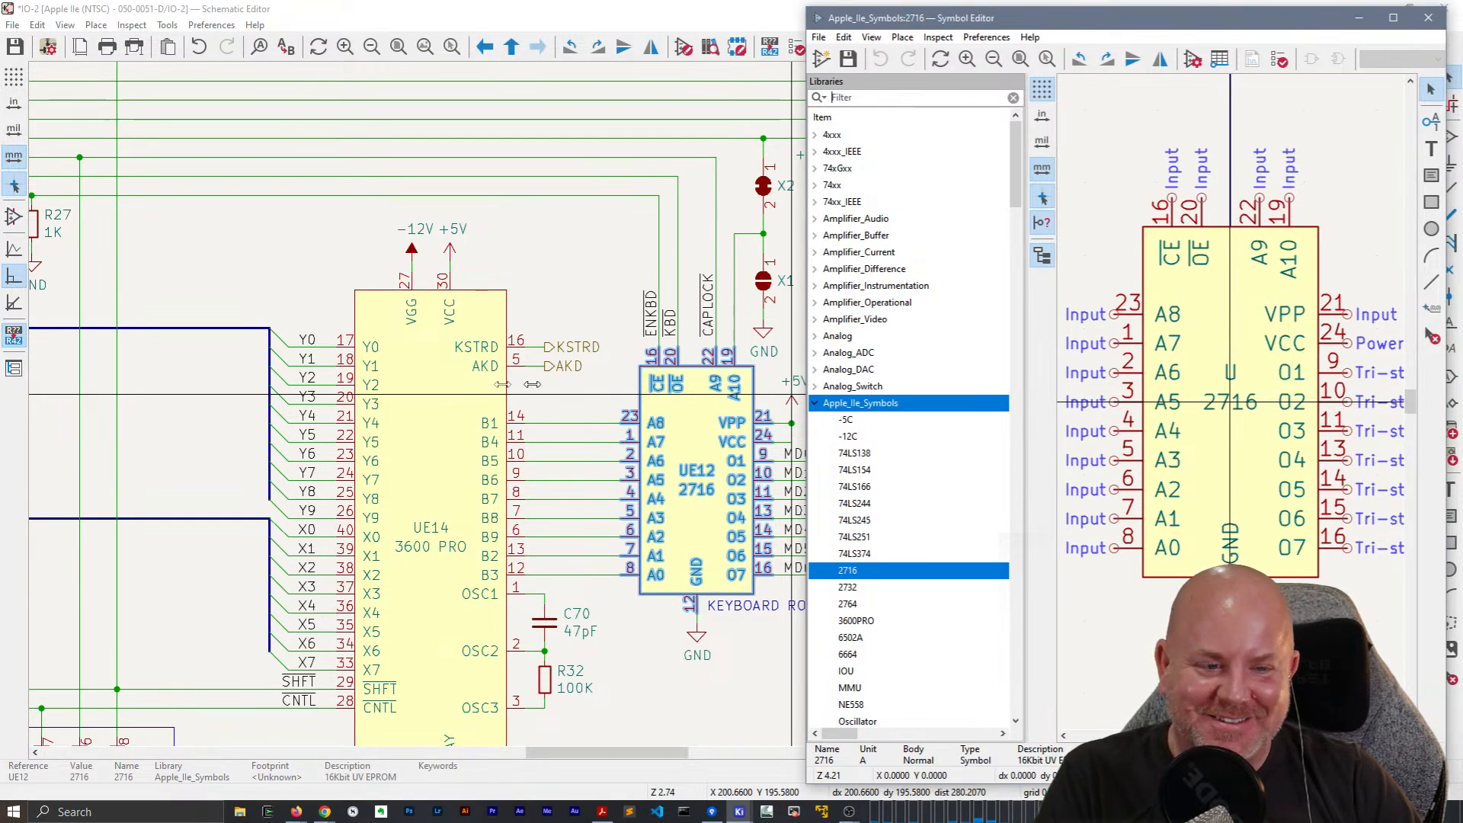
drag(804, 373, 311, 374)
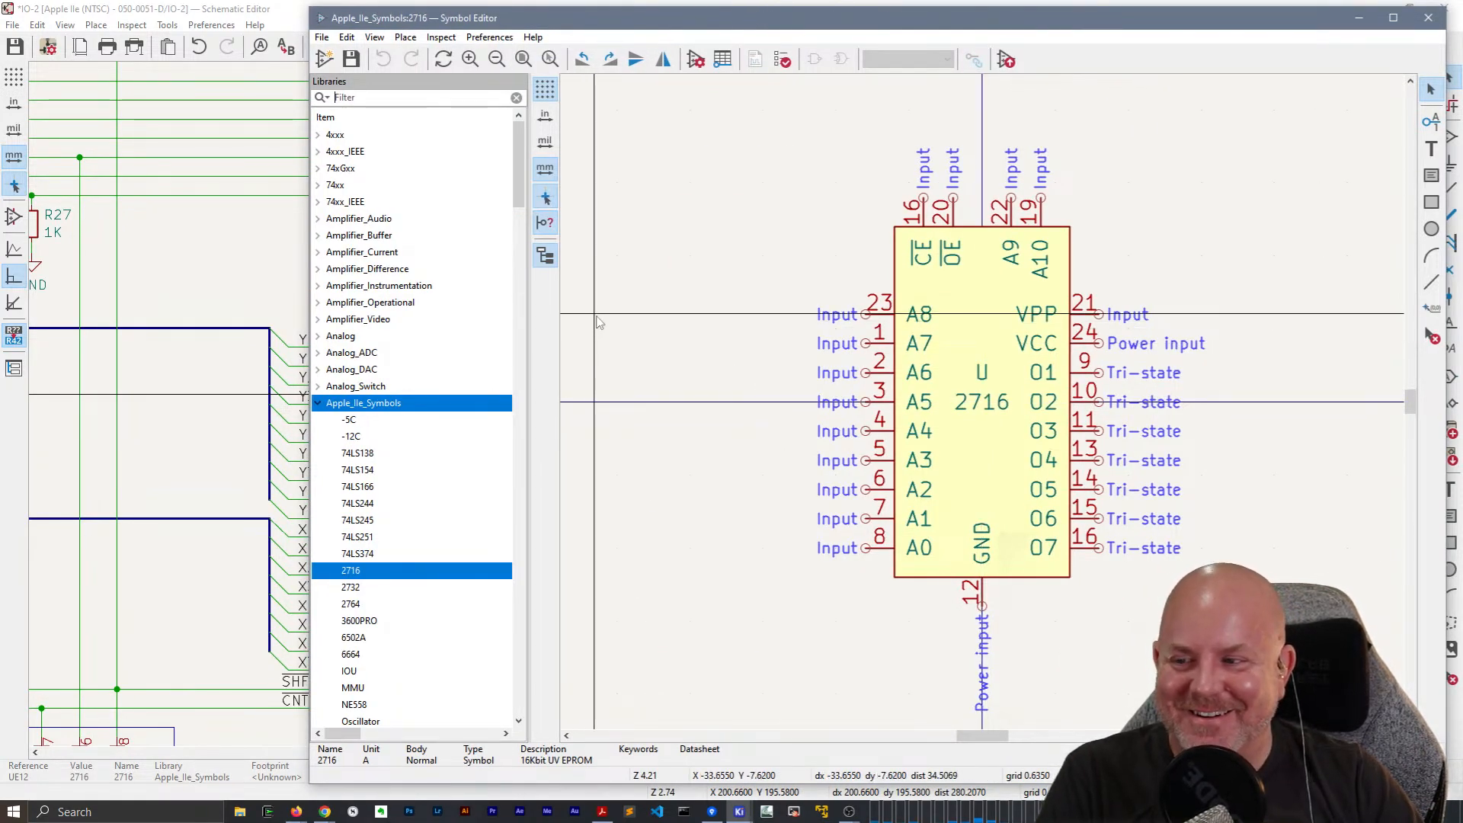
Set the pin number of the 2716 symbol's ~CE pin to 18.
click(926, 219)
double_click(920, 220)
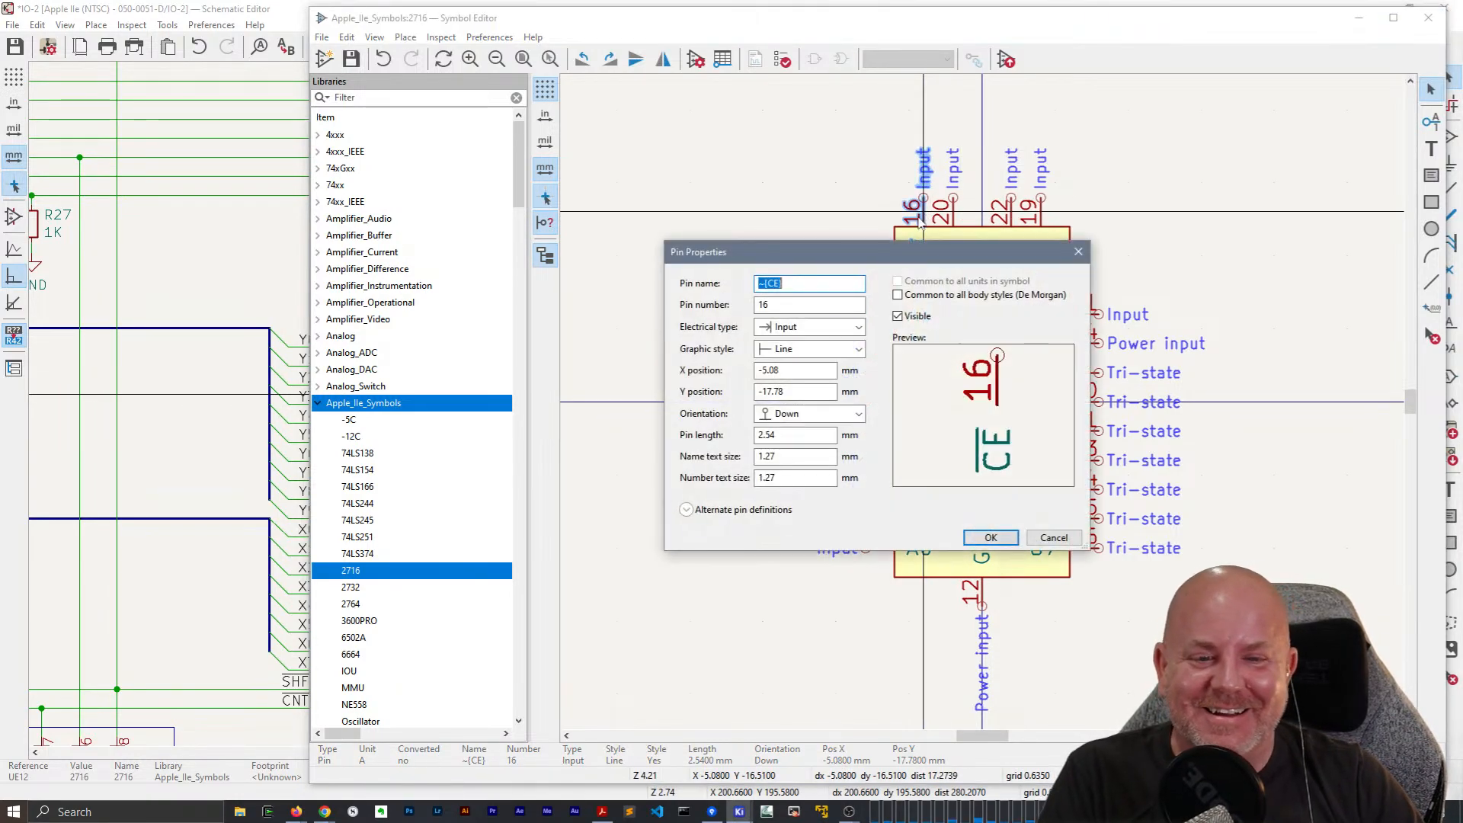
click(856, 305)
key(BackSpace)
text(8)
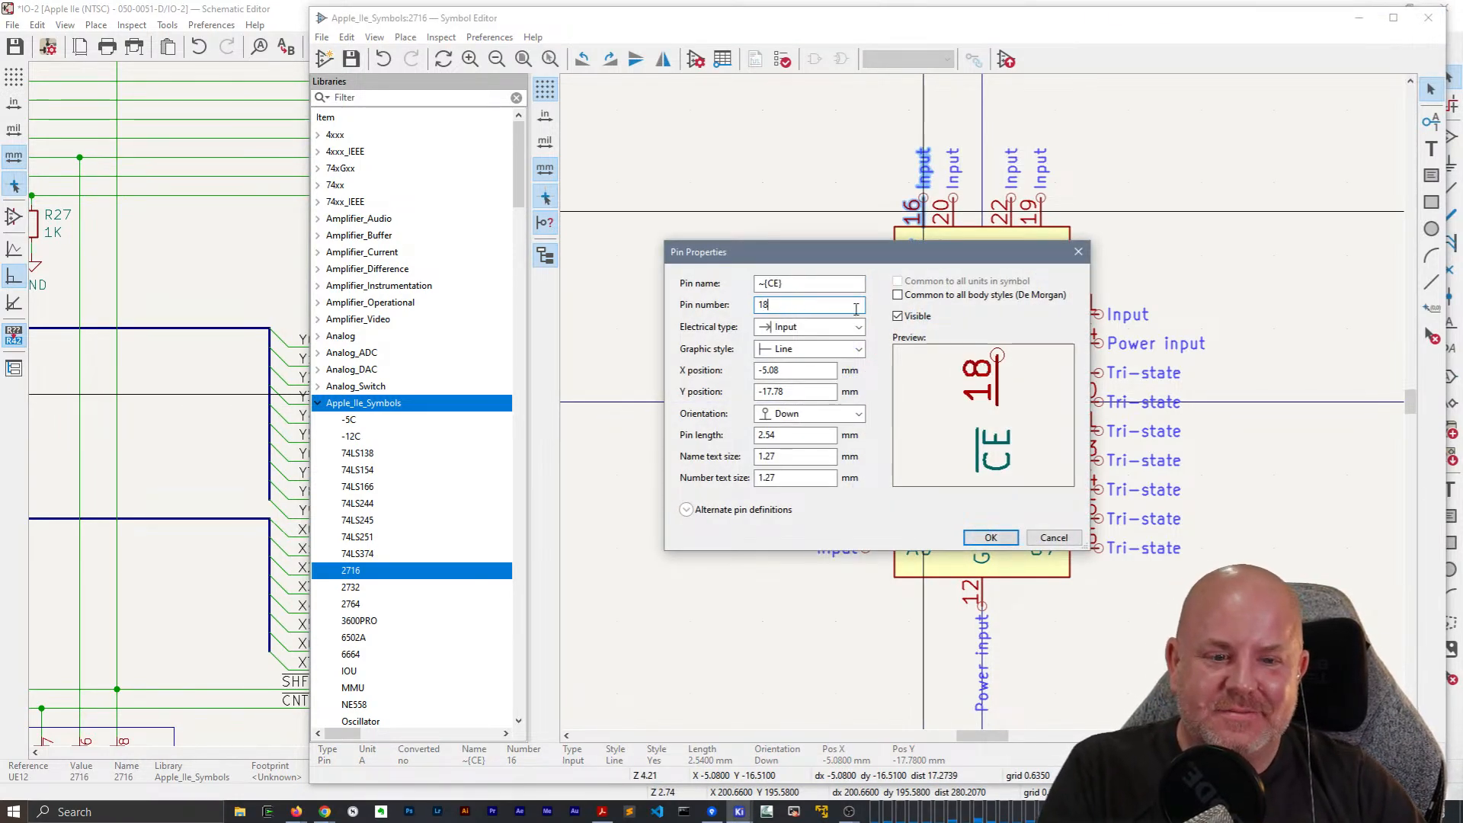
key(Return)
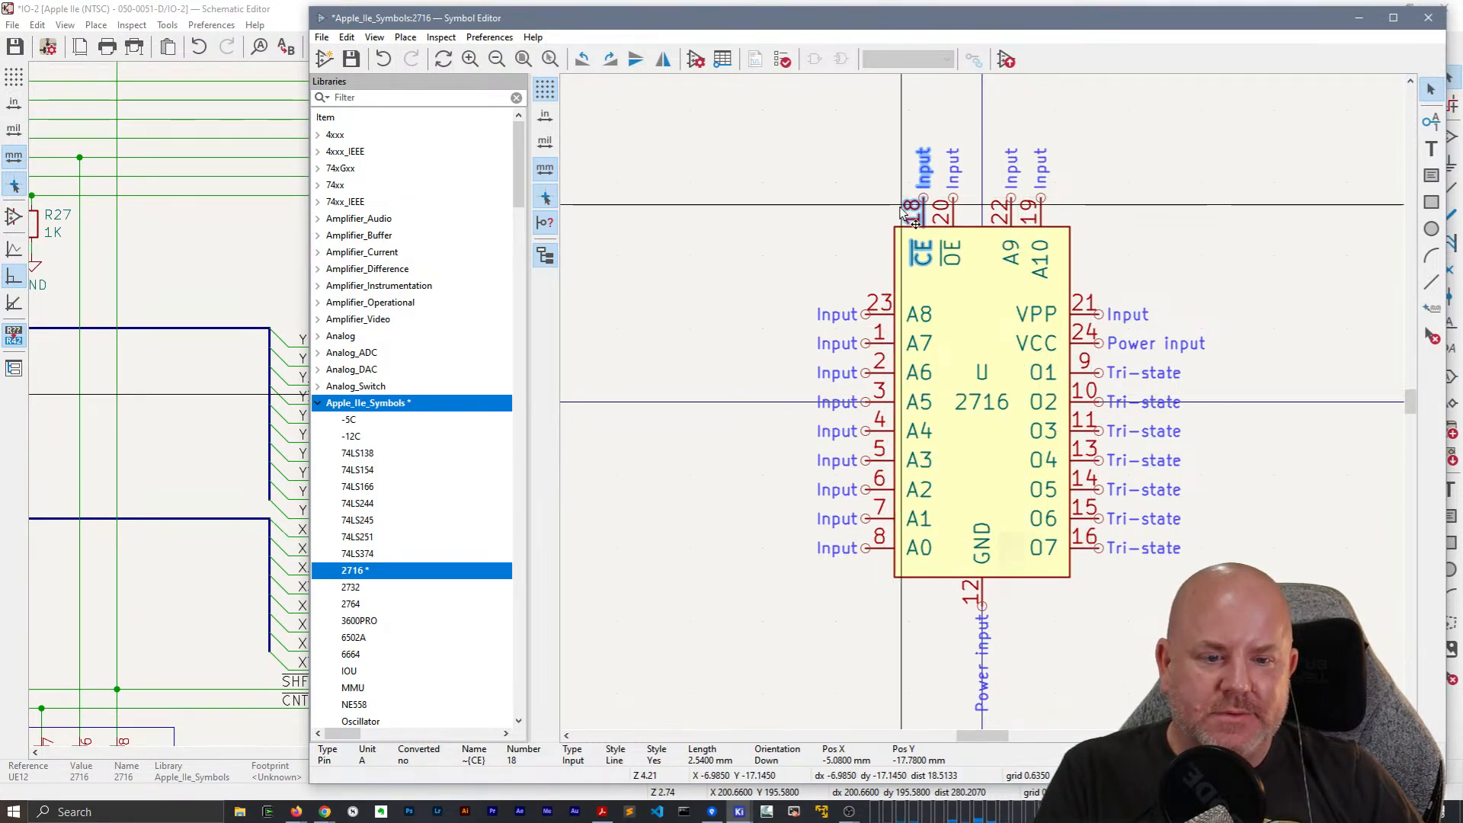
click(819, 228)
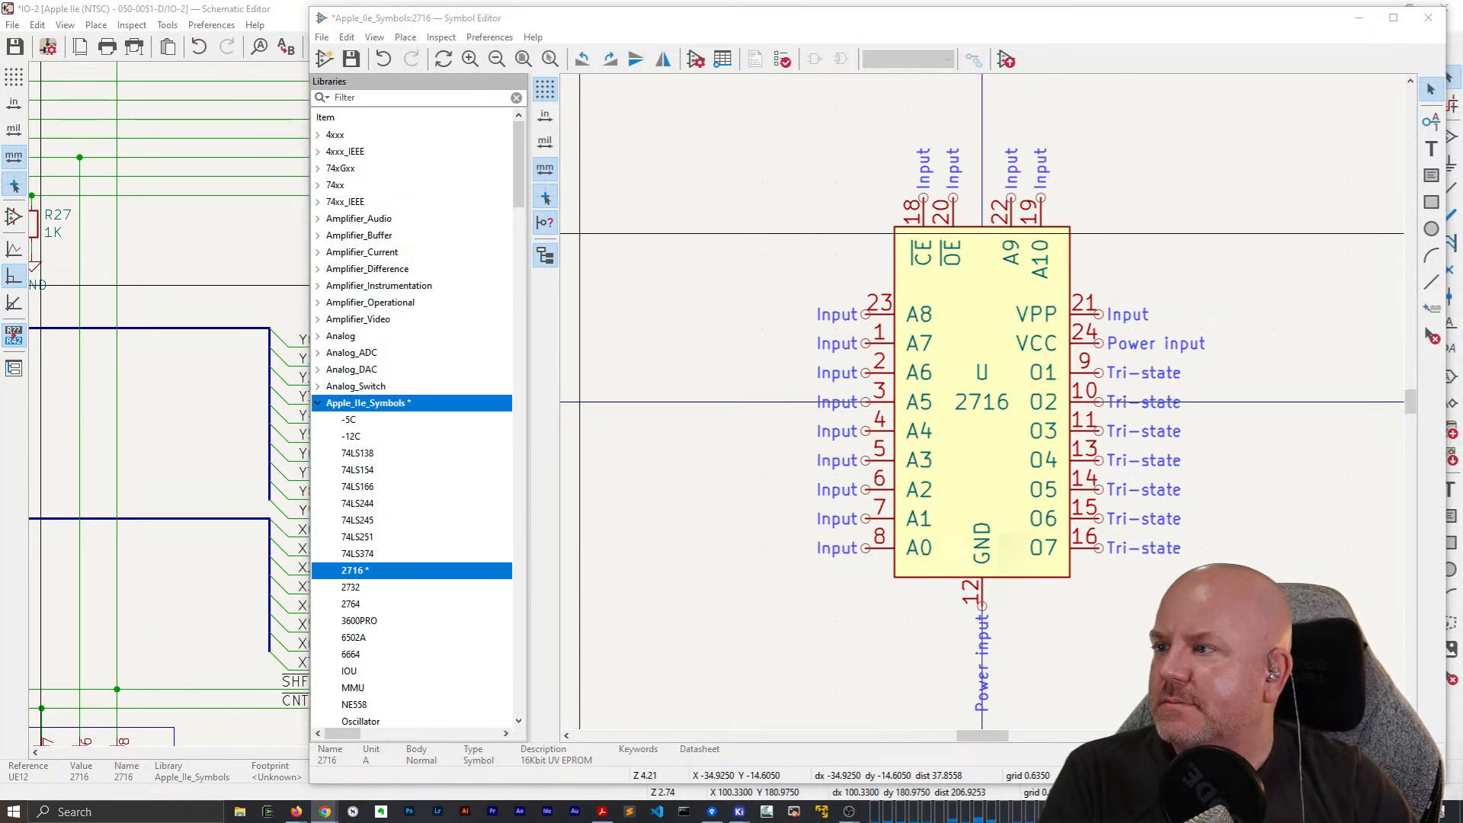
Compare the 2716 symbol's pin numbers, including O7, with the 2716 ROM pinout images in the browser.
key(alt+Tab)
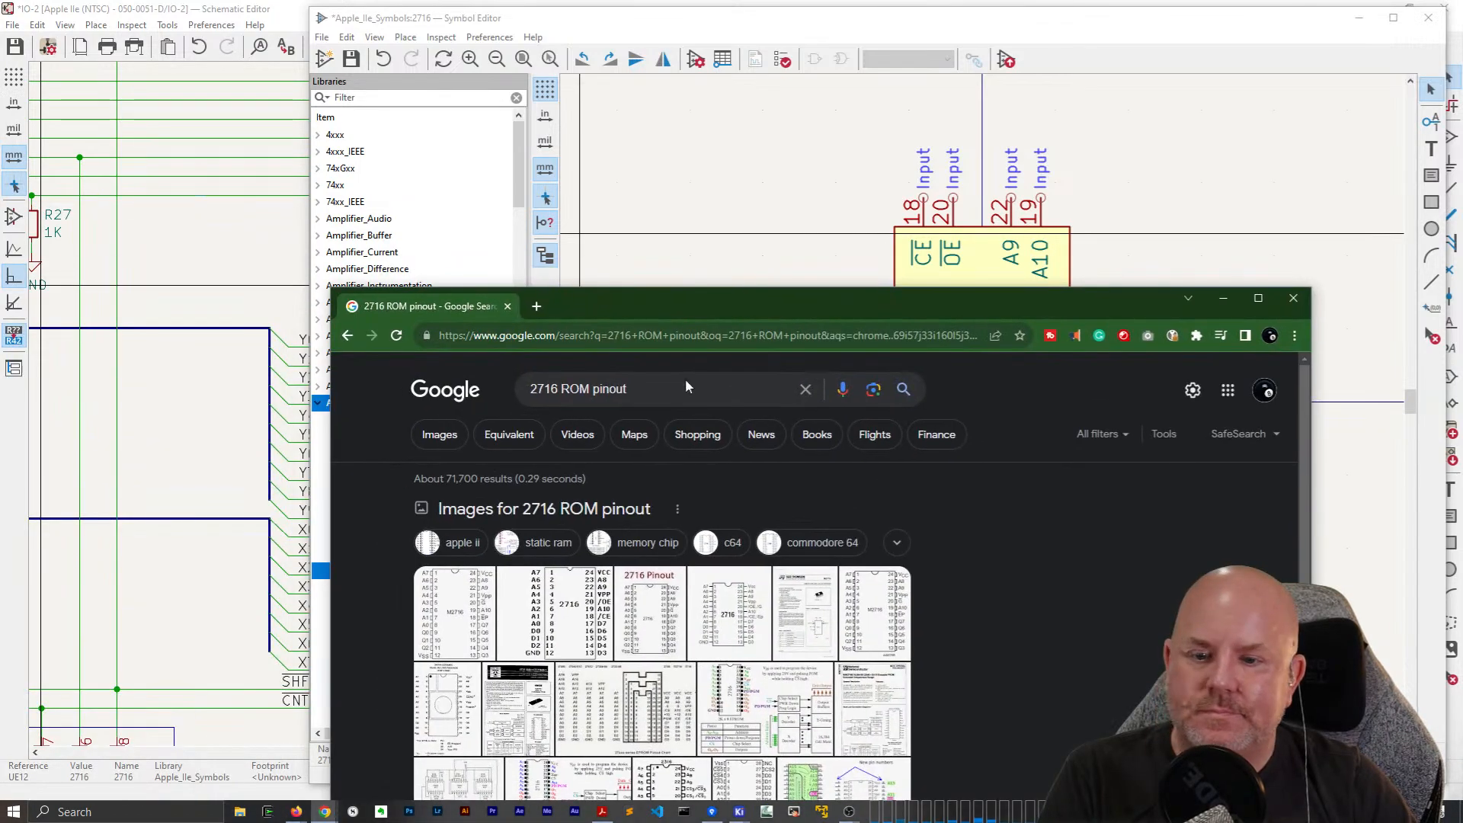
click(455, 614)
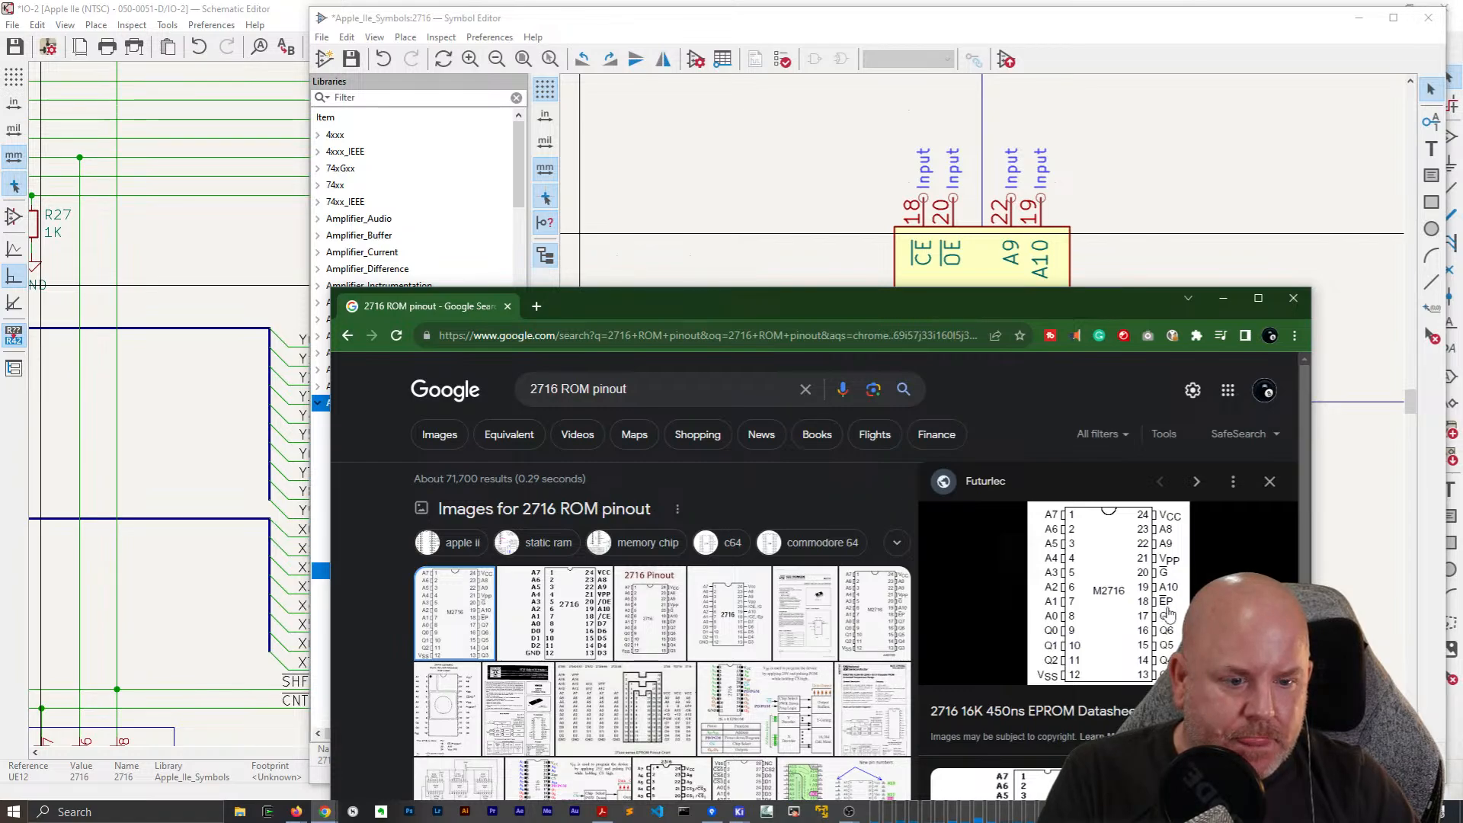
click(542, 643)
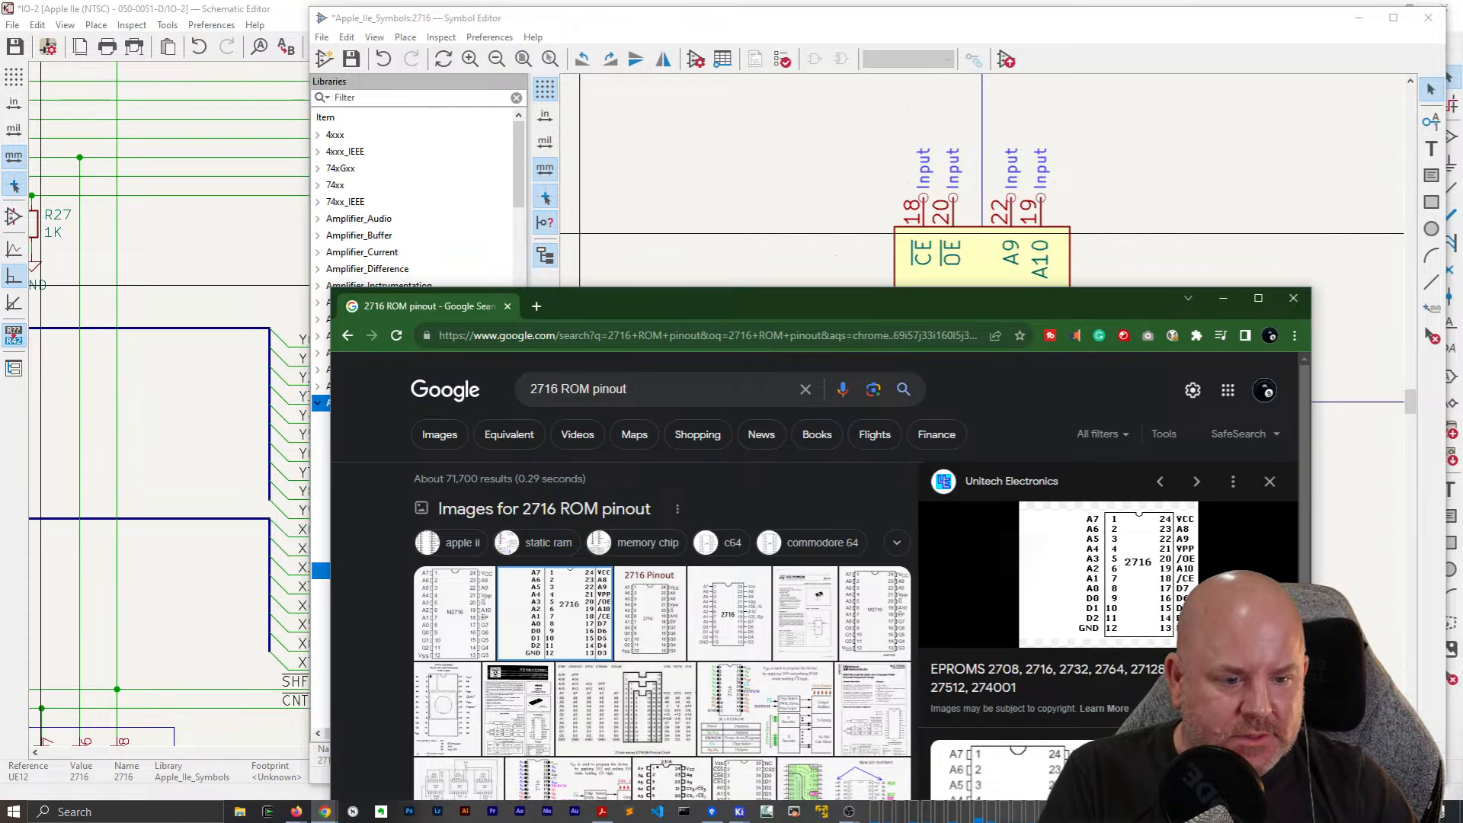
click(1292, 299)
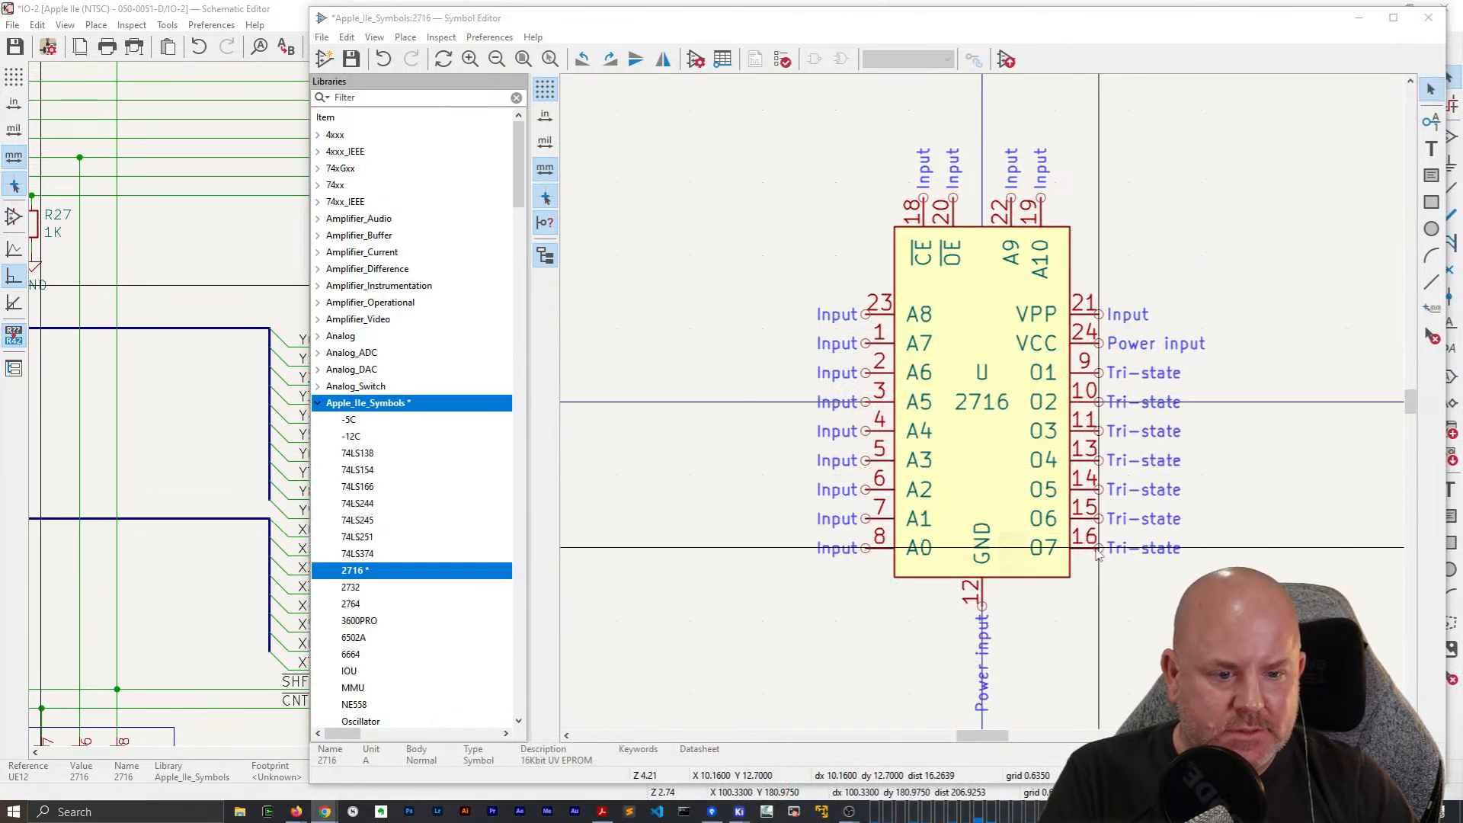
click(1094, 555)
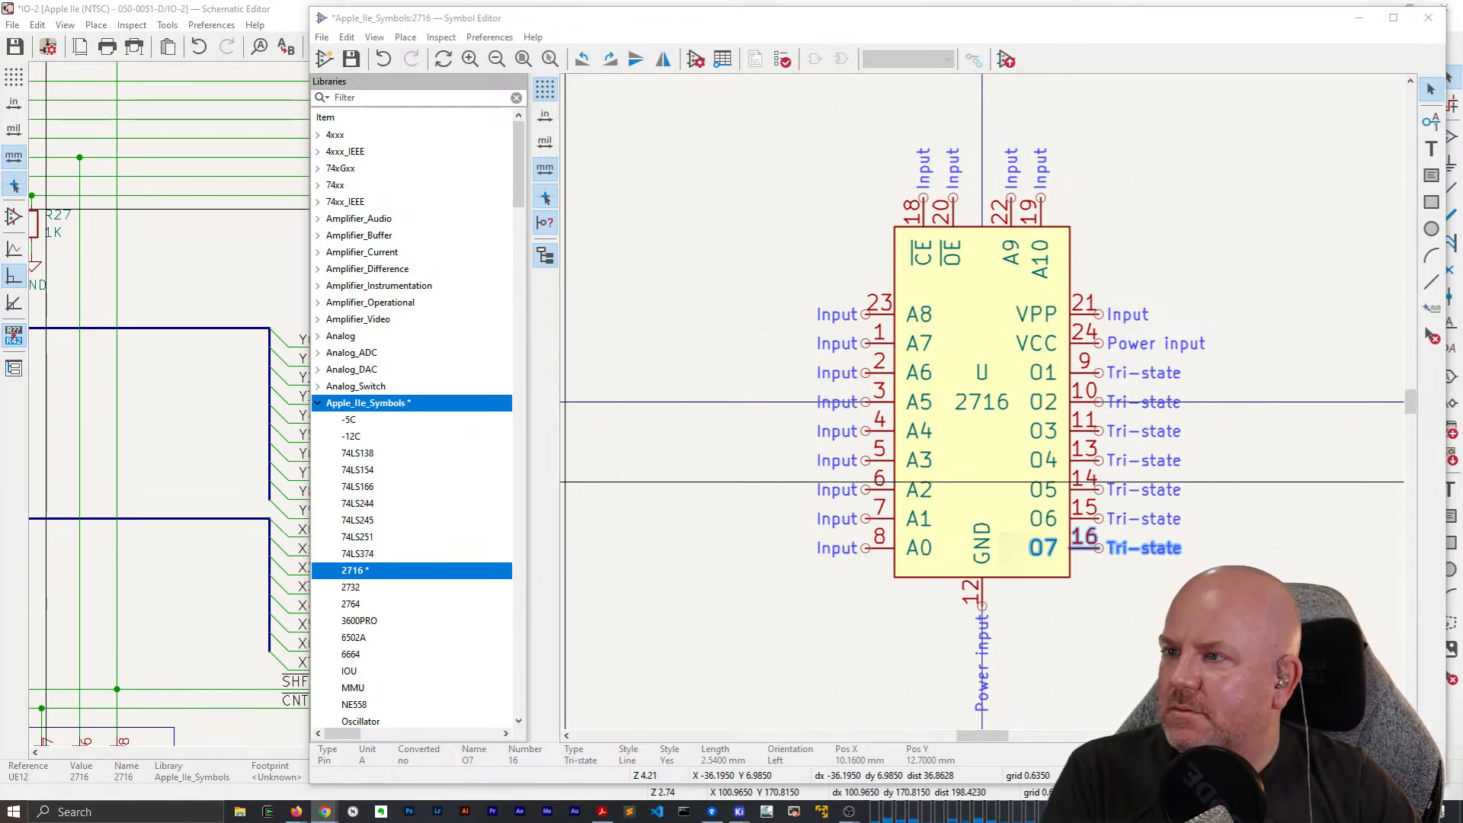
mouse_move(1462, 427)
mouse_down()
mouse_move(1050, 379)
mouse_move(971, 170)
mouse_move(842, 156)
mouse_move(797, 96)
mouse_move(452, 85)
mouse_up()
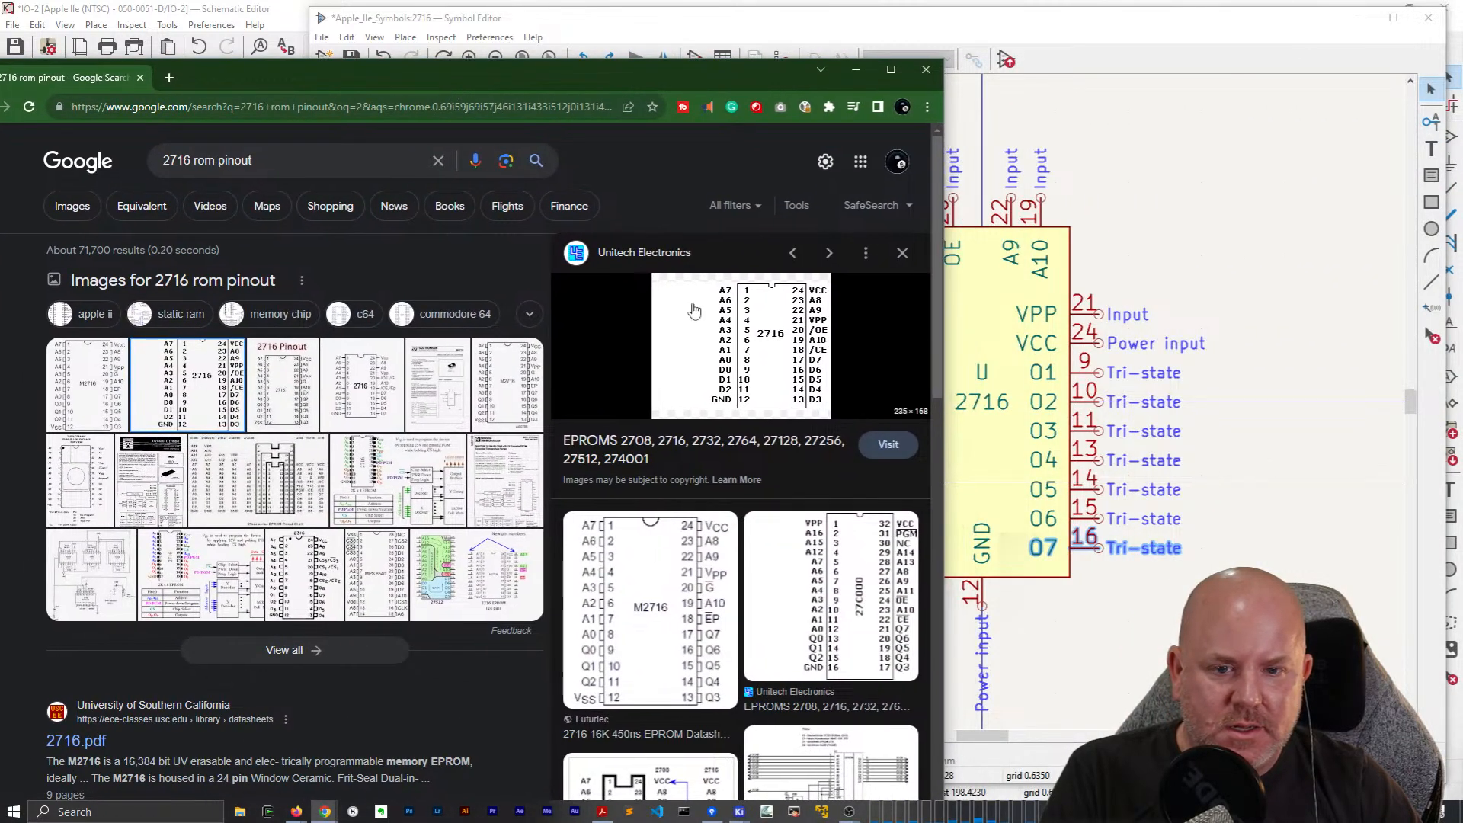
drag(944, 288, 801, 288)
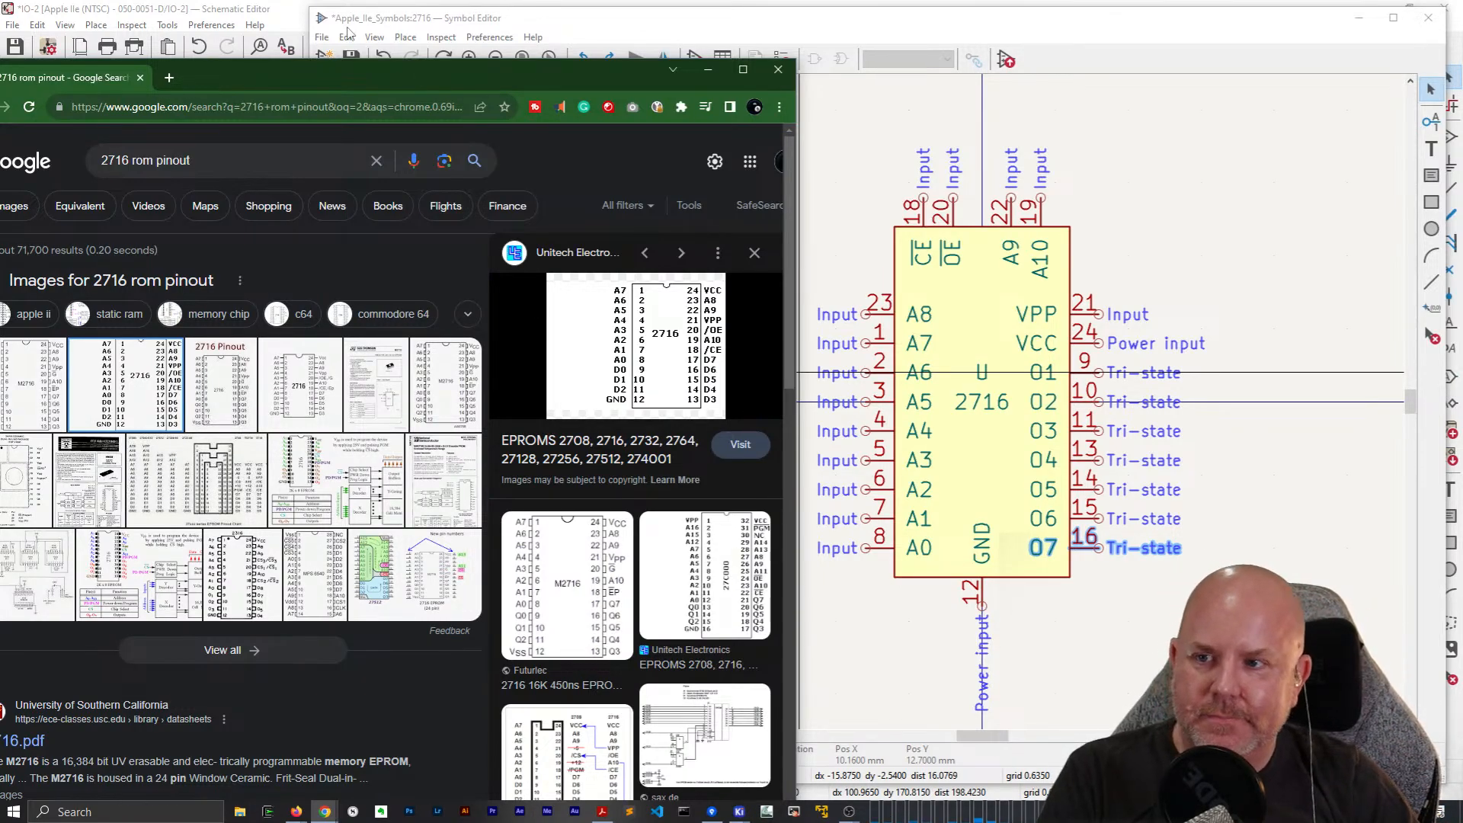
click(137, 81)
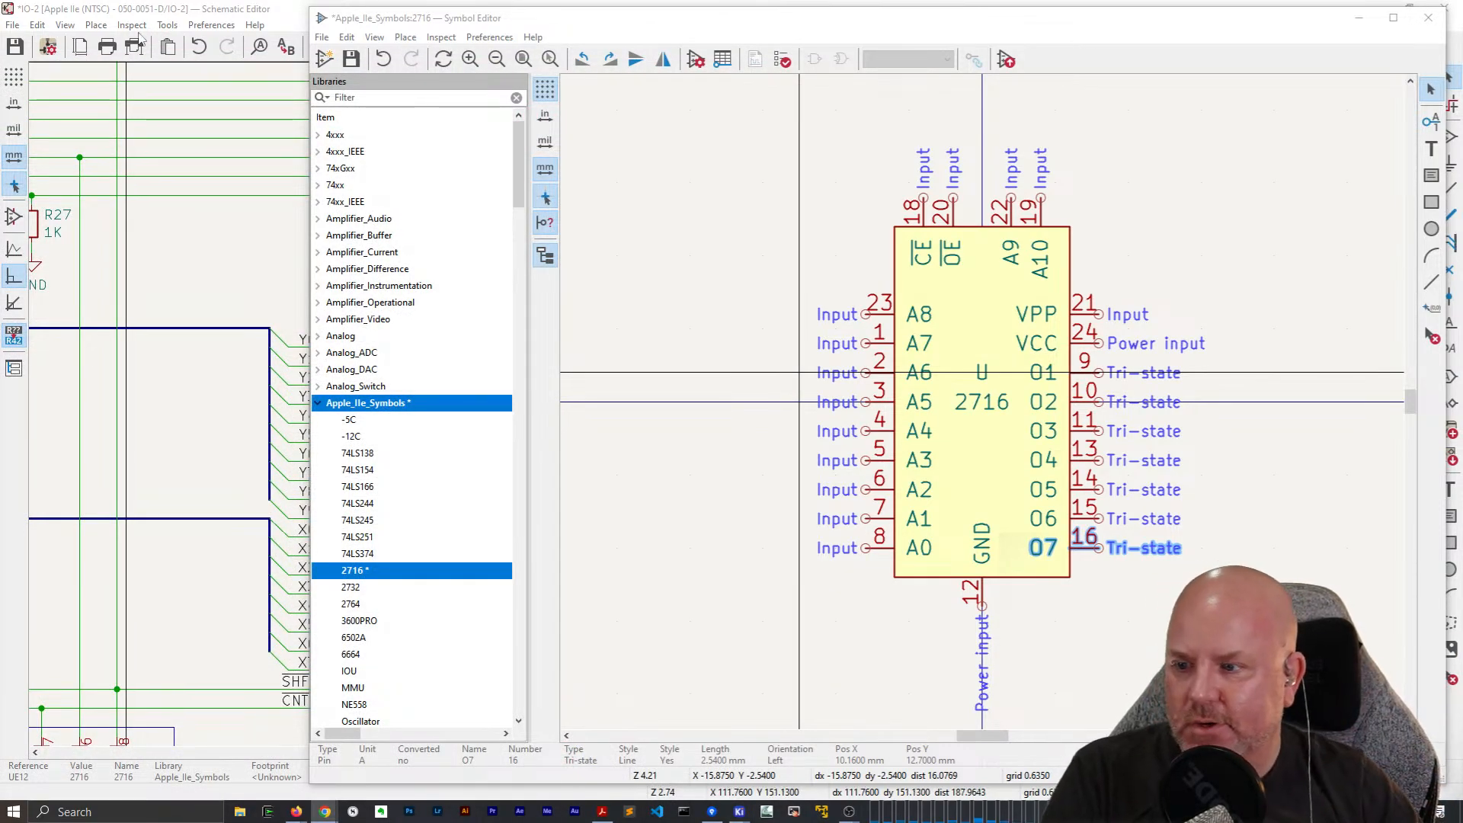
Save the edited 2716 symbol in the Apple_IIe_Symbols library.
click(673, 379)
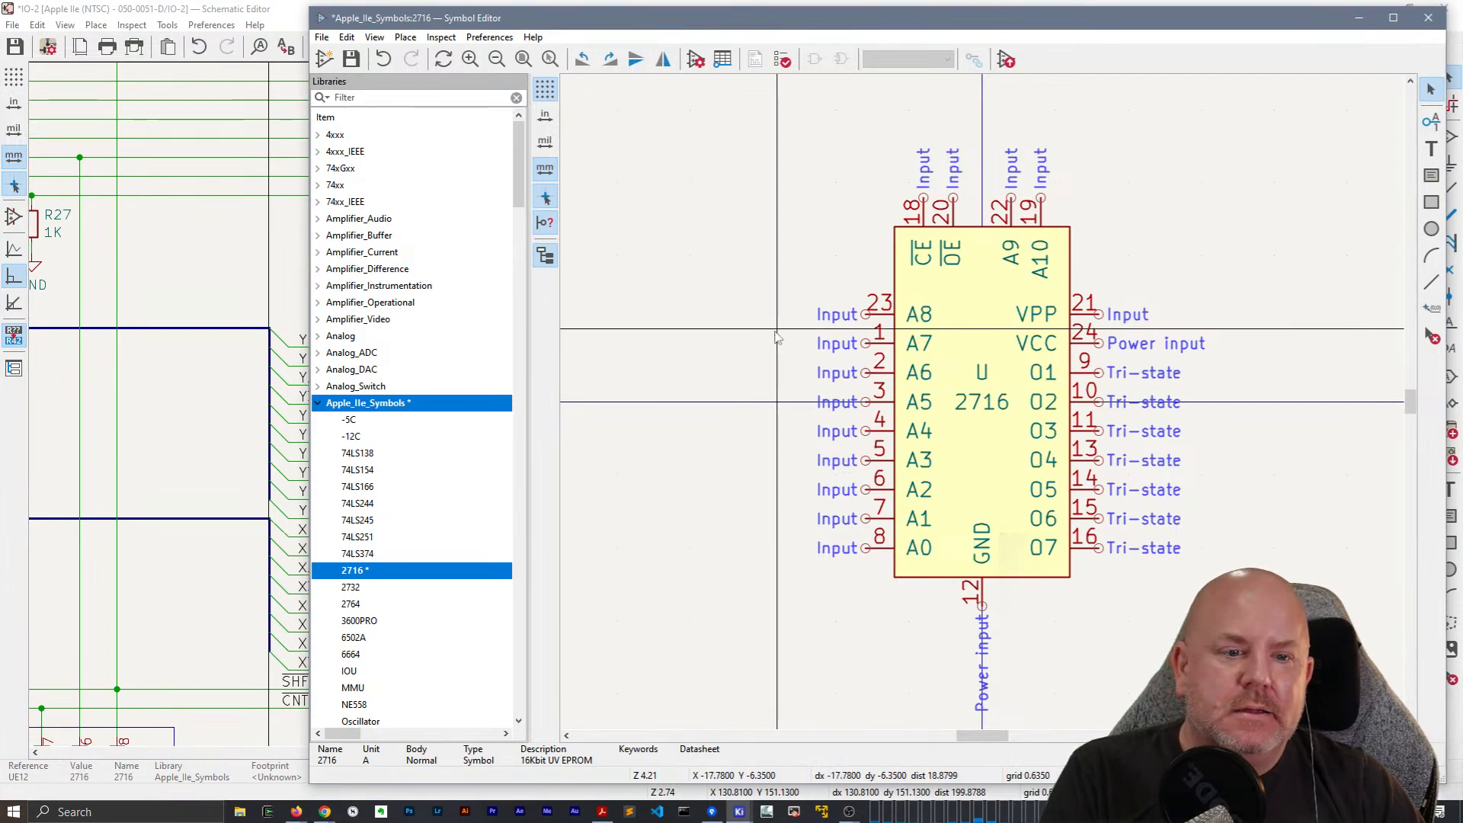
key(ctrl+s)
right_click(1301, 163)
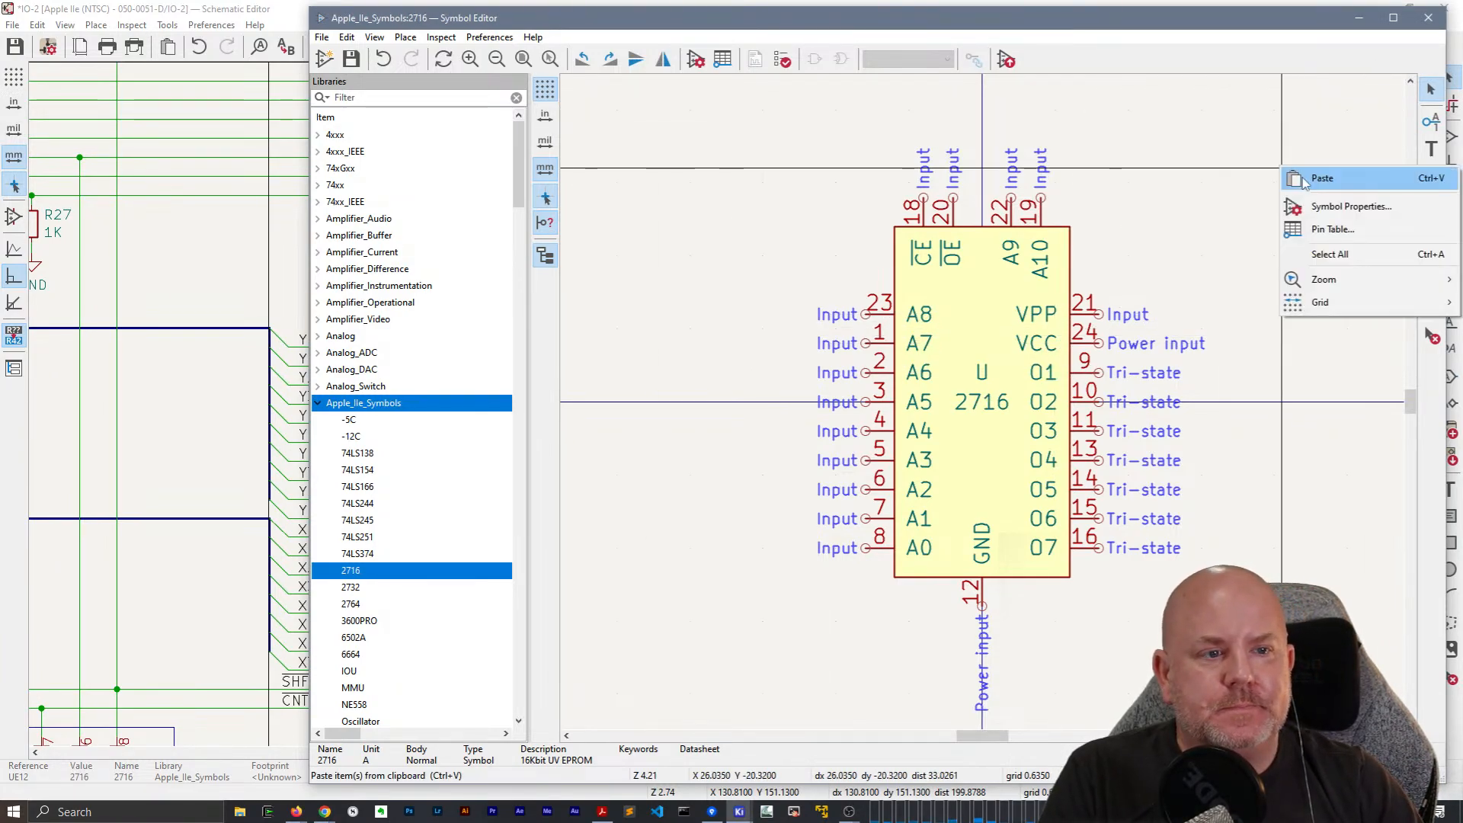
click(1304, 180)
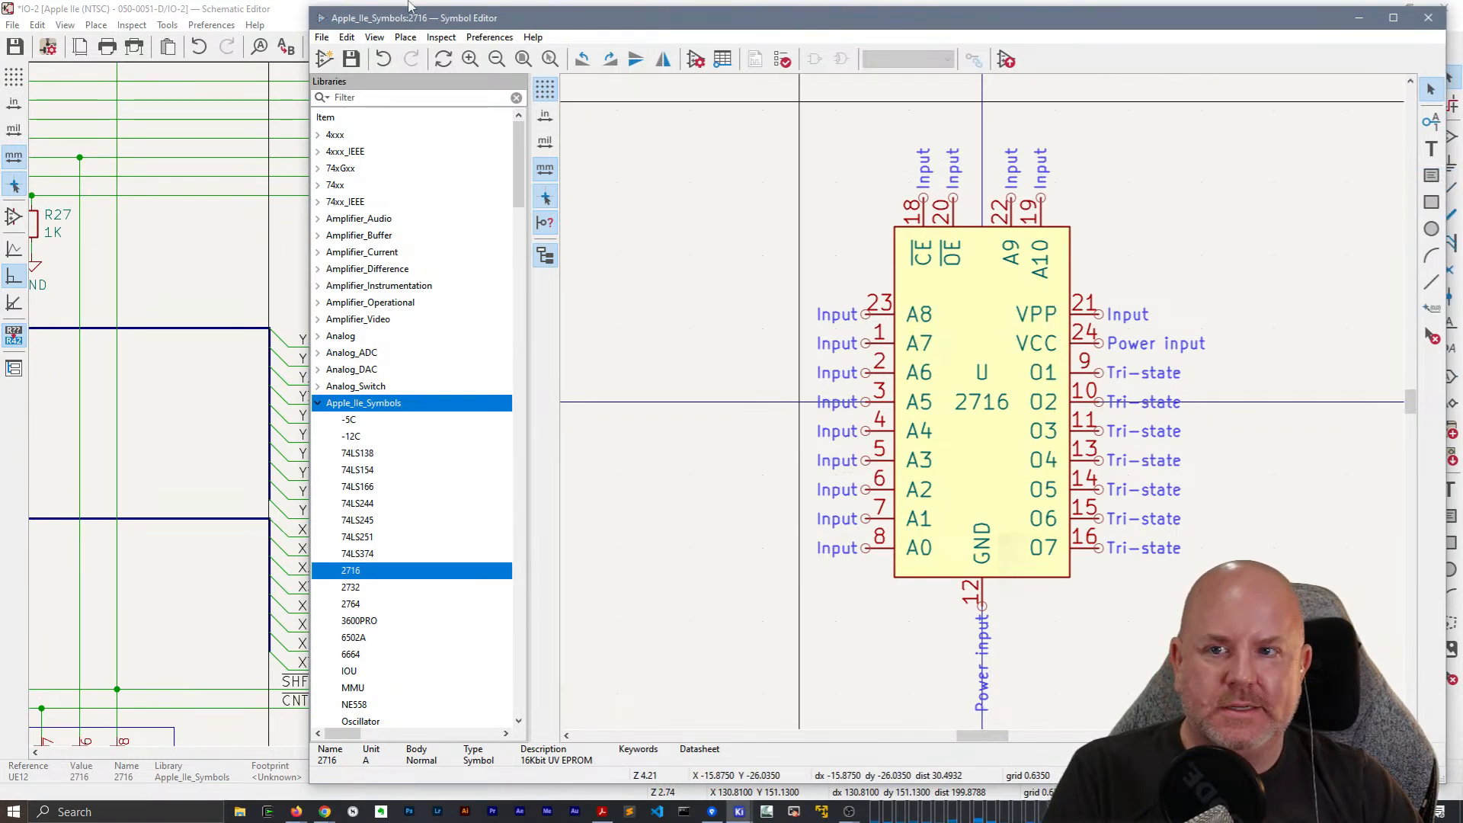
click(344, 37)
click(373, 57)
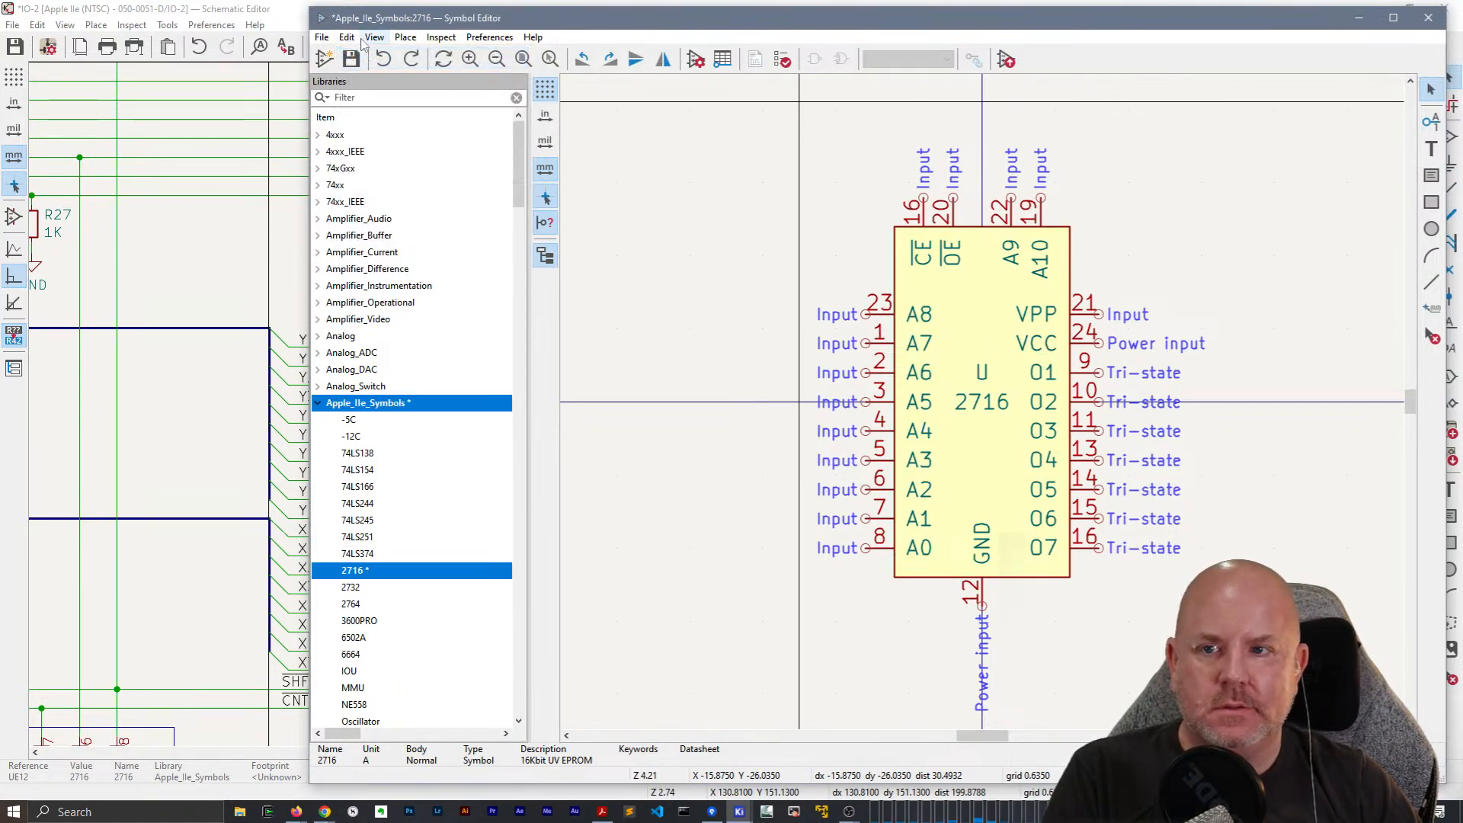
click(346, 37)
click(377, 80)
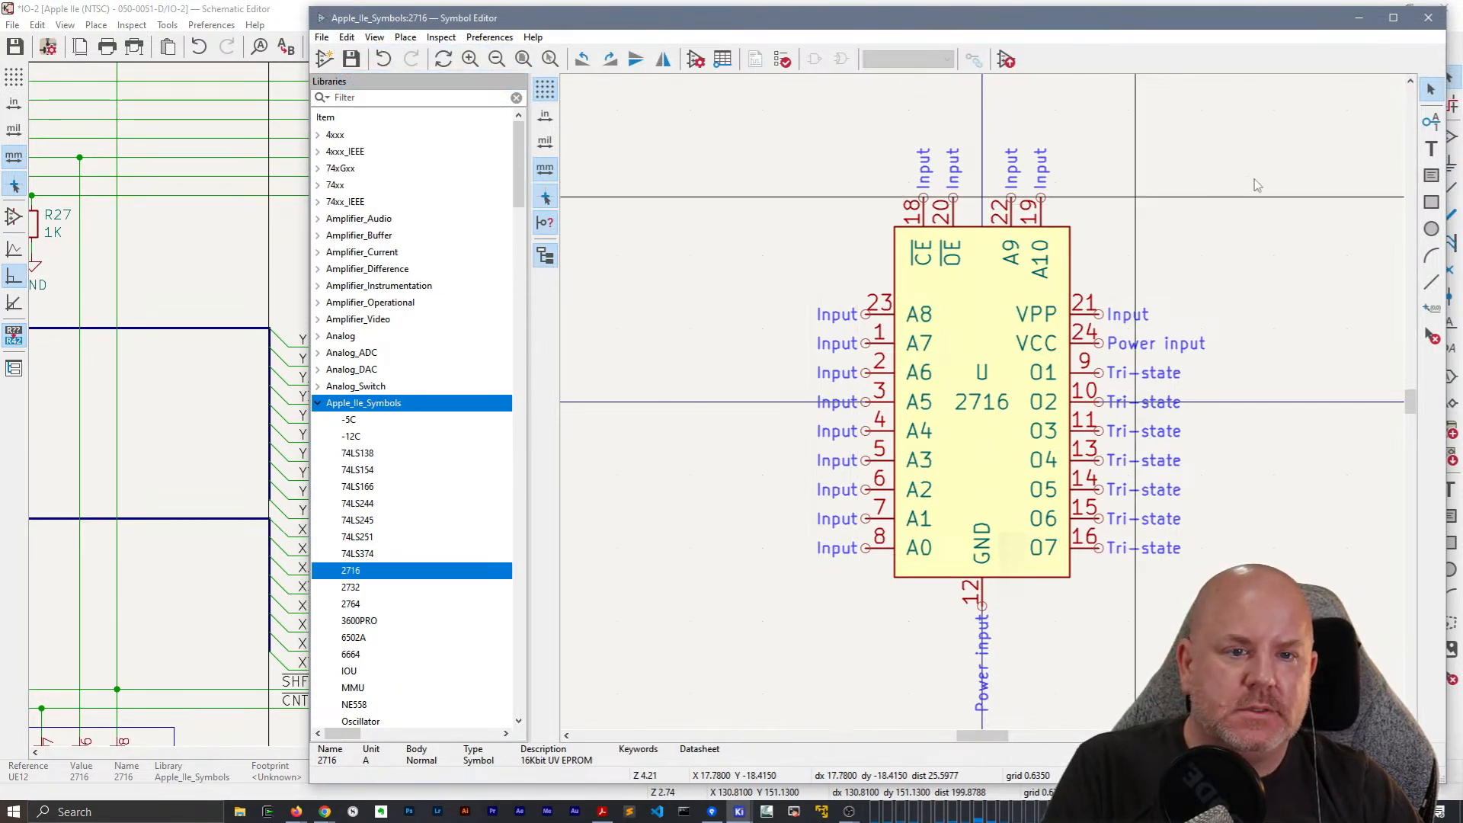
right_click(1326, 174)
key(Escape)
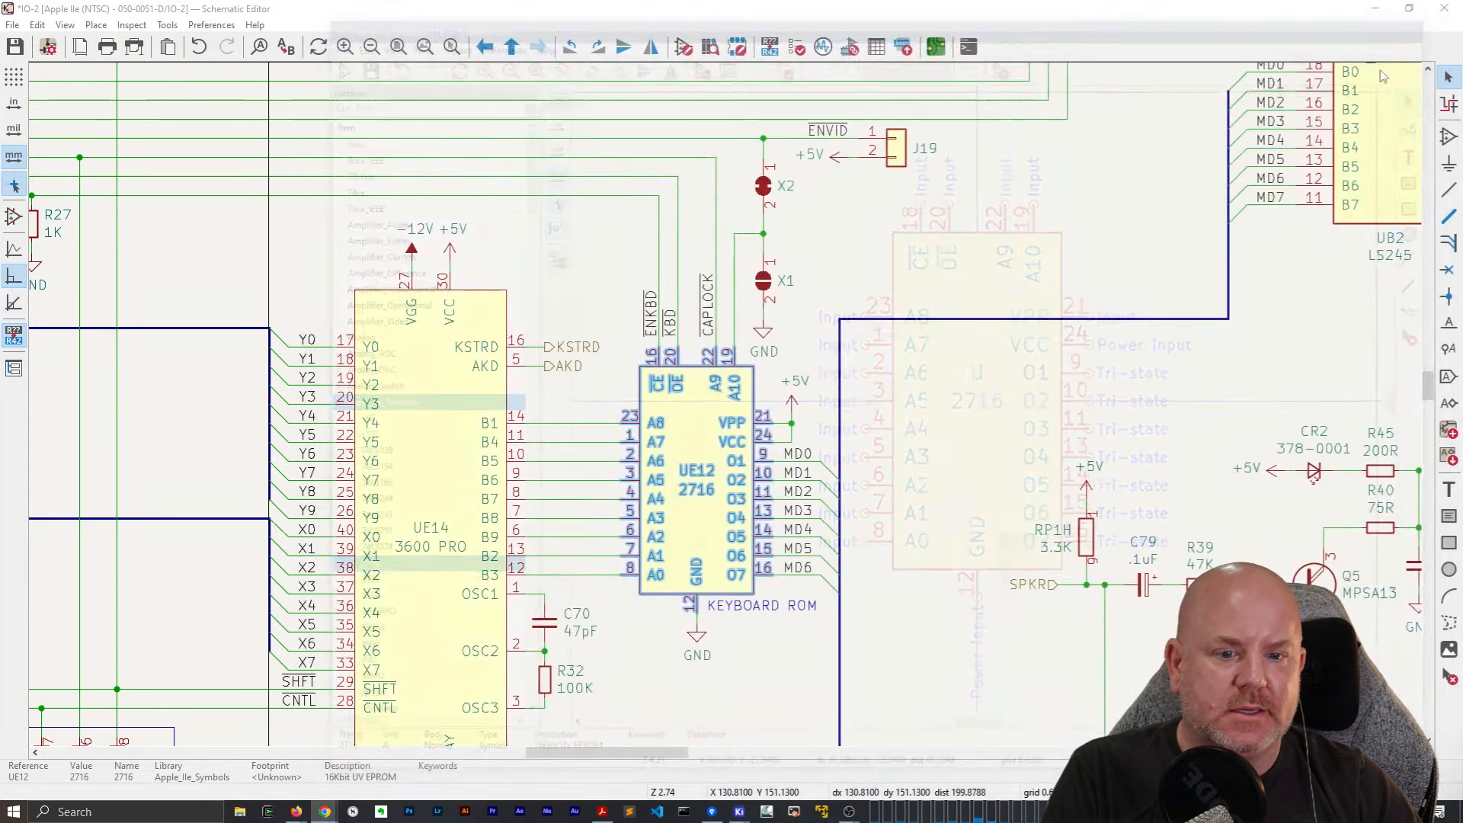
Close the Symbol Editor and update the selected UE12 symbol in the IO-2 schematic from the library.
click(1428, 16)
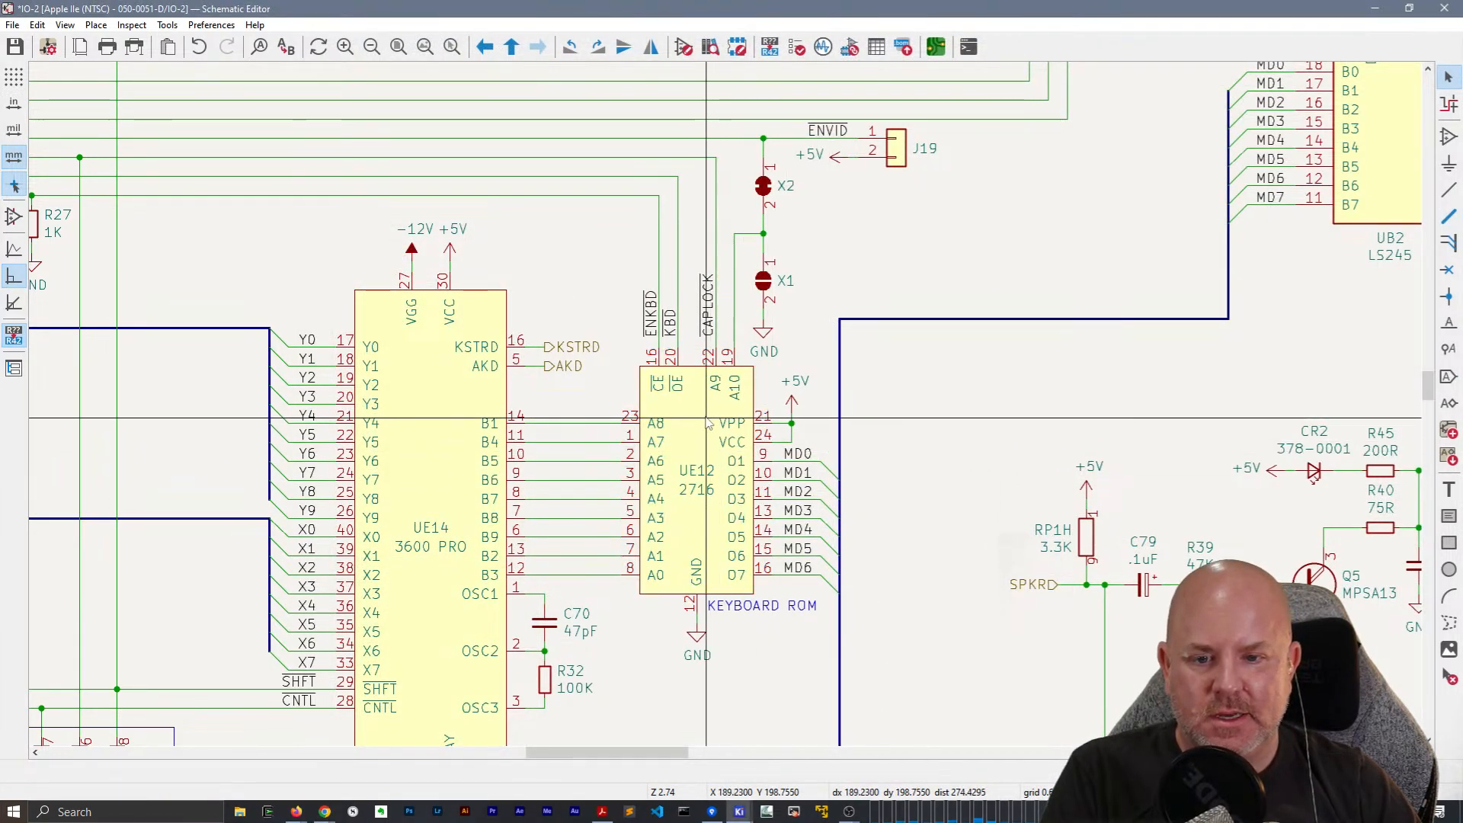
right_click(707, 418)
click(769, 547)
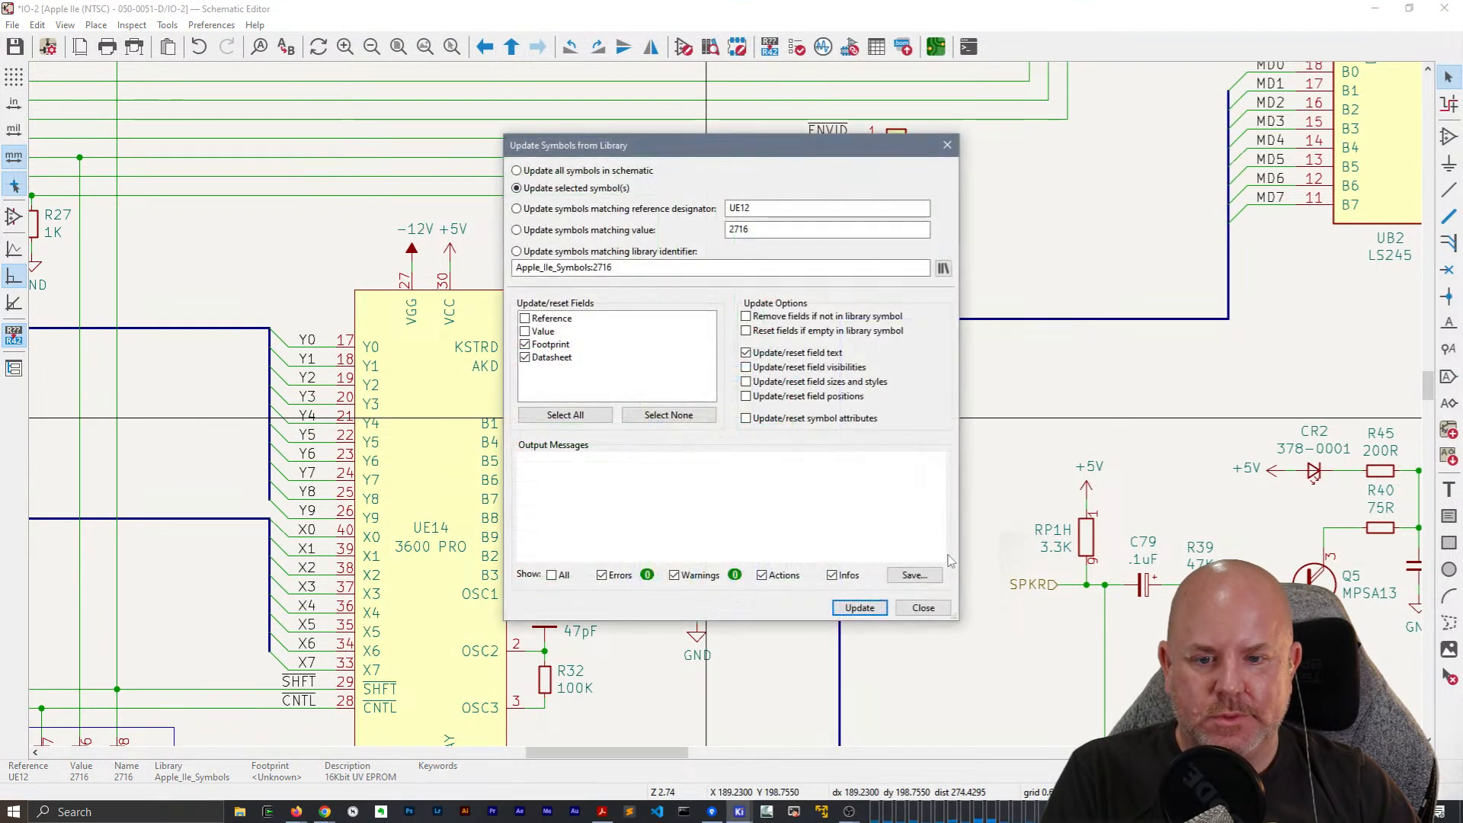
click(858, 608)
click(923, 608)
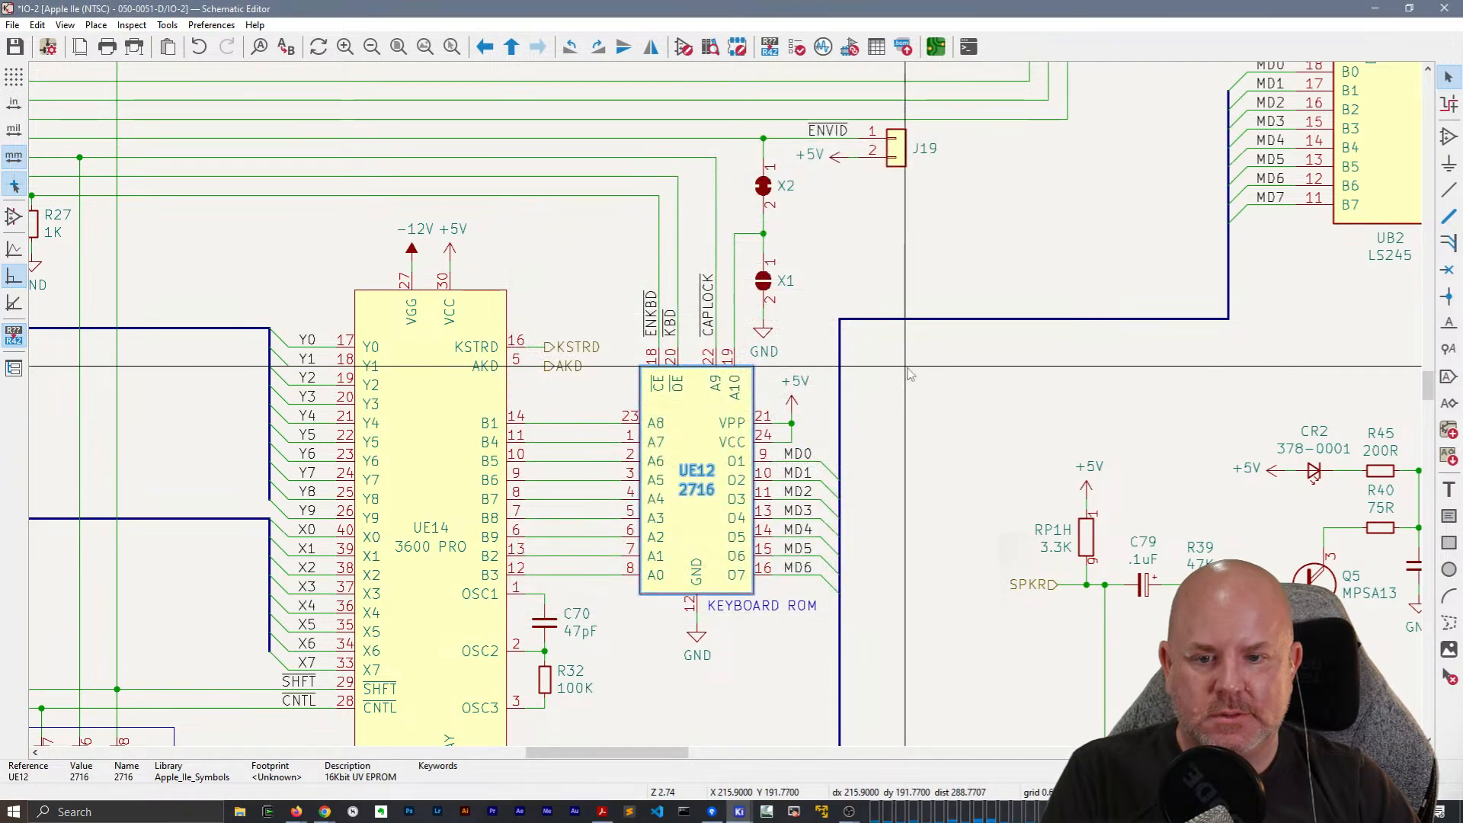
Run the electrical rules check and exclude the RP1 unplaced-units violation.
click(796, 49)
click(470, 362)
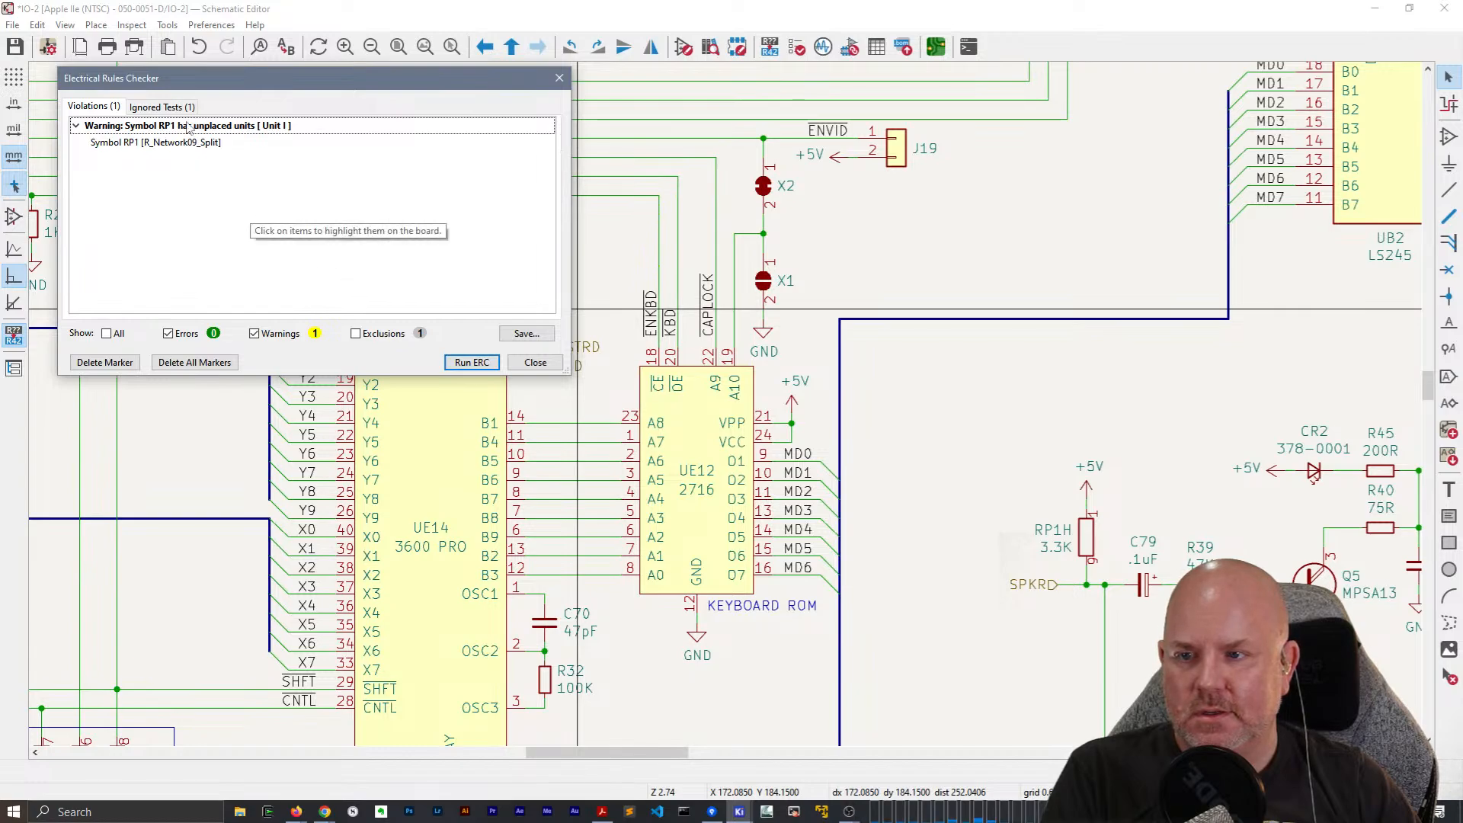
click(147, 107)
click(93, 107)
right_click(156, 143)
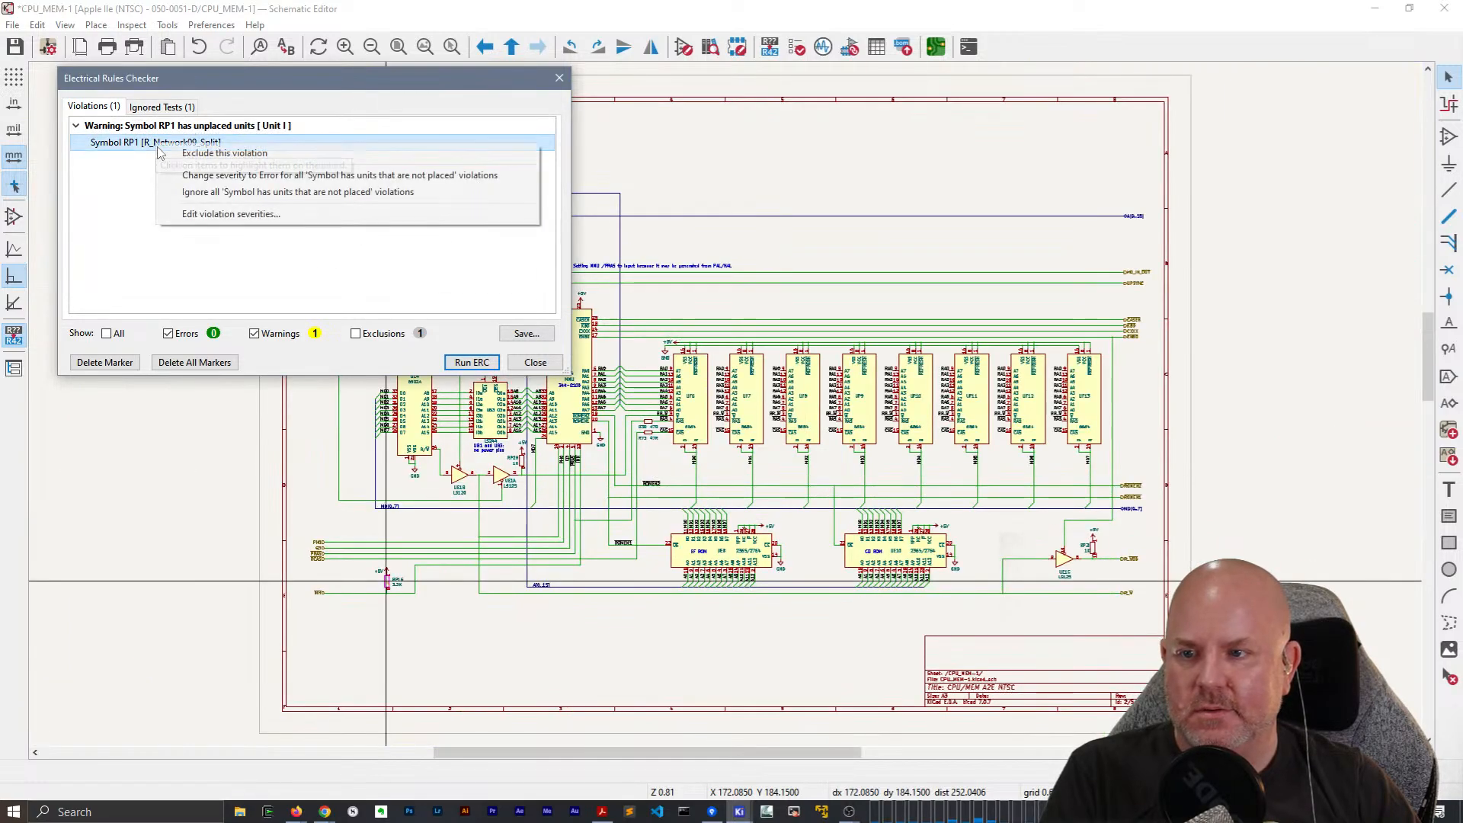
click(228, 152)
click(535, 362)
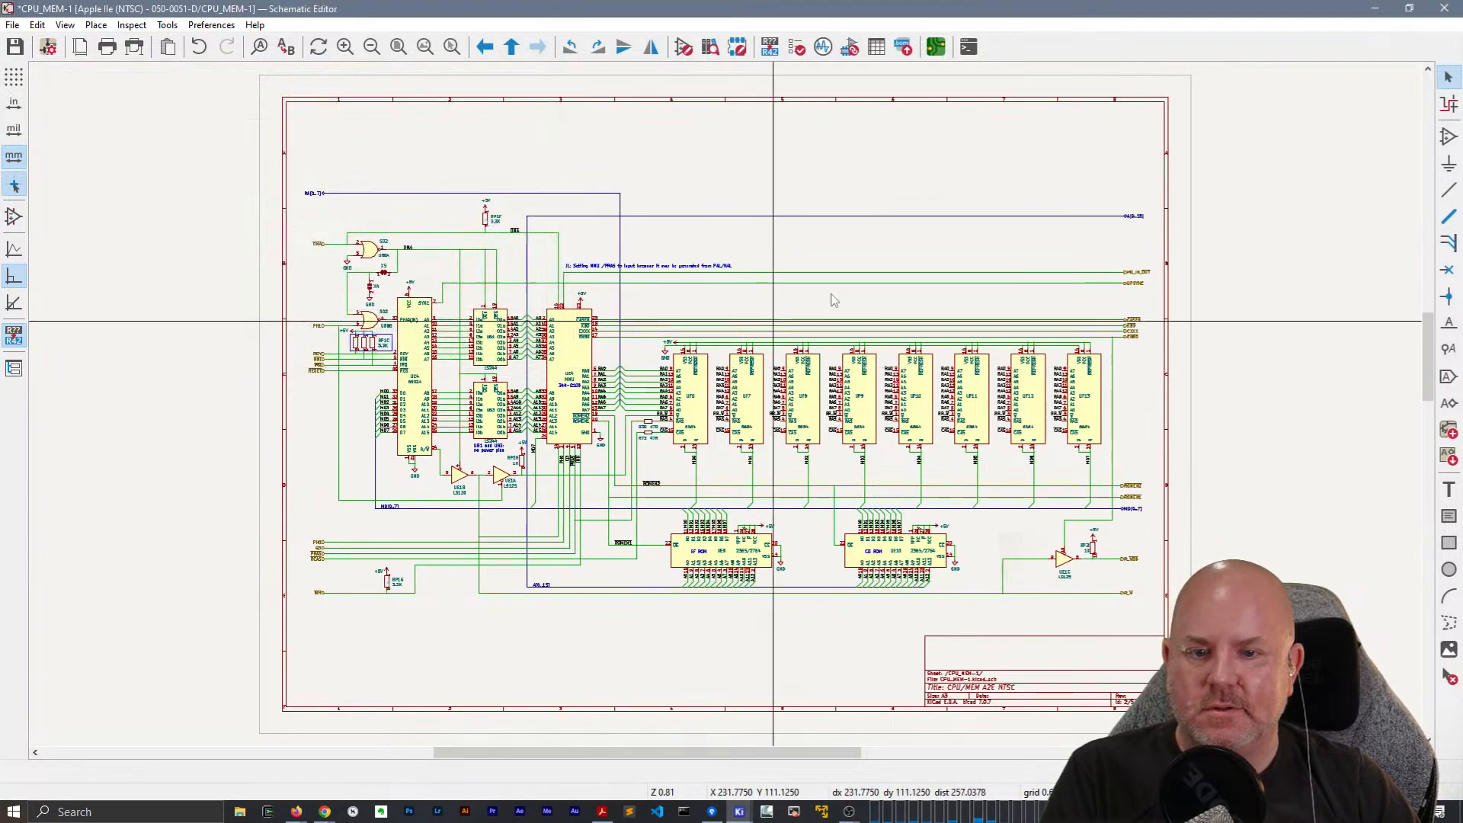
Save the Apple IIe (NTSC) schematic, then close the Schematic Editor and the KiCad project.
key(ctrl+s)
click(1454, 7)
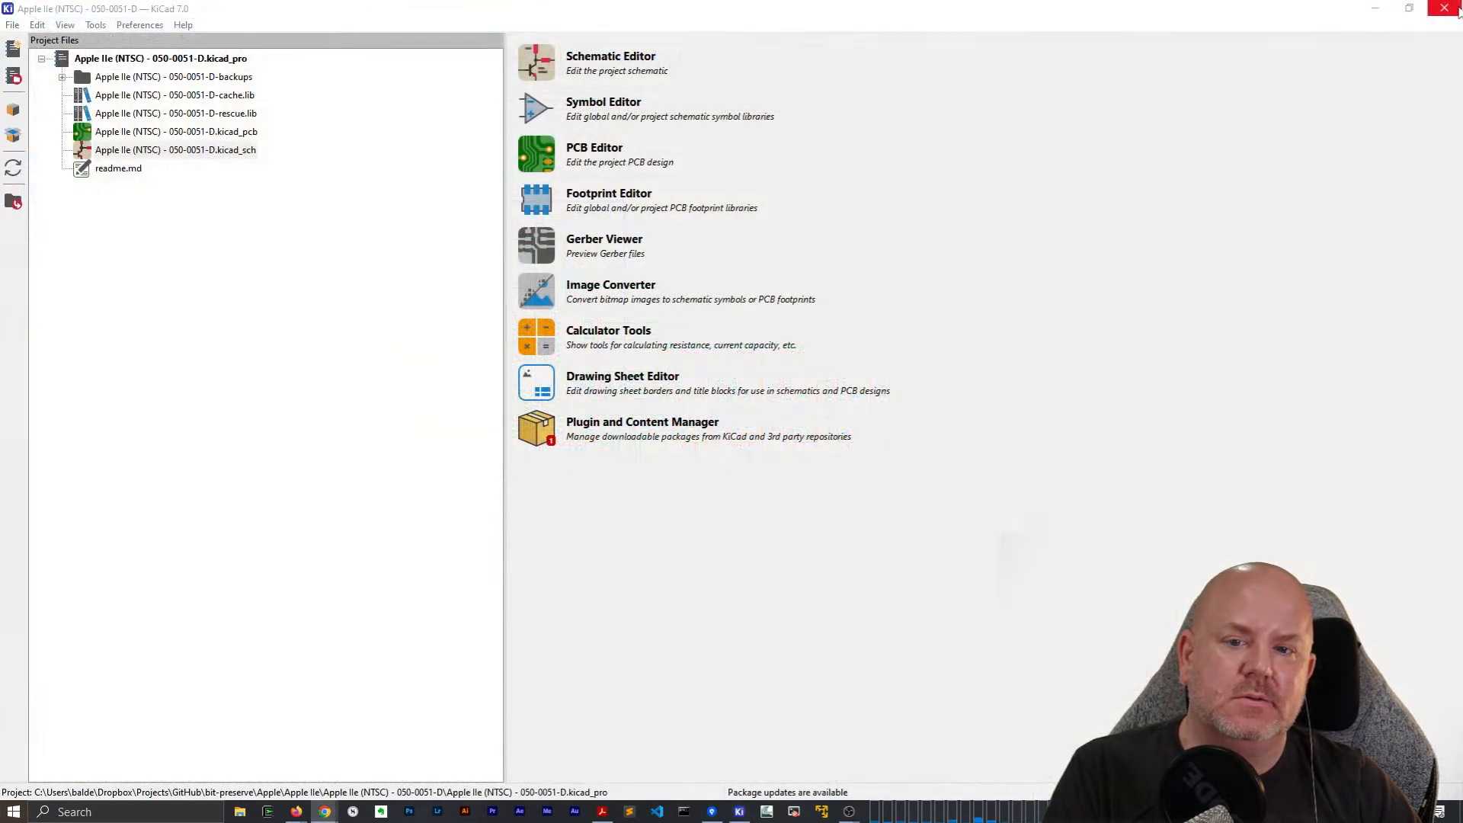
click(1454, 6)
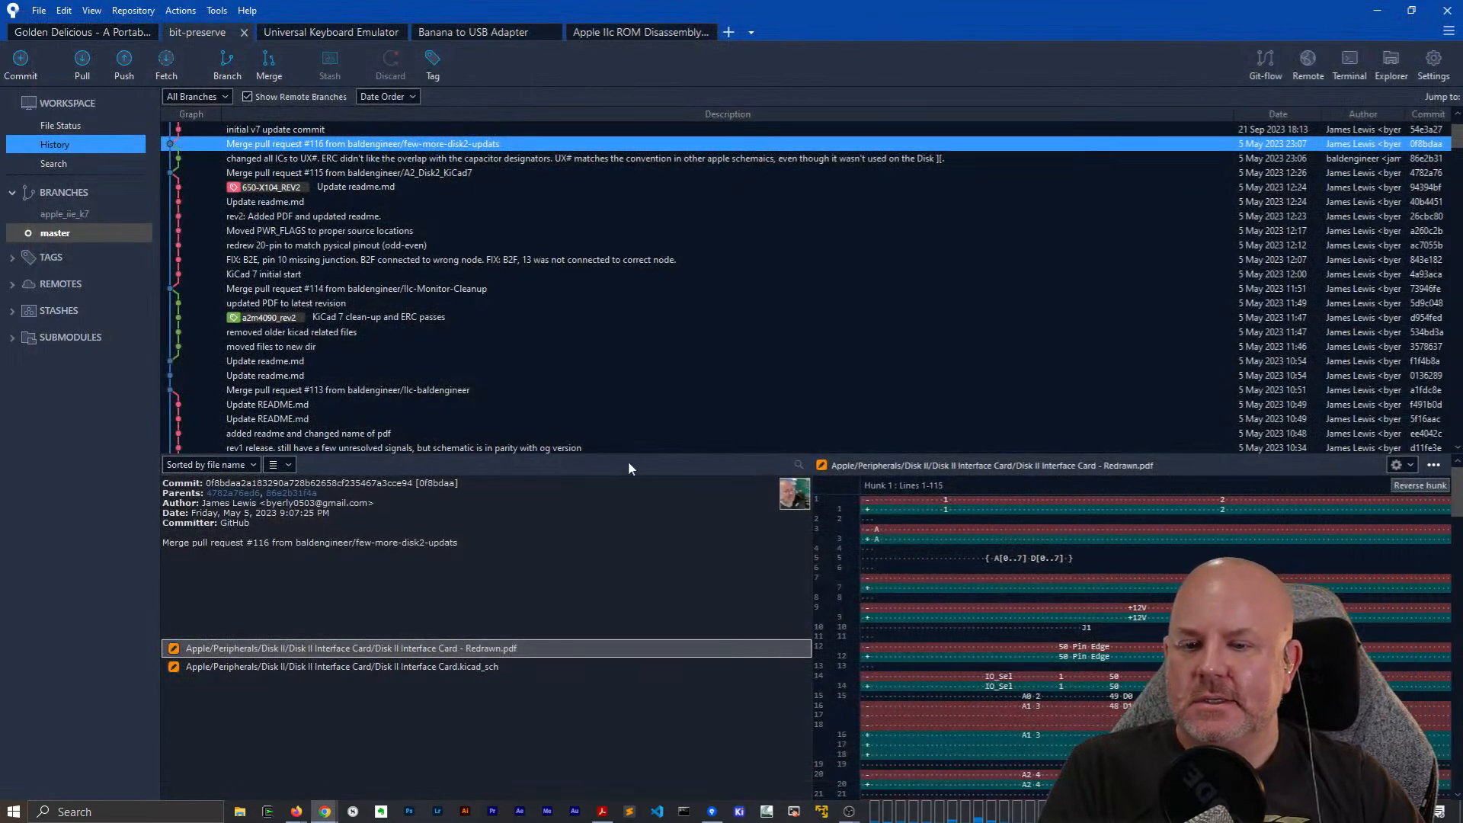
Switch to Firefox and open bit-preserve issue #87 about the Apple IIe keyboard ROM symbol's wrong pinout.
key(alt+Tab)
click(660, 372)
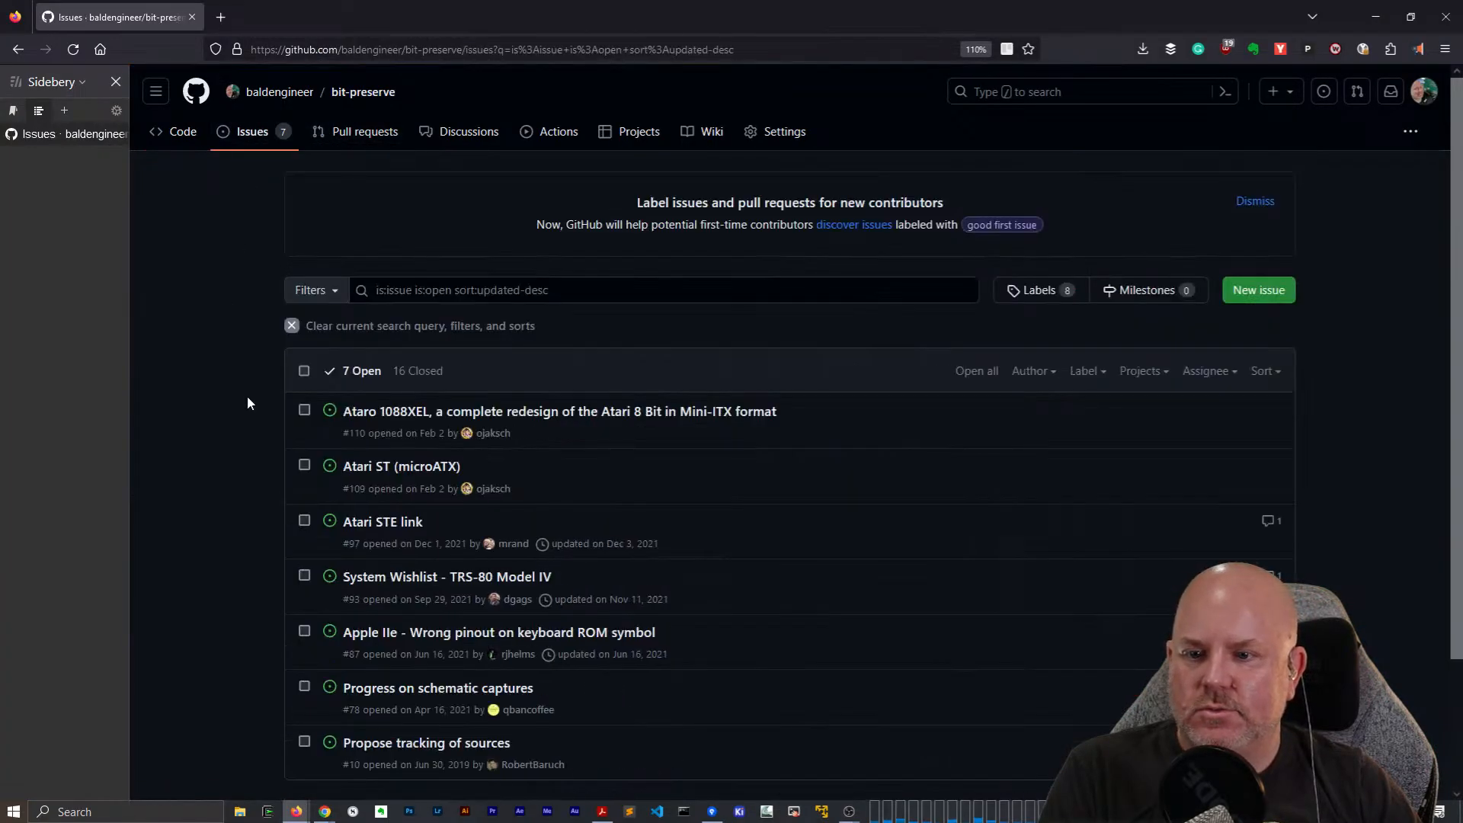
scroll(671, 568, down, 2)
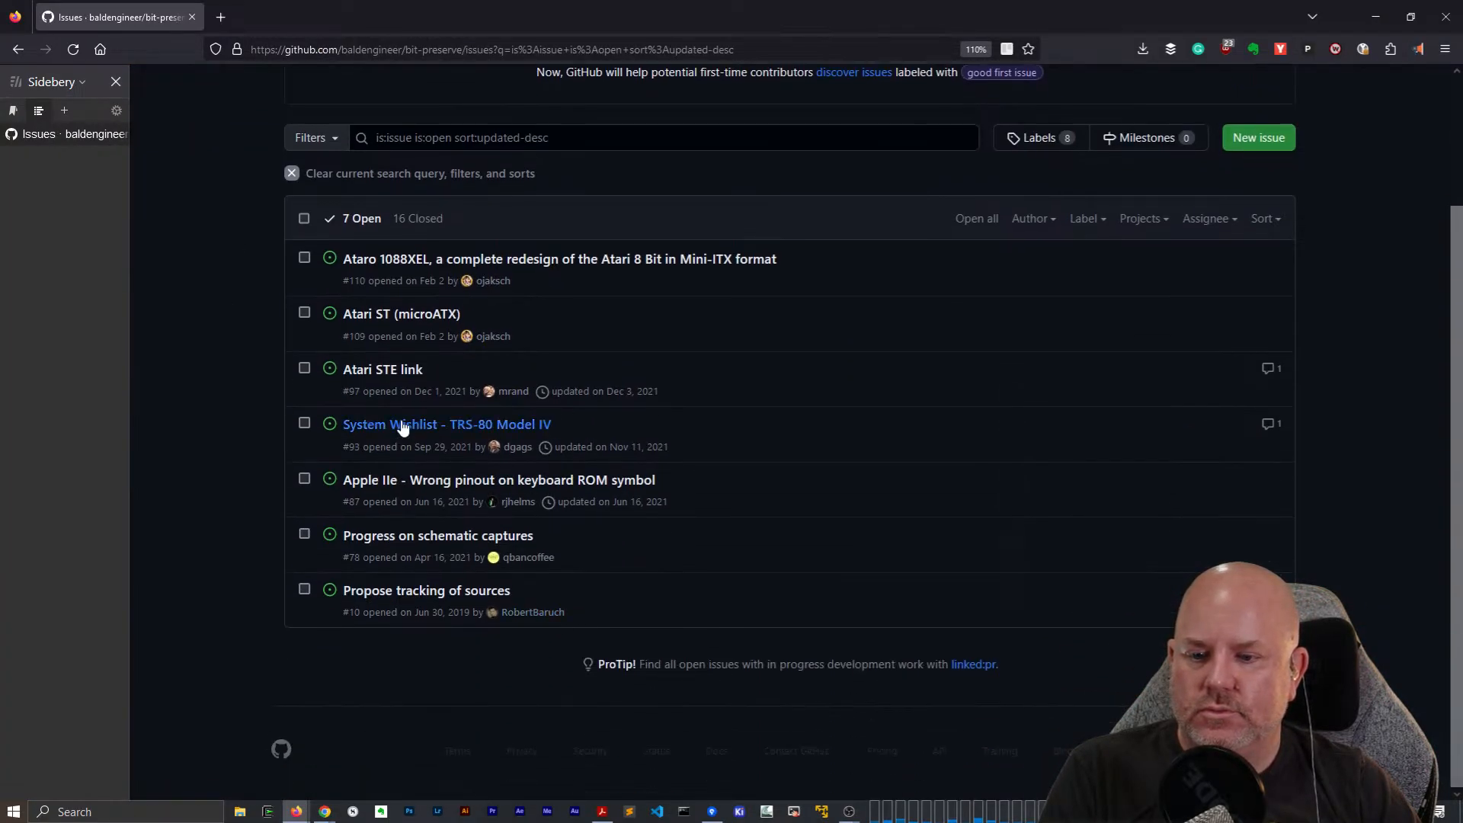
click(420, 487)
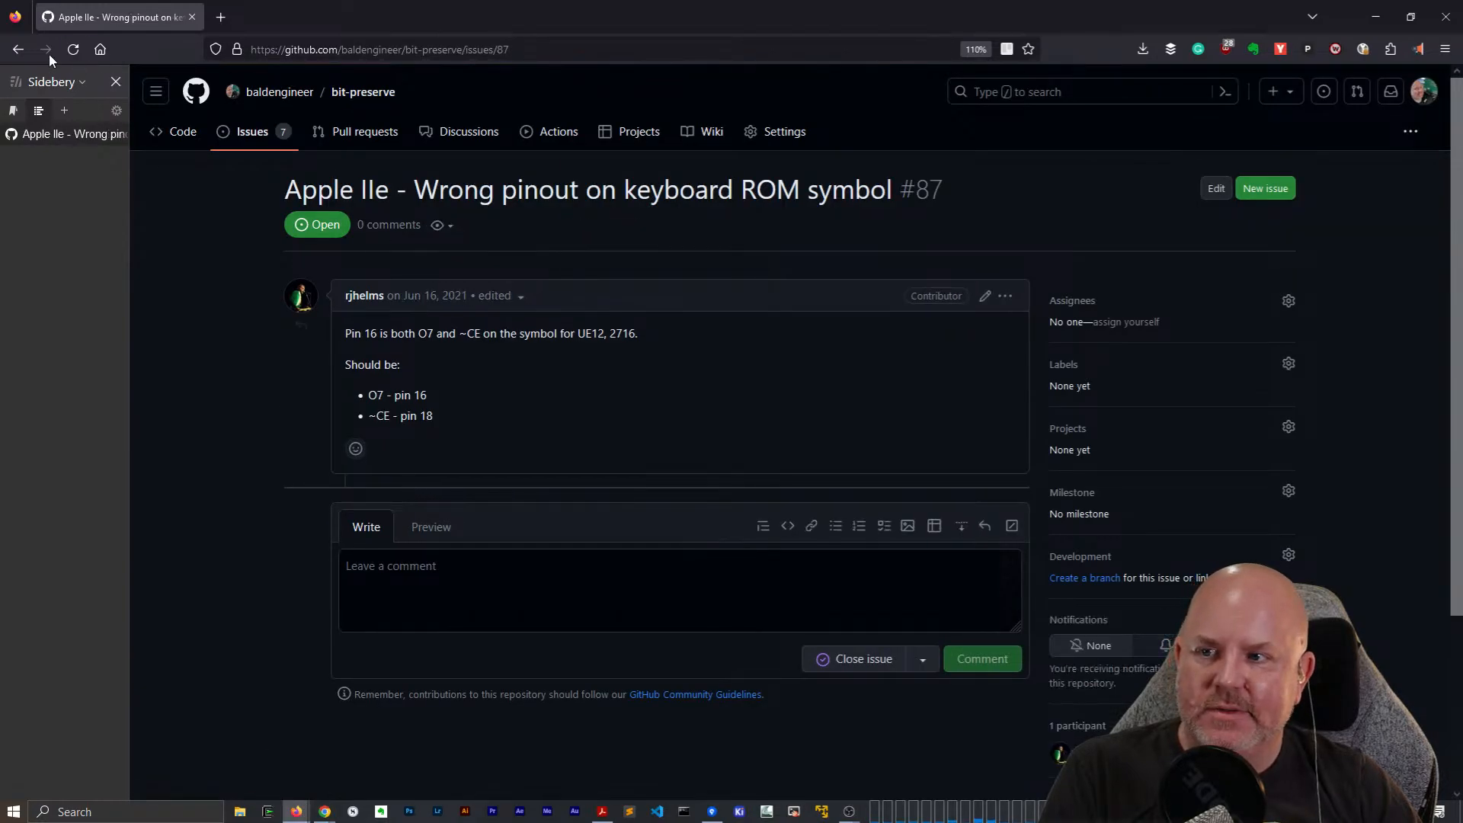
Return to the bit-preserve issues list, switch to Sourcetree, and stage all modified Apple IIe files on master.
click(18, 49)
key(alt+Tab)
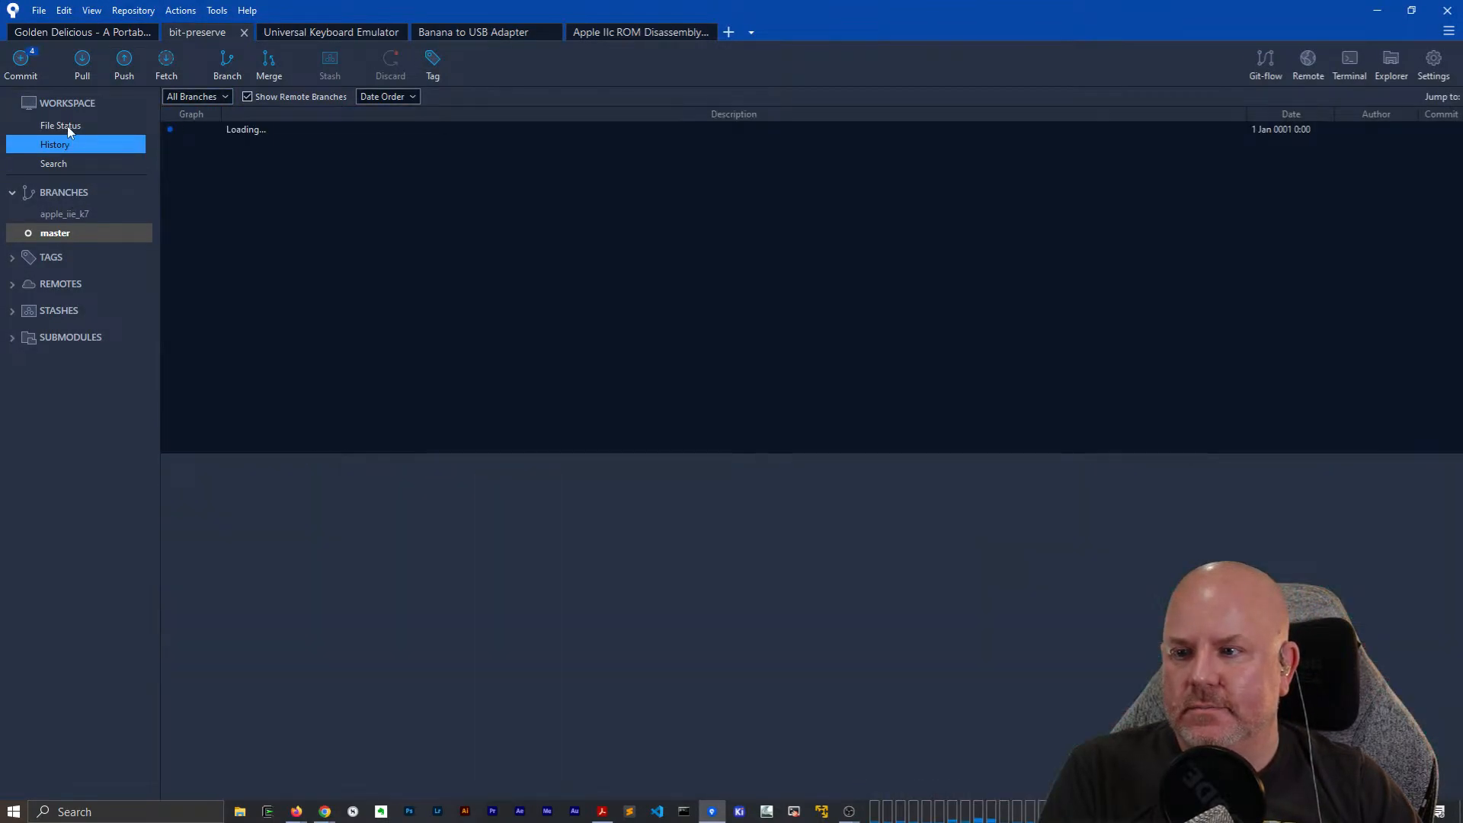
click(67, 125)
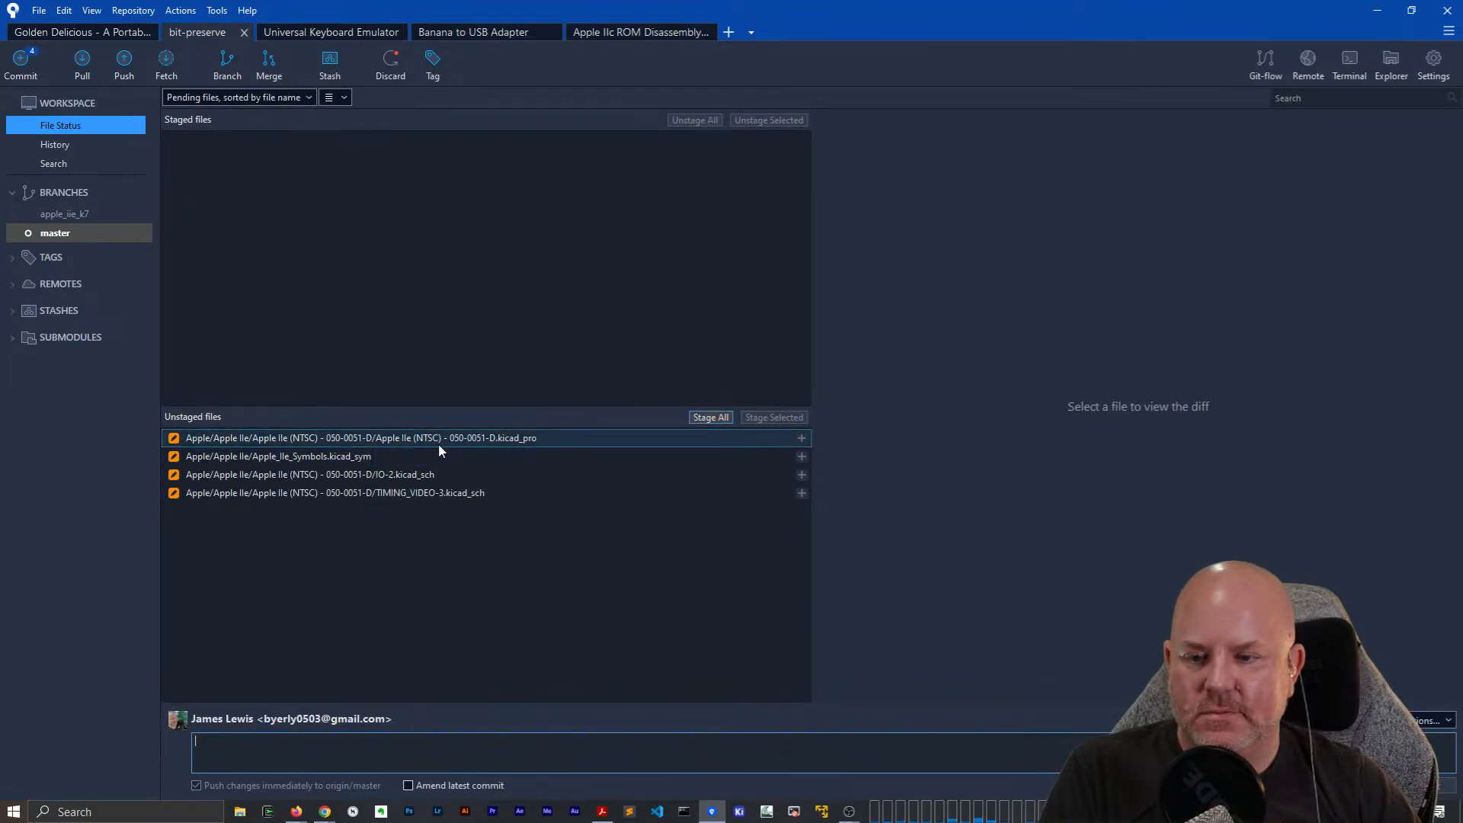
click(437, 492)
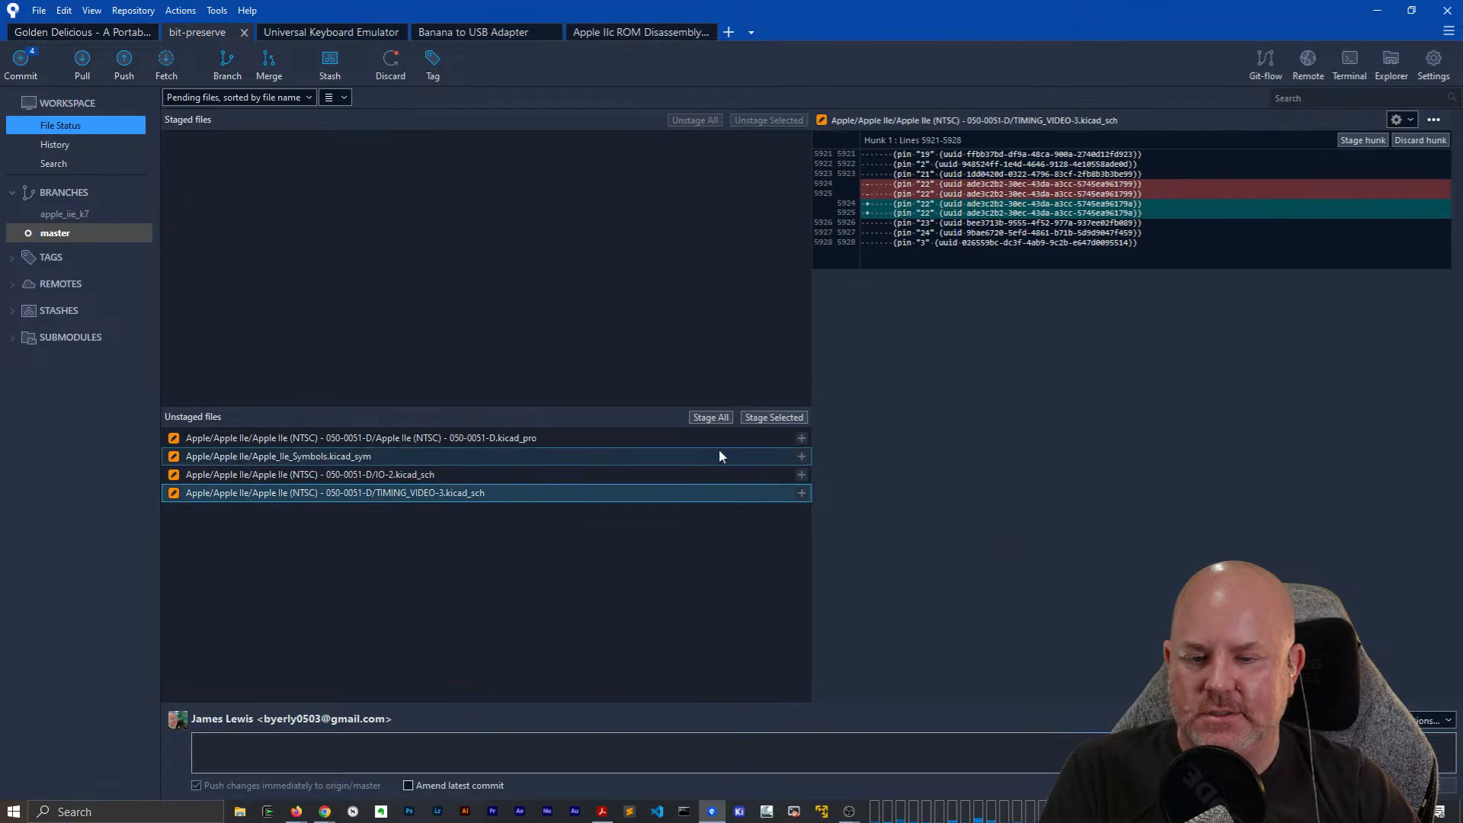
click(709, 418)
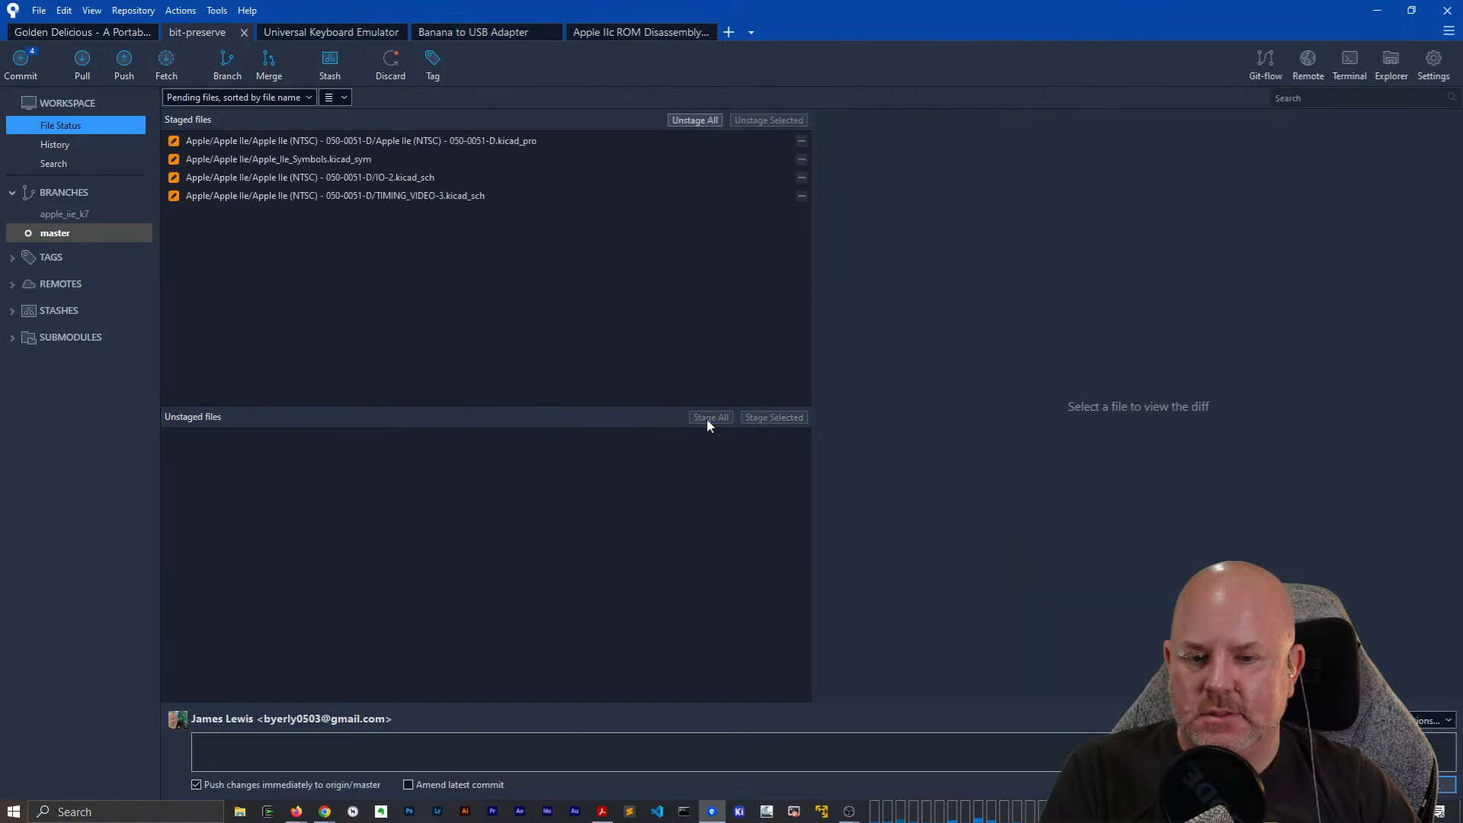
Commit the staged files with the message "Fixes #87" and push them immediately to origin/master.
click(310, 753)
text(Fixed #97)
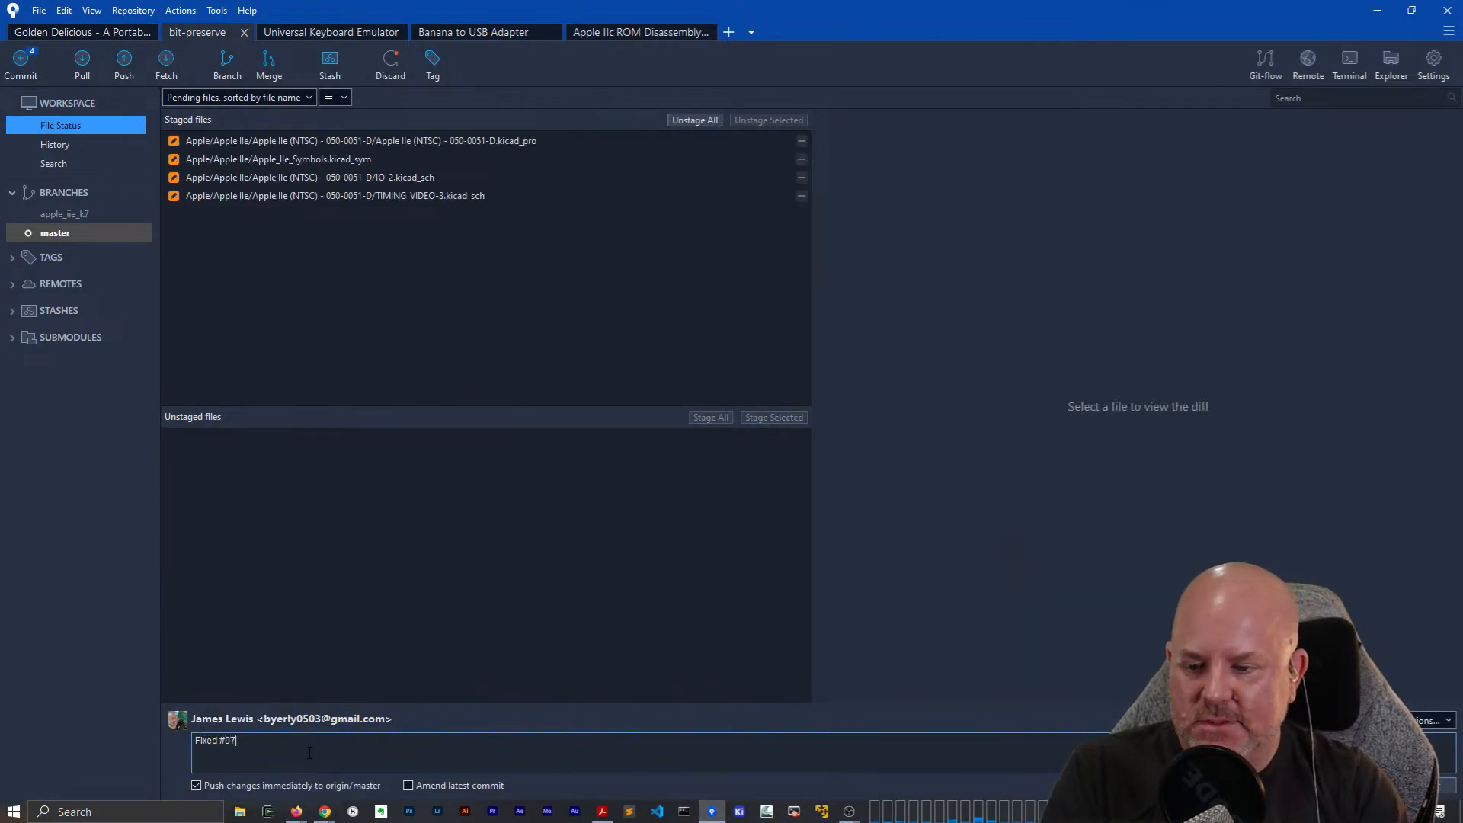
key(BackSpace)
key(BackSpace)
key(BackSpace)
key(BackSpace)
key(BackSpace)
text(s #87)
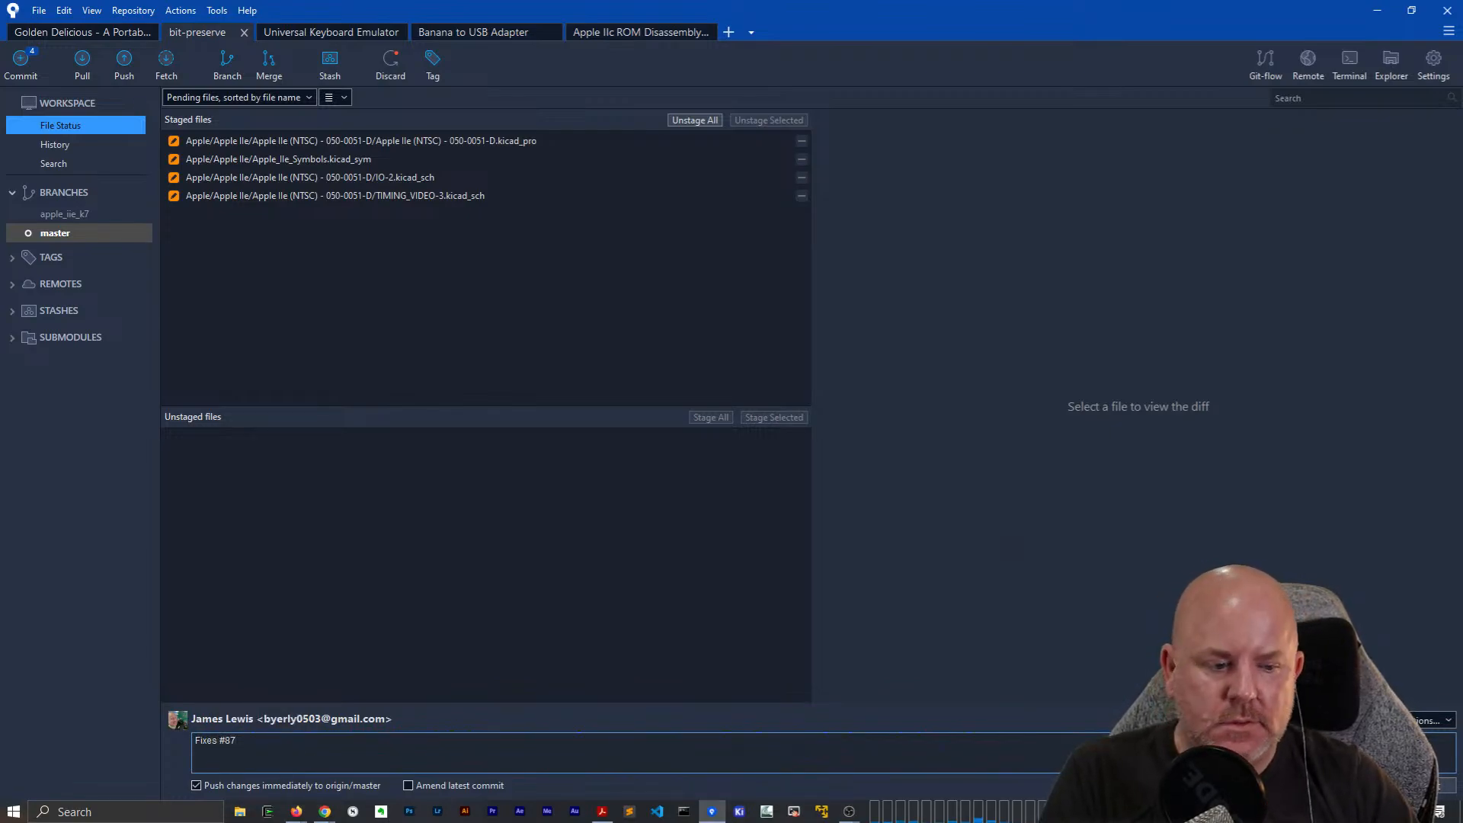
key(alt+Tab)
key(alt+Tab)
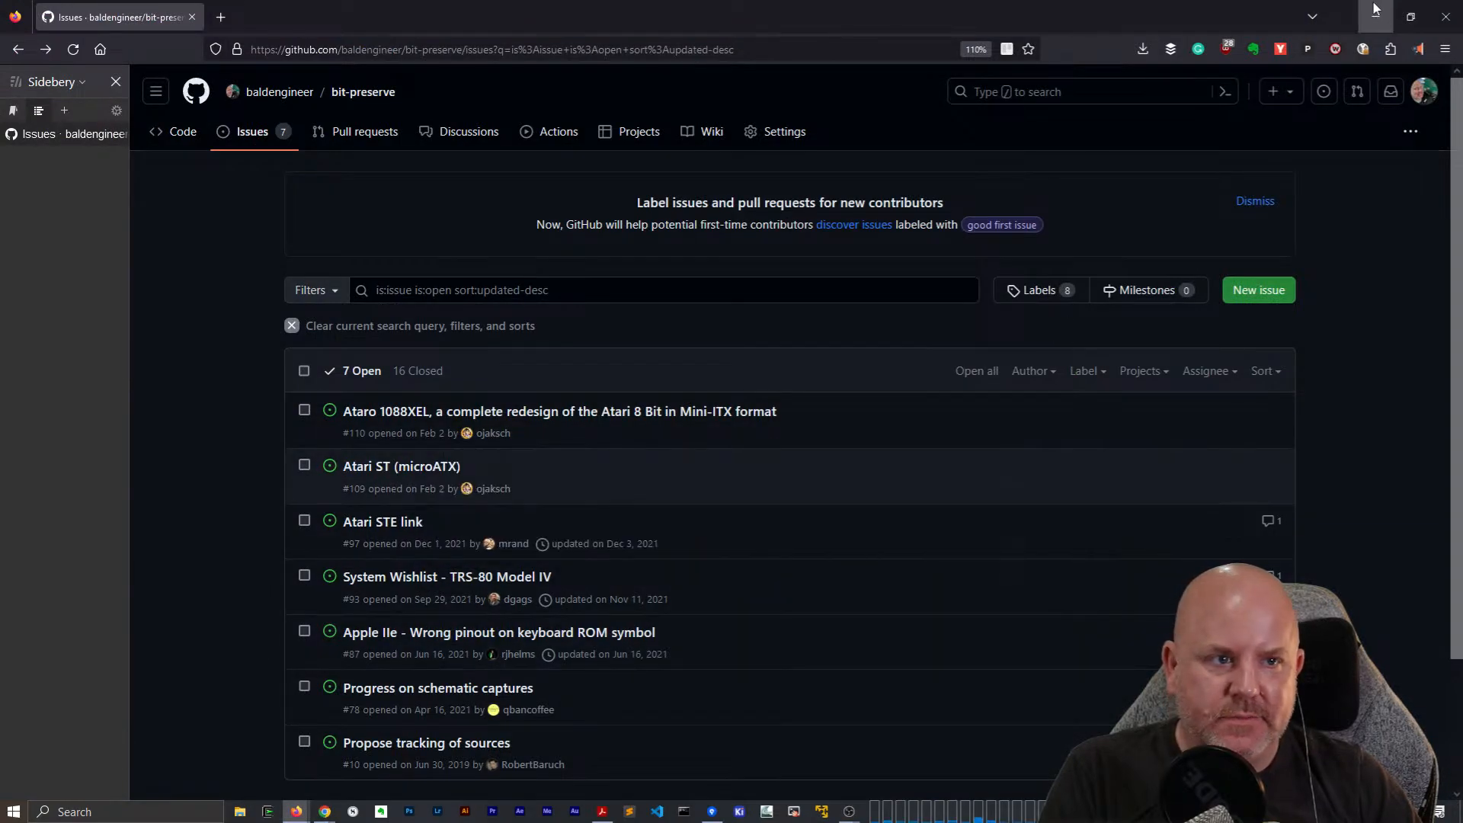
key(alt+Tab)
click(1426, 786)
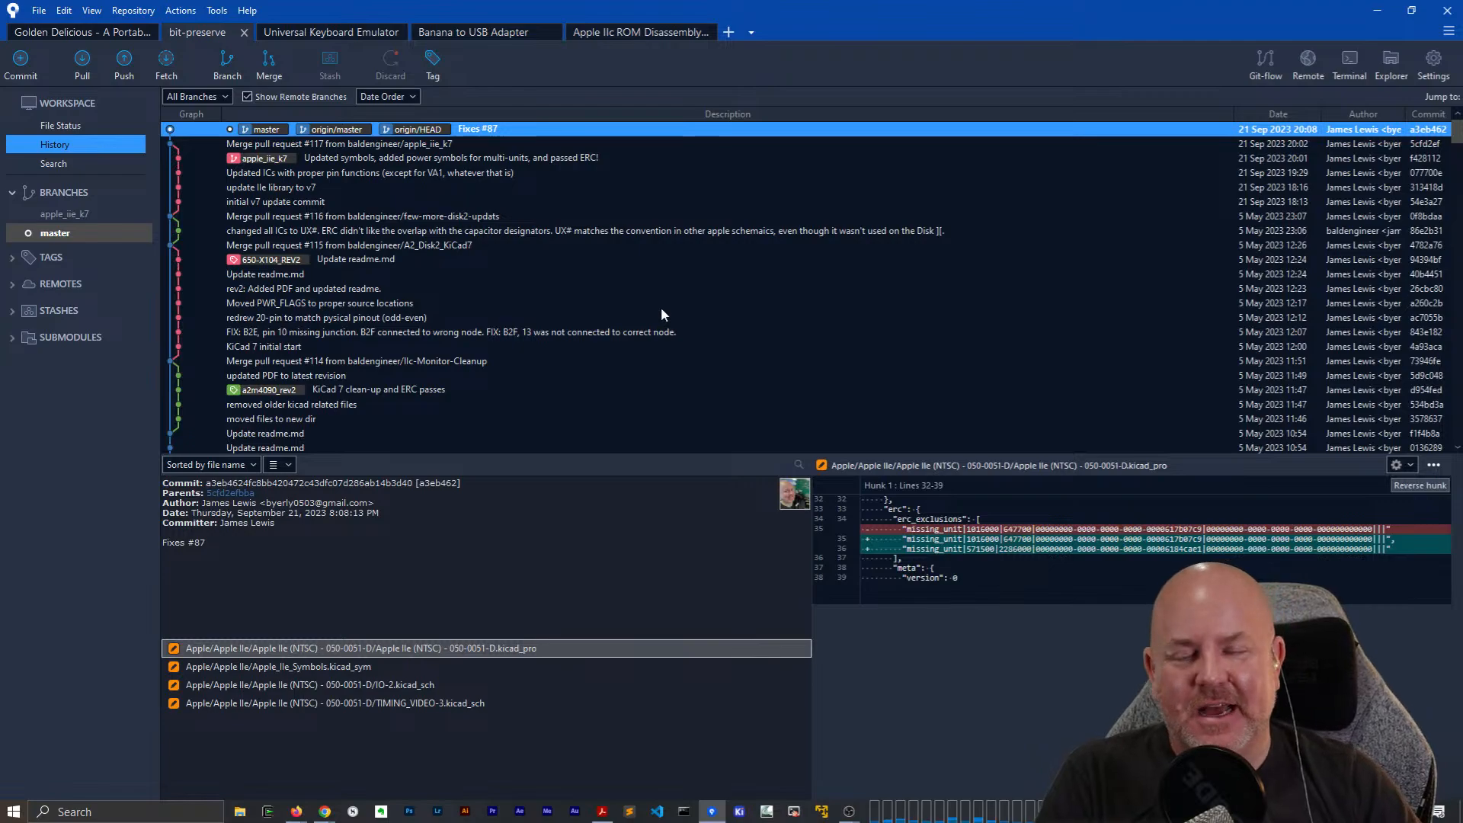
Minimize Sourcetree, refresh the bit-preserve issues list in Firefox, and open the repository's main page.
click(1377, 10)
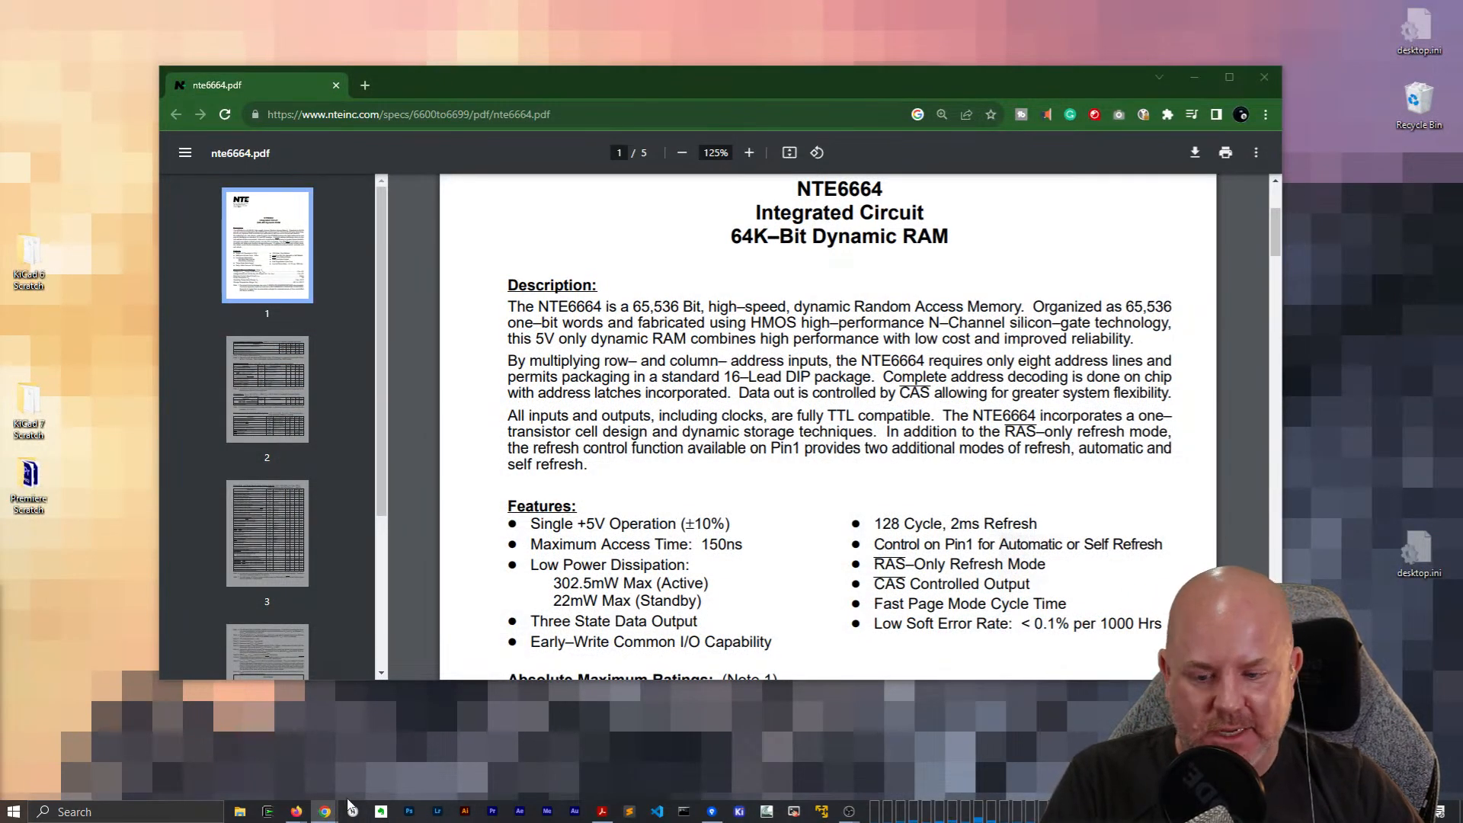
mouse_move(296, 811)
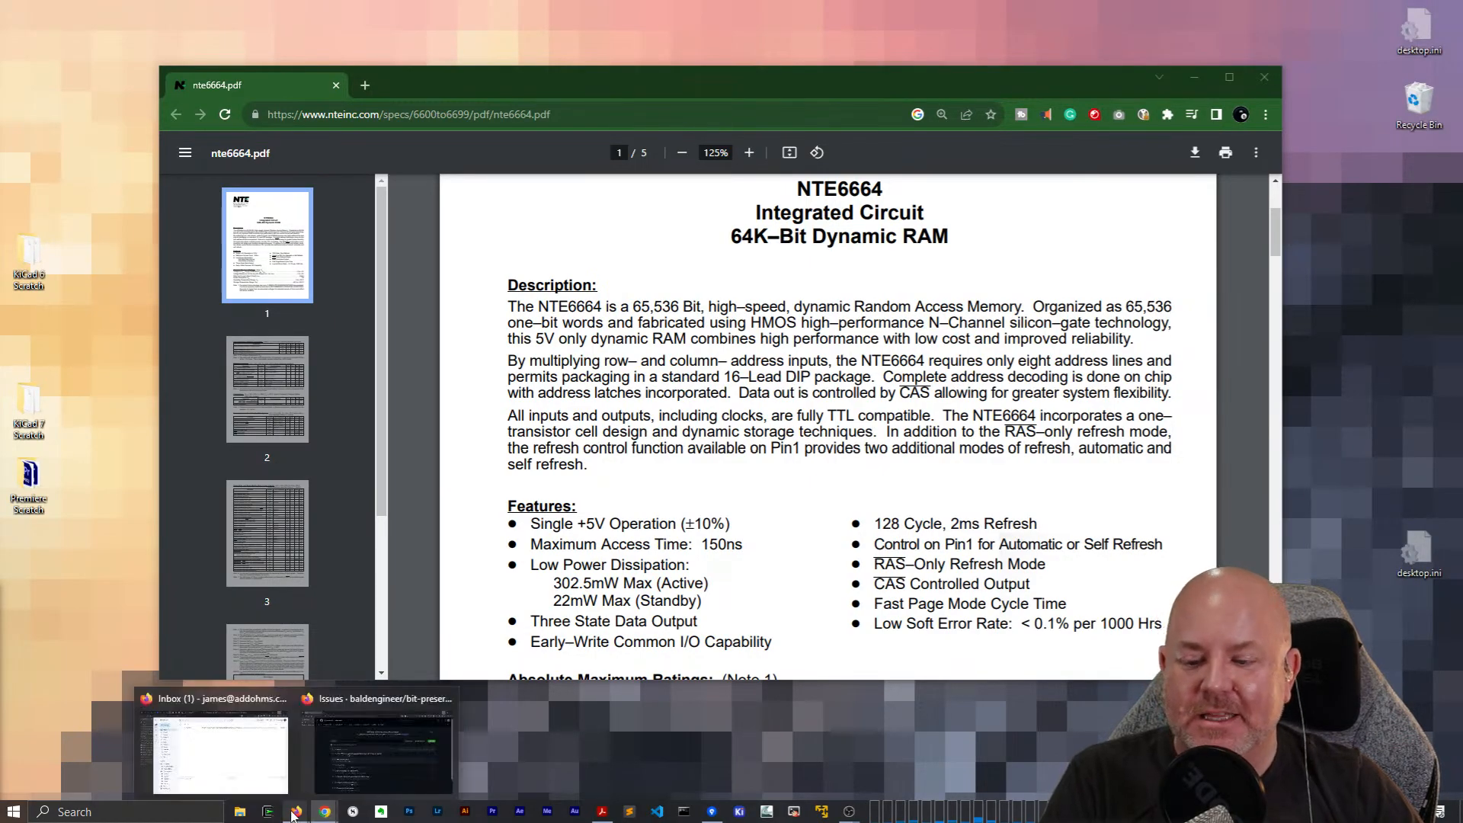
click(355, 758)
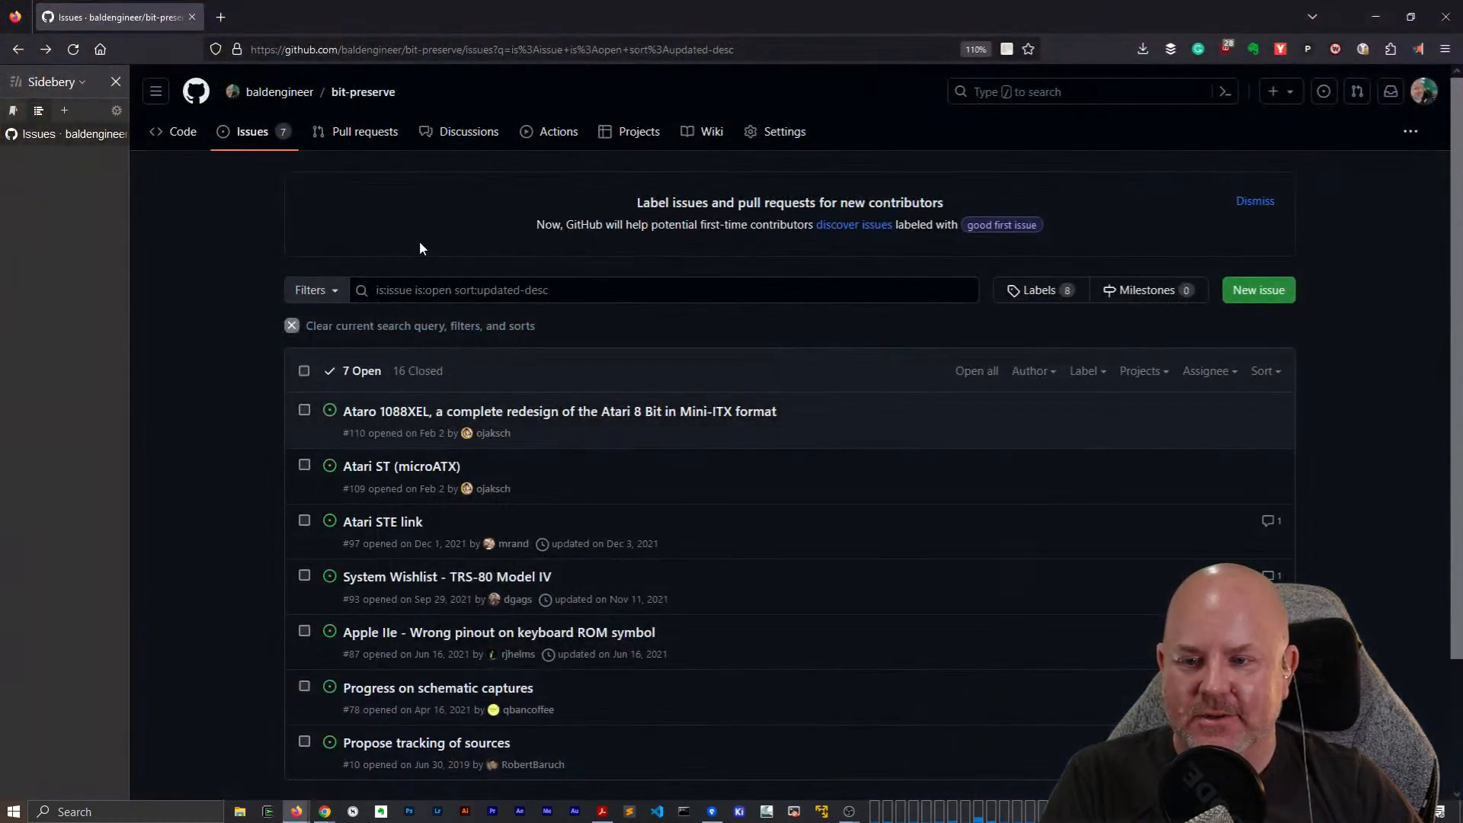
key(F5)
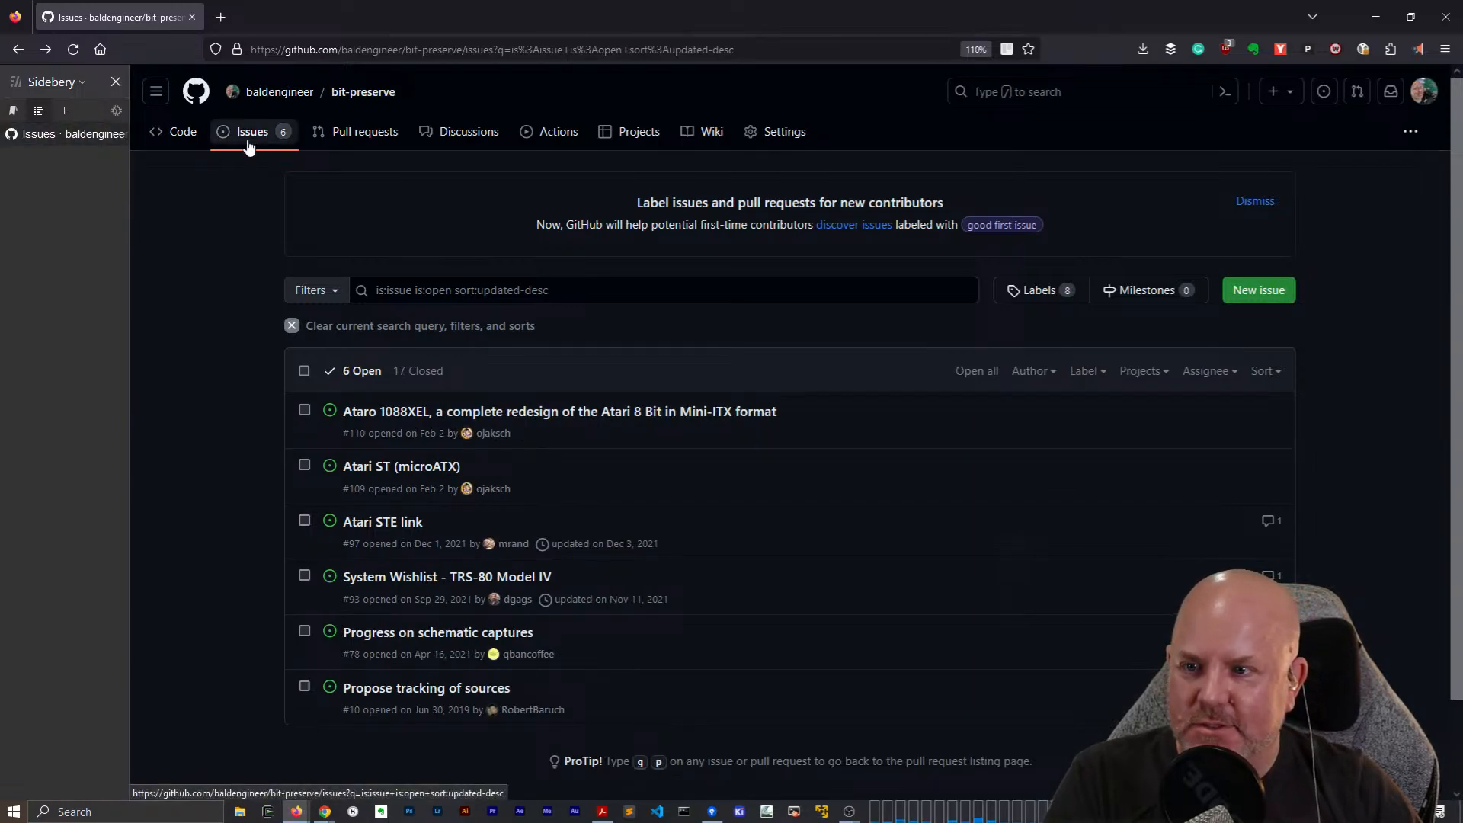
click(358, 92)
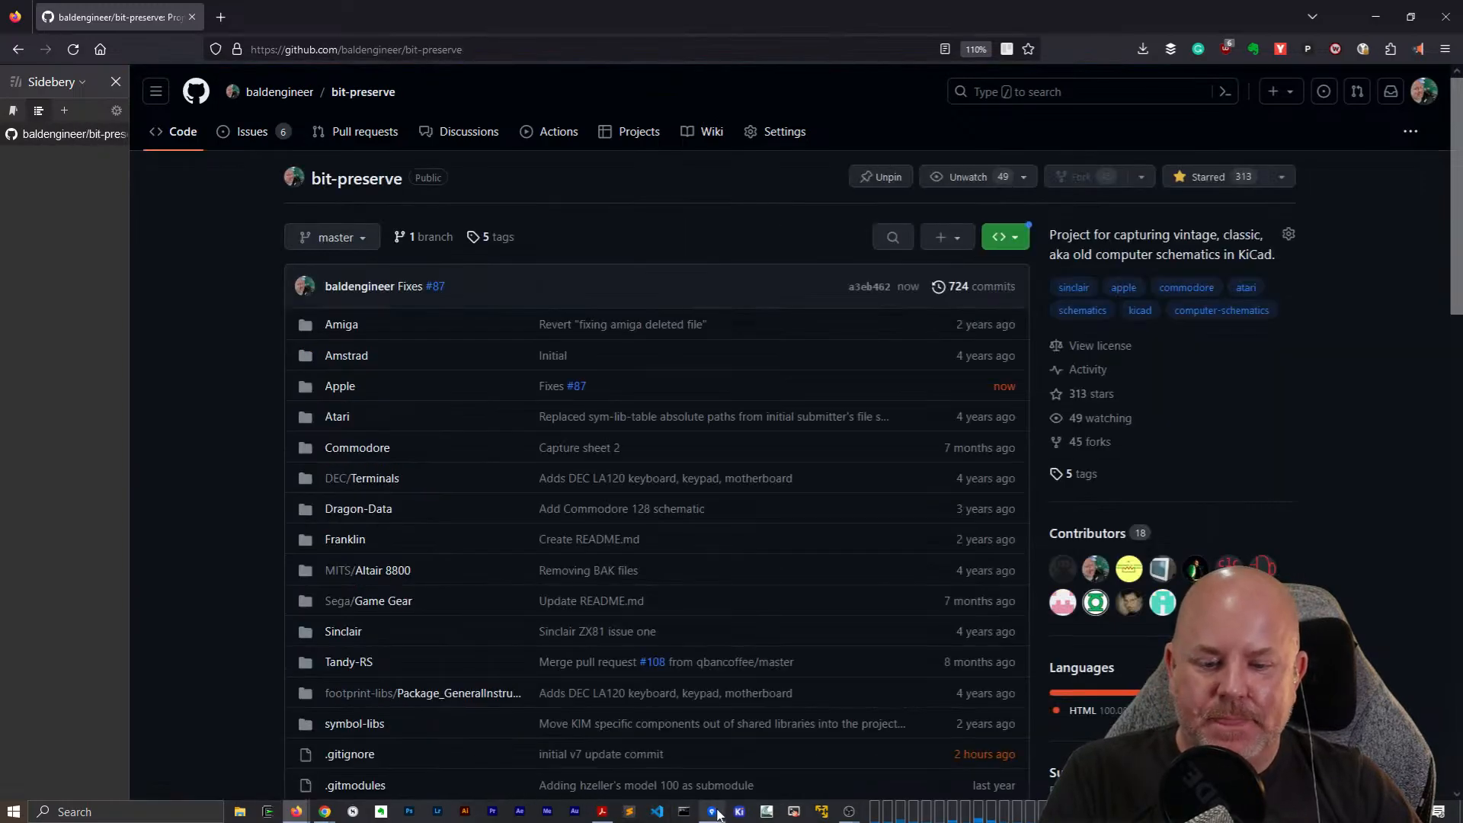
Switch to Sourcetree and fetch from all remotes, pruning stale tracking branches and fetching all tags.
click(711, 811)
click(180, 58)
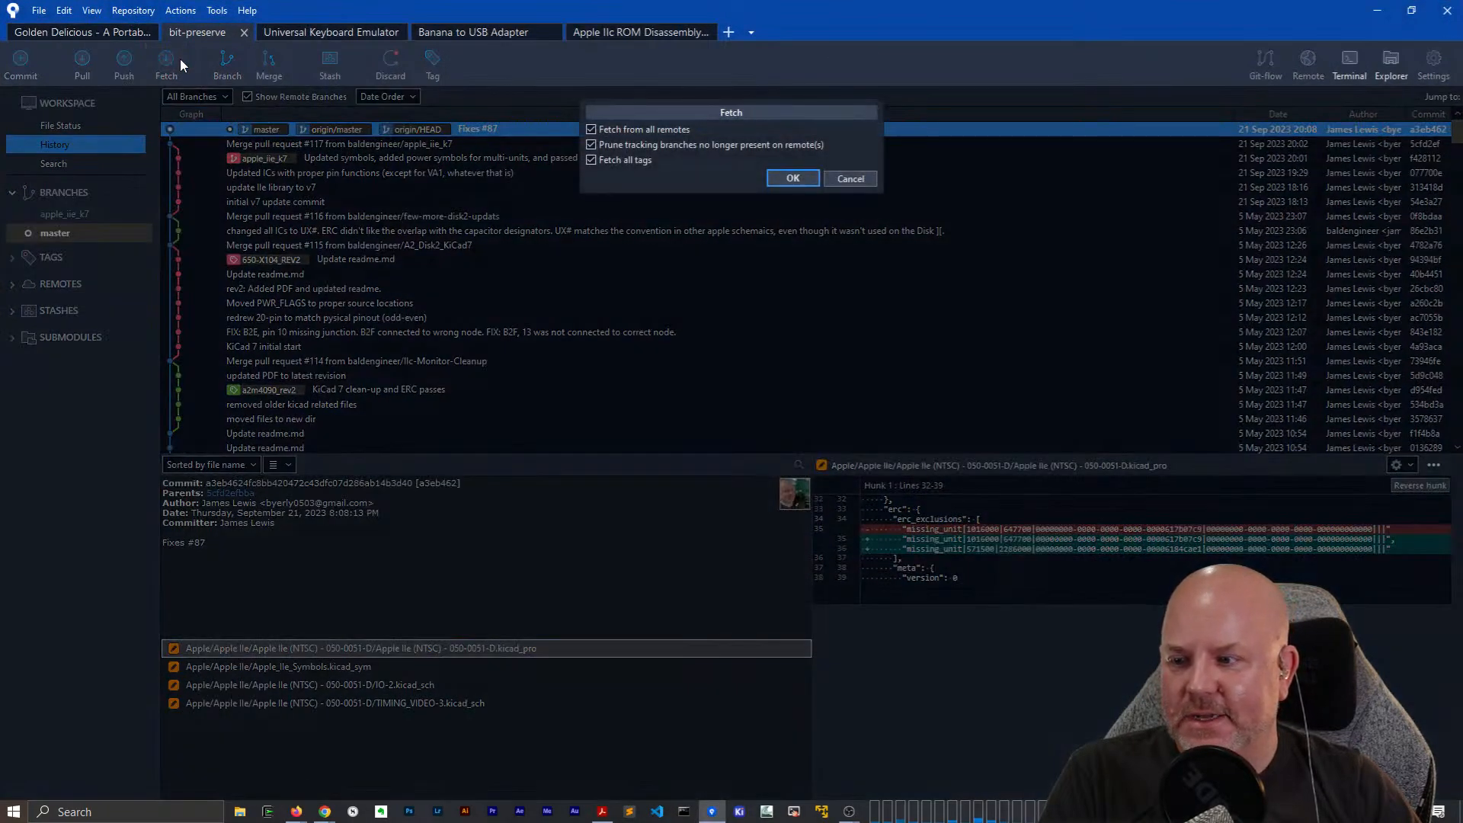
click(793, 179)
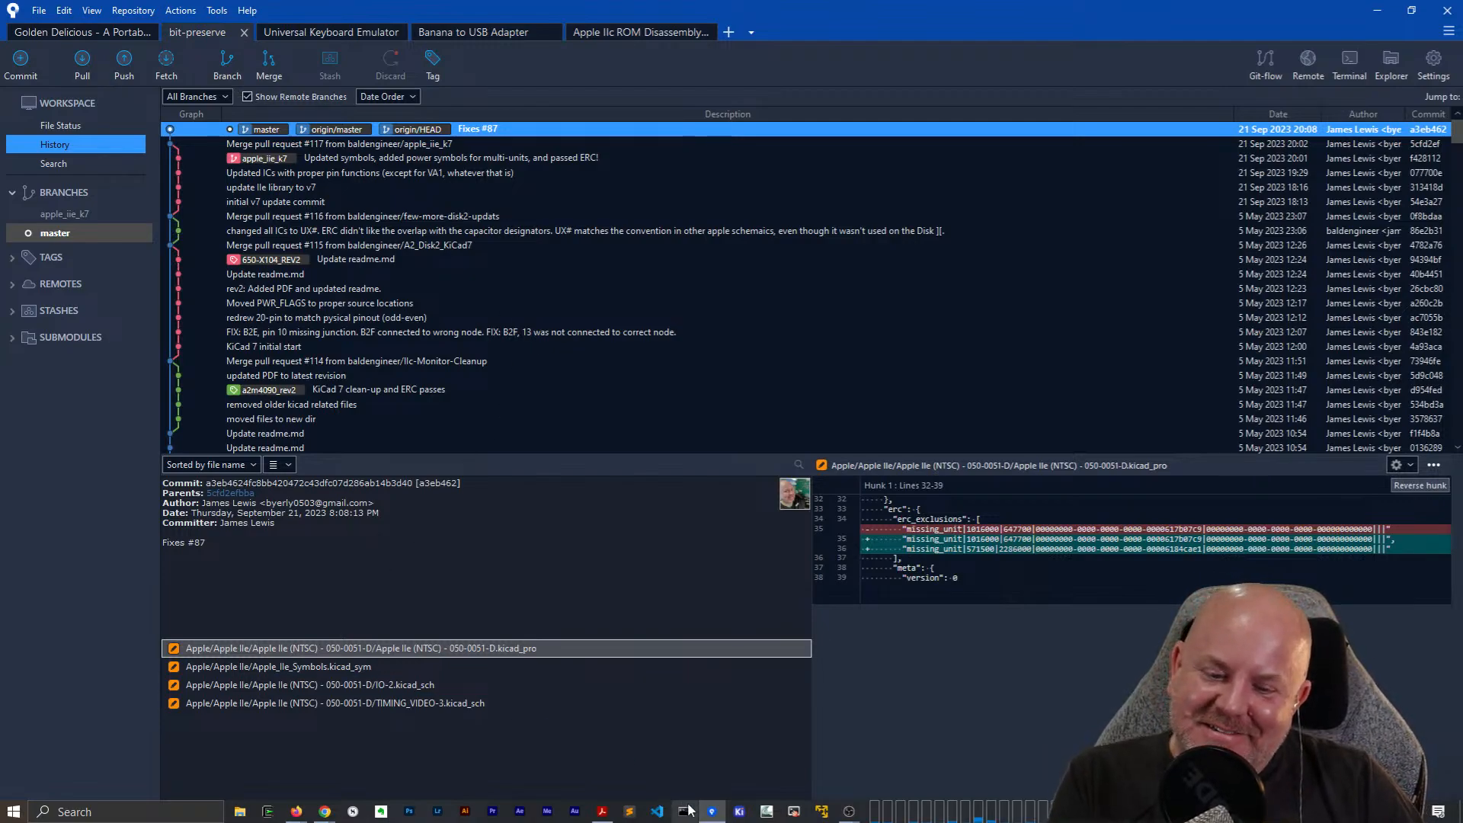
Delete the local apple_iie_k7 branch without forcing the deletion.
mouse_move(607, 814)
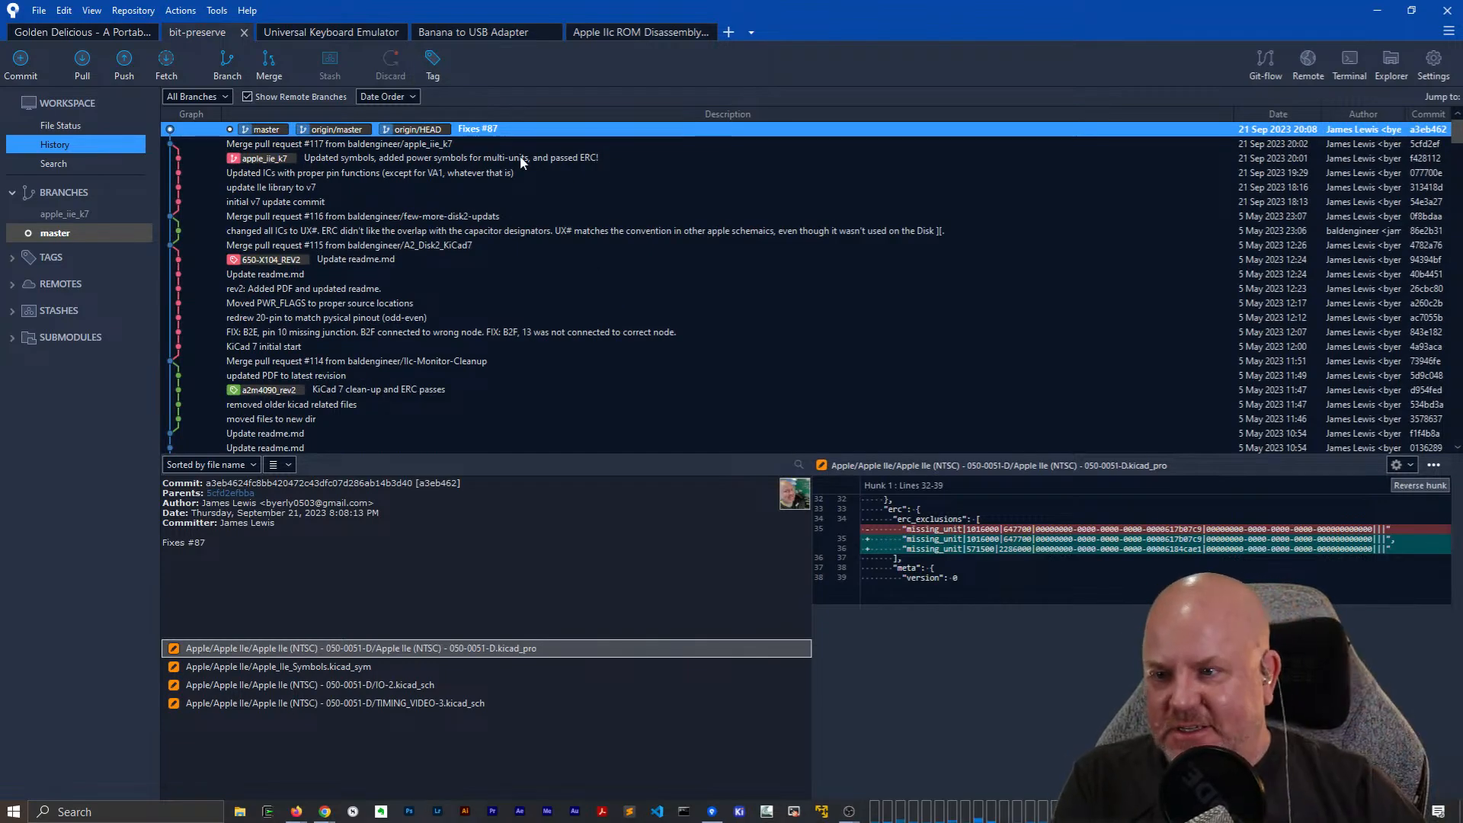
right_click(76, 214)
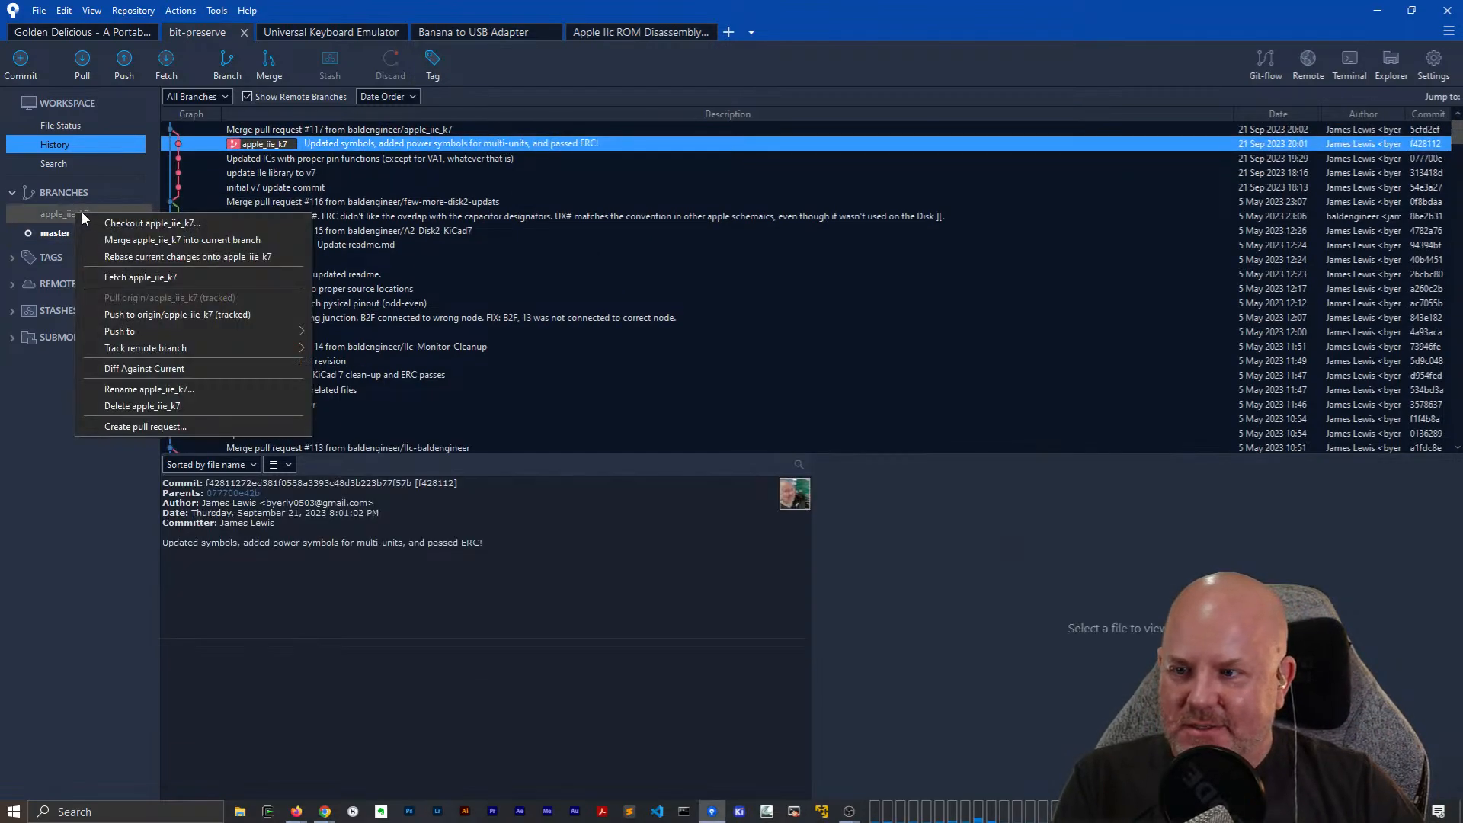
click(142, 405)
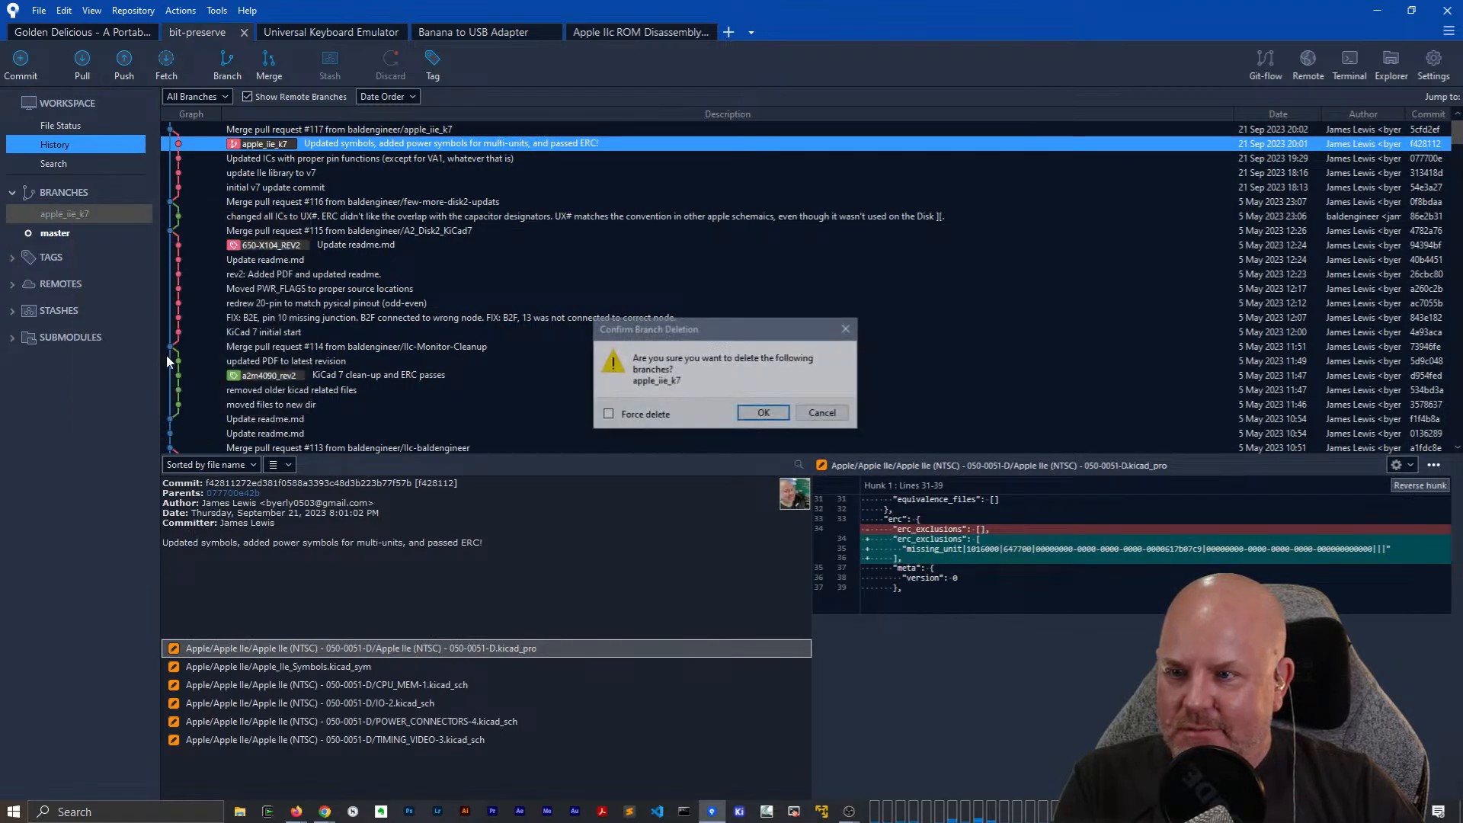
click(762, 413)
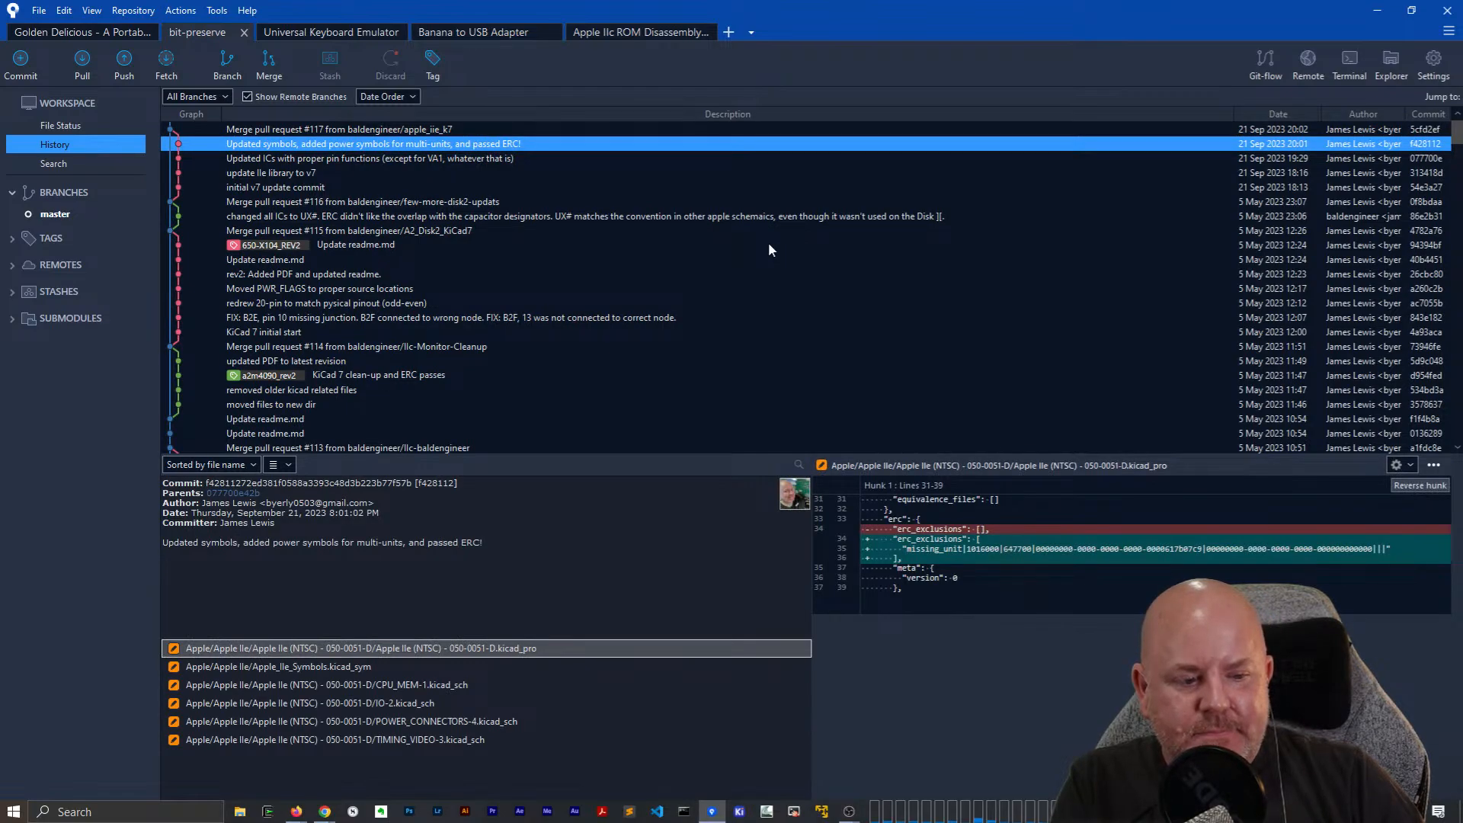
Switch to Firefox and bring the kicad-coil-creator repository window over the bit-preserve page, repositioning and resizing it.
key(alt+Tab)
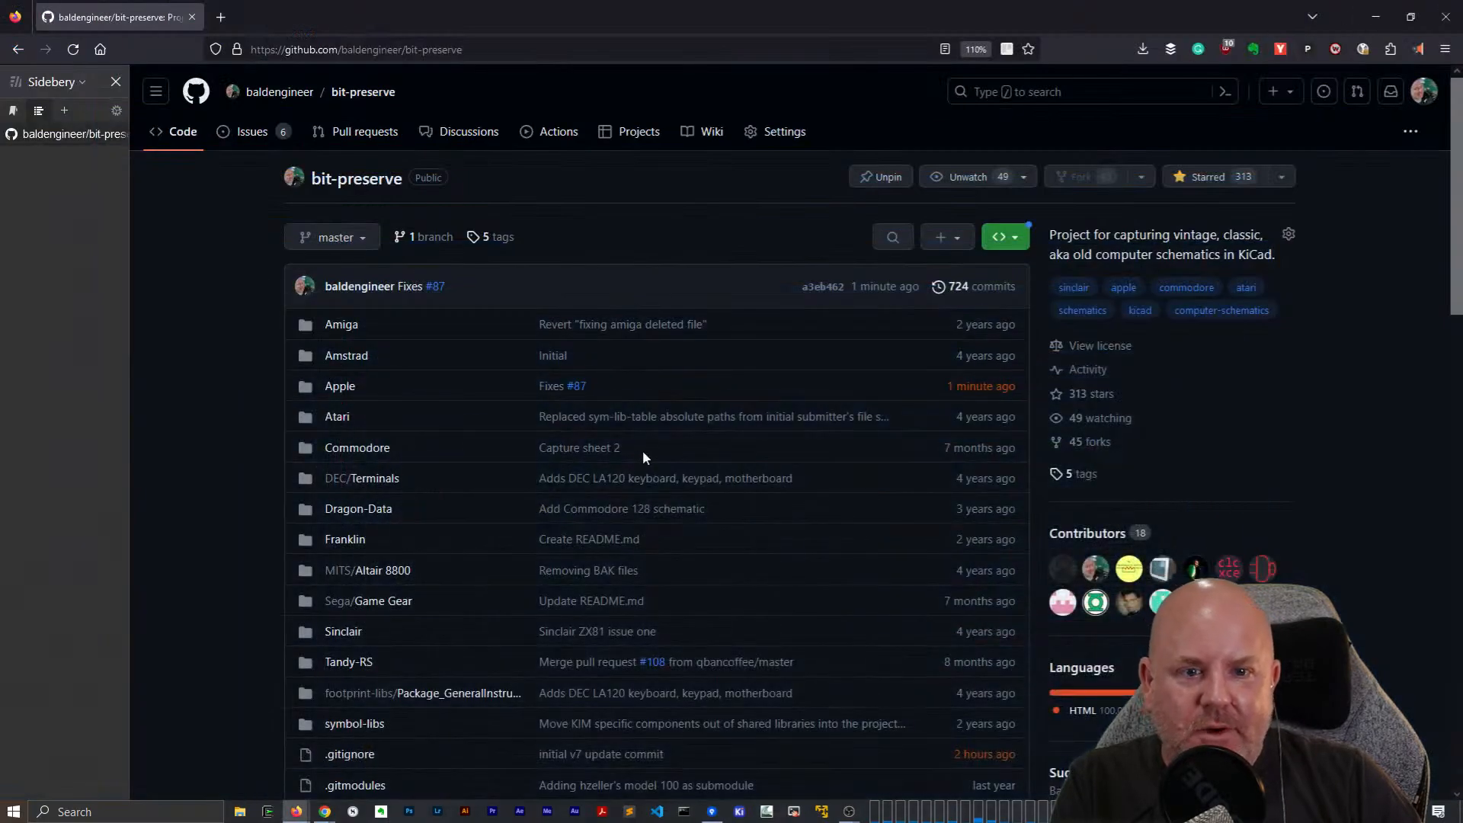
mouse_move(297, 814)
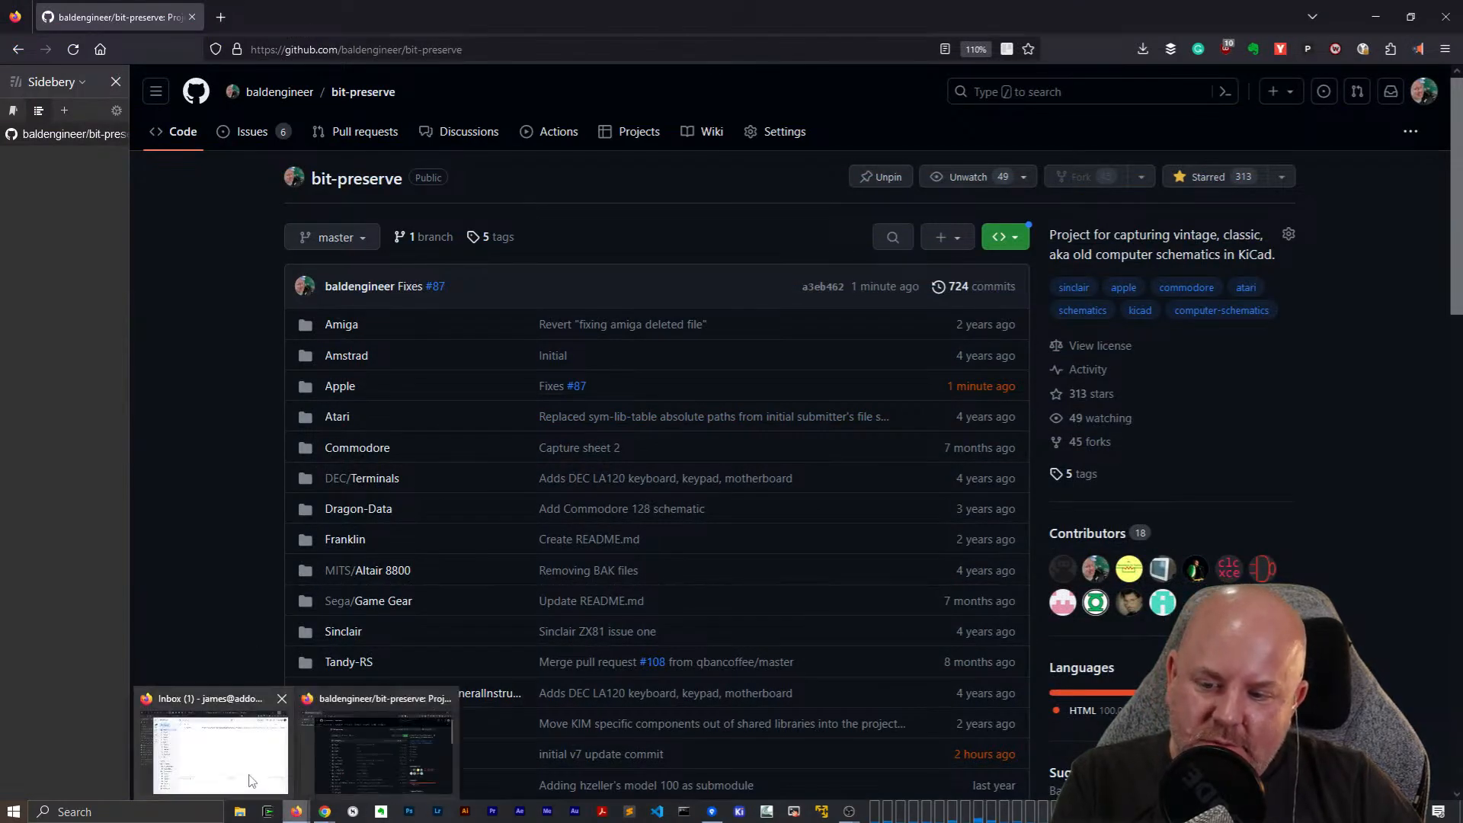
mouse_move(252, 780)
click(377, 751)
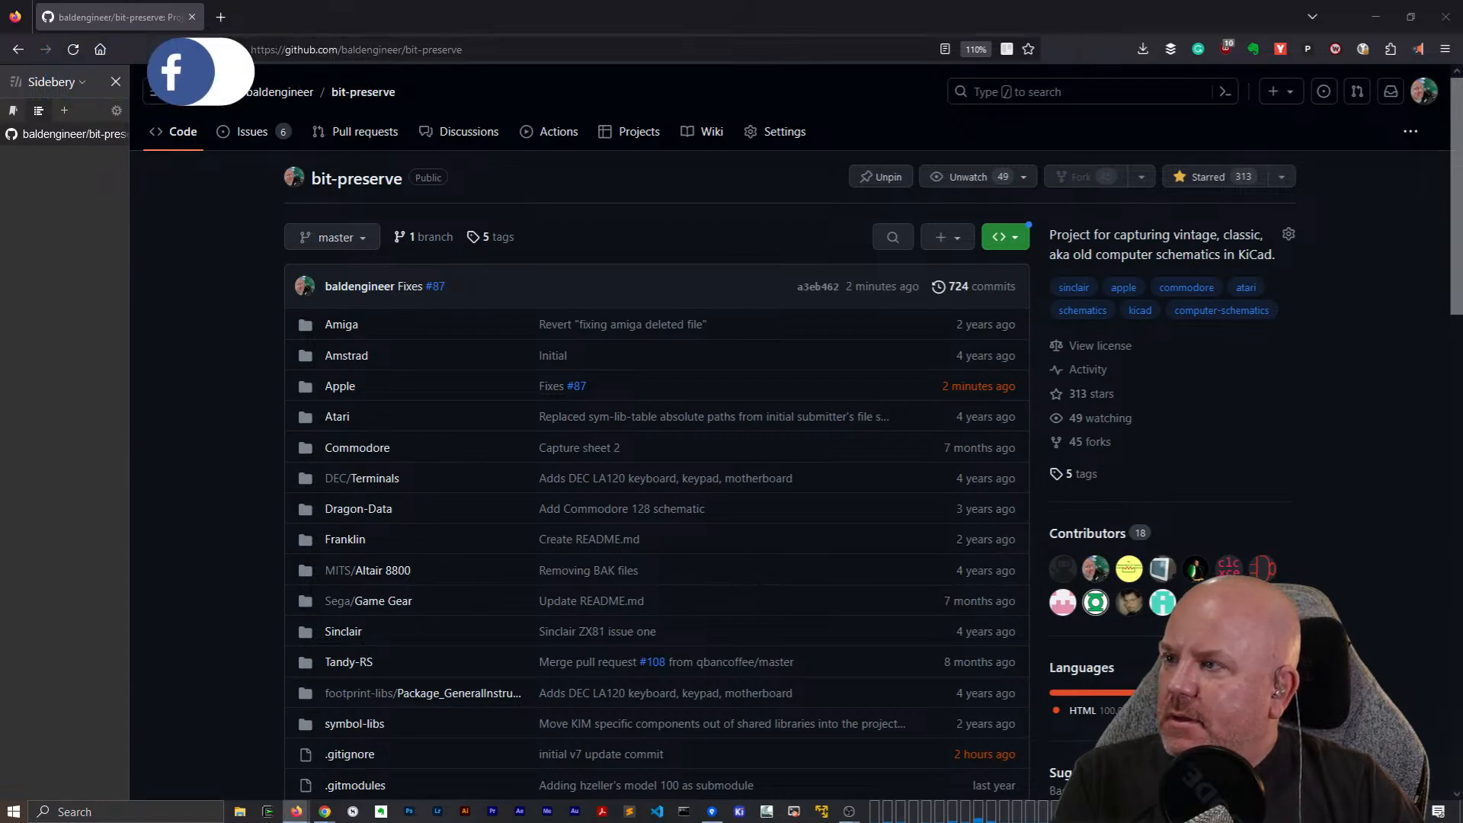
drag(0, 499, 603, 239)
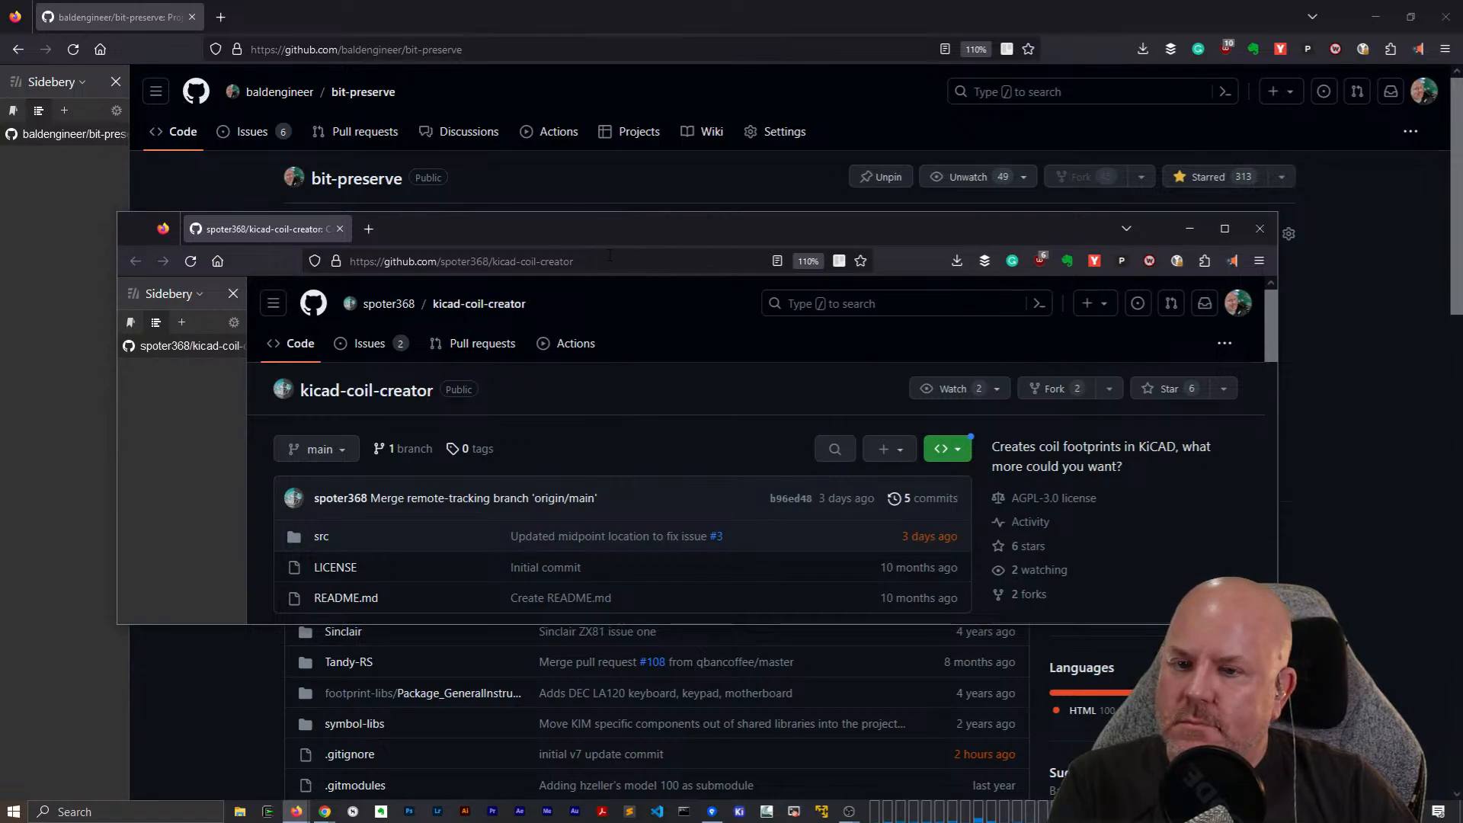
drag(605, 239, 678, 105)
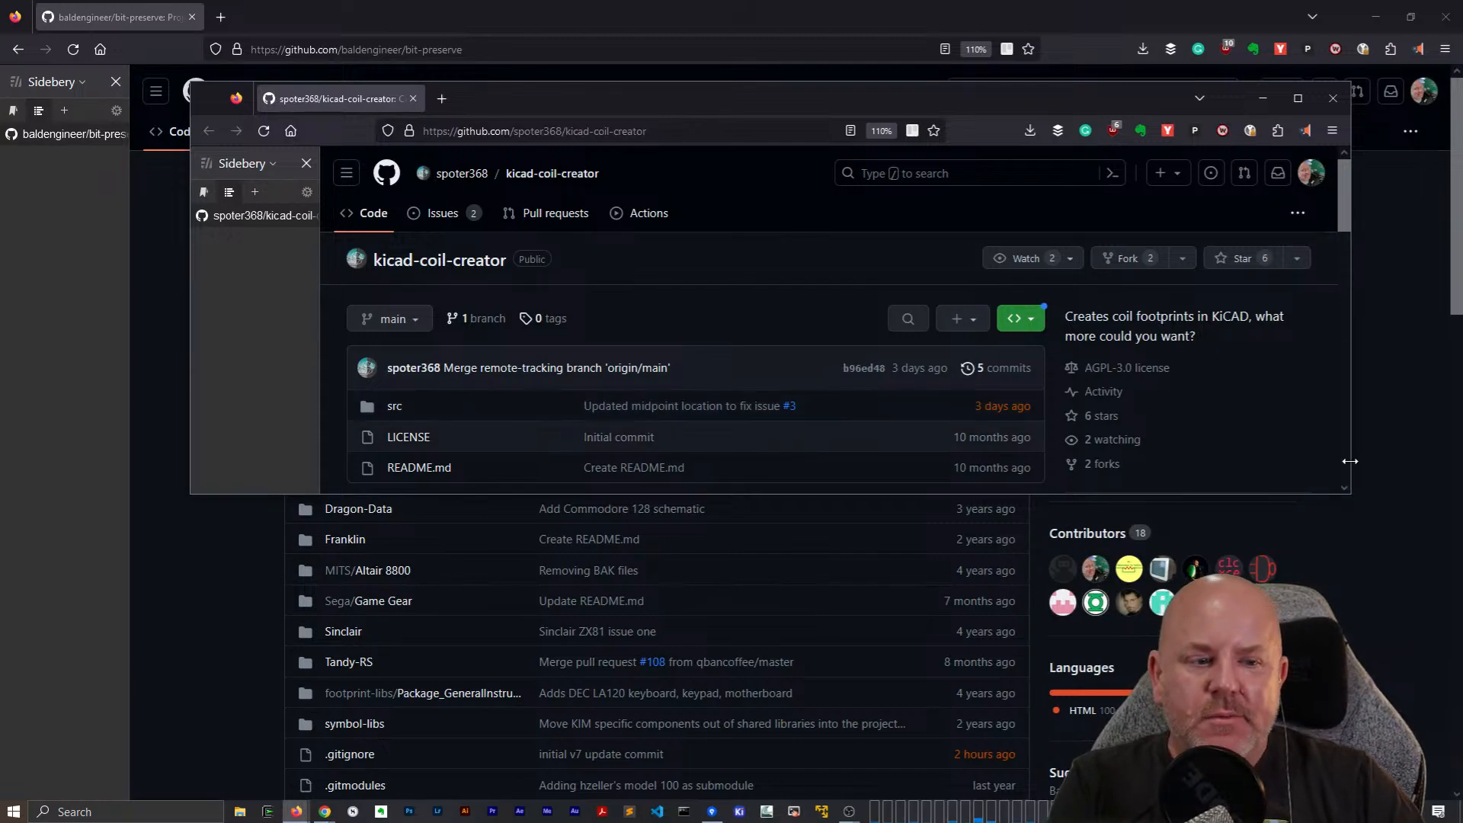
drag(1348, 496, 1022, 775)
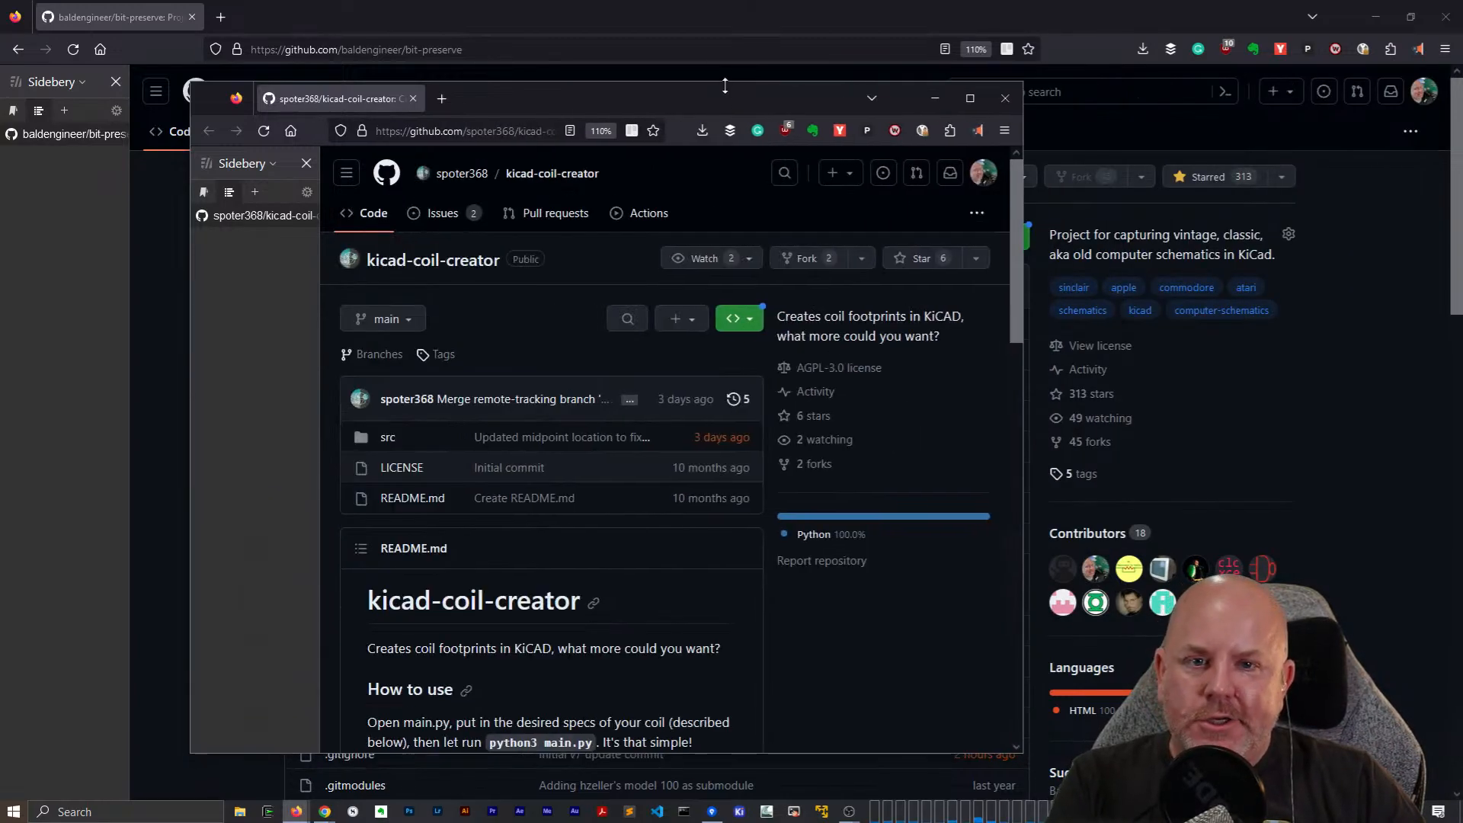
drag(717, 86, 692, 39)
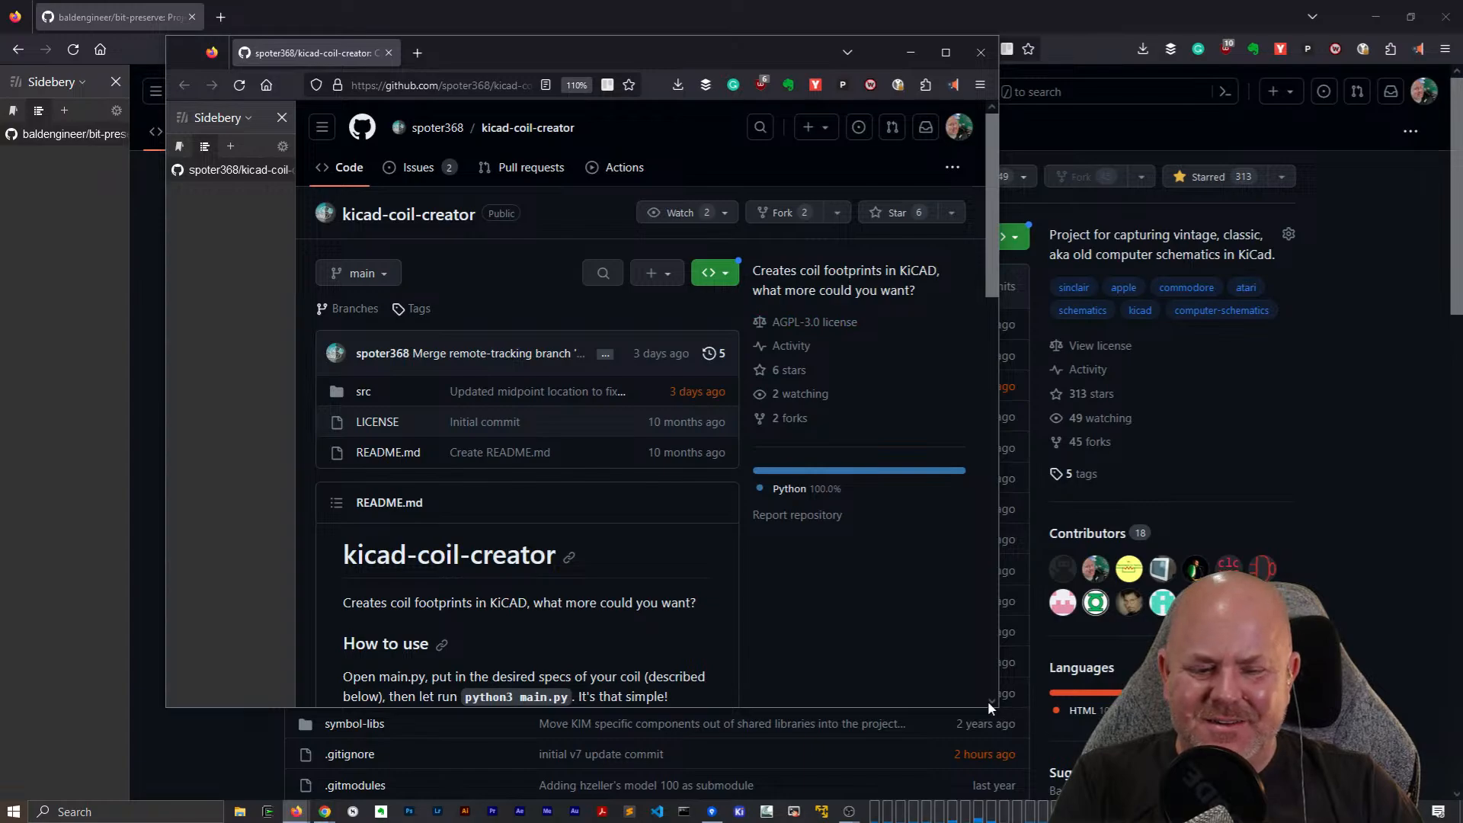
drag(999, 707, 1169, 784)
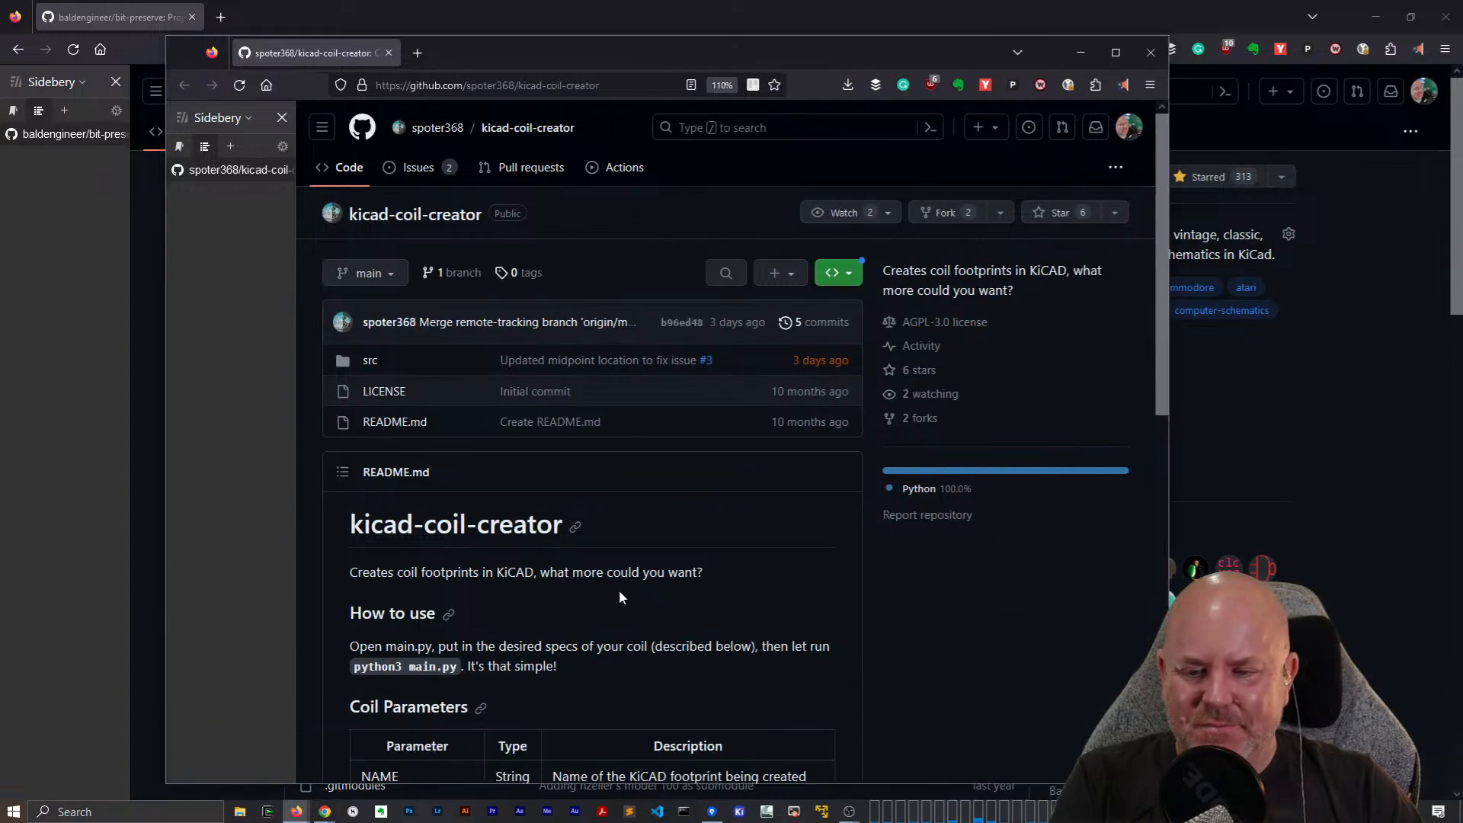
Skim the kicad-coil-creator README, maximize its window, and copy the repository's HTTPS clone URL.
scroll(623, 588, down, 4)
scroll(628, 590, up, 4)
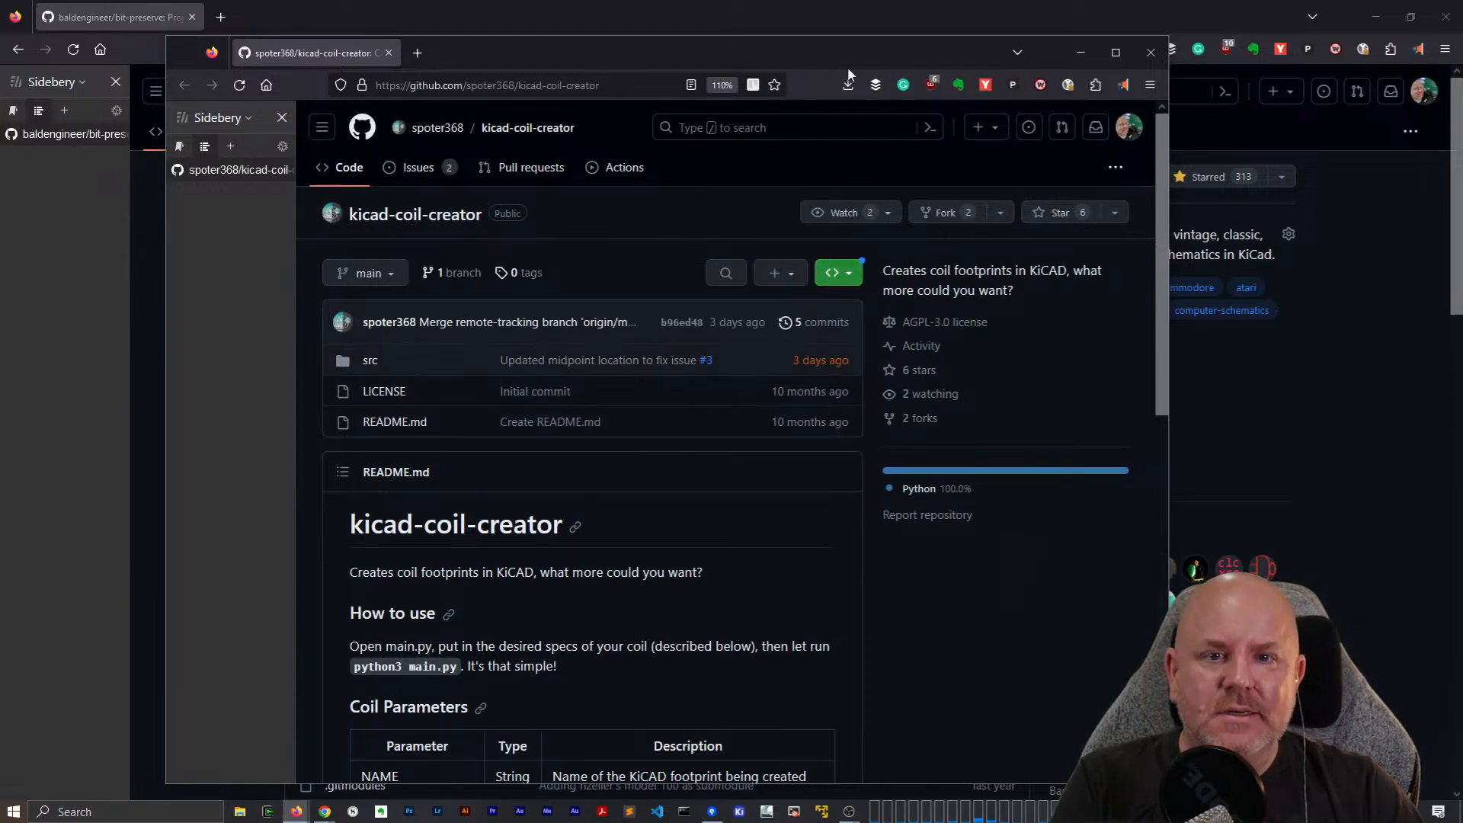
double_click(839, 40)
click(1006, 237)
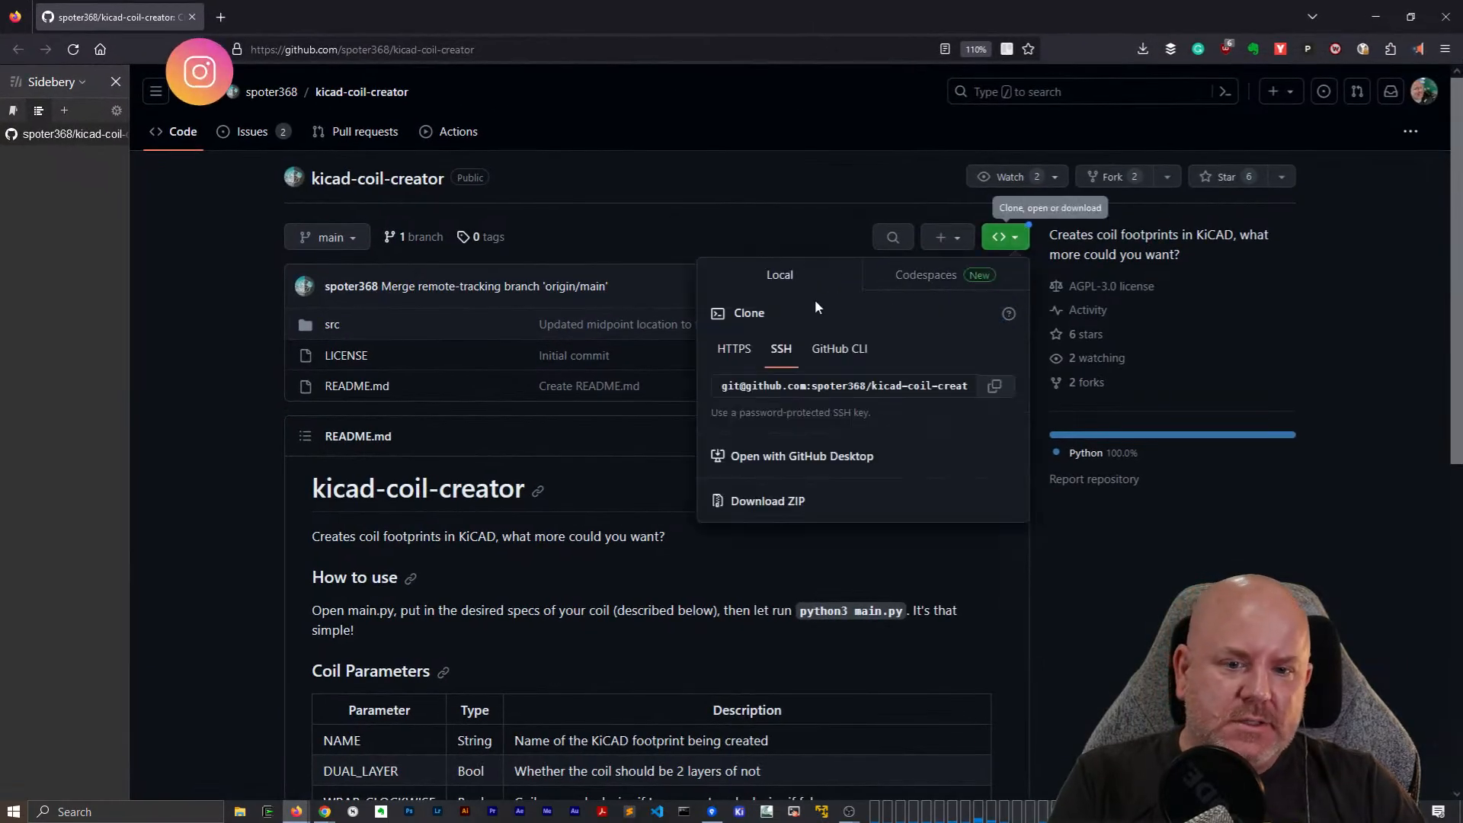
click(750, 363)
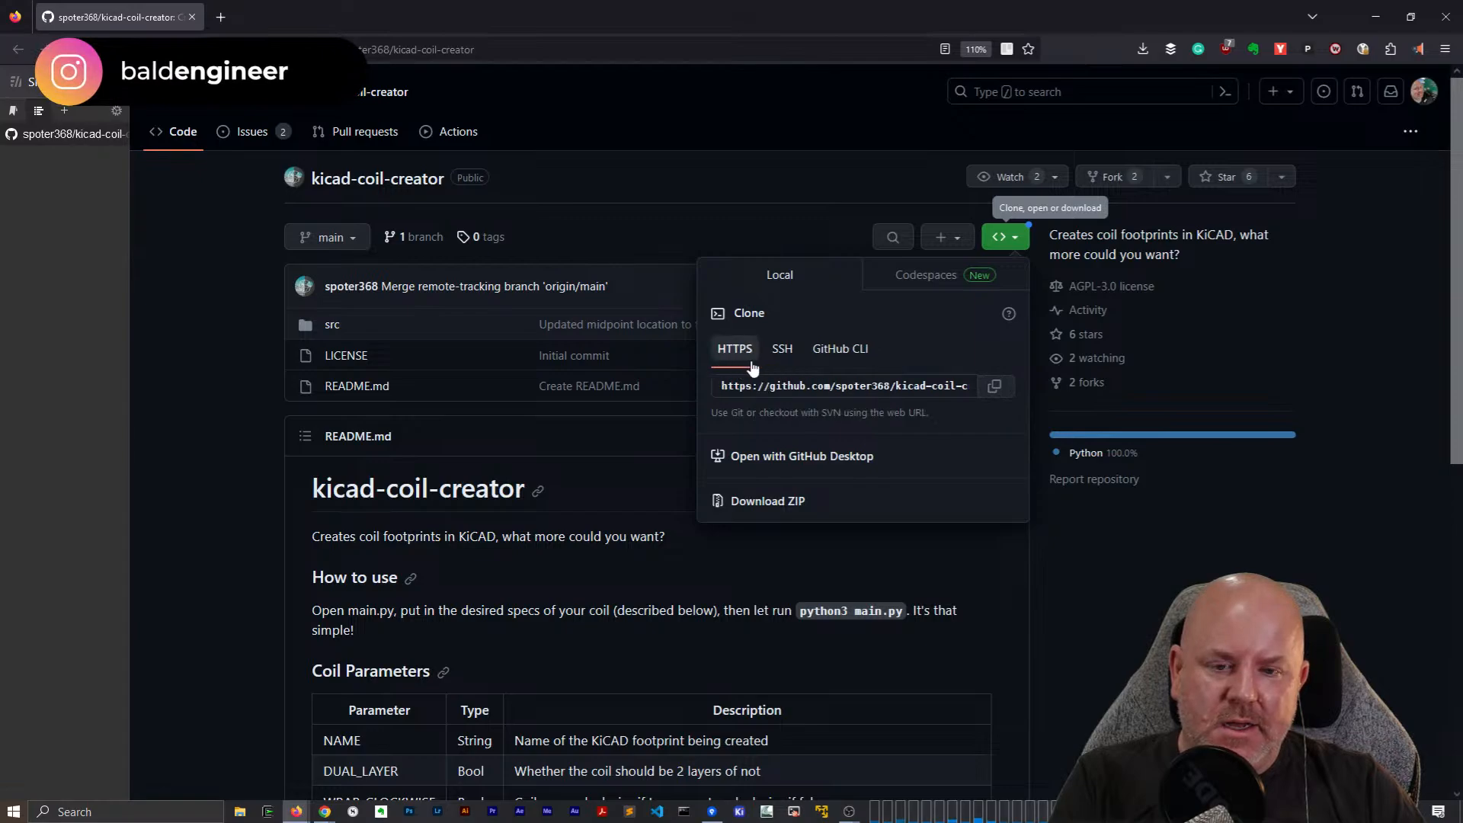
click(995, 386)
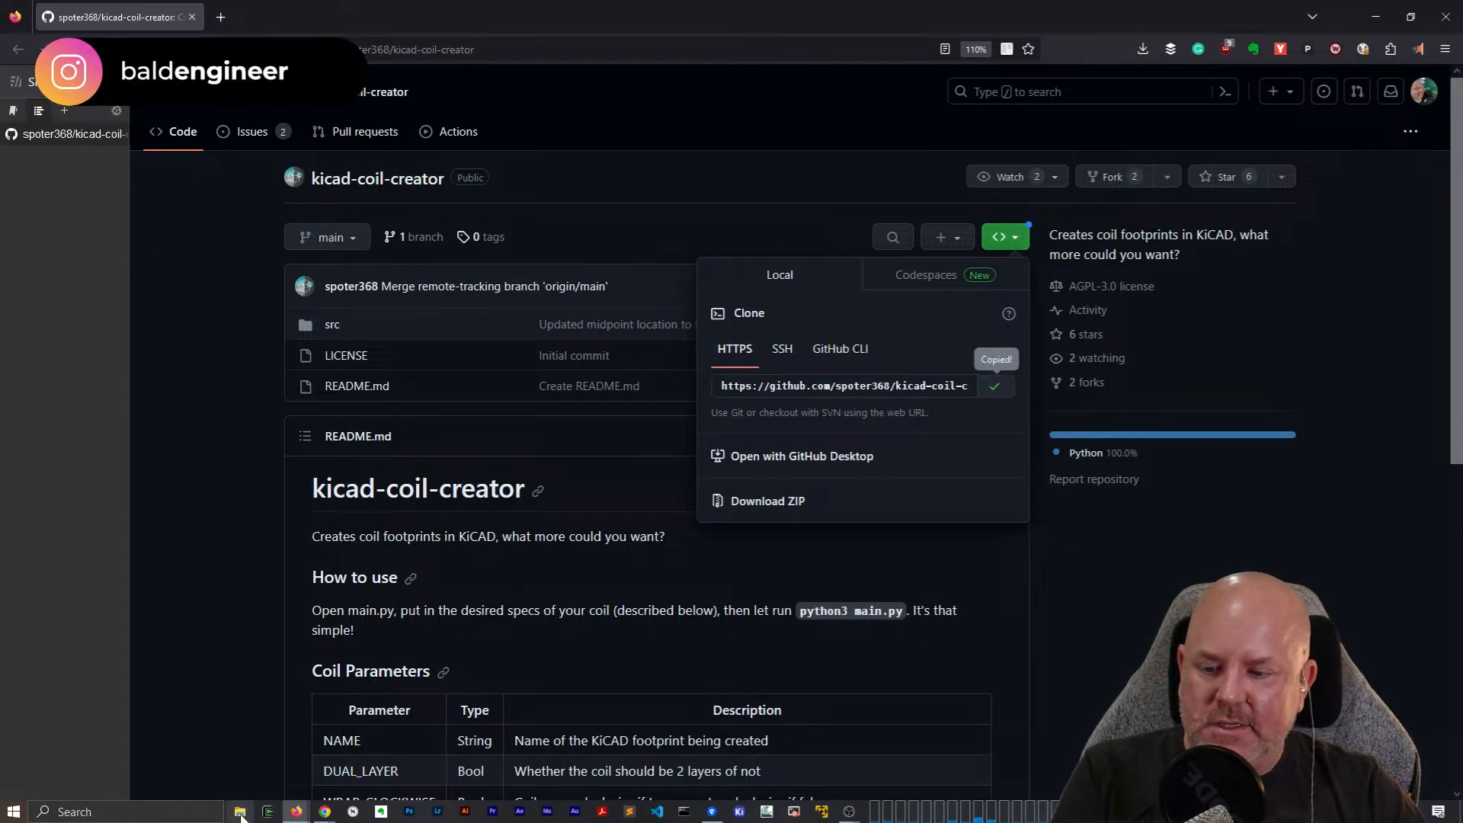
Switch to File Explorer, open a command prompt in the Downloads folder, and close the Explorer window.
click(241, 813)
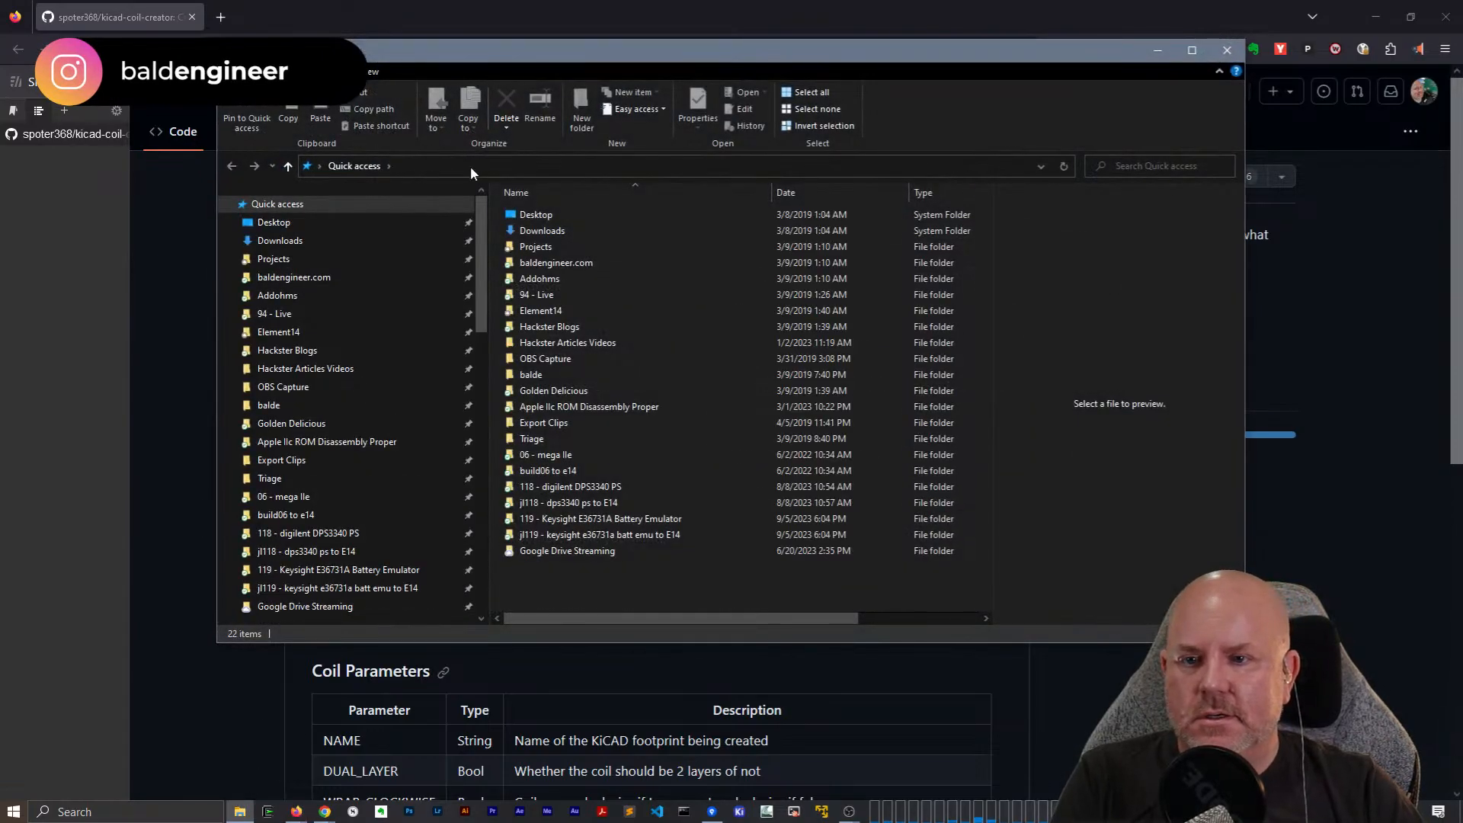
click(473, 170)
text(downloads)
key(Return)
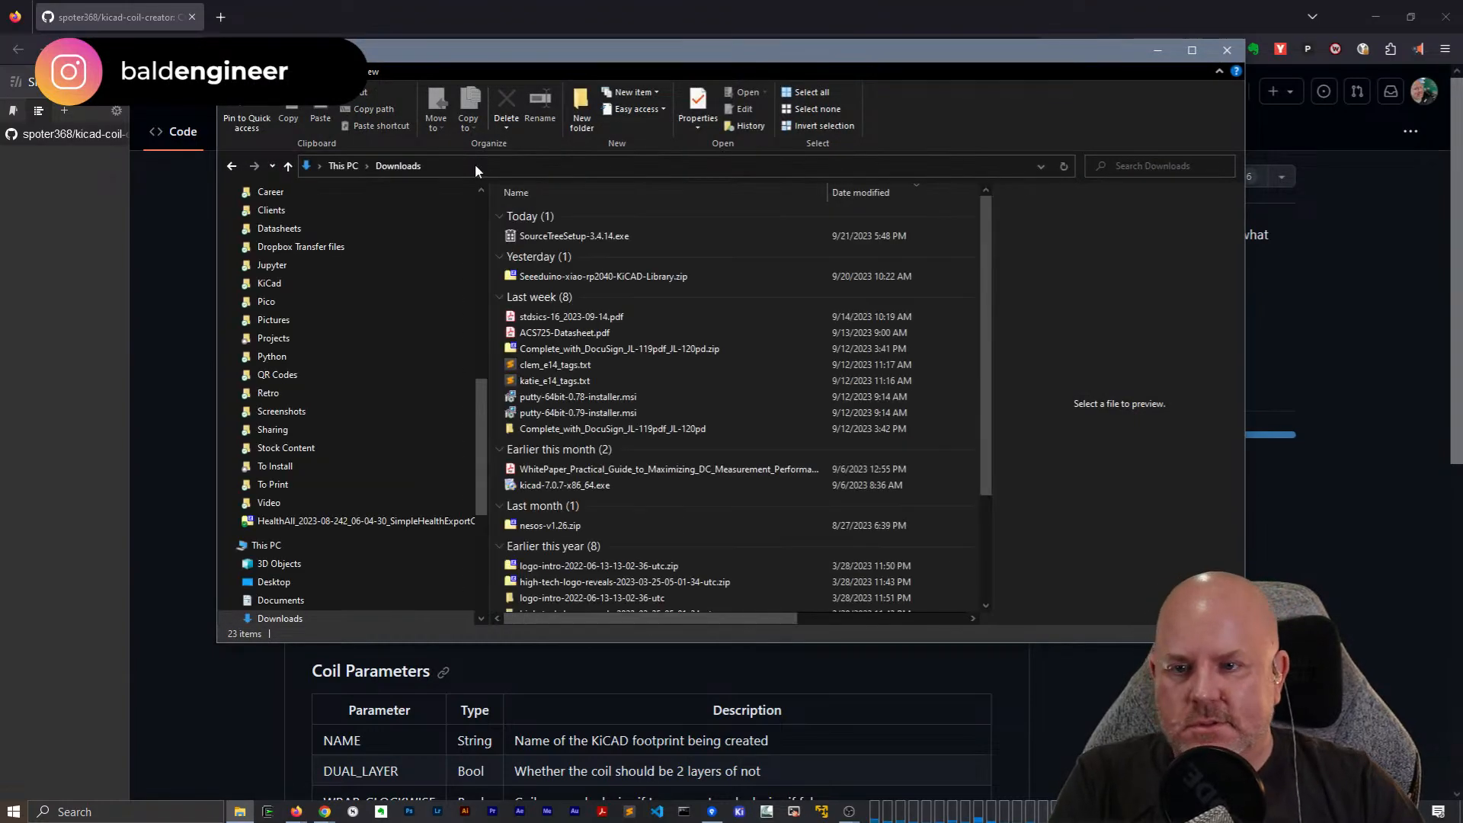
click(475, 169)
text(cmd)
key(Return)
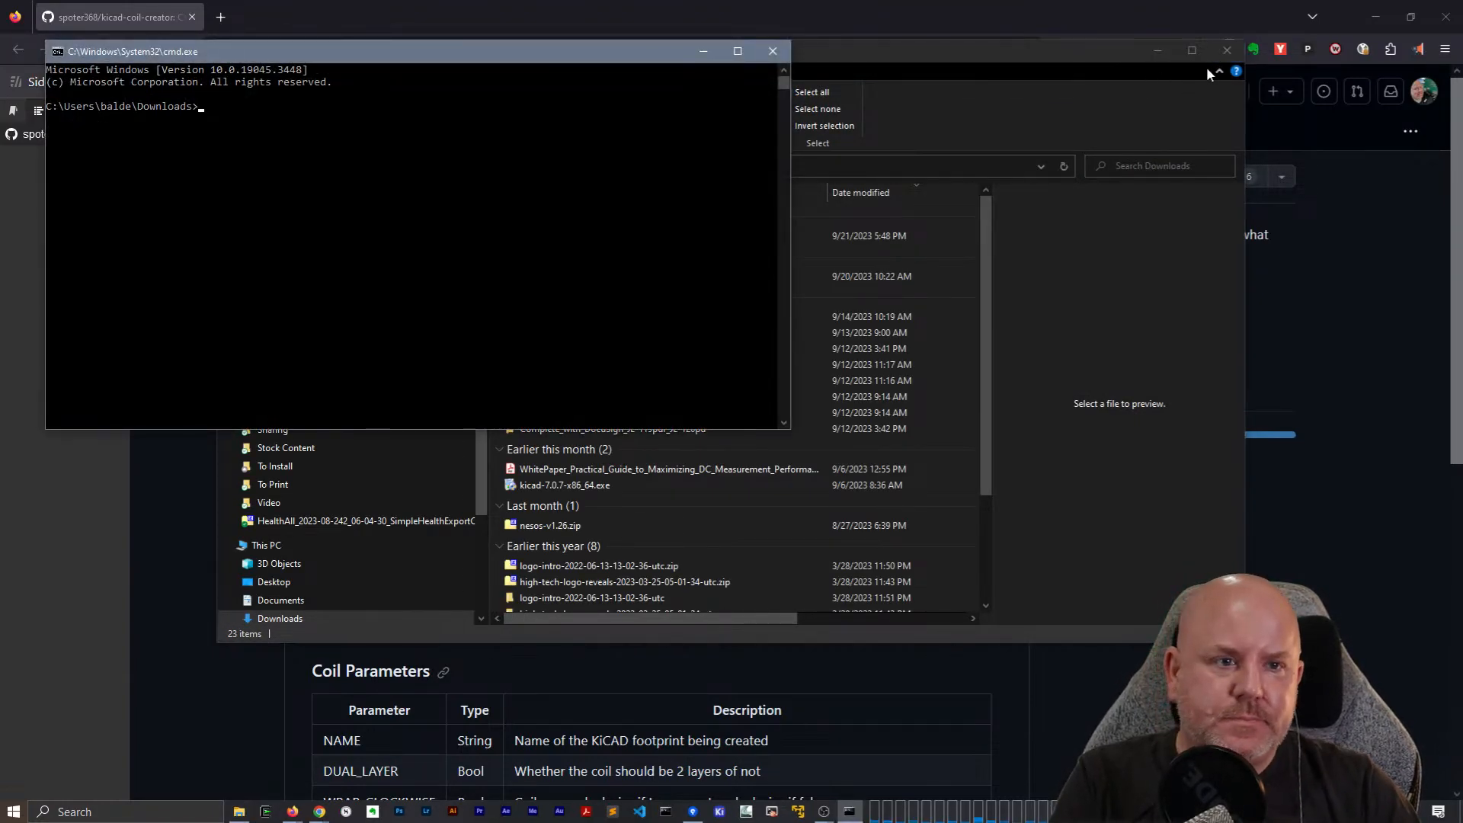
click(1227, 50)
Clone the kicad-coil-creator repository into Downloads with git clone and the copied HTTPS URL.
text(git)
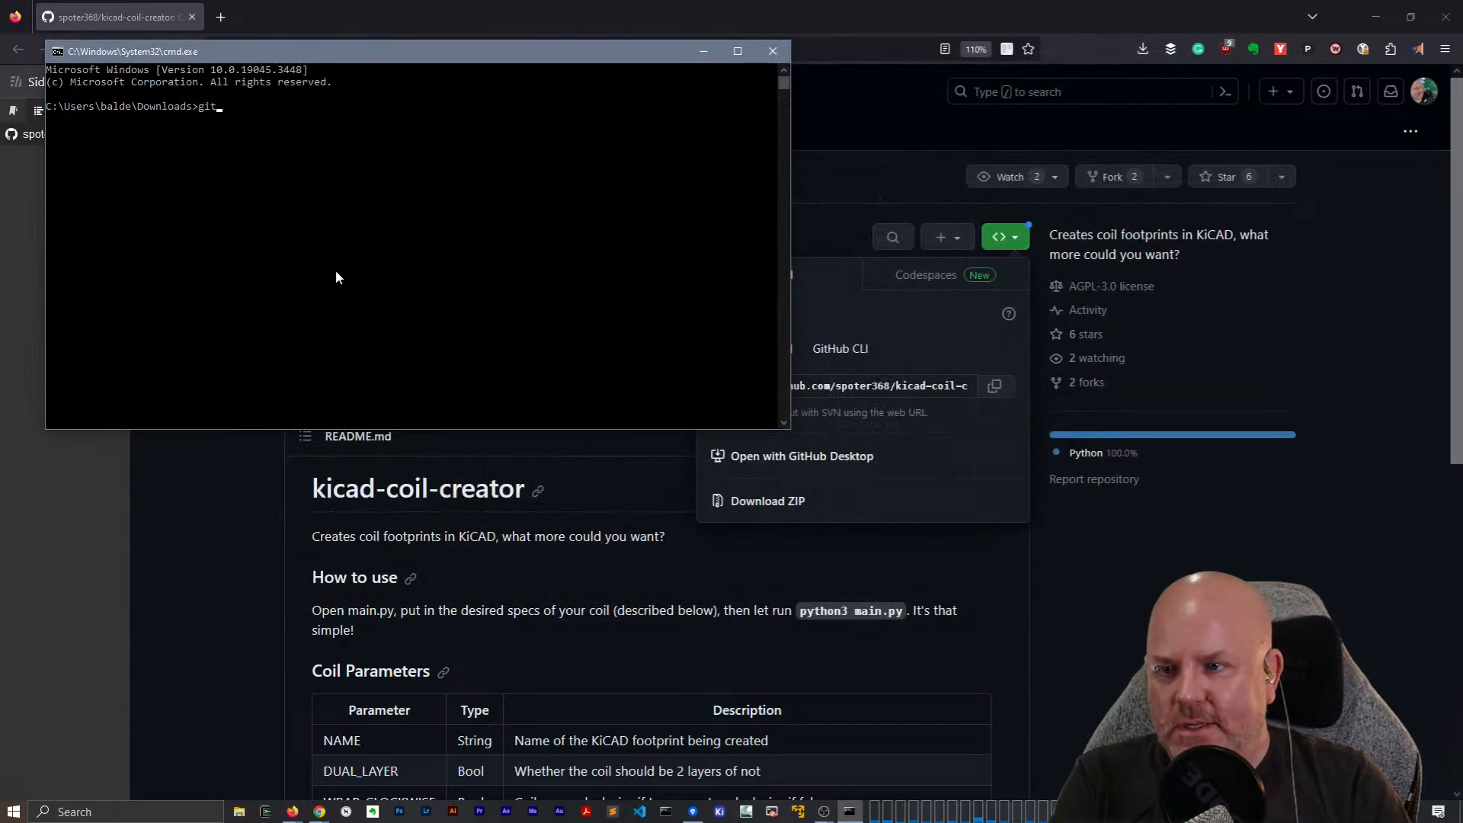
text( clone)
key(ctrl+v)
key(Return)
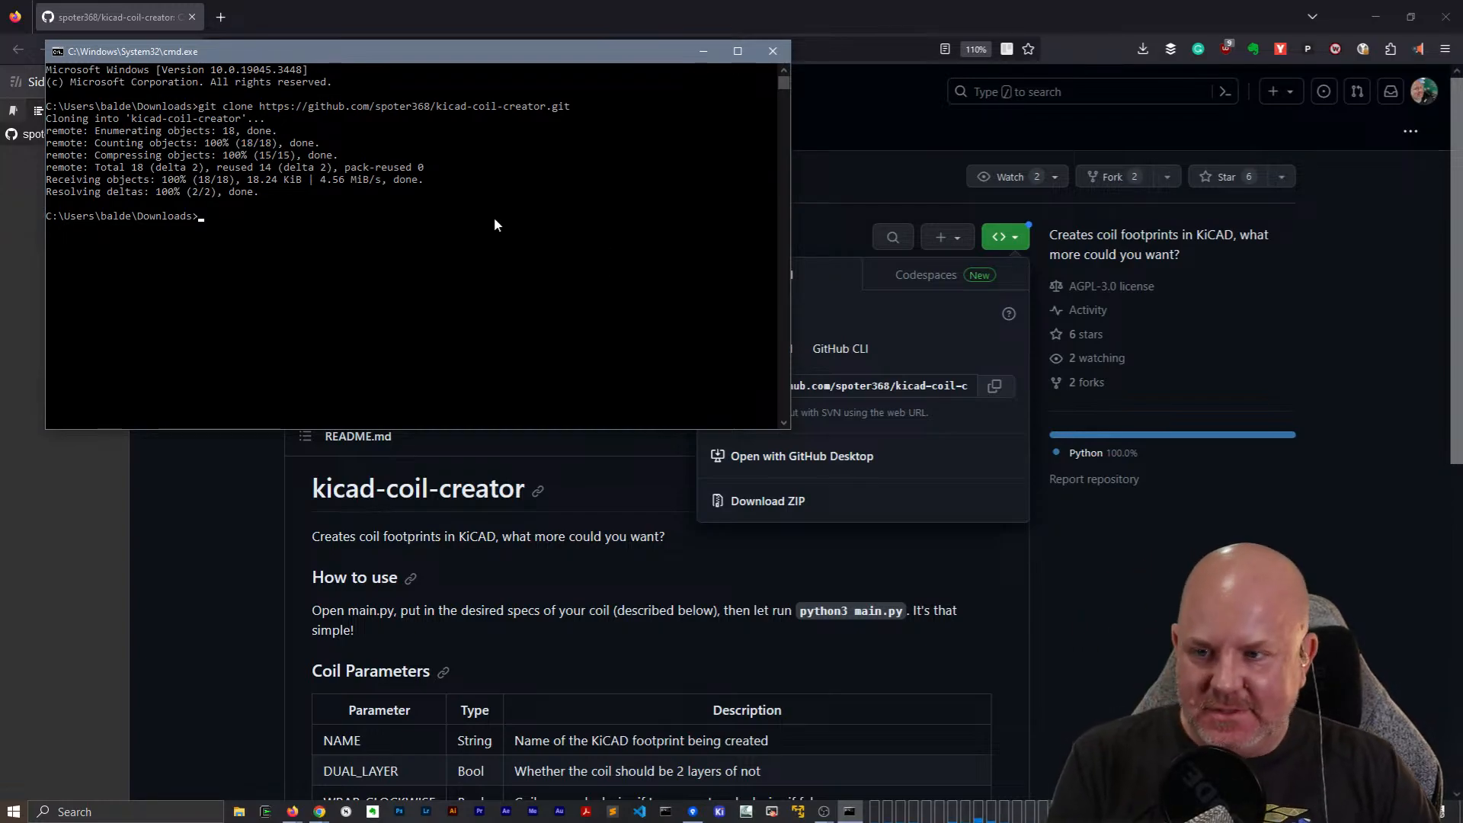
Switch to File Explorer and open the cloned kicad-coil-creator folder in Downloads.
click(240, 812)
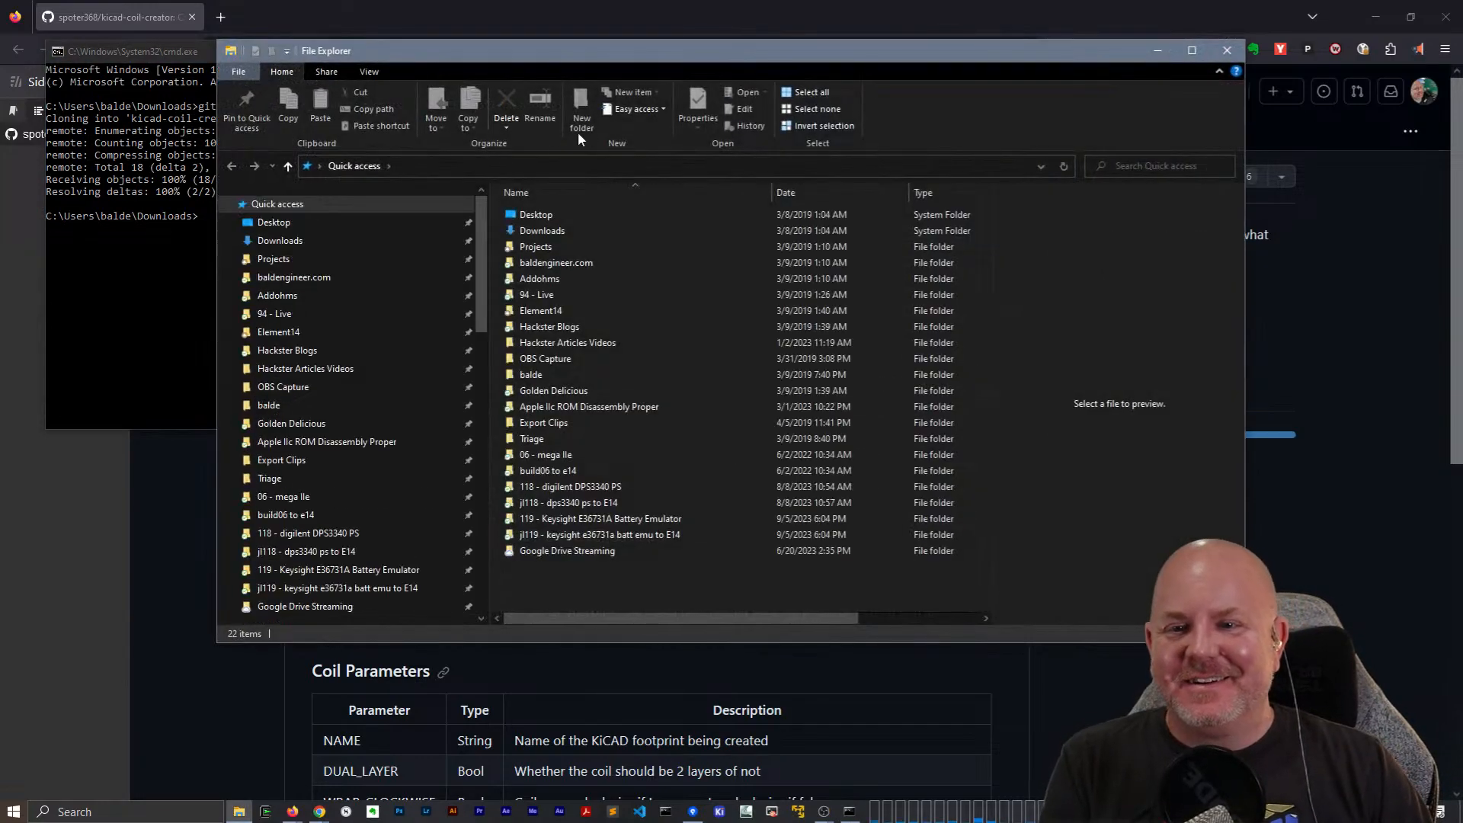
click(542, 160)
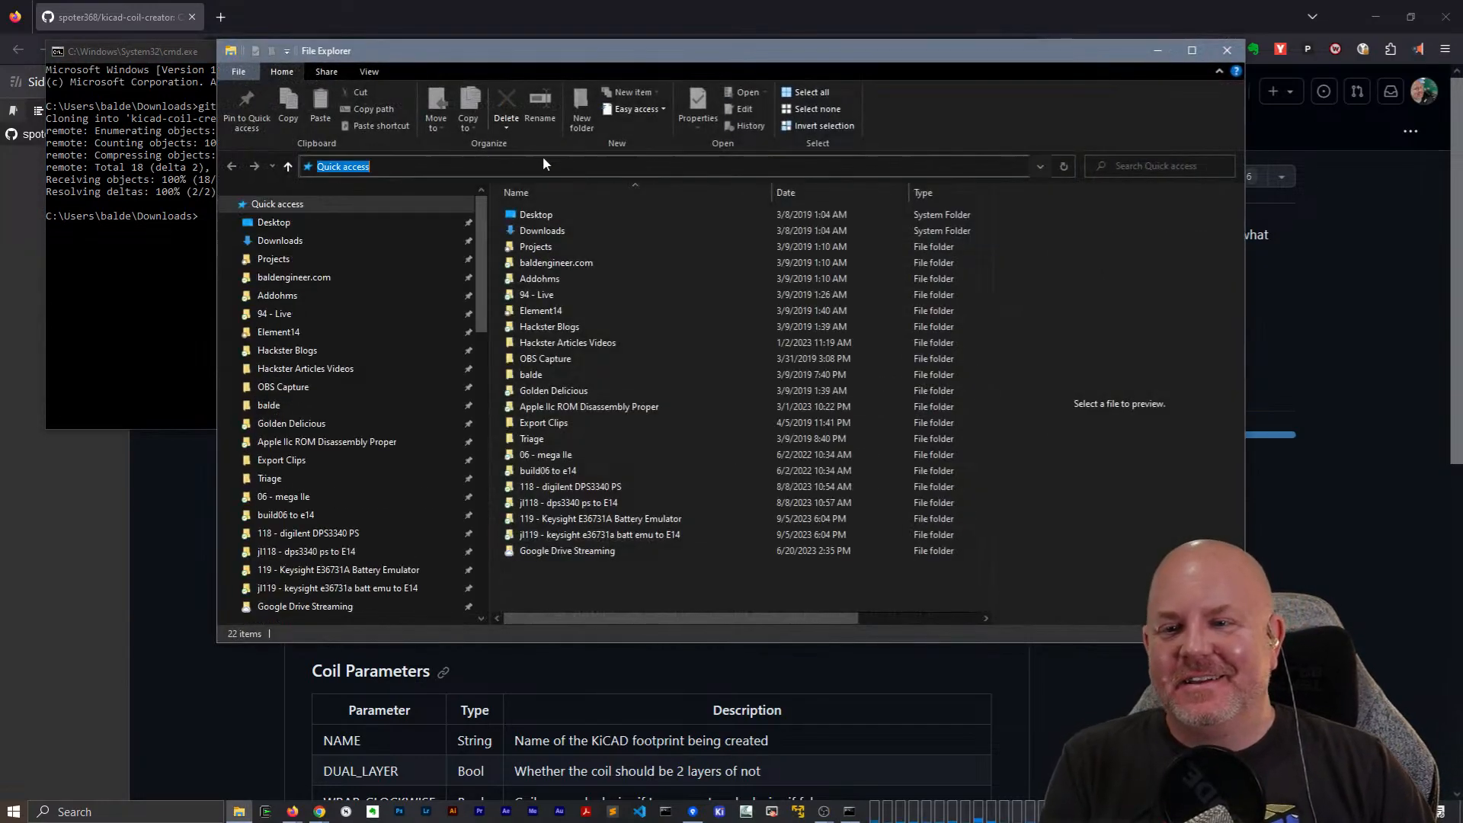
text(Downloads)
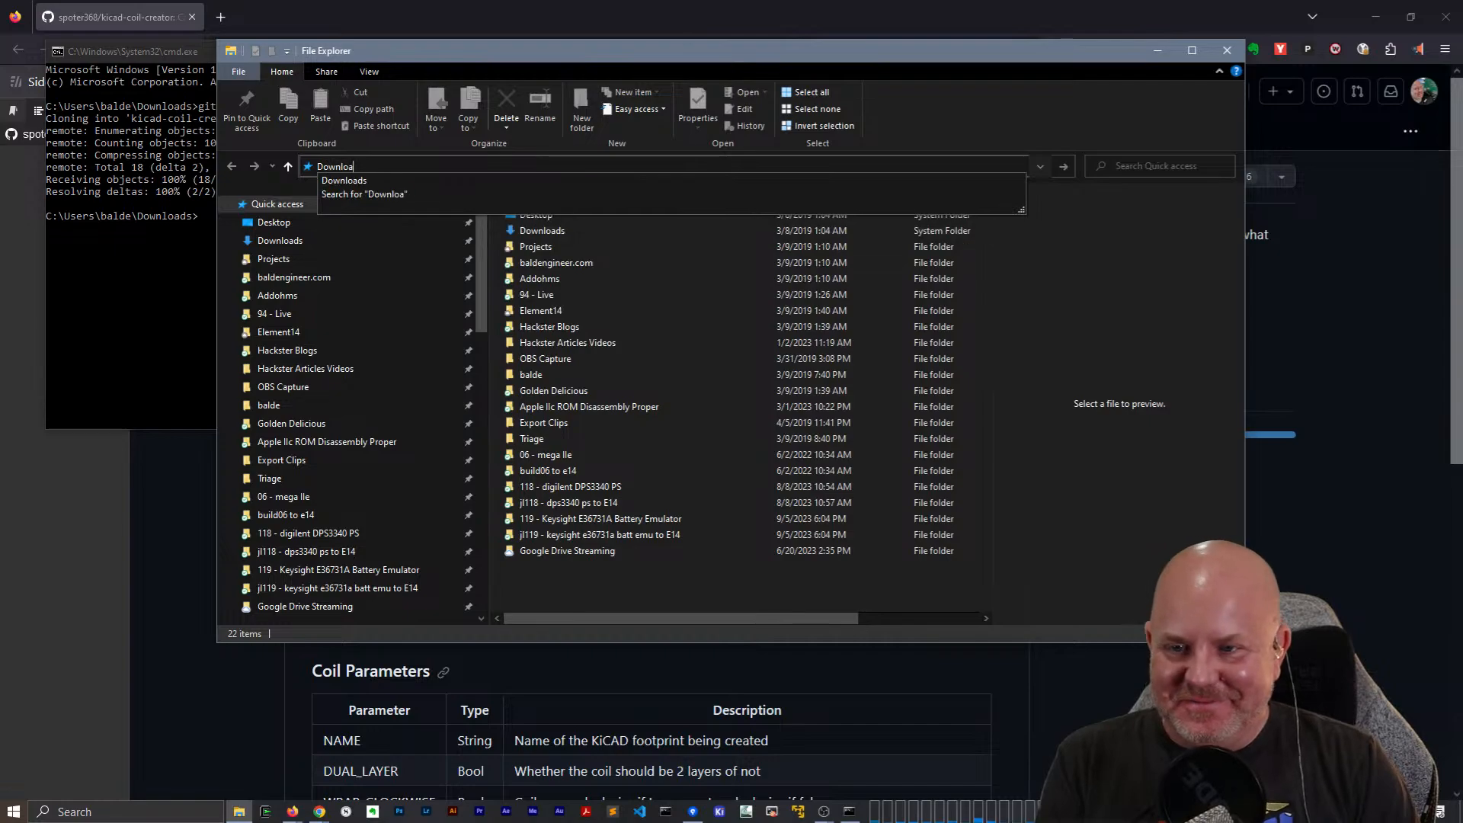
key(Return)
double_click(574, 245)
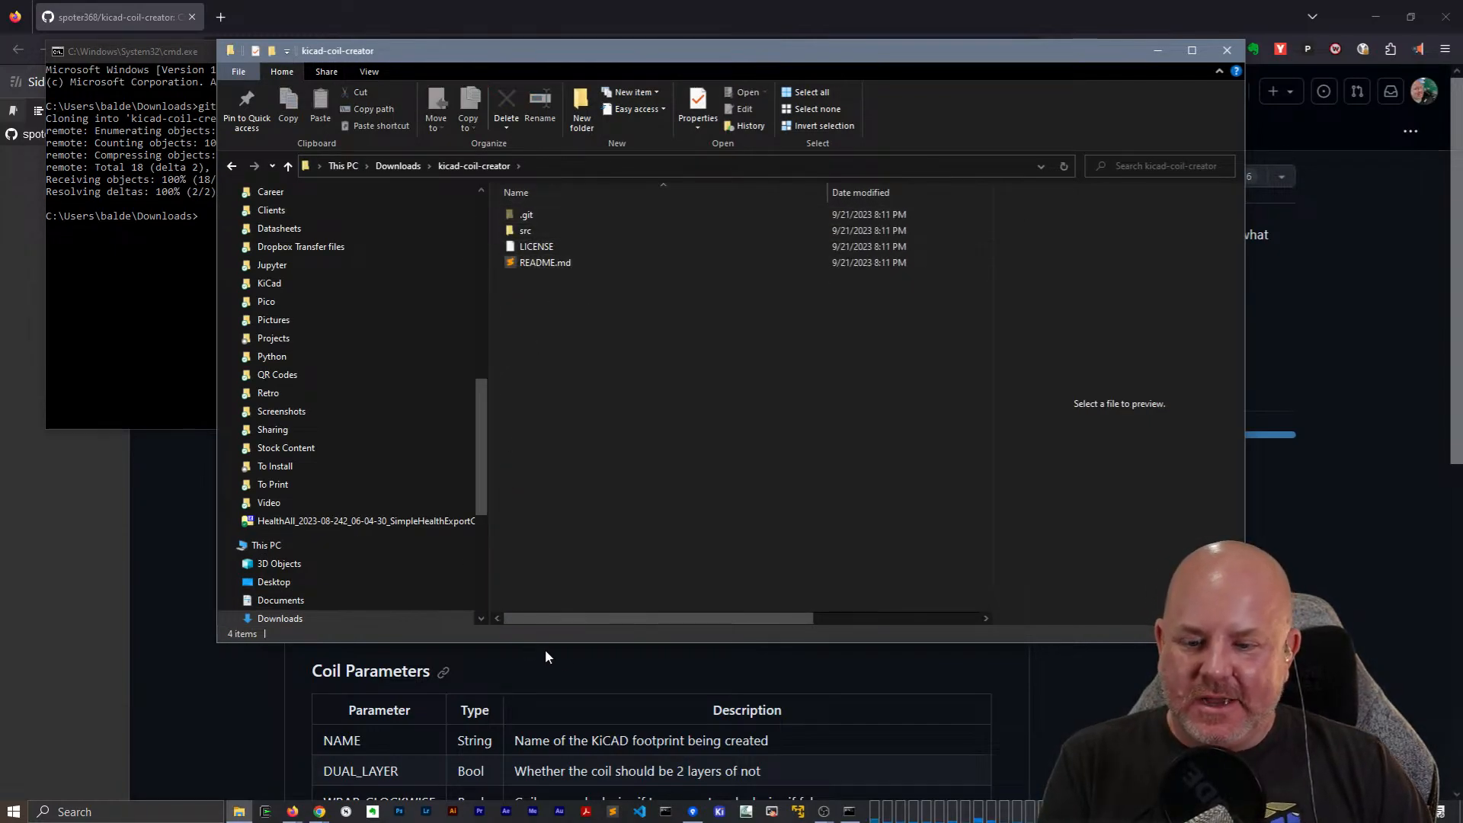
Check the usage instructions and coil parameters in the repository README and open main.py from the src folder.
click(657, 668)
scroll(708, 579, down, 2)
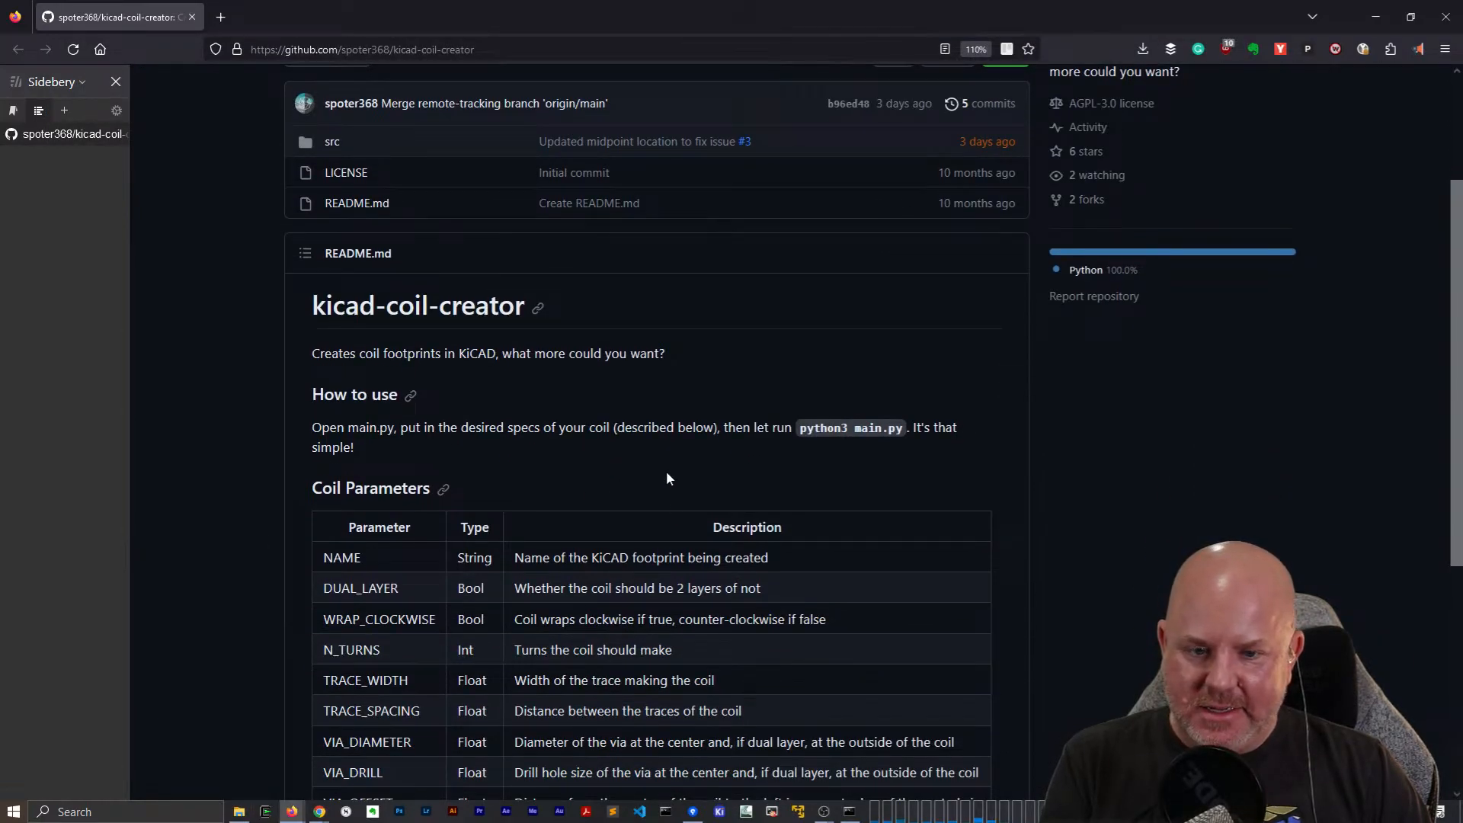
key(alt+Tab)
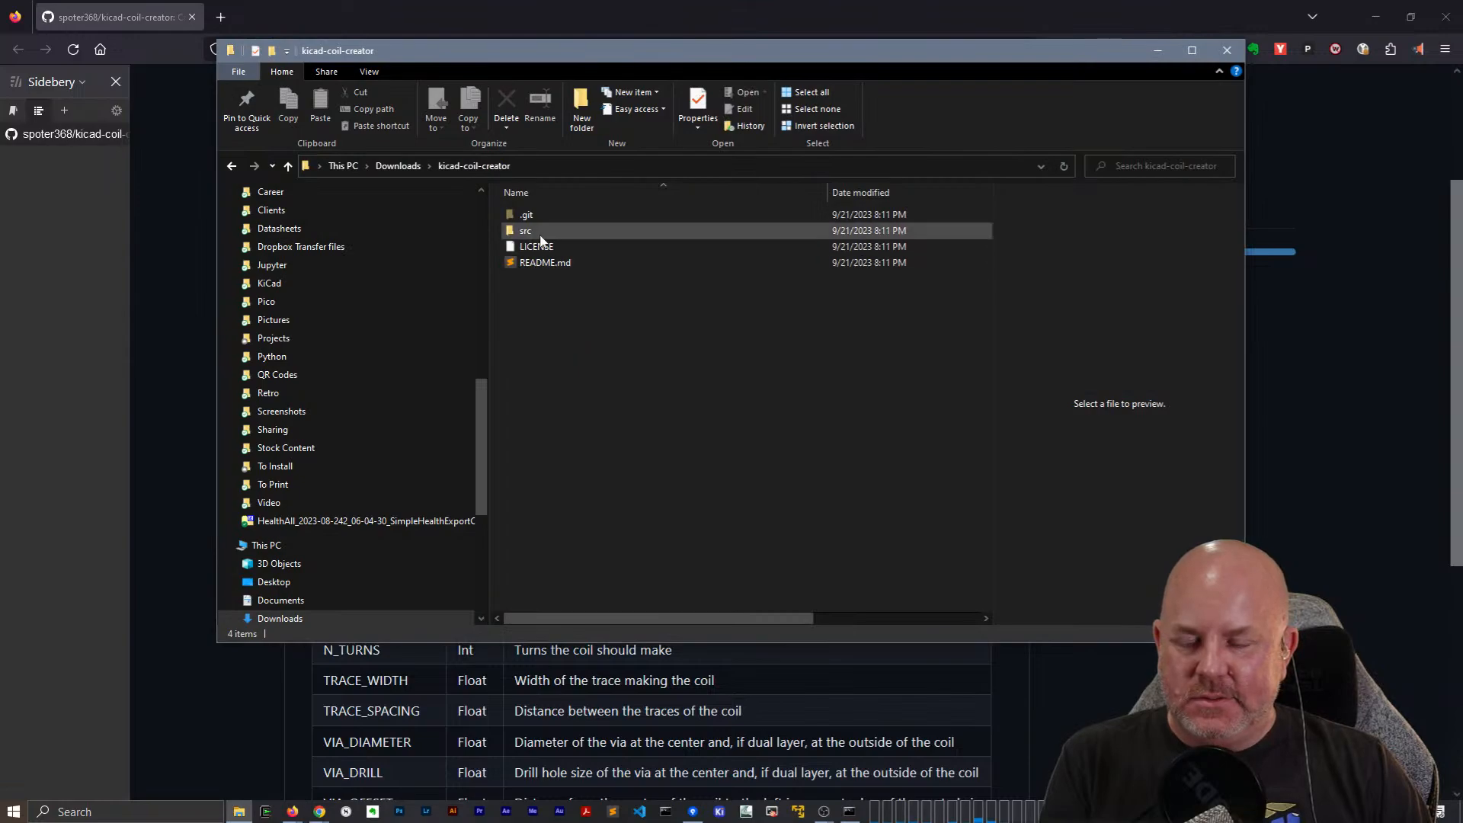
double_click(535, 236)
double_click(533, 231)
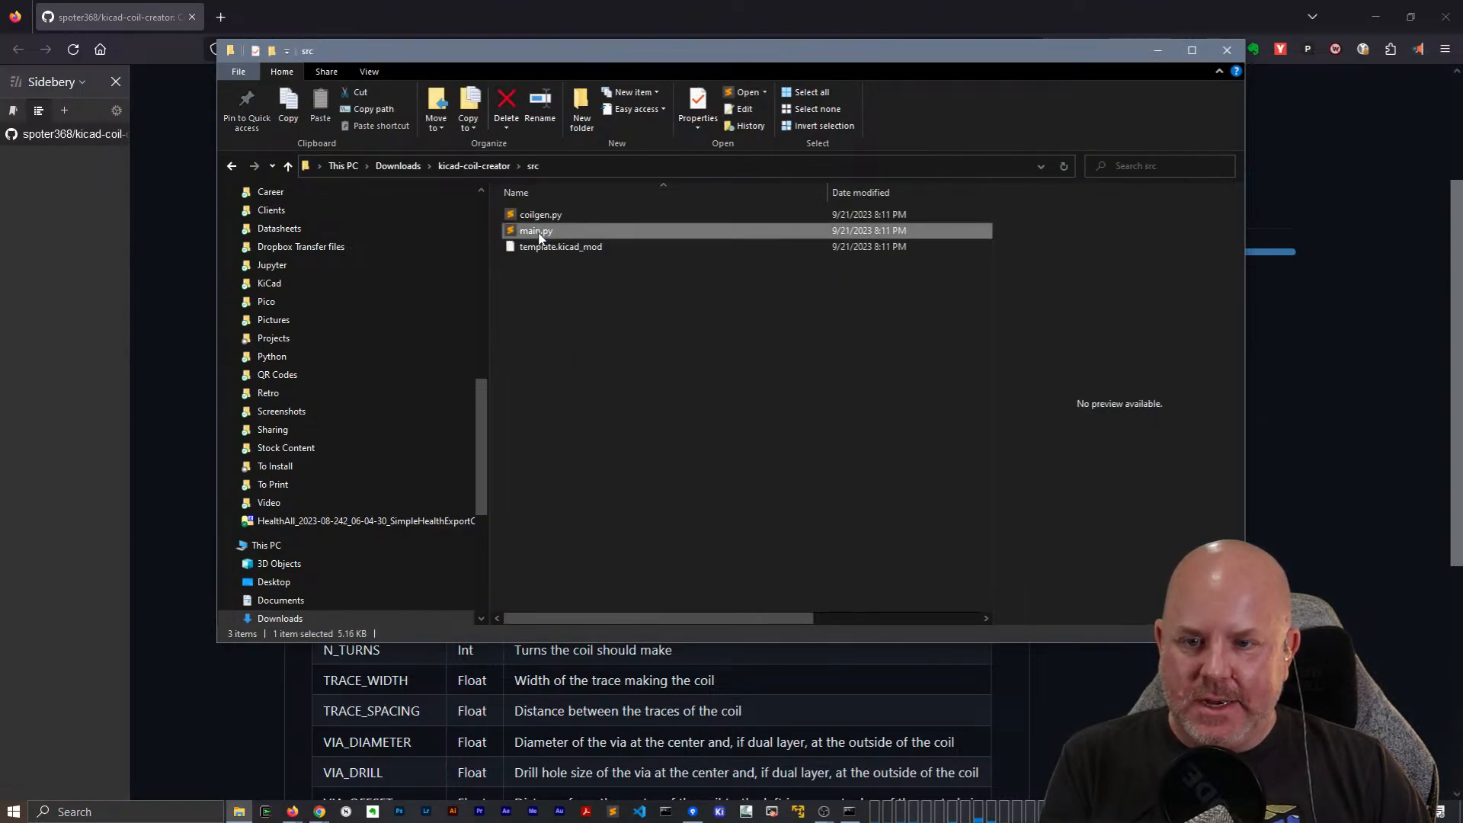
Examine the licence header and the coil parameter block at the start of main.py.
scroll(497, 484, down, 1)
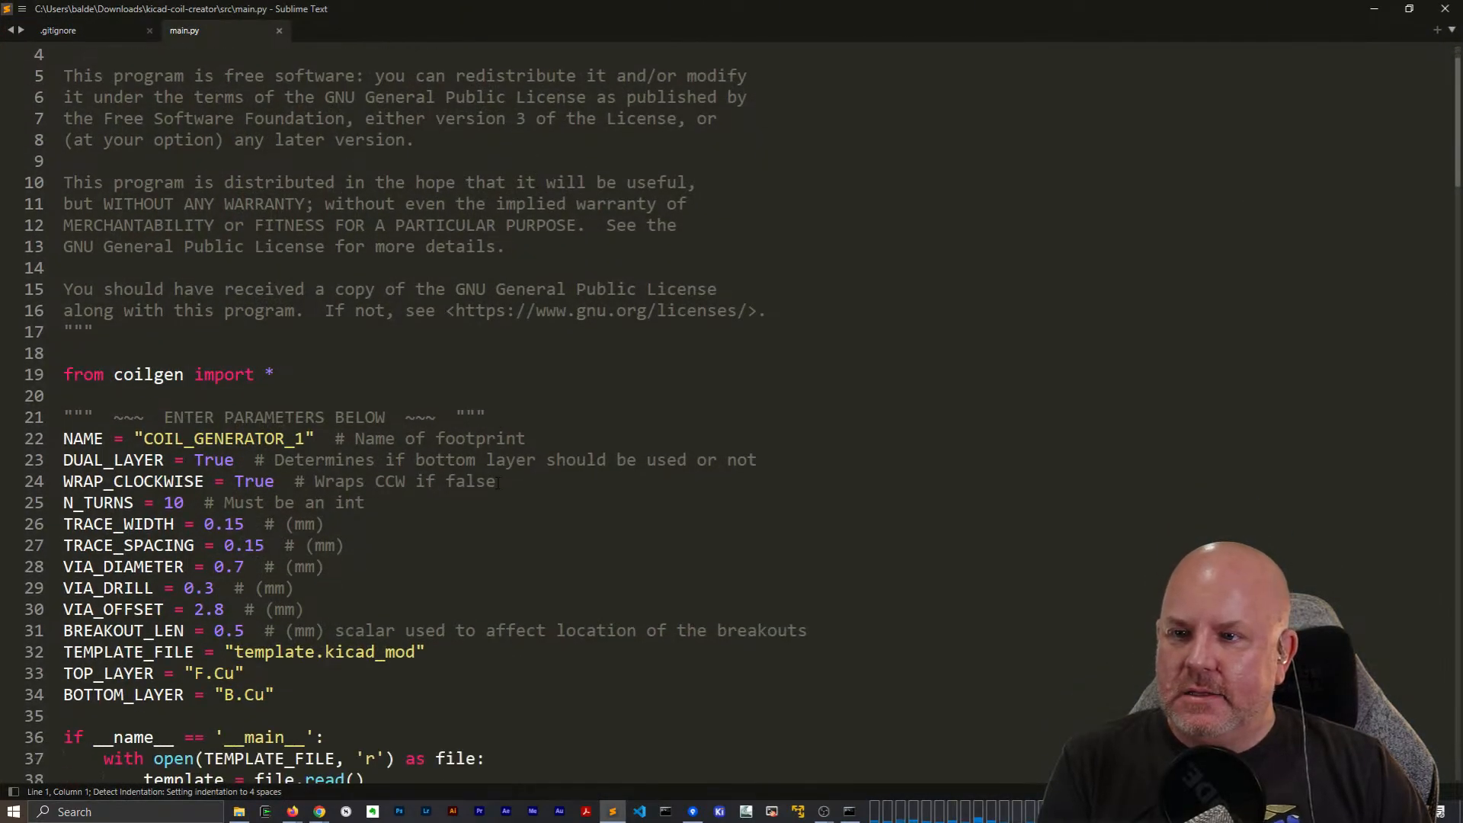
scroll(500, 480, up, 1)
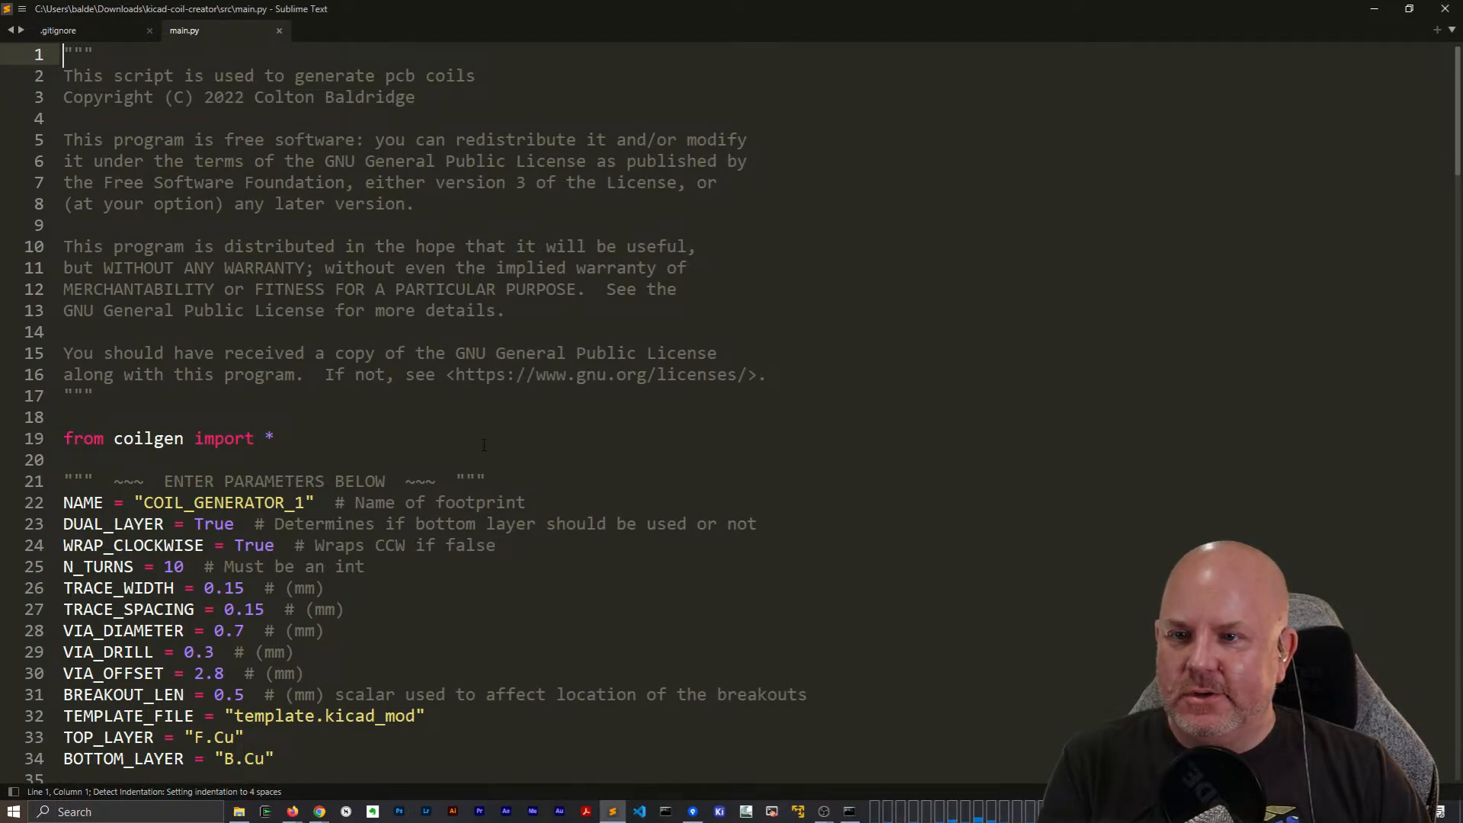
drag(256, 97, 426, 97)
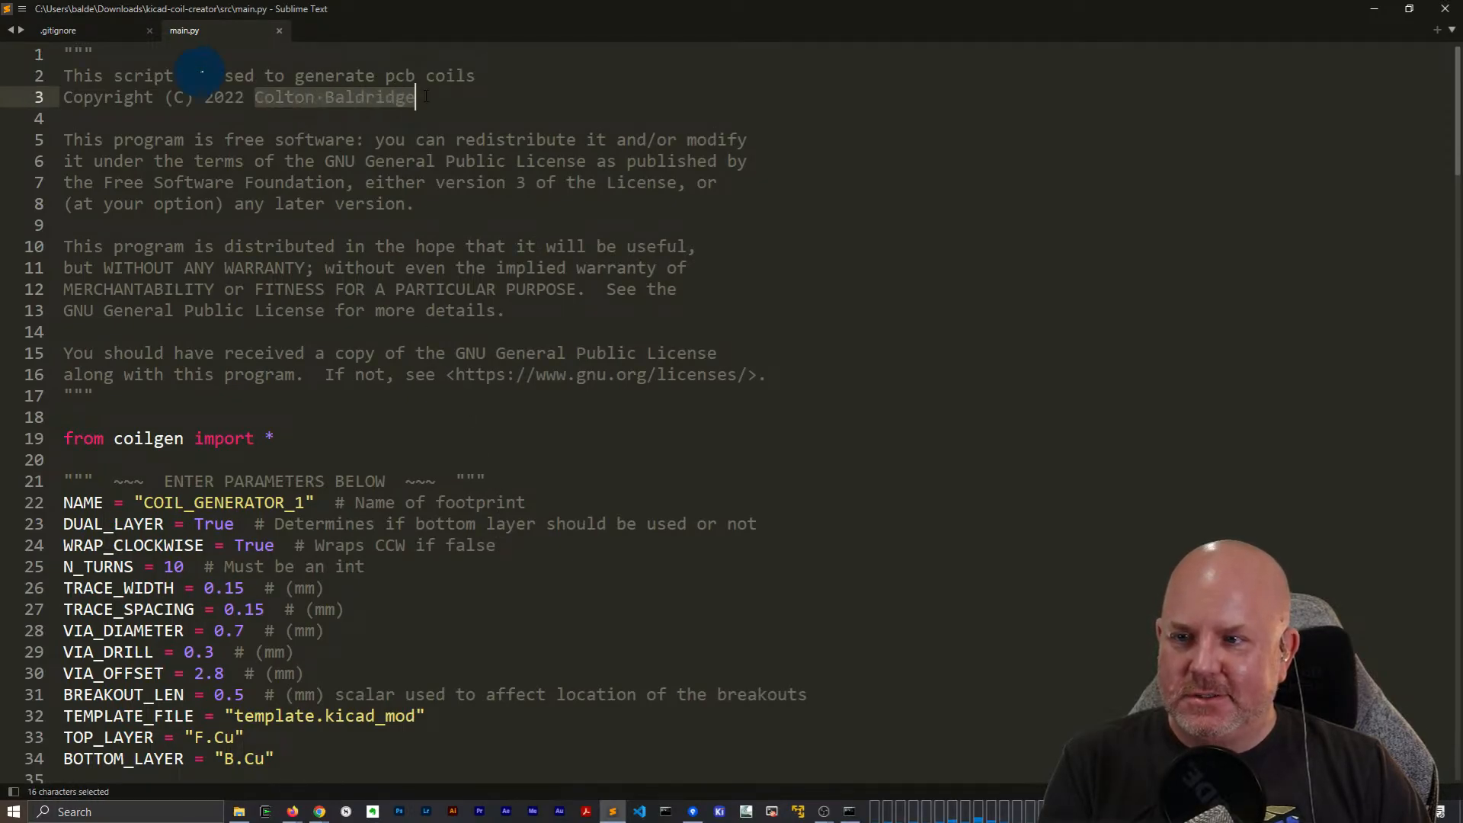
click(324, 97)
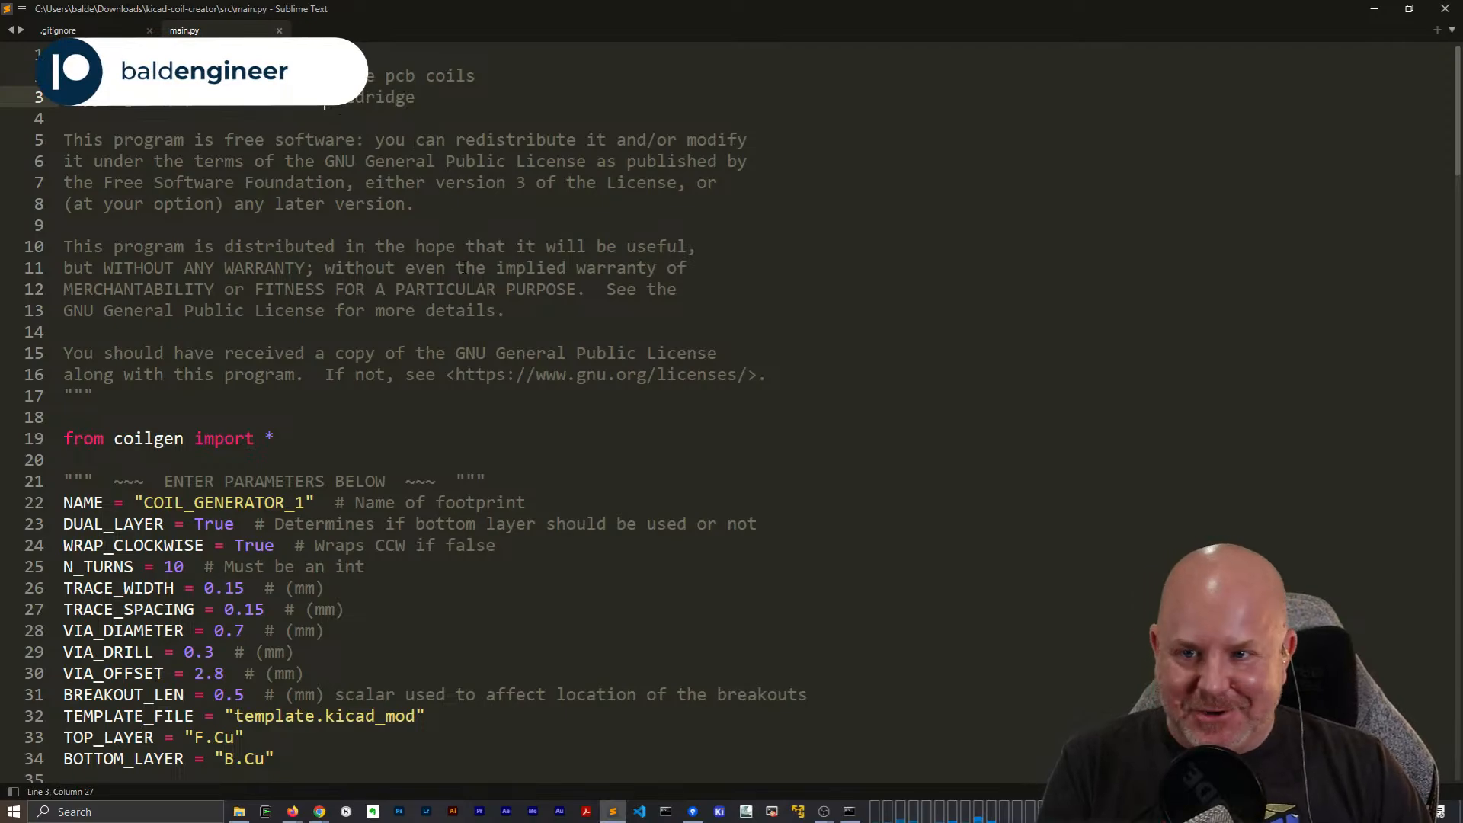
scroll(503, 347, down, 4)
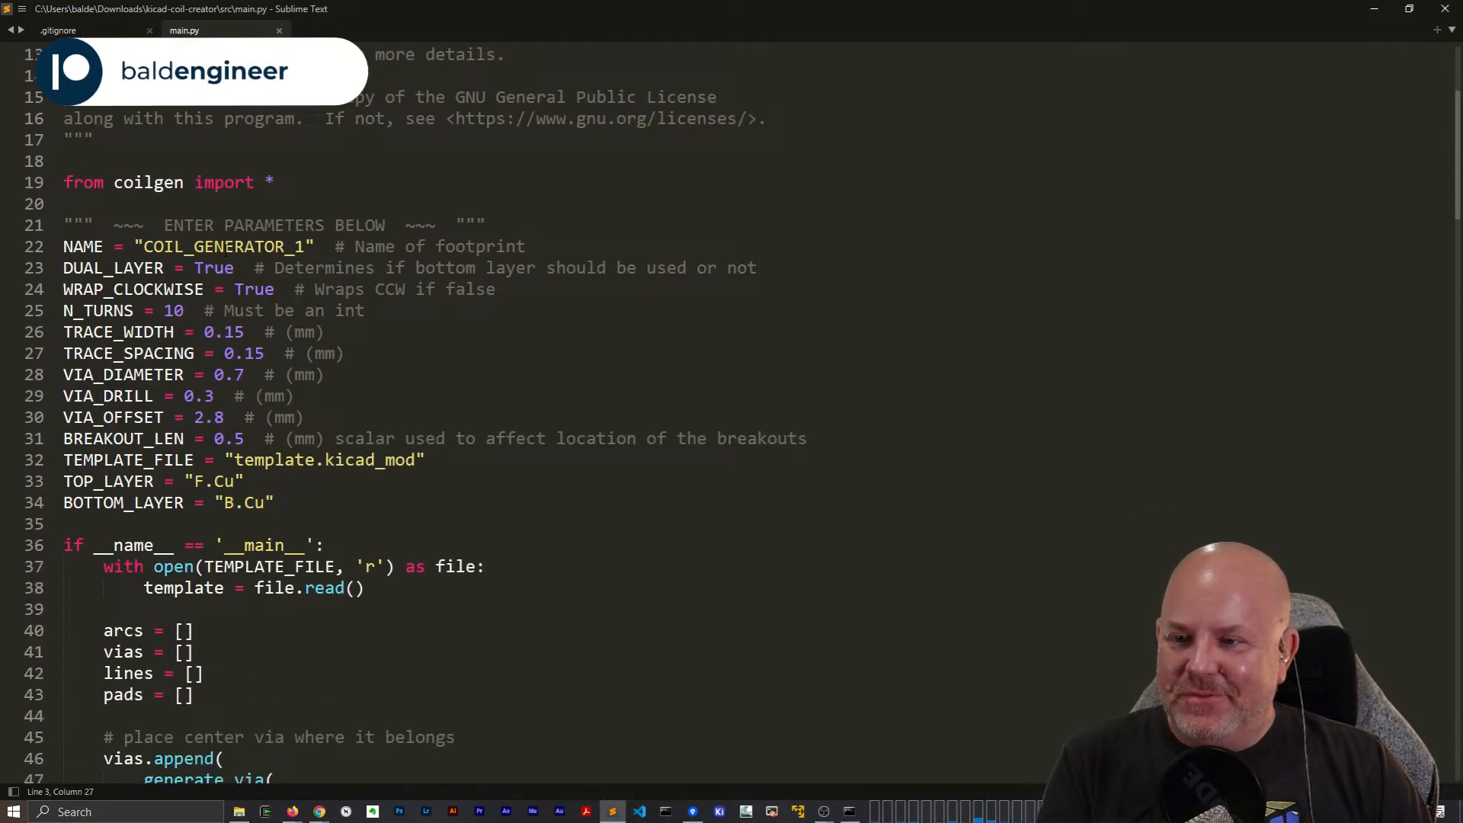
click(227, 247)
click(214, 268)
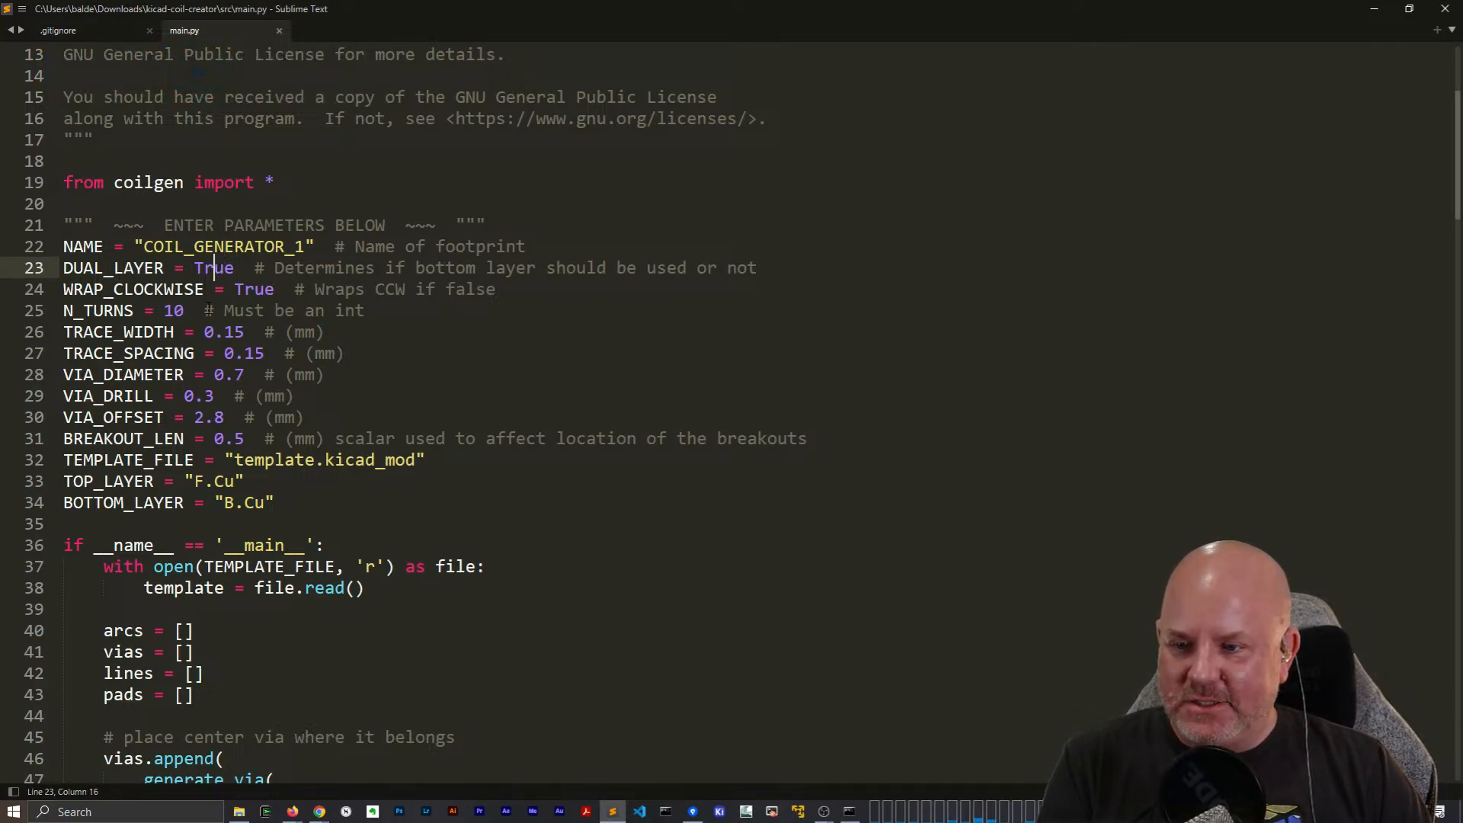
Read through main.py's coil-generation code, the comment on KiCad pad placement and the footprint output section.
scroll(208, 308, down, 1)
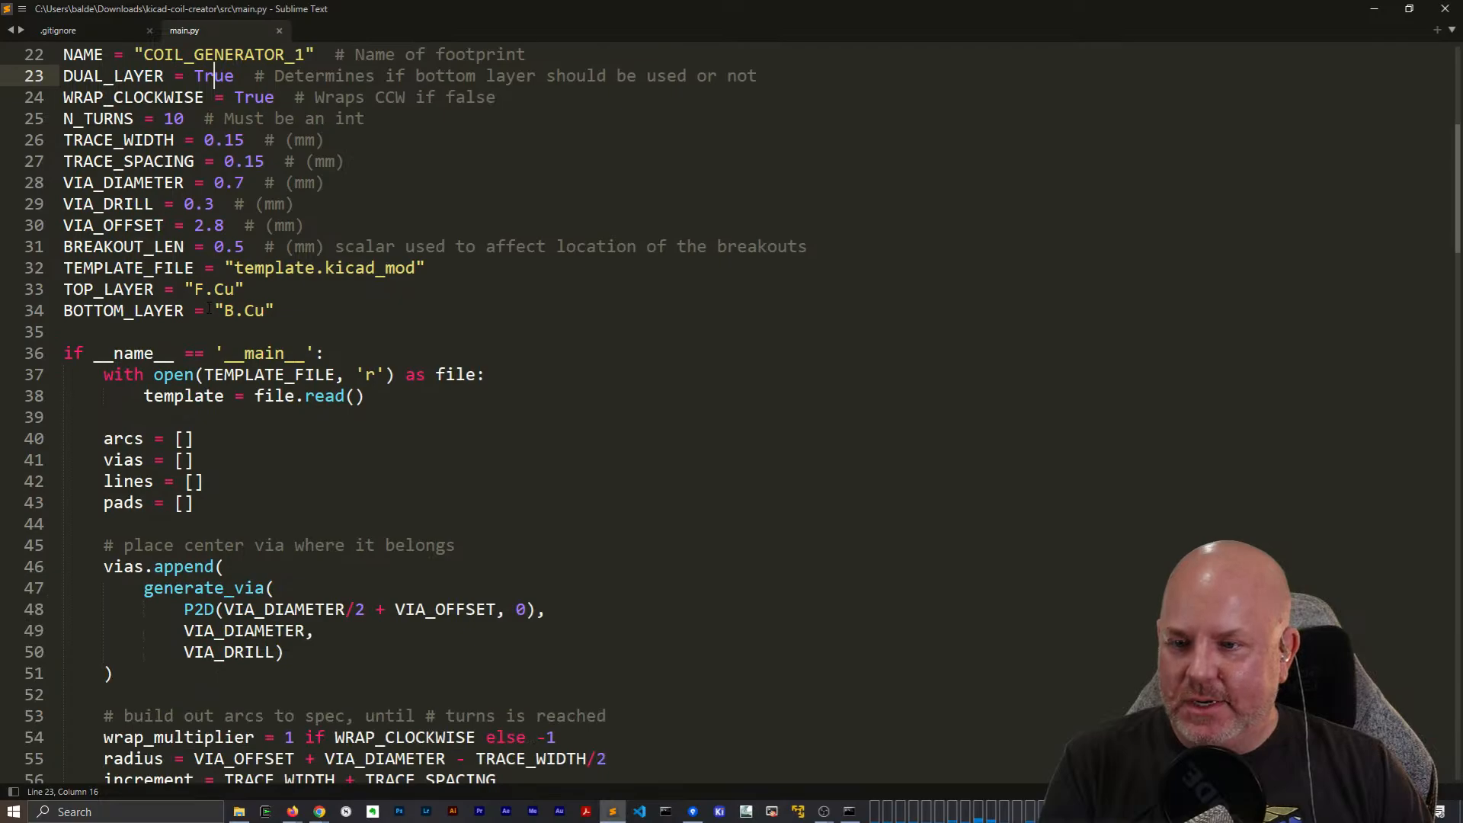
scroll(209, 308, down, 19)
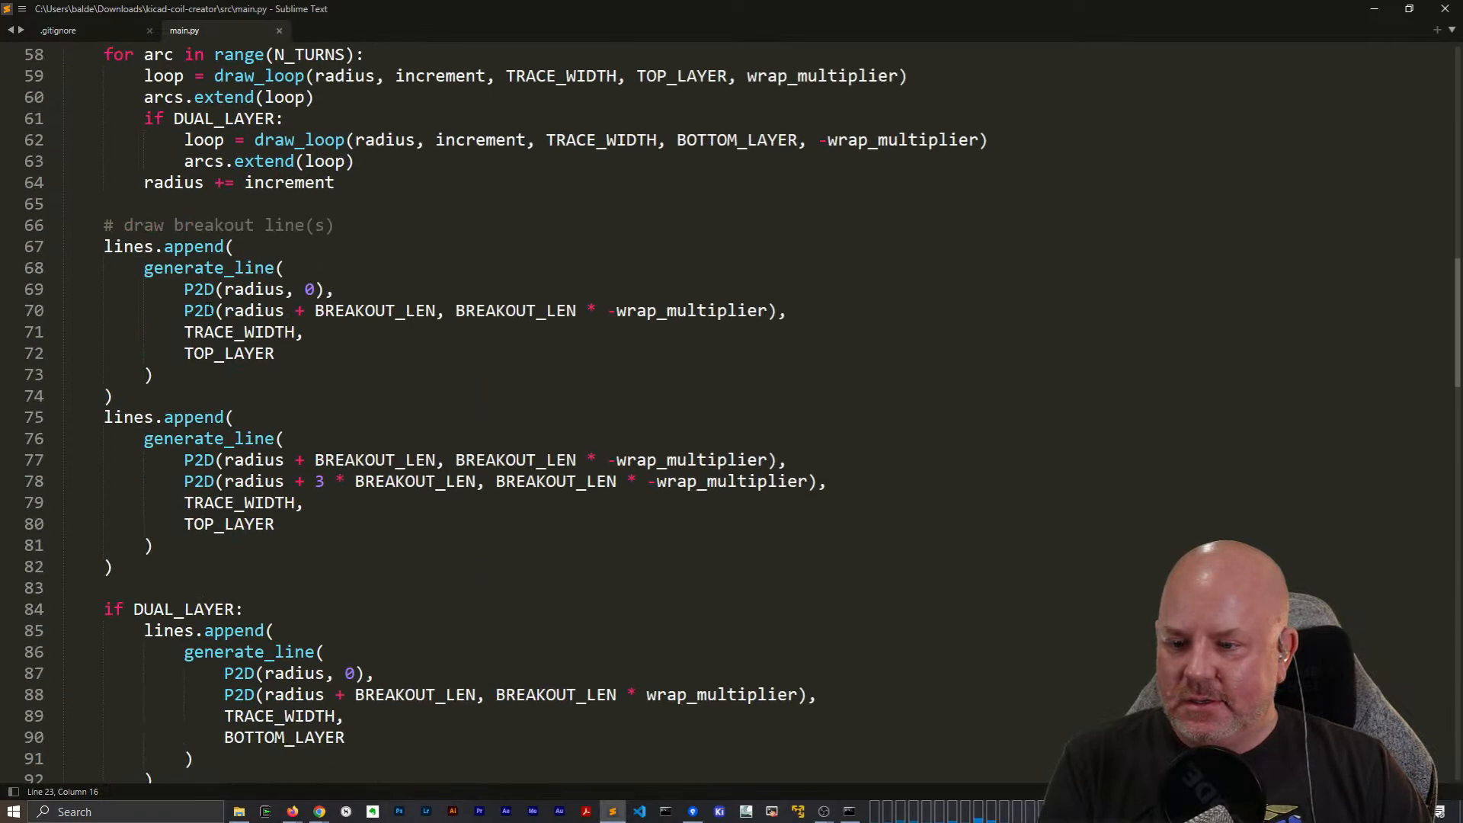
scroll(209, 308, down, 6)
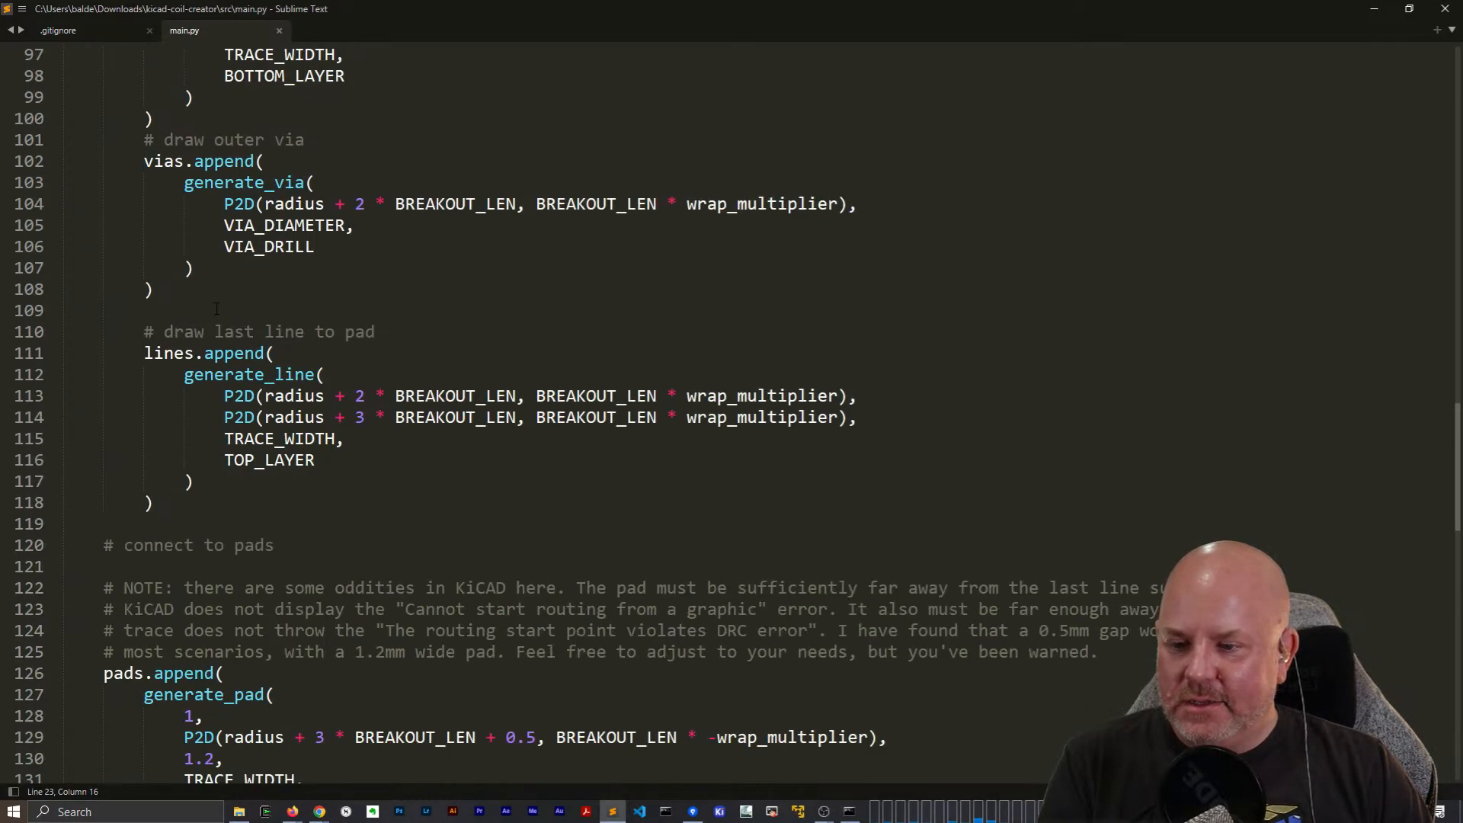
scroll(217, 308, down, 13)
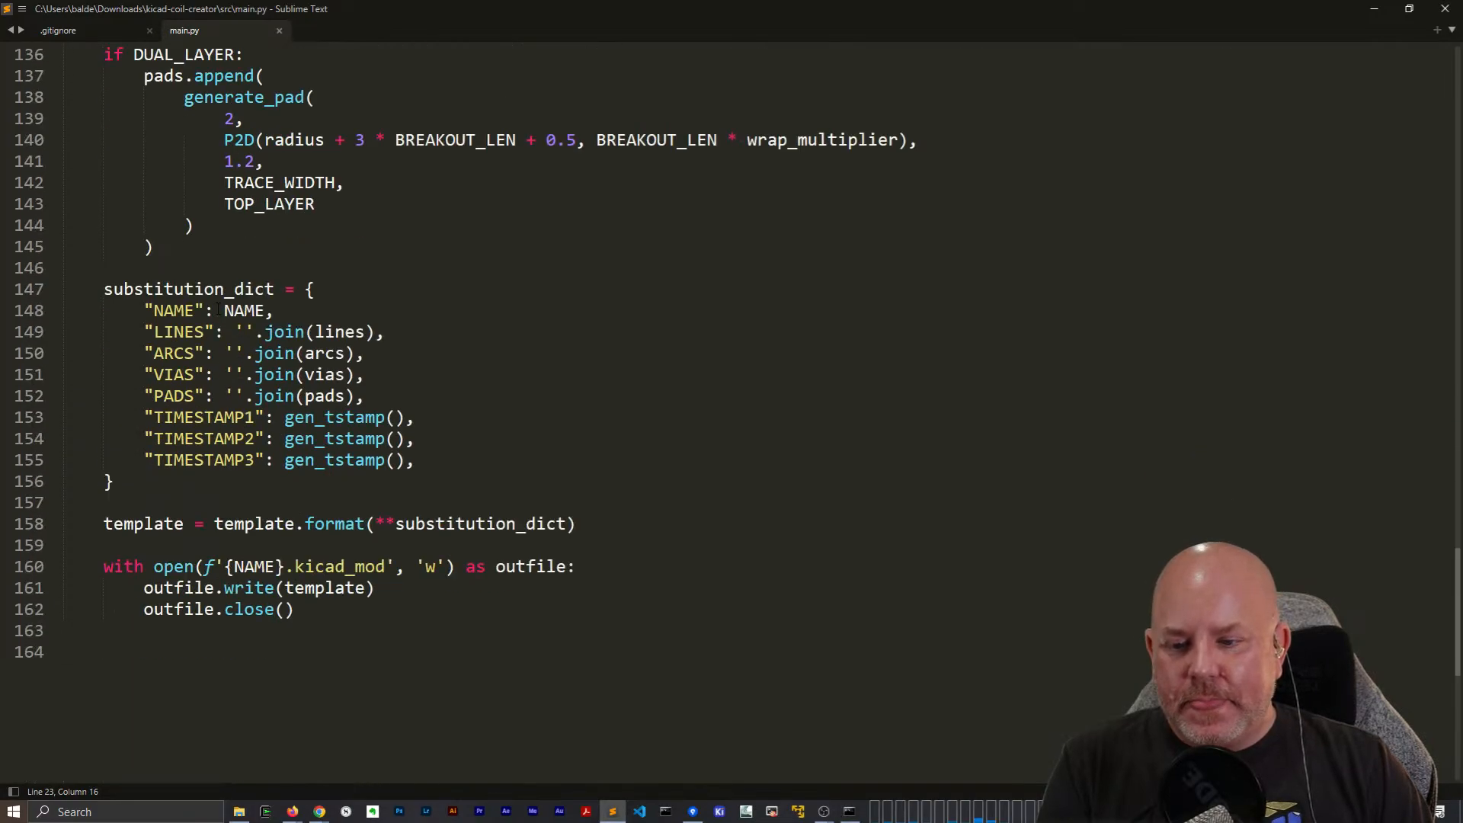
scroll(220, 310, up, 7)
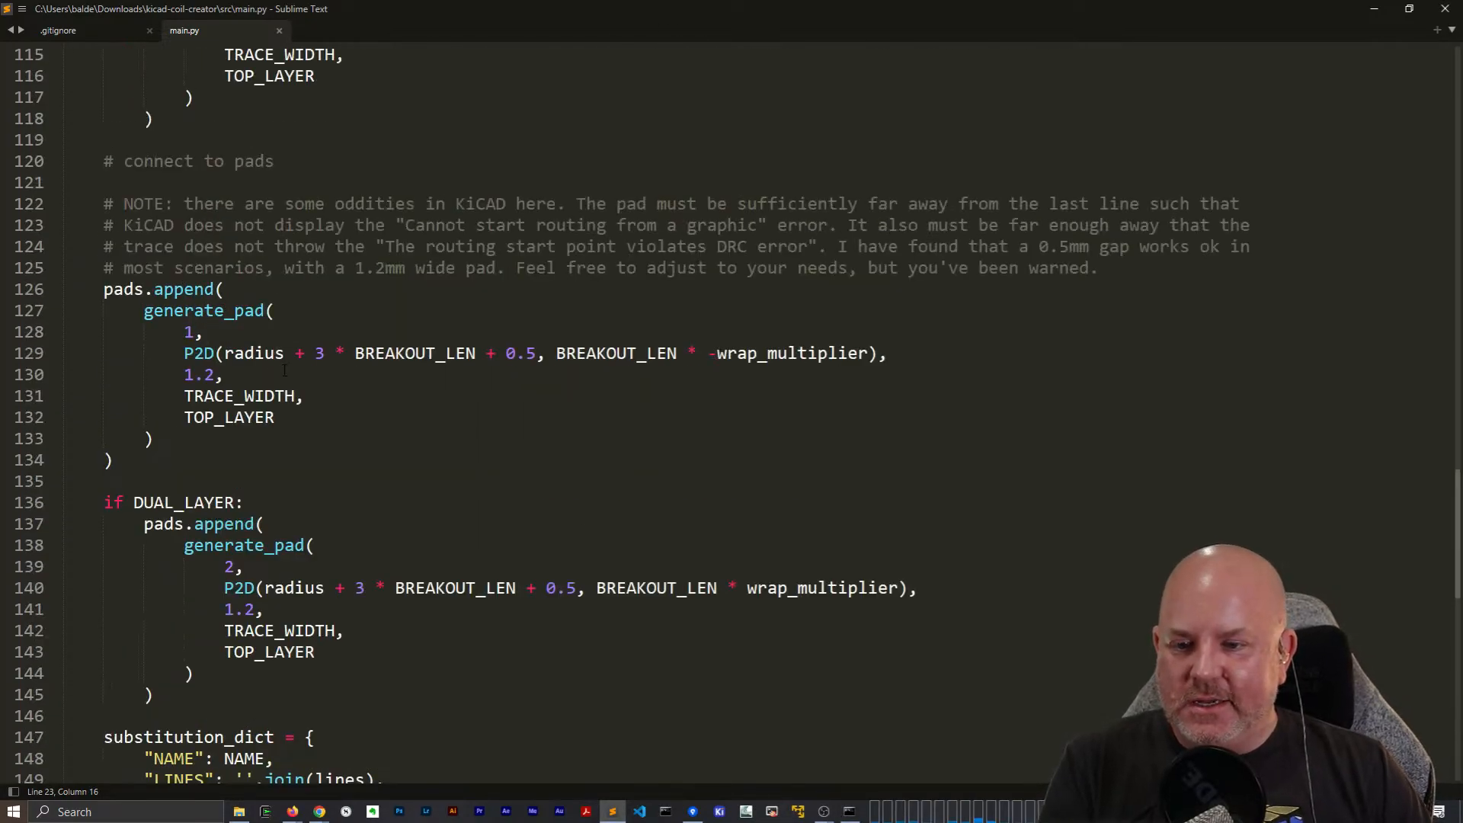
double_click(480, 203)
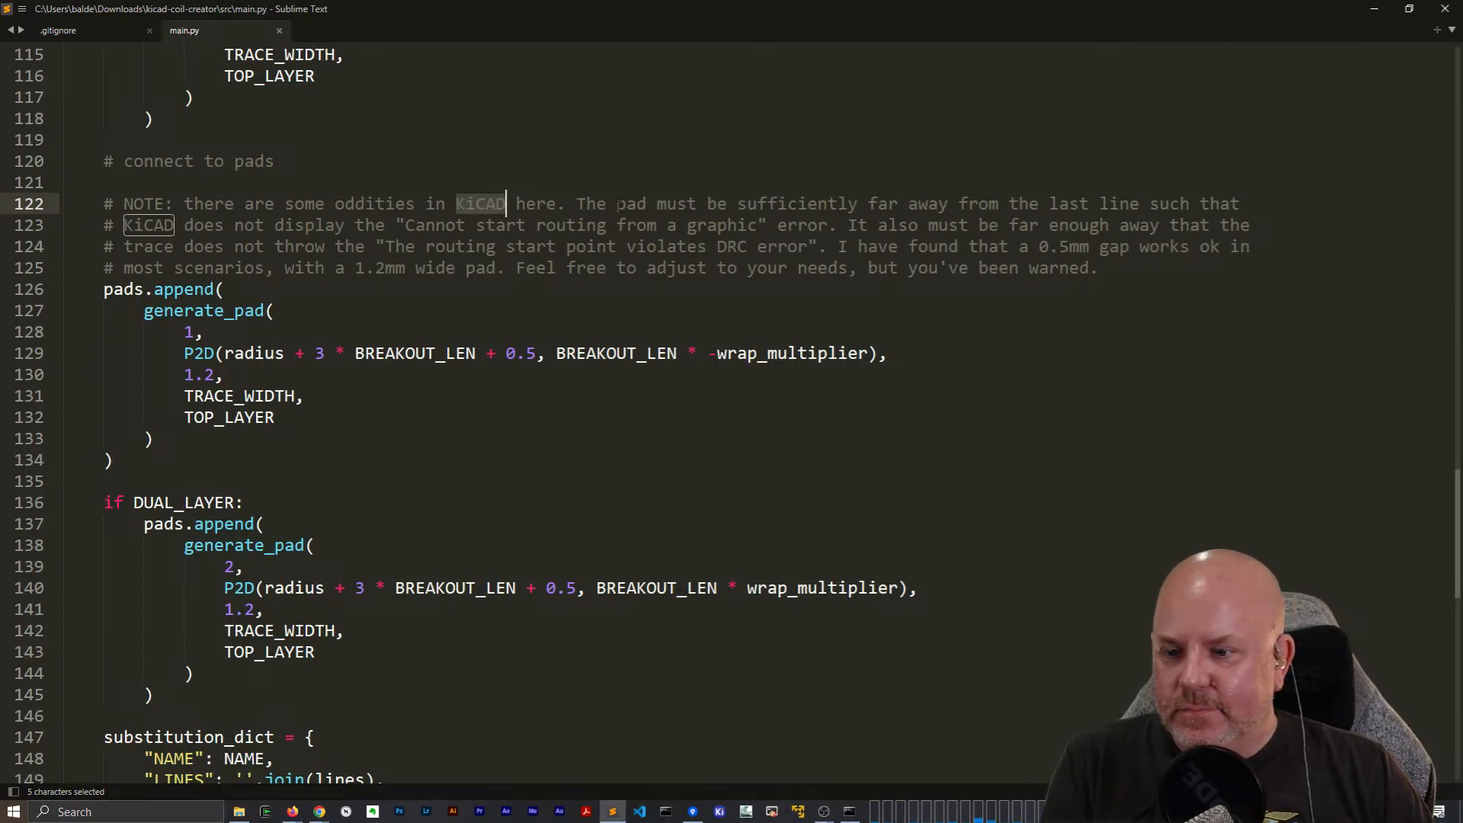
scroll(619, 204, down, 3)
scroll(626, 208, down, 6)
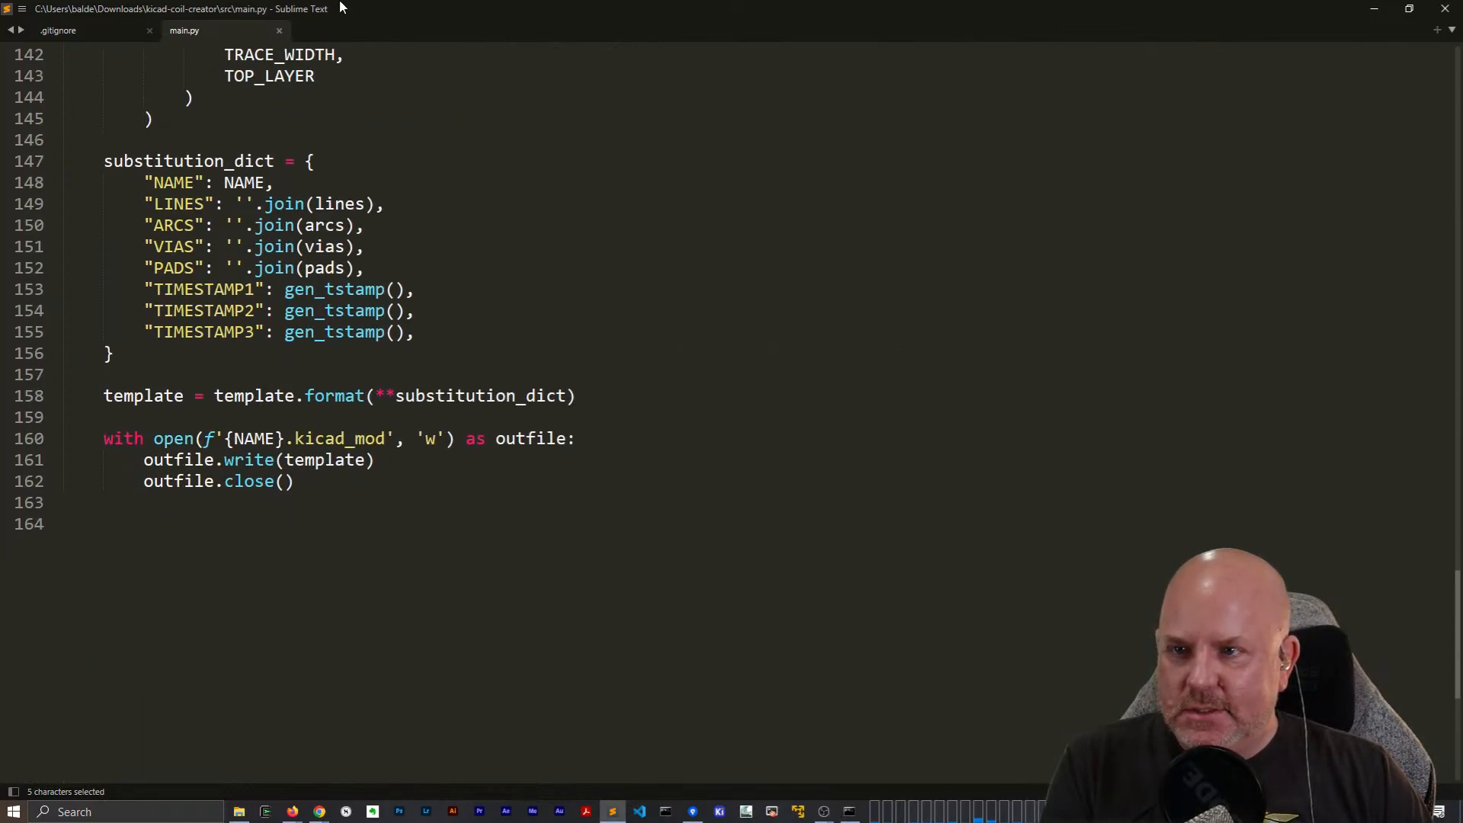
Close the main.py and .gitignore files with the text editor and reopen only main.py from the src folder.
click(276, 30)
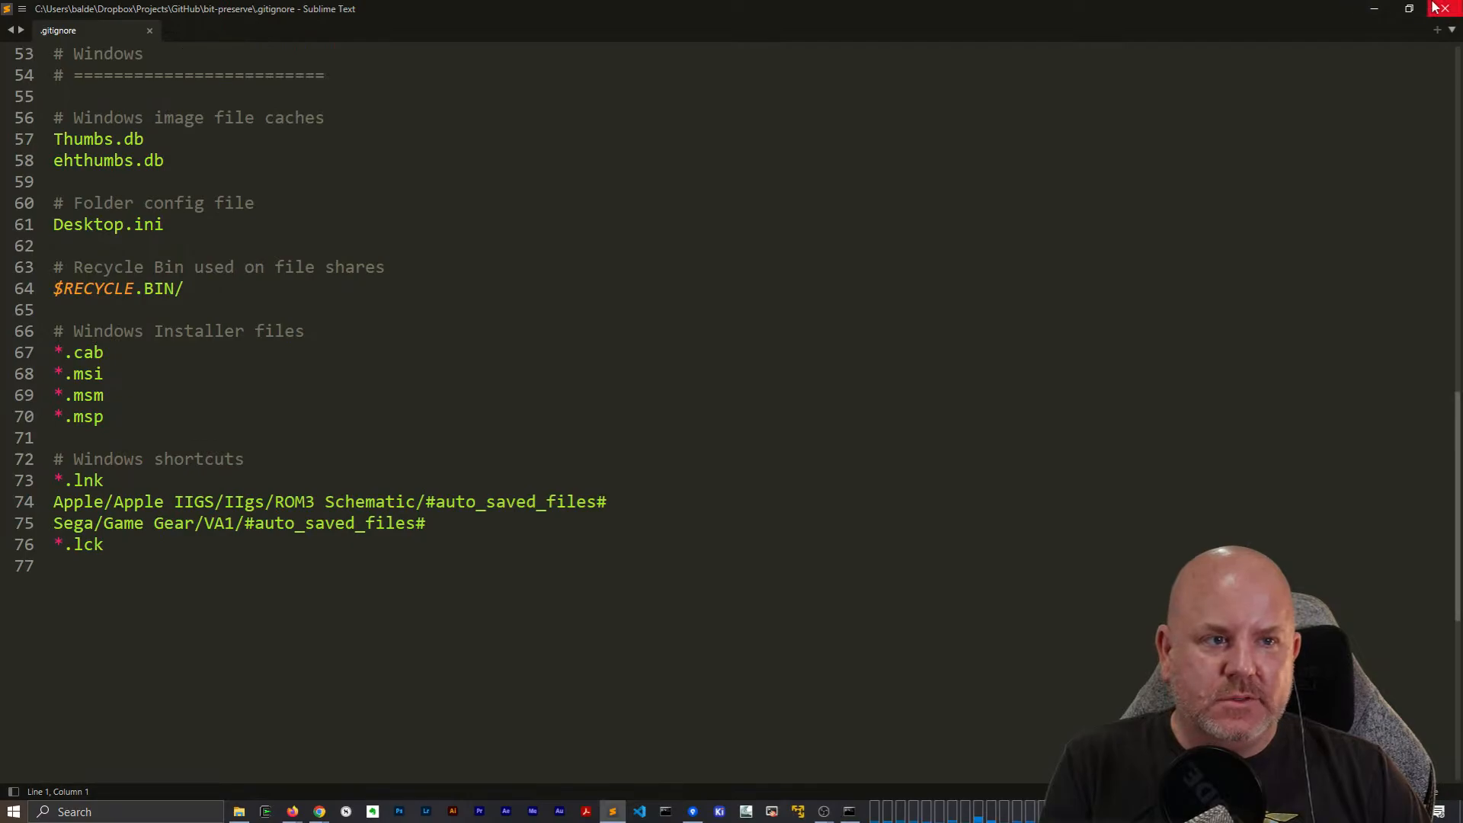
click(151, 30)
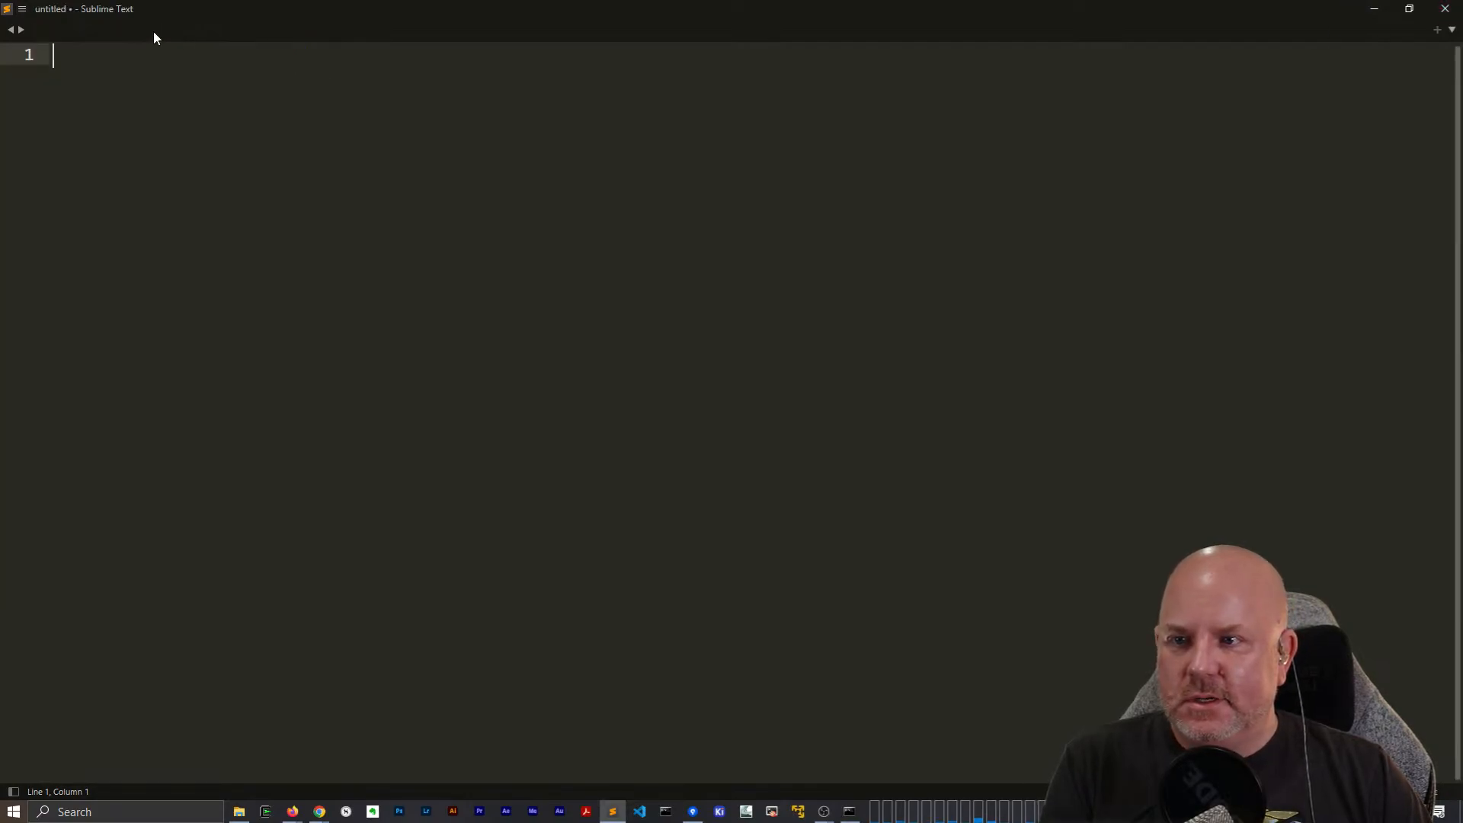
click(1445, 9)
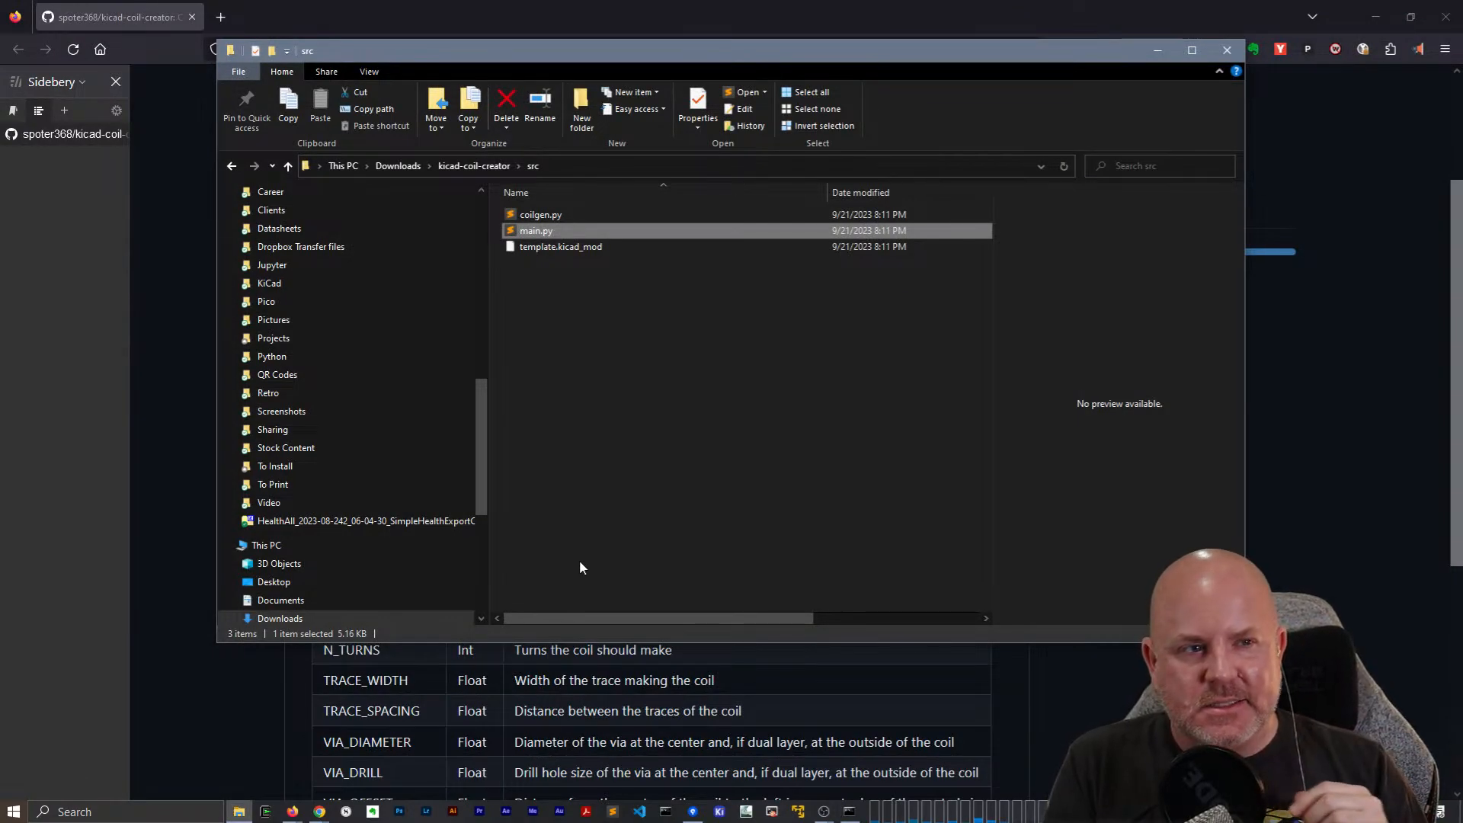
click(562, 492)
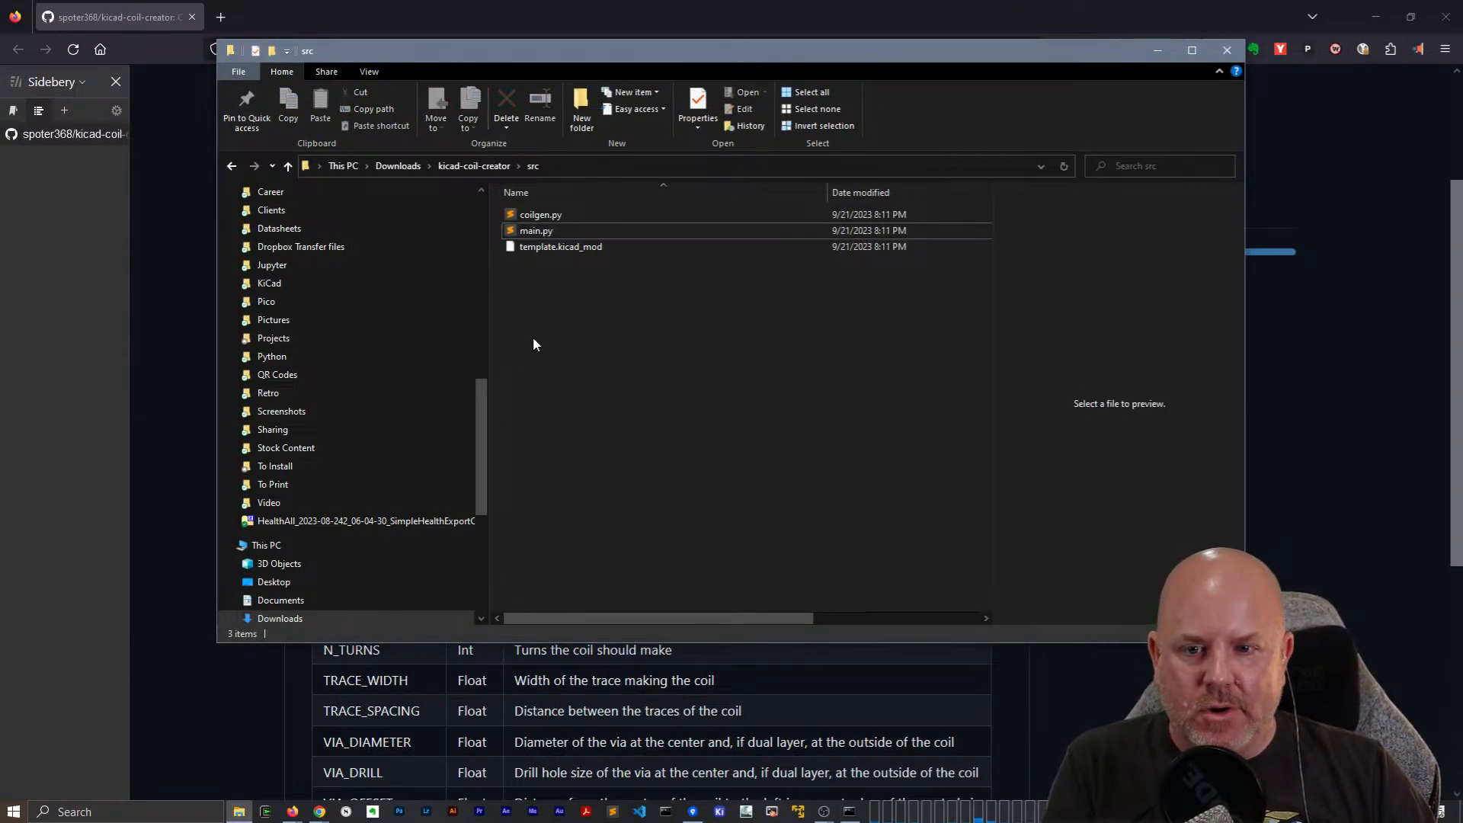
double_click(542, 231)
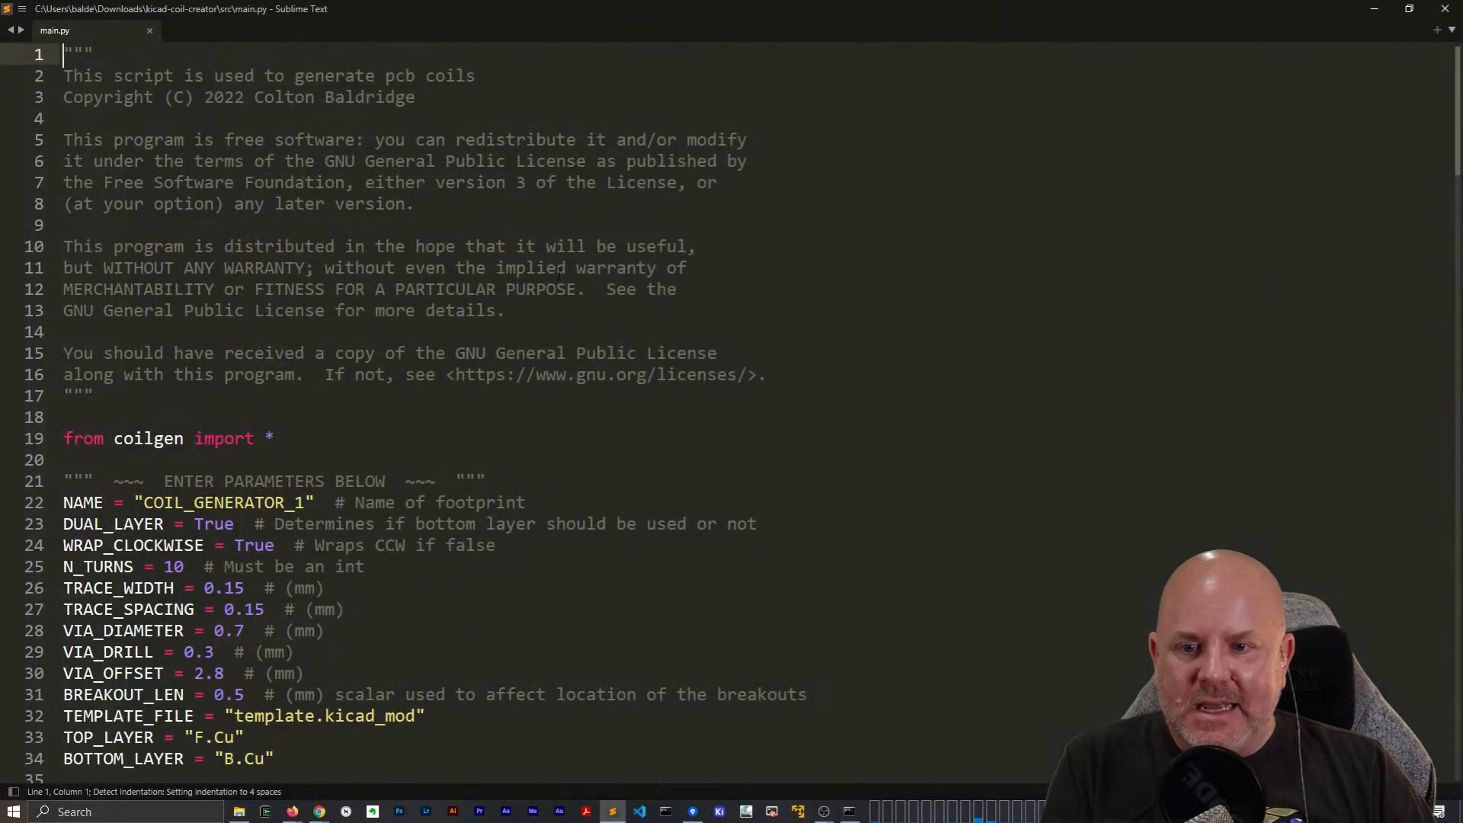
Run main.py with its default parameters and check the src folder for the generated footprint file.
scroll(513, 432, down, 4)
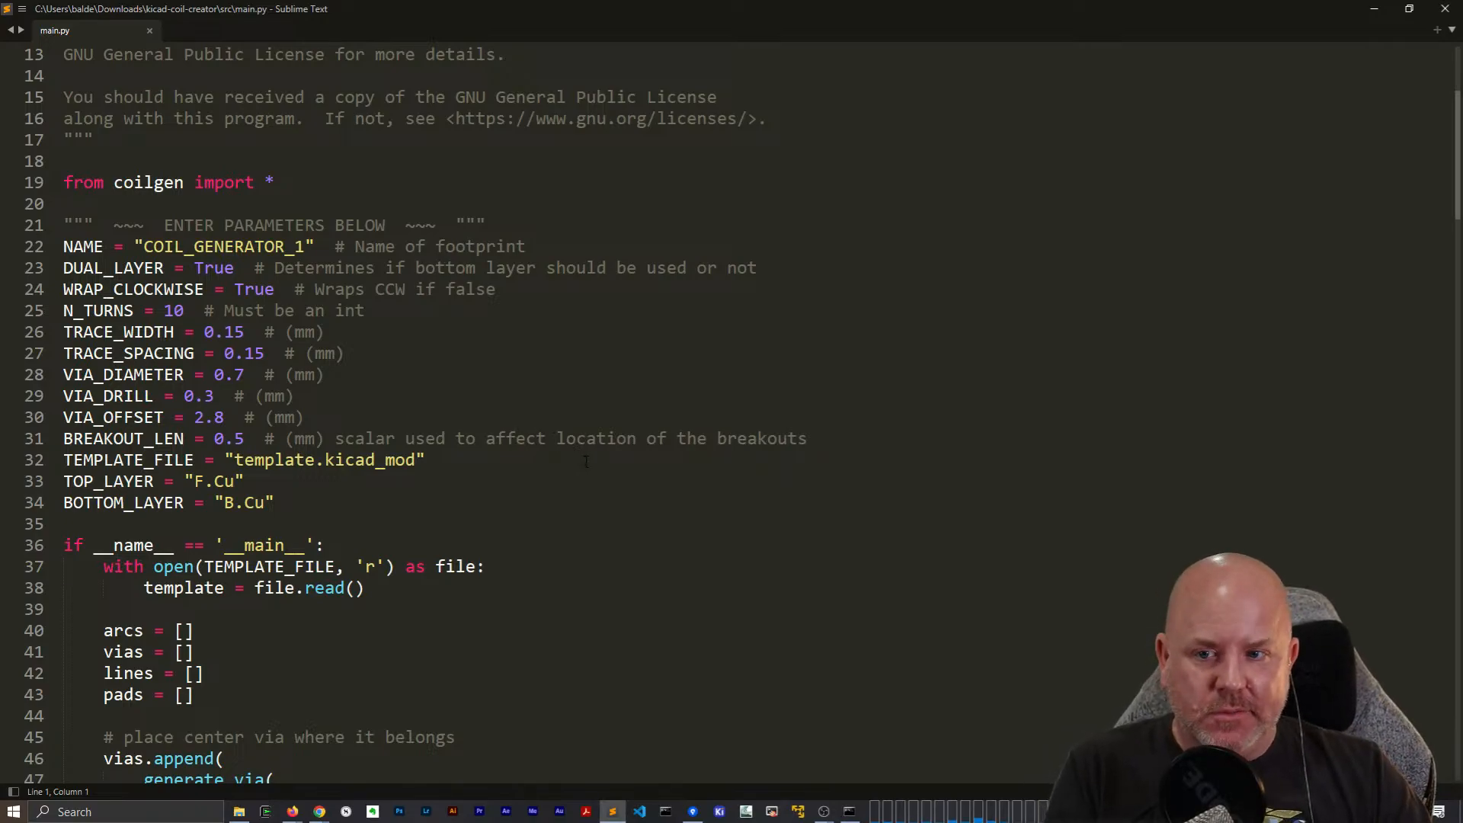
scroll(586, 461, down, 6)
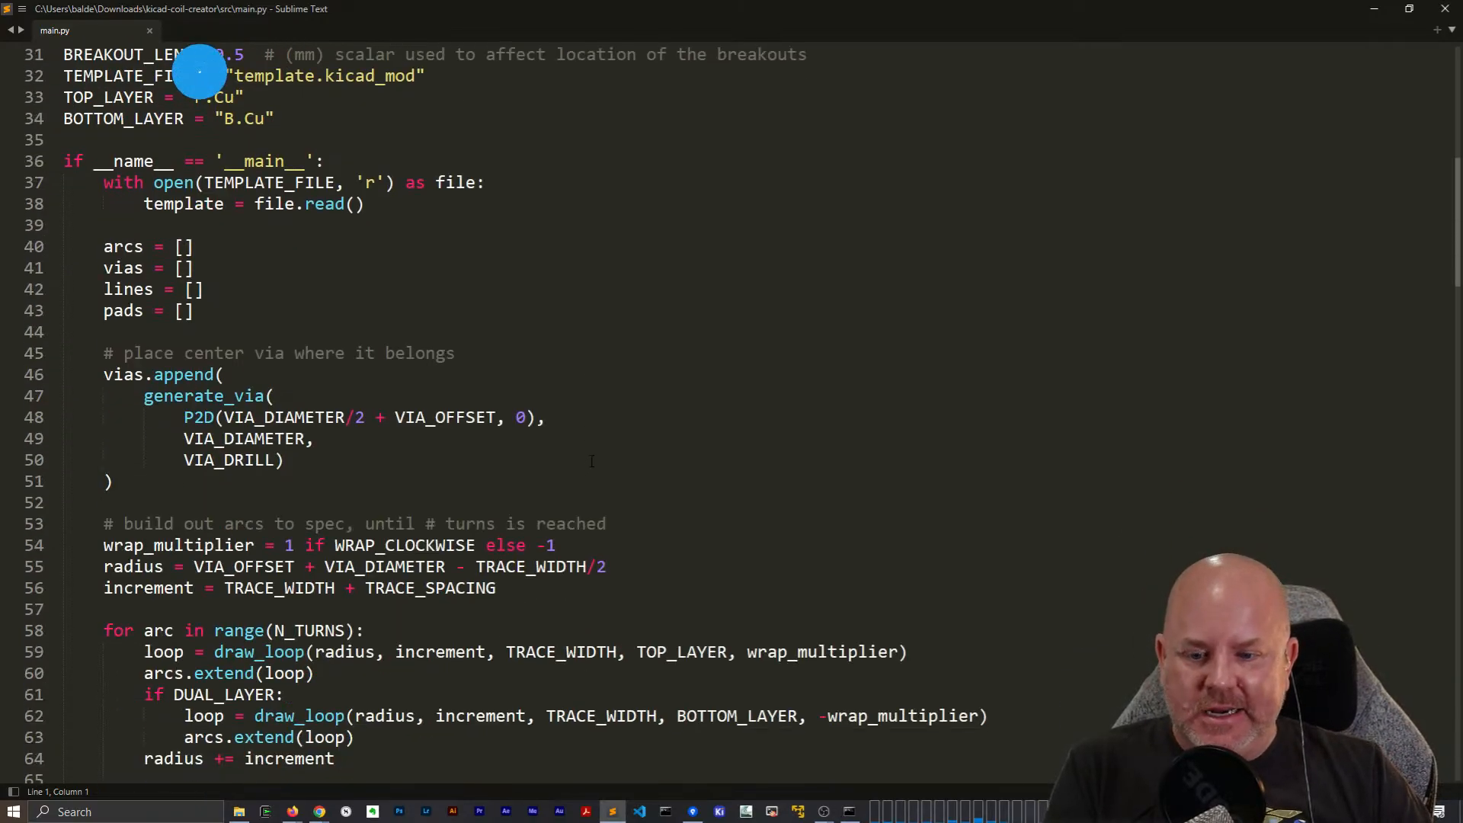
scroll(588, 462, down, 6)
scroll(591, 462, up, 7)
scroll(591, 461, up, 9)
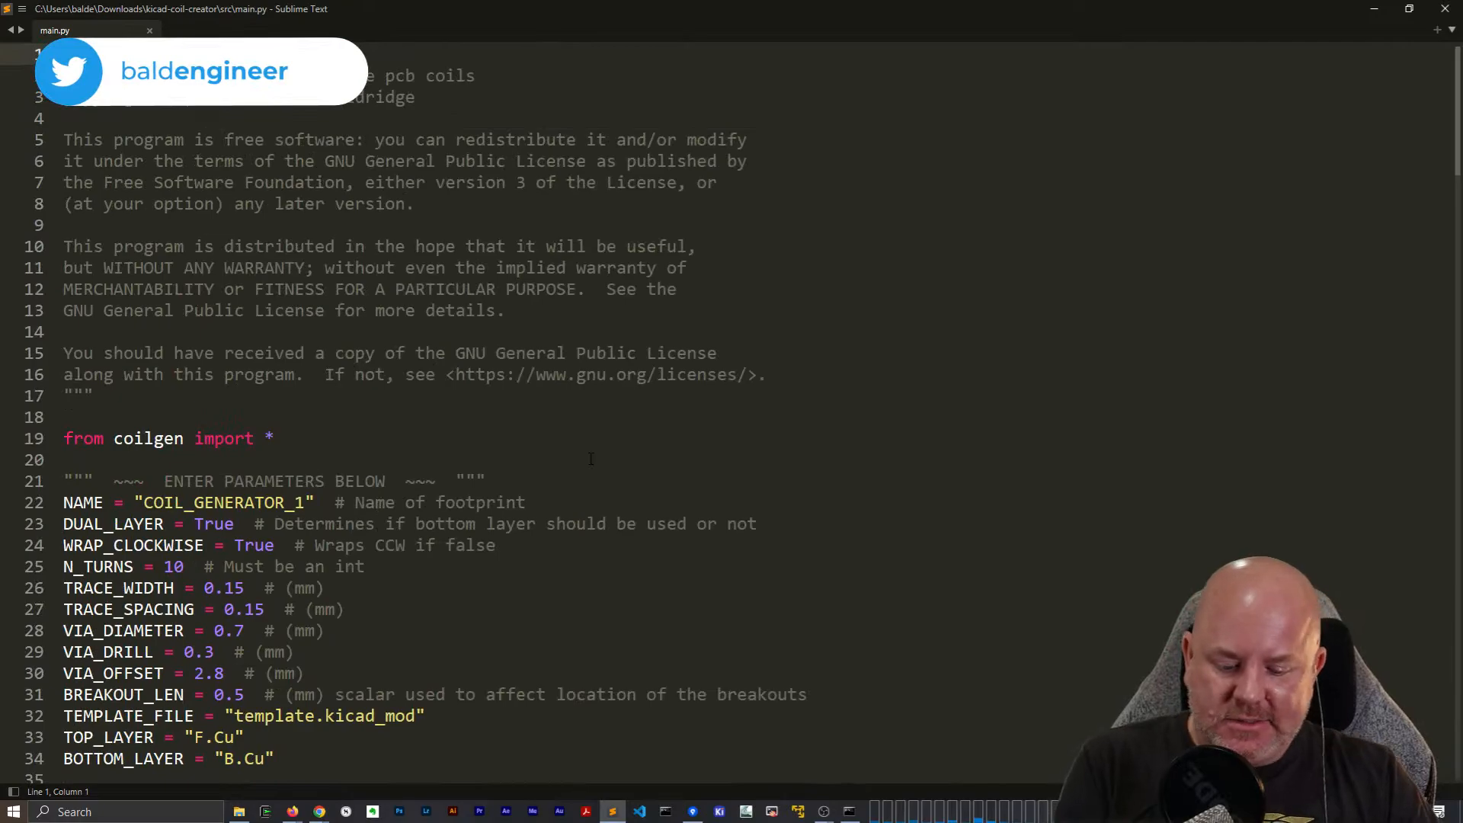
click(621, 503)
click(665, 439)
scroll(666, 433, down, 14)
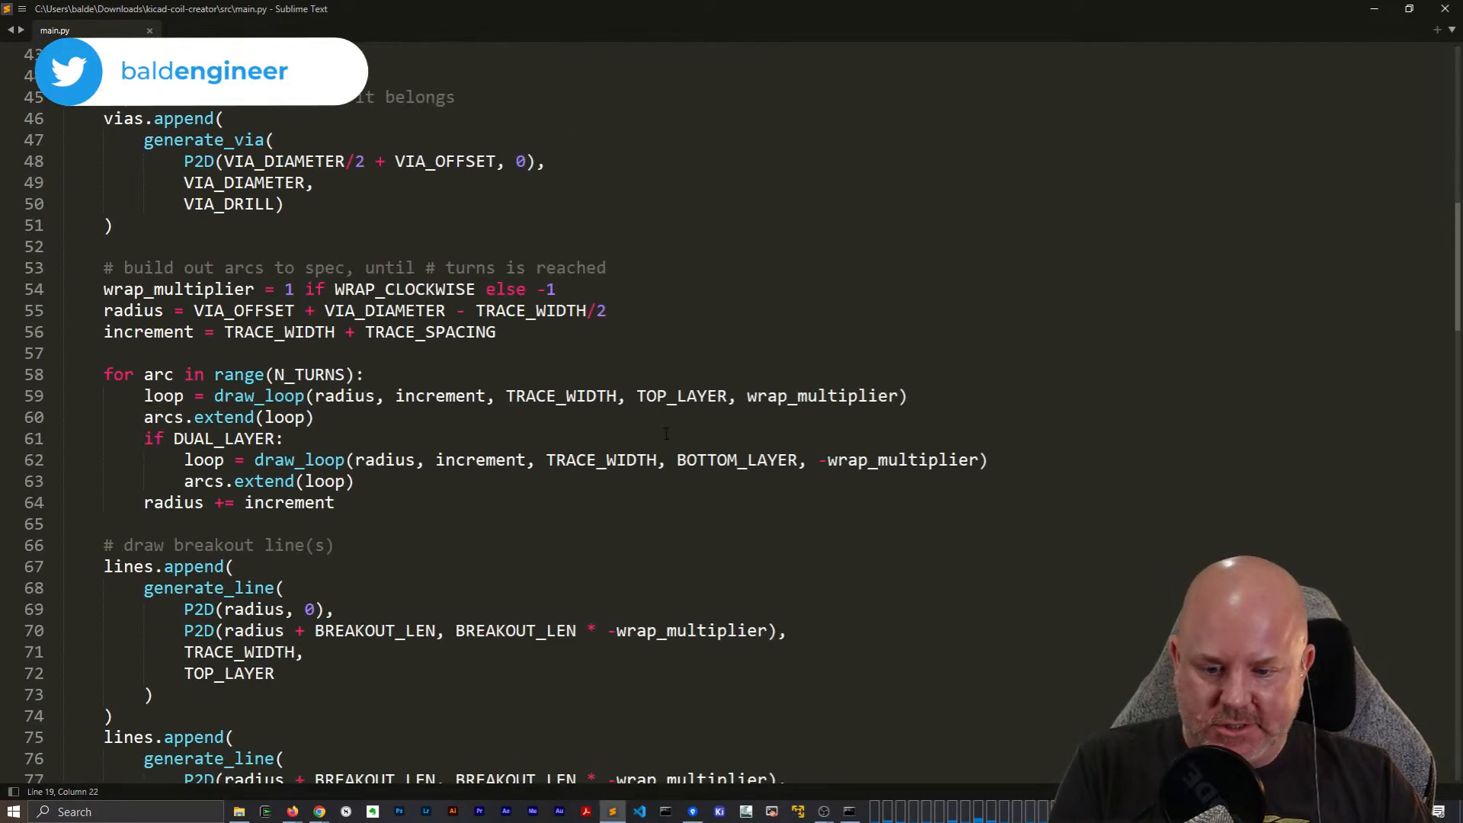
key(ctrl+b)
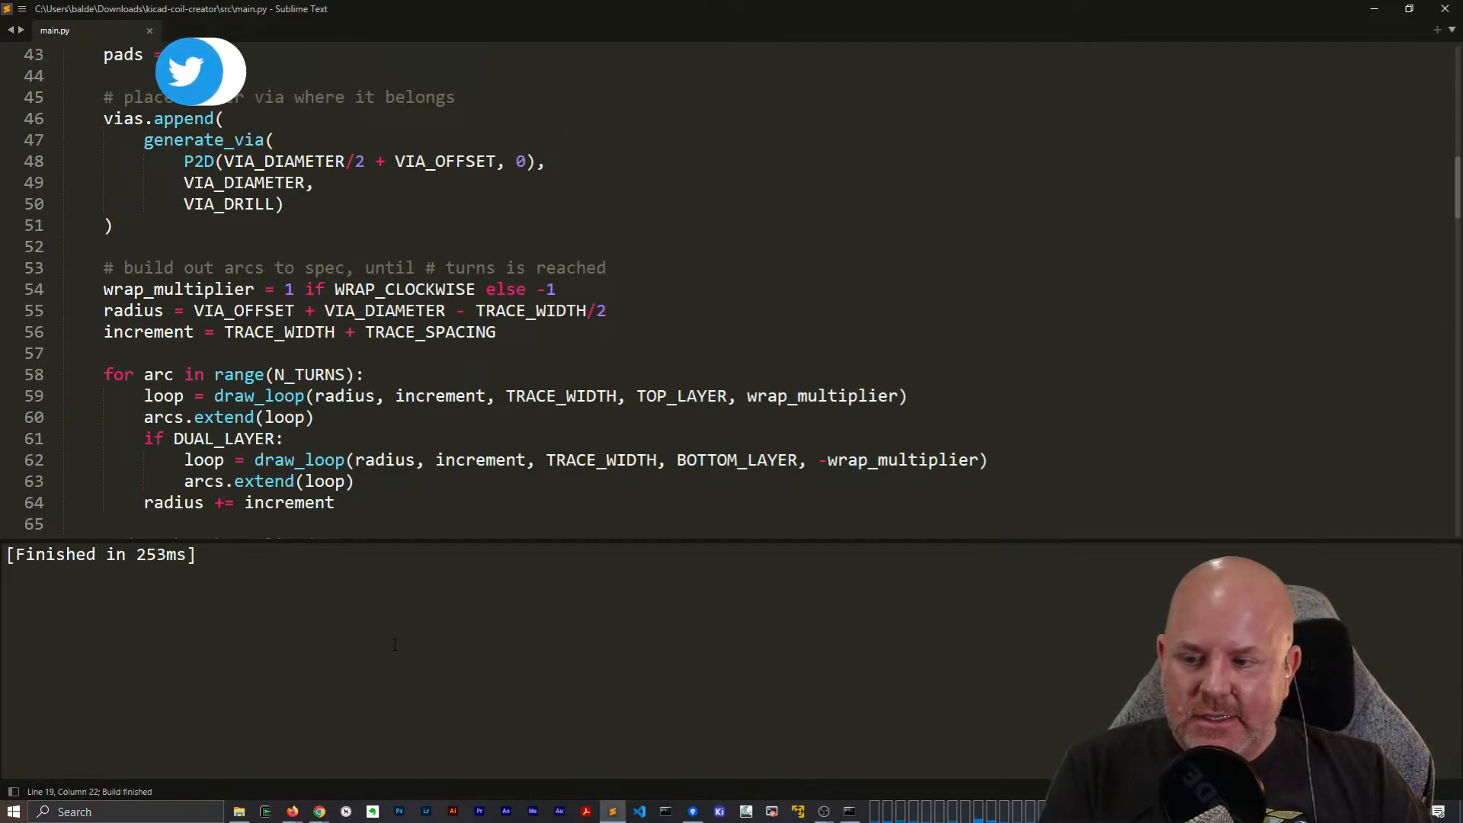
click(239, 811)
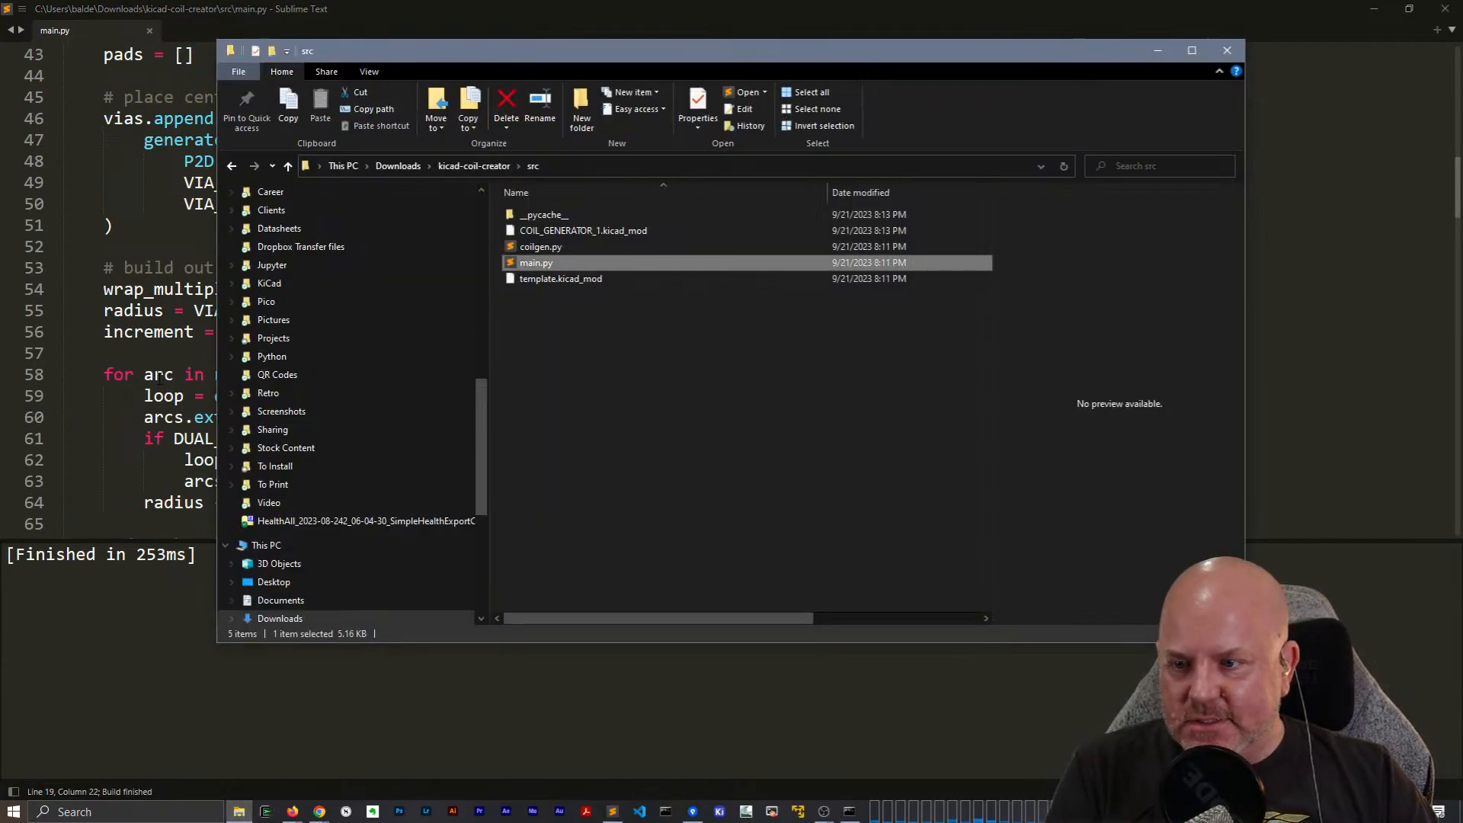
Return to main.py and review the coil parameters from N_TURNS to VIA_OFFSET.
click(145, 396)
scroll(343, 461, up, 1)
scroll(343, 461, up, 14)
scroll(349, 439, down, 6)
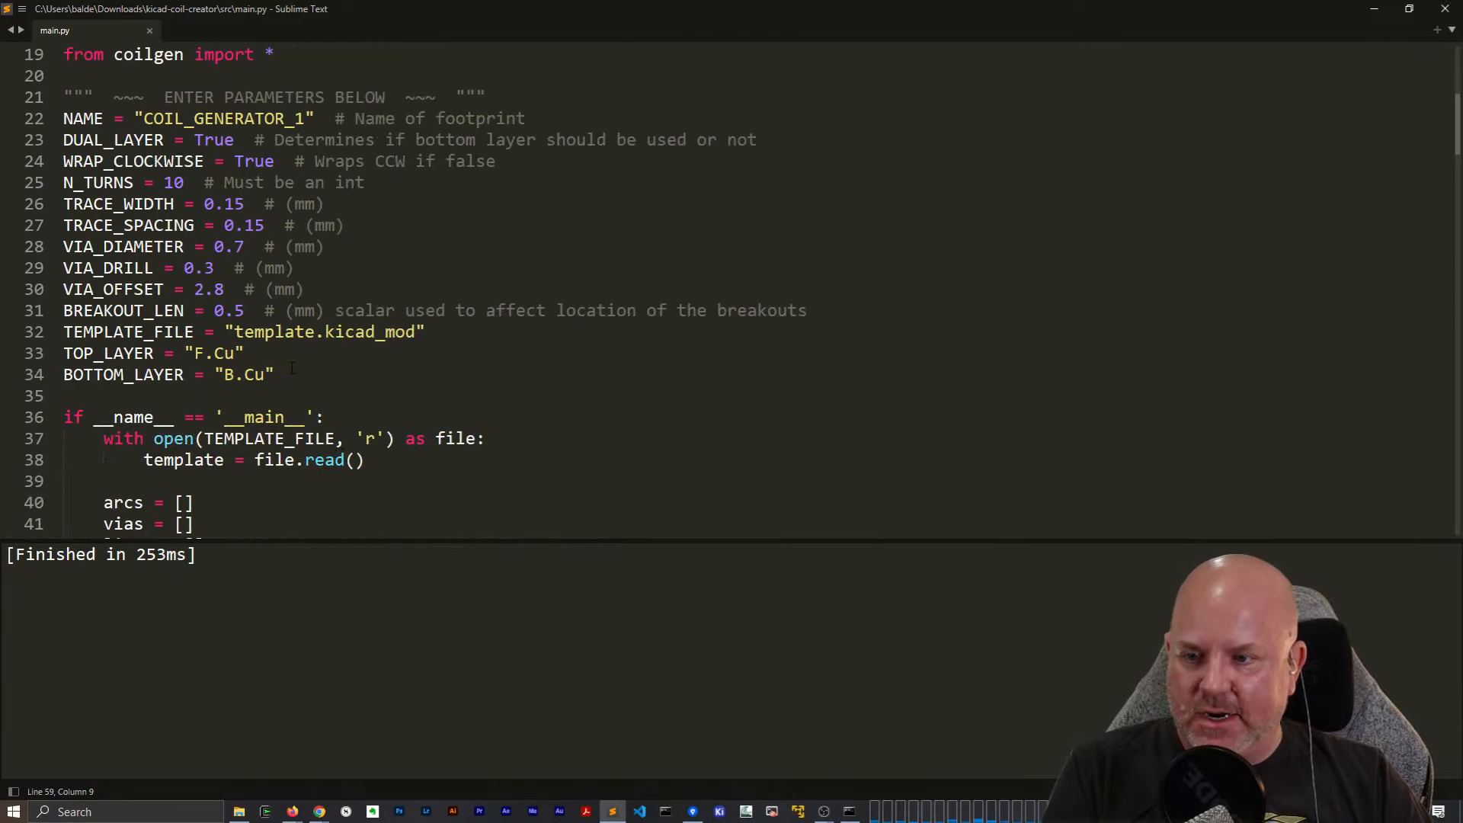
scroll(289, 370, up, 1)
drag(64, 247, 379, 348)
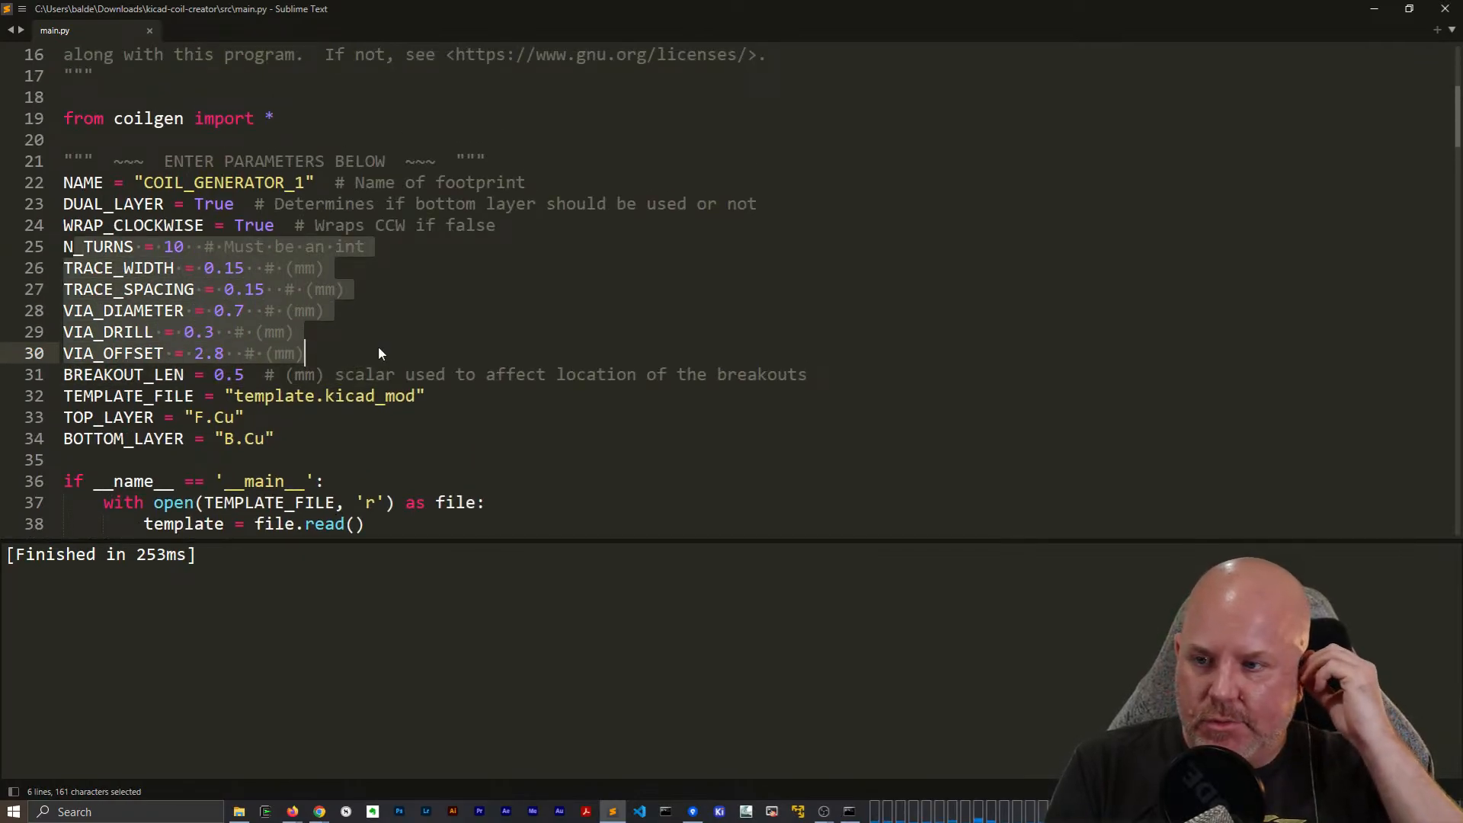
Switch back to the src folder and locate the generated COIL_GENERATOR_1.kicad_mod footprint.
key(alt+Tab)
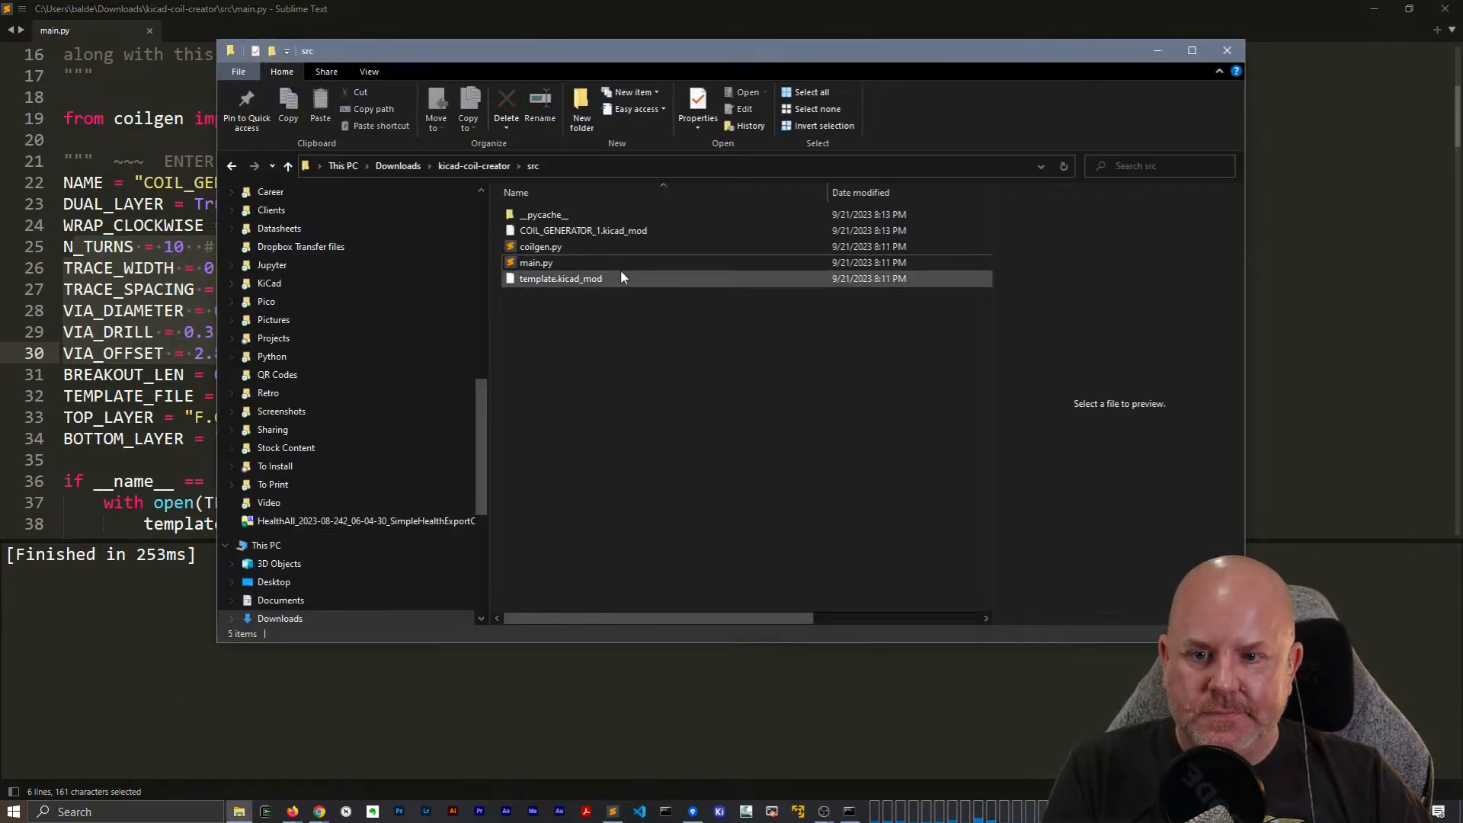
click(600, 233)
click(588, 473)
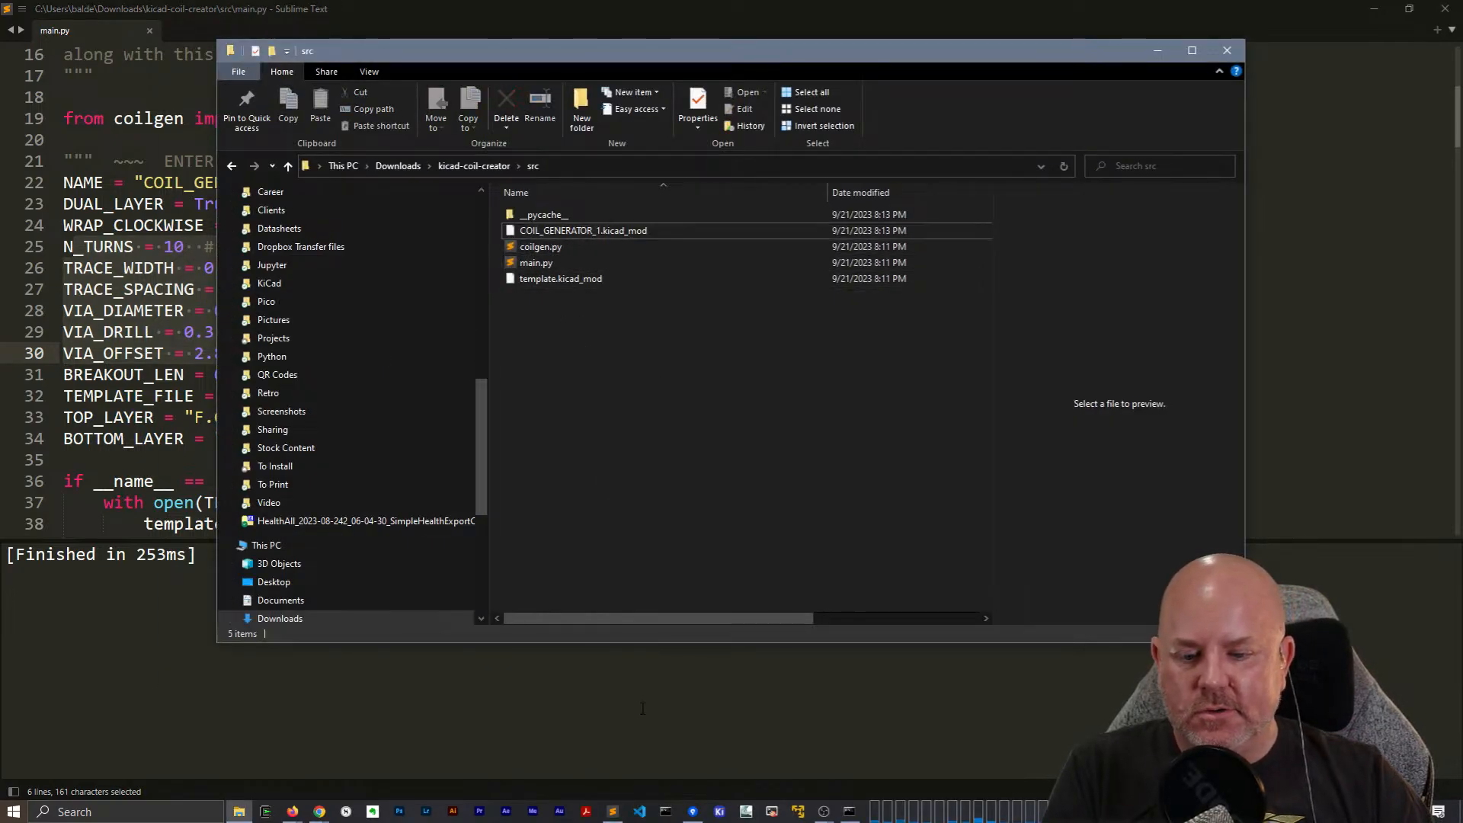
Switch to KiCad and open the KiCad 7 Scratch.kicad_pro project from its folder on the Desktop.
click(719, 812)
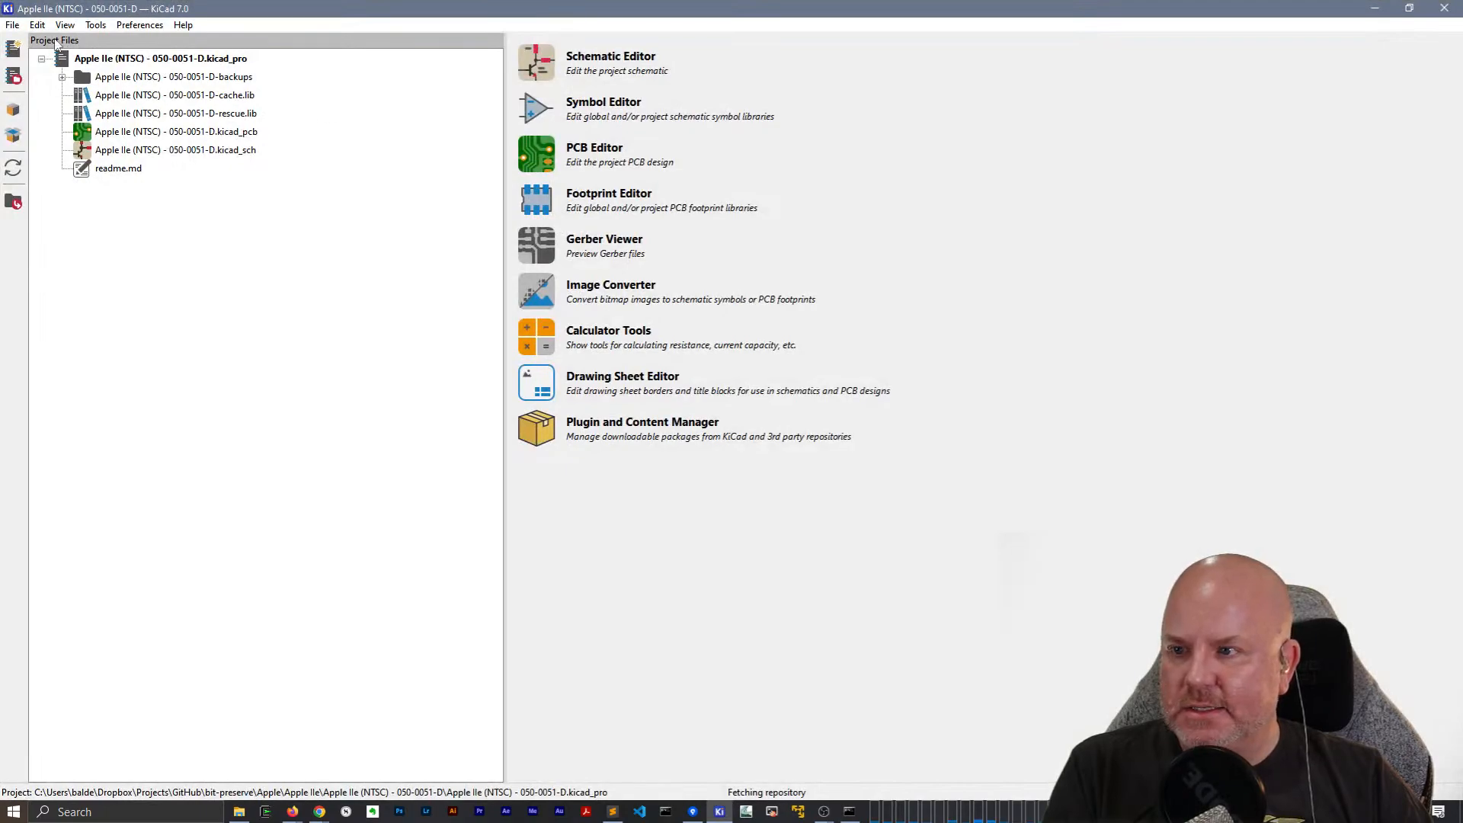
click(13, 25)
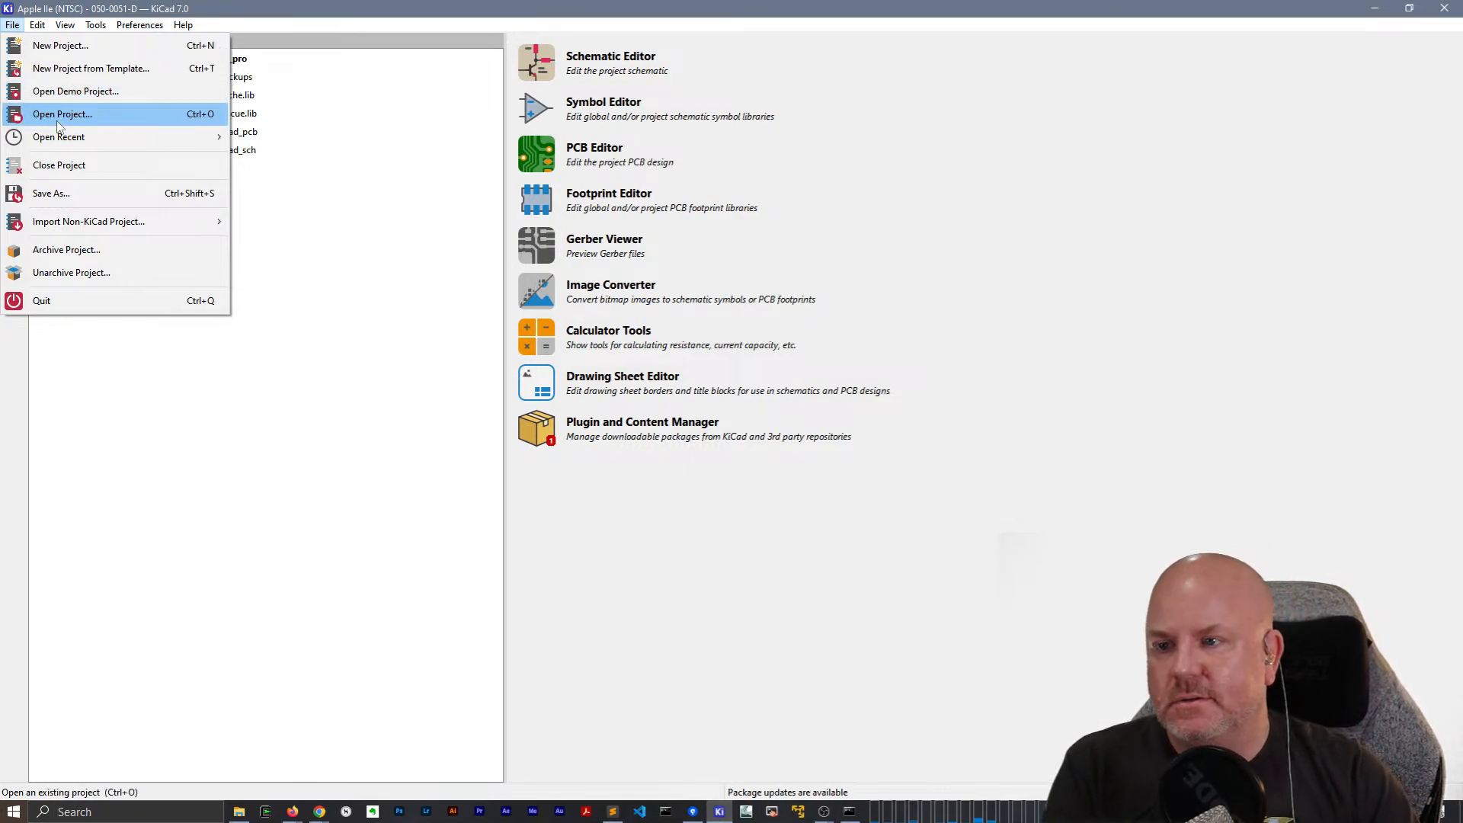
mouse_move(44, 142)
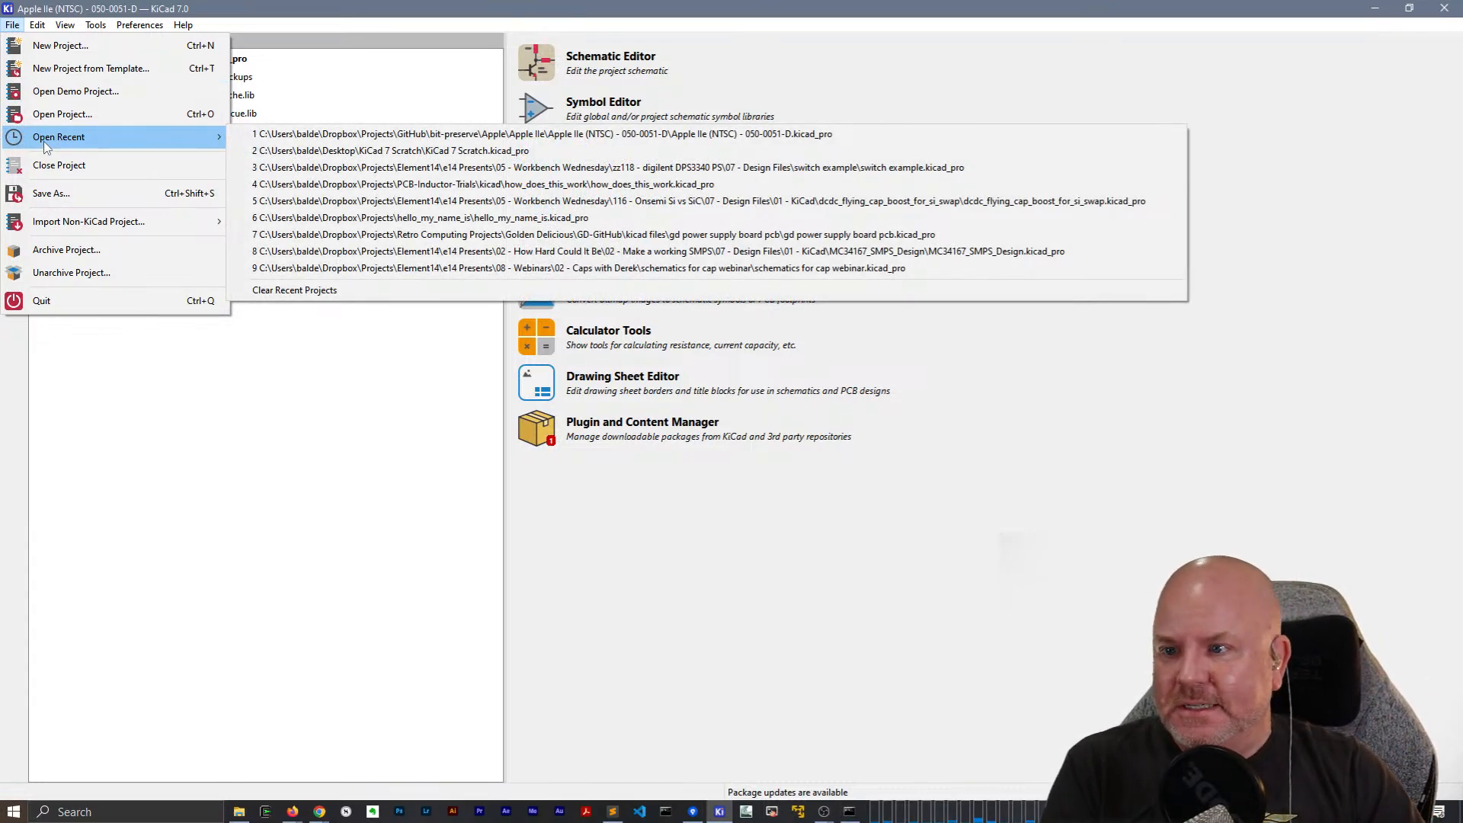
click(61, 114)
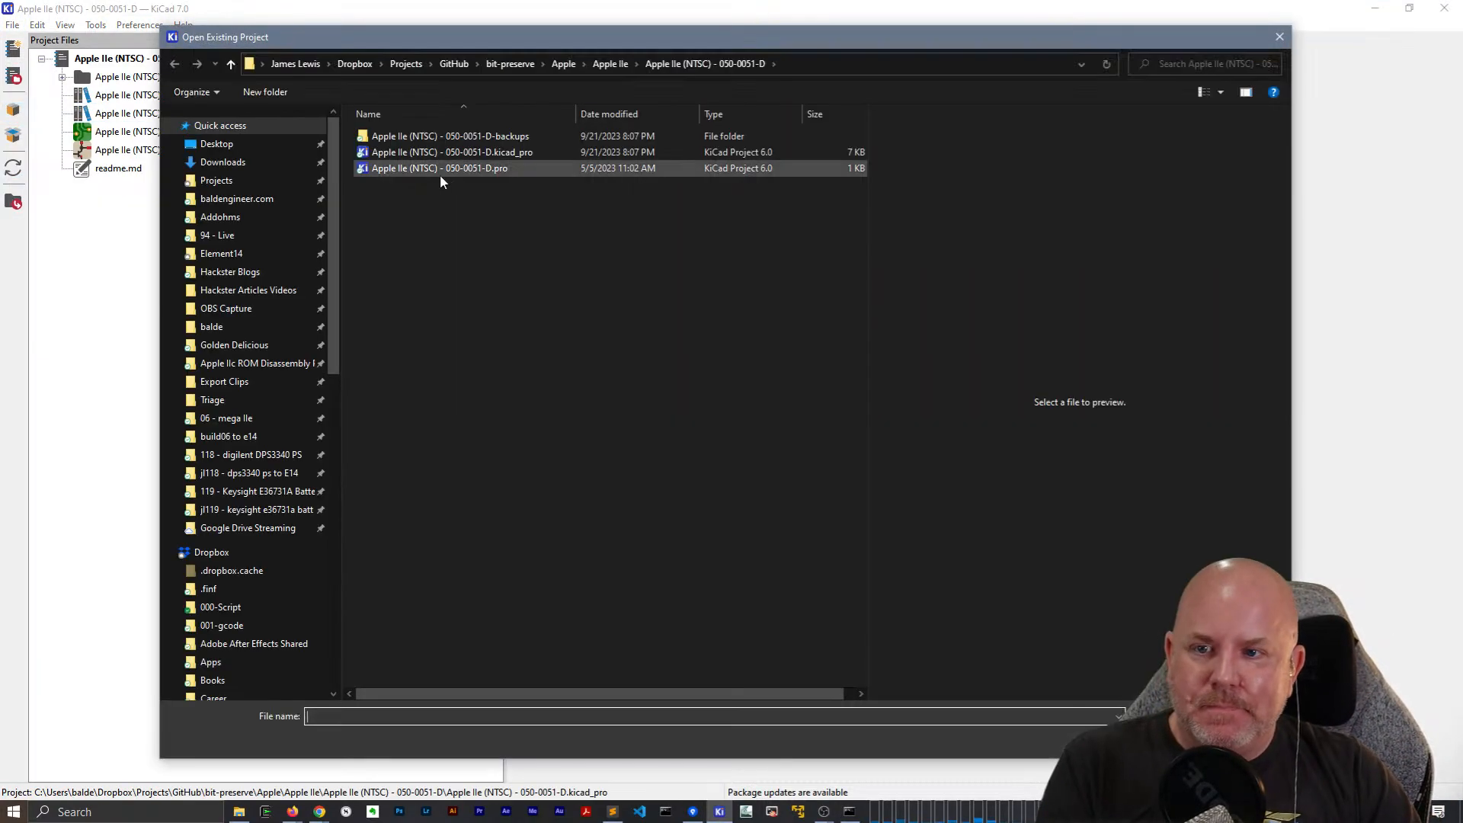
click(221, 145)
click(414, 154)
double_click(414, 154)
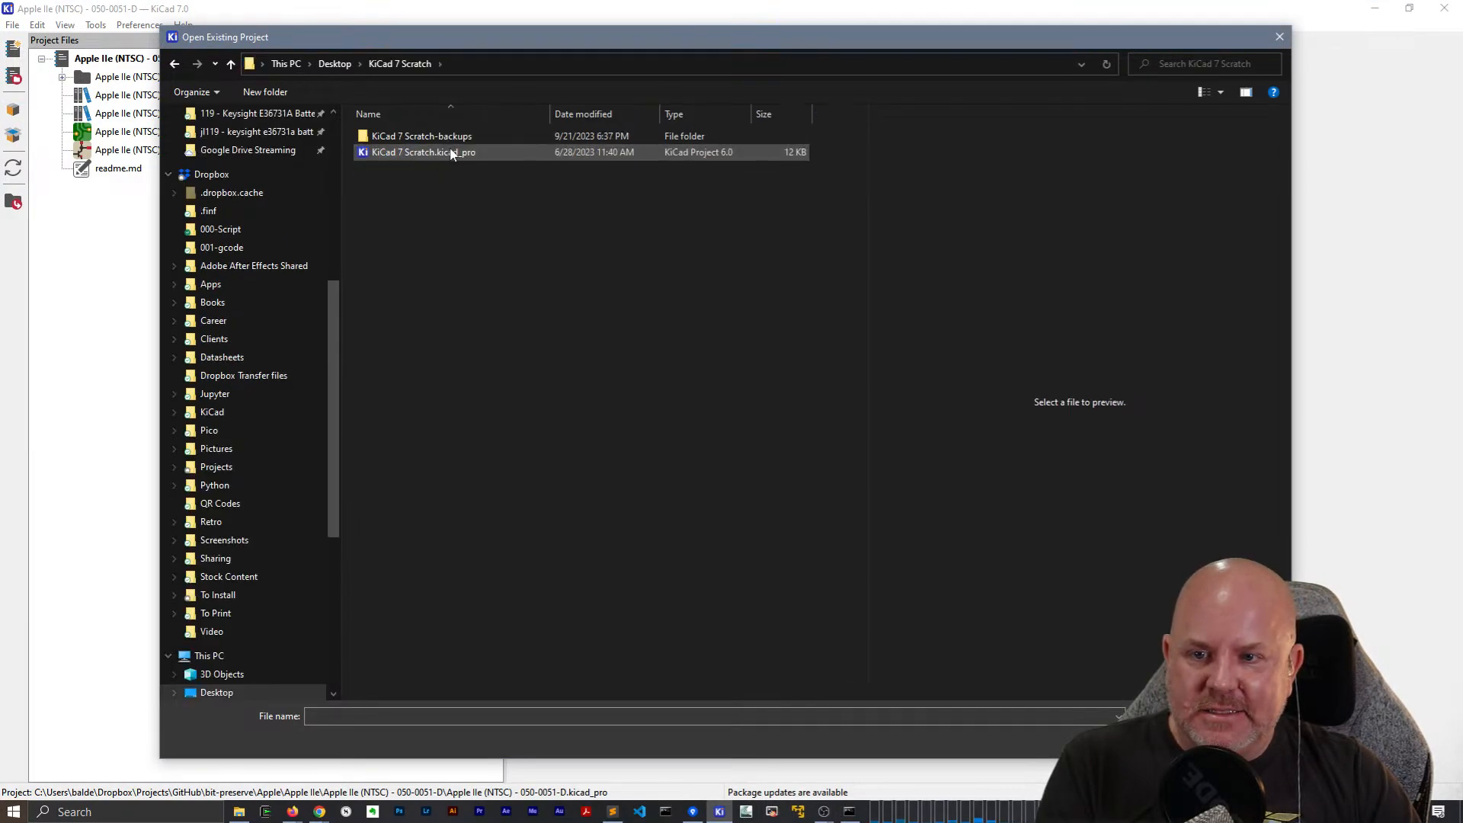
double_click(451, 152)
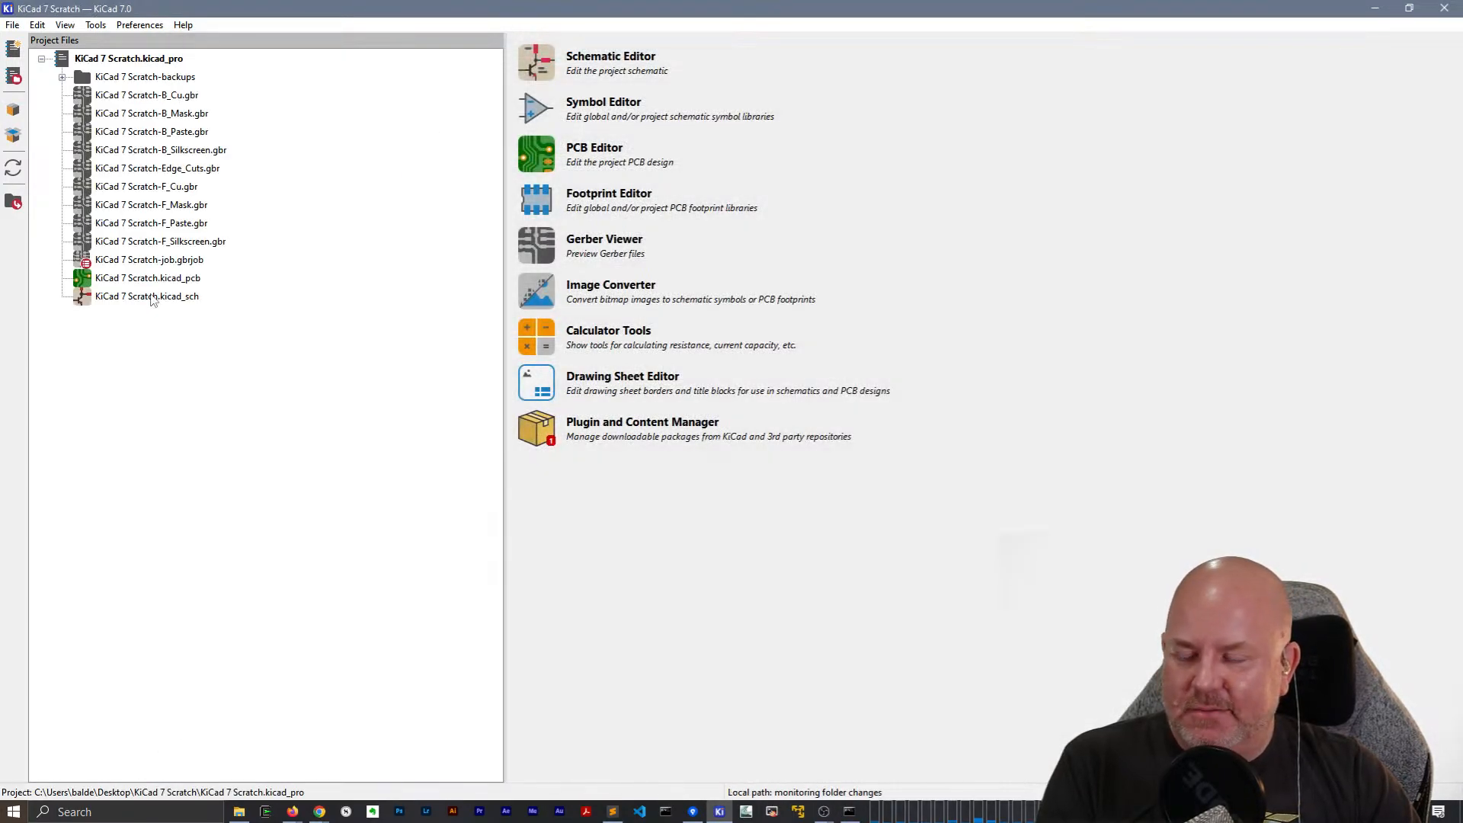
Open the KiCad 7 Scratch schematic and check the COIL_GENERATOR_1.kicad_mod file in the src folder.
click(152, 297)
double_click(141, 301)
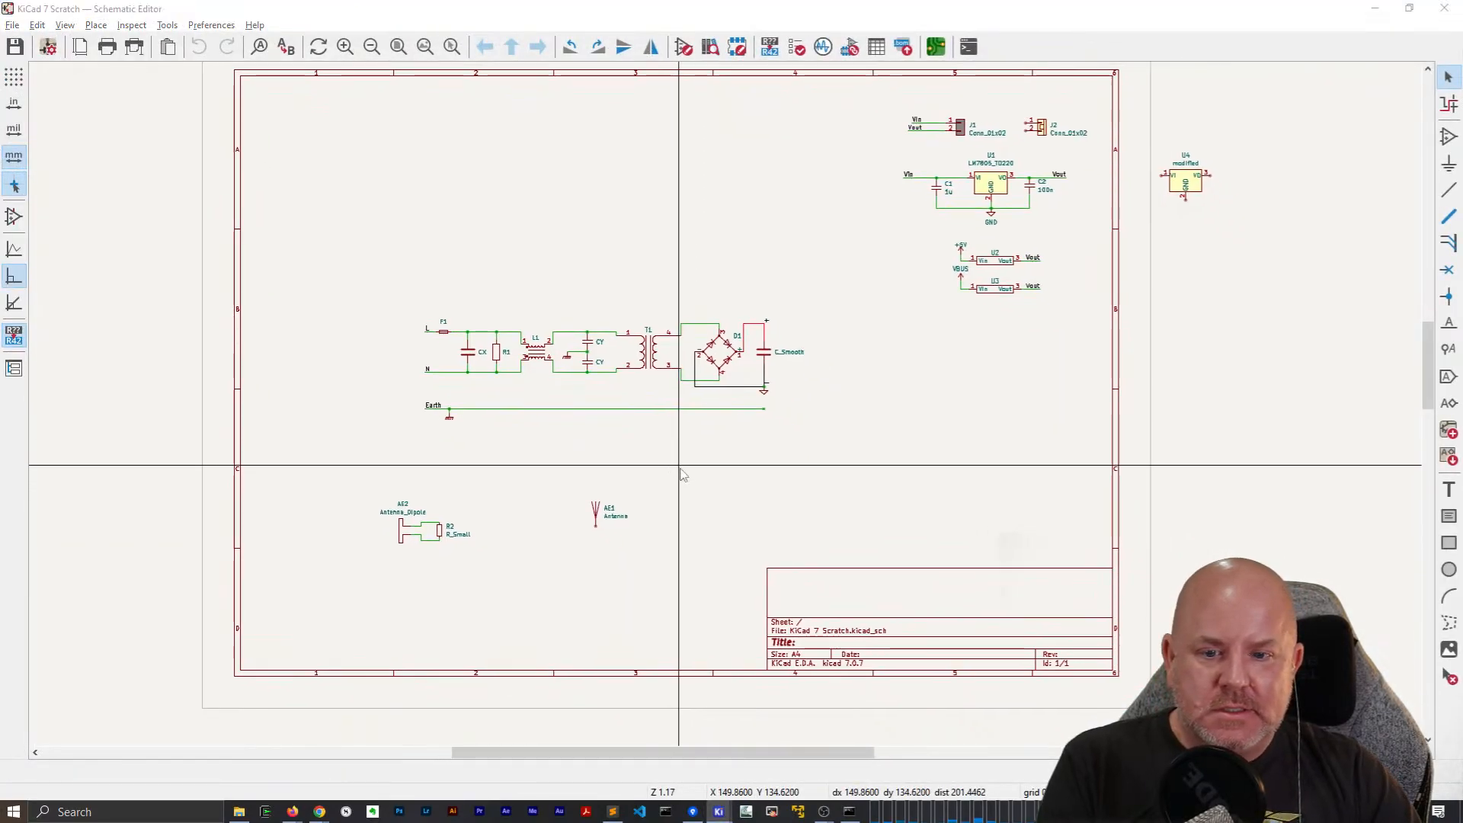
key(alt+Tab)
key(alt+Tab)
key(alt+Tab)
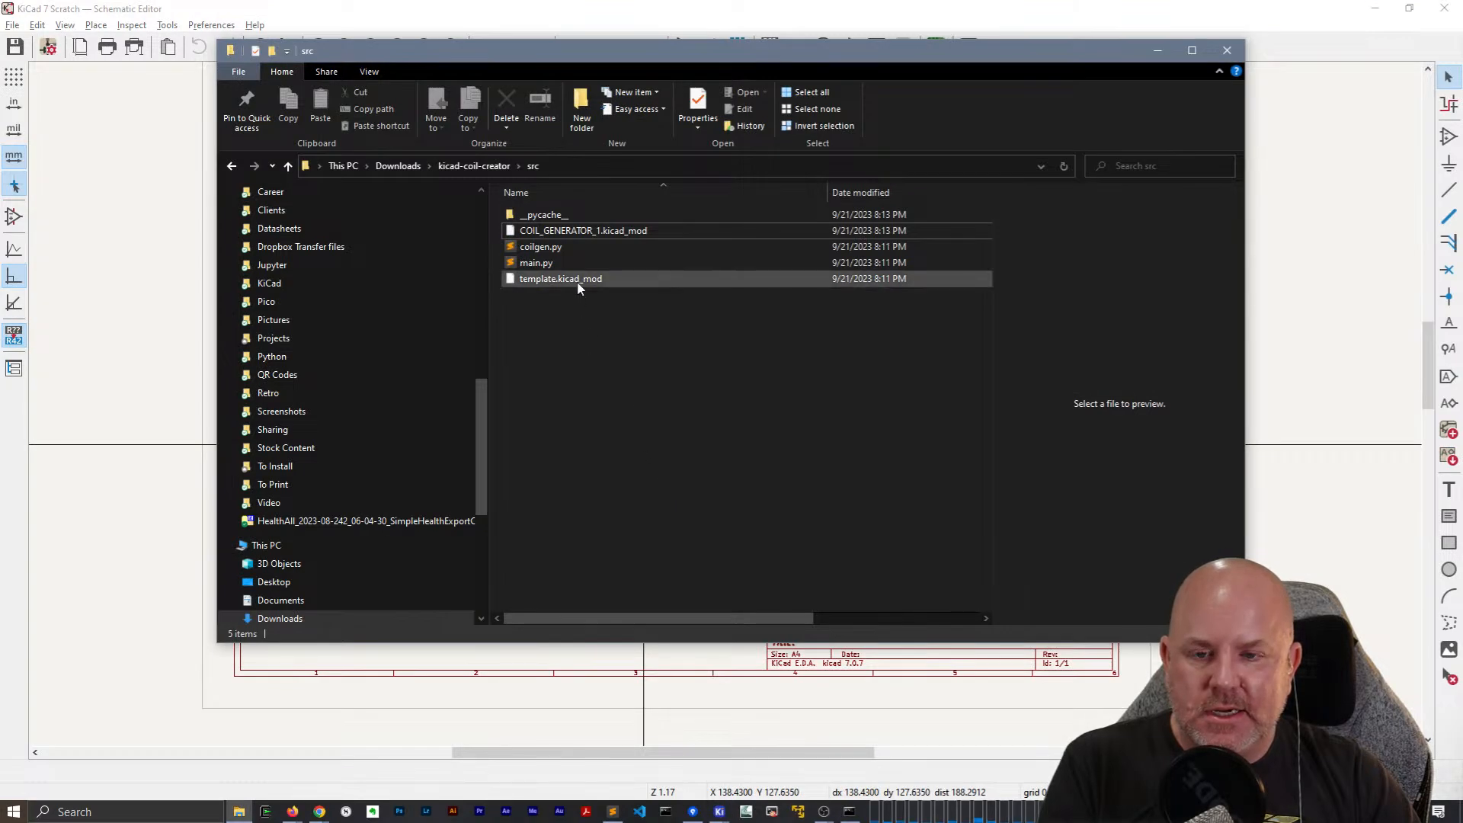
click(575, 233)
key(alt+Tab)
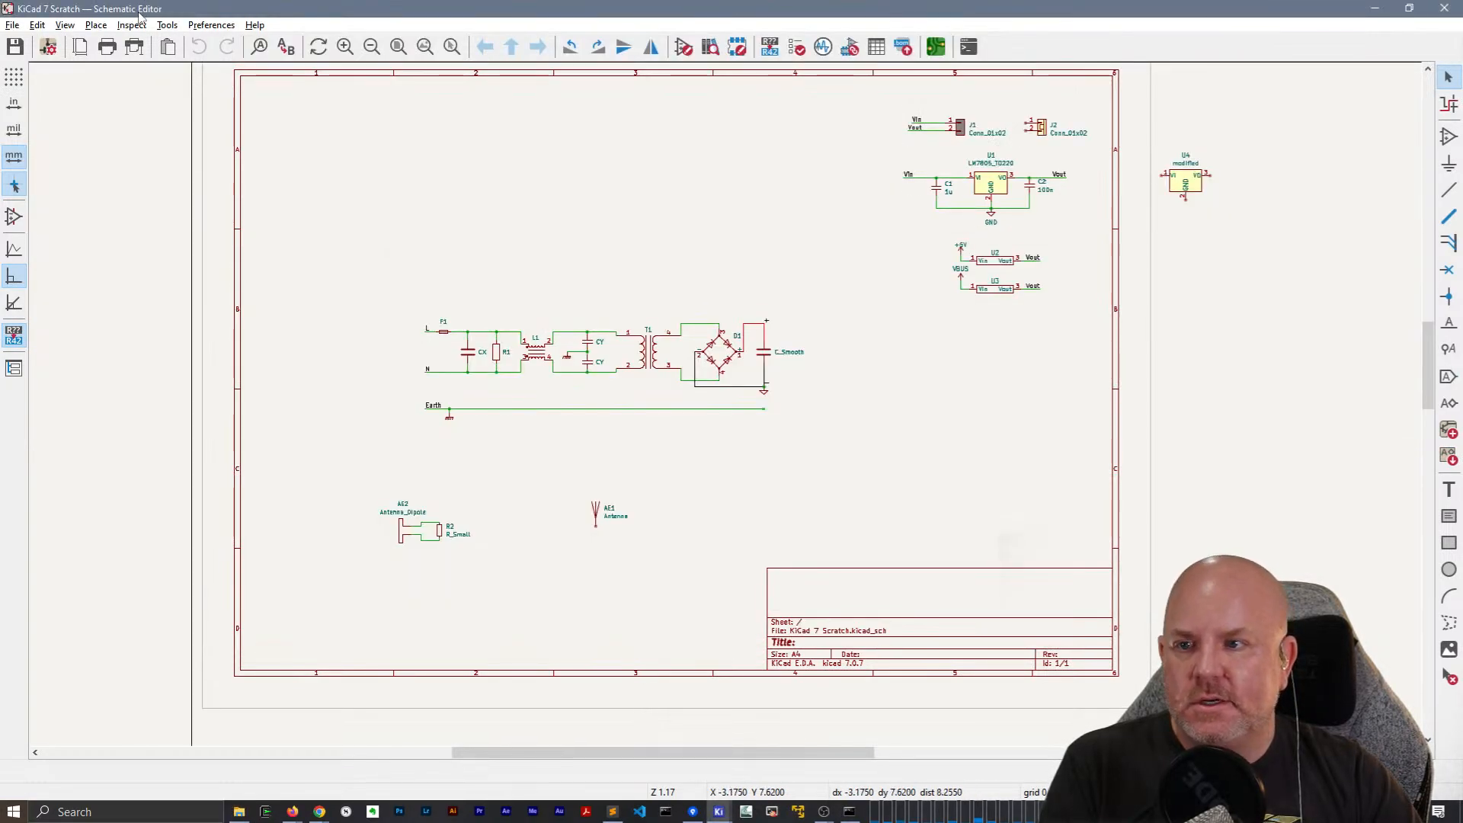
Leave the schematic and open the Footprint Editor for the KiCad 7 Scratch project.
click(211, 25)
click(211, 70)
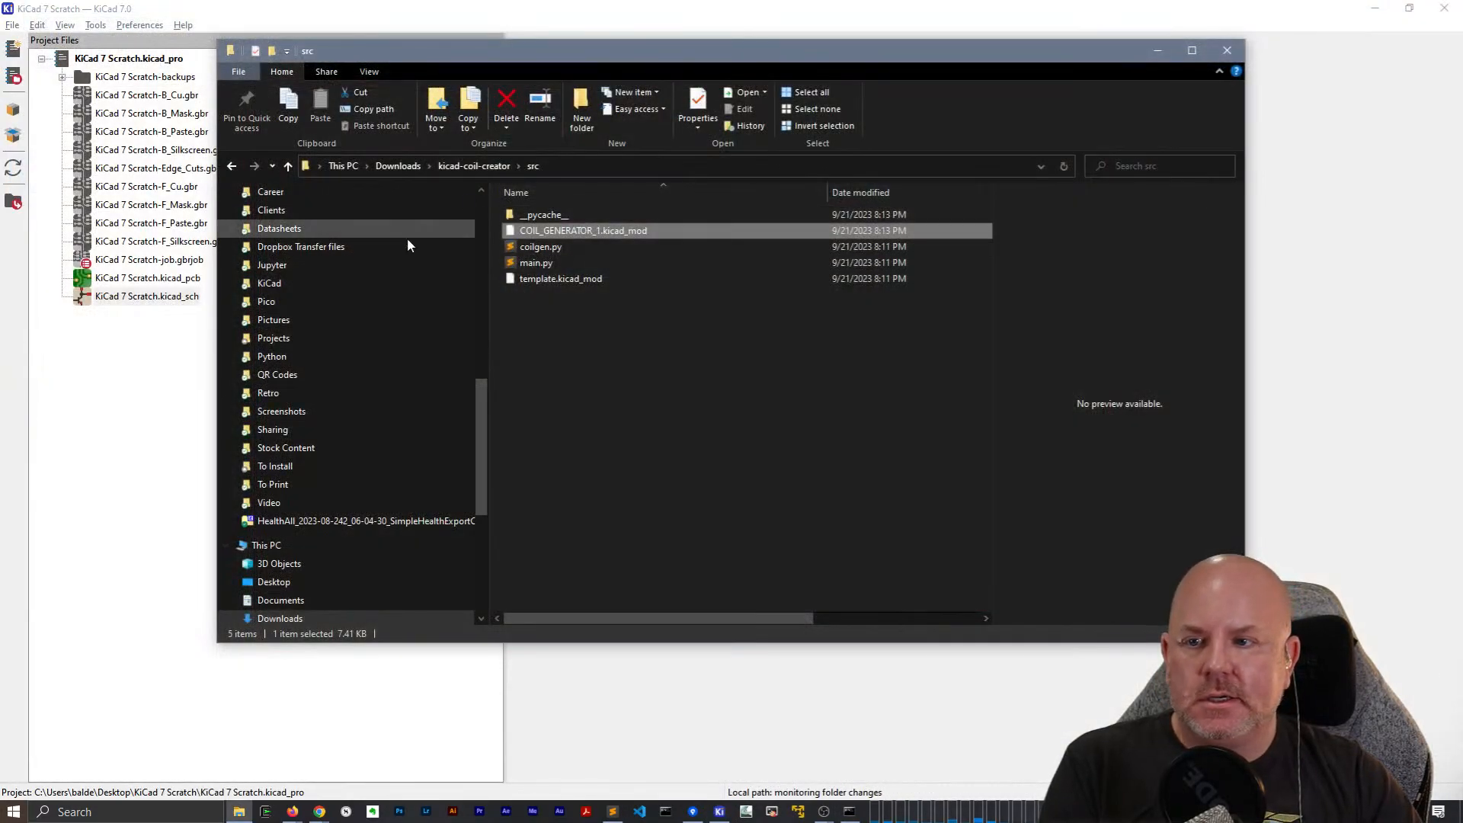
key(alt+Tab)
click(540, 200)
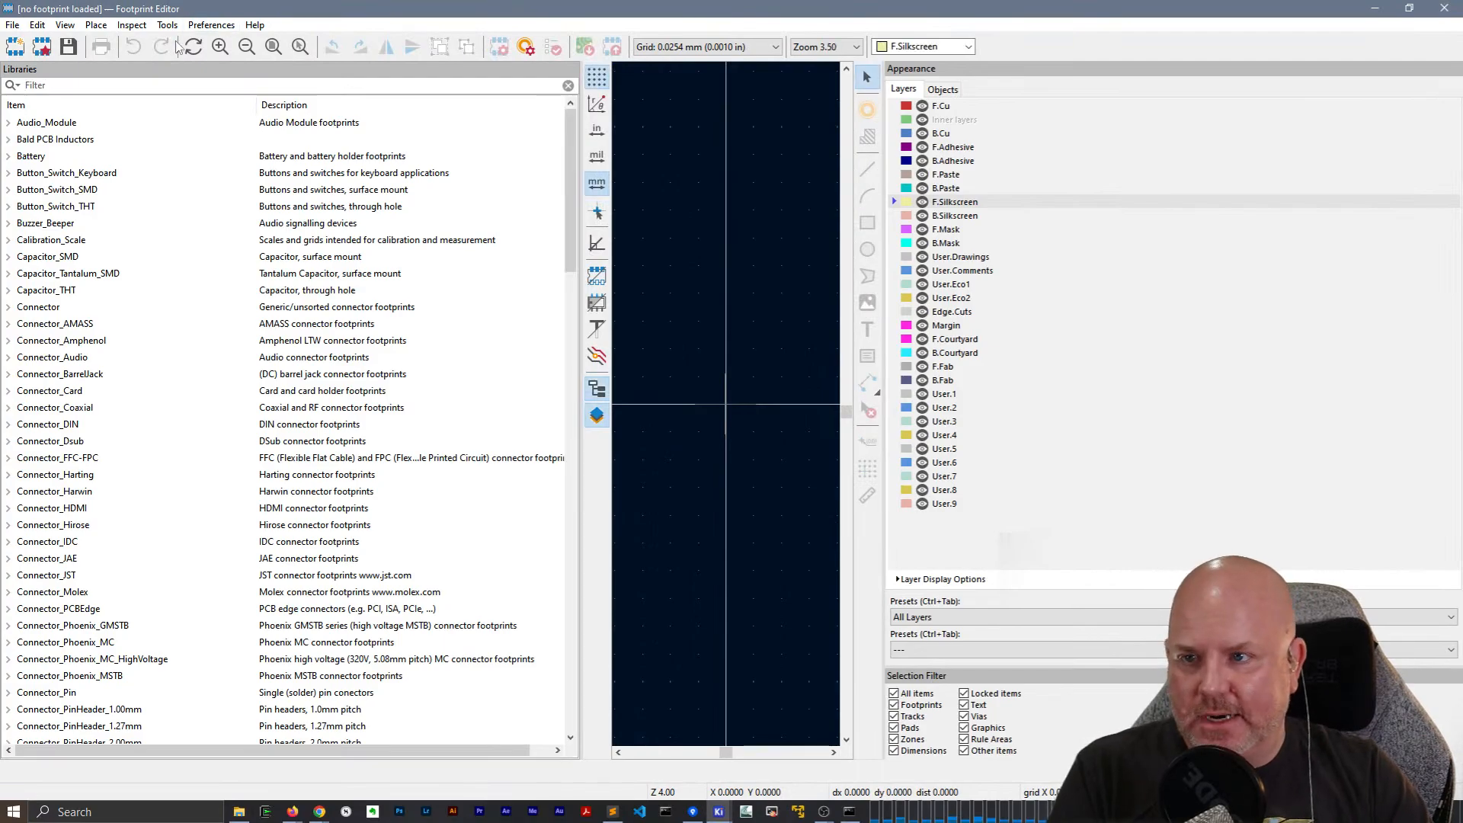
Try to add the kicad-coil-creator folder in Downloads as a project-specific footprint library.
click(211, 25)
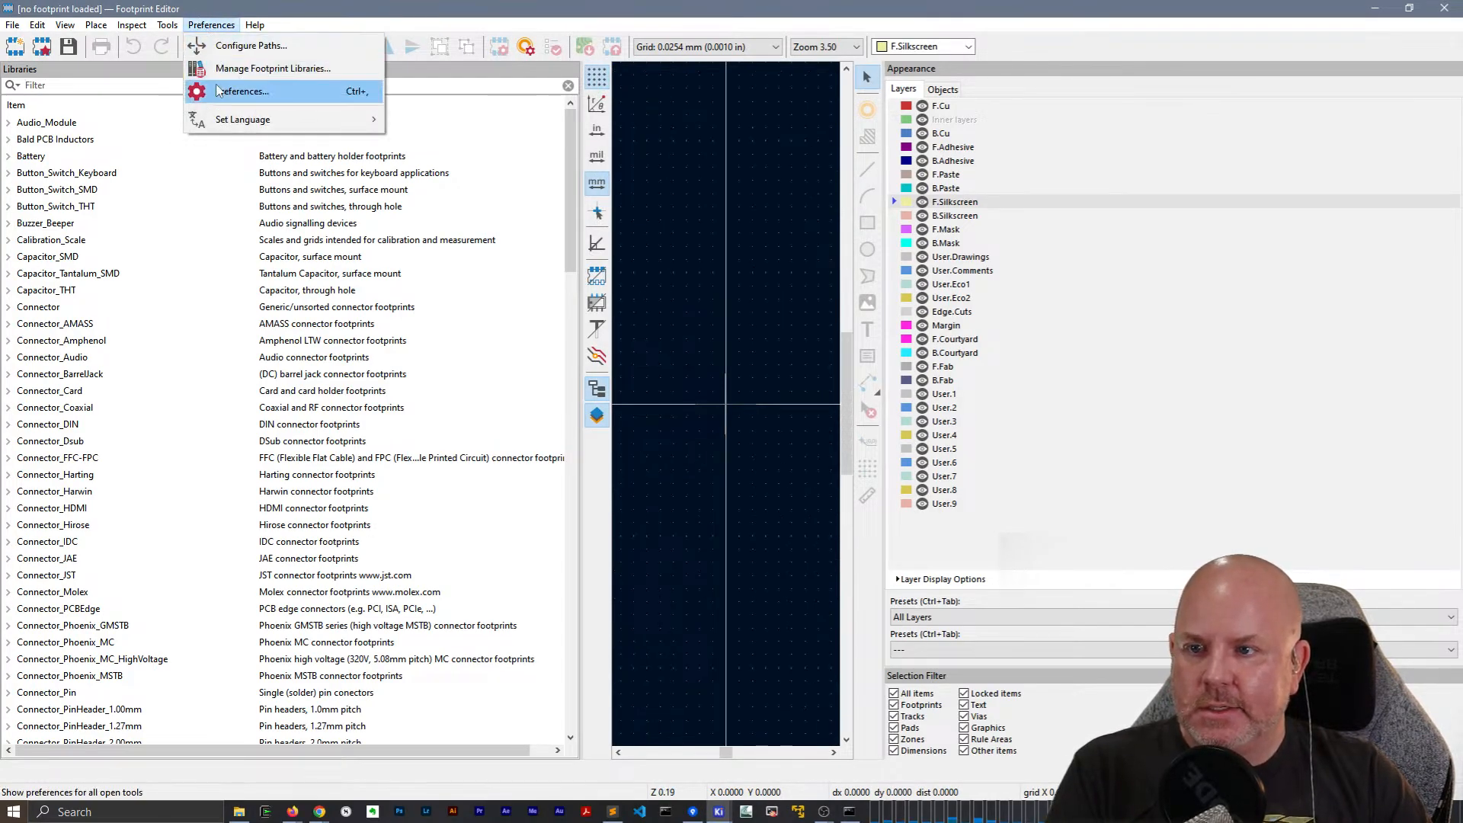
click(229, 68)
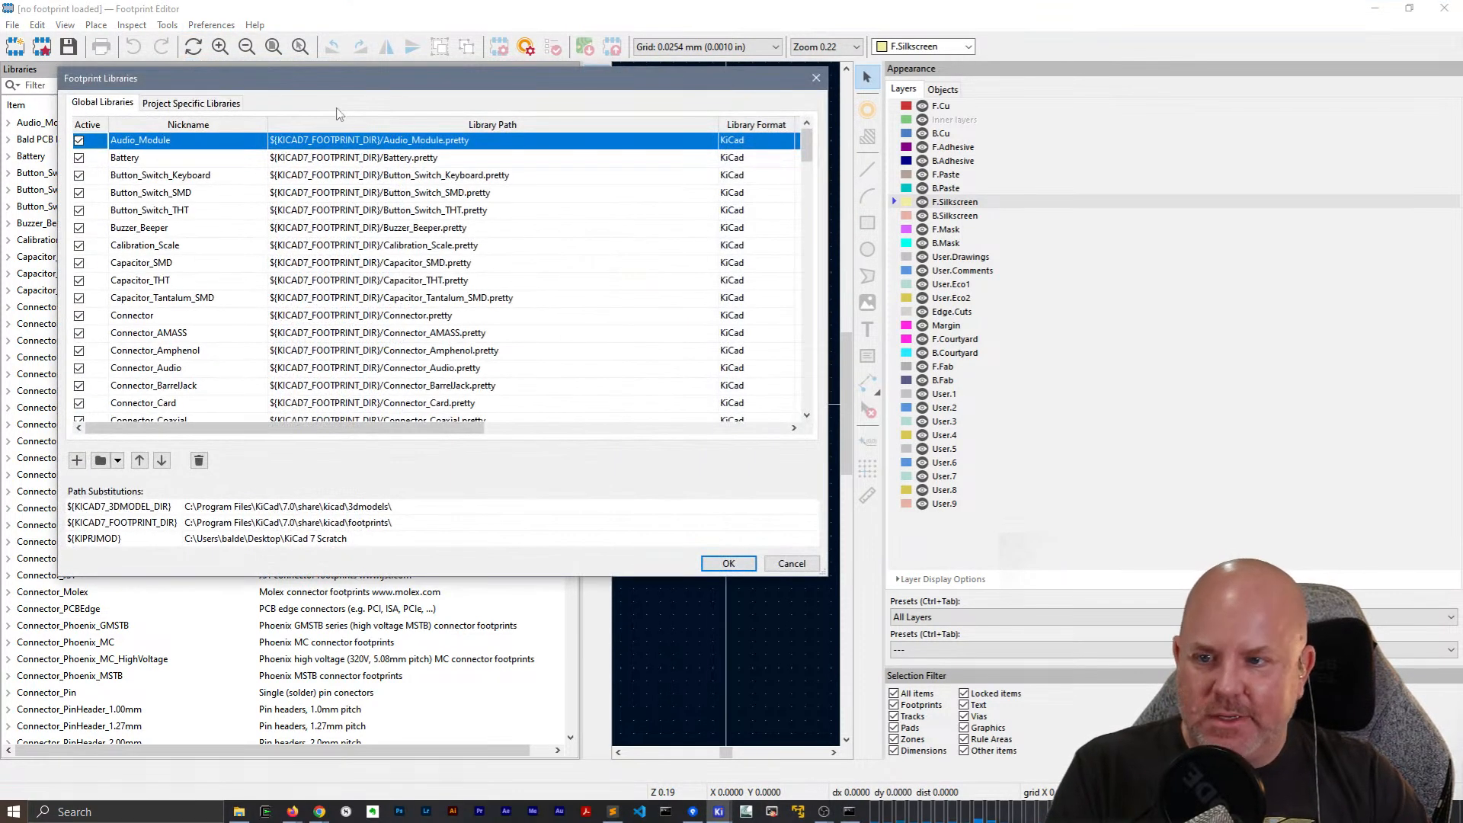
click(419, 125)
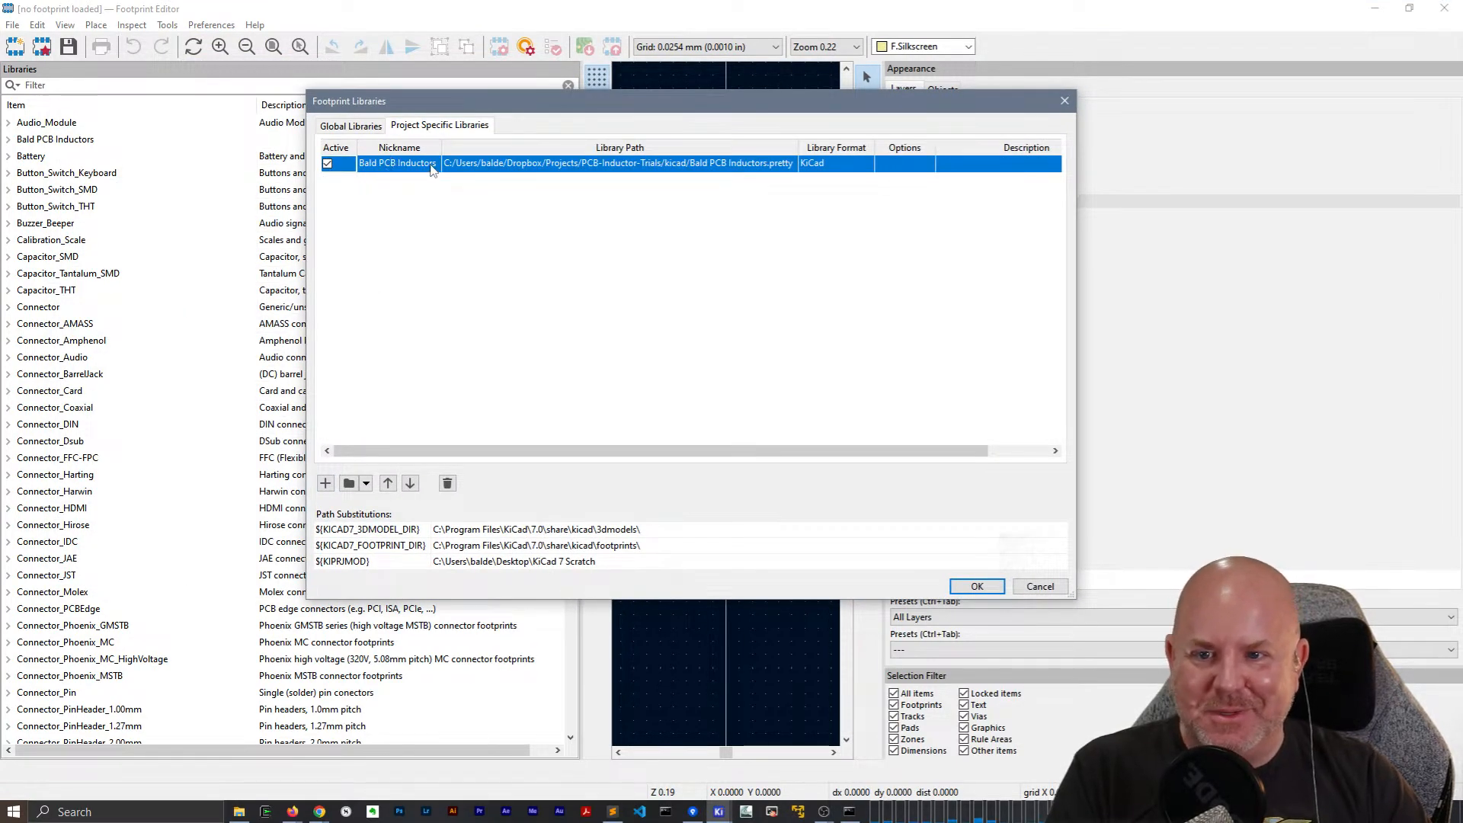
click(349, 483)
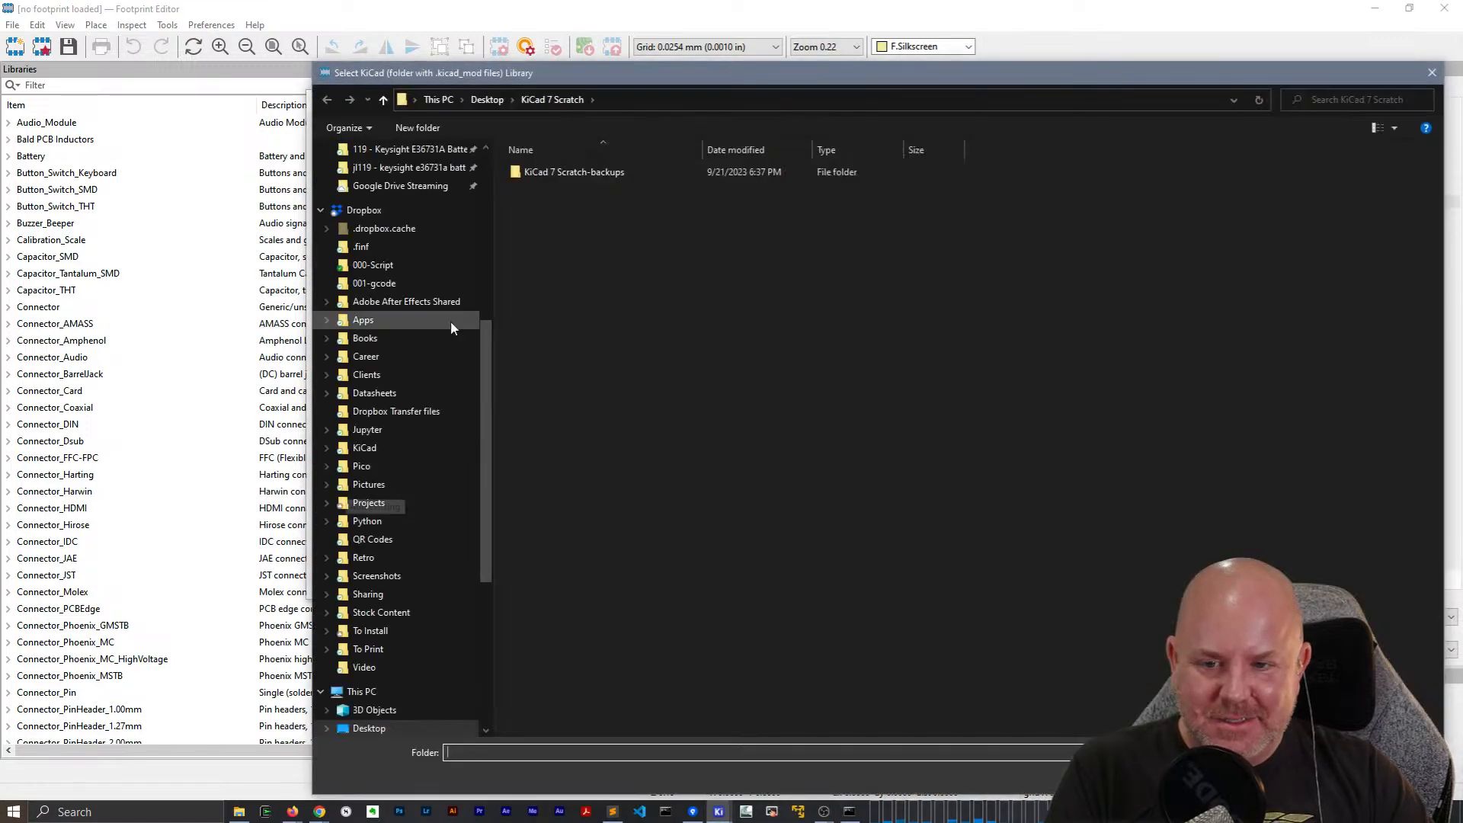
drag(622, 79, 587, 39)
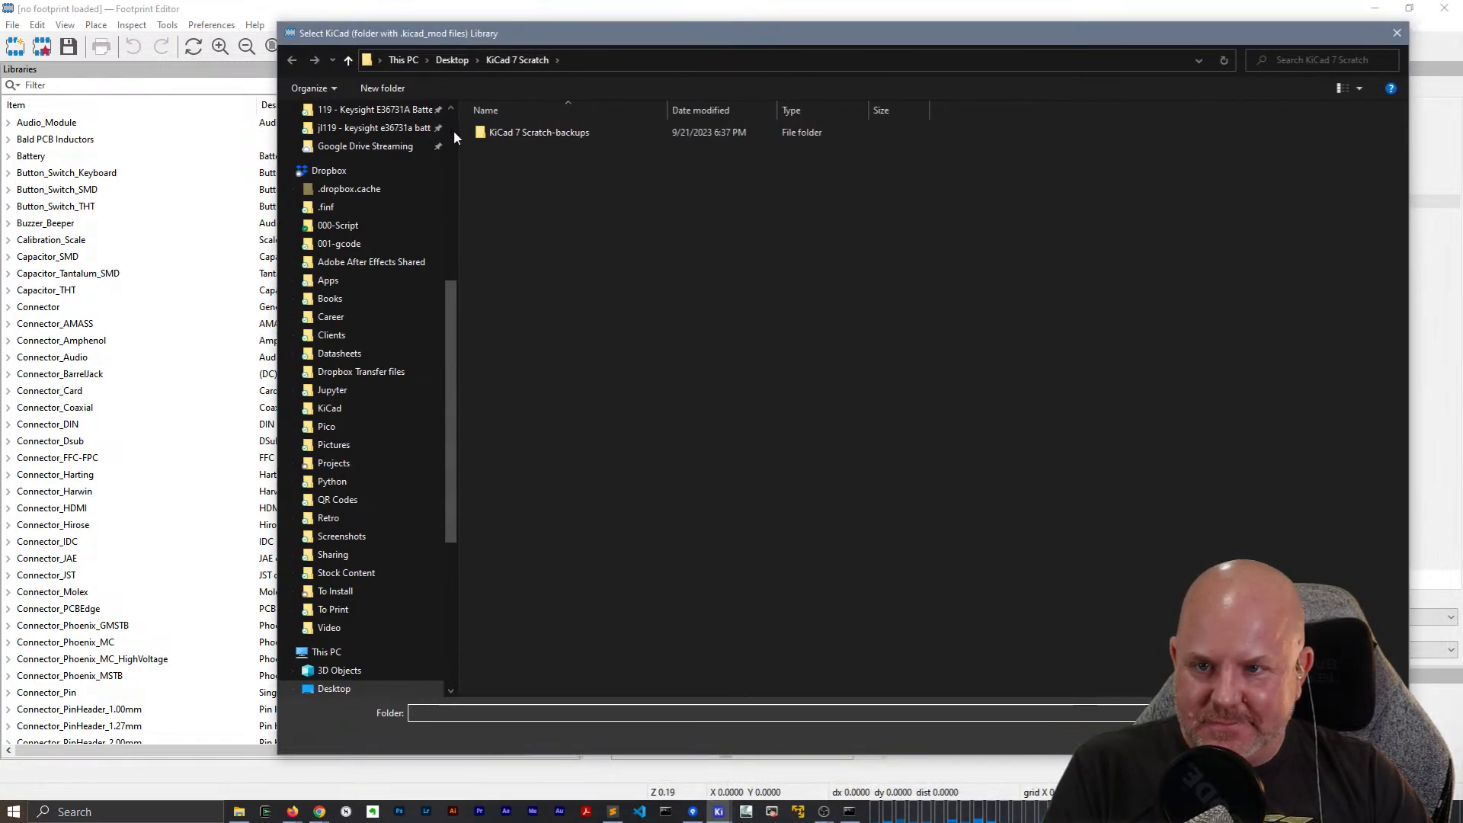
scroll(454, 130, up, 5)
click(340, 158)
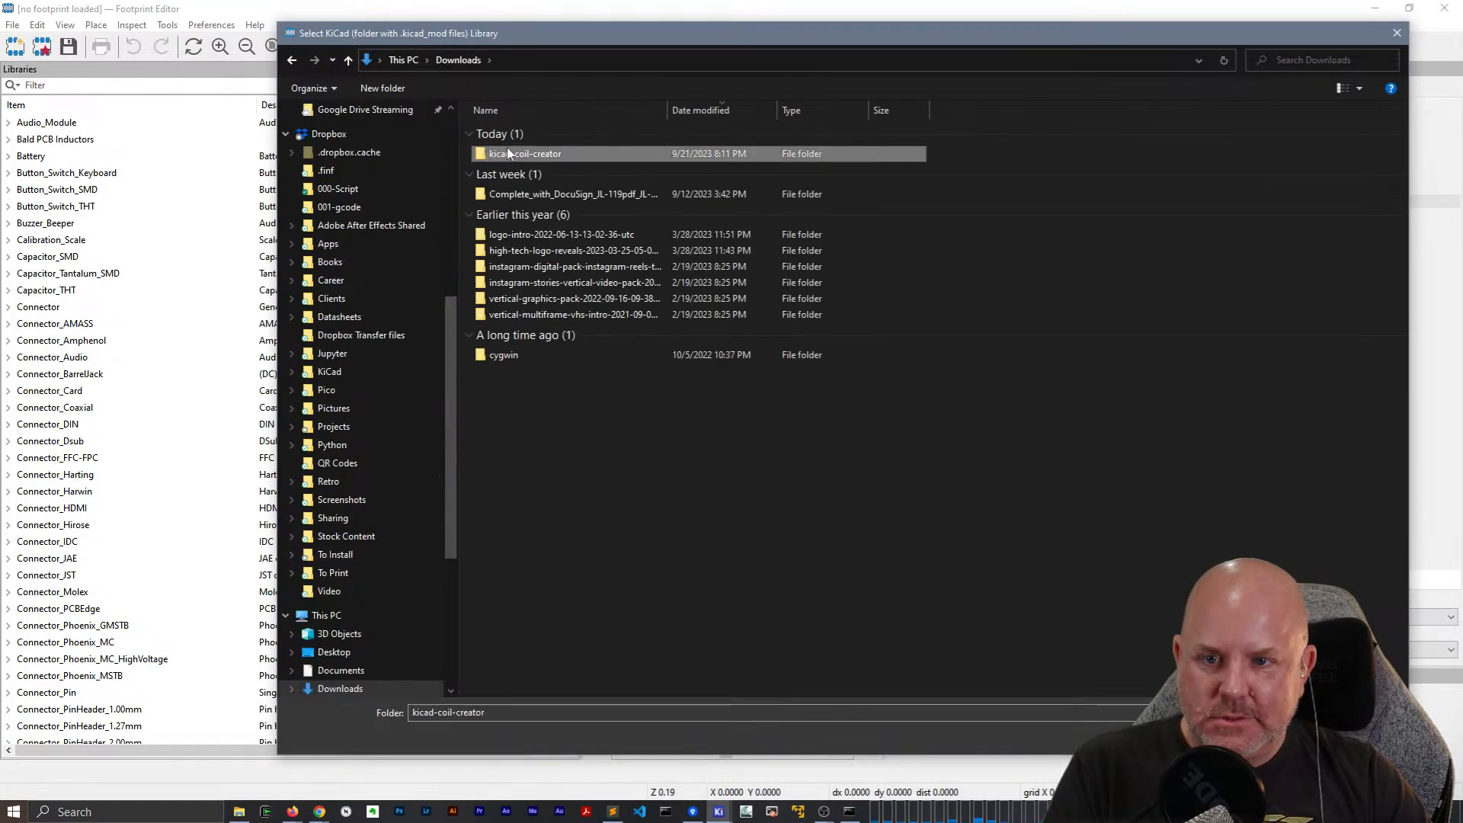
double_click(463, 134)
double_click(495, 148)
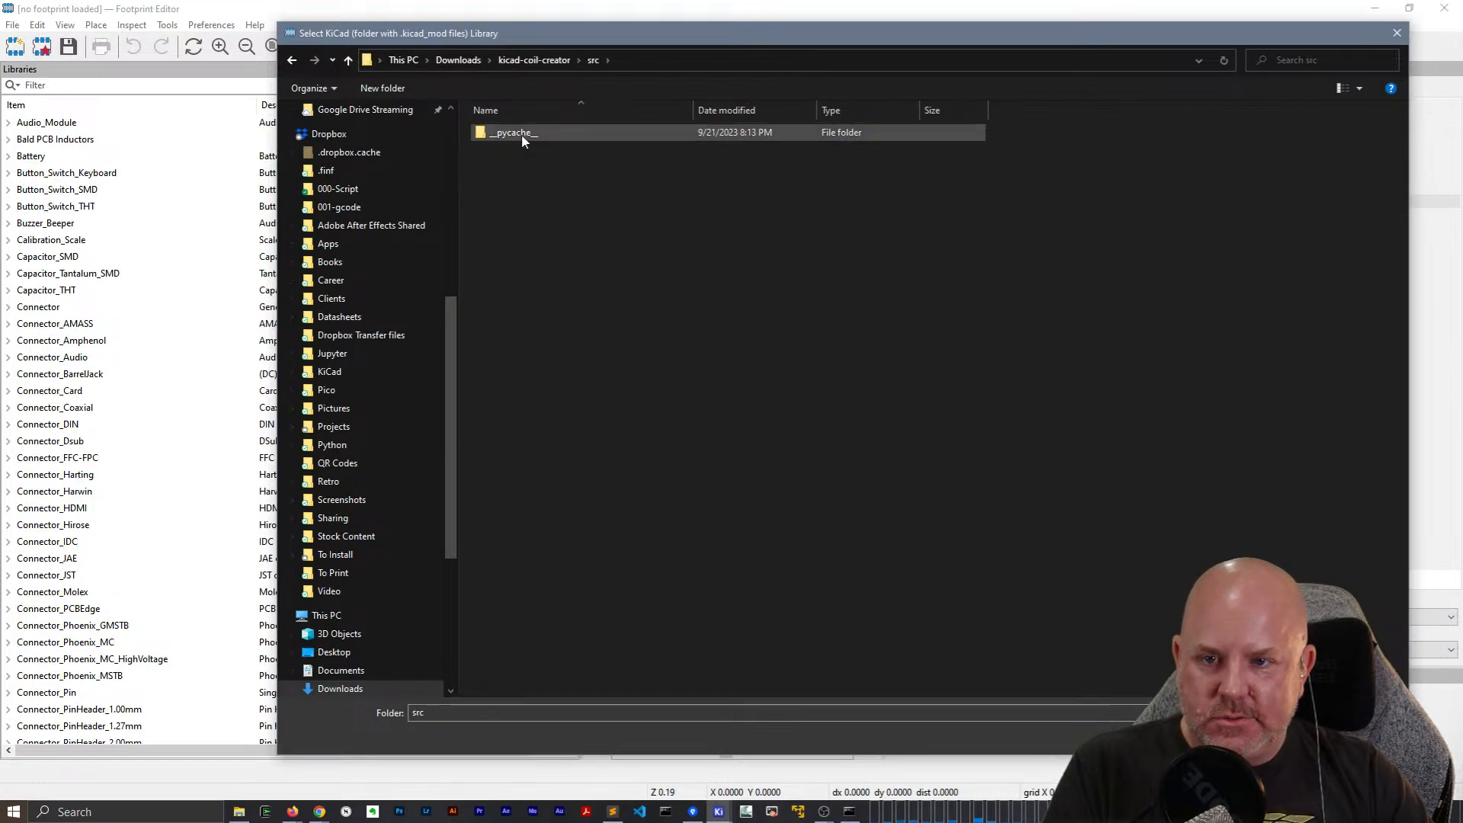
click(521, 61)
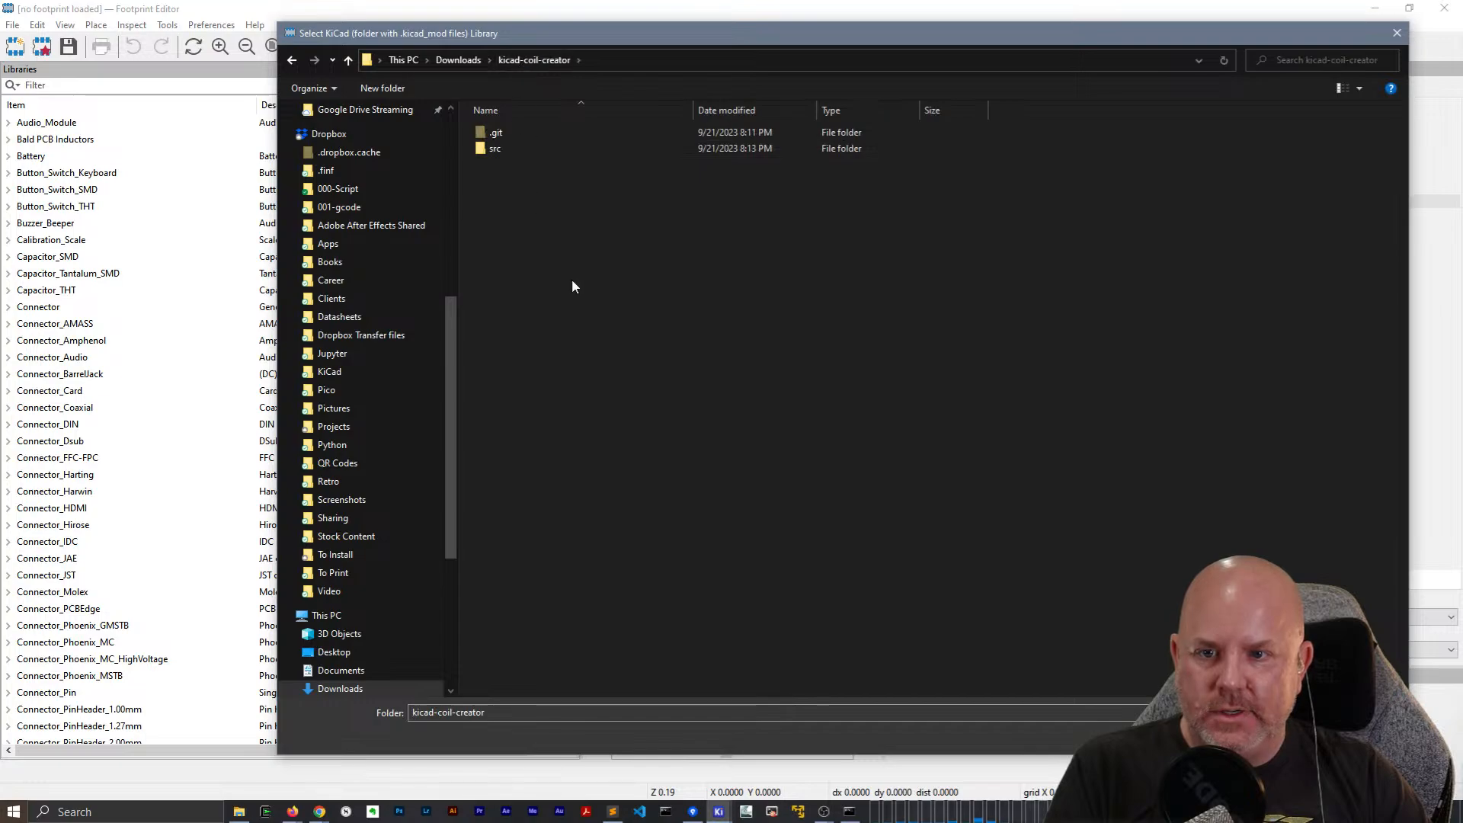
Recheck COIL_GENERATOR_1.kicad_mod in the src folder, then abandon adding a library and discard the footprint library changes.
key(alt+Tab)
key(alt+Tab)
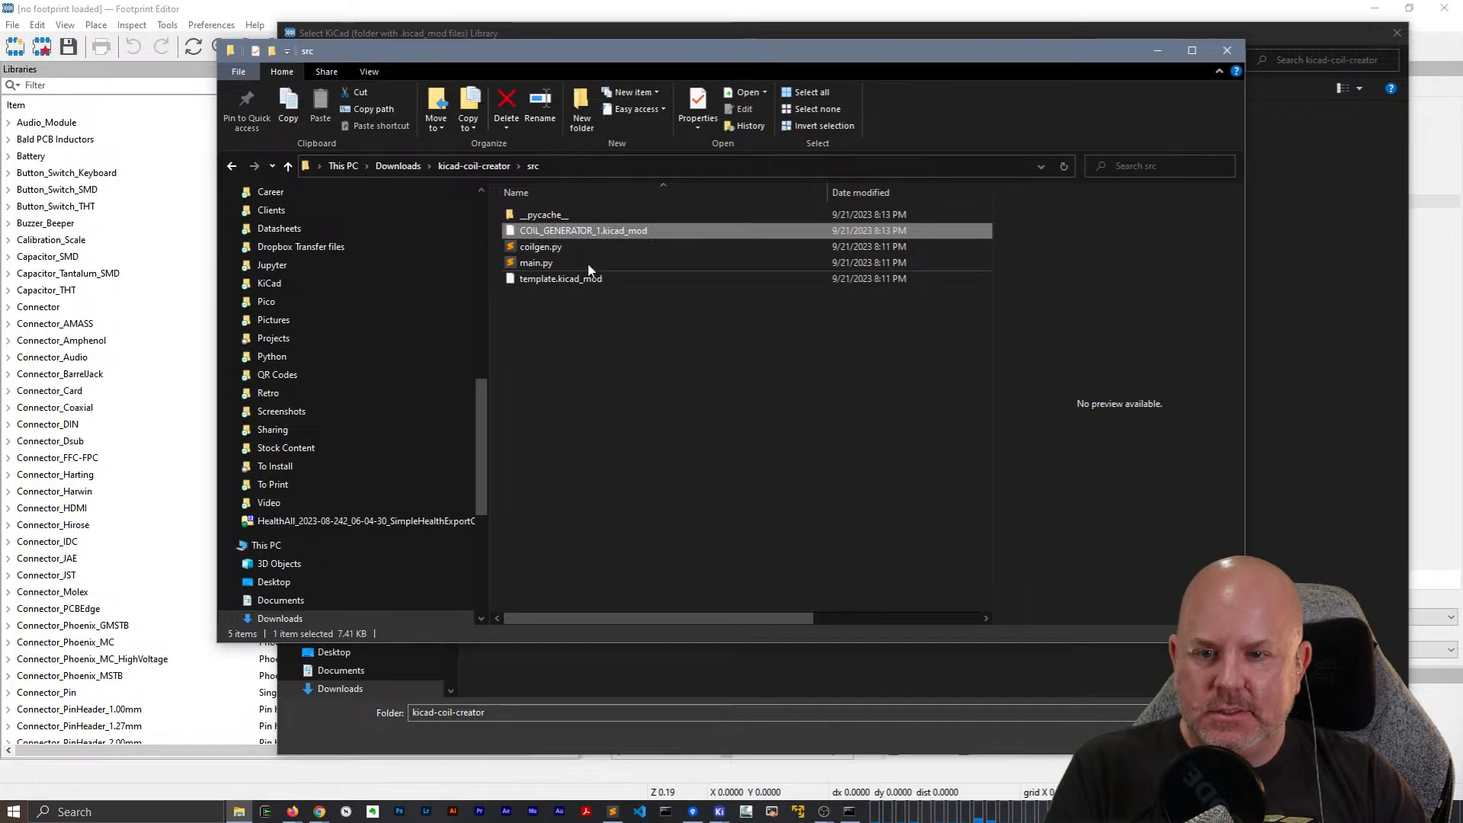
key(alt+Tab)
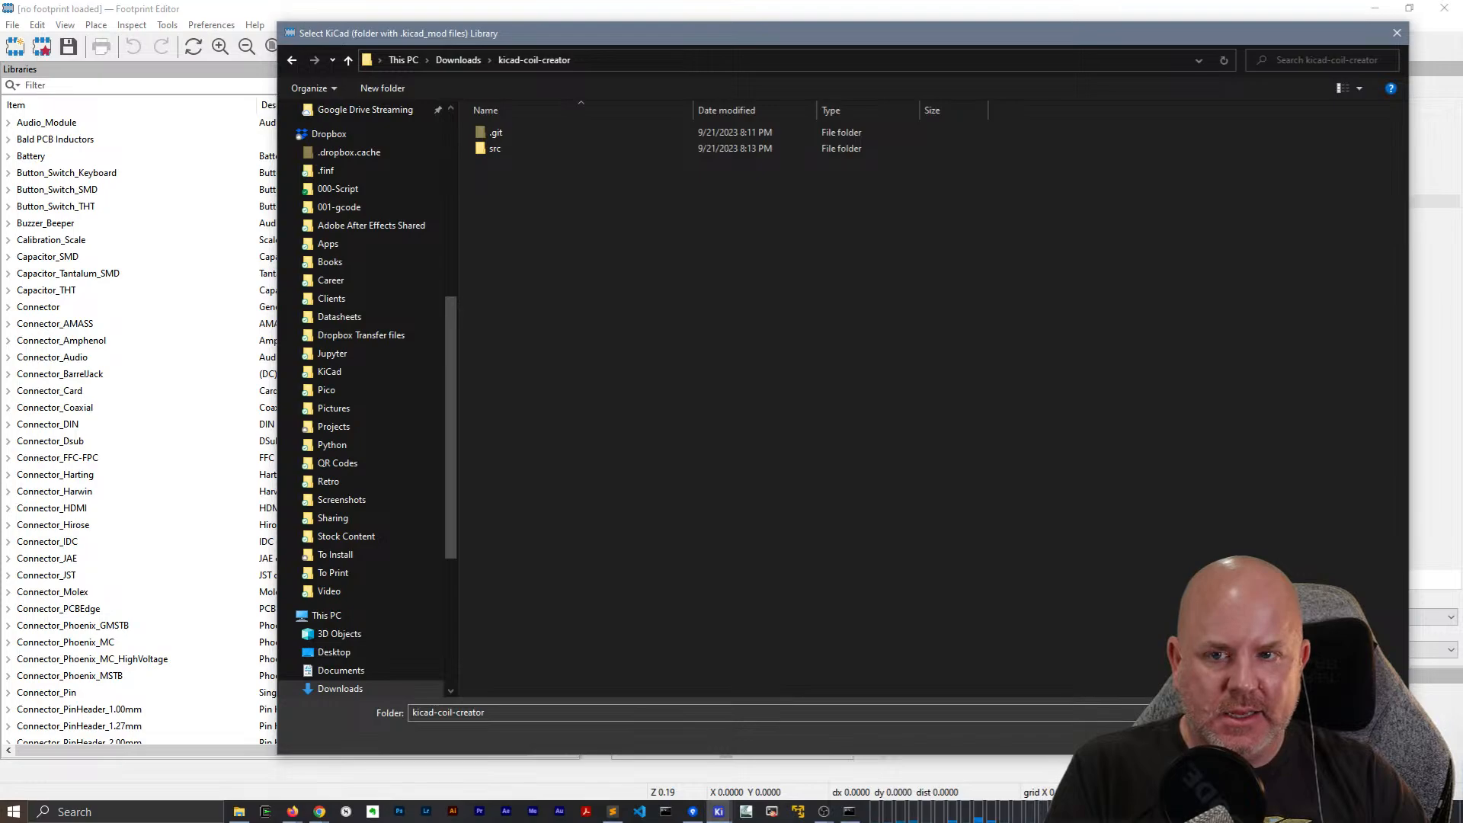
click(1356, 737)
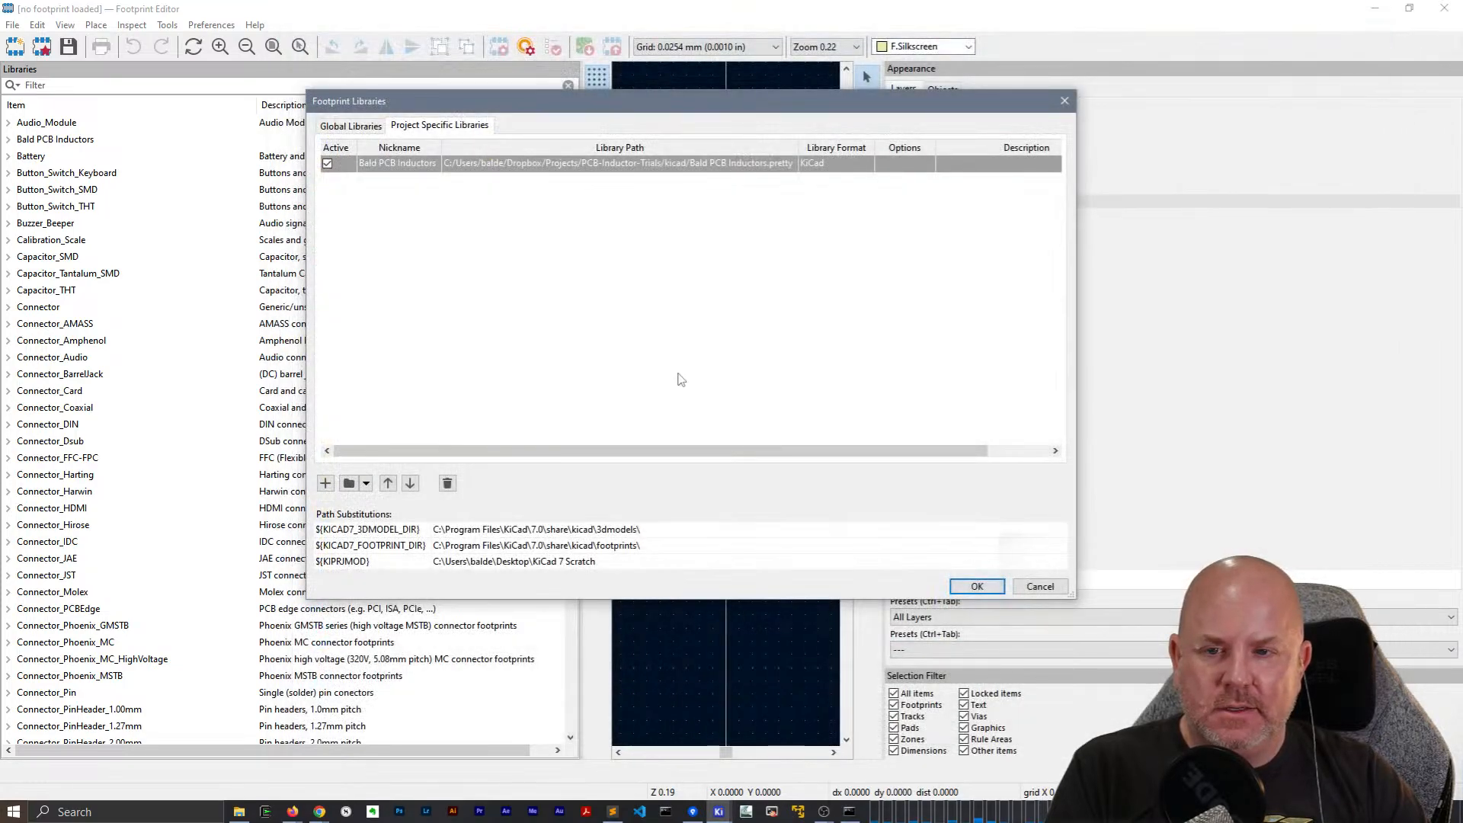
key(alt+Tab)
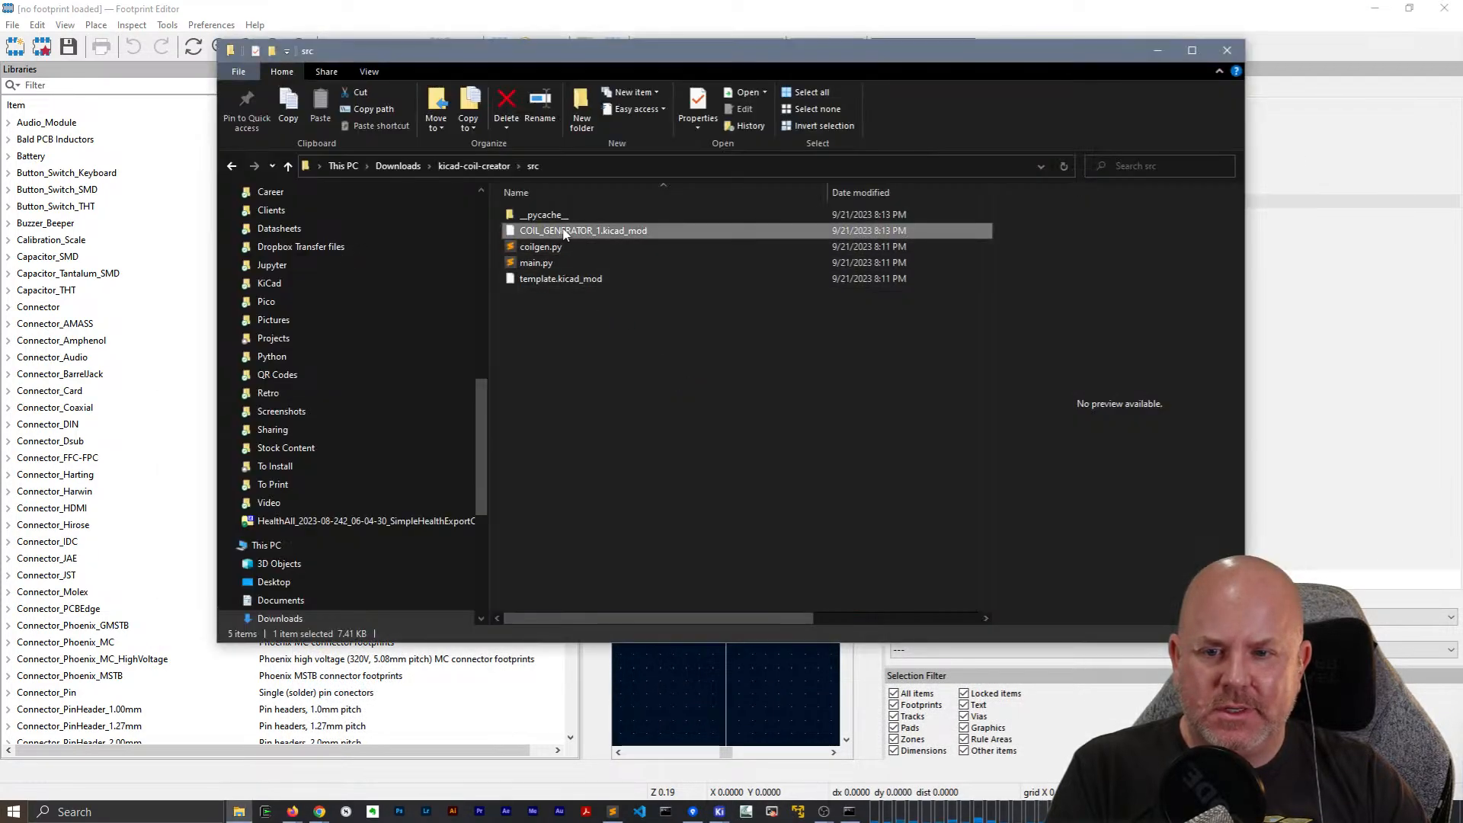
right_click(565, 231)
key(Escape)
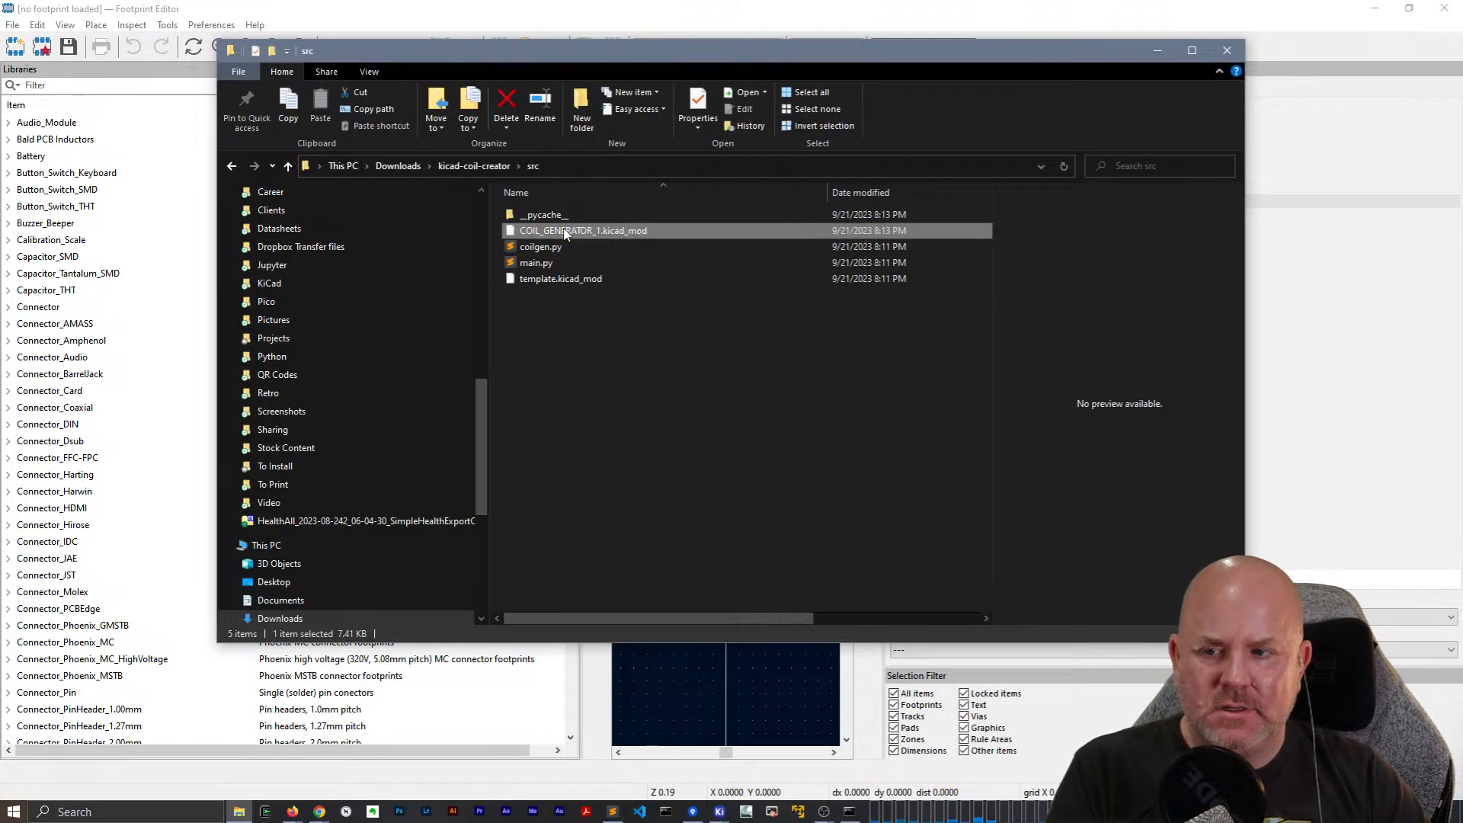
click(1227, 51)
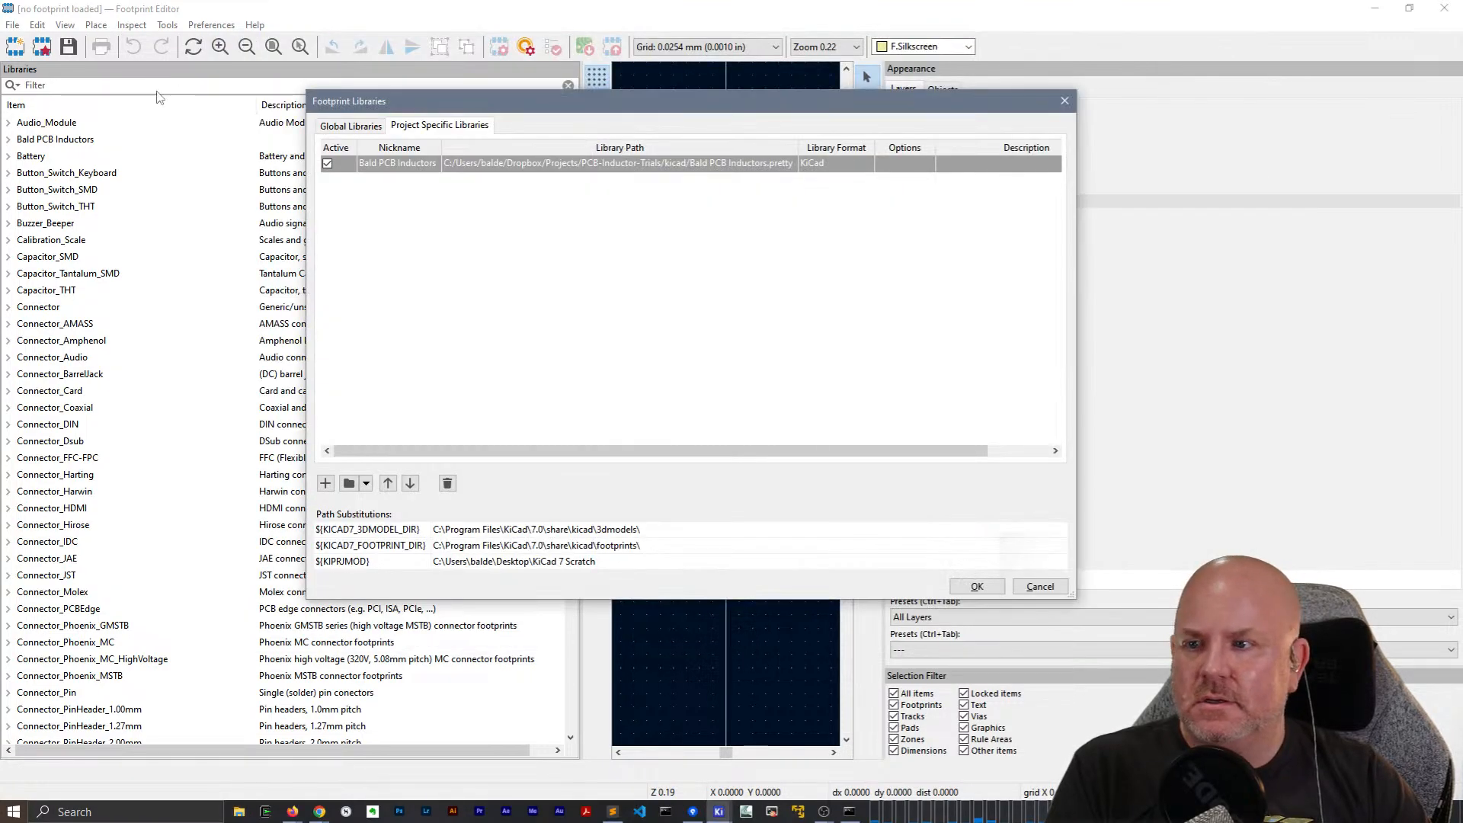
click(1038, 587)
Filter the footprint libraries for "bald" and expand the Bald PCB Inductors library.
text(bald)
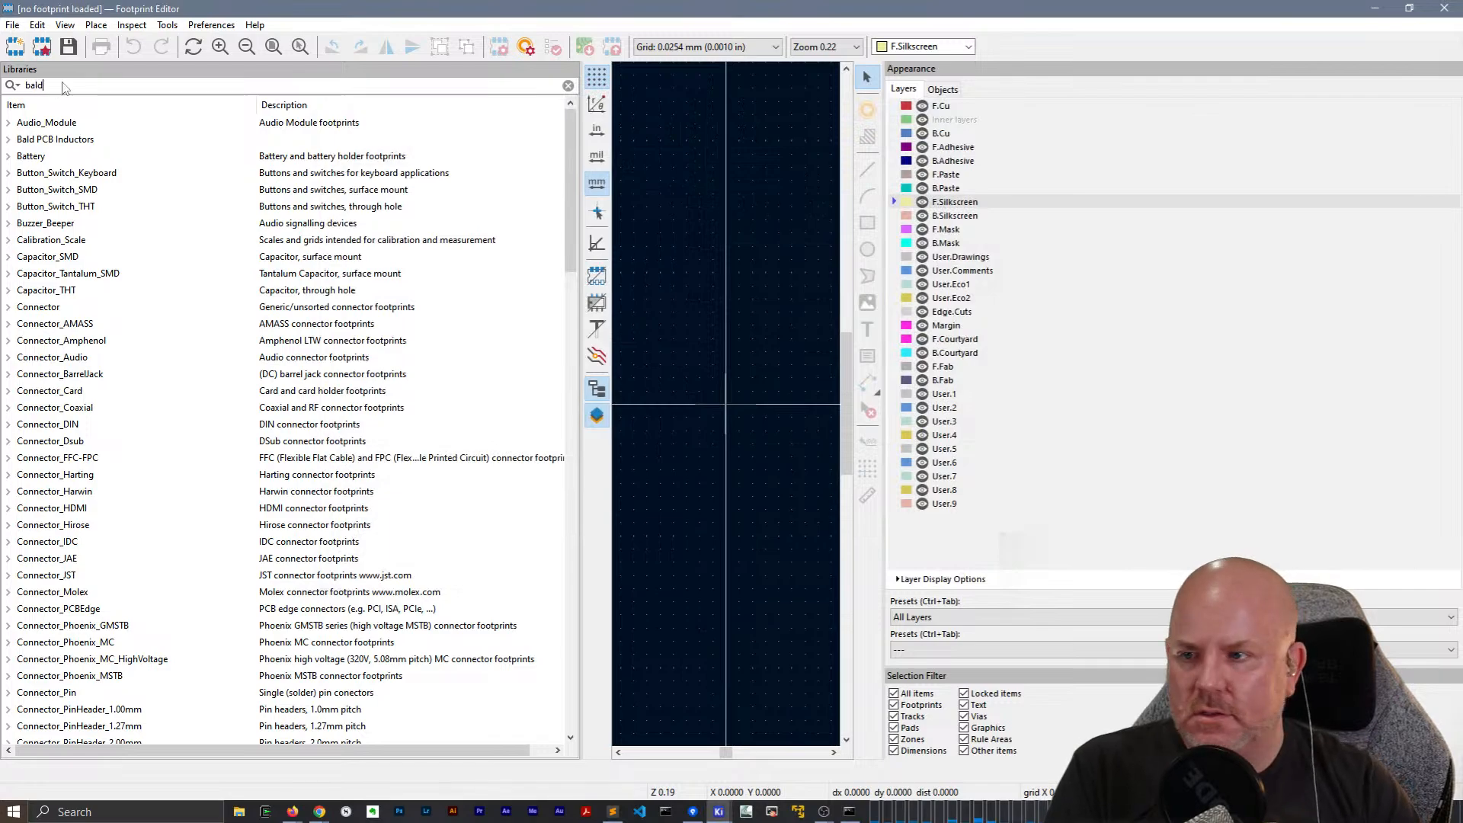
double_click(71, 127)
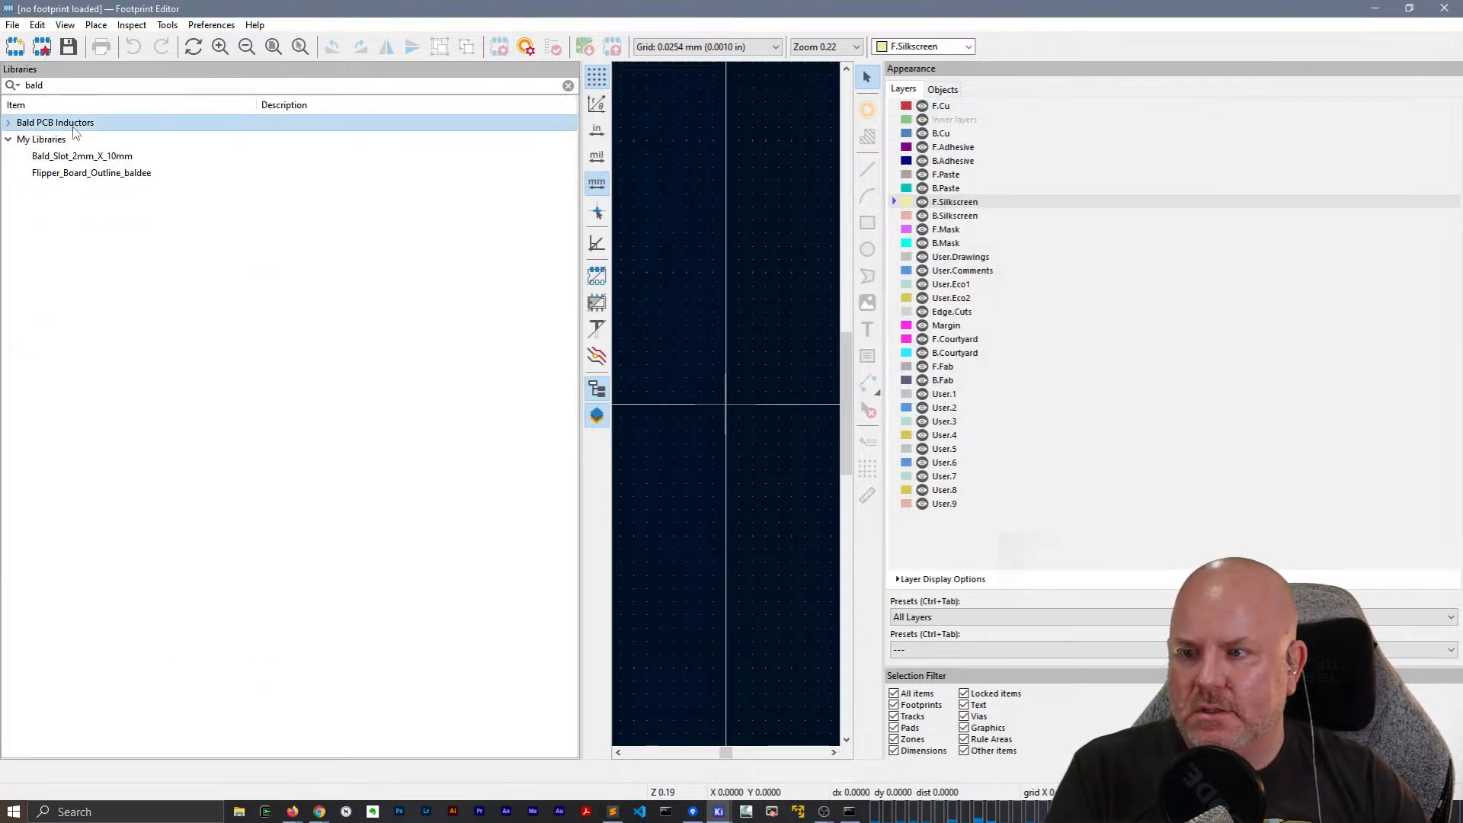
double_click(69, 127)
Import the COIL_GENERATOR_1.kicad_mod footprint from the kicad-coil-creator src folder, starting from the Bald PCB Inductors library.
right_click(66, 126)
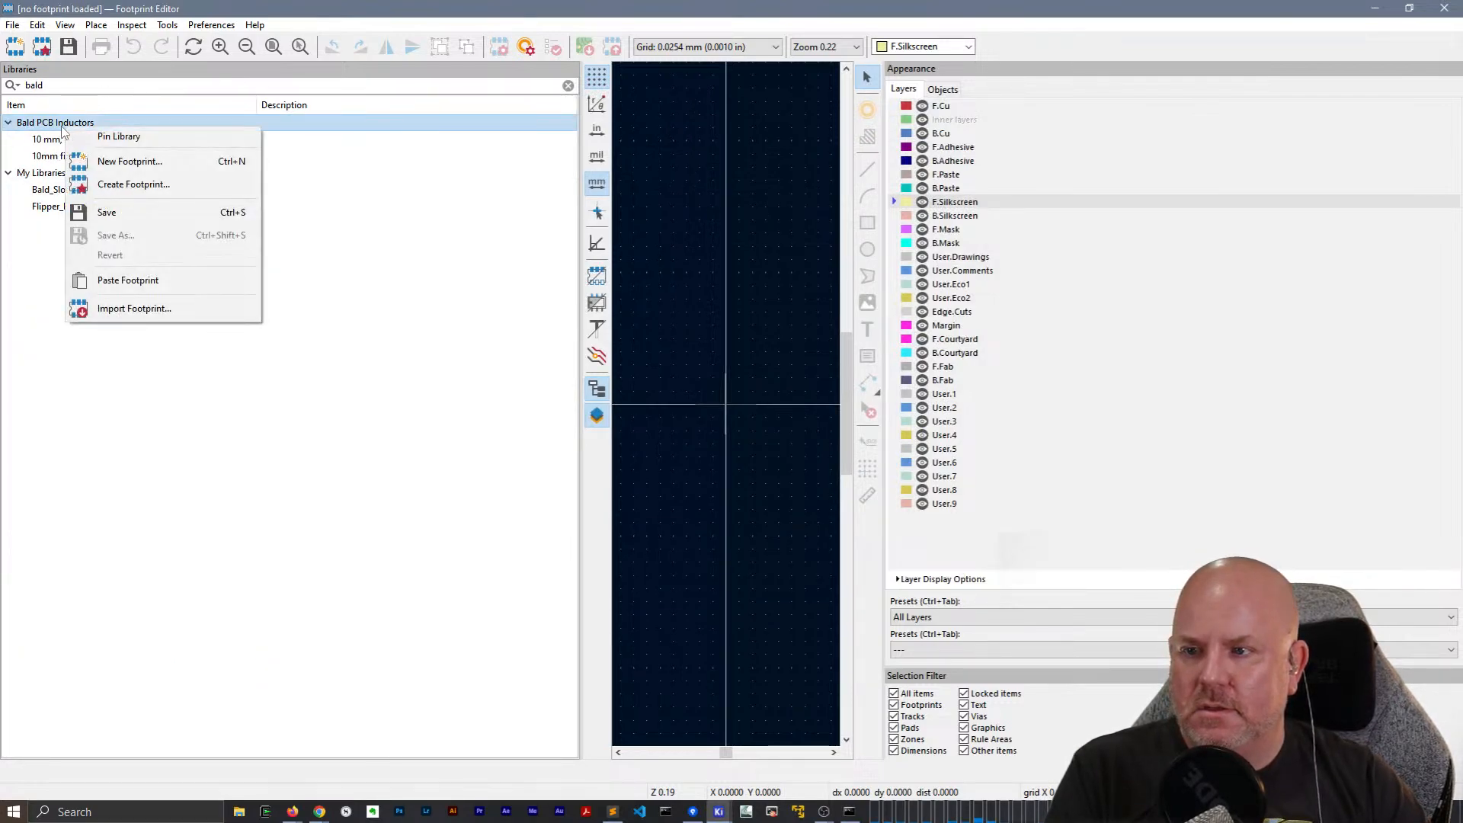
click(131, 308)
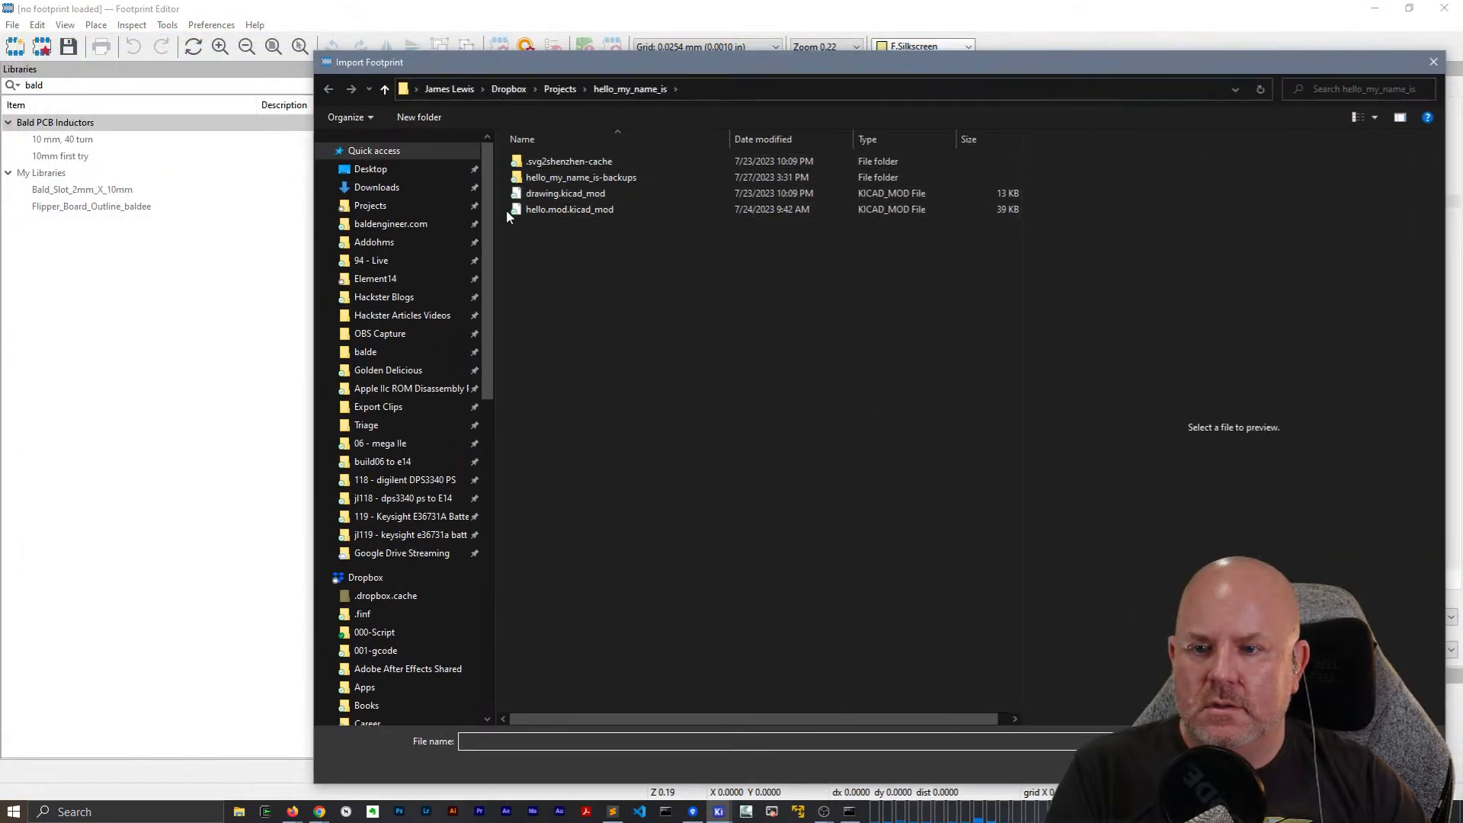
click(377, 188)
double_click(534, 183)
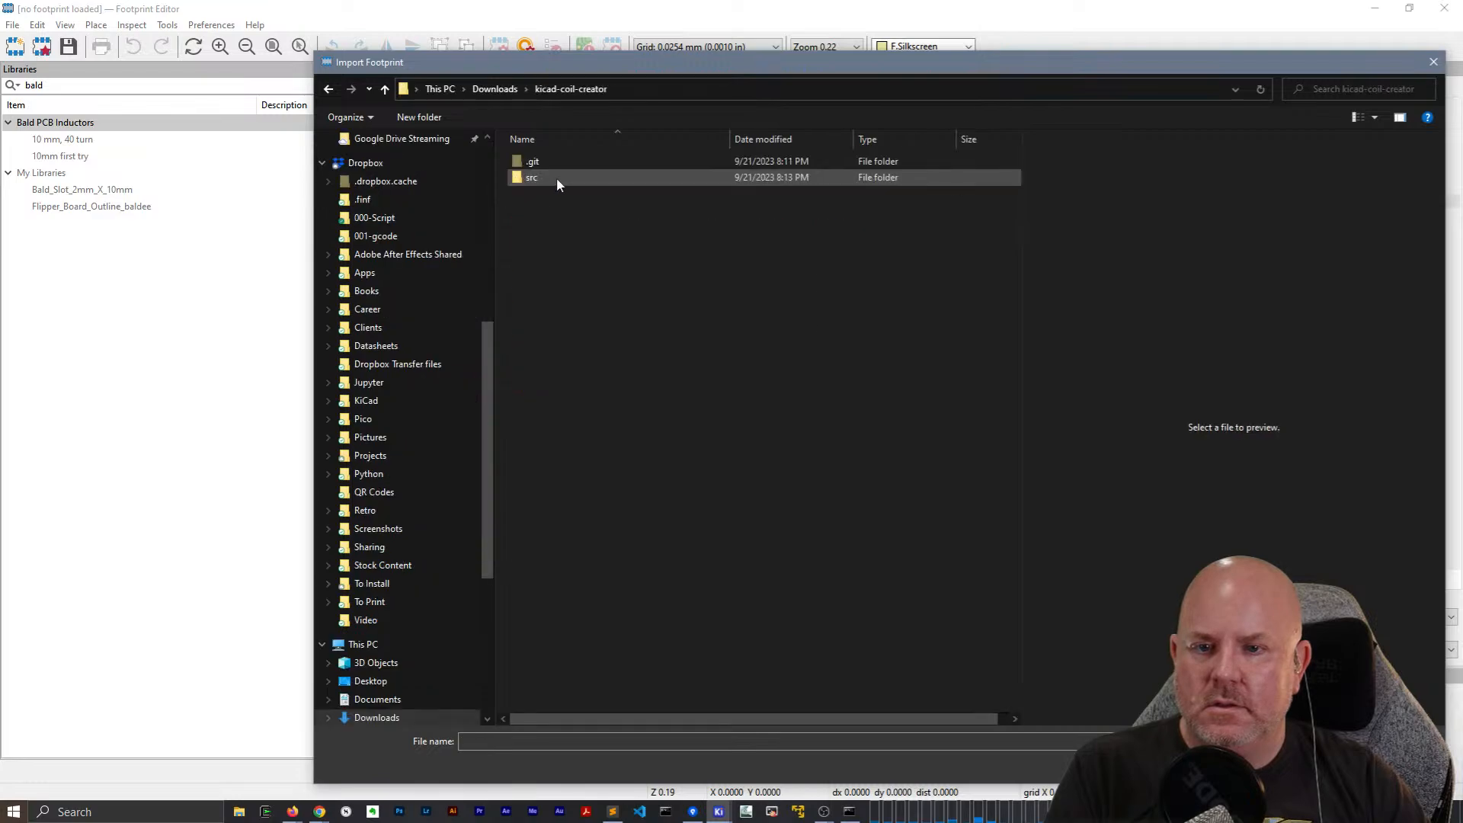
double_click(556, 177)
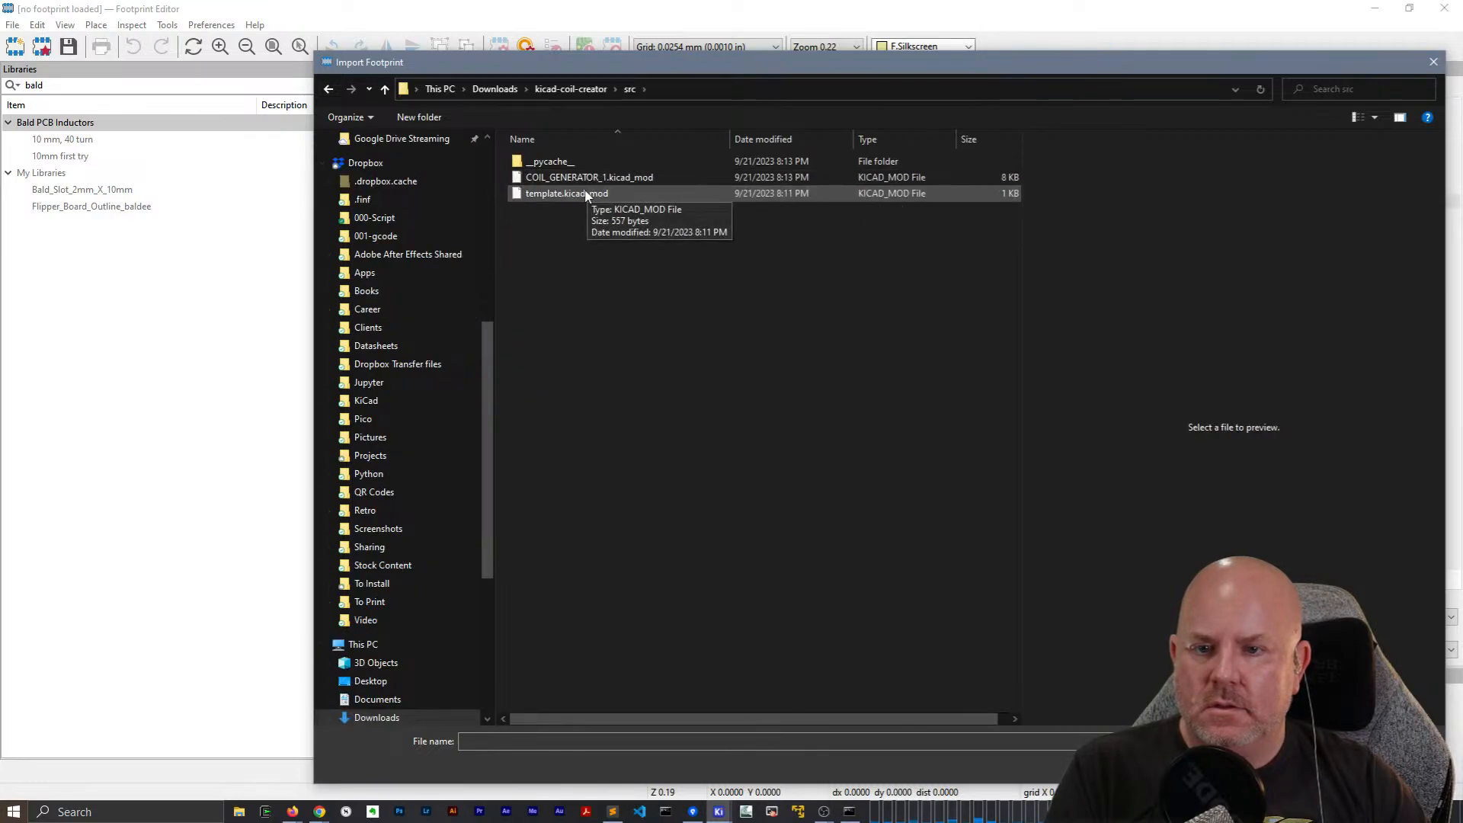
double_click(591, 179)
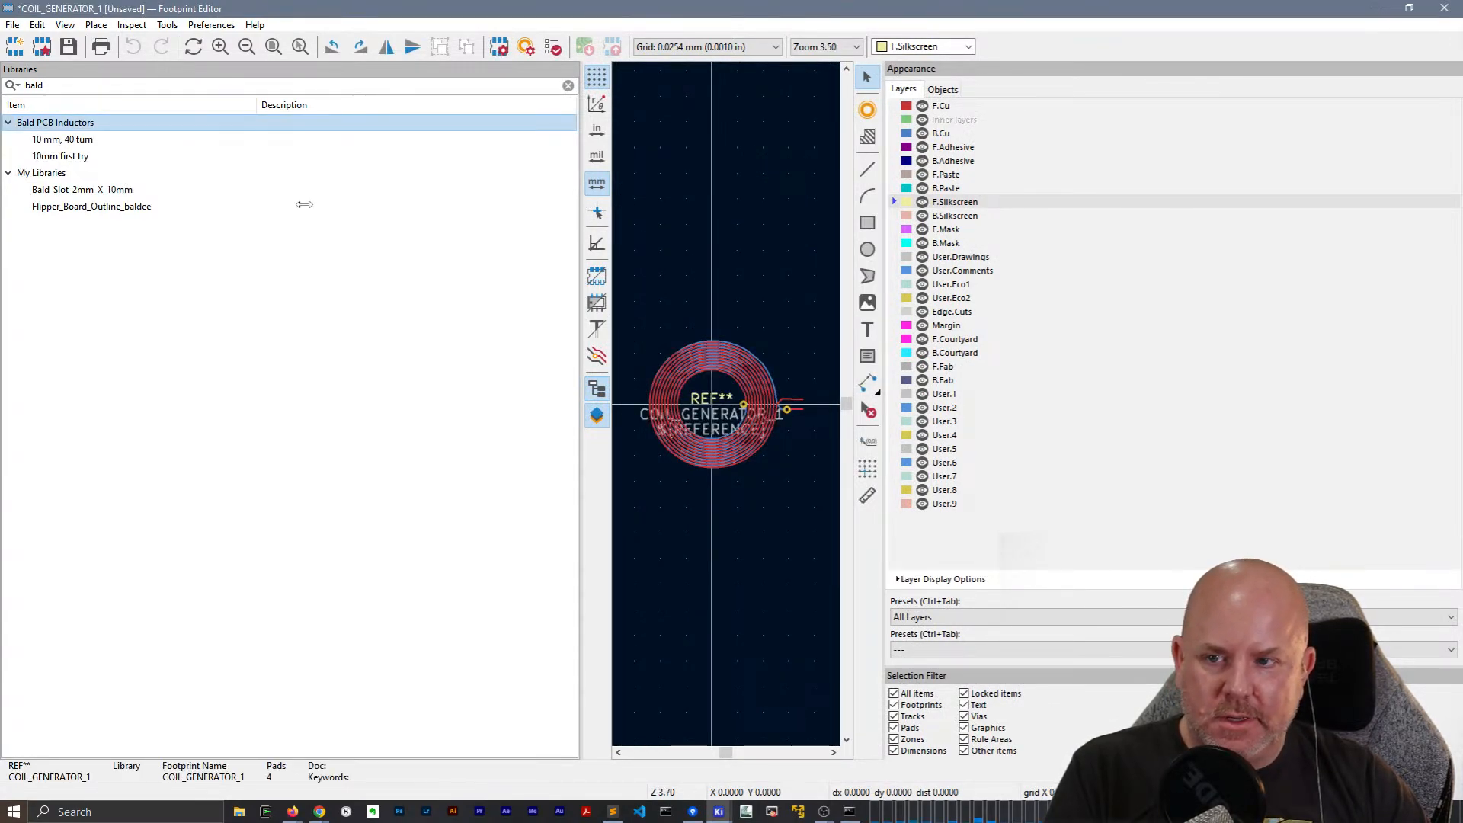
Narrow the library list to enlarge the canvas and examine the imported coil's windings and inner via.
drag(304, 204, 252, 203)
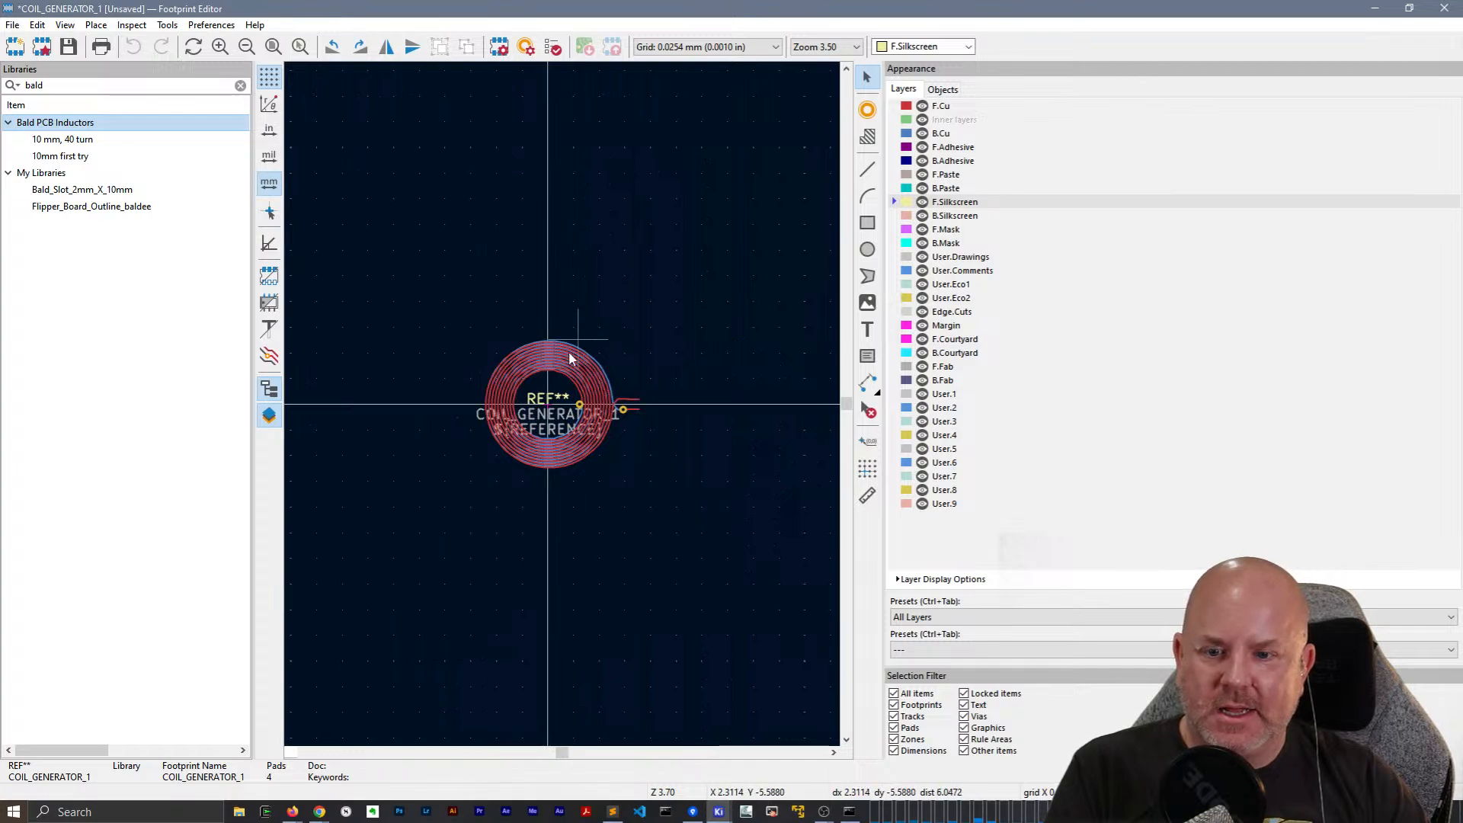
scroll(548, 404, up, 5)
scroll(548, 404, down, 2)
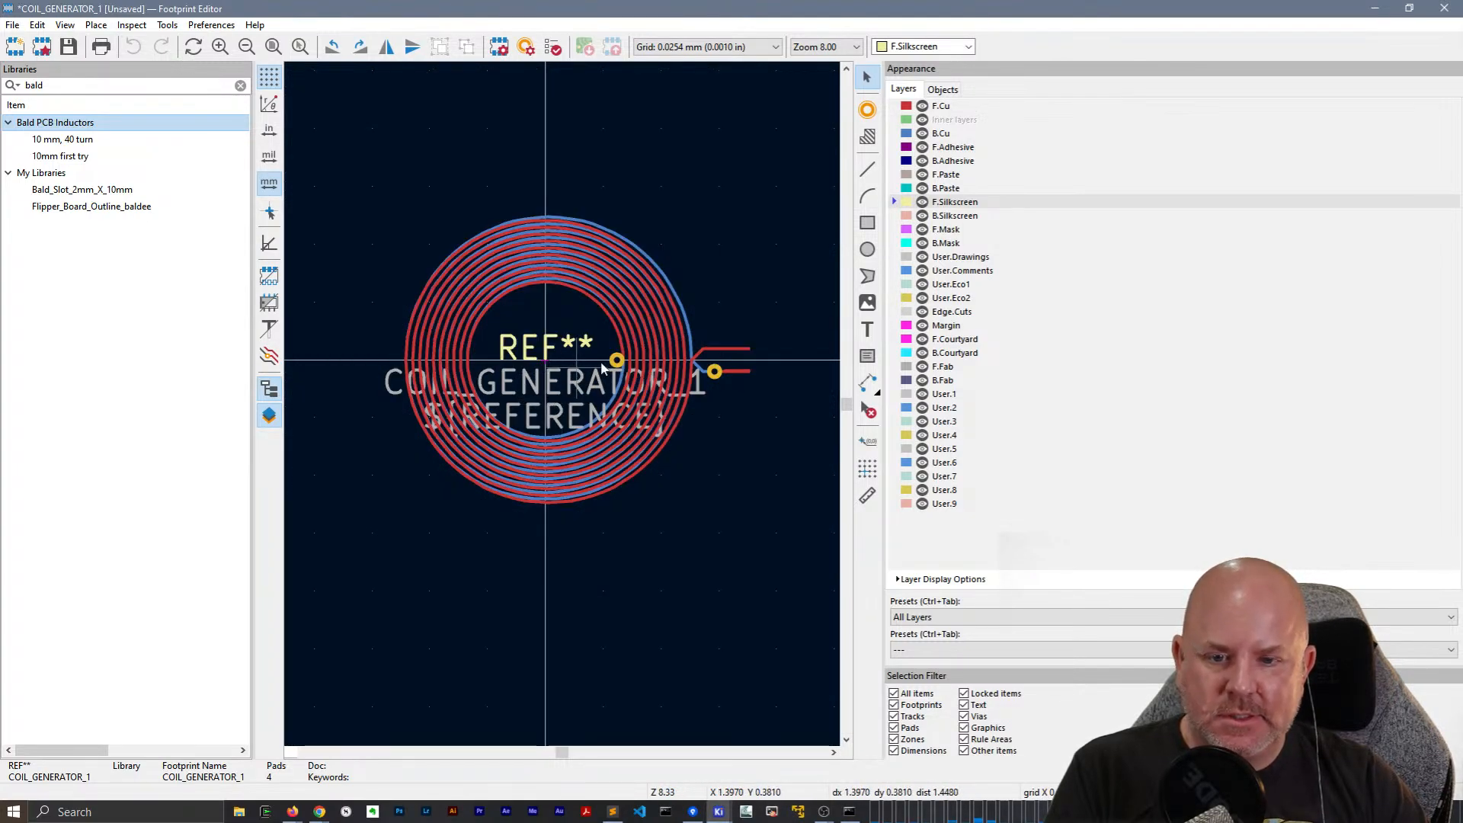
scroll(610, 359, up, 2)
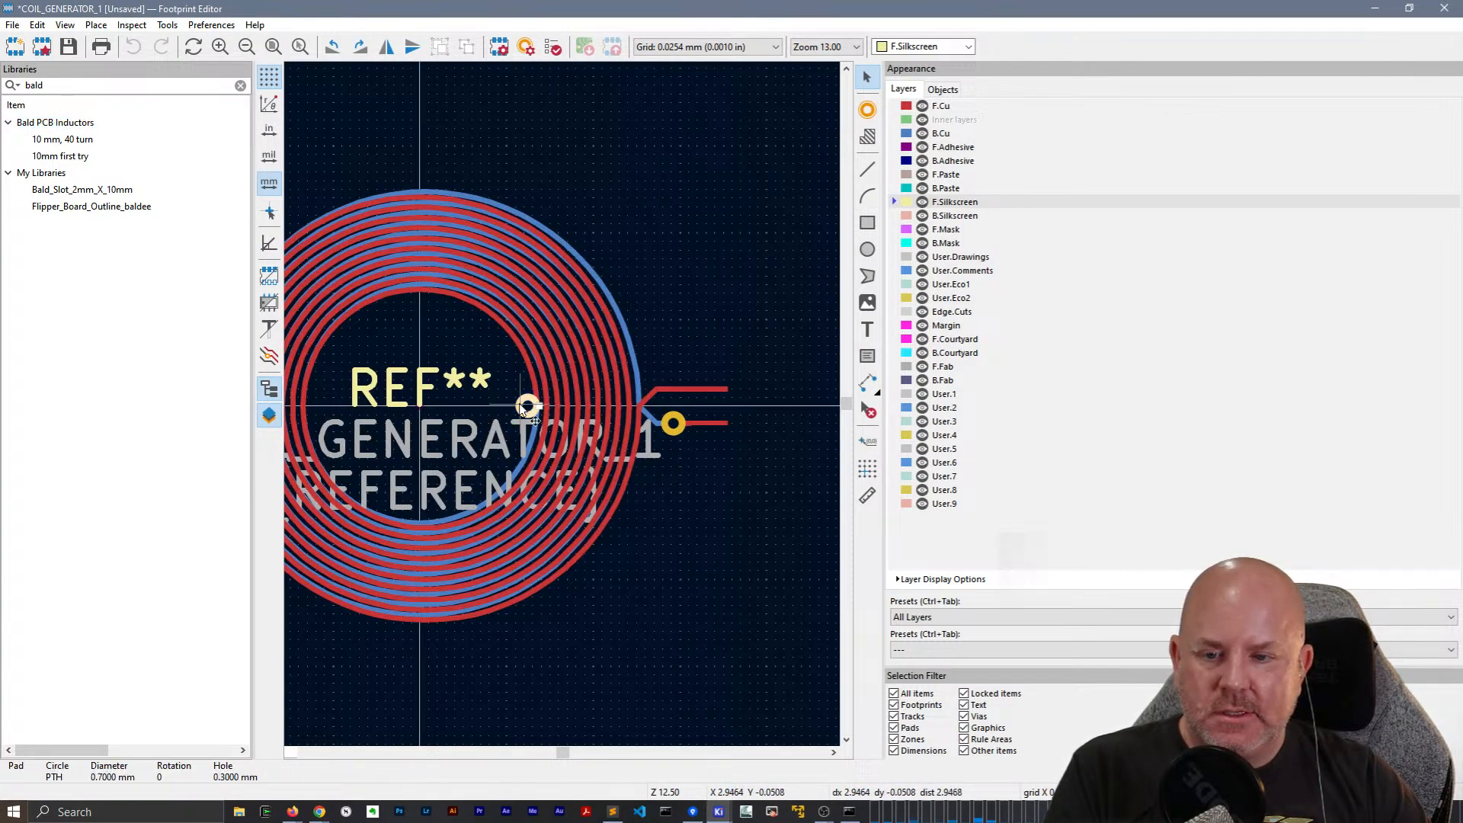
Inspect the coil's outer via and the two thin lead-out pads by selecting each in turn.
click(665, 423)
click(694, 323)
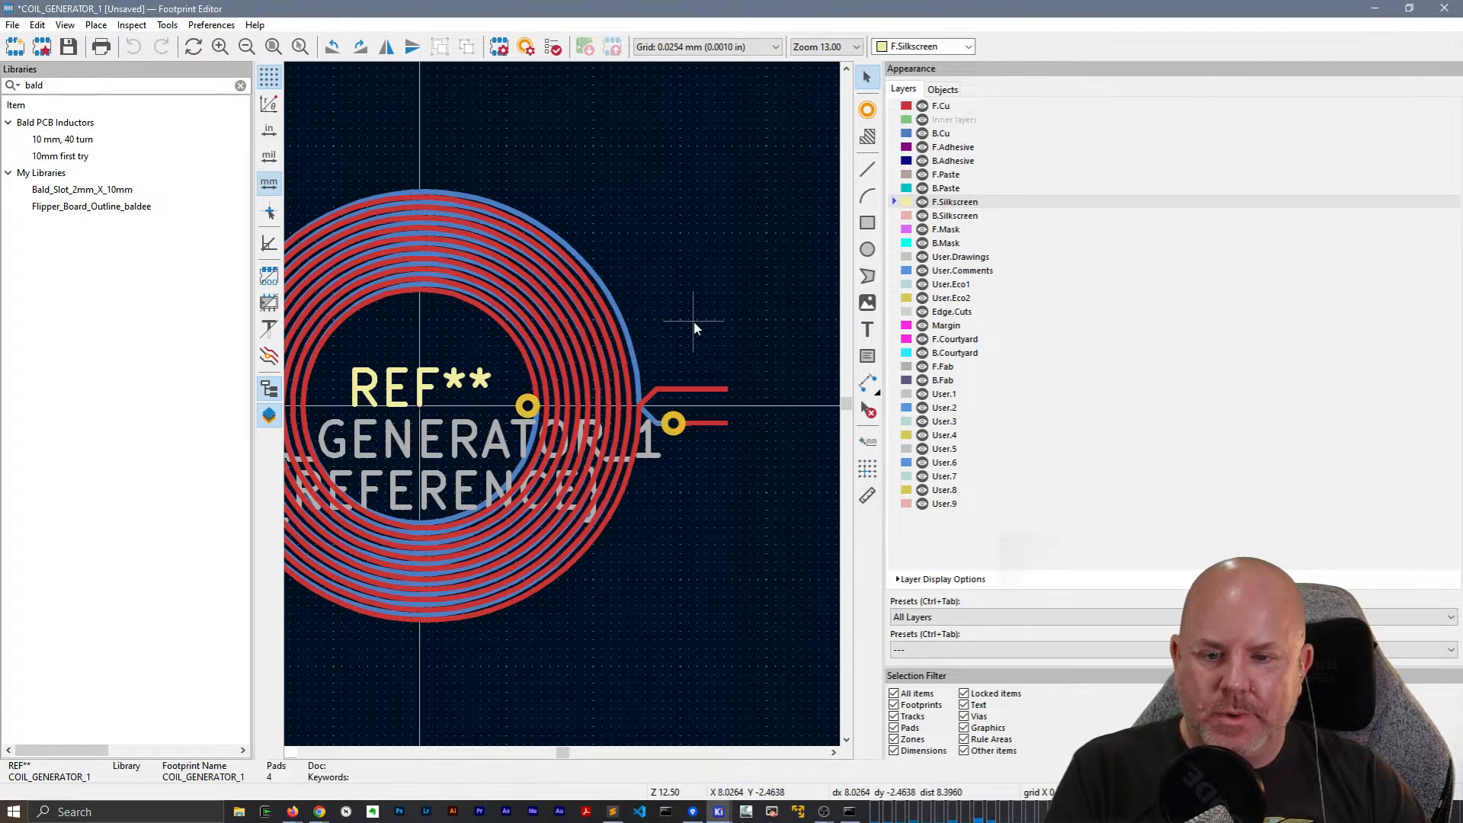
click(721, 389)
click(708, 433)
click(712, 424)
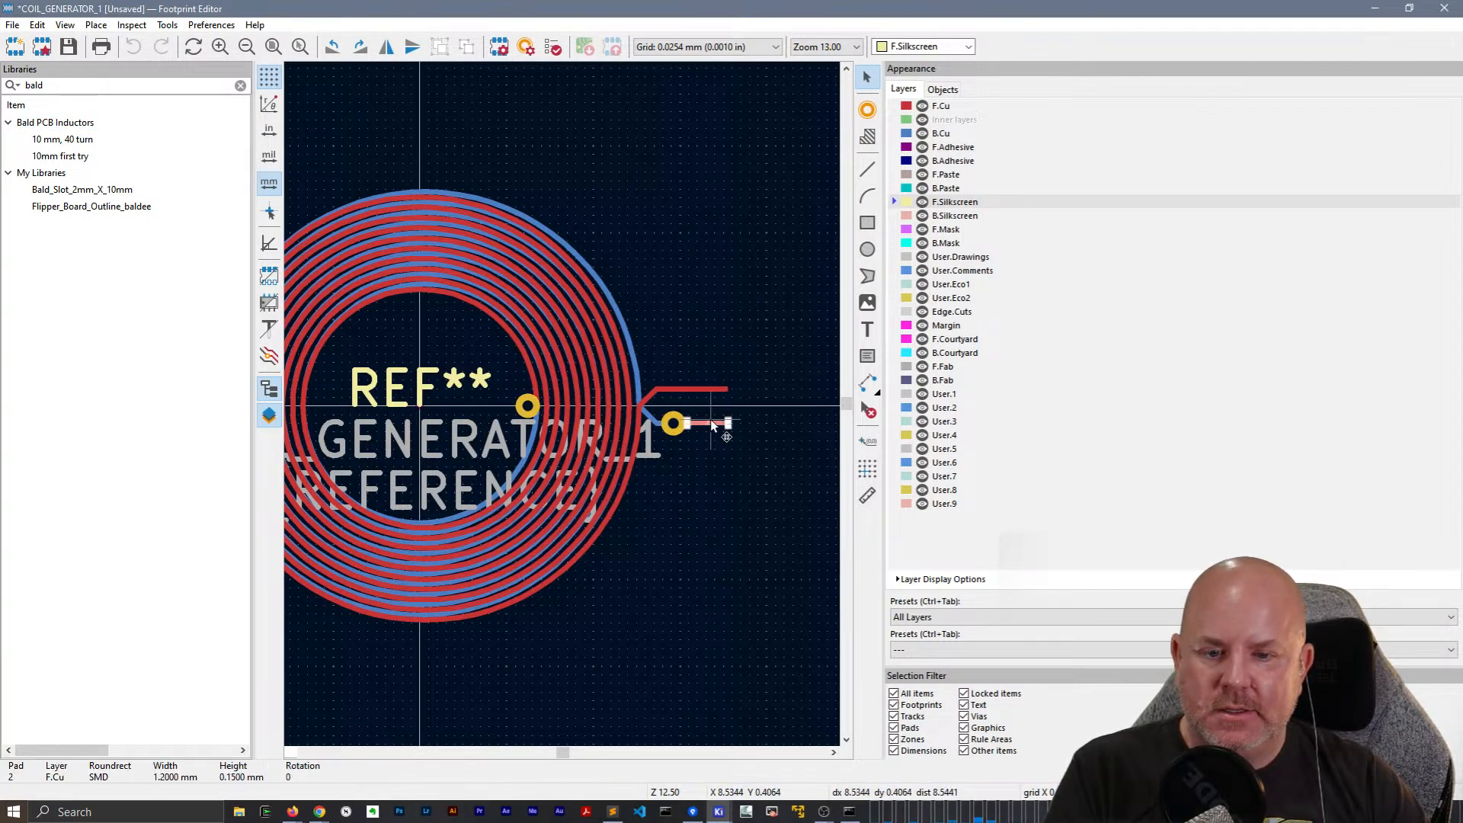
click(715, 358)
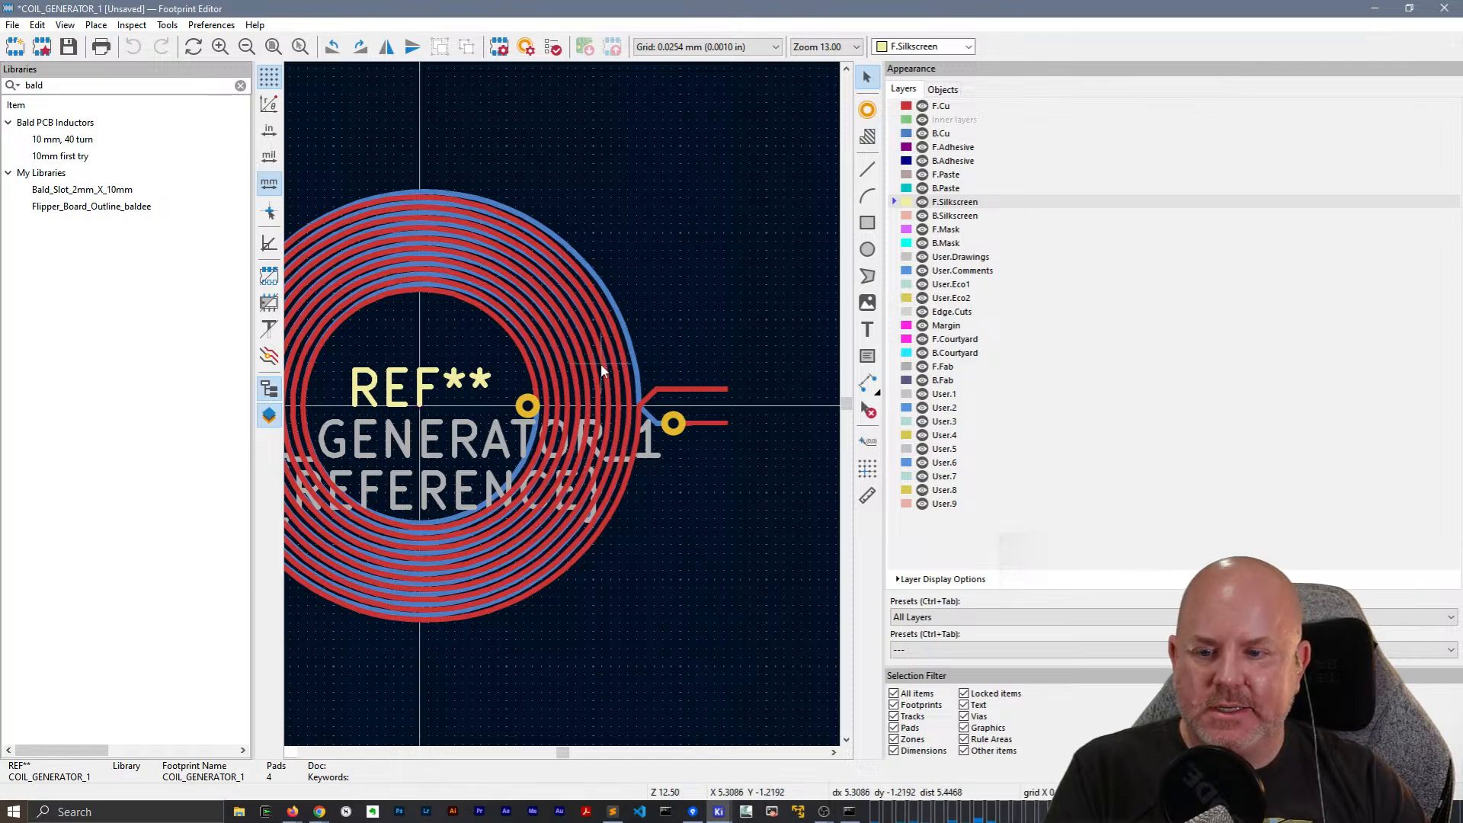
scroll(564, 410, down, 2)
scroll(676, 417, up, 2)
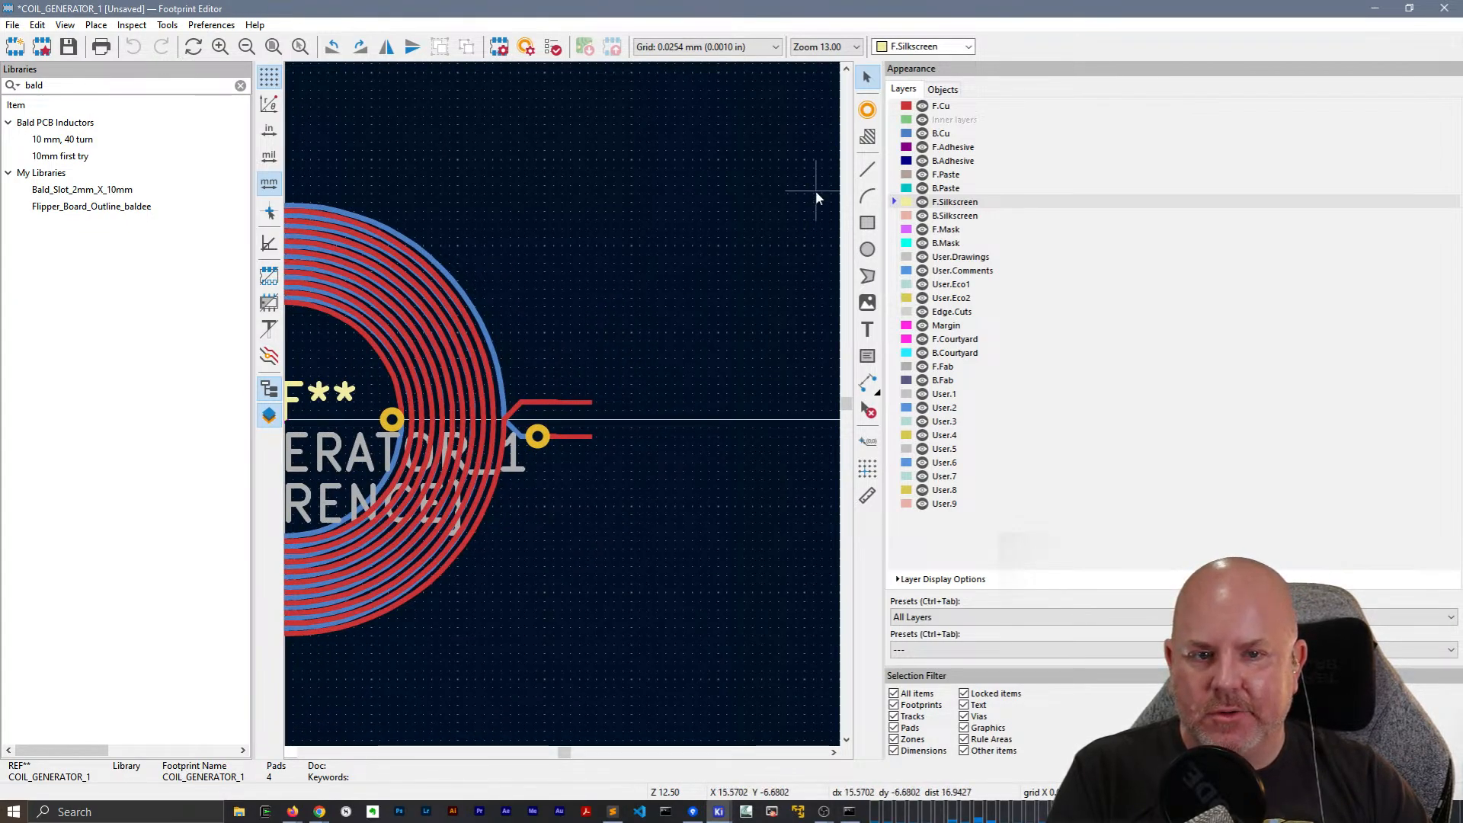
click(868, 111)
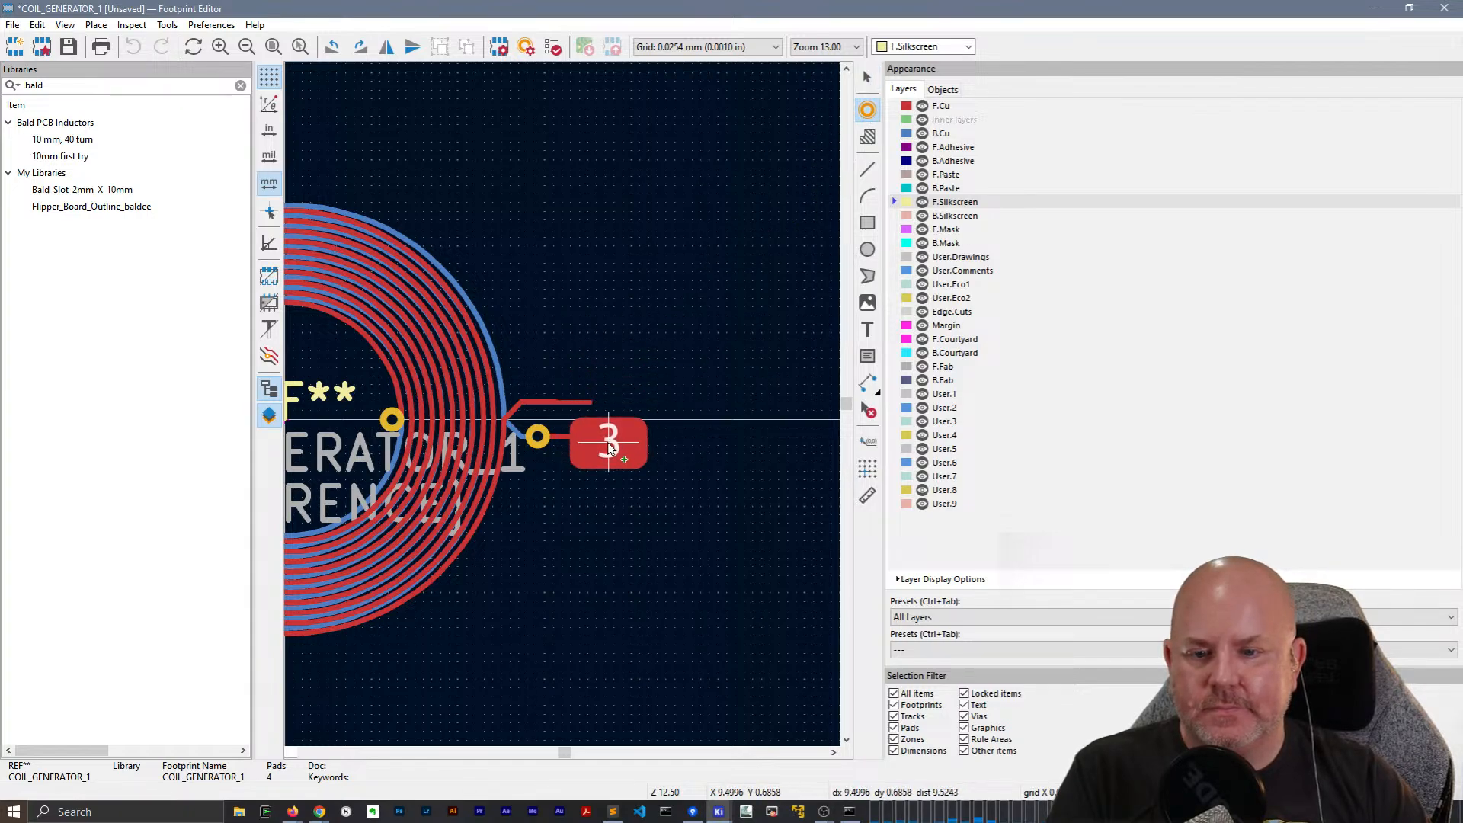
key(Escape)
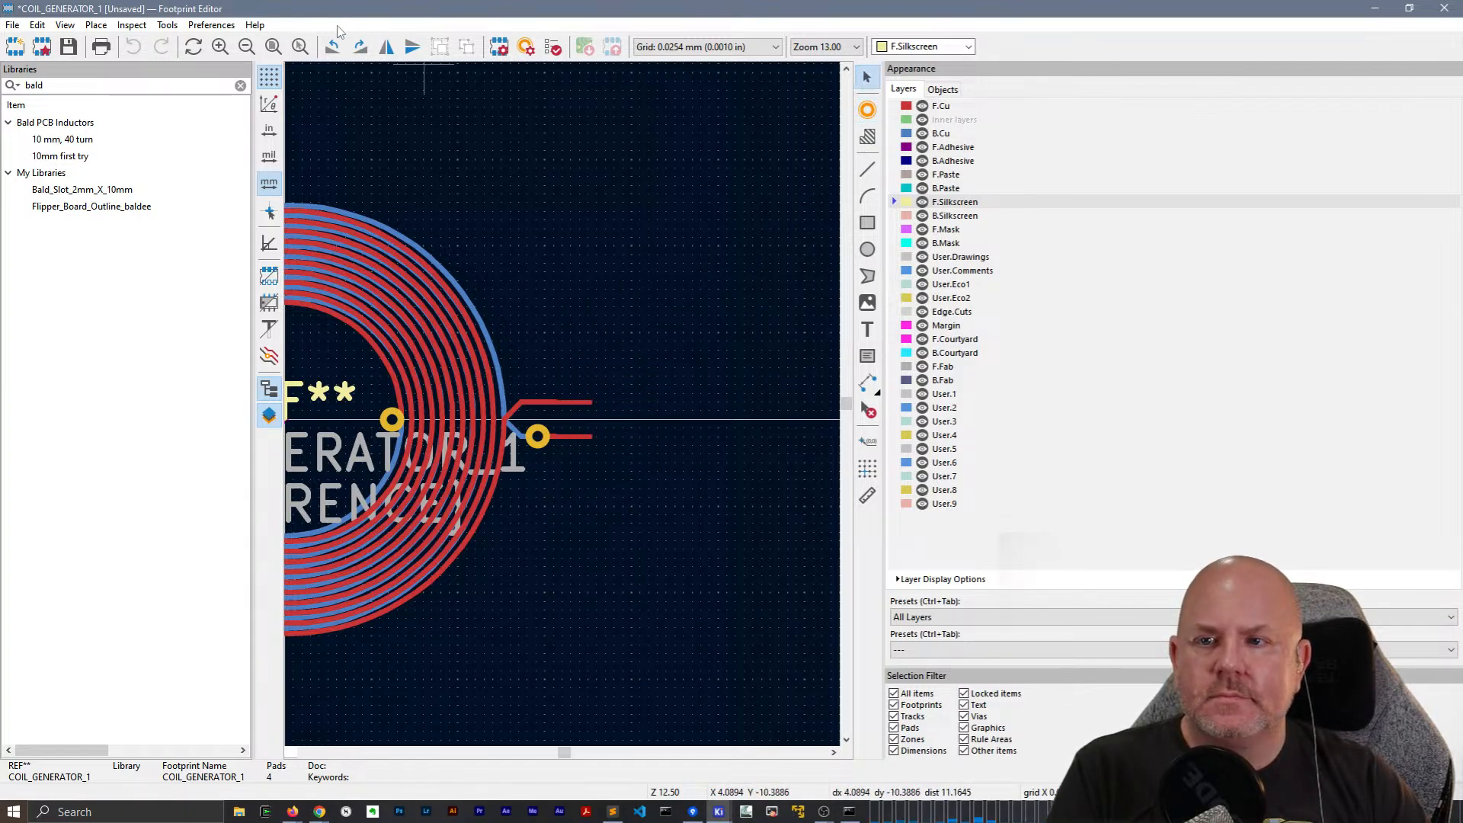
click(552, 47)
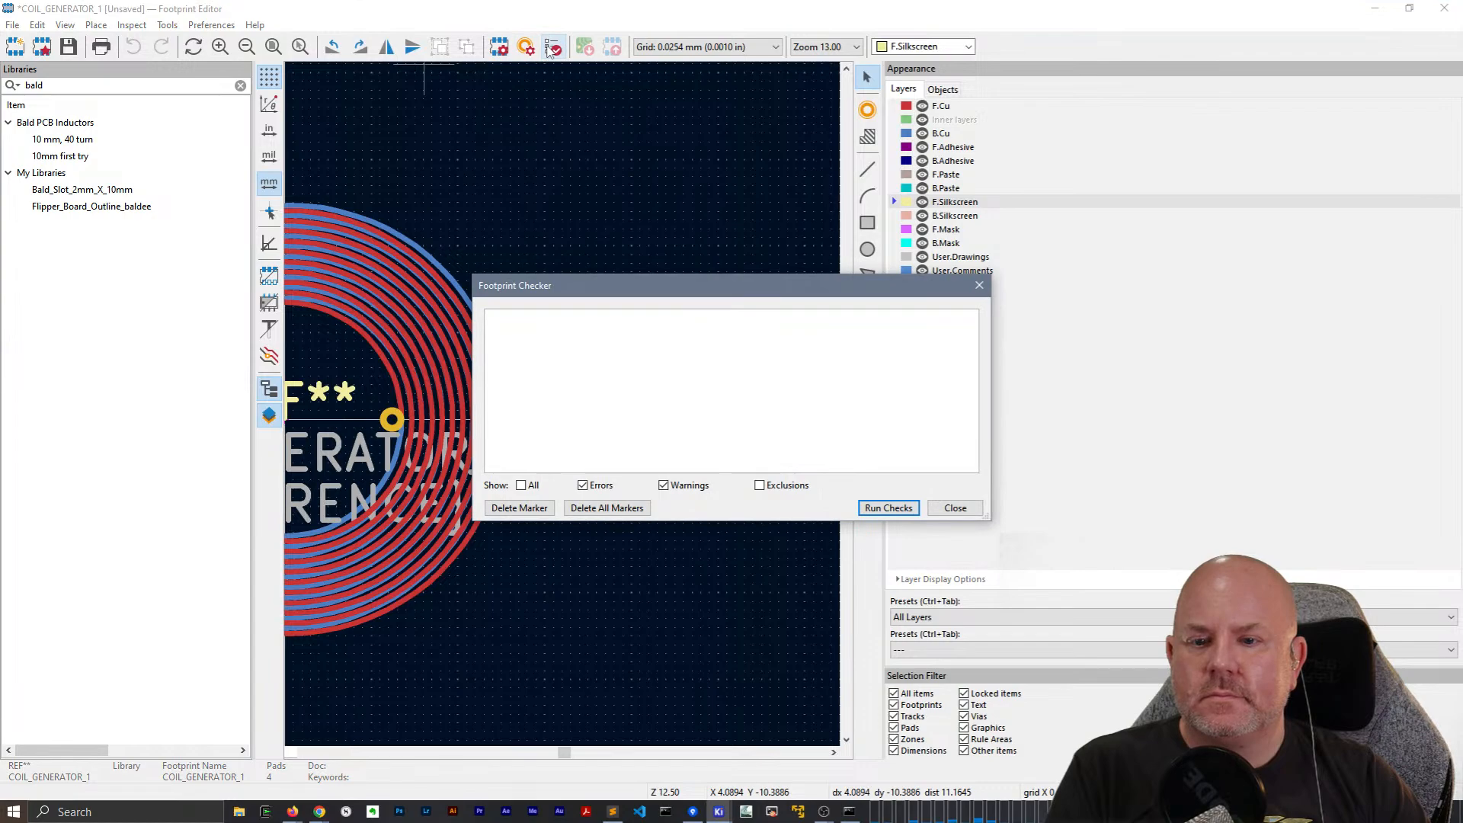
key(Escape)
click(500, 48)
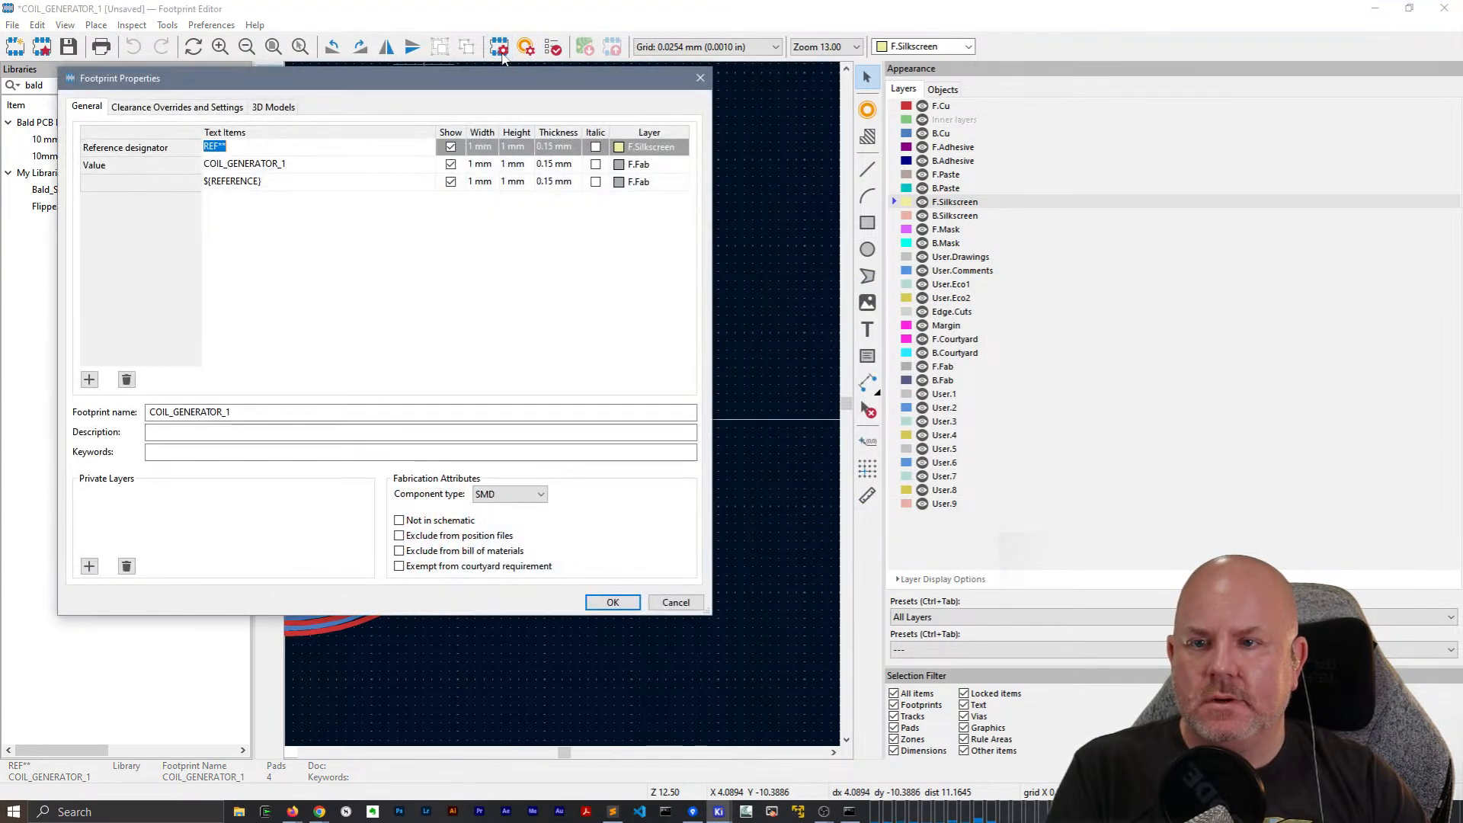
click(695, 73)
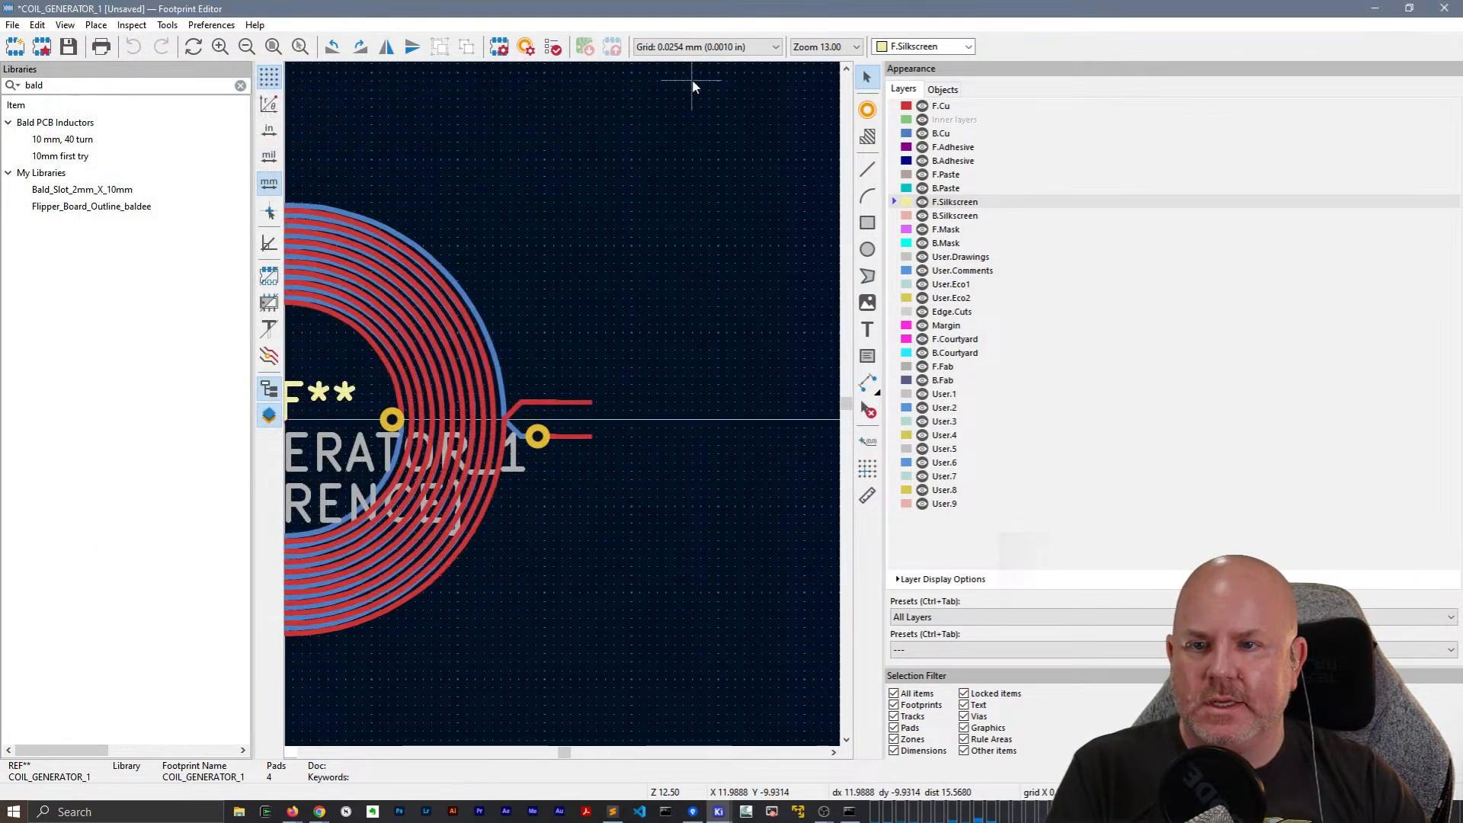
click(526, 47)
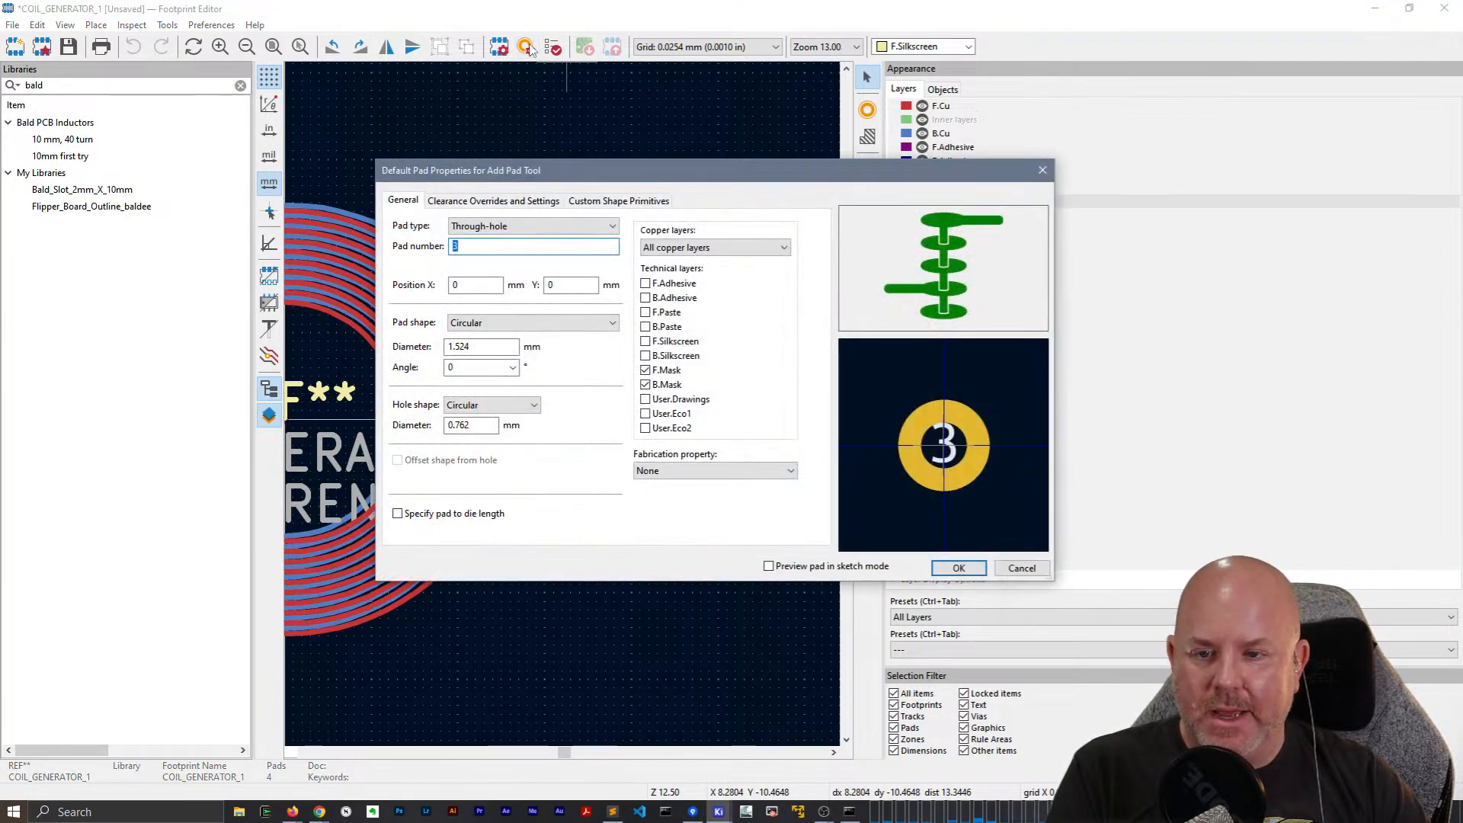
key(Escape)
click(132, 24)
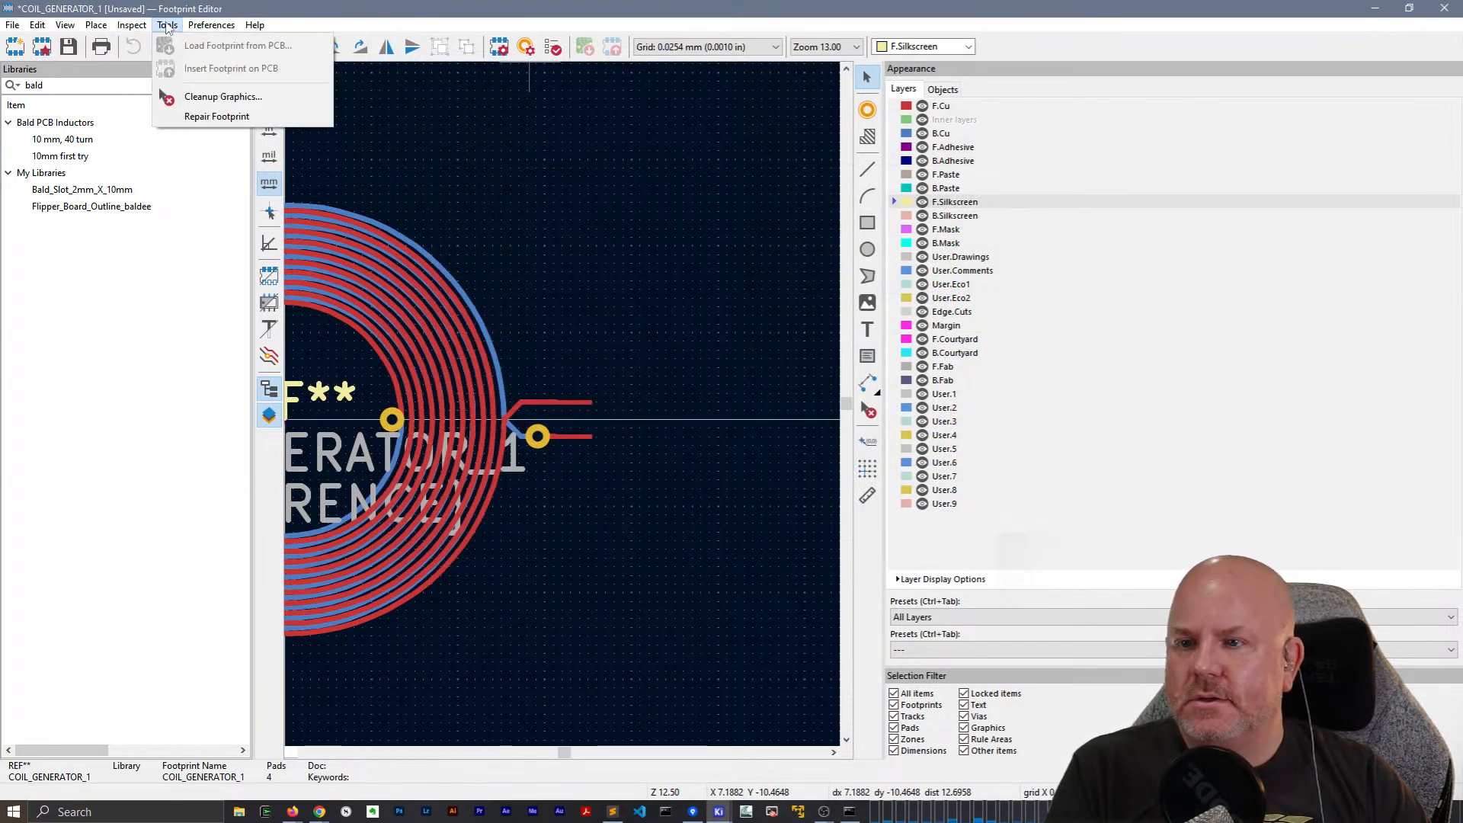
mouse_move(193, 24)
mouse_move(93, 25)
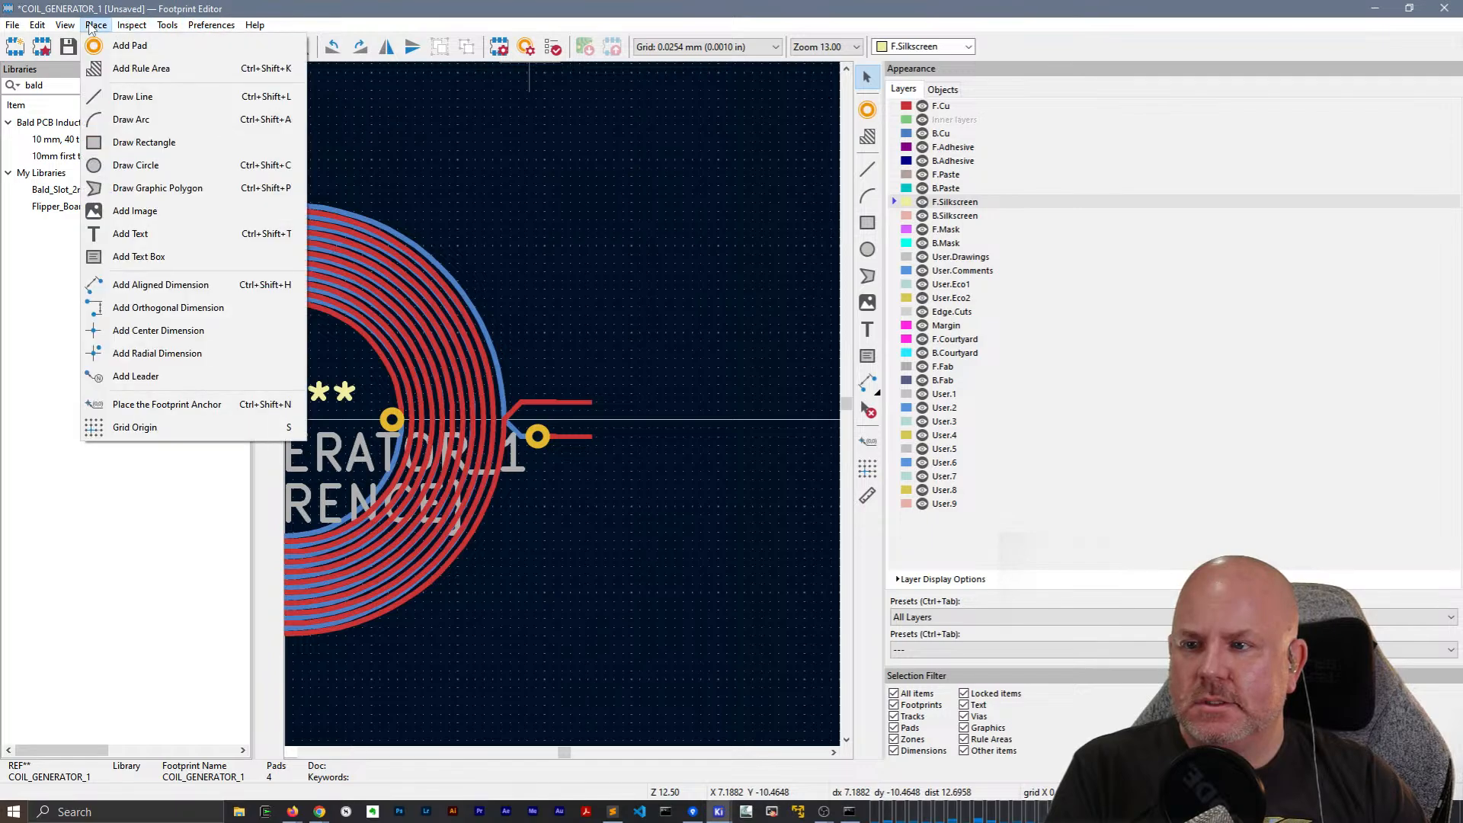
click(221, 31)
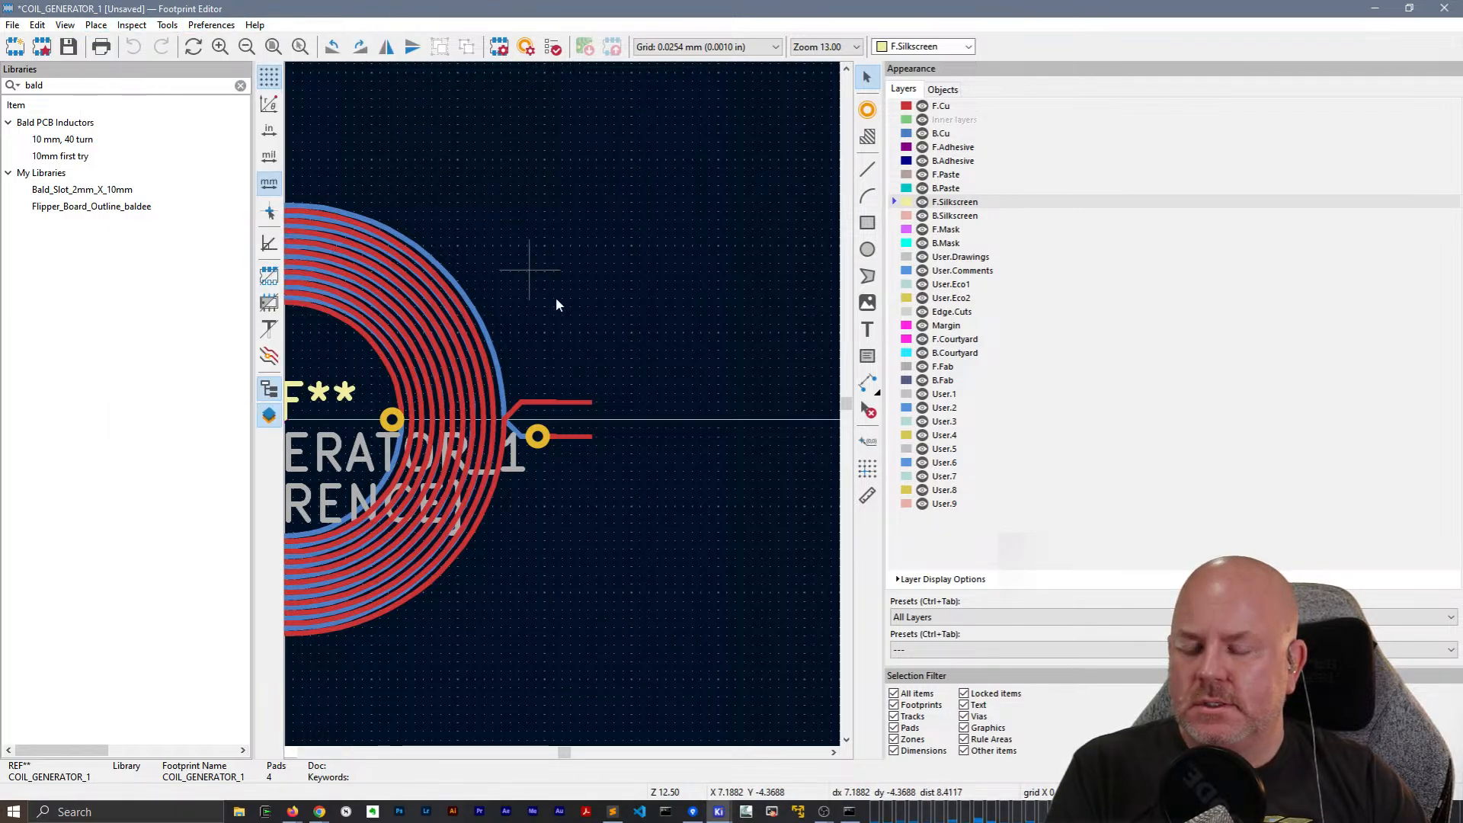
Add SMD pads over the coil's two lead ends, the upper at about X 9.5, Y -1.0 mm, the lower at about X 9.6, Y 1.1 mm.
click(867, 109)
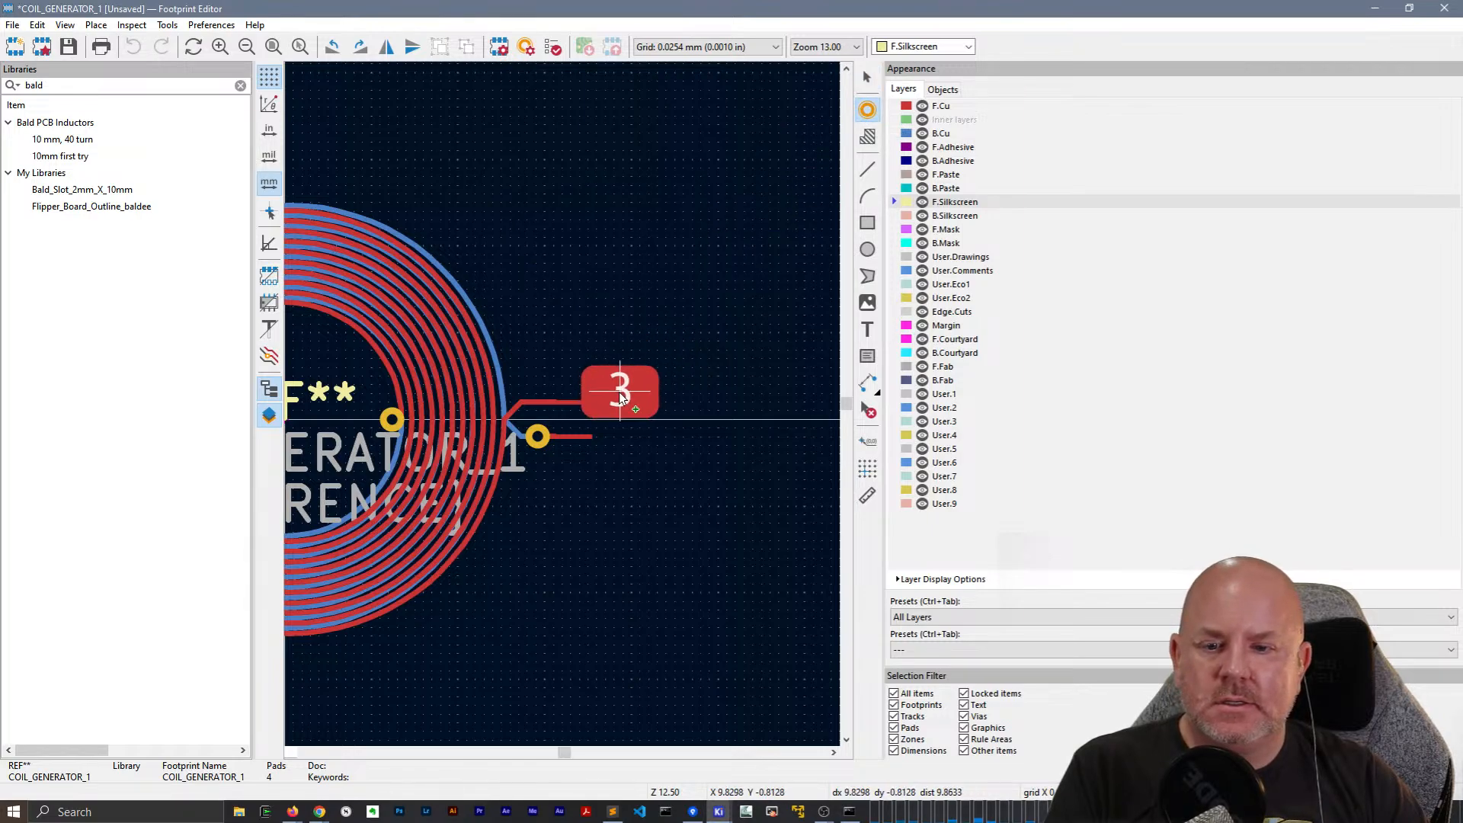
click(612, 398)
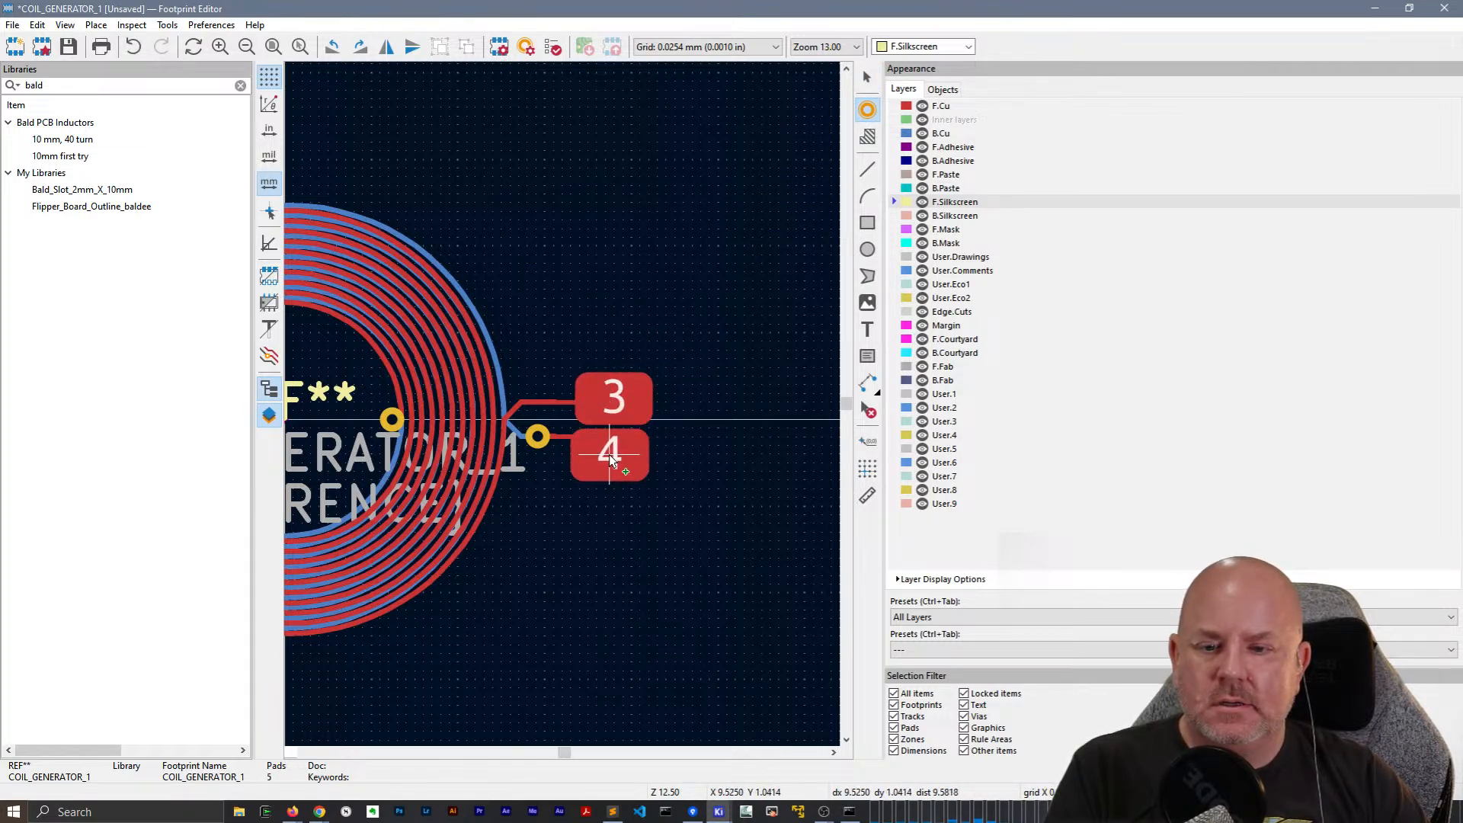
click(611, 458)
key(Escape)
scroll(715, 537, up, 1)
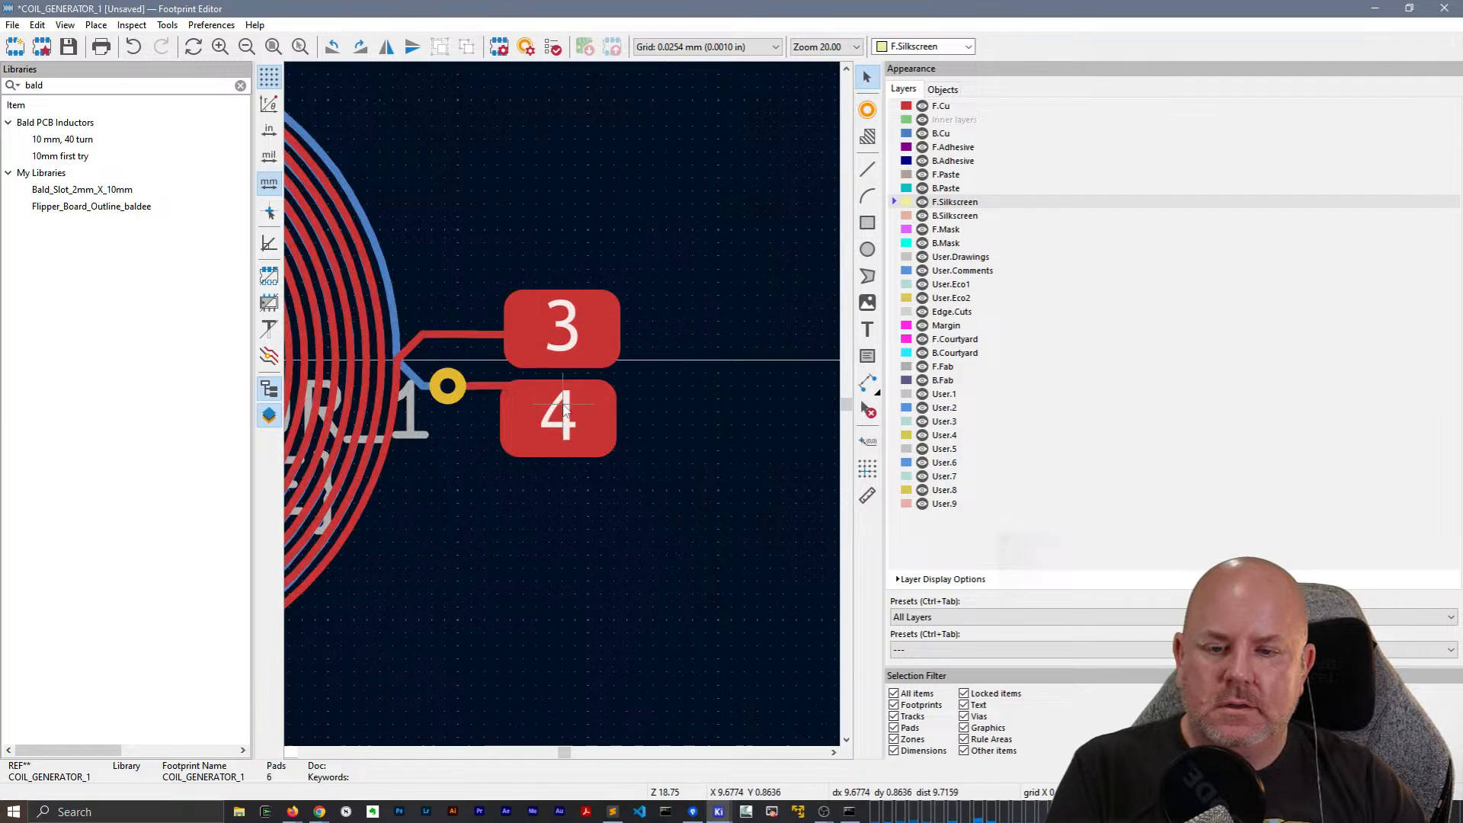
click(595, 340)
drag(562, 335, 556, 312)
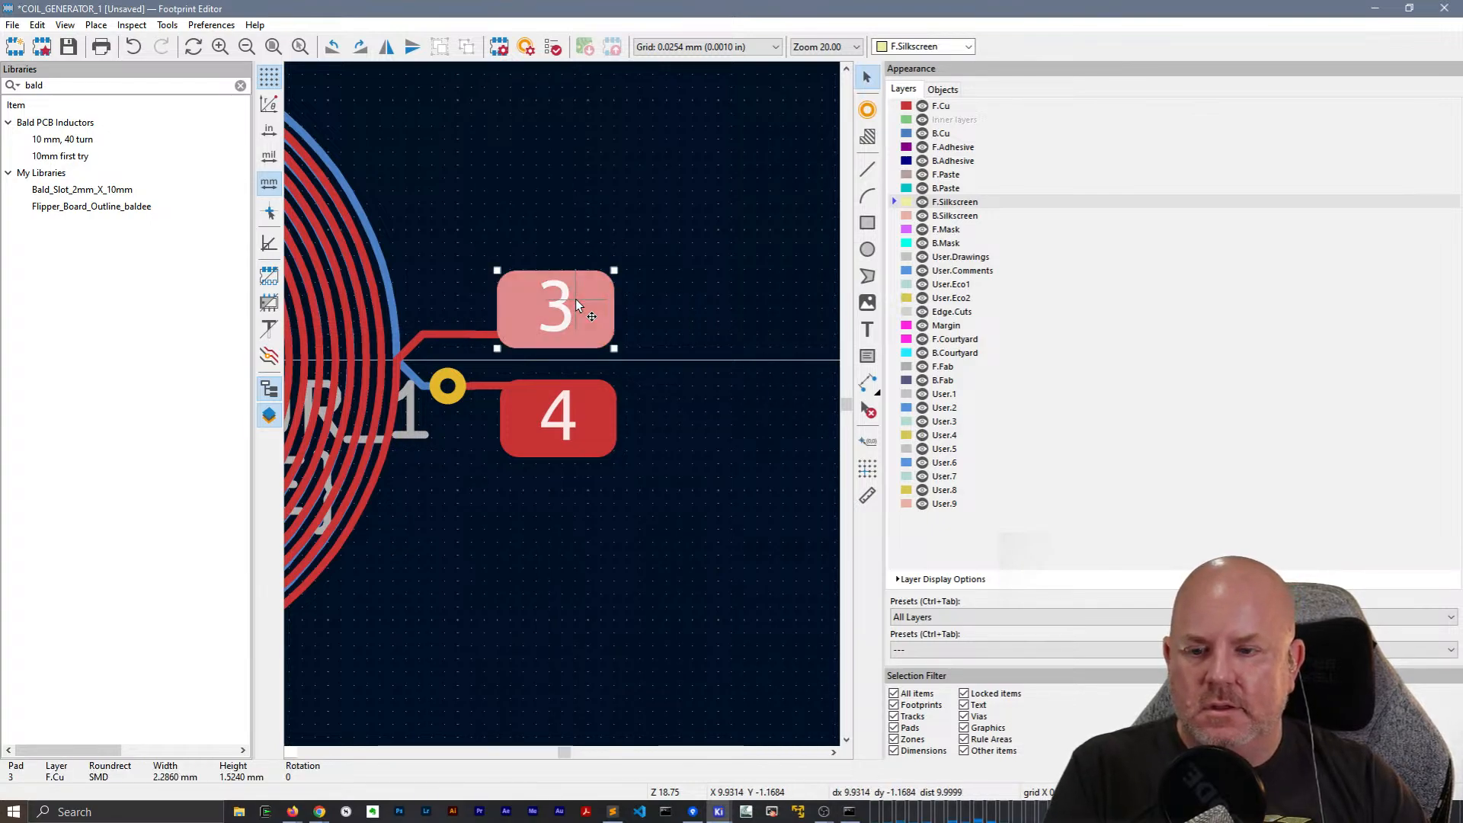
Set the upper SMD pad's number to 1 and the lower SMD pad's number to 2.
double_click(575, 299)
text(1)
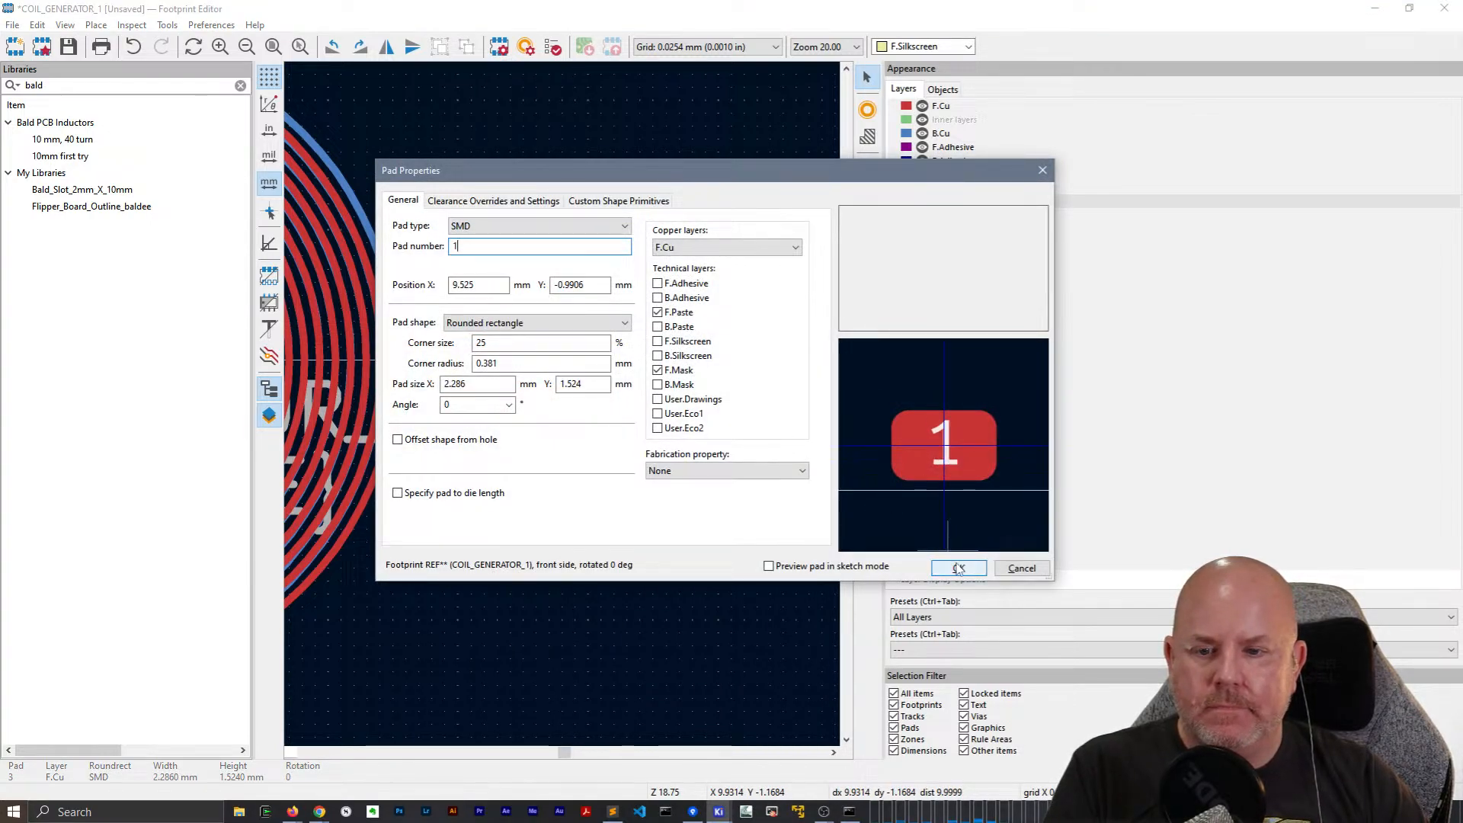
click(959, 568)
click(587, 425)
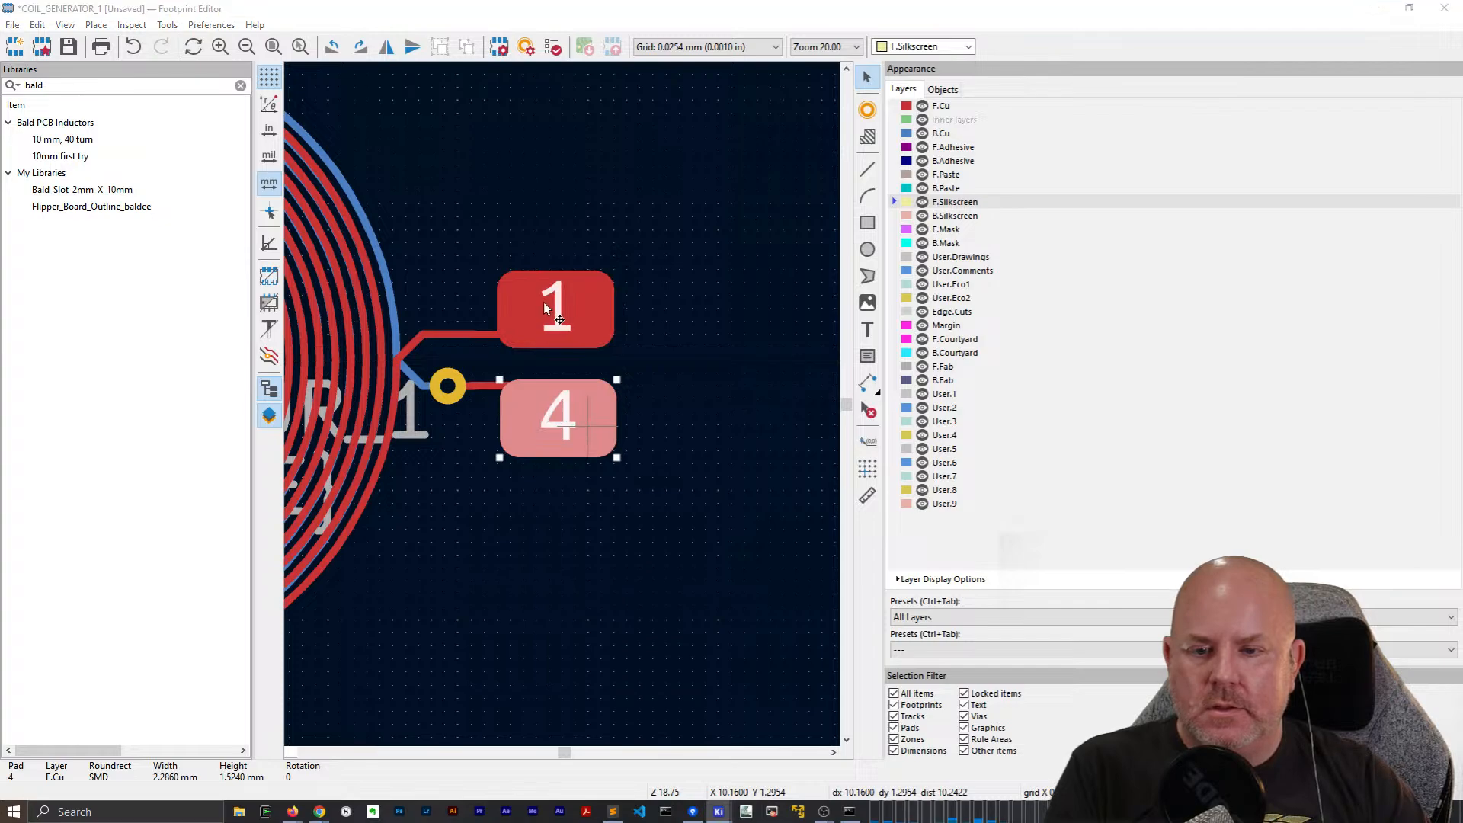
text(e2)
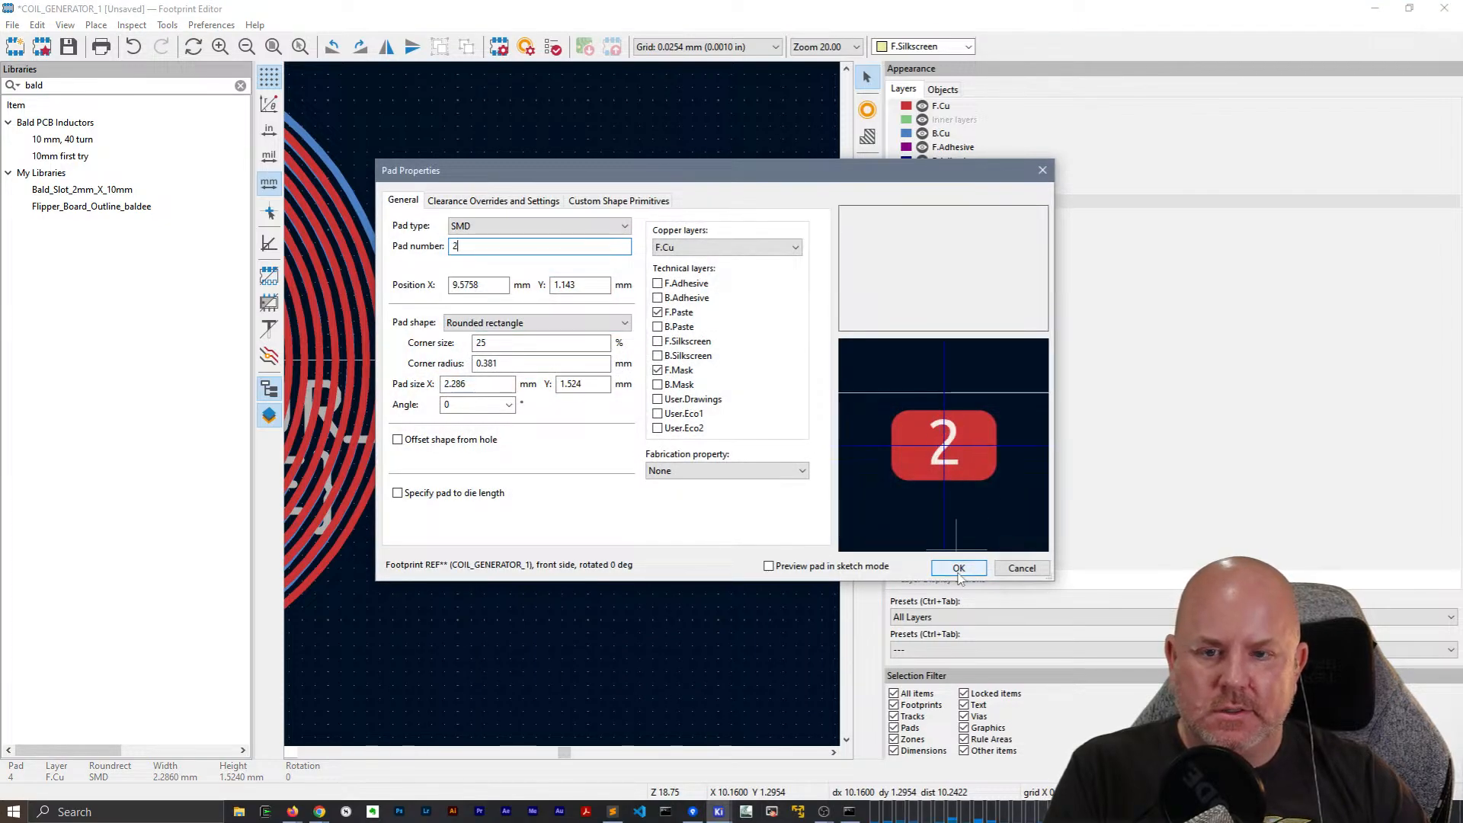
click(958, 567)
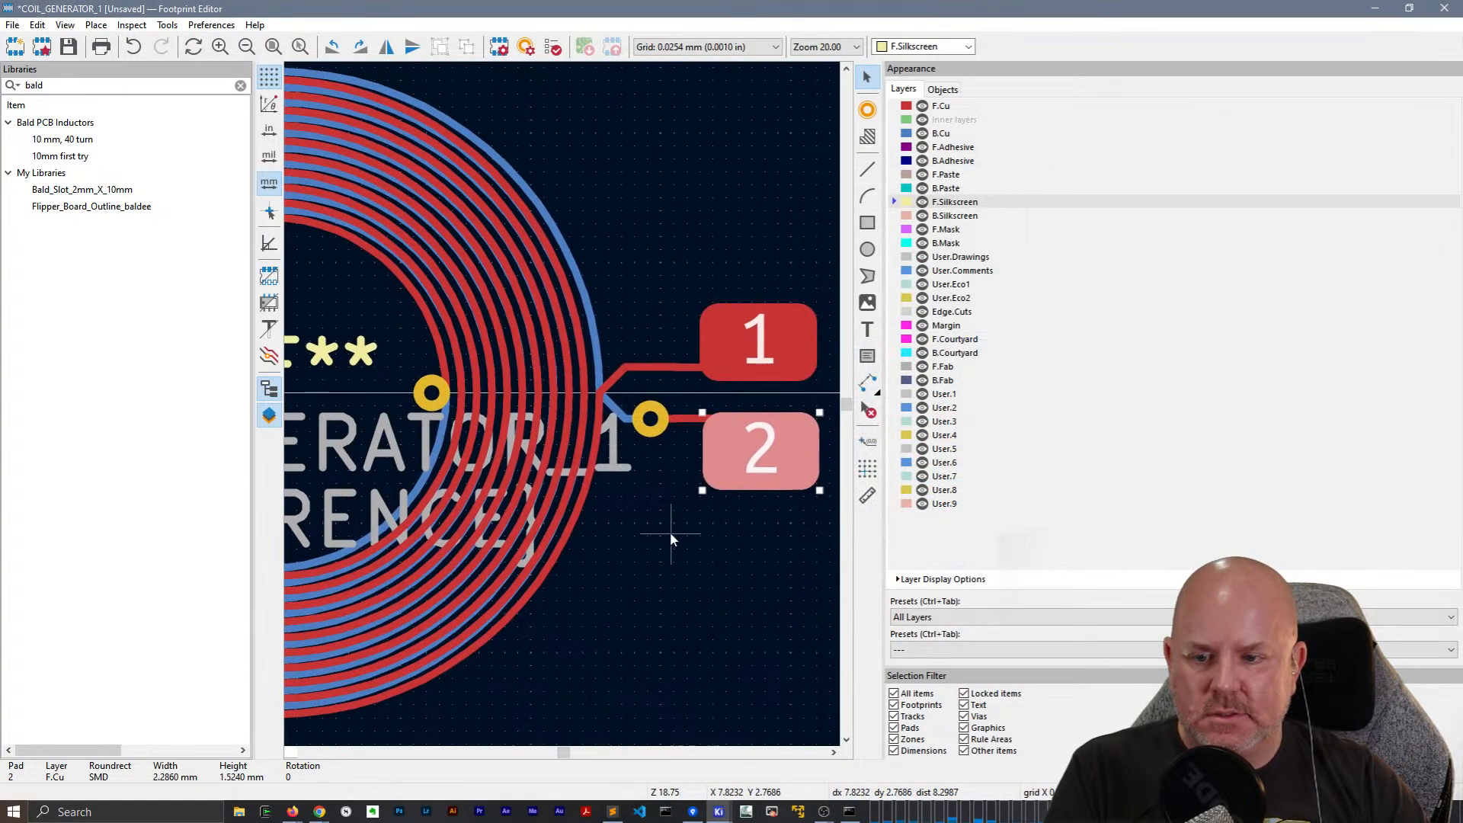
Inspect the pad properties of the coil's inner via, leaving them unedited, and look over the windings and the two new pads.
scroll(536, 332, down, 5)
scroll(684, 408, up, 4)
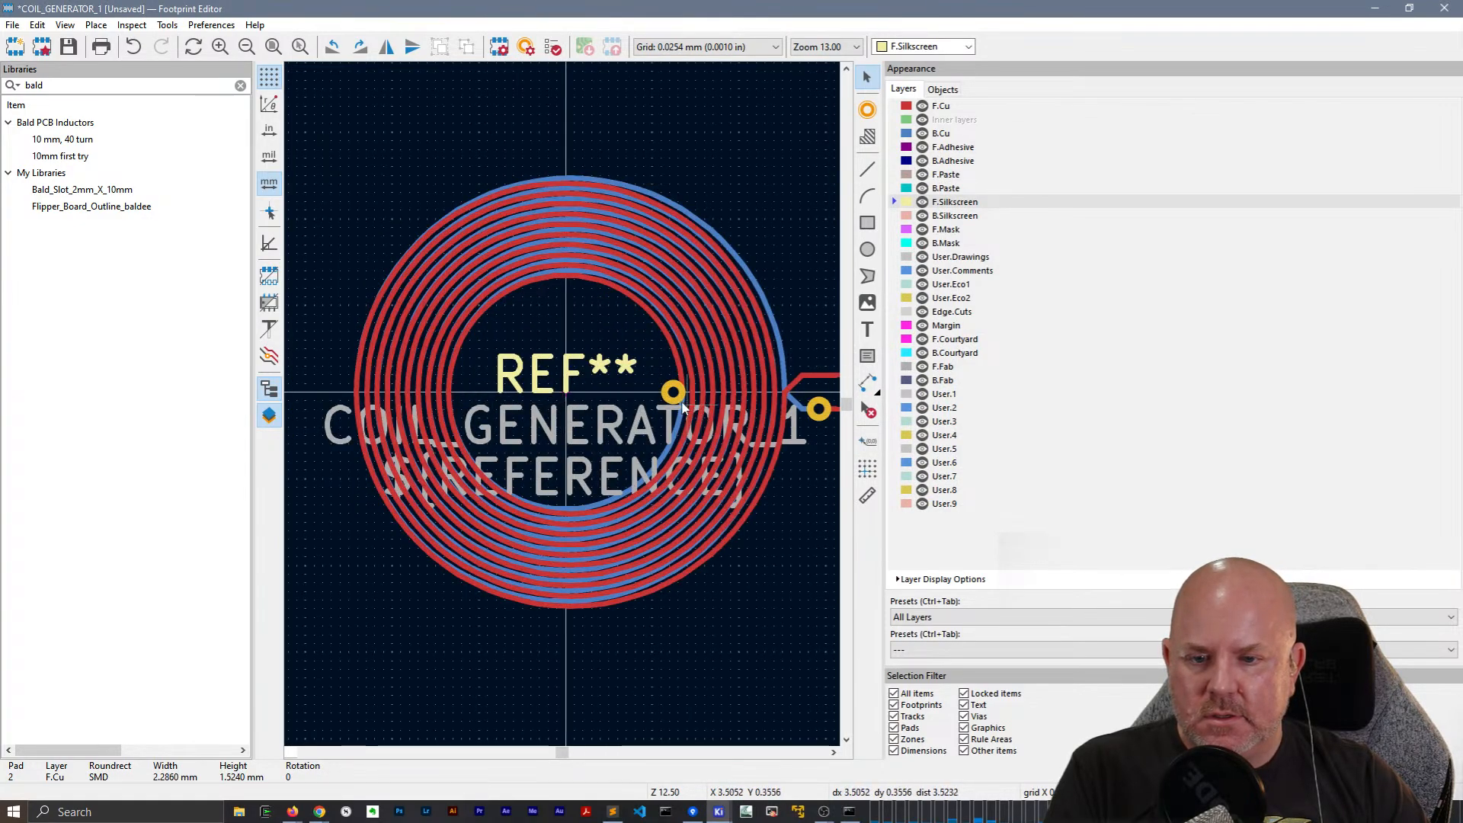
click(673, 394)
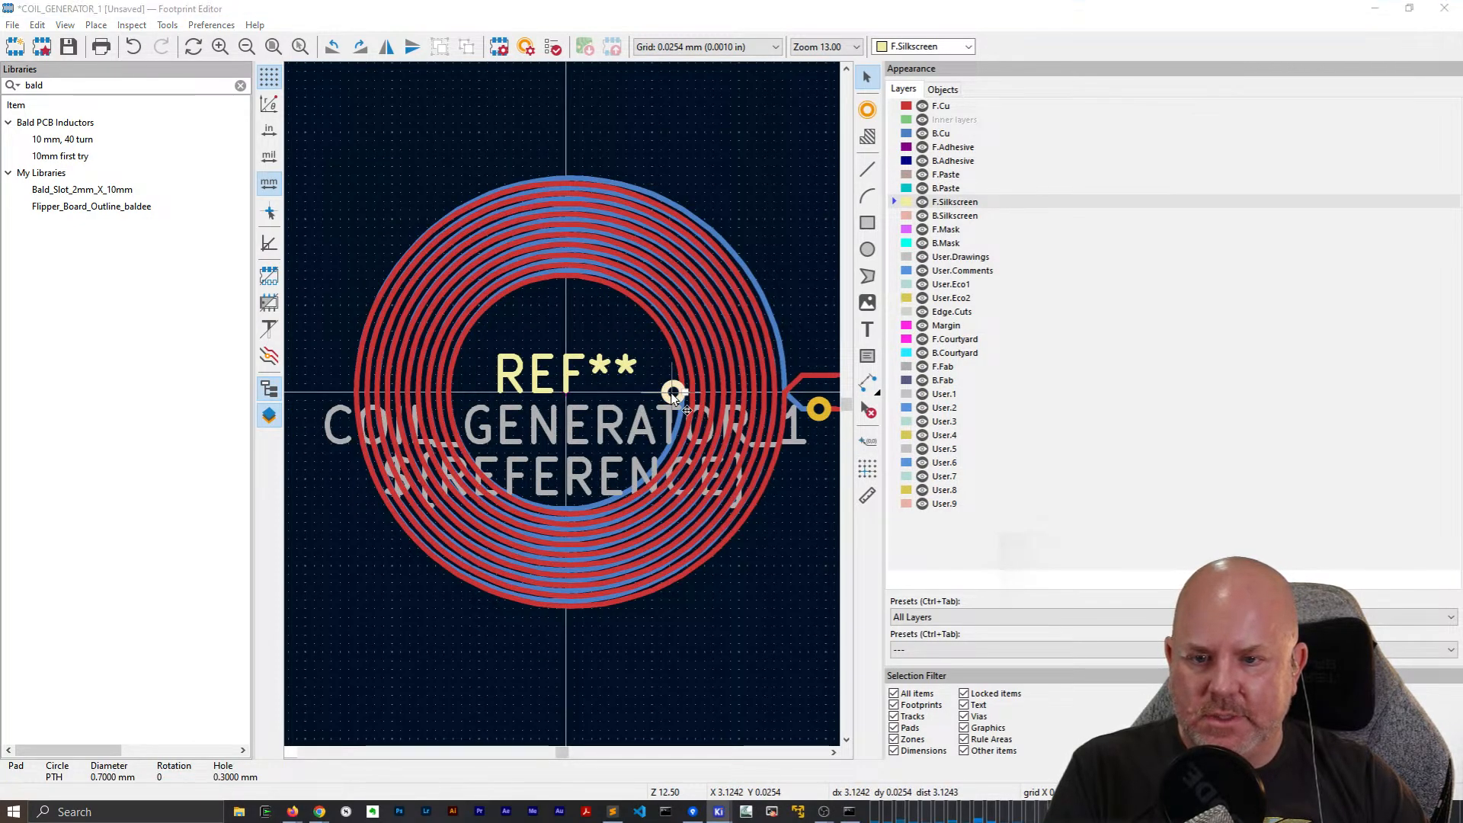
double_click(671, 391)
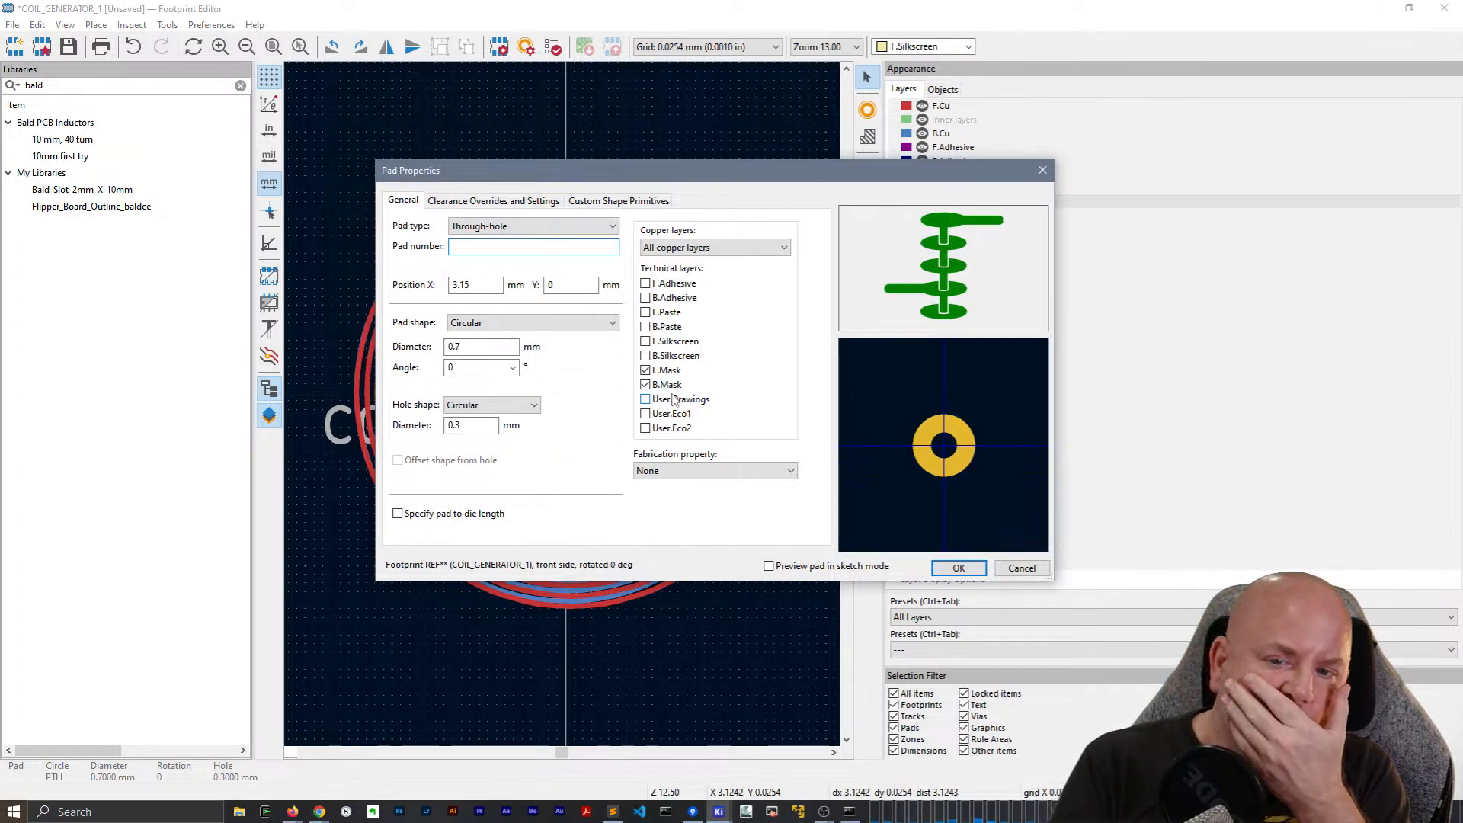
key(Escape)
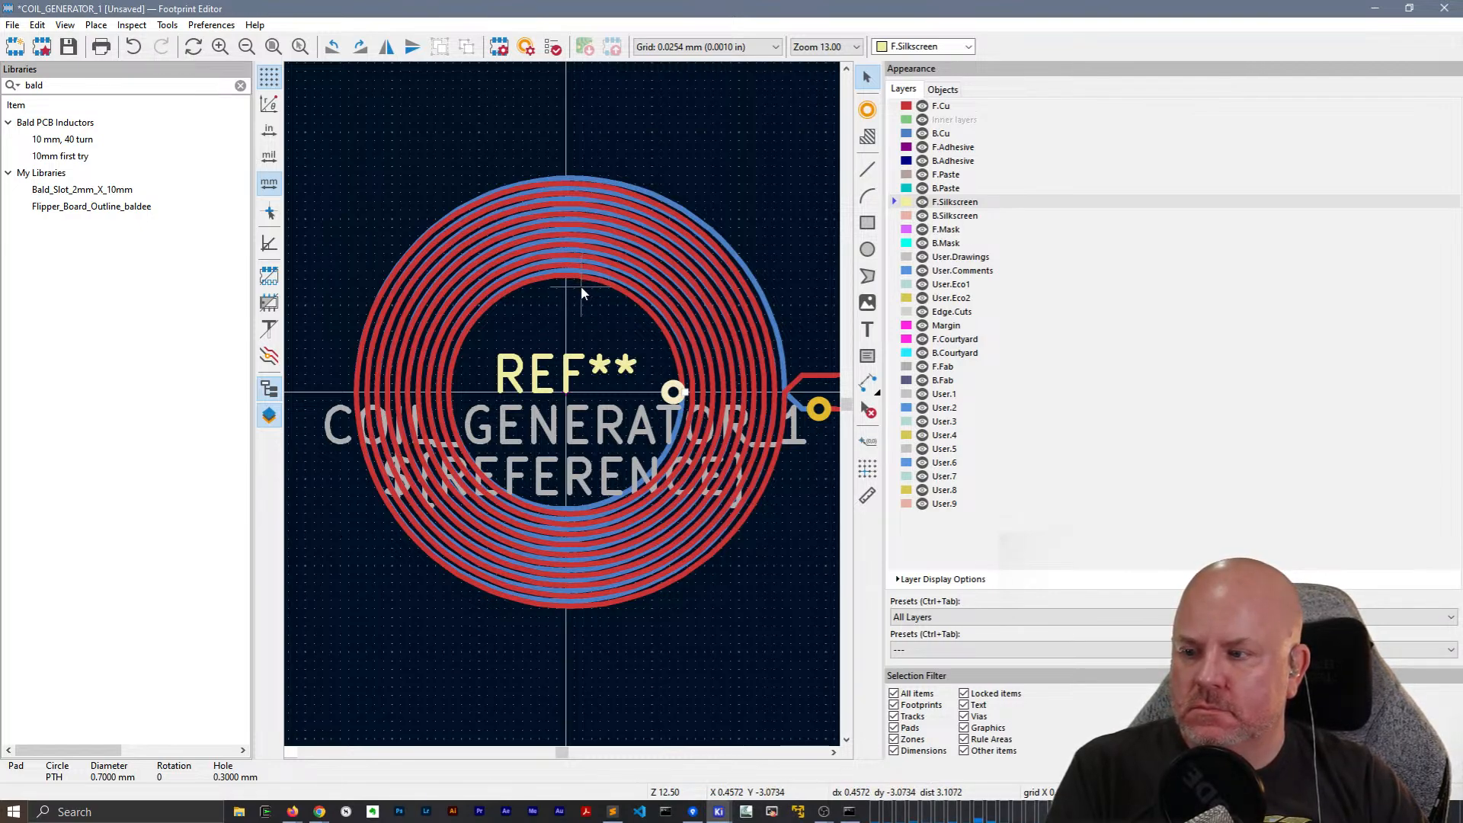
middle_drag(577, 289, 435, 305)
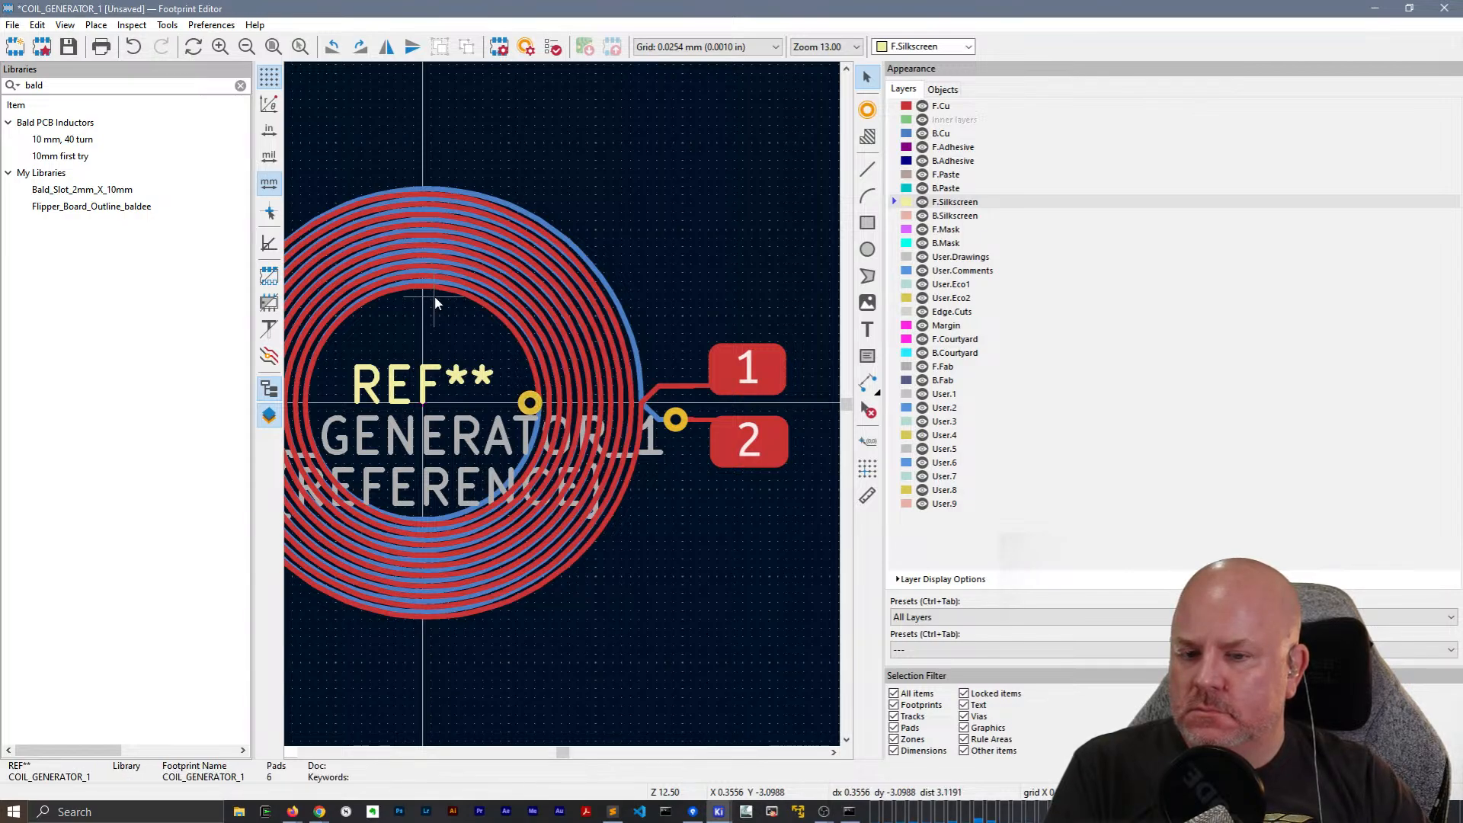
scroll(494, 396, up, 2)
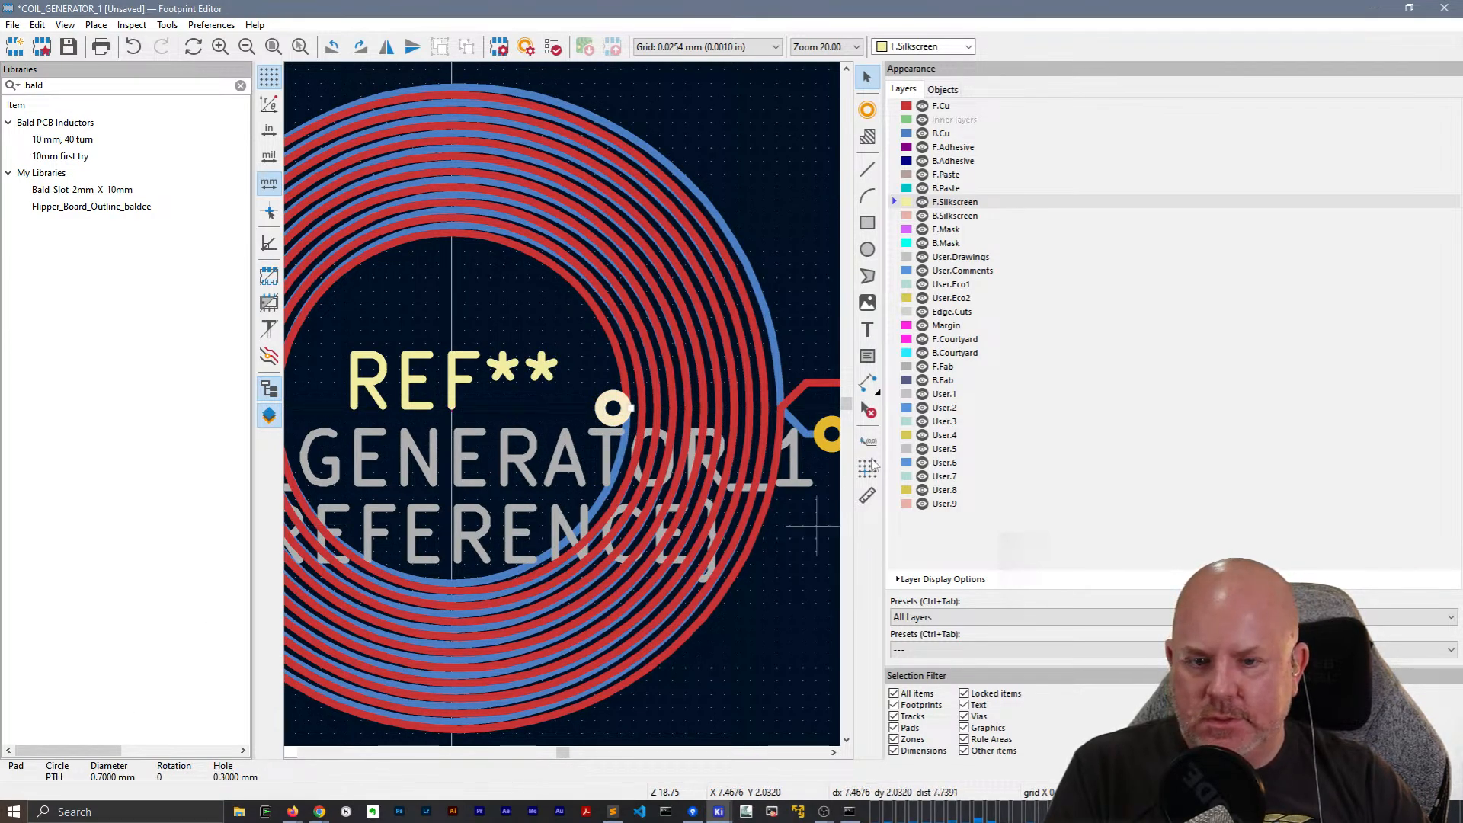
Place an extra SMD pad in the empty area outside the coil, at about X 7.1, Y -5.0 mm.
middle_drag(737, 360, 599, 369)
click(725, 241)
click(868, 109)
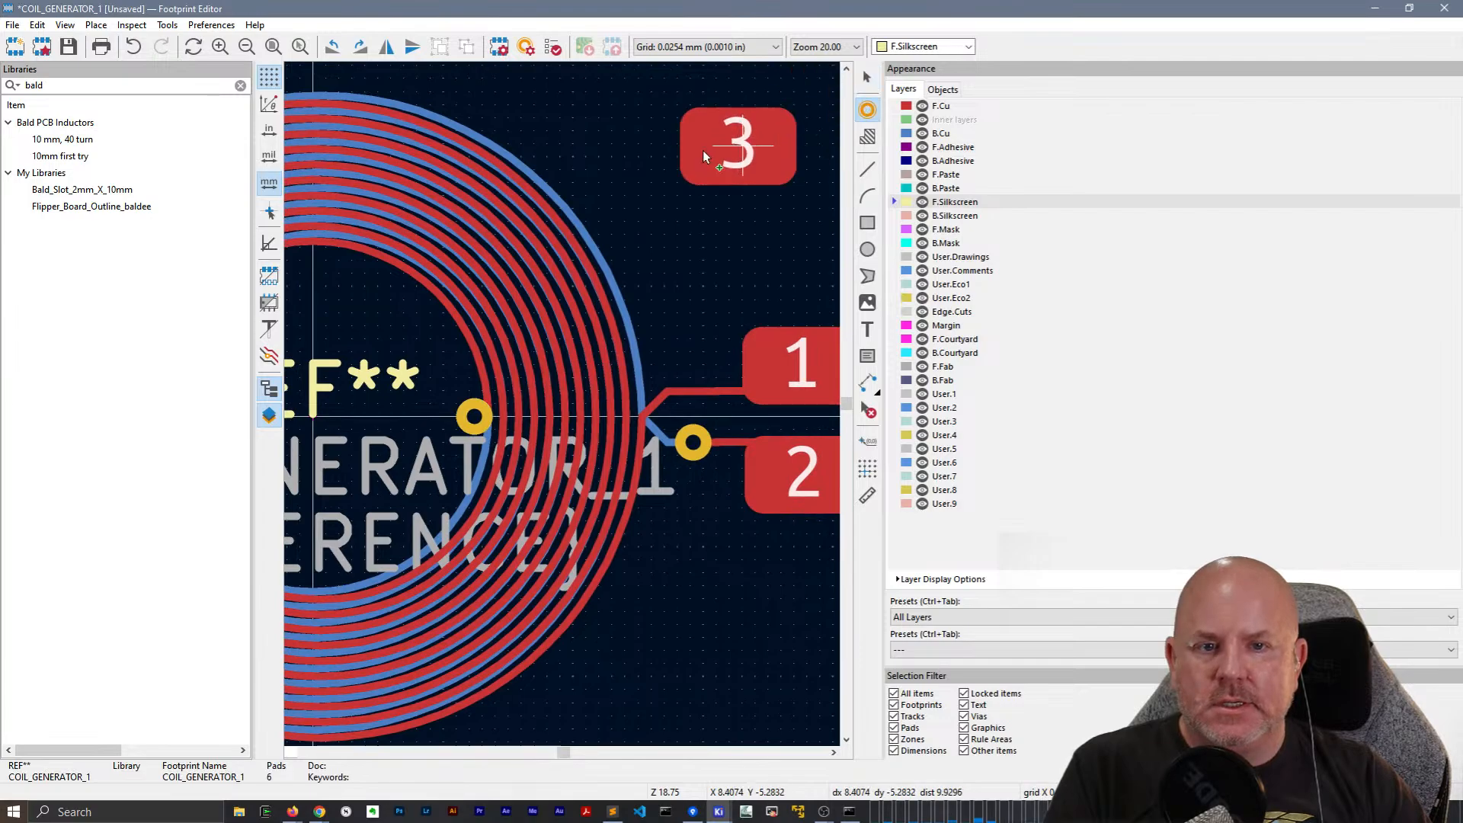
click(674, 158)
key(Escape)
Change pad 3 to the Through-hole type with a circular hole of 1 mm diameter.
click(676, 187)
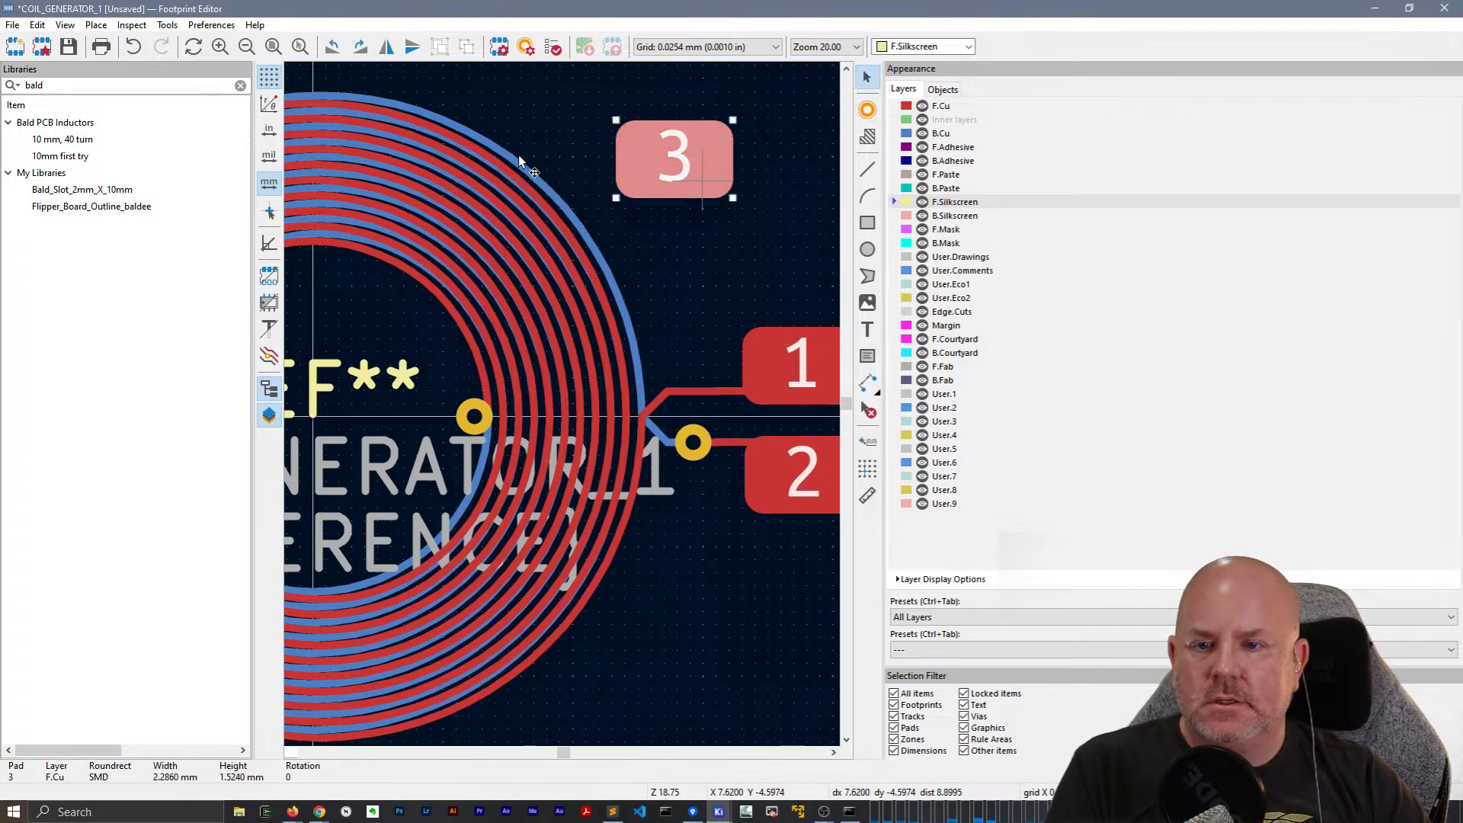
key(e)
click(485, 227)
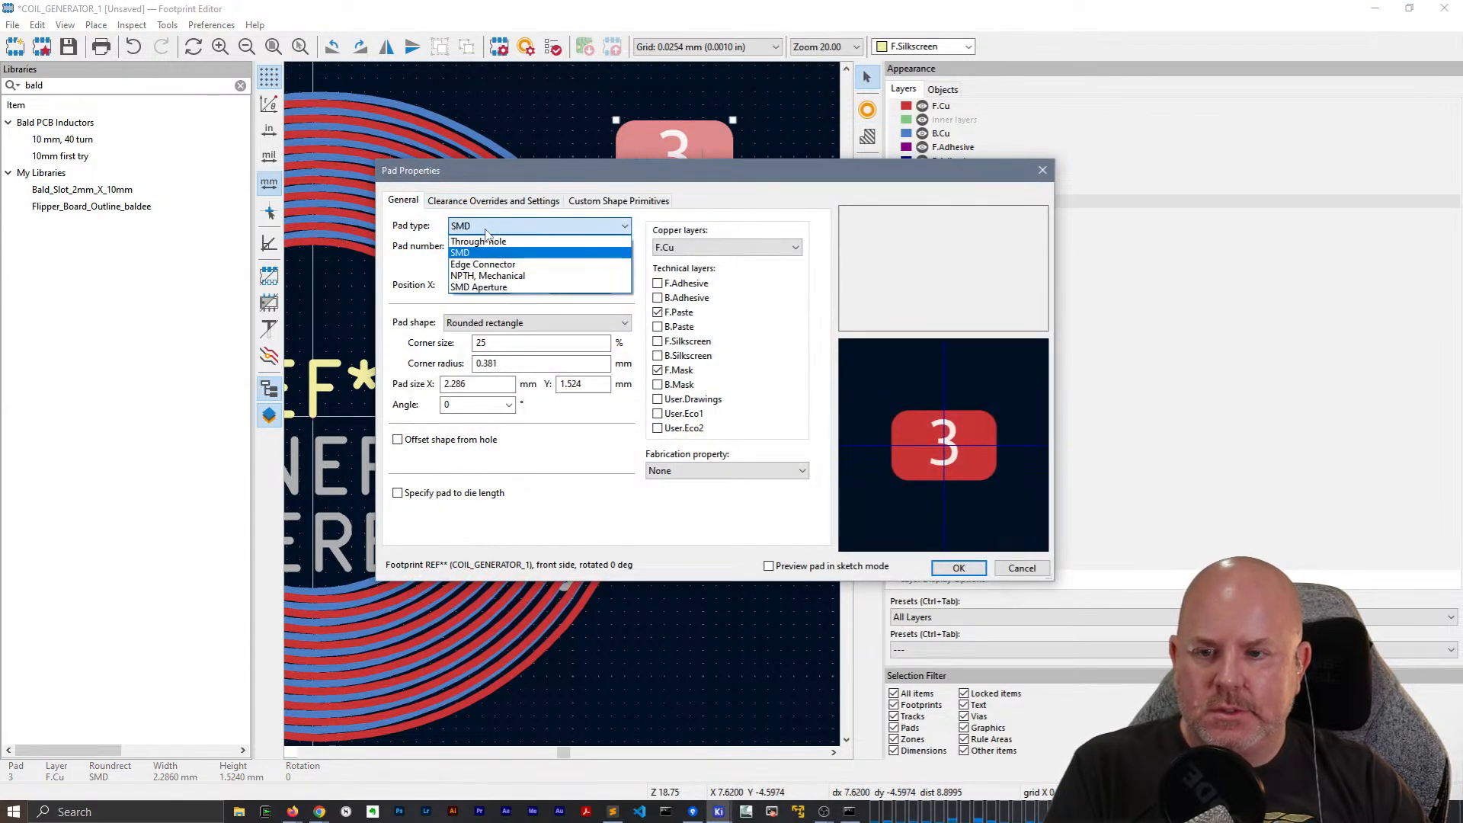
click(480, 241)
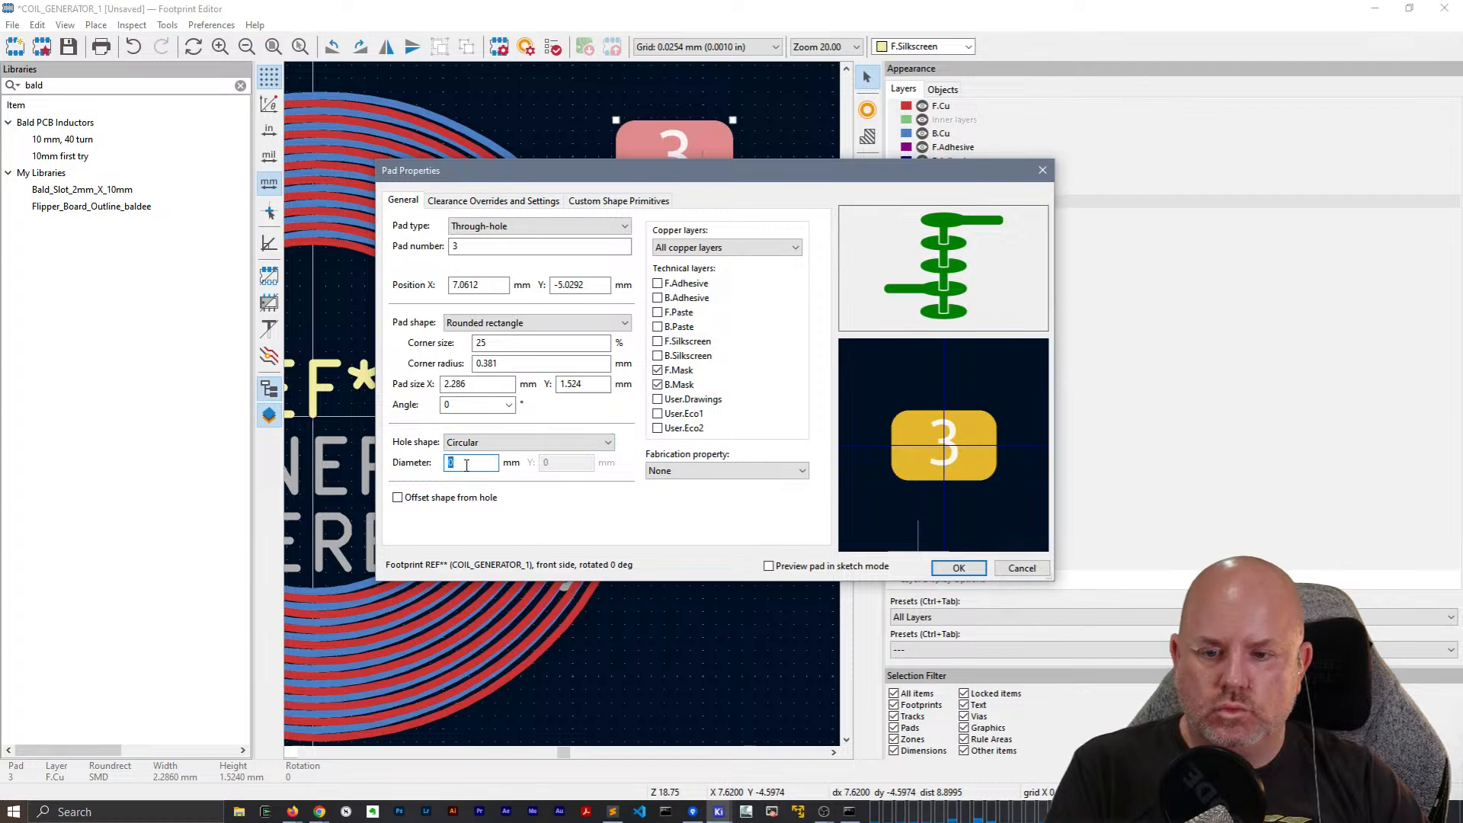
text(1)
click(945, 570)
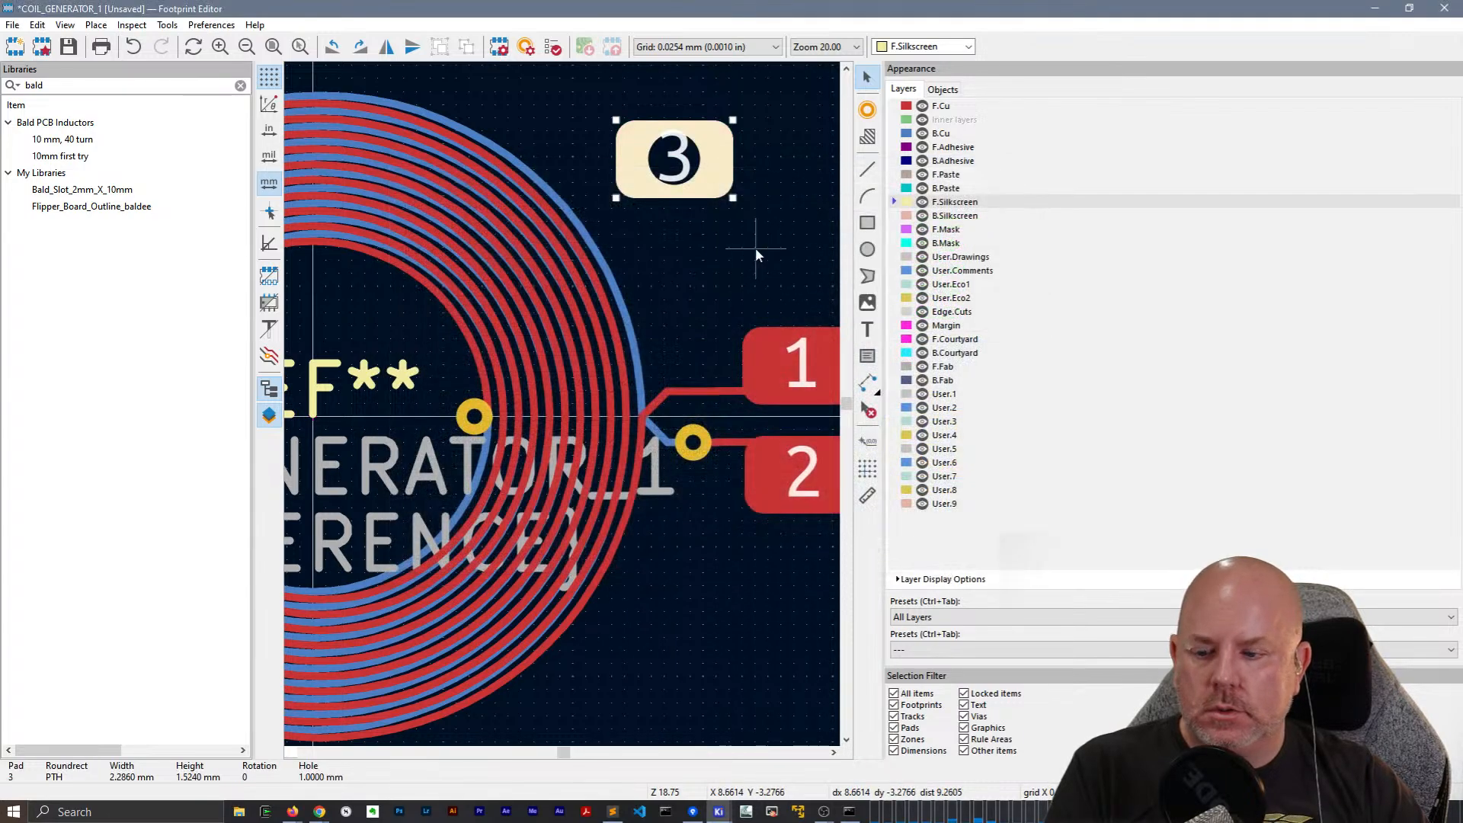
Delete through-hole pad 3 and select the coil's inner via.
click(705, 175)
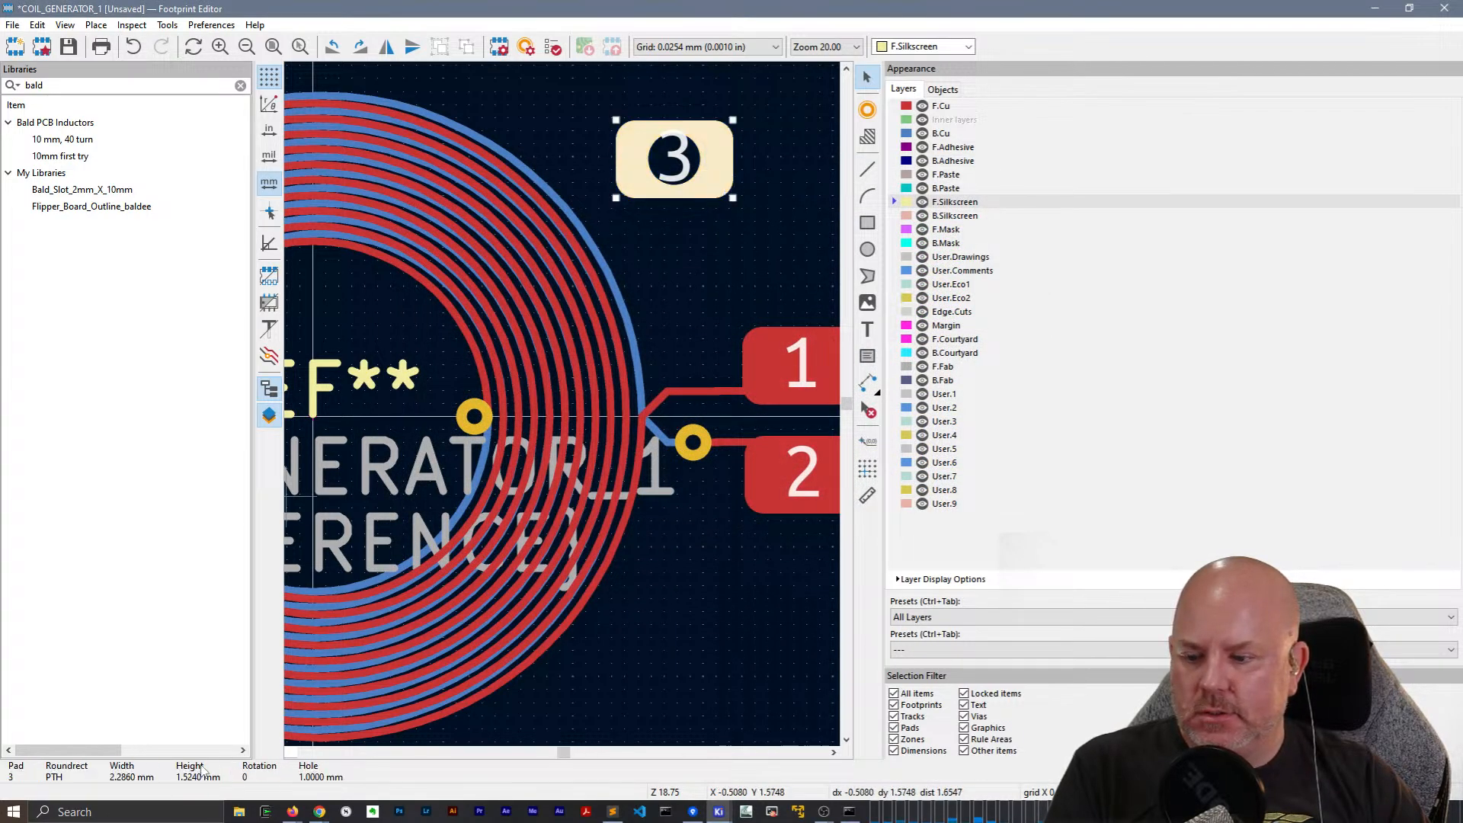
key(Delete)
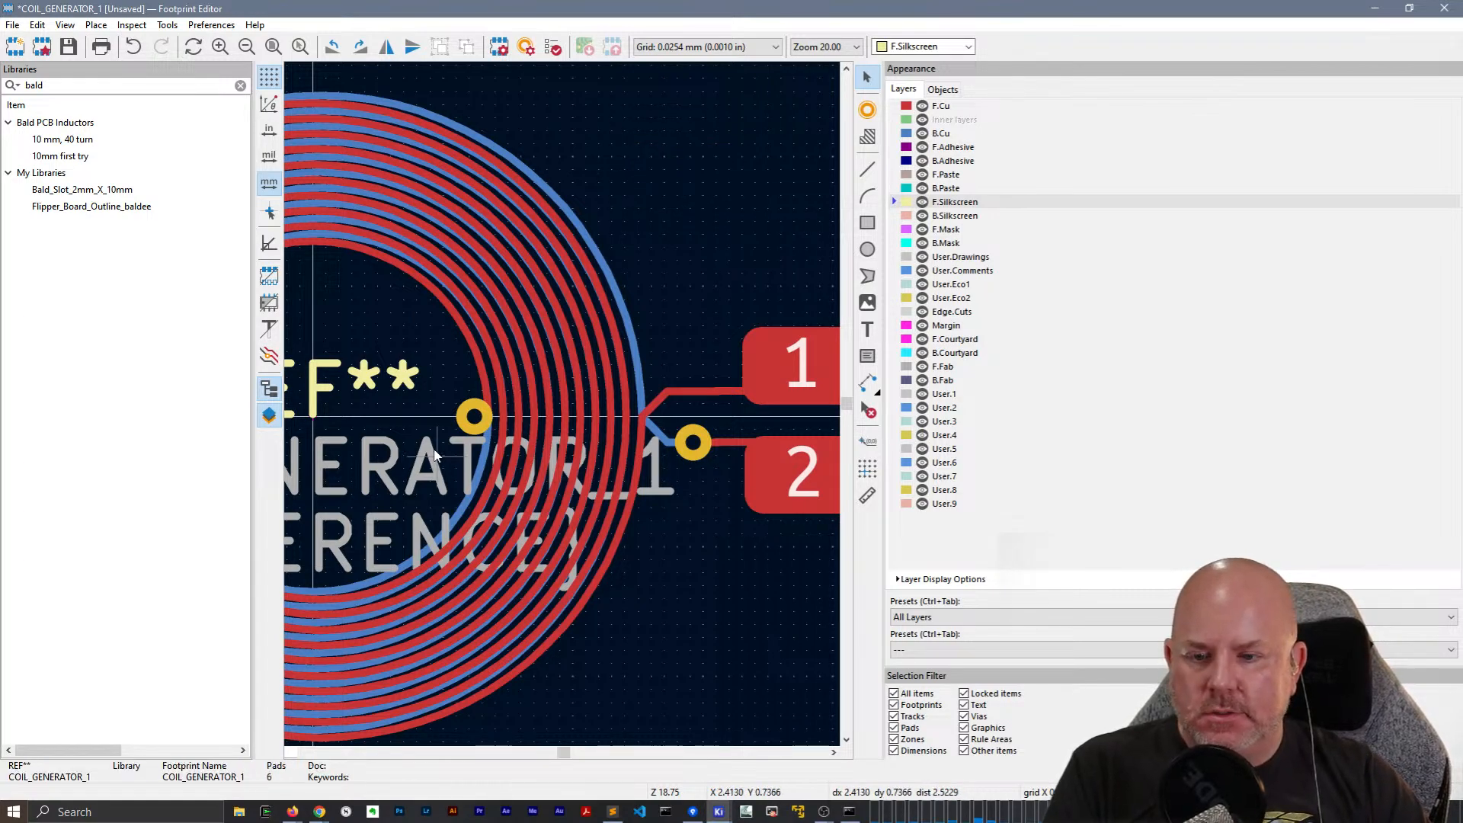
click(463, 423)
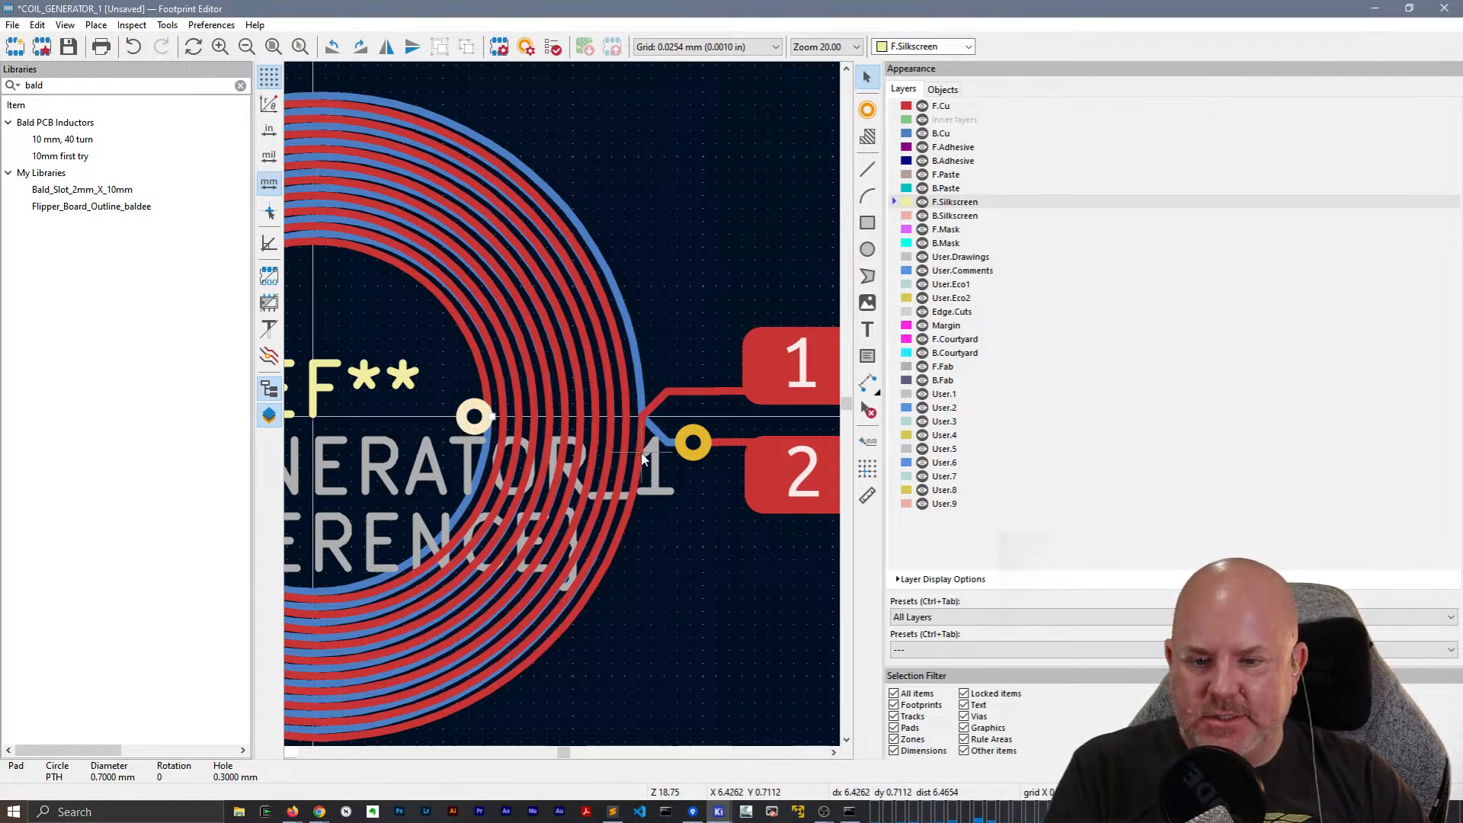
Inspect the coil's two vias and the small lead-end pads underlying the large pads 1 and 2.
click(691, 453)
click(478, 432)
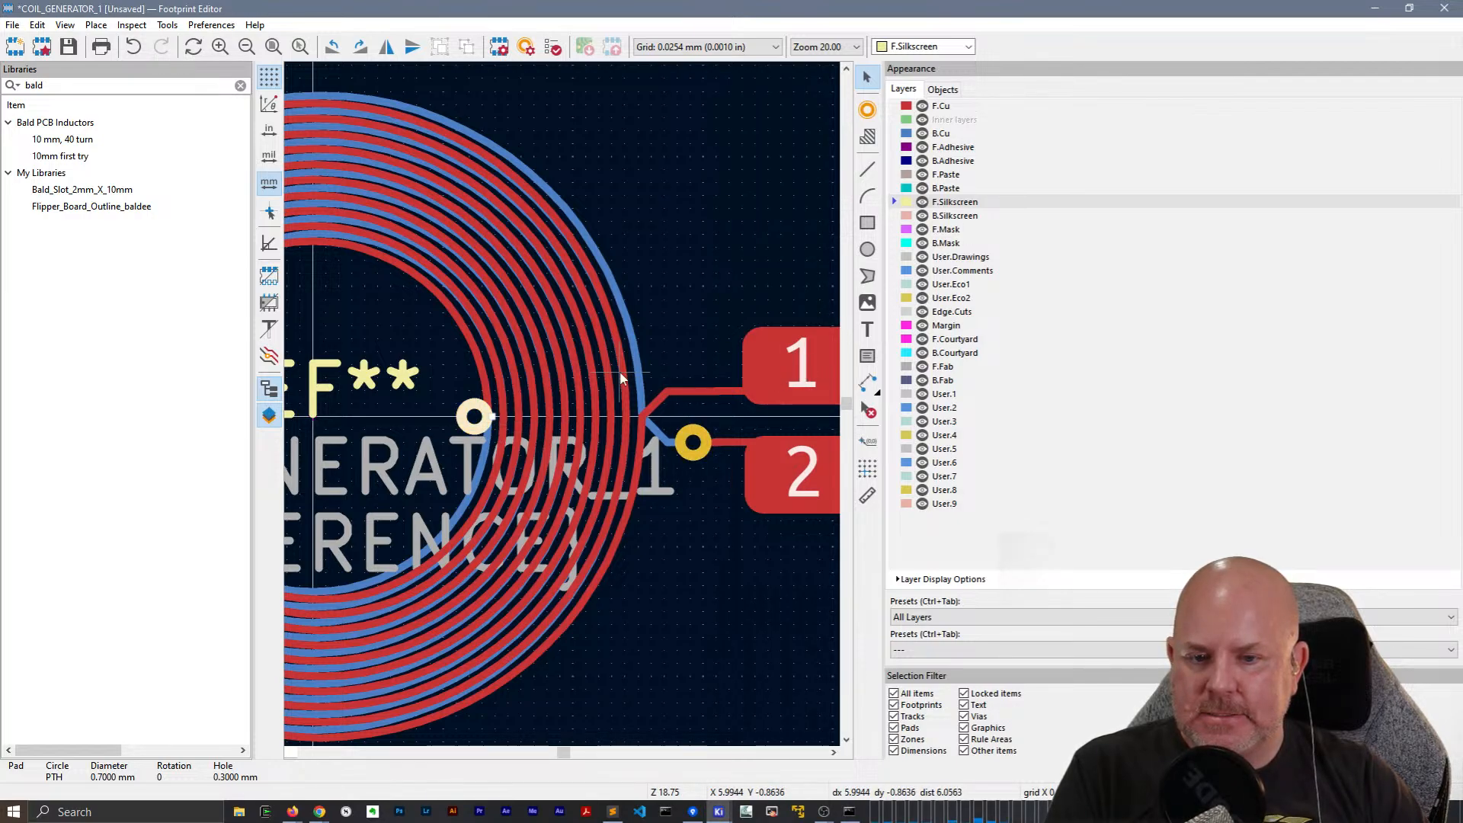
middle_drag(674, 332, 534, 297)
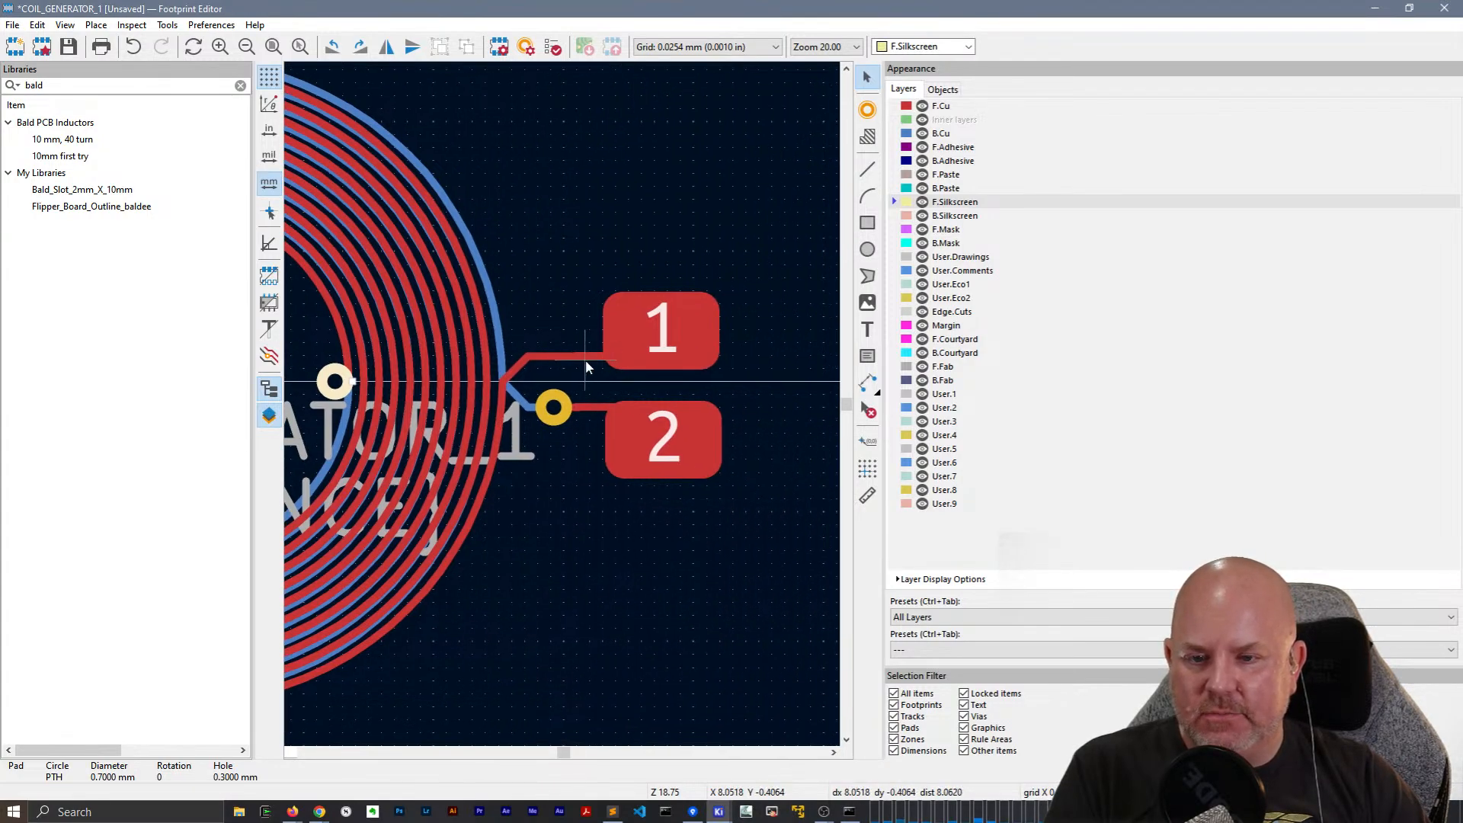
click(586, 360)
click(586, 408)
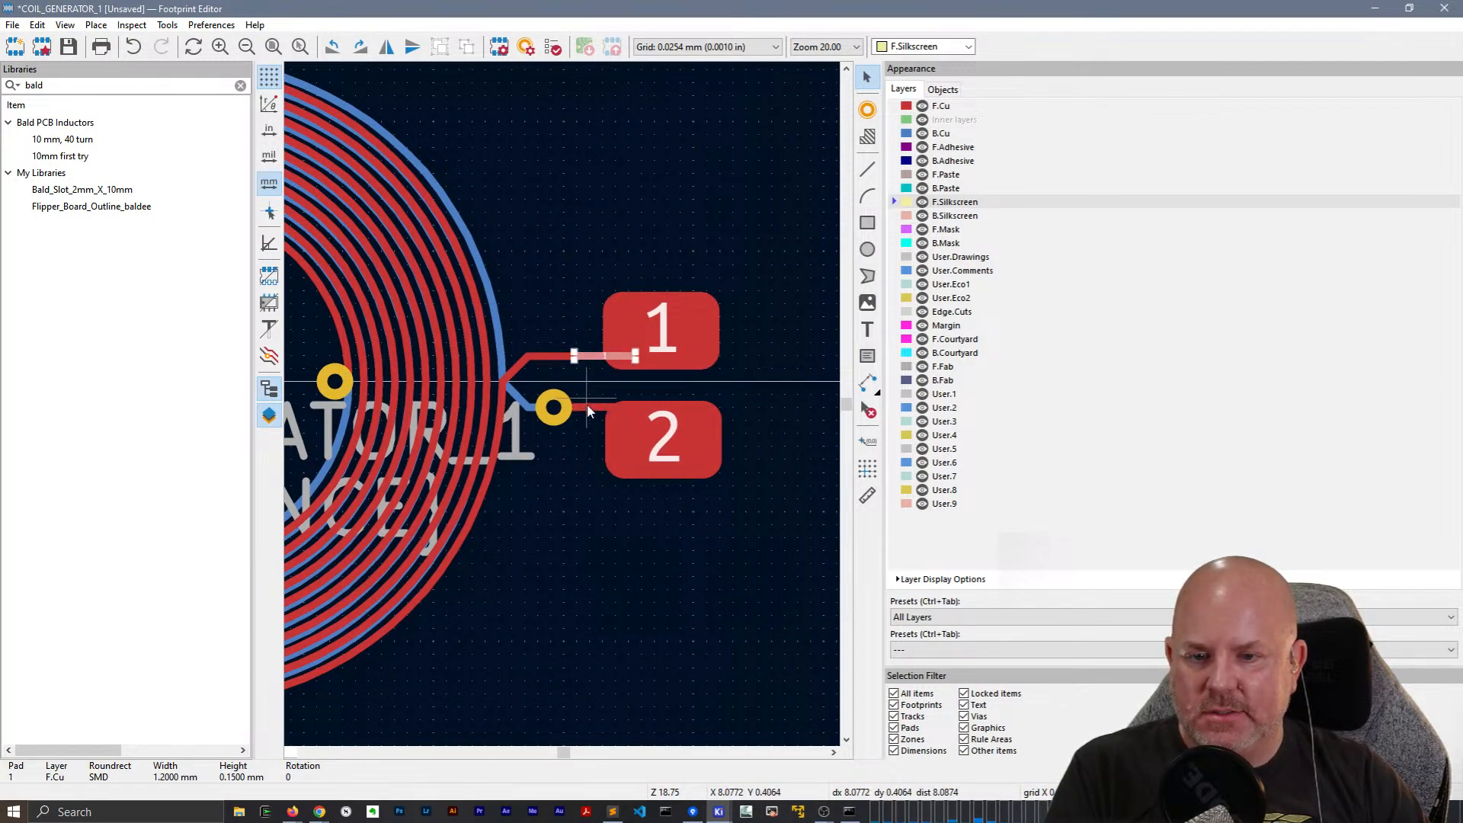
click(587, 408)
click(587, 353)
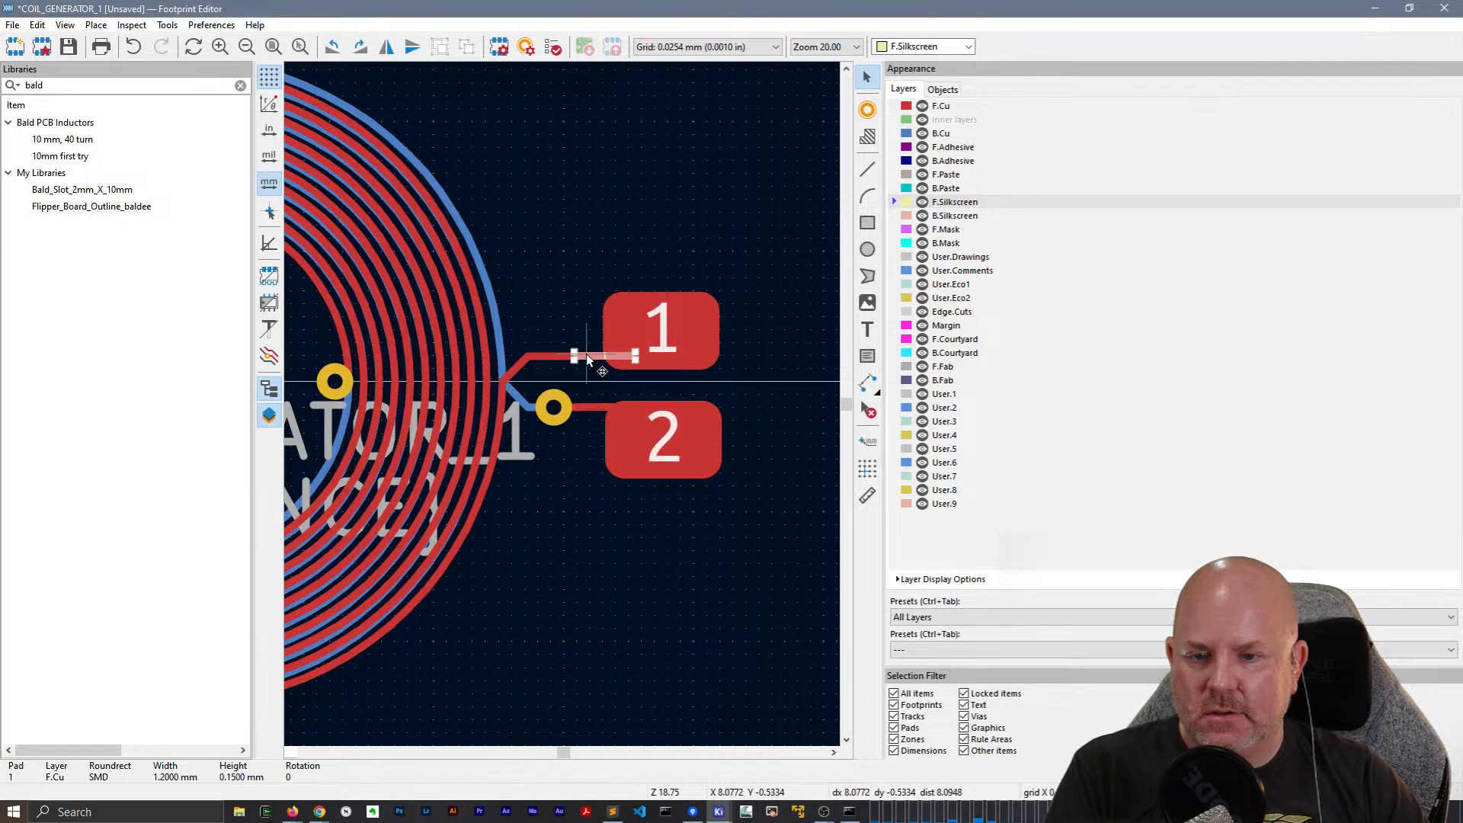
click(583, 406)
key(Escape)
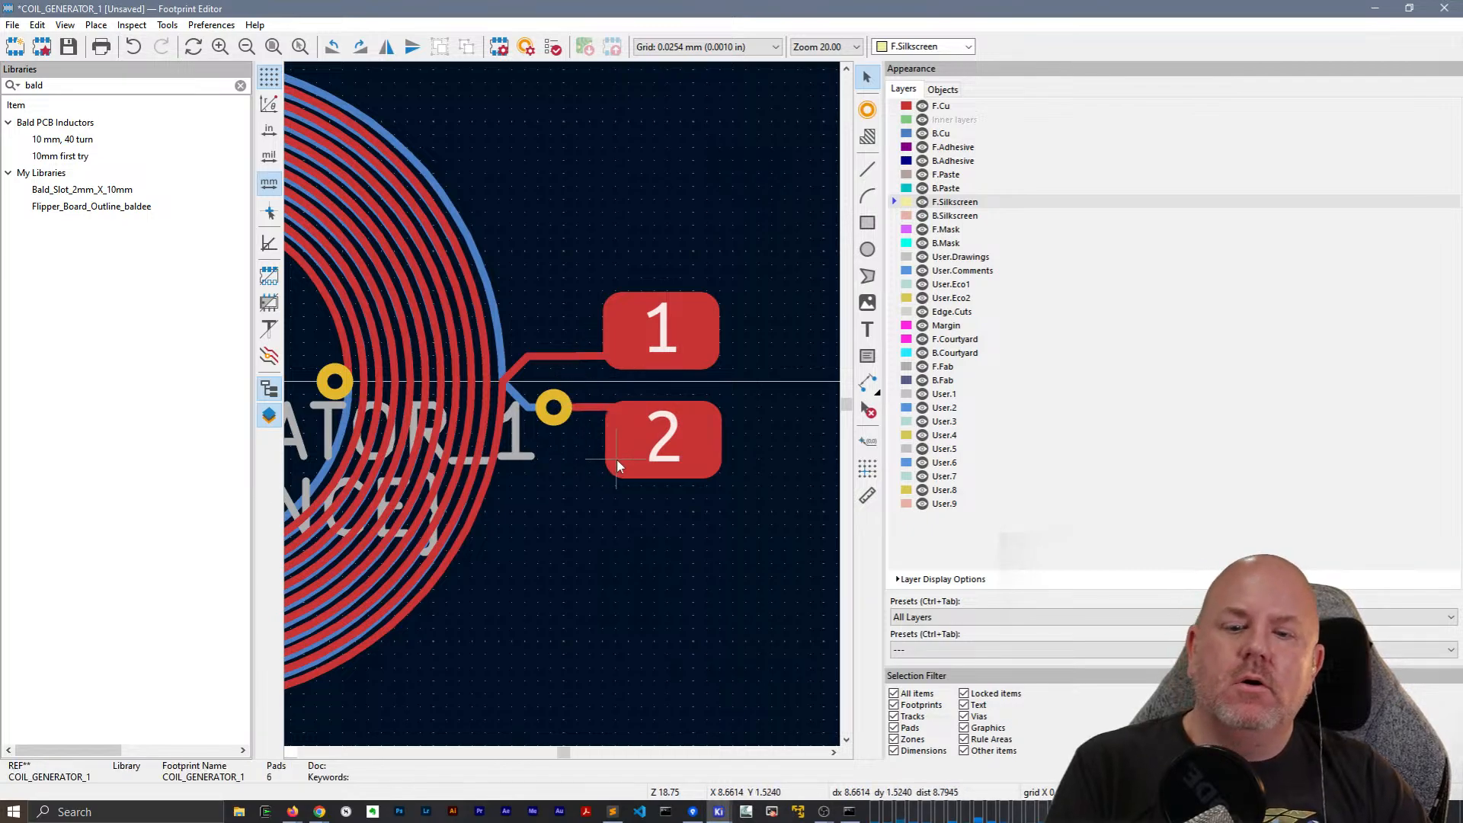
Delete the two large added SMD pads 1 and 2 from the coil's leads.
click(615, 459)
key(Delete)
click(689, 343)
key(Delete)
Examine the narrow generated pads 1 and 2 at the ends of the coil's leads, leaving them unedited.
scroll(621, 400, up, 3)
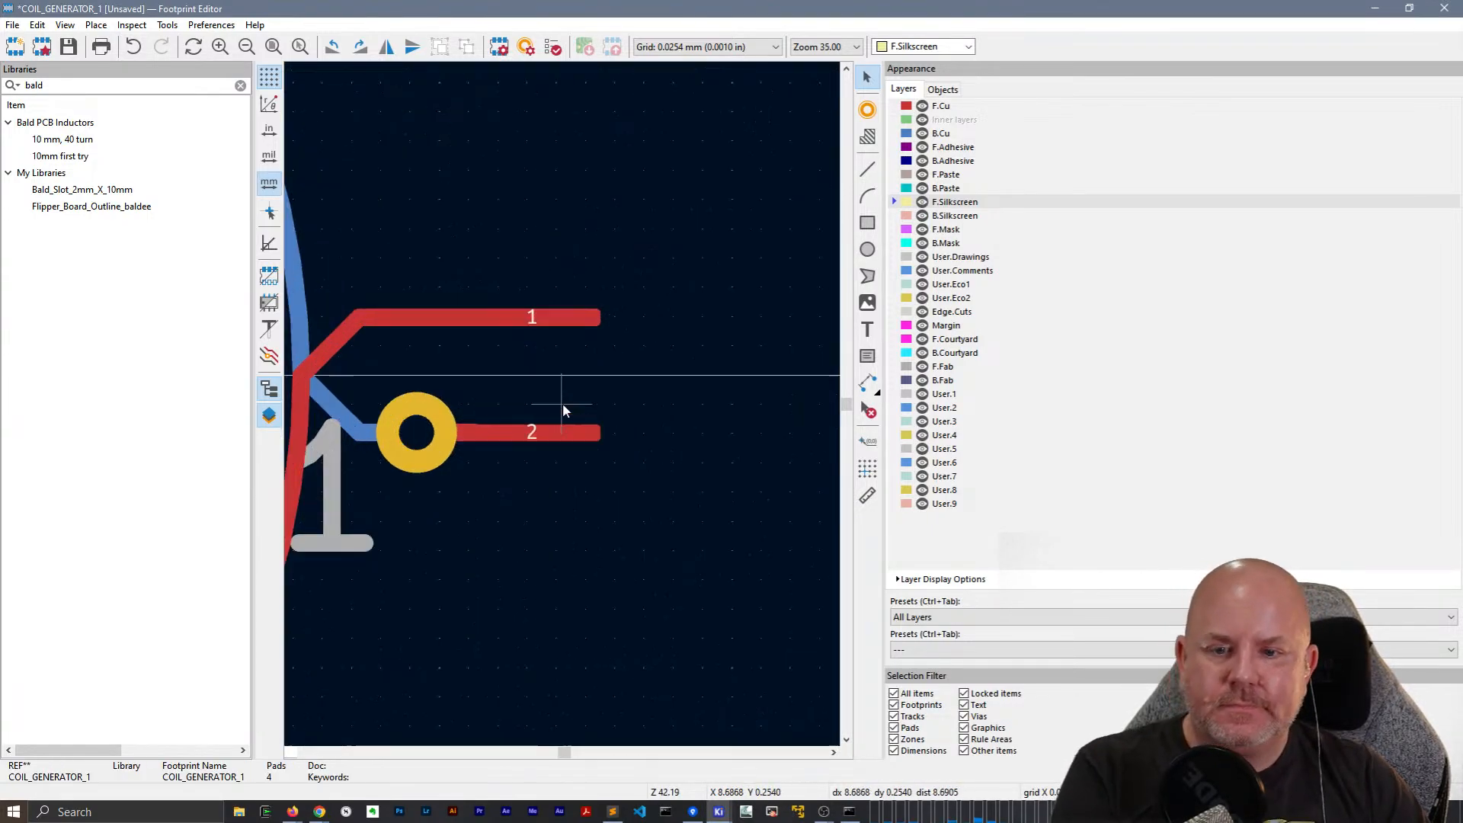
click(558, 313)
click(550, 436)
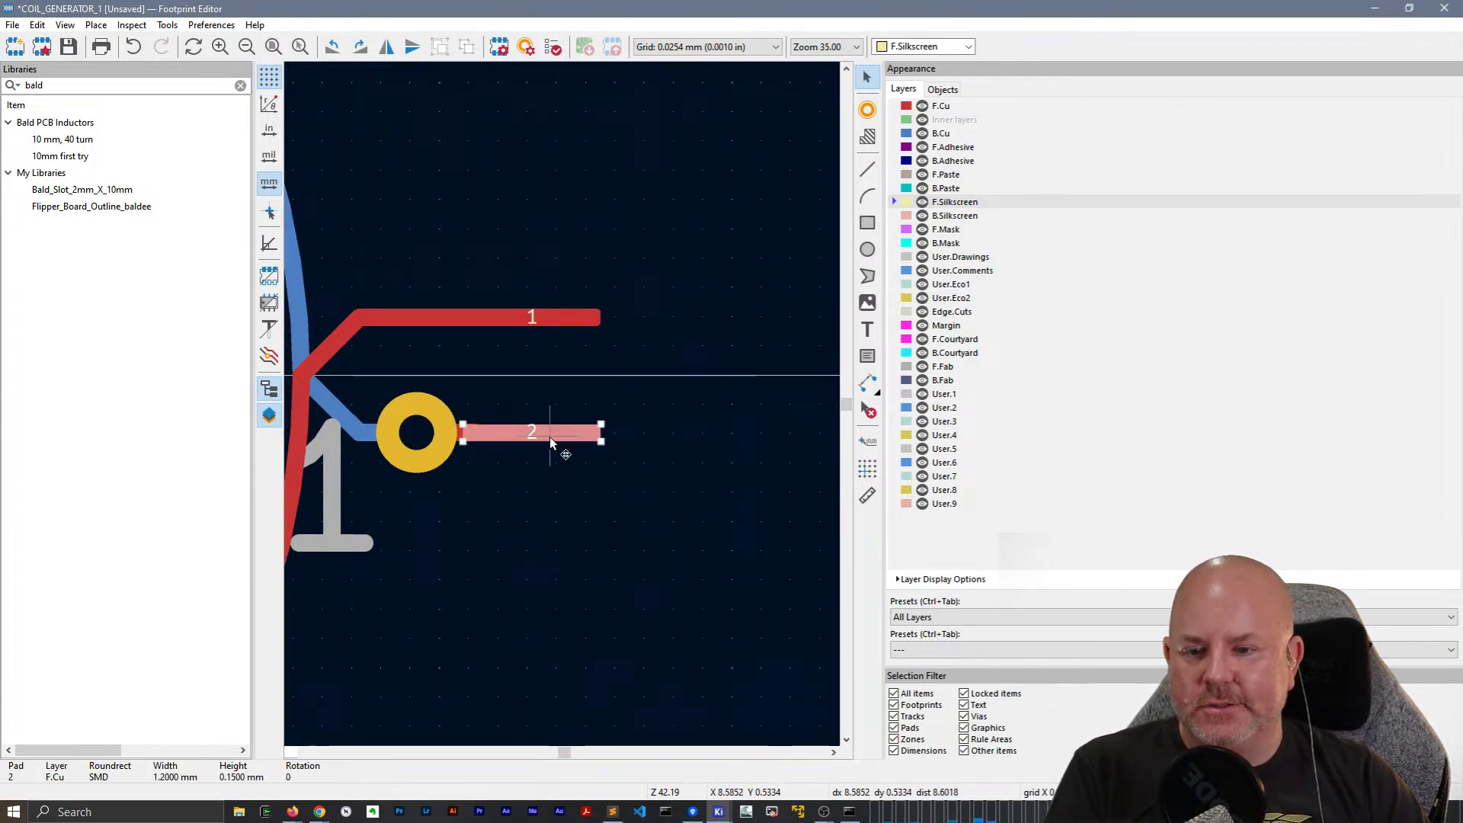
click(558, 316)
scroll(542, 418, up, 2)
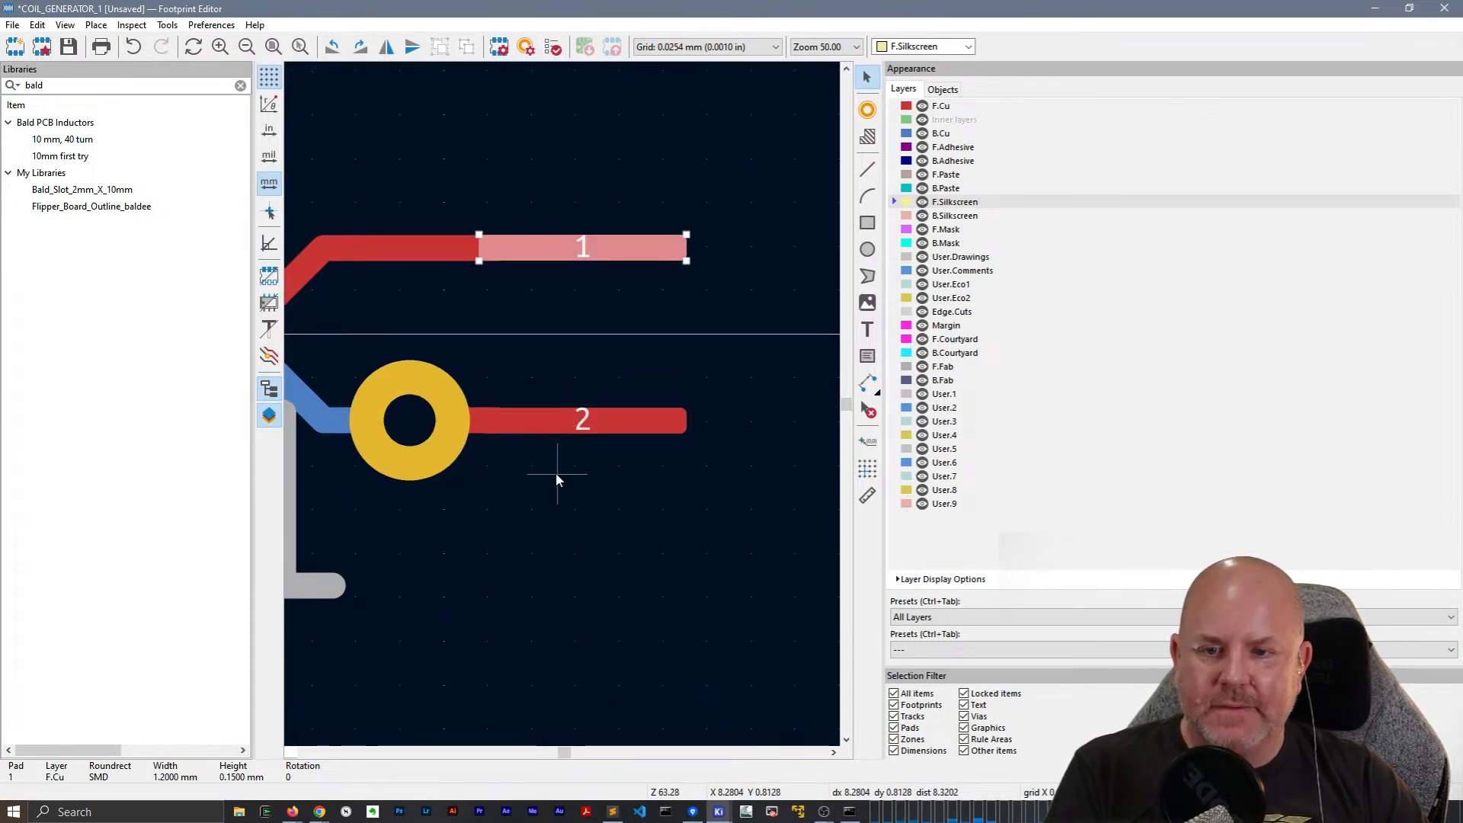
scroll(560, 404, down, 2)
click(586, 334)
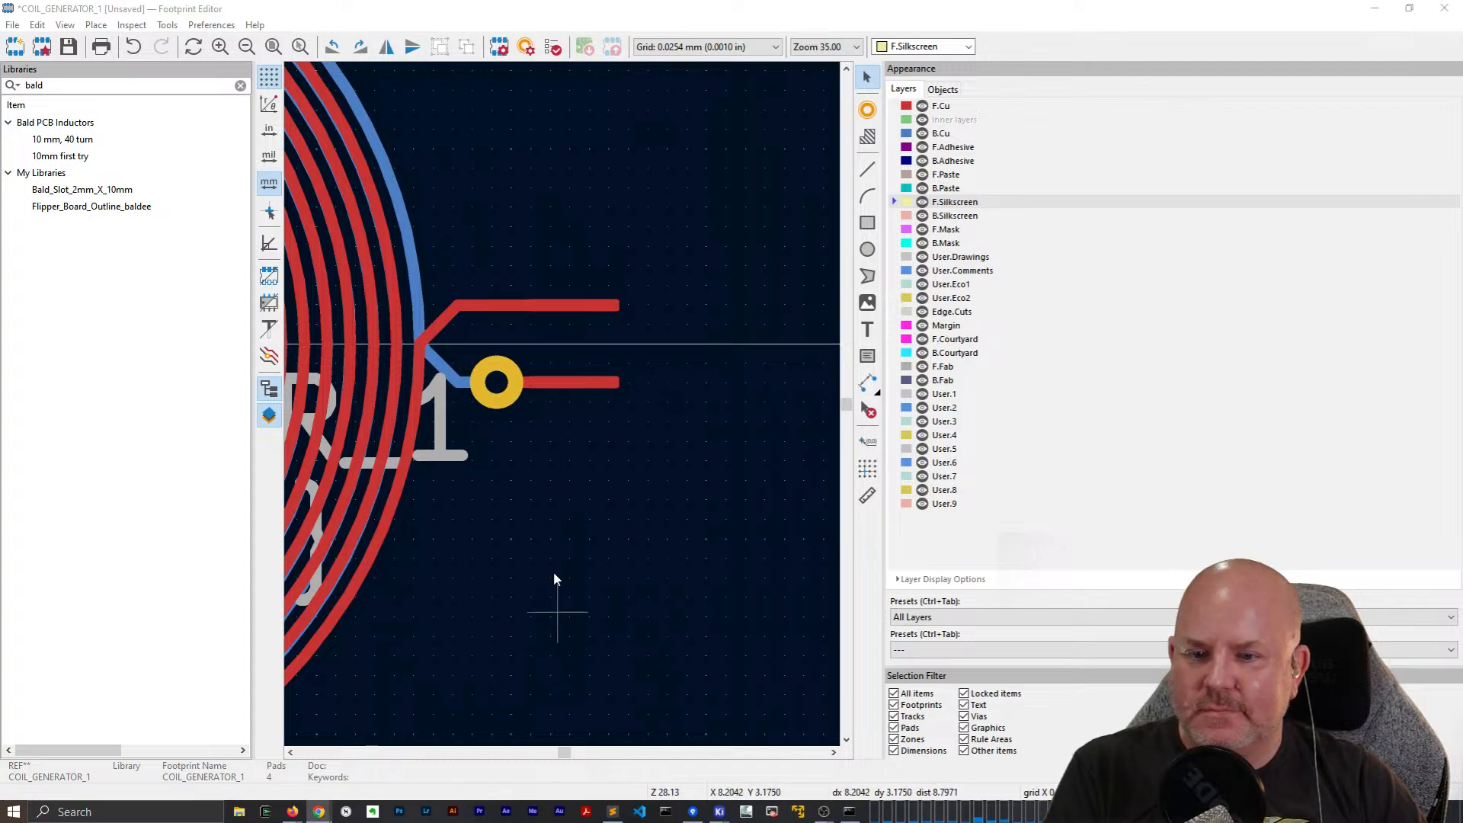
click(487, 522)
click(581, 301)
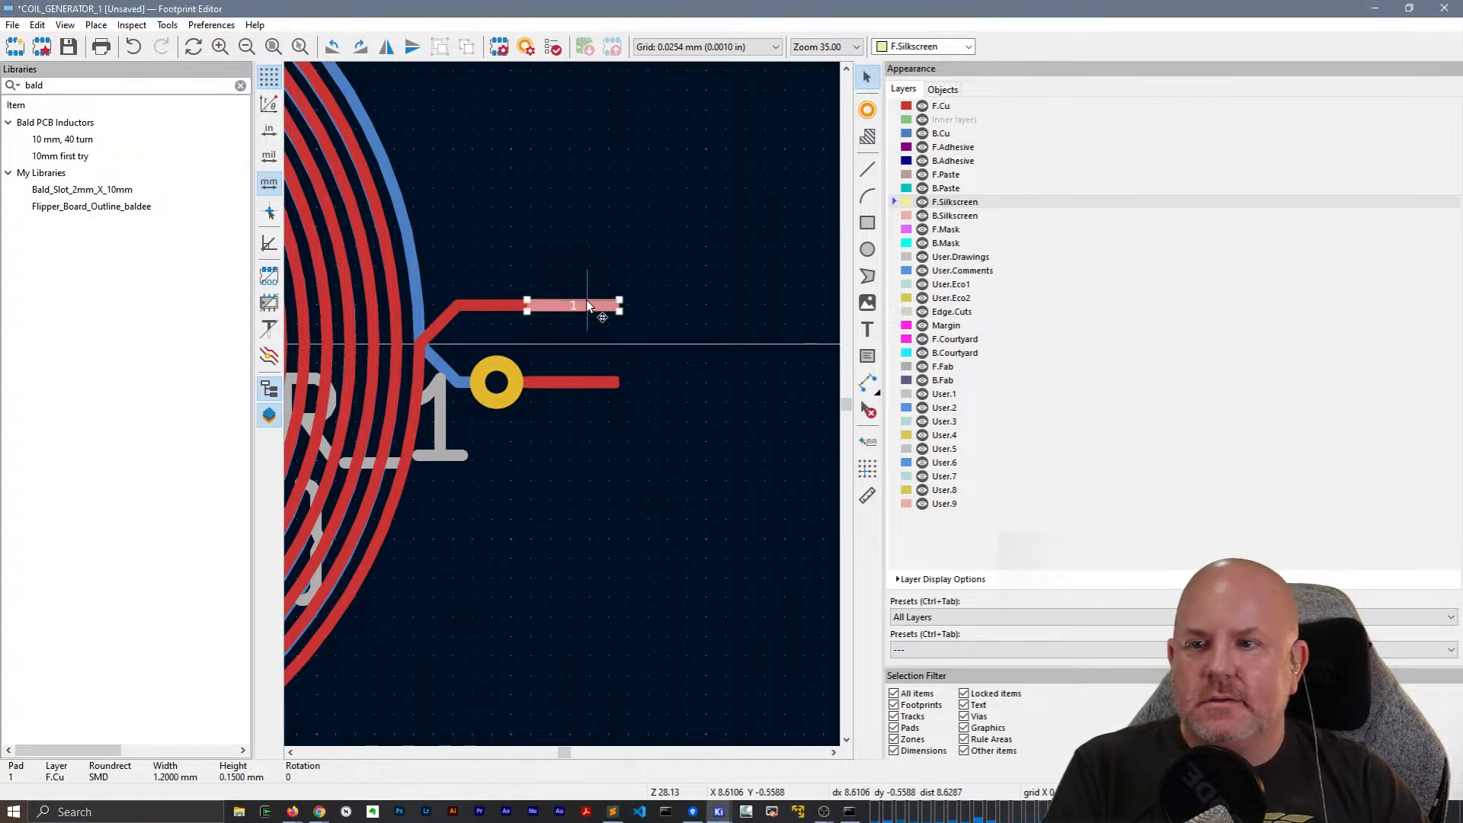
Add a net tie pad group 1,2 to the footprint's properties so the two pads may short different nets.
click(501, 48)
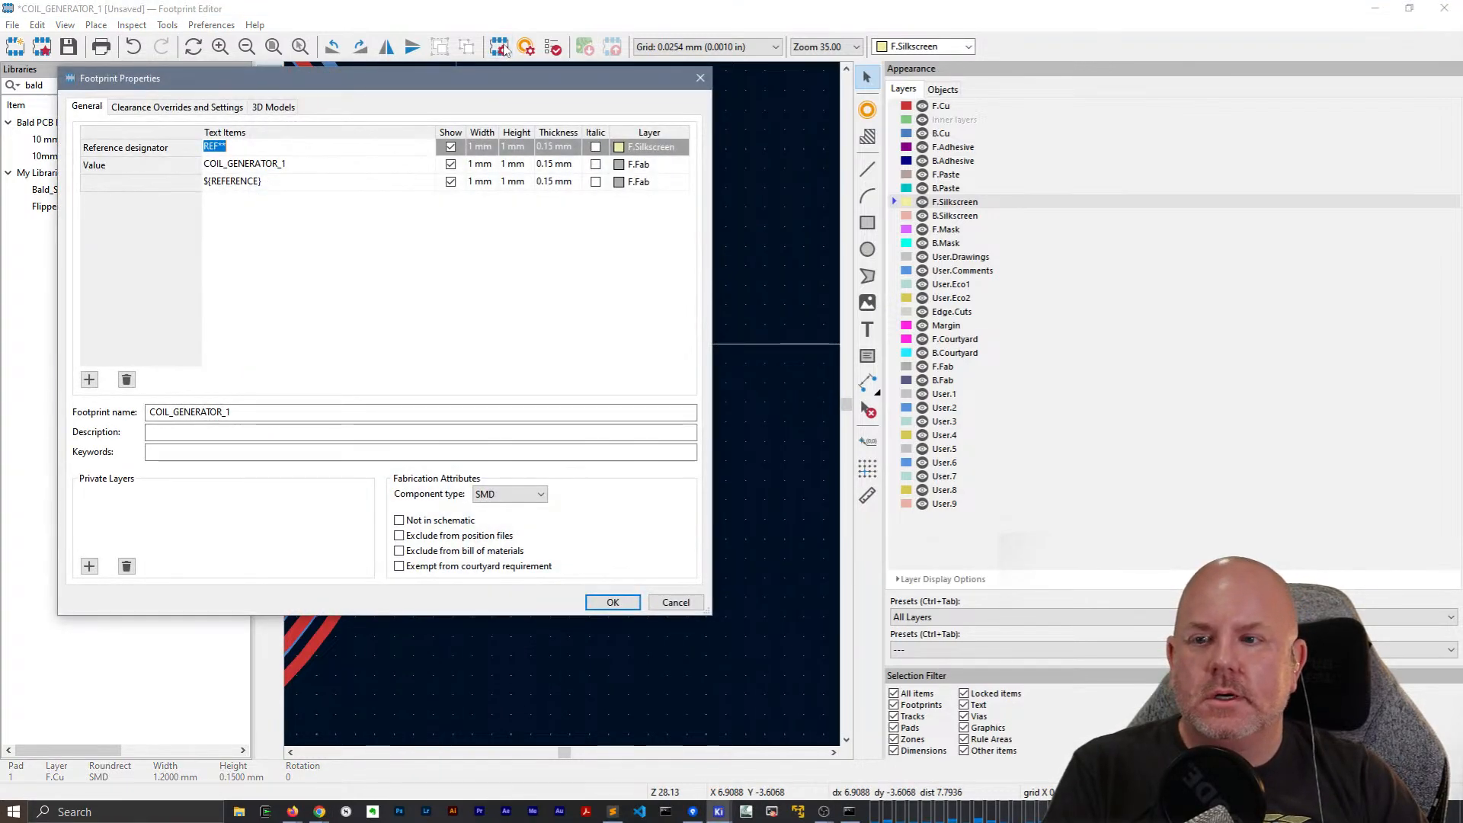
drag(420, 72, 919, 133)
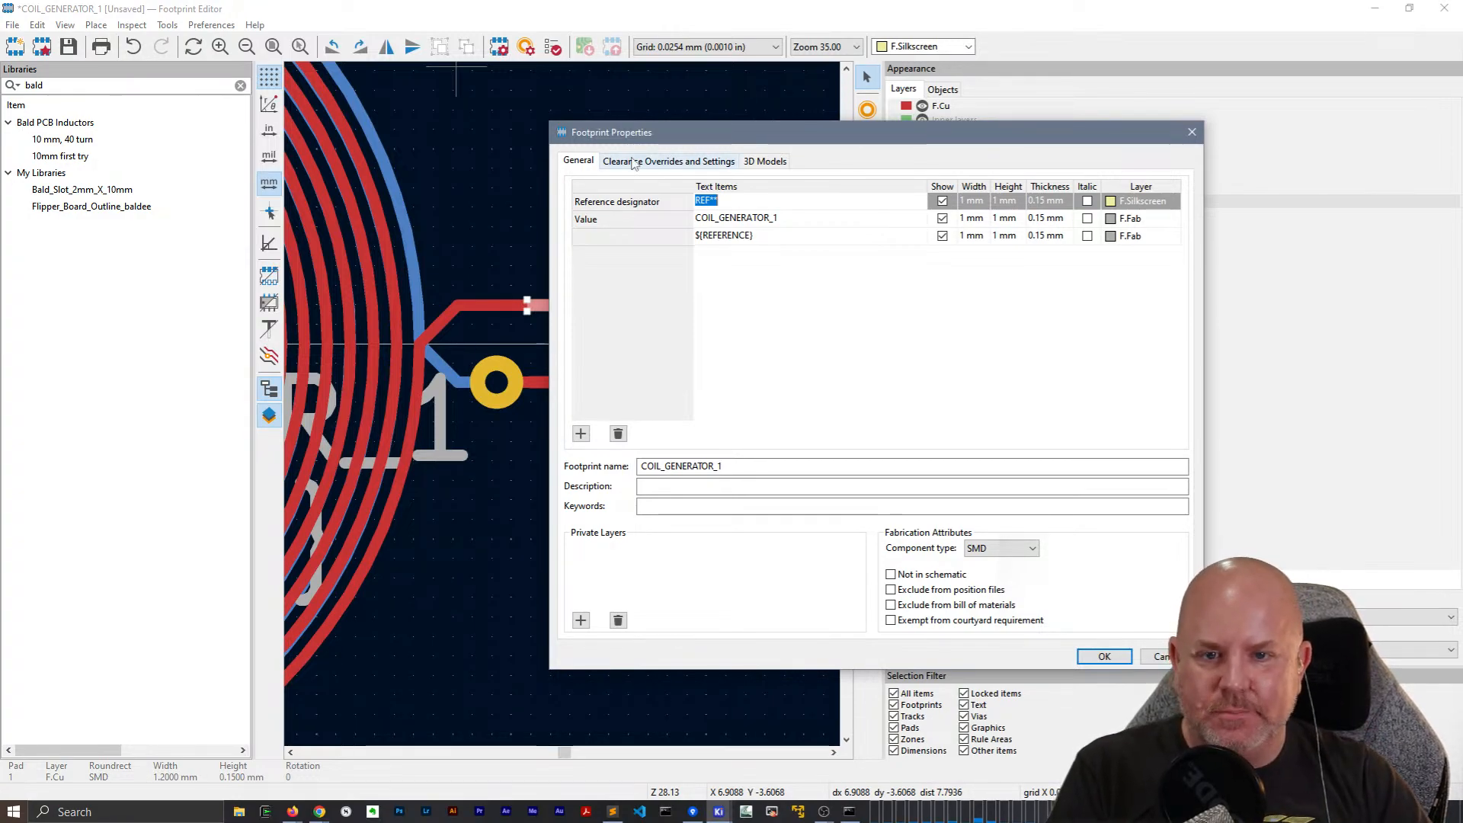
click(656, 161)
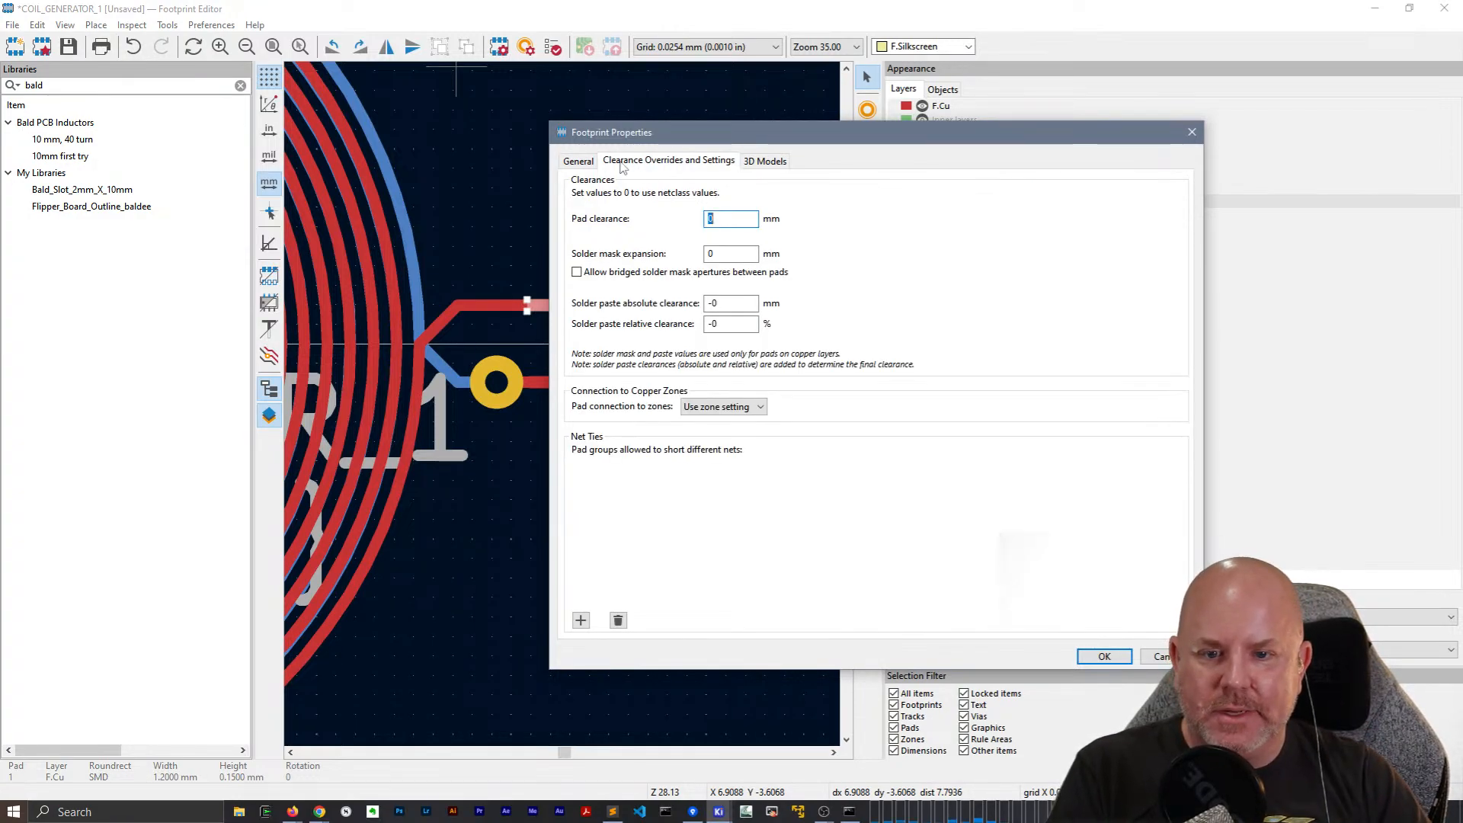
click(582, 618)
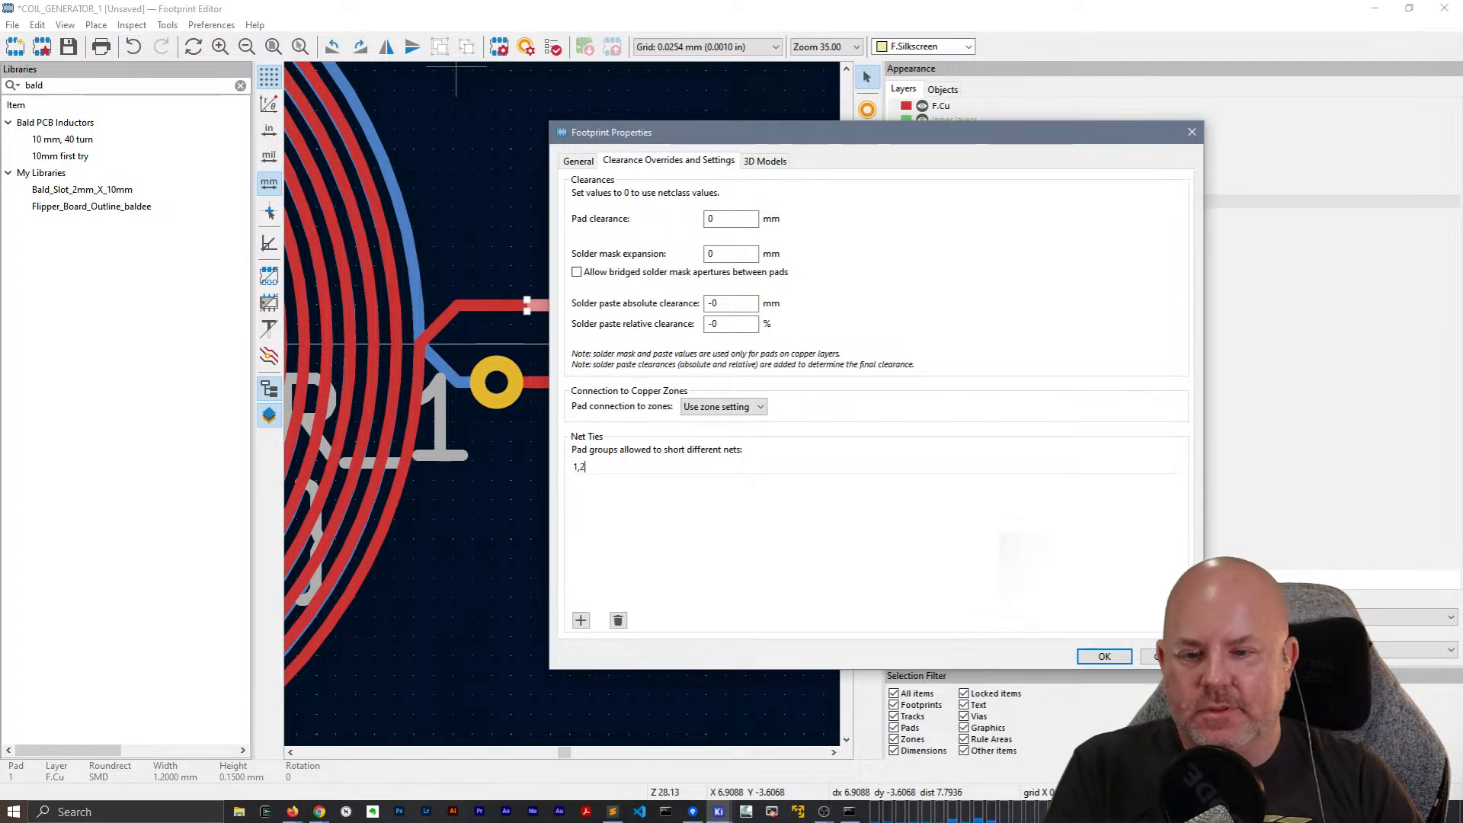
click(637, 539)
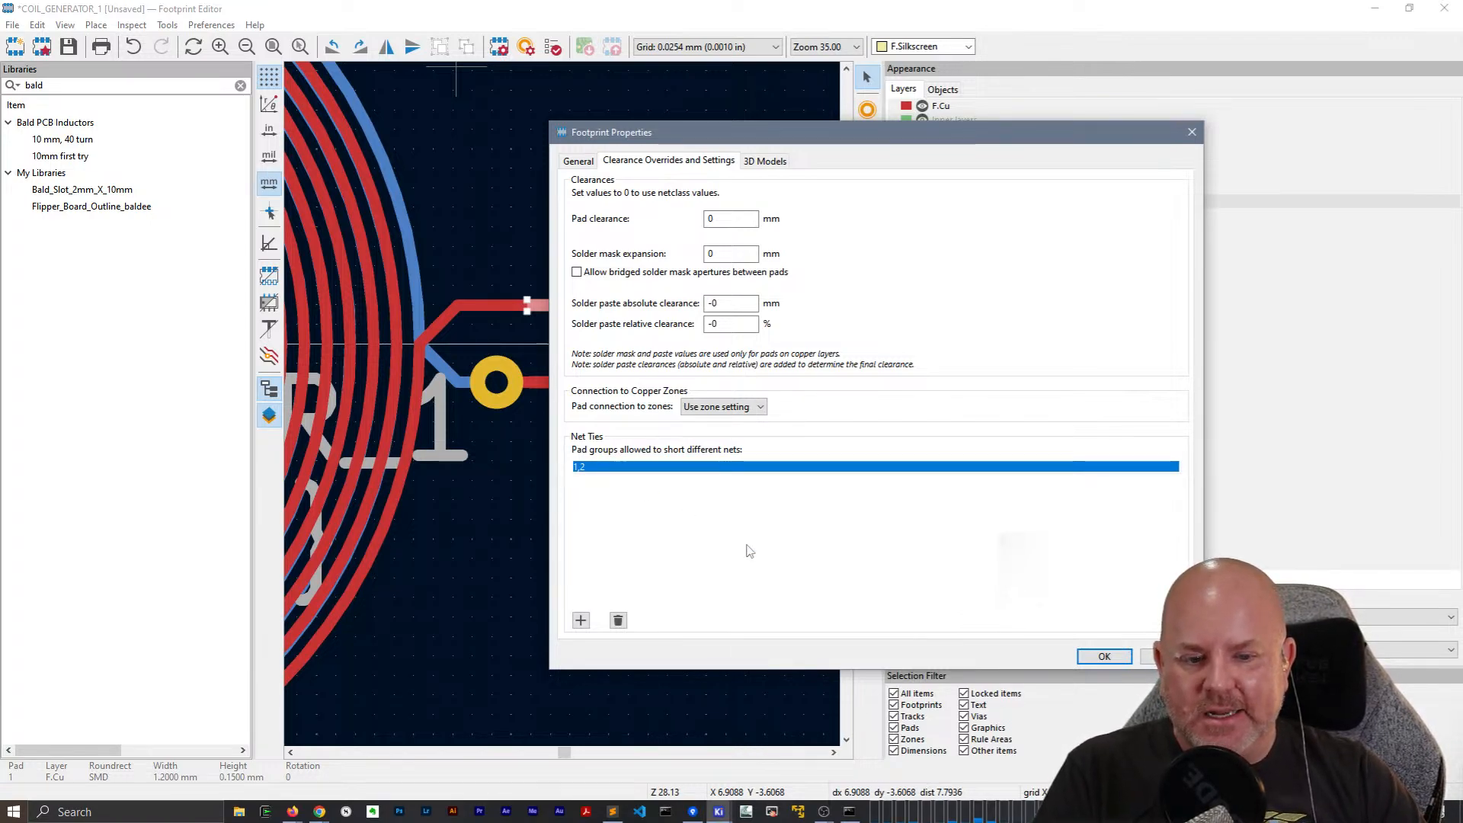
click(1101, 655)
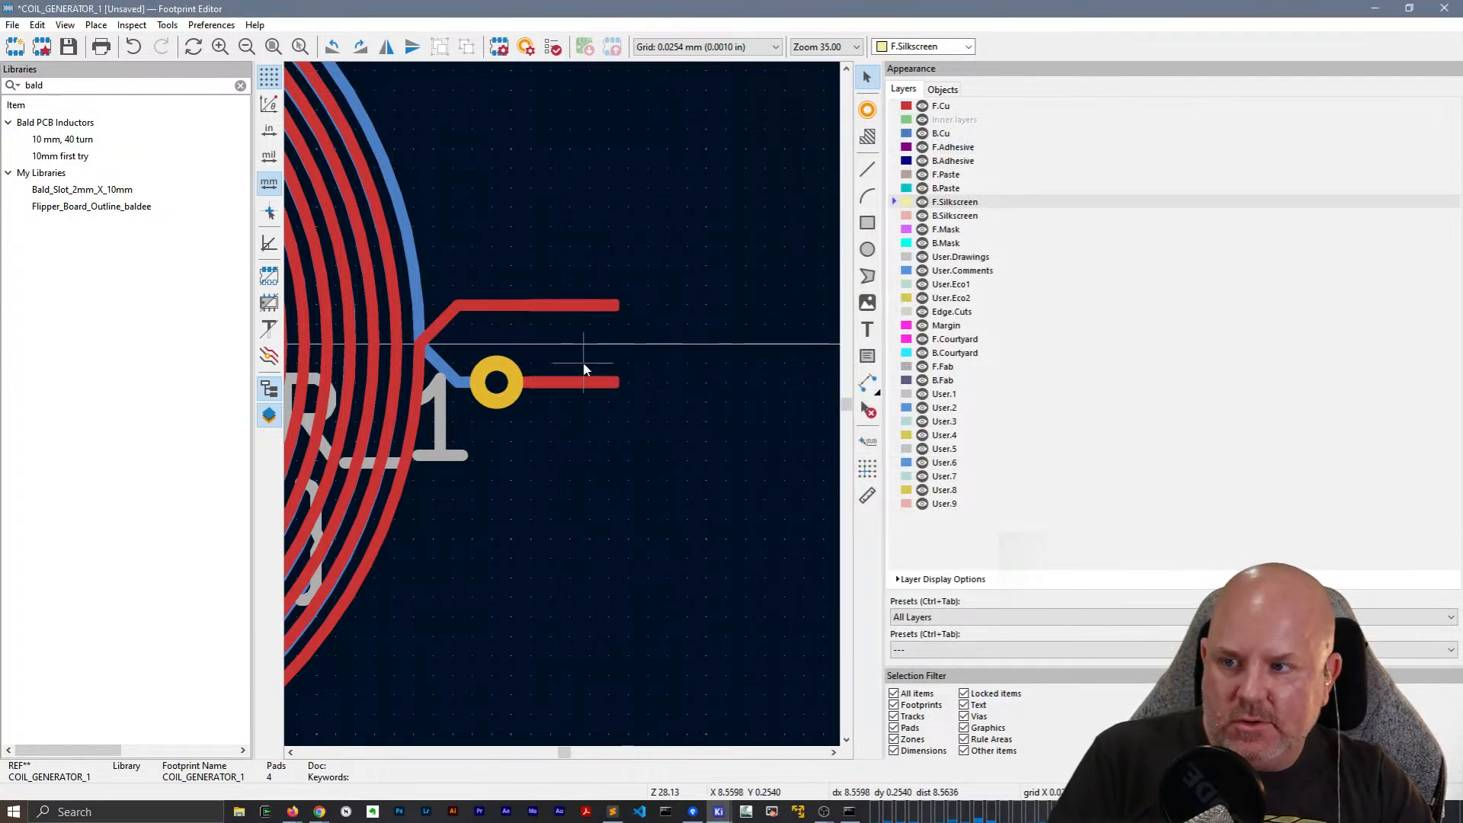
Save the footprint as COIL_GENERATOR_1 in the Bald PCB Inductors library.
key(ctrl+s)
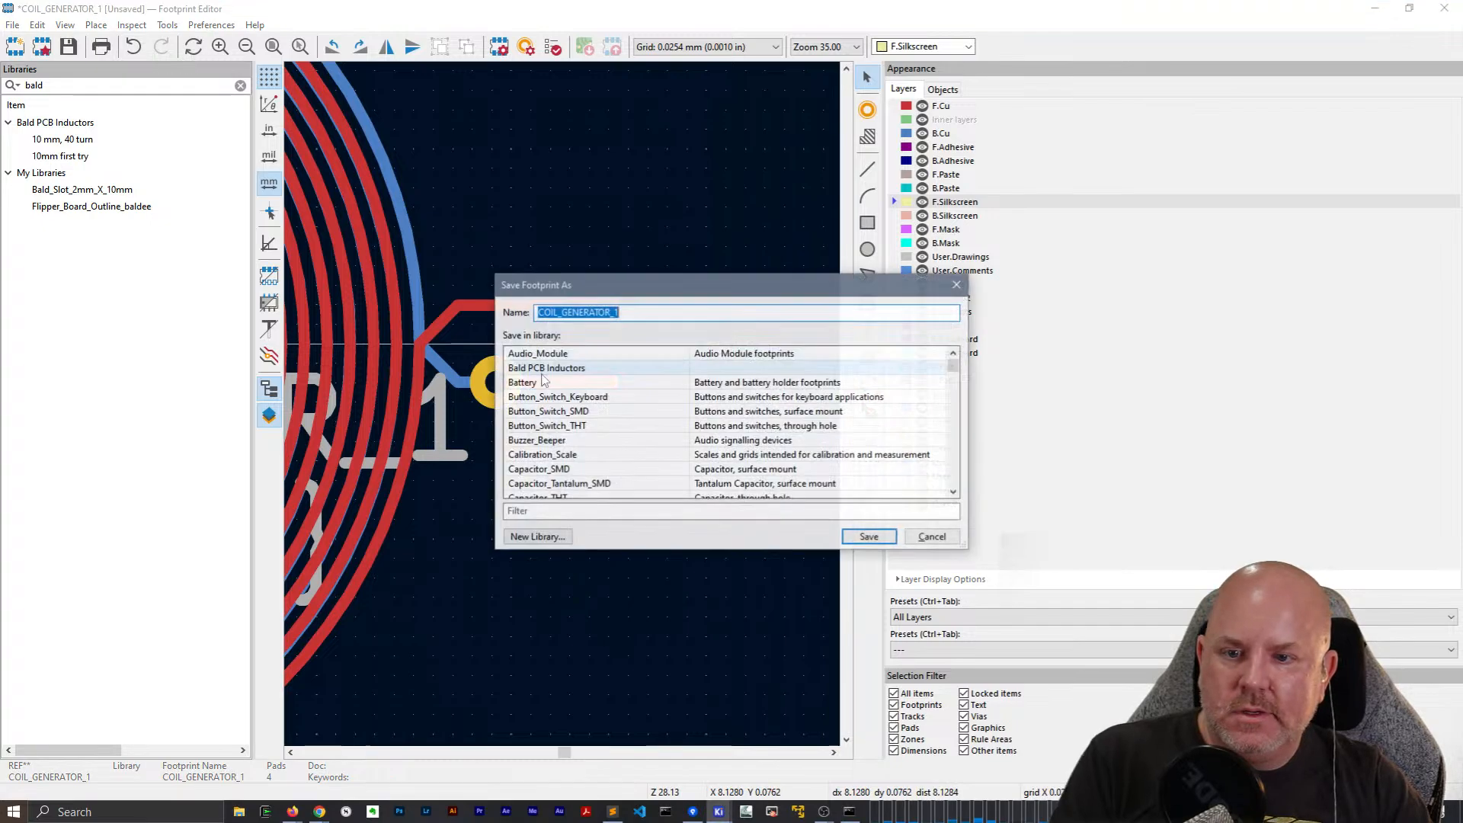
click(554, 370)
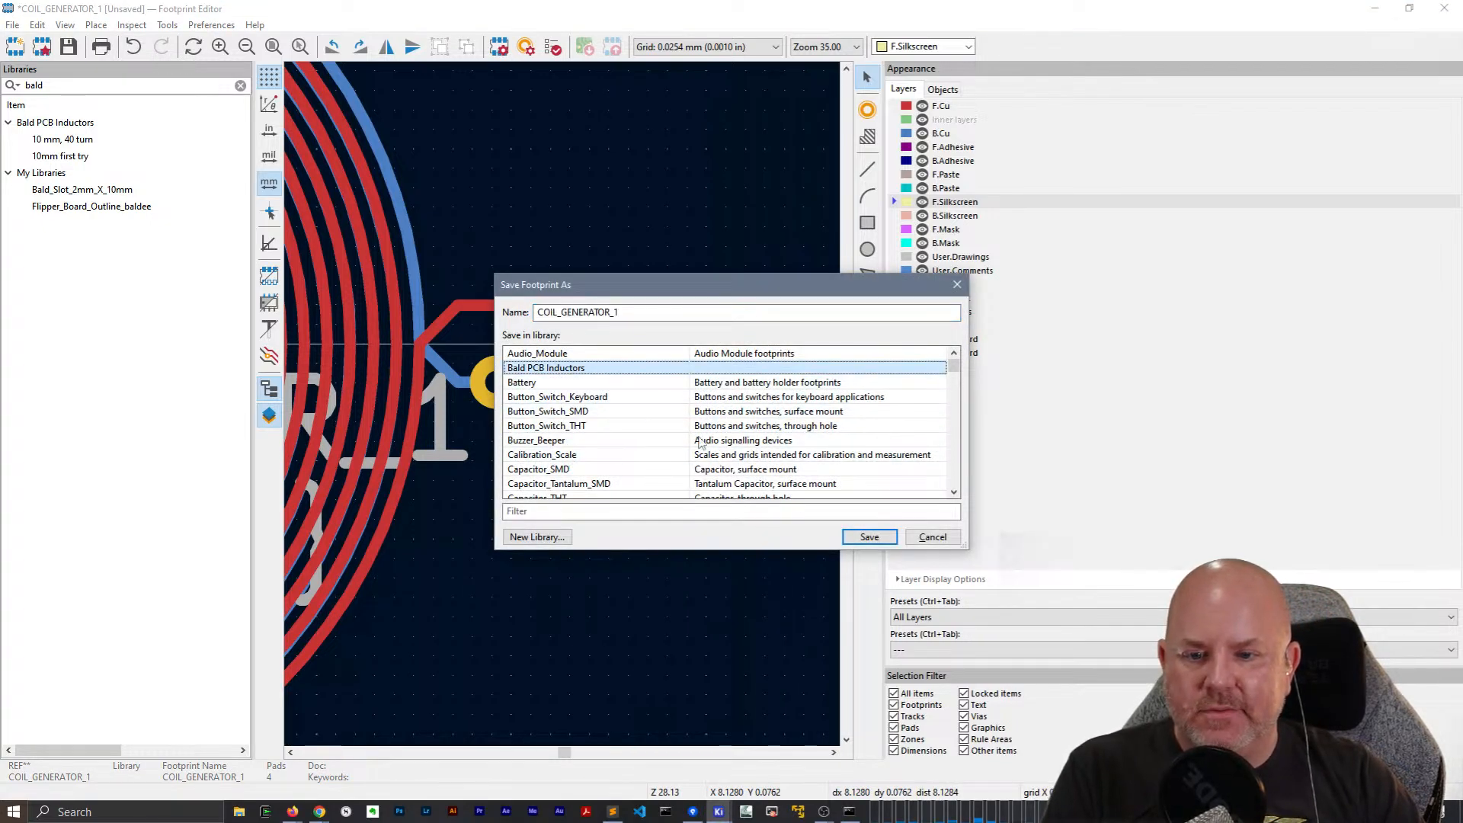
click(870, 538)
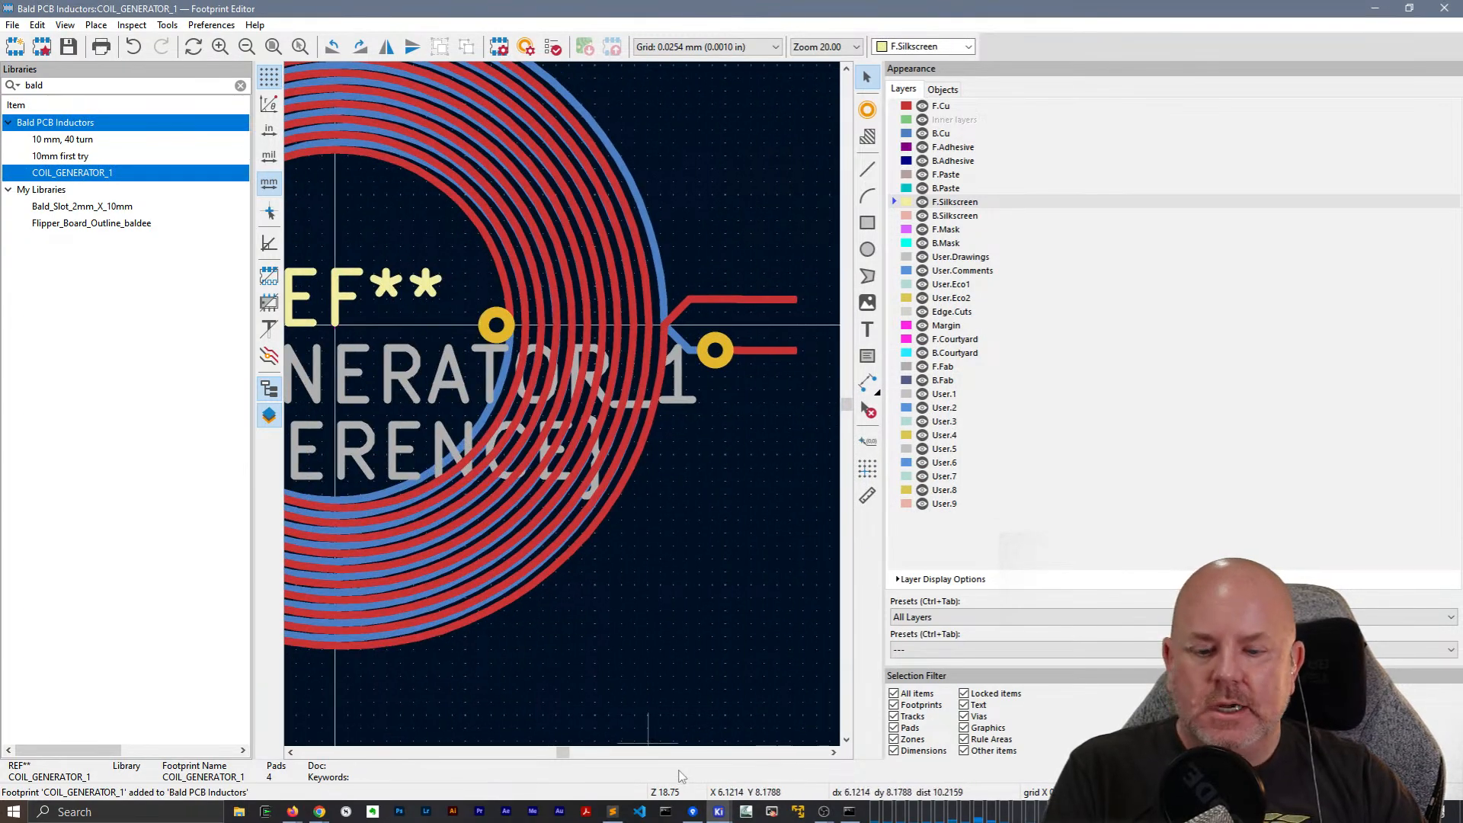
Switch to the KiCad project manager, start opening an existing project and browse to Dropbox > Projects > PCB-Inductor-Trials.
click(10, 28)
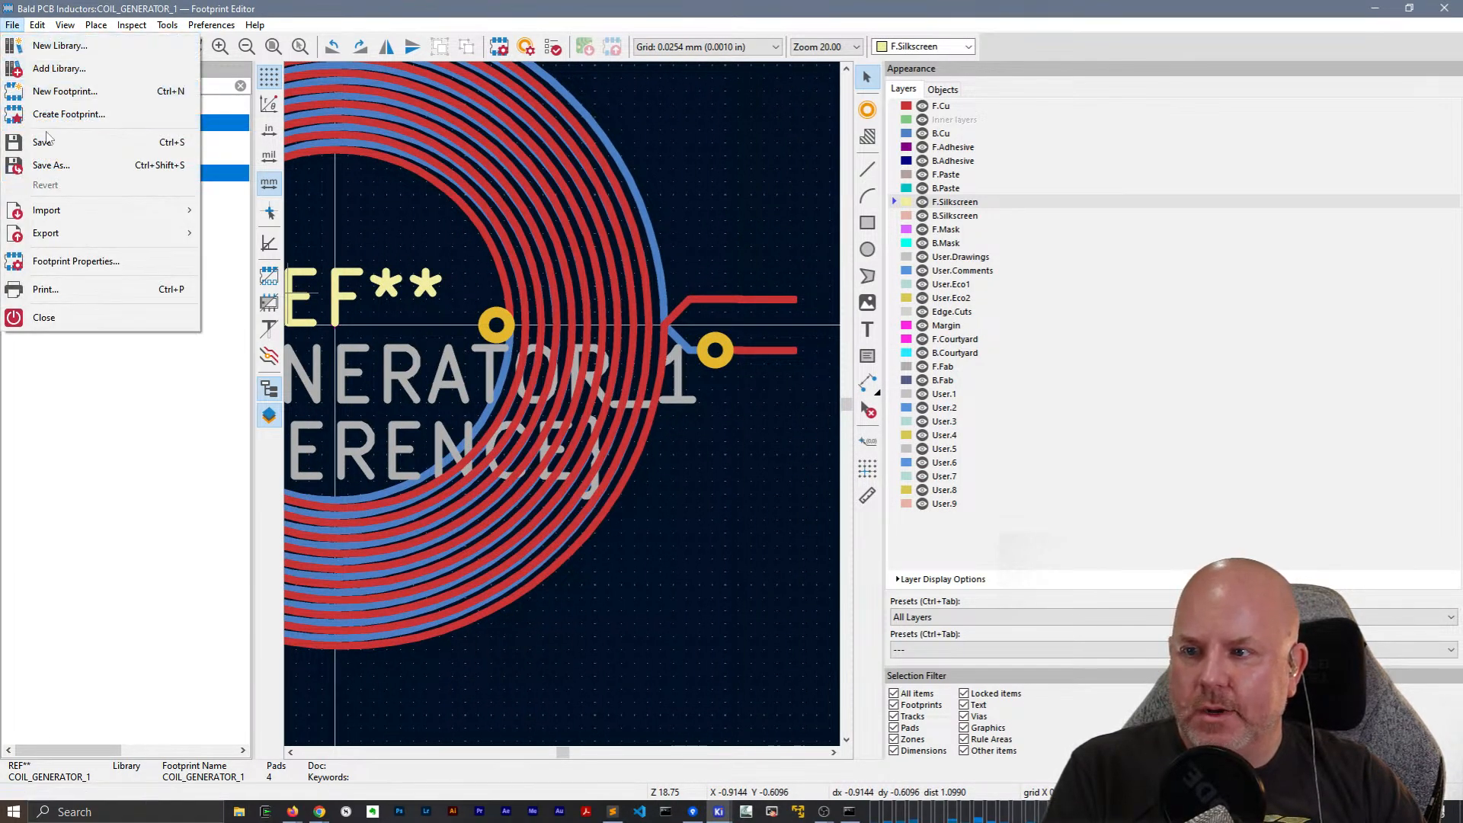
click(31, 7)
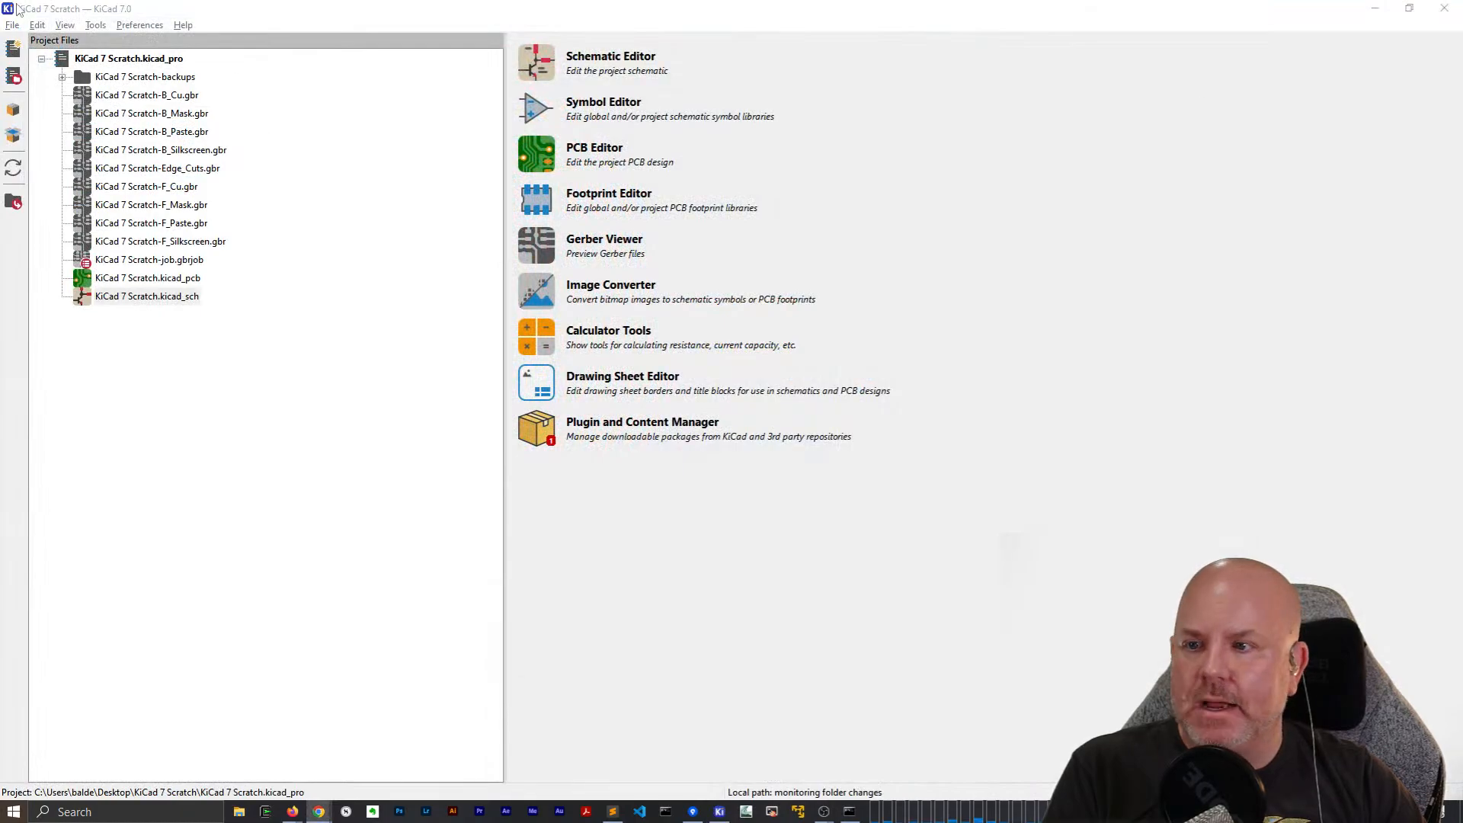
click(11, 25)
click(35, 112)
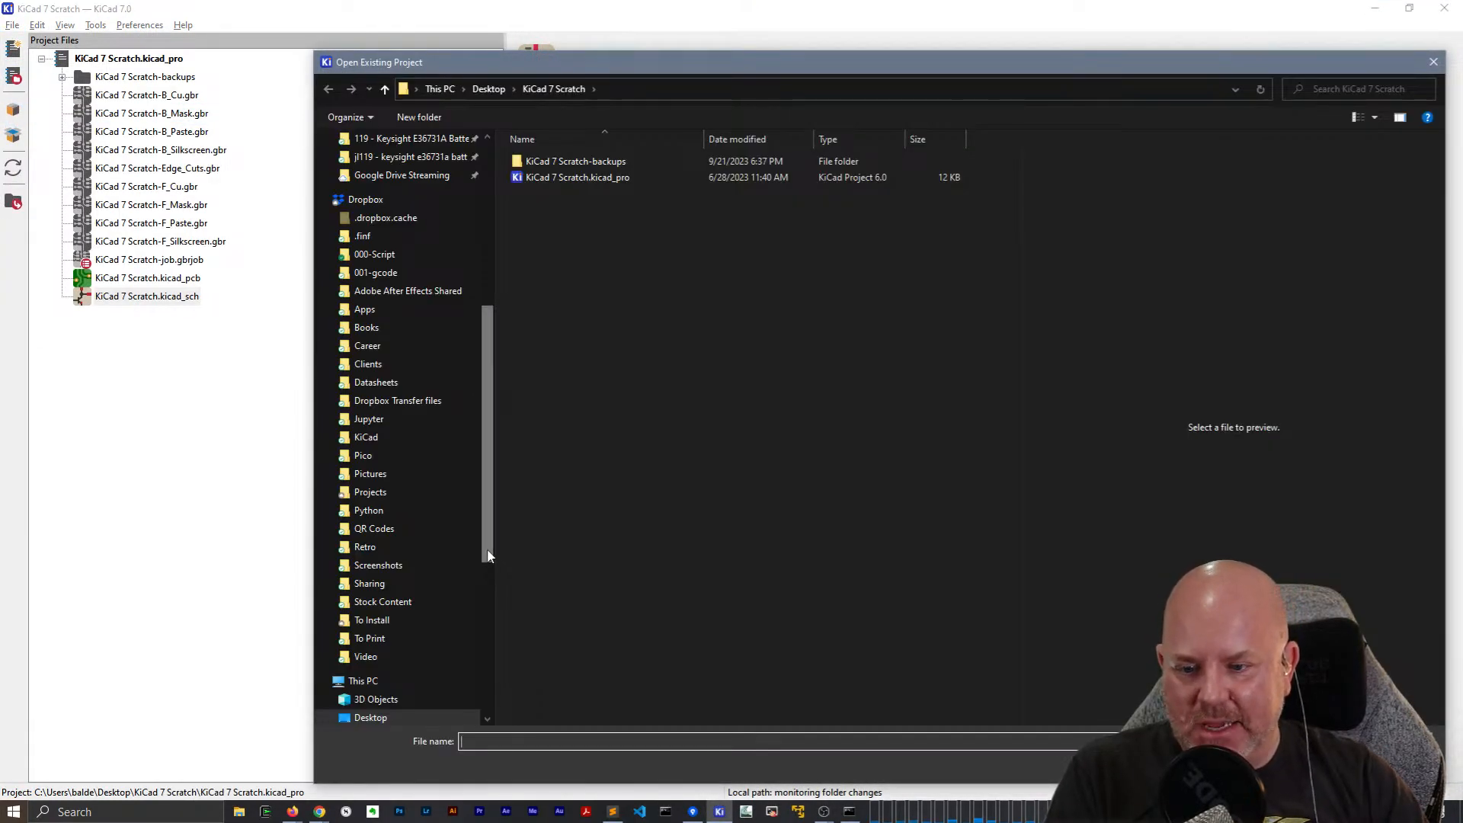
click(483, 586)
drag(484, 587, 489, 460)
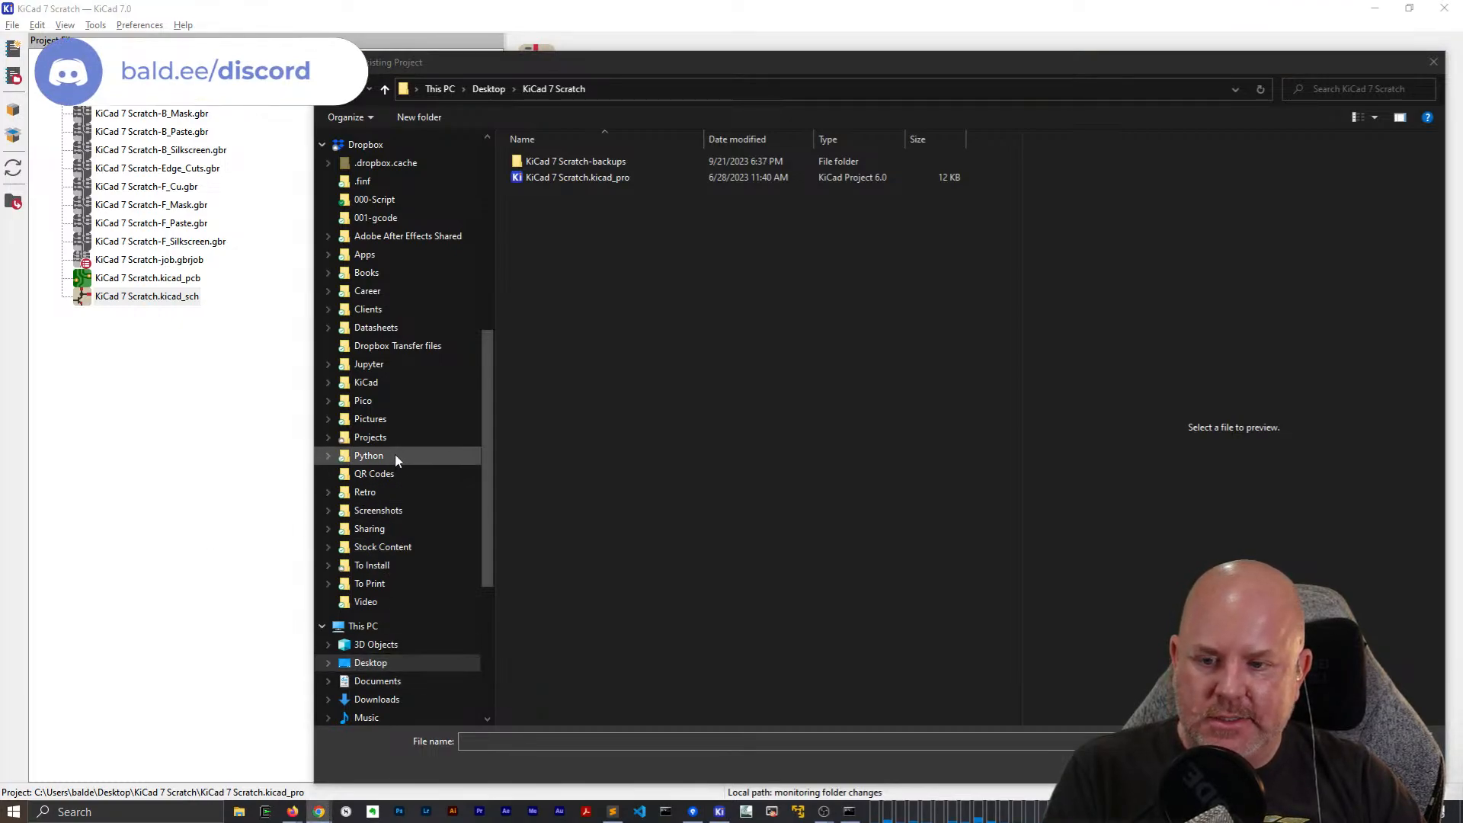
click(370, 437)
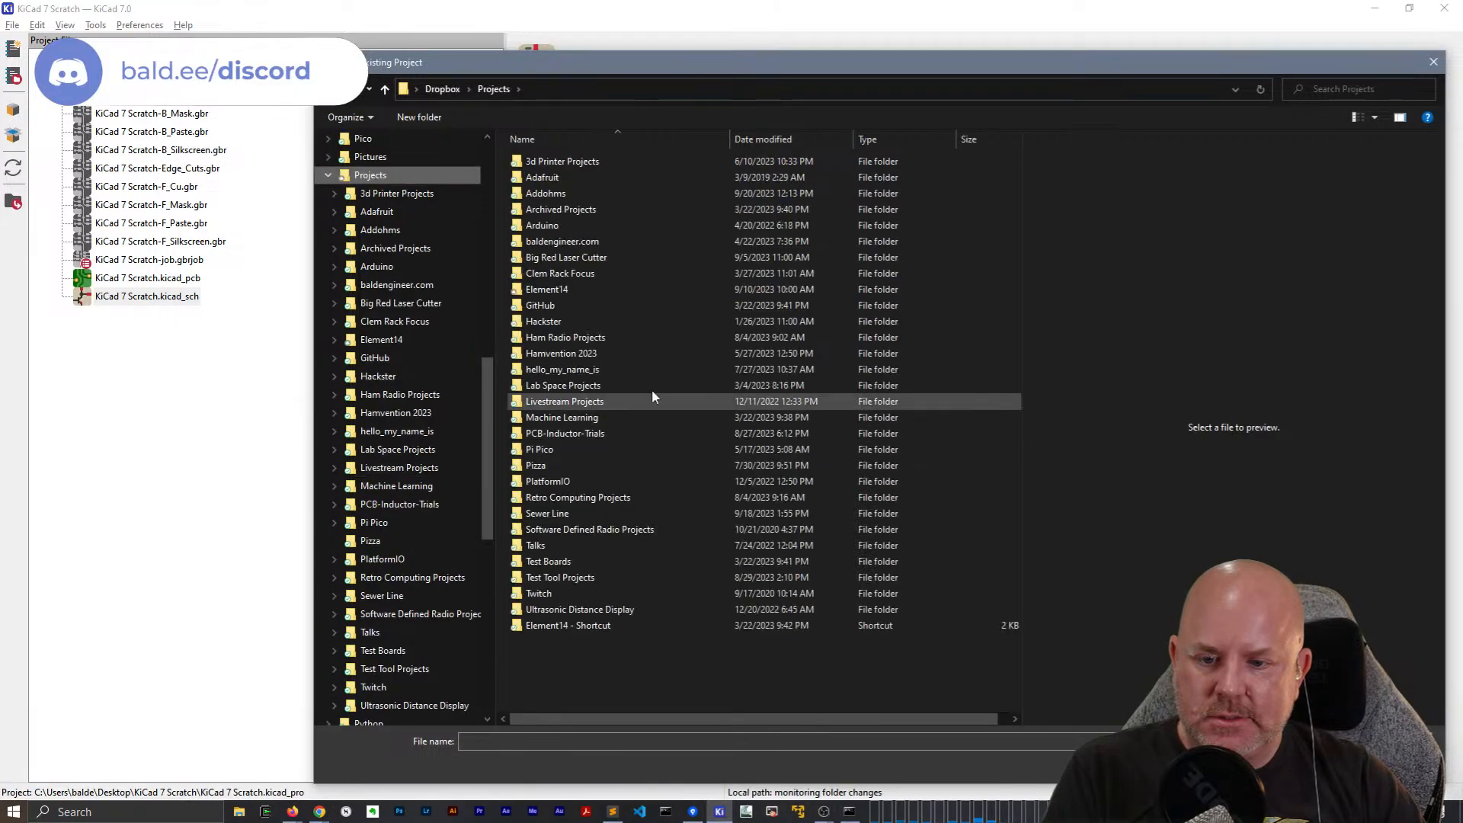
click(591, 402)
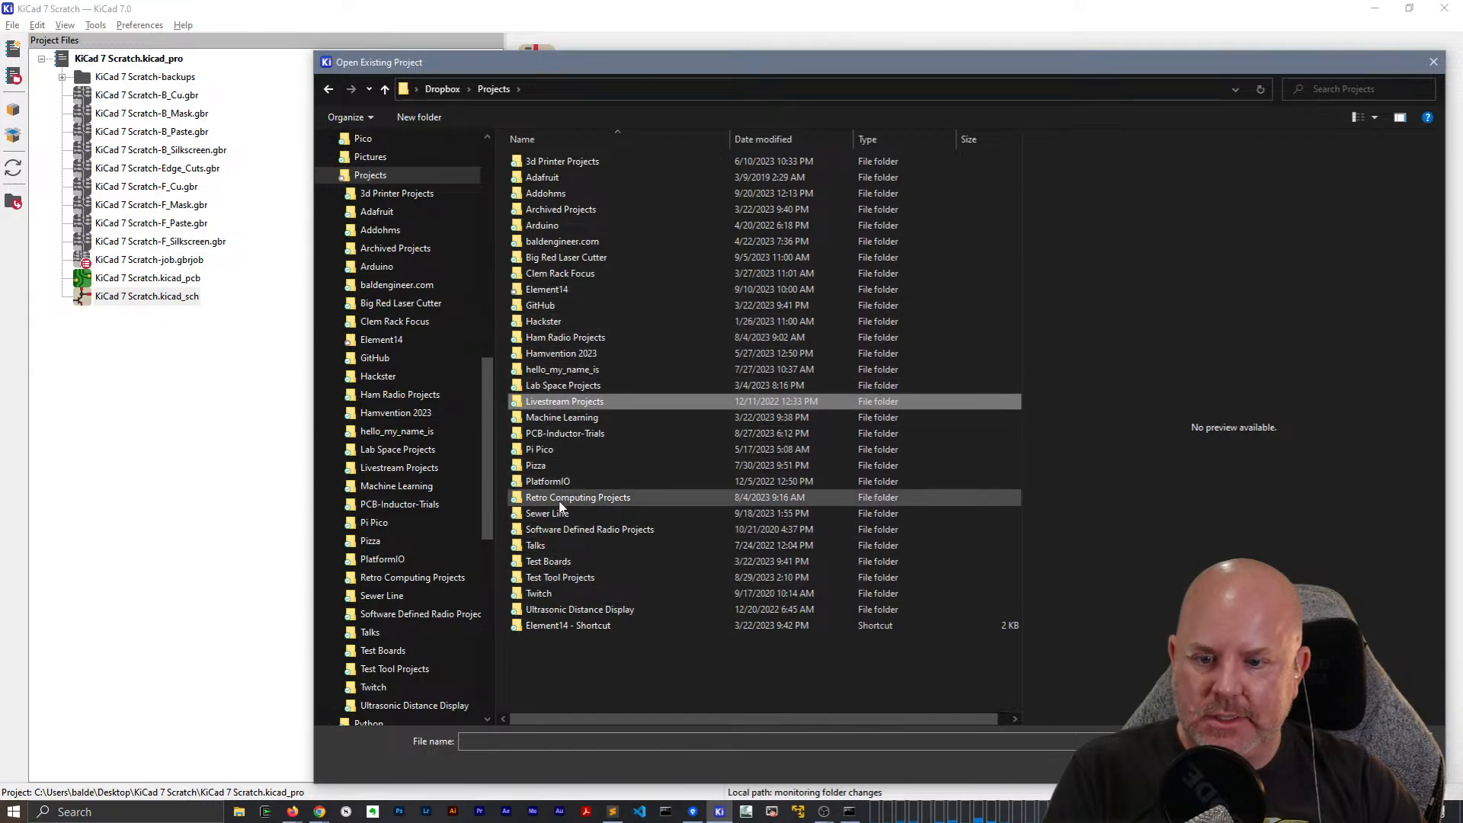
click(556, 434)
double_click(554, 435)
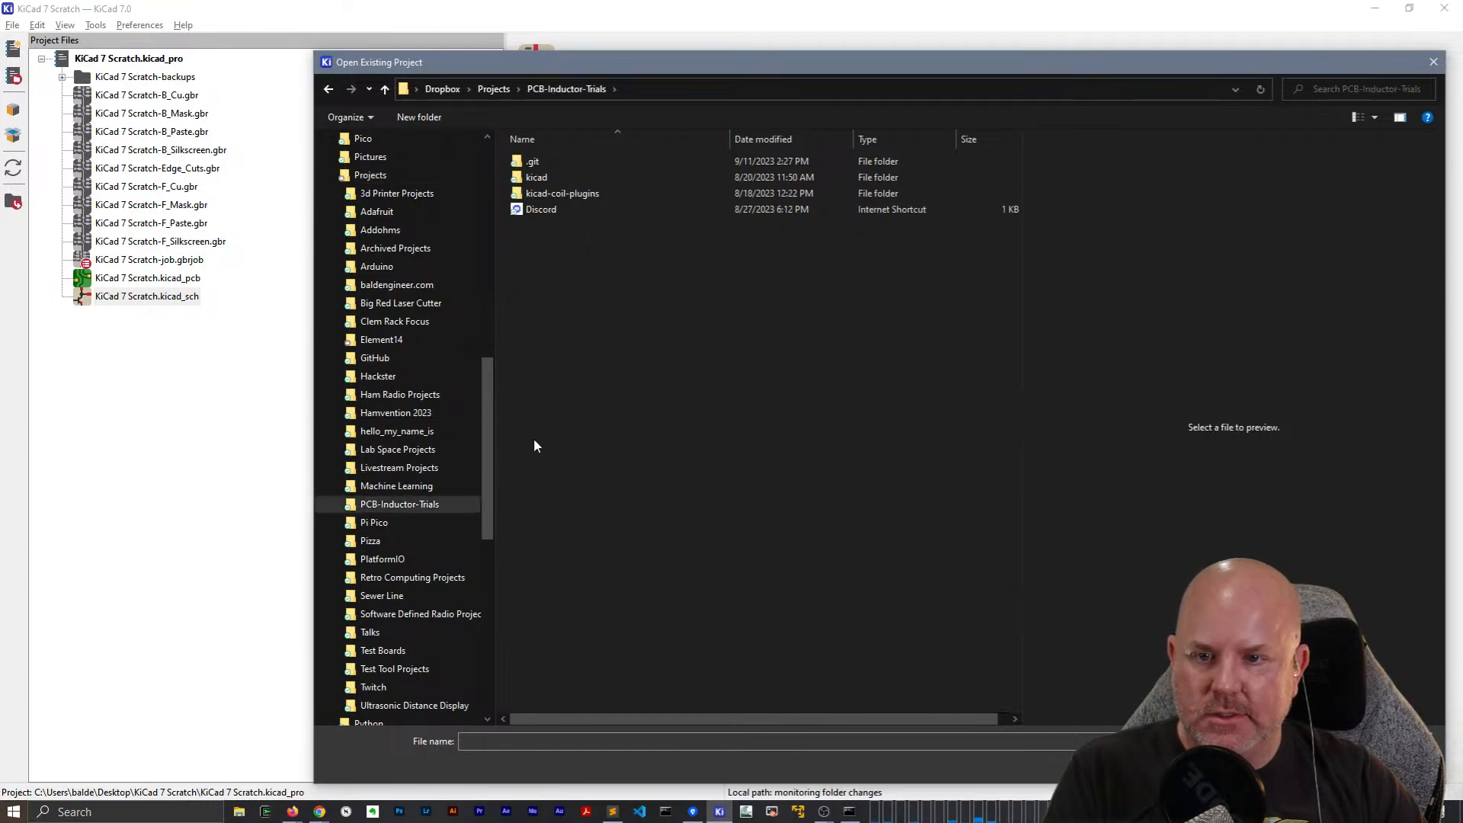
Open the project how_does_this_work.kicad_pro from the how_does_this_work folder inside the kicad subfolder.
double_click(551, 195)
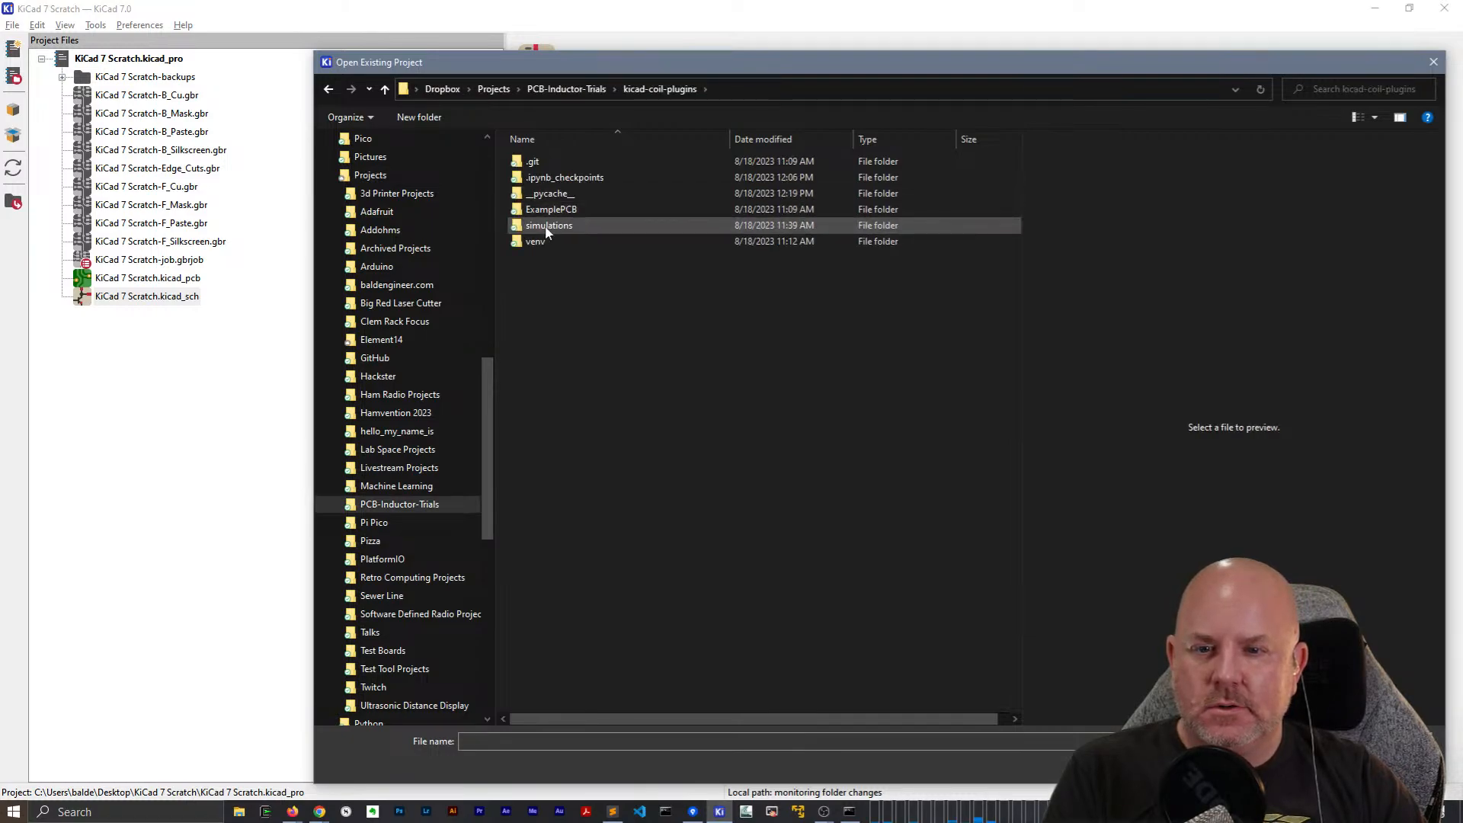
click(566, 88)
double_click(538, 178)
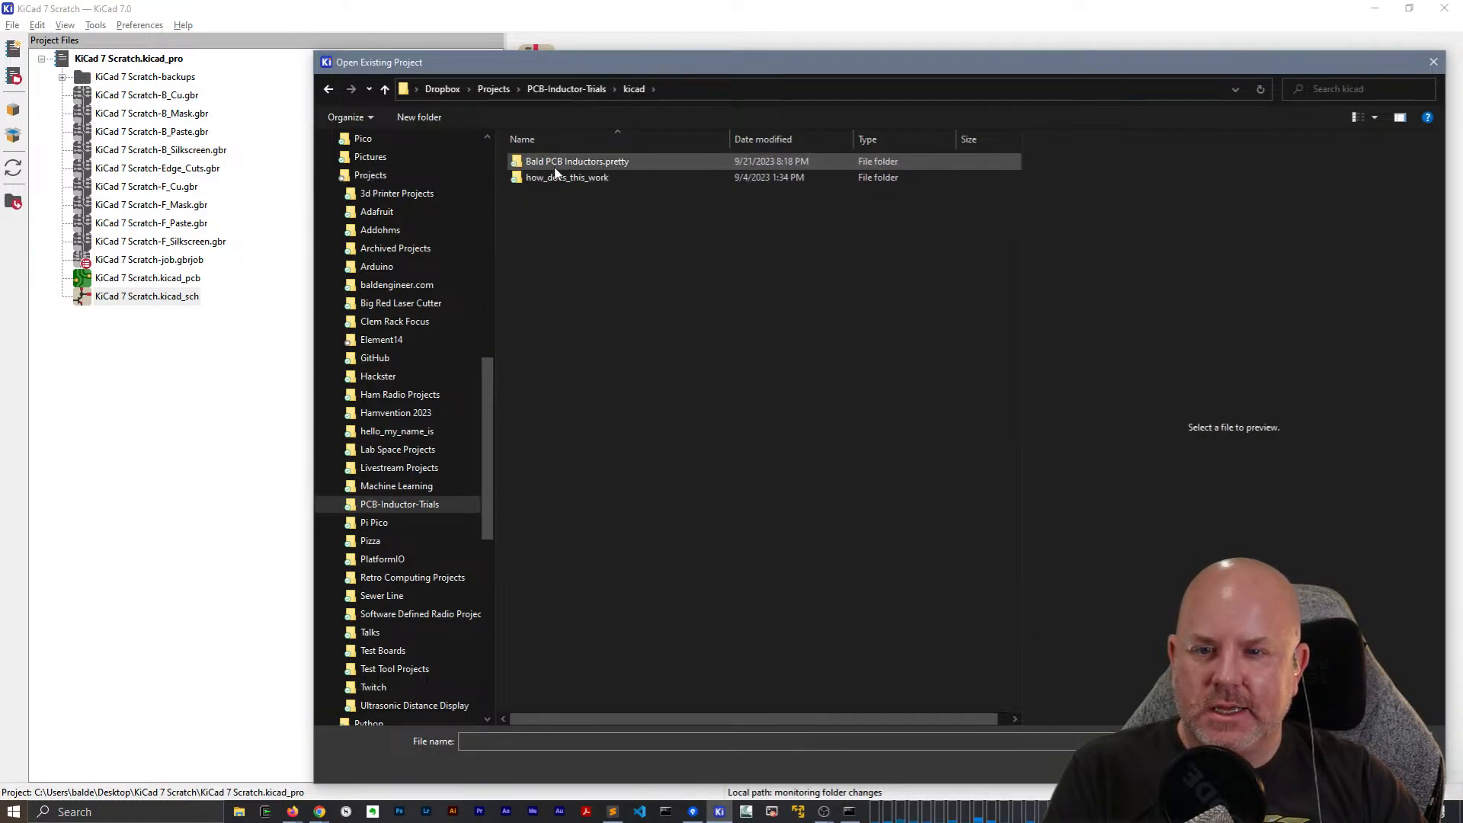
double_click(552, 178)
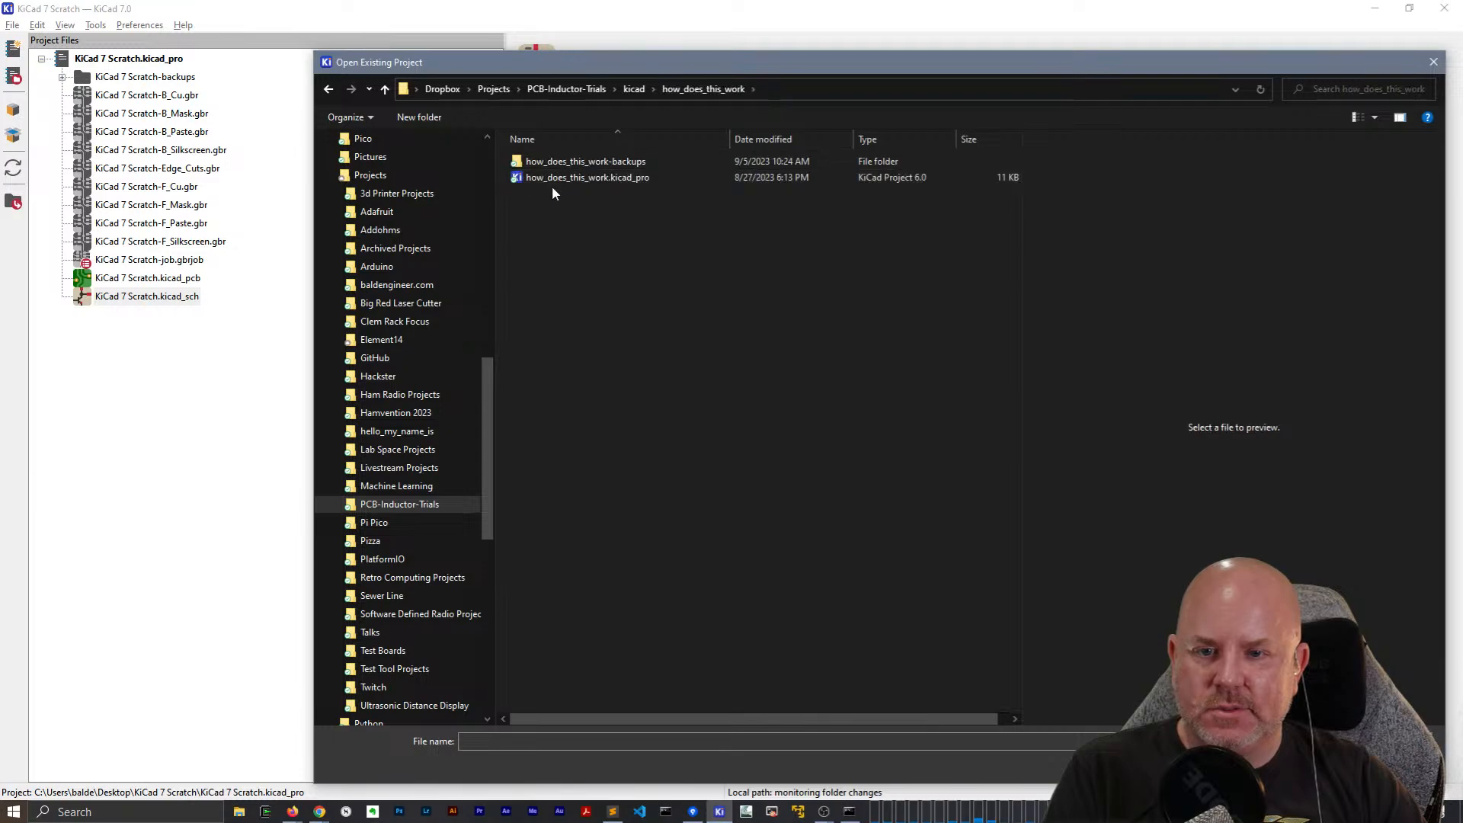
double_click(552, 180)
Open the how_does_this_work.kicad_sch schematic and bring its connector and inductor circuits into view.
double_click(145, 114)
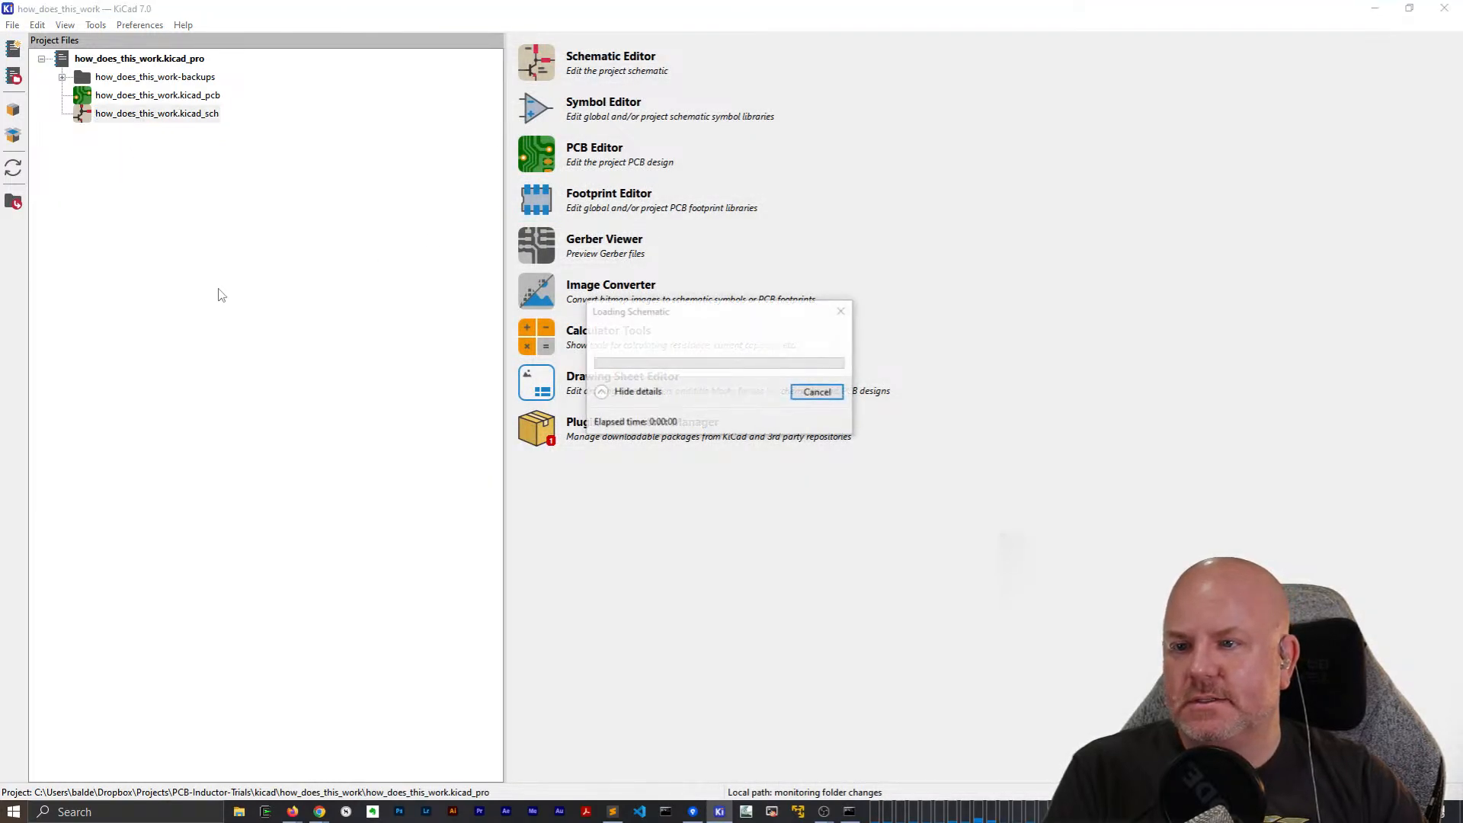
click(1445, 9)
double_click(157, 114)
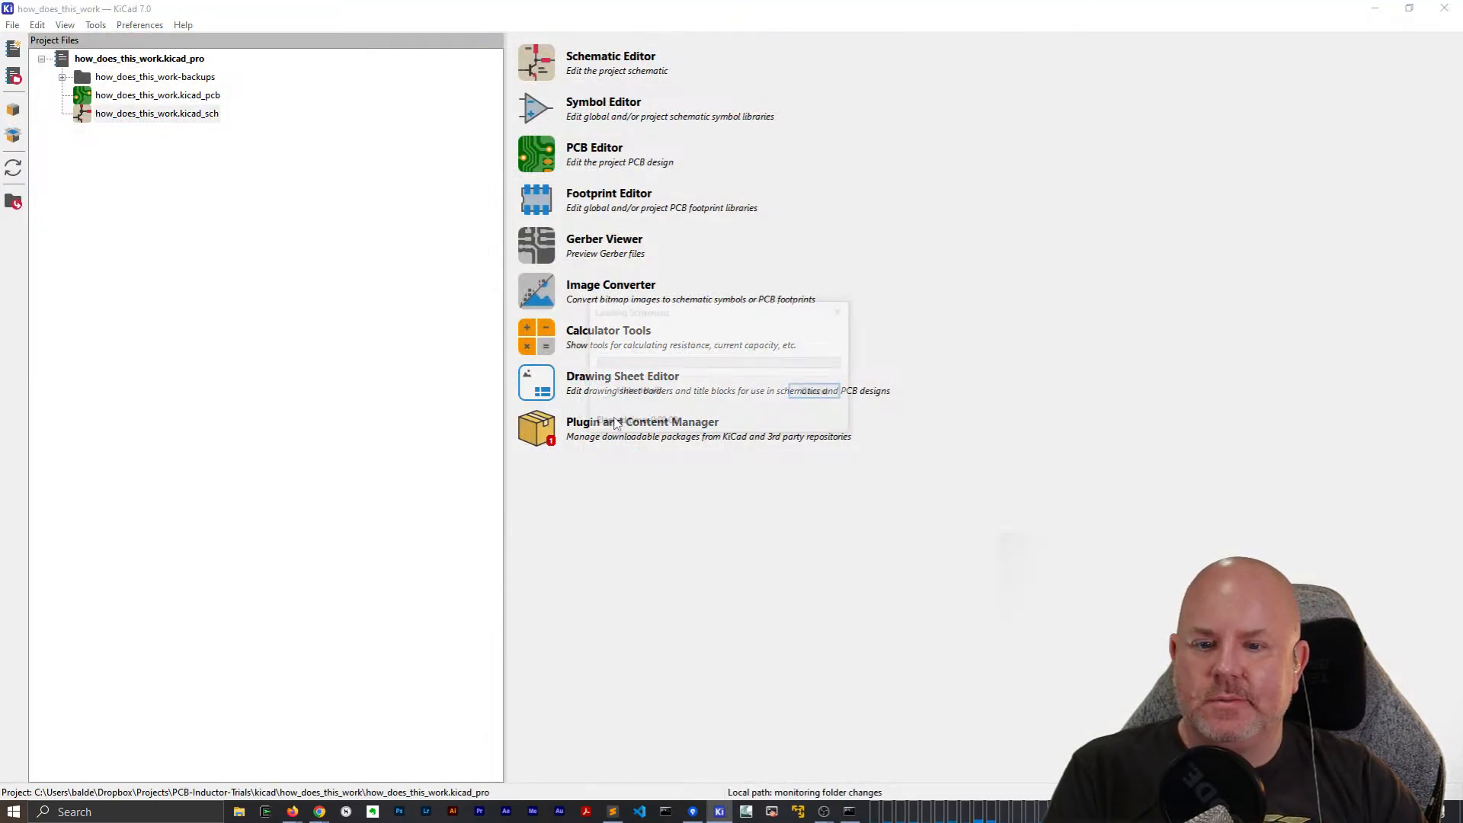
scroll(624, 405, up, 4)
middle_drag(944, 370, 581, 390)
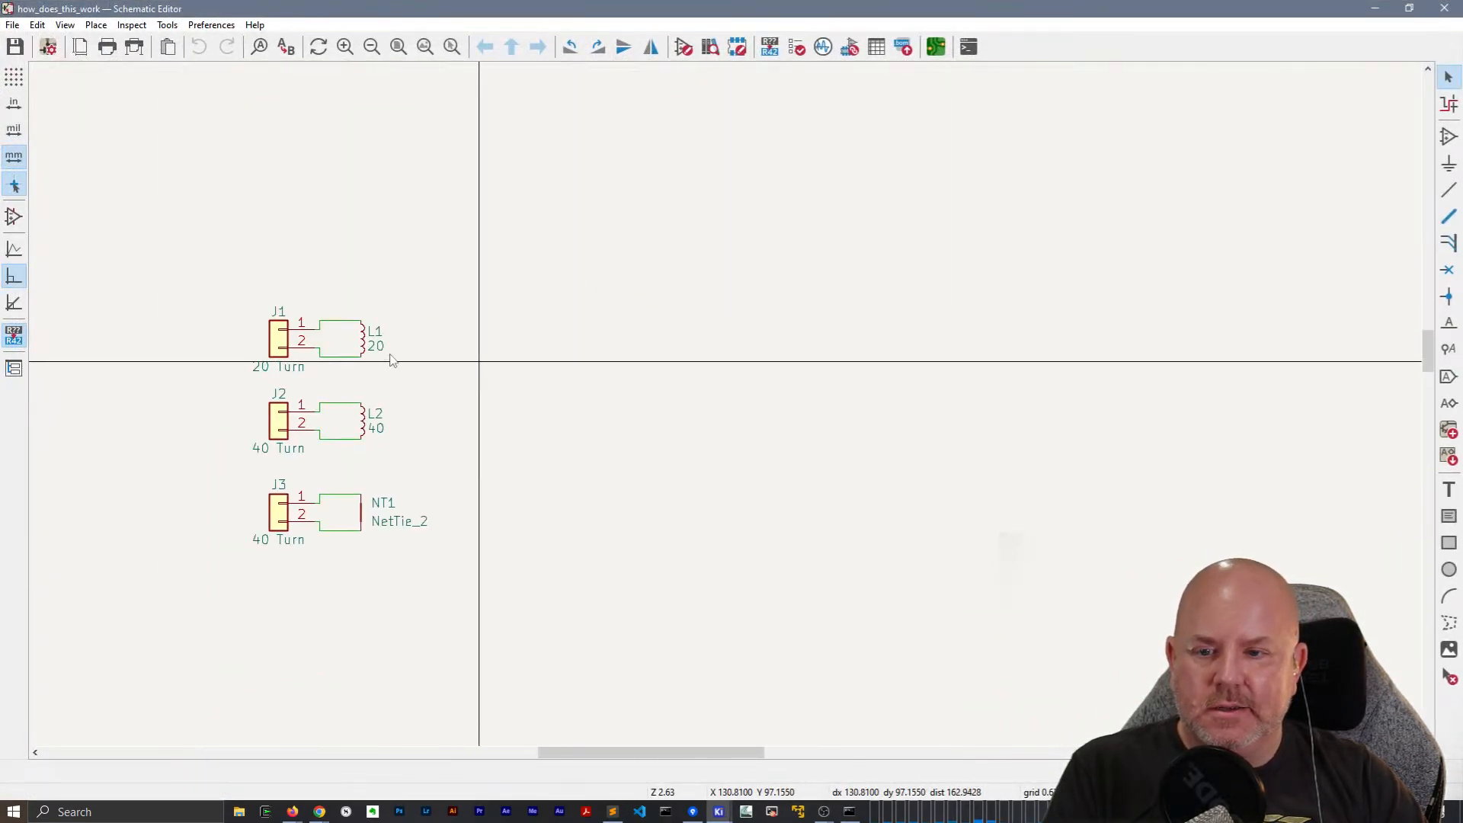
Duplicate inductor L1 and place the copy in the empty area beside the existing circuits.
click(362, 339)
key(ctrl+d)
click(721, 353)
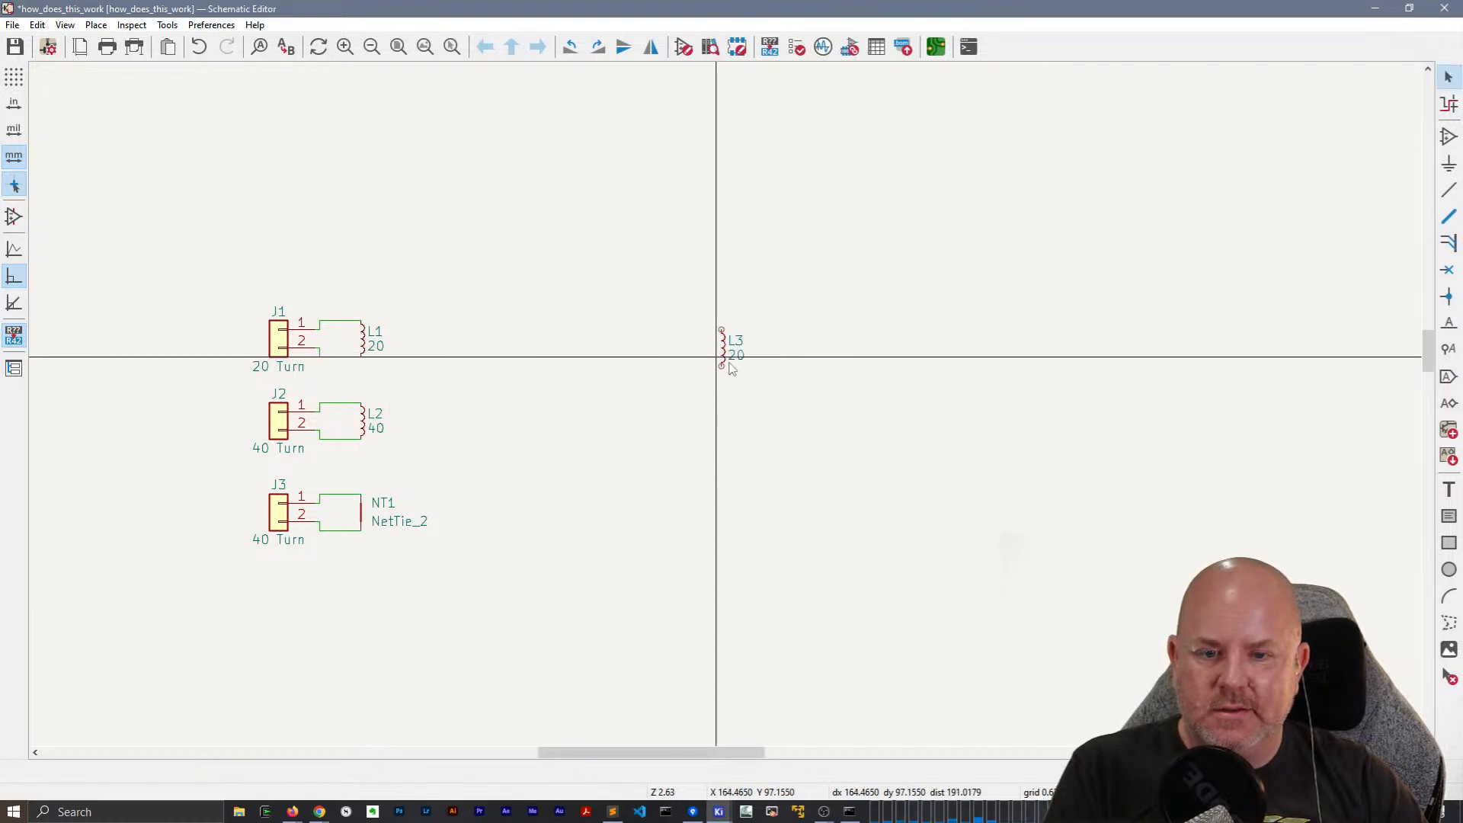
scroll(722, 355, up, 2)
key(a)
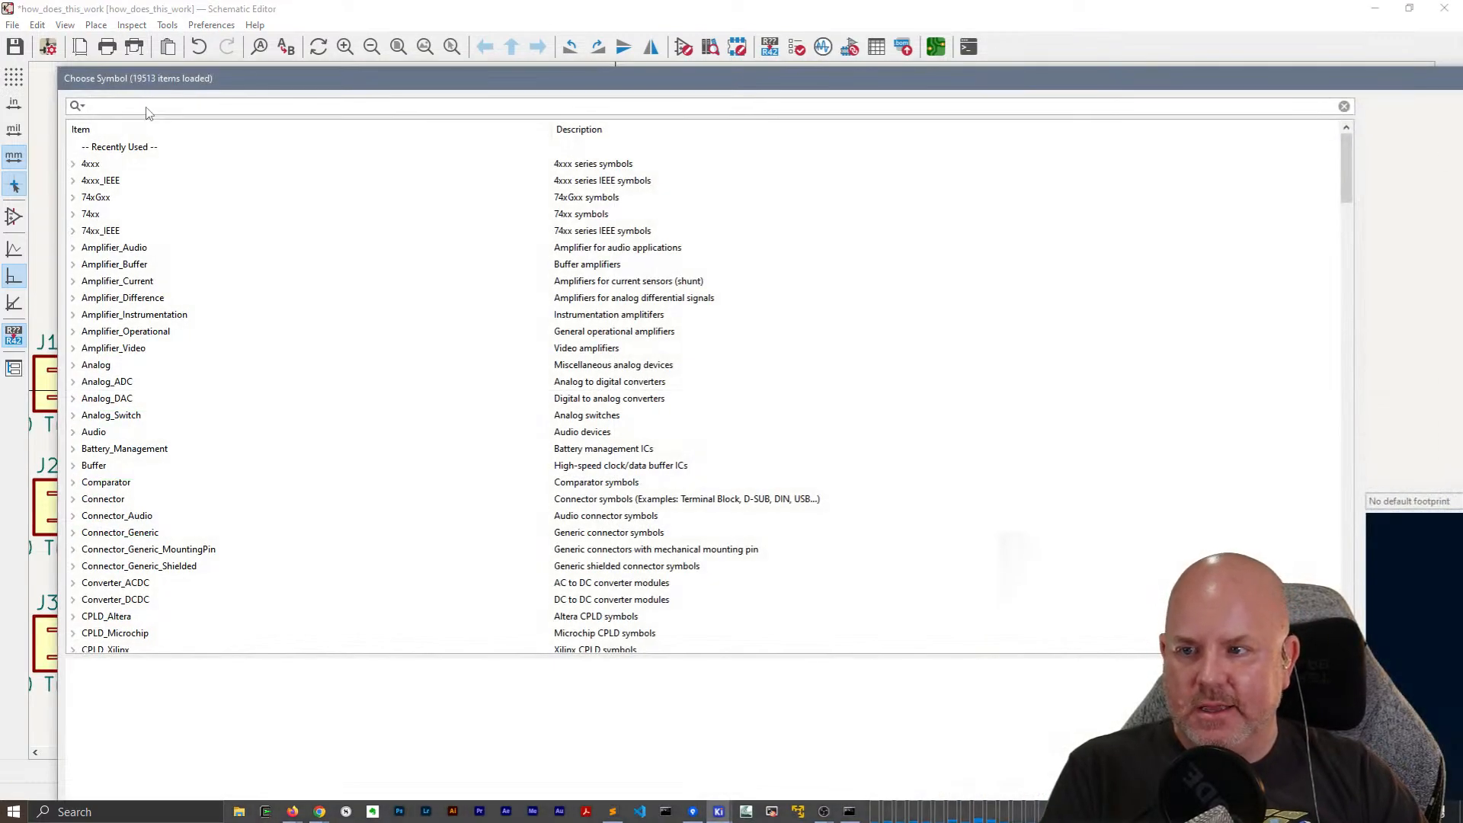
key(BackSpace)
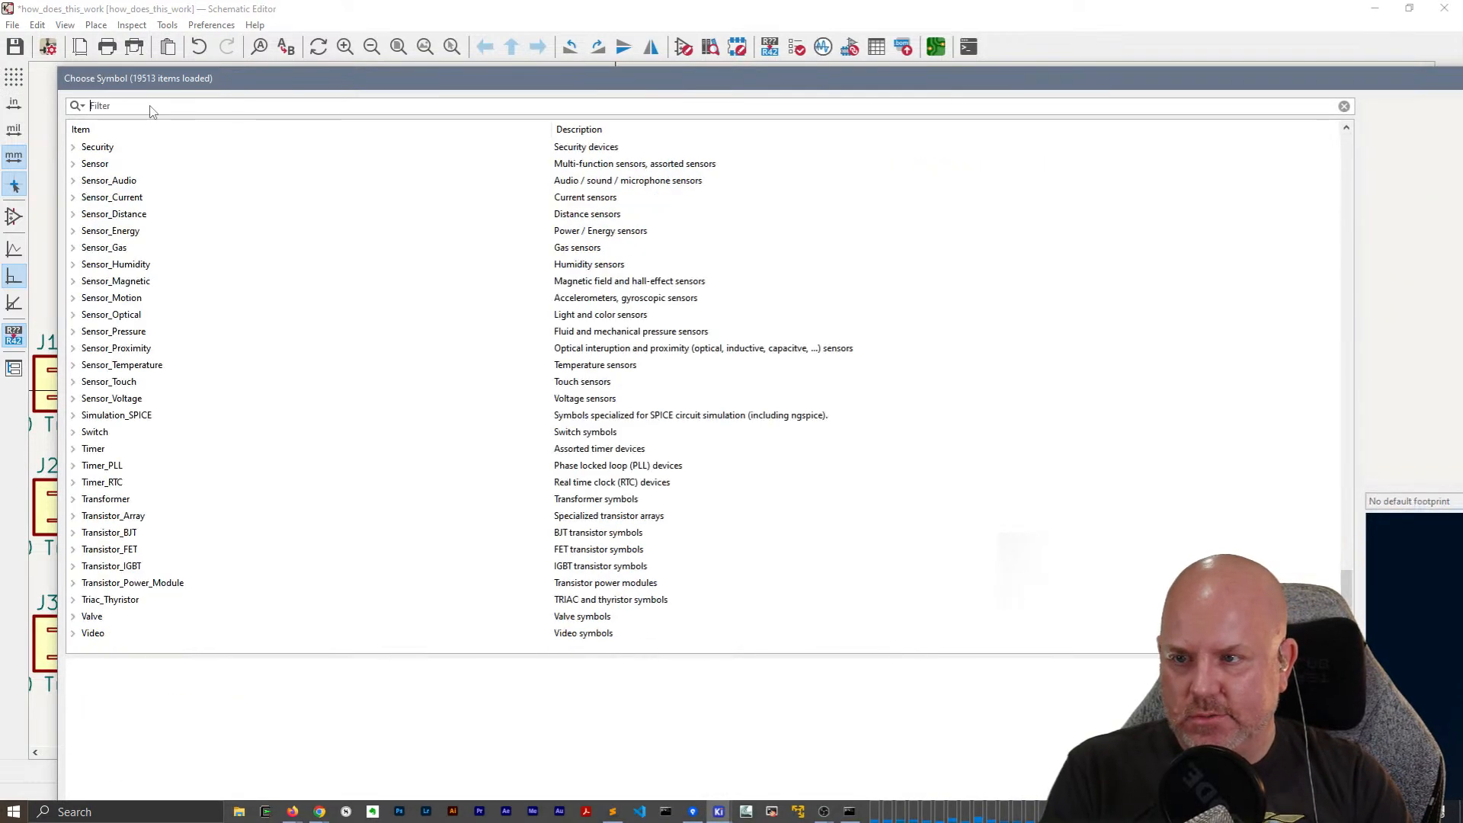
text(coil)
scroll(229, 228, up, 4)
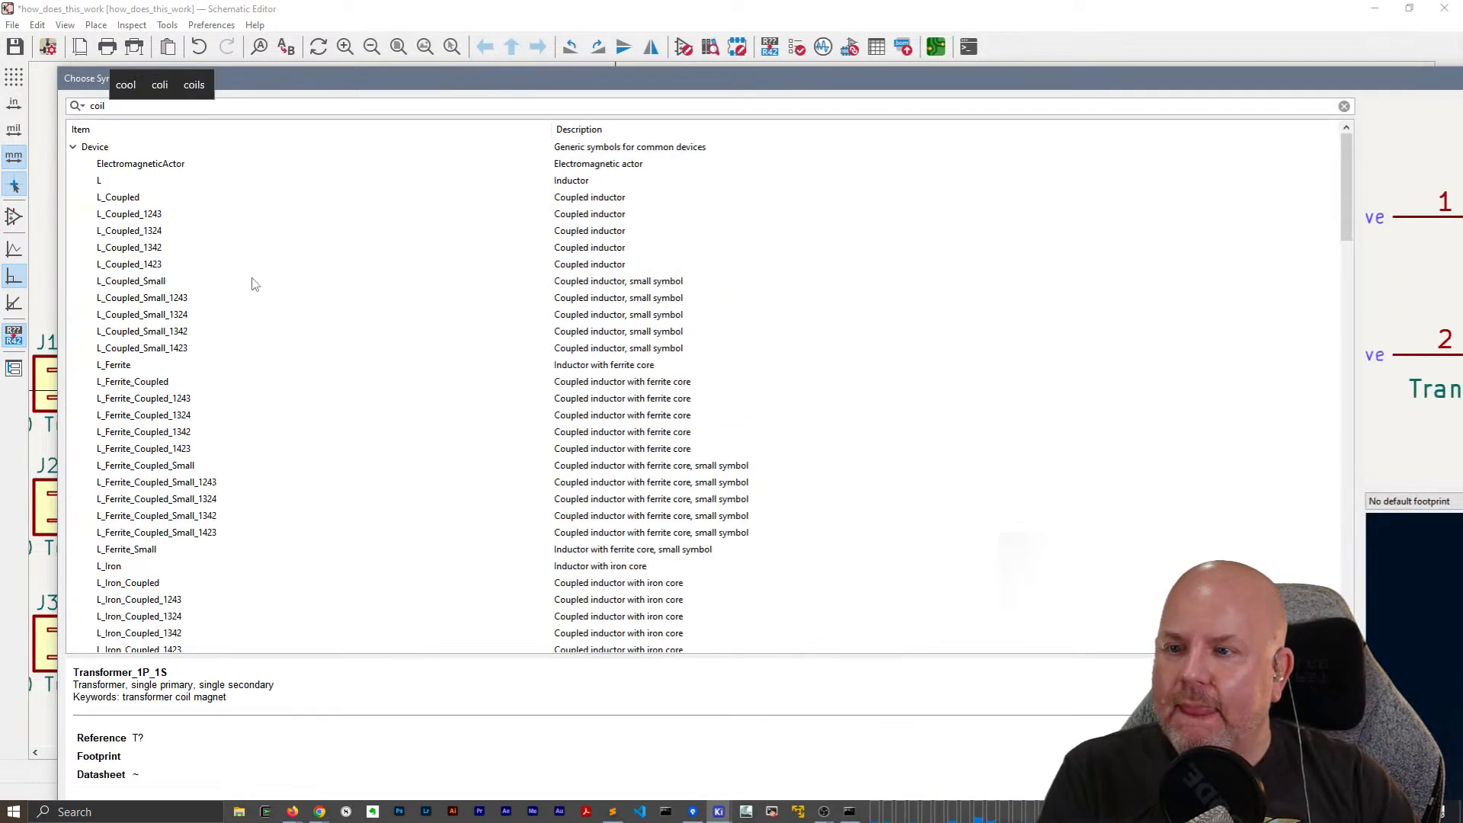
click(74, 149)
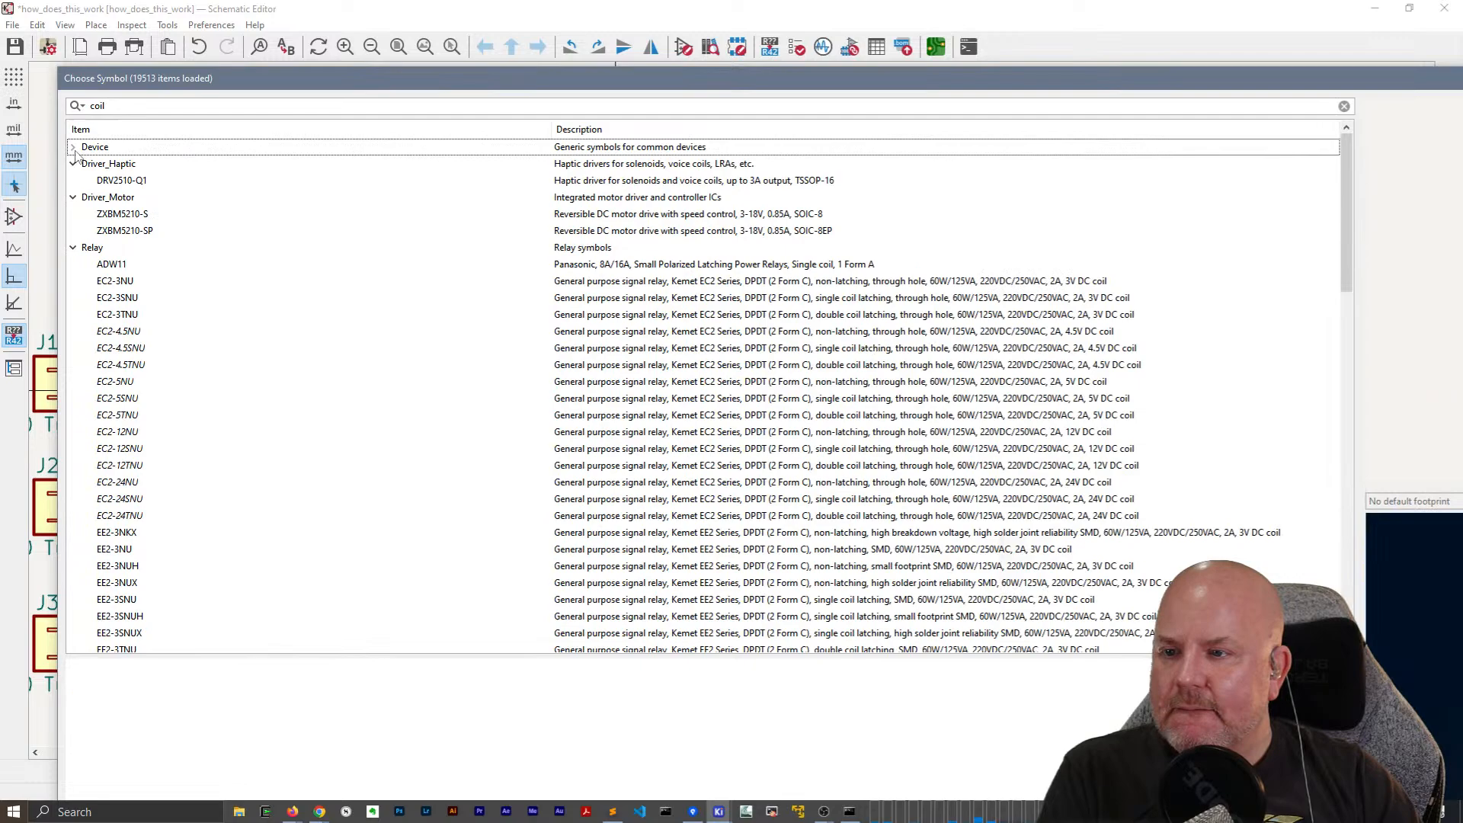
click(73, 248)
click(77, 214)
click(73, 164)
click(73, 180)
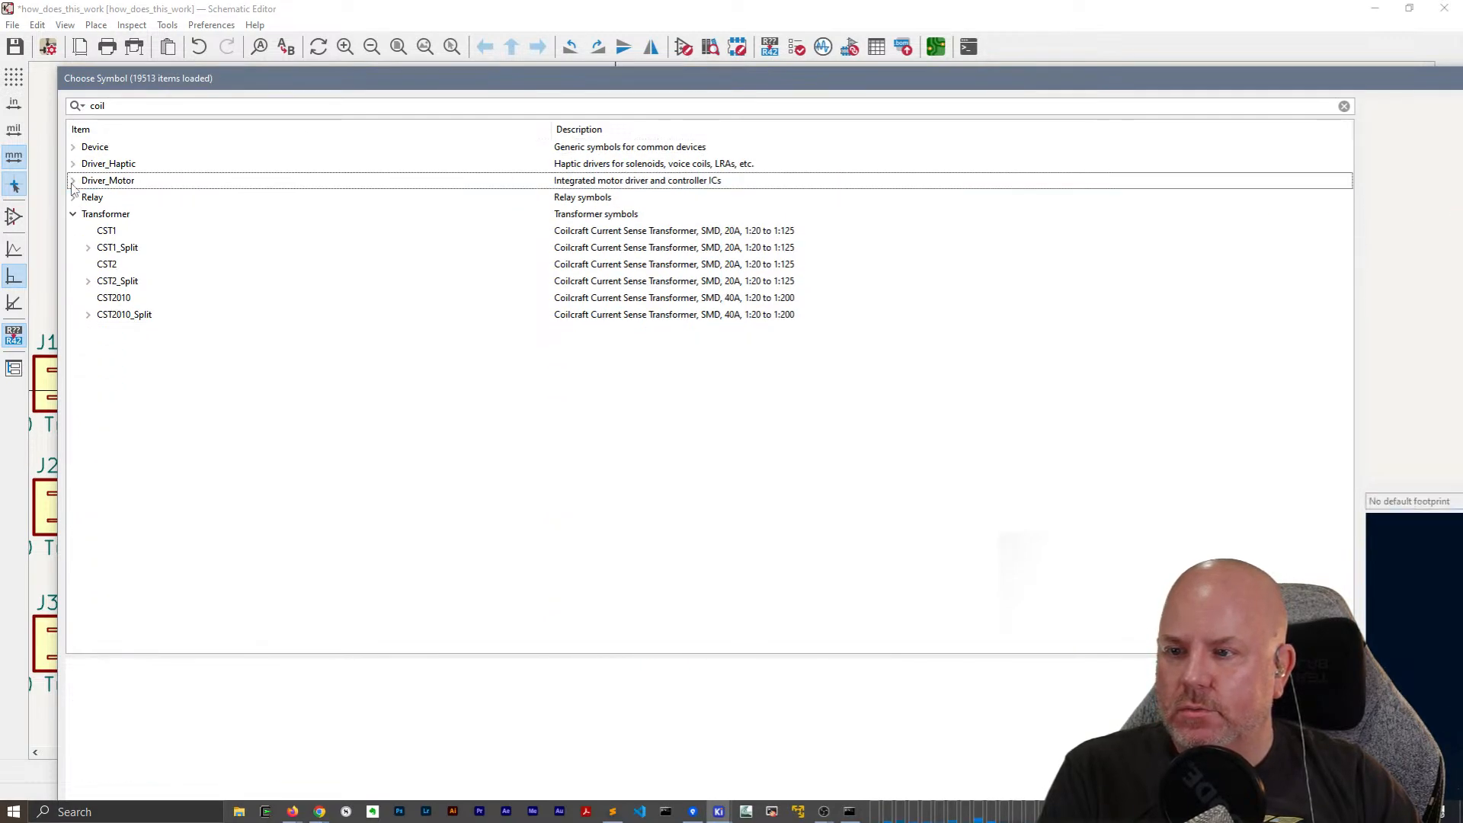
key(Escape)
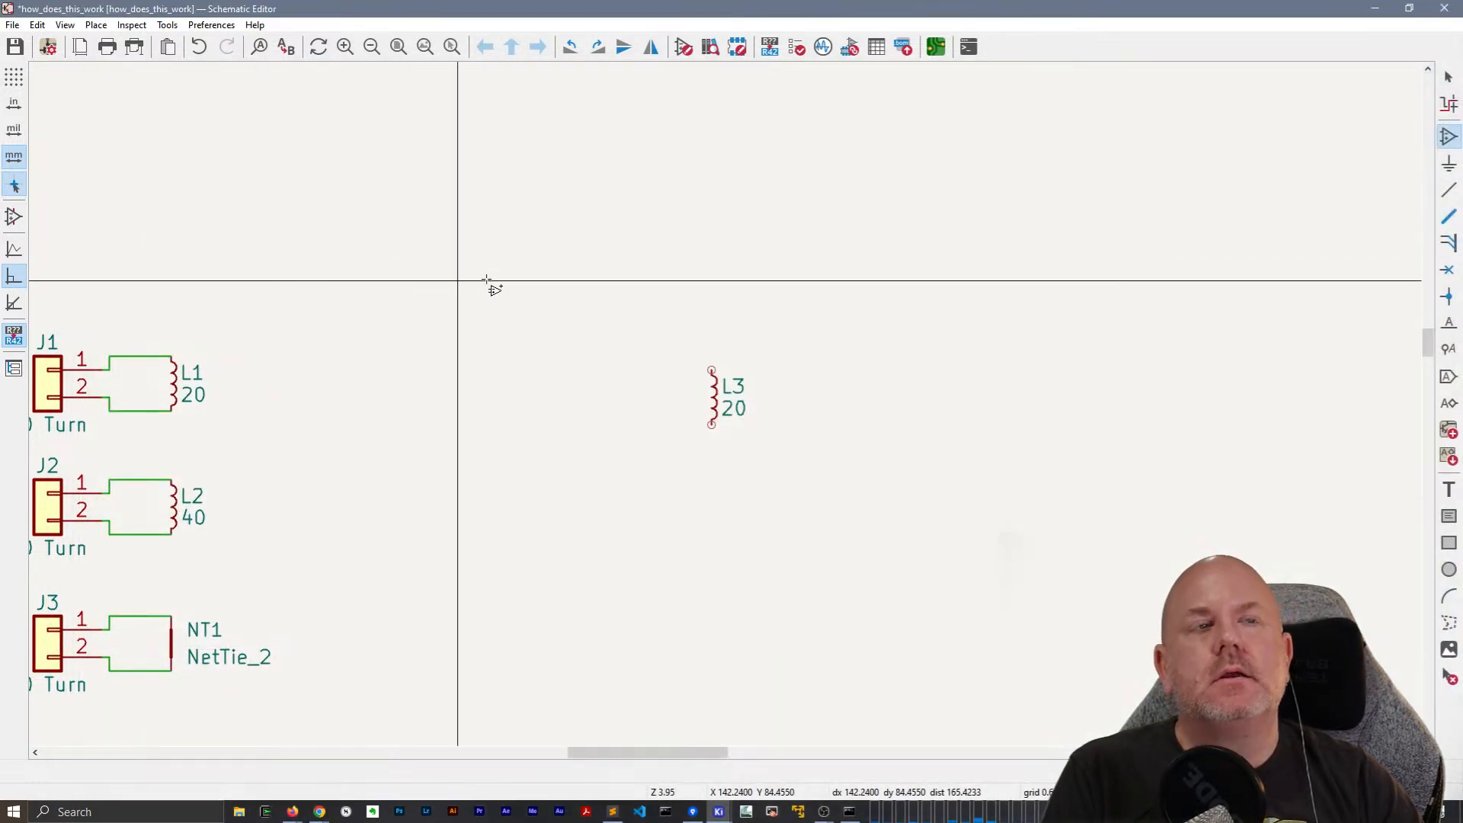
Assign the COIL_GENERATOR_1 footprint from the Bald PCB Inductors library to inductor L3.
double_click(708, 397)
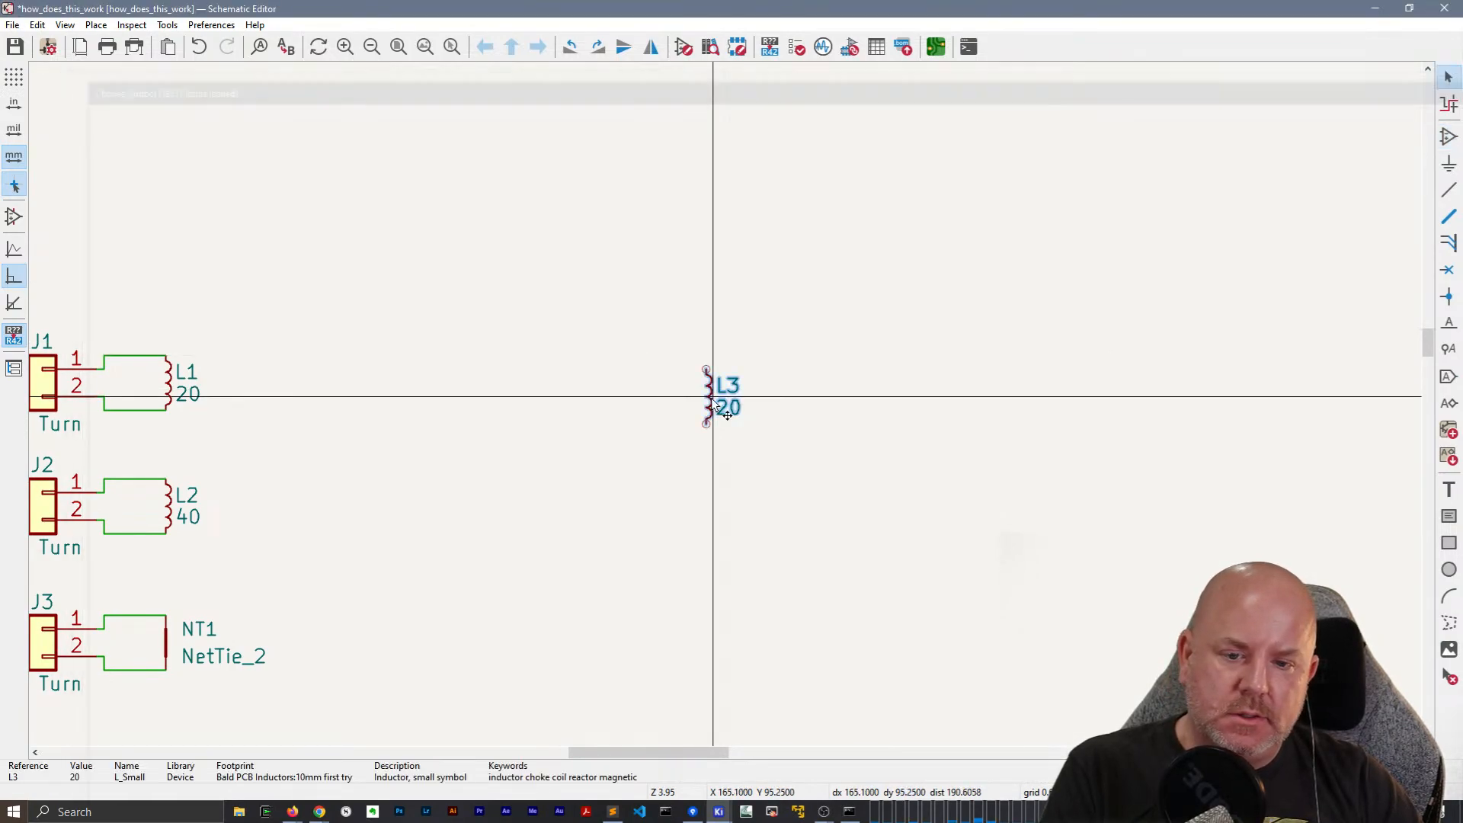
double_click(385, 190)
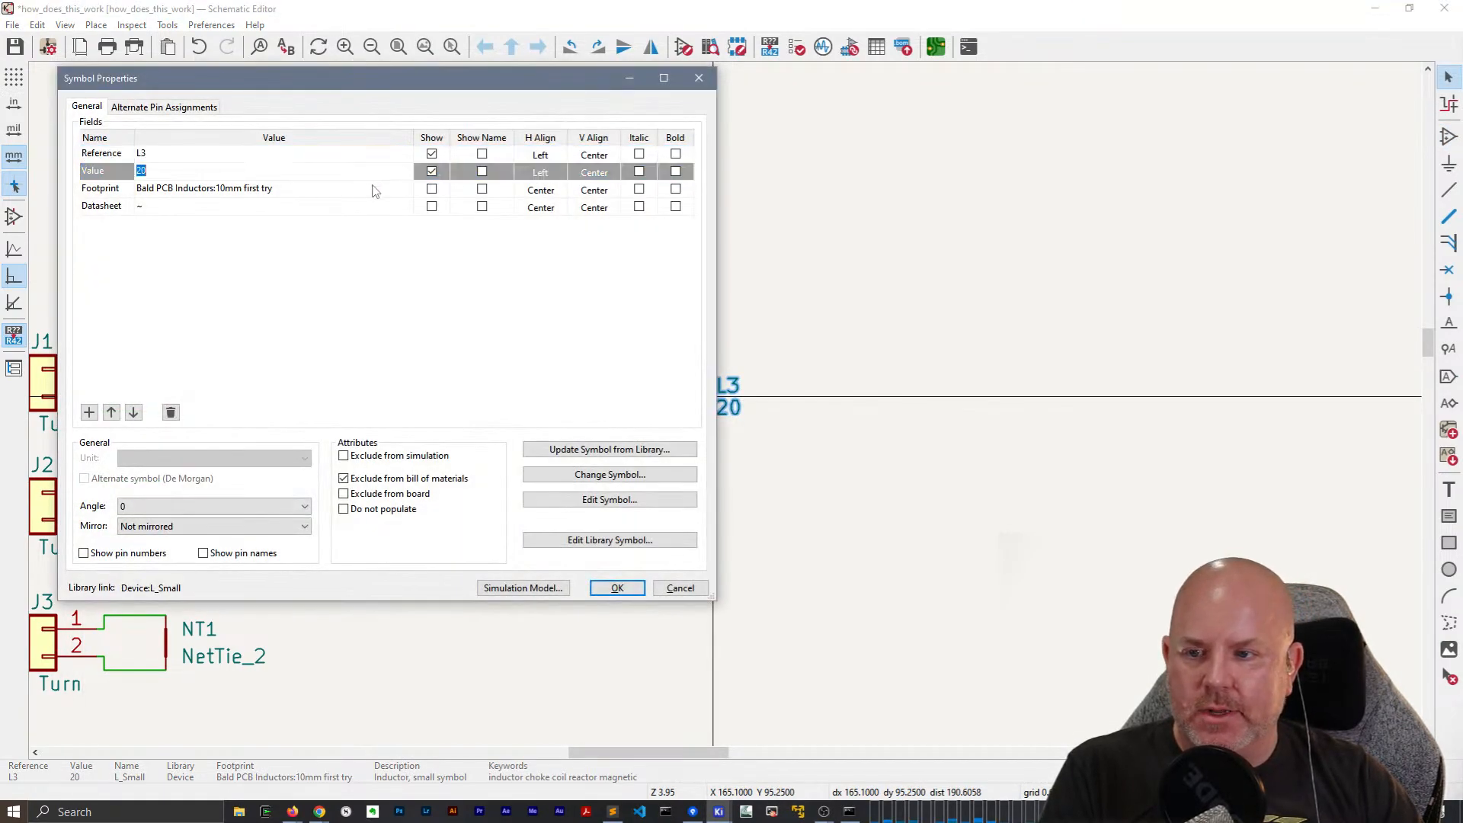
click(404, 189)
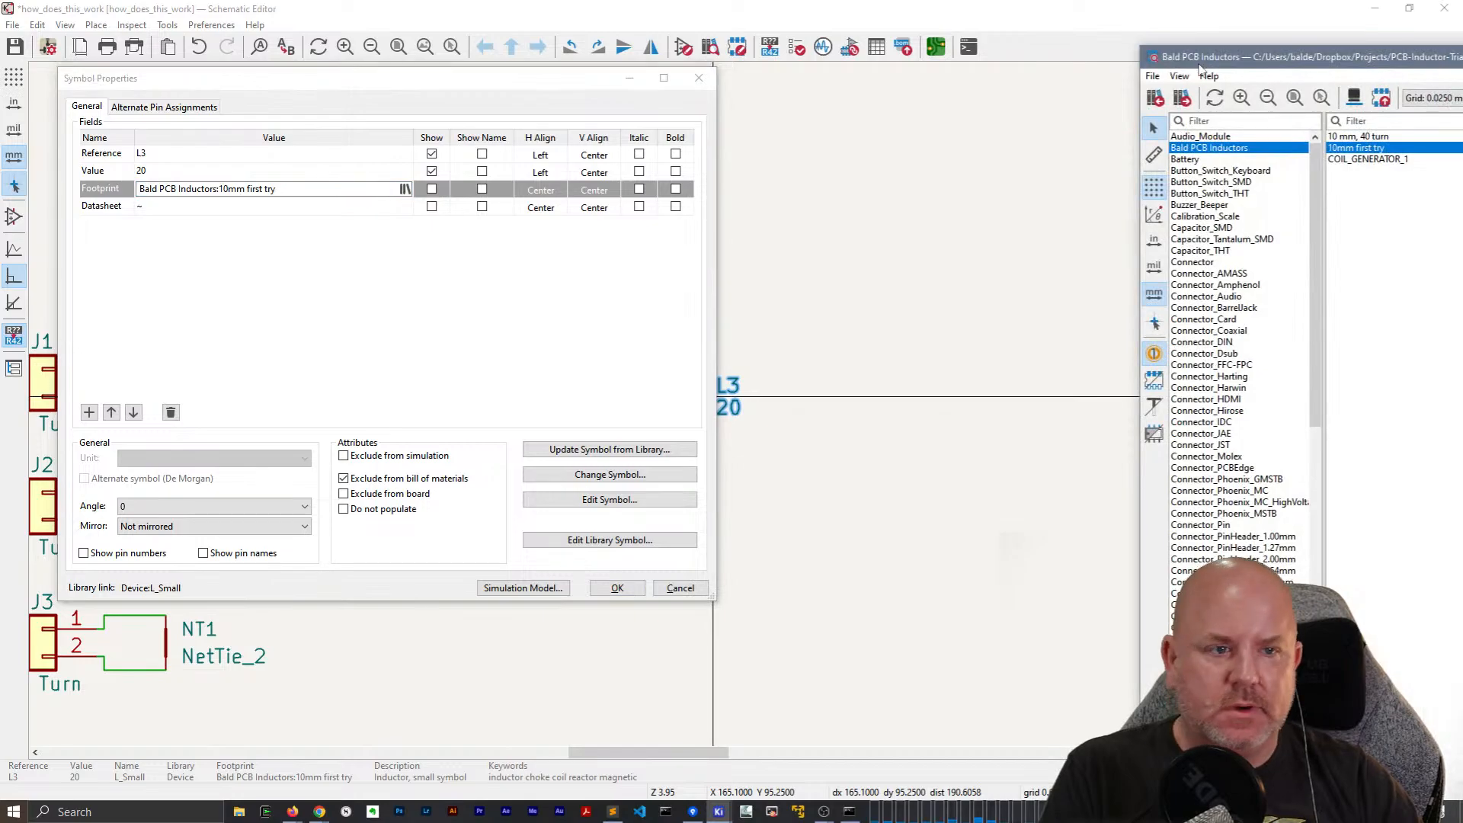
drag(1295, 61, 366, 19)
double_click(492, 144)
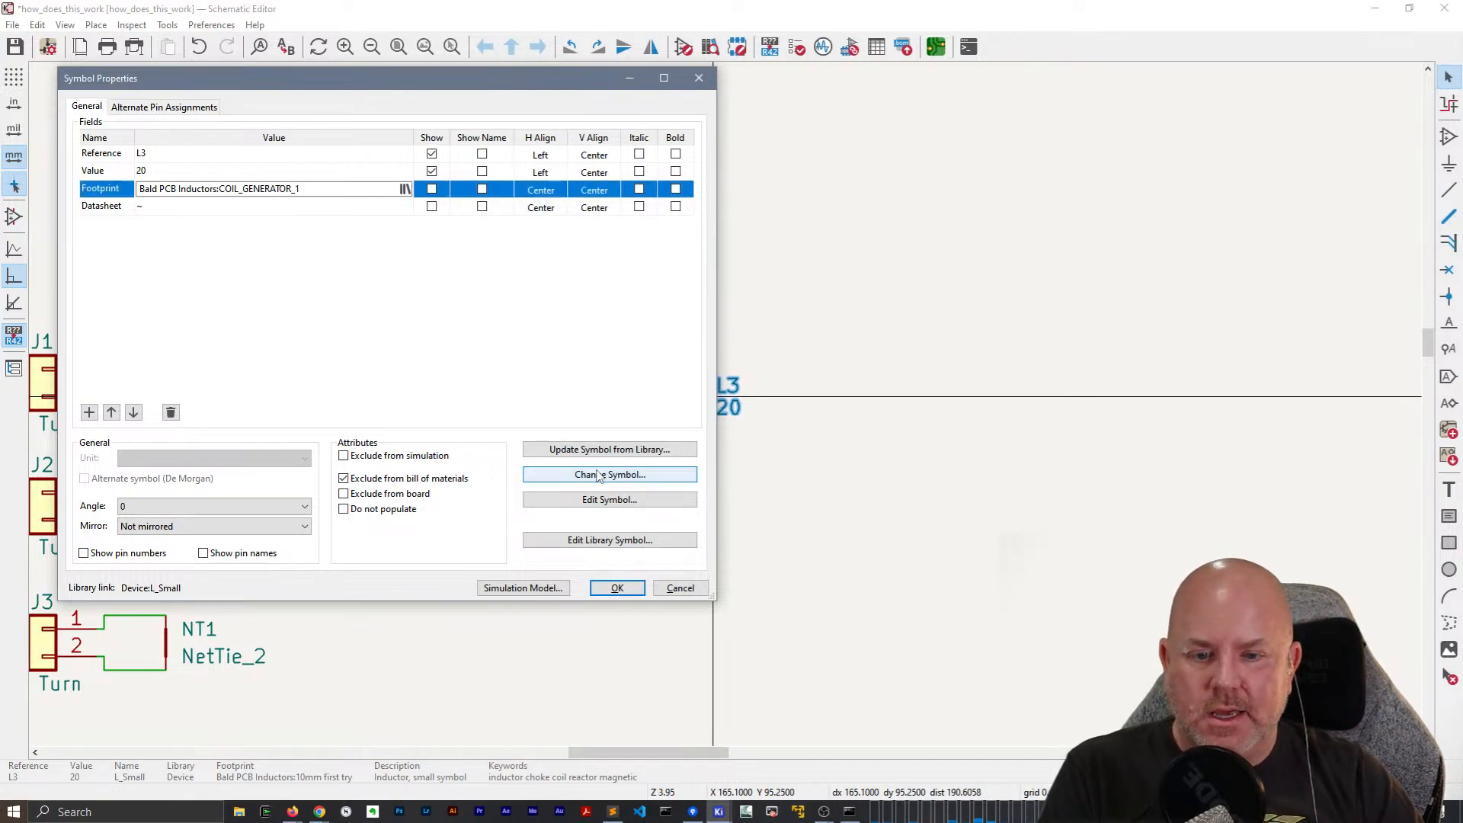
click(614, 592)
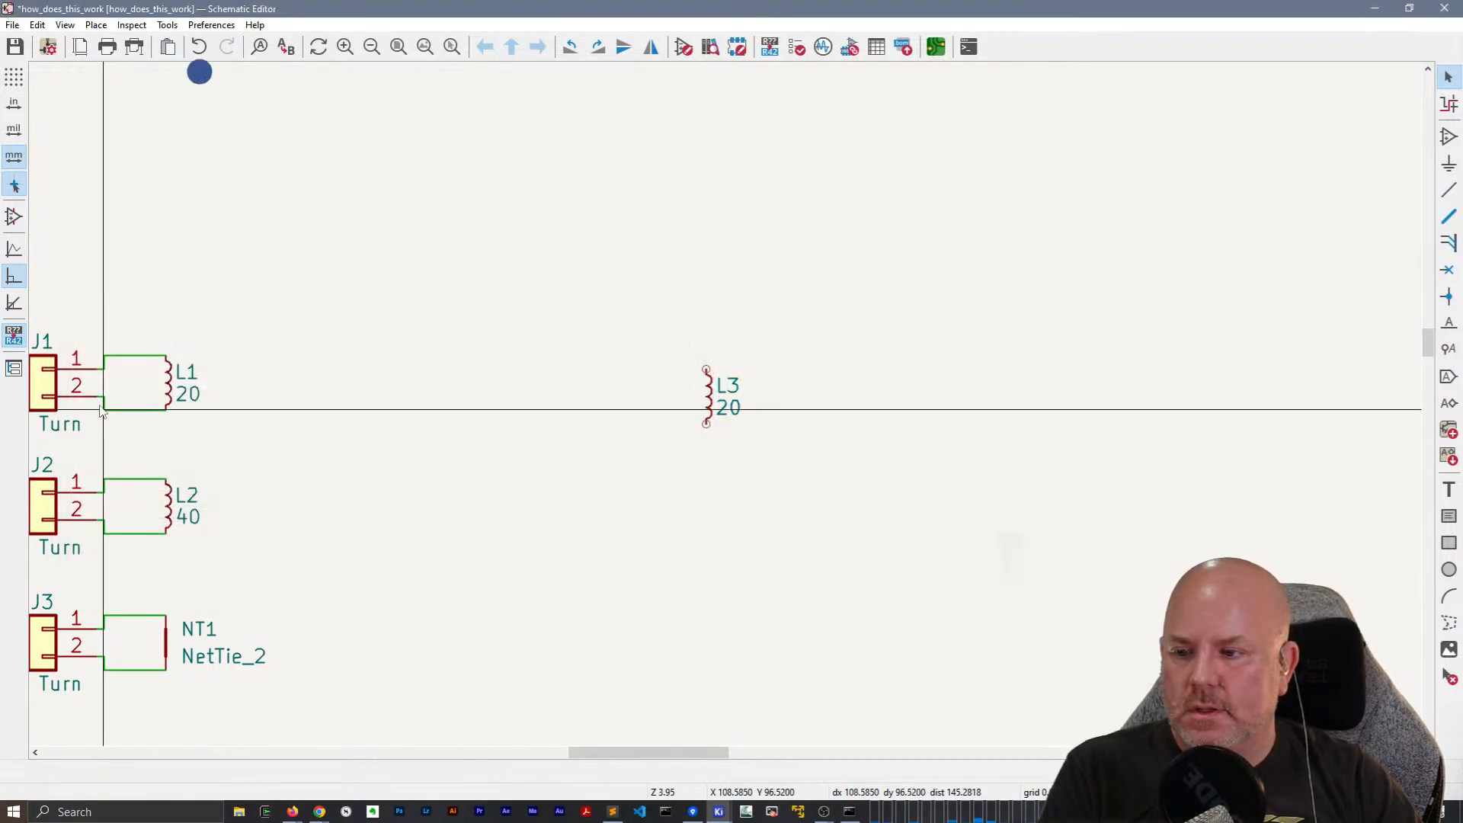
Duplicate connector J1 next to L3 and wire the copy's two pins to the two ends of the inductor.
key(ctrl+d)
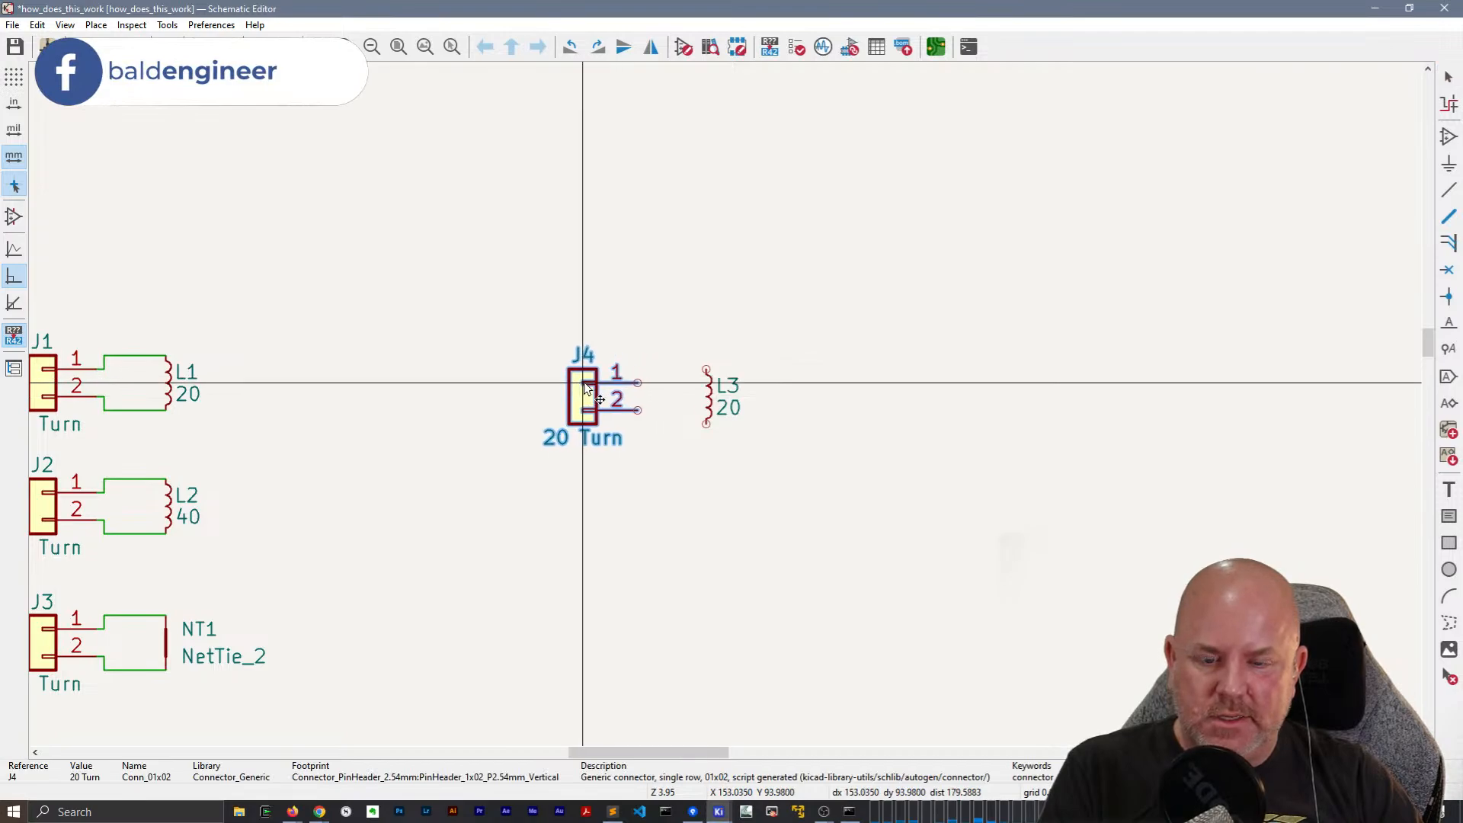
click(637, 382)
key(w)
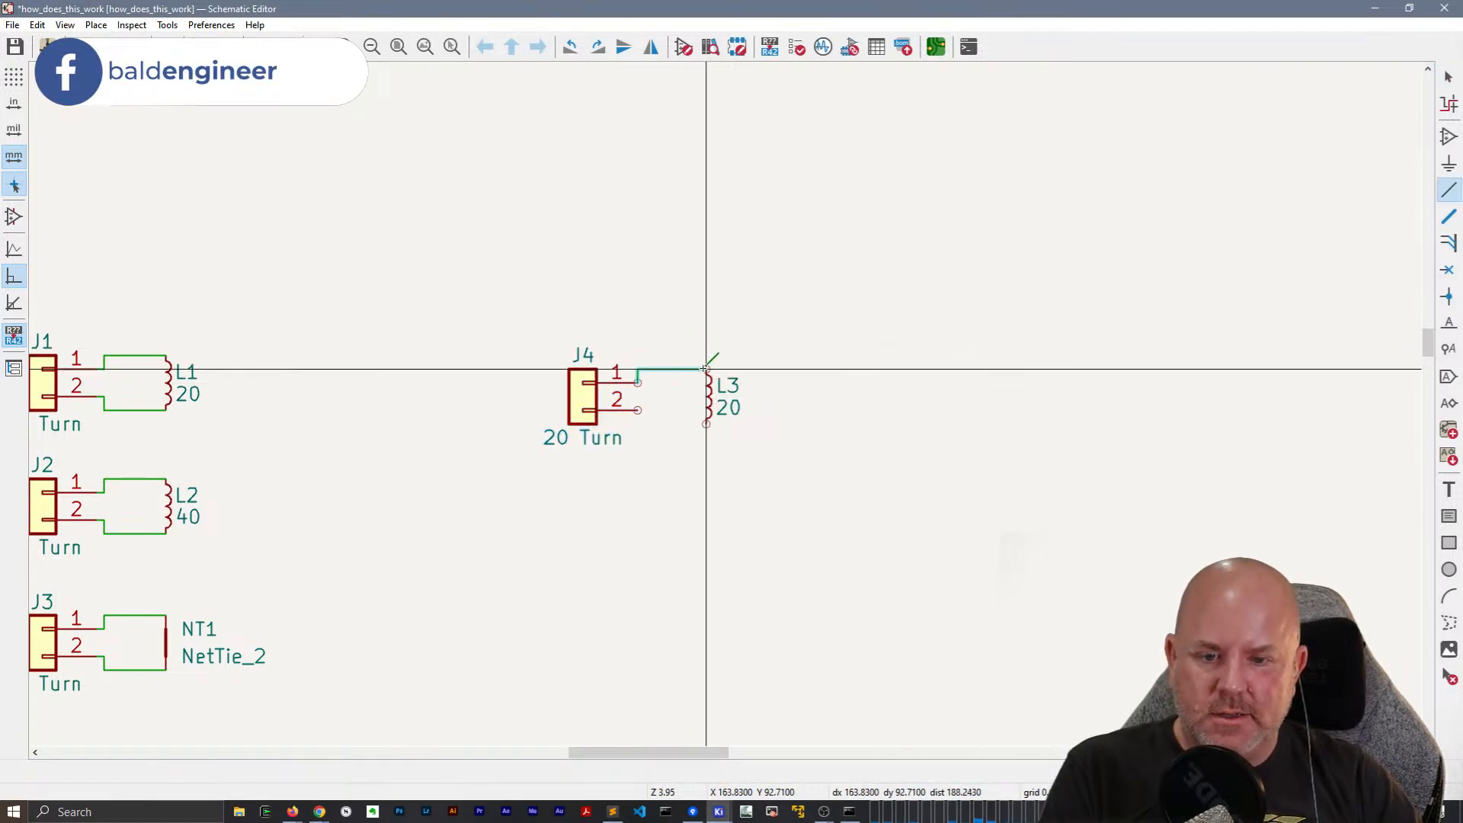
click(707, 369)
click(707, 424)
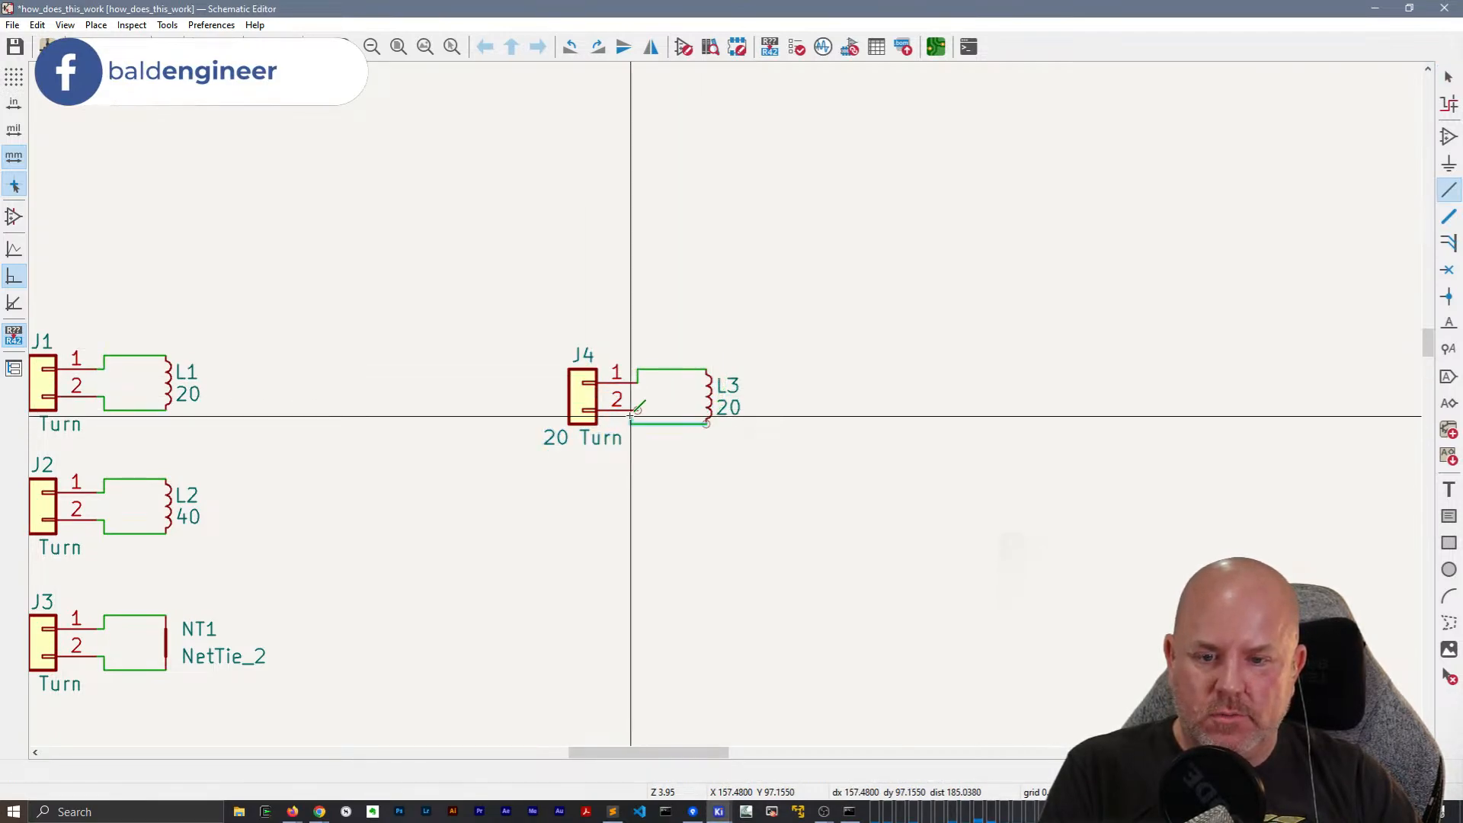
click(638, 410)
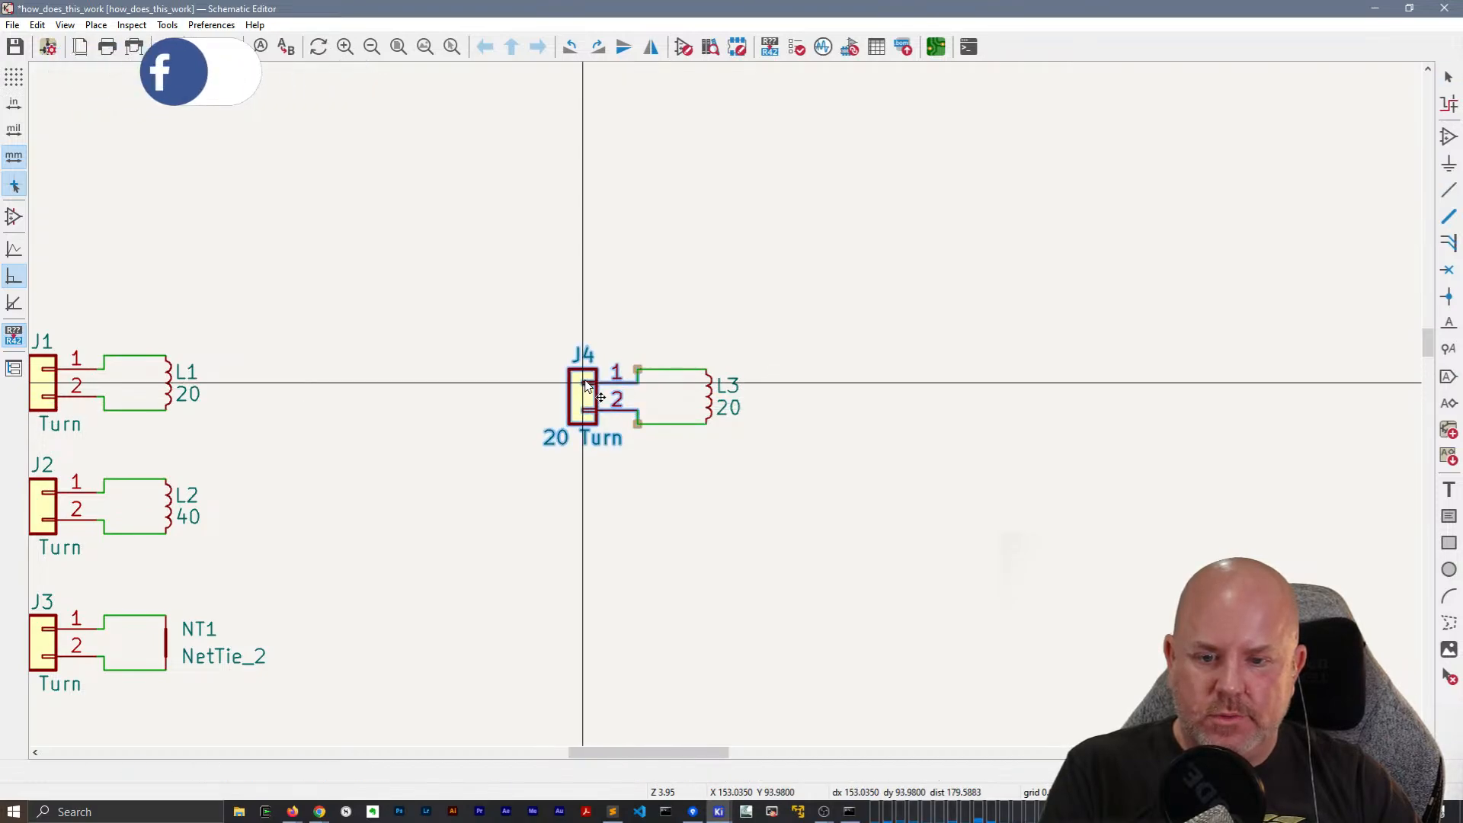
key(Escape)
Save the schematic, switch to the PCB Editor and update the board from the schematic.
key(ctrl+s)
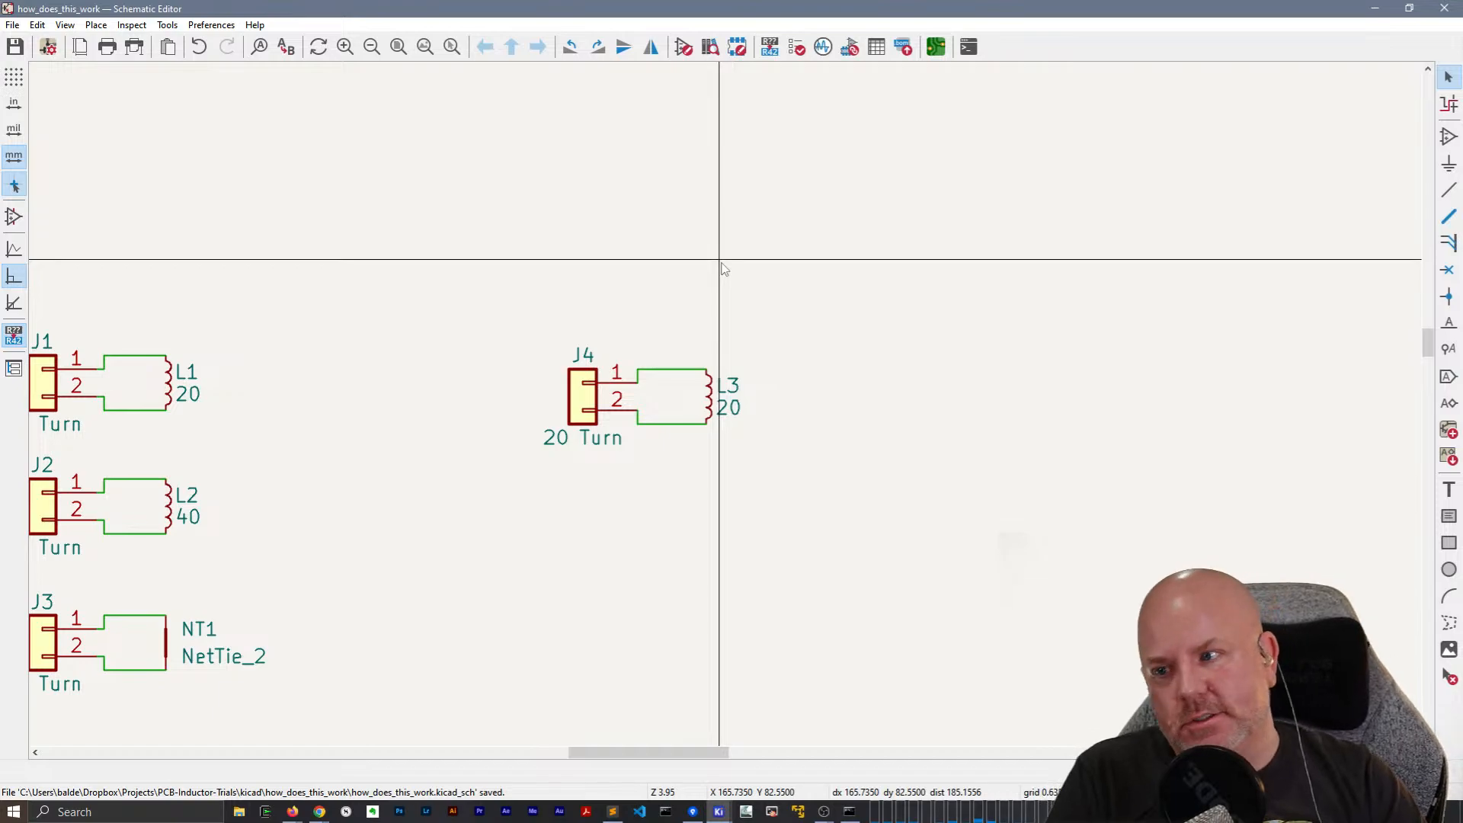
key(alt+Tab)
key(F8)
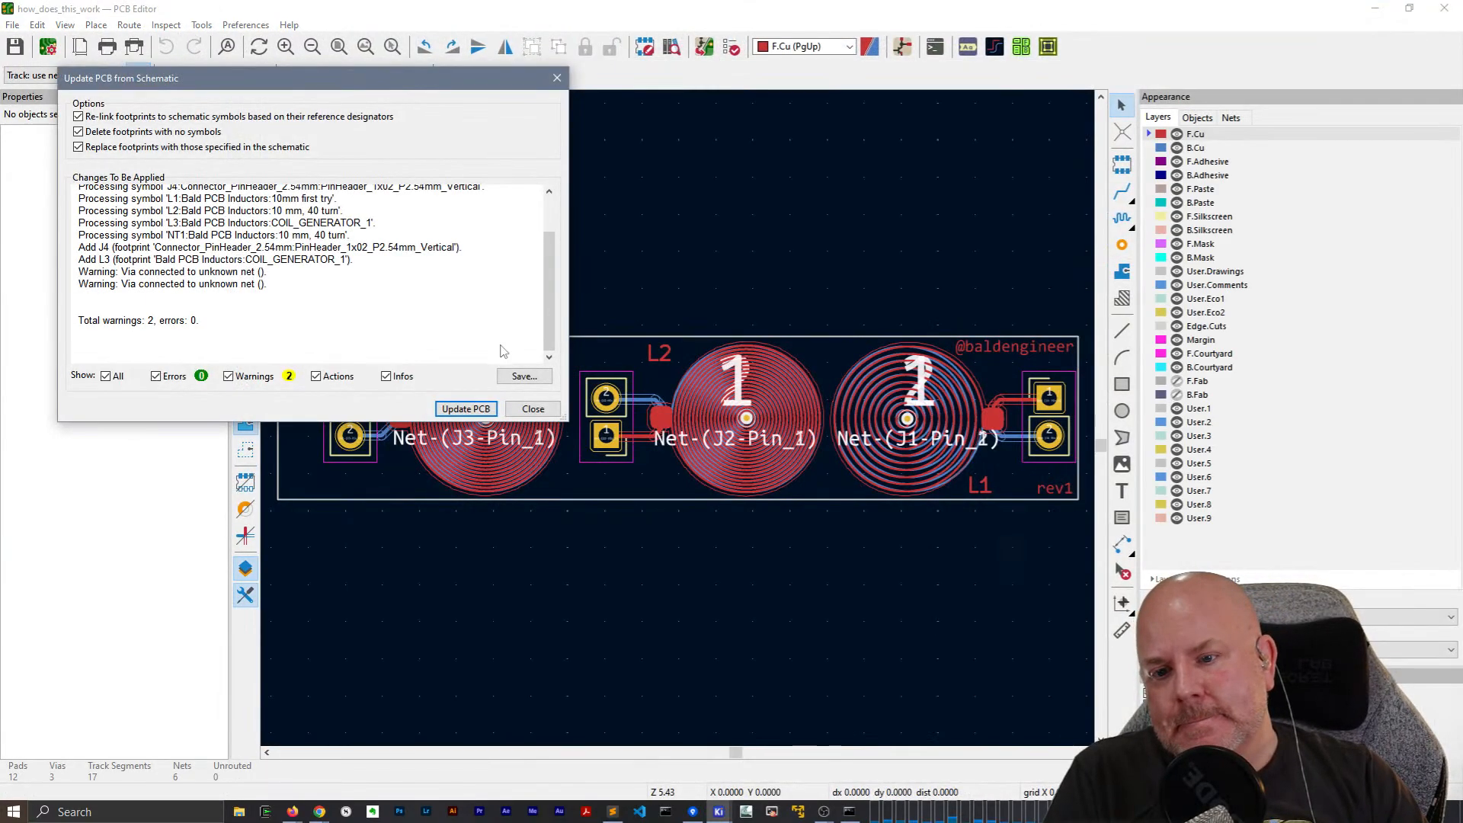
click(466, 408)
click(534, 408)
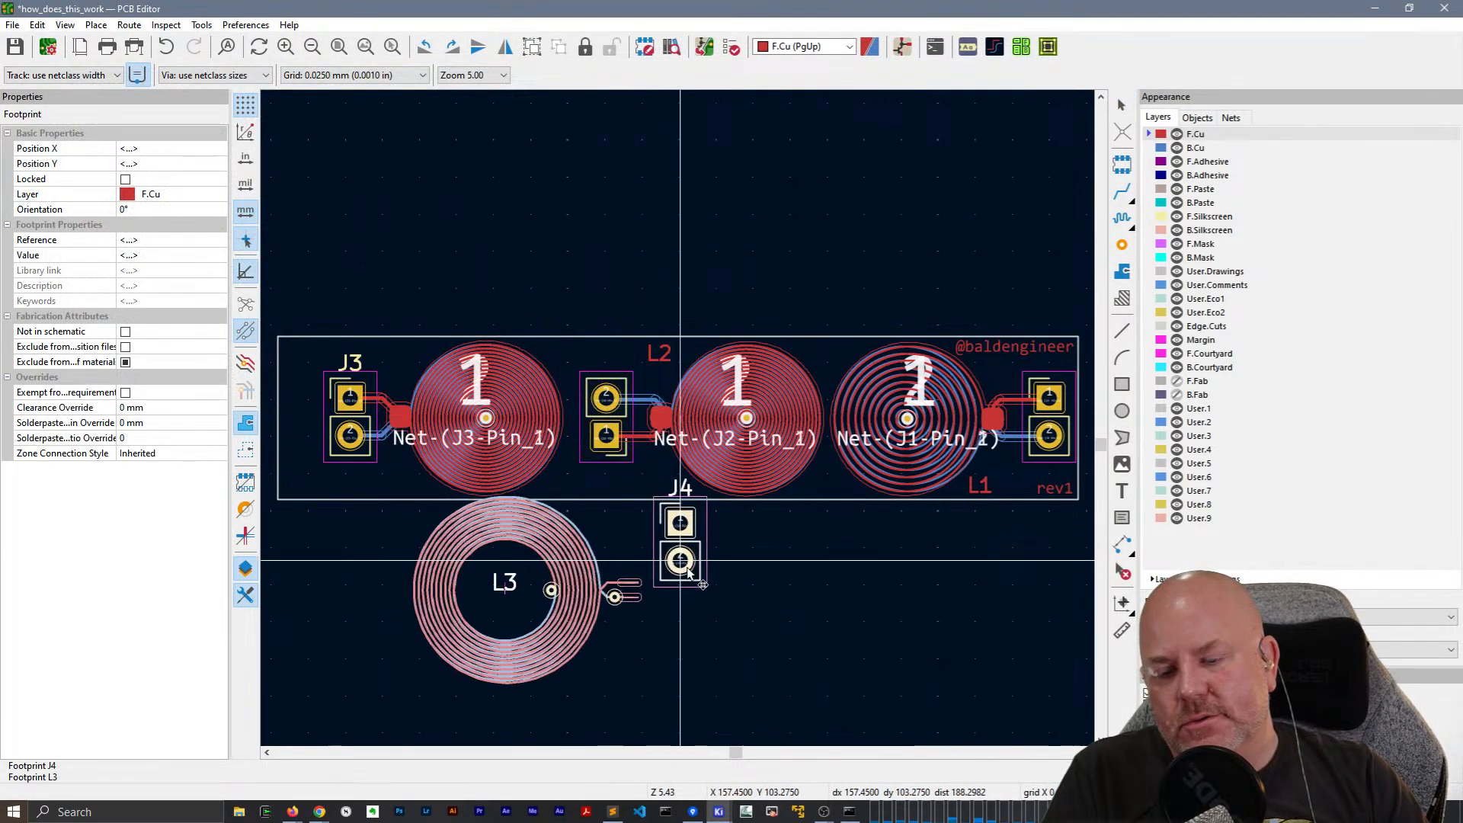
Place the new L3 and J4 footprints below the board outline and move J4 level with the coil's two leads.
click(737, 625)
middle_drag(807, 695, 805, 686)
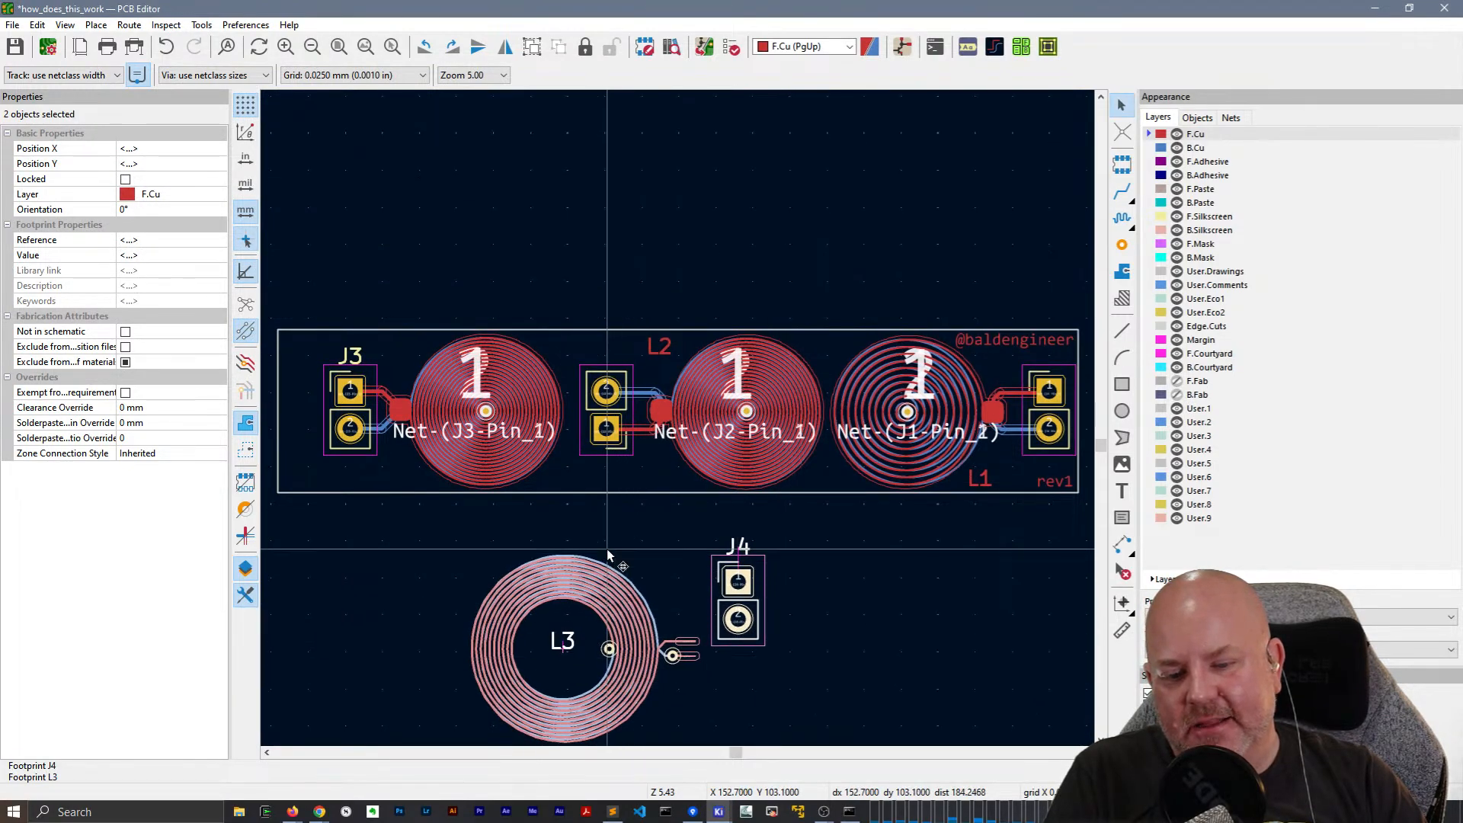
click(689, 570)
middle_drag(685, 564, 615, 364)
scroll(615, 363, up, 4)
click(755, 394)
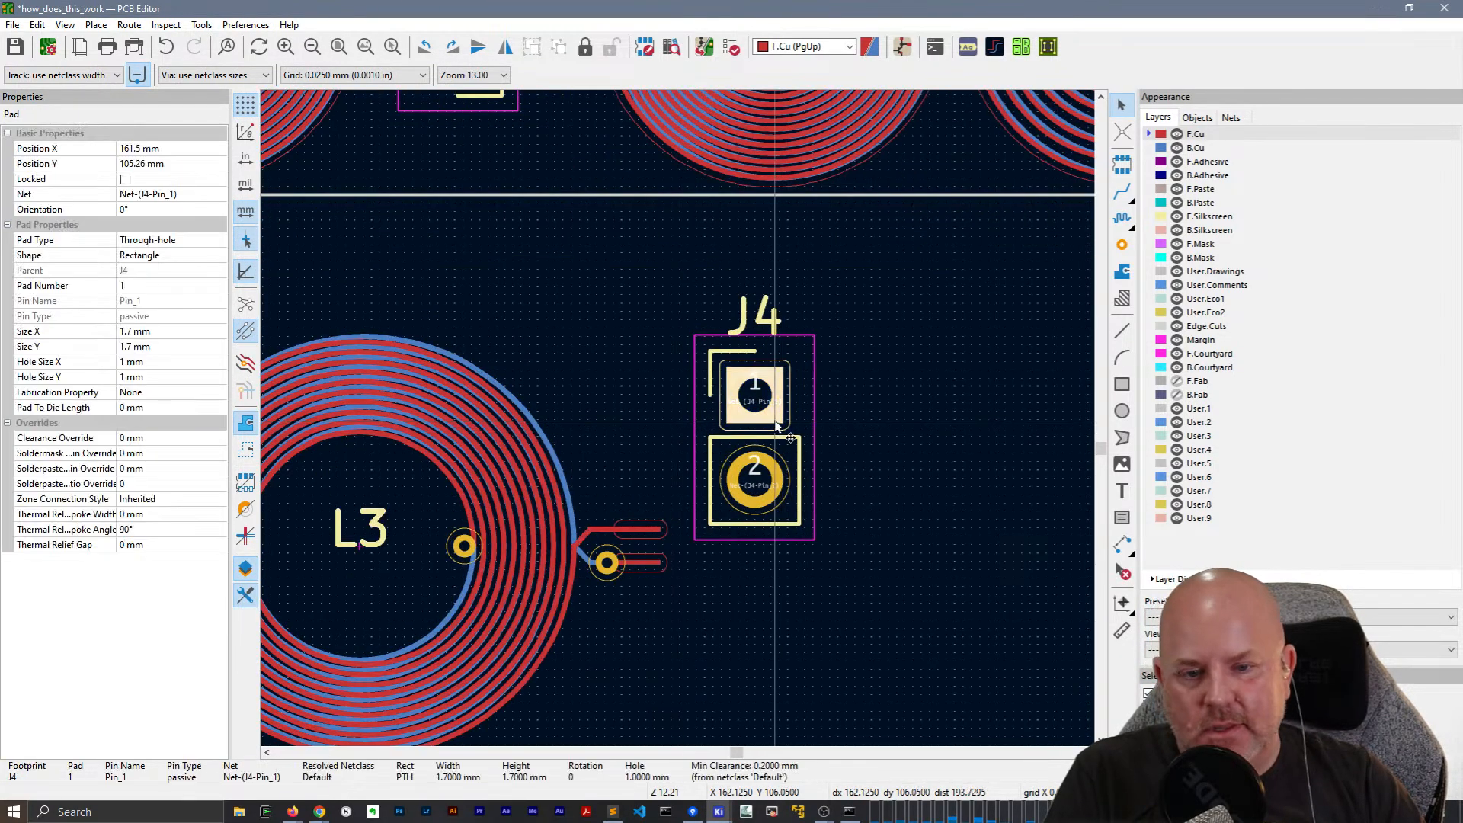
click(833, 428)
click(795, 433)
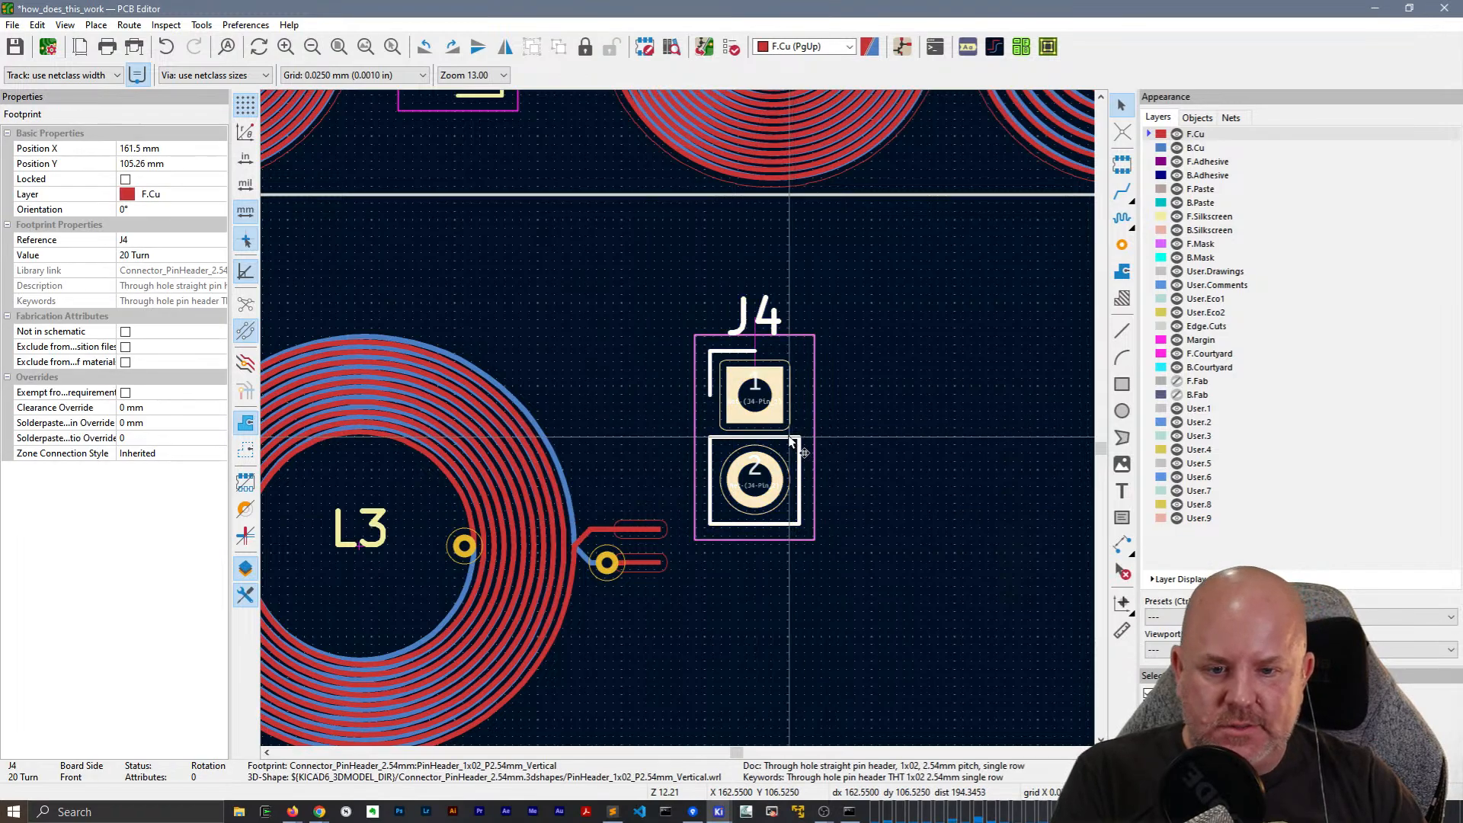
key(m)
click(784, 555)
Route front copper tracks from J4 pads 1 and 2 to the upper and lower leads of coil L3.
key(x)
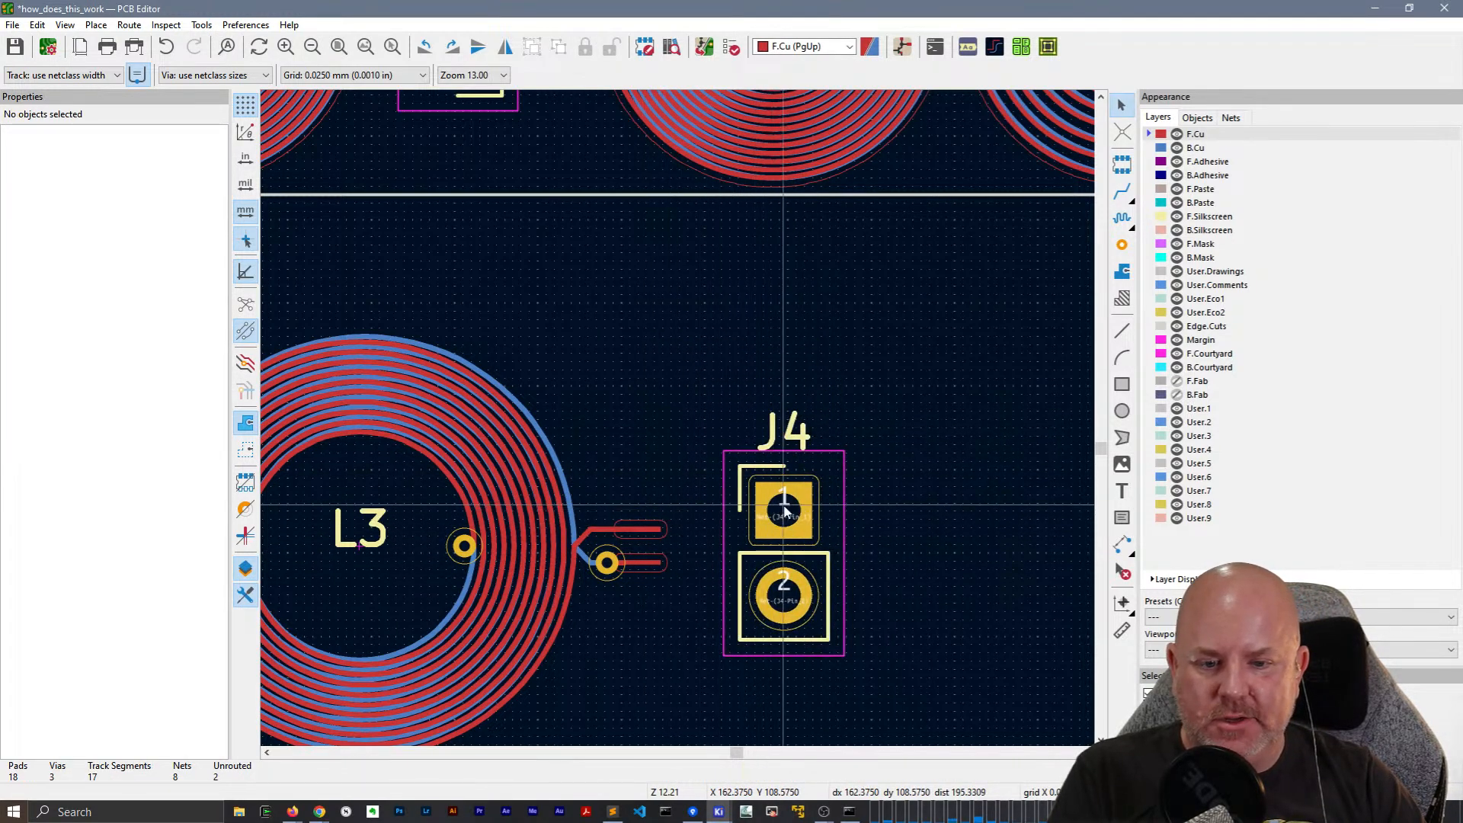
click(657, 531)
click(785, 595)
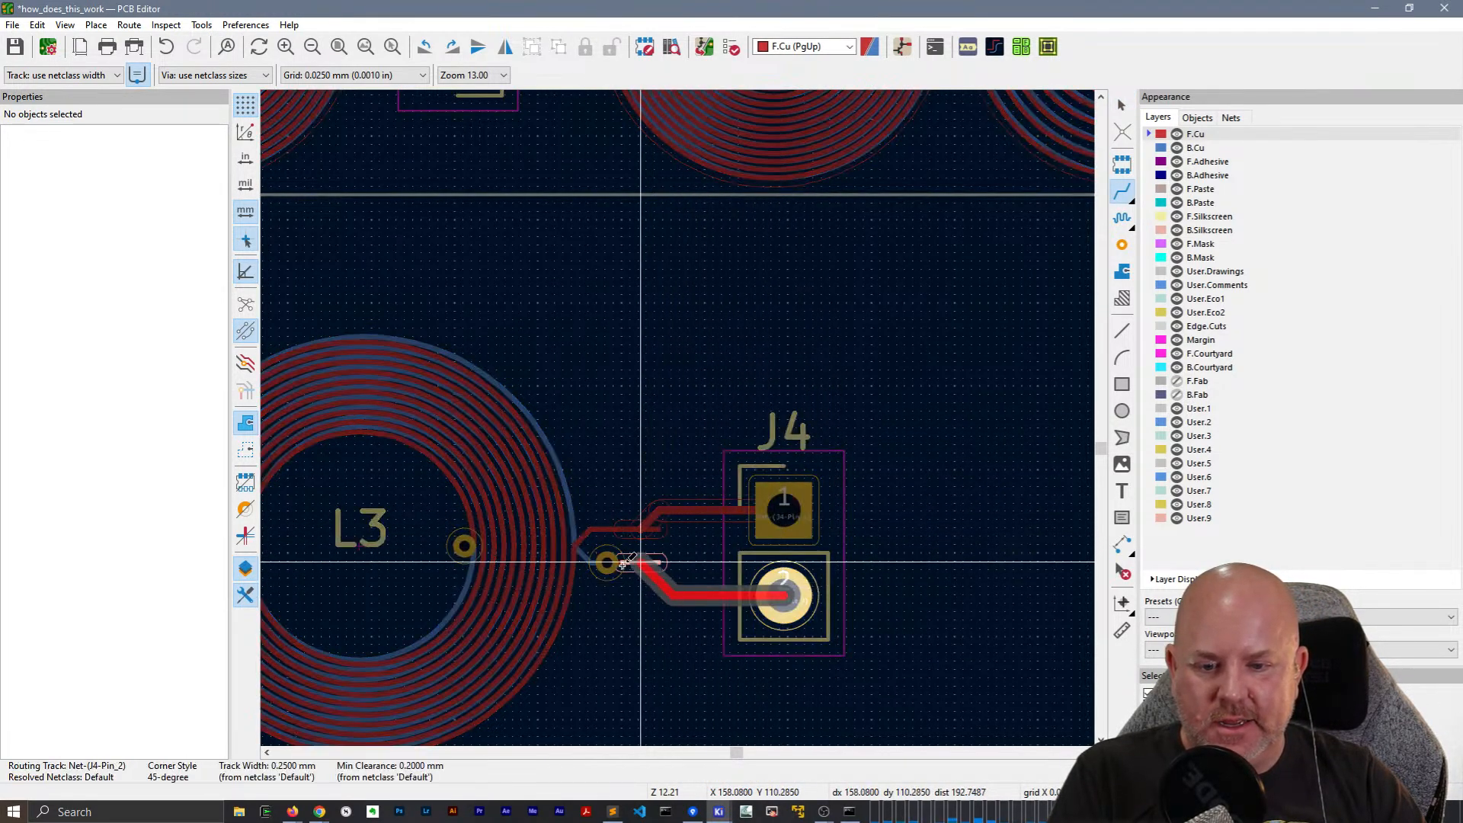
click(608, 563)
Run the design rules check on the board with zones refilled first.
scroll(604, 440, down, 2)
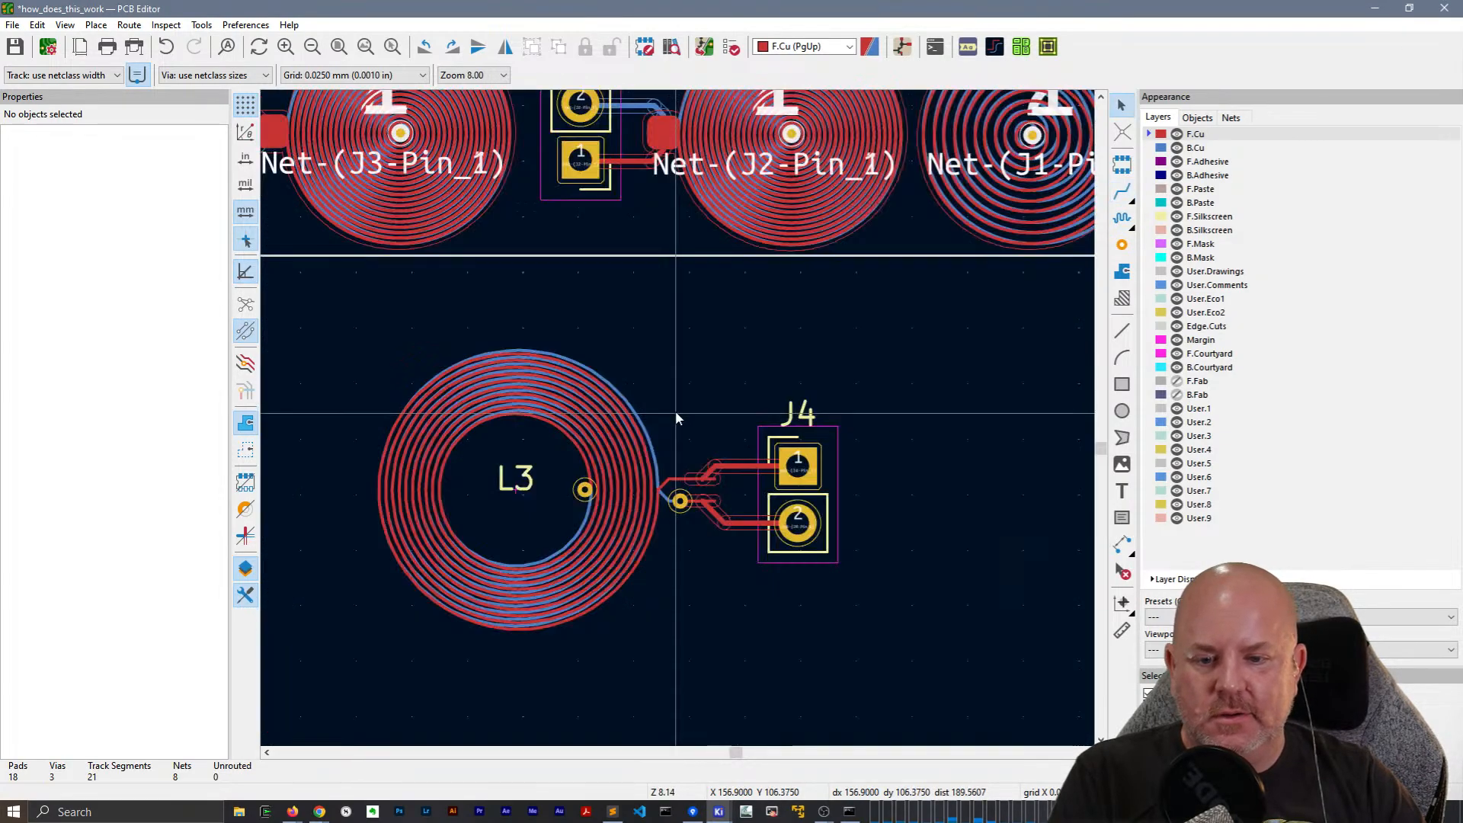
middle_drag(675, 417, 599, 374)
scroll(678, 417, down, 3)
scroll(679, 417, up, 3)
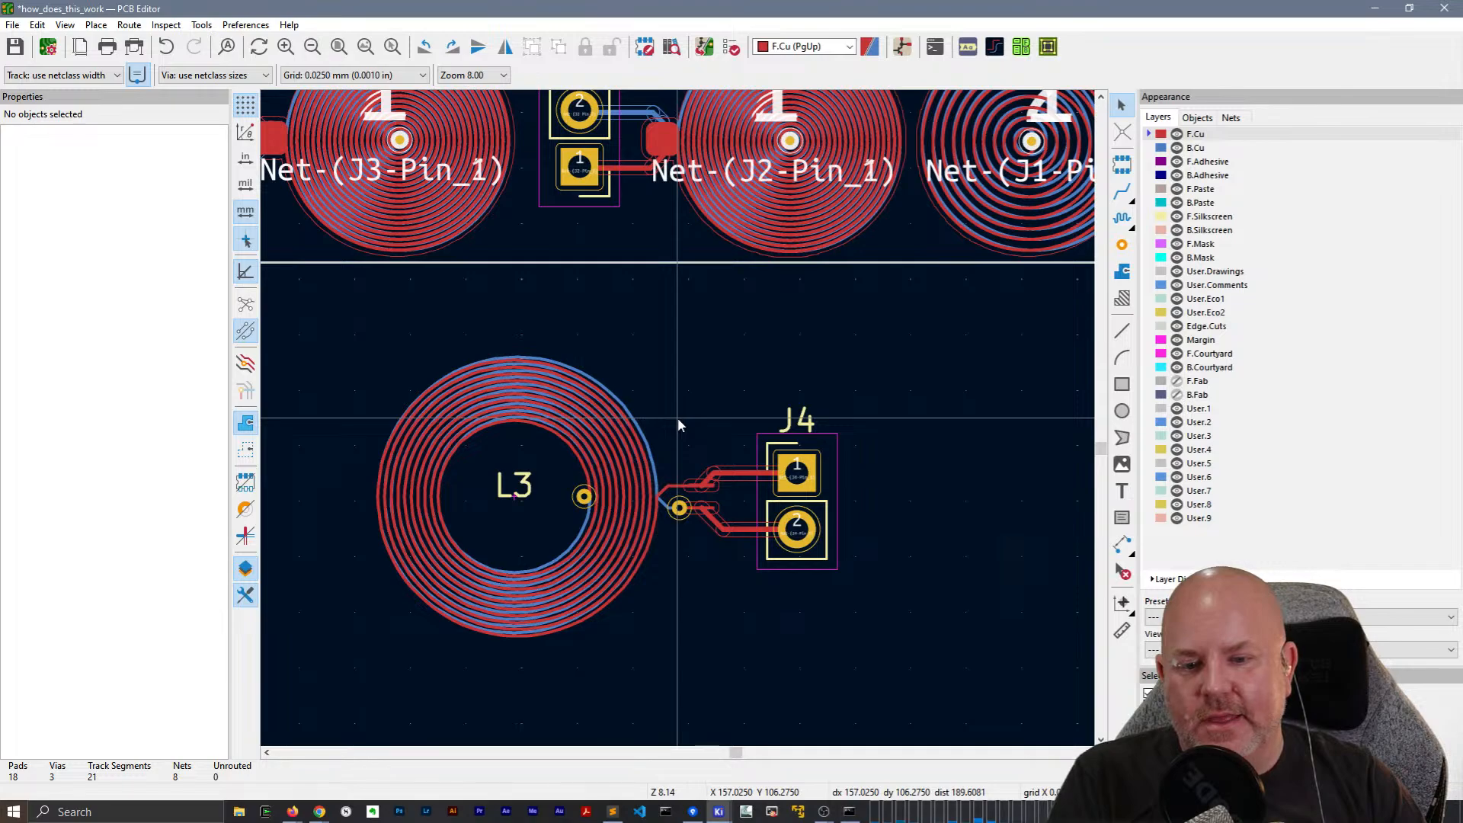
click(732, 47)
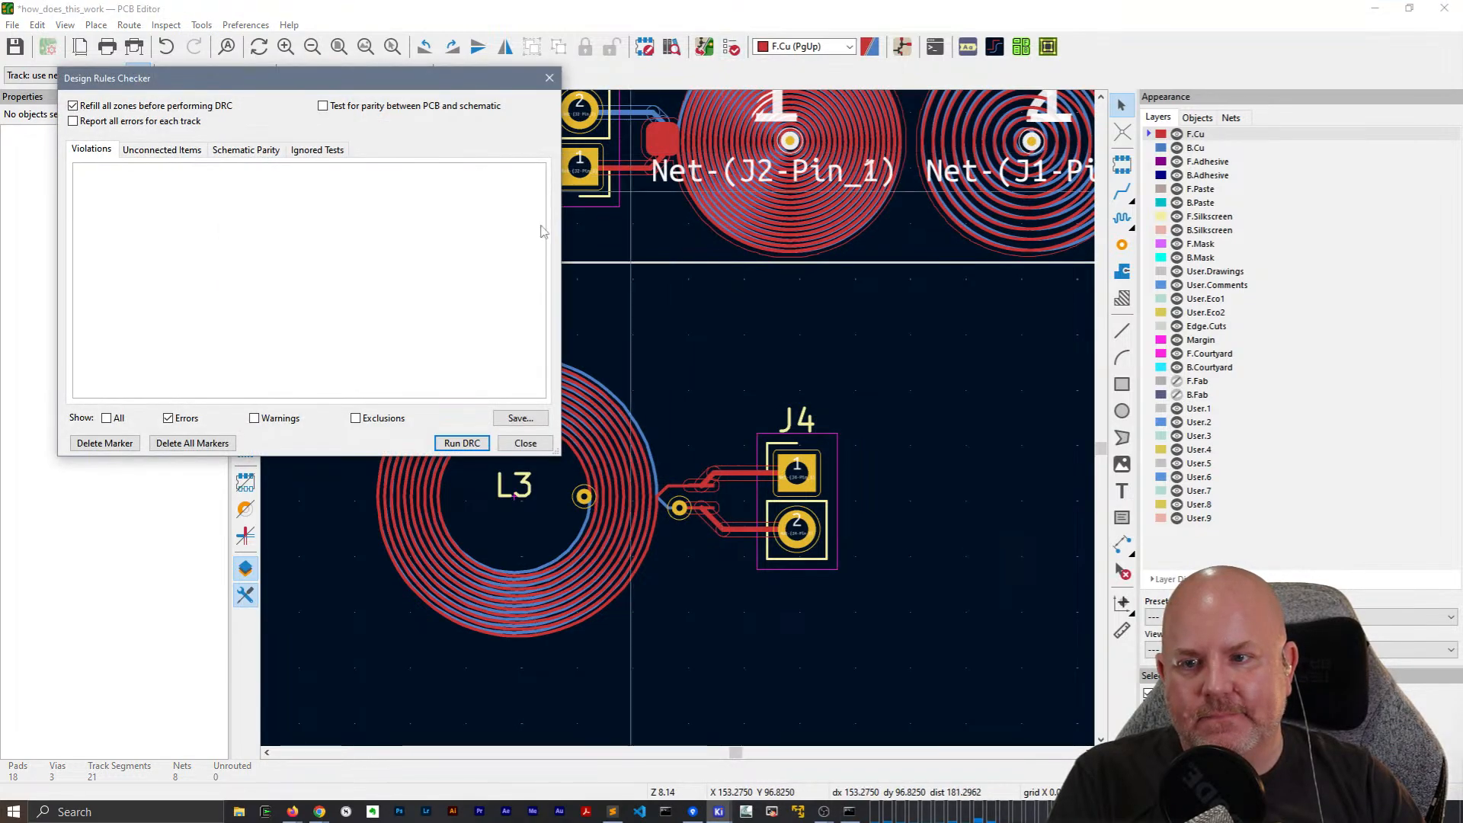
click(462, 443)
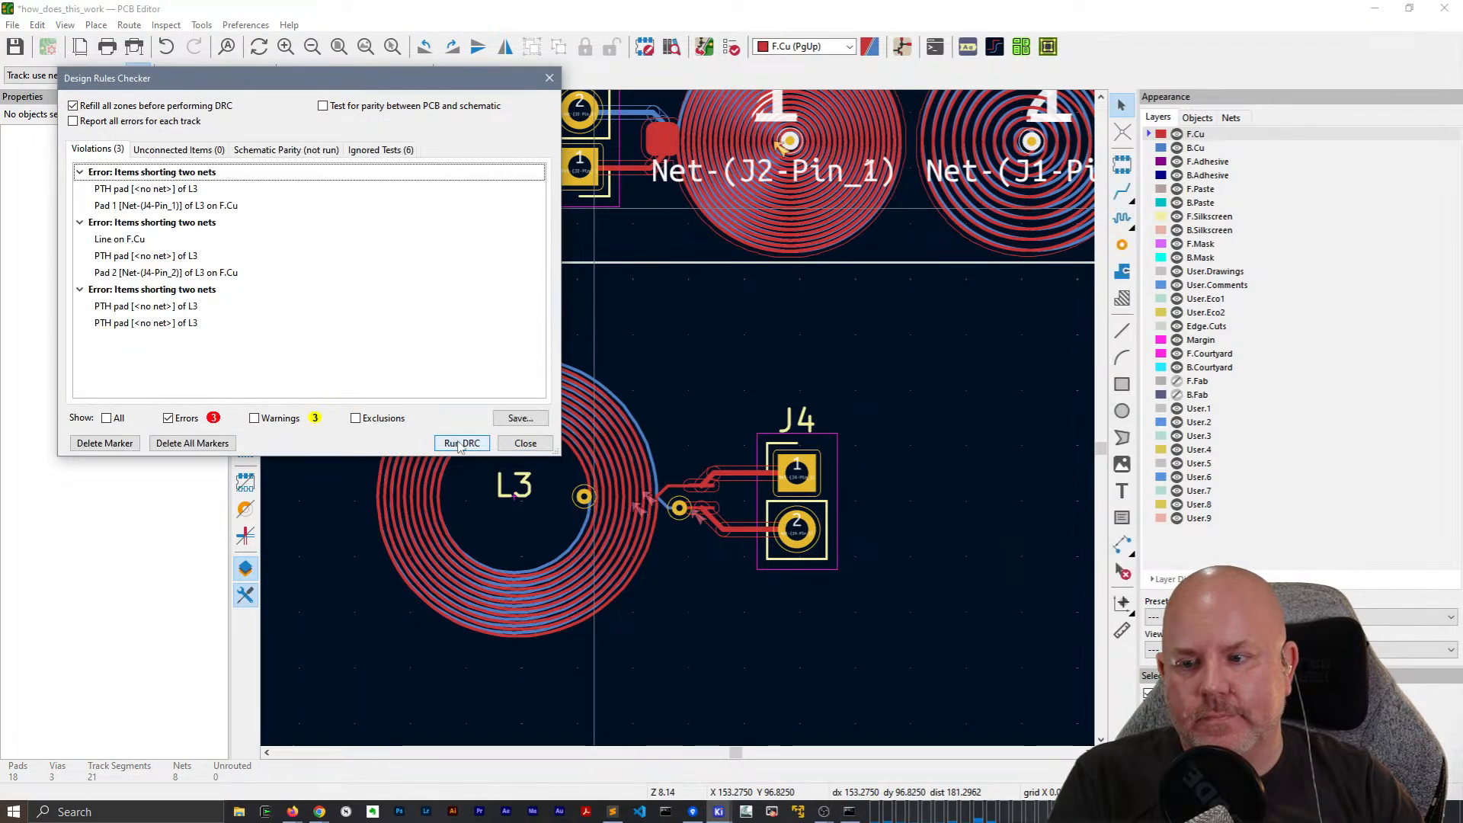
Examine the items behind each "Items shorting two nets" error by highlighting them on the board, and close the checker.
click(159, 189)
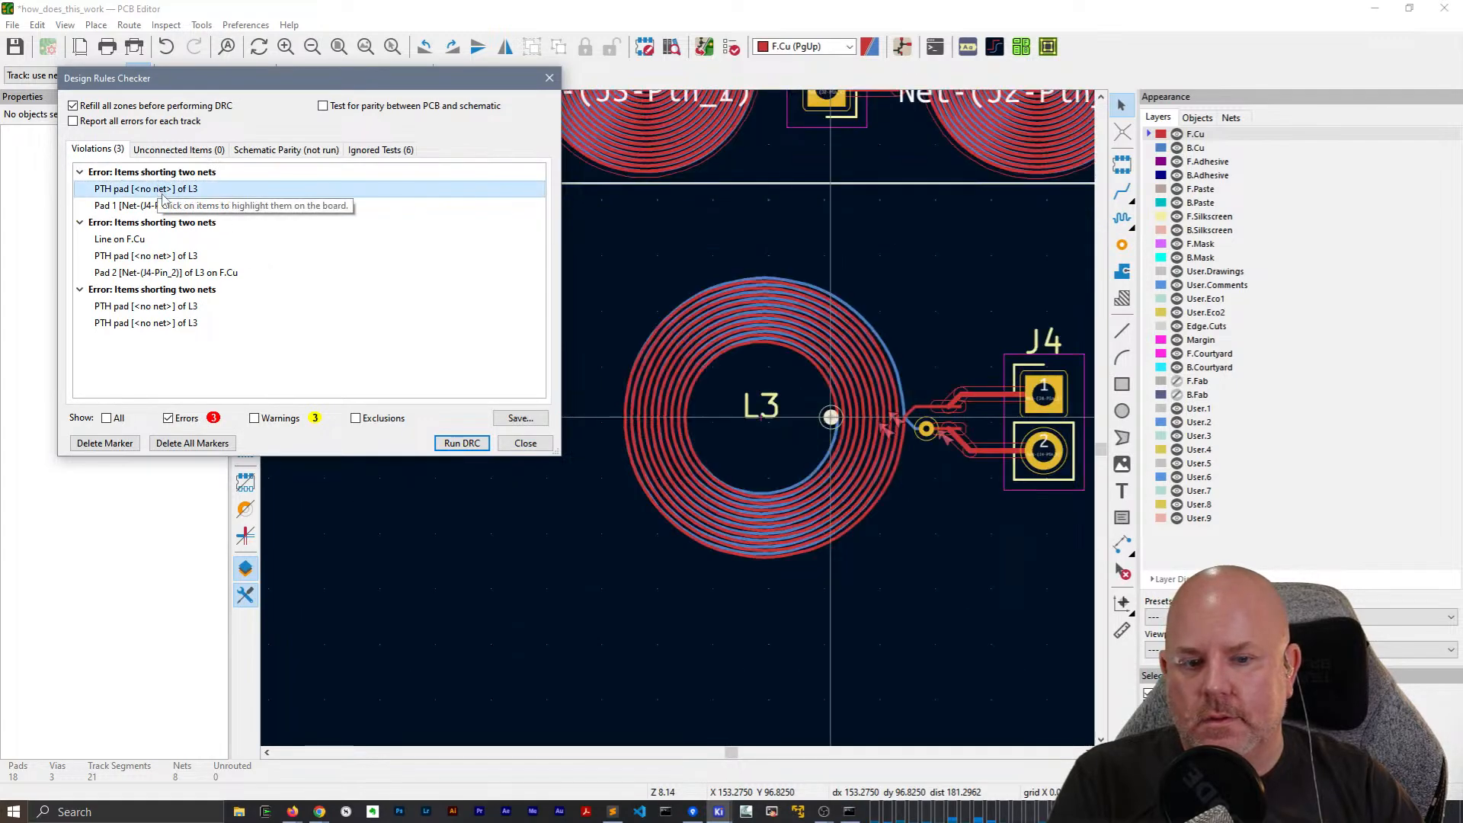
click(164, 206)
click(140, 241)
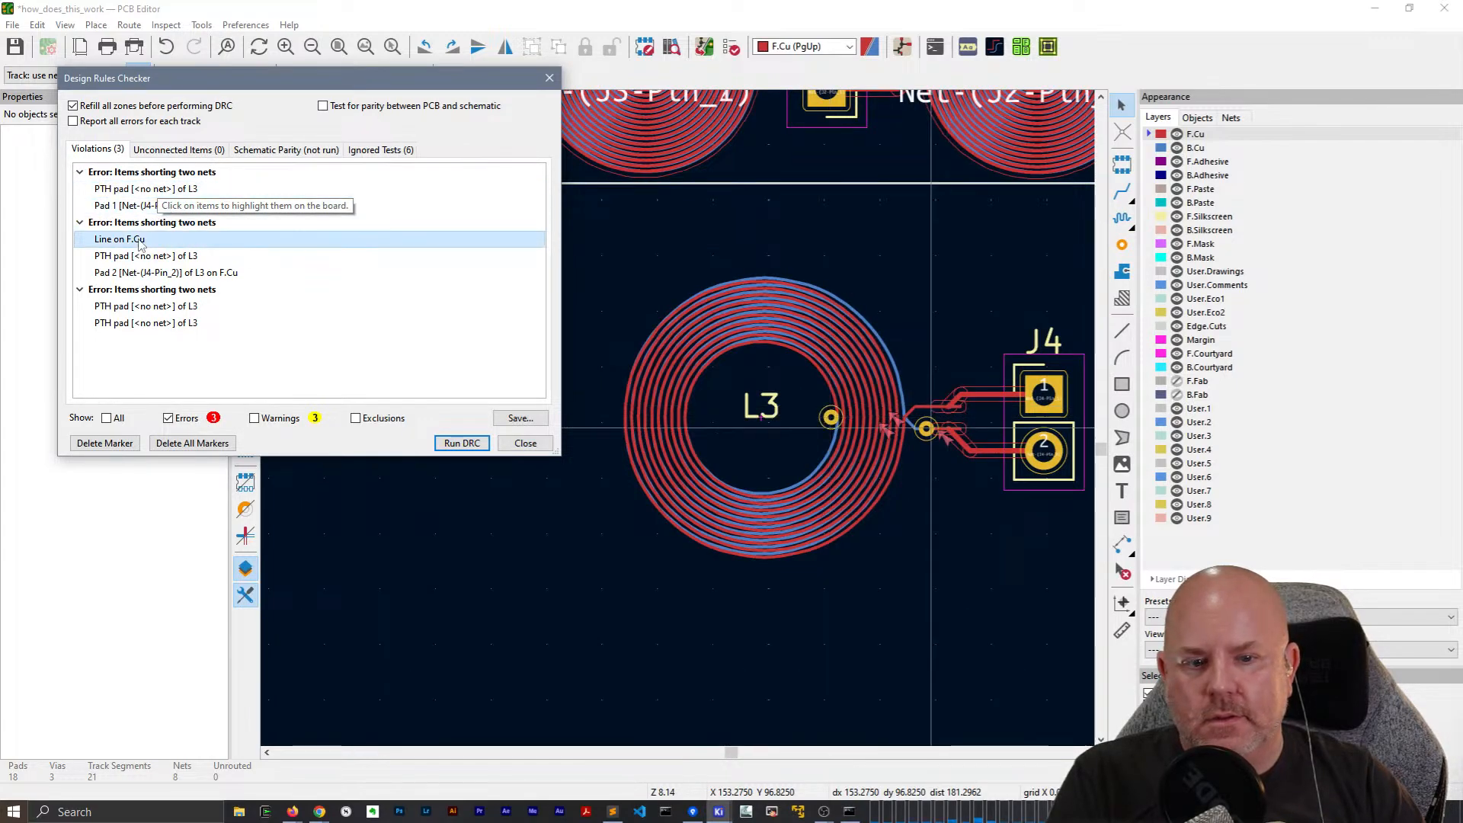
click(146, 258)
click(135, 275)
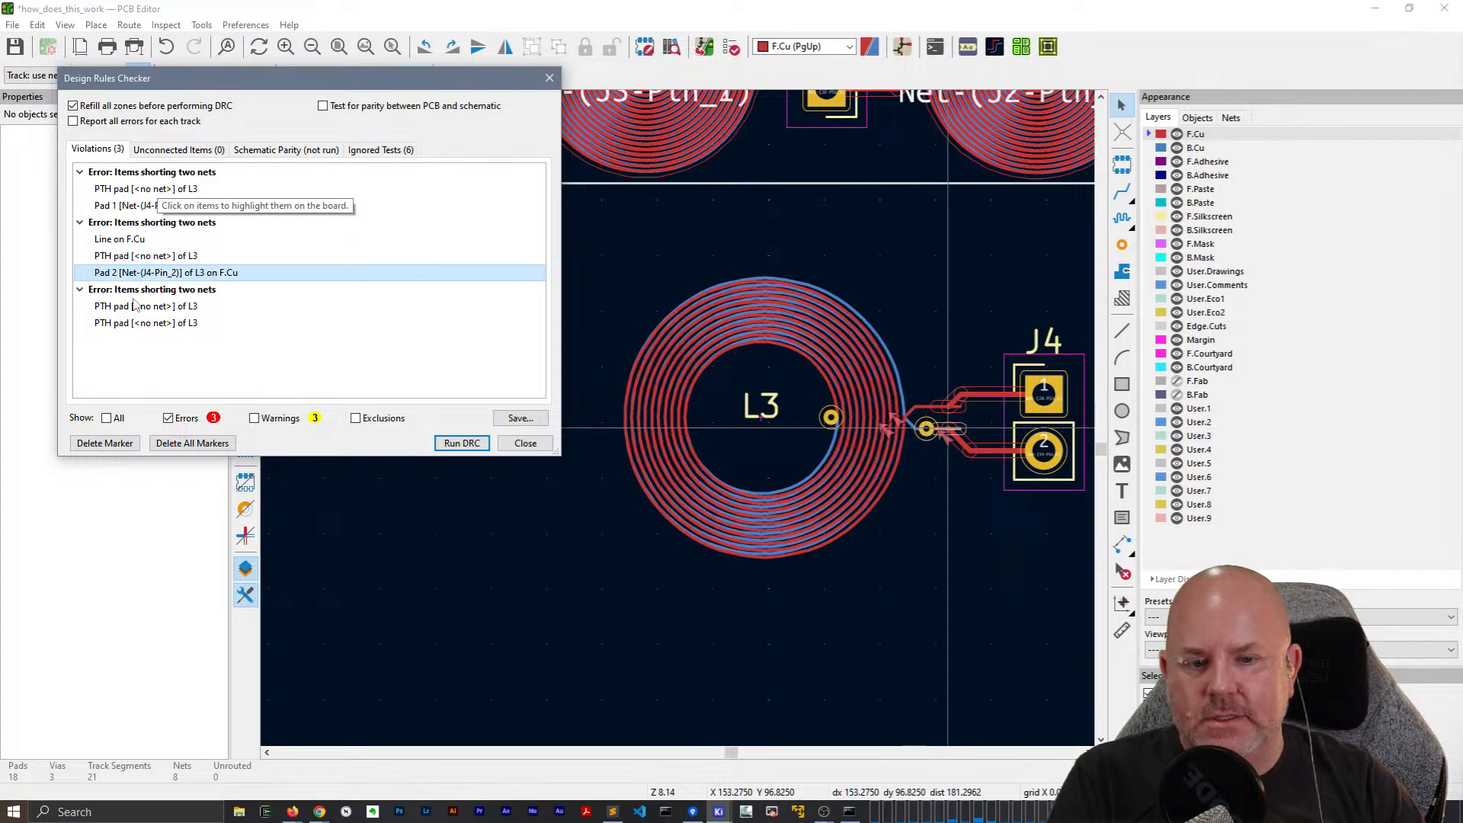
click(137, 307)
click(137, 326)
click(136, 307)
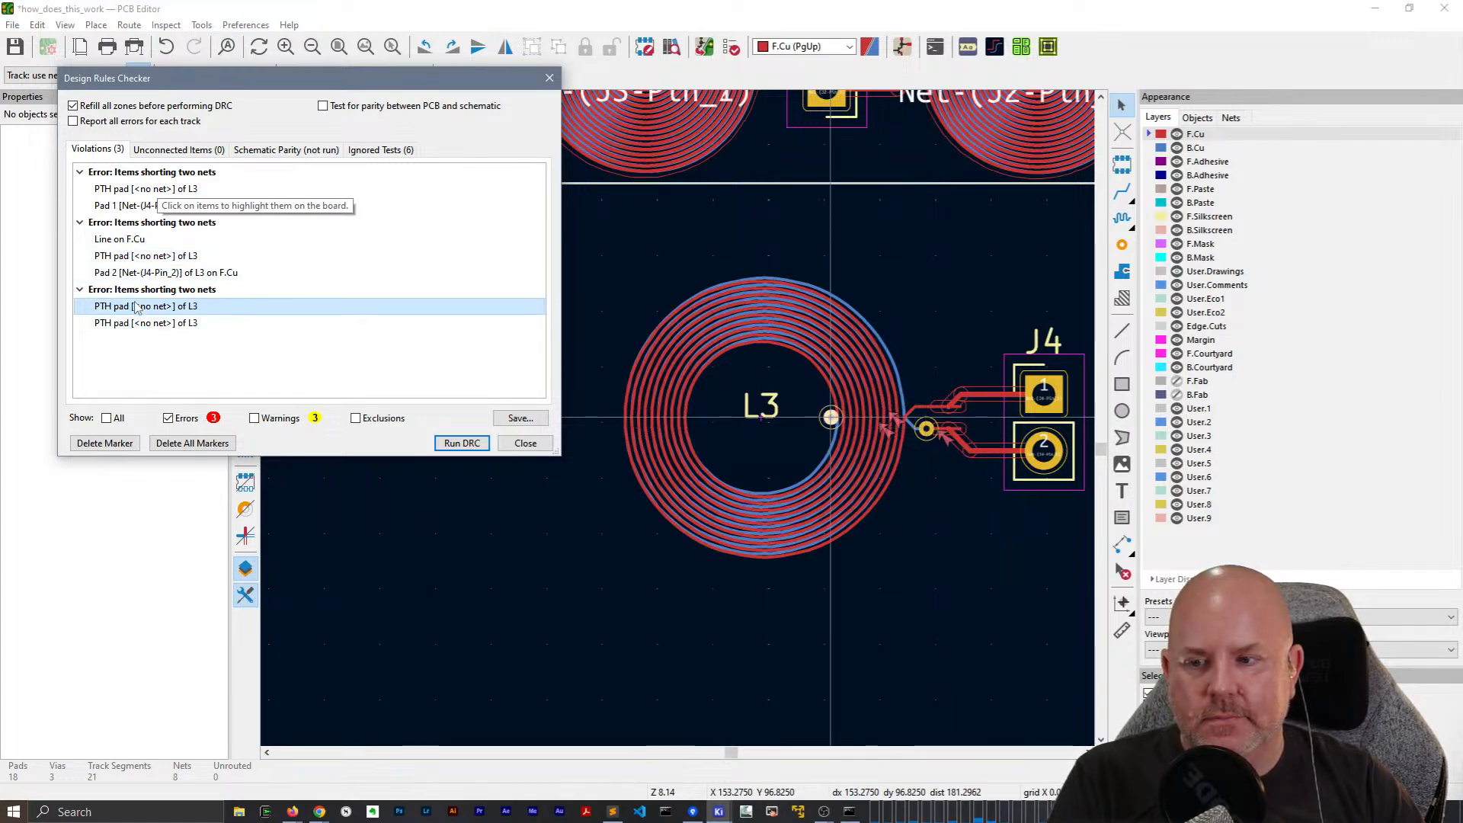
click(525, 443)
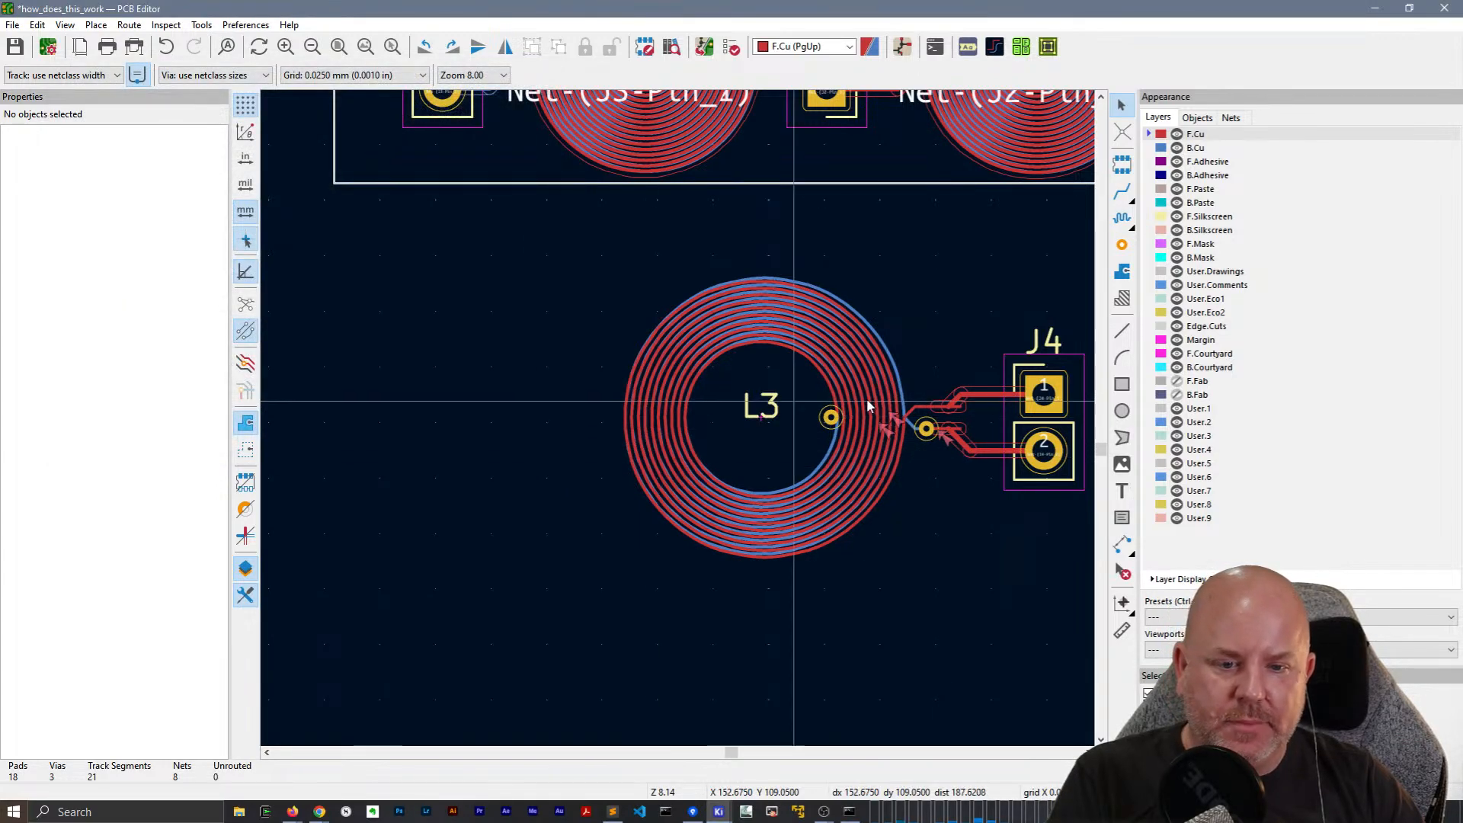
Compare L3 with the existing coils, and reopen the design rules checker to review its ignored tests.
click(868, 401)
middle_drag(906, 258, 515, 503)
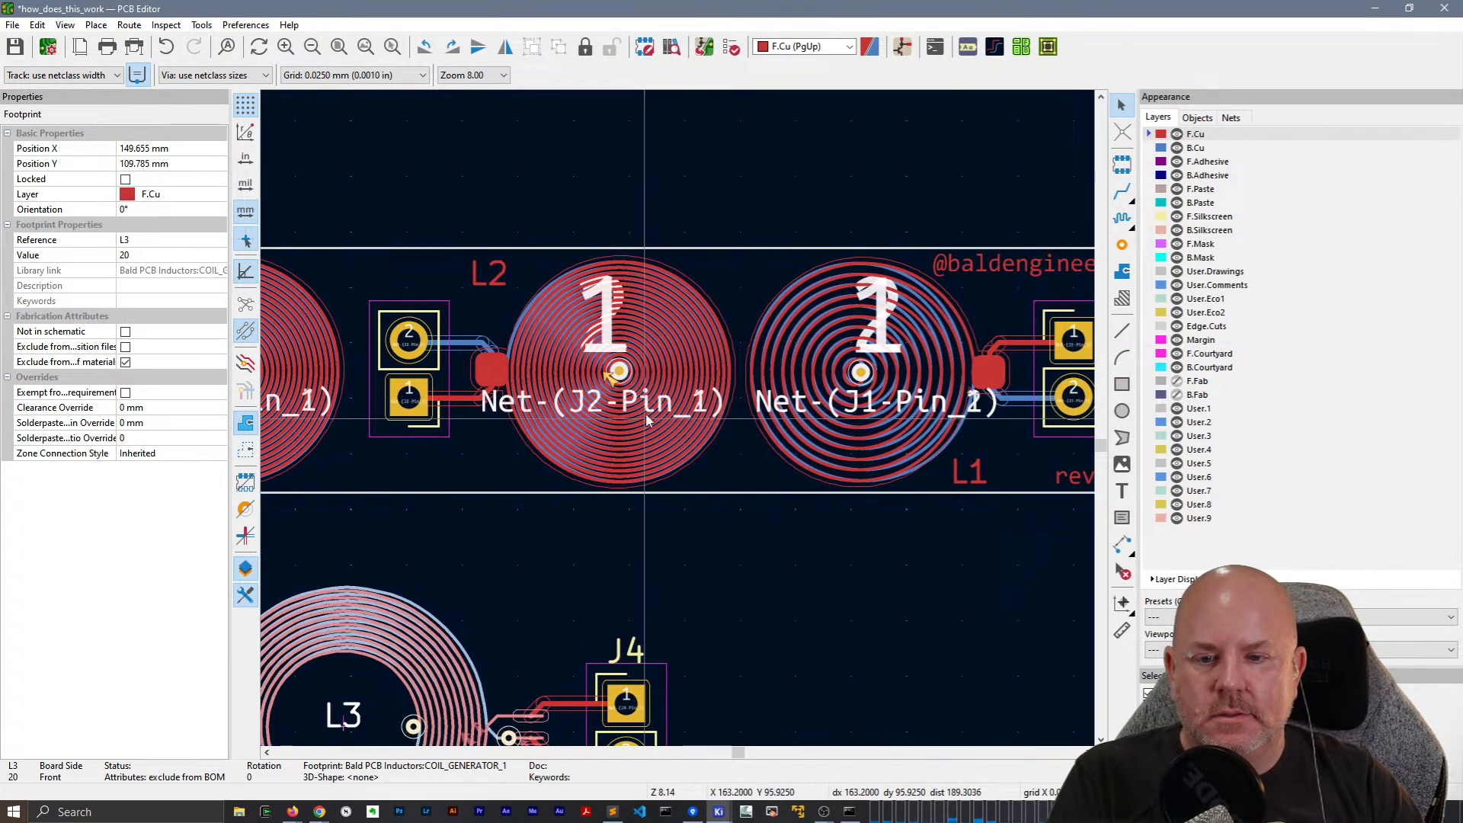
click(730, 47)
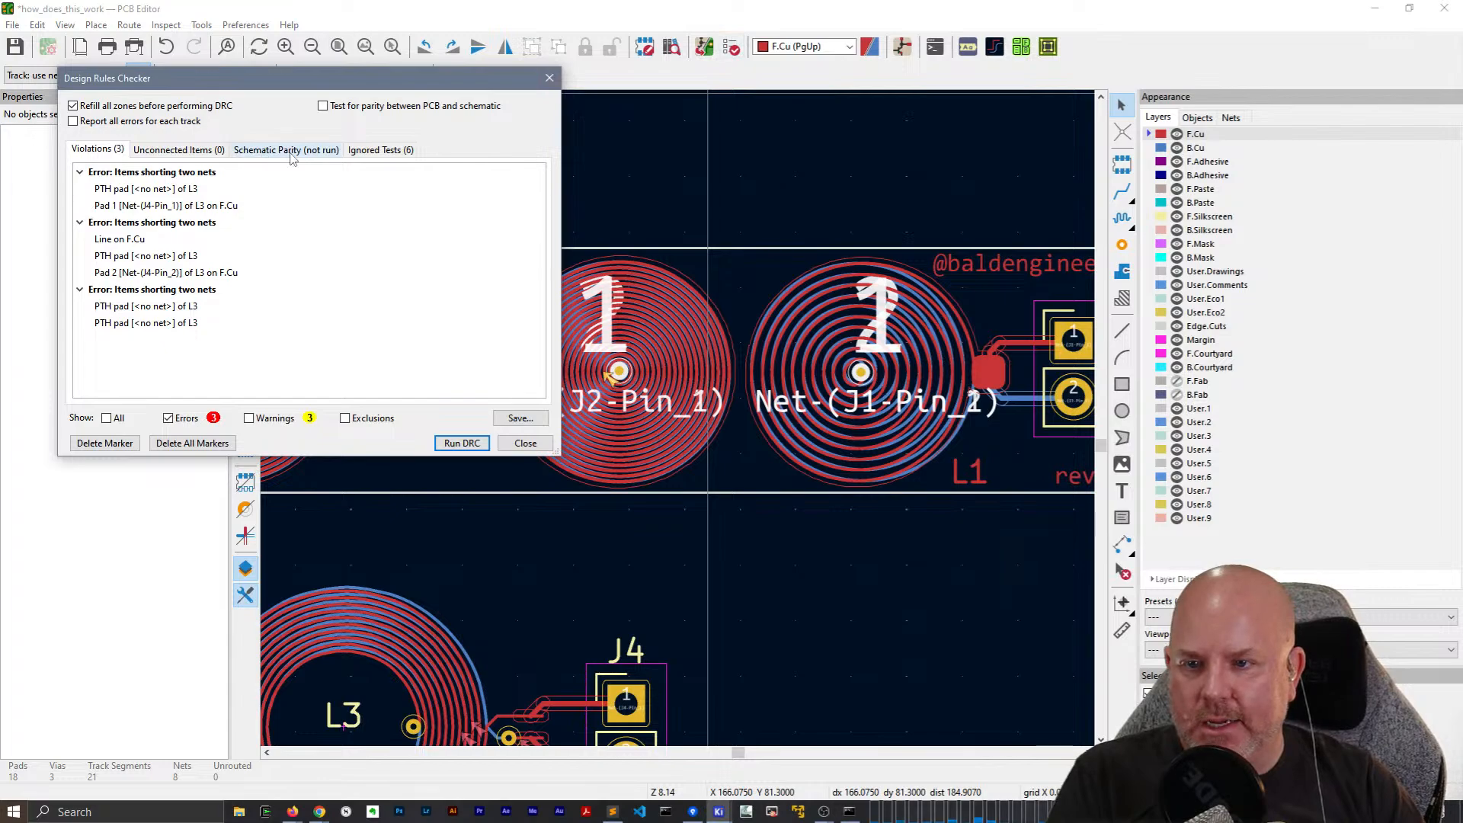
click(380, 151)
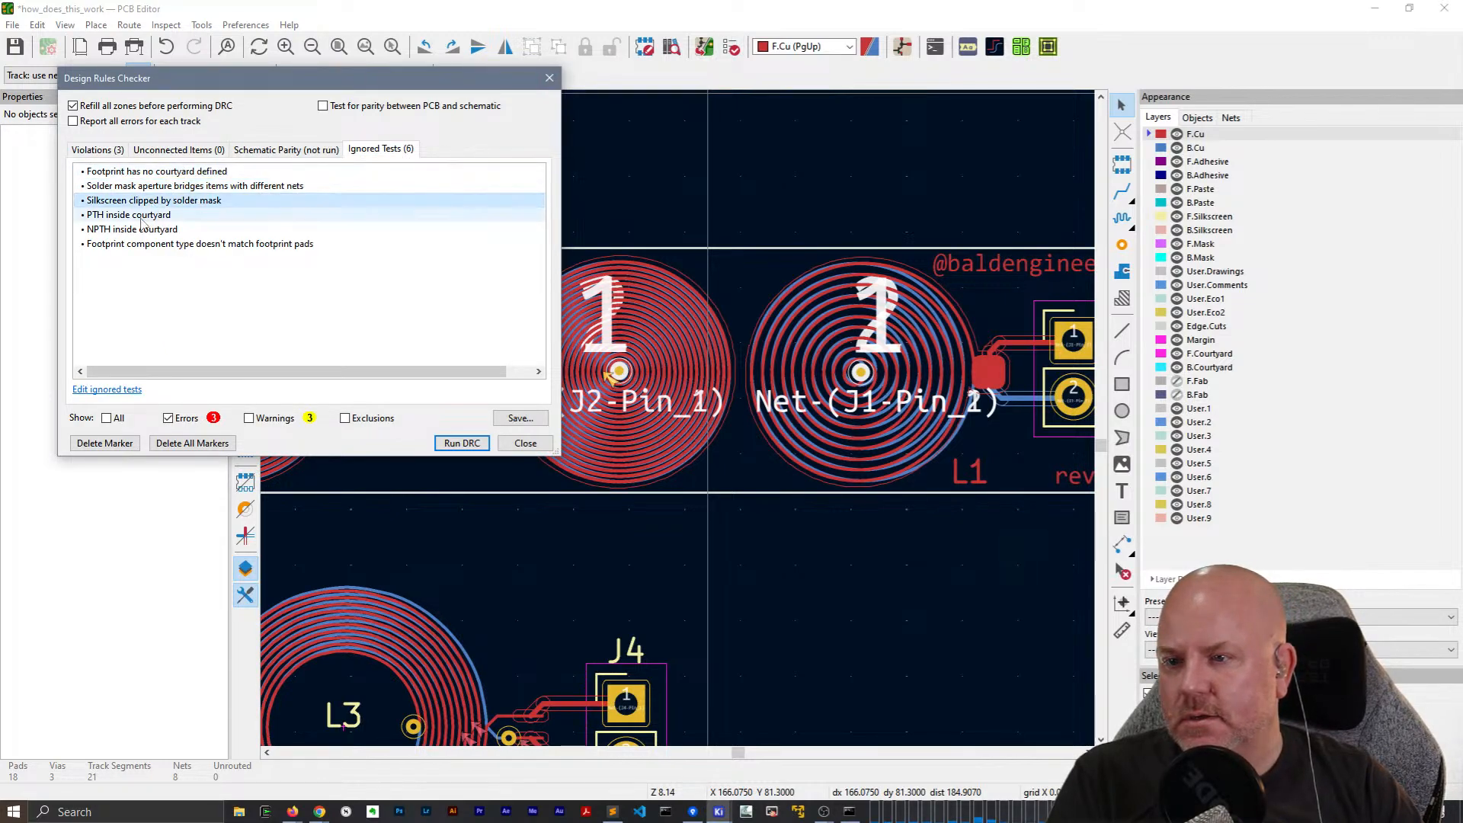
Review the listed shorting violations, close the design rules checker, and inspect L3's leads and their tracks to J4.
click(112, 155)
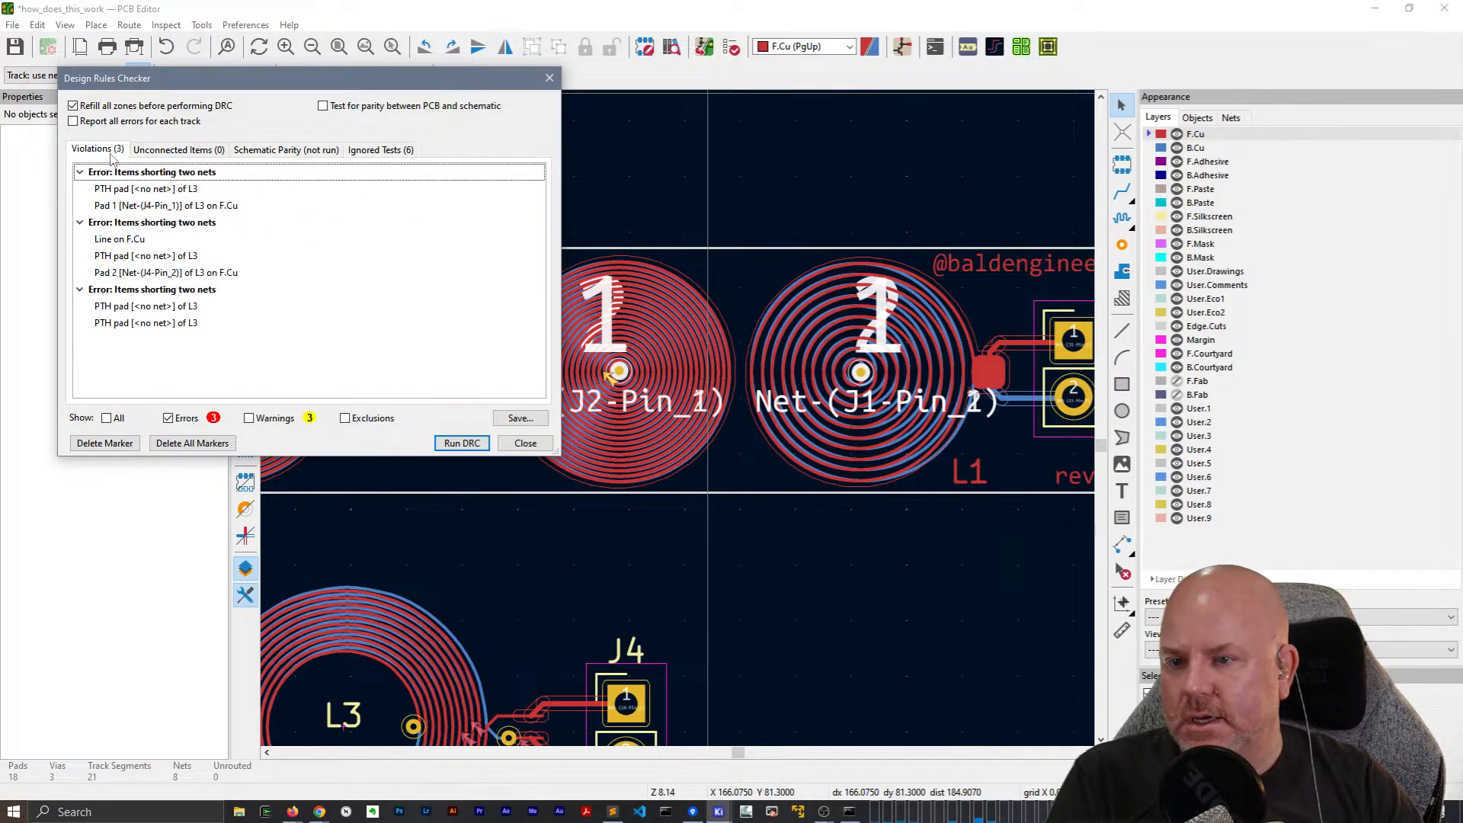
click(524, 443)
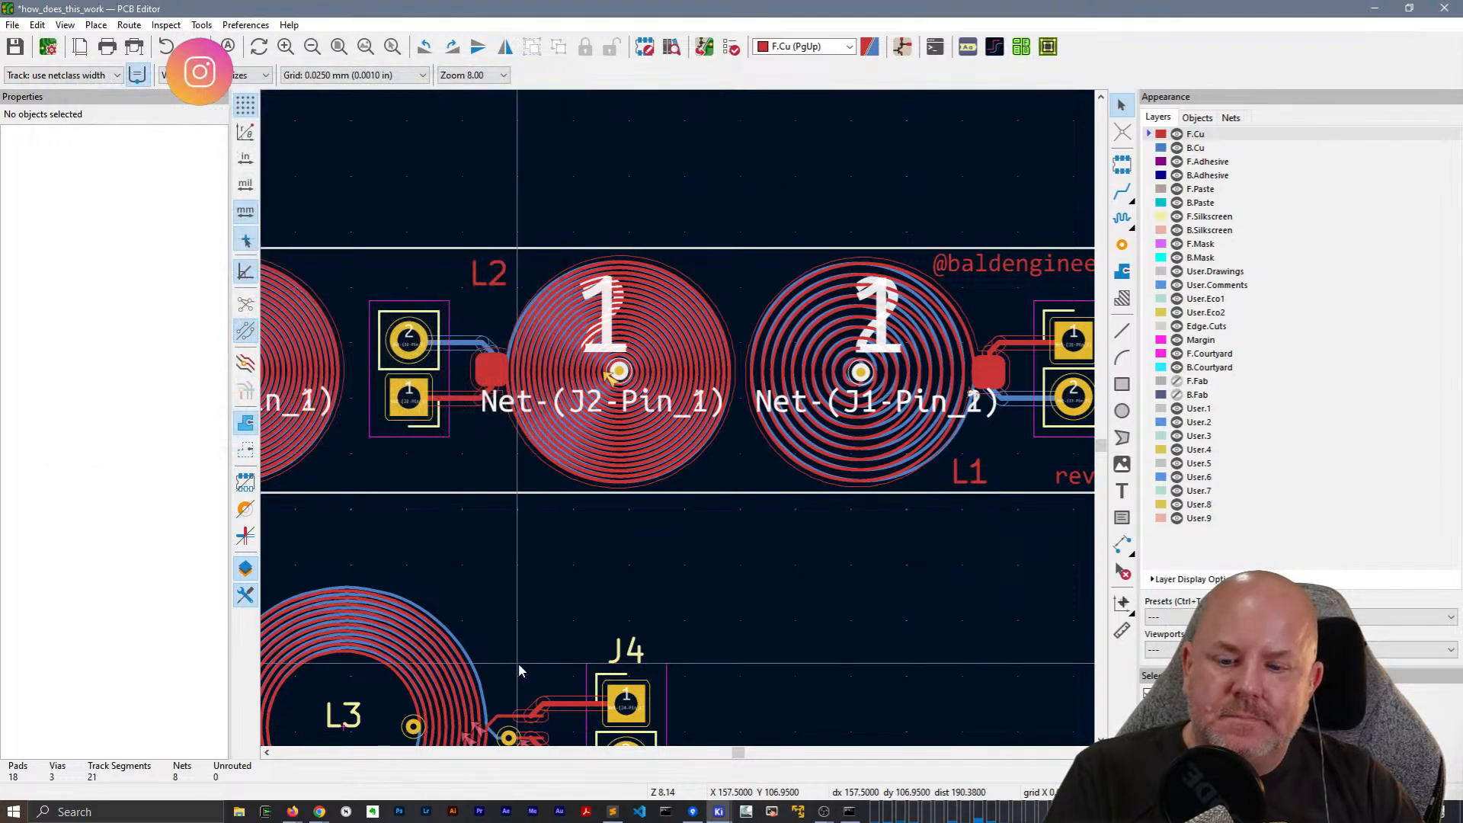
scroll(518, 663, up, 5)
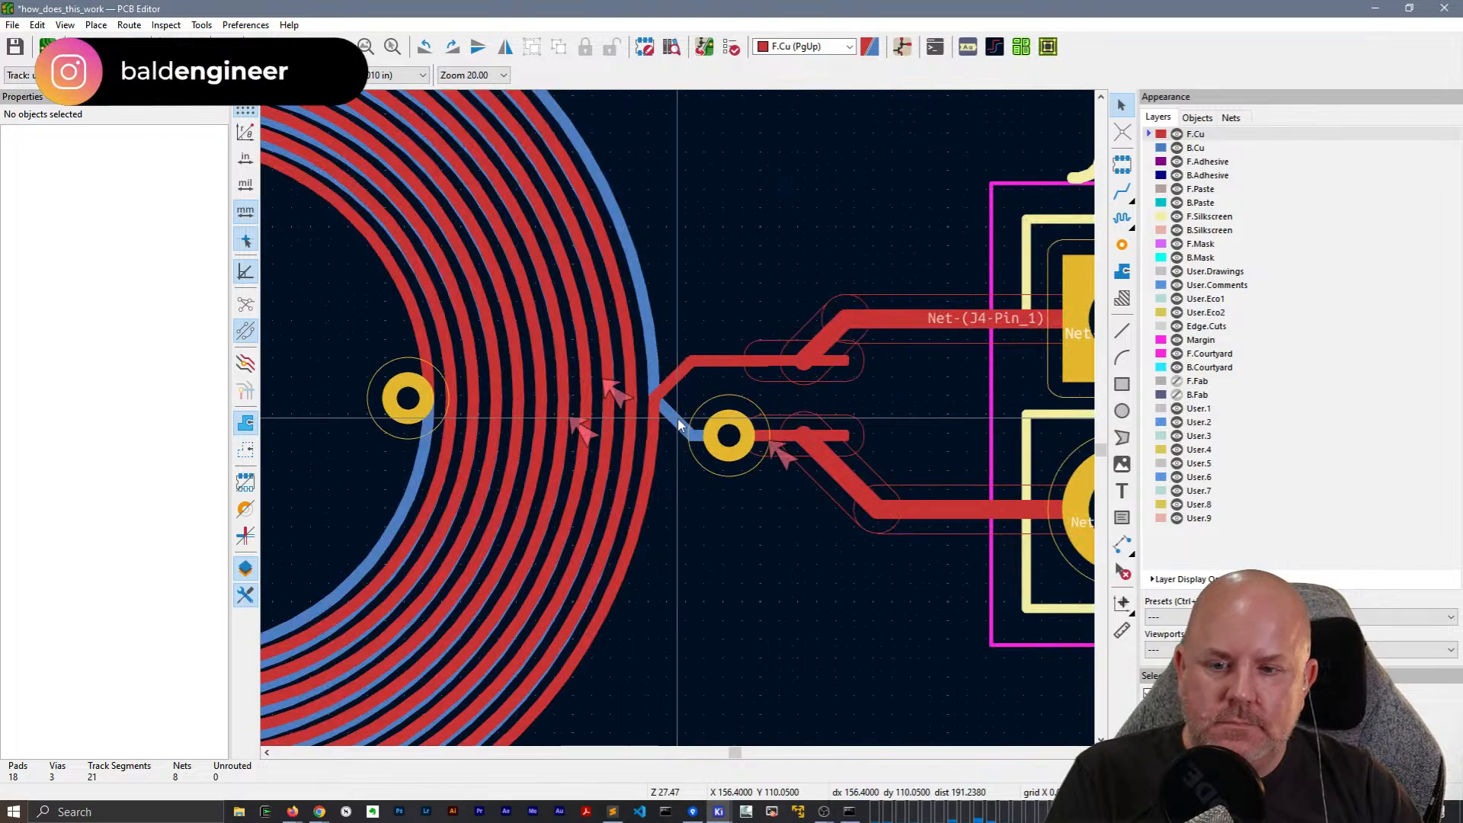
scroll(679, 425, down, 2)
scroll(680, 424, up, 1)
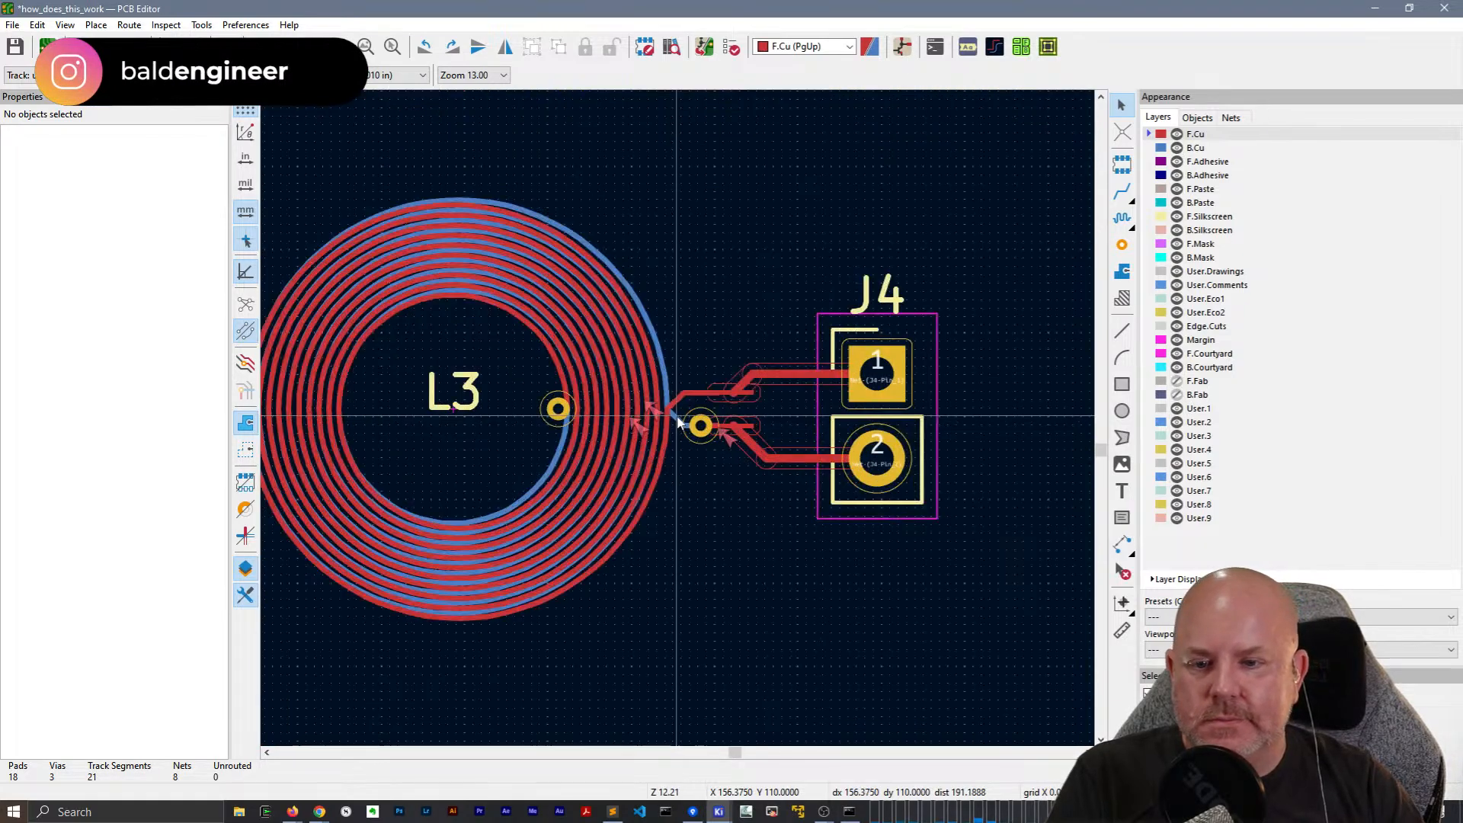
scroll(679, 425, down, 4)
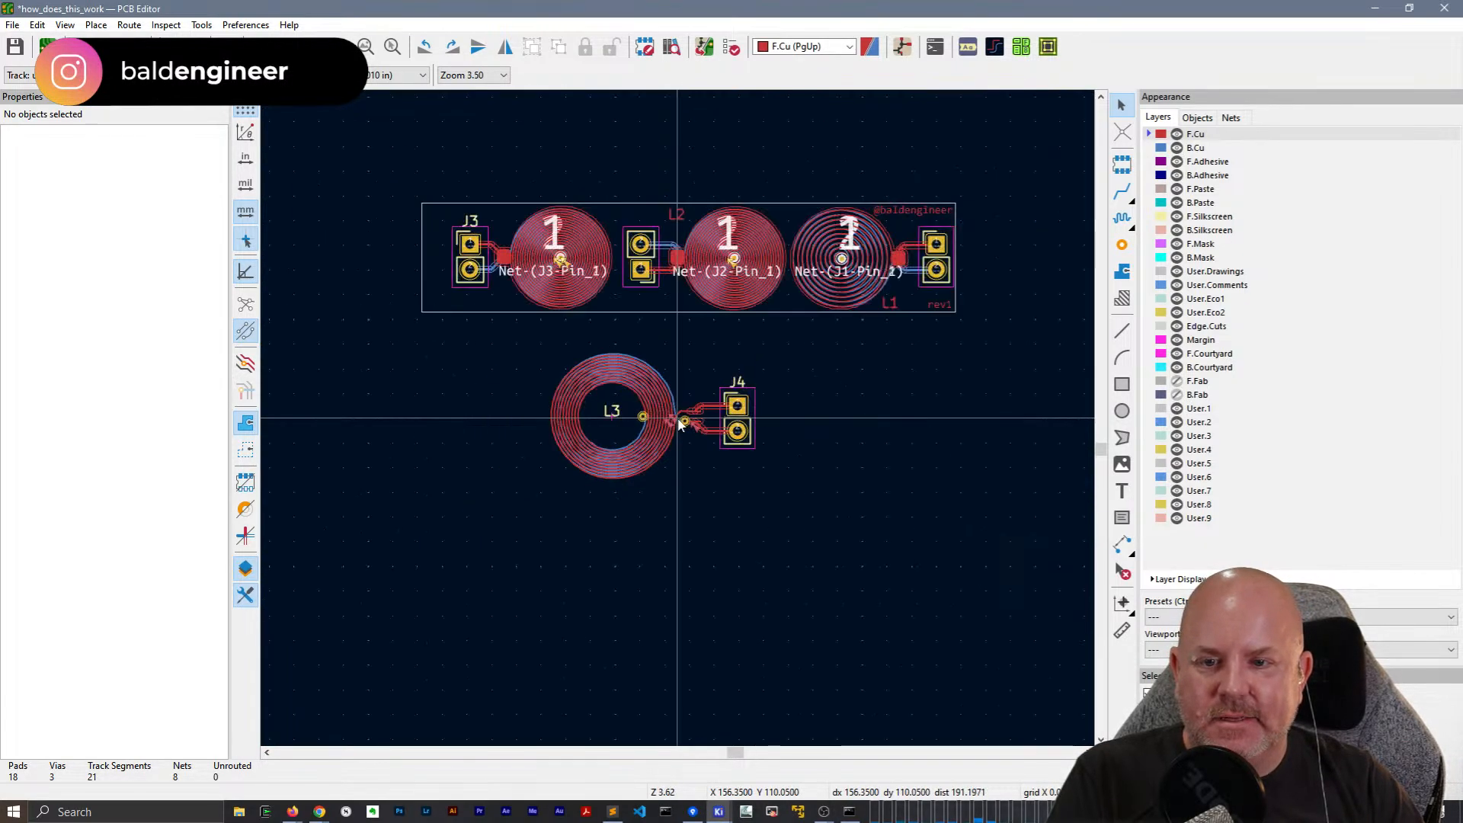
scroll(679, 424, up, 2)
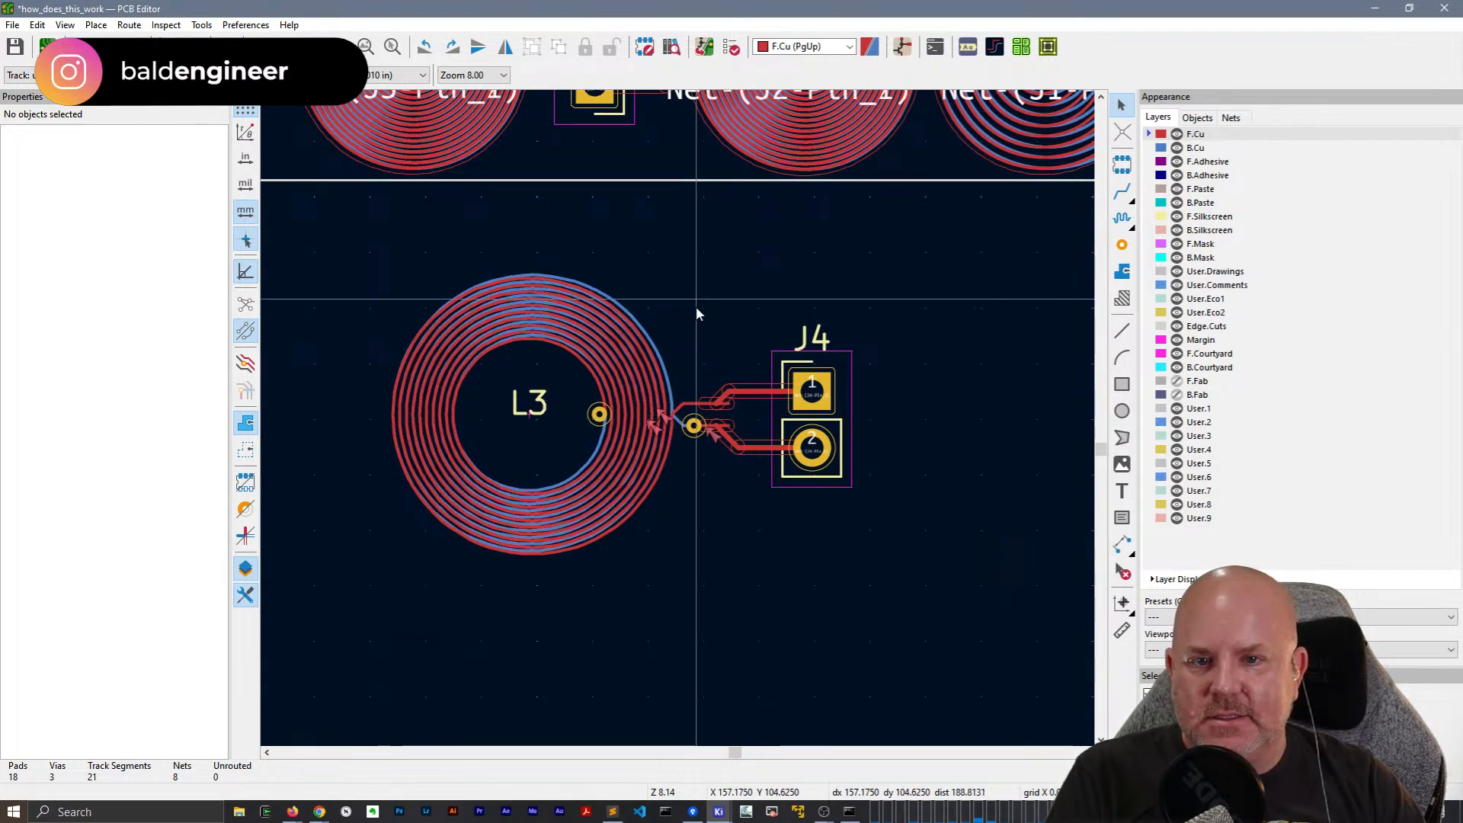
middle_drag(696, 306, 691, 393)
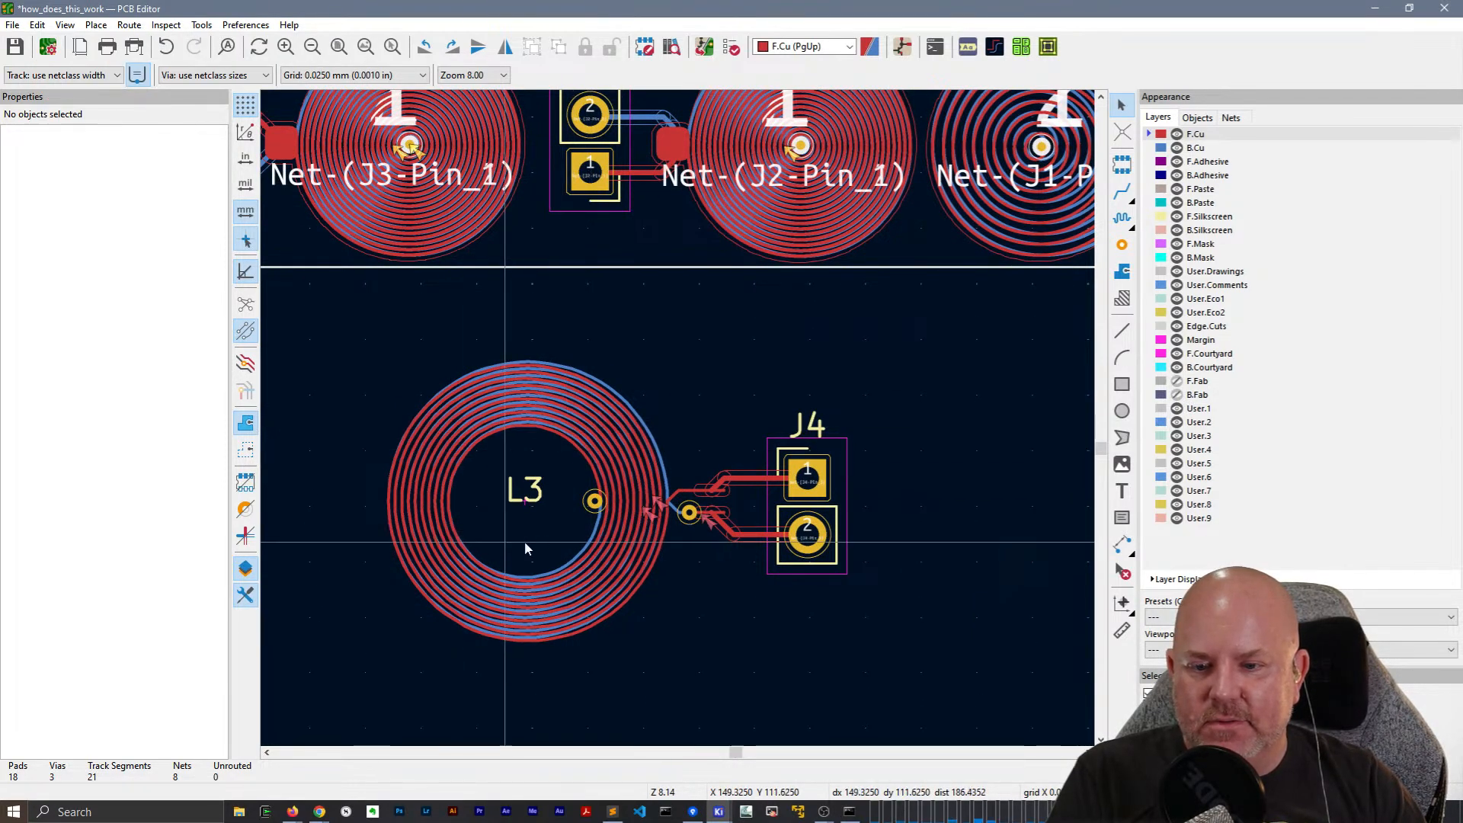
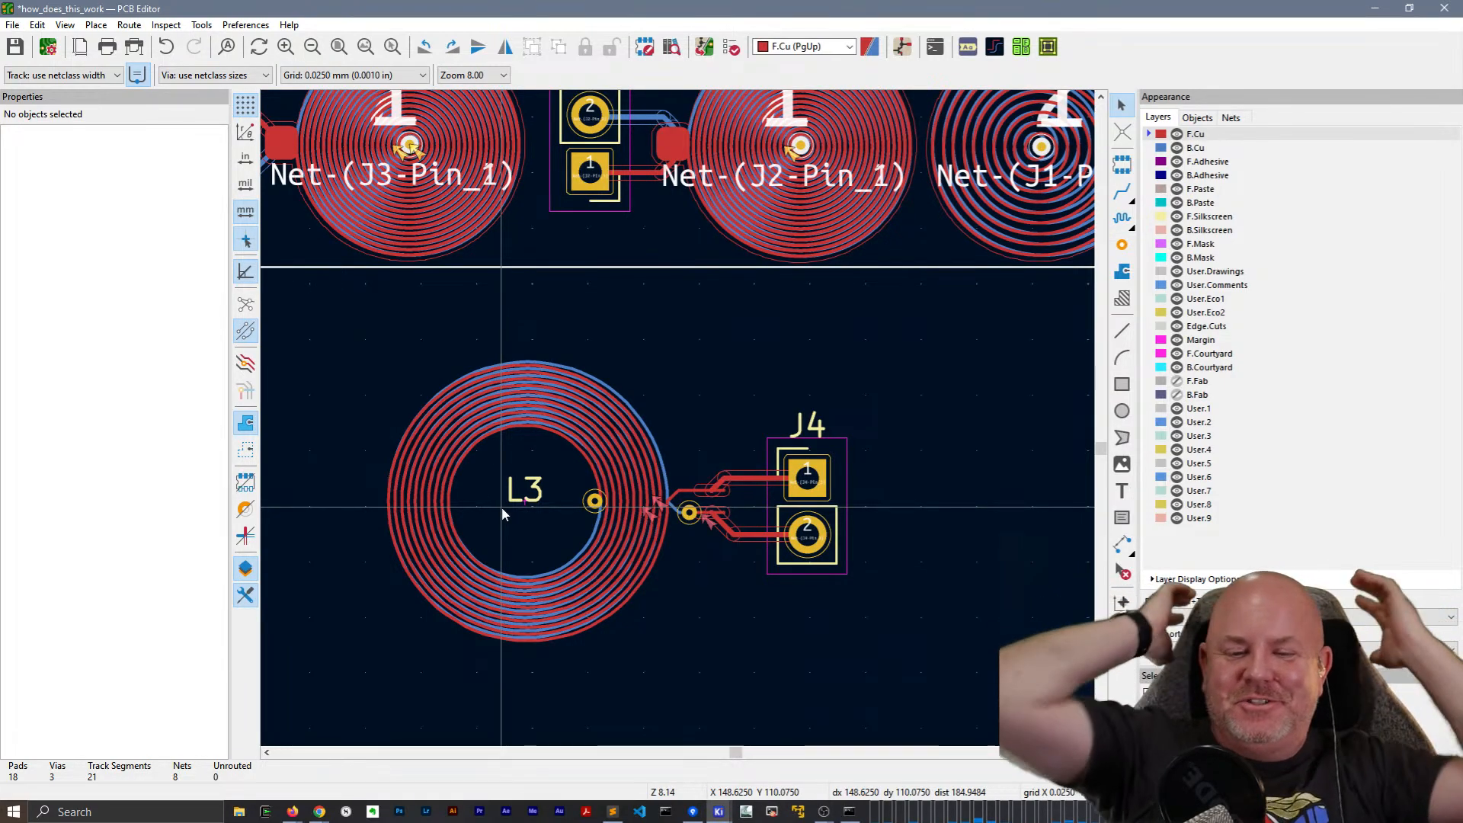
Compare coil L3 with the existing coils at J3, L2 and L1 on the board, and select L3.
scroll(681, 422, down, 2)
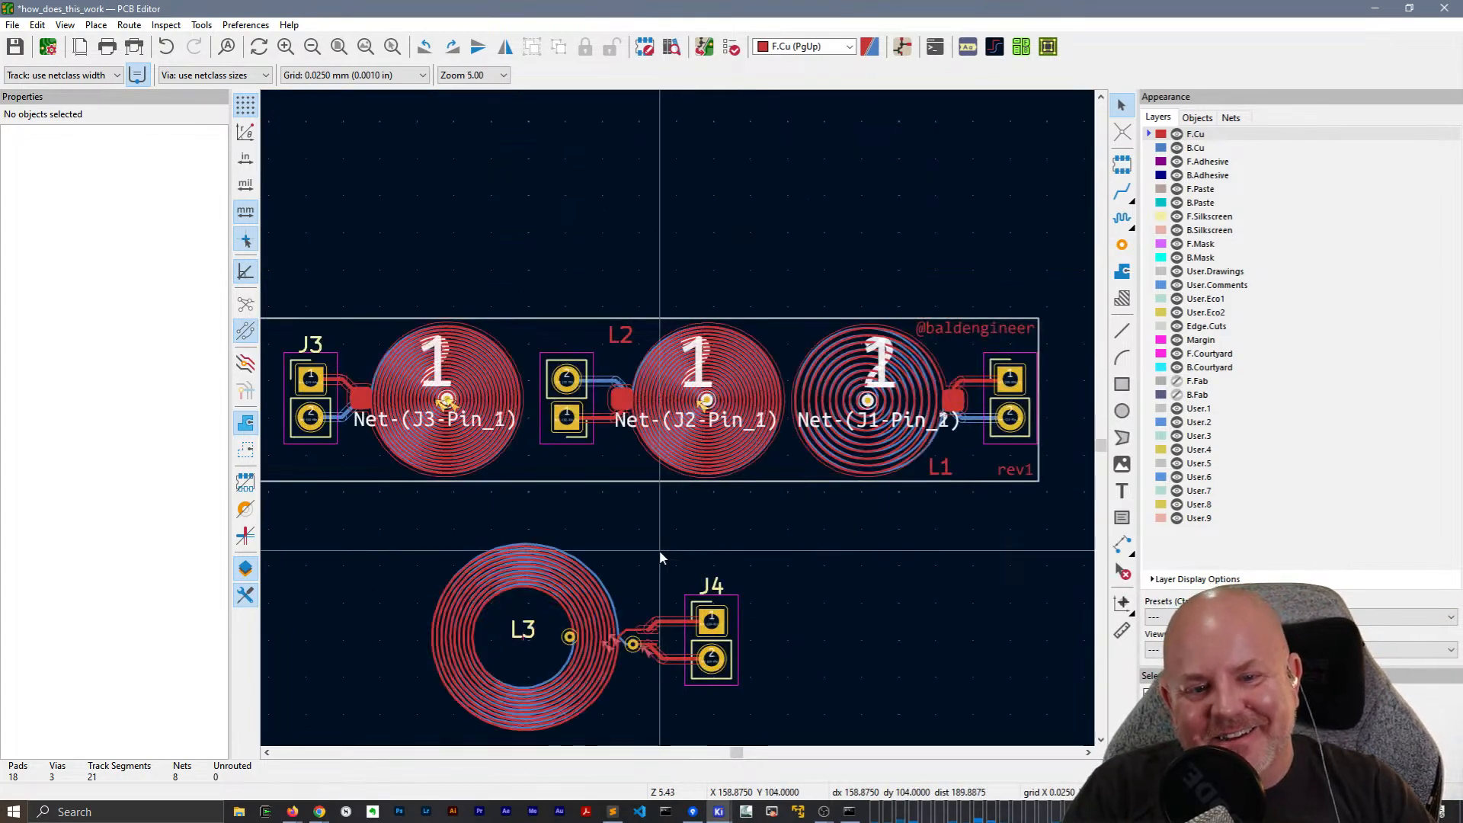
scroll(660, 550, up, 2)
scroll(605, 398, down, 6)
scroll(679, 422, up, 4)
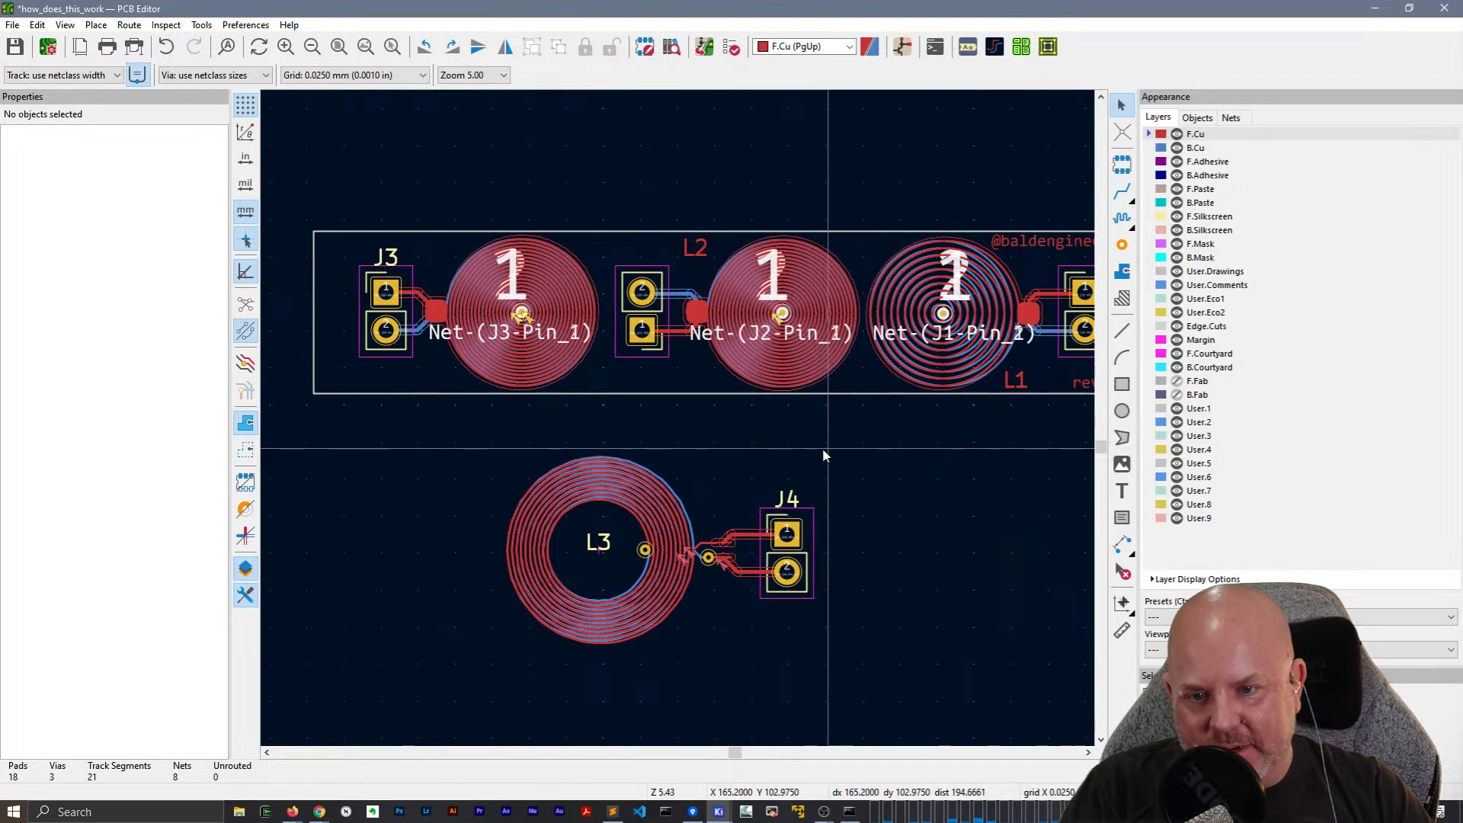
middle_drag(823, 455, 777, 472)
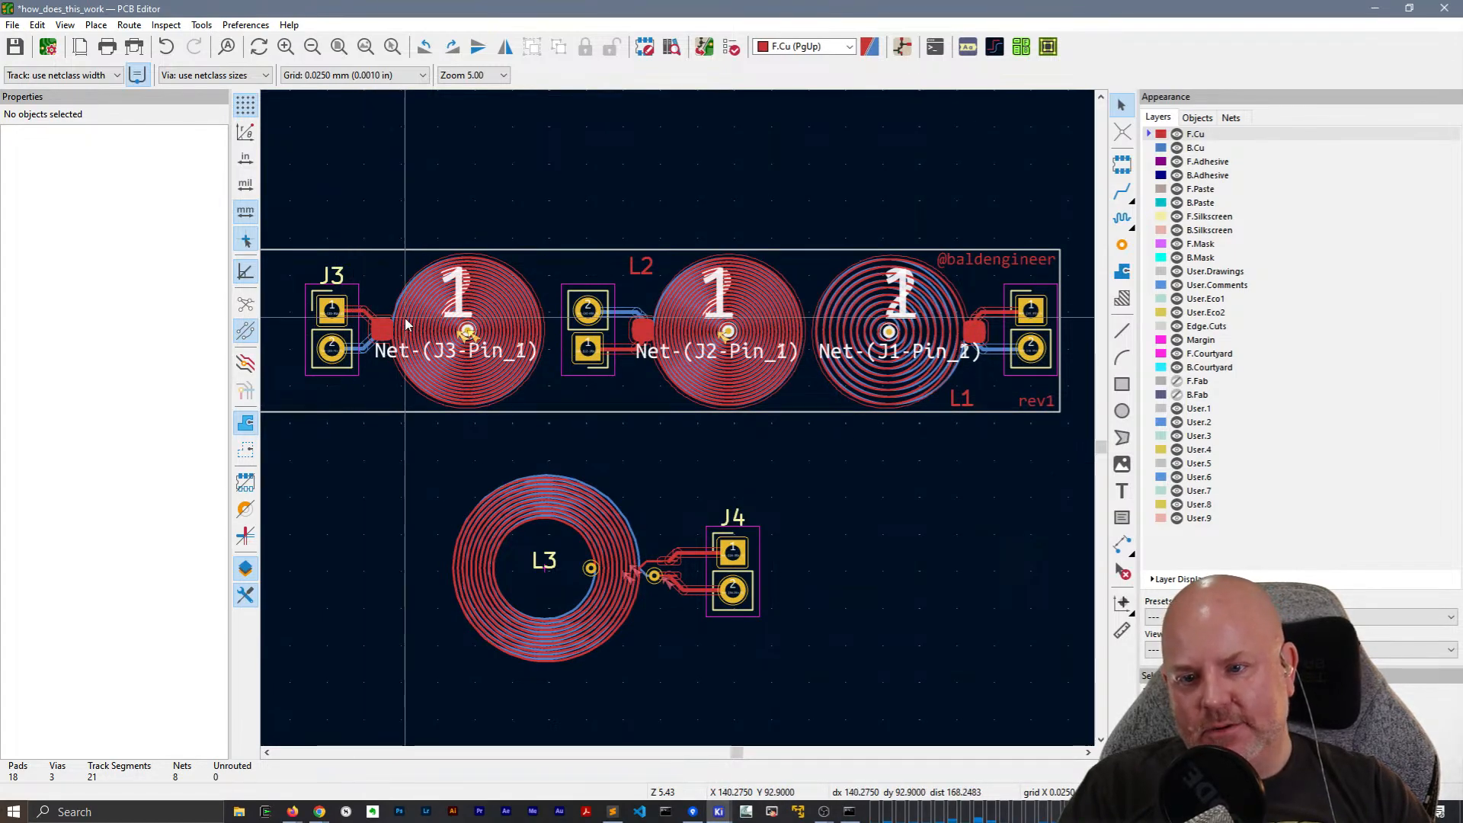
scroll(737, 340, up, 5)
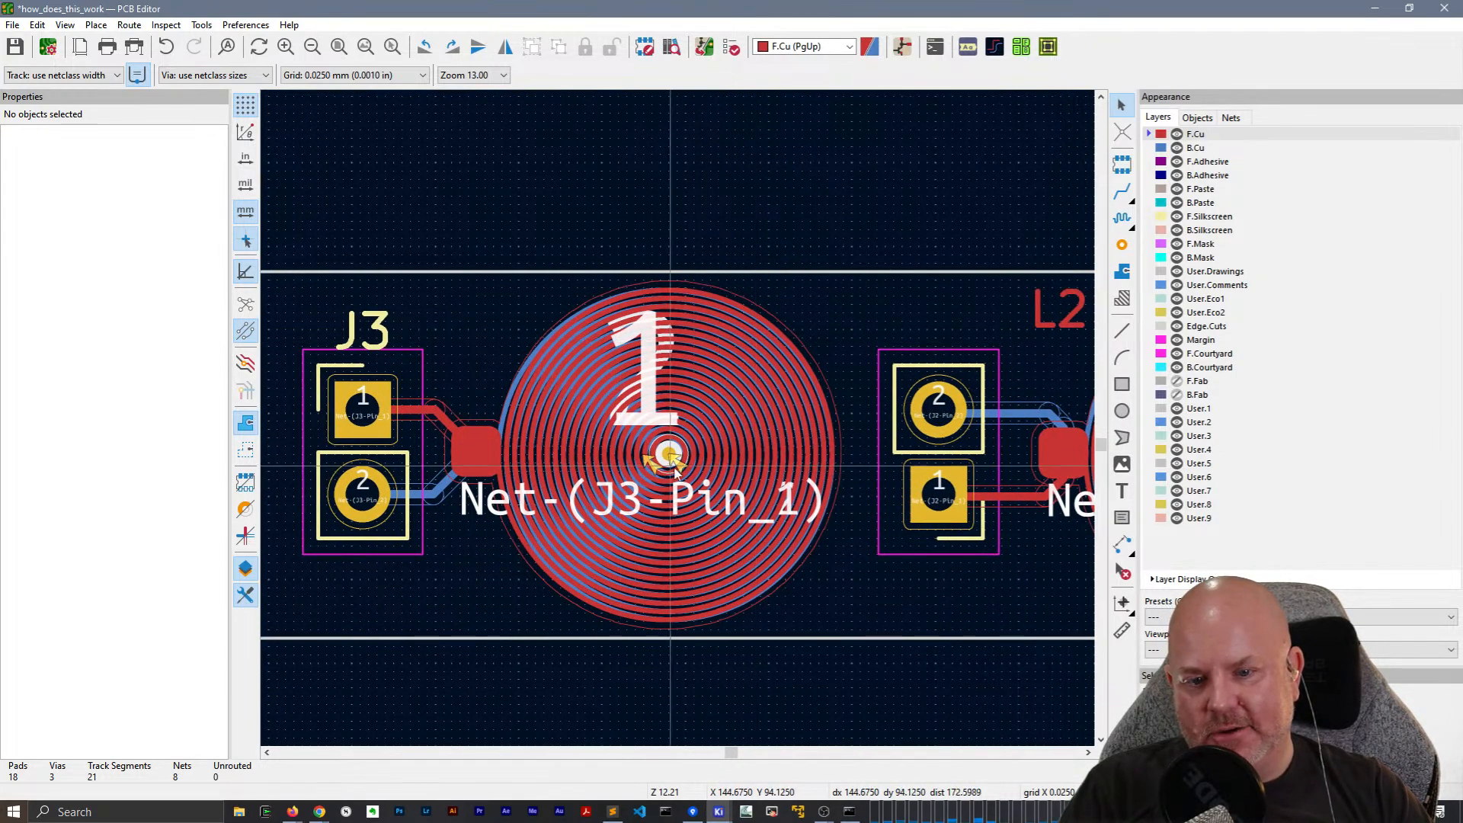
scroll(657, 442, down, 2)
scroll(807, 504, up, 1)
middle_drag(990, 283, 862, 263)
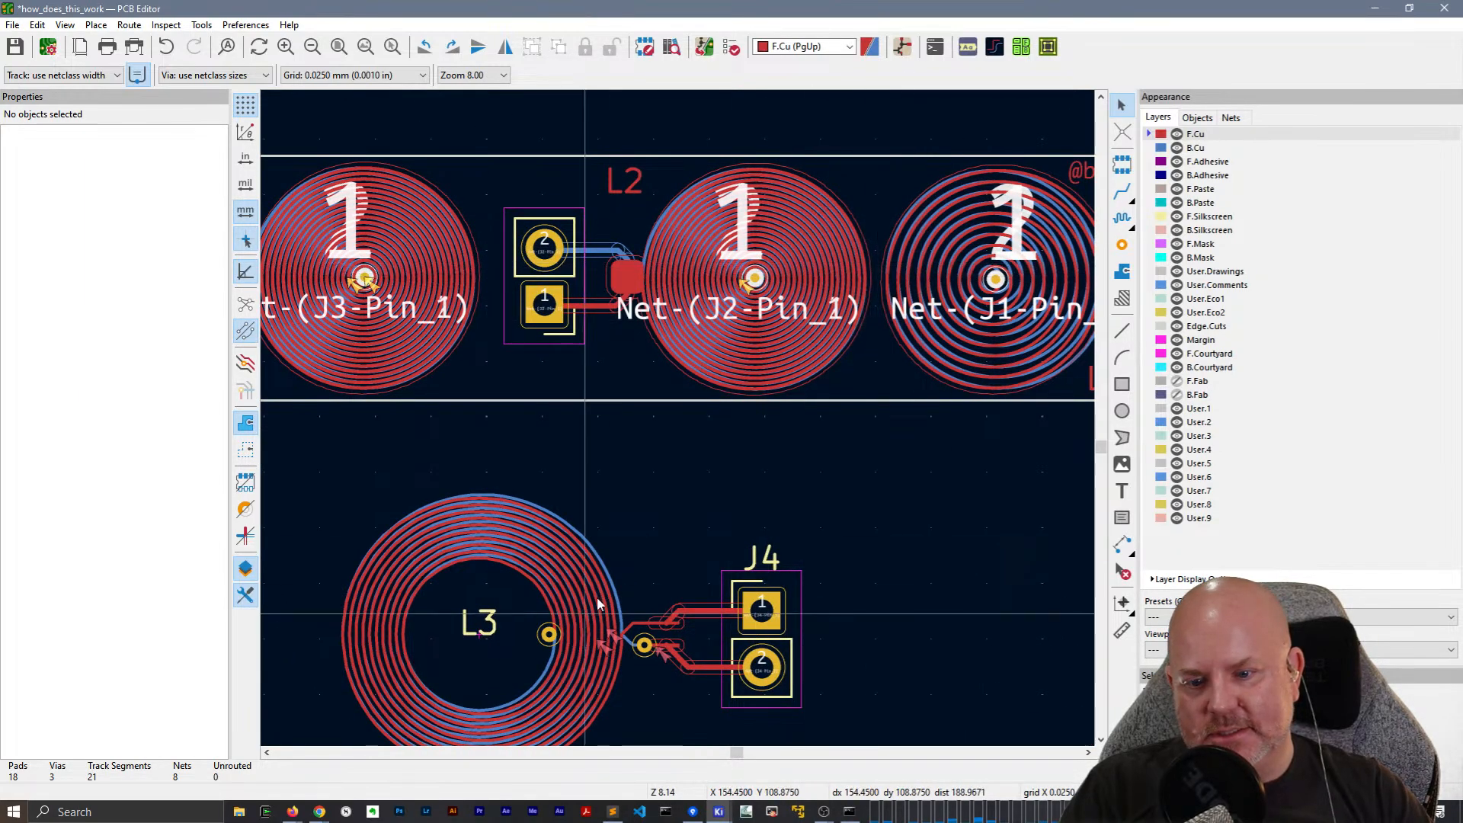
scroll(610, 587, down, 3)
scroll(678, 425, up, 1)
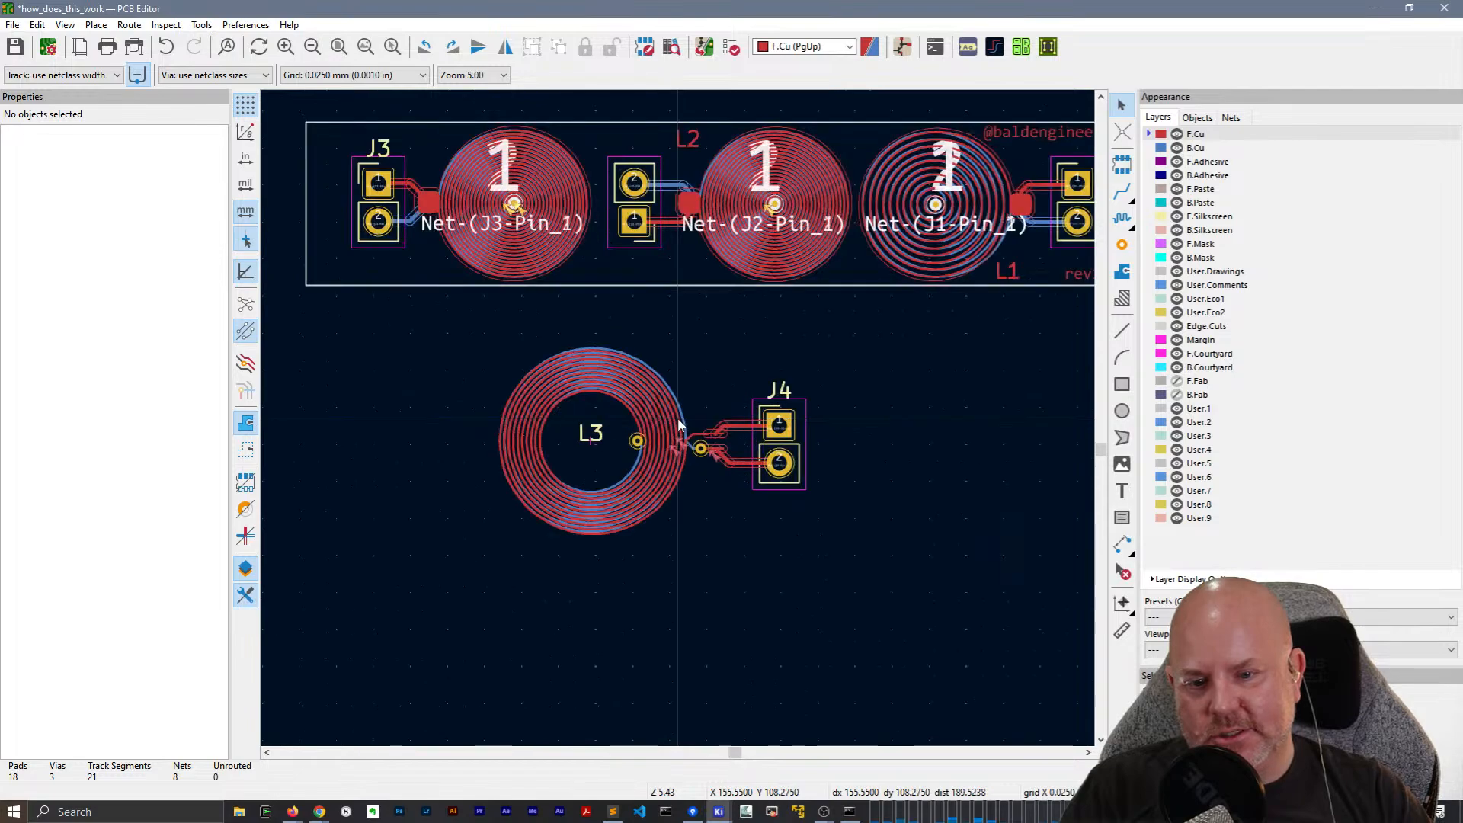
click(647, 408)
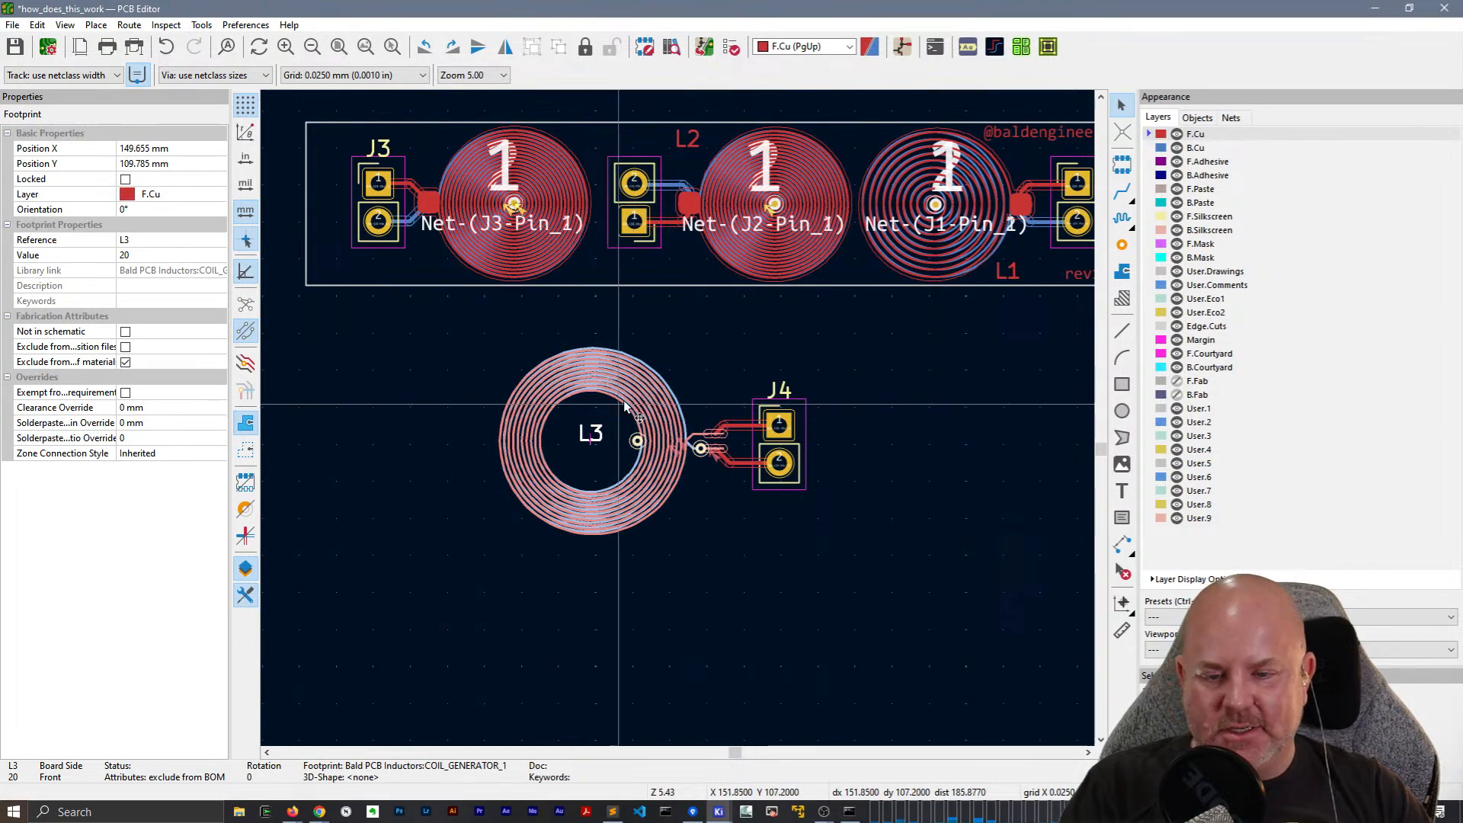
Switch to Firefox, select the address of the kicad-coil-creator GitHub repository, and return to the board.
click(320, 812)
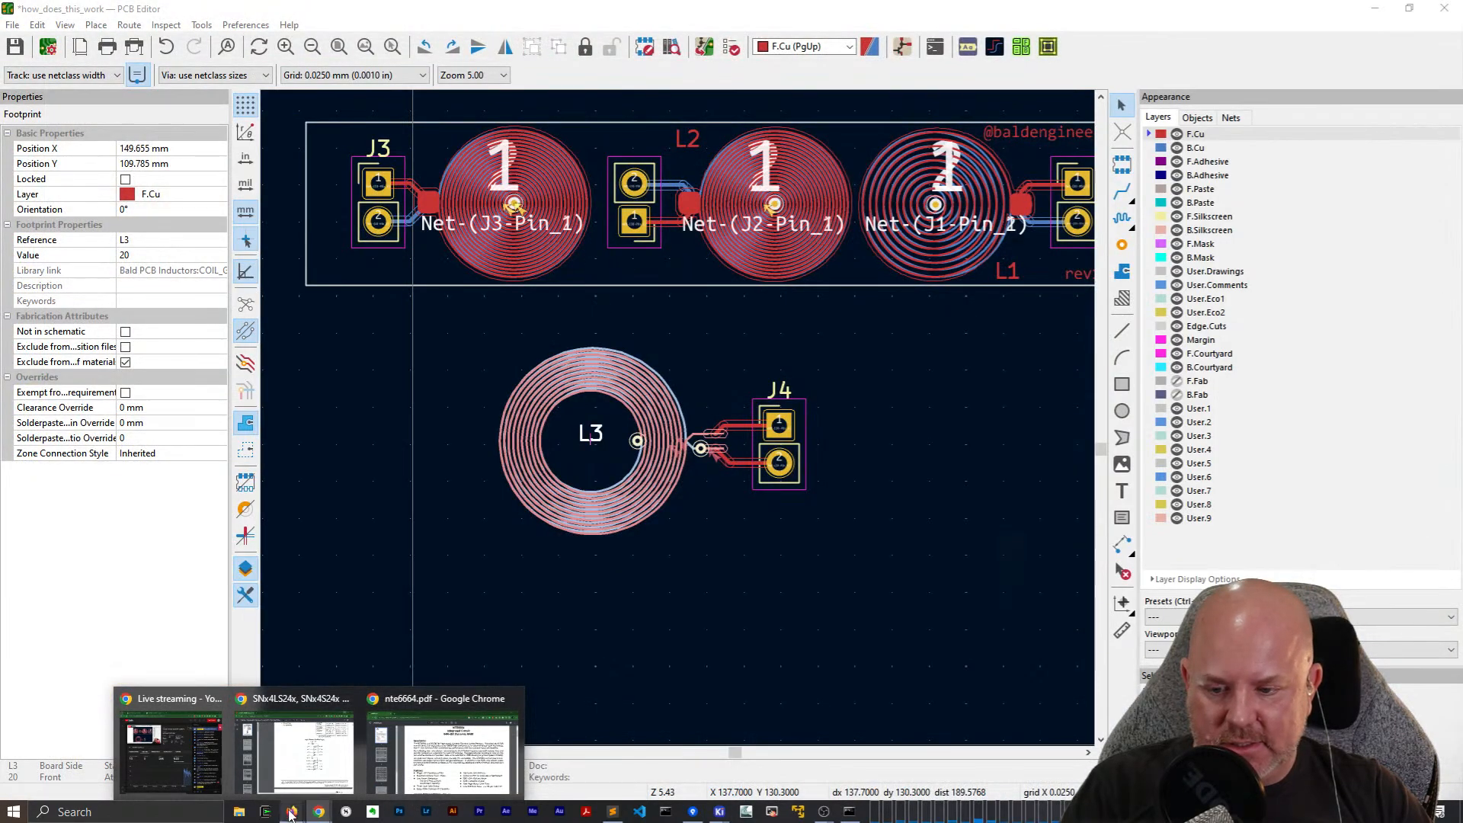
mouse_move(292, 812)
click(412, 766)
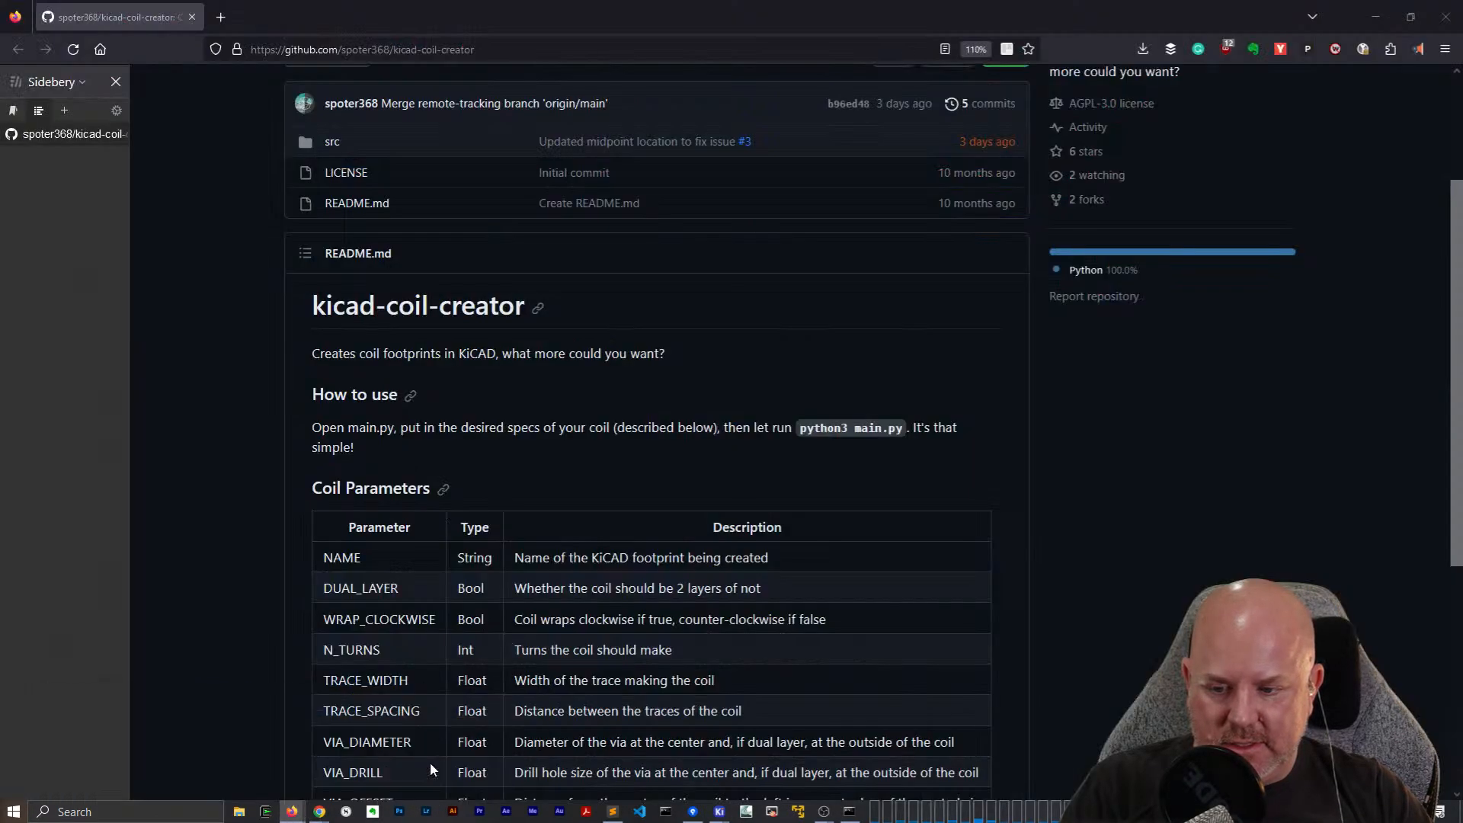
click(567, 49)
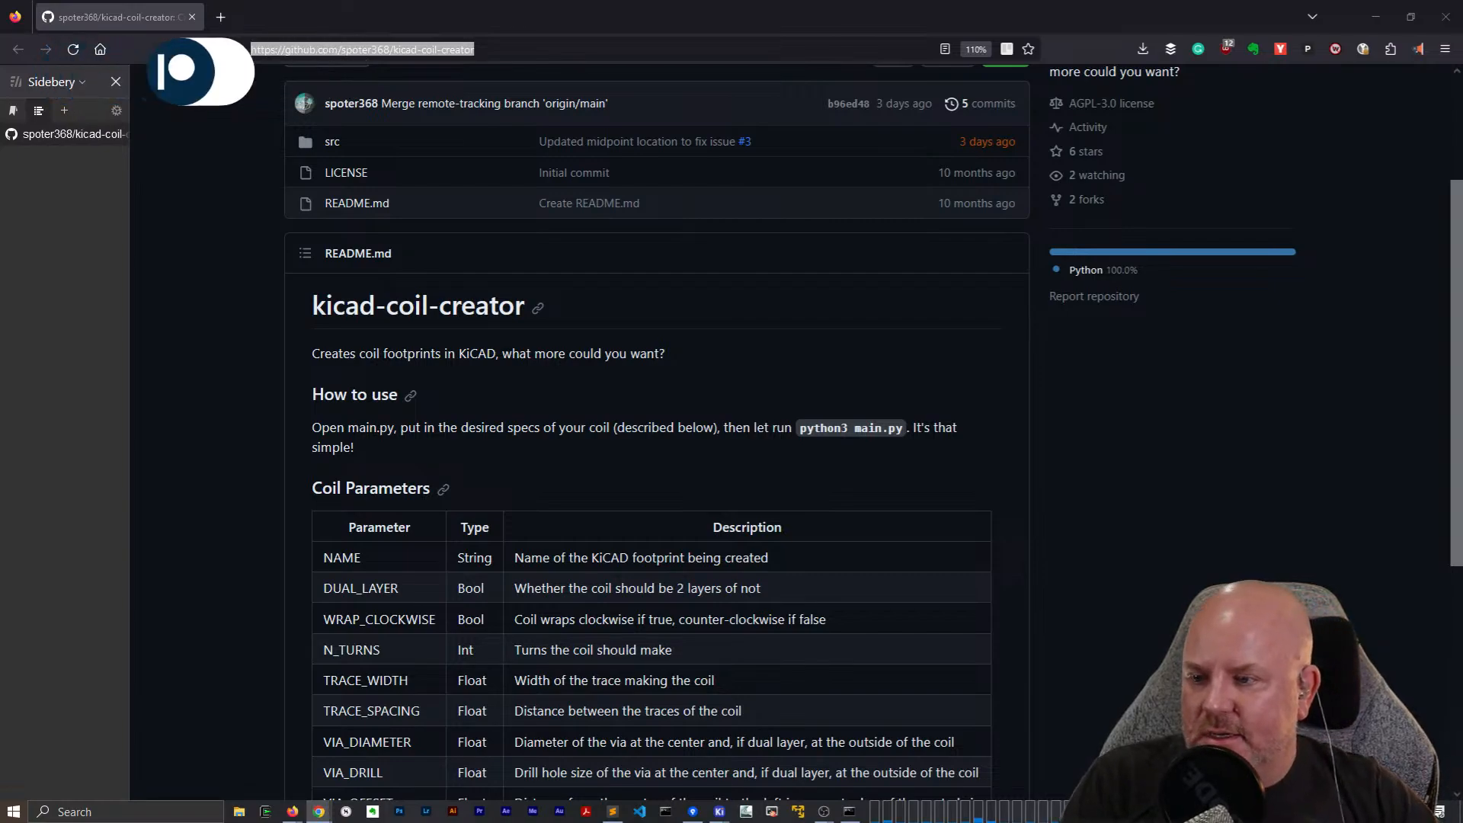
click(1382, 24)
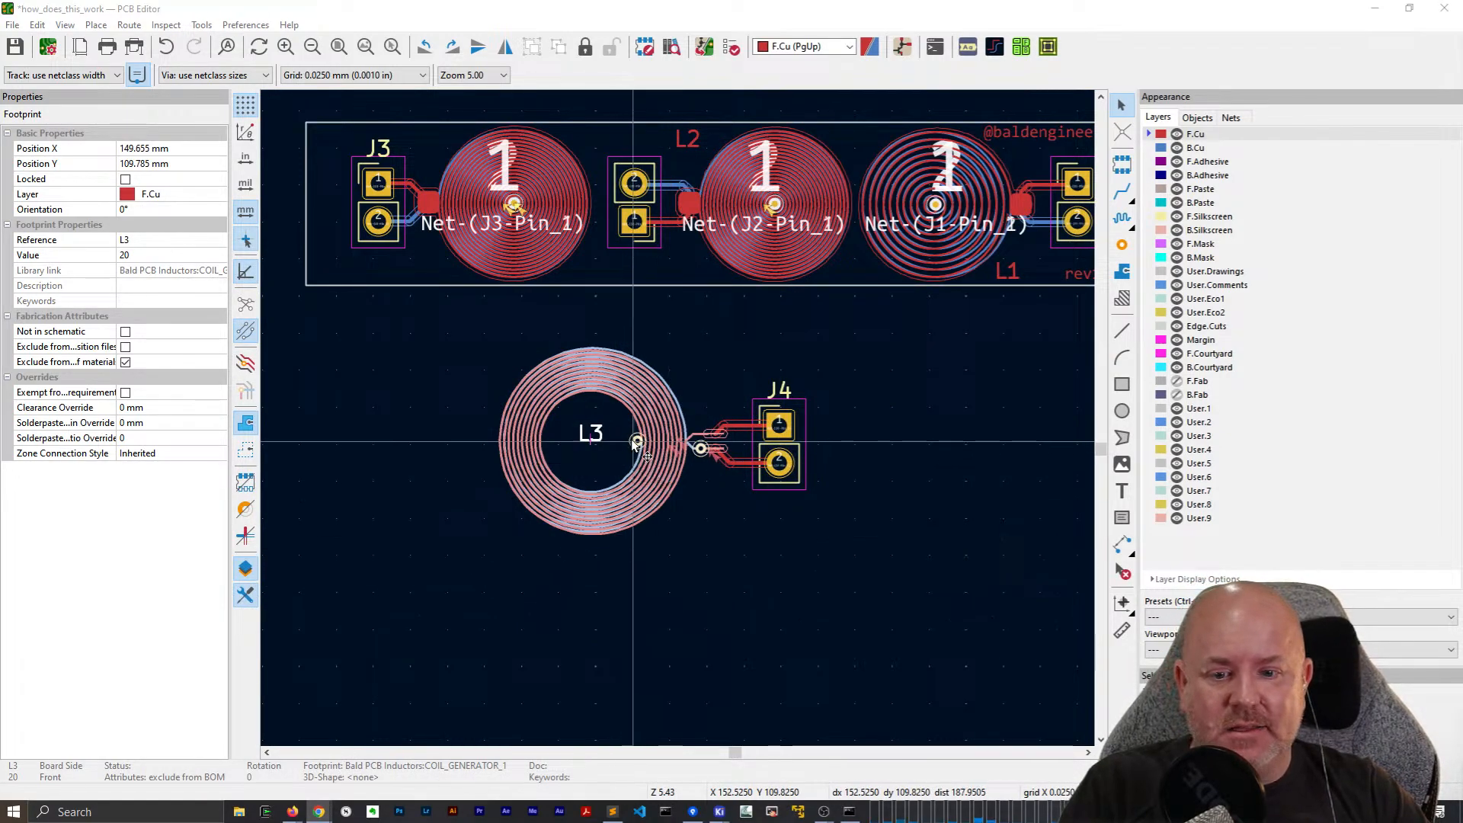
Close the board editor, discarding the changes to how_does_this_work.kicad_pcb, and close the schematic and project windows.
click(1453, 16)
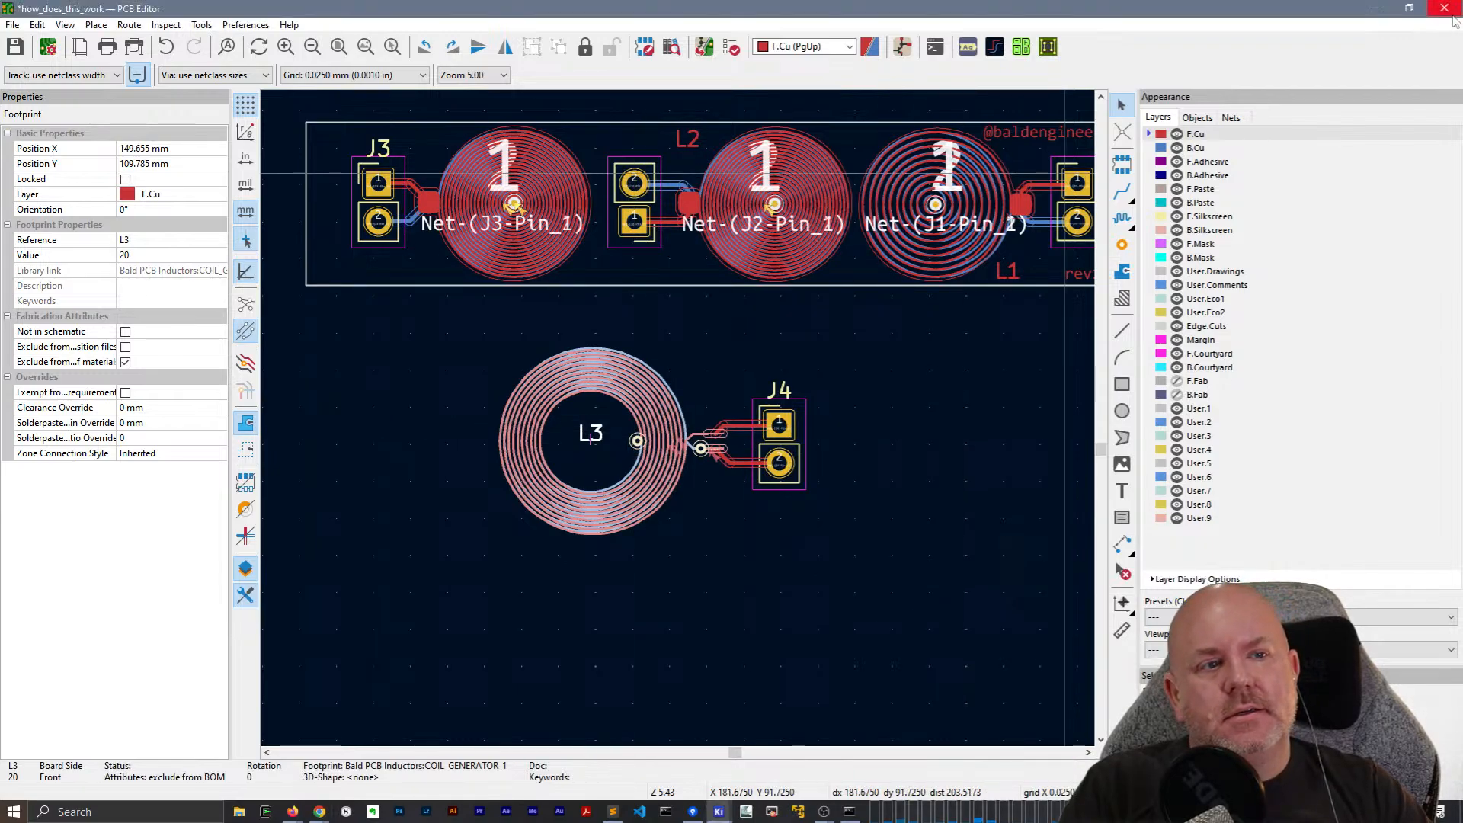
click(1454, 16)
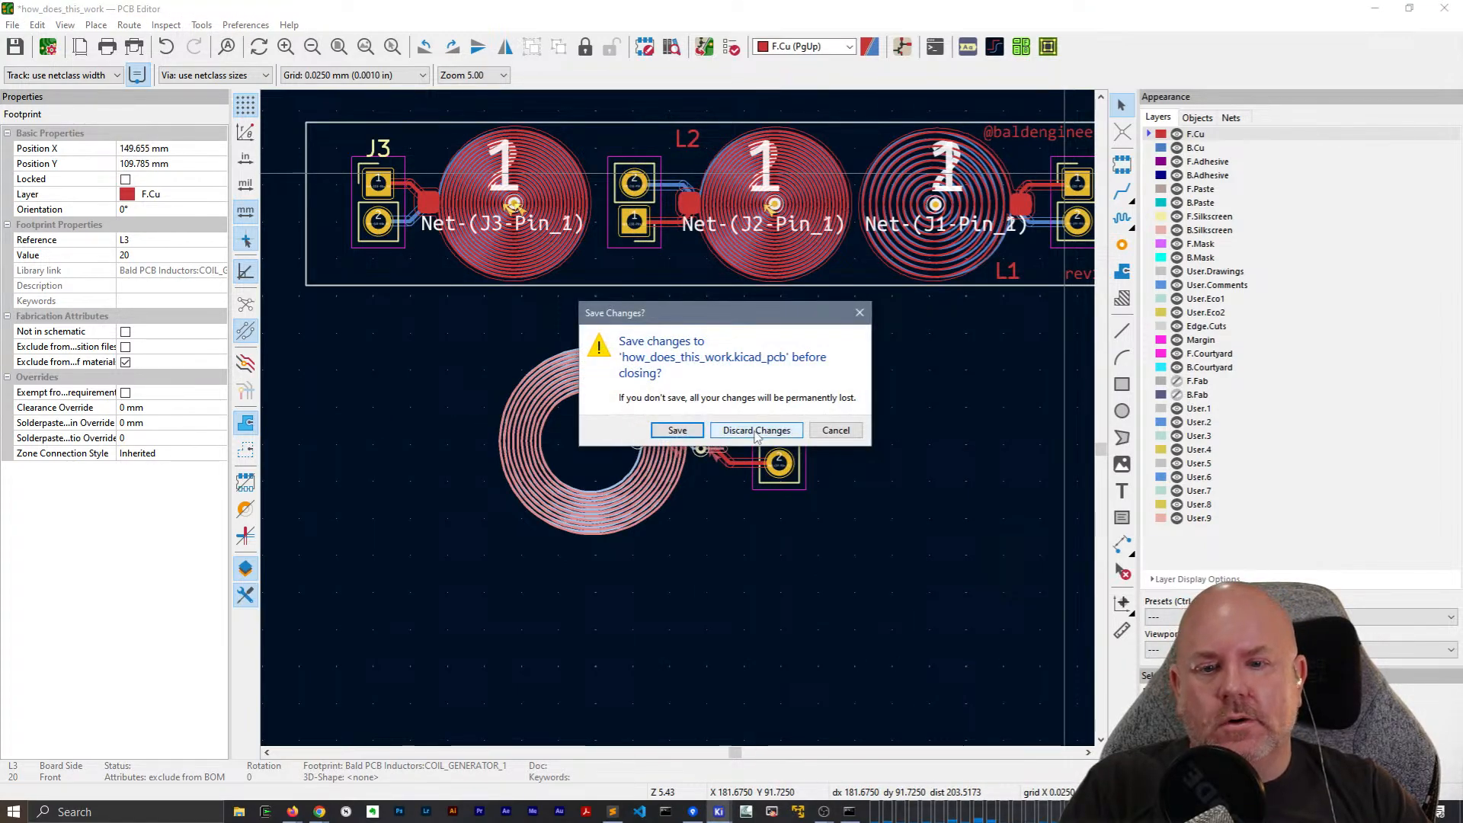
click(756, 431)
click(1445, 8)
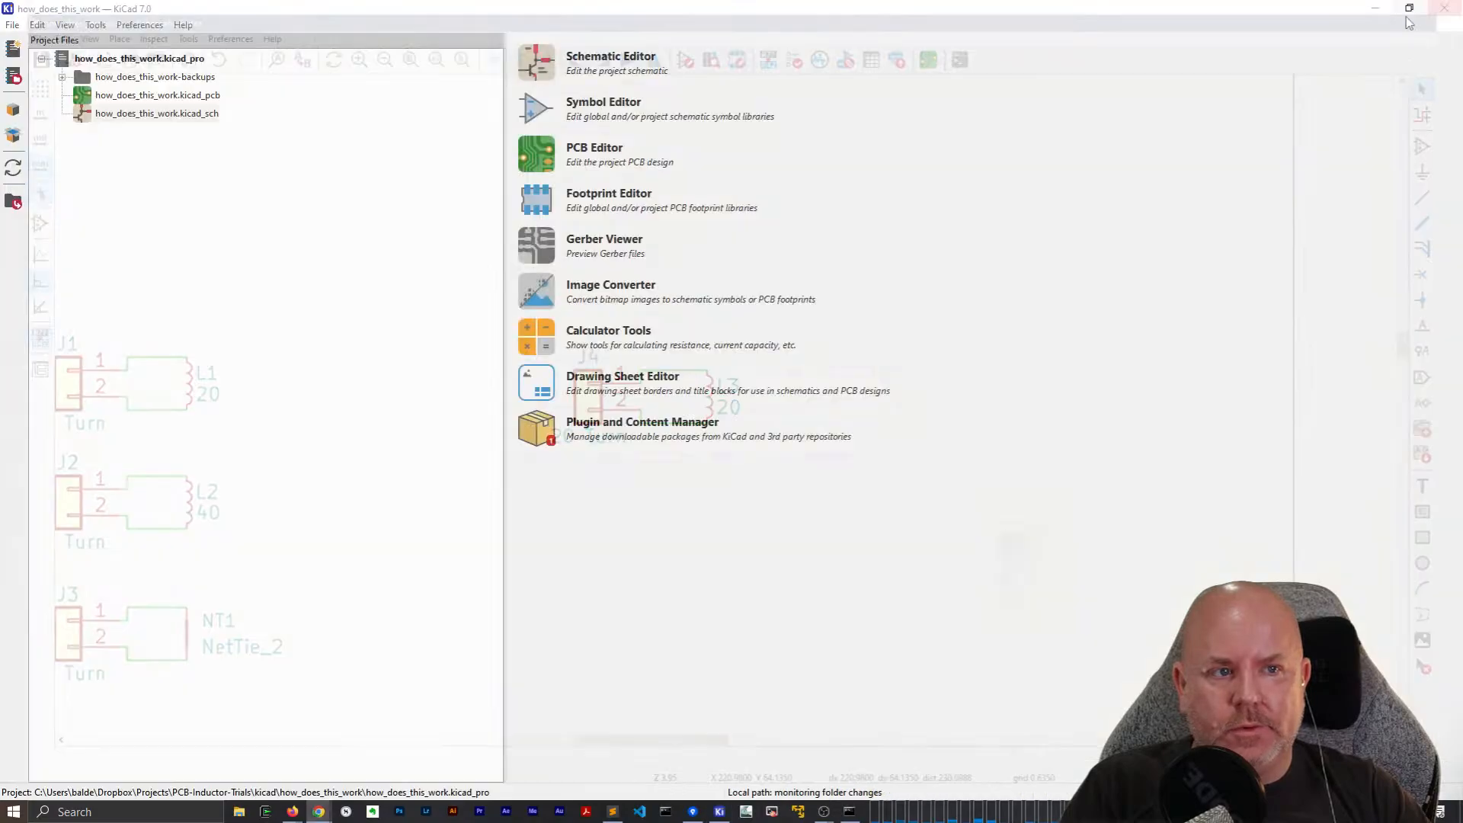
click(901, 368)
click(1444, 9)
click(911, 548)
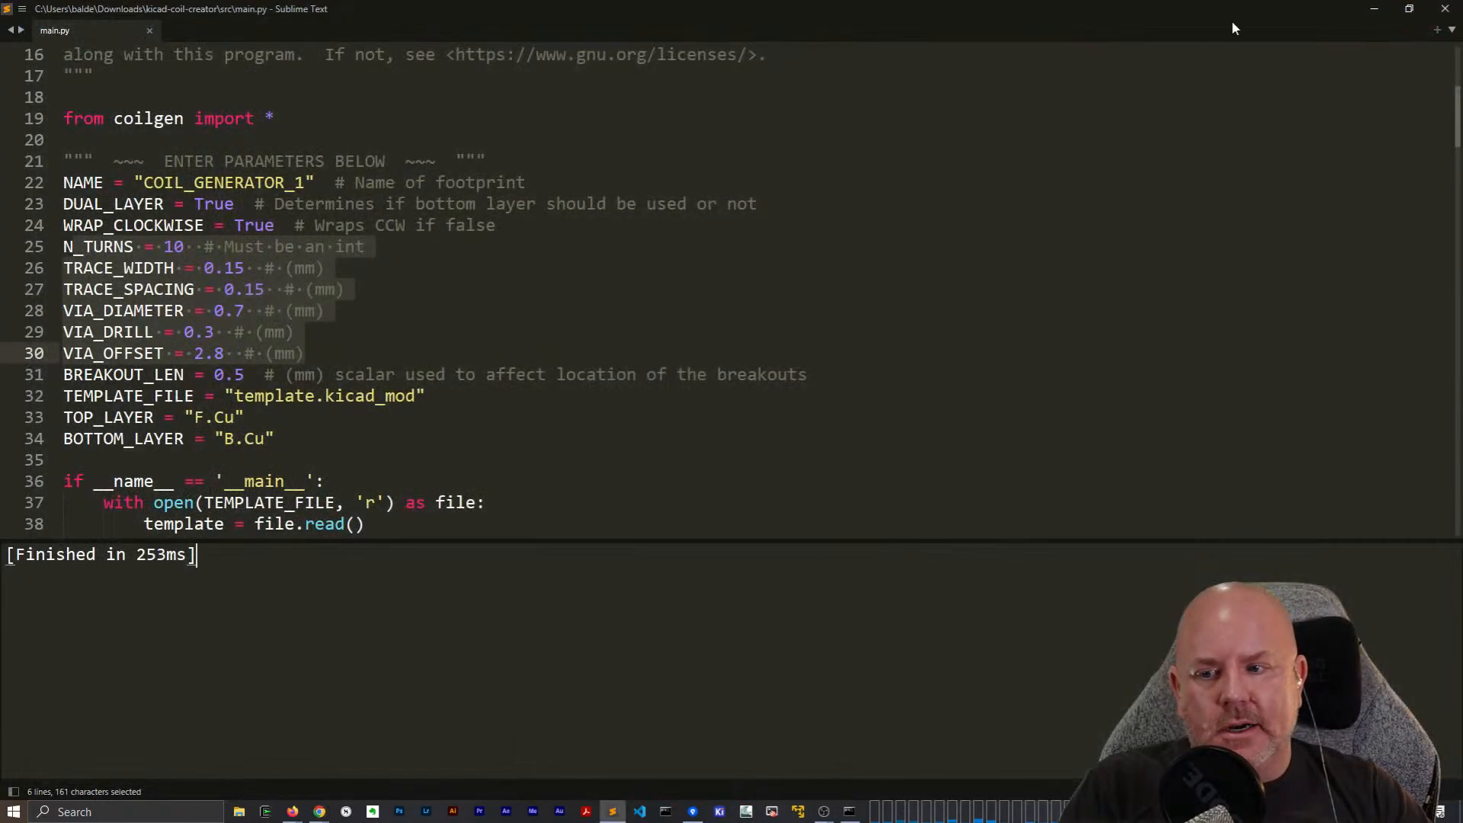
Close main.py and its text editor, exit the command prompt, and close the browser window.
click(149, 30)
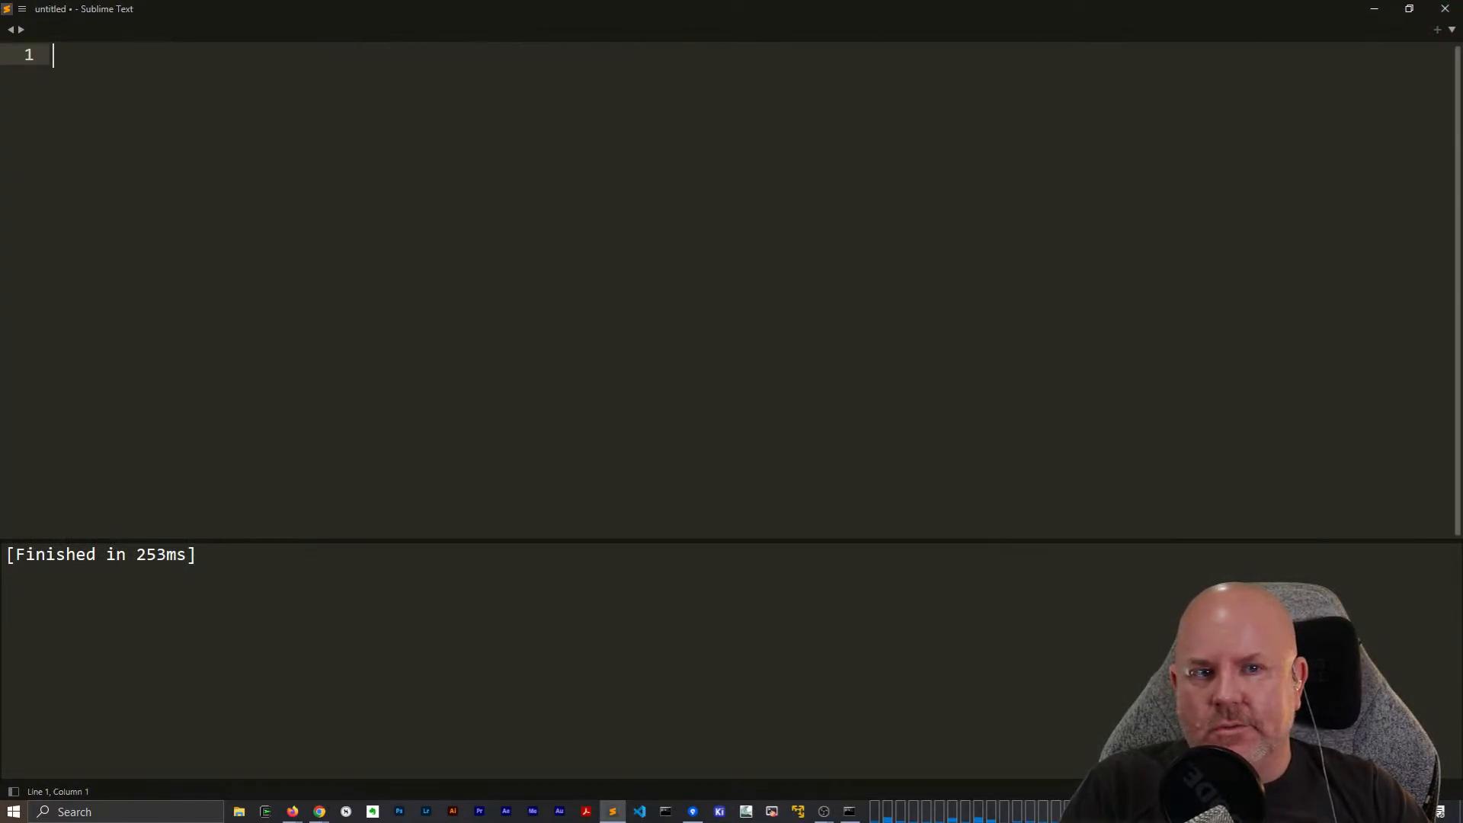
click(1443, 11)
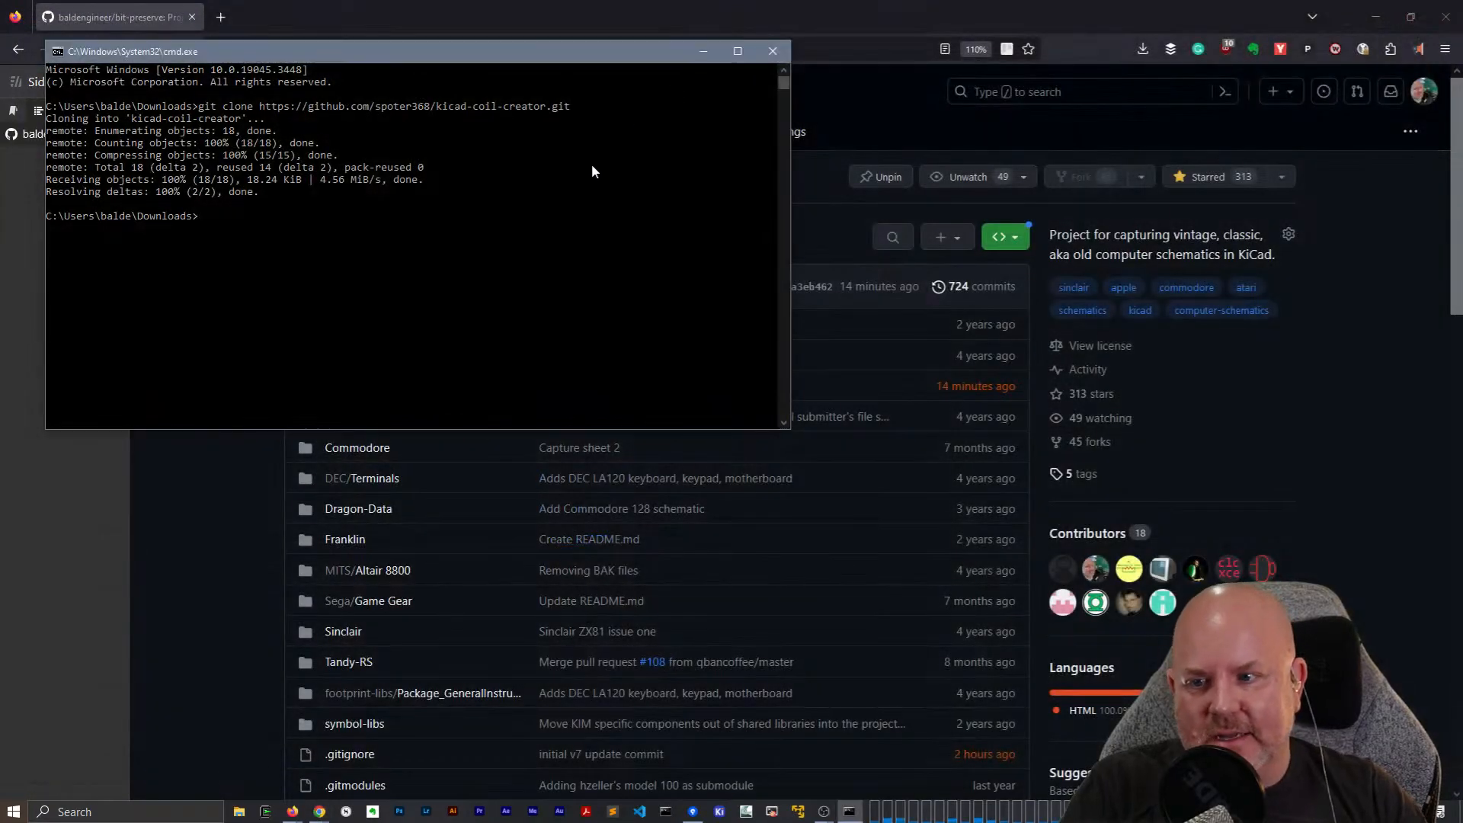
text(exit)
key(Return)
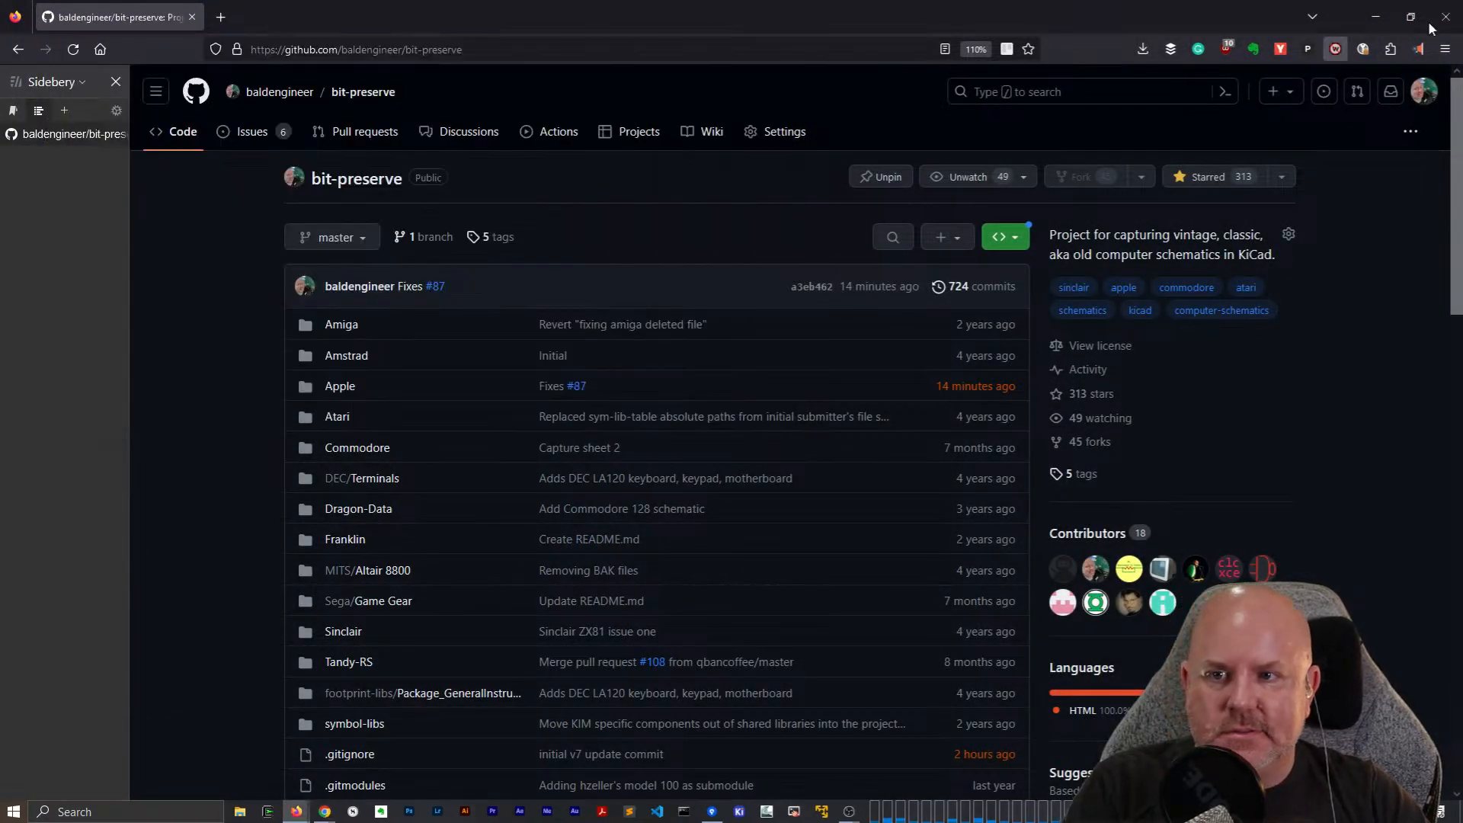
click(1446, 16)
click(1263, 78)
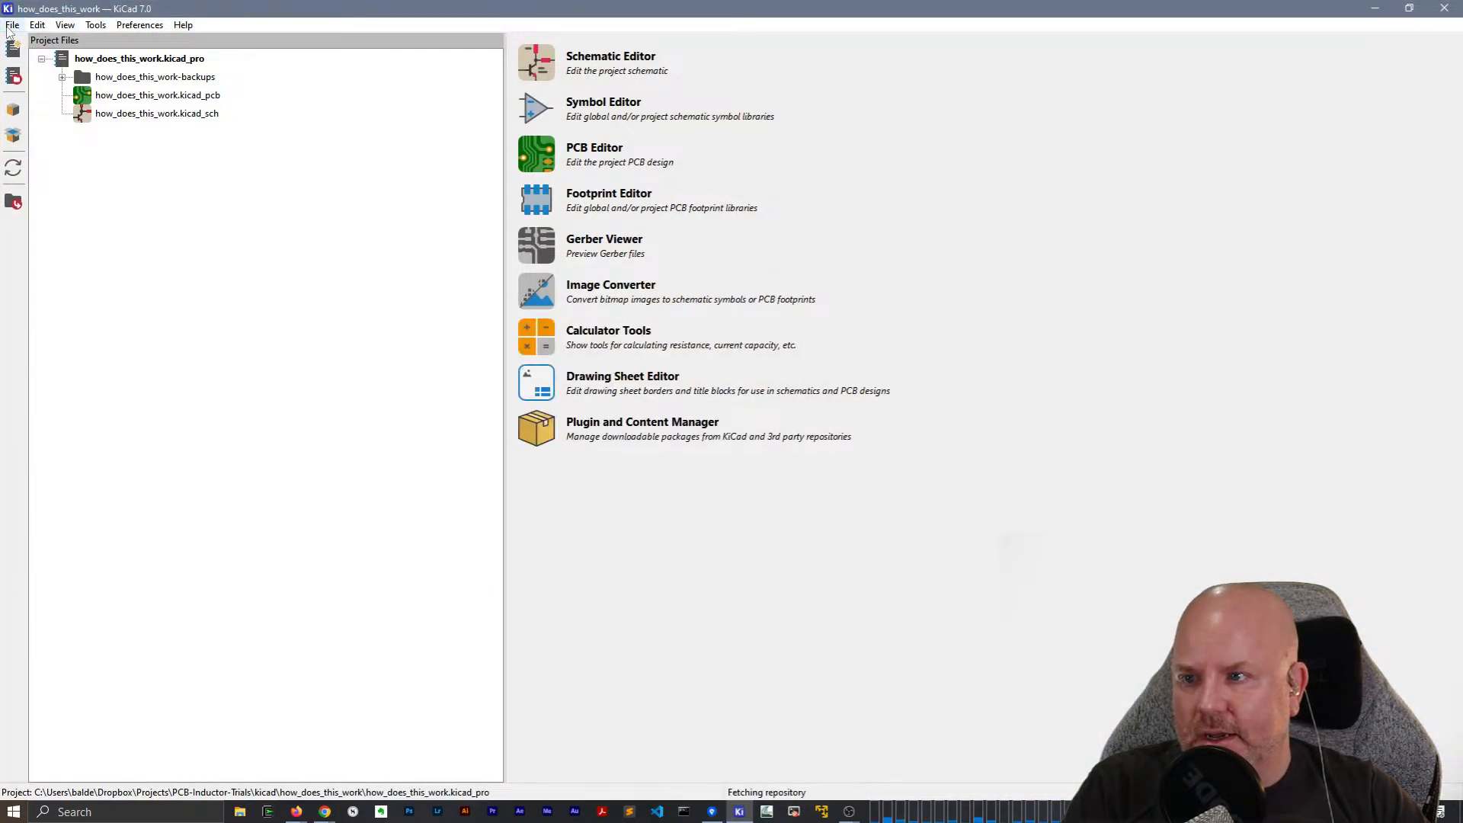
Open the existing project Apple IIe (NTSC) - 050-0051-D.kicad_pro from Projects > GitHub > bit-preserve > Apple > Apple IIe.
click(13, 24)
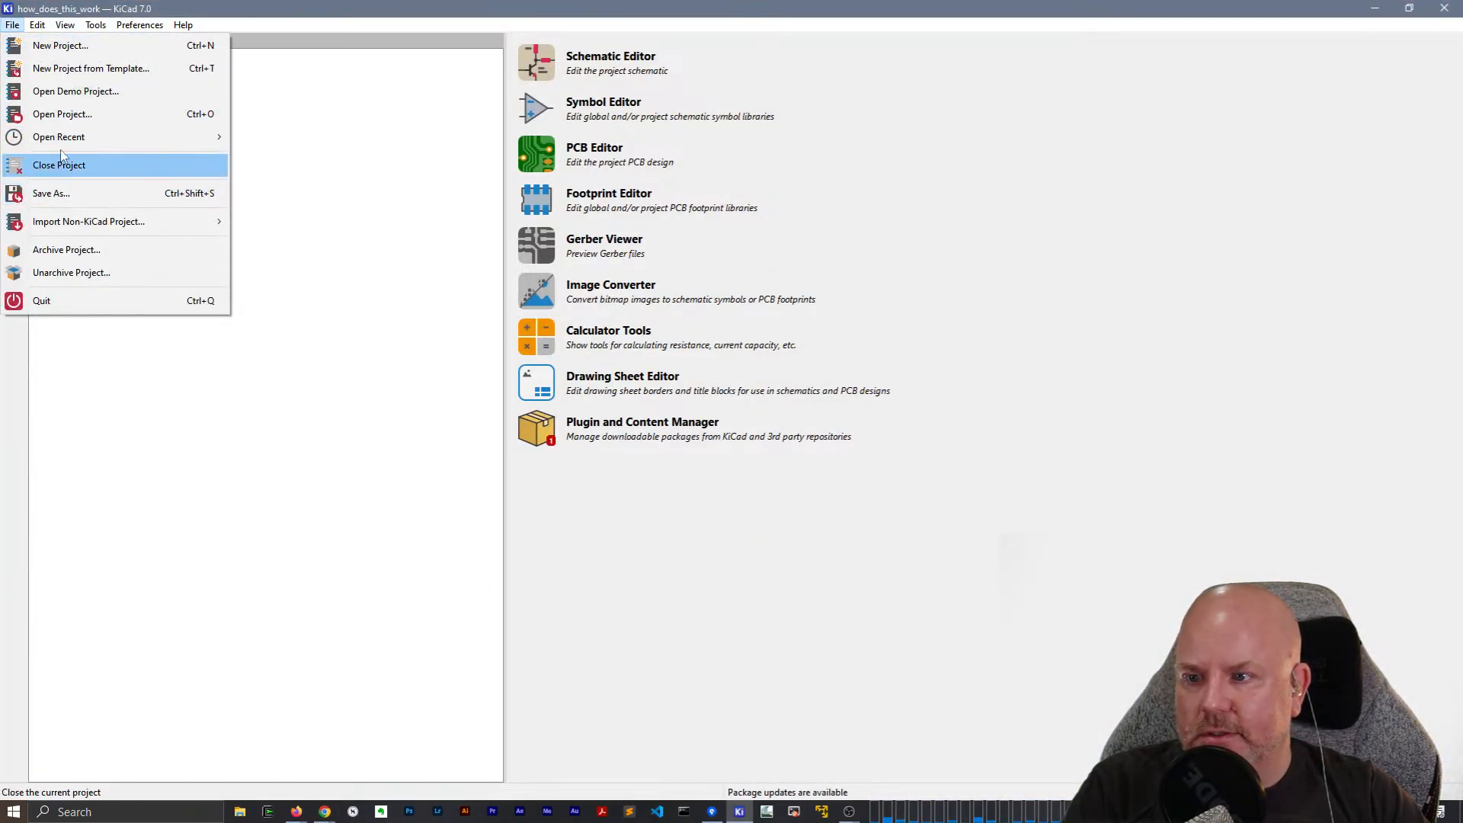
click(63, 113)
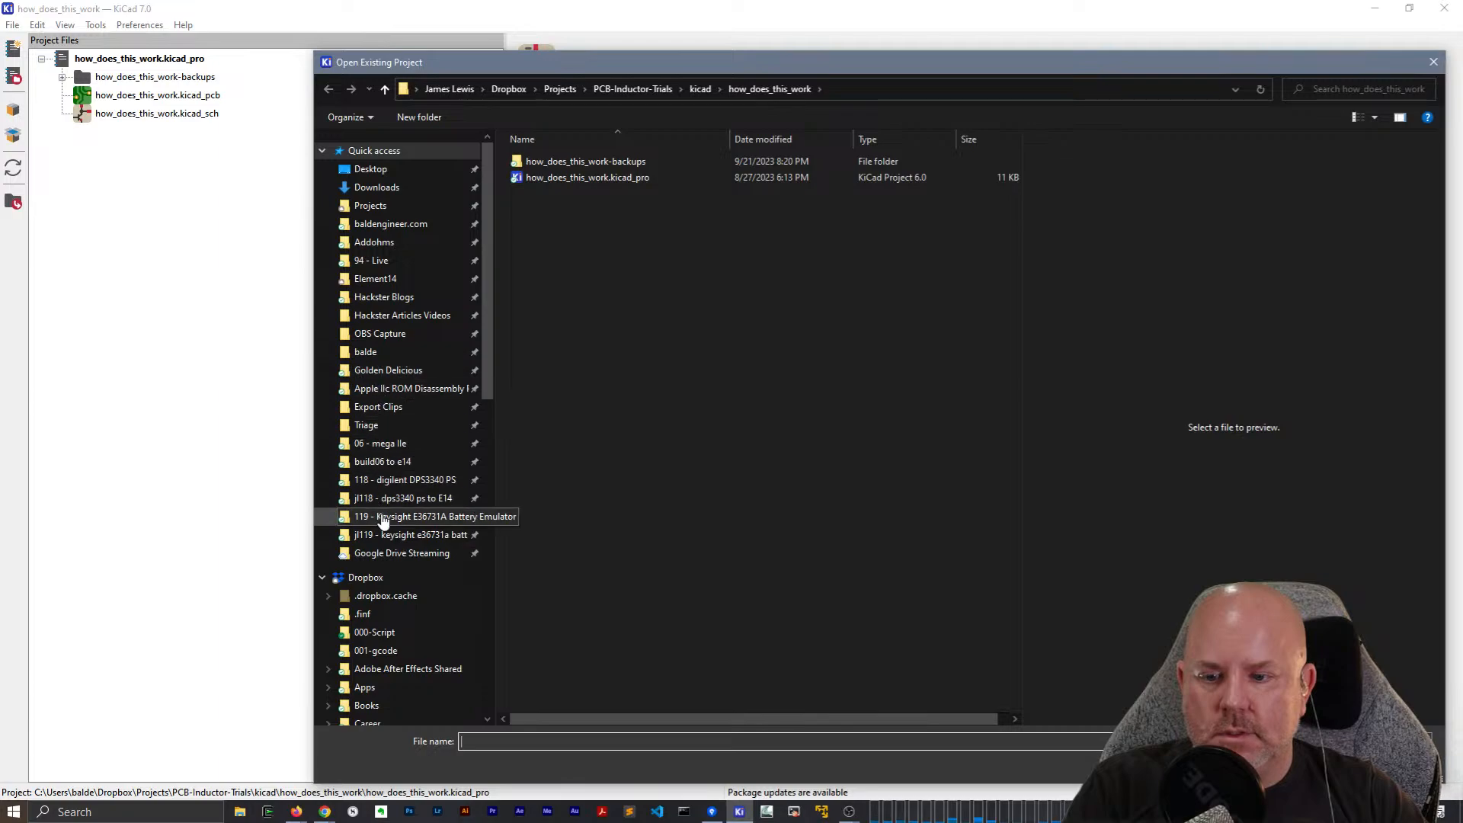
click(489, 450)
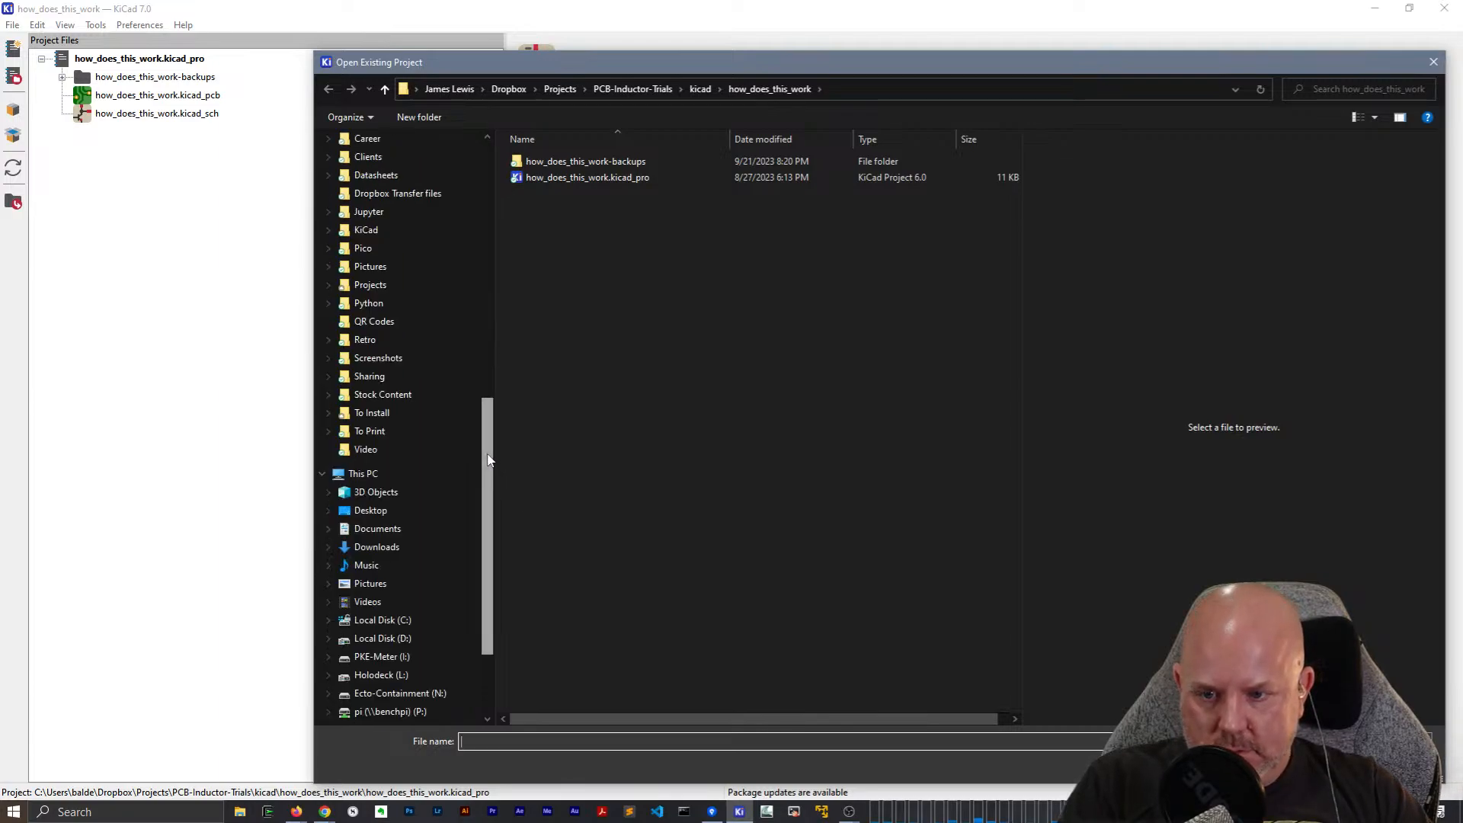
drag(489, 460, 489, 349)
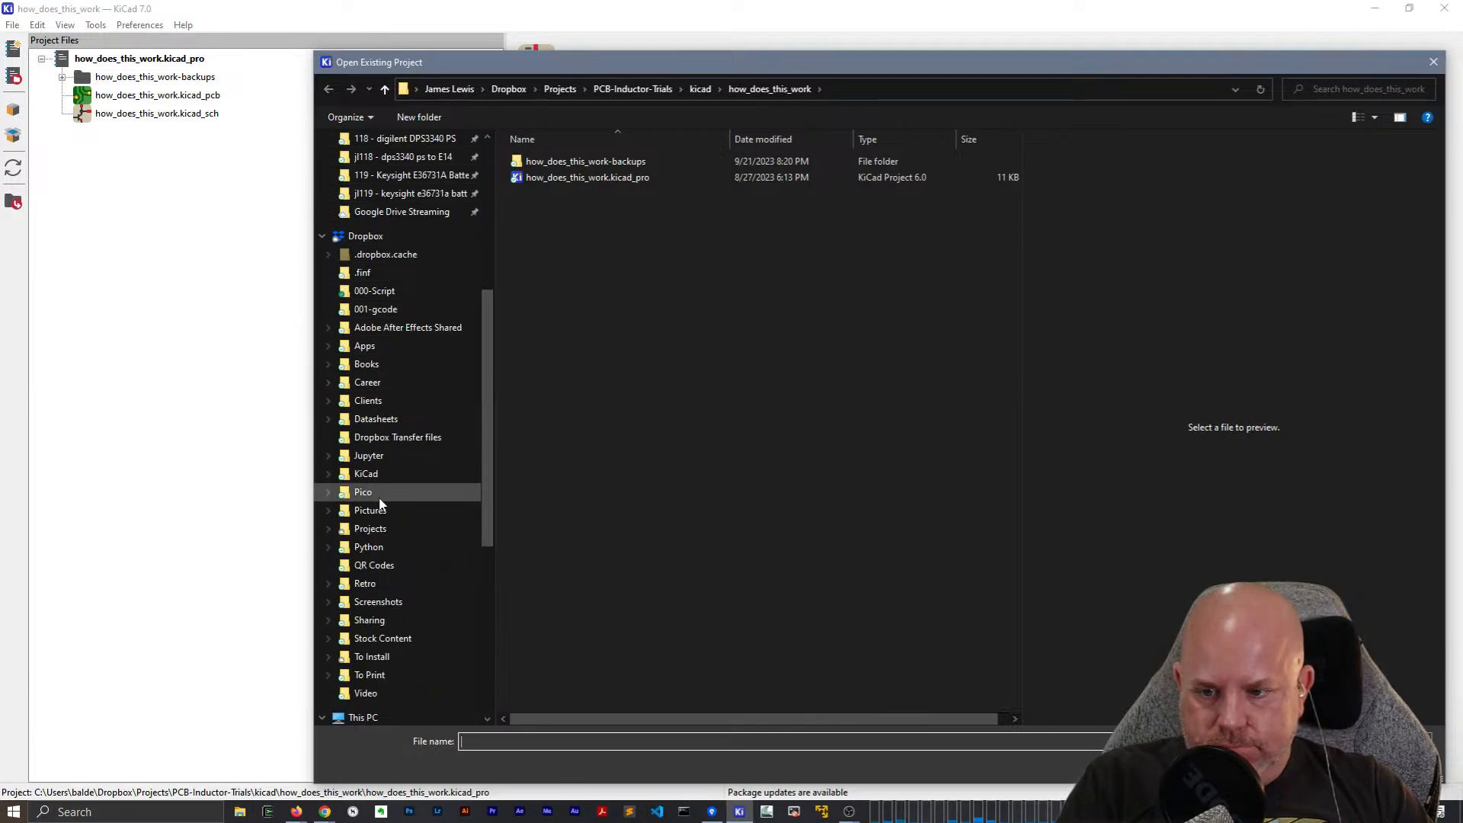
drag(485, 310, 485, 172)
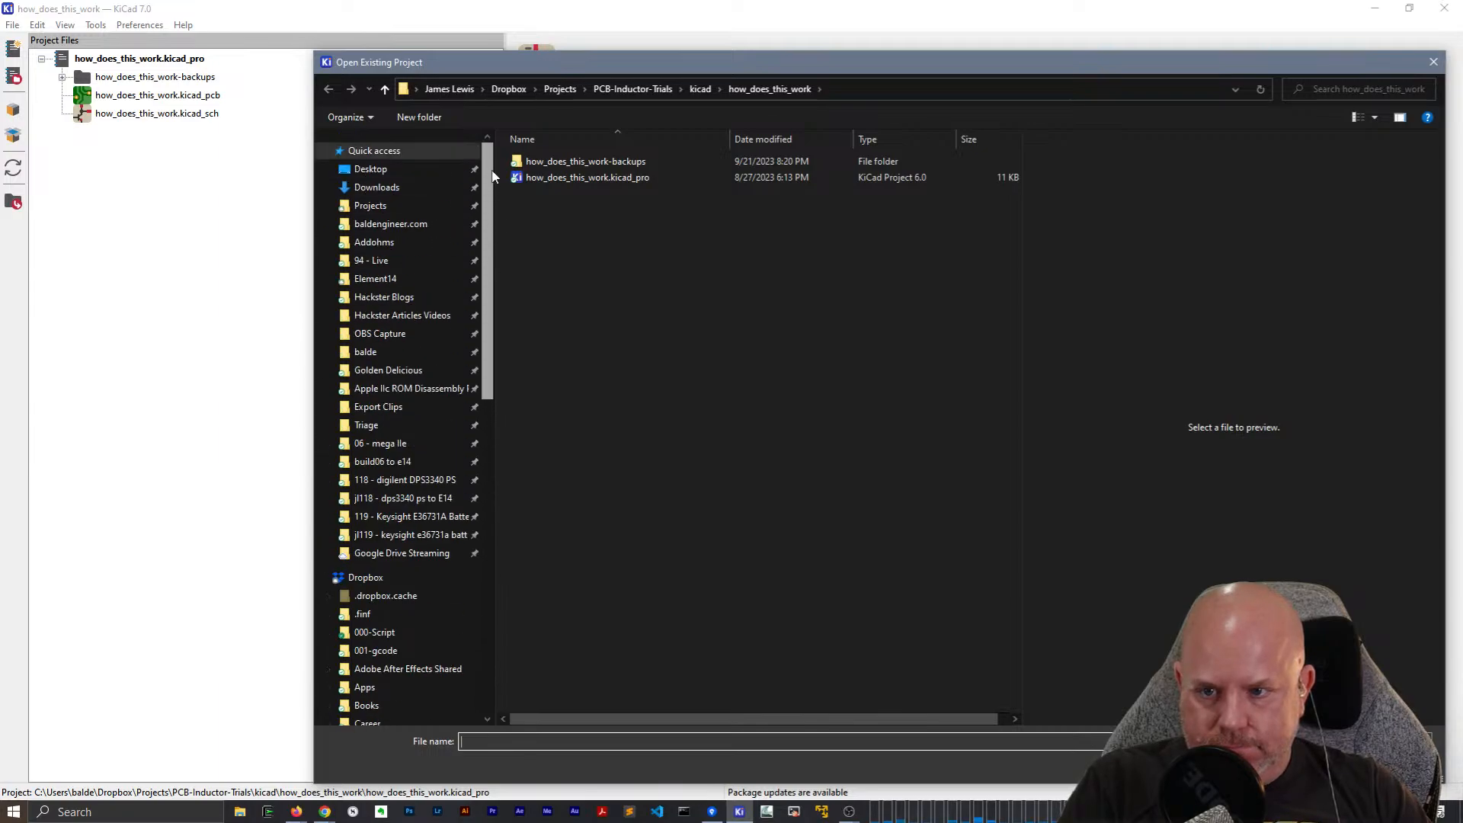
click(370, 205)
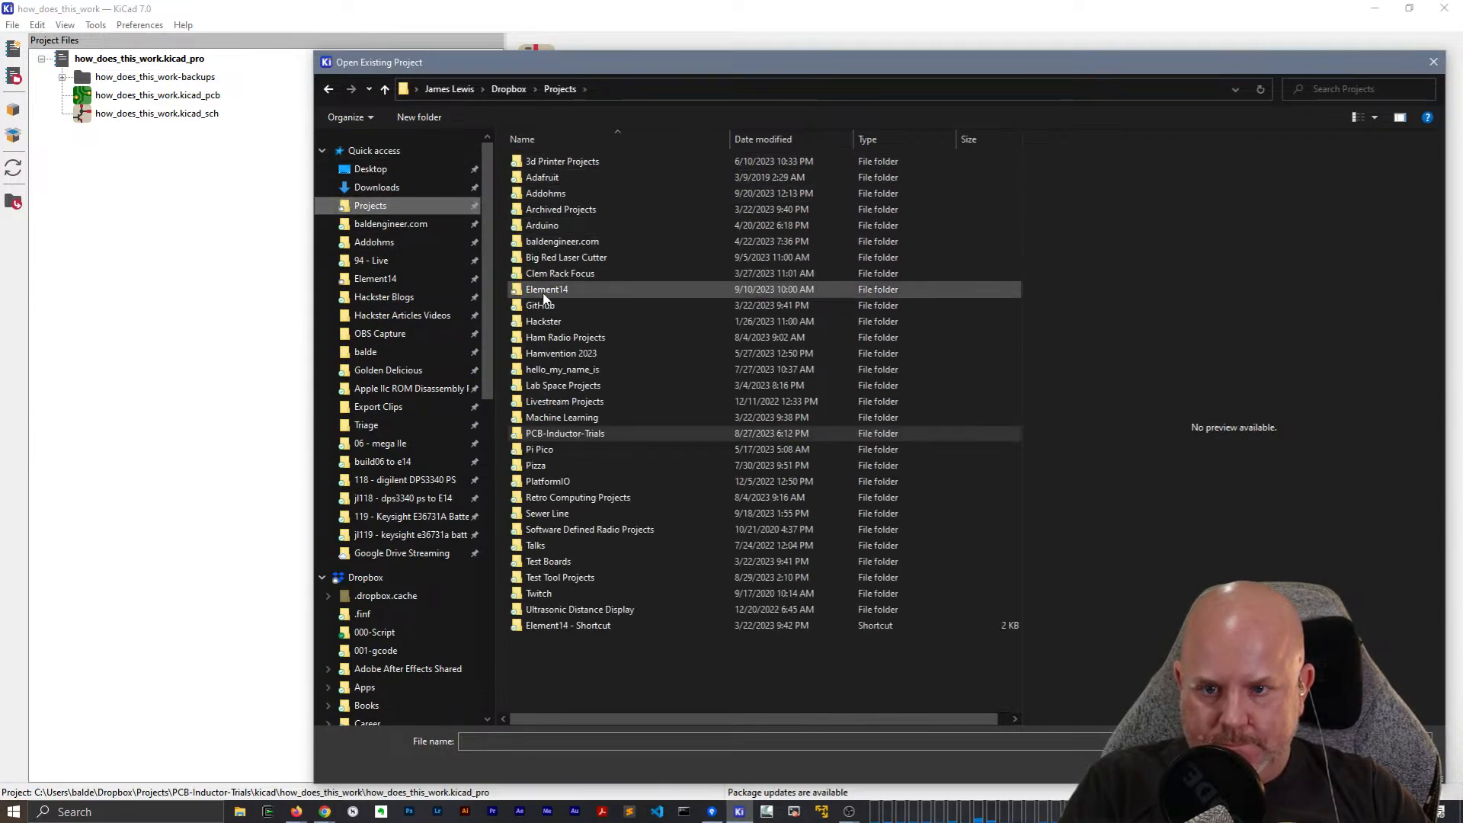
double_click(543, 305)
double_click(572, 162)
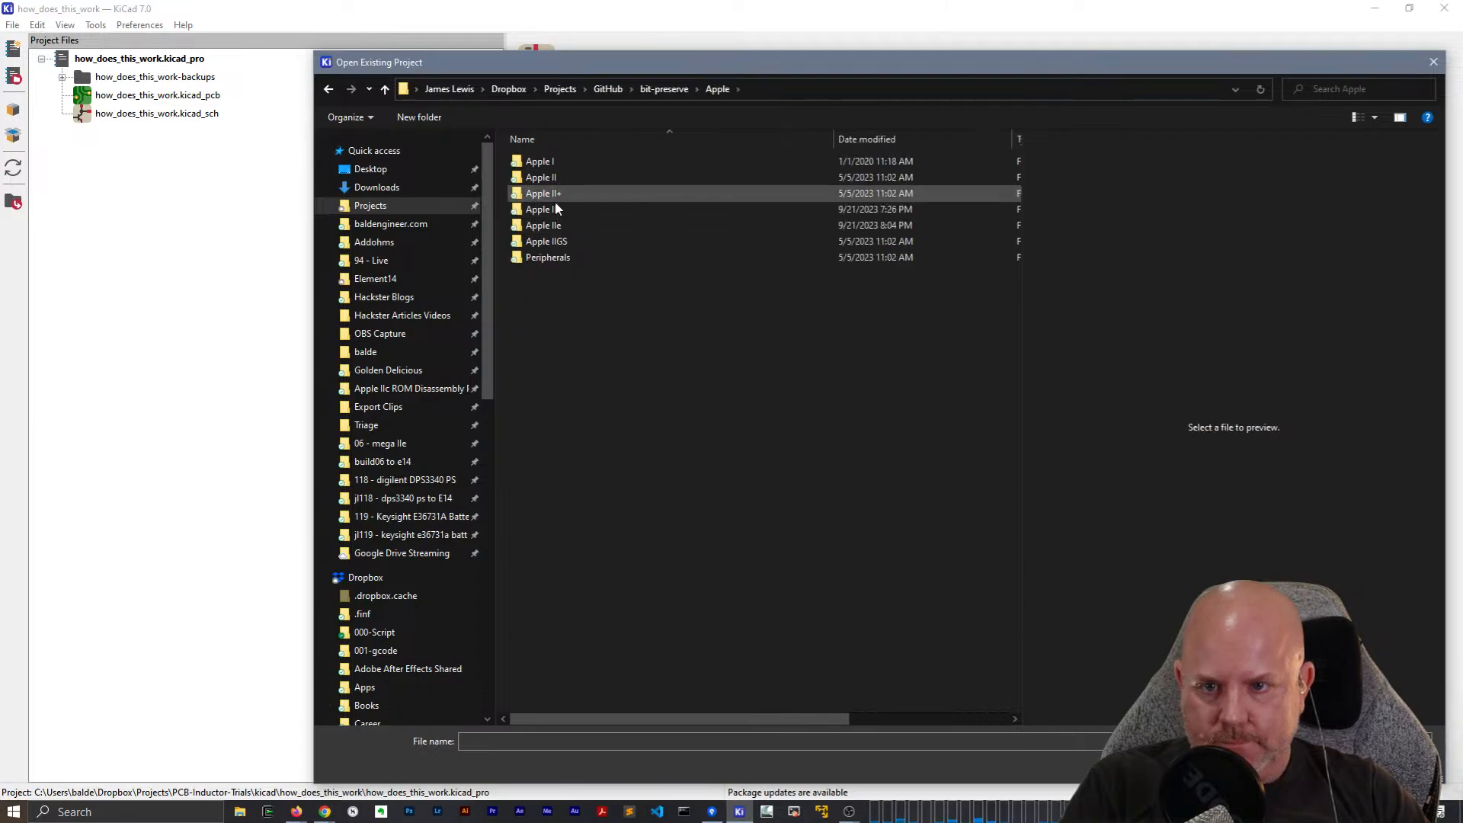
double_click(547, 226)
double_click(565, 163)
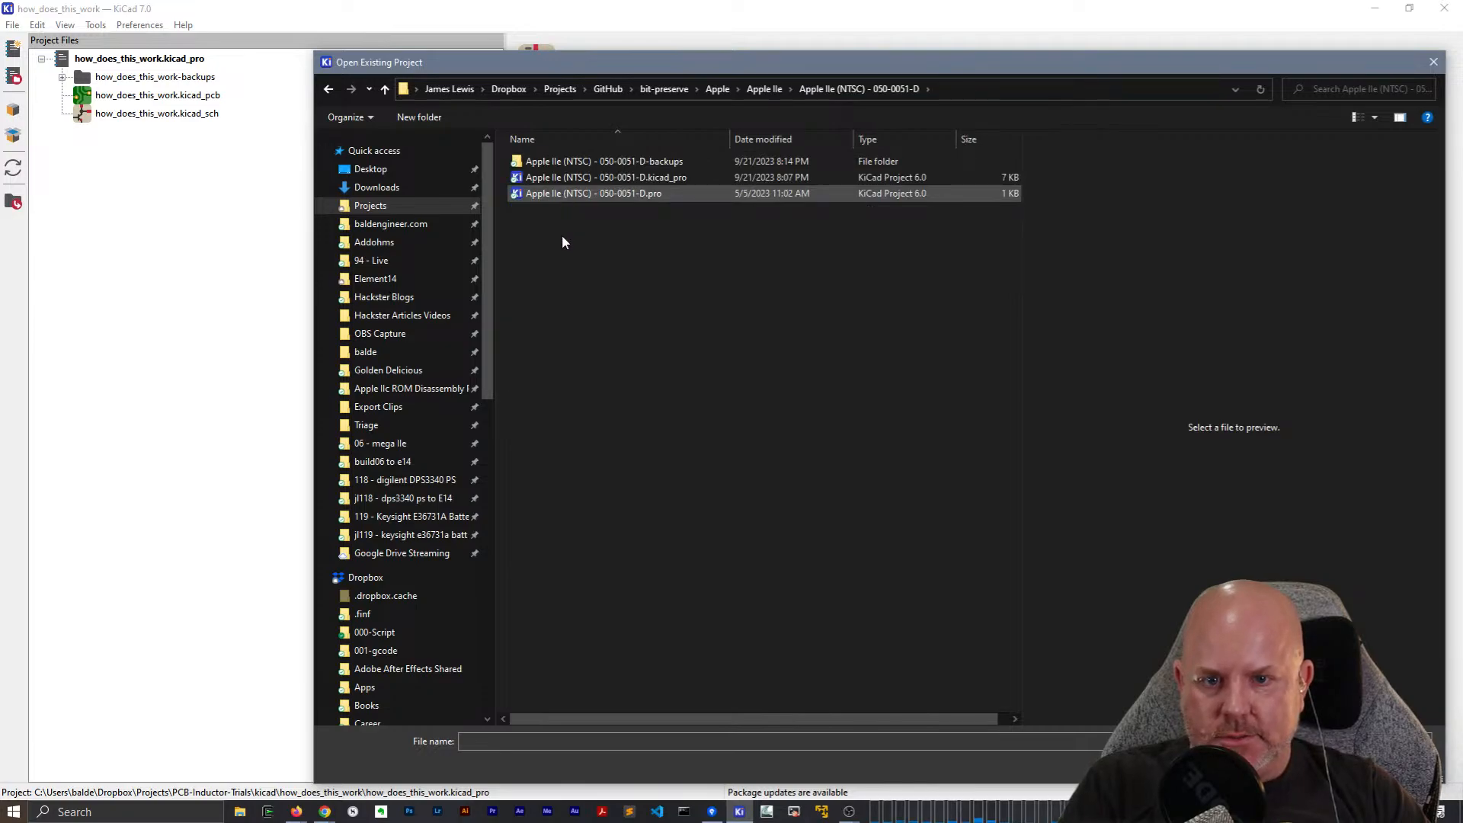
click(552, 180)
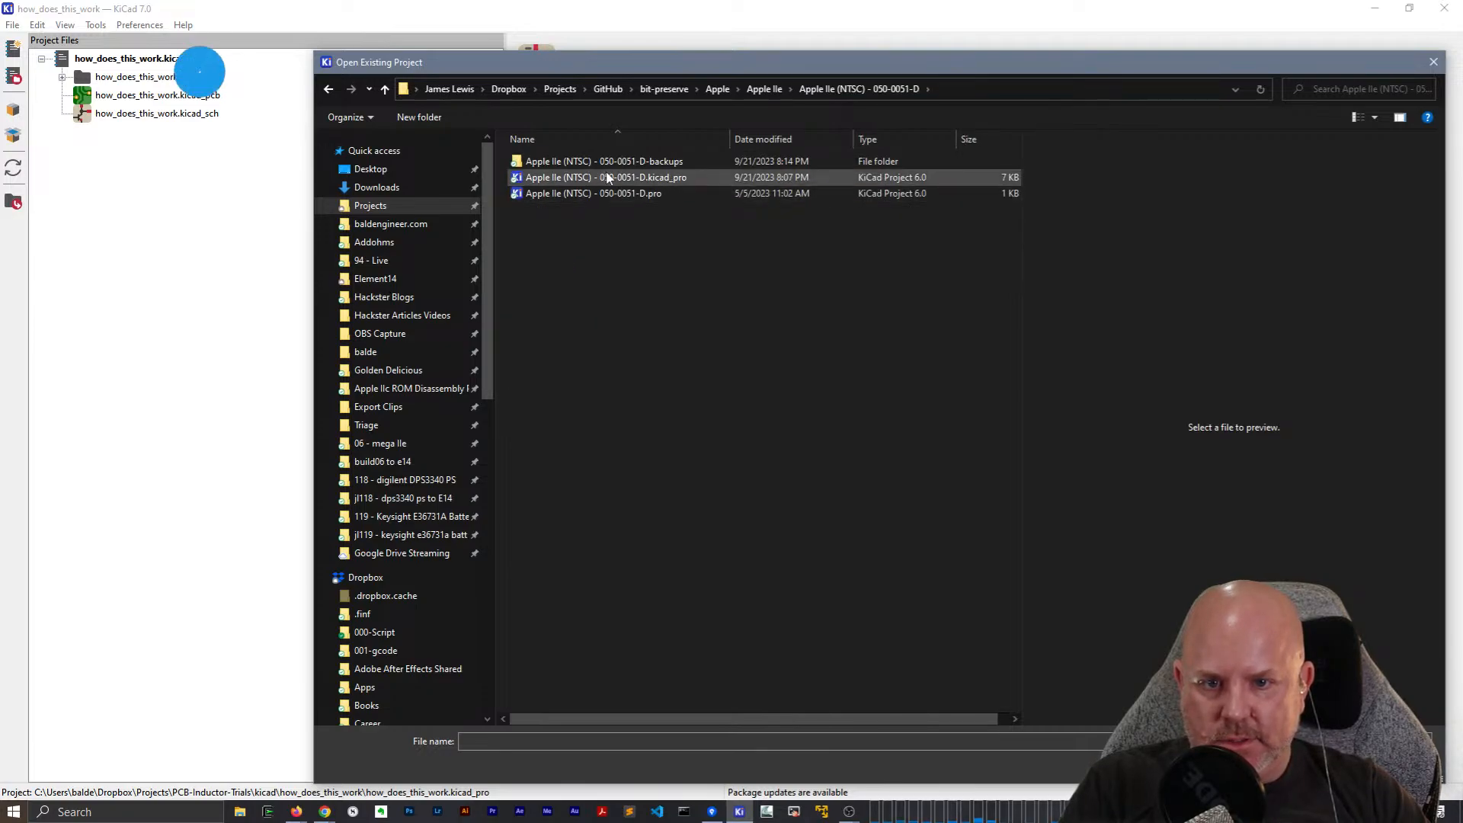
double_click(550, 181)
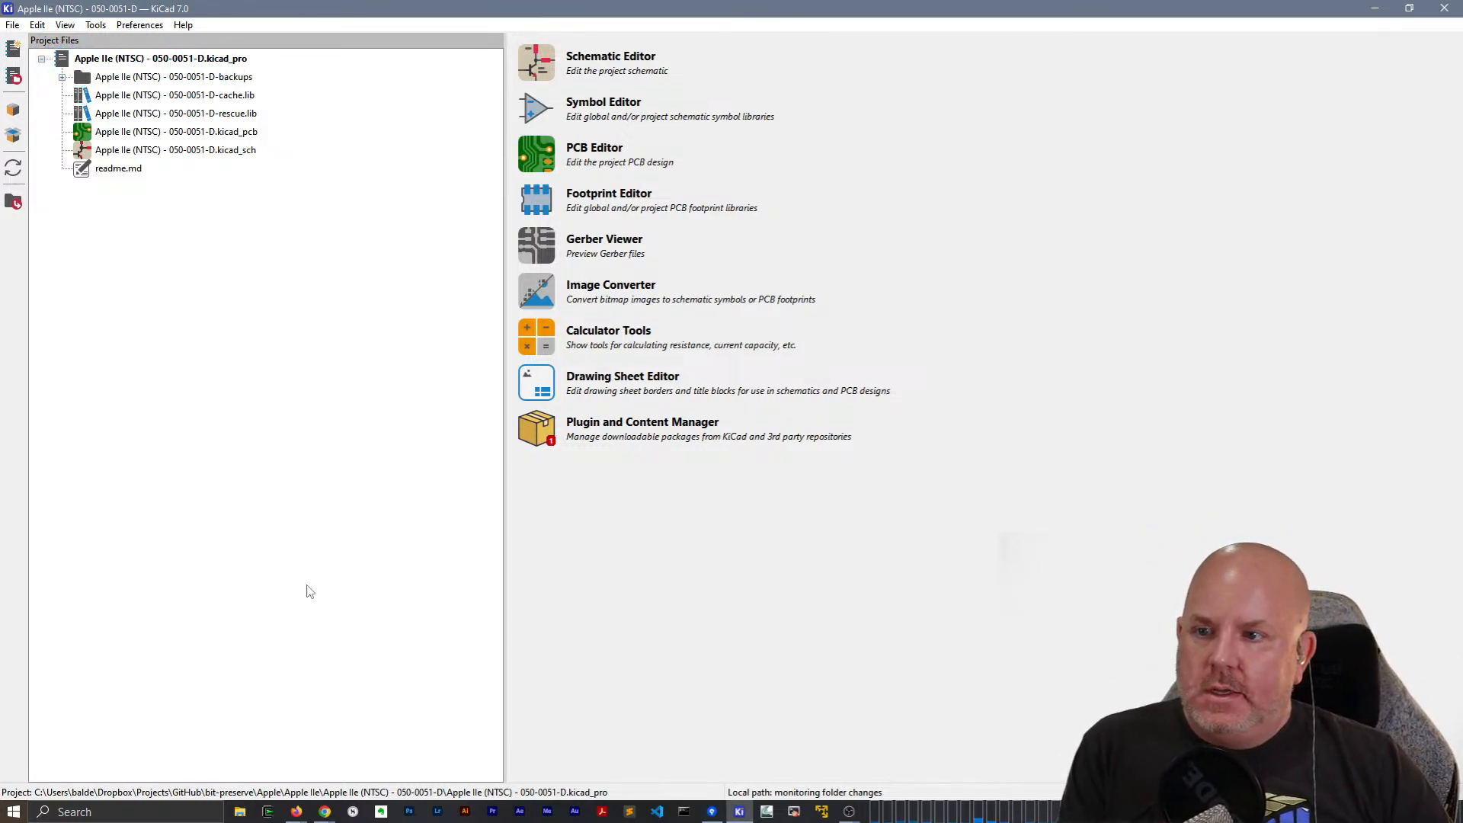
Open the Apple IIe schematic, plot all its pages to PDF, and maximize the resulting document in Adobe Acrobat.
double_click(213, 152)
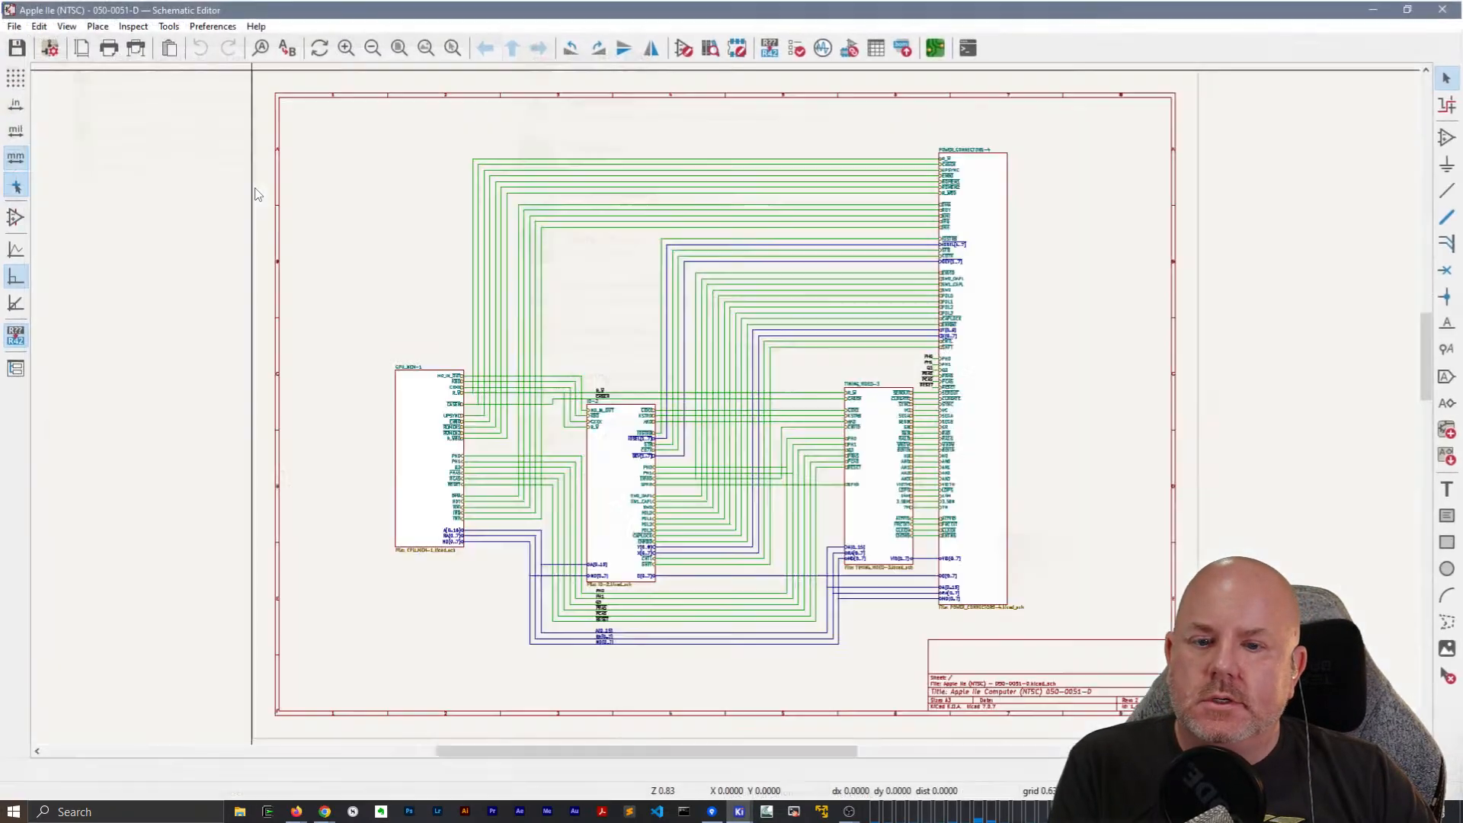
click(12, 25)
click(38, 241)
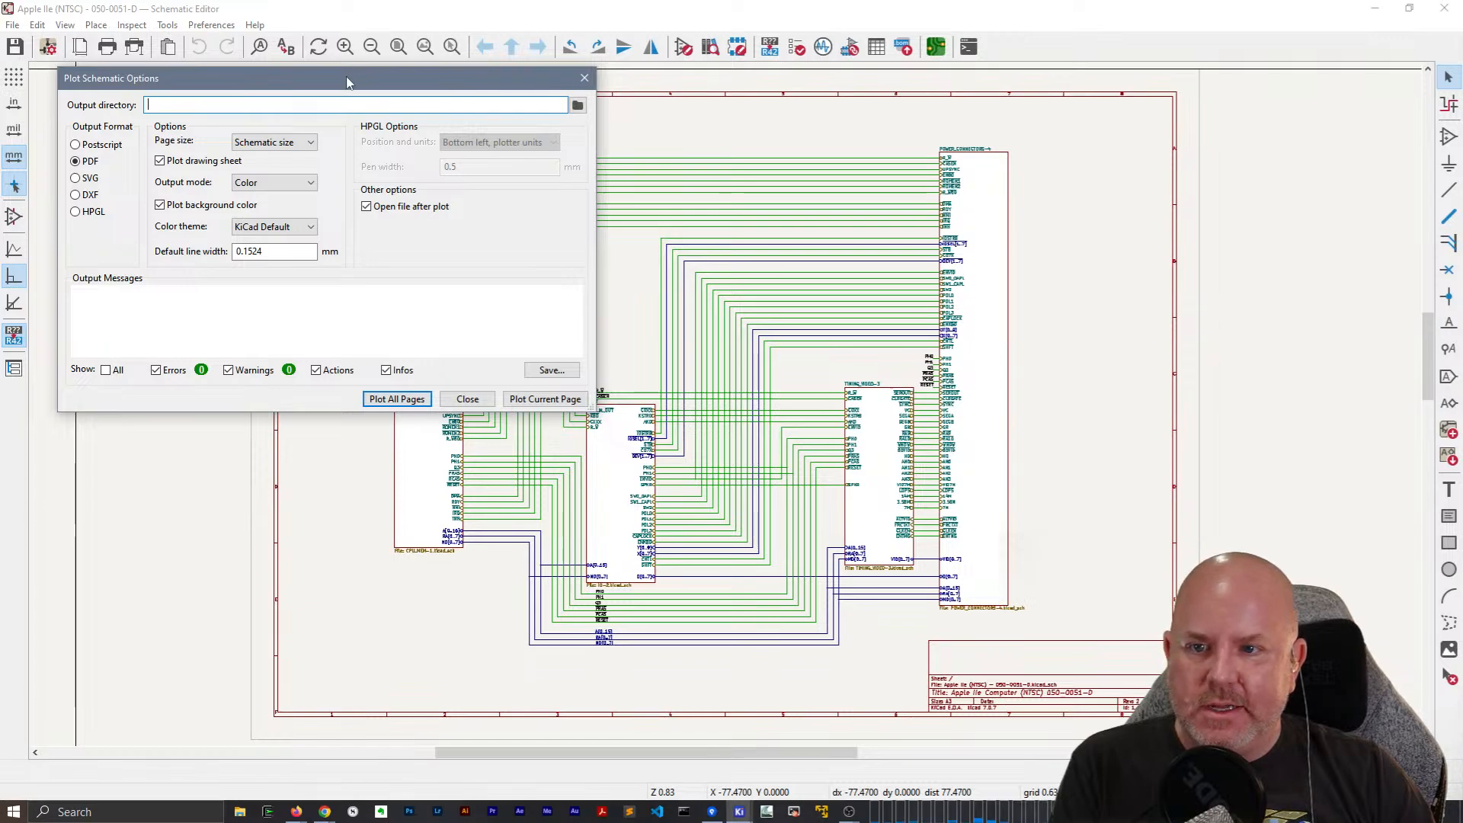
drag(334, 88, 462, 105)
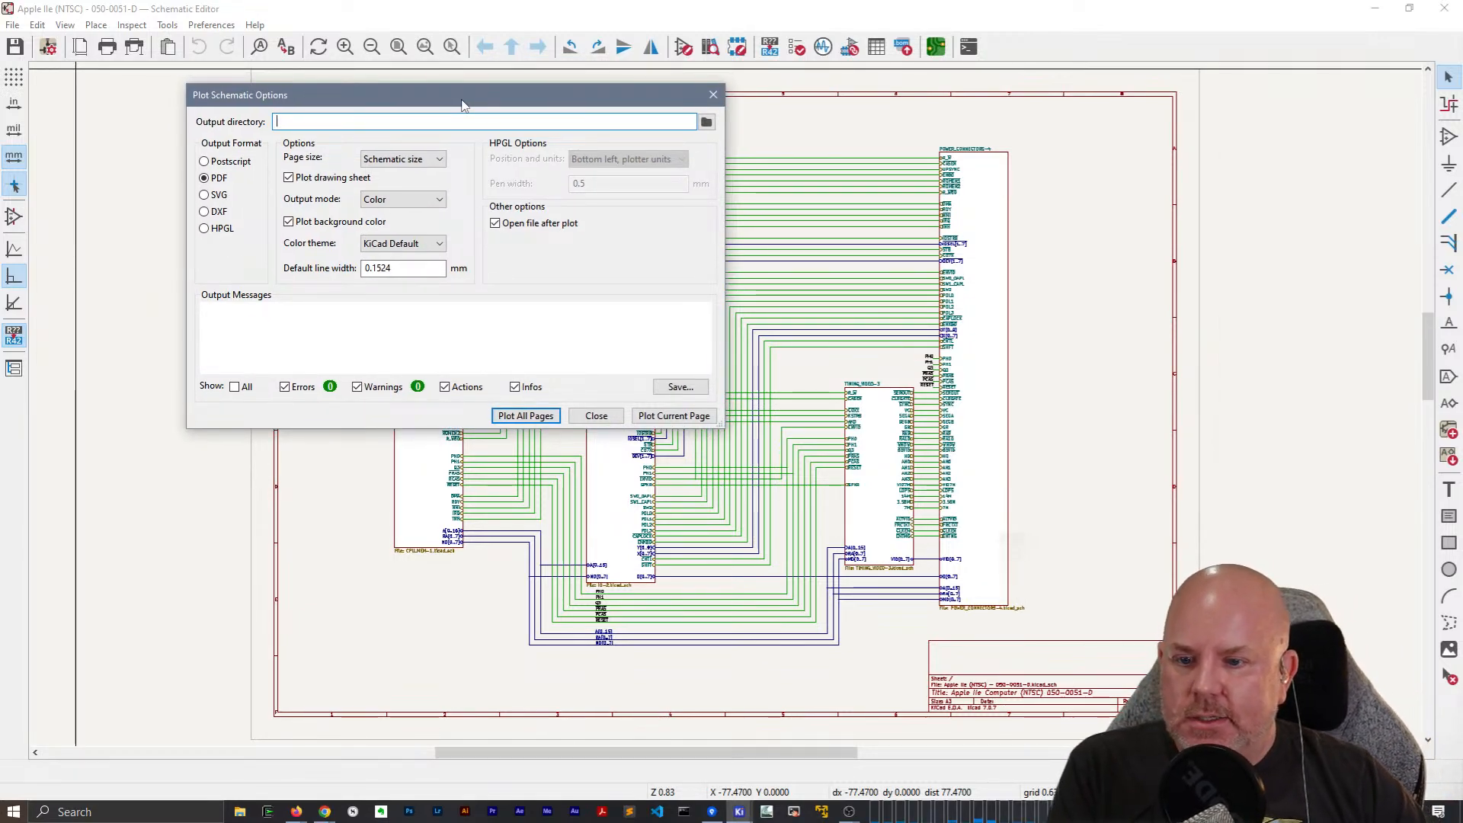
click(515, 418)
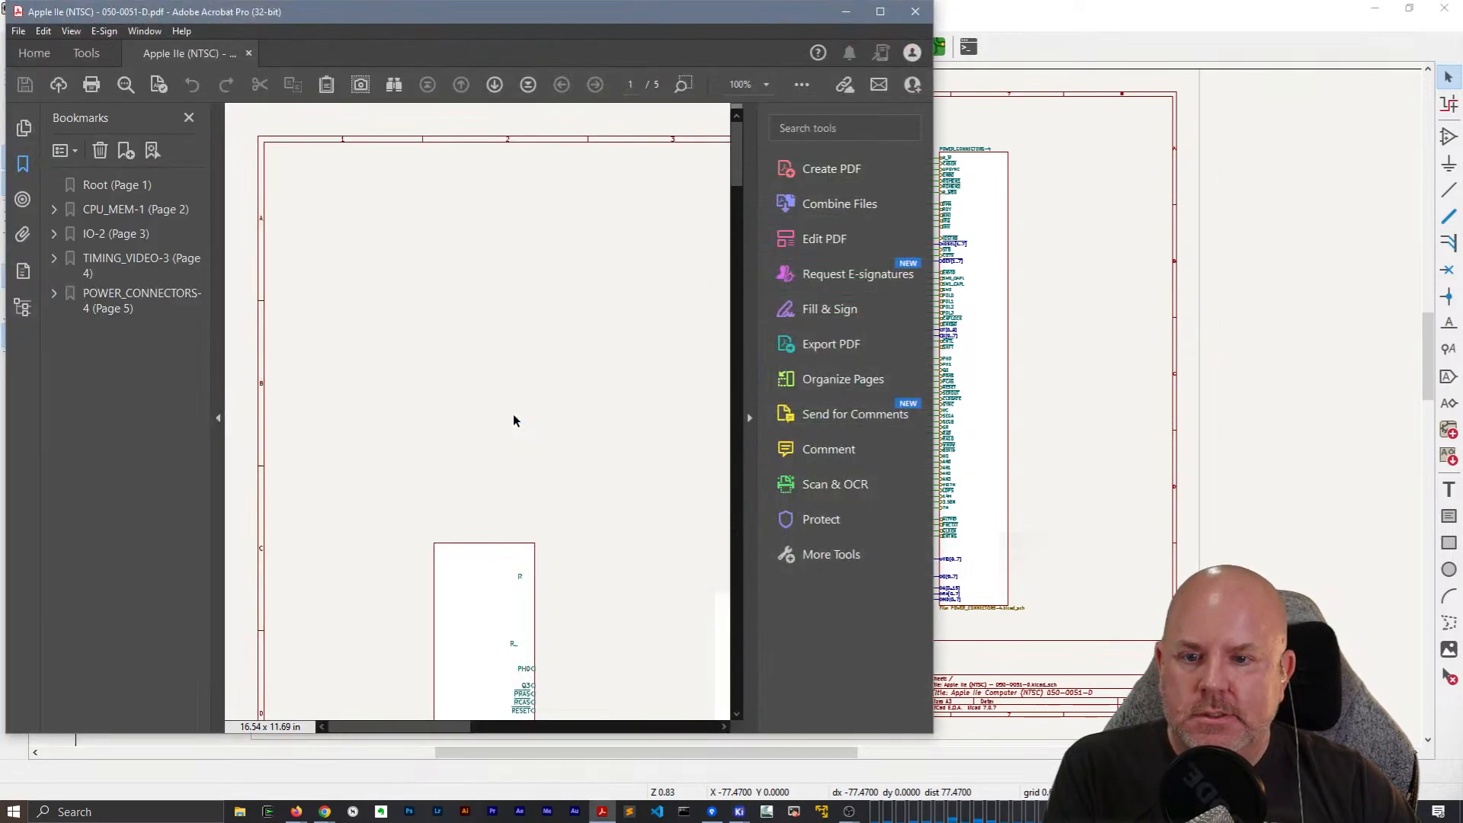
click(879, 12)
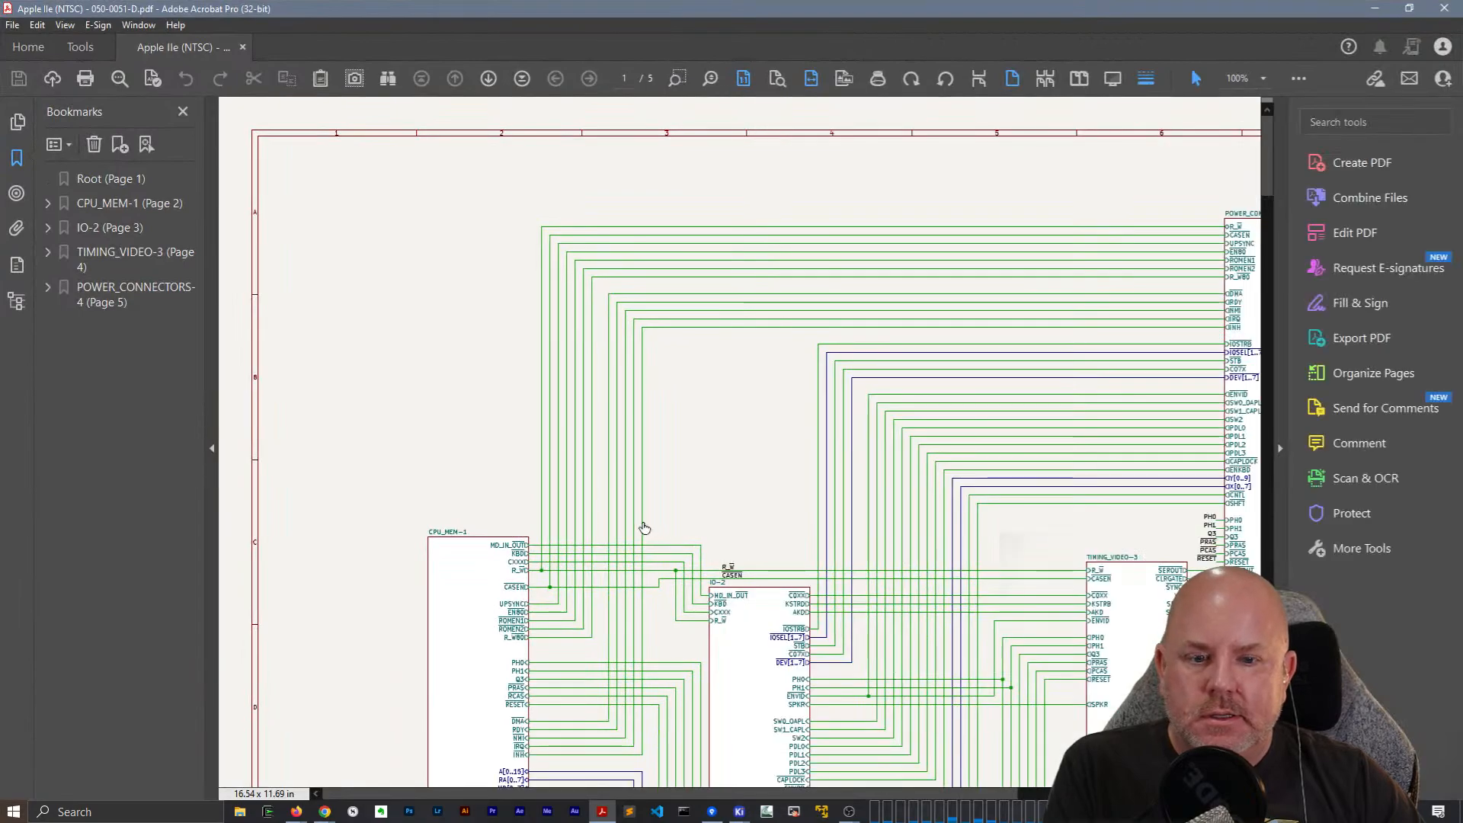
Examine the CPU and memory page at actual size, including the MMU's properties, the EF ROM and the address bus, and skim the I/O page.
scroll(648, 518, down, 10)
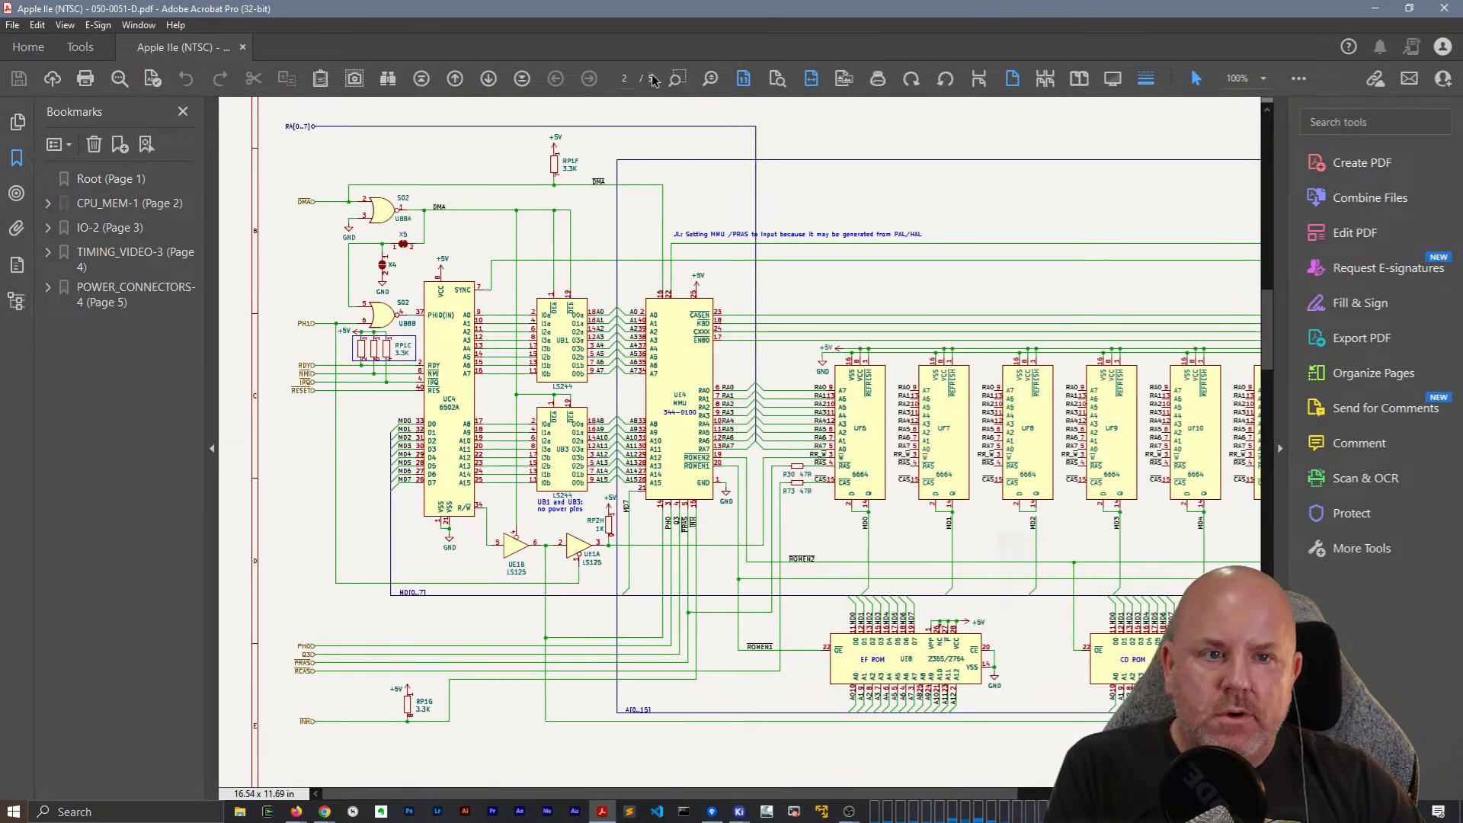
click(1269, 78)
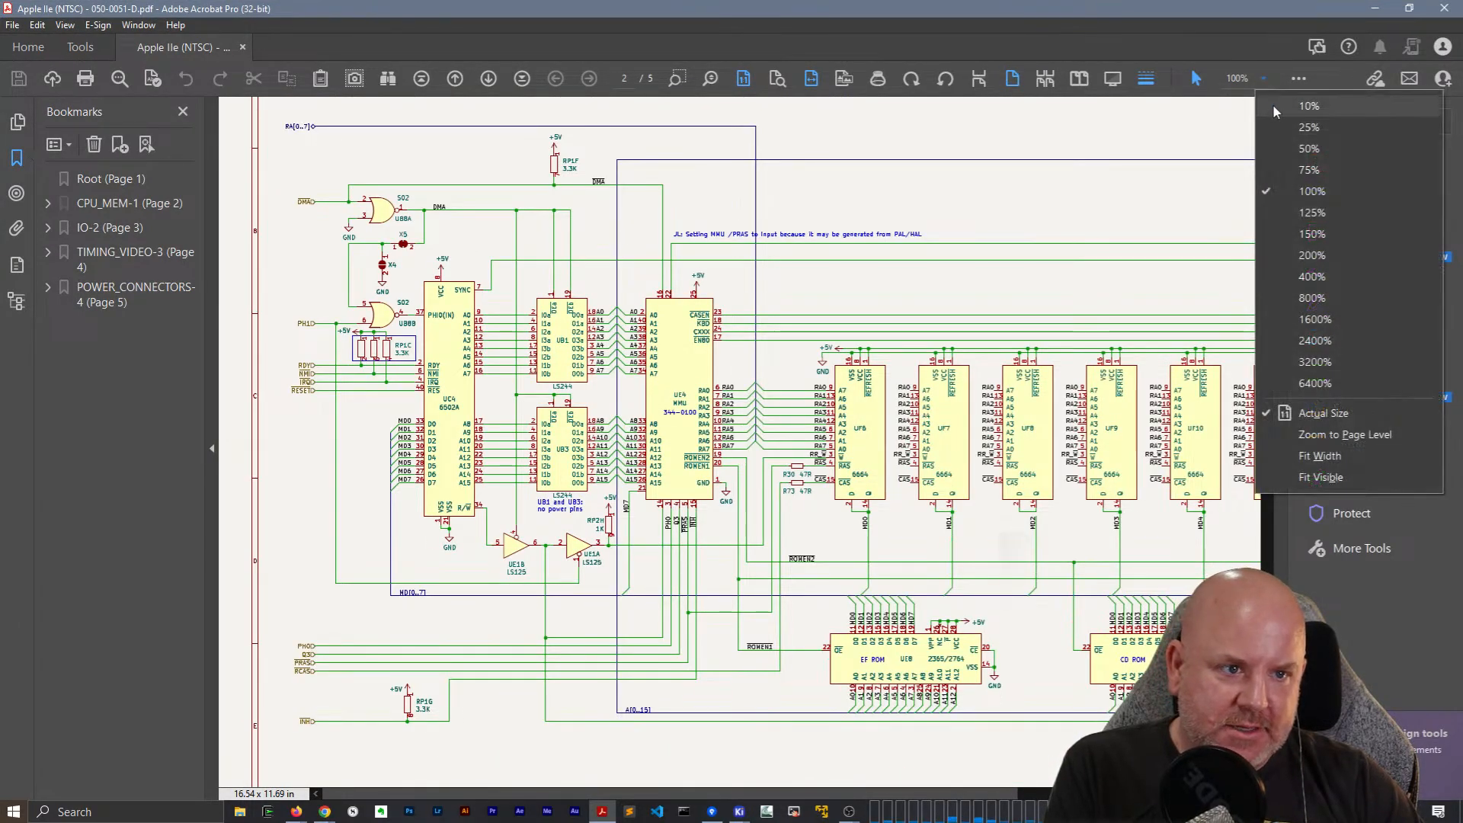
click(1374, 410)
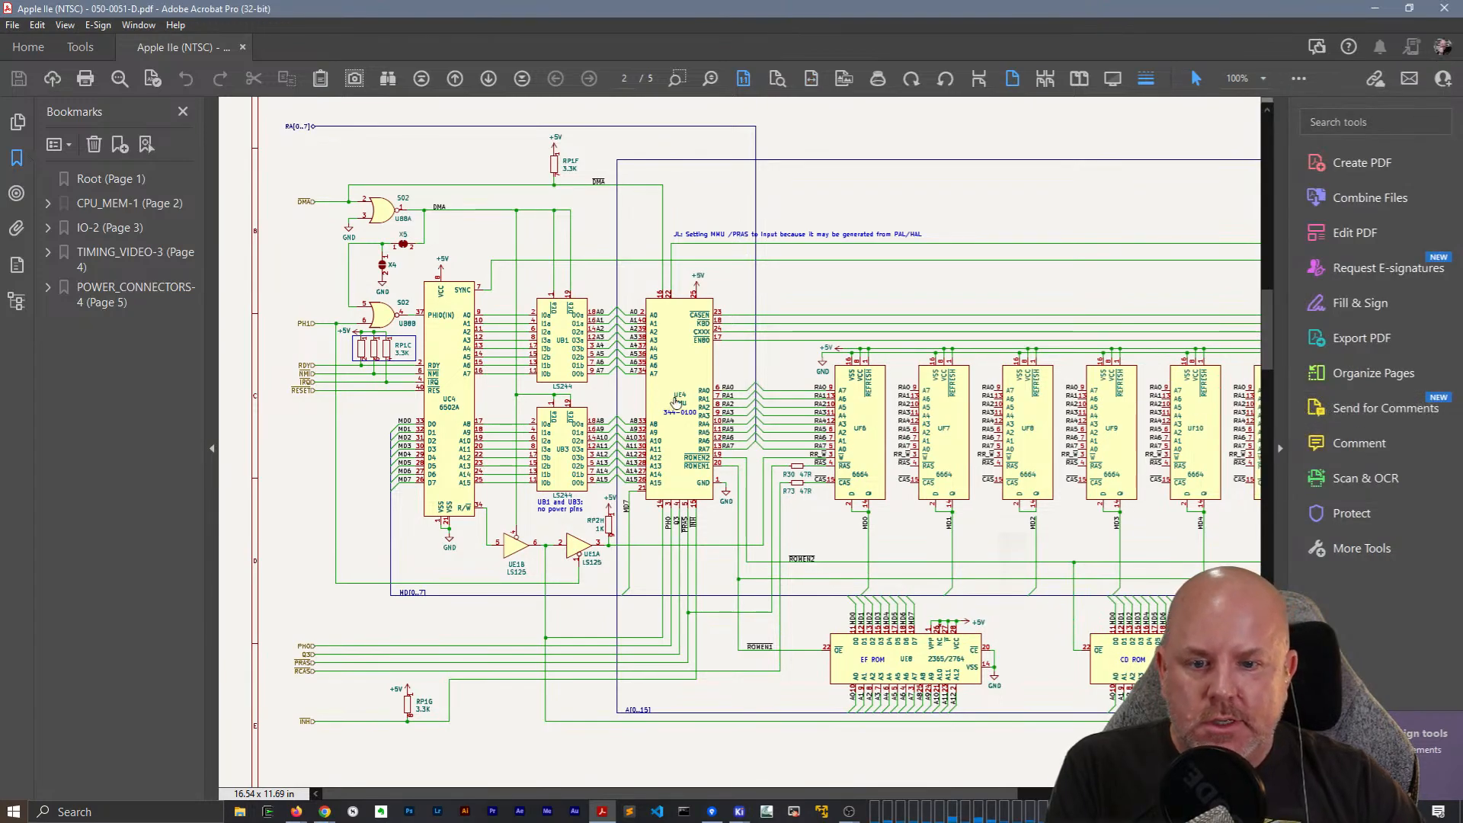
scroll(676, 401, down, 1)
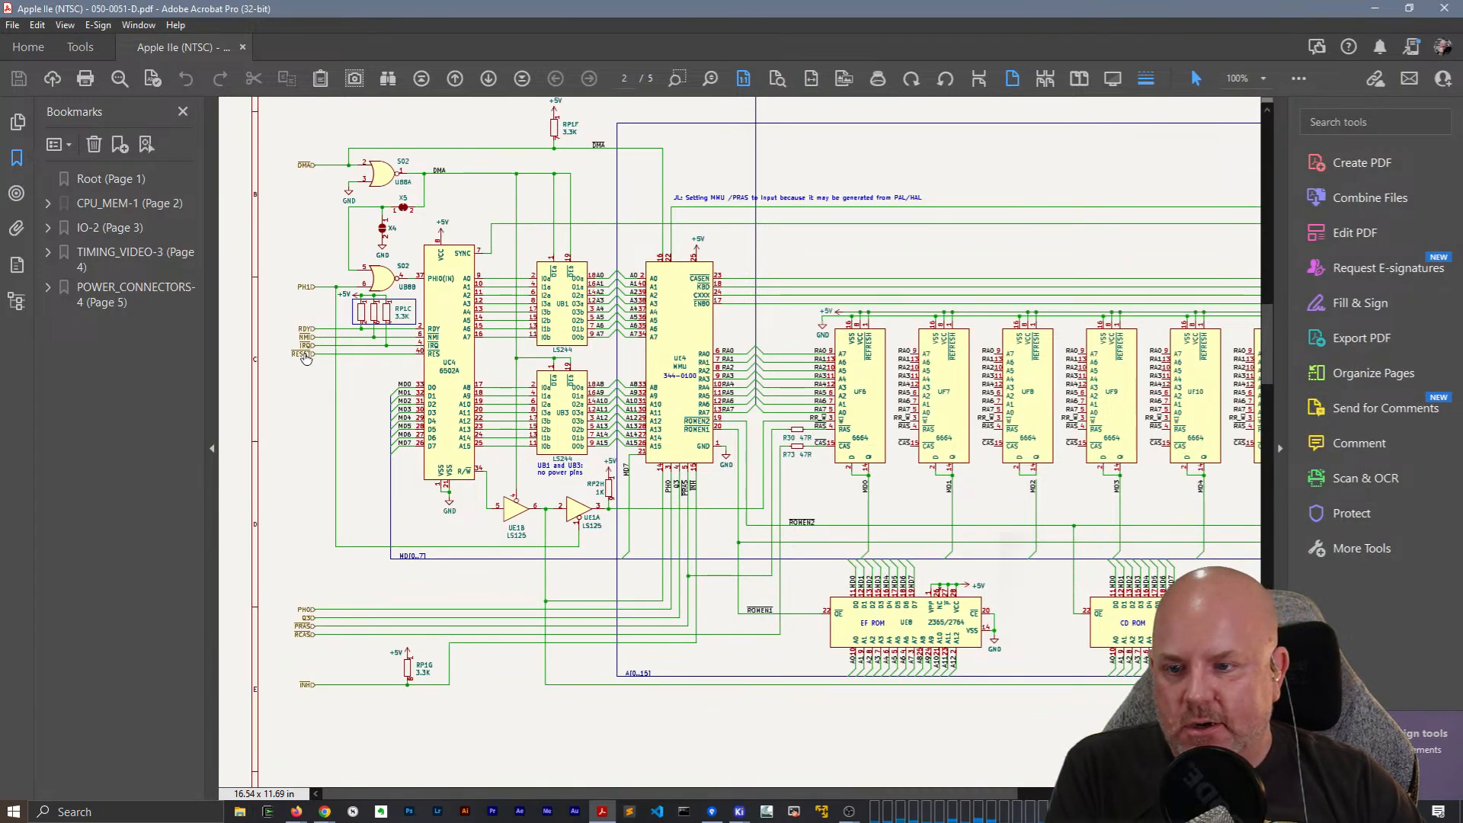
mouse_move(317, 374)
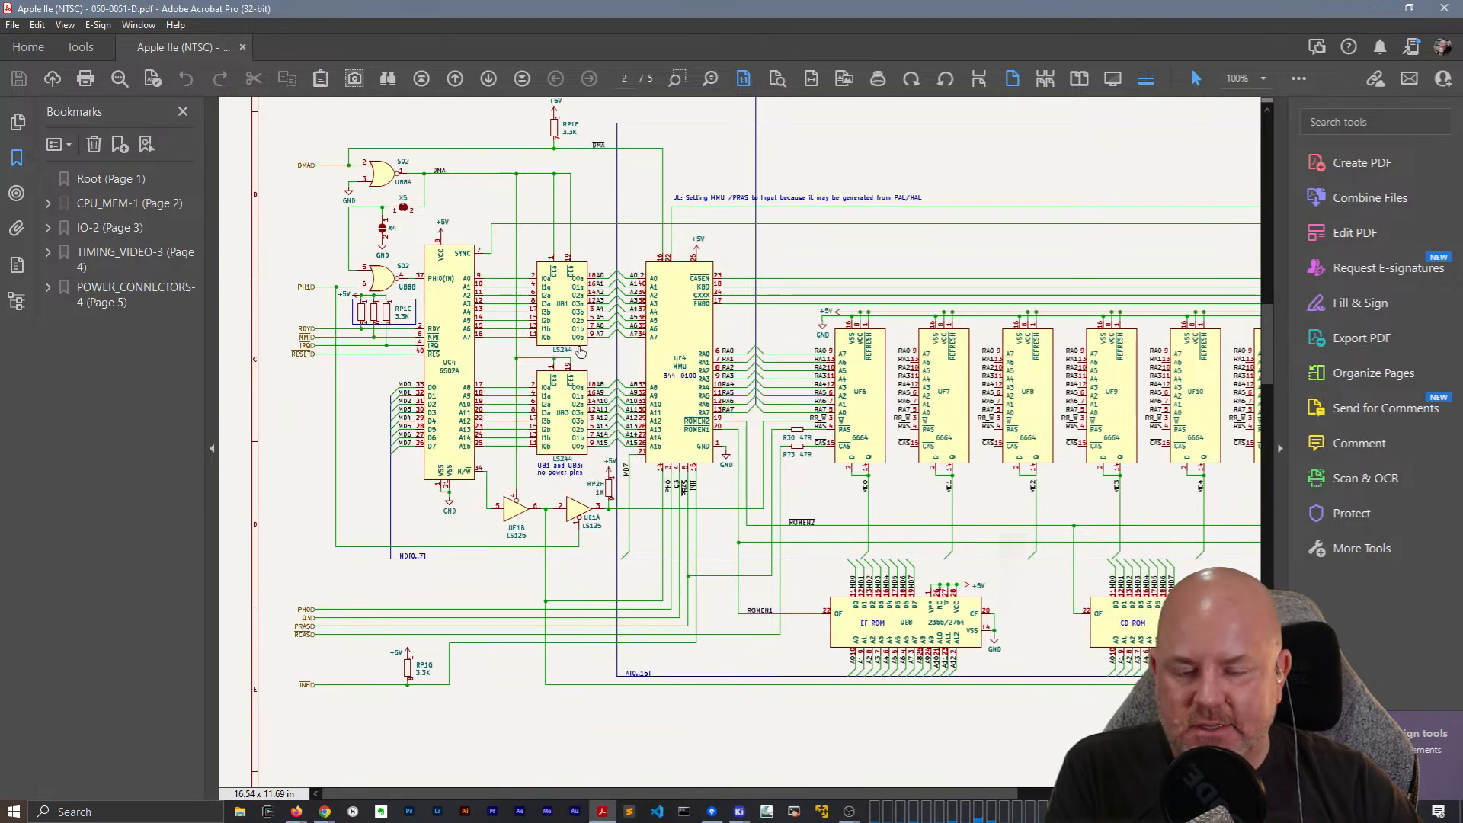
mouse_move(702, 322)
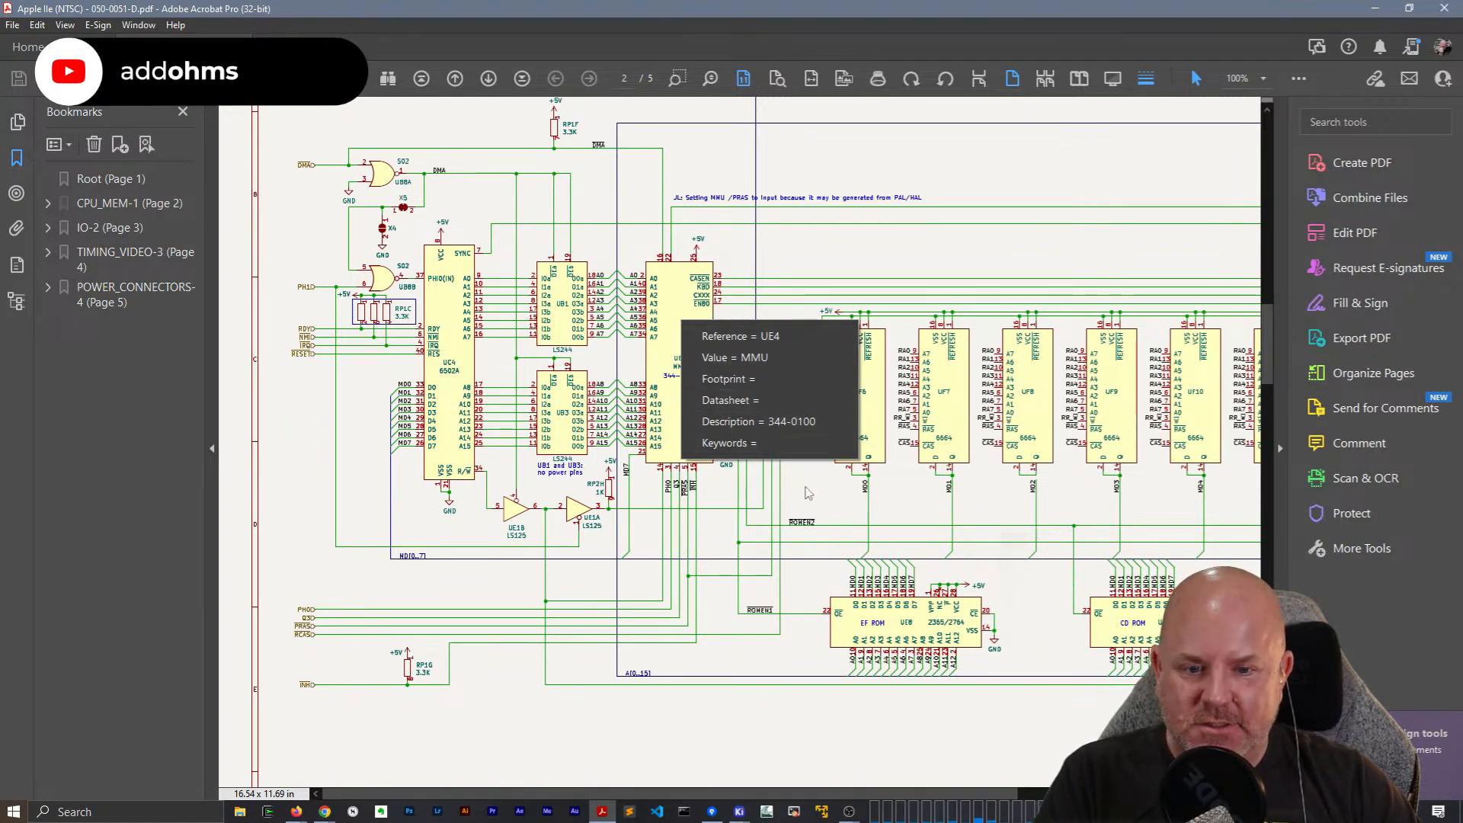
mouse_move(901, 629)
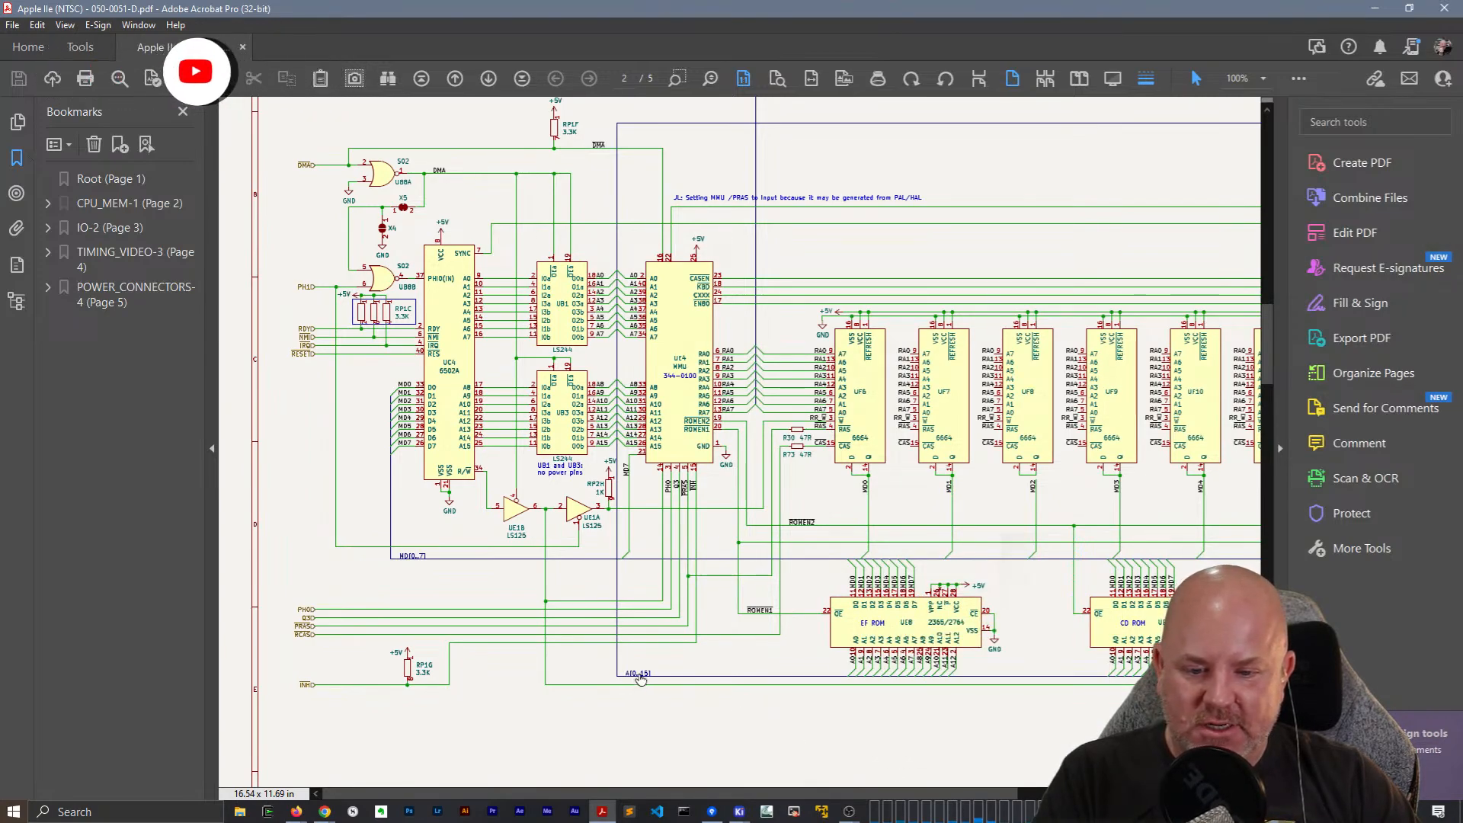
mouse_move(641, 678)
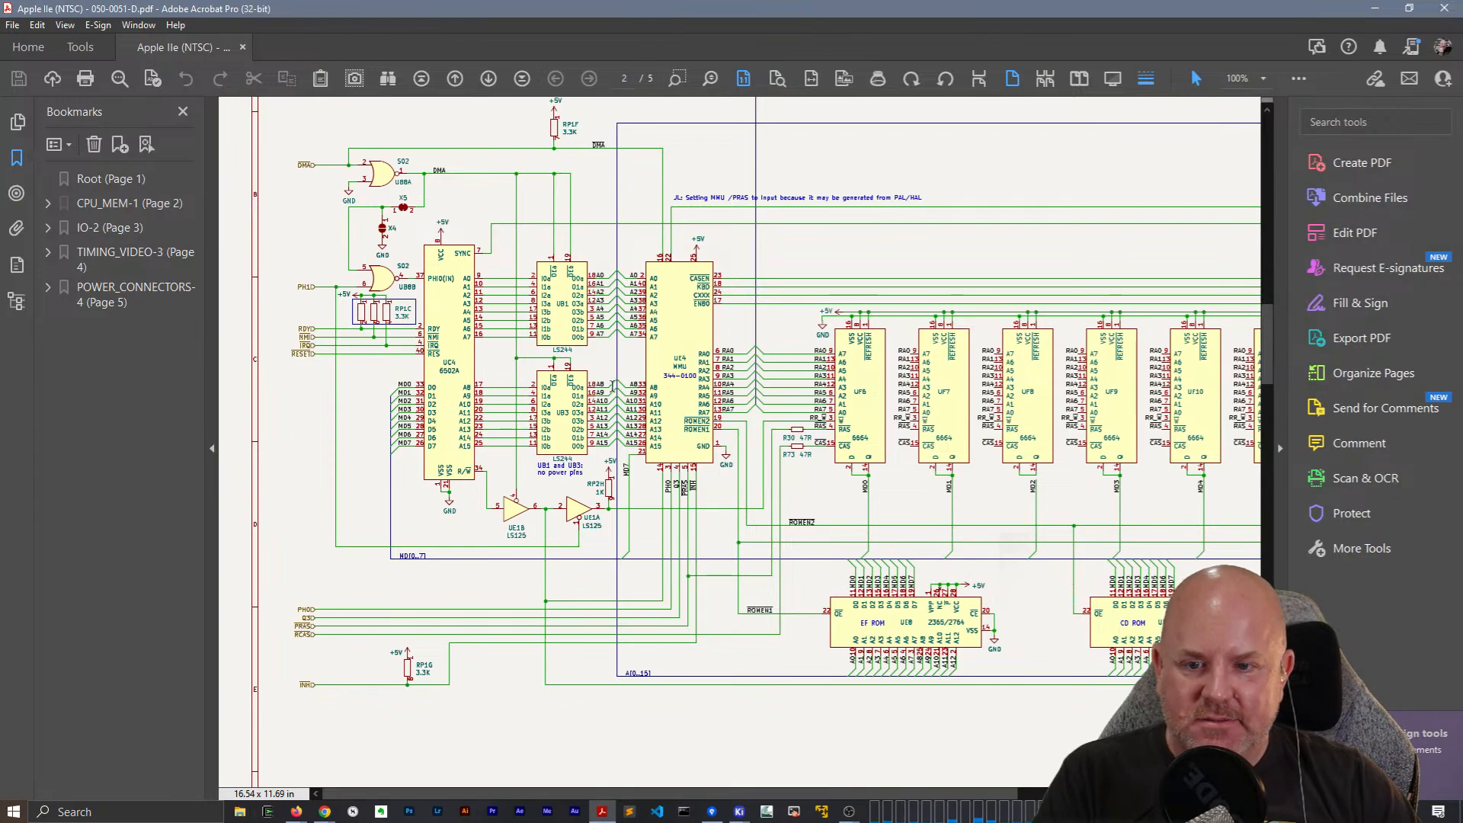
scroll(614, 385, down, 3)
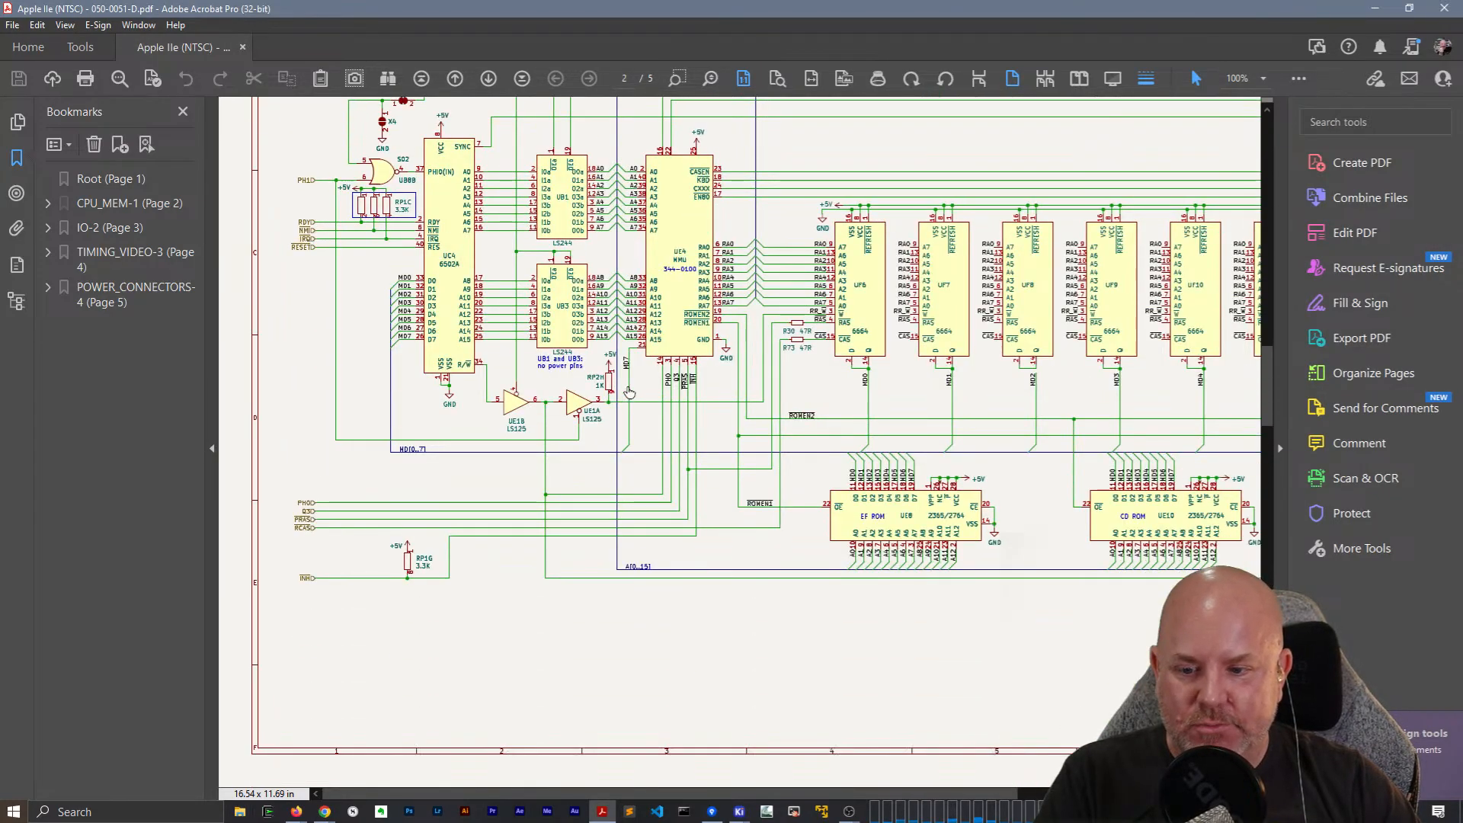
scroll(630, 392, down, 10)
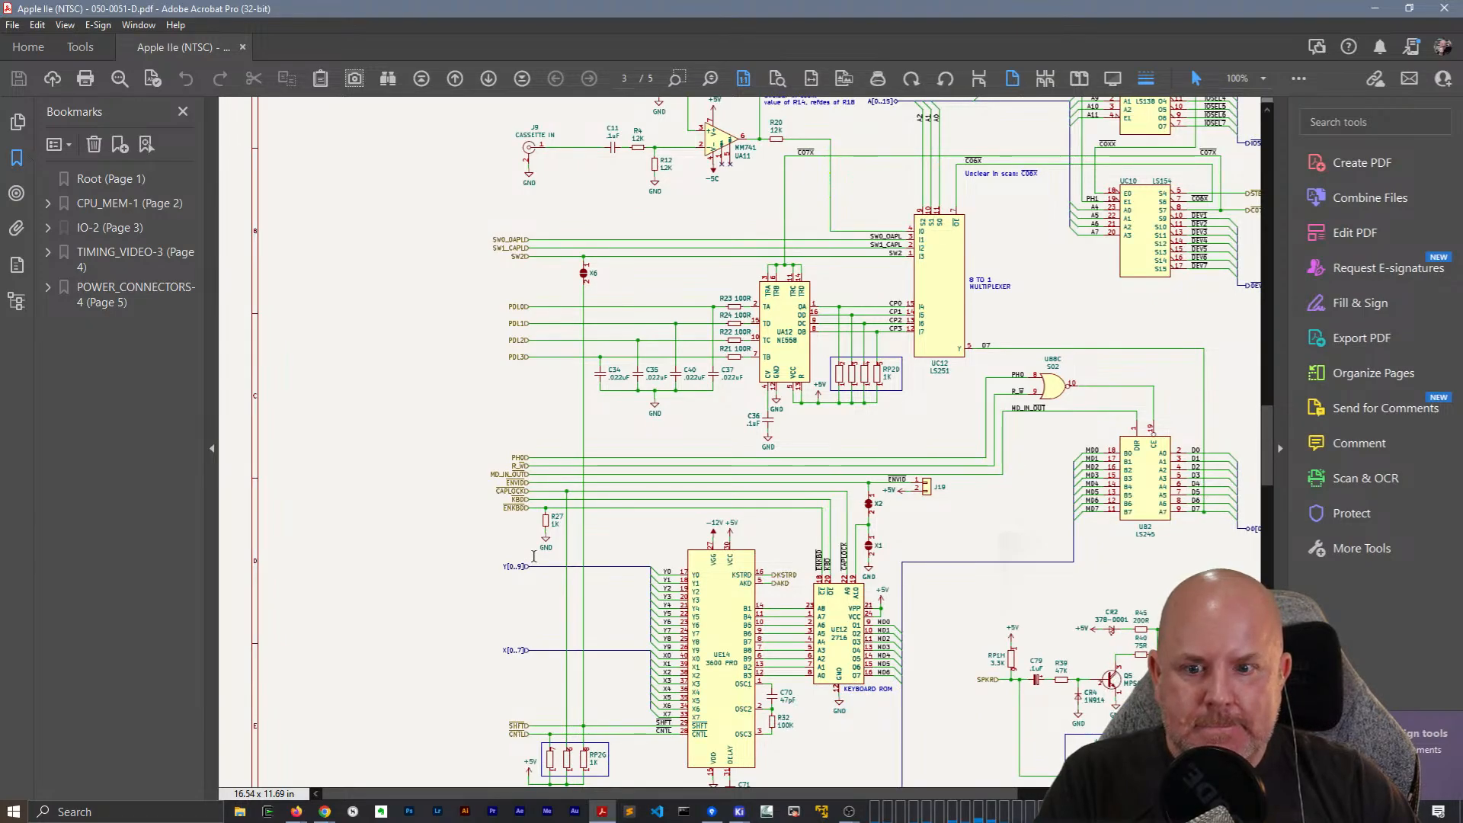
scroll(547, 537, up, 20)
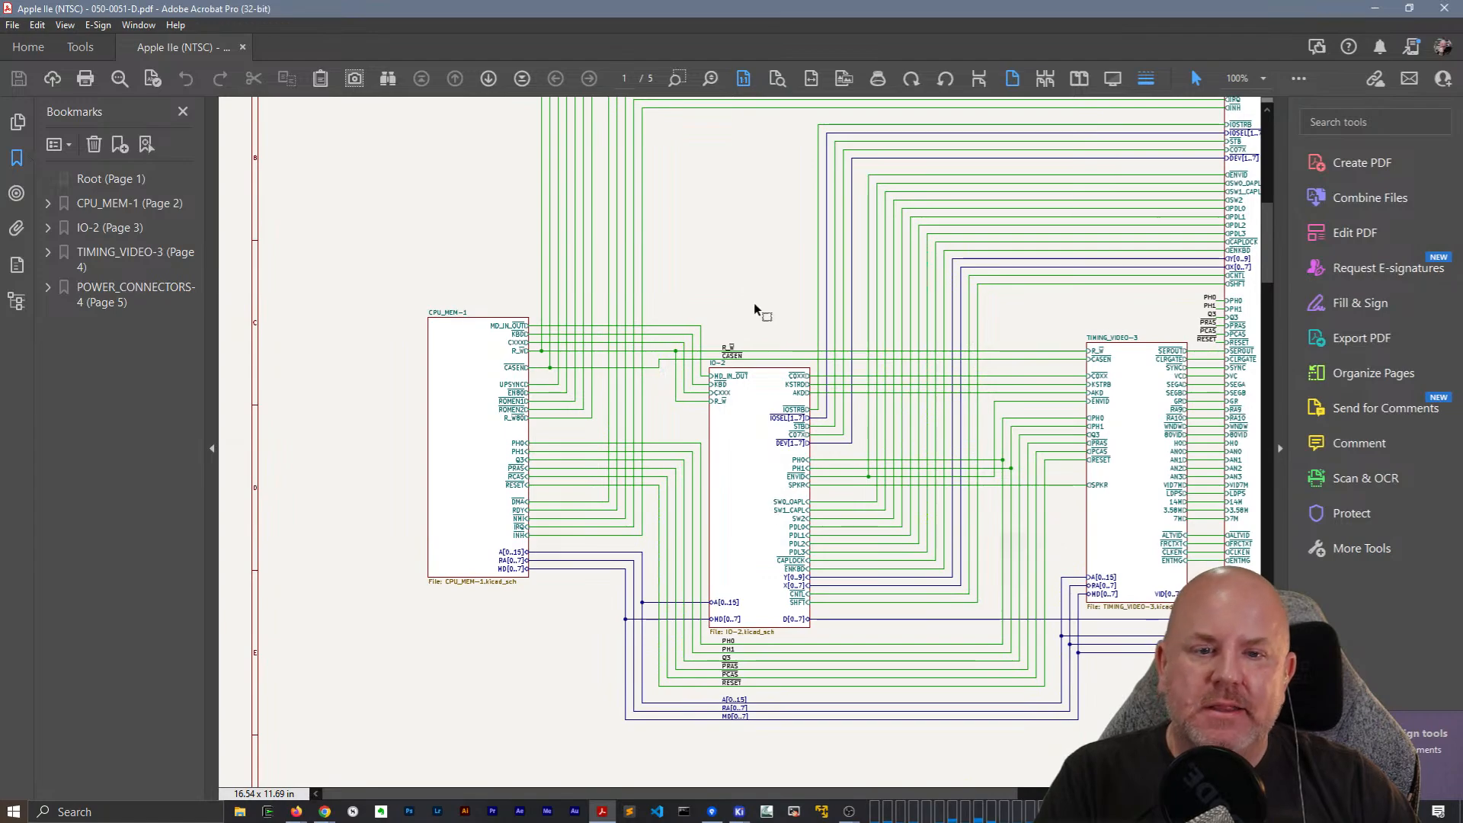
Set the PDF zoom to 50%, follow the IO-2 block's link from the root page to its sheet, and return to the root page.
click(1262, 79)
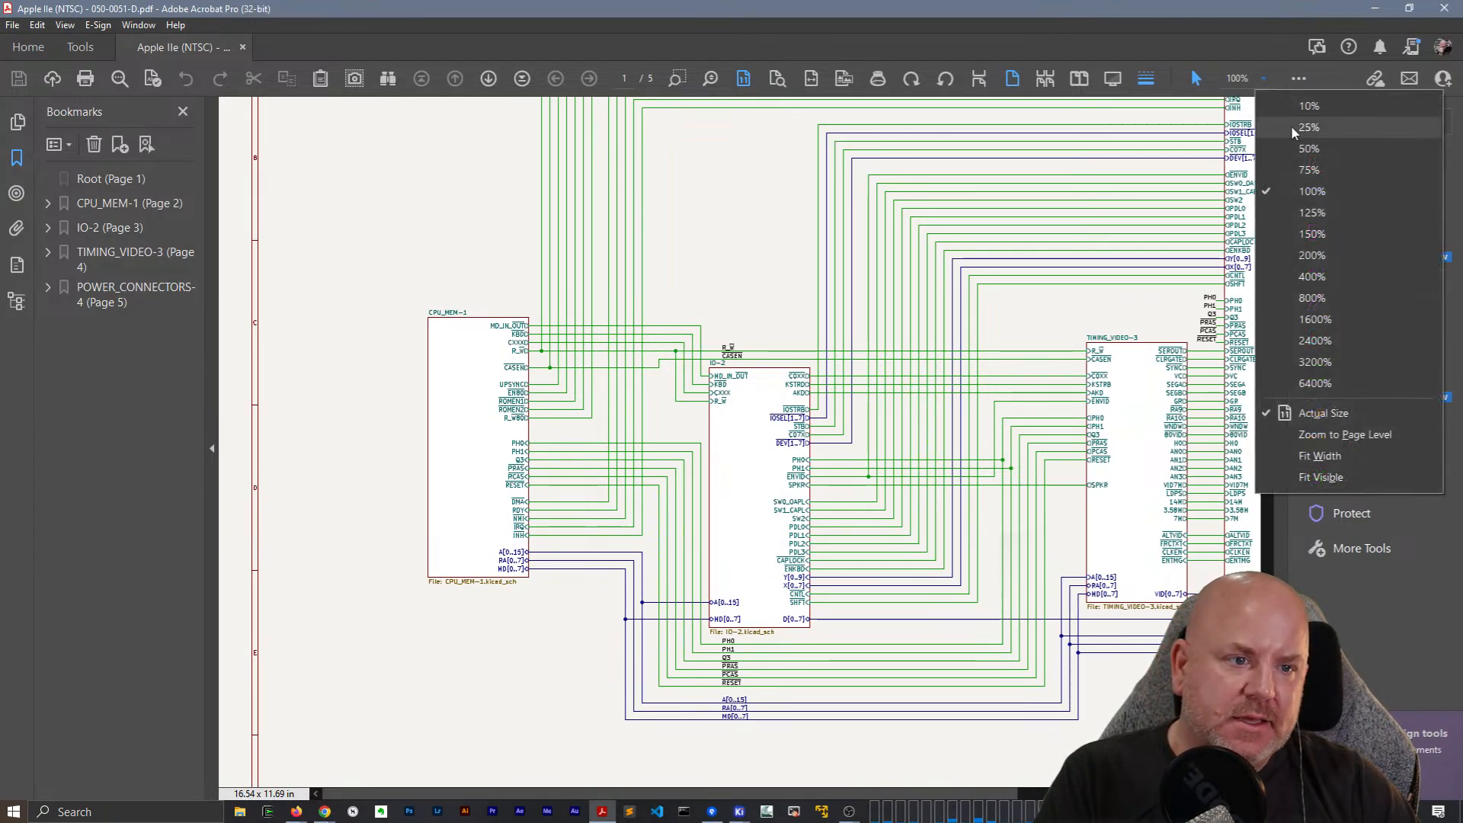
click(1271, 169)
click(672, 502)
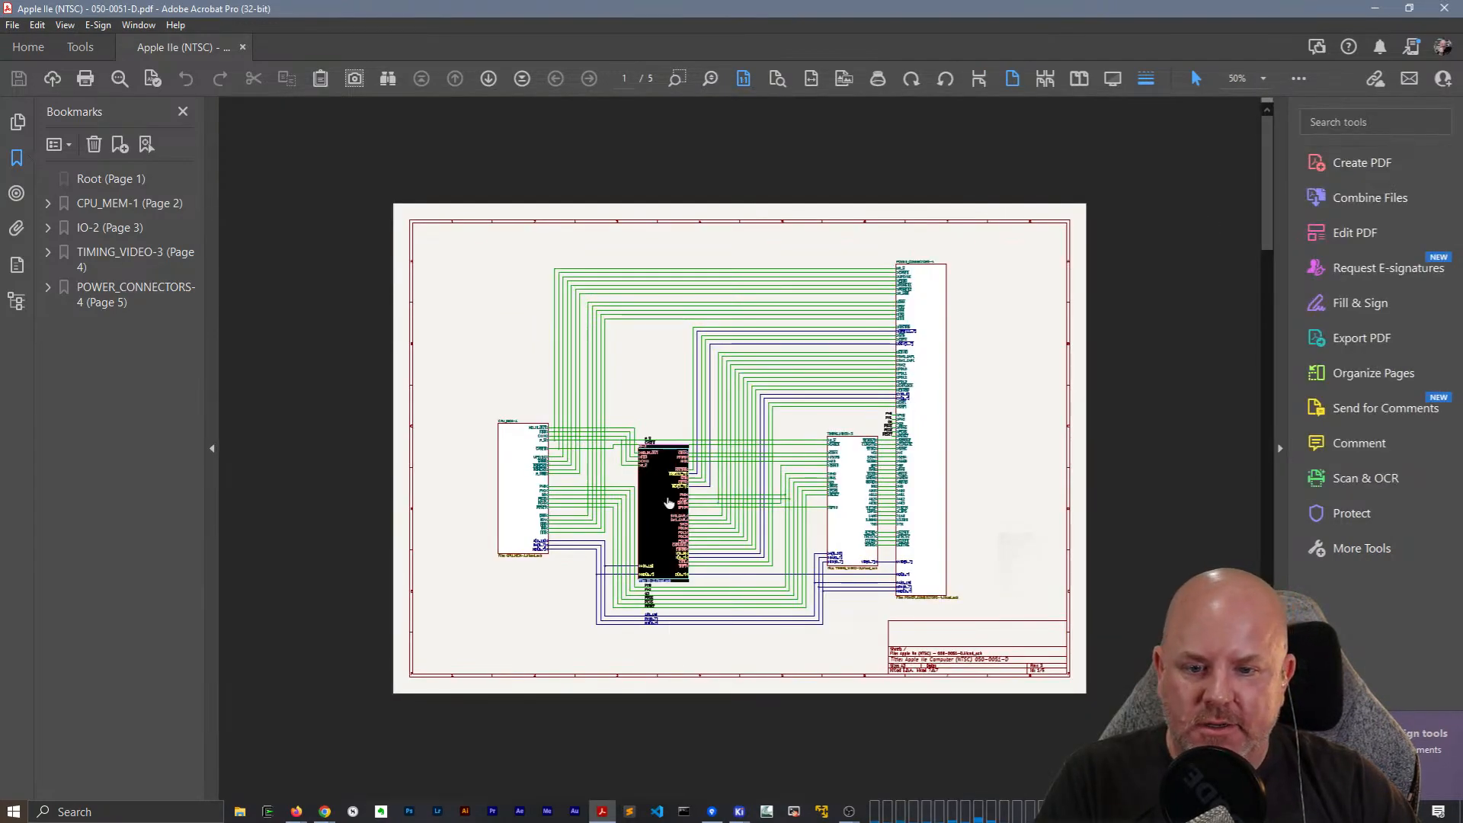
click(691, 517)
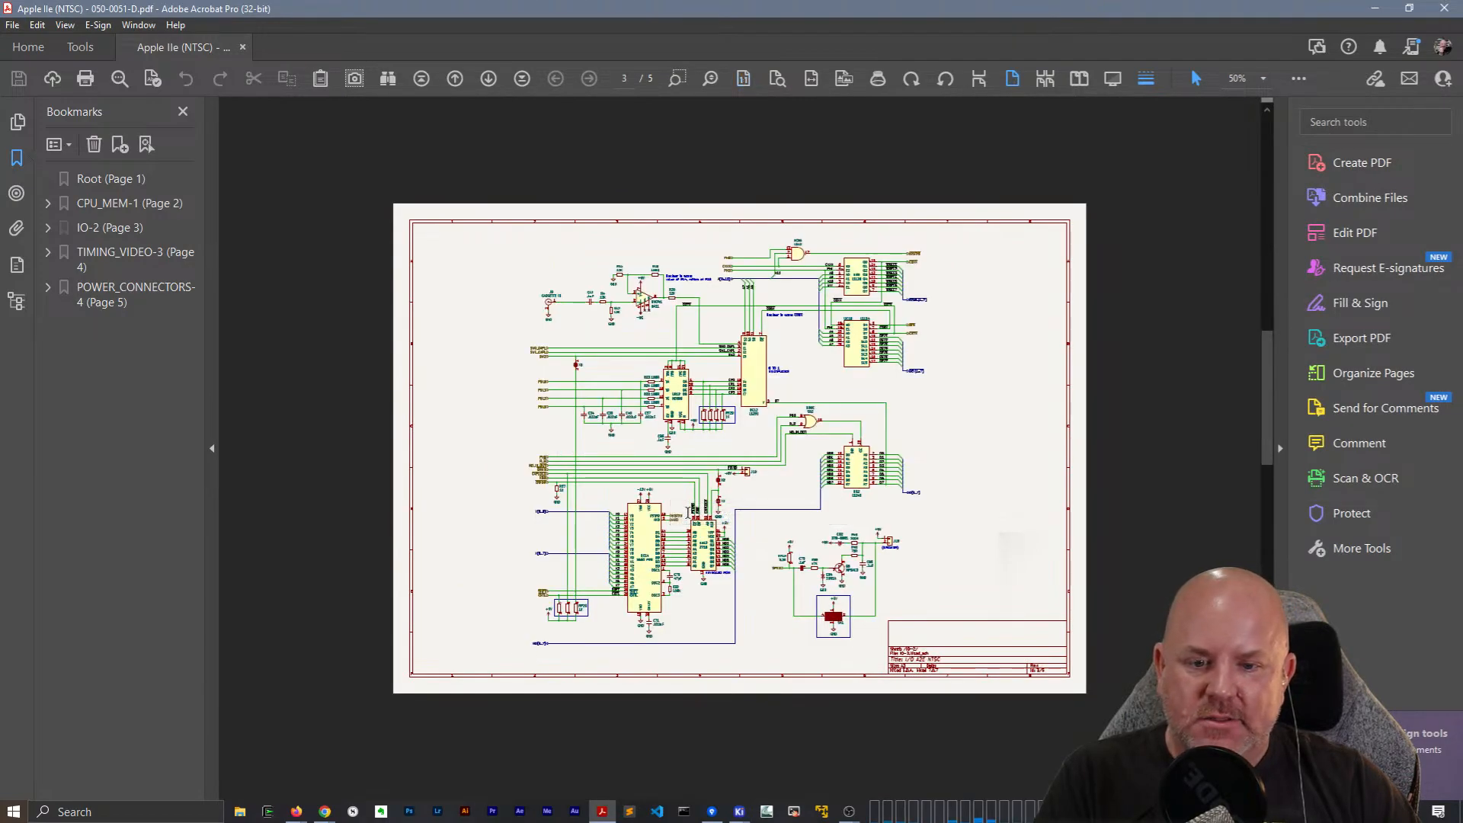
drag(1268, 367, 1259, 138)
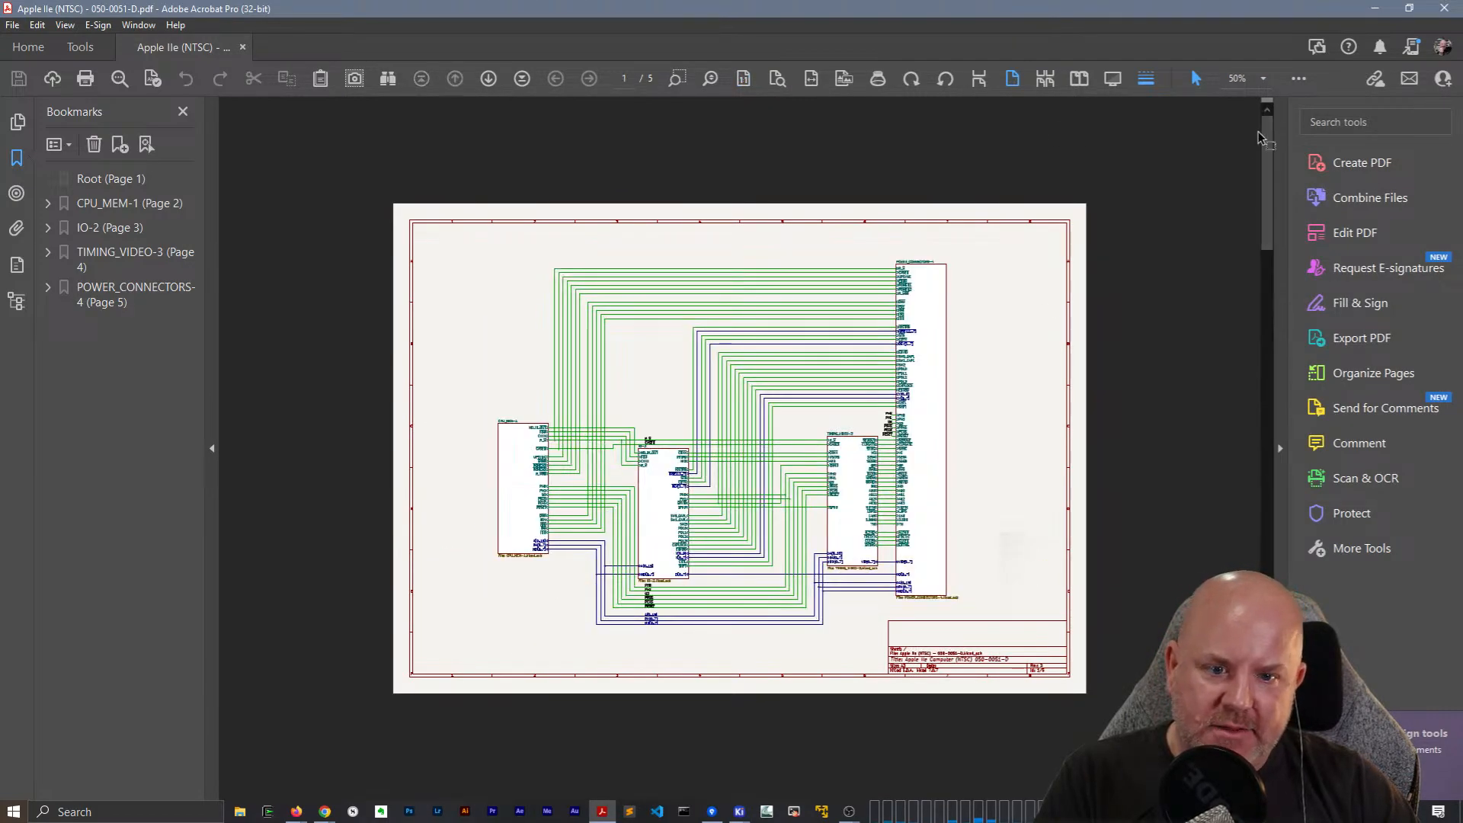
Follow the POWER_CONNECTORS-4 block's link to its sheet, and examine the slot, keyboard and power connectors at 100% zoom.
click(925, 468)
click(971, 481)
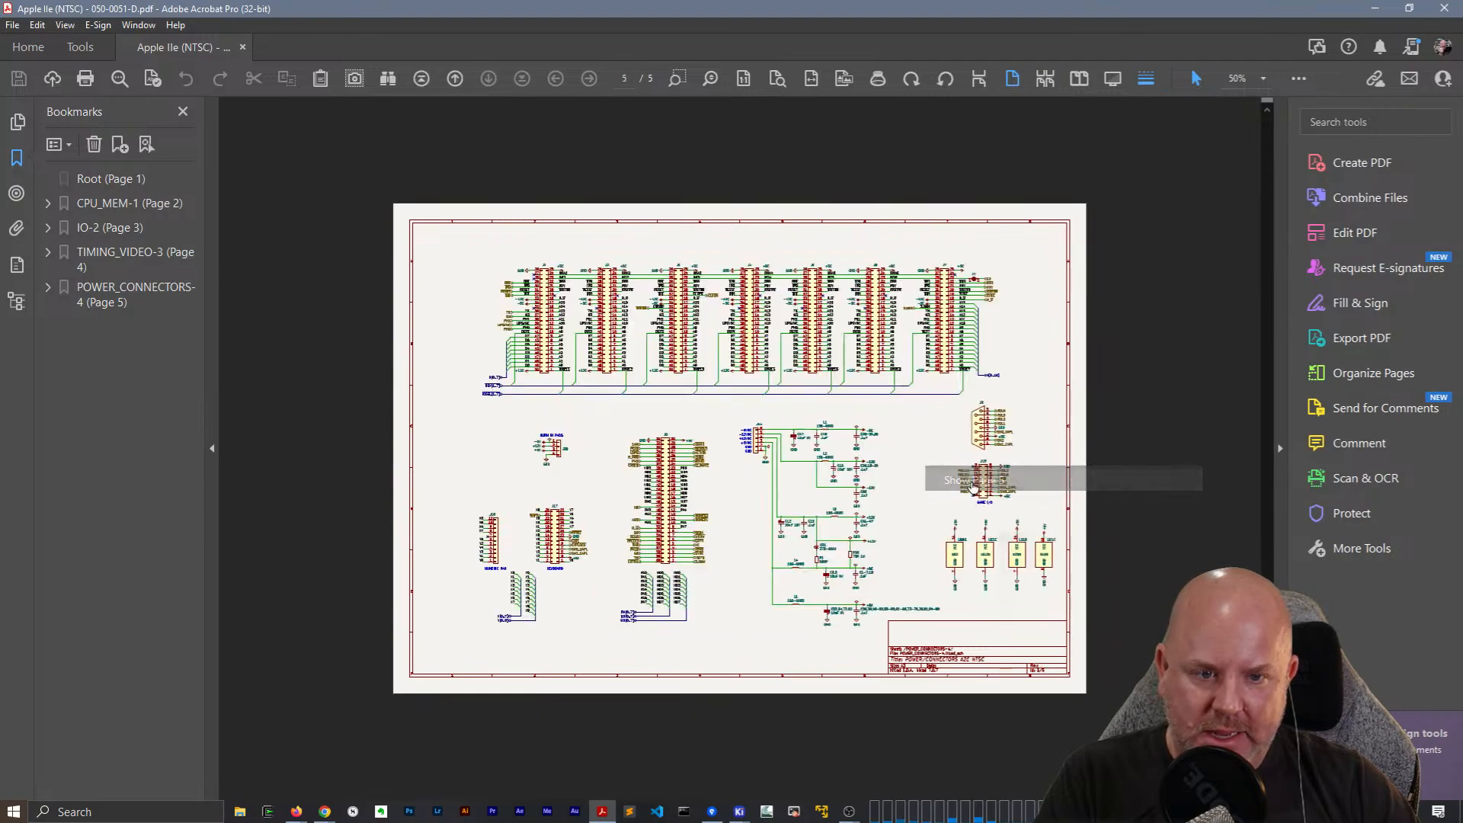
scroll(815, 459, up, 1)
scroll(815, 457, down, 1)
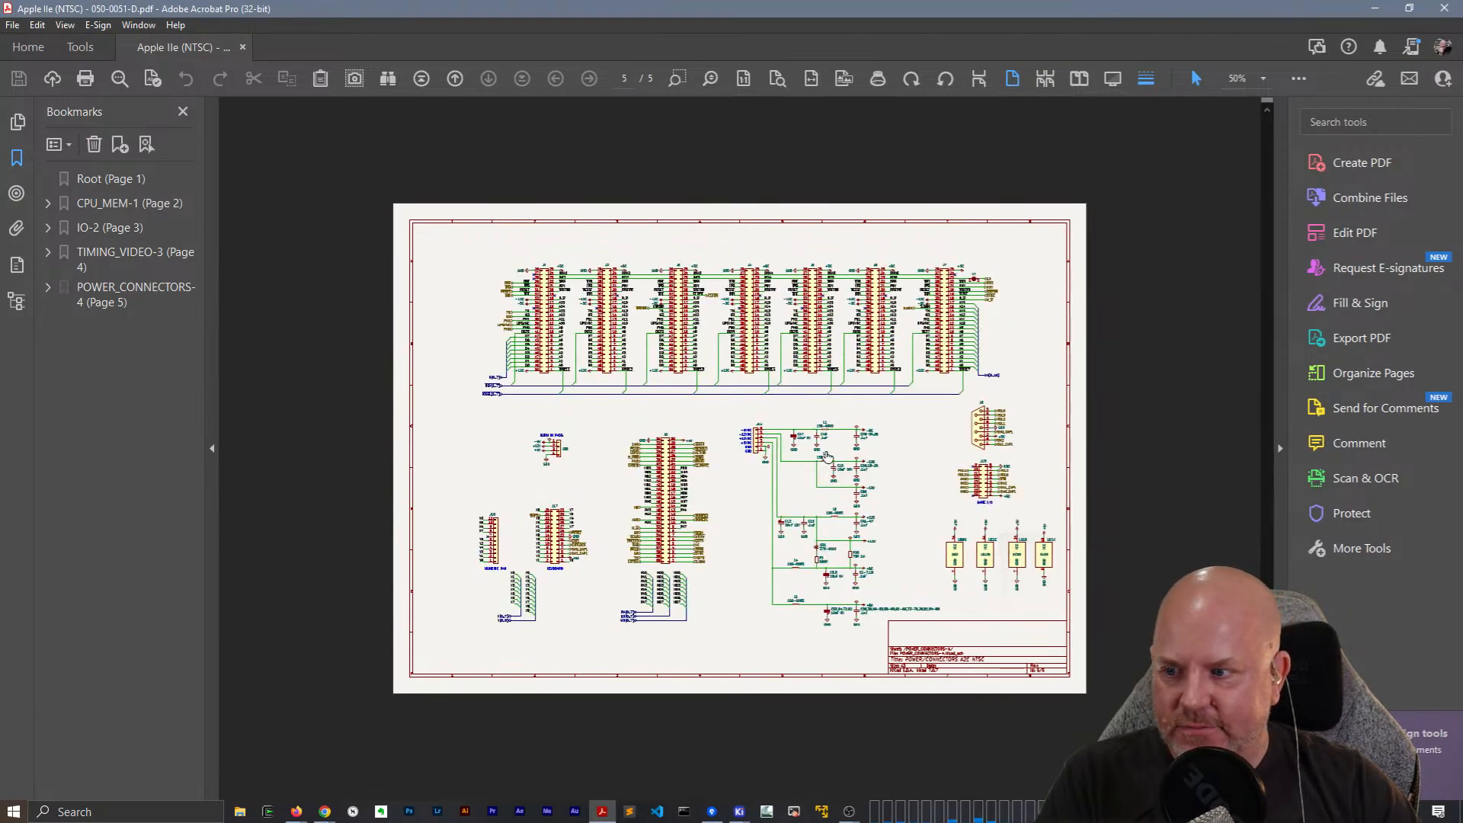
click(1263, 79)
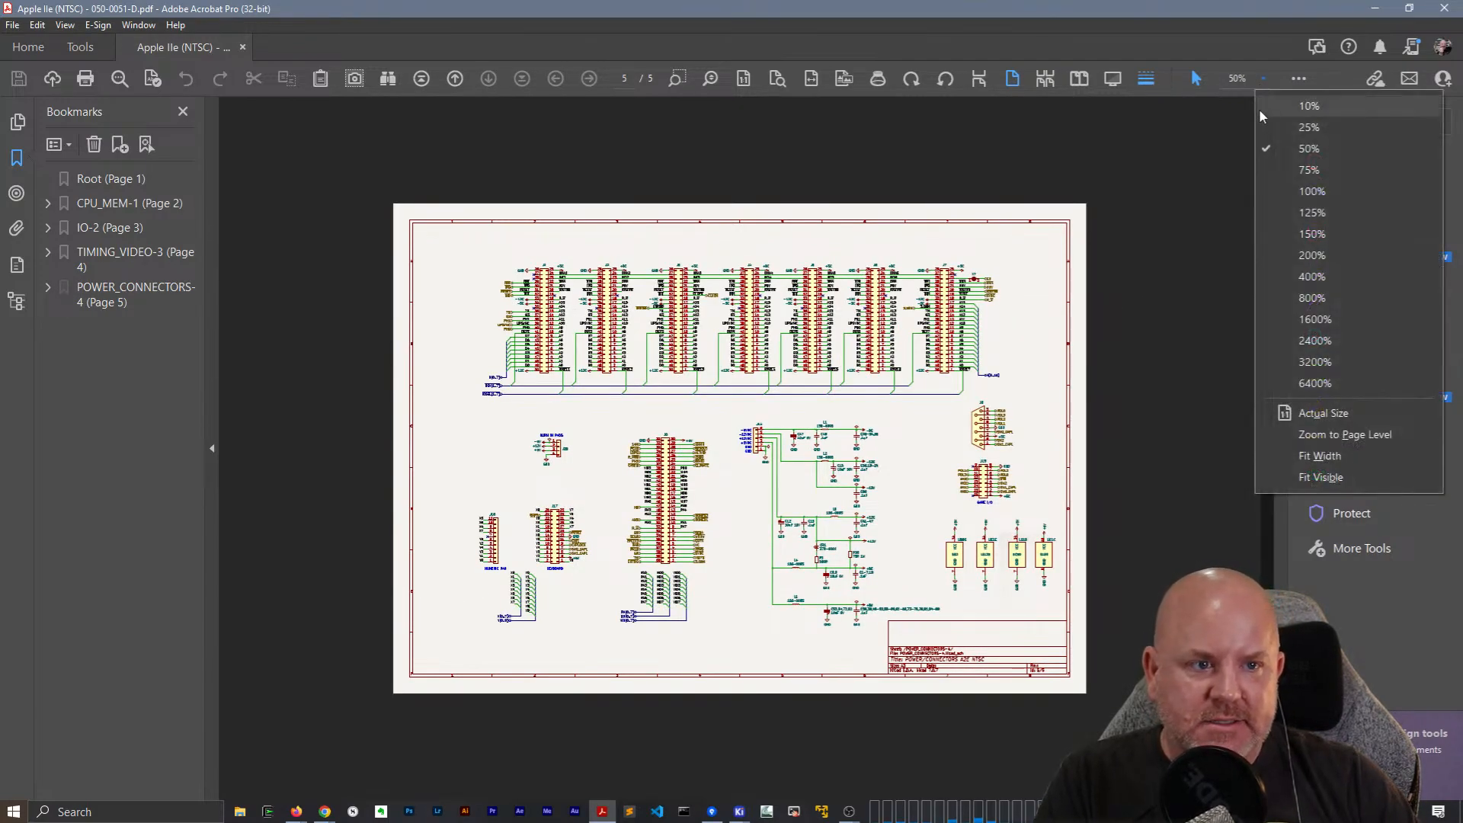
click(1304, 191)
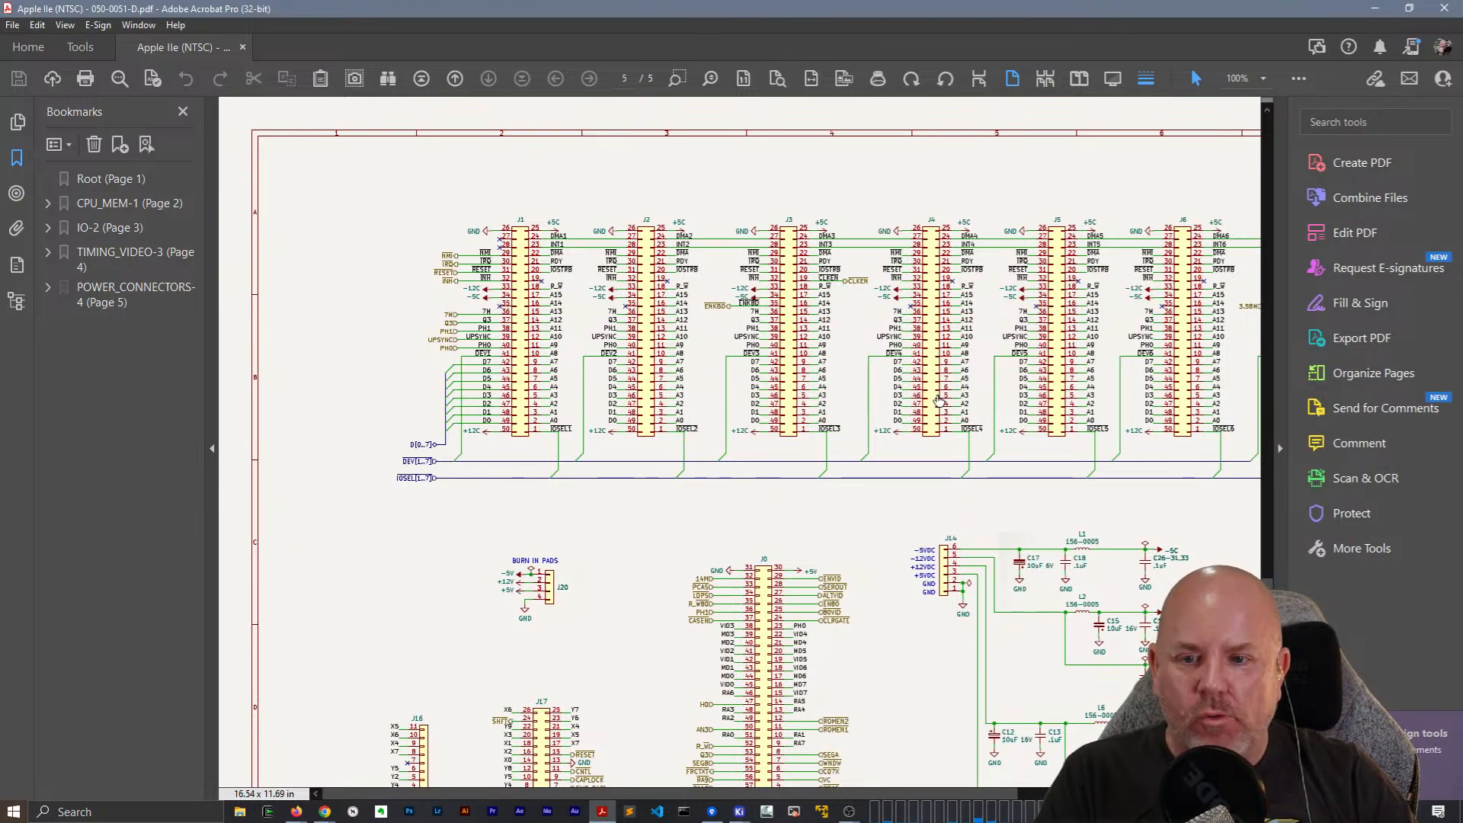
scroll(557, 481, down, 5)
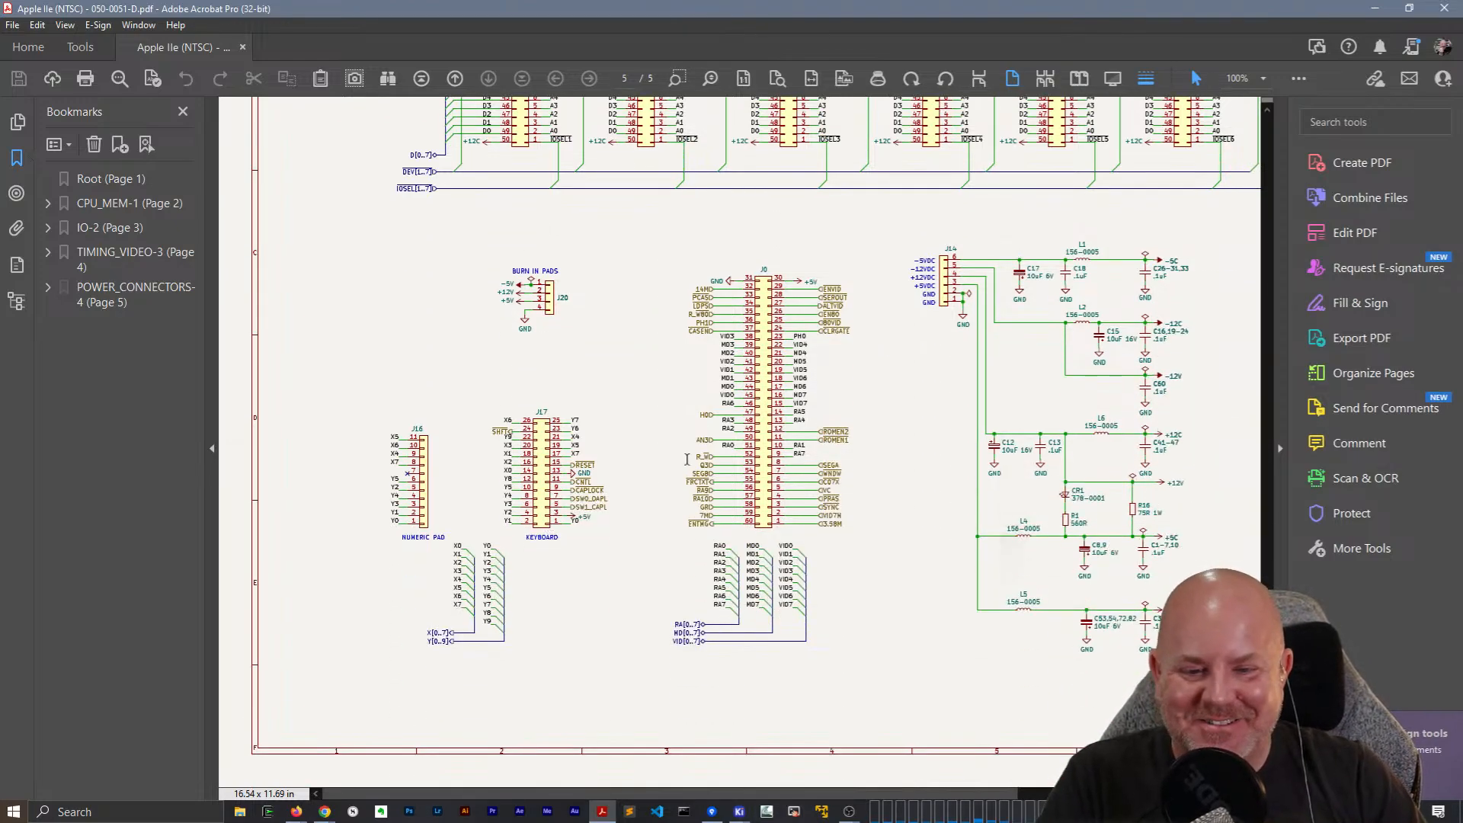
Return to the root page of the PDF, and close the document, the schematic editor and KiCad.
mouse_move(772, 420)
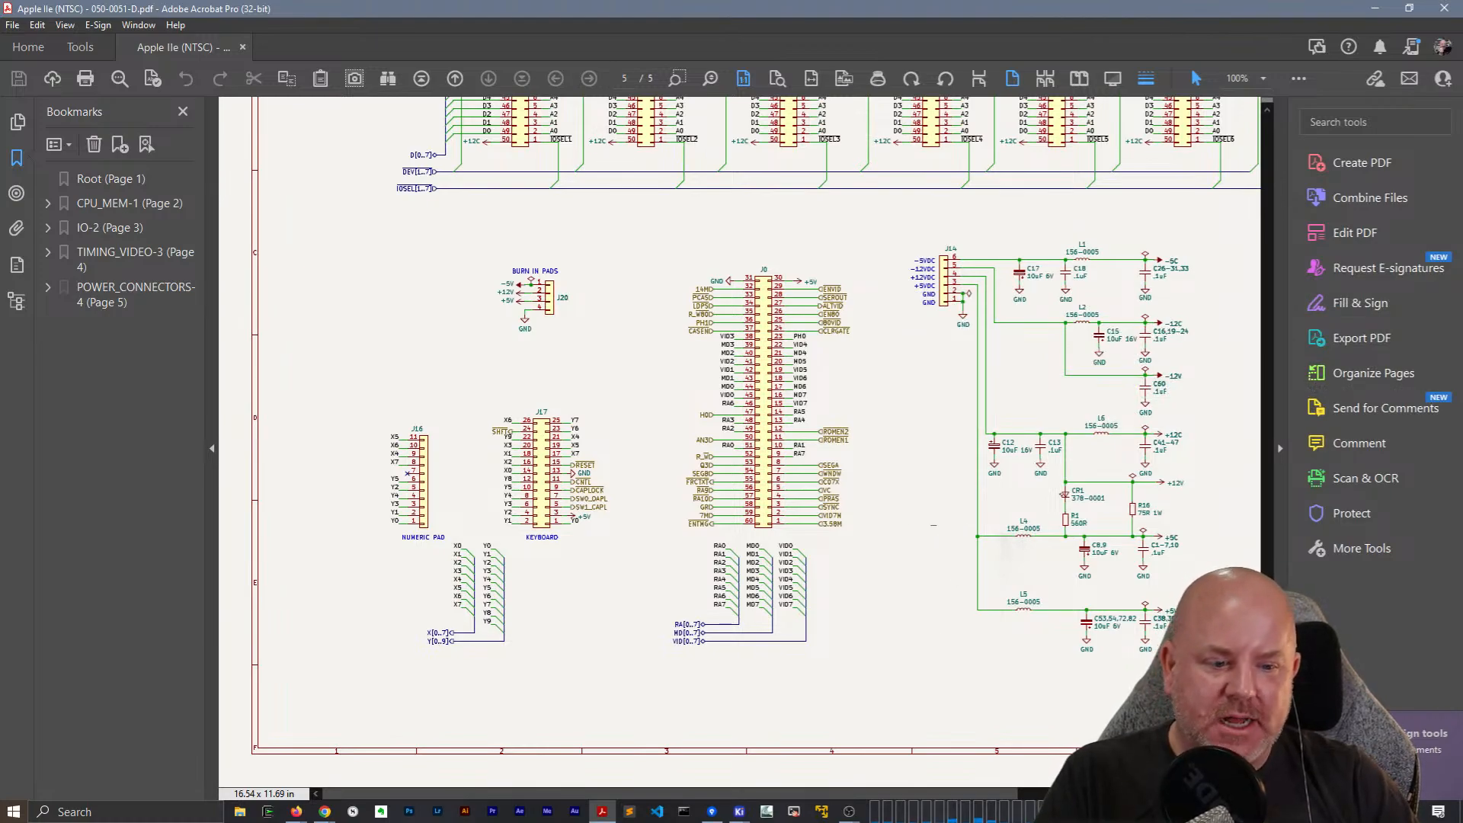
drag(1268, 731, 1271, 93)
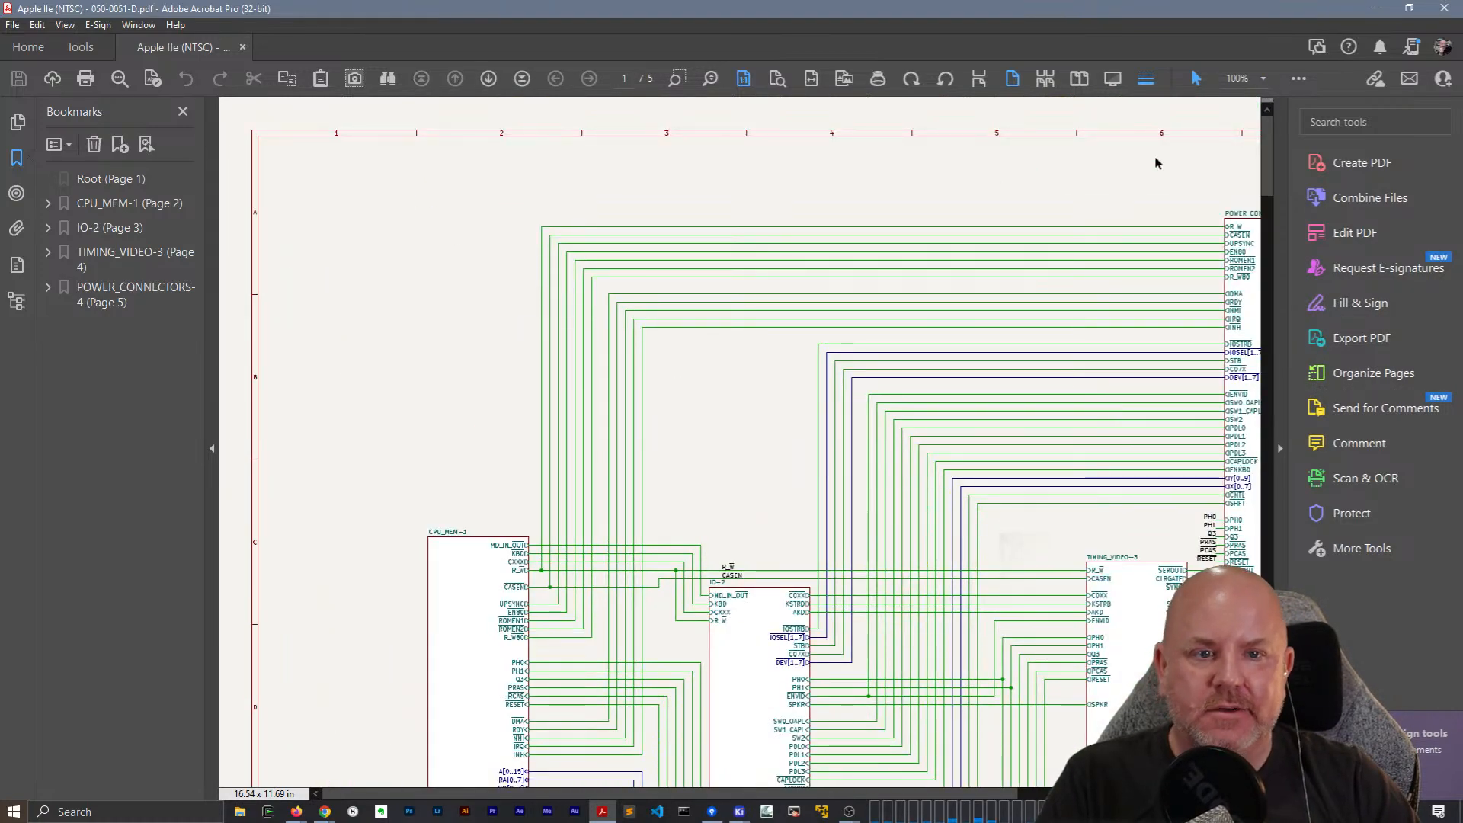
click(1454, 5)
click(597, 415)
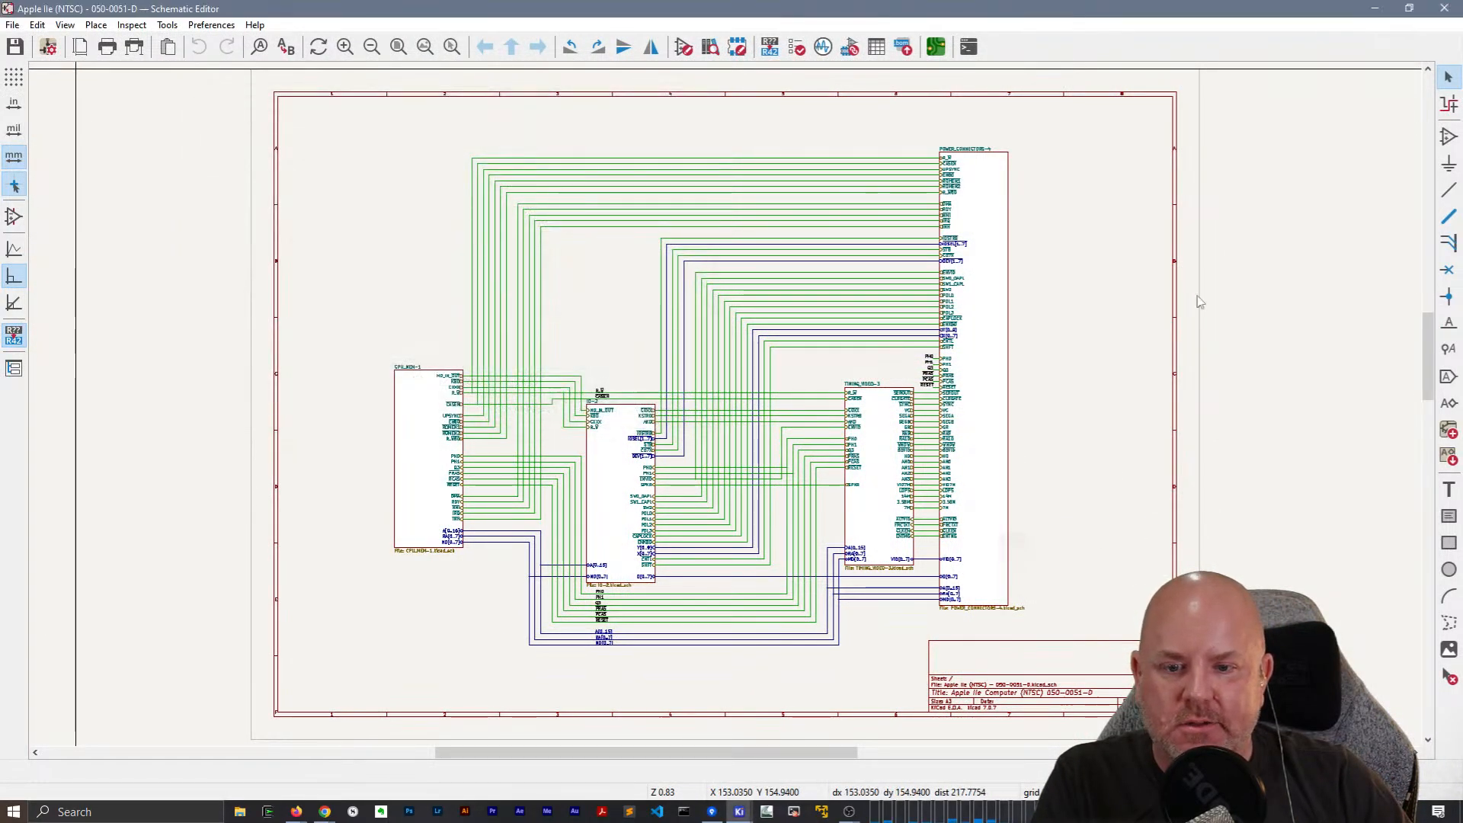
click(1440, 11)
click(1445, 8)
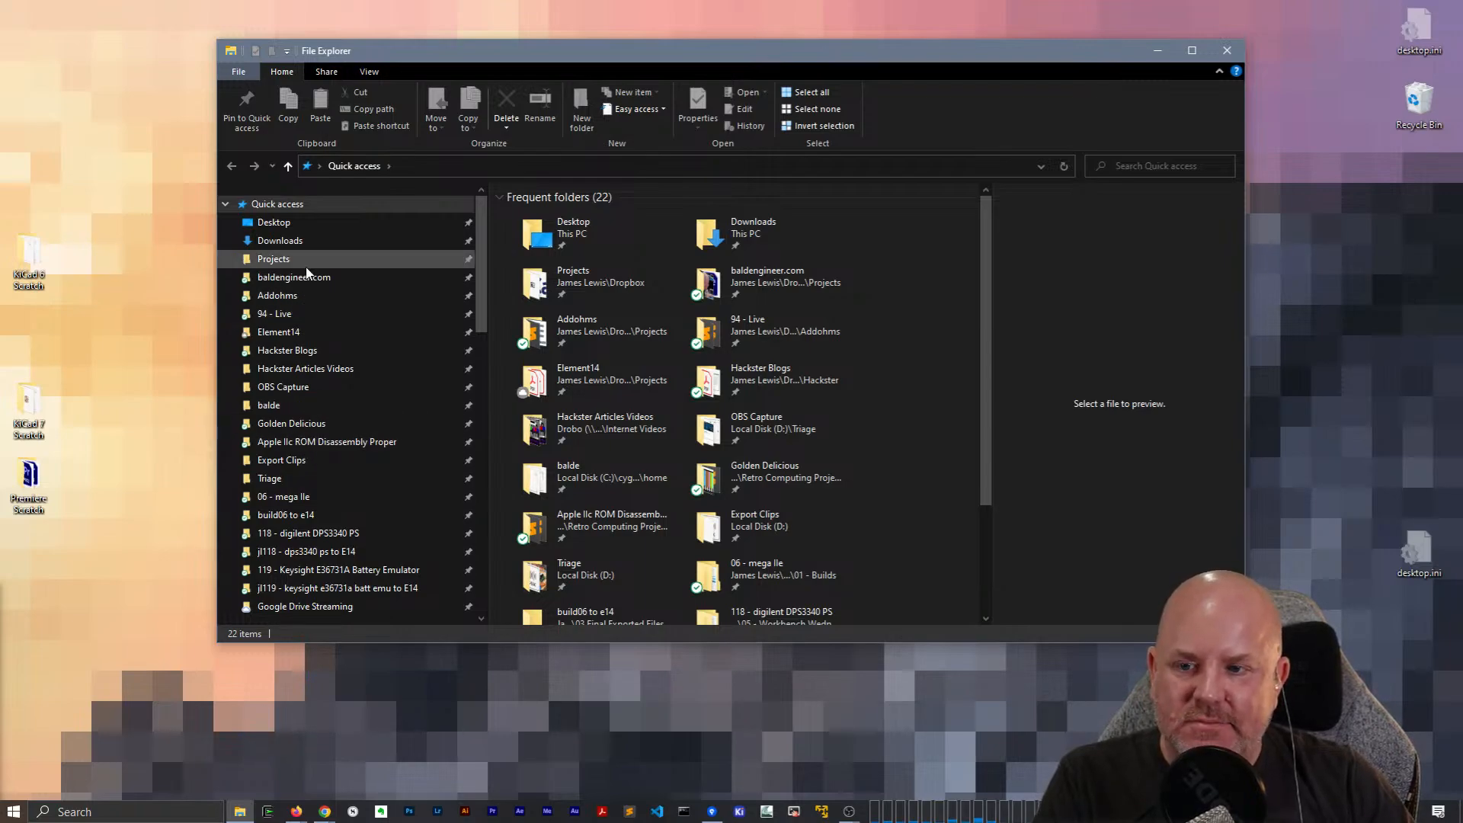
In File Explorer, open Projects > GitHub > bit-preserve > Apple > Apple IIe > Apple IIe (NTSC) - 050-0051-D.
click(328, 261)
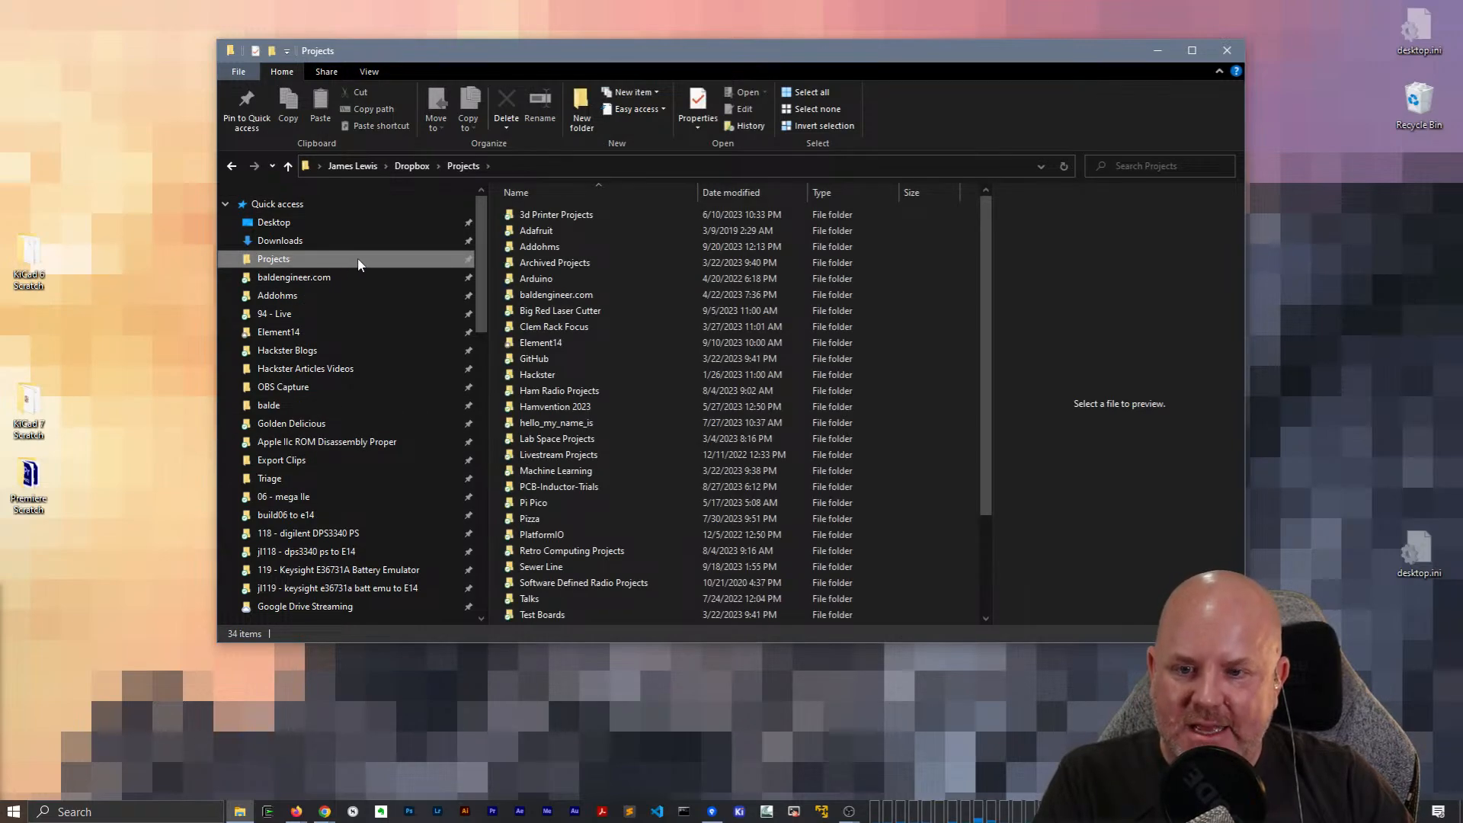
double_click(541, 358)
double_click(559, 214)
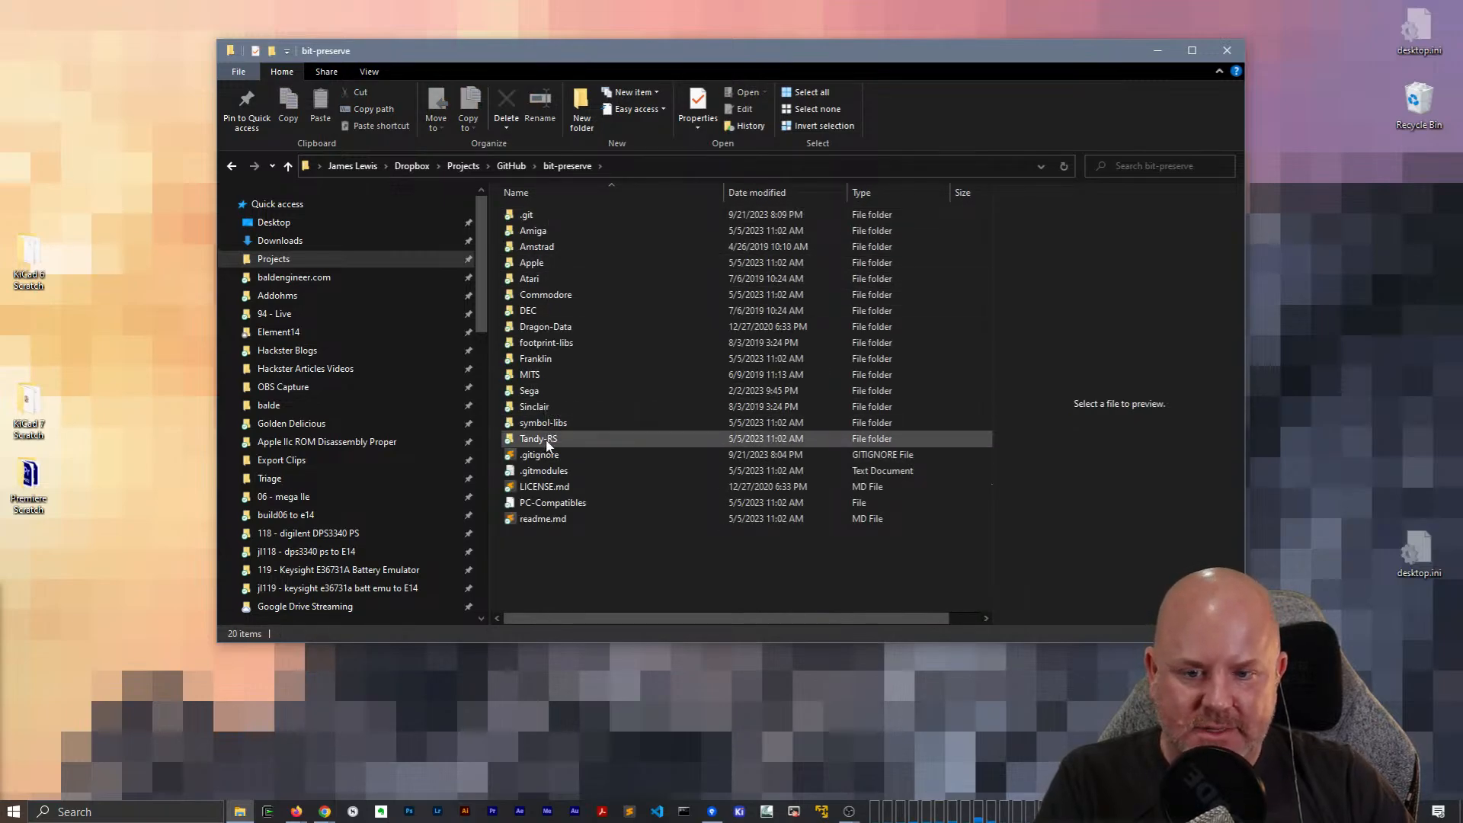
double_click(547, 265)
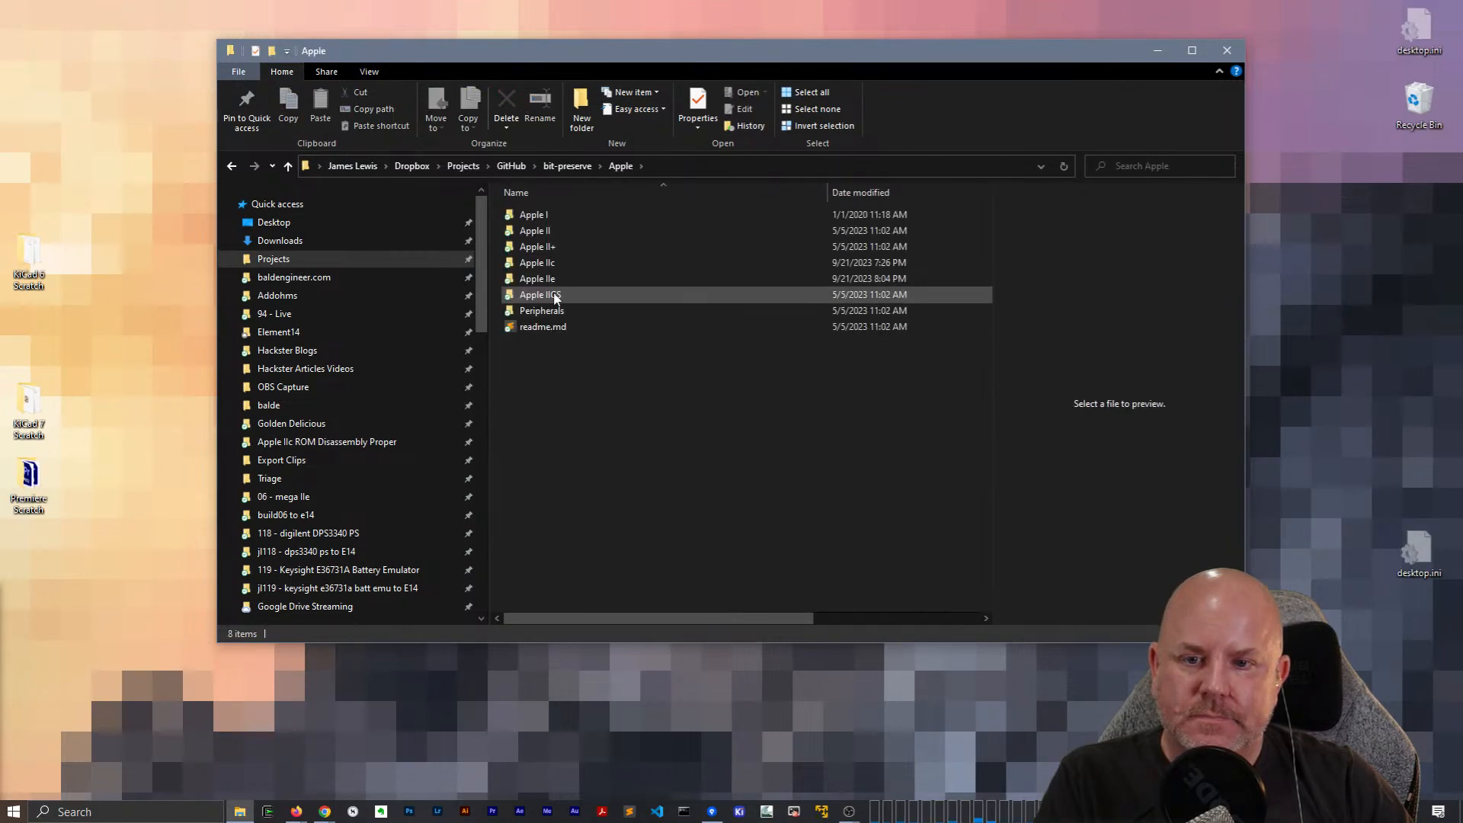
double_click(554, 279)
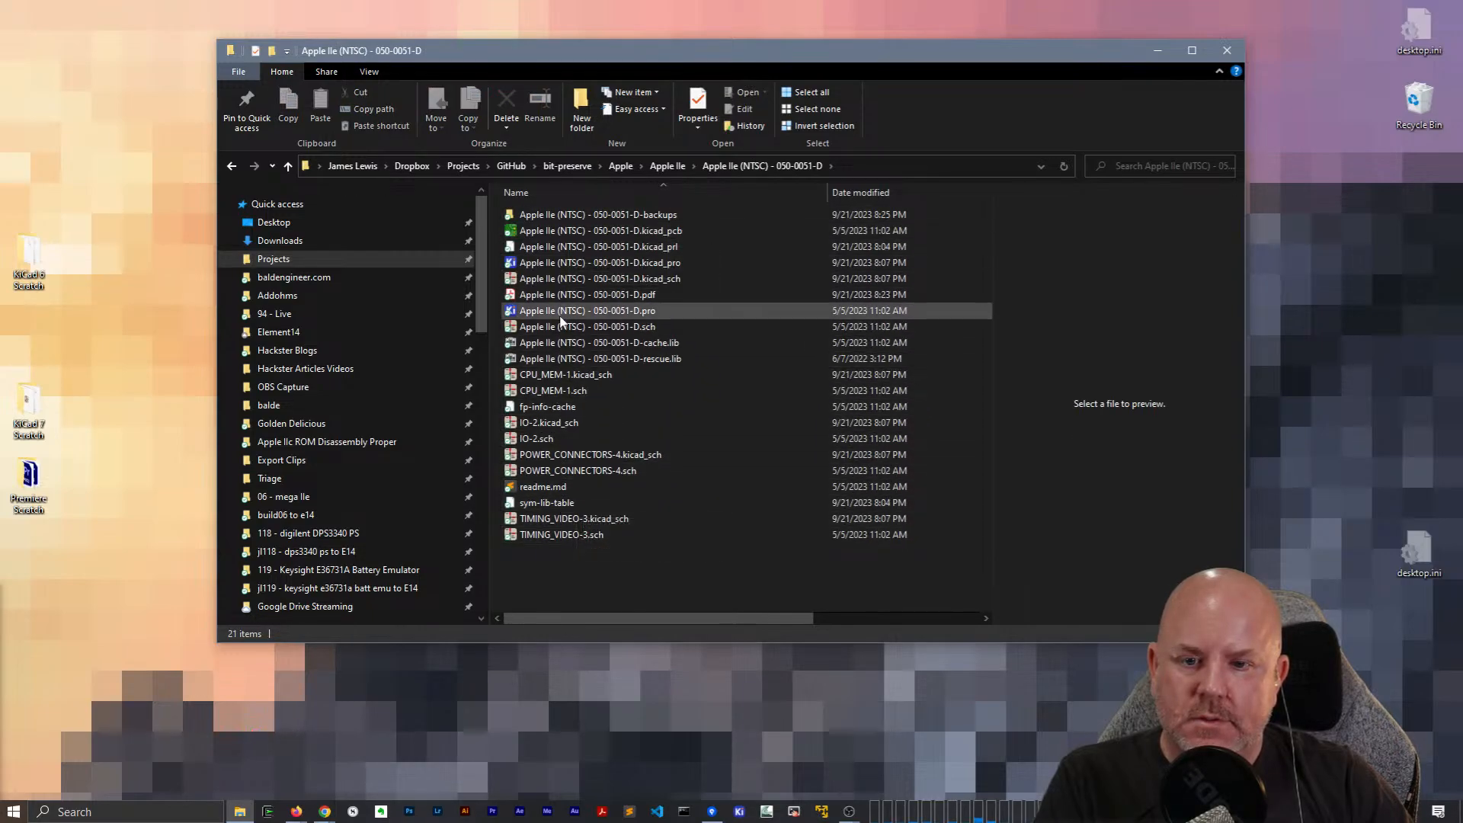
Check the plotted PDF and the legacy .pro file in the project folder, and open a command prompt at that location with cmd.
click(536, 296)
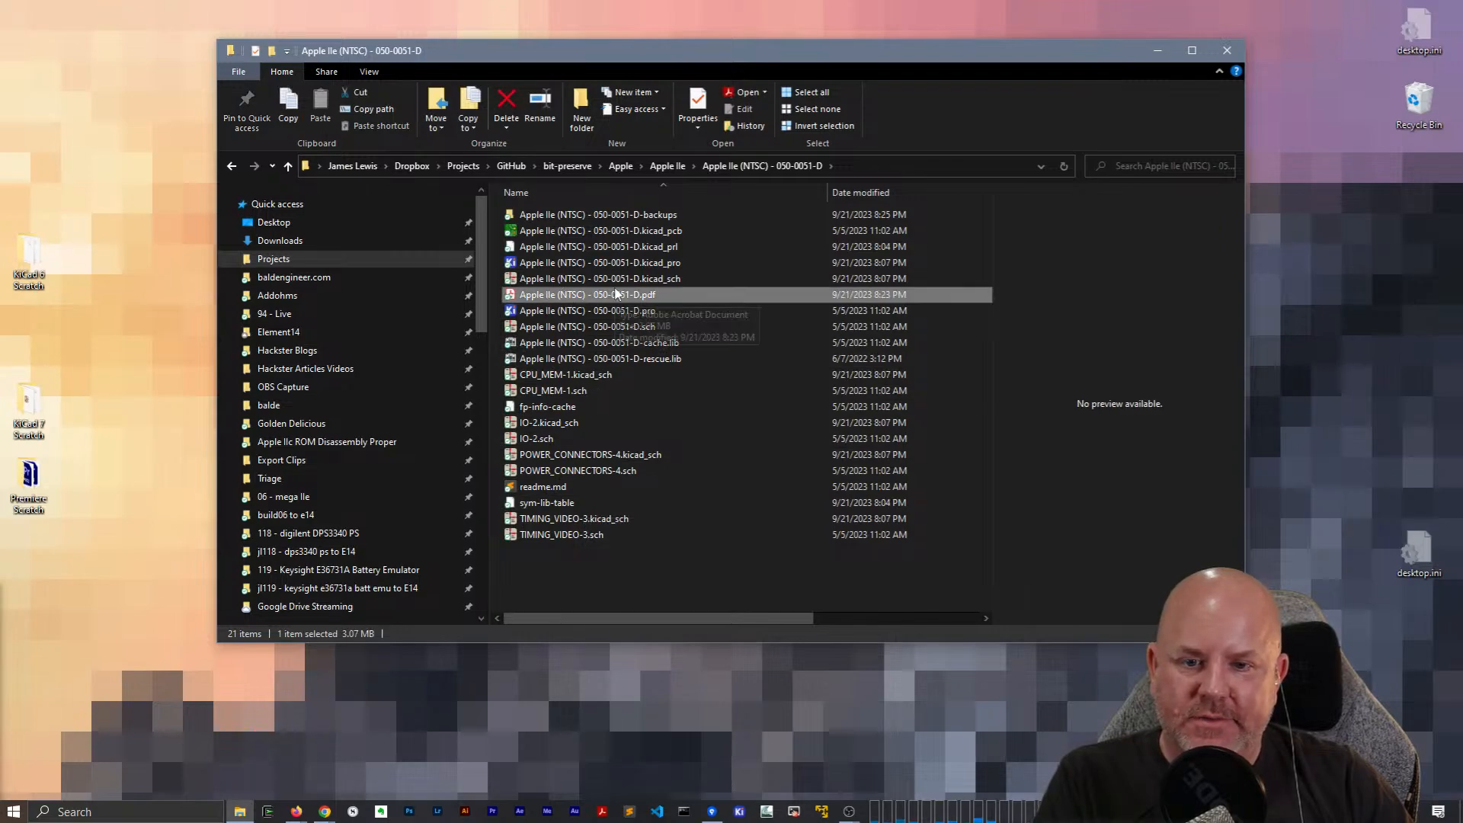
click(617, 312)
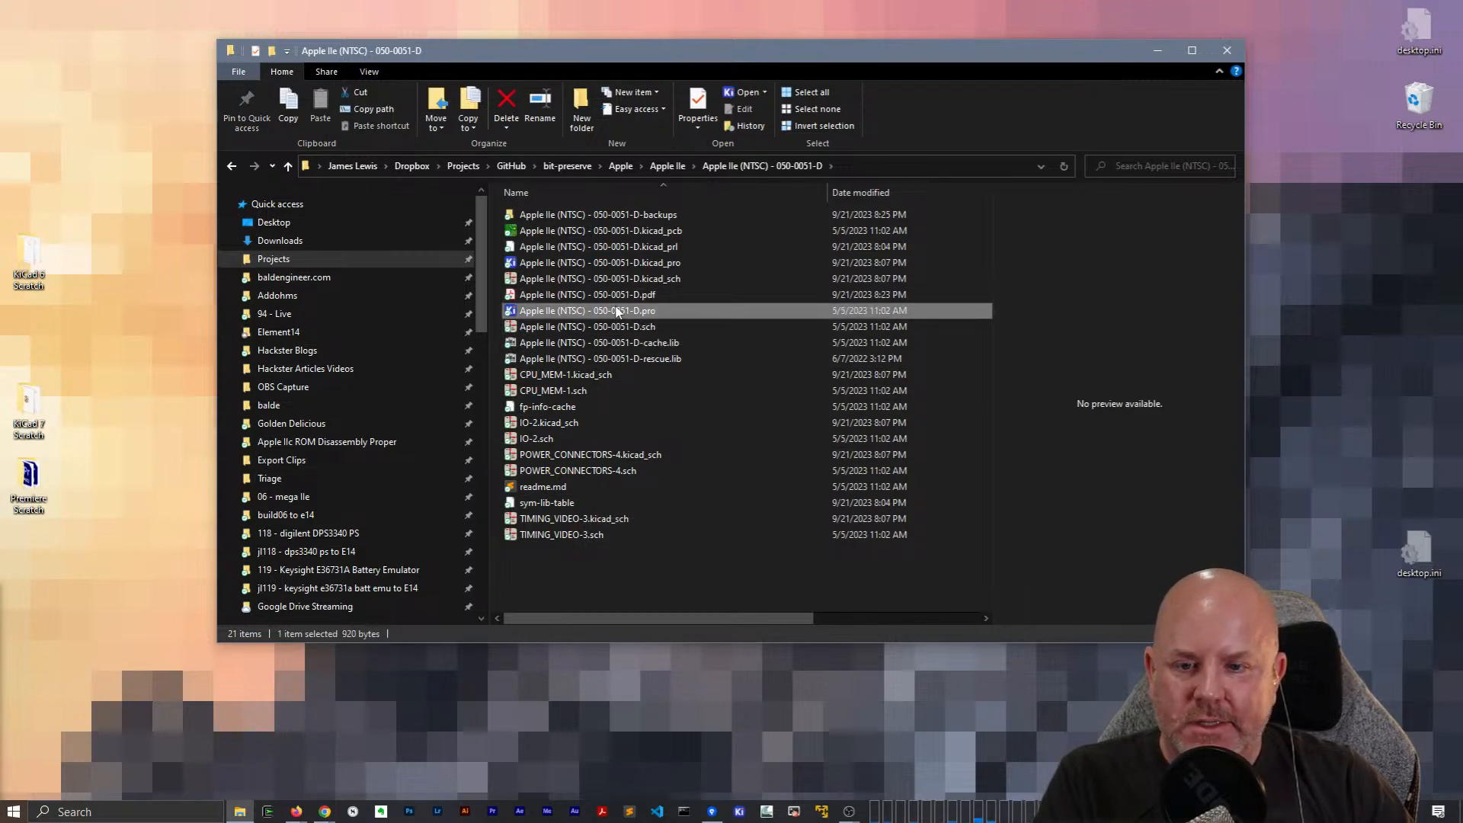
click(865, 166)
text(cmd)
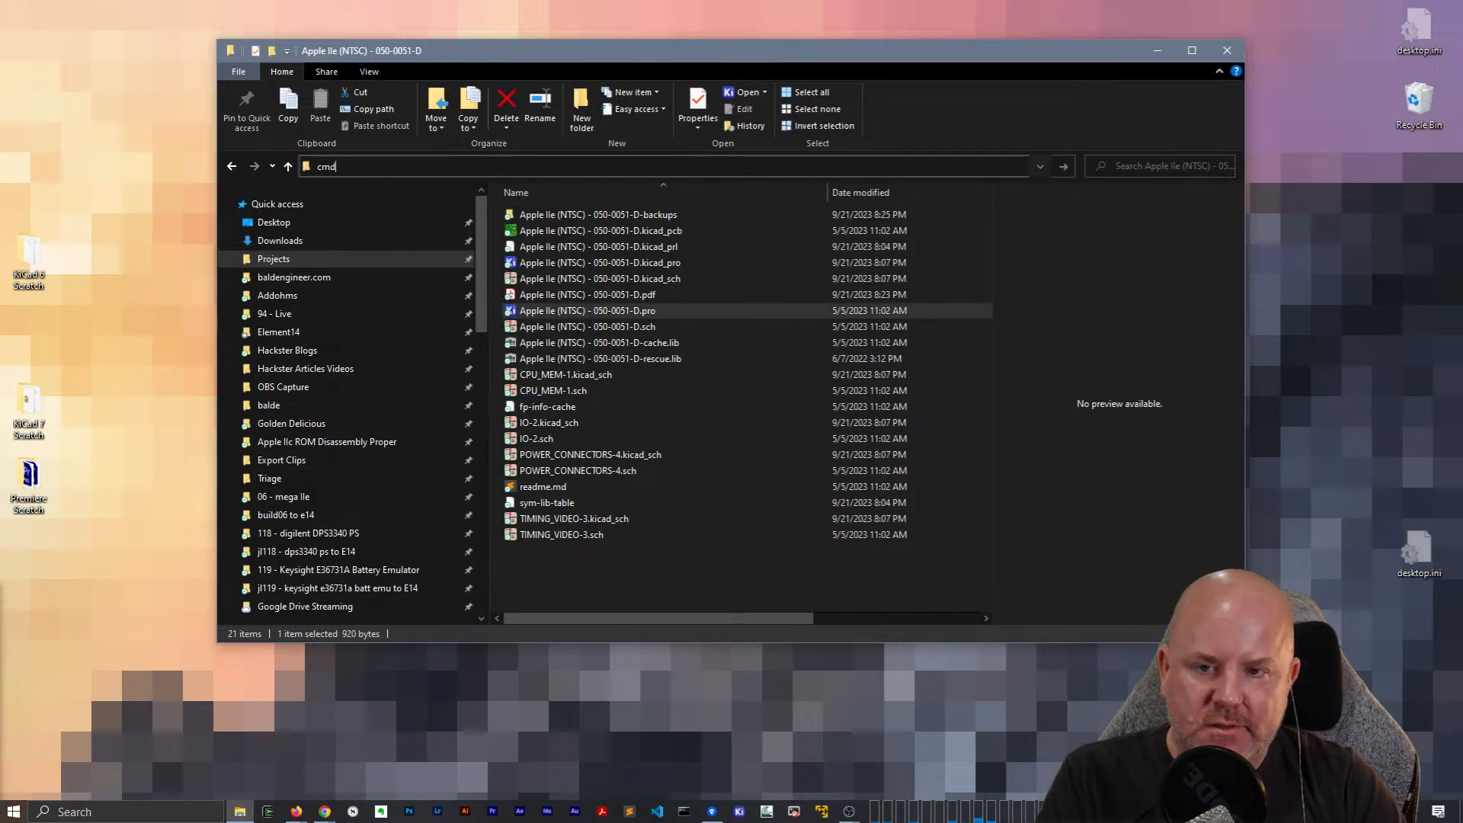
key(Return)
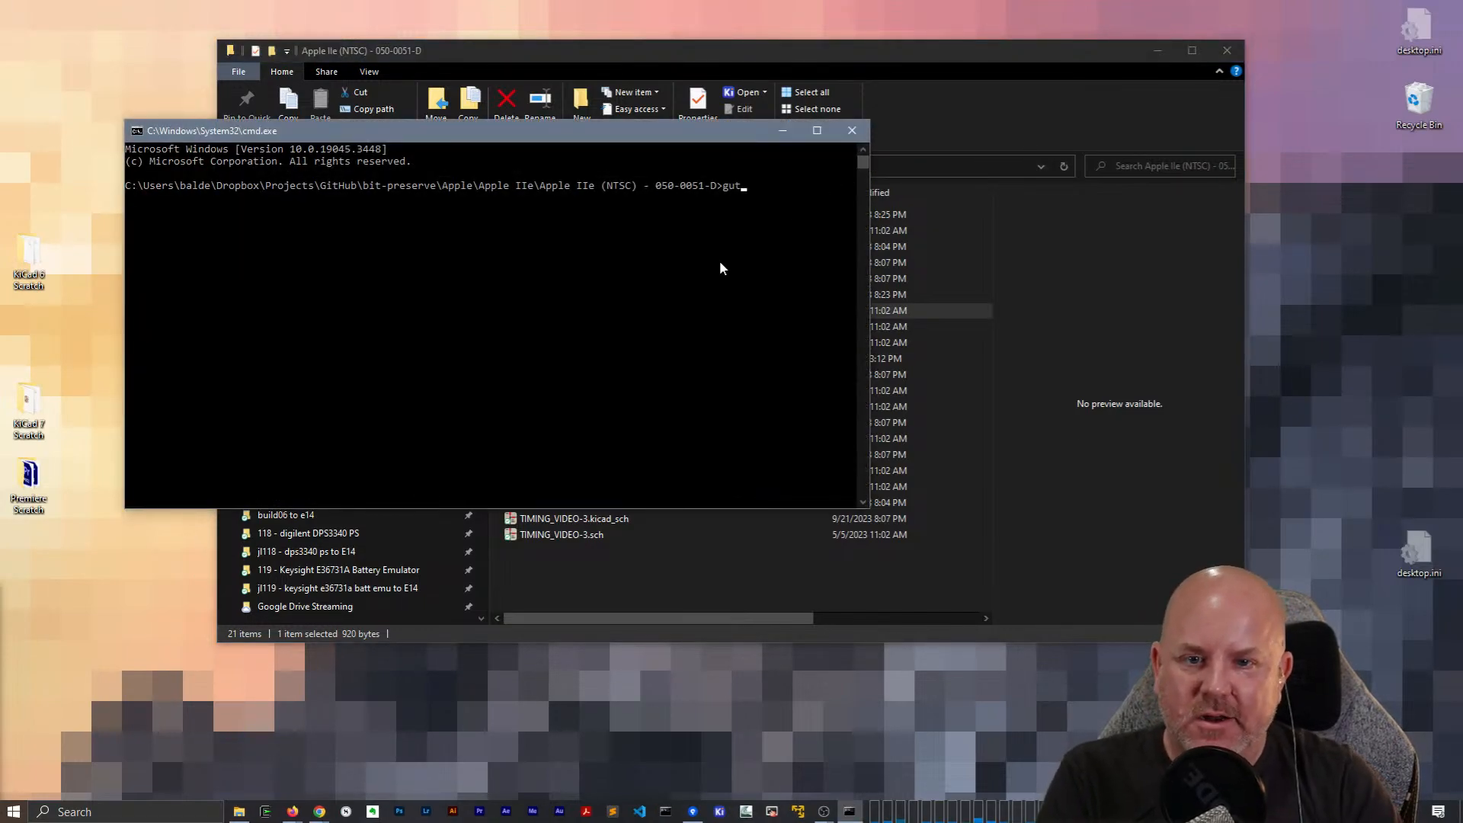
Try to run git rm without a path, and move the command window so the legacy project files stay visible.
text(git rm)
key(Return)
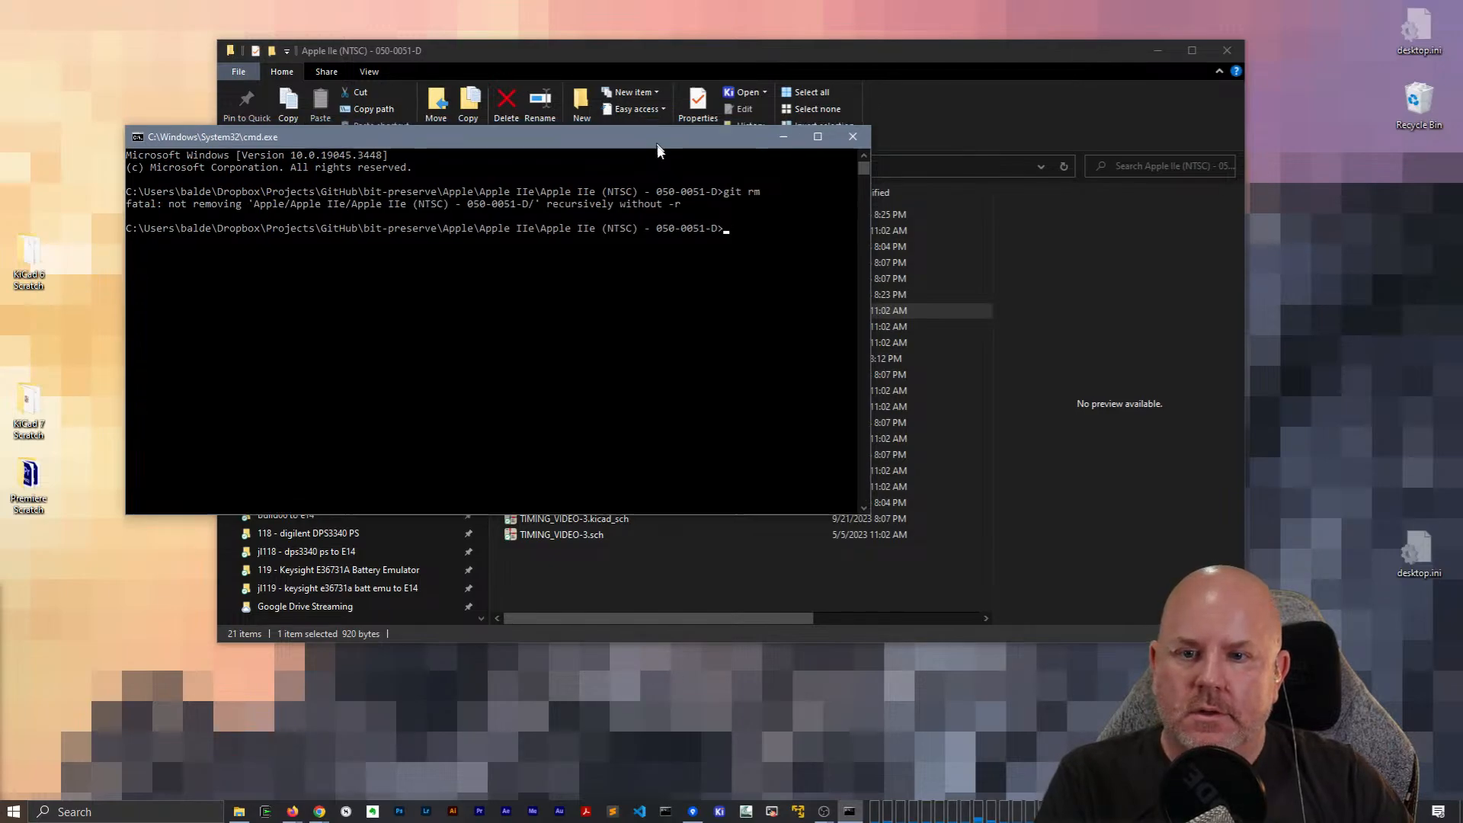
drag(653, 136, 713, 448)
click(679, 536)
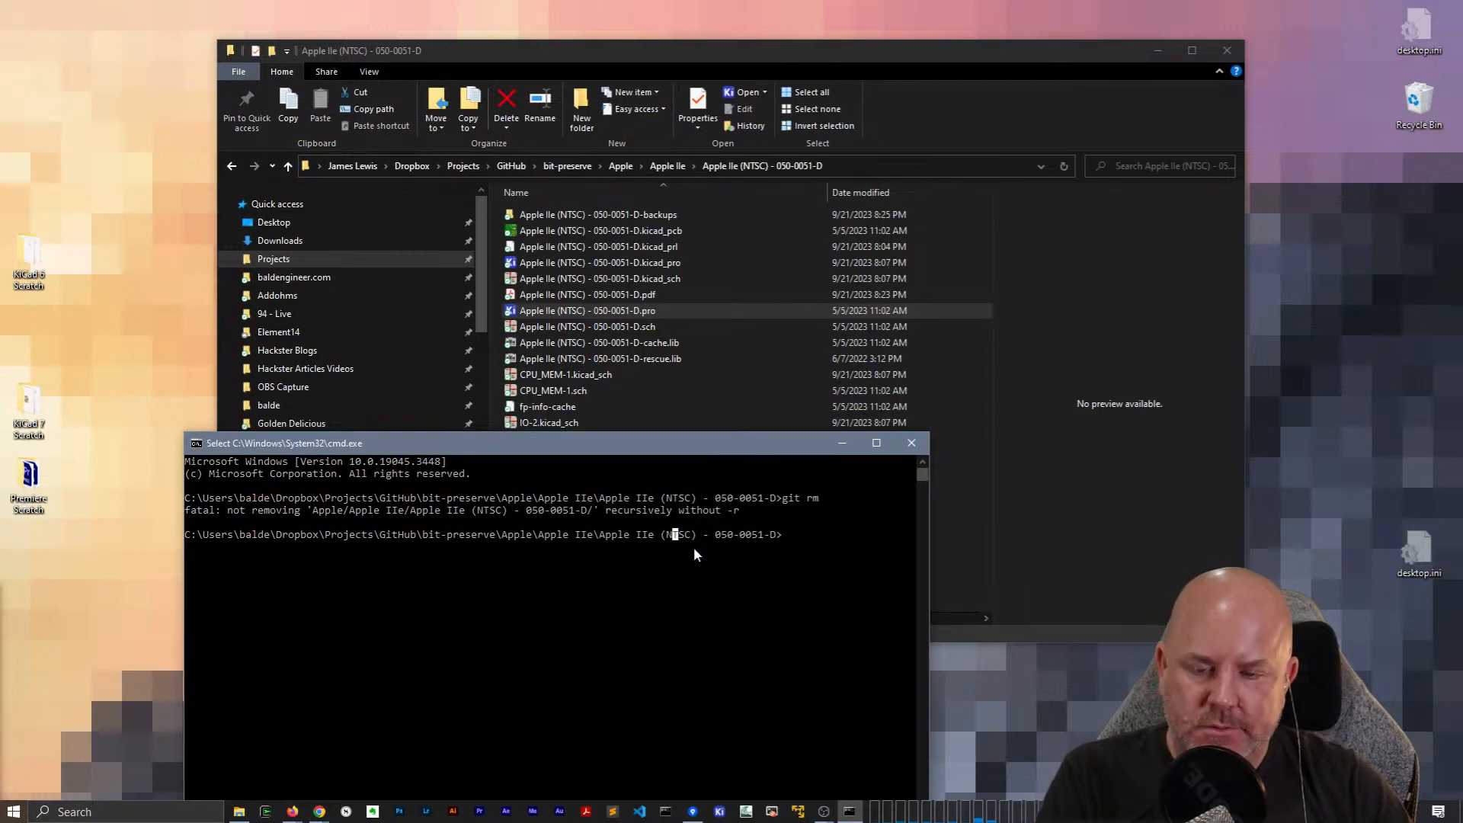
drag(676, 451, 618, 404)
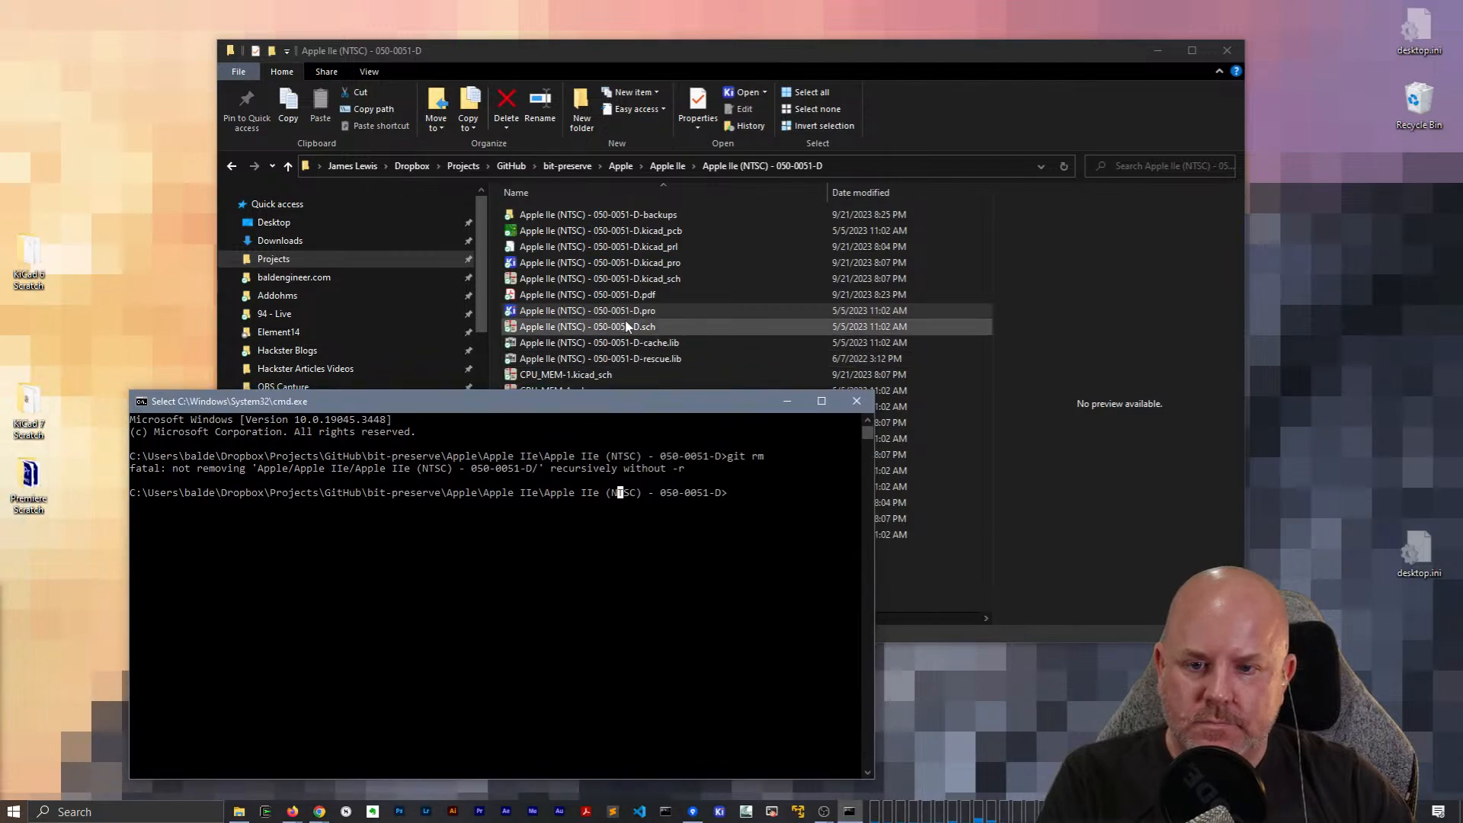
Copy the legacy .pro file's base name without renaming the file, and return to a fresh line in the command prompt.
click(626, 315)
key(F2)
key(ctrl+x)
key(Escape)
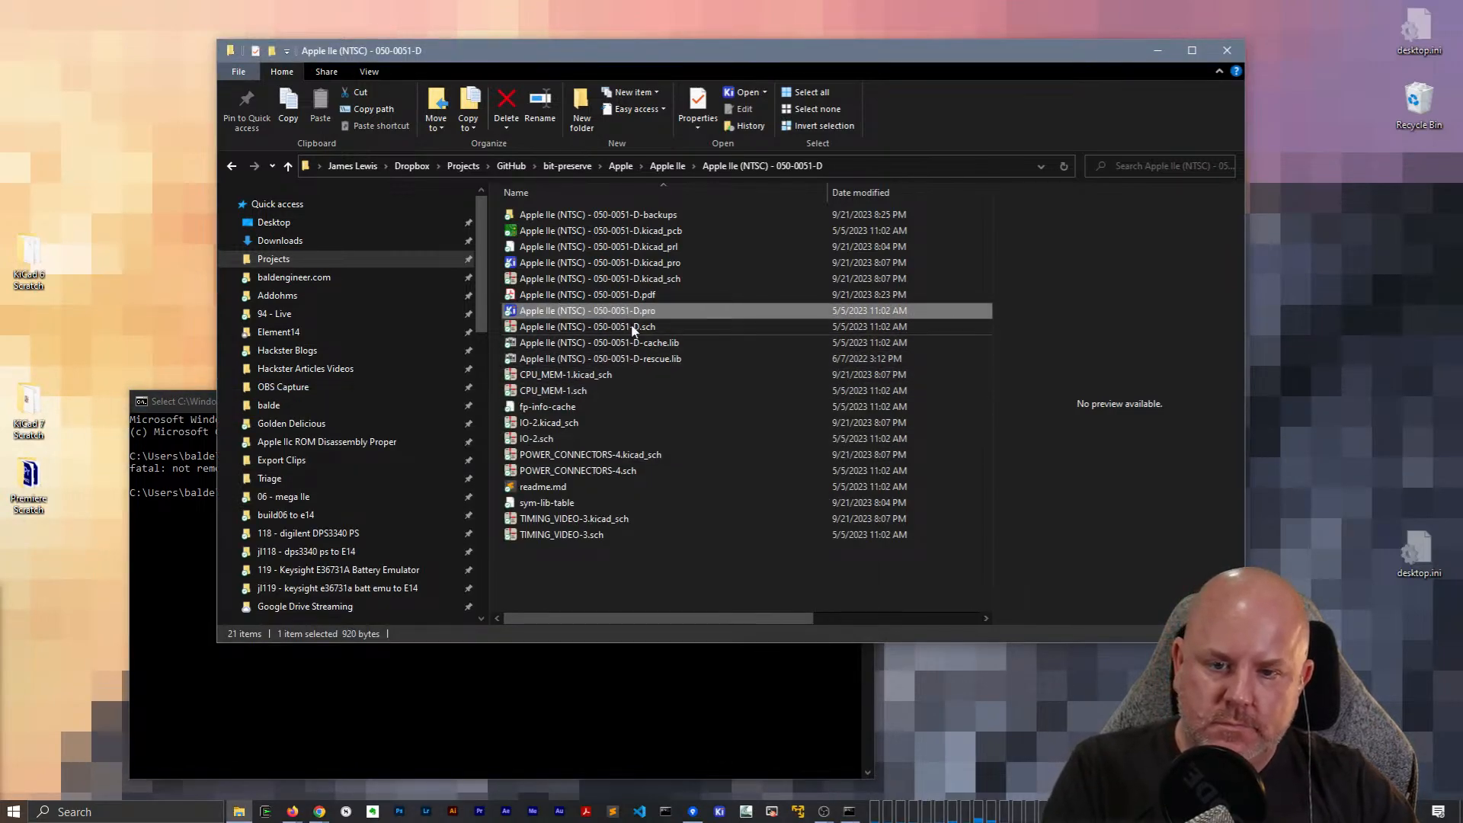
key(F2)
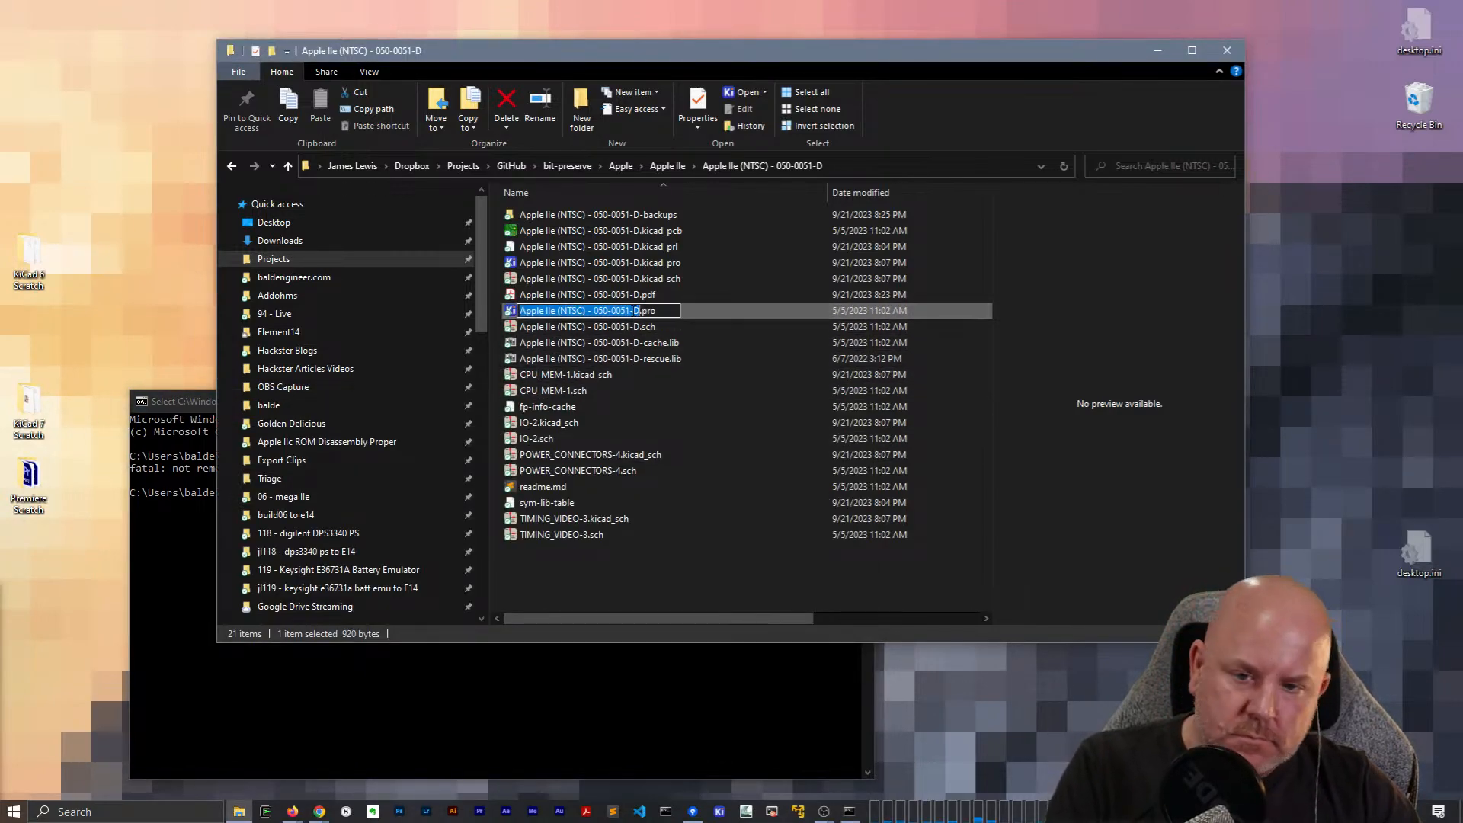
key(Escape)
click(740, 695)
key(Return)
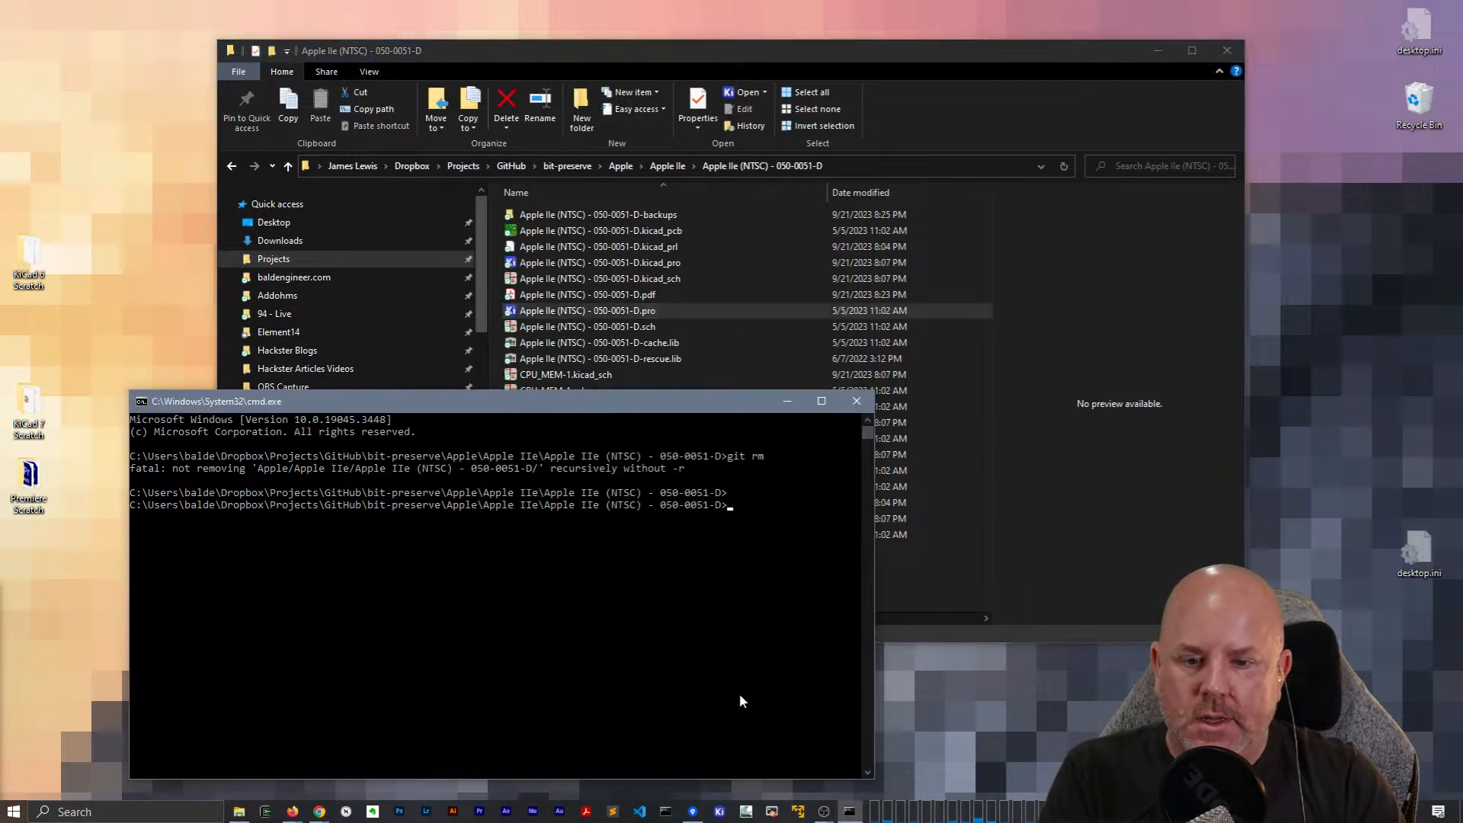
Try to remove the legacy project file with git rm Apple IIe (NTSC) - 050-0051-D.pro, leaving the file name unquoted.
text(git rm T)
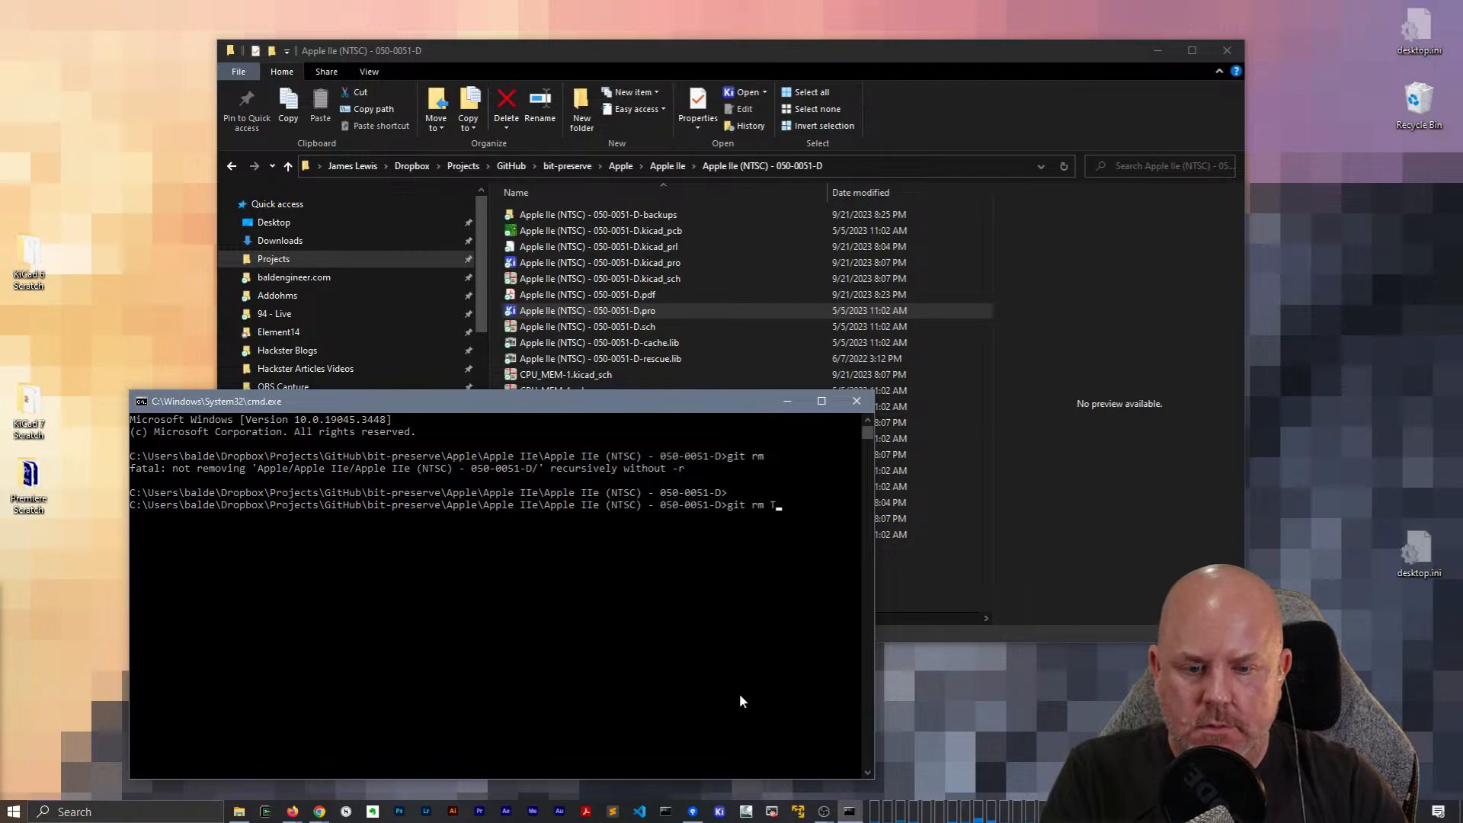
click(623, 310)
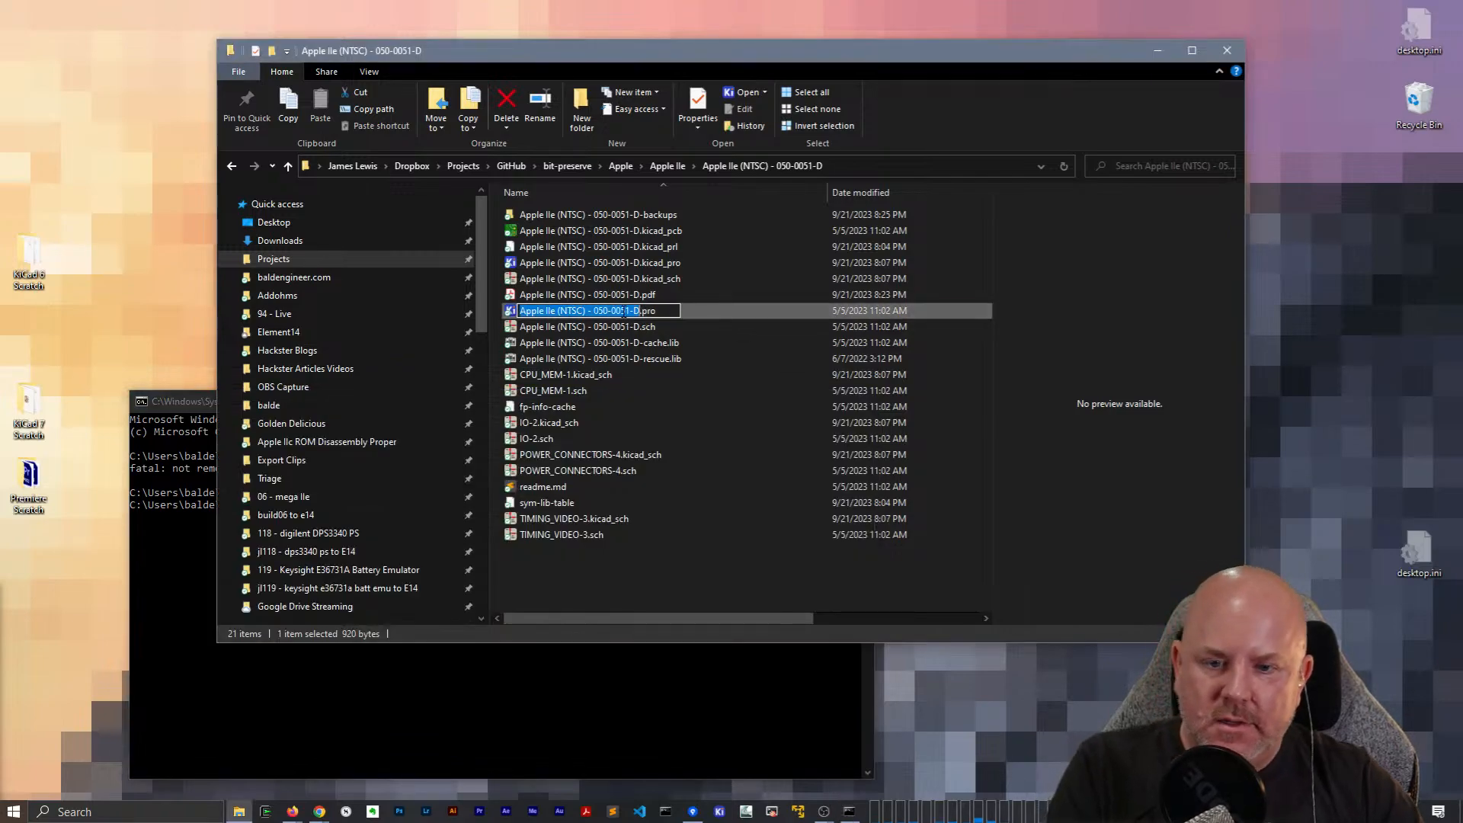
key(Escape)
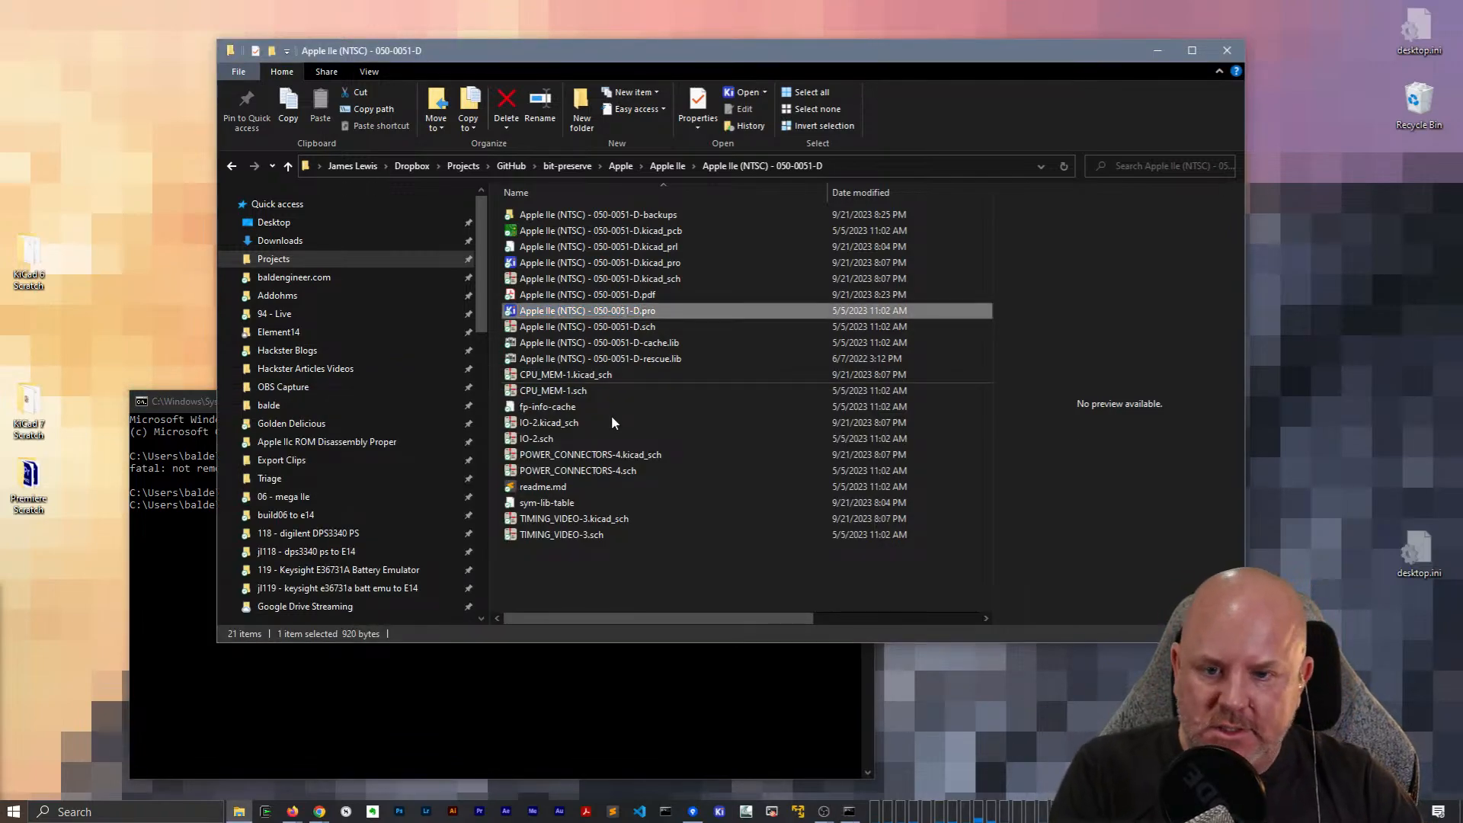
click(750, 681)
key(ctrl+v)
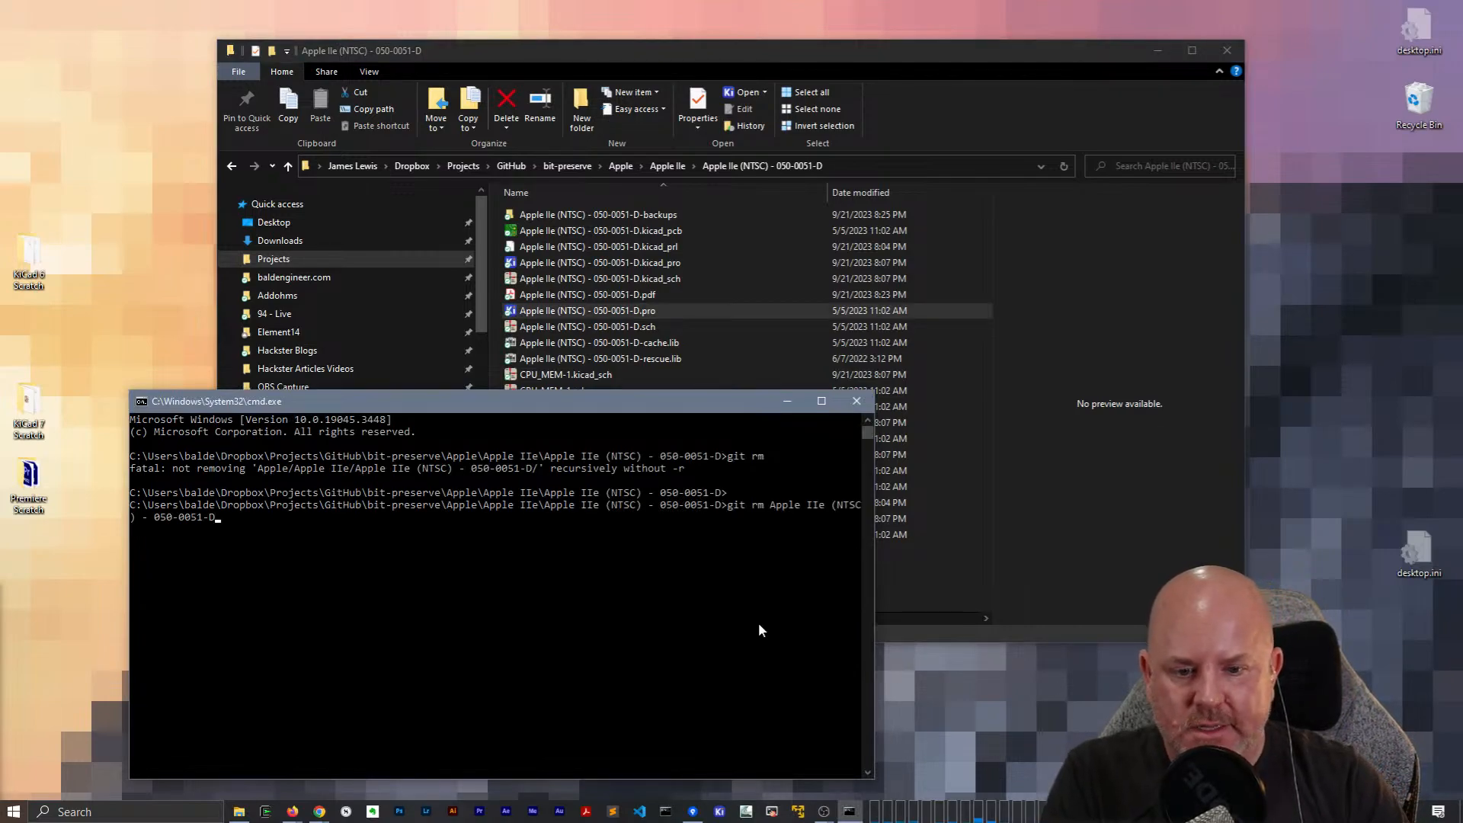
text(.pro)
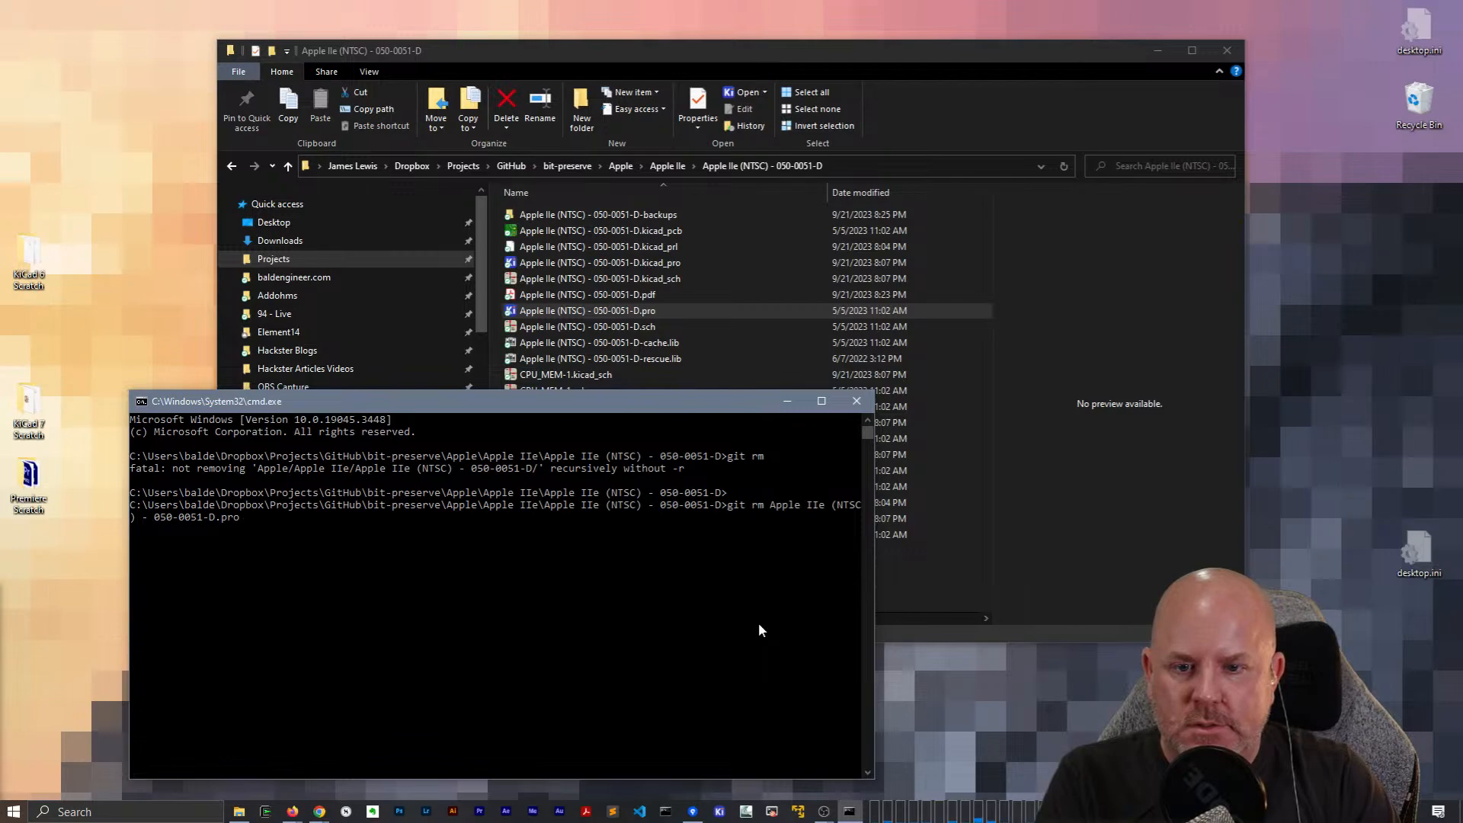
key(Return)
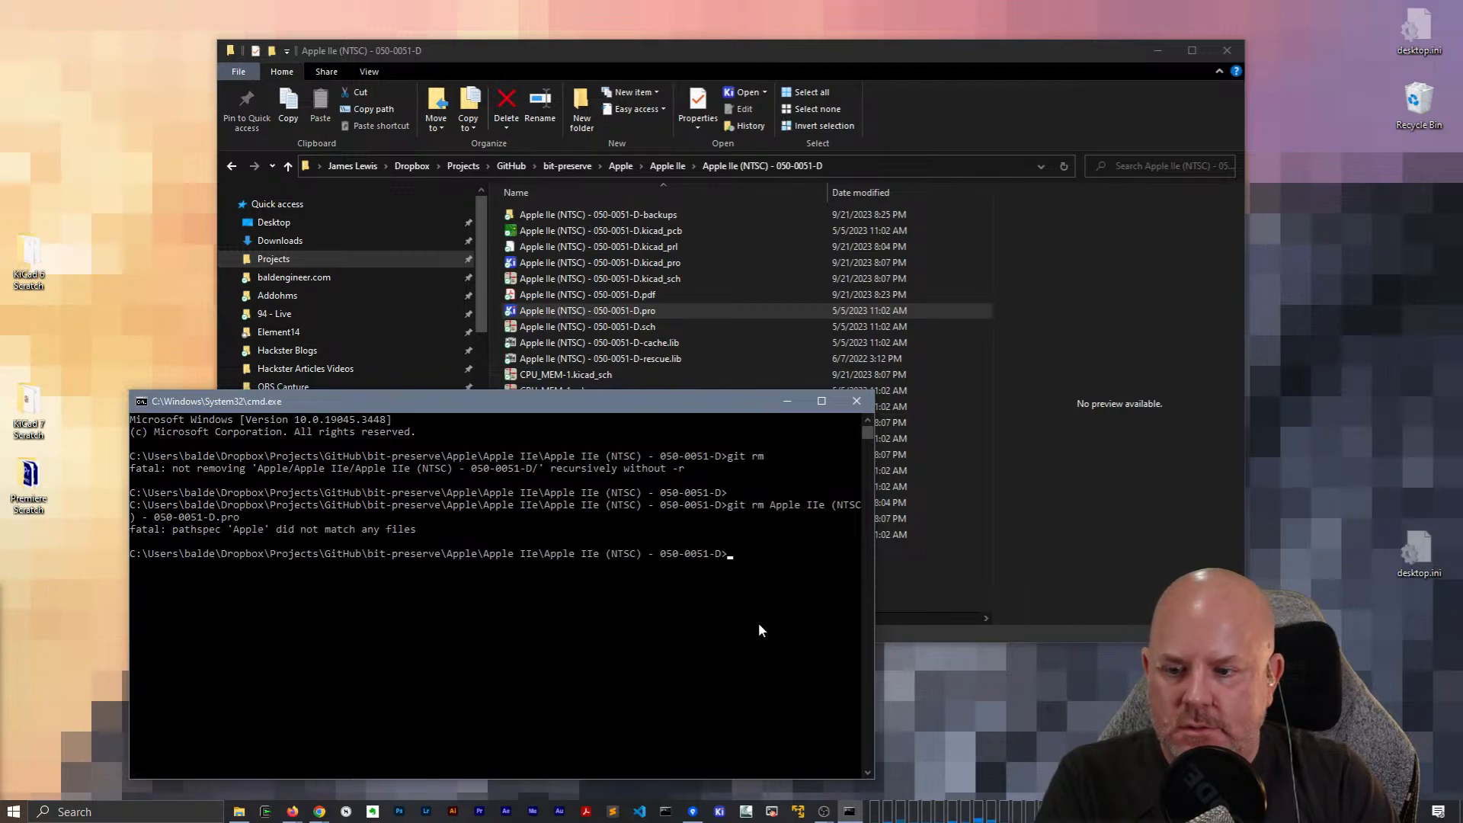
Rerun the git rm command for the .pro file with its name in quotes: "Apple IIe (NTSC) - 050-0051-D.pro".
key(Up)
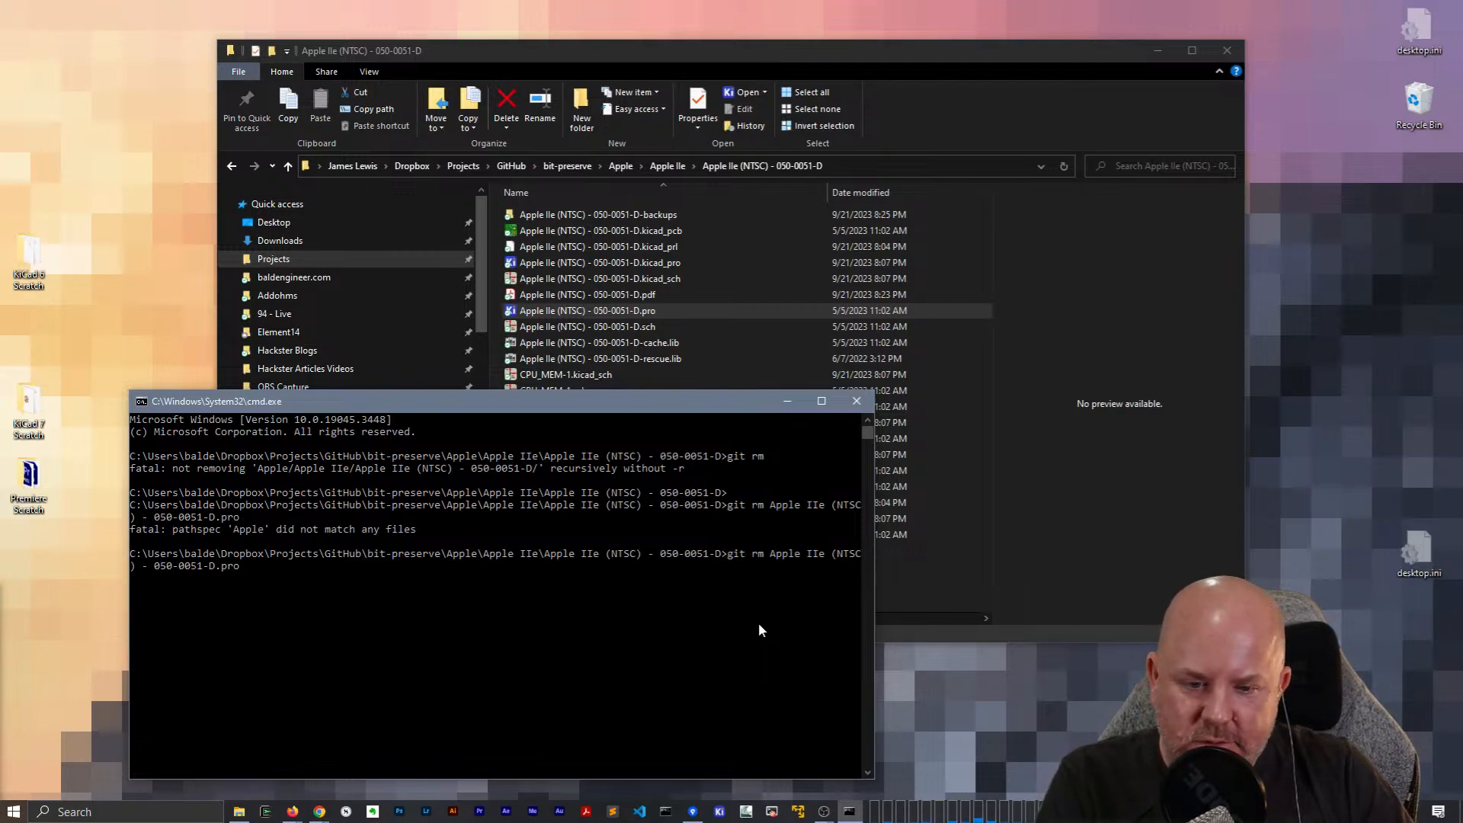
key(Right)
text(")
key(Right)
key(Right)
key(Right)
key(Right)
key(Right)
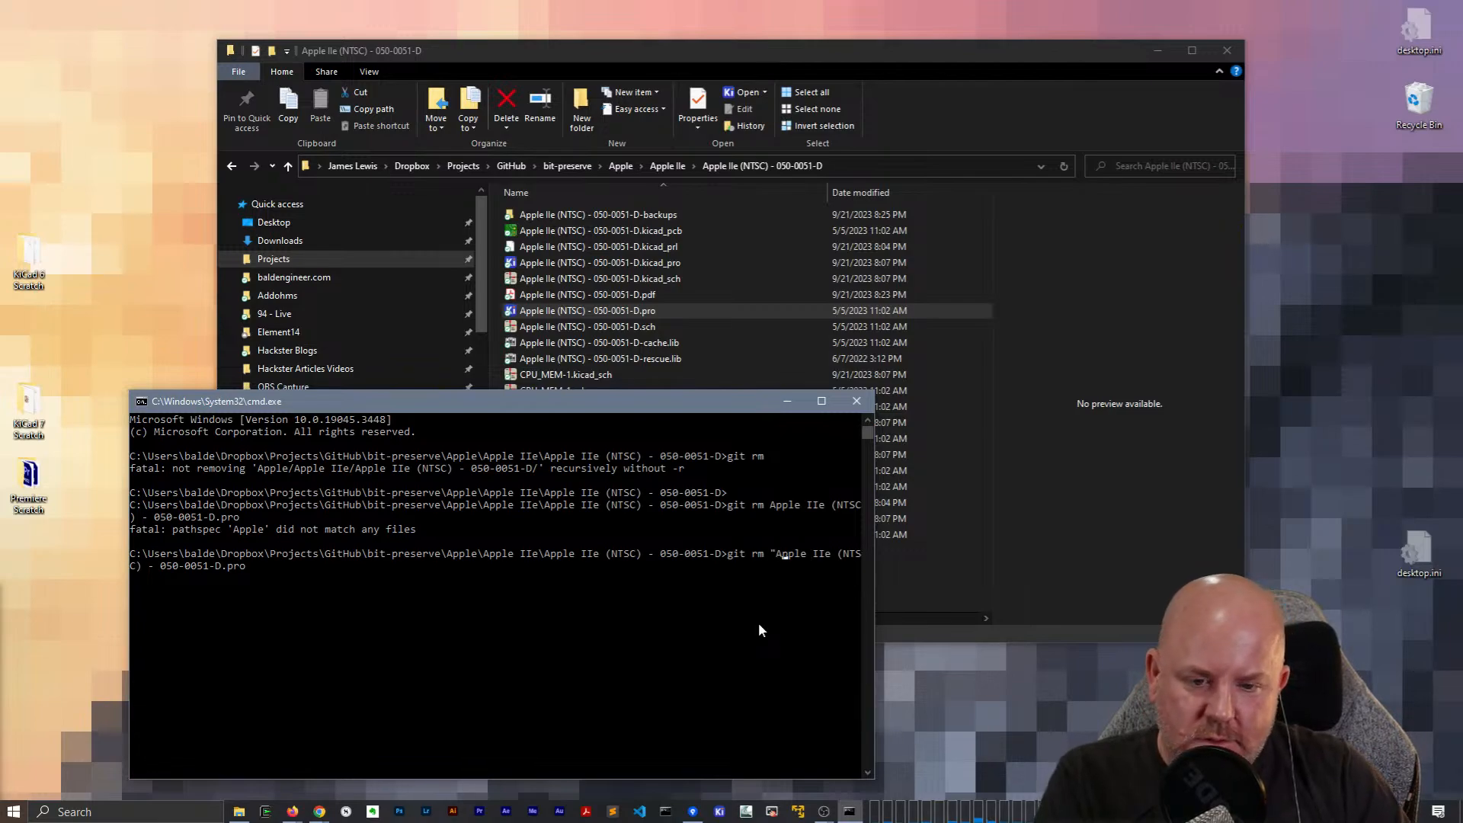
text(")
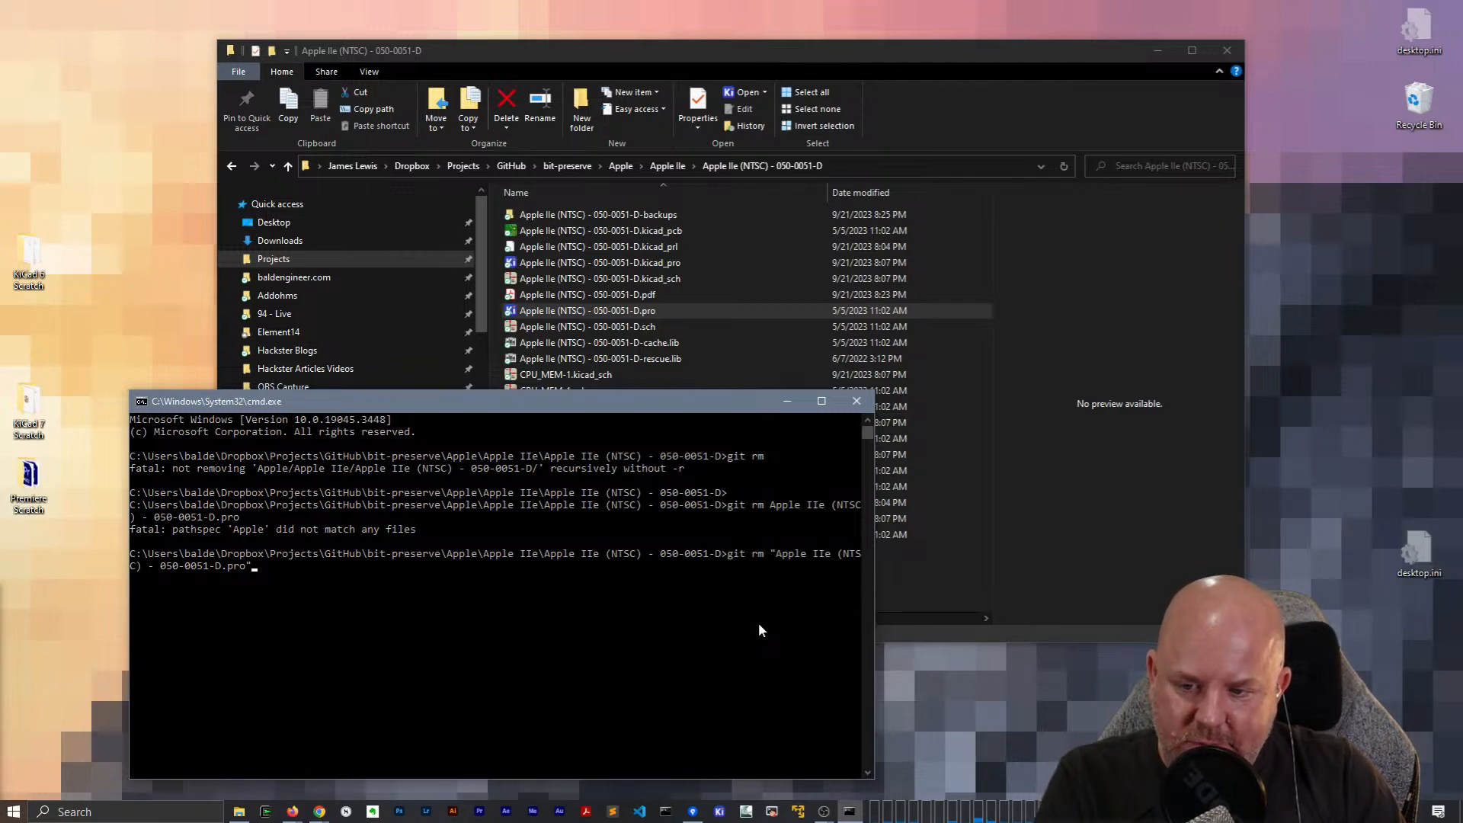
key(Return)
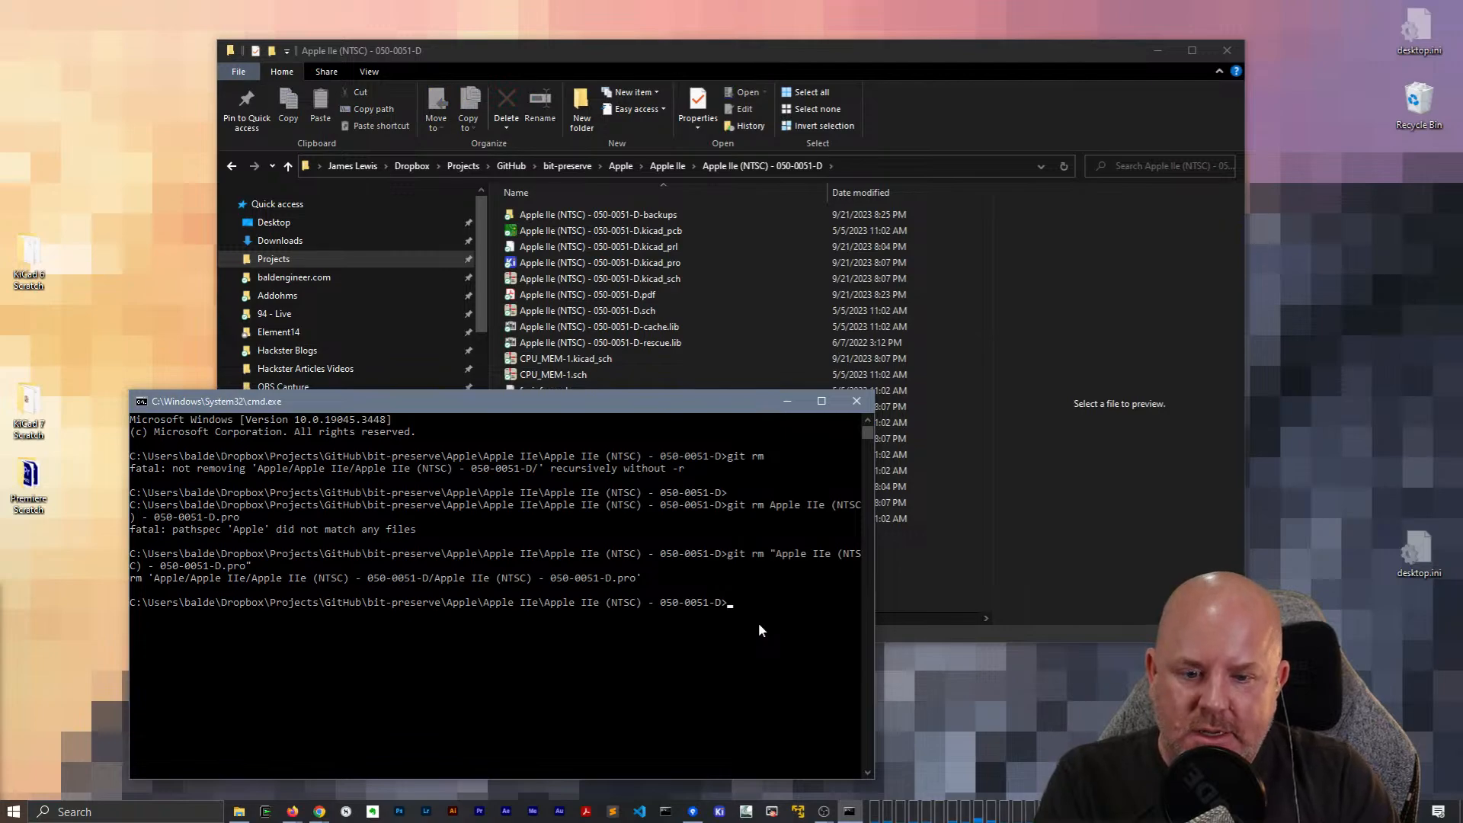
Remove the legacy root schematic from the repository with git rm "Apple IIe (NTSC) - 050-0051-D.sch".
text(git rm)
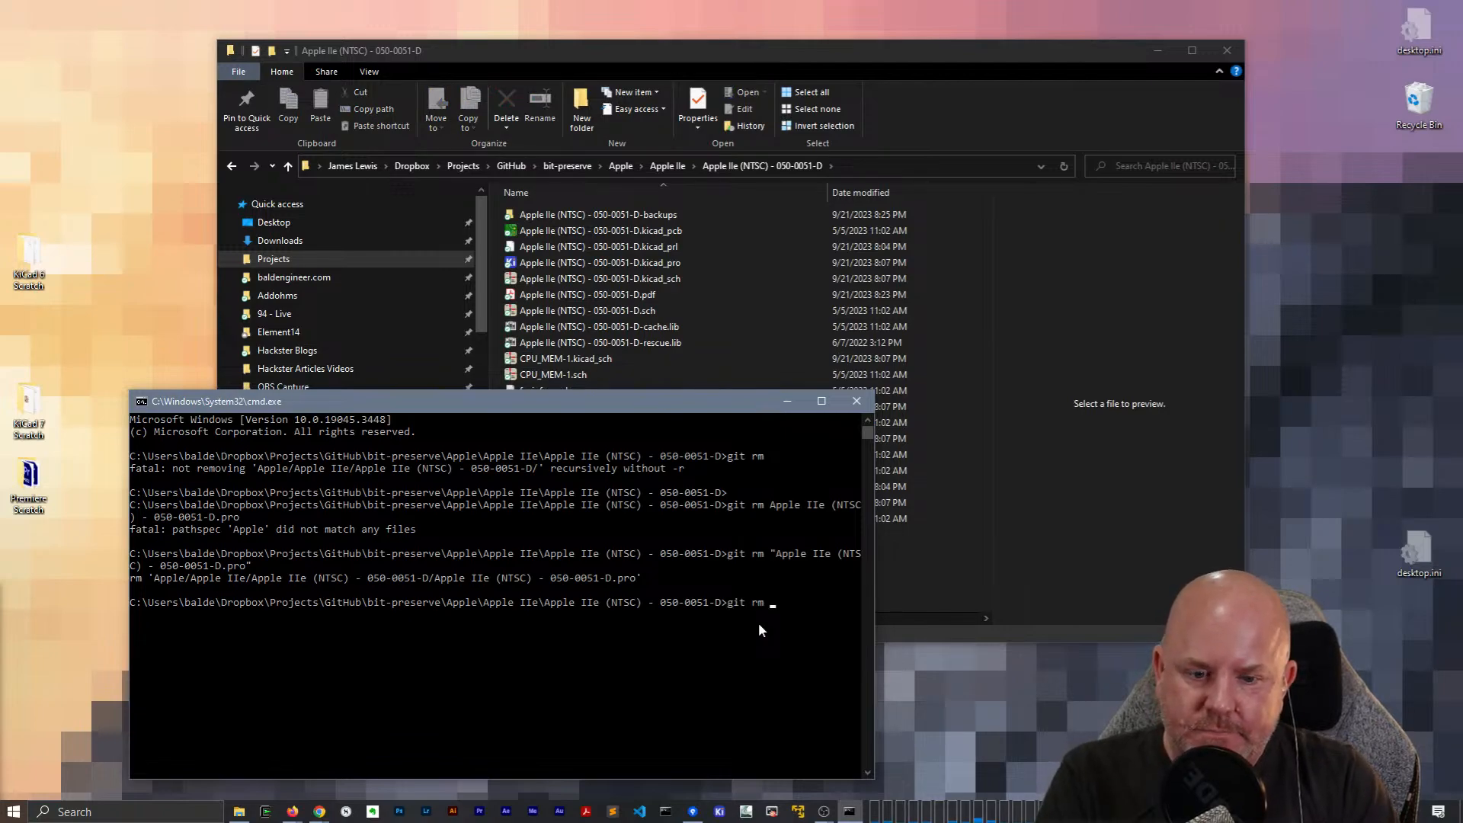
key(ctrl+v)
text(.)
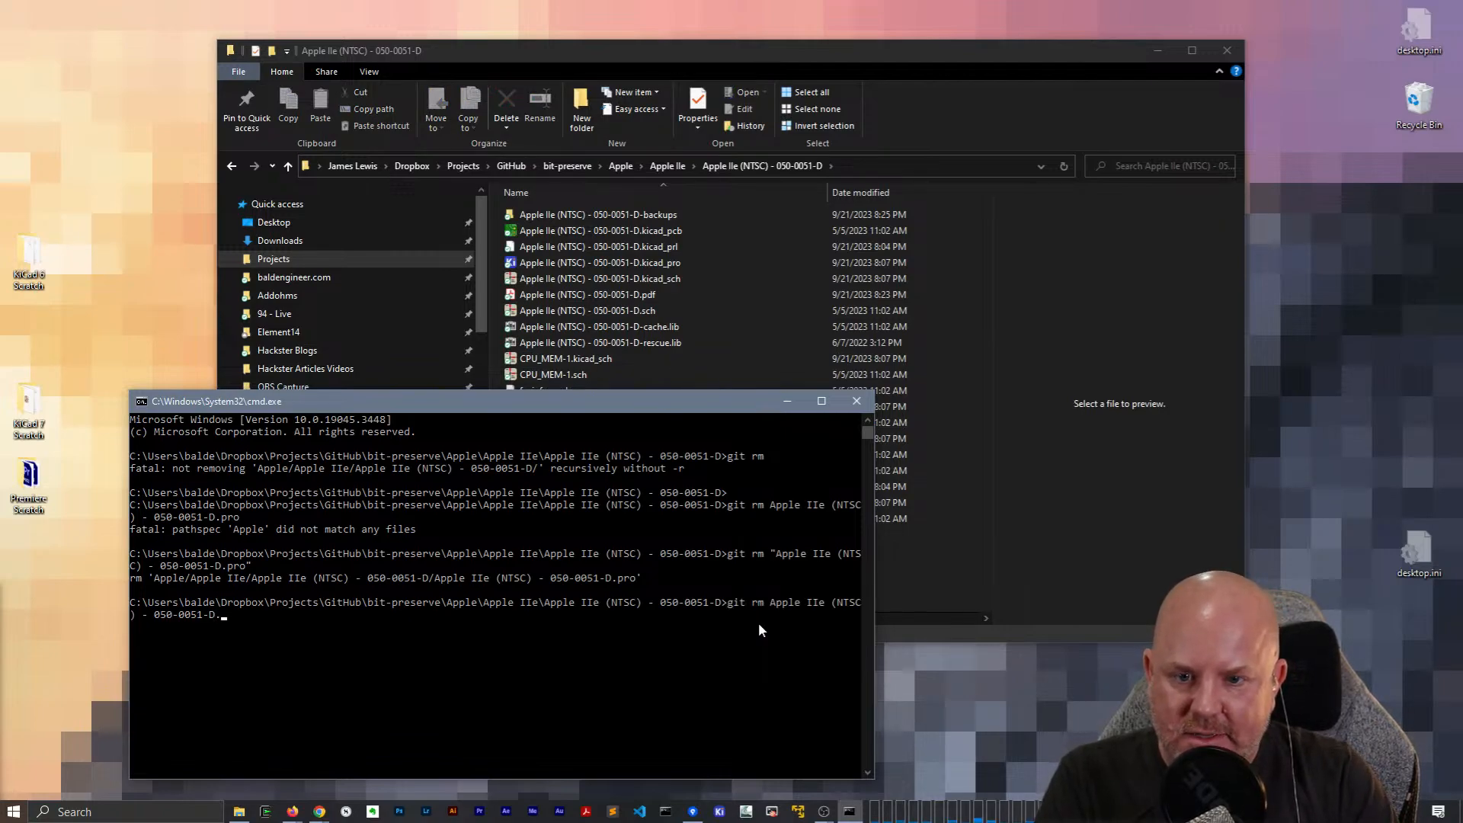
text(sch)
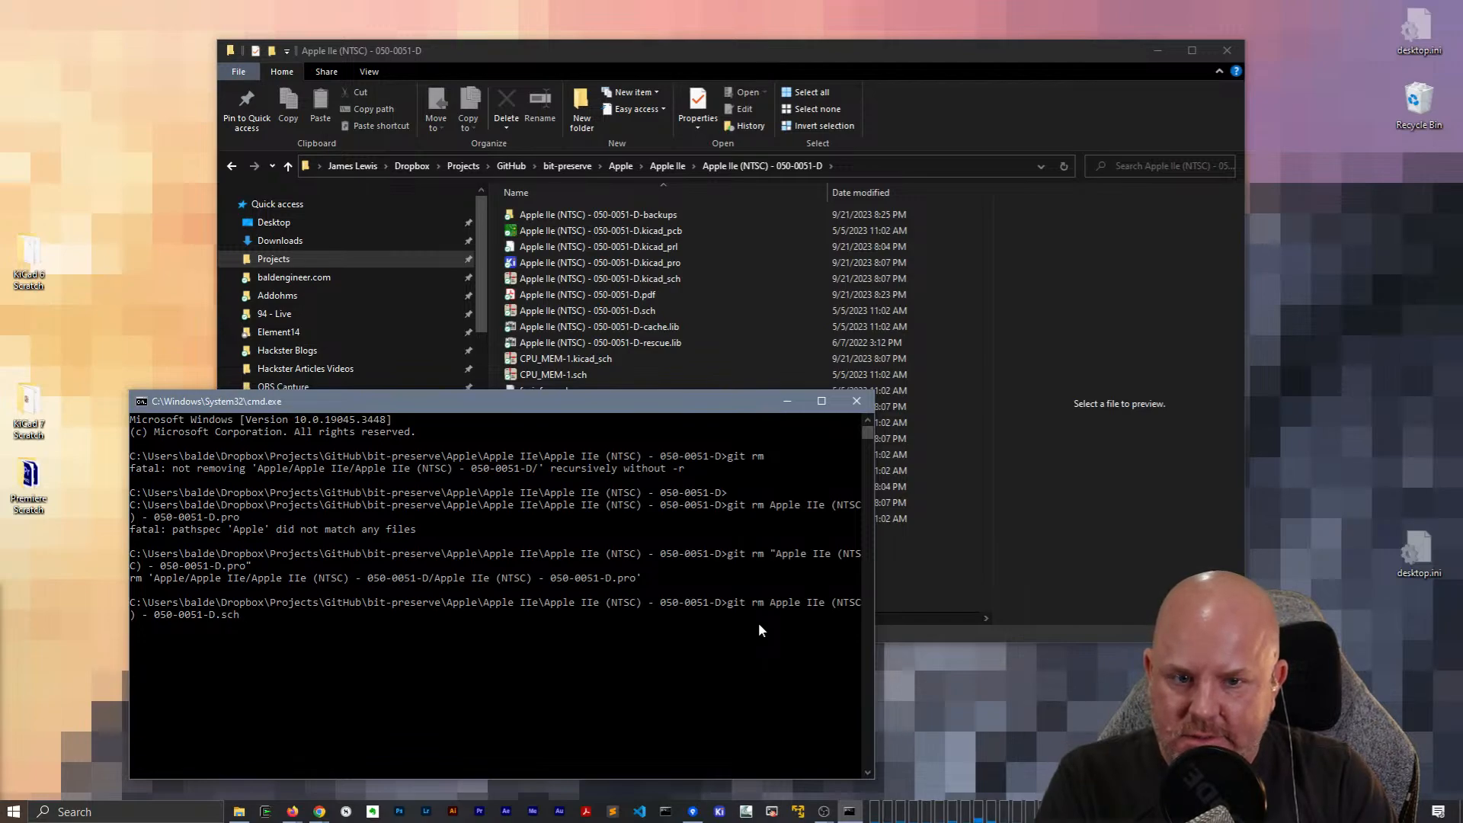
text(")
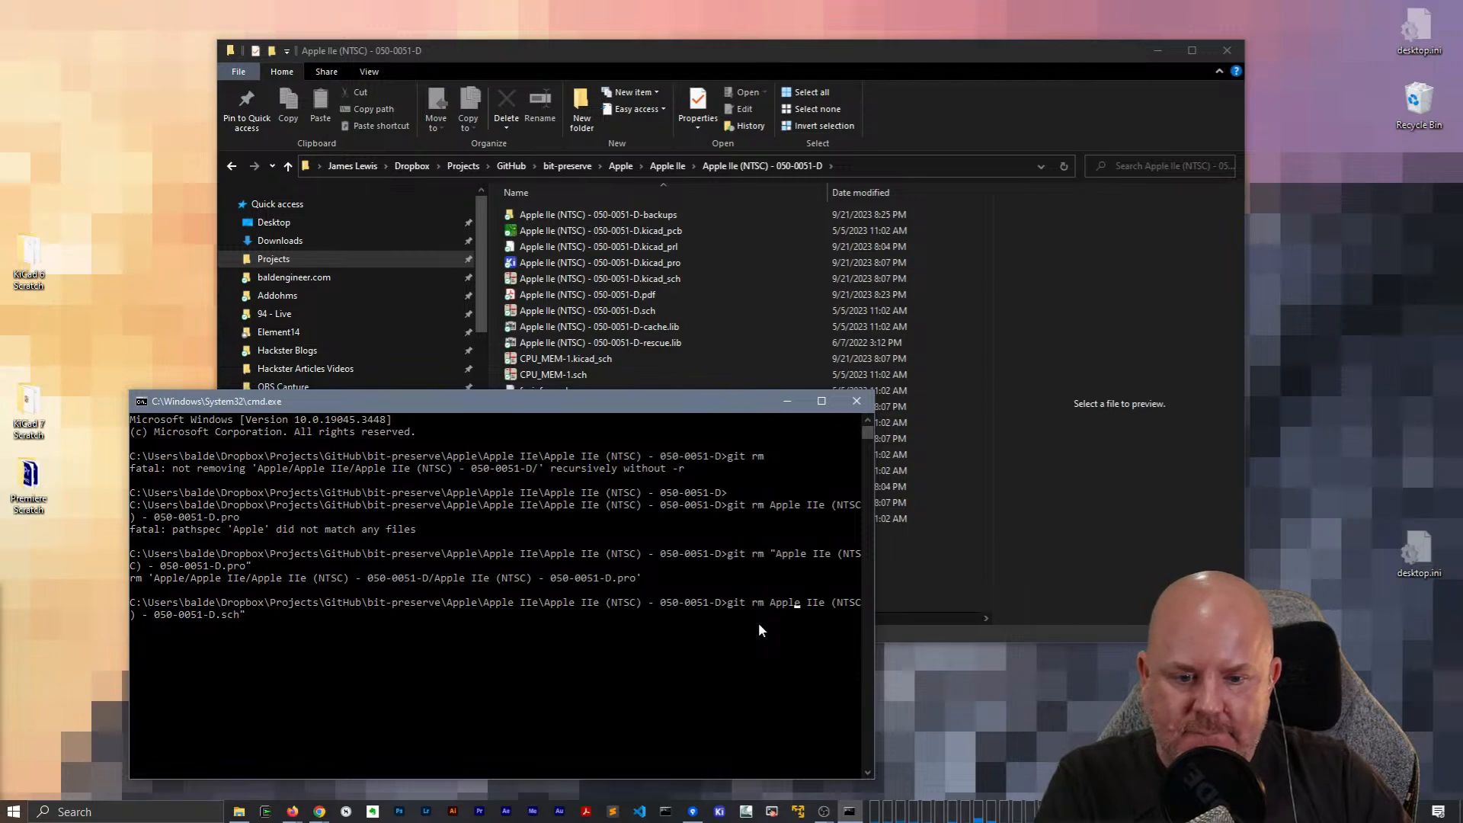
key(ctrl+Left)
key(ctrl+Left)
key(ctrl+Left)
key(ctrl+Left)
key(ctrl+Left)
text(")
key(Return)
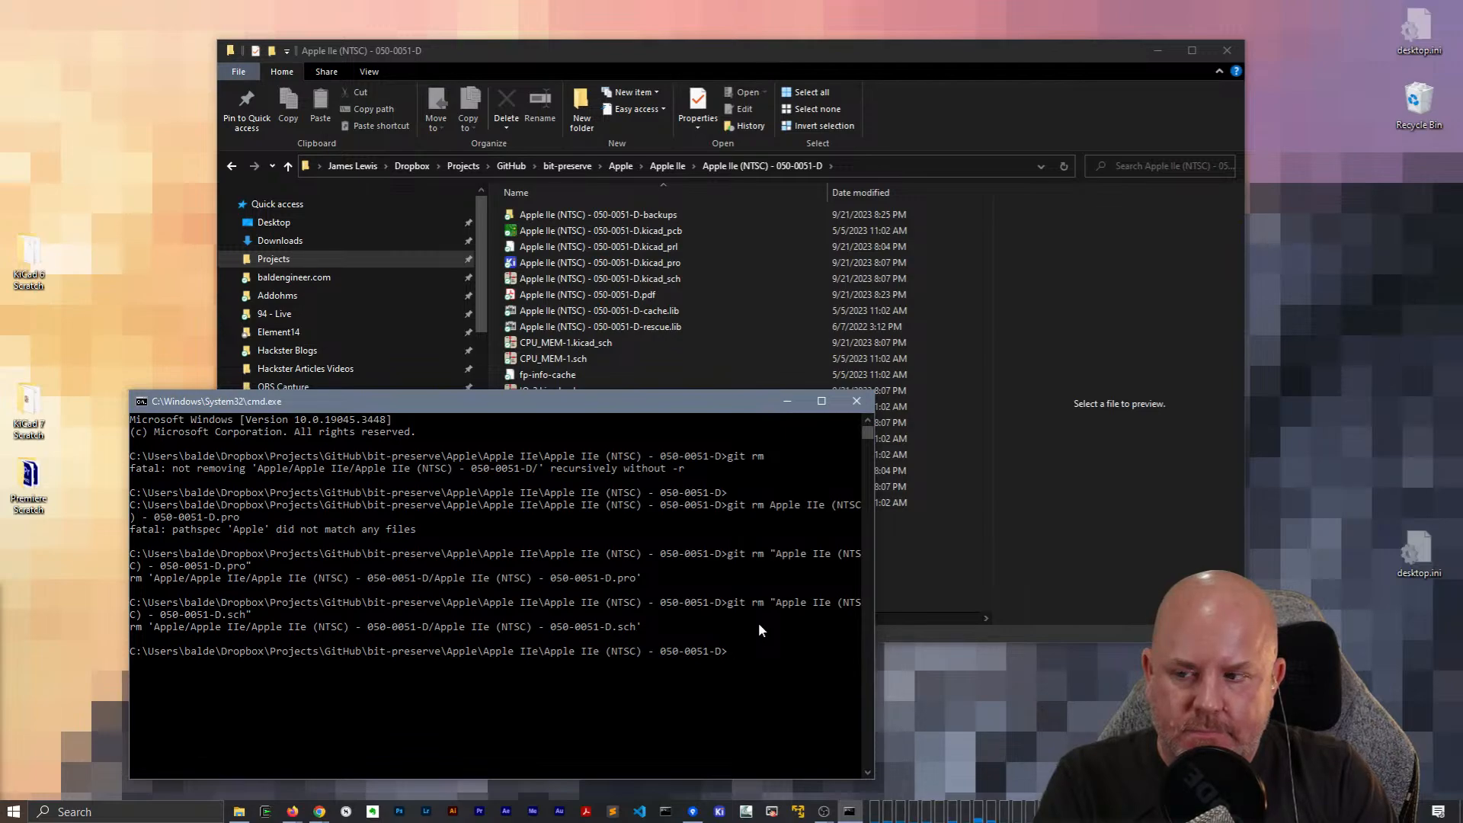
Widen the Command Prompt window so long commands fit on one line, and reposition it below the file list.
text(g)
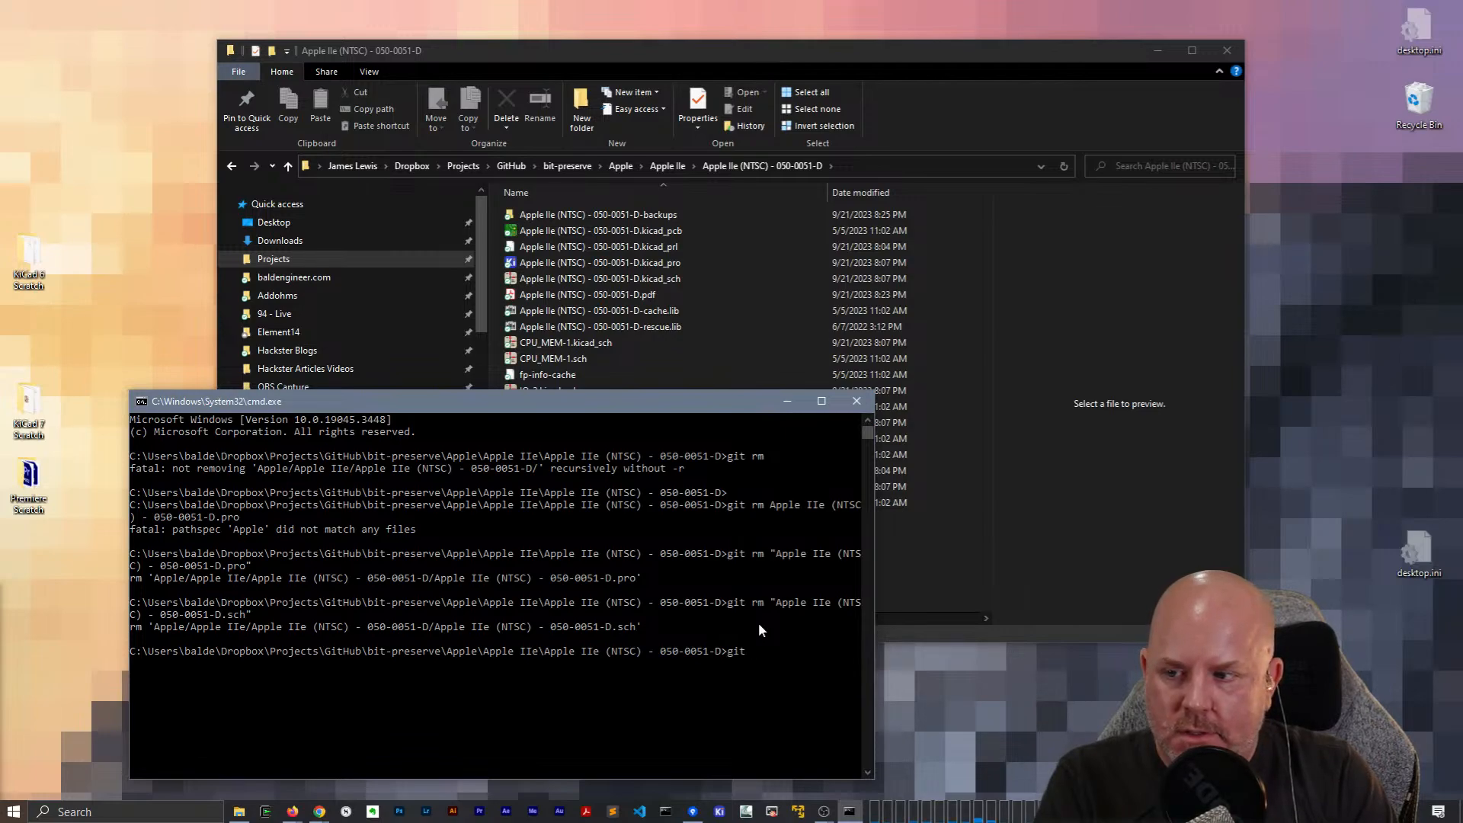
text(it)
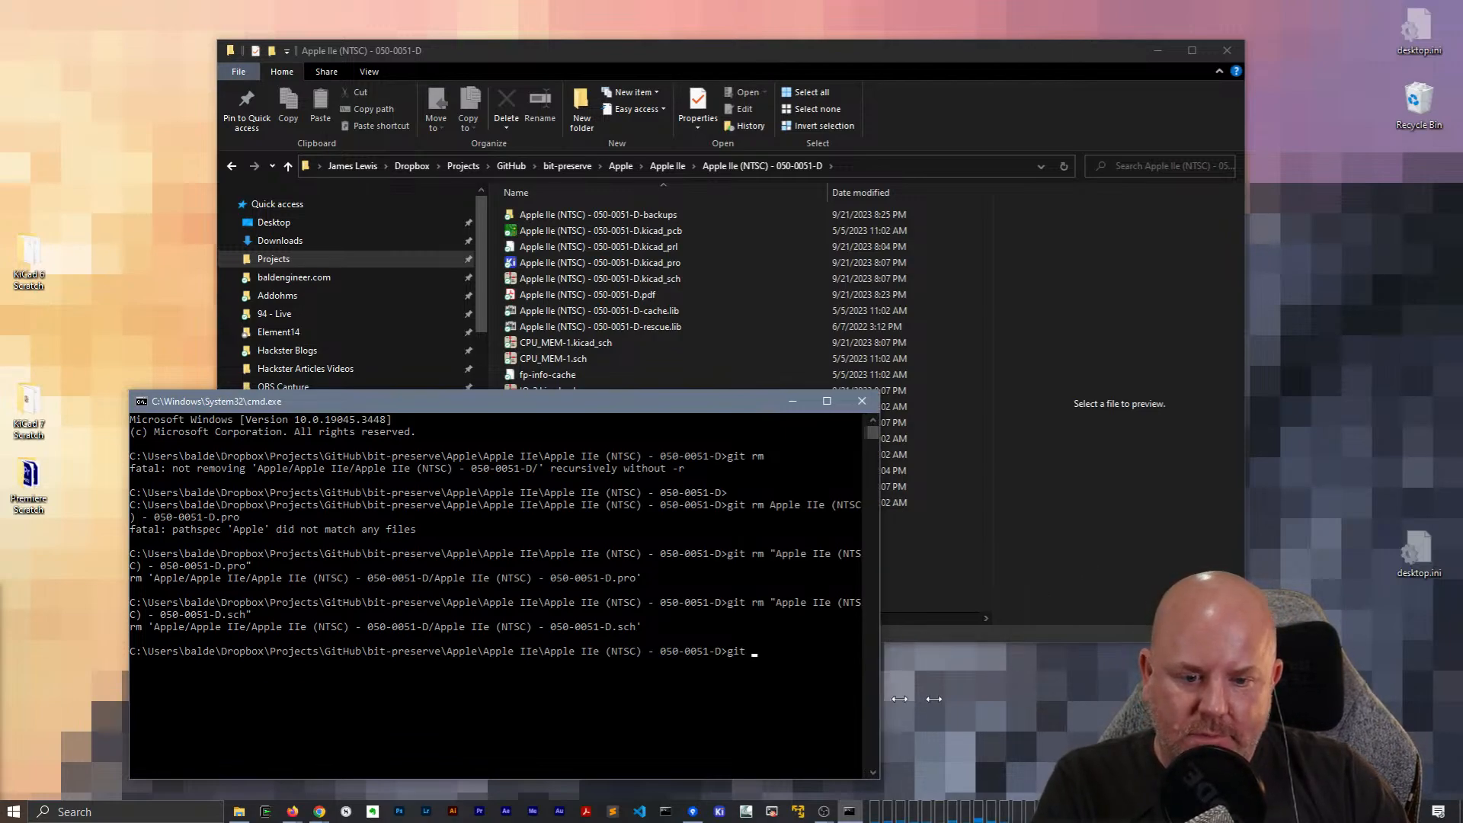
drag(874, 694, 1374, 693)
drag(849, 406, 780, 420)
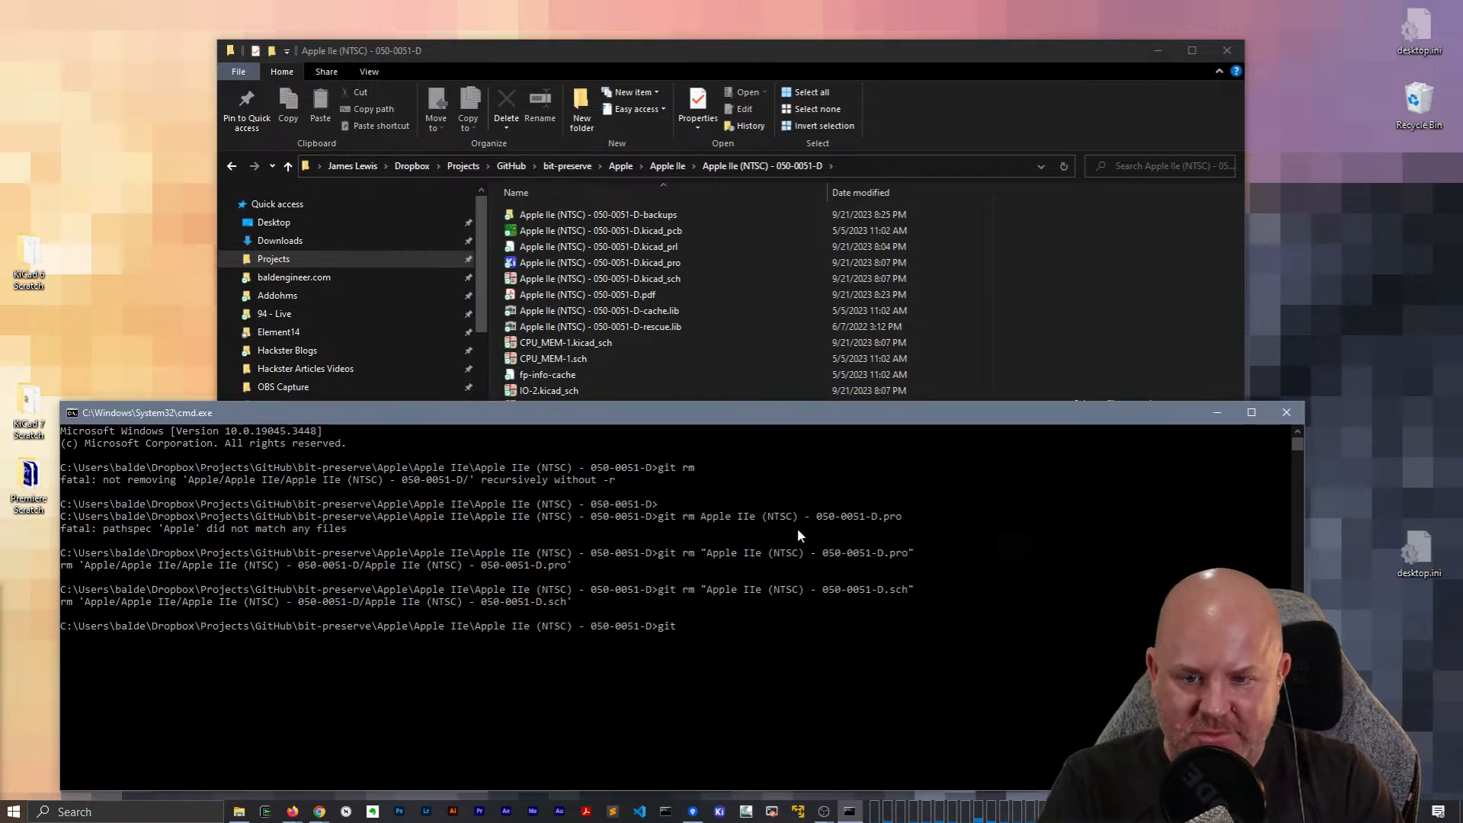
Clear the partly entered git command and list the folder's remaining legacy schematics with dir *.sch.
key(BackSpace)
key(BackSpace)
key(BackSpace)
key(BackSpace)
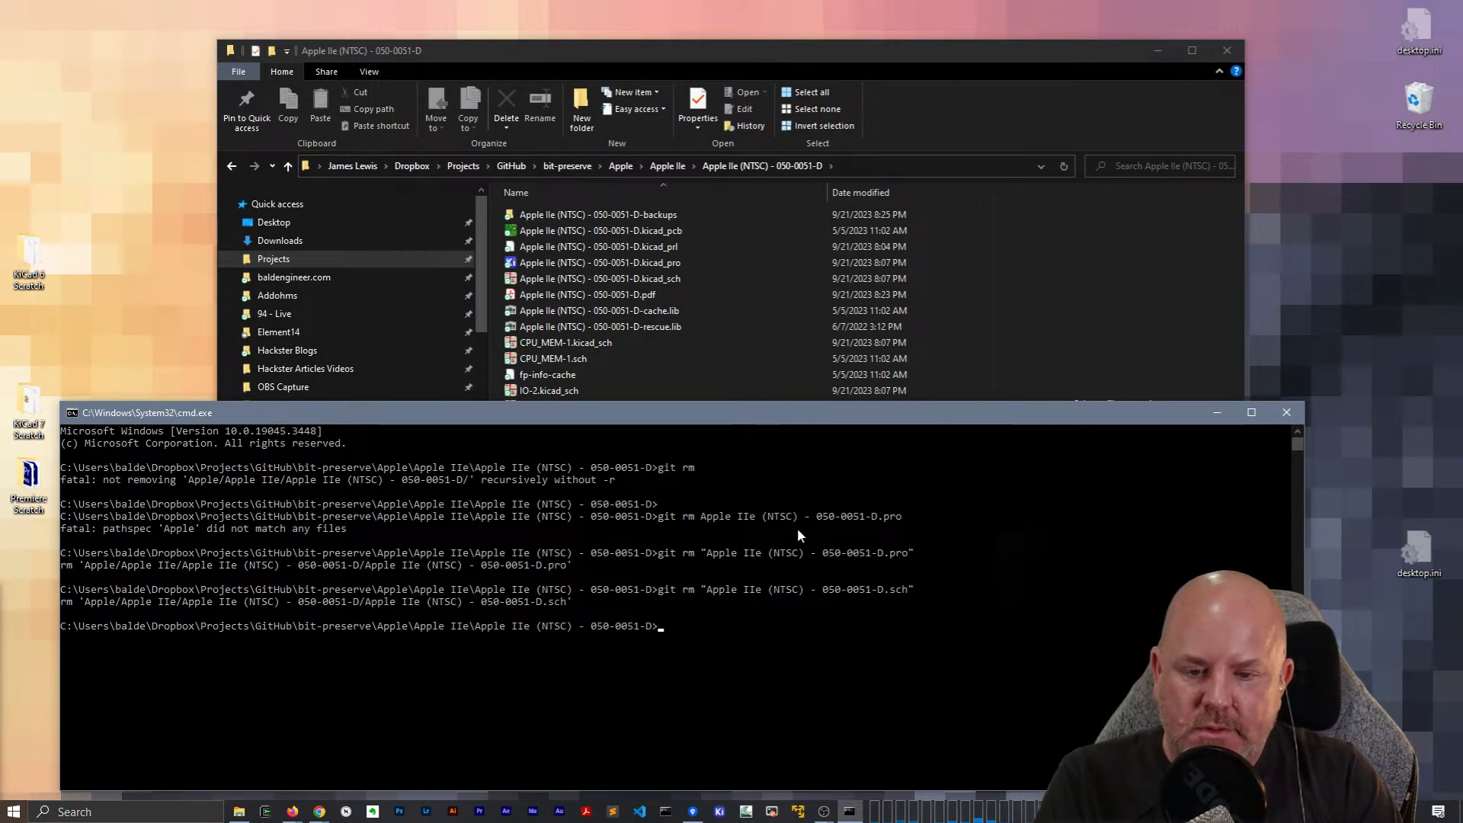
text(dir *.sch)
key(Return)
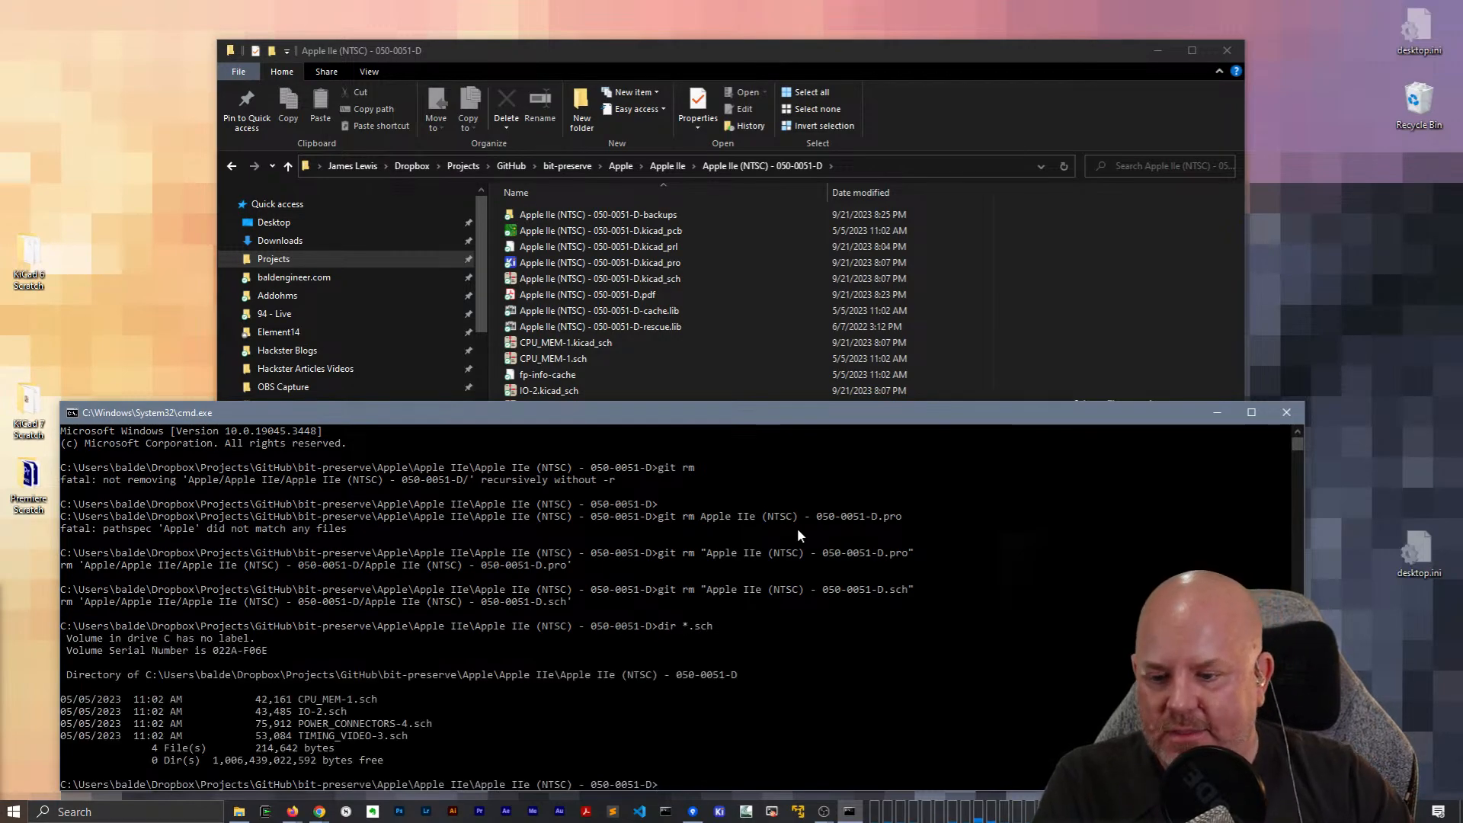
Check the schematic files in the project folder and remove all remaining legacy sheets with git rm *.sch.
click(674, 276)
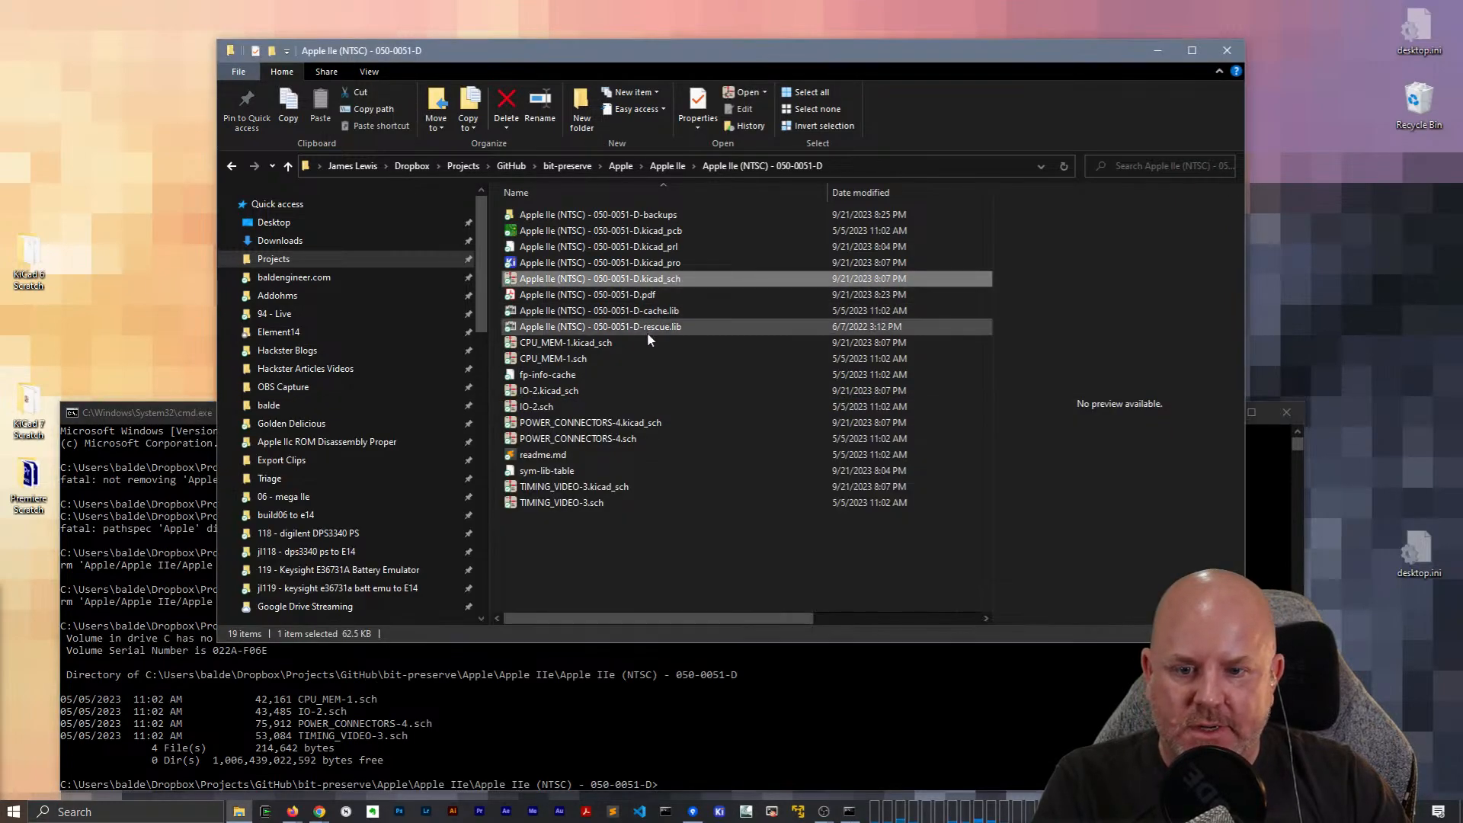
click(210, 412)
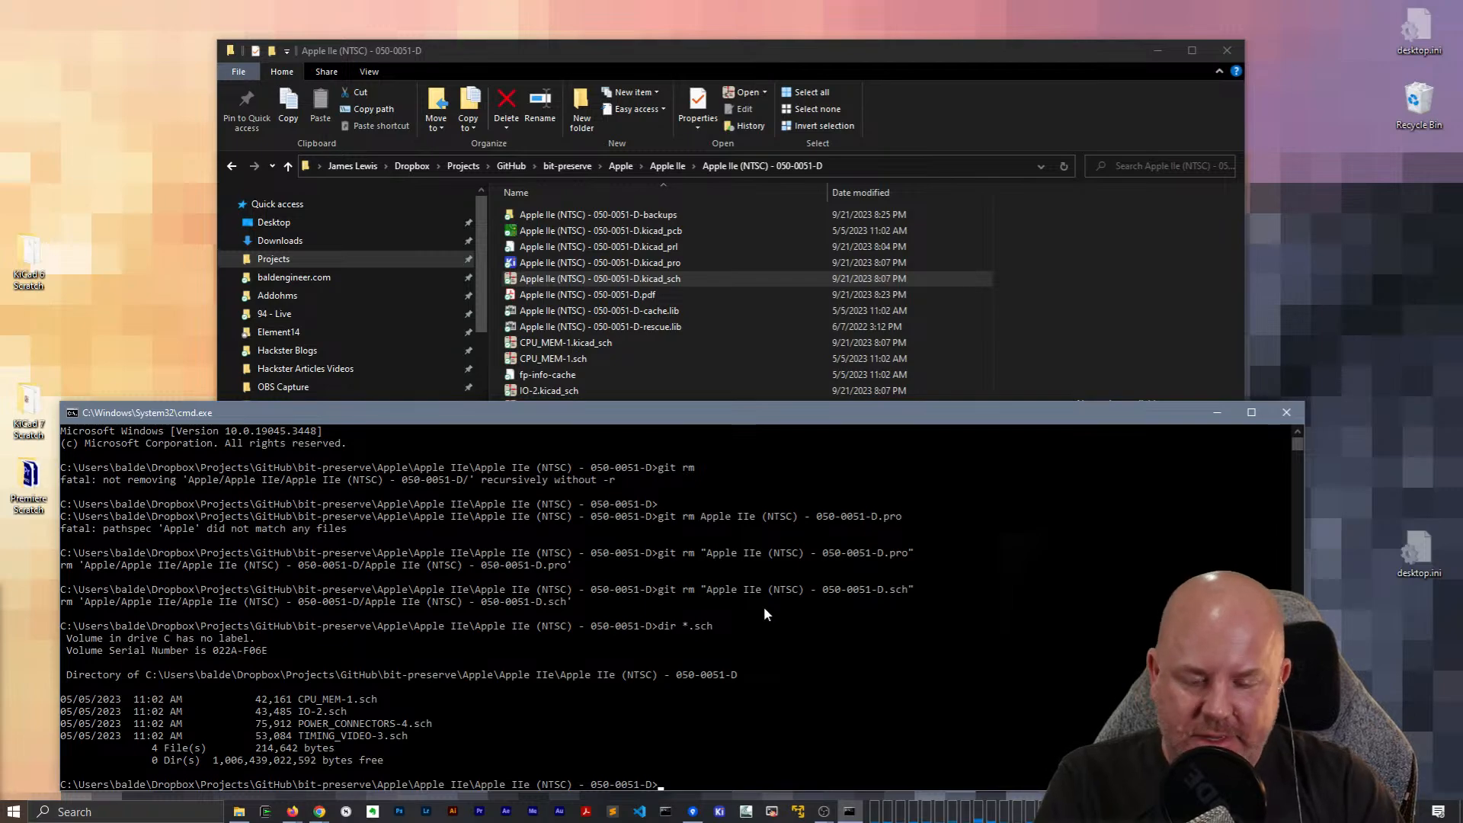
text(git rm *.sch)
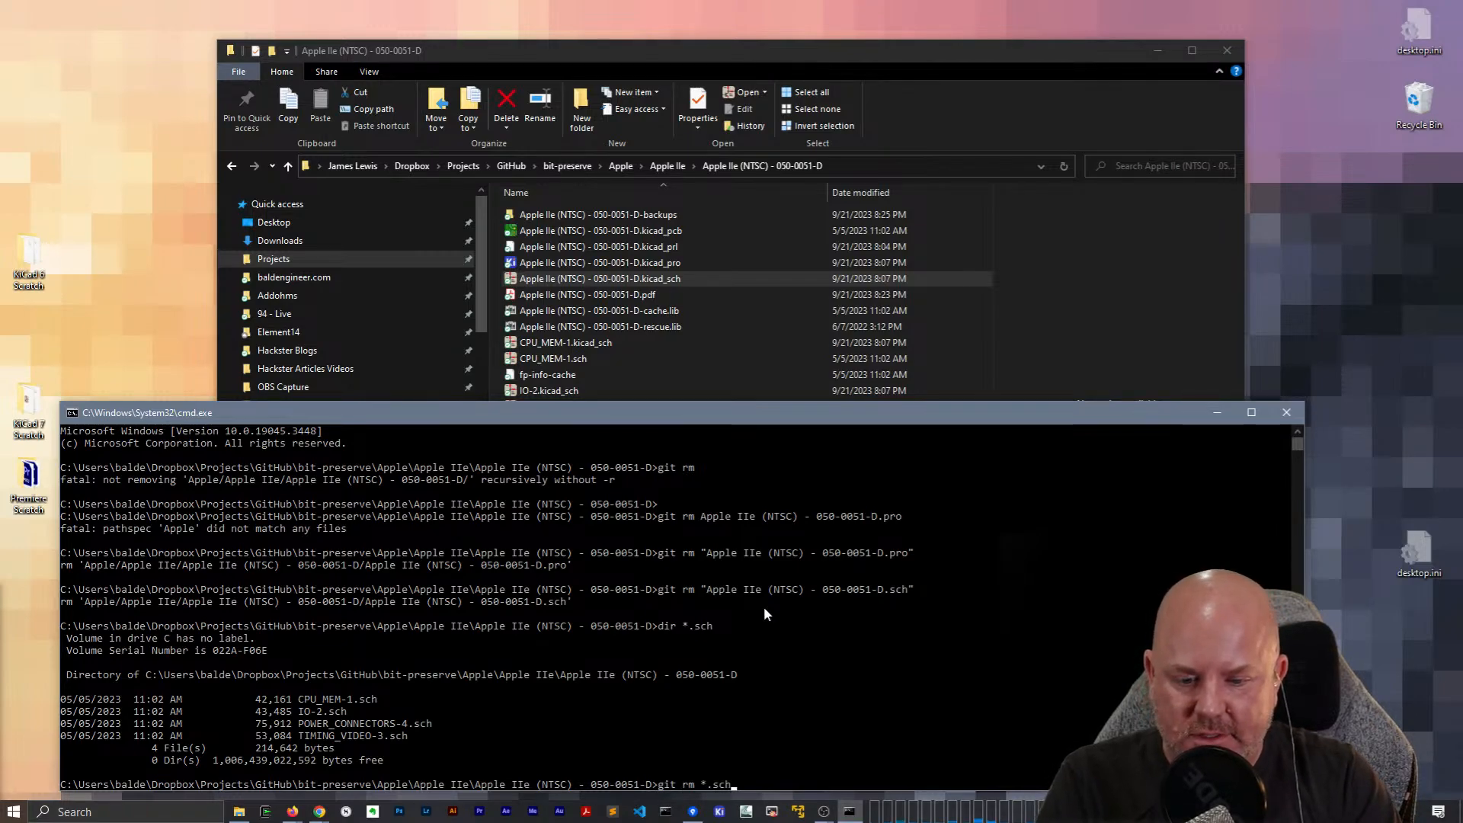
key(Return)
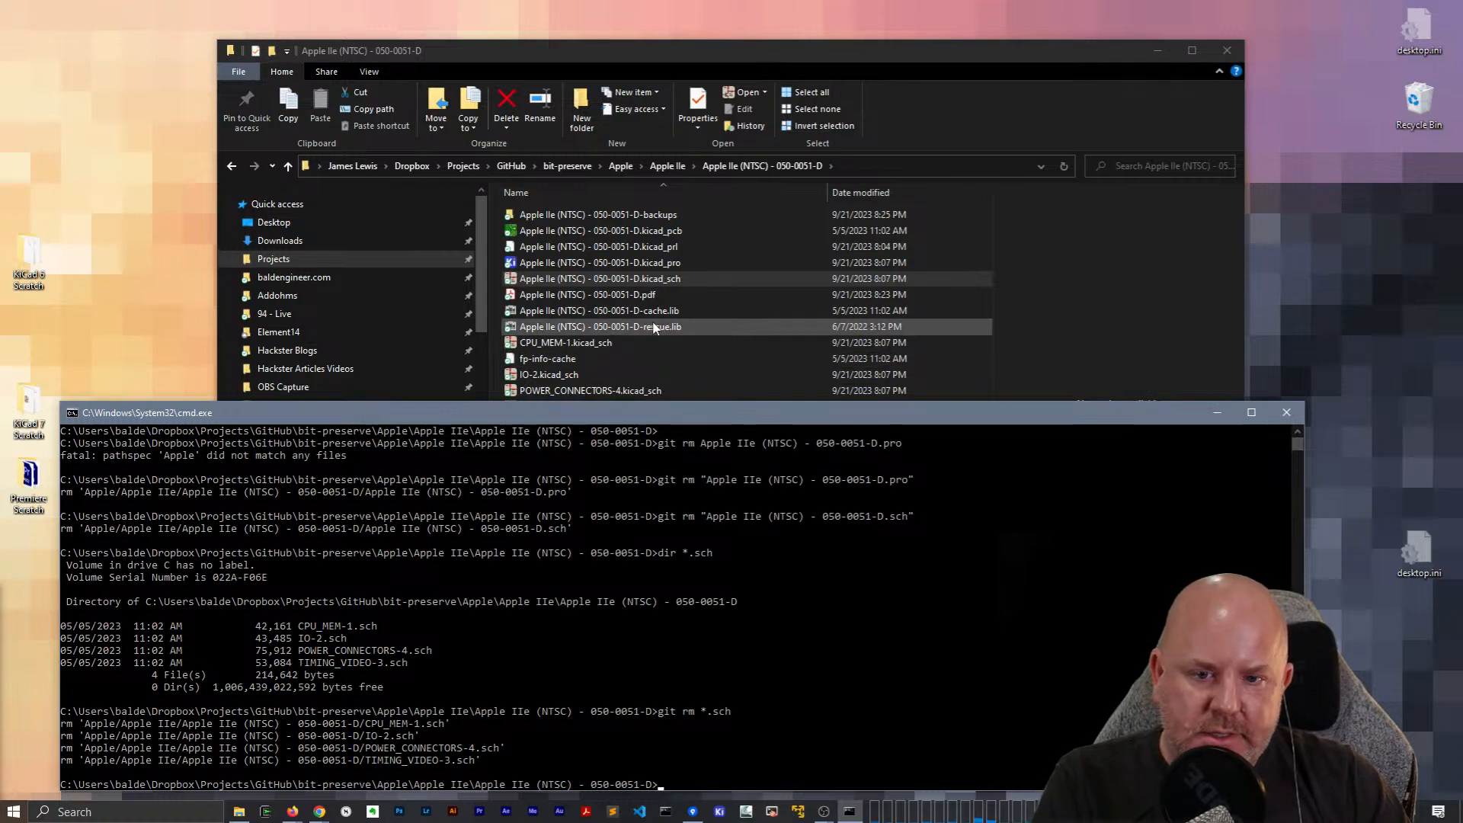
List the project folder's library files in the command prompt with dir *.lib.
click(643, 566)
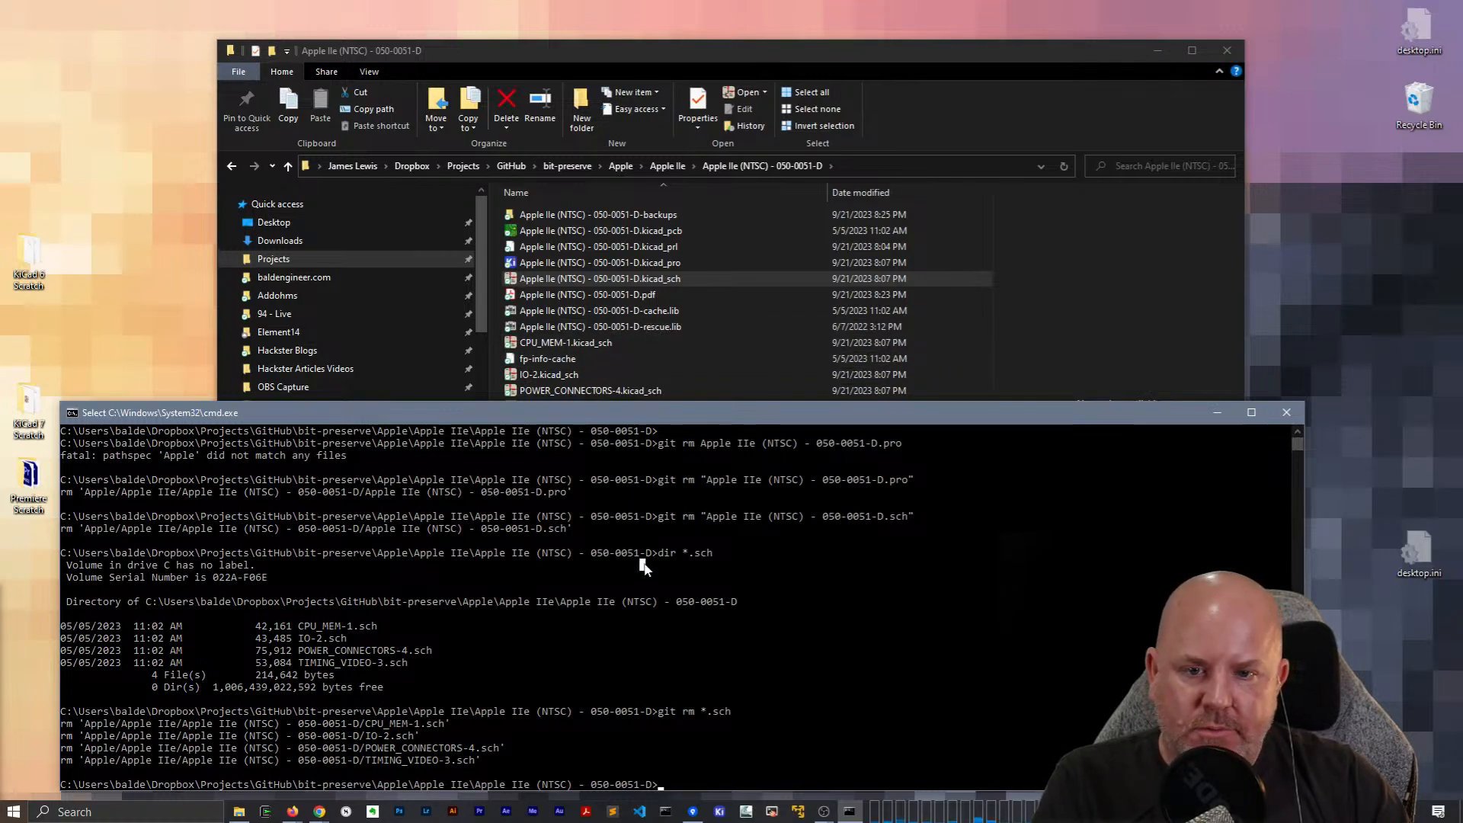
text(dir *.lib)
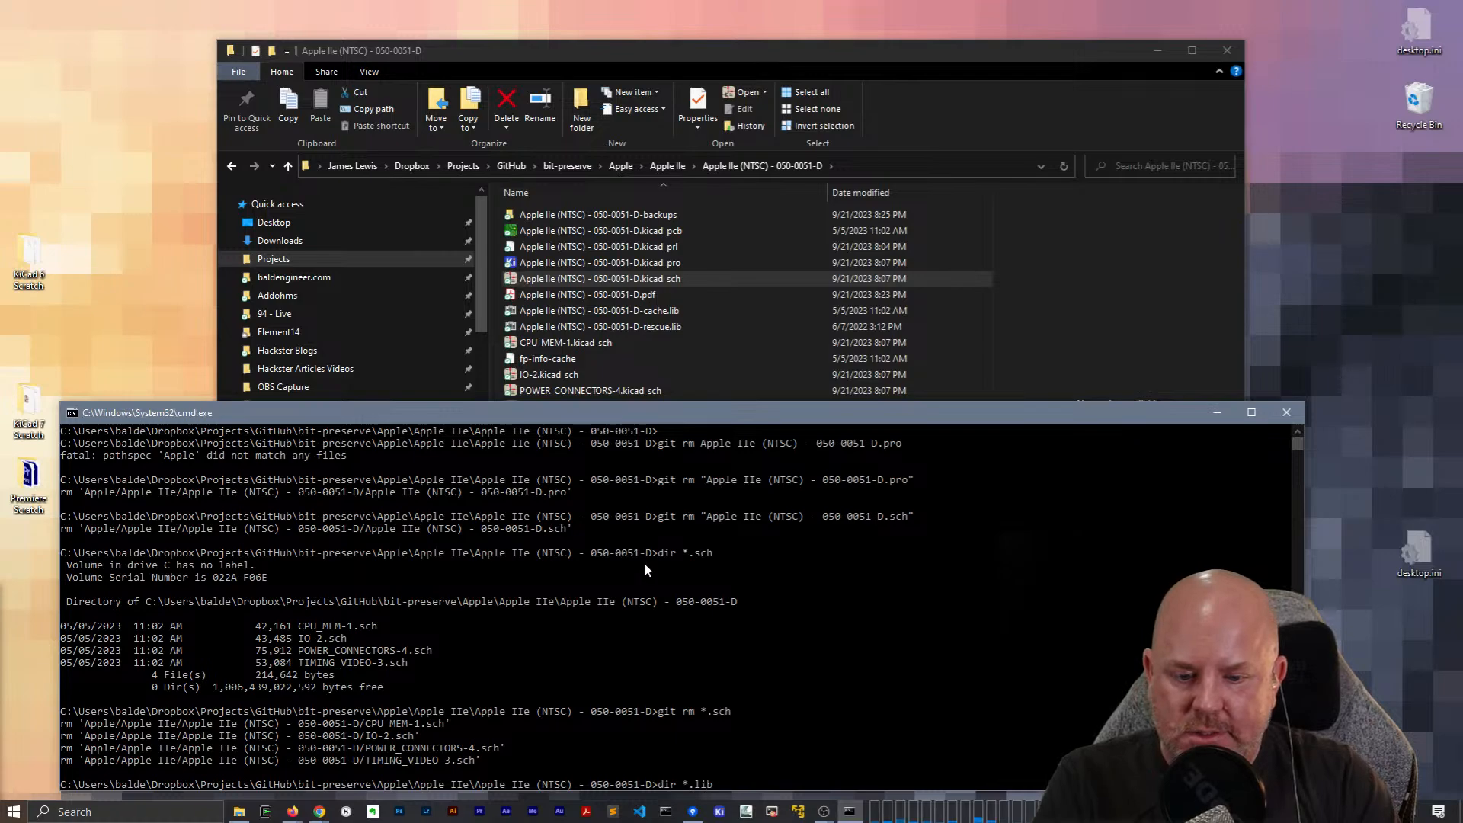
key(Return)
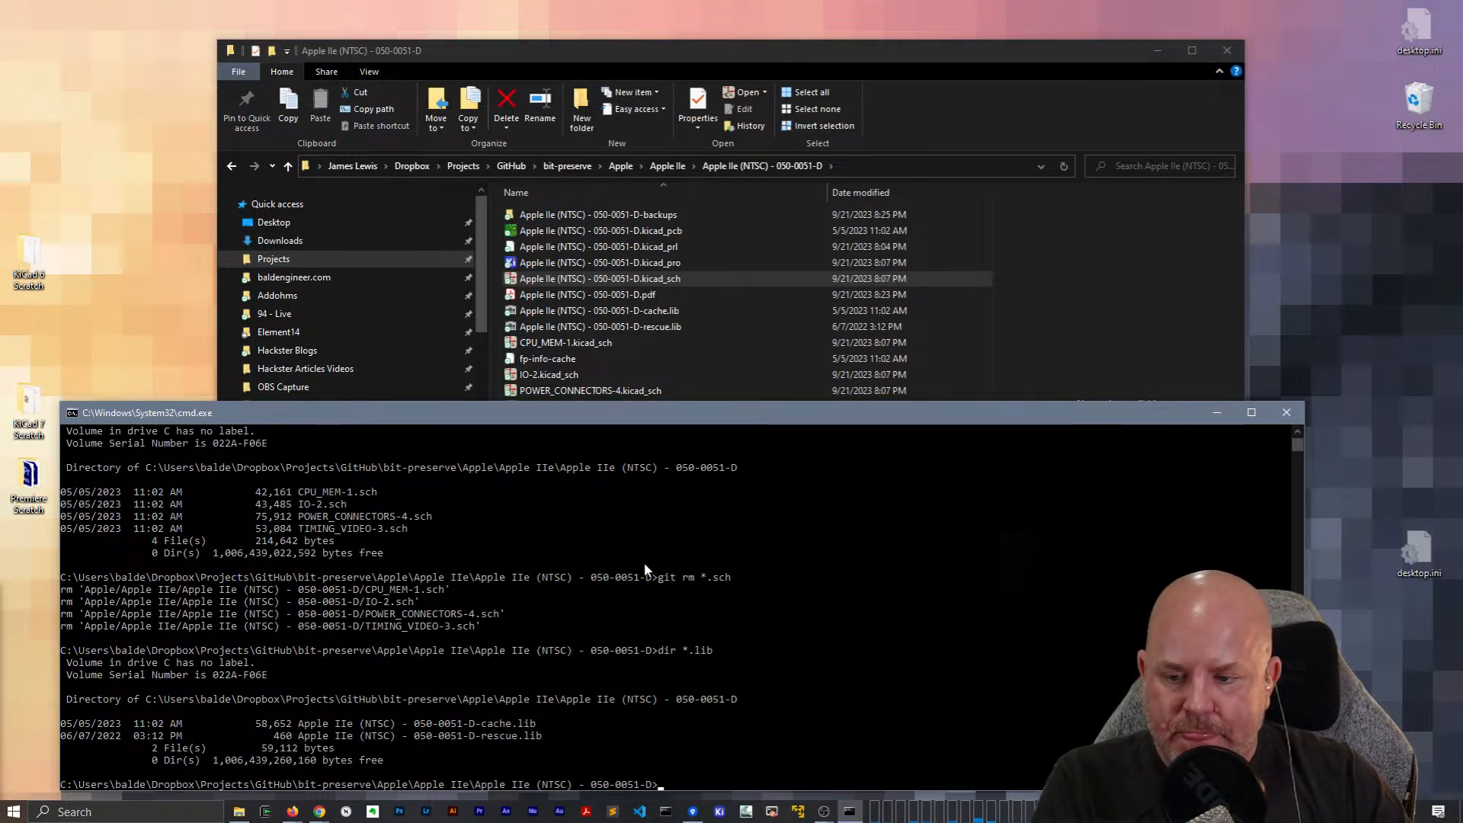
Copy the project's -cache.lib and -rescue.lib files to the clipboard from File Explorer.
drag(690, 53, 731, 44)
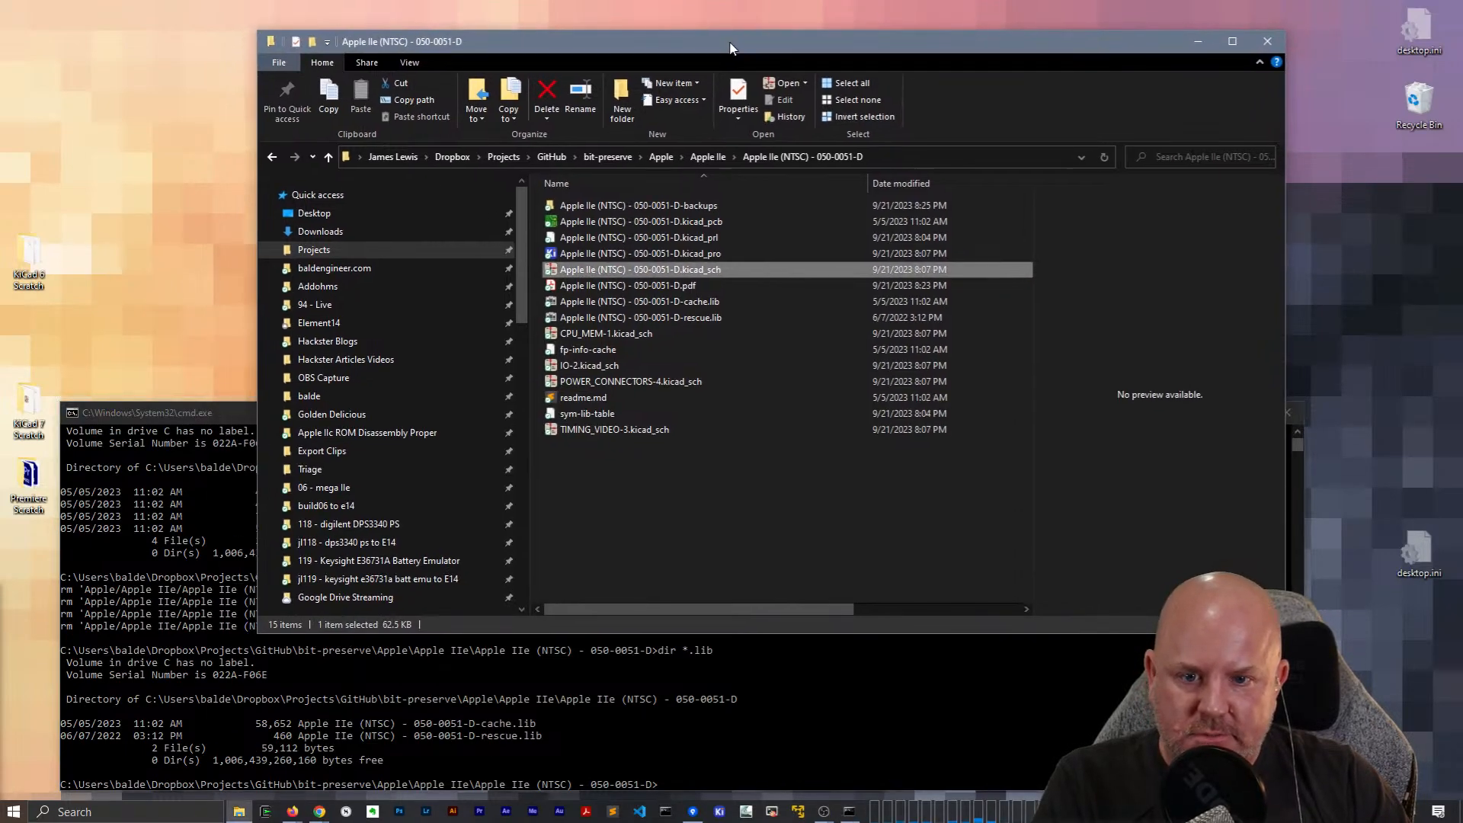
click(708, 322)
ctrl+click(706, 306)
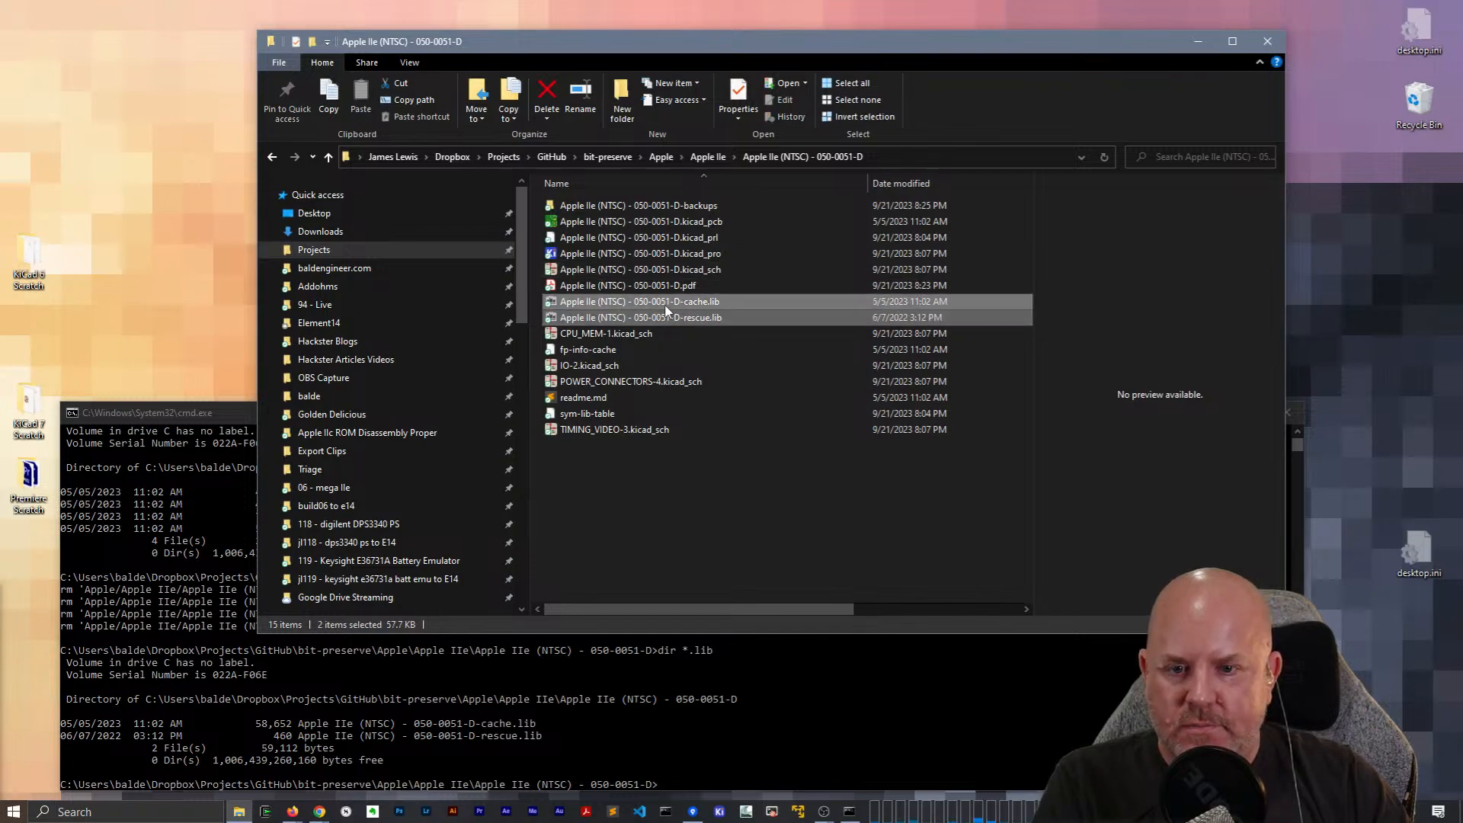
key(ctrl+c)
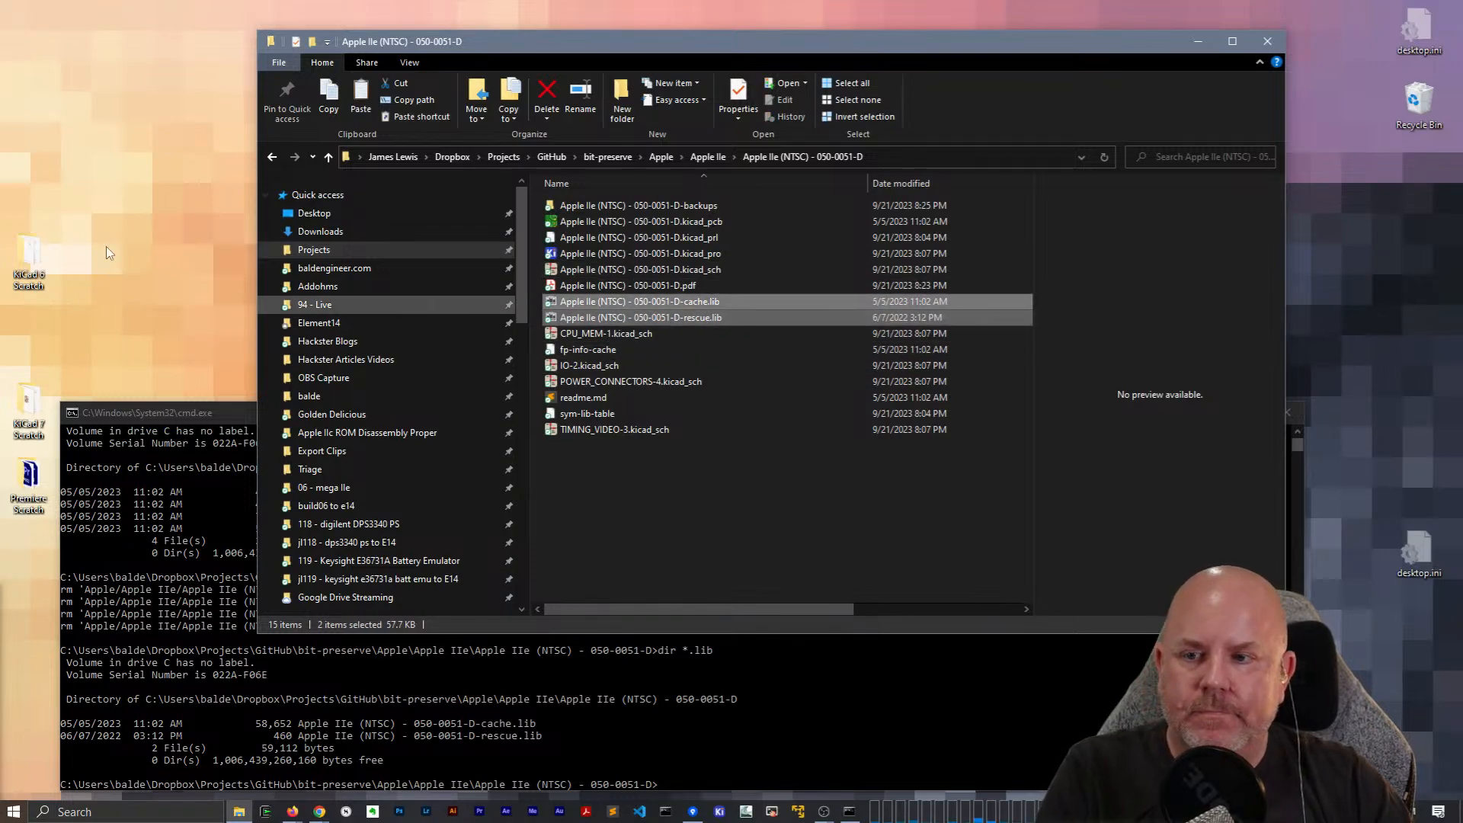
Create a desktop folder named bakcup, paste the two copied .lib files into it, and close its window.
right_click(102, 247)
mouse_move(144, 473)
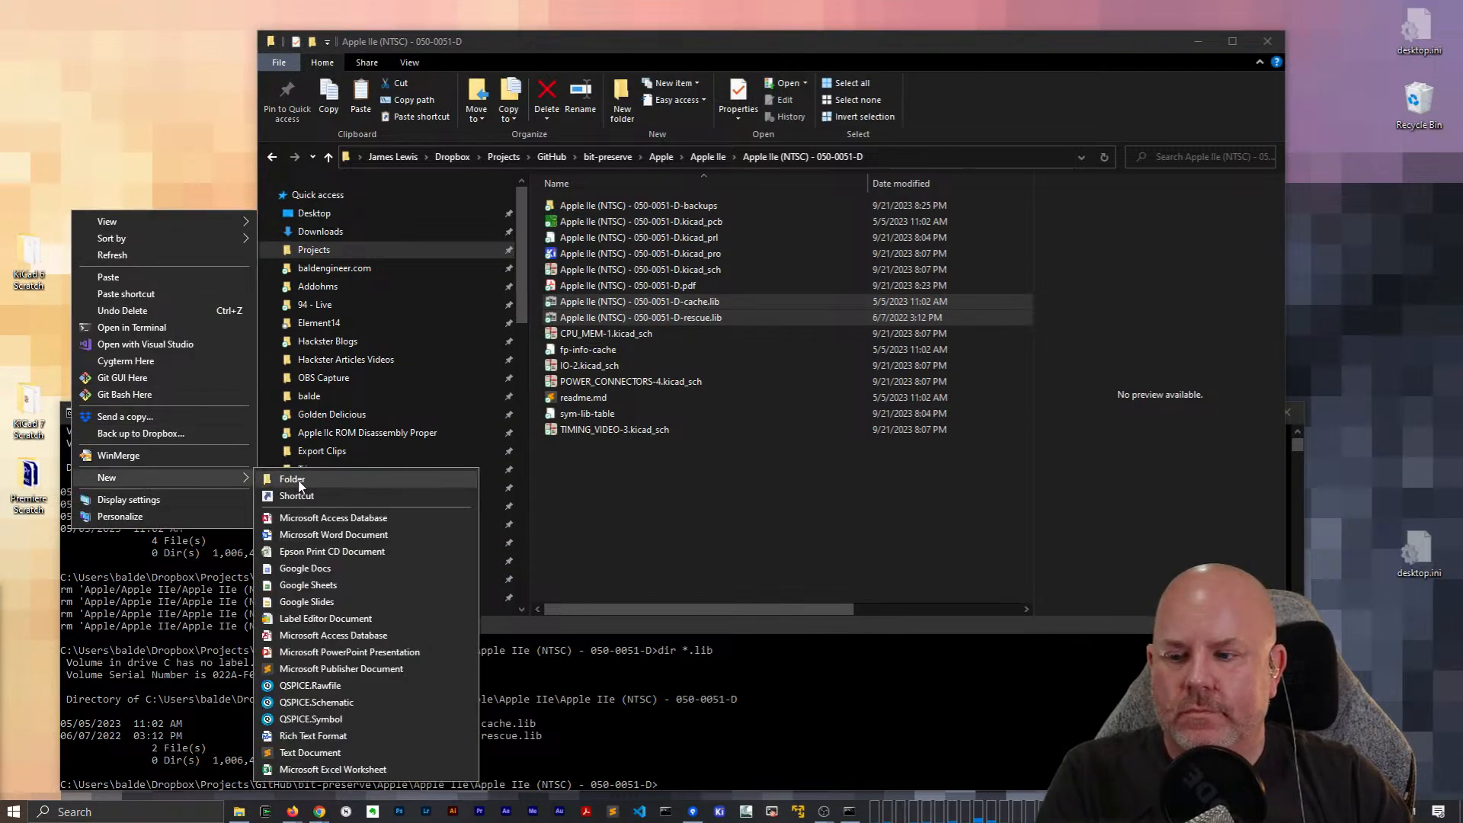
click(305, 478)
text(bakcup)
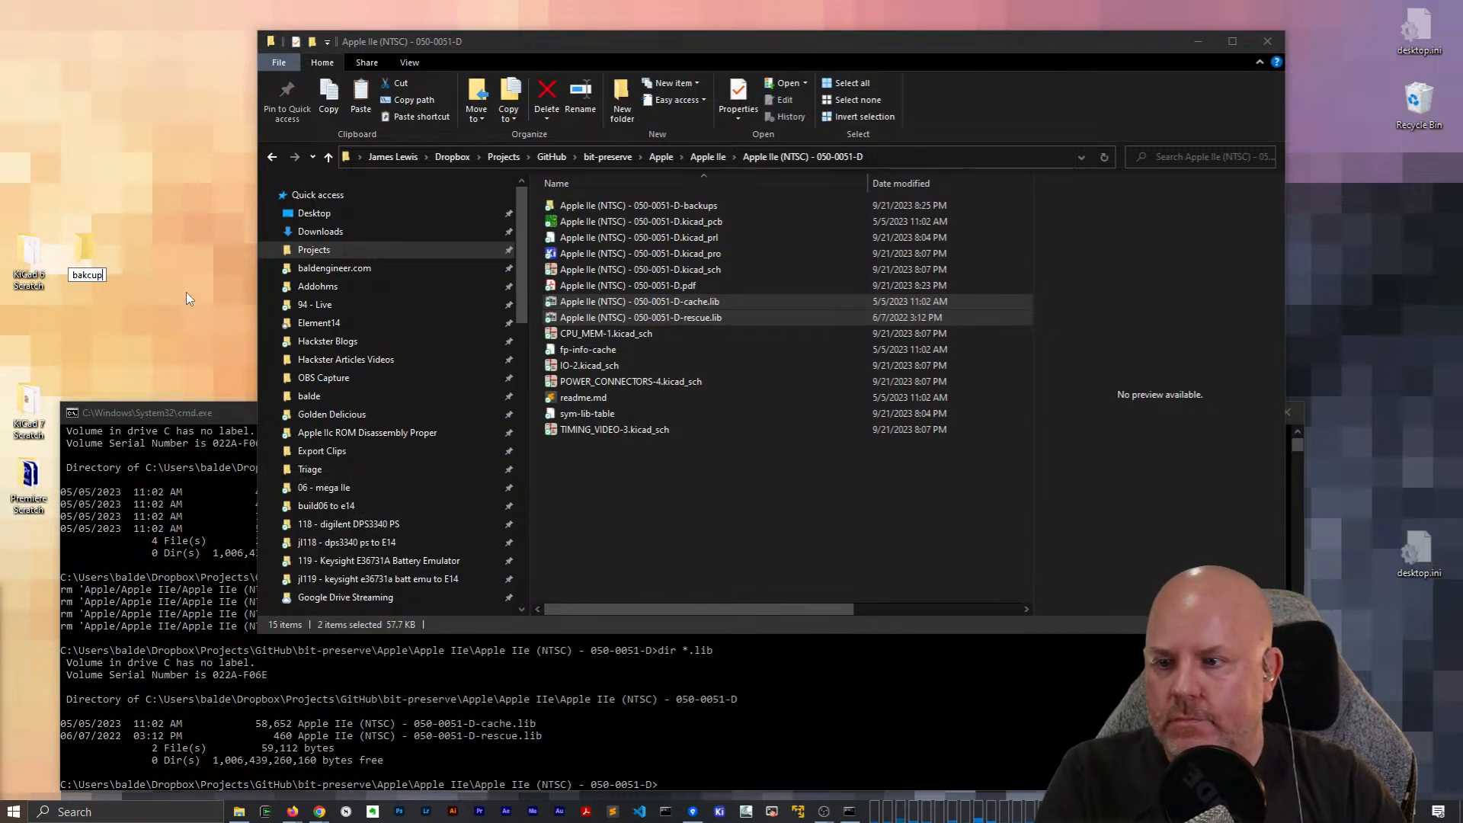
key(Return)
double_click(84, 247)
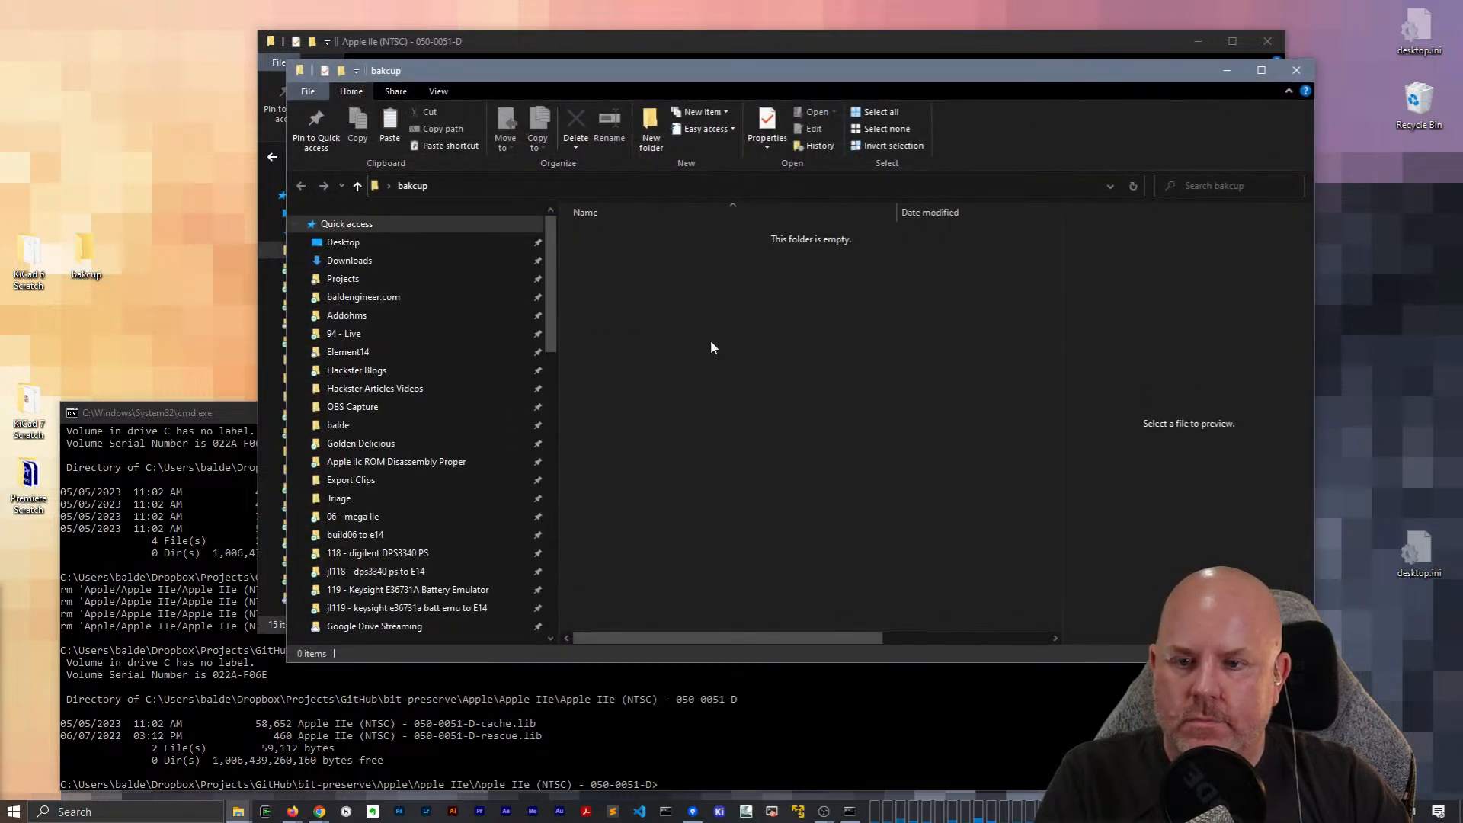
key(ctrl+v)
click(1296, 70)
Remove the legacy library files with git rm *.lib and check what is left with dir *.lib.
click(813, 706)
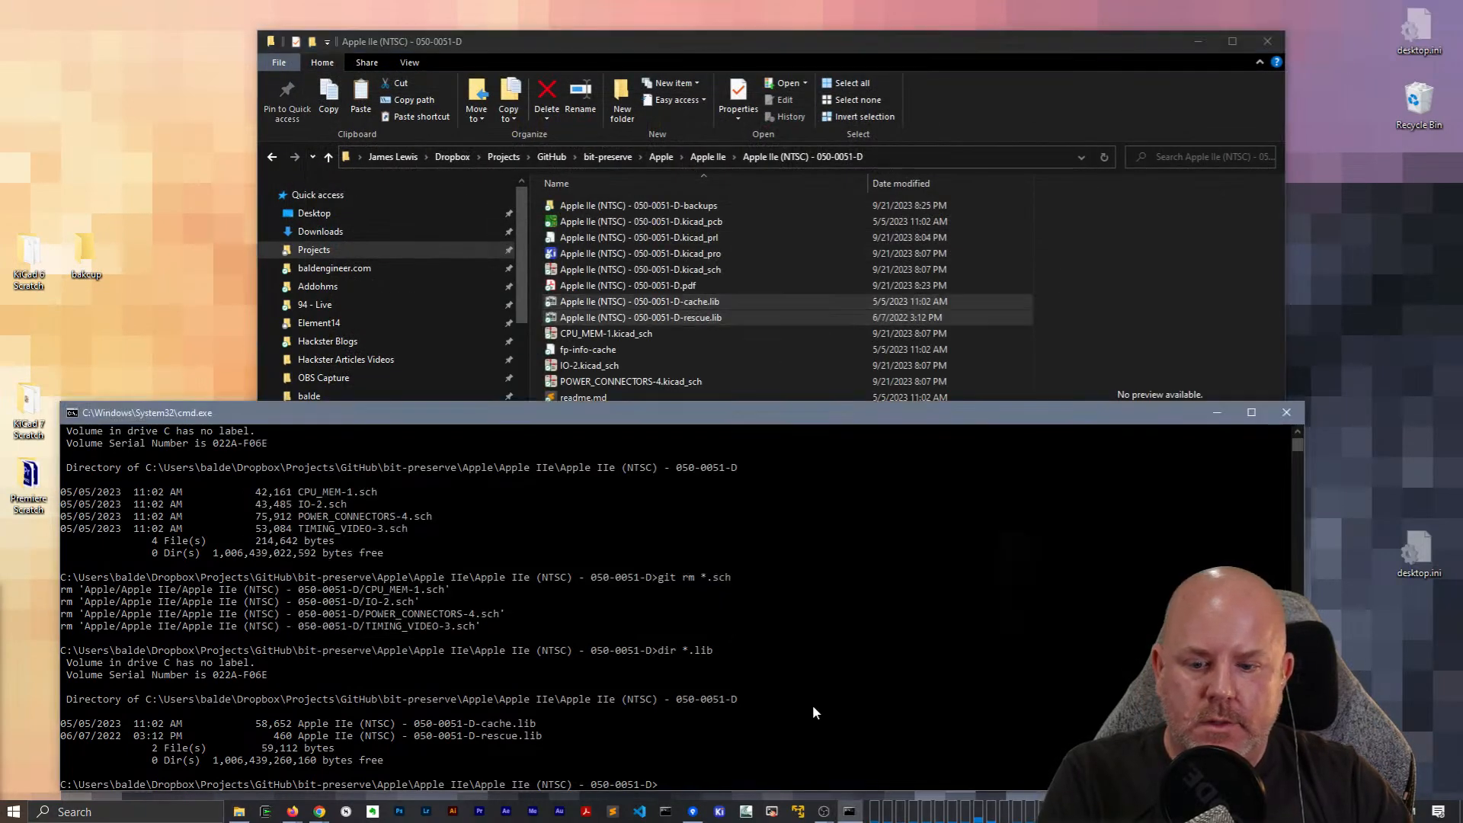
text(git)
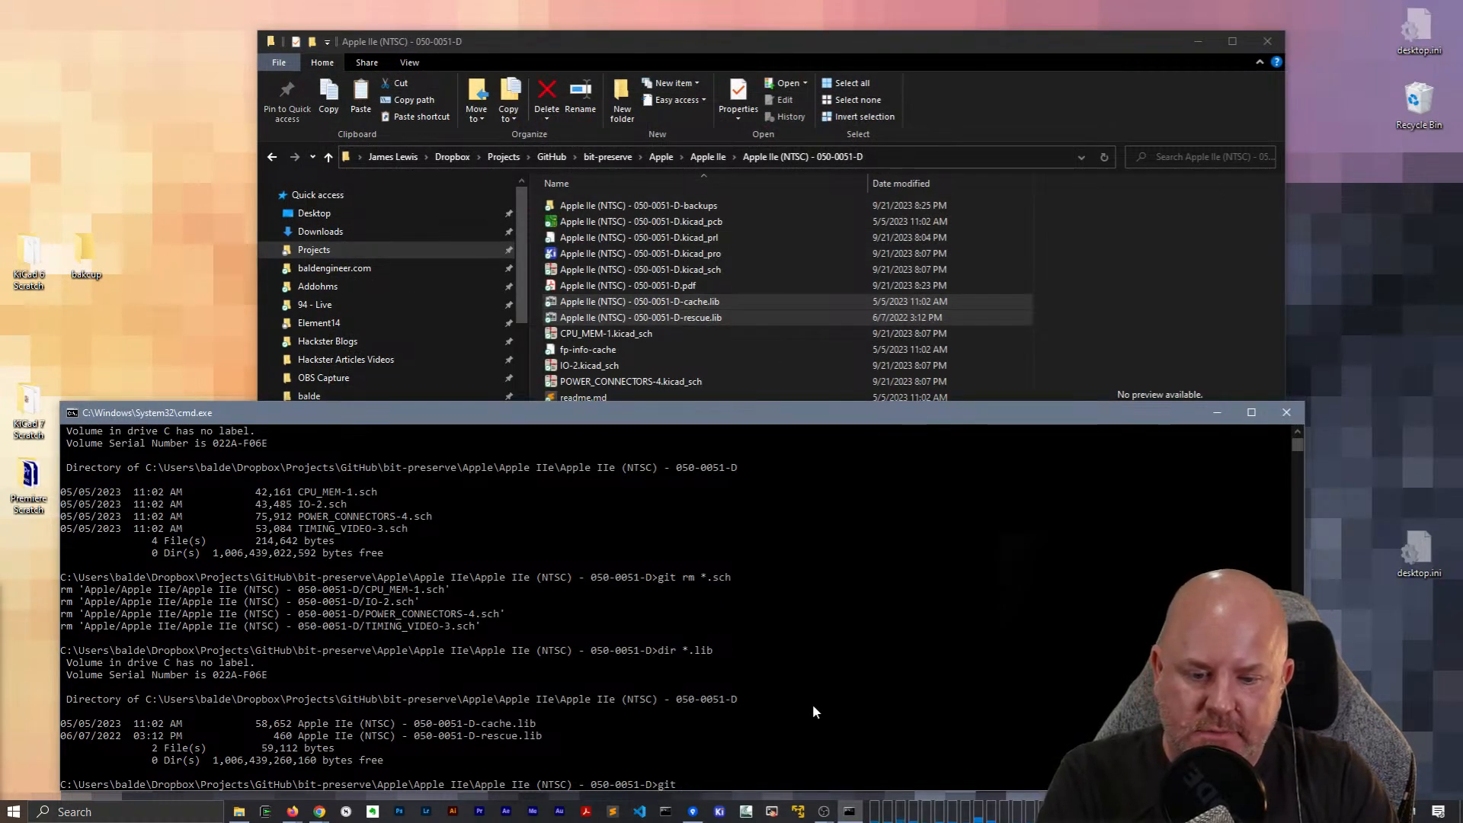
text( rm *.lib)
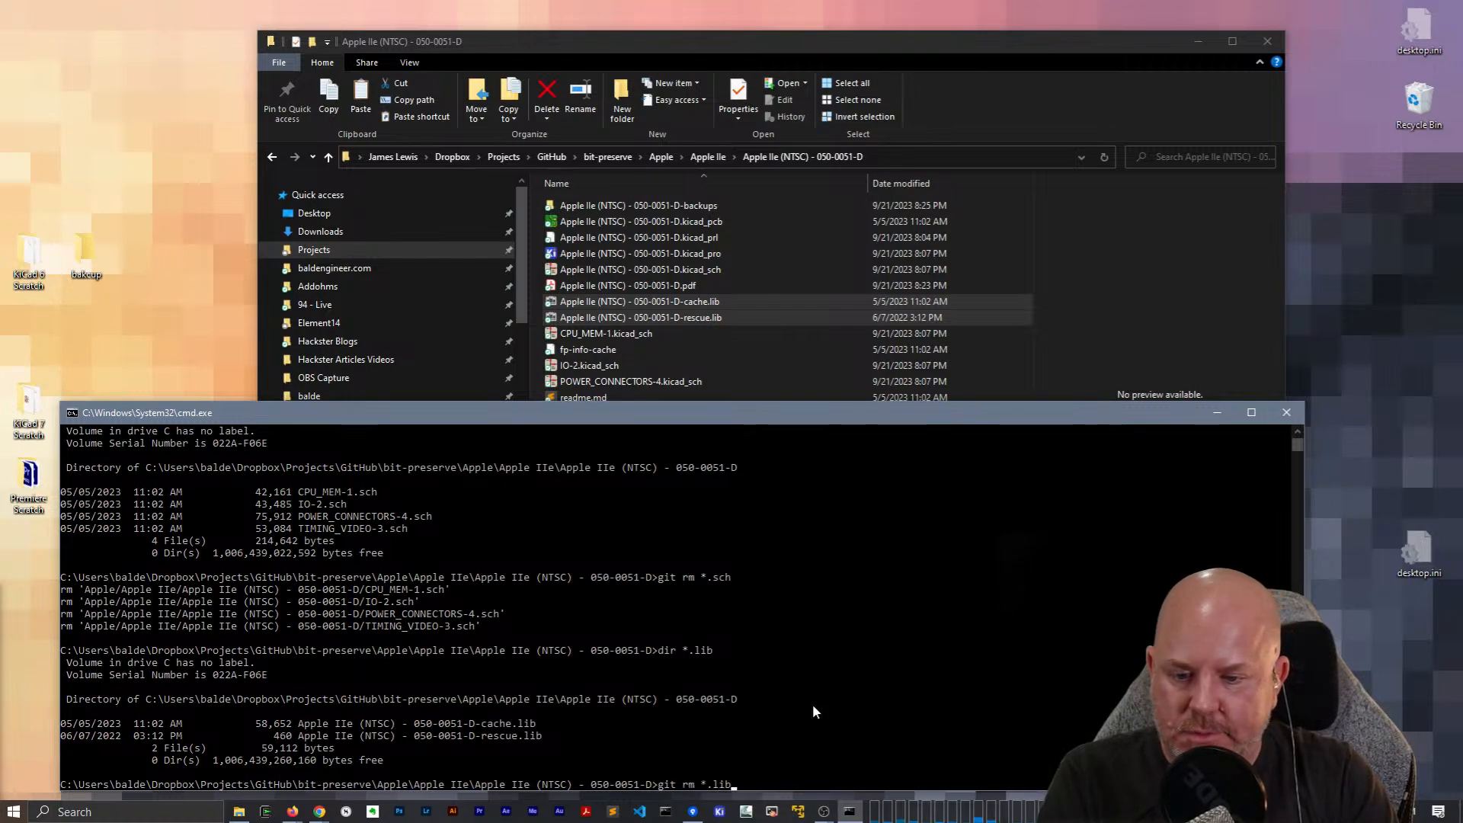
key(Return)
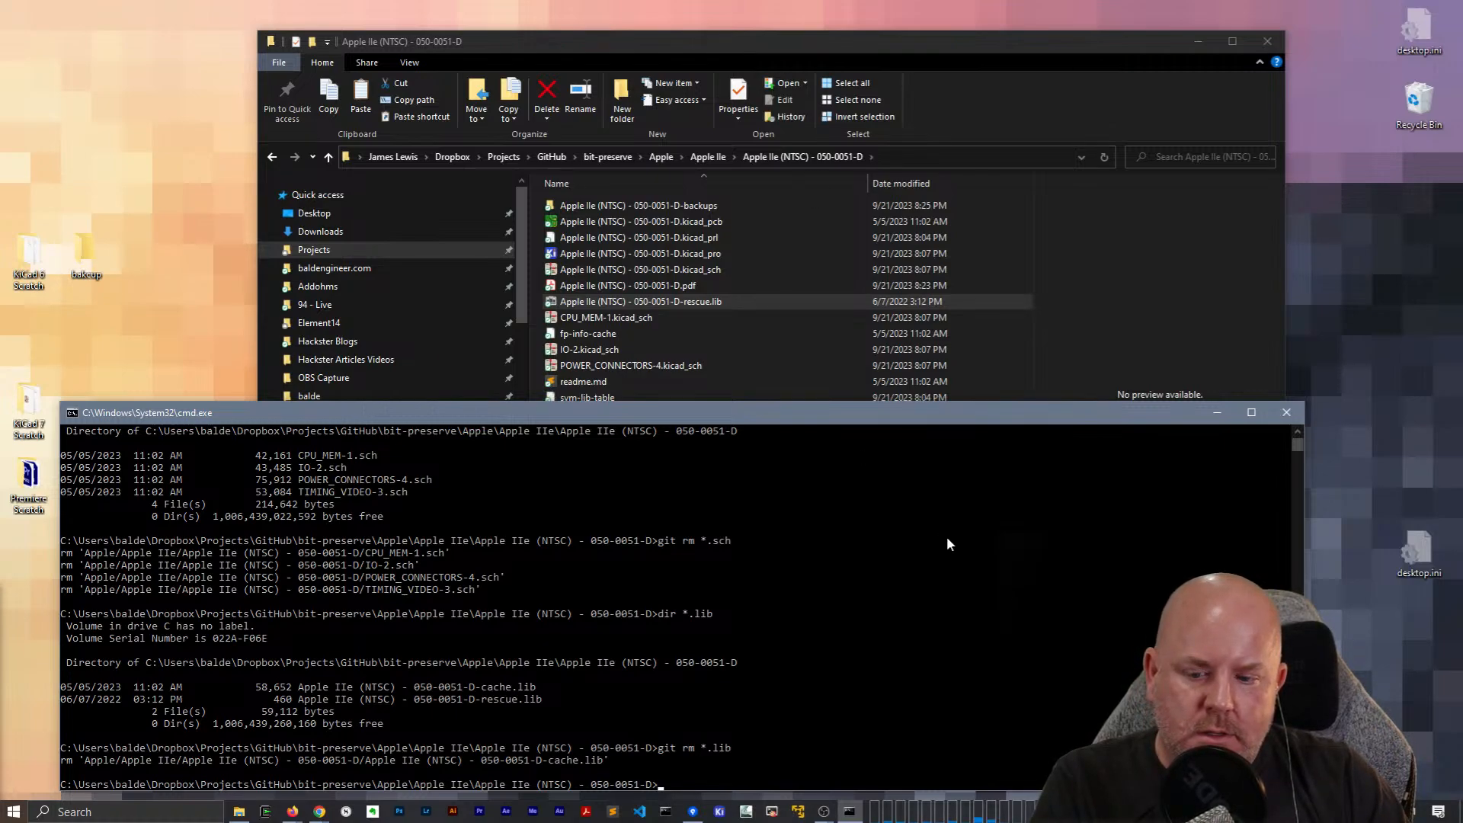
text(dir *.lib)
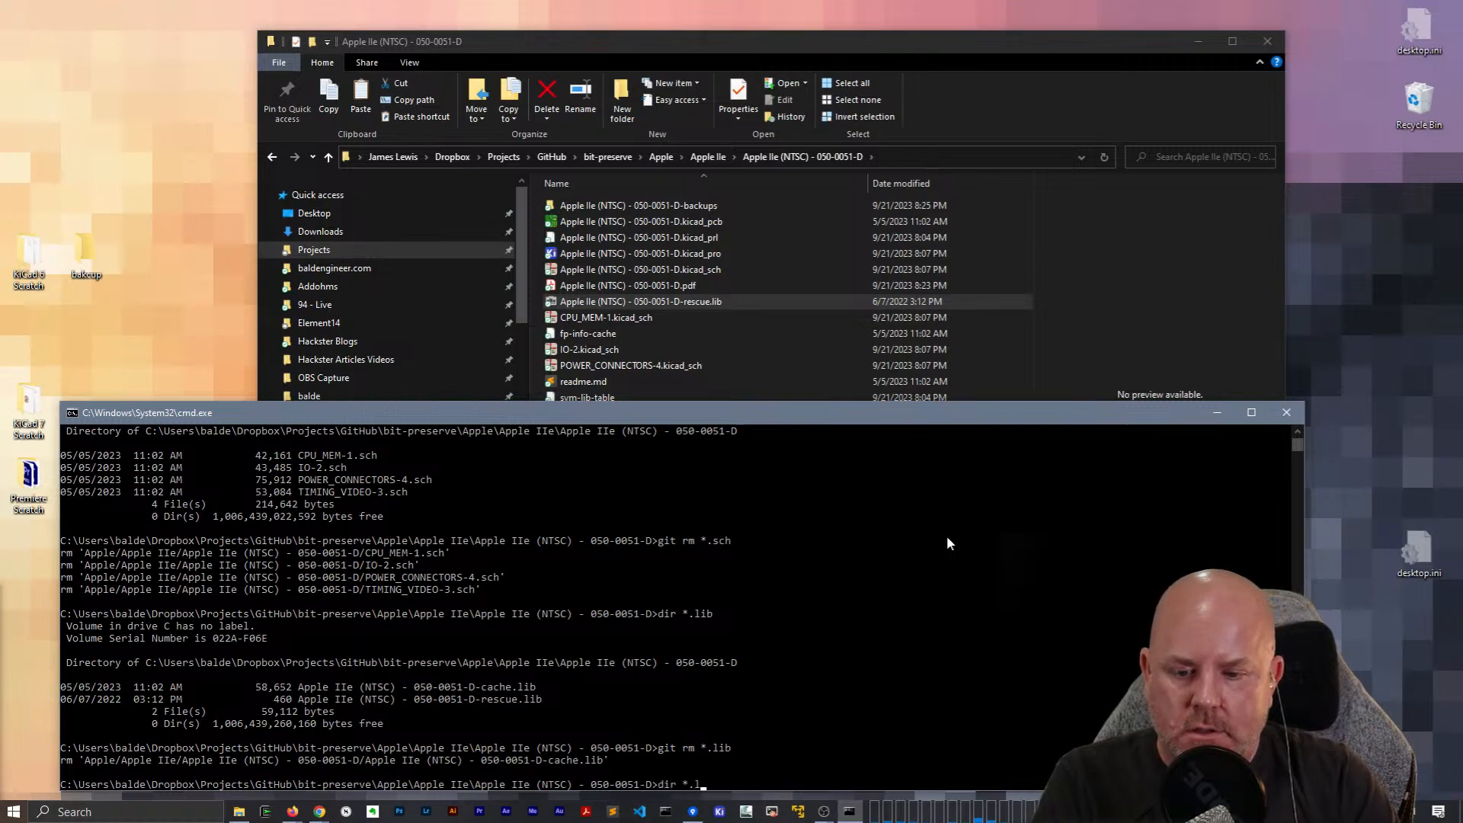
key(Return)
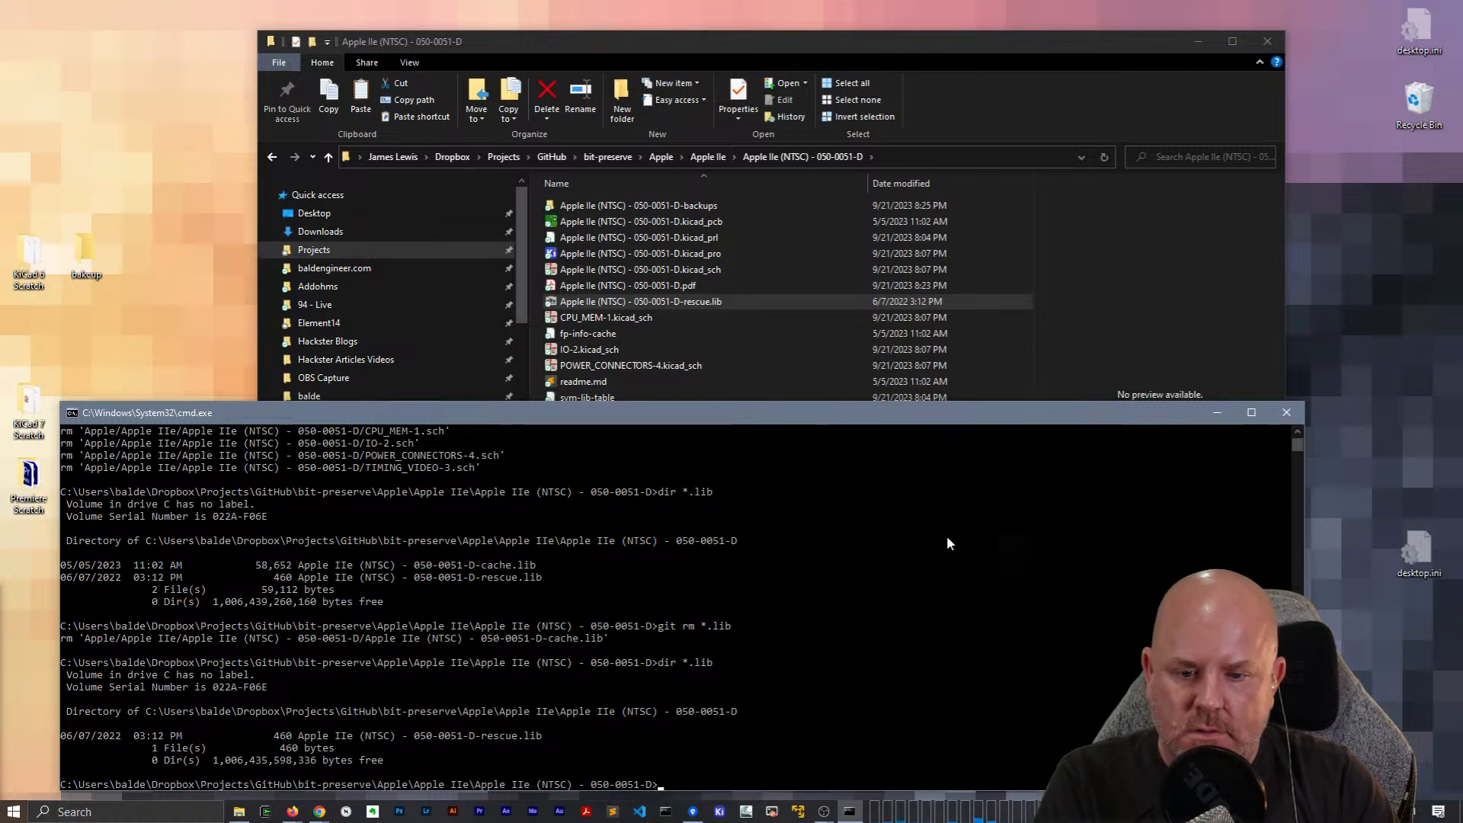
Try to remove the rescue library with git rm "Apple IIe (NTSC) - 050-0051-D-rescue.lib", pasting the base name copied from File Explorer.
text(git rm ")
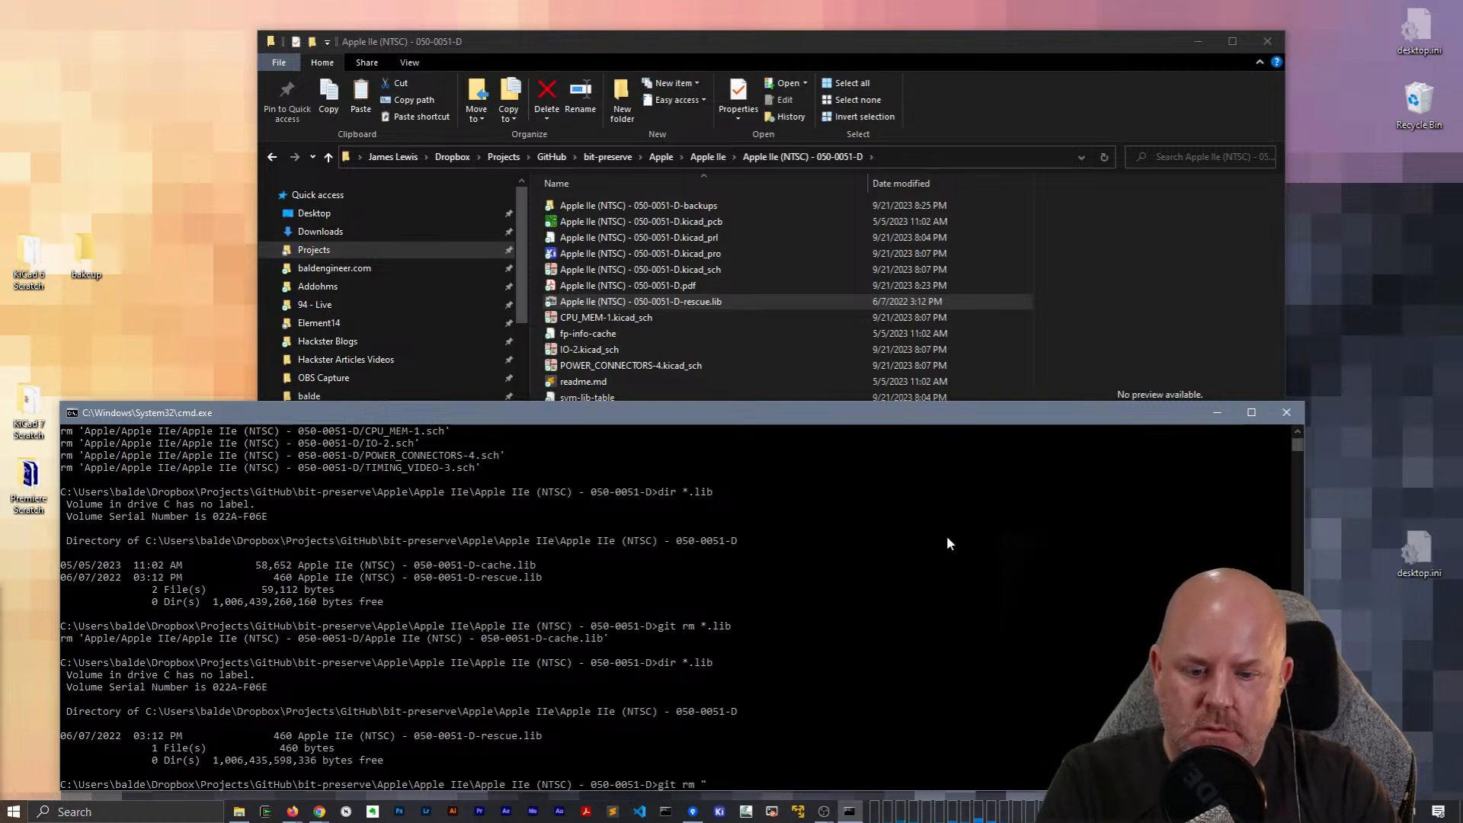
click(687, 303)
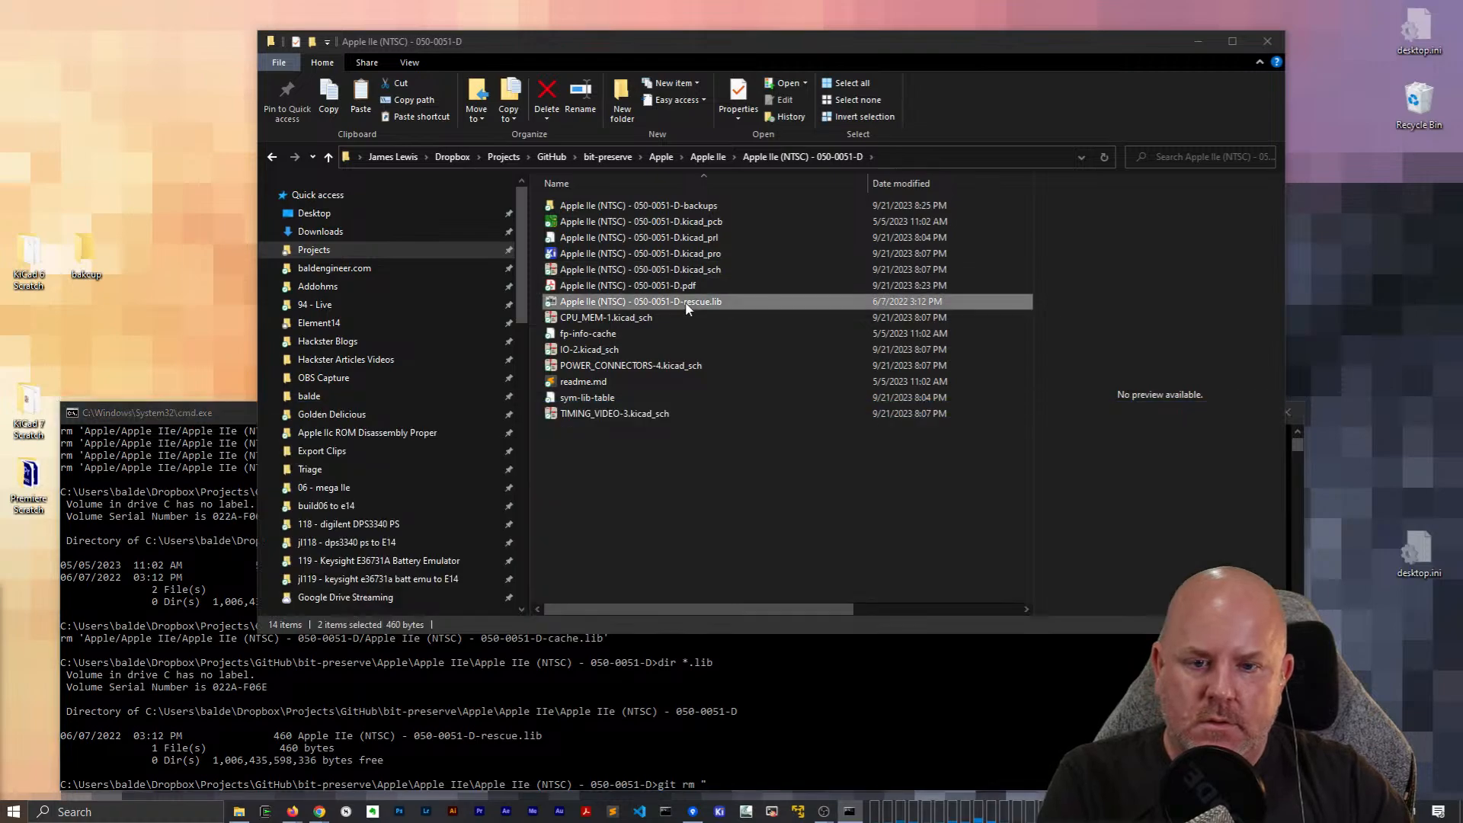
key(F2)
key(Escape)
click(240, 415)
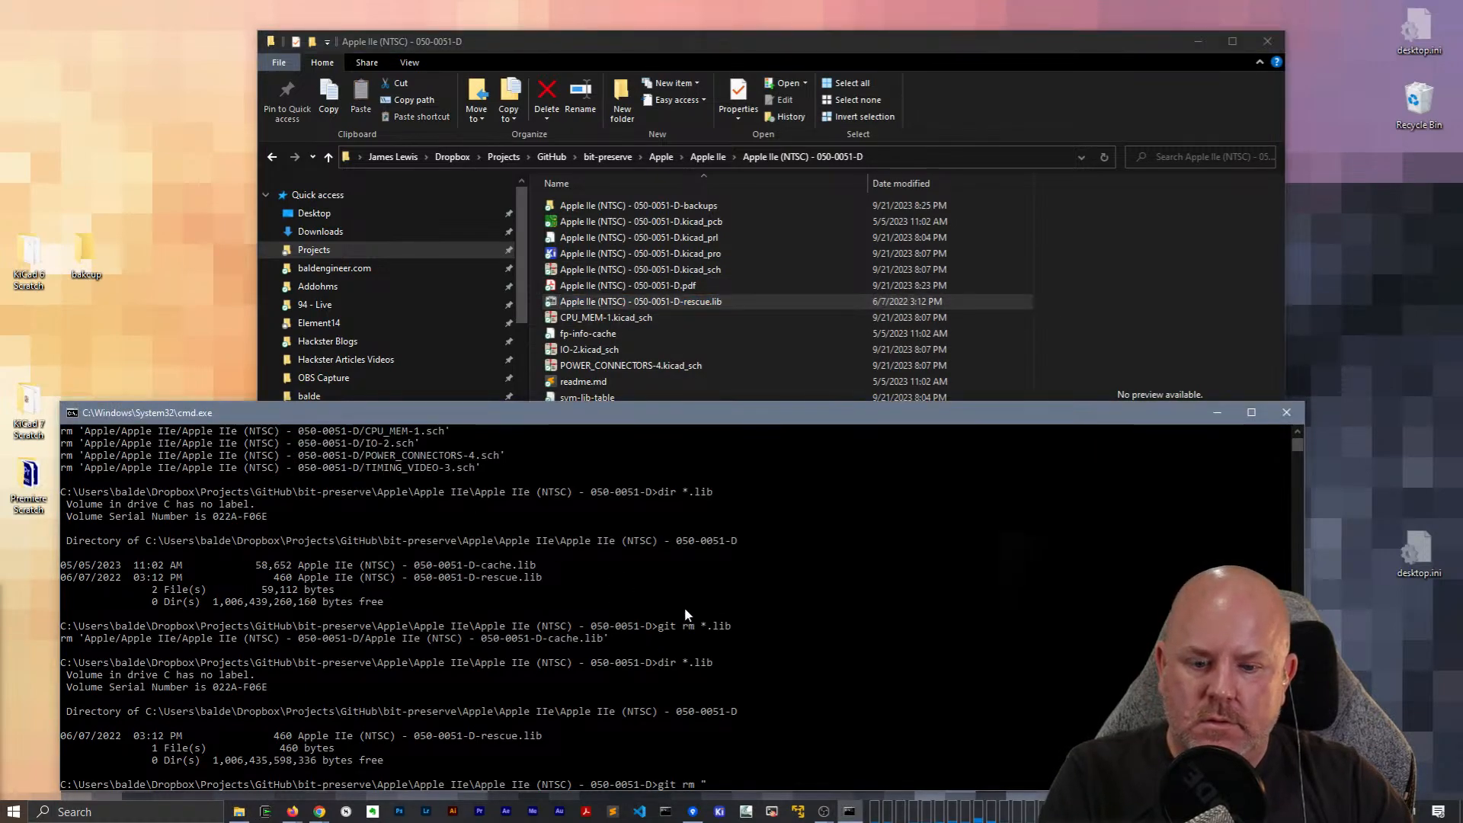
key(ctrl+v)
text(.lilb)
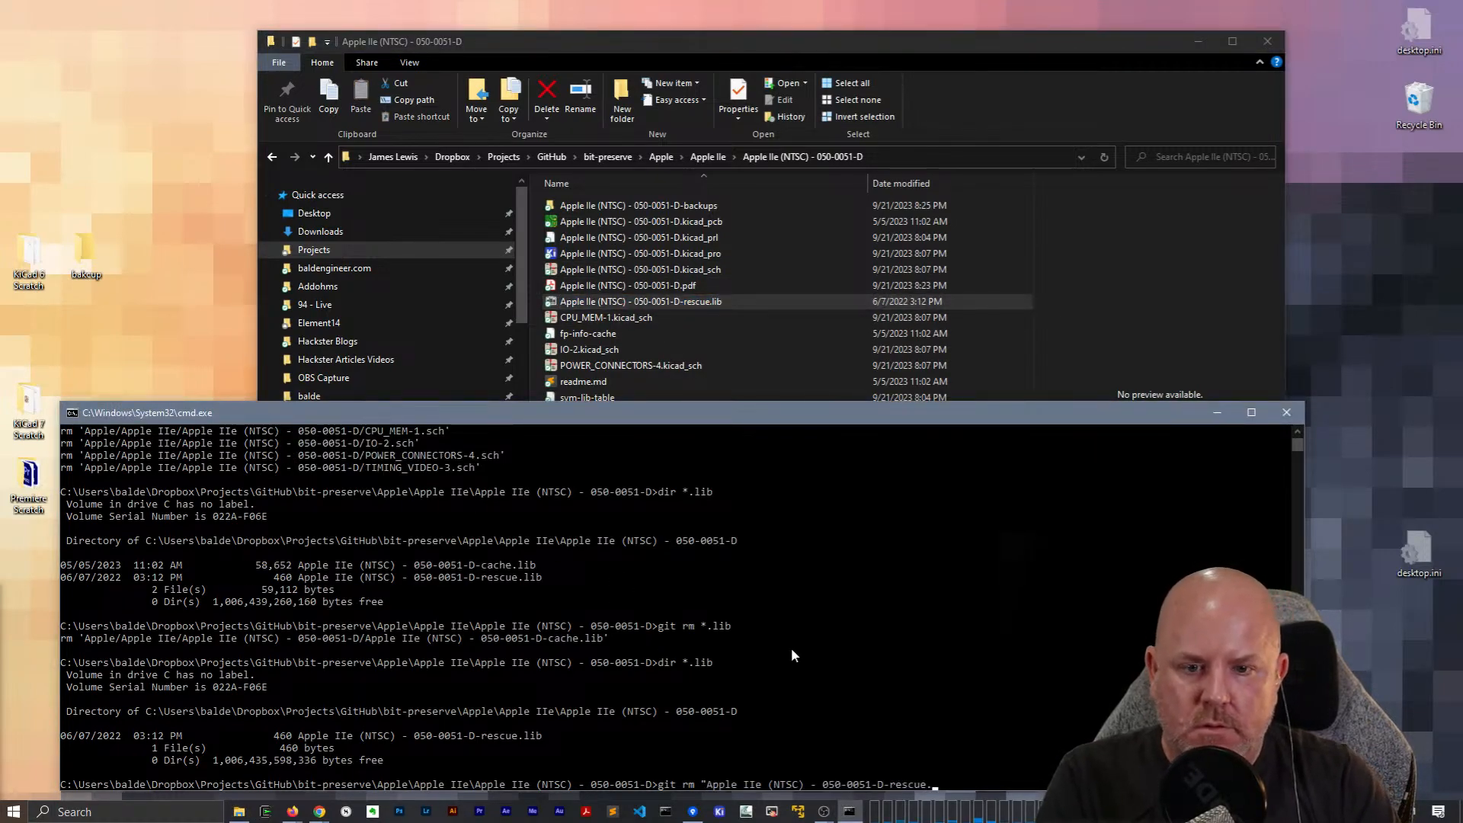
key(BackSpace)
key(BackSpace)
text(b")
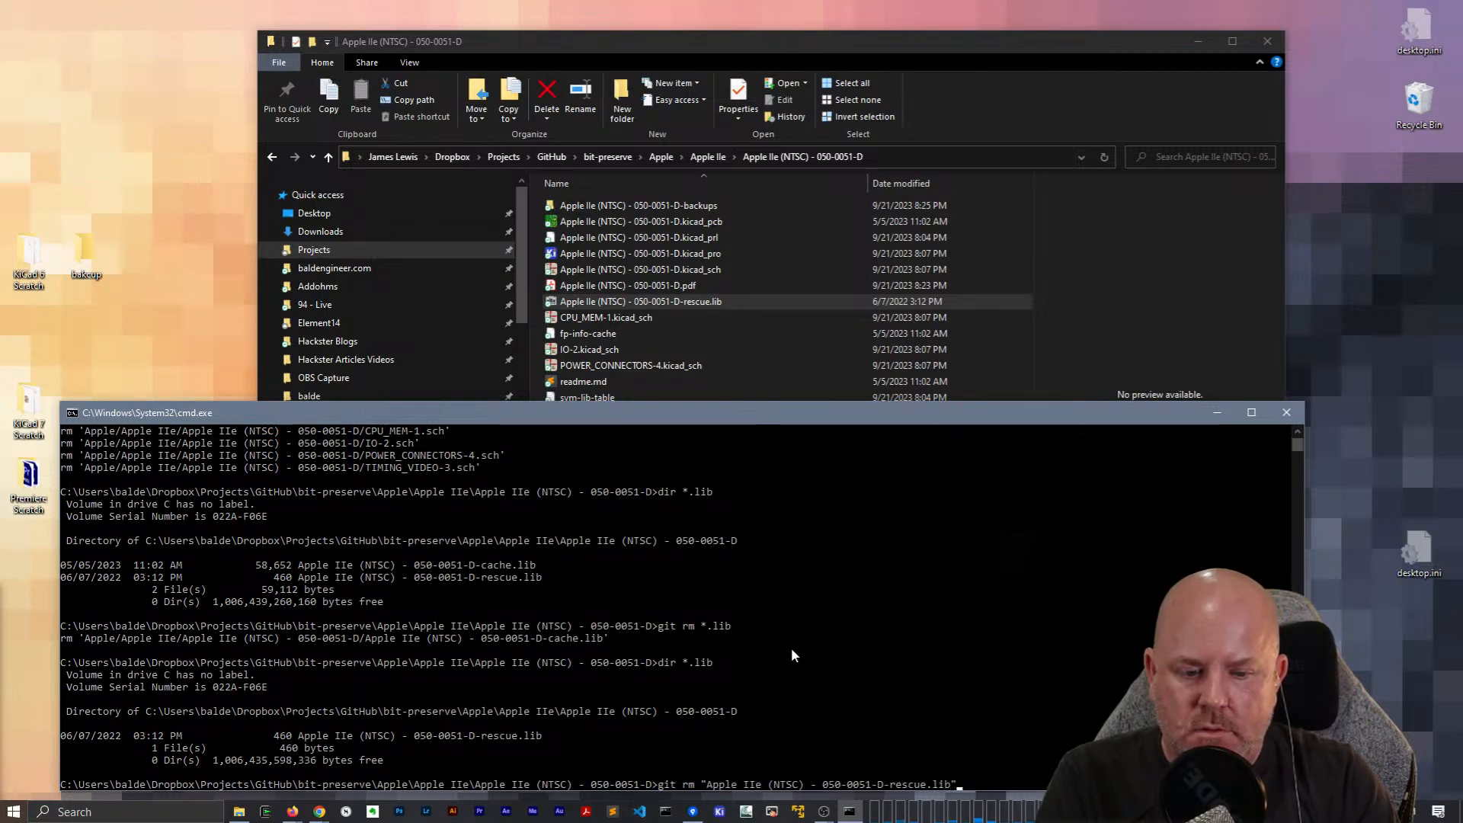
key(Return)
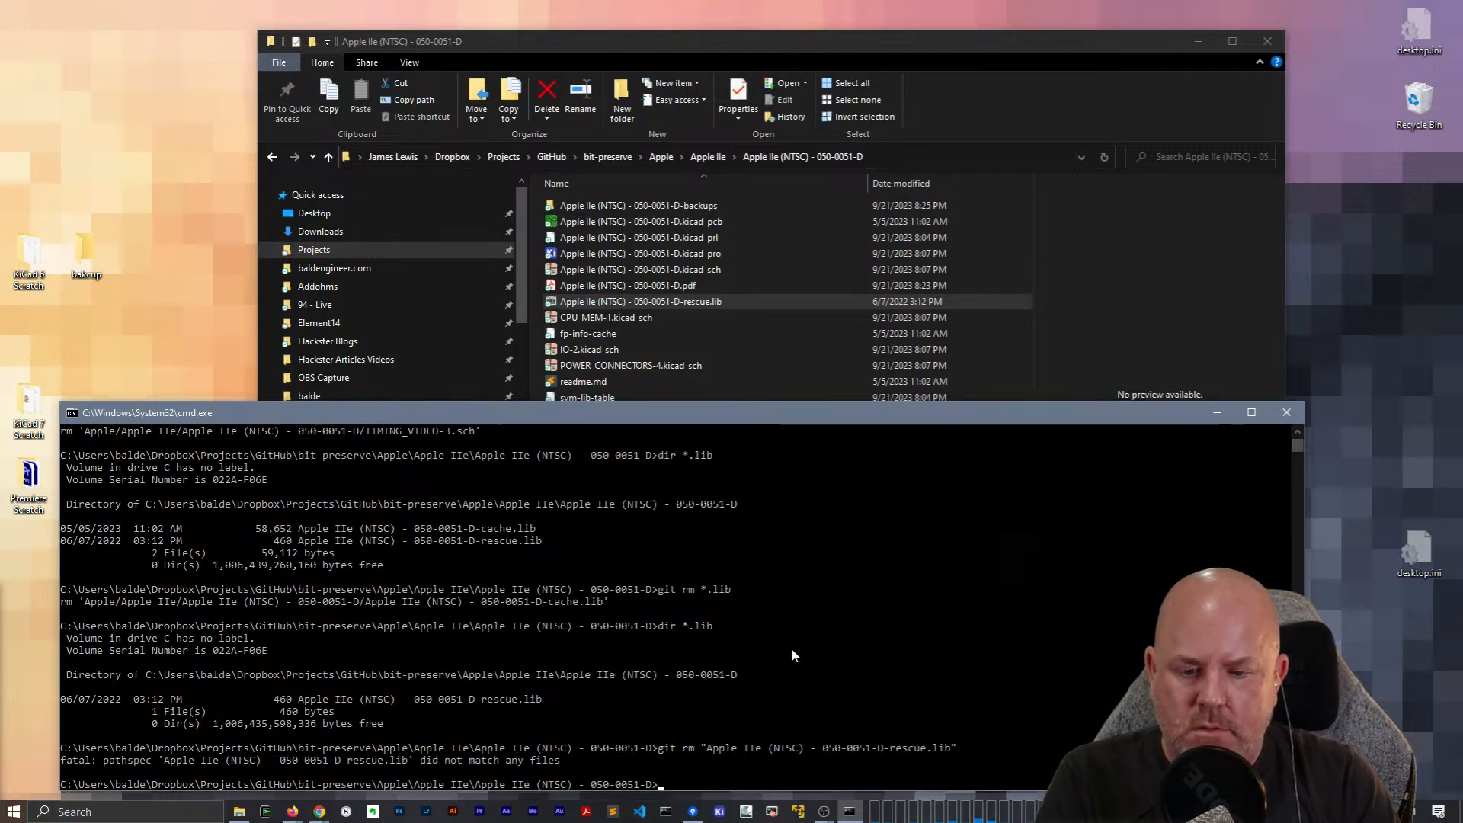
Try again to remove the rescue library with git rm "Apple IIe (NTSC) - 050-0051-D-rescue.lib", pasting the file name copied from File Explorer.
click(676, 274)
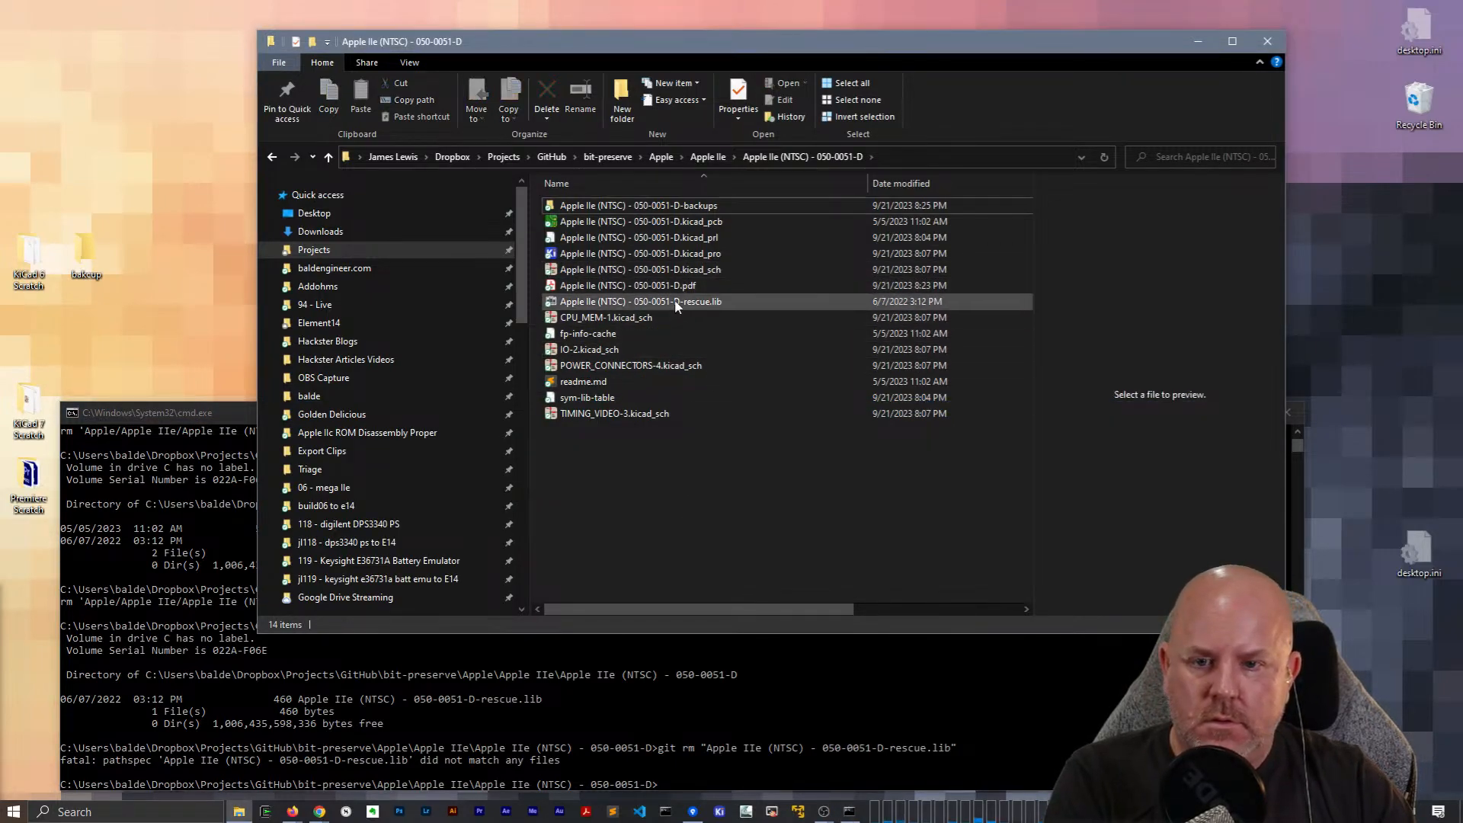
right_click(677, 302)
click(602, 492)
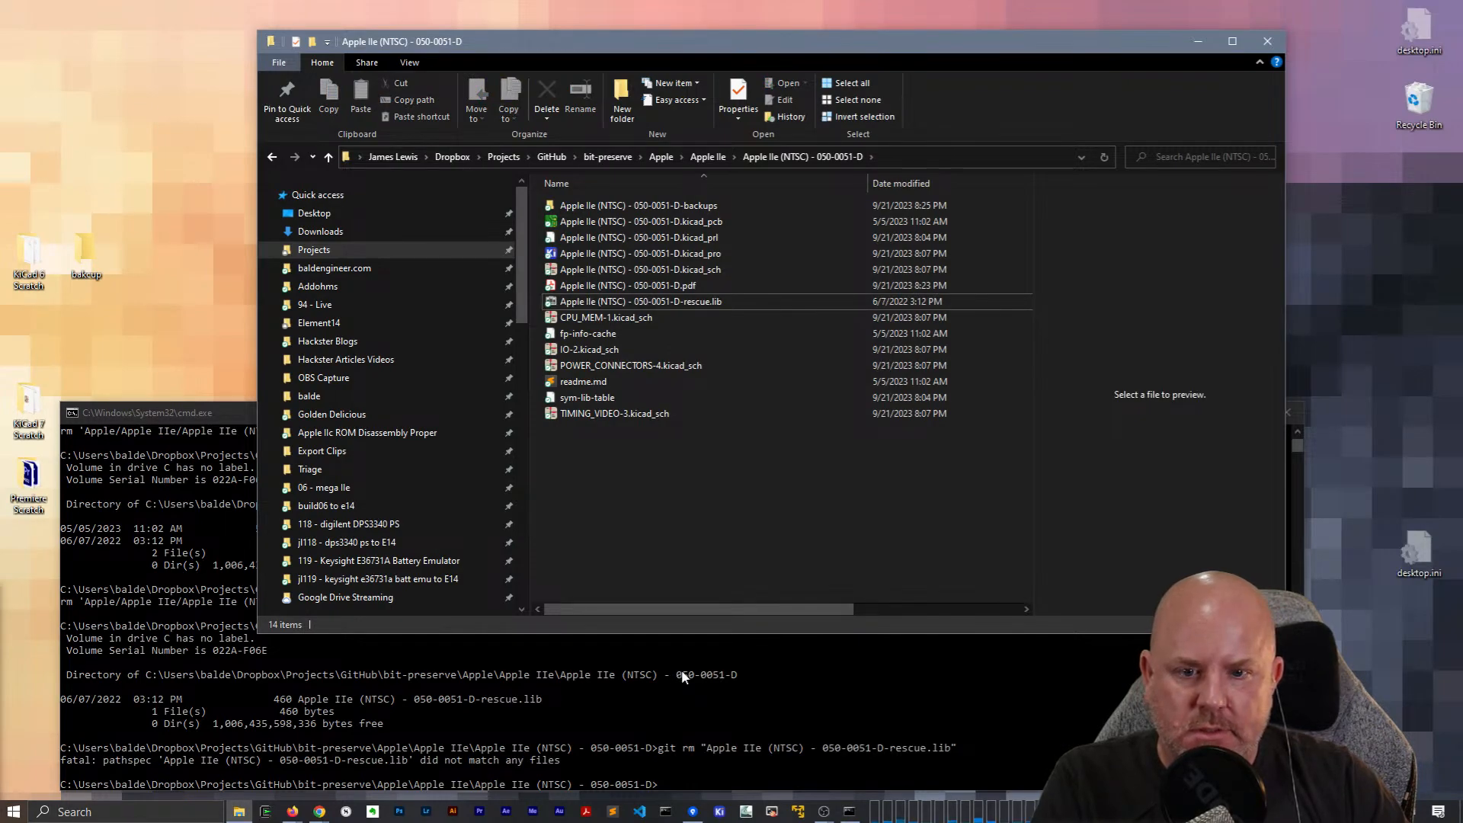
click(710, 301)
click(711, 302)
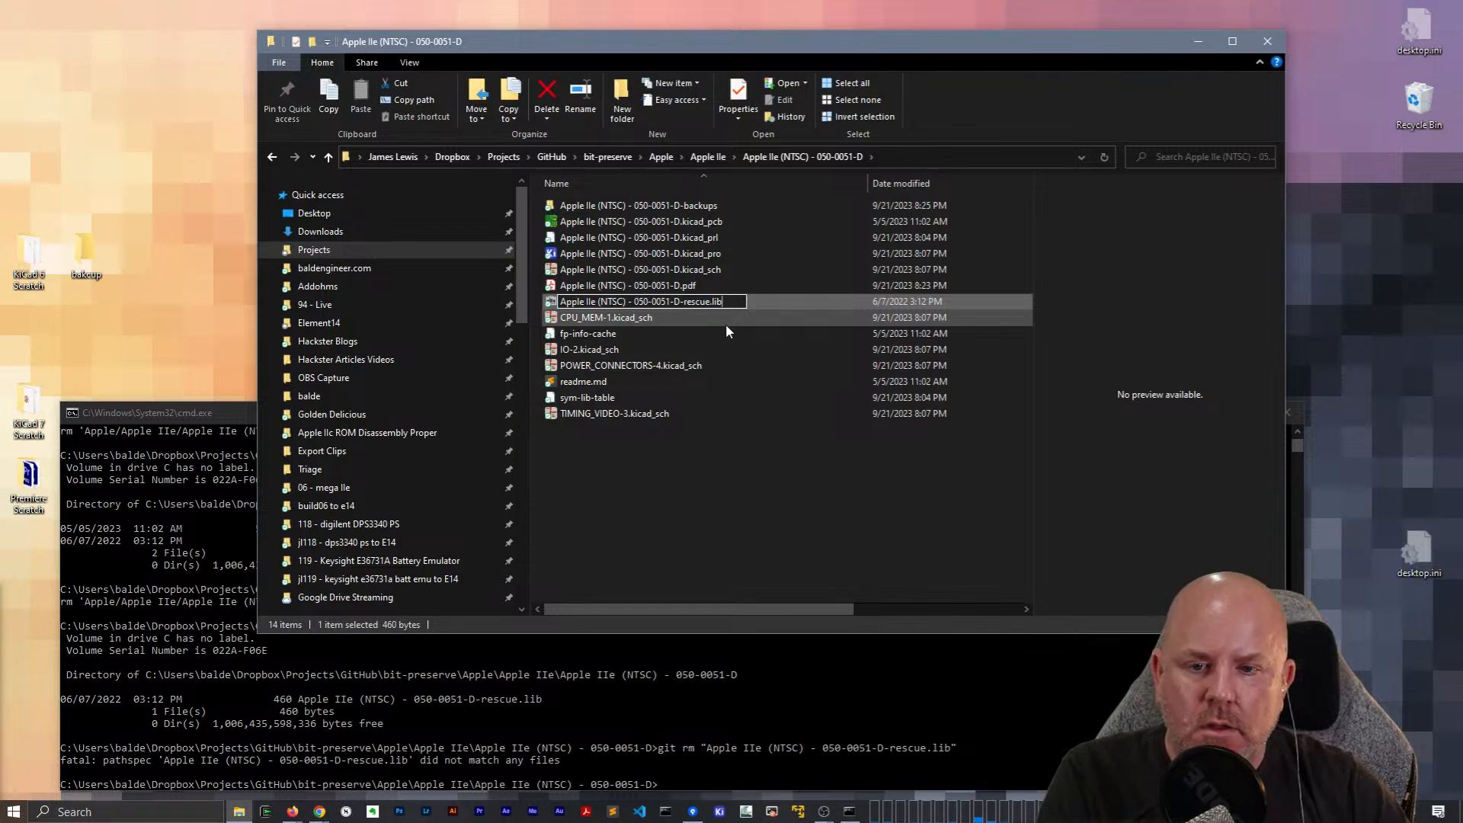
key(ctrl+a)
key(Escape)
click(849, 692)
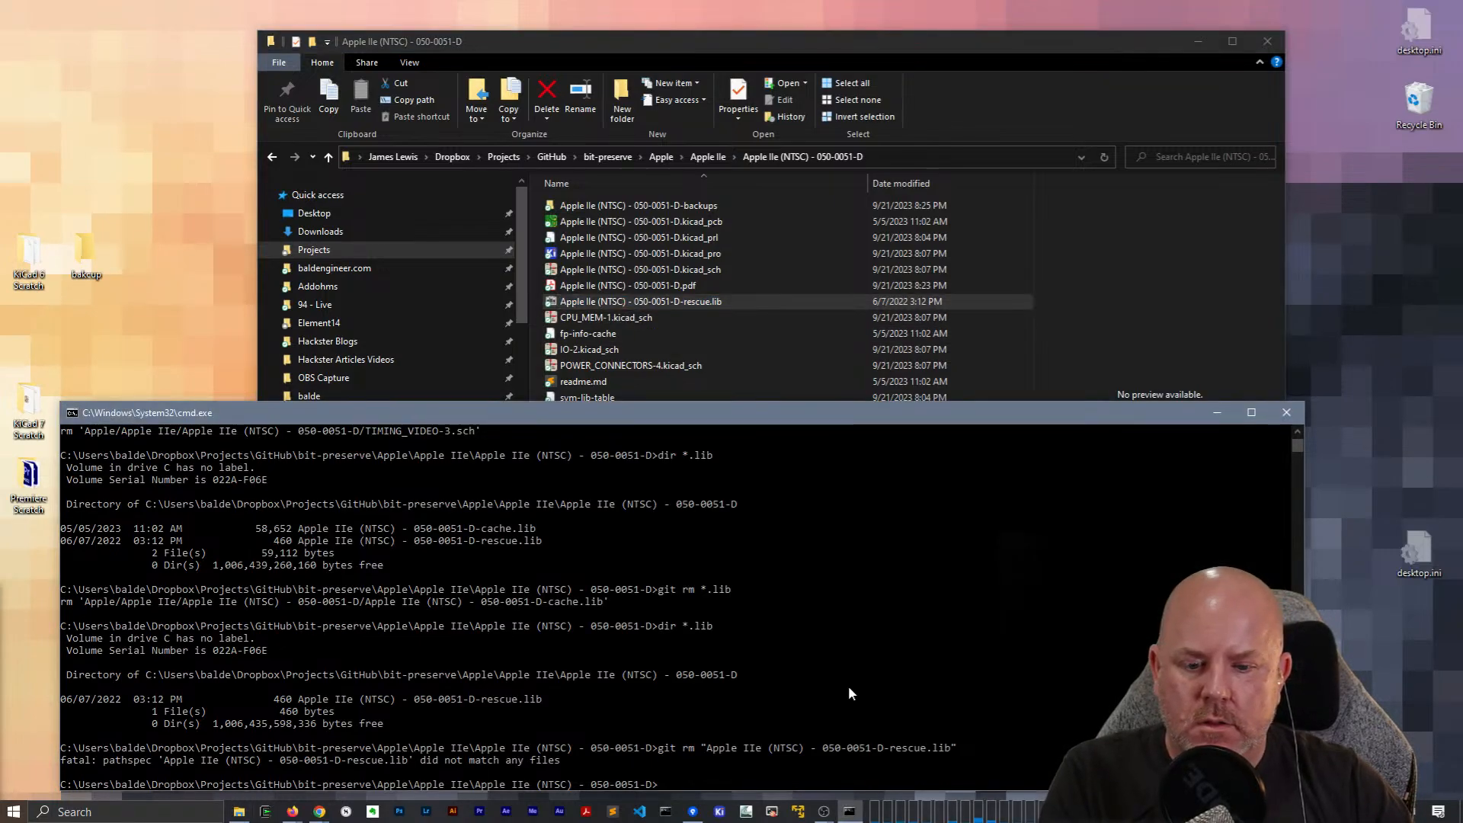
text(git rm ")
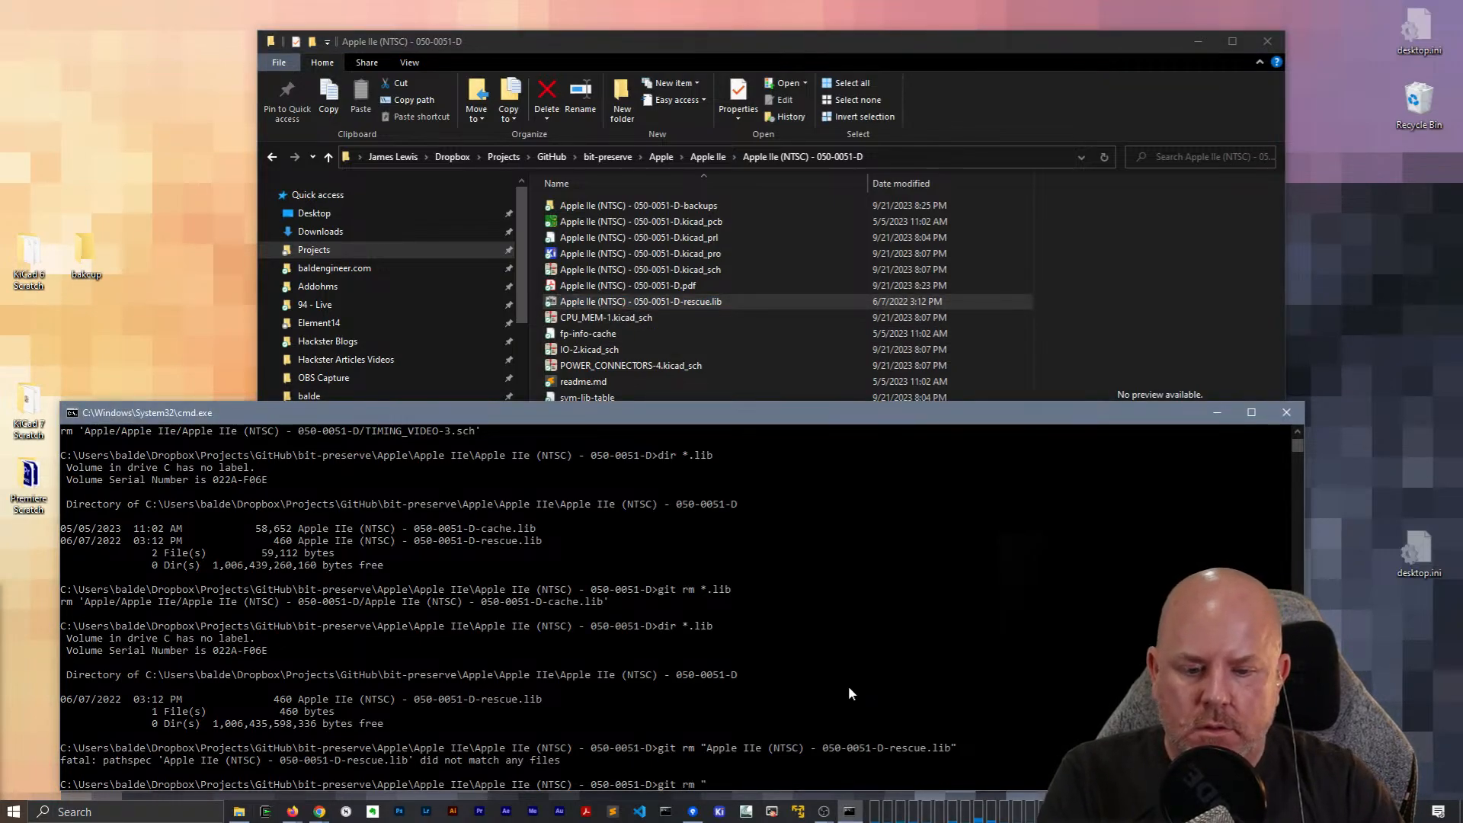
key(ctrl+v)
text(")
key(Return)
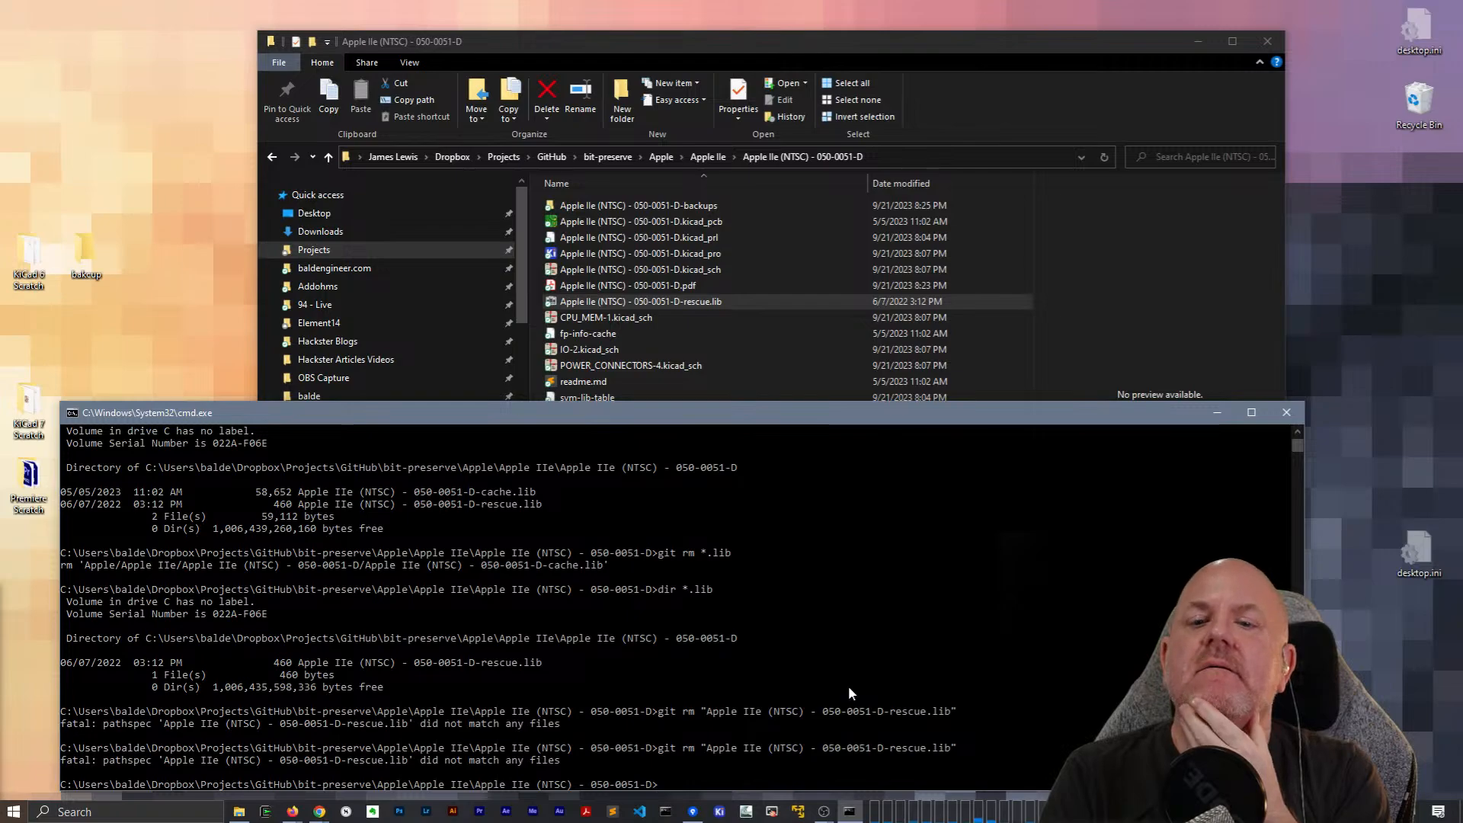
List the remaining libraries with dir *.lib and delete Apple IIe (NTSC) - 050-0051-D-rescue.lib in File Explorer.
text(di)
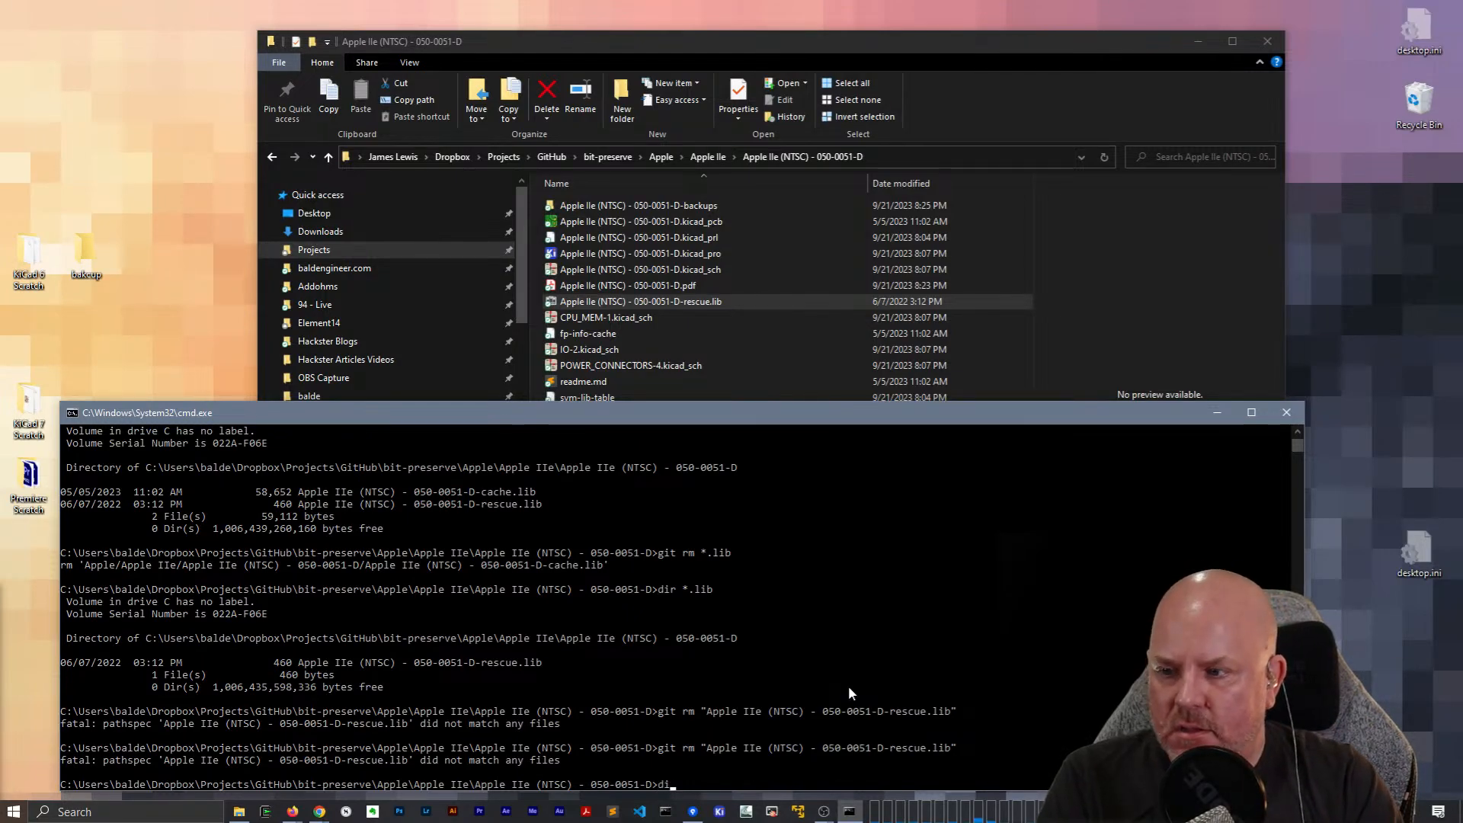
text(r *.lib)
key(Return)
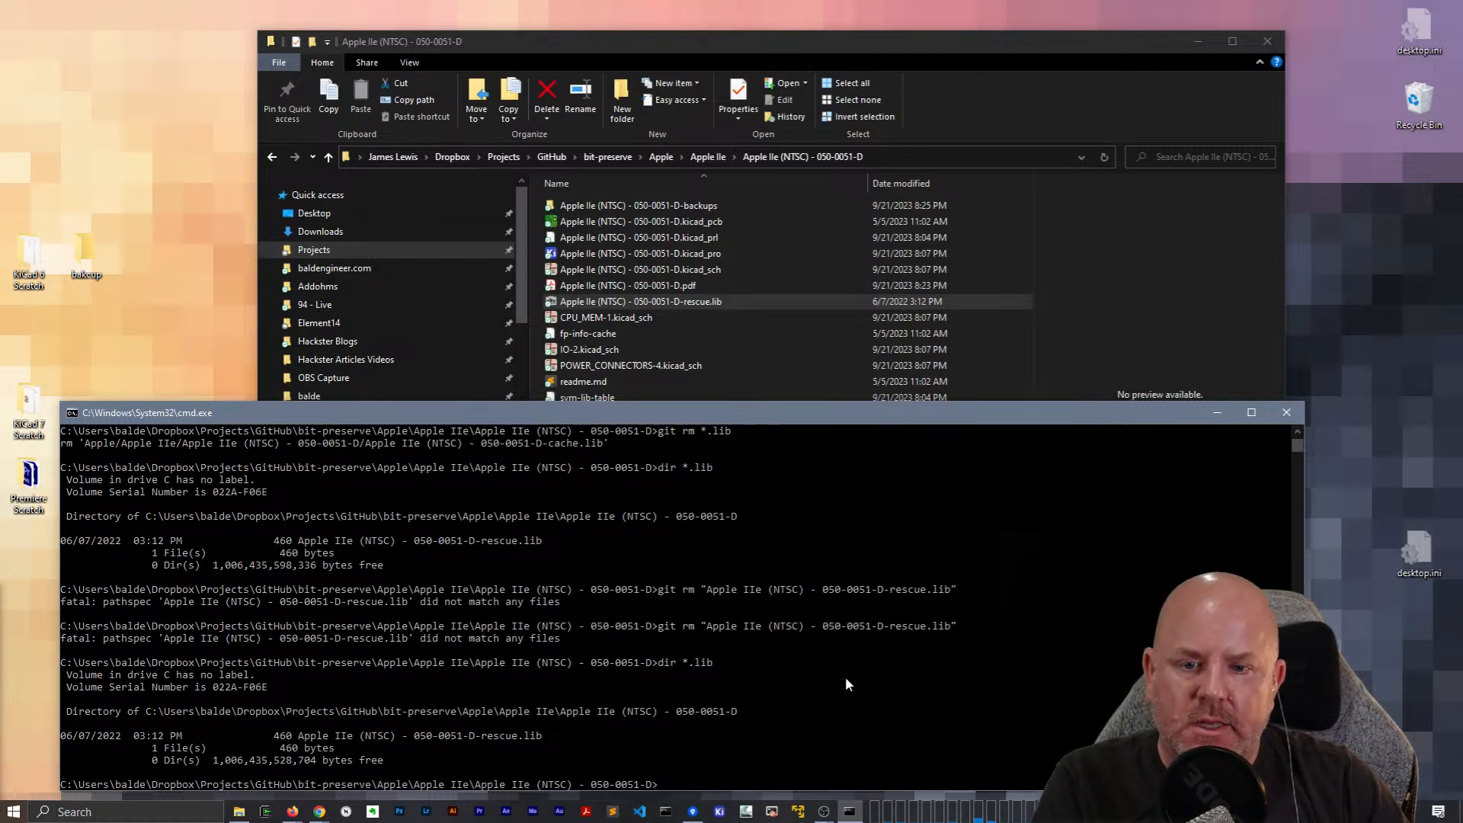
click(681, 302)
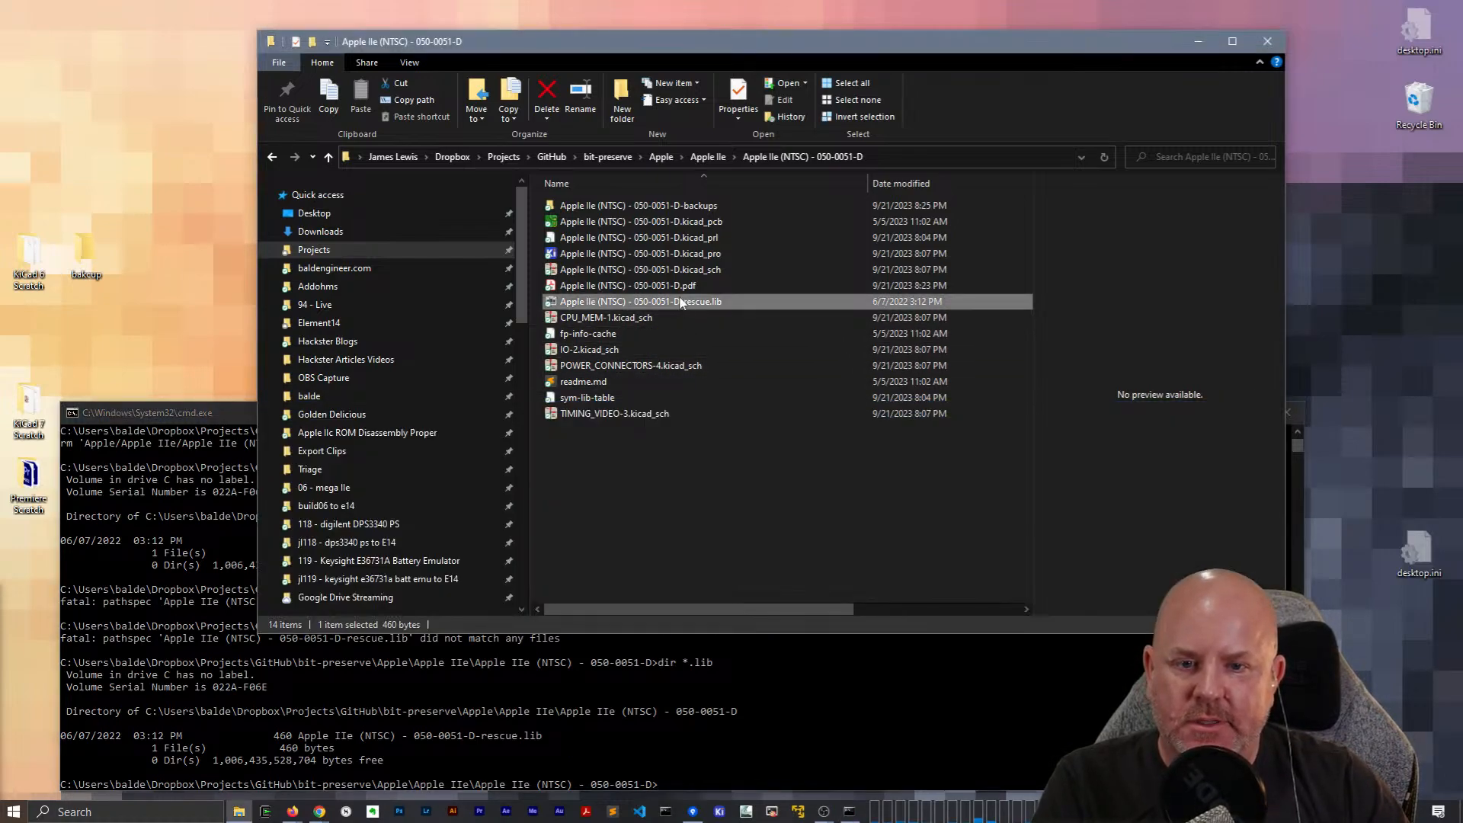
click(792, 698)
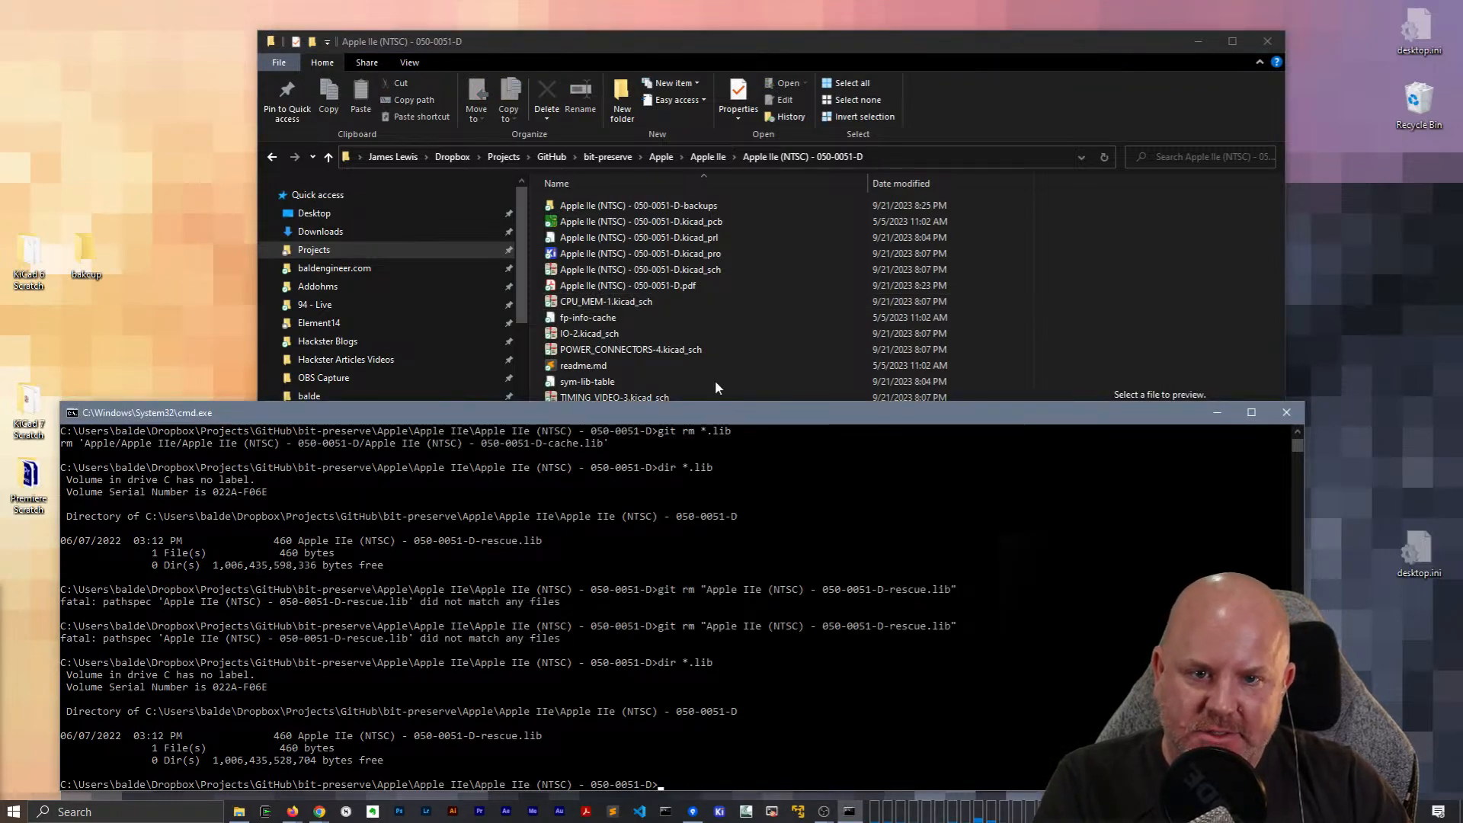
click(783, 45)
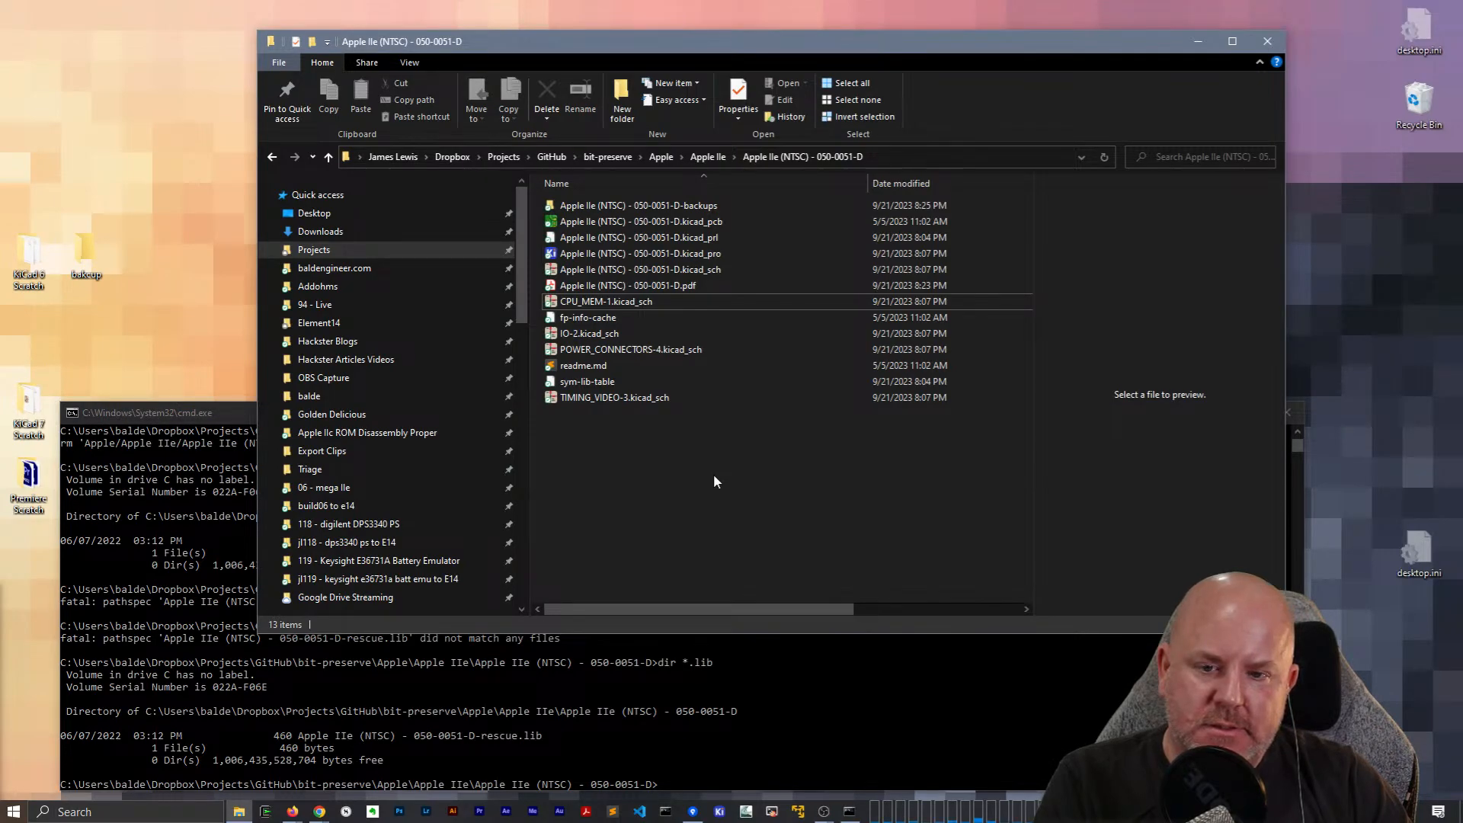
Try to open the project's .kicad_pro file and its schematic in KiCad 6.0, dismiss the errors, and close the program.
double_click(621, 253)
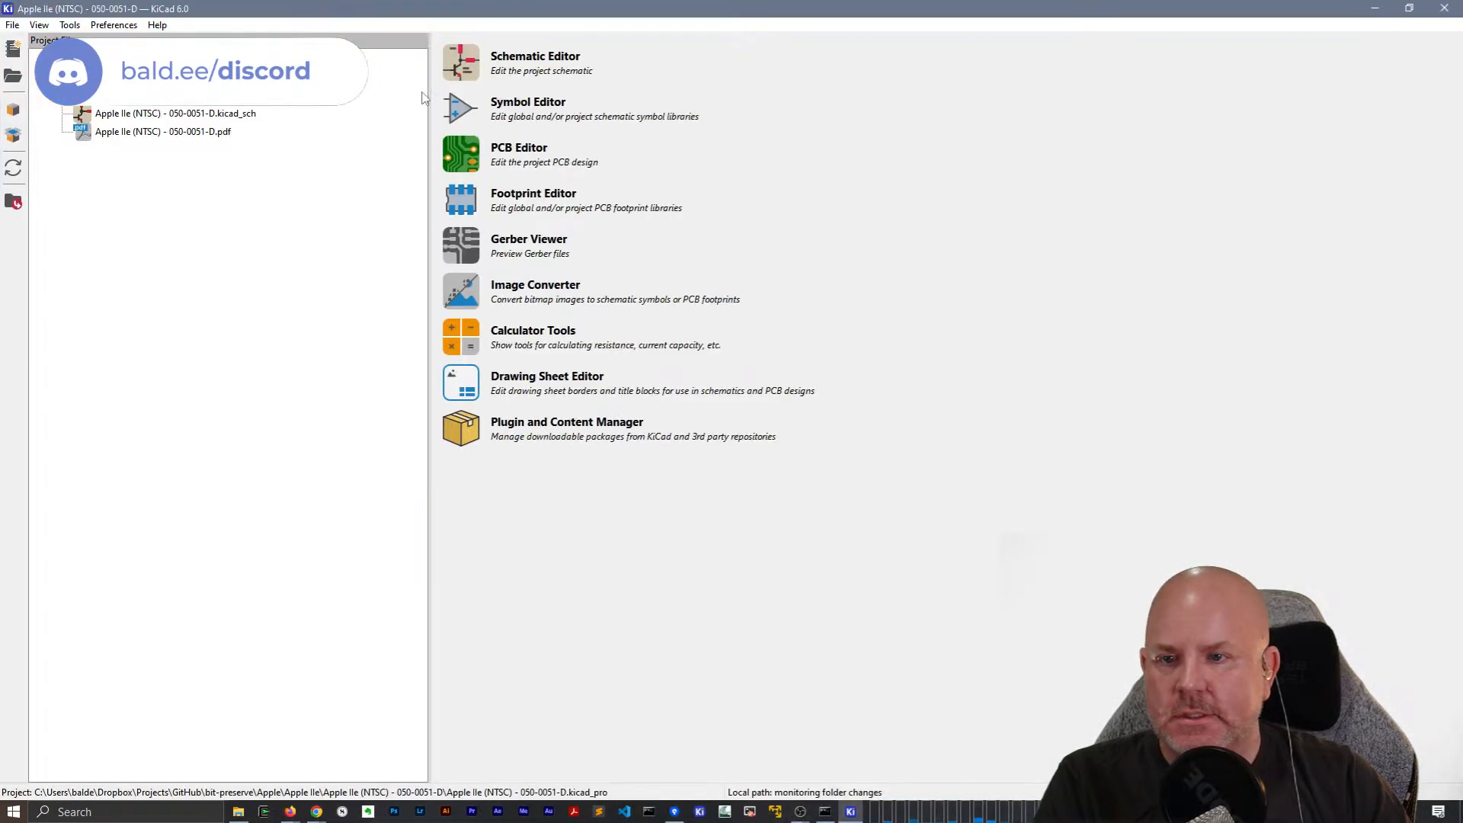
click(238, 116)
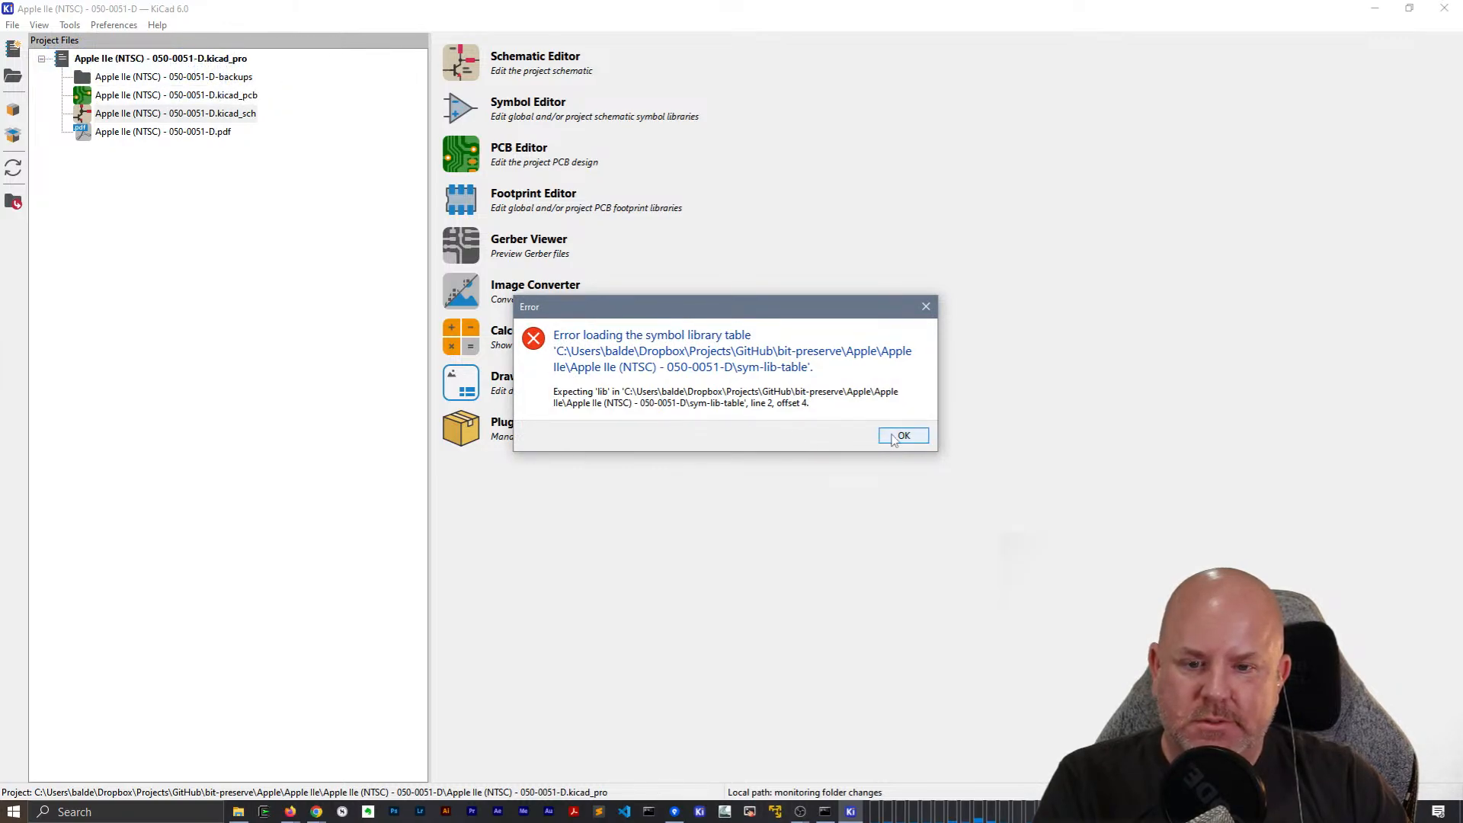
click(914, 439)
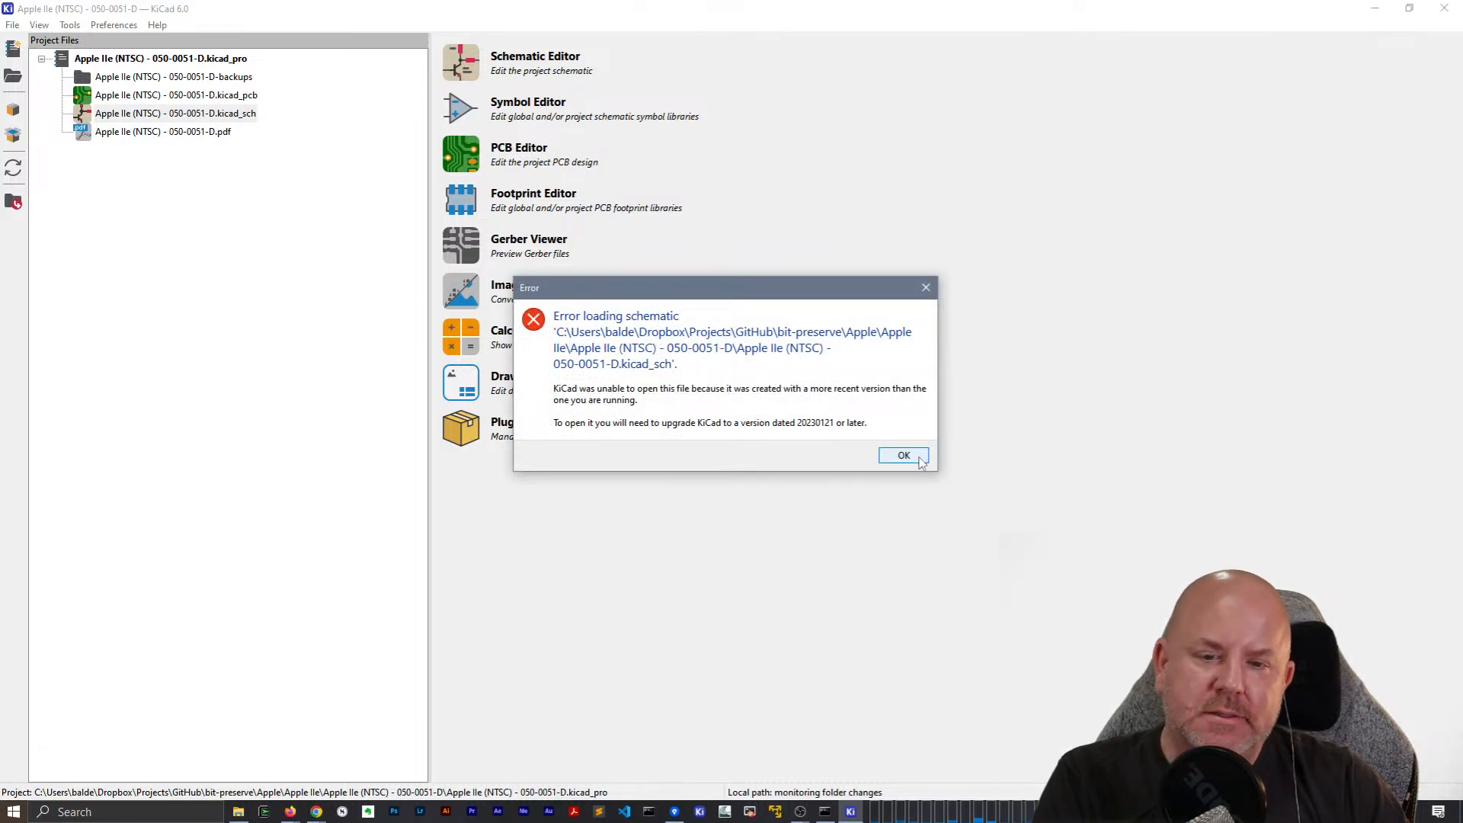
click(920, 455)
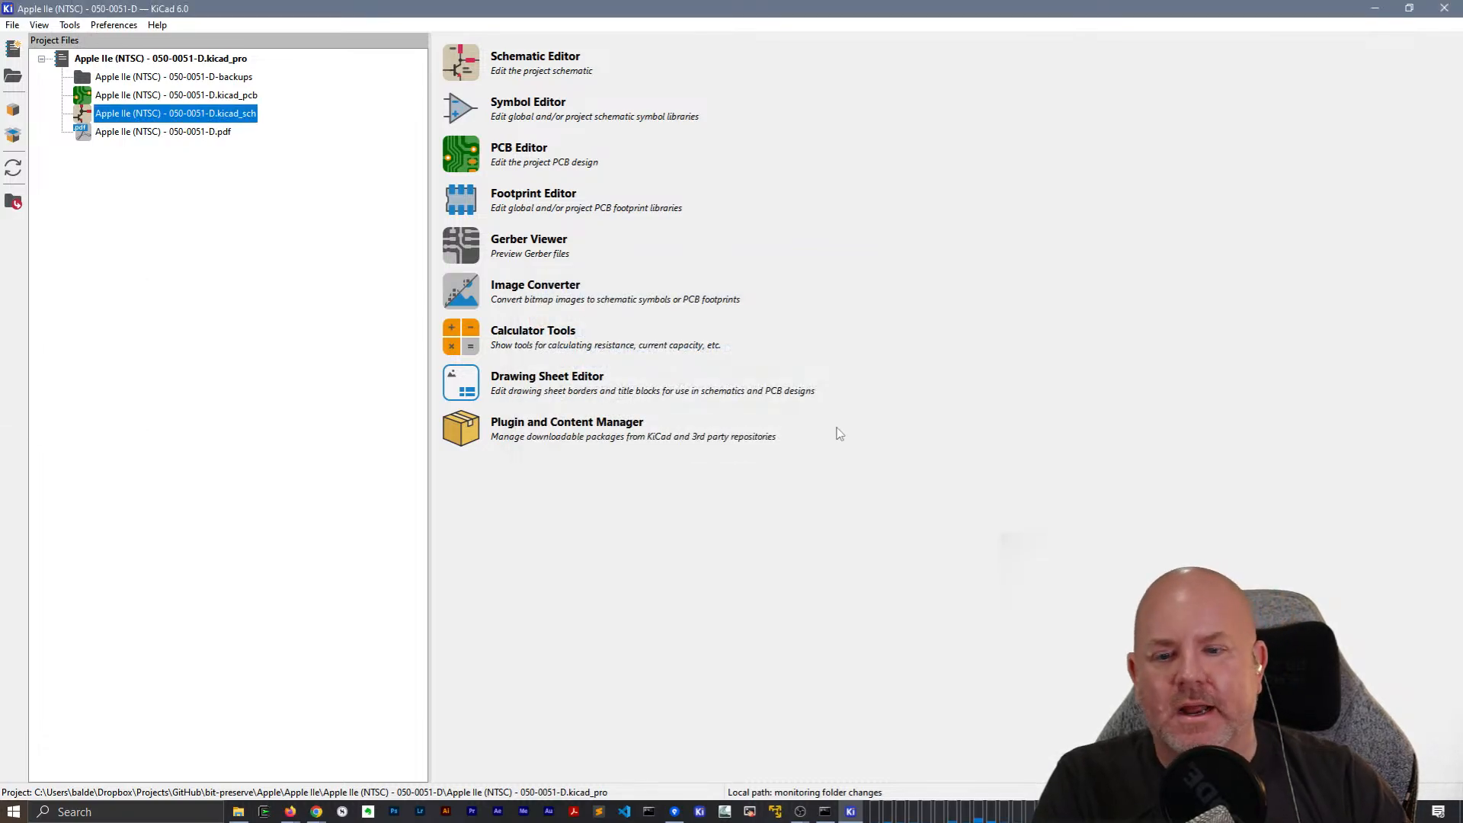
click(1443, 8)
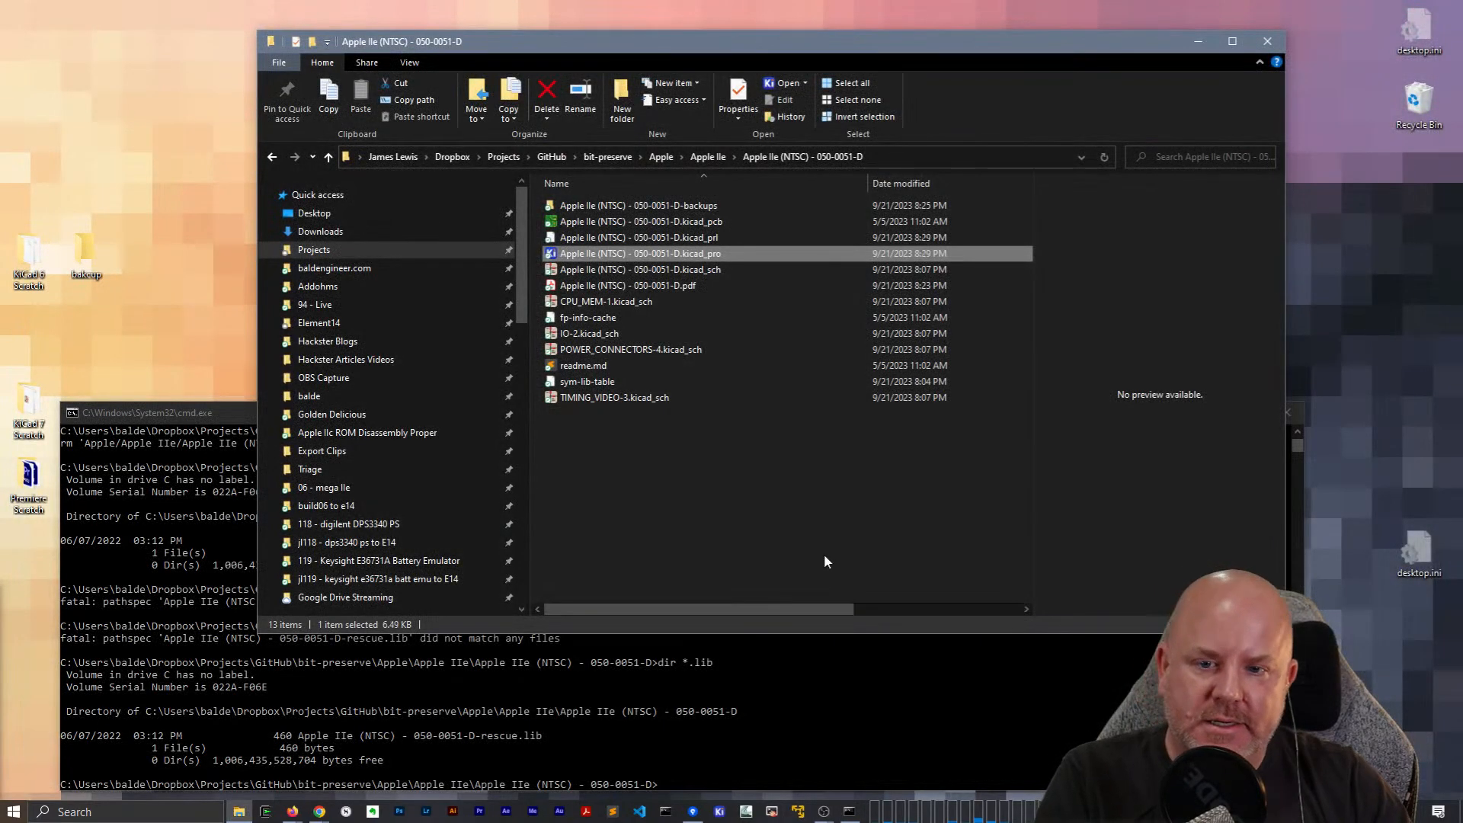
Launch KiCad 7.0, inspect the project's root schematic and IO-2 sheet, and close the program.
key(super)
text(kicad)
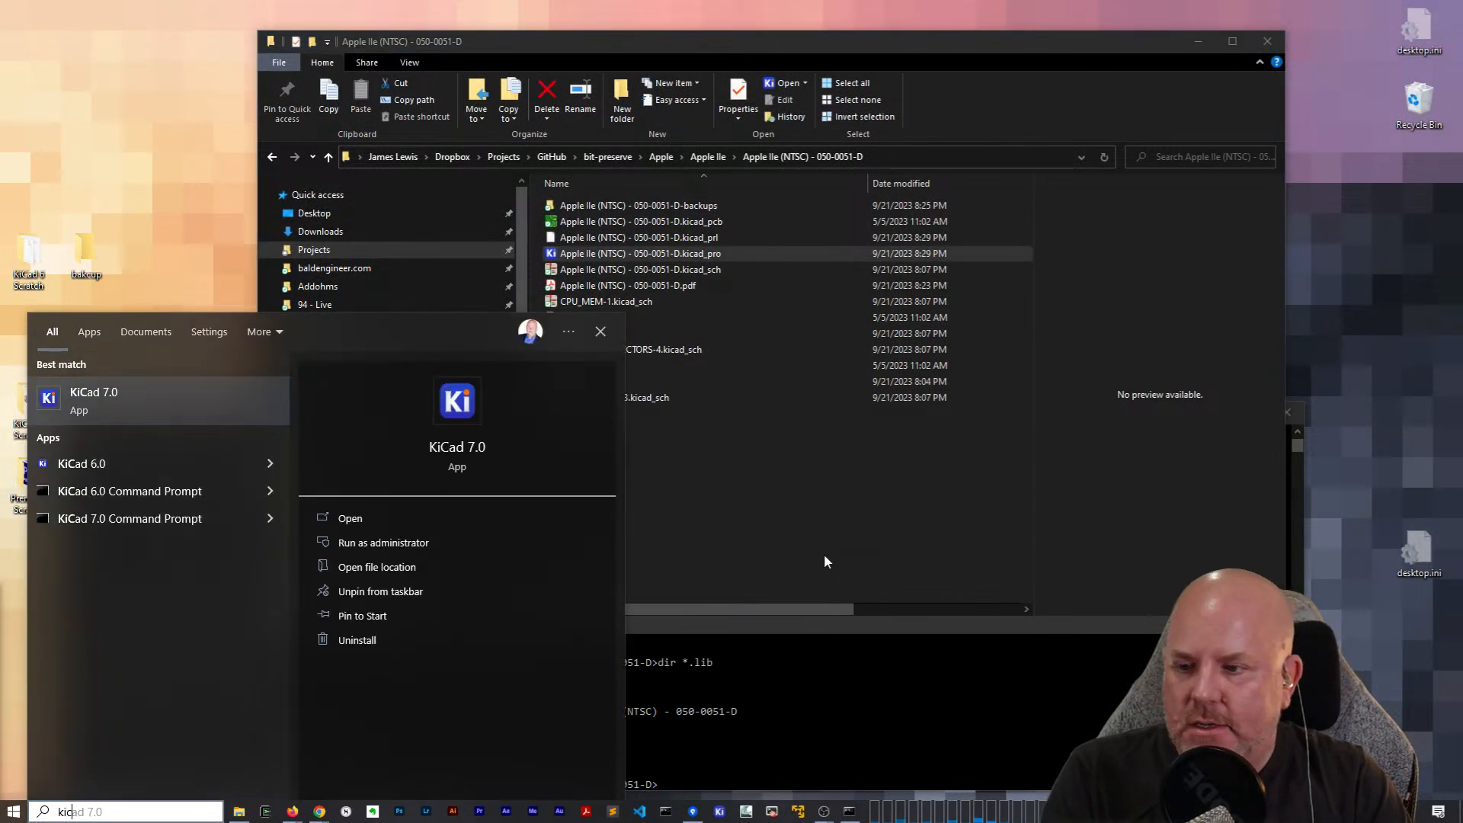
key(Return)
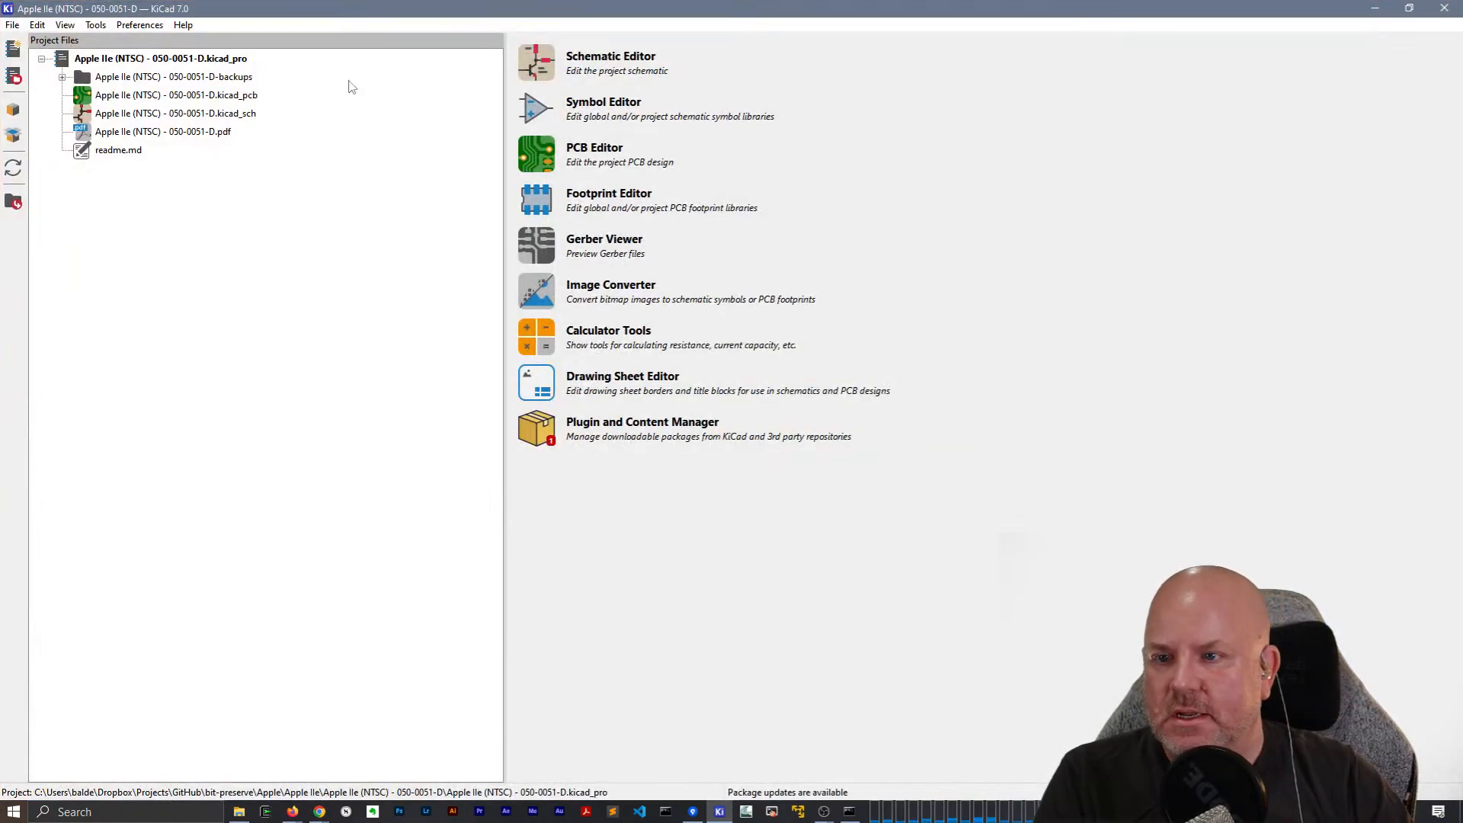
double_click(200, 114)
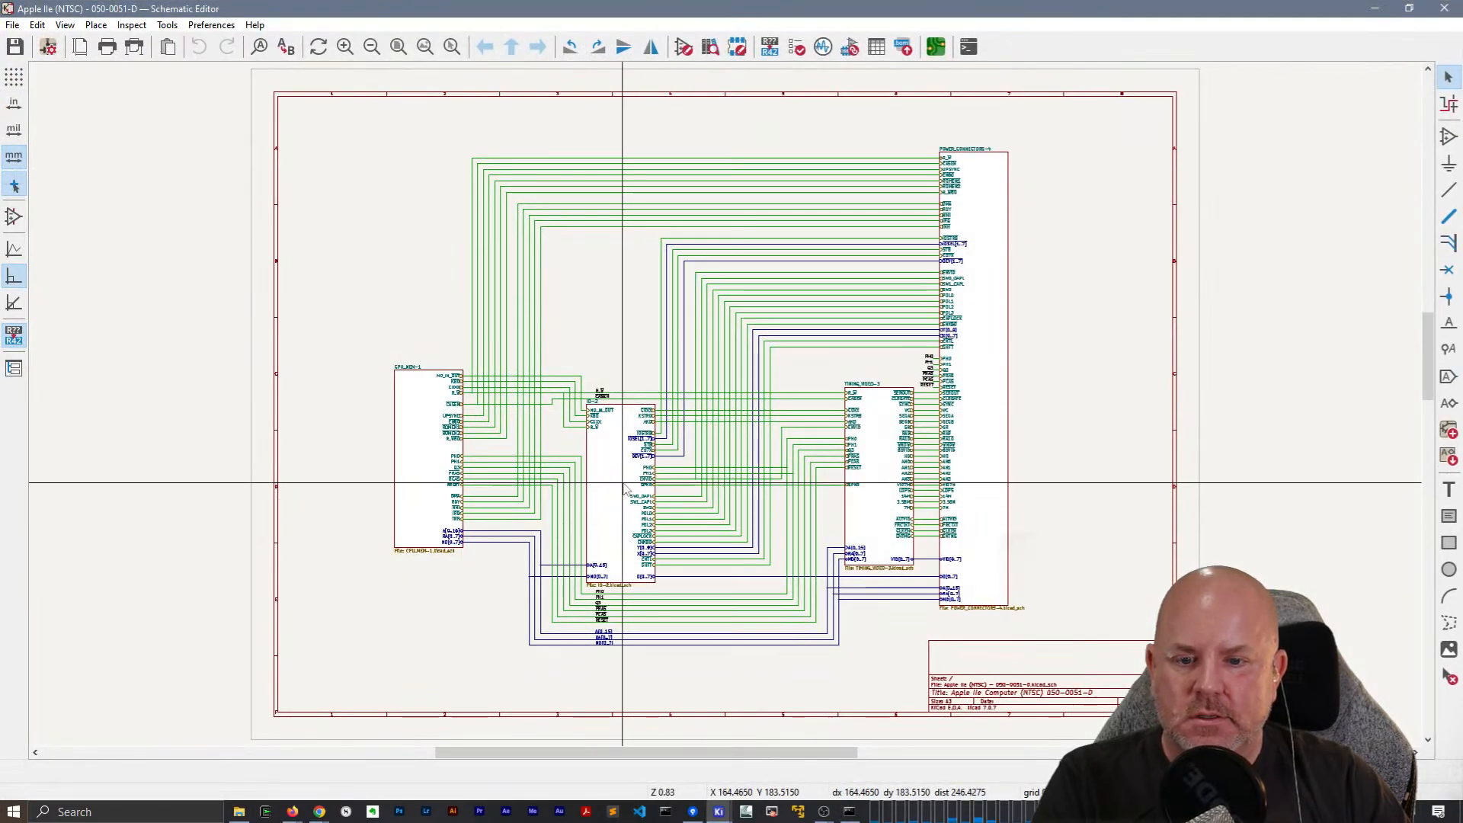
double_click(621, 482)
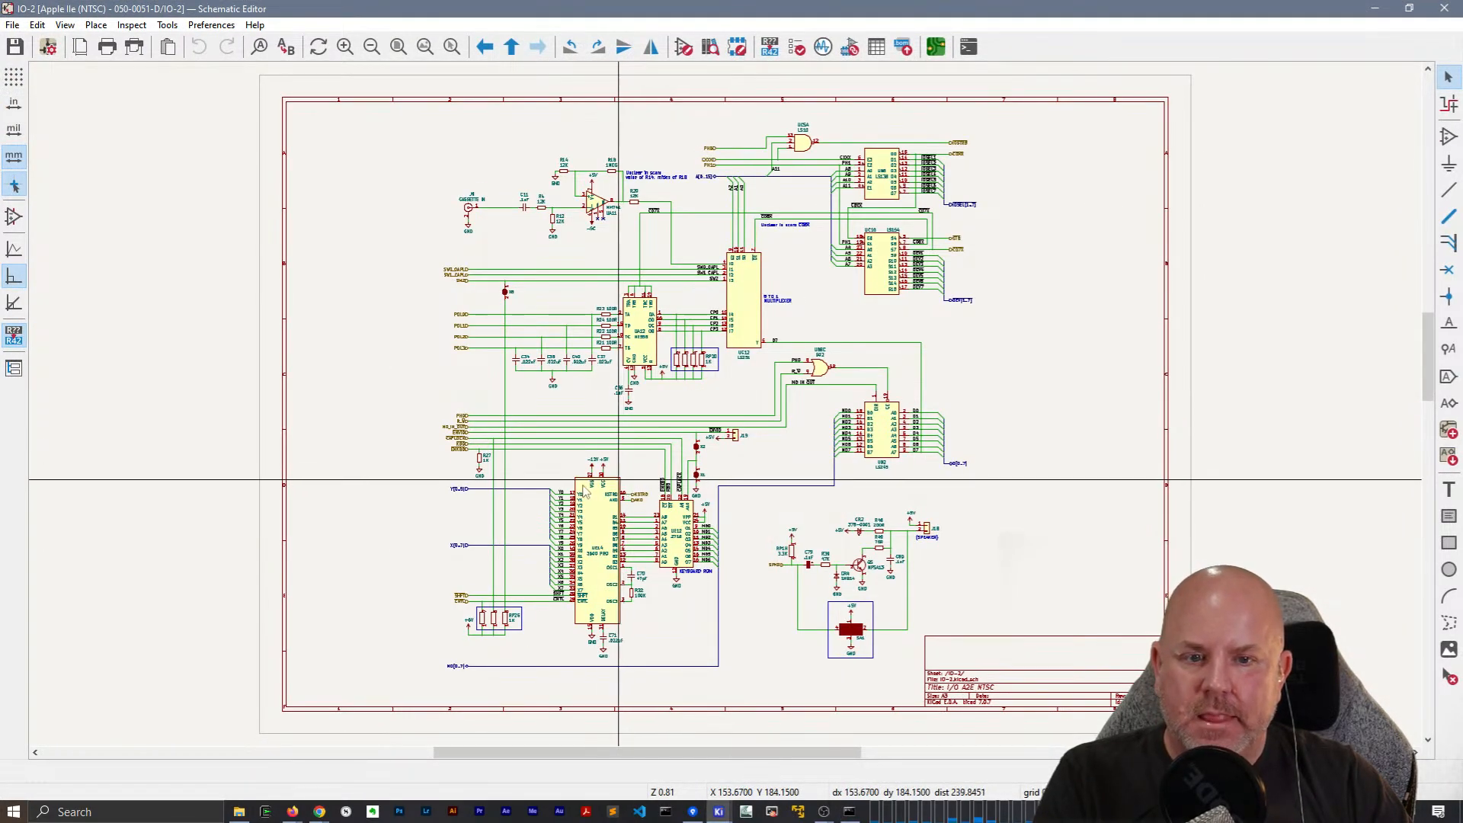
click(1444, 9)
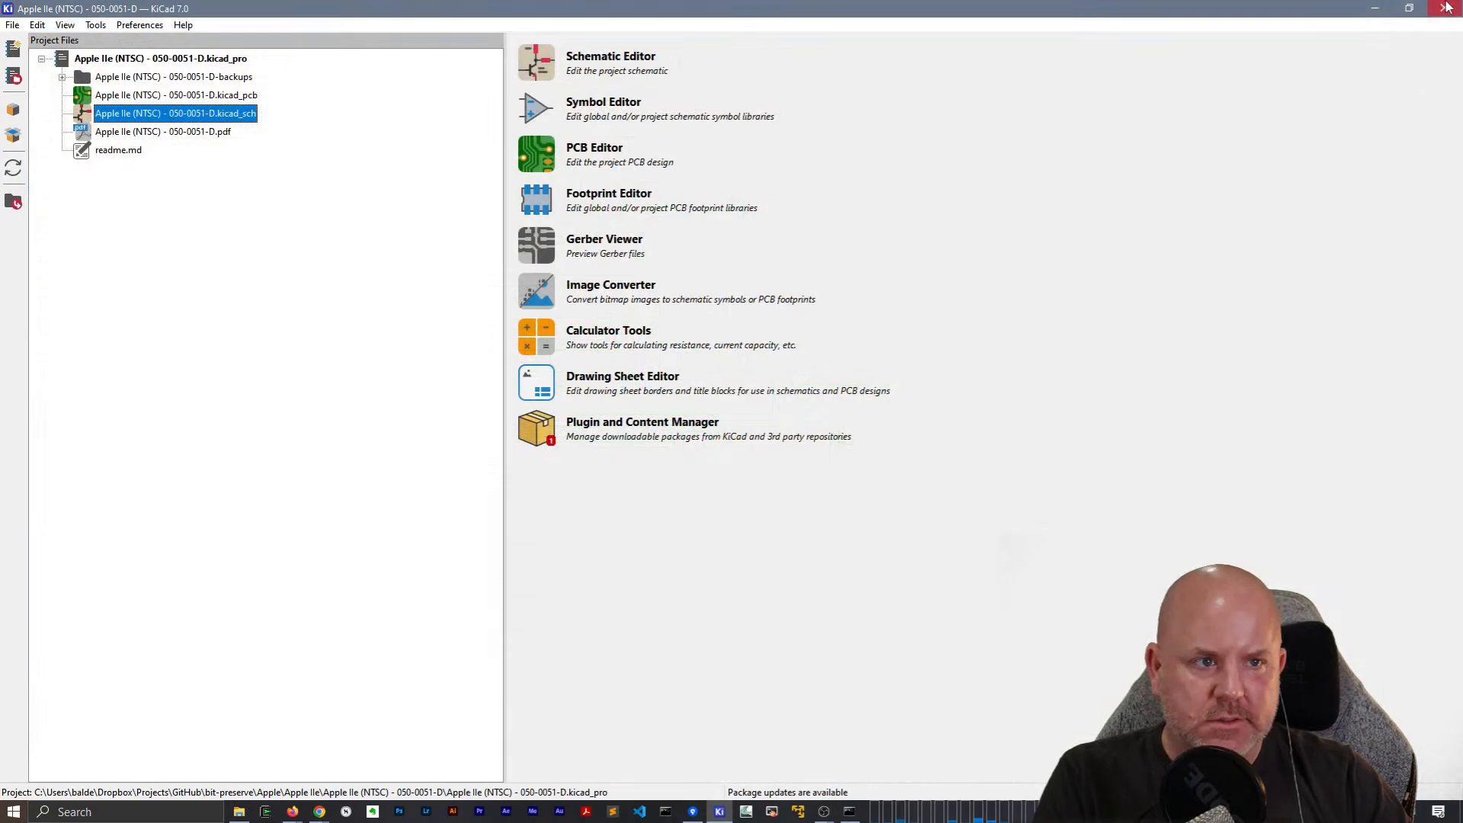
key(alt+F4)
Reopen the project schematic in KiCad 7.0, check the symbols on the IO-2 sheet, and return to the root sheet.
click(724, 495)
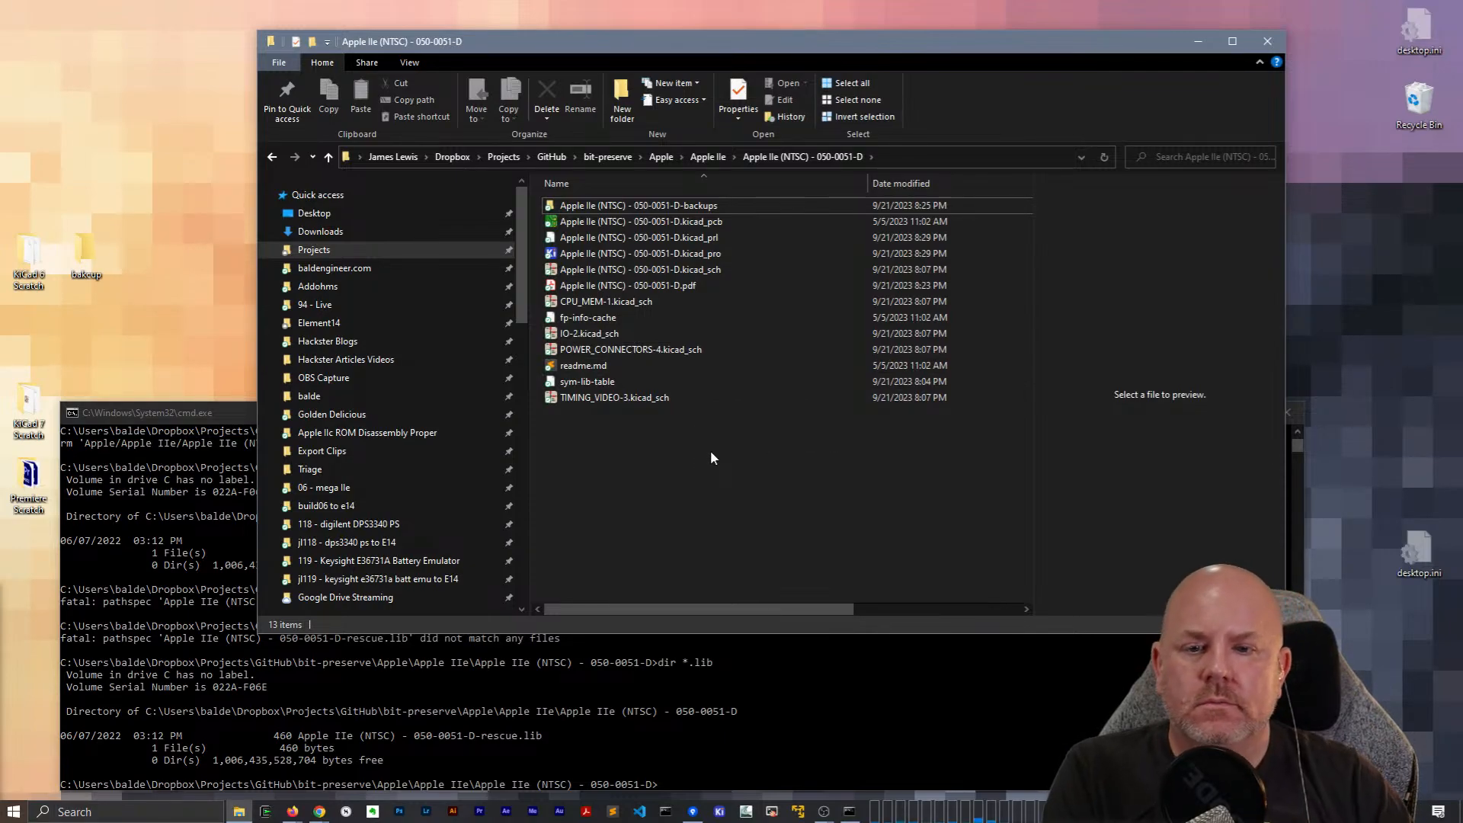
click(719, 812)
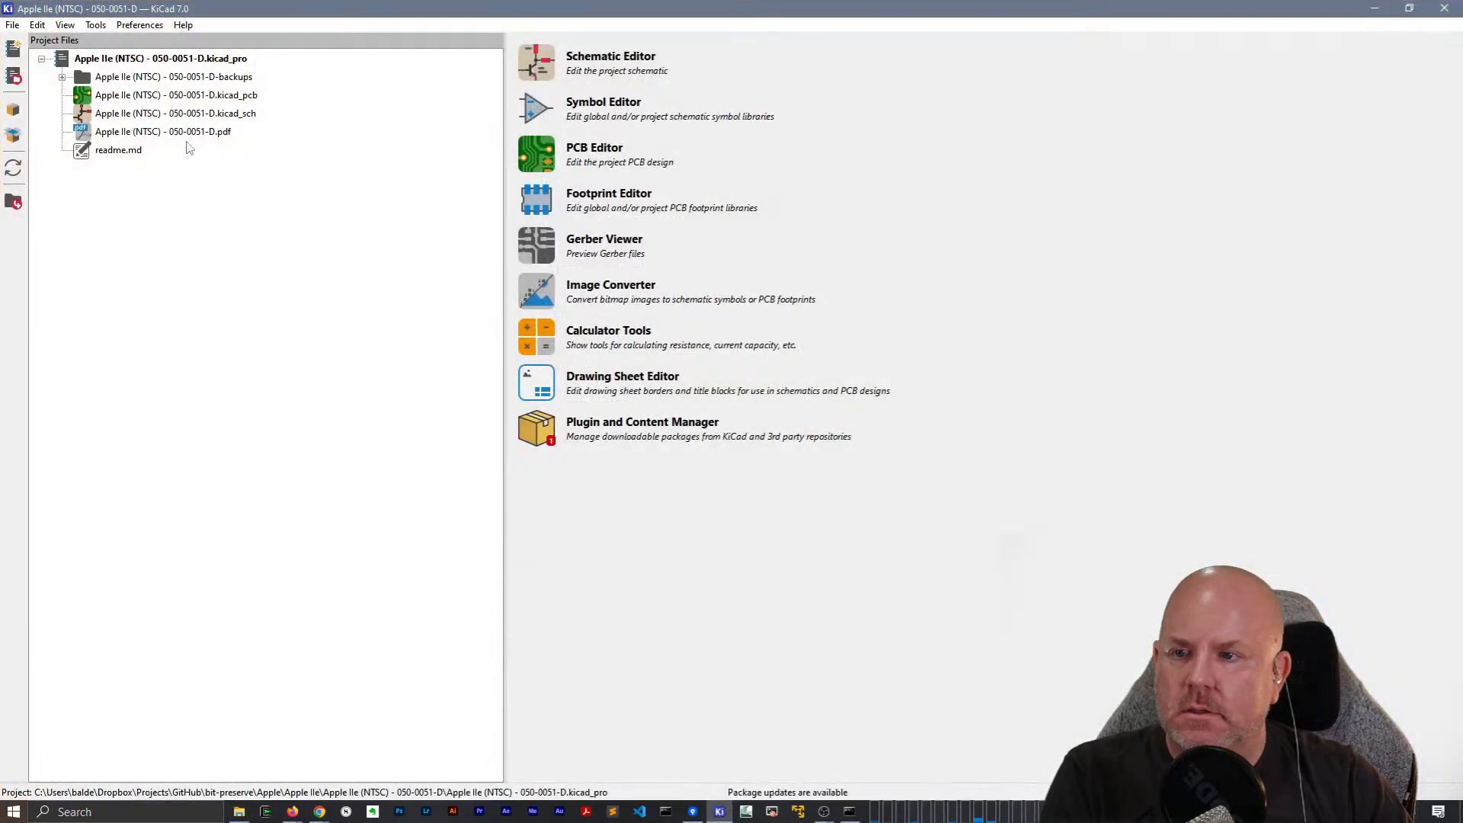
double_click(196, 114)
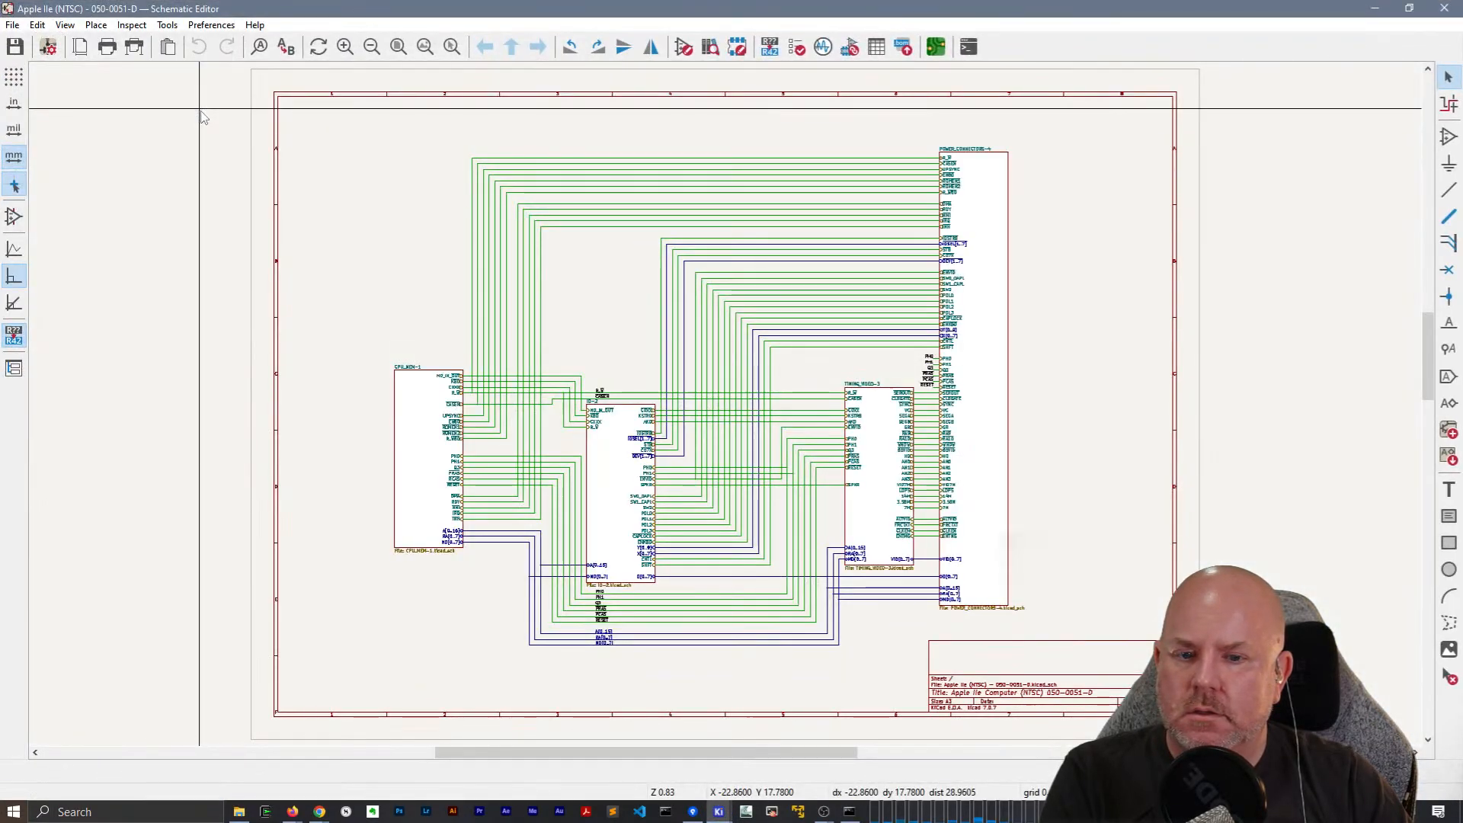
double_click(630, 490)
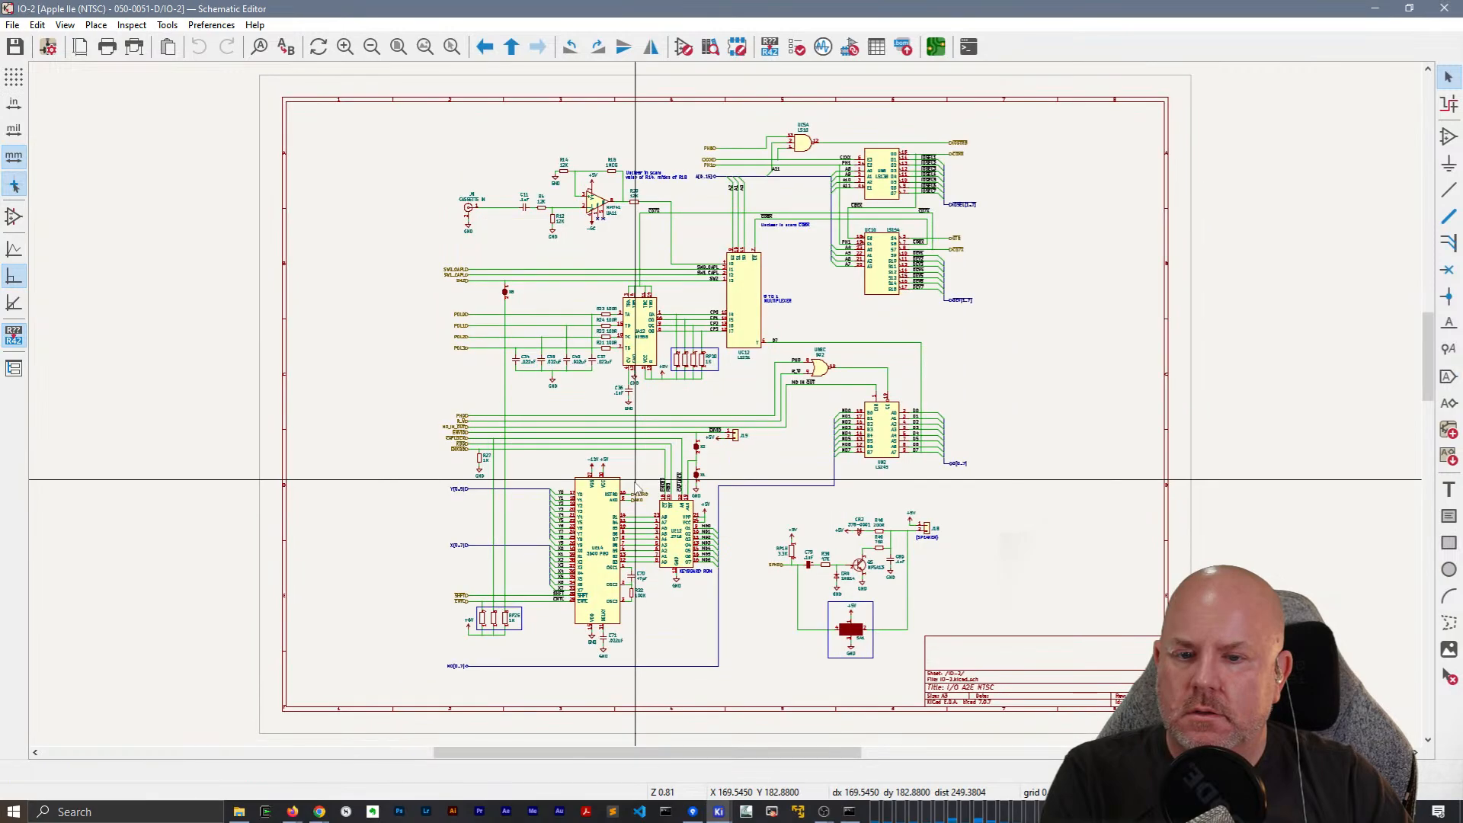
scroll(676, 416, up, 3)
scroll(719, 408, down, 3)
right_click(1029, 289)
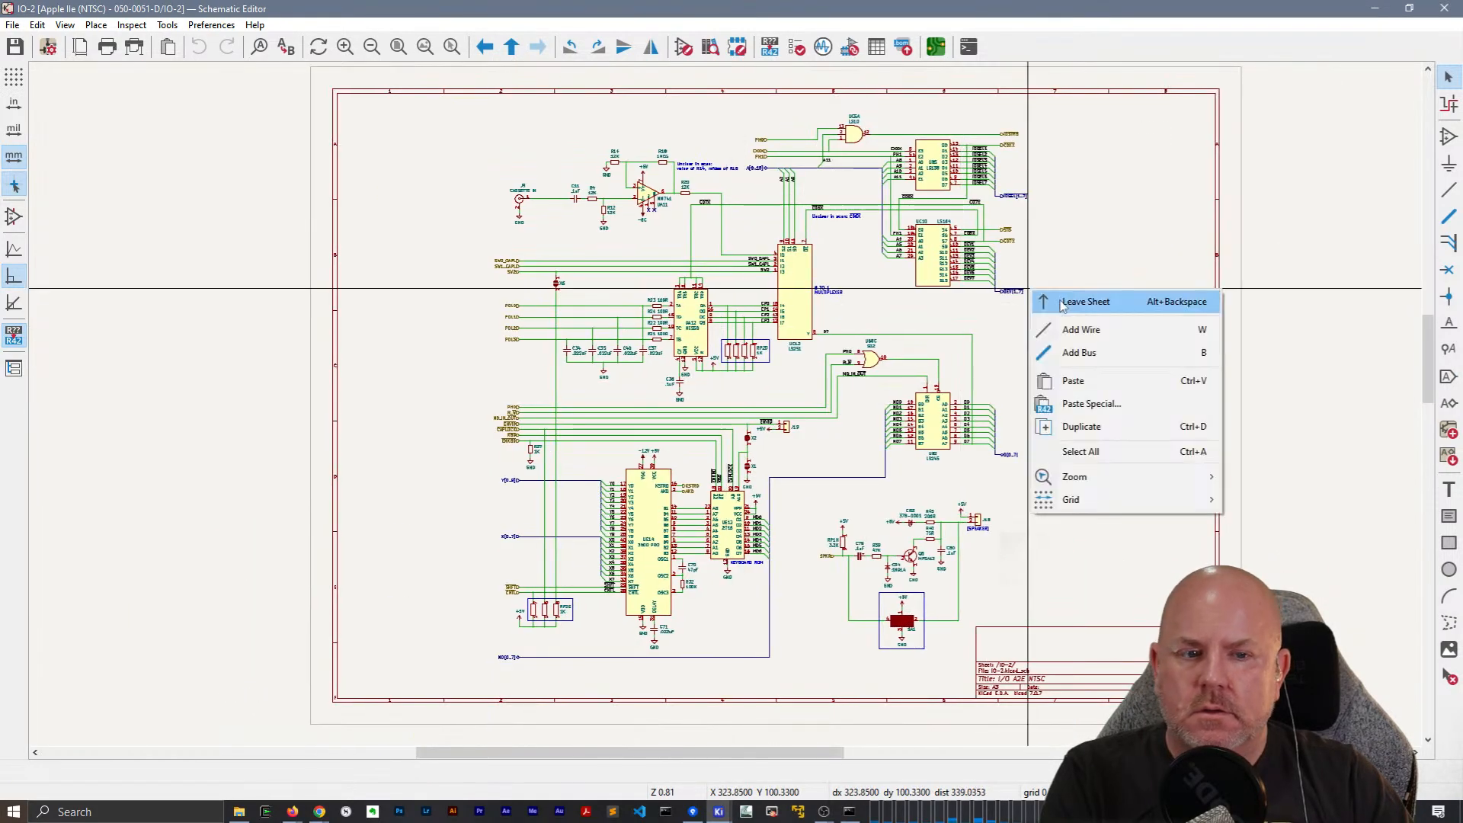
click(1064, 305)
key(alt+Tab)
key(alt+Tab)
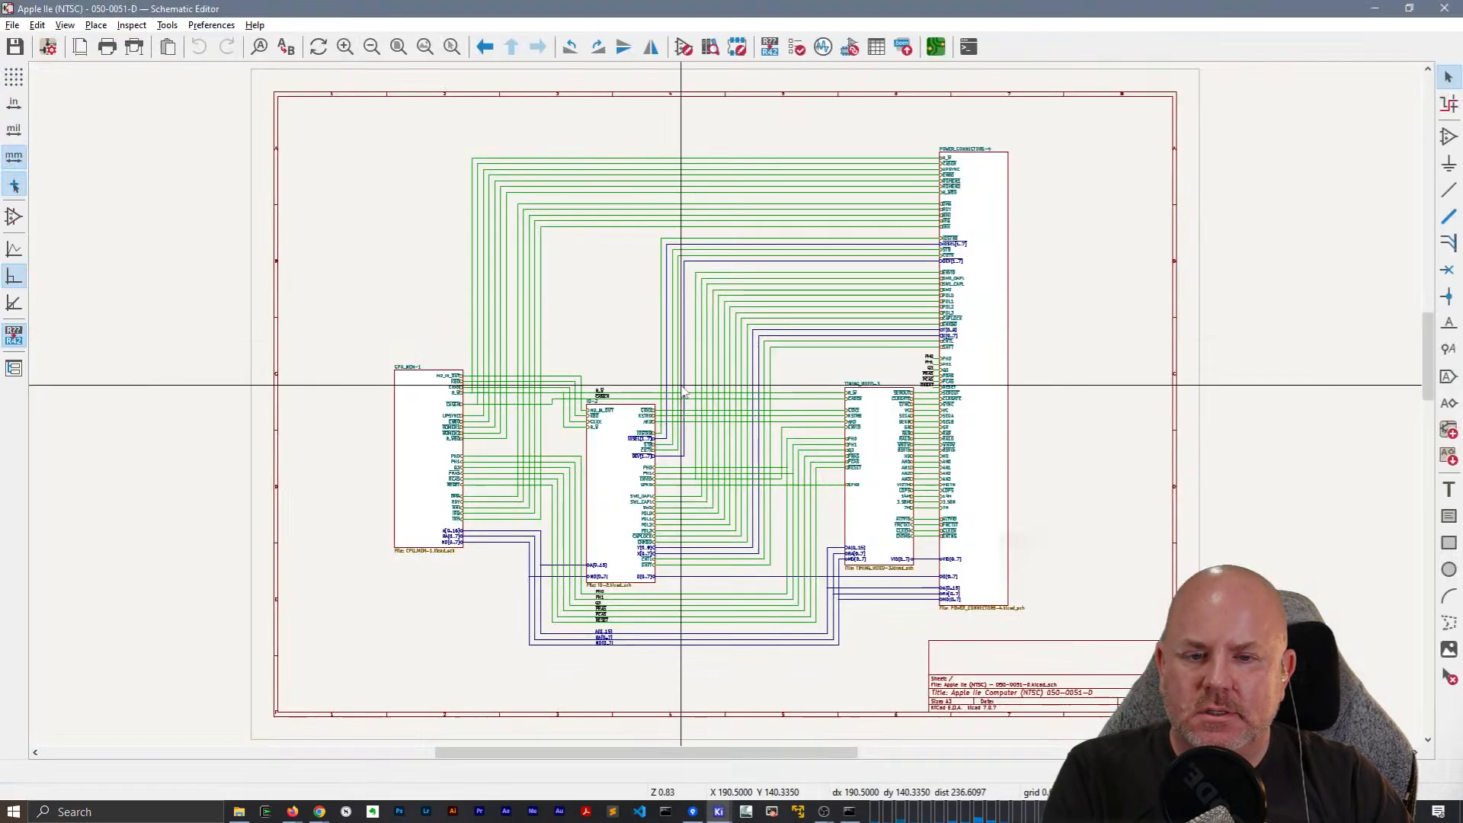
Close the project's File Explorer window and the schematic, and end the command prompt session with exit.
key(alt+Tab)
key(Tab)
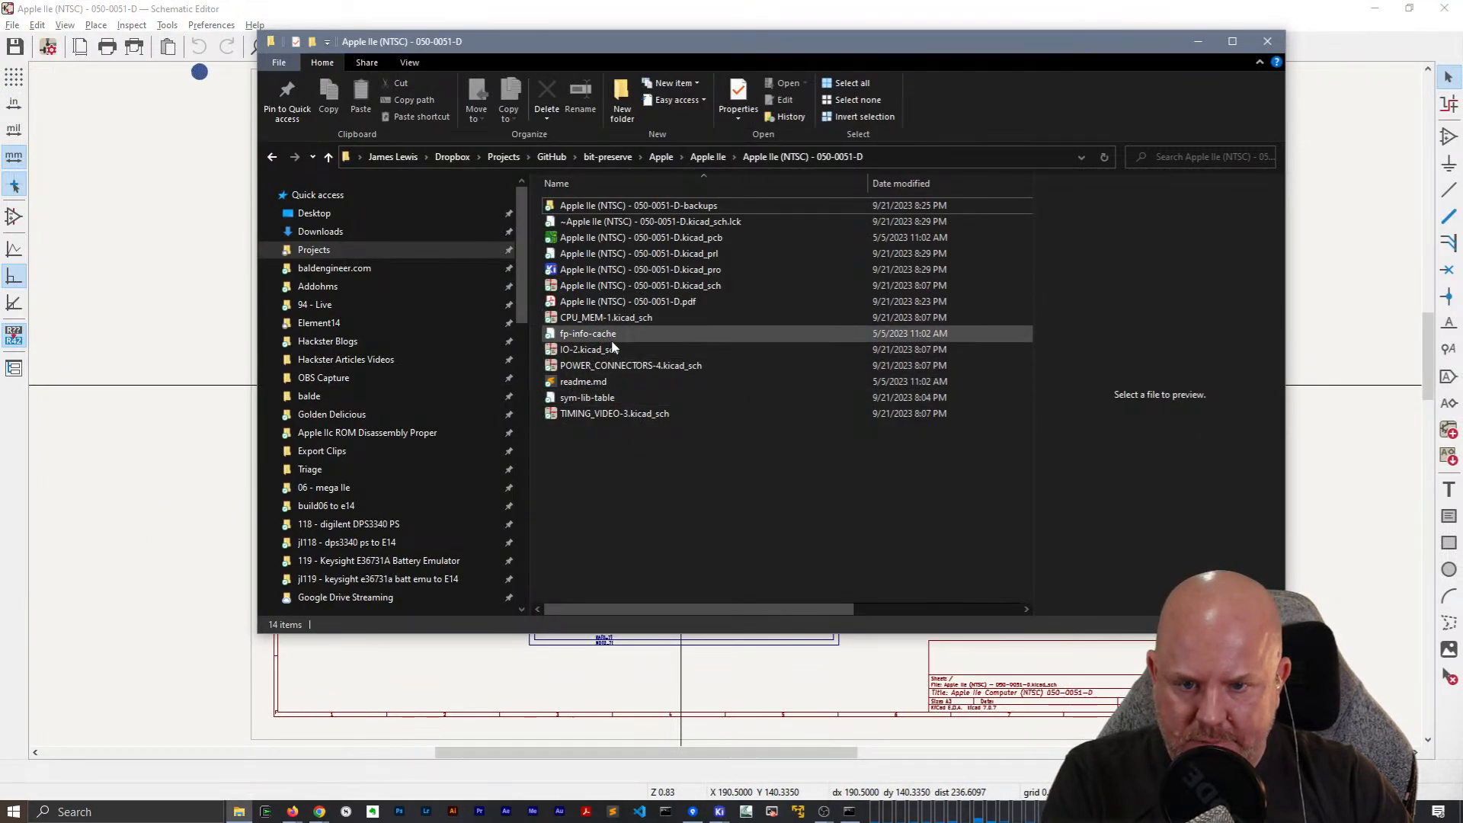
click(1267, 41)
click(1444, 8)
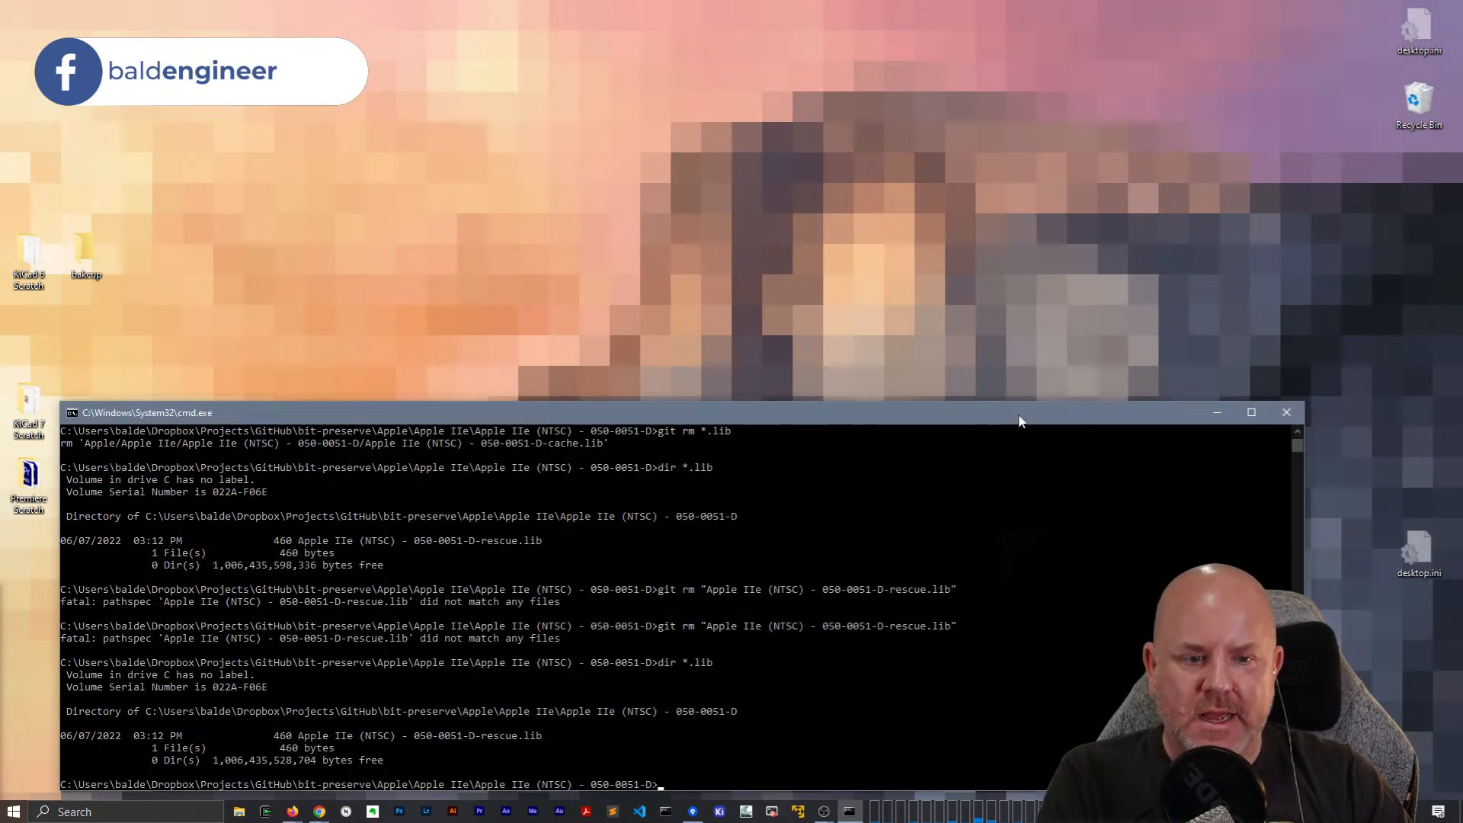
drag(1021, 422, 1068, 232)
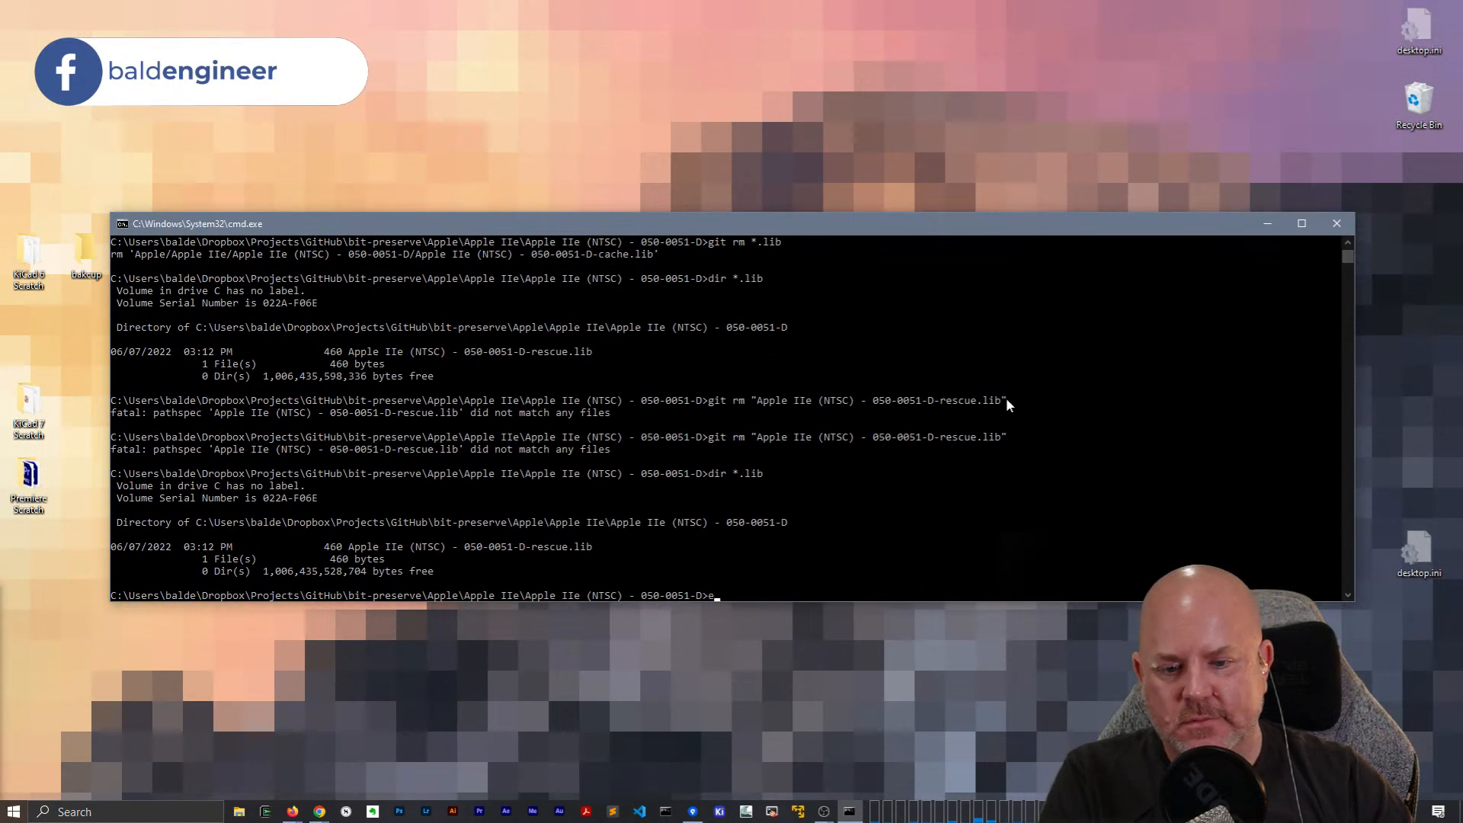
text(exit)
key(Return)
Switch to Sourcetree and stage all pending file changes in the bit-preserve repository.
click(711, 811)
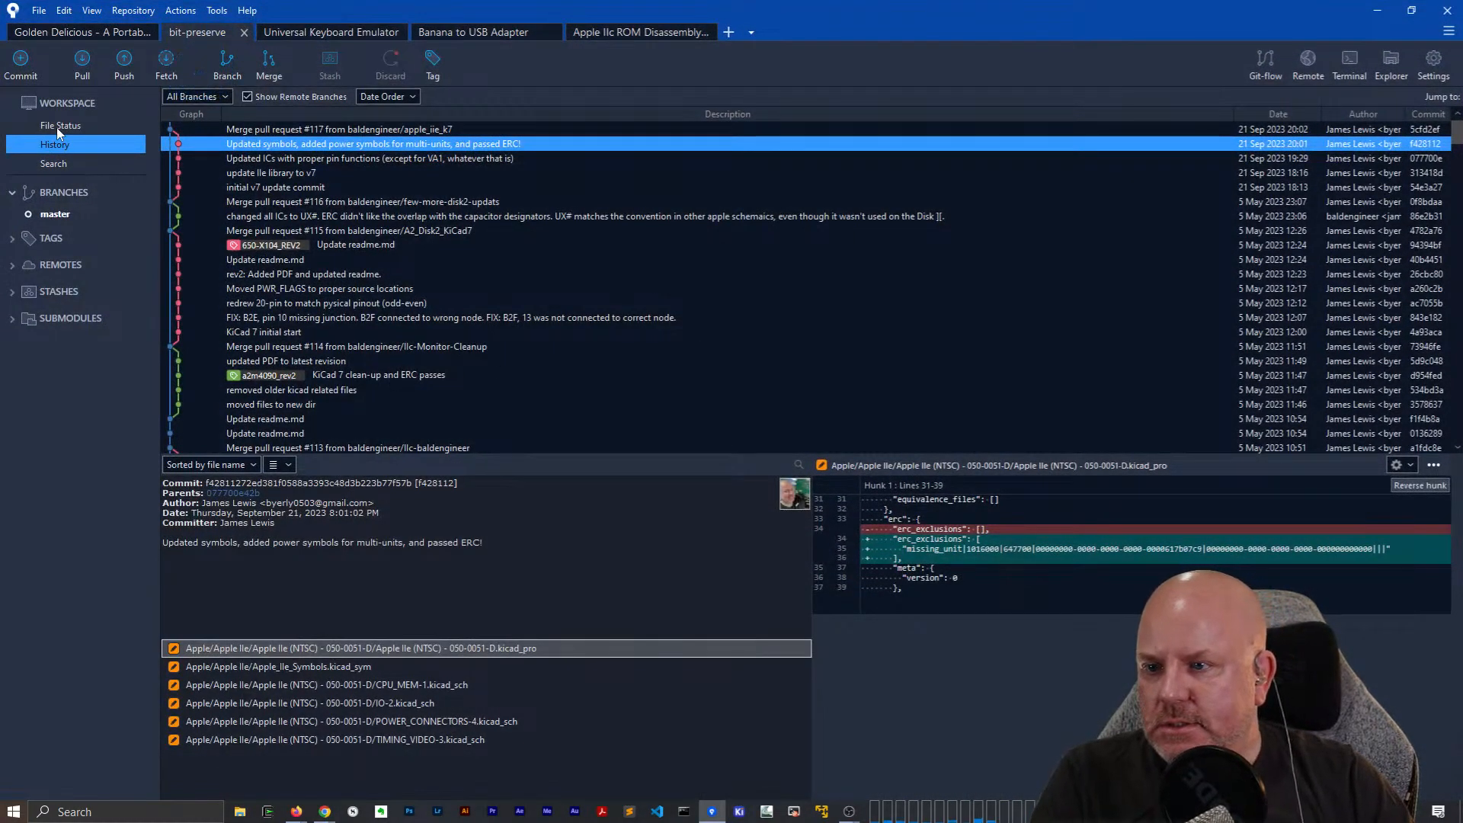
click(56, 127)
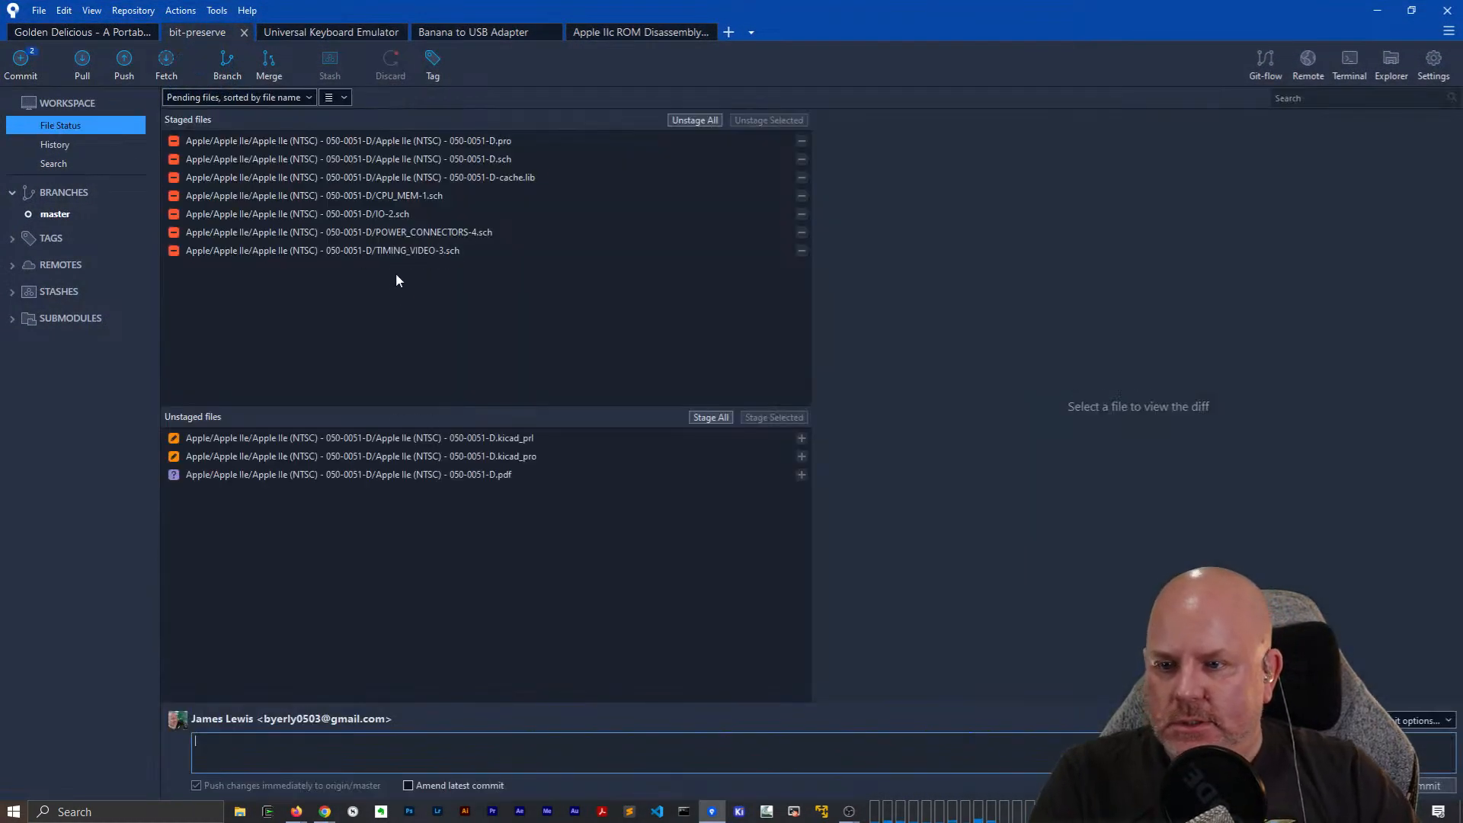
click(710, 417)
Commit the staged files with the message "added IIe PDF and removed KiCad v5 files", pushing to origin/master, and minimize Sourcetree.
click(239, 751)
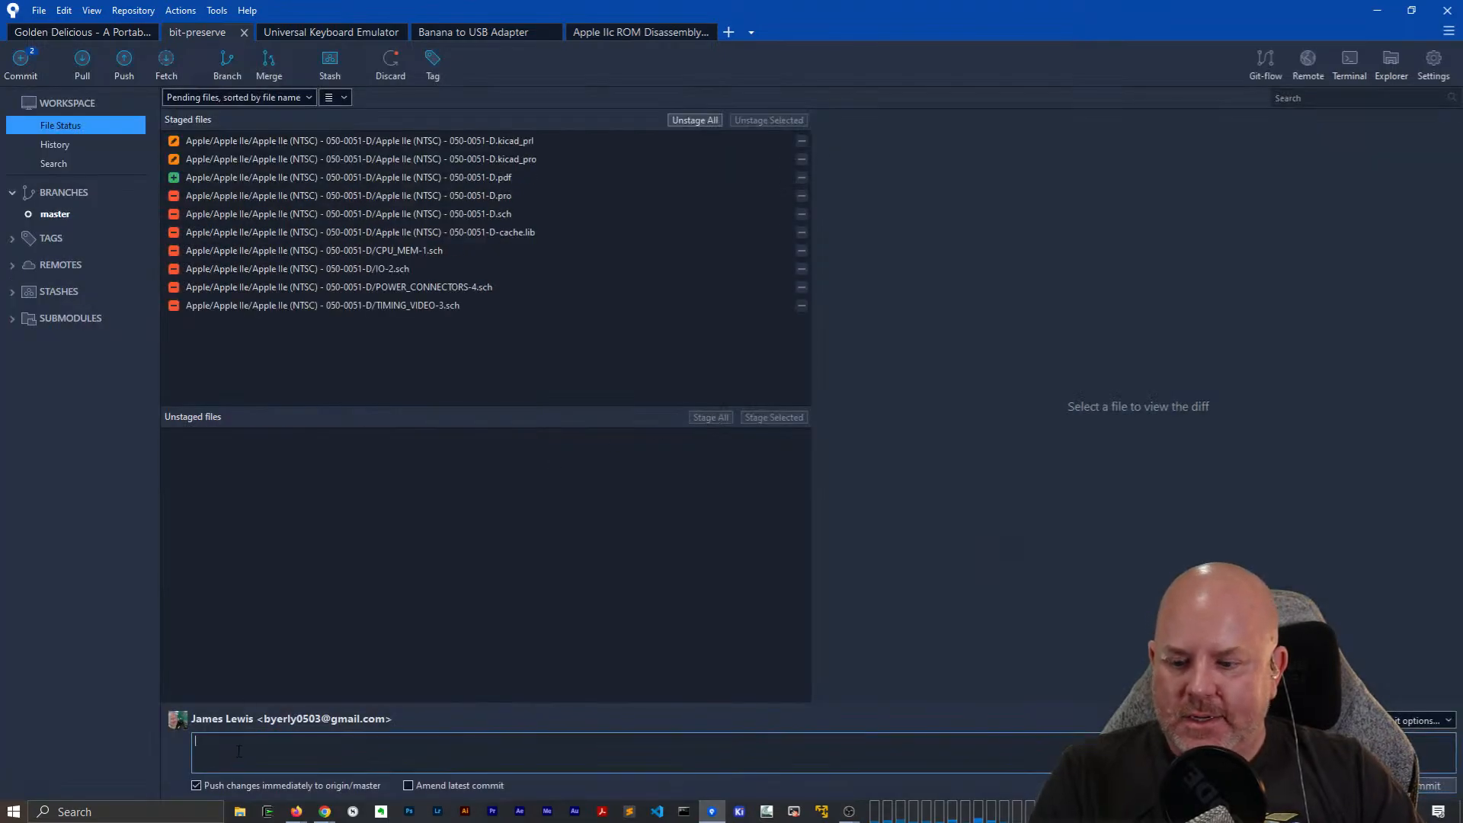
text(added IIe)
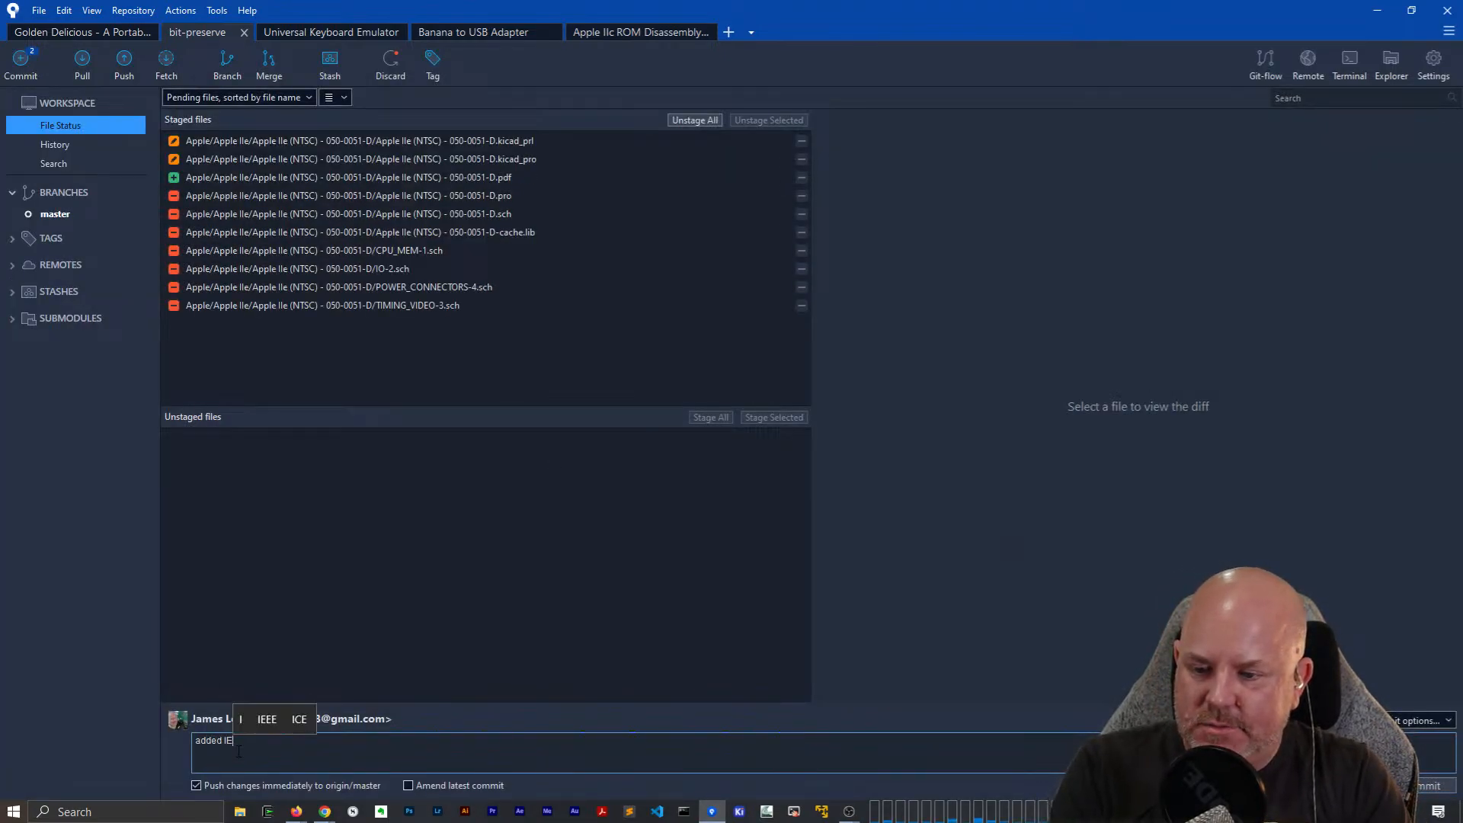
text( PDF and remove)
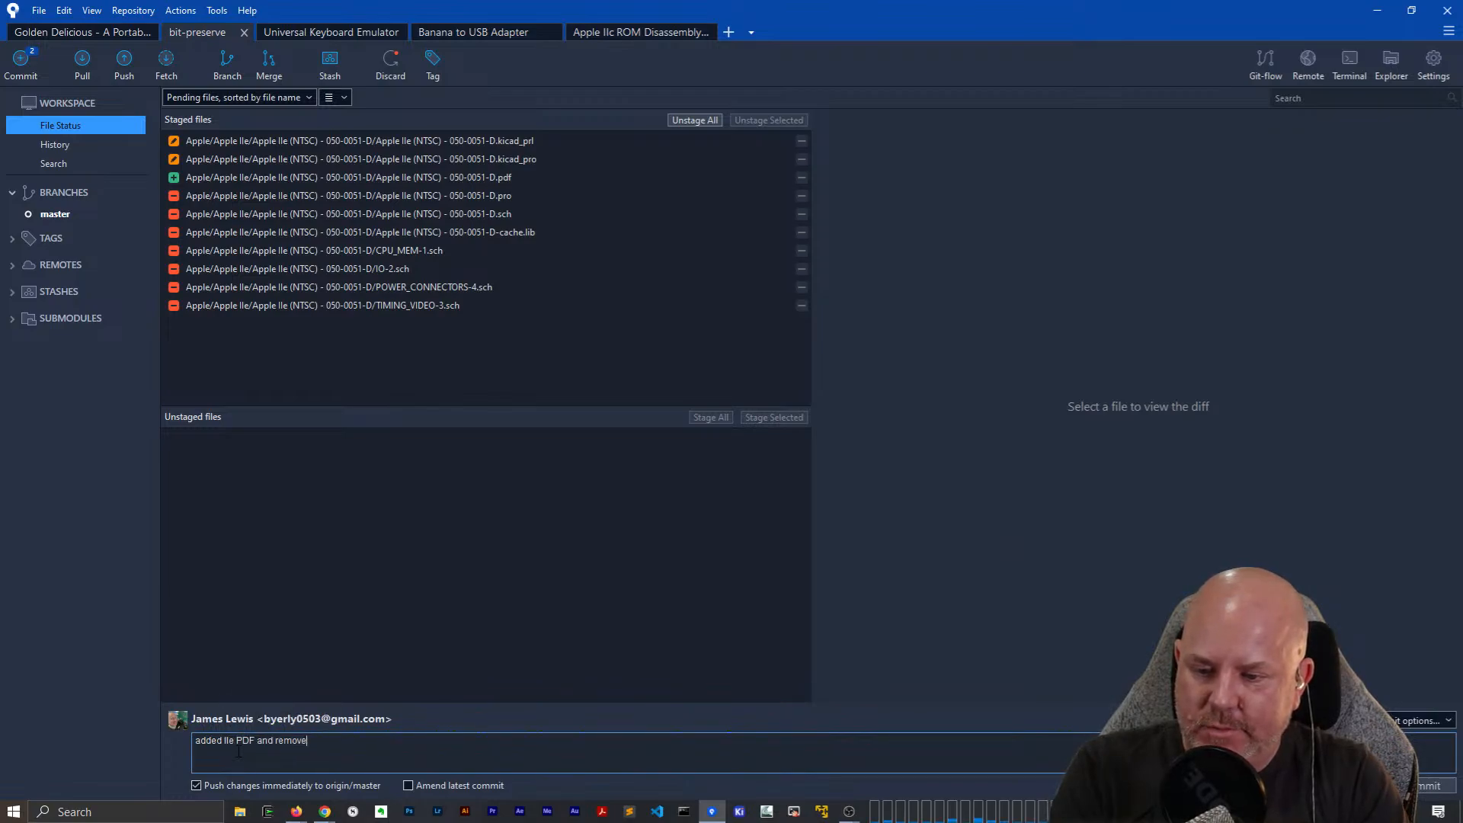
text(d )
text(KiCad 6)
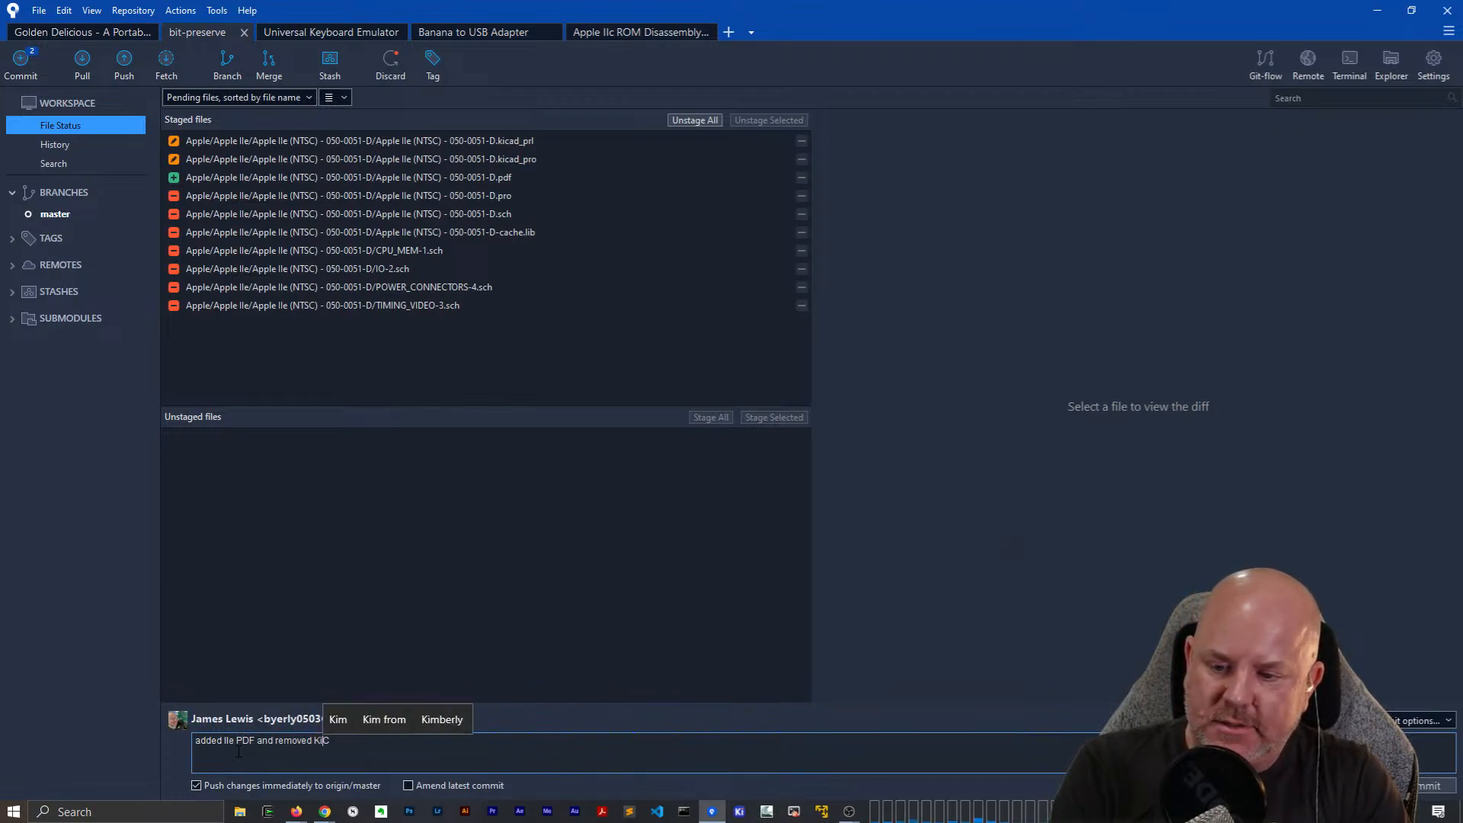
key(BackSpace)
key(BackSpace)
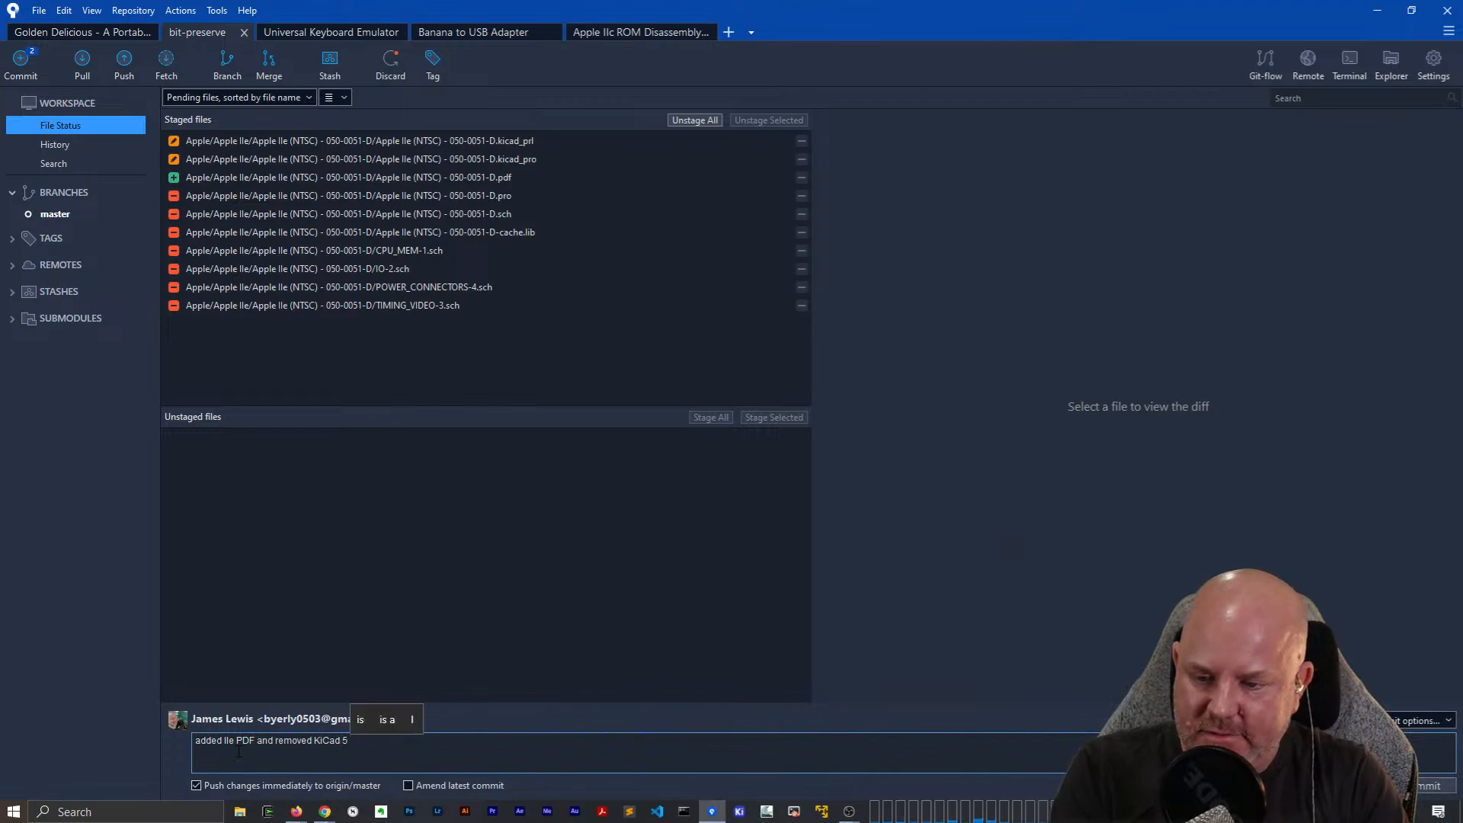
text(v5 files)
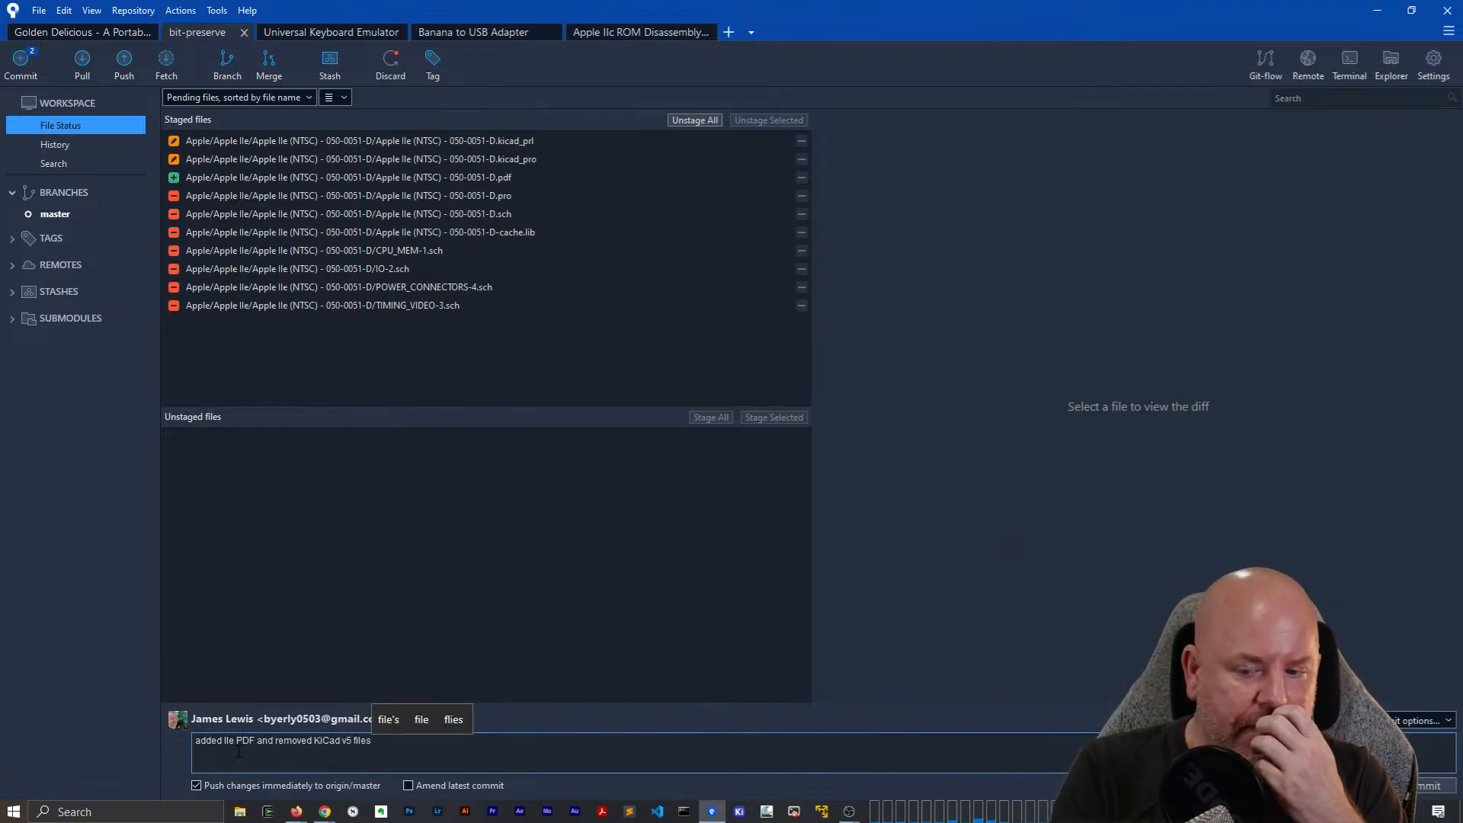
key(ctrl+Return)
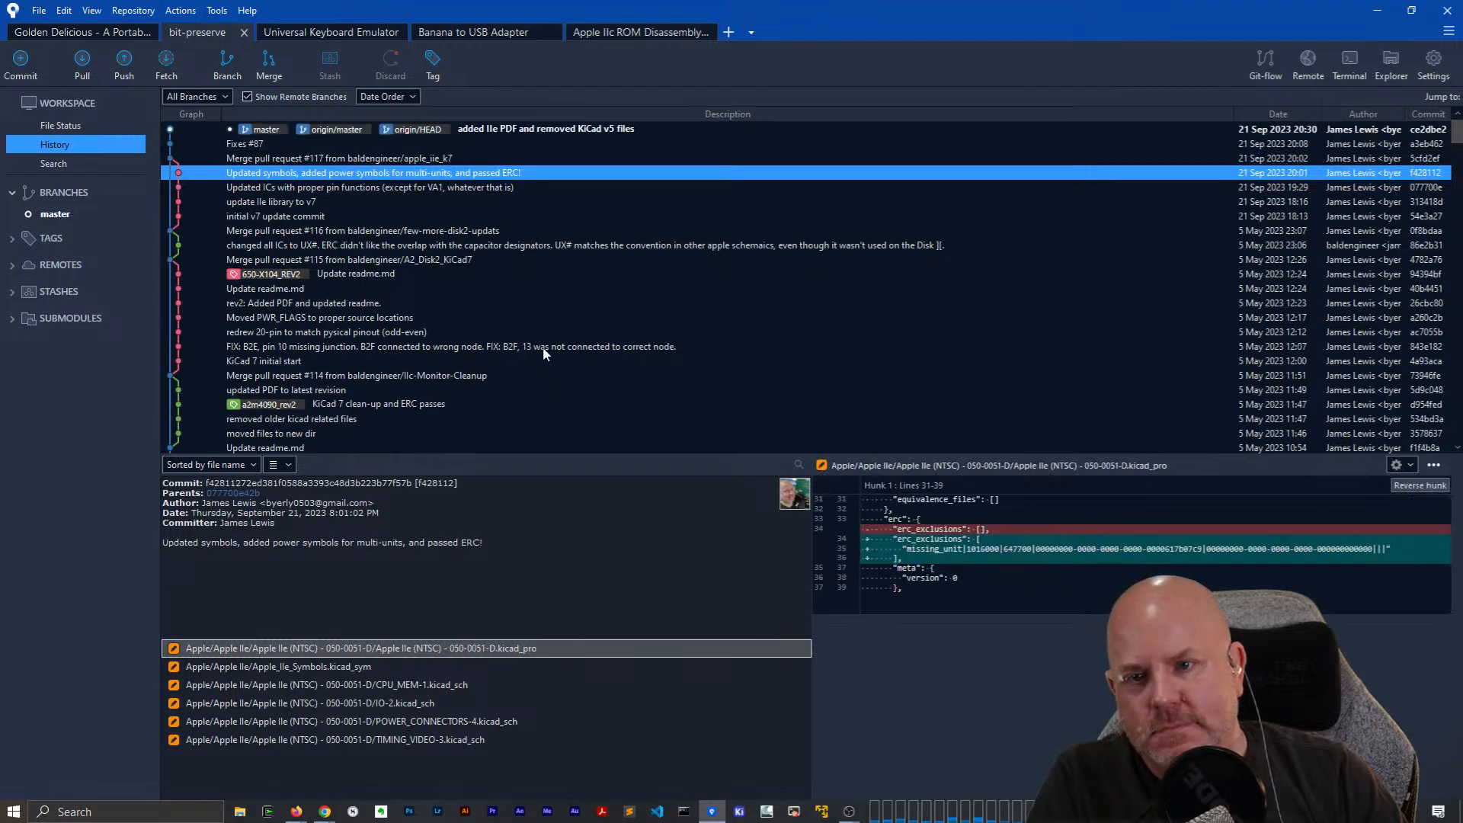
click(1377, 10)
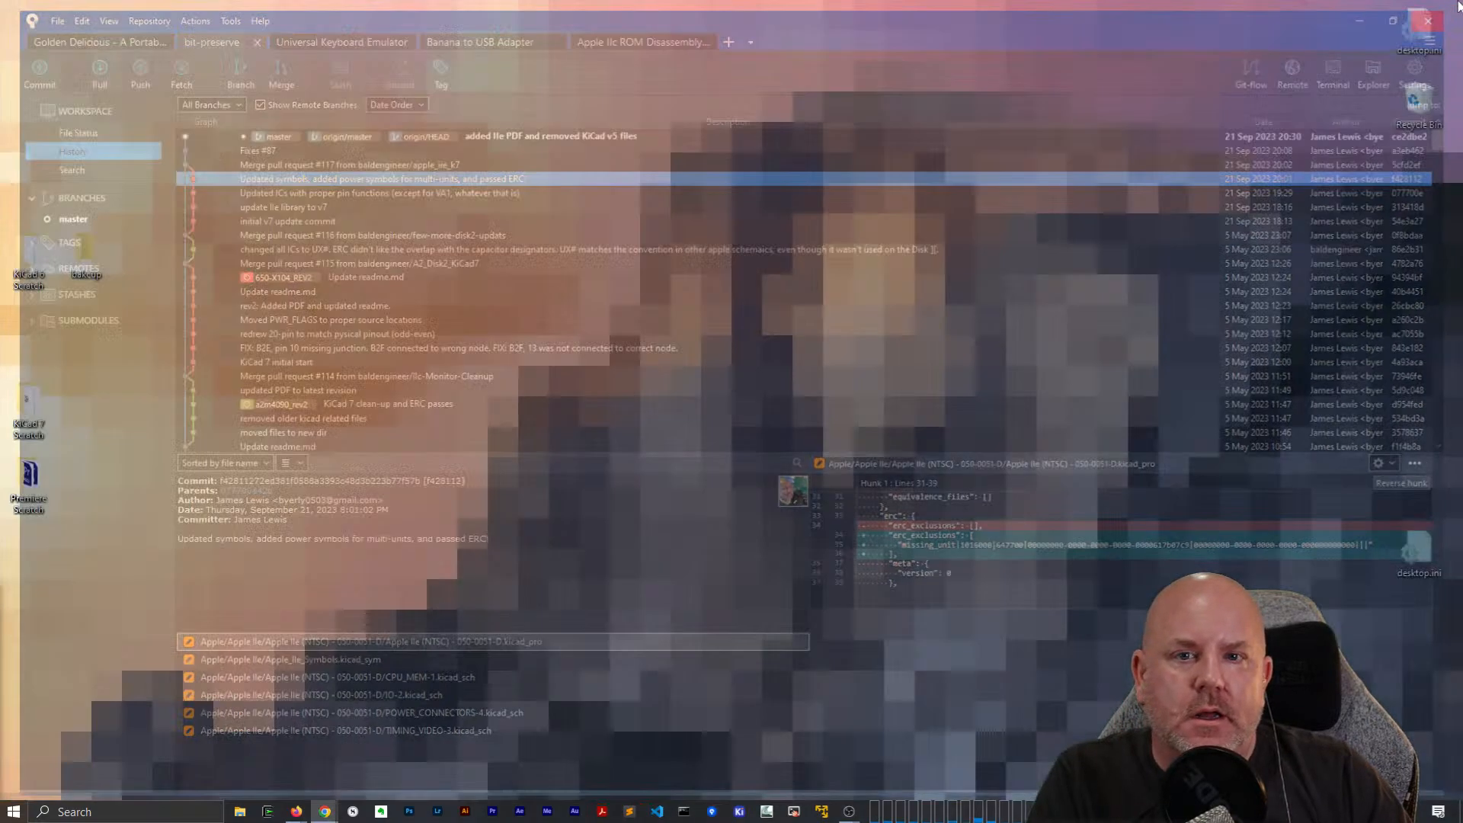